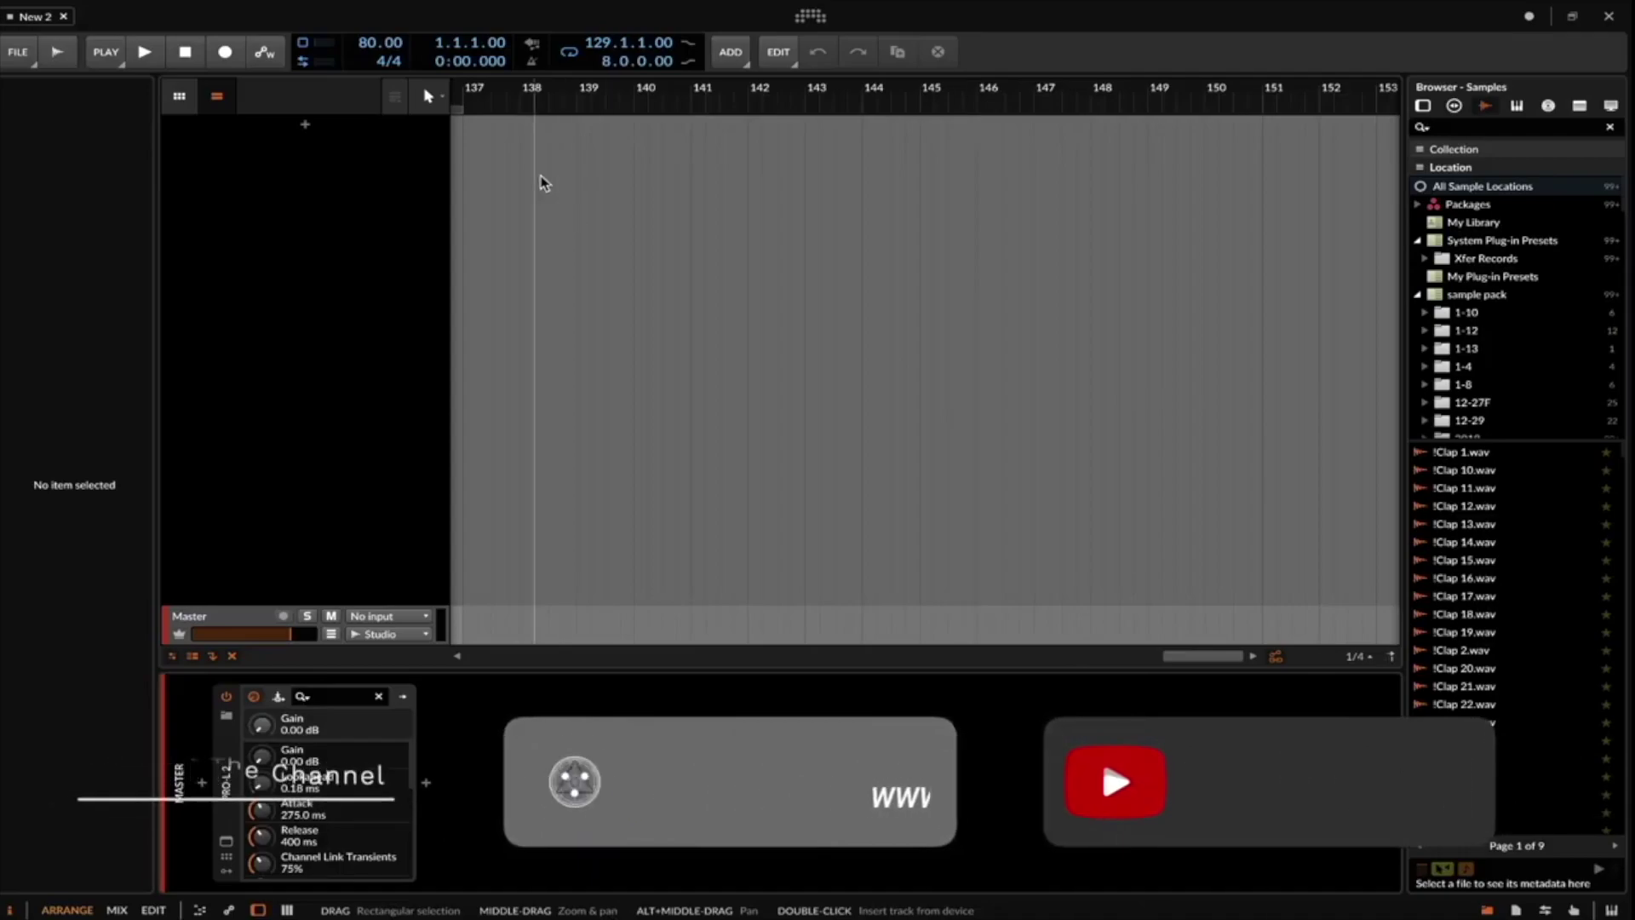
Create a new instrument track with the Phase Plant synth loaded as its device.
left_click(305, 126)
type("phase")
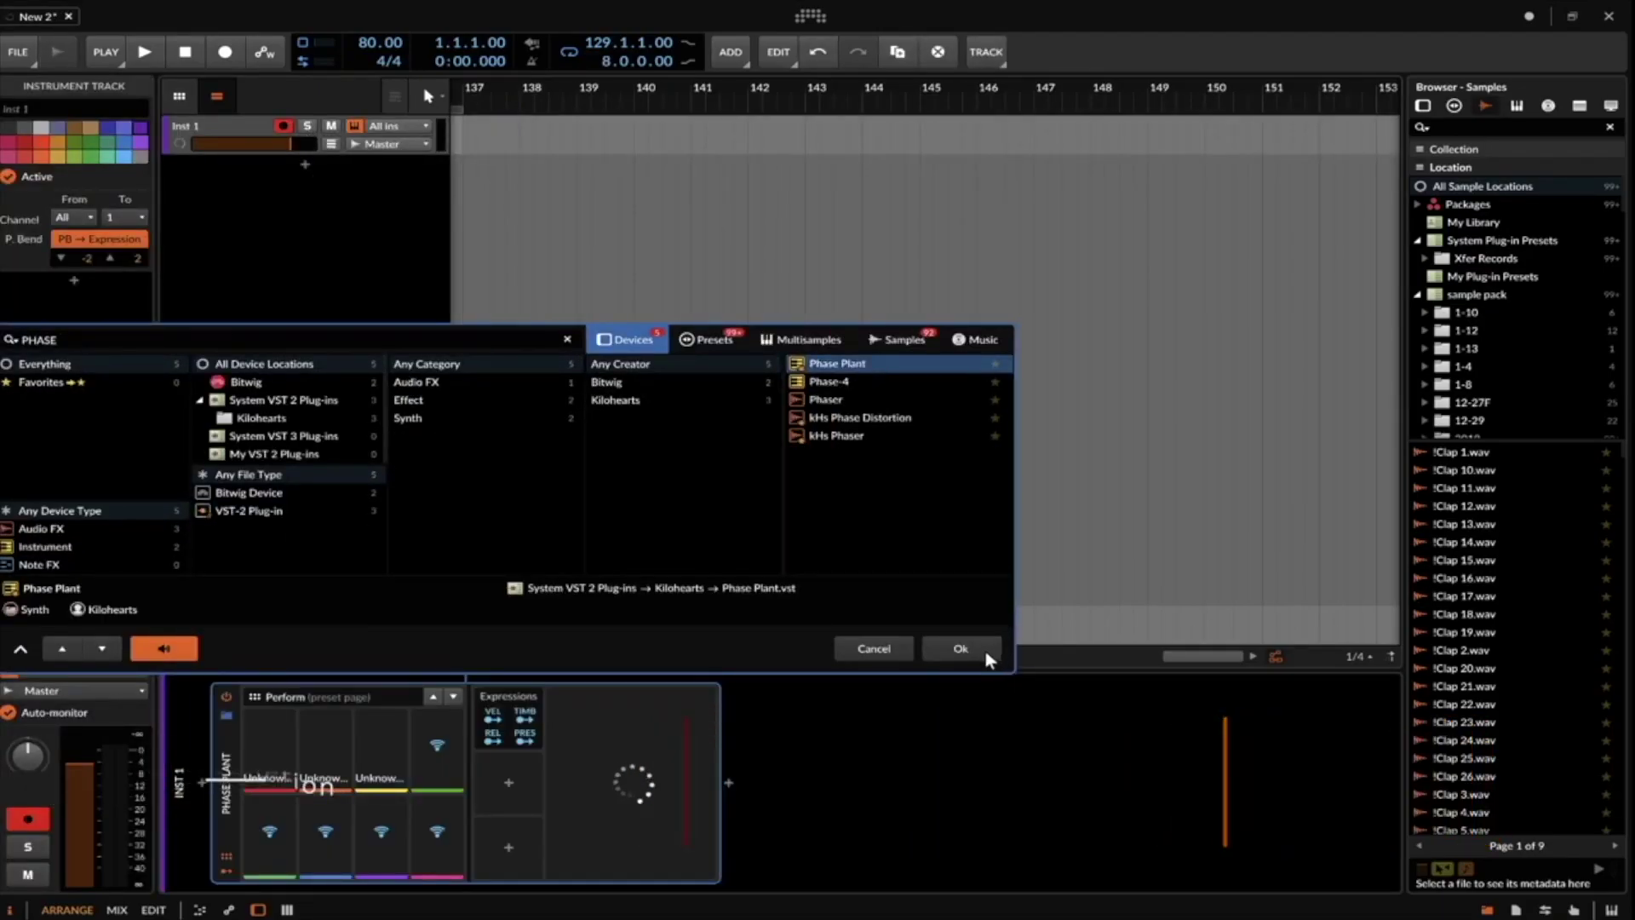
left_click(960, 650)
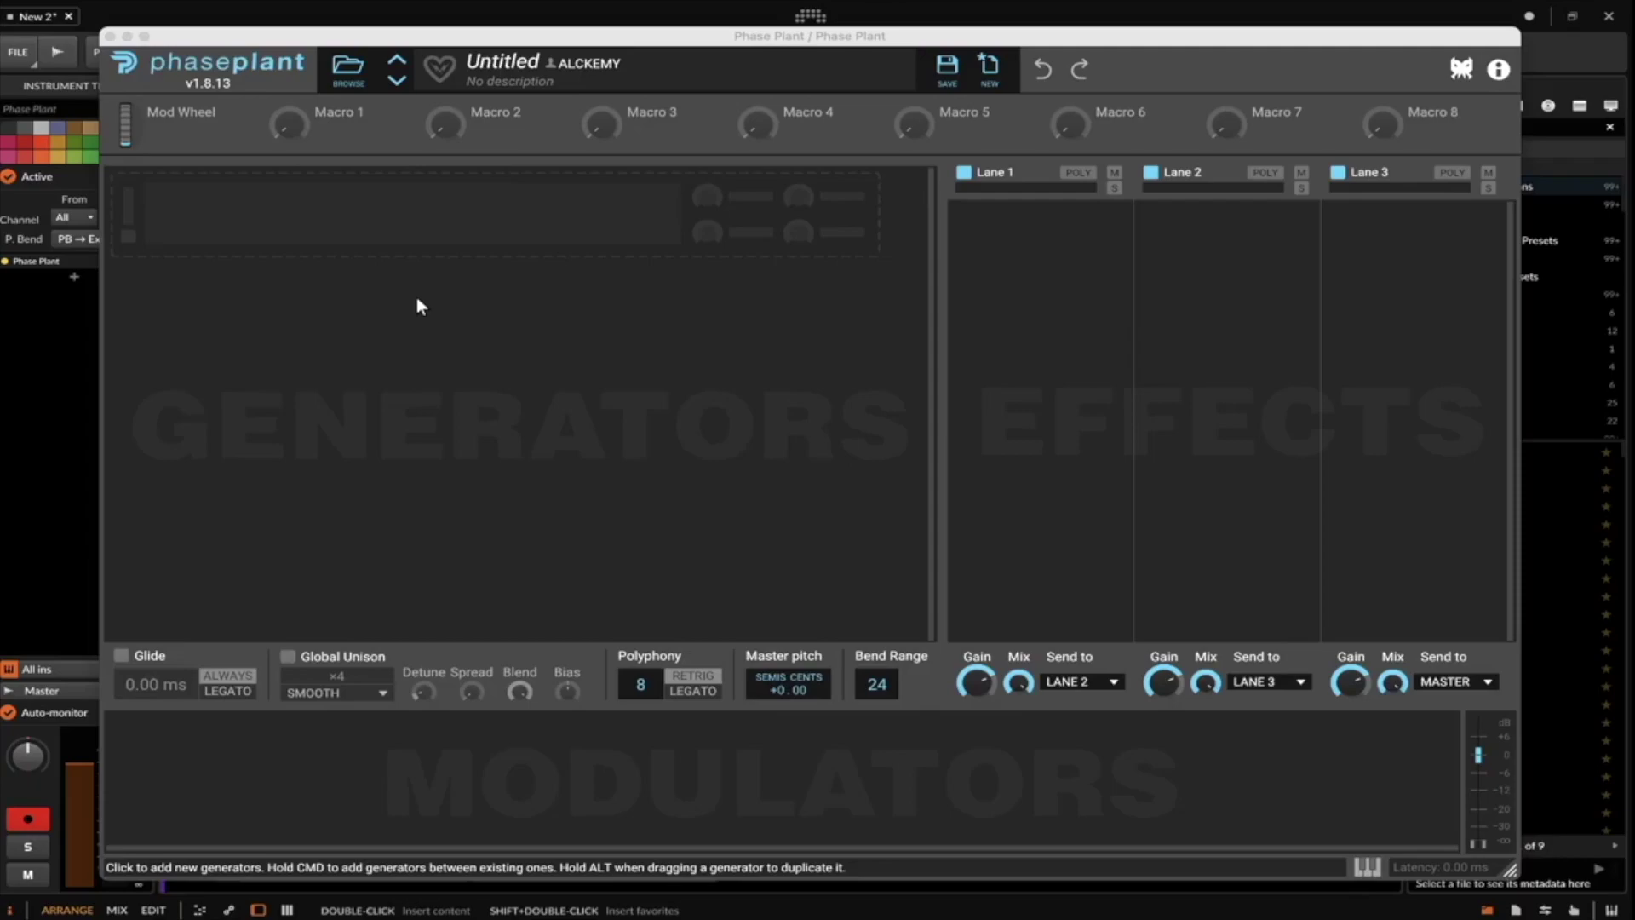
Add an Analog sawtooth oscillator as the first generator and enable its unison with 2 voices.
left_click(363, 213)
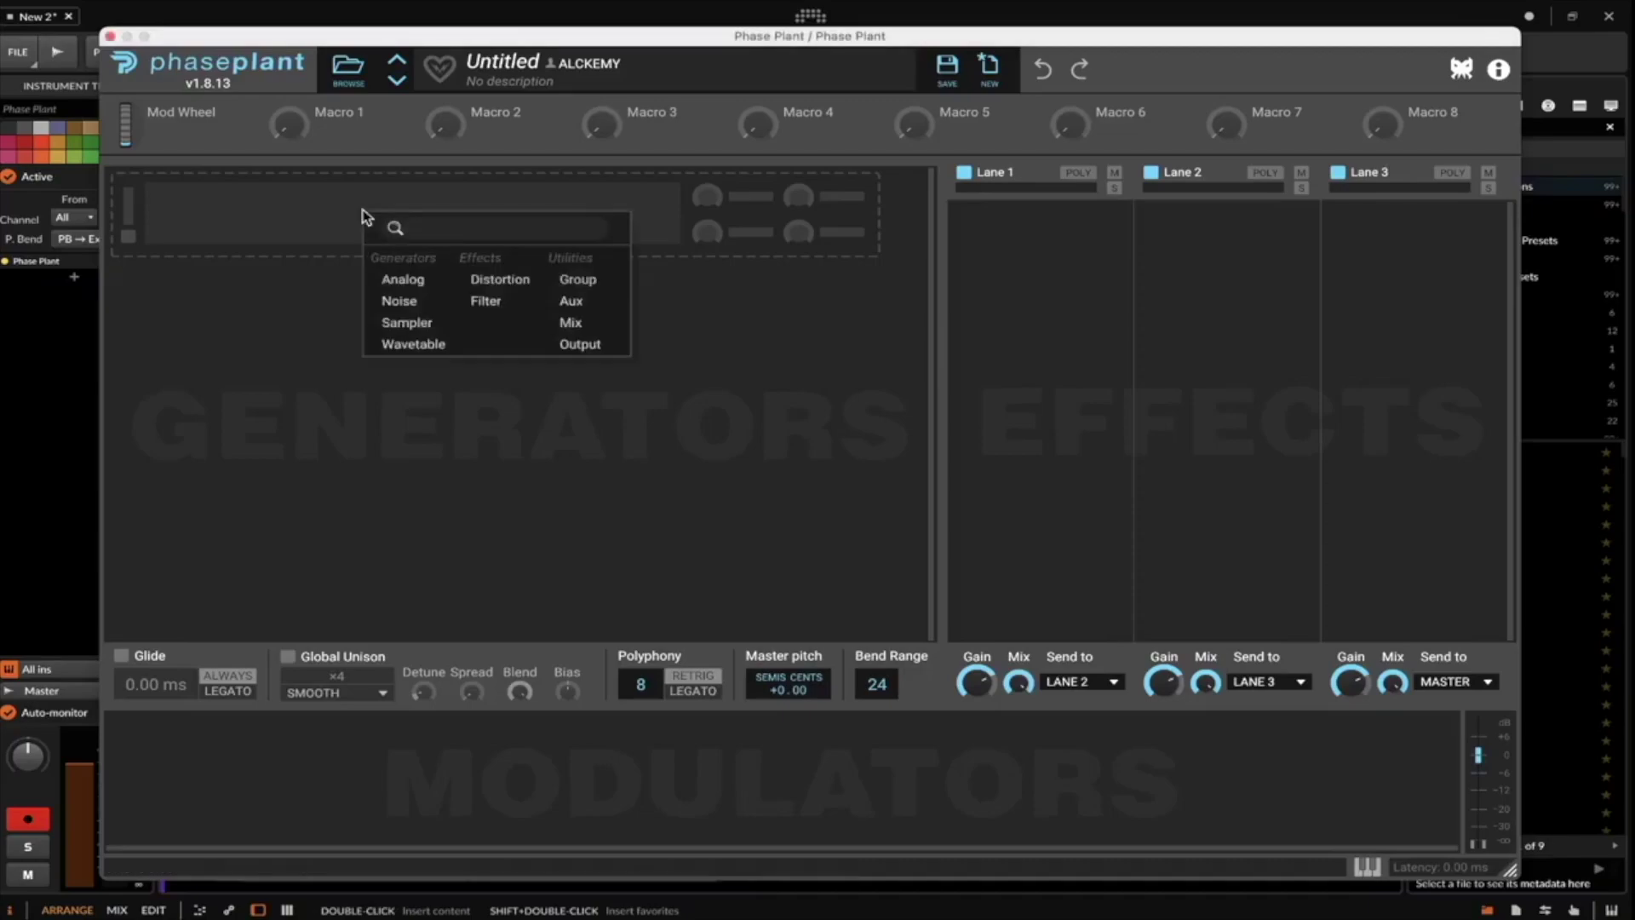
left_click(394, 282)
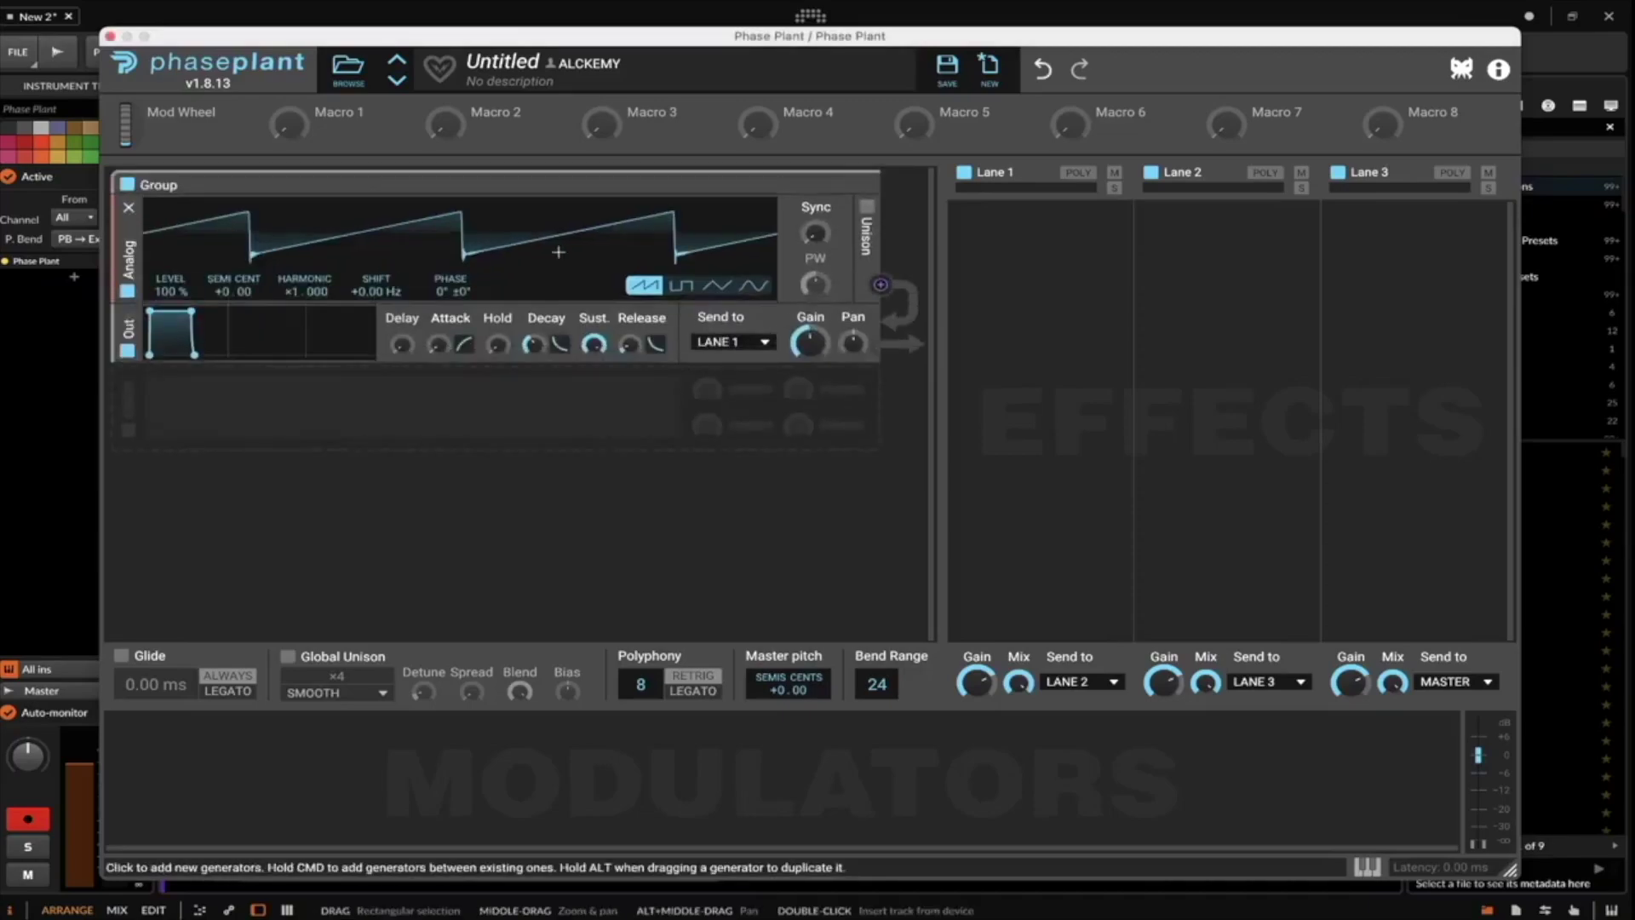
left_click(867, 207)
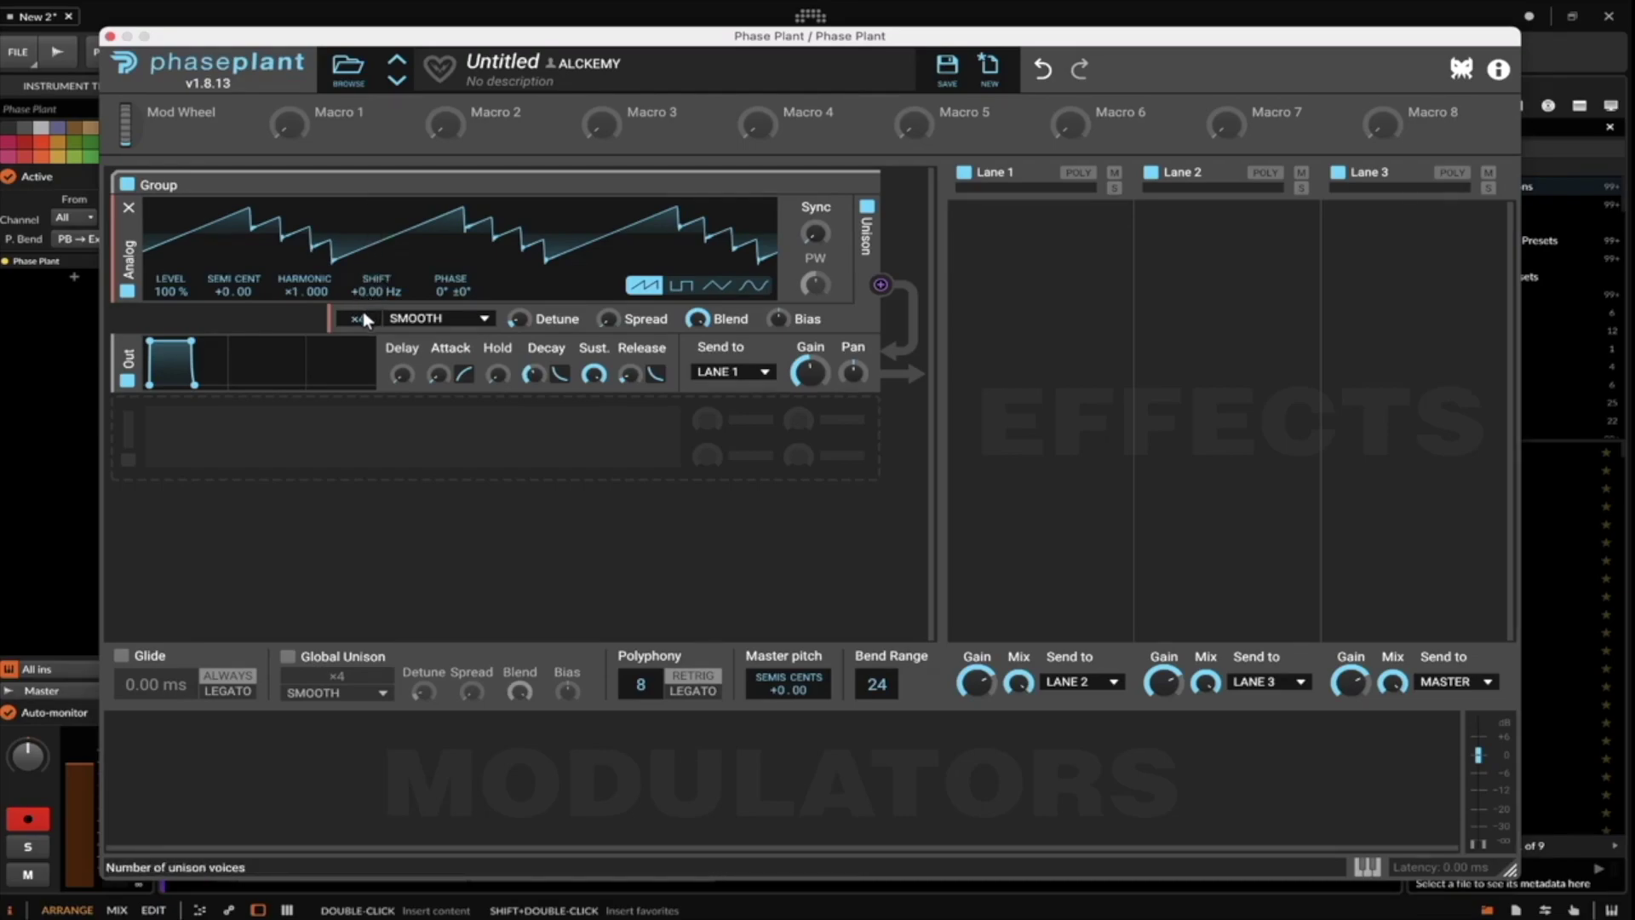
left_click_drag(356, 317, 356, 332)
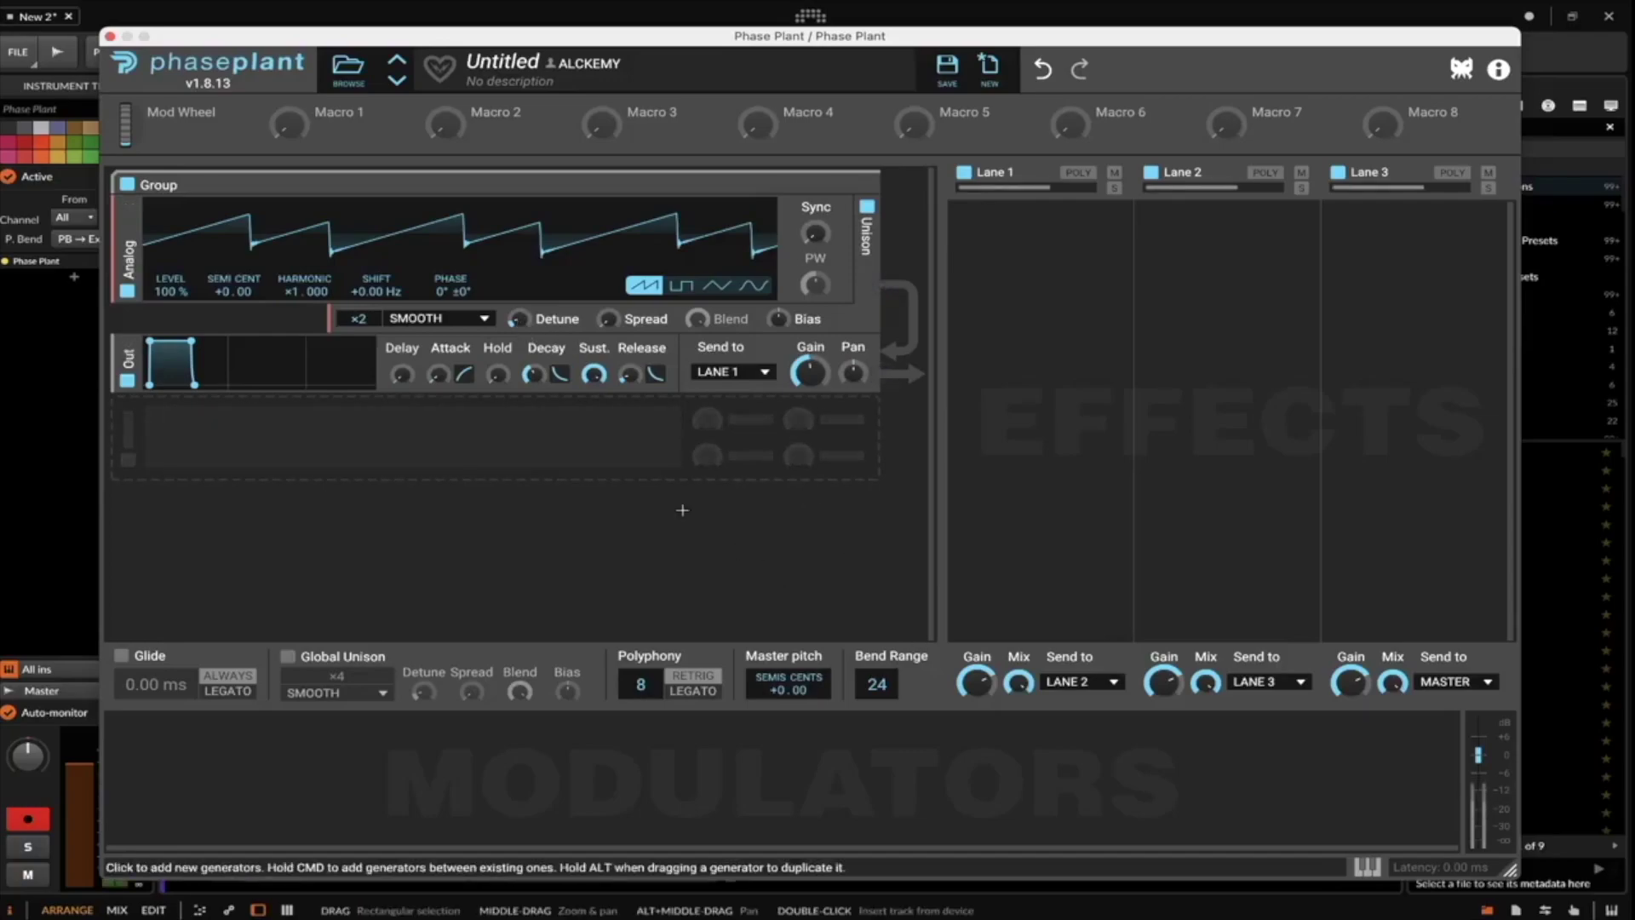
Show the on-screen keyboard and audition the detuned saw with the pitch wheel.
left_click(1364, 867)
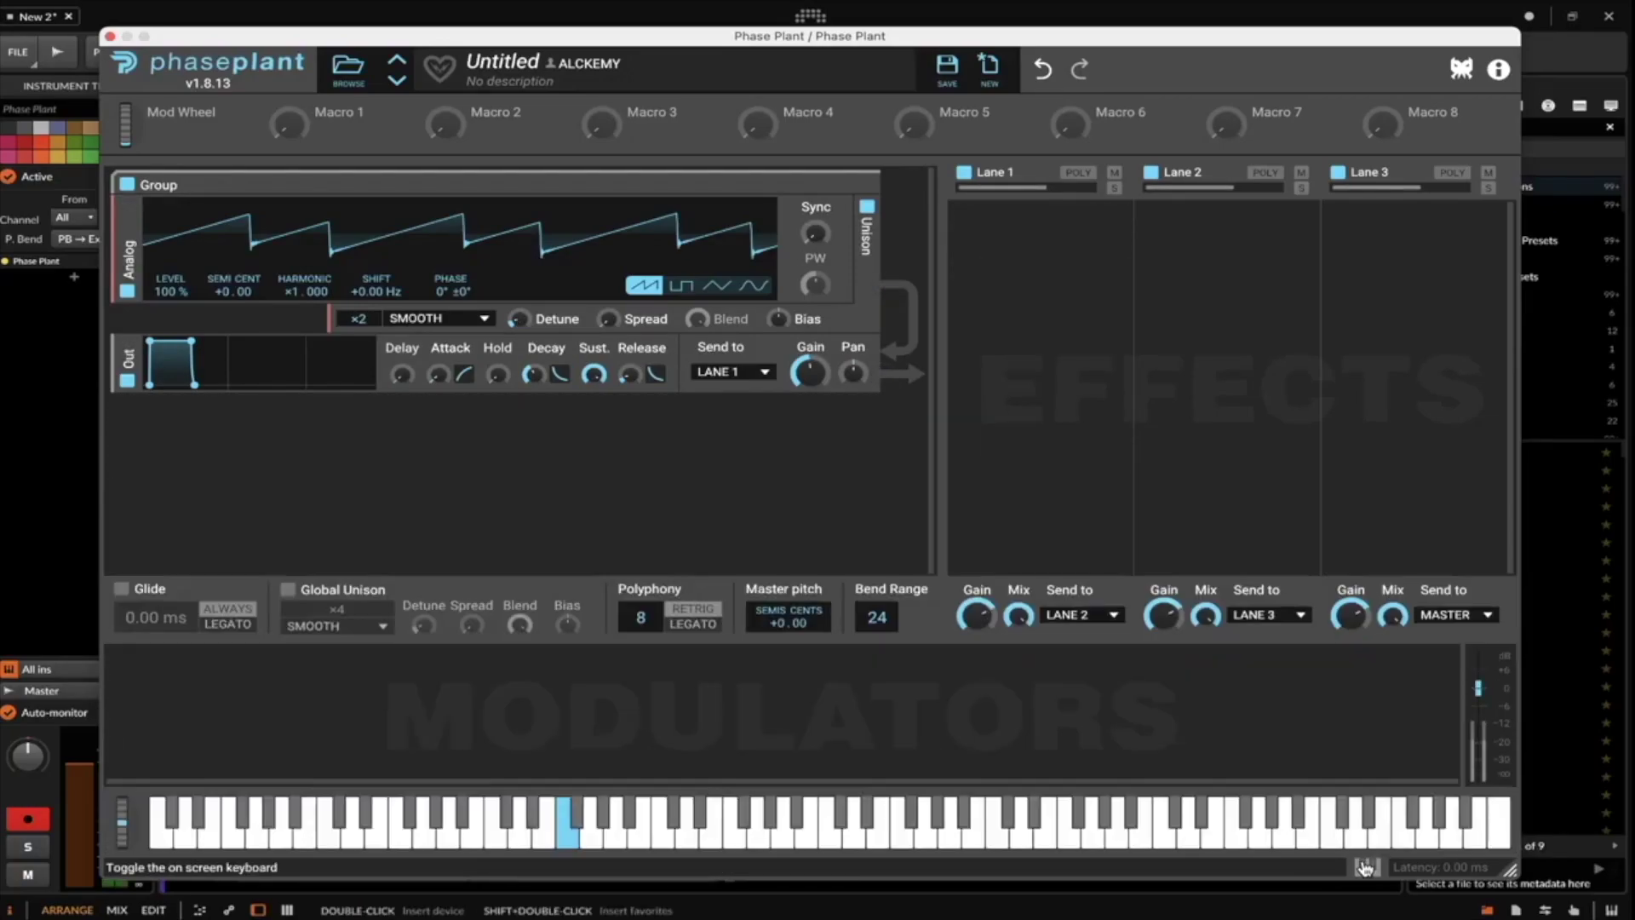
mouse_move(120, 799)
left_mouse_down()
mouse_move(119, 768)
mouse_move(120, 827)
mouse_move(110, 798)
left_mouse_up()
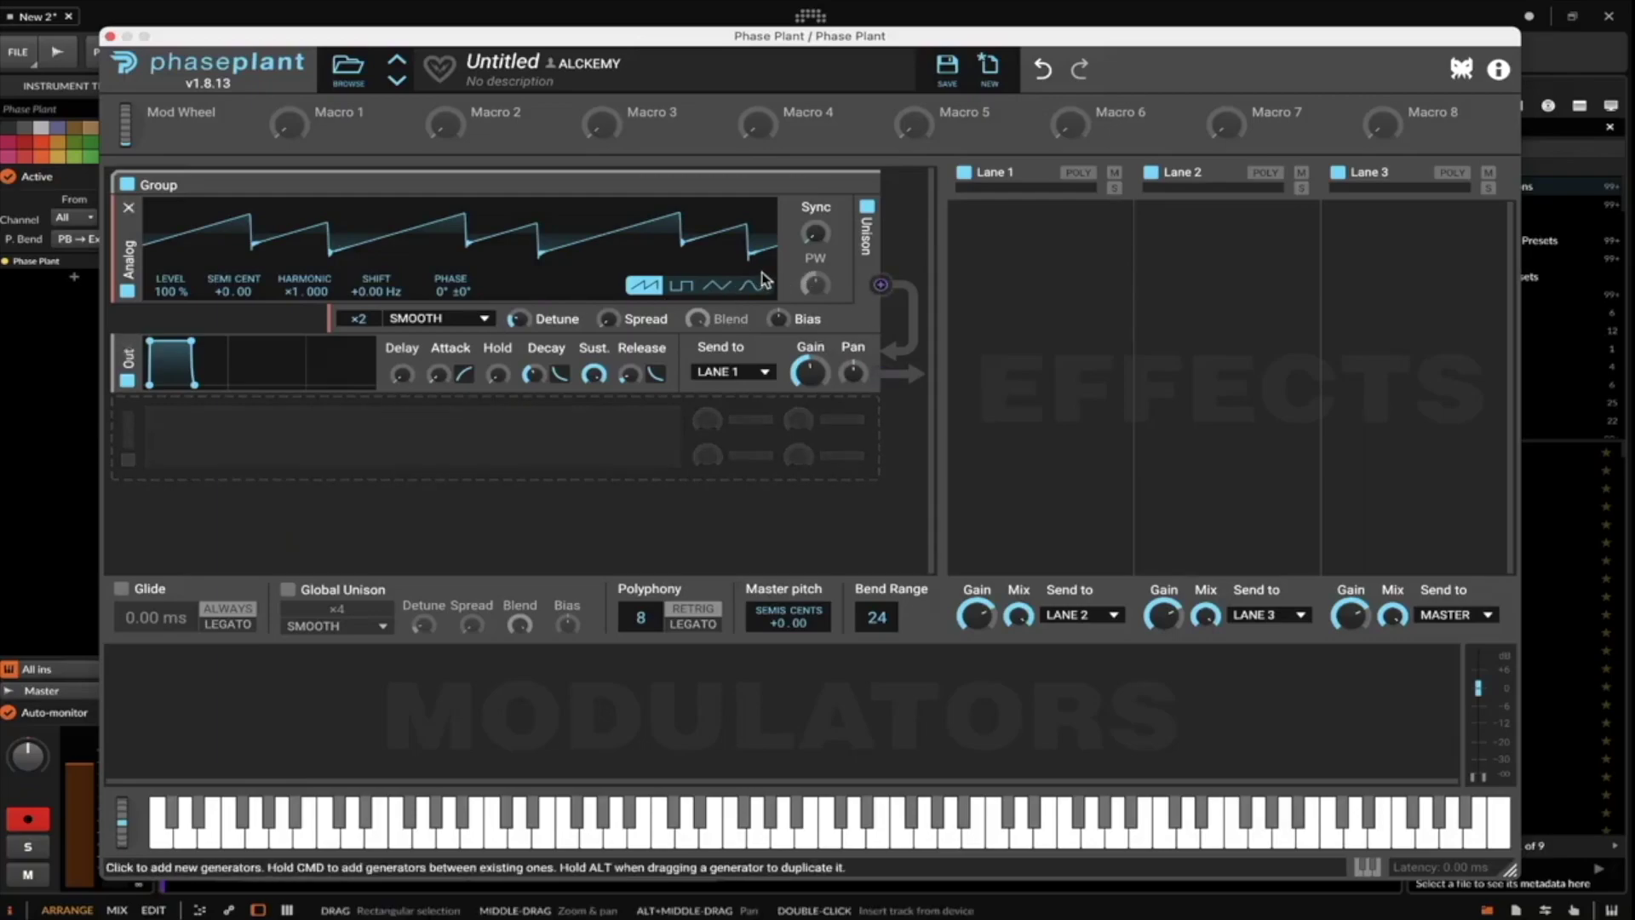
Add a Distortion module set to Overdrive and place it between the Analog oscillator and the output.
left_click(283, 455)
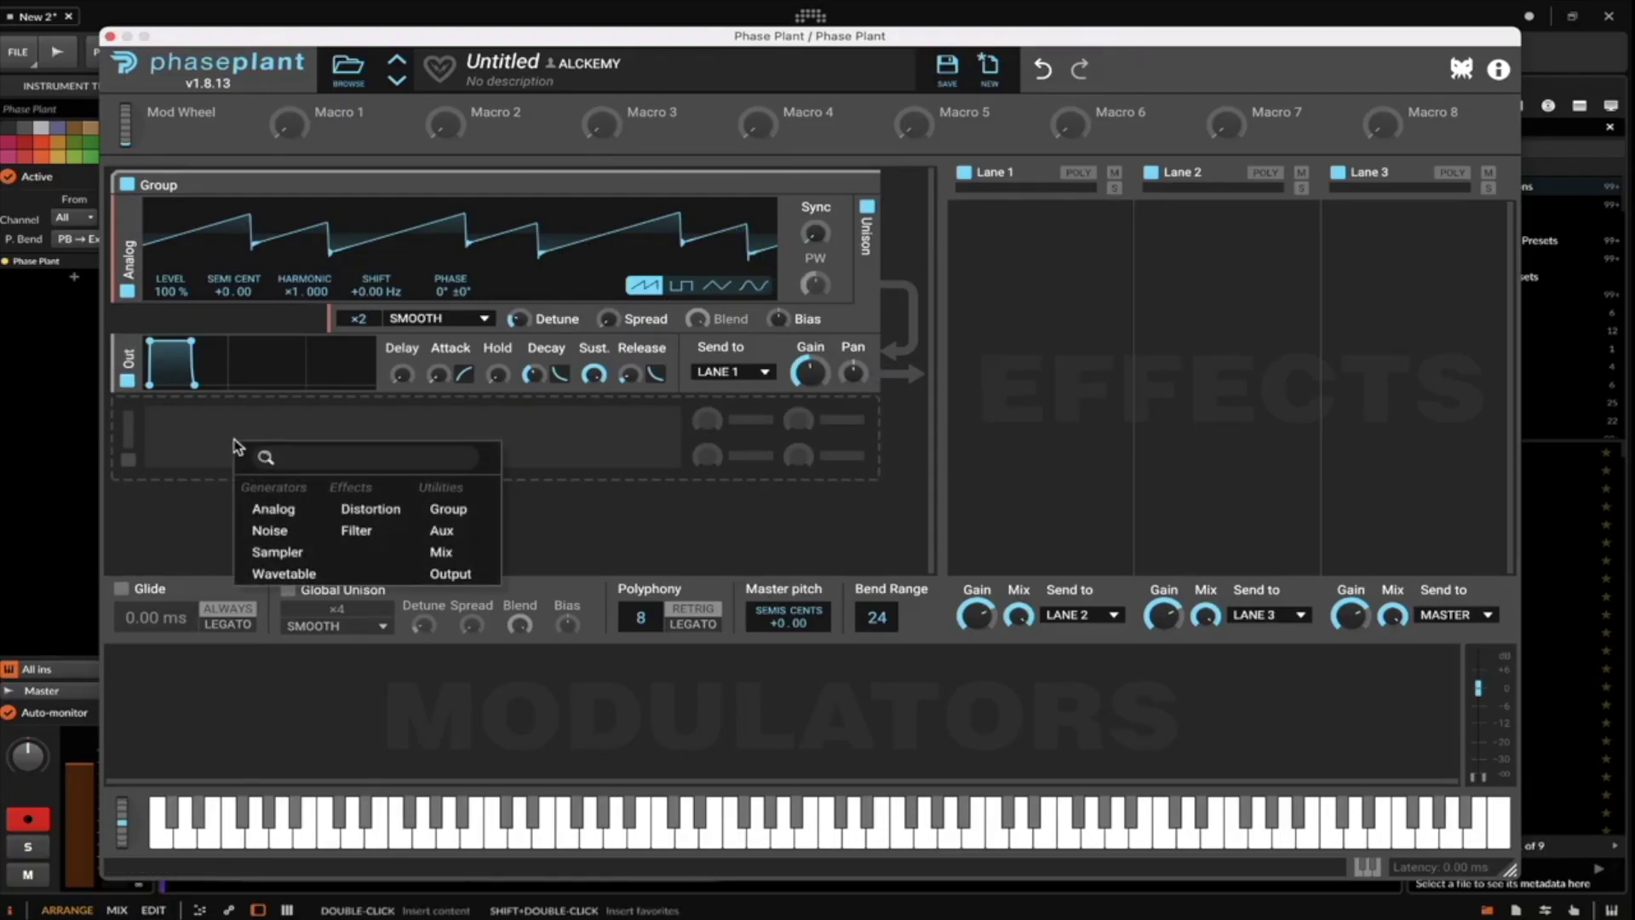
left_click(364, 509)
left_click_drag(143, 441, 131, 362)
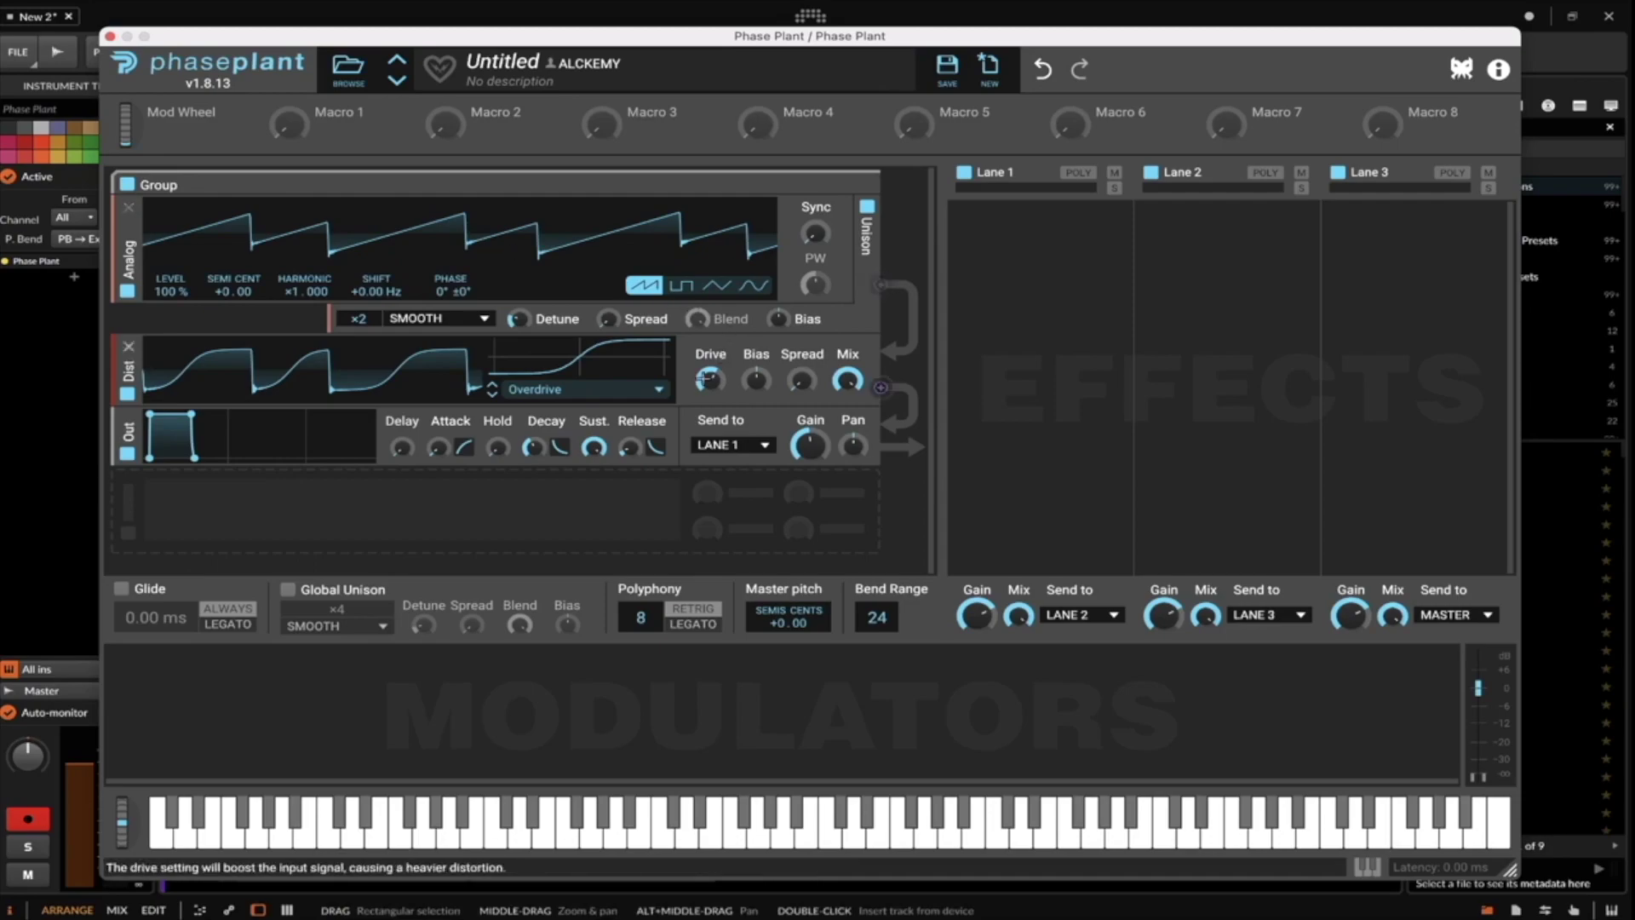
Add a Filter module in notch mode and move it between the Analog oscillator and the distortion.
left_click(346, 495)
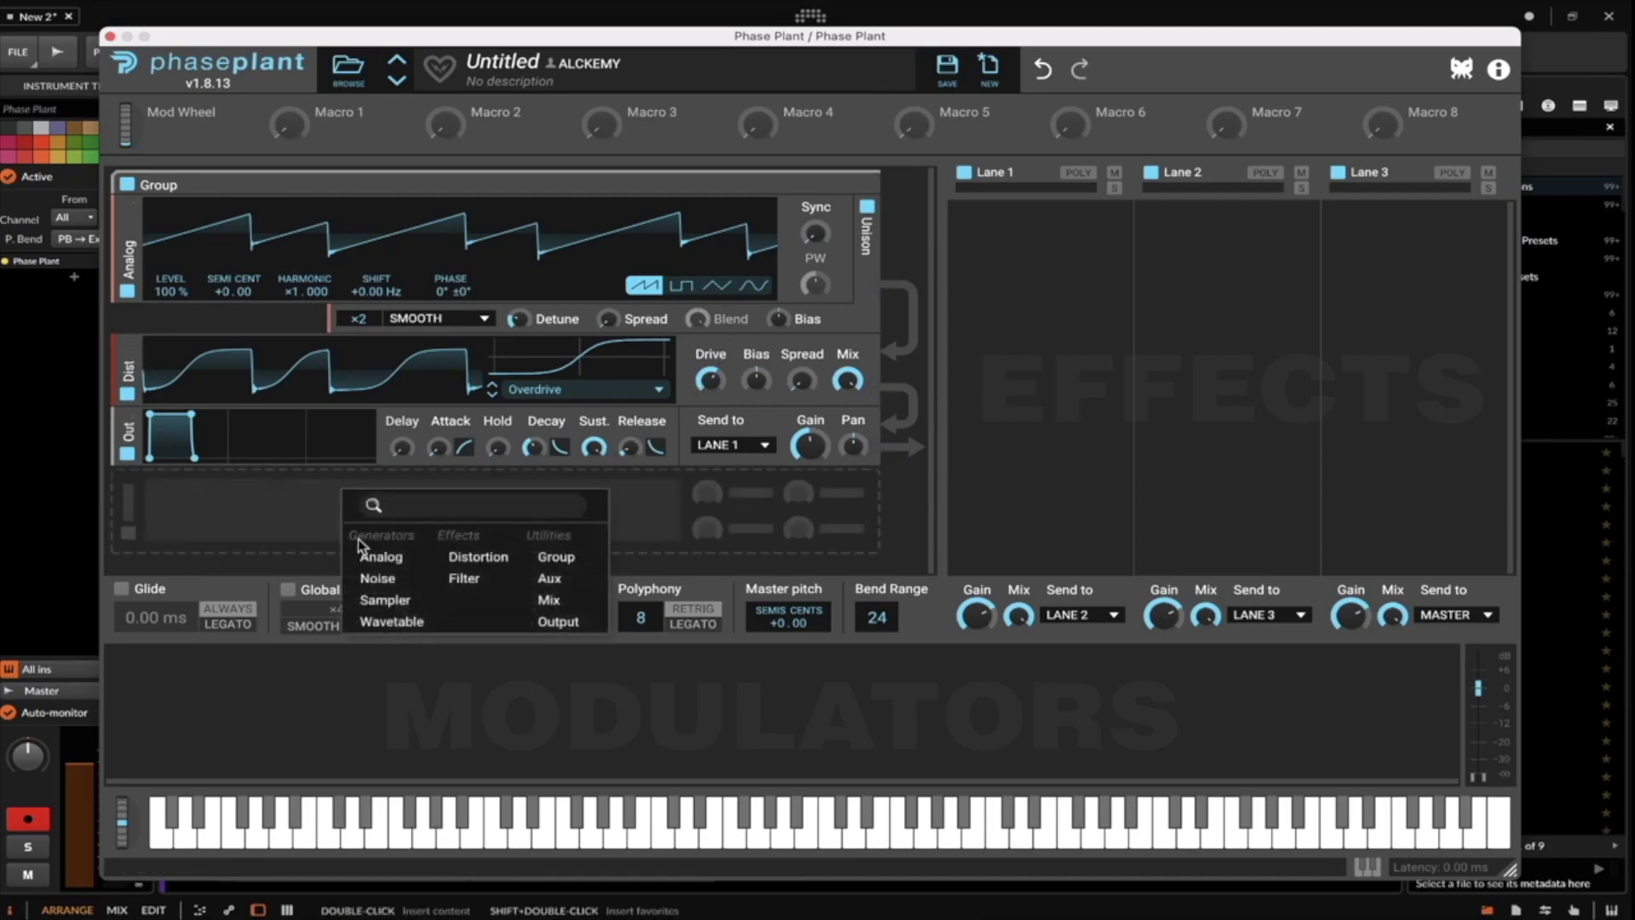
left_click(460, 576)
left_click(567, 522)
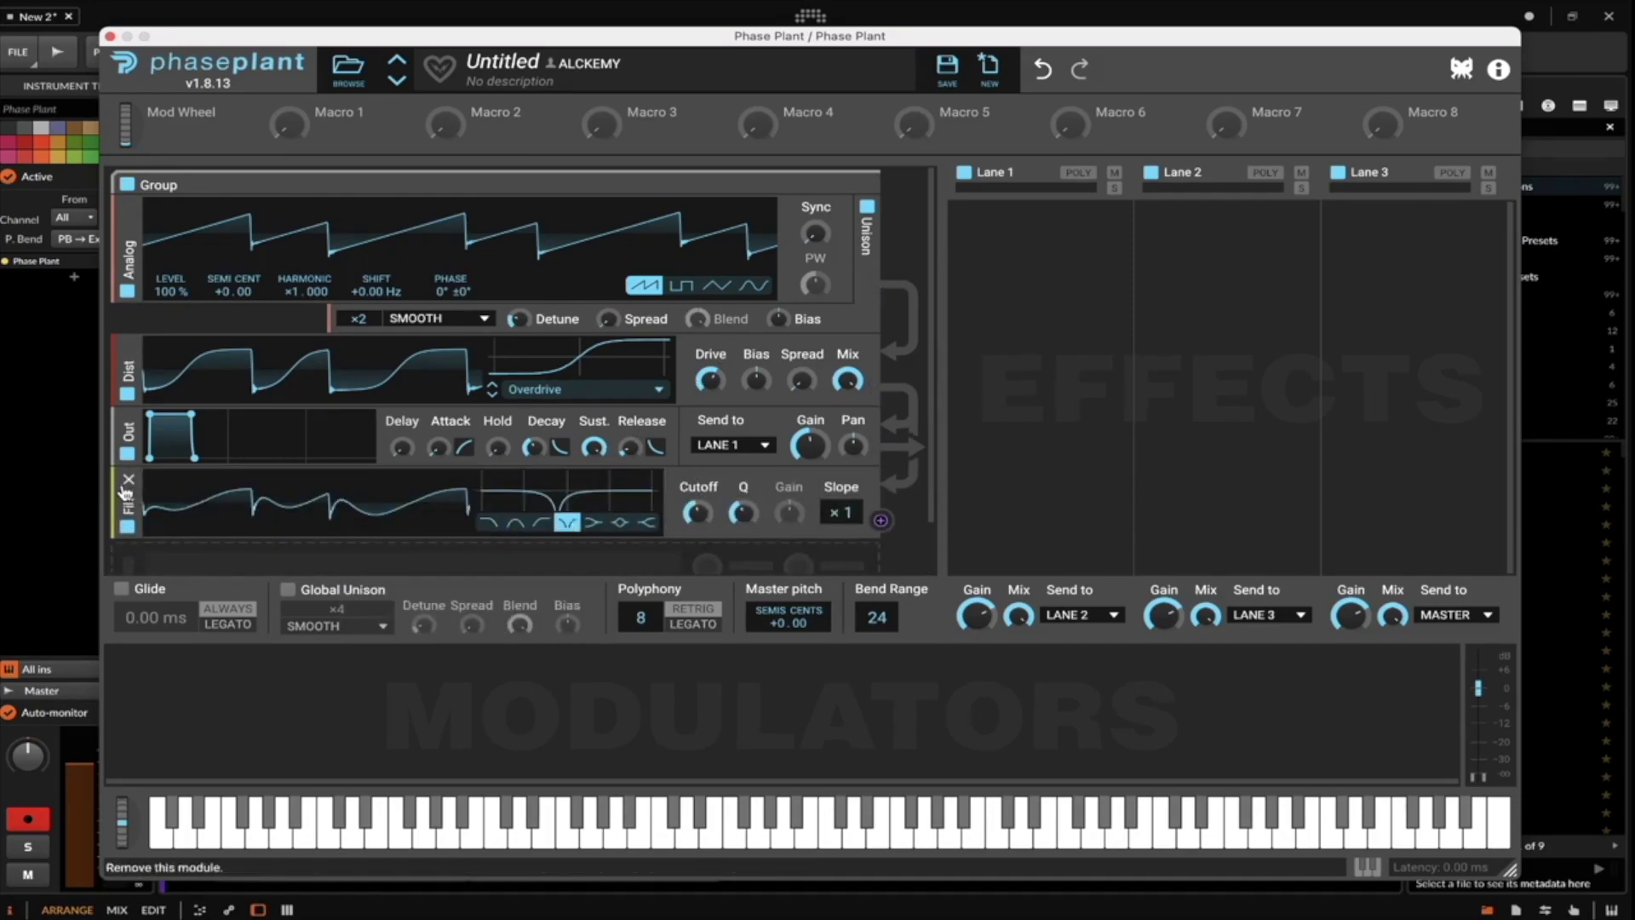
left_click_drag(126, 513, 127, 368)
Lower the notch filter's cutoff and set its slope to ×4.
mouse_move(696, 380)
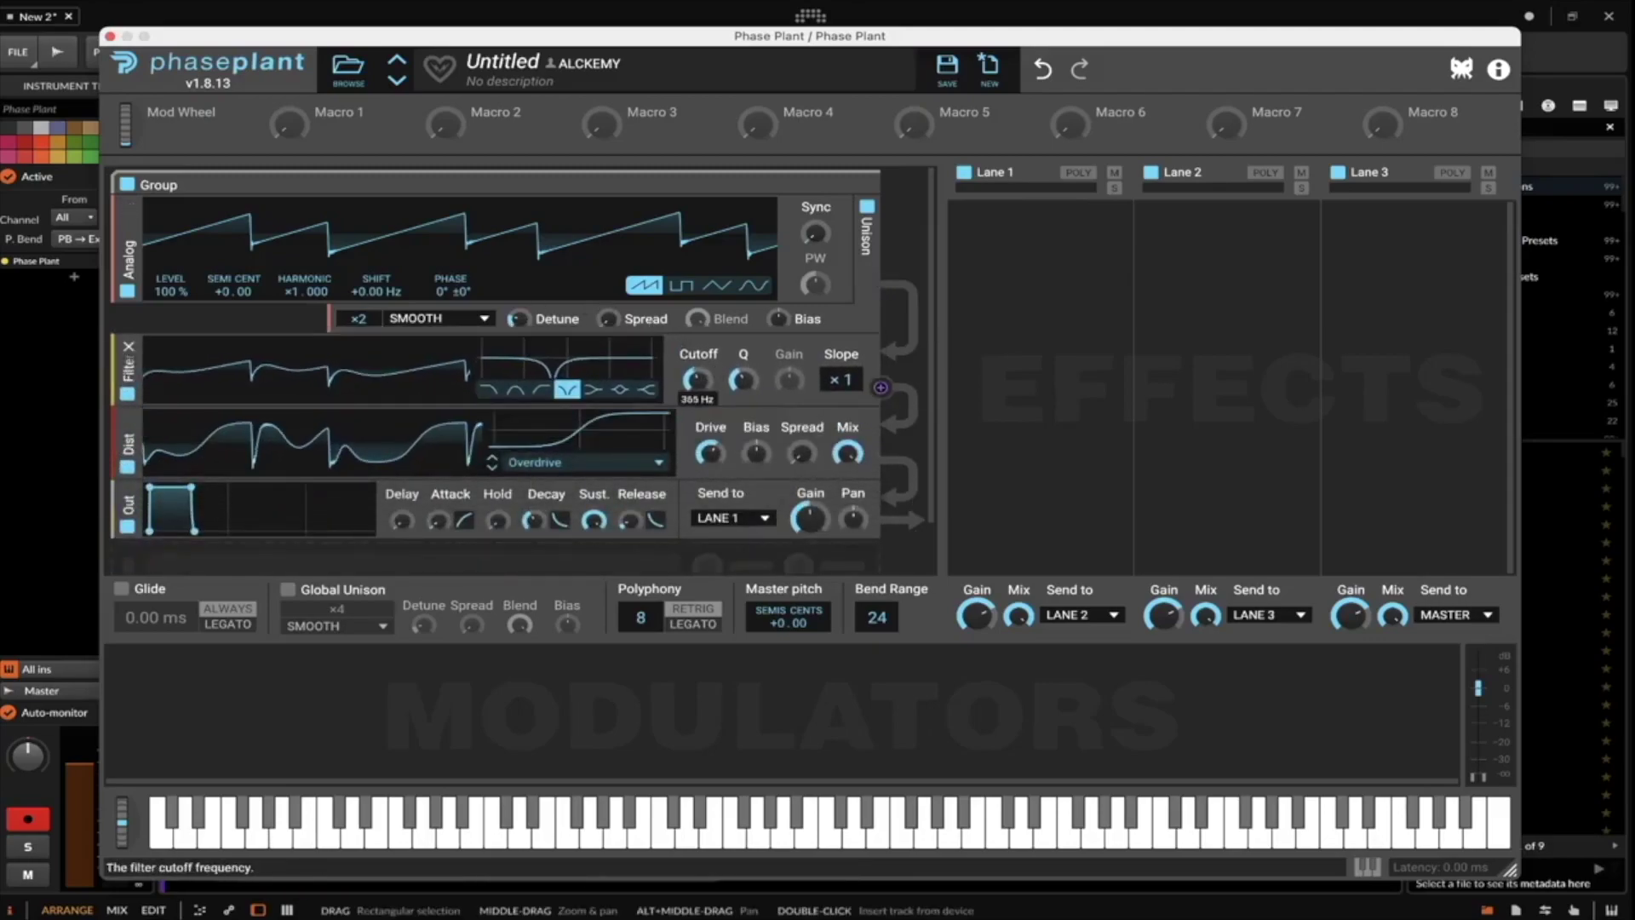
left_click_drag(696, 380, 696, 412)
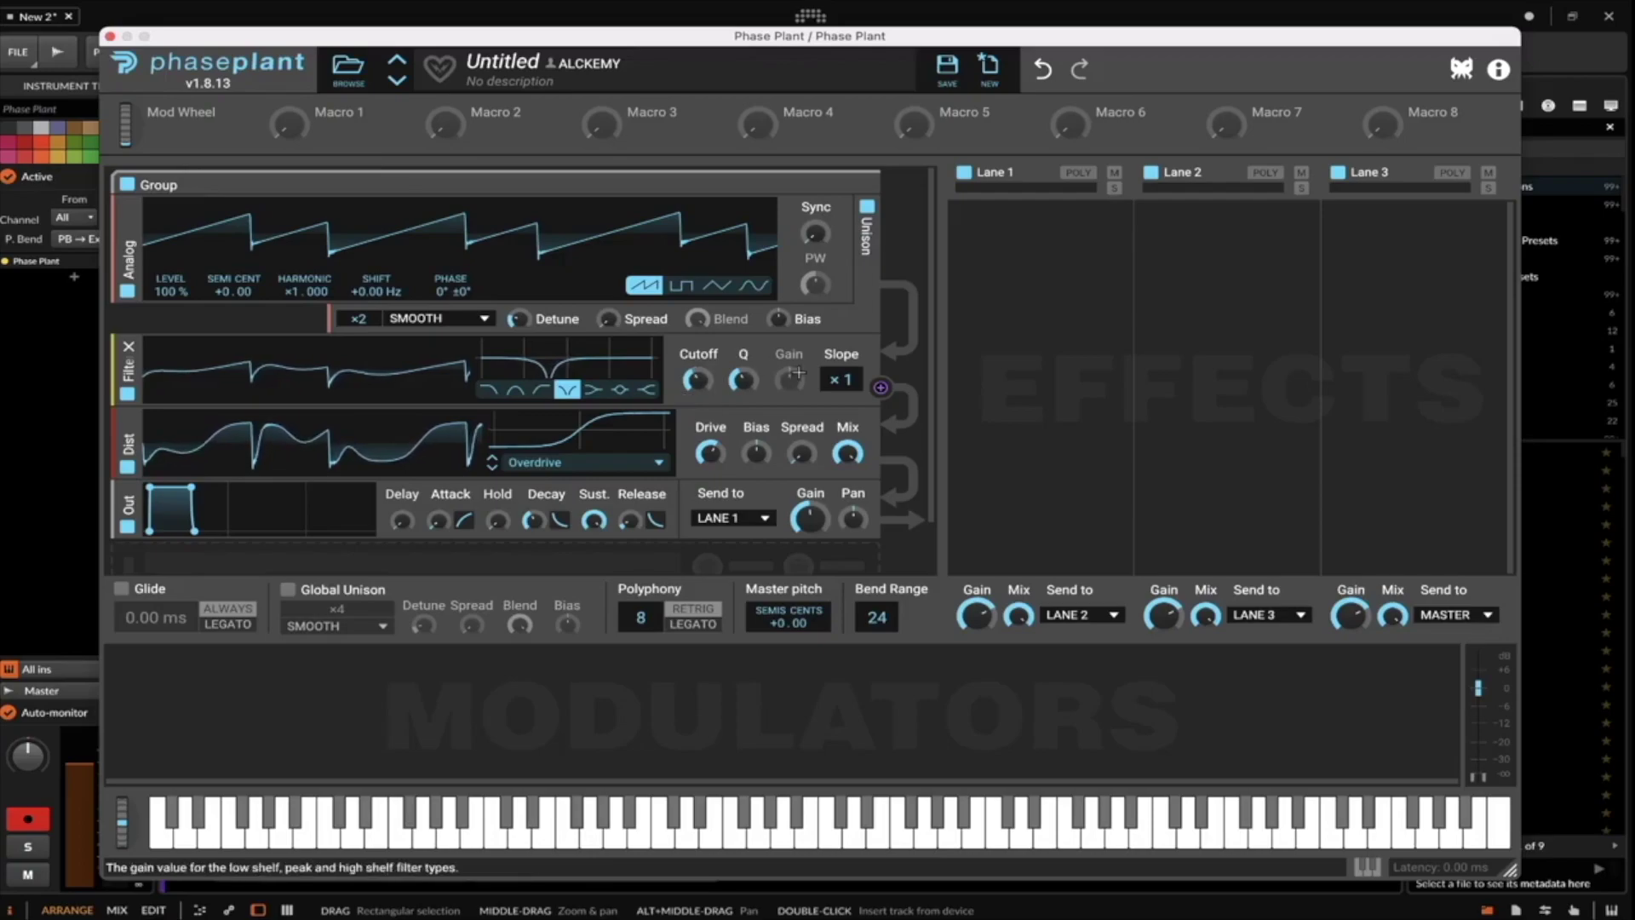
left_click_drag(839, 380, 840, 366)
Narrow the notch with a higher Q and fine-tune its cutoff while auditioning pitch bends.
mouse_move(742, 381)
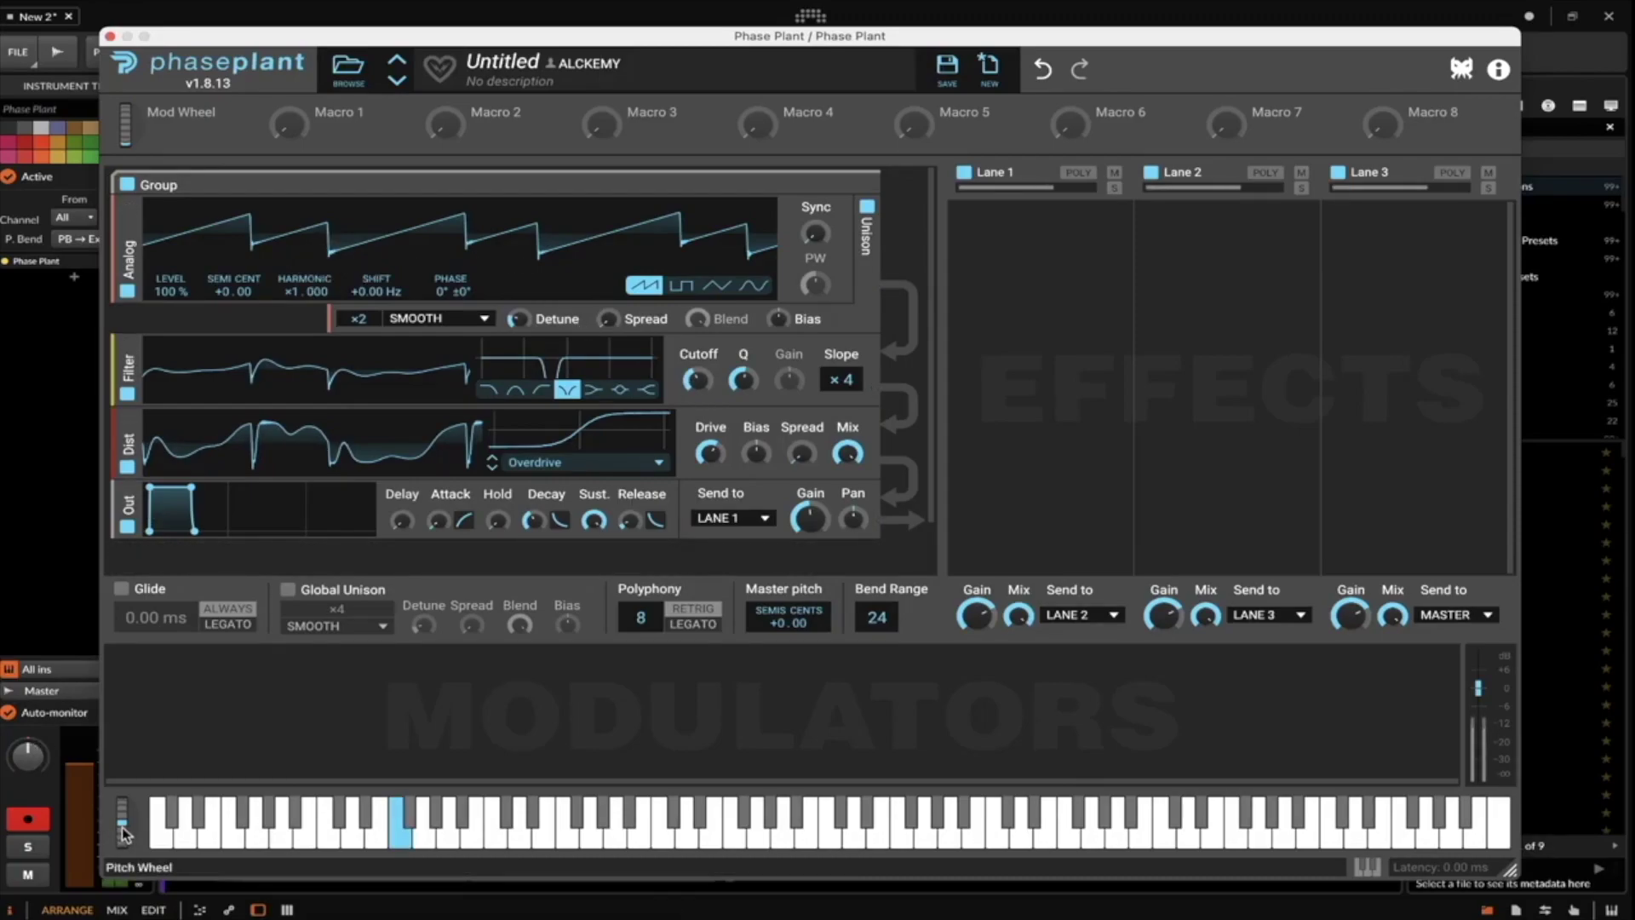
mouse_move(121, 829)
left_mouse_down()
mouse_move(117, 773)
mouse_move(118, 838)
mouse_move(147, 845)
mouse_move(133, 801)
mouse_move(134, 841)
left_mouse_up()
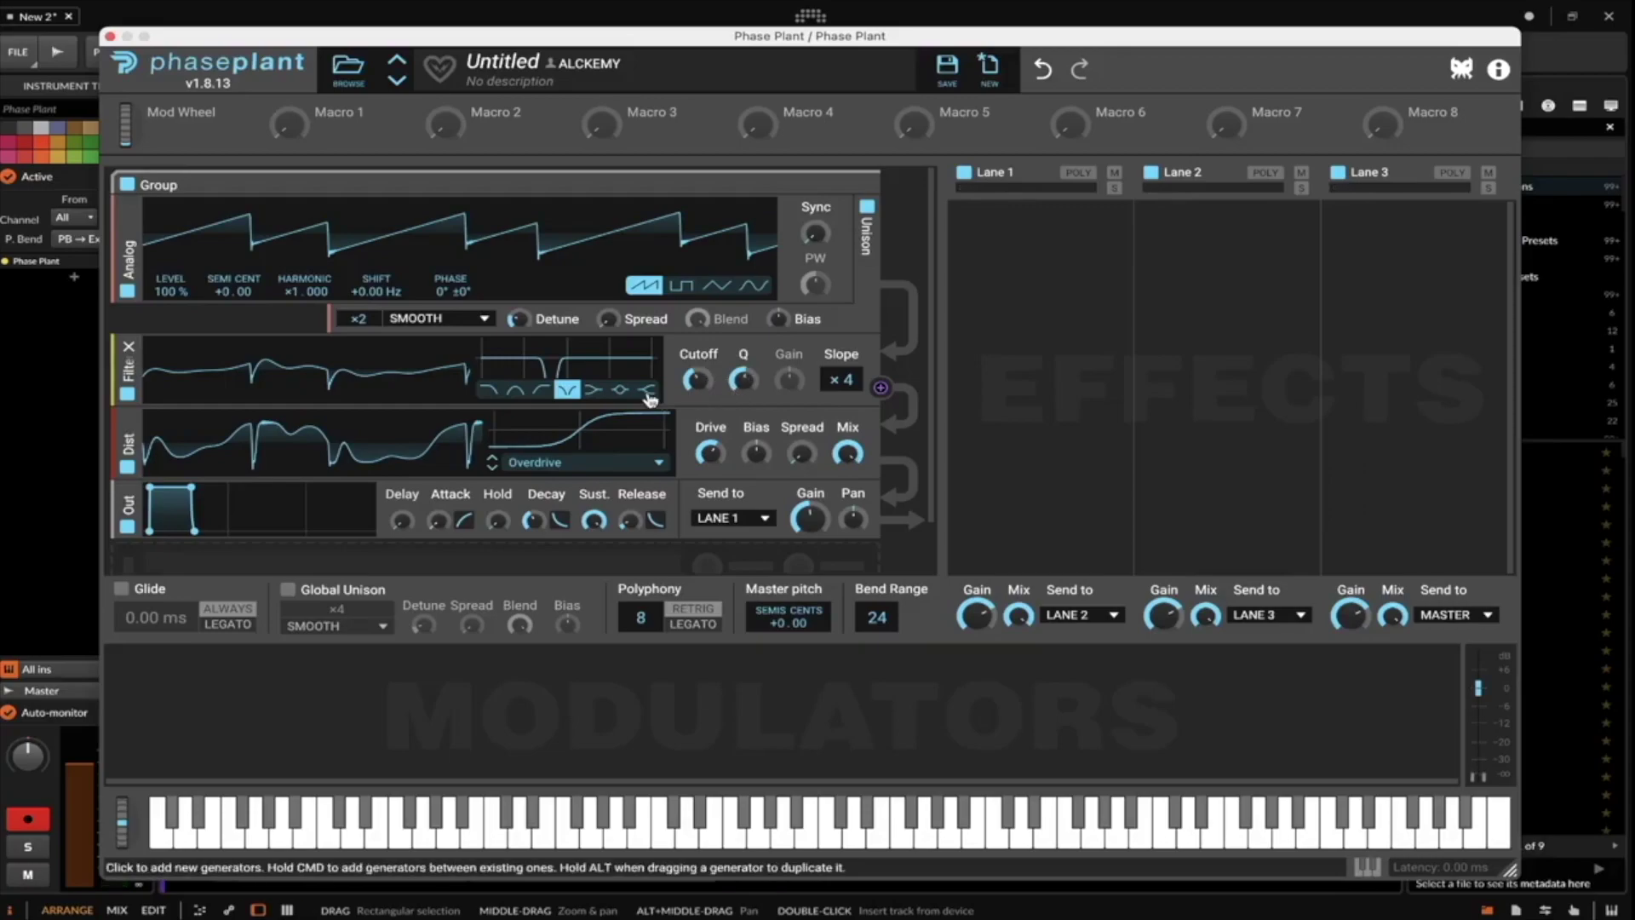
left_click(696, 381)
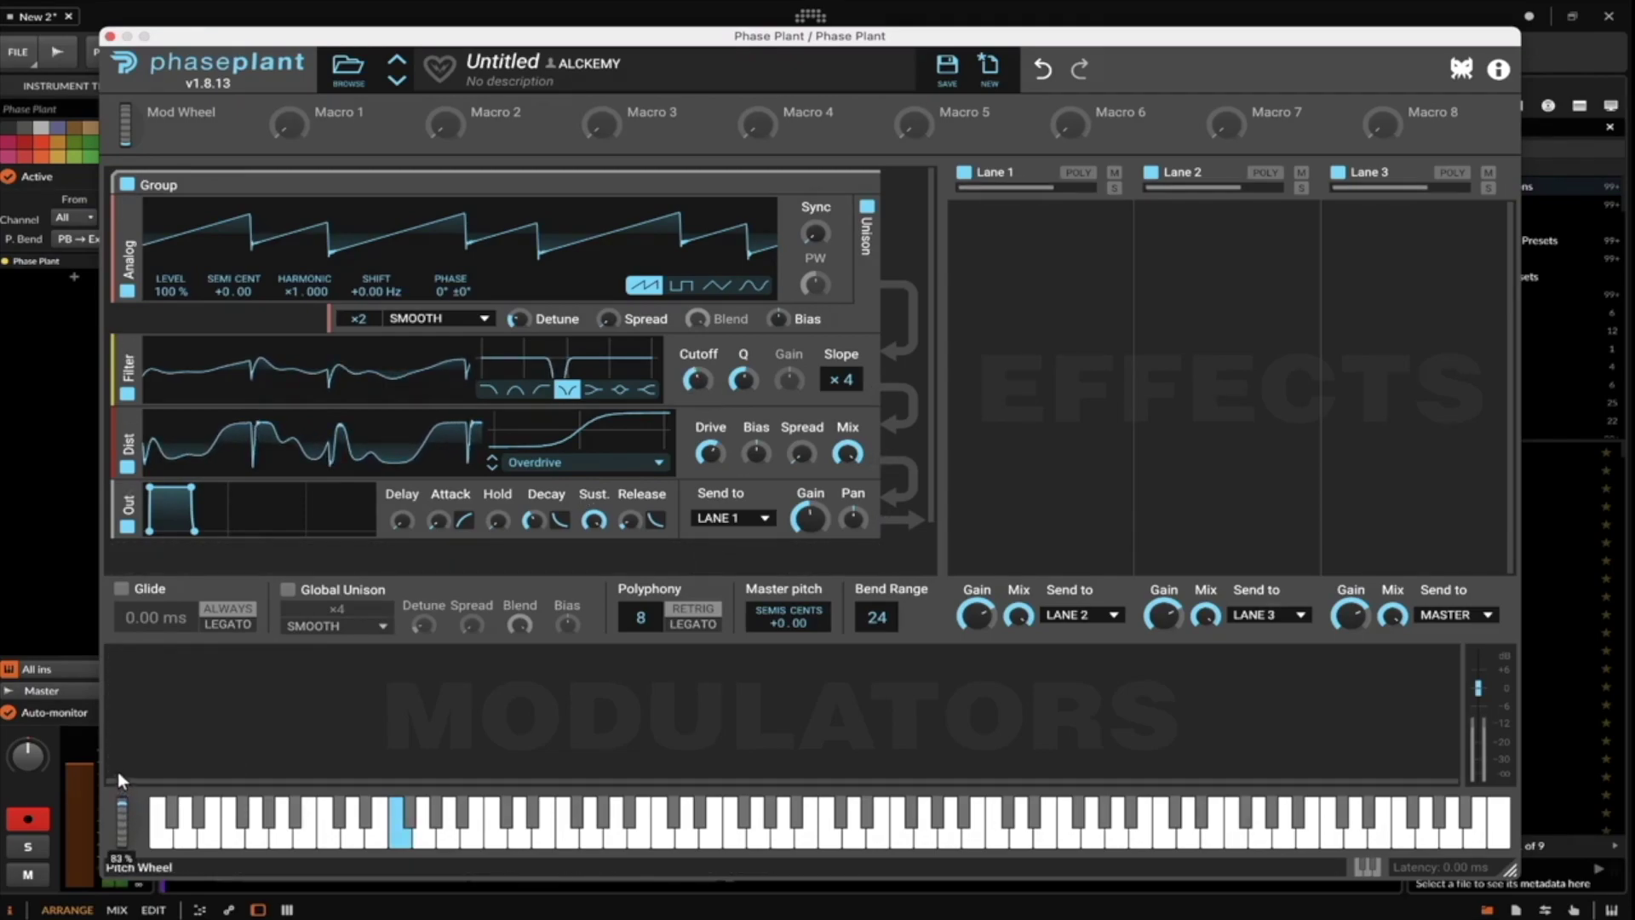
left_click(742, 379)
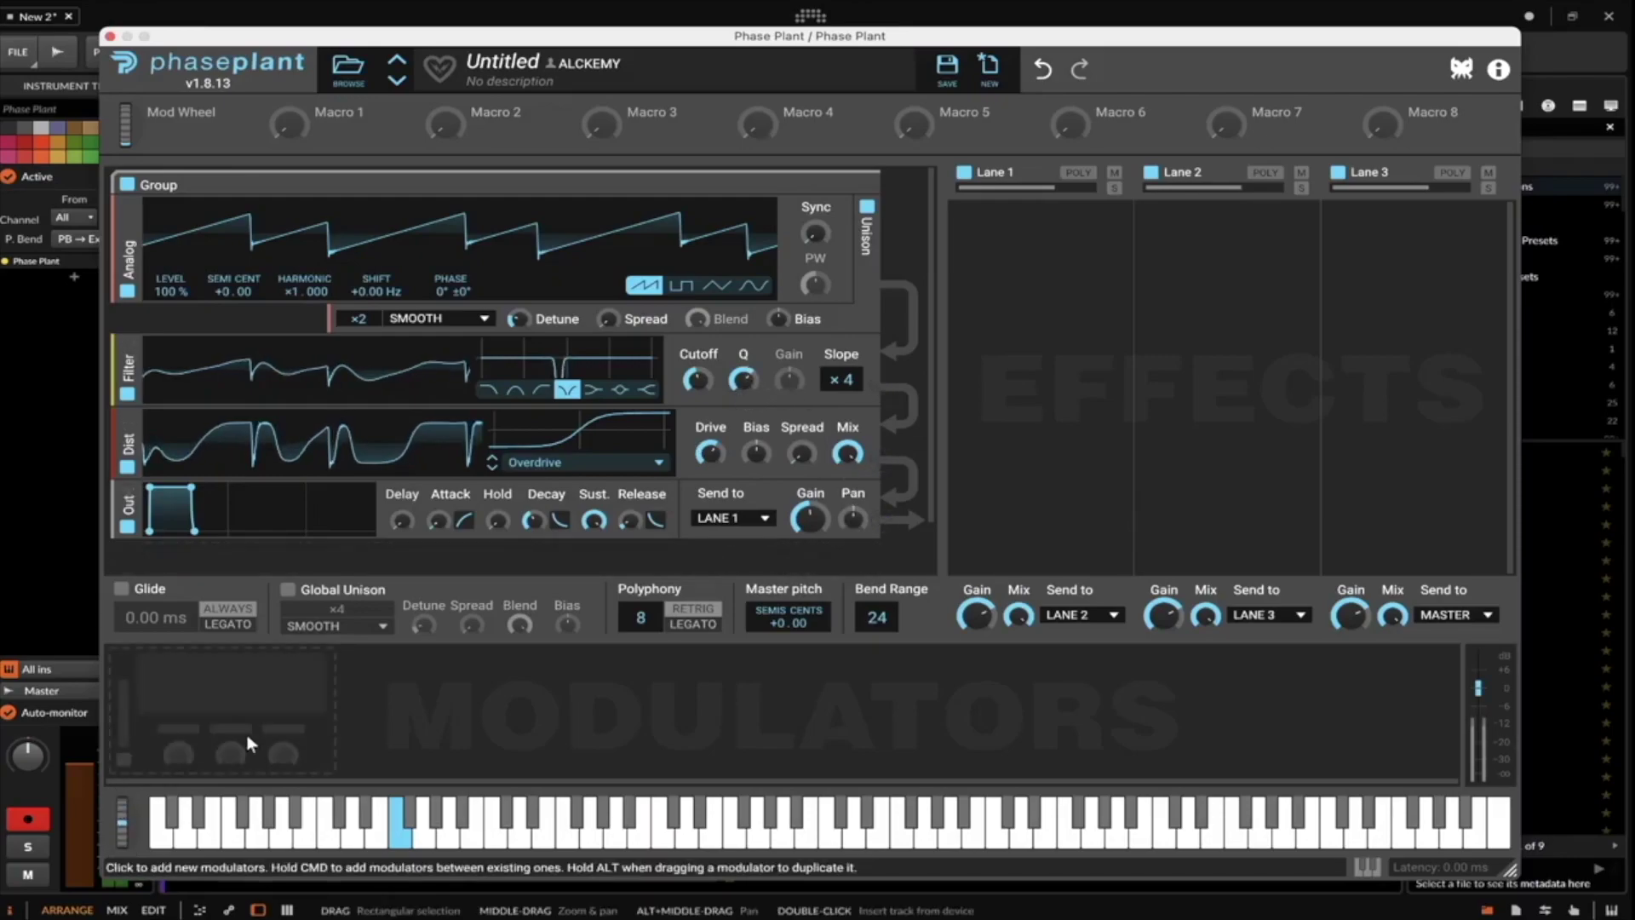
left_click_drag(121, 814, 115, 768)
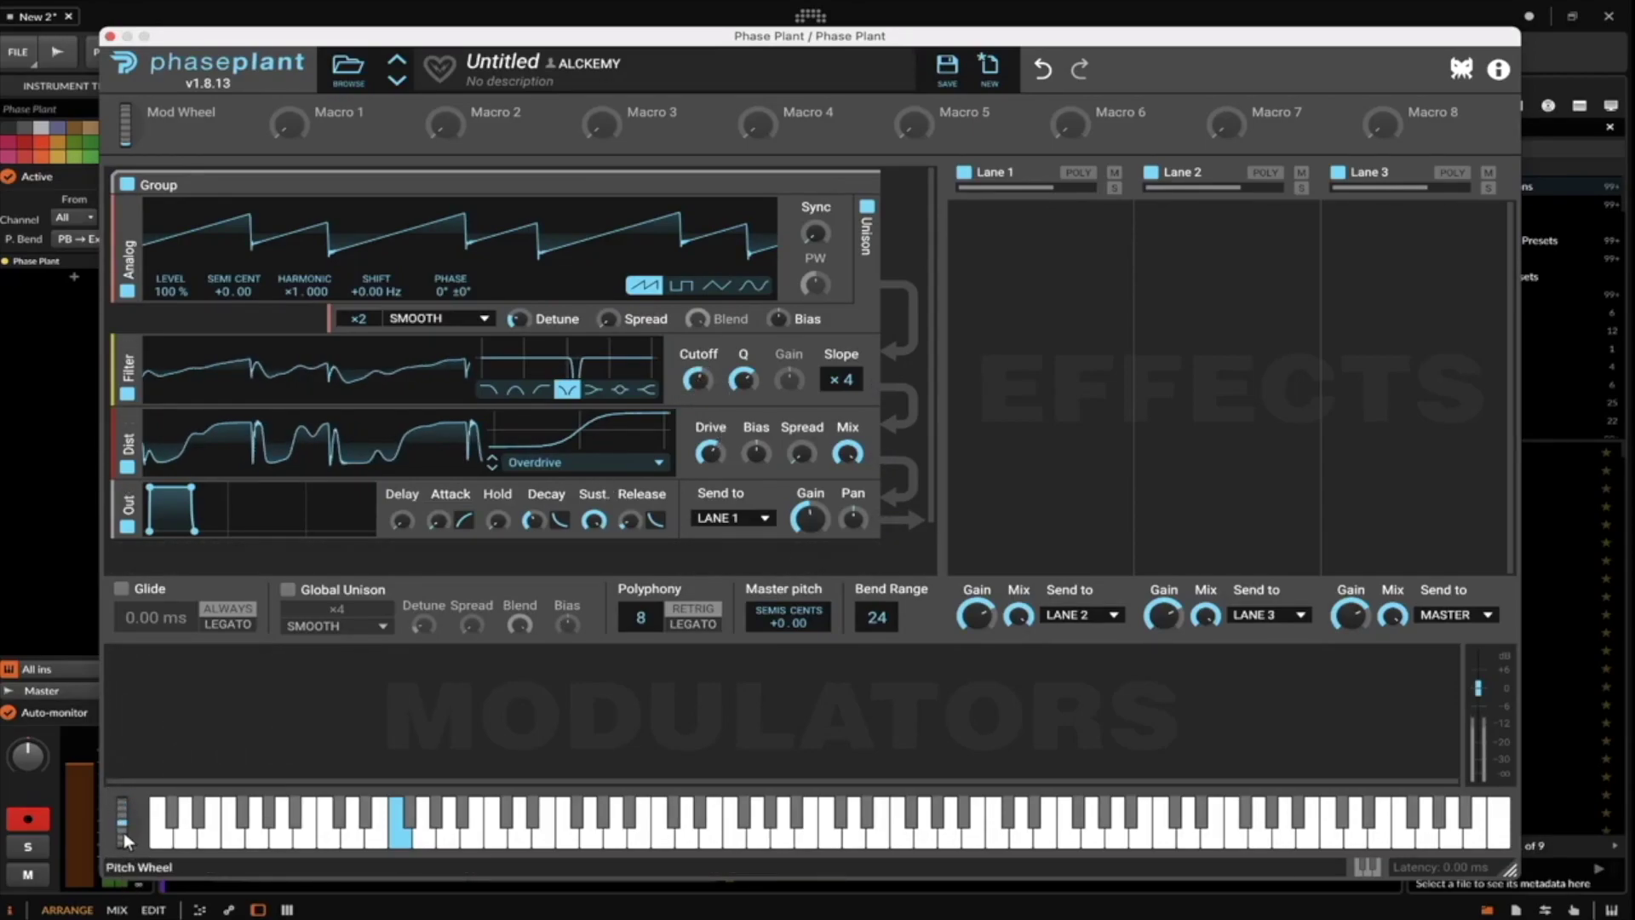
left_click_drag(121, 792, 114, 815)
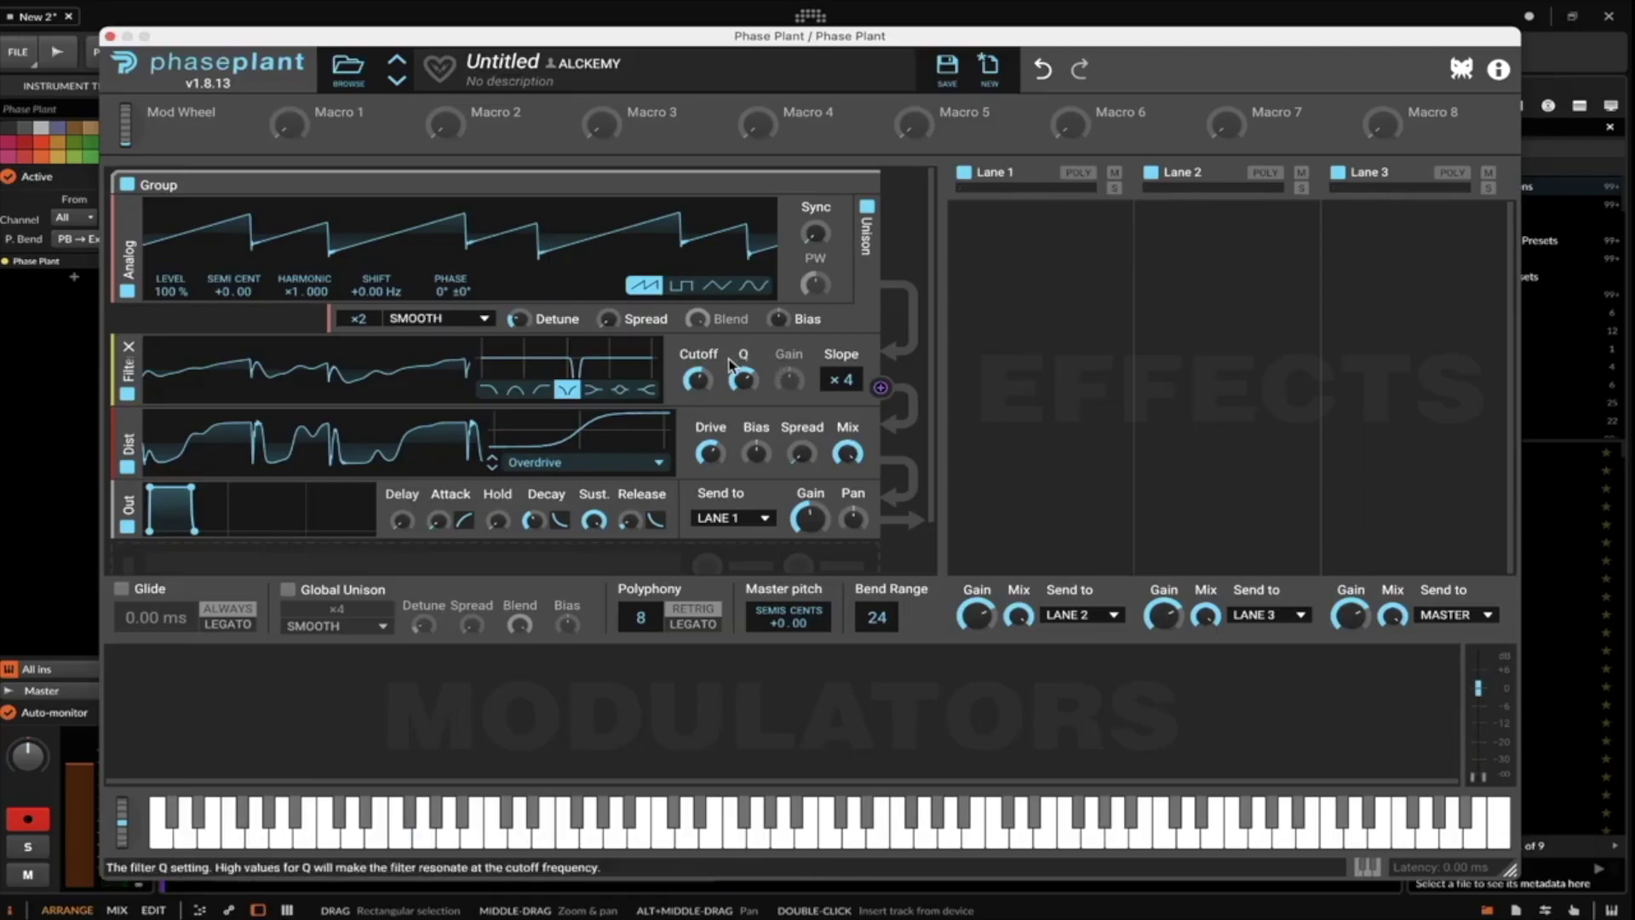
left_click_drag(698, 380, 697, 383)
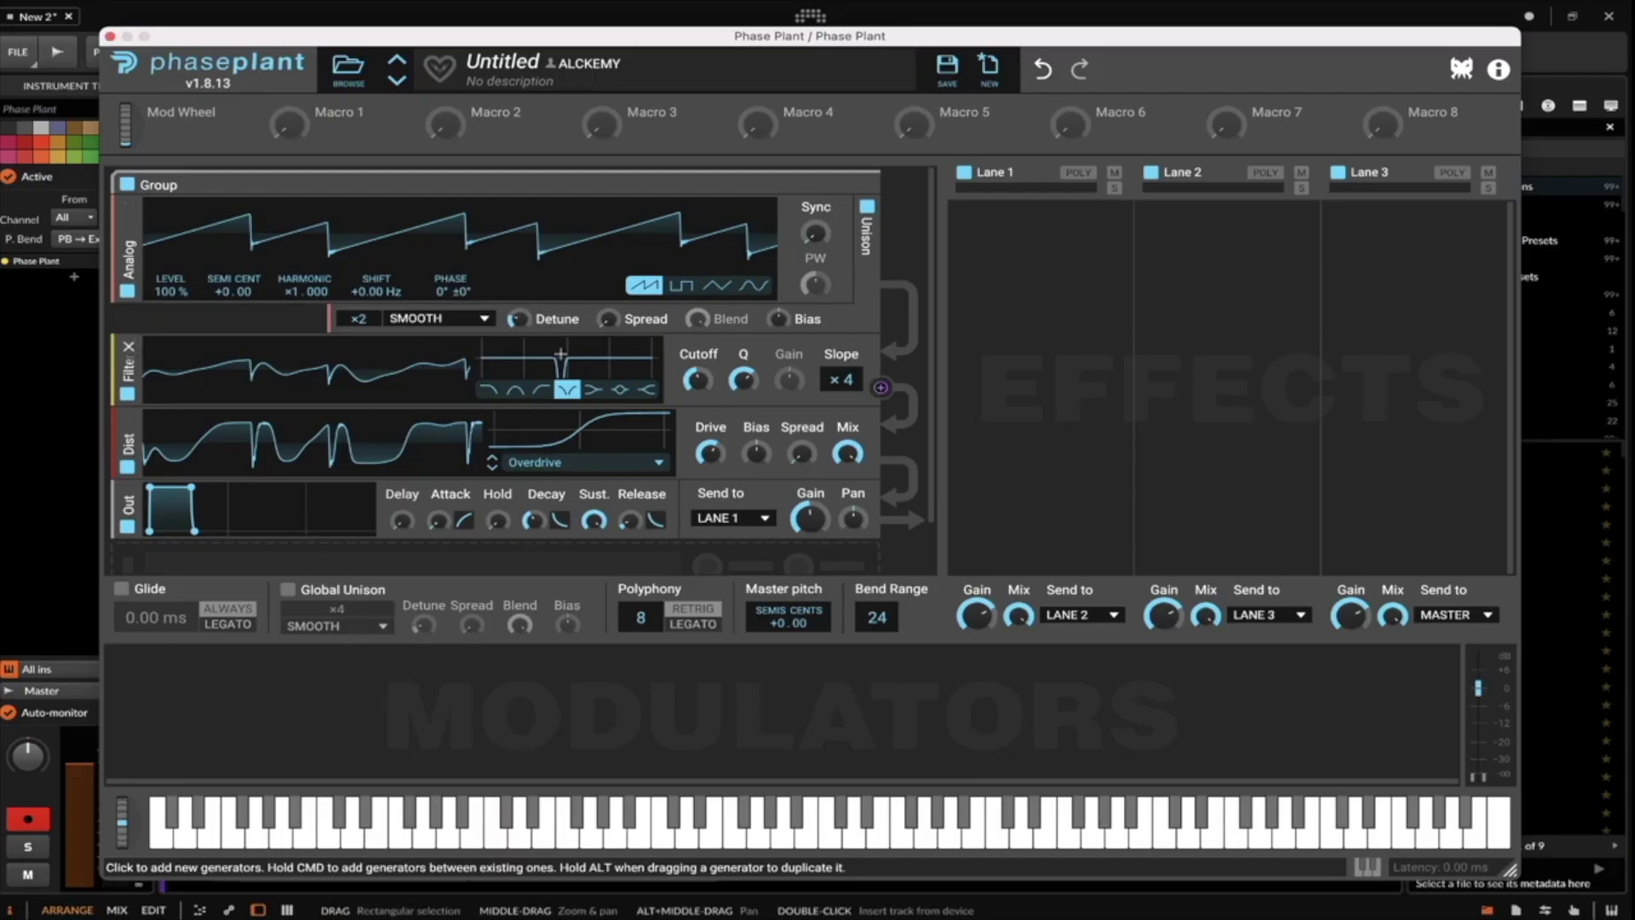
Add a 3-Band EQ to Lane 1 with slightly boosted low and high bands, and compare it with bypass.
left_click(1012, 266)
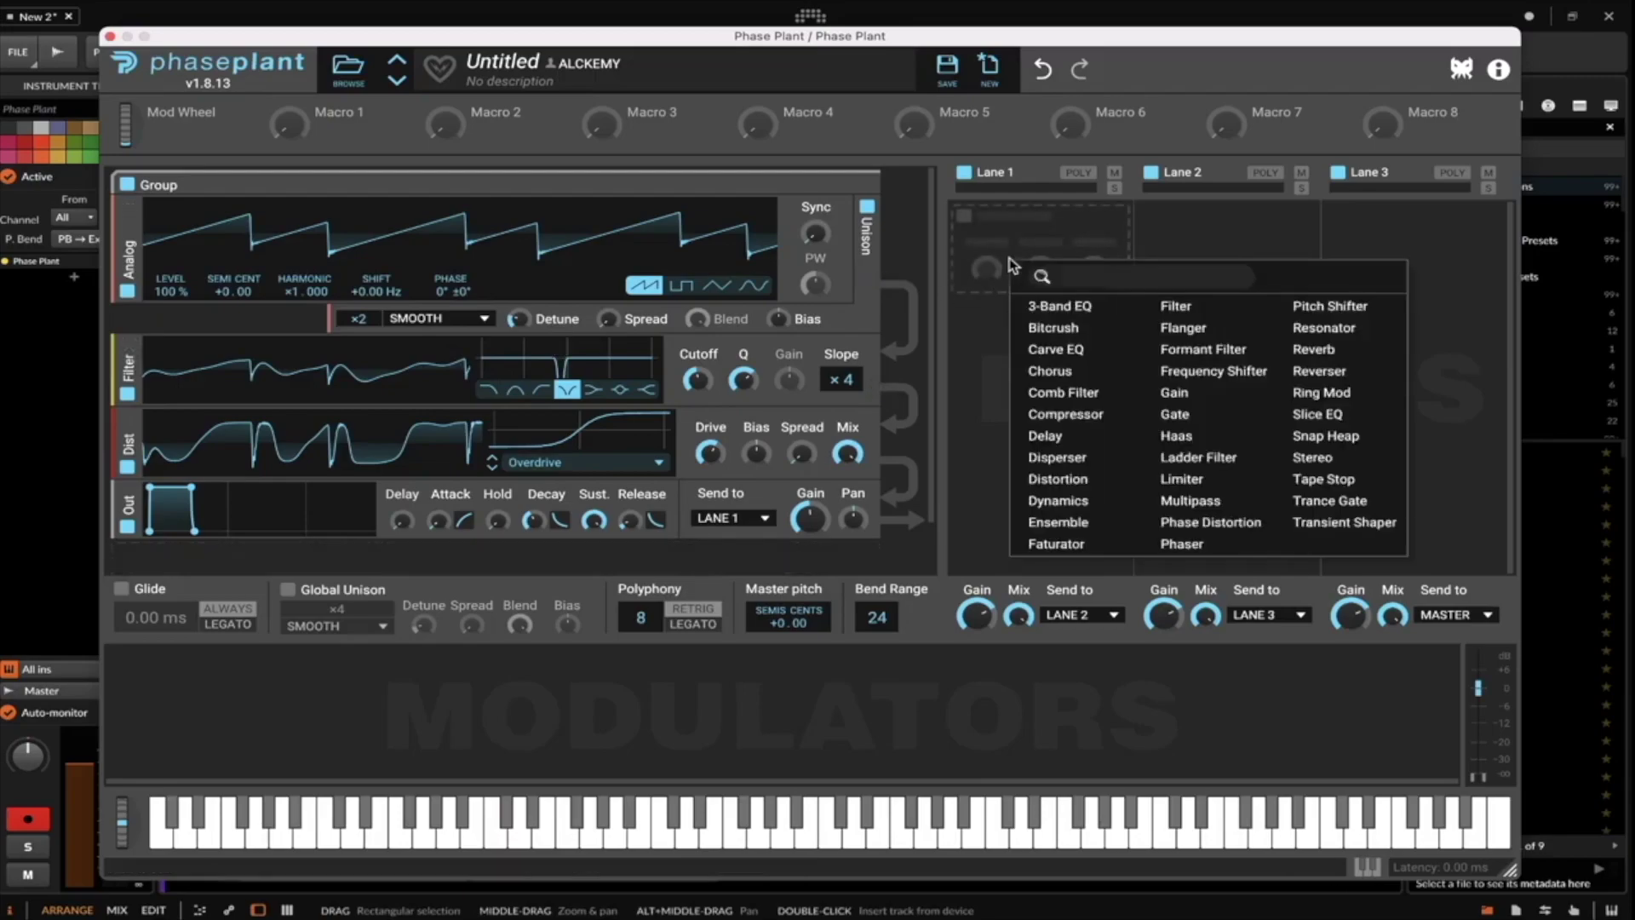
left_click(1063, 308)
left_click_drag(983, 354, 983, 329)
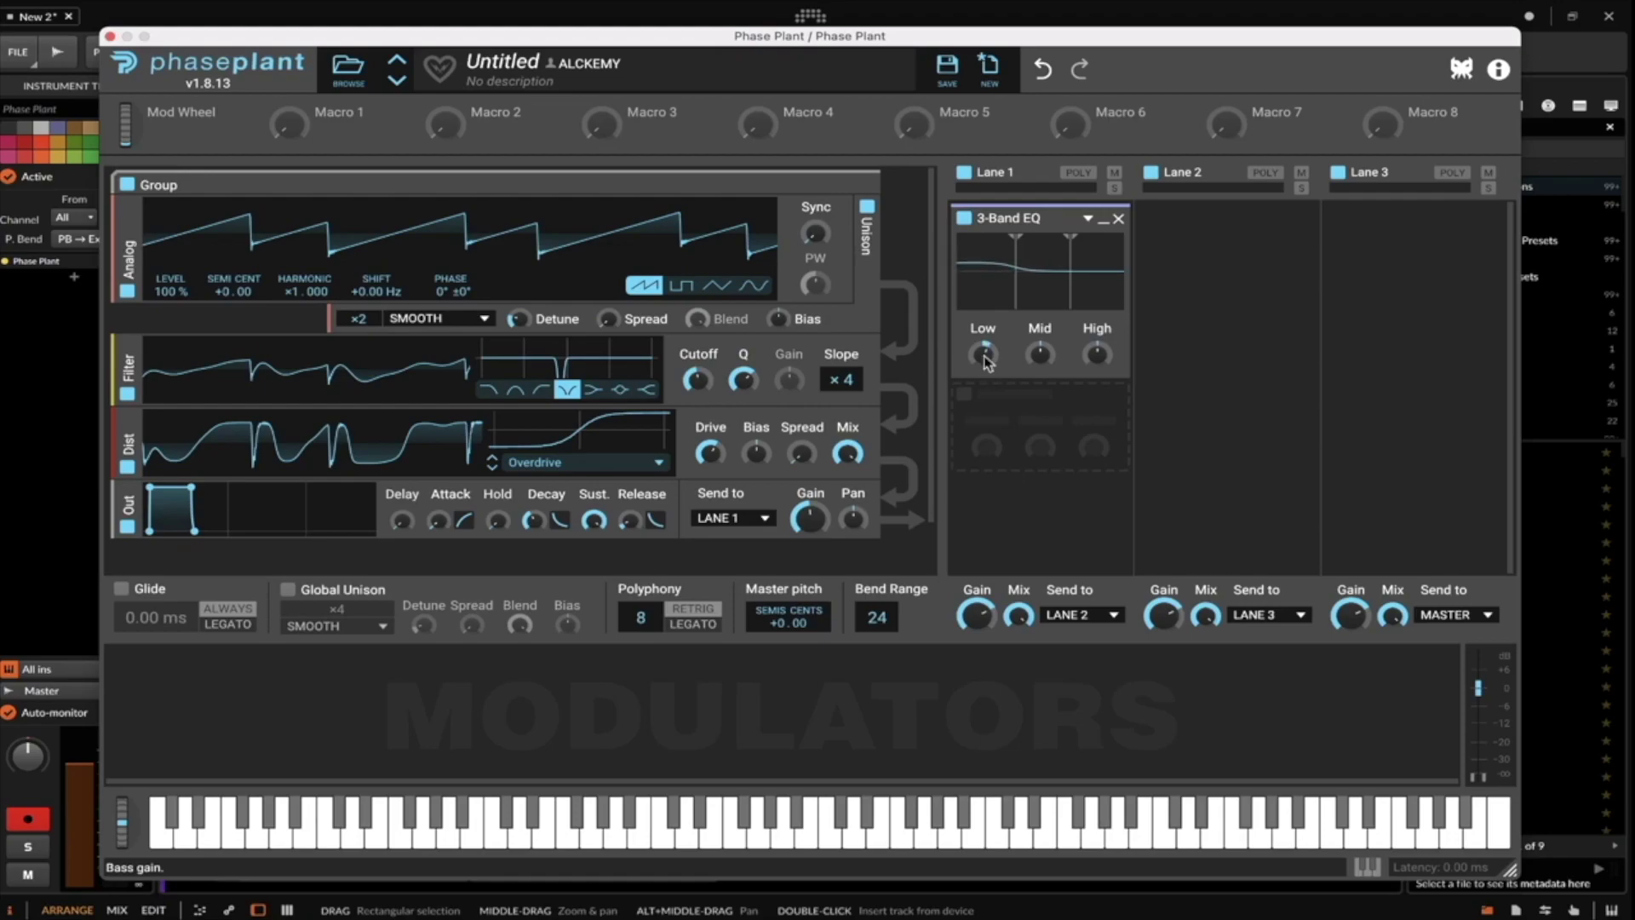
left_click_drag(1096, 353, 1096, 340)
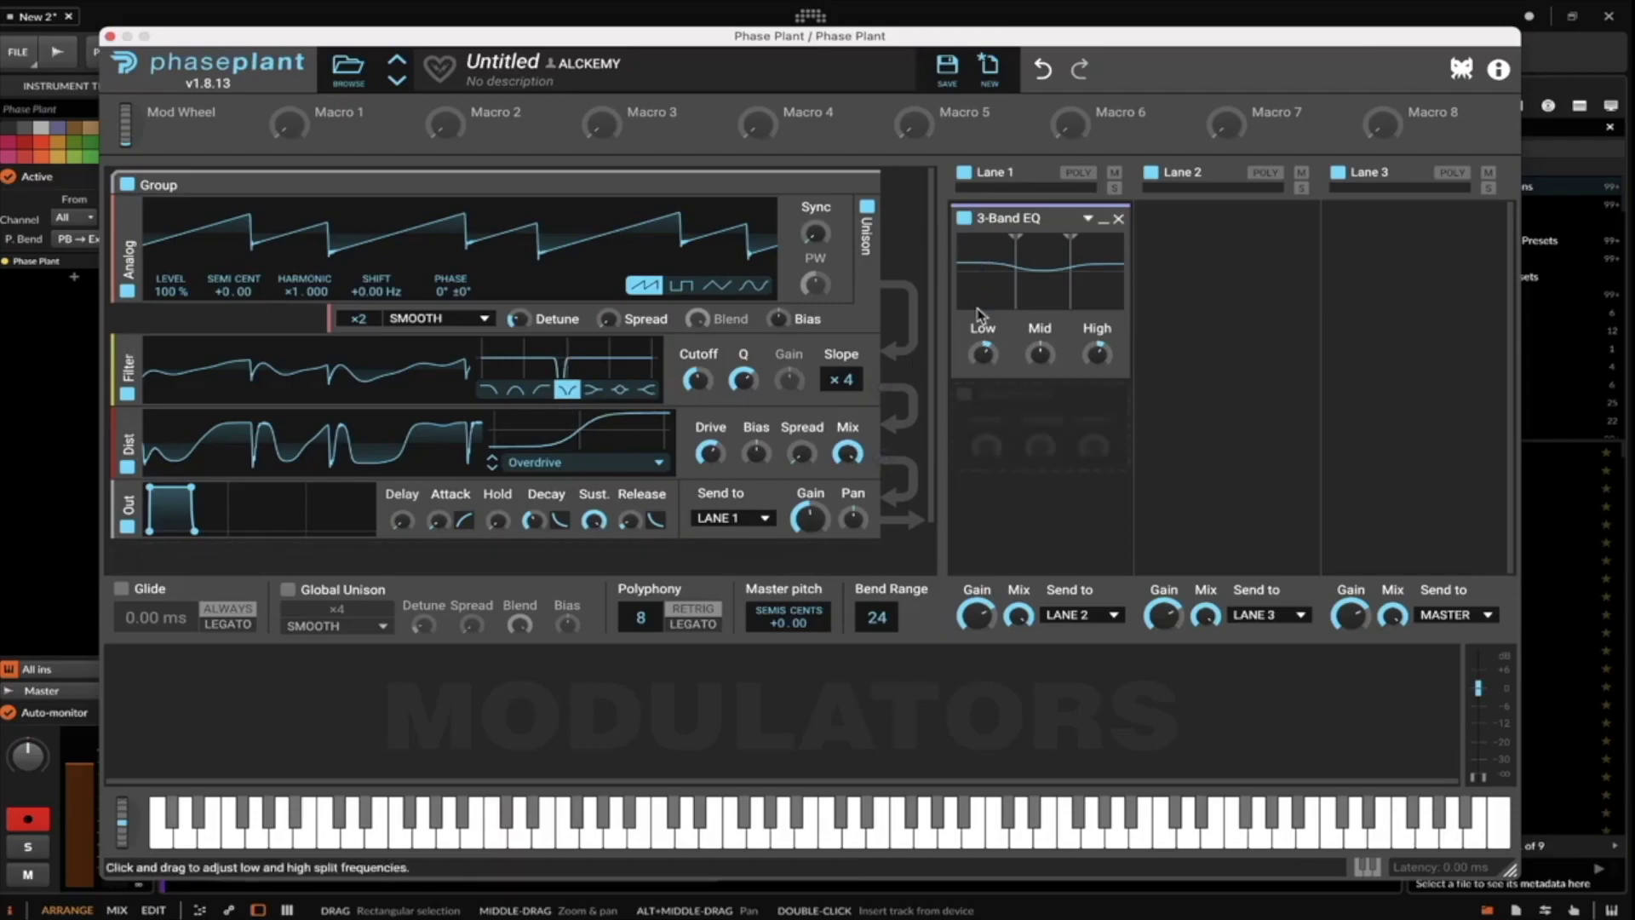
left_click(966, 220)
left_click(966, 219)
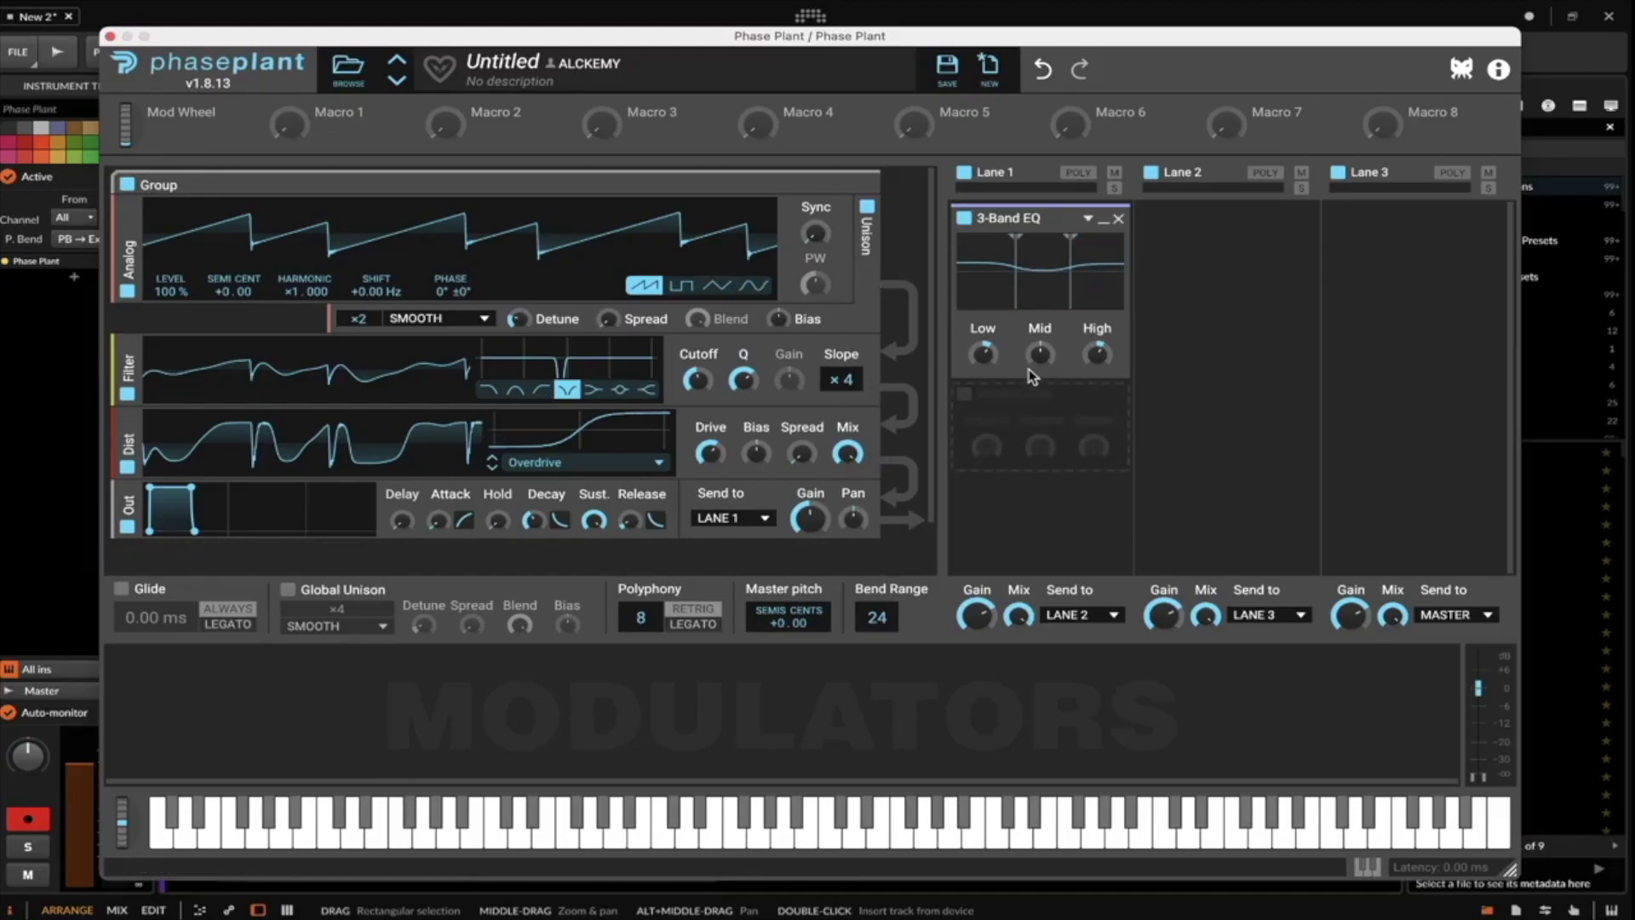
Try a mid gain of about -9.64 dB on the 3-Band EQ, reset it to default, and collapse the effect.
left_click_drag(1039, 353, 1038, 379)
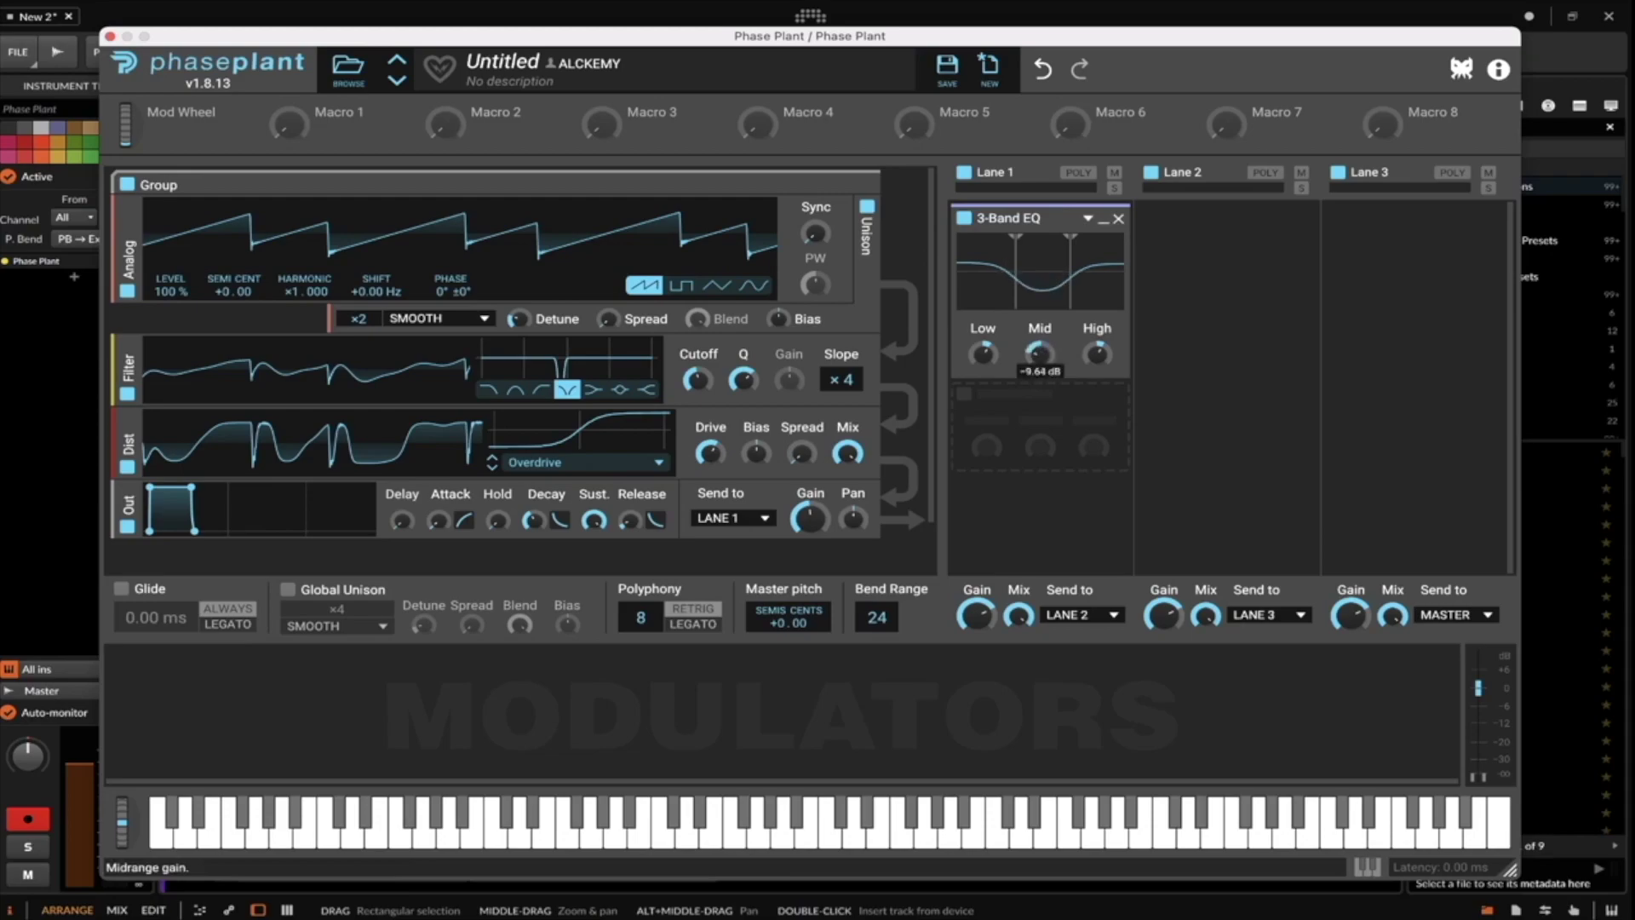
double_click(1038, 352)
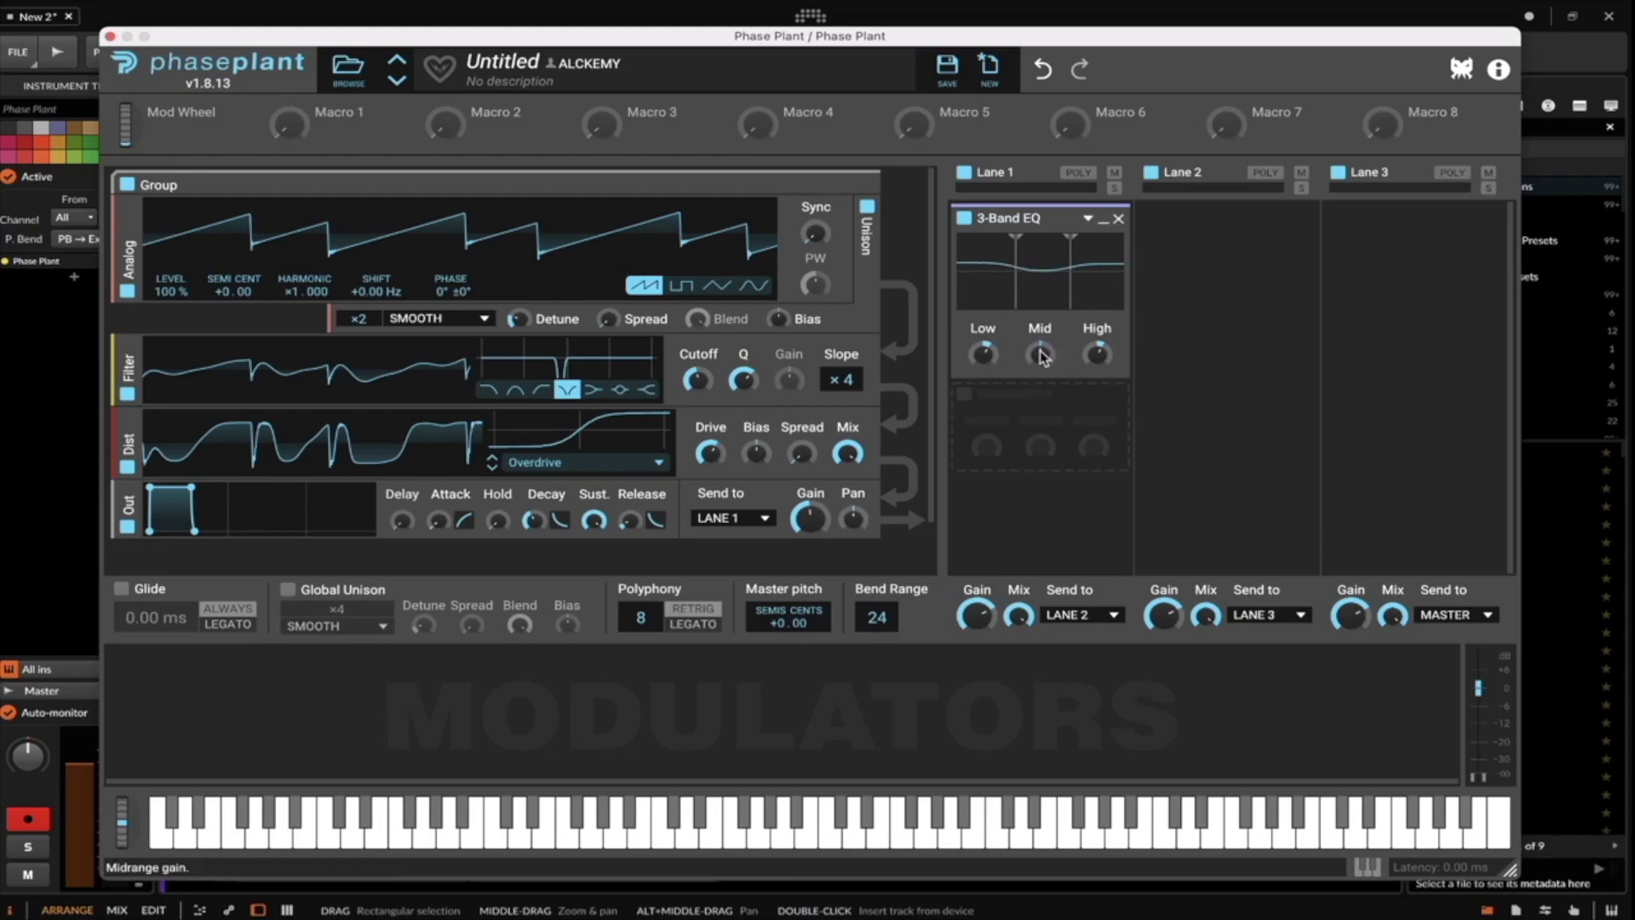
left_click(1104, 223)
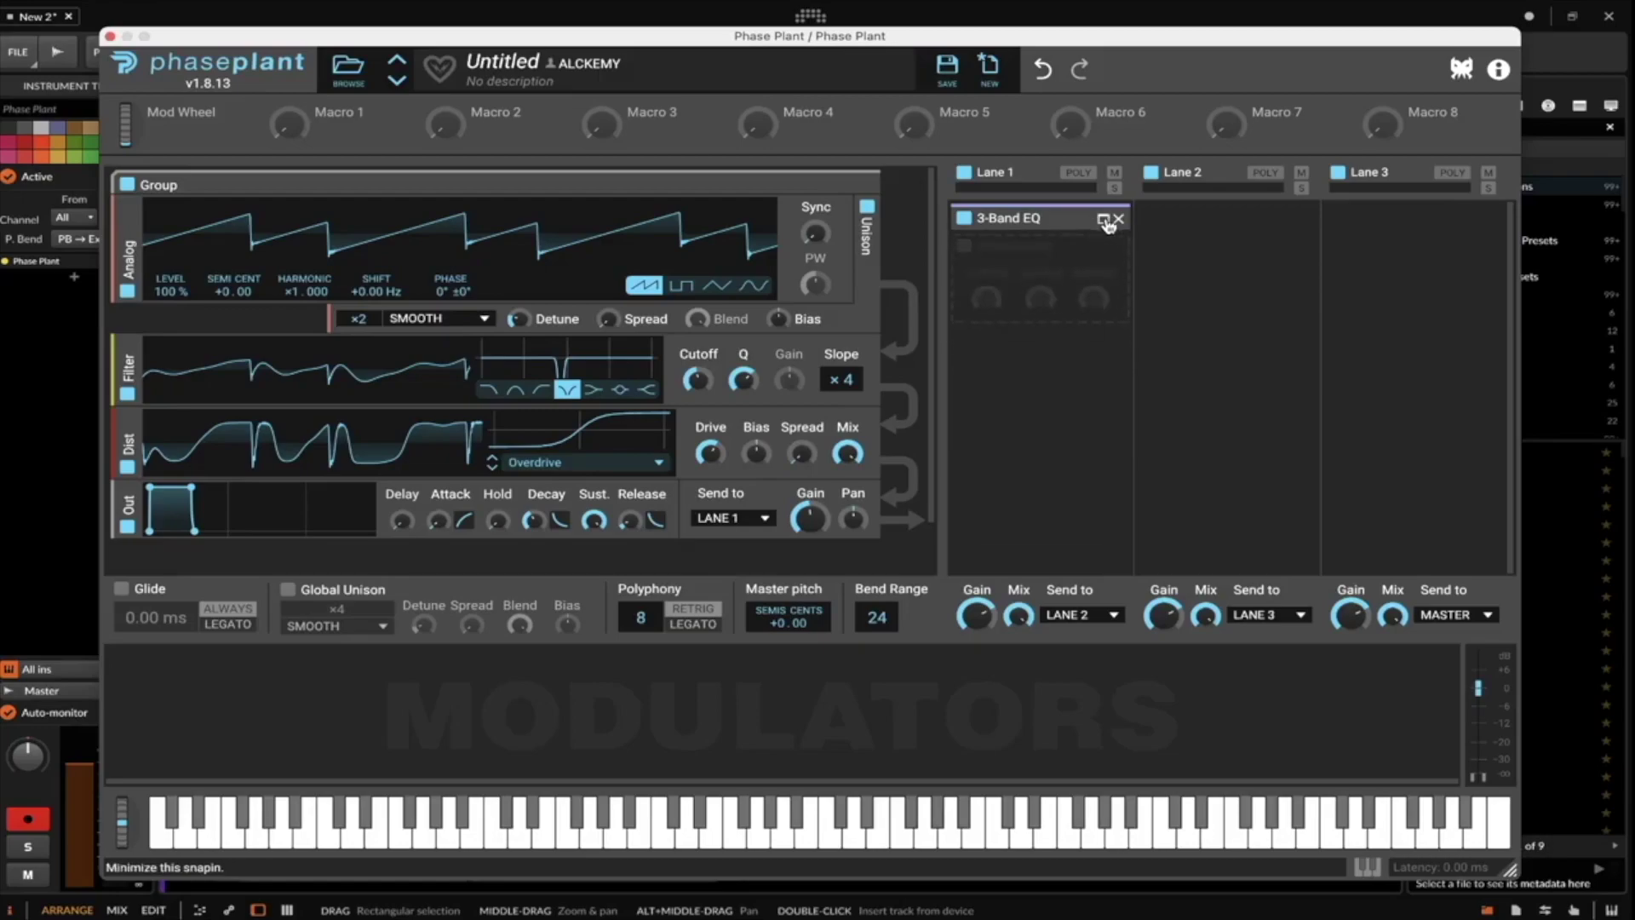
Add a Faturator below the 3-Band EQ in Lane 1 with reduced drive and a low fuzz amount, and collapse it.
left_click(1029, 268)
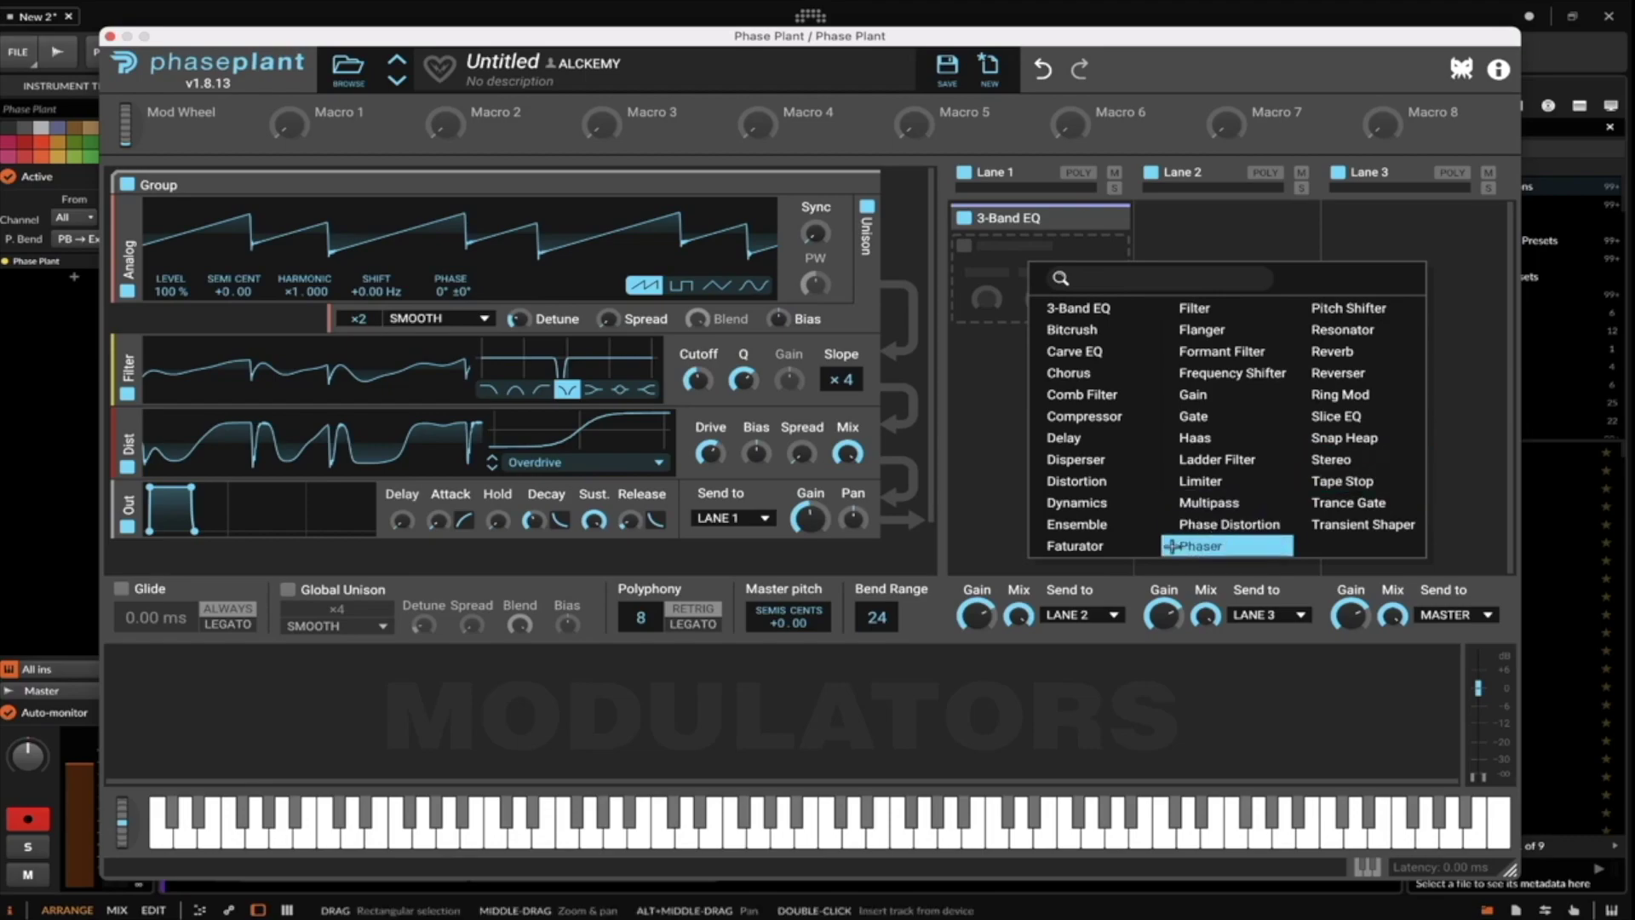
left_click(1074, 545)
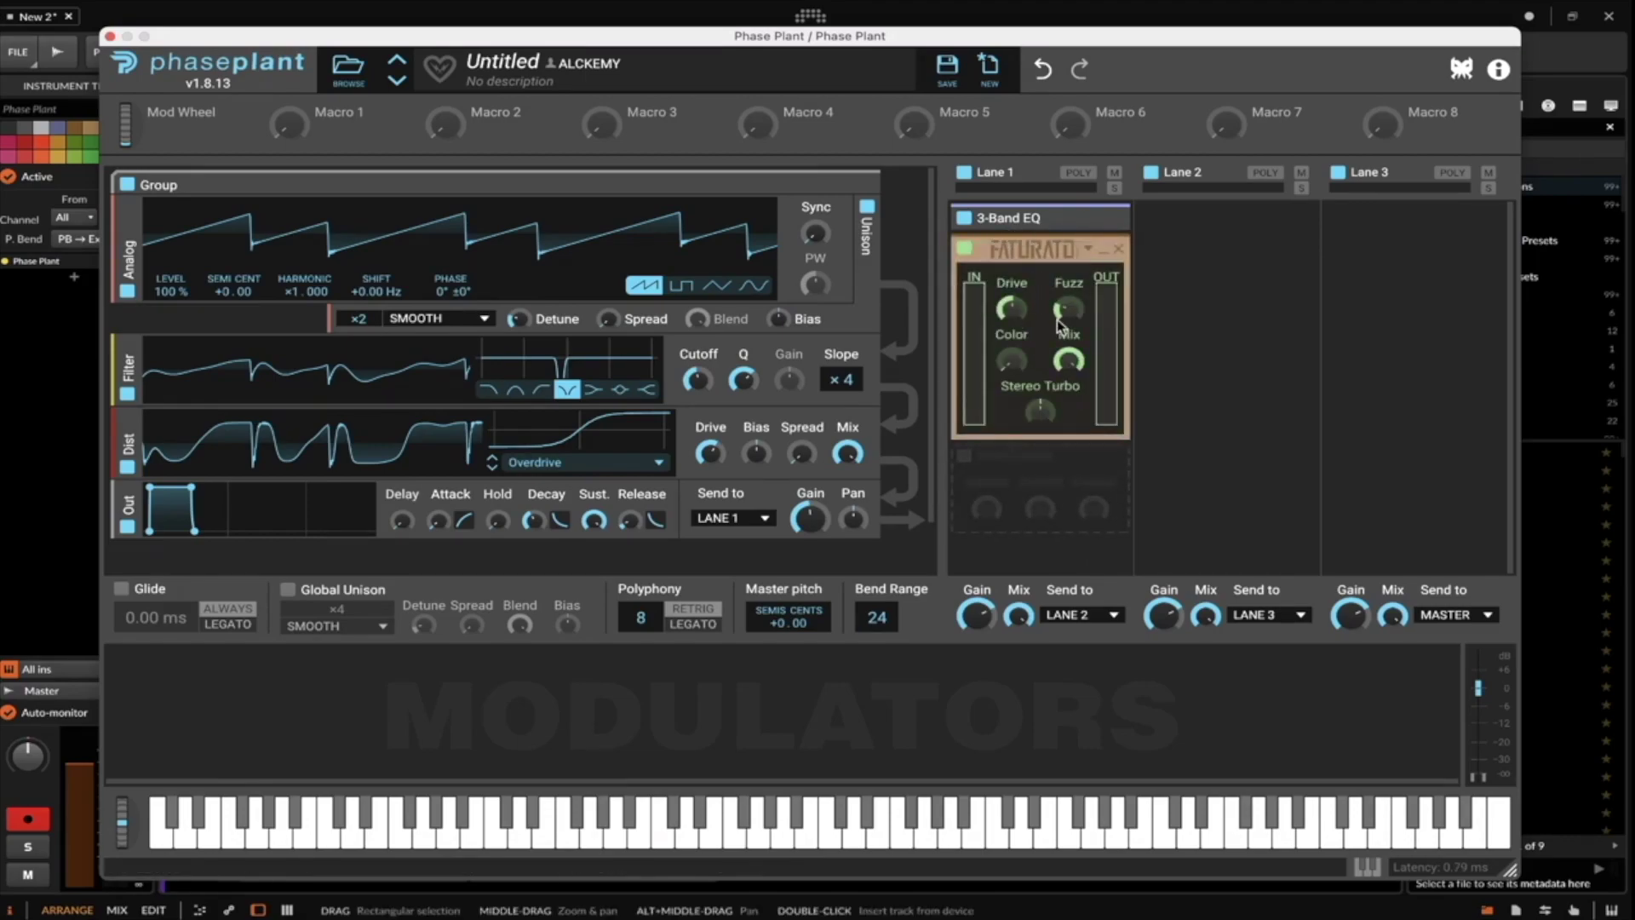
left_click_drag(1022, 313, 1054, 302)
left_click(1069, 312)
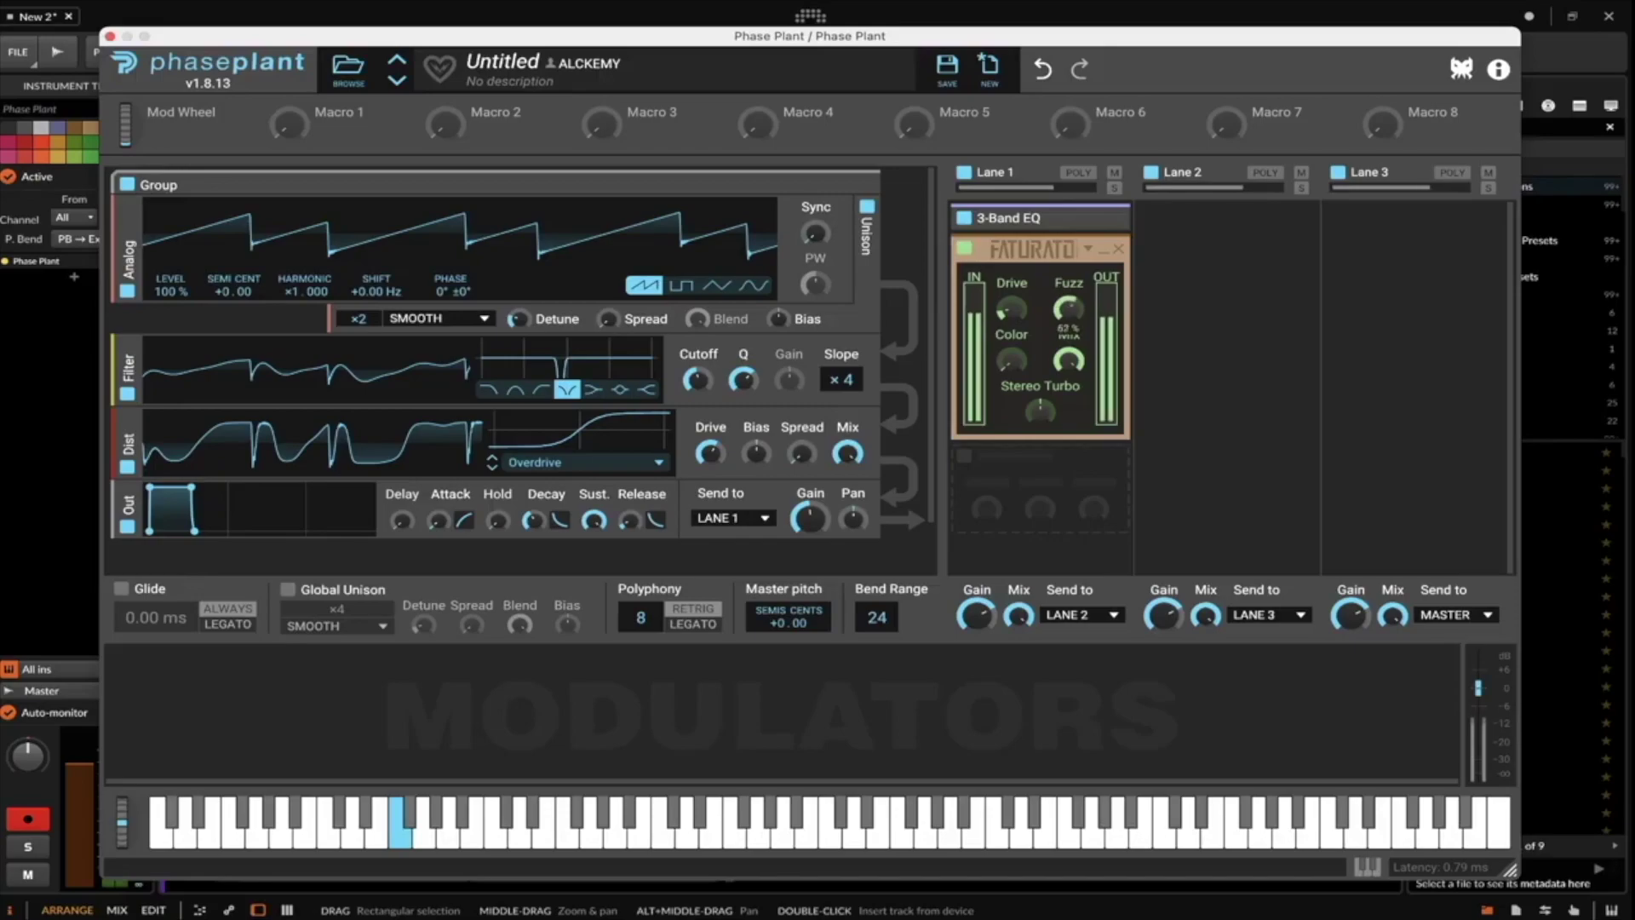
left_click_drag(1069, 312, 1069, 366)
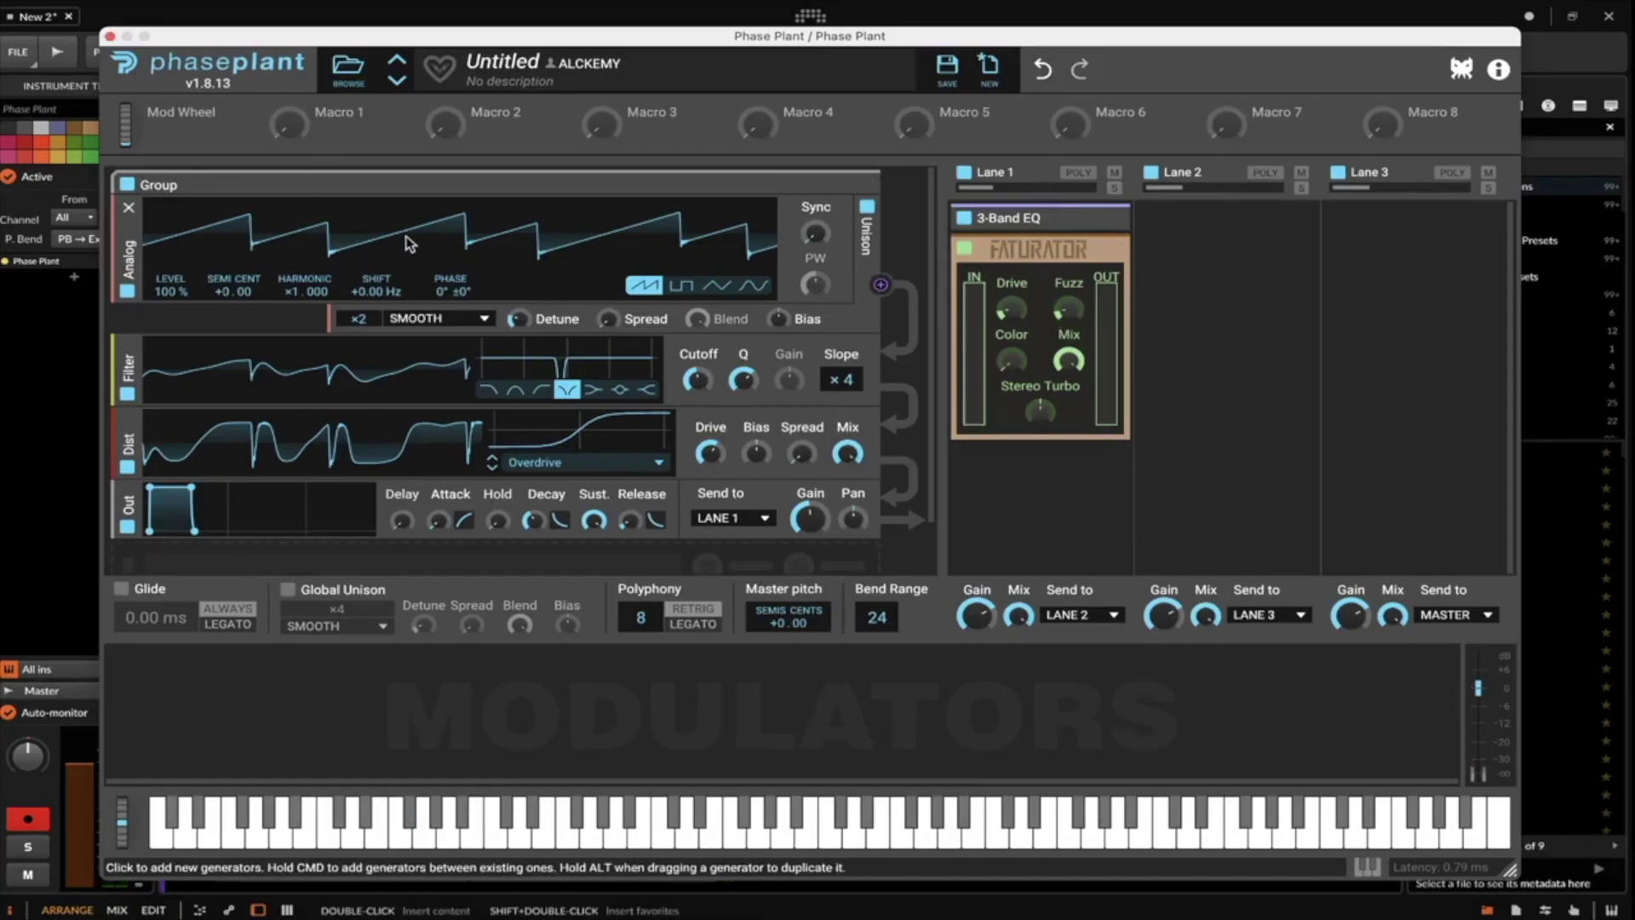
double_click(1088, 248)
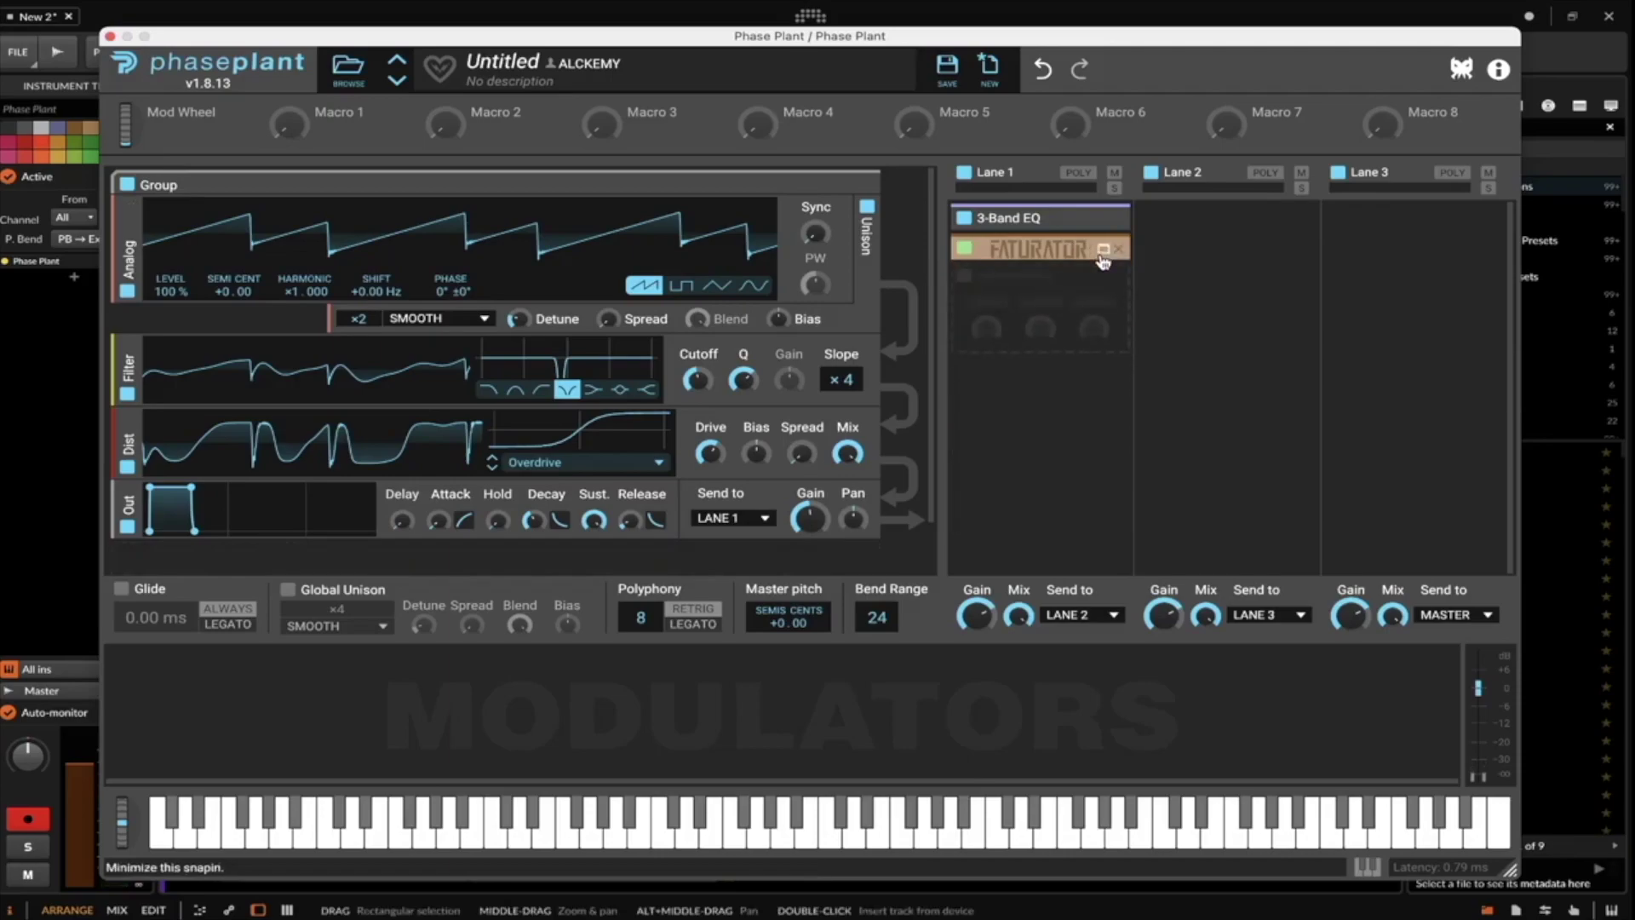
Add a Stereo effect below the Faturator in Lane 1 and expand the Faturator's controls again.
left_click(1006, 309)
left_click(1290, 502)
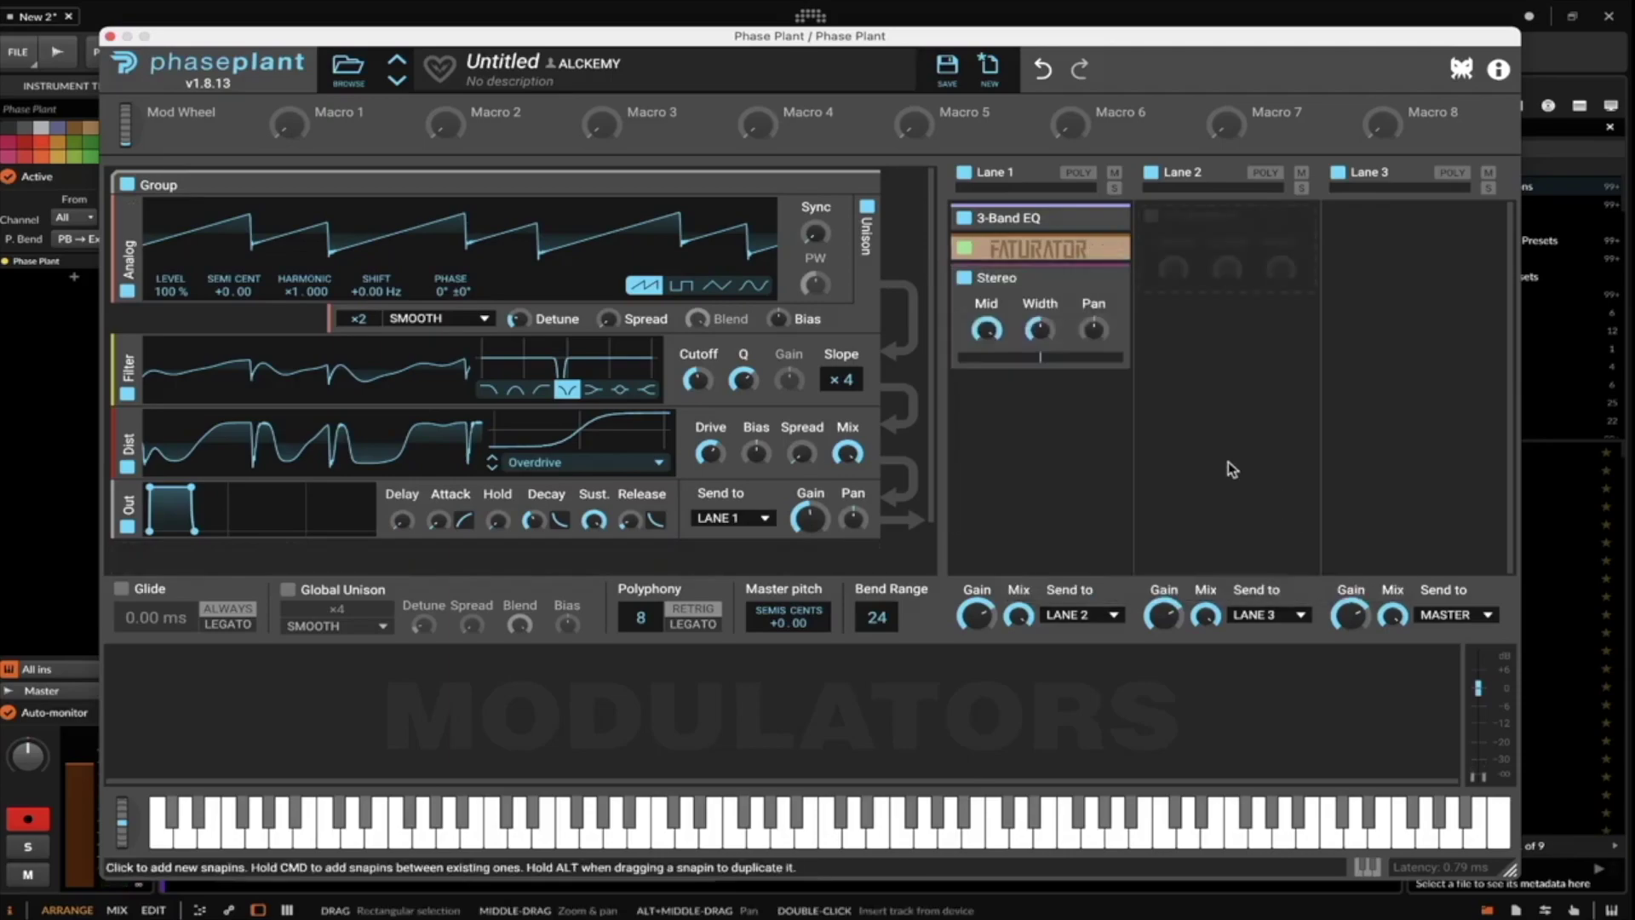
double_click(1090, 249)
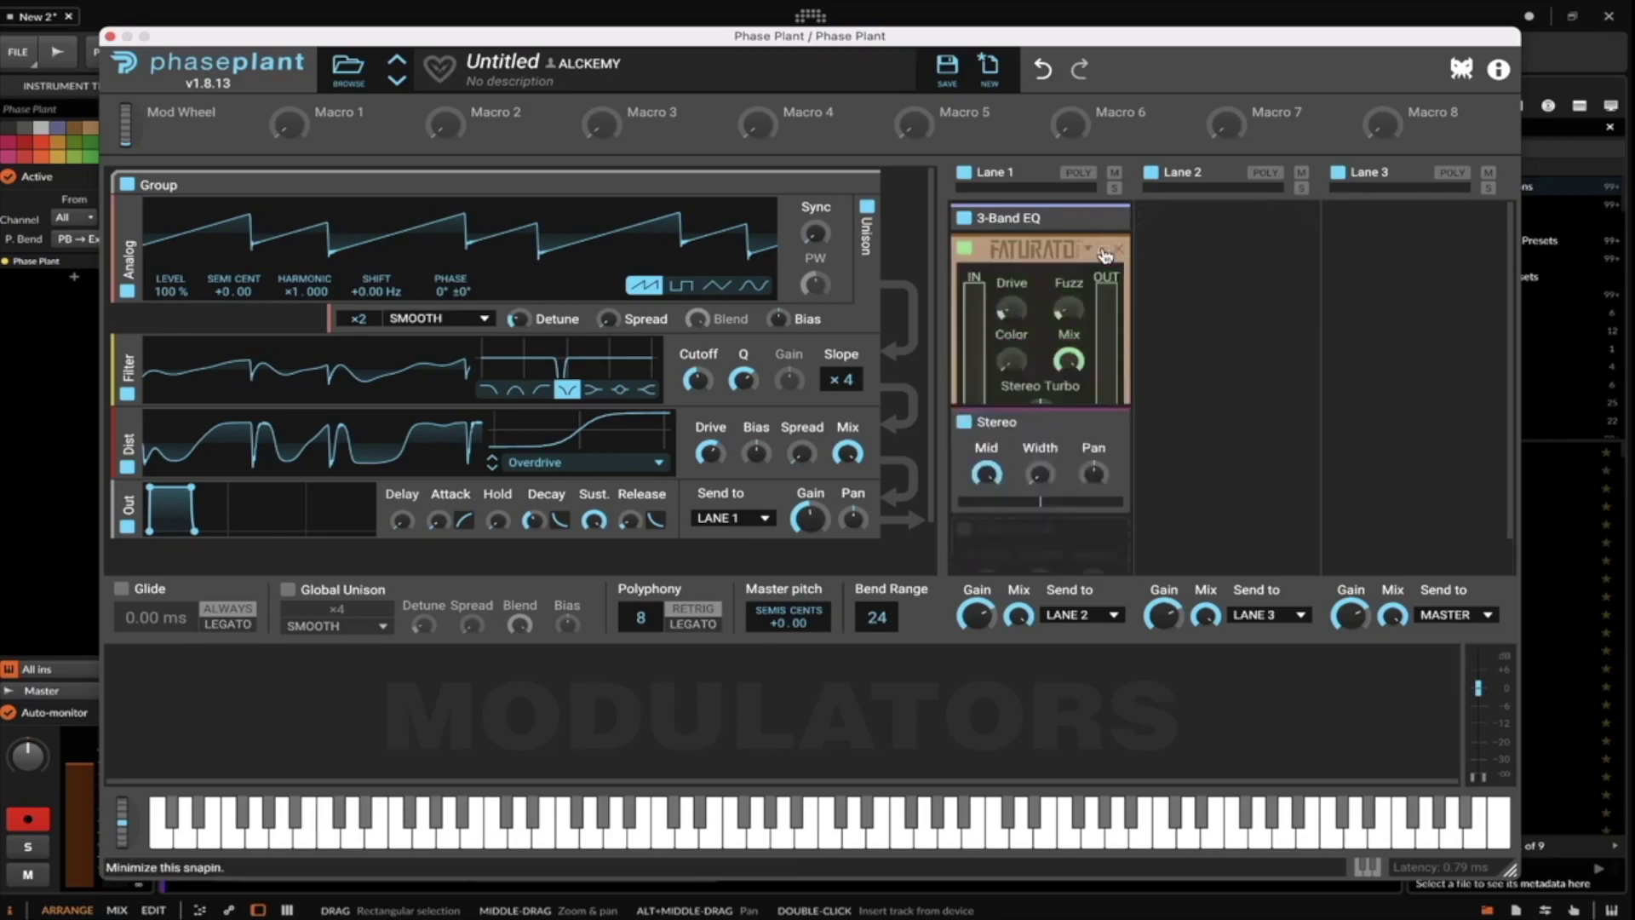
Add an LFO modulator and set it to a tempo-synced rate of 8/16.
left_click(212, 736)
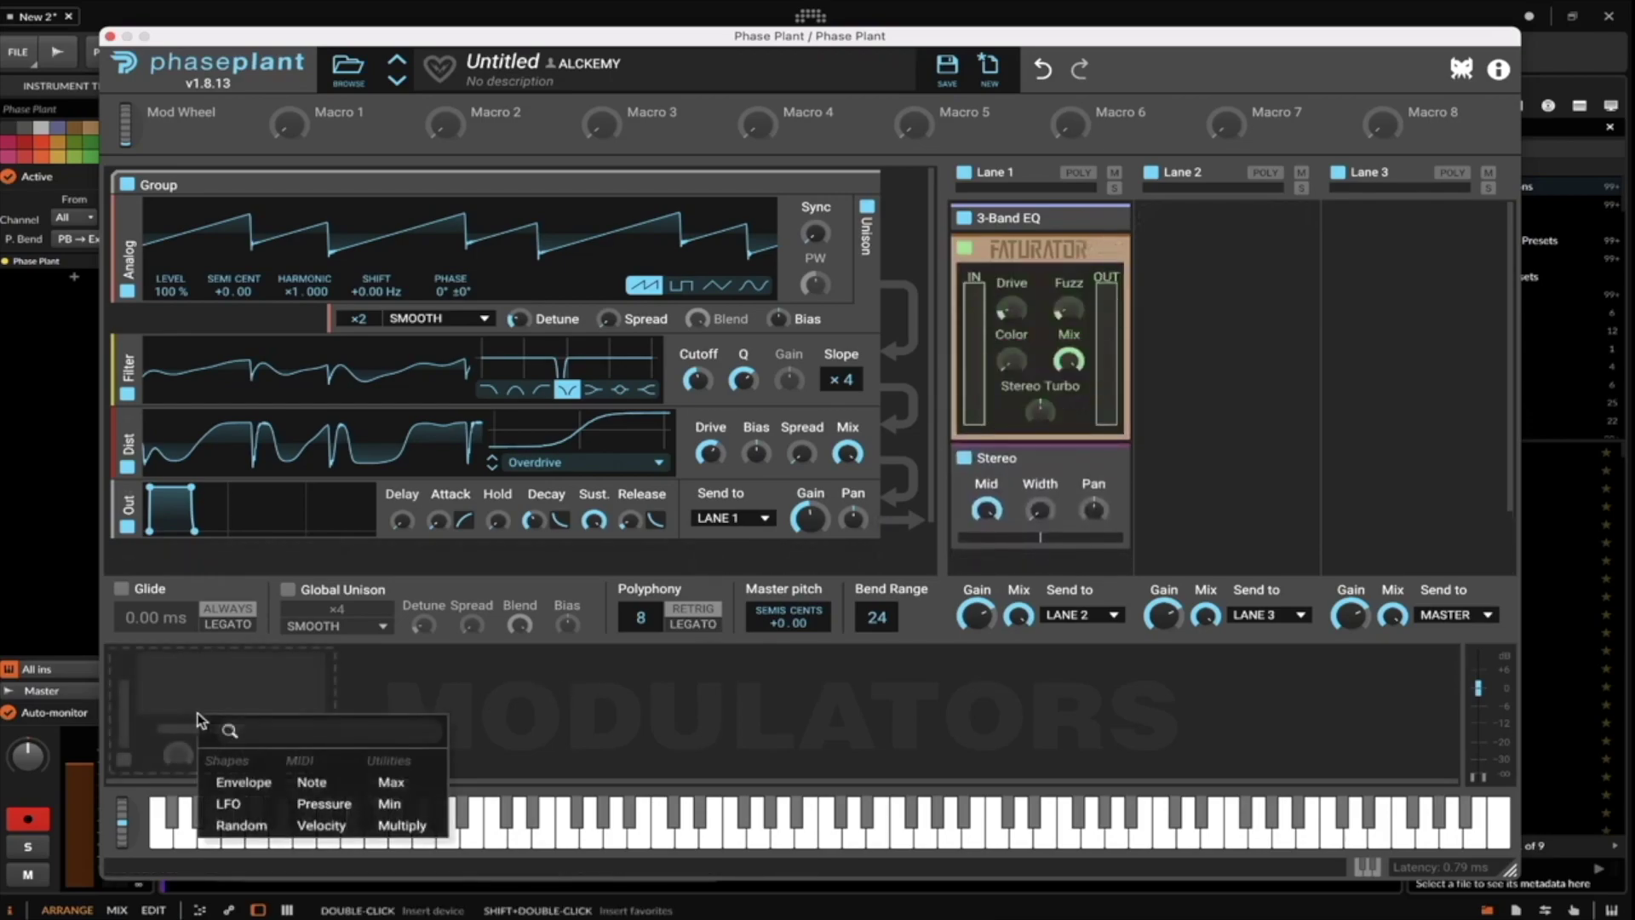
left_click(247, 798)
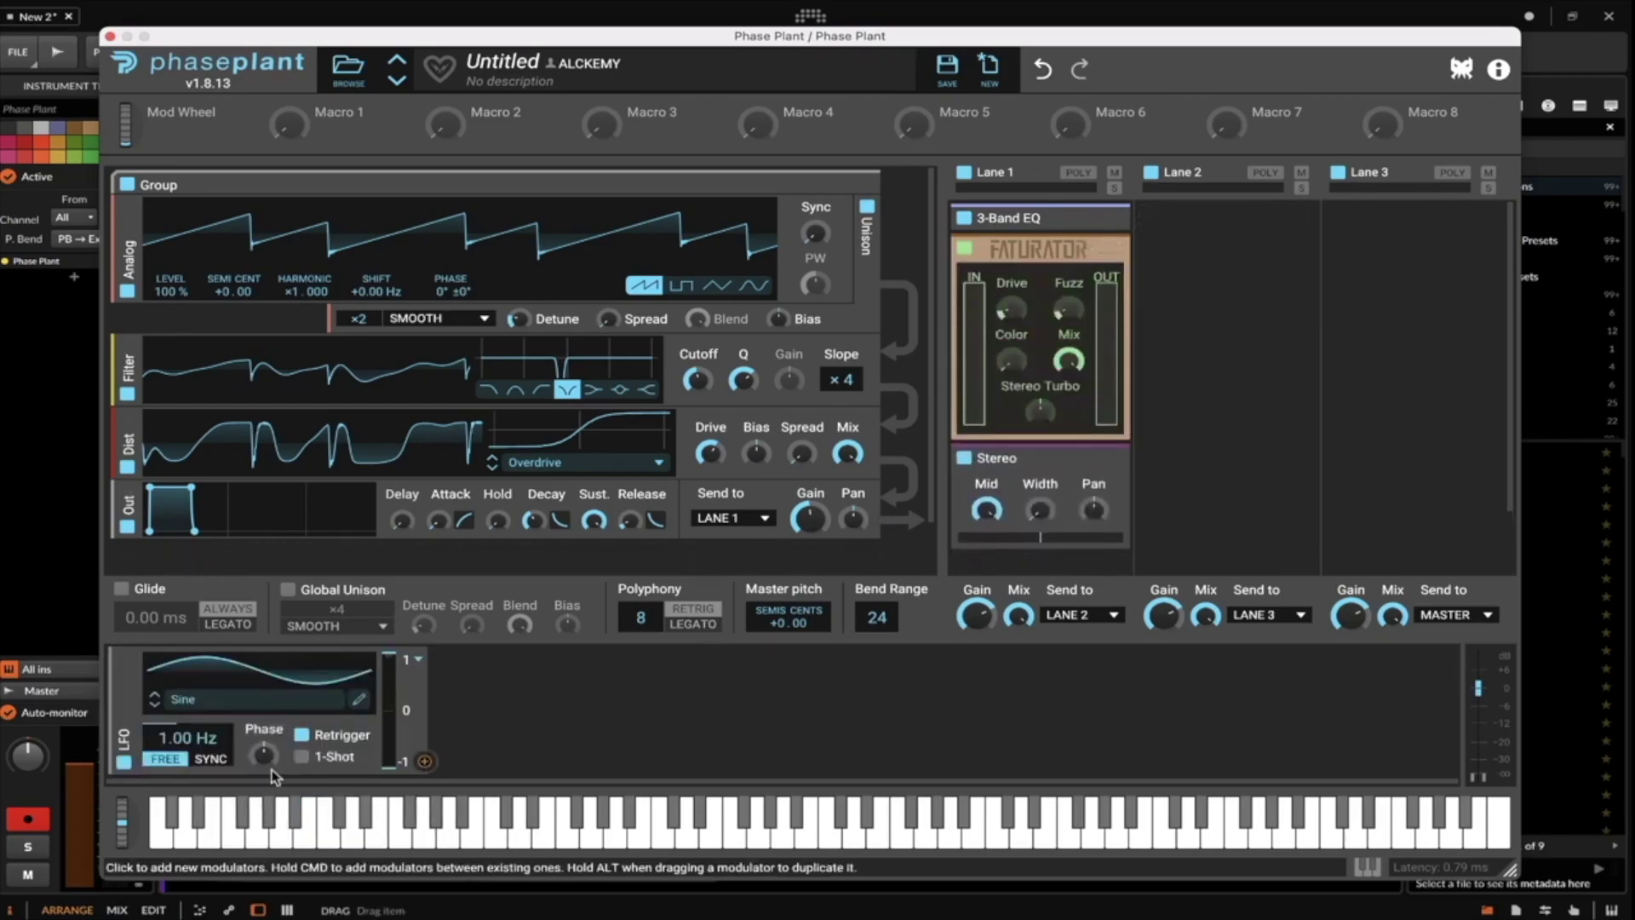
left_click(210, 758)
mouse_move(176, 743)
left_mouse_down()
mouse_move(176, 763)
mouse_move(175, 717)
left_mouse_up()
Map the LFO to the Faturator's Stereo Turbo and audition the modulation while bending the pitch.
left_click(426, 762)
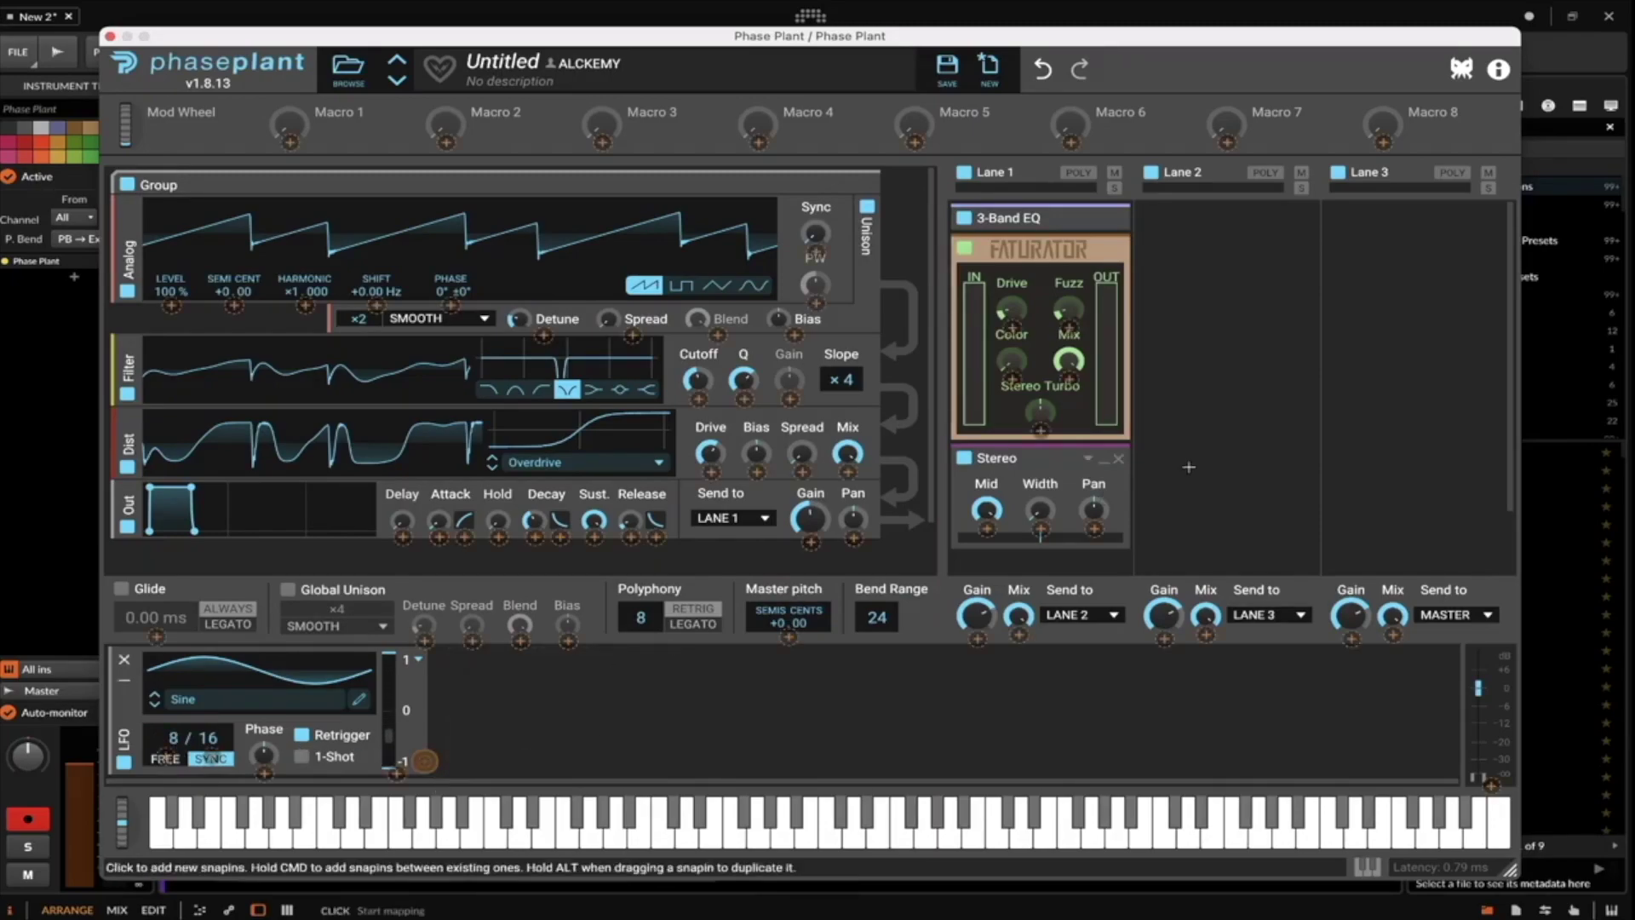
left_click_drag(1041, 430, 1040, 426)
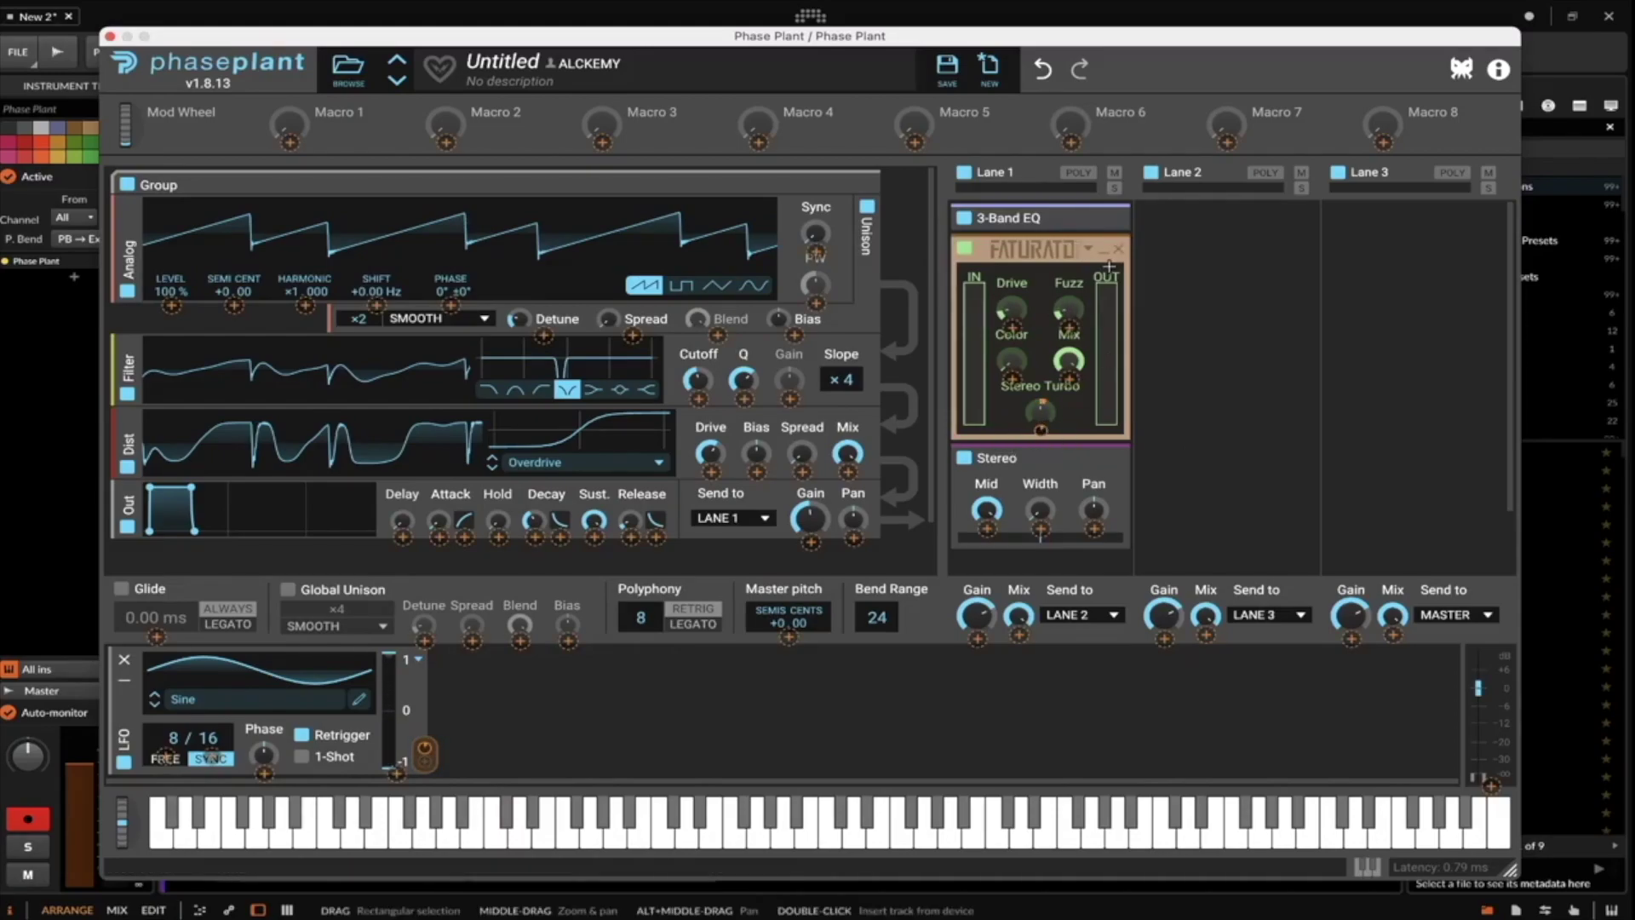
left_click(1103, 248)
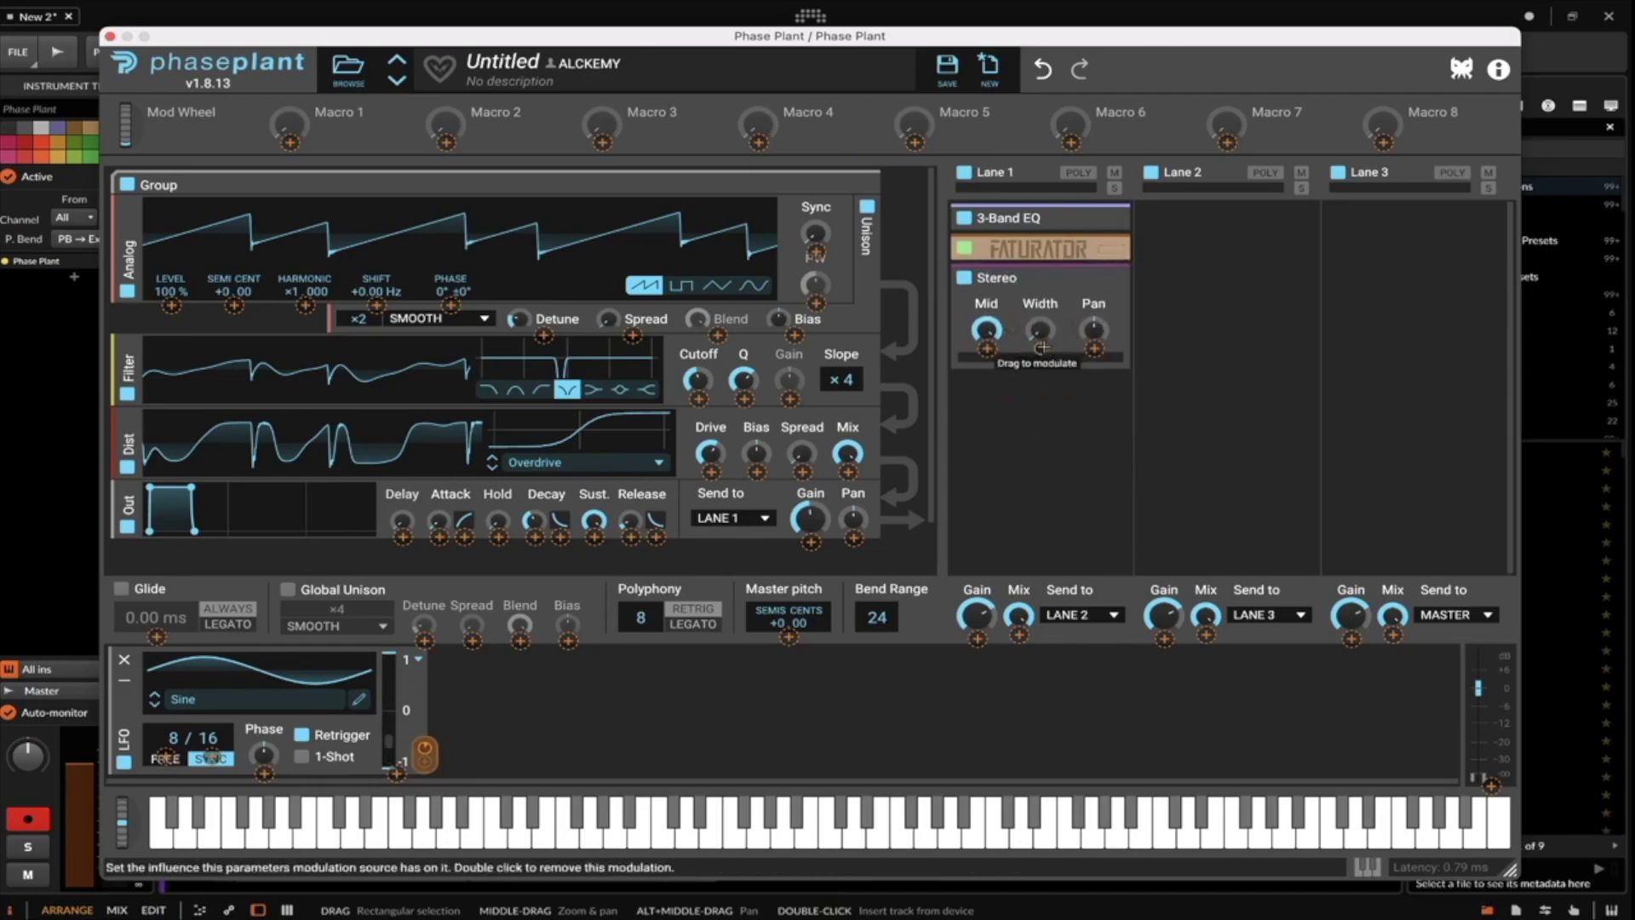
left_click(1103, 250)
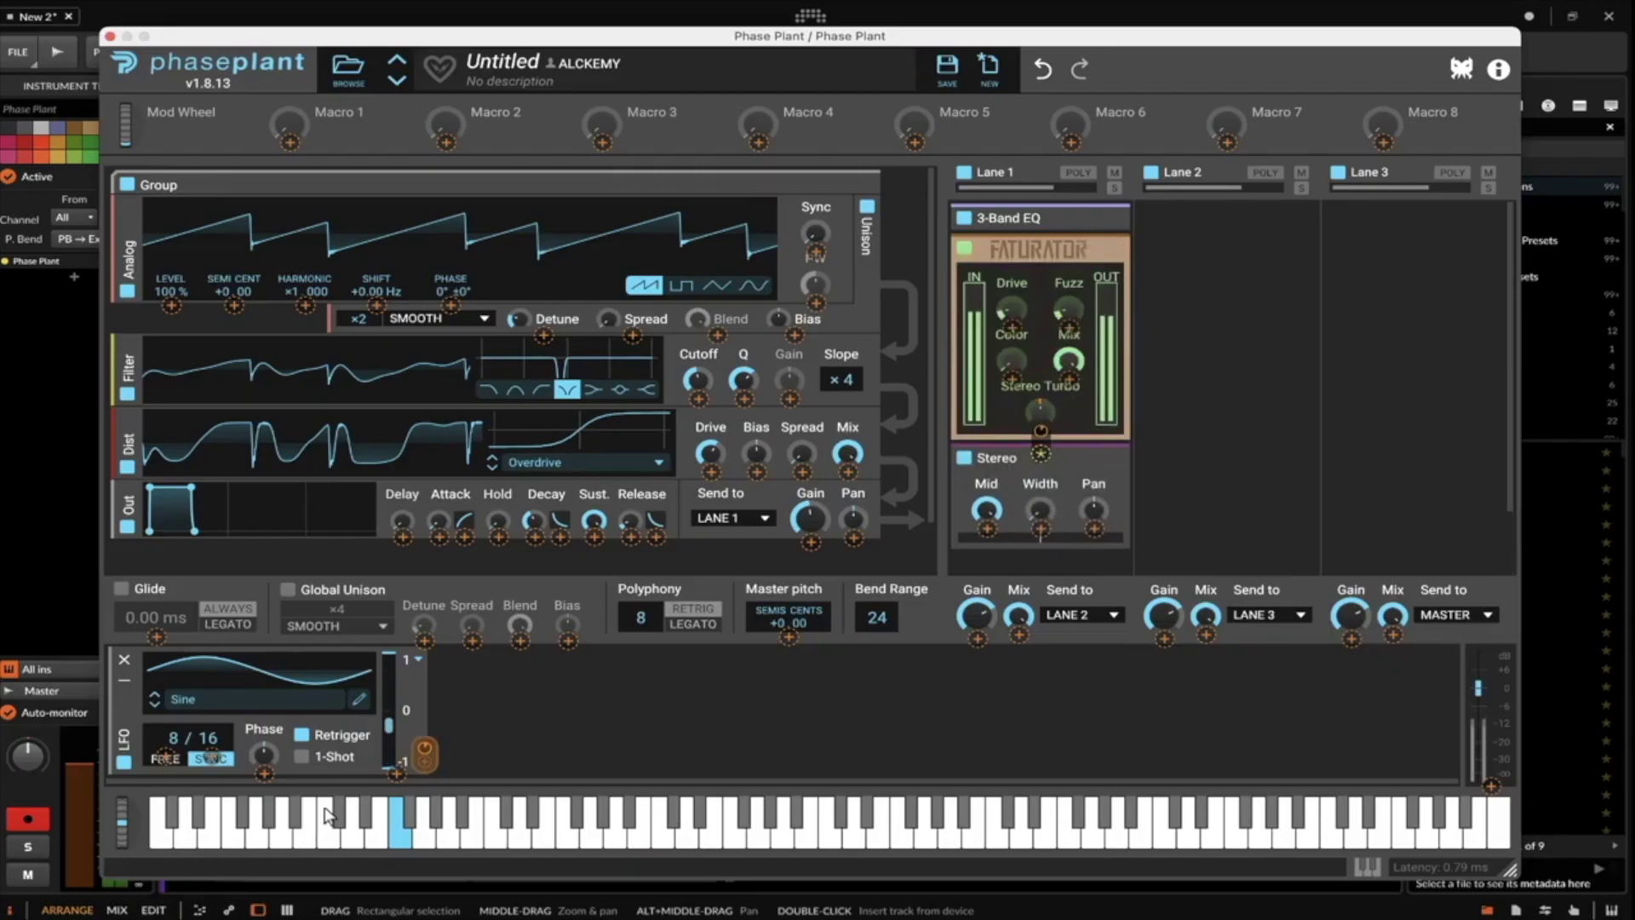
mouse_move(123, 832)
left_mouse_down()
mouse_move(145, 798)
mouse_move(132, 833)
left_mouse_up()
left_click_drag(1060, 396, 1040, 411)
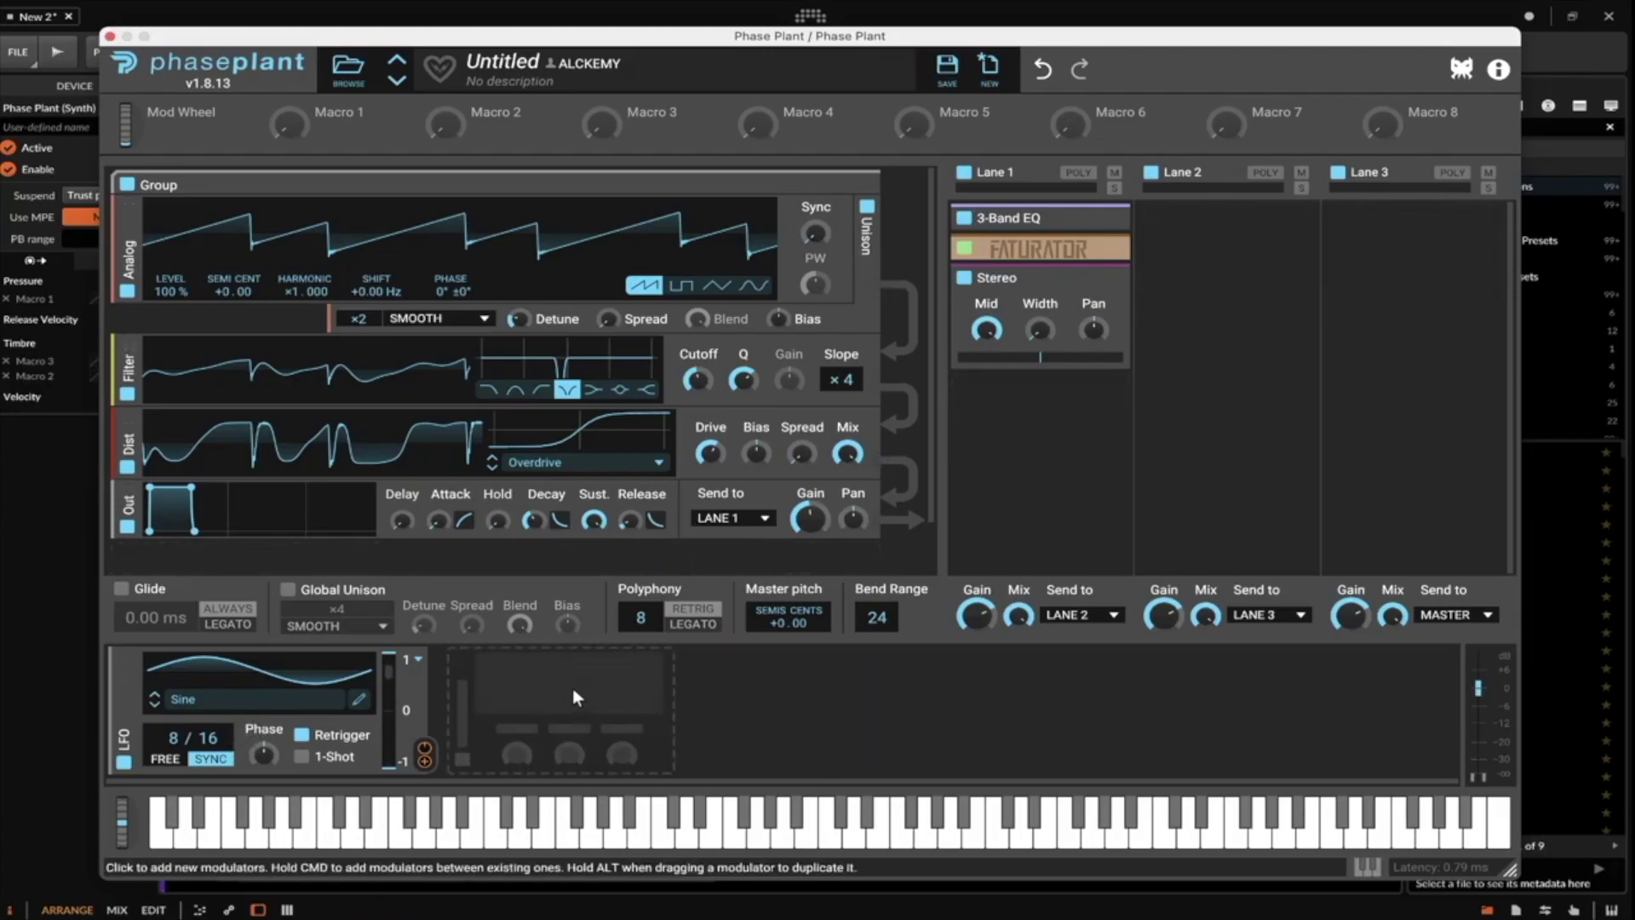
Add a Note modulator with lowered Center and Range, and map it to the LFO's rate.
left_click(572, 691)
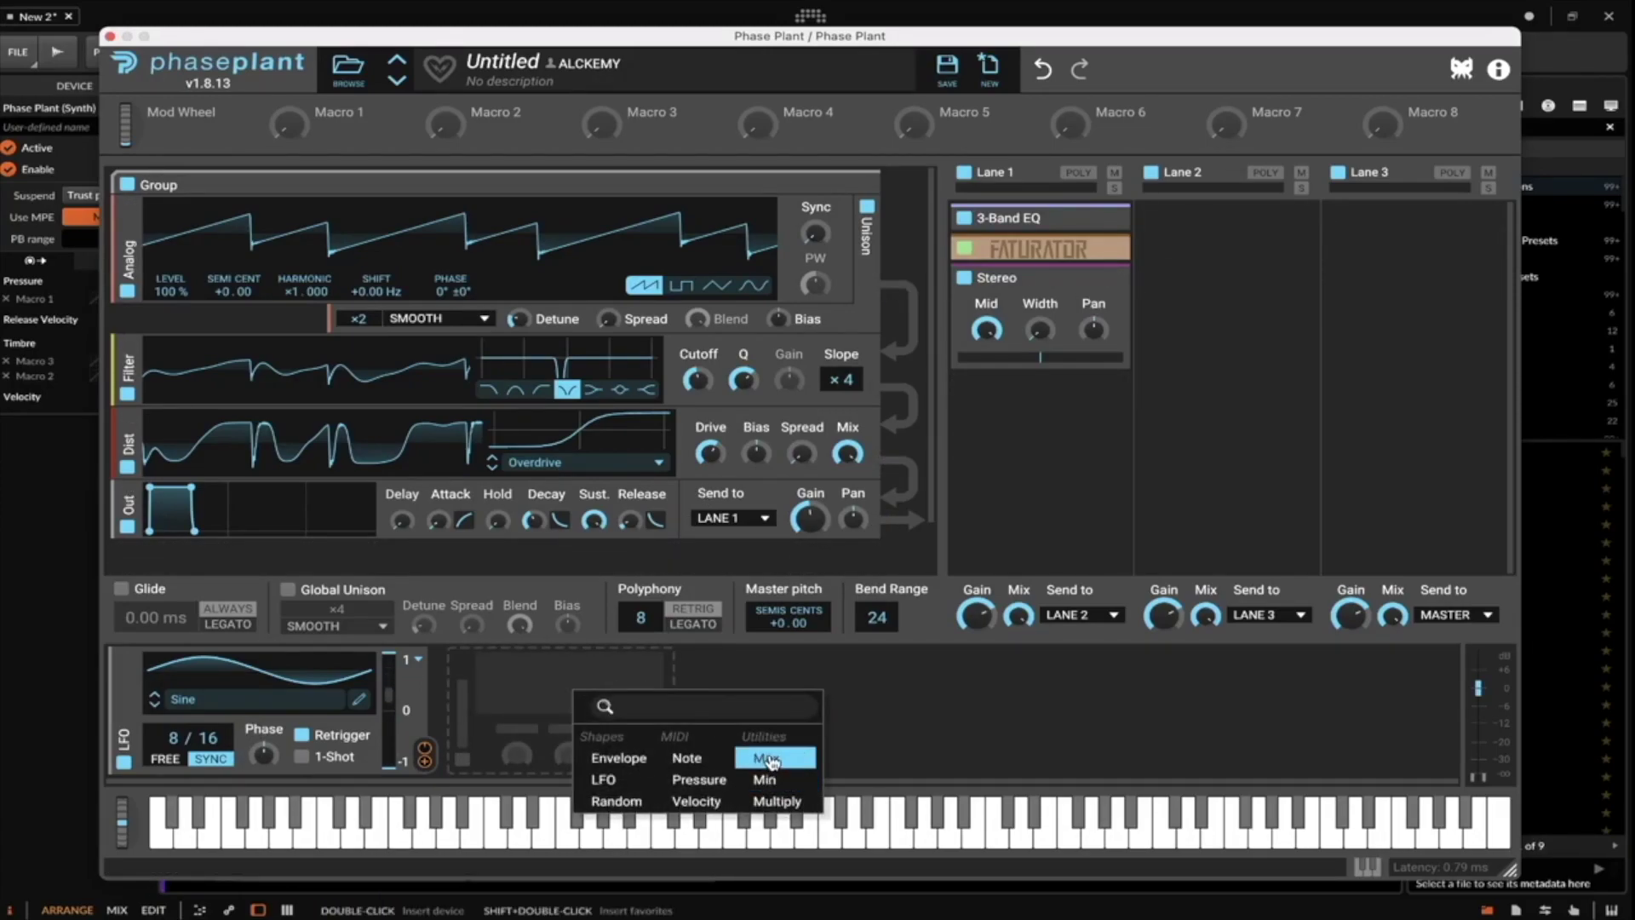
left_click(716, 764)
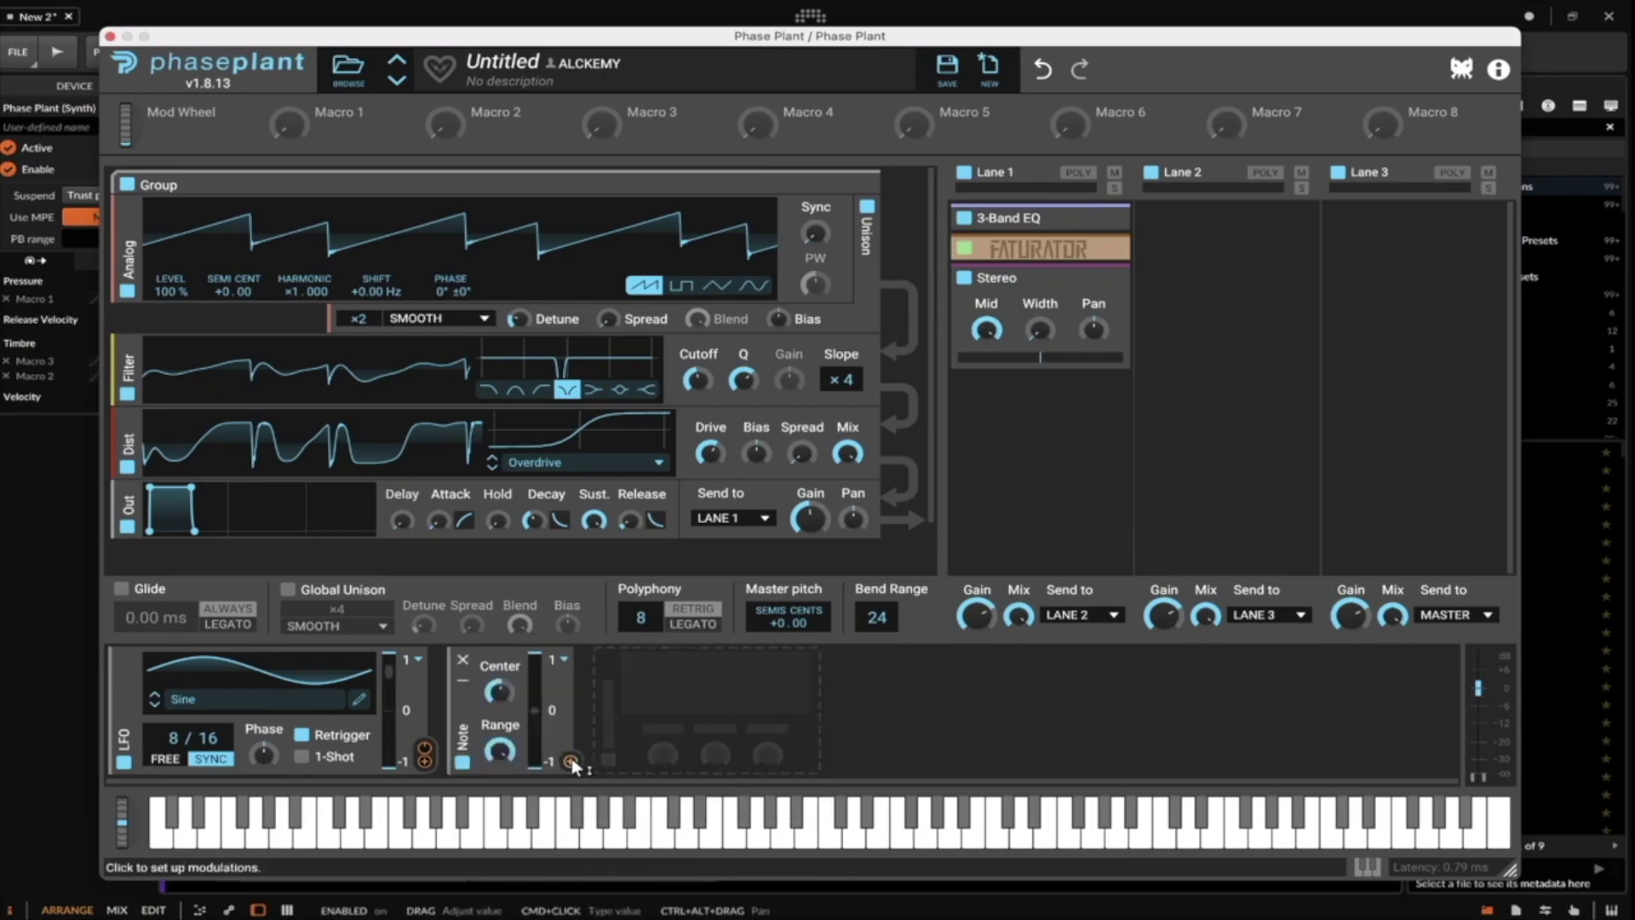
left_click(503, 699)
left_click_drag(499, 750, 166, 756)
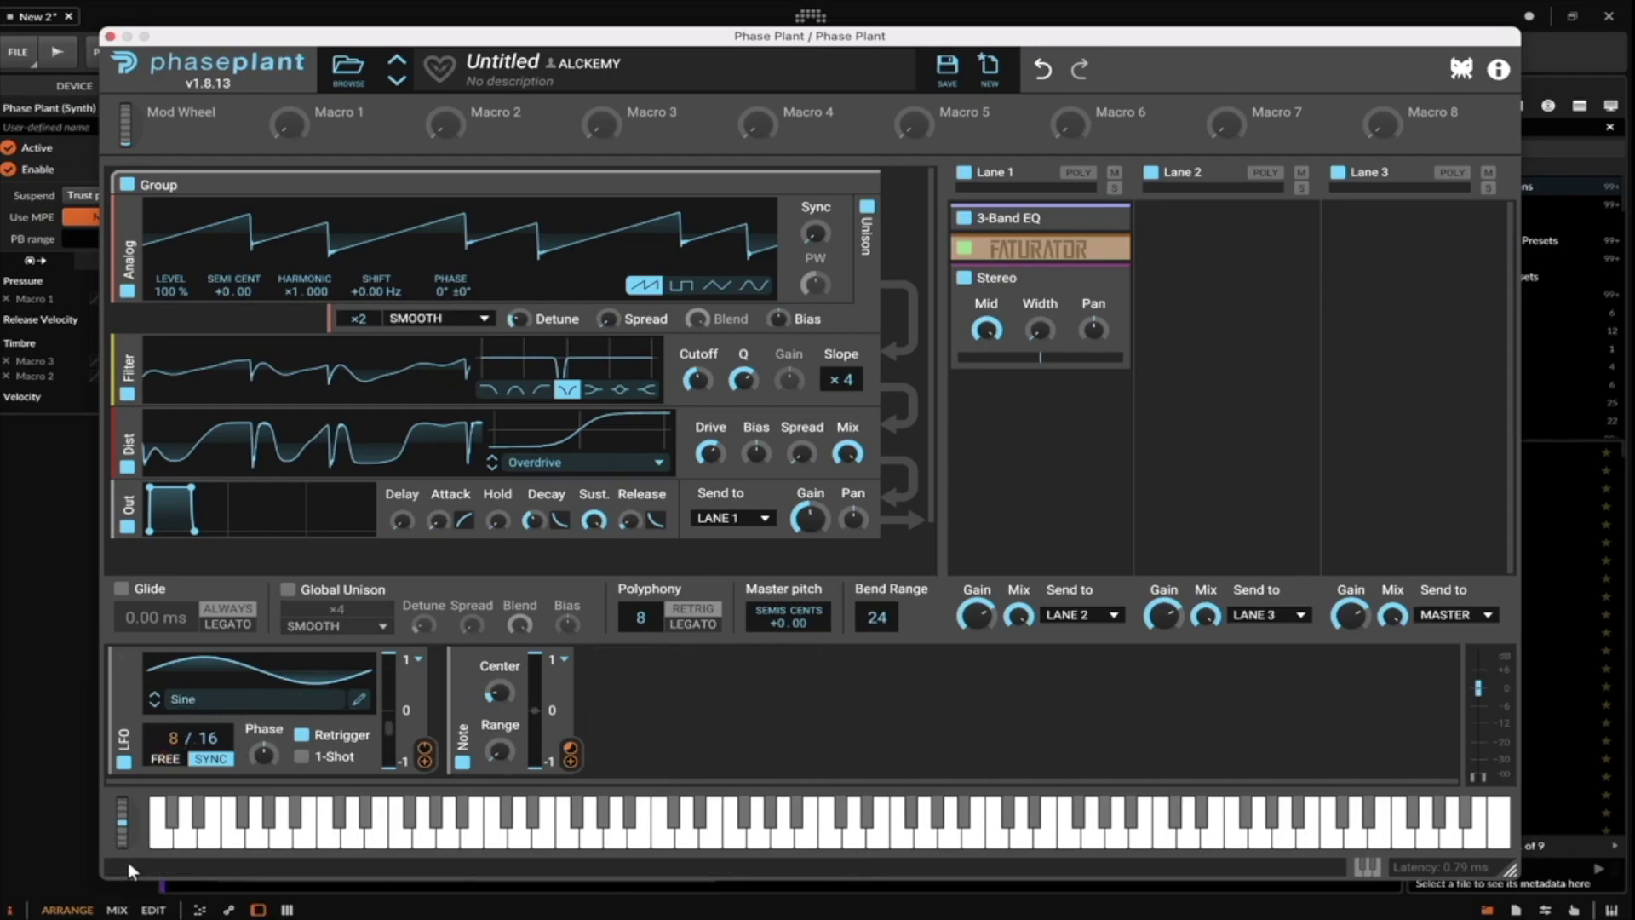
Audition the note-controlled LFO rate while bending the pitch.
left_click_drag(119, 824, 120, 788)
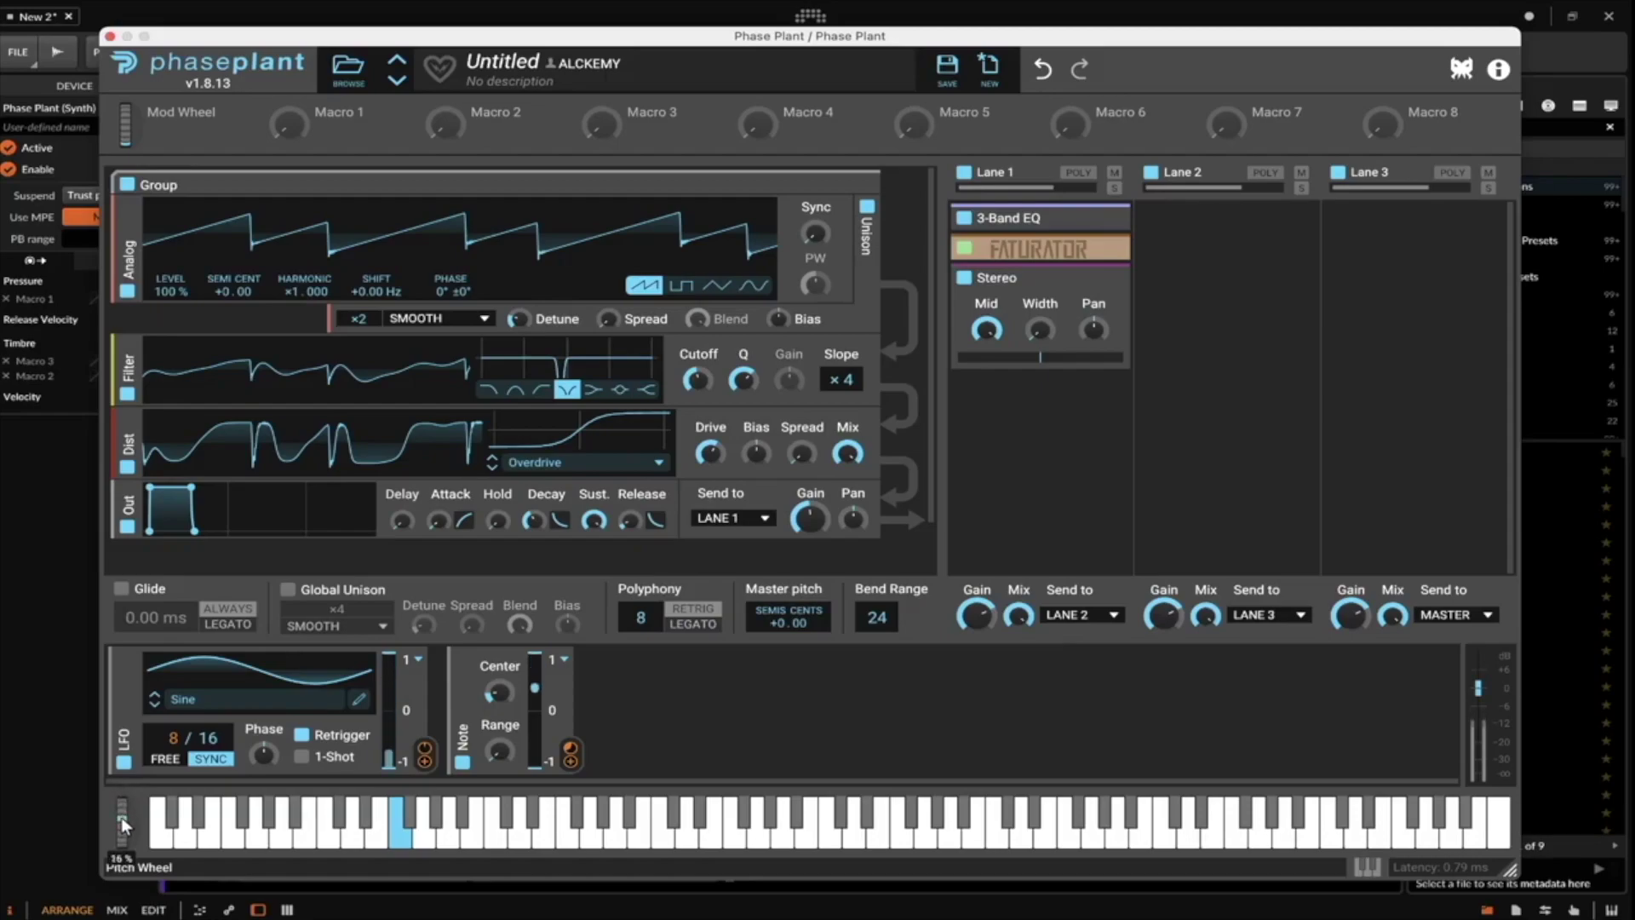
mouse_move(167, 753)
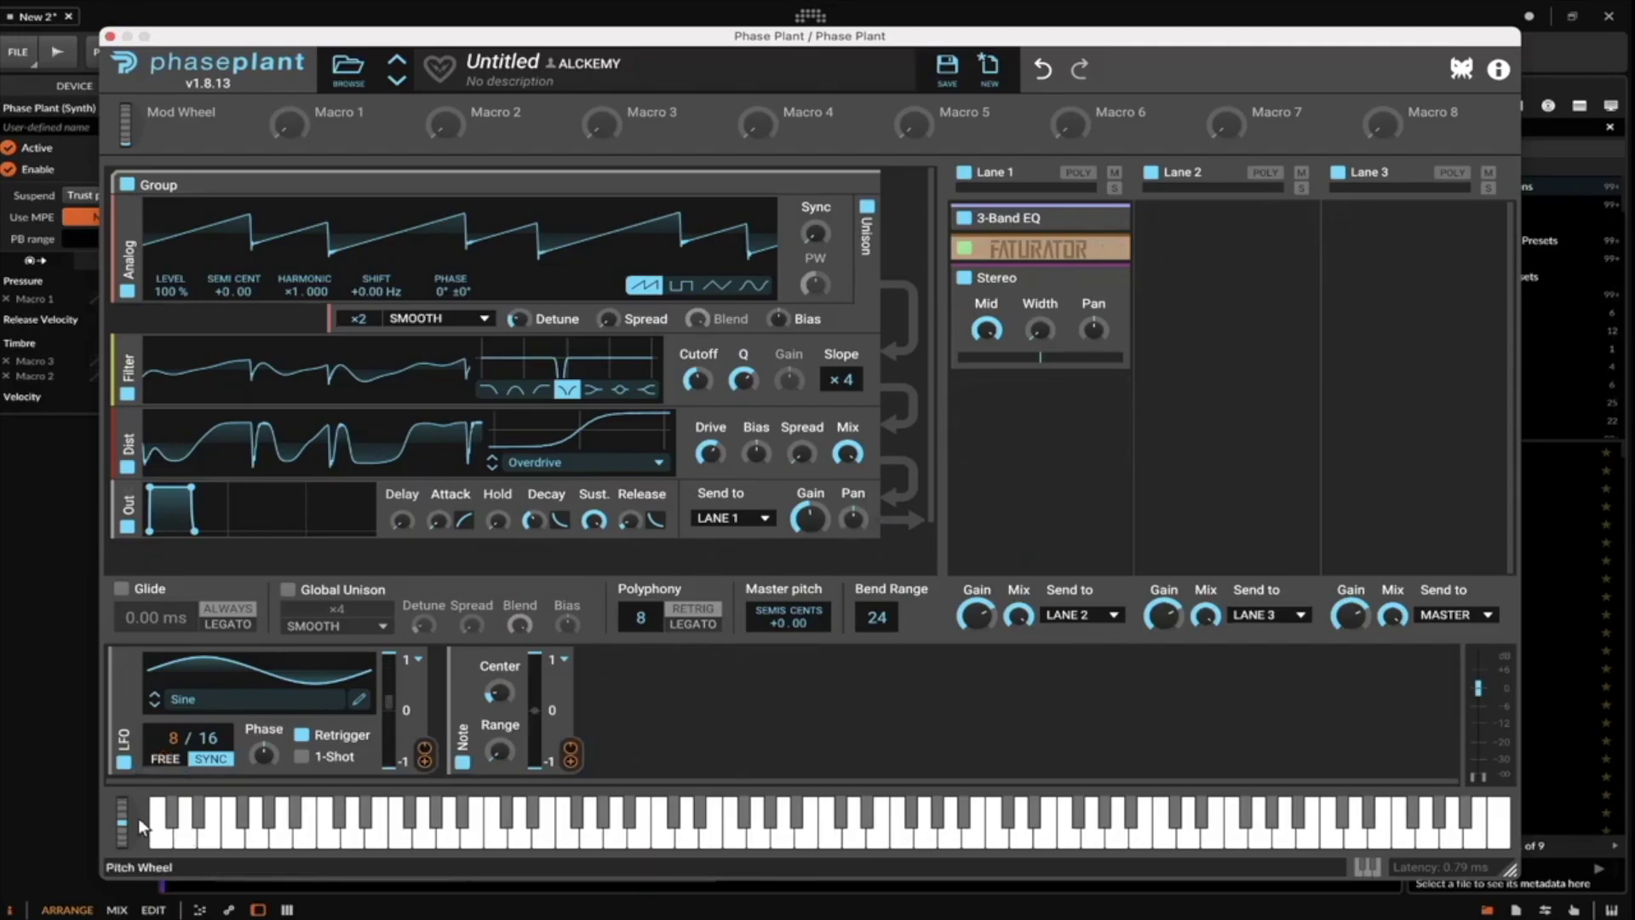
mouse_move(123, 811)
left_mouse_down()
mouse_move(125, 898)
mouse_move(141, 800)
left_mouse_up()
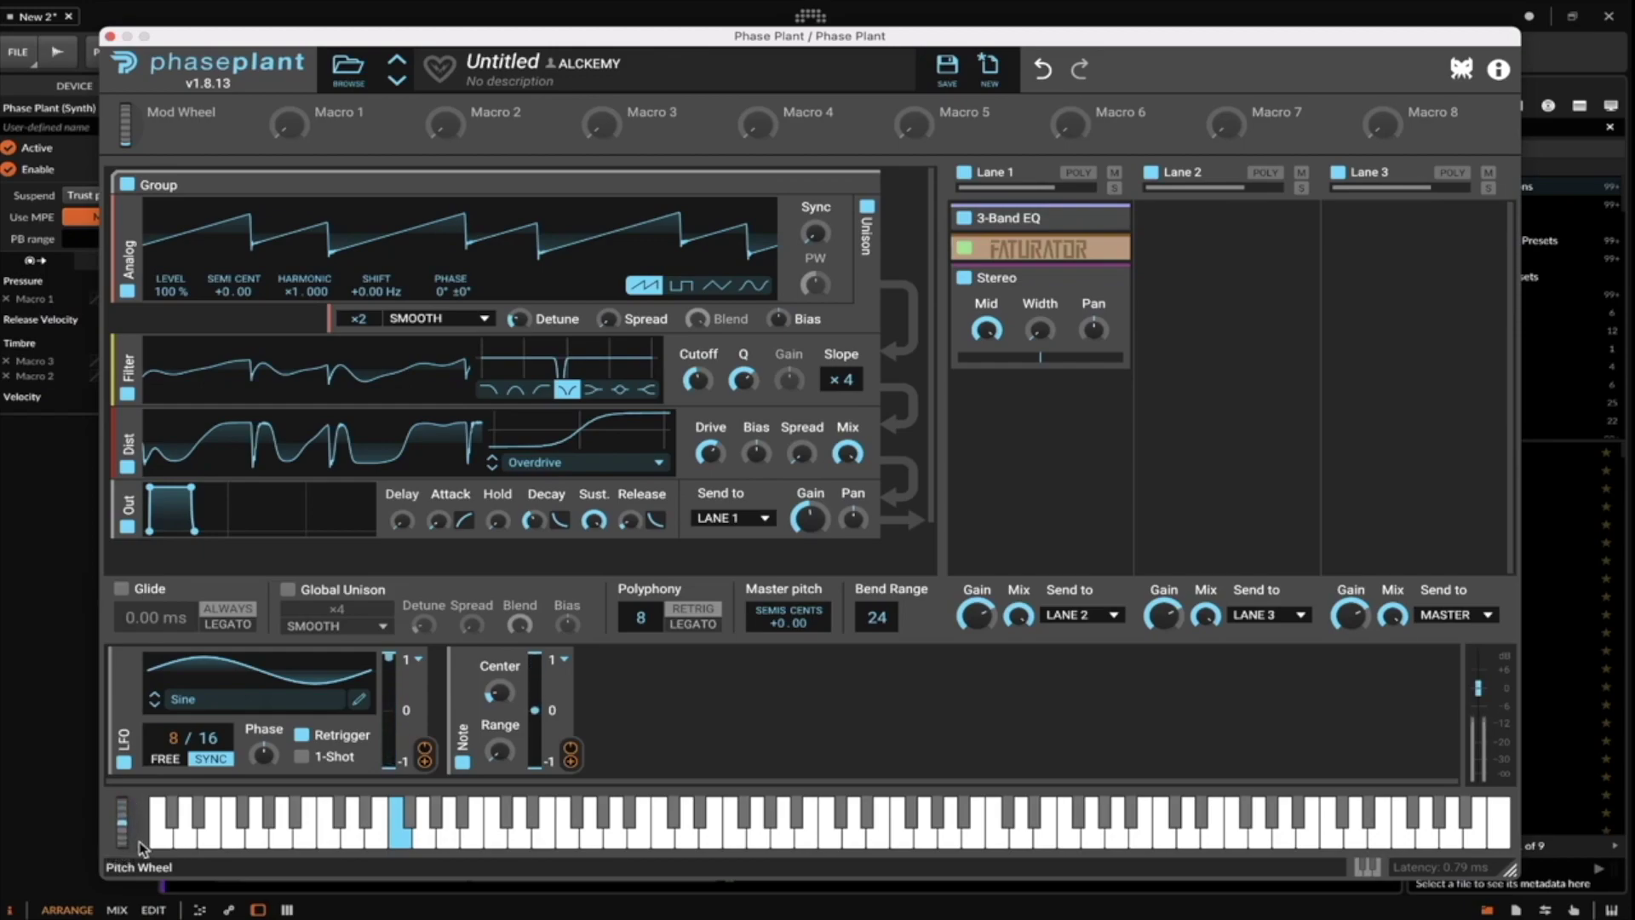
Collapse the Stereo effect and the first generator group.
left_click(1103, 281)
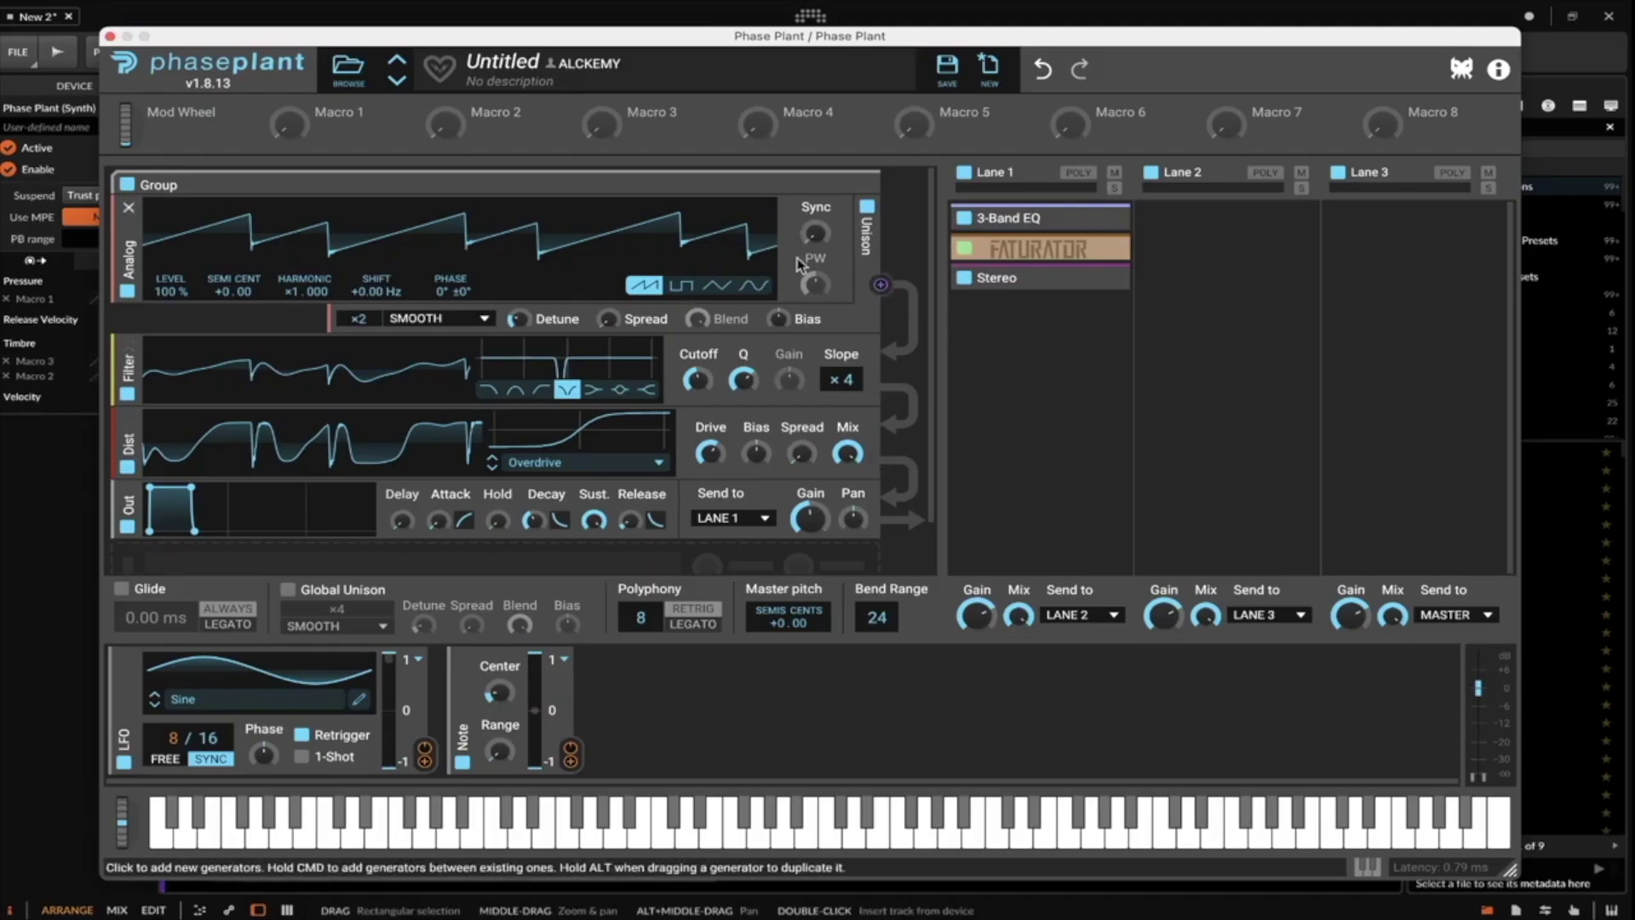
mouse_move(846, 191)
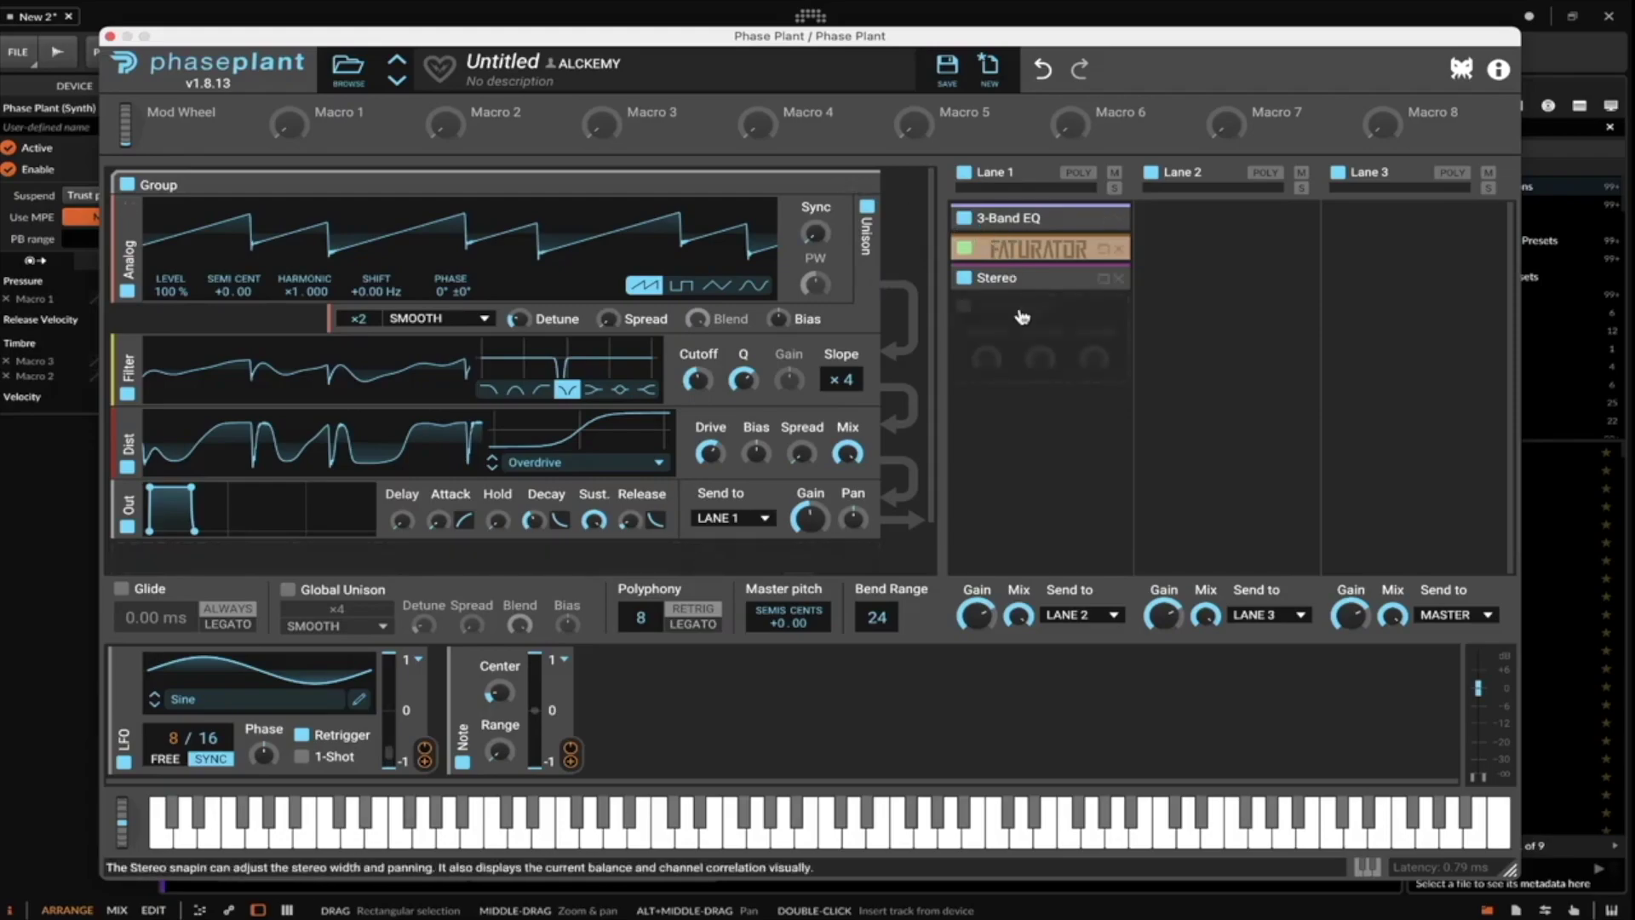
left_click(852, 193)
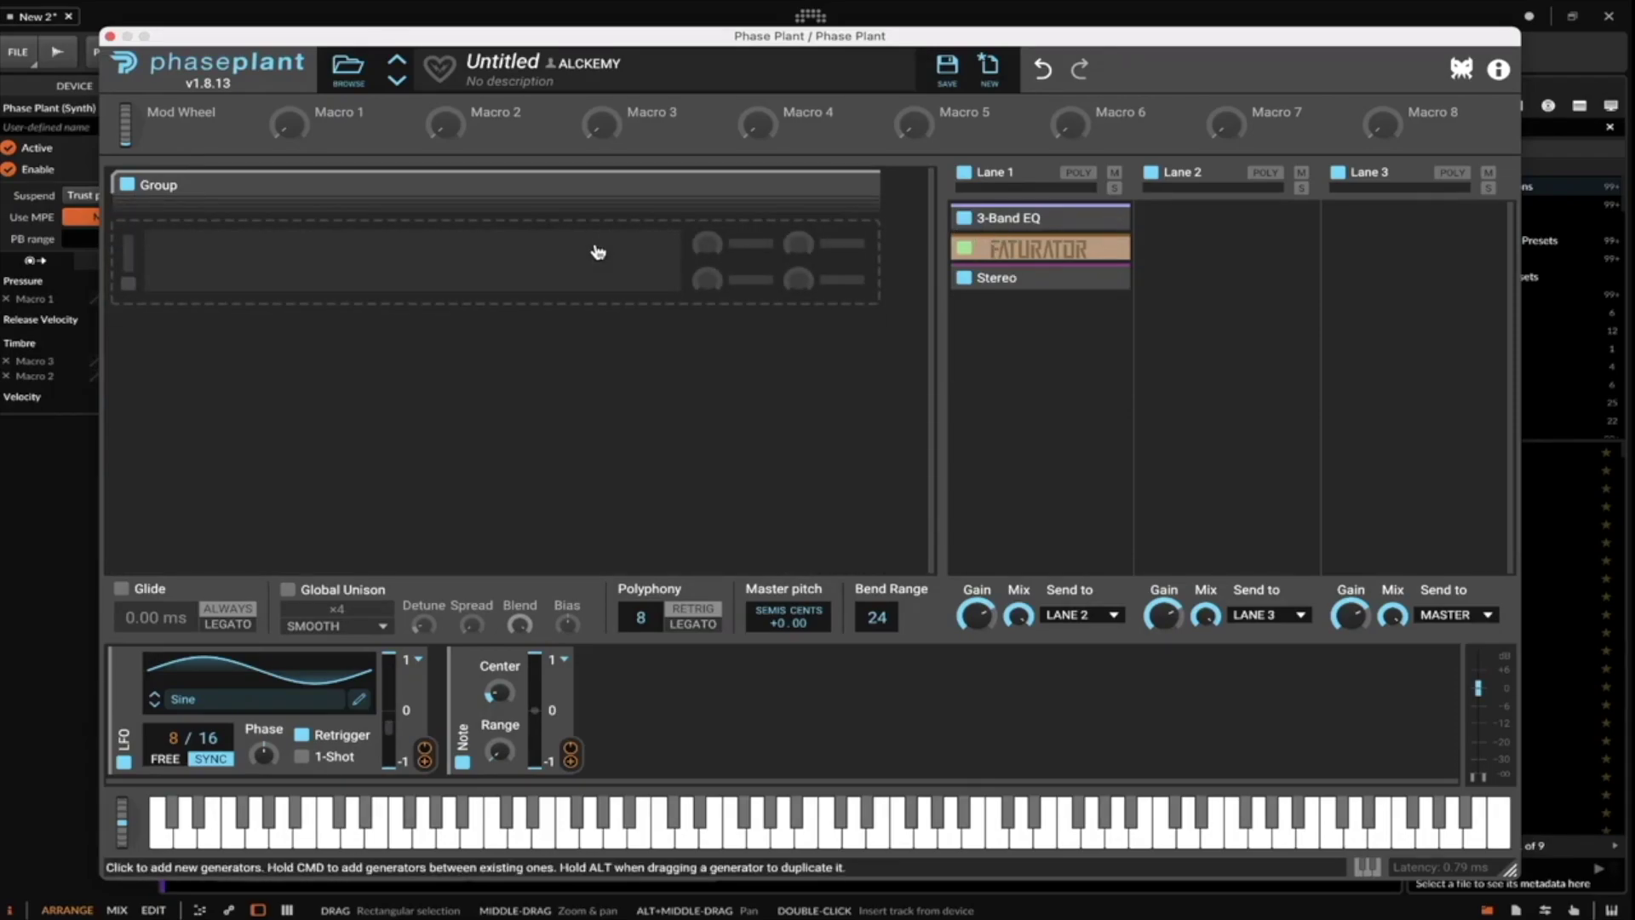
Create a second generator group containing an Analog oscillator and an Output.
left_click(379, 273)
left_click(566, 333)
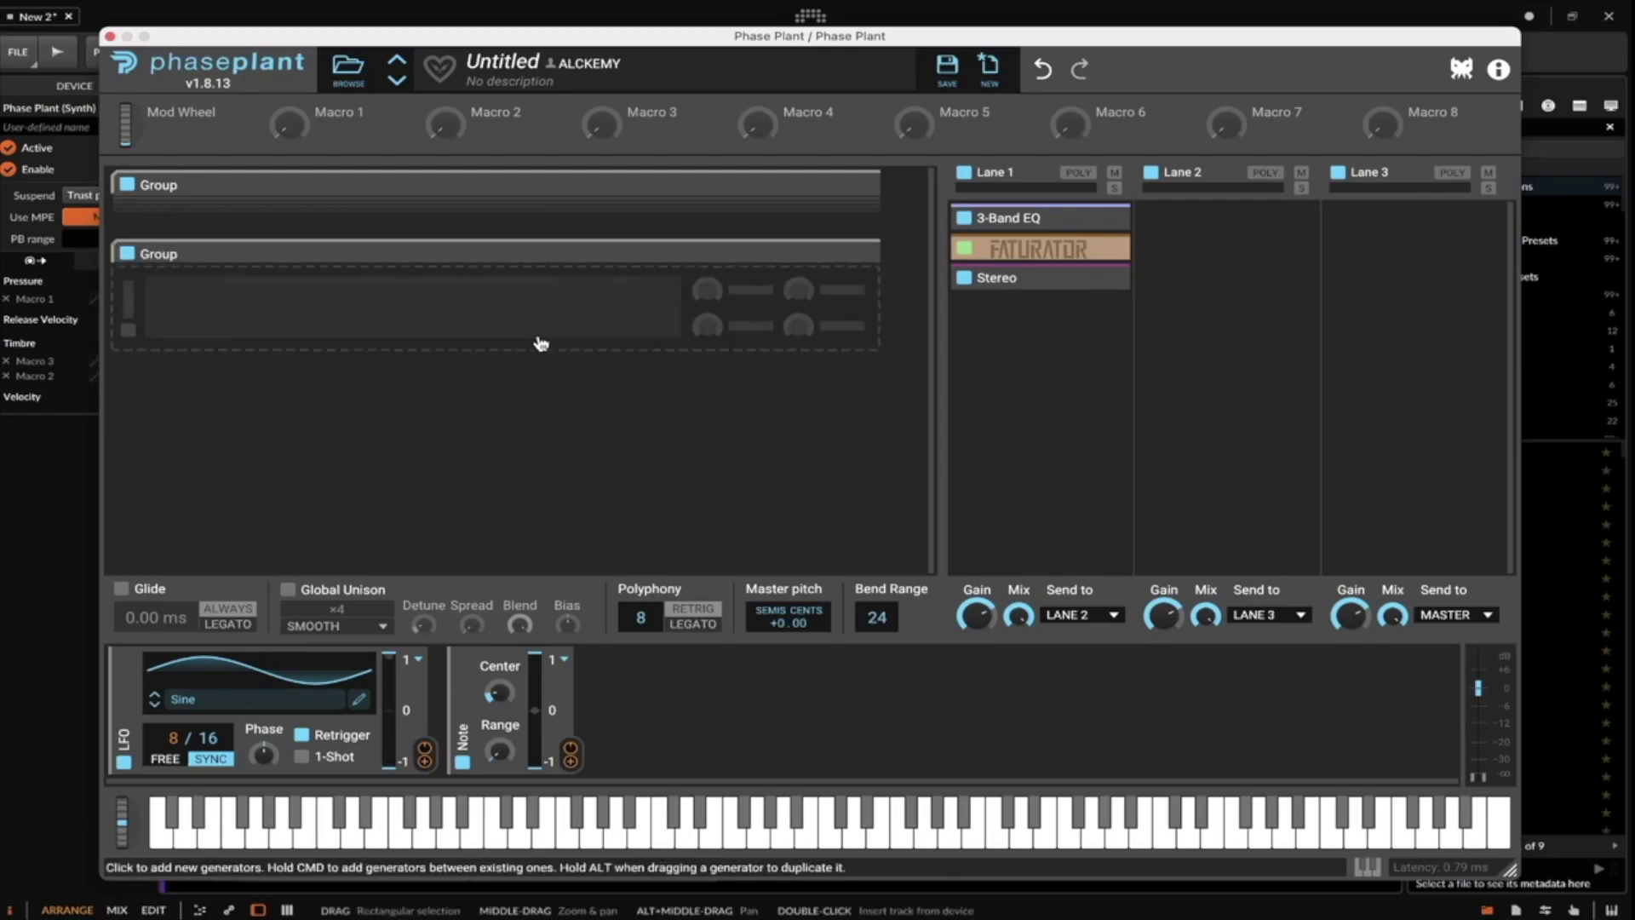
left_click(464, 317)
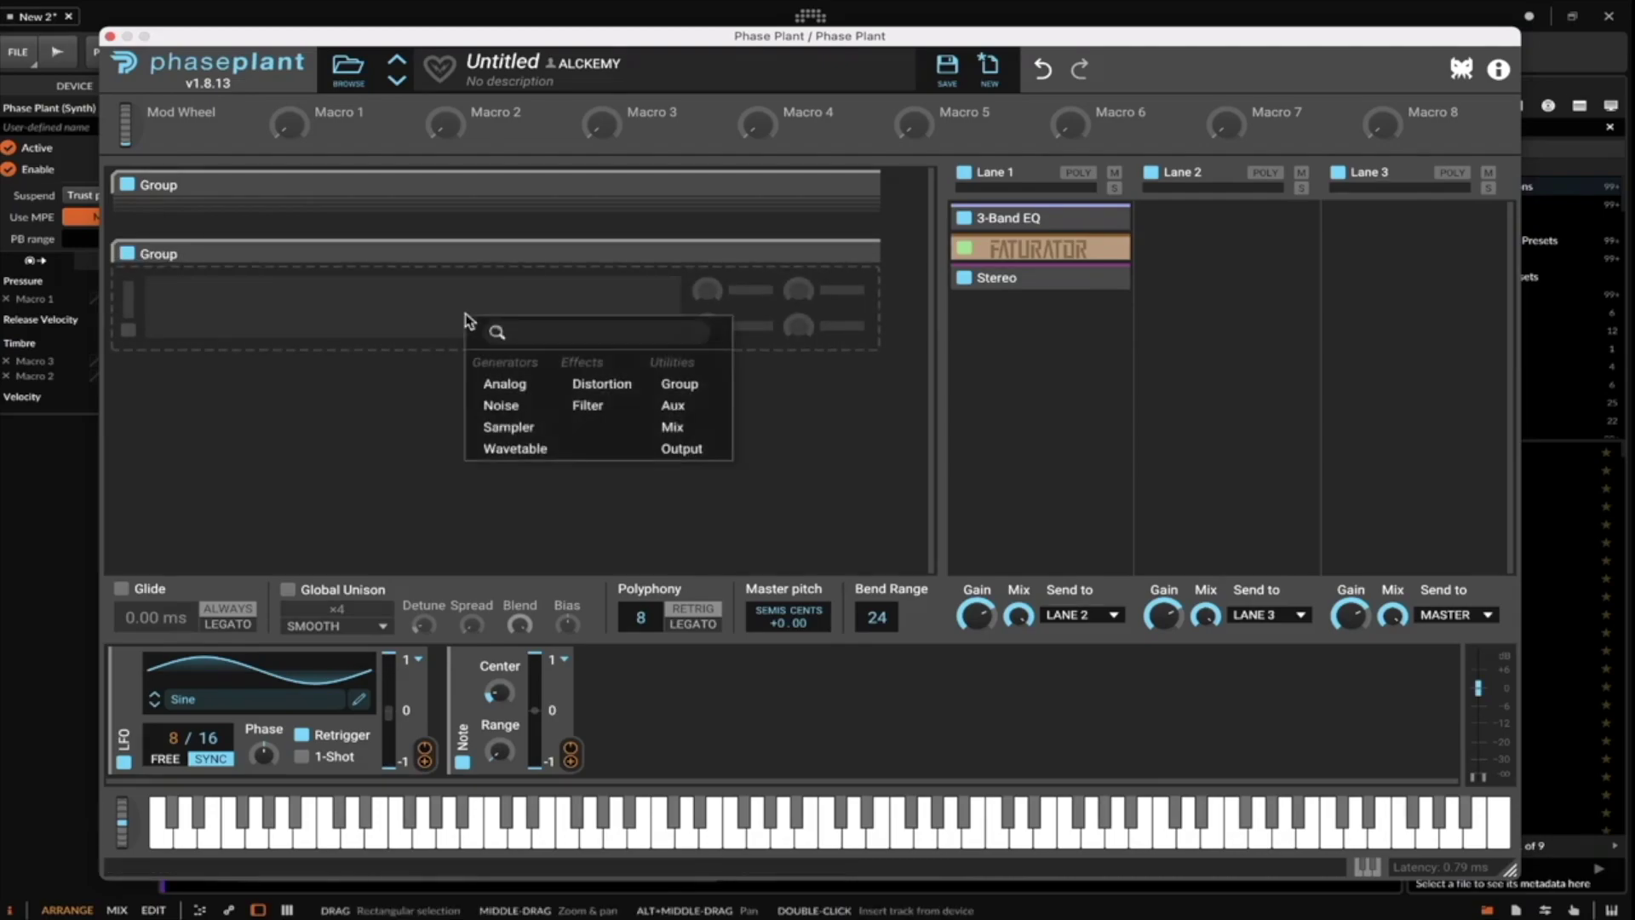
left_click(692, 439)
left_click(366, 362)
left_click(407, 432)
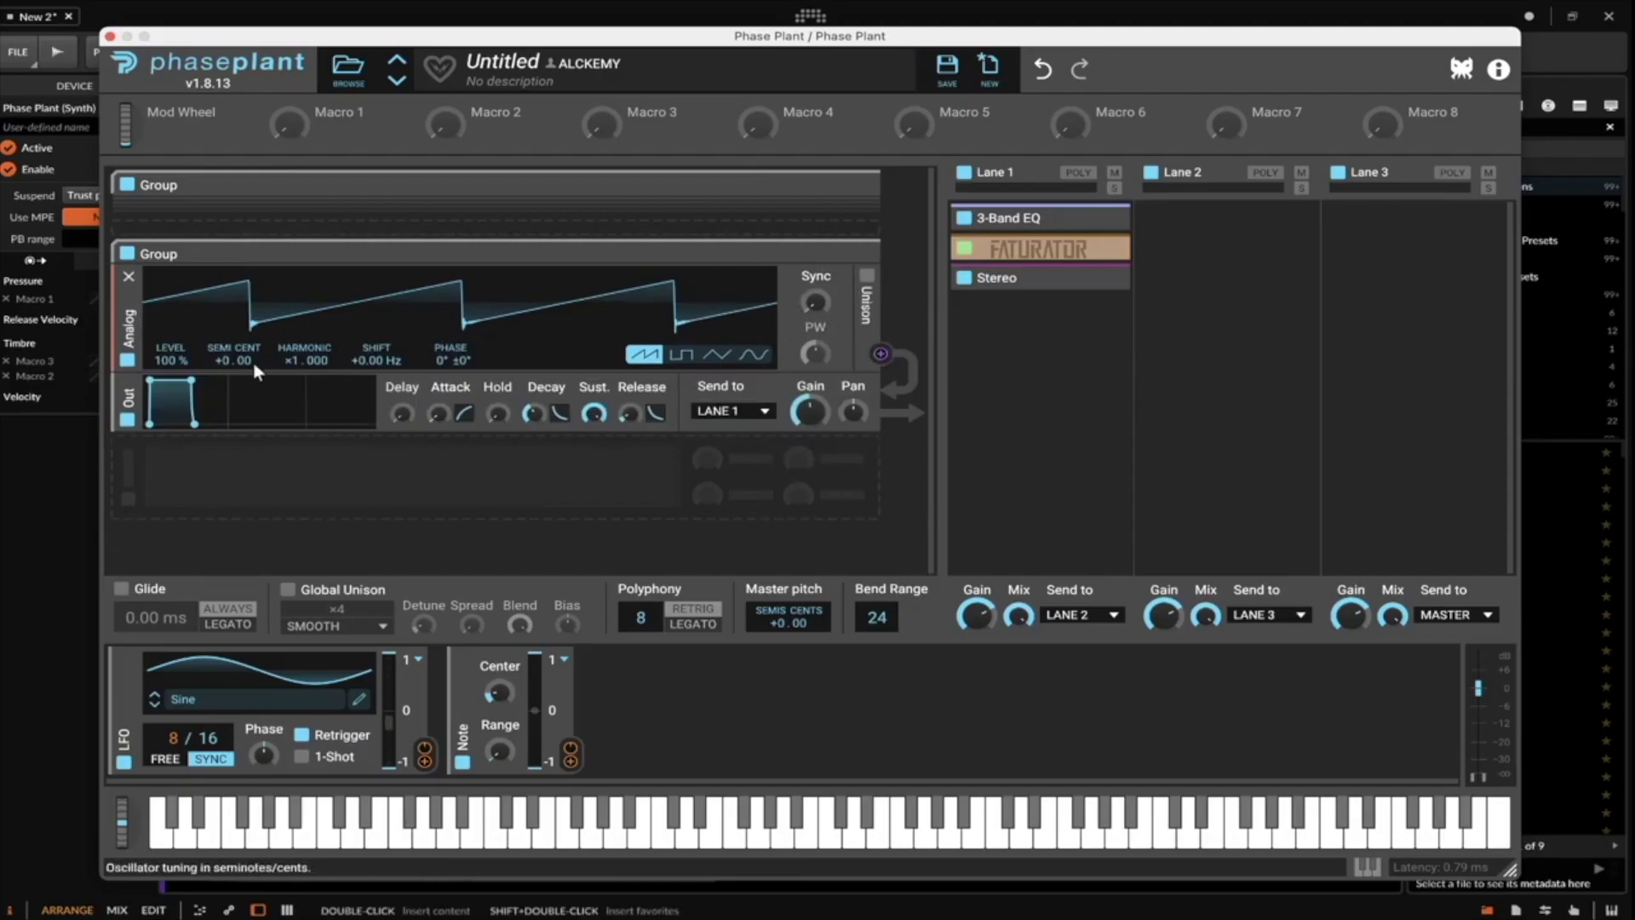
Tune the second group's Analog oscillator to +12.00, enable four-voice unison with slight spread, and set its level to 0%.
left_click_drag(225, 360, 225, 315)
left_click(867, 275)
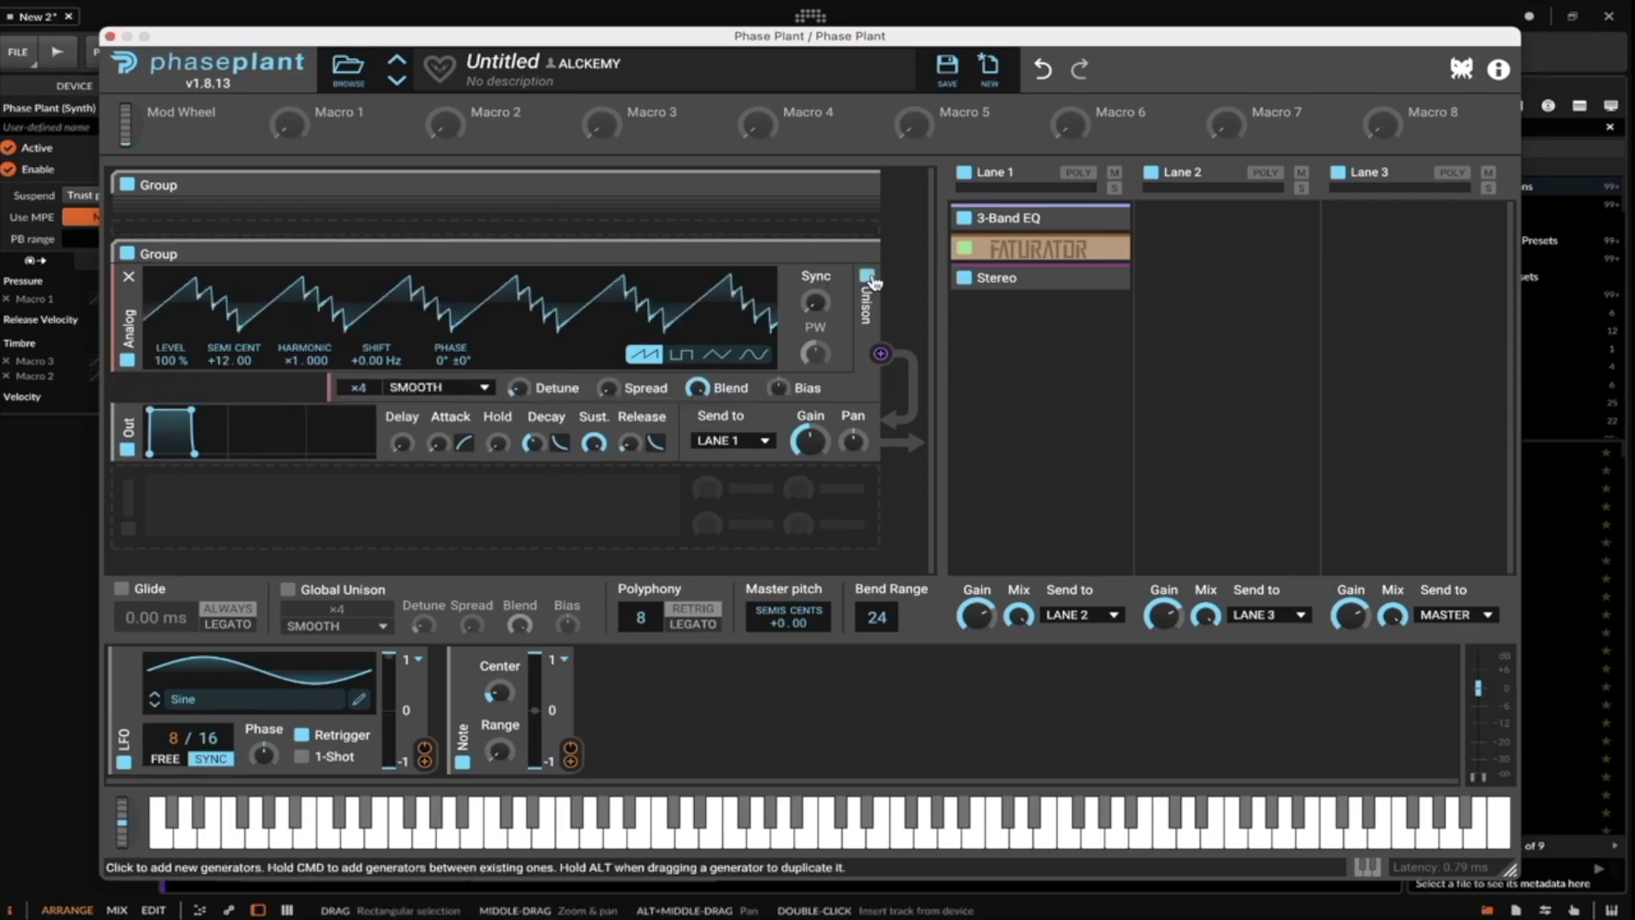
left_click_drag(607, 387, 615, 390)
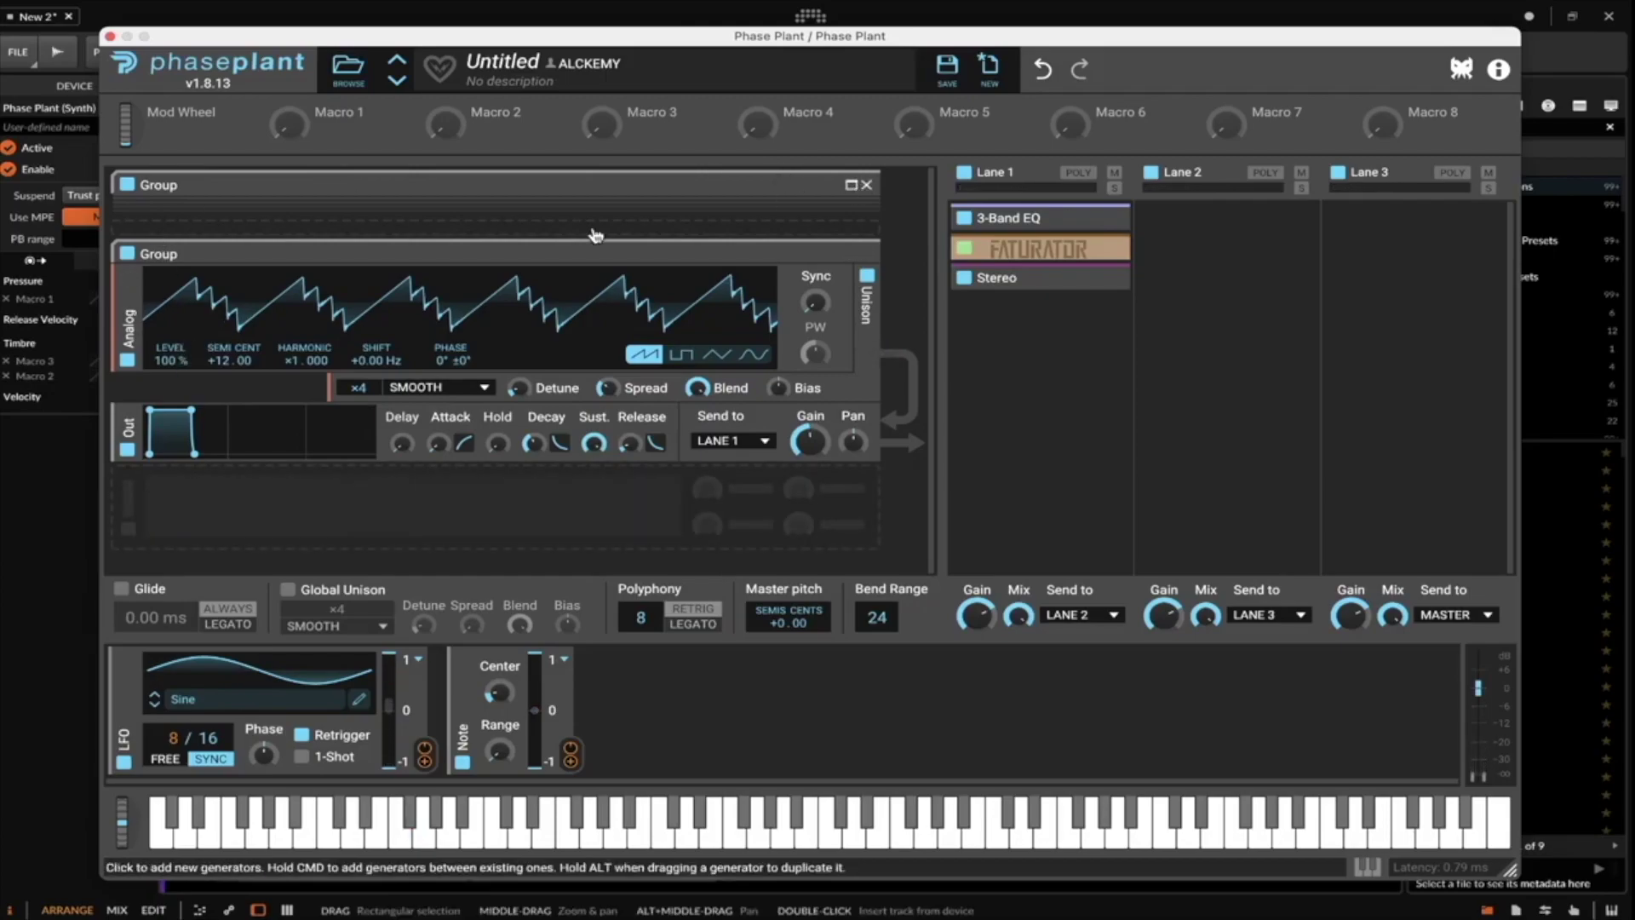
left_click_drag(171, 360, 171, 460)
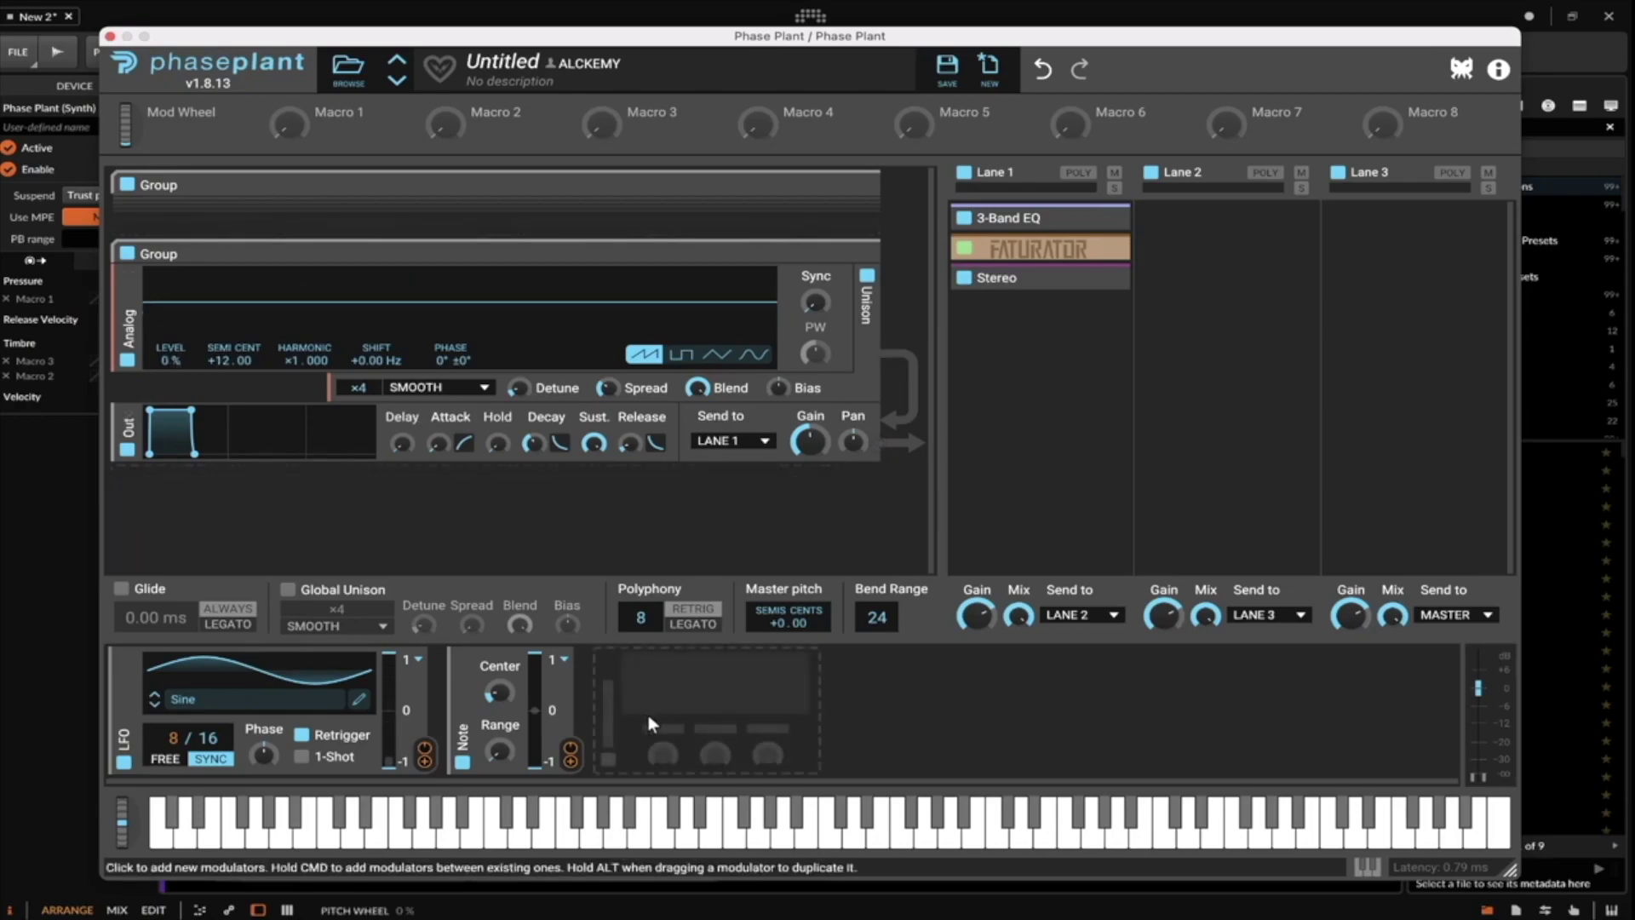
Add a Random modulator with raised smoothing and a tempo-synced rate of 8/16.
left_click(645, 720)
left_click(697, 829)
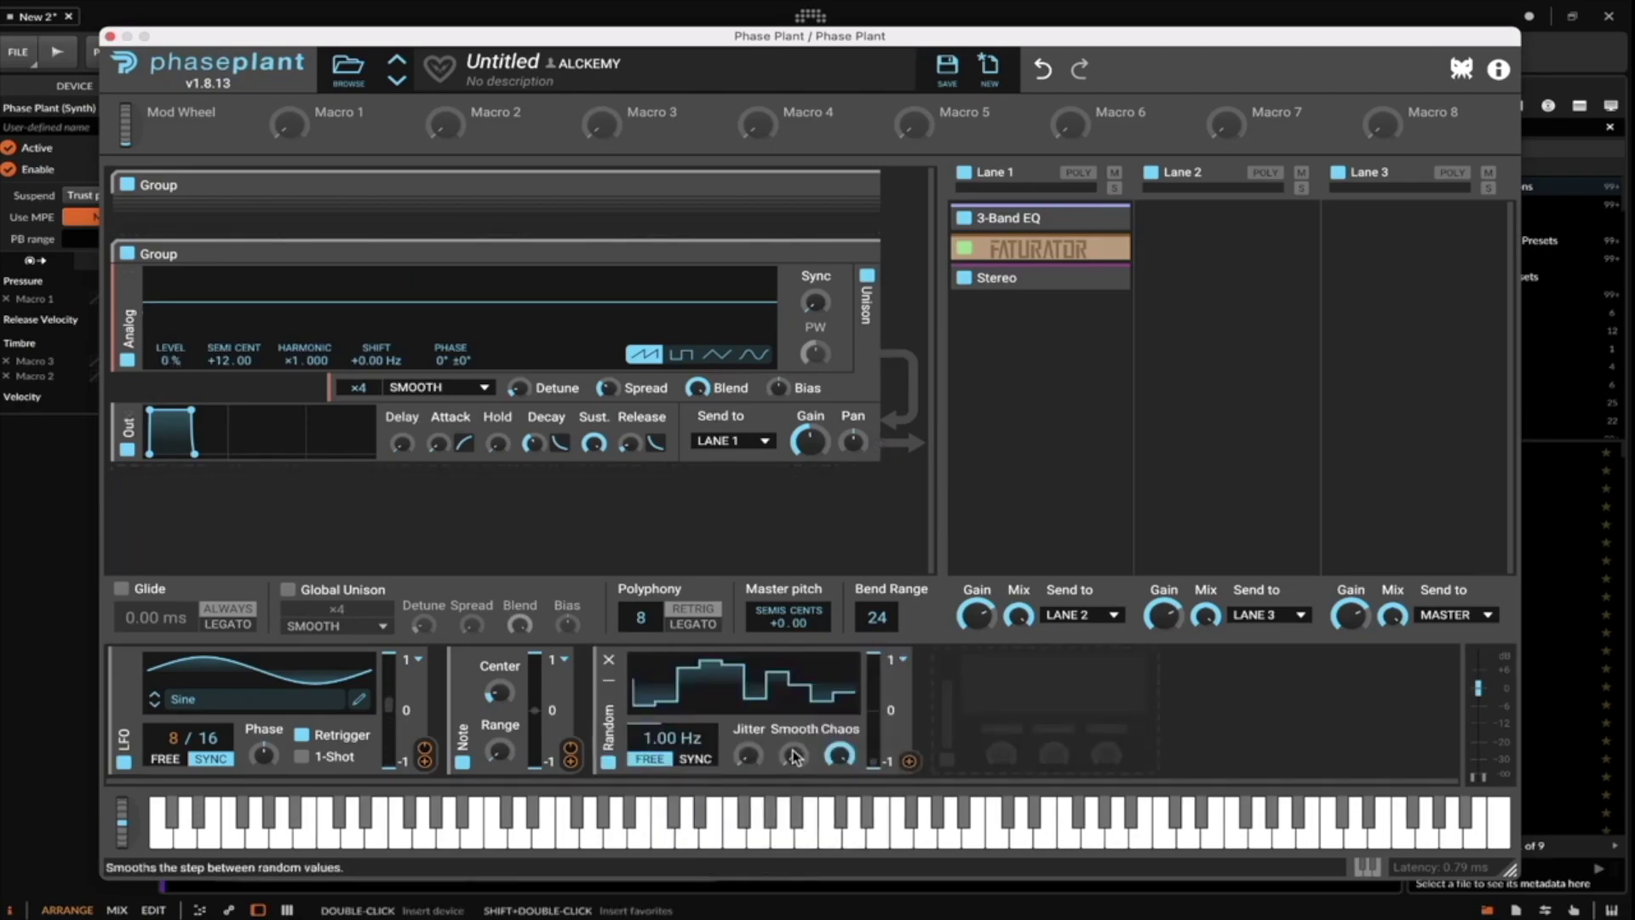
left_click_drag(794, 755, 794, 724)
left_click(696, 759)
left_click_drag(658, 737, 658, 703)
Map the Random modulator to the second group's Analog oscillator level and increase the modulation amount.
left_click(909, 761)
left_click(171, 375)
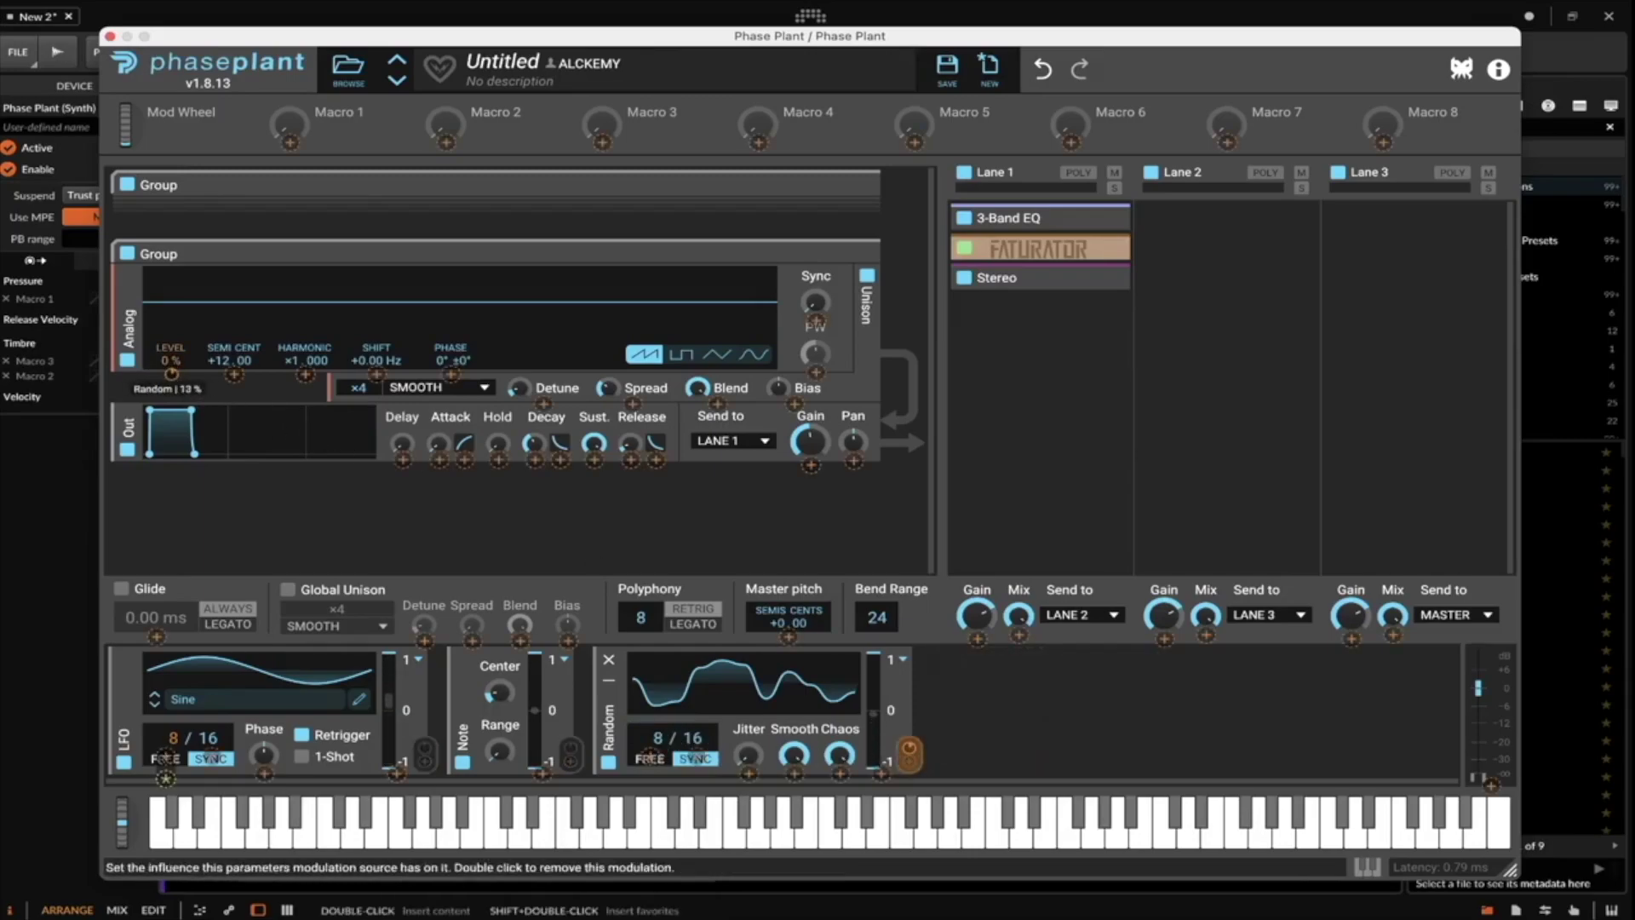
left_click_drag(171, 374, 171, 368)
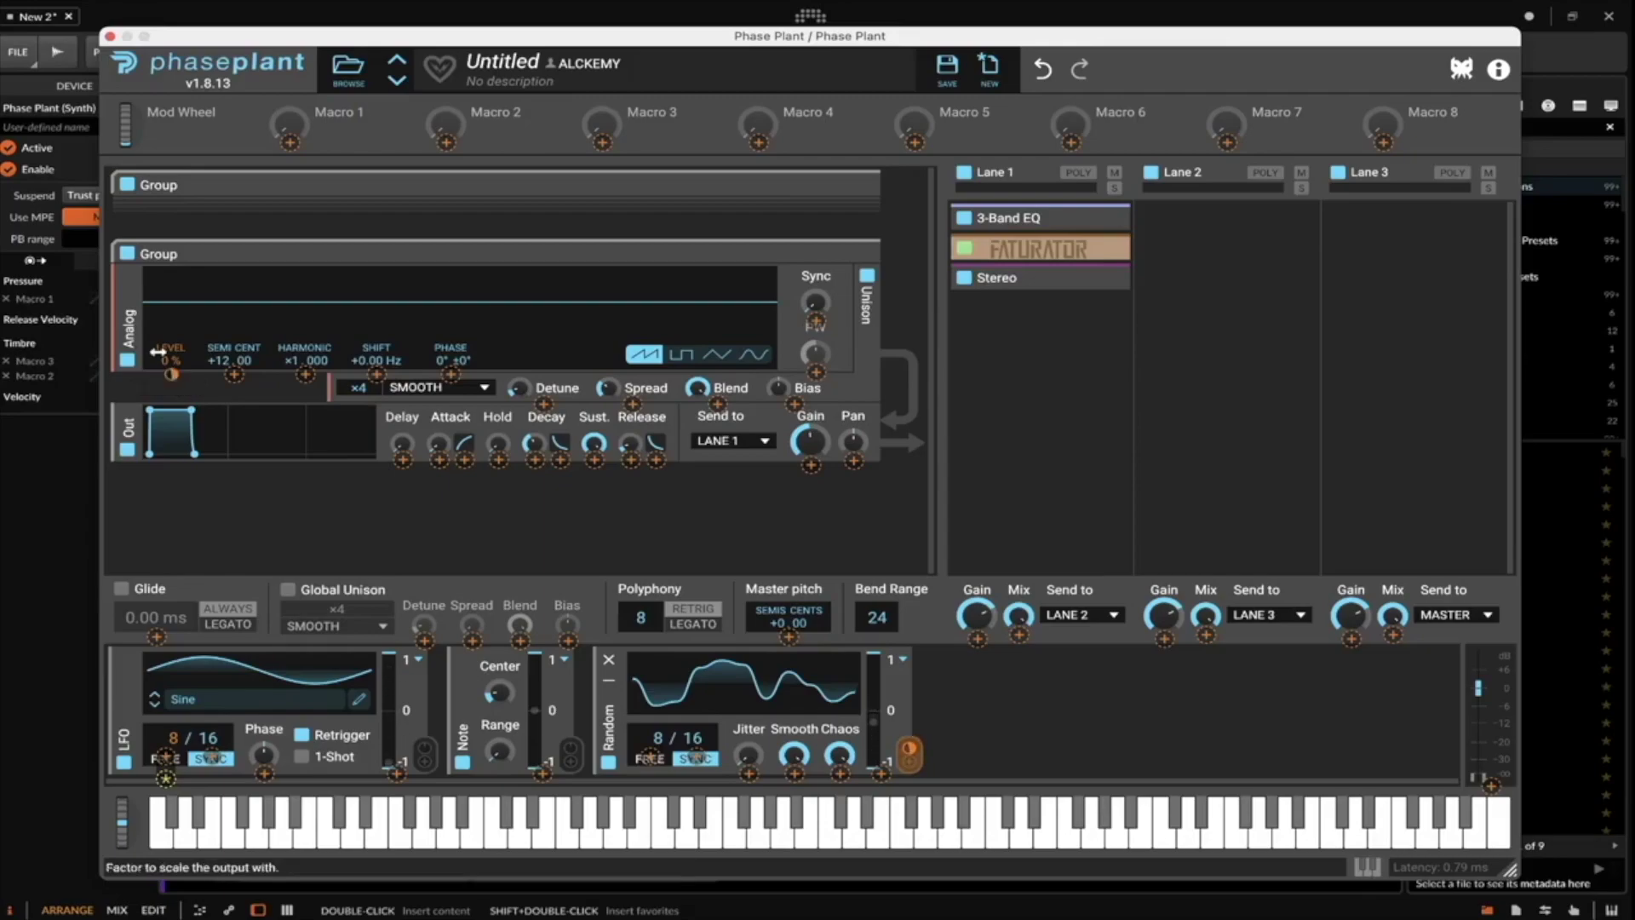
left_click(206, 398)
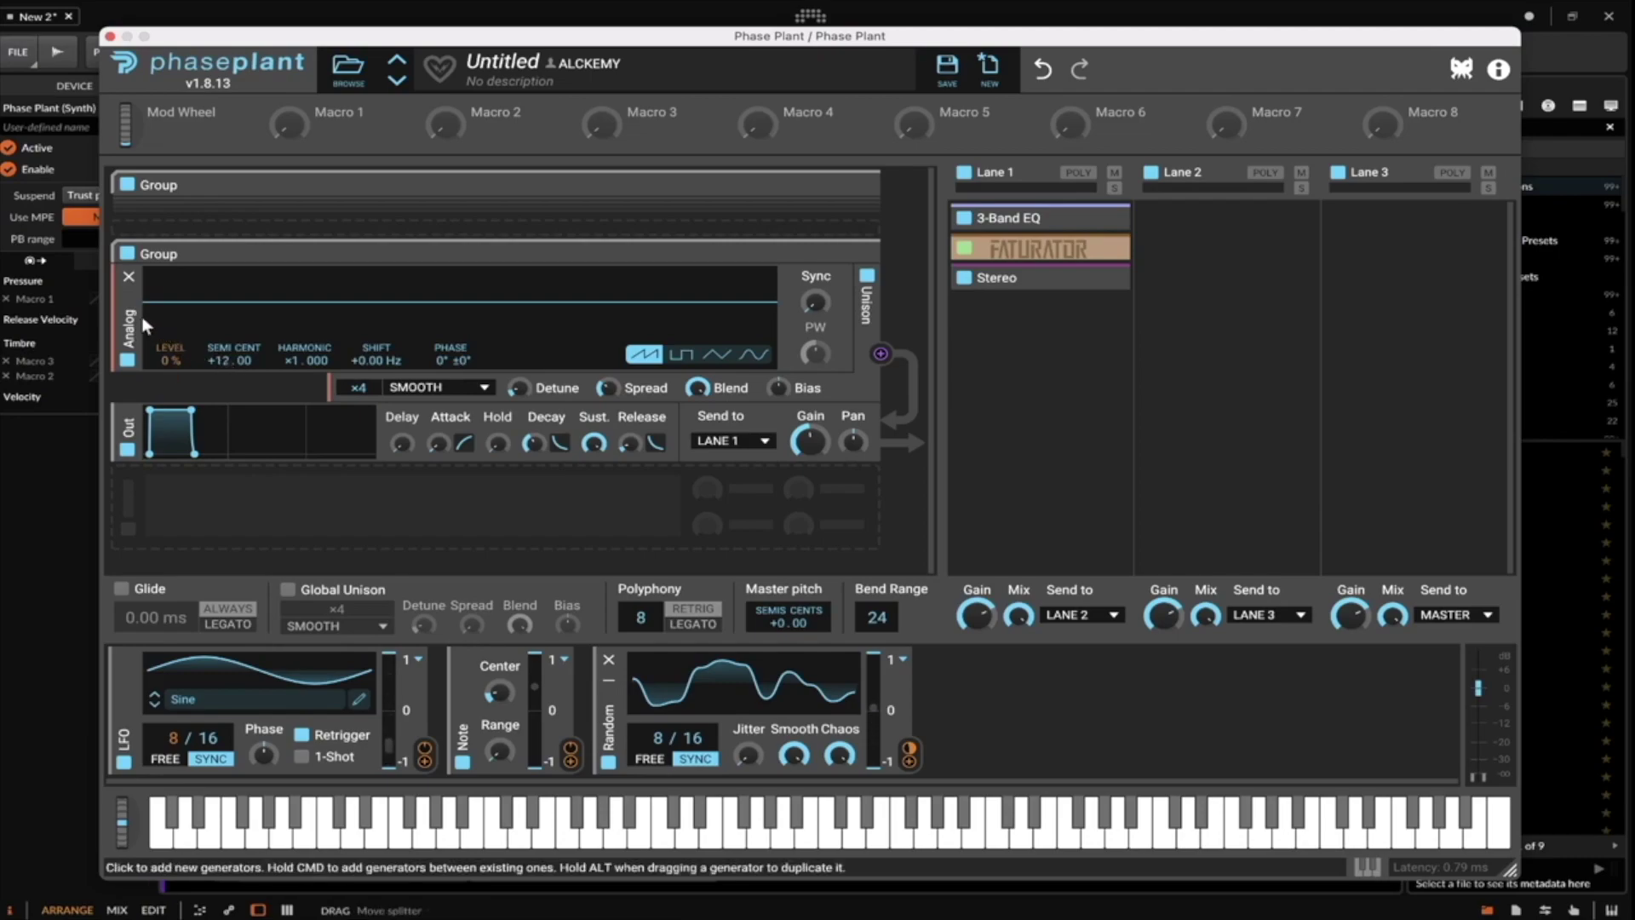
Duplicate the Analog oscillator and the Random modulator, and remove the level modulation from the second group's upper oscillator.
left_click_drag(132, 313, 167, 371, "alt")
double_click(168, 372)
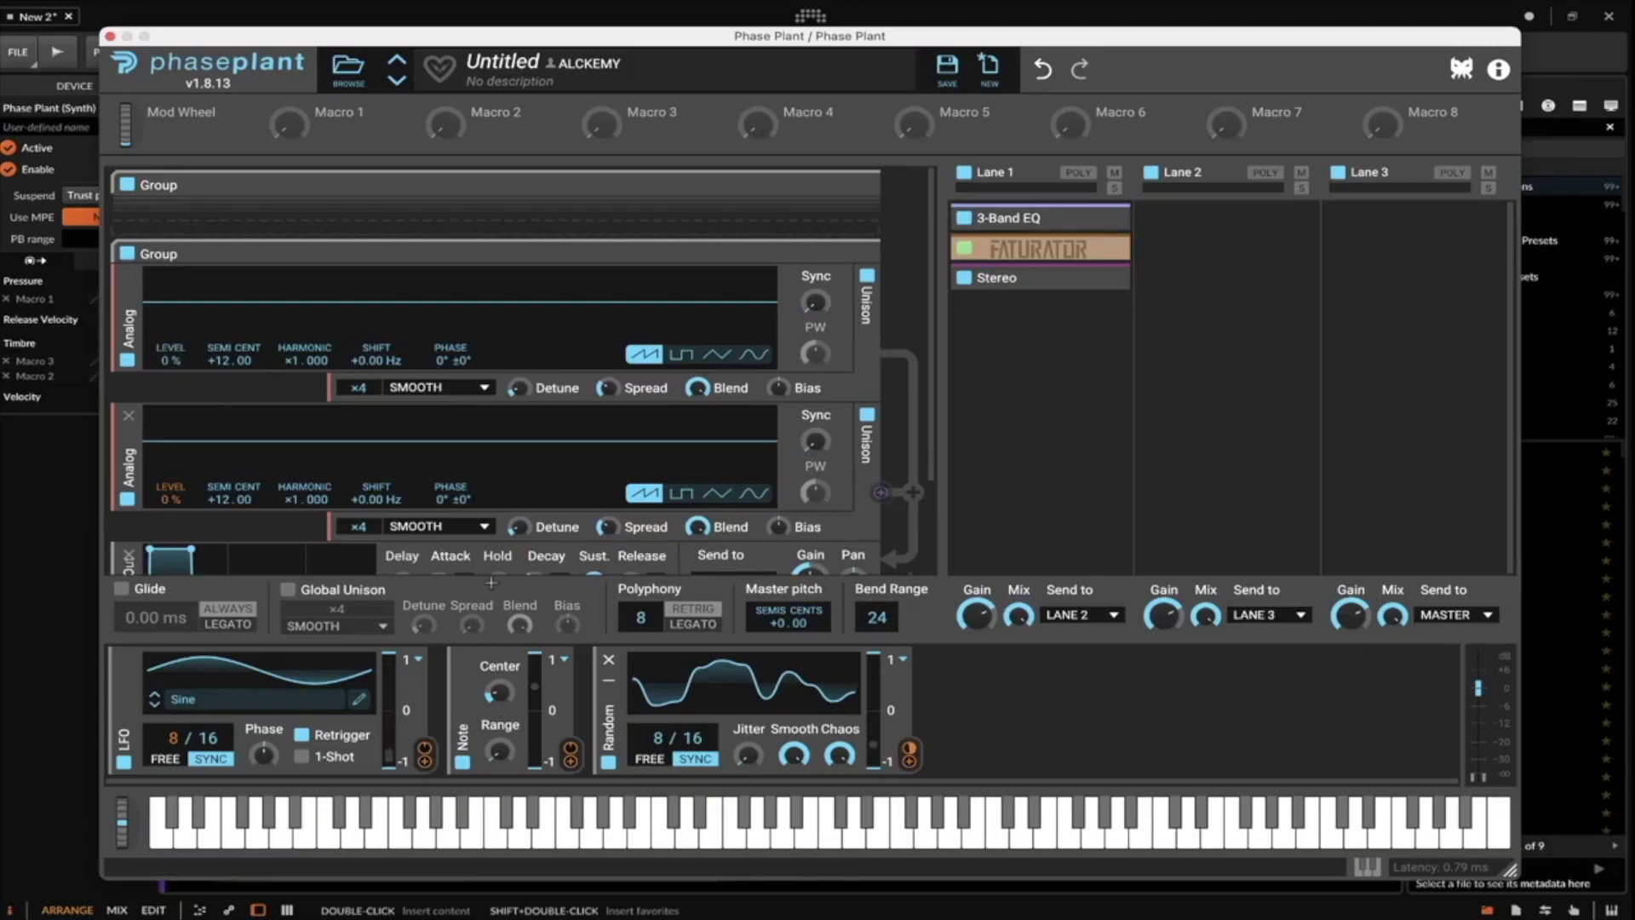
left_click_drag(601, 704, 1022, 707, "alt")
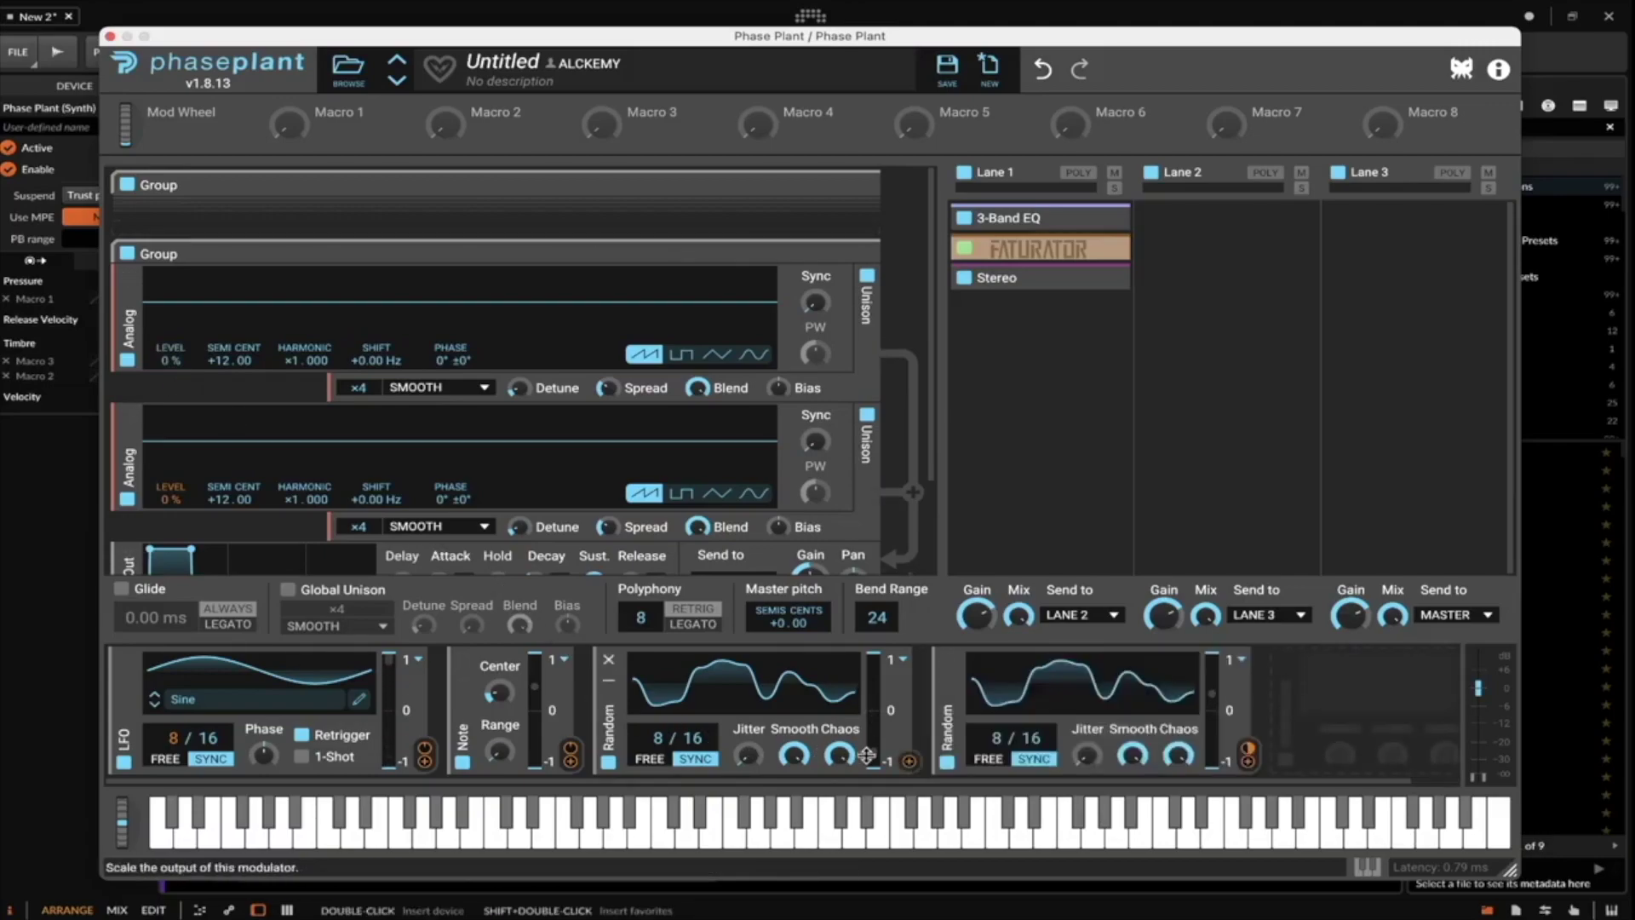
Map the first Random modulator to the upper oscillator's level, tune that oscillator to +19.00, and raise its unison detune.
left_click_drag(910, 764, 171, 372)
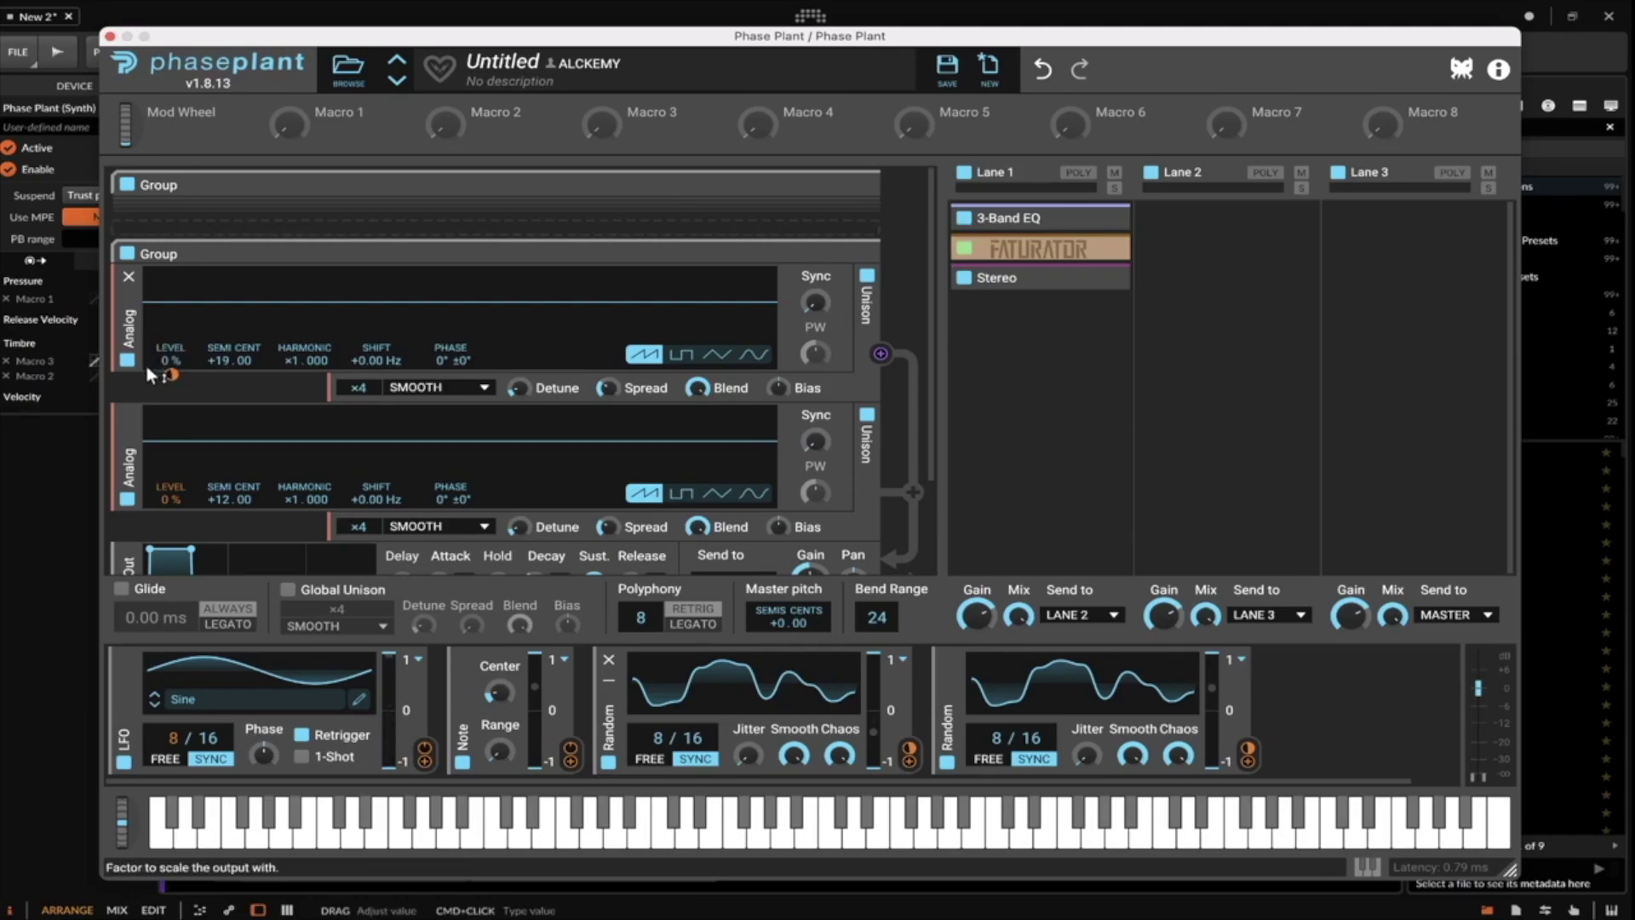
left_click_drag(170, 375, 166, 382)
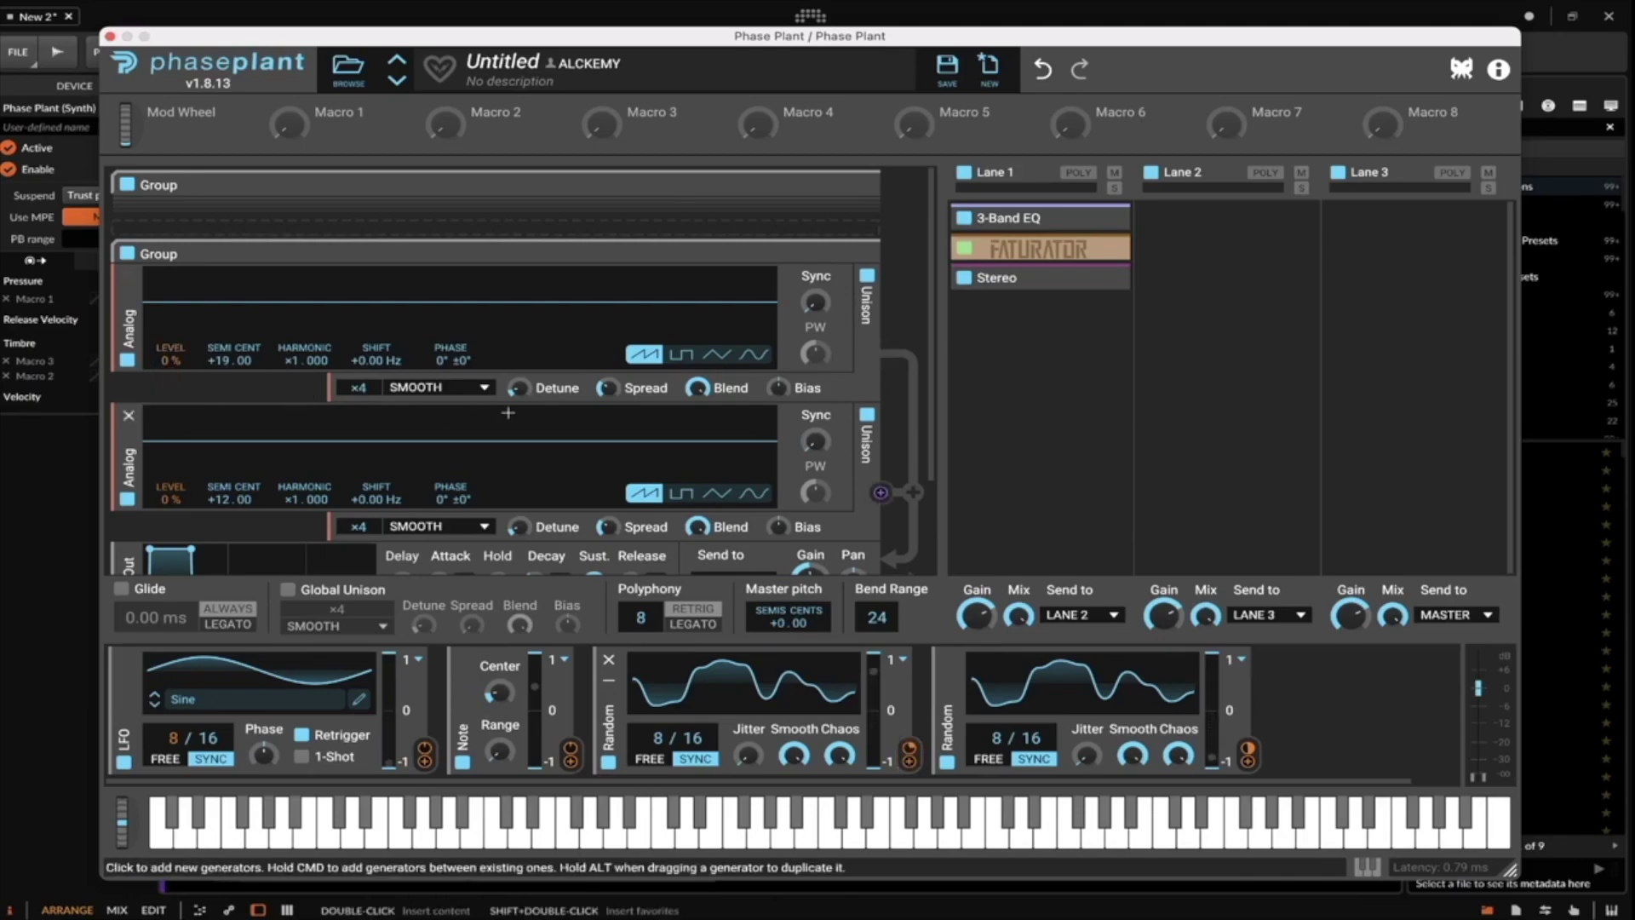
left_click_drag(518, 387, 518, 379)
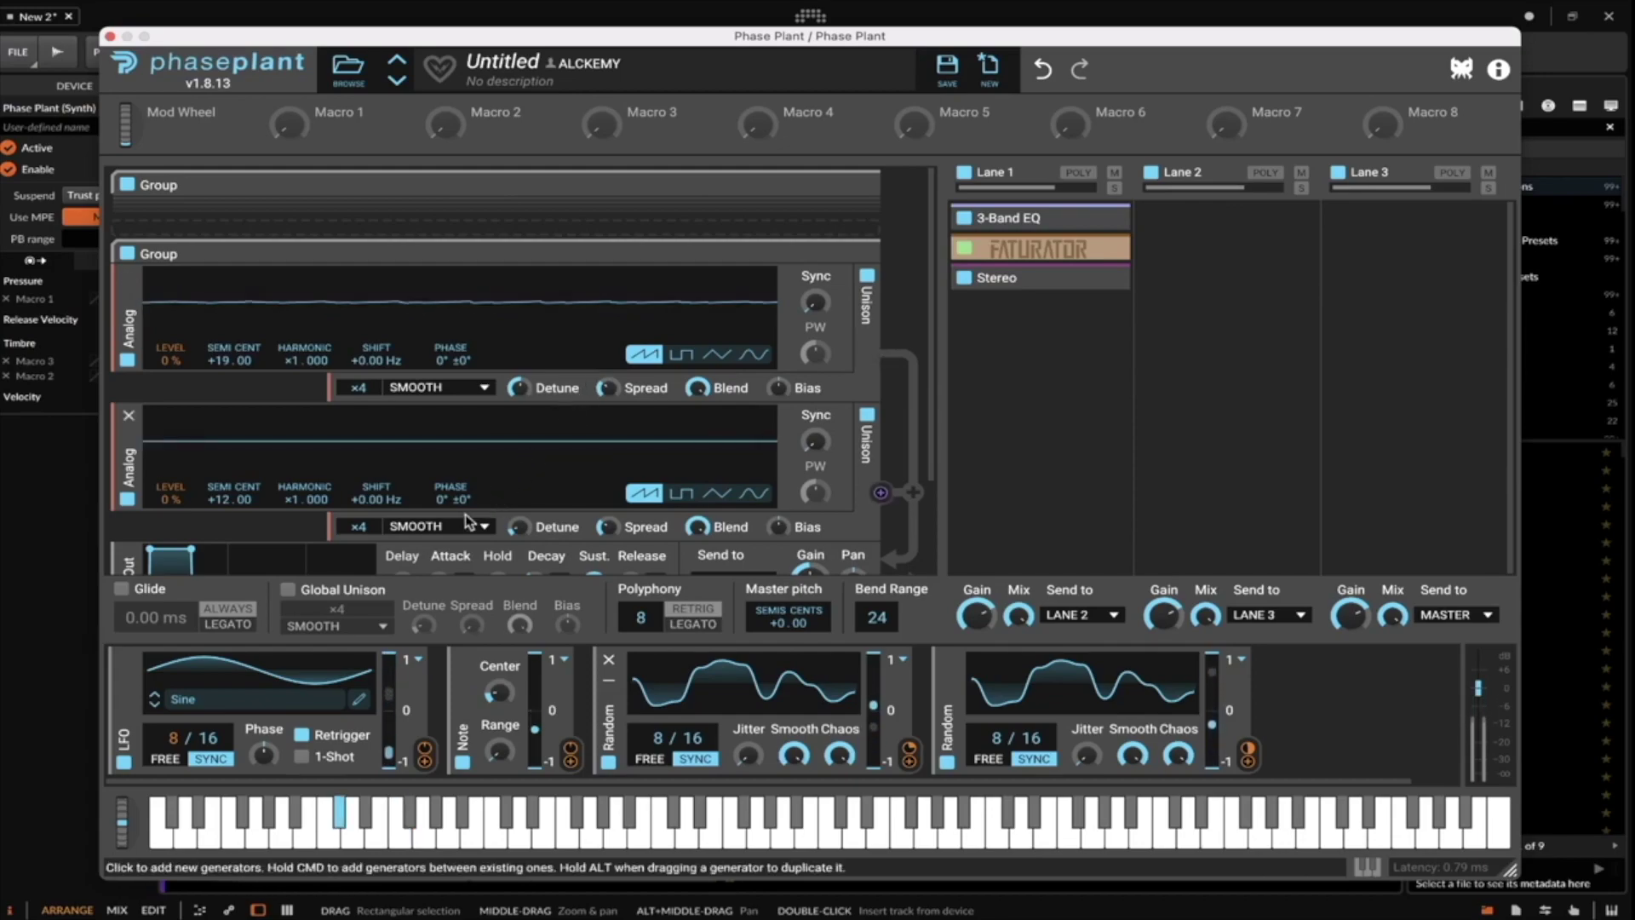
mouse_move(165, 368)
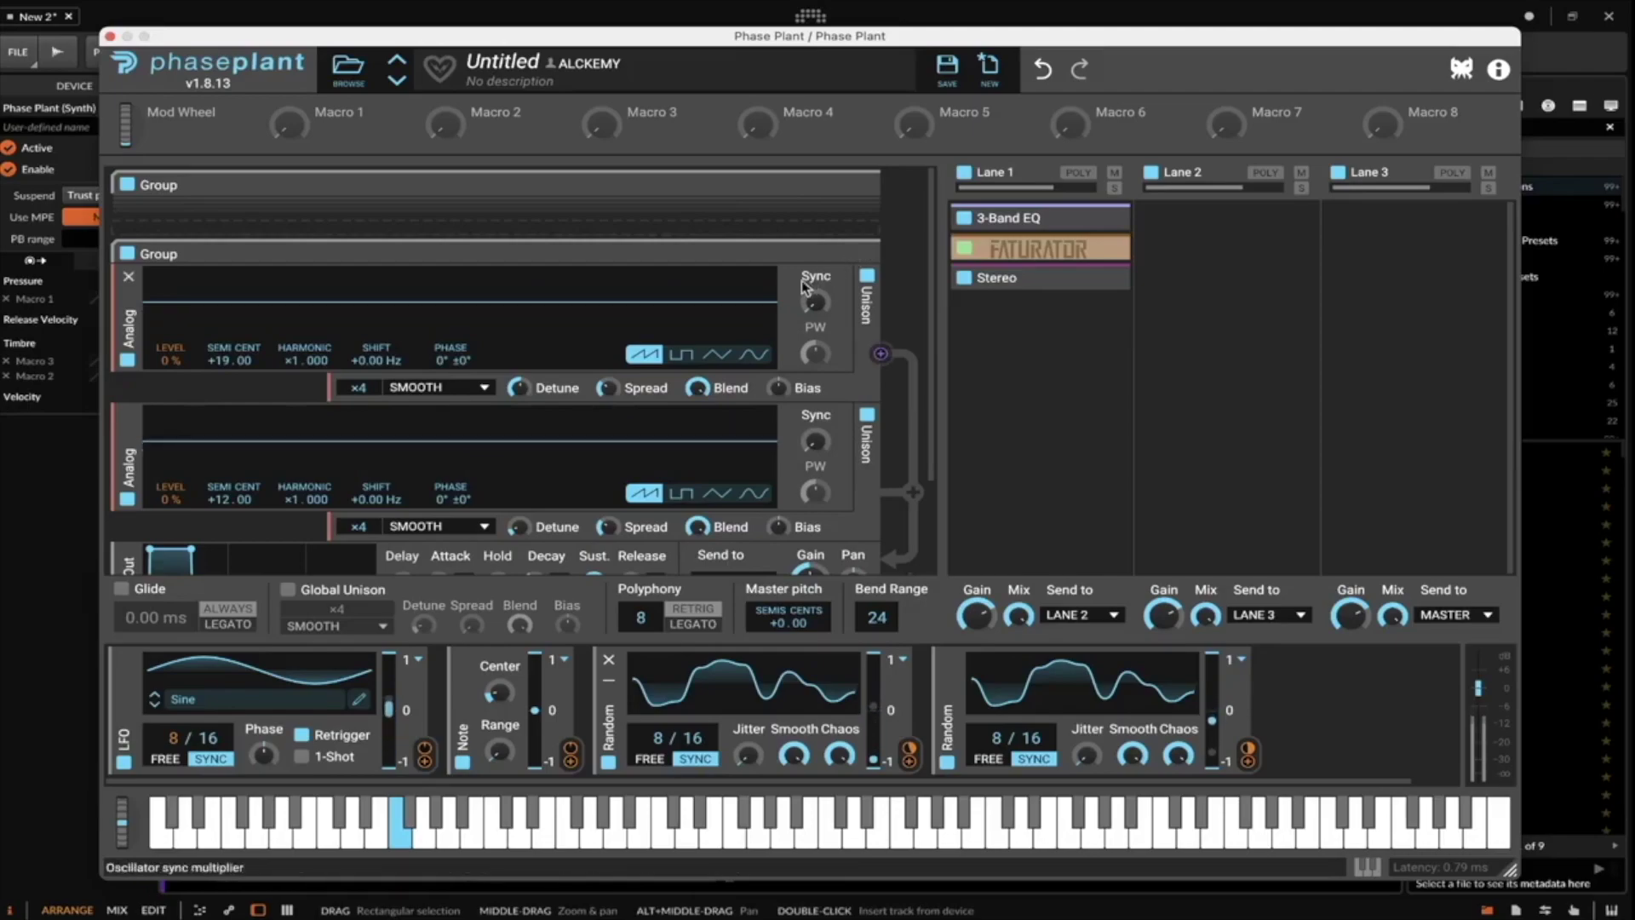
Add an Overdrive distortion to the second group and place it between the oscillators and the Output.
scroll(371, 301, "down", 1)
scroll(371, 299, "down", 3)
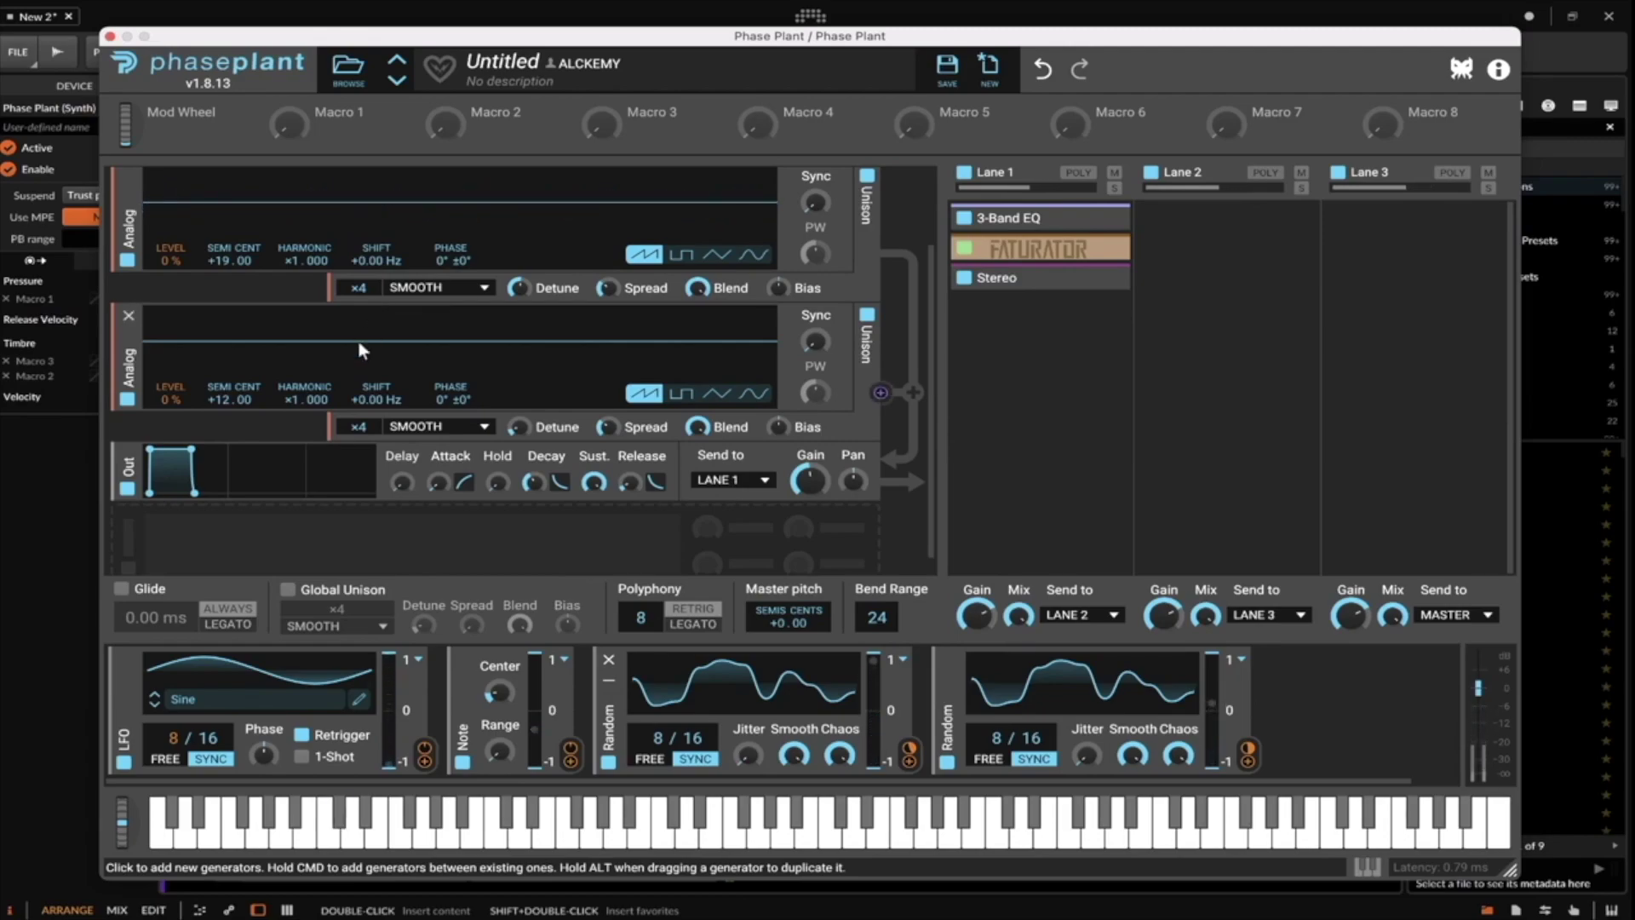
left_click(255, 535)
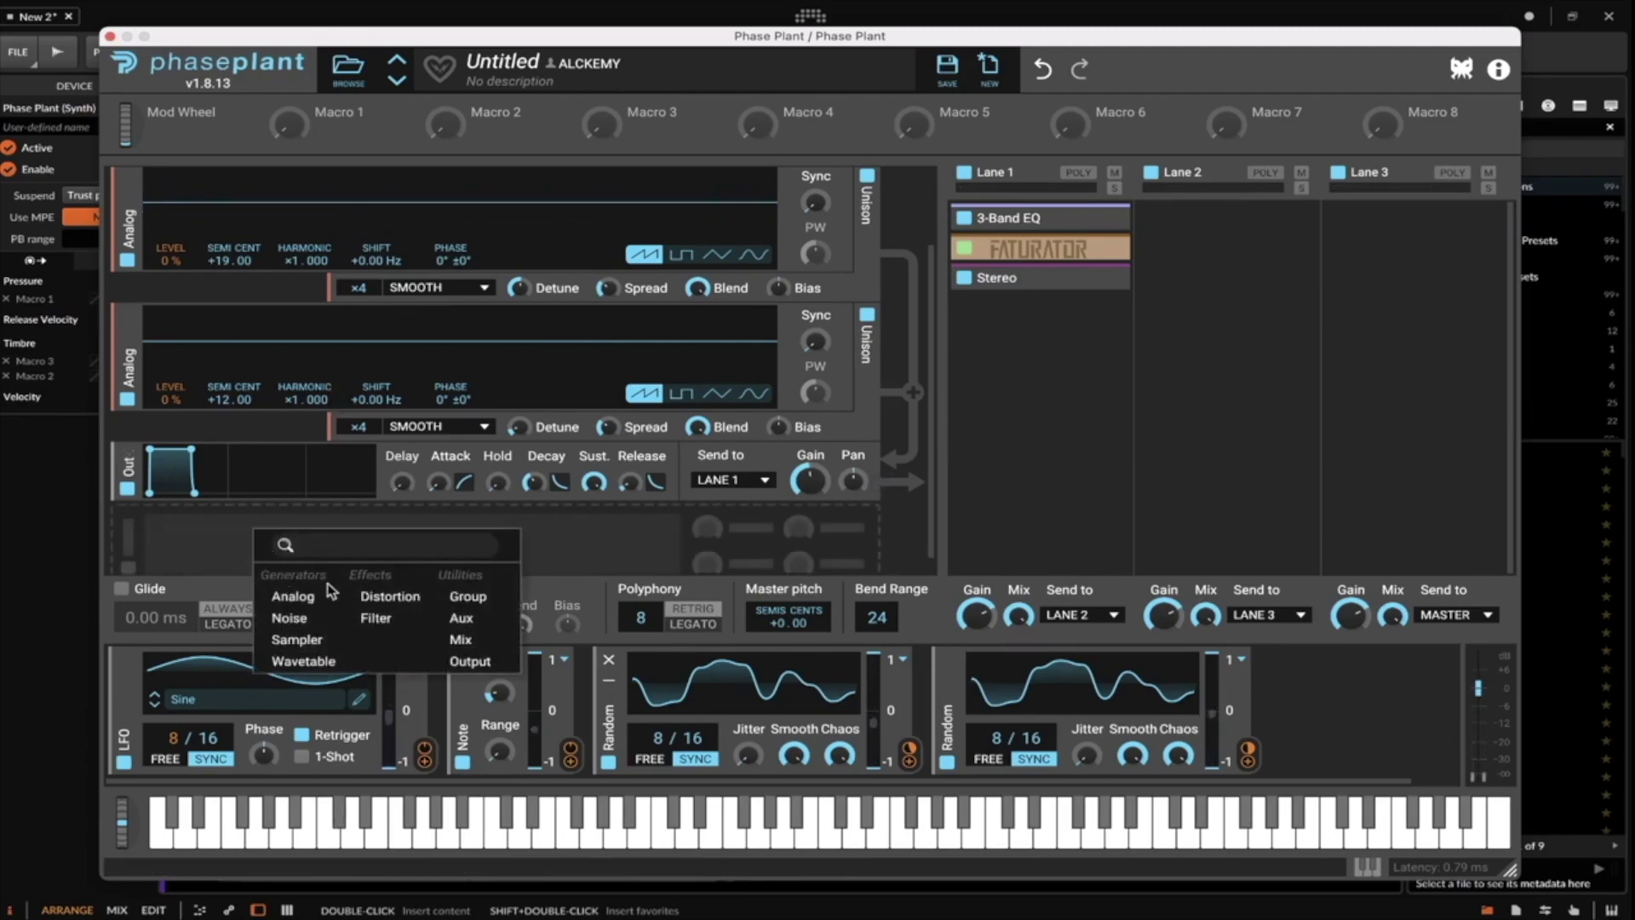
left_click(367, 601)
left_click_drag(127, 558, 133, 442)
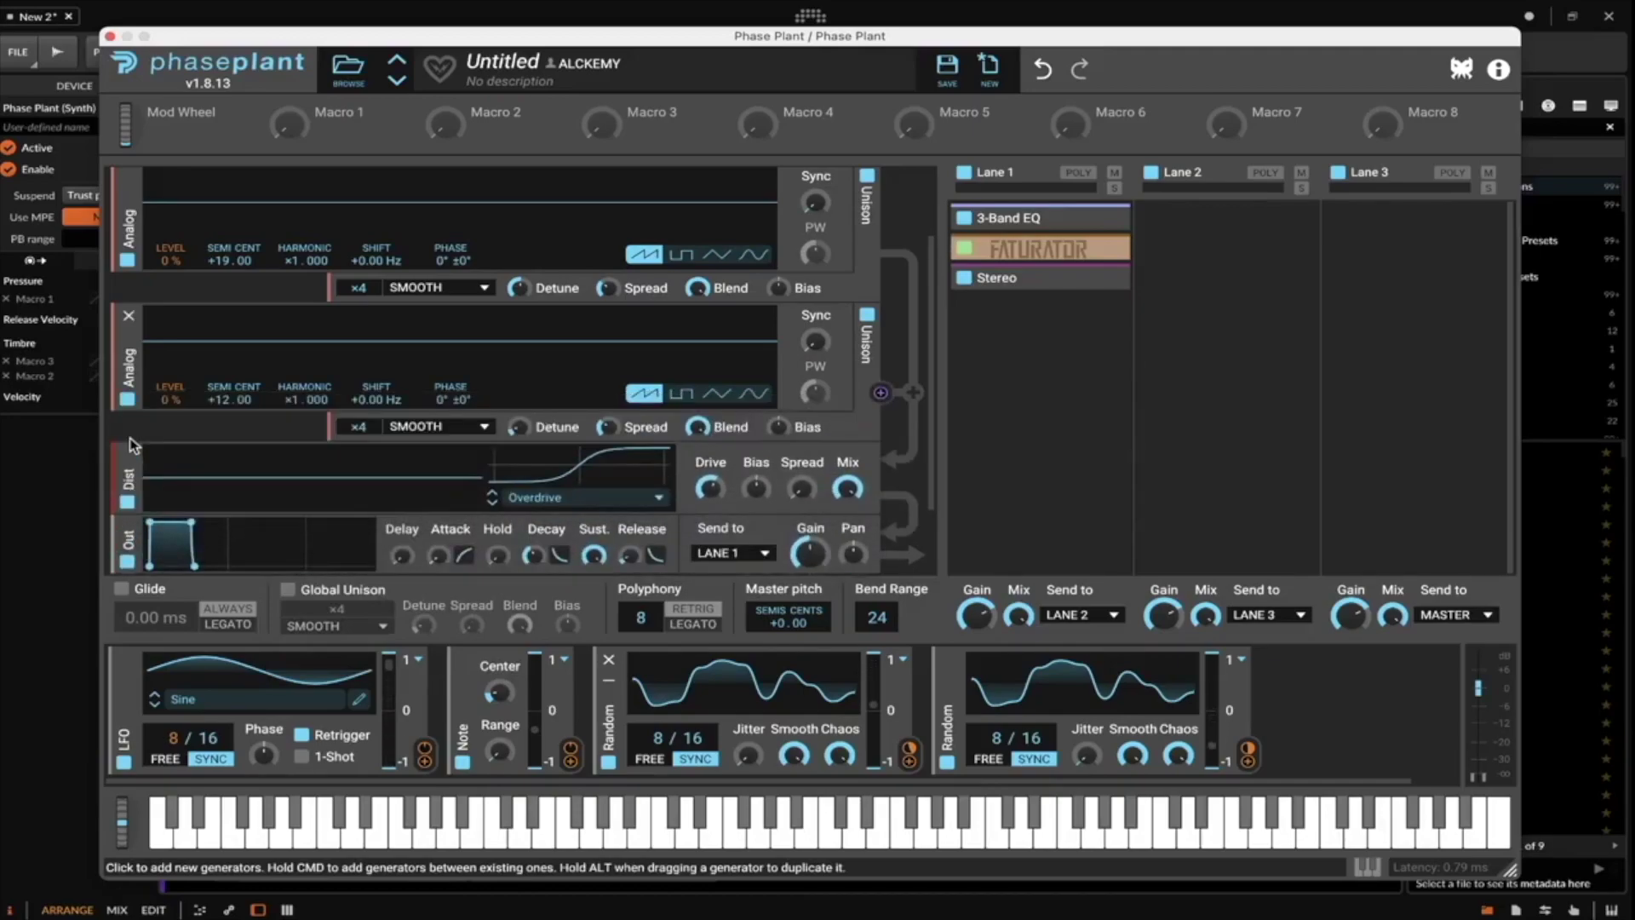
Review the second group's two Analog oscillators, Overdrive distortion and Output while auditioning the sound.
scroll(130, 438, "up", 2)
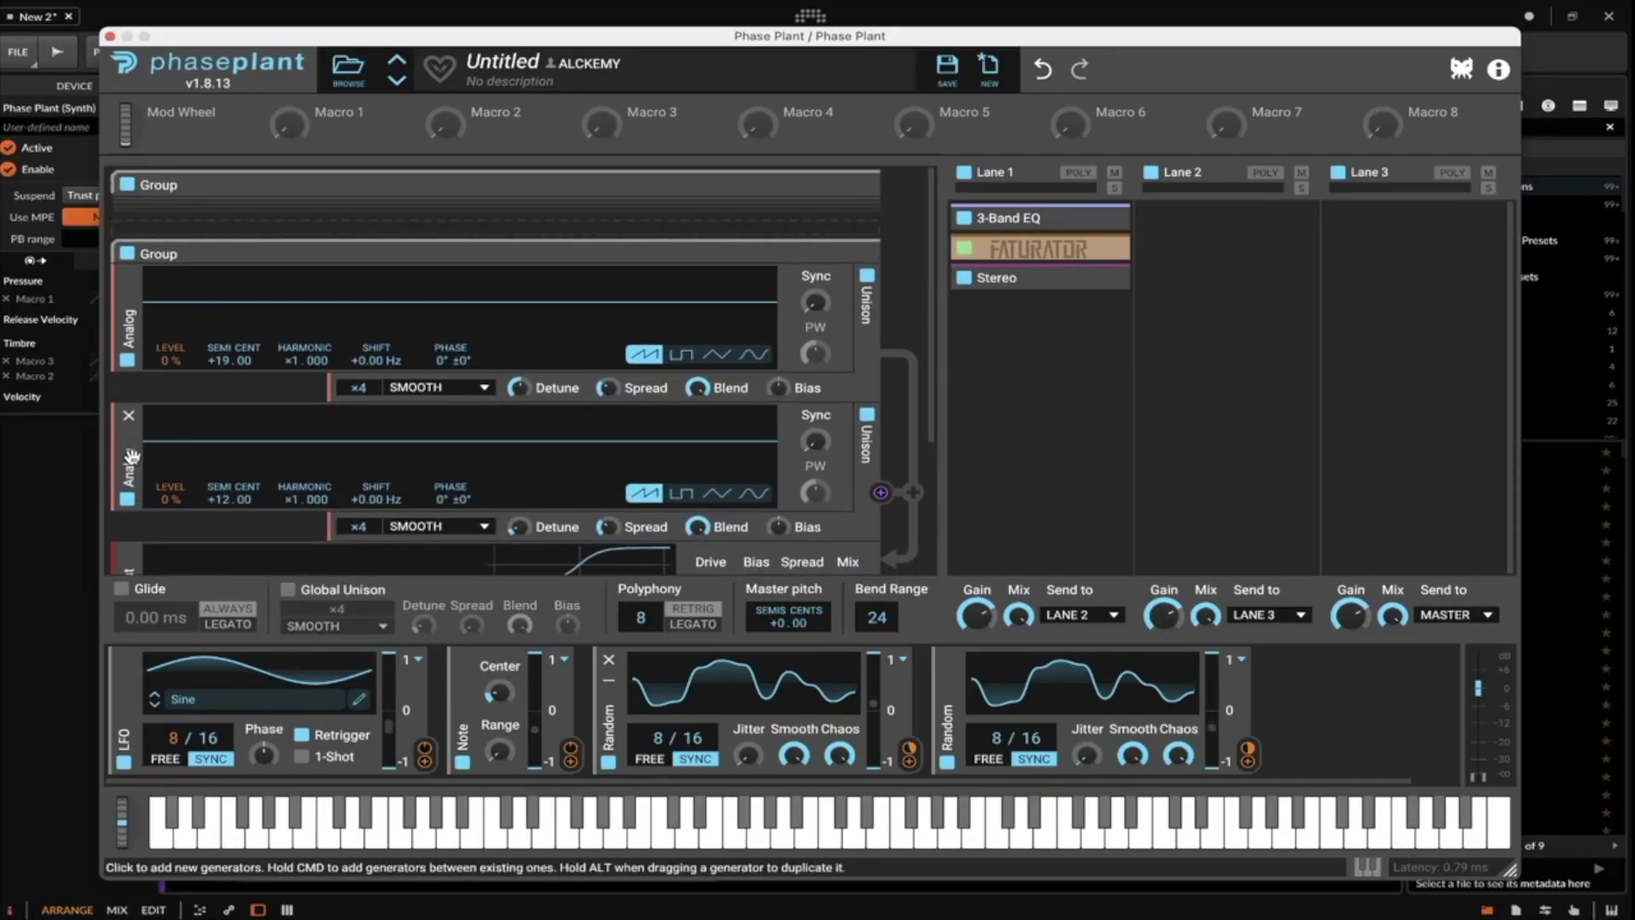
scroll(131, 456, "down", 4)
left_click(239, 513)
left_click(249, 327)
scroll(250, 328, "up", 4)
scroll(463, 403, "down", 3)
scroll(459, 435, "up", 3)
scroll(393, 341, "down", 2)
scroll(393, 340, "down", 1)
scroll(361, 336, "up", 2)
scroll(361, 336, "down", 2)
scroll(361, 336, "down", 1)
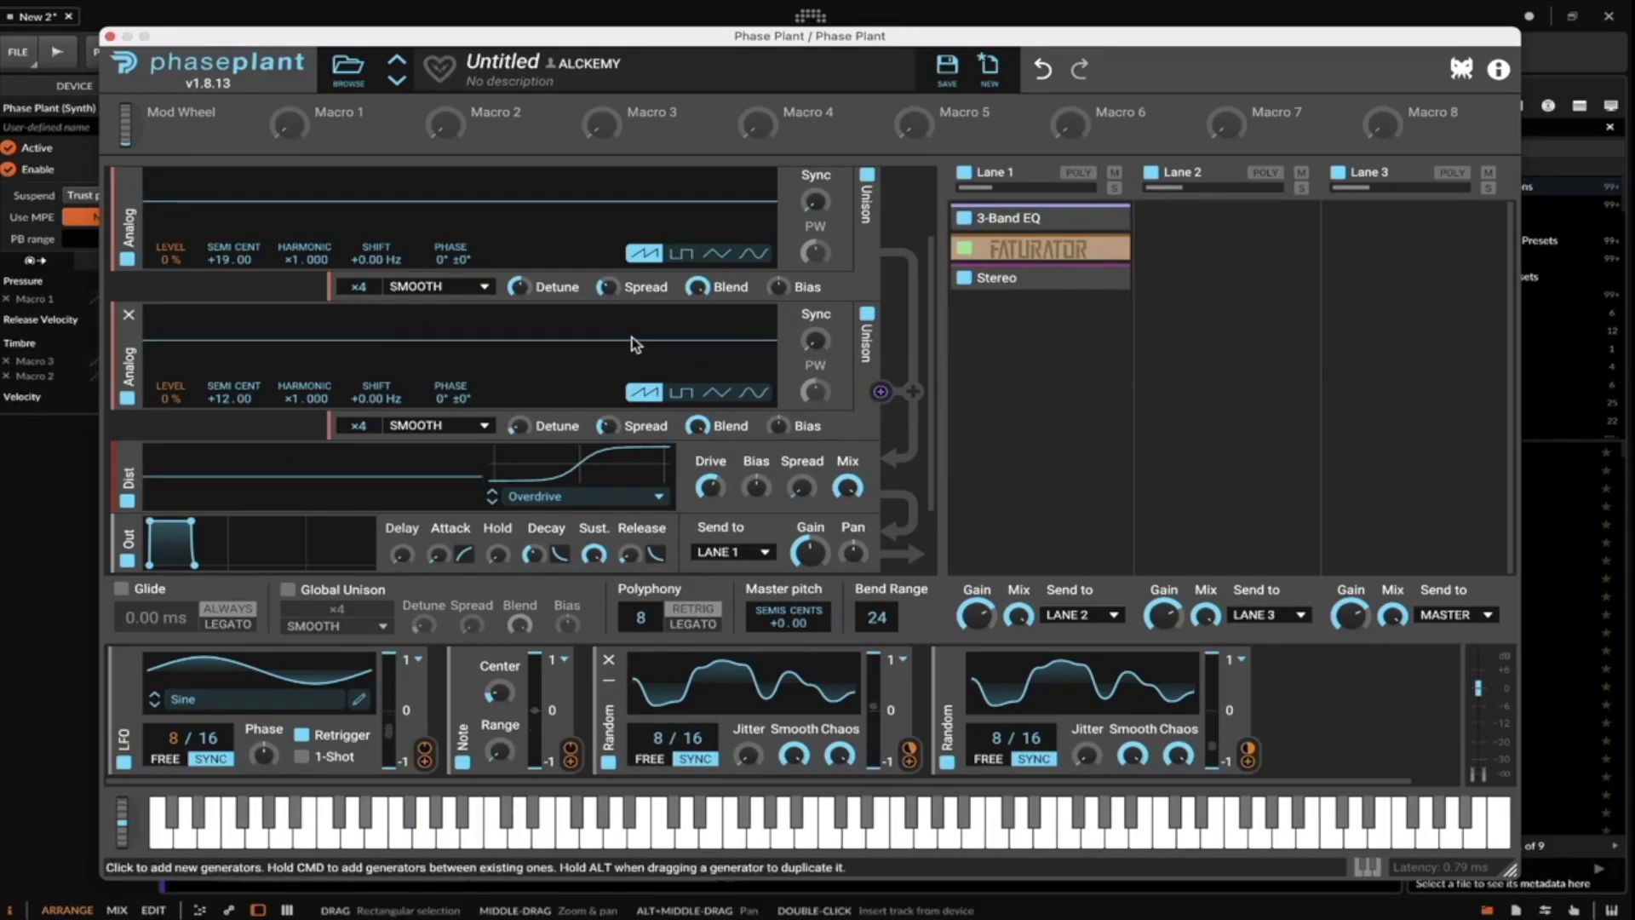
key("ctrl+g")
key("ctrl+g")
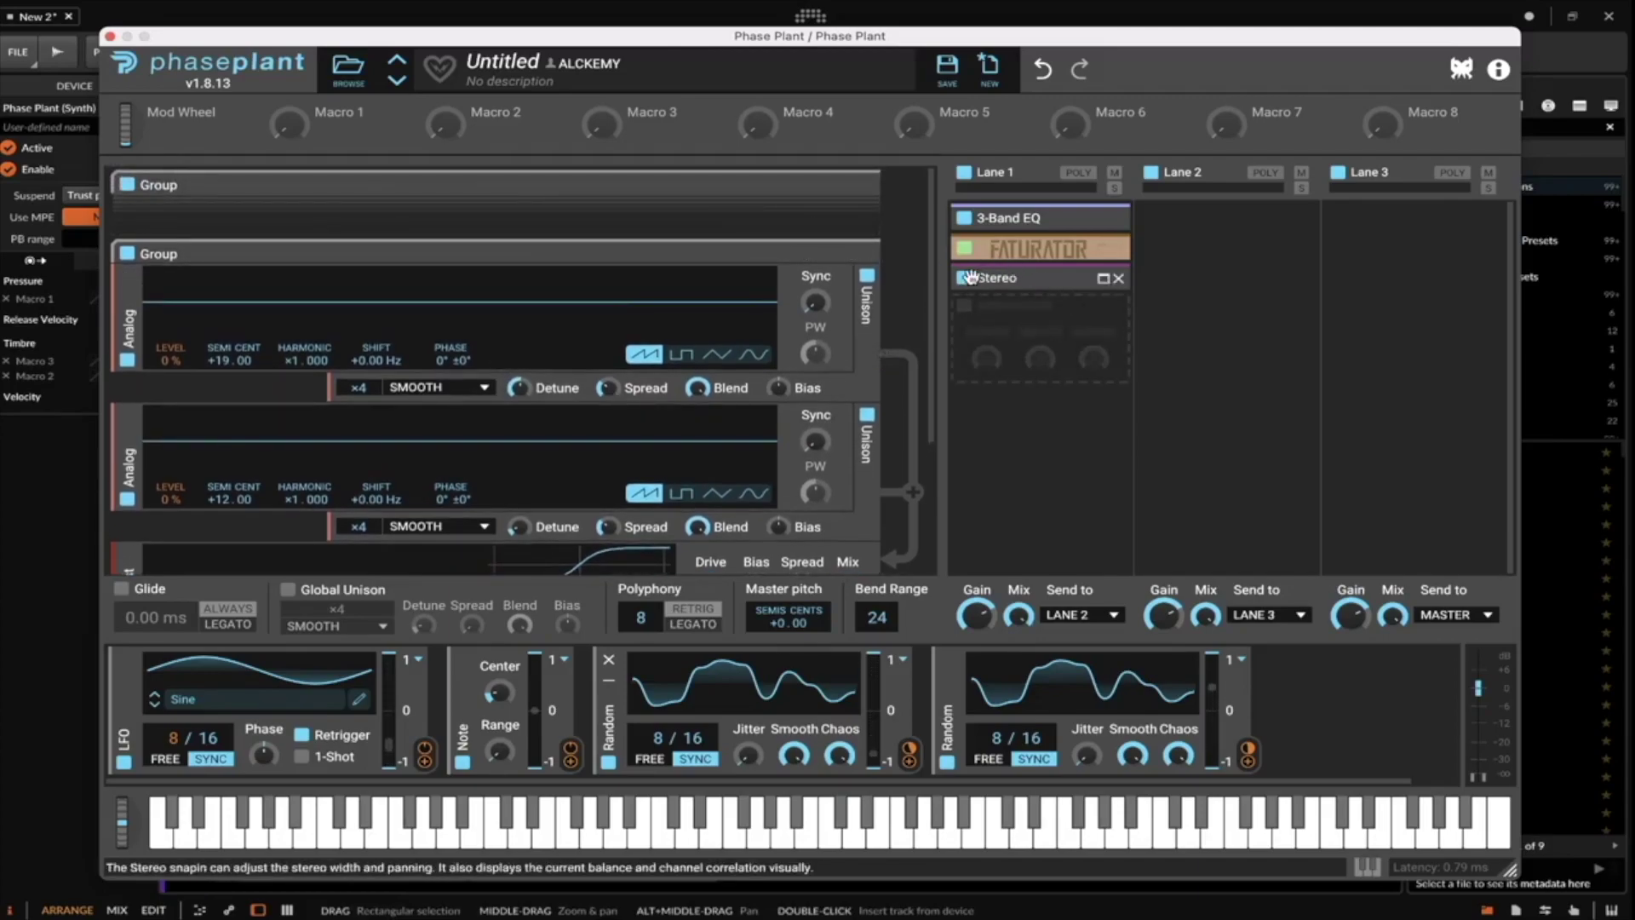
Try routing the second group's Output to Lane 2, and return it to Lane 1.
scroll(764, 286, "down", 5)
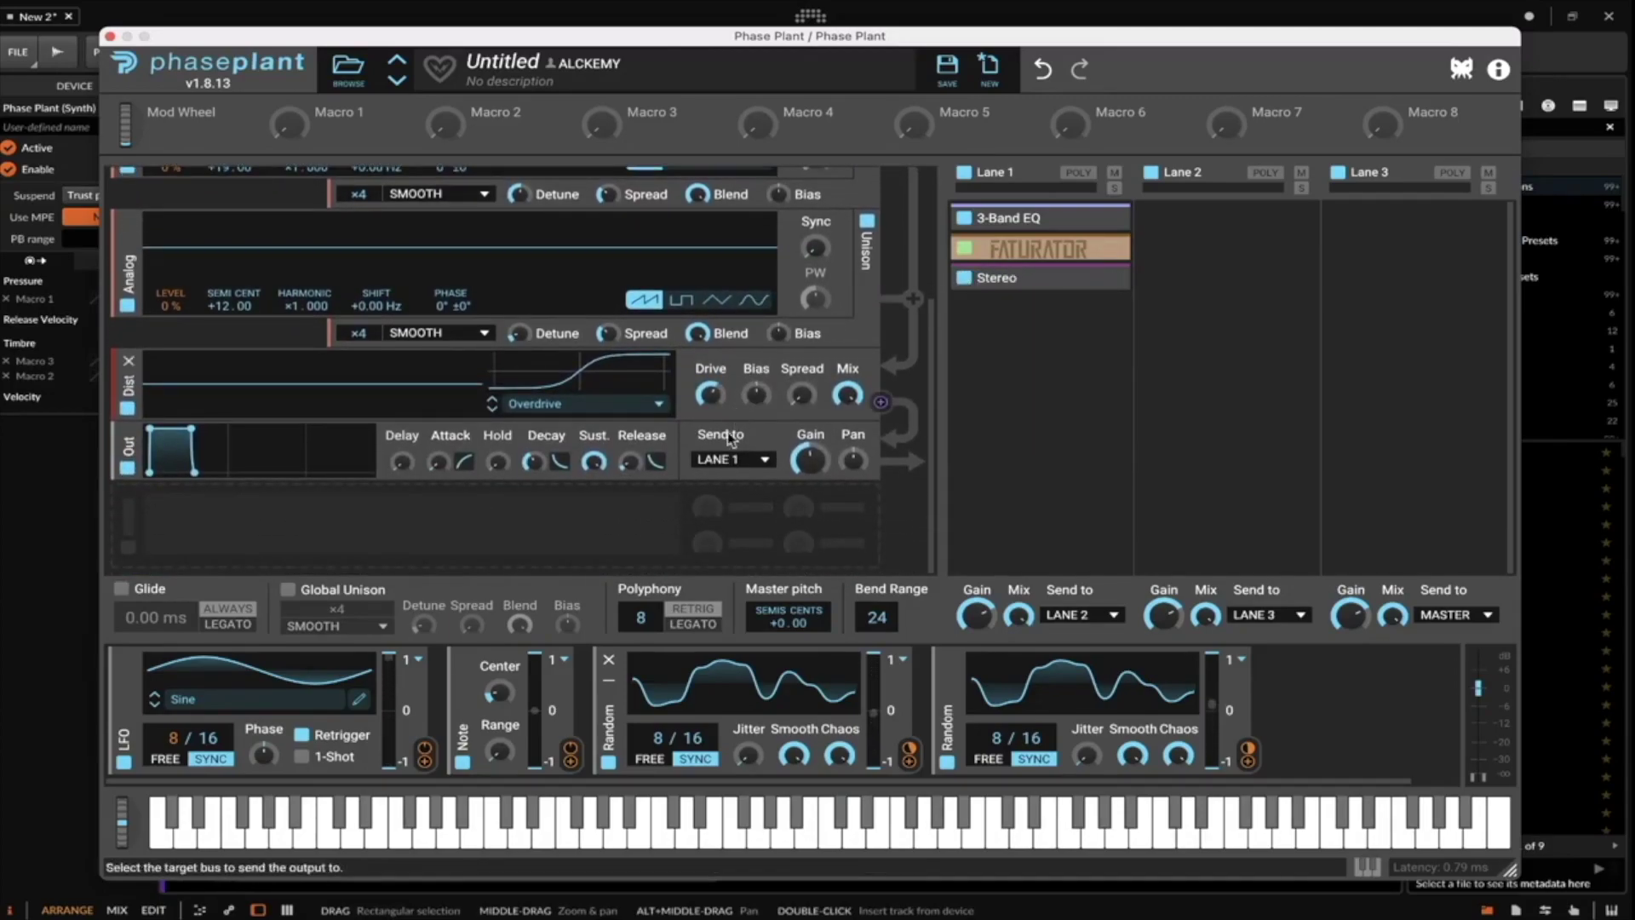
left_click(725, 459)
left_click(715, 469)
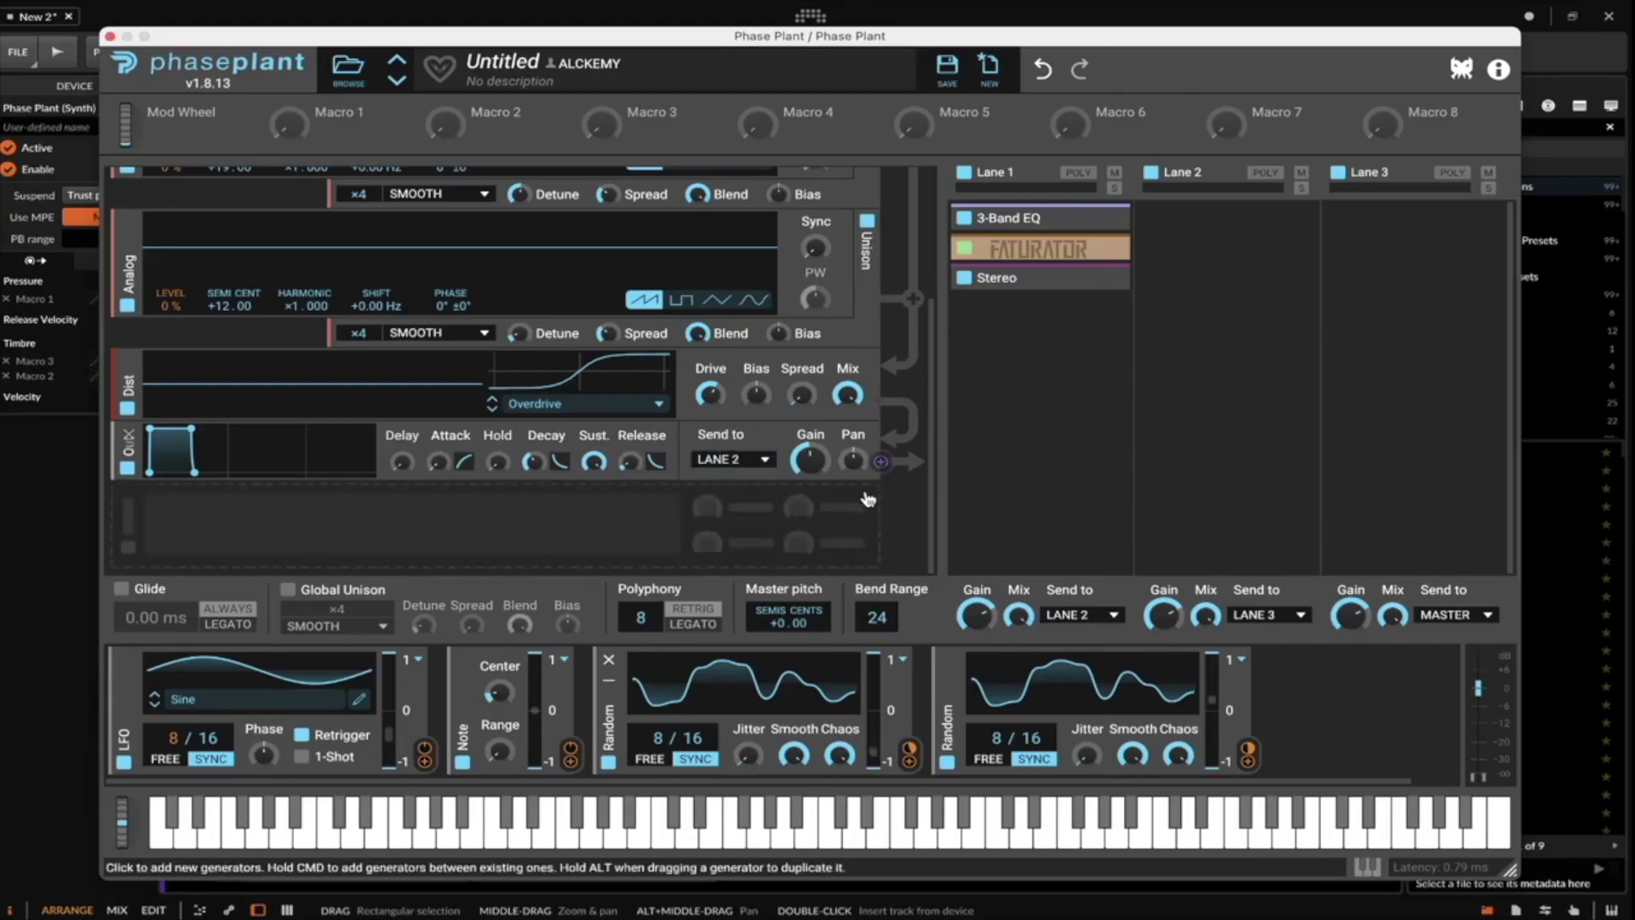
scroll(730, 379, "up", 3)
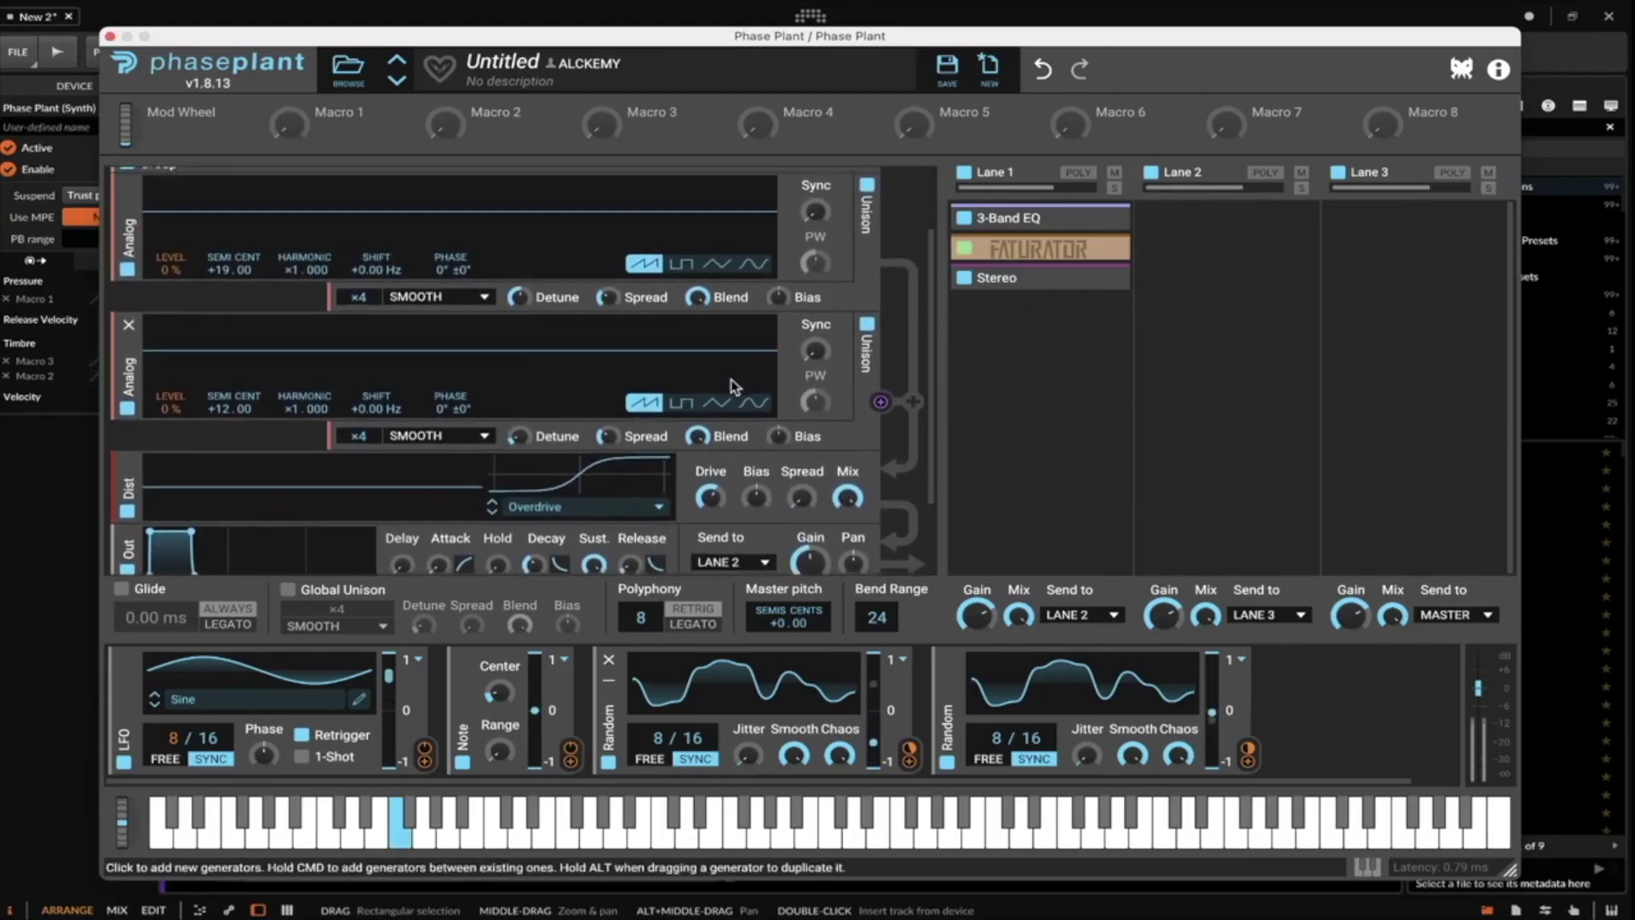
scroll(731, 385, "up", 2)
scroll(730, 385, "up", 2)
scroll(730, 385, "down", 3)
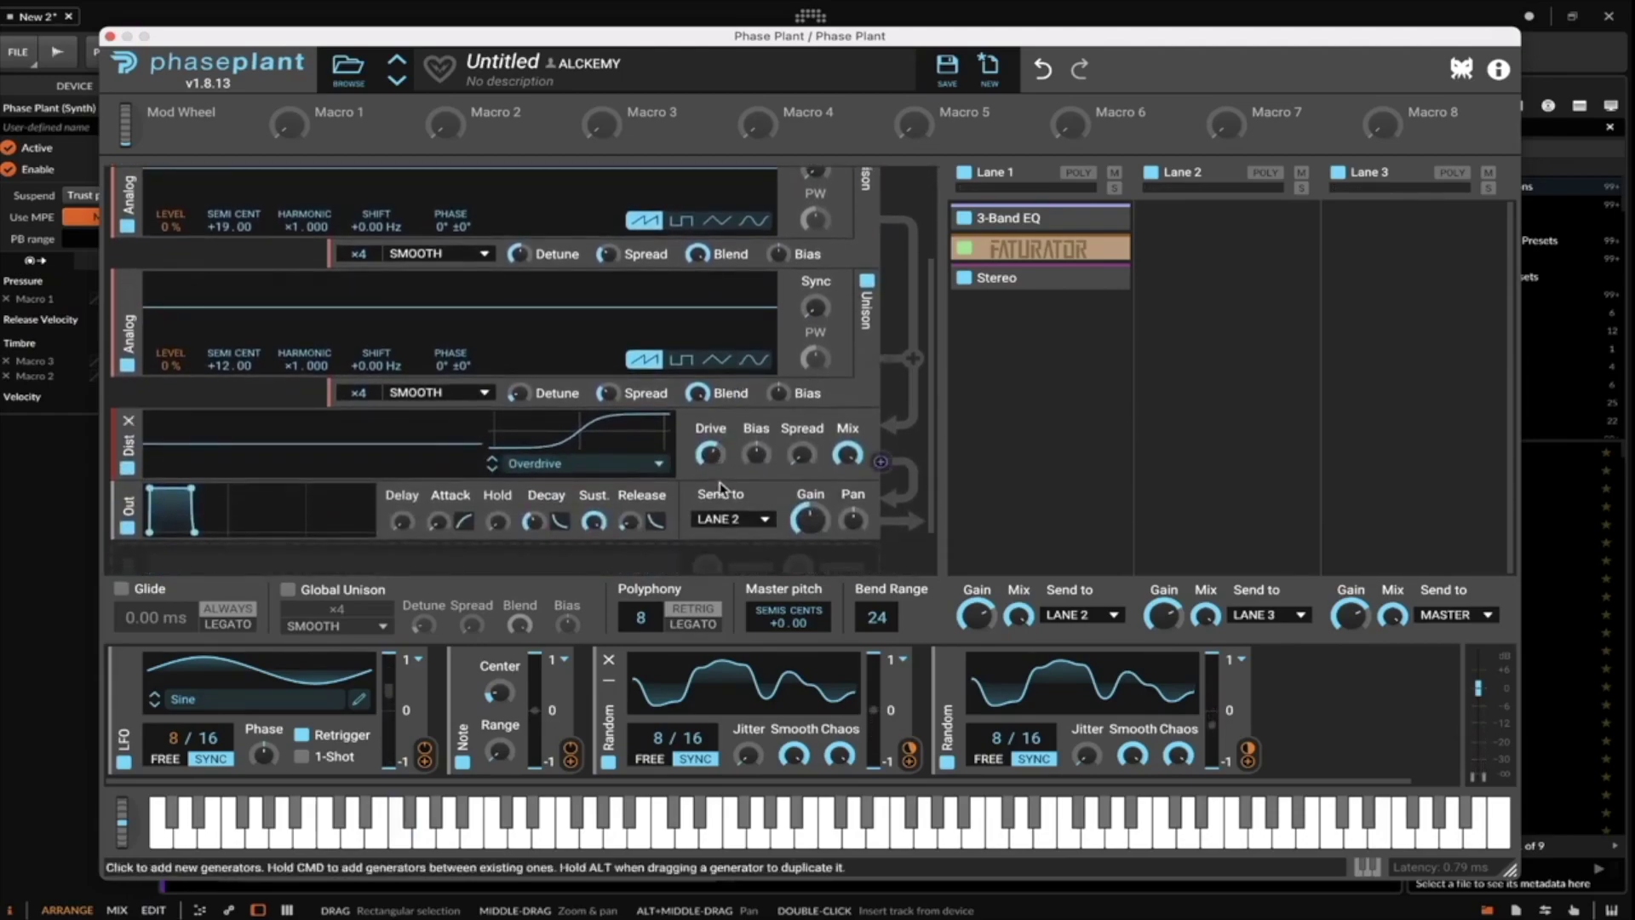
left_click(723, 496)
left_click(723, 515)
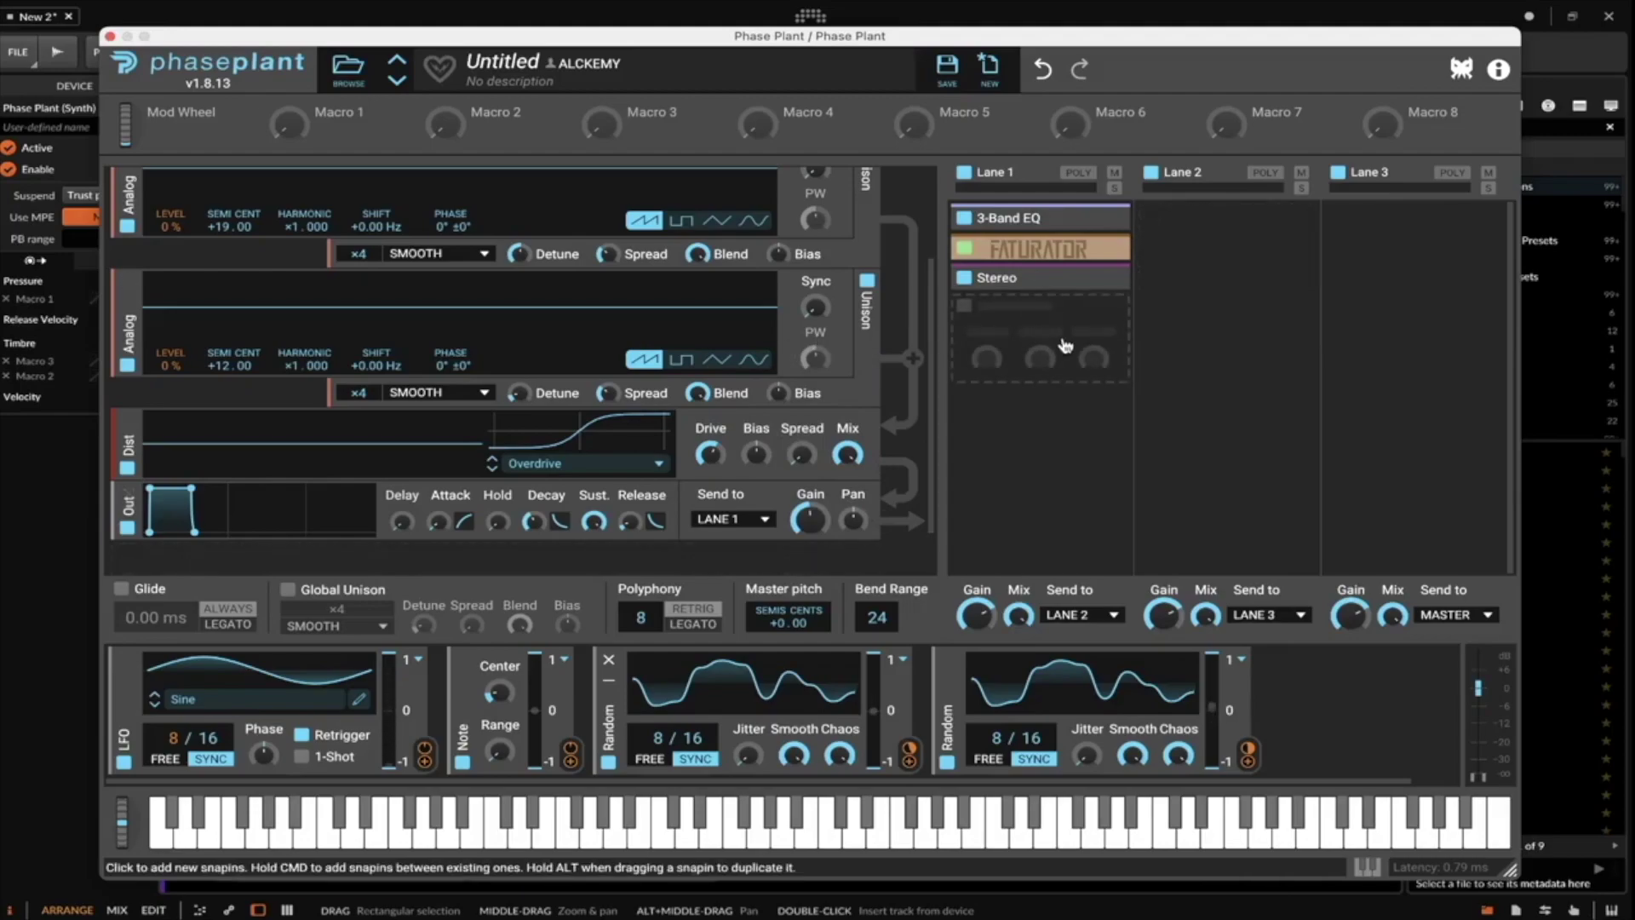
Add a band-pass Filter before the second group's distortion and adjust its cutoff and Q.
scroll(648, 489, "up", 3)
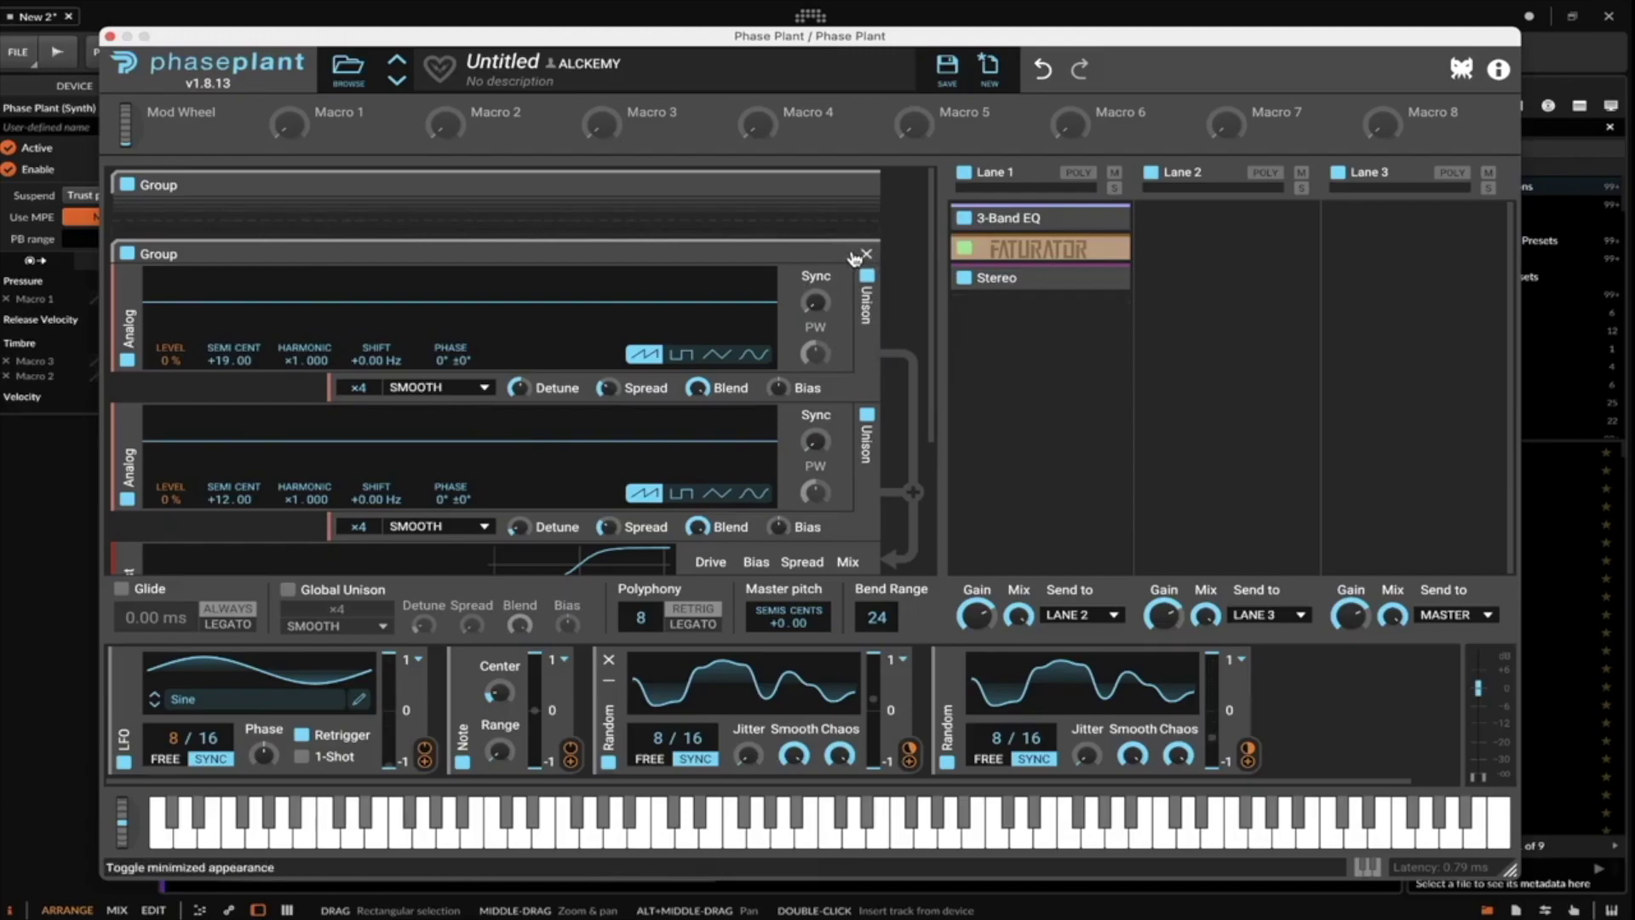
scroll(414, 362, "down", 3)
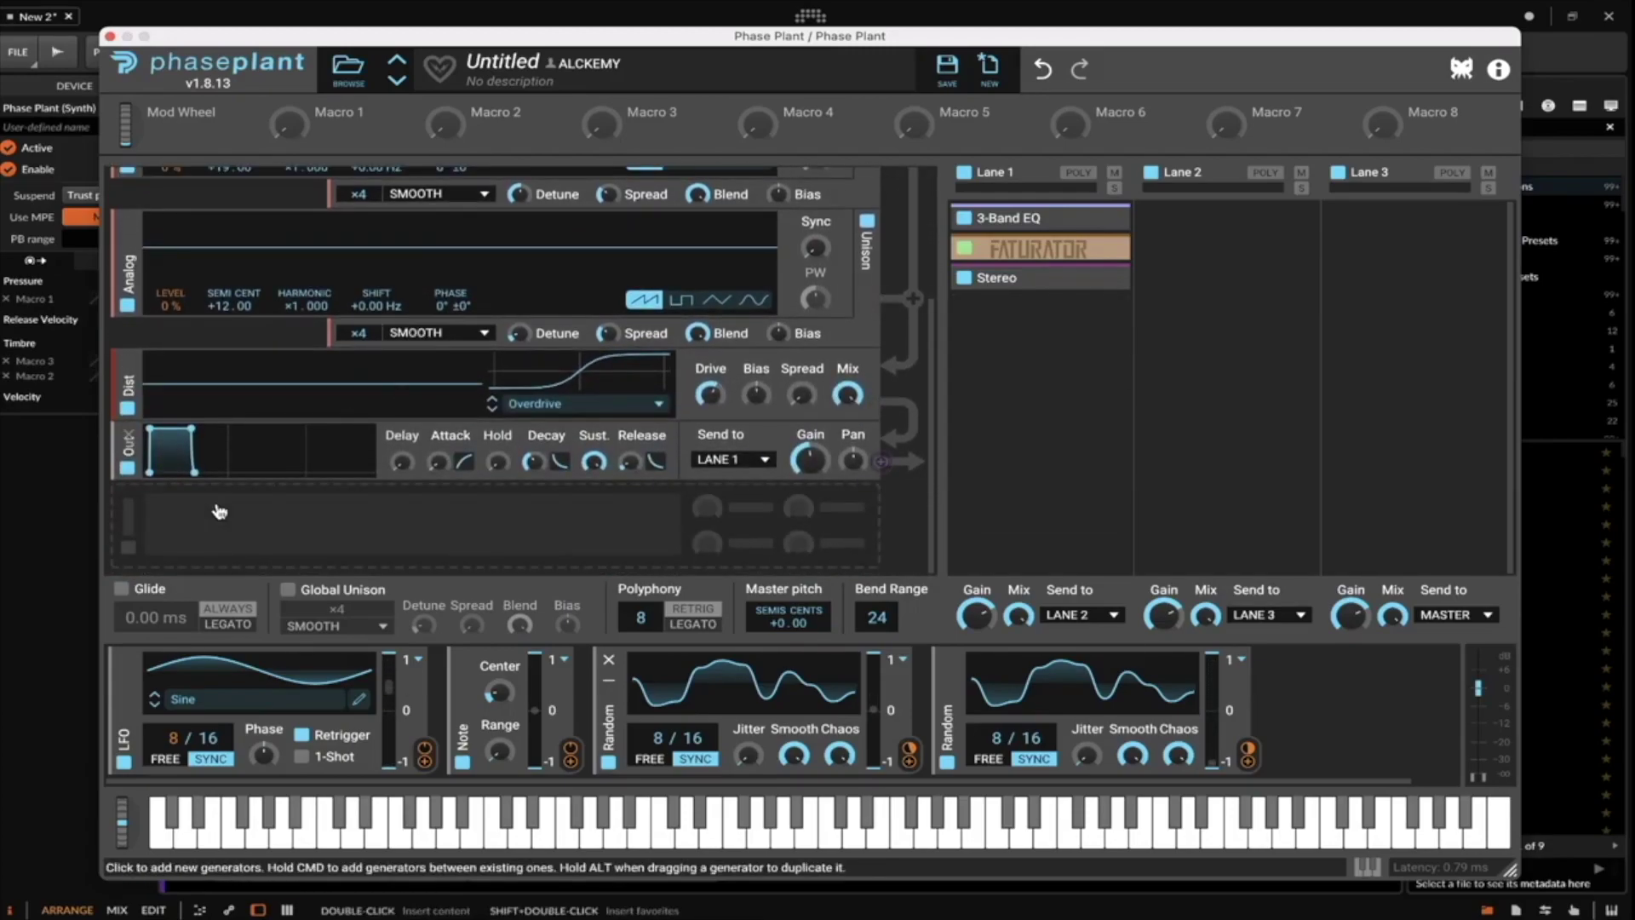
left_click(229, 508)
left_click(334, 596)
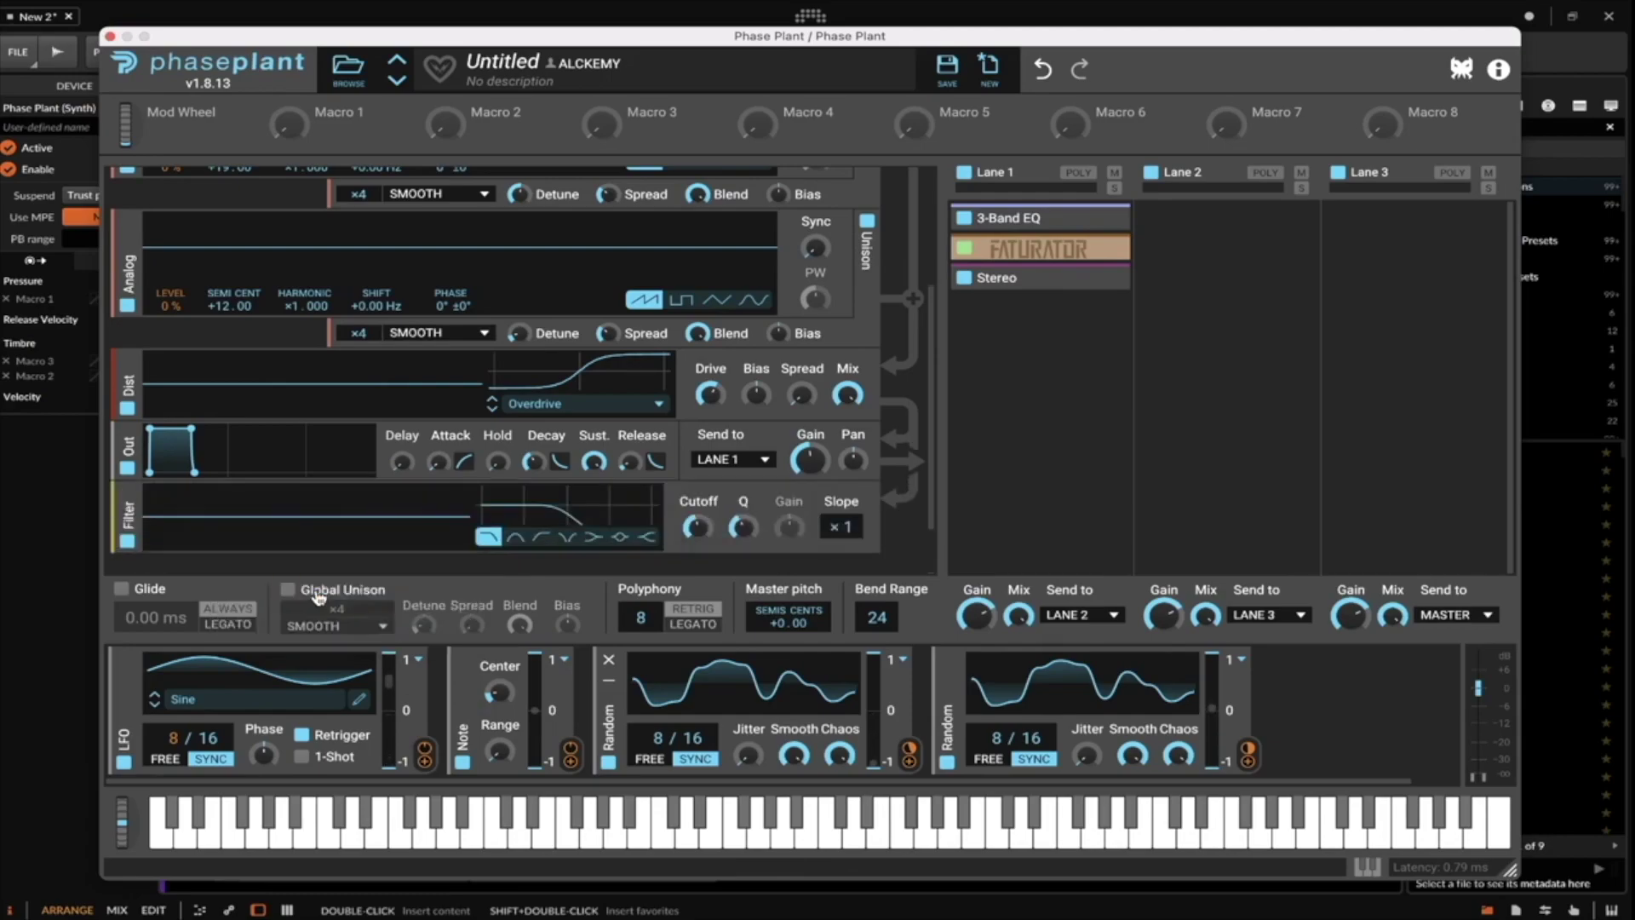
left_click_drag(129, 515, 132, 379)
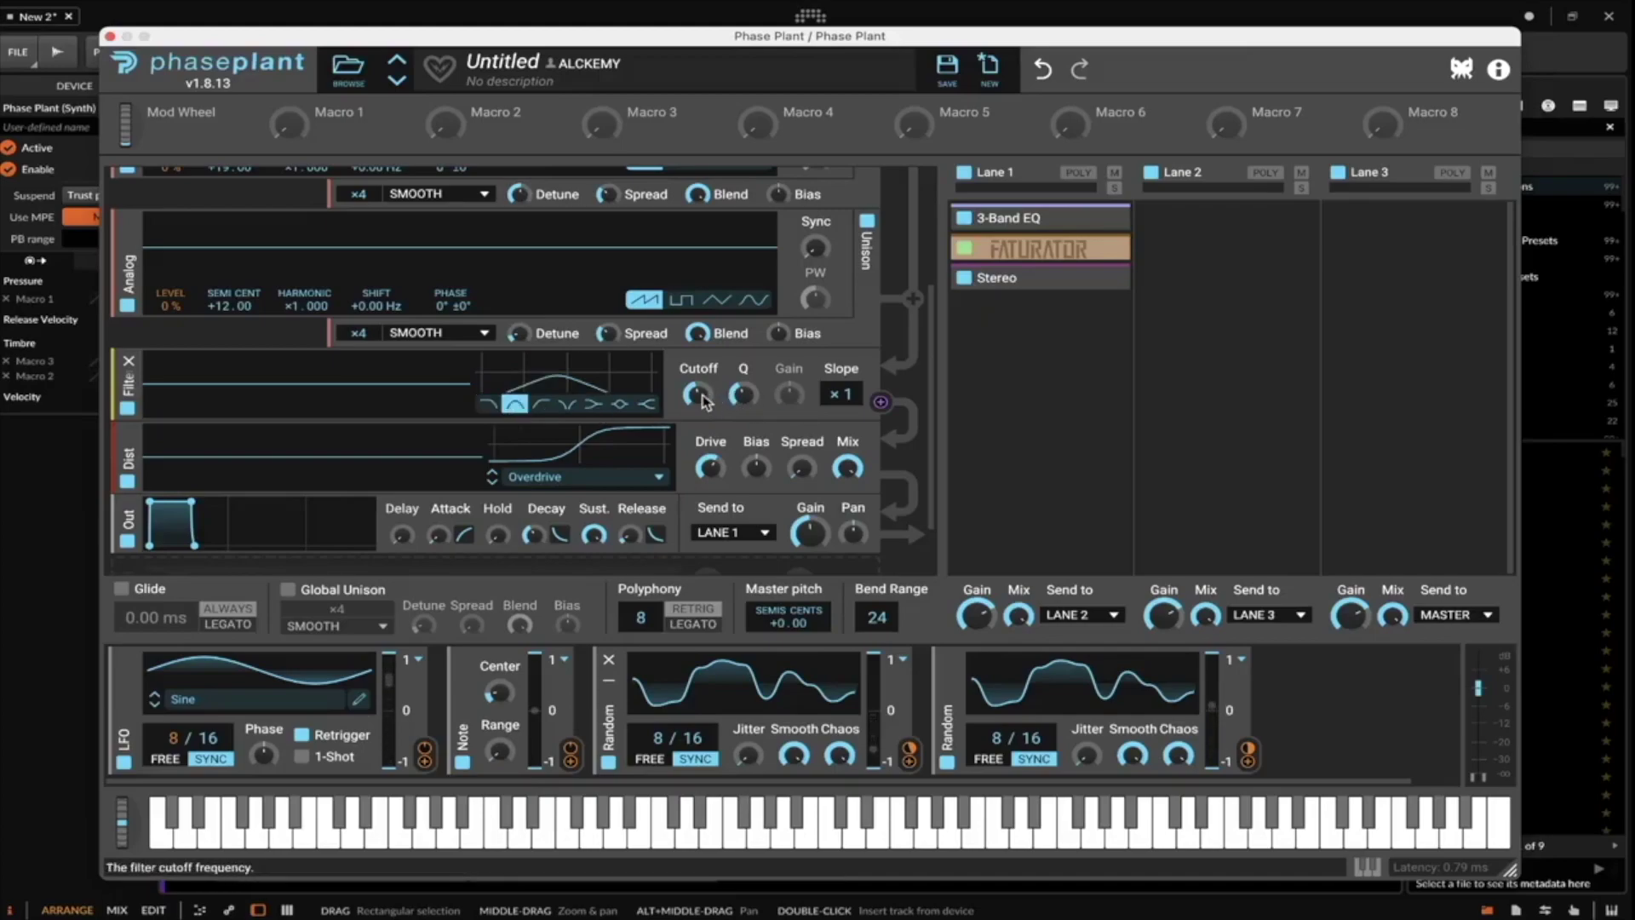
left_click_drag(695, 394, 730, 401)
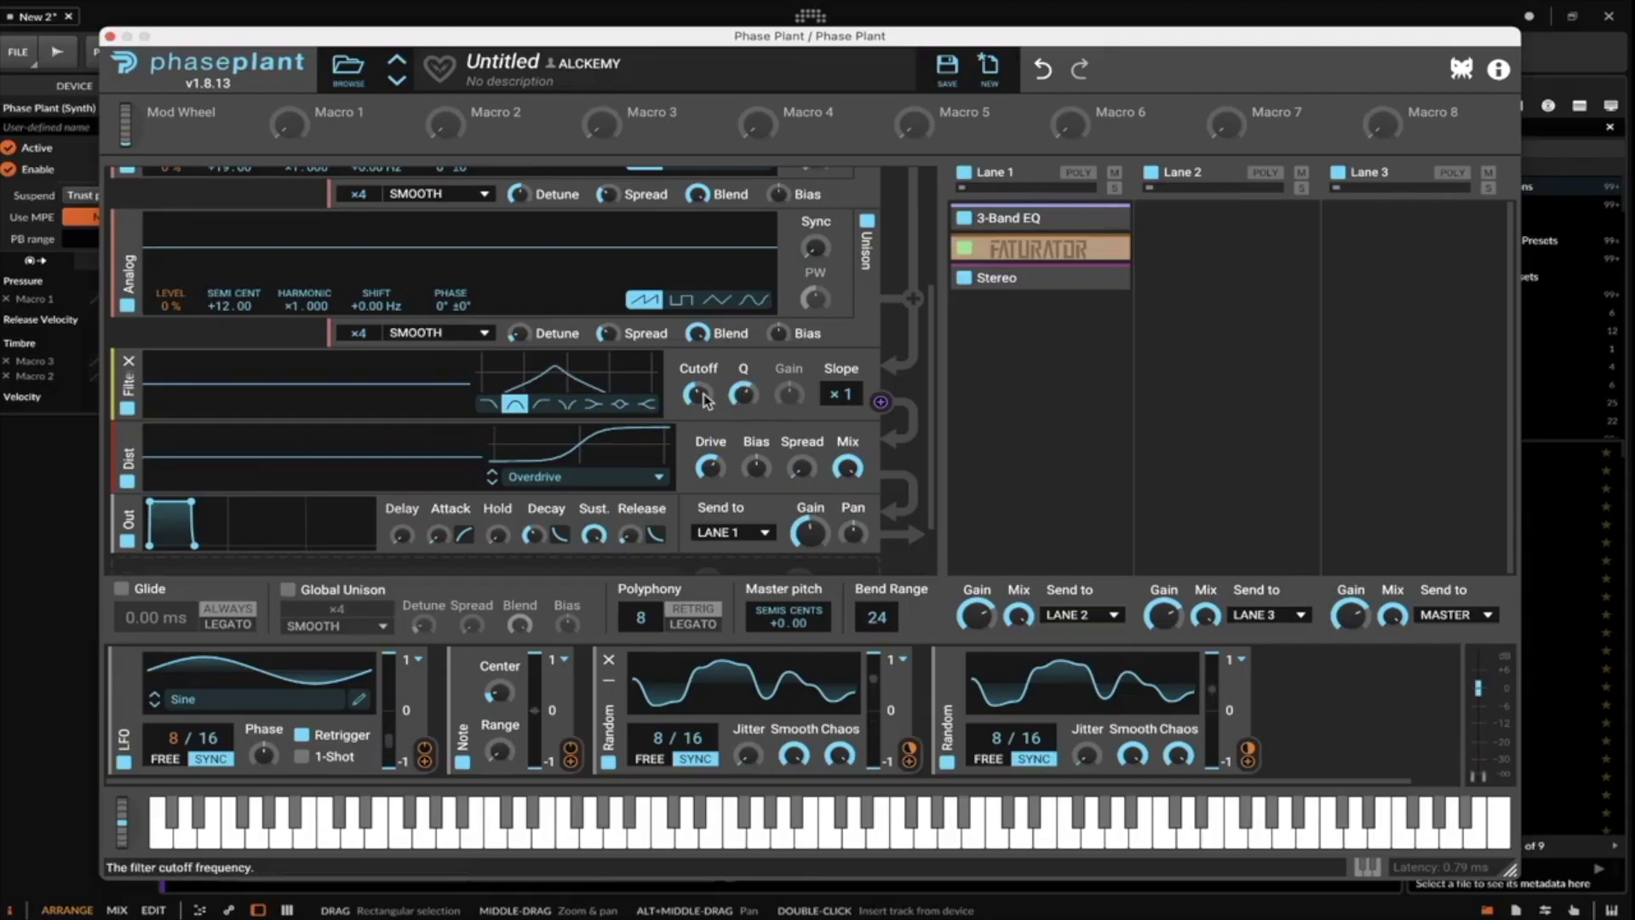
Duplicate the Random modulator and map the first one to the second group's band-pass filter cutoff.
left_click(608, 700, "alt")
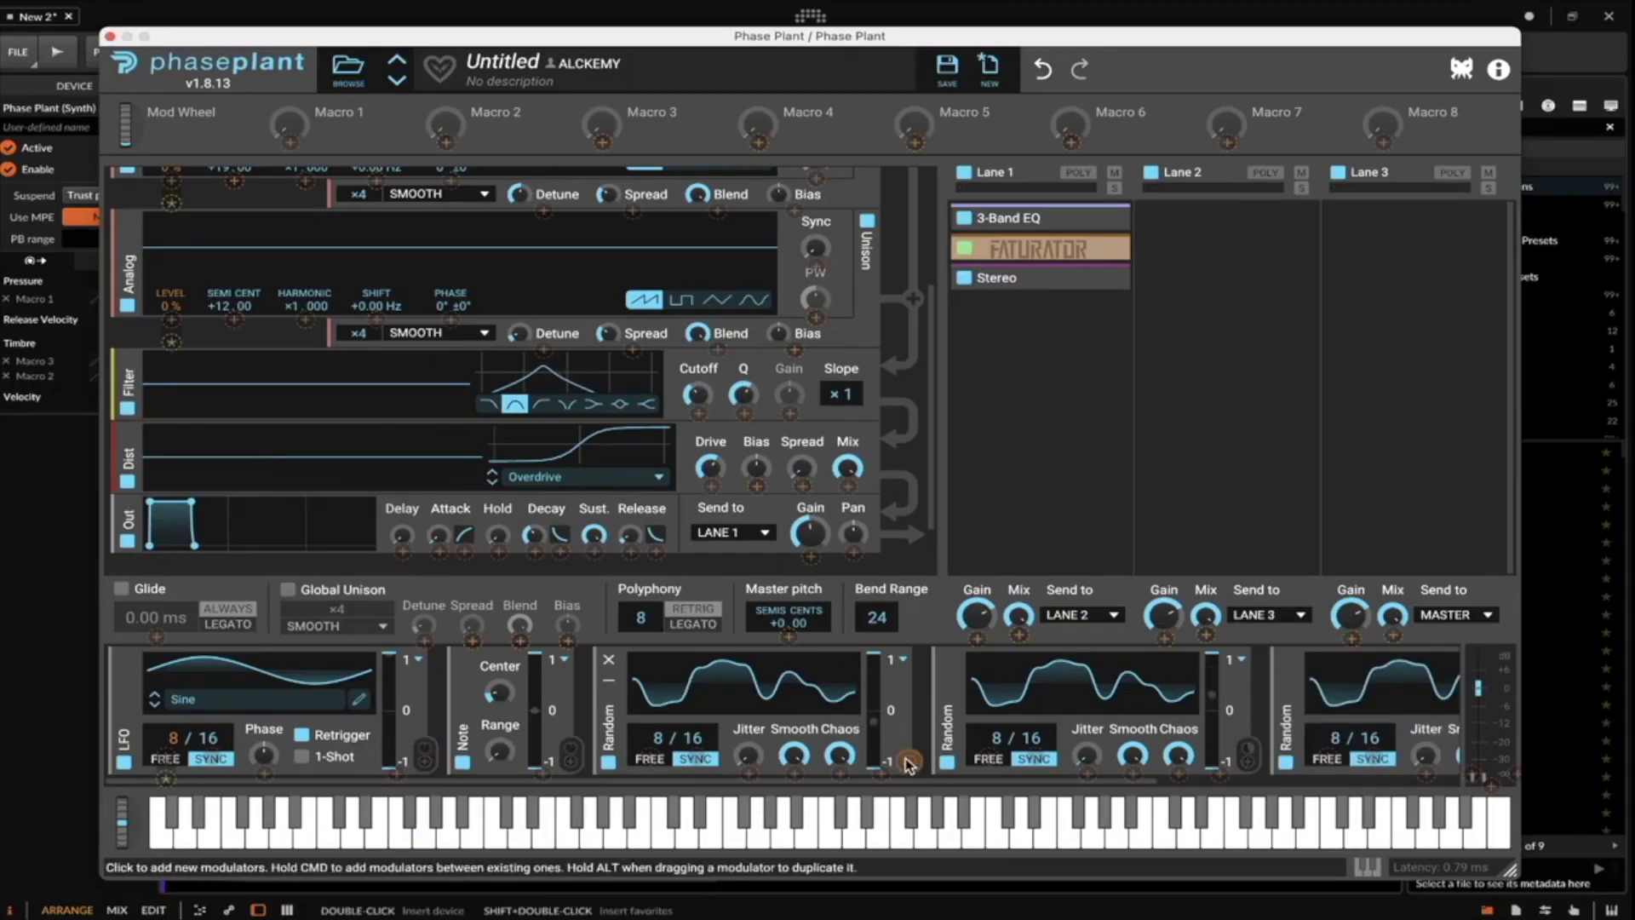
left_click_drag(908, 753, 698, 413)
scroll(442, 402, "up", 3)
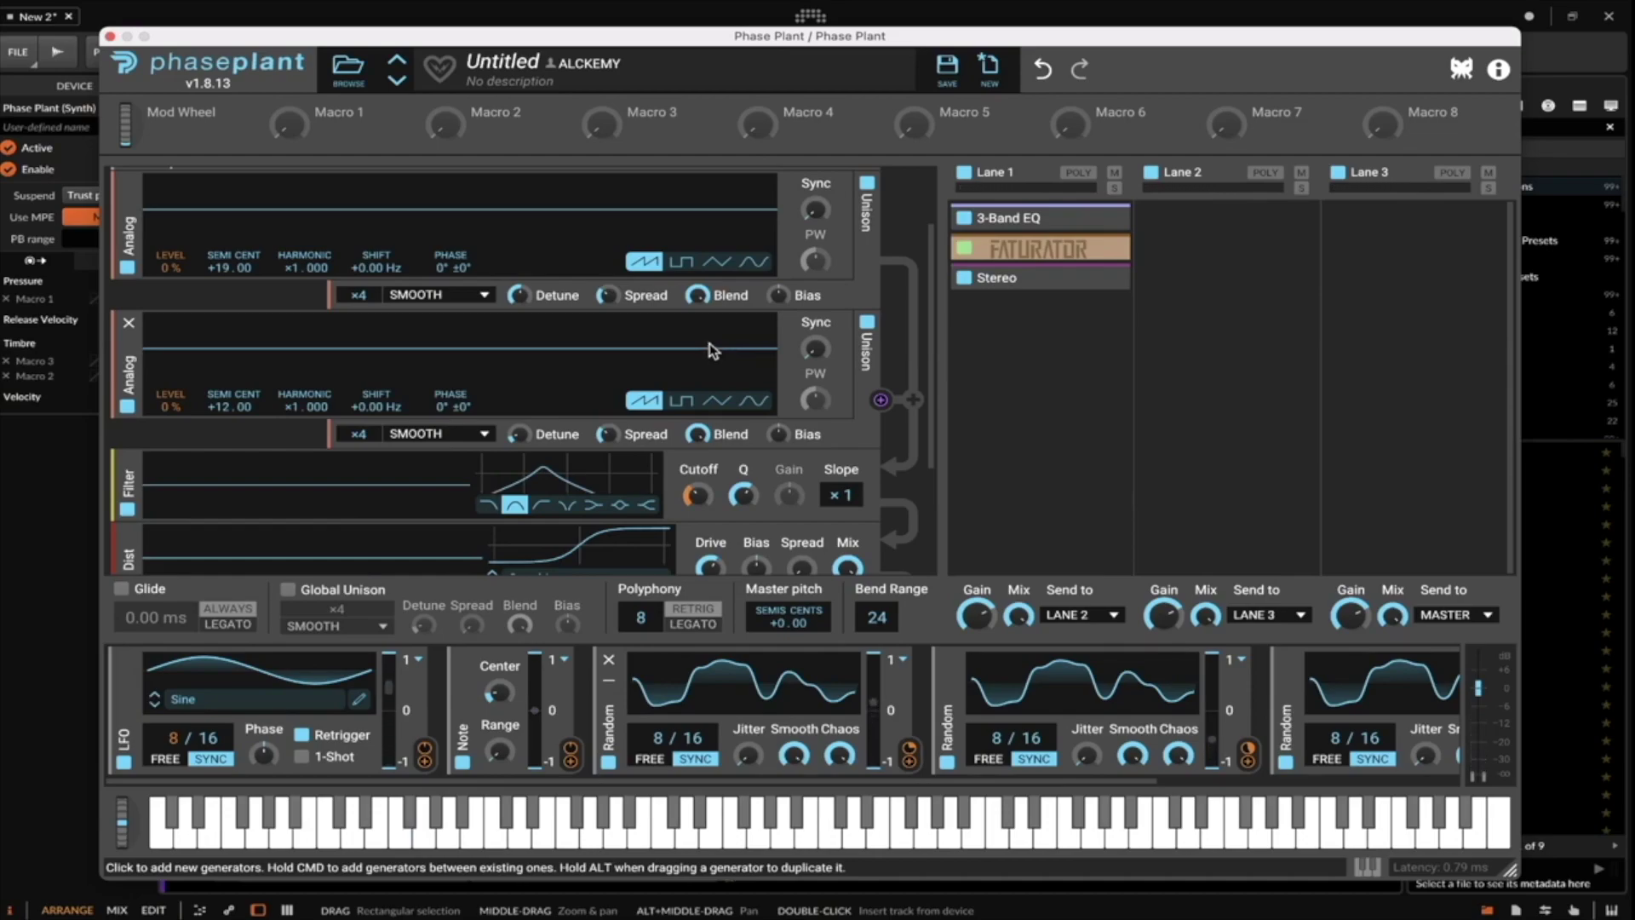
Add a Limiter to Lane 3 and raise its input gain slightly.
left_click(1427, 241)
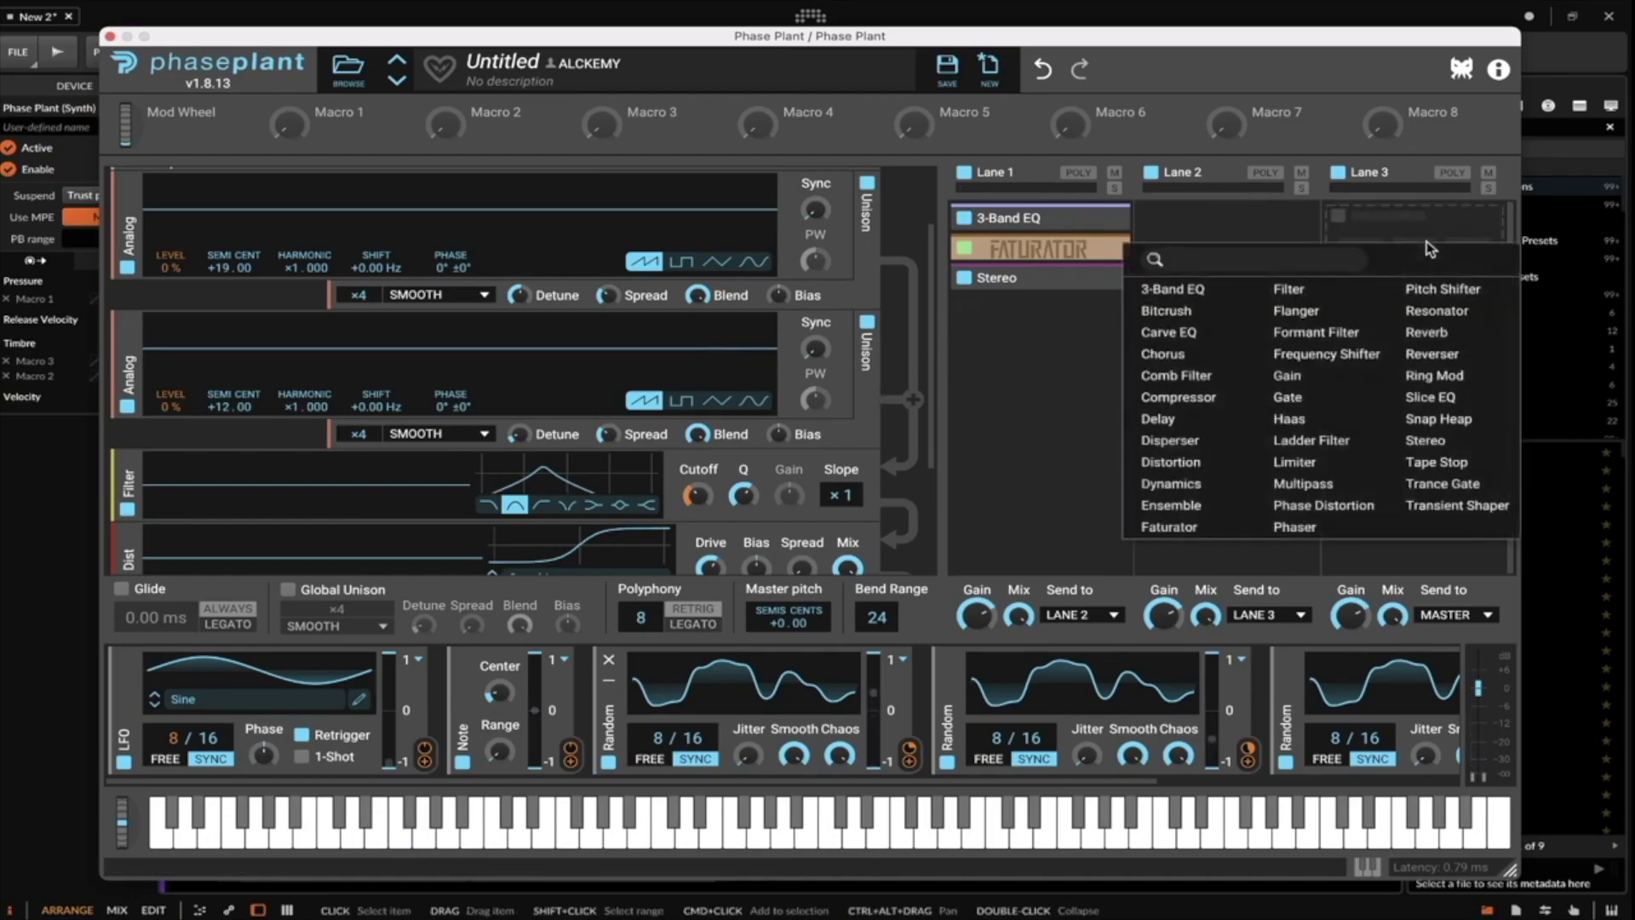
left_click(1343, 456)
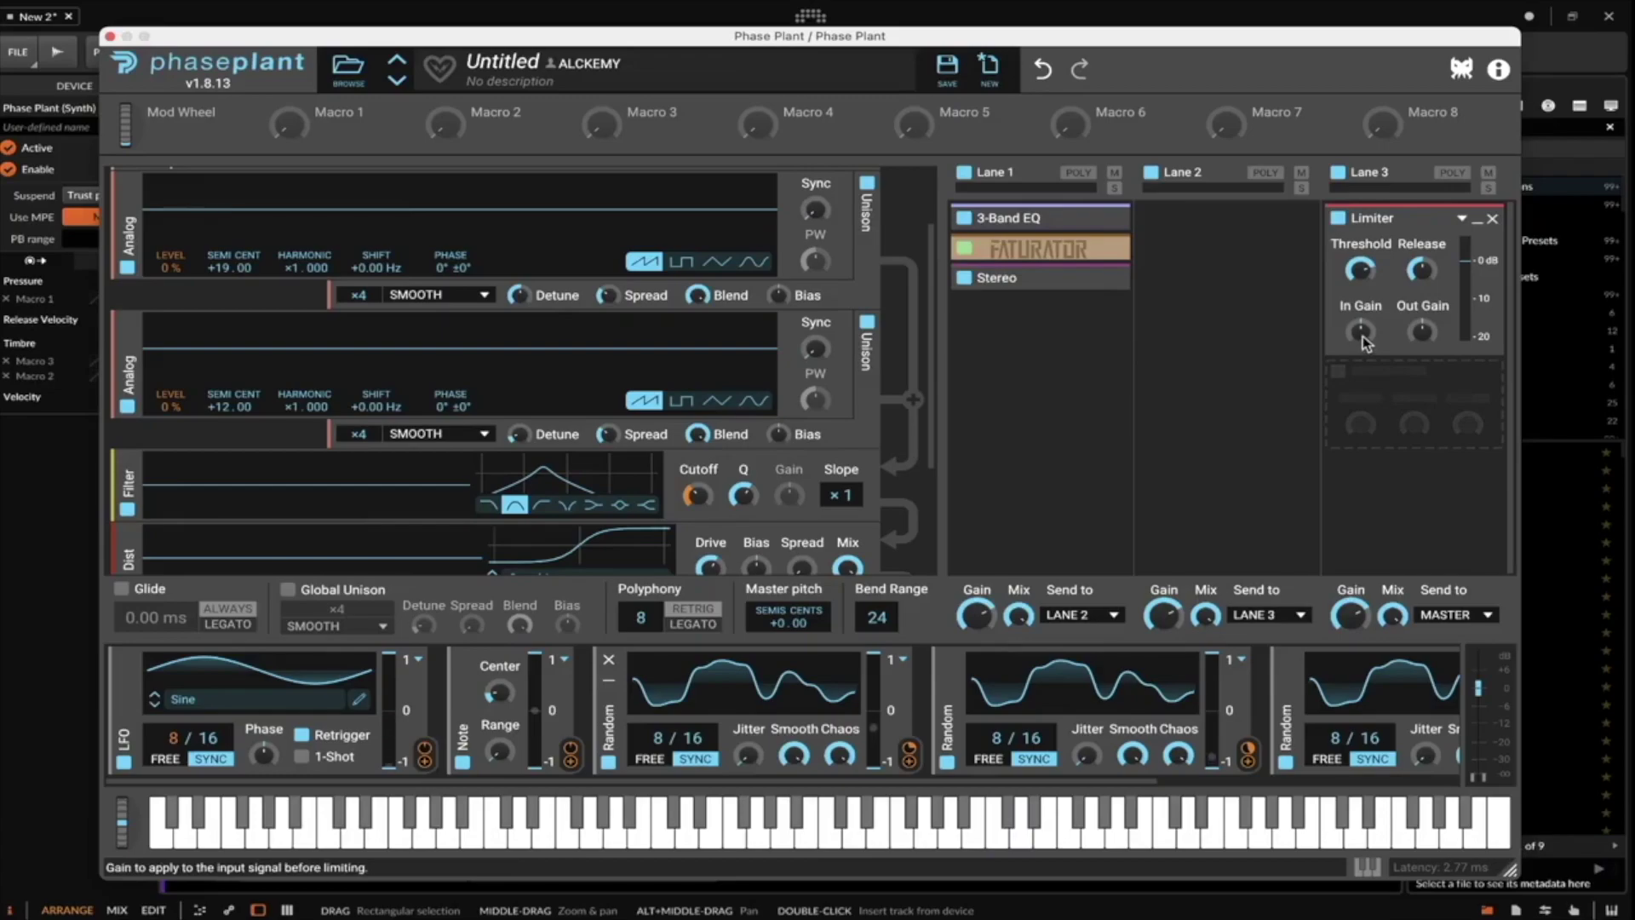
left_click_drag(1362, 335, 1362, 324)
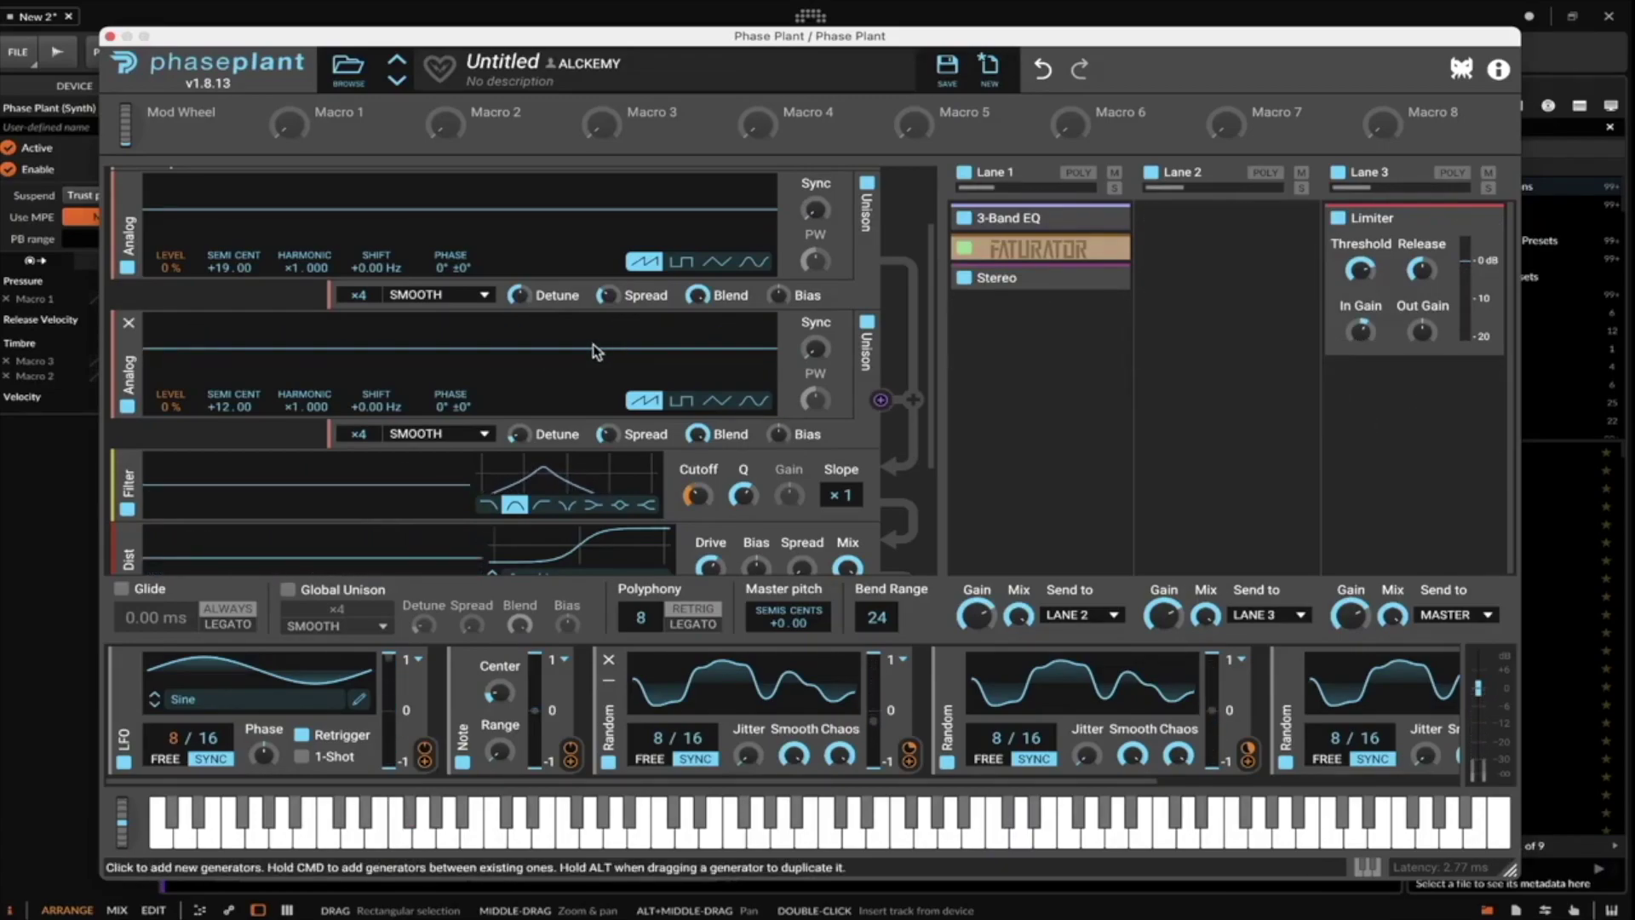
Collapse the second group, expand the first group, and audition the bass with pitch wheel bends.
scroll(596, 351, "up", 1)
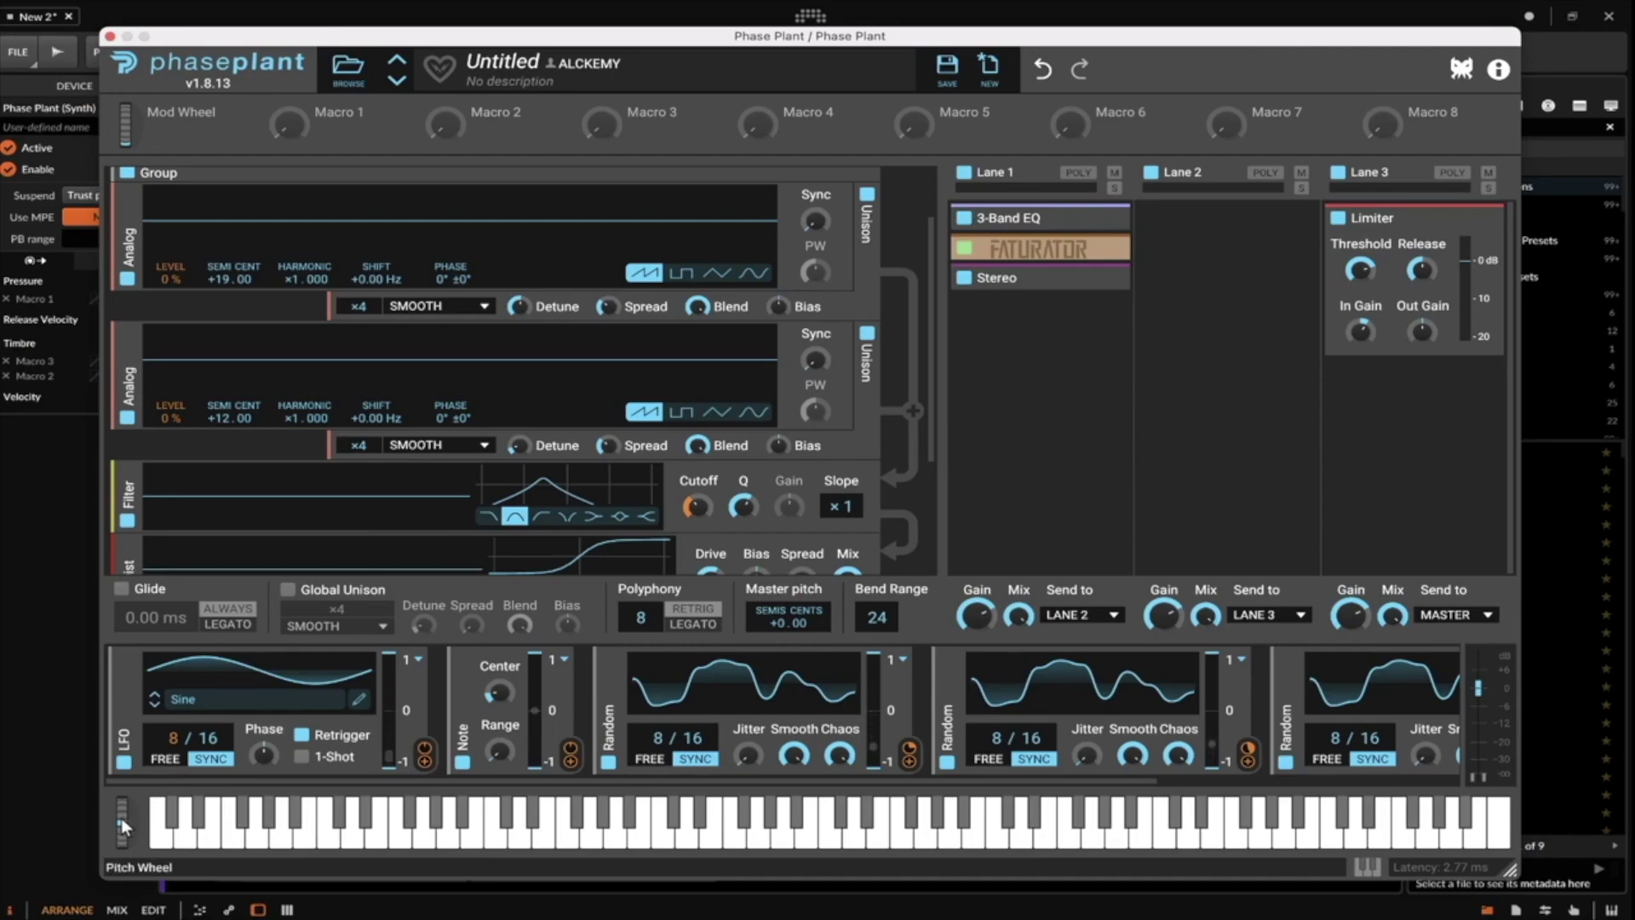
mouse_move(121, 817)
left_mouse_down()
mouse_move(151, 842)
mouse_move(111, 788)
mouse_move(114, 832)
mouse_move(103, 818)
left_mouse_up()
scroll(219, 420, "up", 2)
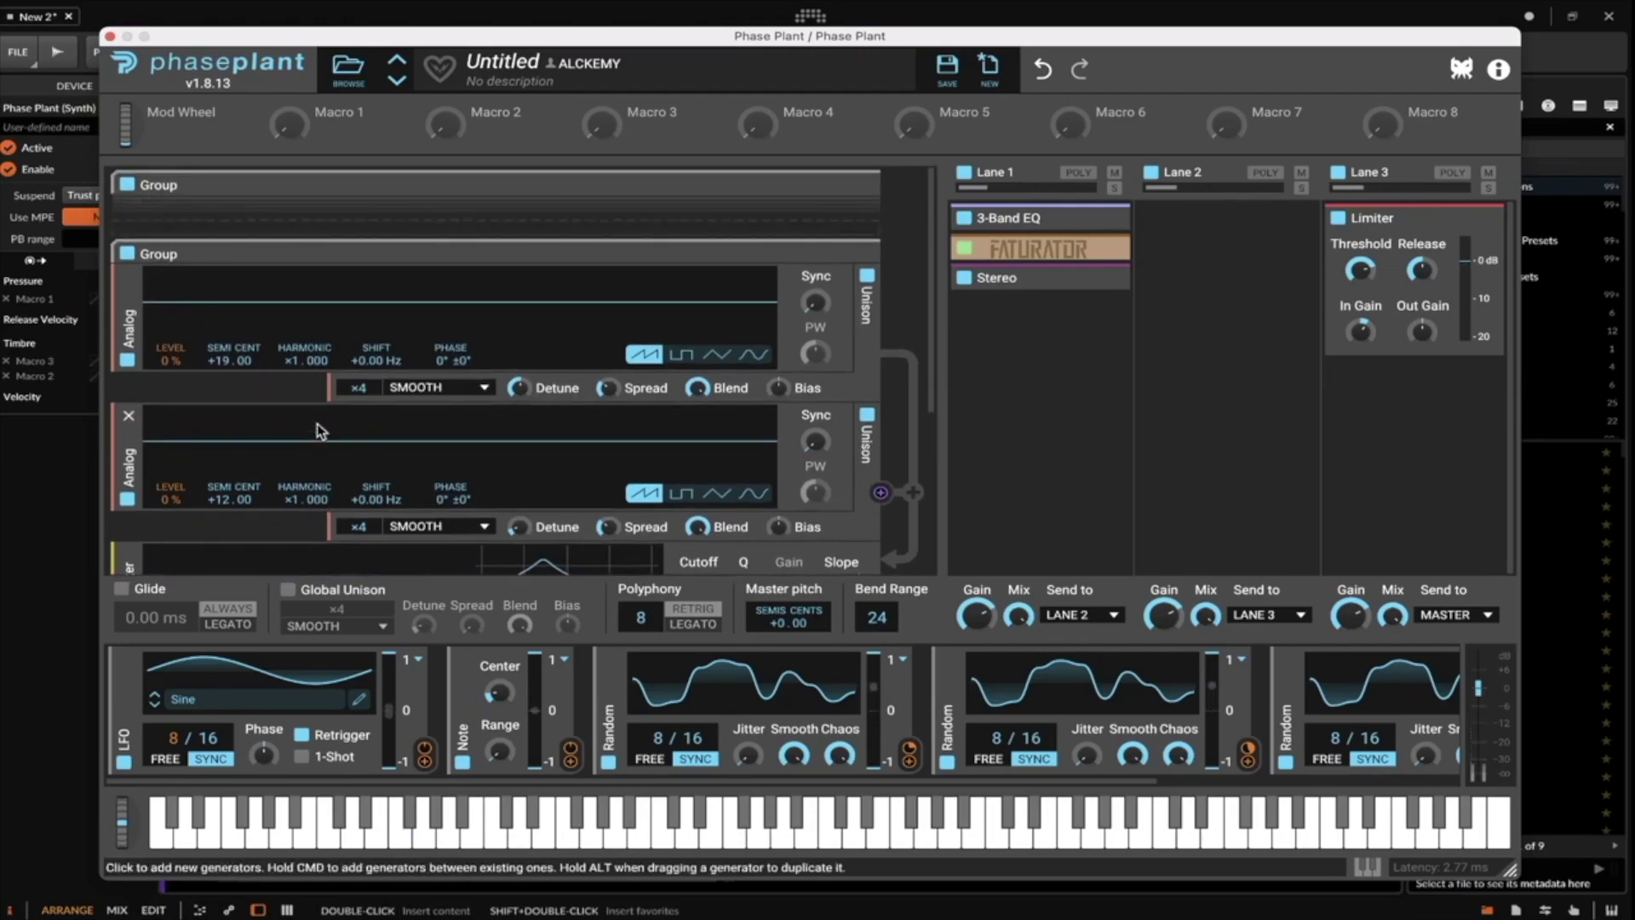
left_click(850, 254)
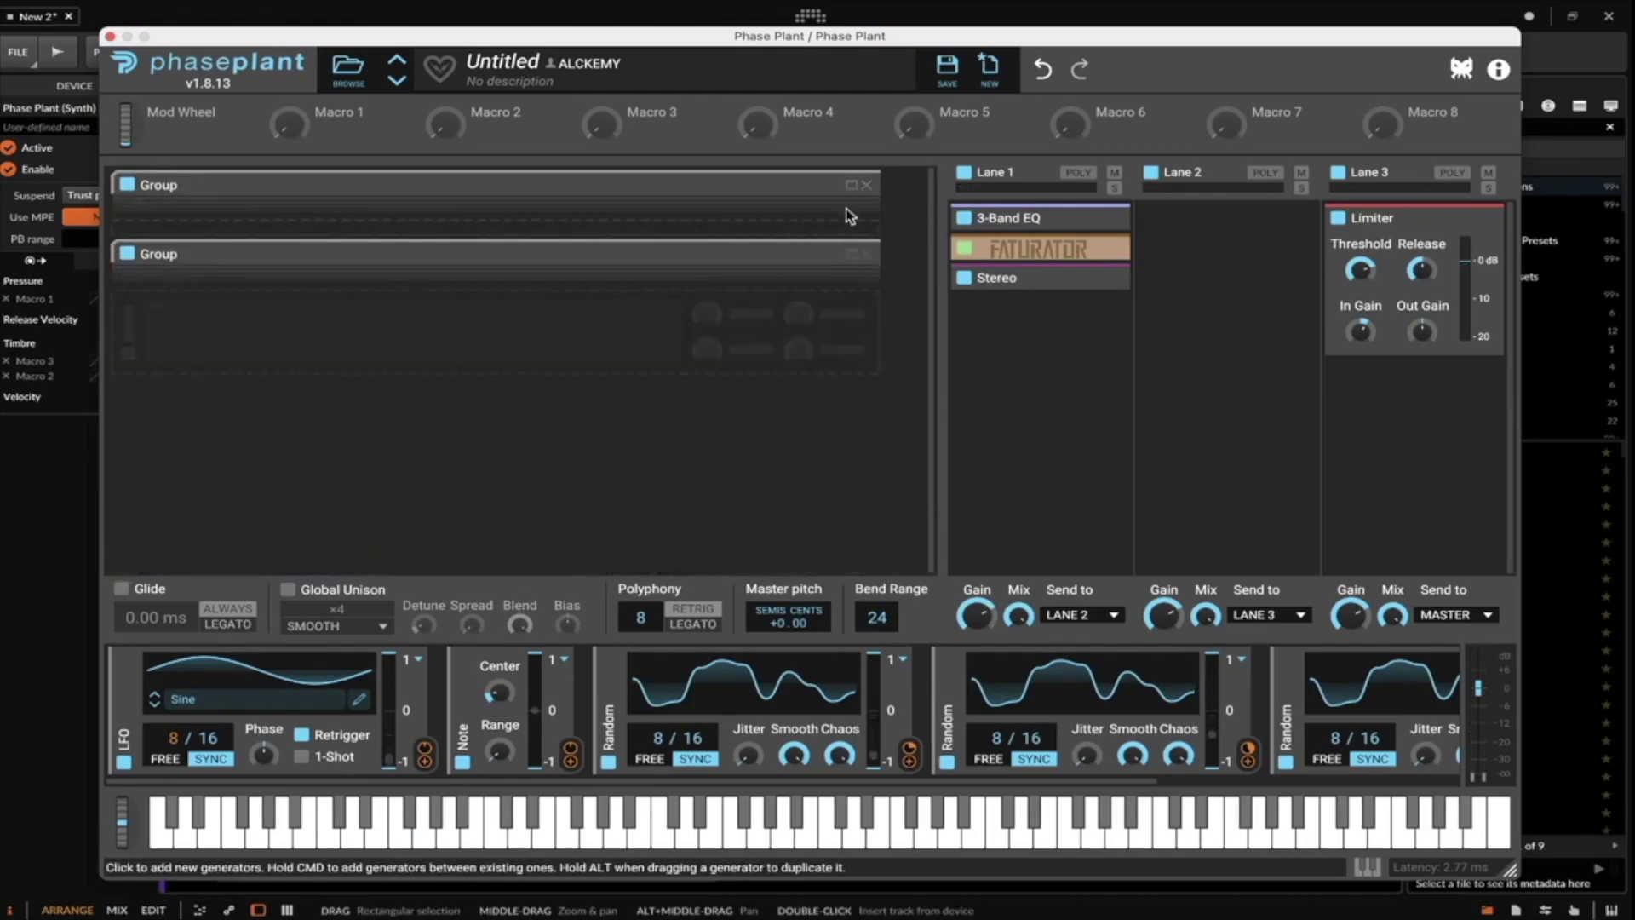
left_click(850, 188)
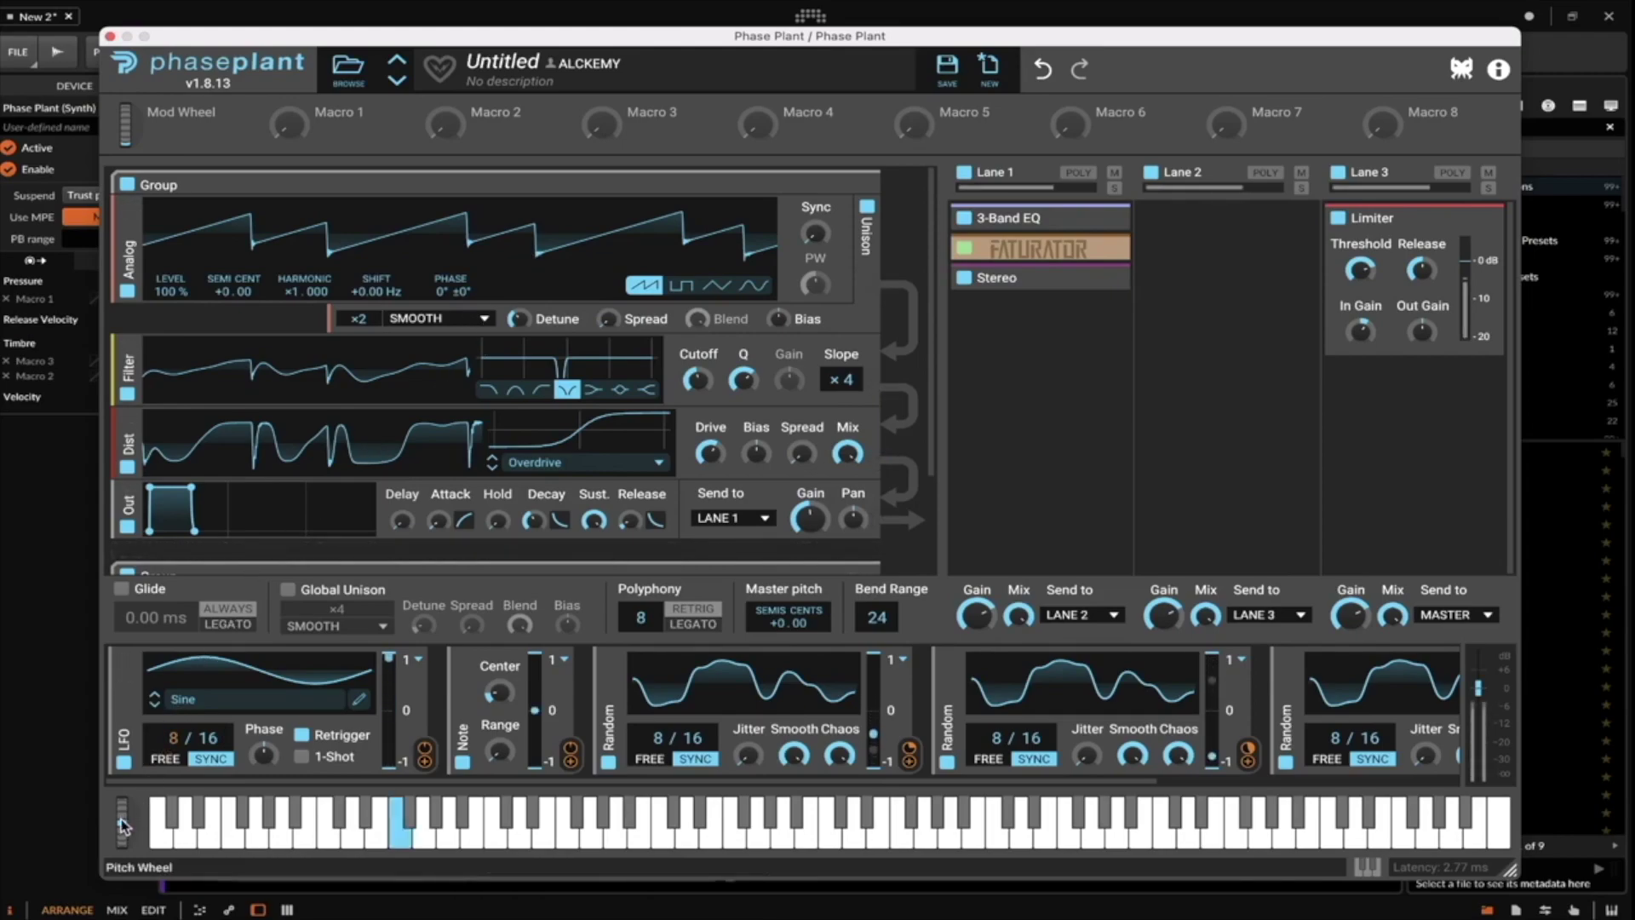
left_click_drag(121, 824, 144, 873)
left_click_drag(147, 788, 155, 855)
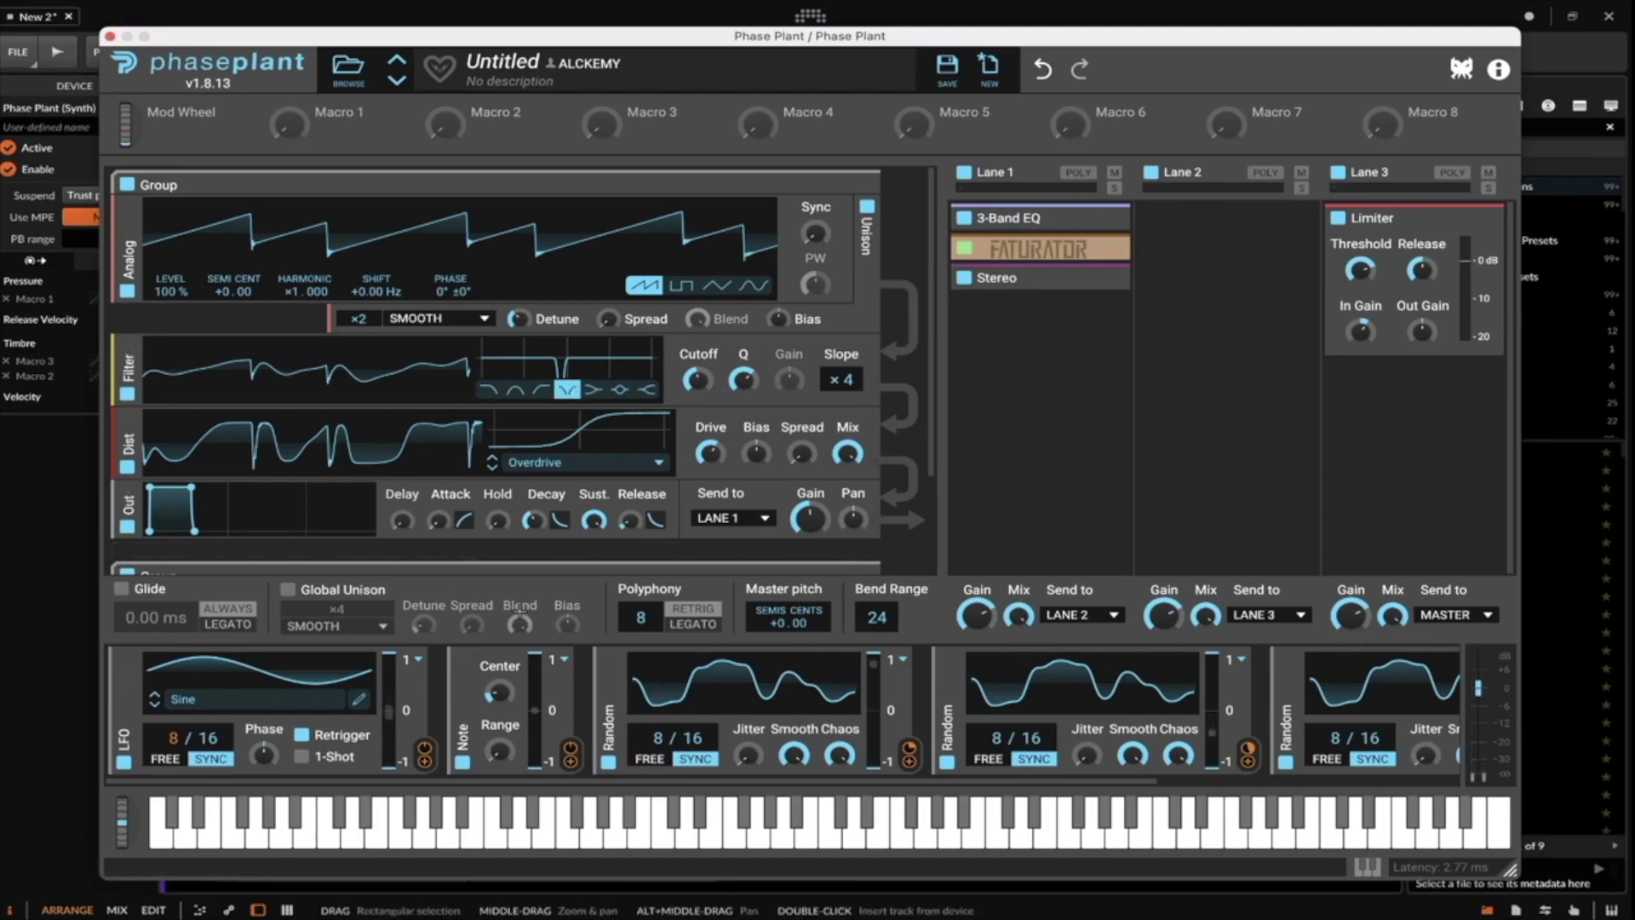
Minimize the first Random modulator and map the last one to the first group's notch filter cutoff at about 16 %.
left_click(616, 675)
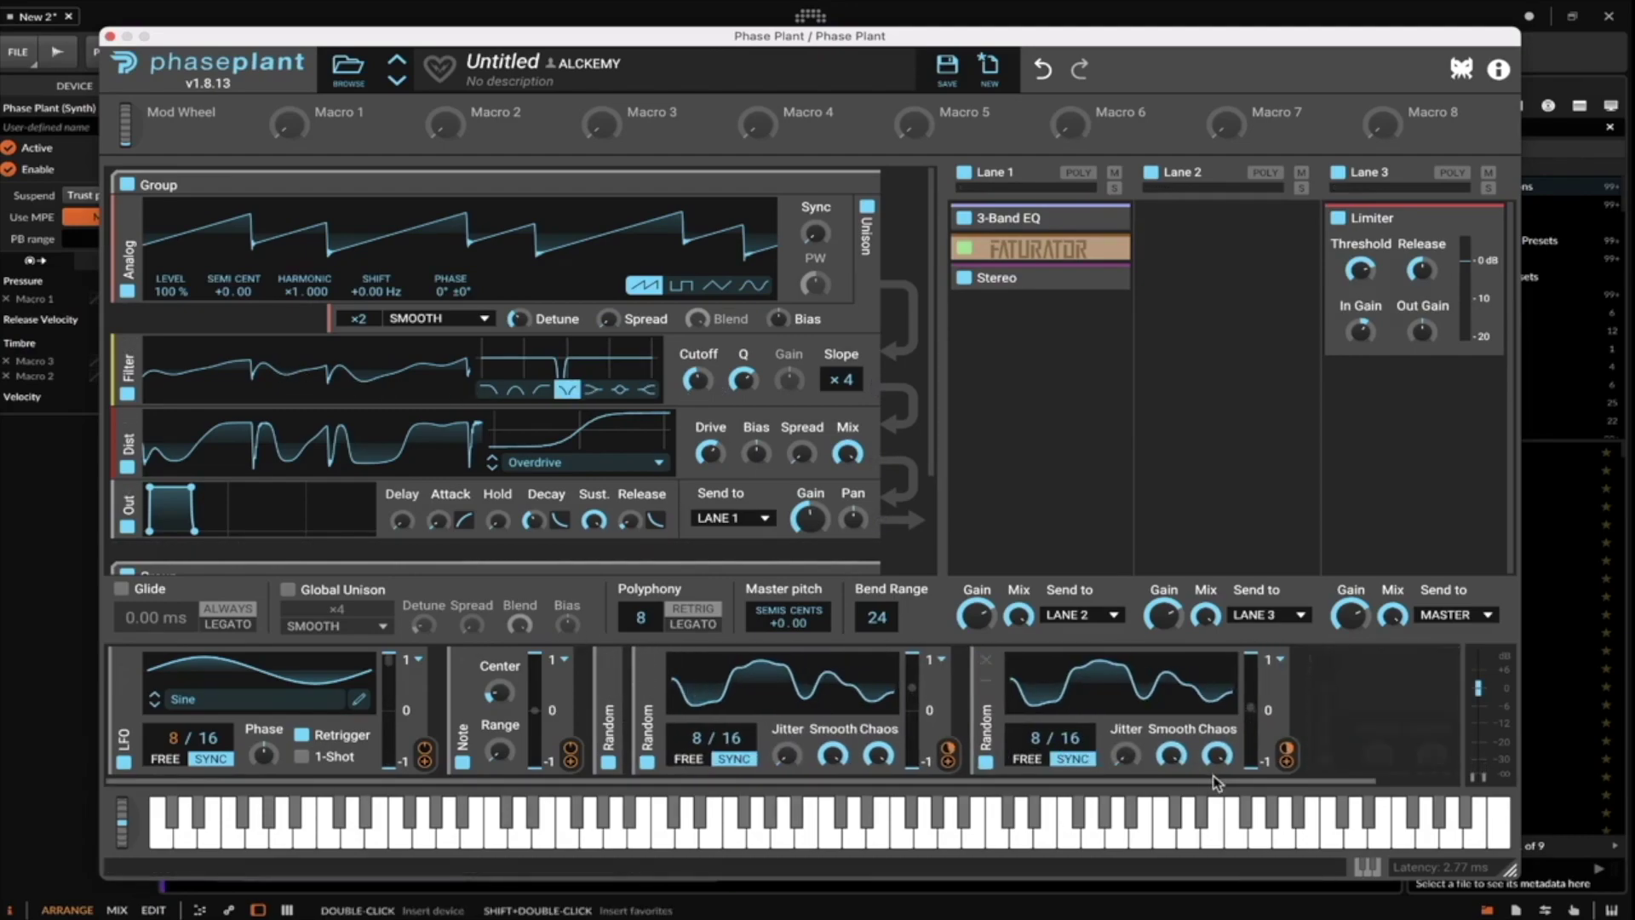
left_click(1288, 759)
left_click(698, 398)
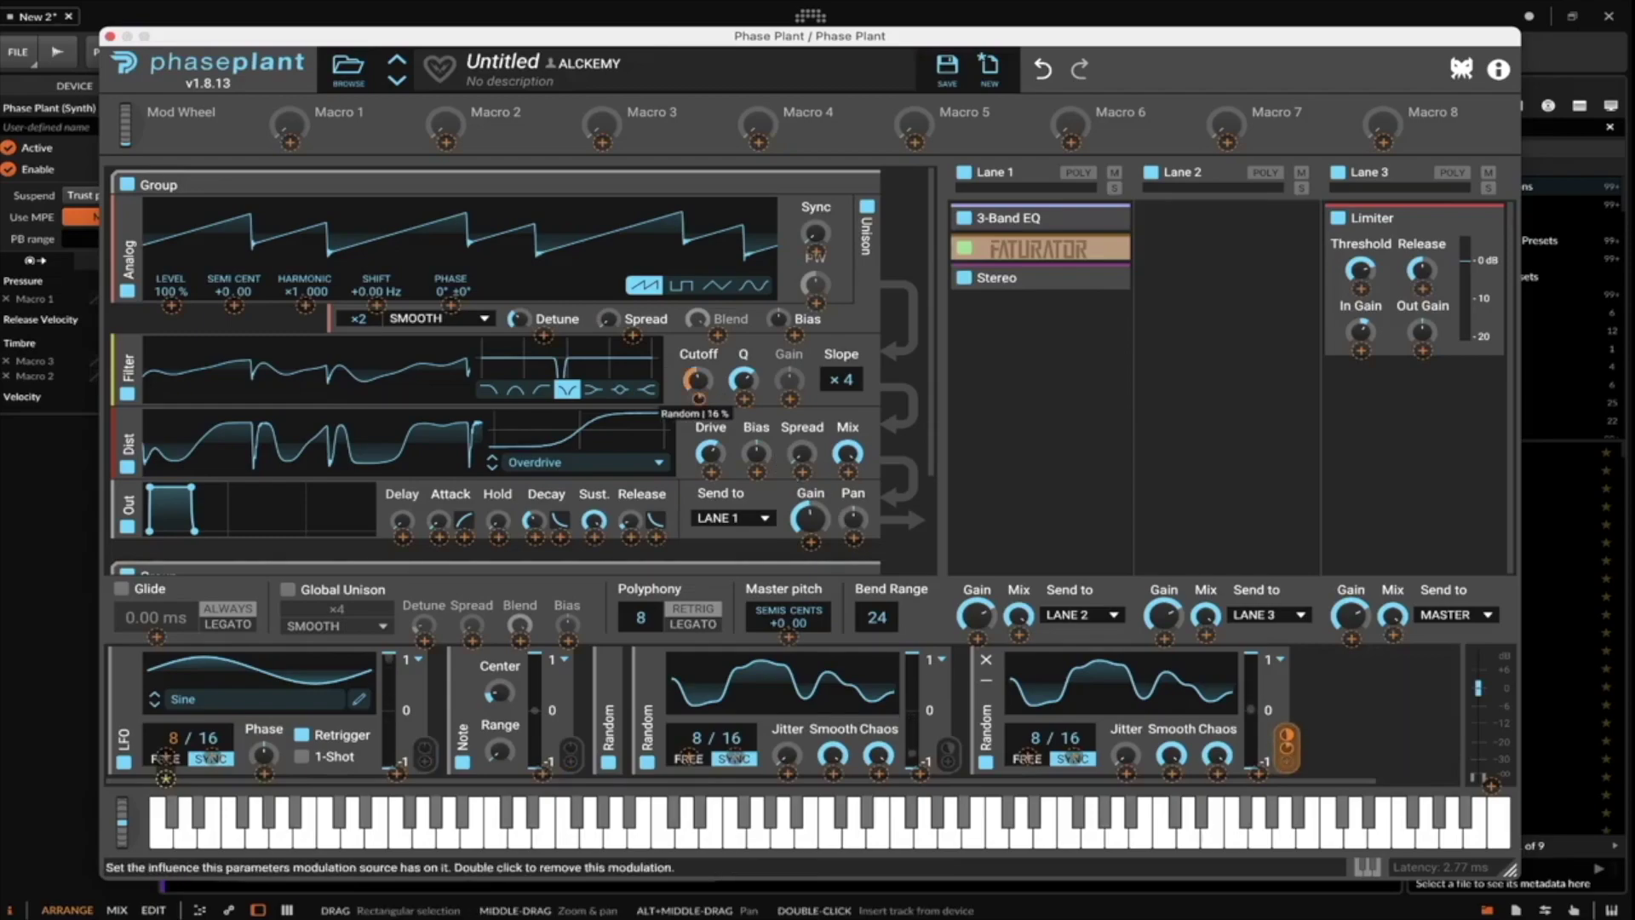
left_click(696, 381)
Set the first group's notch filter slope to ×6 and map the middle Random modulator to its Q.
scroll(841, 379, "up", 2)
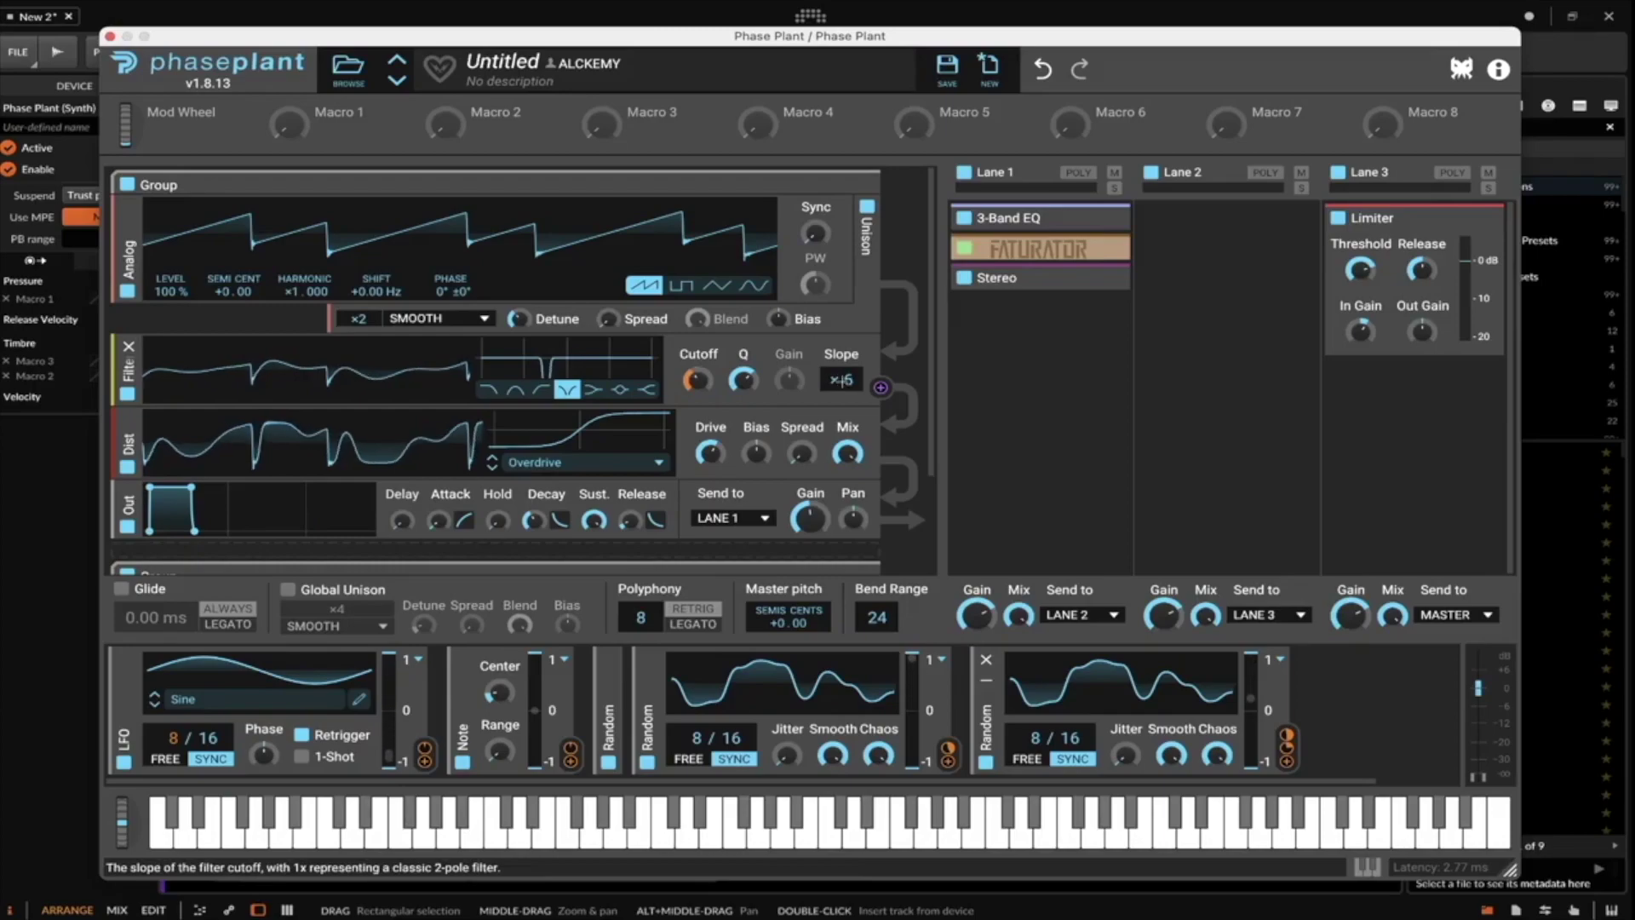
left_click(947, 749)
left_click_drag(736, 369, 739, 400)
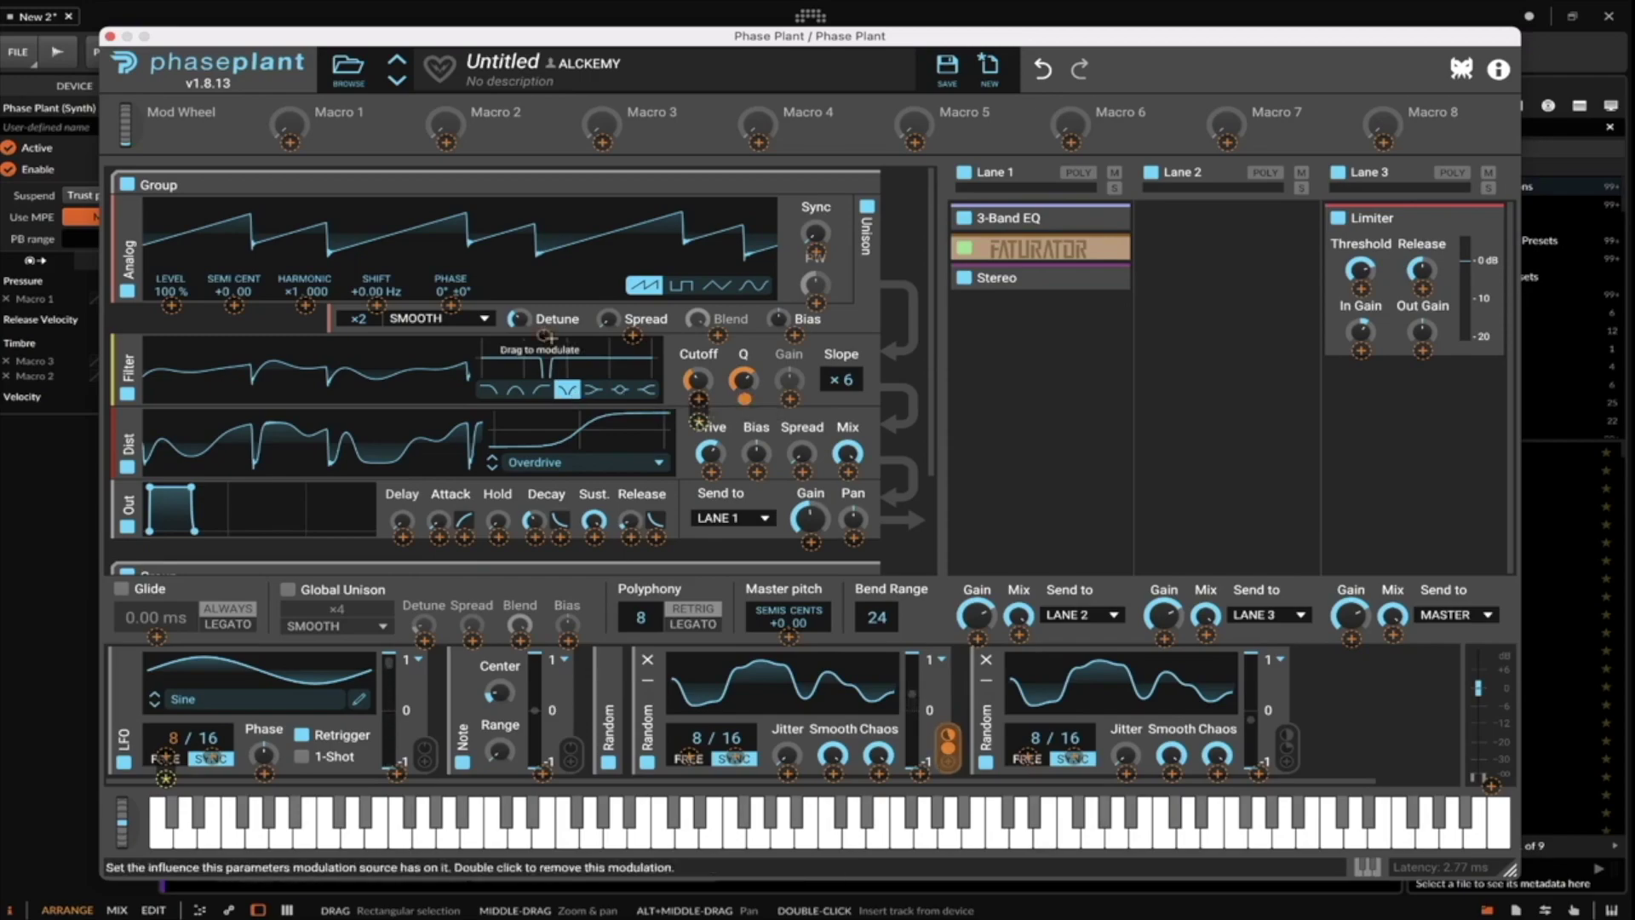
key("Escape")
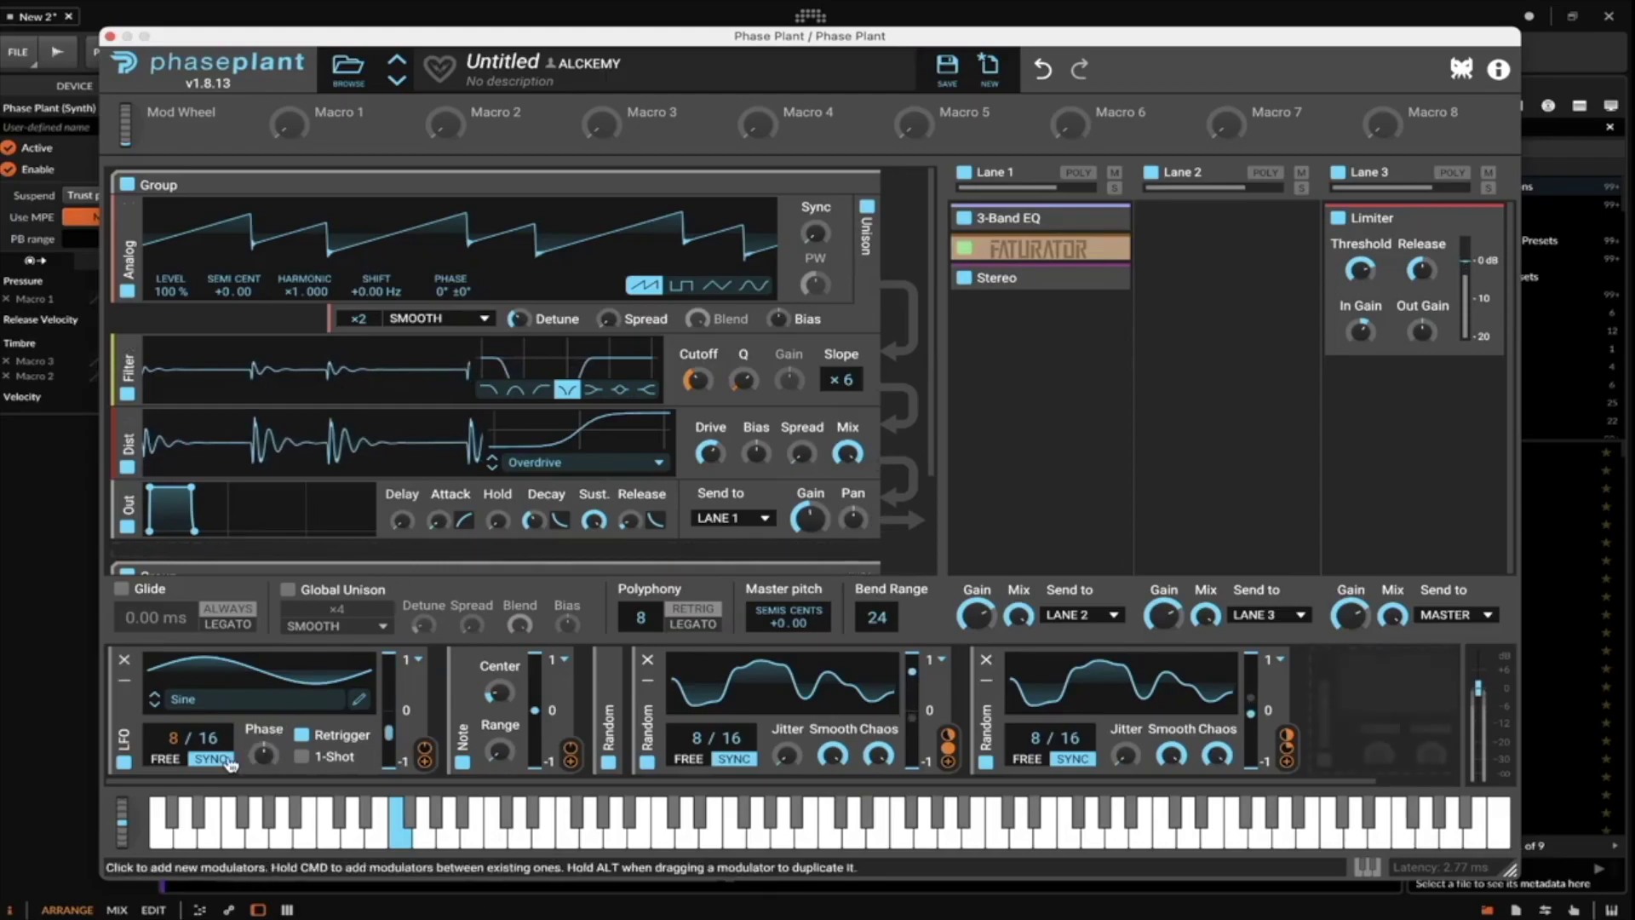
Fine-tune the notch filter's cutoff and audition the result with pitch wheel bends.
left_click_drag(696, 379, 696, 391)
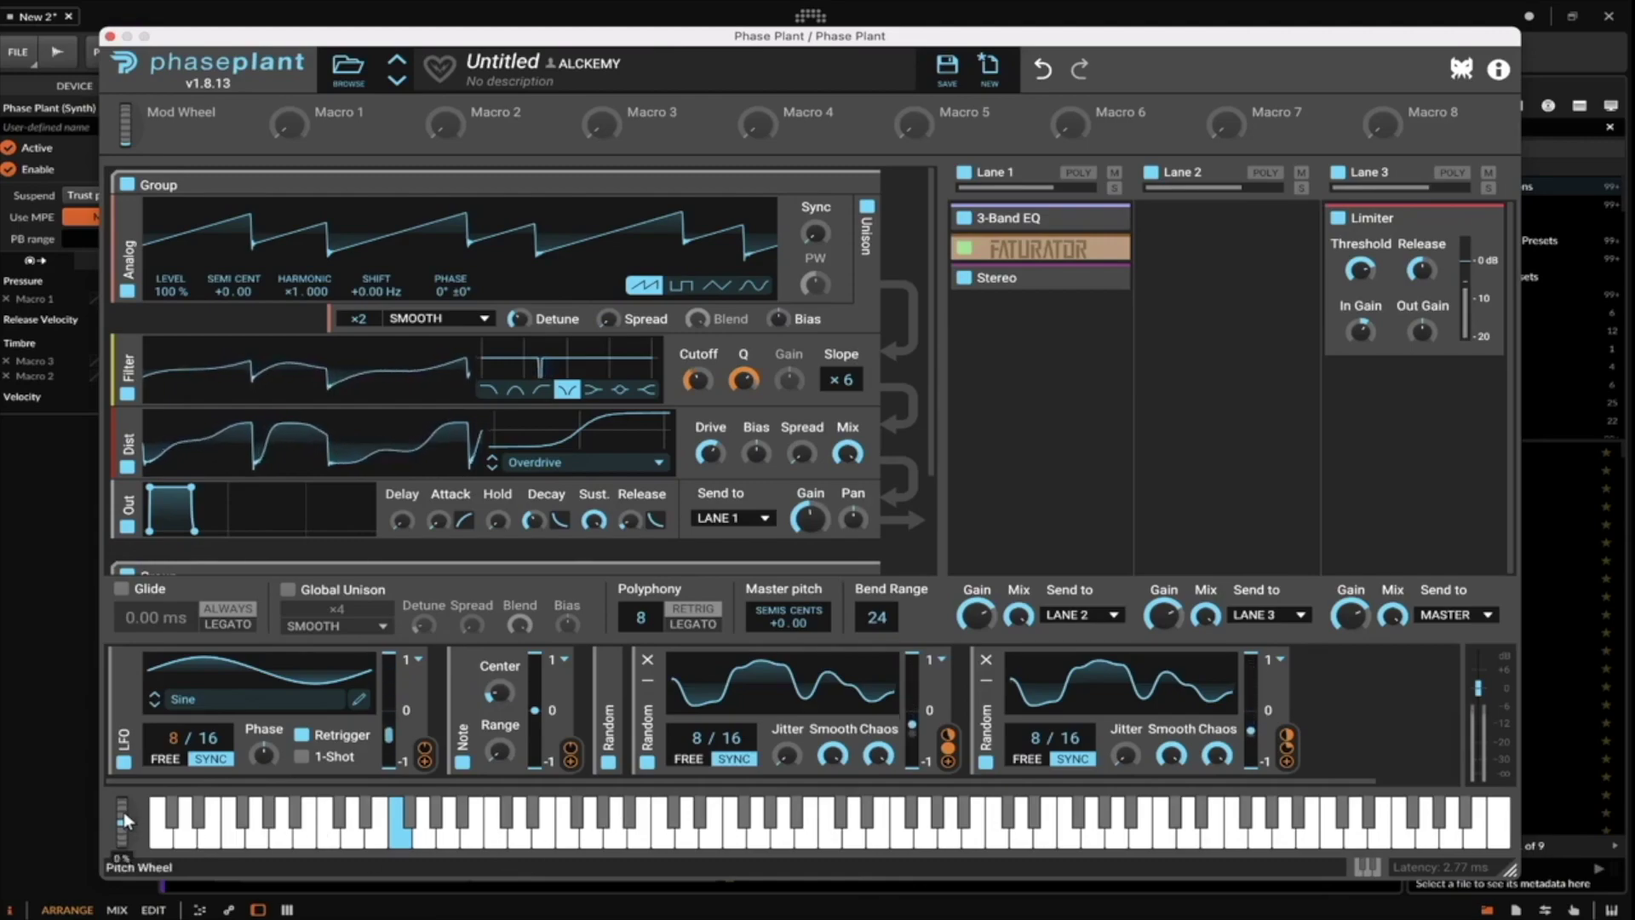
mouse_move(120, 861)
left_mouse_down()
mouse_move(170, 826)
mouse_move(114, 798)
mouse_move(111, 889)
left_mouse_up()
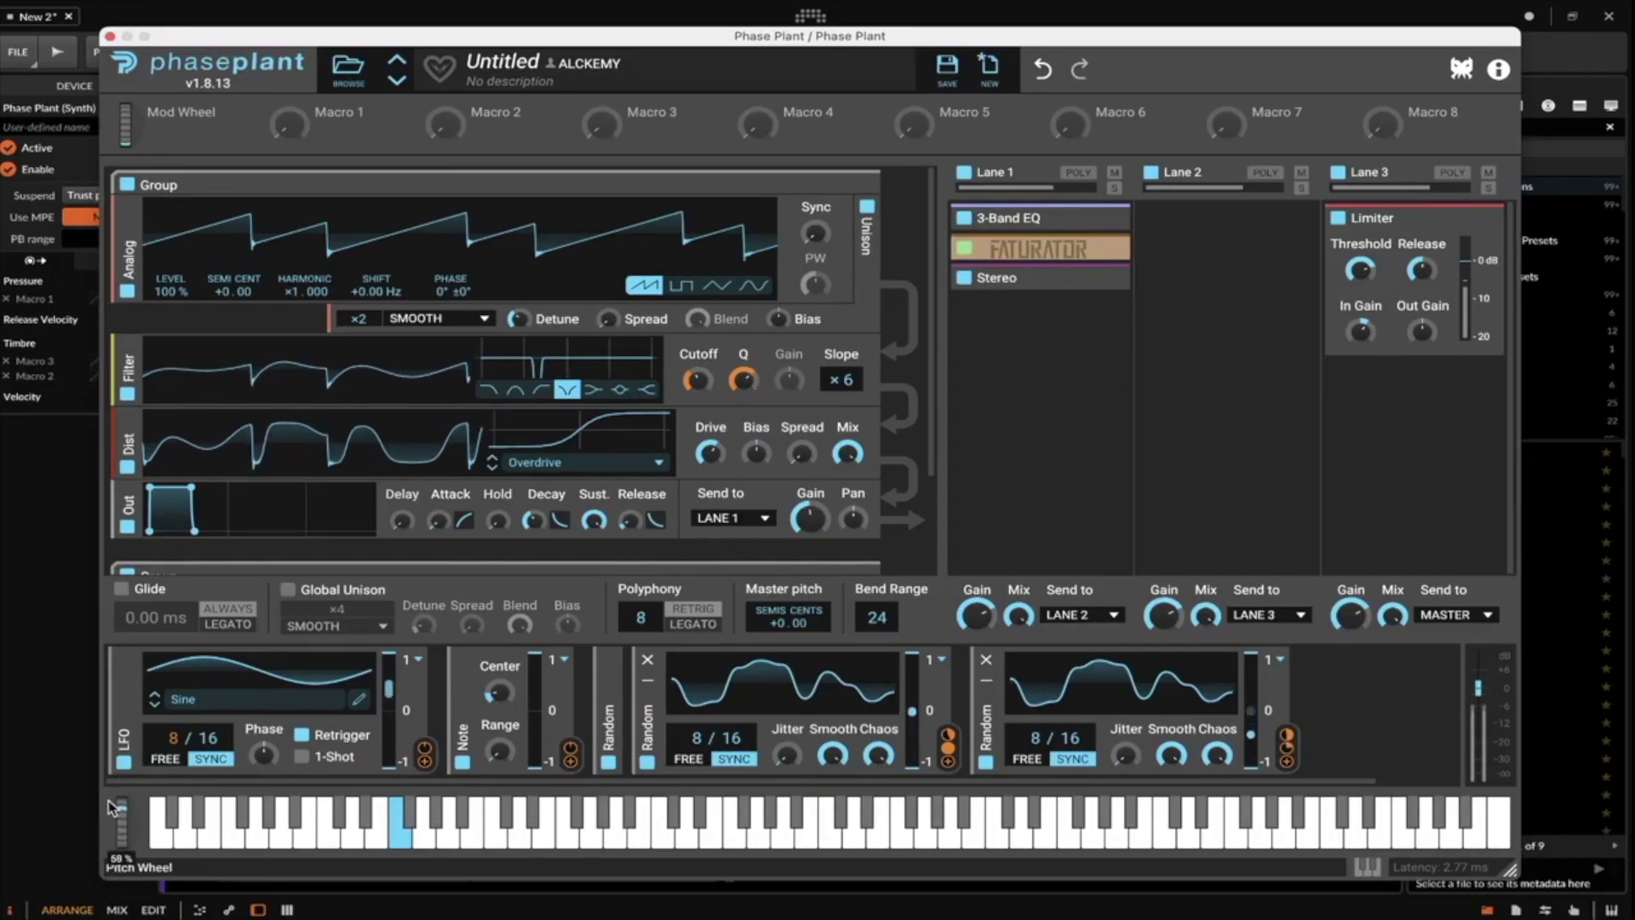
left_click_drag(110, 821, 117, 870)
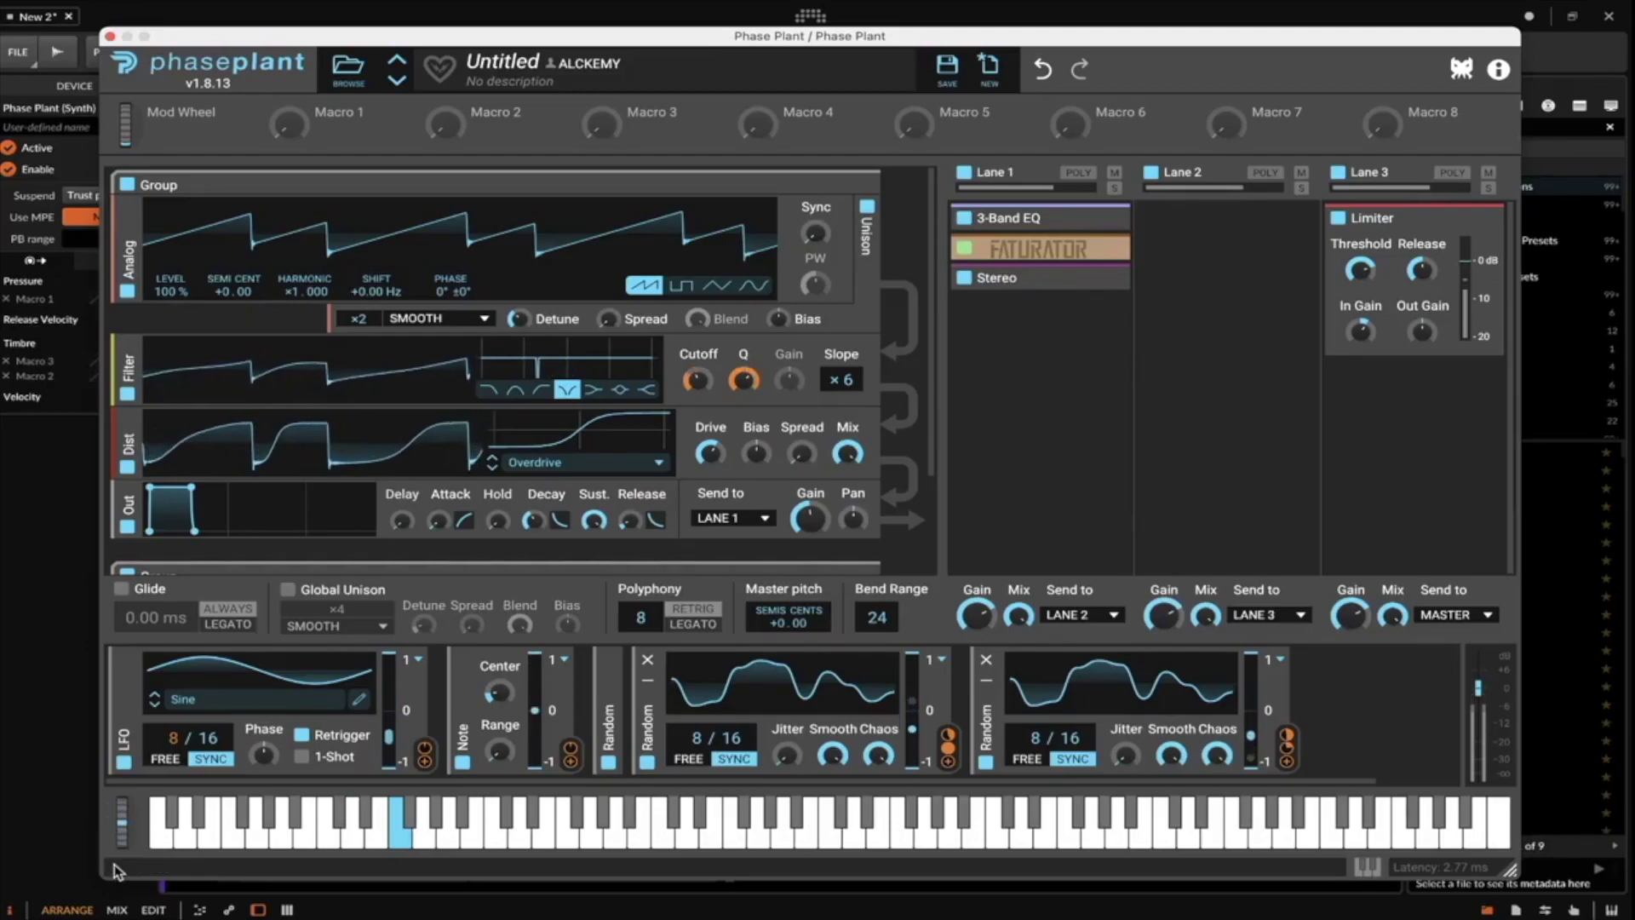
Move the Note modulator to the end of the modulator row, after the Random modulators, and expand the minimized Random.
left_click_drag(460, 701, 1328, 707)
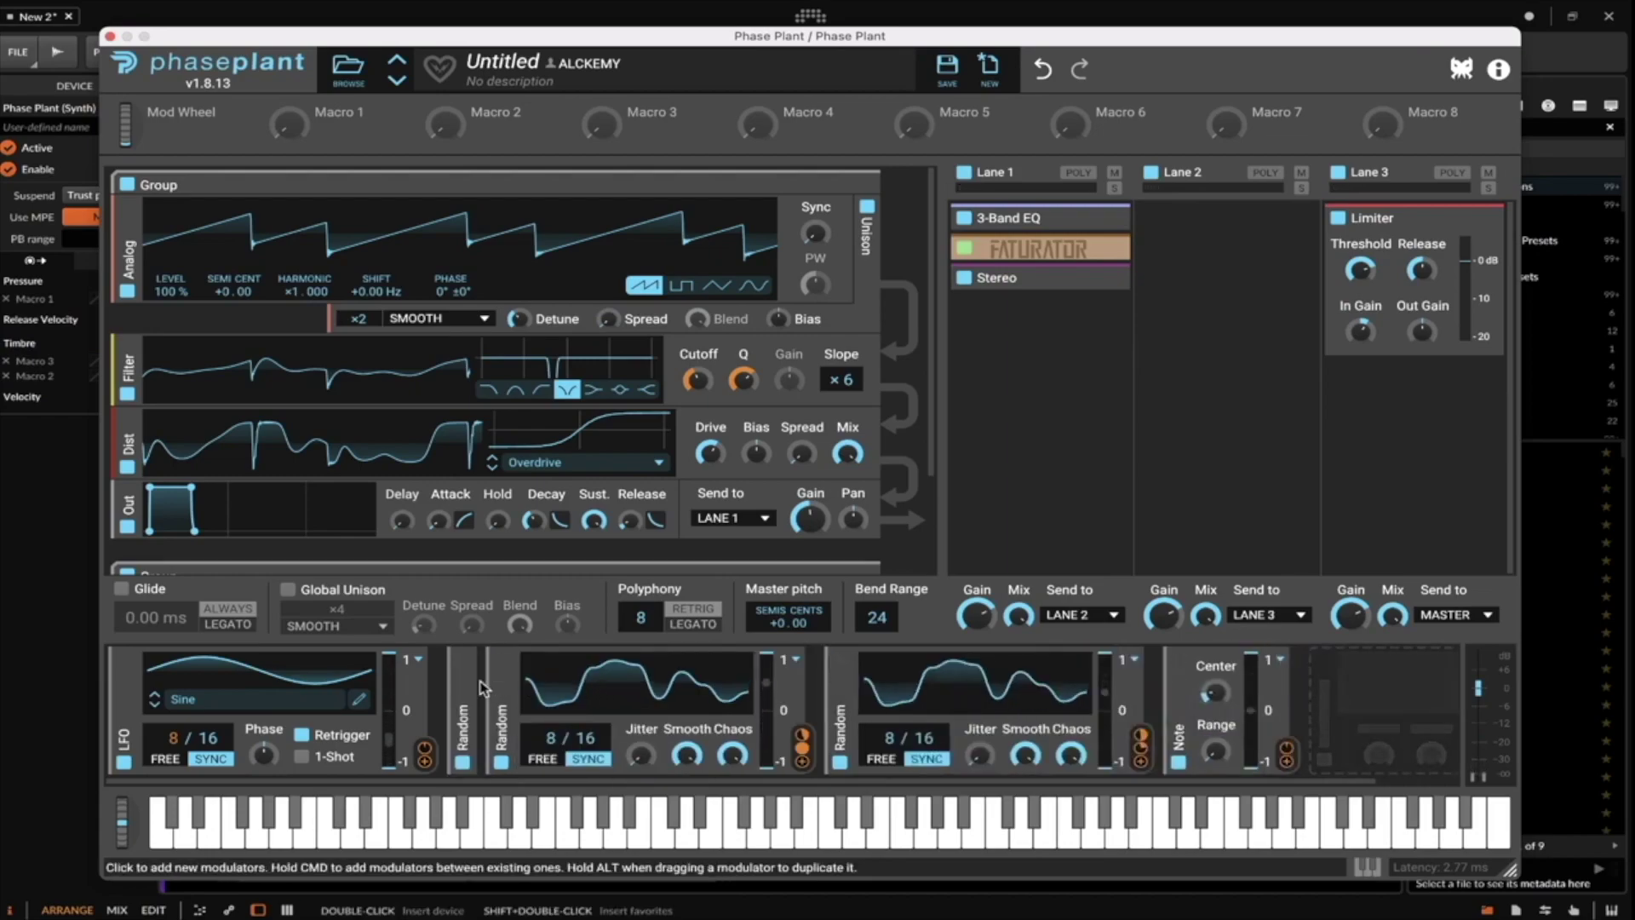
scroll(482, 688, "right", 5)
scroll(653, 681, "right", 3)
Map the Note modulator to the rates of all three Random modulators.
left_click_drag(1356, 771, 285, 740)
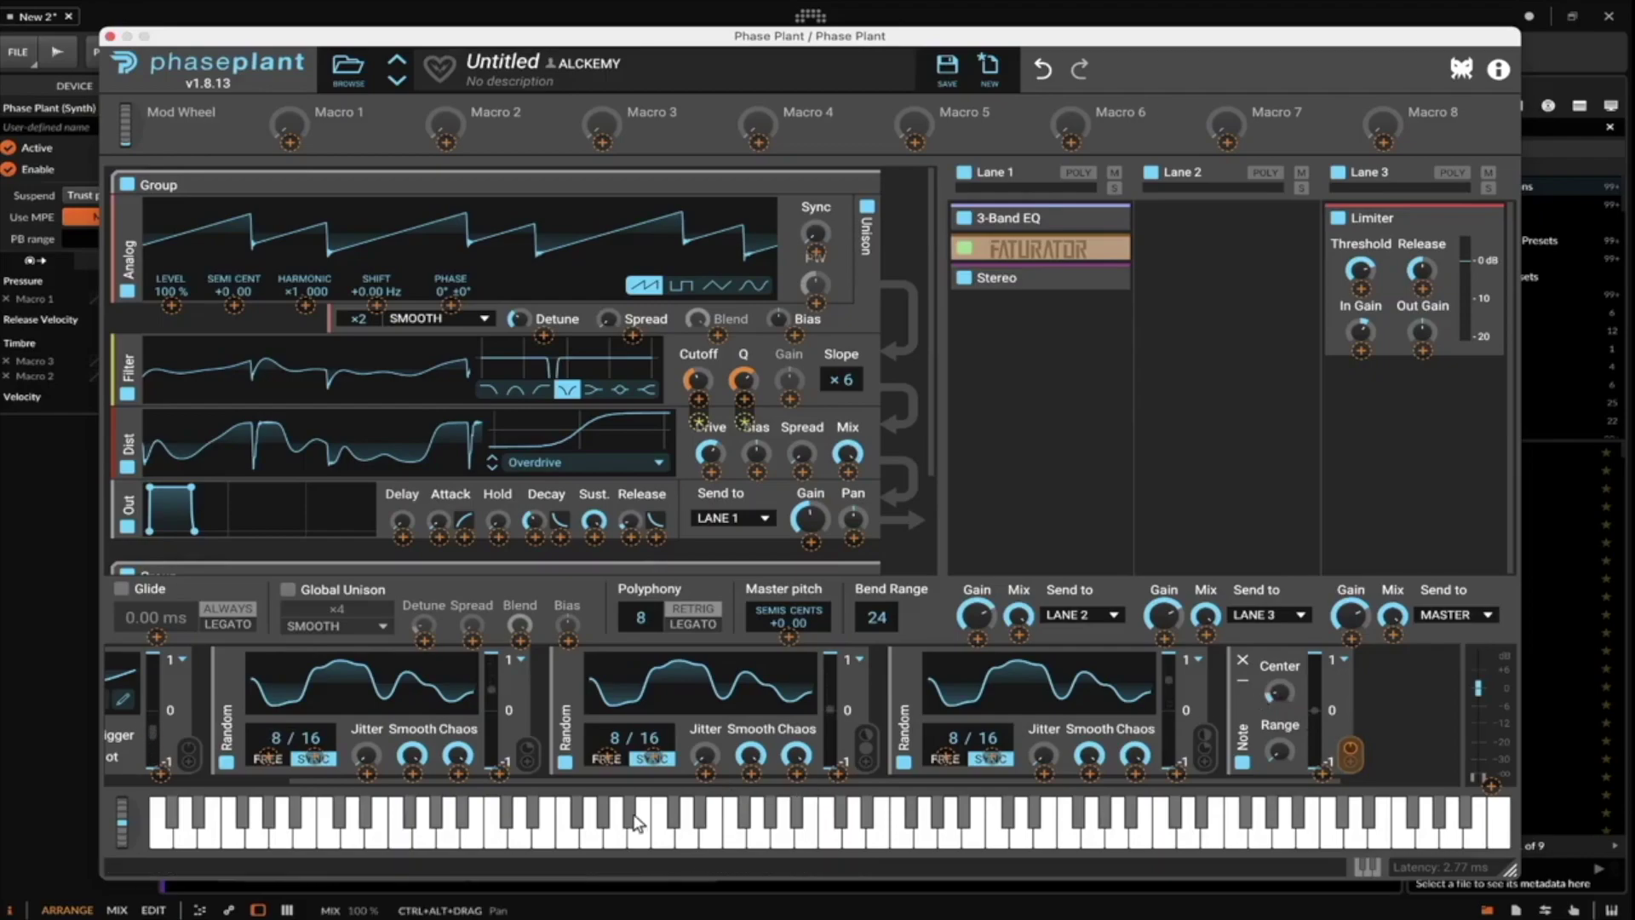
left_click_drag(268, 756, 267, 758)
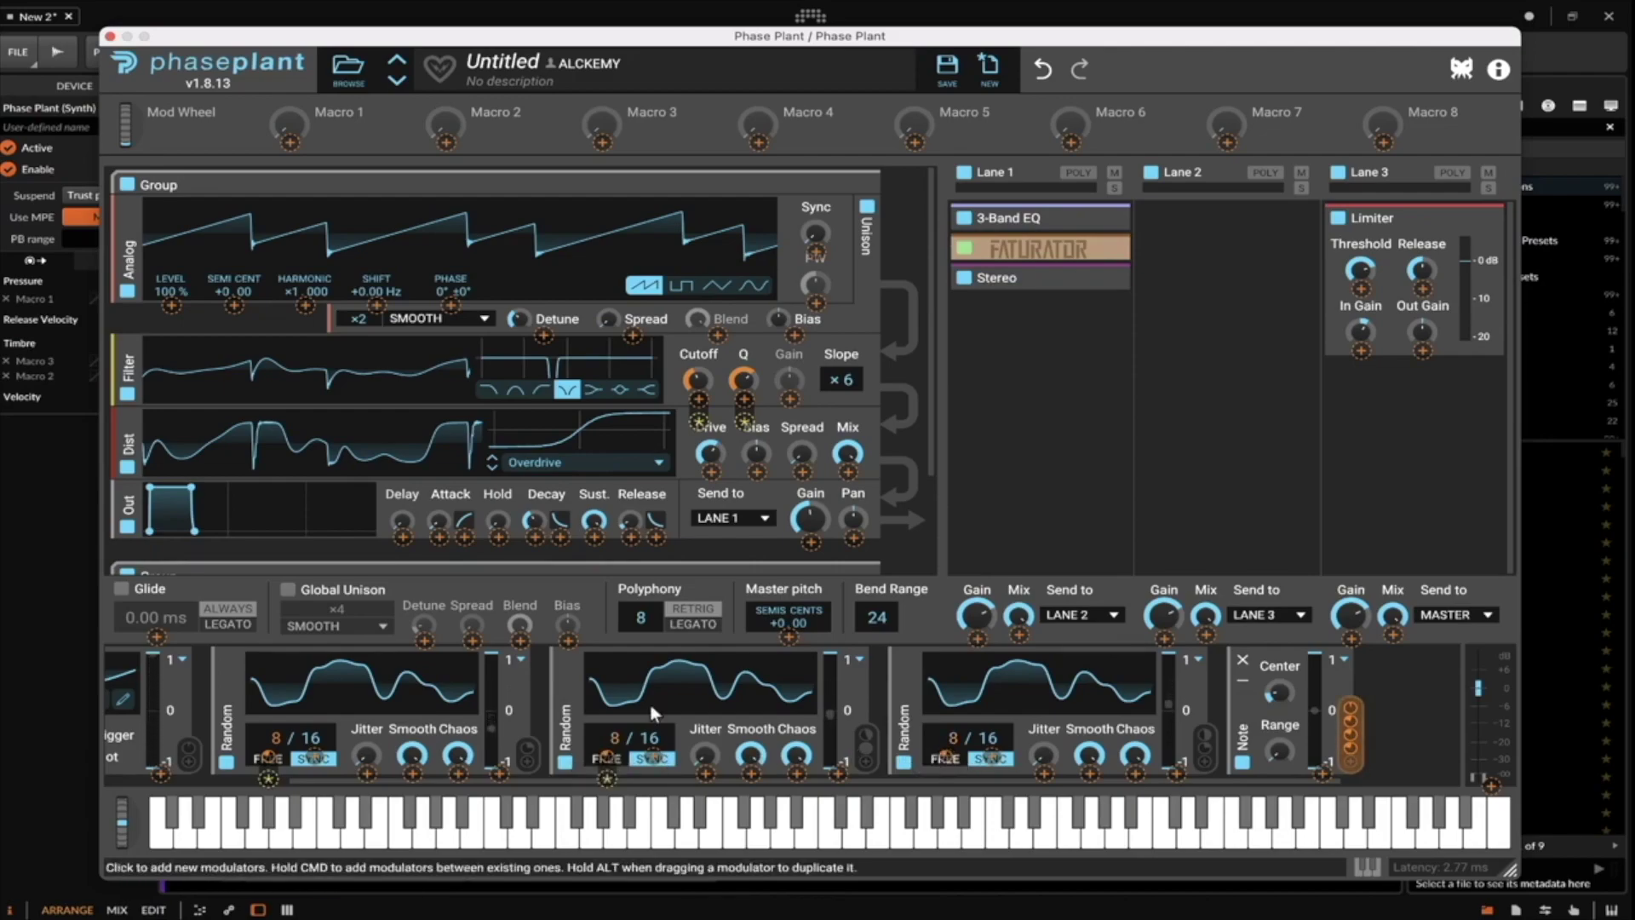
scroll(522, 739, "right", 1)
scroll(522, 739, "left", 5)
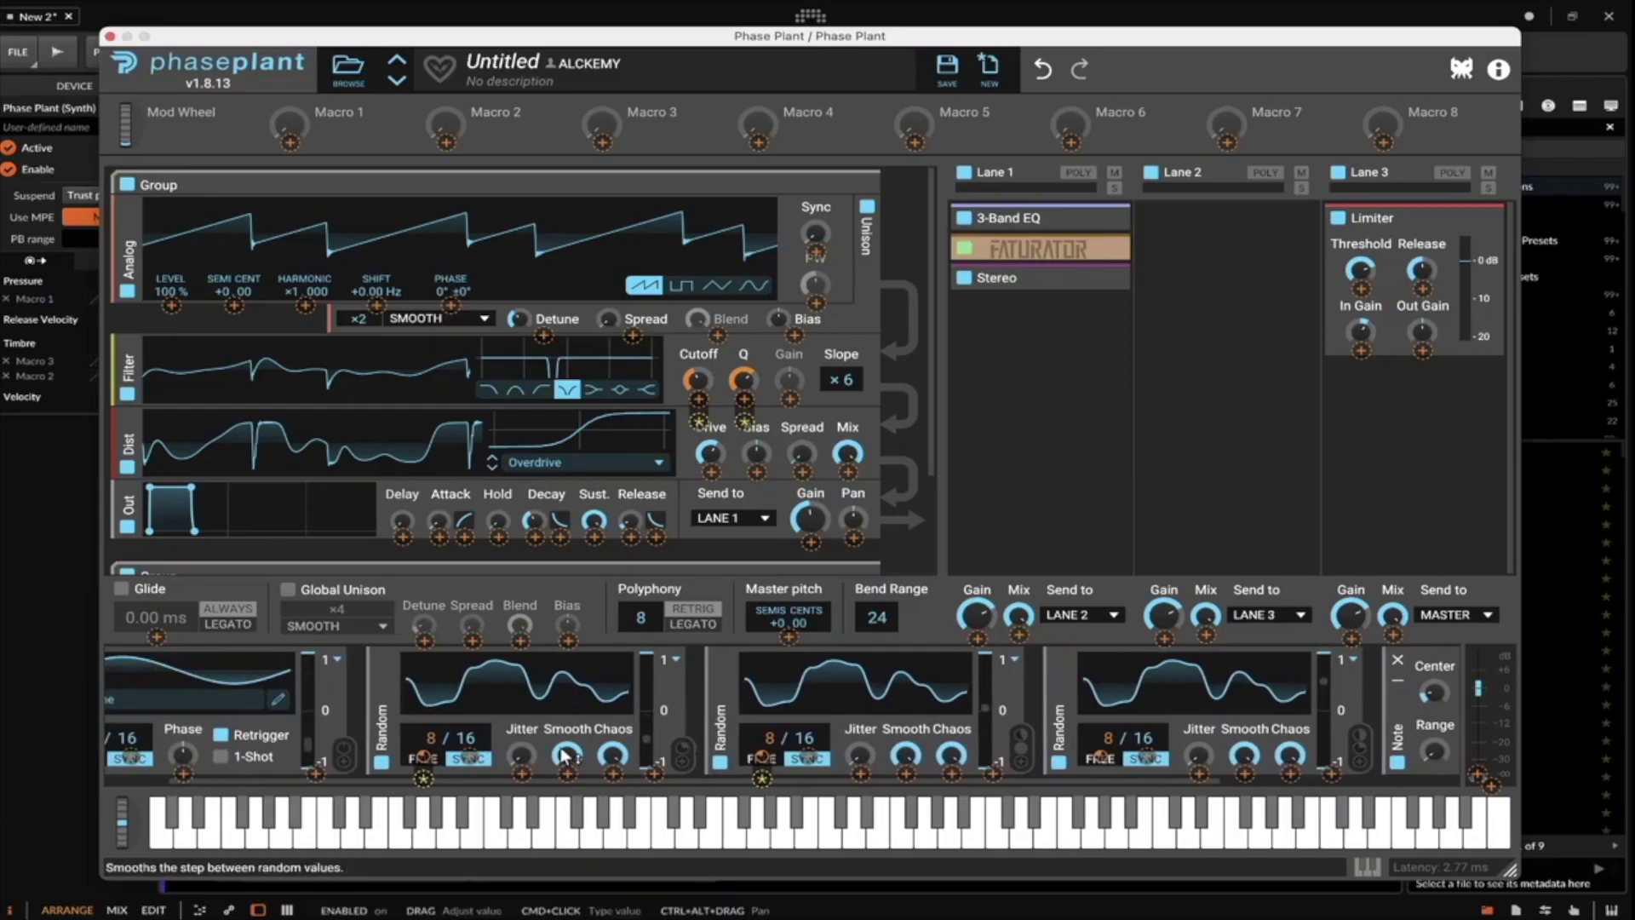
Set the rates of all three Random modulators to 16/16 and audition the result with pitch wheel bends.
scroll(522, 739, "left", 3)
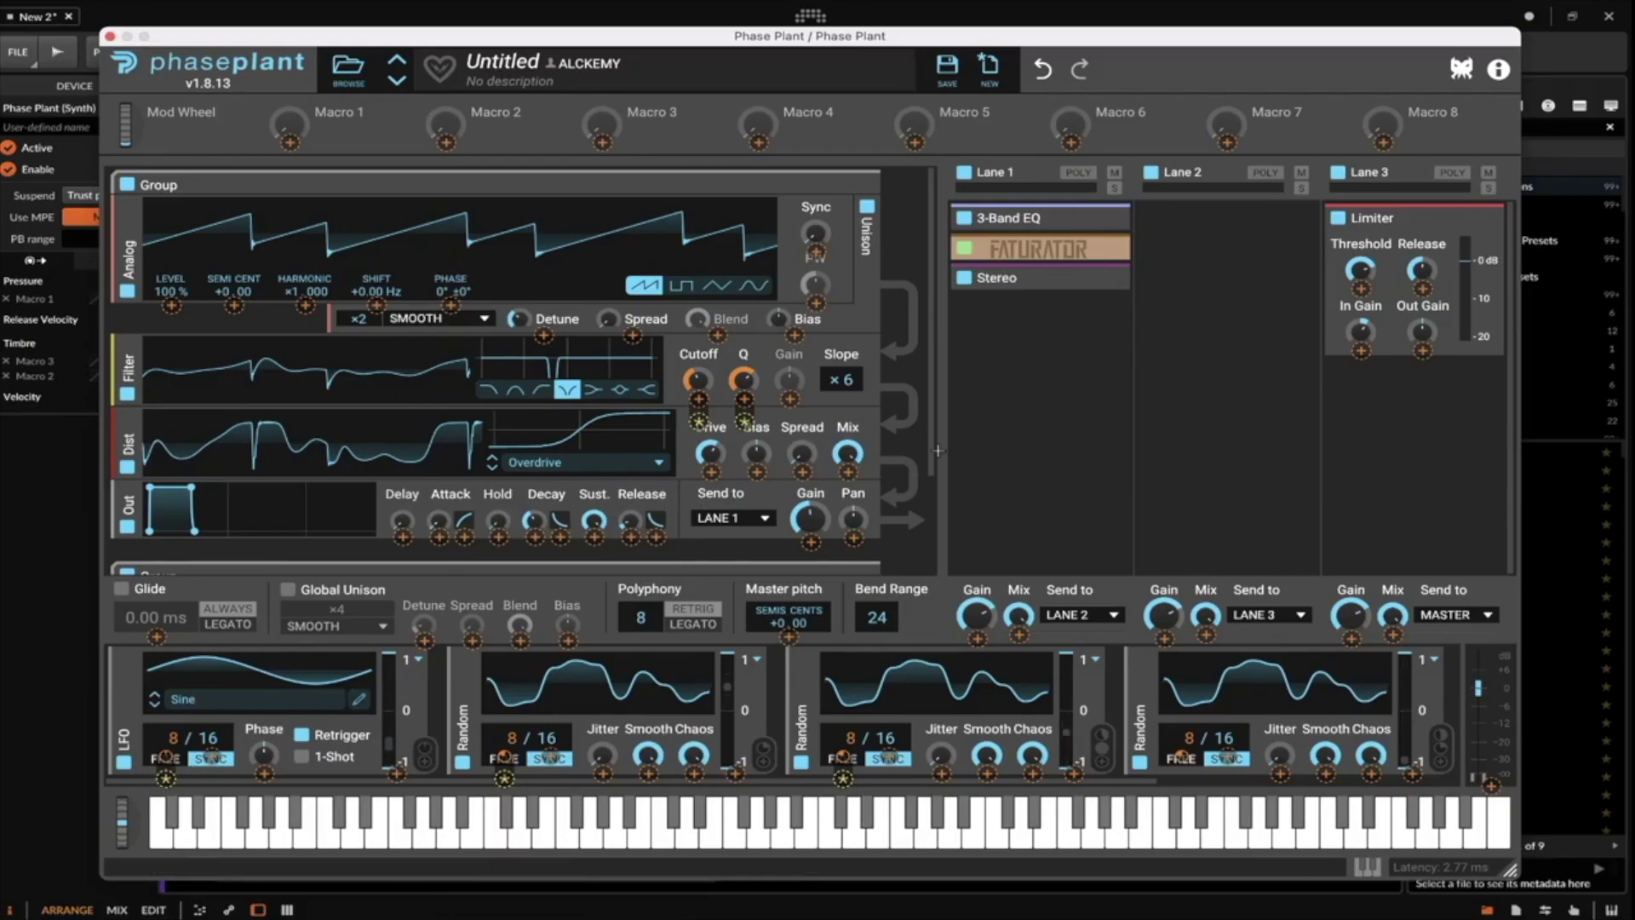
mouse_move(128, 828)
left_mouse_down()
mouse_move(140, 822)
mouse_move(119, 833)
left_mouse_up()
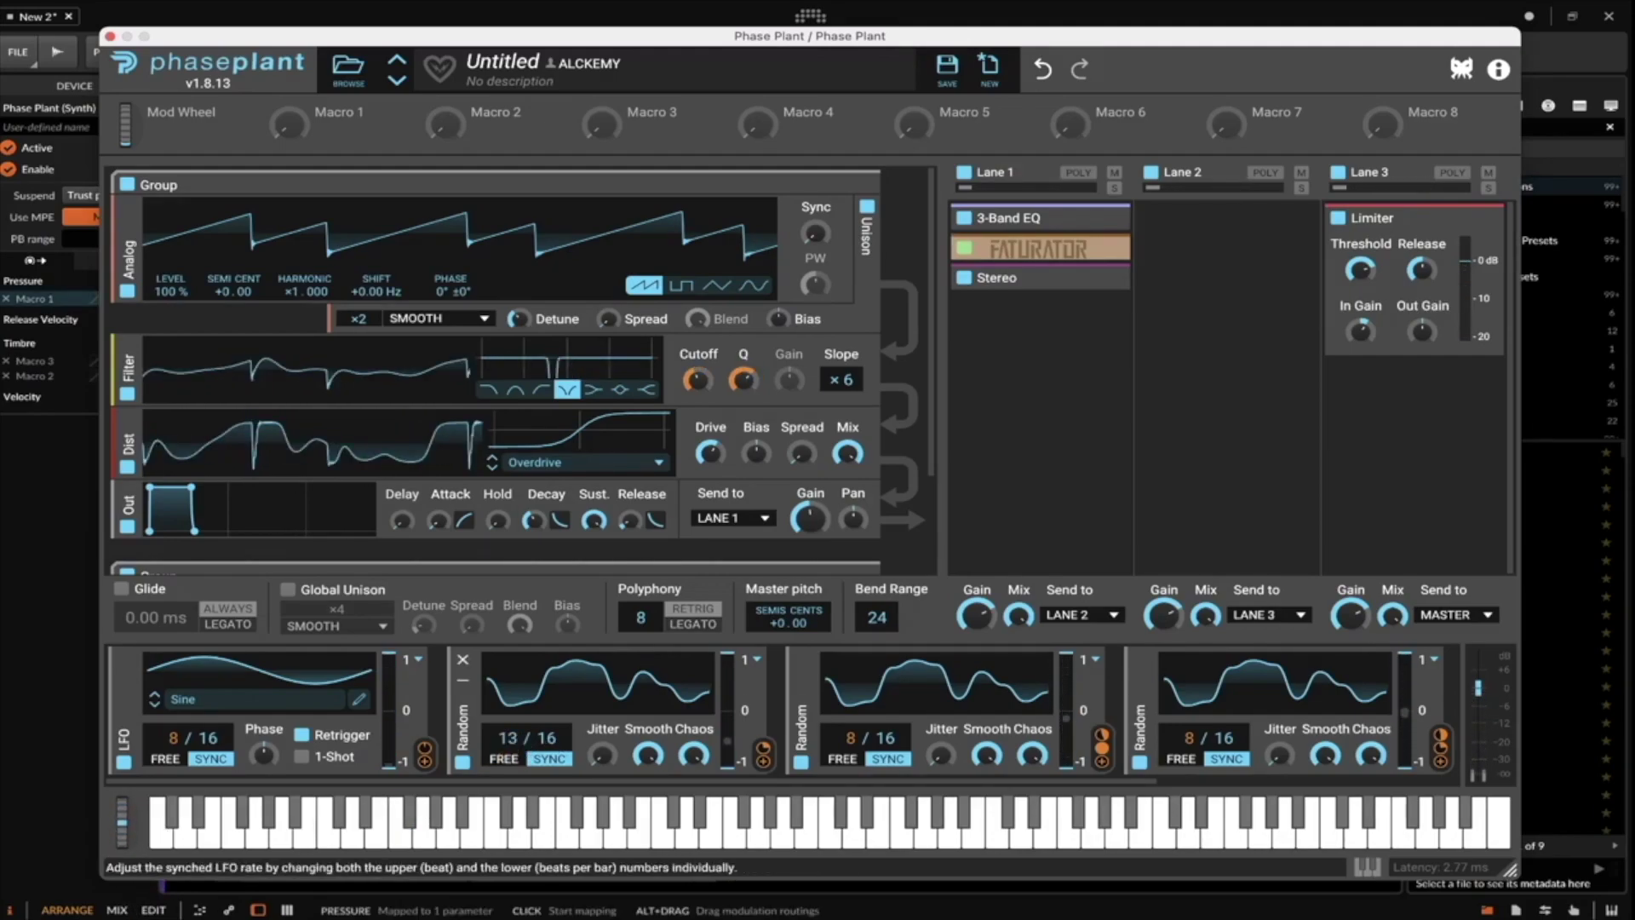
left_click_drag(846, 737, 846, 712)
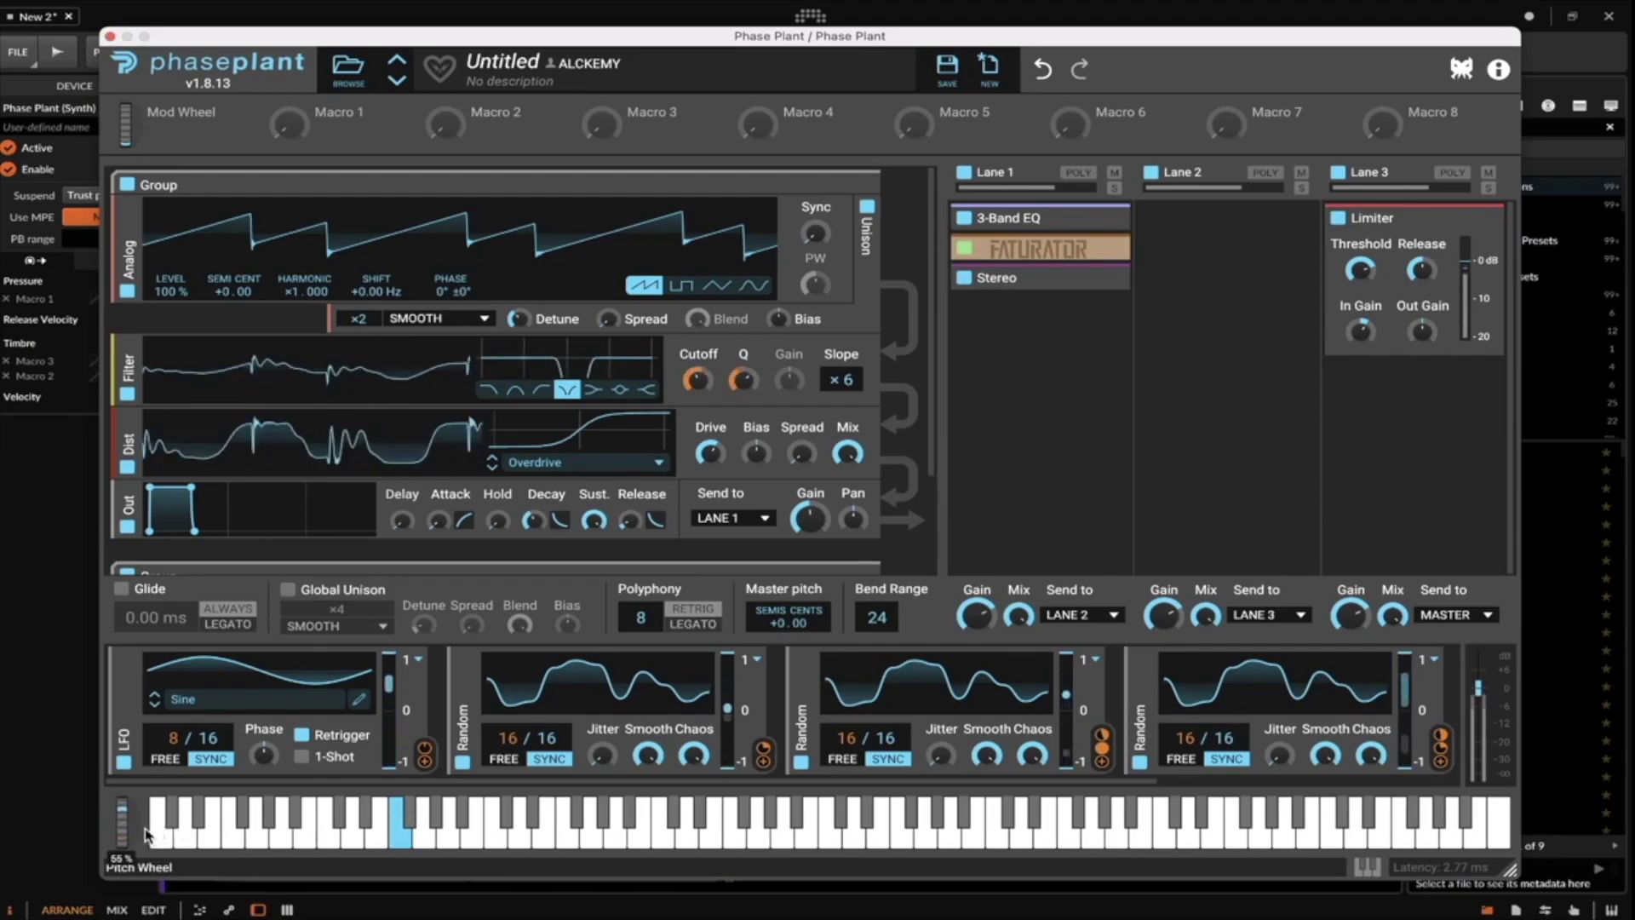
left_click_drag(121, 825, 122, 898)
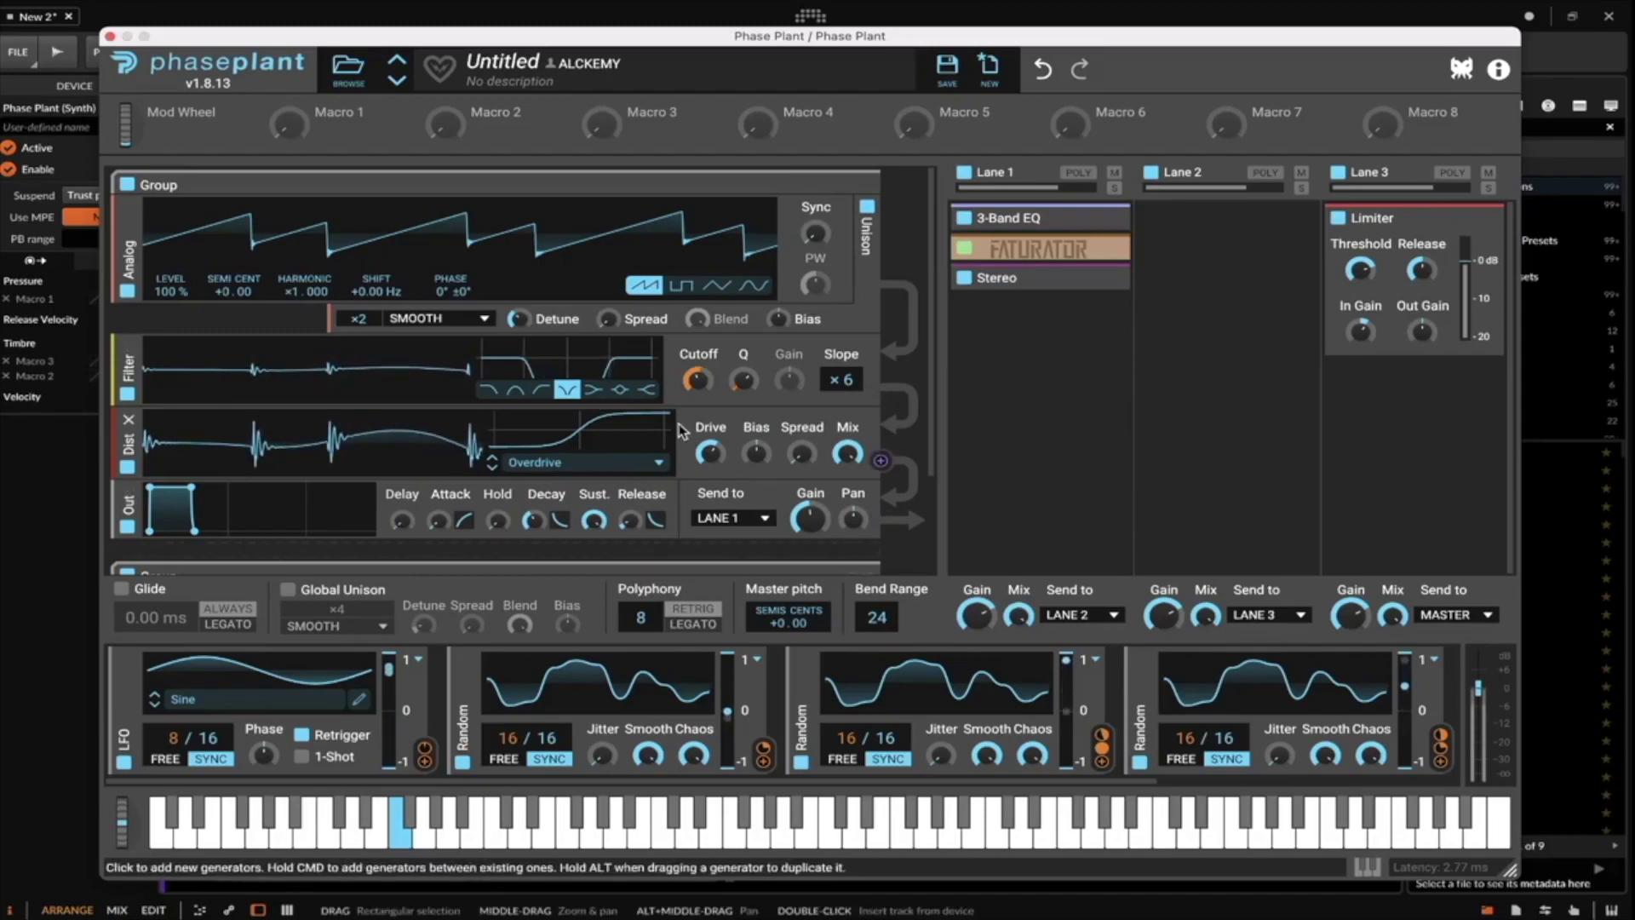
Add a Multipass after the Stereo effect in Lane 1 and open its editor.
left_click(1015, 324)
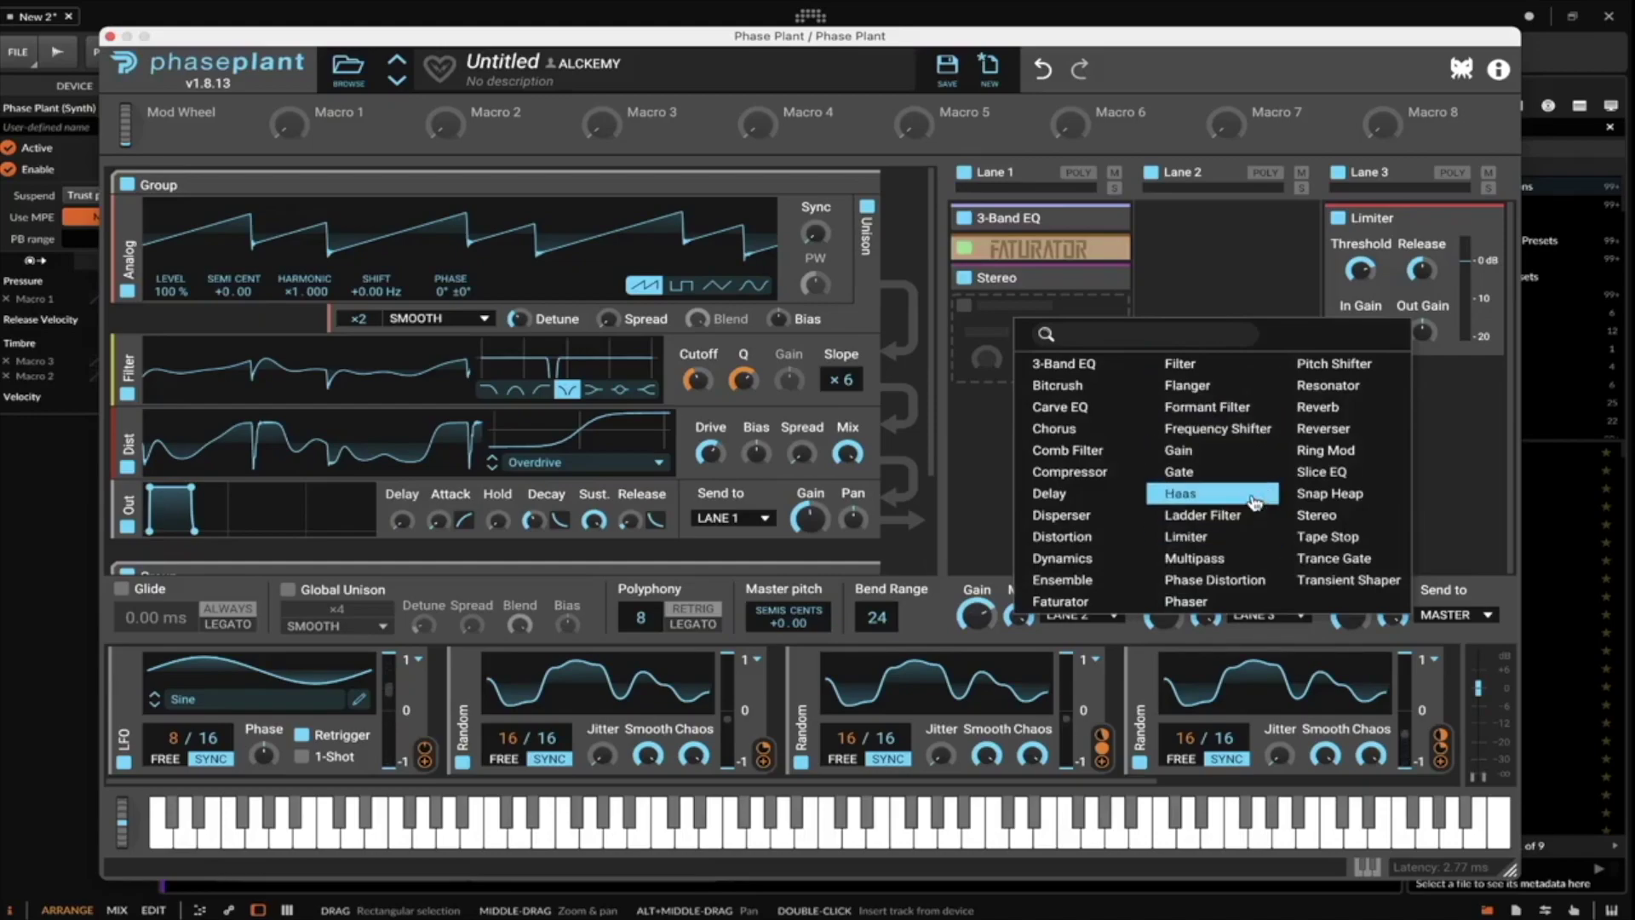
left_click(1222, 558)
left_click(1108, 341)
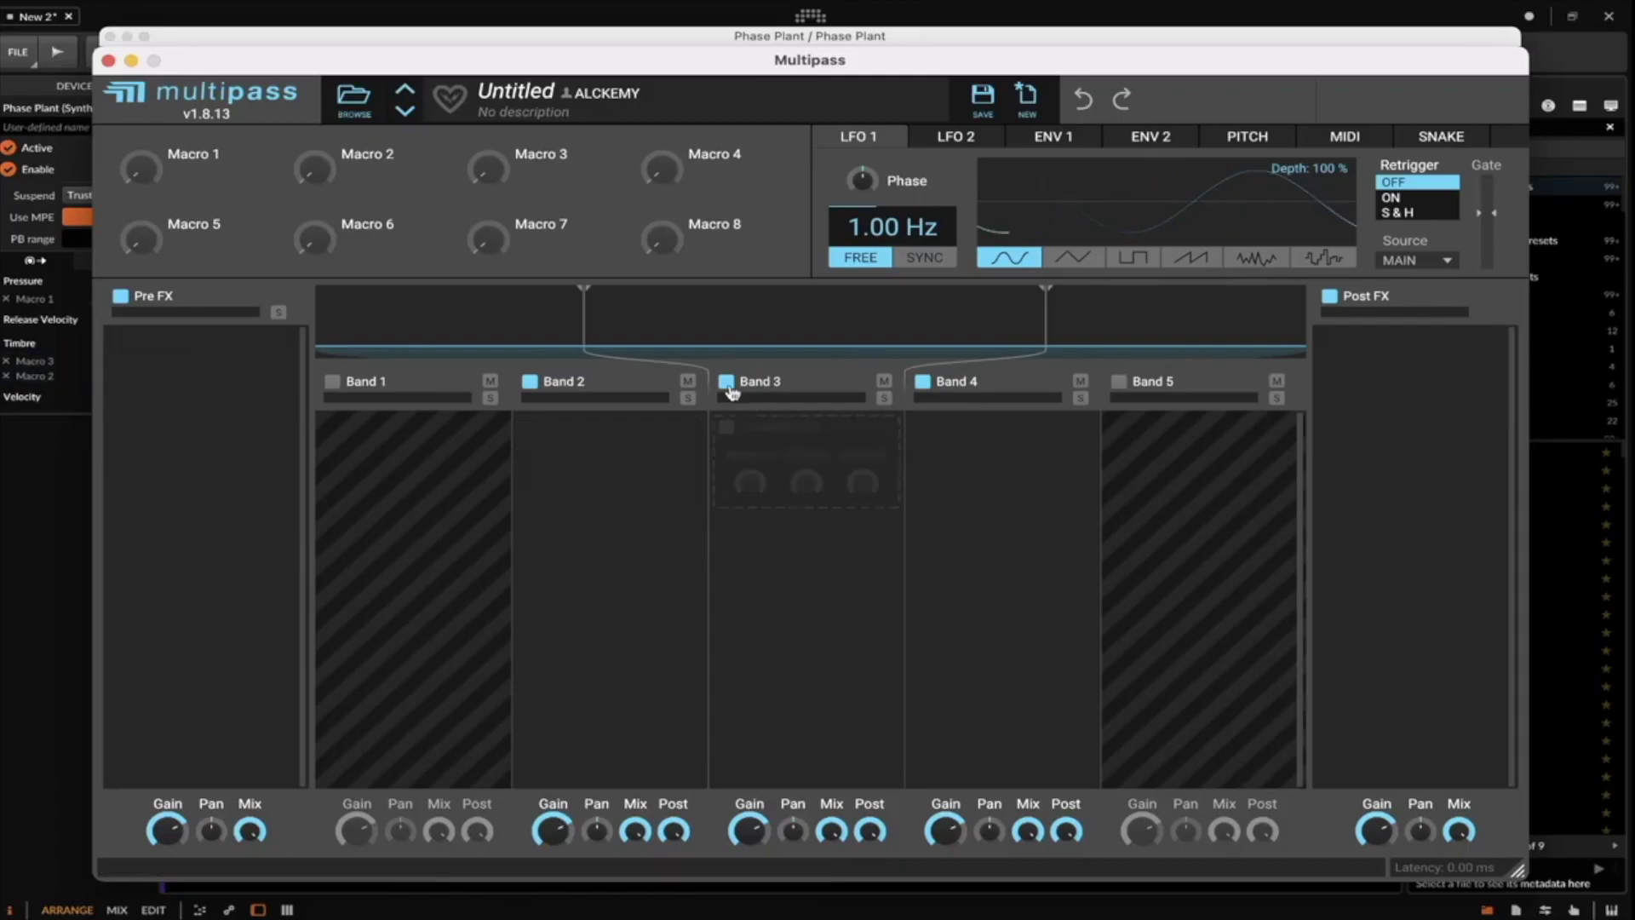
Try the lower crossover at several frequencies, ending at about 252 Hz.
left_click_drag(583, 316, 569, 317)
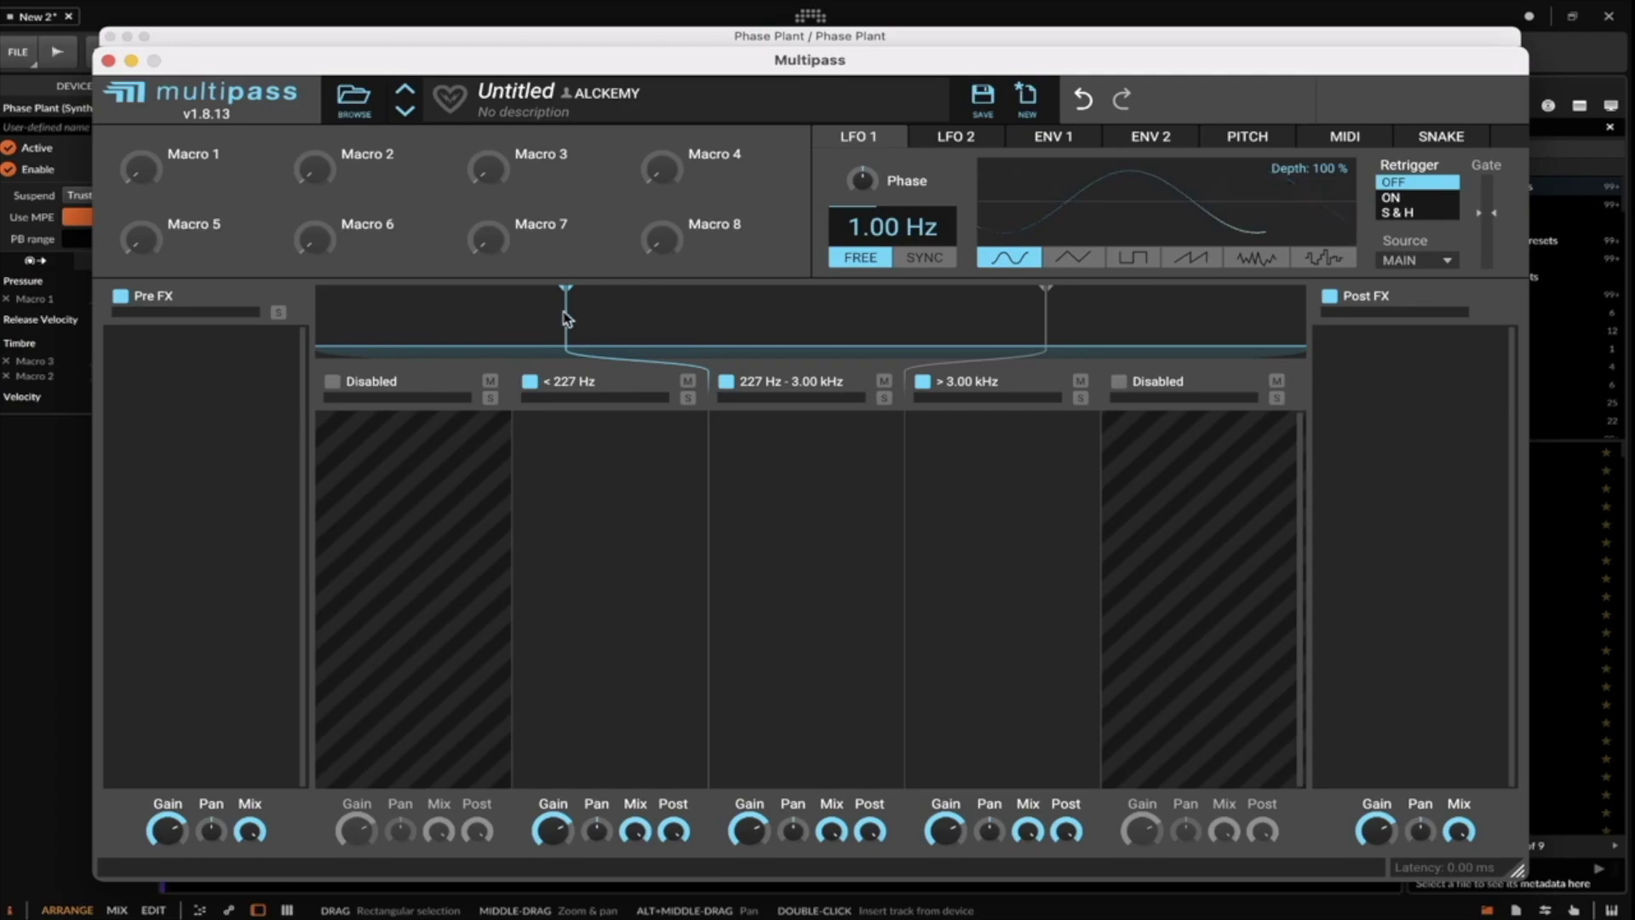
left_click_drag(568, 310, 561, 311)
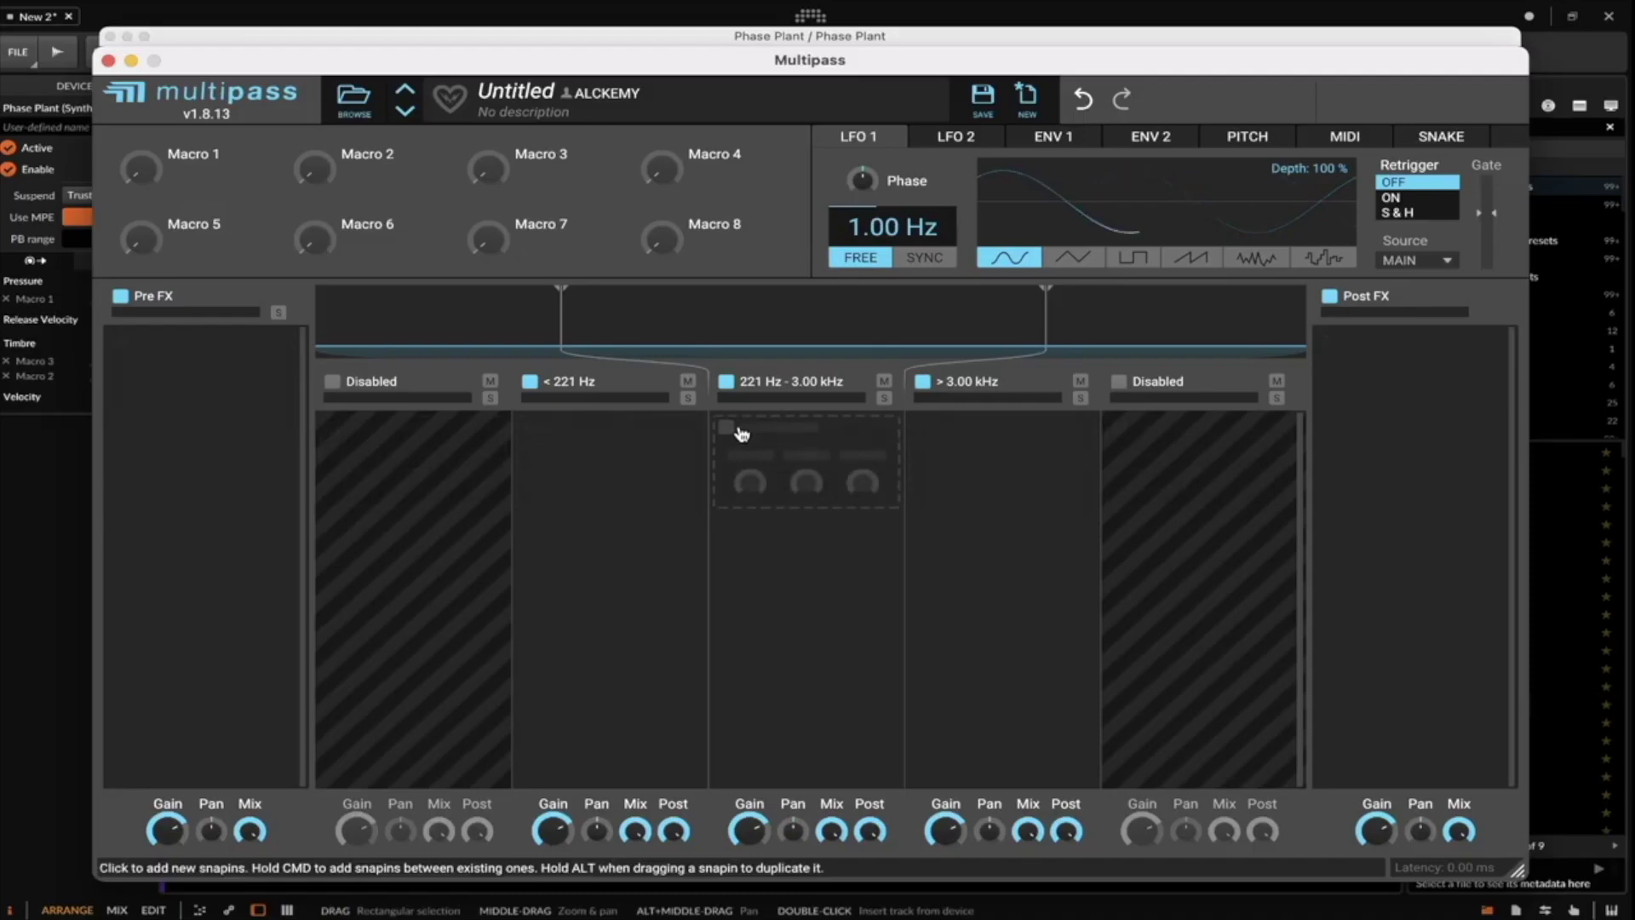
left_click_drag(562, 321, 593, 328)
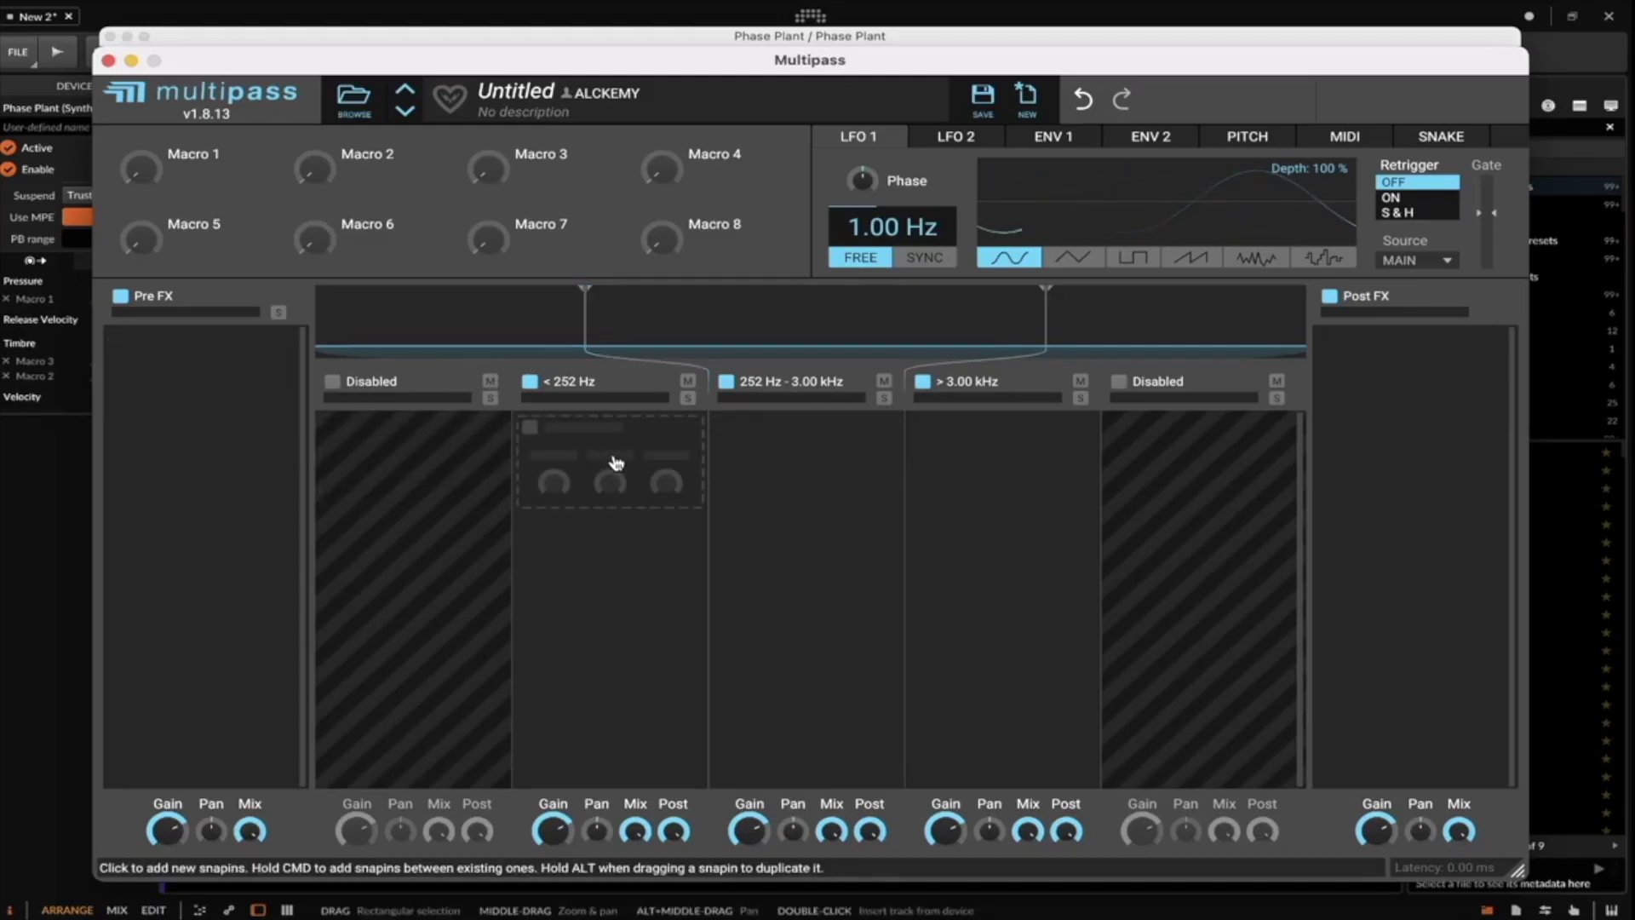
Add a Stereo effect with its width fully down to the low band and set that band's crossover to 125 Hz while soloing it.
left_click(613, 435)
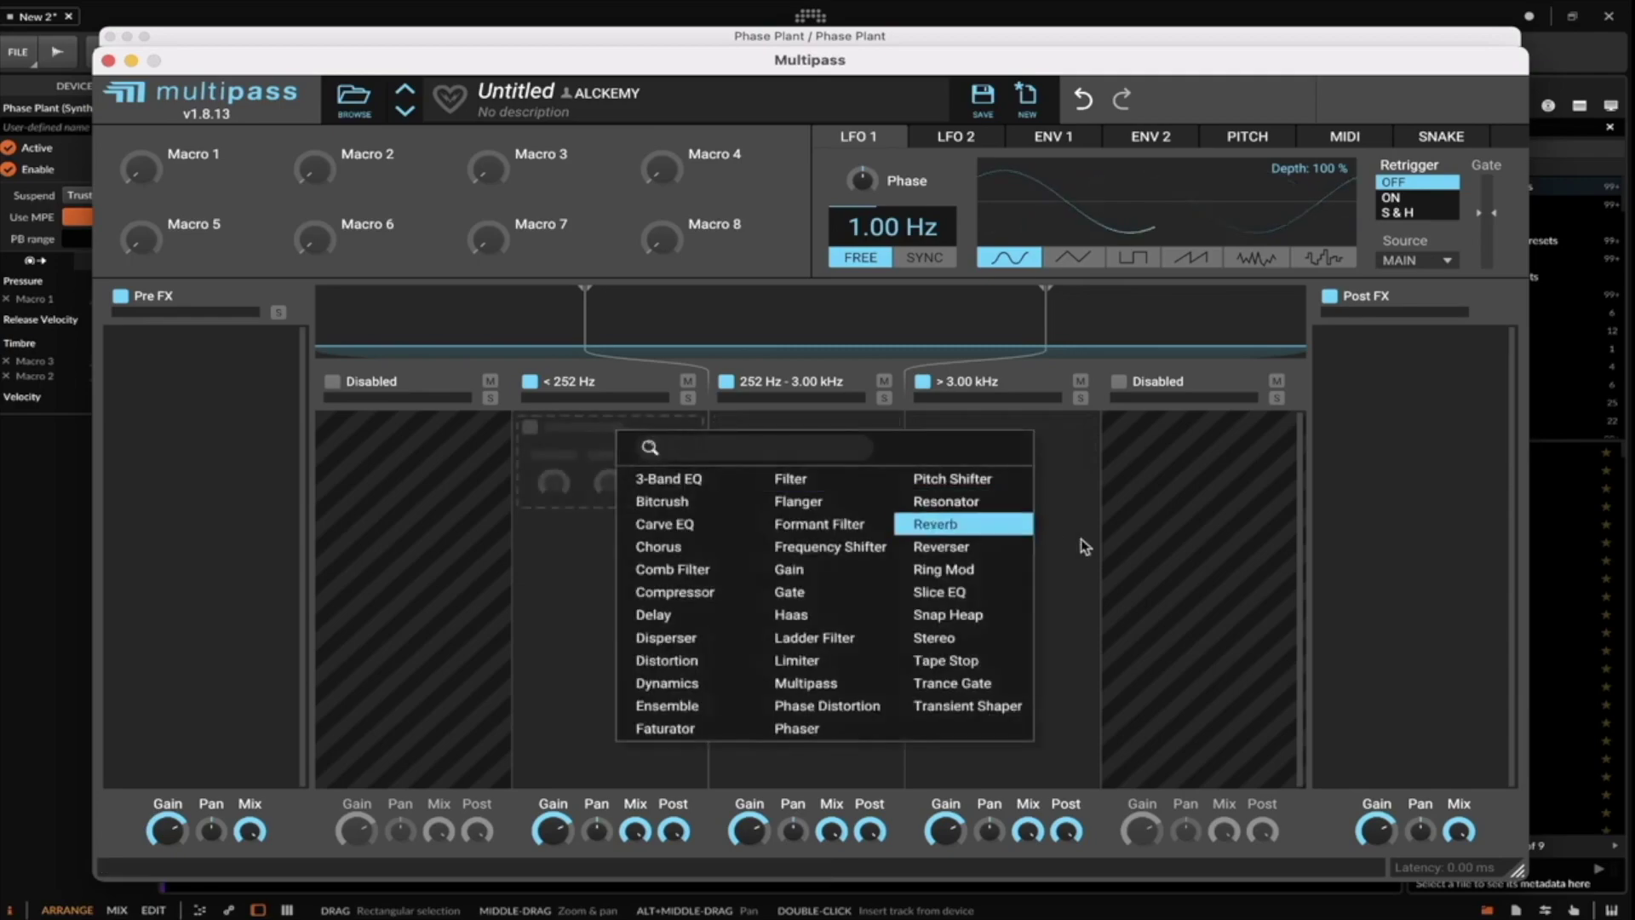
left_click(957, 638)
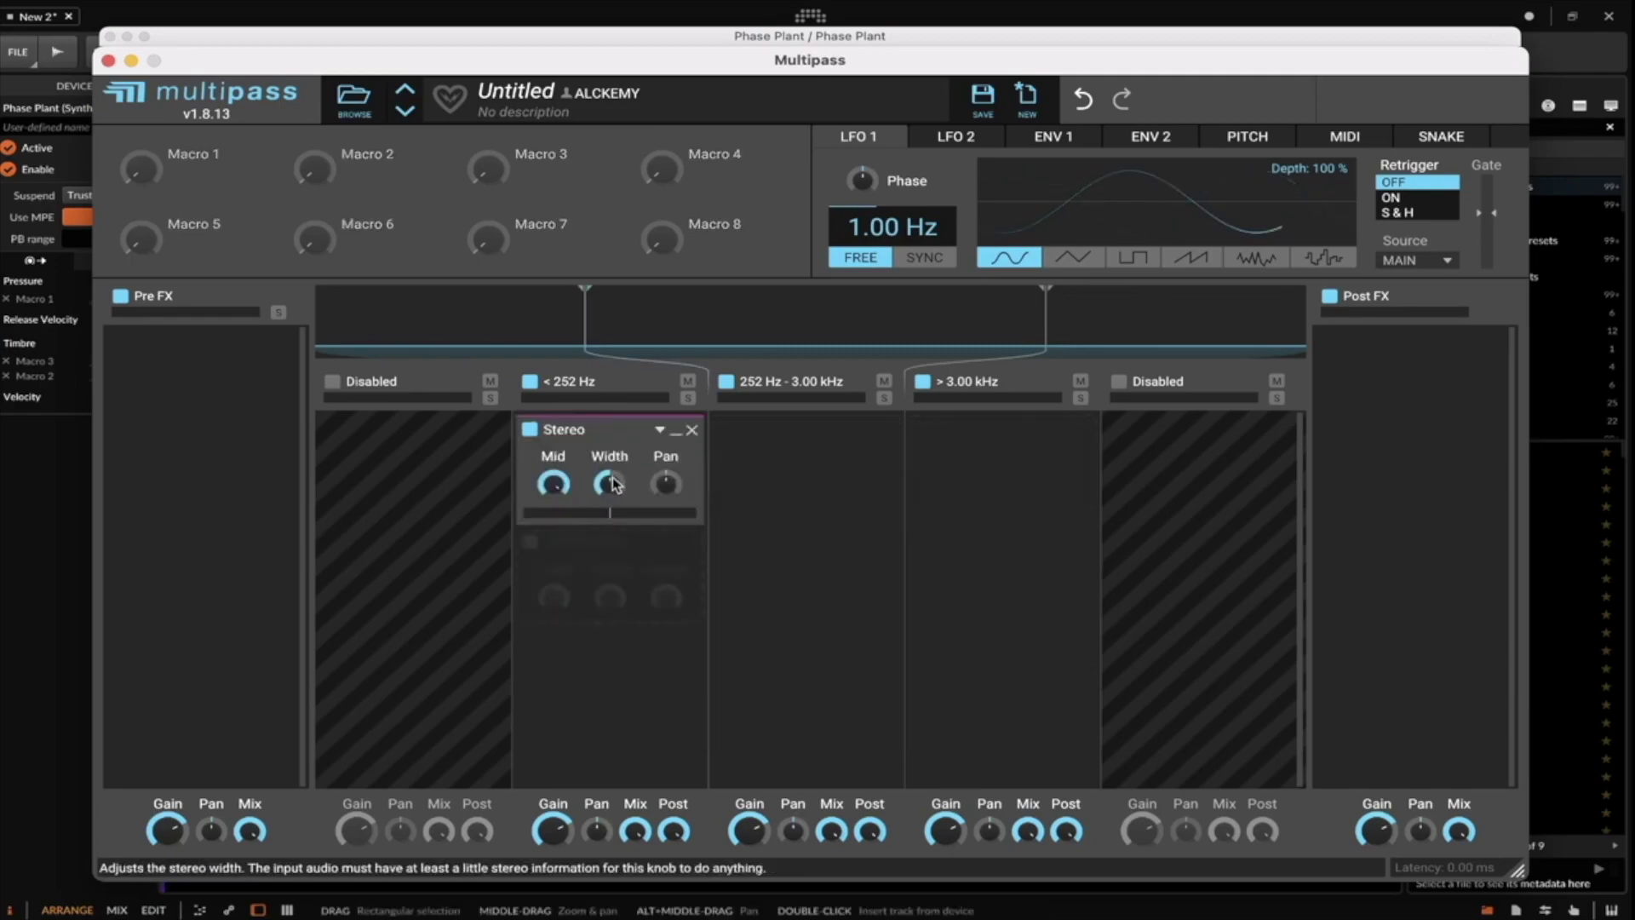
left_click_drag(584, 327, 434, 321)
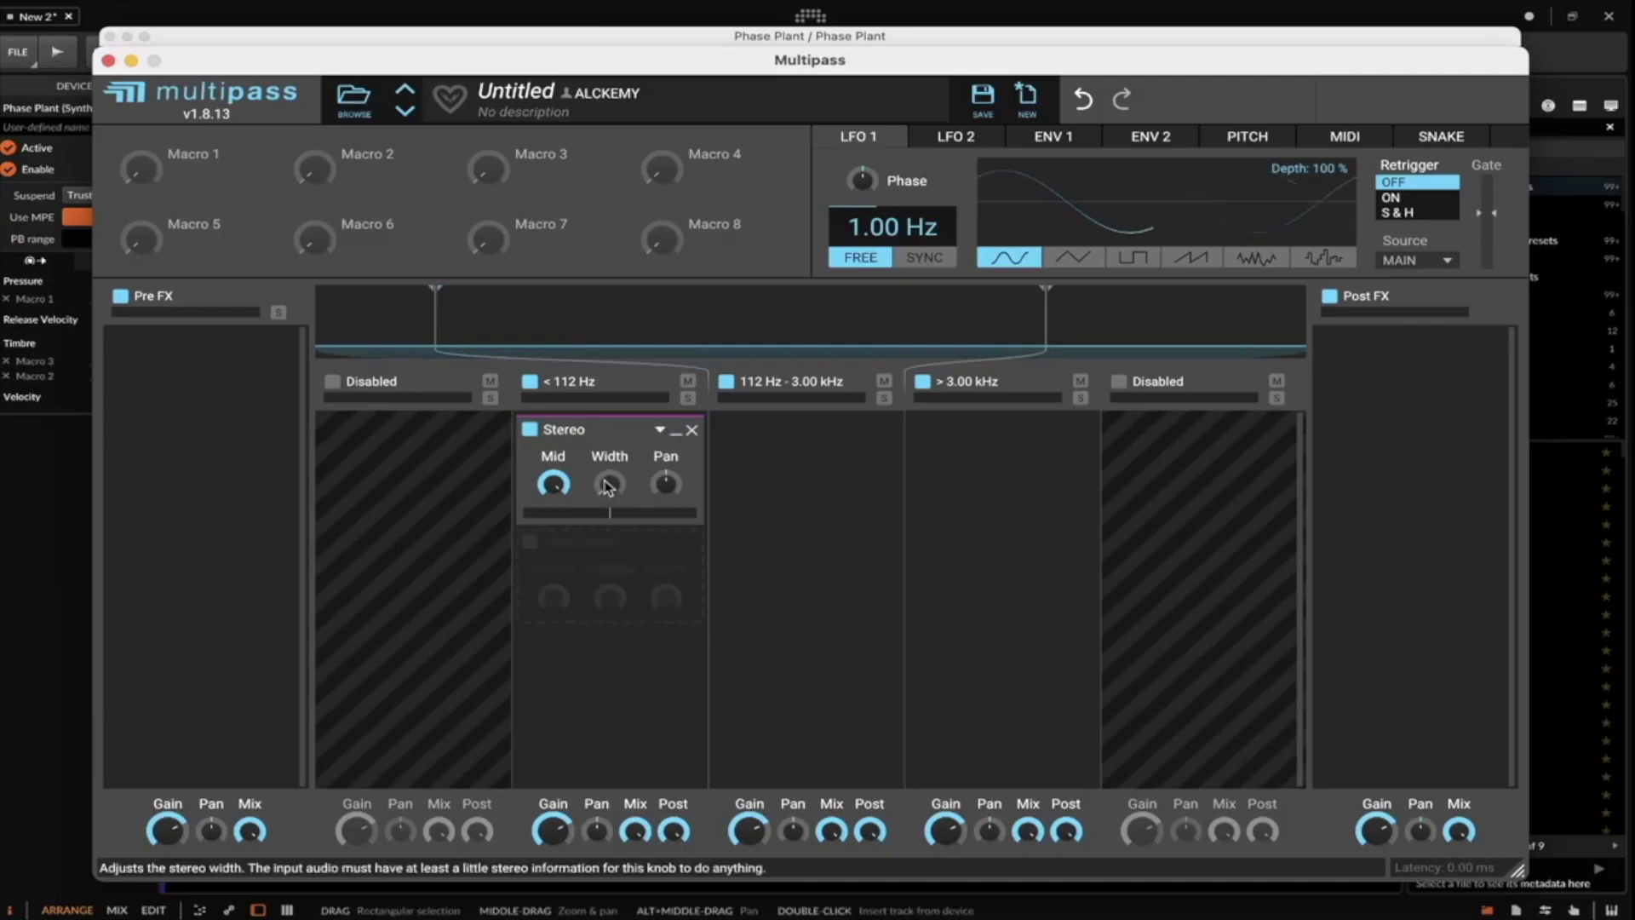
left_click(688, 397)
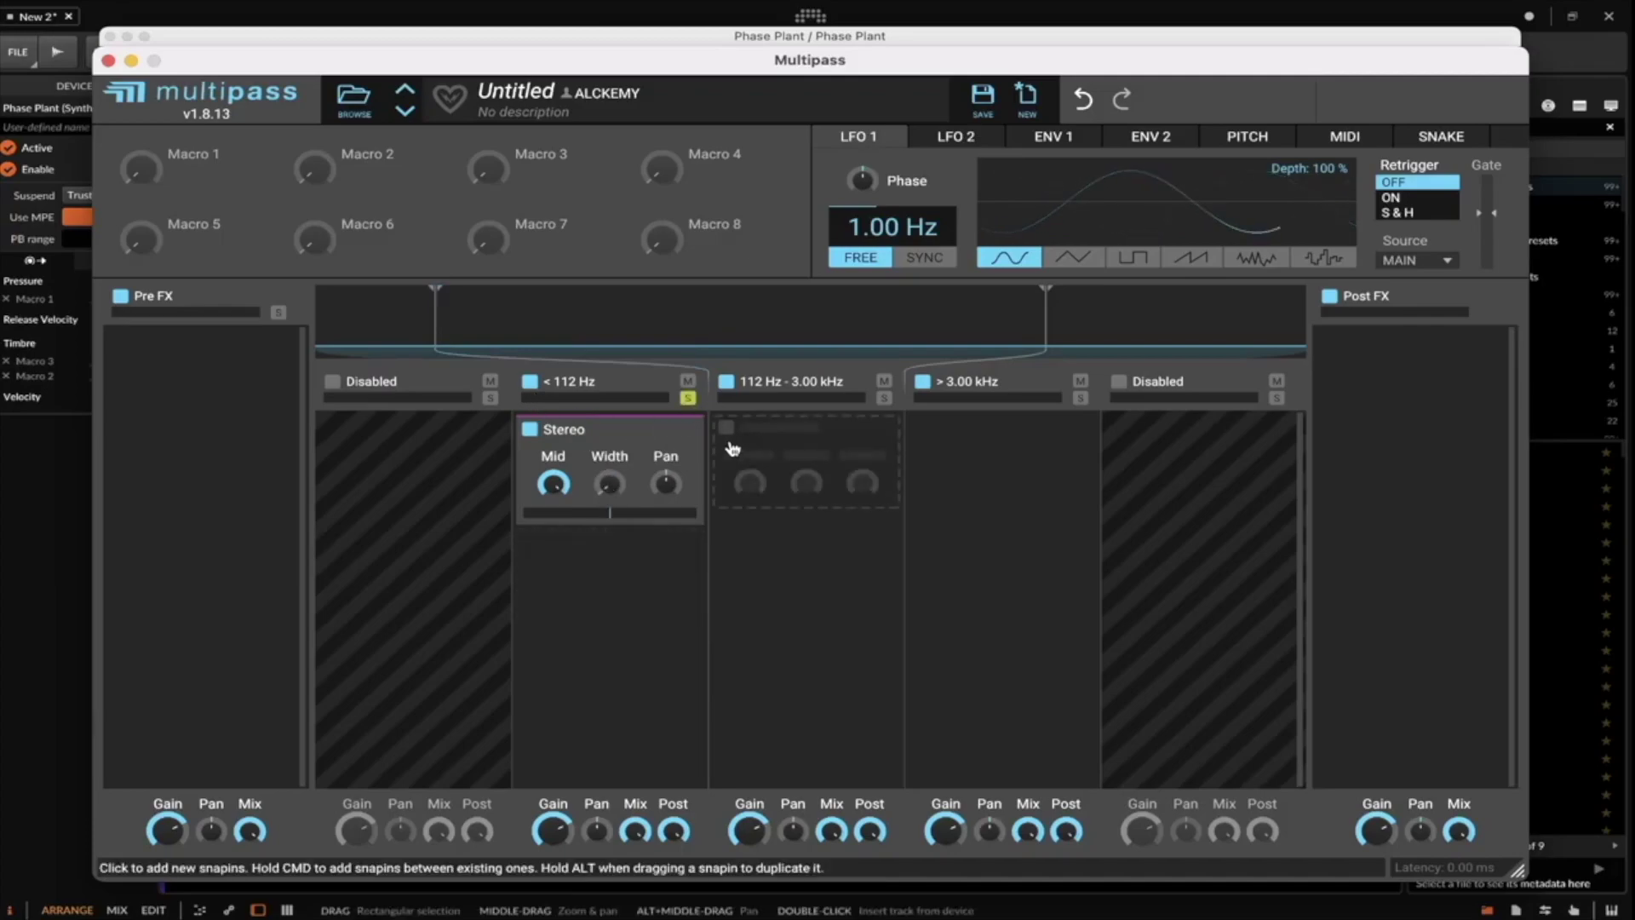
key("space")
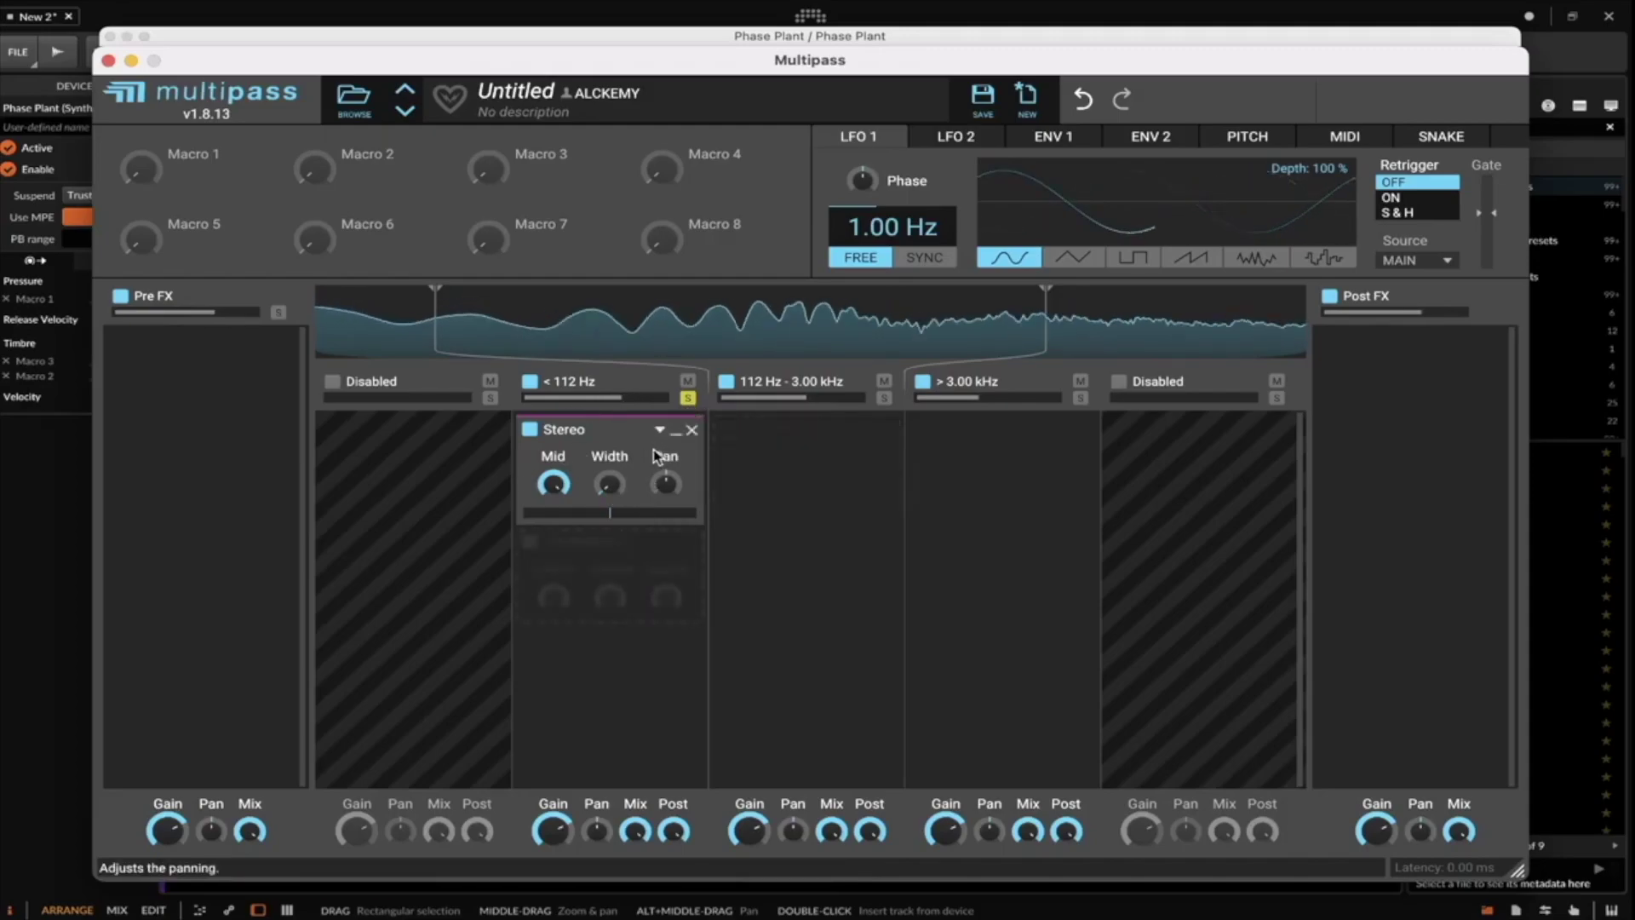
left_click_drag(432, 309, 454, 334)
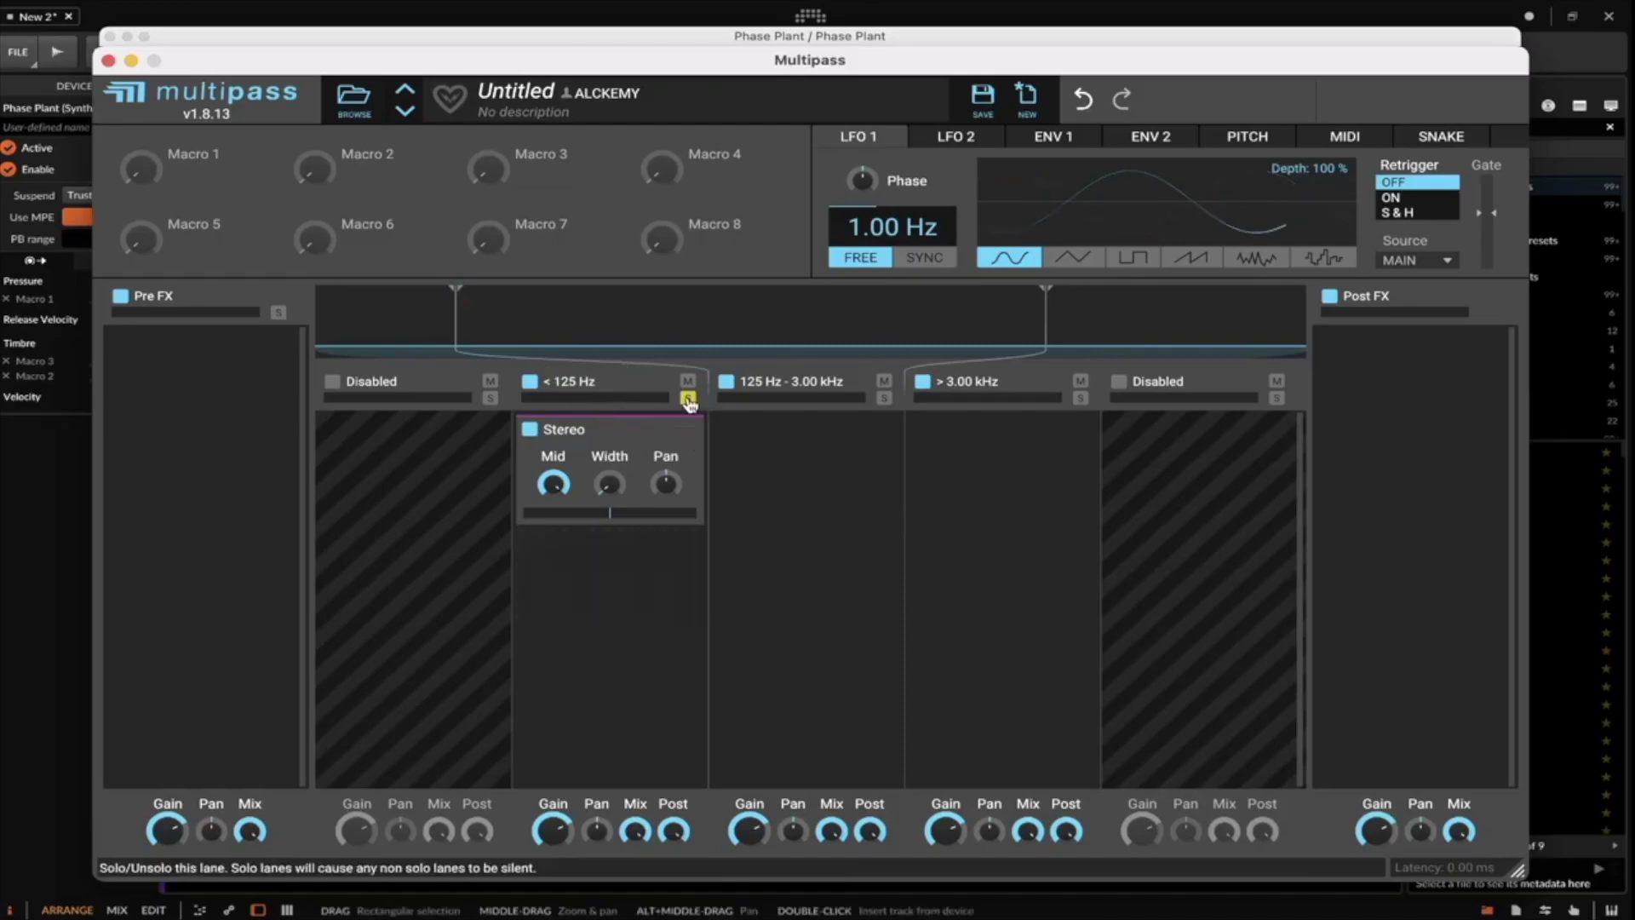
Audition the 125 Hz - 3.00 kHz band and the band above 3.00 kHz in solo, one after the other.
left_click(820, 433)
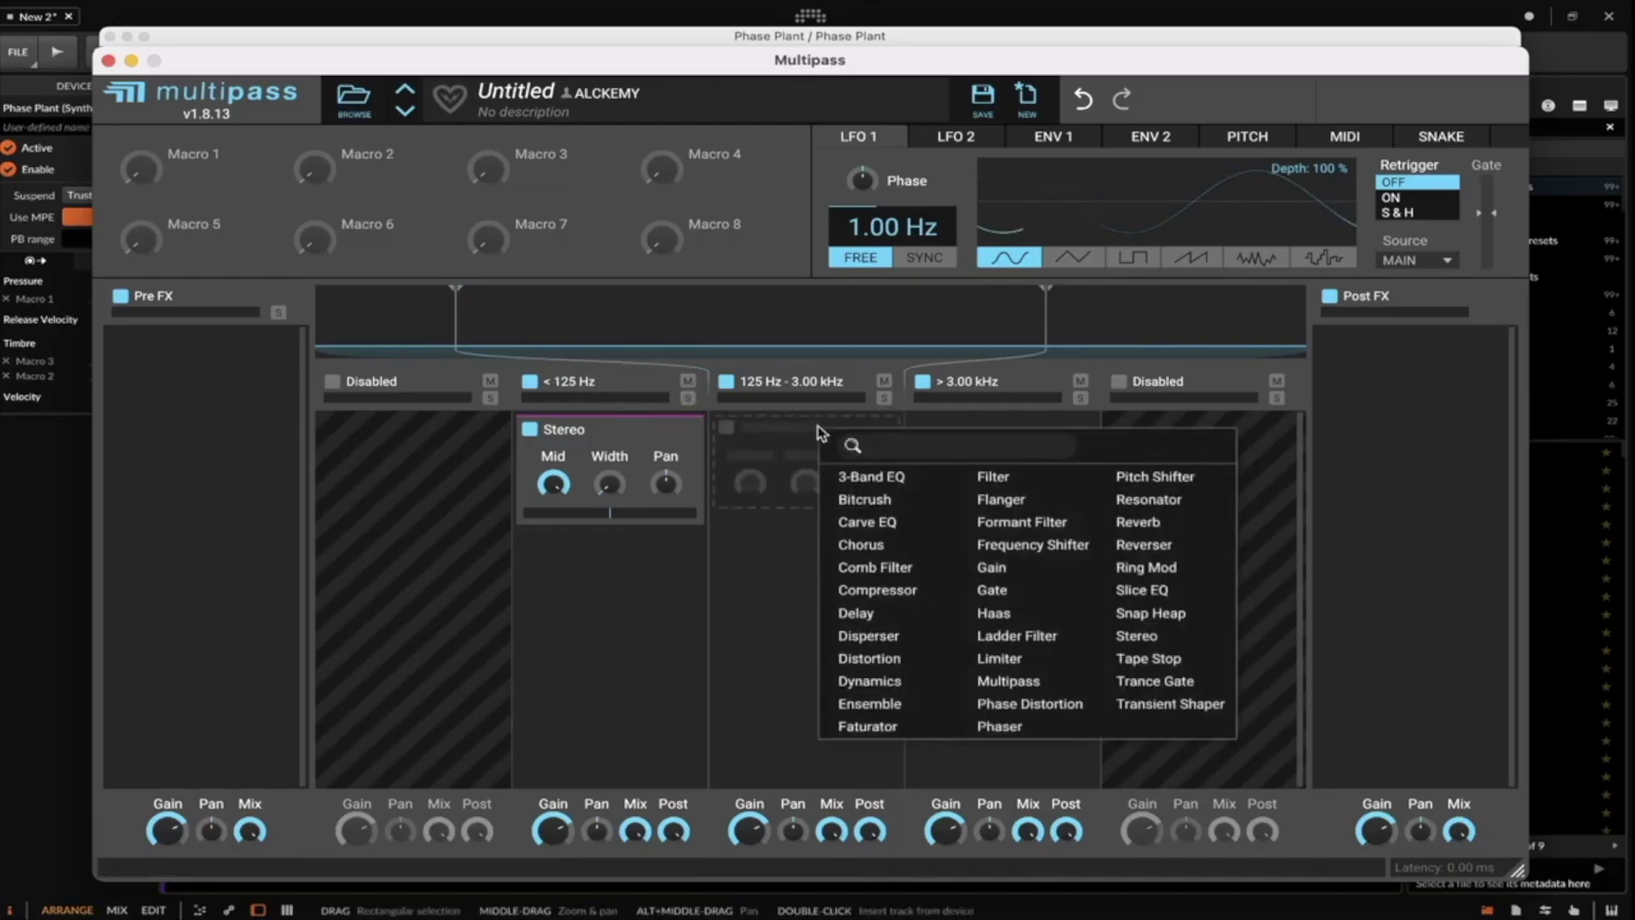
left_click(824, 410)
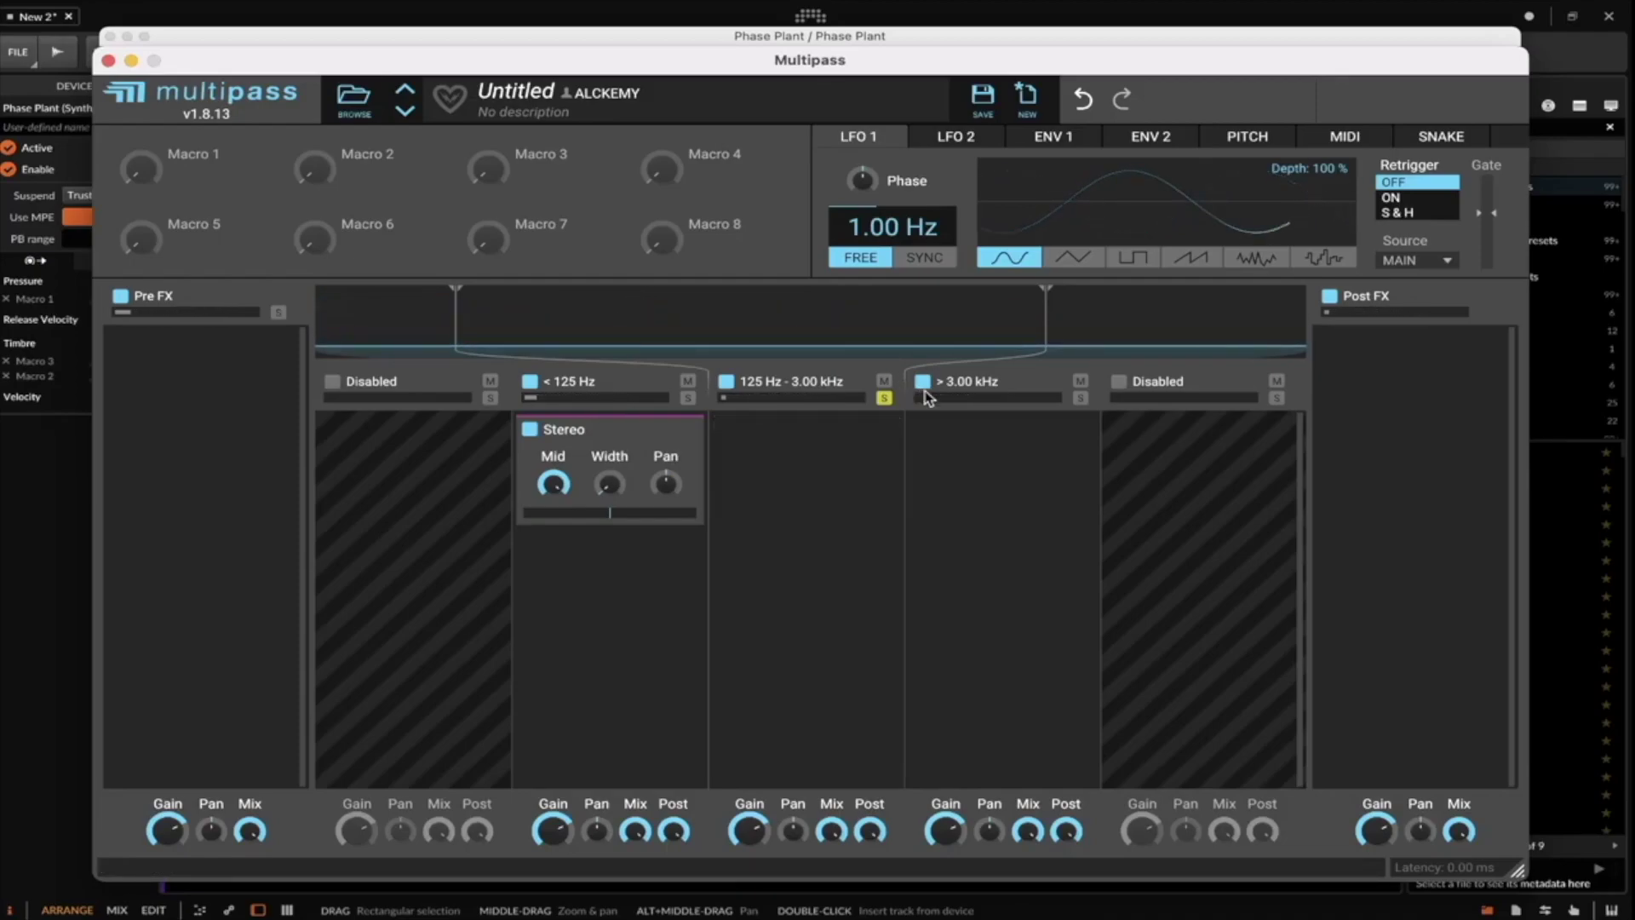
left_click(884, 397)
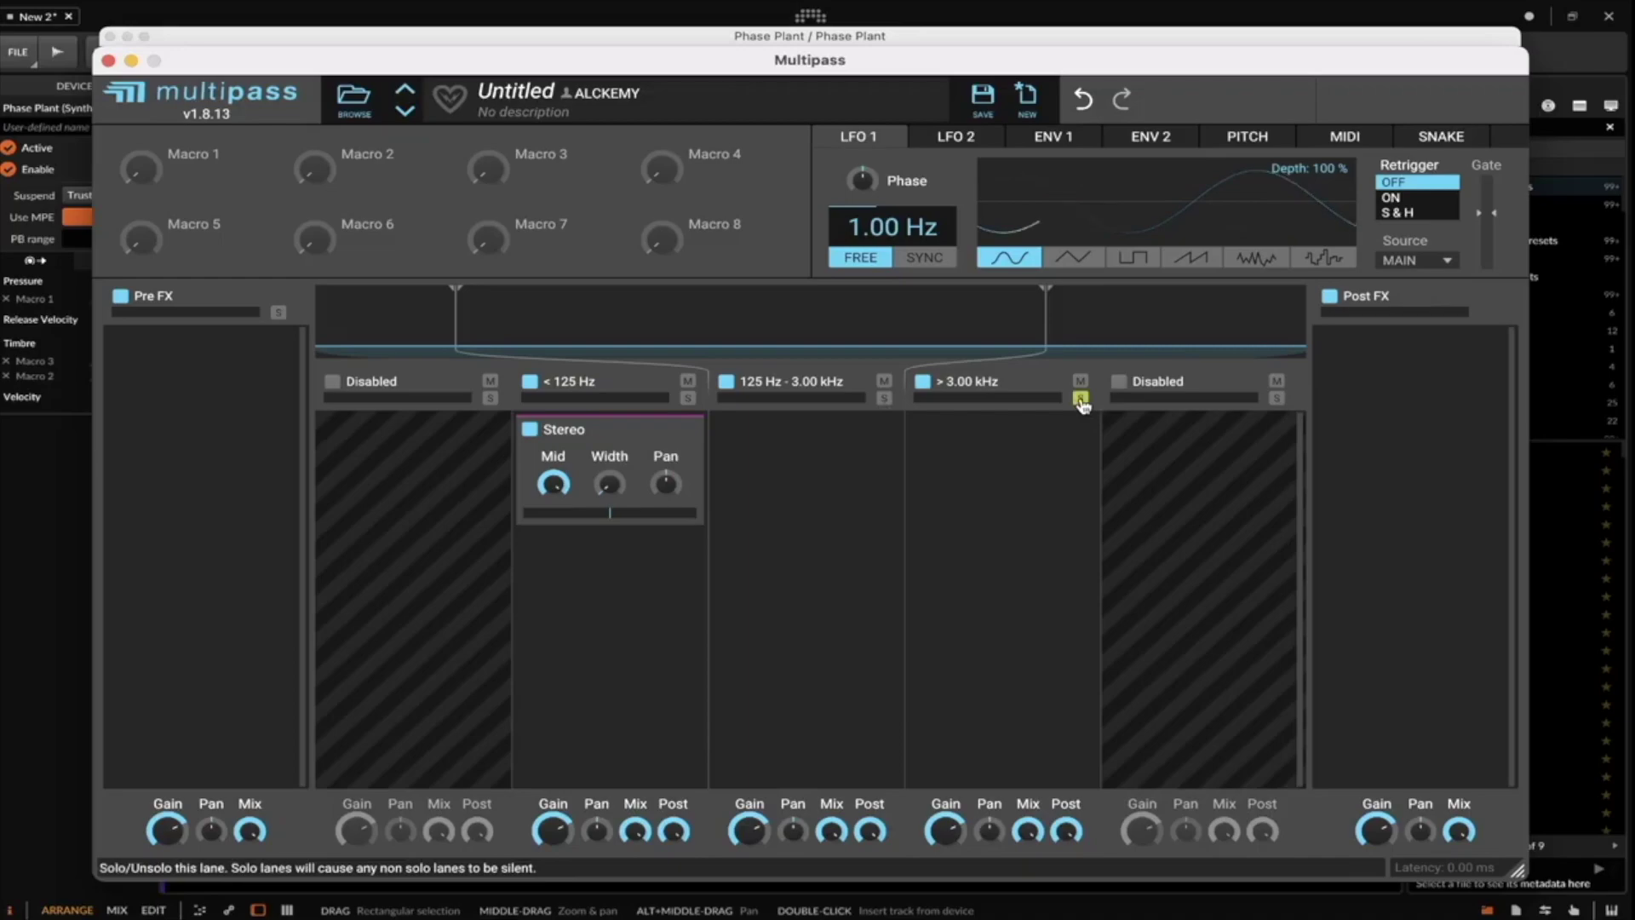
left_click(1080, 398)
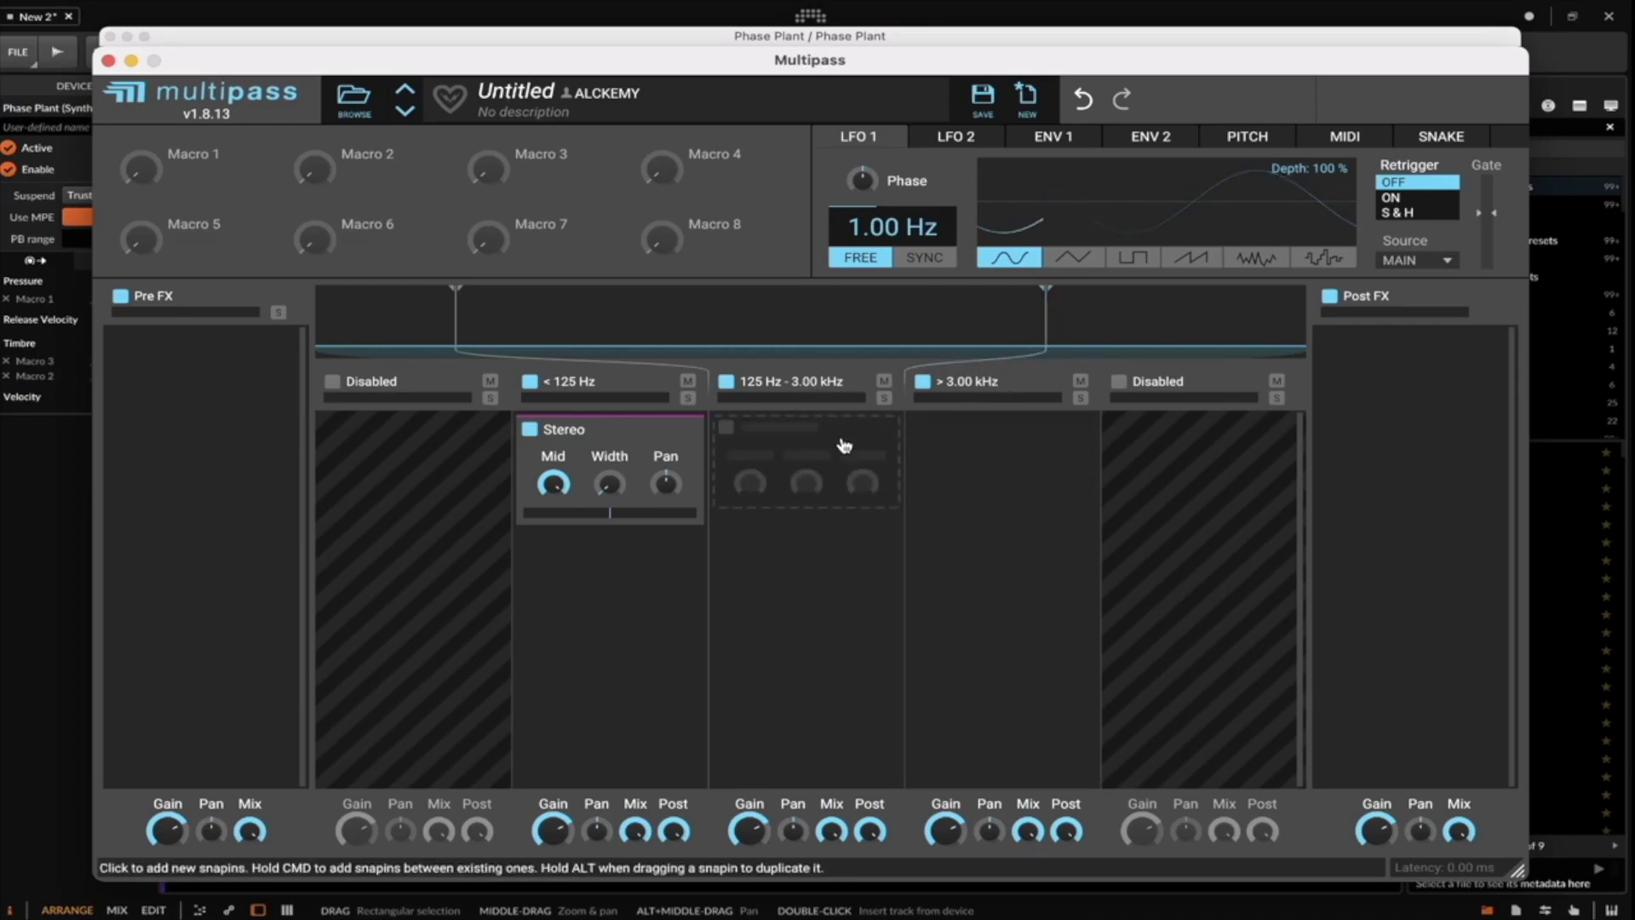
Add a Chorus to the 125 Hz - 3.00 kHz band, compare the sound with it bypassed, and minimize it.
left_click(812, 441)
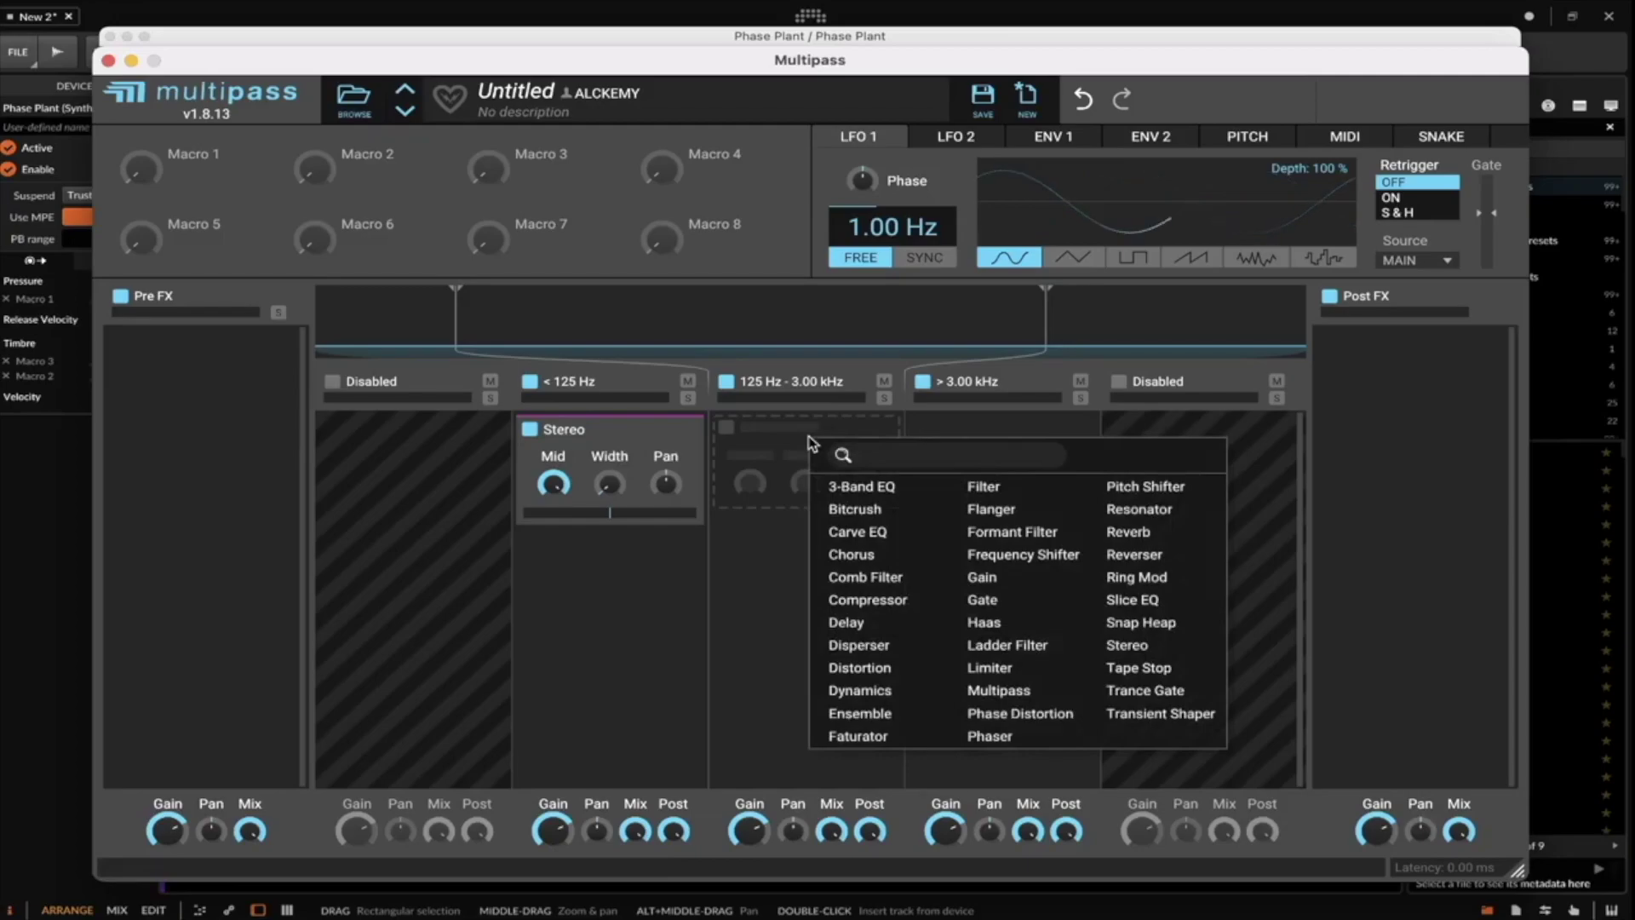
left_click(365, 298)
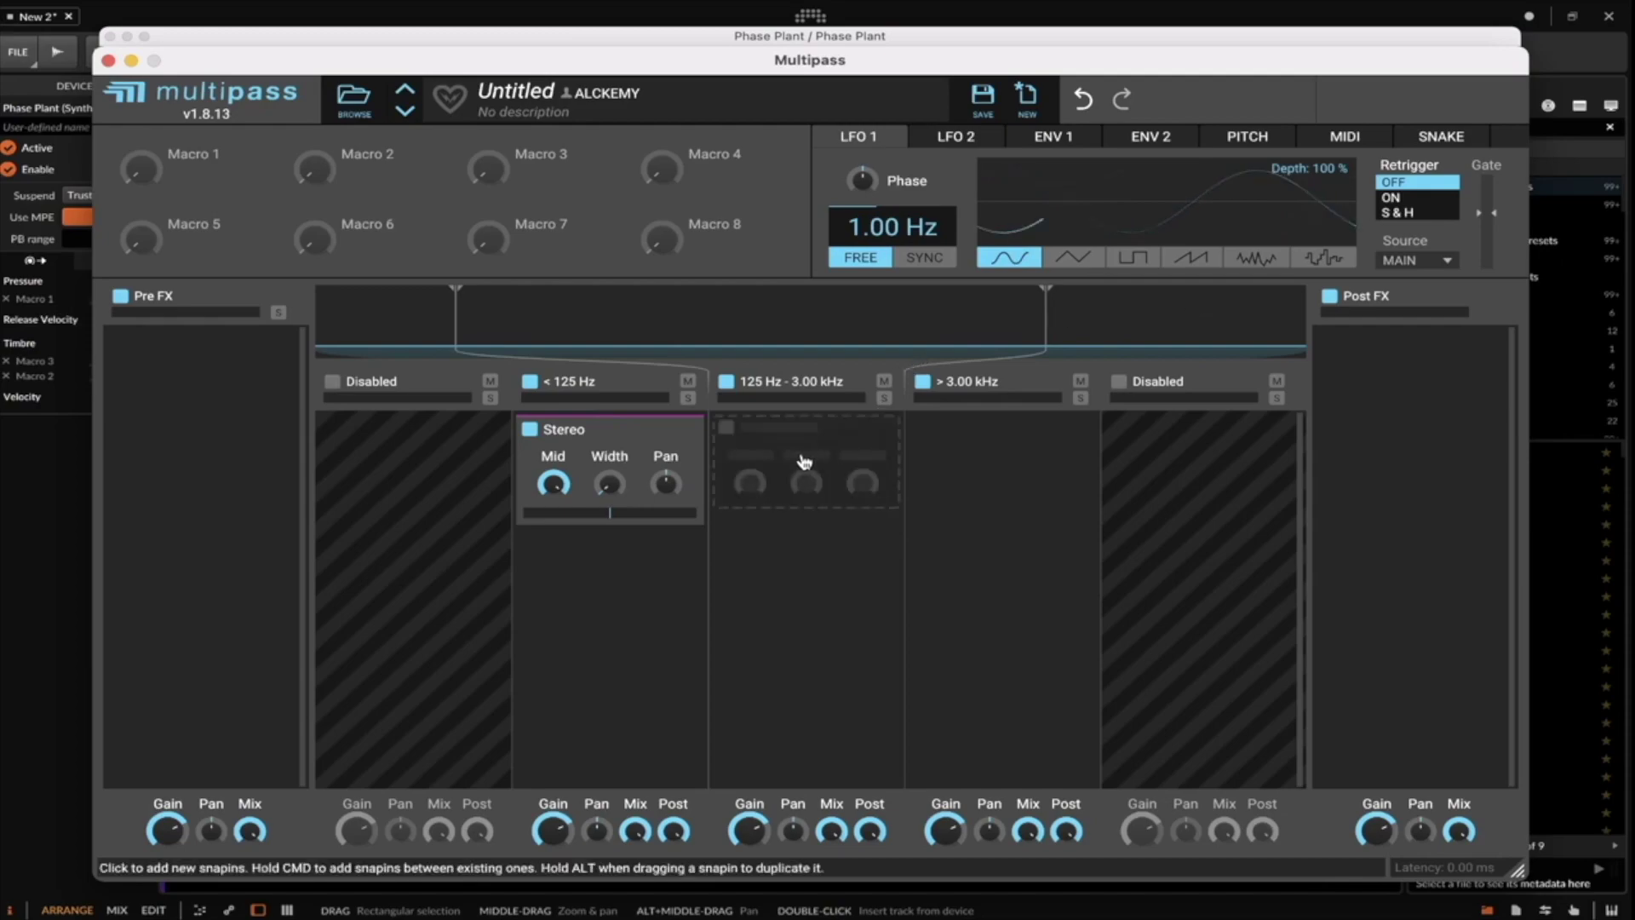
left_click(800, 453)
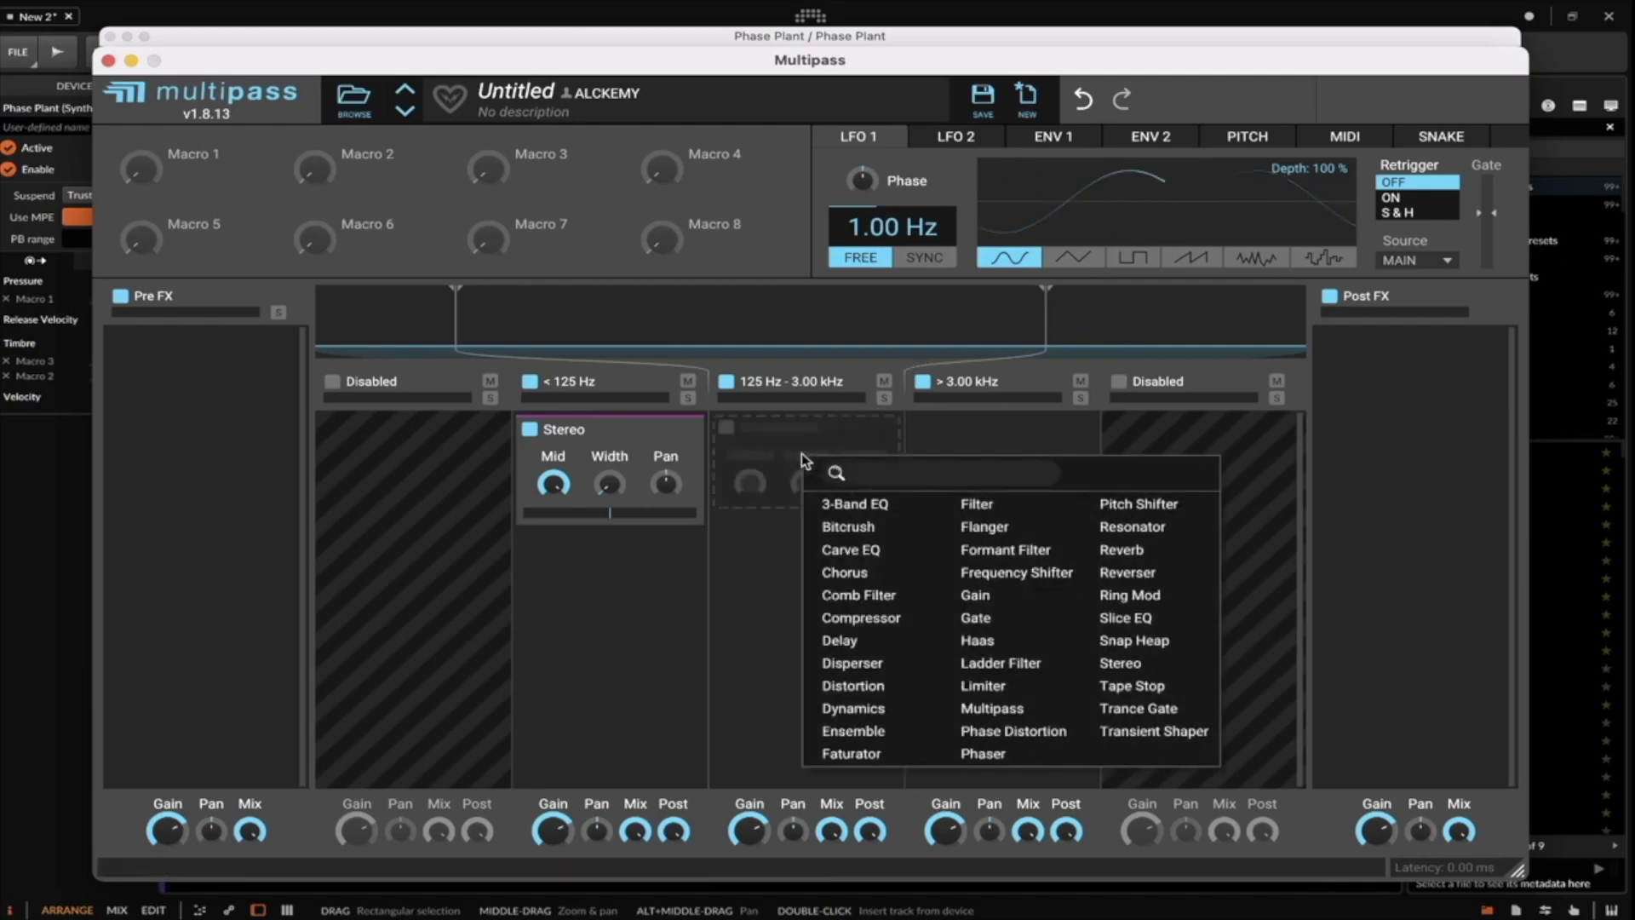
left_click(855, 575)
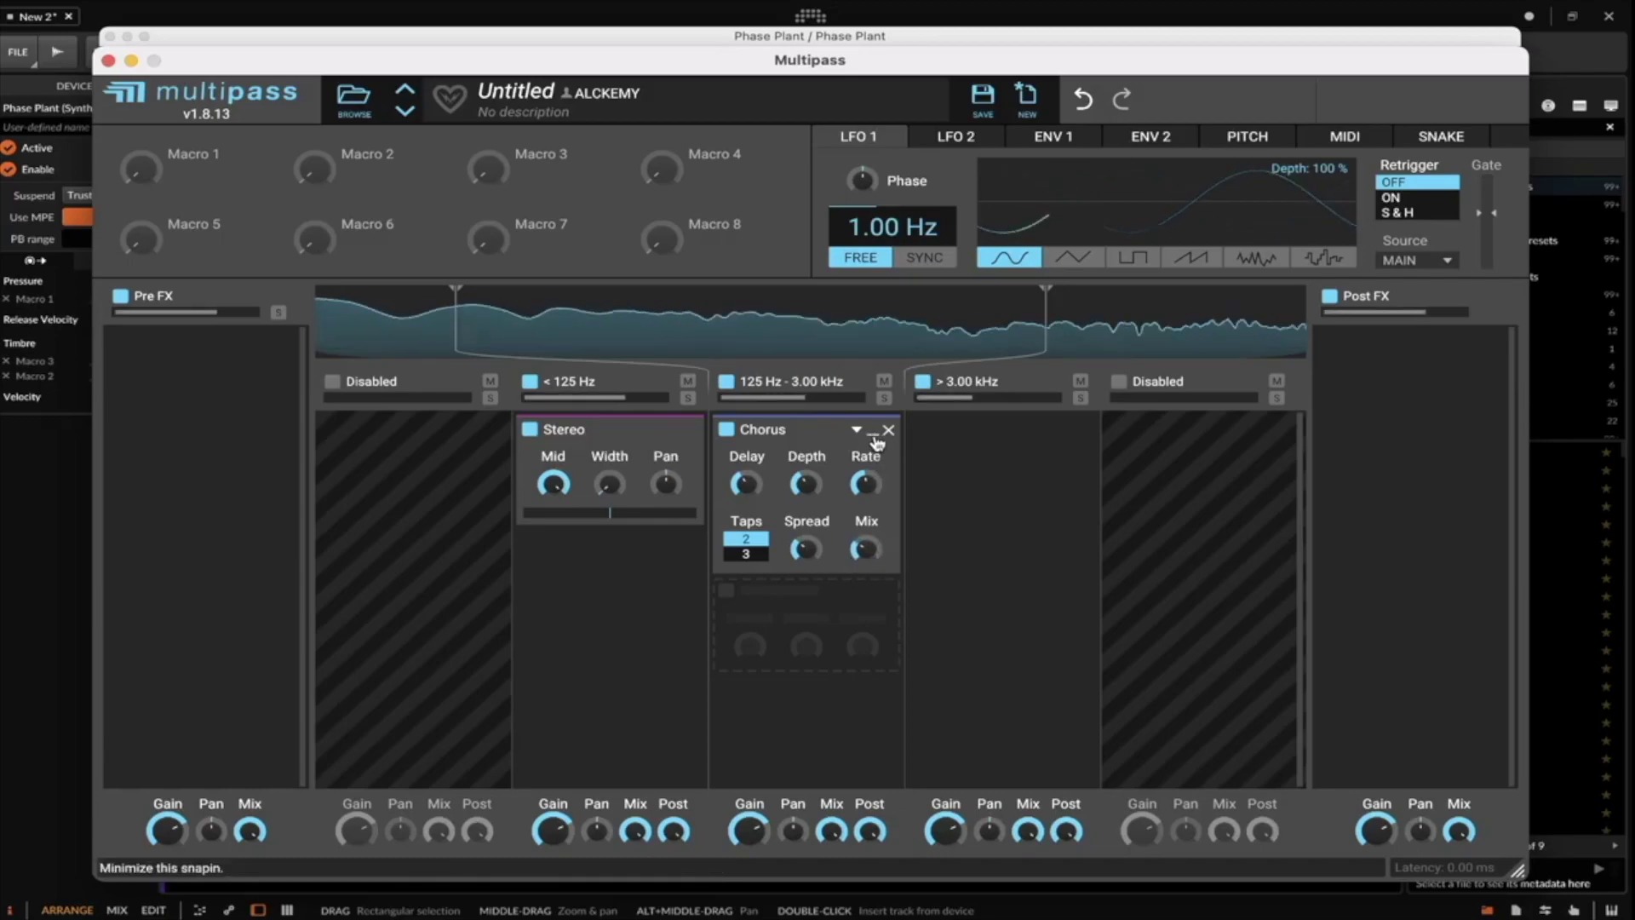
left_click(728, 431)
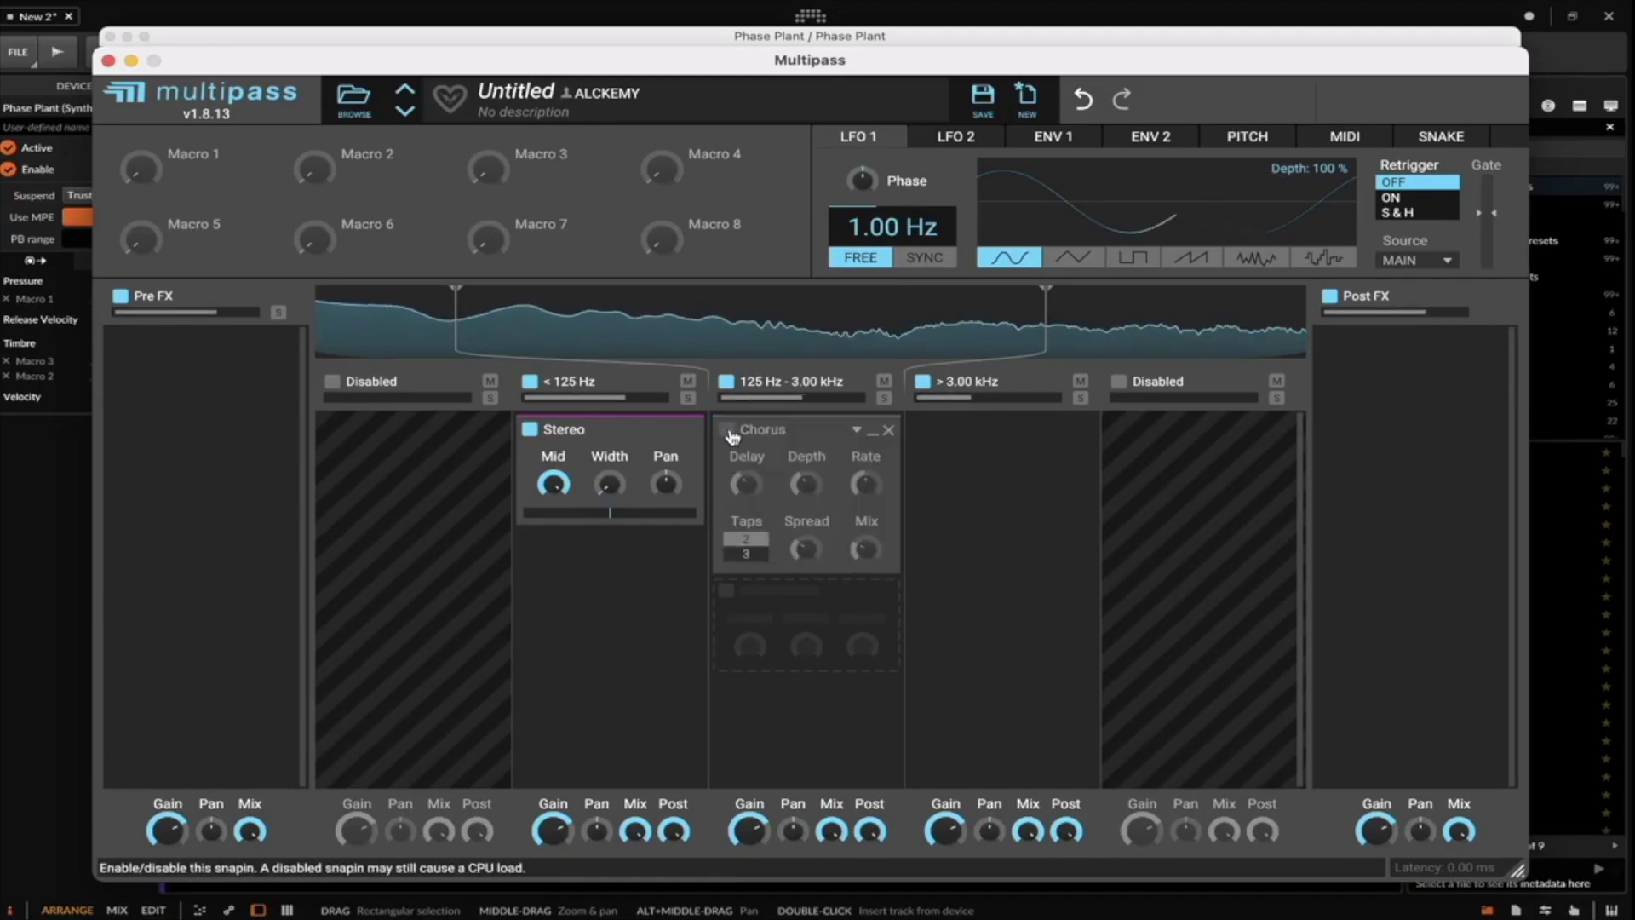
left_click(728, 431)
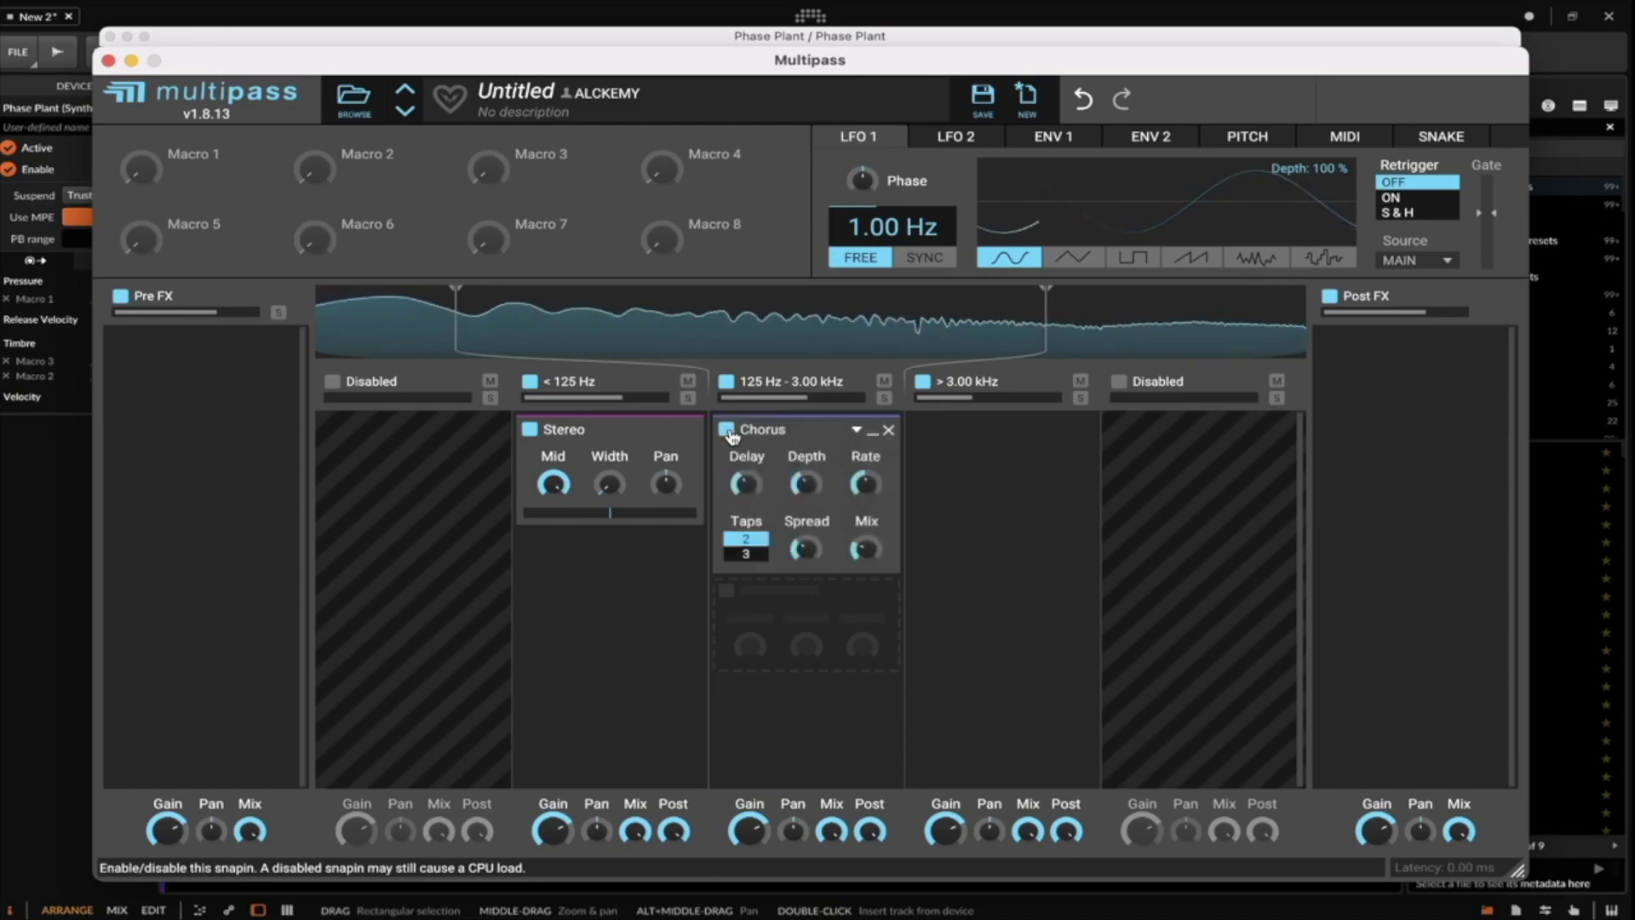
left_click(877, 434)
Add an Ensemble to the band above 3.00 kHz and turn down its Spread and Mix.
left_click(824, 472)
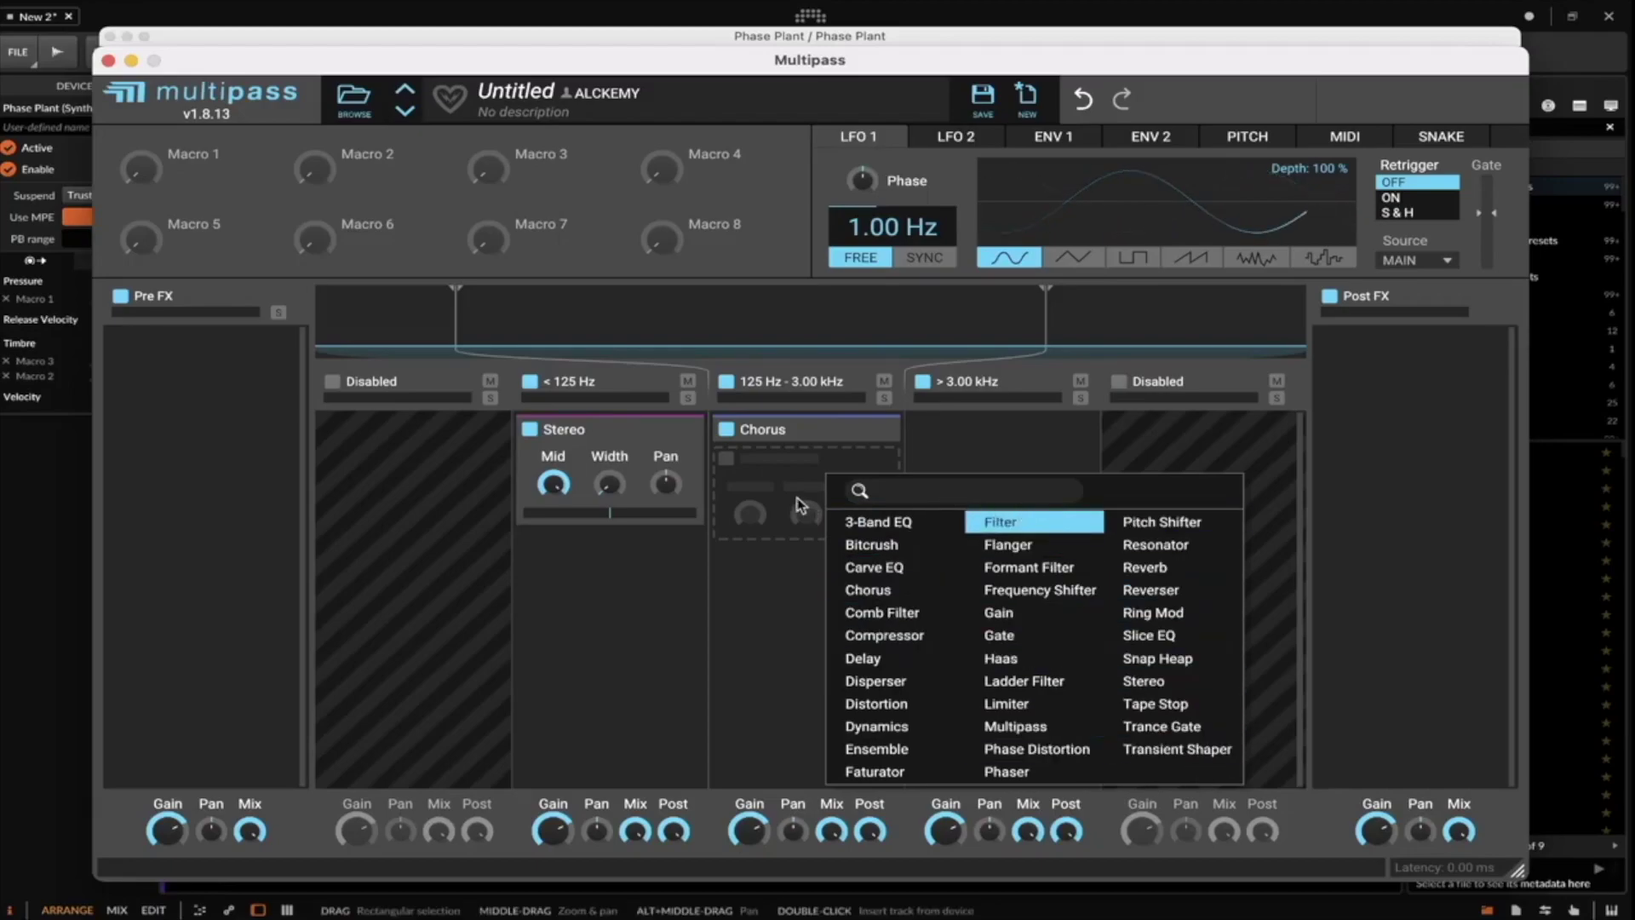
left_click(773, 485)
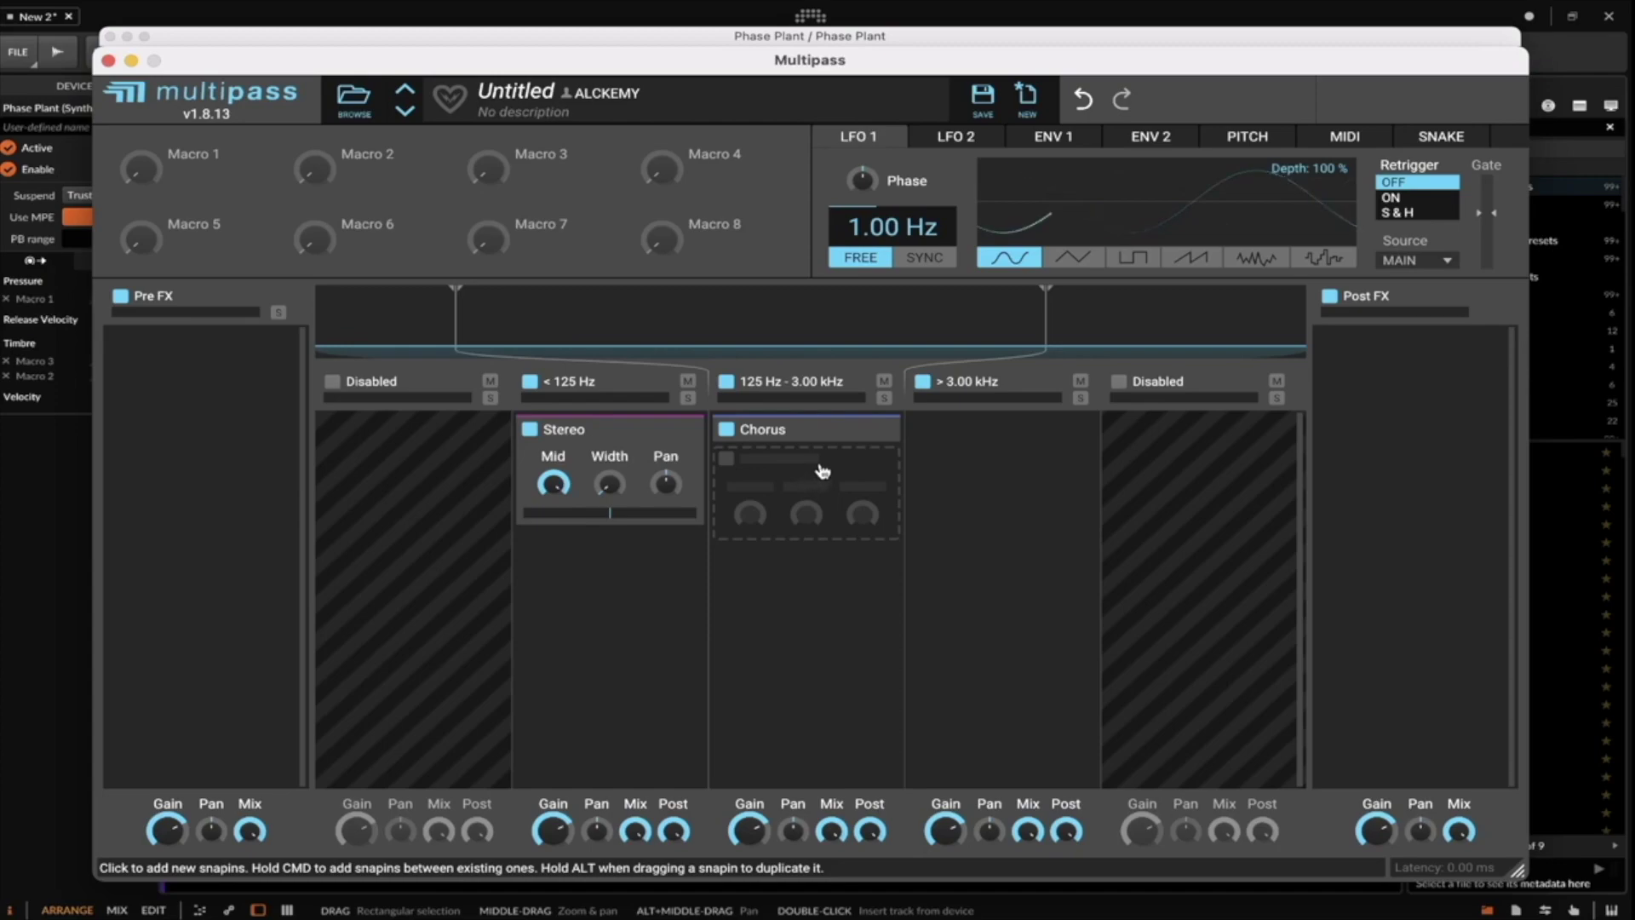
left_click(1005, 445)
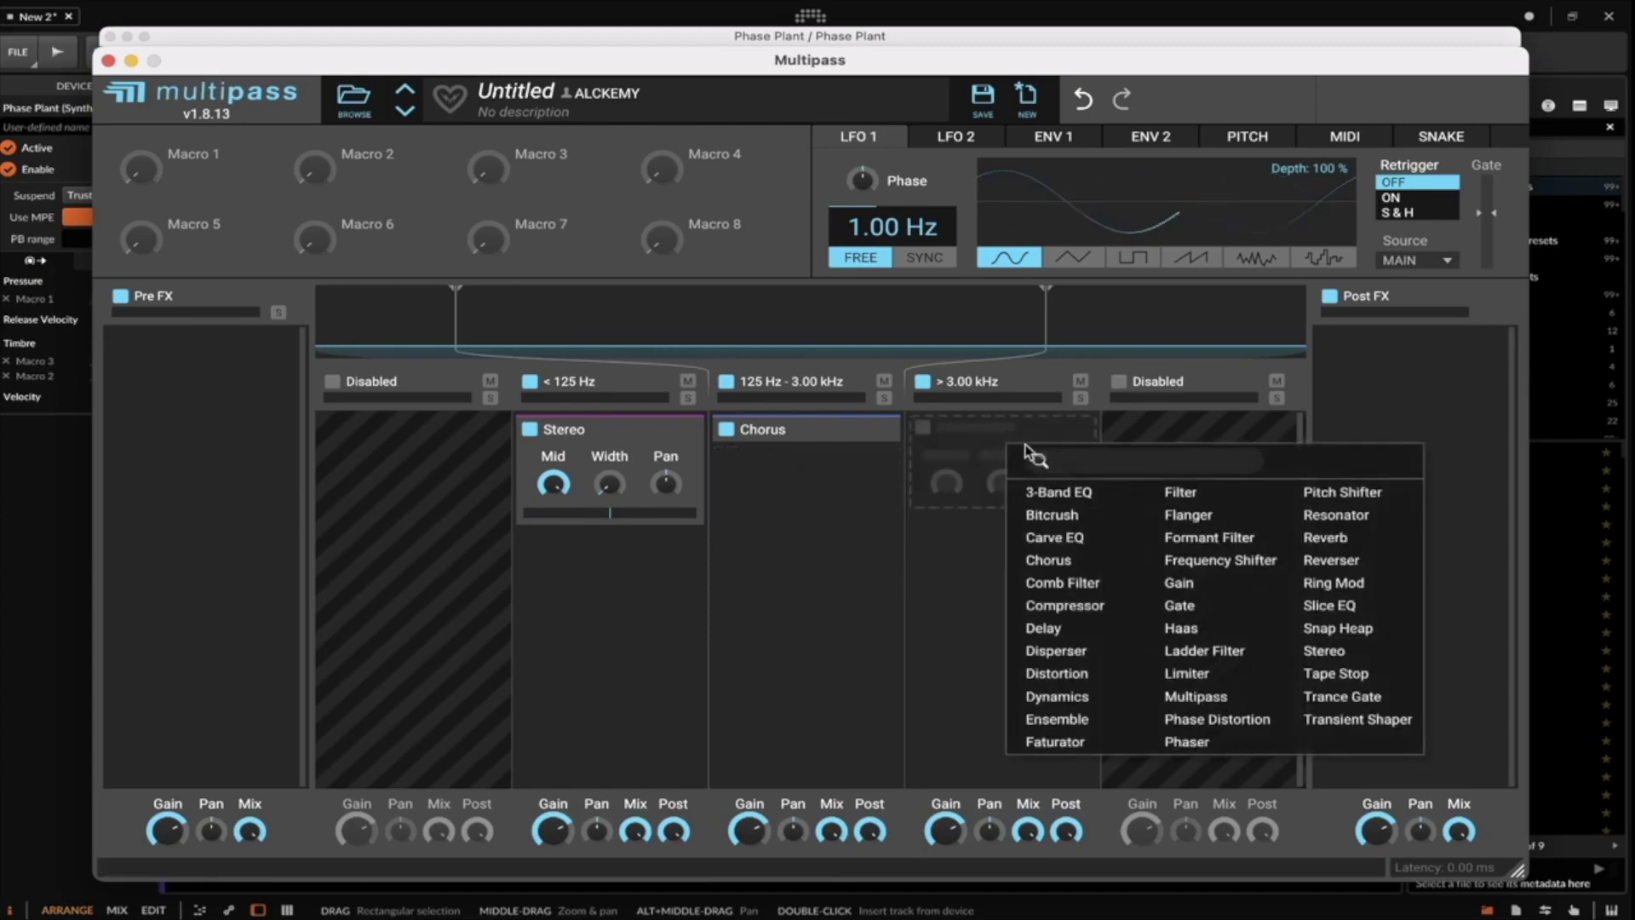
left_click(1061, 717)
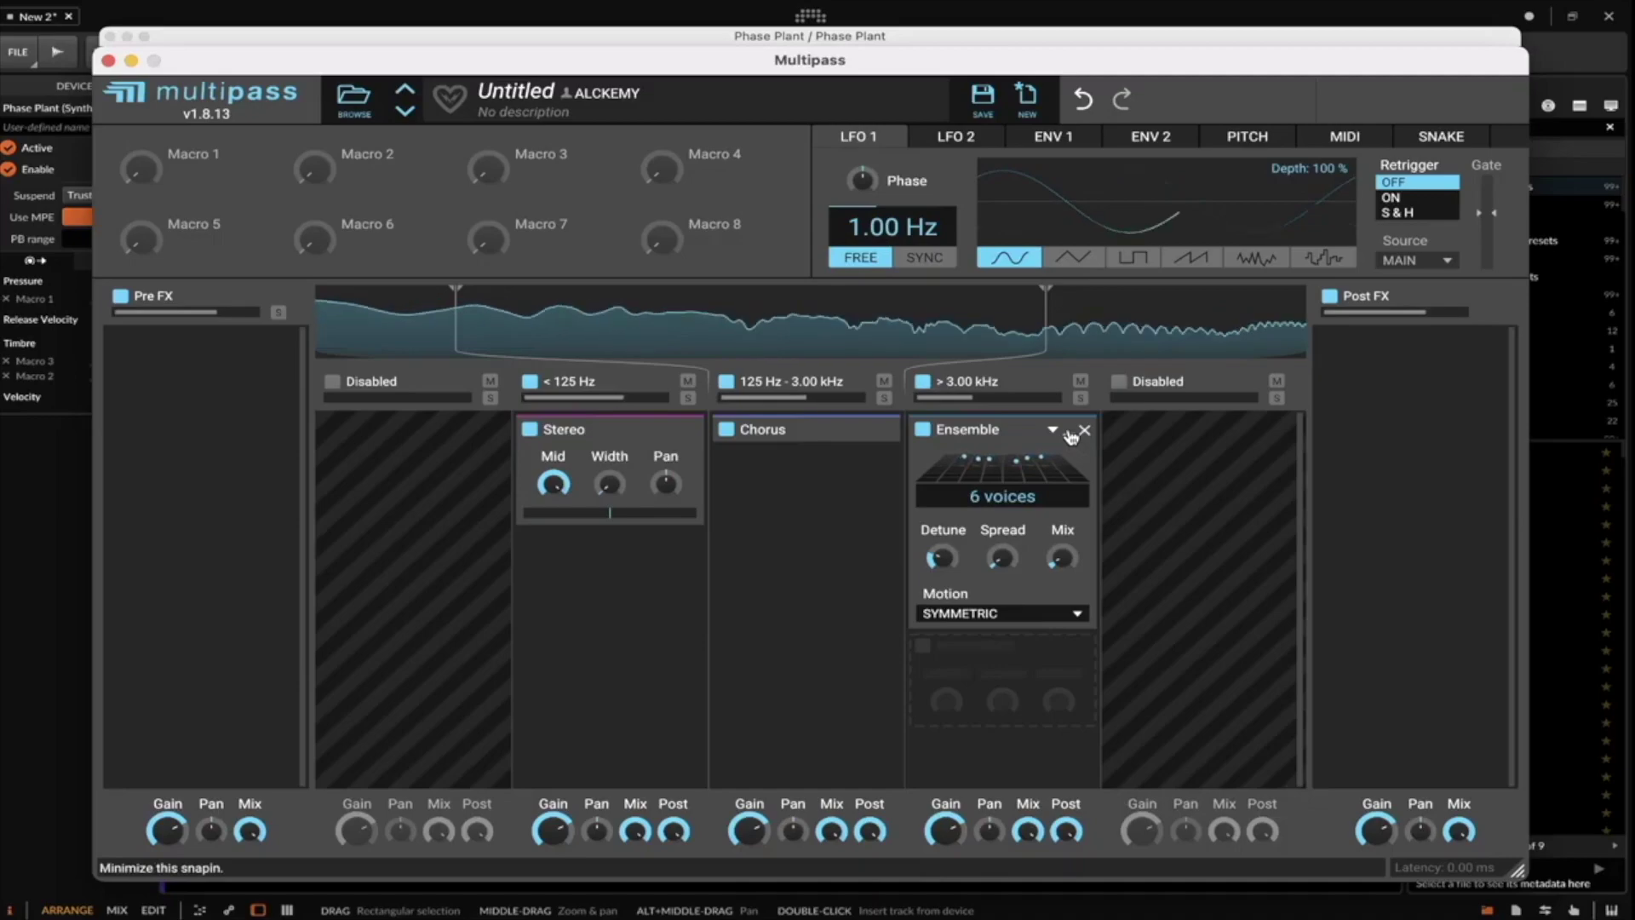
mouse_move(1061, 559)
mouse_move(1001, 558)
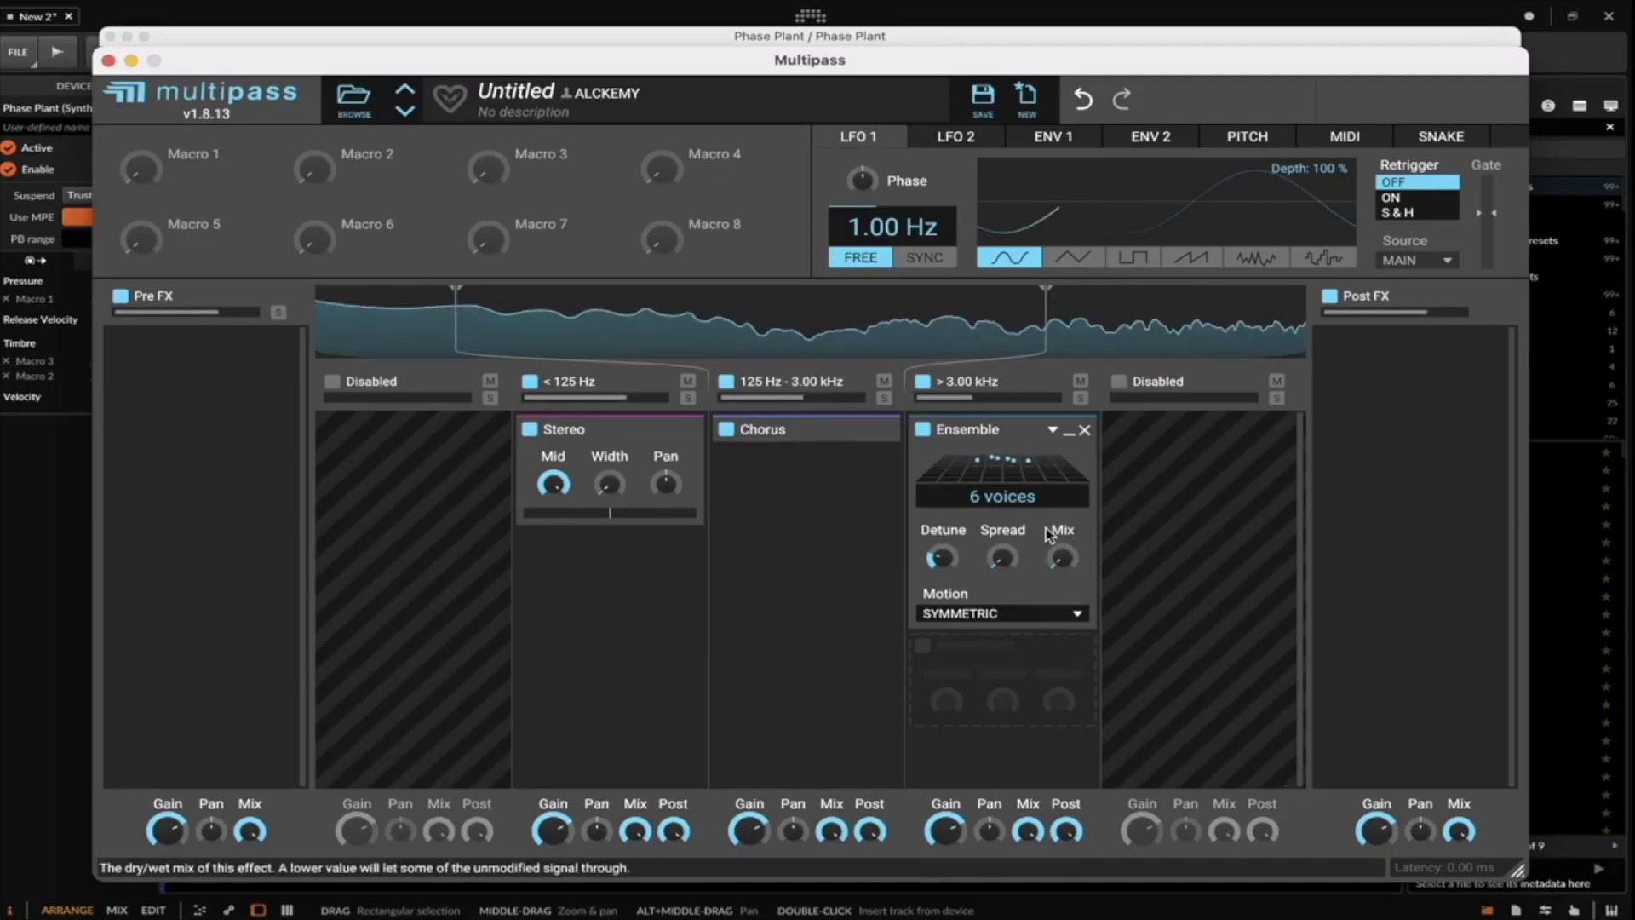
Expand the Chorus and map LFO 1, synced at 4/16 with the dense random waveform, to its Mix.
left_click(870, 435)
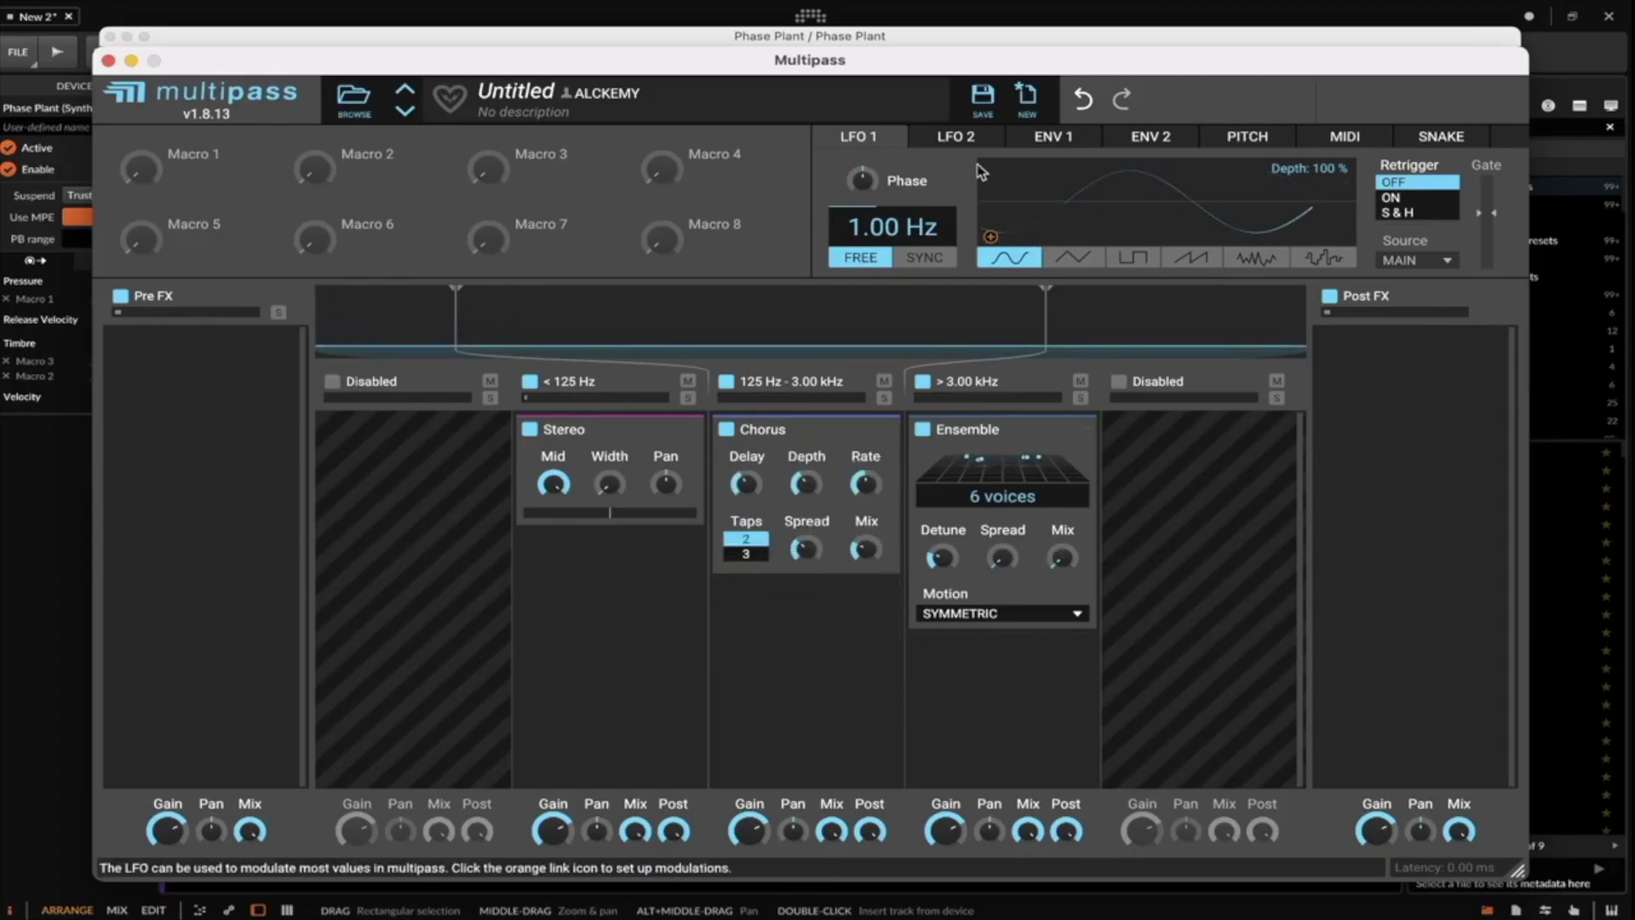
left_click(924, 258)
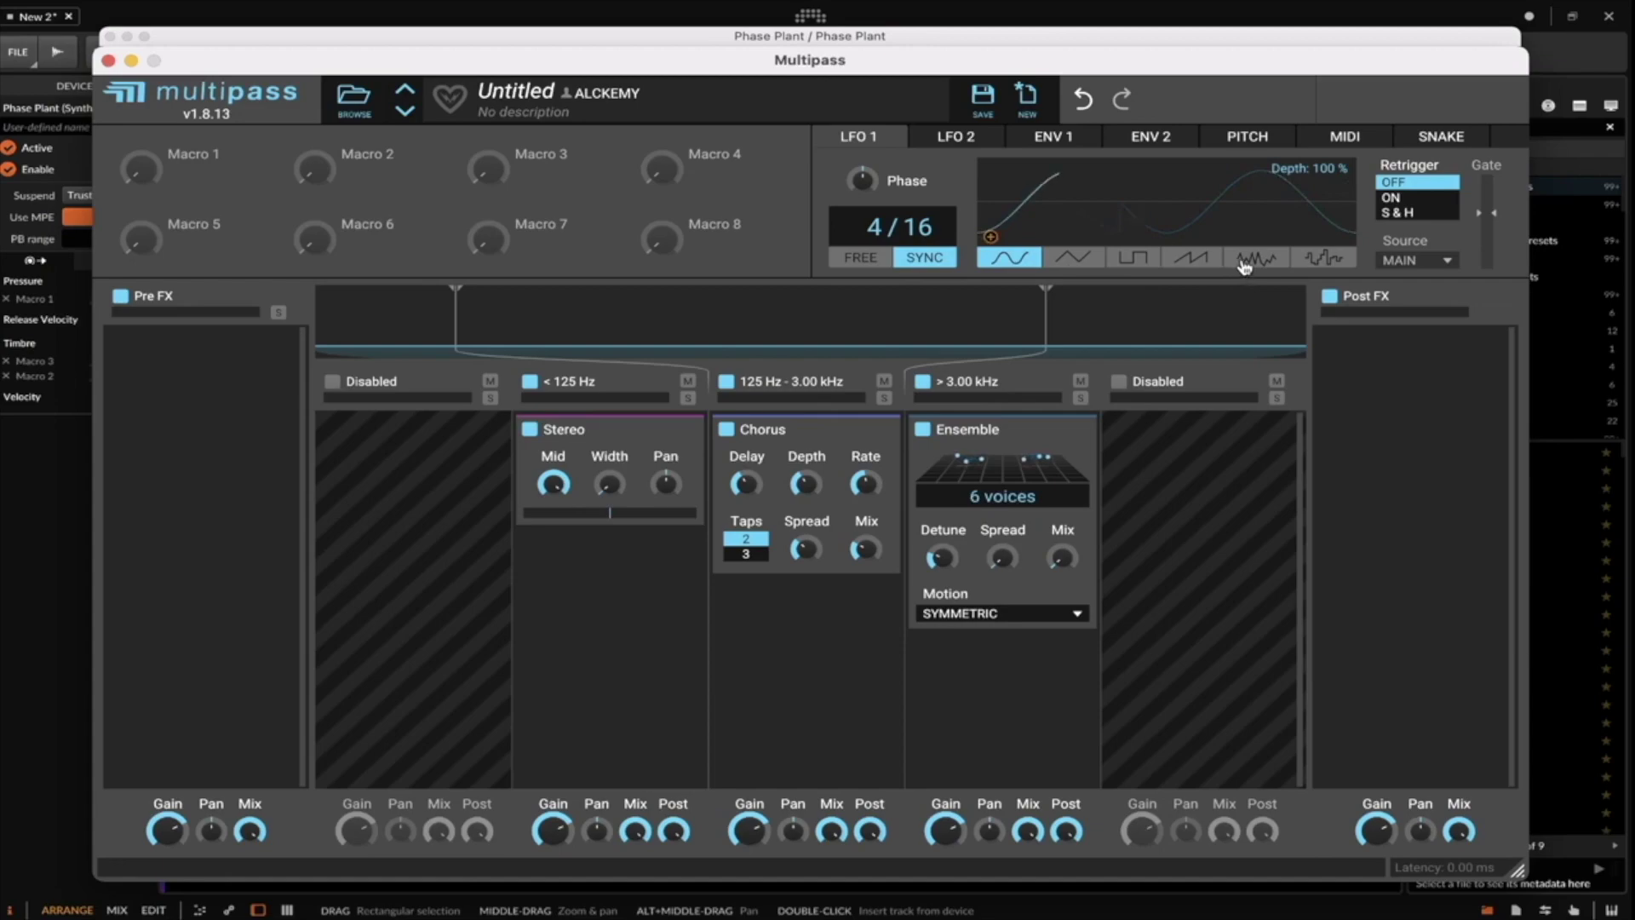
left_click(1243, 267)
left_click(992, 239)
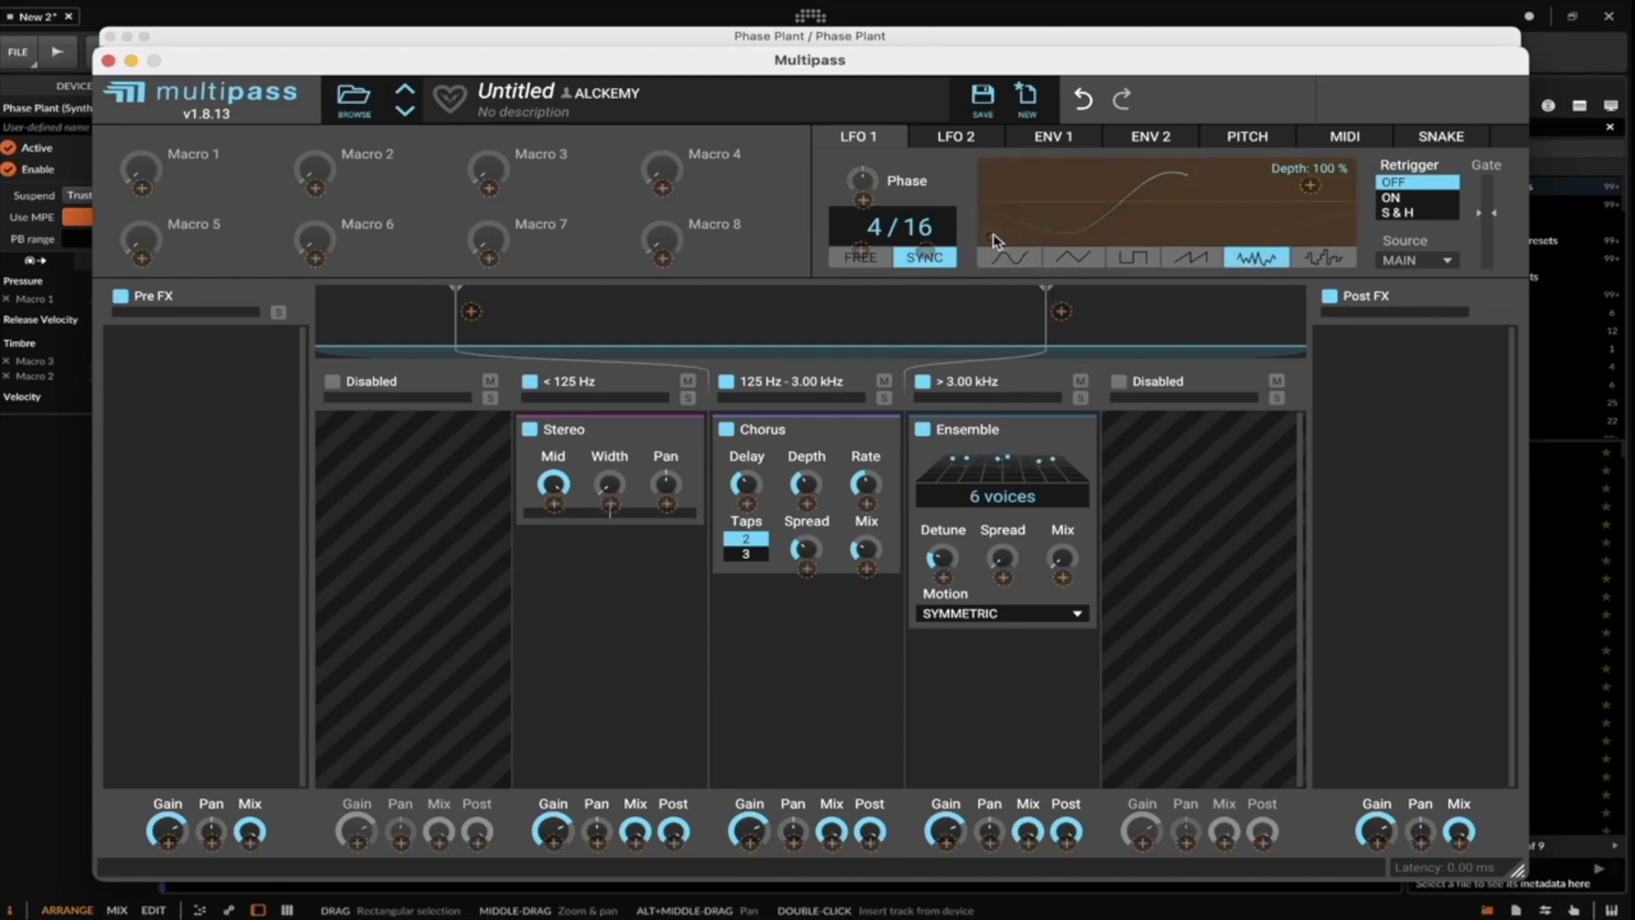
left_click_drag(992, 239, 866, 549)
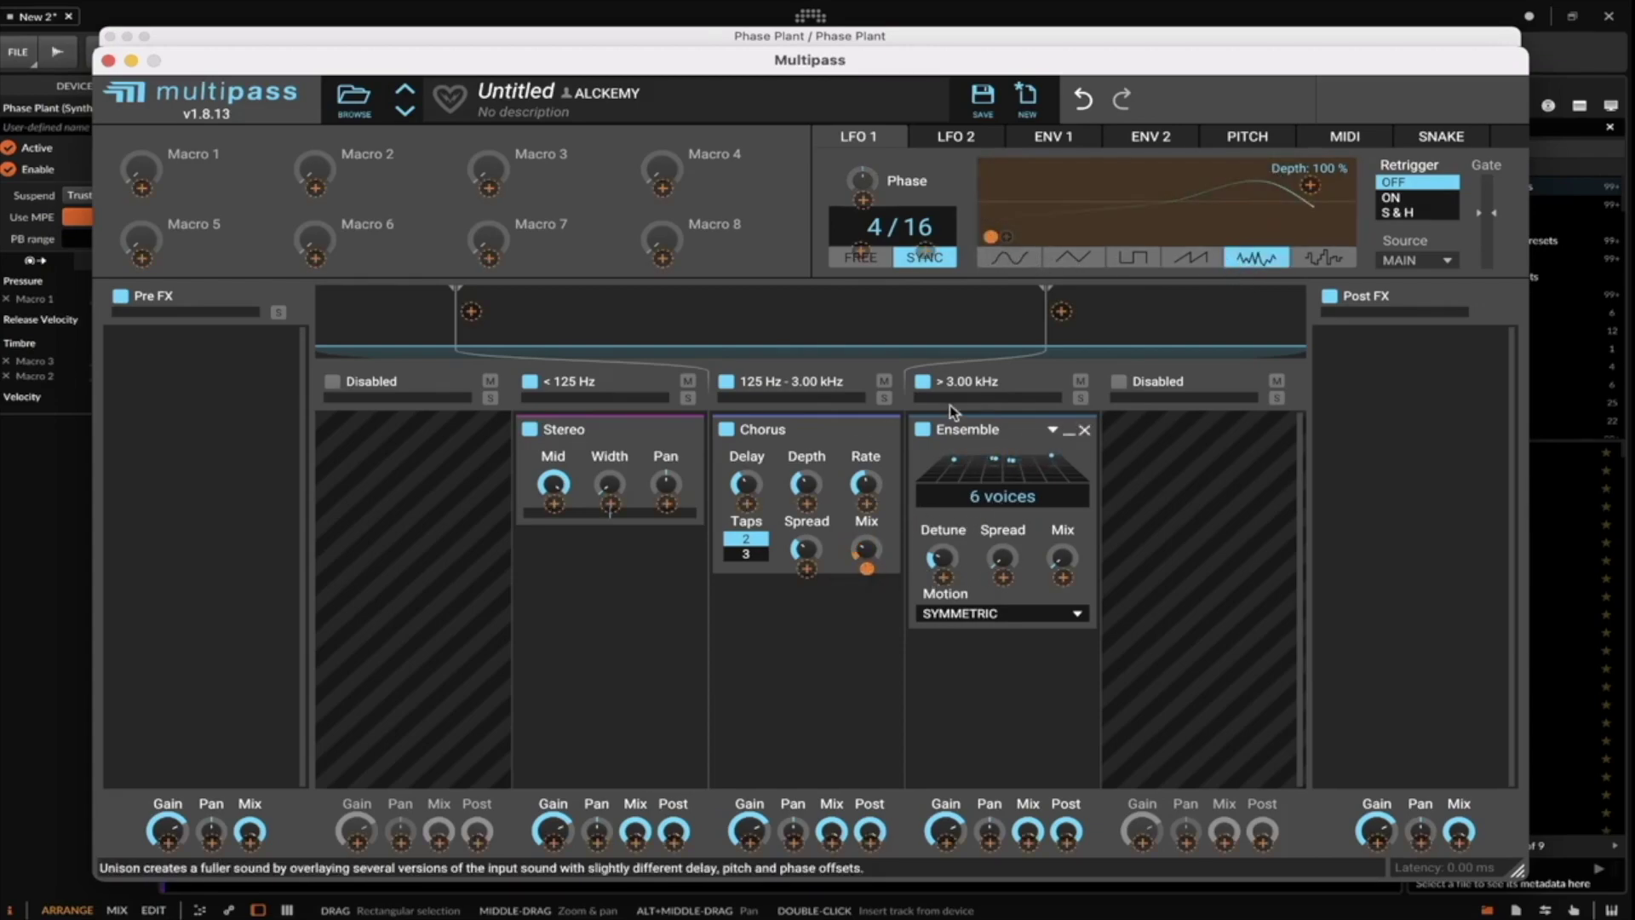
Sync LFO 2 at 4/16 with the dense random waveform and map it to the Ensemble's Mix.
left_click(952, 143)
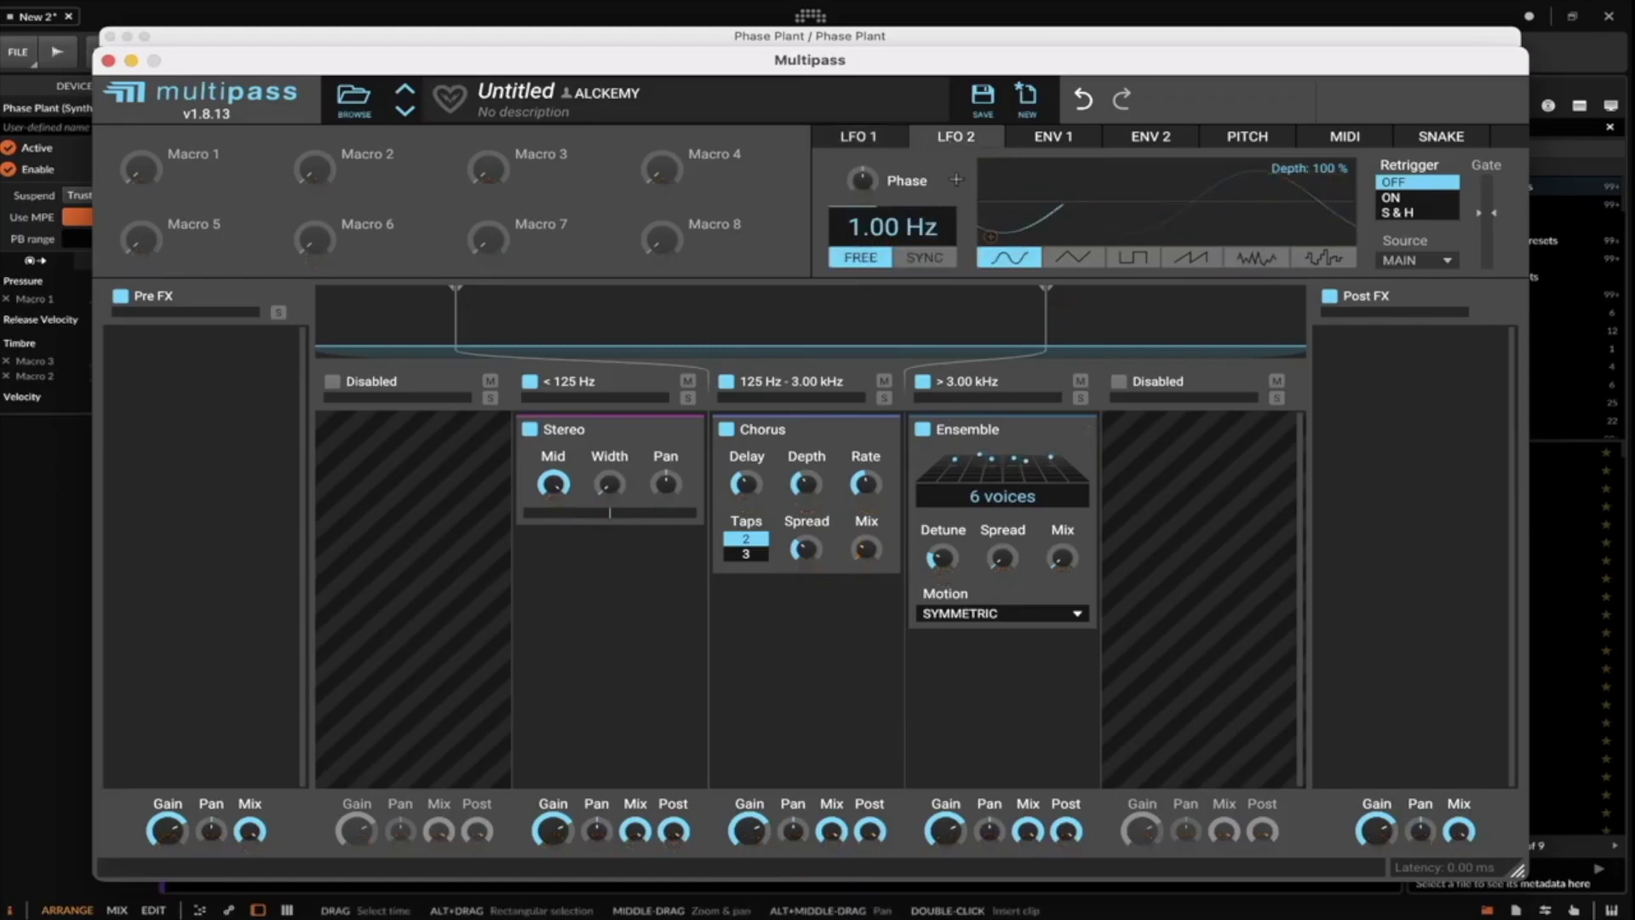
left_click(924, 257)
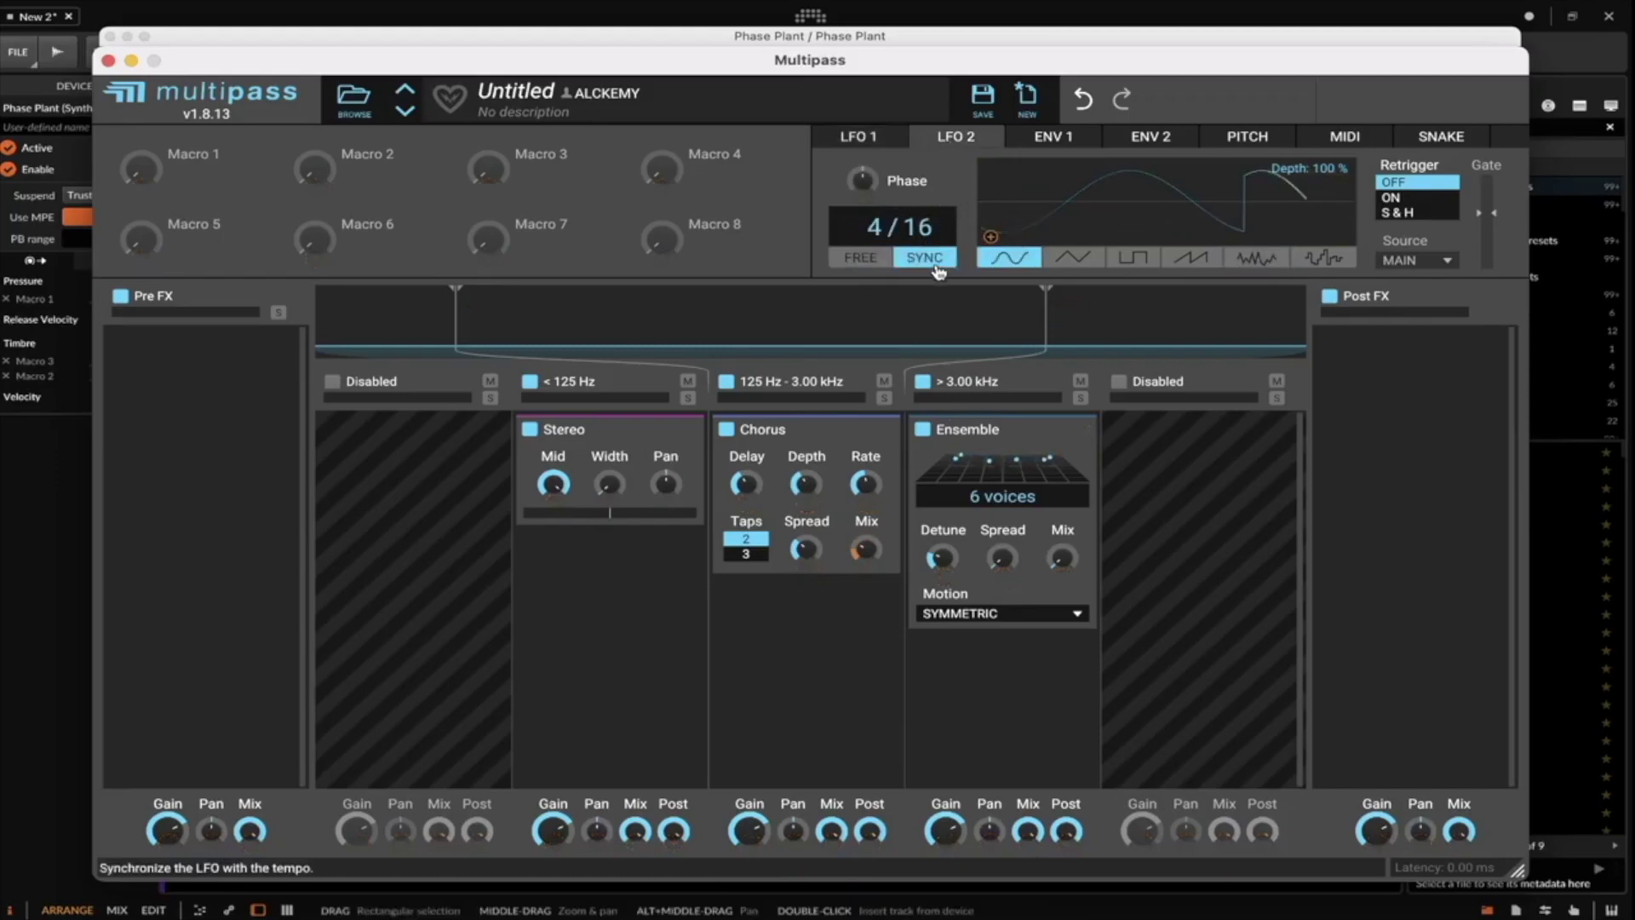
left_click(1251, 260)
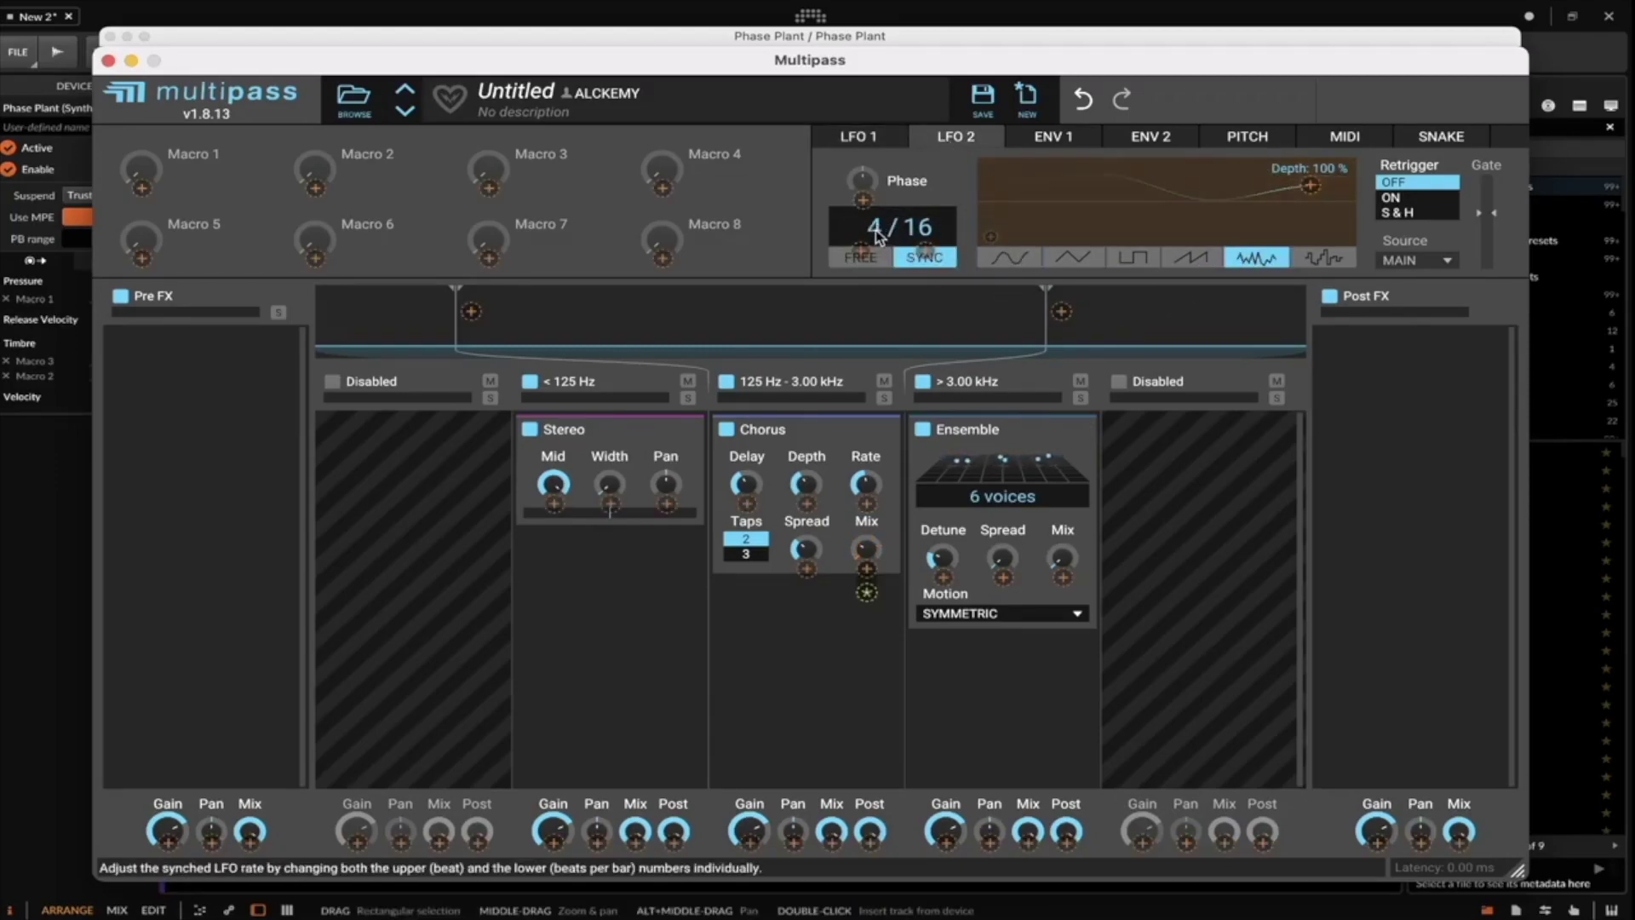
left_click_drag(989, 236, 1062, 558)
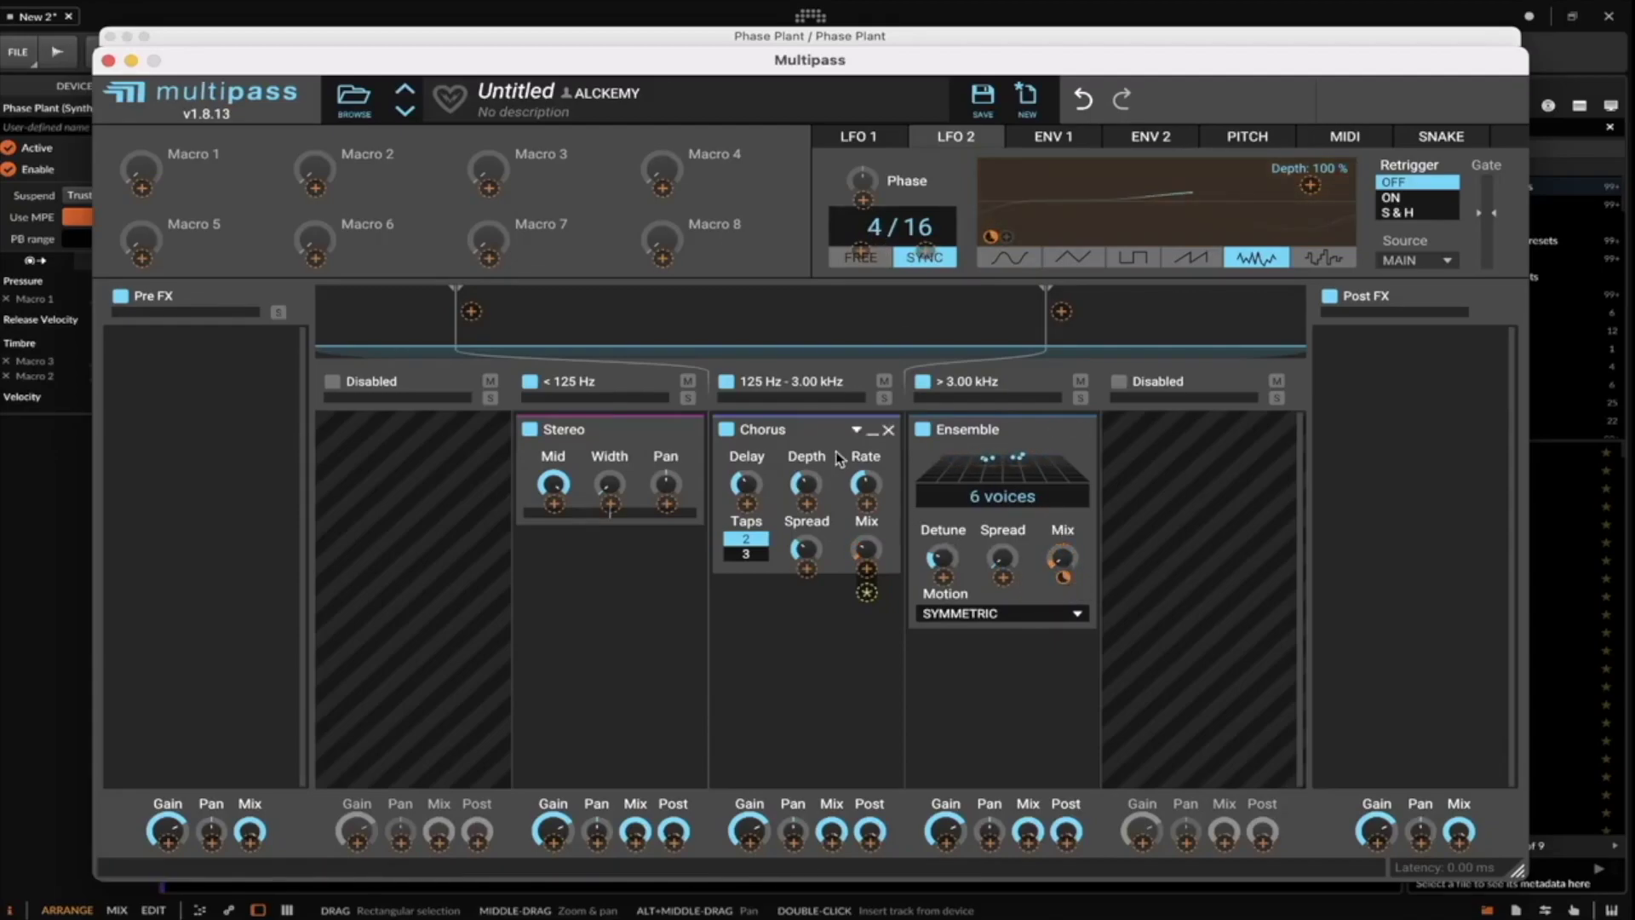
Minimize the Chorus and the Ensemble, and close the Multipass editor.
left_click(872, 430)
left_click(1069, 432)
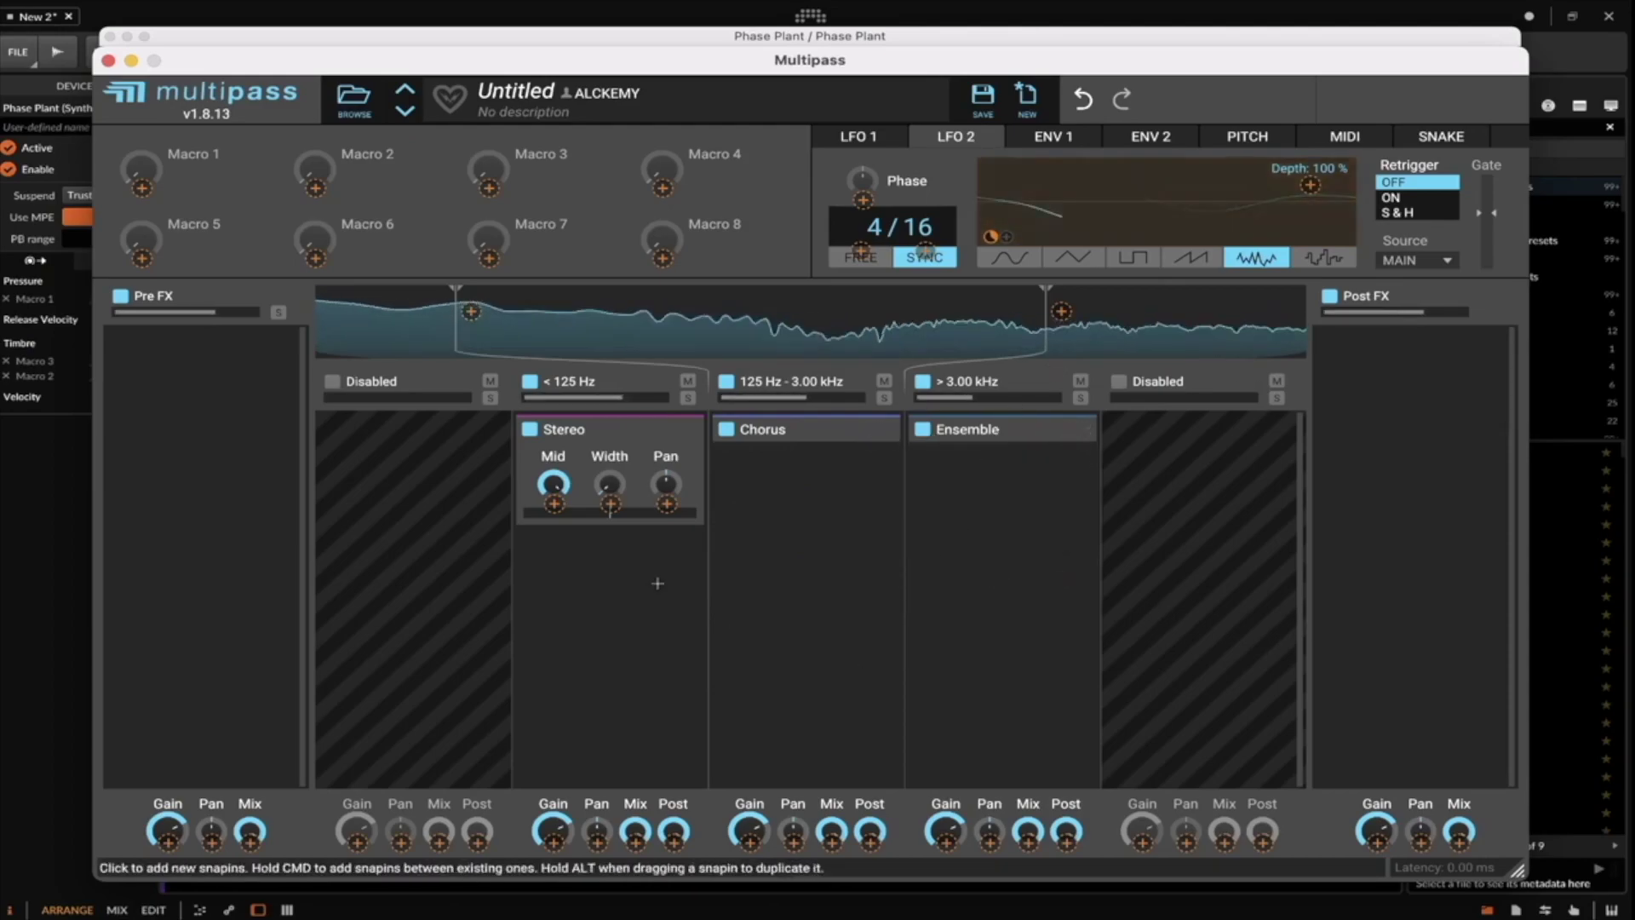
left_click(108, 60)
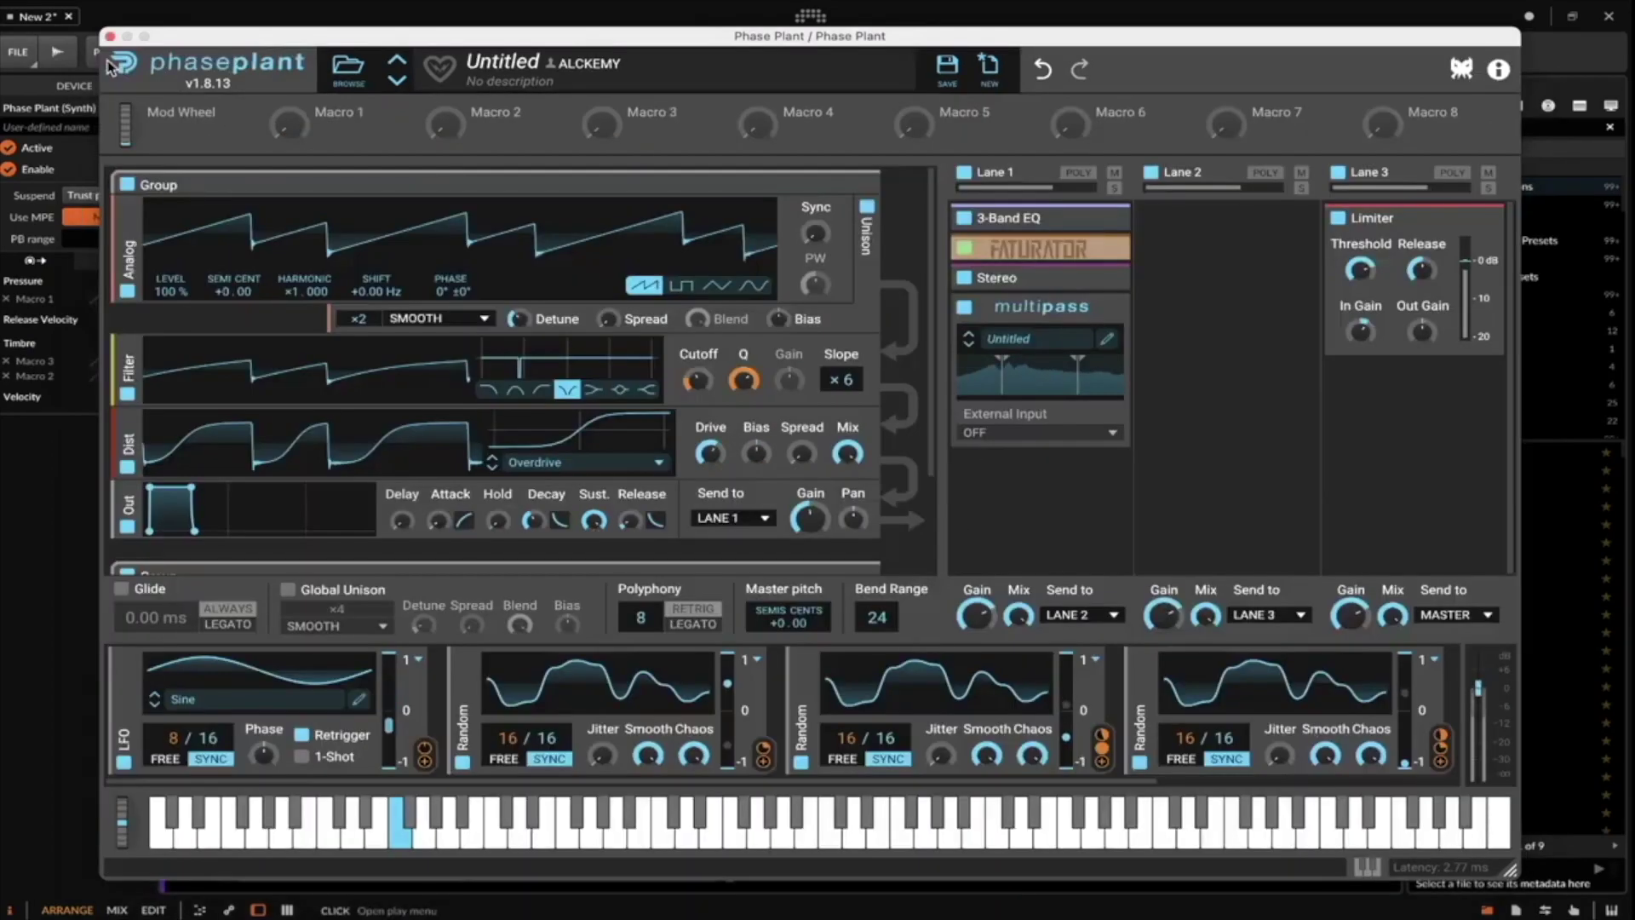
Audition the patch with pitch bends and review the Multipass bands and the first generator group.
mouse_move(123, 830)
left_mouse_down()
mouse_move(130, 858)
mouse_move(132, 801)
mouse_move(125, 835)
left_mouse_up()
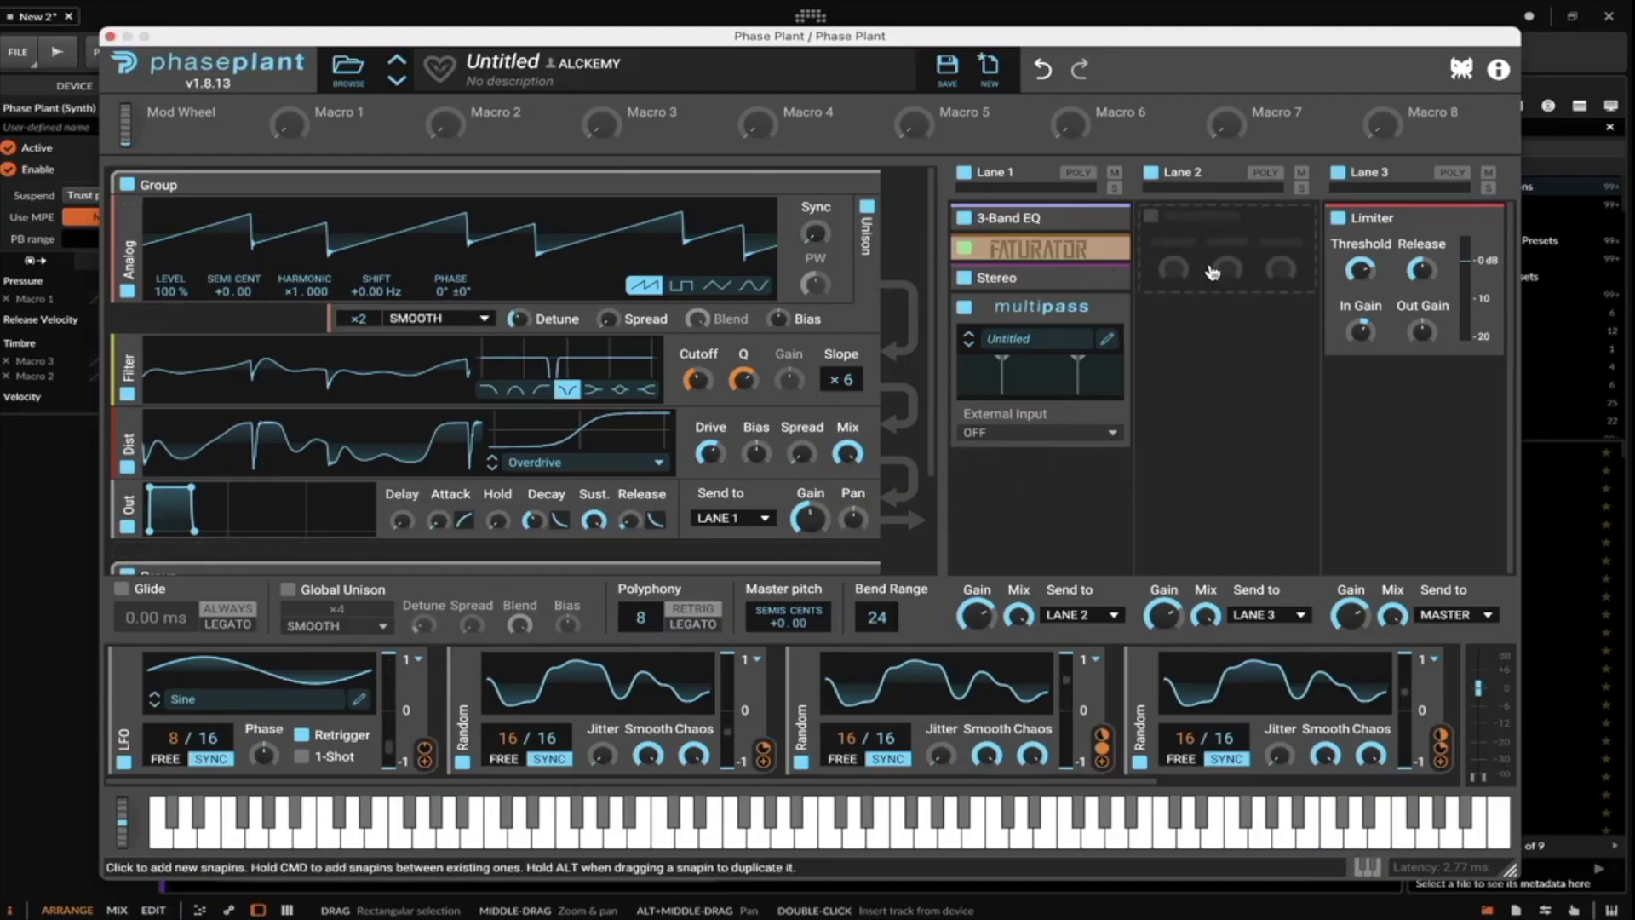
left_click(1105, 341)
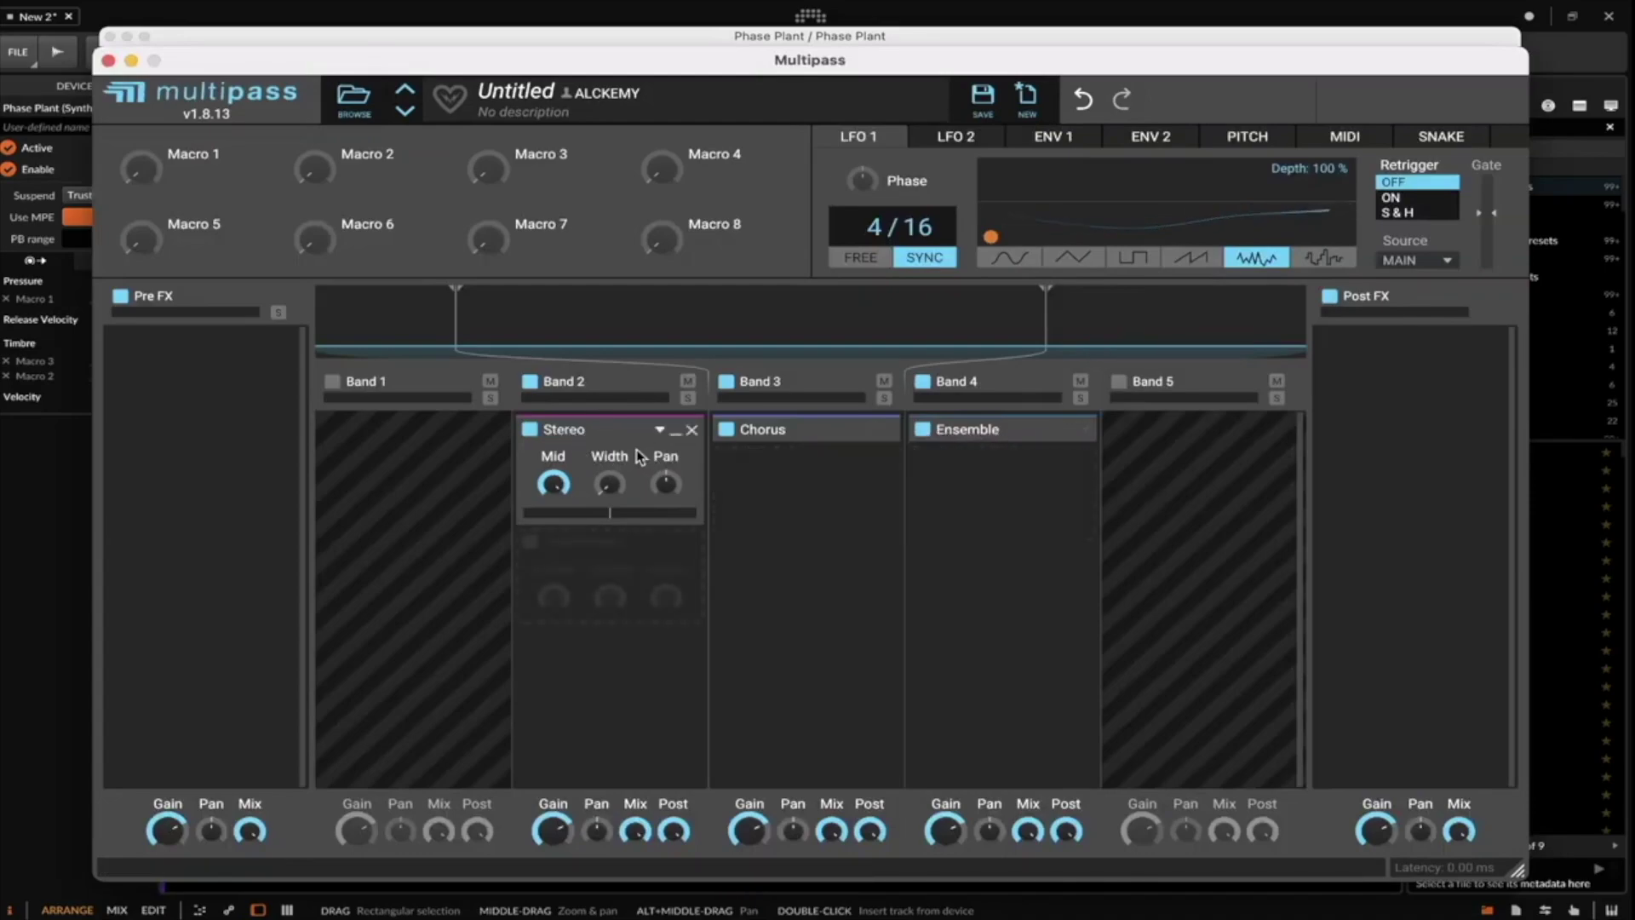
left_click(108, 61)
scroll(385, 275, "down", 3)
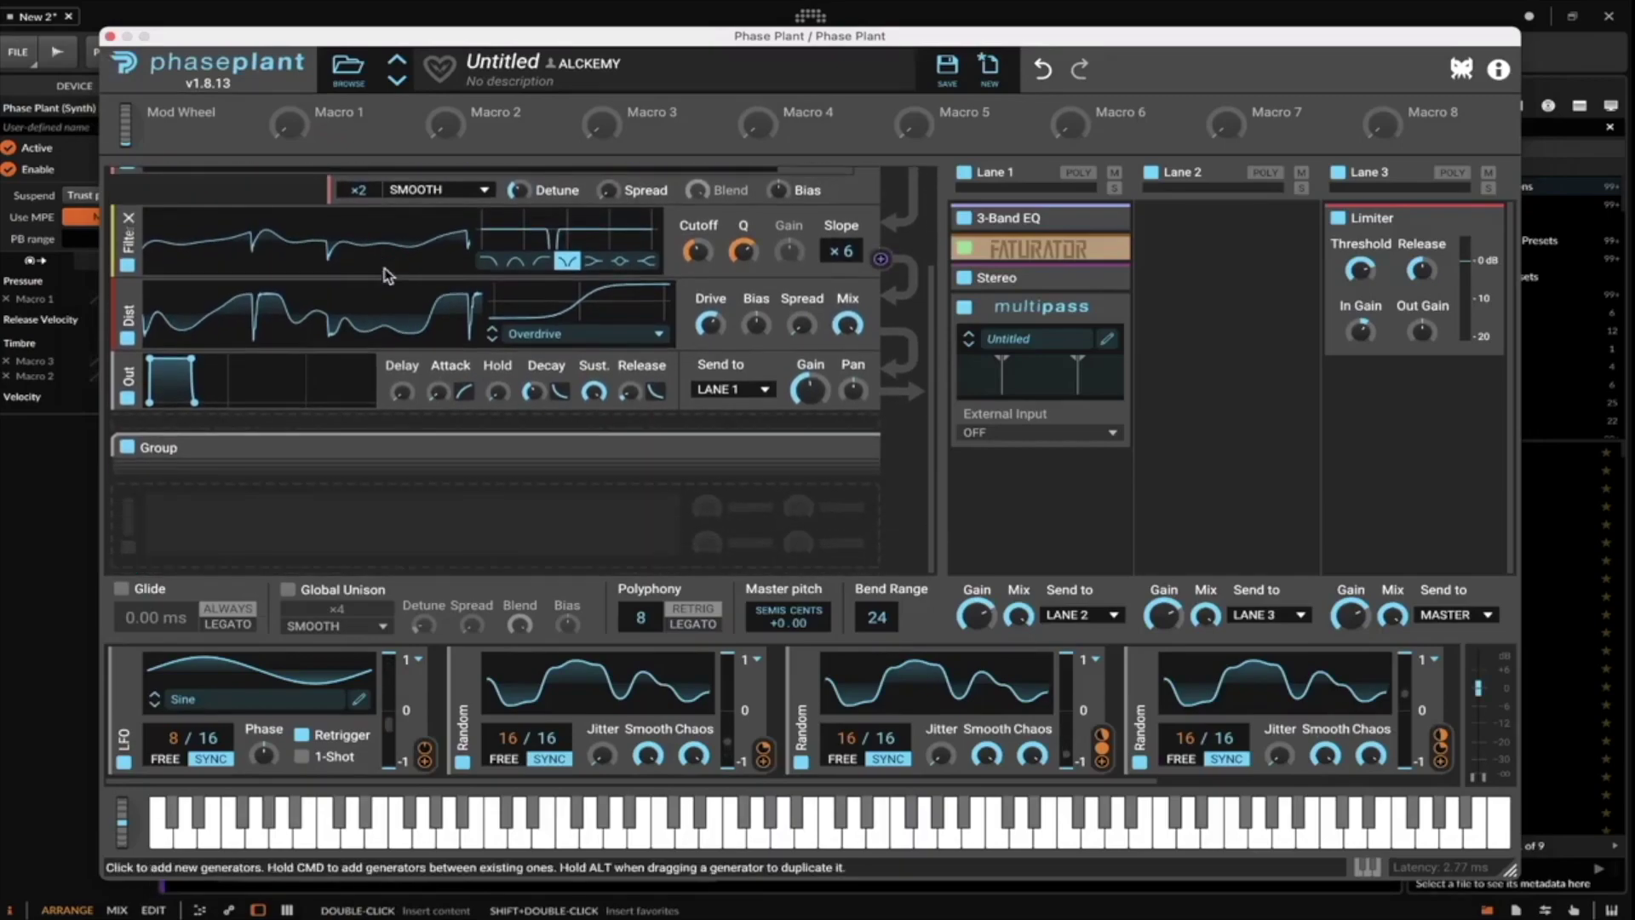
scroll(617, 375, "up", 3)
scroll(617, 374, "up", 1)
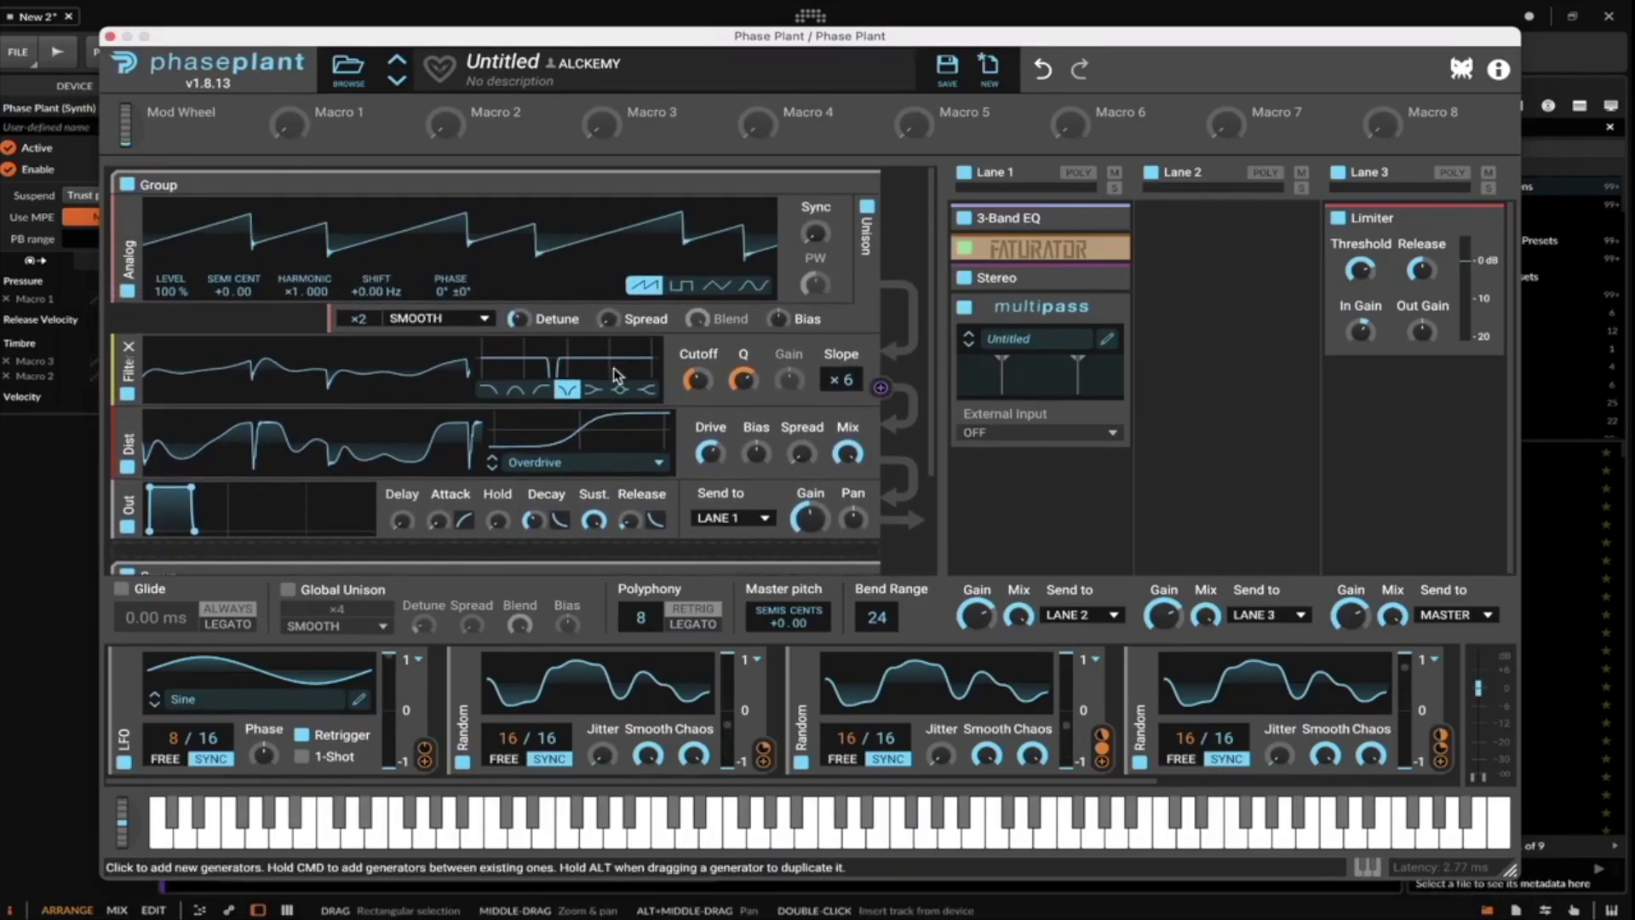
Expand the second generator group and disable its Analog oscillator tuned to +19 semitones.
scroll(617, 376, "down", 4)
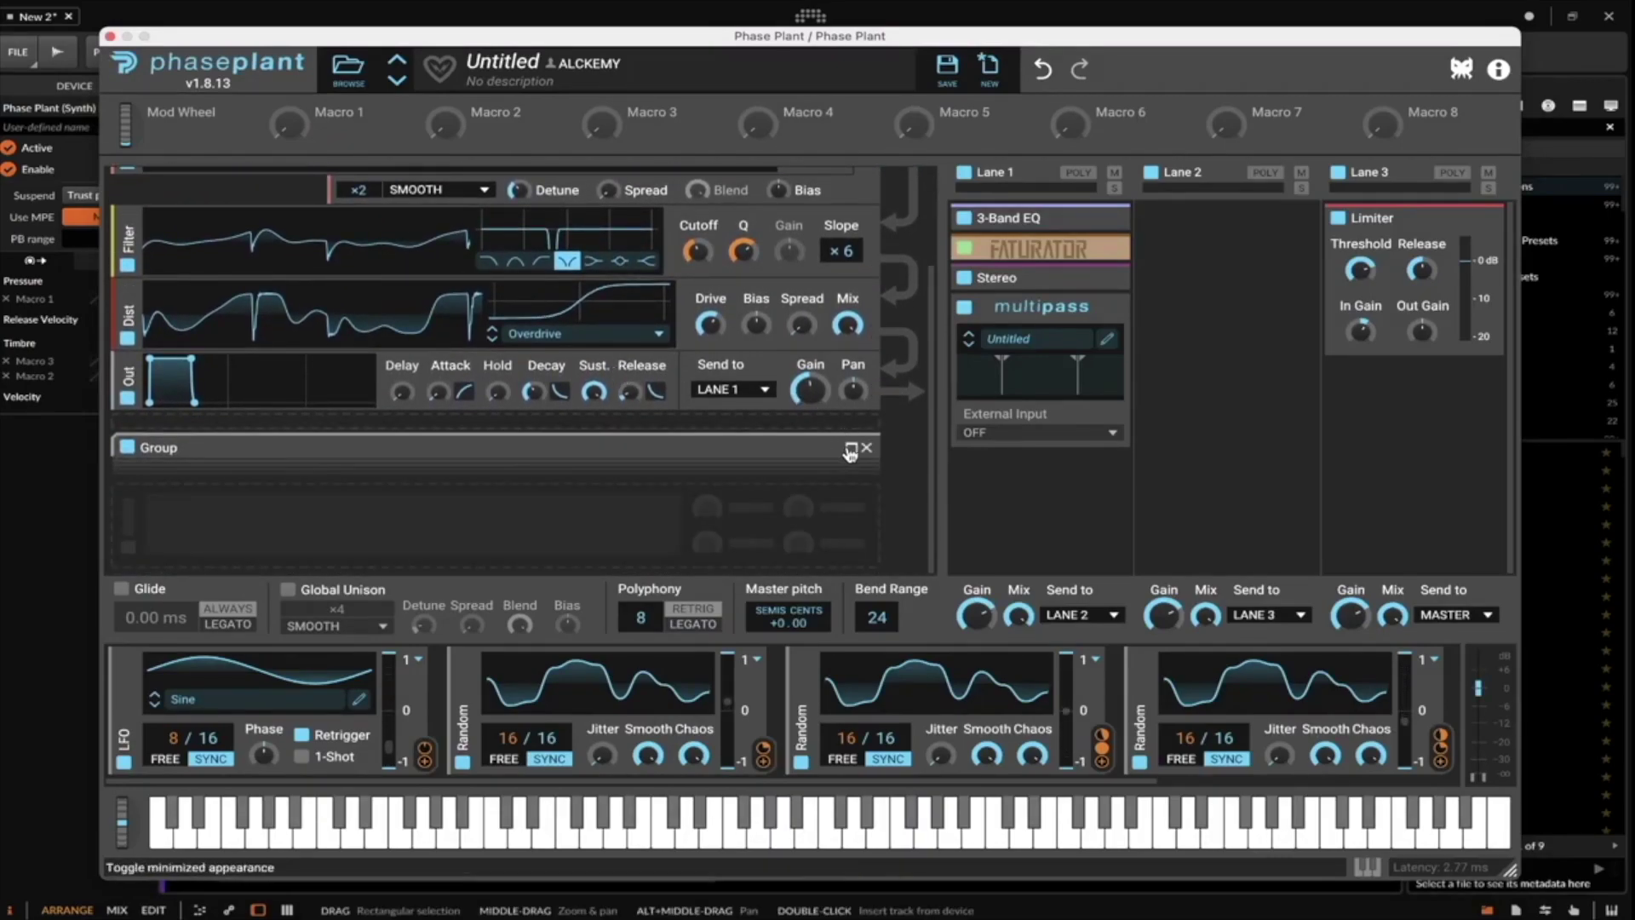
left_click(851, 449)
scroll(528, 500, "down", 4)
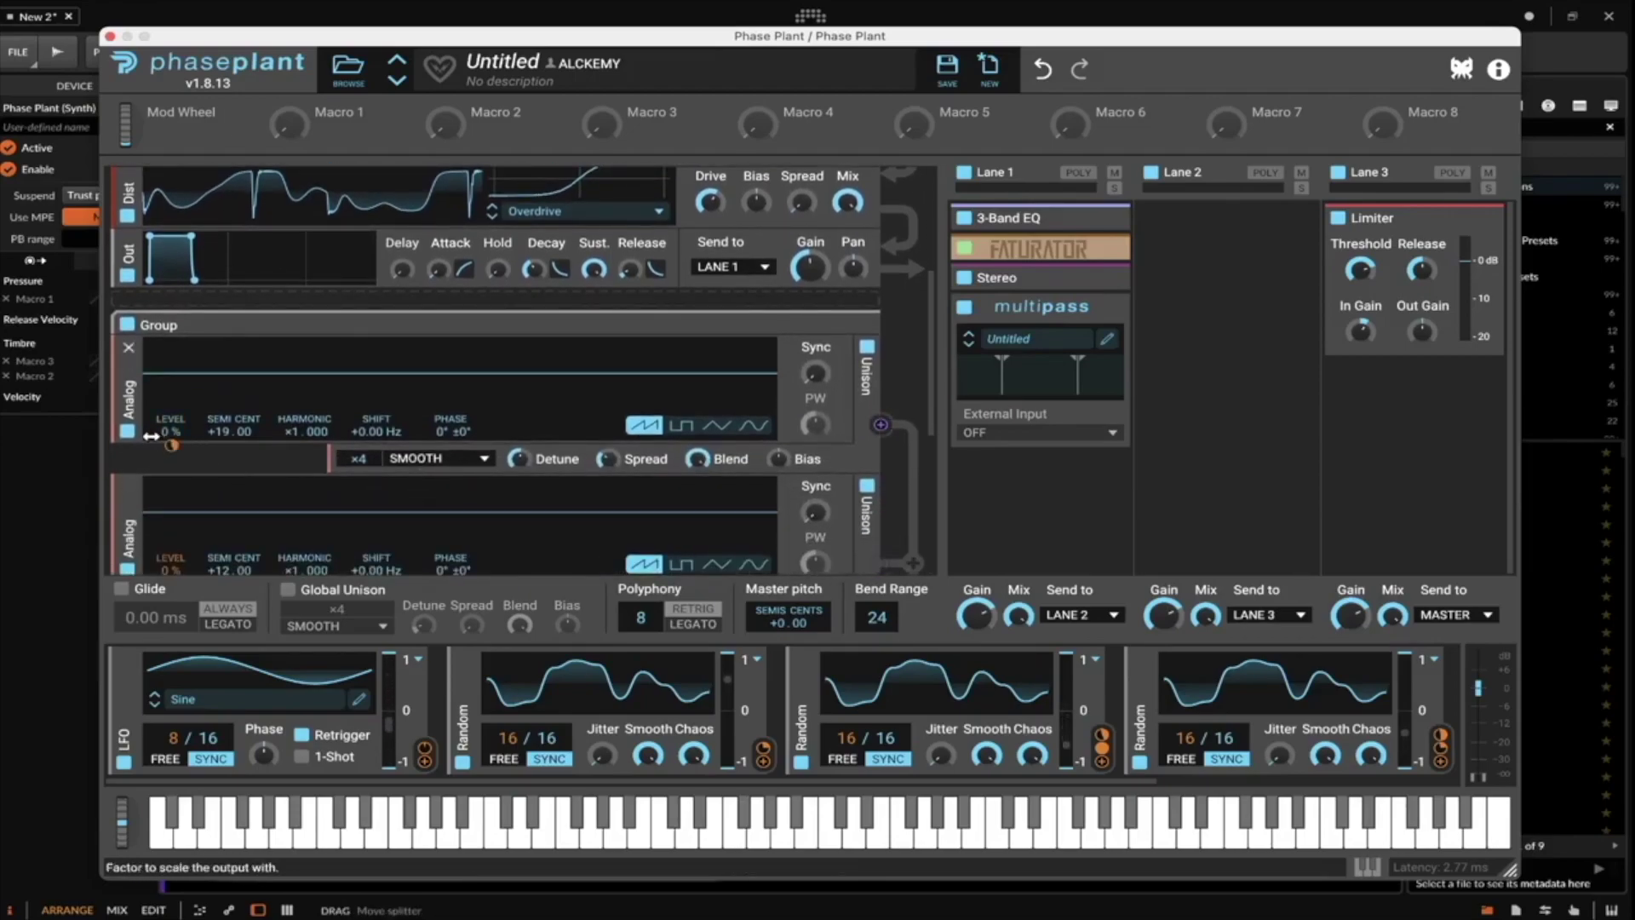
left_click(130, 431)
scroll(253, 375, "down", 2)
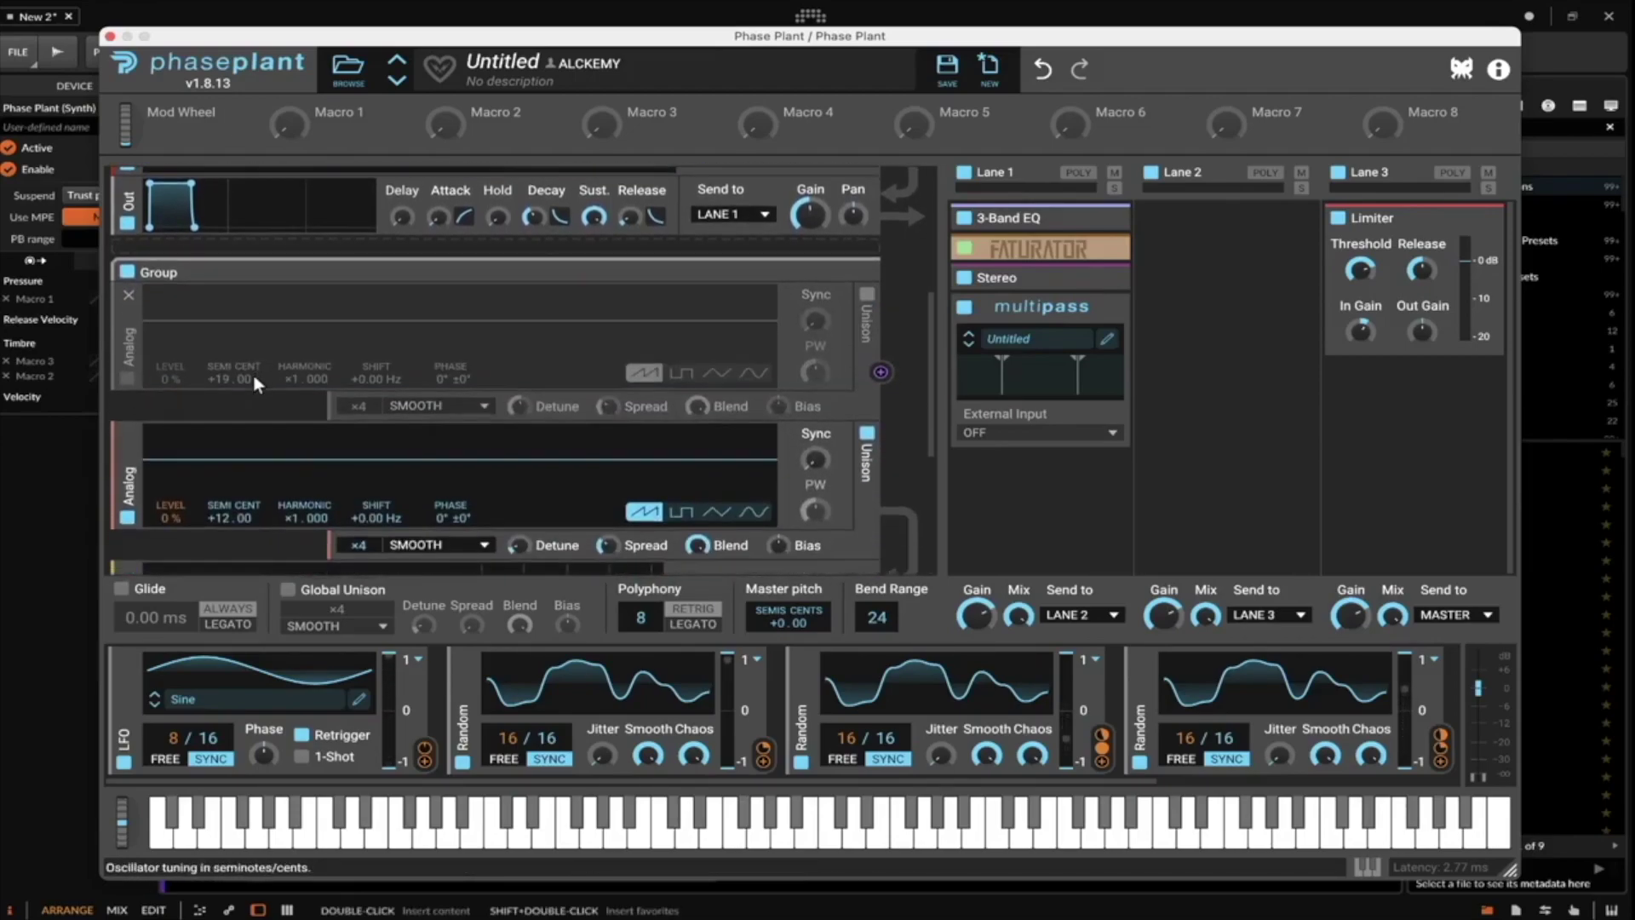
Audition the patch with the +19 semitone oscillator off while bending the pitch.
scroll(244, 329, "down", 4)
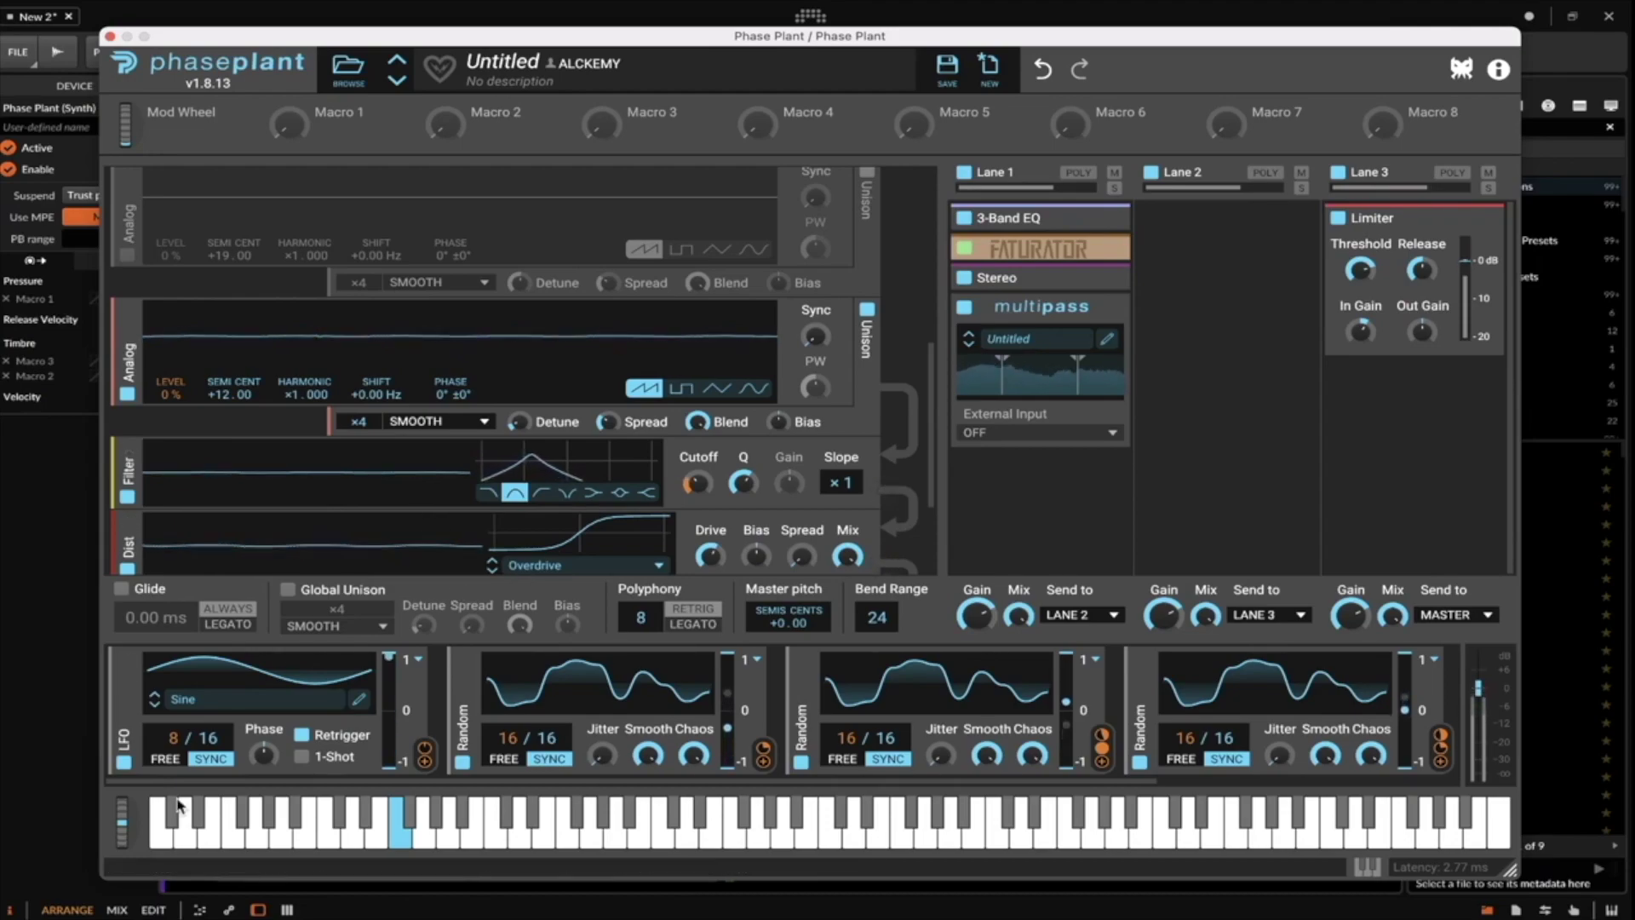
left_click_drag(167, 834, 111, 806)
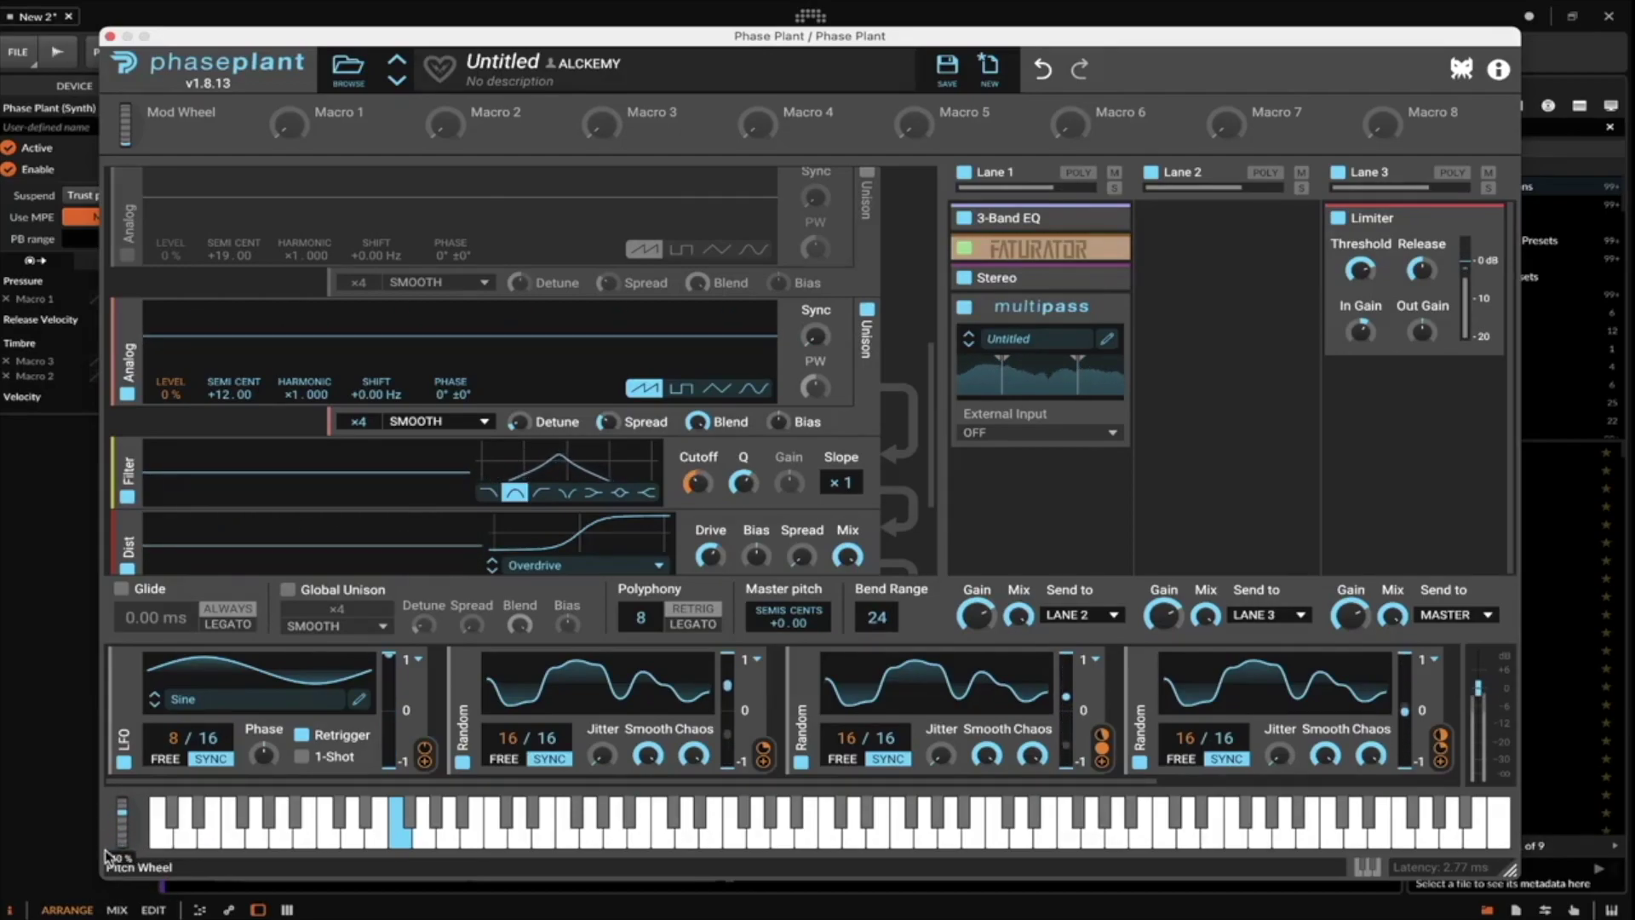
left_click_drag(106, 860, 108, 885)
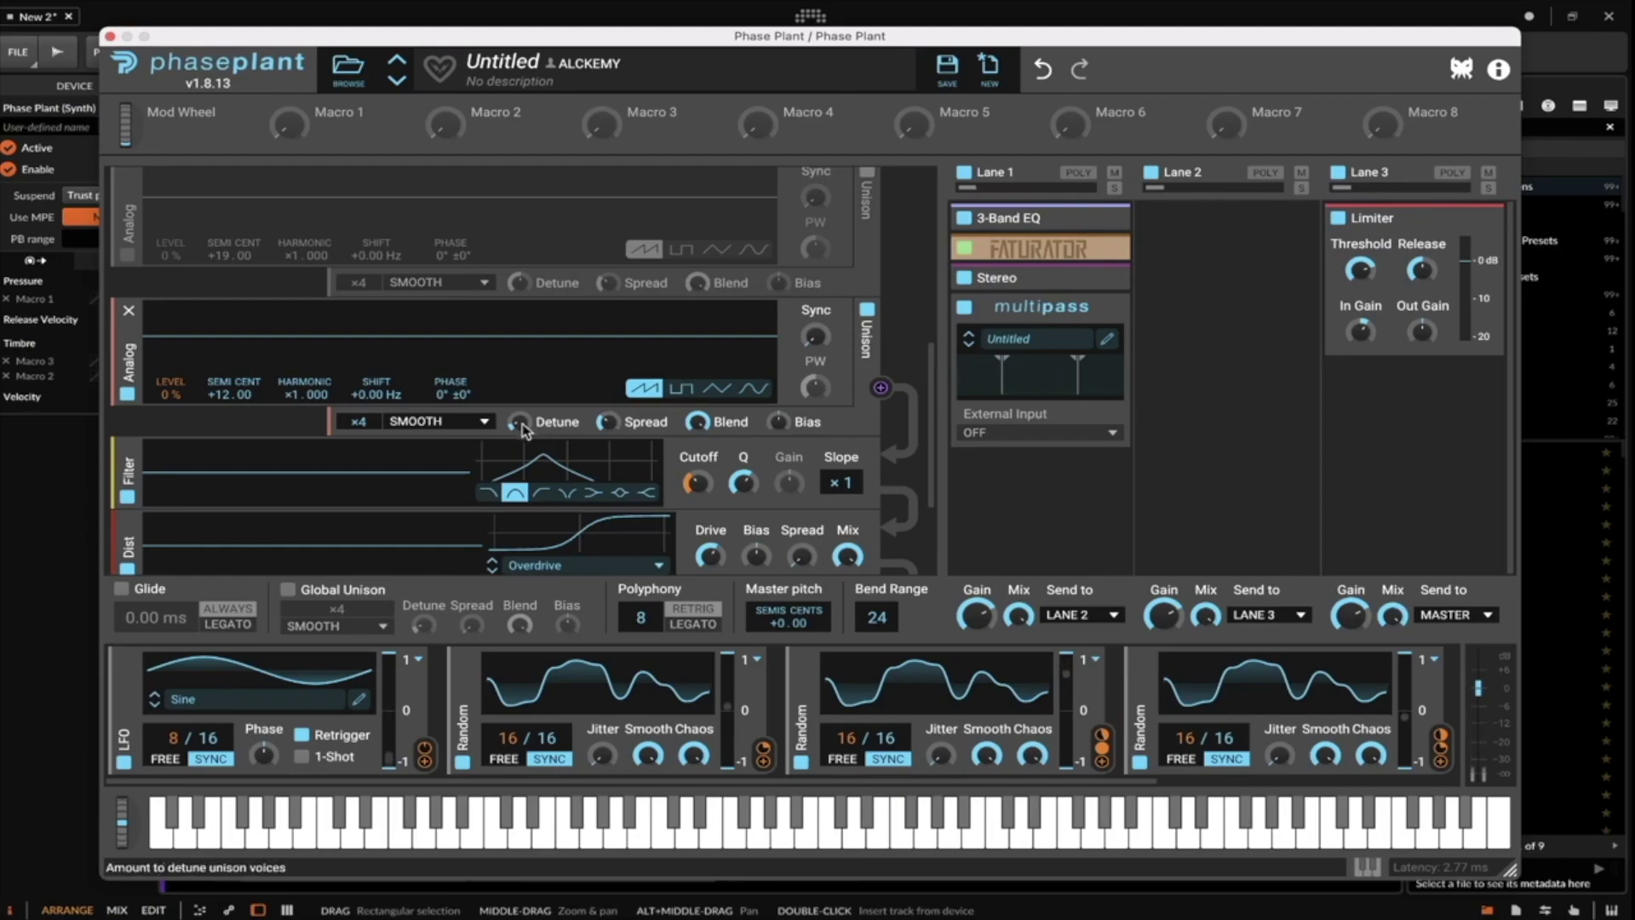
Set the +12 semitone oscillator's unison mode to Synthetic and its group's filter slope to ×2, and audition it with pitch bends.
left_click(471, 423)
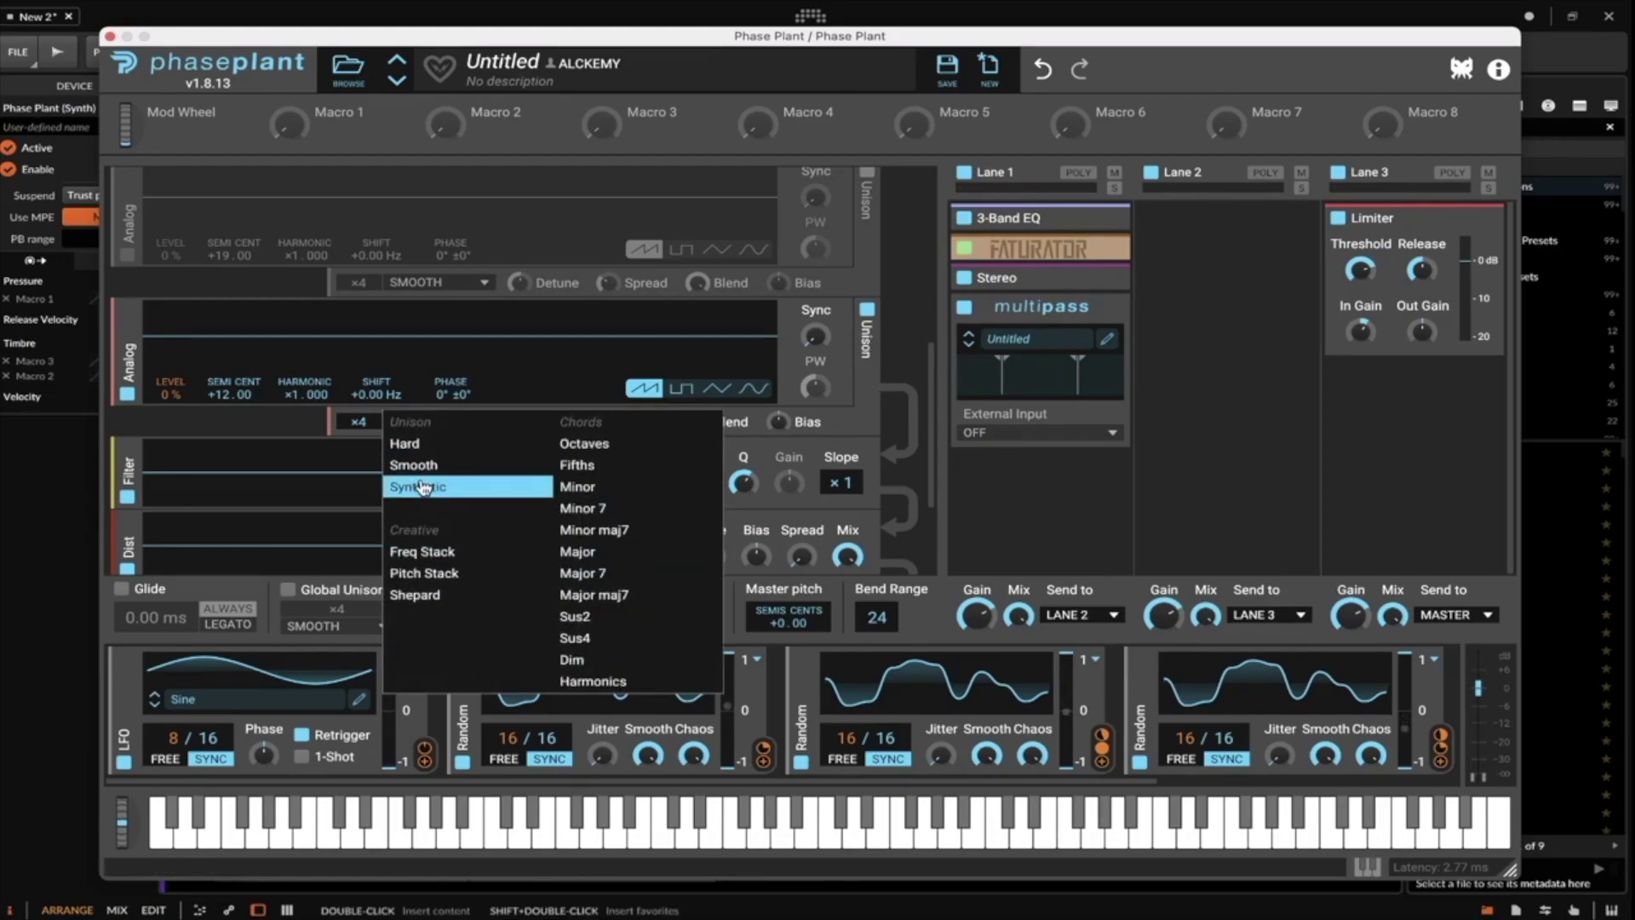
left_click(421, 486)
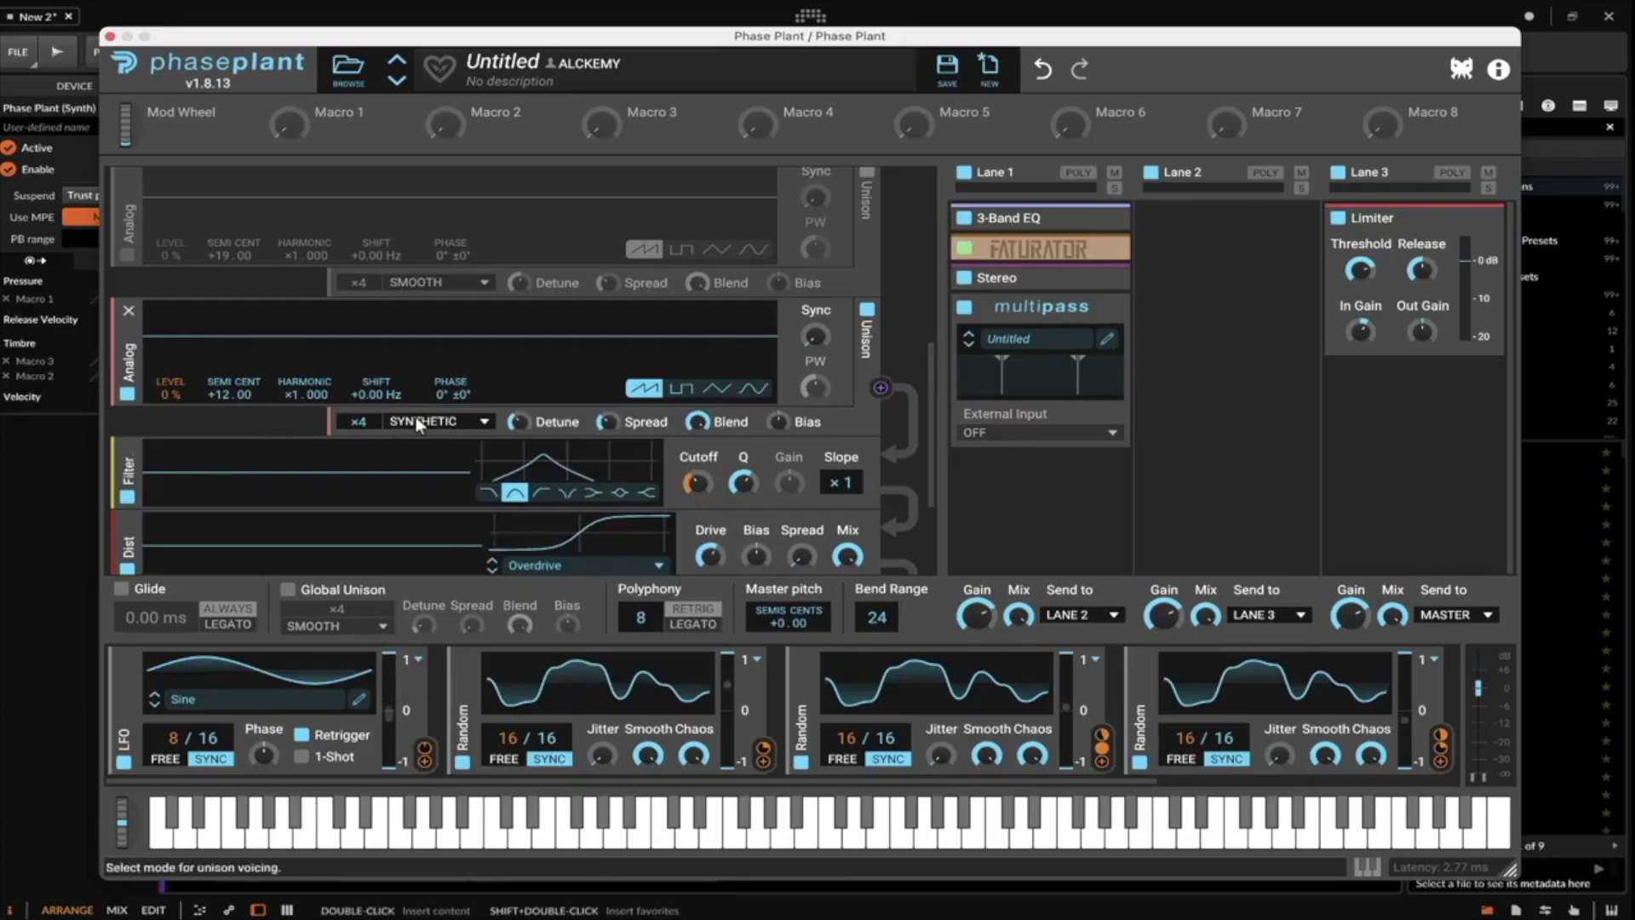
scroll(411, 426, "down", 10)
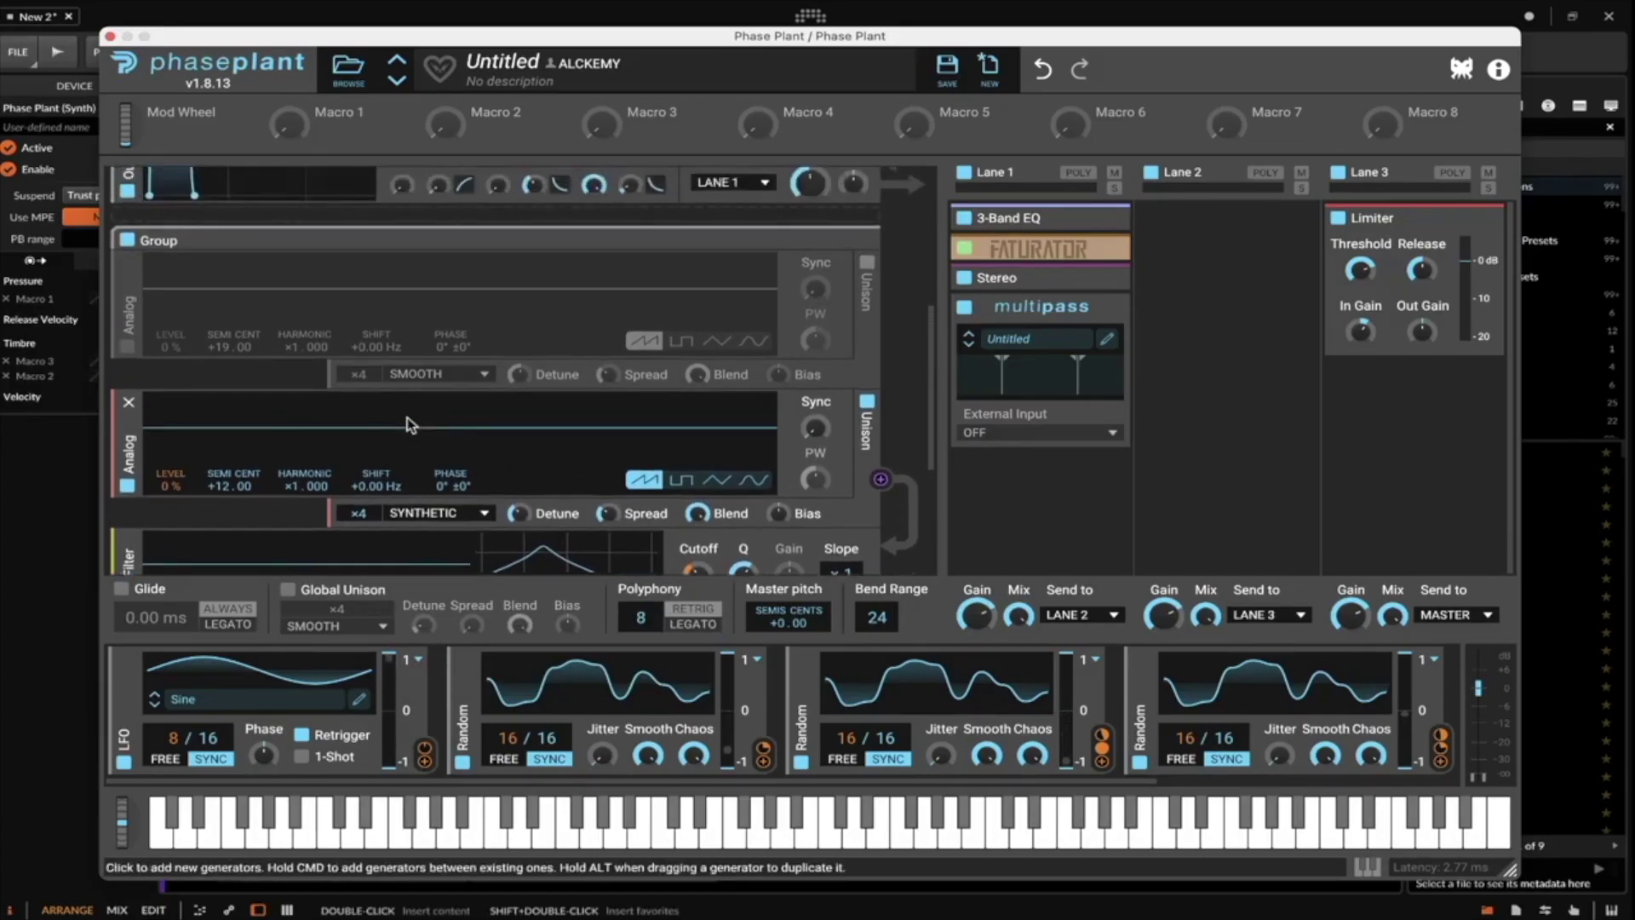
scroll(443, 281, "down", 8)
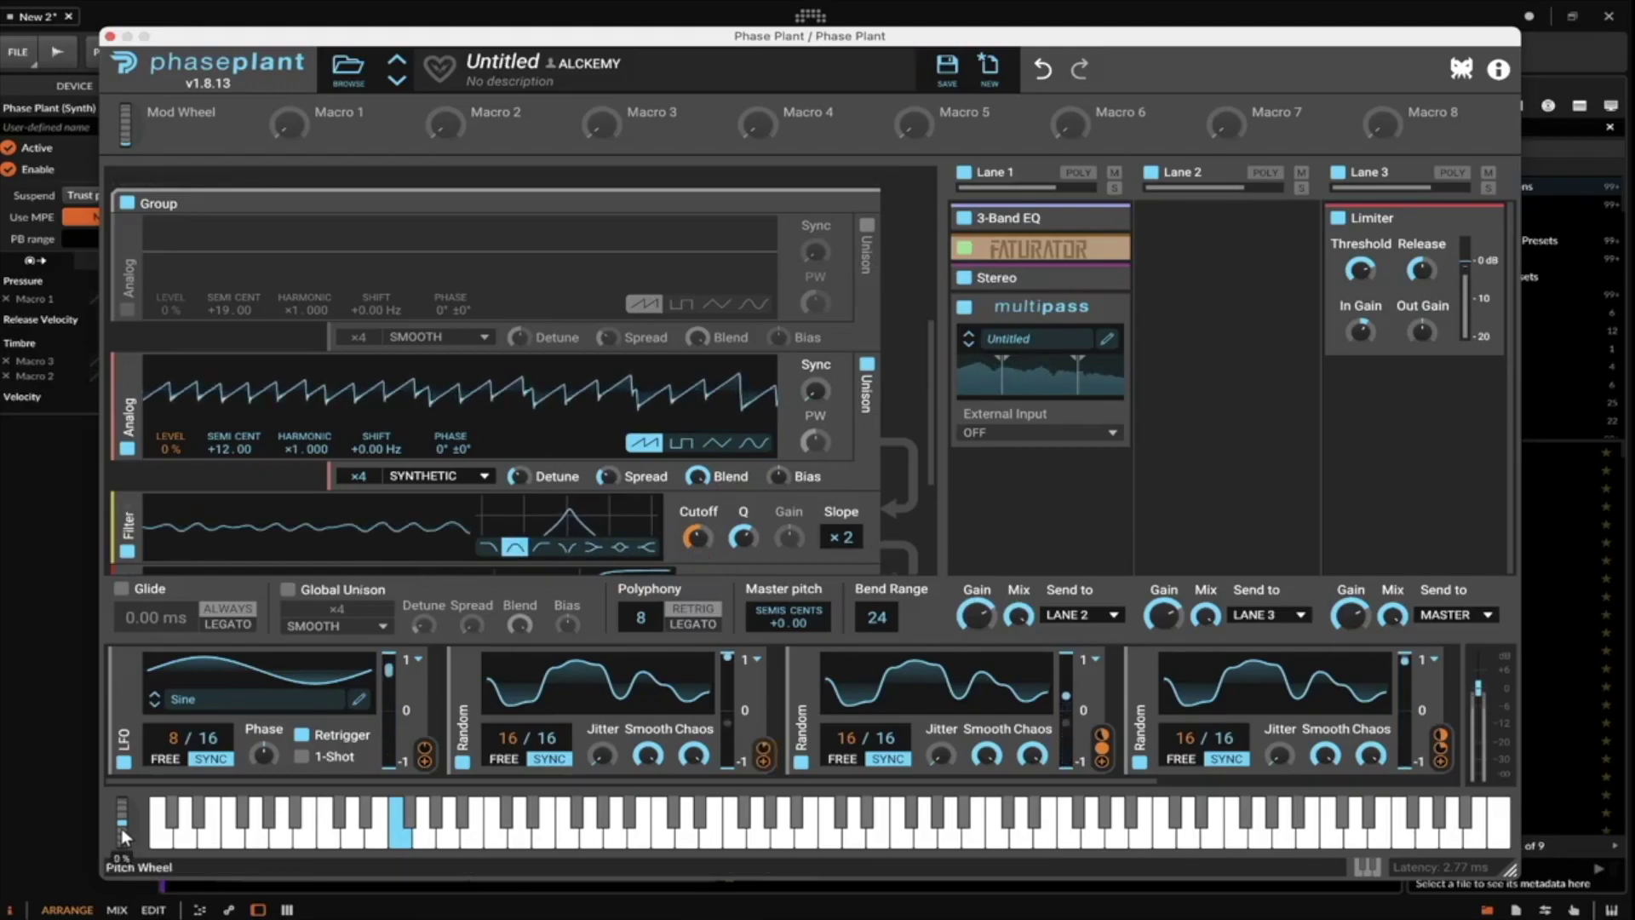
left_click_drag(154, 904, 129, 851)
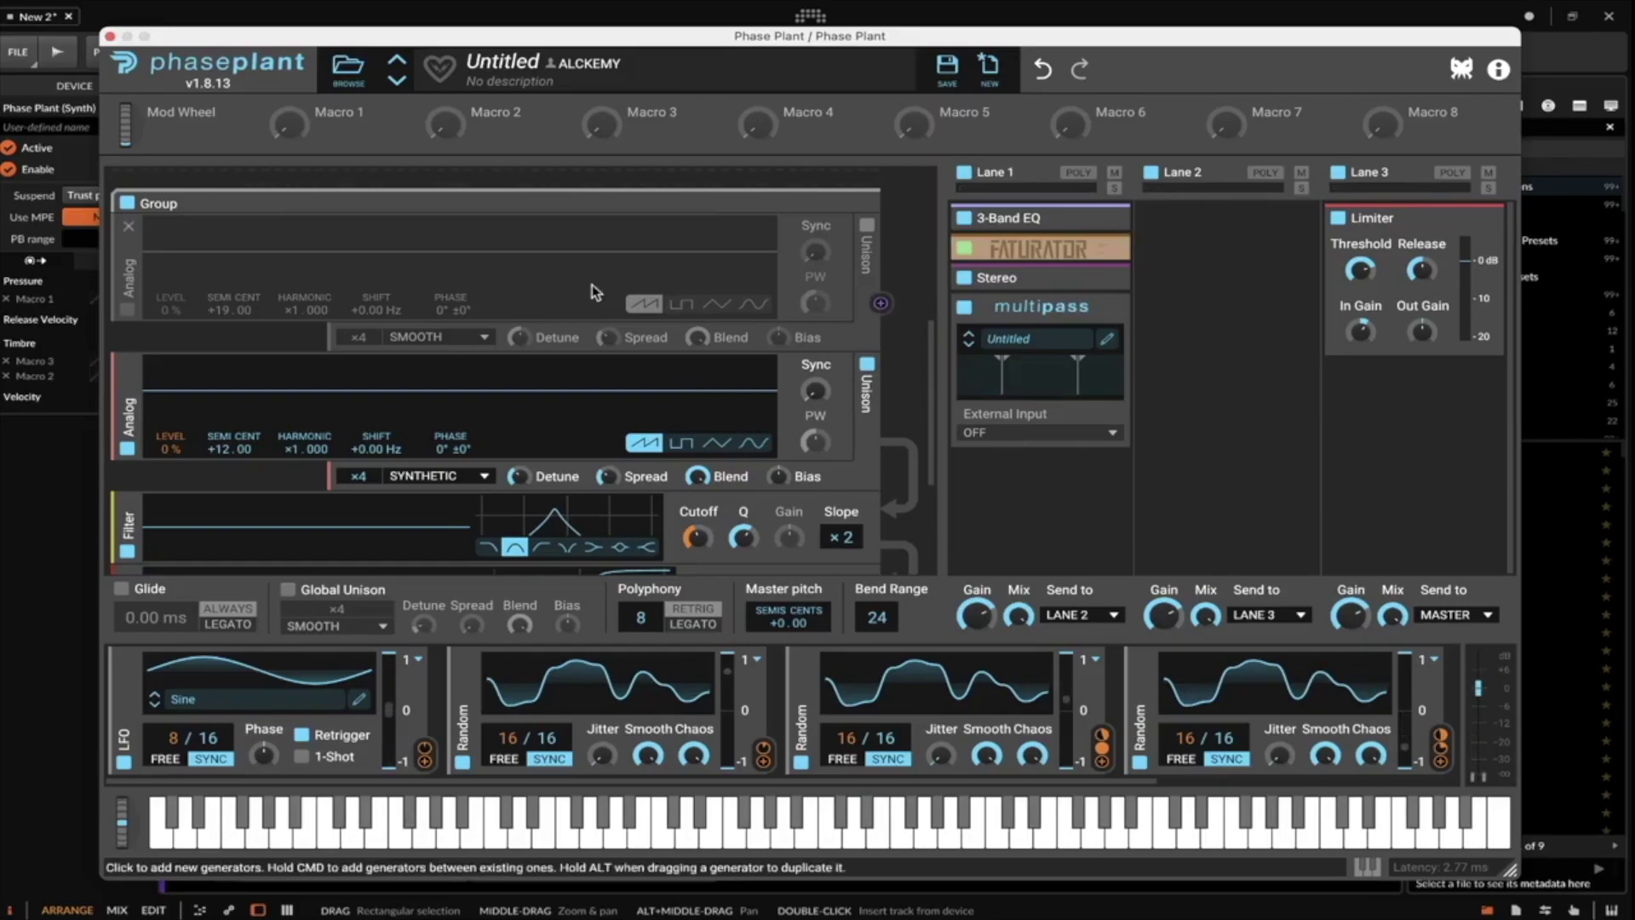
Minimize Multipass, add a Reverb after it in Lane 1 and map the first 16/16 Random modulator to the Reverb's Mix.
scroll(591, 285, "up", 5)
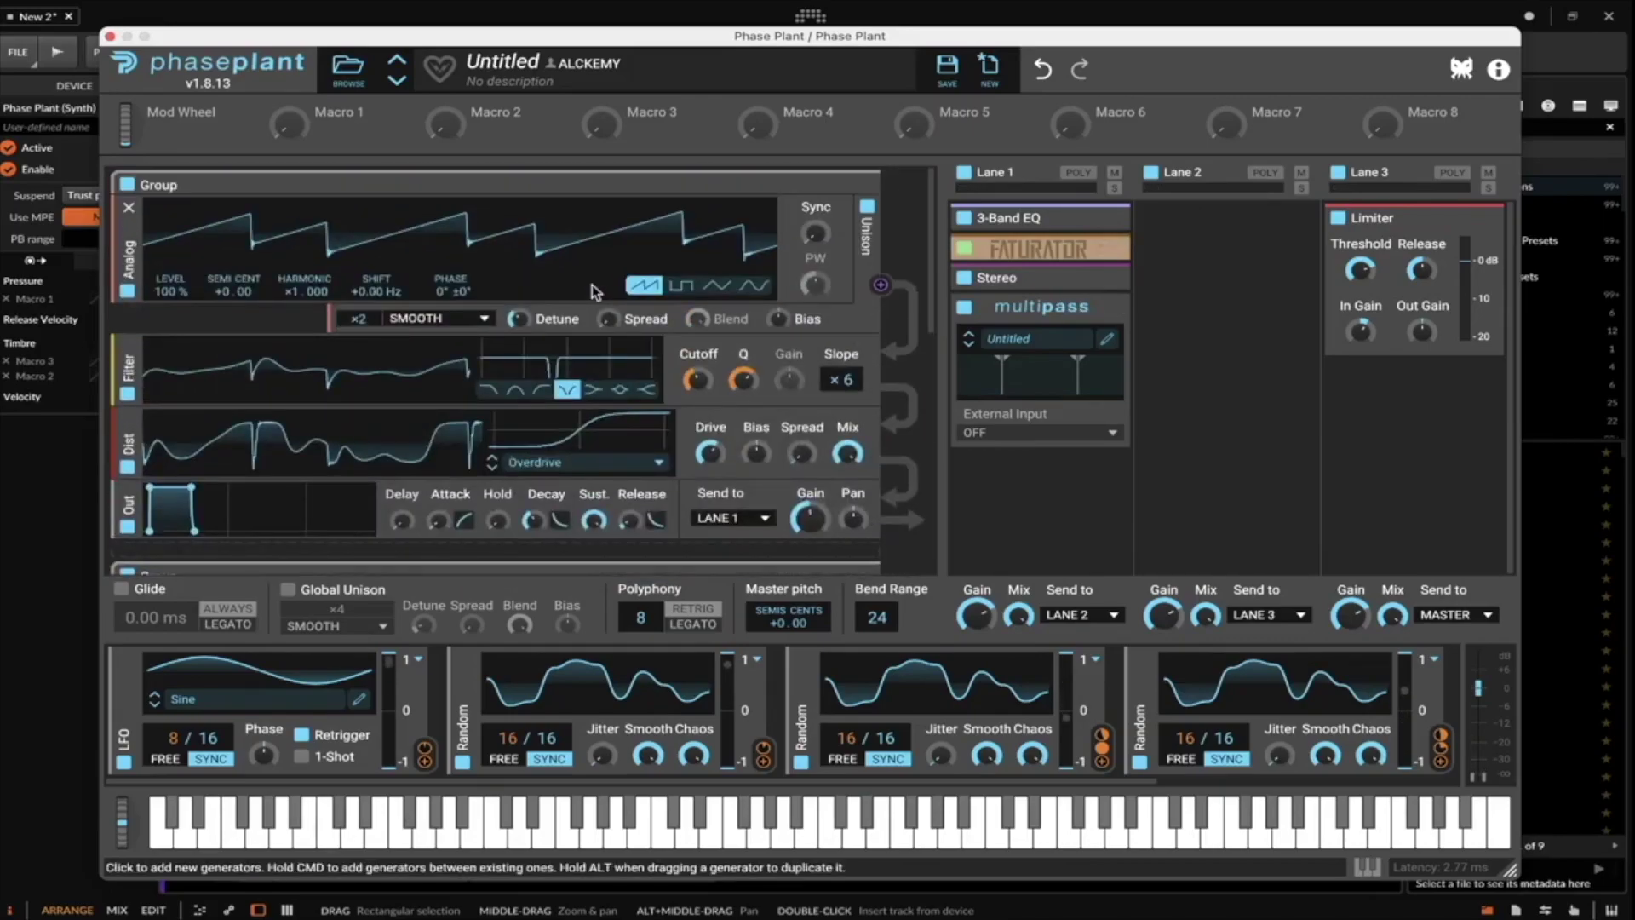
left_click(1101, 314)
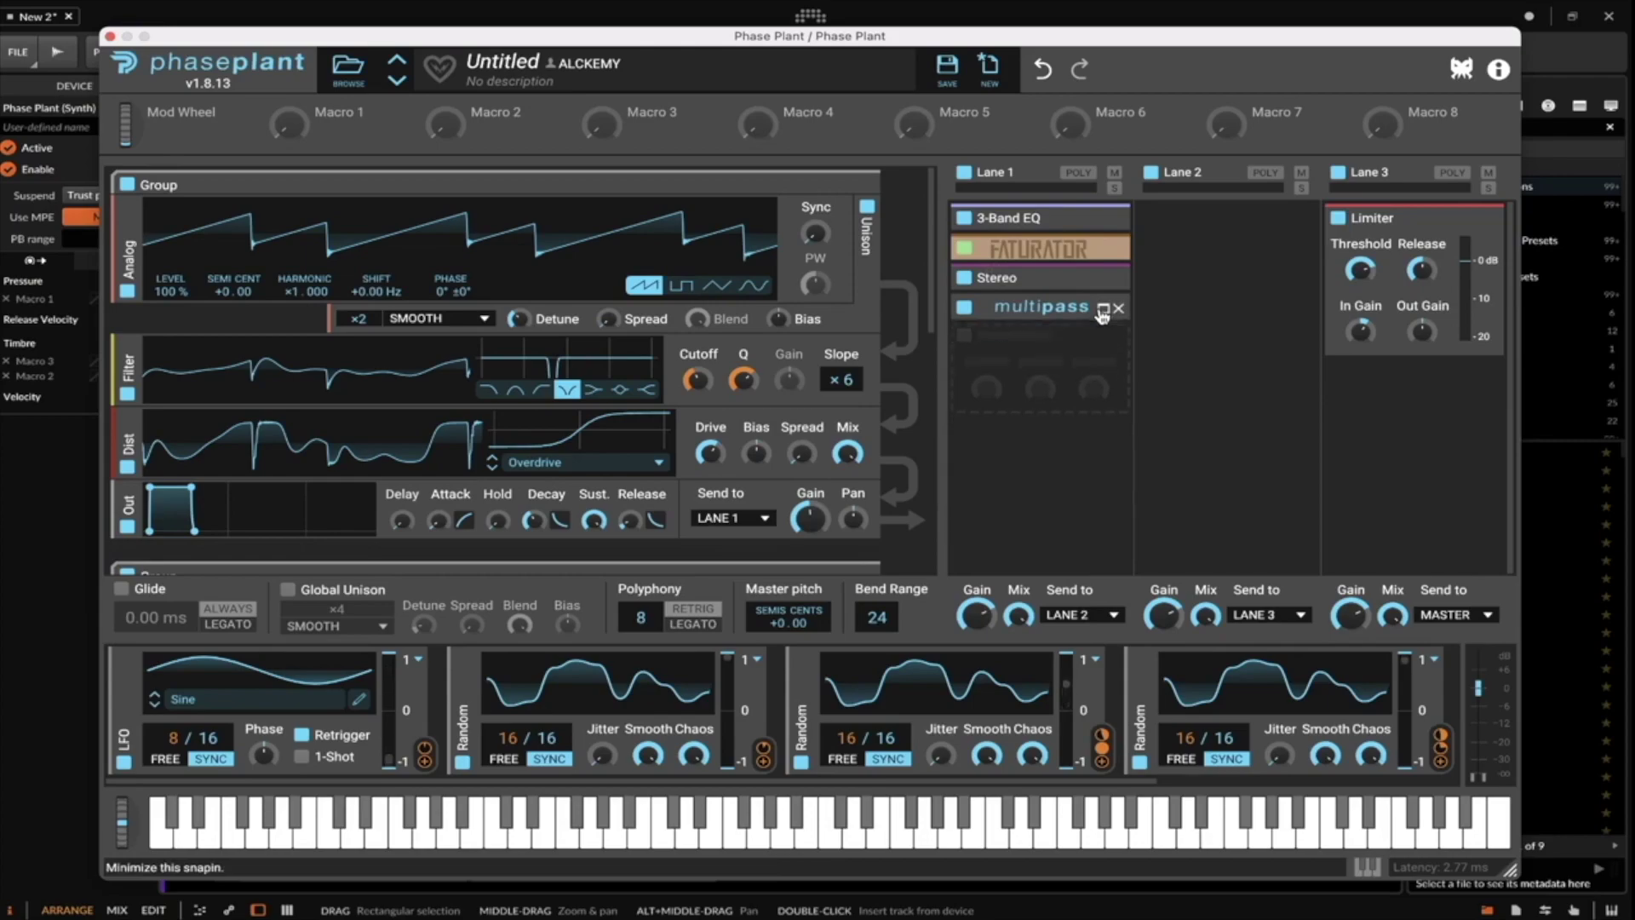
left_click(1060, 349)
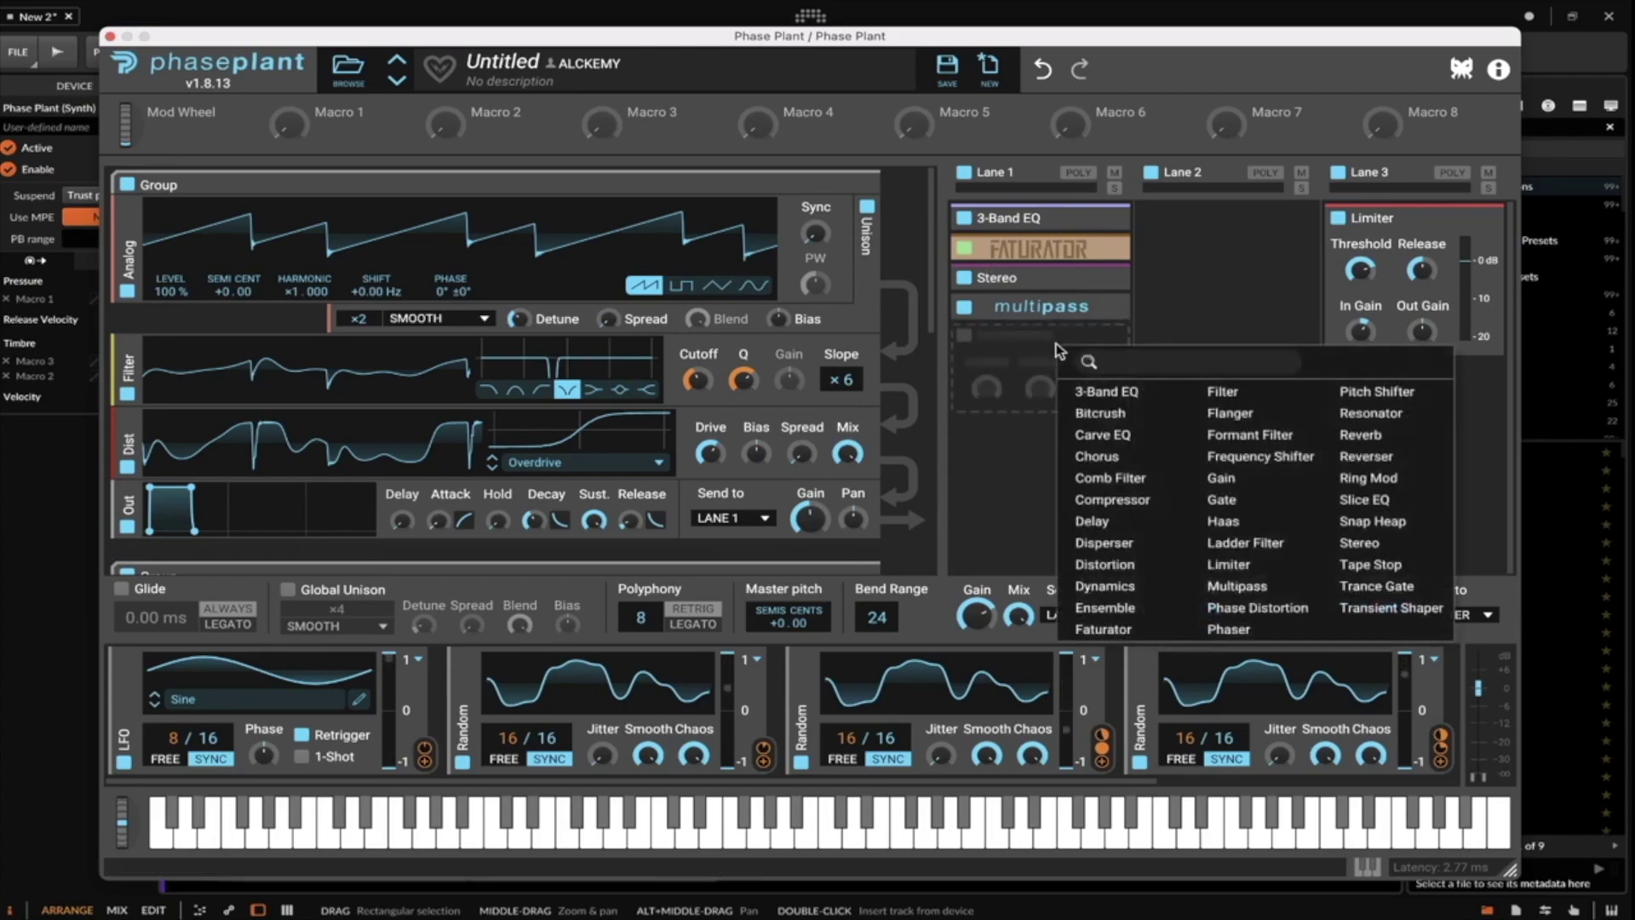
left_click(1367, 443)
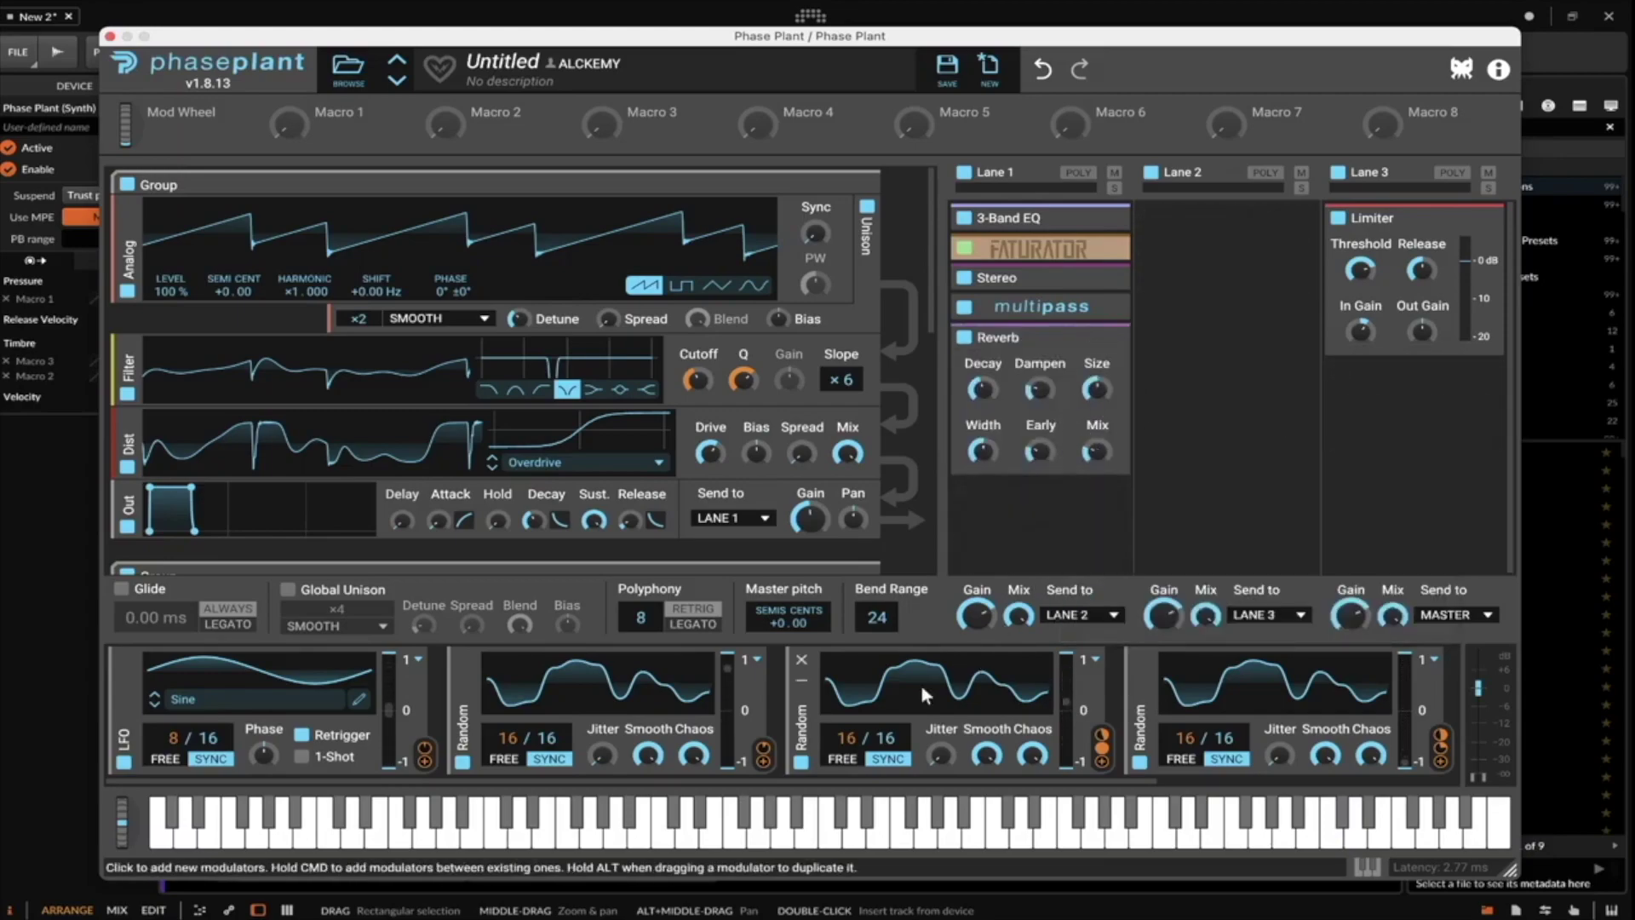
left_click_drag(764, 752, 1098, 464)
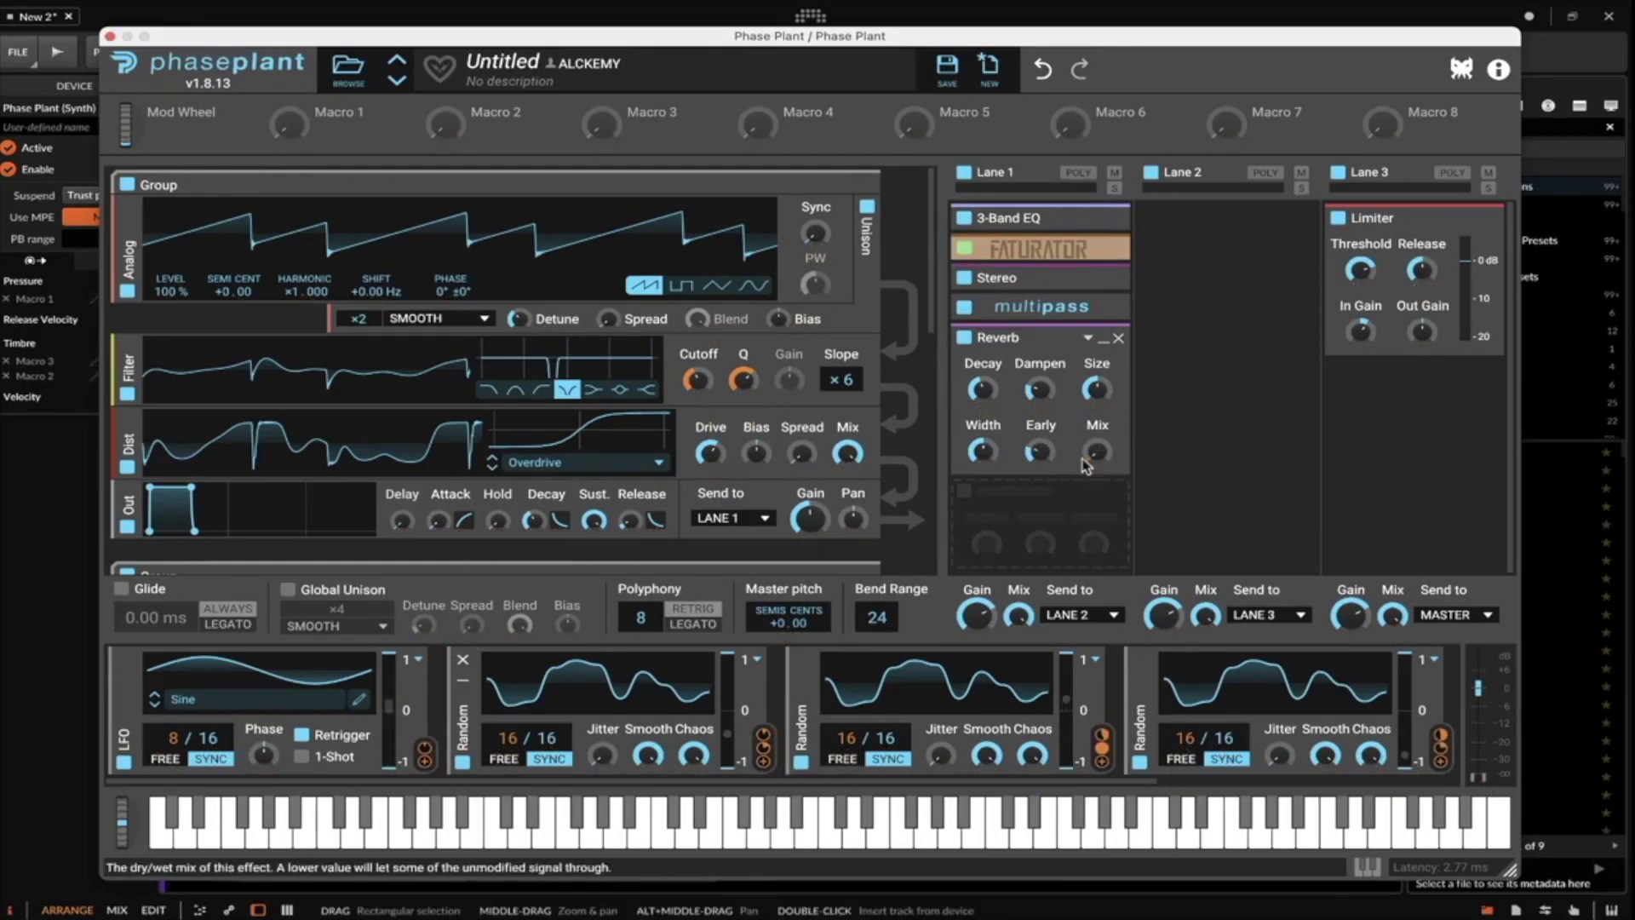
Minimize the Reverb and add a Filter between Multipass and the Reverb in Lane 1.
left_click(1103, 339)
left_click(1025, 382)
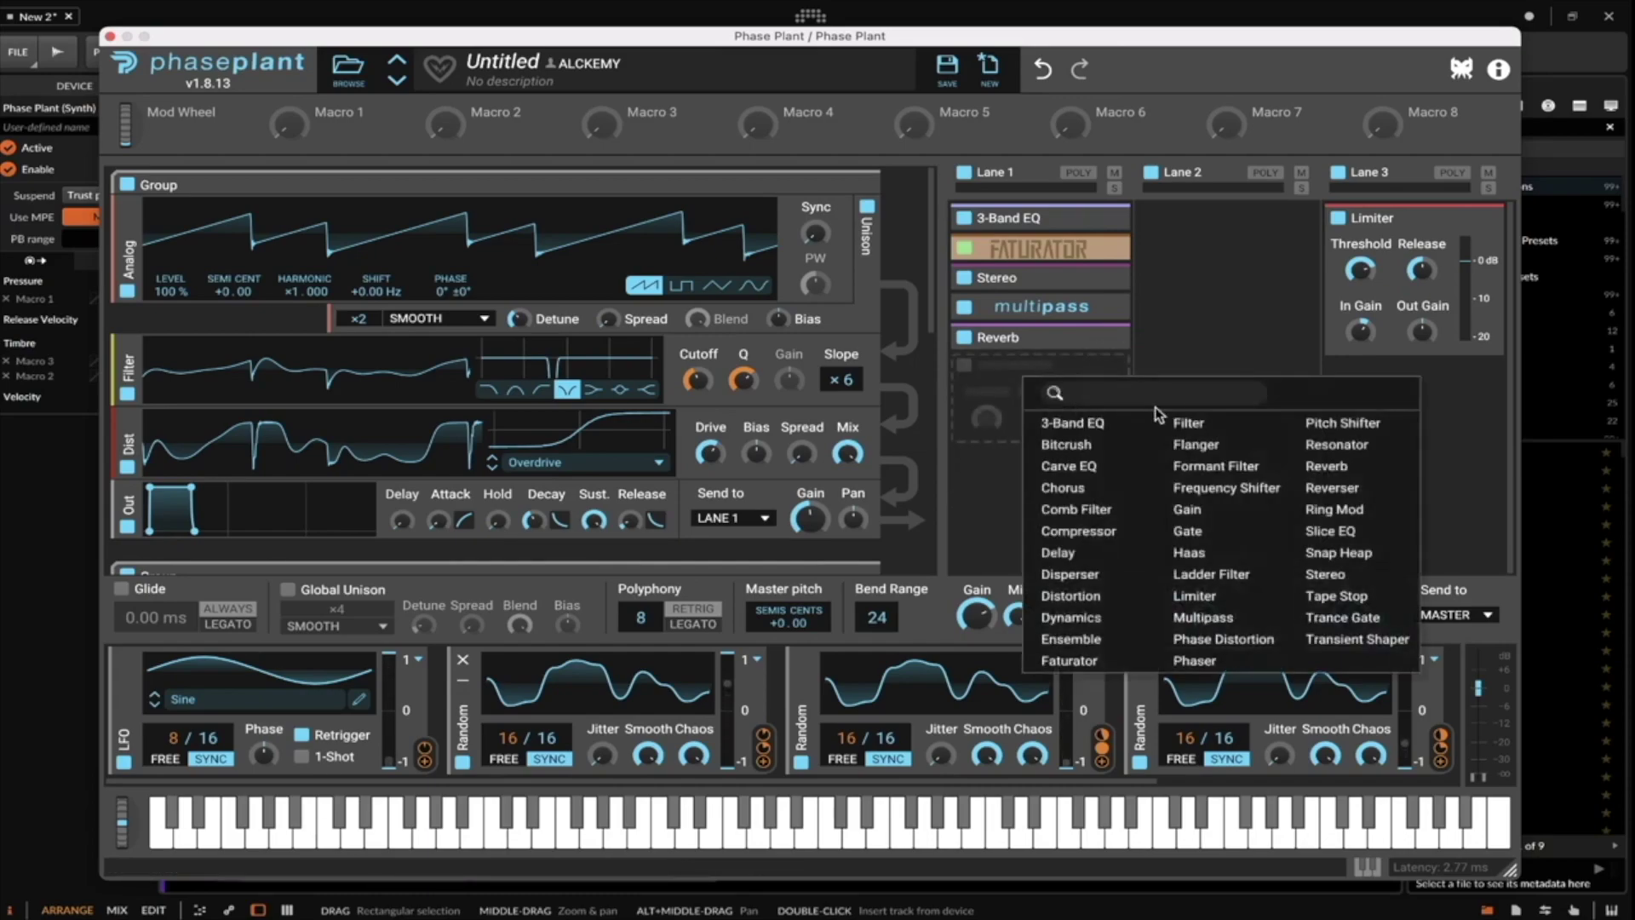
left_click(1188, 426)
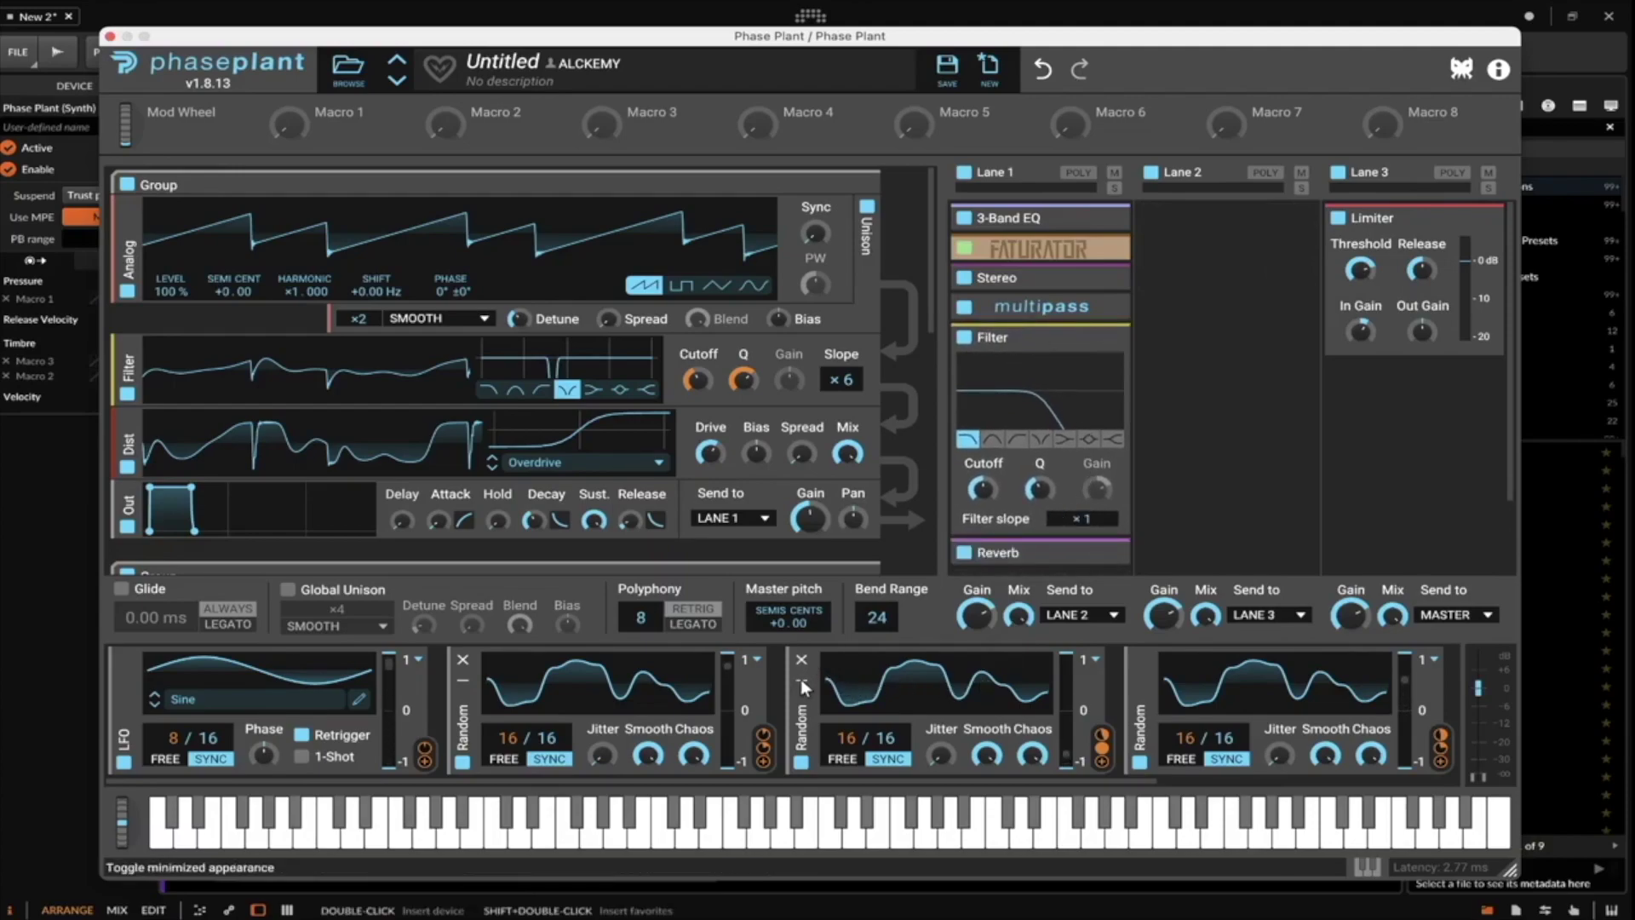
Minimize the second and third Random modulators and add a new smoothed Random modulator synced at 4/16.
left_click(801, 679)
left_click(839, 681)
left_click(1109, 734)
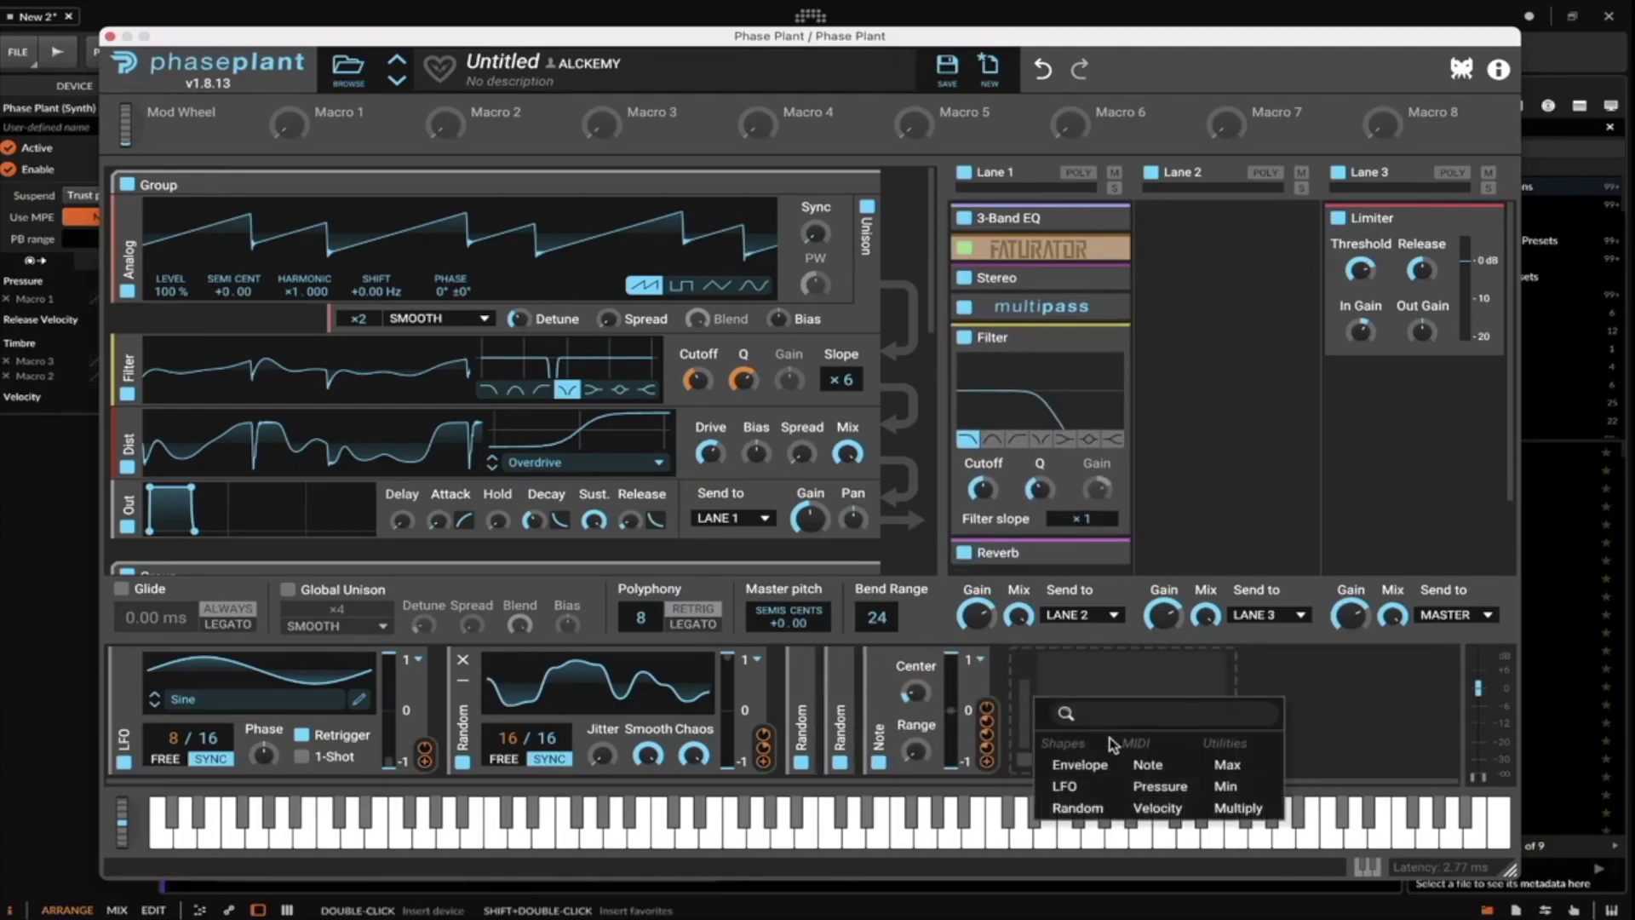
left_click(1078, 807)
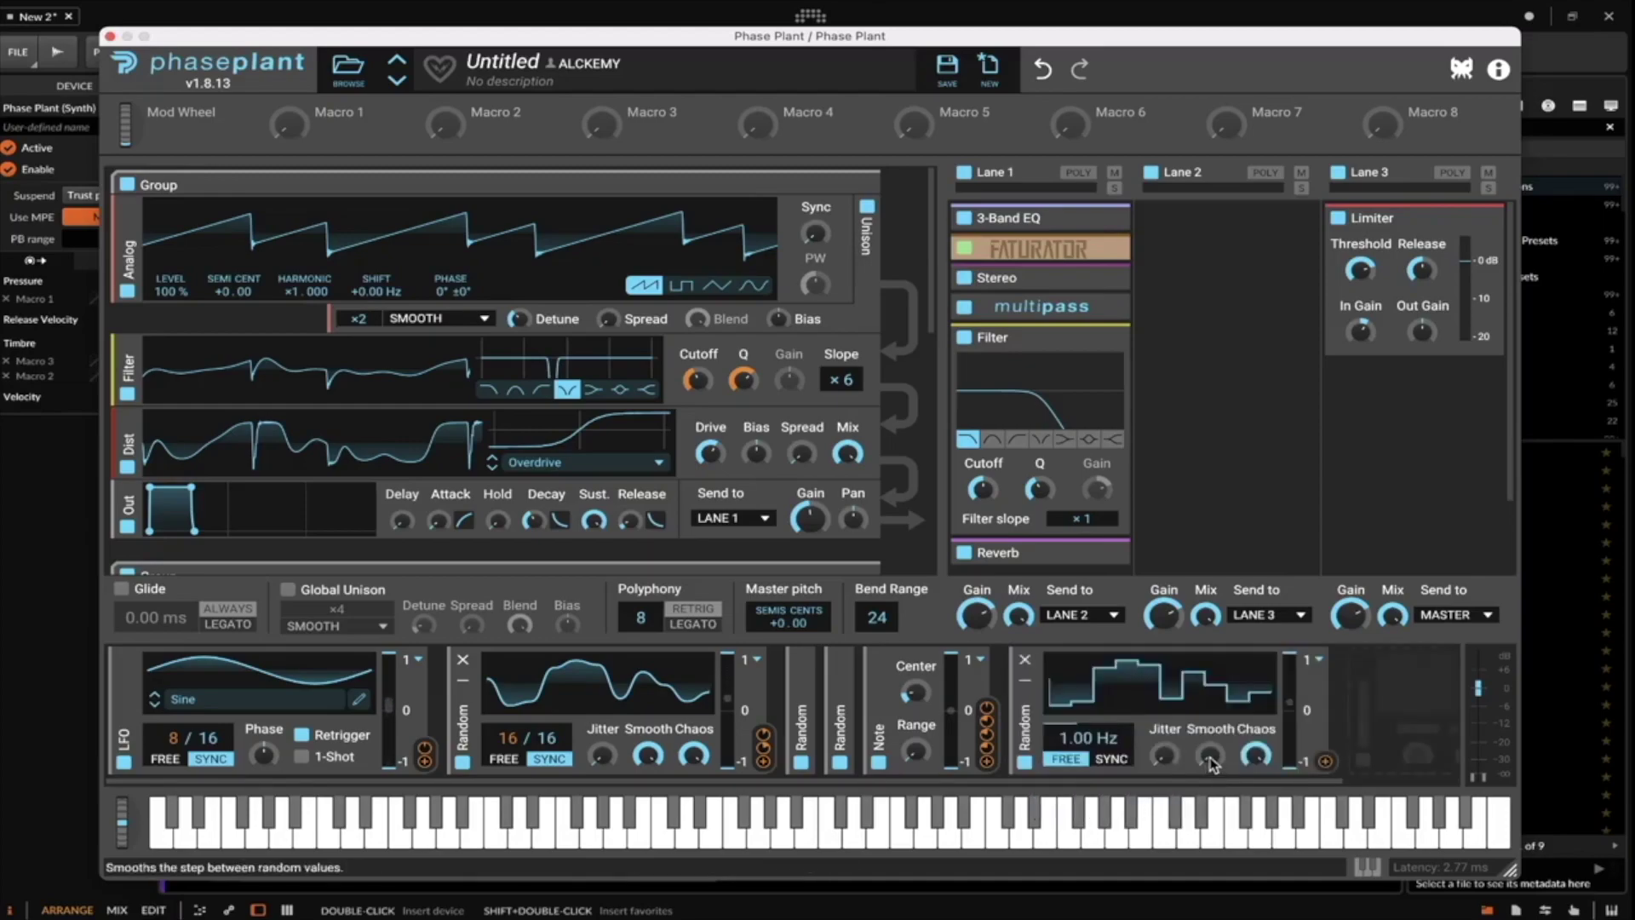
left_click(1111, 758)
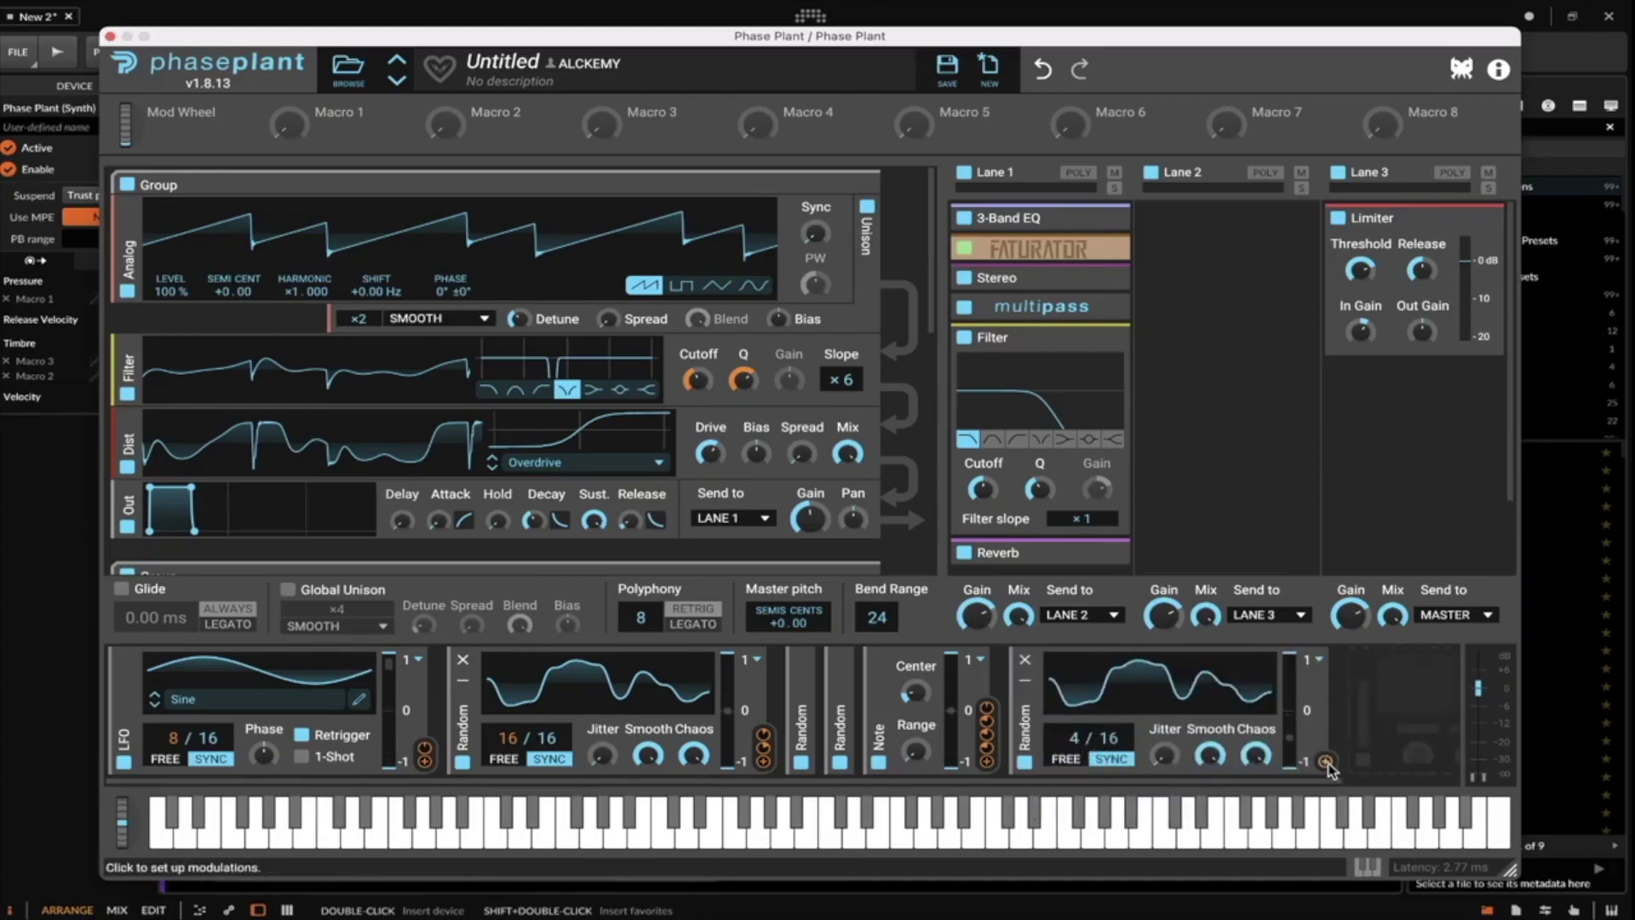
Map the new 4/16 Random modulator to the Cutoff of the Filter in Lane 1.
left_click(1324, 760)
left_click(984, 509)
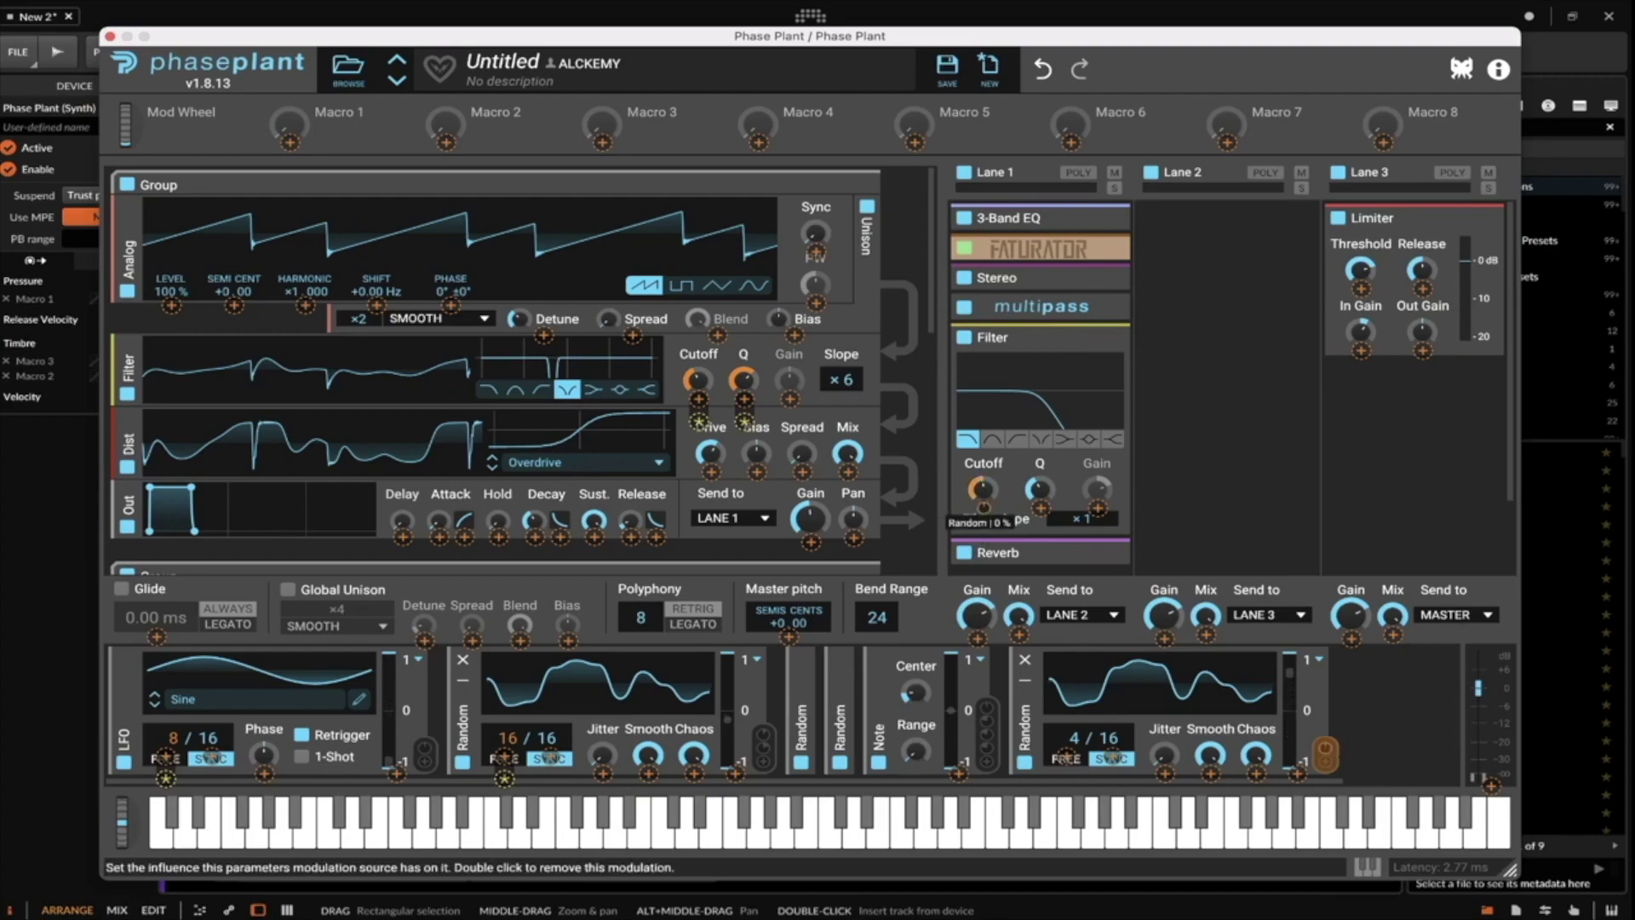
key("Escape")
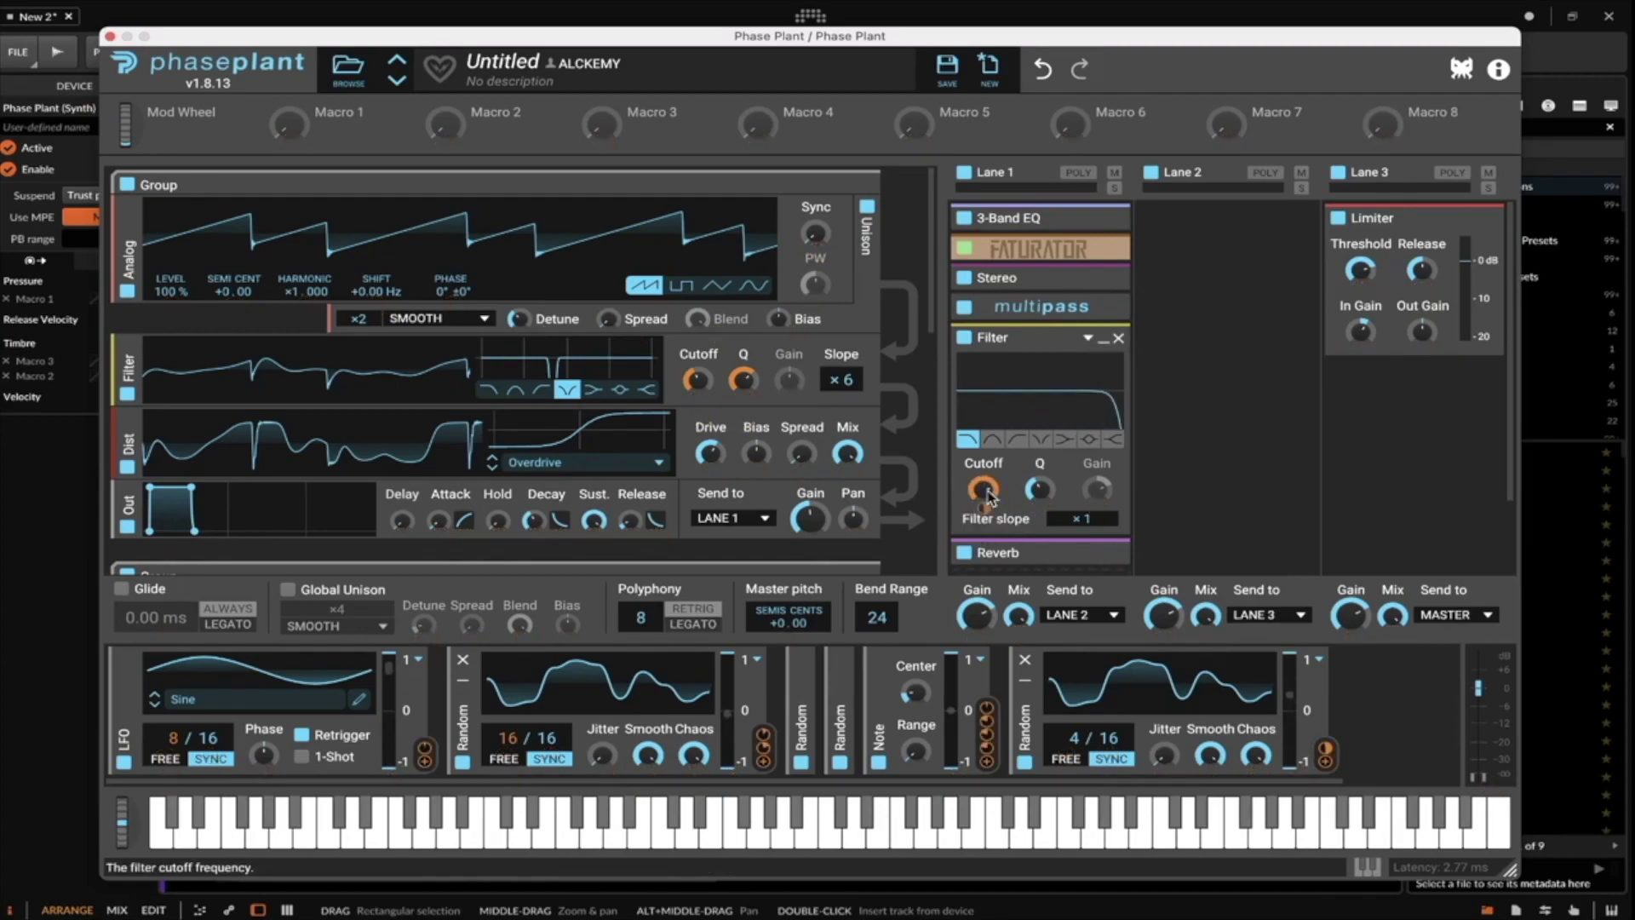
scroll(1036, 395, "down", 3)
scroll(1039, 402, "up", 2)
scroll(1039, 401, "up", 1)
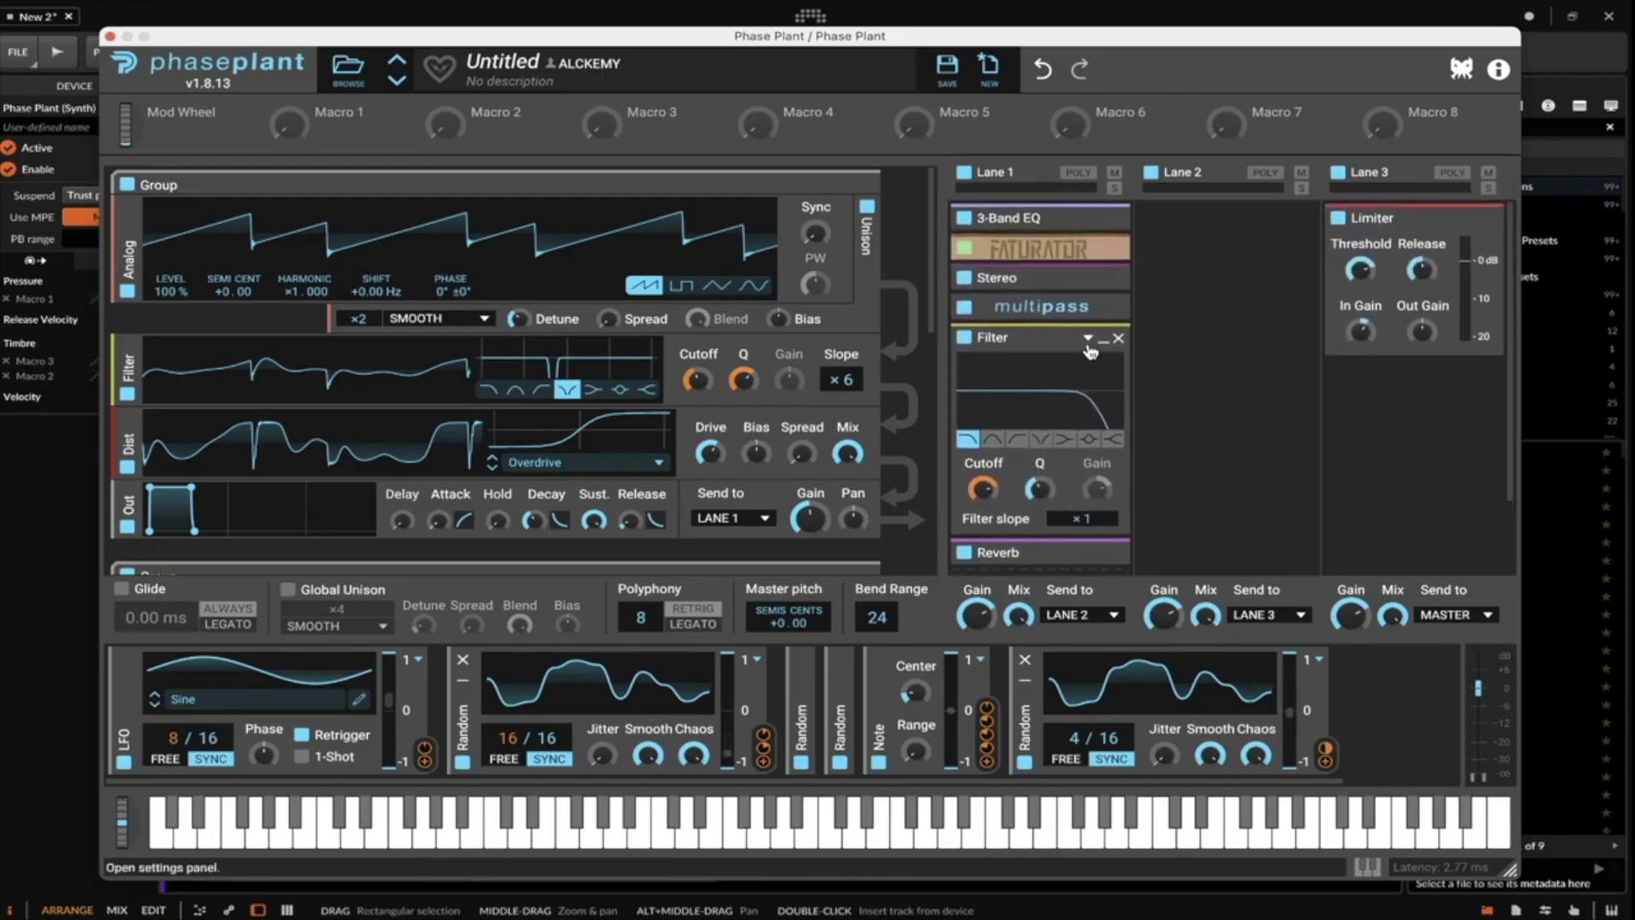
scroll(1045, 468, "down", 1)
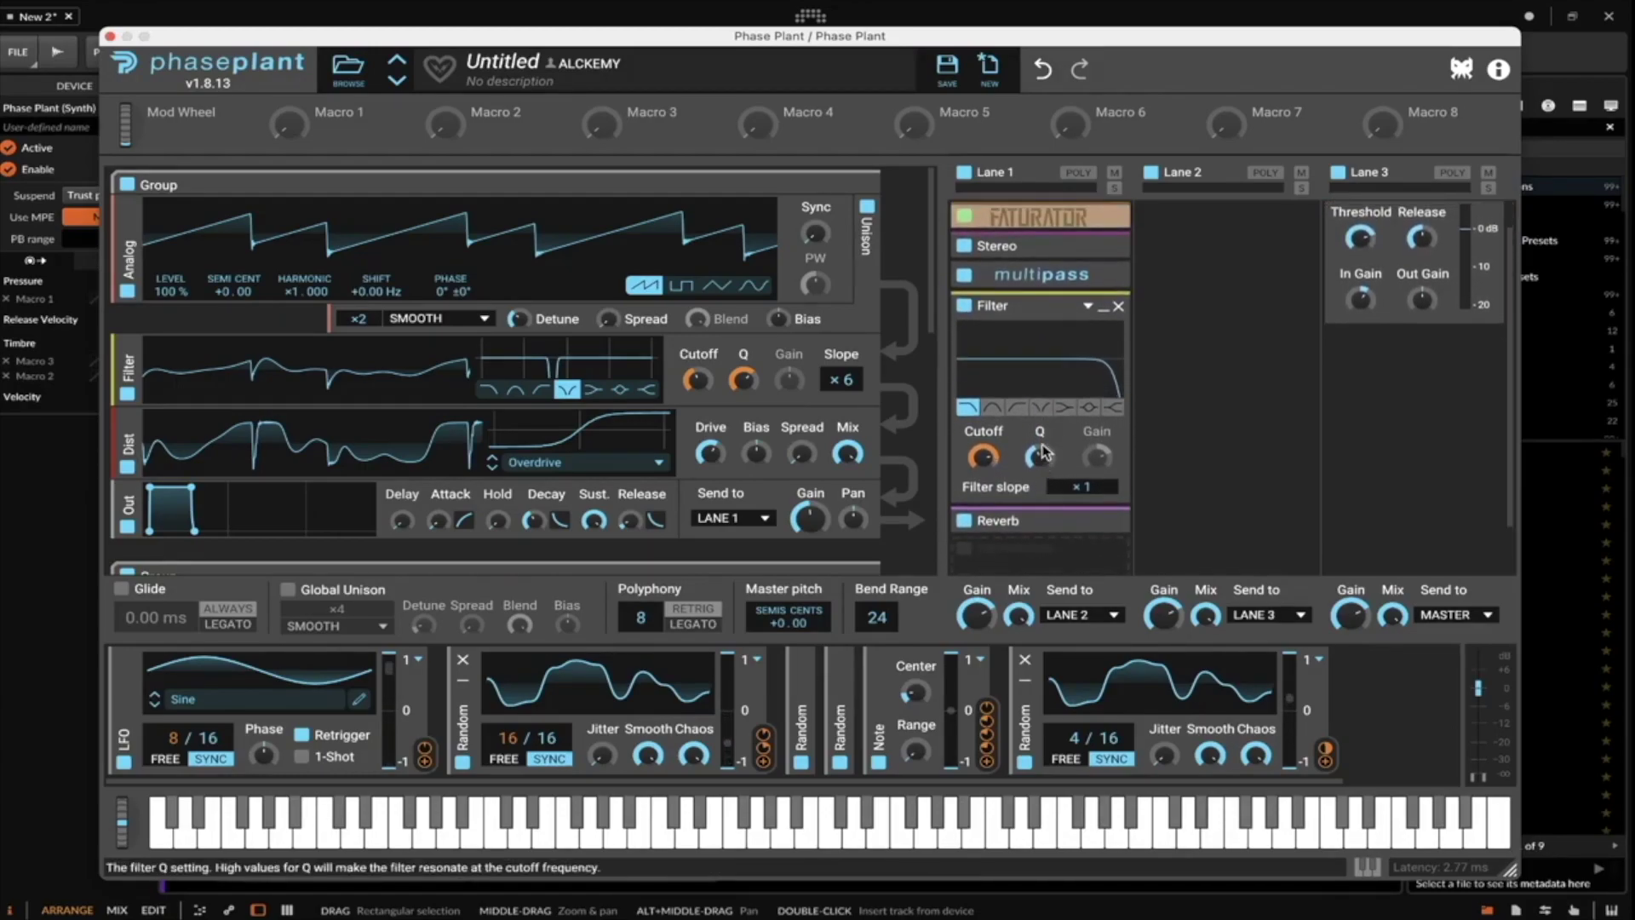
Set the first Random modulator's rate to 8/16 and minimize the LFO and all Random modulators.
mouse_move(1056, 508)
left_mouse_down()
mouse_move(1040, 300)
mouse_move(1064, 514)
left_mouse_up()
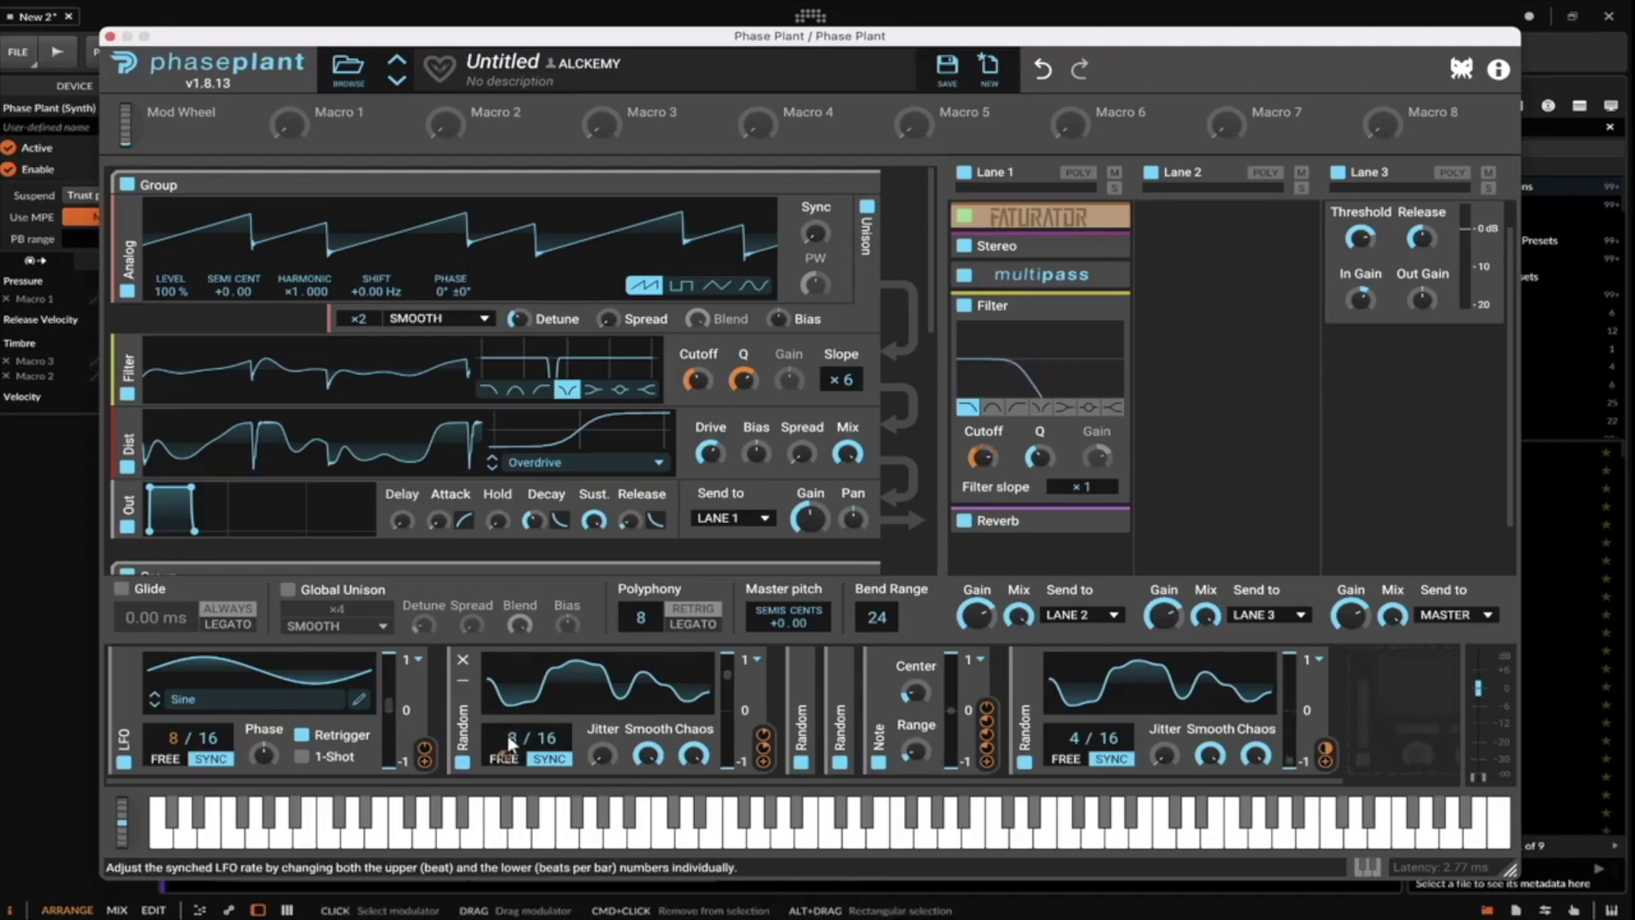
left_click(800, 678)
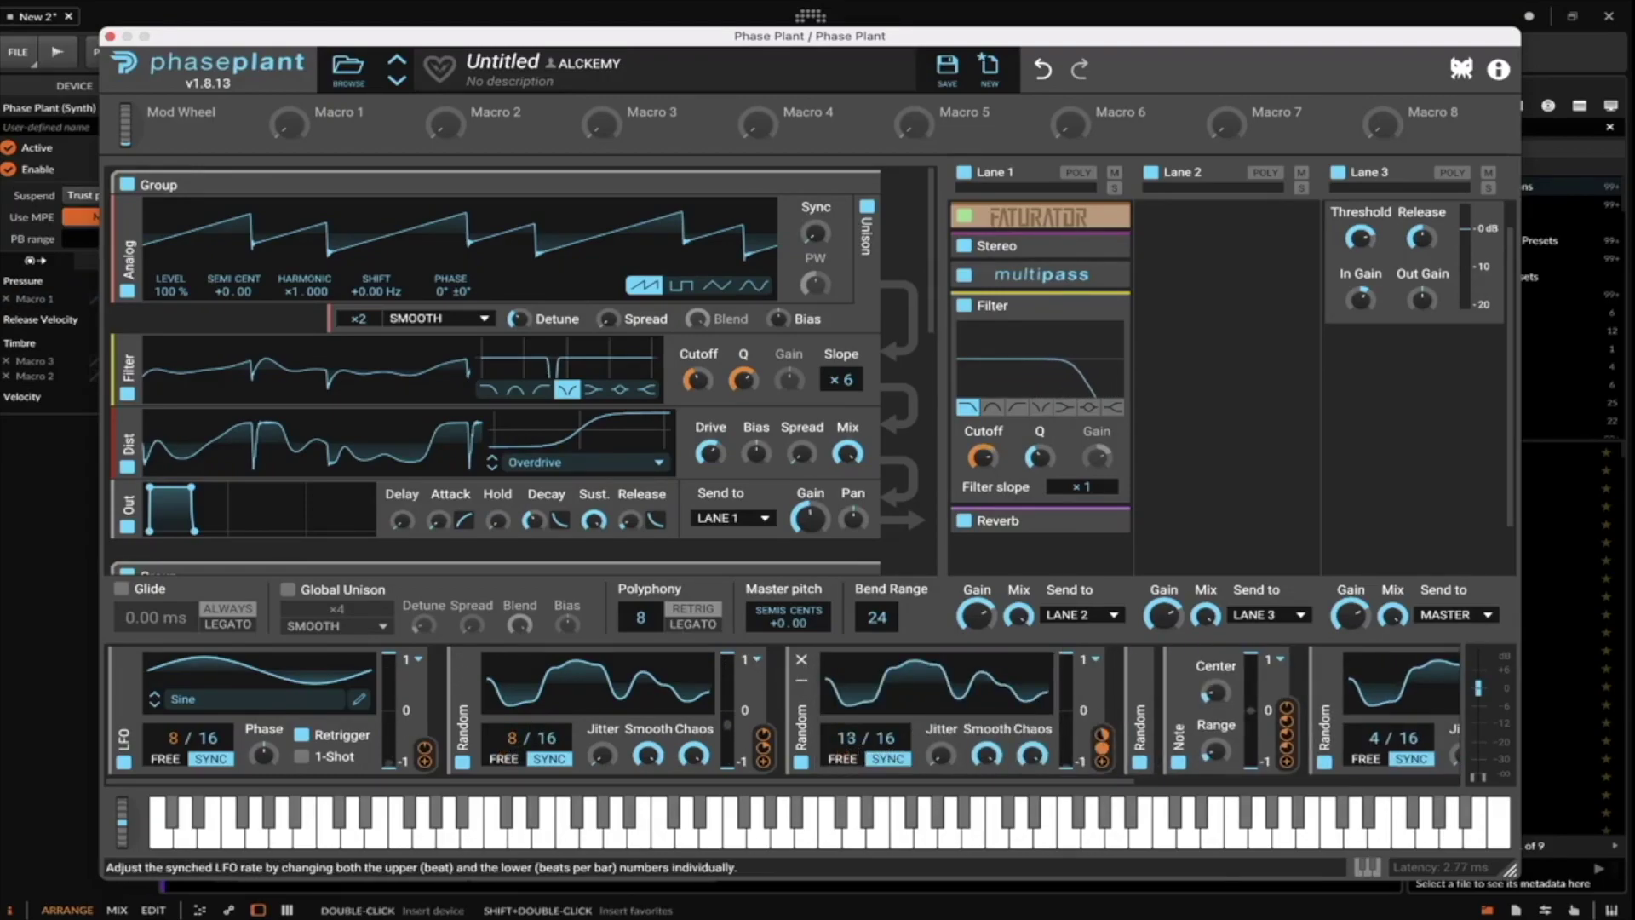
left_click(801, 679)
left_click(842, 691)
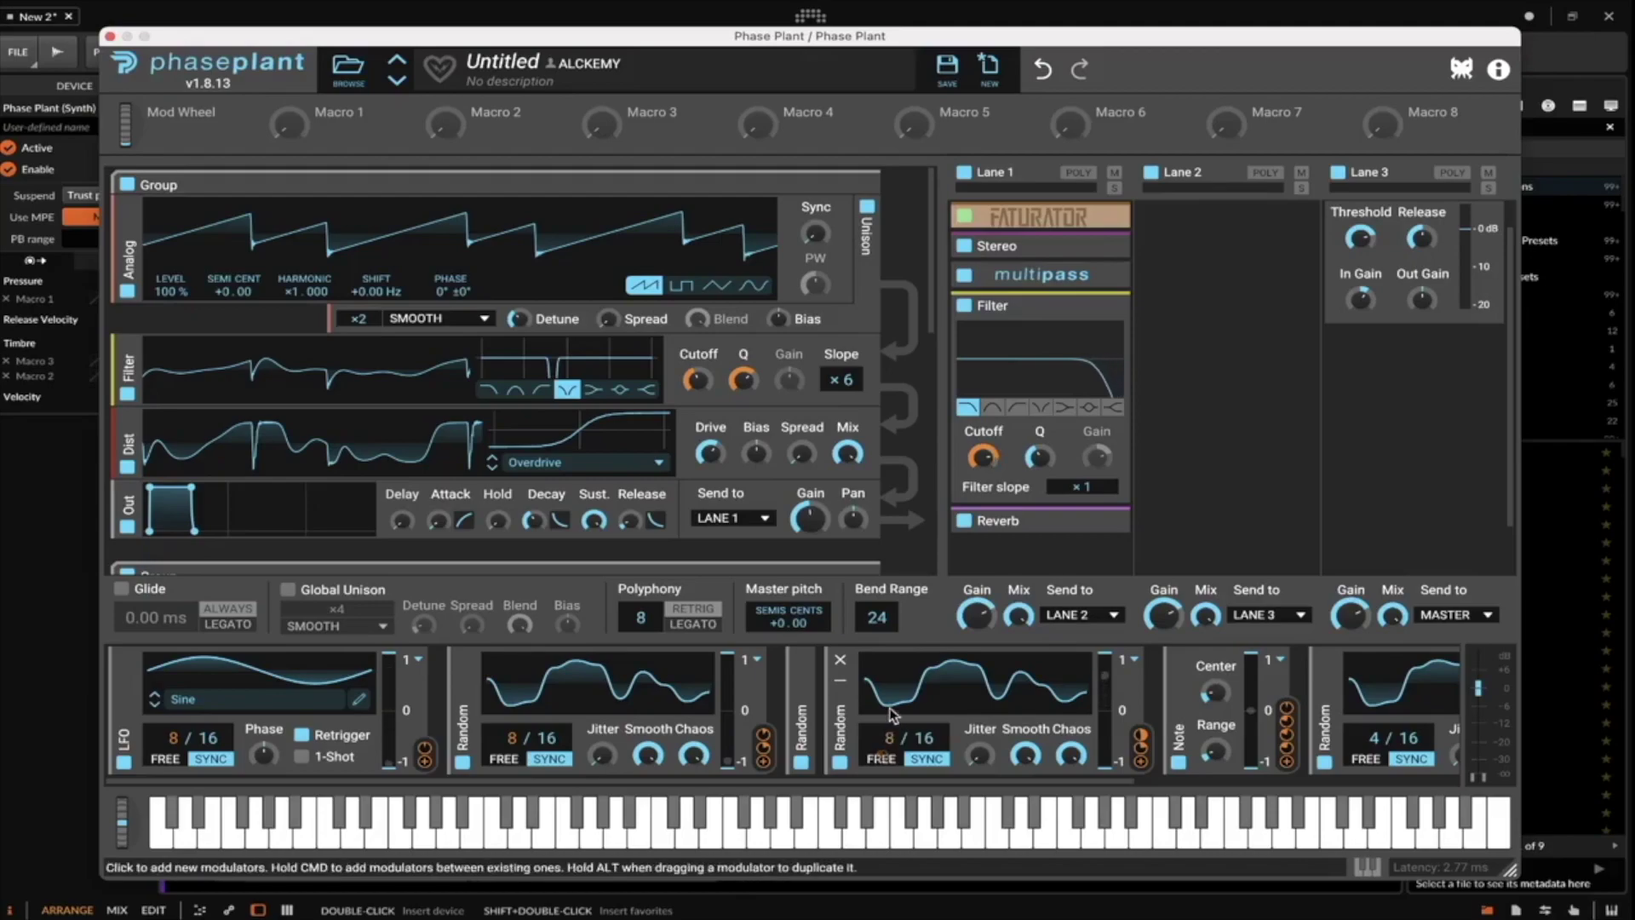
left_click(840, 680)
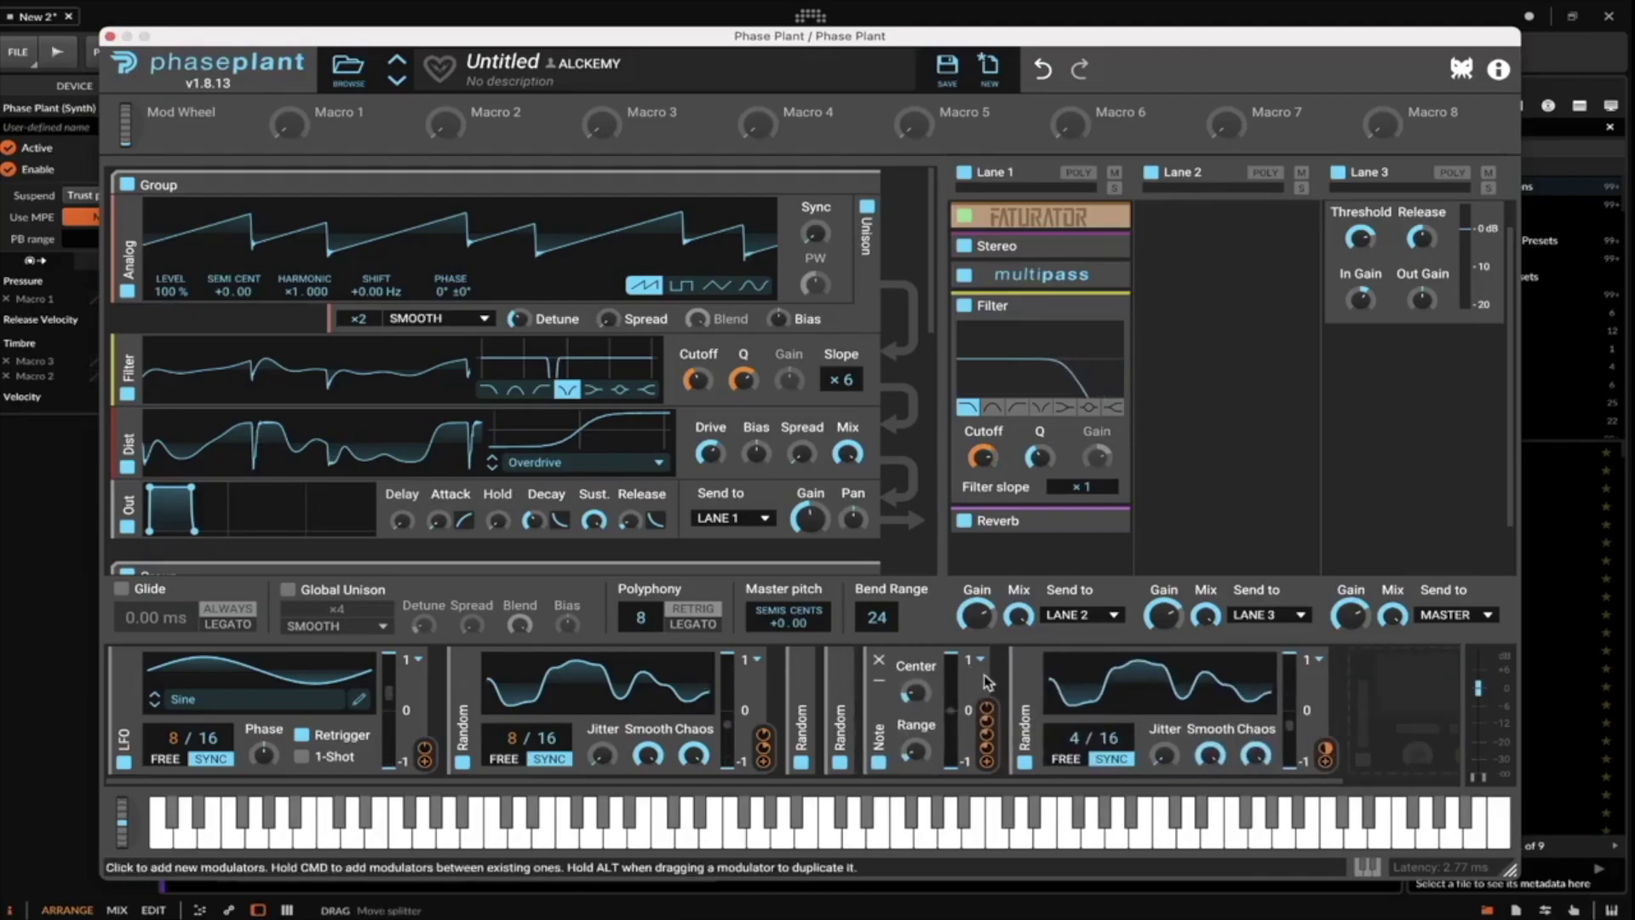
left_click(1024, 713)
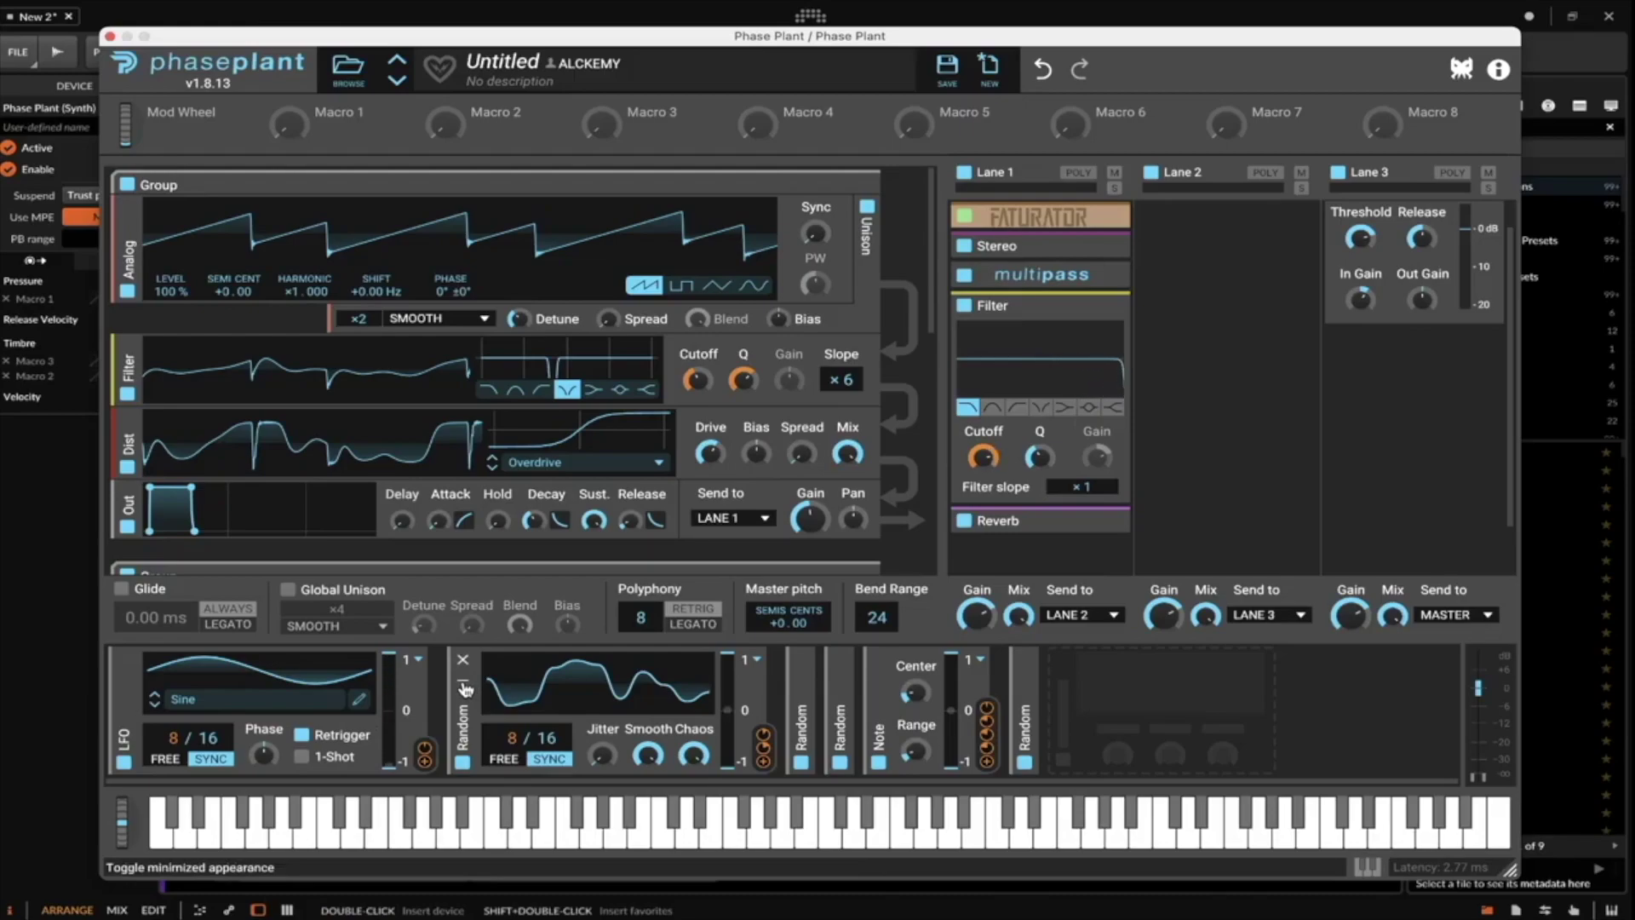
left_click(464, 685)
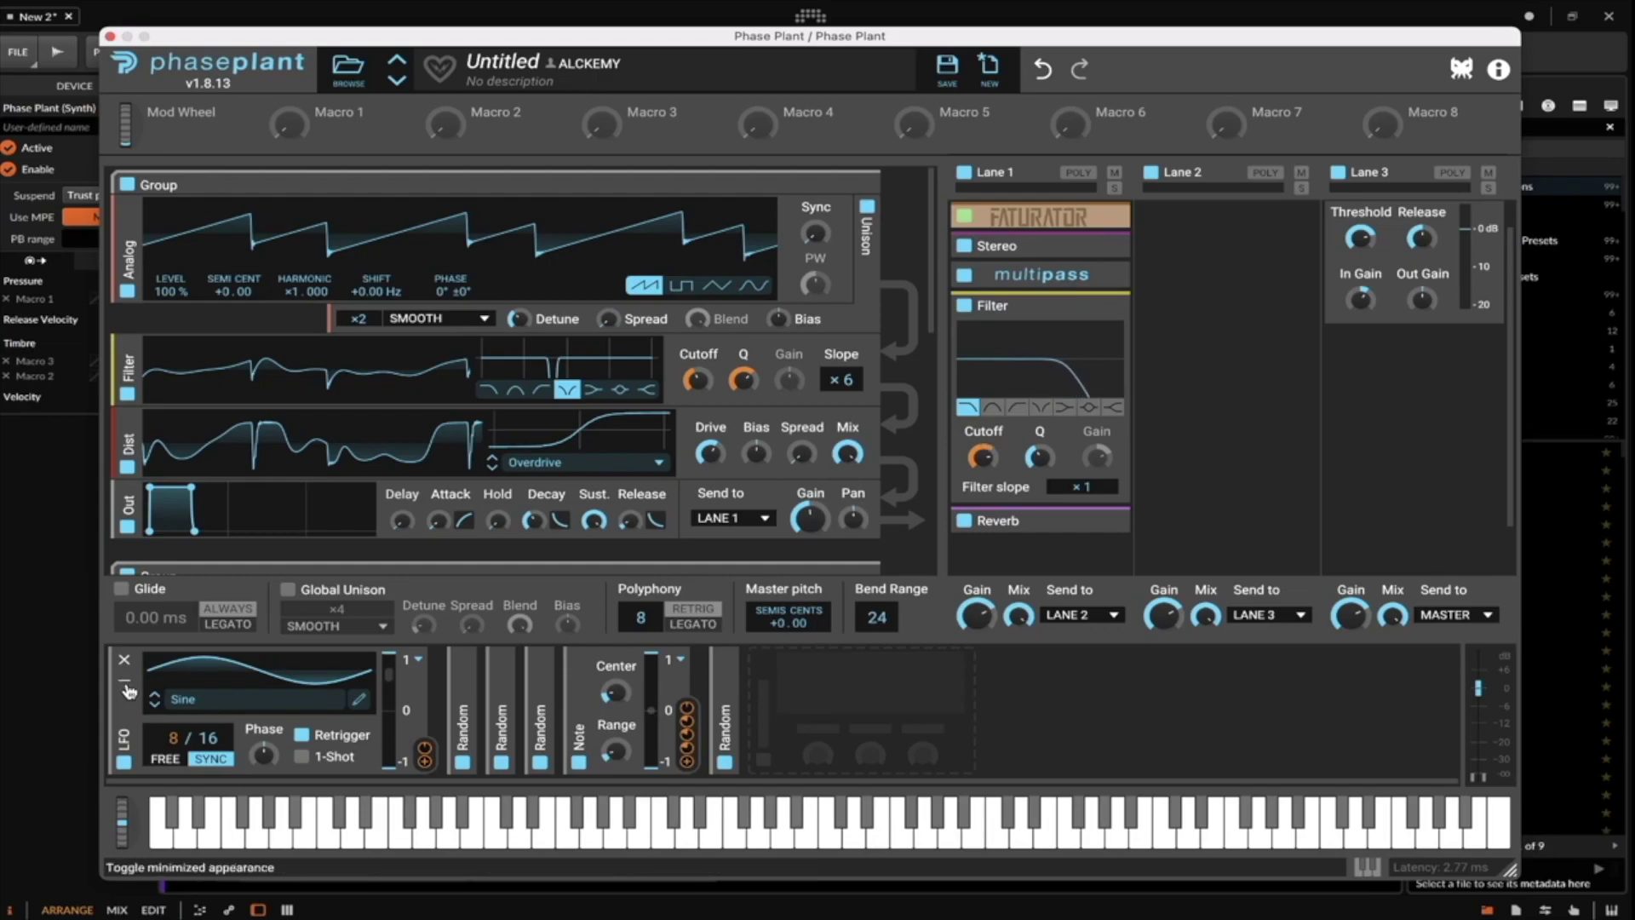
left_click(128, 688)
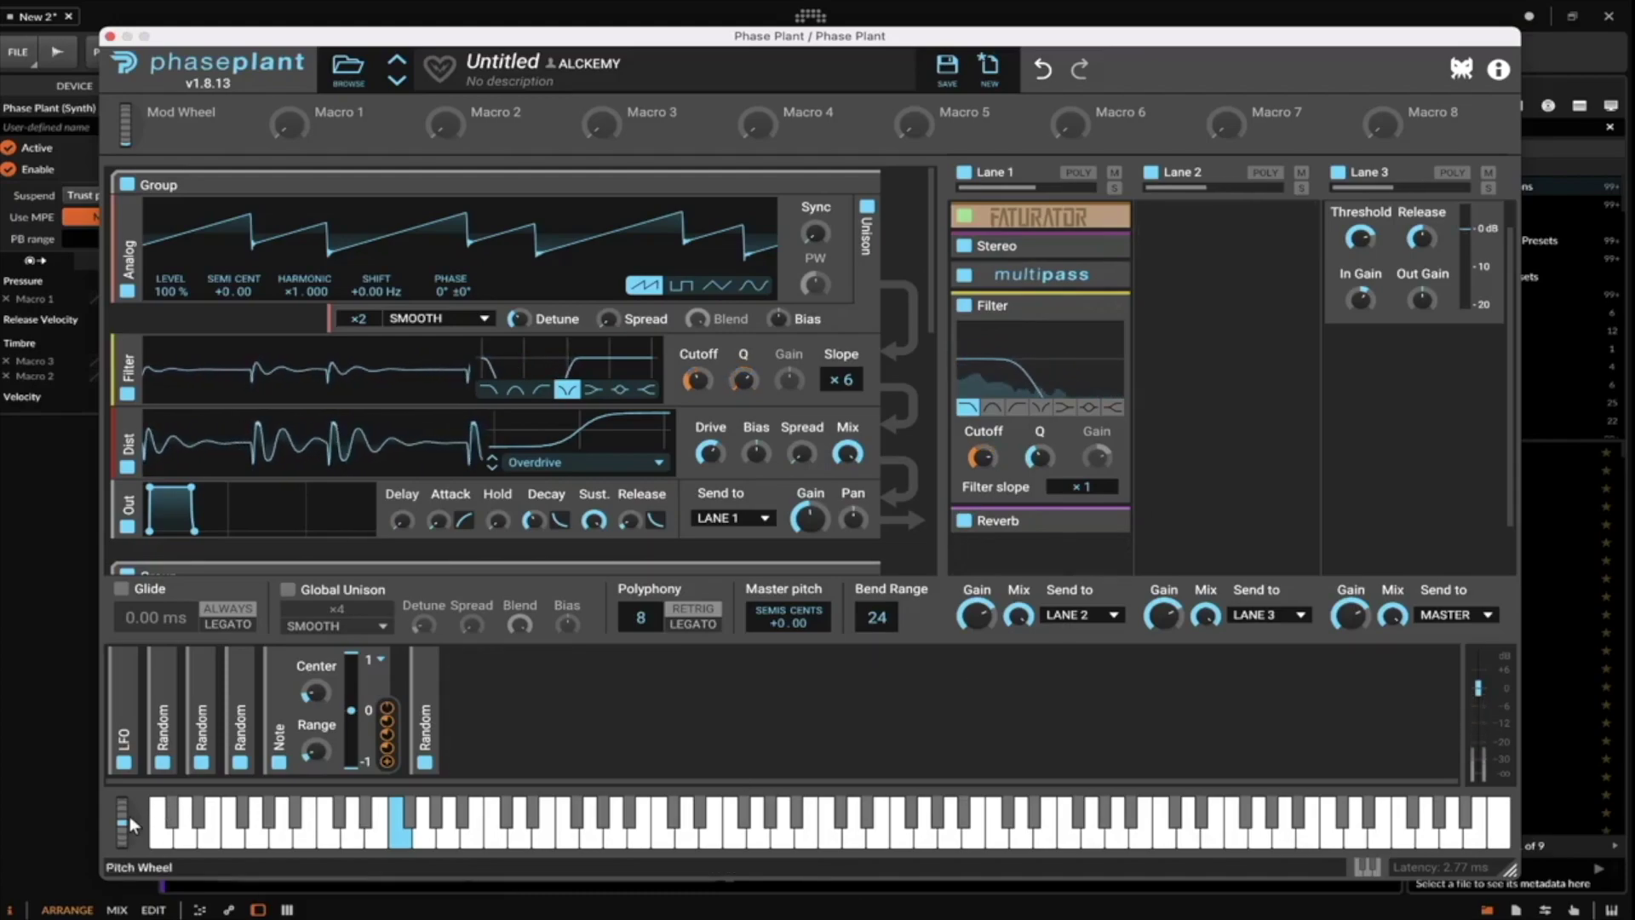
Expand the 4/16 Random modulator and map the Note modulator to its rate.
left_click(425, 681)
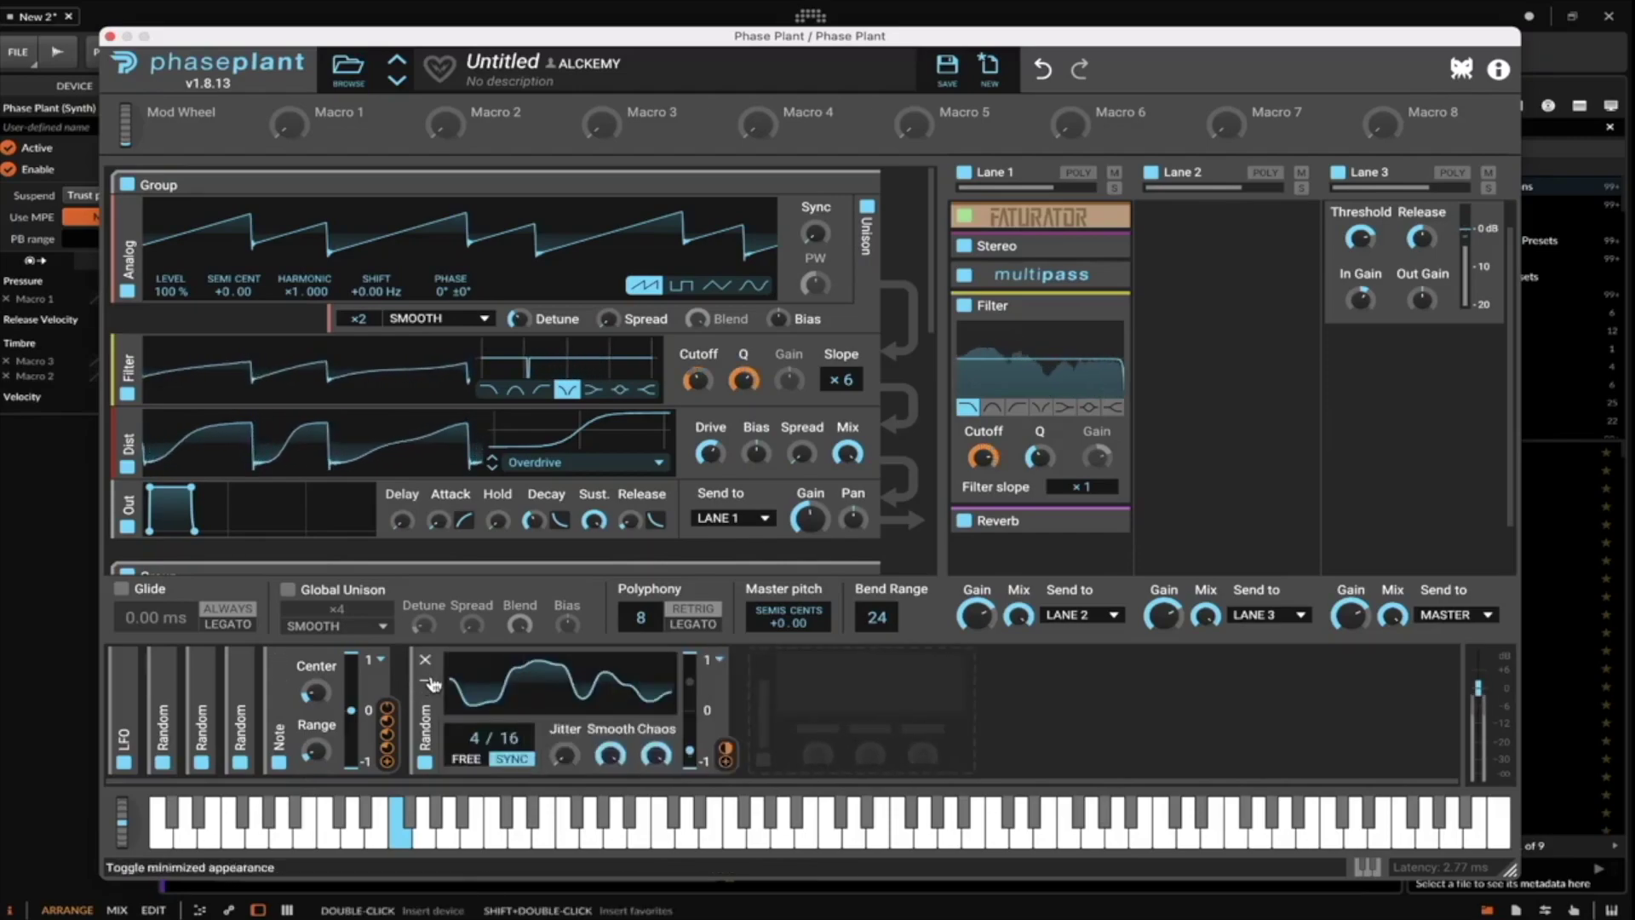
left_click_drag(383, 763, 717, 684)
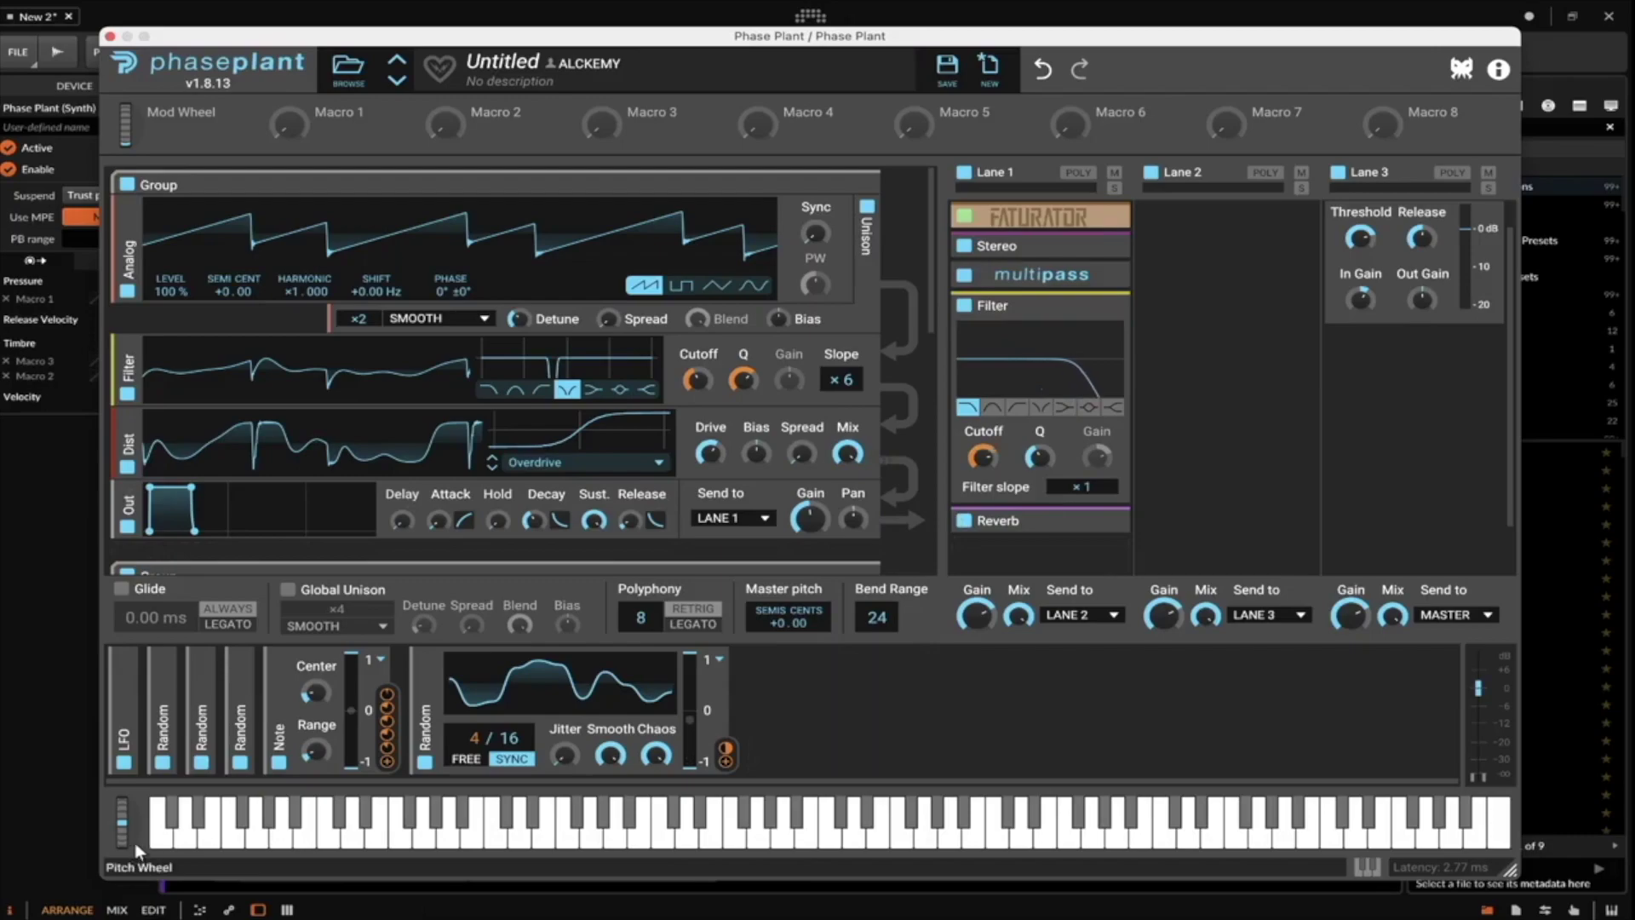
left_click_drag(121, 816, 112, 873)
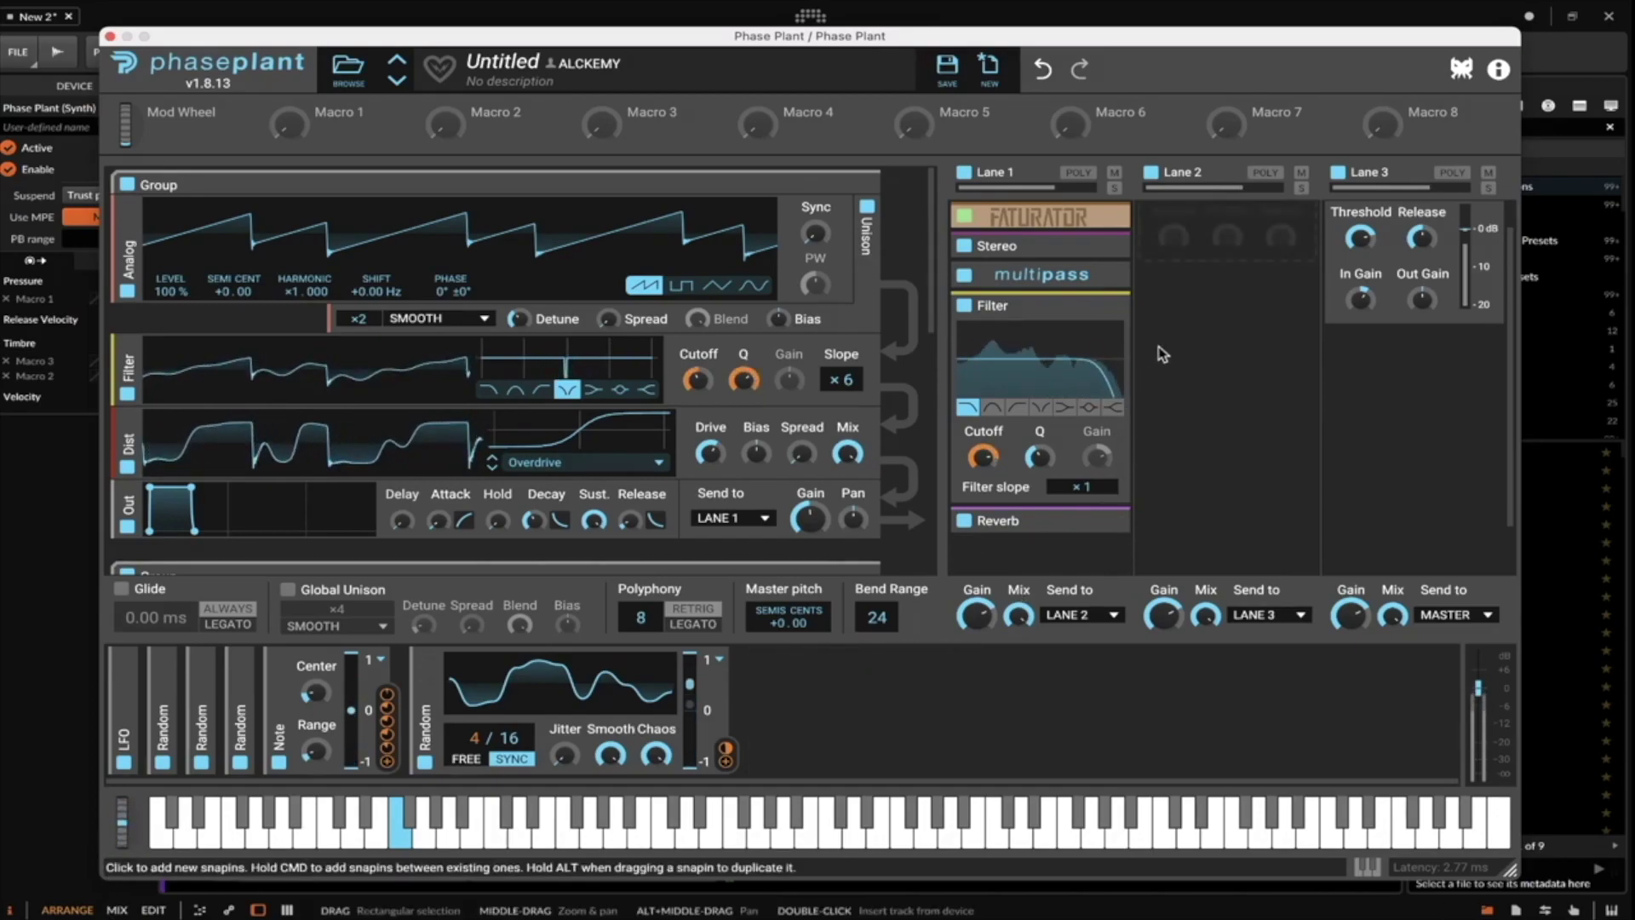
Add a Multipass as the first effect in Lane 2.
scroll(1162, 354, "up", 1)
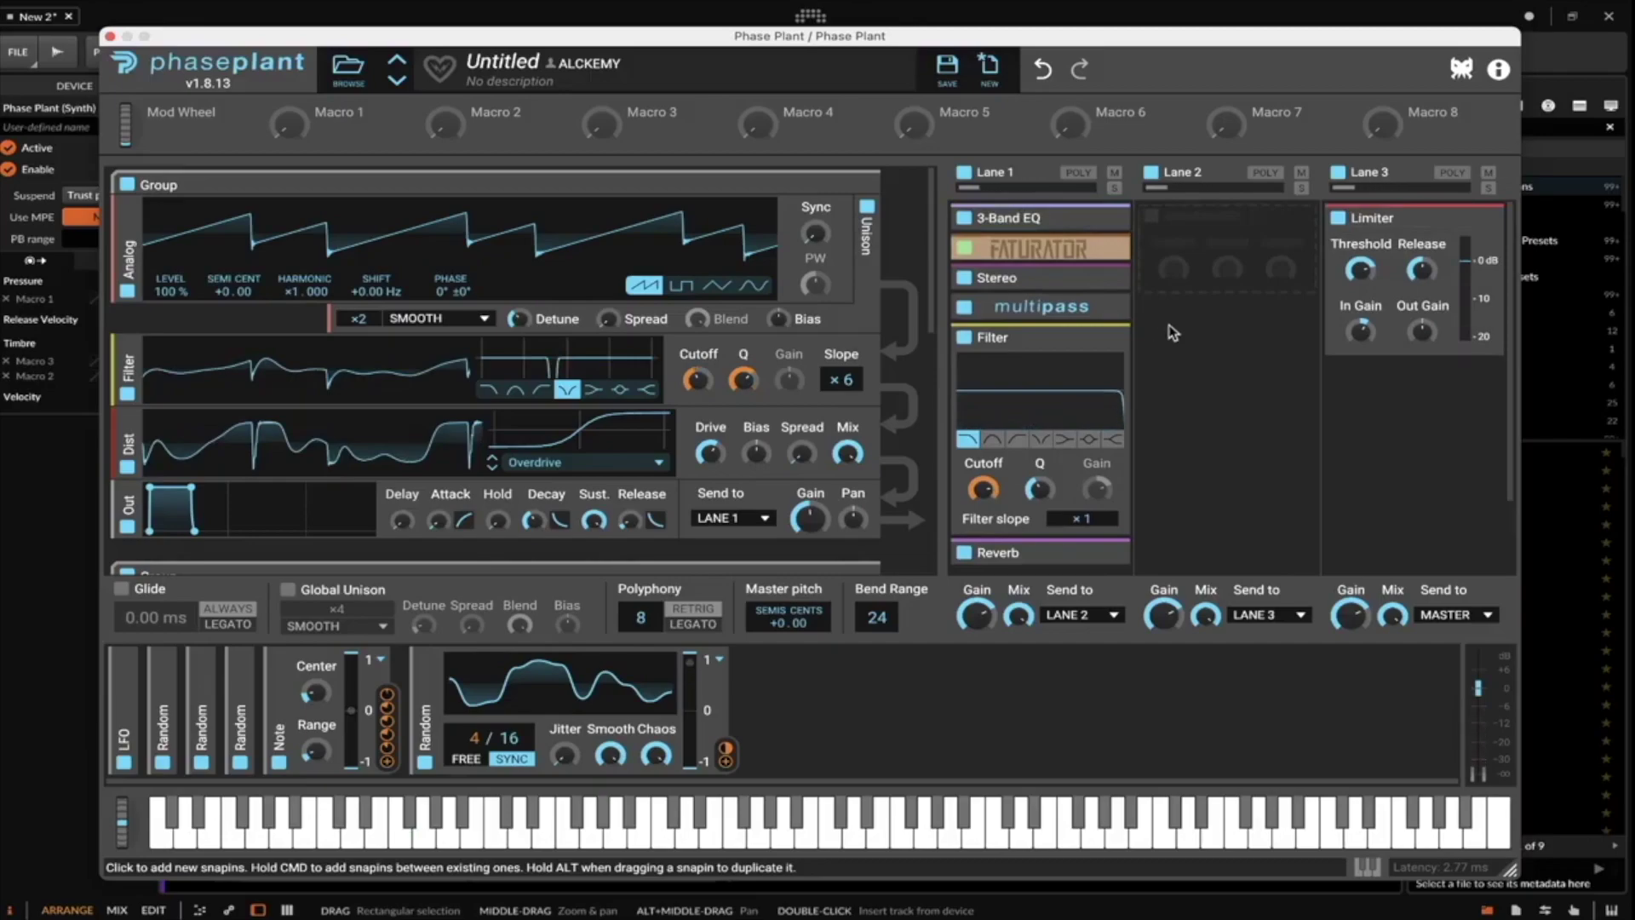
left_click(1219, 242)
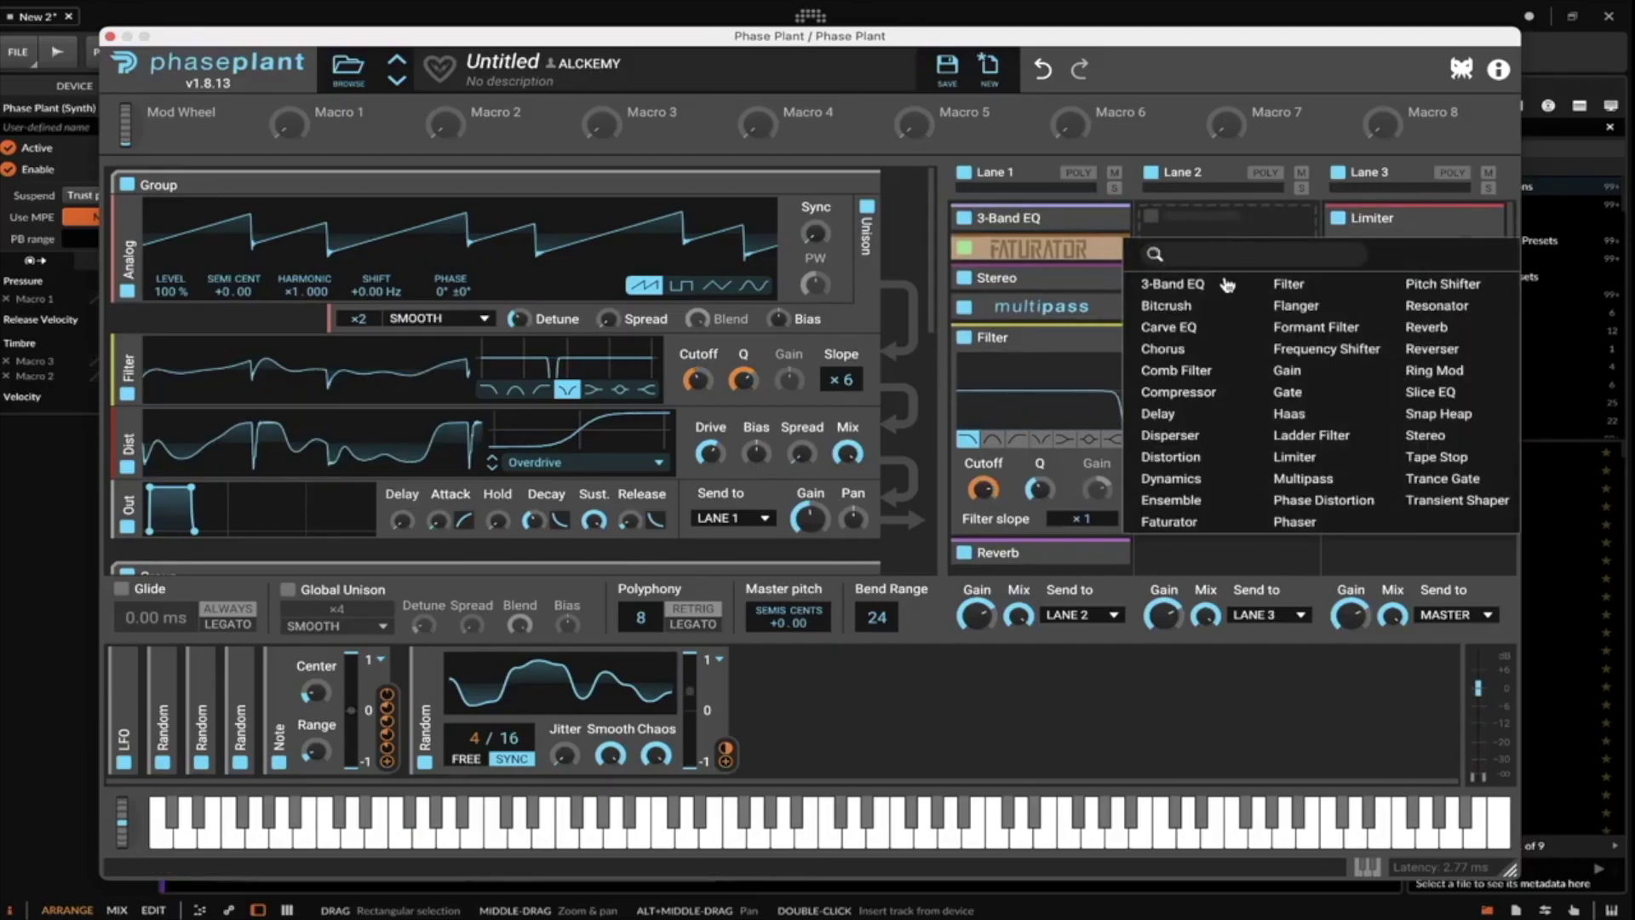
left_click(1302, 479)
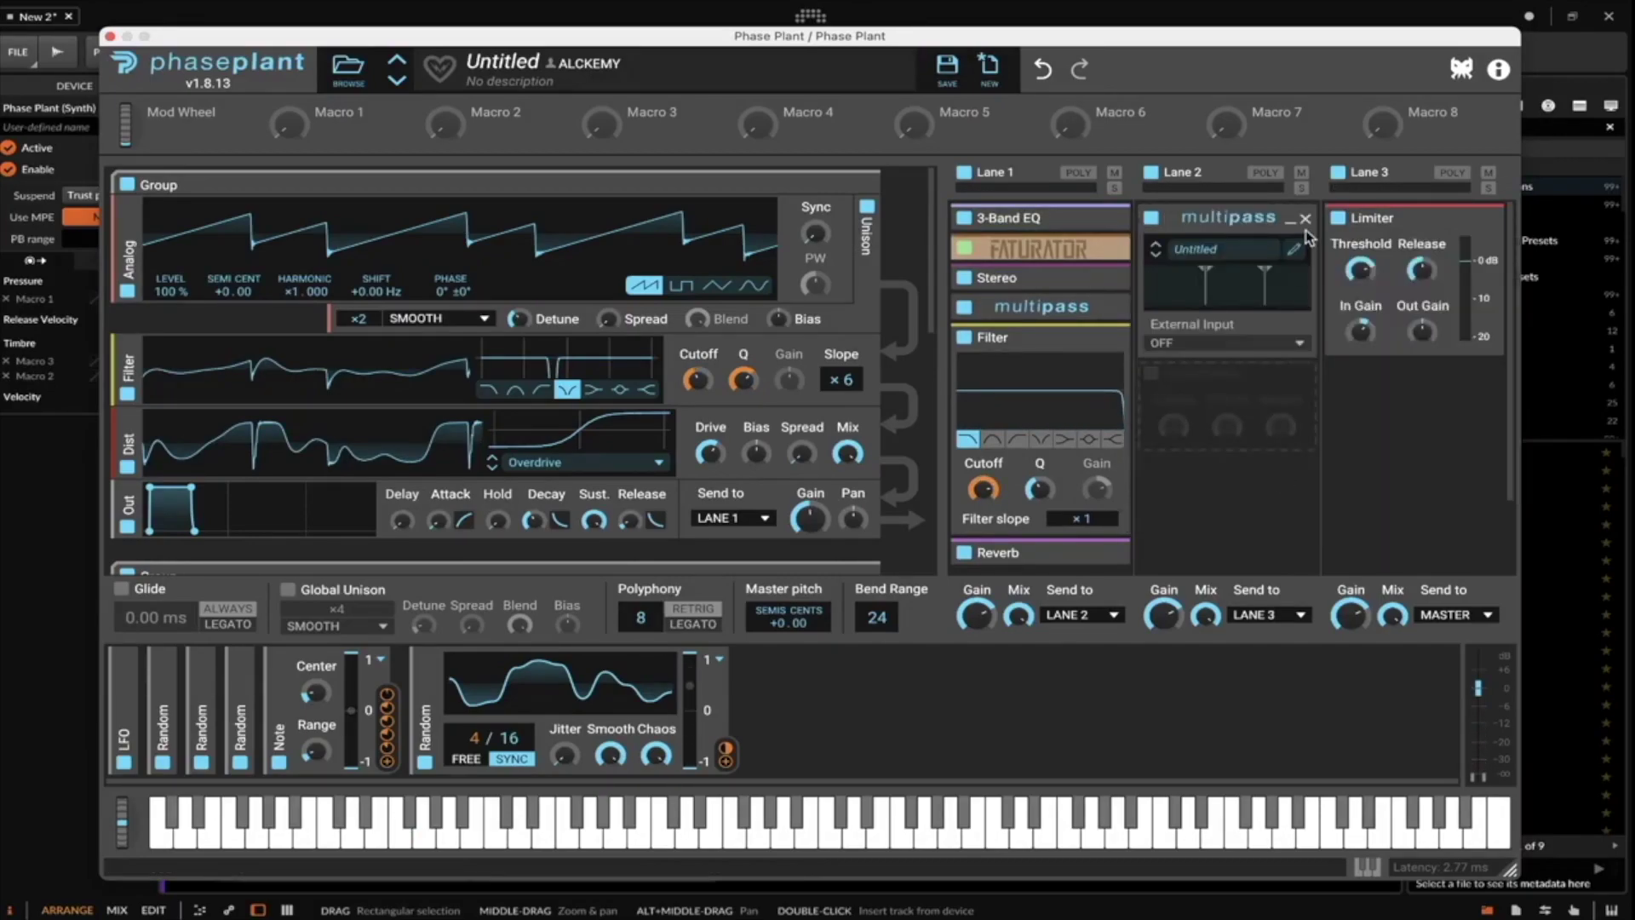
Load the favorite preset OCARINA OF THE TOP into the Lane 2 Multipass, close its editor and minimize it.
left_click(1294, 252)
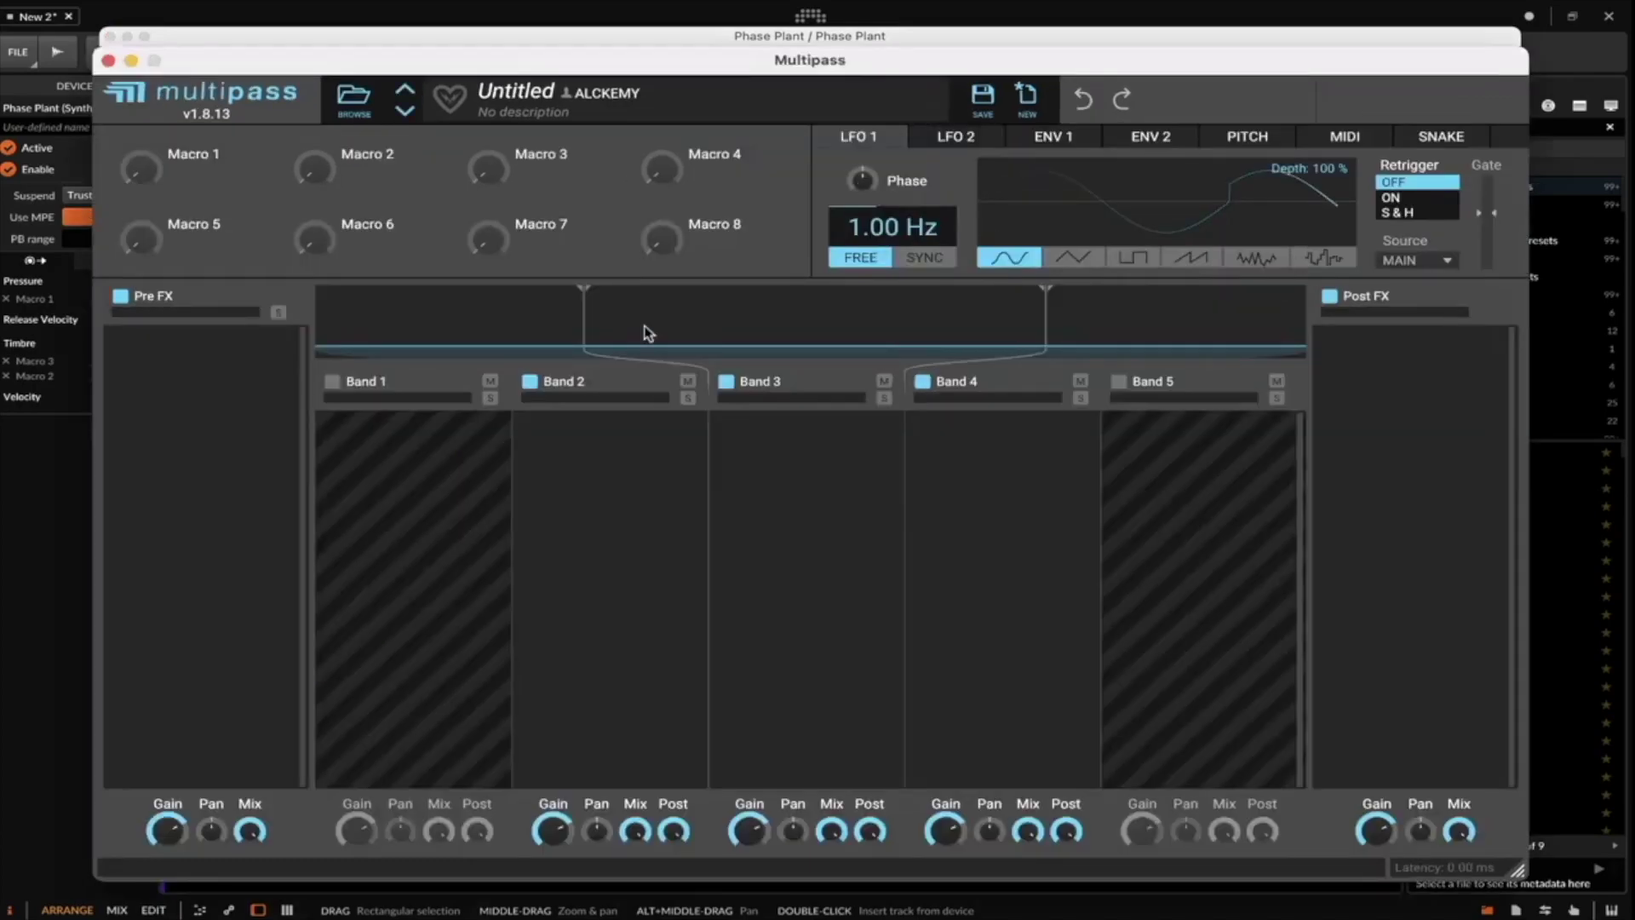
left_click(362, 101)
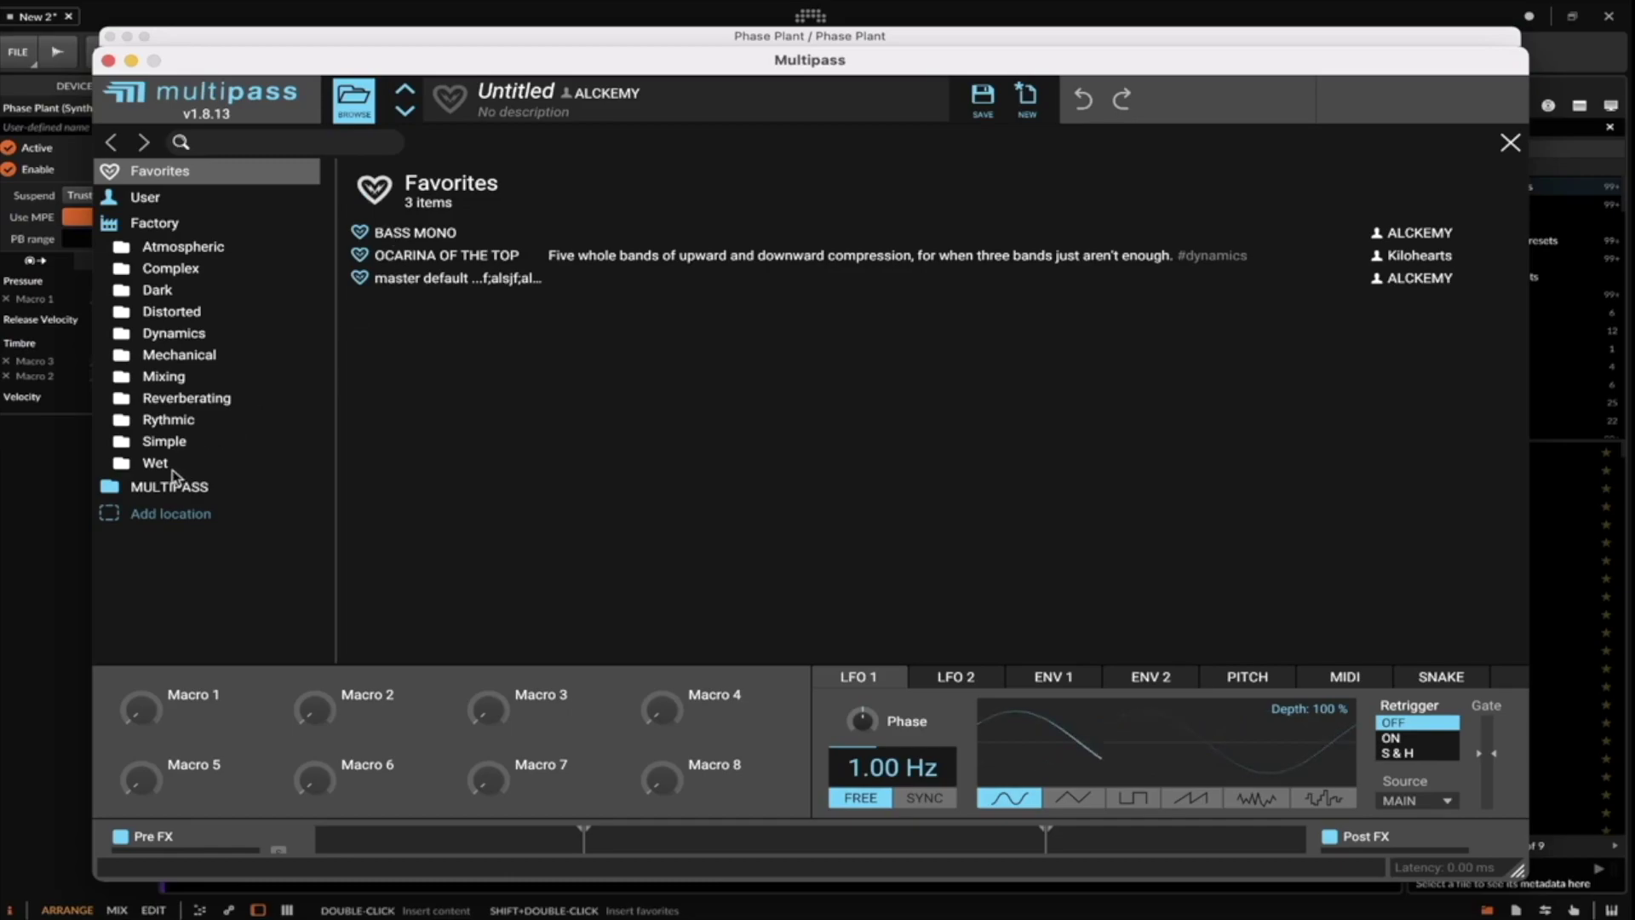
left_click(168, 338)
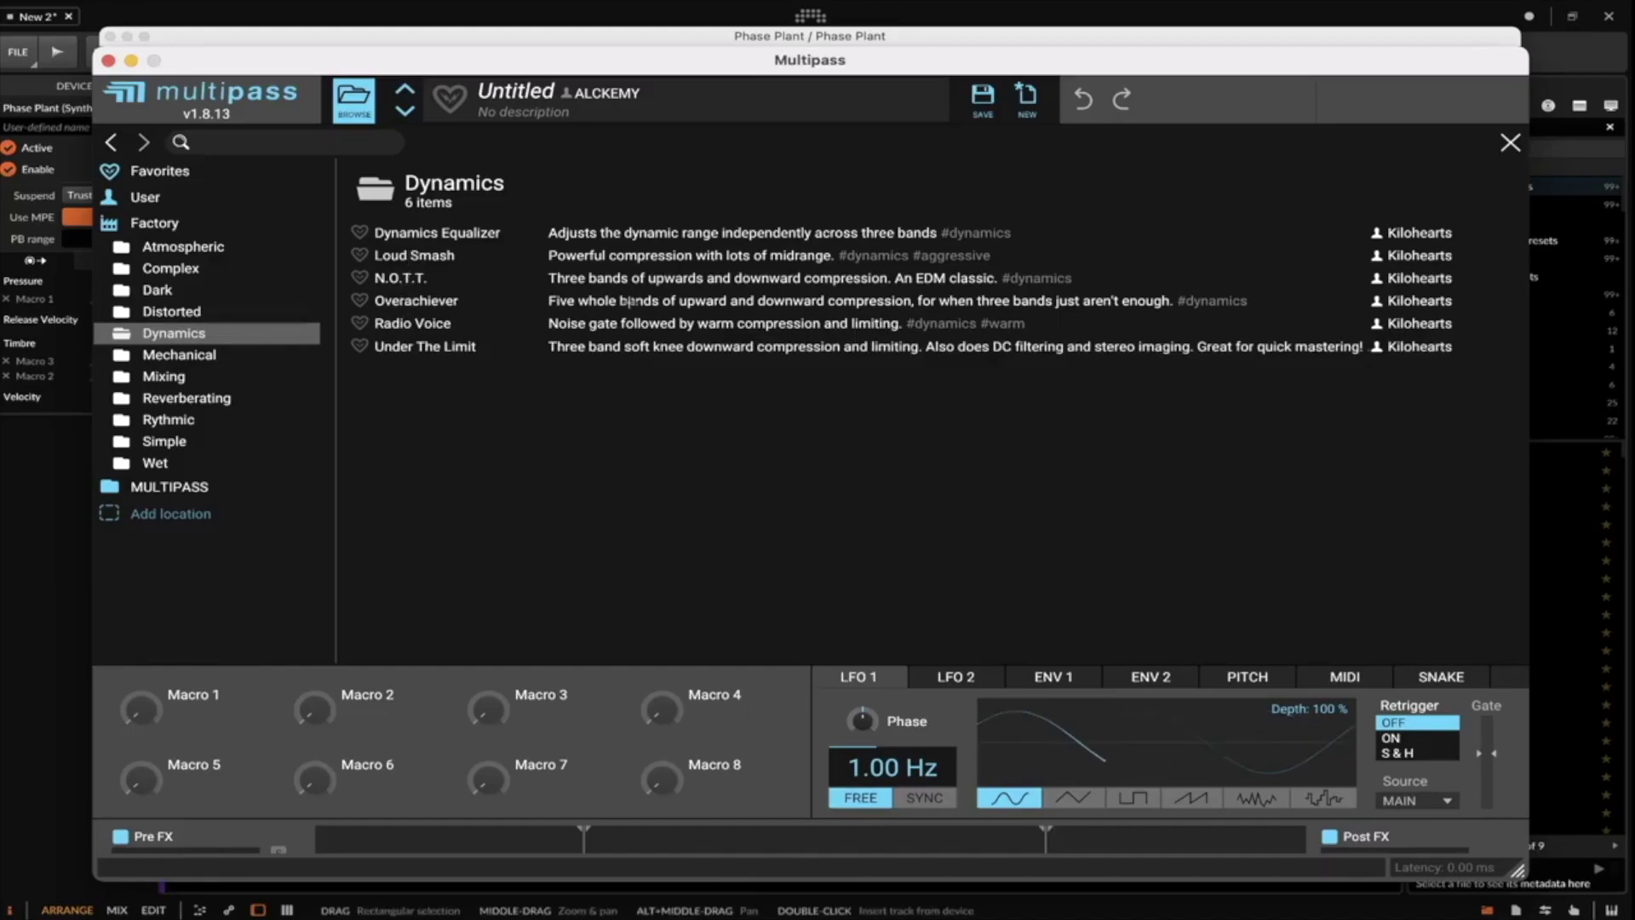
left_click(156, 197)
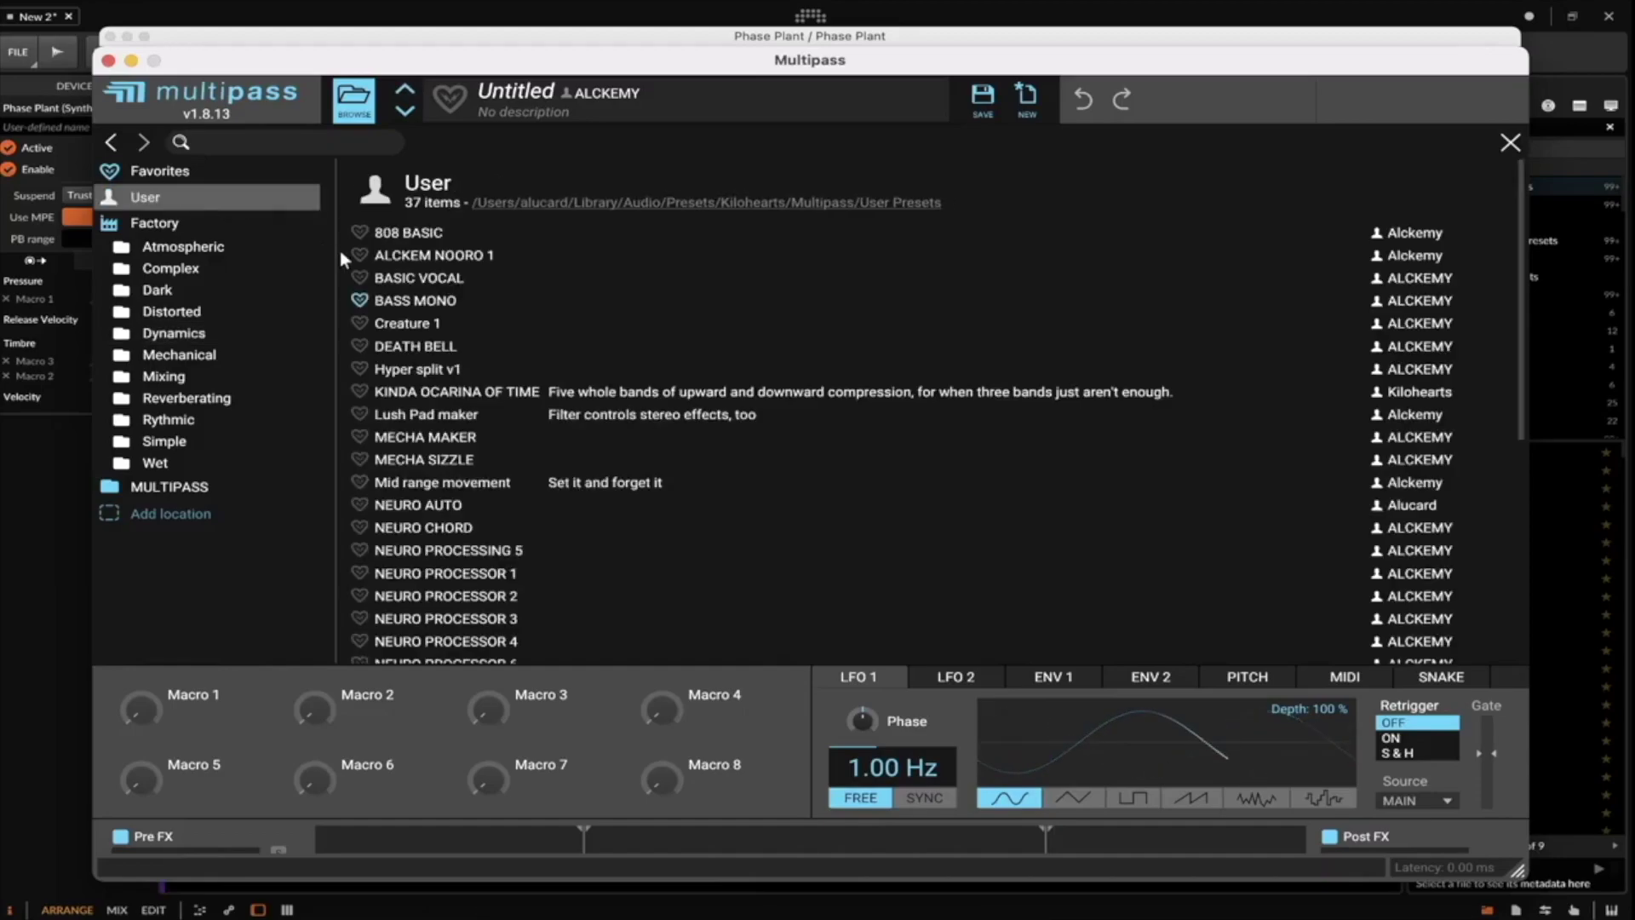
left_click(165, 172)
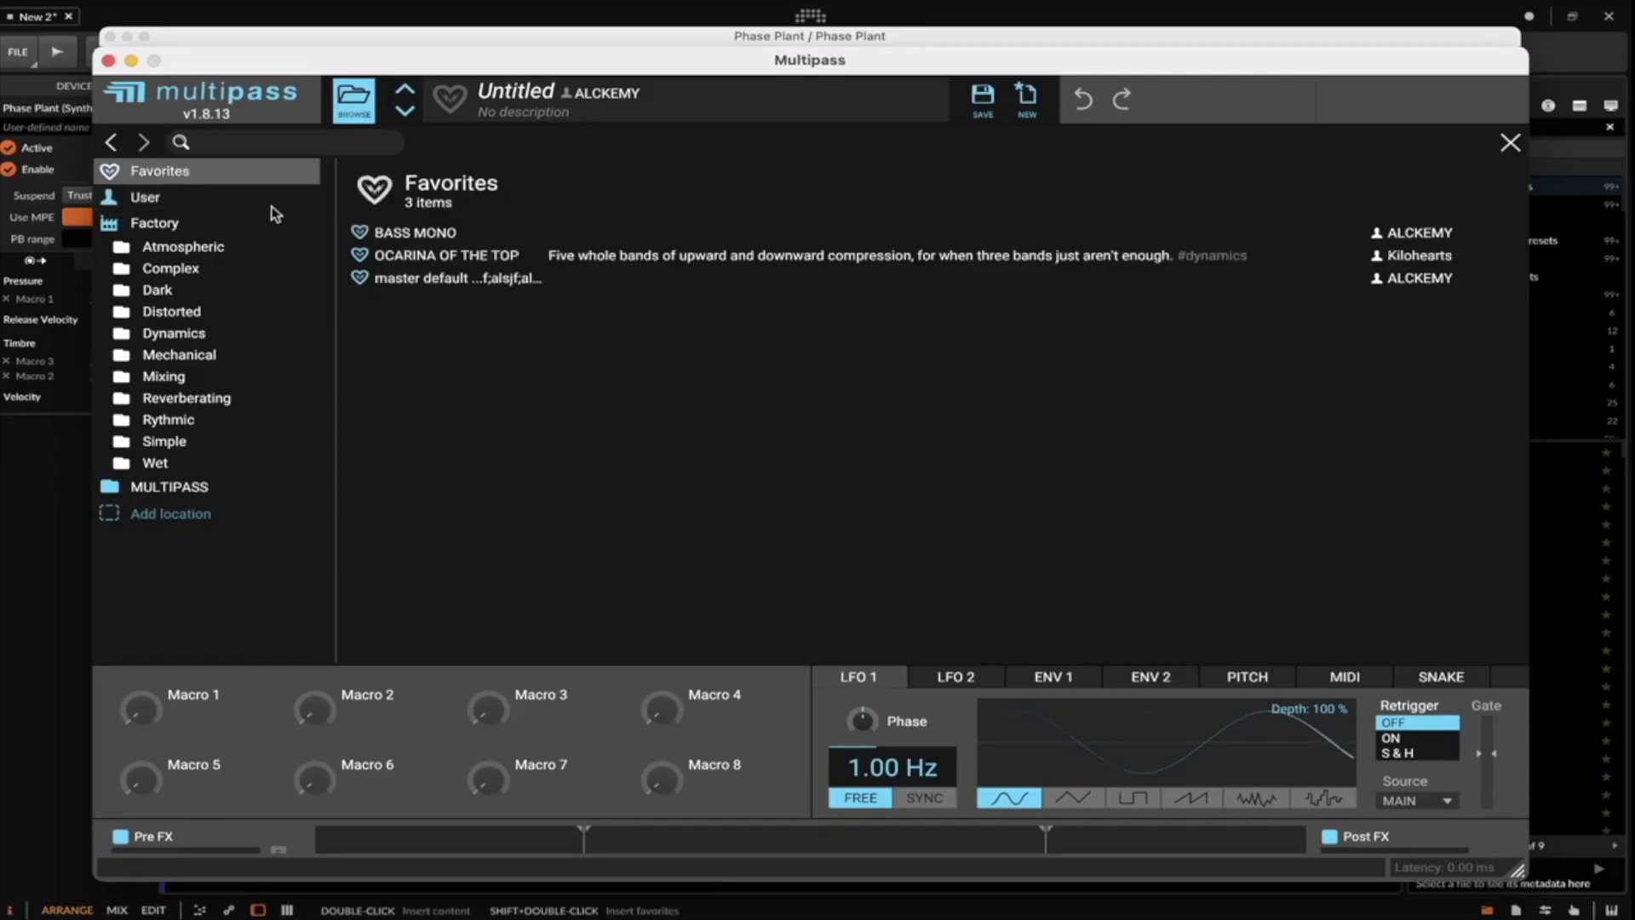
left_click(432, 255)
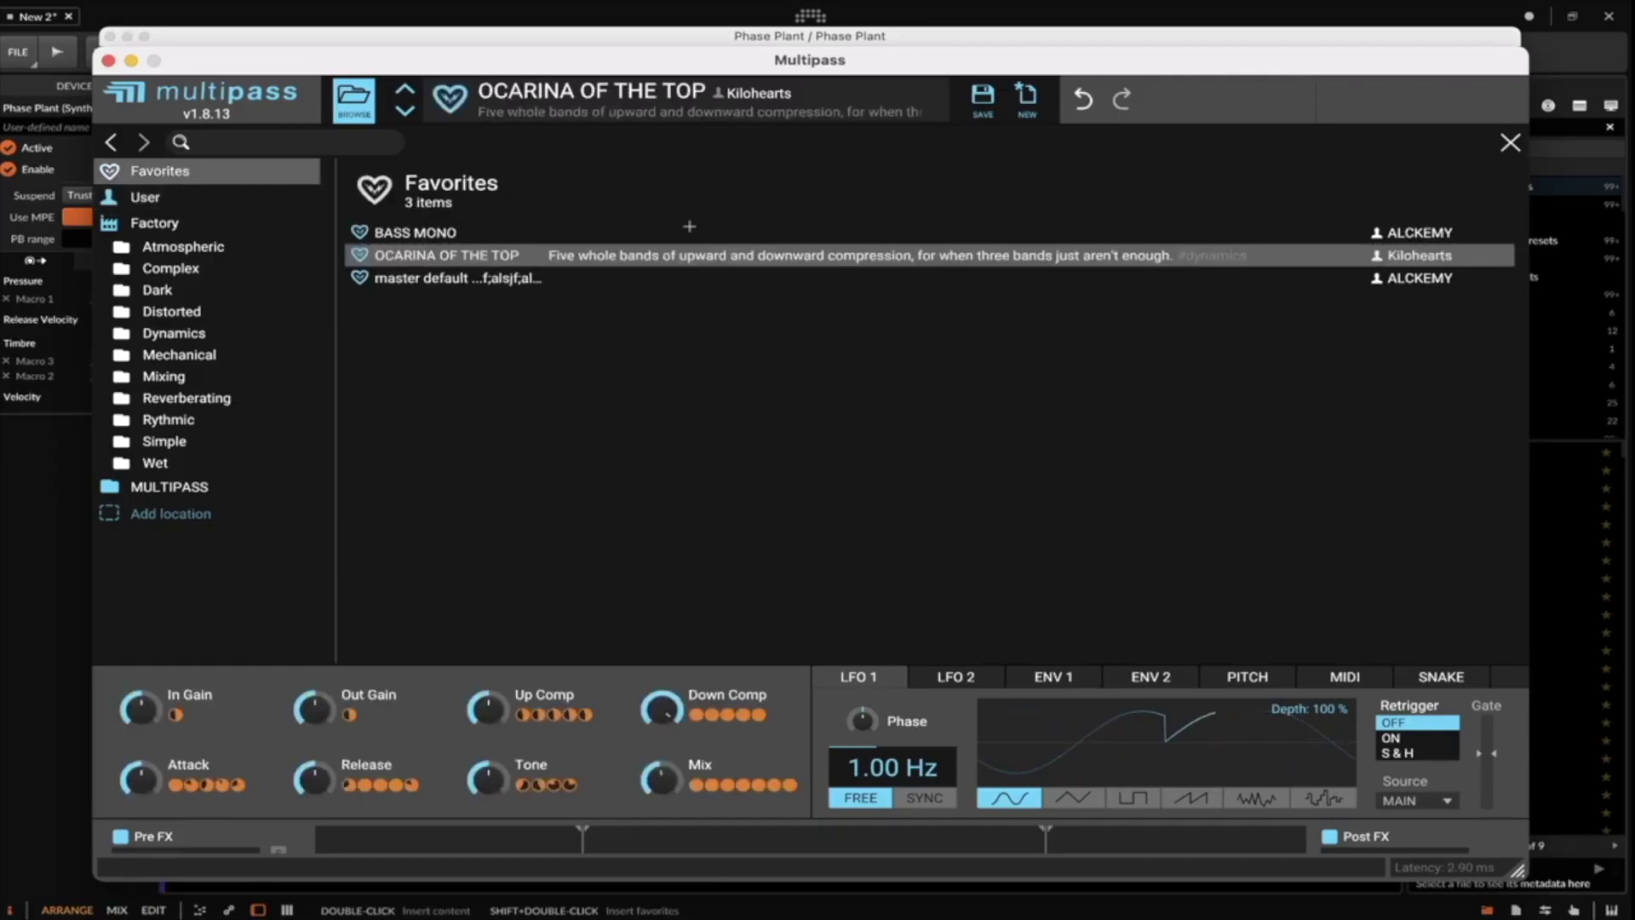
left_click(1509, 143)
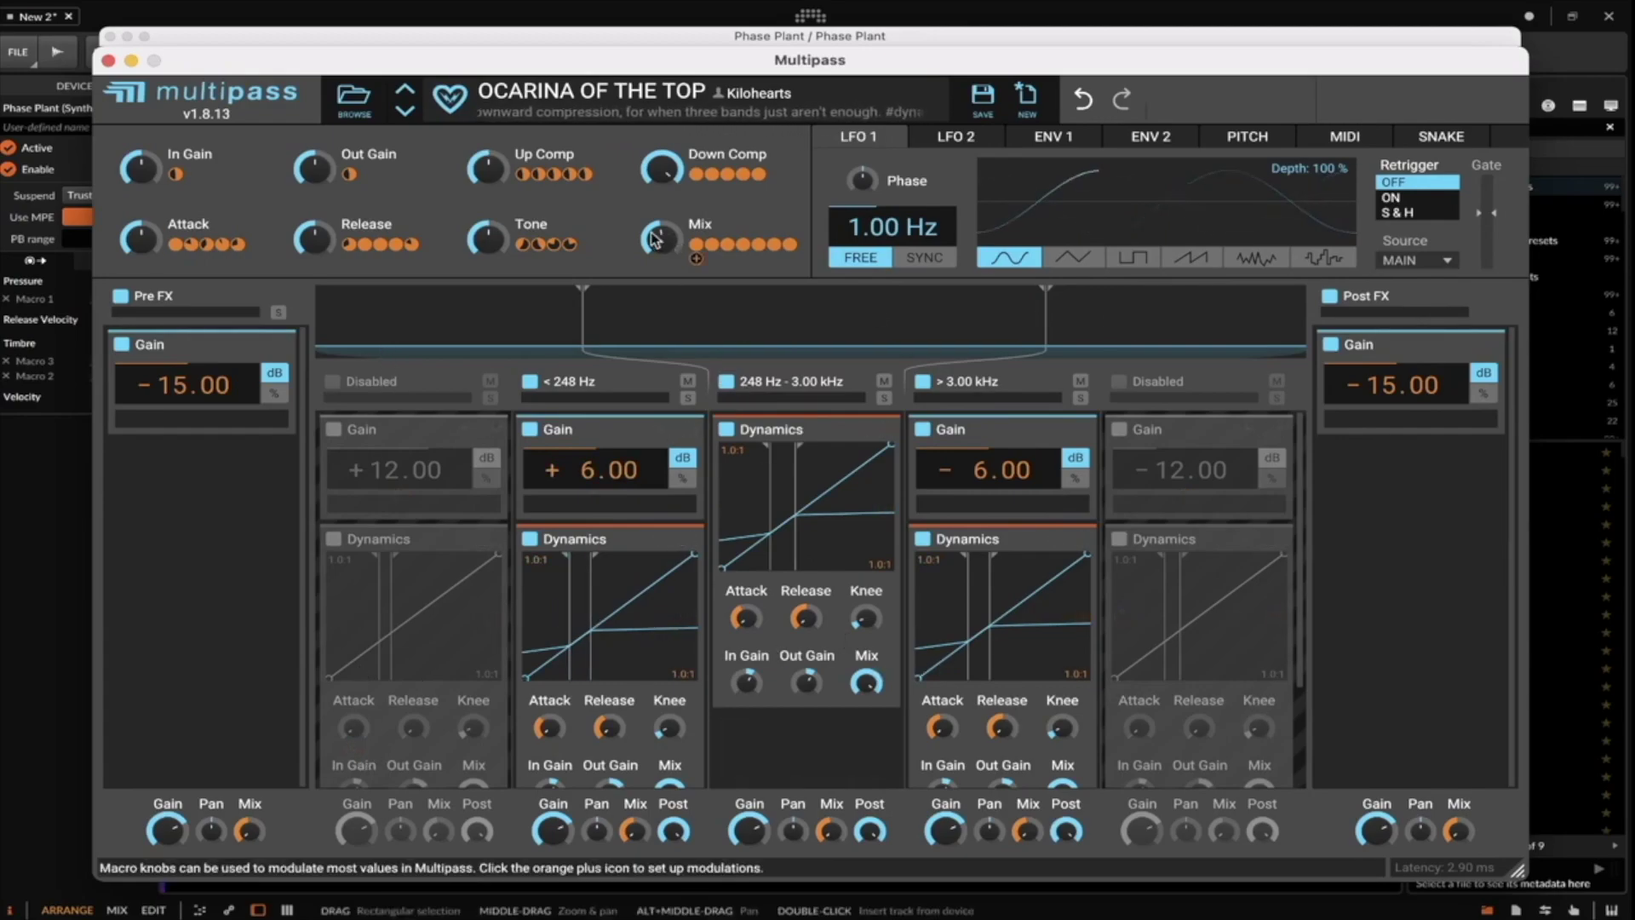
left_click(108, 60)
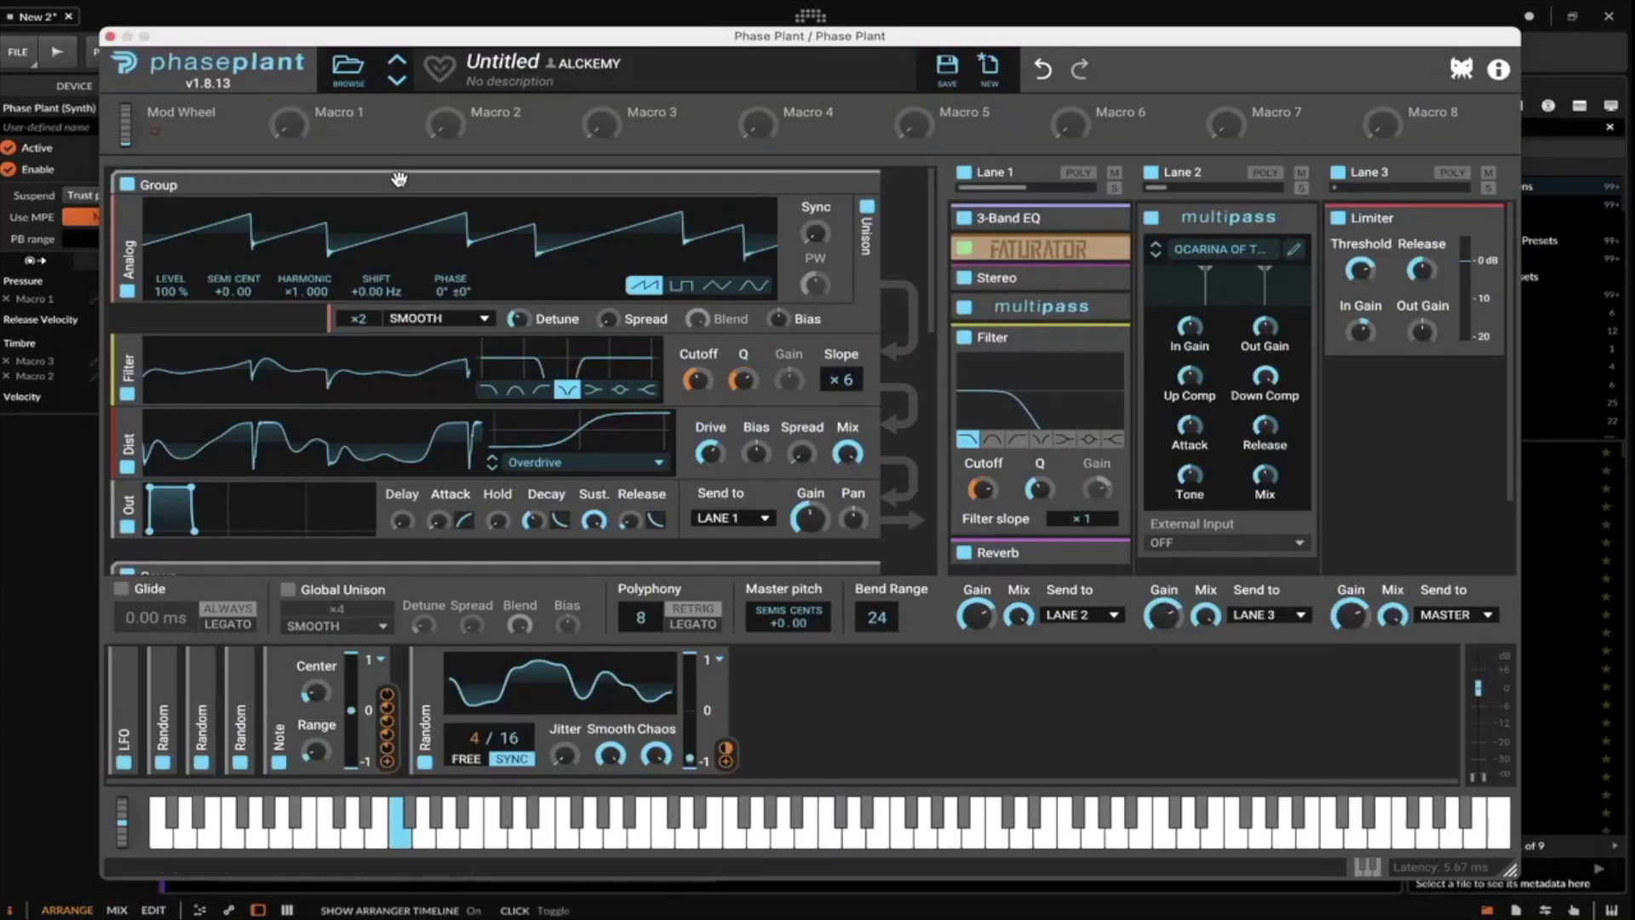
left_click(1290, 228)
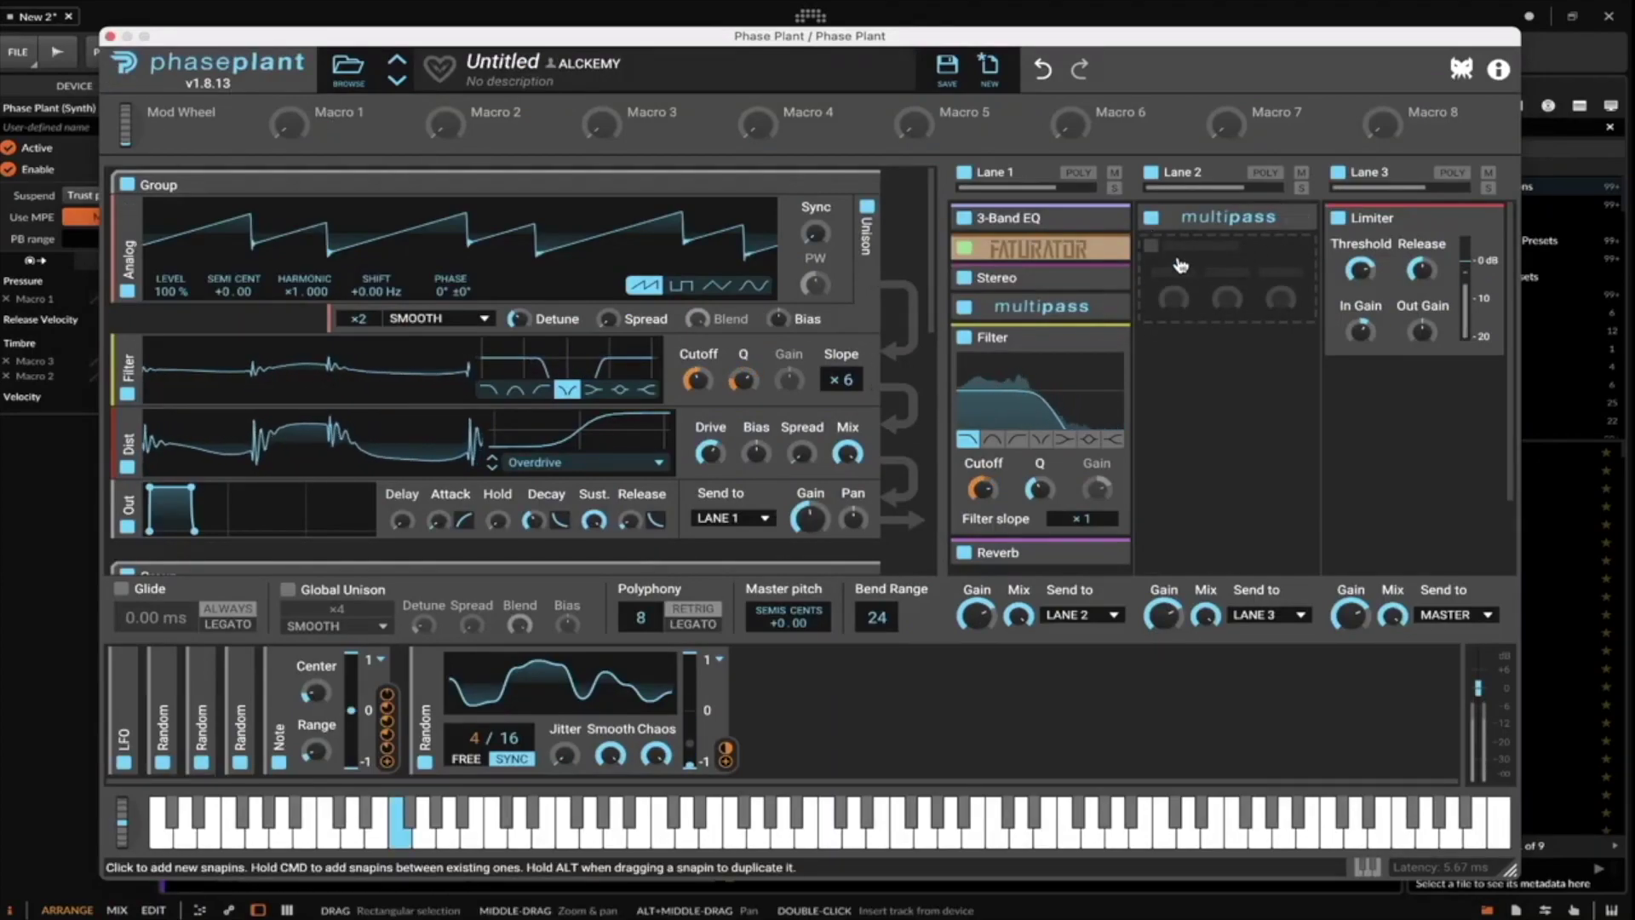
Add a second Multipass below the first one in Lane 2 and open its editor.
left_click(1209, 262)
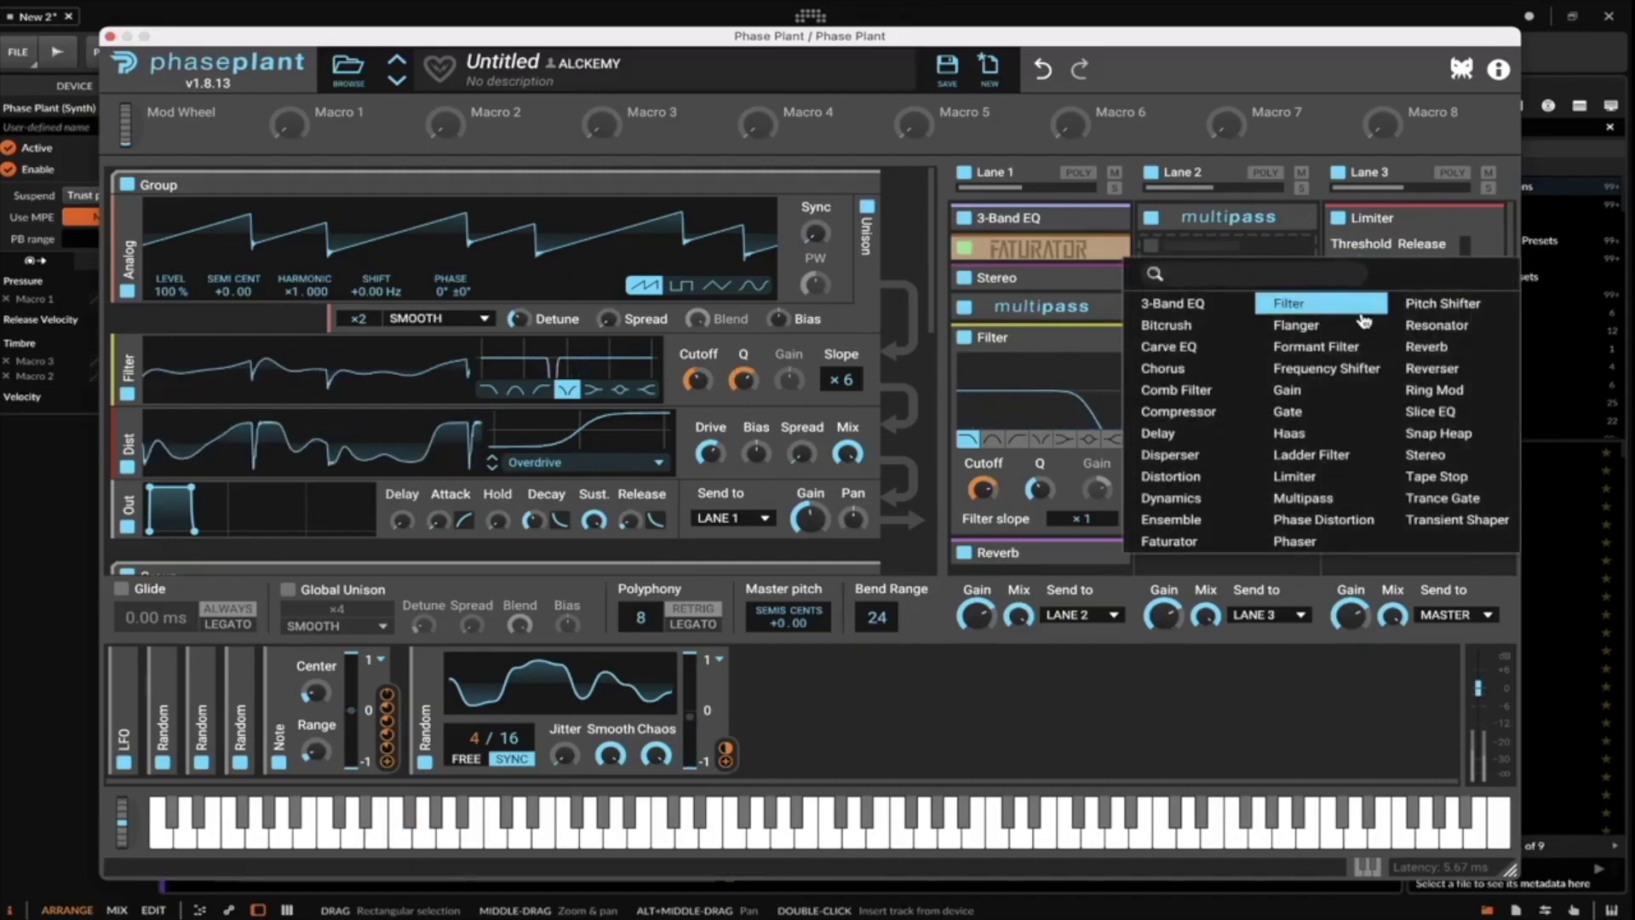
left_click(1278, 498)
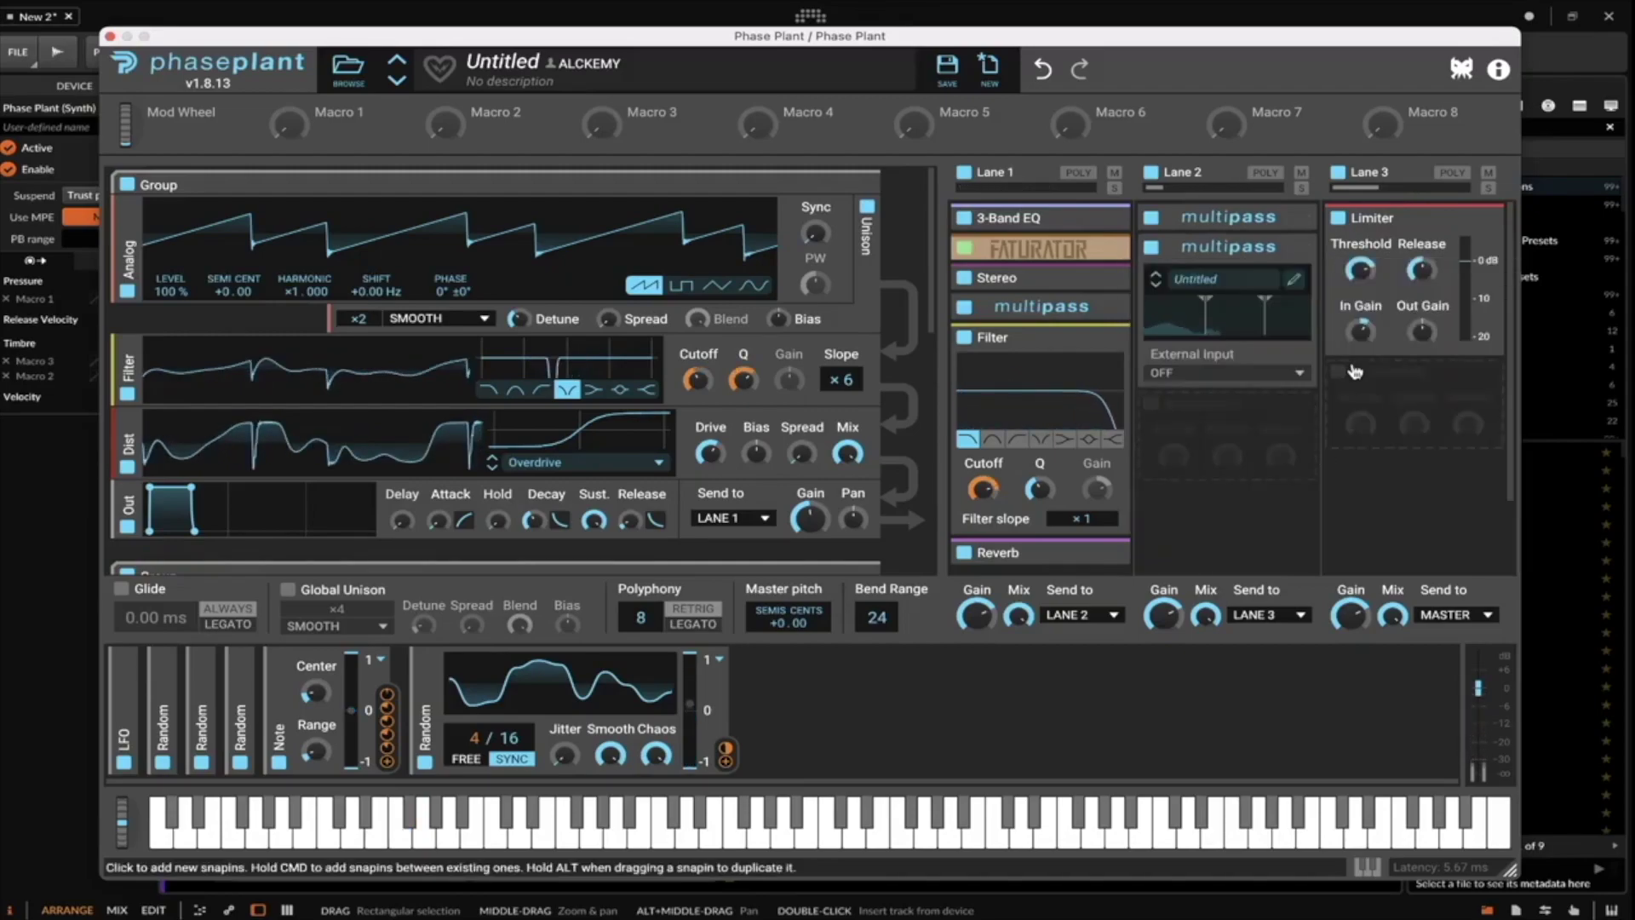
left_click(1293, 278)
Add a Stereo effect to Band 2 with Width fully down, move the lower crossover to 142 Hz and close the editor.
left_click(579, 441)
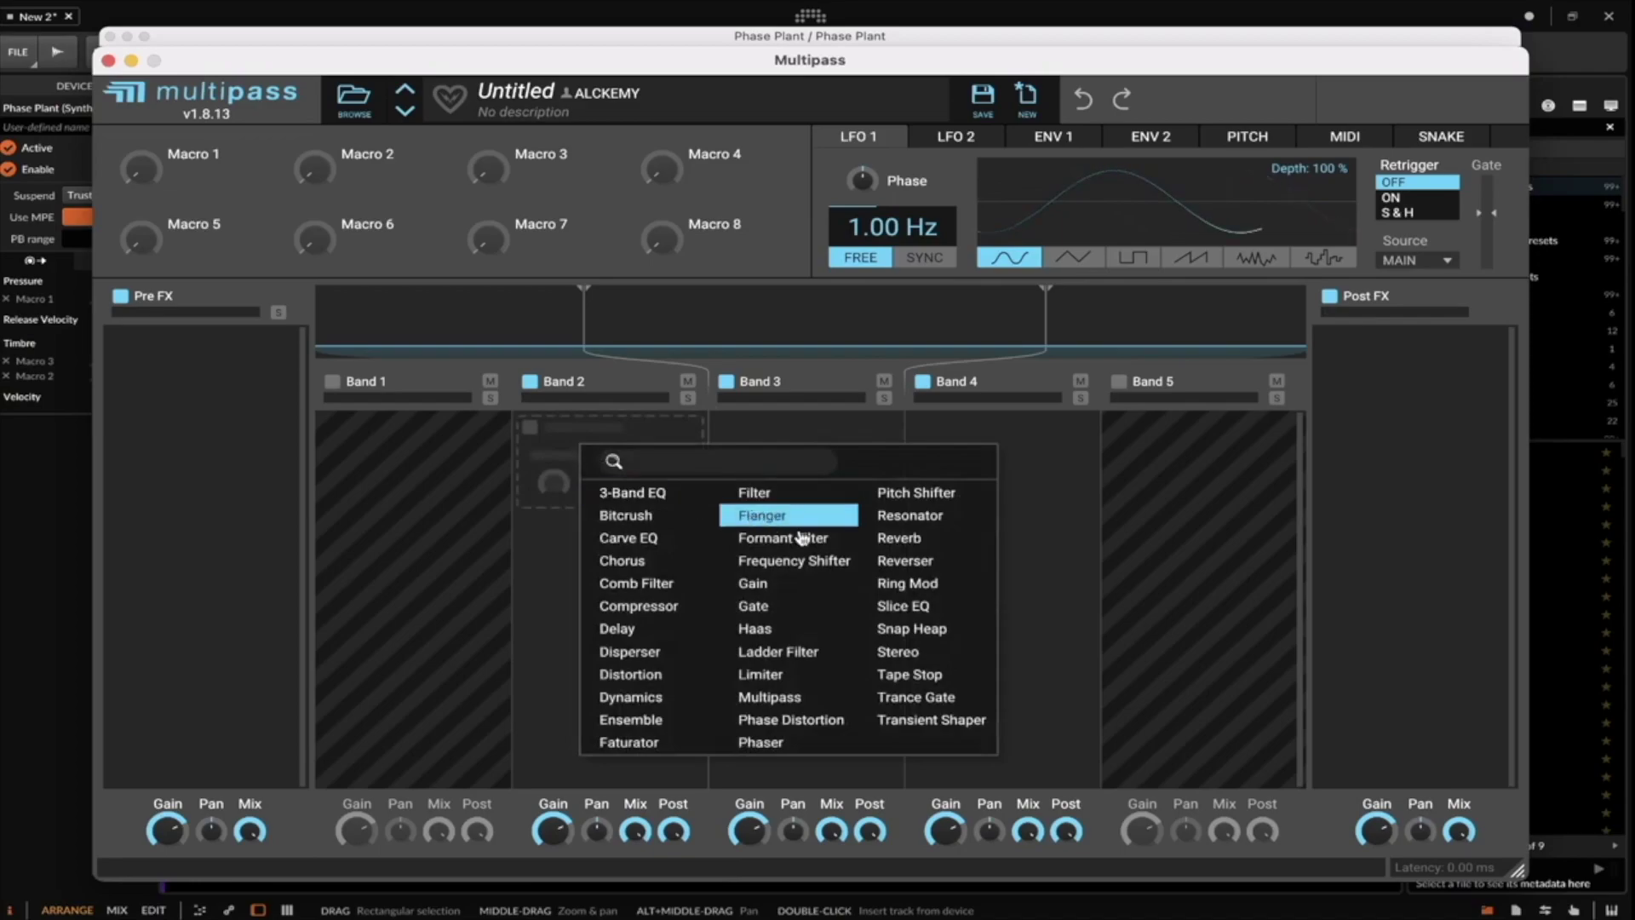
left_click(898, 652)
left_click_drag(583, 342, 479, 326)
left_click_drag(613, 492, 613, 570)
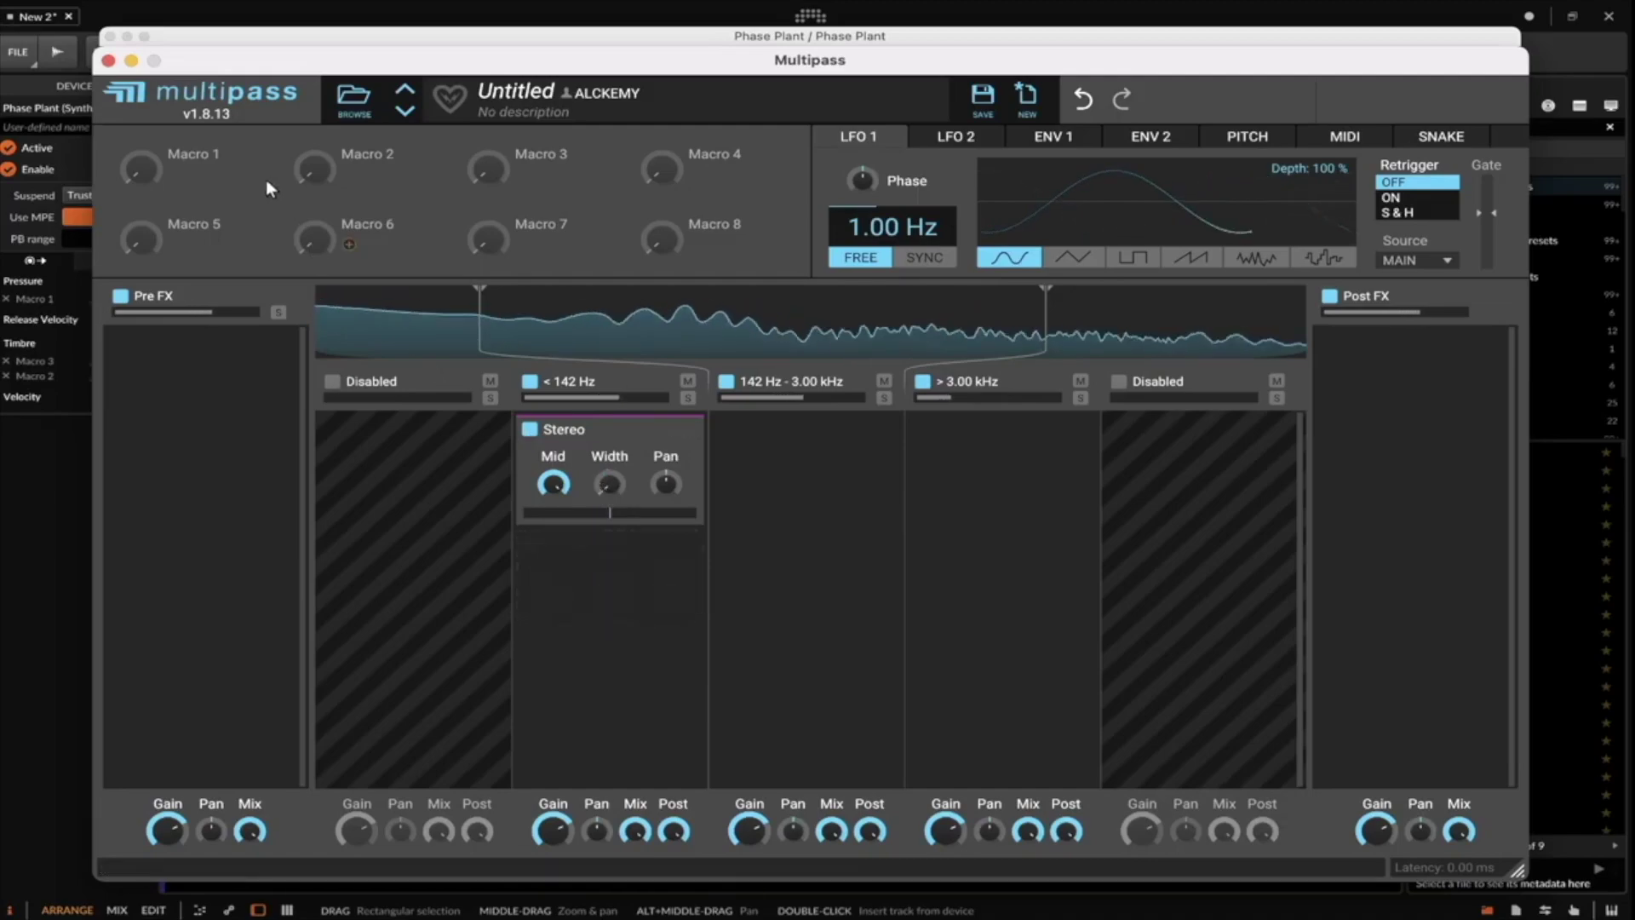
left_click(109, 61)
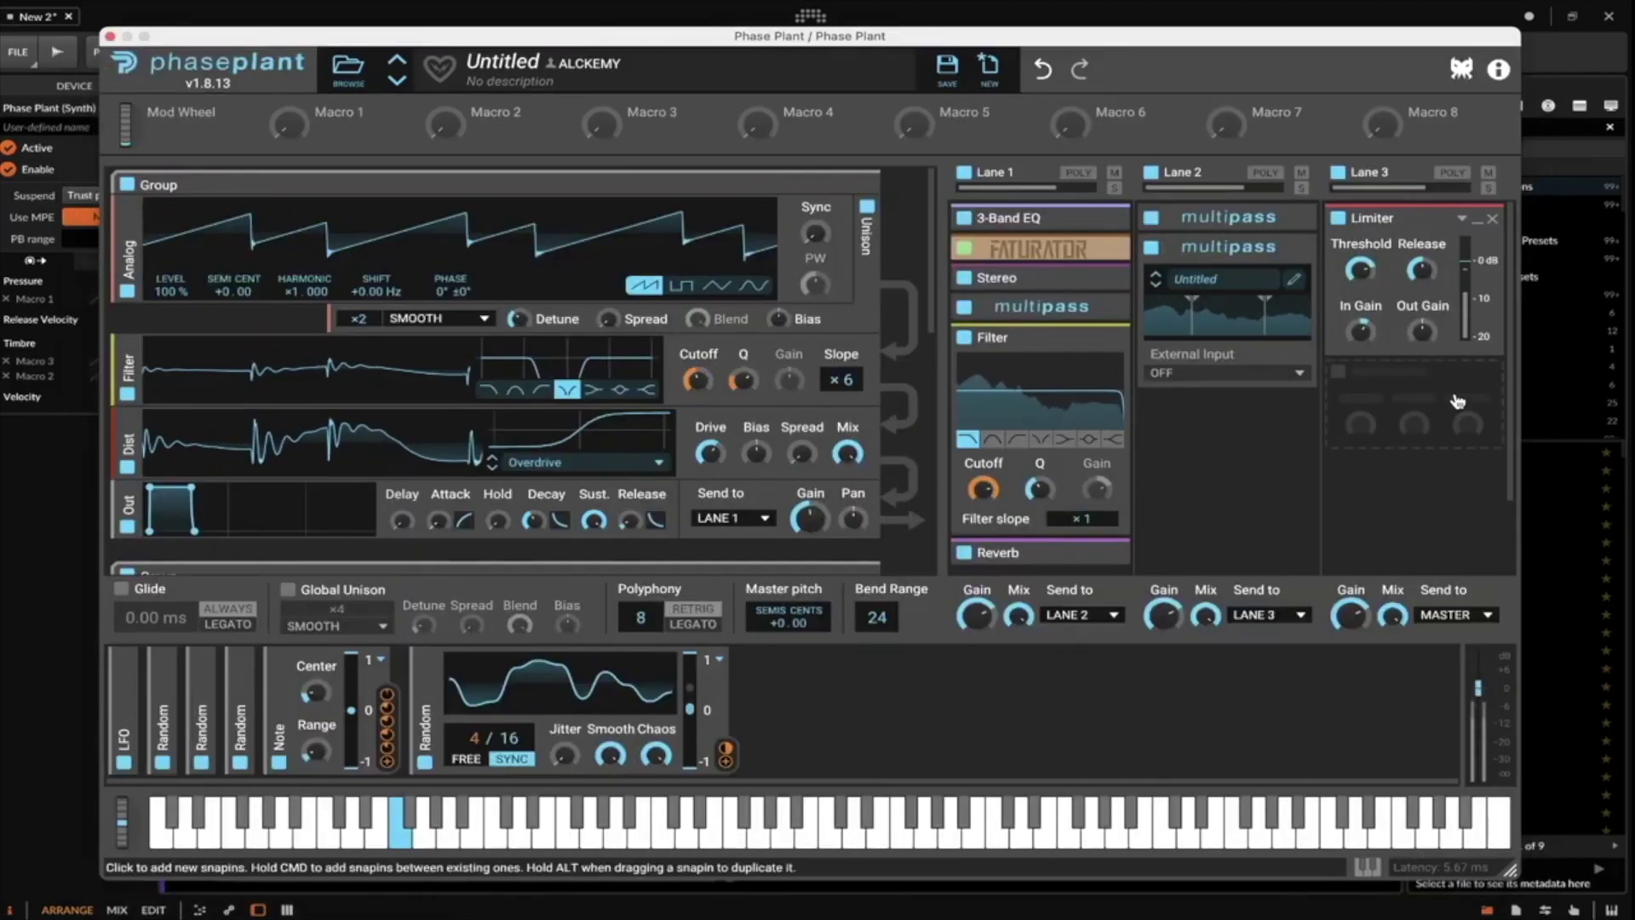
Add a Dynamics effect and place it above the Limiter in Lane 3.
left_click(1151, 401)
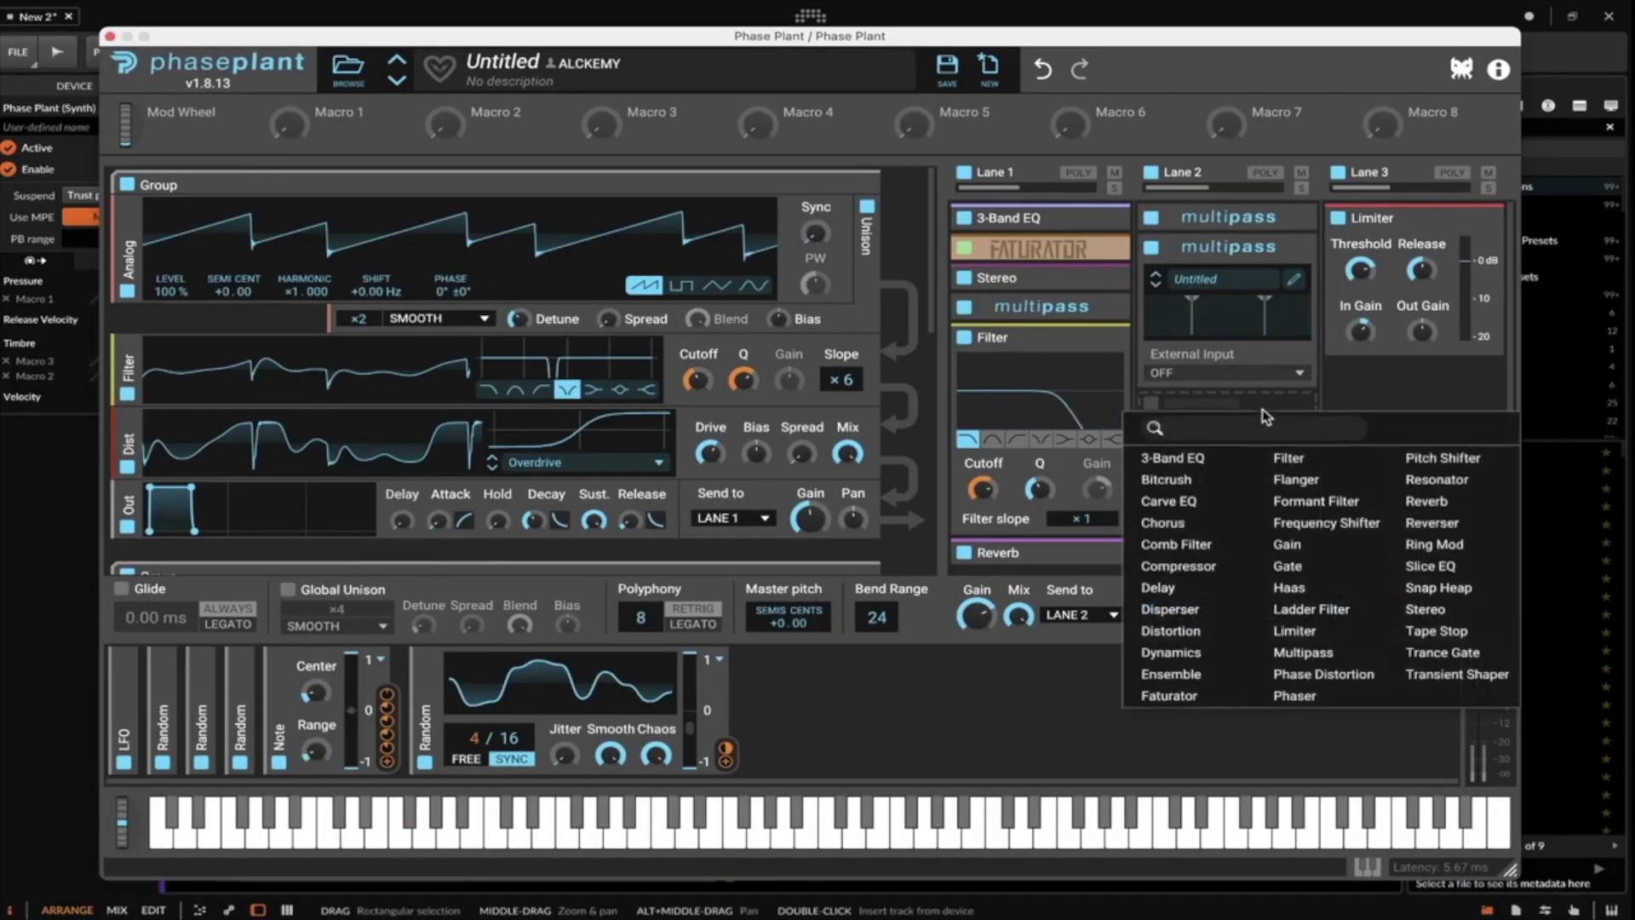
left_click(1168, 651)
left_click_drag(1244, 404, 1436, 275)
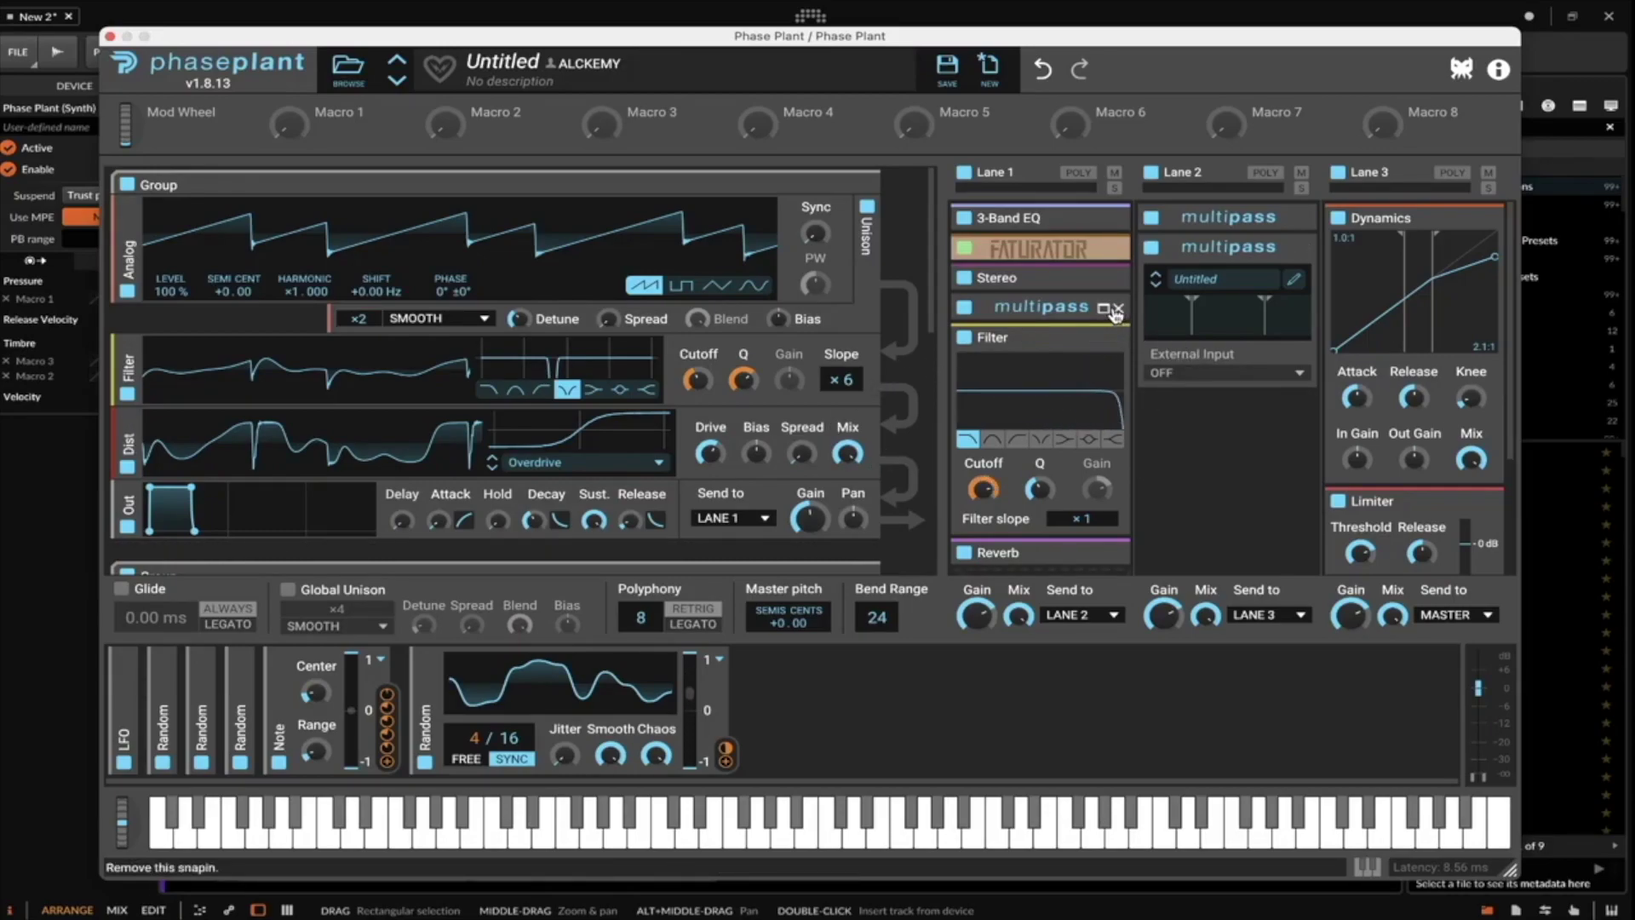
Minimize the Filter in Lane 1, the second Multipass in Lane 2 and both generator groups.
left_click(1104, 338)
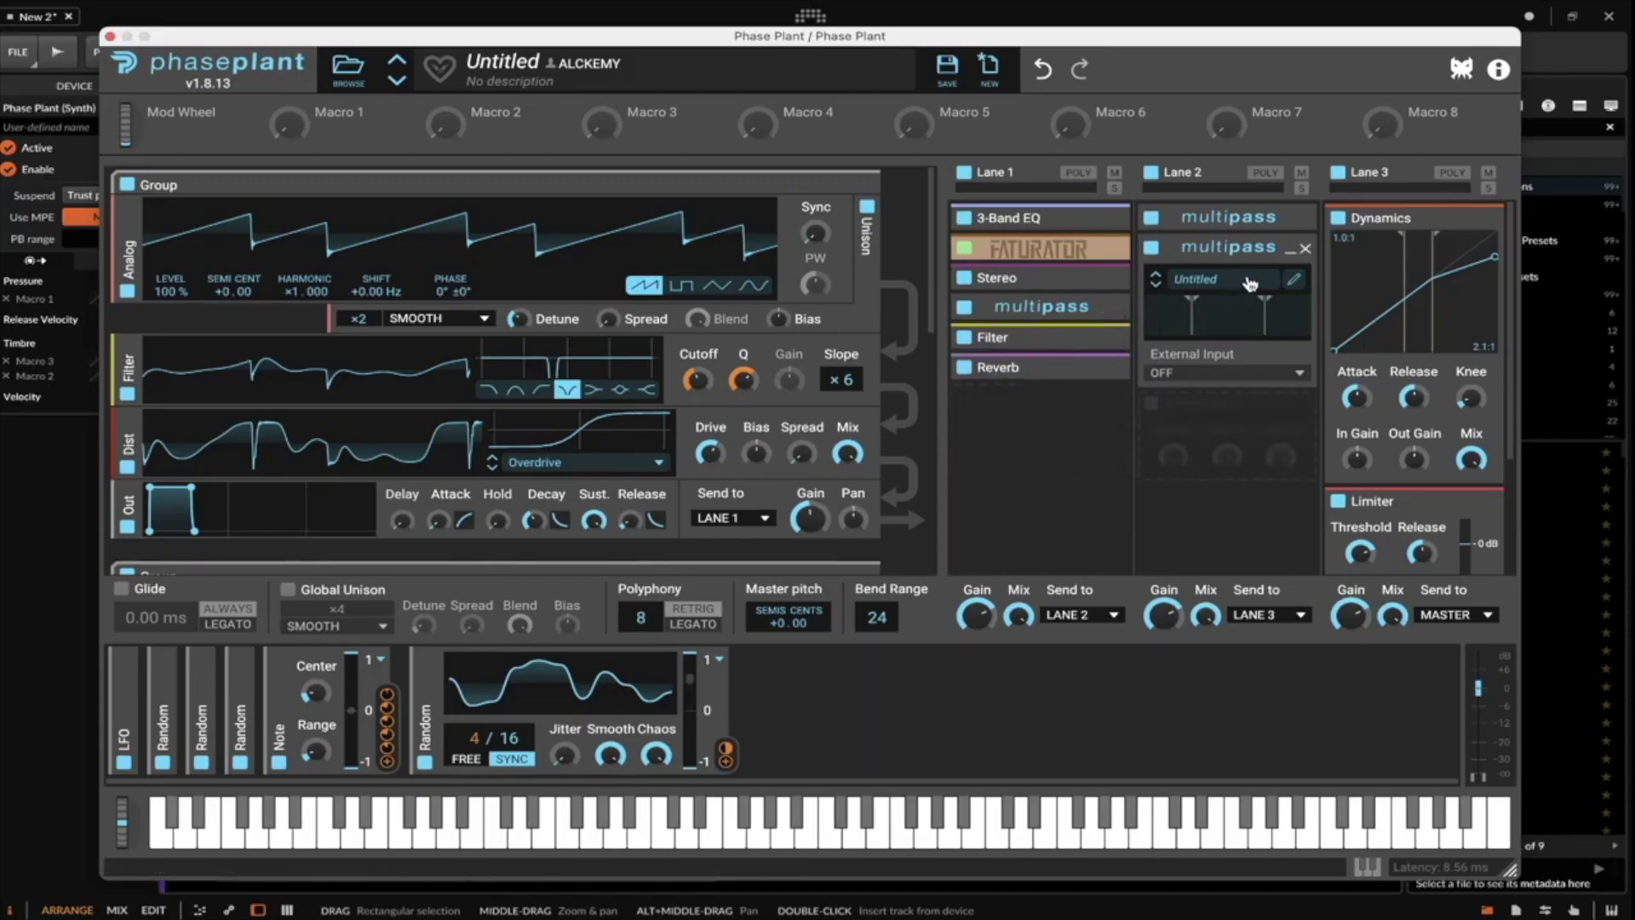
left_click(1288, 249)
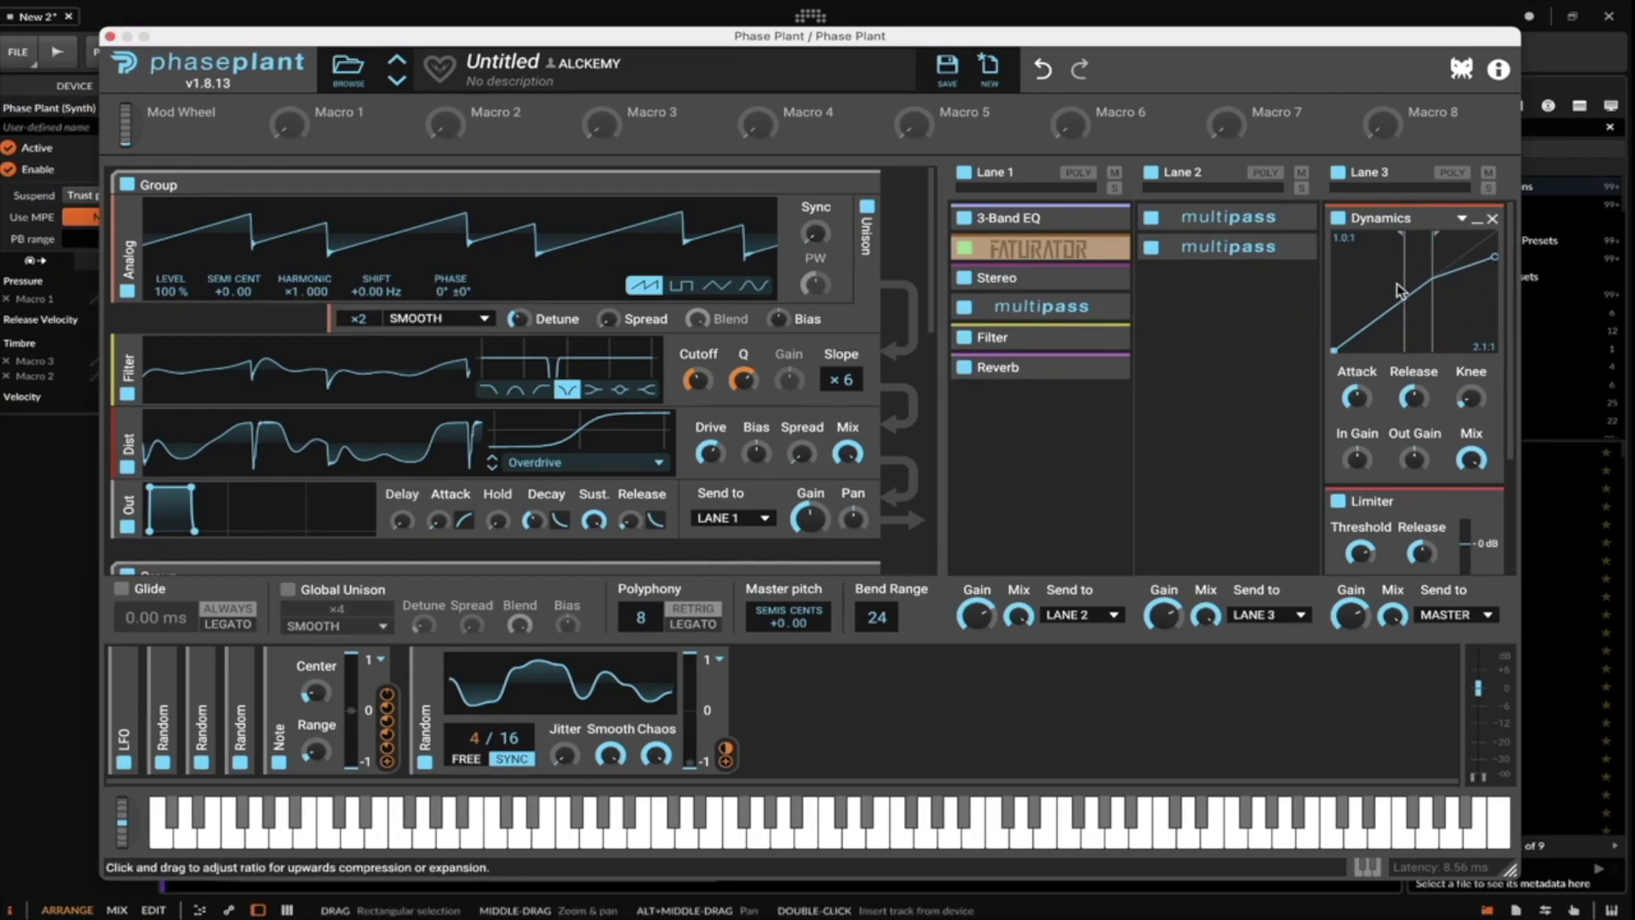
scroll(1396, 283, "down", 1)
scroll(1396, 283, "down", 1)
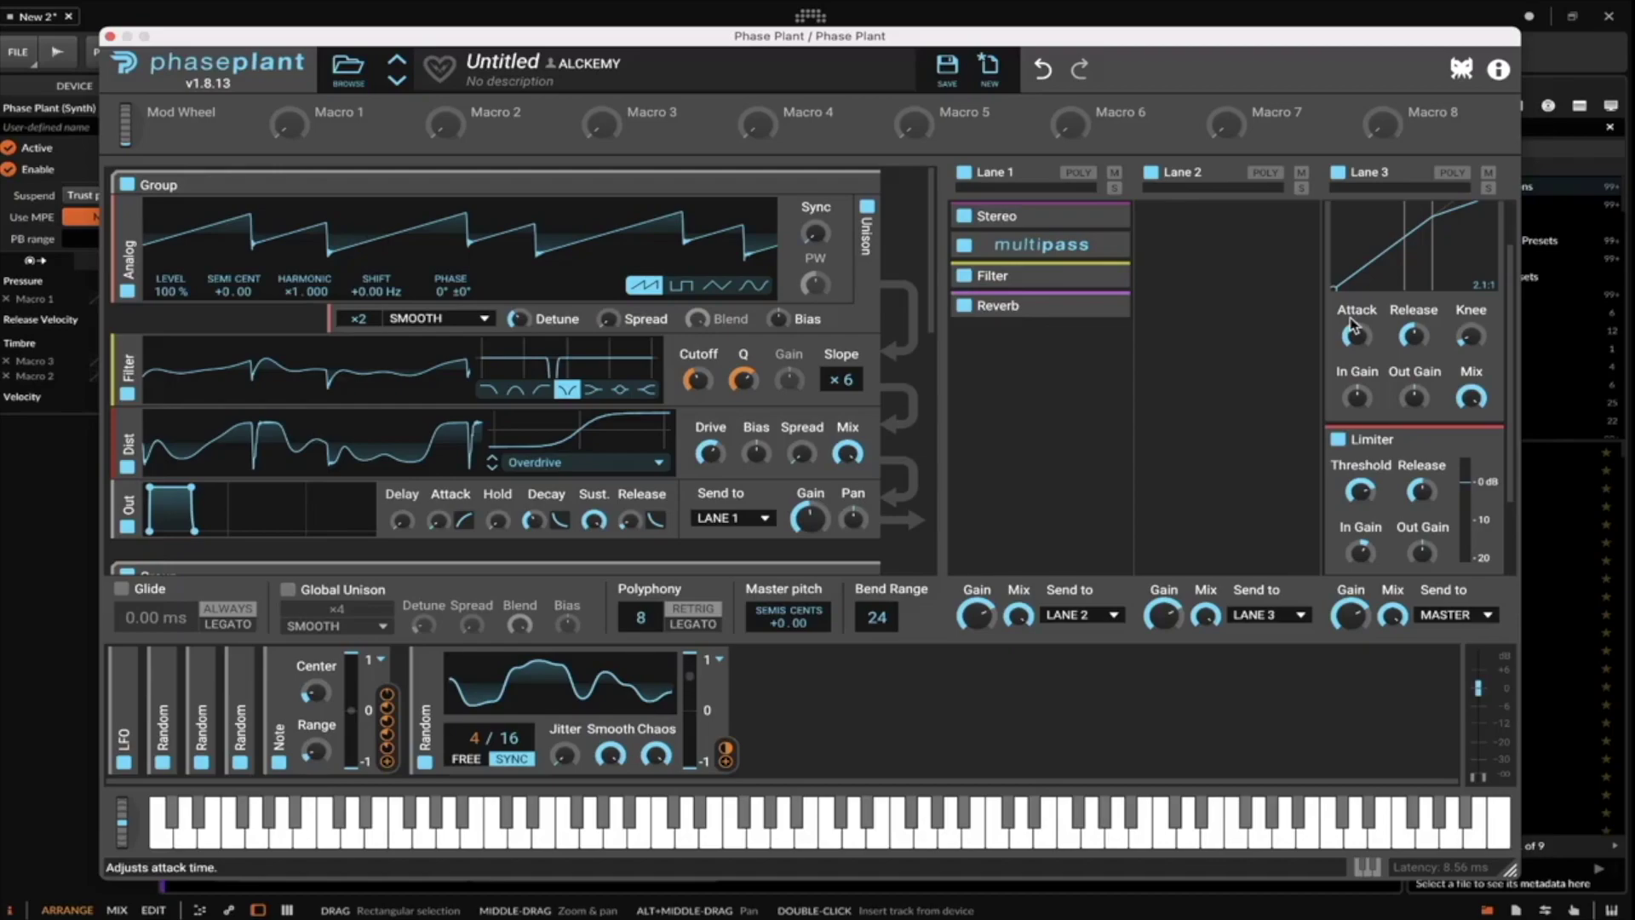
scroll(1354, 328, "up", 2)
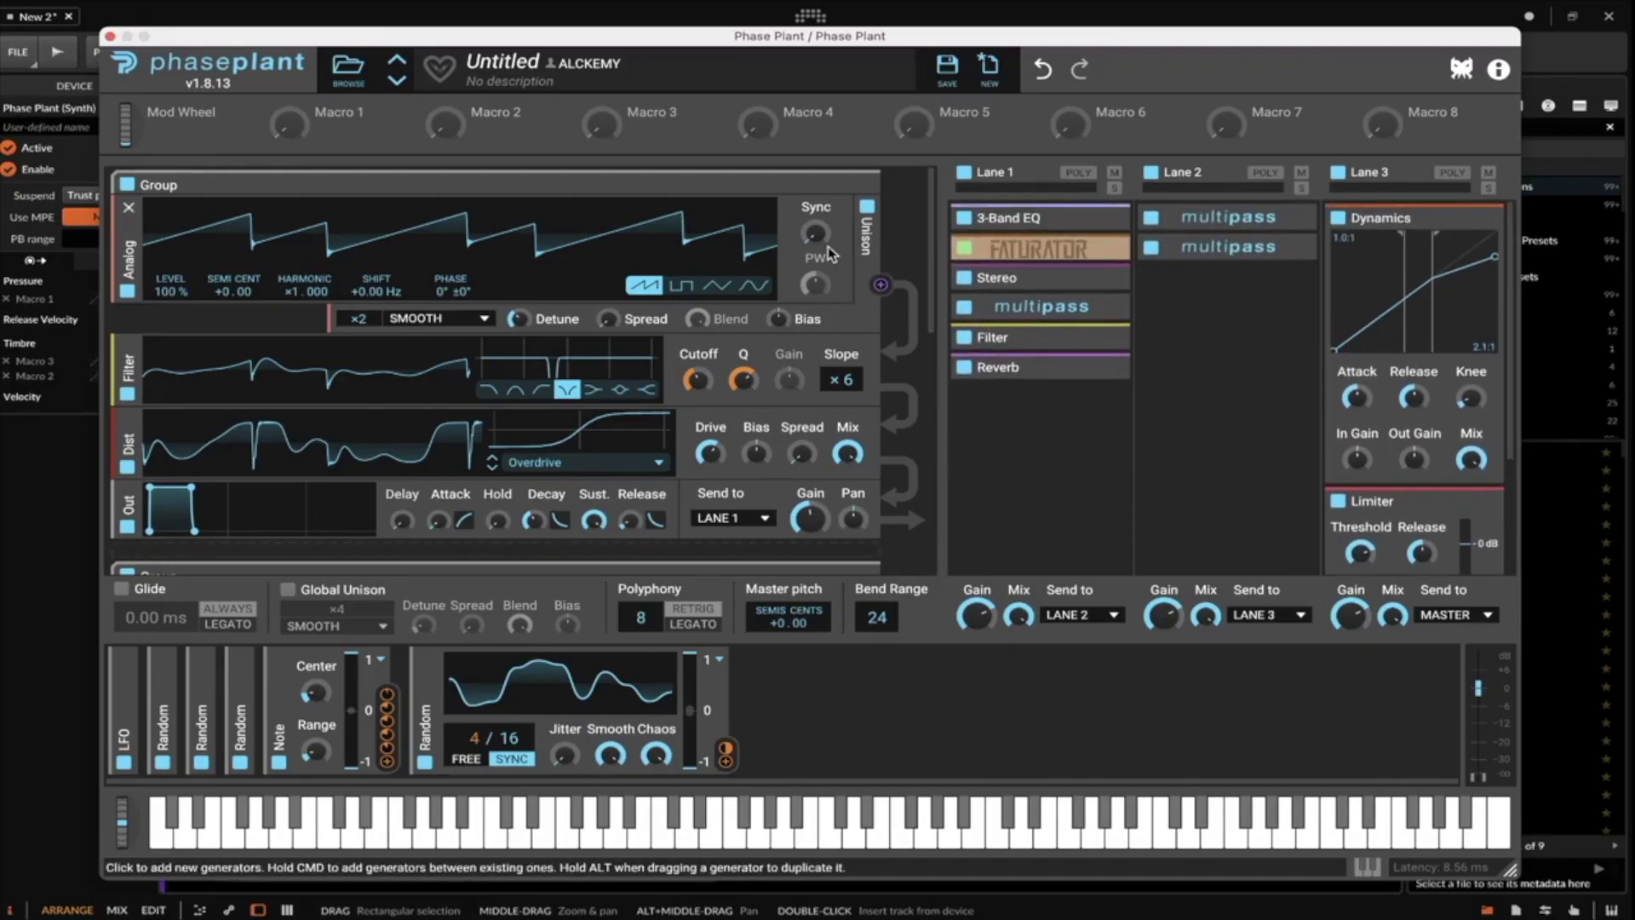
left_click(851, 192)
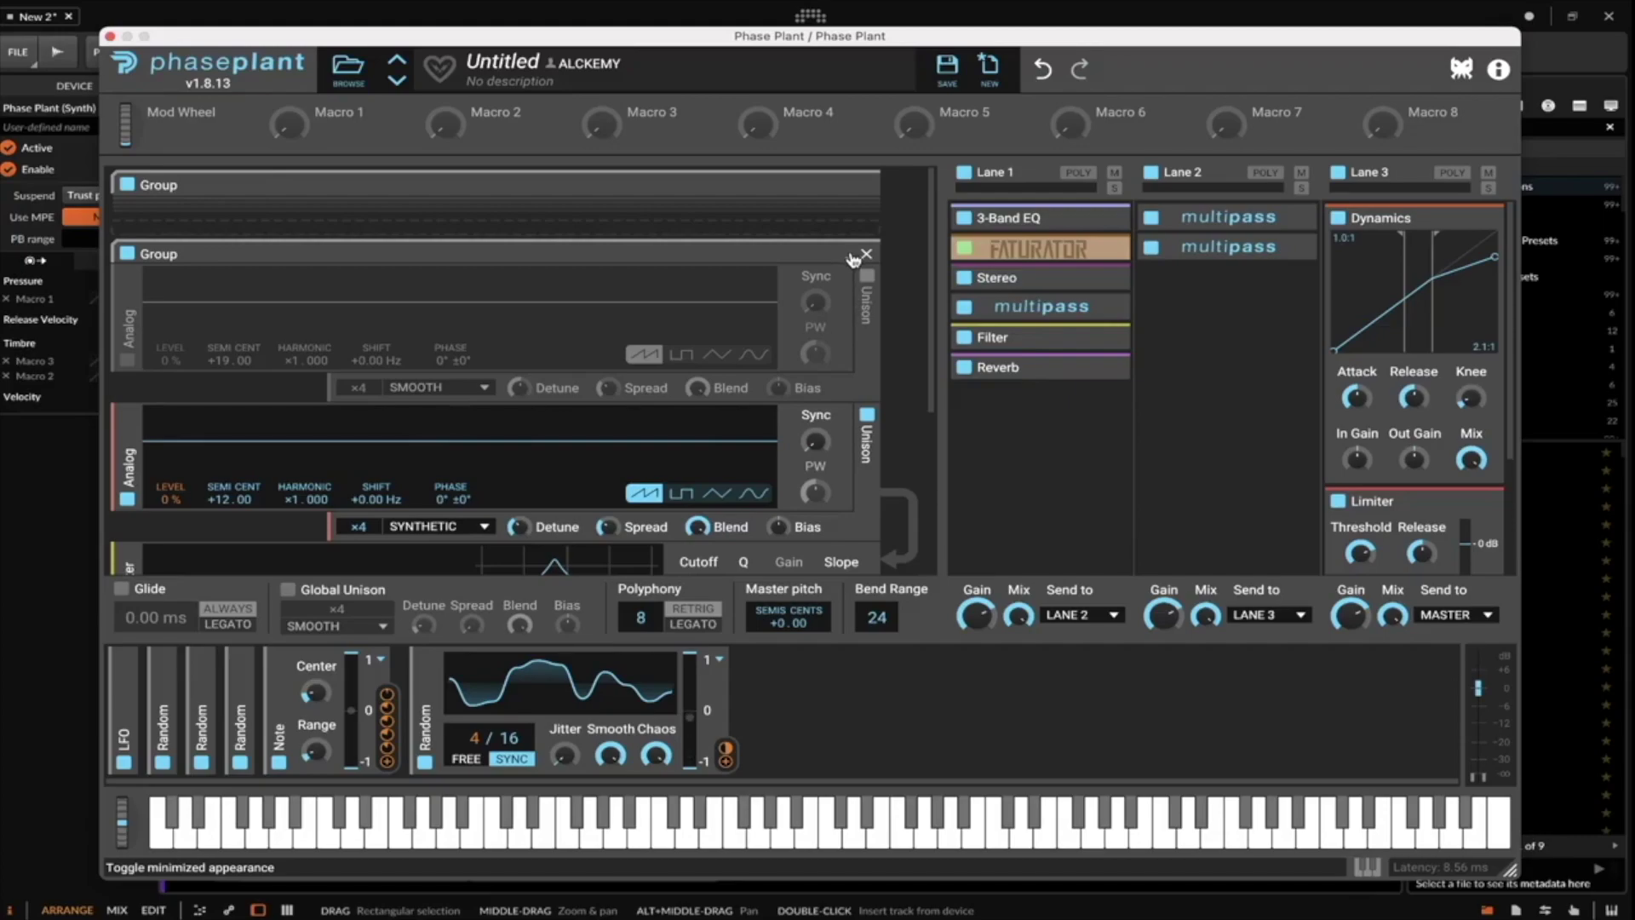
left_click(852, 257)
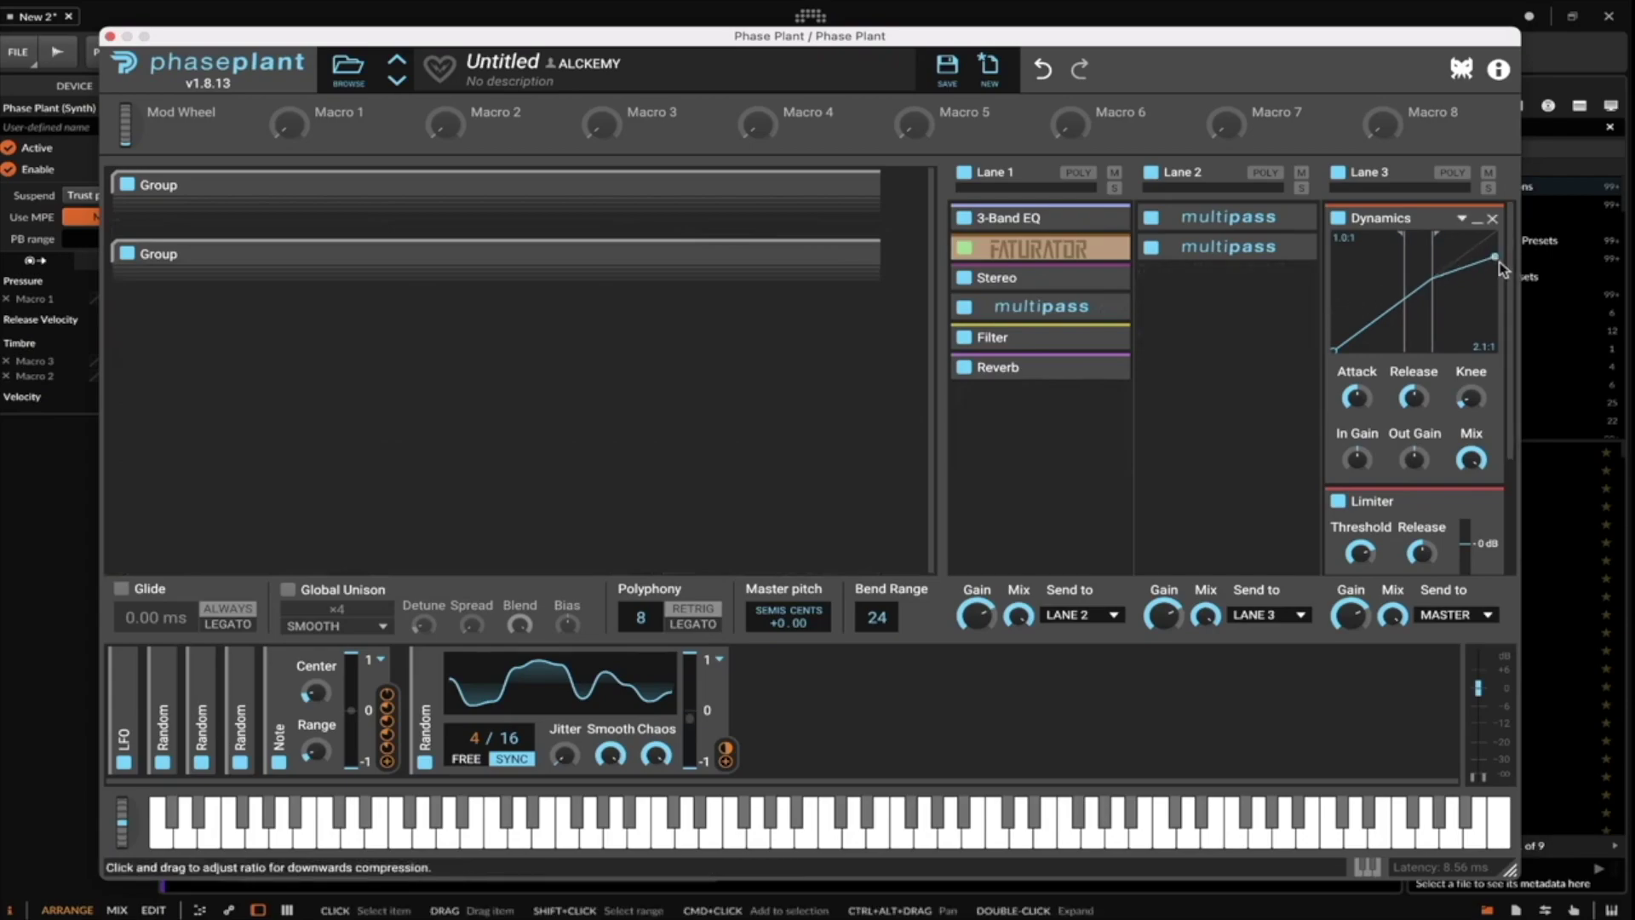
Minimize the Dynamics effect, raise the Limiter's In Gain in Lane 3, and audition the level with a pitch bend.
left_click(1478, 221)
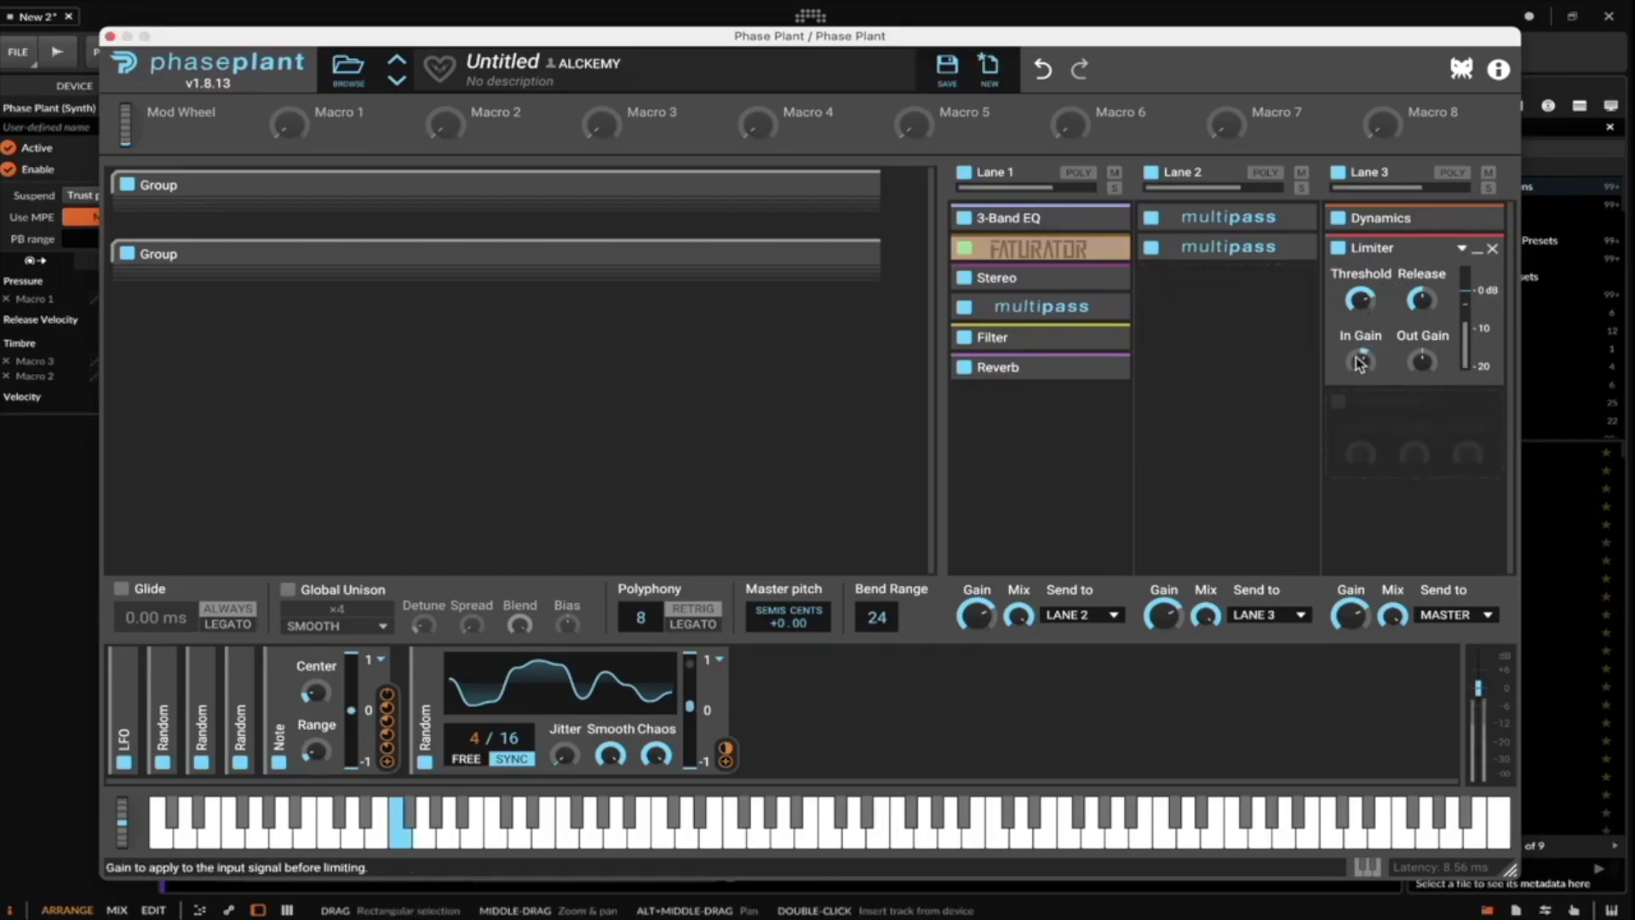
left_click_drag(1356, 363, 1356, 340)
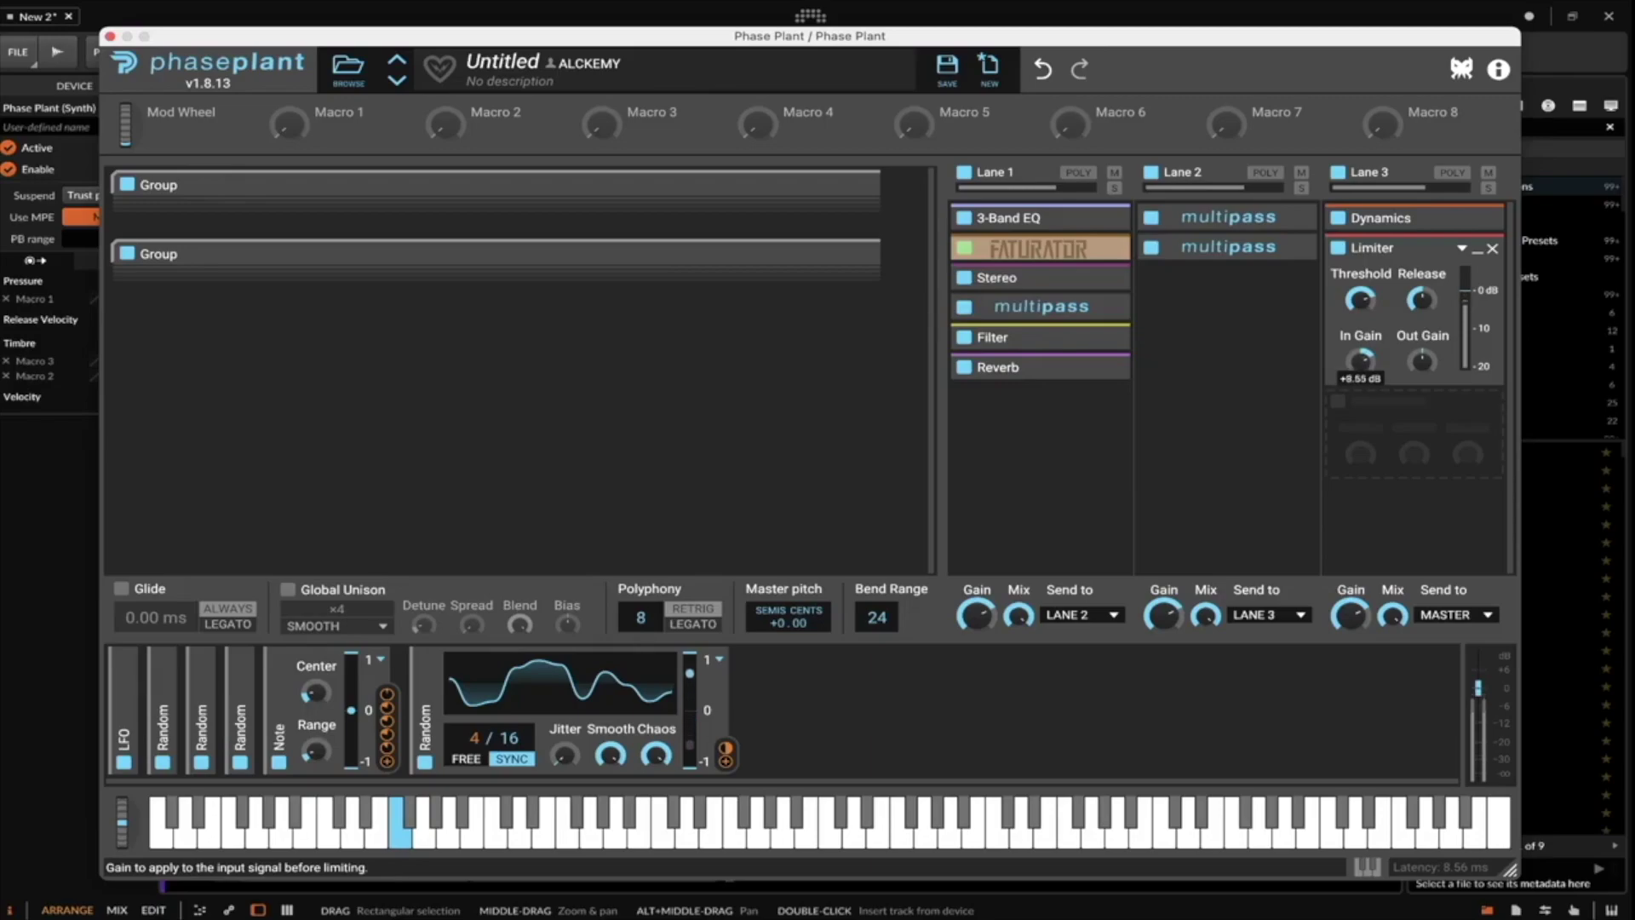
left_click_drag(1361, 362, 1368, 405)
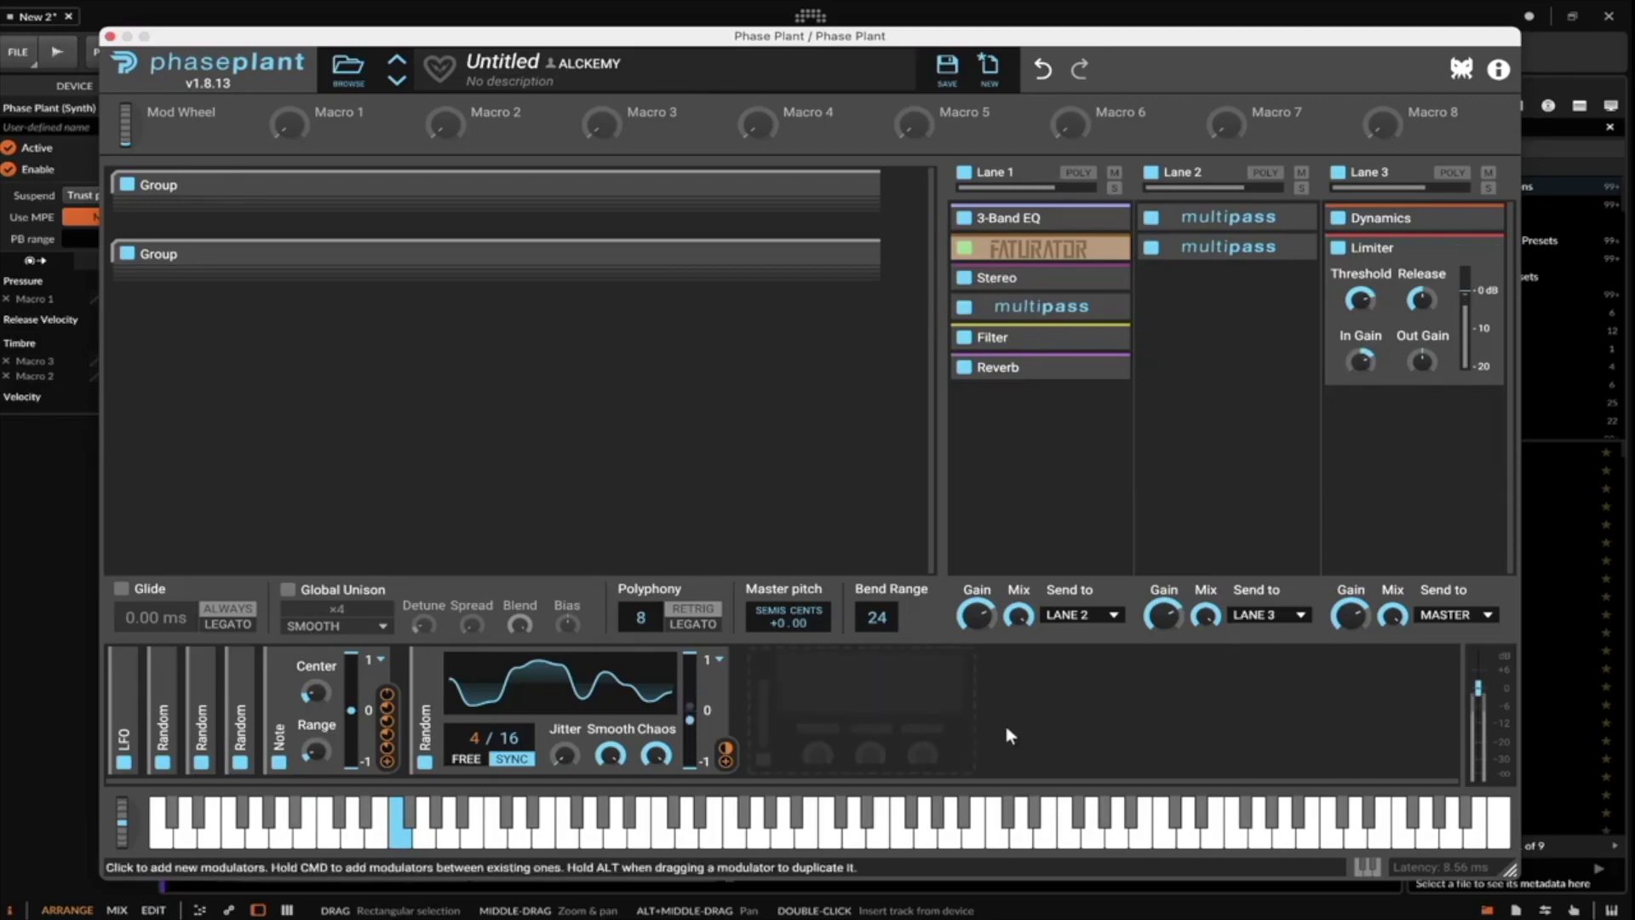
left_click_drag(114, 831, 119, 864)
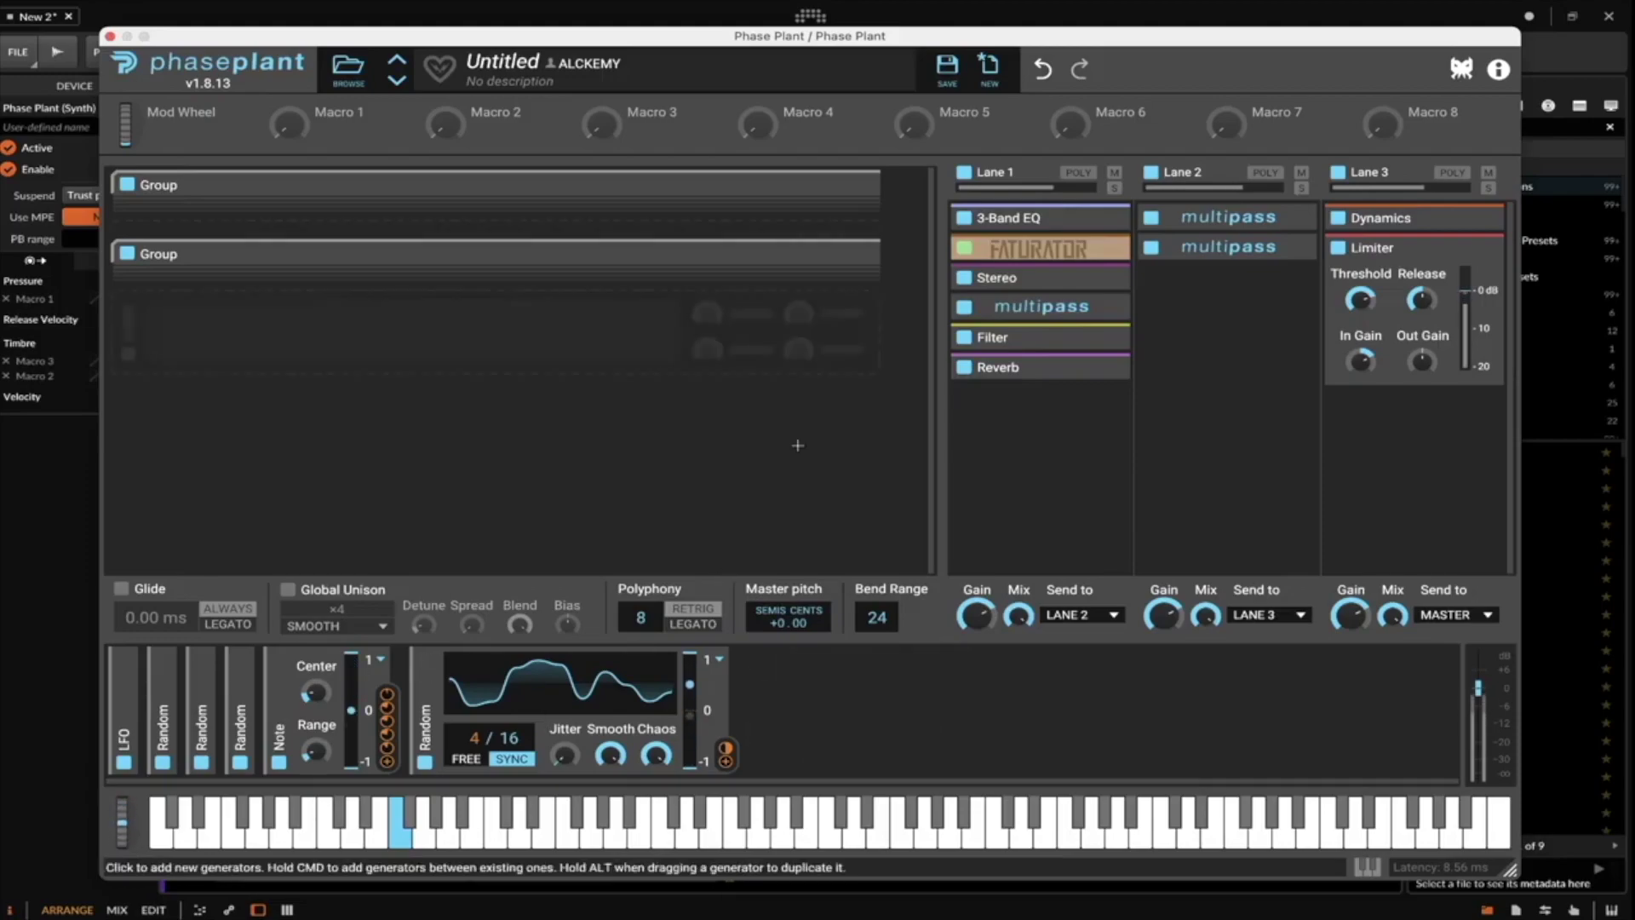
Expand the second generator group and set its active Analog oscillator to +7.00 semitones, auditioning it with pitch bends.
left_click(851, 254)
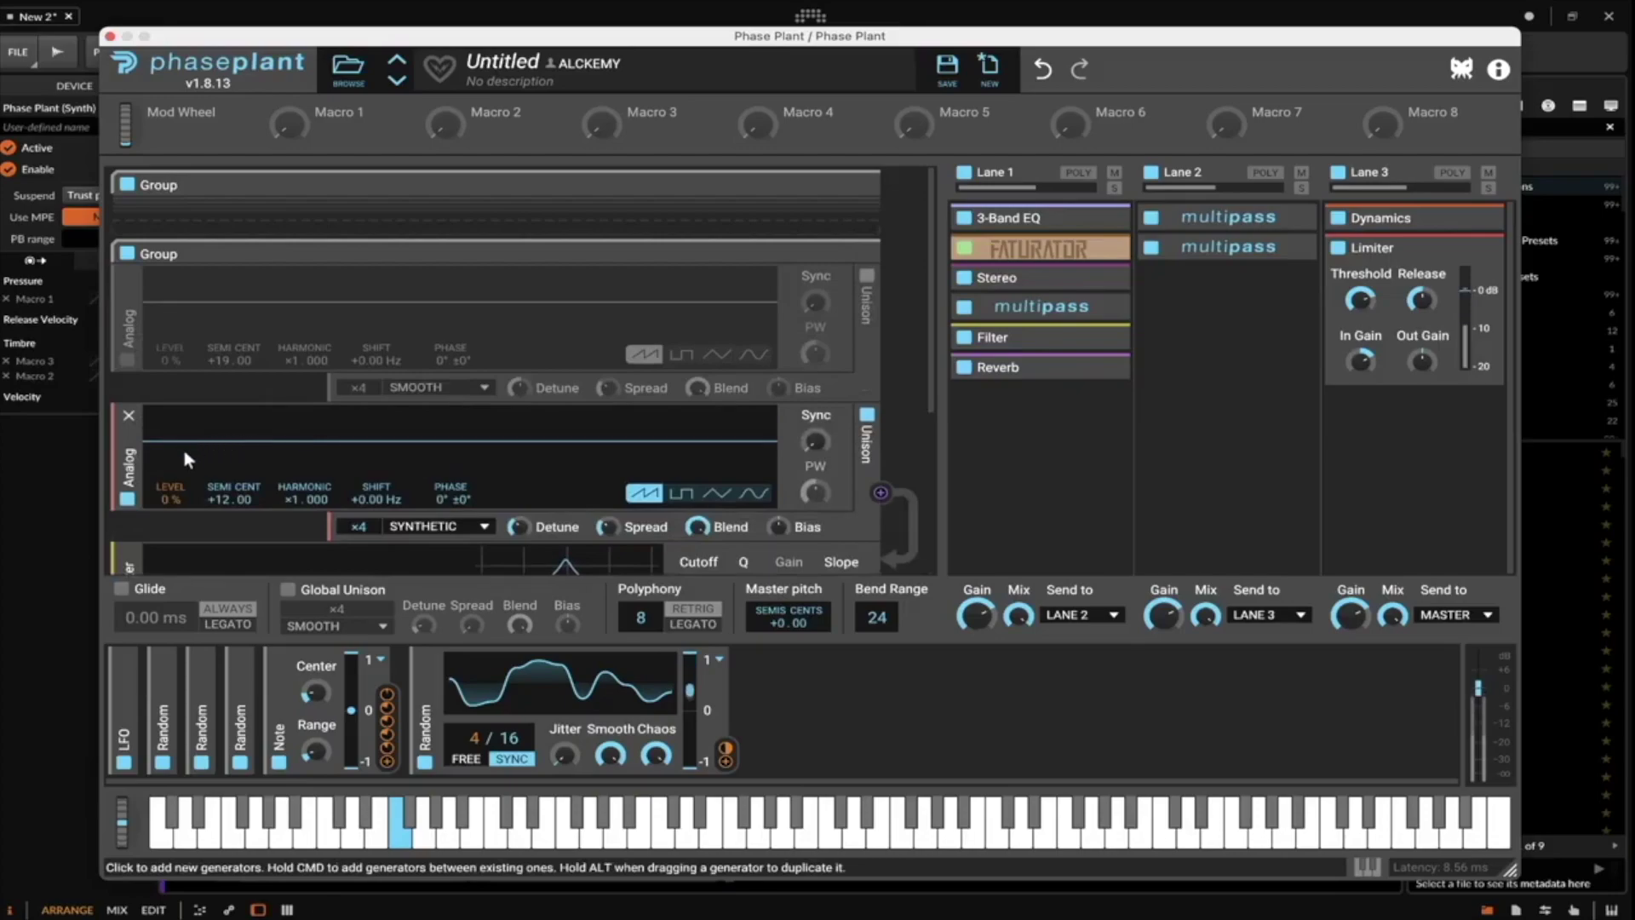
scroll(228, 488, "down", 2)
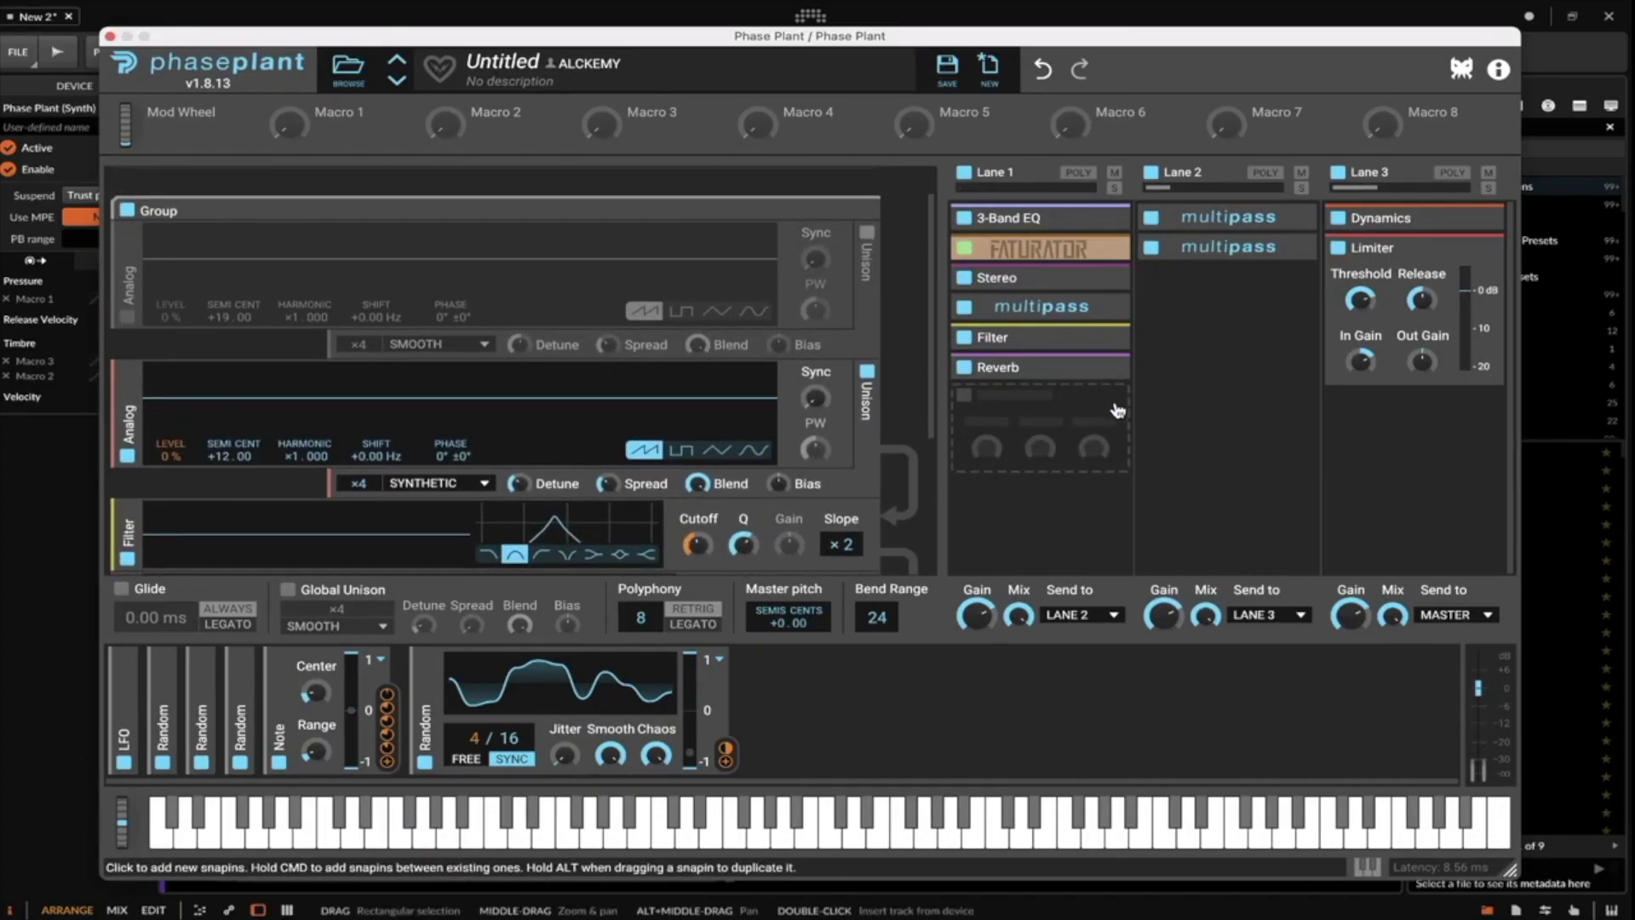
scroll(284, 427, "up", 2)
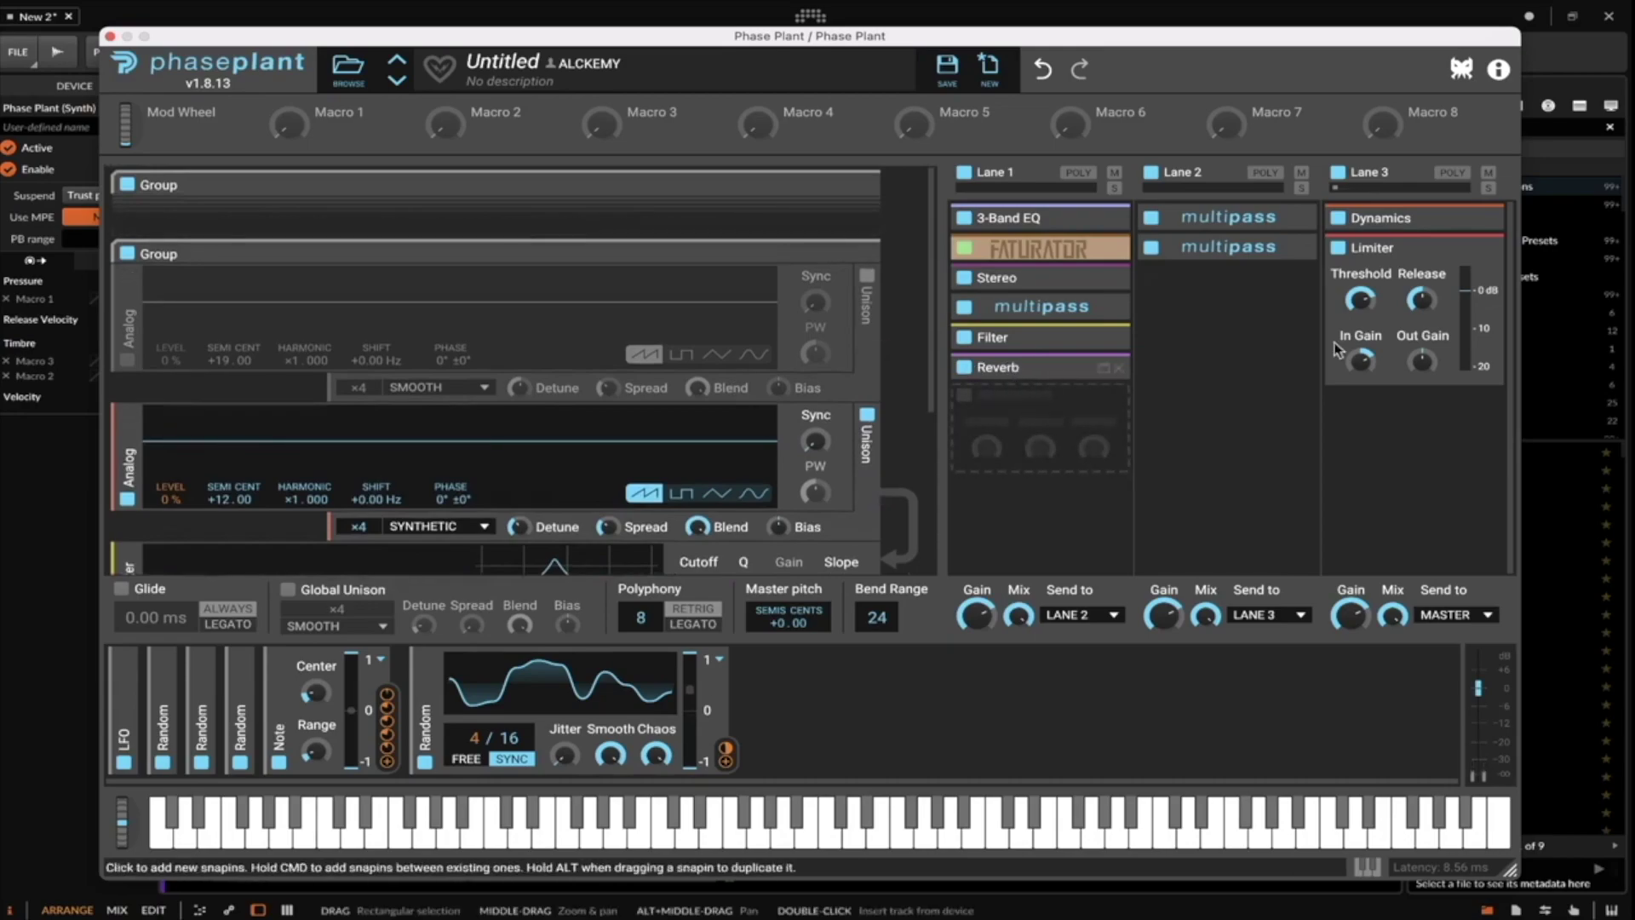
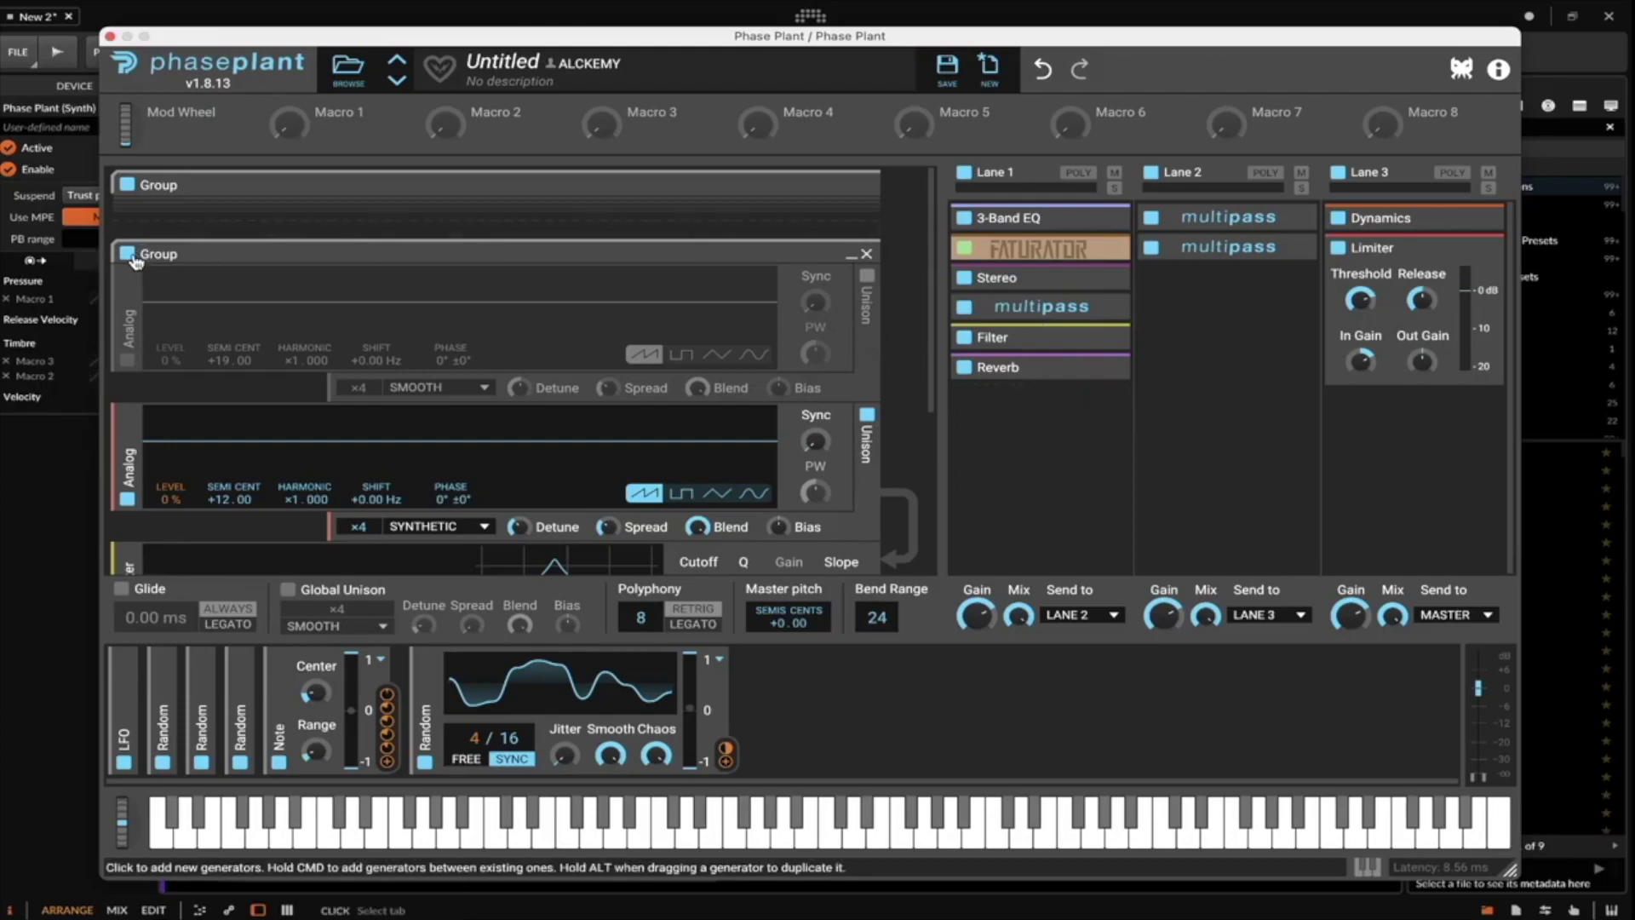
scroll(332, 400, "down", 1)
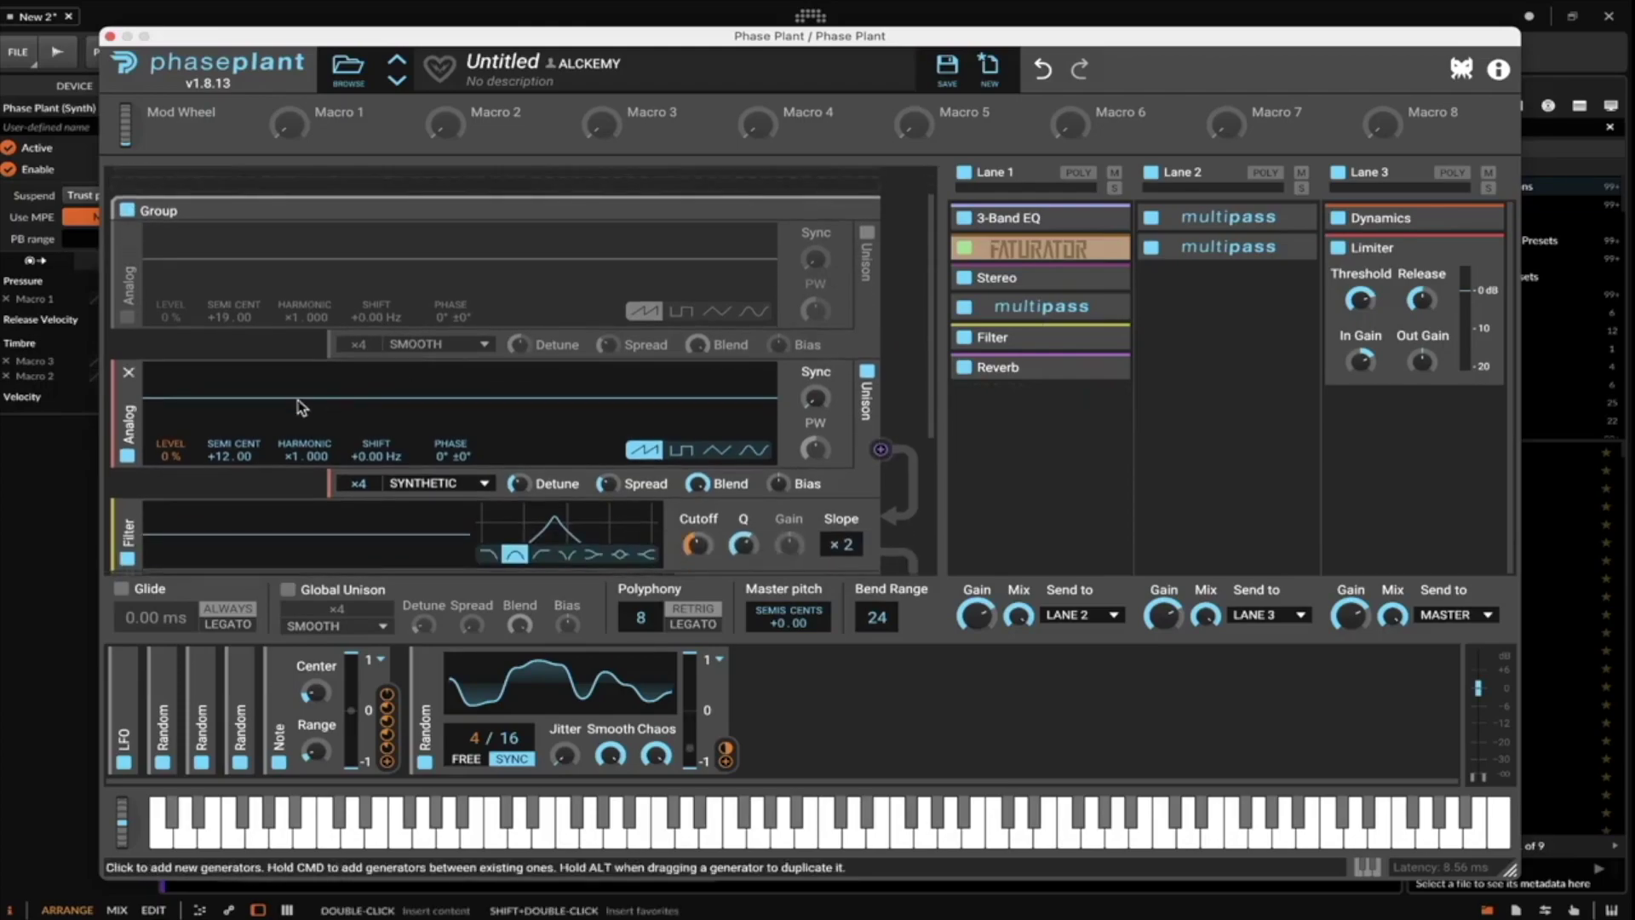
scroll(281, 414, "up", 1)
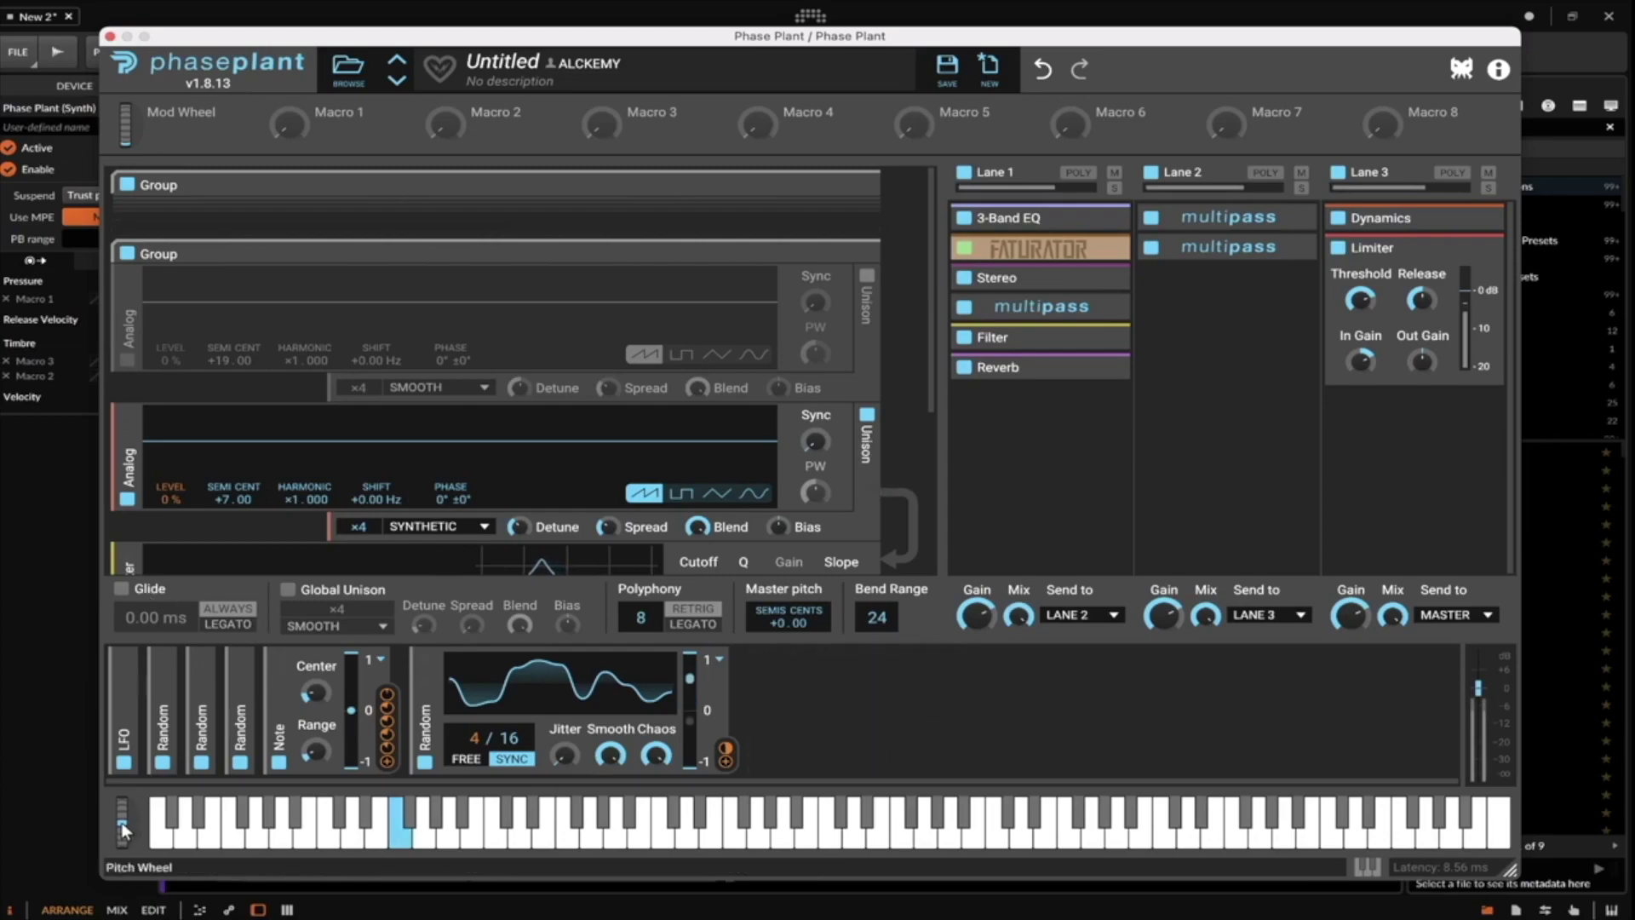
mouse_move(119, 841)
left_mouse_down()
mouse_move(126, 789)
mouse_move(103, 816)
left_mouse_up()
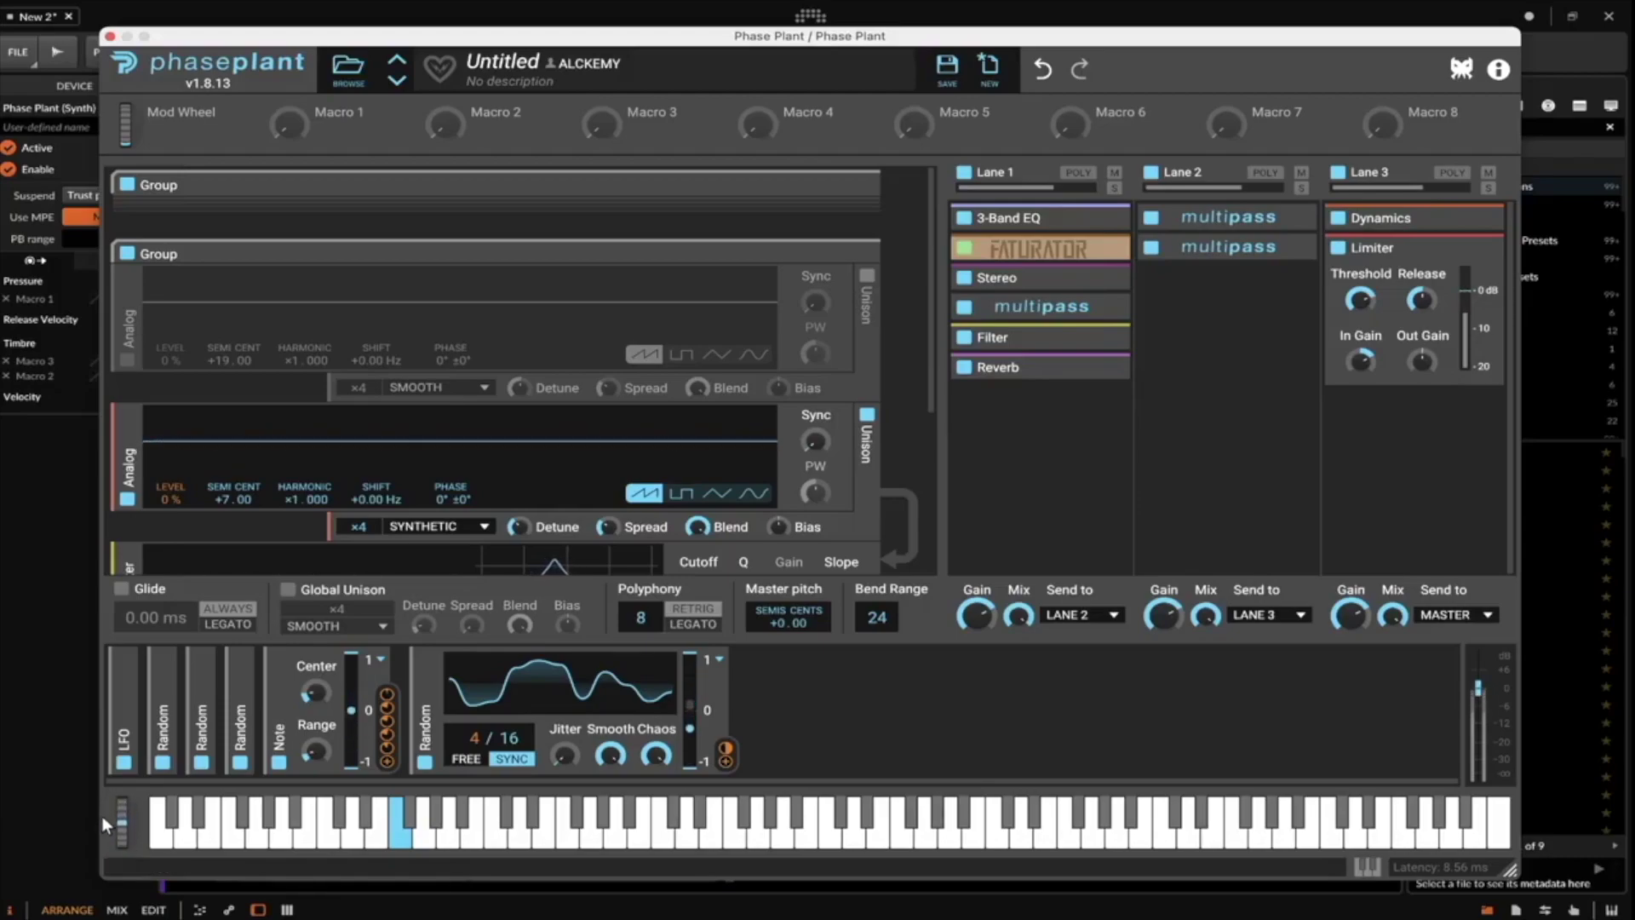
Disable the second generator group and compare pitch-bent notes with the Note modulator off, leaving the modulator enabled.
left_click(127, 253)
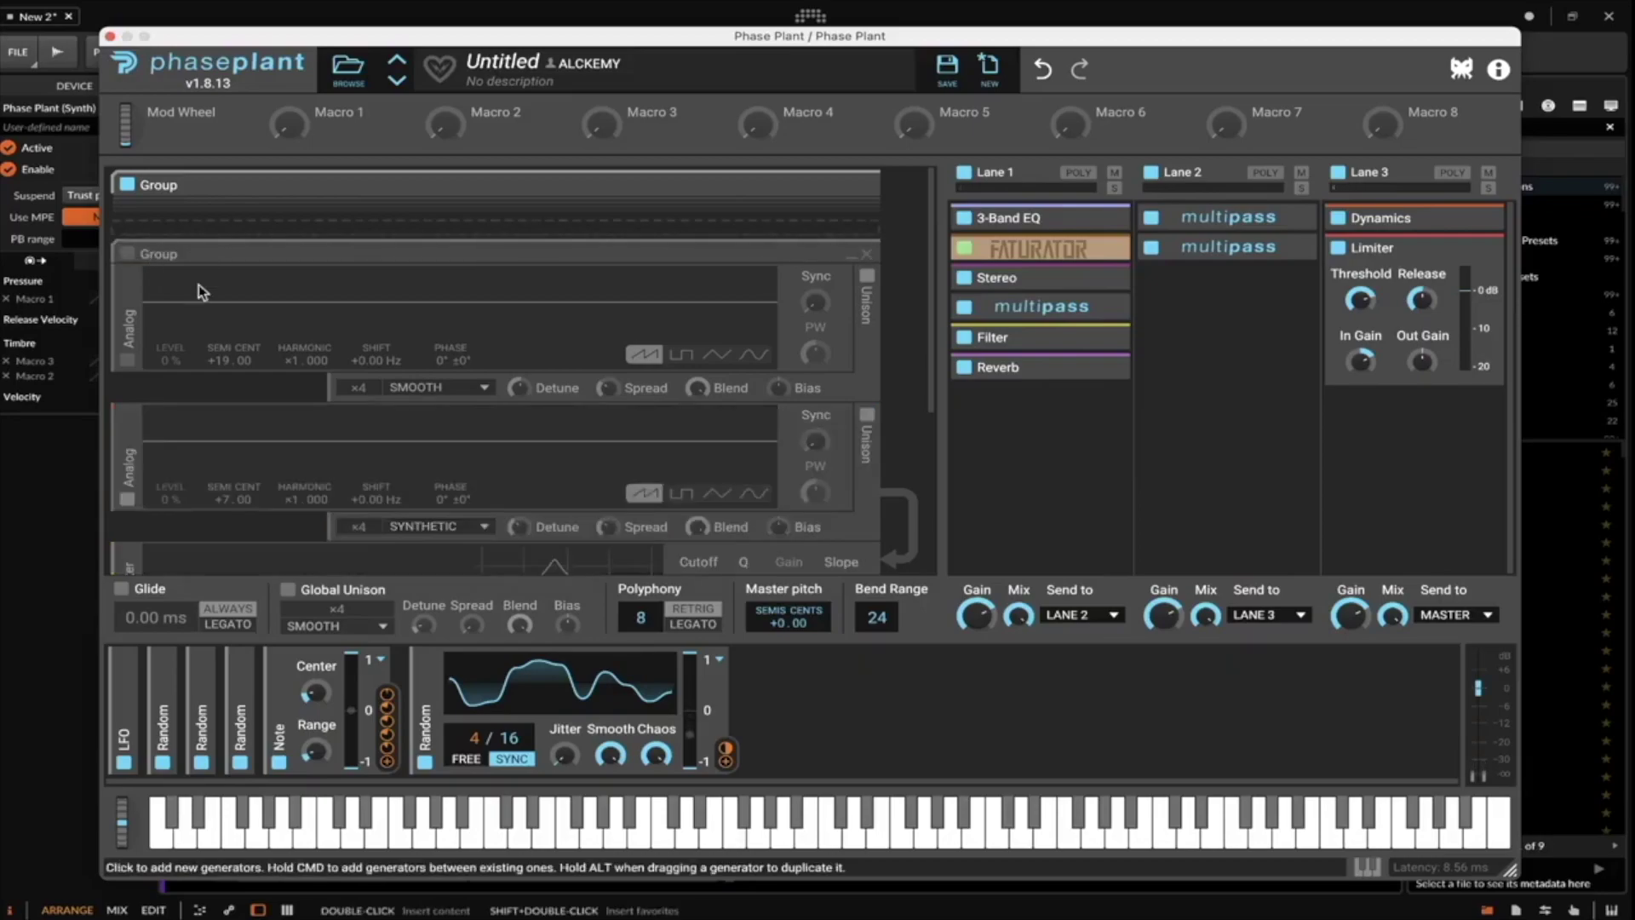
left_click_drag(126, 887, 113, 856)
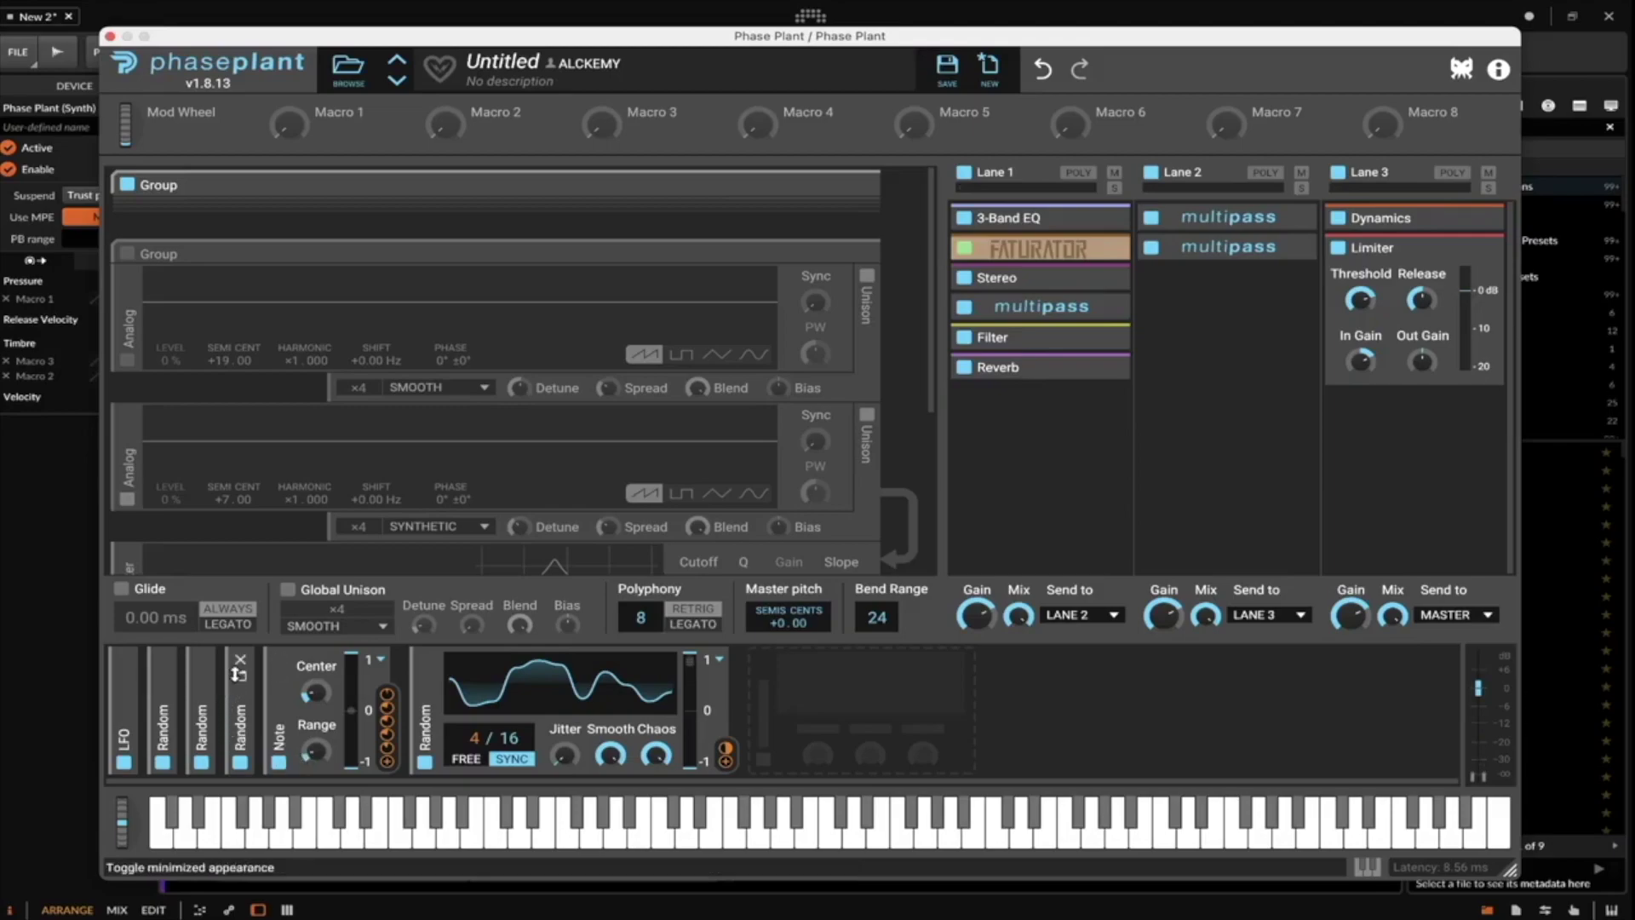
left_click(278, 761)
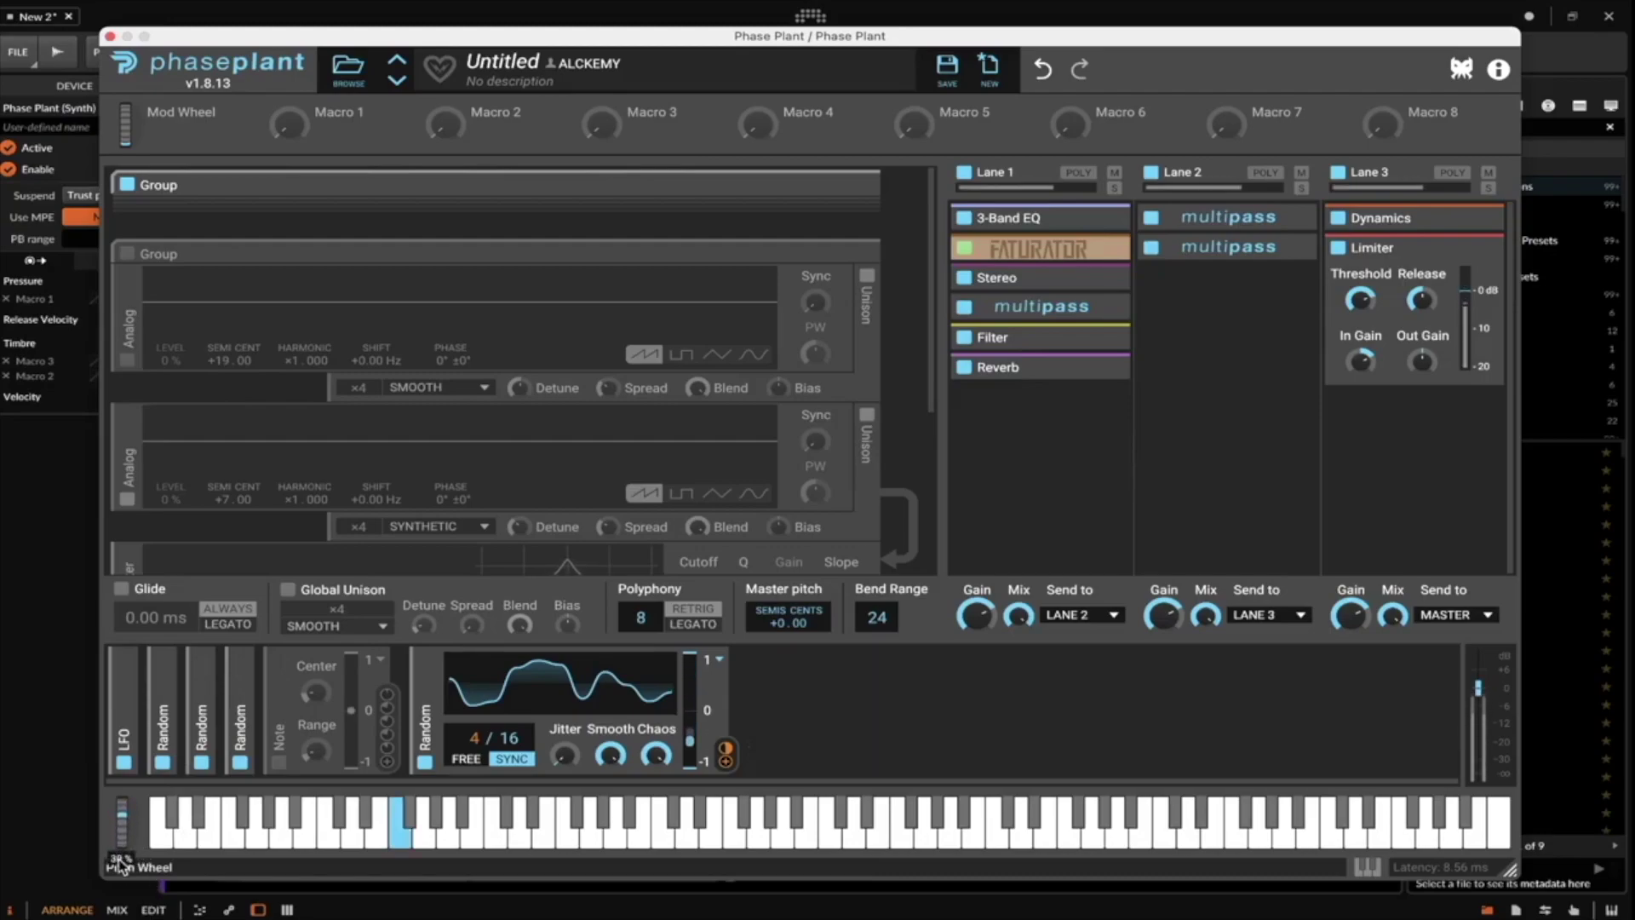
left_click(278, 762)
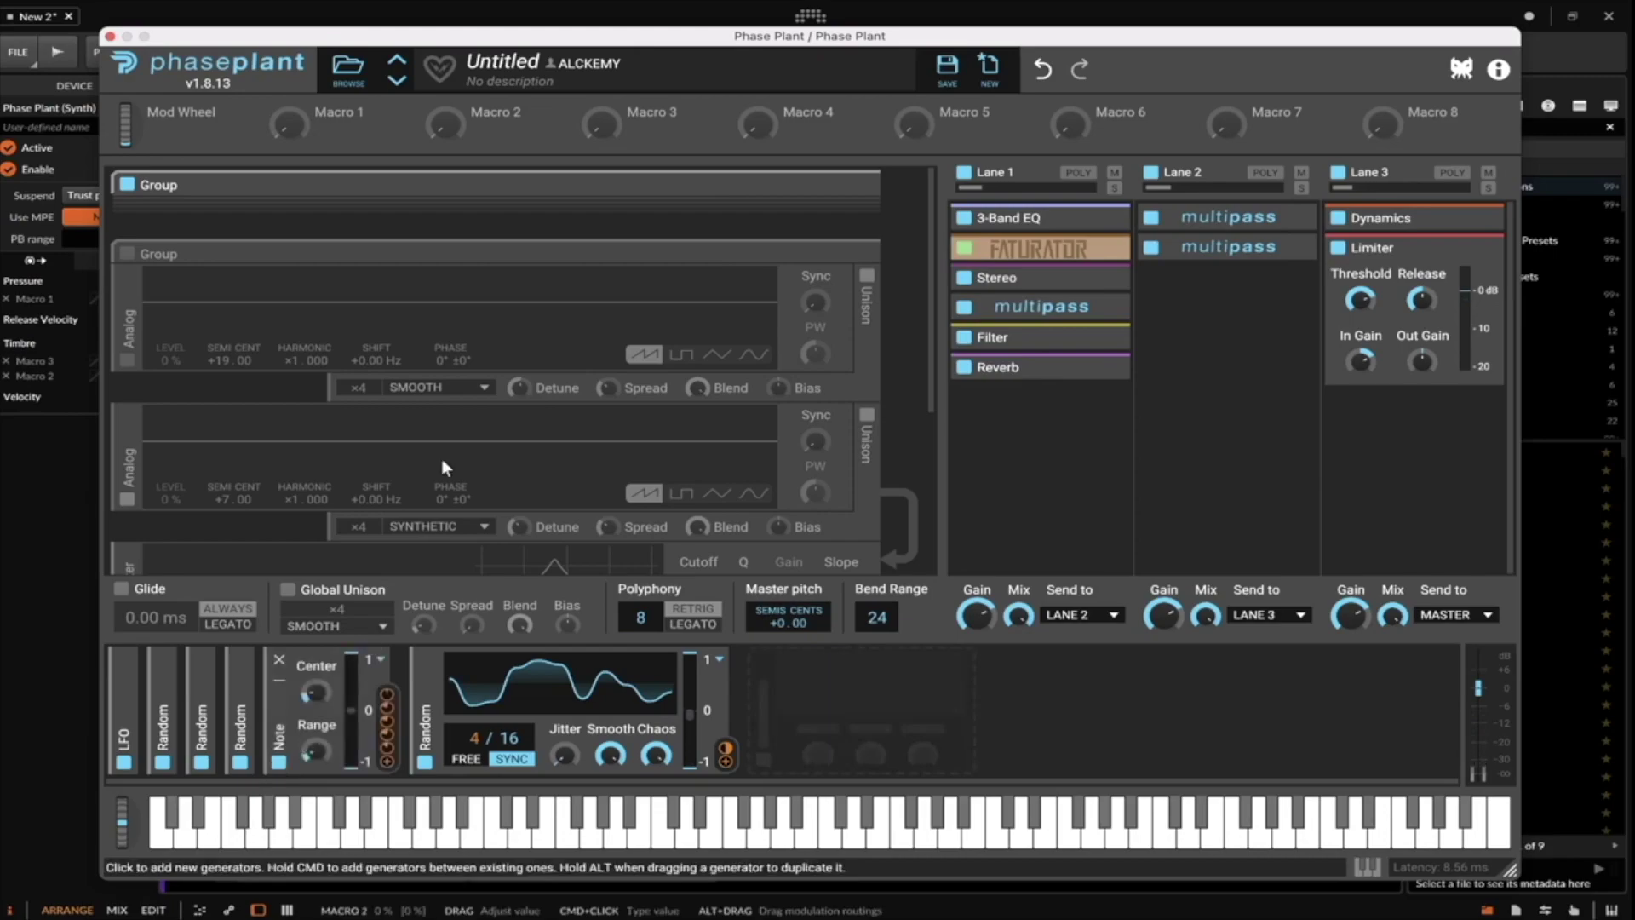
Expand the first generator group and disable effect Lanes 1, 2 and 3.
left_click(849, 189)
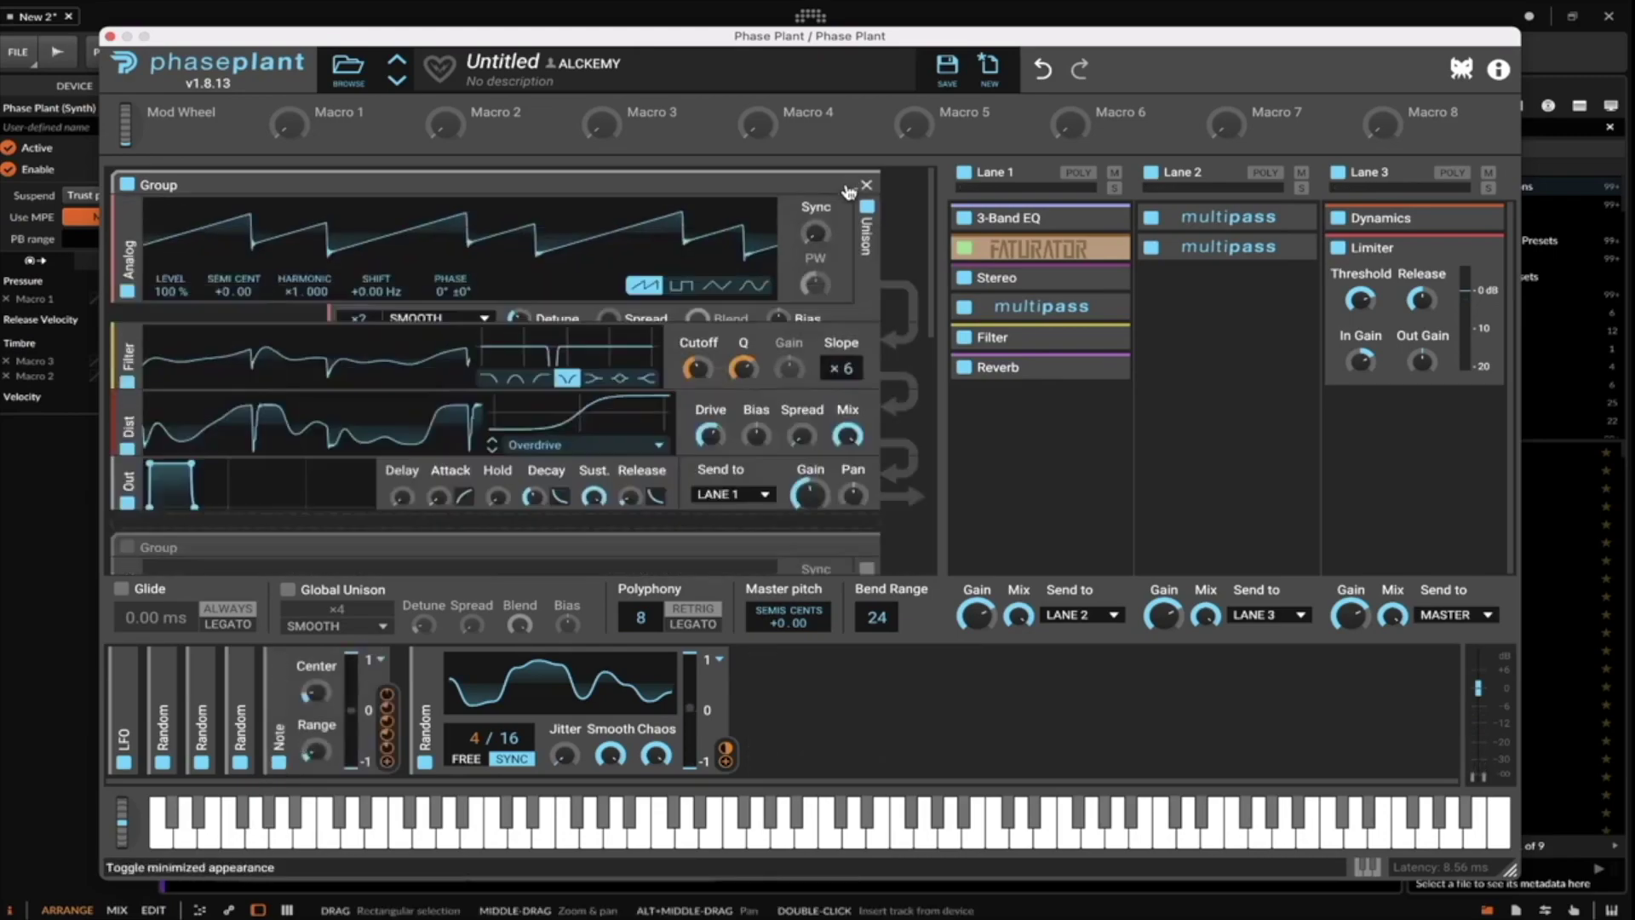
scroll(575, 256, "down", 2)
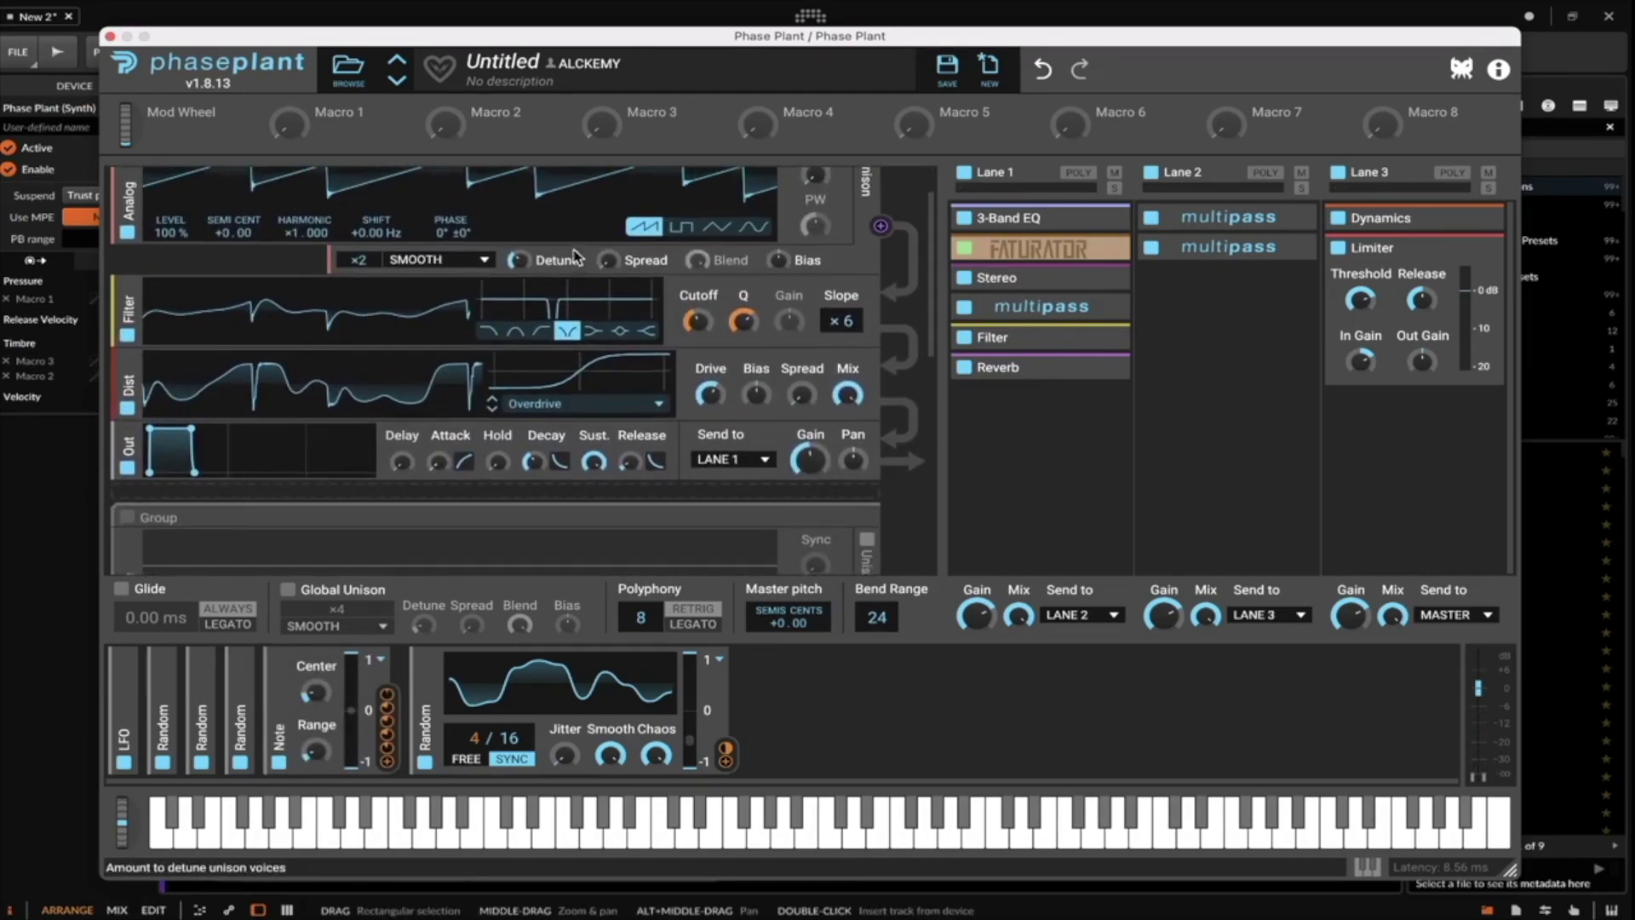
scroll(576, 256, "up", 2)
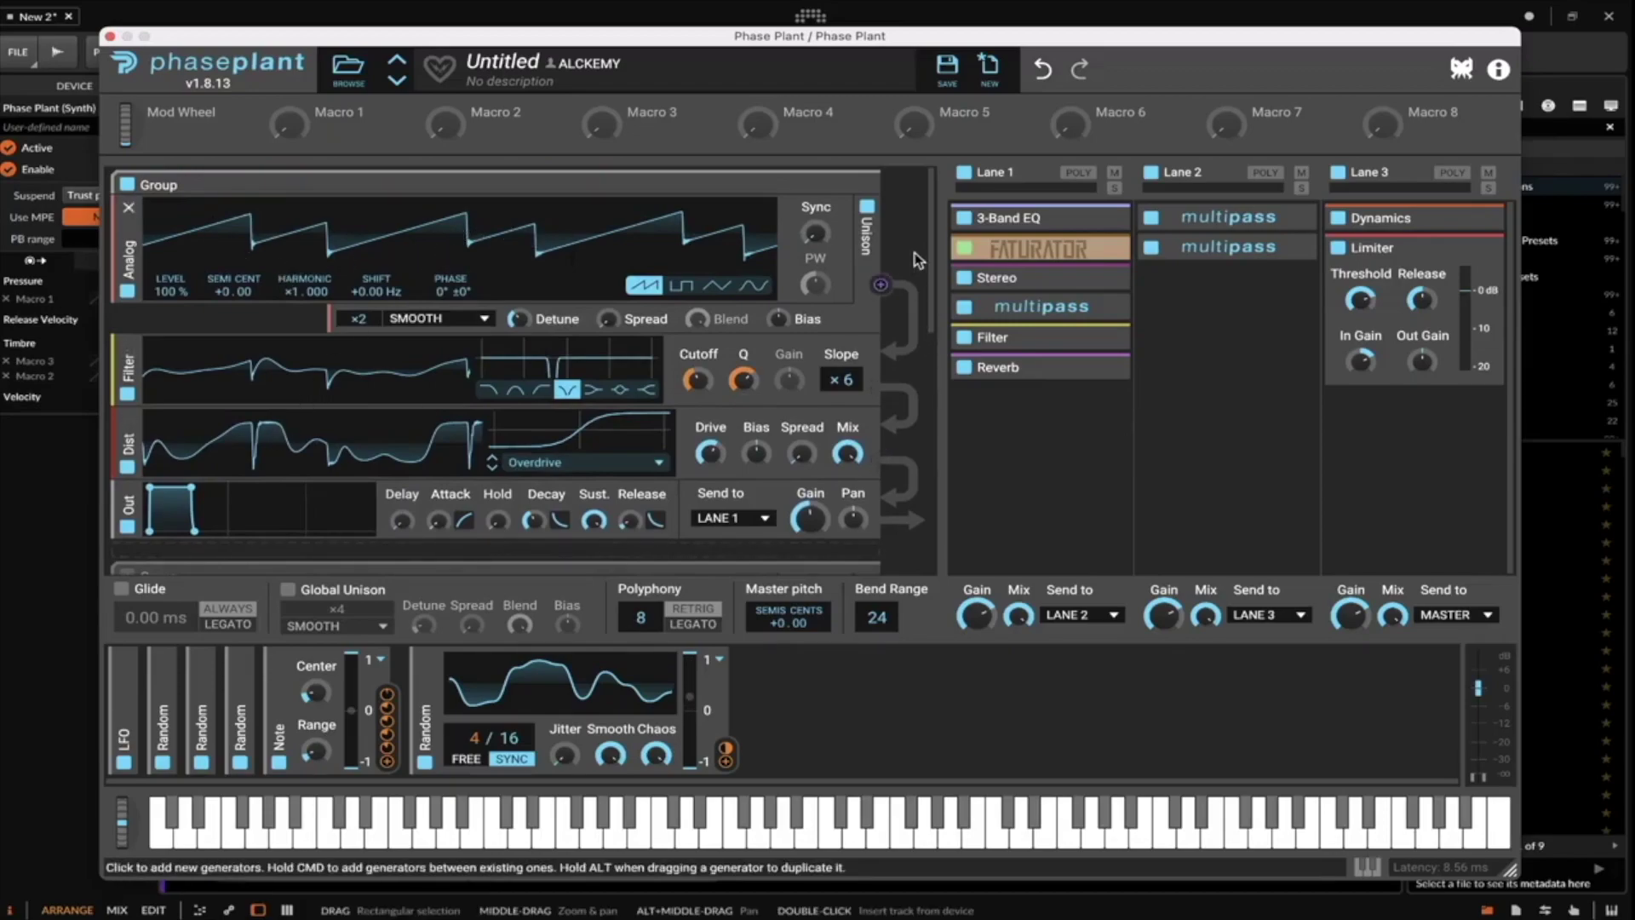
left_click(963, 172)
left_click(1150, 172)
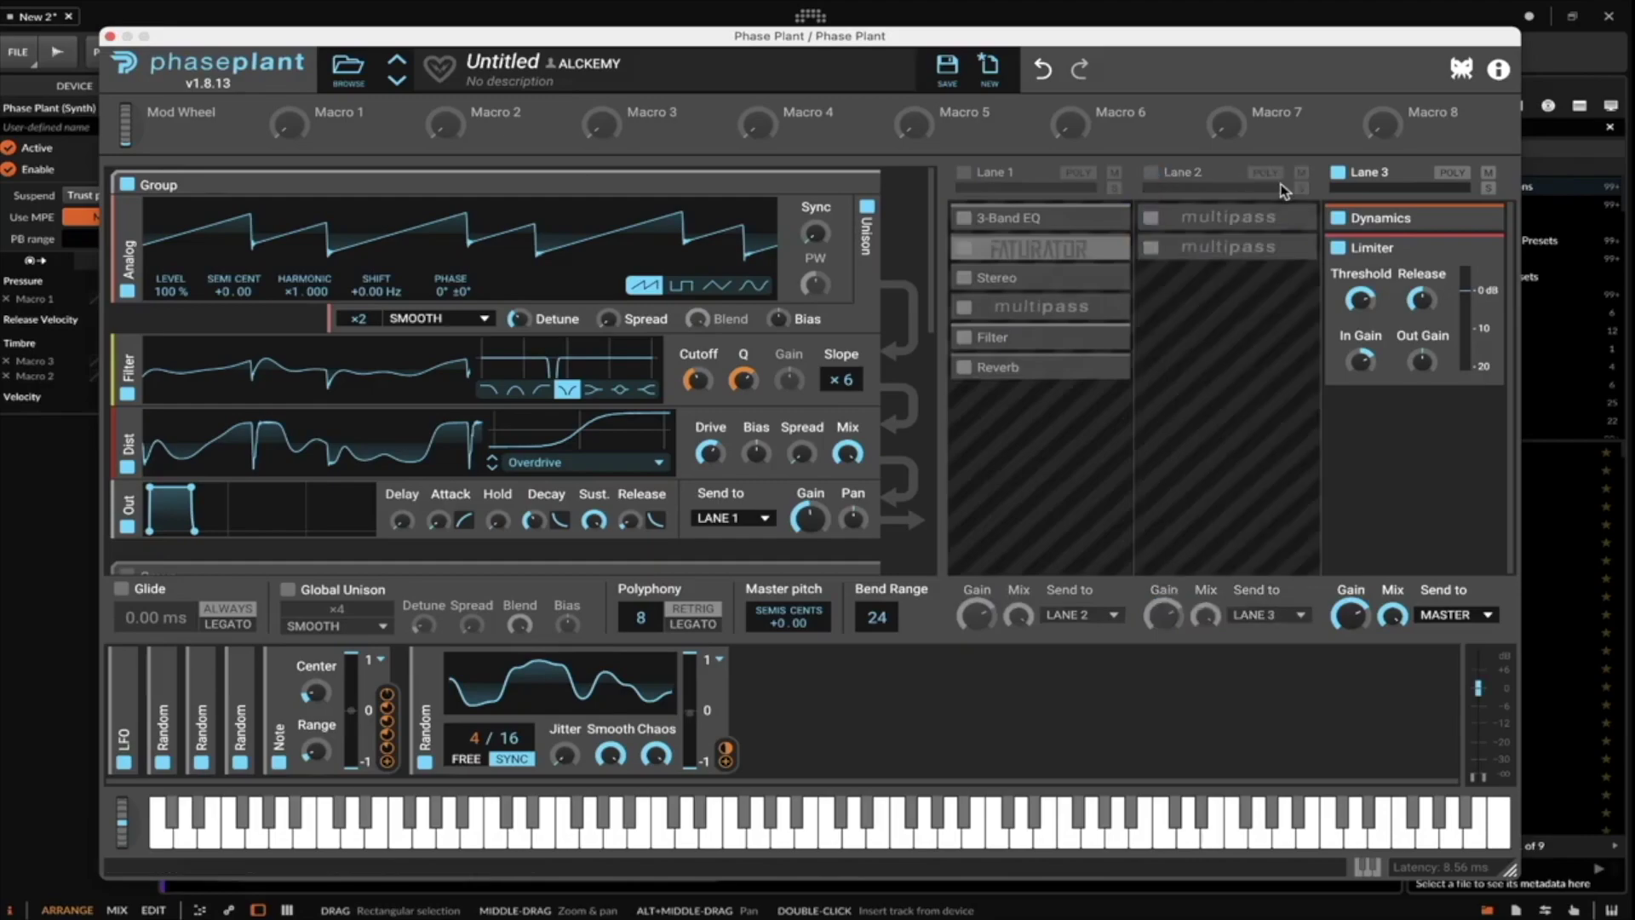
left_click(1337, 176)
Add a Wavetable oscillator below the Out module in the first group, keeping Default Wavetable as its table.
scroll(420, 461, "down", 3)
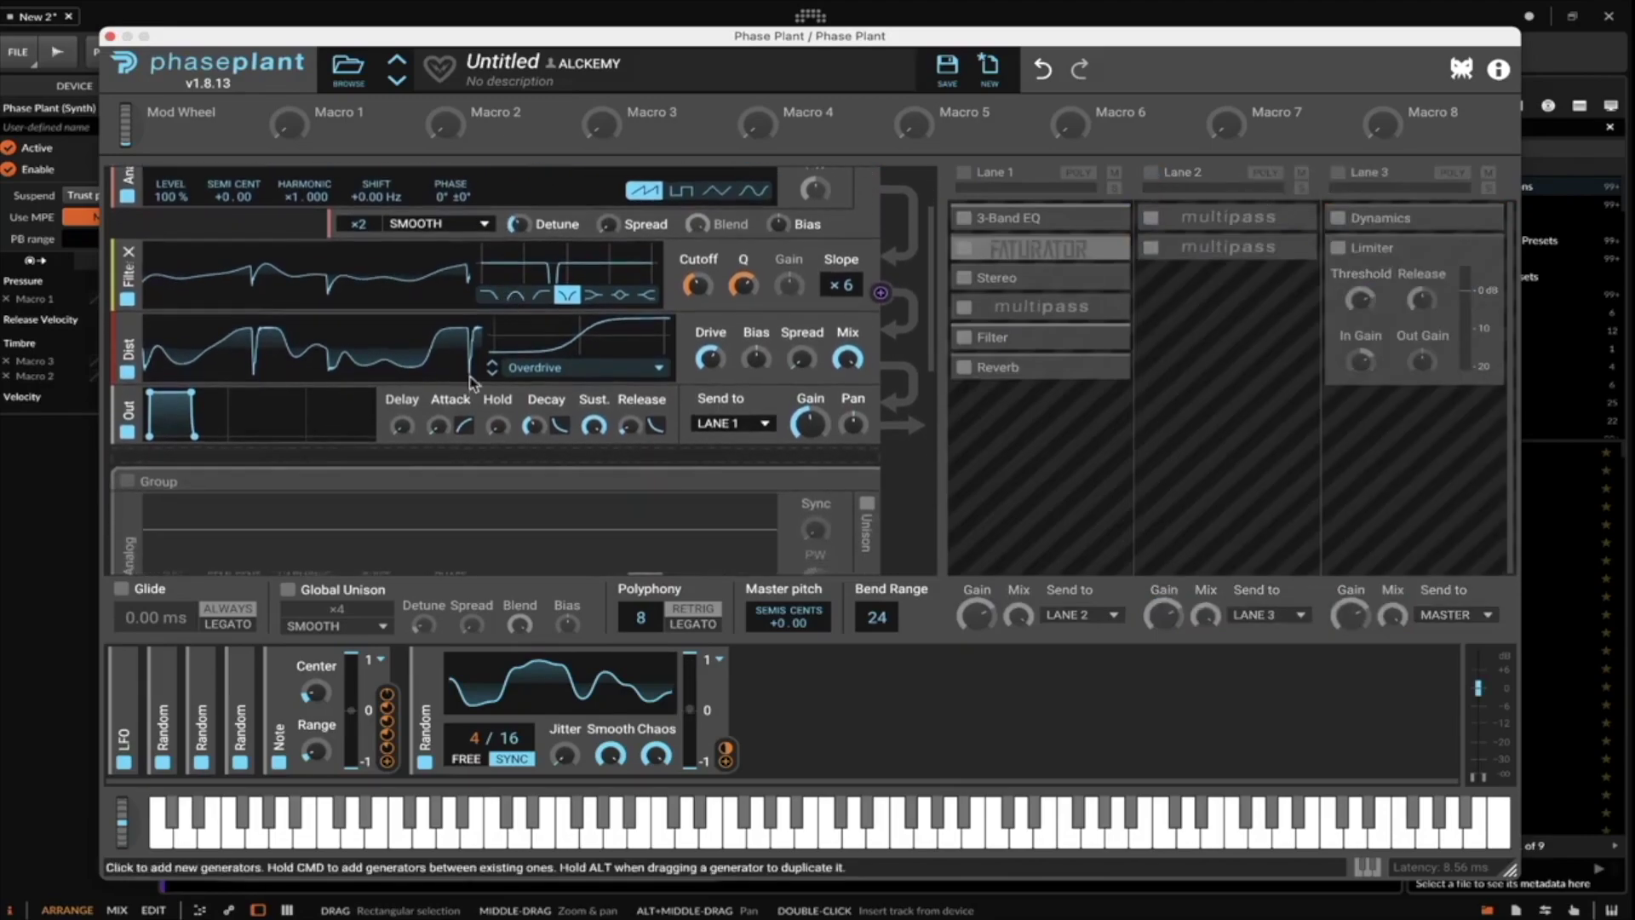
left_click(420, 460)
left_click(460, 587)
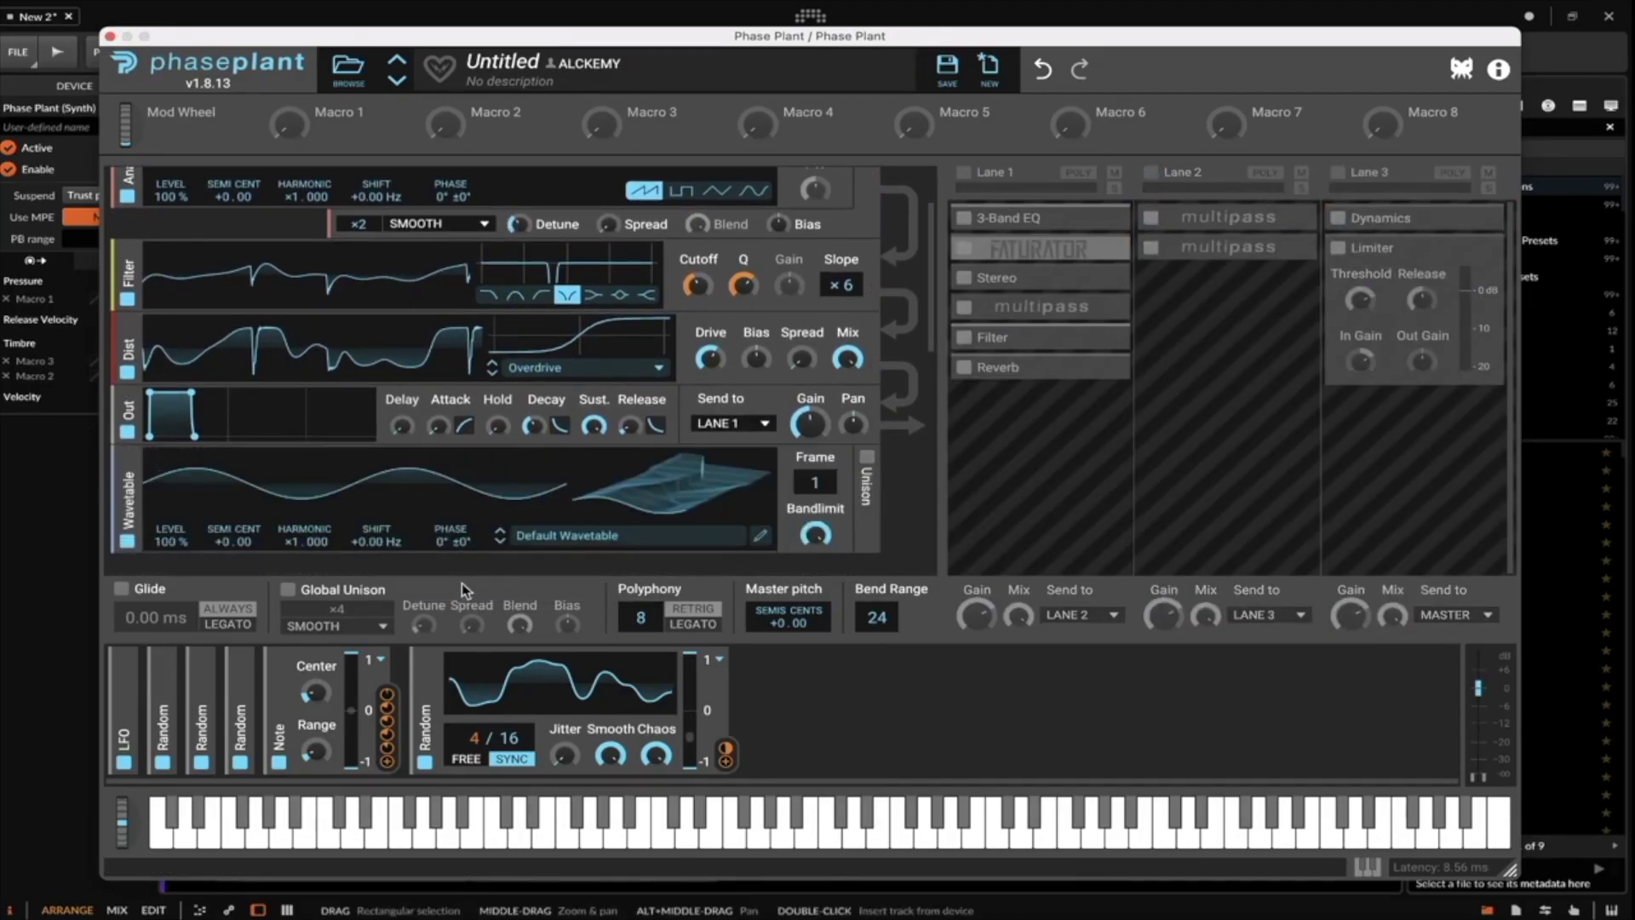
scroll(491, 390, "down", 1)
scroll(492, 390, "up", 1)
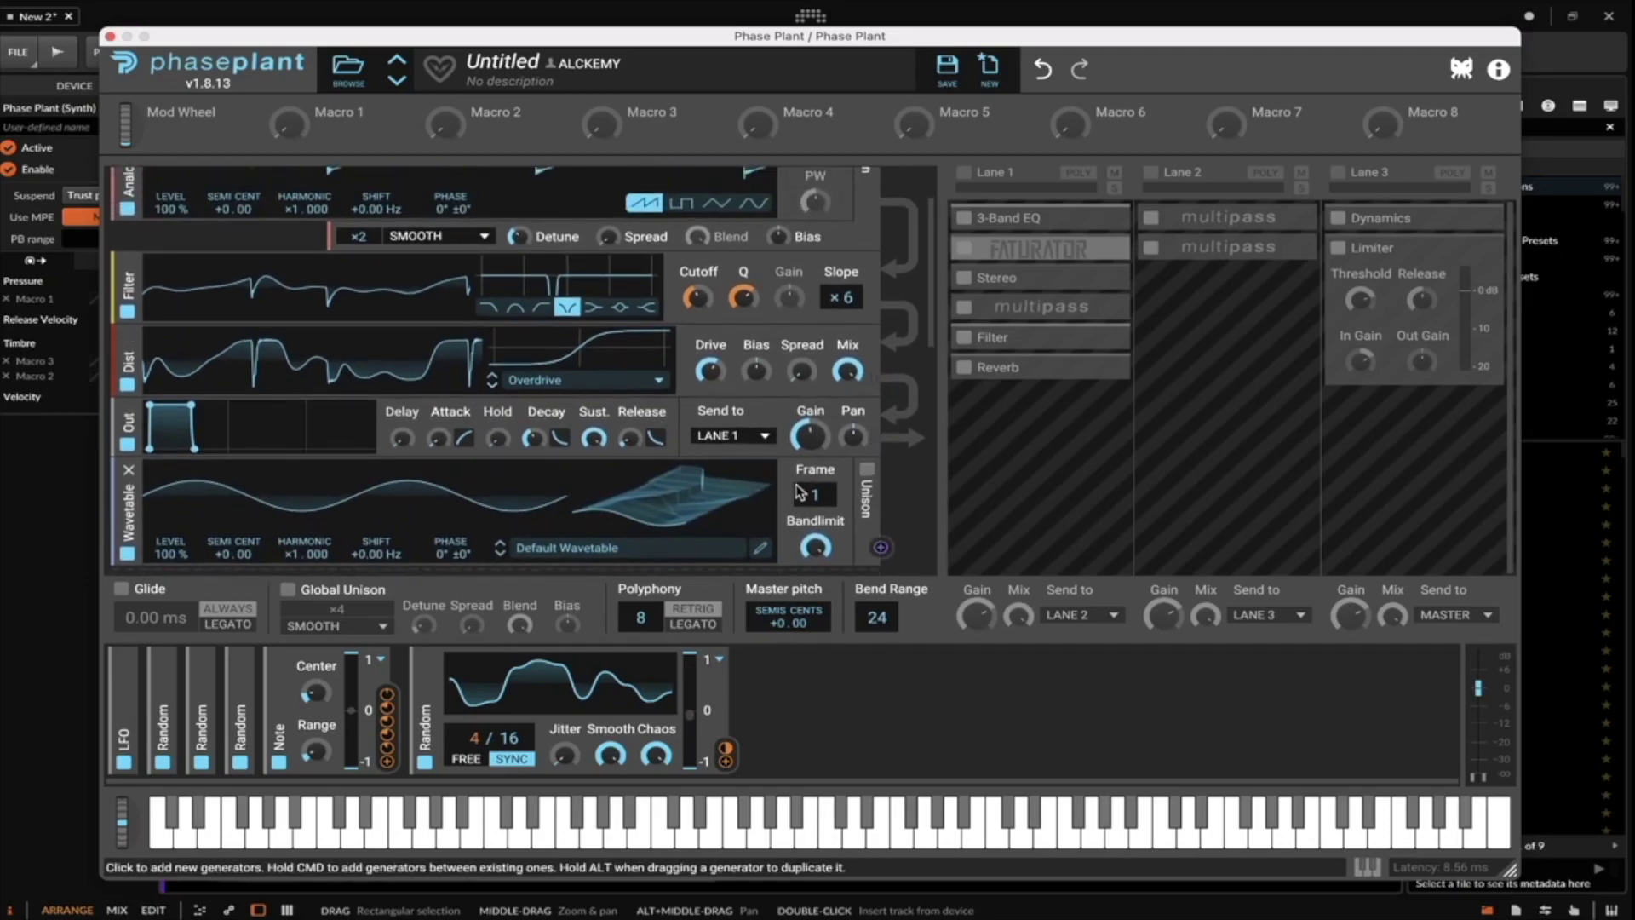
left_click(556, 544)
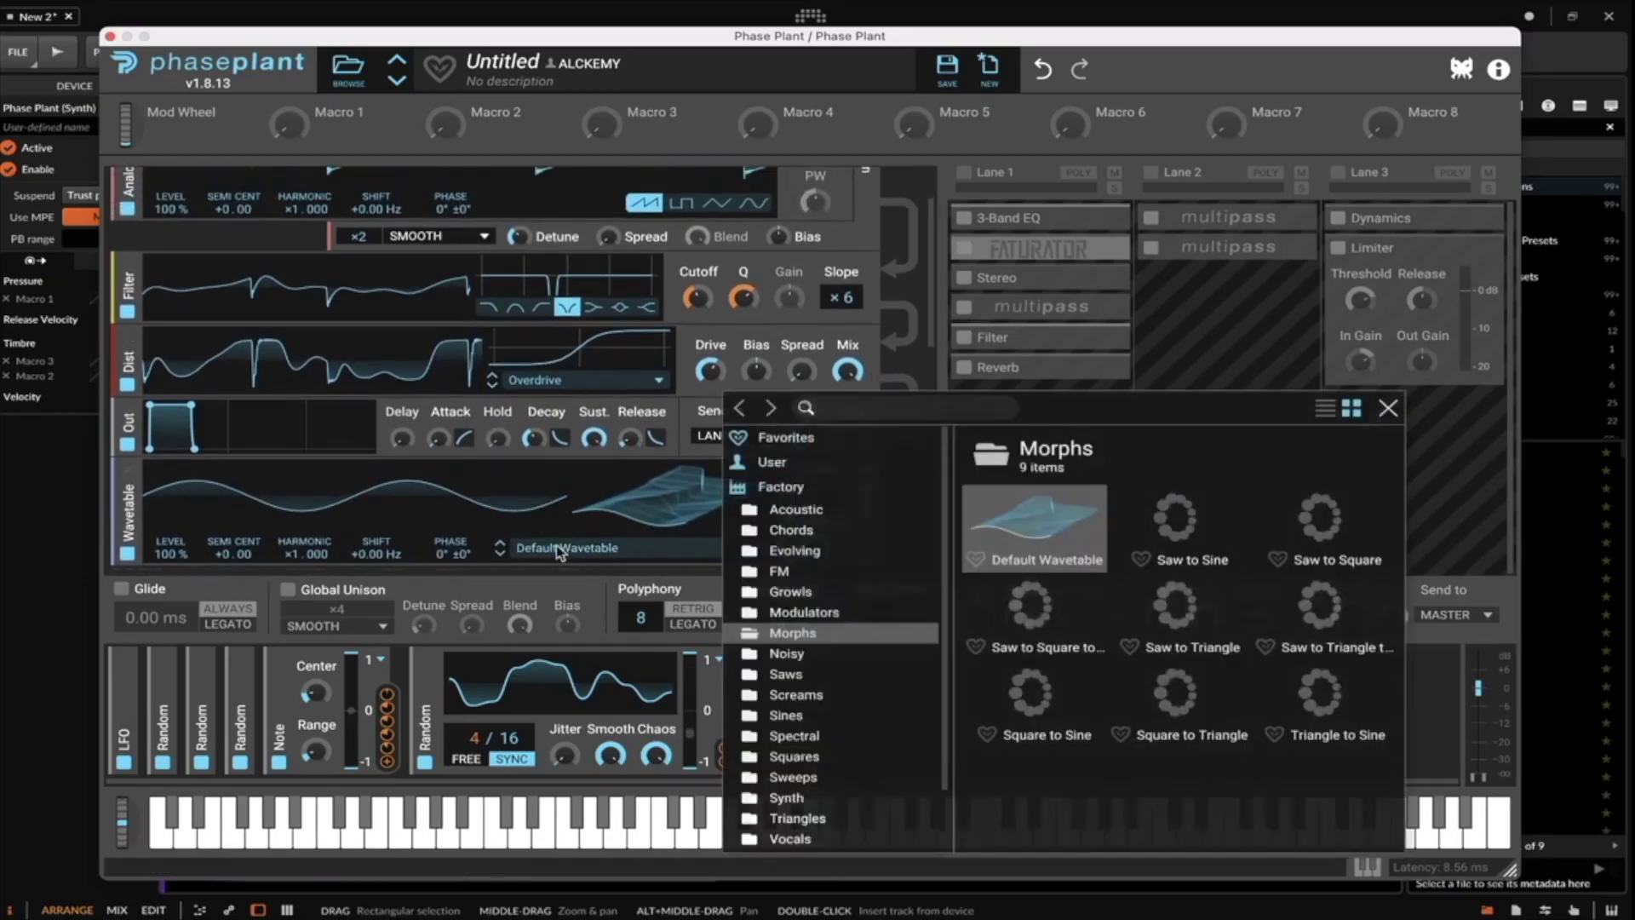
key("Escape")
Route the Wavetable oscillator's output to the Phase of the first group's Analog oscillator at 17 % depth.
scroll(698, 253, "up", 2)
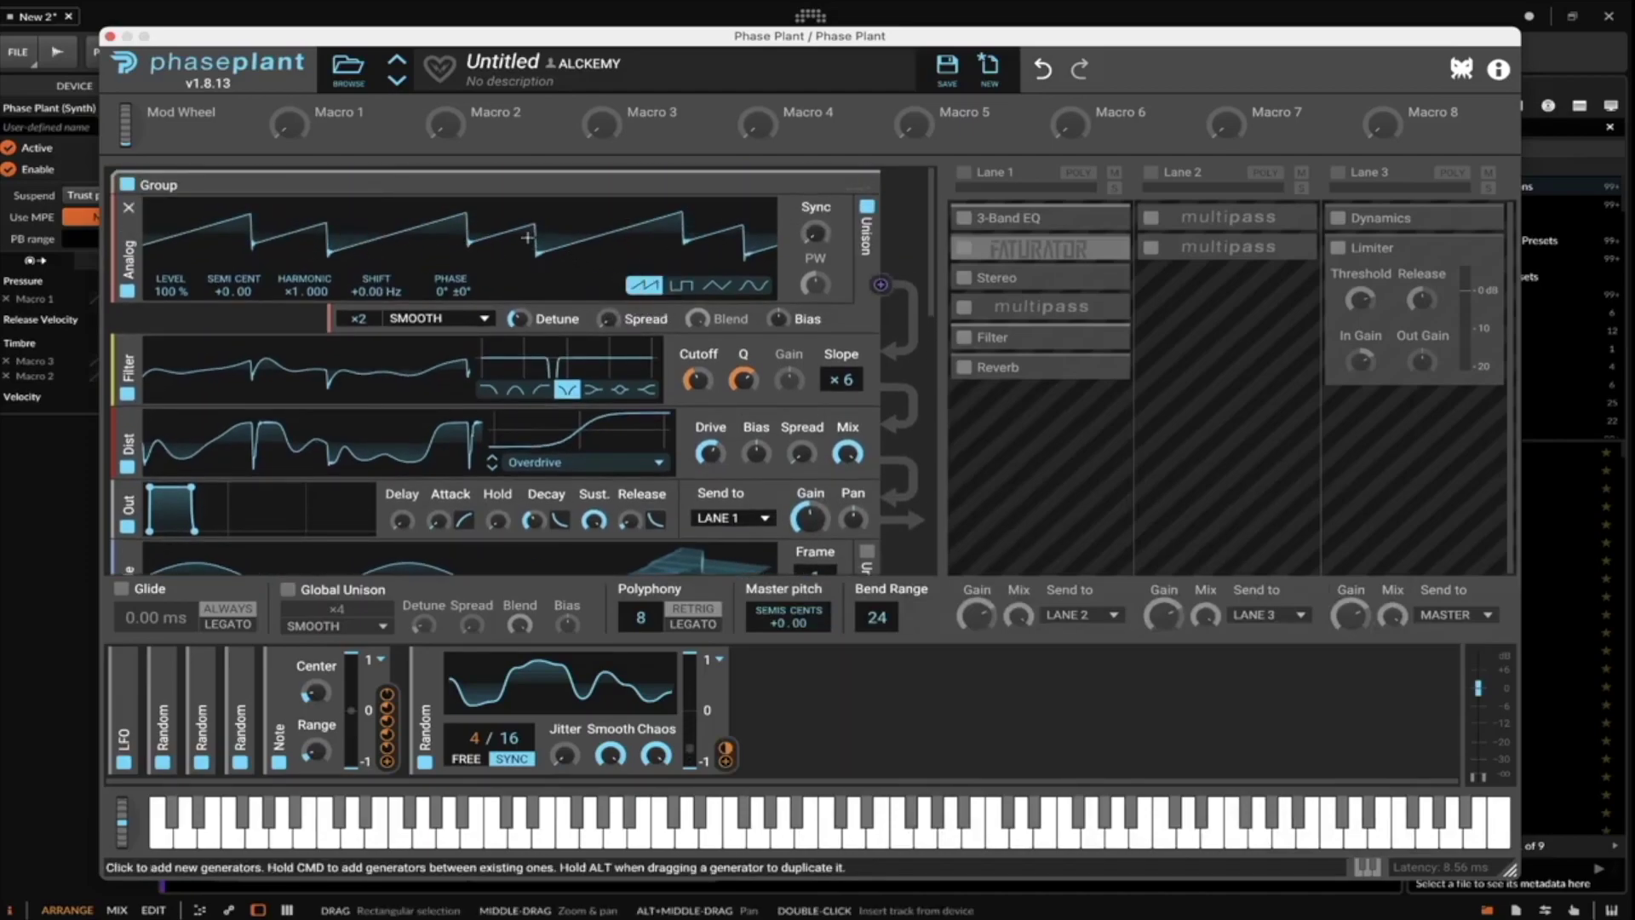
scroll(527, 237, "down", 4)
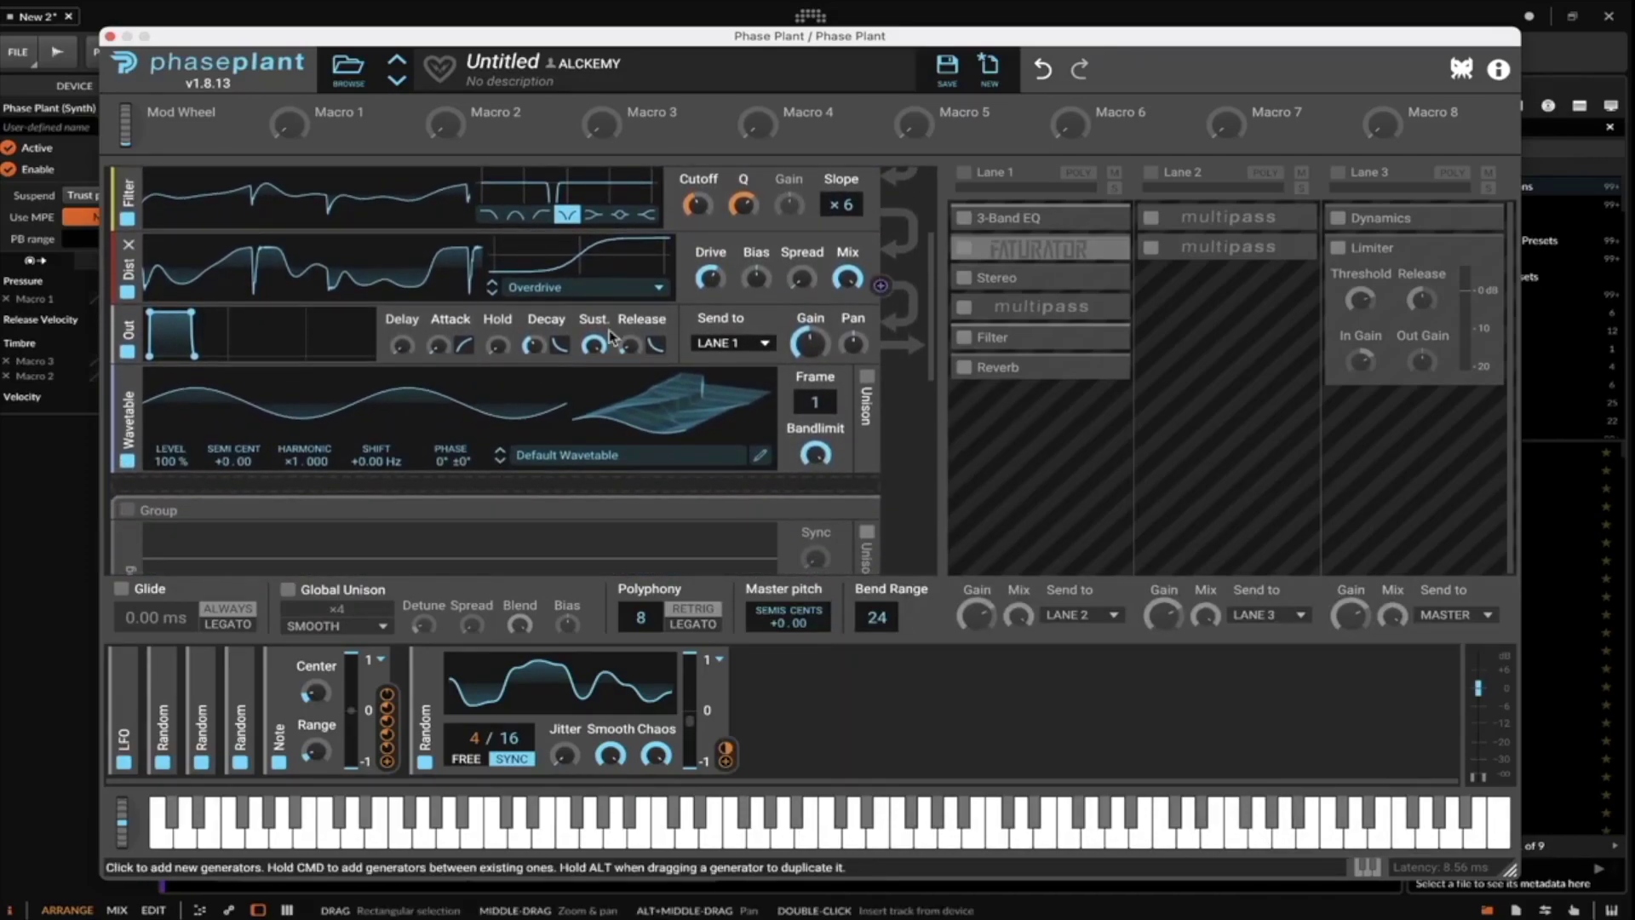
left_click_drag(874, 459, 813, 457)
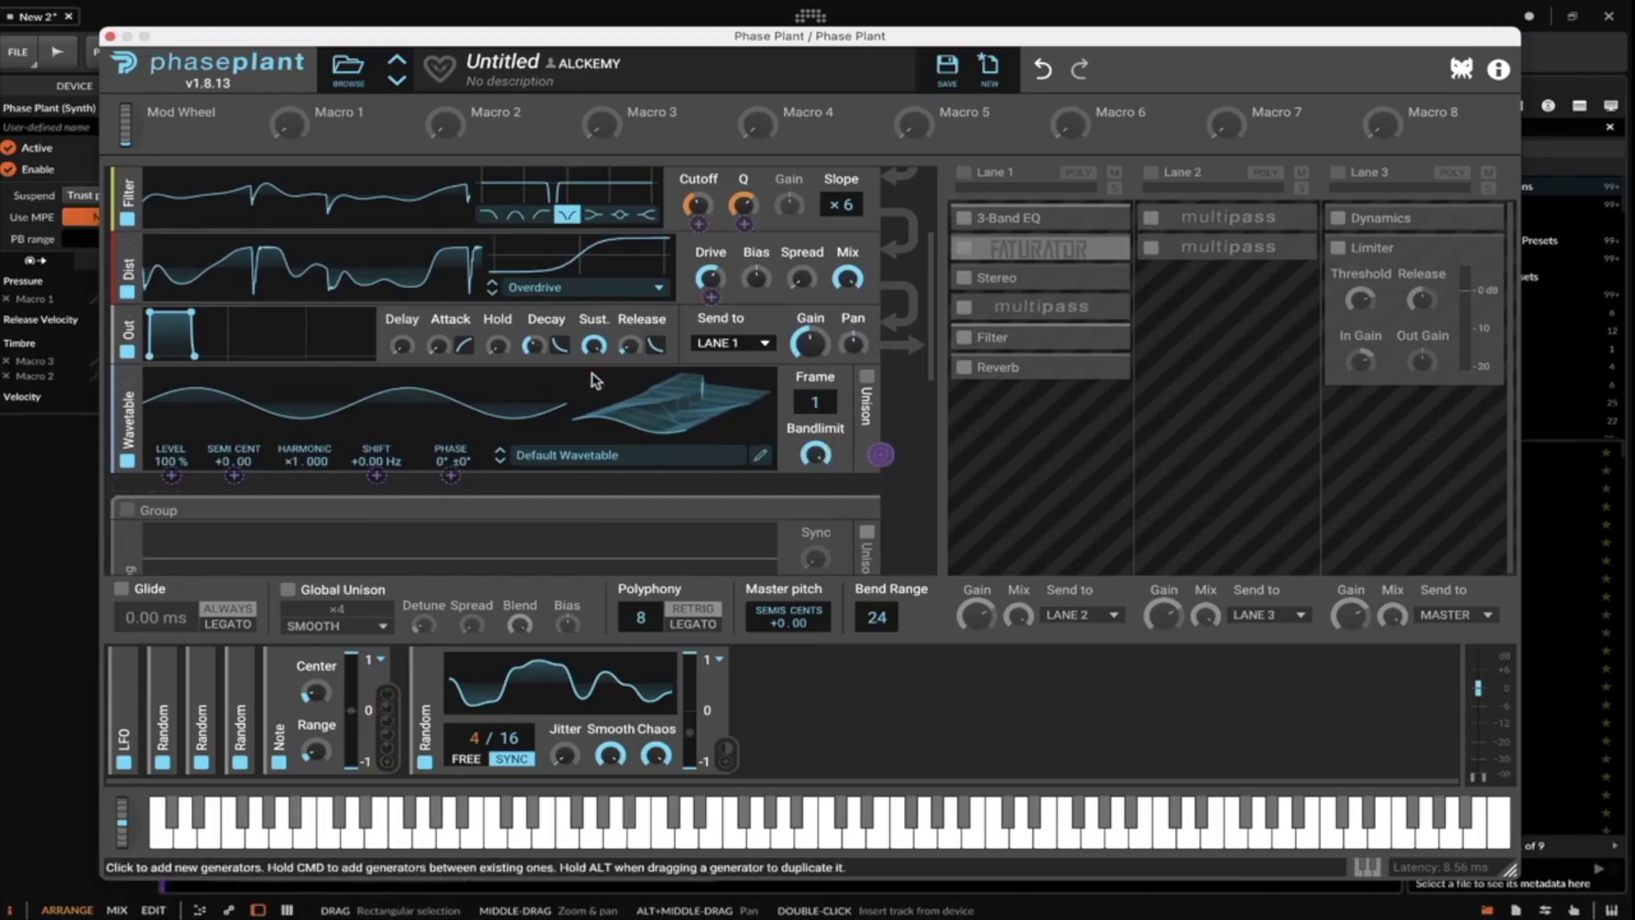
scroll(619, 400, "up", 4)
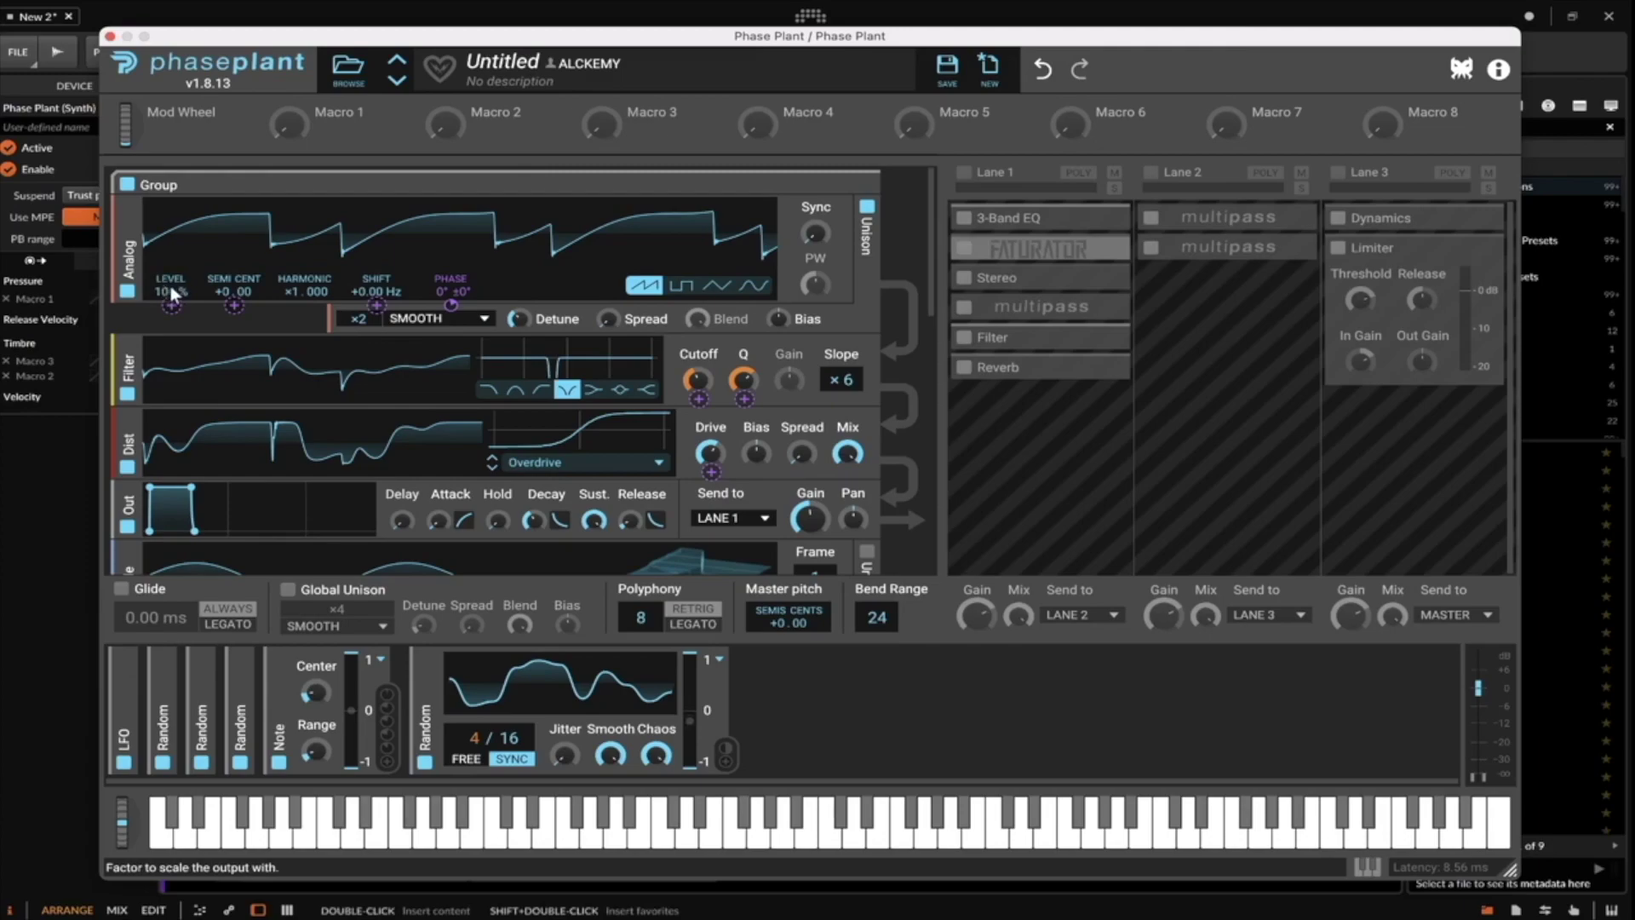
mouse_move(442, 313)
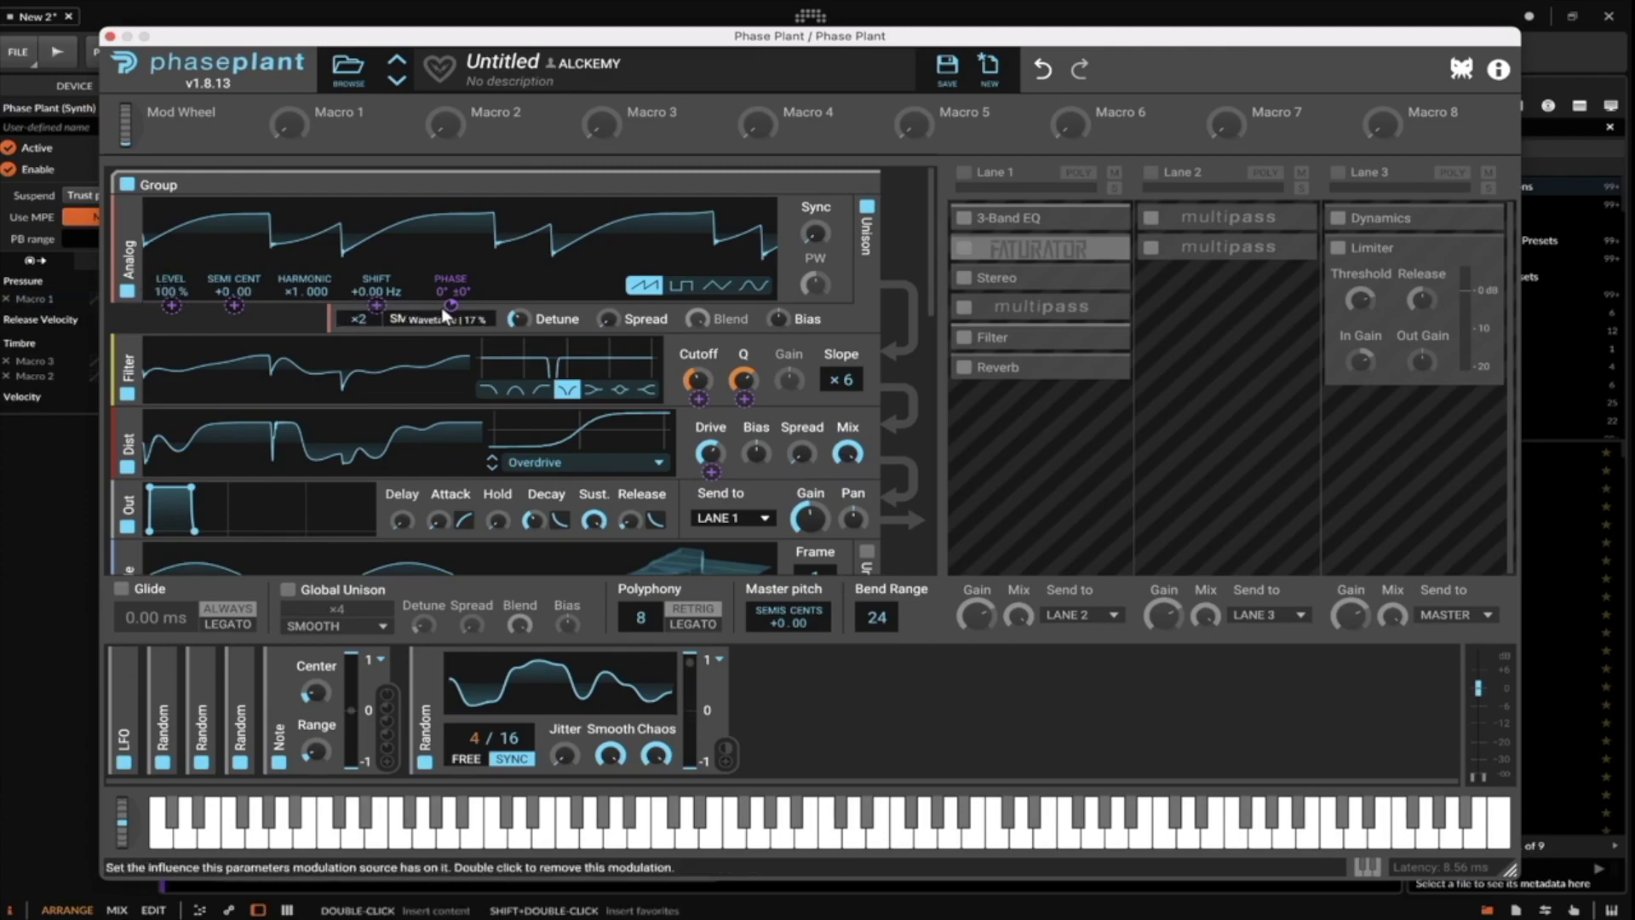
Audition the phase modulation and set the Wavetable oscillator's Frame to 114.
scroll(442, 313, "down", 2)
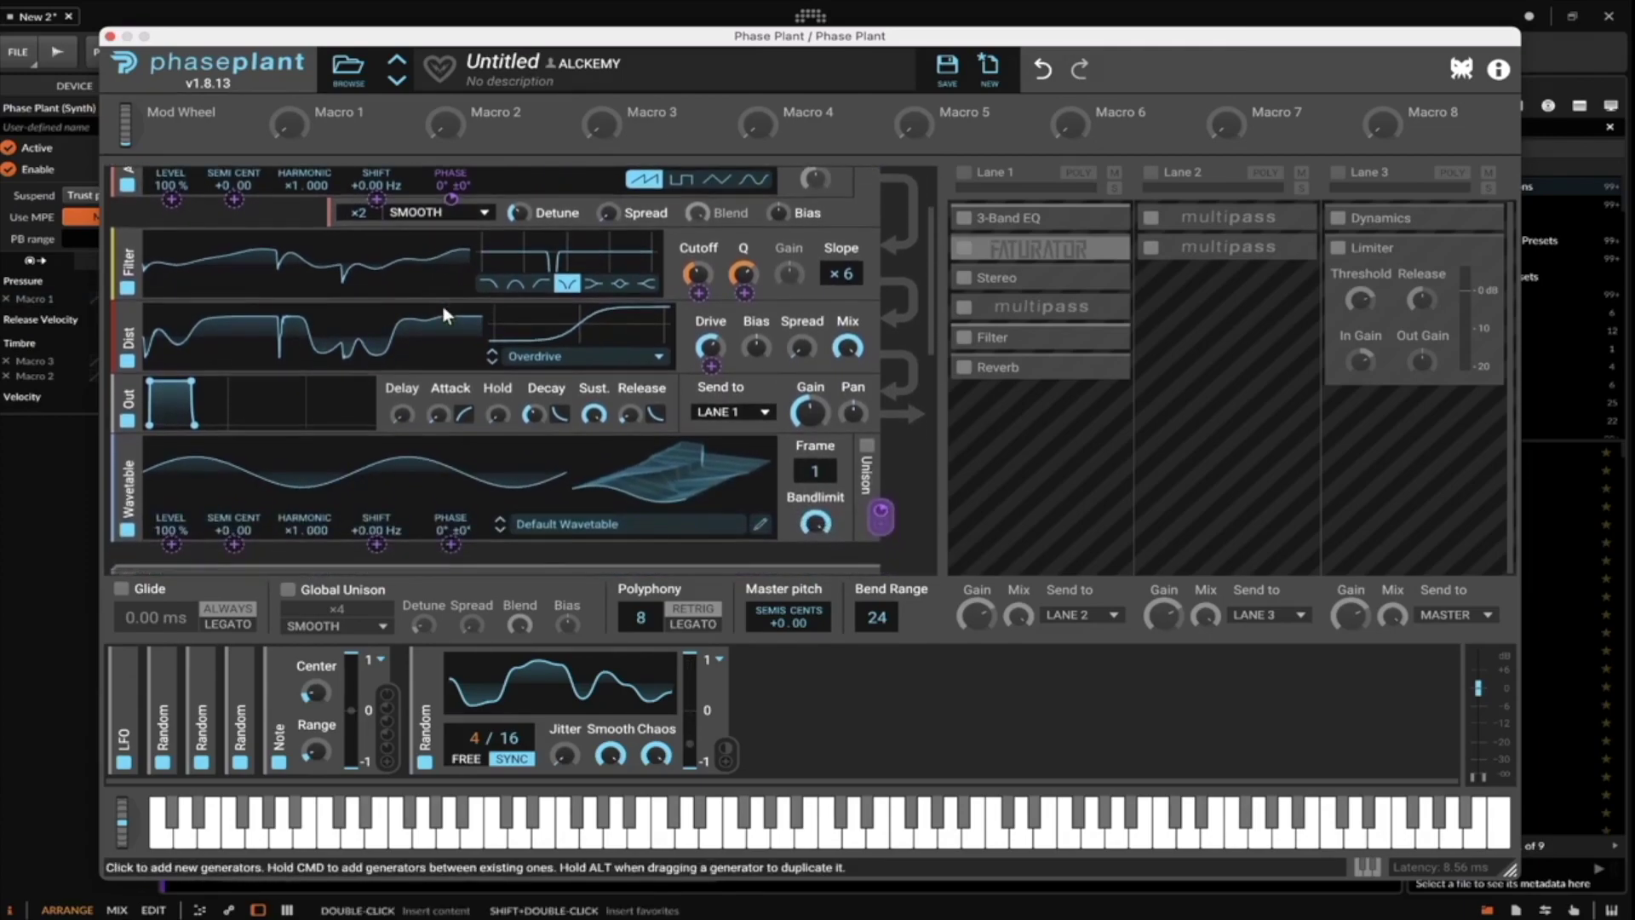
scroll(553, 359, "up", 1)
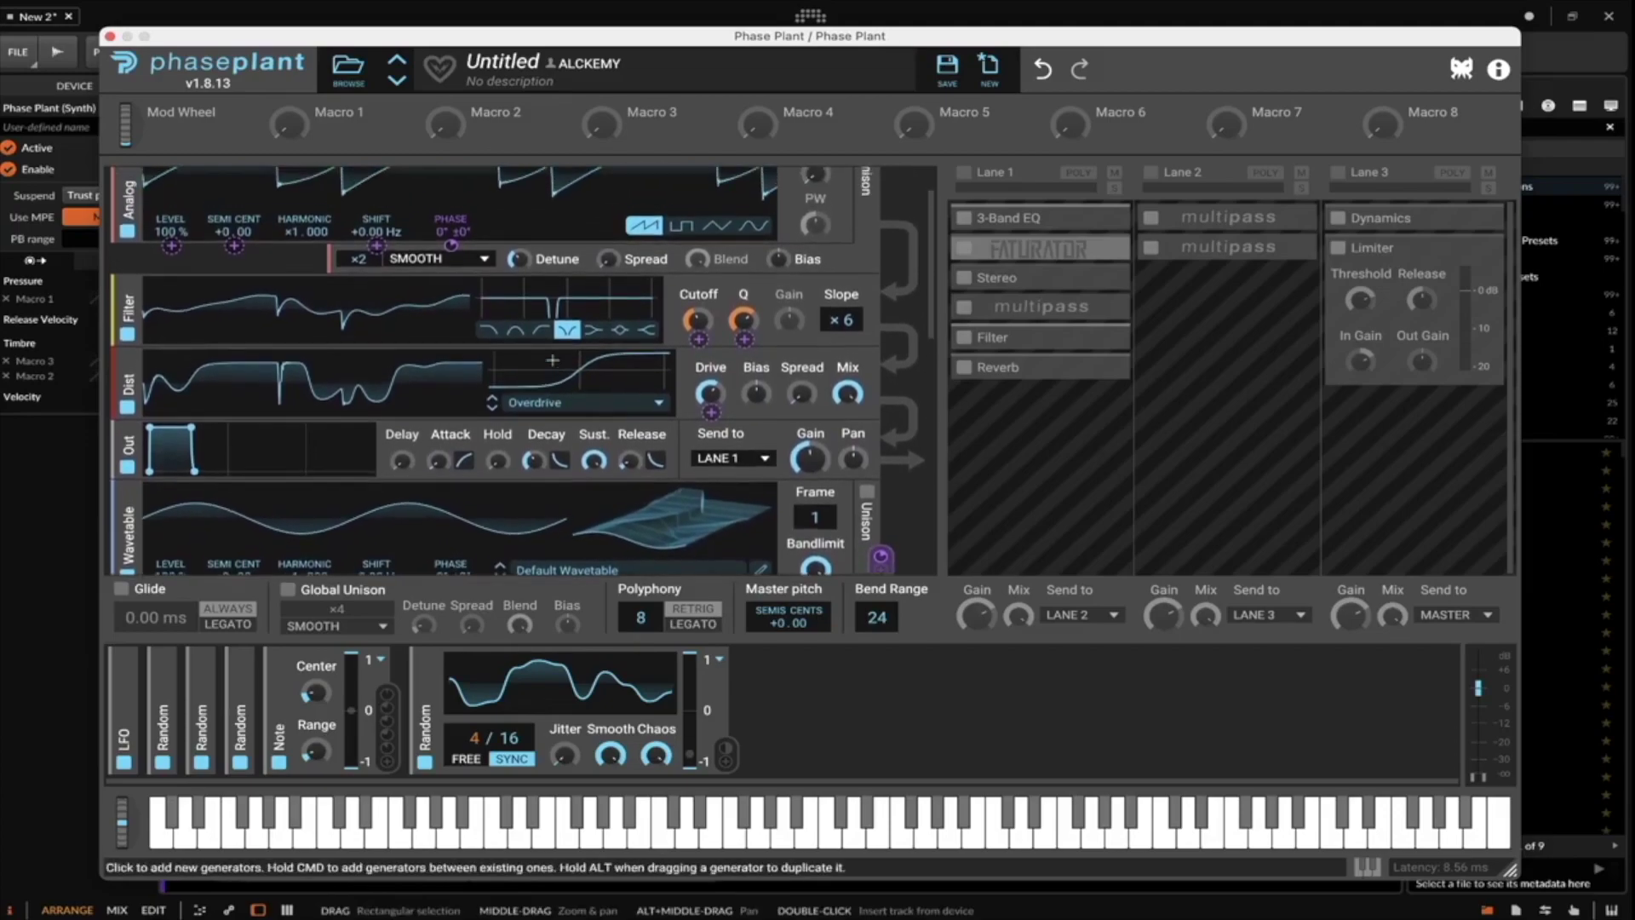
scroll(553, 359, "up", 1)
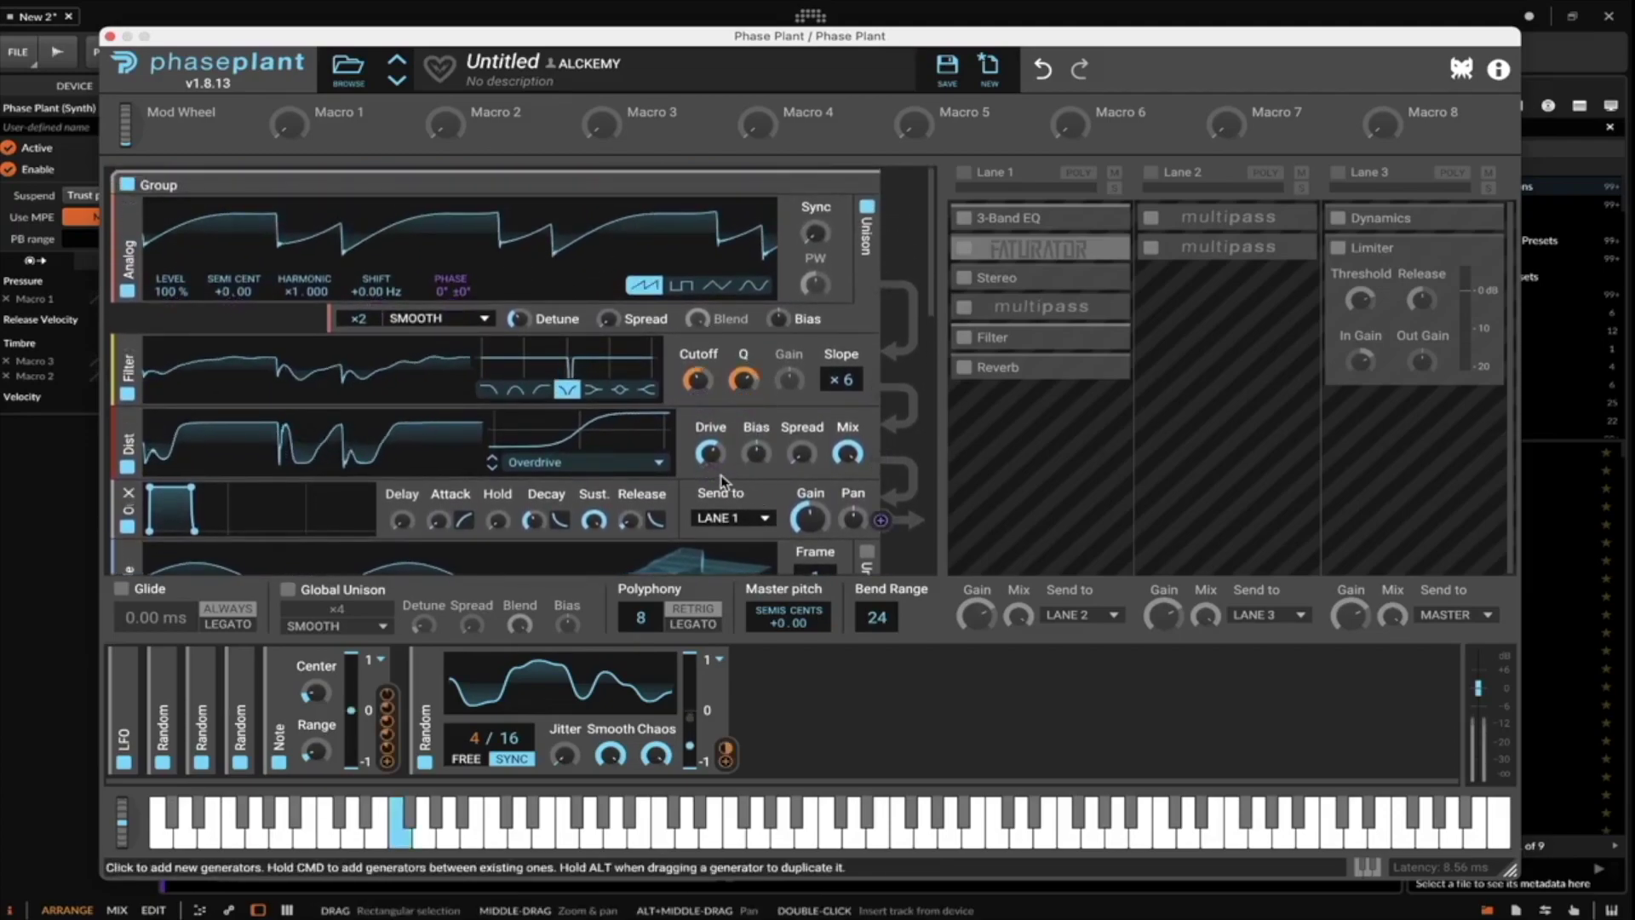
scroll(528, 296, "down", 2)
mouse_move(816, 494)
left_mouse_down()
mouse_move(816, 442)
mouse_move(815, 511)
mouse_move(815, 496)
left_mouse_up()
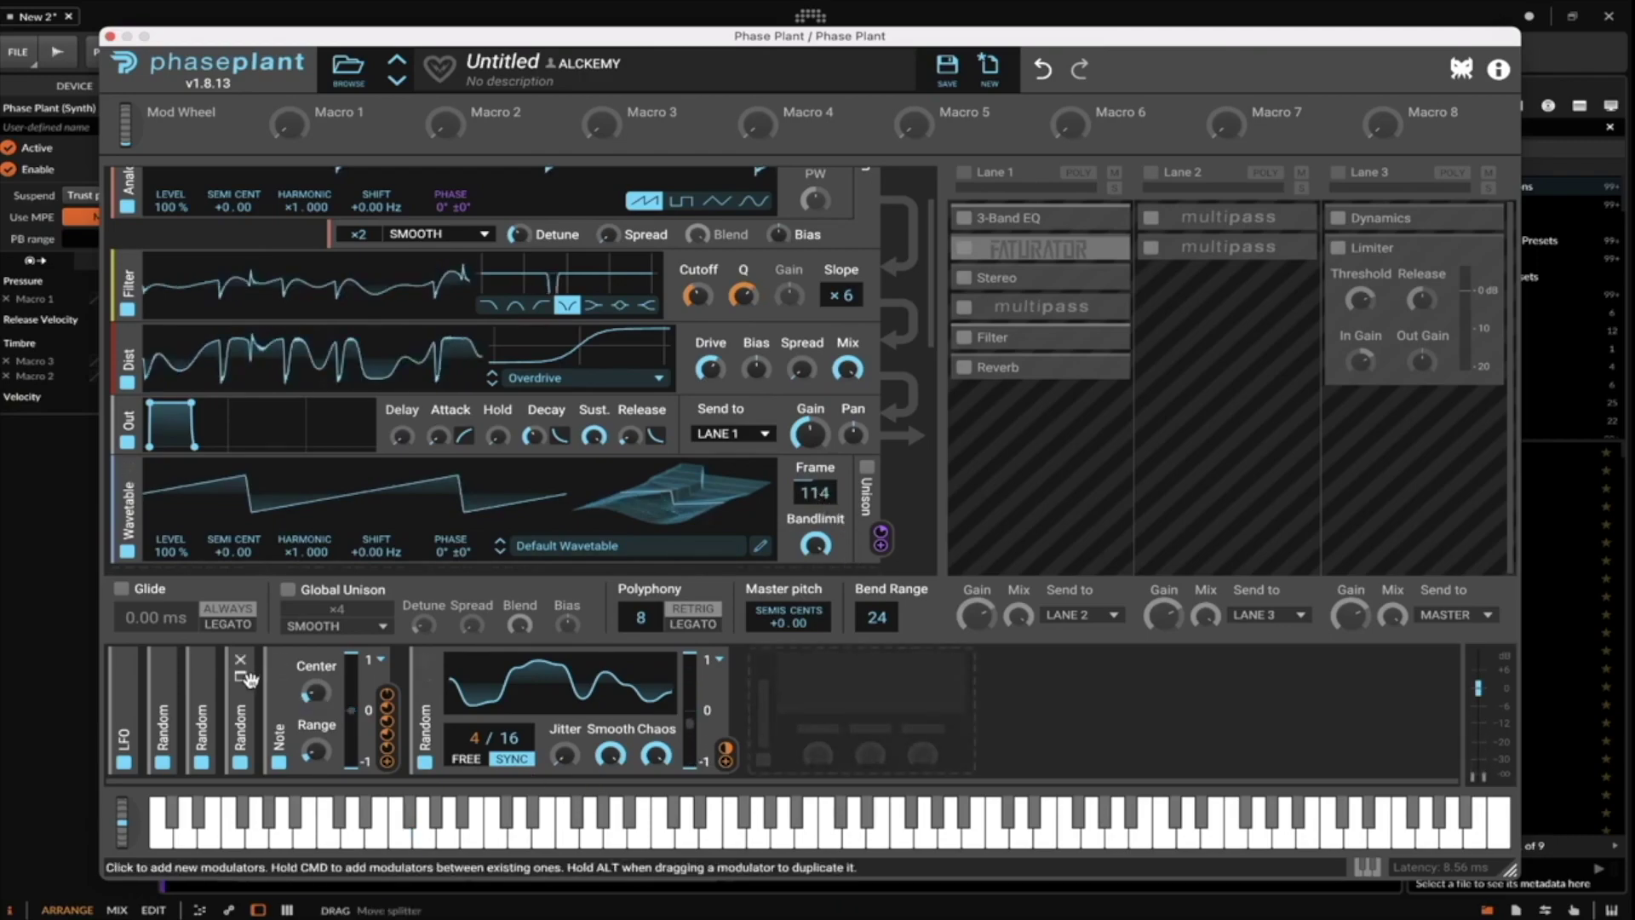
Duplicate the third Random modulator, expand the 8/16 Random modulator and assign it to the Wavetable oscillator's Frame.
left_click(245, 707)
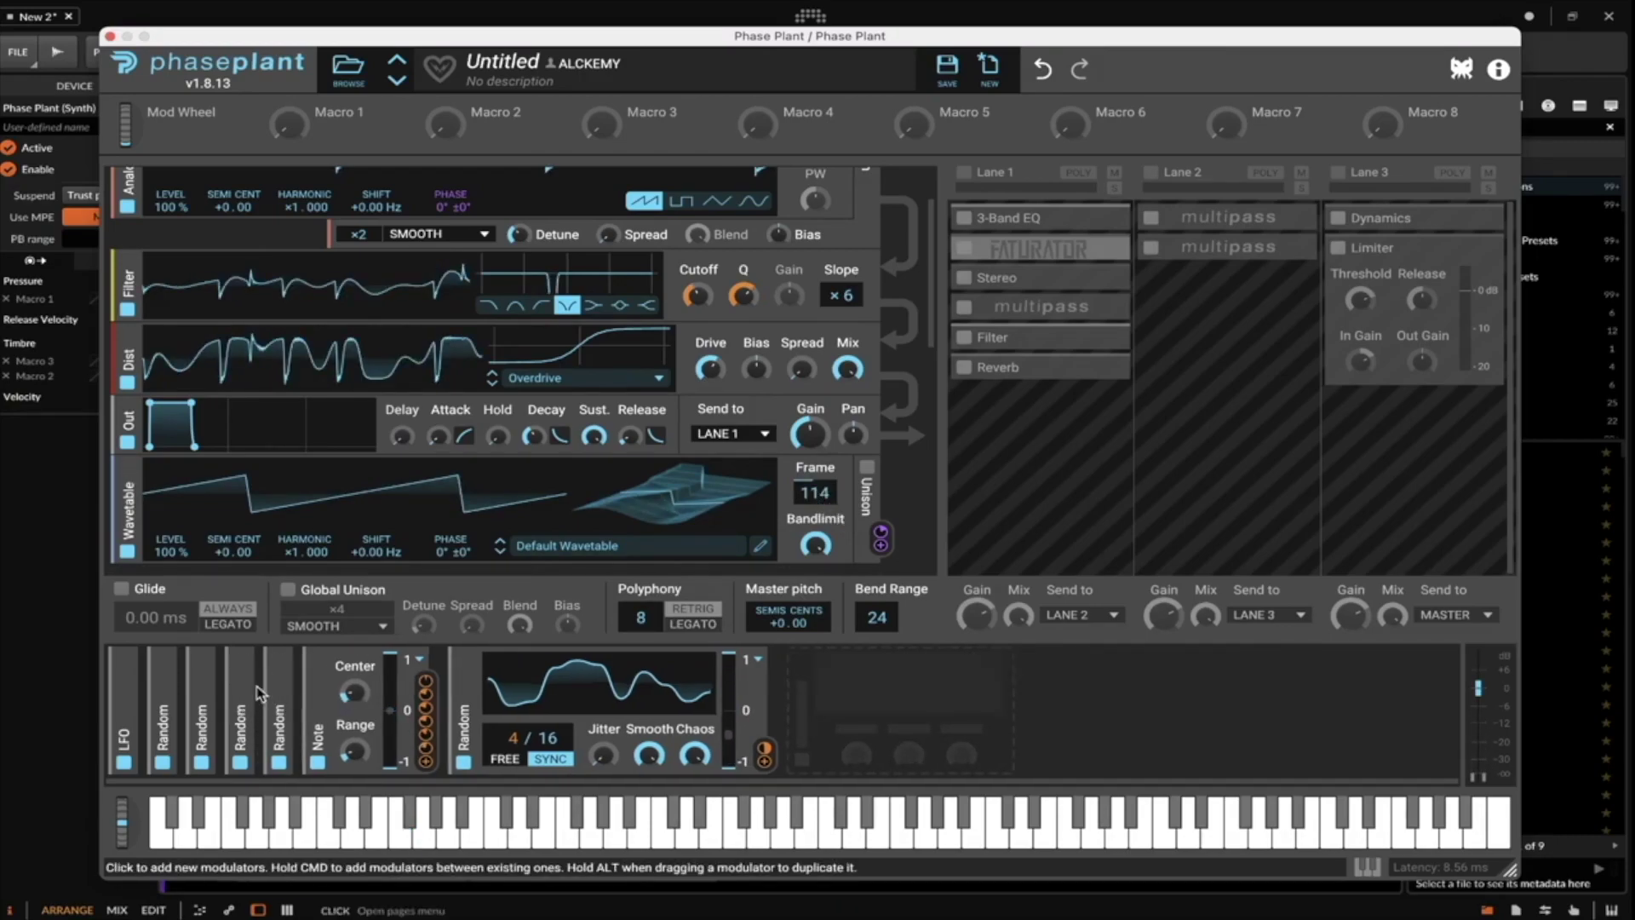
left_click(242, 678)
left_click_drag(541, 764, 815, 509)
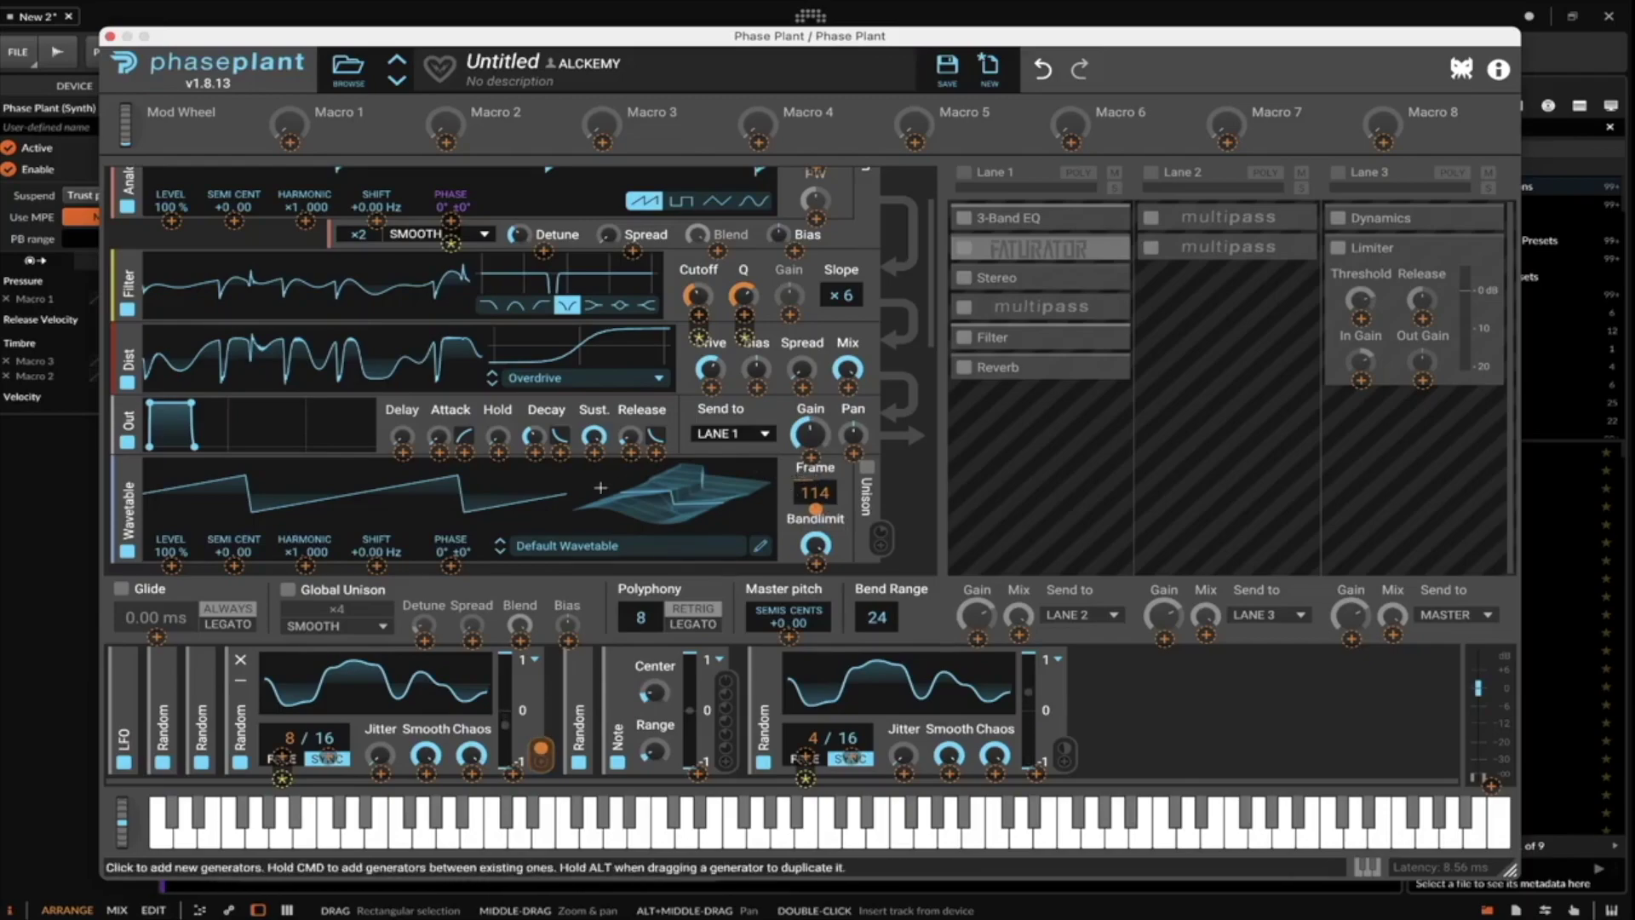
left_click_drag(568, 497, 759, 517)
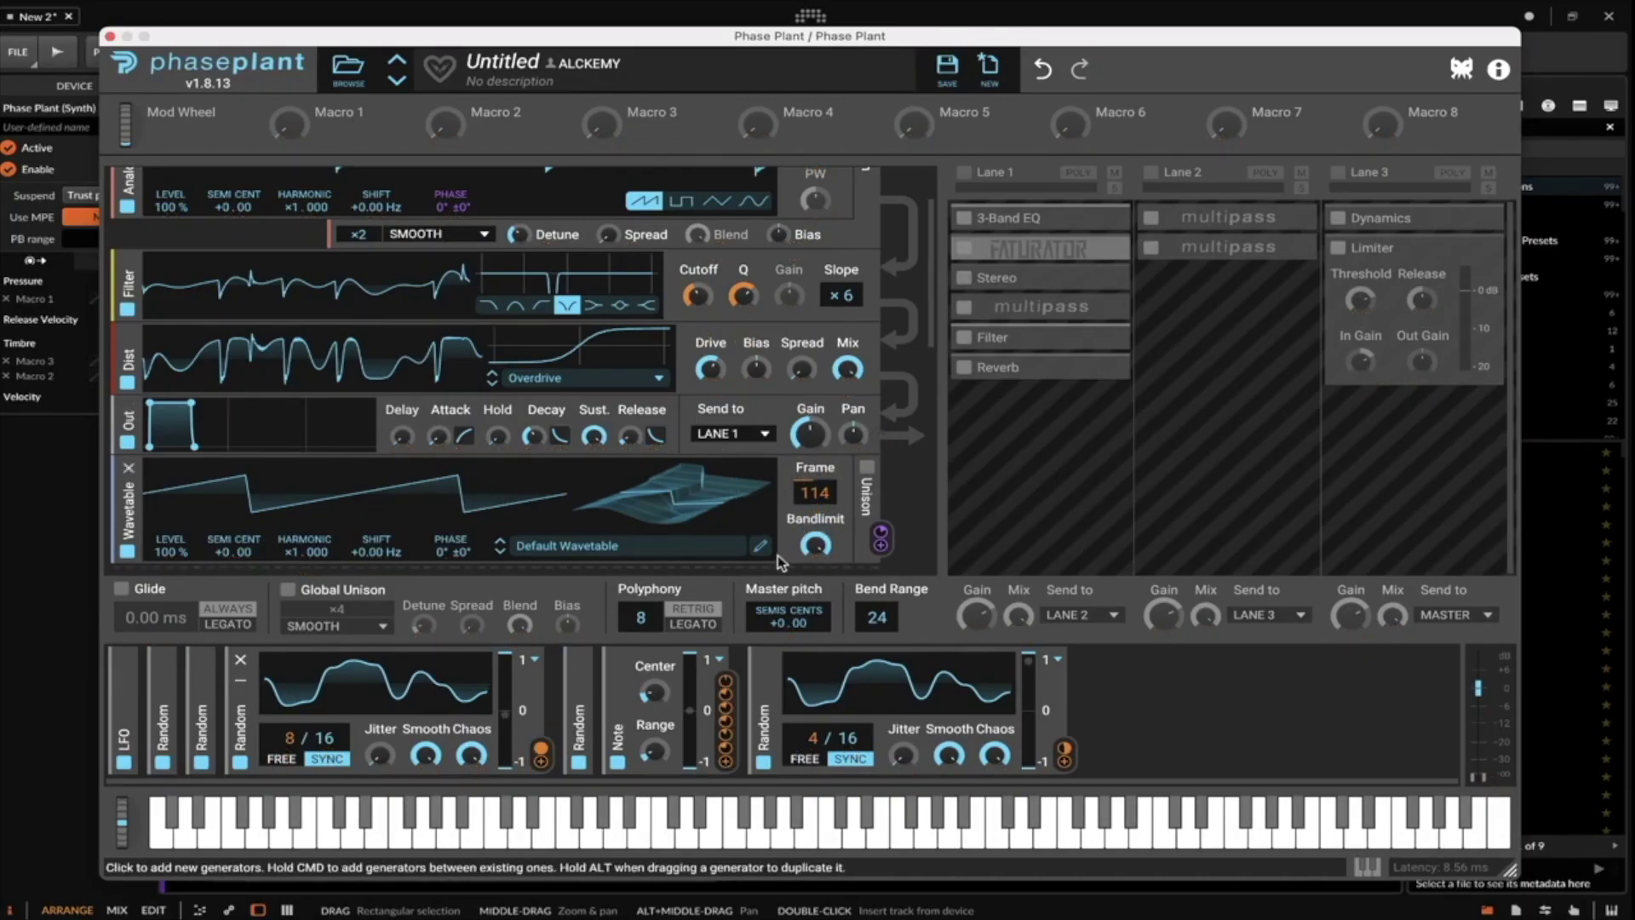
Audition the phase-modulated sound with pitch bends while reviewing the generators of the first group.
scroll(566, 351, "up", 2)
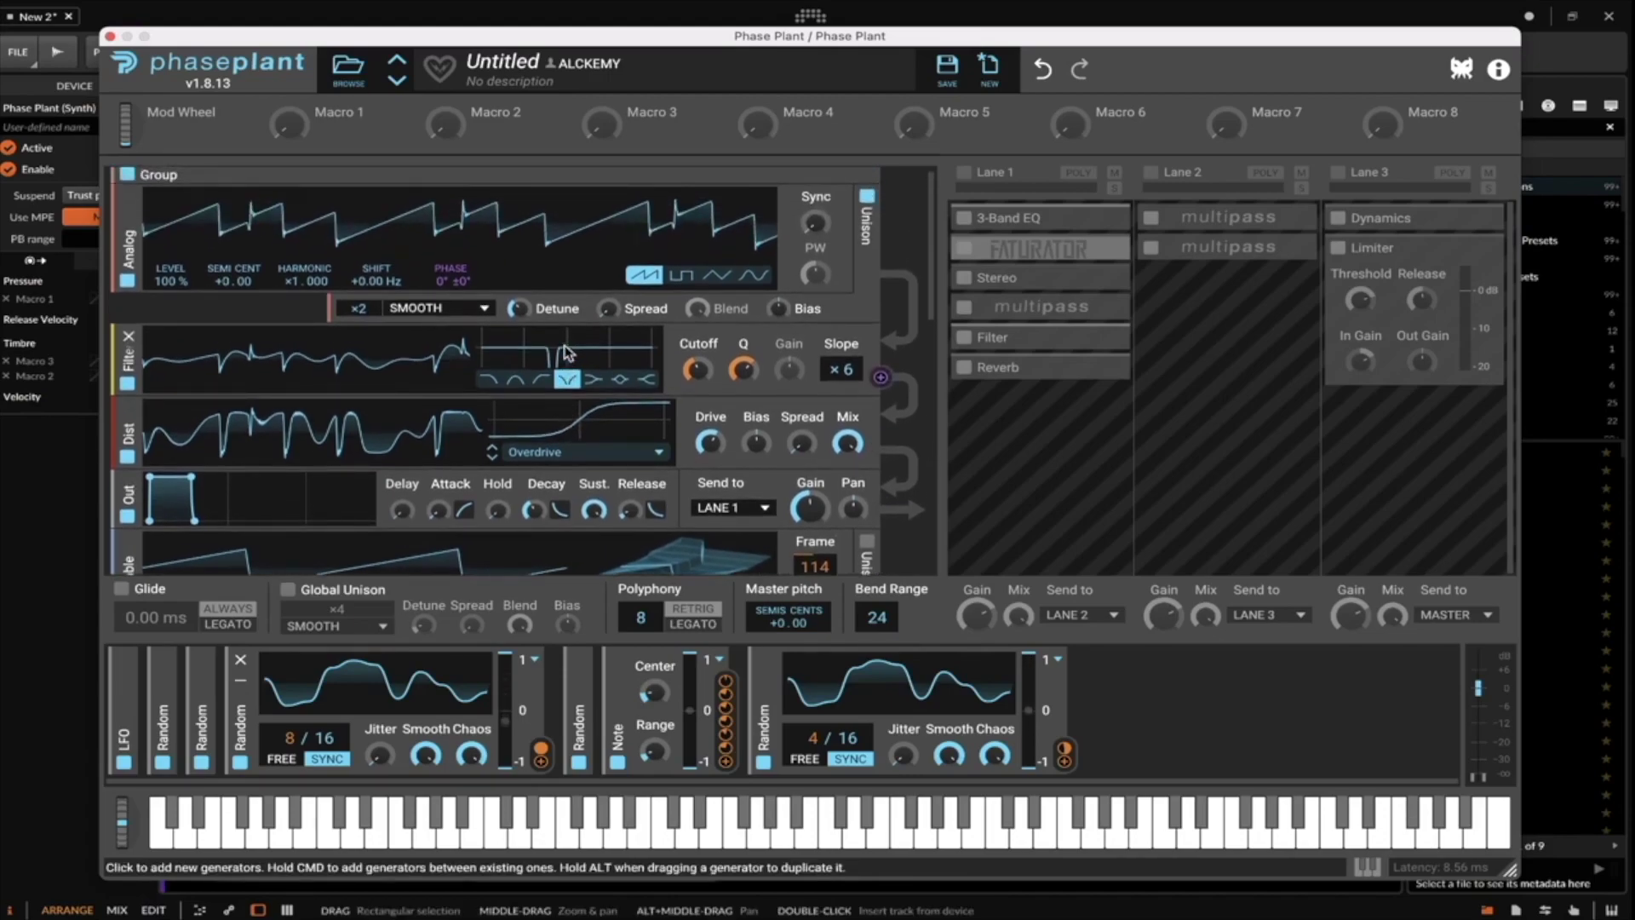
scroll(543, 341, "down", 1)
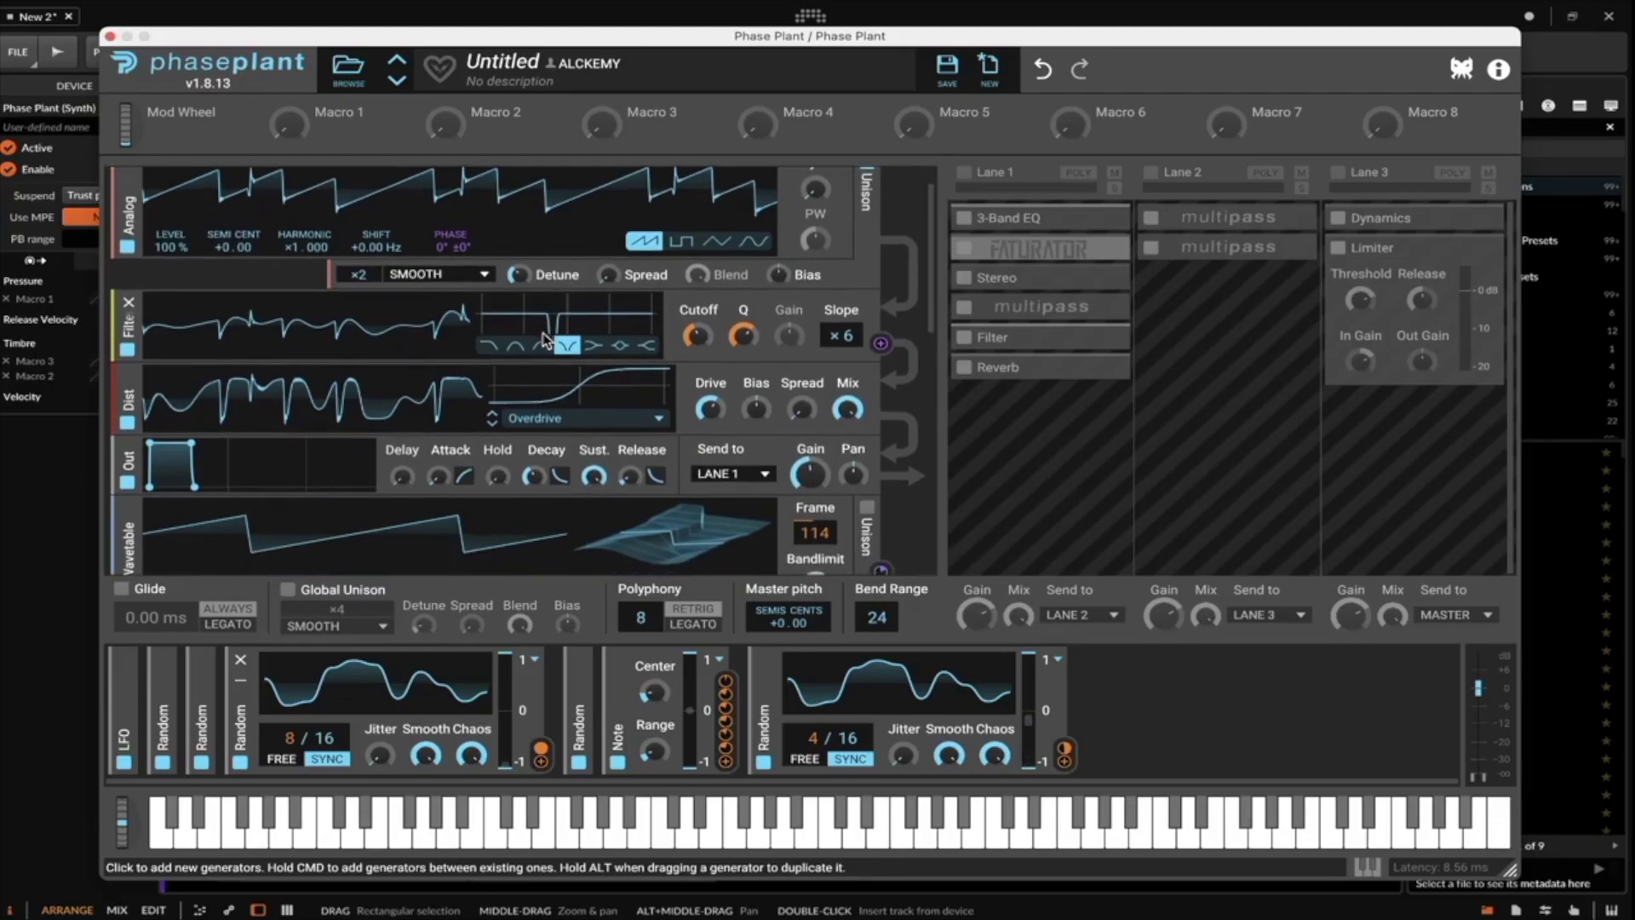
scroll(545, 341, "down", 1)
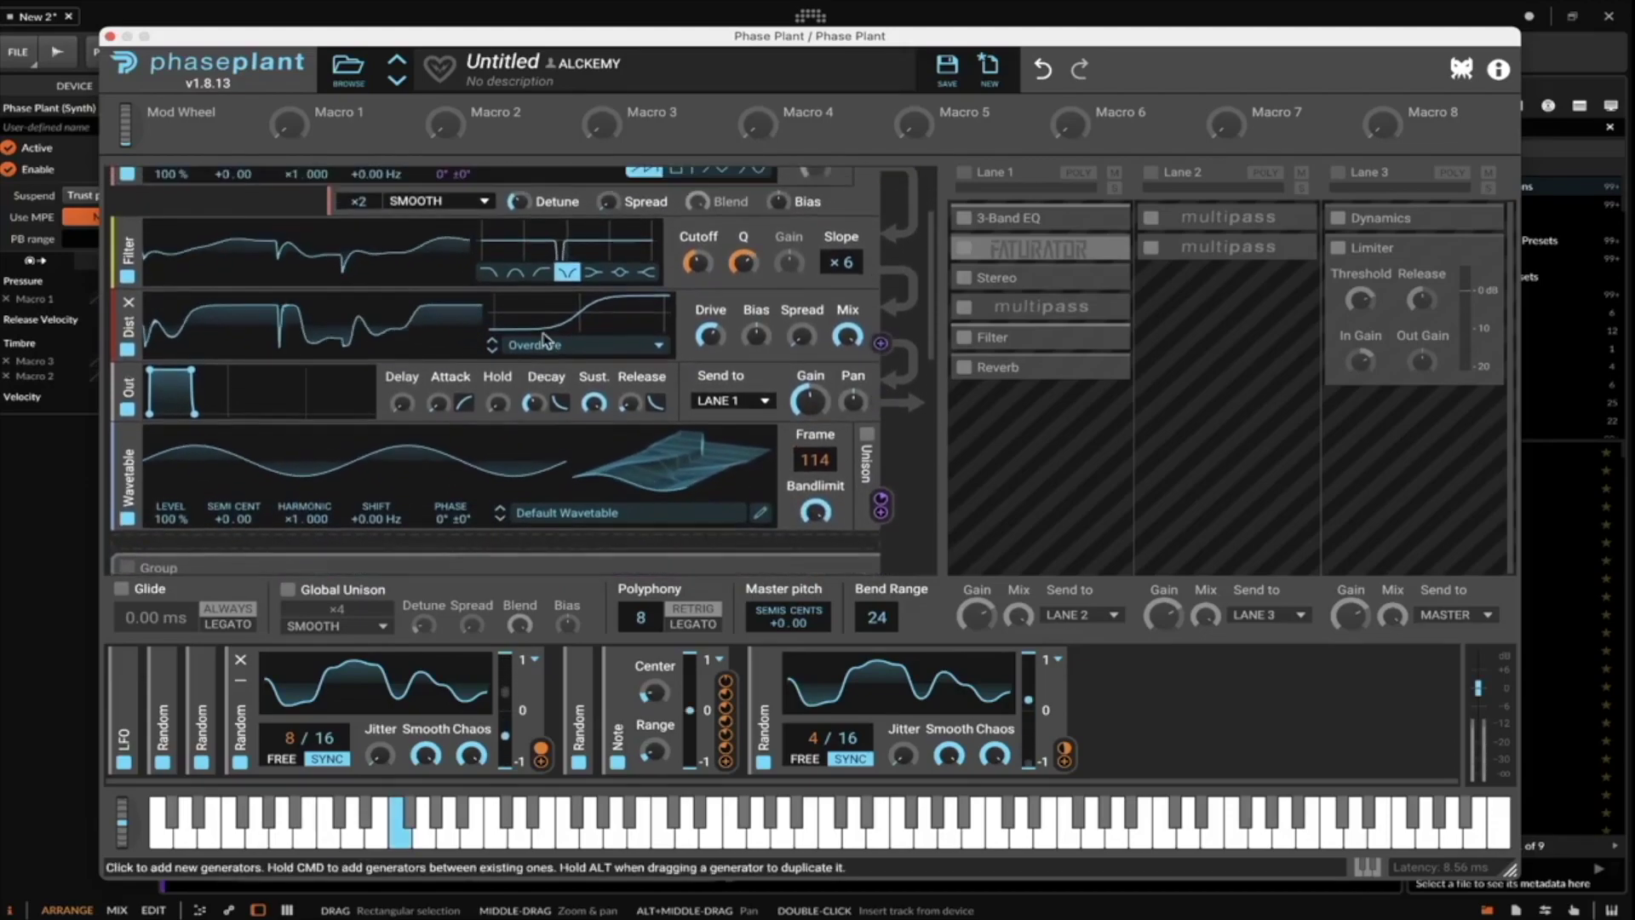
mouse_move(454, 209)
left_click_drag(451, 221, 451, 213)
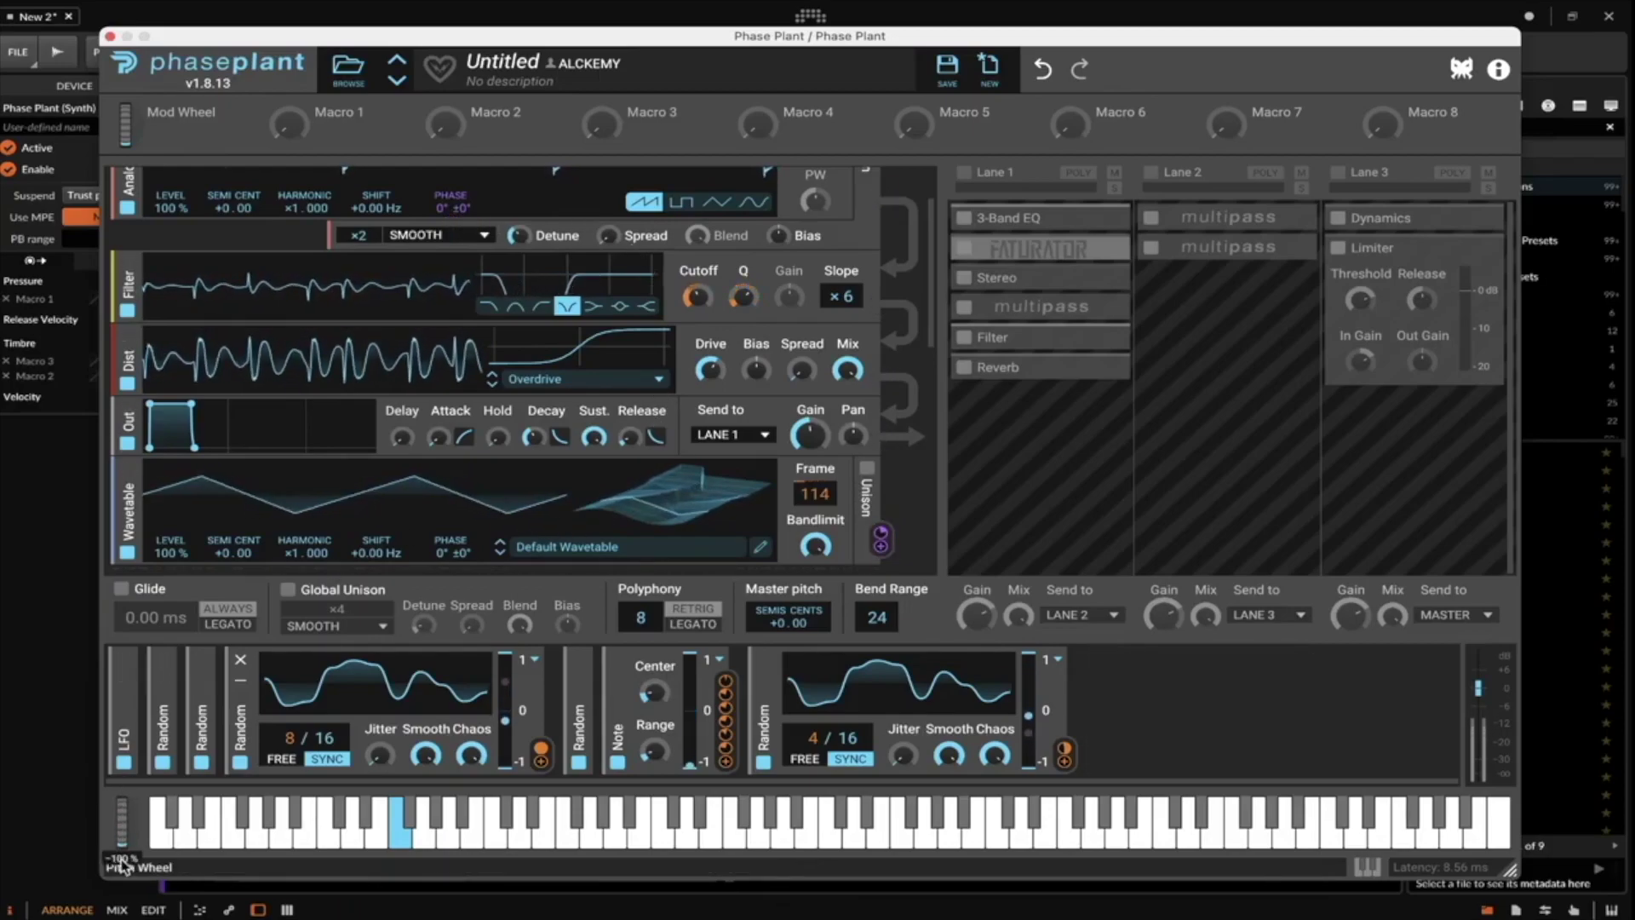
mouse_move(148, 788)
left_mouse_down()
mouse_move(131, 770)
mouse_move(158, 883)
mouse_move(128, 793)
left_mouse_up()
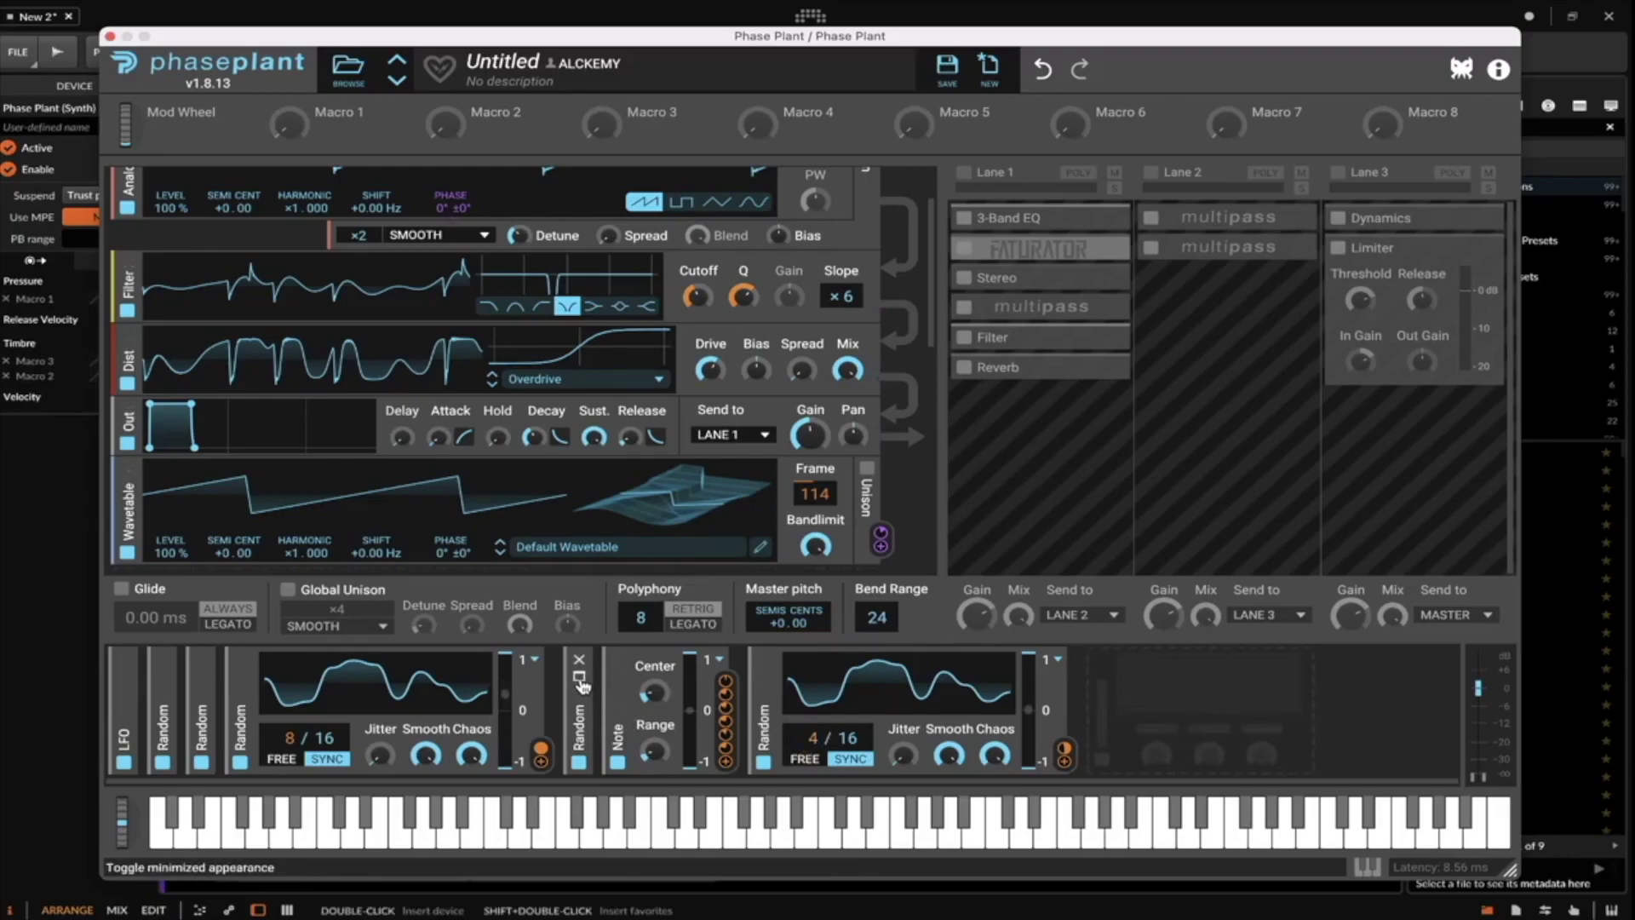
Expand the second 8/16 Random modulator, adjust its modulation of the Analog oscillator's Phase and the Filter's Q, and audition it with pitch bends.
left_click(591, 685)
left_click_drag(879, 769, 452, 244)
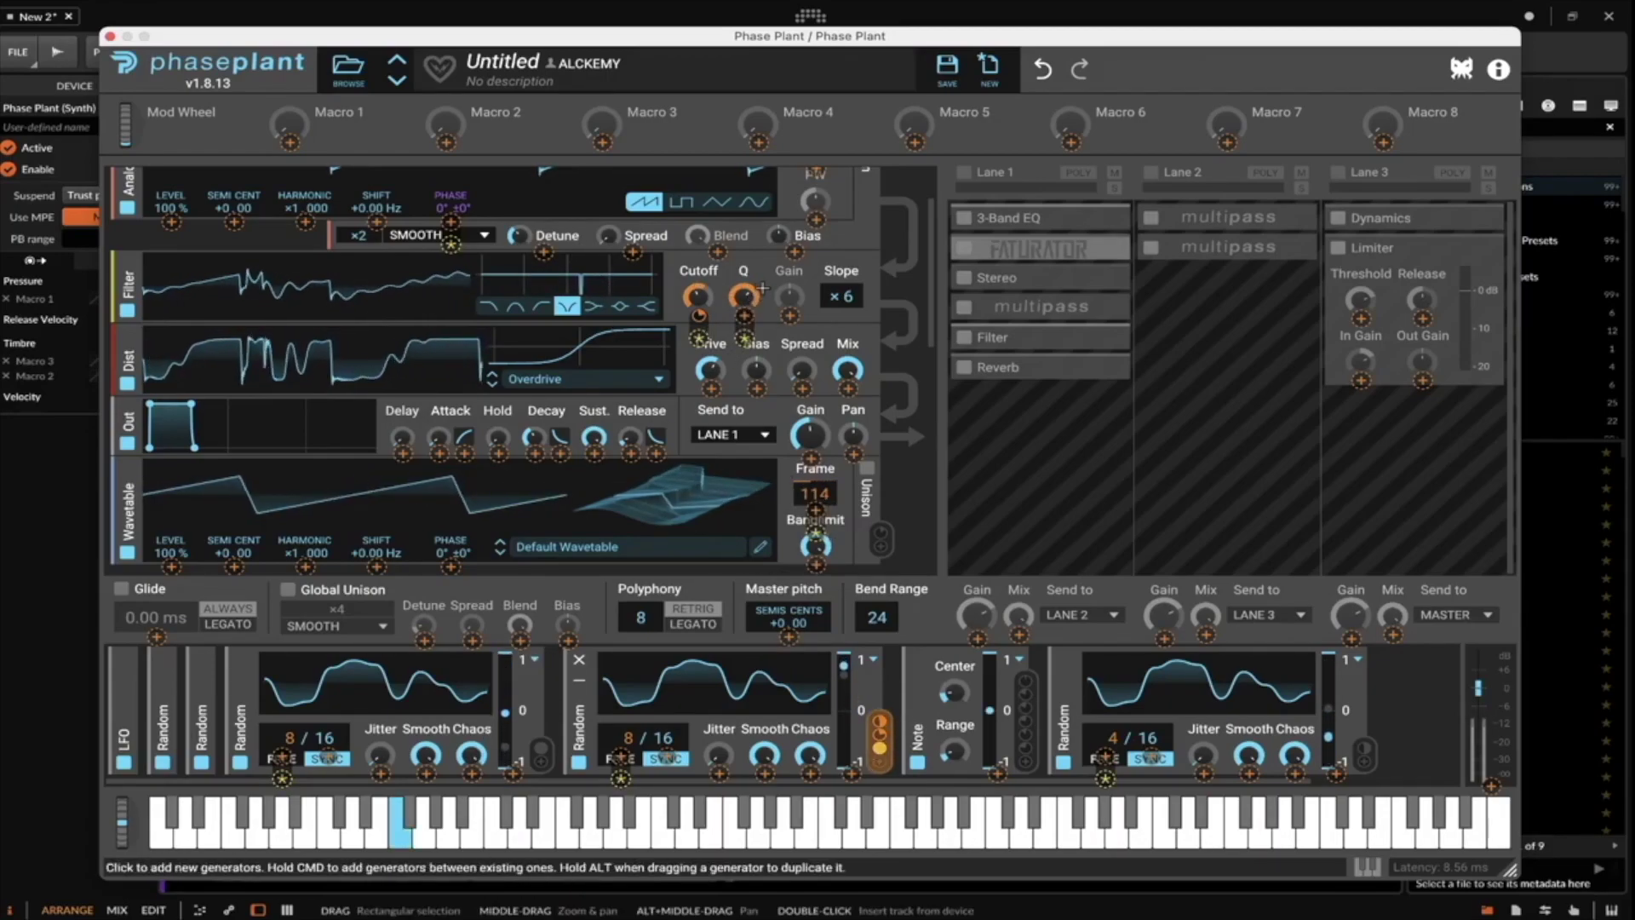
left_click_drag(757, 279, 742, 312)
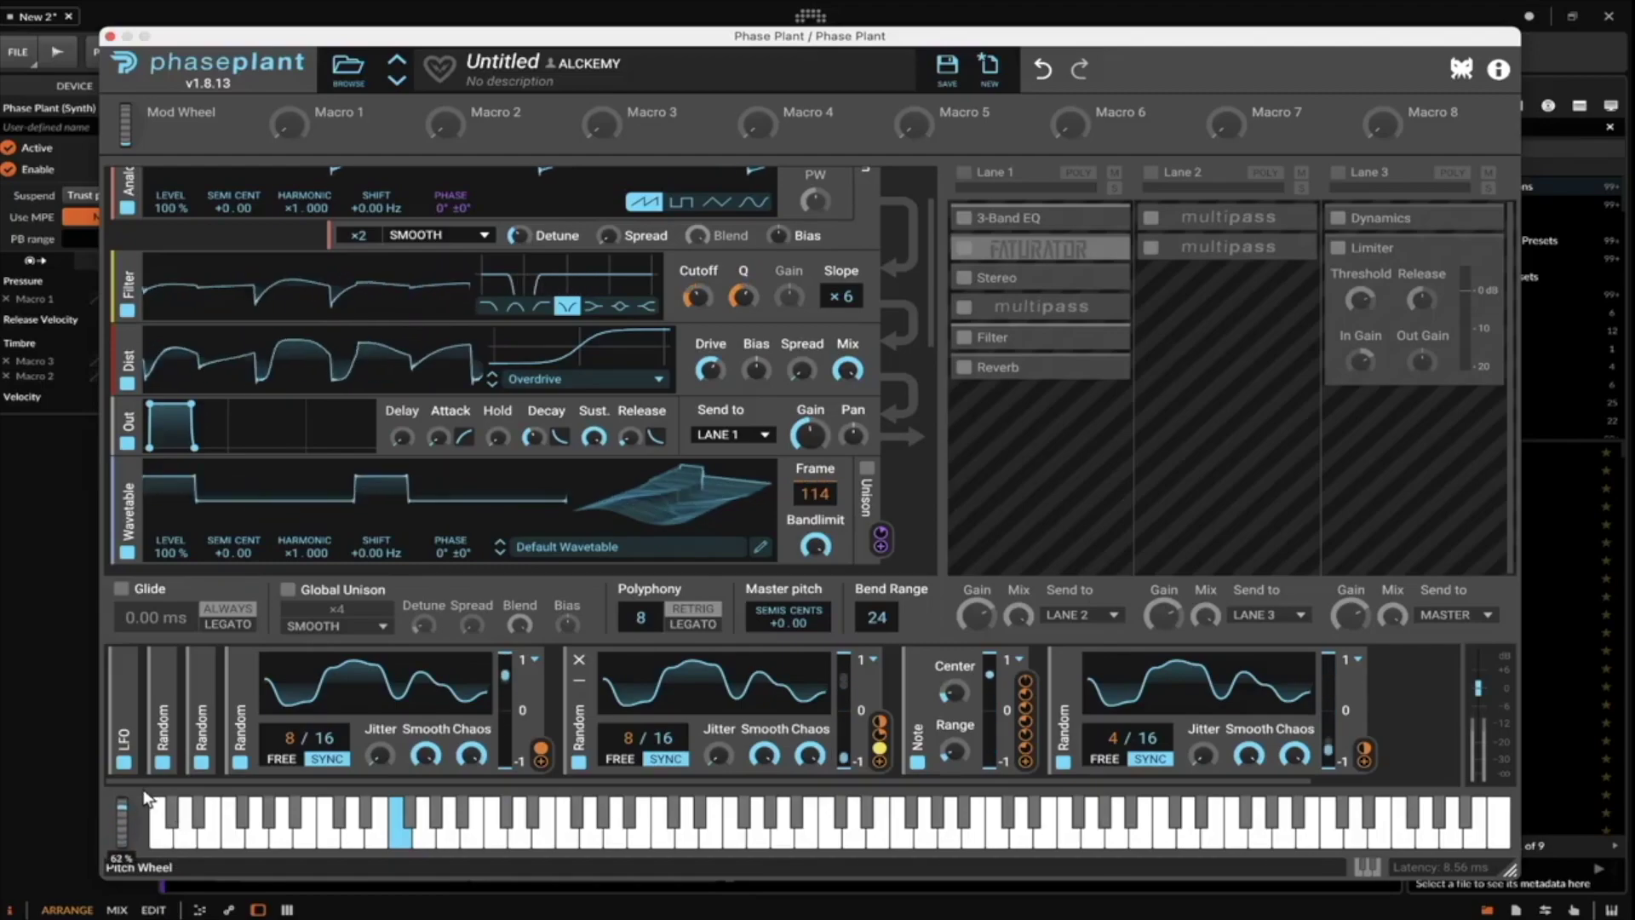
left_click_drag(138, 793, 135, 857)
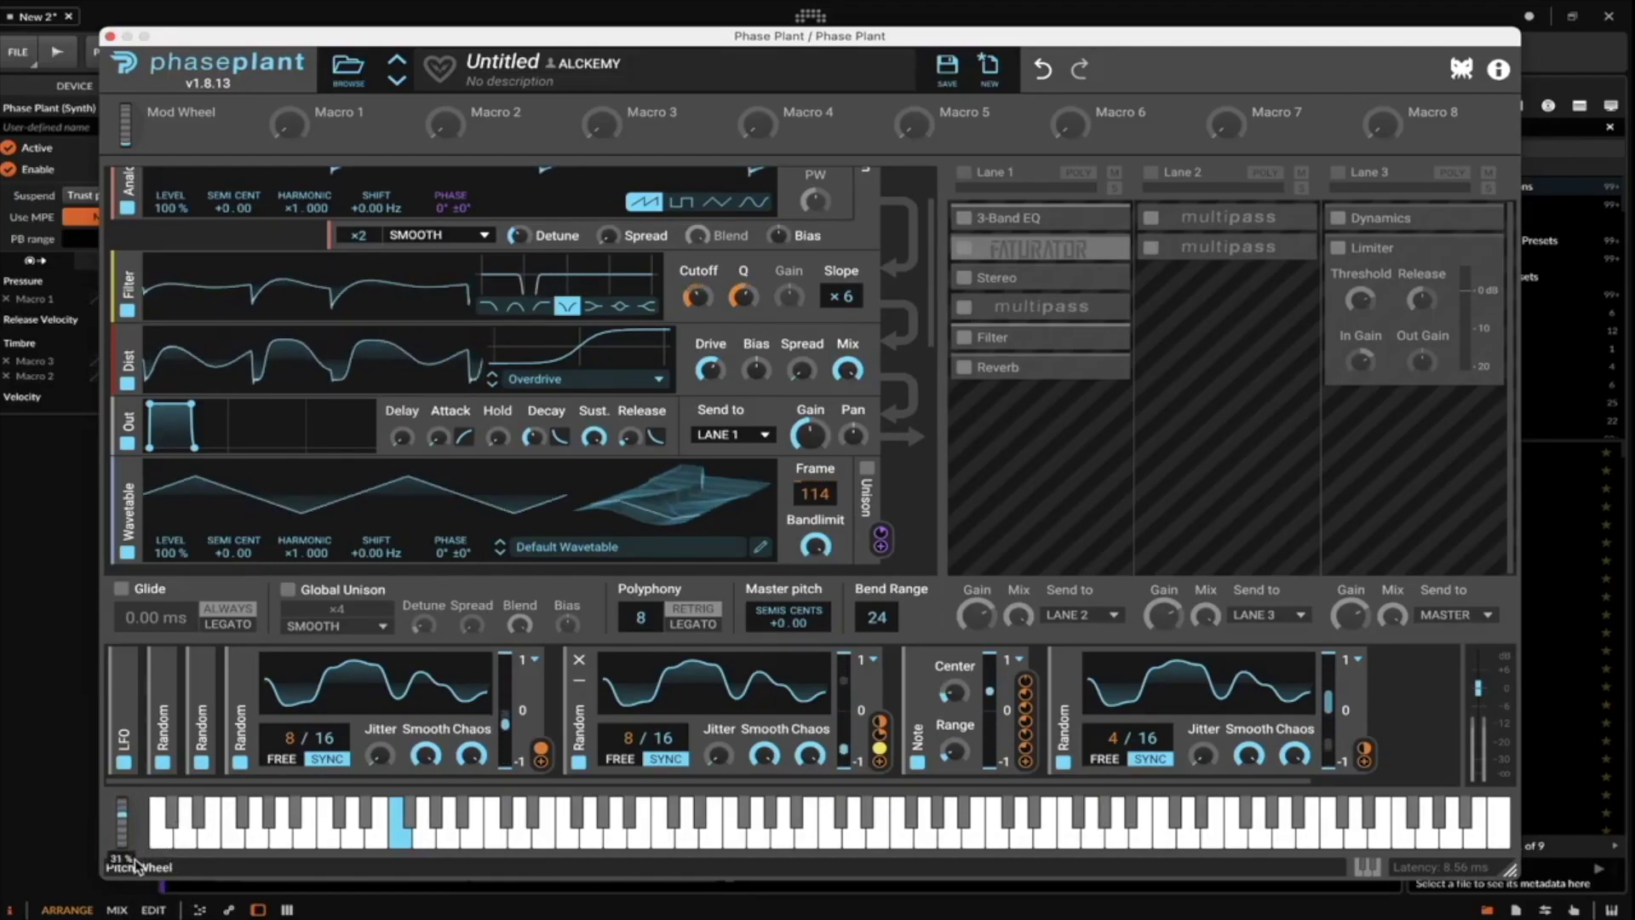
left_click_drag(138, 913, 138, 912)
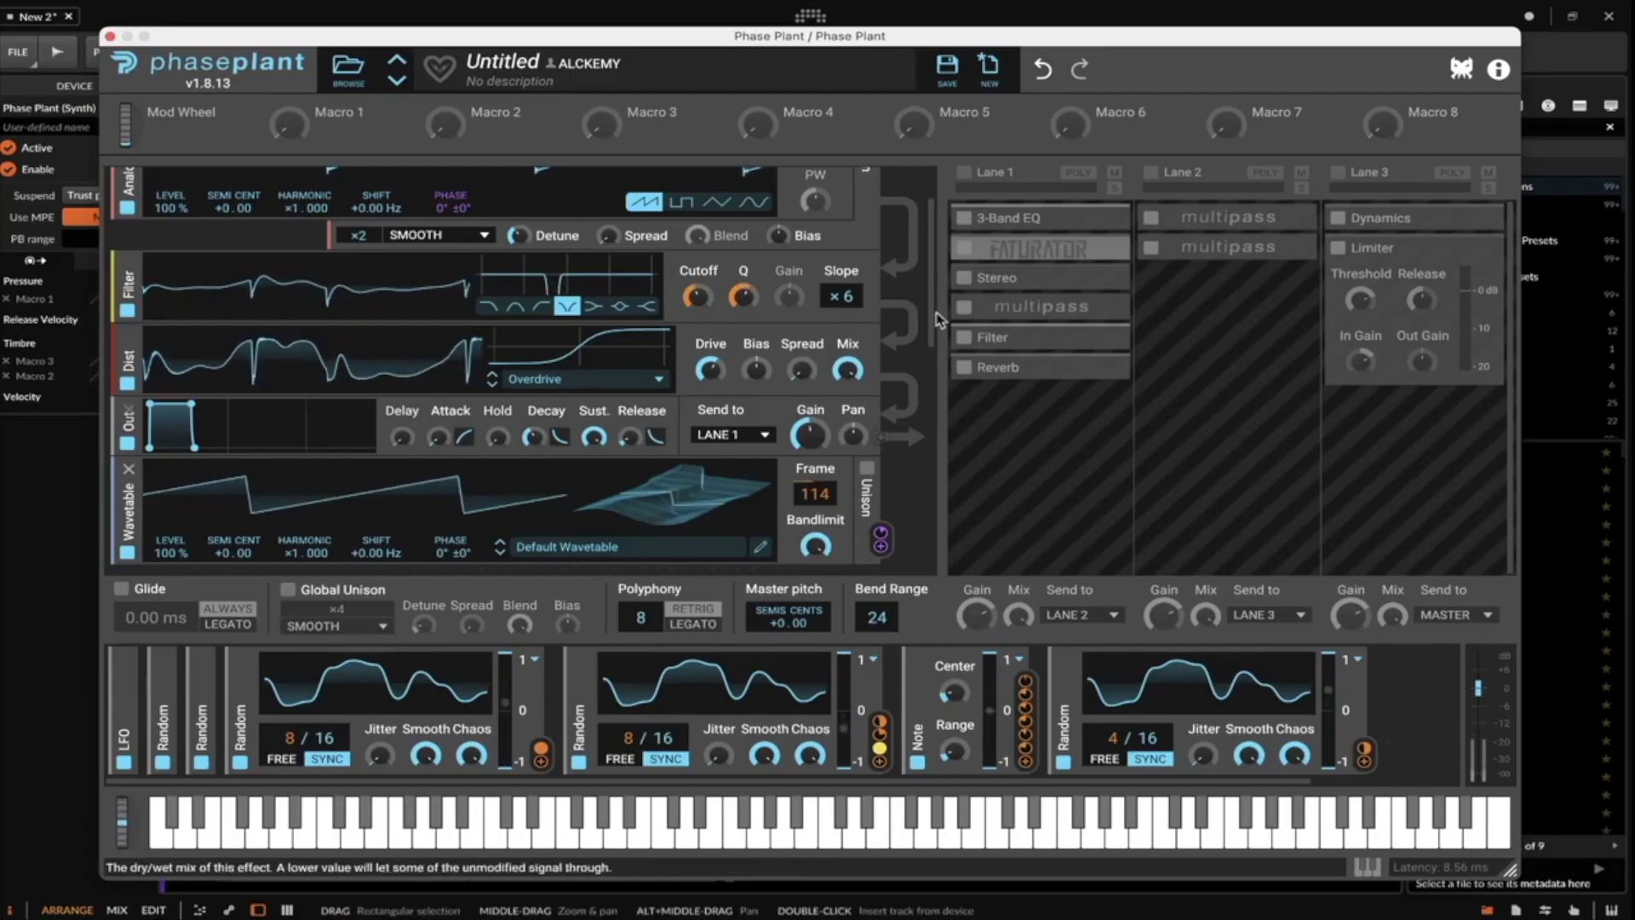
Enable Lane 1, Lane 2 and Lane 3 and audition the fully processed sound with a pitch bend.
left_click(964, 173)
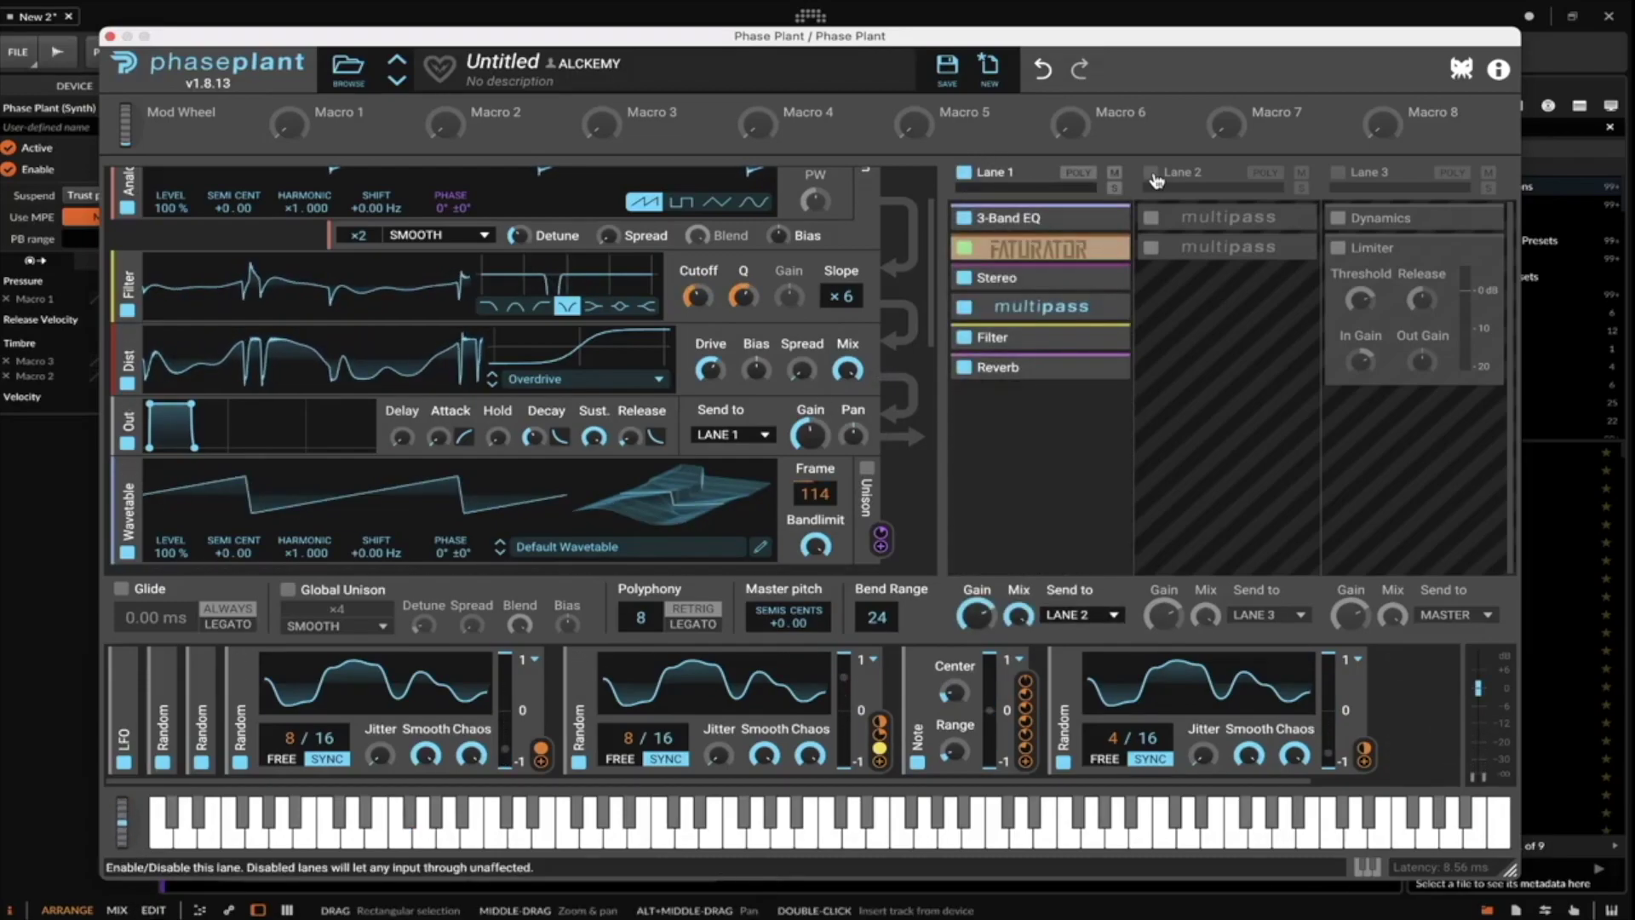
left_click(1152, 174)
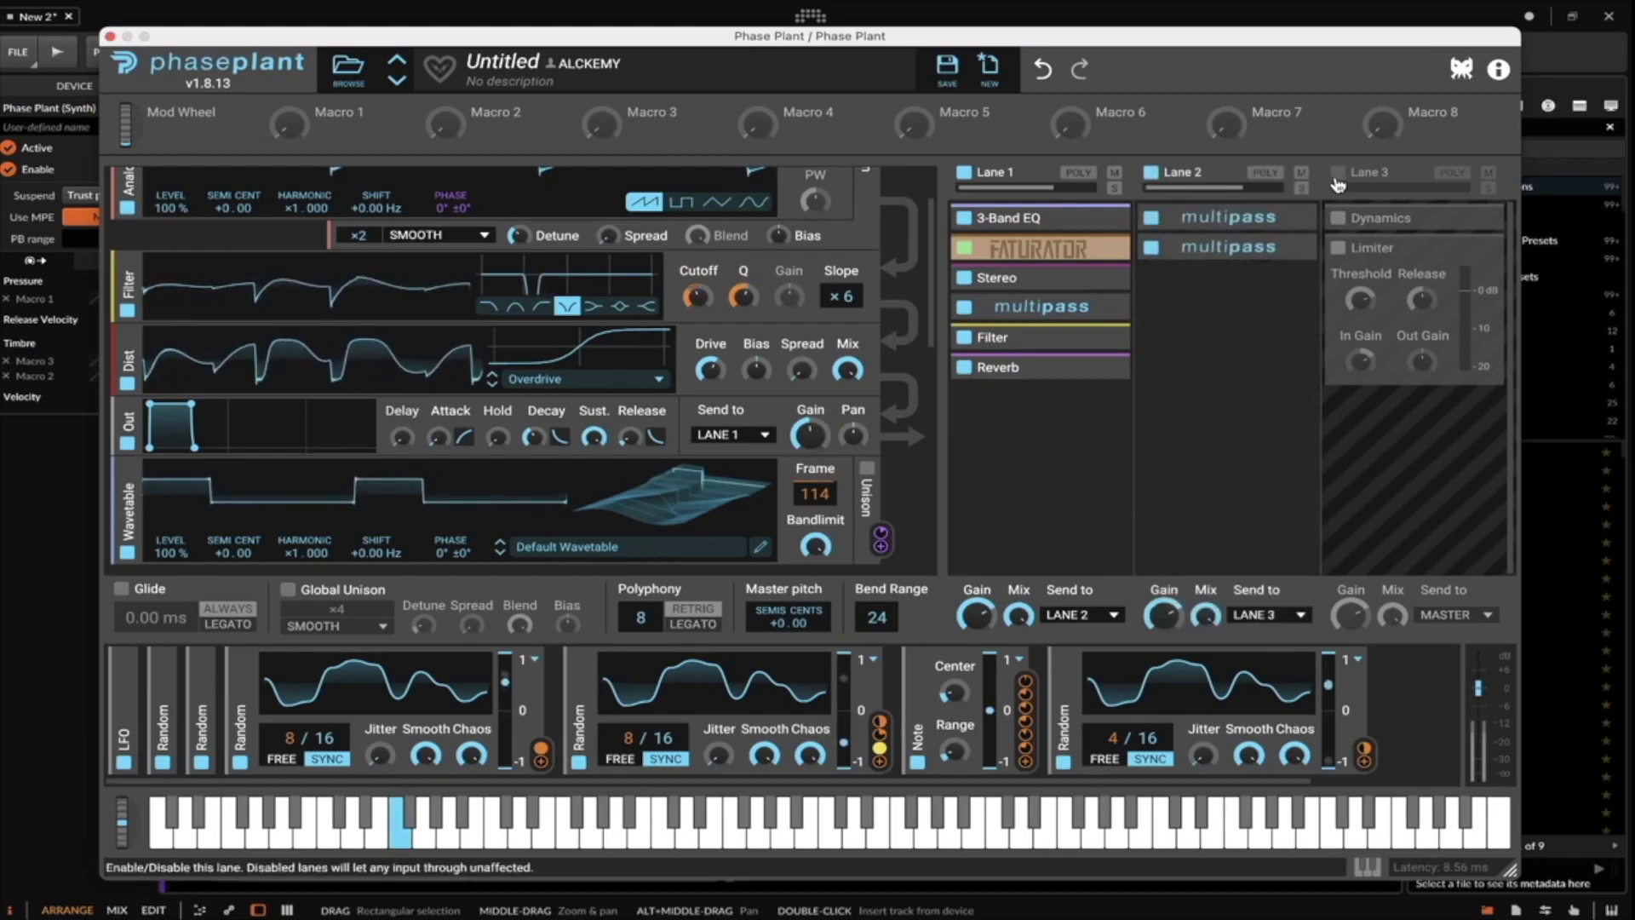
left_click(1338, 173)
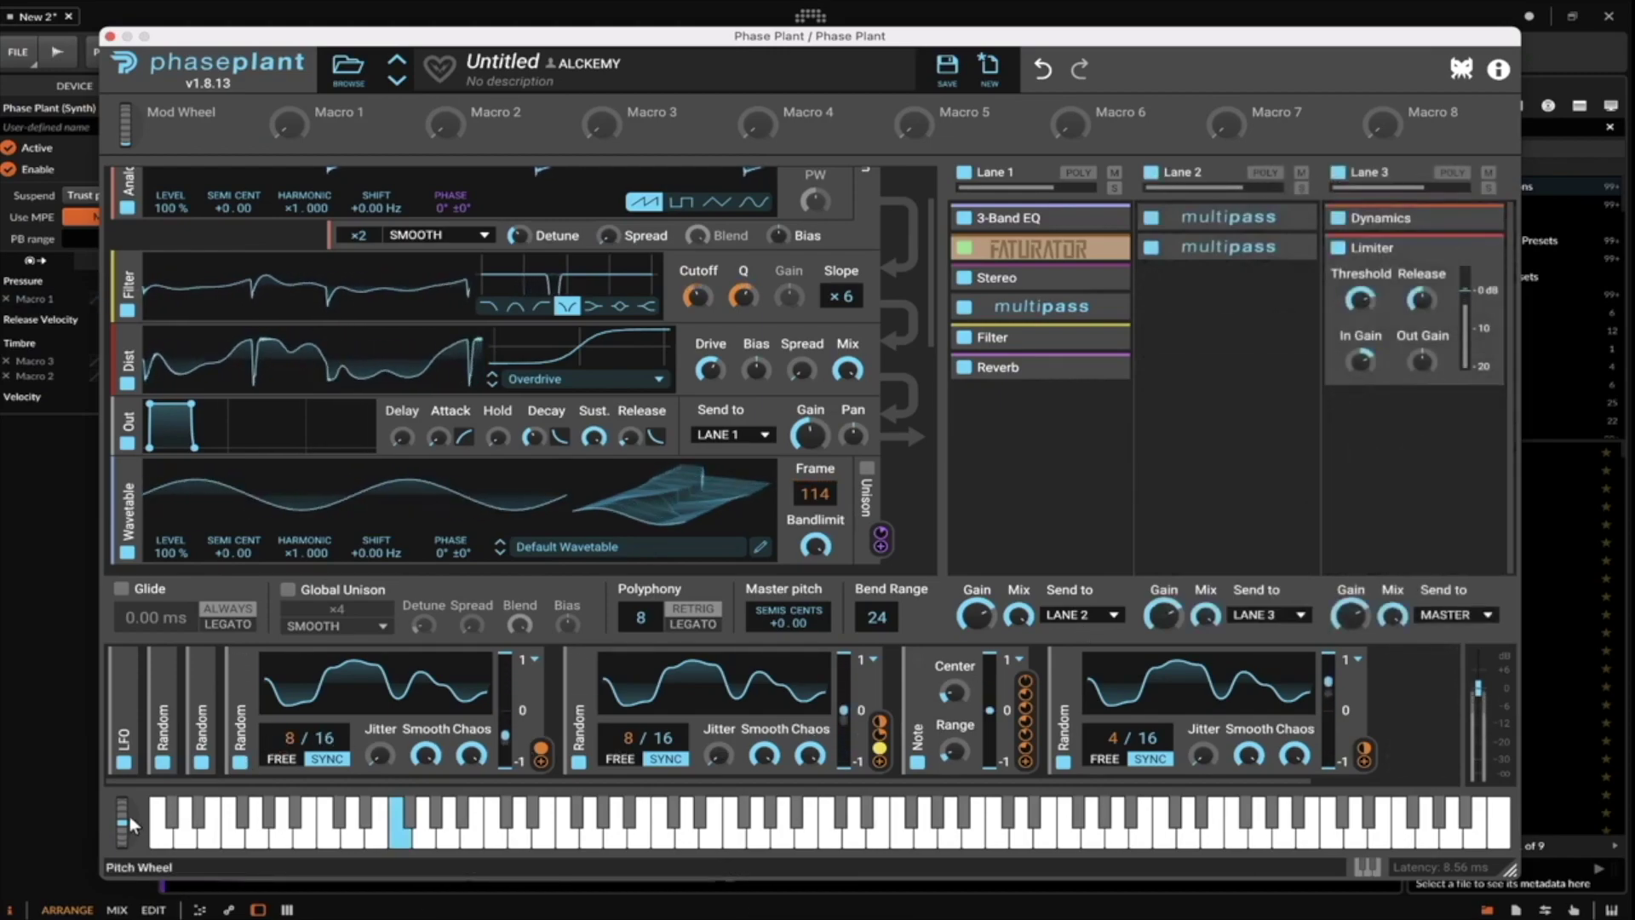
mouse_move(121, 839)
left_mouse_down()
mouse_move(124, 824)
mouse_move(100, 833)
left_mouse_up()
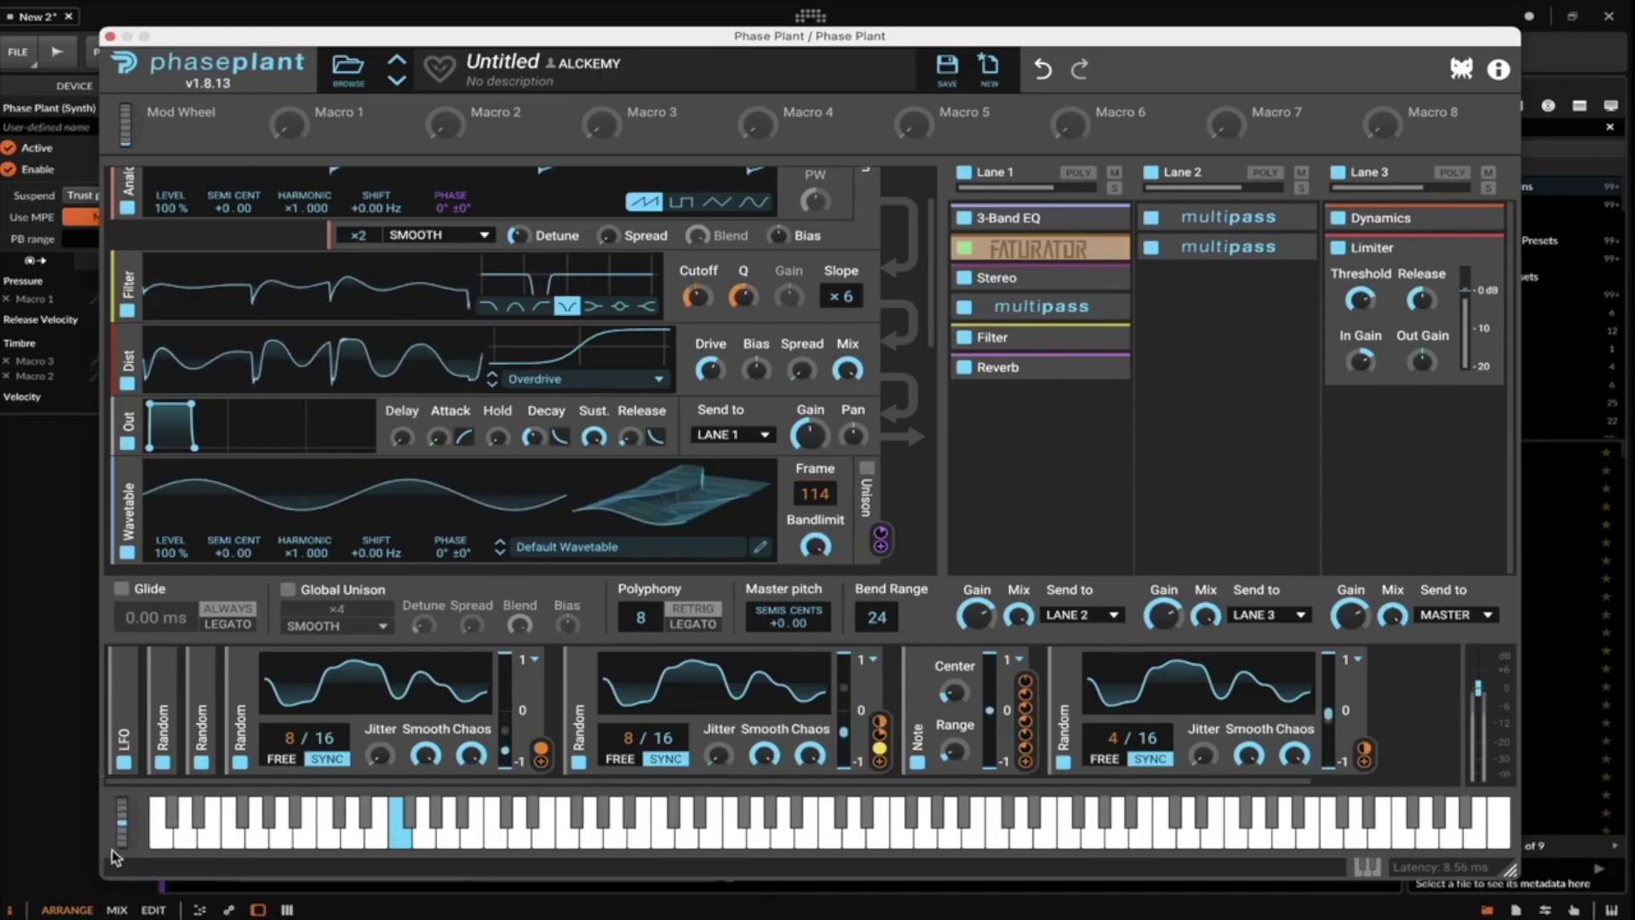
scroll(343, 515, "up", 2)
scroll(343, 515, "up", 1)
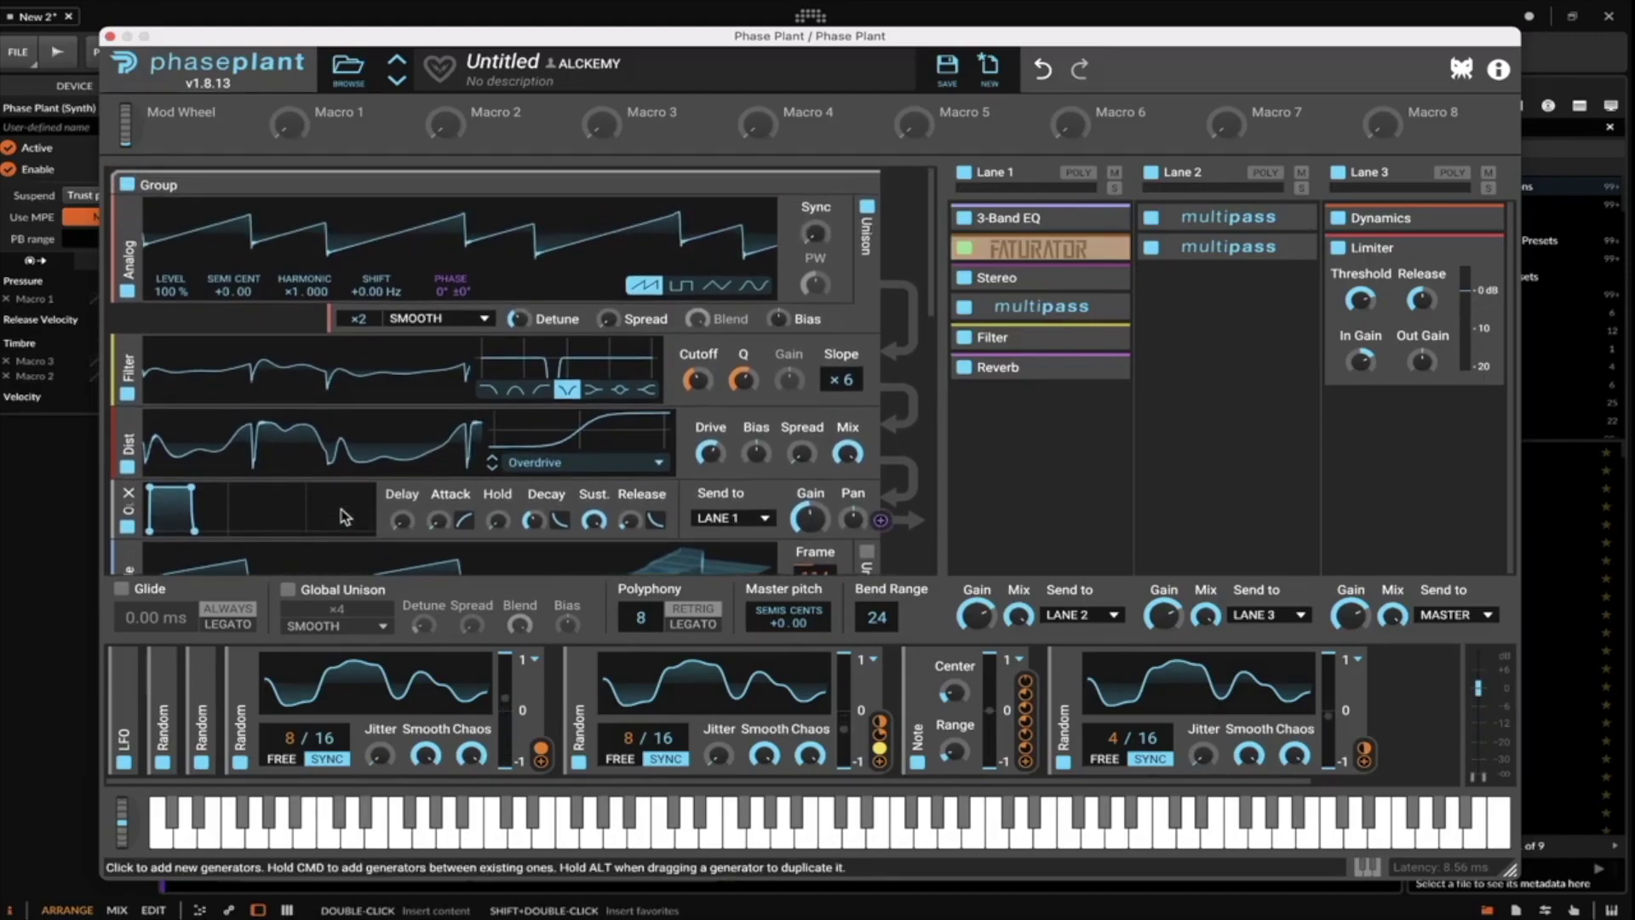
scroll(343, 515, "down", 1)
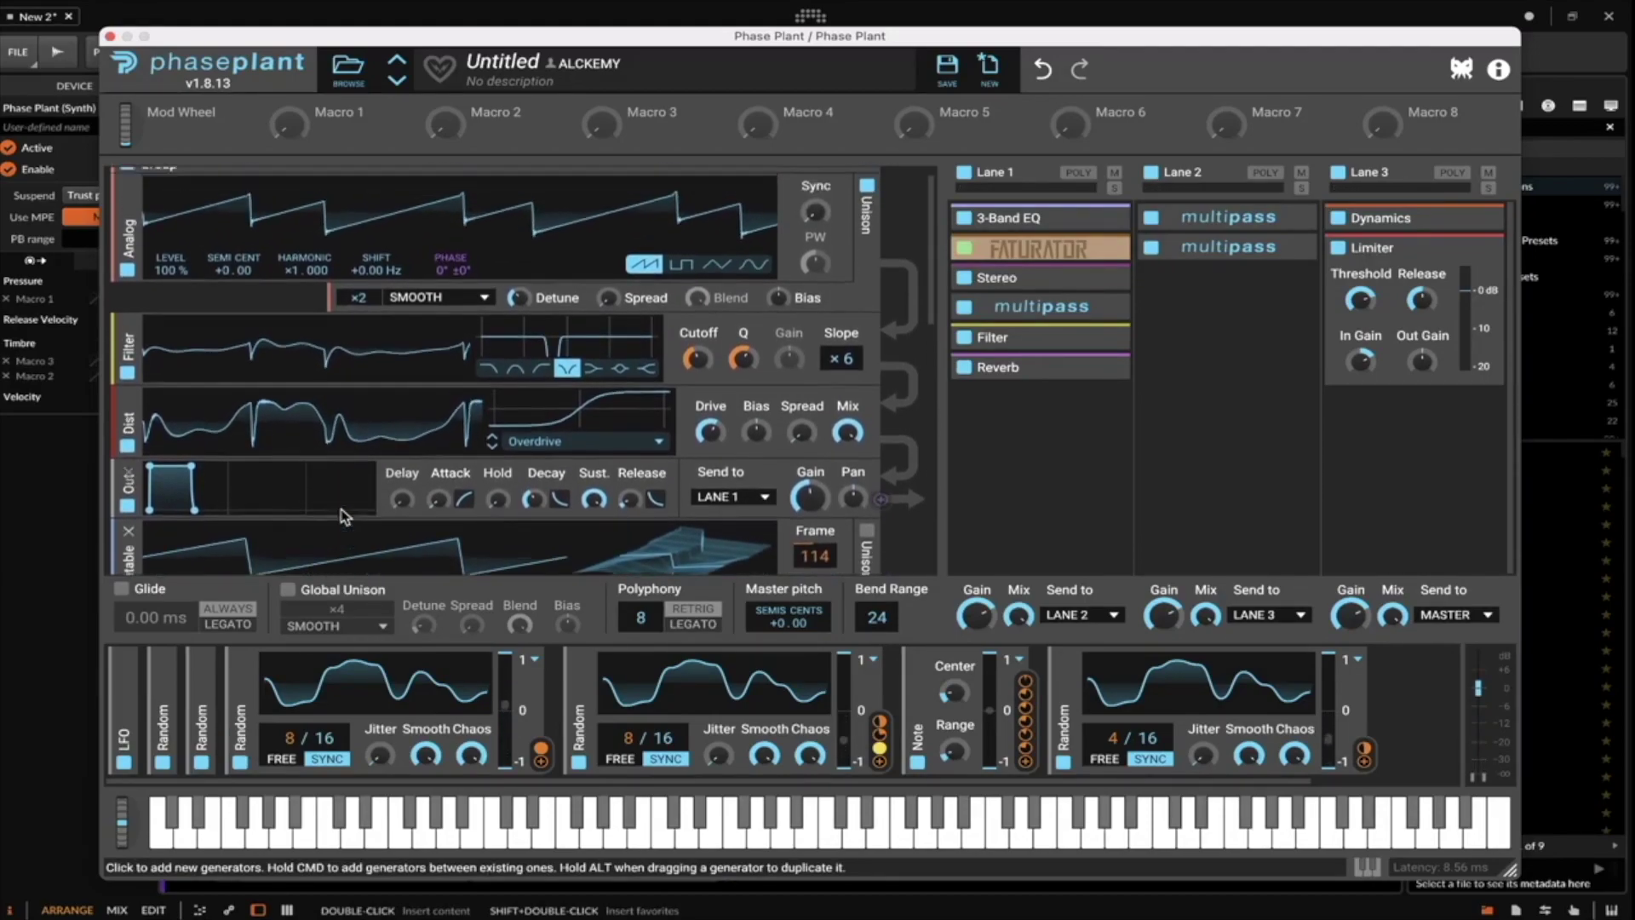
scroll(343, 515, "down", 10)
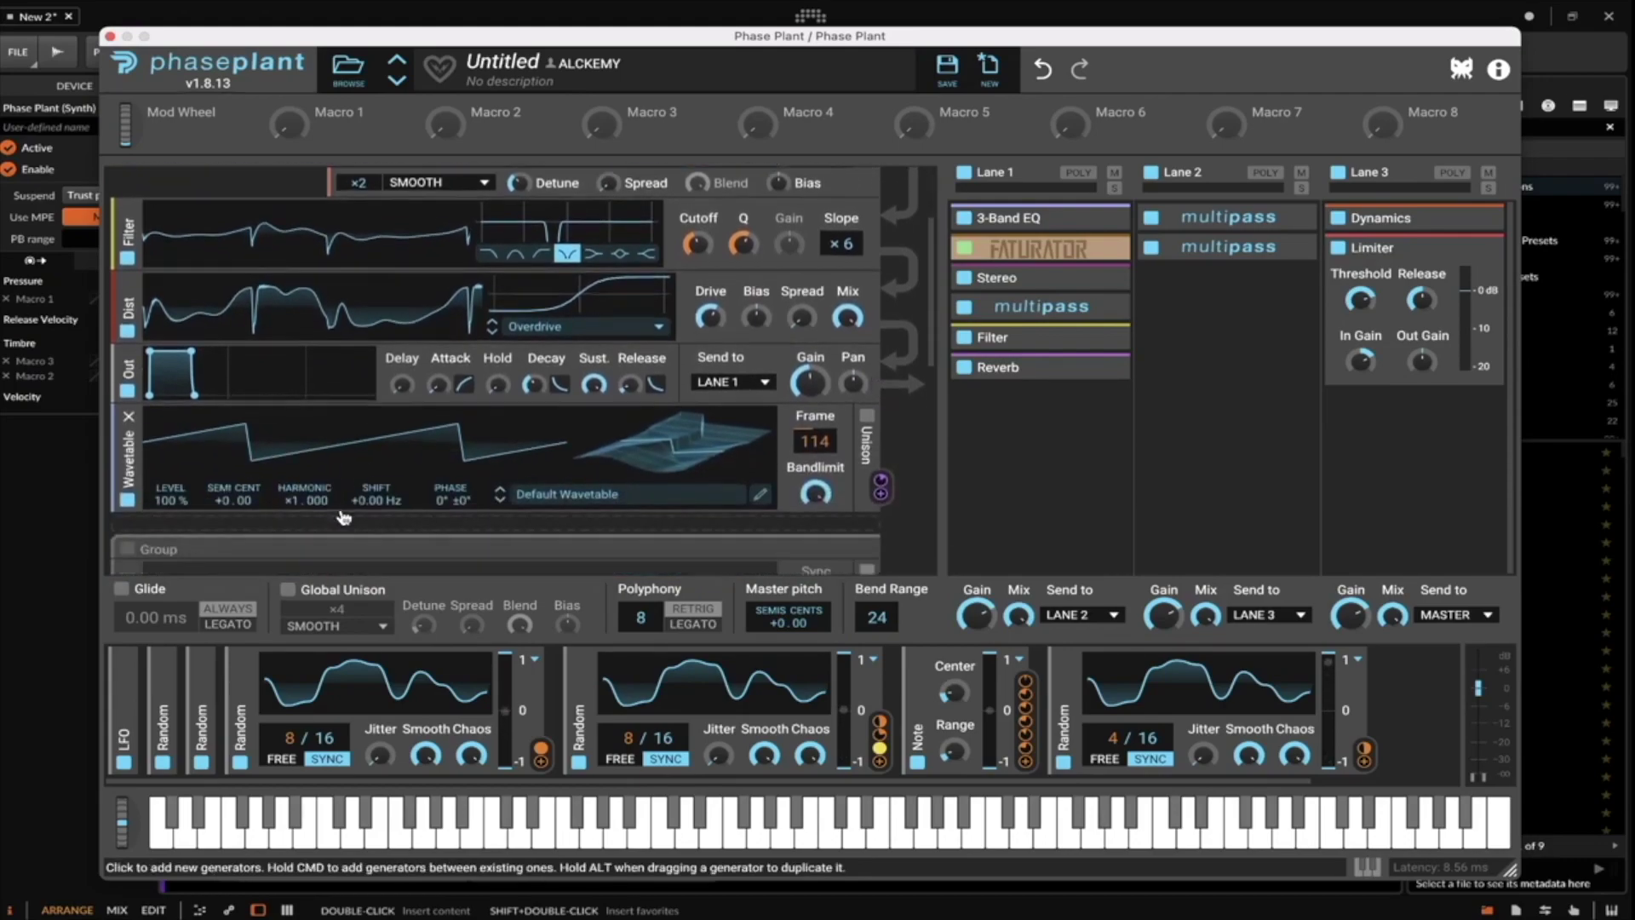
left_click(557, 473)
left_click(958, 526)
scroll(875, 460, "up", 10)
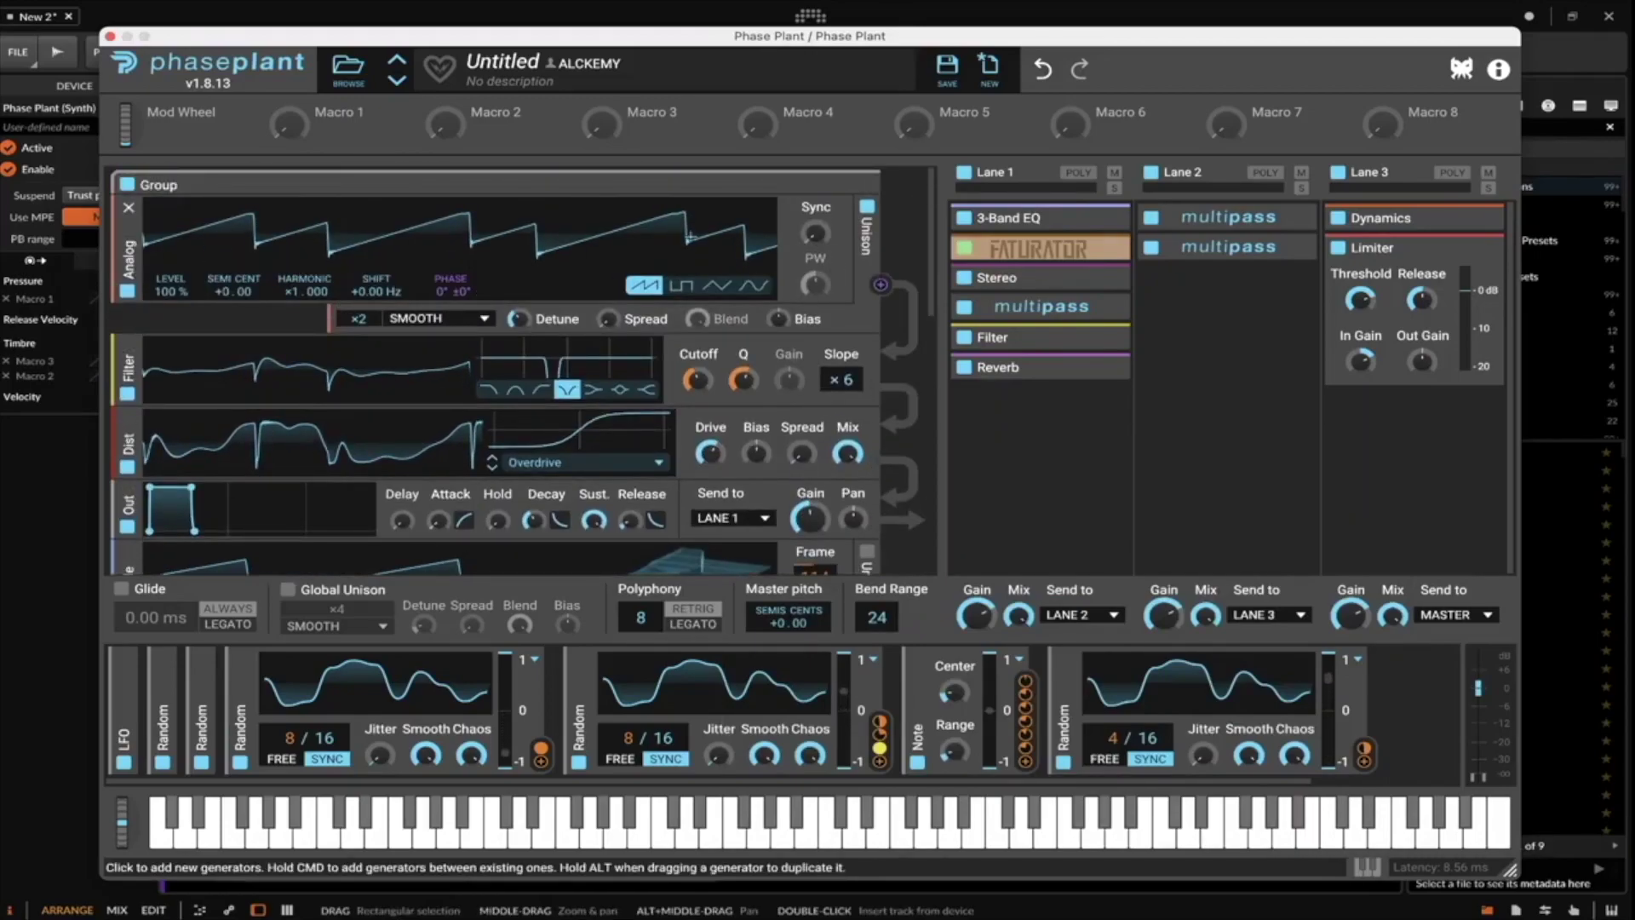
Duplicate a Random modulator ahead of the expanded 8/16 ones and assign the 4/16 copy to the Analog oscillator's Sync.
mouse_move(814, 237)
left_mouse_down()
mouse_move(813, 219)
mouse_move(813, 263)
mouse_move(813, 220)
mouse_move(813, 235)
left_mouse_up()
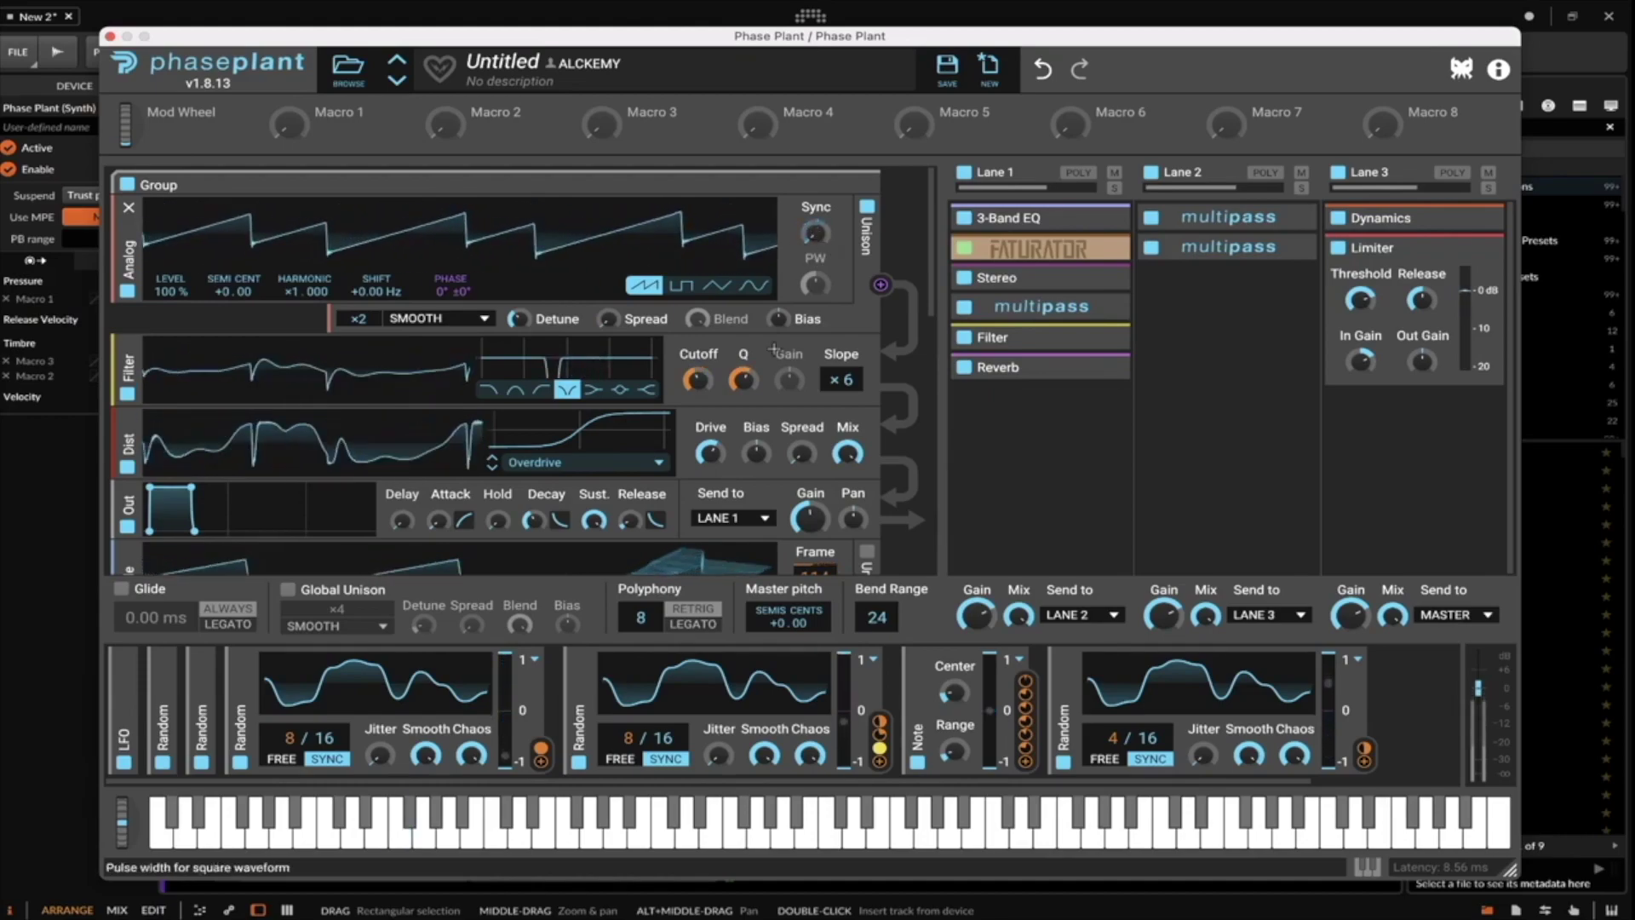
left_click_drag(540, 750, 391, 693)
left_click_drag(239, 705, 241, 706)
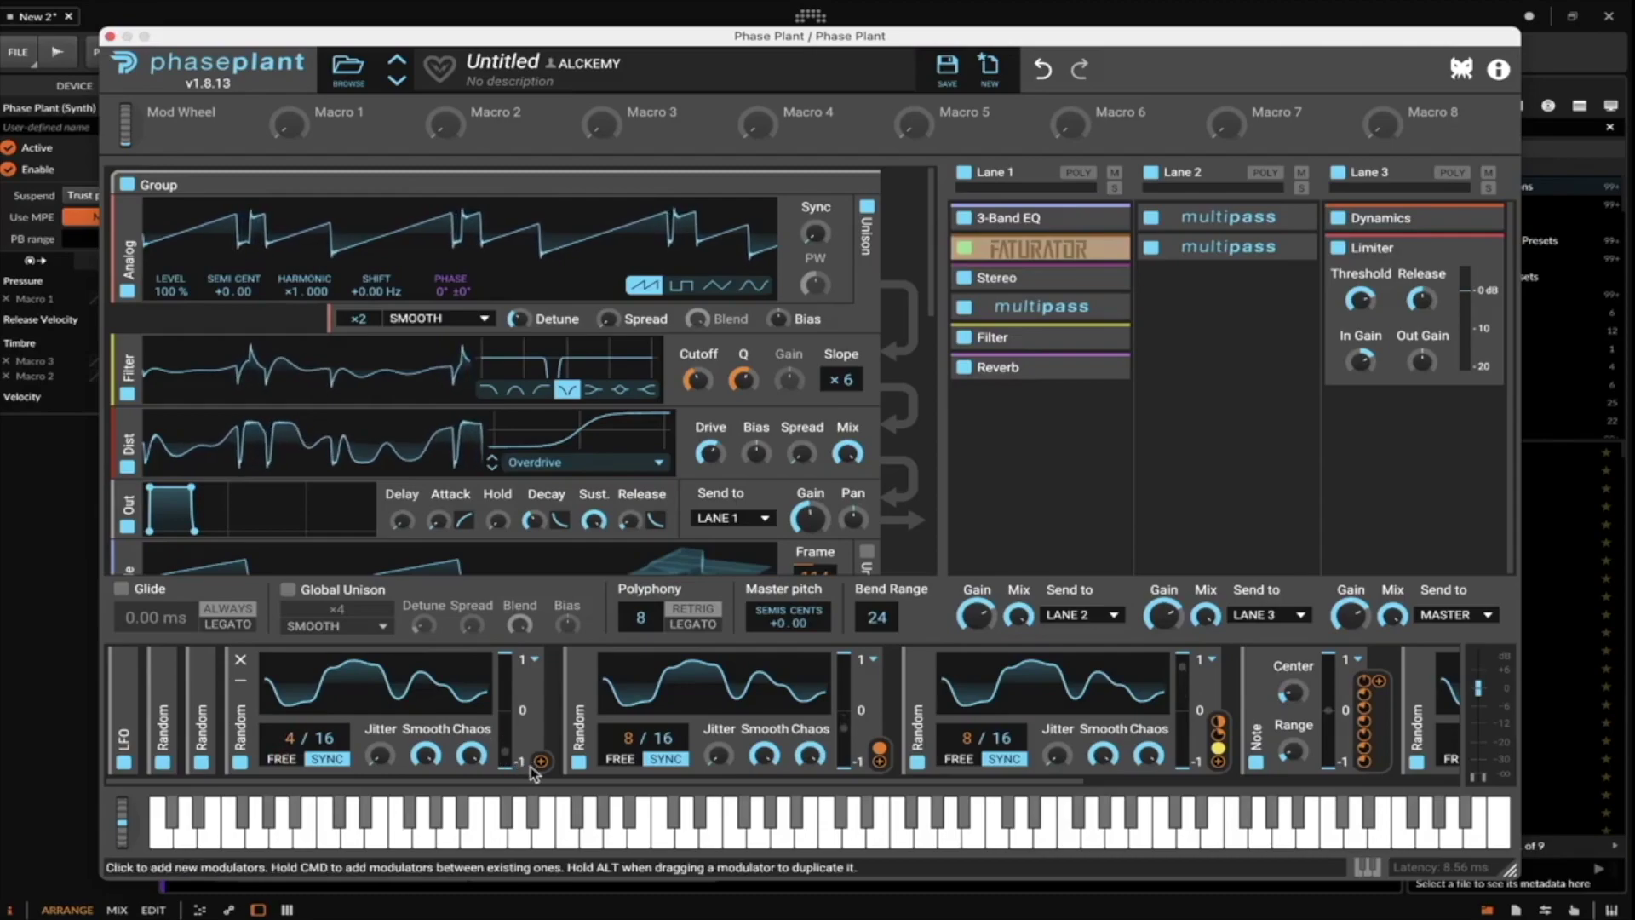
left_click_drag(540, 760, 830, 246)
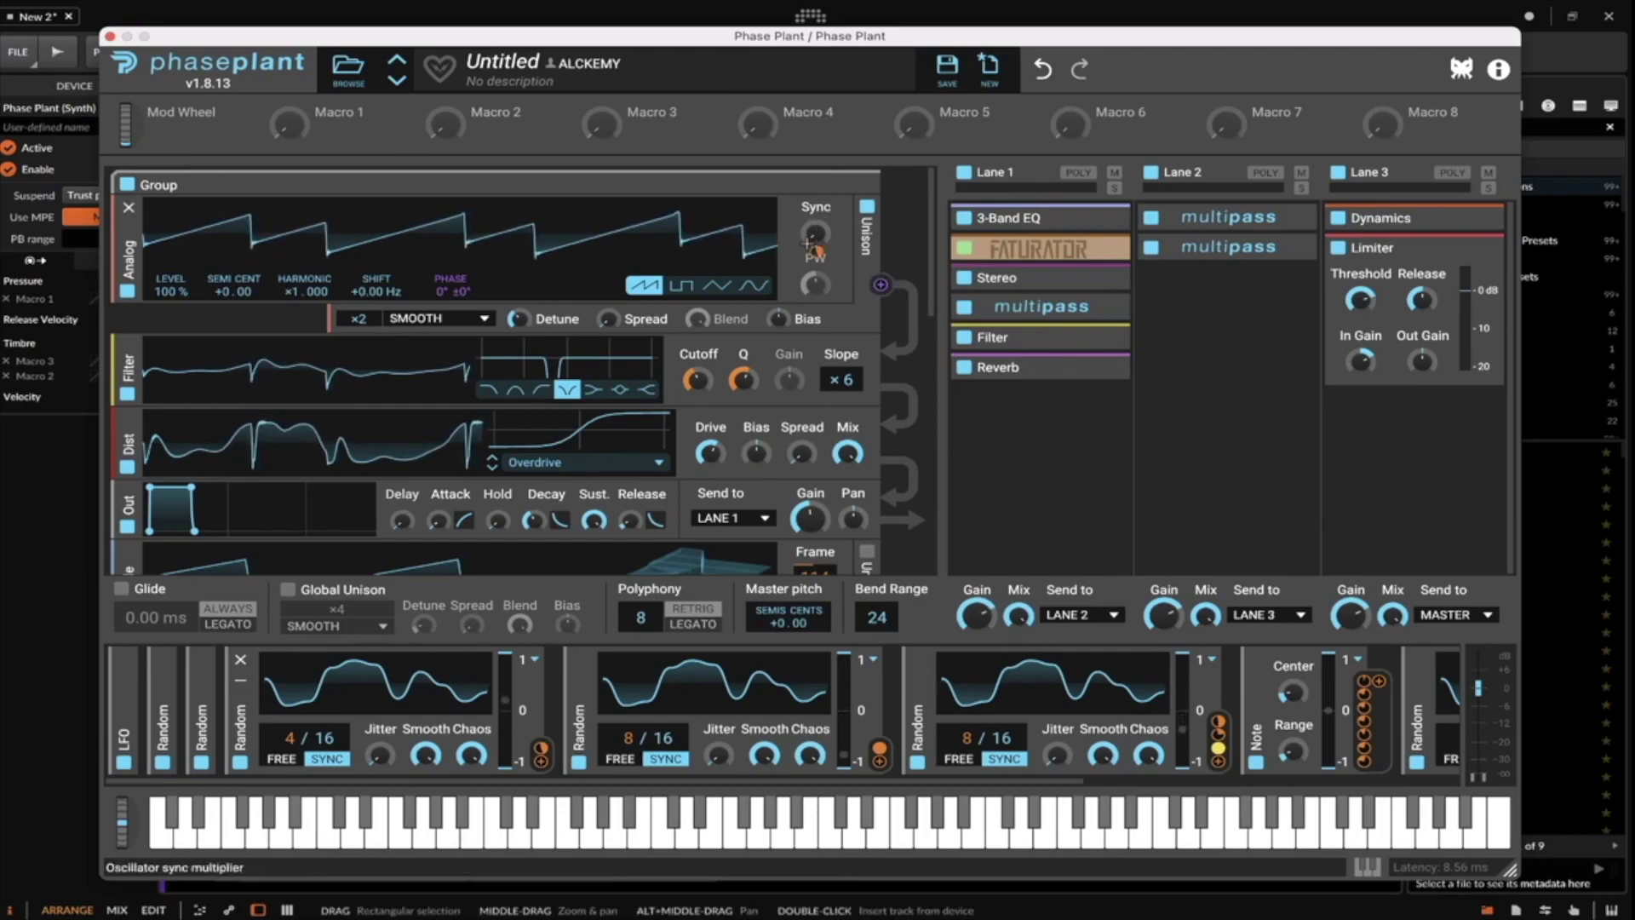
Audition the Sync modulation with pitch bends while checking the first group's generators.
scroll(748, 390, "down", 4)
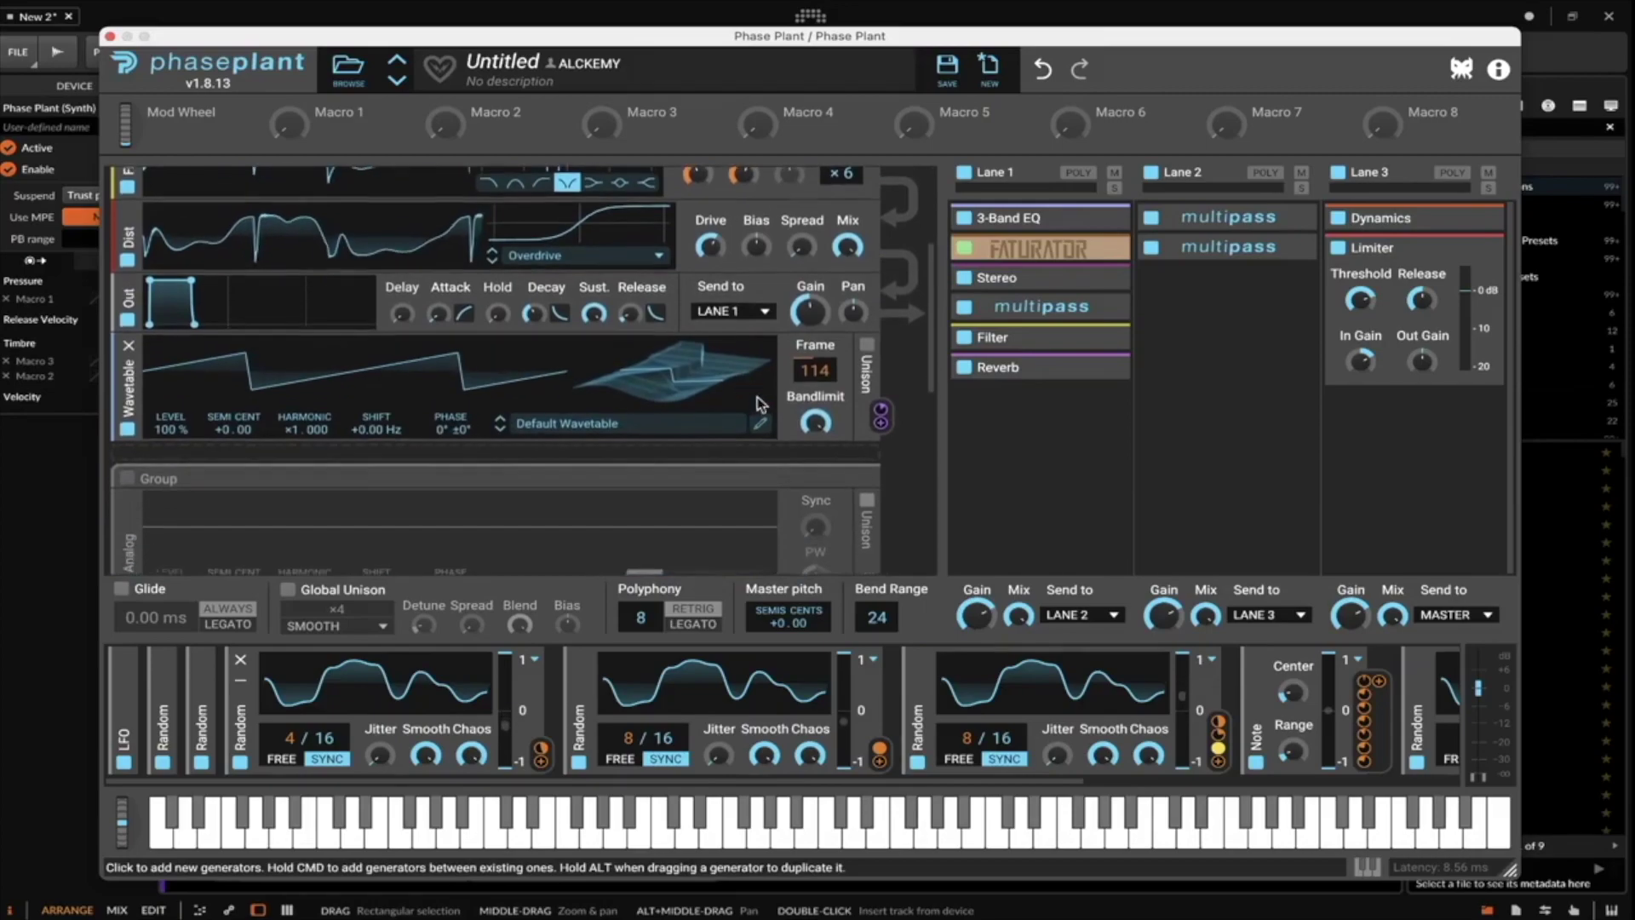
scroll(768, 422, "down", 1)
scroll(768, 423, "up", 4)
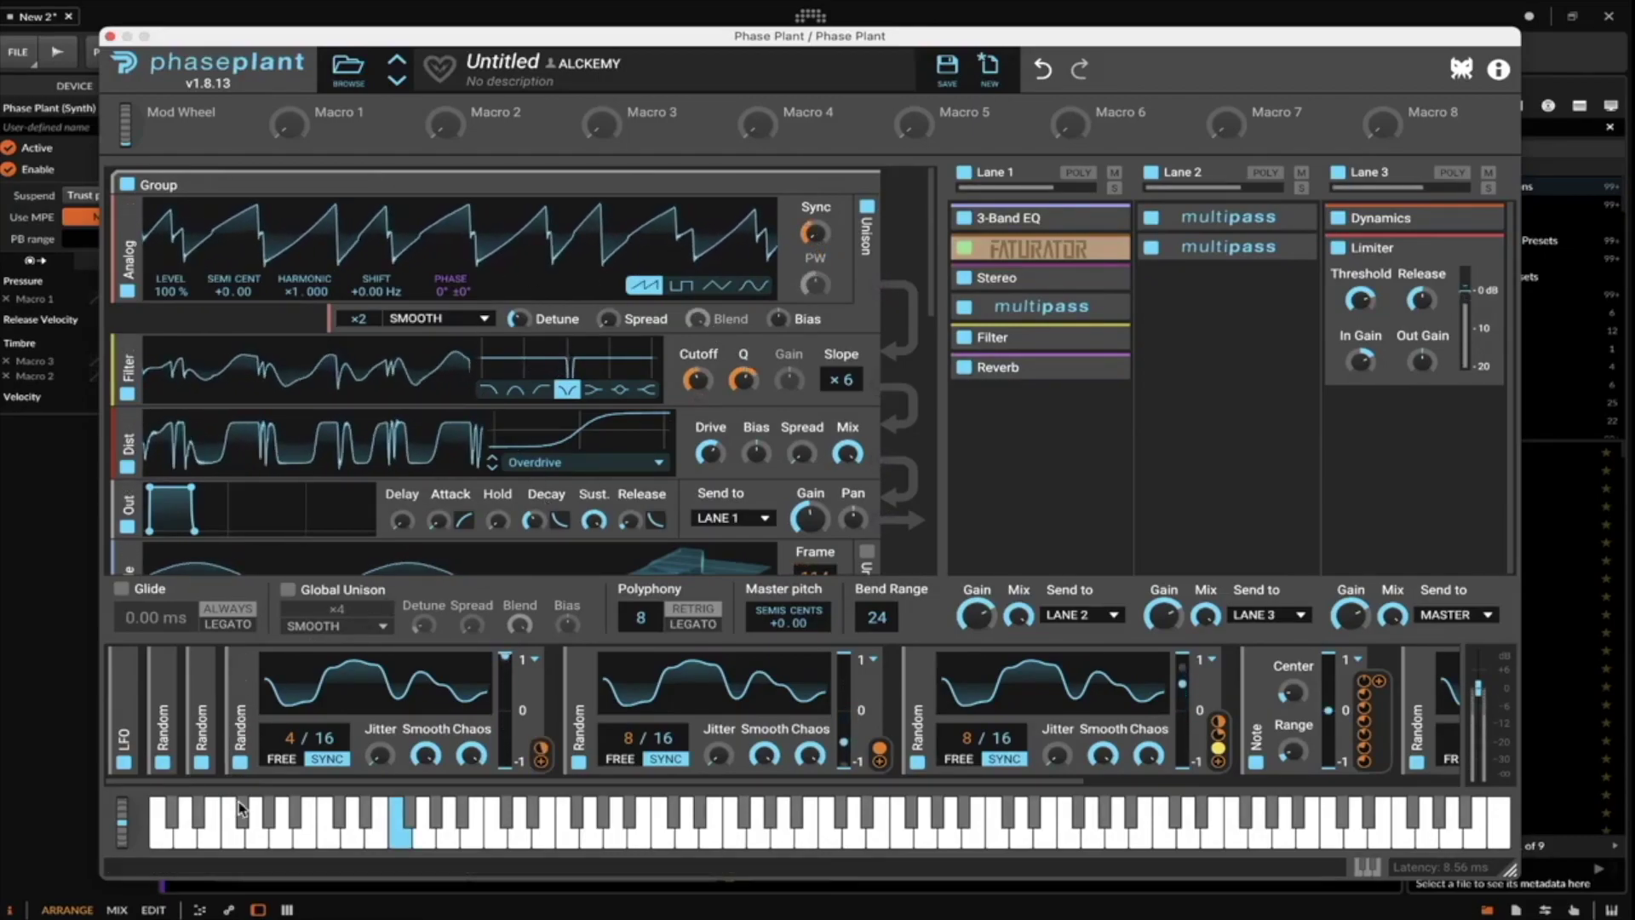
left_click_drag(124, 818, 170, 901)
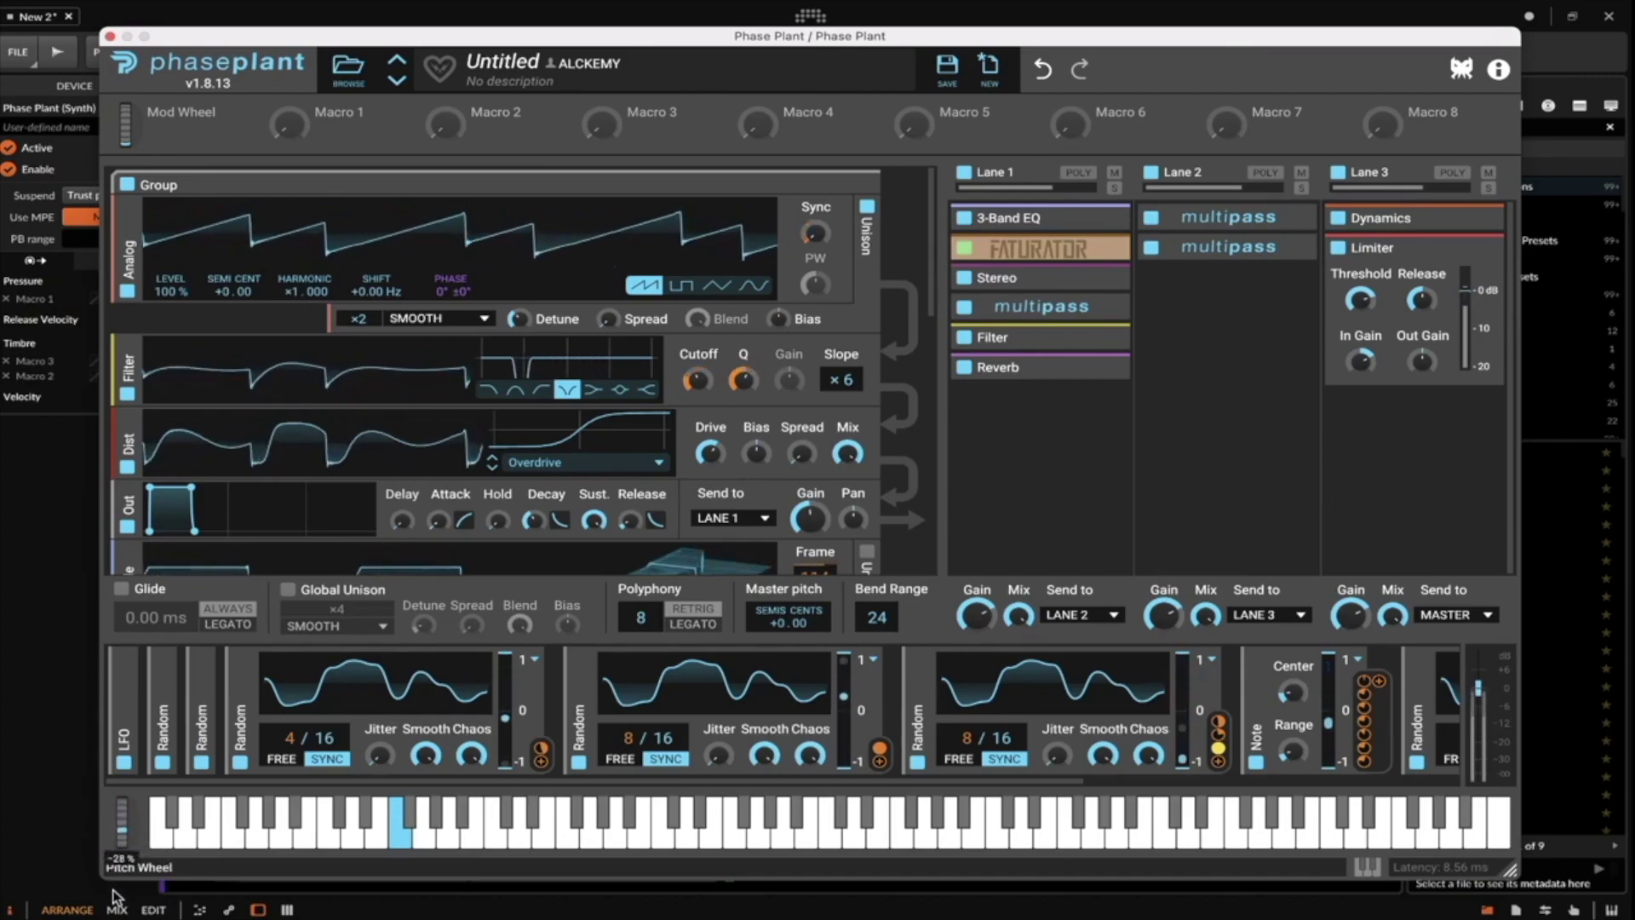
left_click_drag(110, 841, 114, 831)
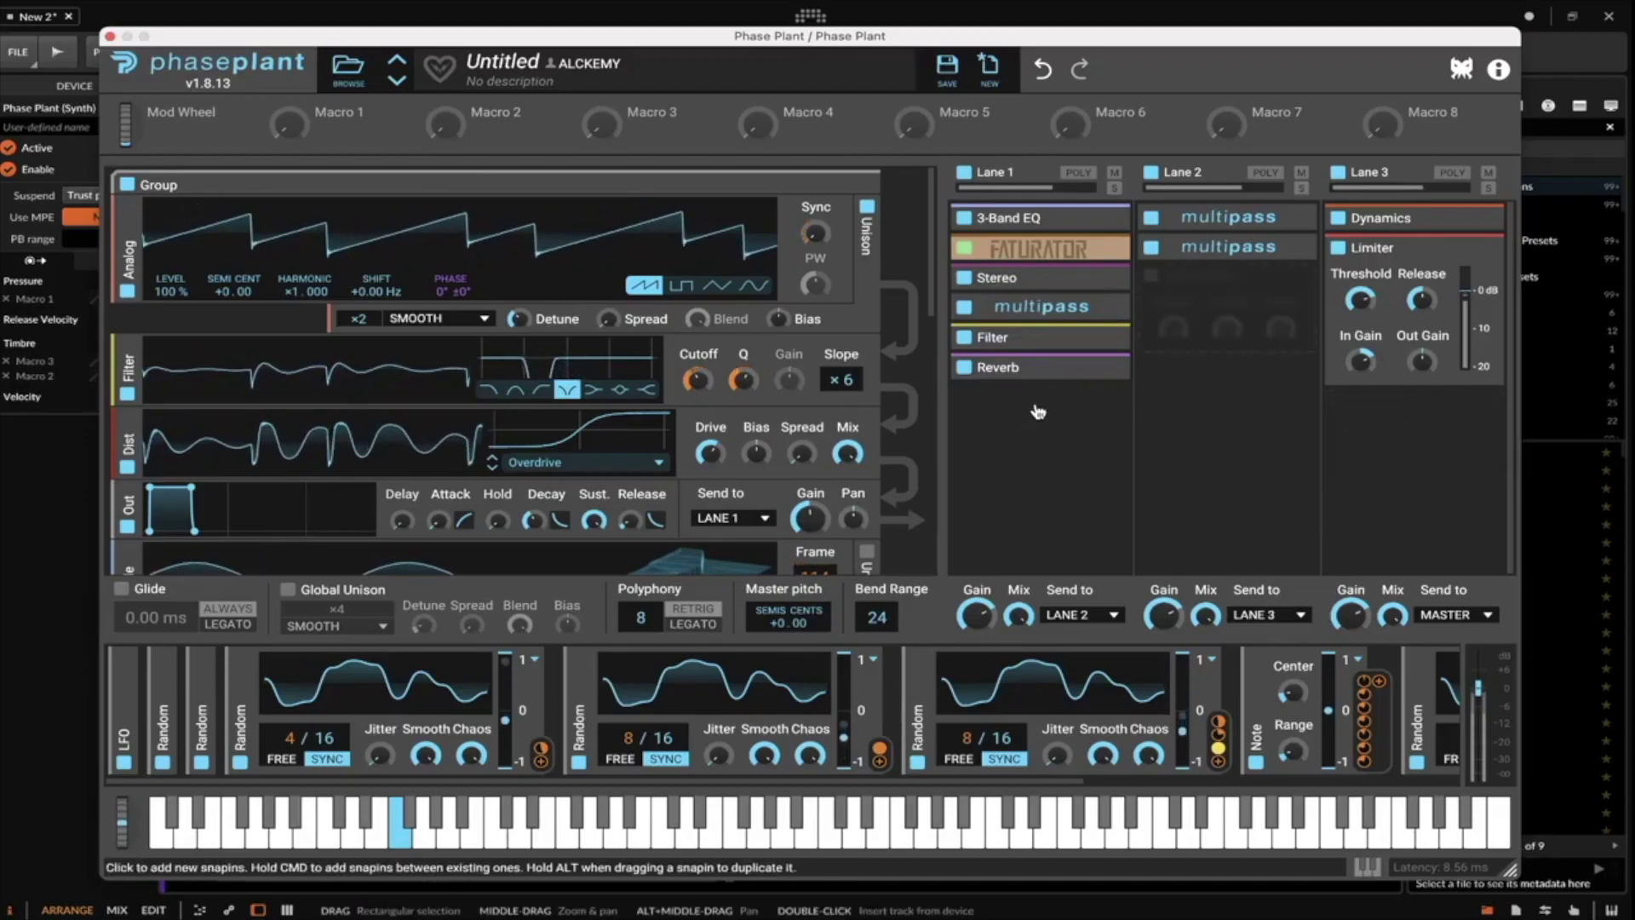
Expand Lane 1's Filter, sweep its Cutoff and adjust the Cutoff modulation coming from the last Random modulator.
left_click(1107, 348)
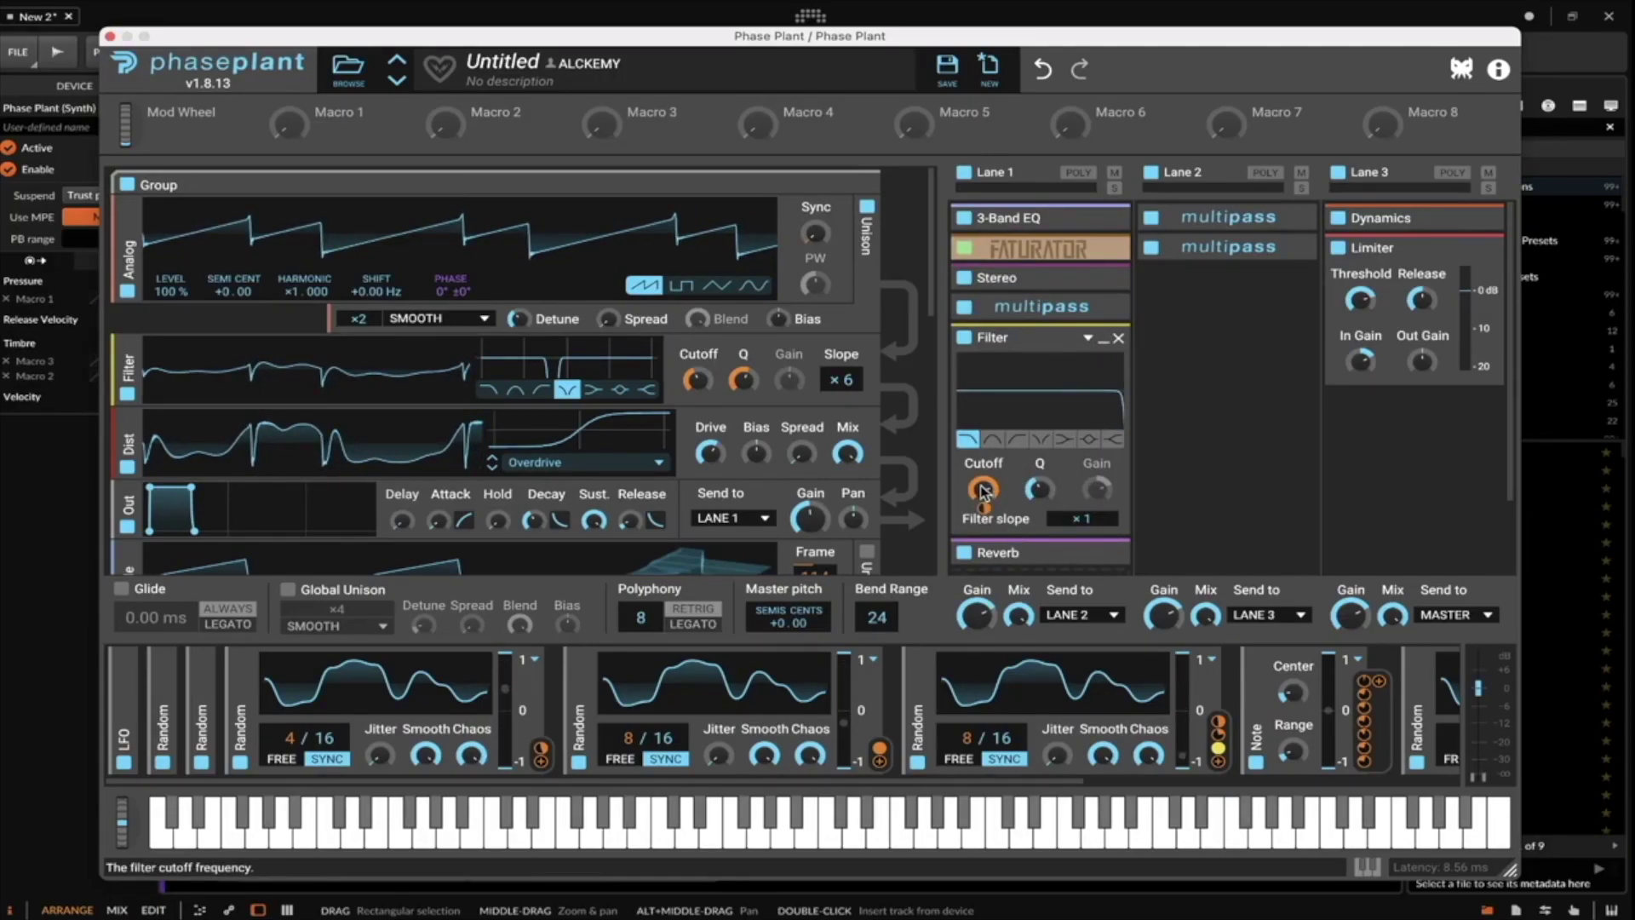
scroll(983, 492, "up", 5)
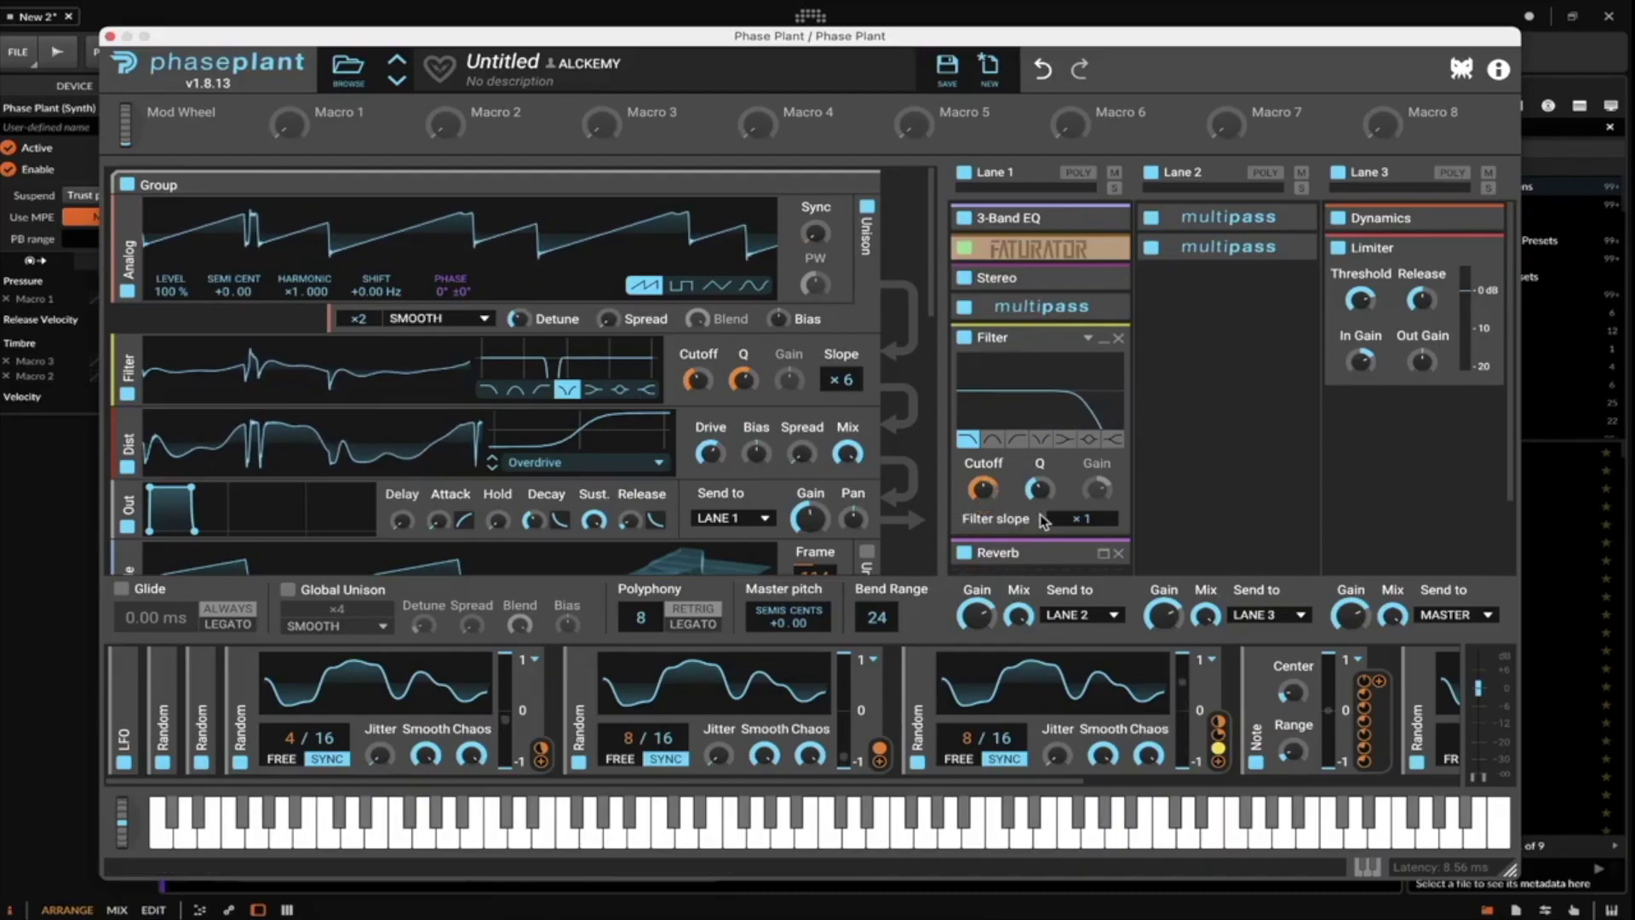
double_click(986, 509)
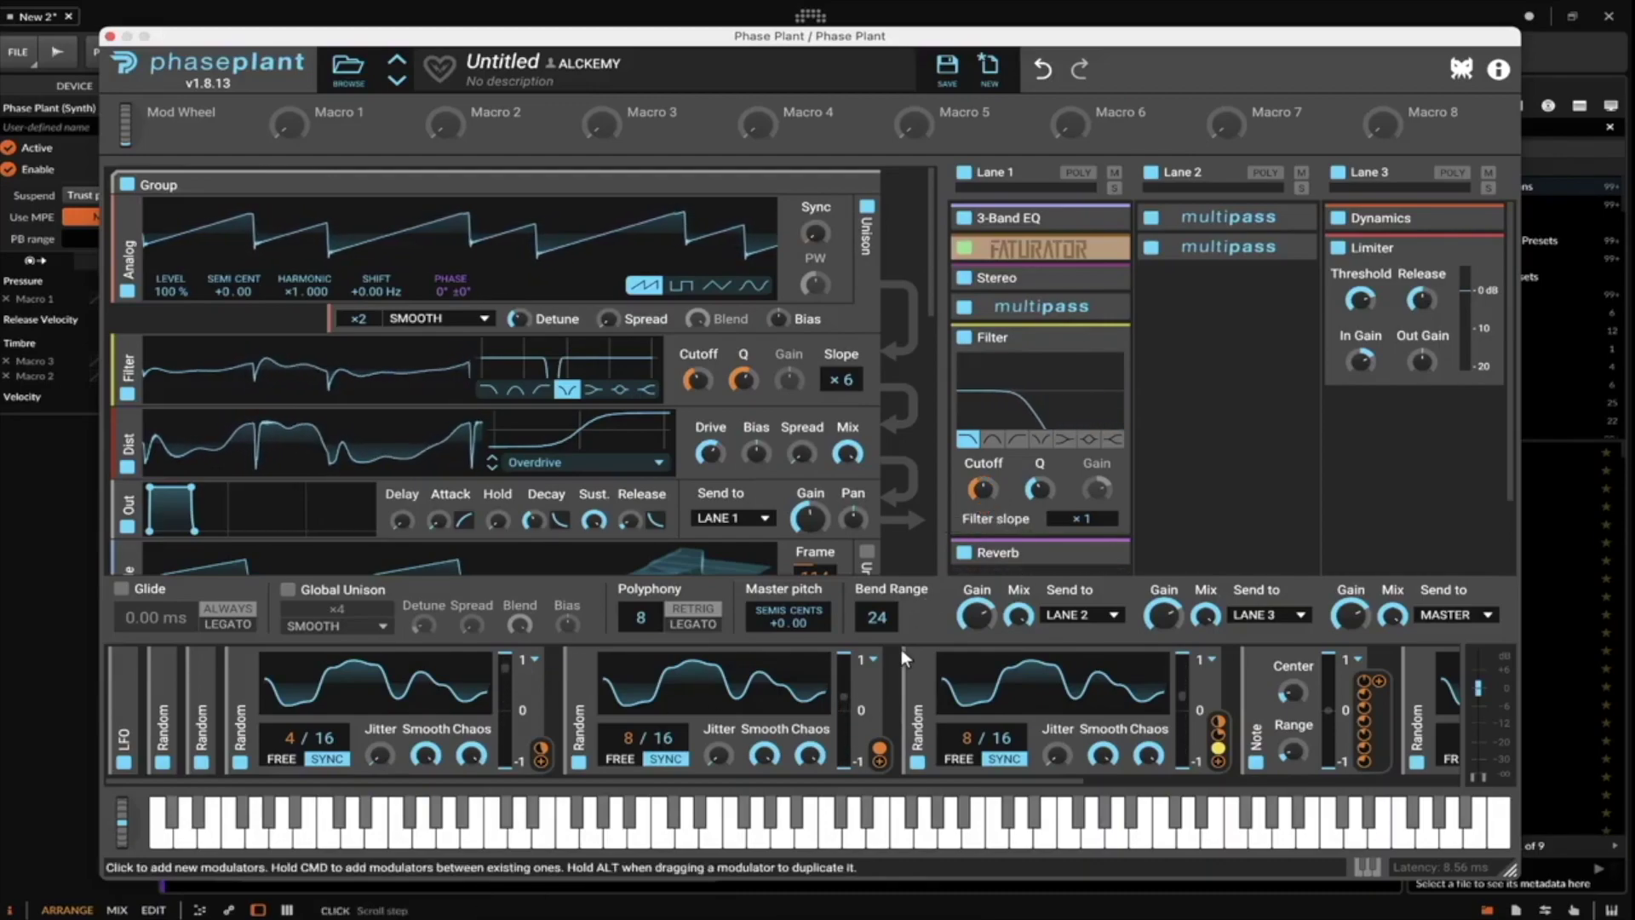
scroll(900, 648, "right", 5)
left_click_drag(1196, 748, 982, 488)
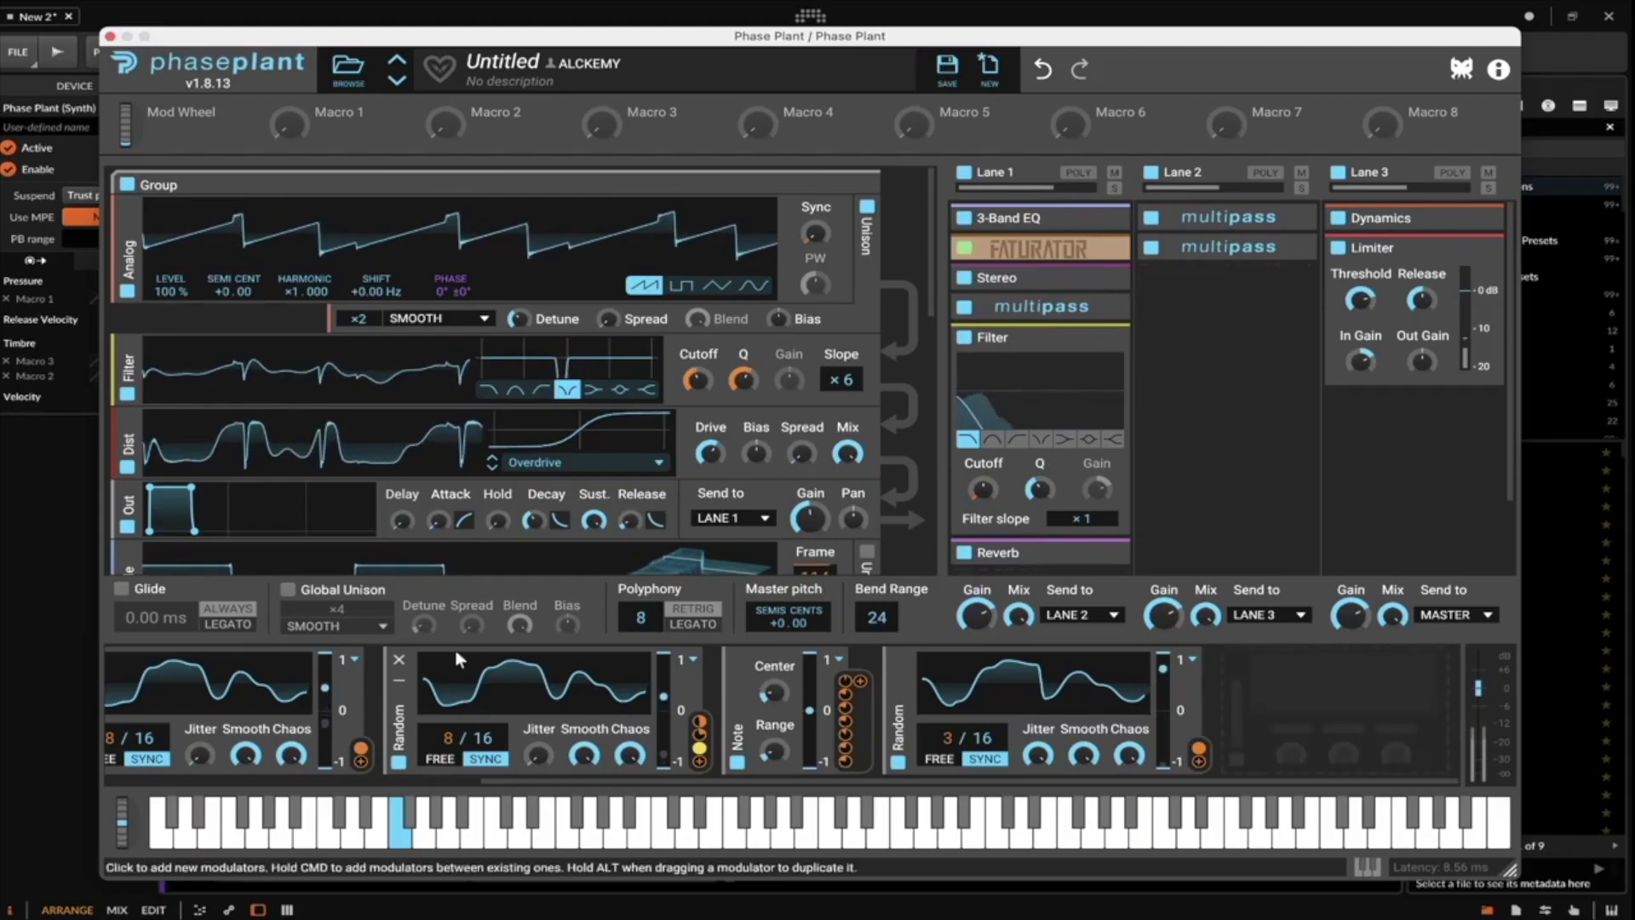
left_click_drag(432, 662, 982, 488)
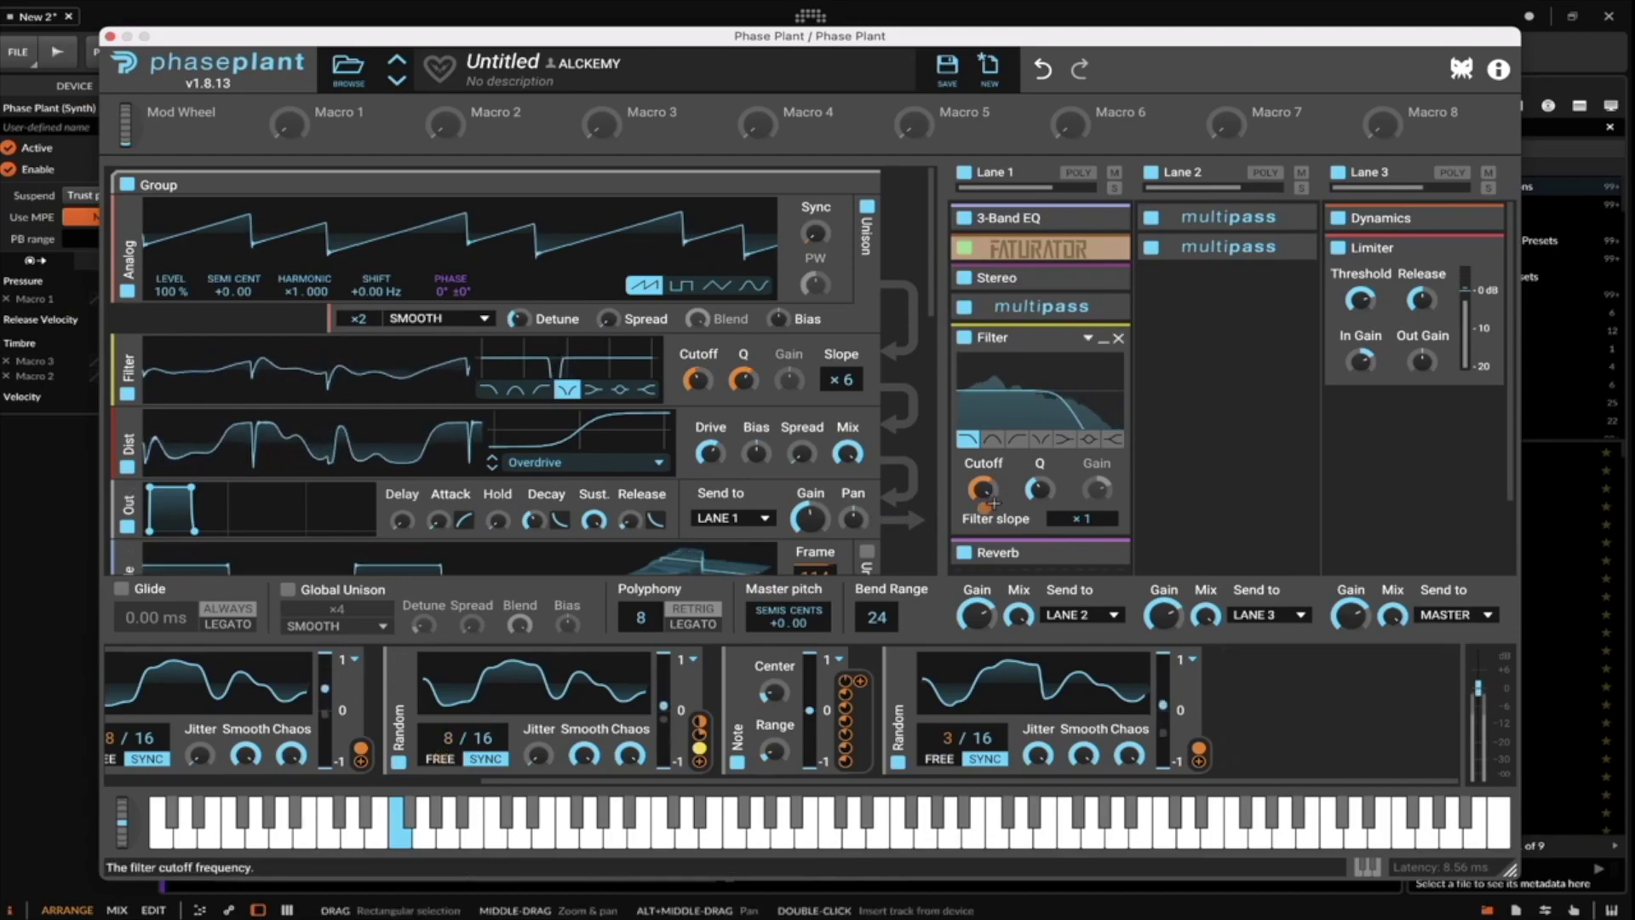
mouse_move(984, 508)
left_click_drag(983, 508, 984, 508)
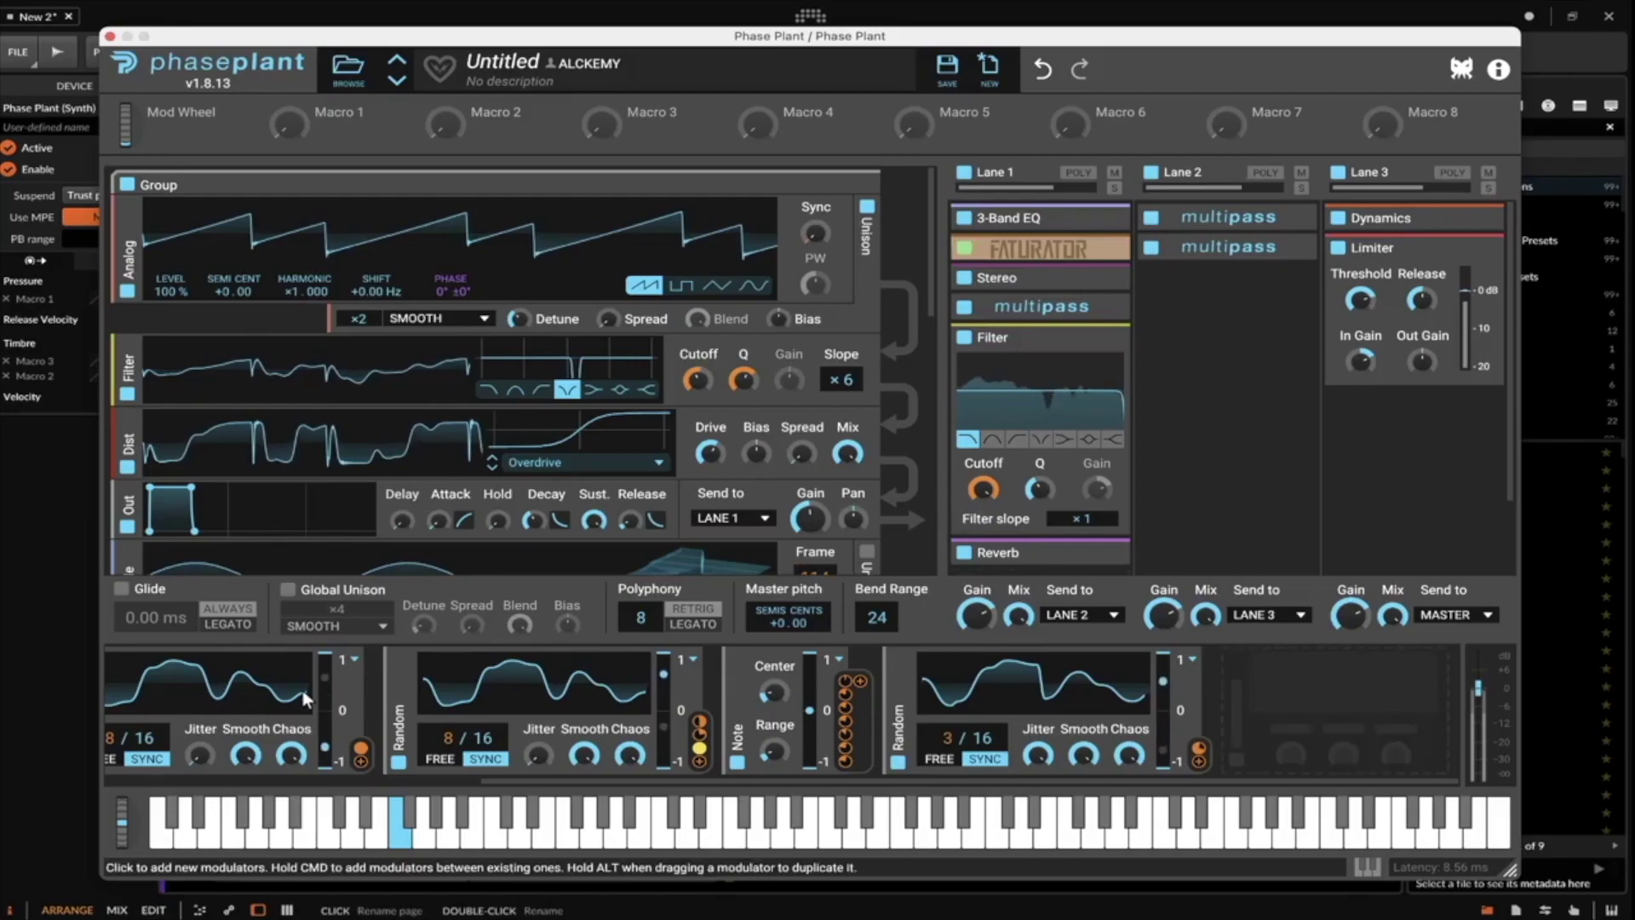
Audition the bass with pitch bends and collapse the Filter in Lane 1.
scroll(301, 688, "left", 5)
left_click_drag(123, 825, 130, 836)
mouse_move(113, 894)
left_mouse_down()
mouse_move(121, 831)
mouse_move(97, 836)
mouse_move(85, 885)
left_mouse_up()
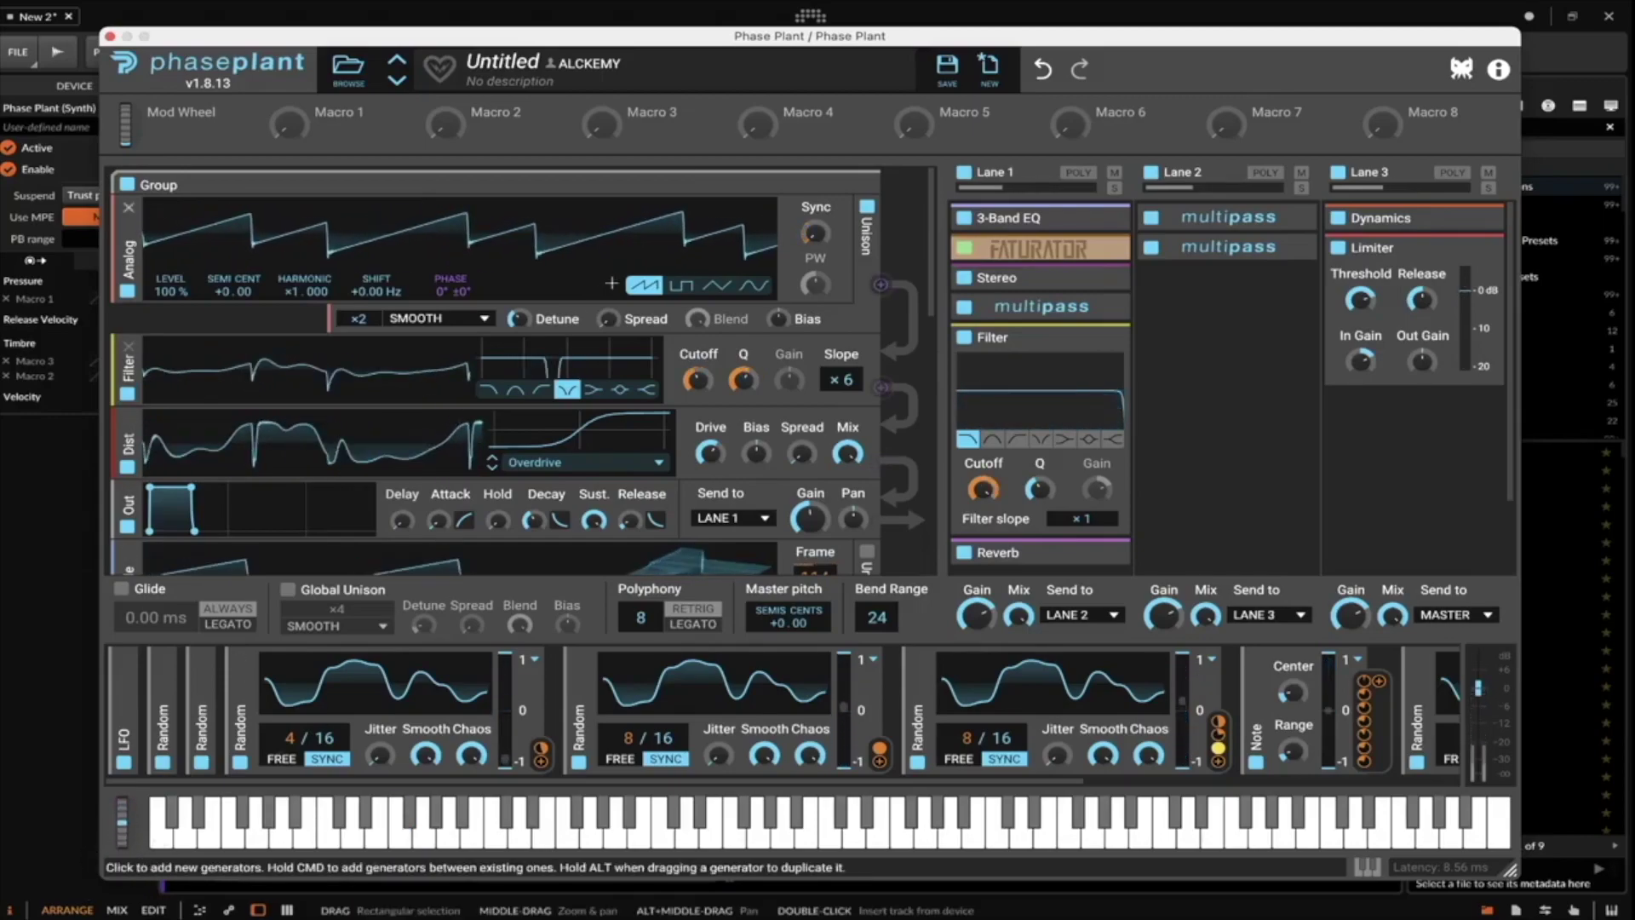
left_click(1104, 340)
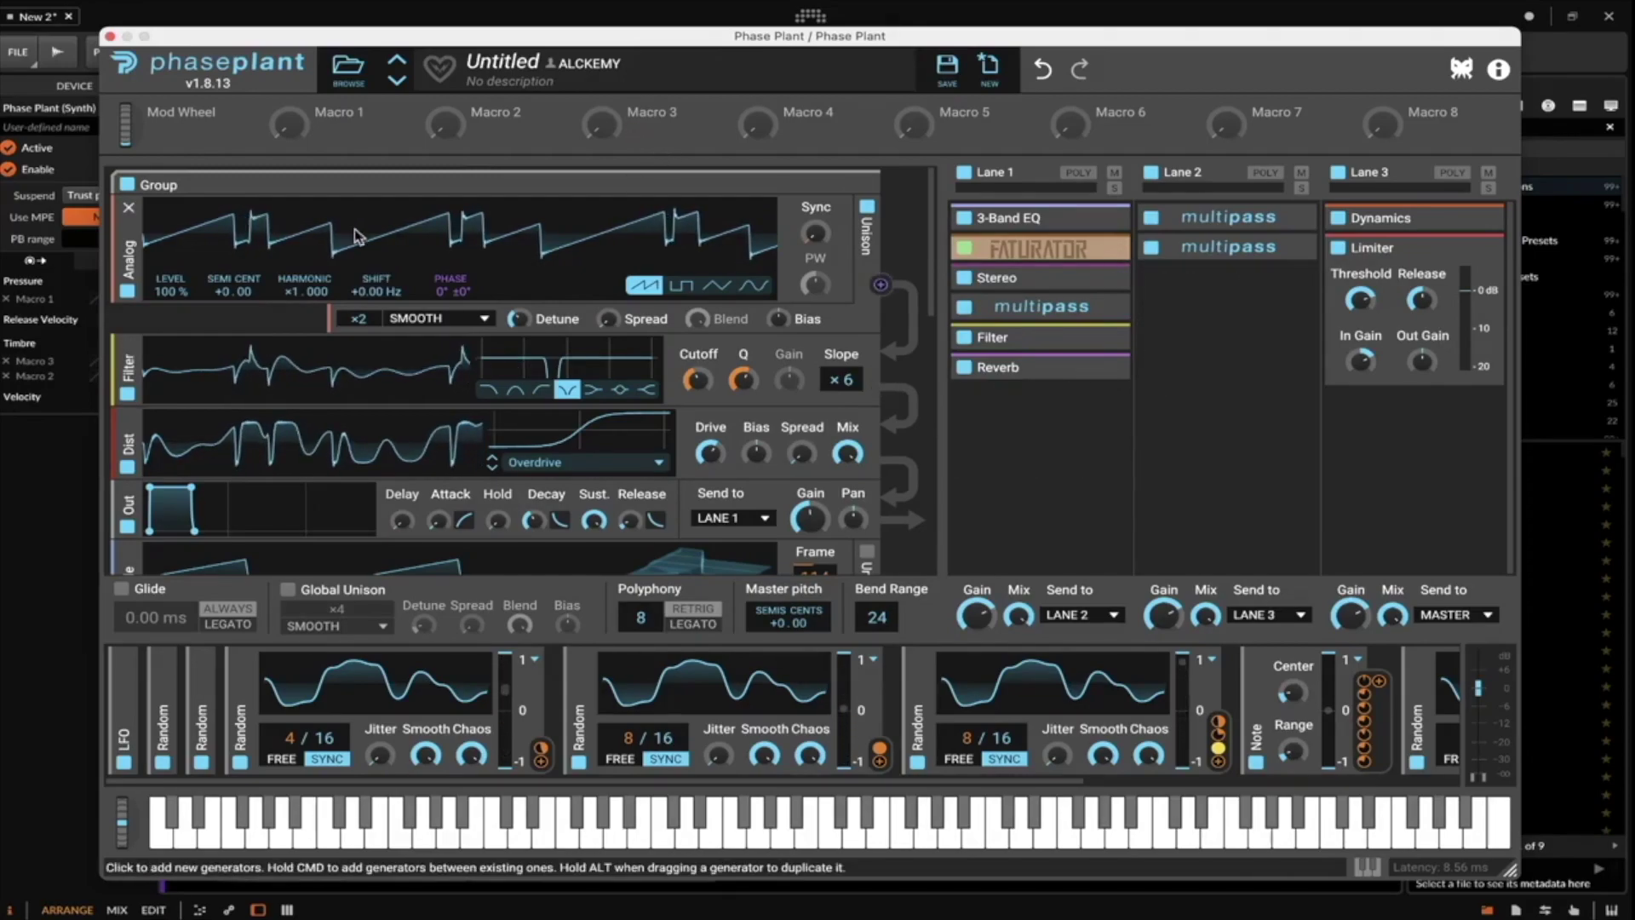
scroll(339, 225, "down", 1)
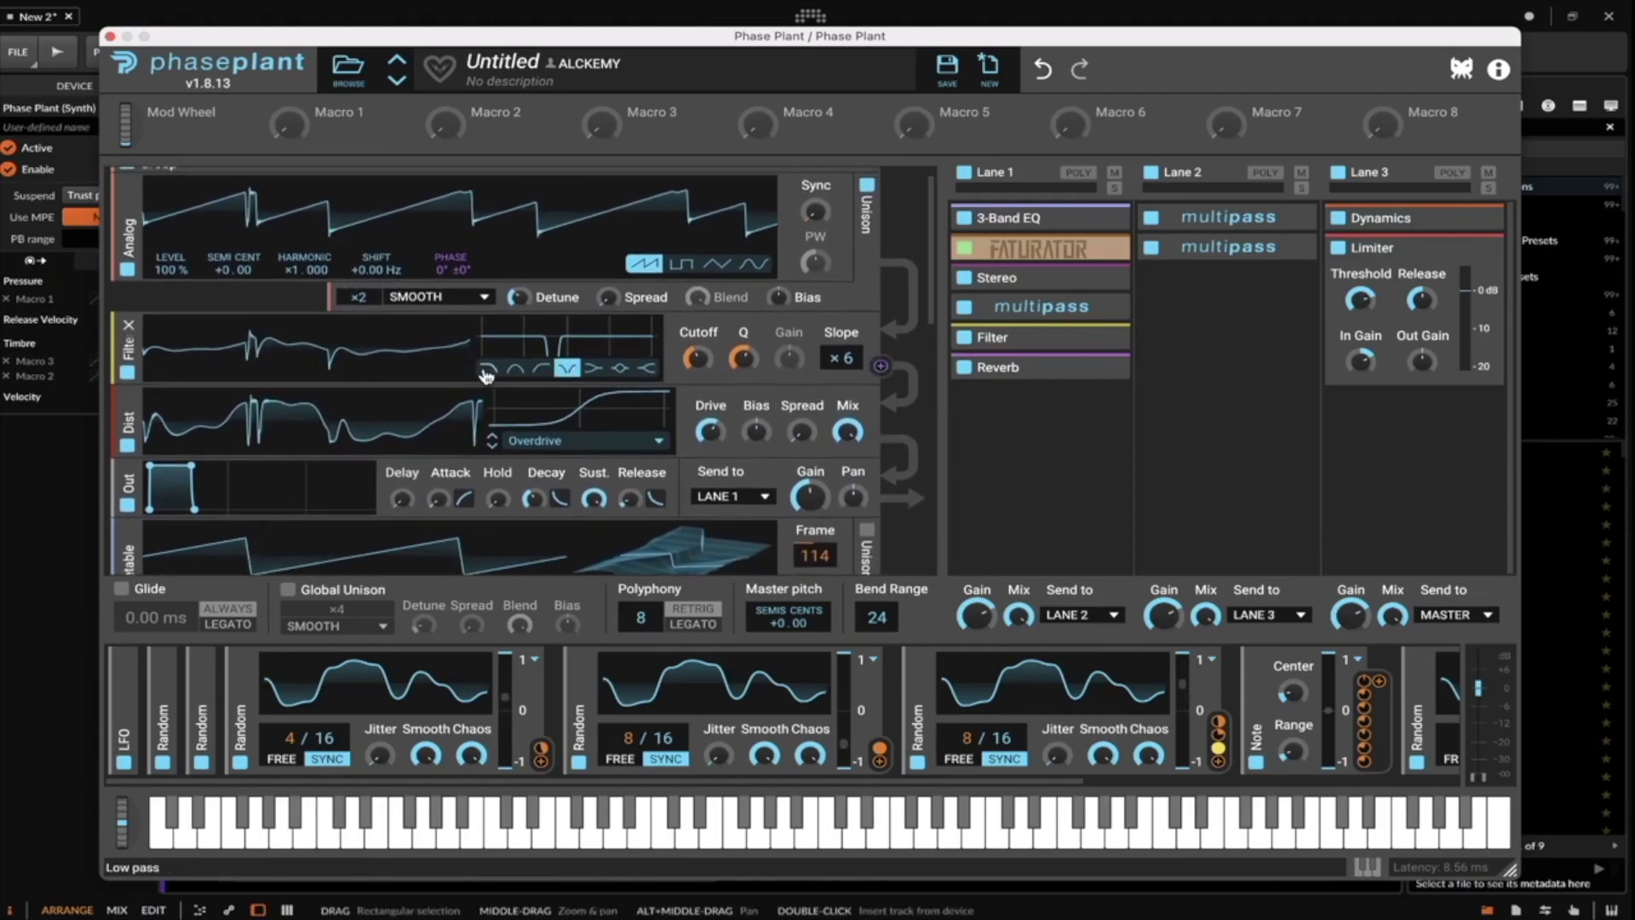
scroll(545, 357, "up", 1)
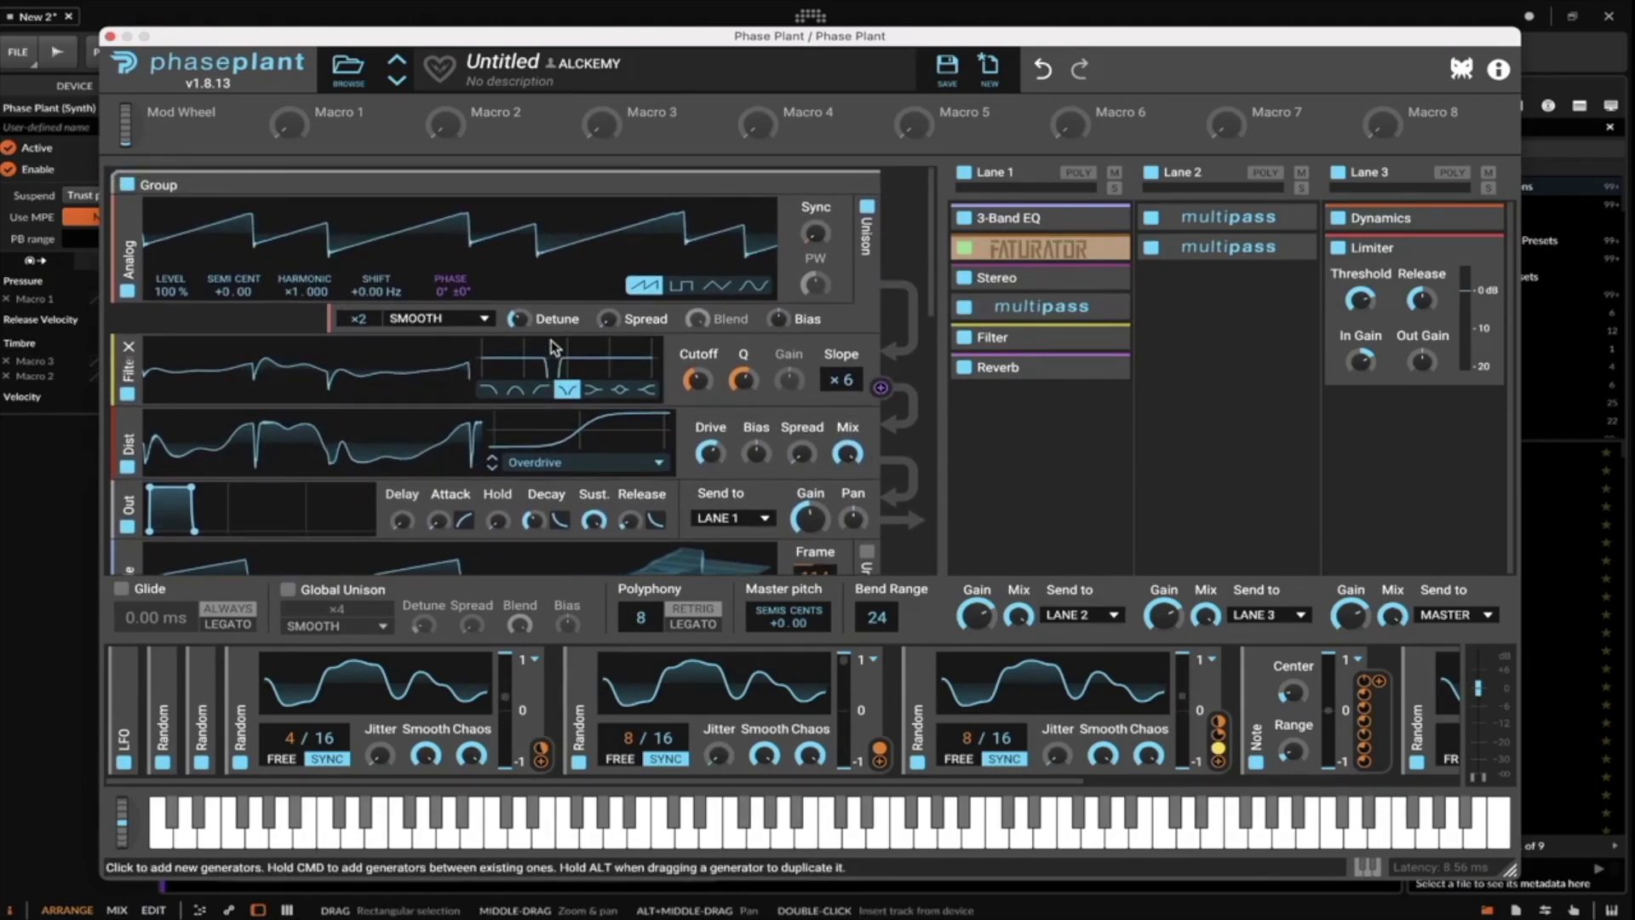
scroll(536, 349, "down", 10)
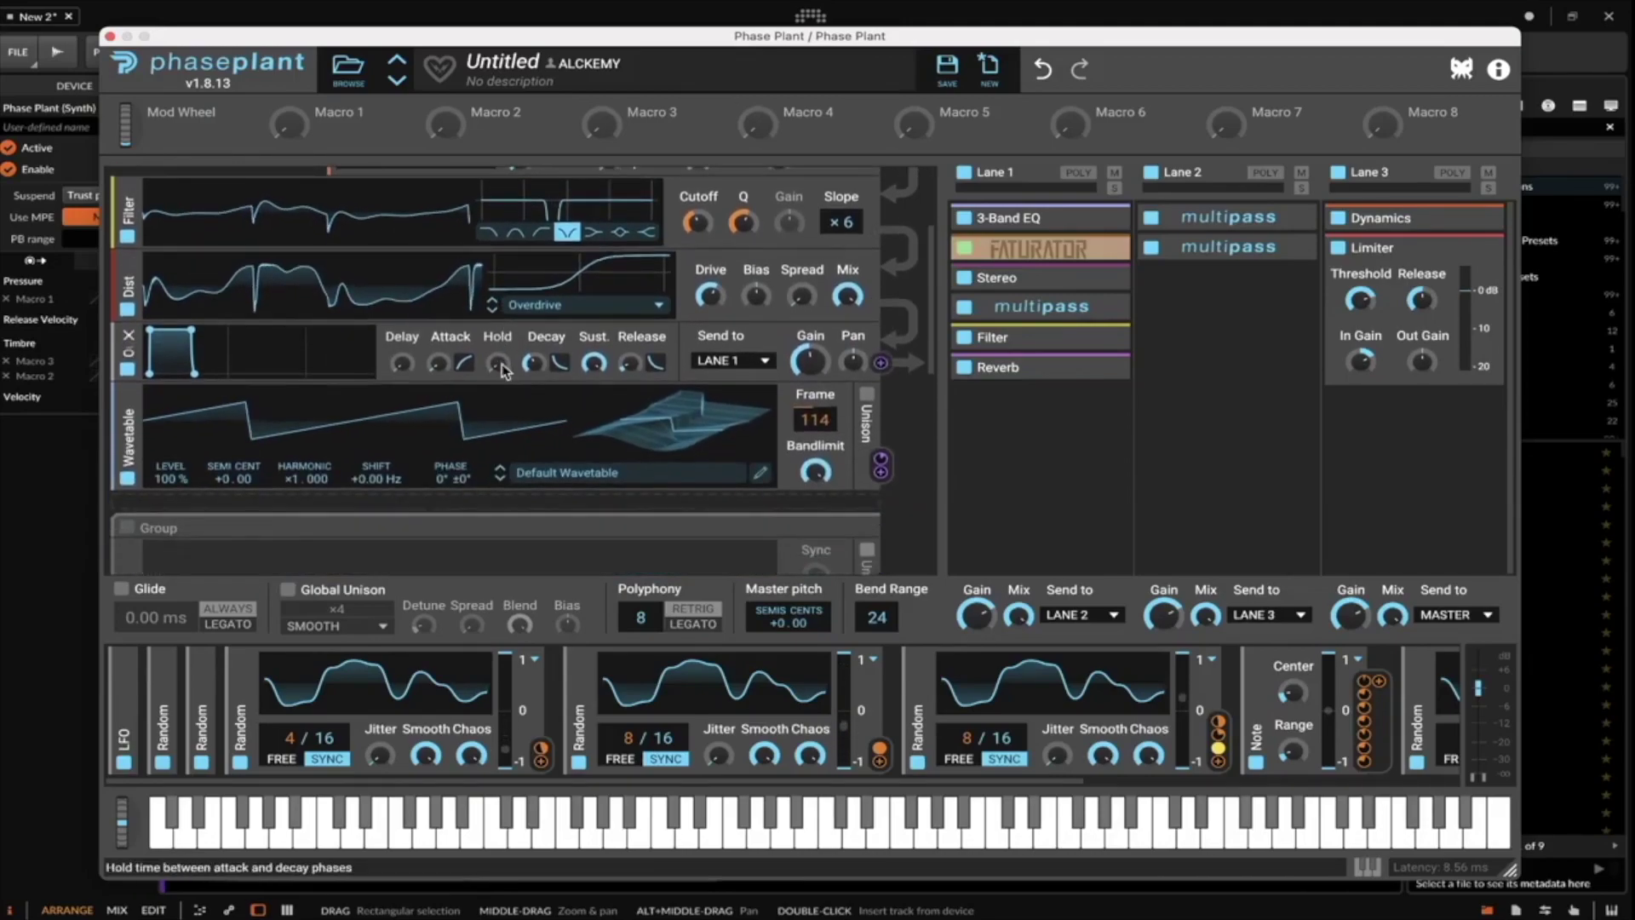
Review the generator groups and check the Filter settings in Lane 1, collapsing the Filter again.
scroll(501, 364, "down", 7)
scroll(502, 364, "up", 18)
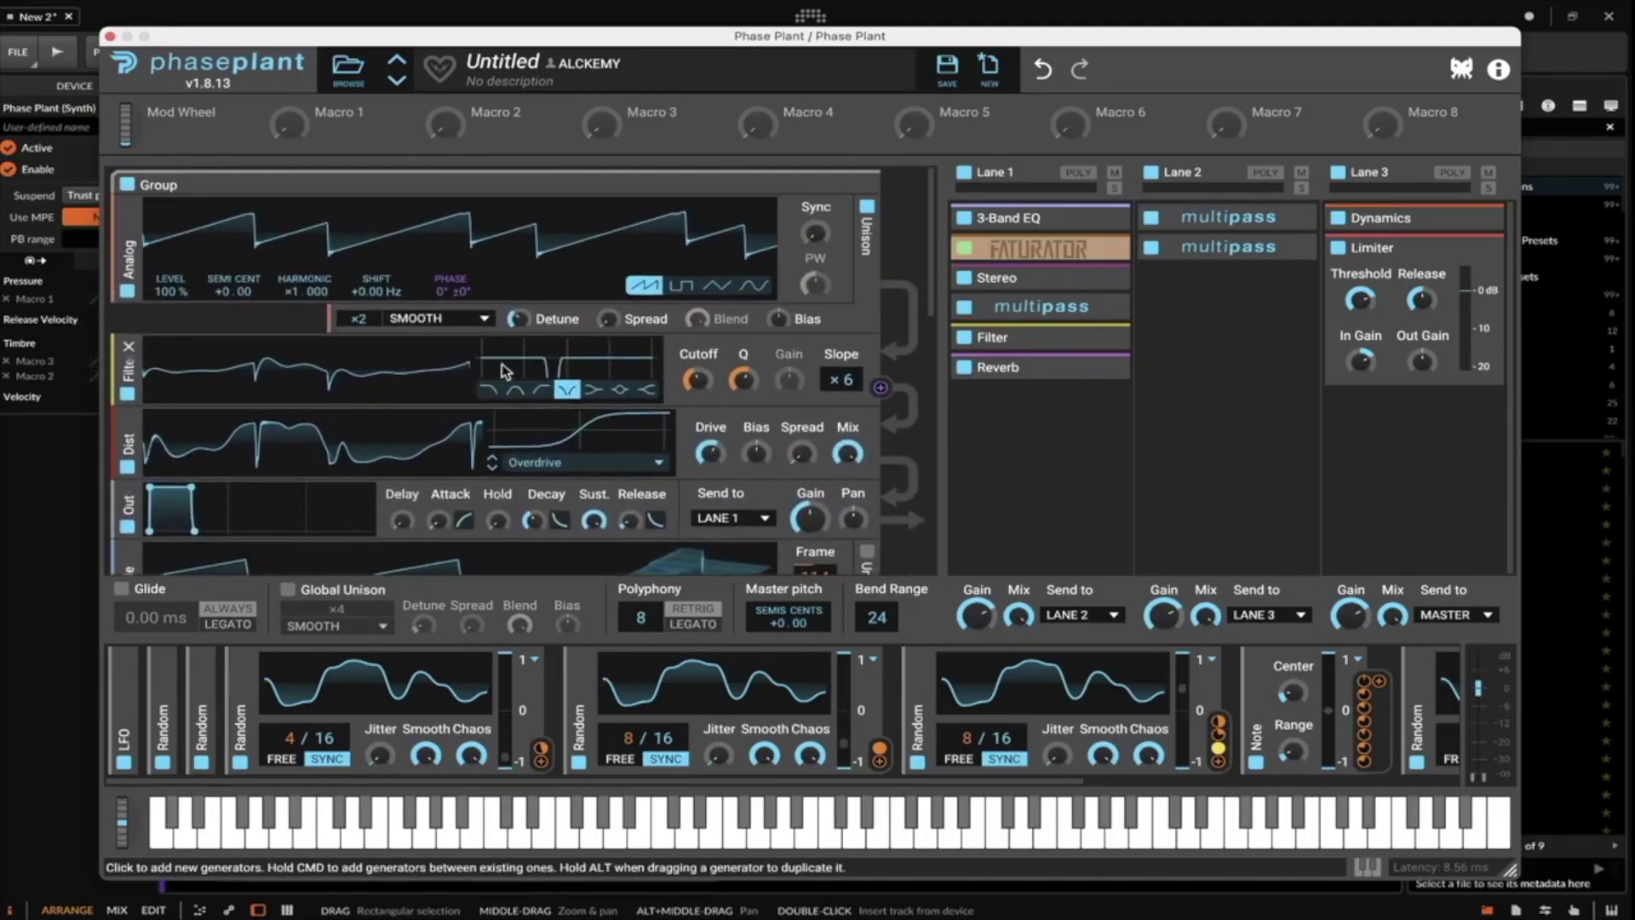
scroll(501, 391, "down", 6)
scroll(498, 417, "up", 6)
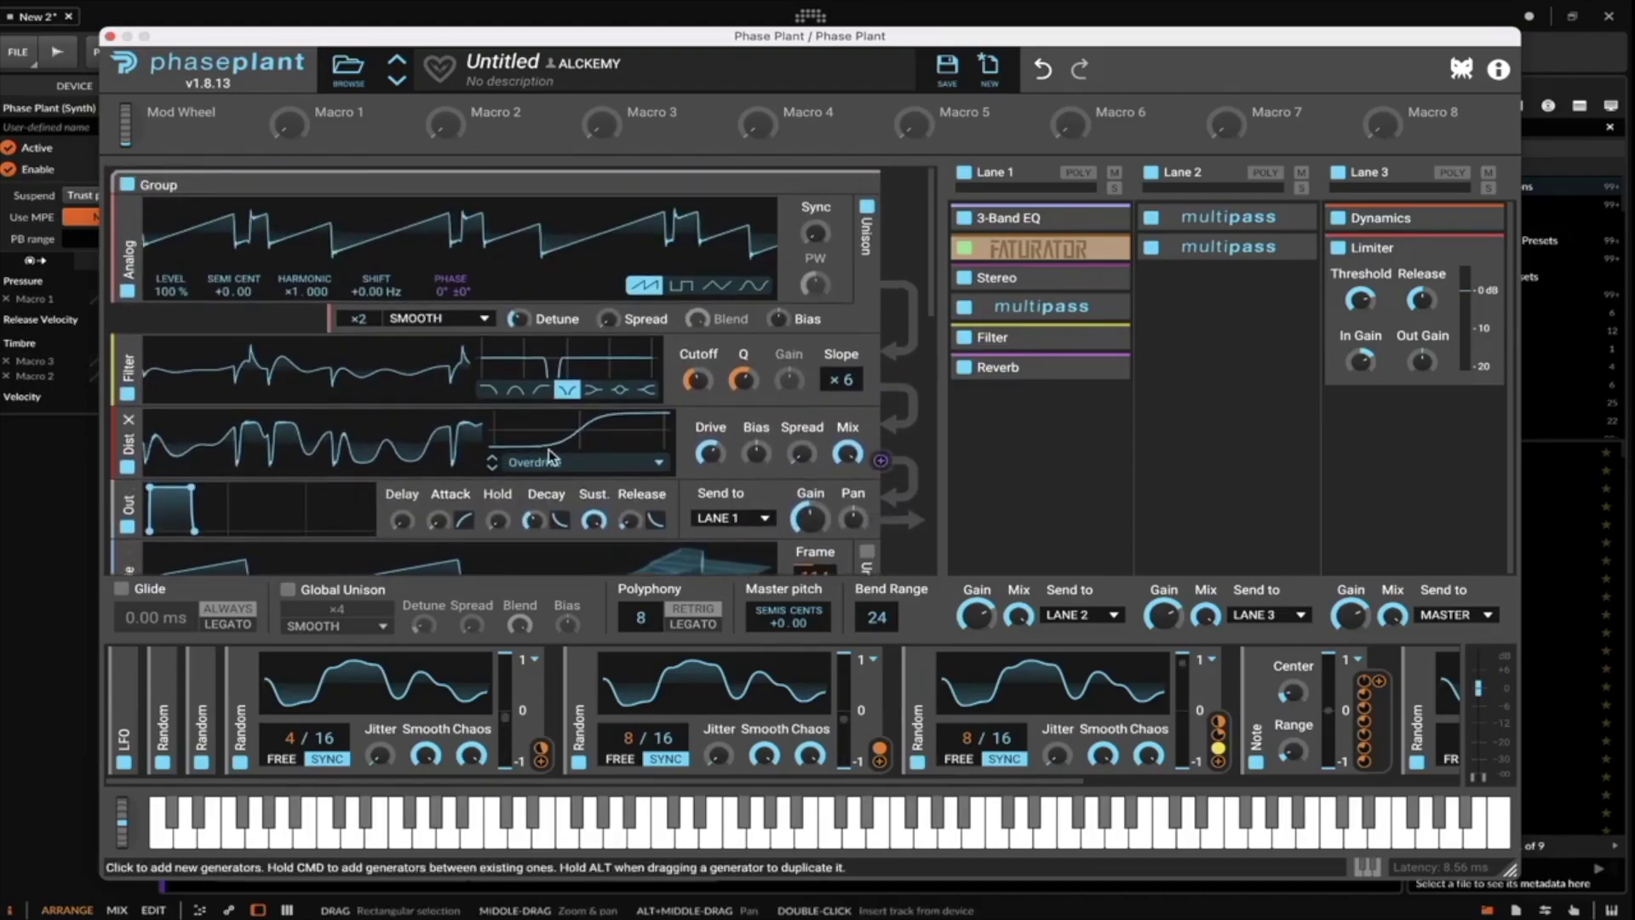
left_click(1048, 337)
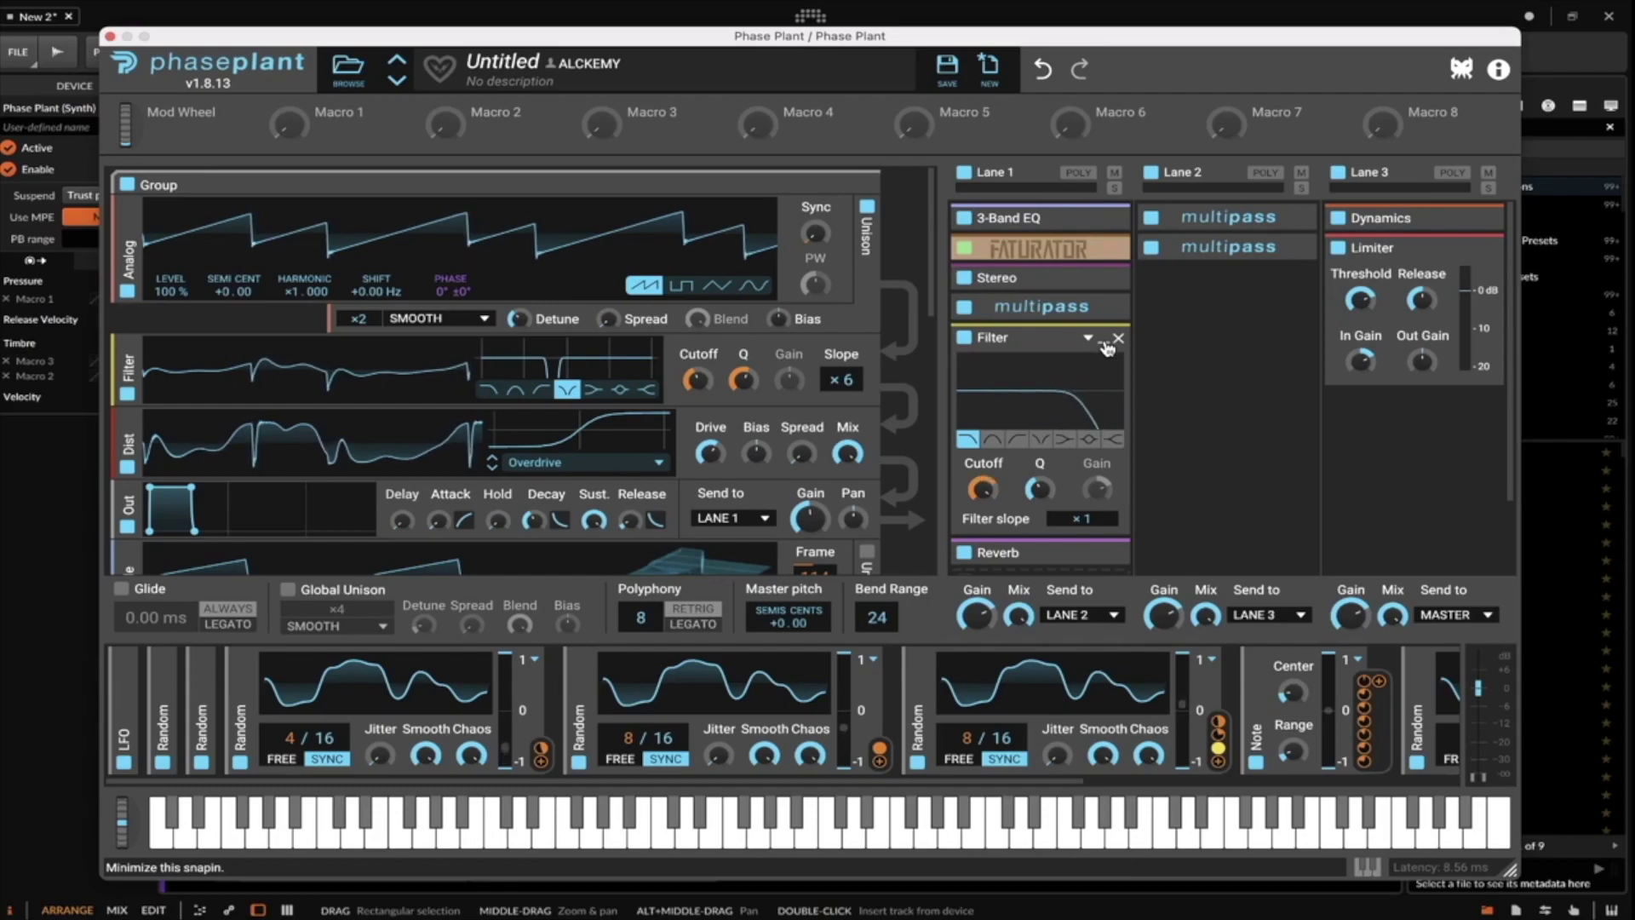
left_click(1104, 342)
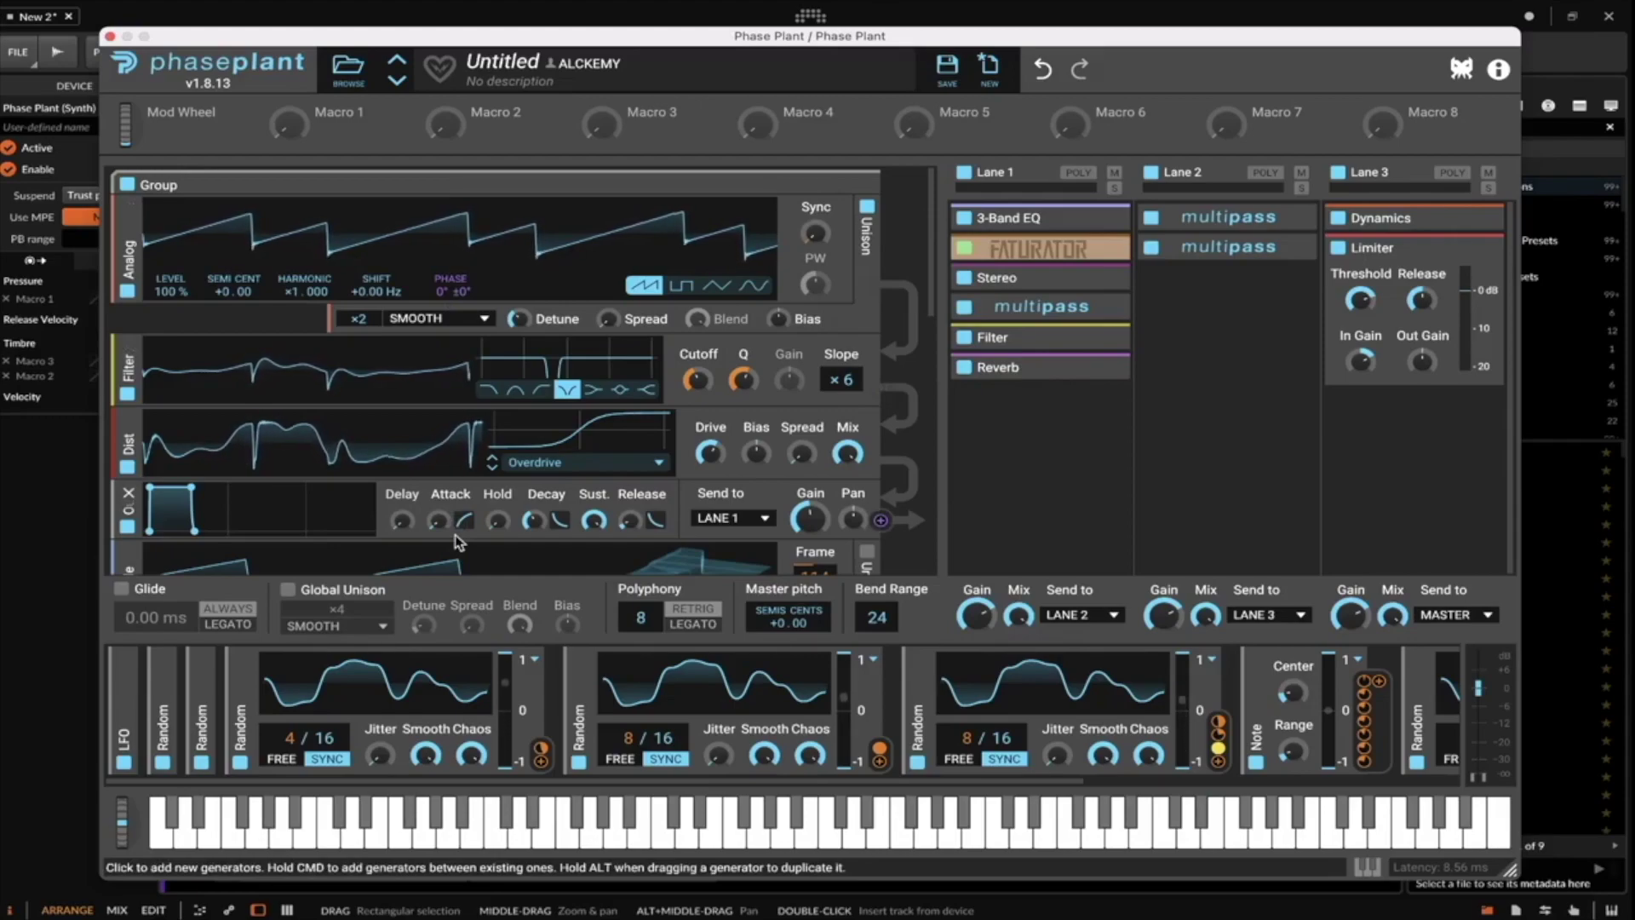
Open Lane 1's Multipass, compare the sound with its Chorus and Ensemble bypassed and enabled, and close it.
left_click(1100, 317)
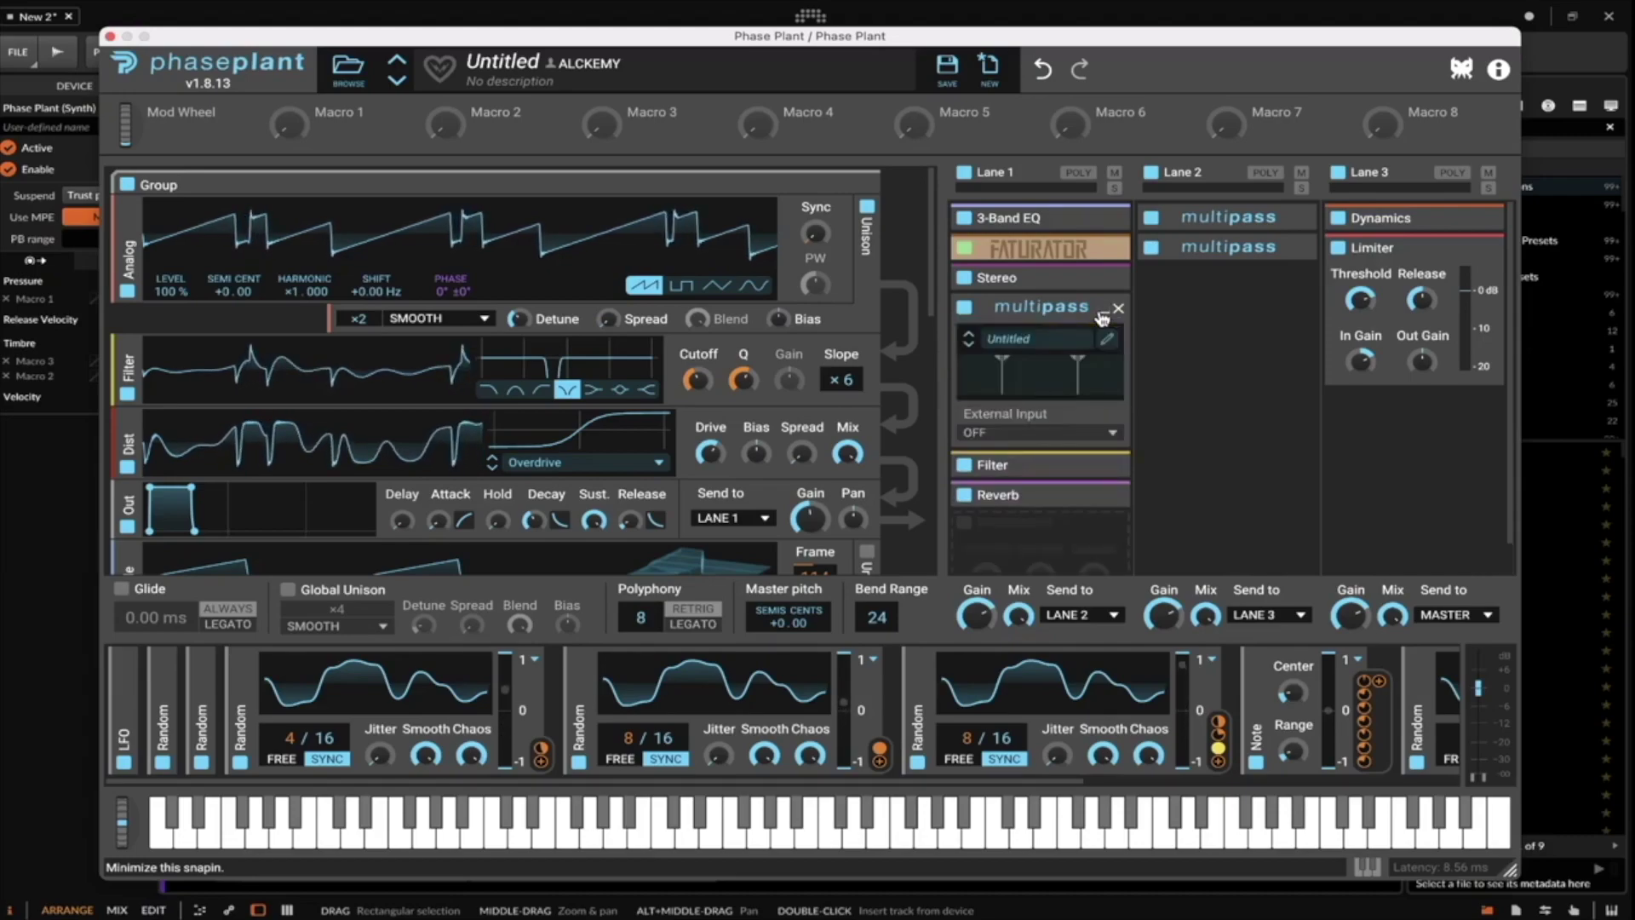
left_click(1075, 396)
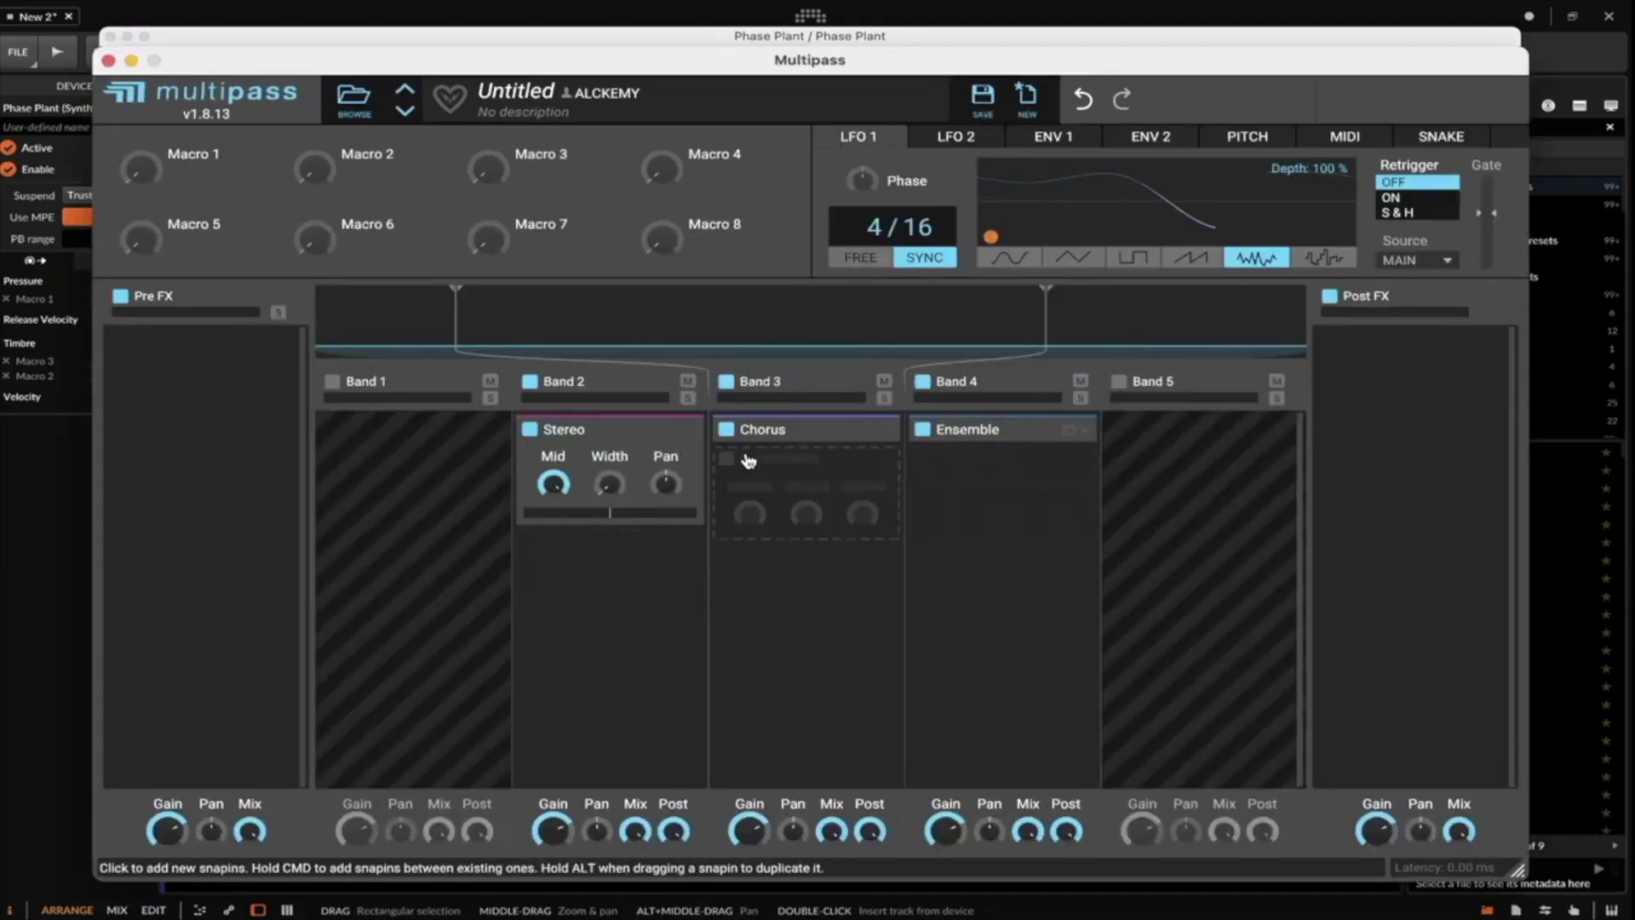
left_click(925, 430)
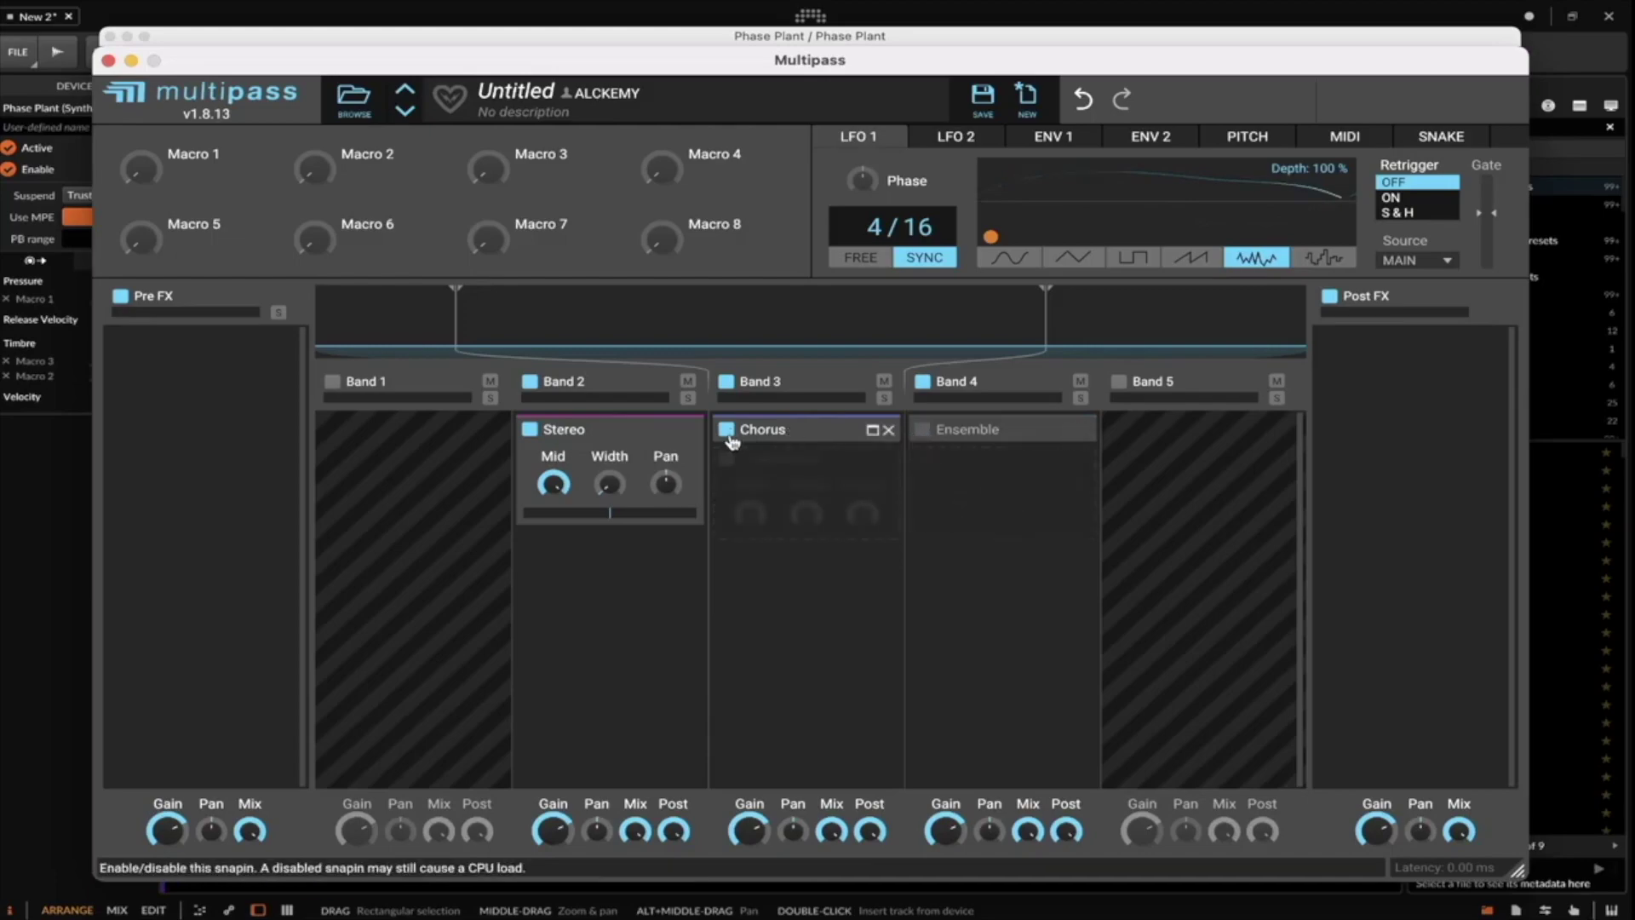
left_click(727, 430)
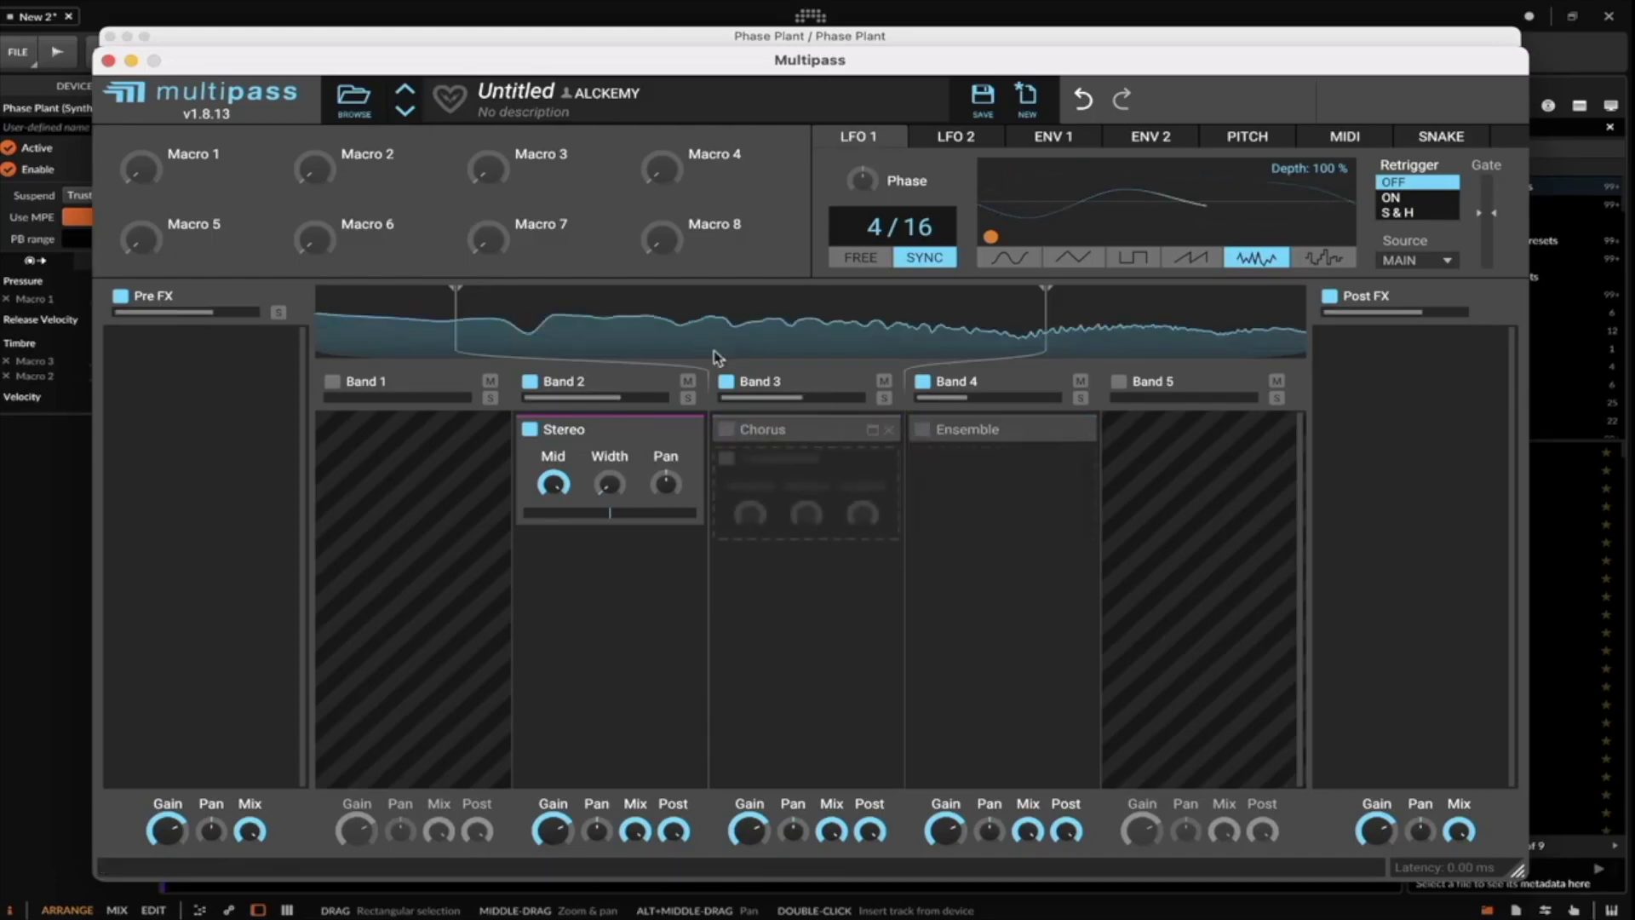
left_click(726, 429)
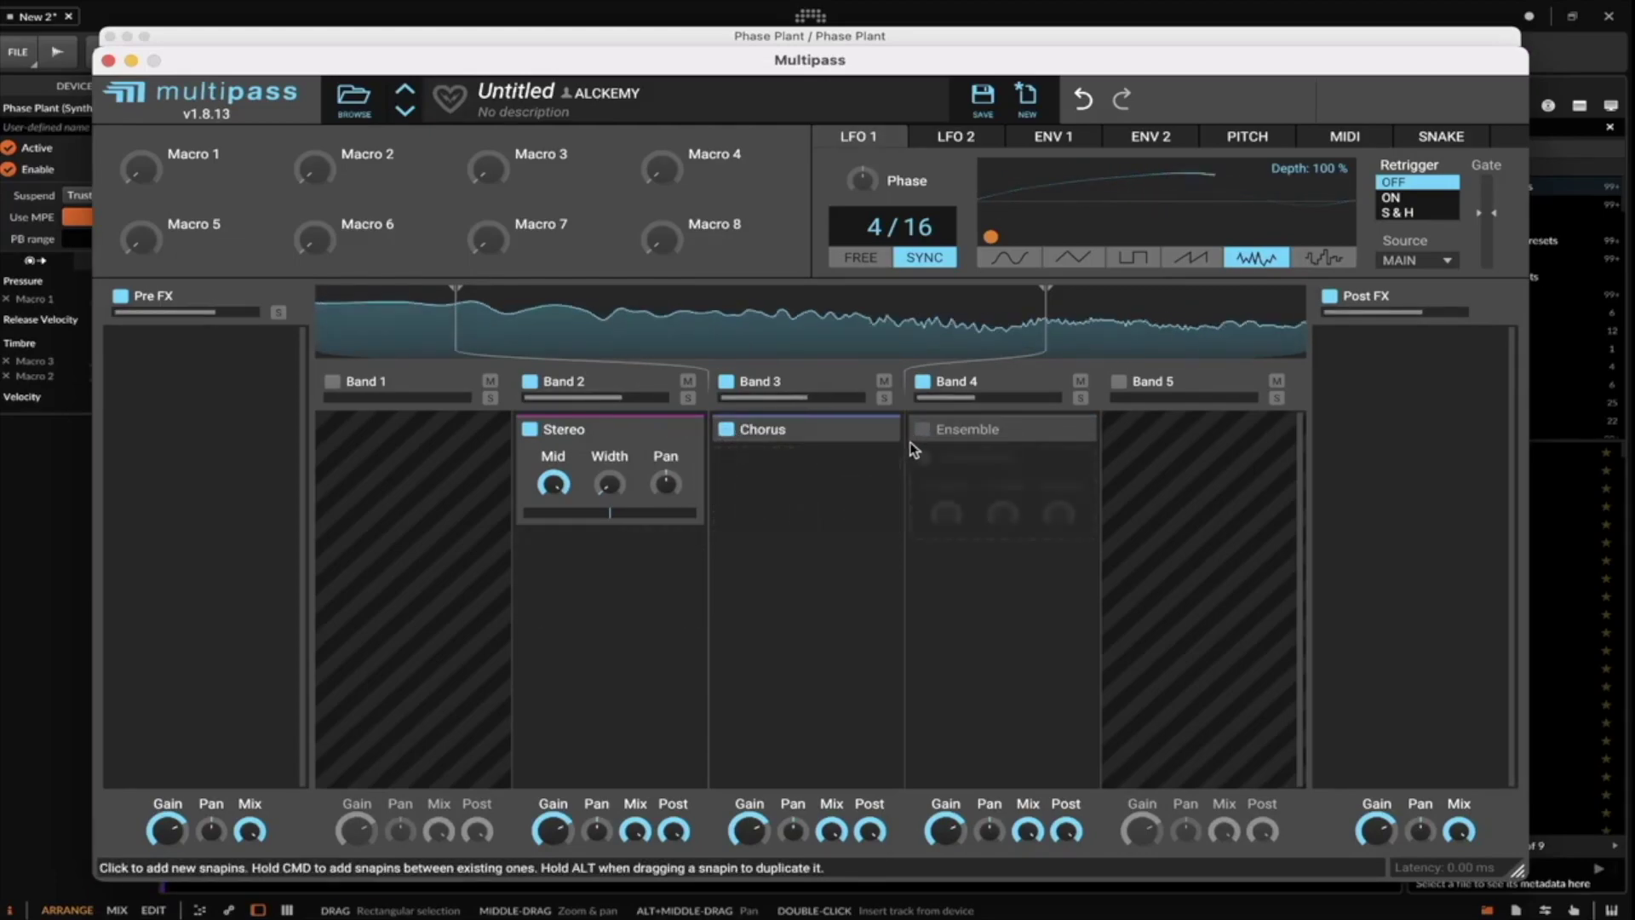
left_click(727, 429)
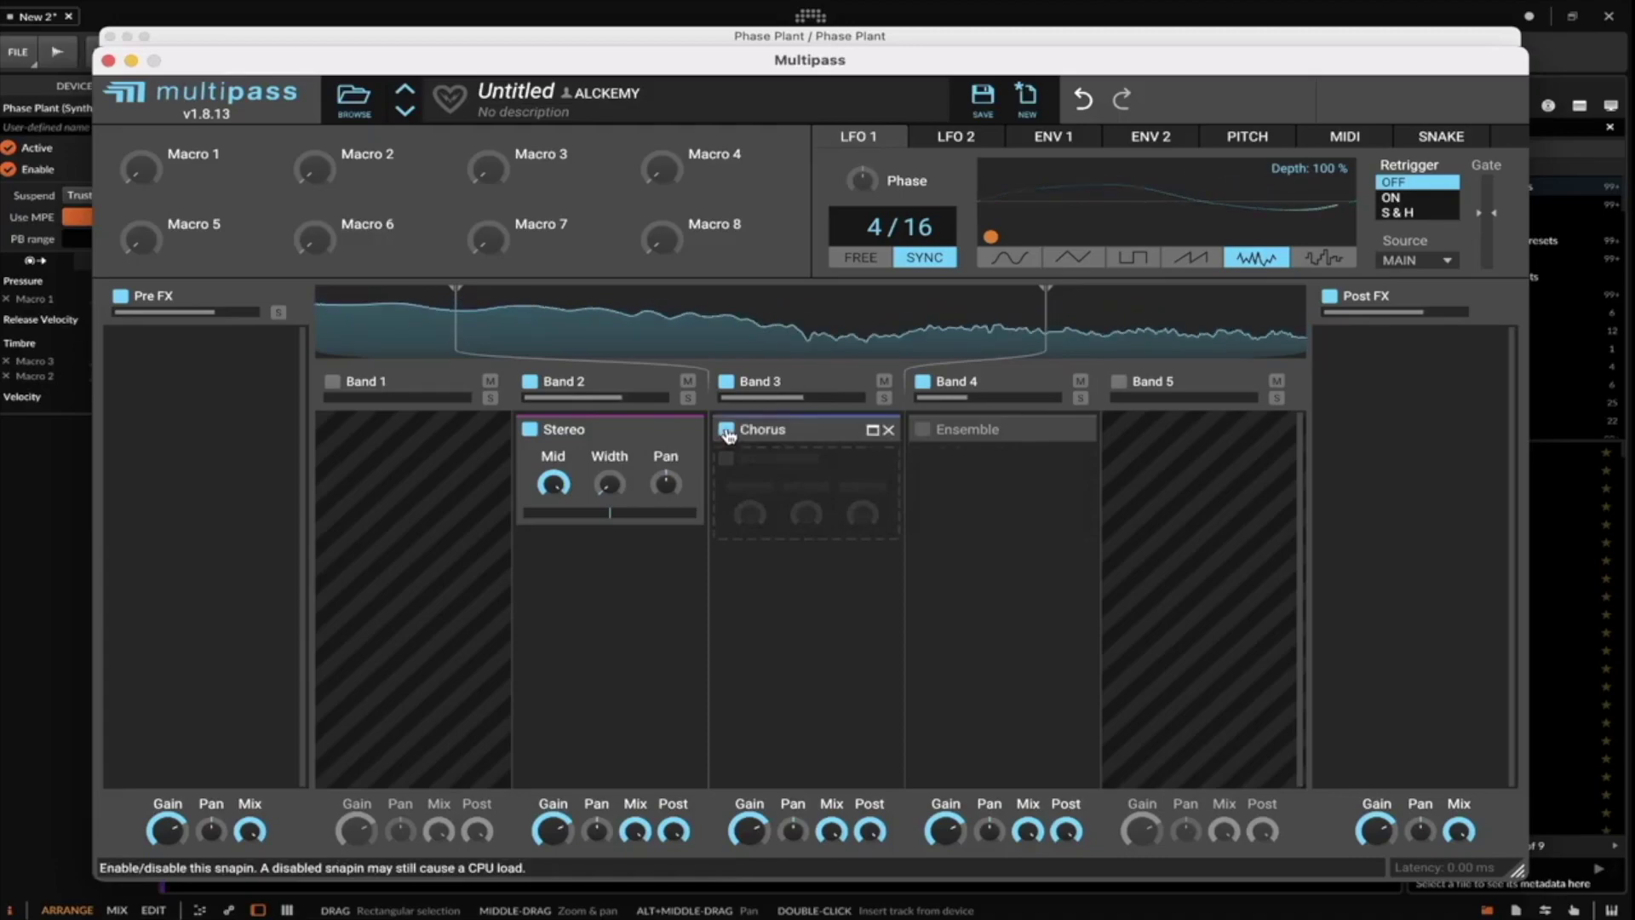
left_click(922, 430)
left_click(922, 431)
left_click(727, 429)
left_click(922, 429)
left_click(109, 60)
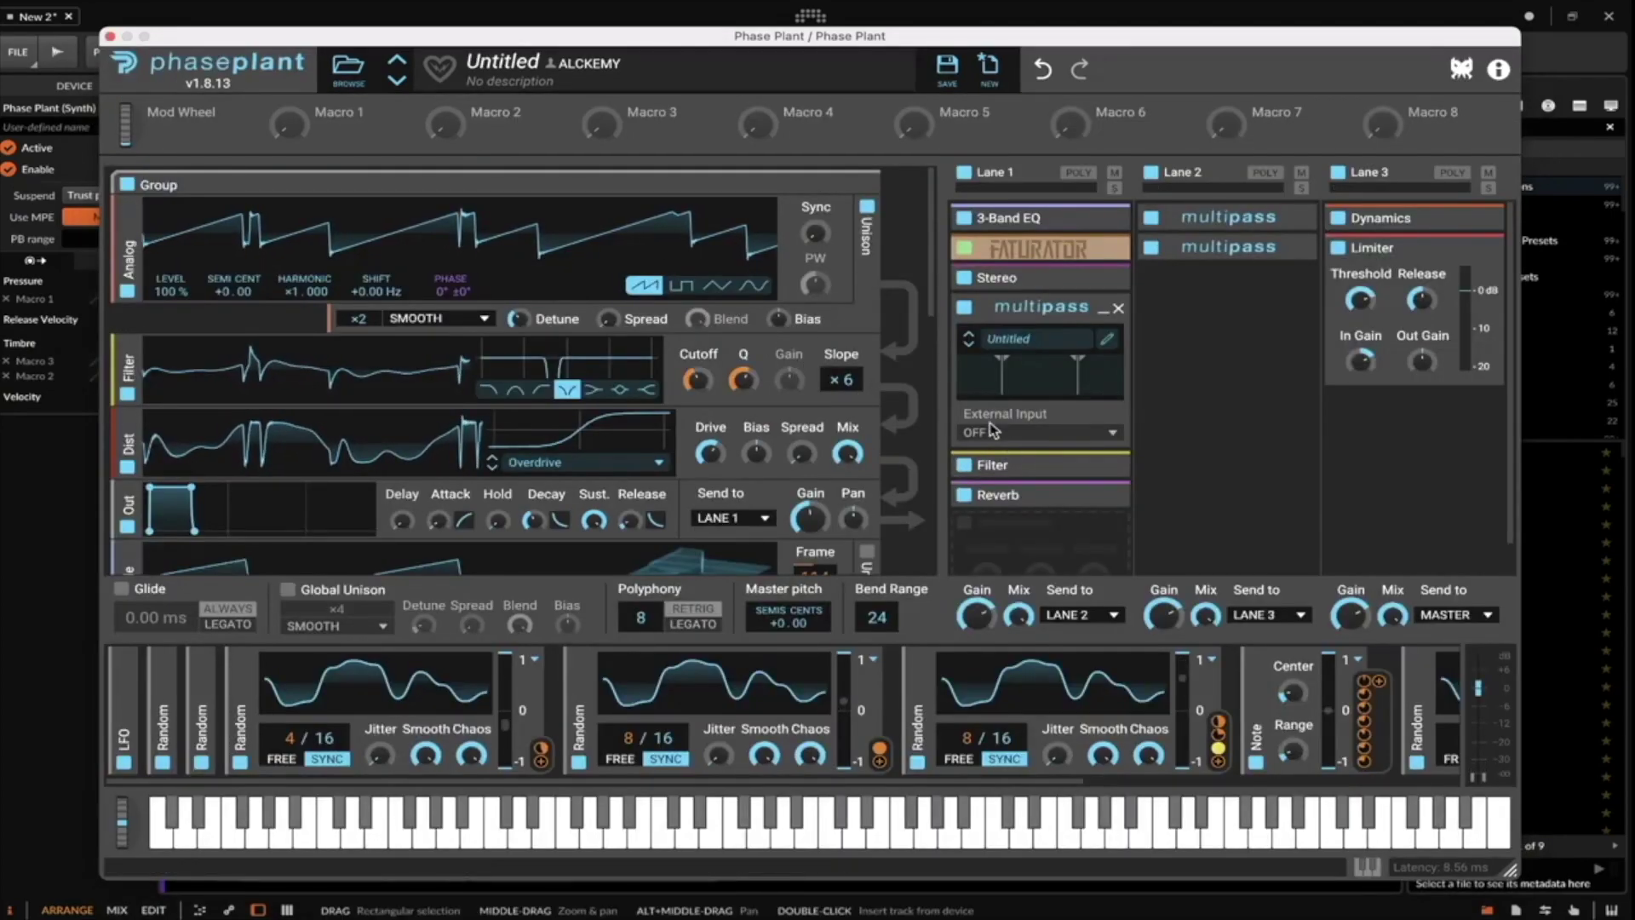
left_click(1106, 307)
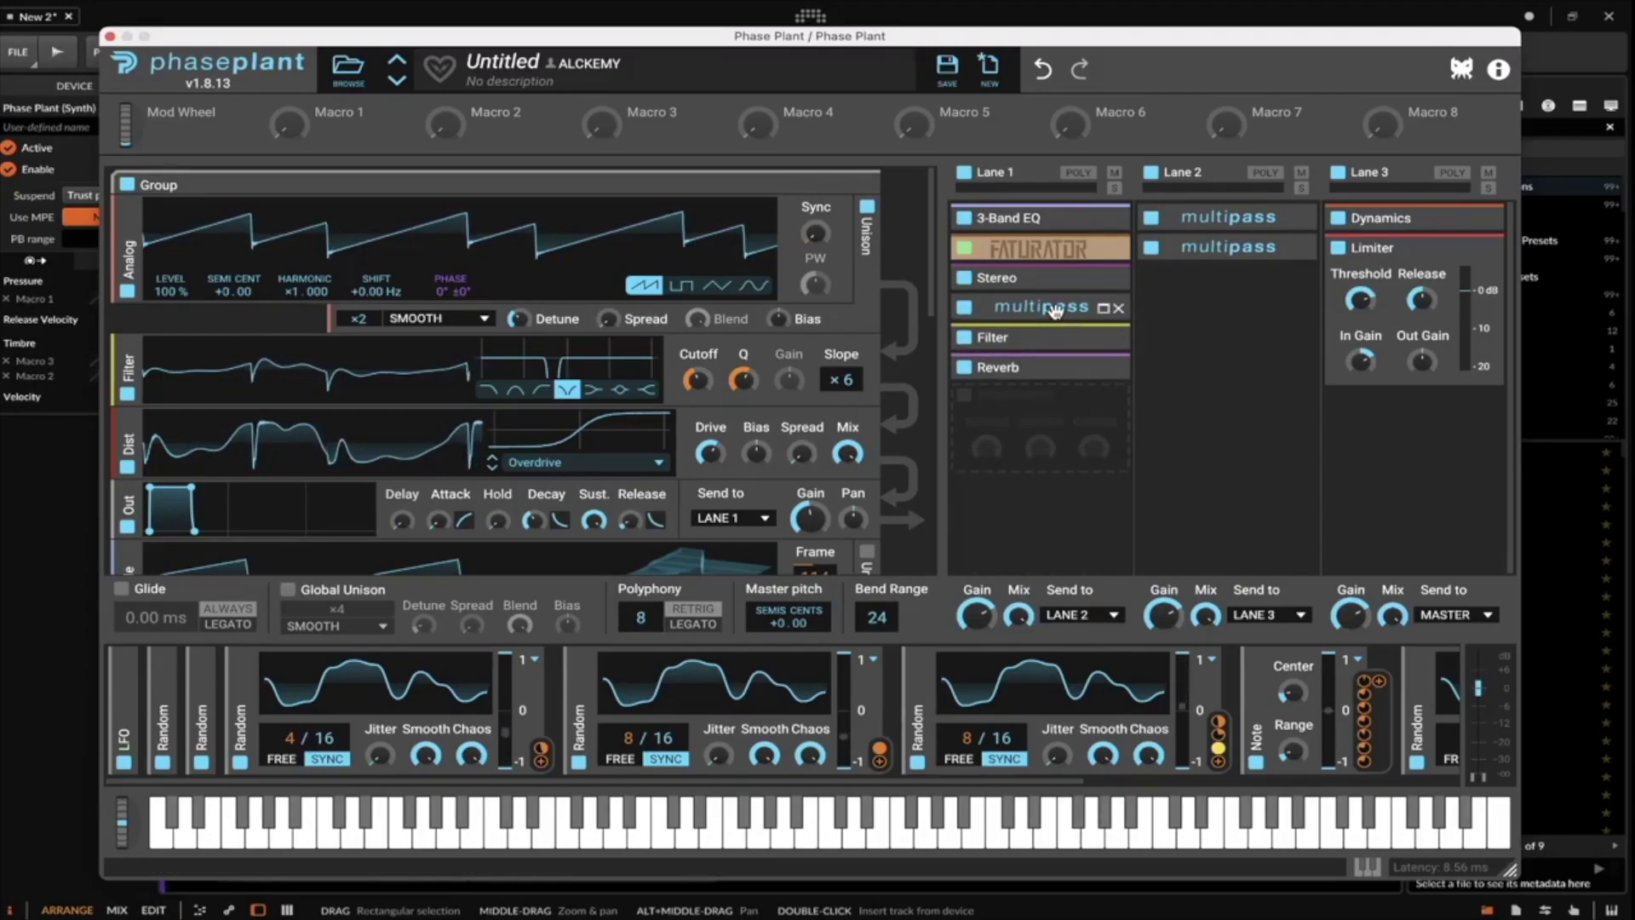
Move Multipass ahead of Stereo in Lane 1 and audition the new order with pitch bends.
left_click_drag(1056, 309, 1056, 281)
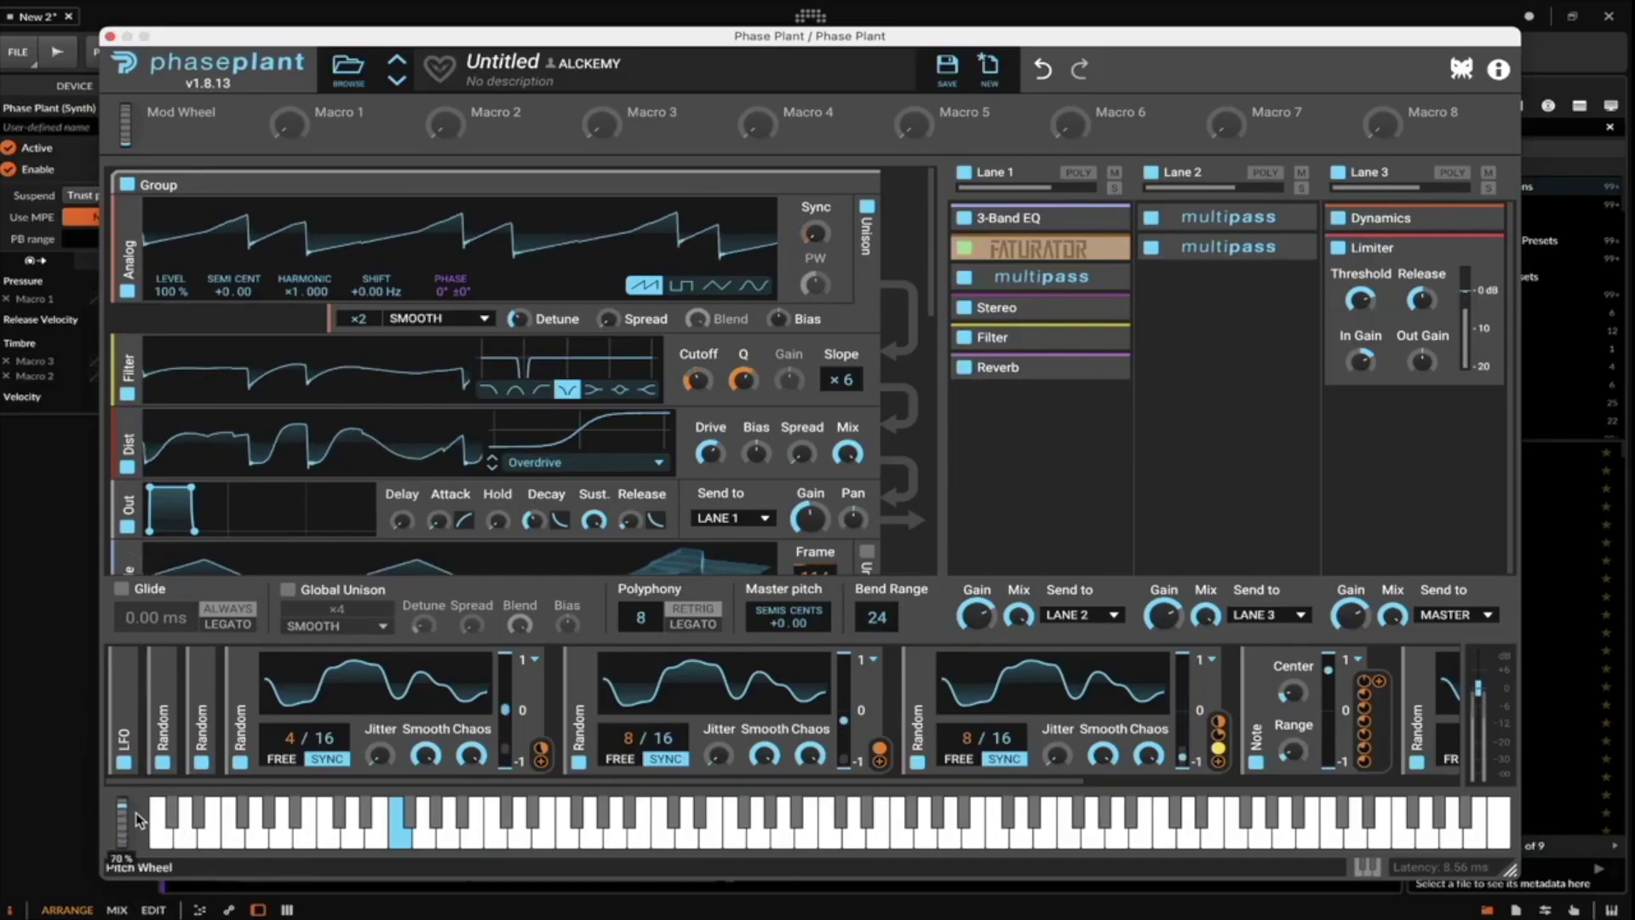
left_click_drag(131, 816, 128, 881)
left_click_drag(226, 833, 167, 848)
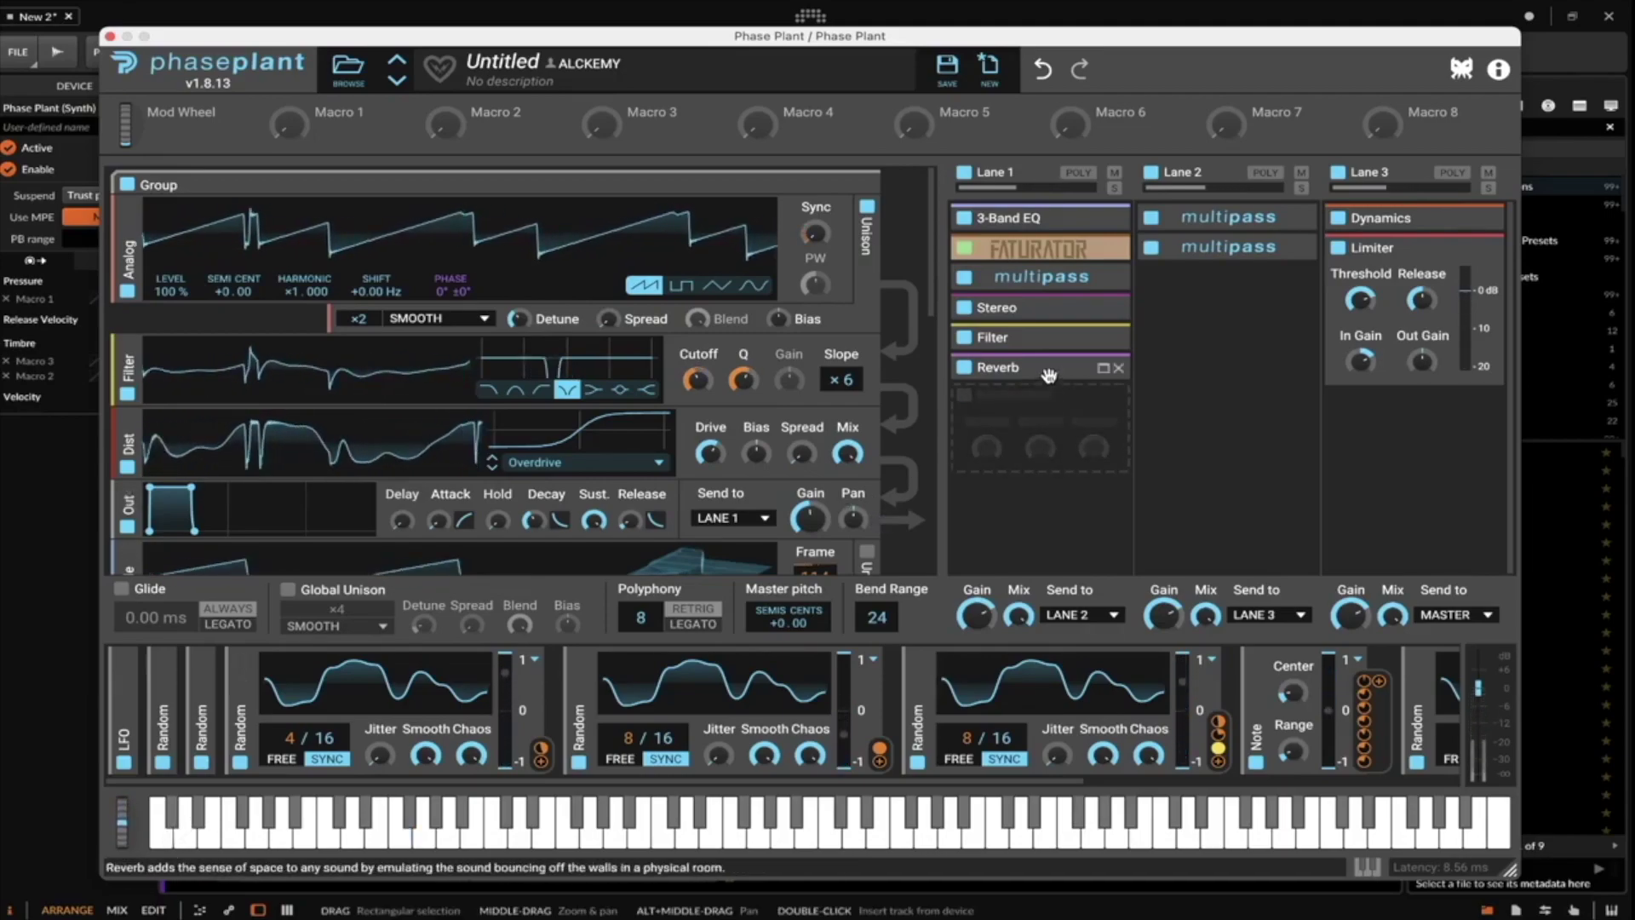
mouse_move(1043, 367)
left_mouse_down()
mouse_move(1035, 319)
mouse_move(1046, 377)
left_mouse_up()
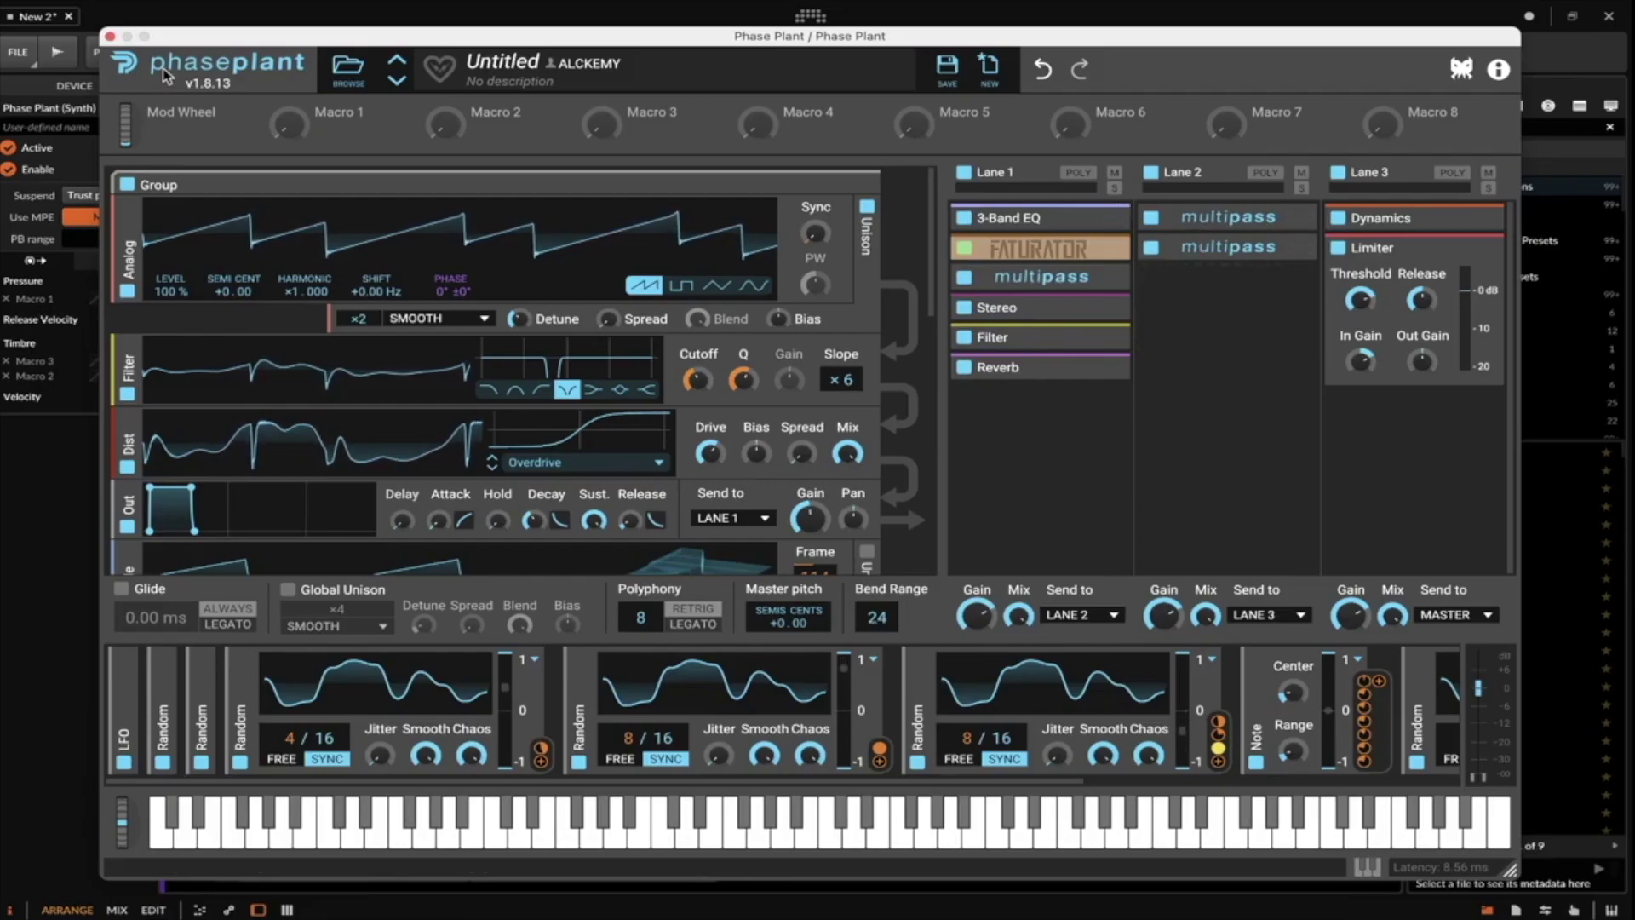
Close and reopen the Phase Plant editor and review the first group's Analog, Filter, Distortion and Wavetable modules.
left_click(110, 37)
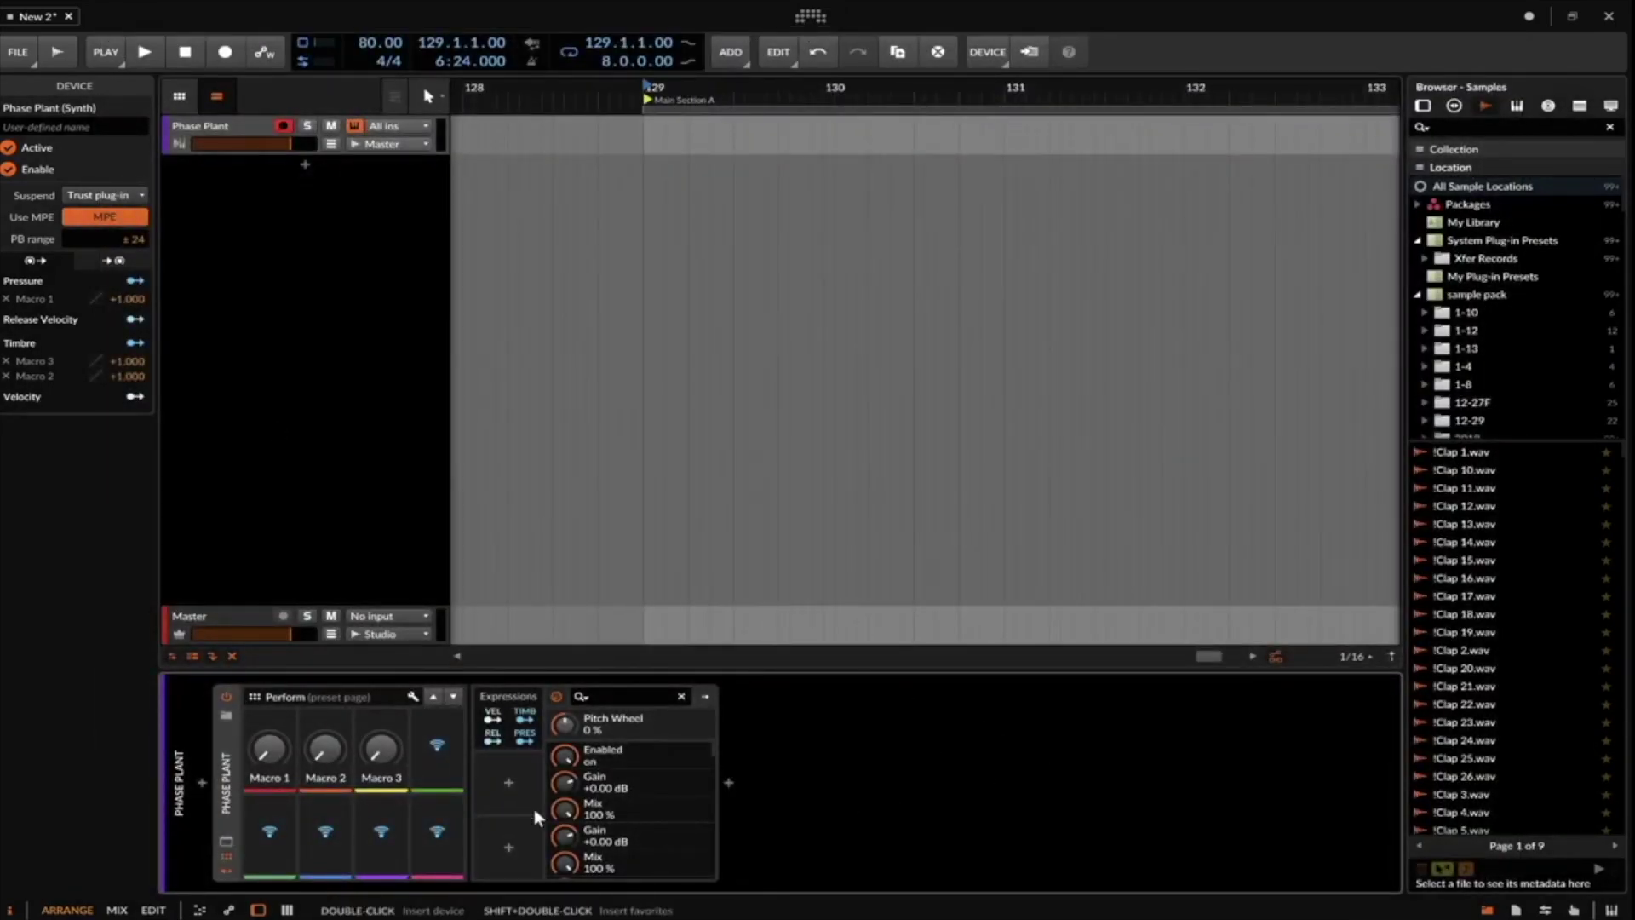
left_click(226, 841)
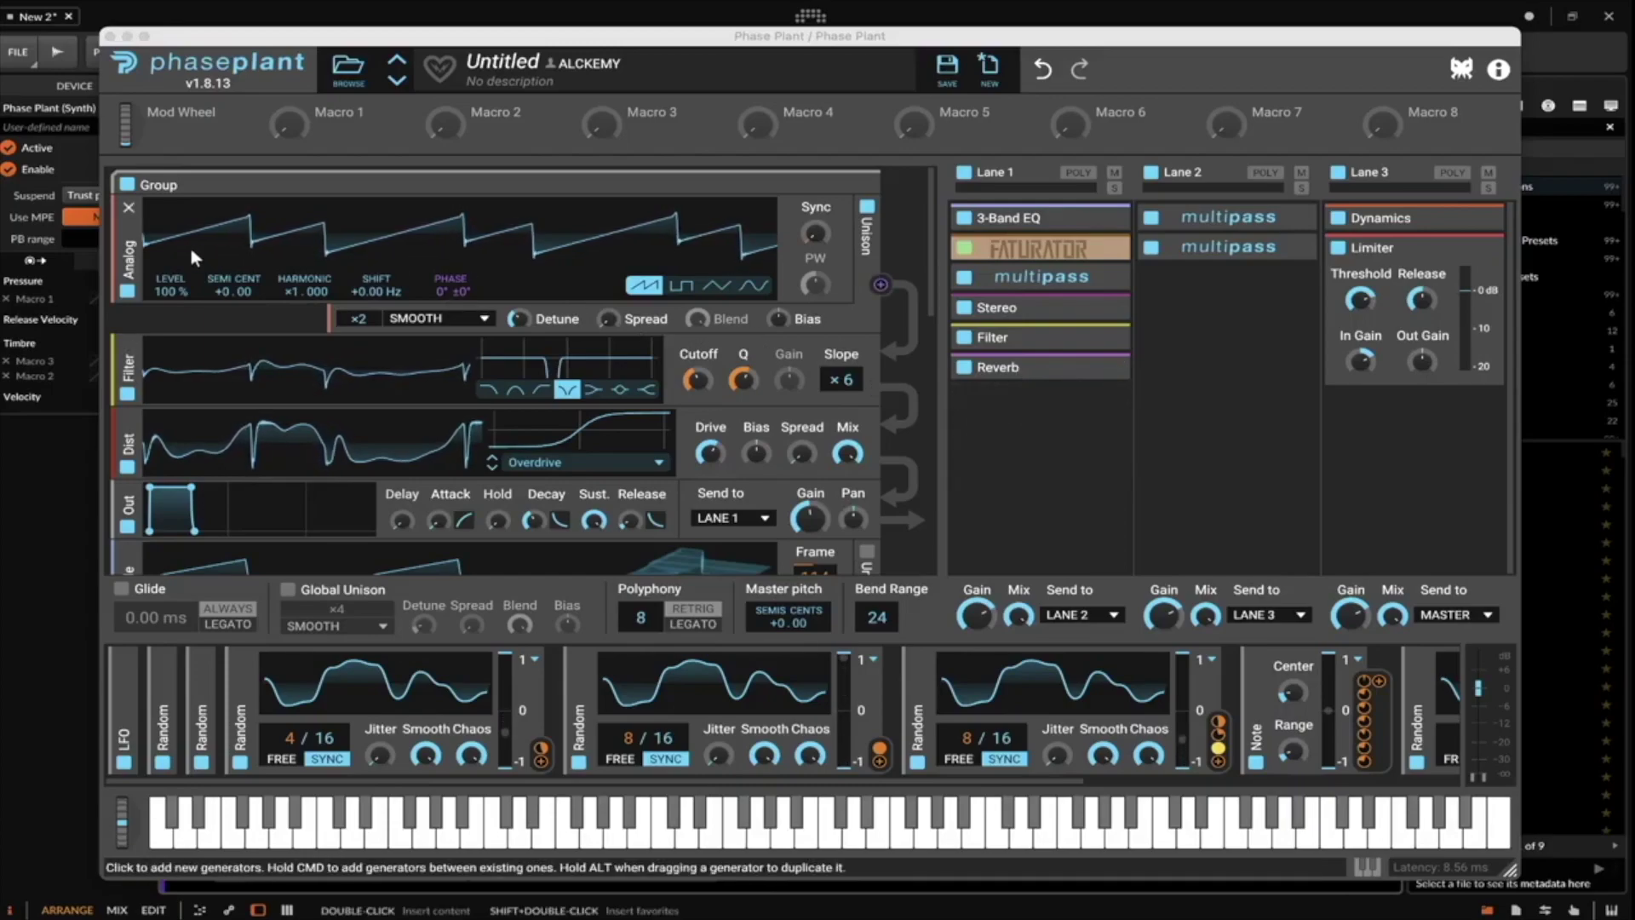
scroll(419, 239, "down", 3)
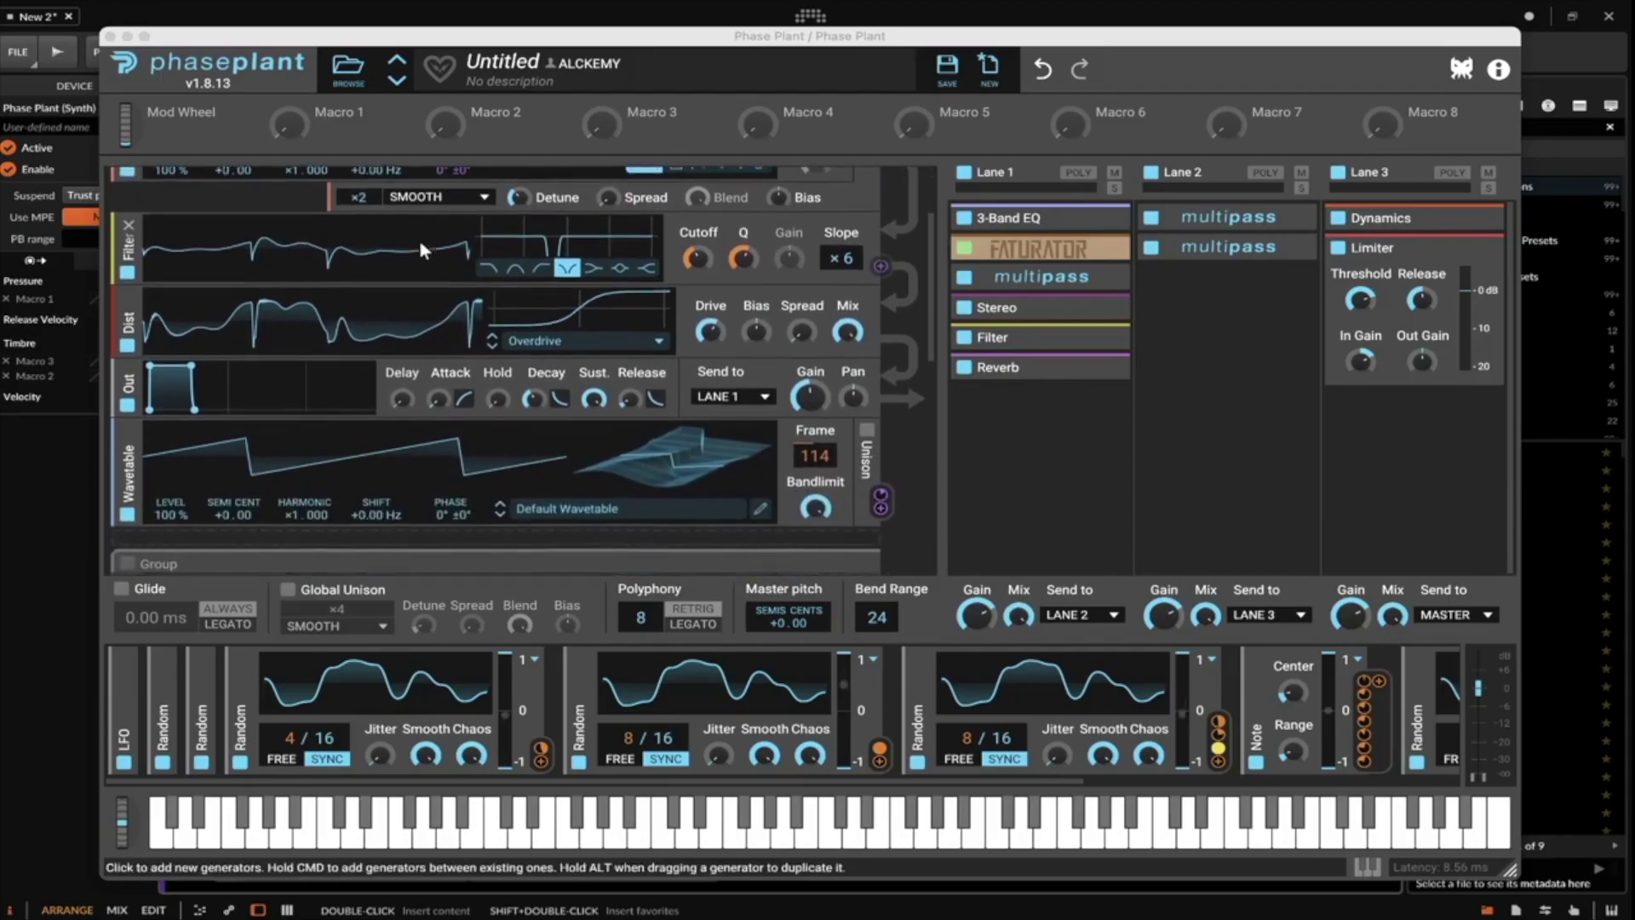
scroll(590, 301, "up", 3)
scroll(590, 302, "down", 1)
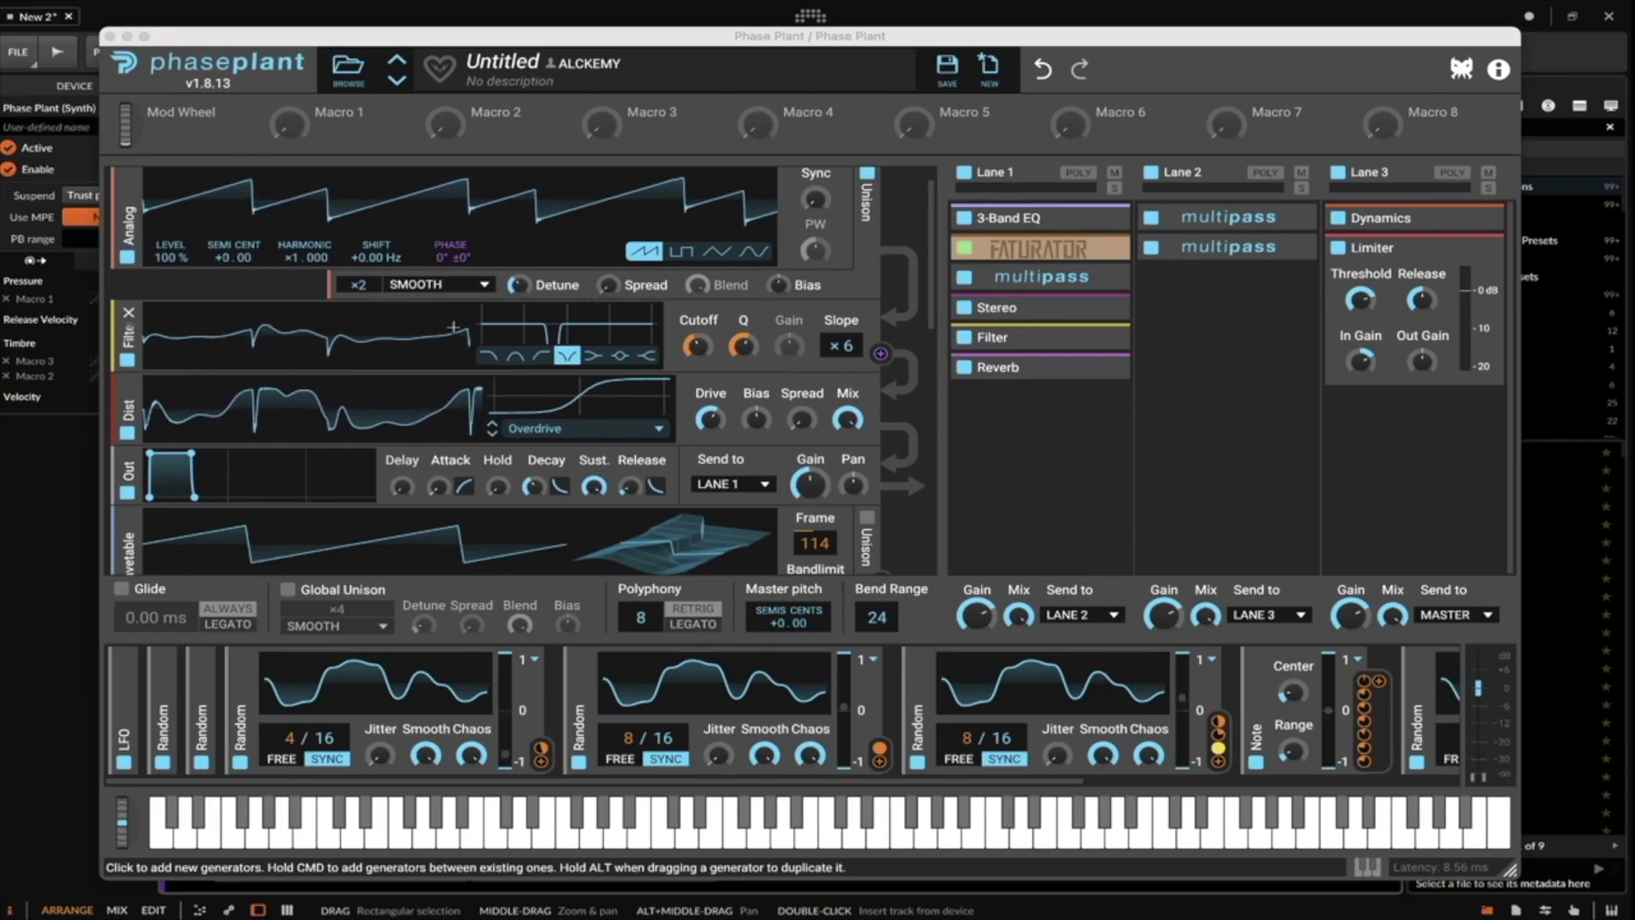
scroll(274, 397, "down", 1)
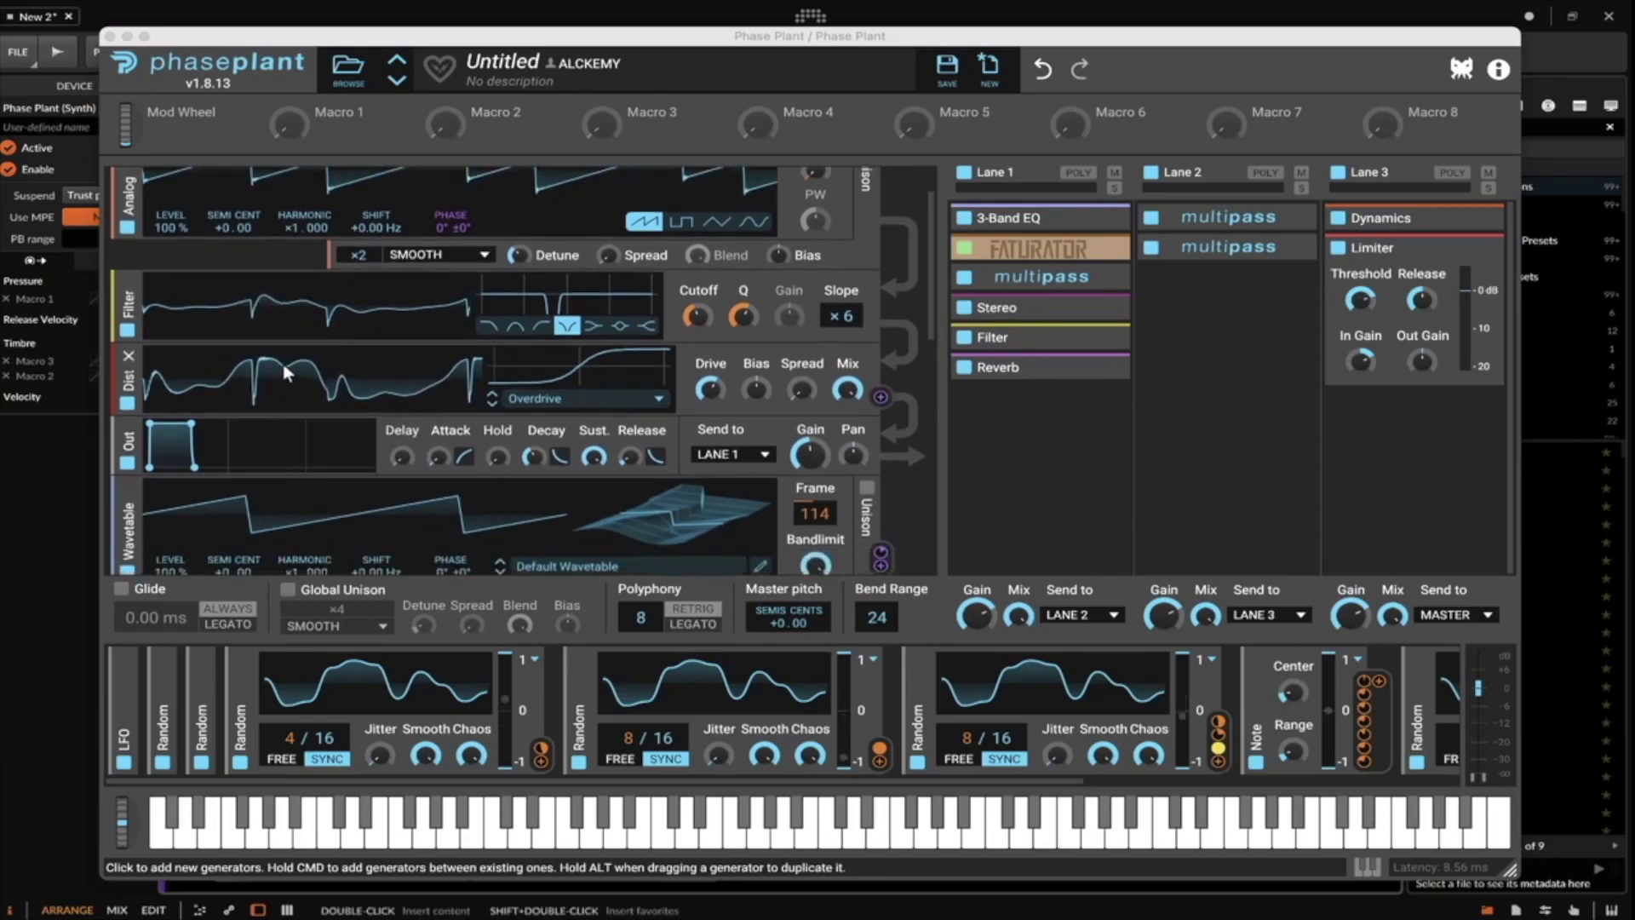
scroll(283, 364, "up", 3)
Check the 3-Band EQ and Faturator in Lane 1 and move Stereo back ahead of Multipass.
left_click(1109, 223)
left_click(1109, 223)
left_click(1104, 249)
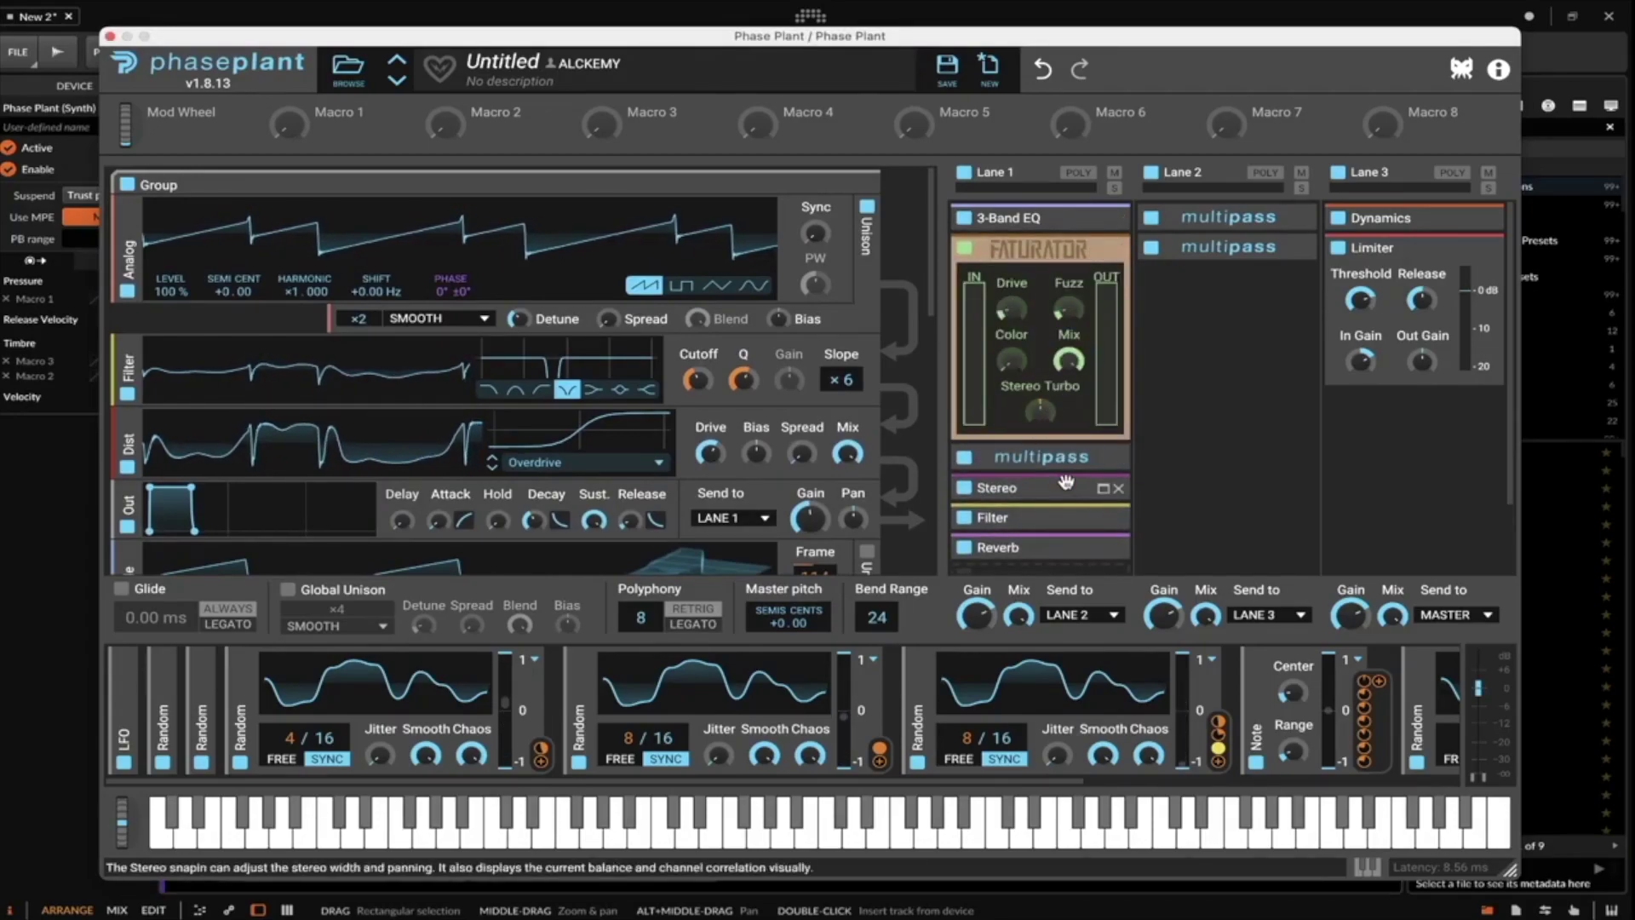
left_click_drag(1063, 488, 1066, 464)
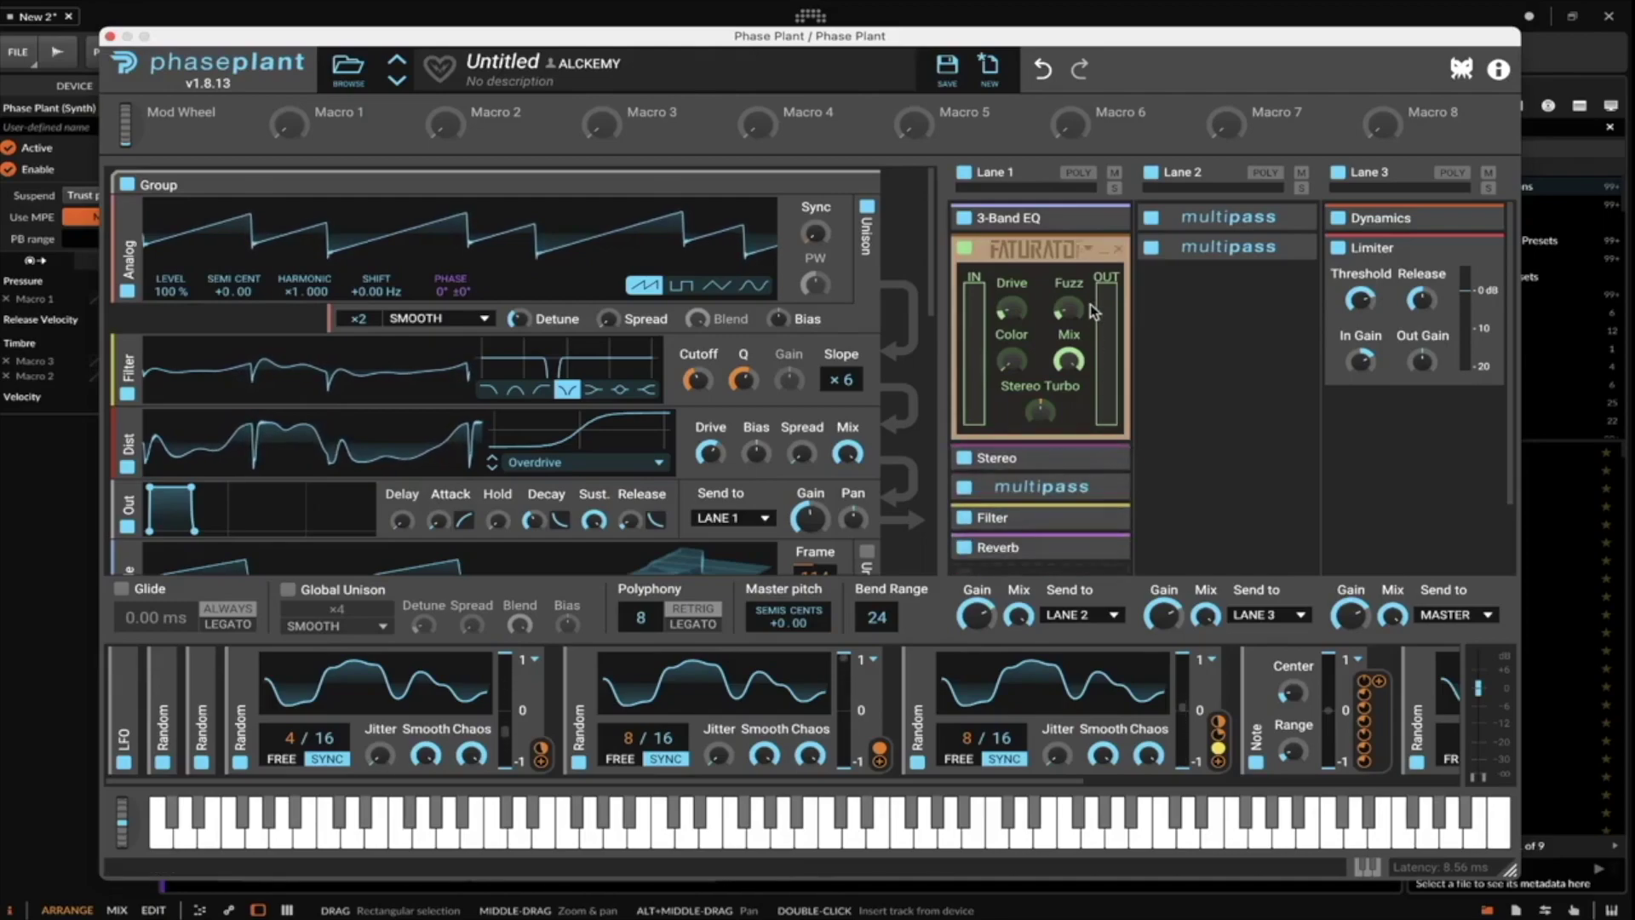
left_click(1102, 250)
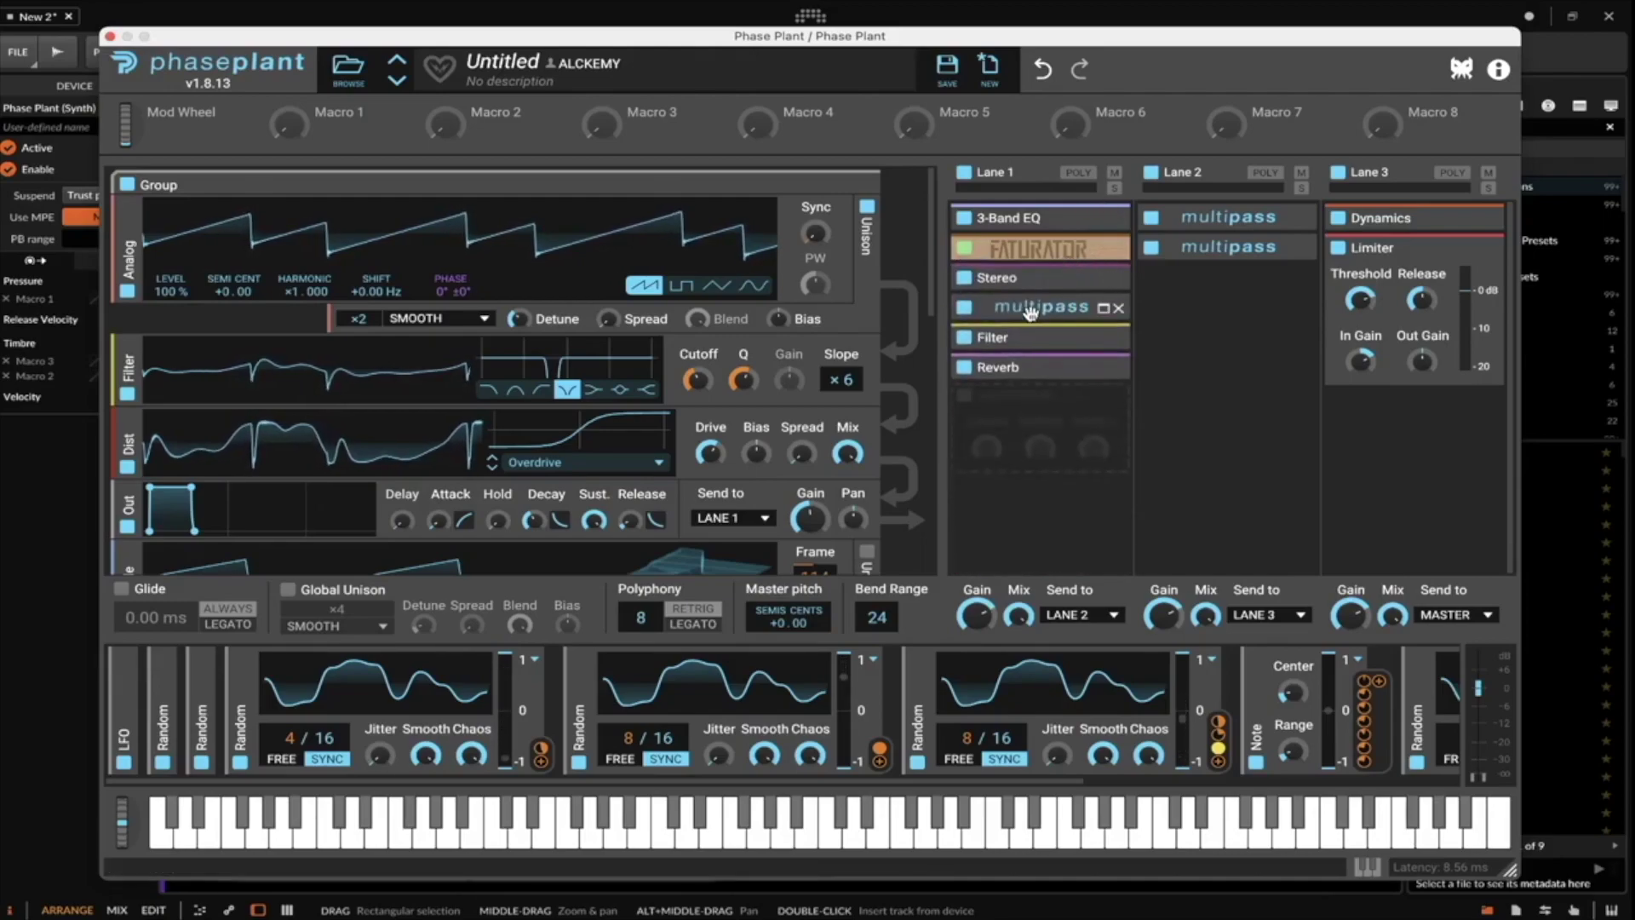
Briefly expand Multipass and Filter in Lane 1 to check their settings.
left_click(1104, 312)
left_click(1104, 311)
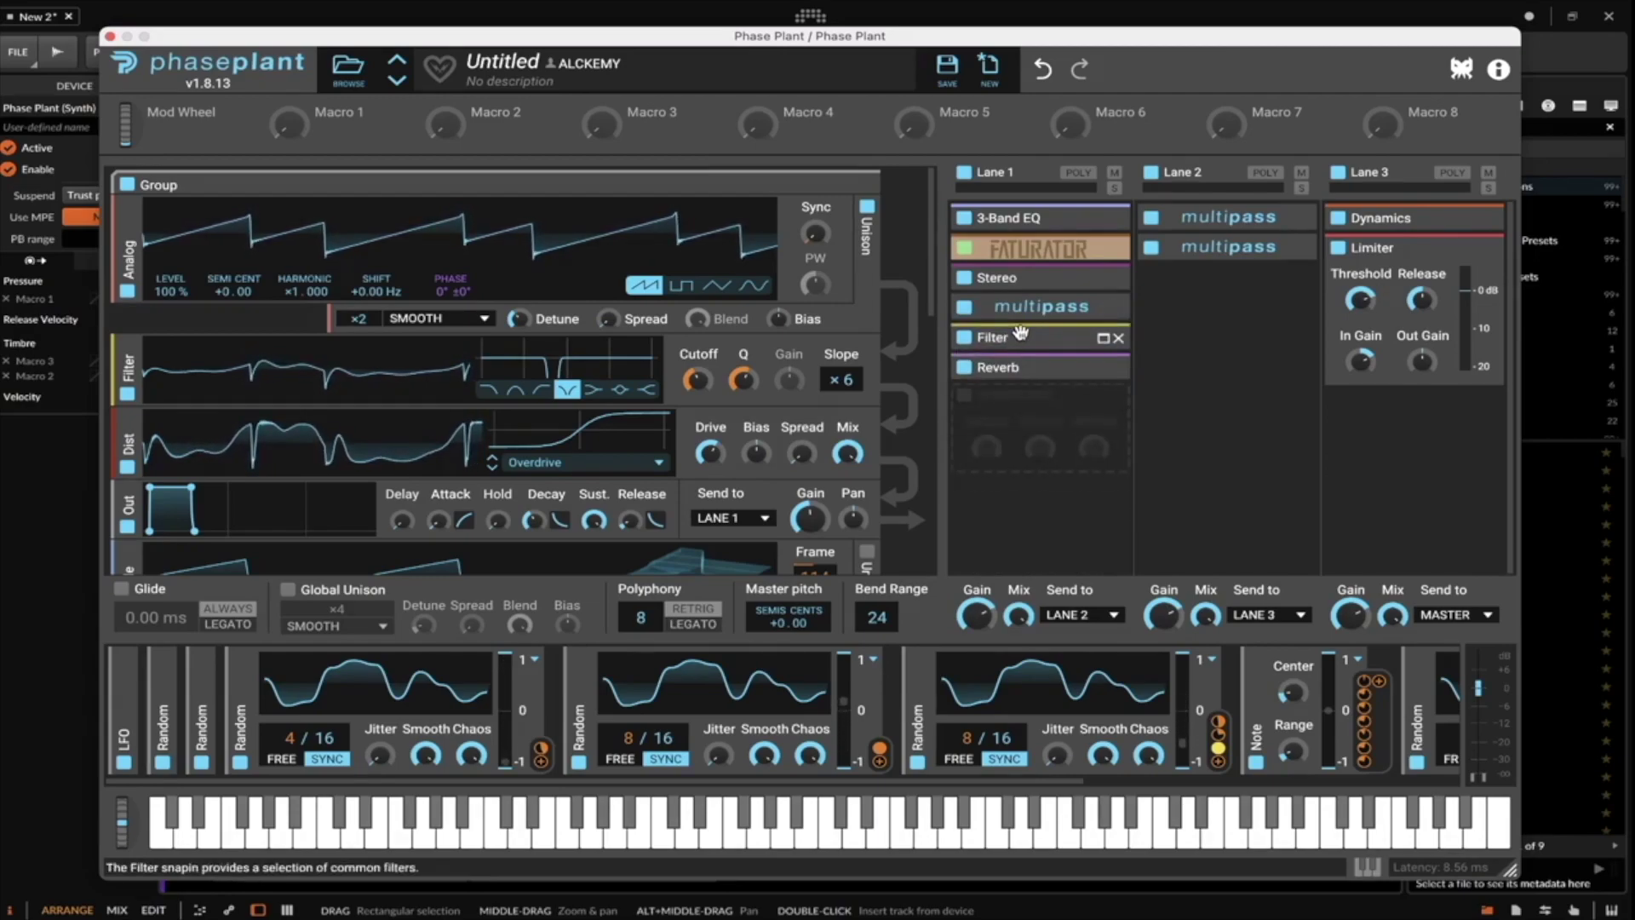
left_click(1102, 338)
left_click(1102, 338)
Enable the second generator group, review its Analog, Filter and Distortion modules, and collapse the group.
scroll(789, 259, "down", 10)
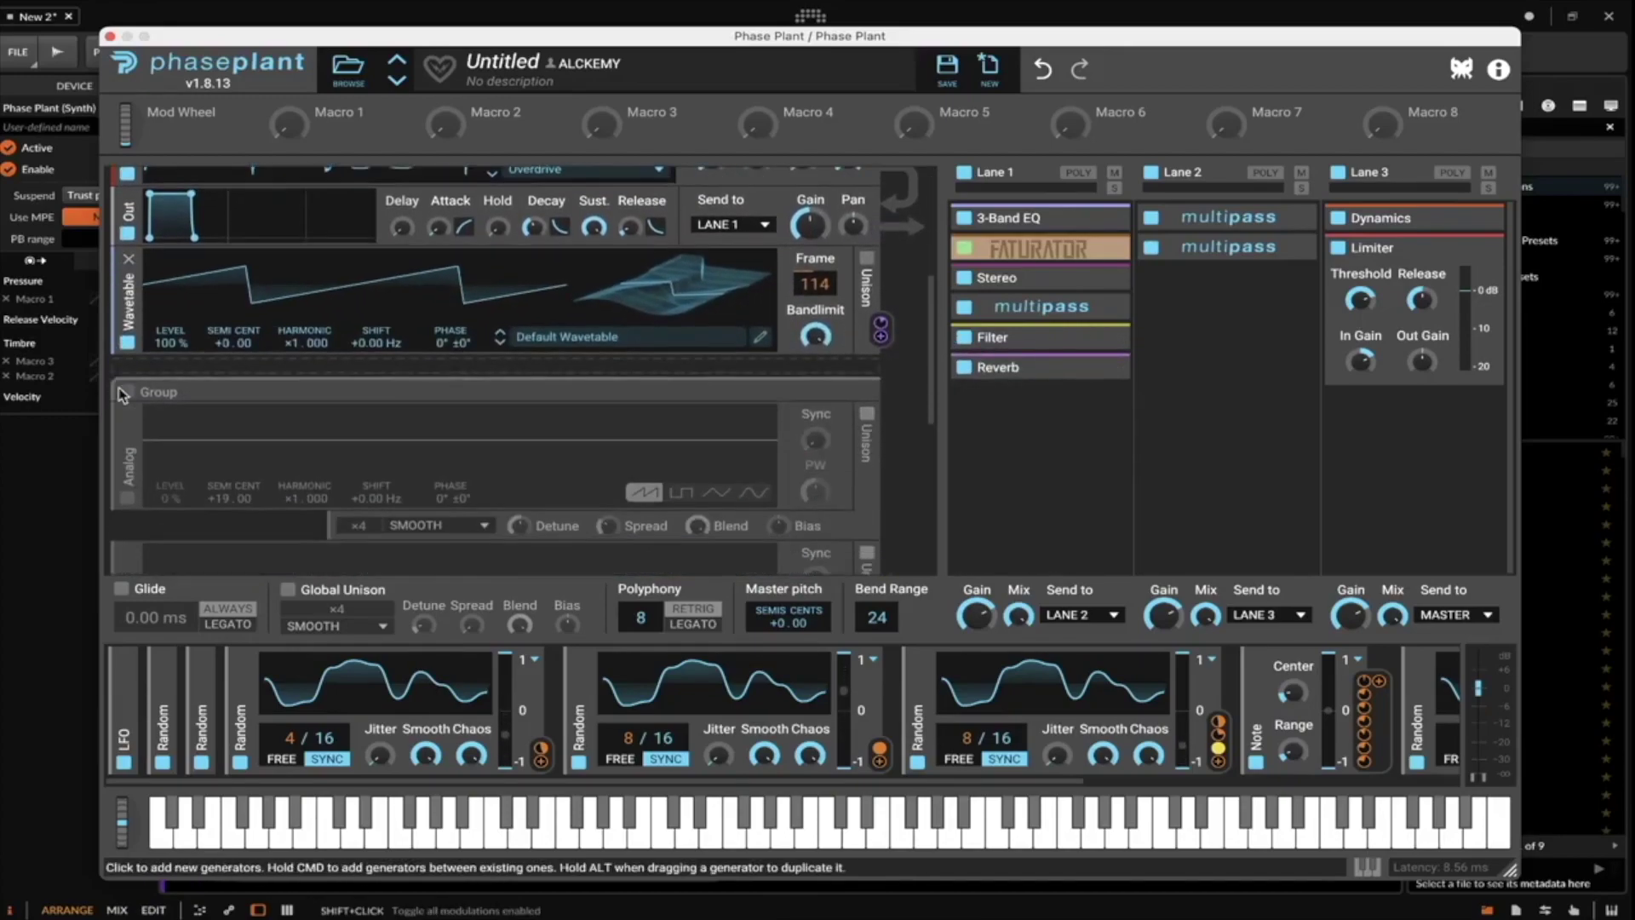
scroll(123, 394, "up", 3)
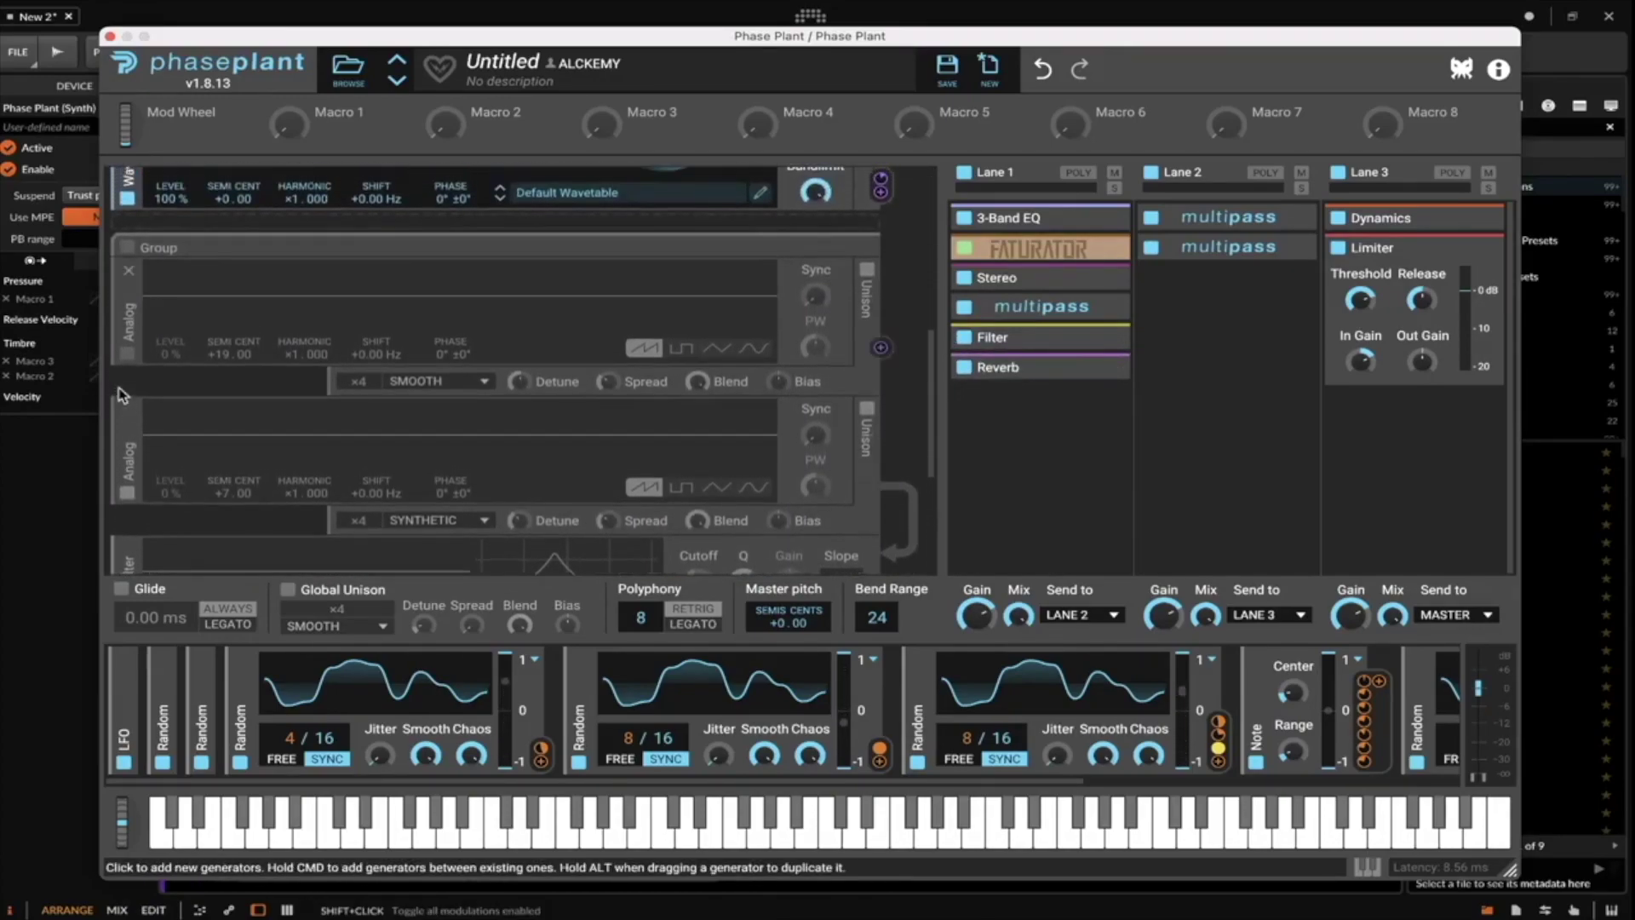
left_click(127, 247)
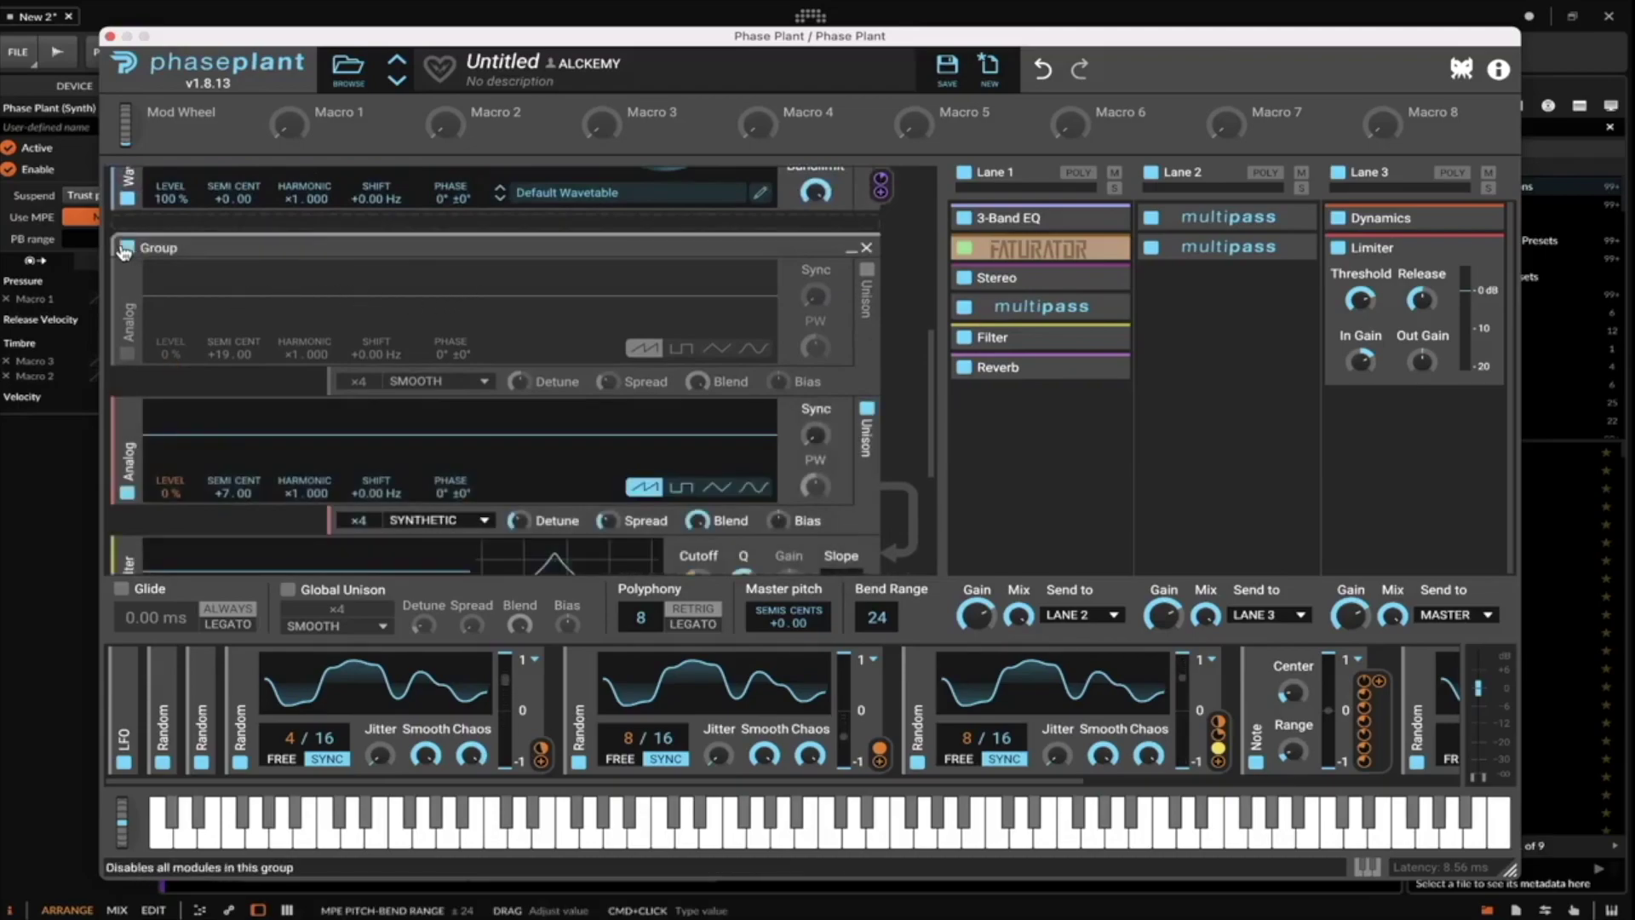
scroll(286, 324, "down", 2)
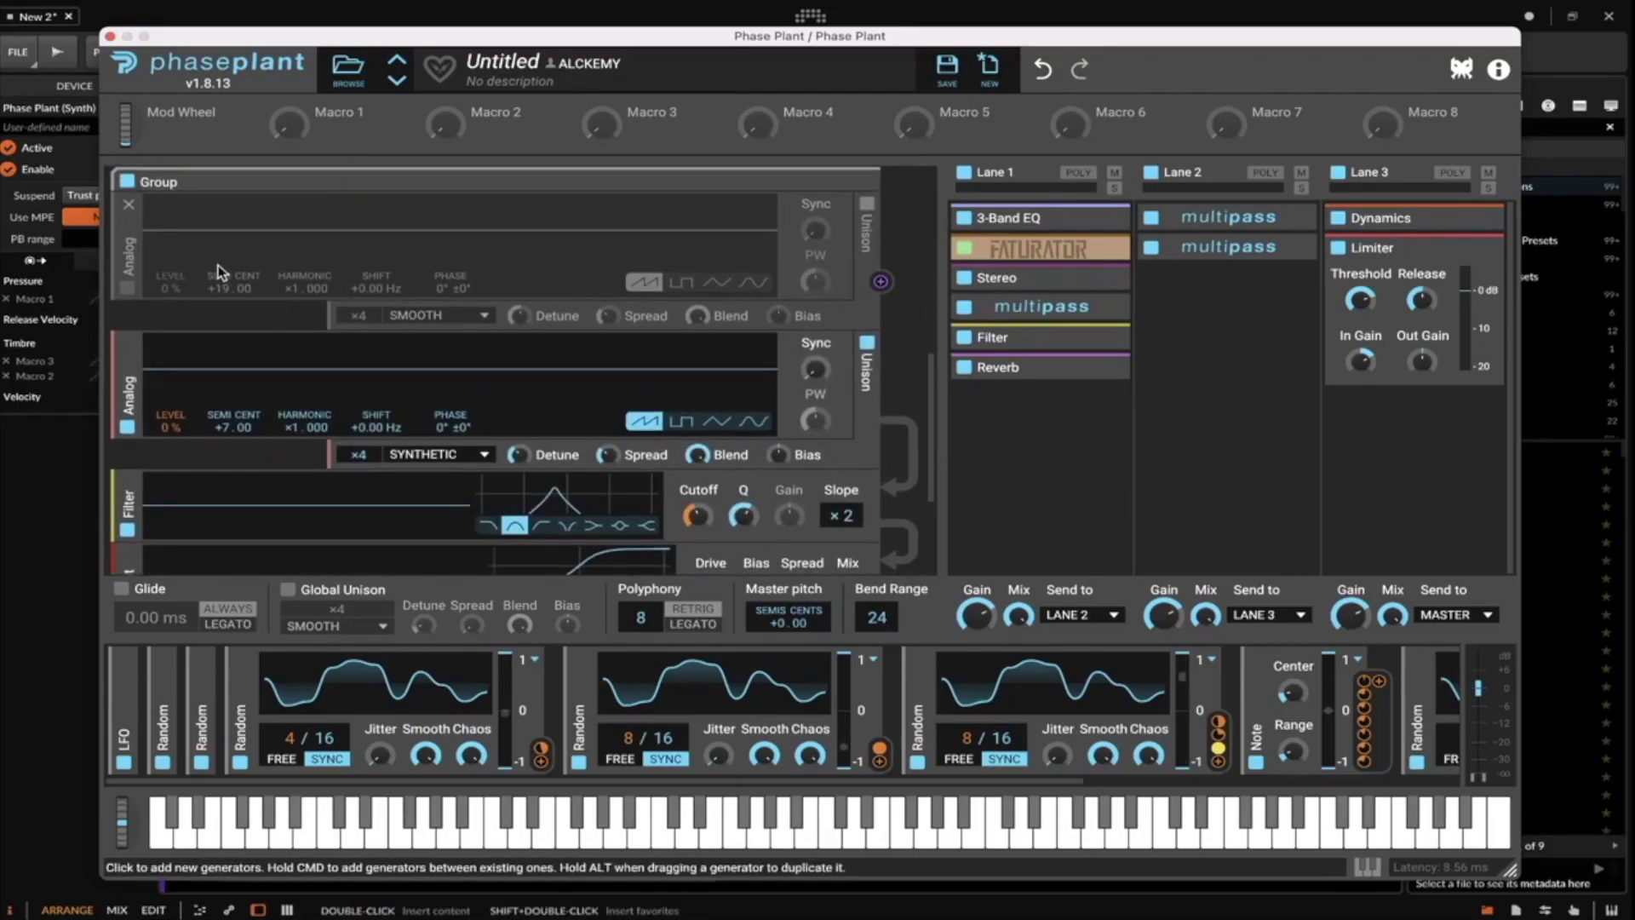
scroll(218, 264, "down", 1)
scroll(305, 375, "down", 2)
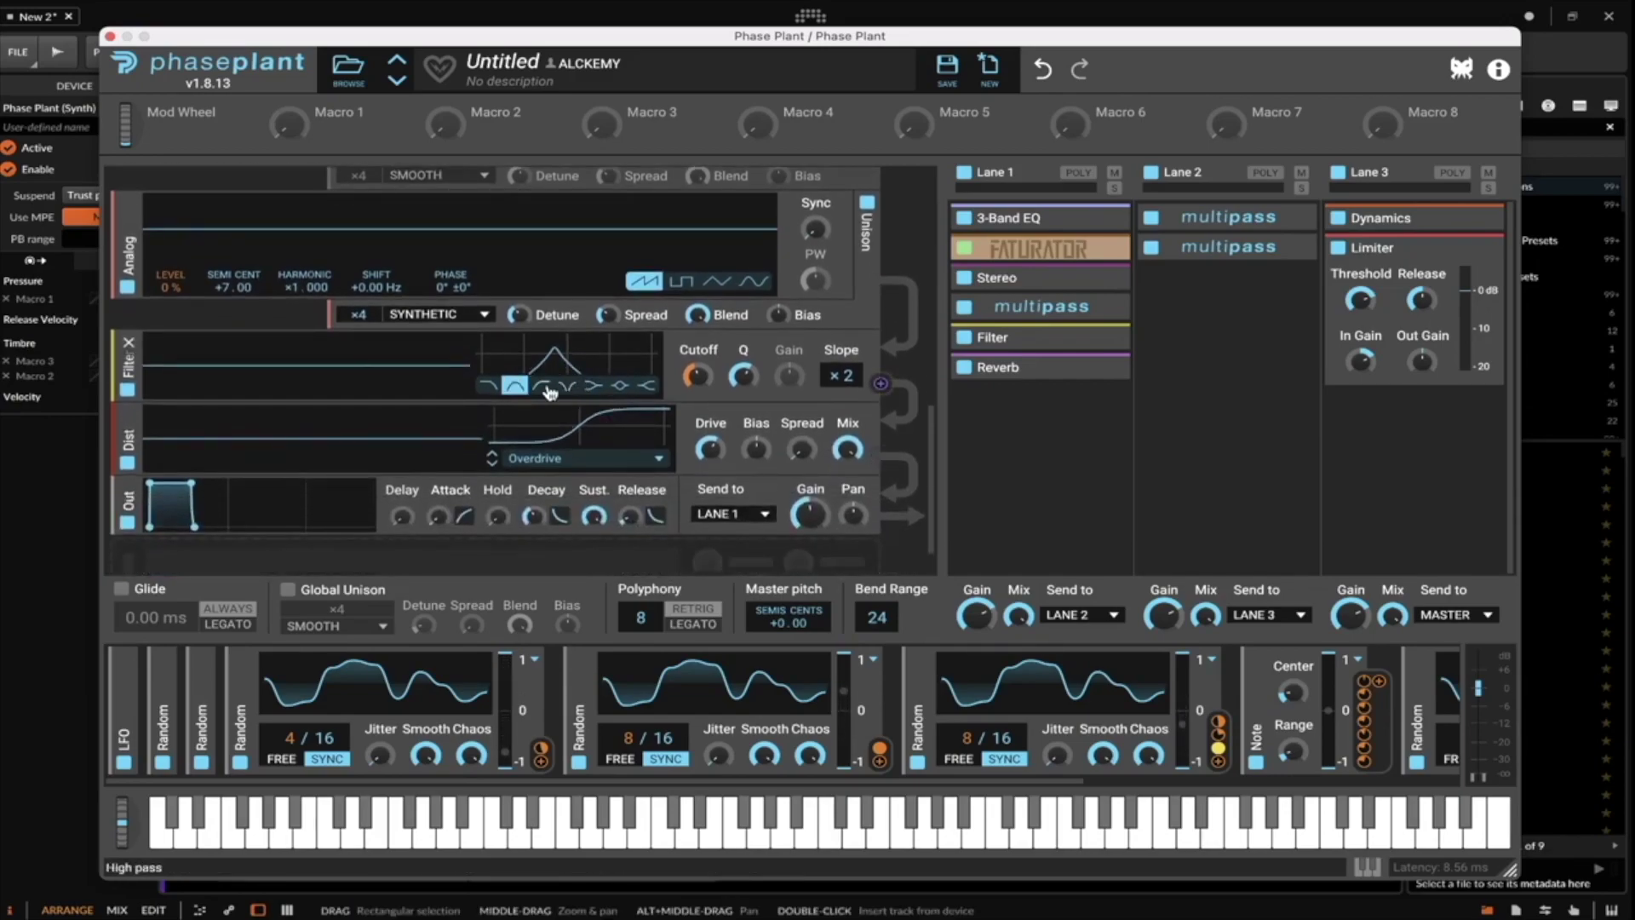
scroll(587, 391, "up", 6)
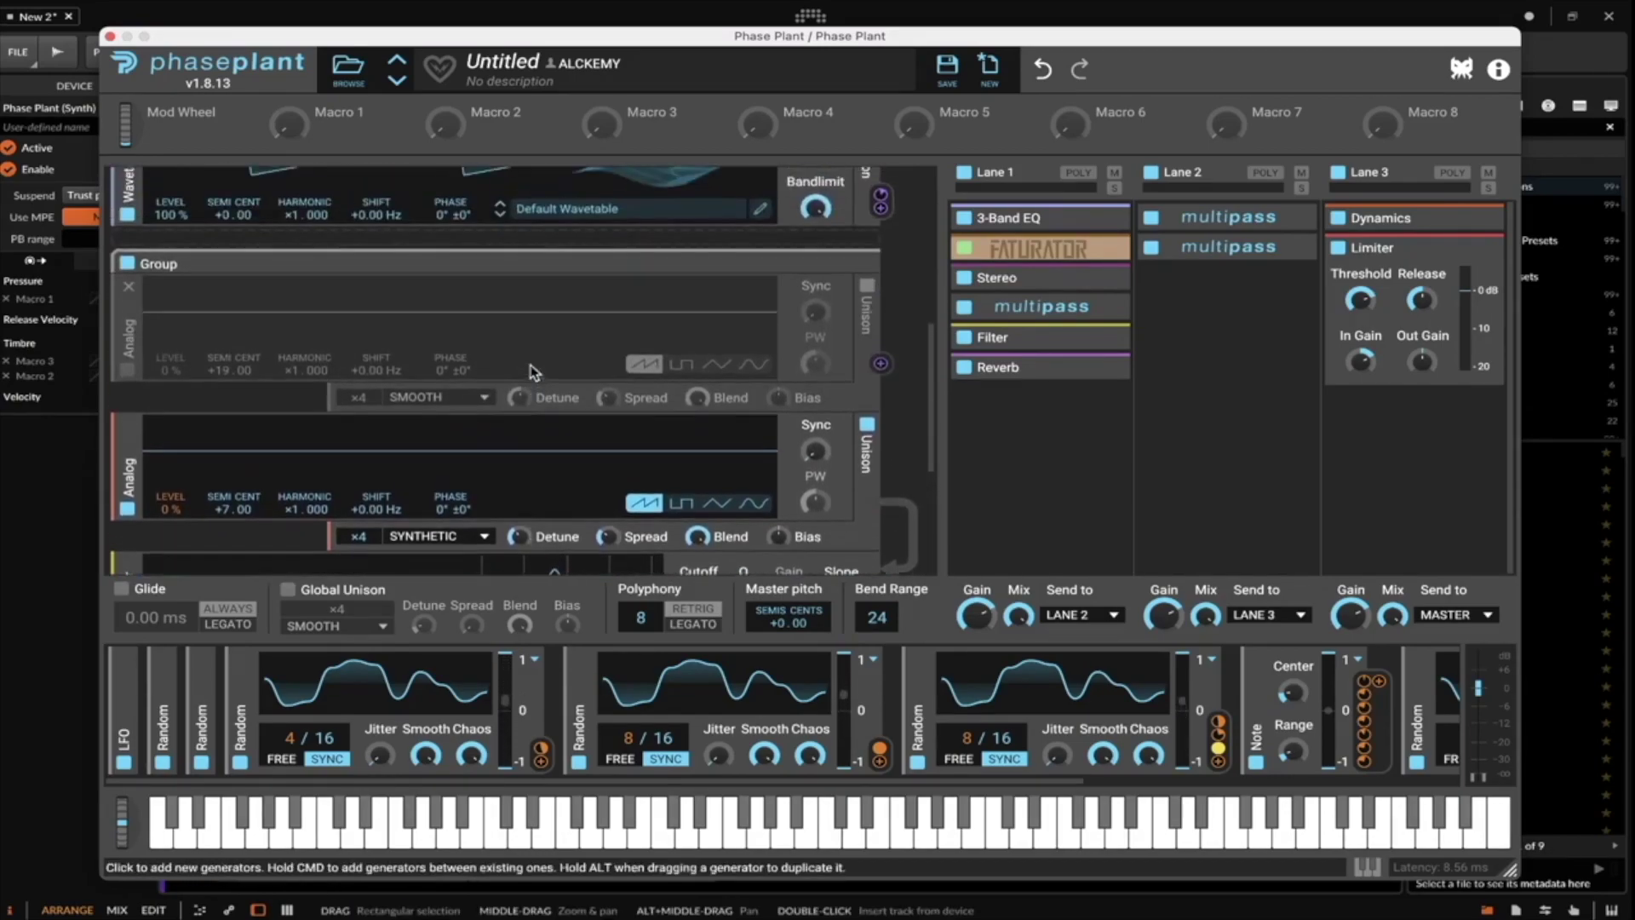
left_click(850, 313)
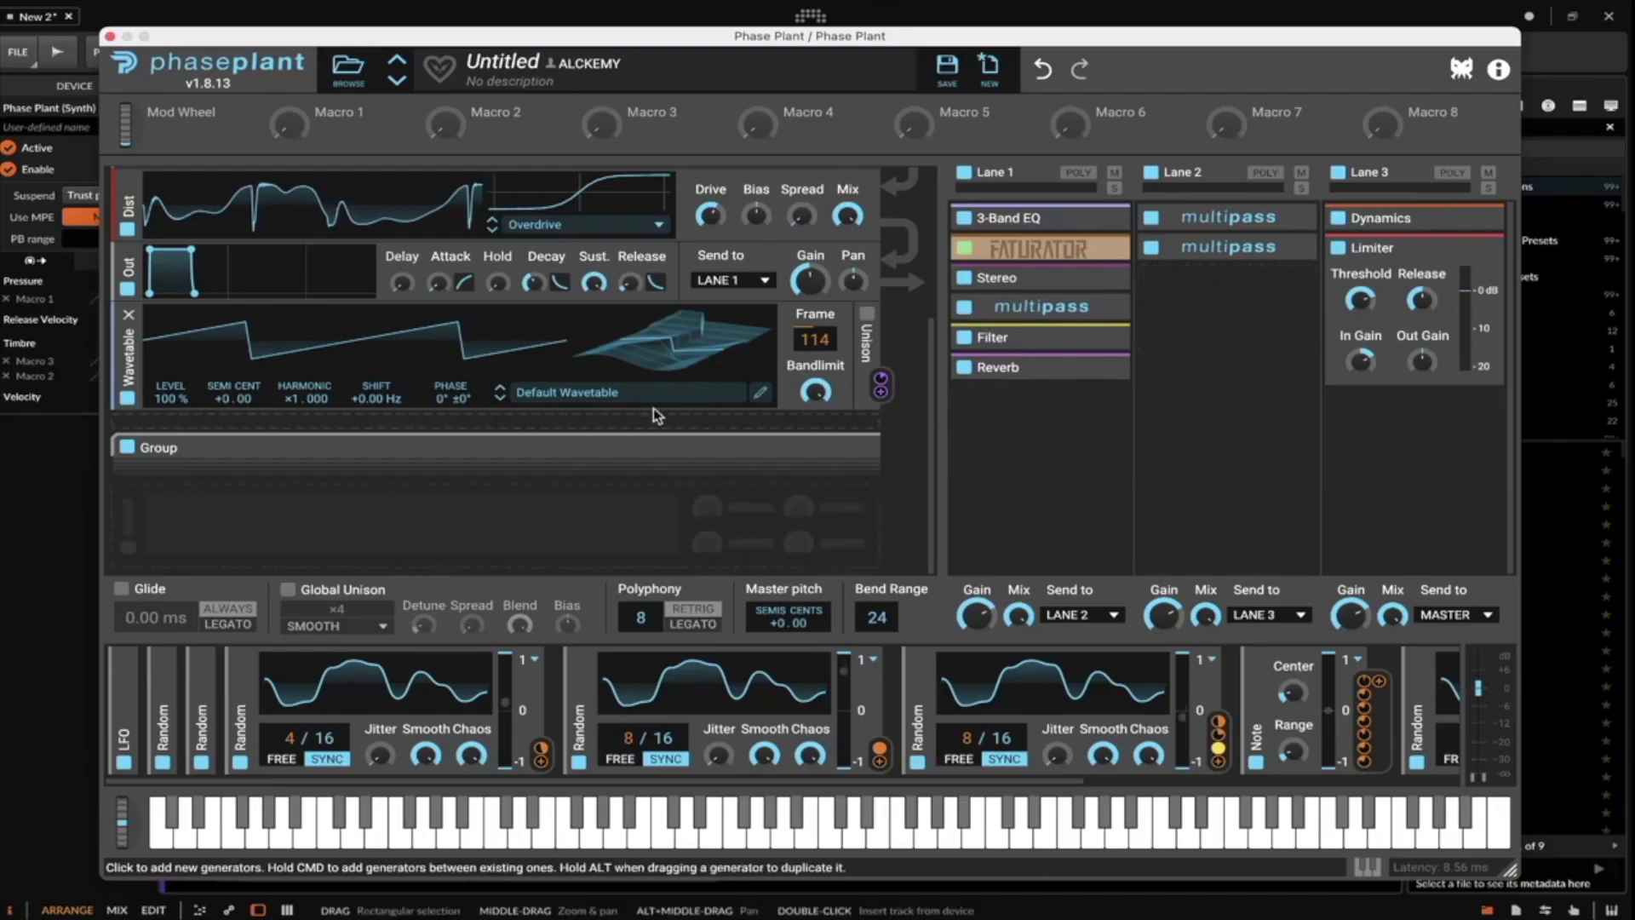
Review the first group's generators, both Multipass effects in Lane 2 and the Dynamics settings in Lane 3.
scroll(653, 407, "up", 5)
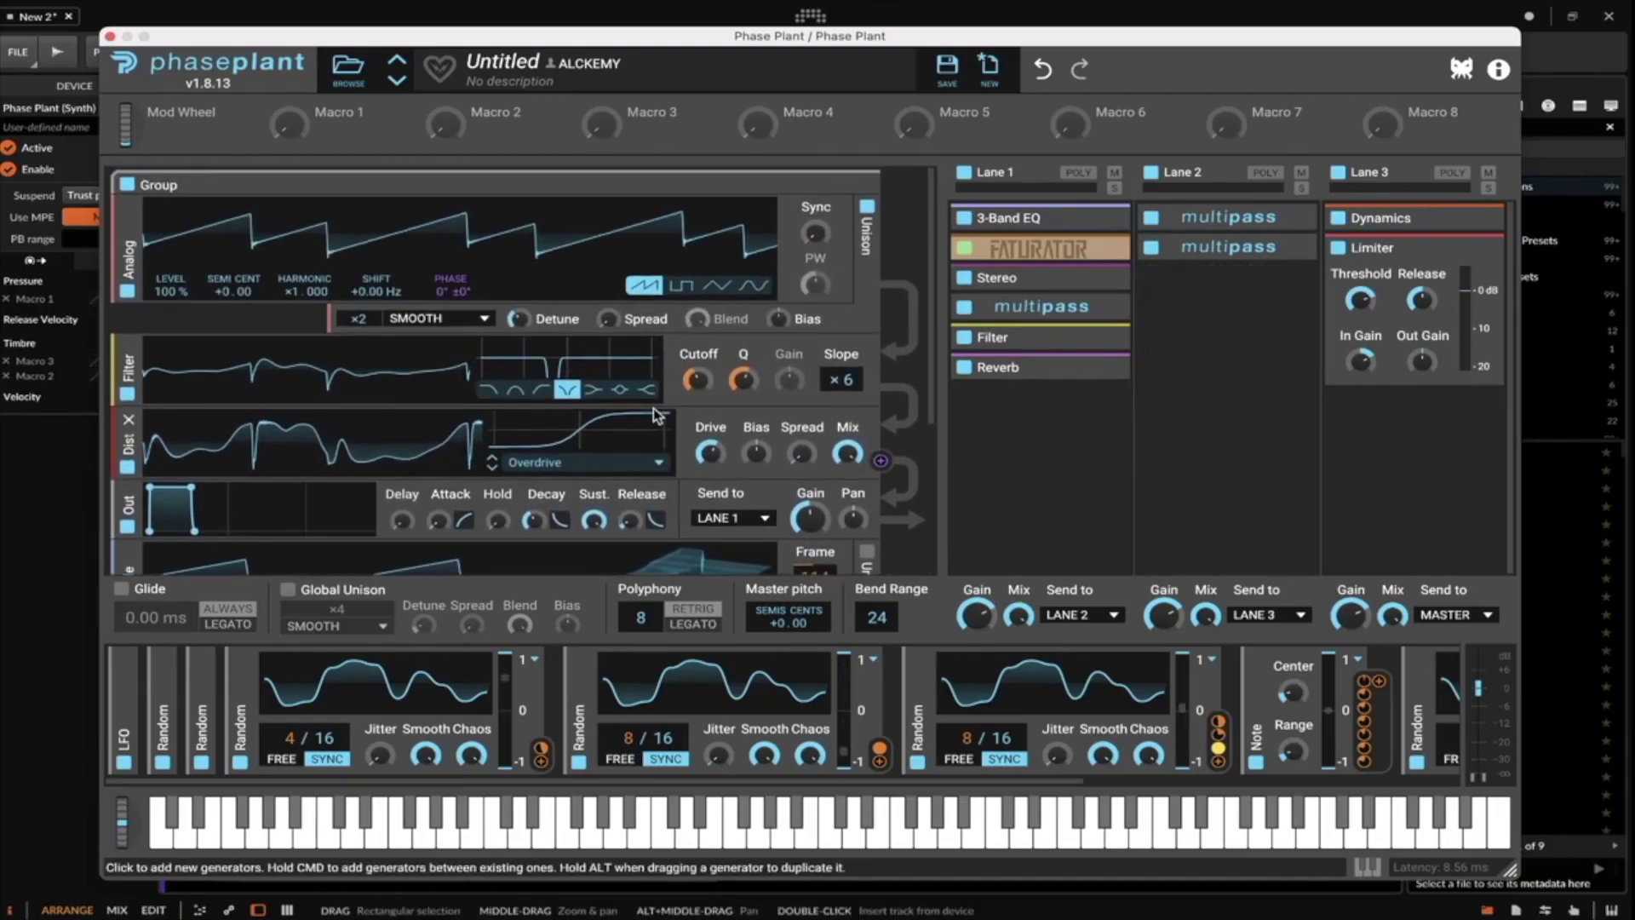
scroll(732, 332, "down", 1)
scroll(809, 256, "up", 1)
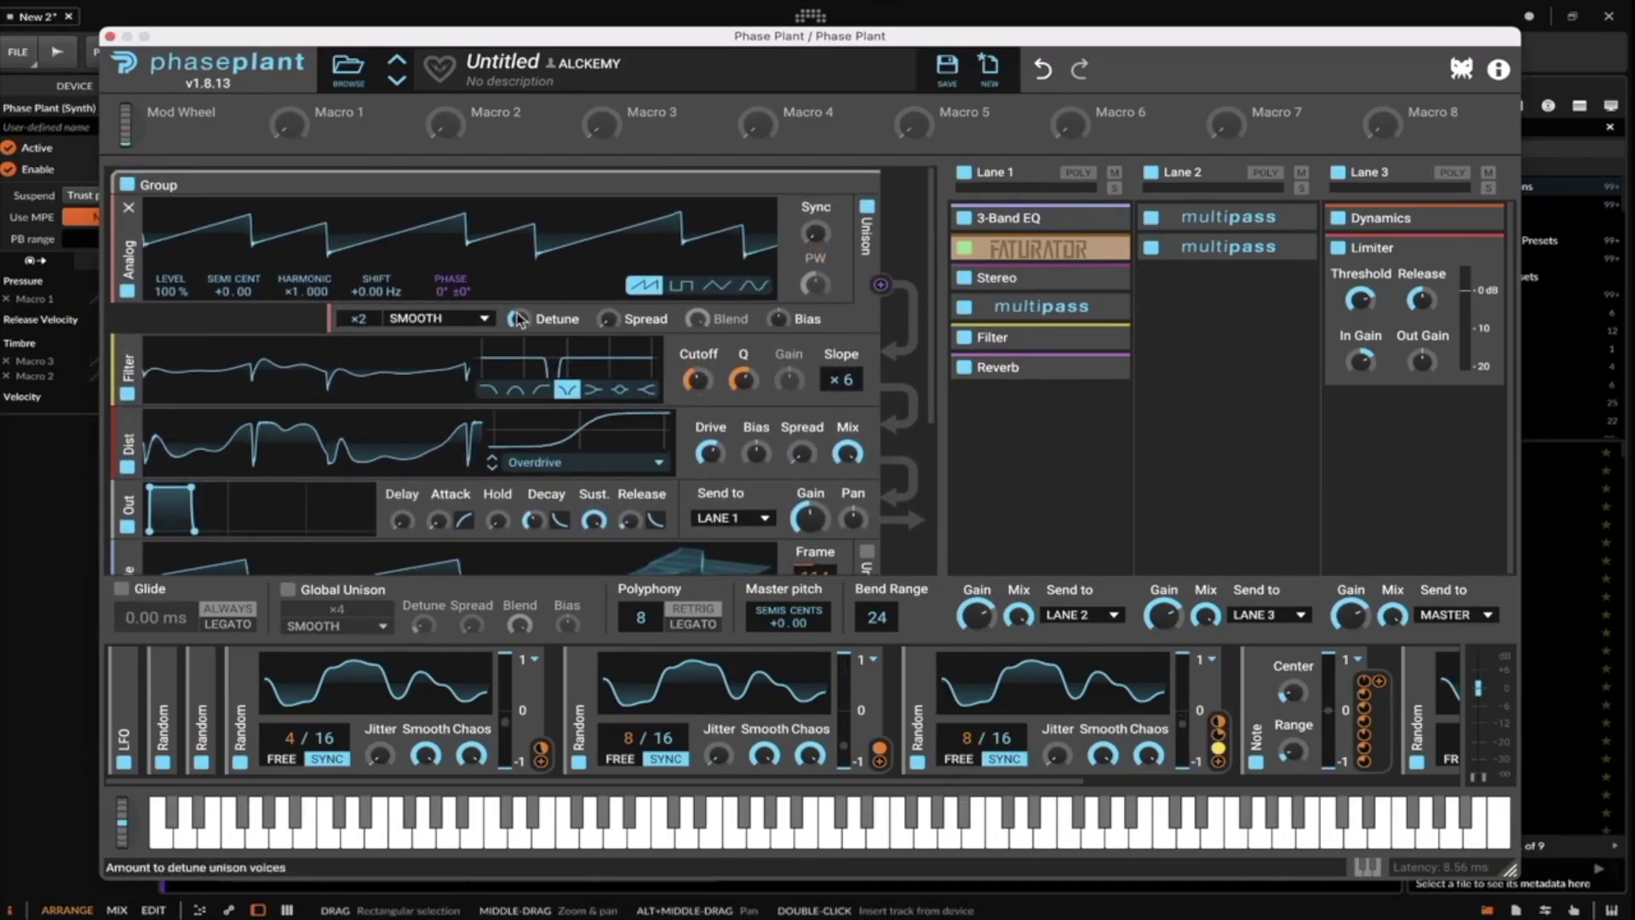
scroll(451, 307, "down", 2)
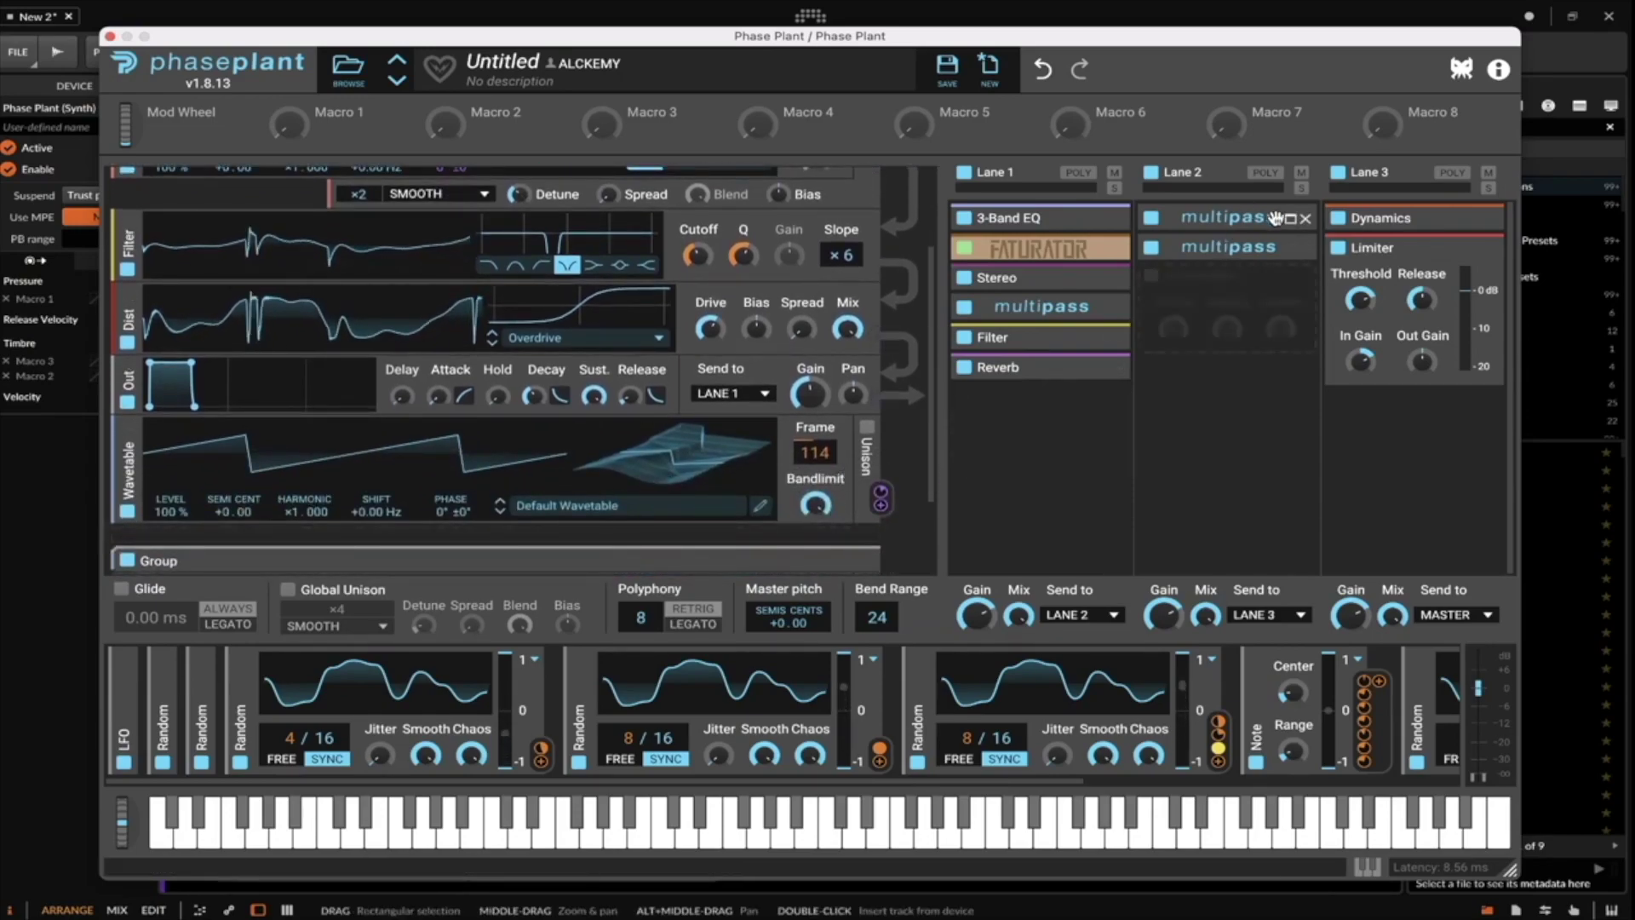
left_click(1289, 218)
left_click(1290, 218)
left_click(1289, 249)
left_click(1290, 251)
left_click(1478, 223)
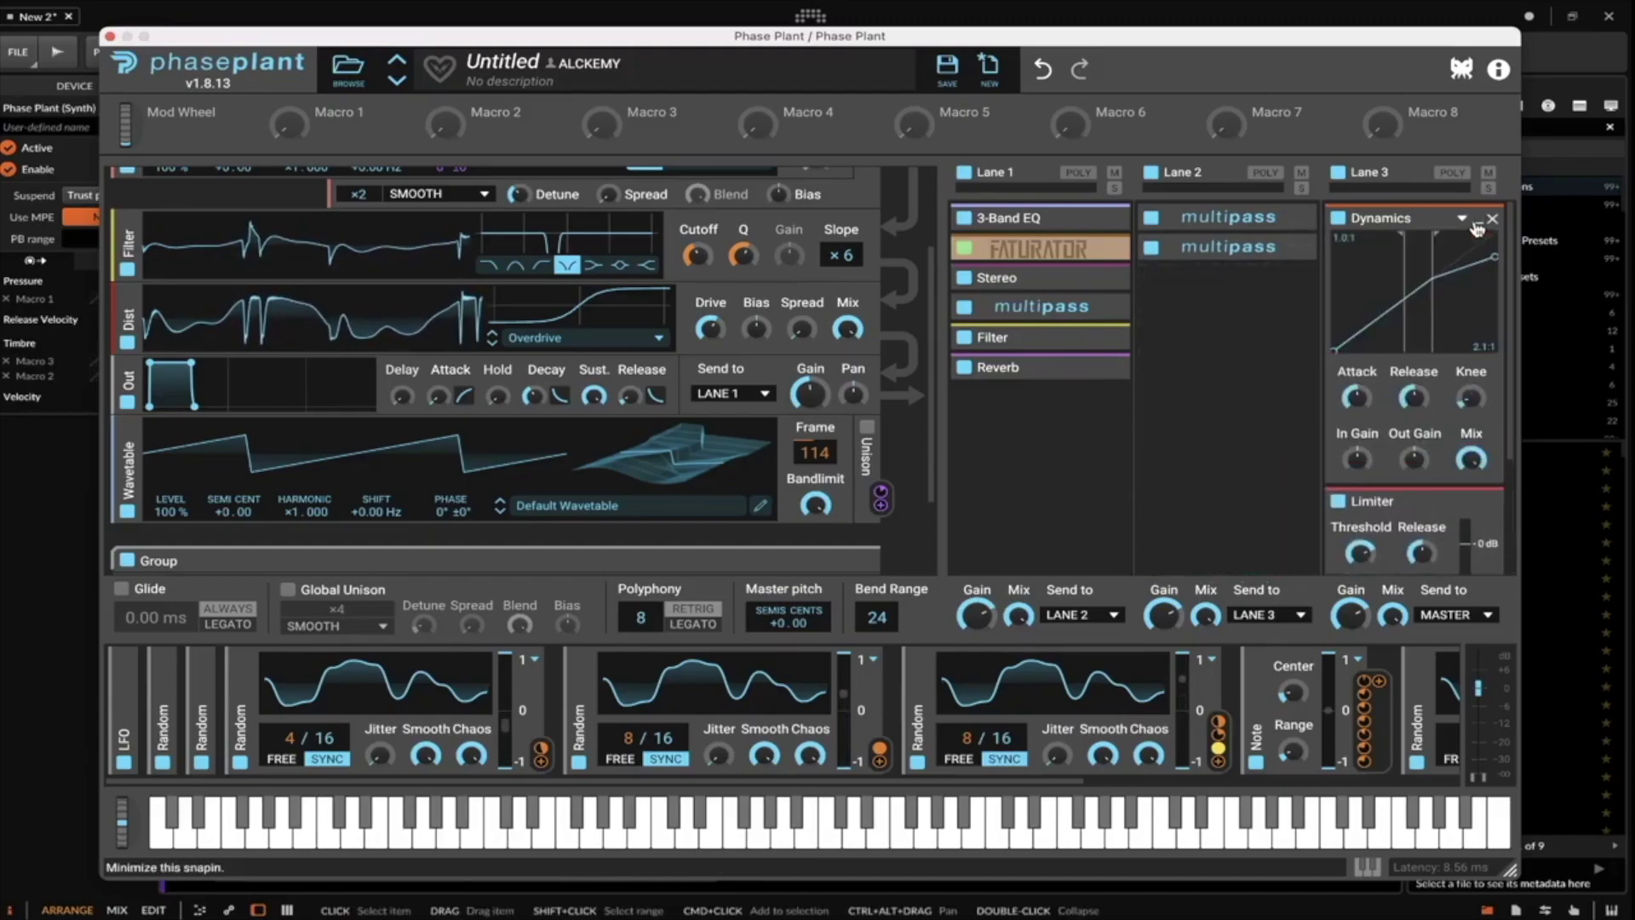
Collapse Dynamics in Lane 3 and look over the first generator group with its Analog, Filter and Distortion modules.
left_click(1477, 223)
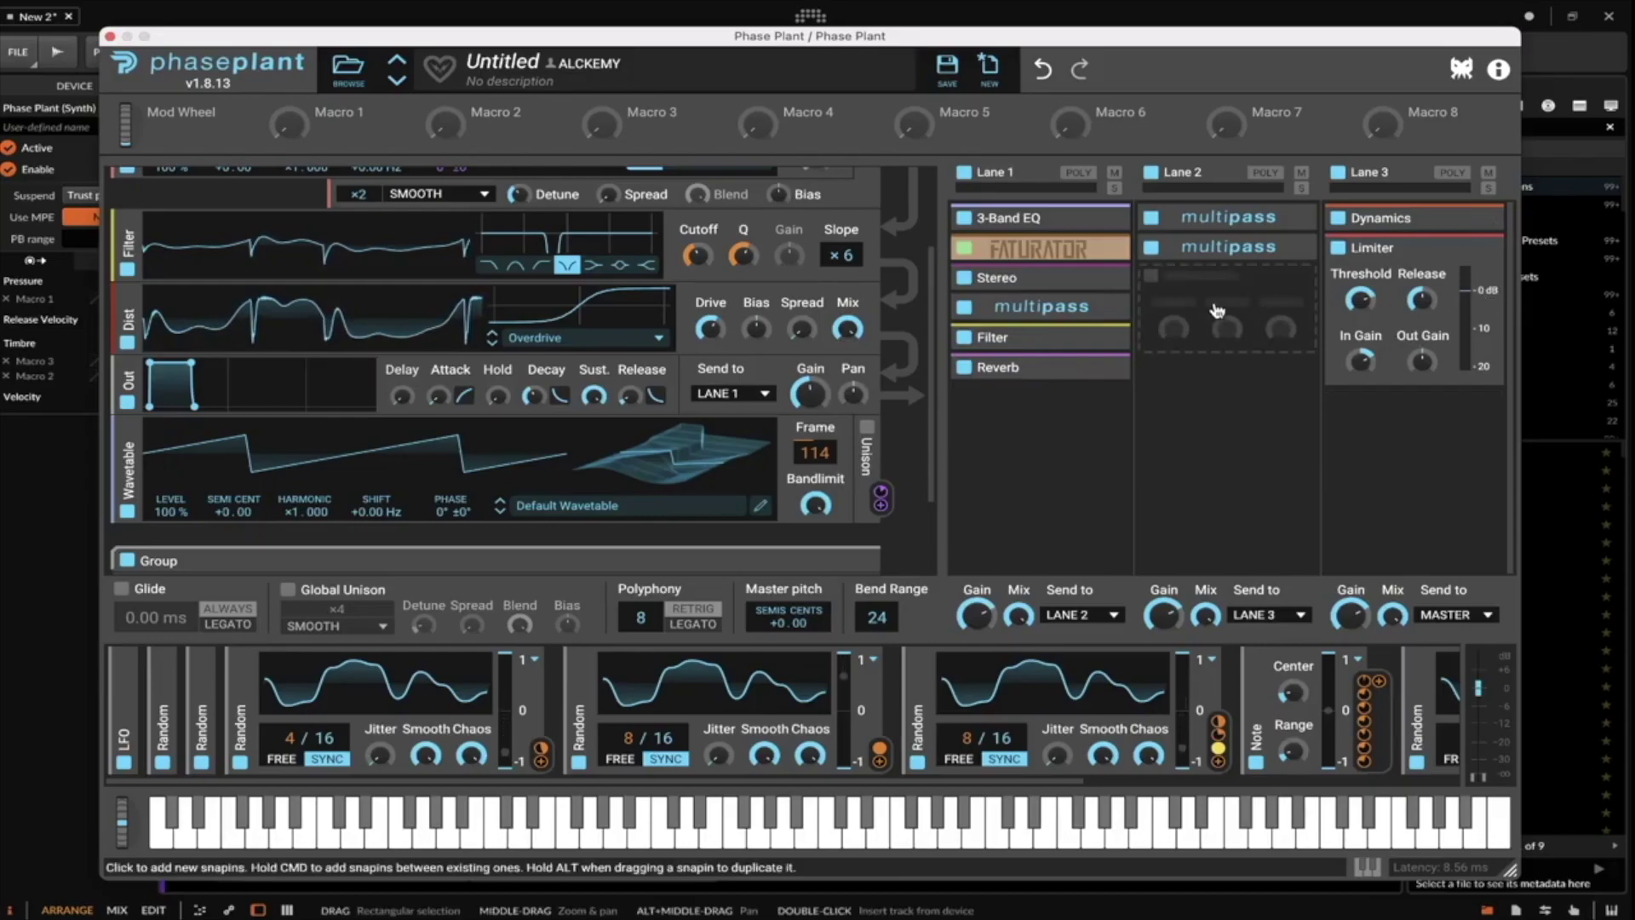
scroll(787, 368, "up", 3)
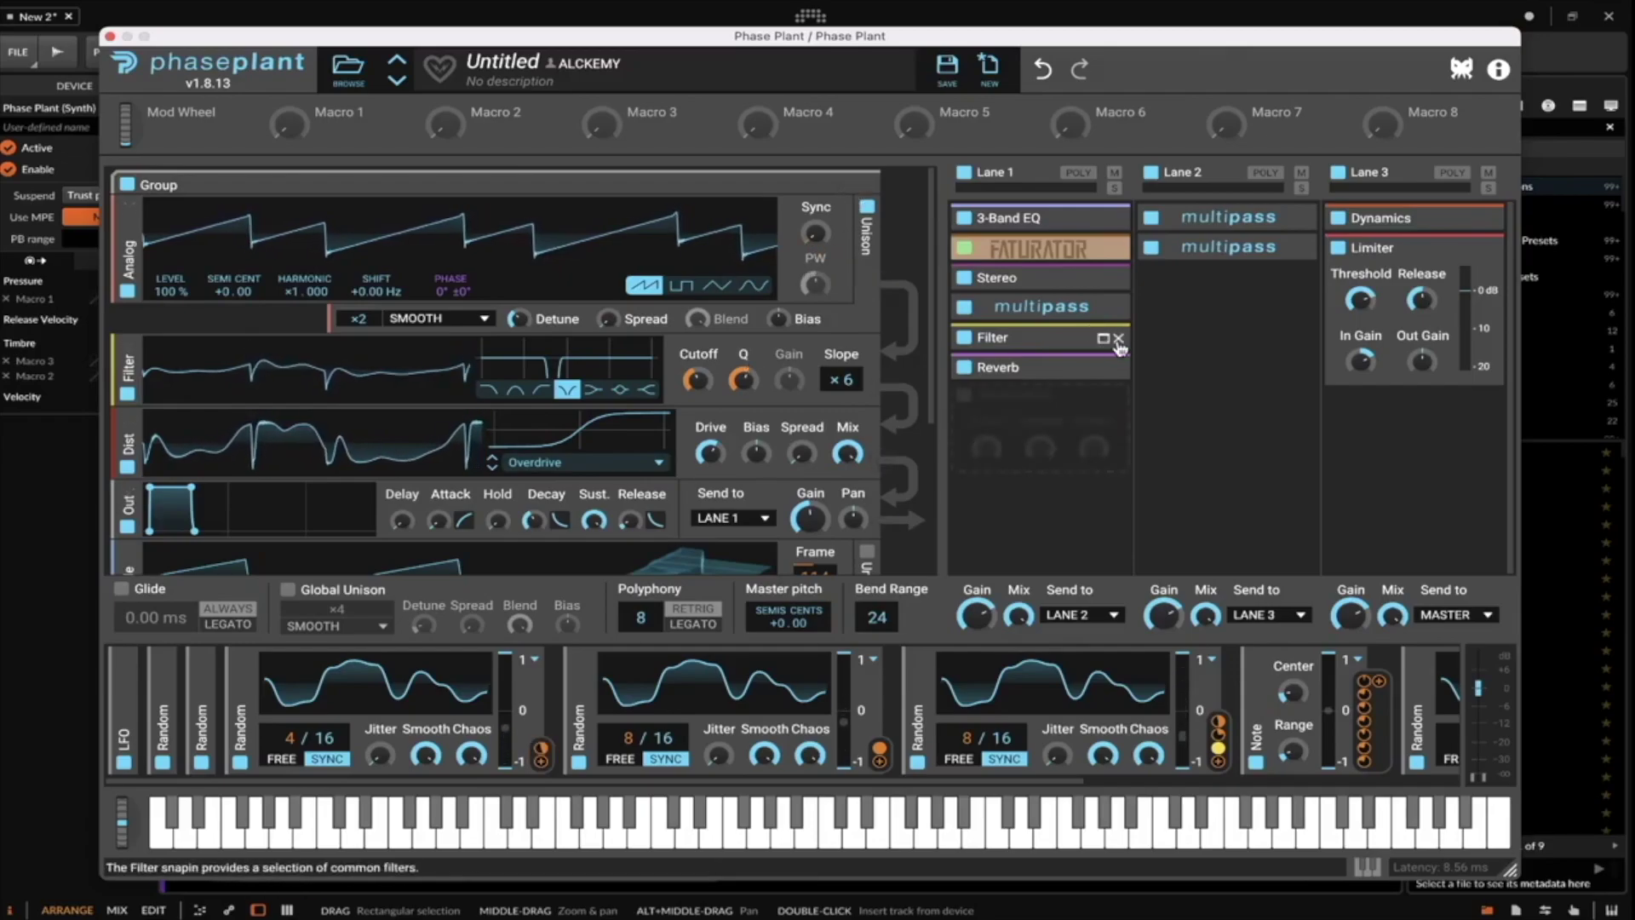
left_click(852, 185)
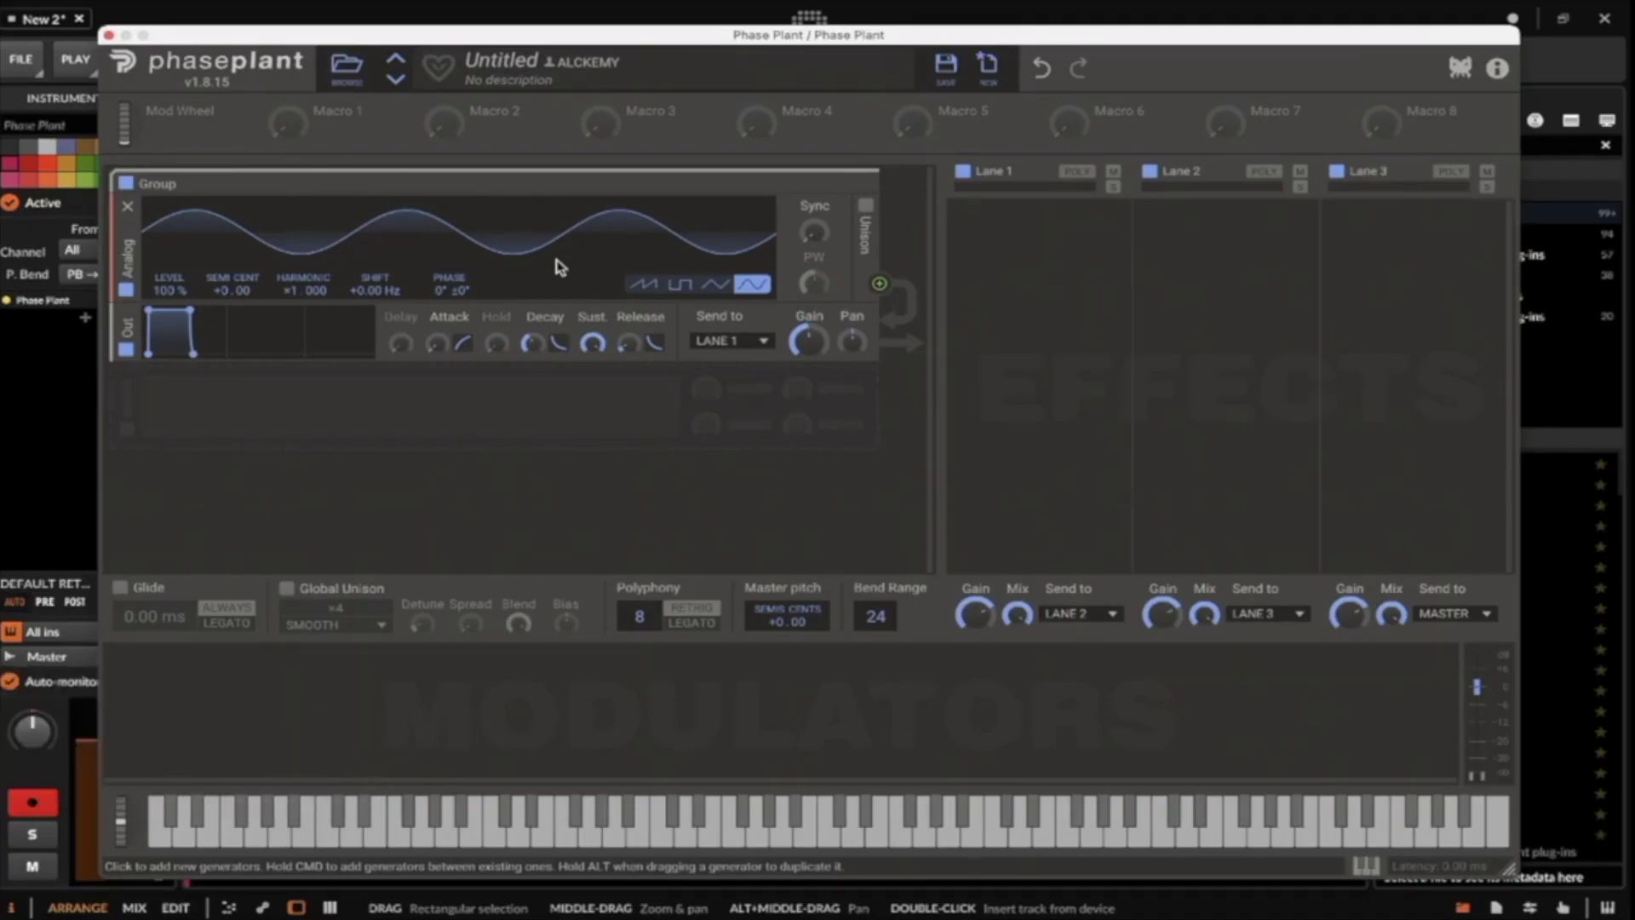
Add a Distortion module to the sine Analog group and place it between Analog and Output.
left_click(448, 409)
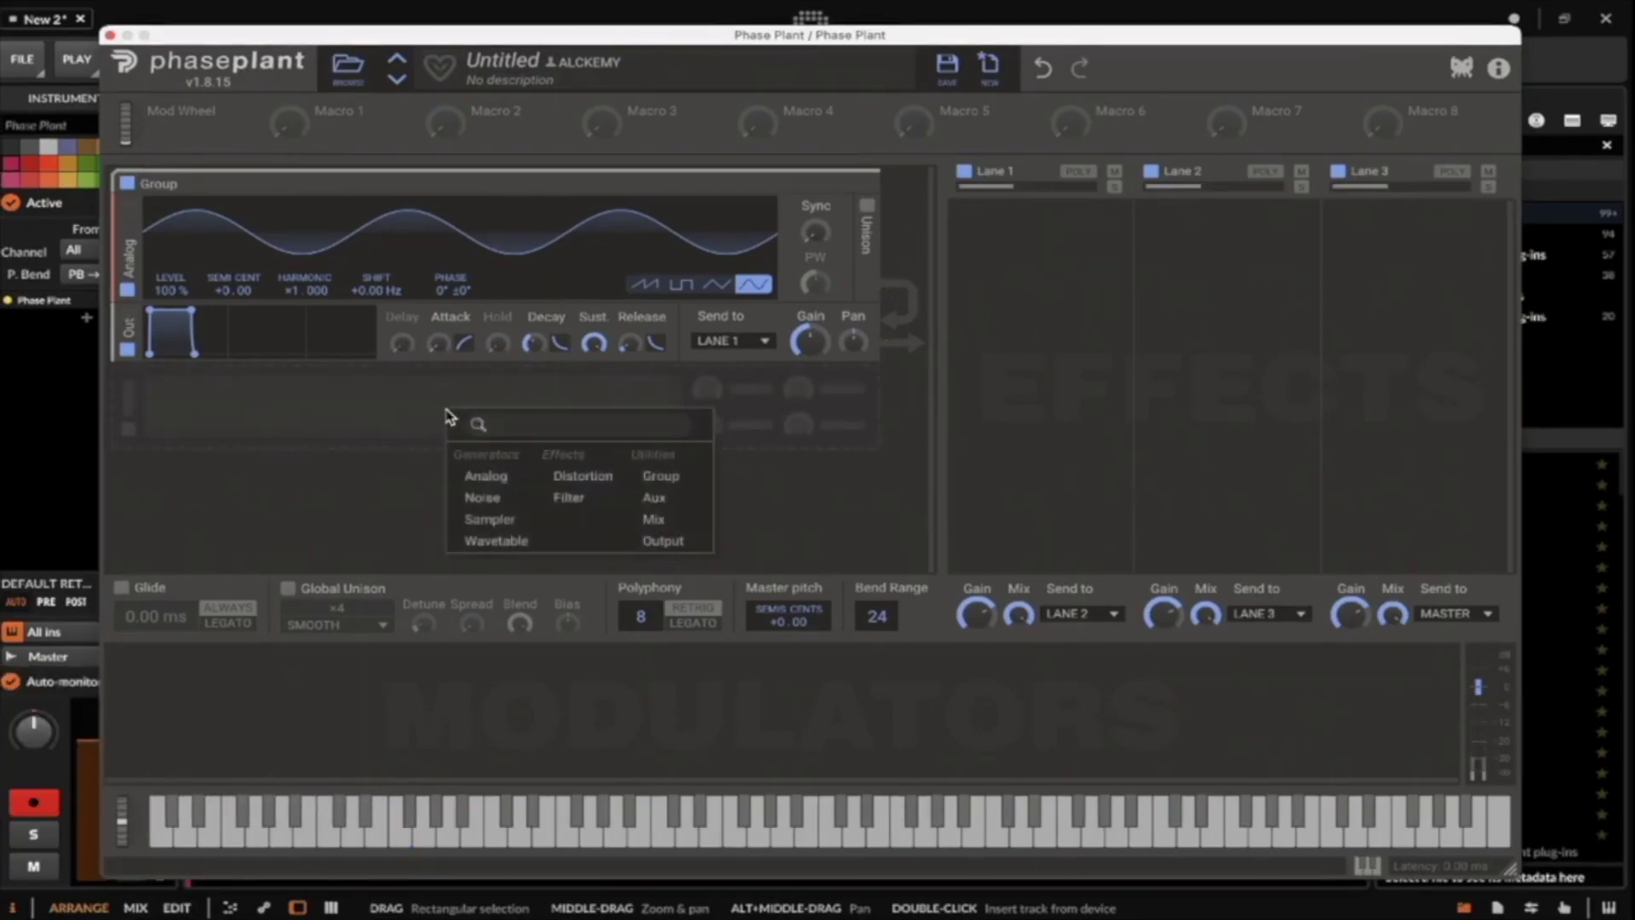
left_click(548, 479)
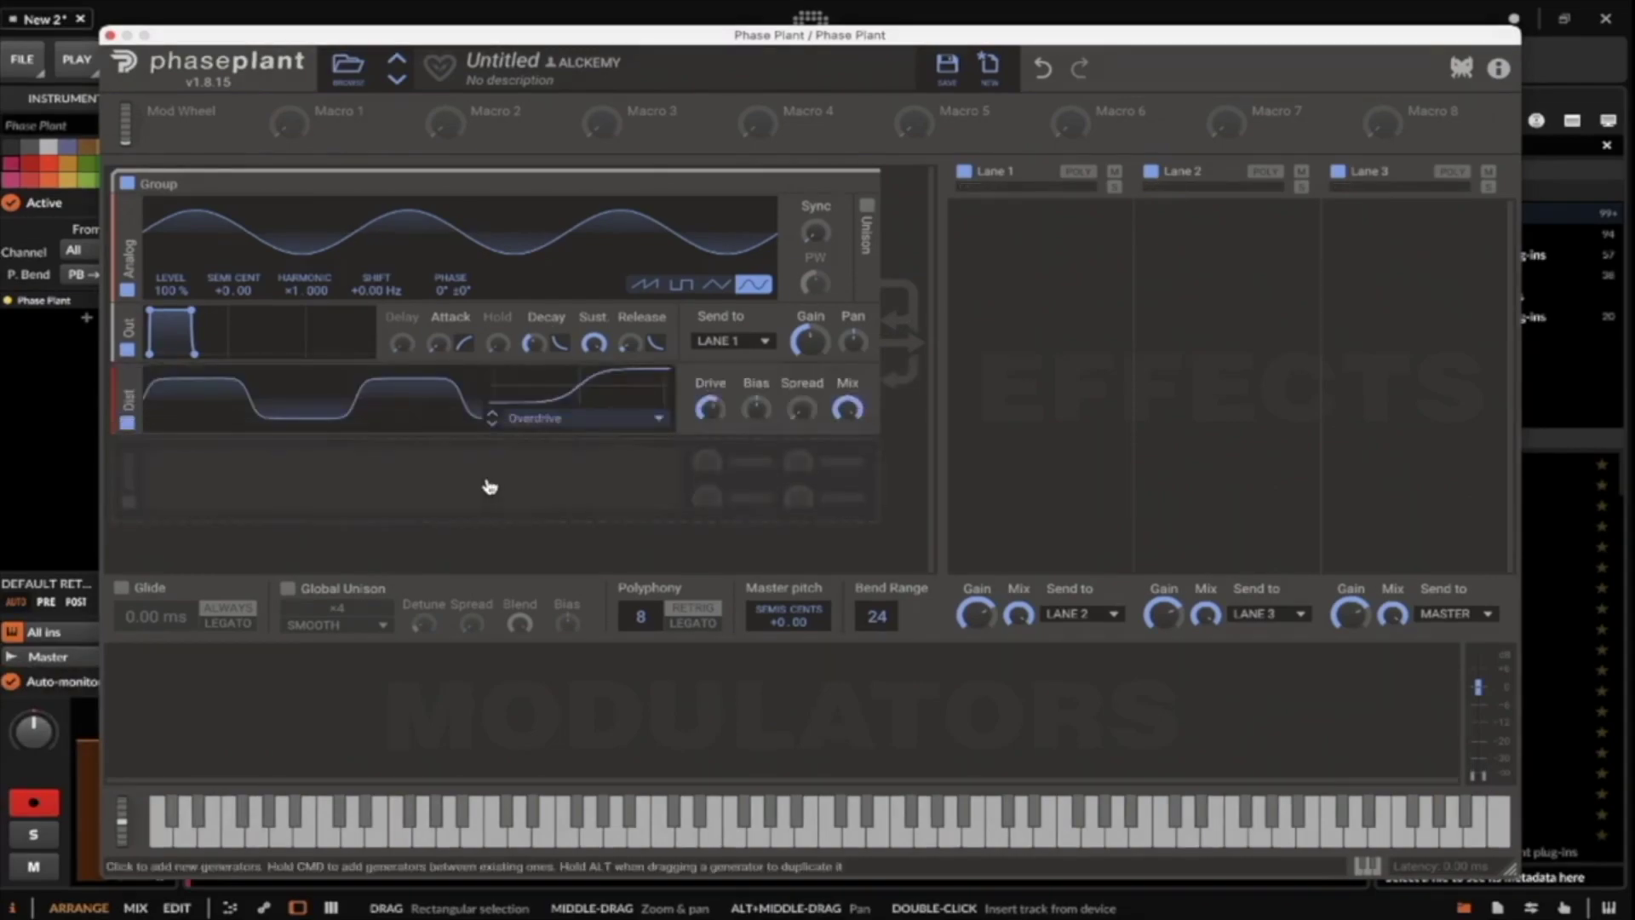
left_click_drag(124, 402, 124, 341)
Add a Filter after the Distortion and duplicate both modules into a Distortion, Filter, Distortion, Filter, Distortion chain before the Output.
left_click(265, 479)
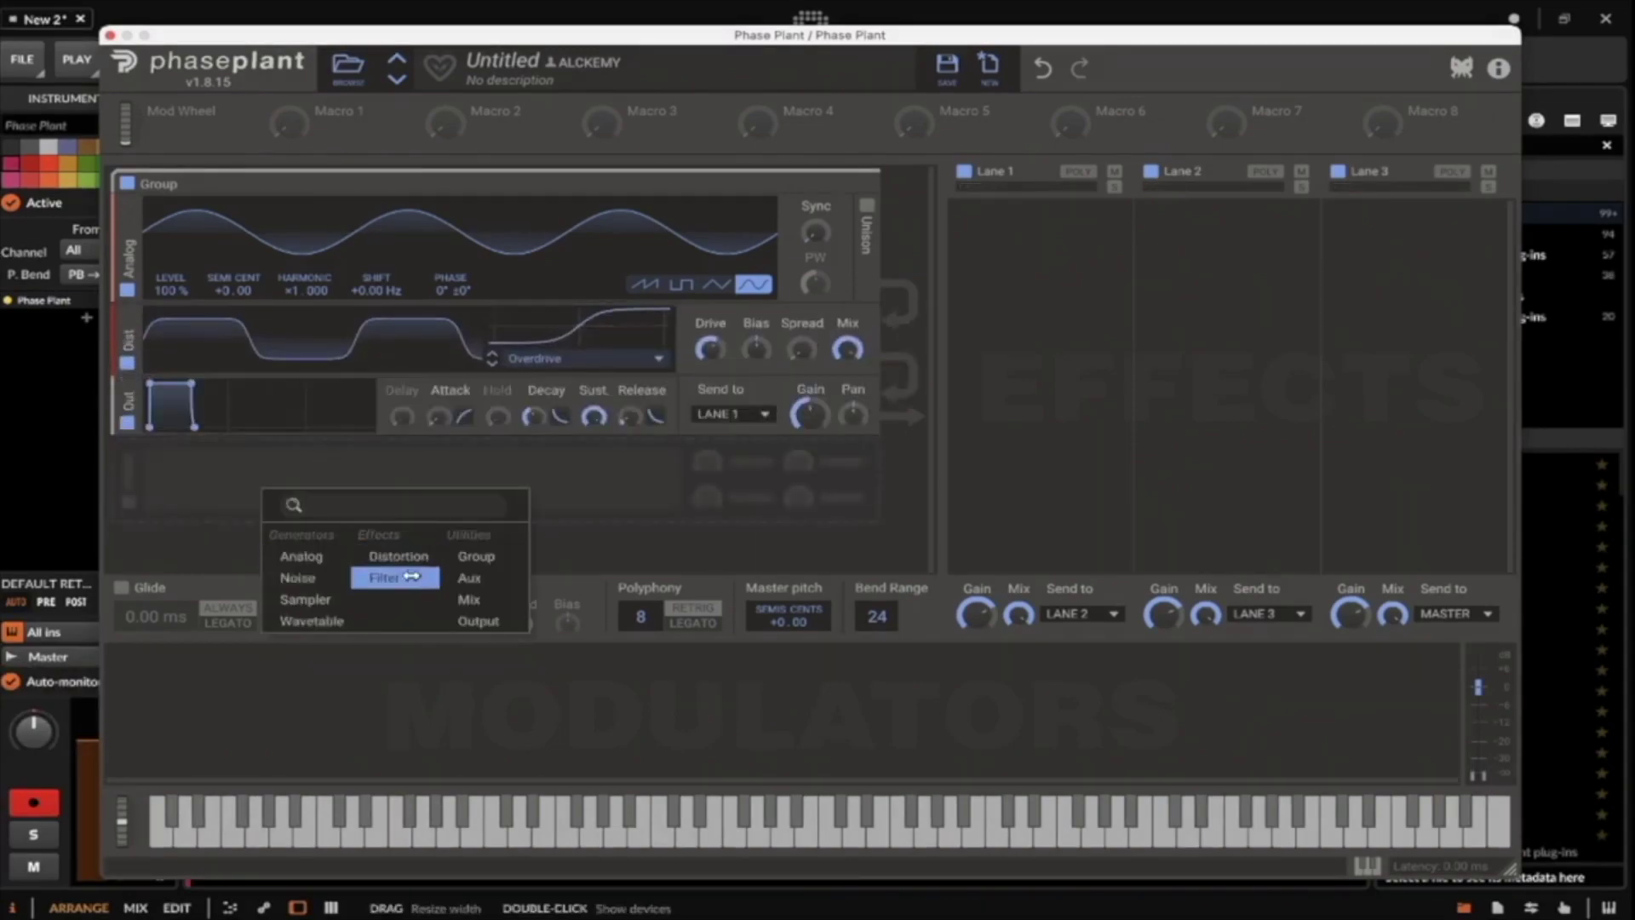
left_click(396, 572)
mouse_move(127, 471)
left_mouse_down()
mouse_move(125, 337)
mouse_move(124, 451)
left_mouse_up()
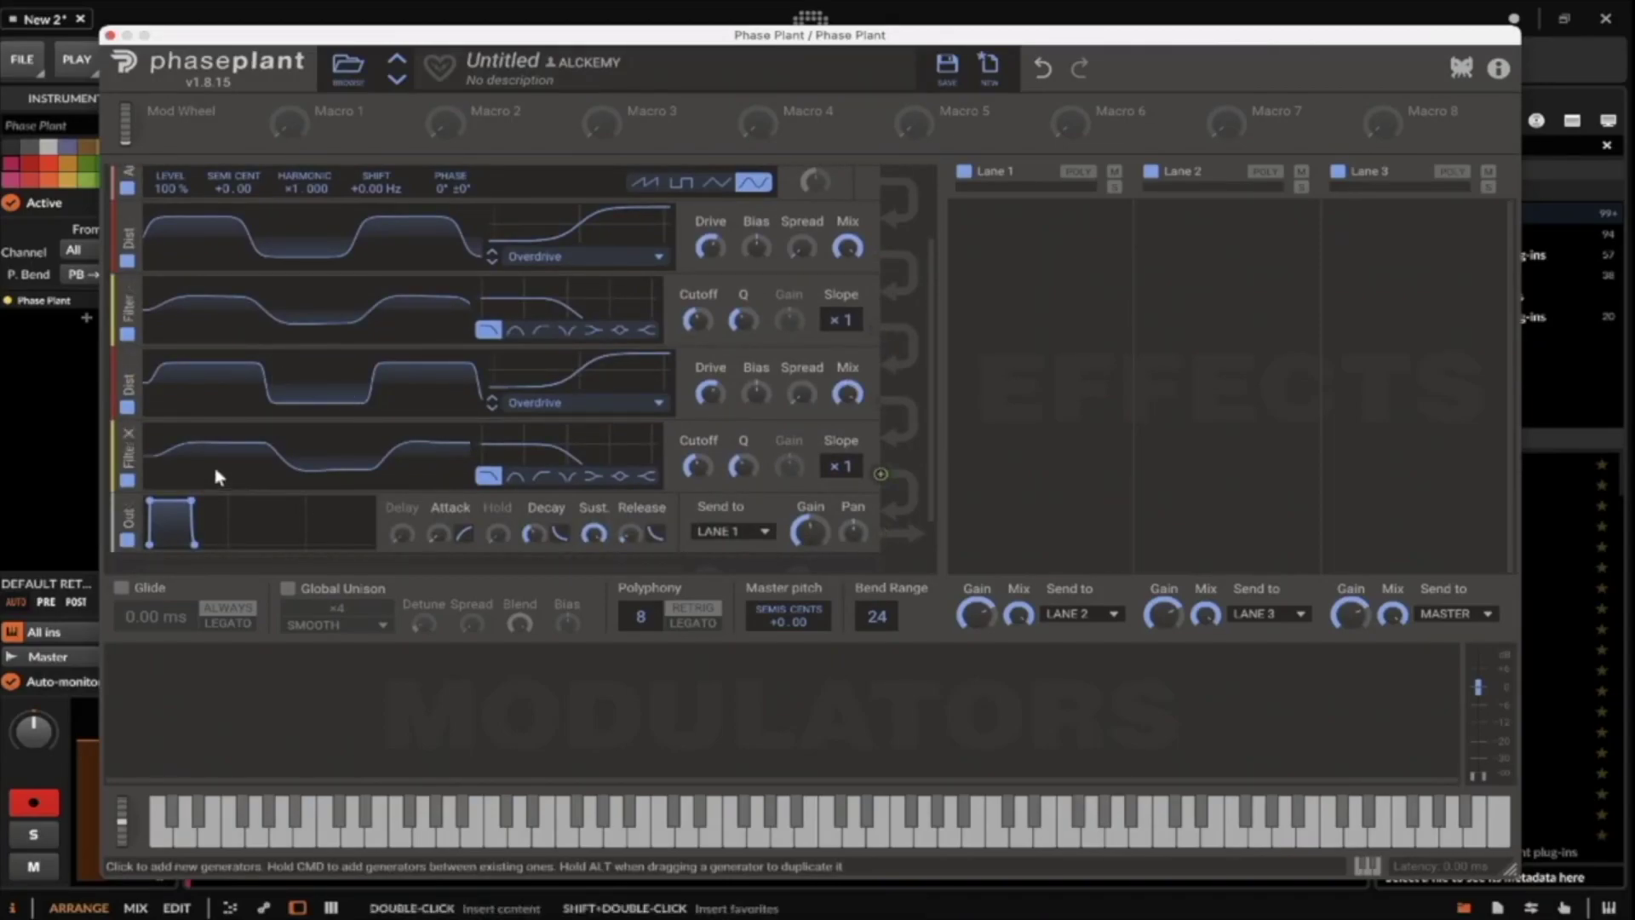
left_click_drag(127, 378, 143, 502)
scroll(225, 433, "down", 1)
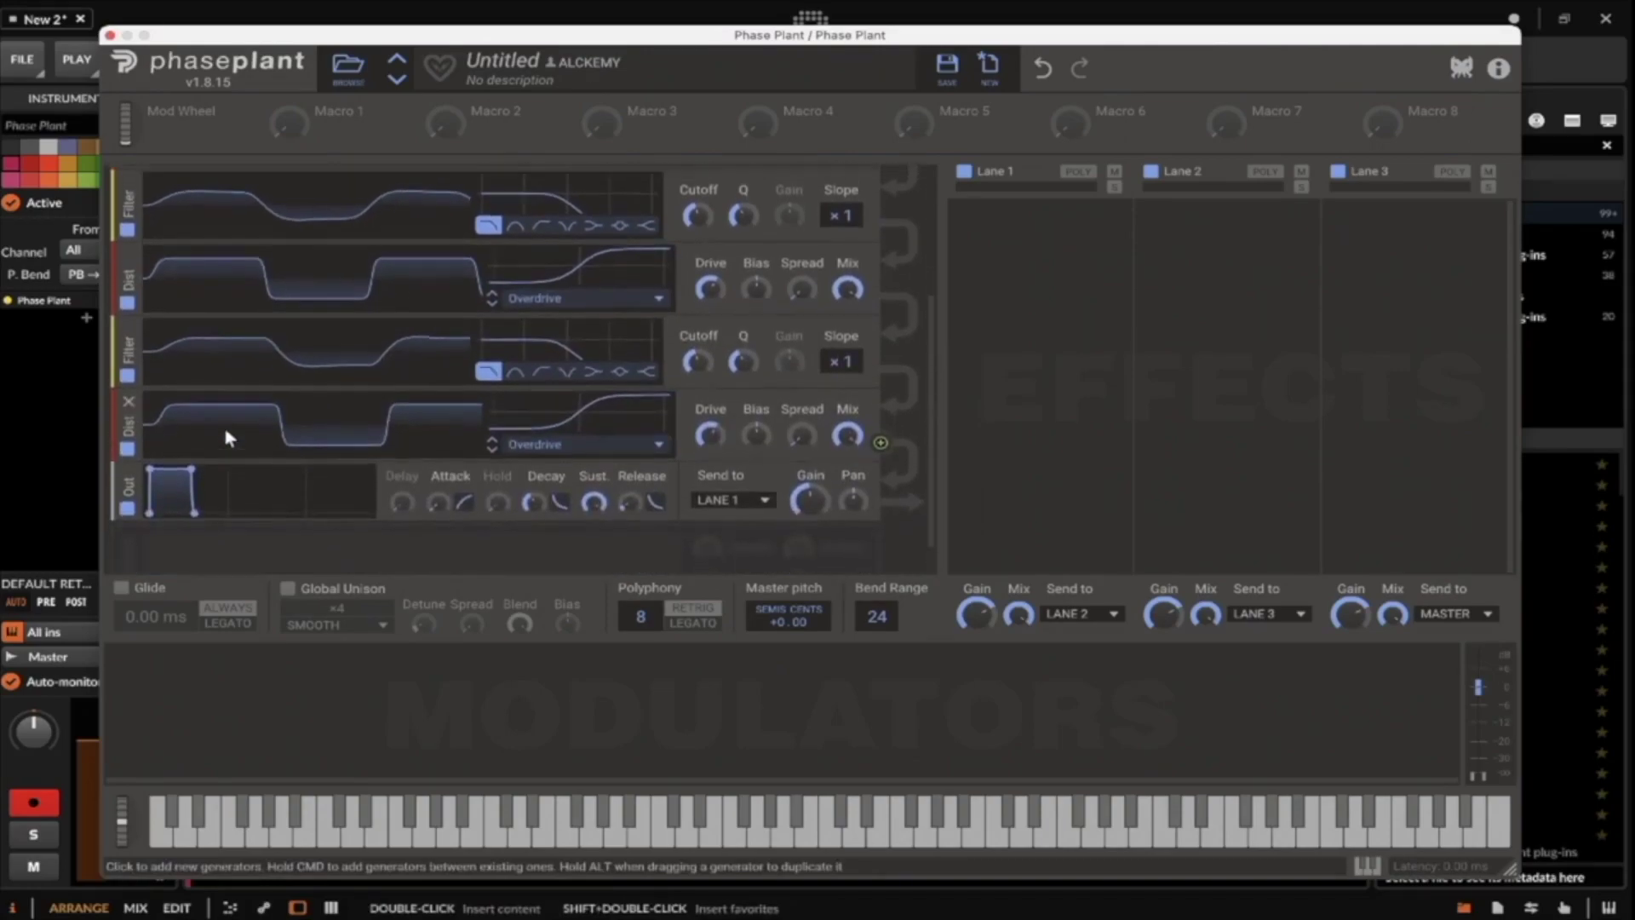
Set both Filters in the chain to Notch with a slope of ×6.
scroll(225, 432, "up", 3)
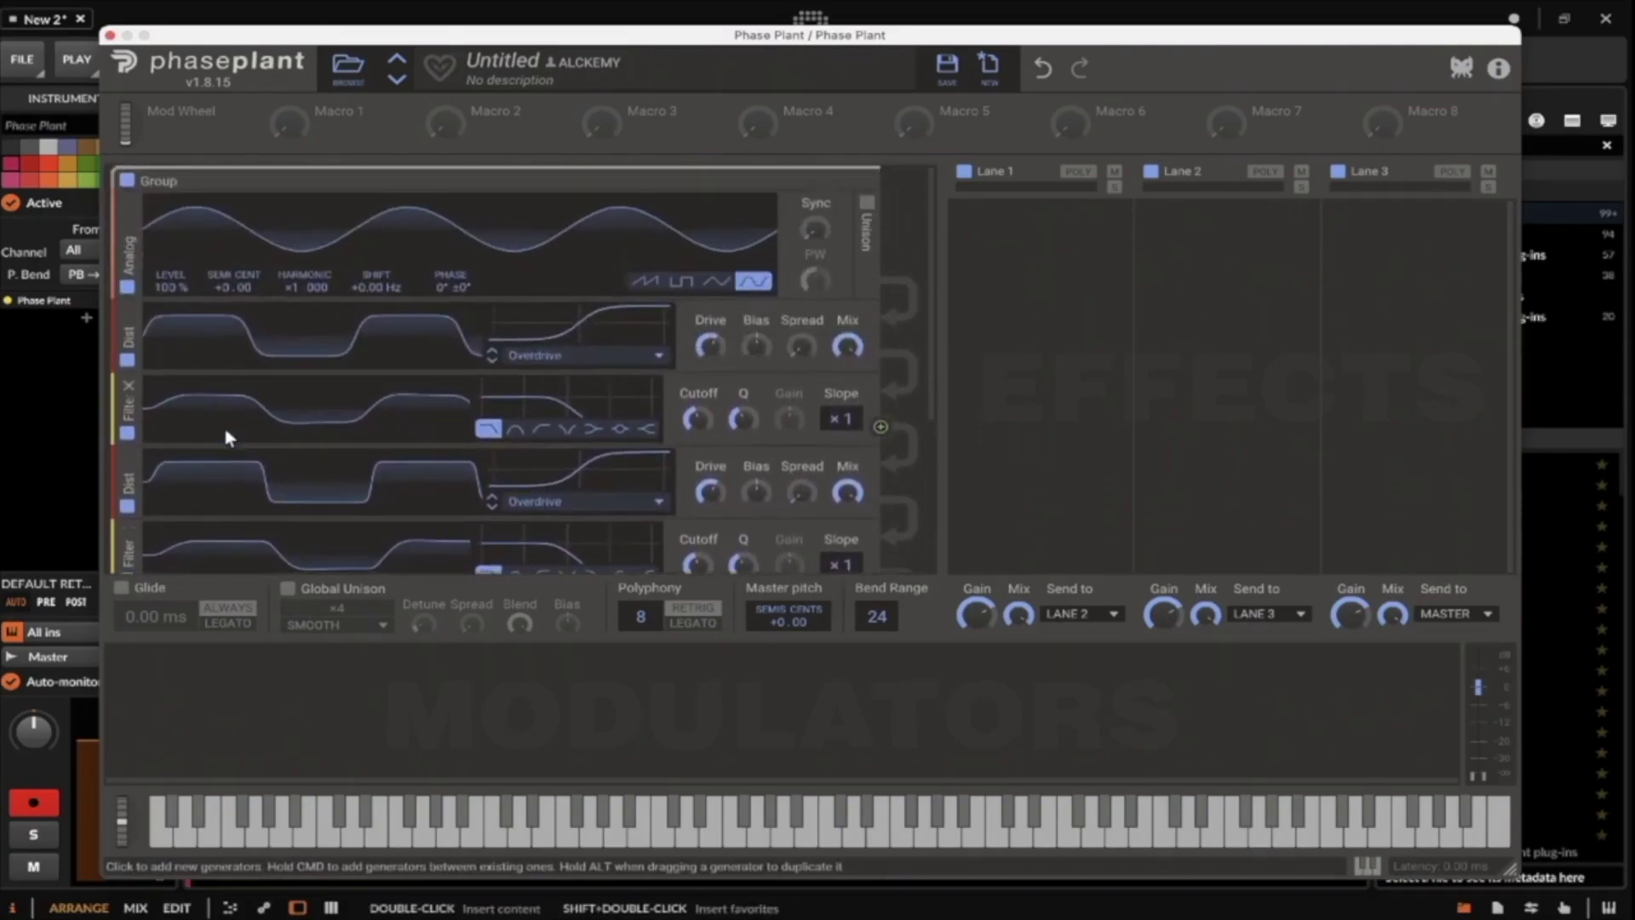
left_click(567, 430)
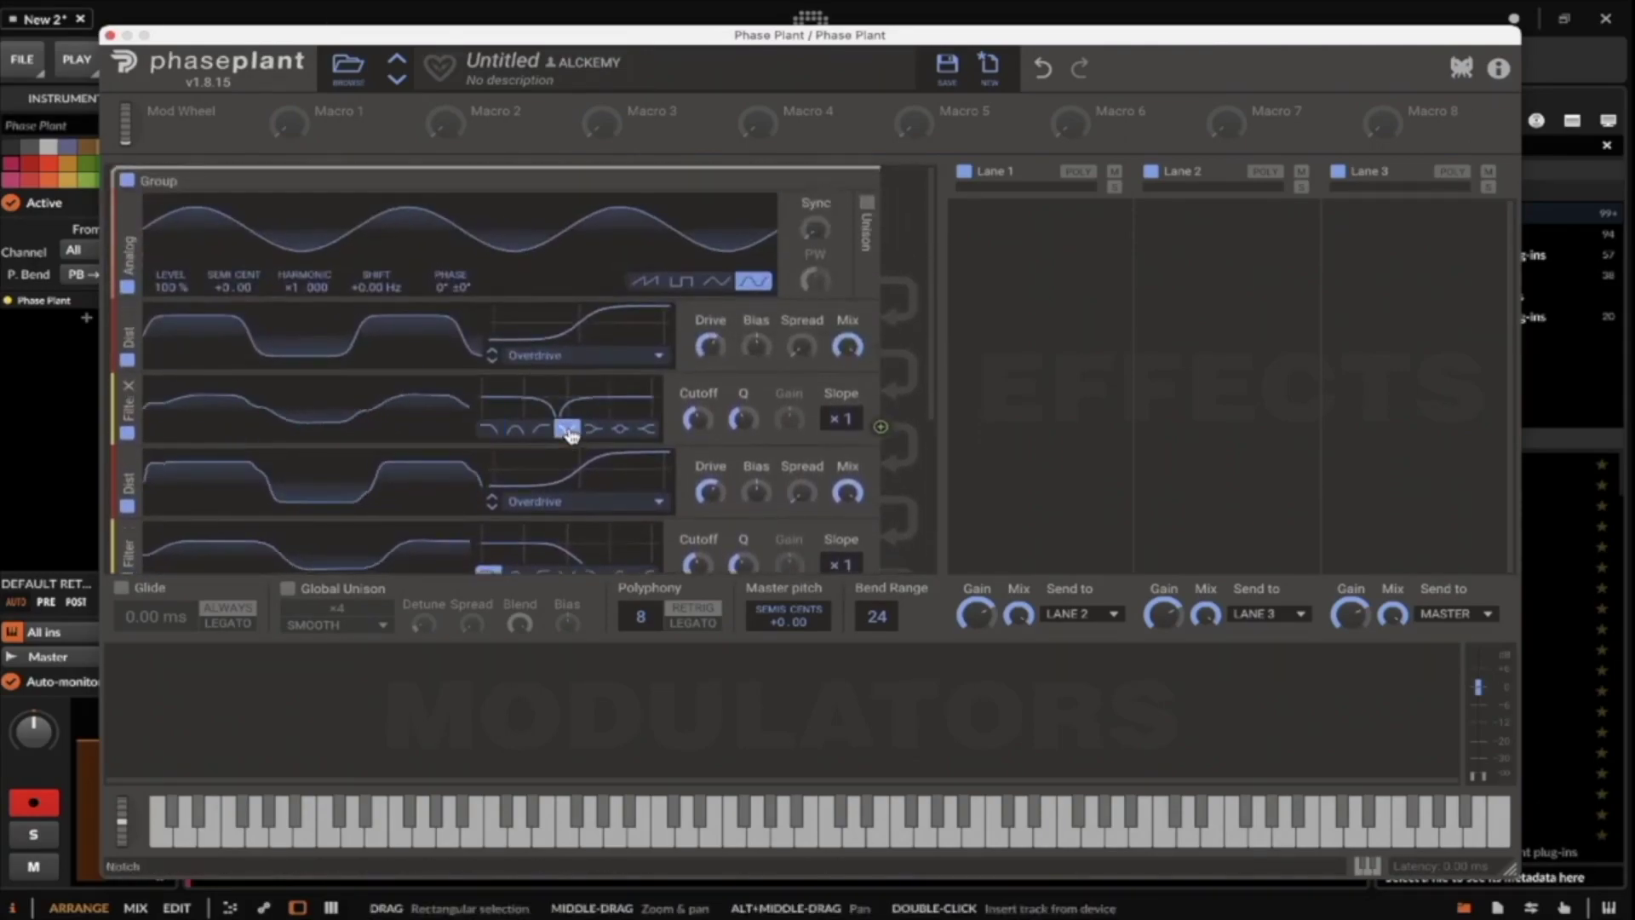
scroll(839, 418, "up", 5)
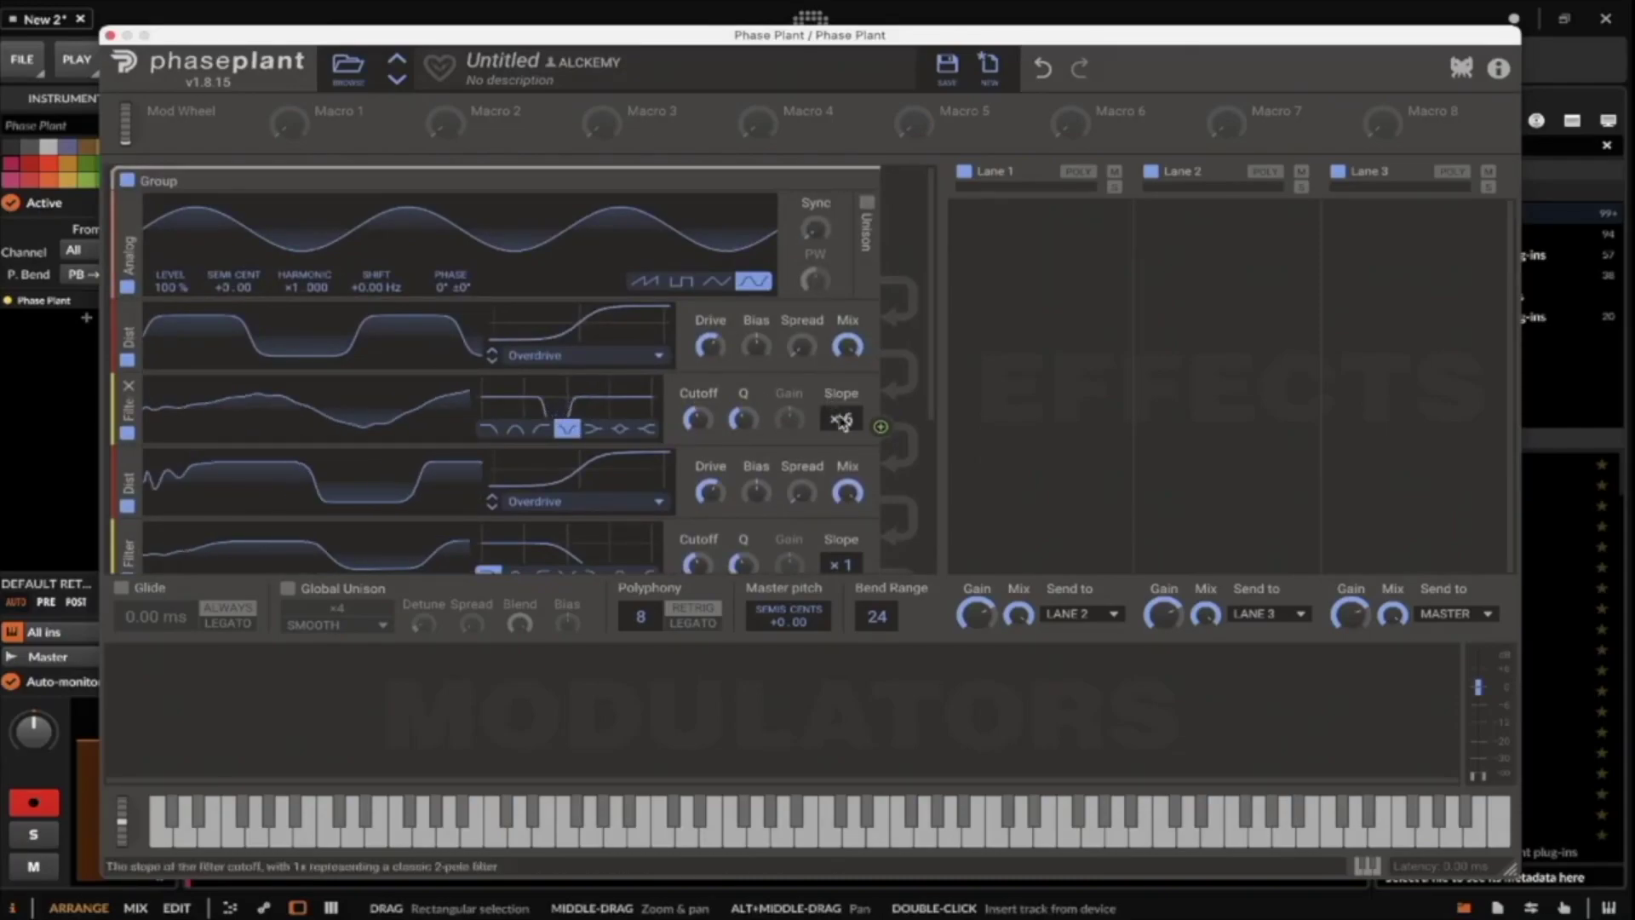
scroll(592, 394, "down", 2)
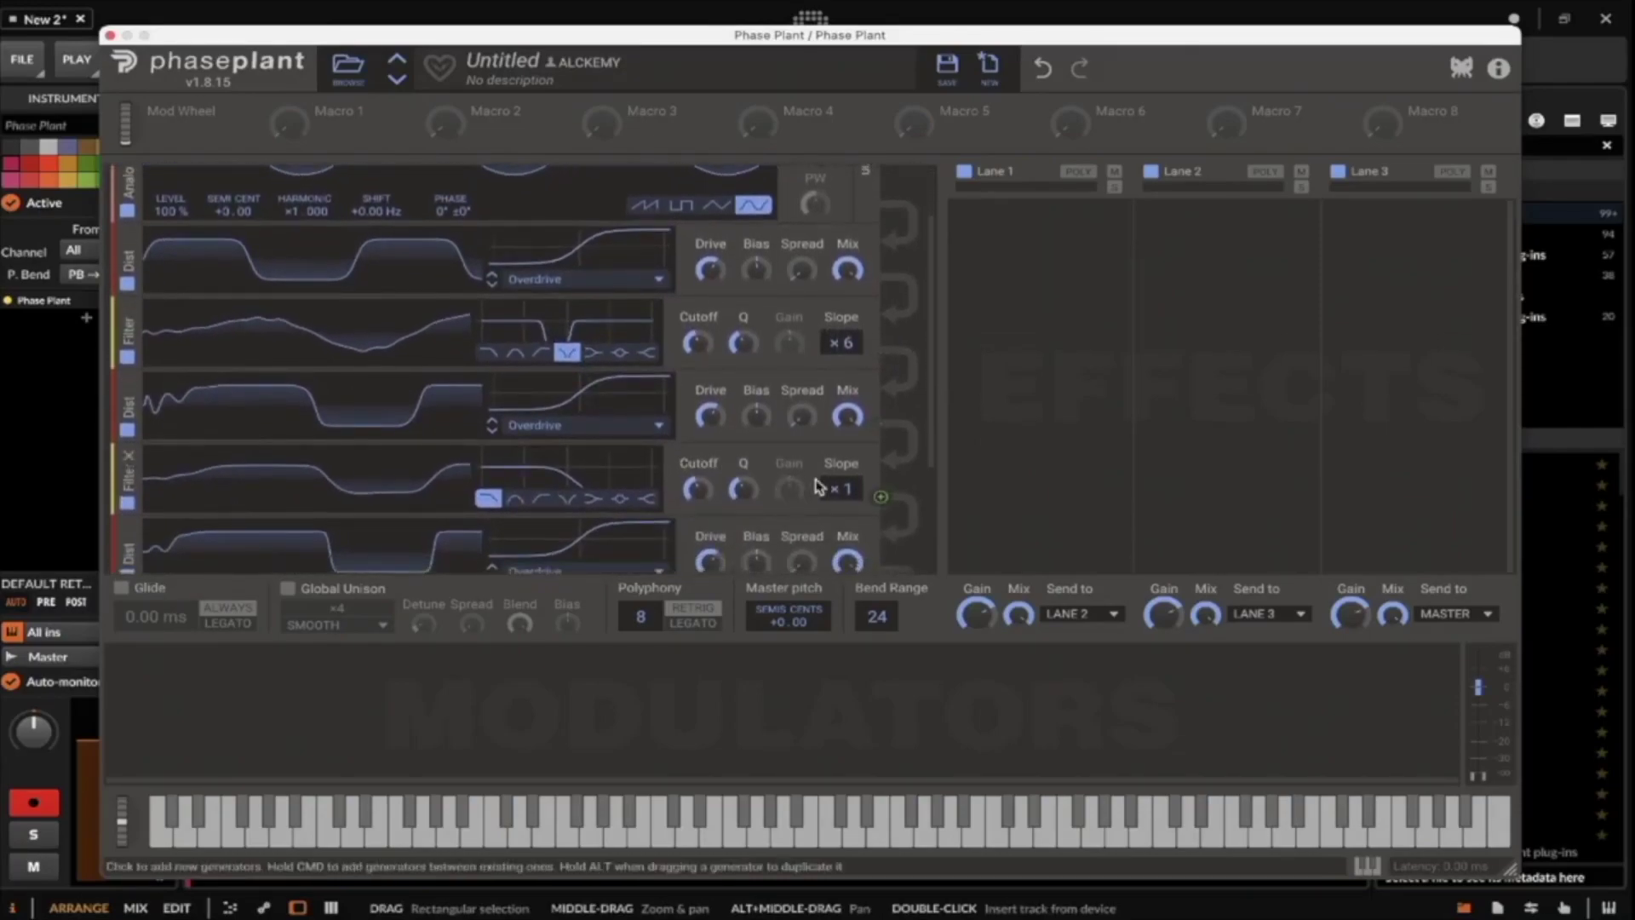
scroll(824, 488, "up", 5)
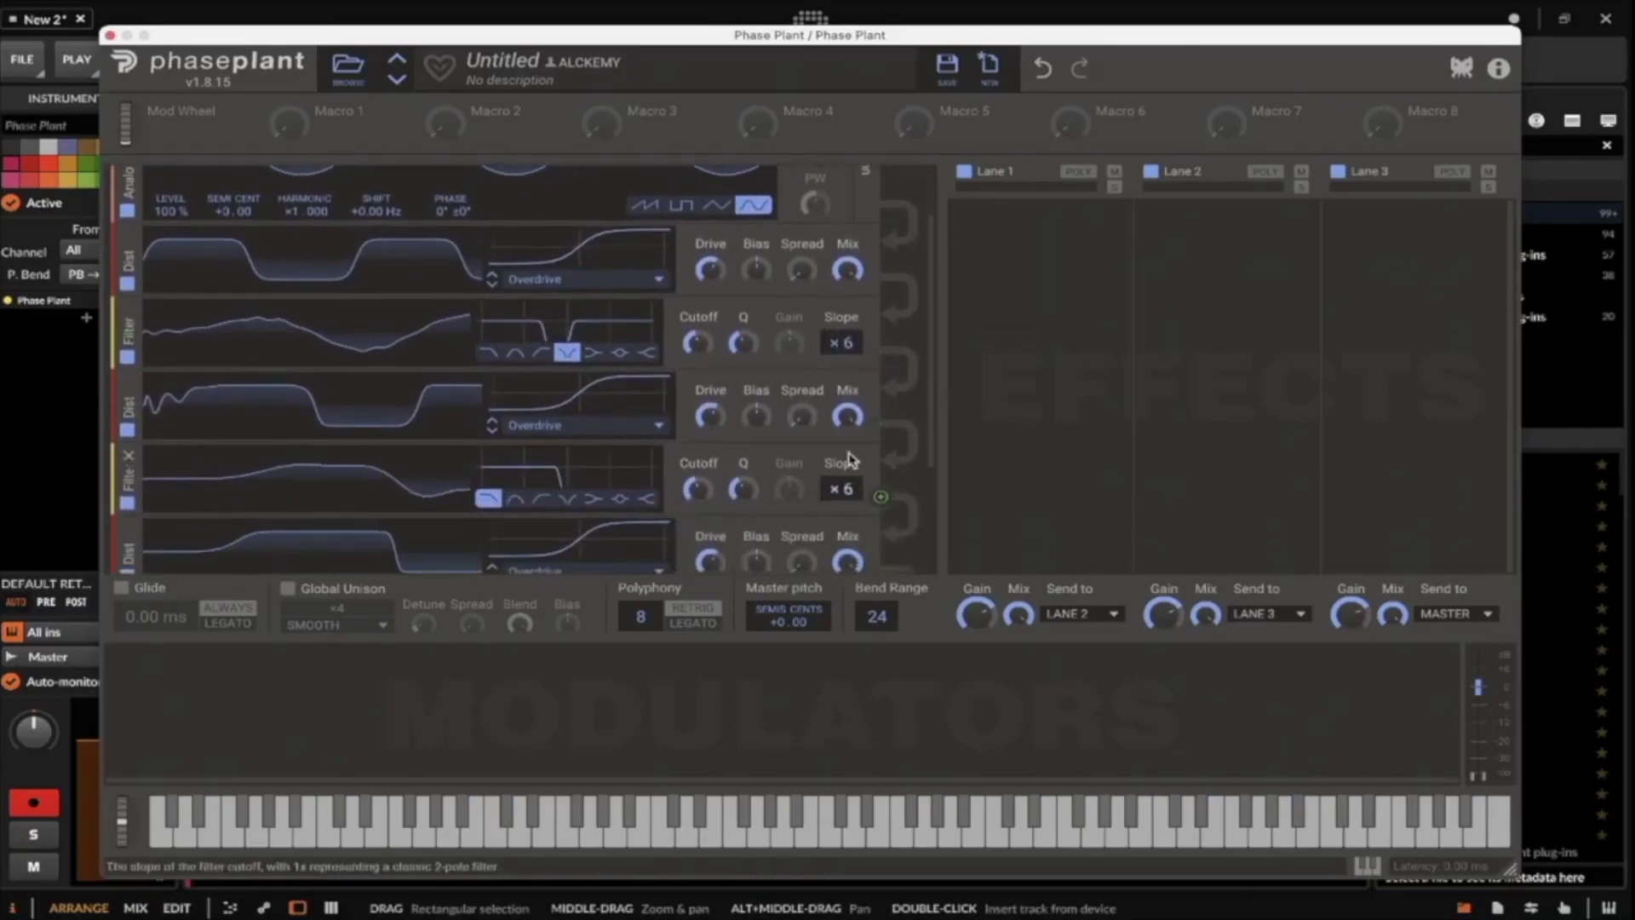
left_click(567, 498)
Add a Random modulator with Smooth at maximum and its rate synced at 2/16, and duplicate it.
scroll(376, 385, "up", 2)
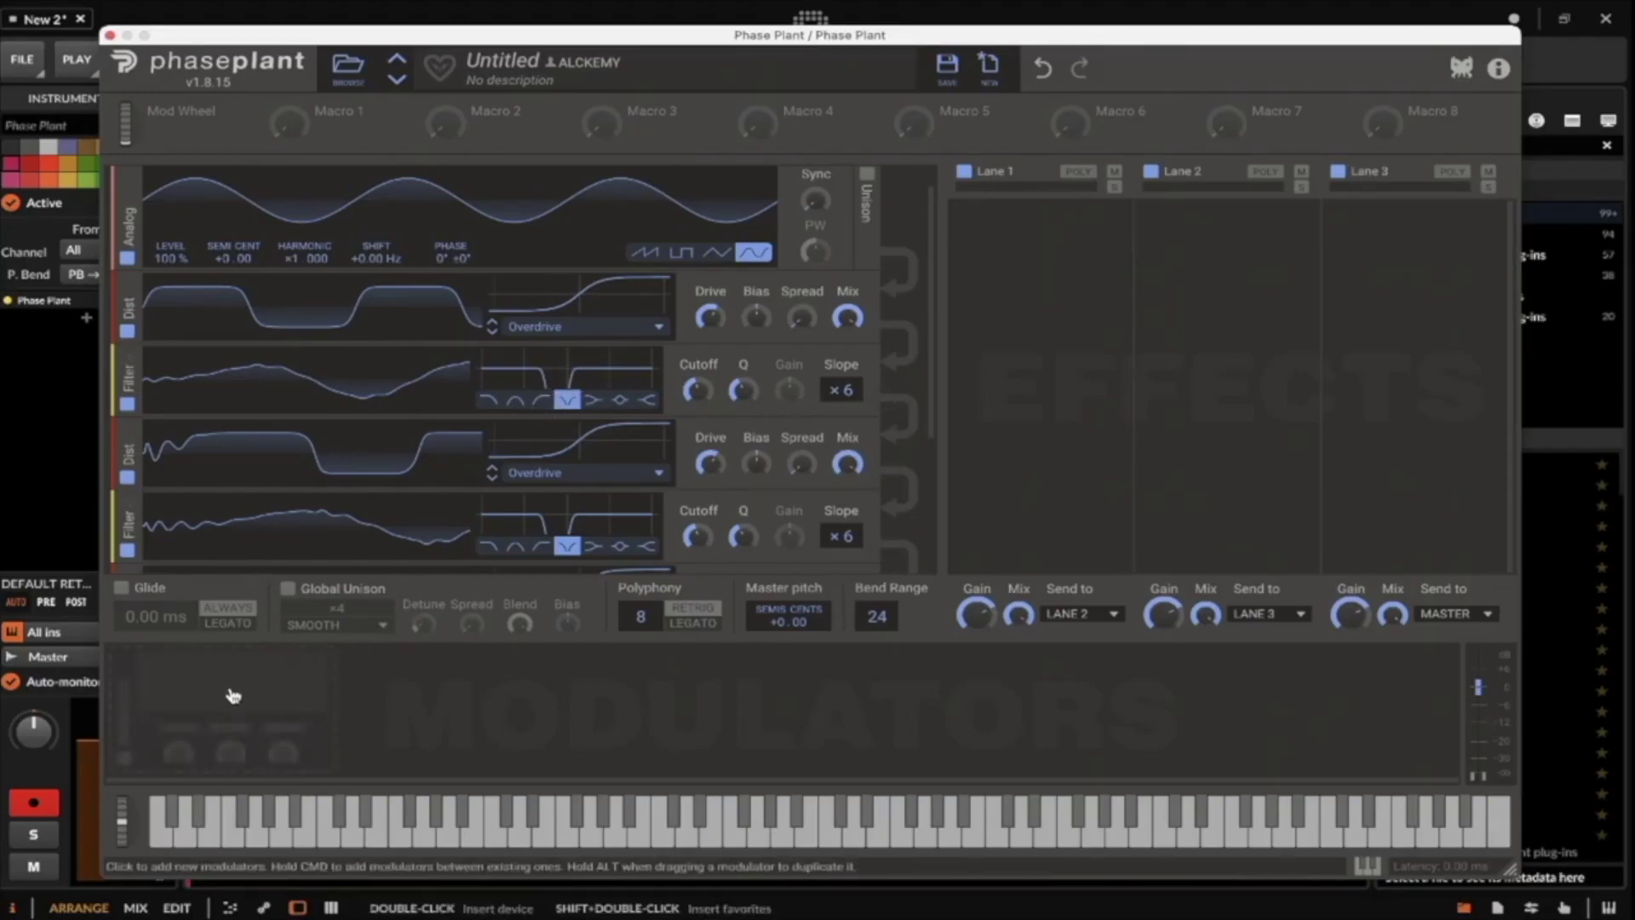
left_click(223, 688)
left_click(268, 803)
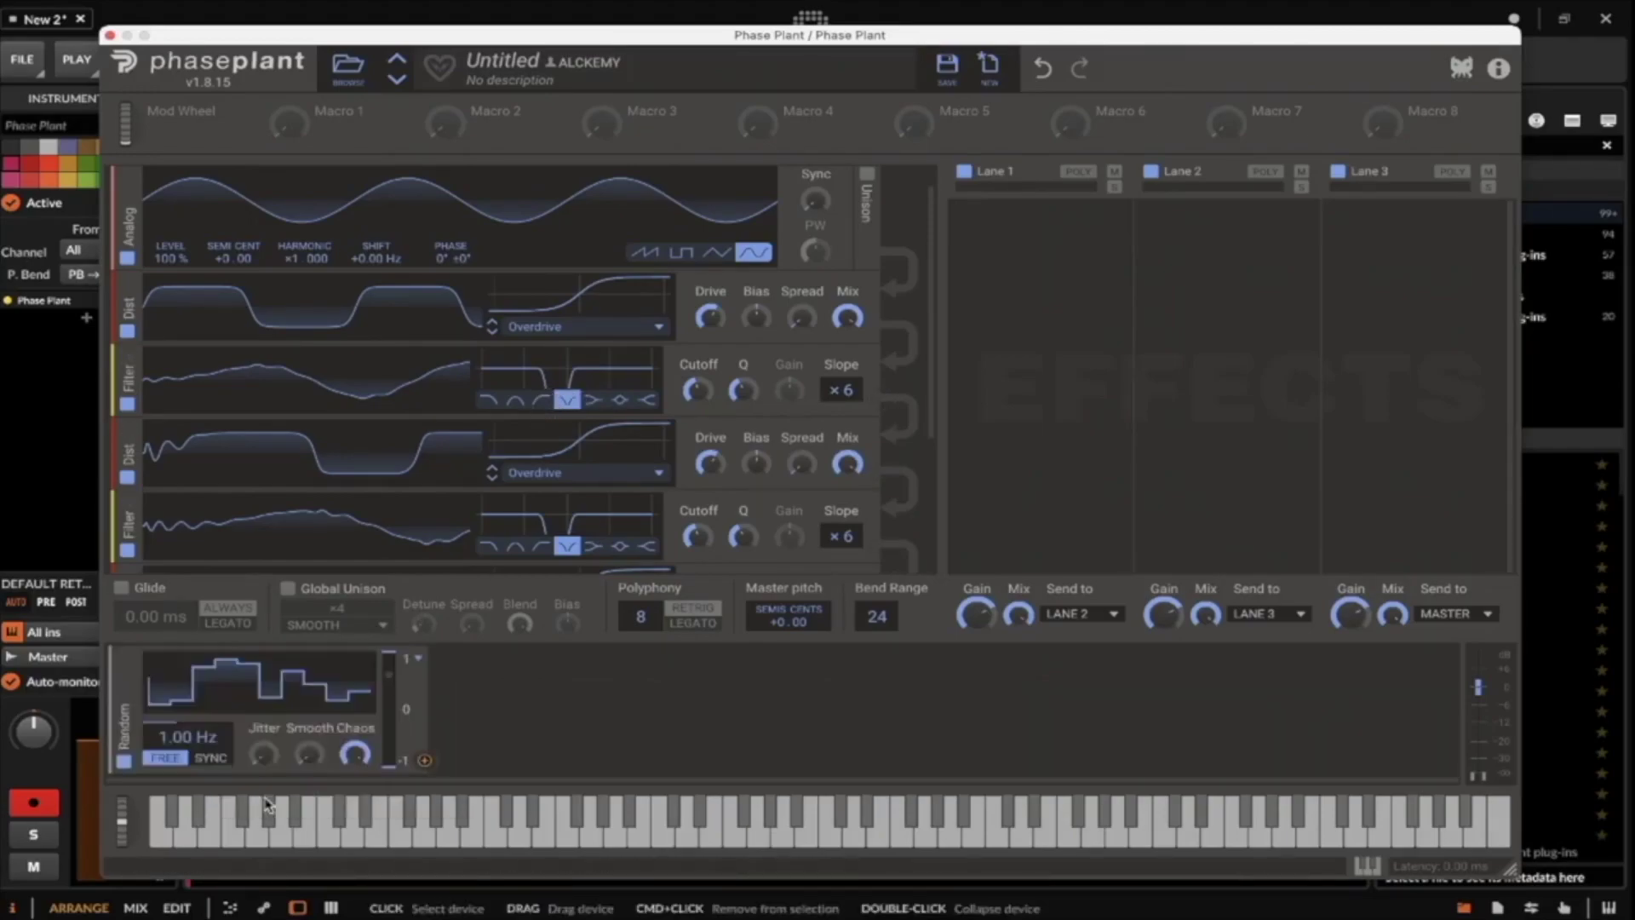
left_click_drag(309, 753, 309, 724)
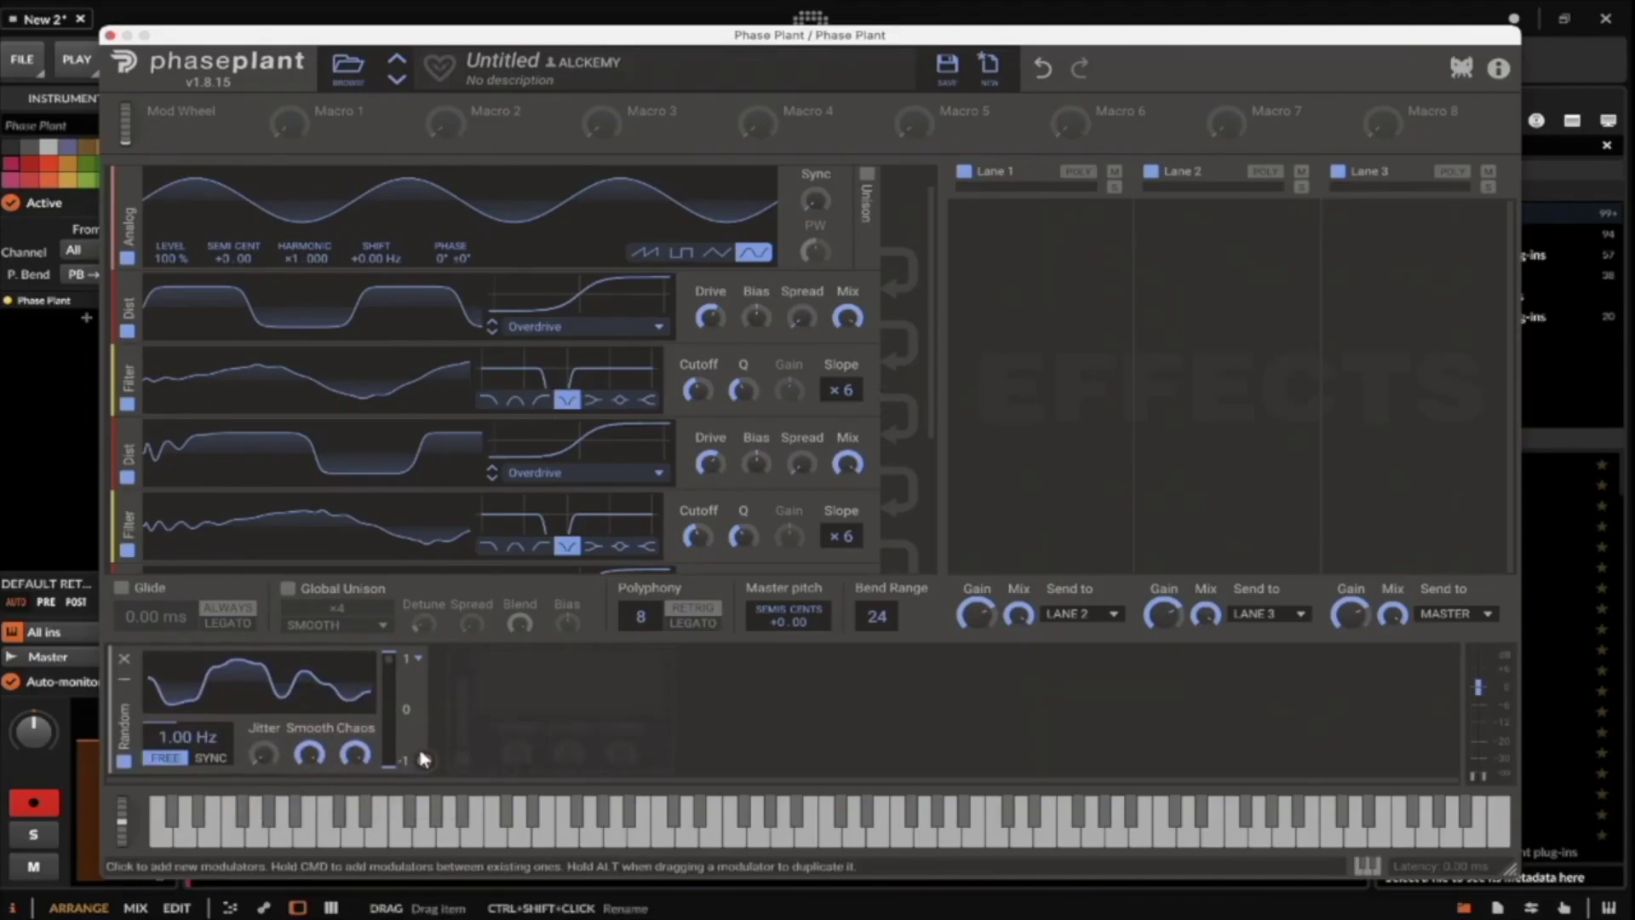
left_click(213, 757)
left_click_drag(125, 710, 608, 724)
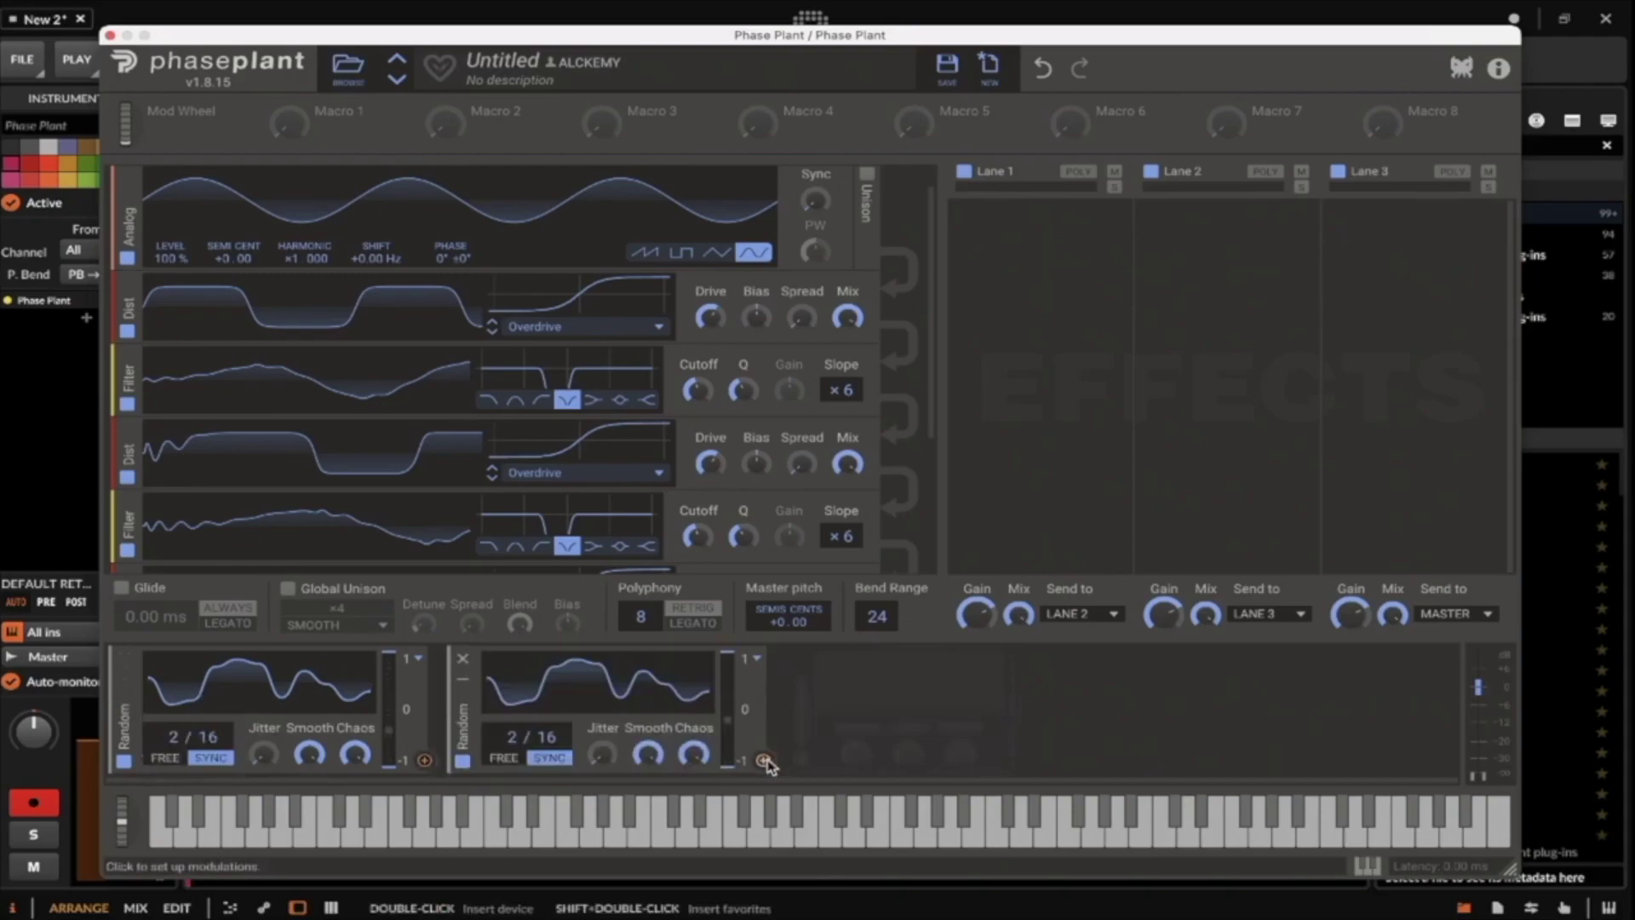
Modulate the first Filter's Cutoff and the second's Q with the second Random, and the remaining Q and Cutoff with the first Random.
left_click_drag(763, 758, 696, 401)
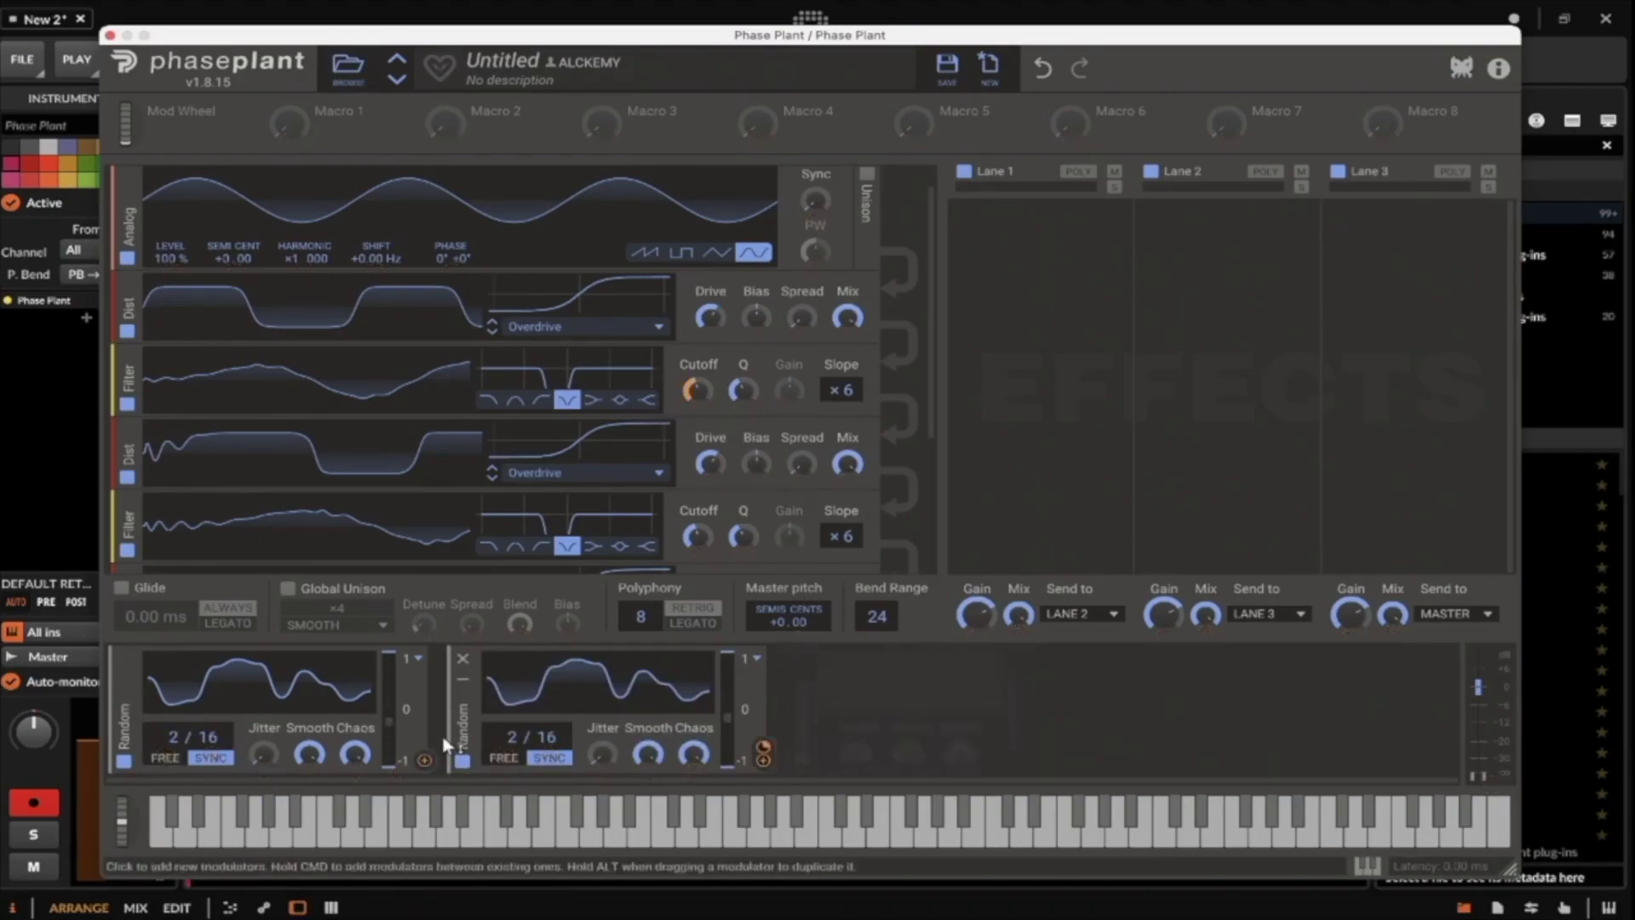
left_click_drag(425, 759, 743, 390)
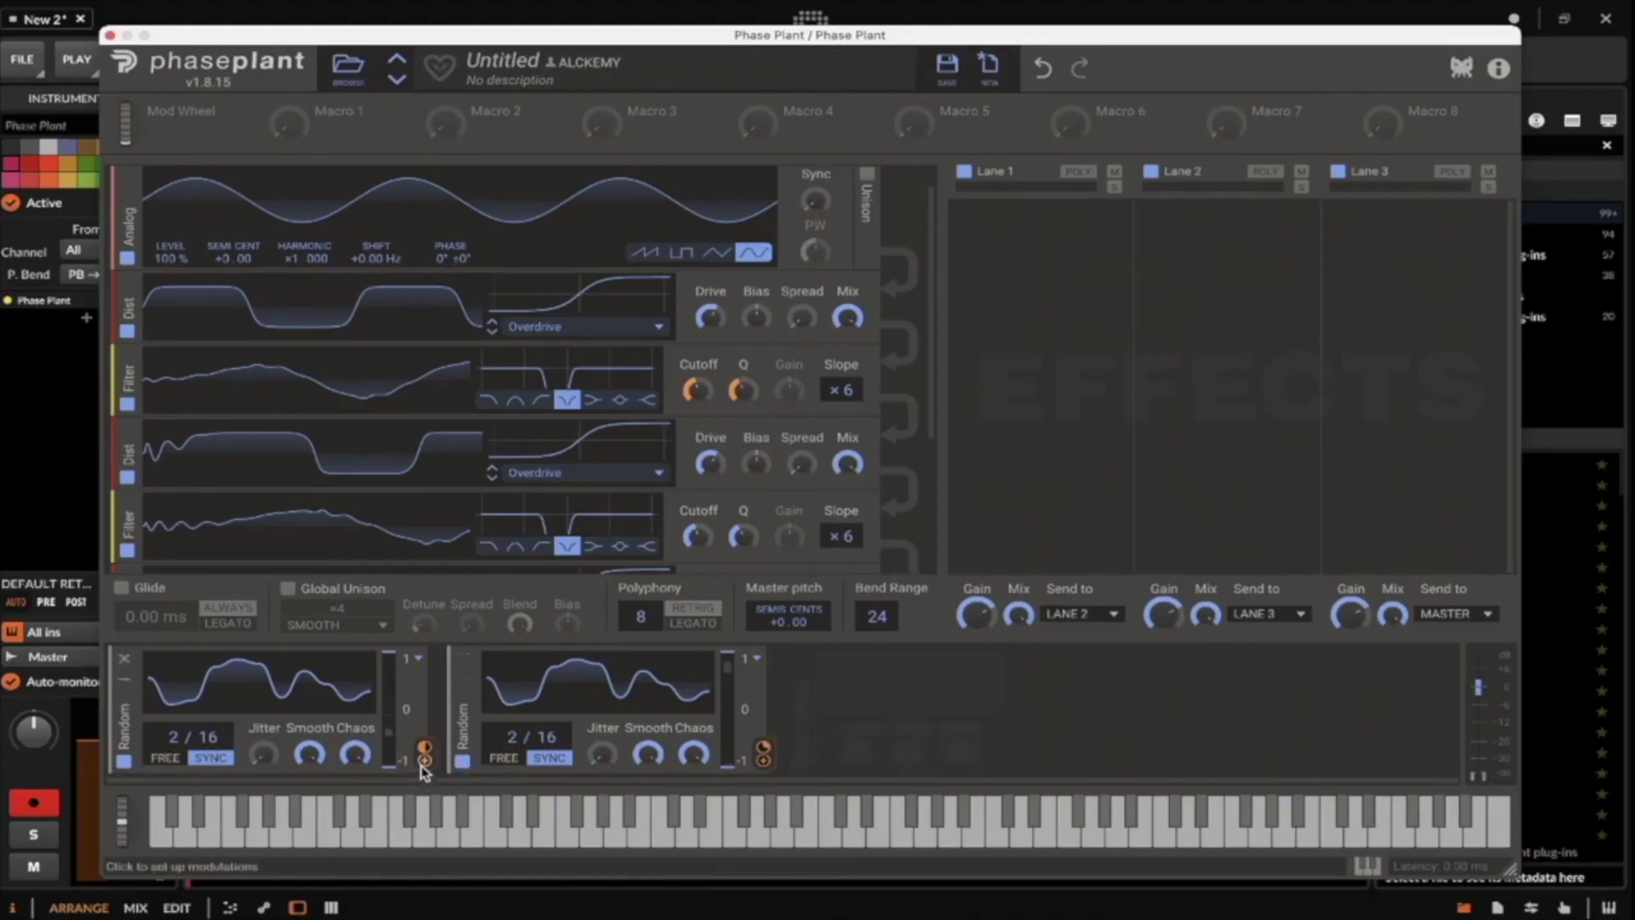
left_click_drag(424, 748, 696, 495)
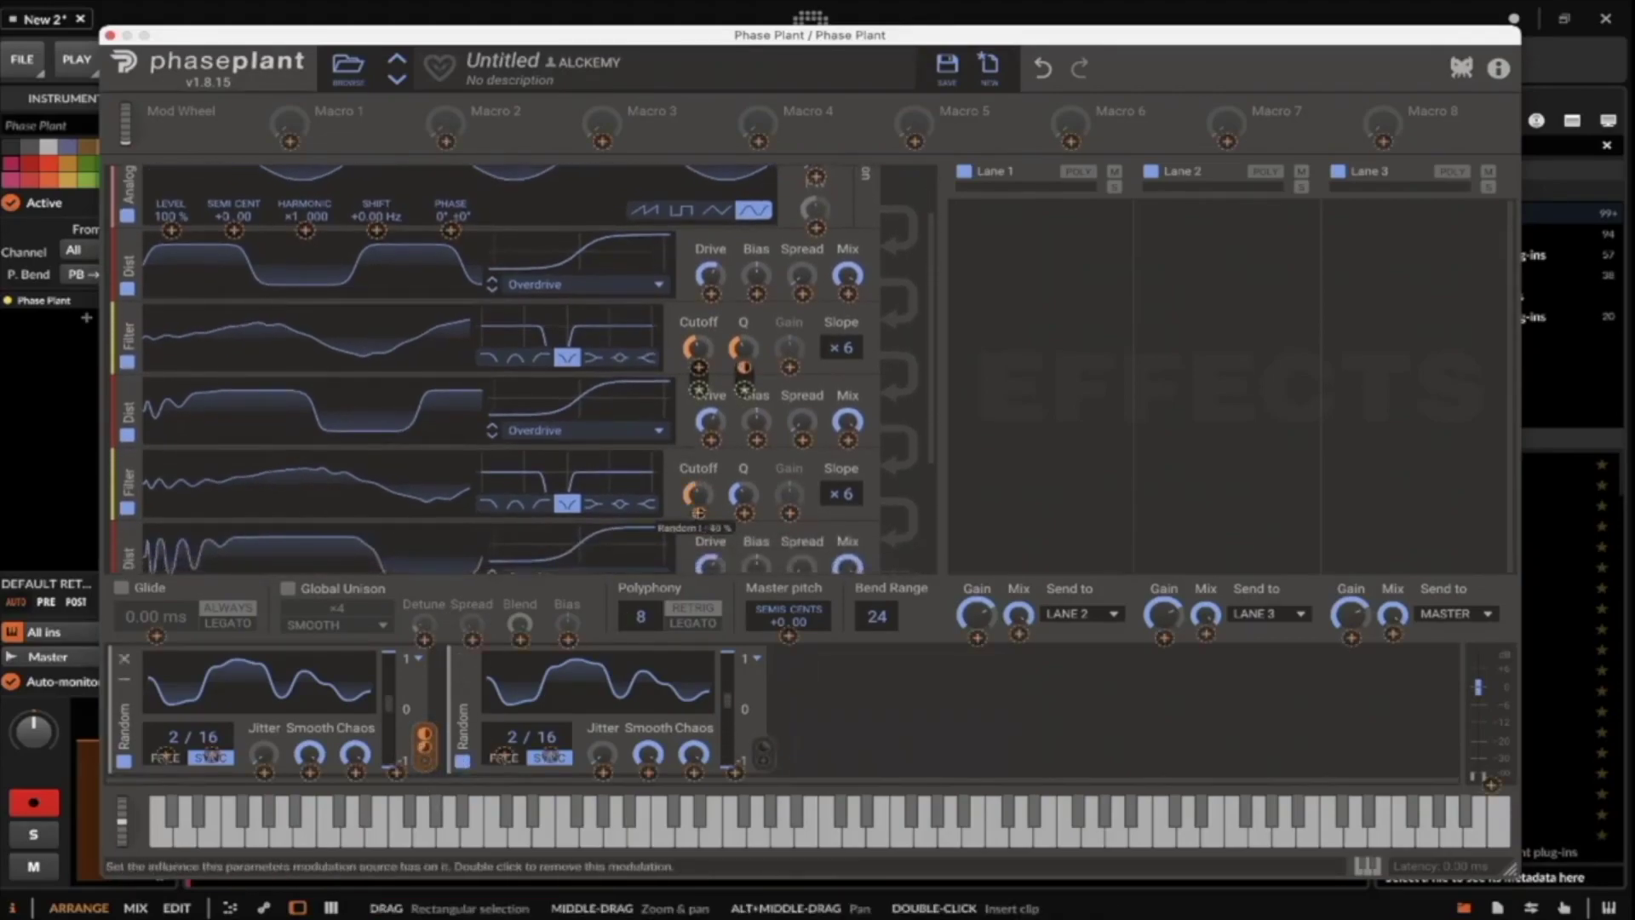
left_click_drag(764, 749, 743, 511)
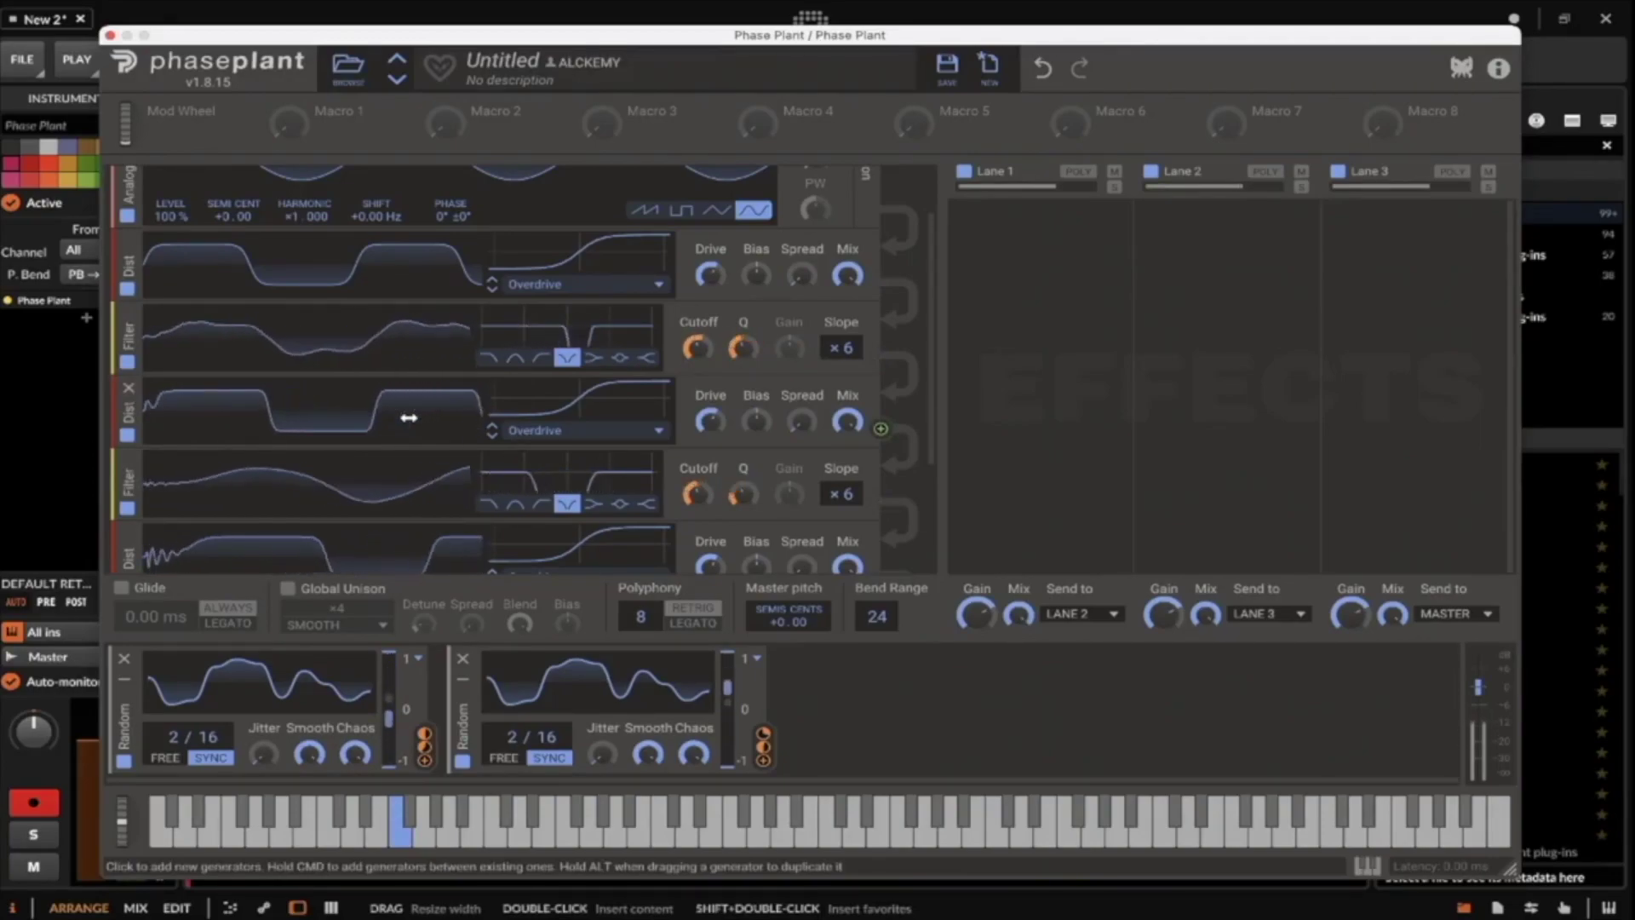
Add a Limiter to Lane 3.
scroll(409, 417, "up", 2)
scroll(408, 418, "down", 4)
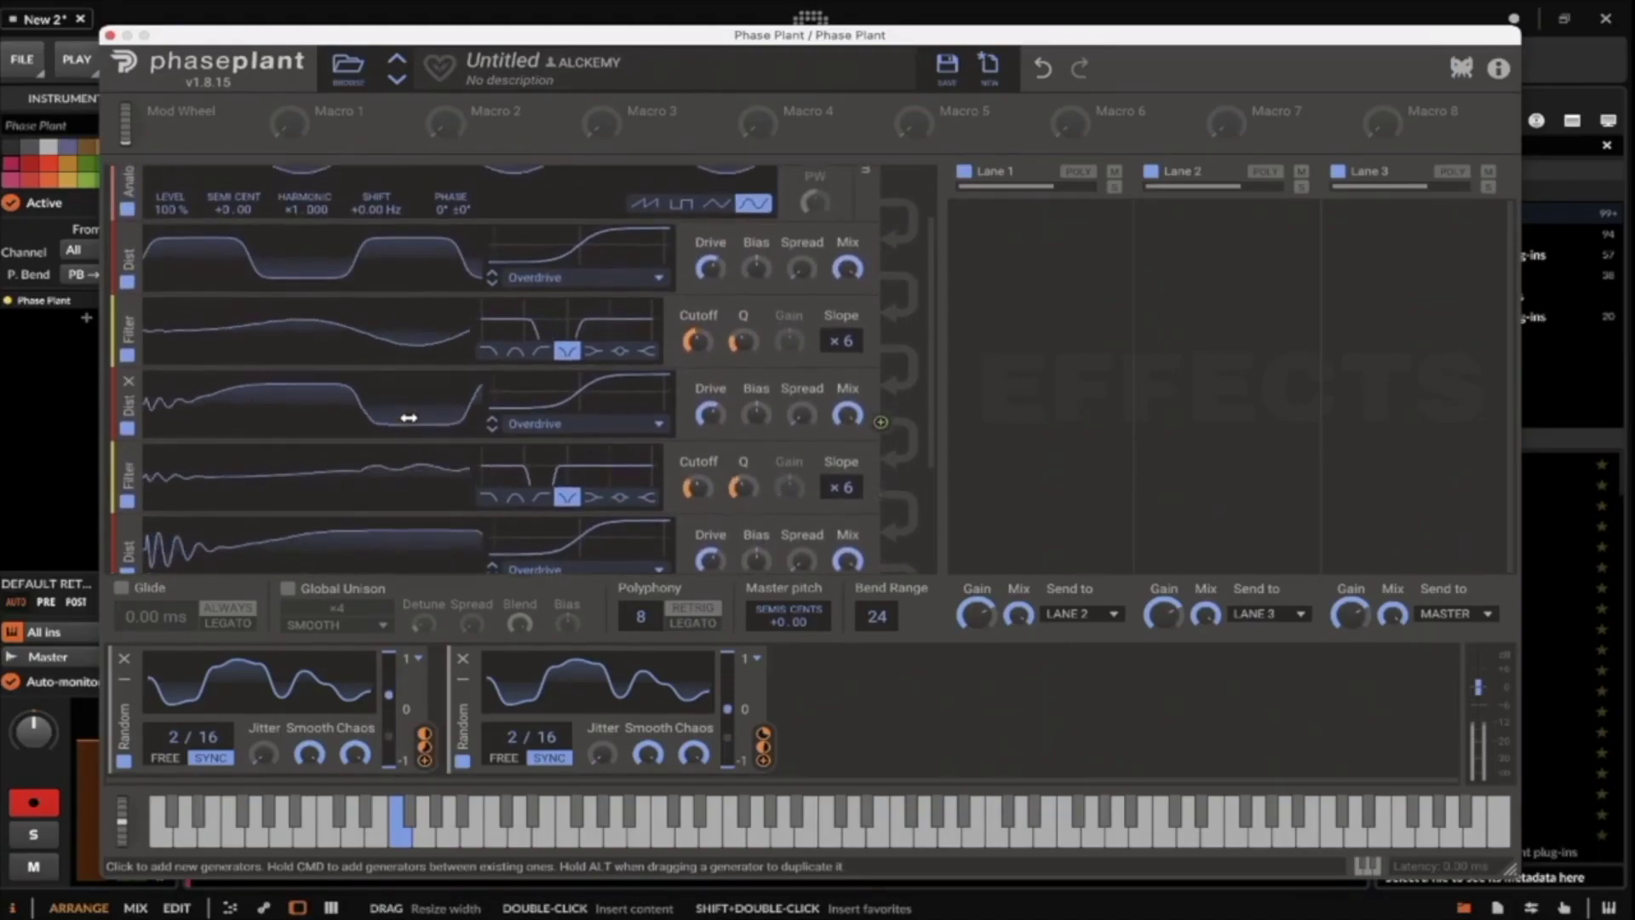
scroll(409, 418, "up", 3)
scroll(409, 417, "up", 2)
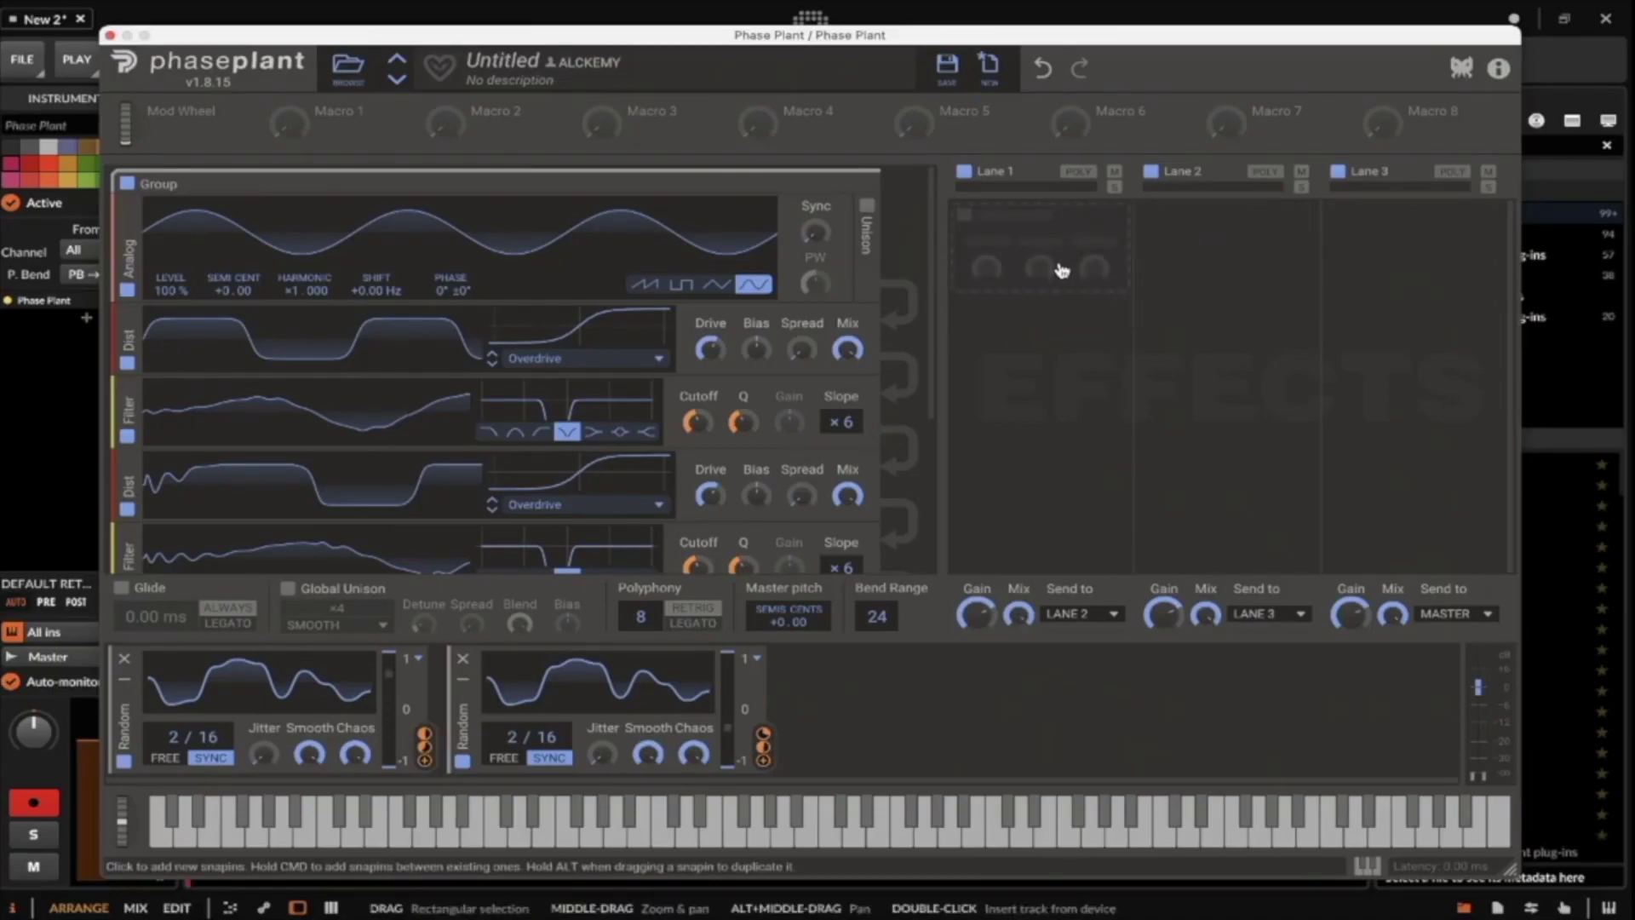
left_click(1388, 247)
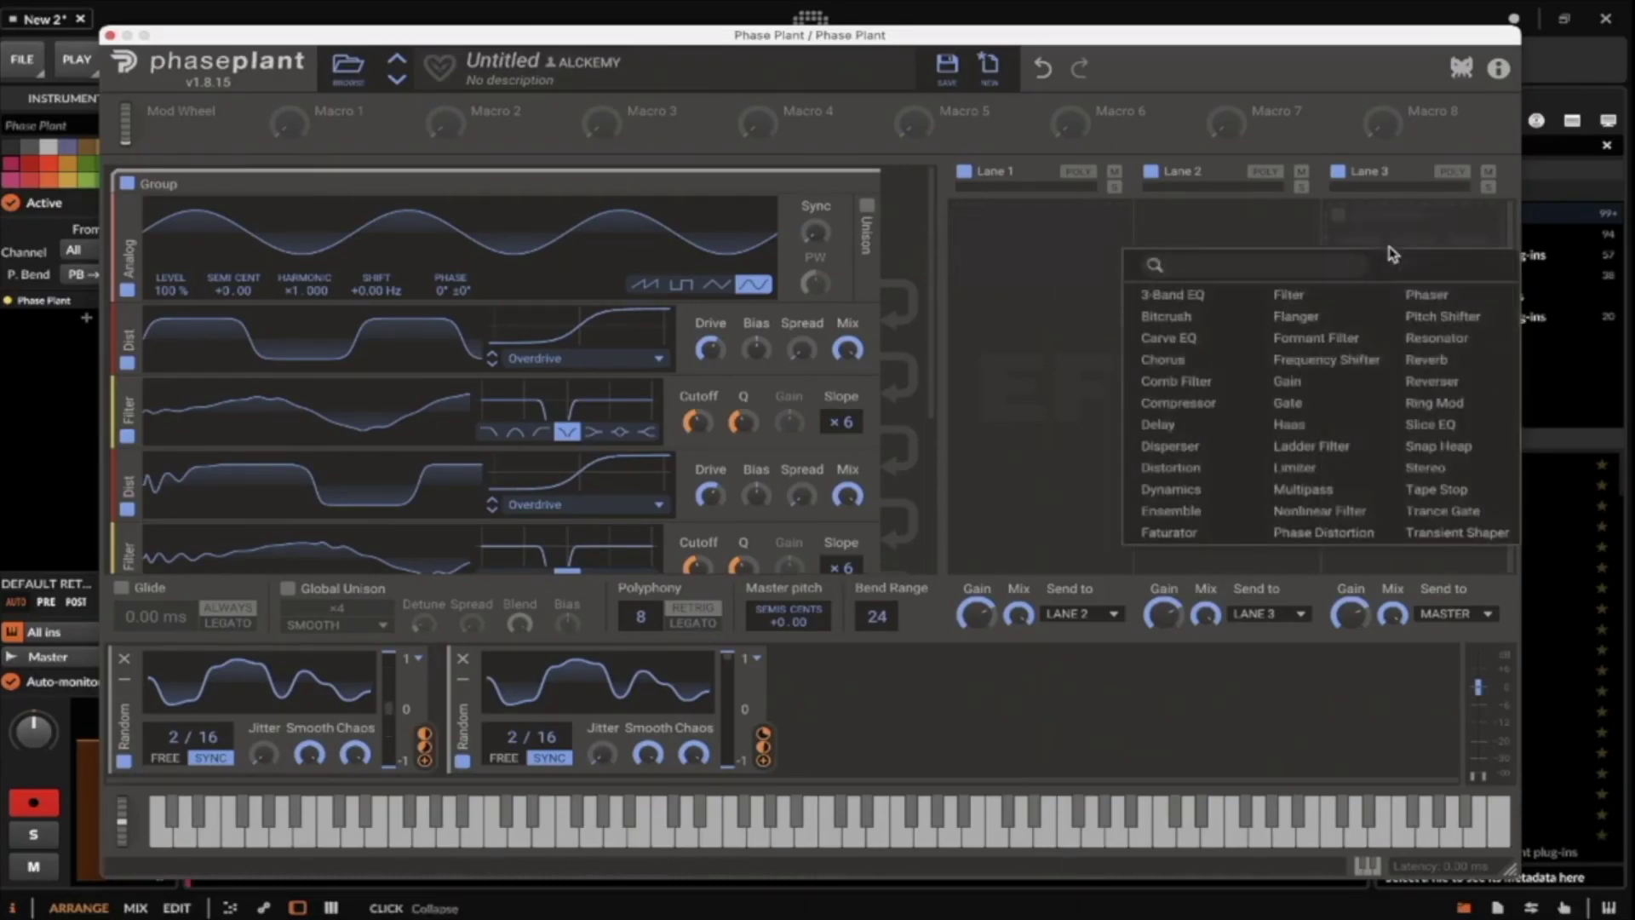
left_click(1295, 467)
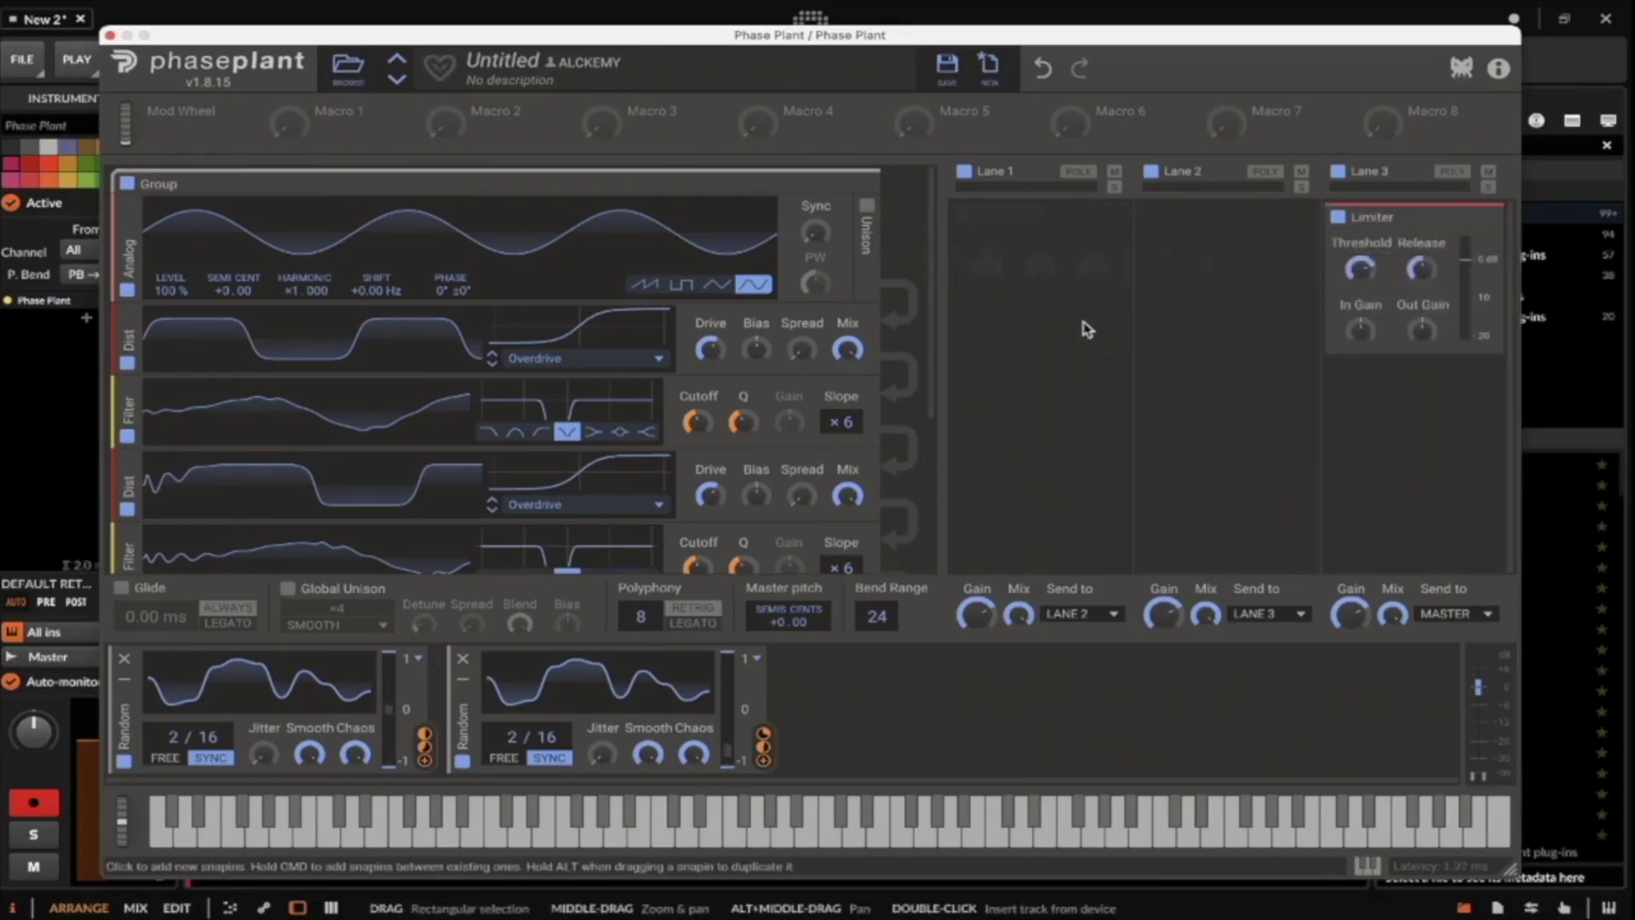
Review the alternating Distortion and Filter chain between the sine Analog oscillator and the Output.
scroll(417, 374, "down", 3)
scroll(417, 375, "down", 1)
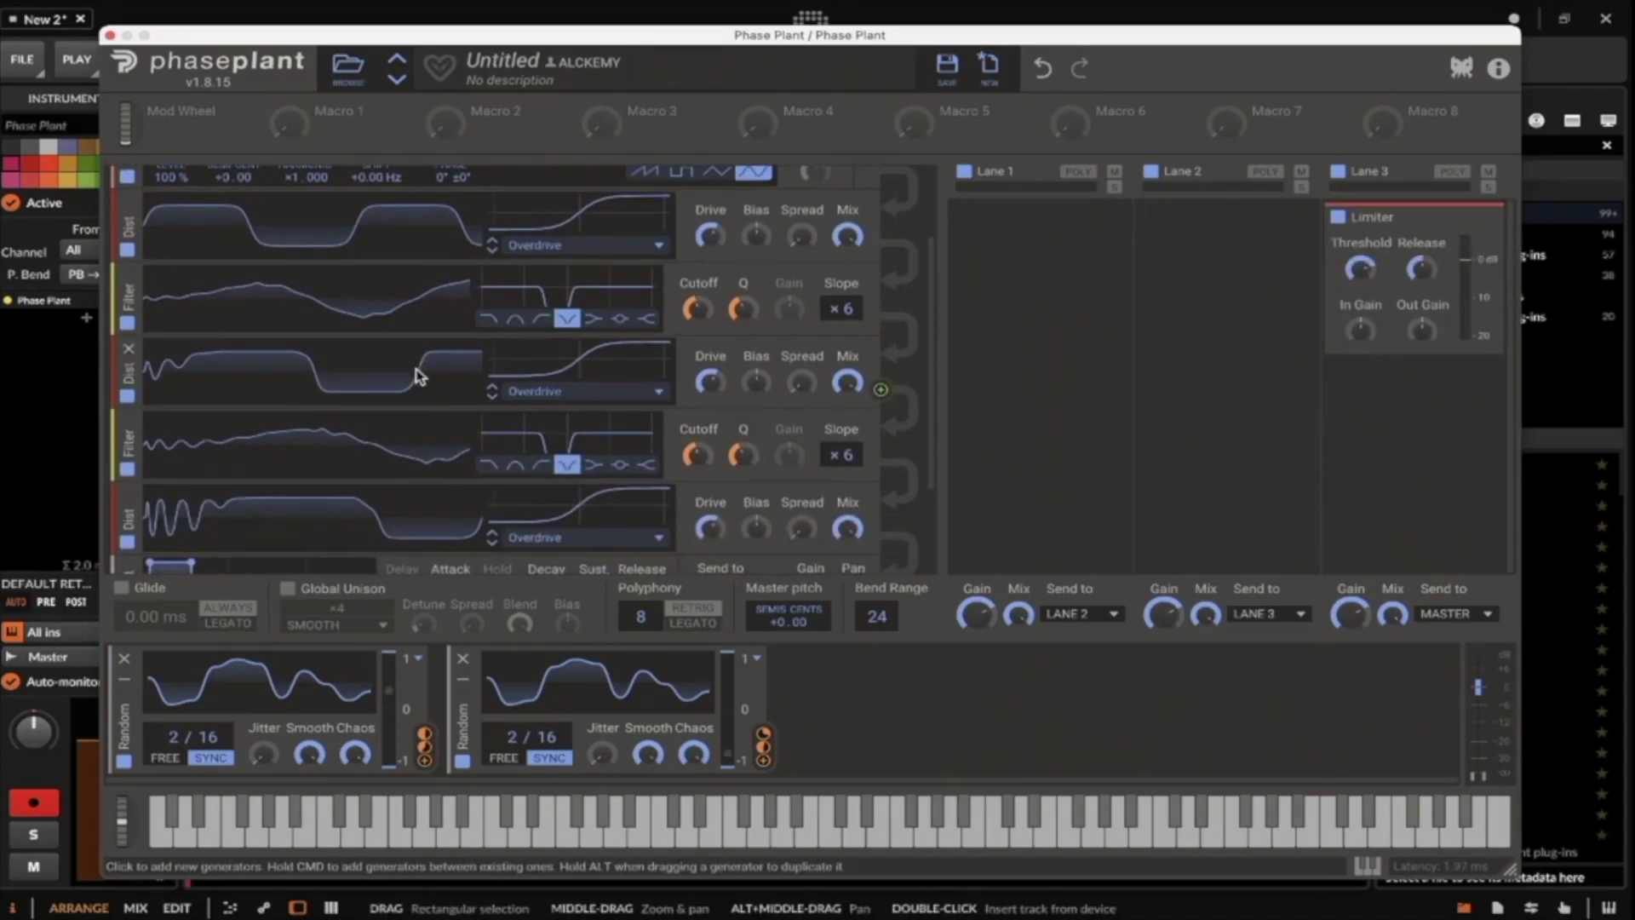
scroll(417, 375, "down", 1)
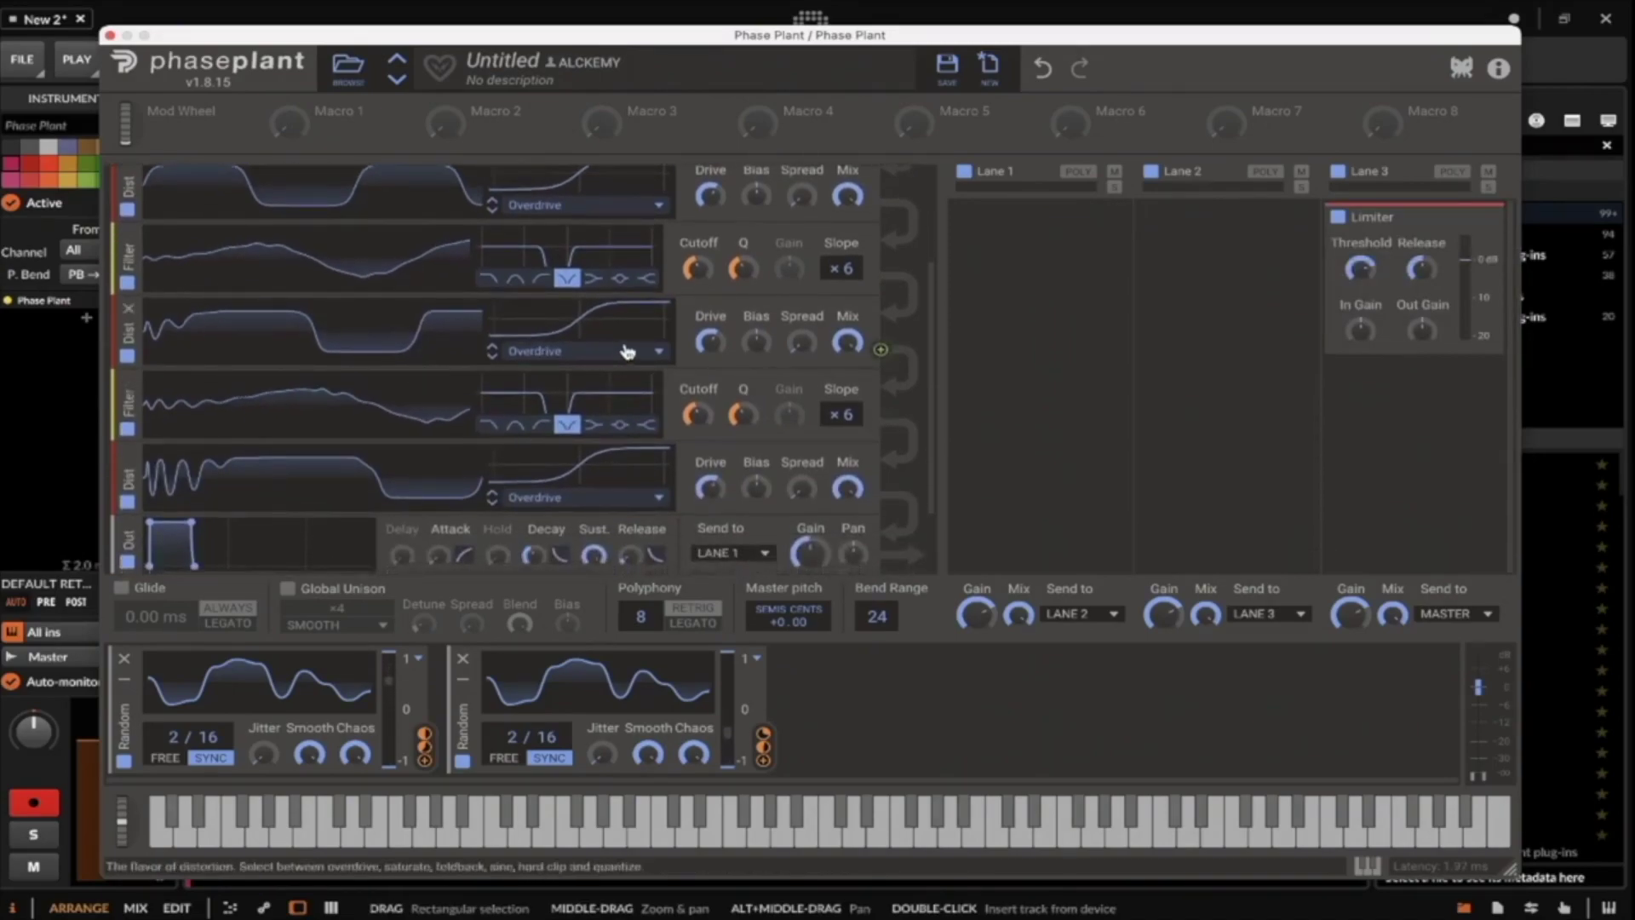
scroll(686, 391, "up", 2)
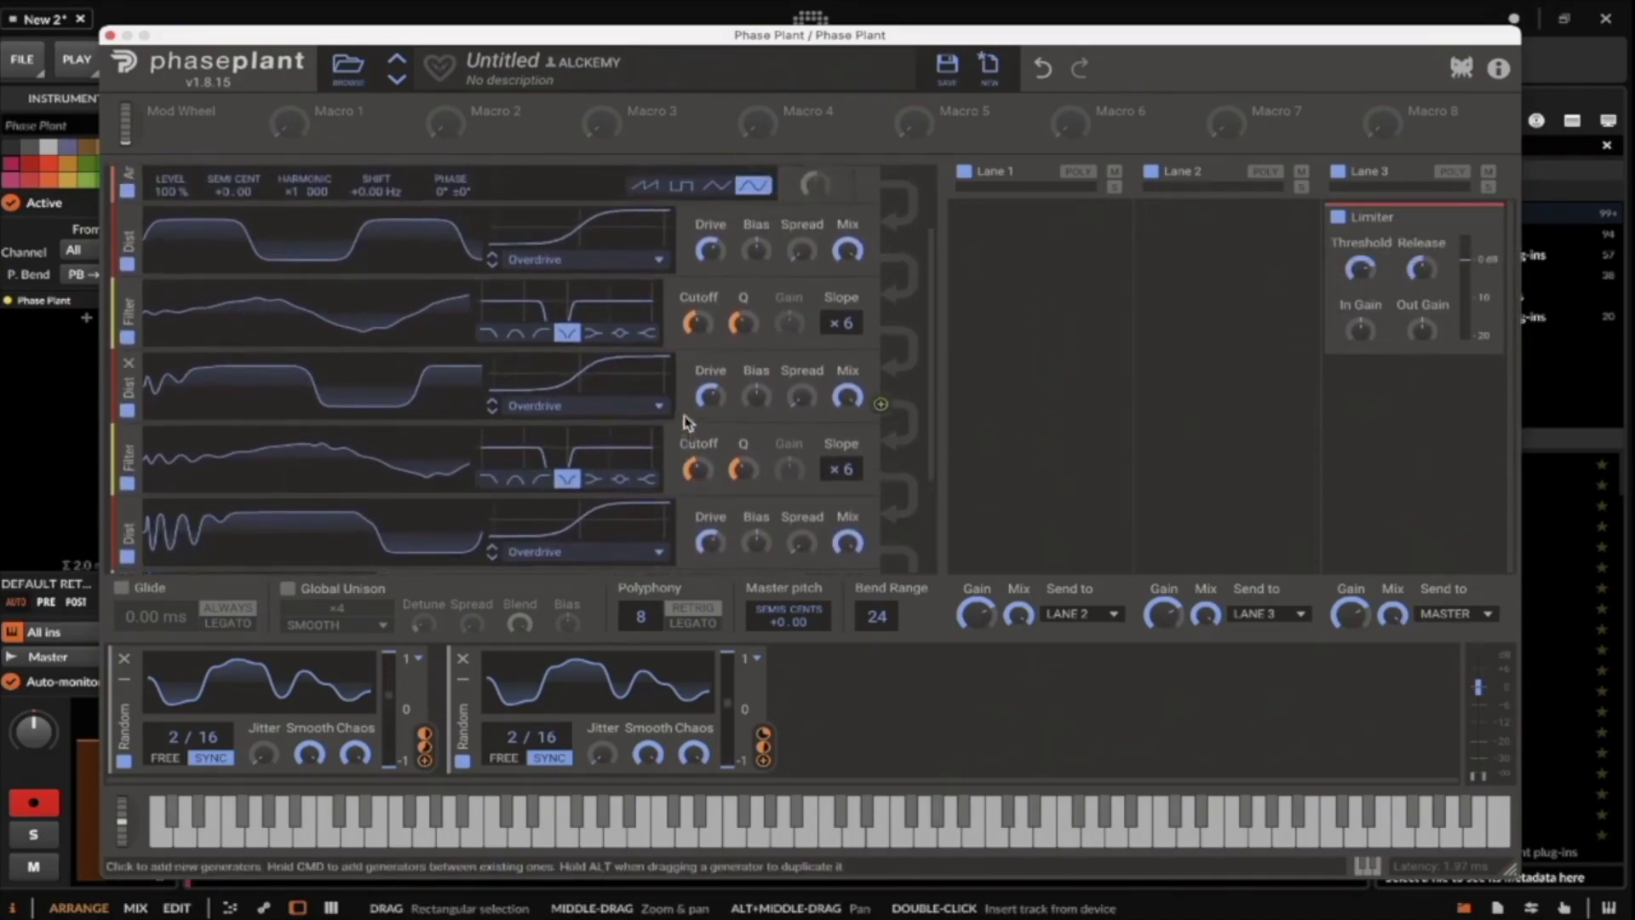
scroll(688, 421, "up", 3)
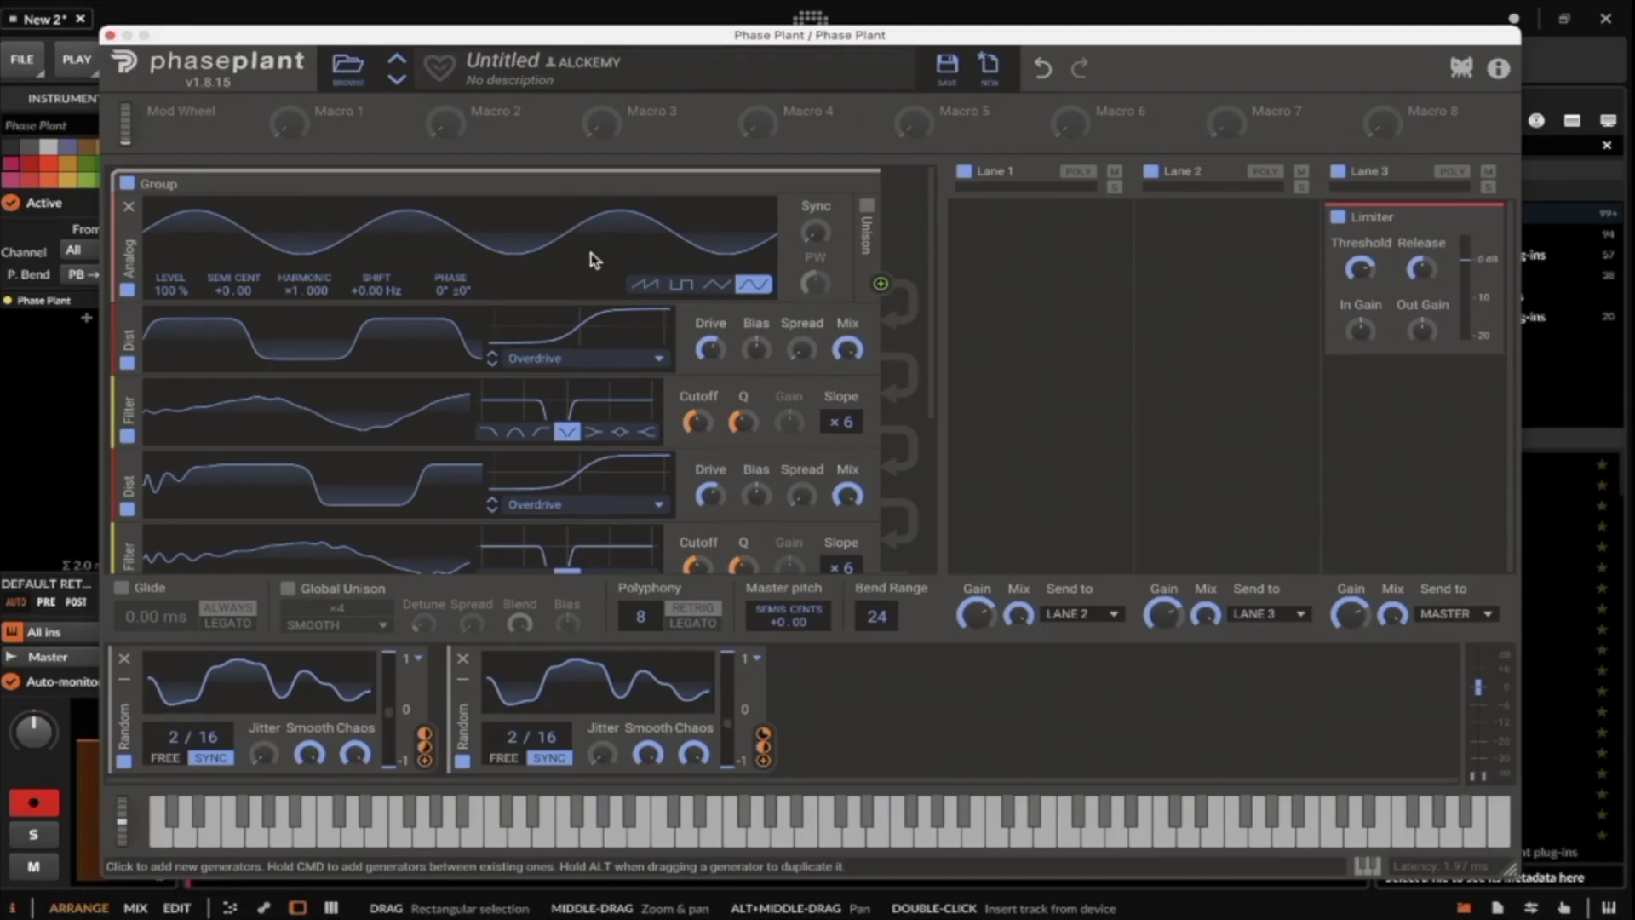
scroll(593, 259, "down", 1)
scroll(587, 274, "up", 1)
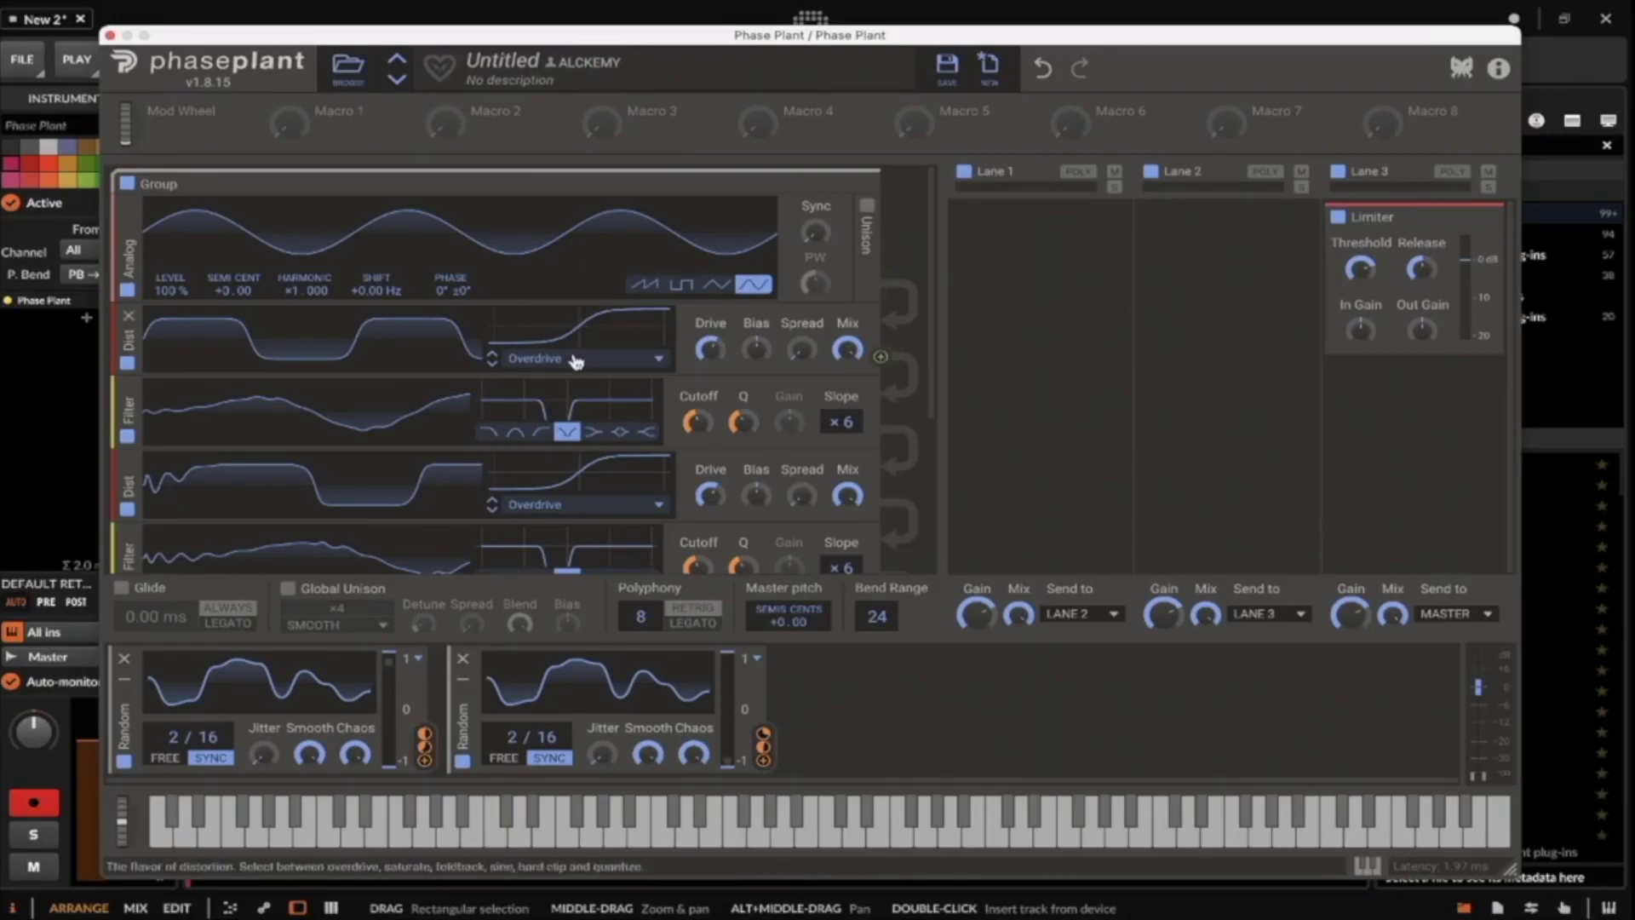
Set the first Filter to band-pass with a slope of ×1 and bypass the second Filter.
left_click(491, 433)
left_click(514, 431)
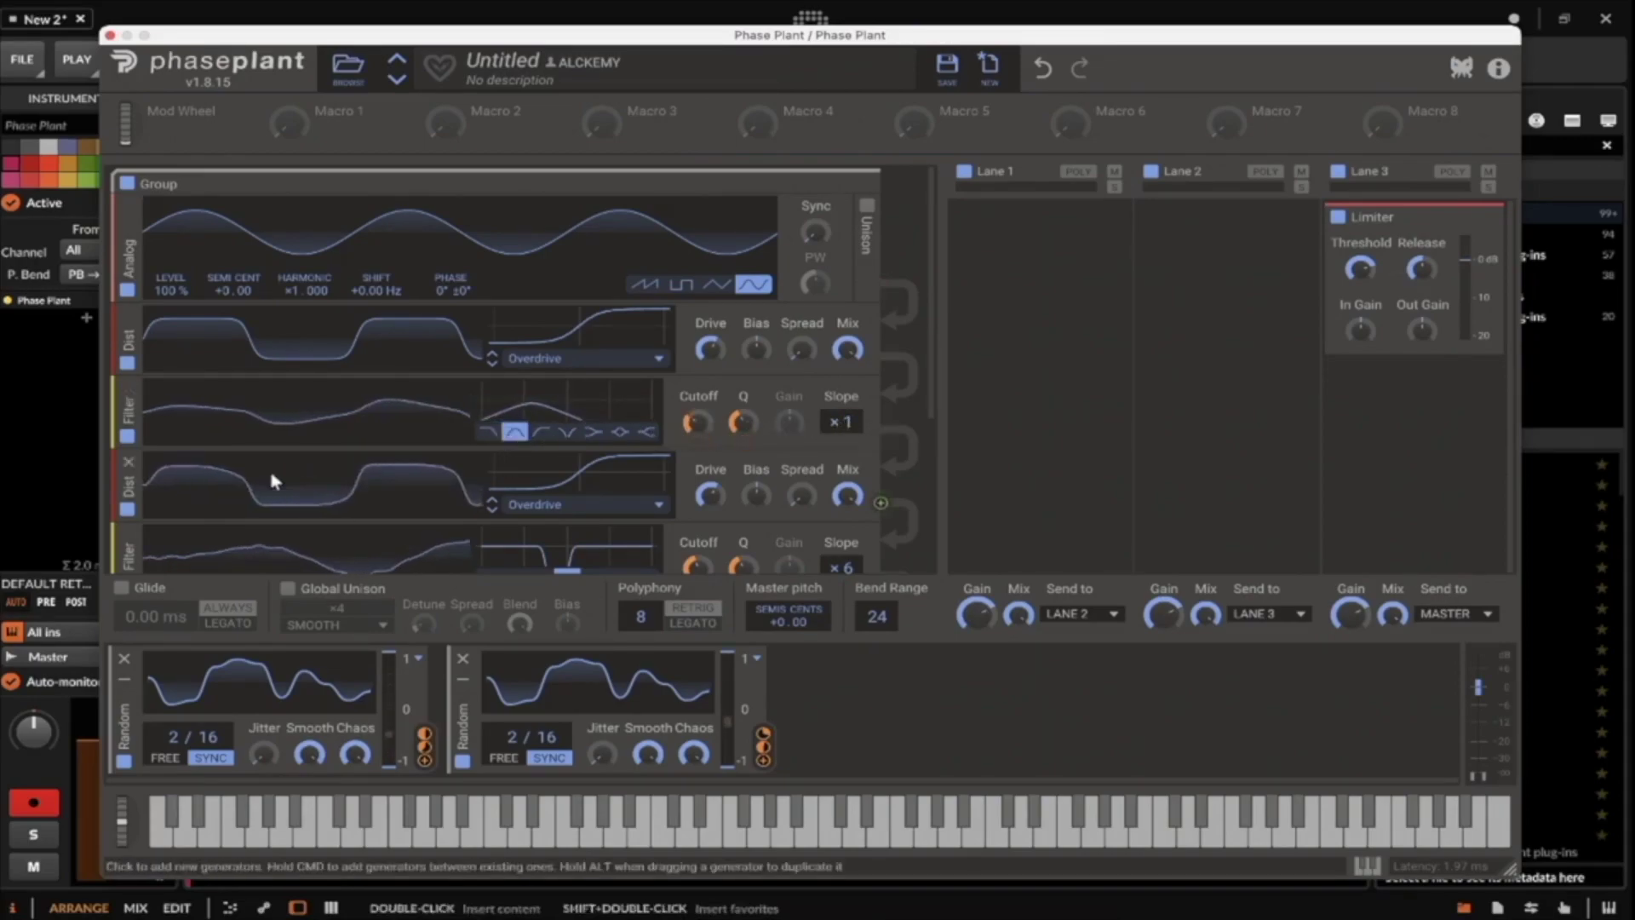
scroll(211, 485, "down", 1)
scroll(211, 485, "down", 1)
left_click(127, 502)
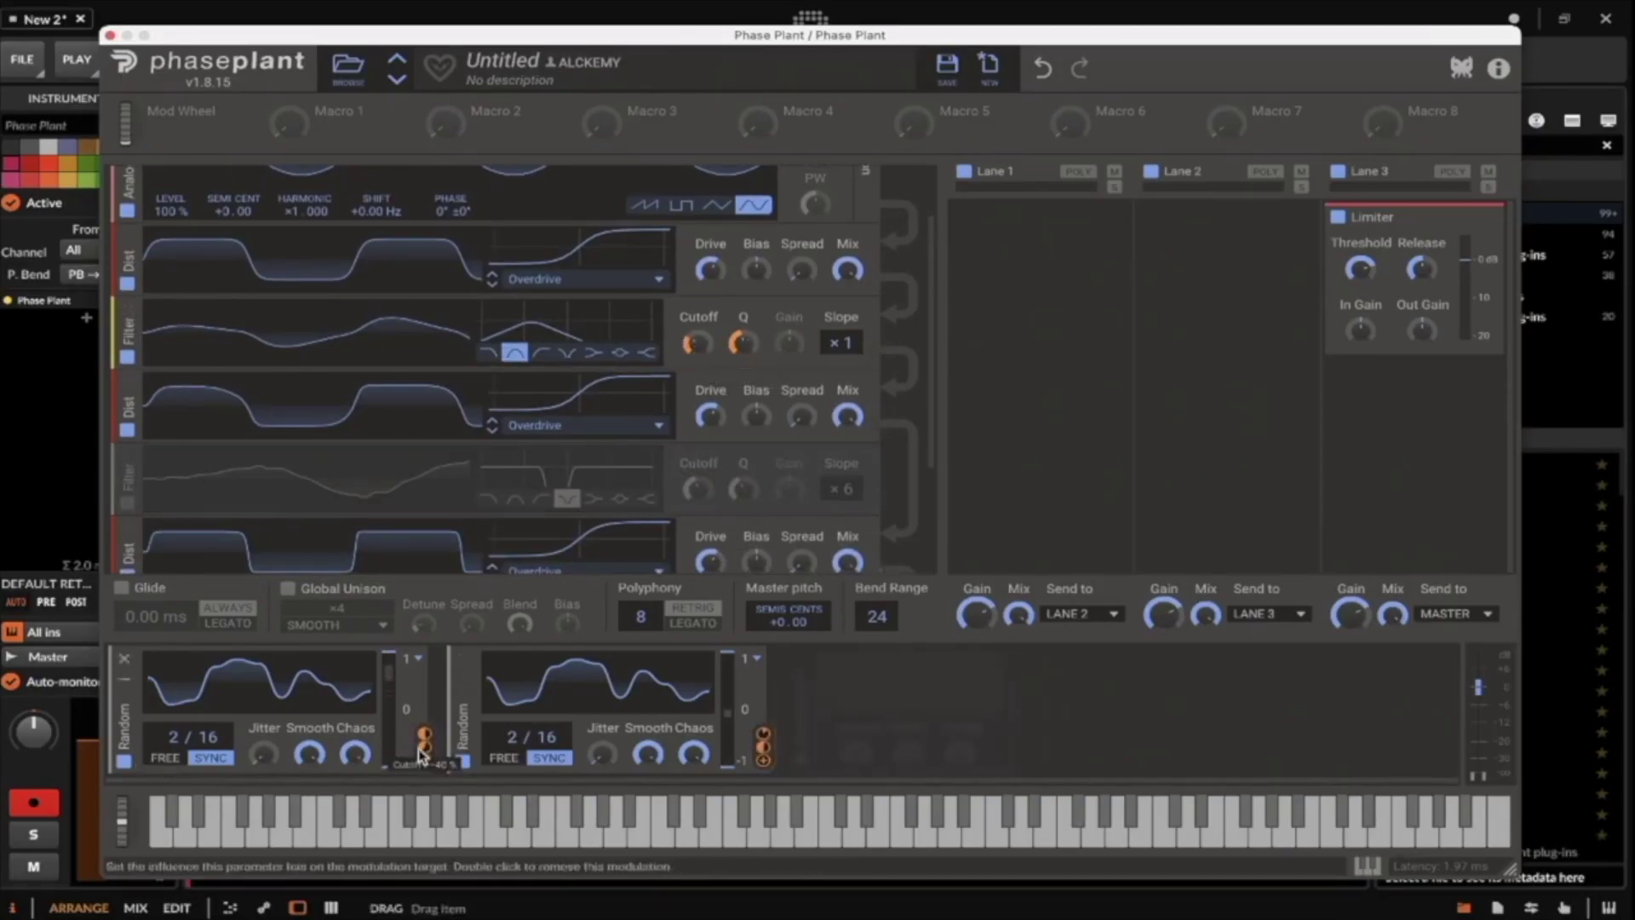
Disable the first Random modulator and raise the first Filter's Cutoff and Q.
left_click(125, 761)
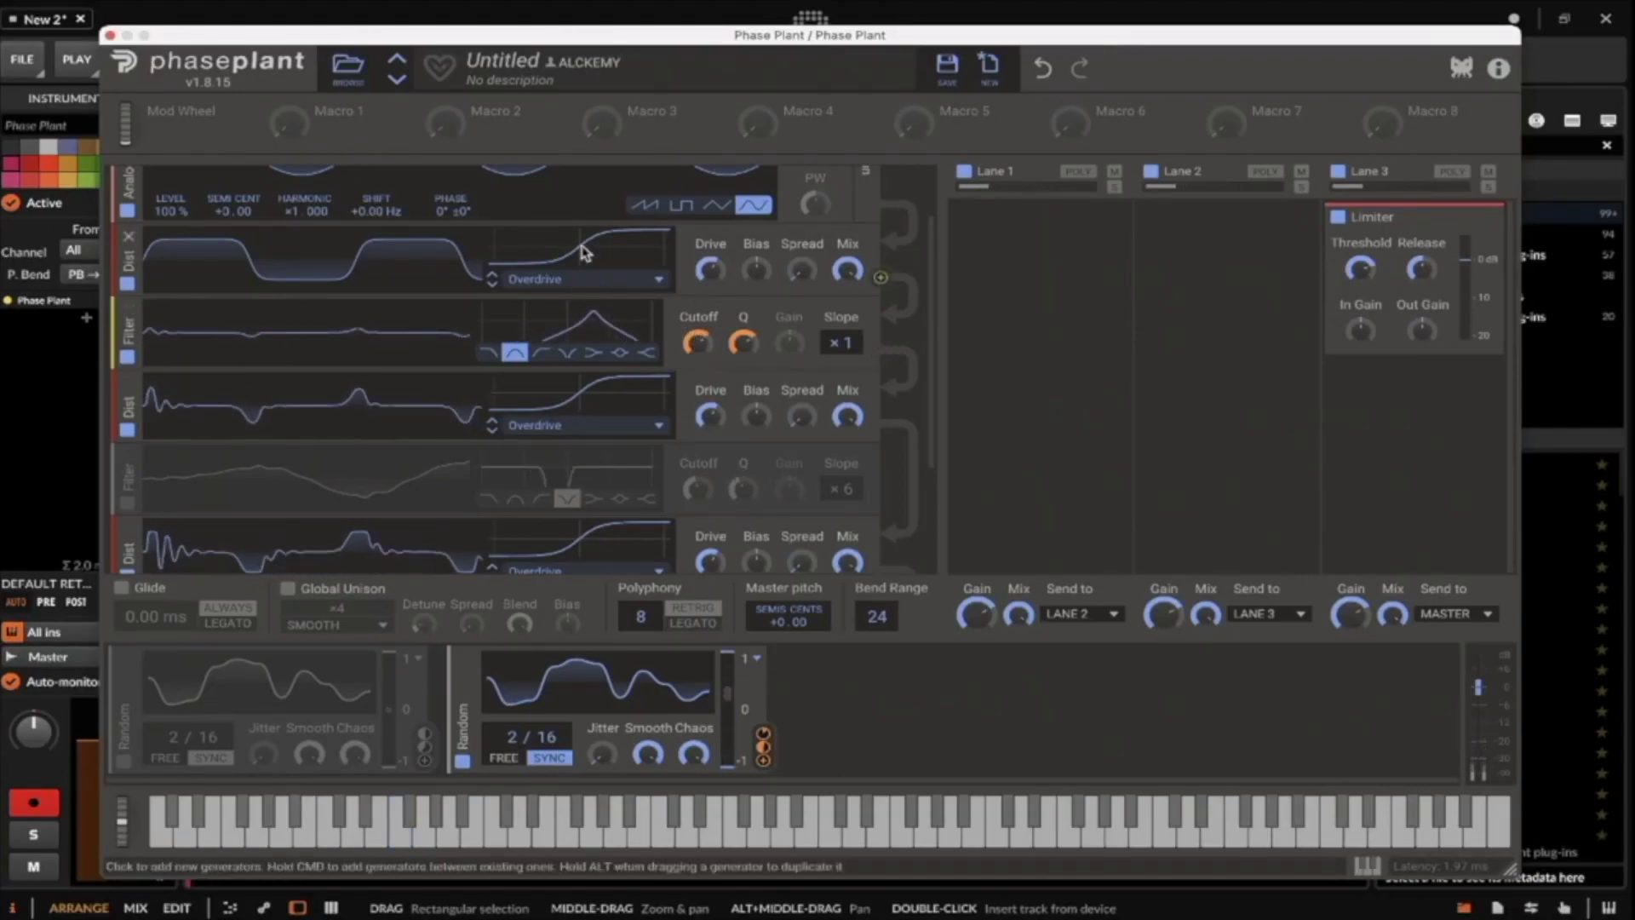
scroll(493, 290, "up", 3)
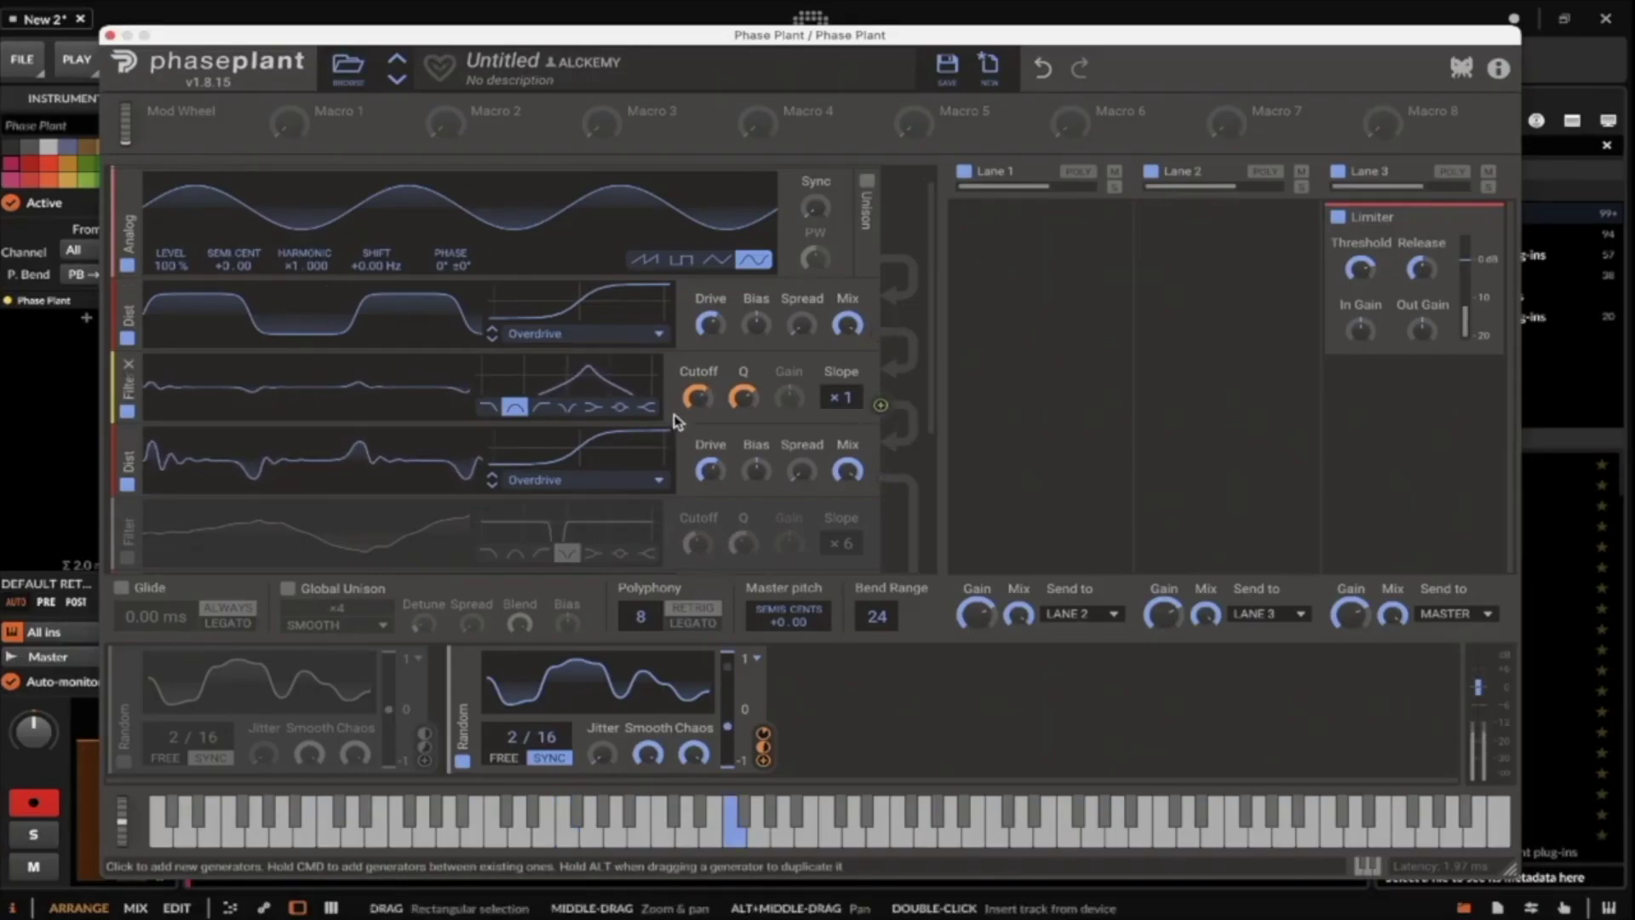
Duplicate the Analog oscillator in the group and tune the upper copy to +12 semitones.
scroll(245, 300, "up", 1)
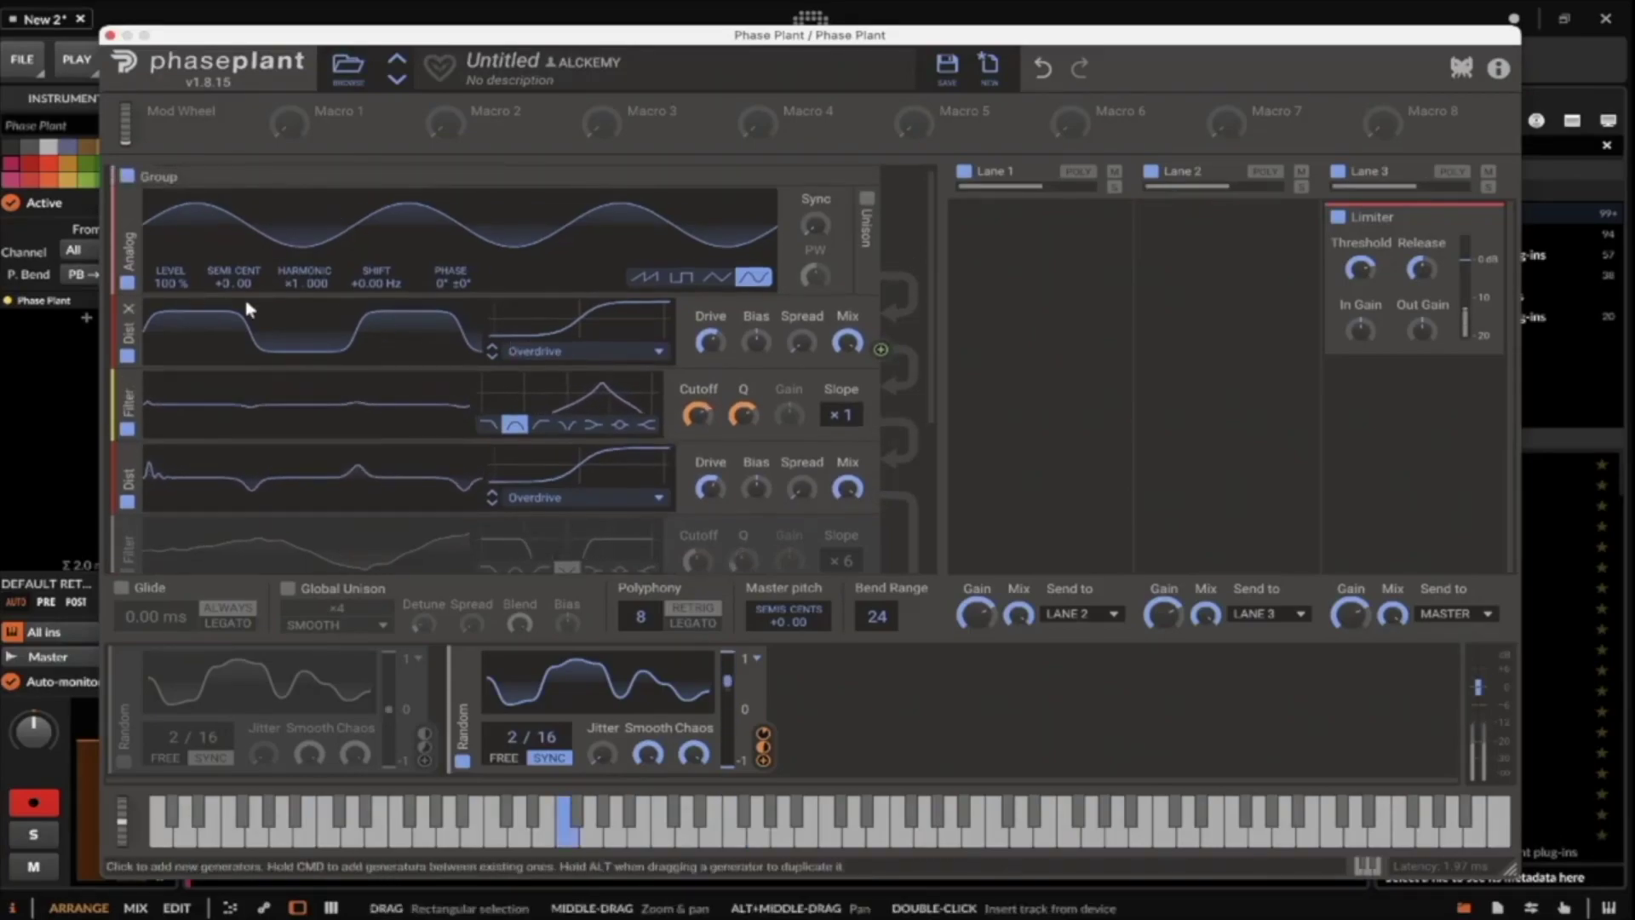
left_click_drag(128, 247, 128, 324)
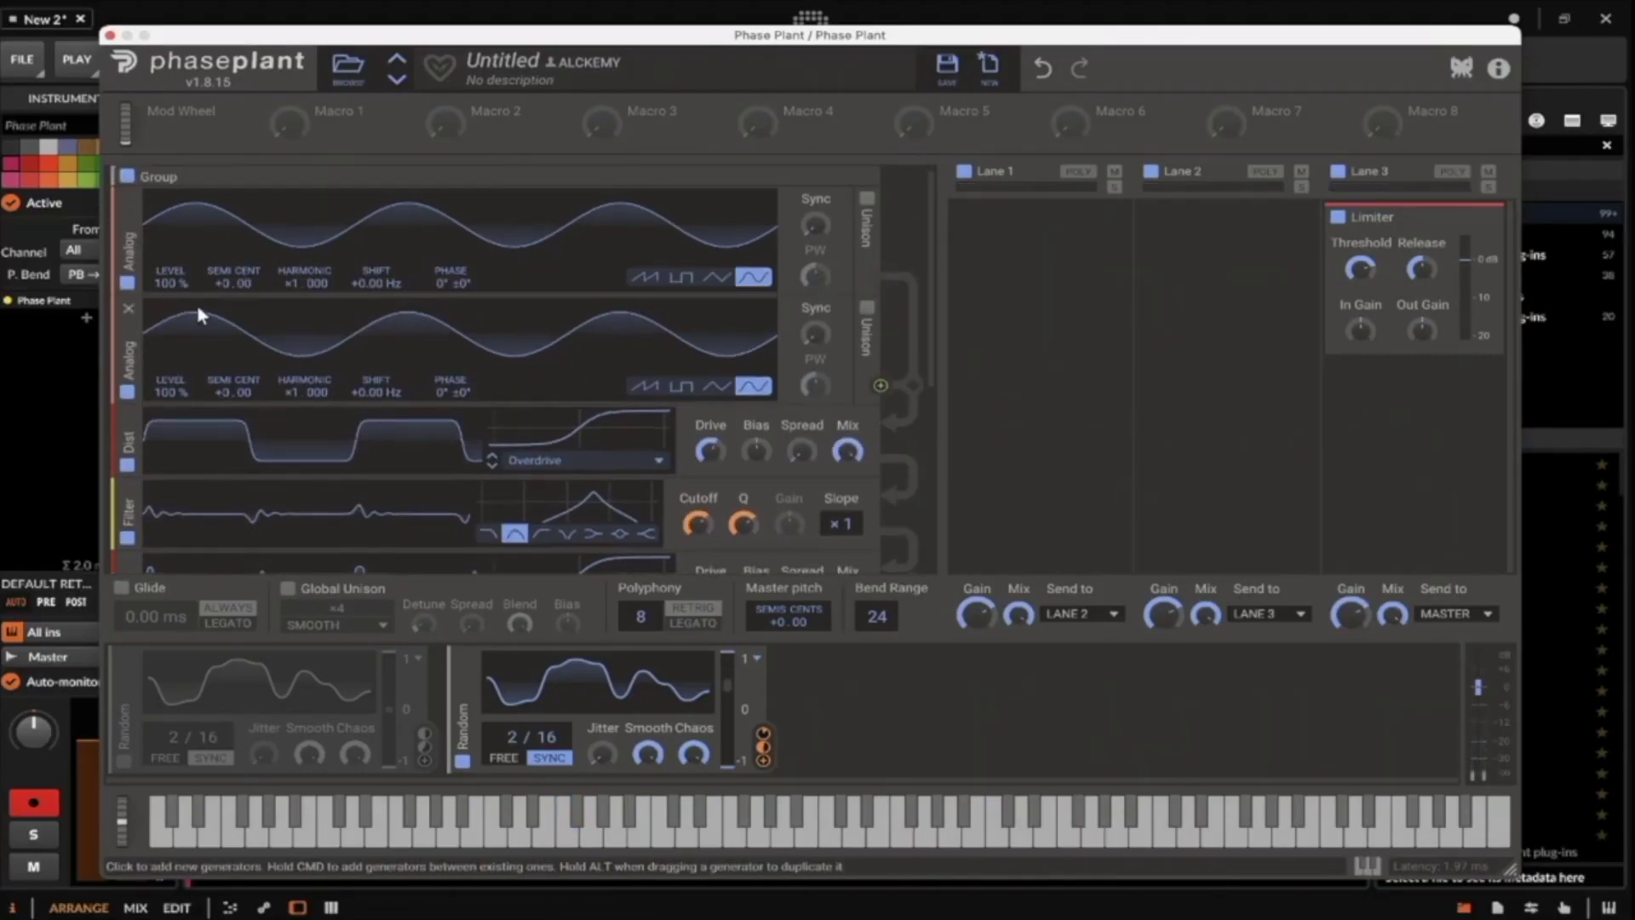
left_click_drag(233, 283, 234, 223)
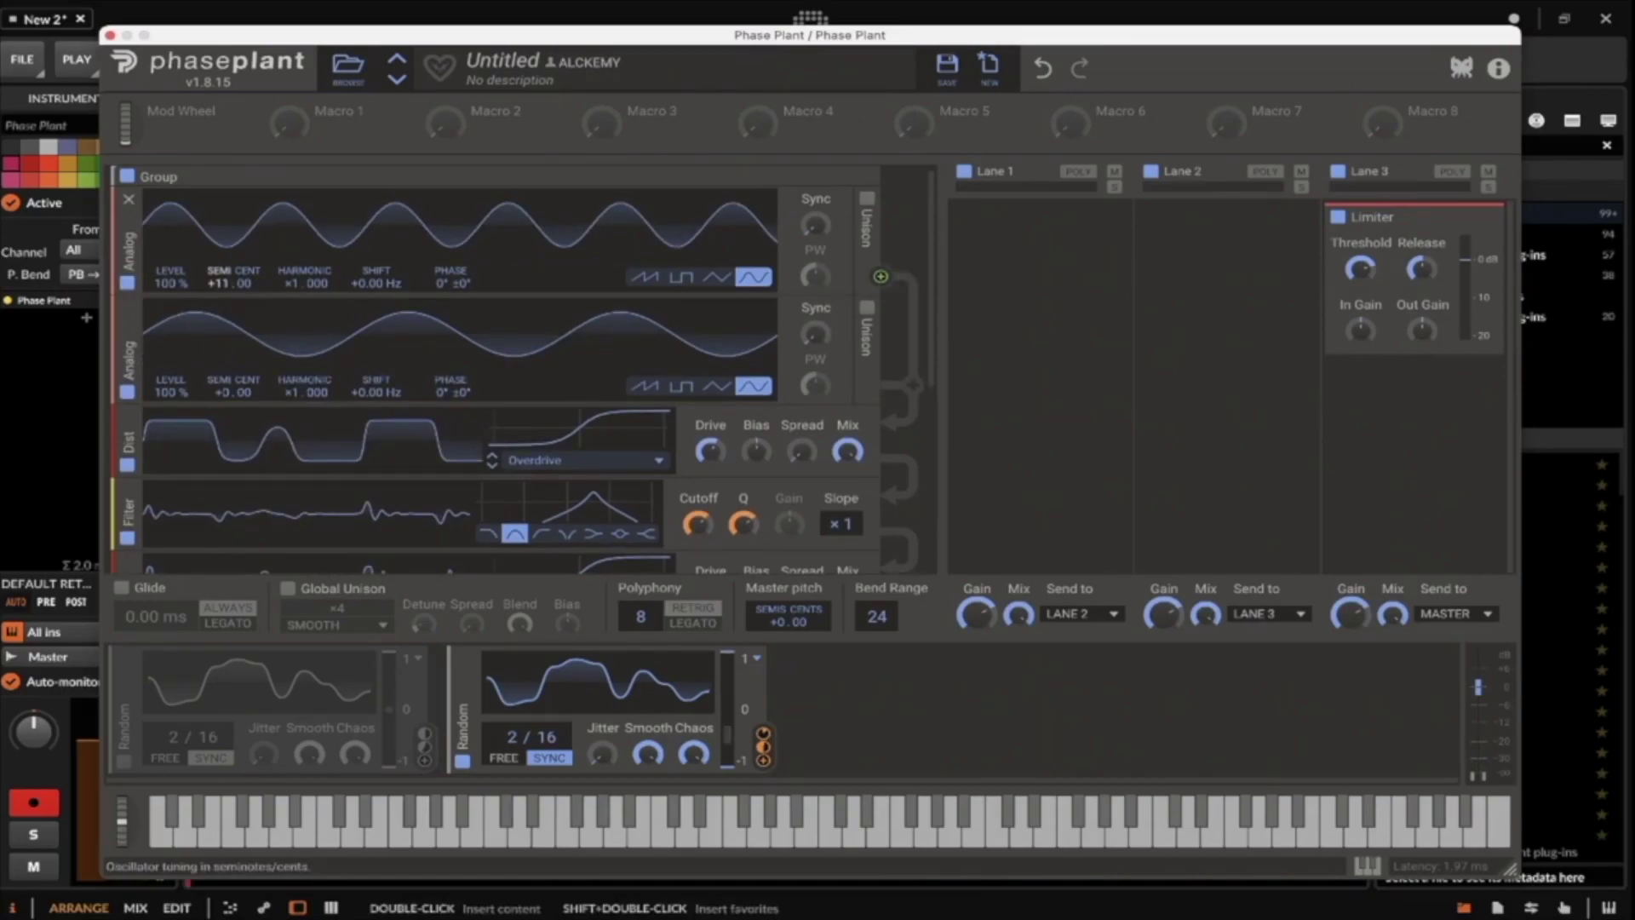
left_click_drag(233, 223, 233, 218)
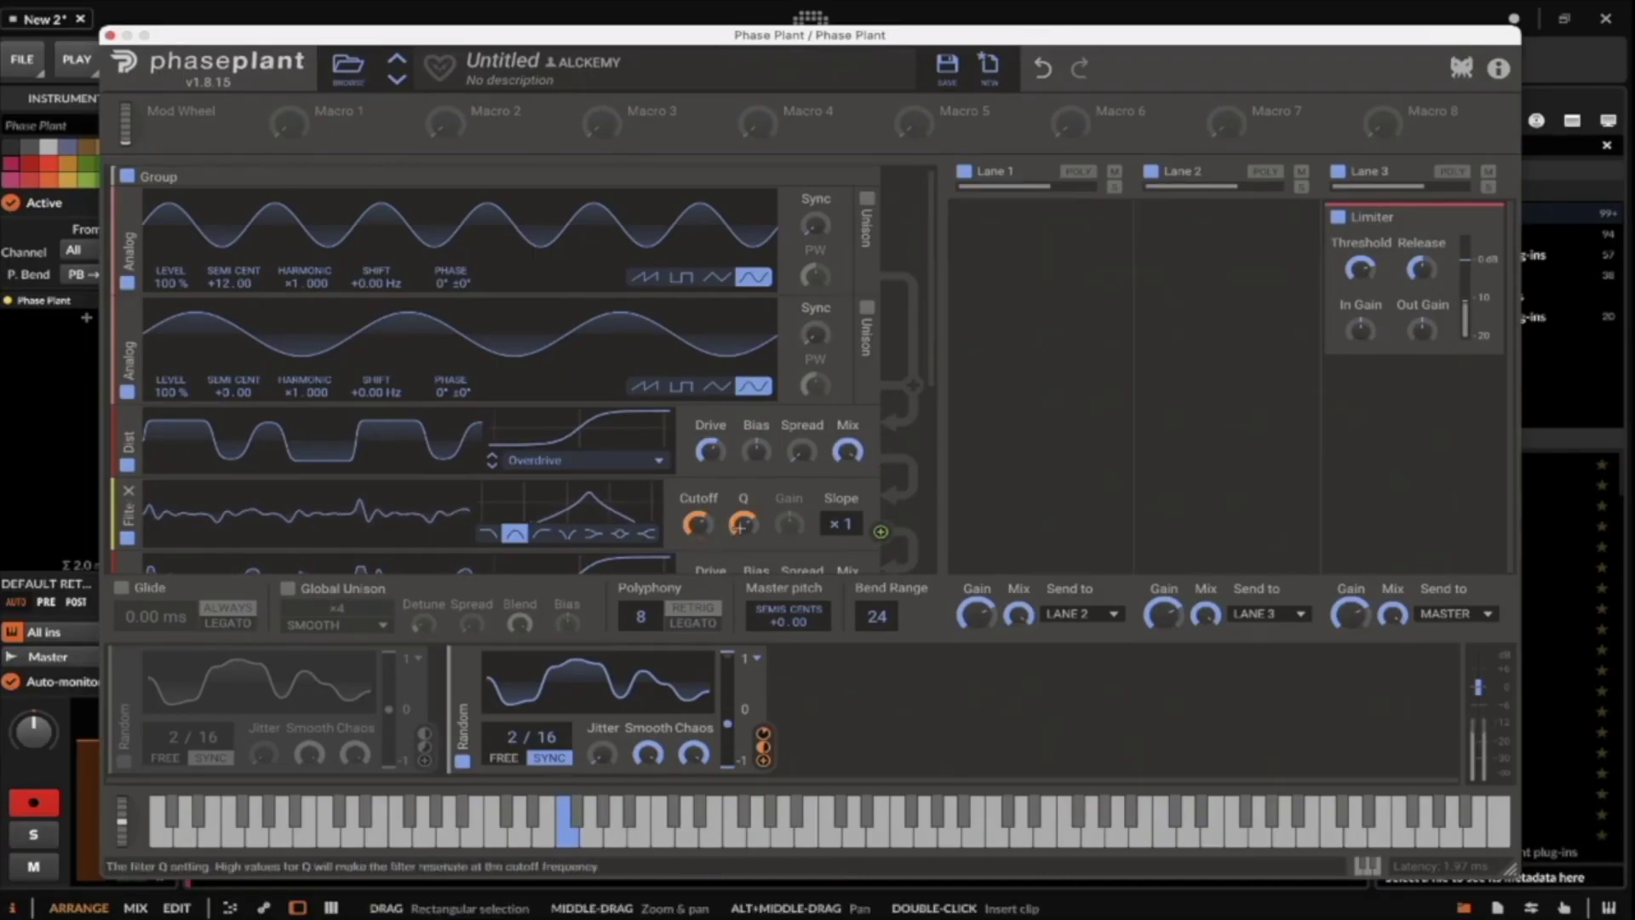
Set the slope of the band-pass filter after the first distortion to ×3.
left_click_drag(840, 523, 840, 502)
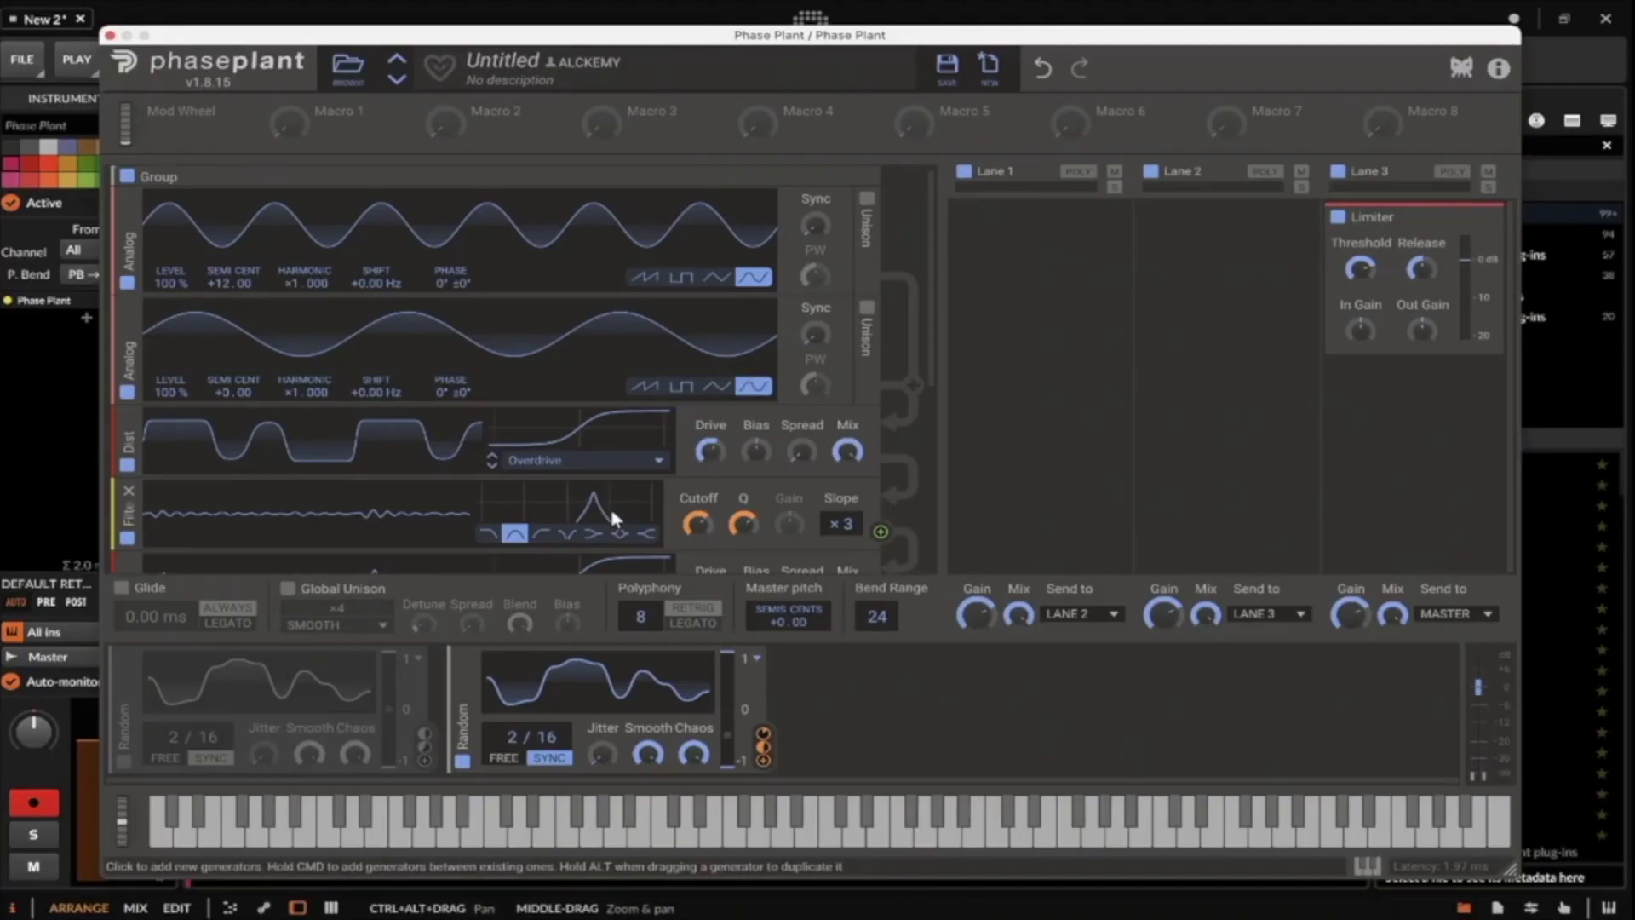
scroll(609, 504, "down", 2)
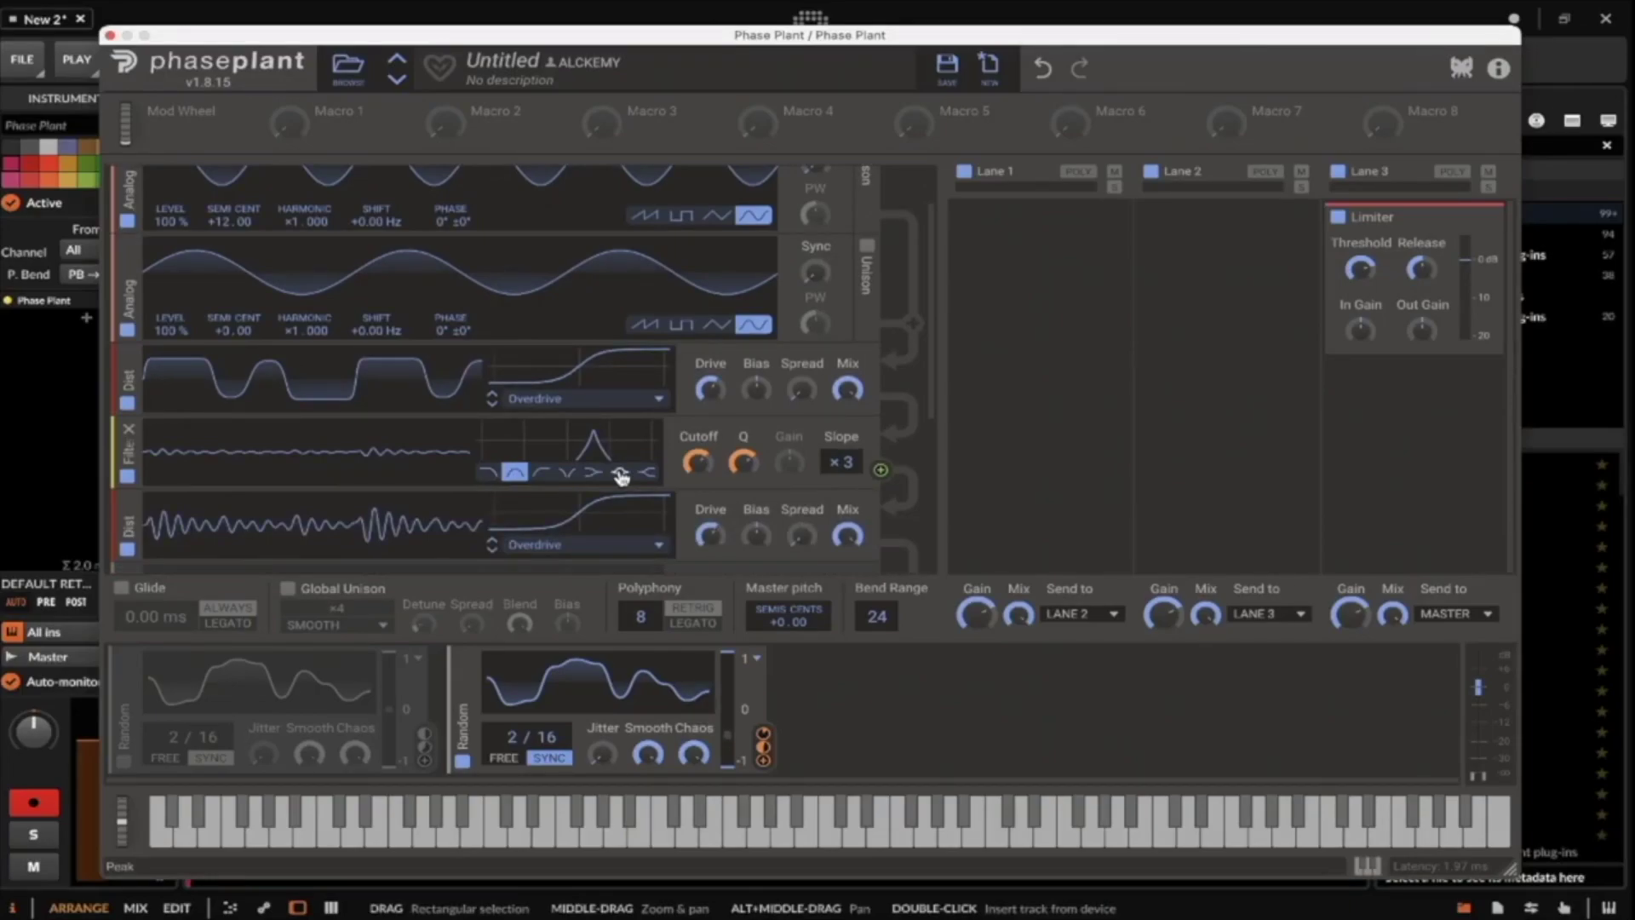
scroll(620, 475, "up", 2)
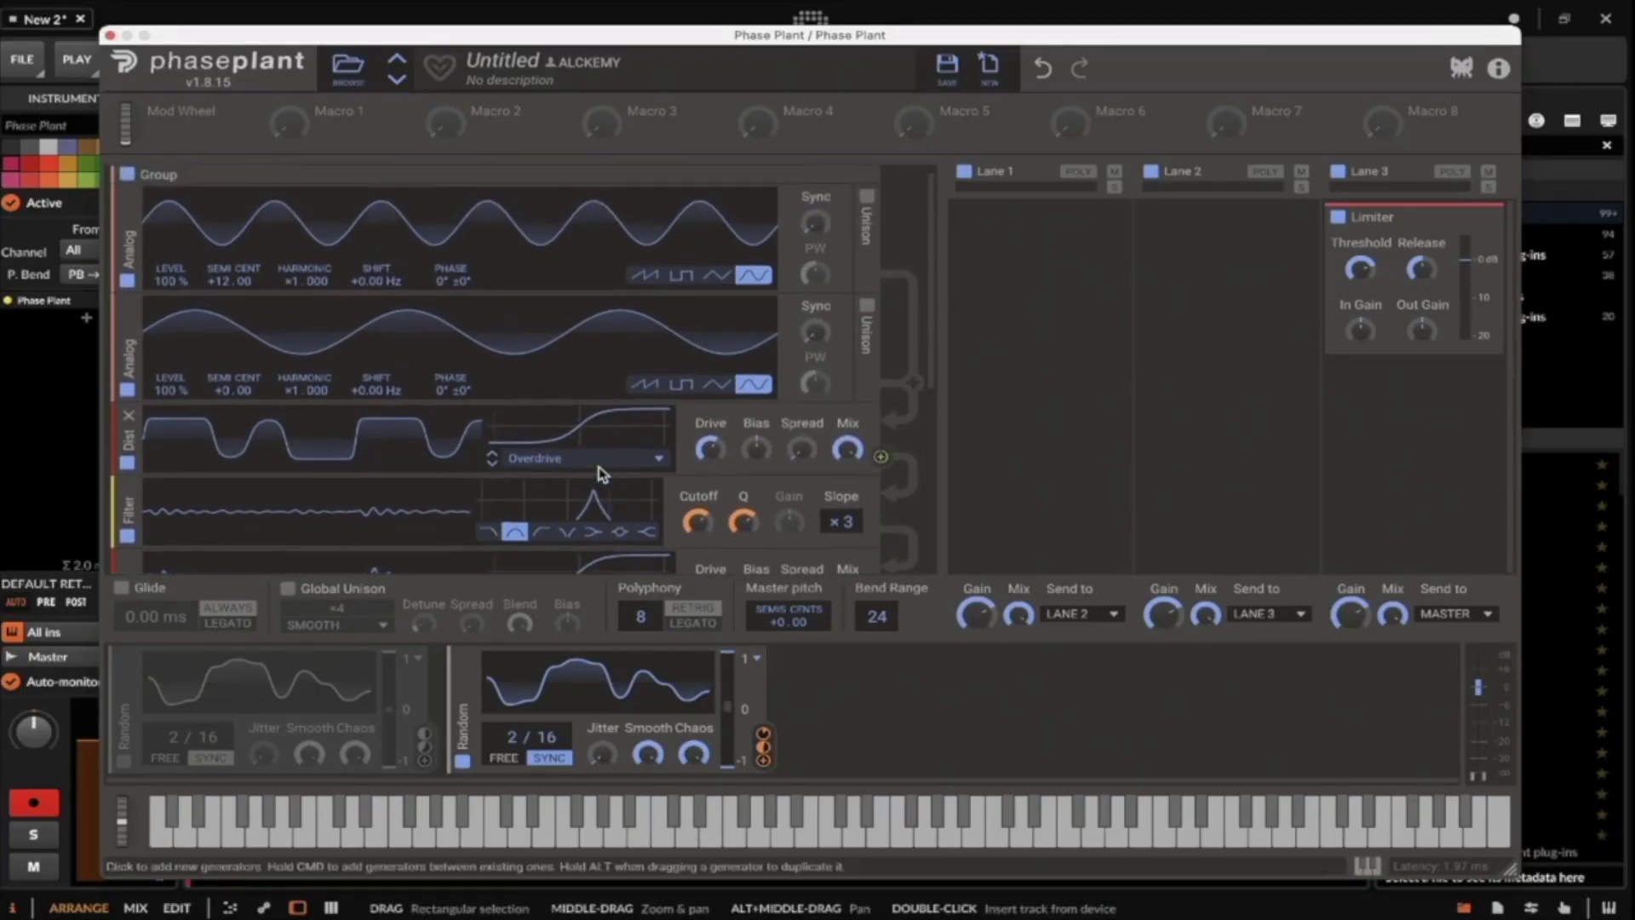
Remove the +12 semitone oscillator and set the first filter's slope to ×1.
left_click(128, 197)
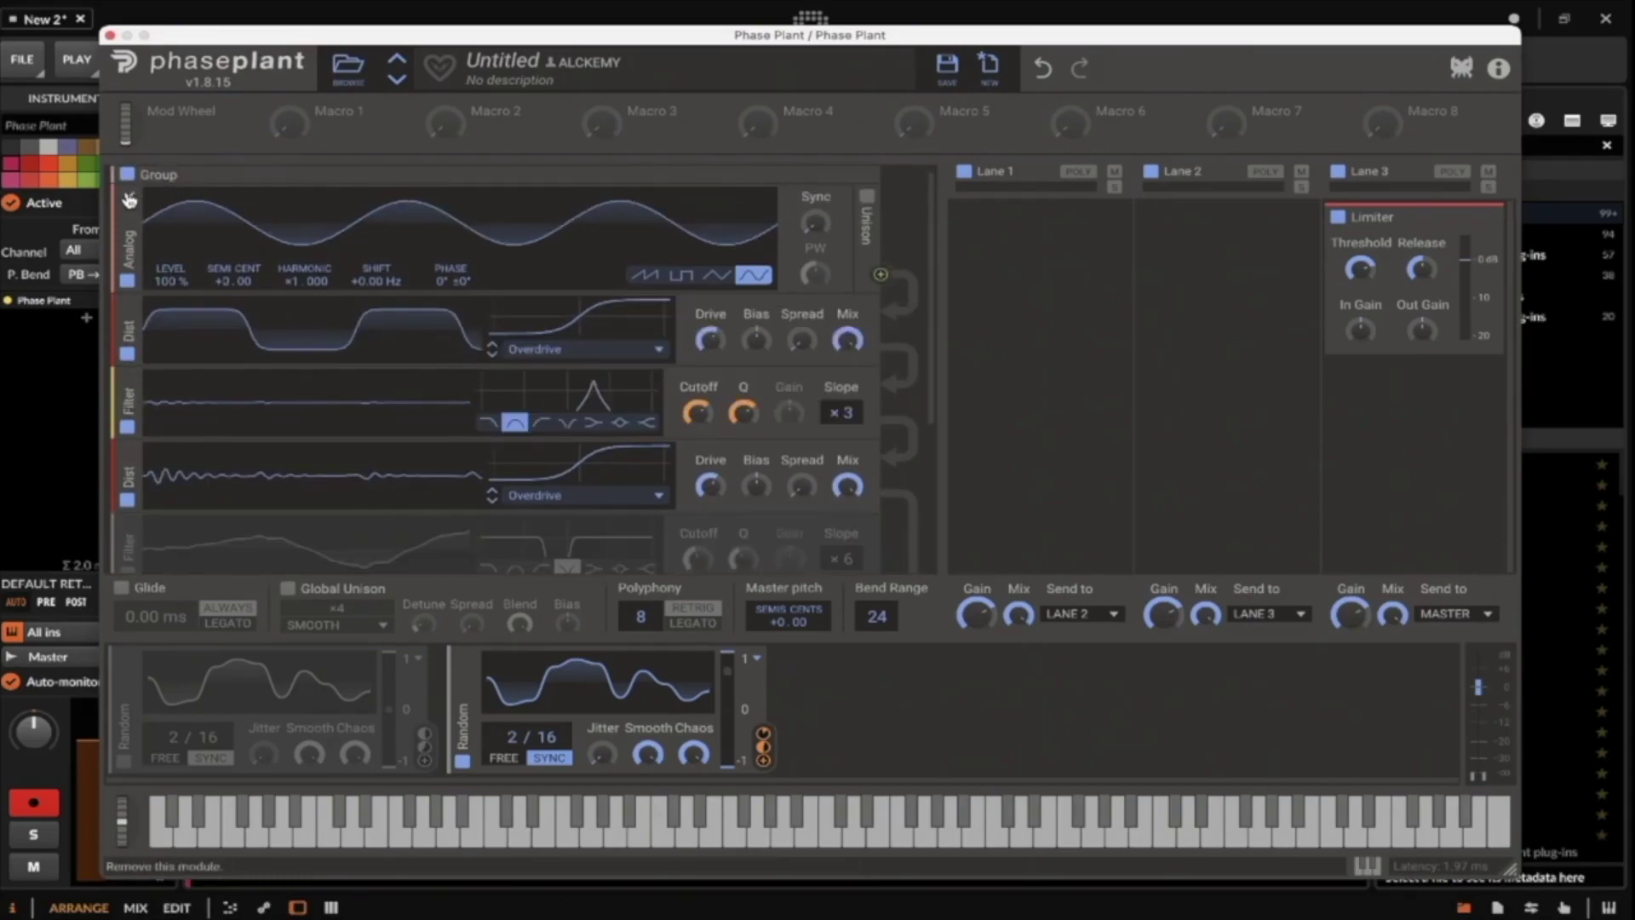
left_click_drag(840, 412, 840, 434)
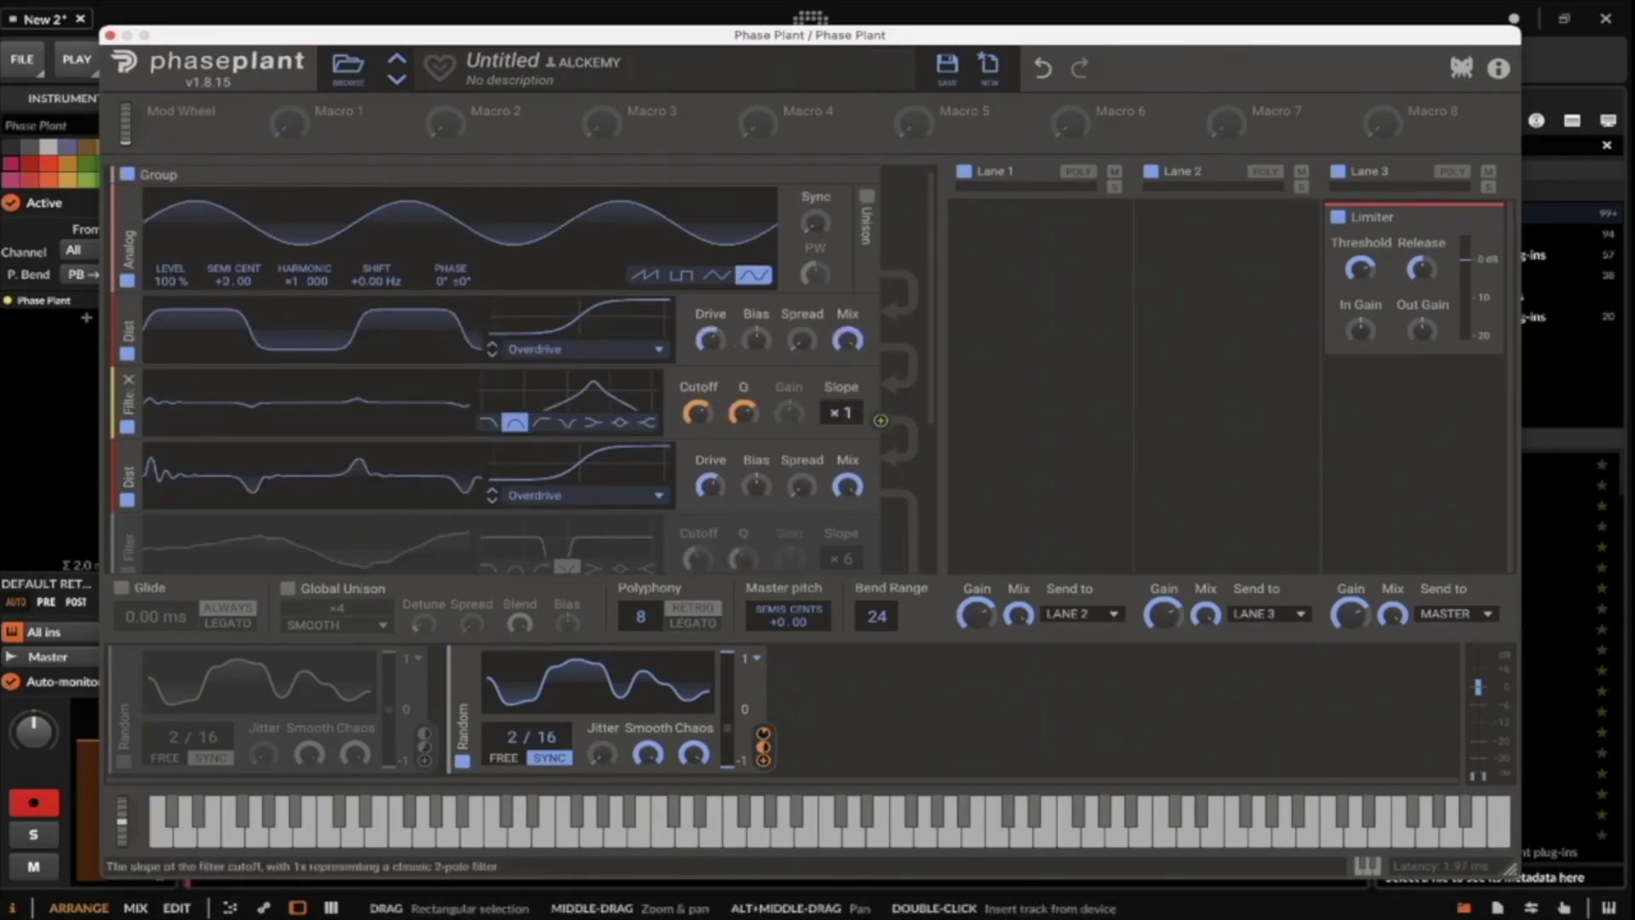
Lower the first filter's cutoff and switch it to a notch with a ×6 slope.
mouse_move(697, 413)
left_mouse_down()
mouse_move(697, 389)
mouse_move(696, 417)
left_mouse_up()
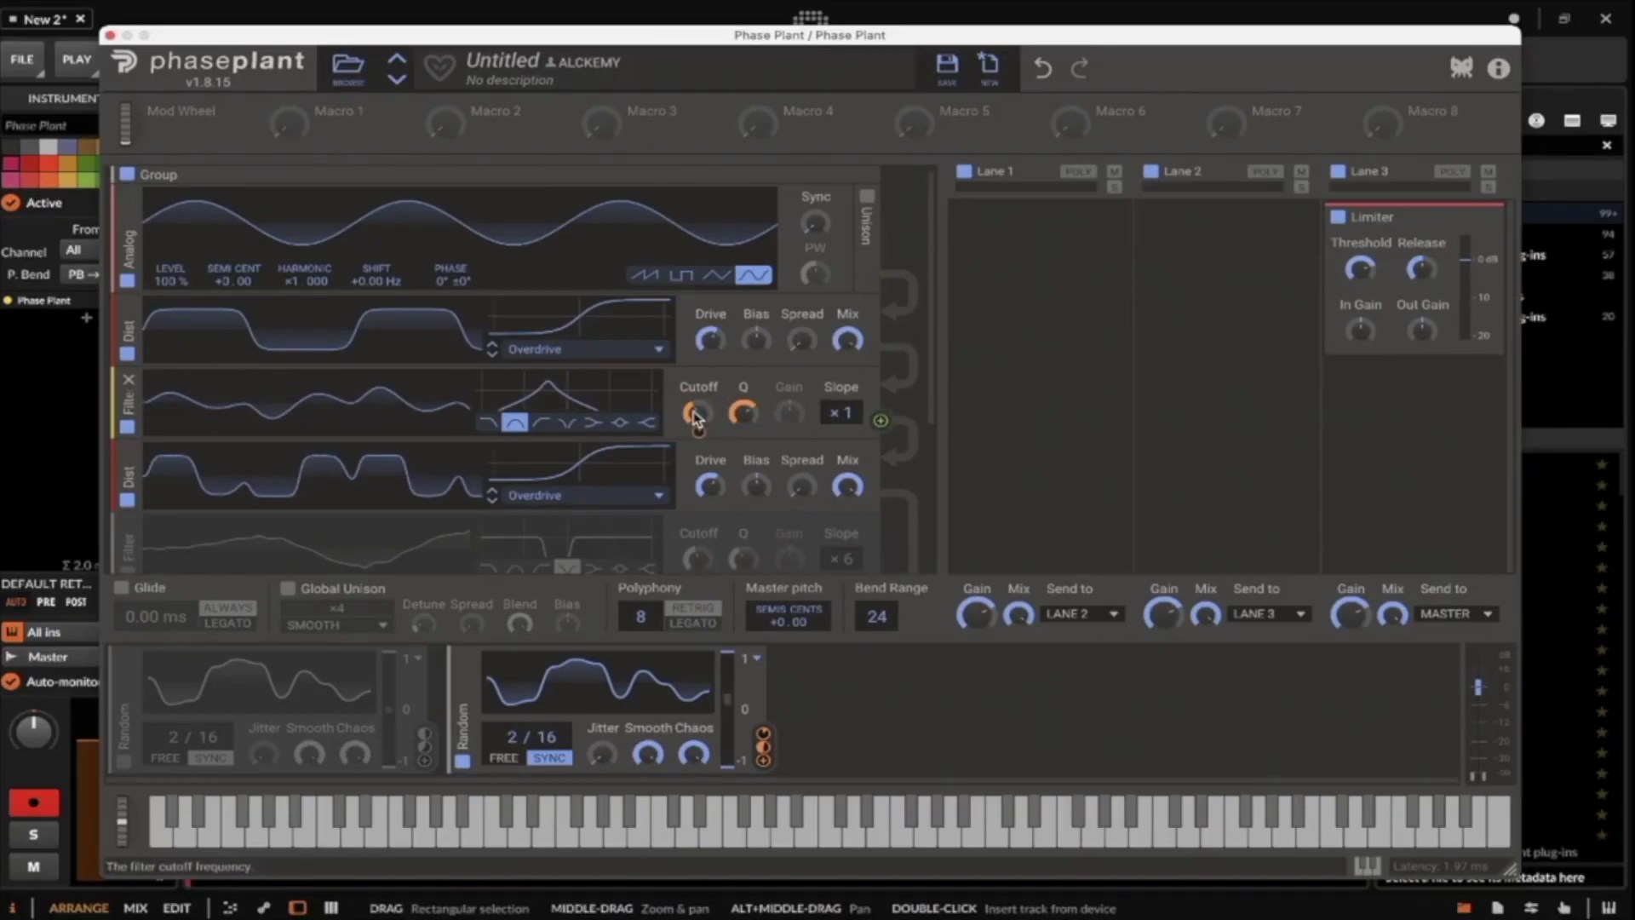
scroll(577, 402, "down", 3)
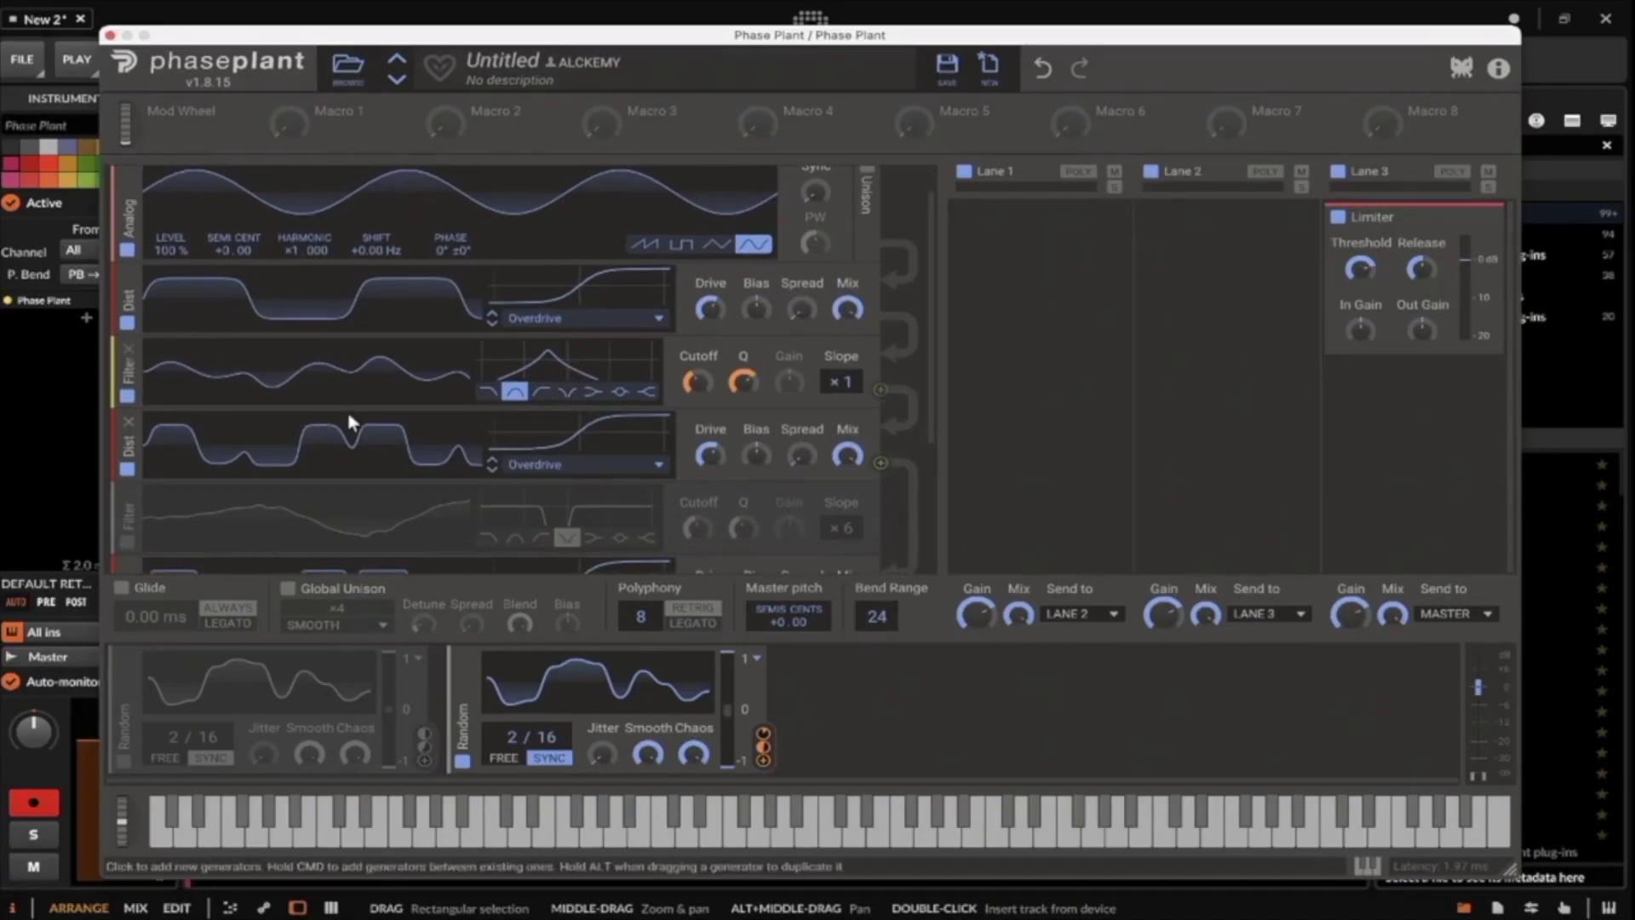
left_click(566, 391)
scroll(841, 385, "up", 5)
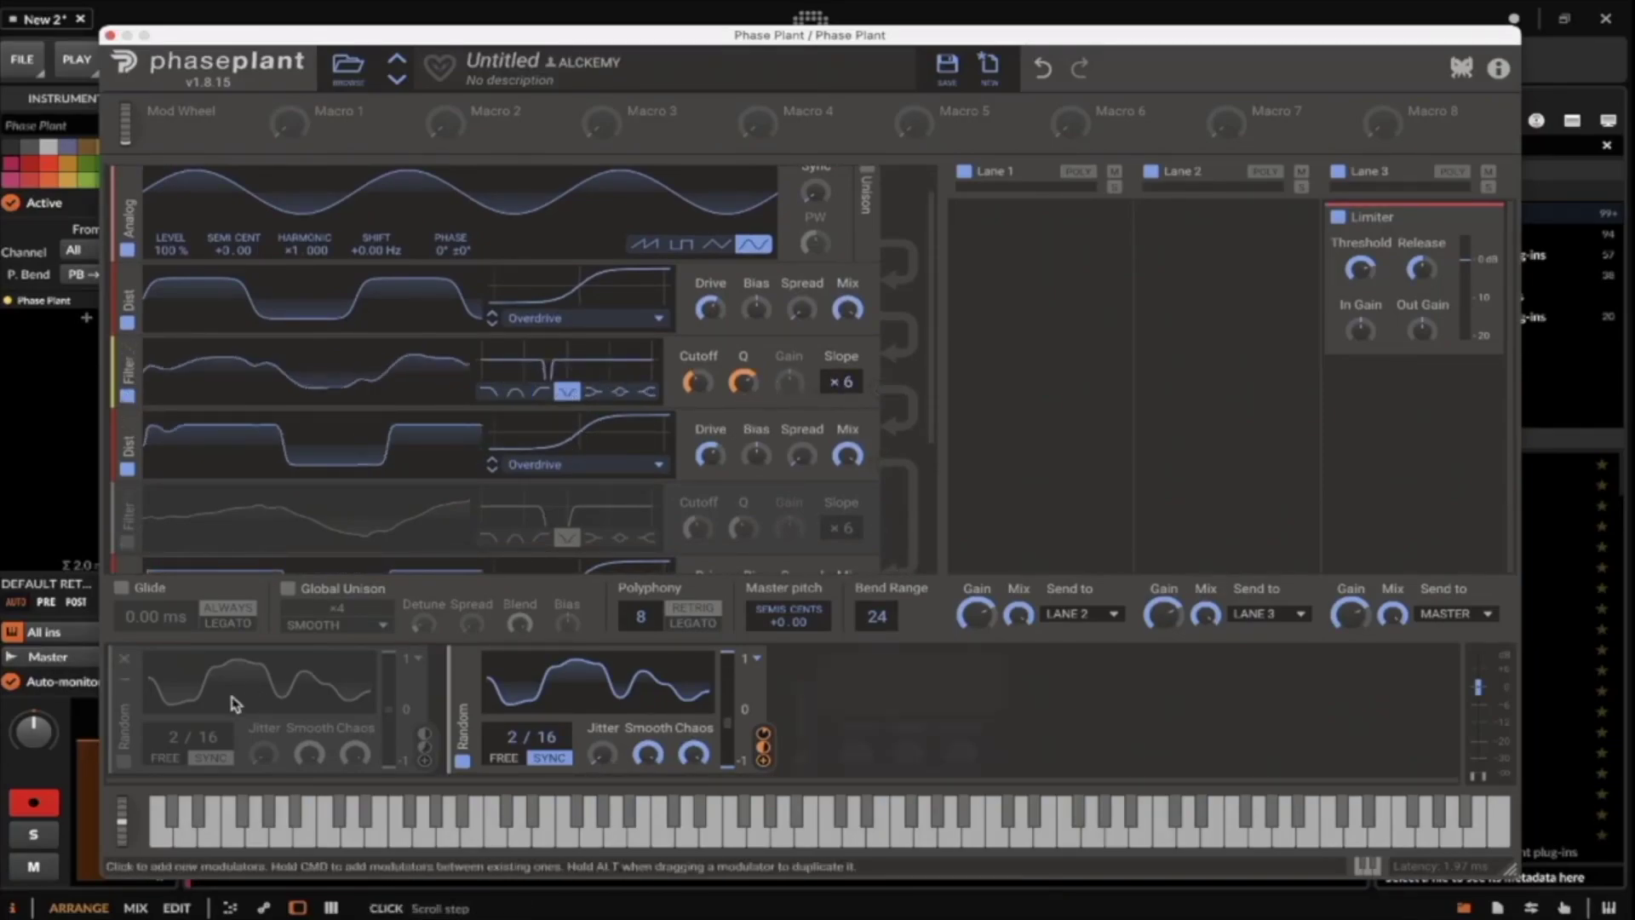
Enable the first Random modulator and turn on ×4 Smooth unison with some detune on the Analog oscillator.
left_click(124, 760)
scroll(472, 466, "up", 2)
scroll(473, 467, "up", 2)
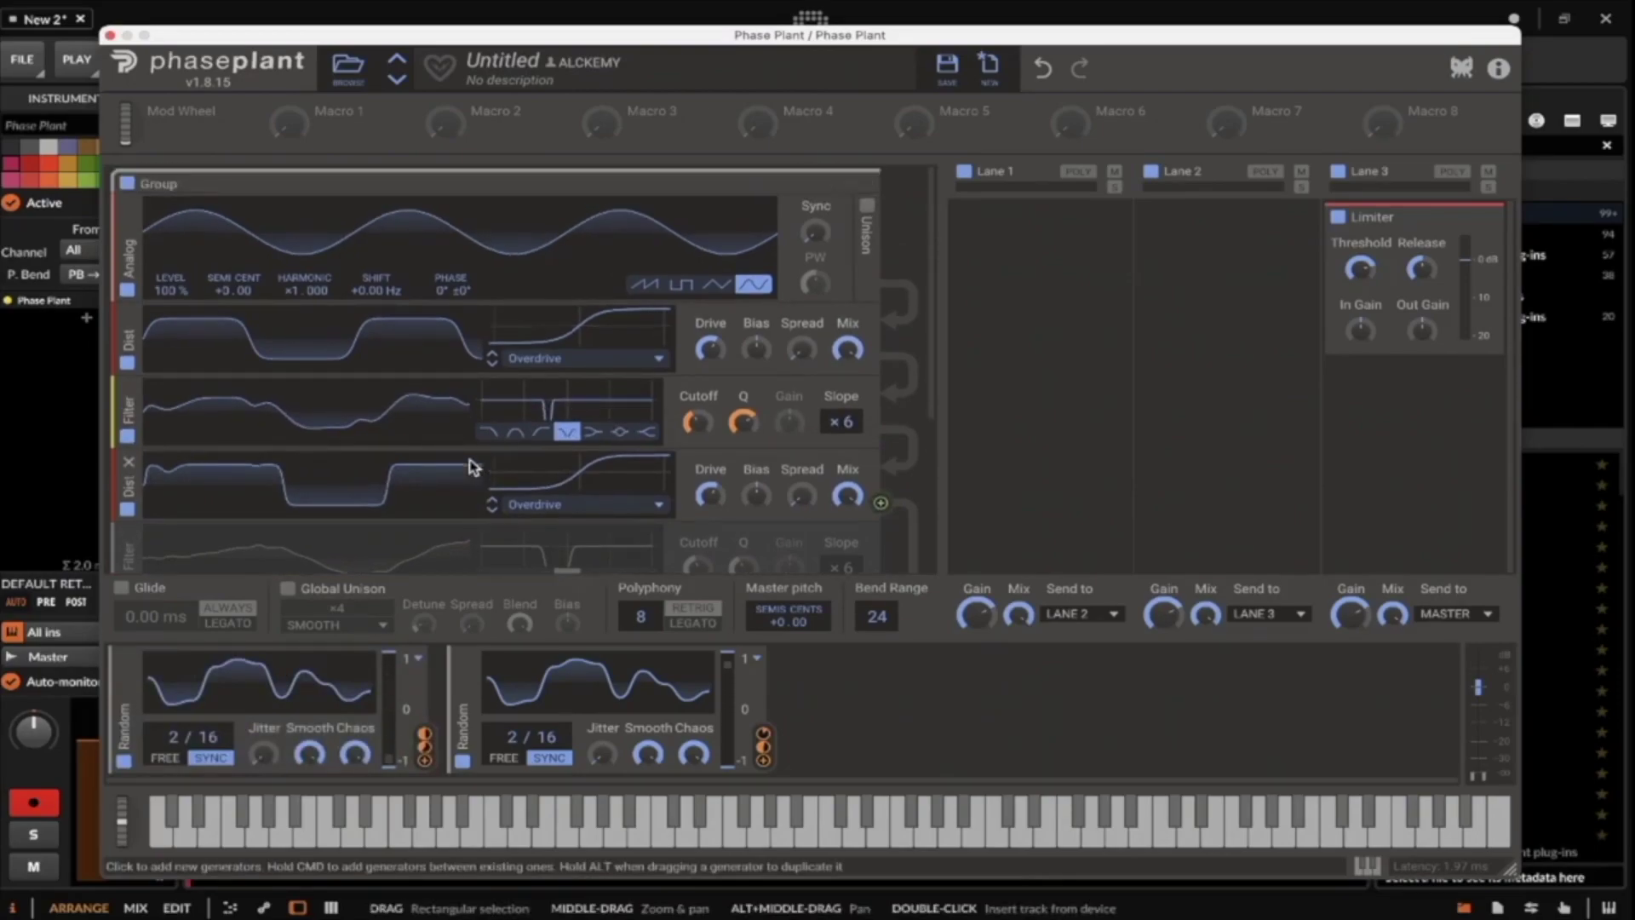
left_click(867, 205)
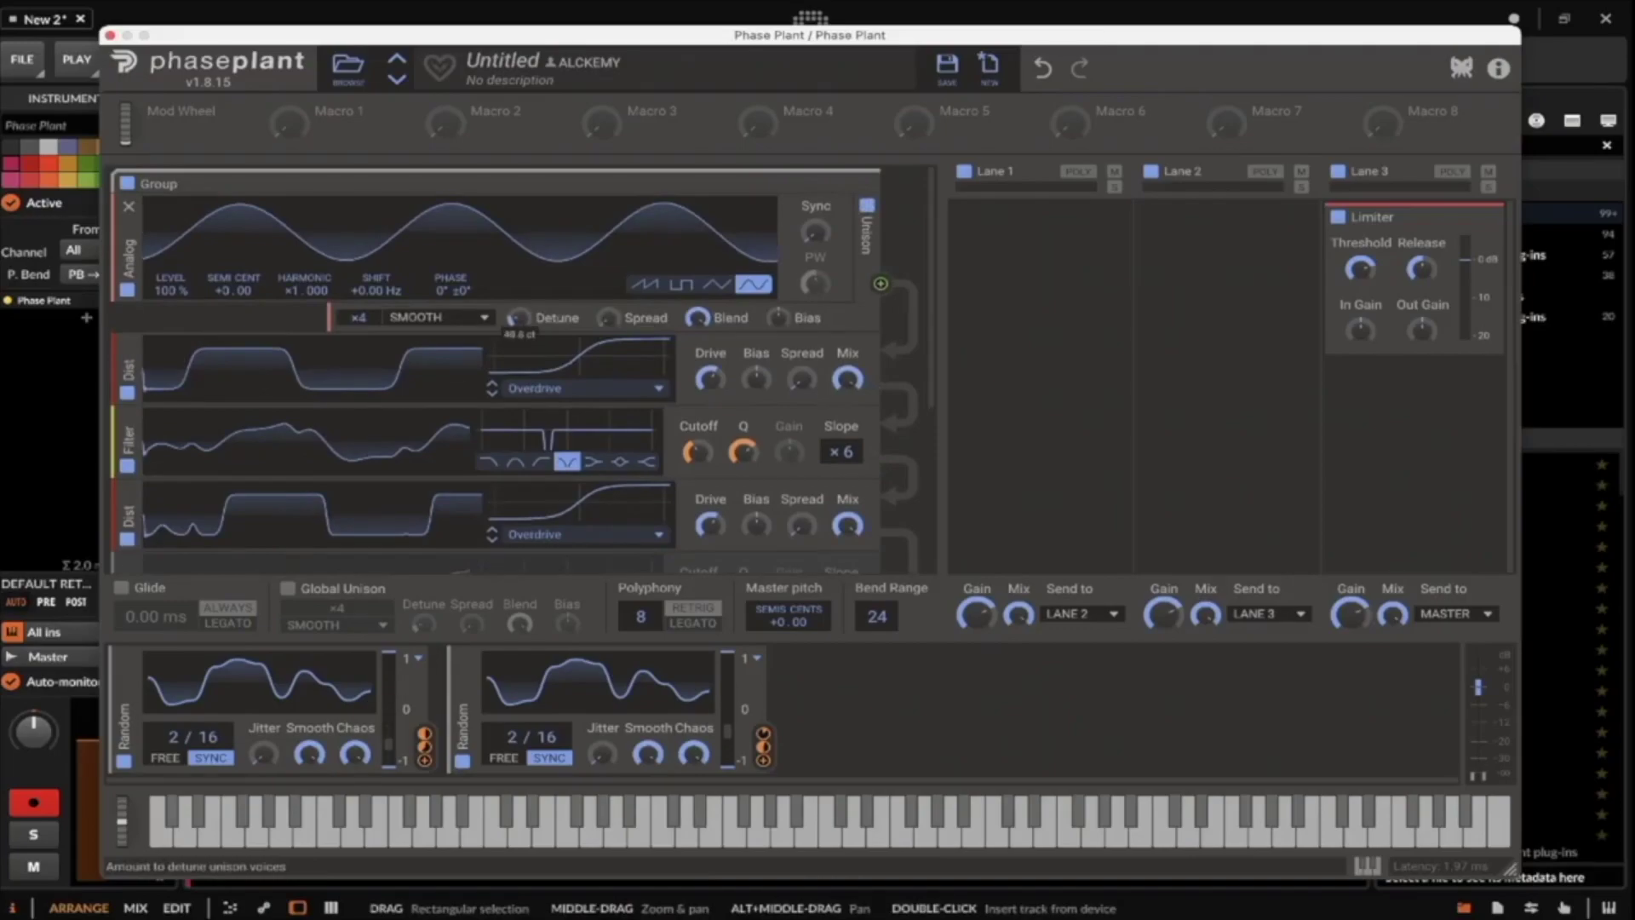
Enable the second notch filter, located between the last two distortions.
scroll(375, 267, "down", 6)
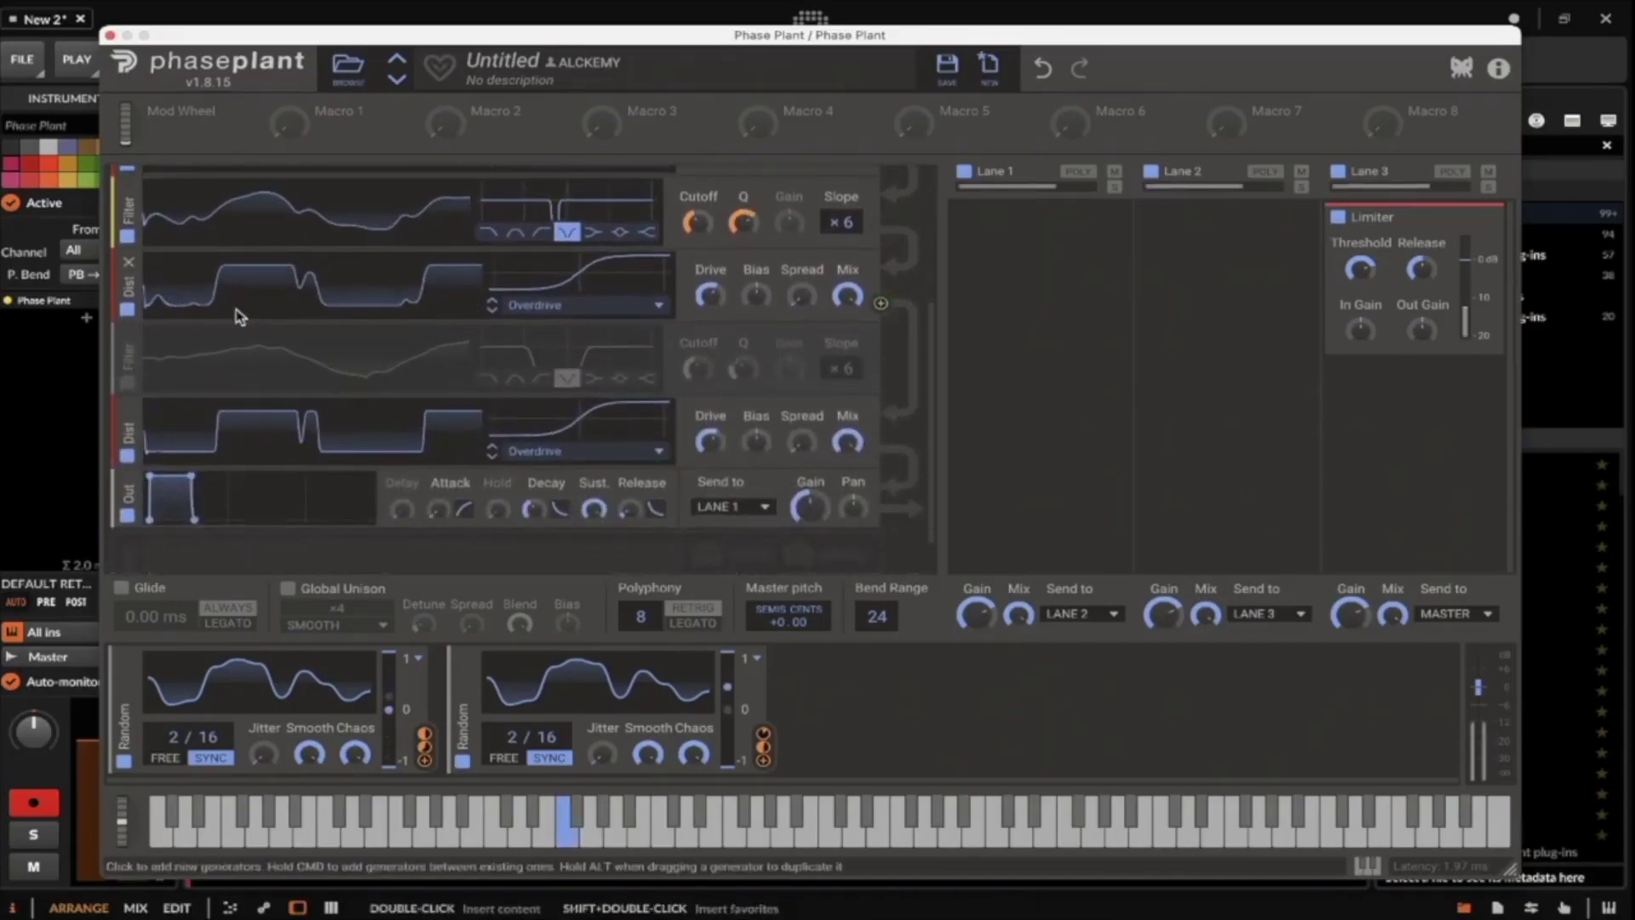
scroll(284, 342, "up", 6)
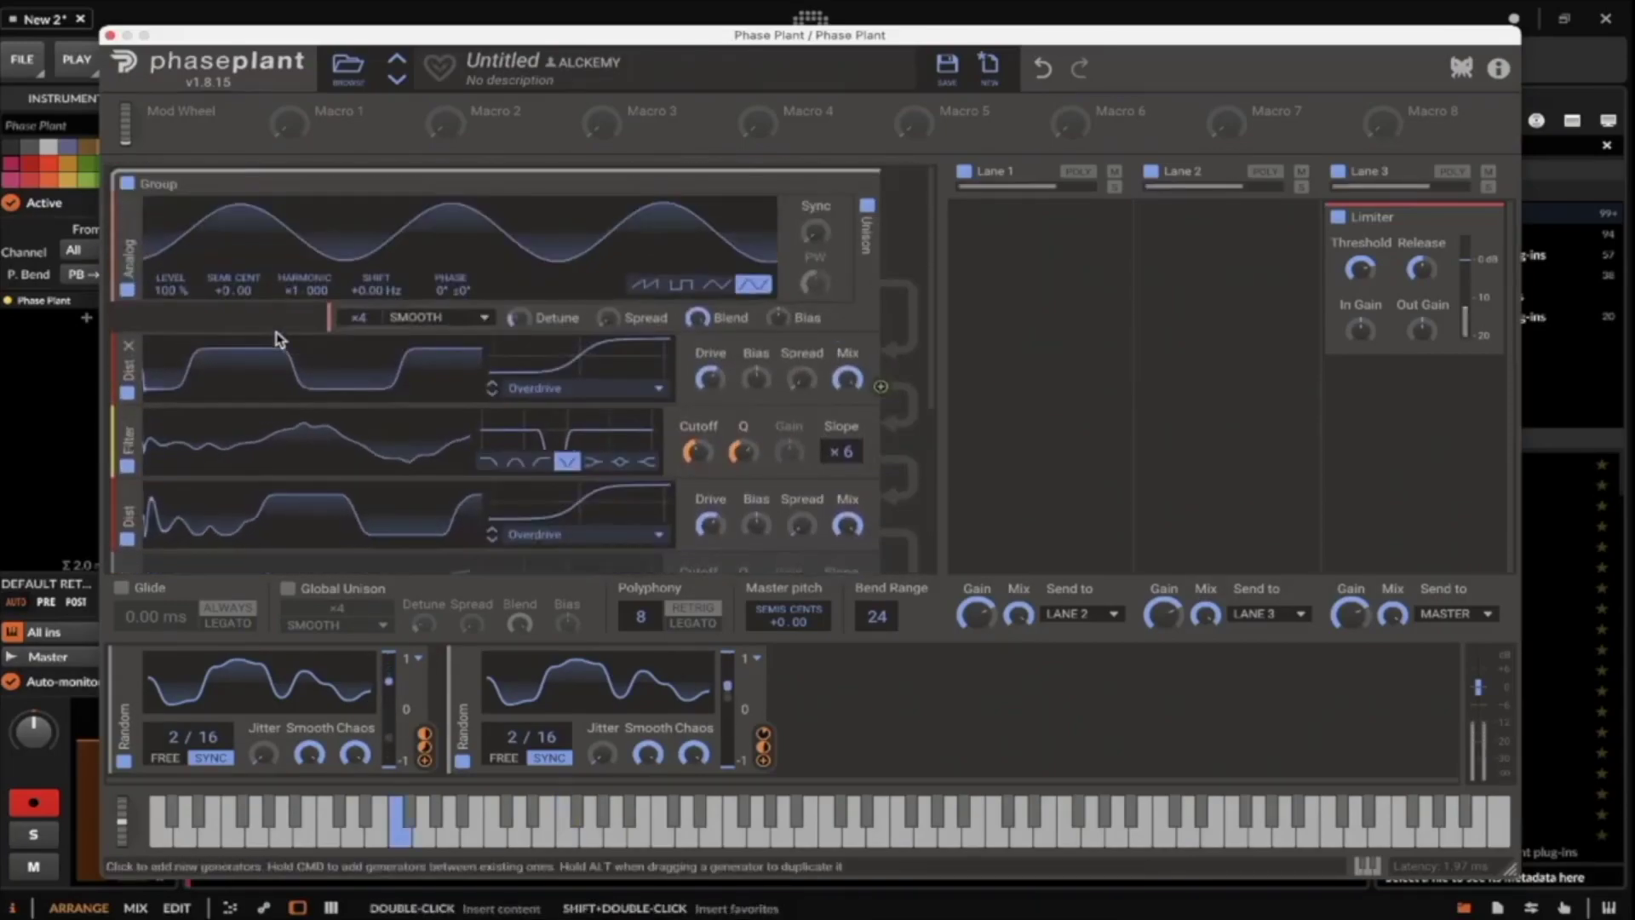
scroll(333, 323, "down", 6)
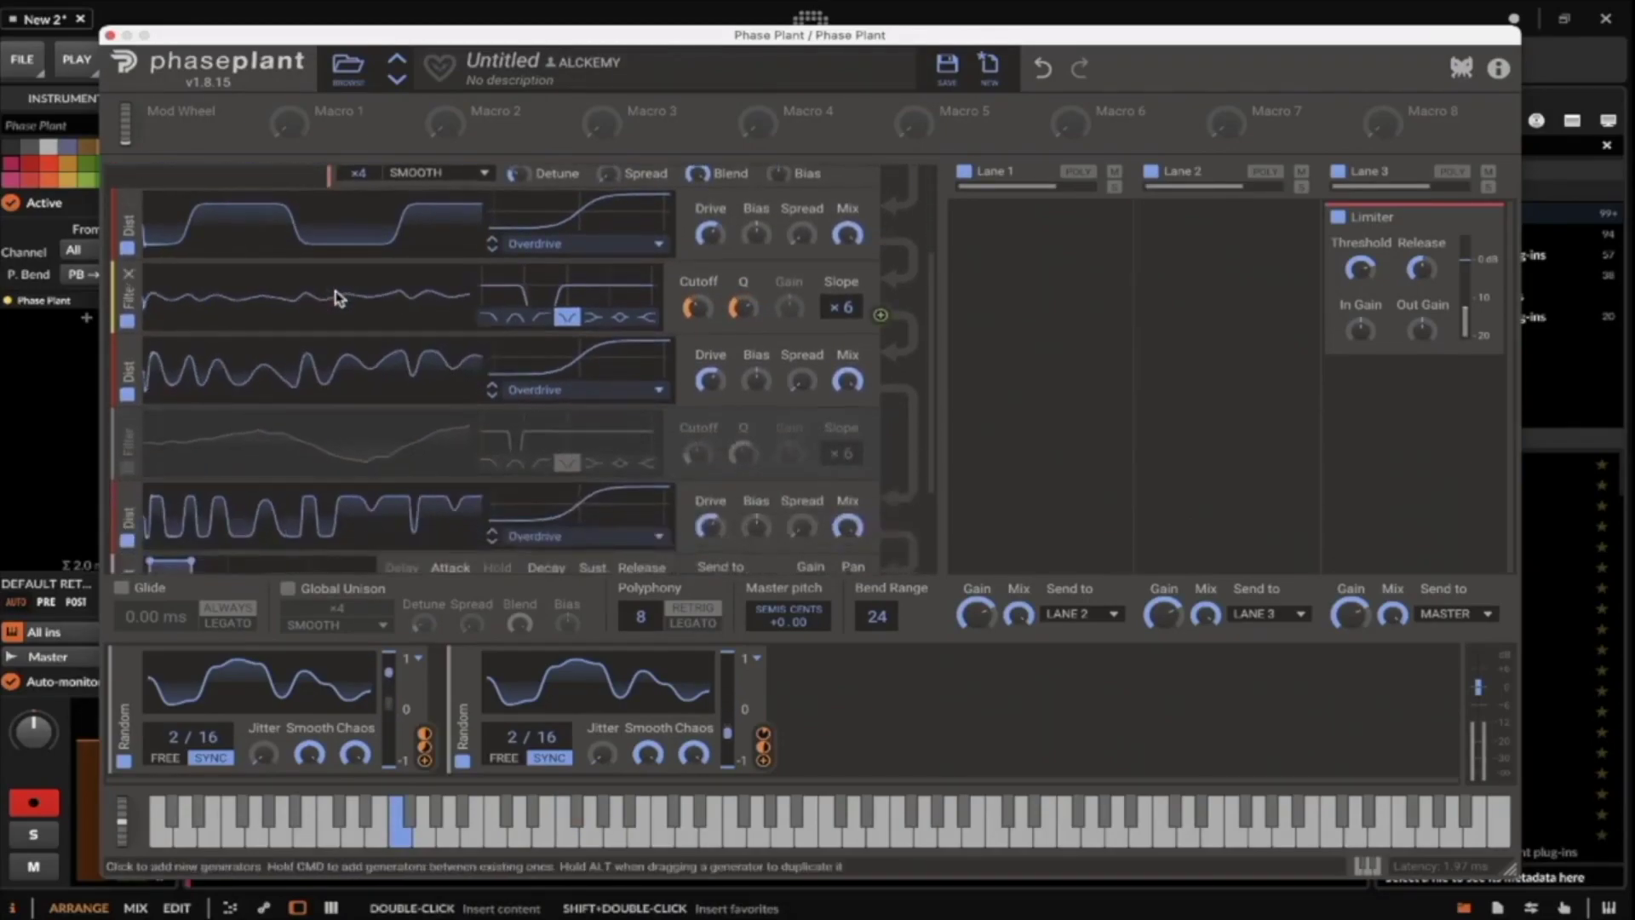
left_click(128, 402)
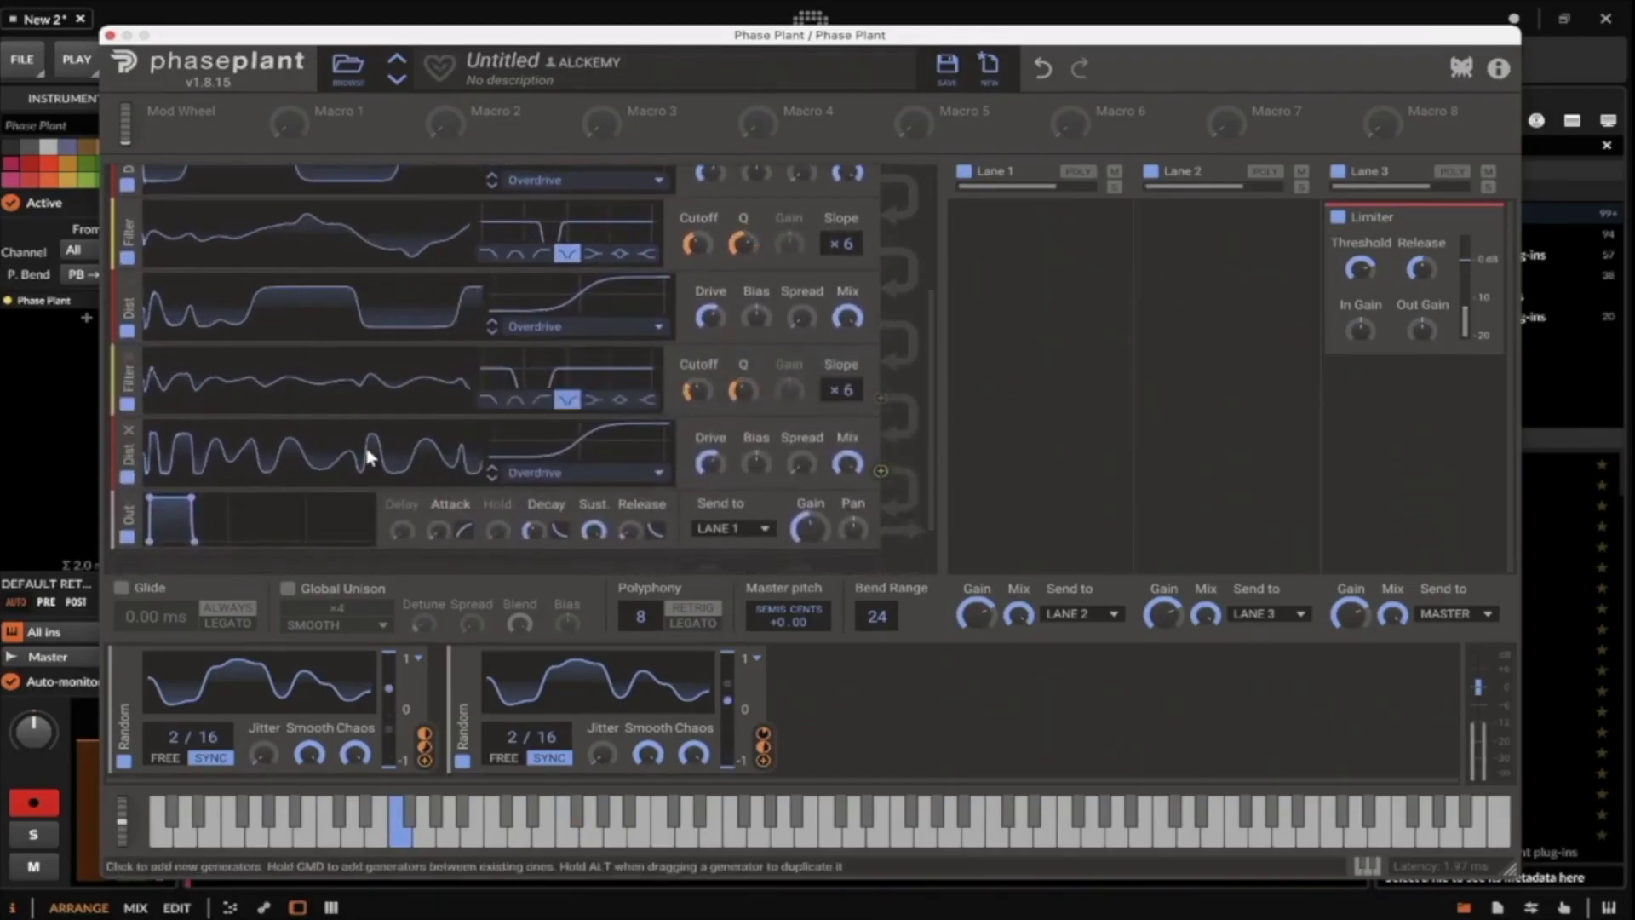
Insert a Noise generator between the second filter and the last distortion and set its level to 6%.
scroll(500, 460, "up", 6)
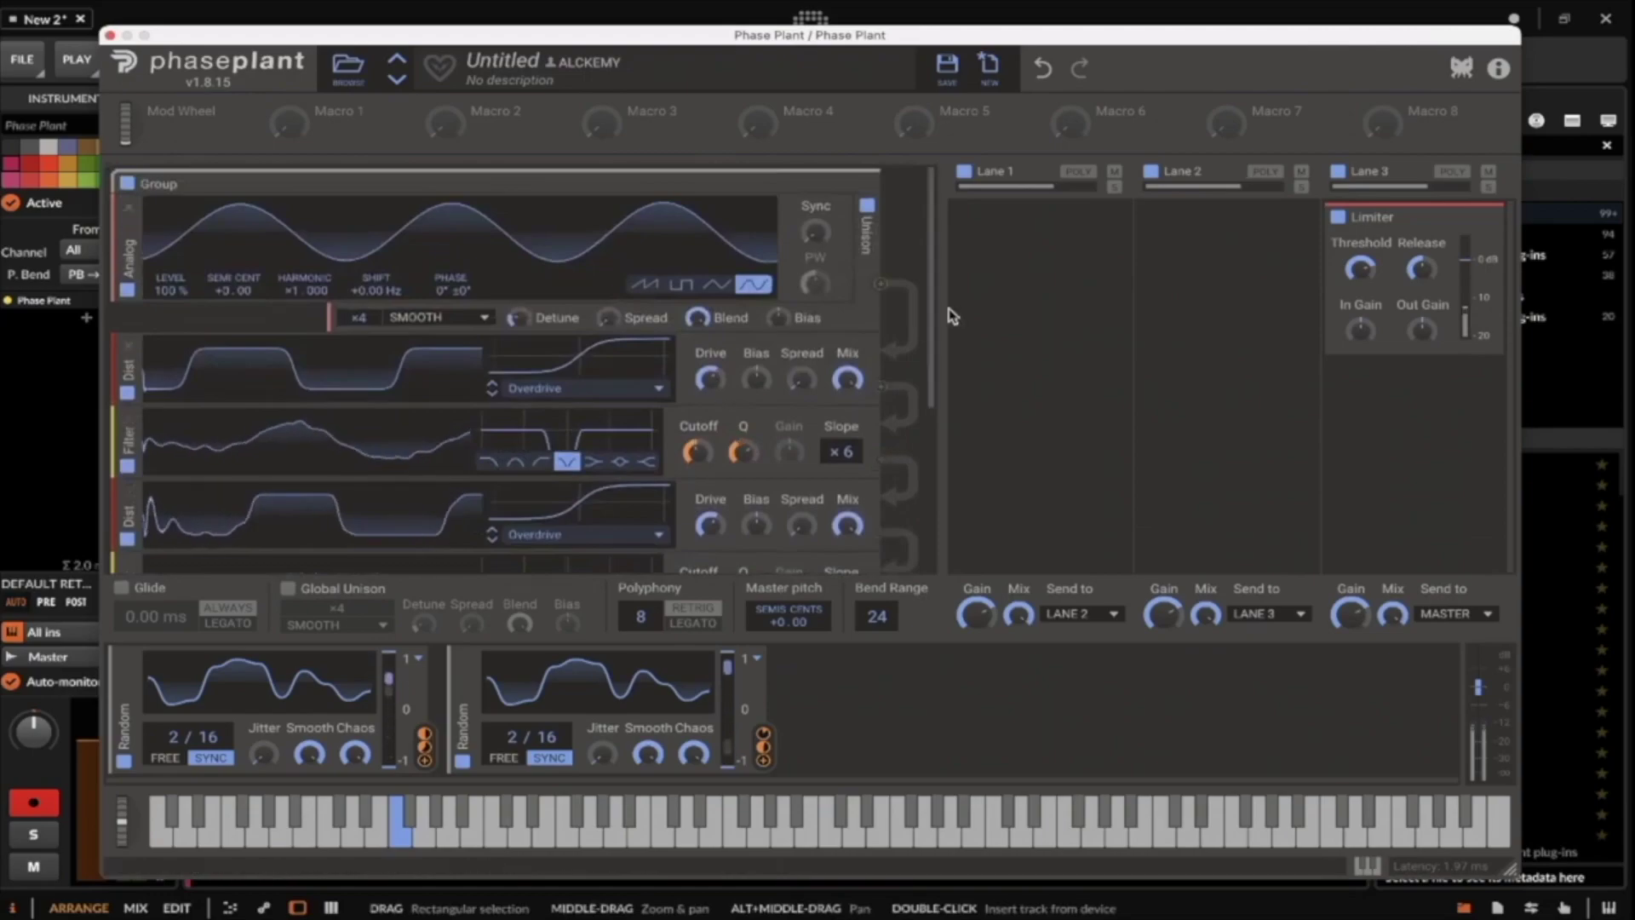
scroll(338, 405, "down", 6)
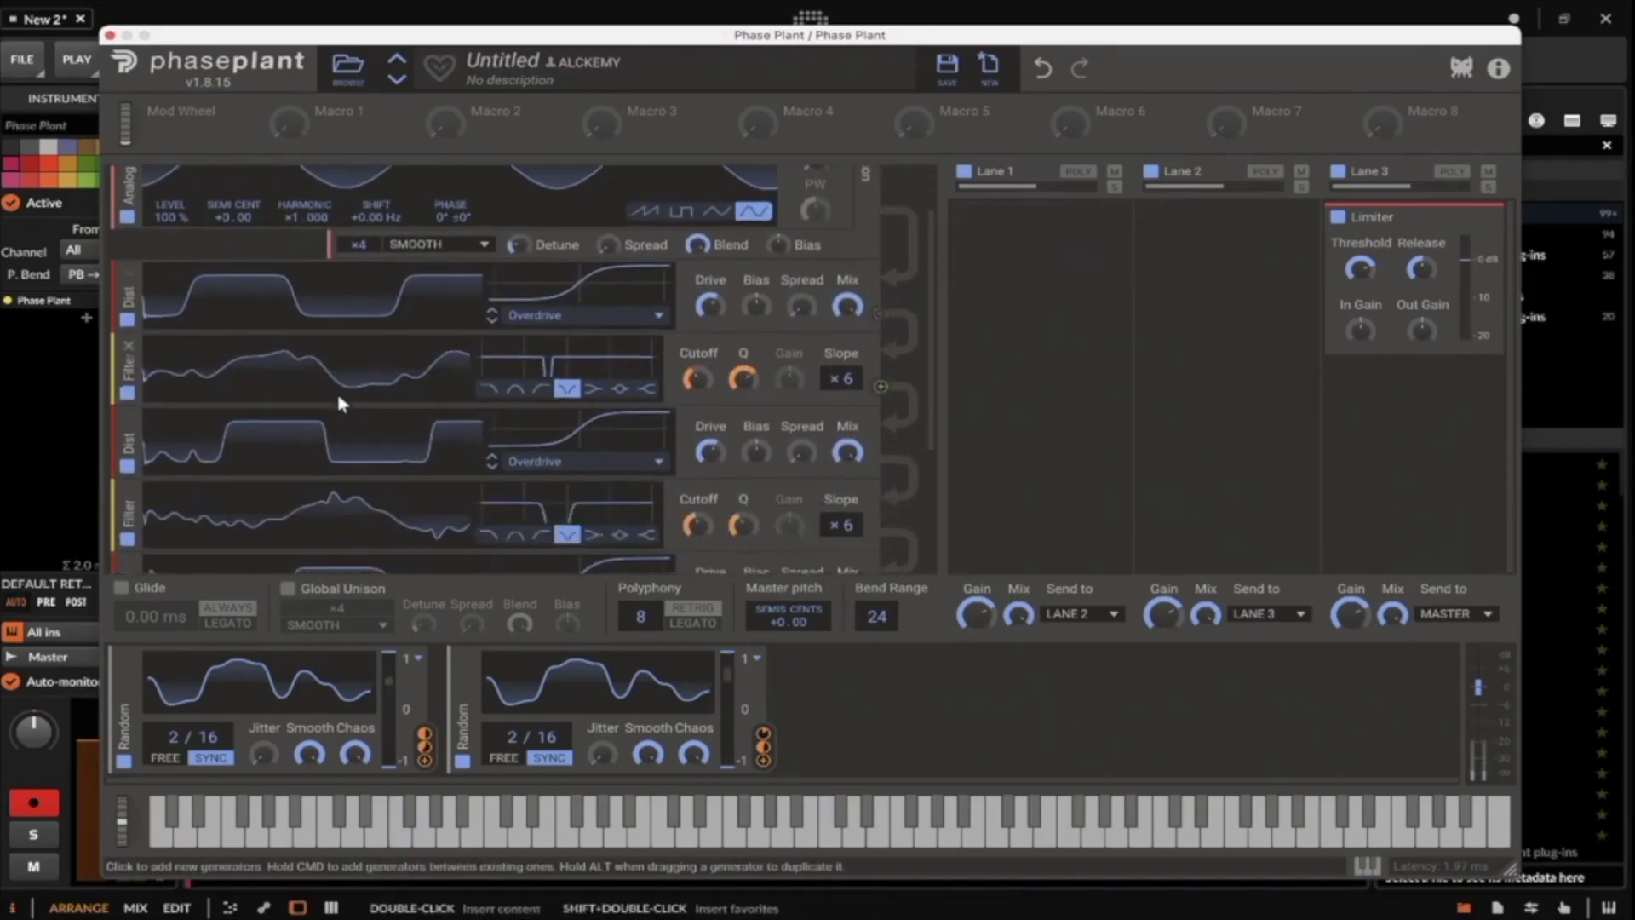
scroll(338, 405, "down", 1)
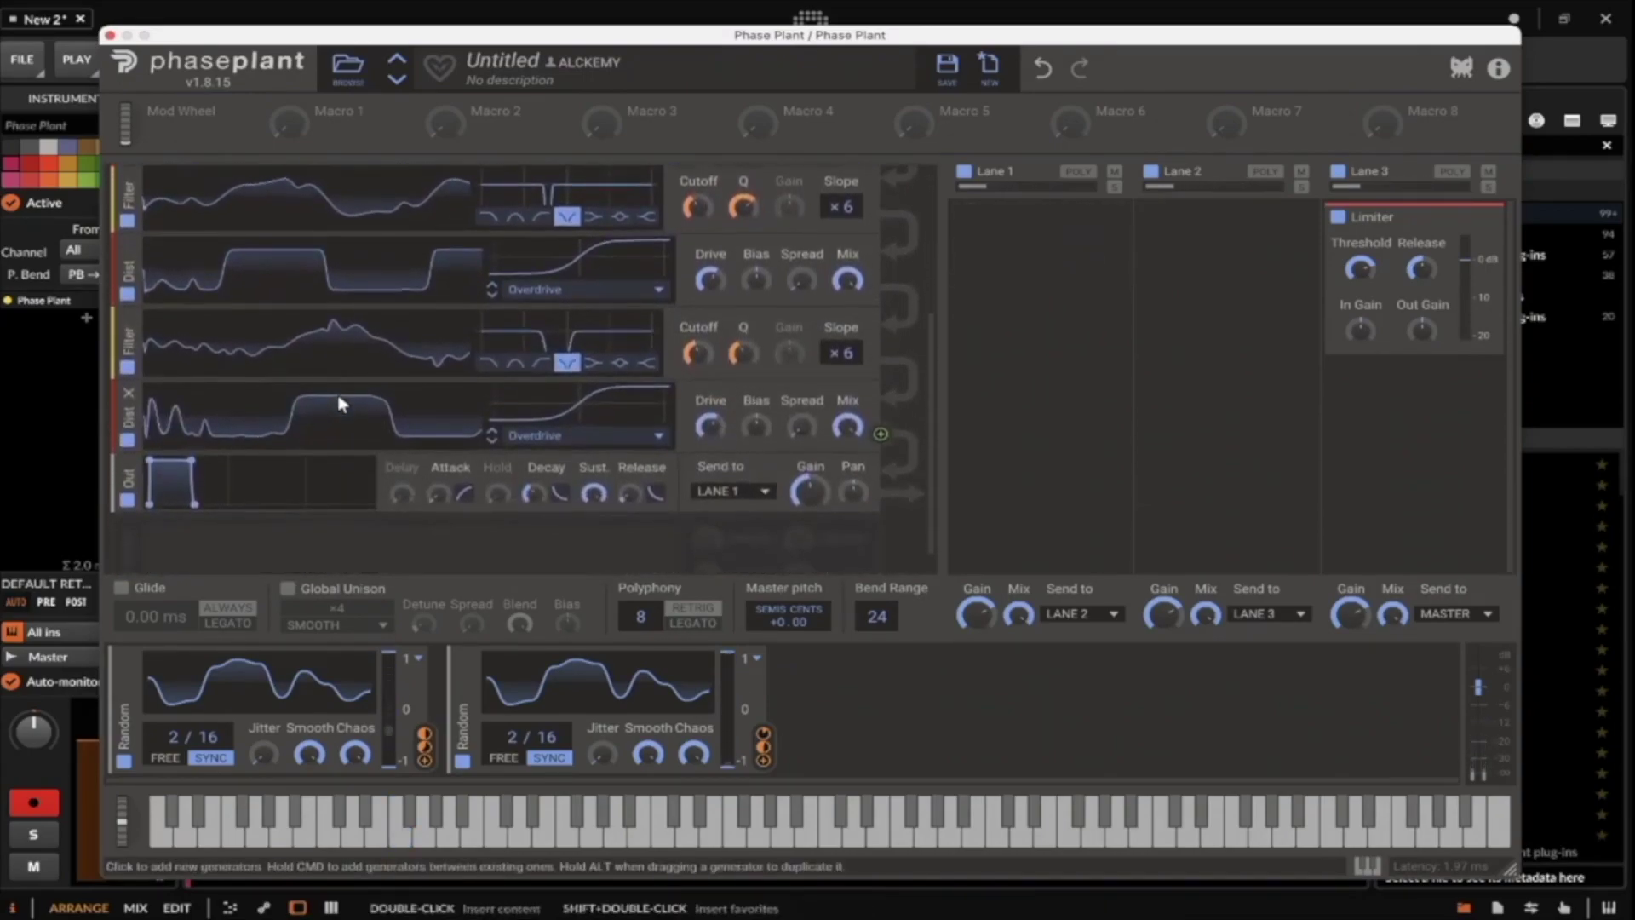
left_click(137, 396)
left_click(166, 481)
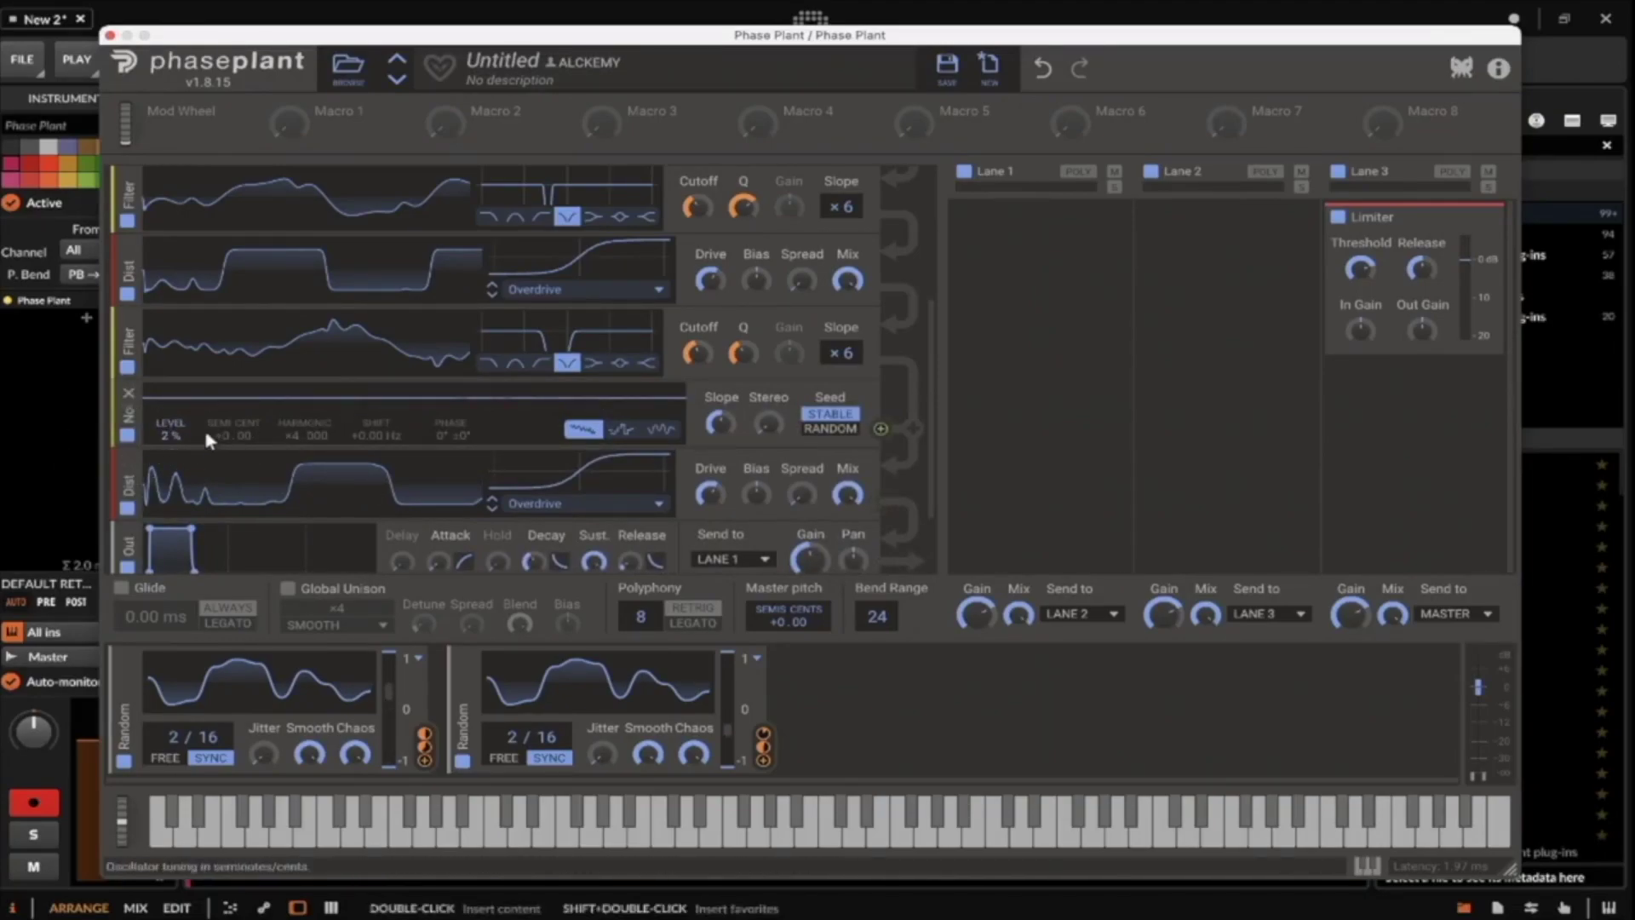
left_click_drag(166, 435, 165, 424)
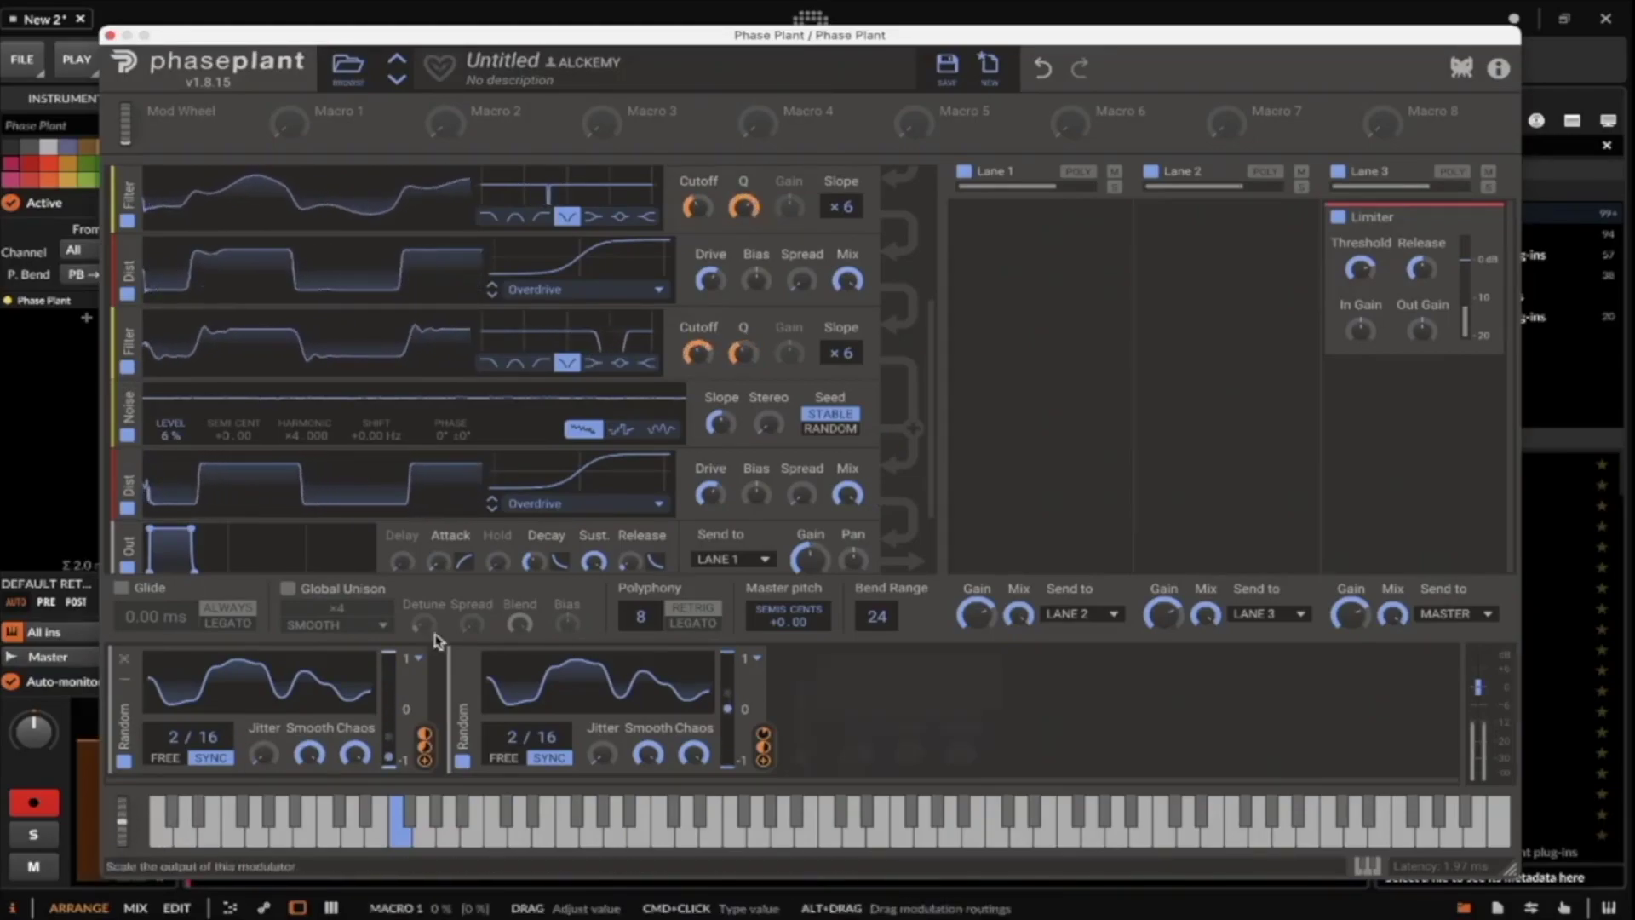
Change the first filter's type from notch to Peak and adjust its gain until the response curve is flat.
scroll(550, 476, "up", 5)
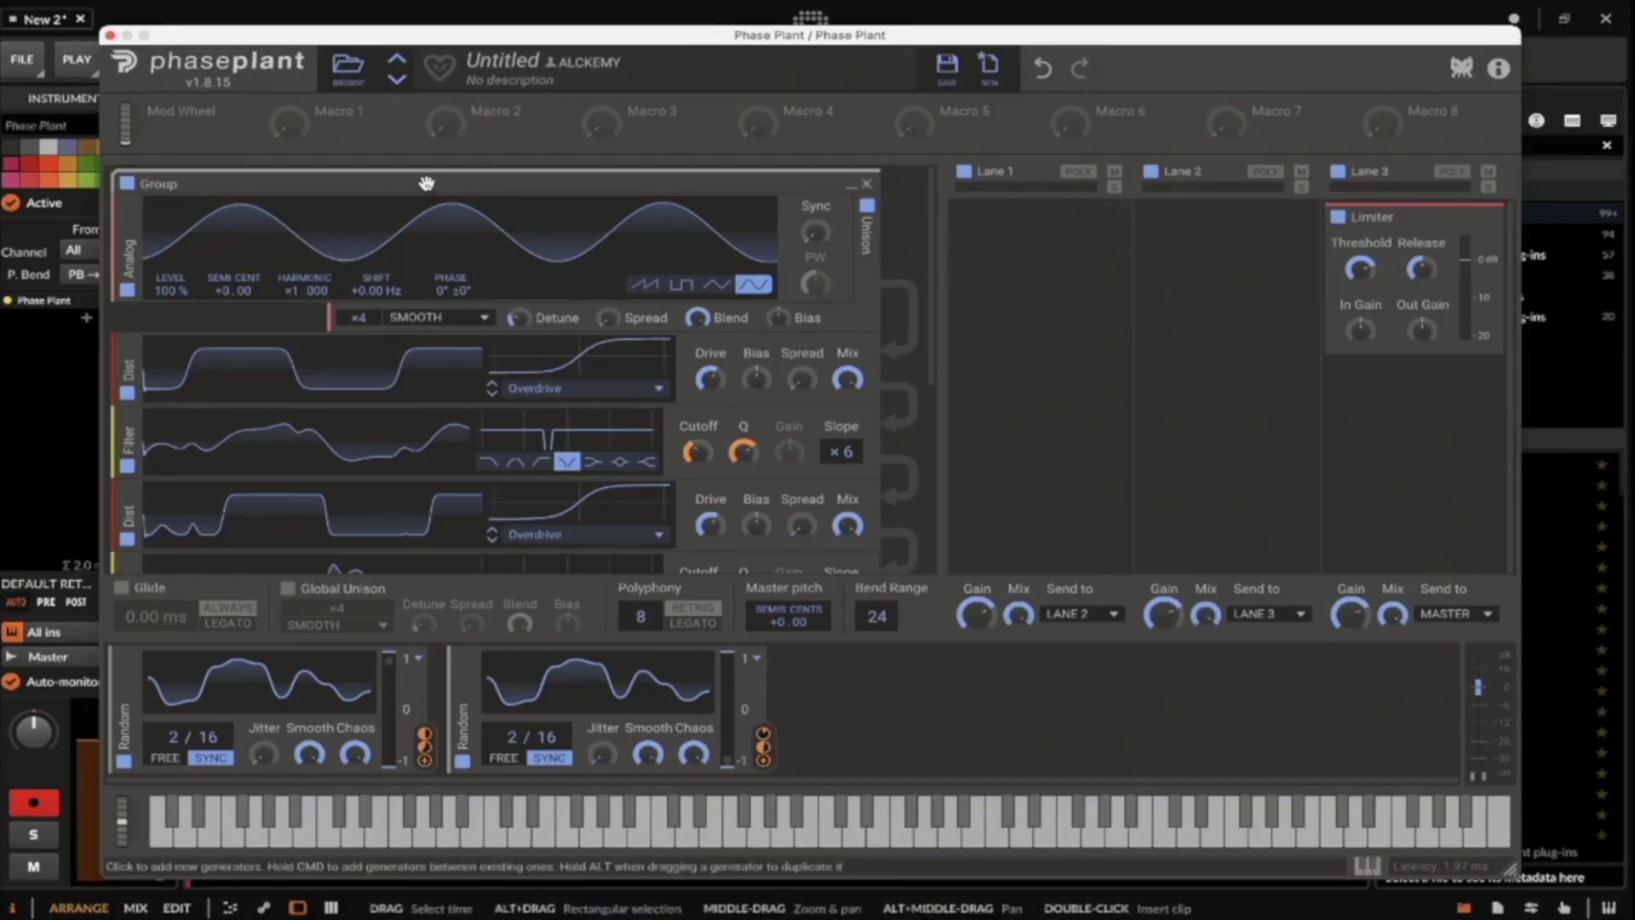
scroll(365, 306, "down", 3)
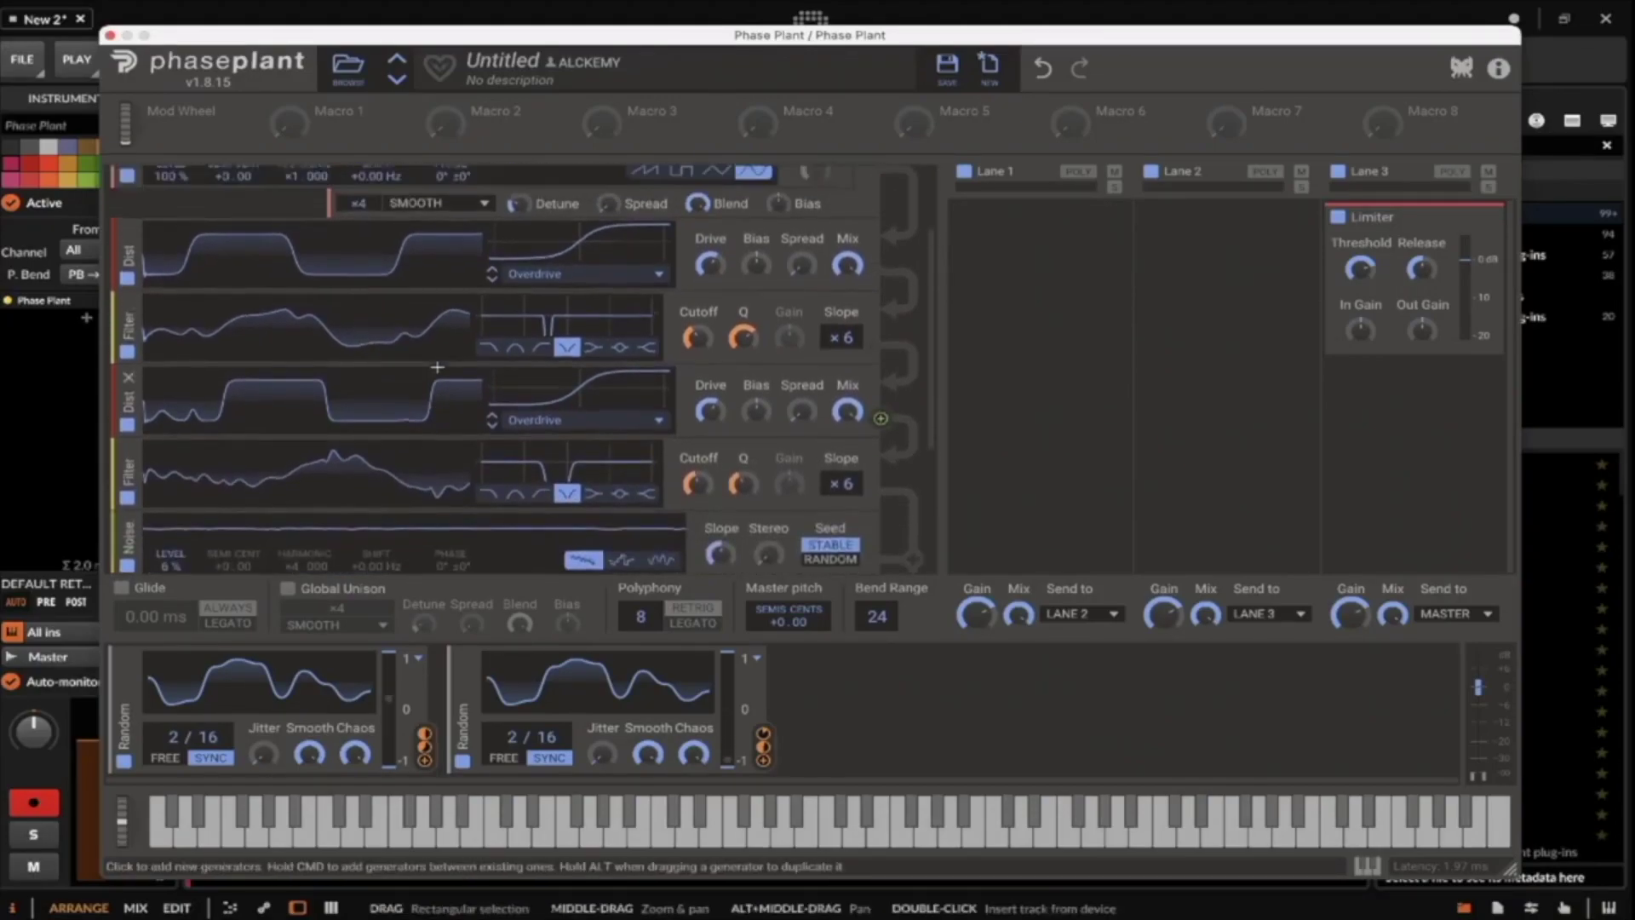
scroll(437, 367, "up", 1)
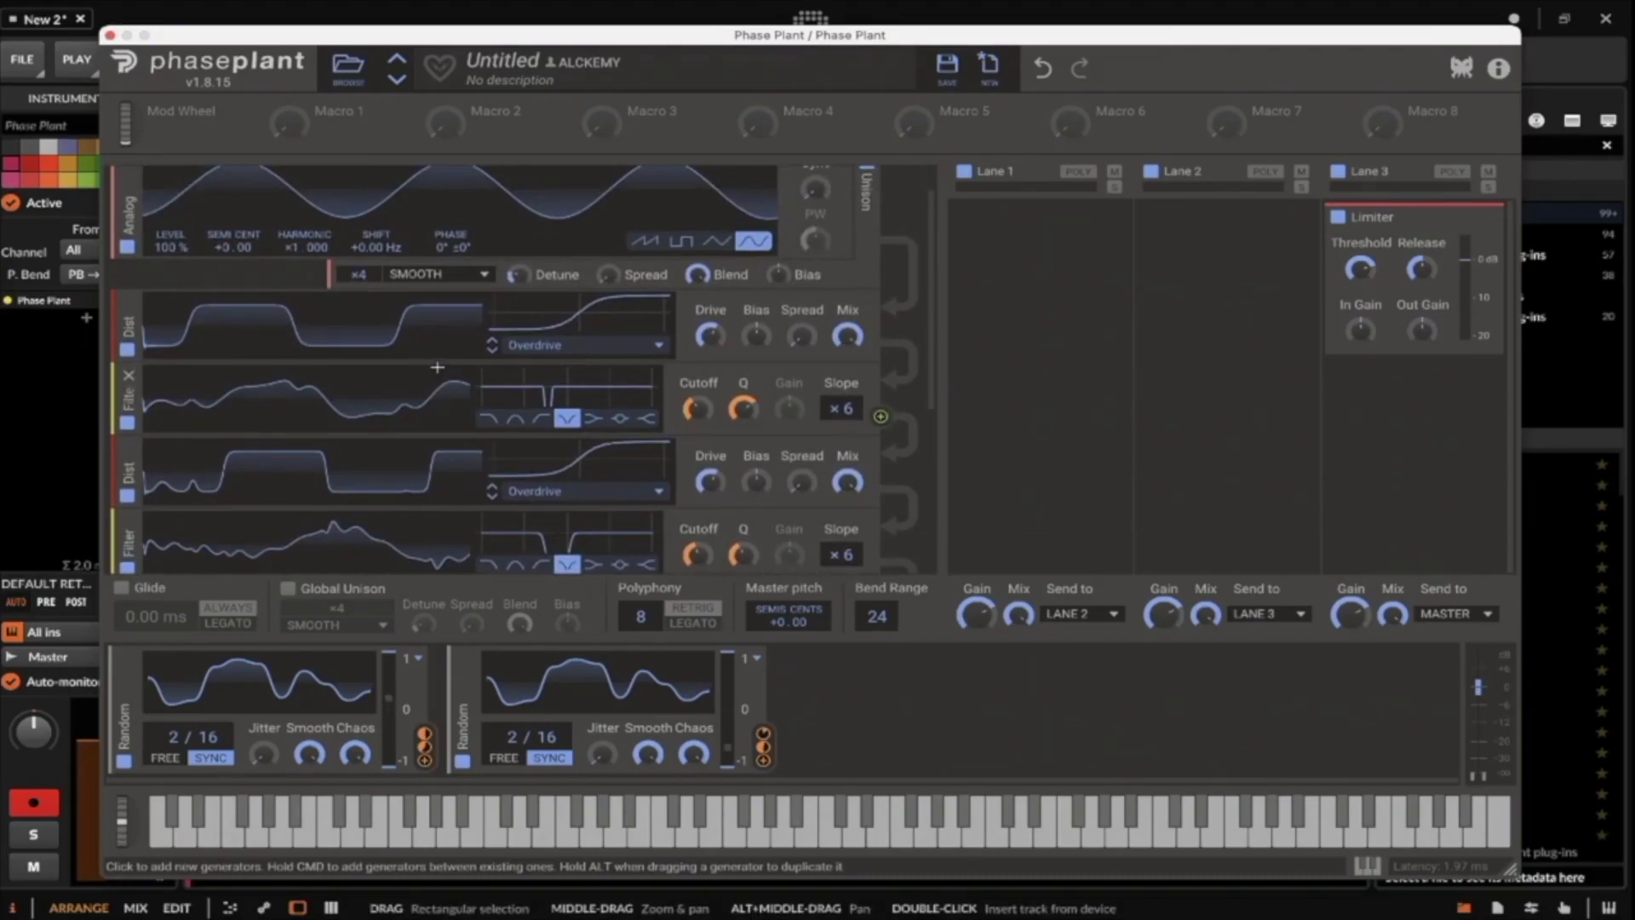
scroll(436, 367, "down", 1)
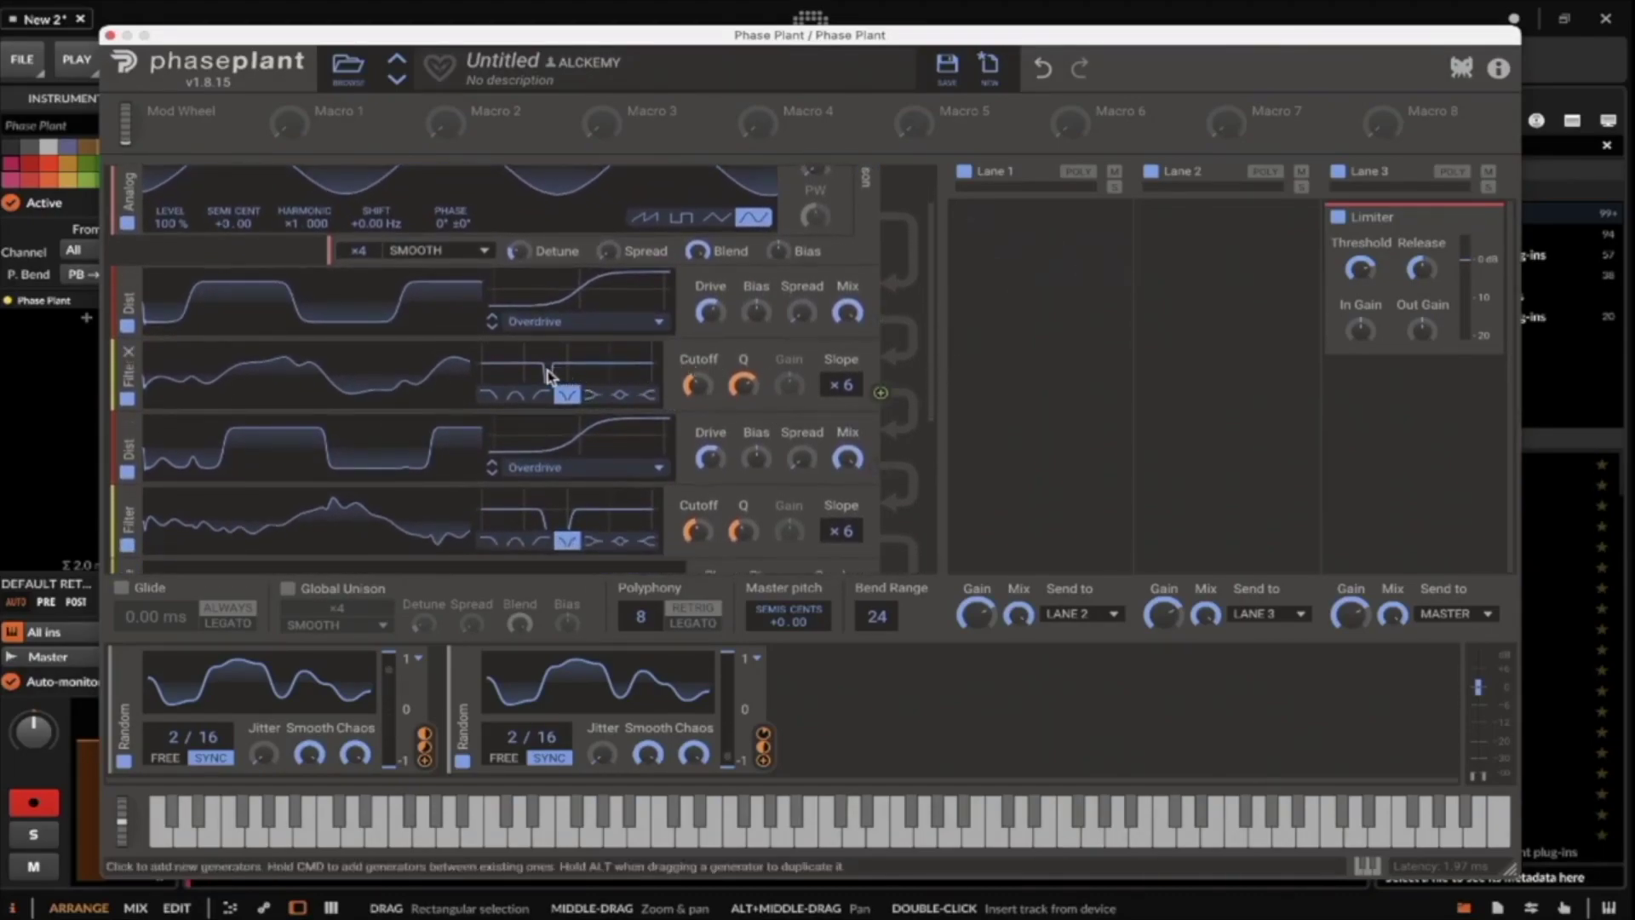
scroll(564, 366, "down", 1)
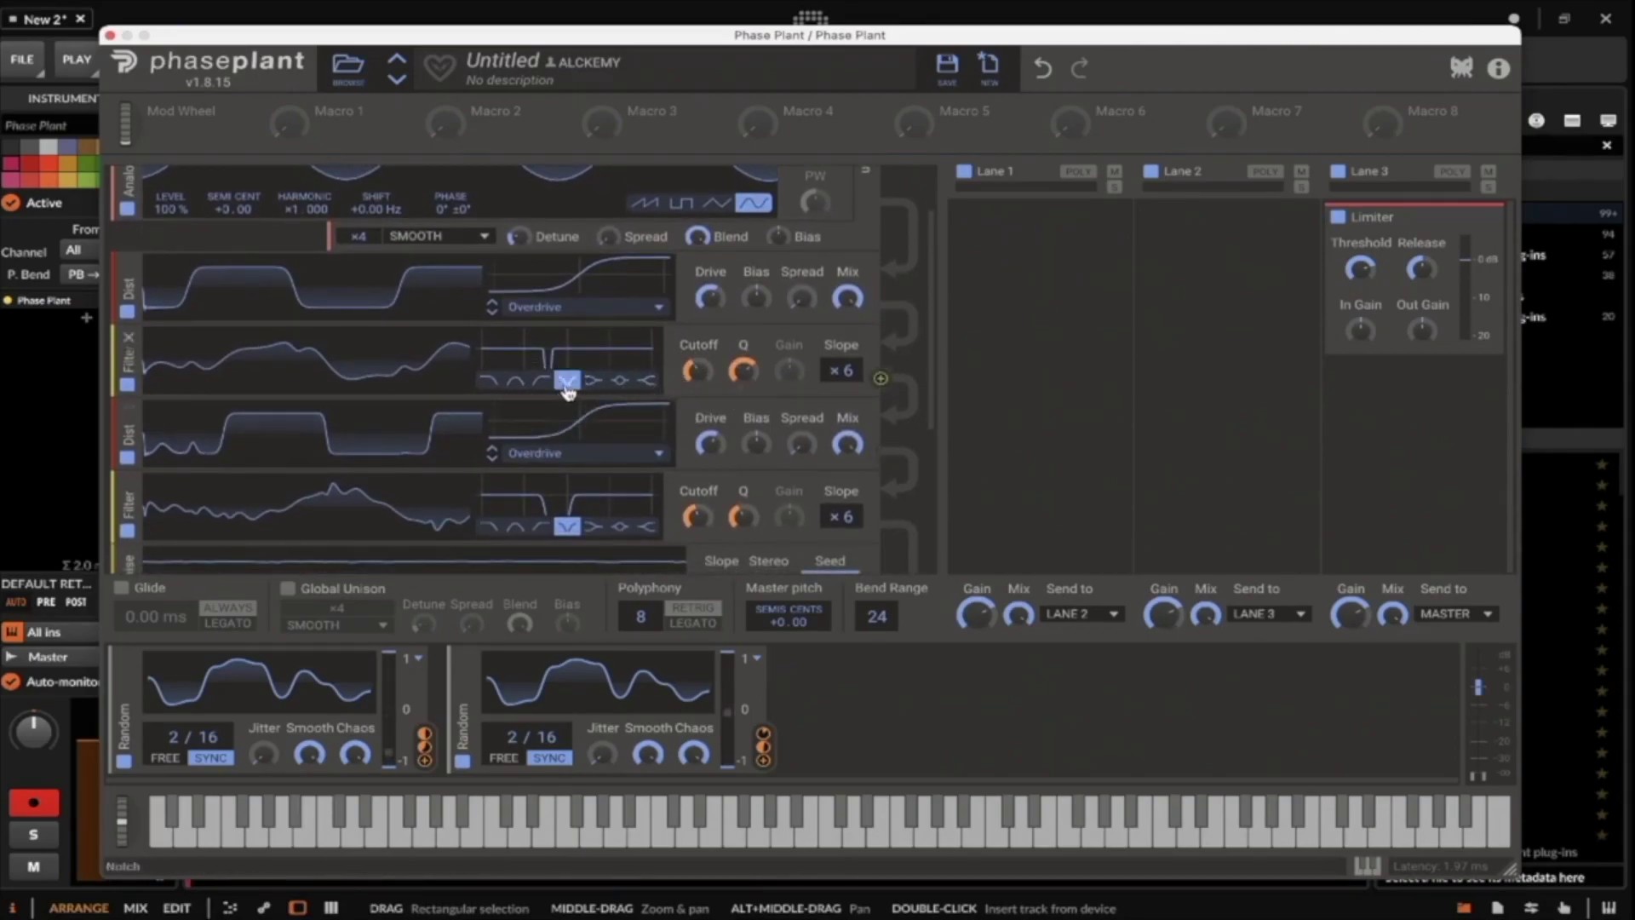
left_click(620, 380)
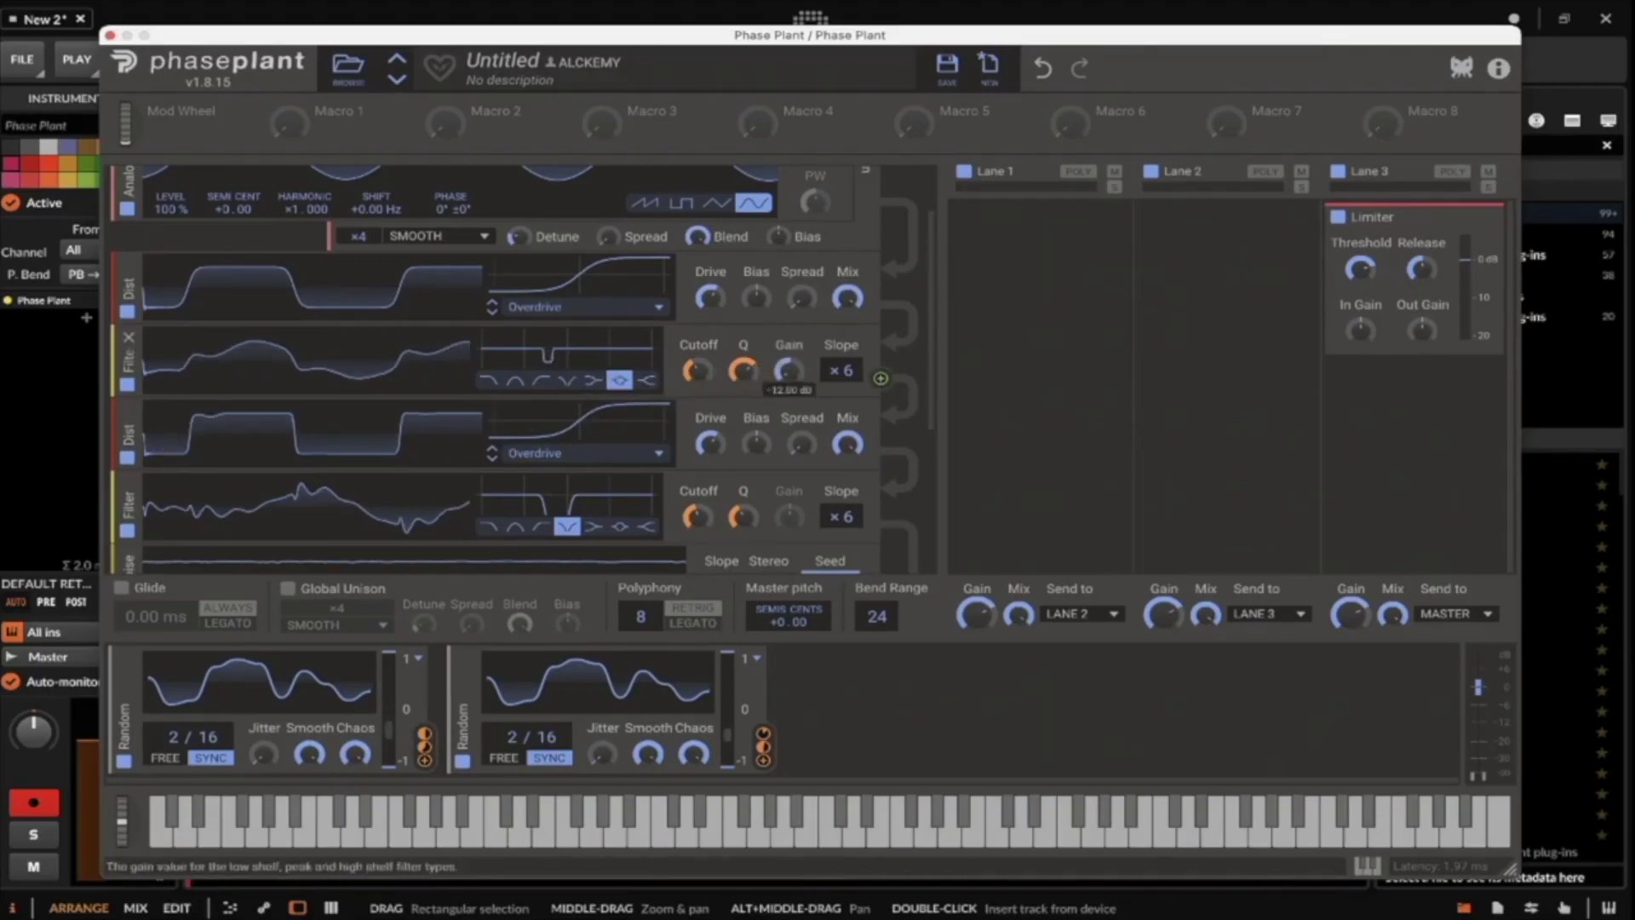
left_click_drag(788, 371, 790, 377)
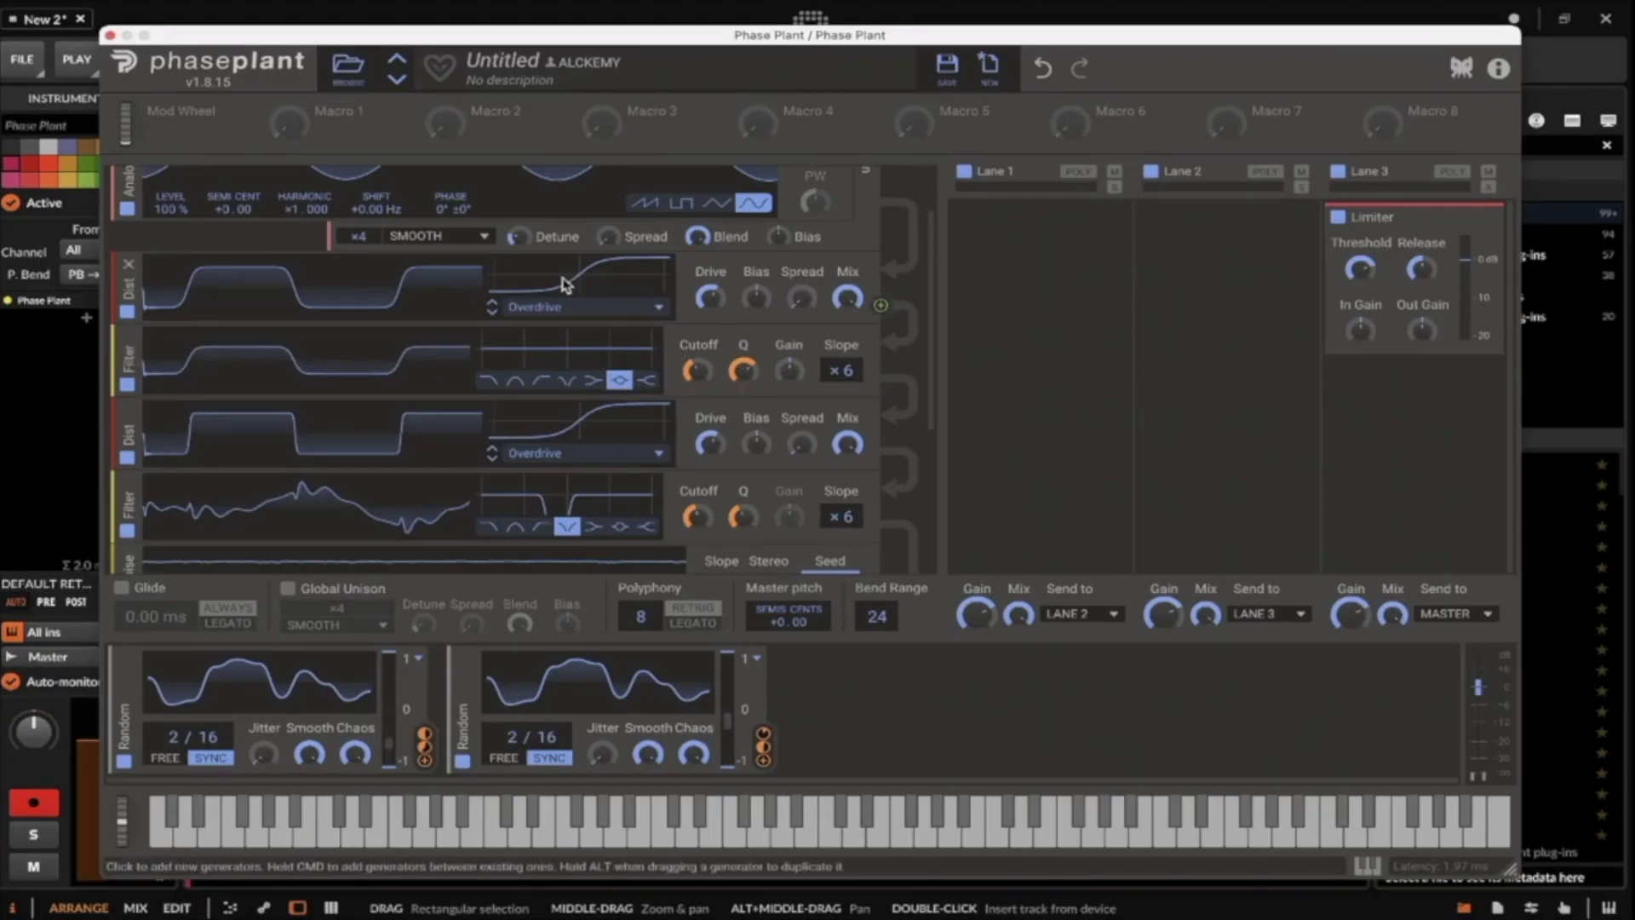
Add a Slice EQ effect to Lane 1 and open its full editor.
scroll(338, 298, "down", 1)
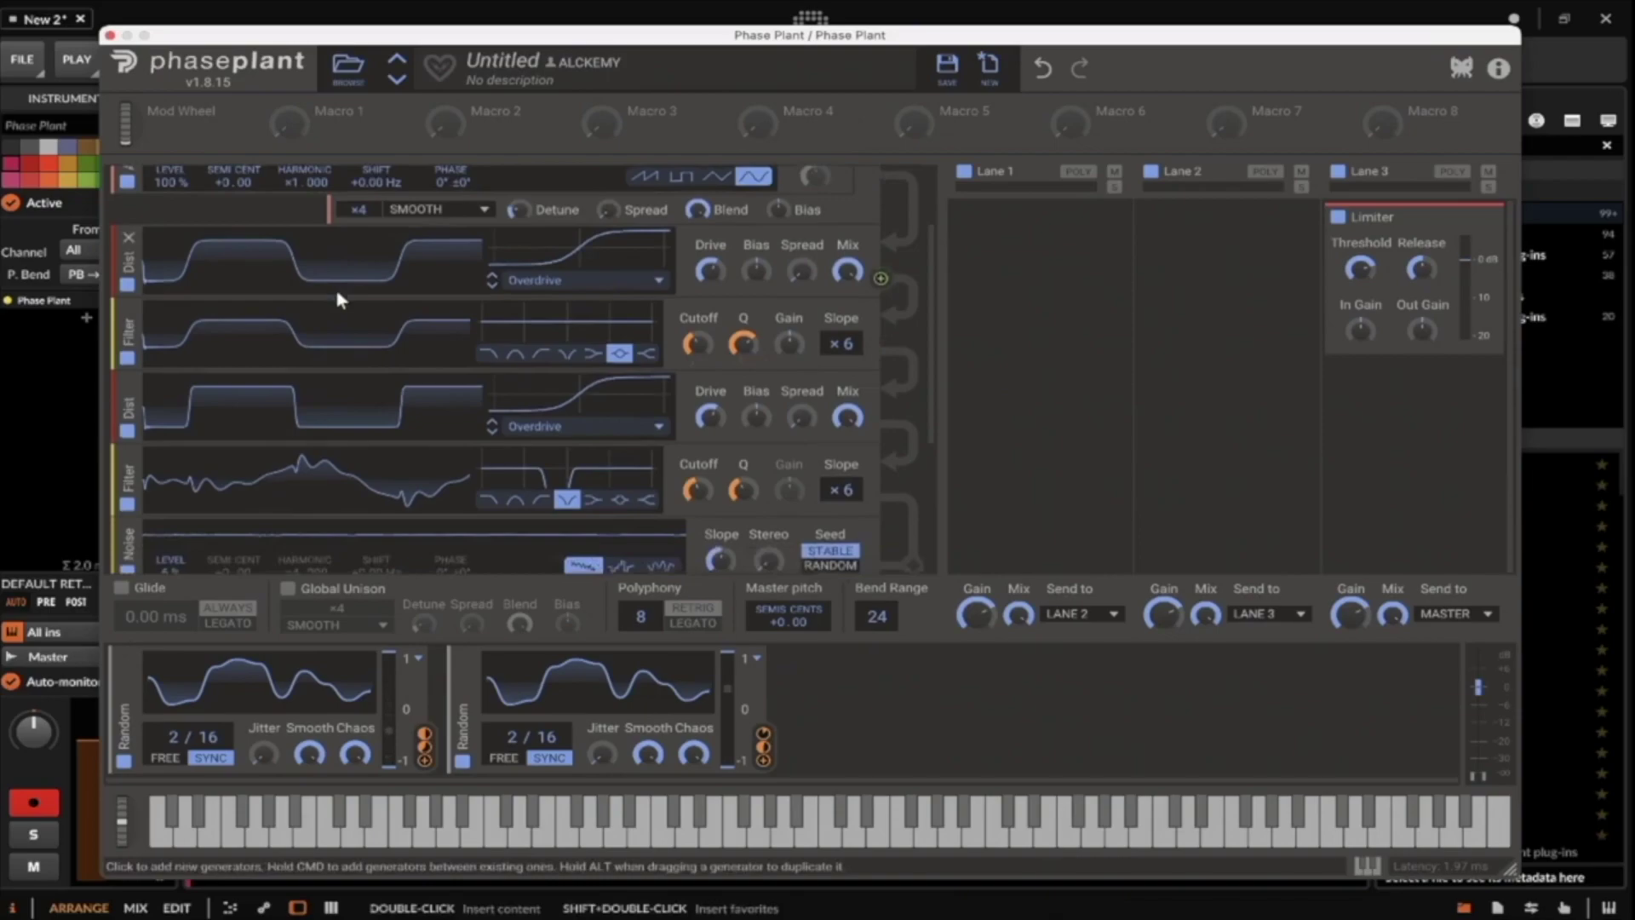
scroll(338, 298, "up", 1)
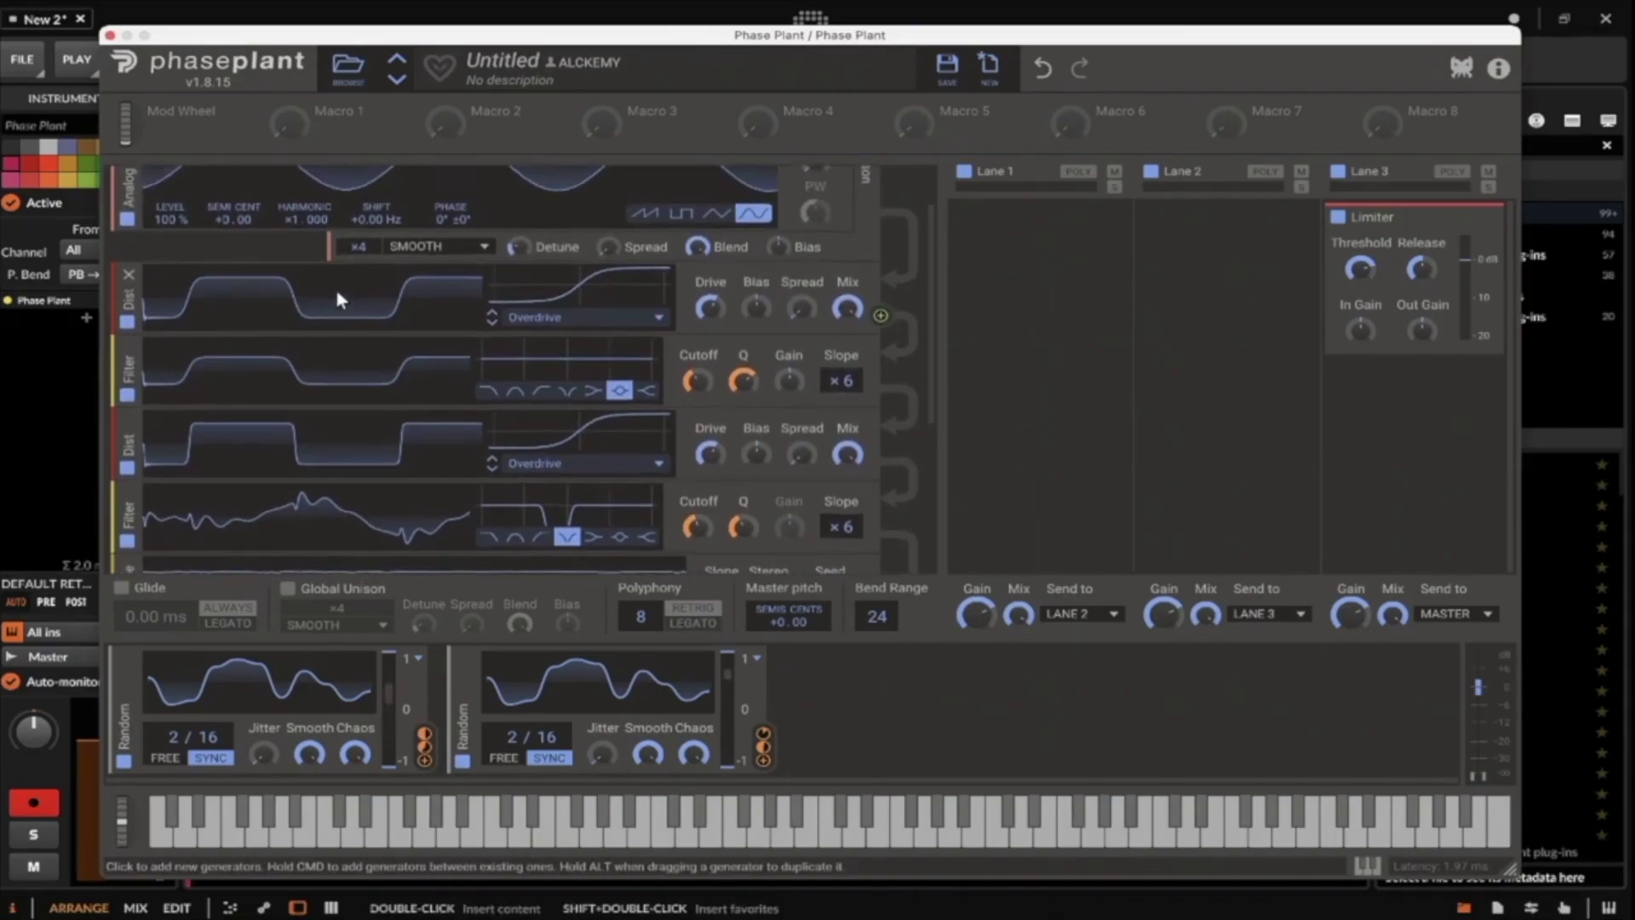
scroll(335, 284, "up", 2)
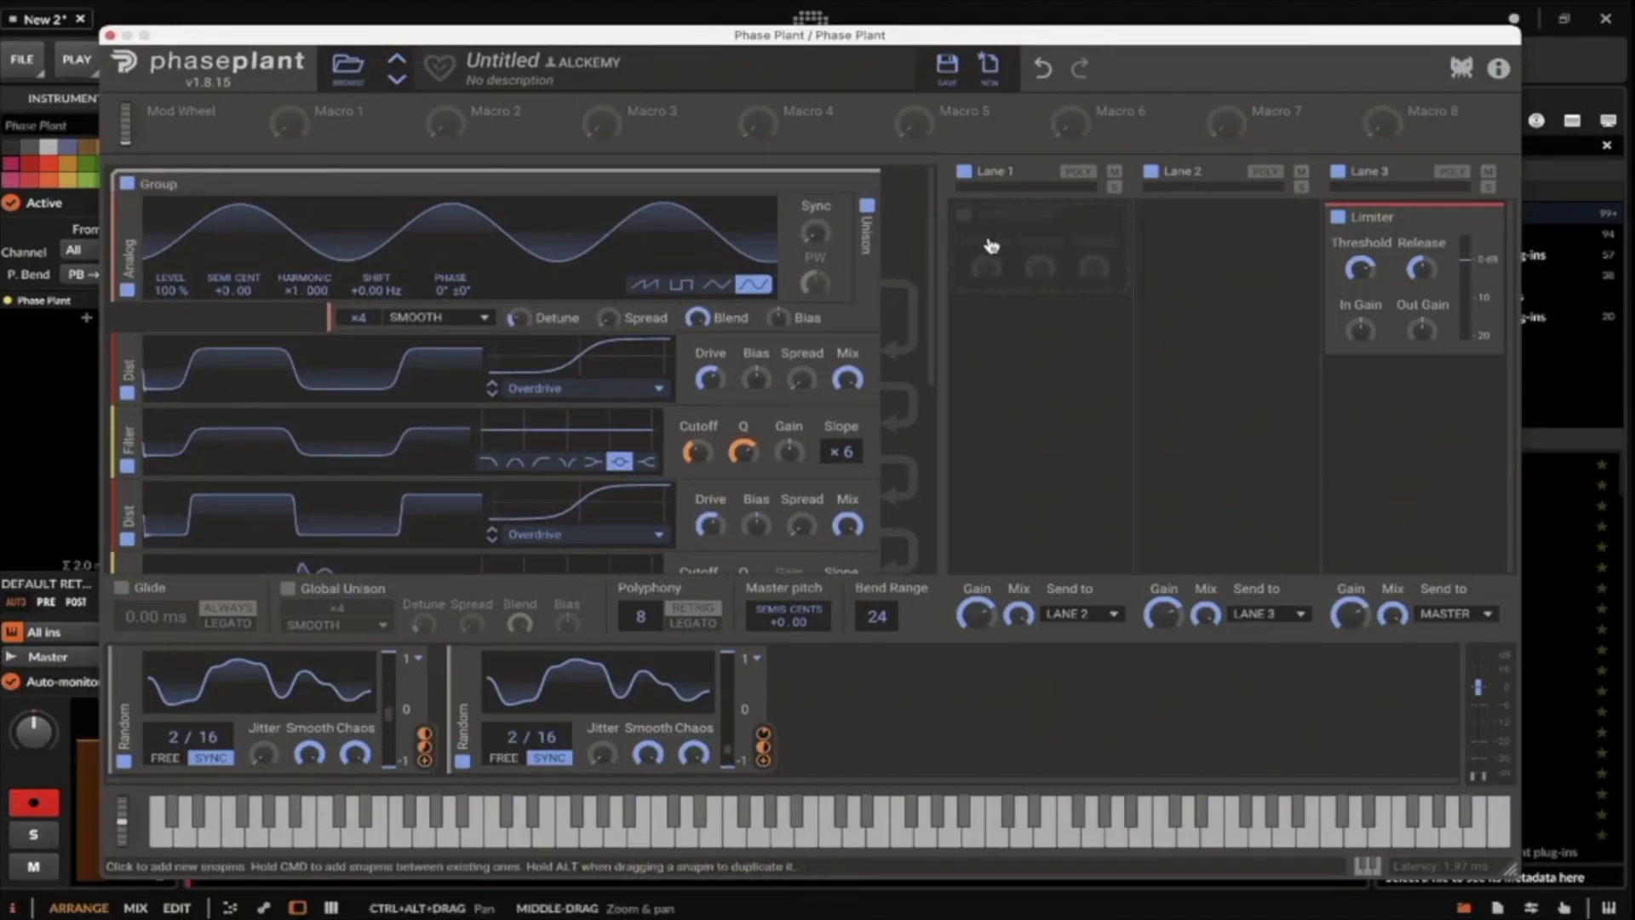
left_click(991, 246)
left_click(1293, 414)
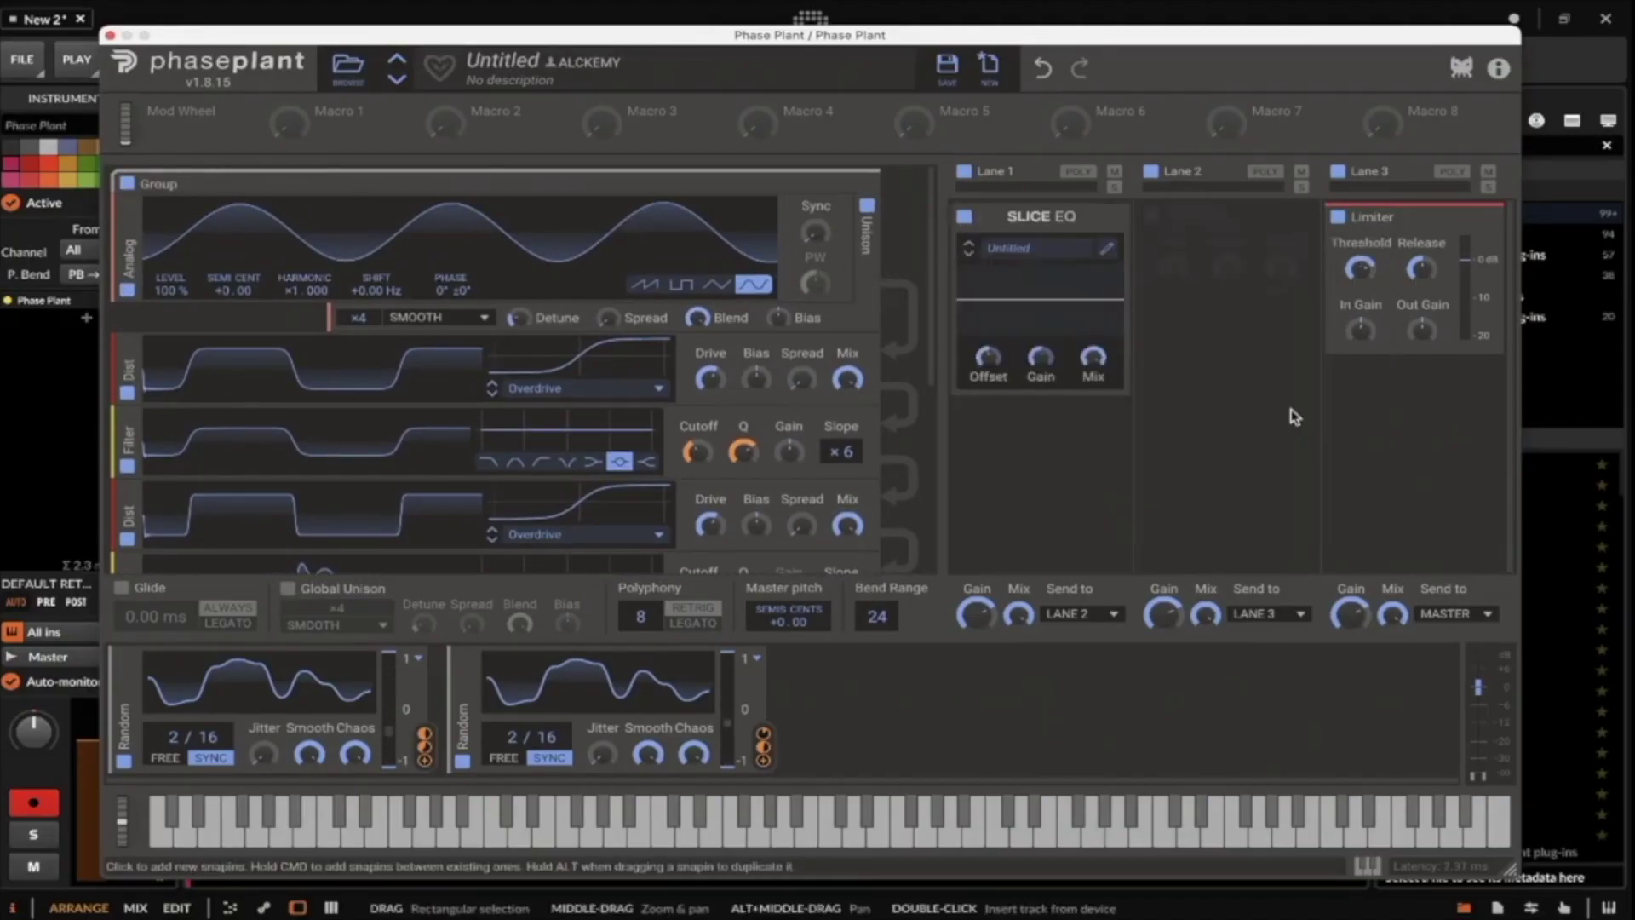
left_click(1104, 255)
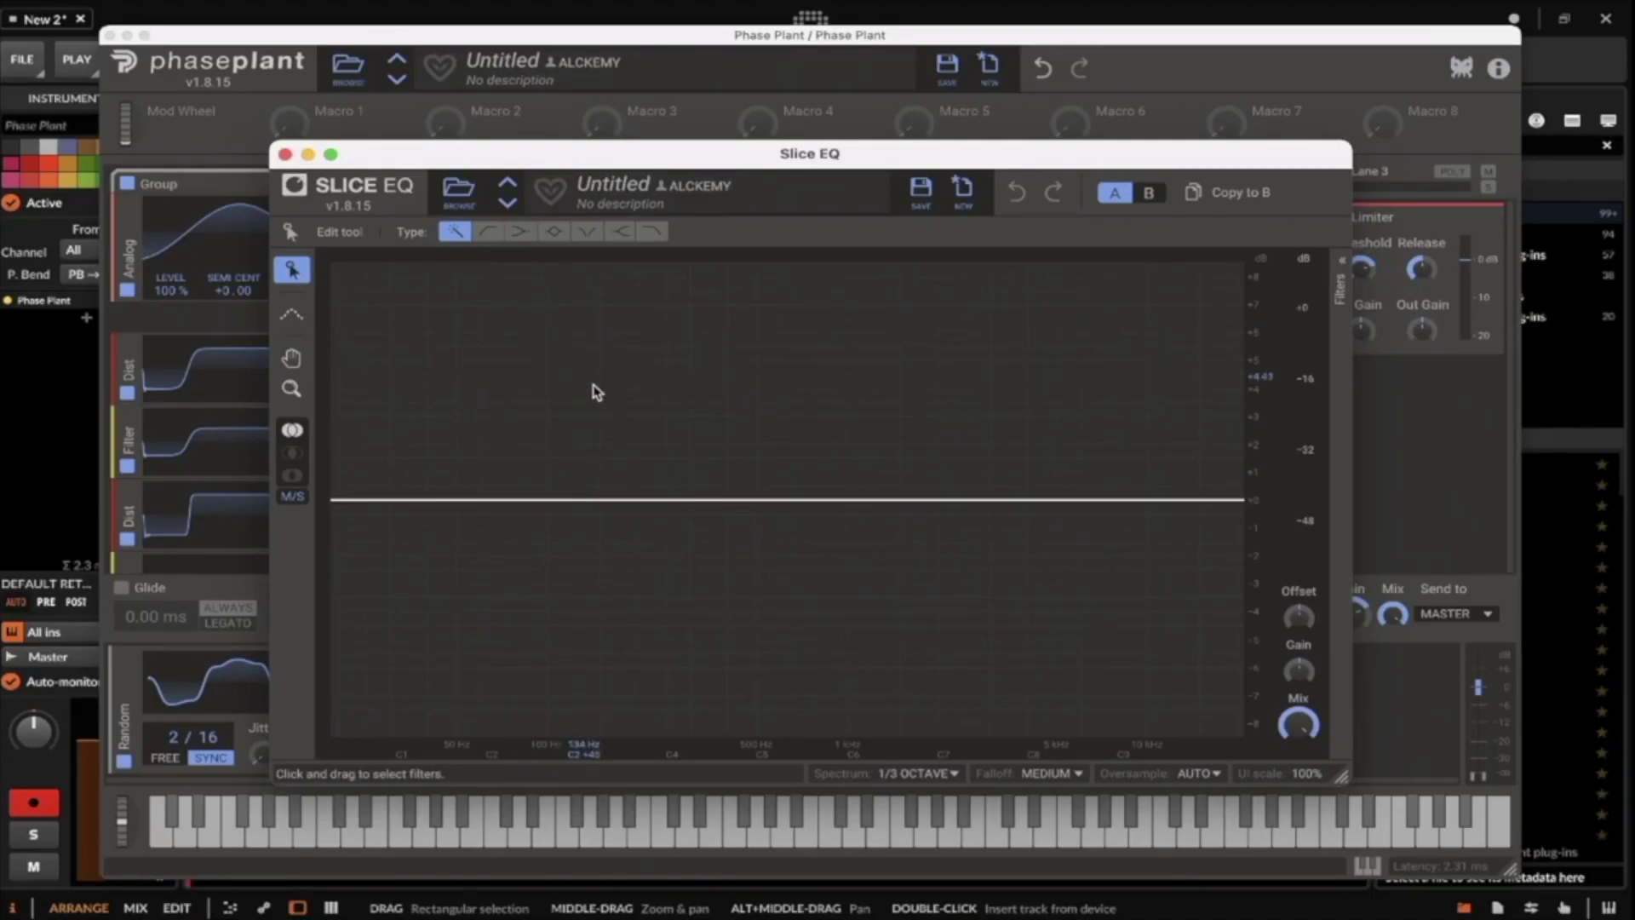
Add two notch filters to the Slice EQ, at about 75 Hz and 3.36 kHz.
left_click(587, 231)
left_click(509, 499)
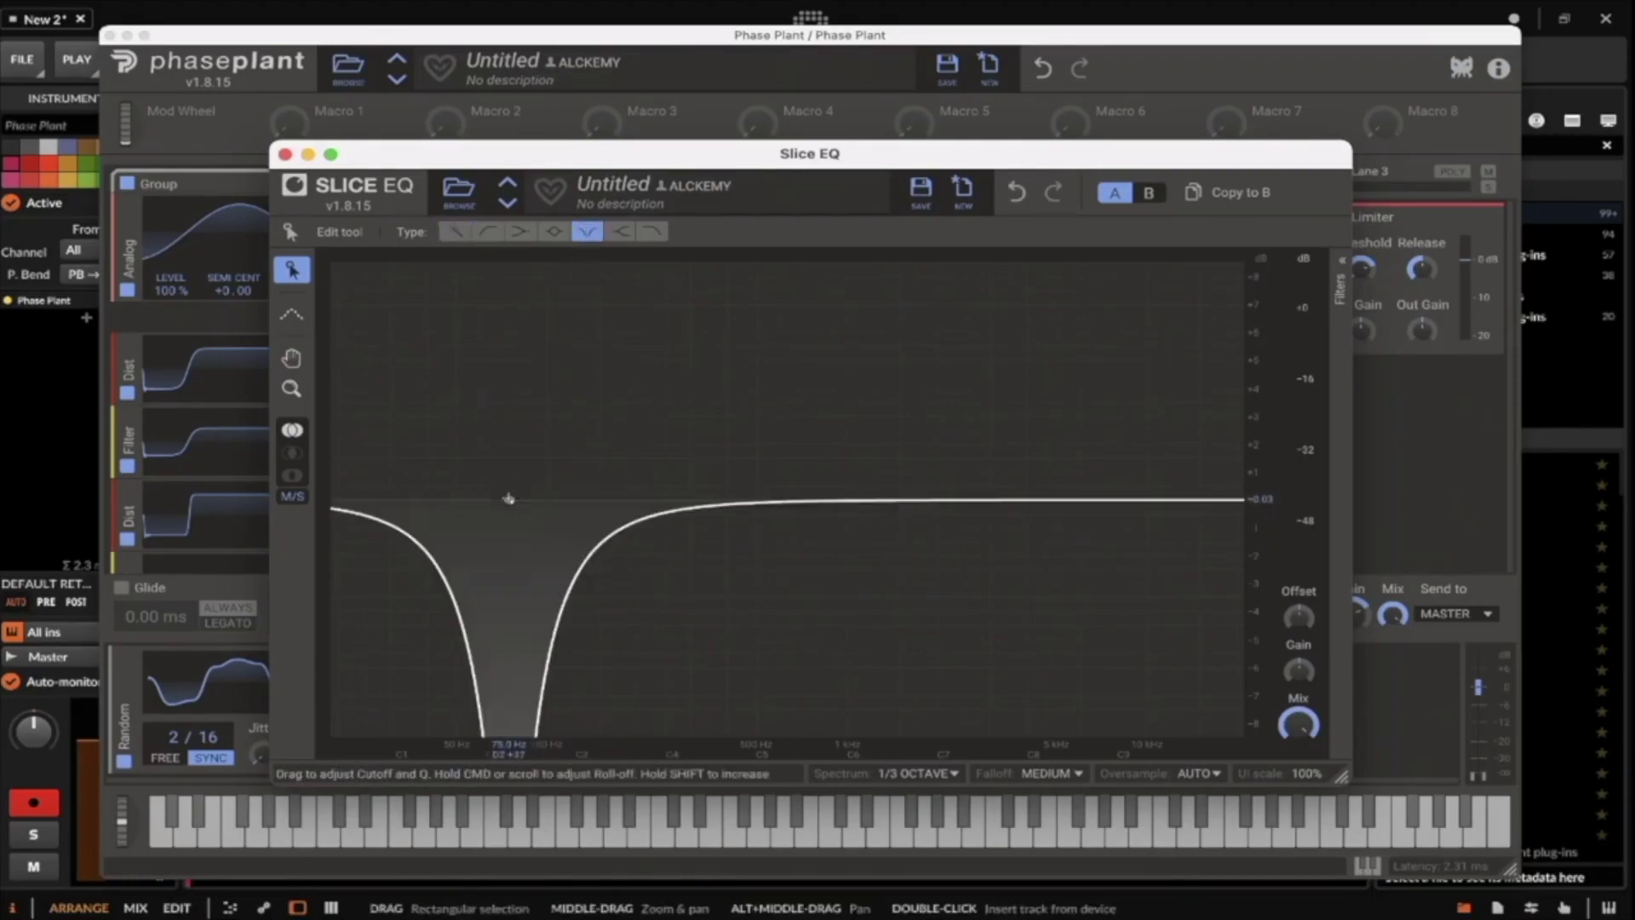
left_click(1013, 497)
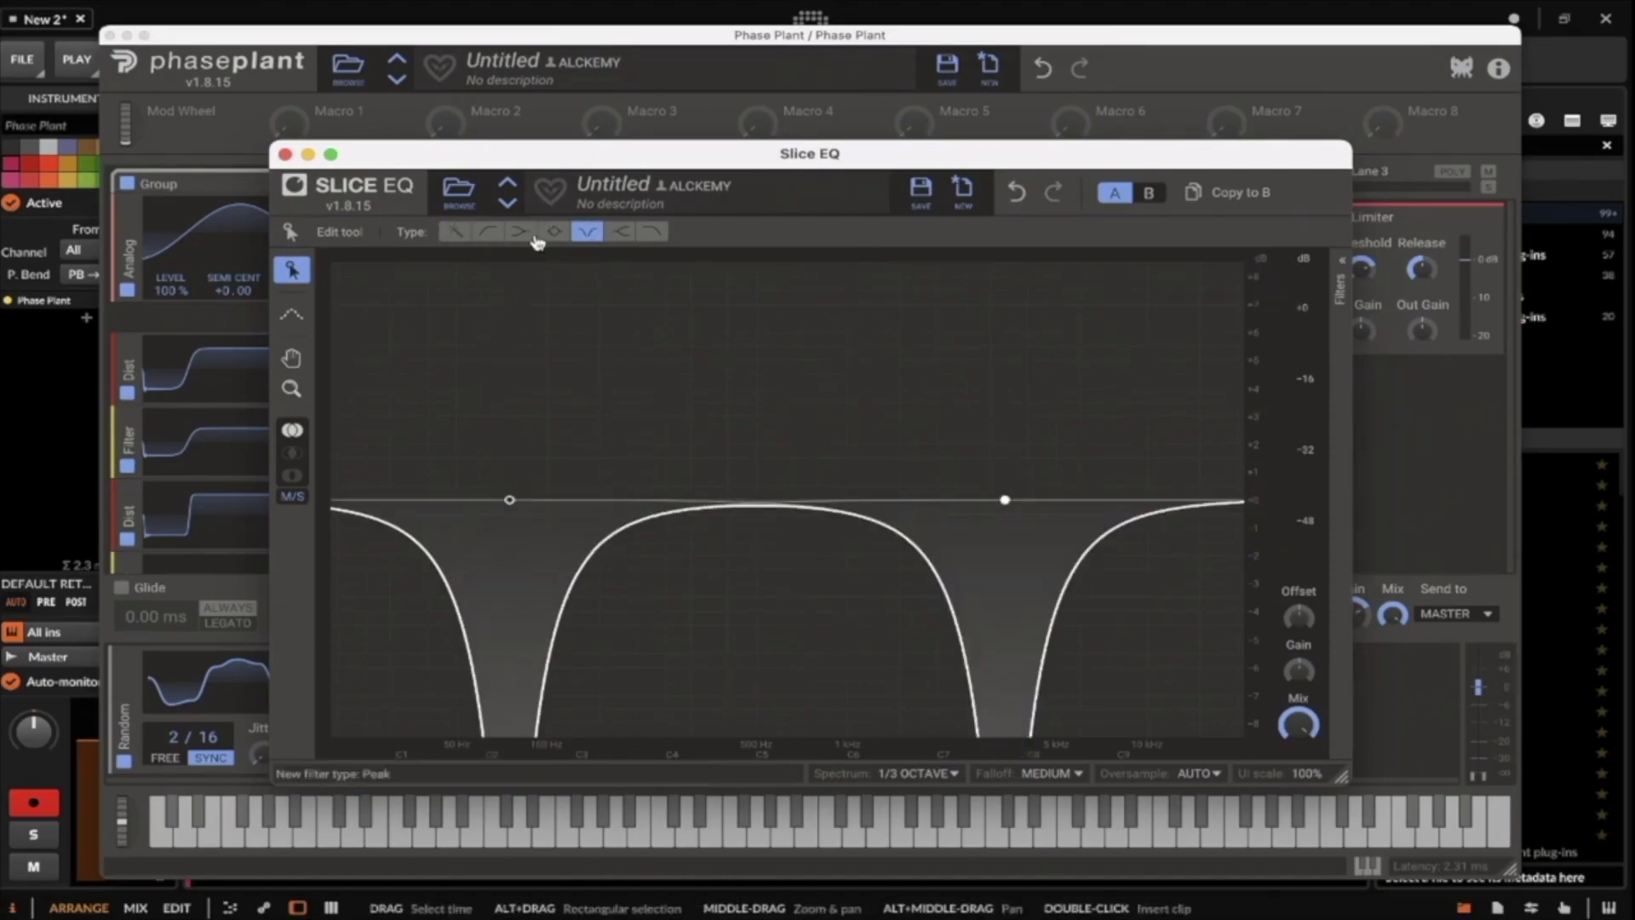
Add a peak filter boosted by almost 8 dB between the two notches, show the filter list and set the peak's cutoff to about 420 Hz.
left_click_drag(741, 501, 594, 283)
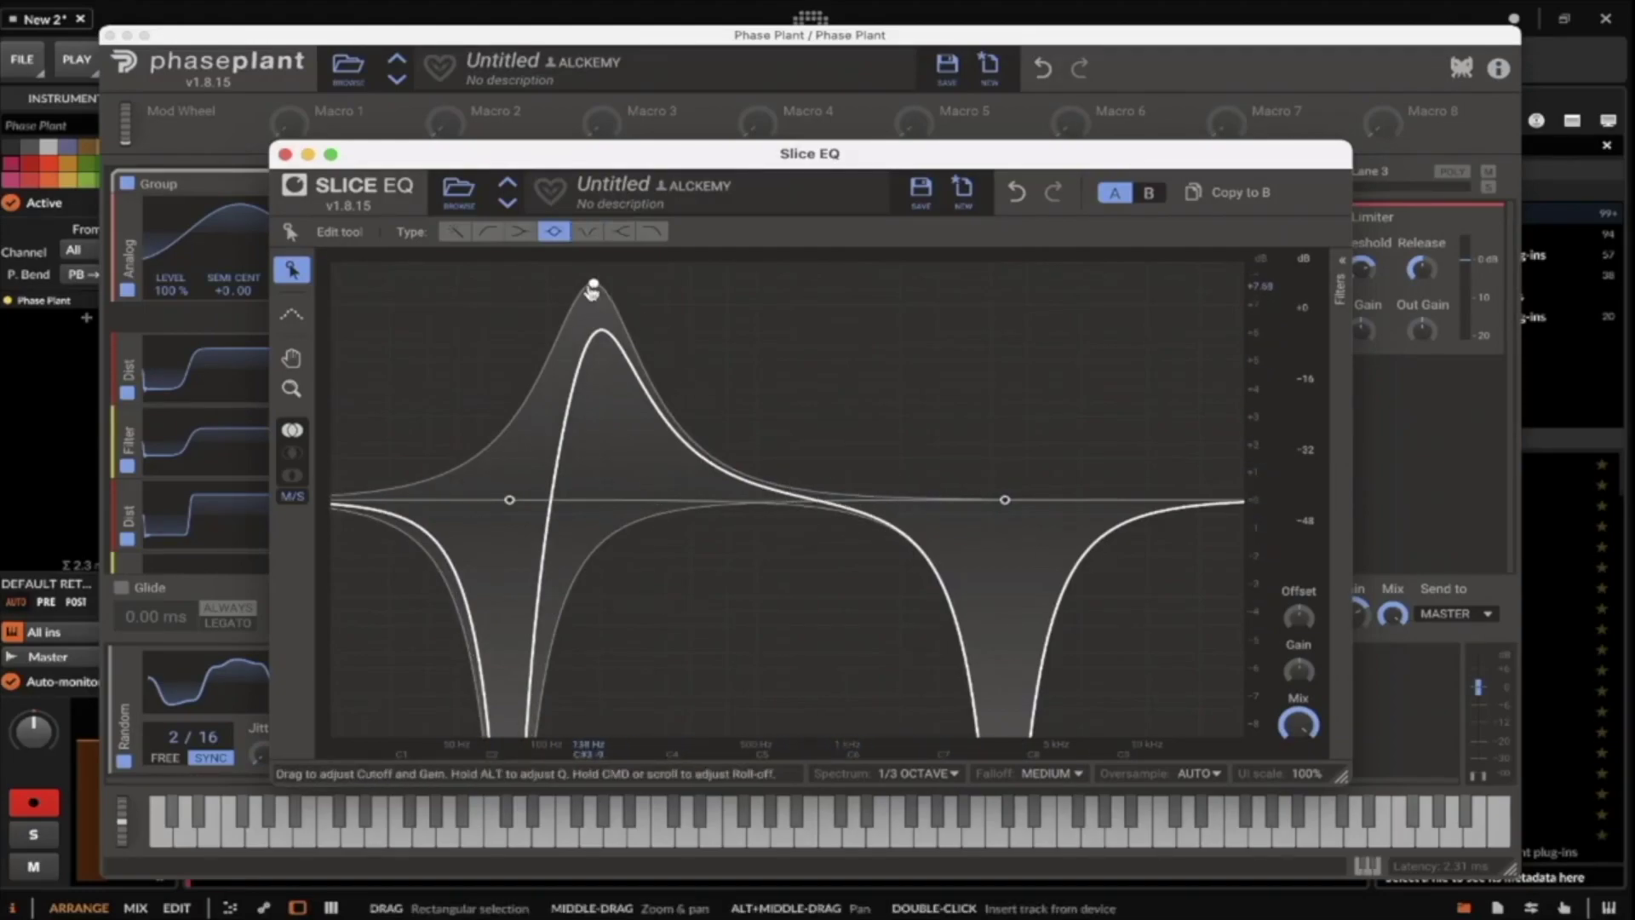
left_click_drag(592, 291, 674, 288)
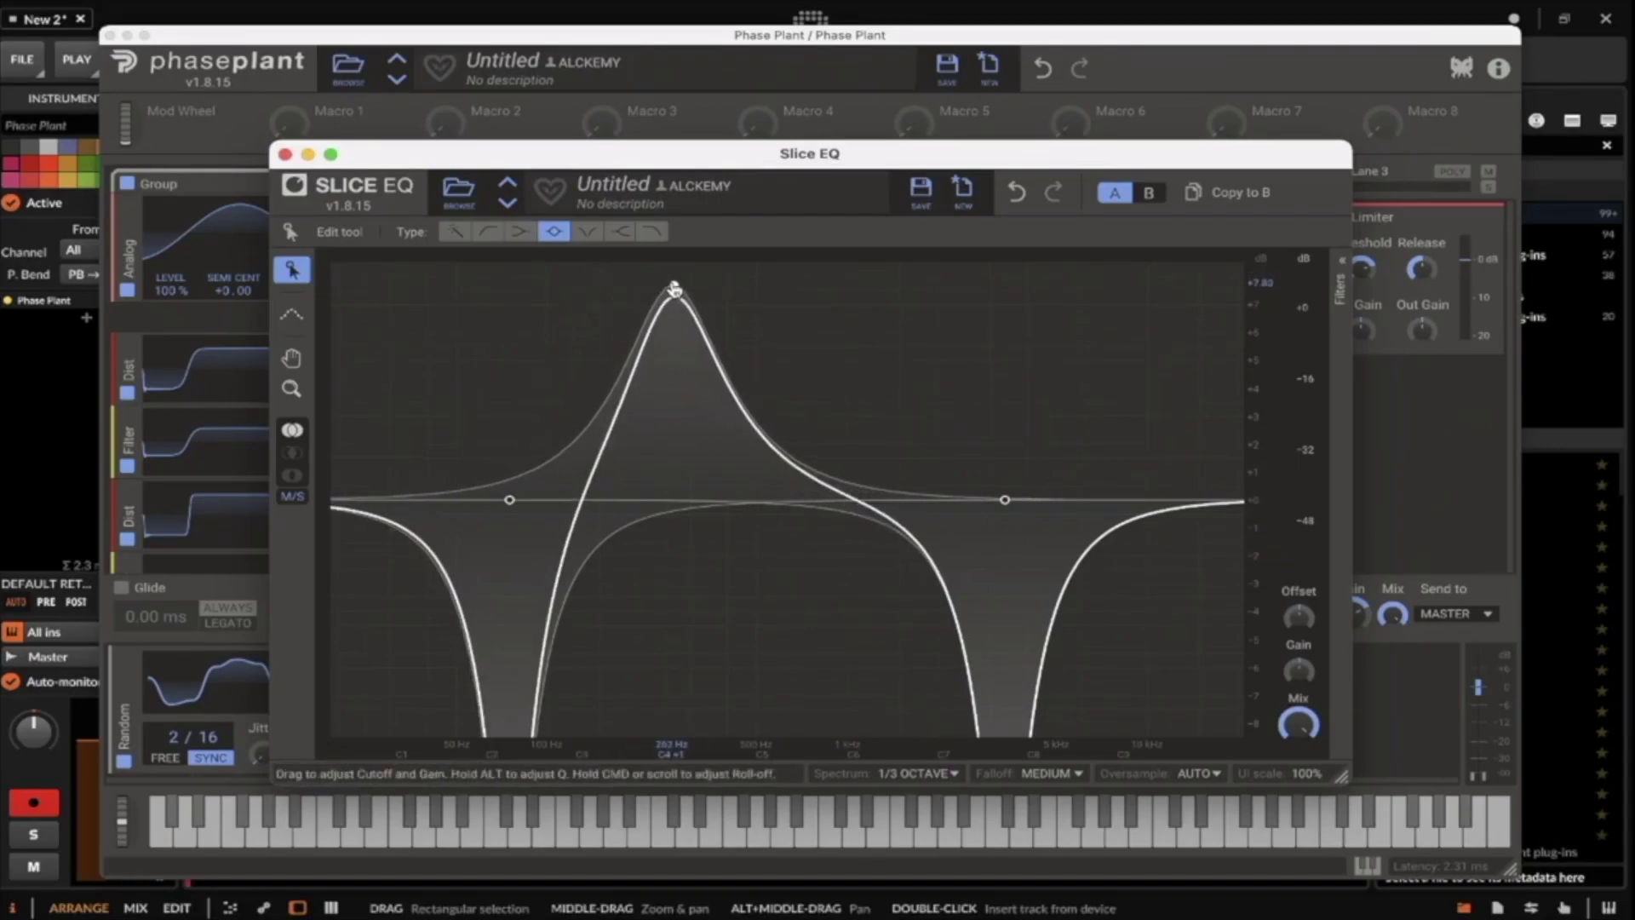
left_click(674, 290)
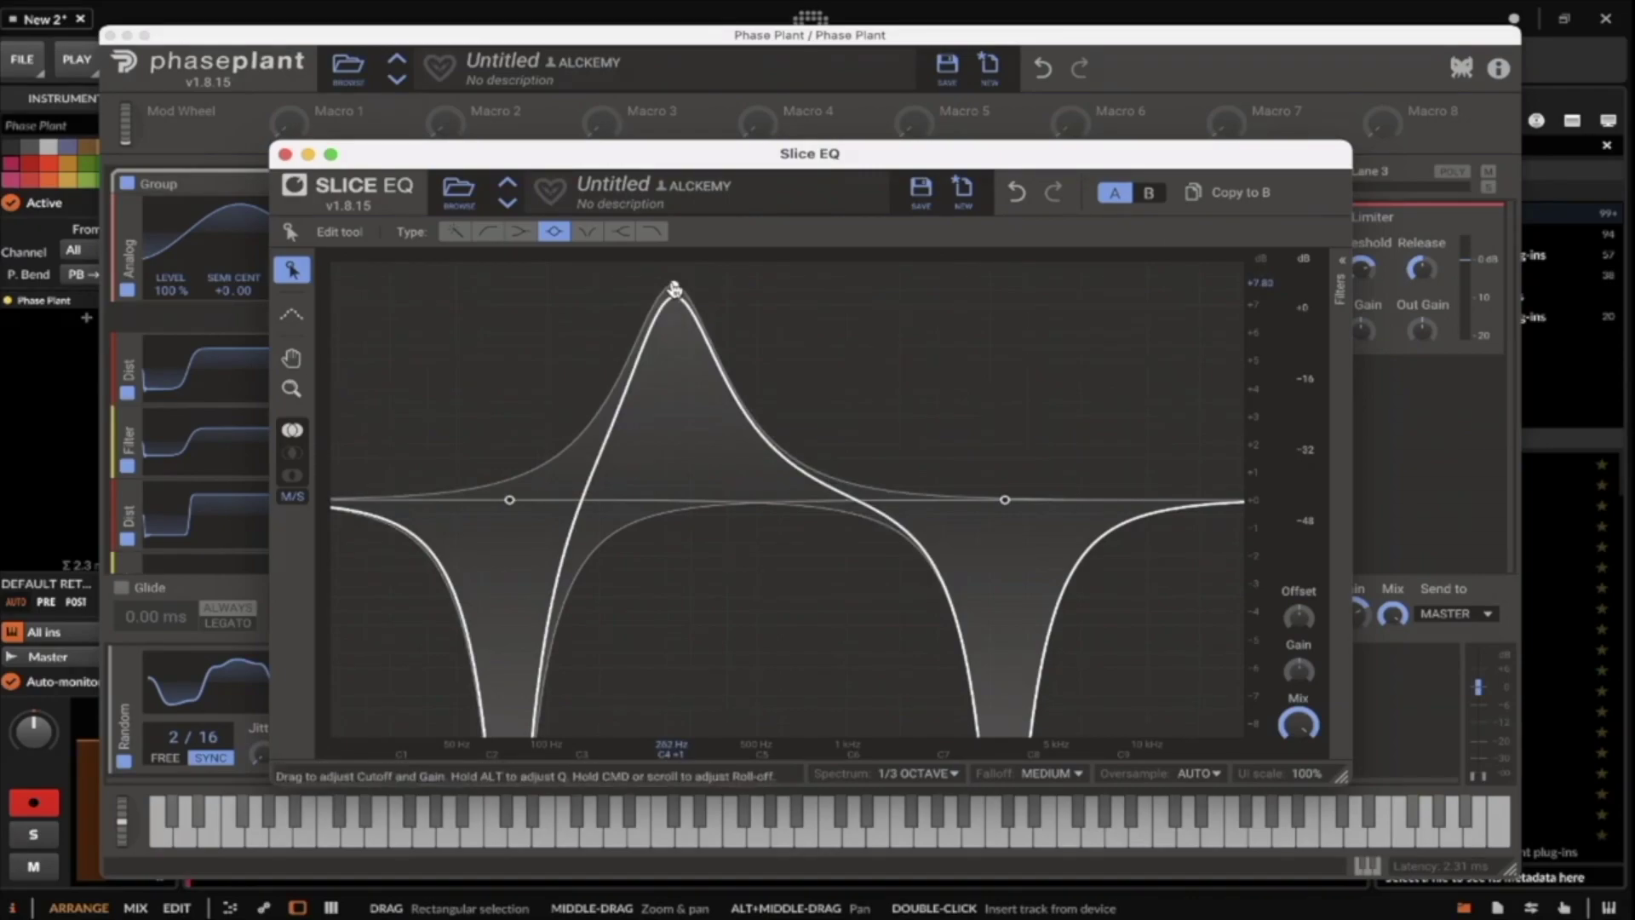
mouse_move(674, 289)
left_mouse_down()
mouse_move(769, 286)
mouse_move(663, 285)
left_mouse_up()
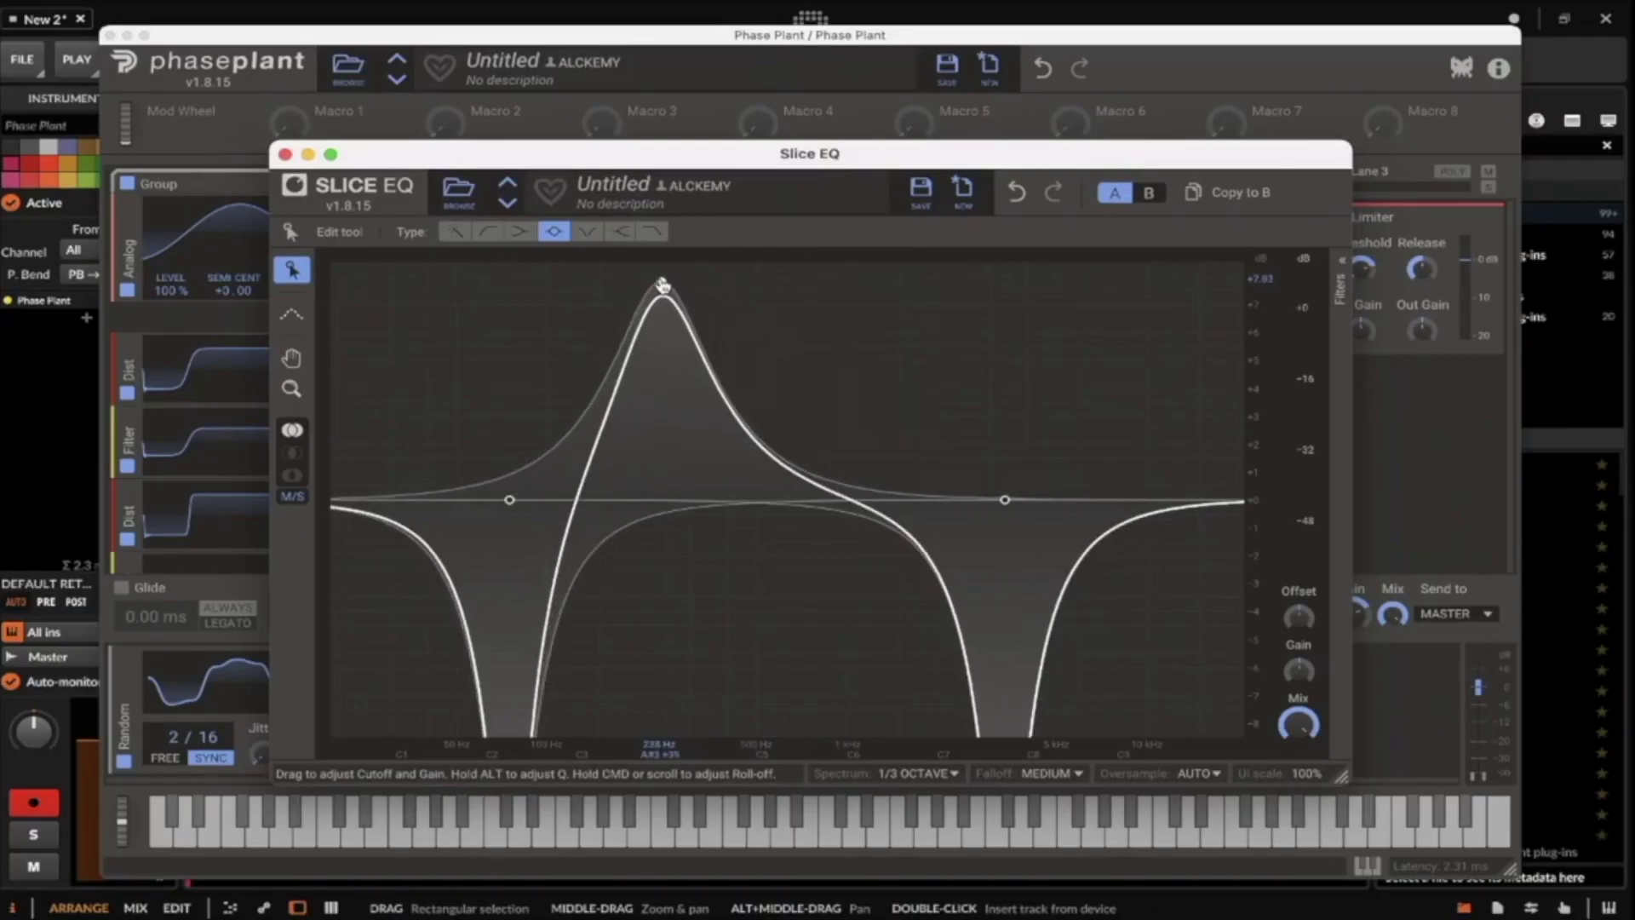
left_click(662, 285)
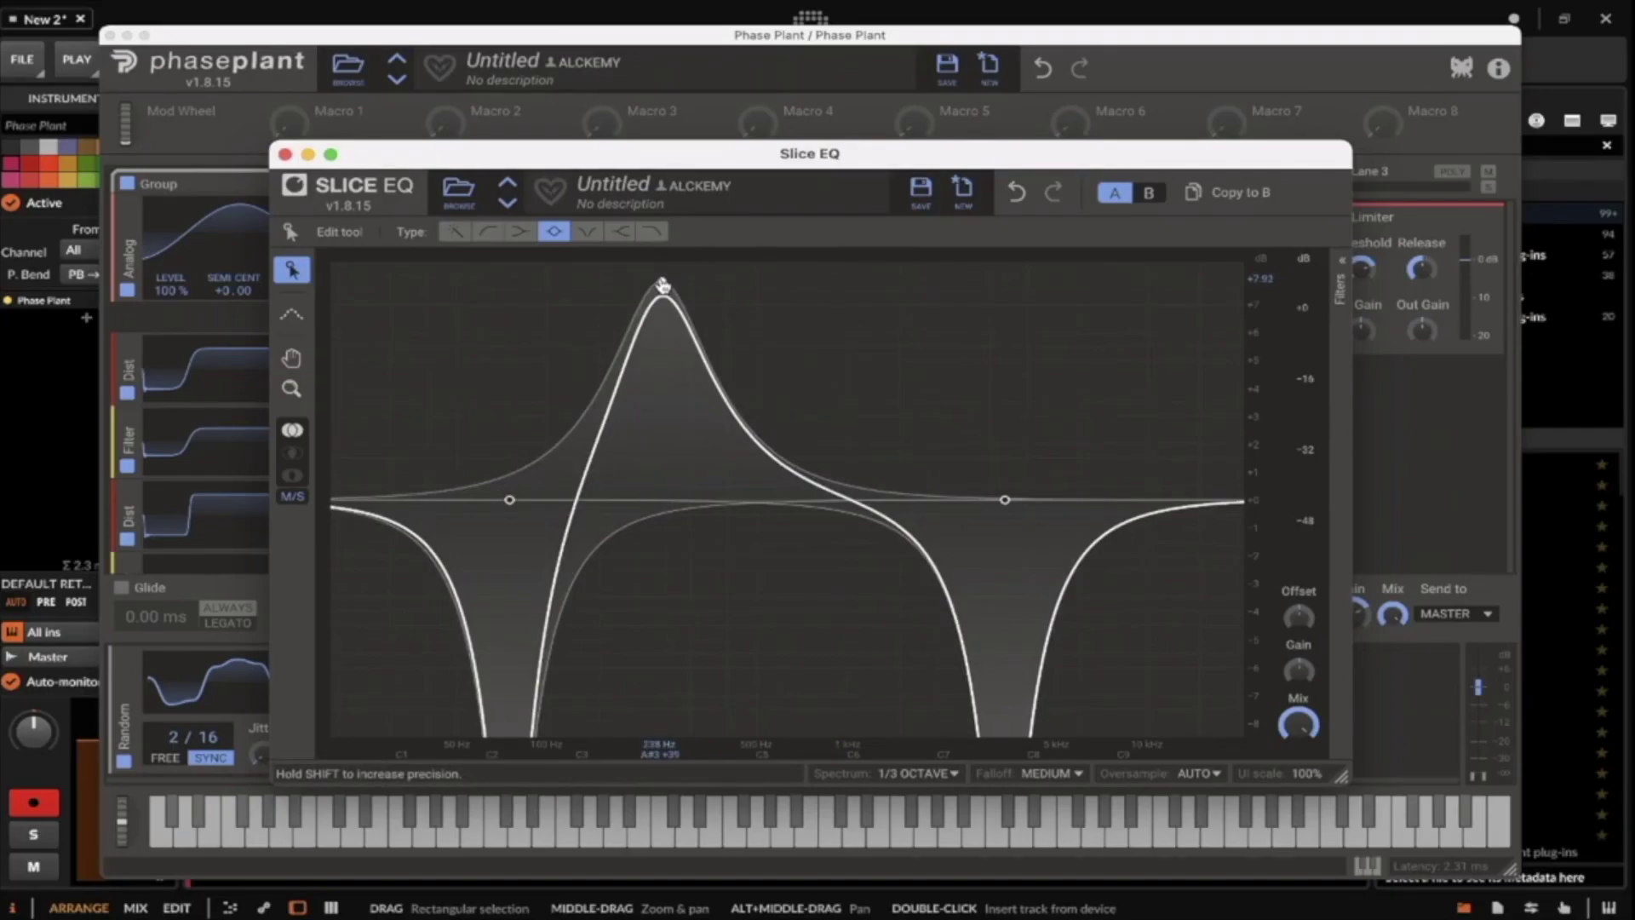
left_click_drag(662, 285, 667, 283)
left_click(1343, 281)
mouse_move(1186, 553)
left_mouse_down()
mouse_move(1186, 524)
mouse_move(1188, 560)
mouse_move(1187, 541)
left_mouse_up()
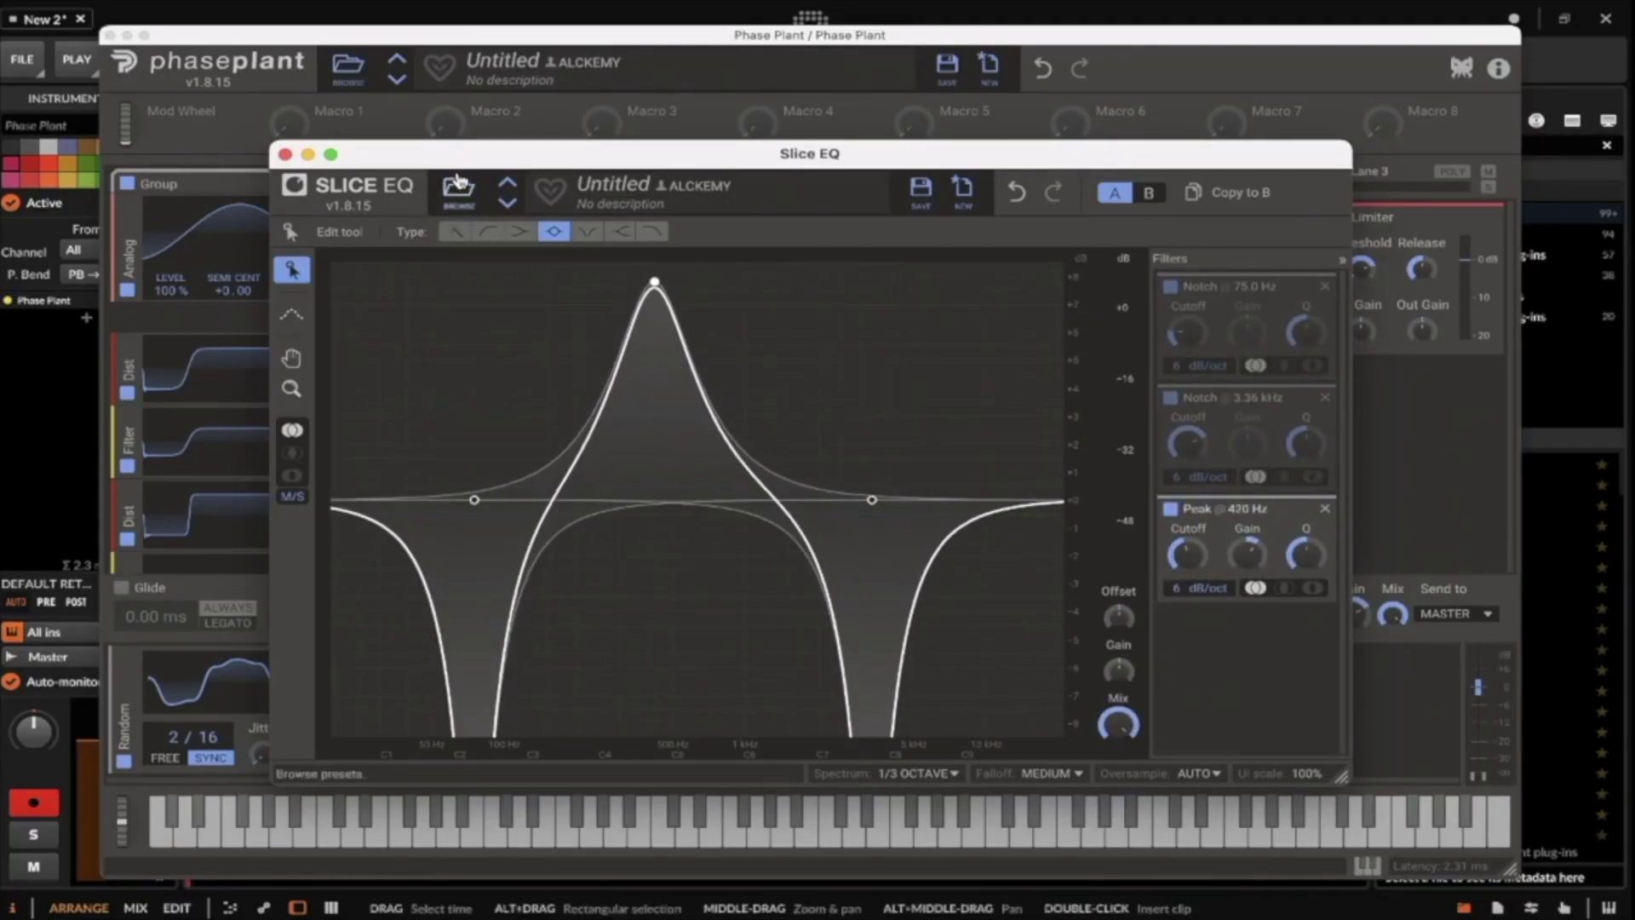
Arrange both plug-in windows and modulate the first notch's cutoff by about 28% and the peak's cutoff by about -30% with the first Random modulator.
left_click_drag(455, 159, 721, 136)
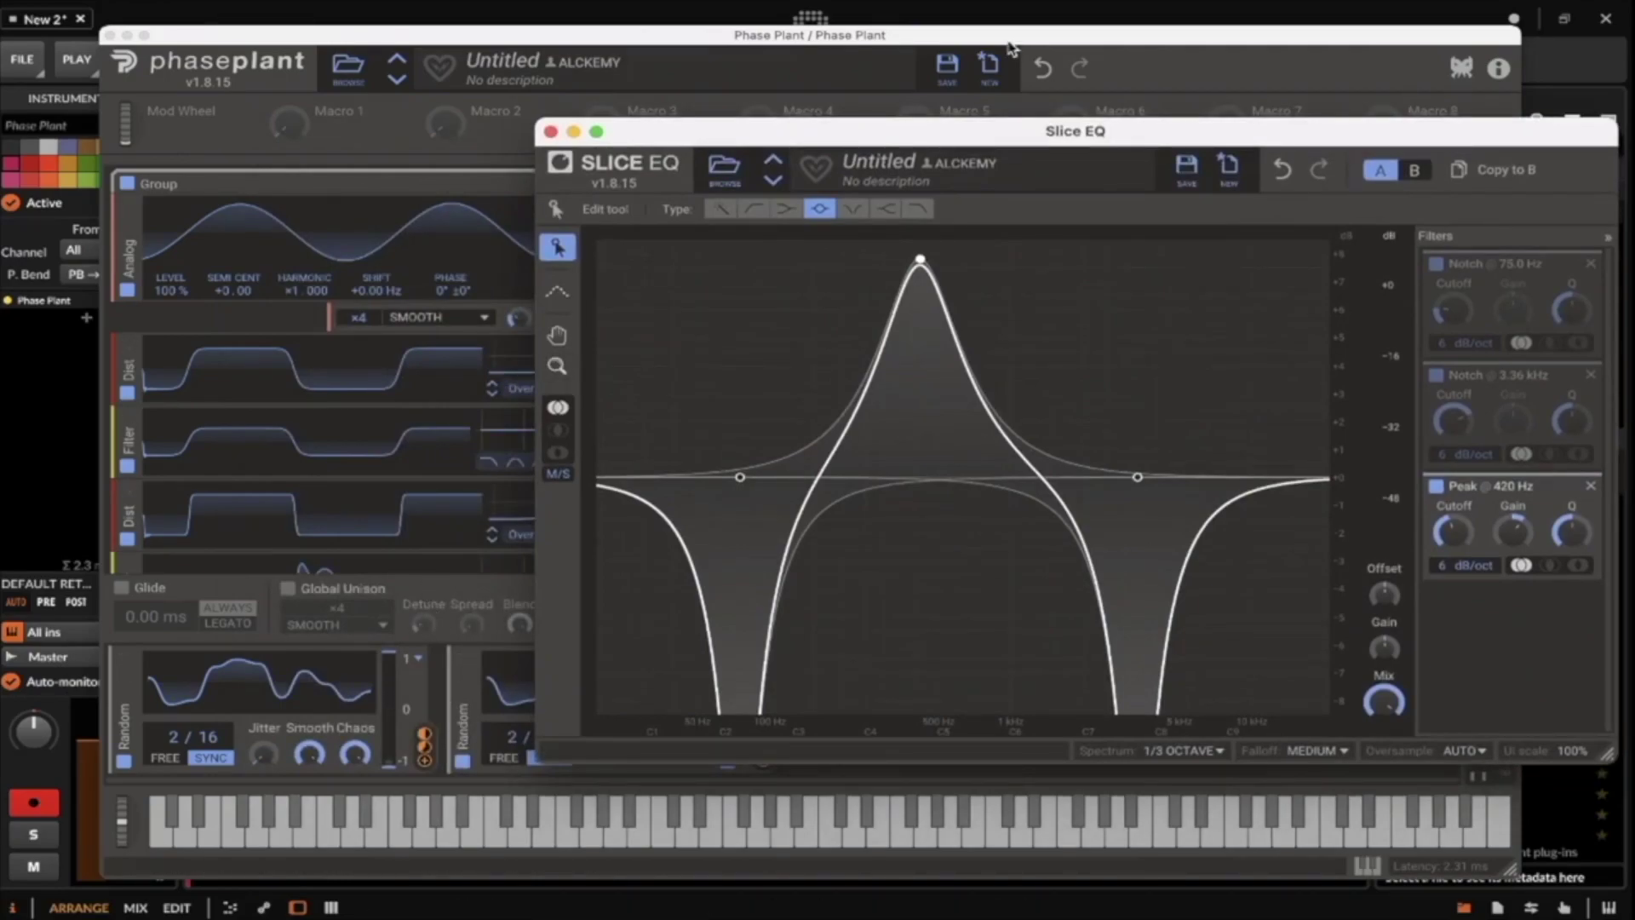
left_click_drag(1007, 40, 901, 40)
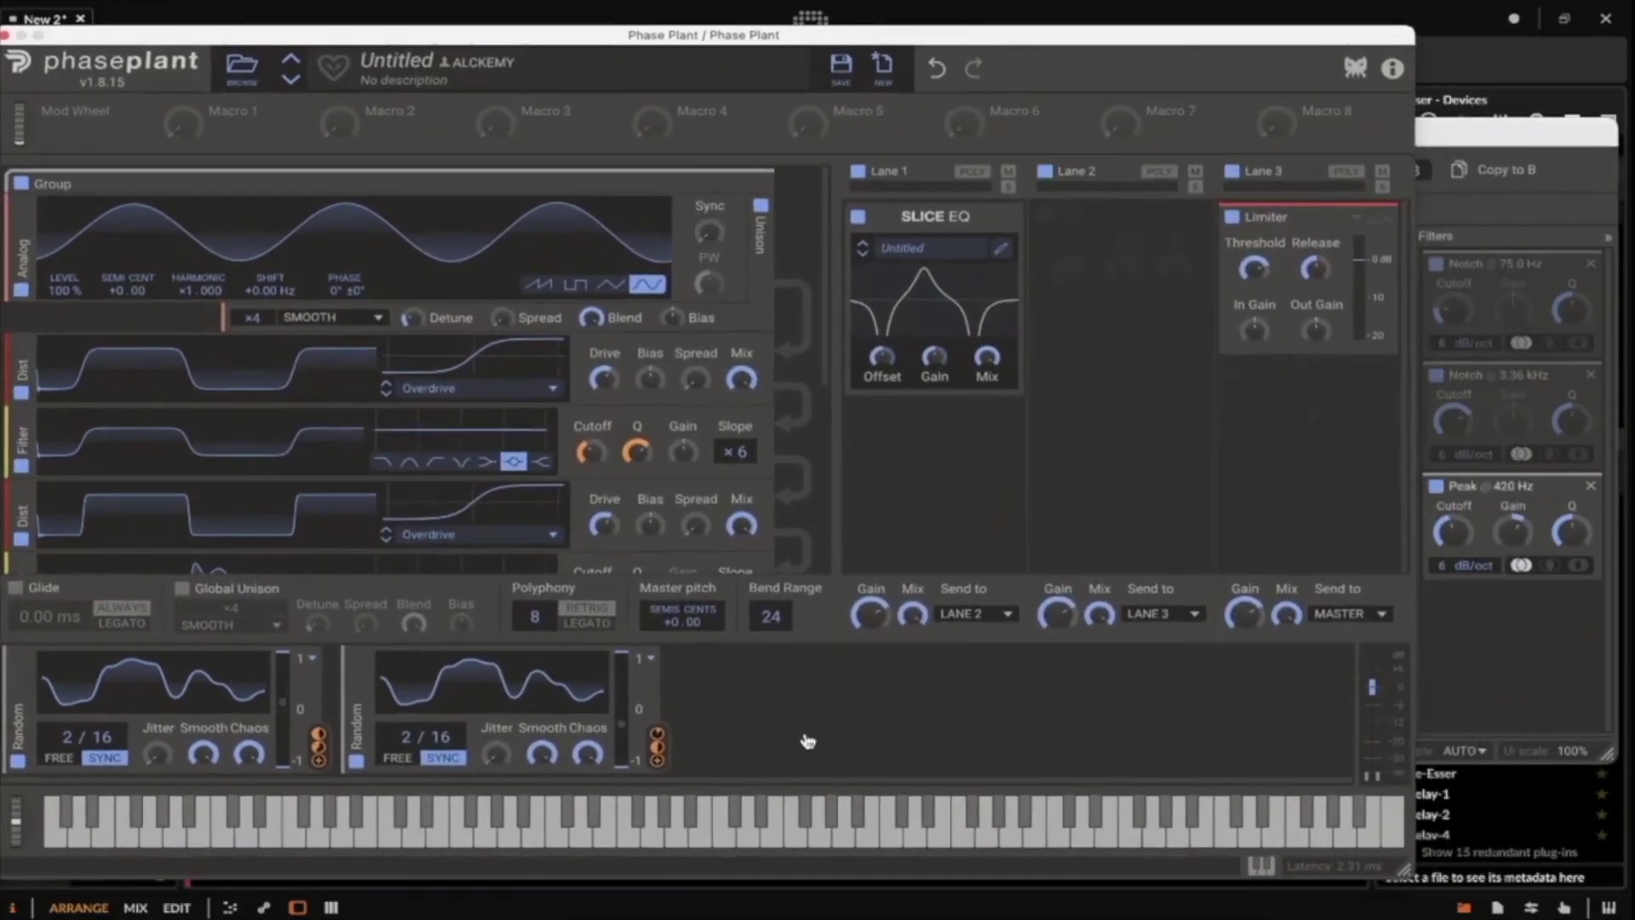
left_click(718, 725)
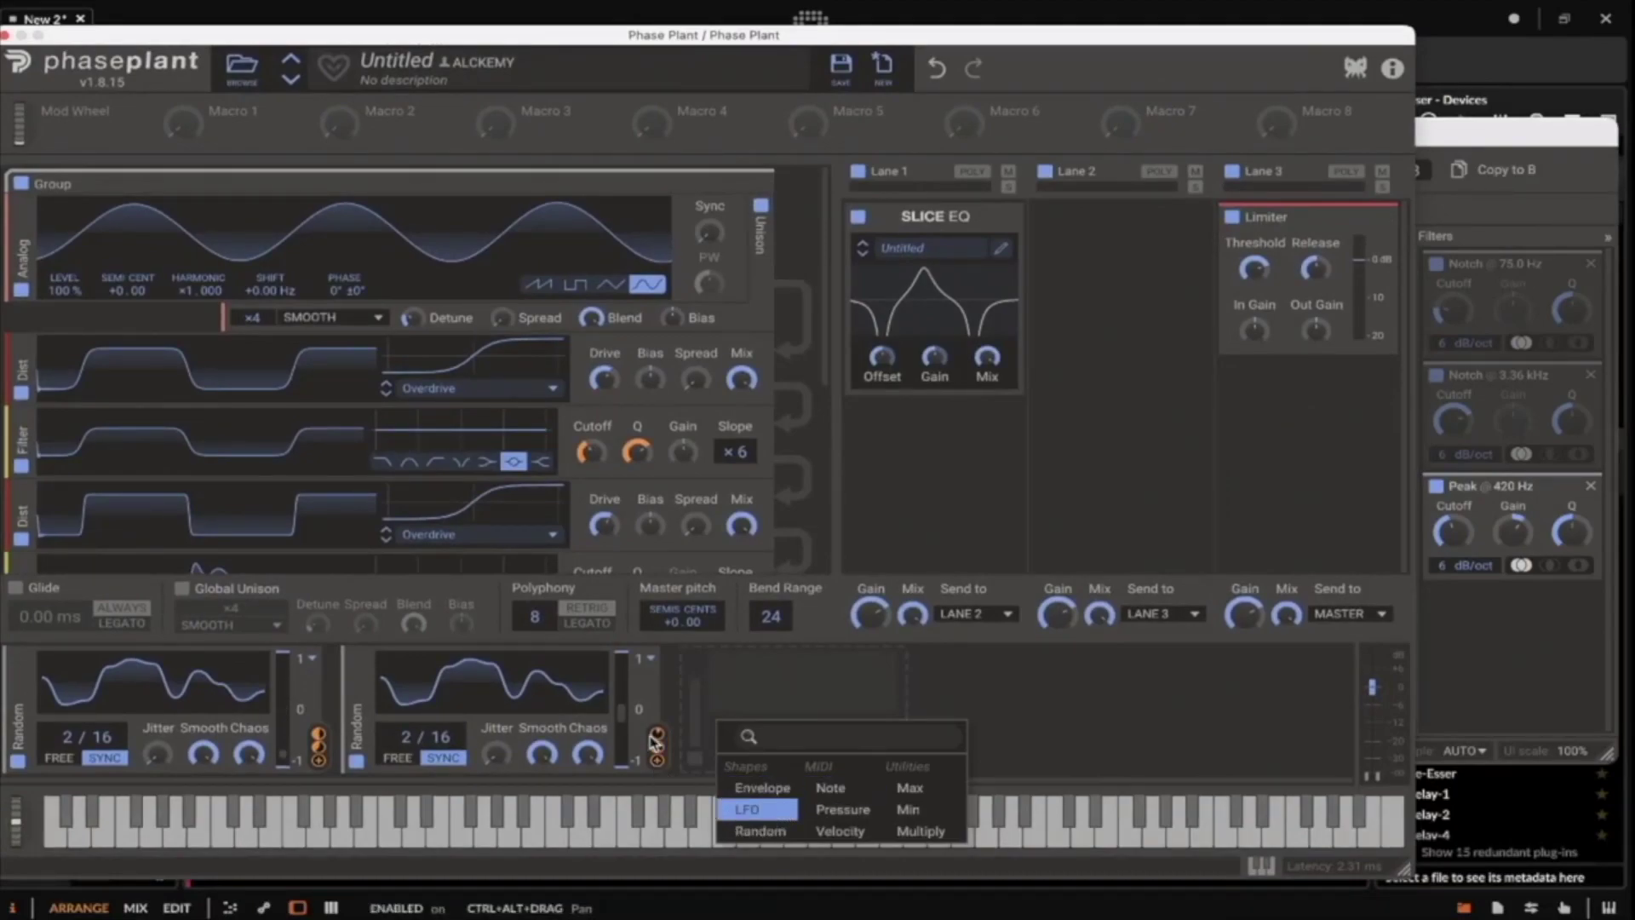
left_click(317, 761)
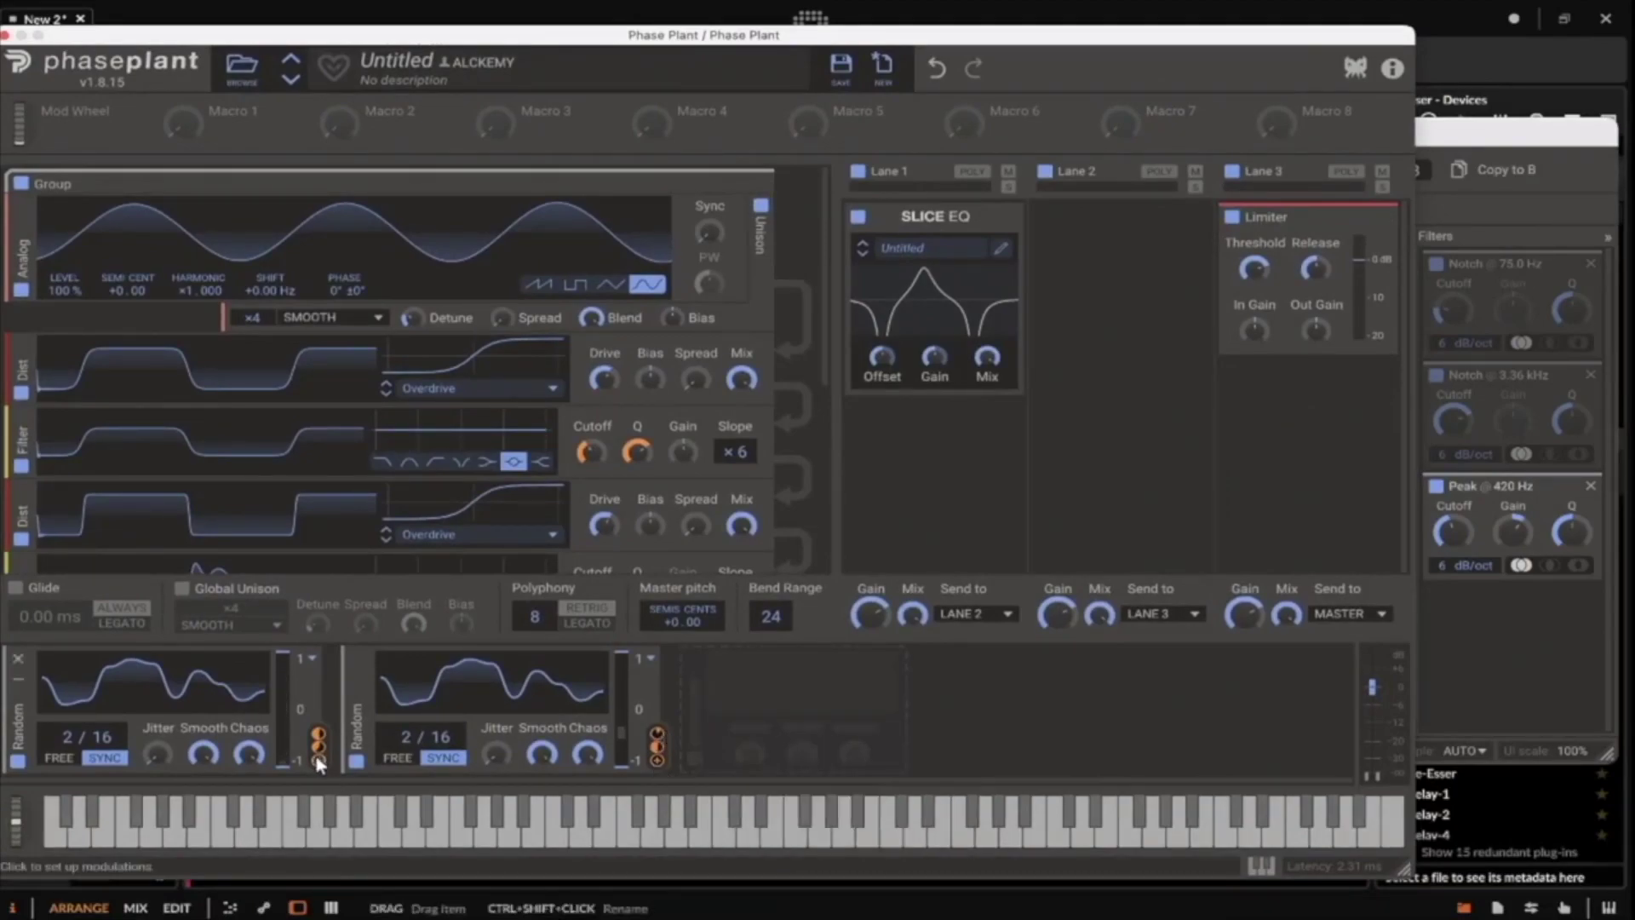
left_click_drag(317, 760, 1454, 334)
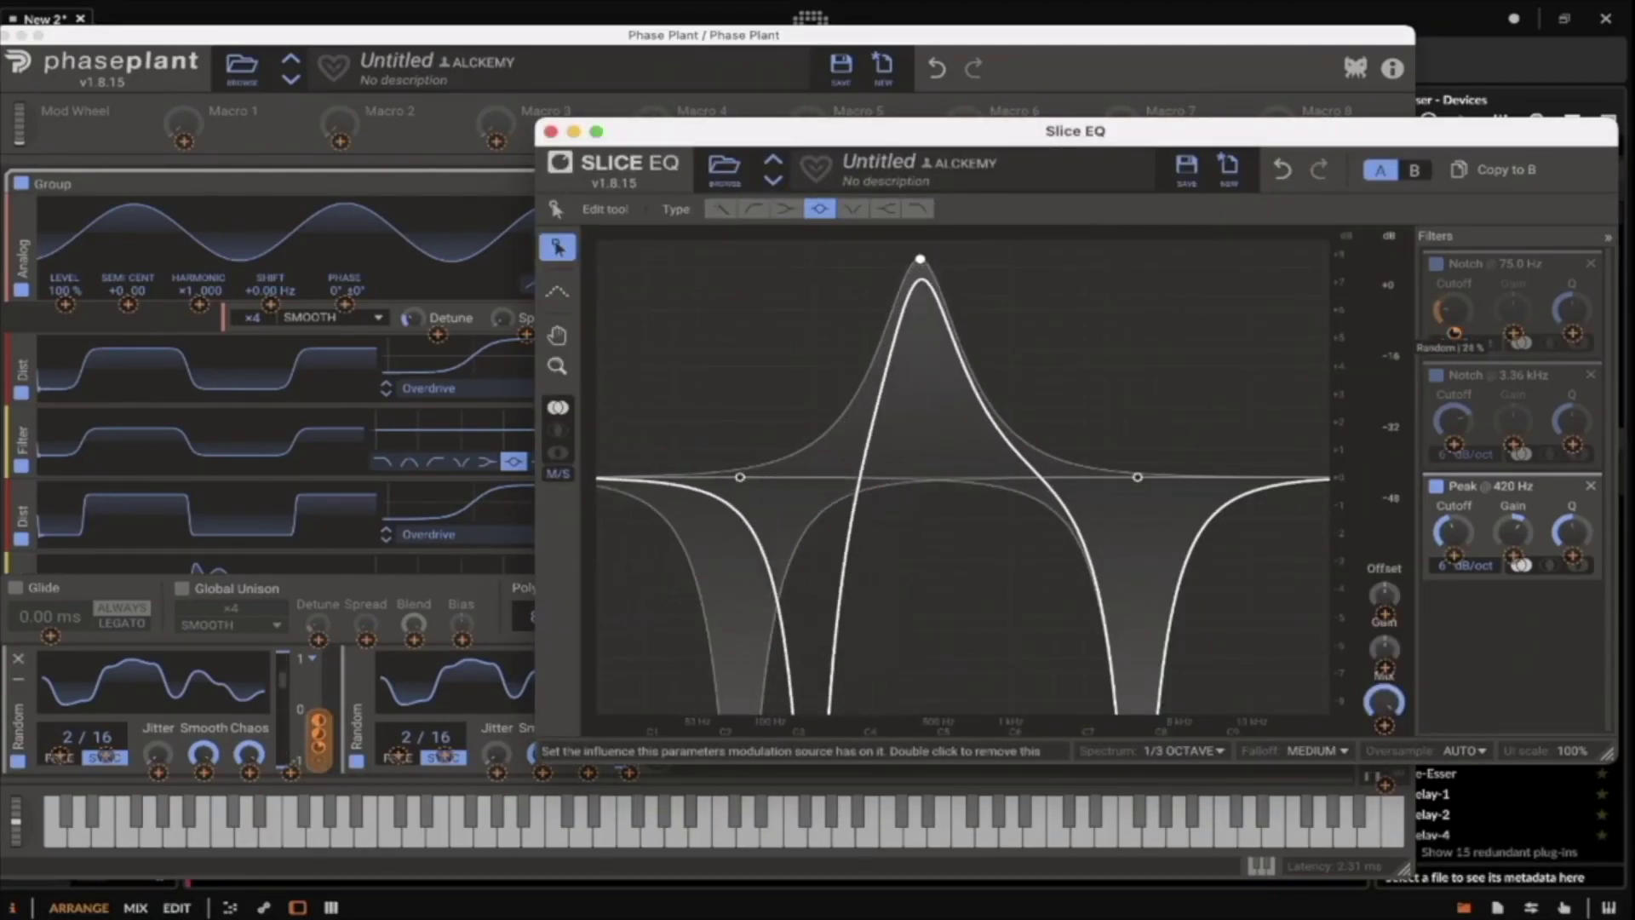
left_click_drag(1454, 555, 1456, 562)
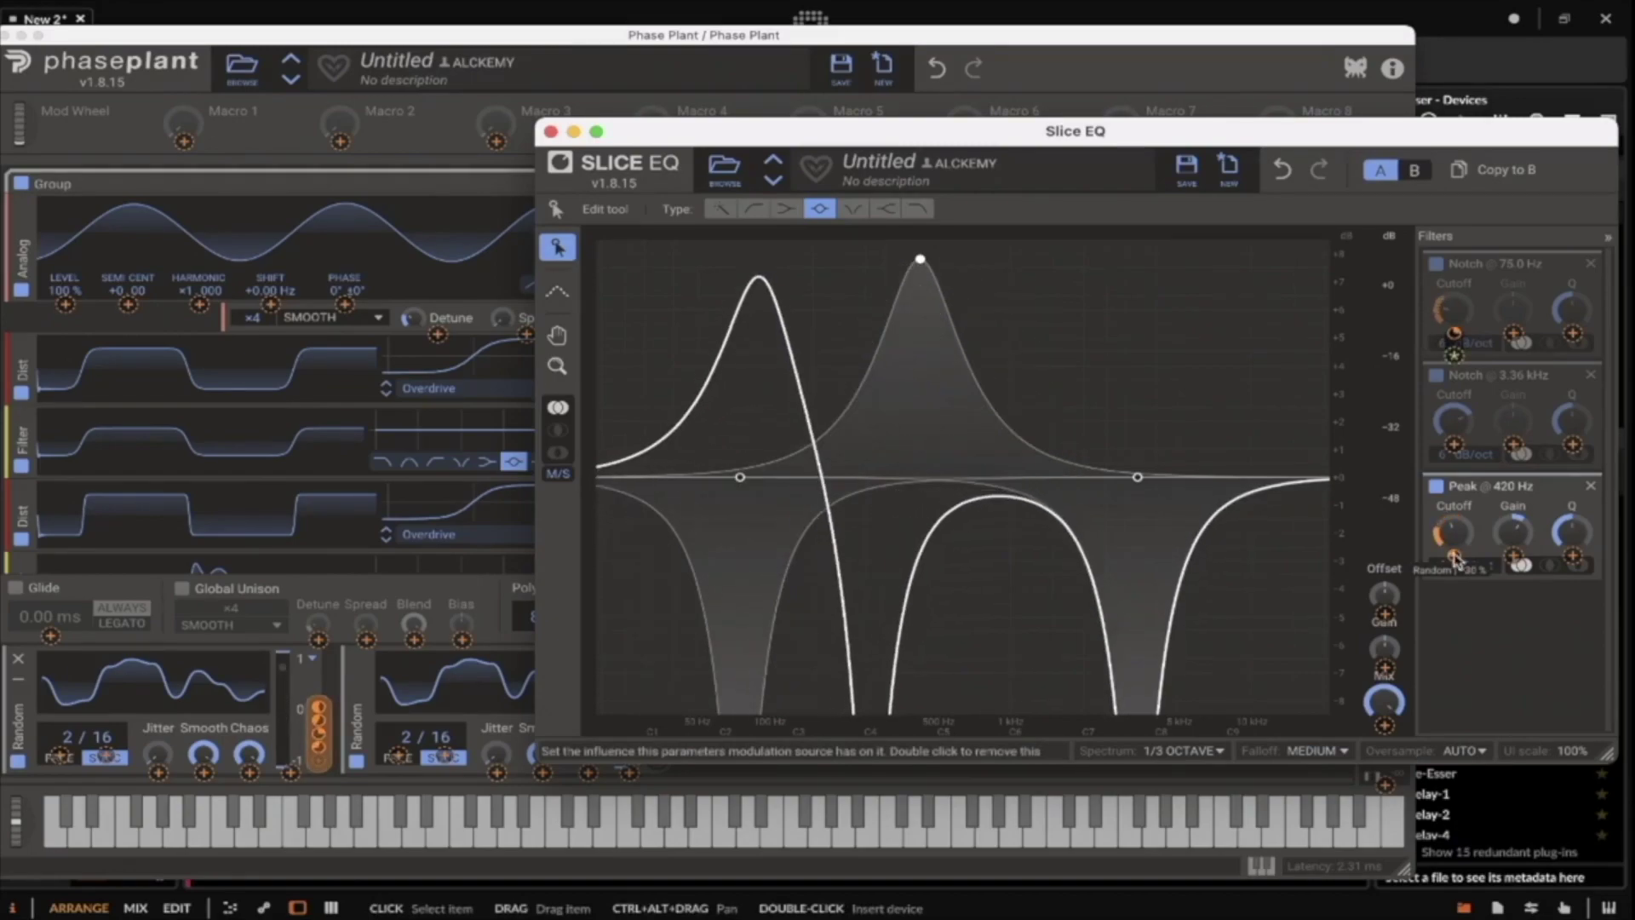
Modulate the second notch's cutoff in the Slice EQ with the second Random modulator.
left_click(480, 593)
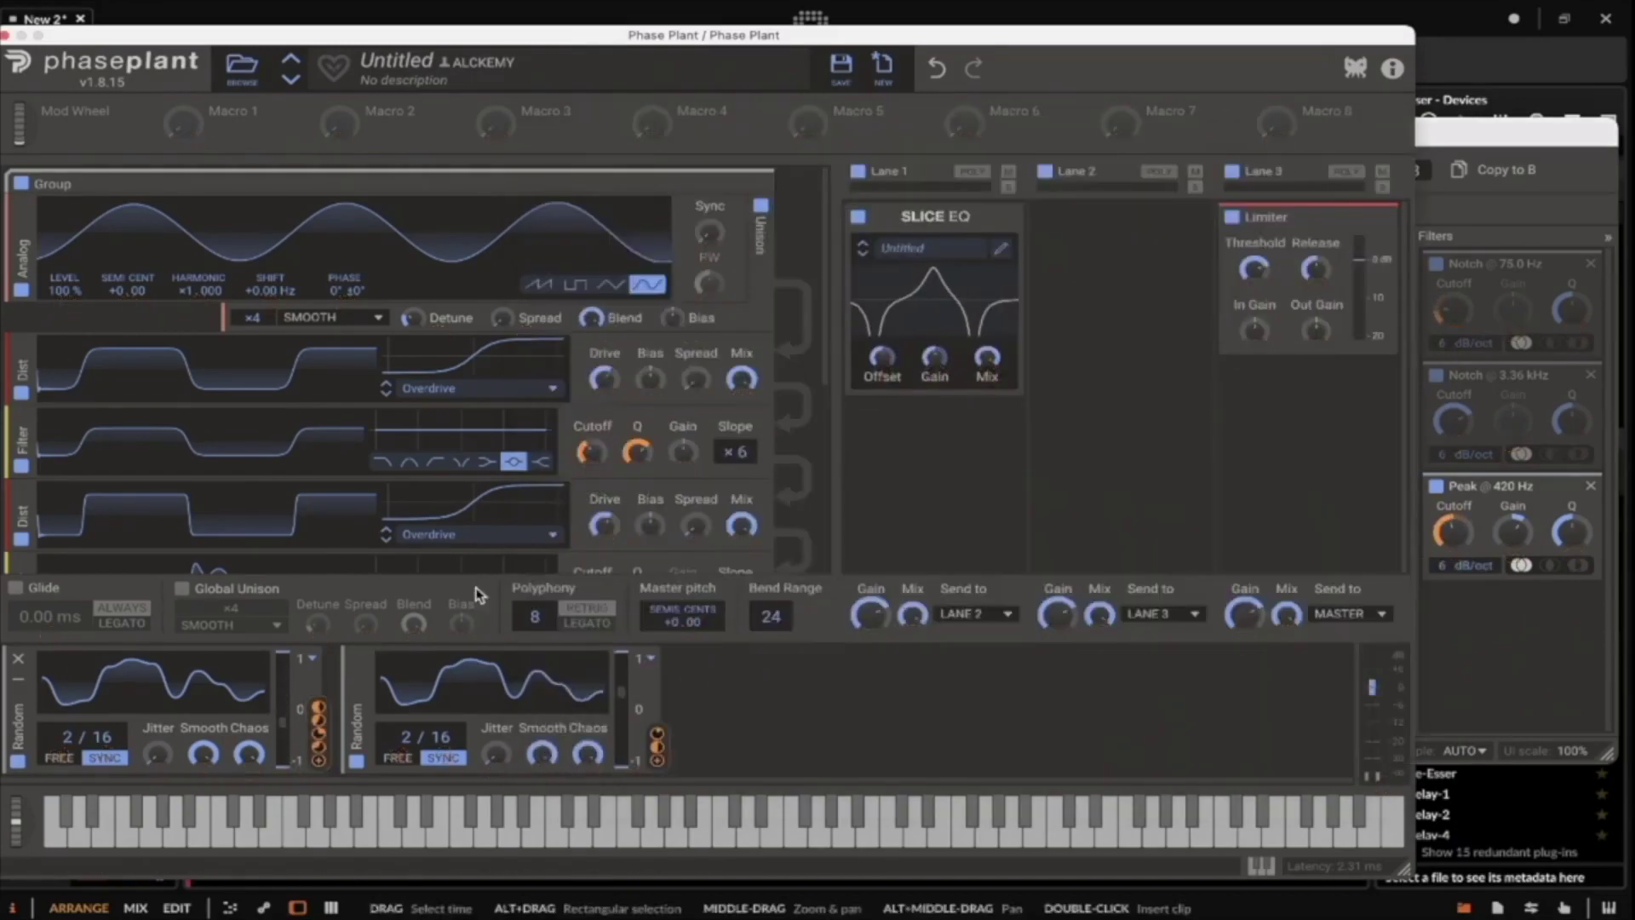
left_click_drag(656, 747, 1453, 444)
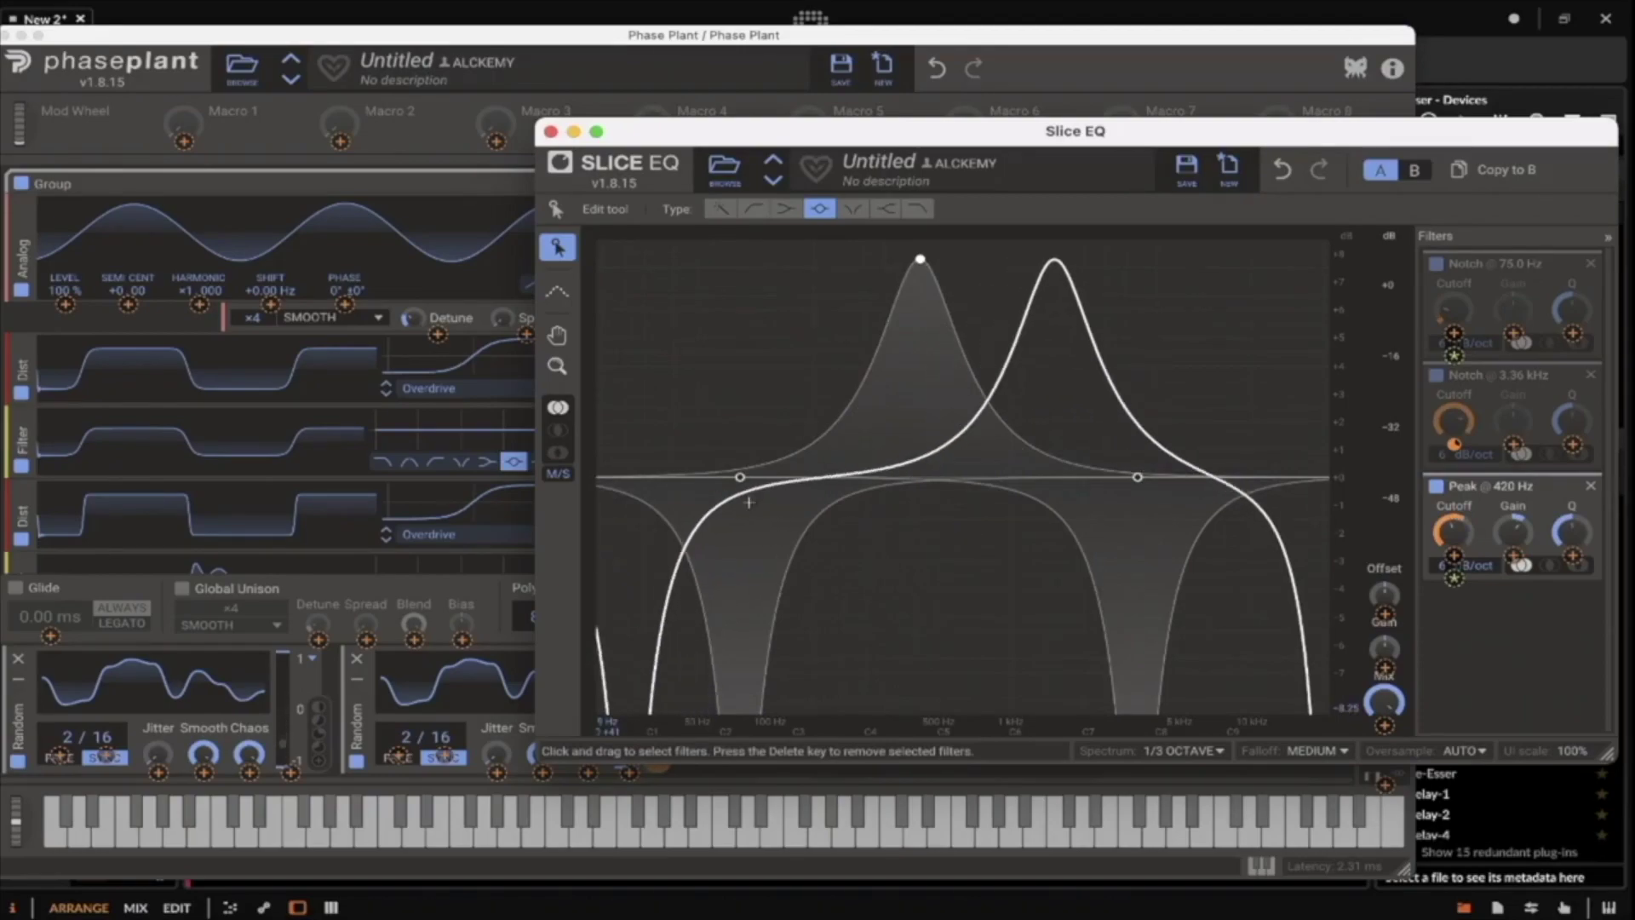
Set the base cutoffs to about 663 Hz for the first notch, 143 Hz for the peak and 1.31 kHz for the second notch.
left_click_drag(740, 477, 967, 477)
mouse_move(1453, 531)
left_mouse_down()
mouse_move(1453, 545)
mouse_move(1453, 532)
left_mouse_up()
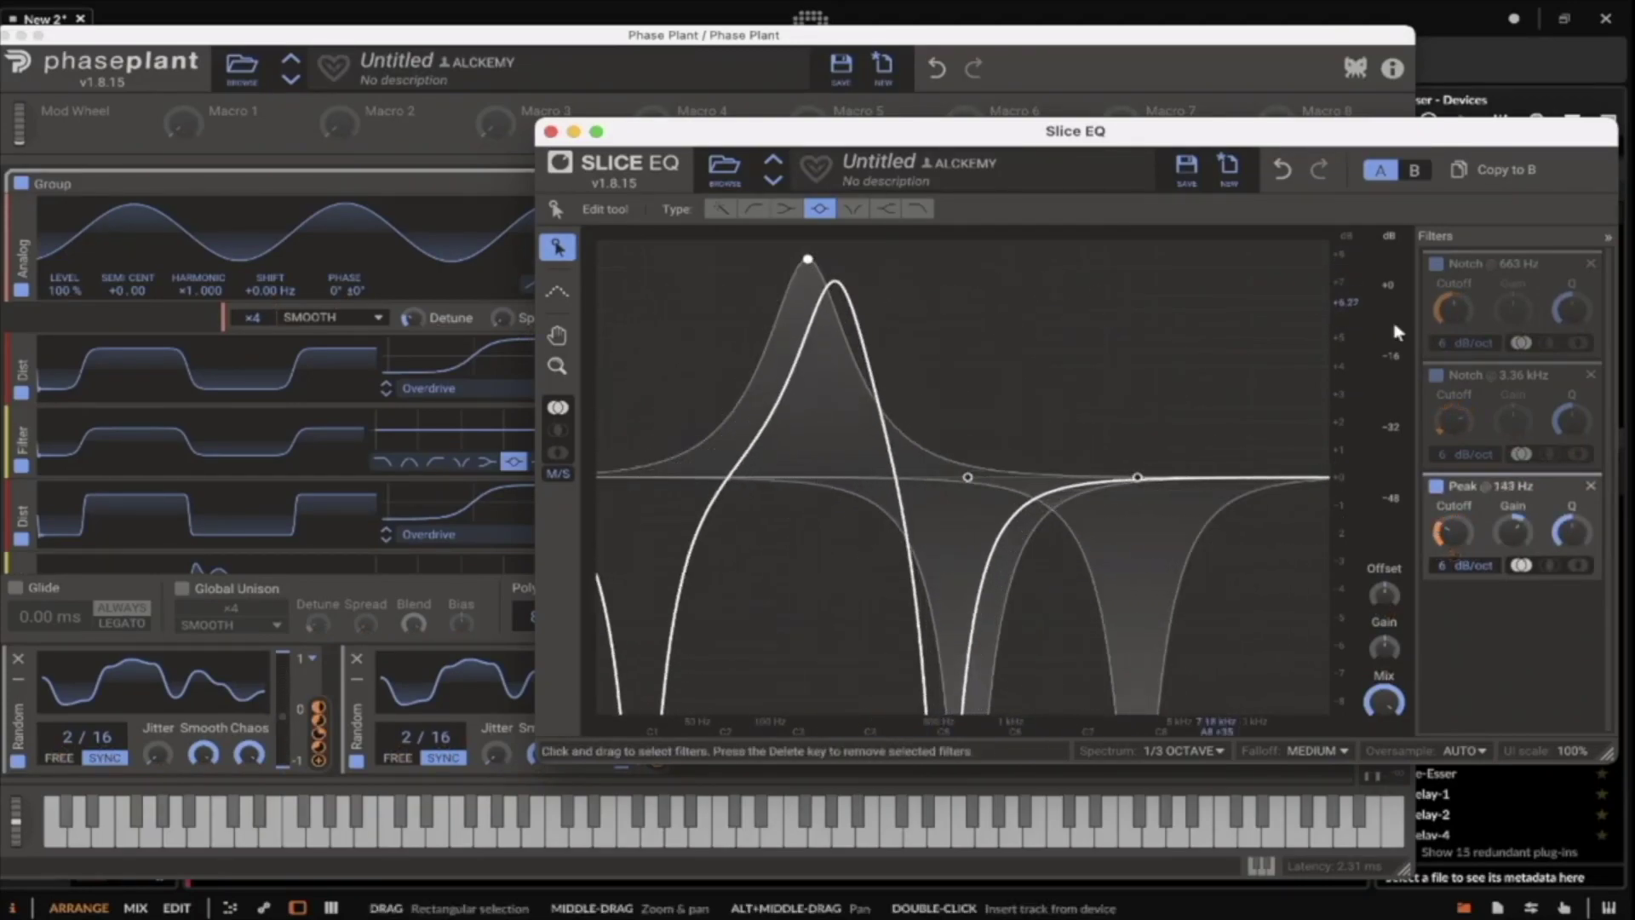
left_click_drag(1454, 419, 1454, 425)
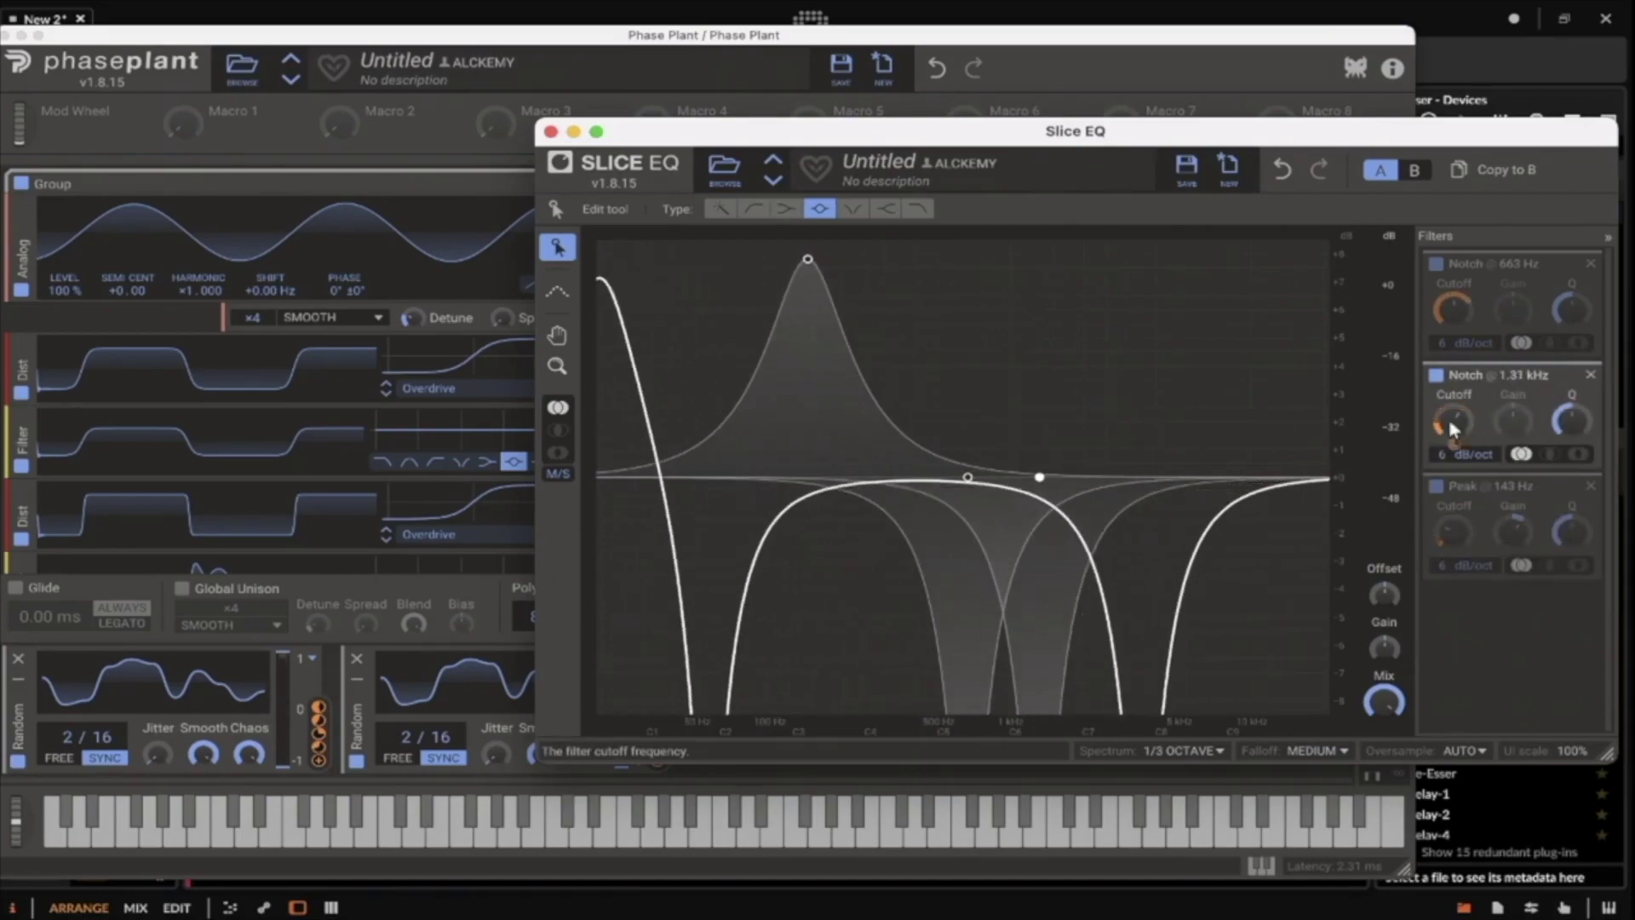
Insert another Random modulator between the existing two and use it to modulate the second notch's Q.
left_click_drag(980, 130, 1085, 116)
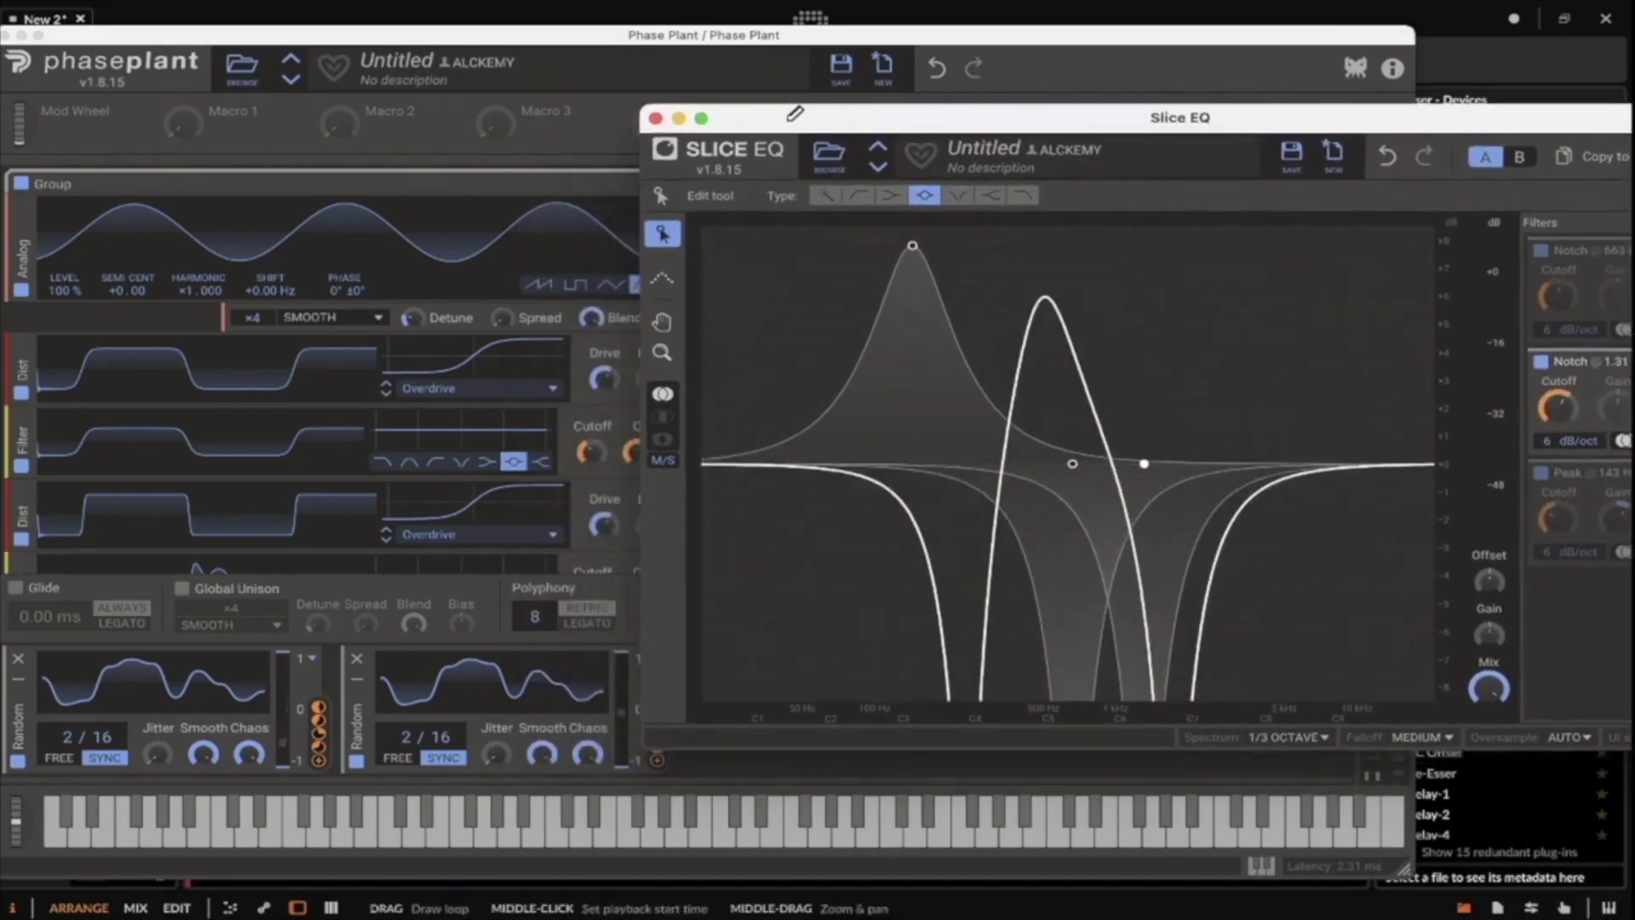
left_click(379, 705)
left_click(658, 757)
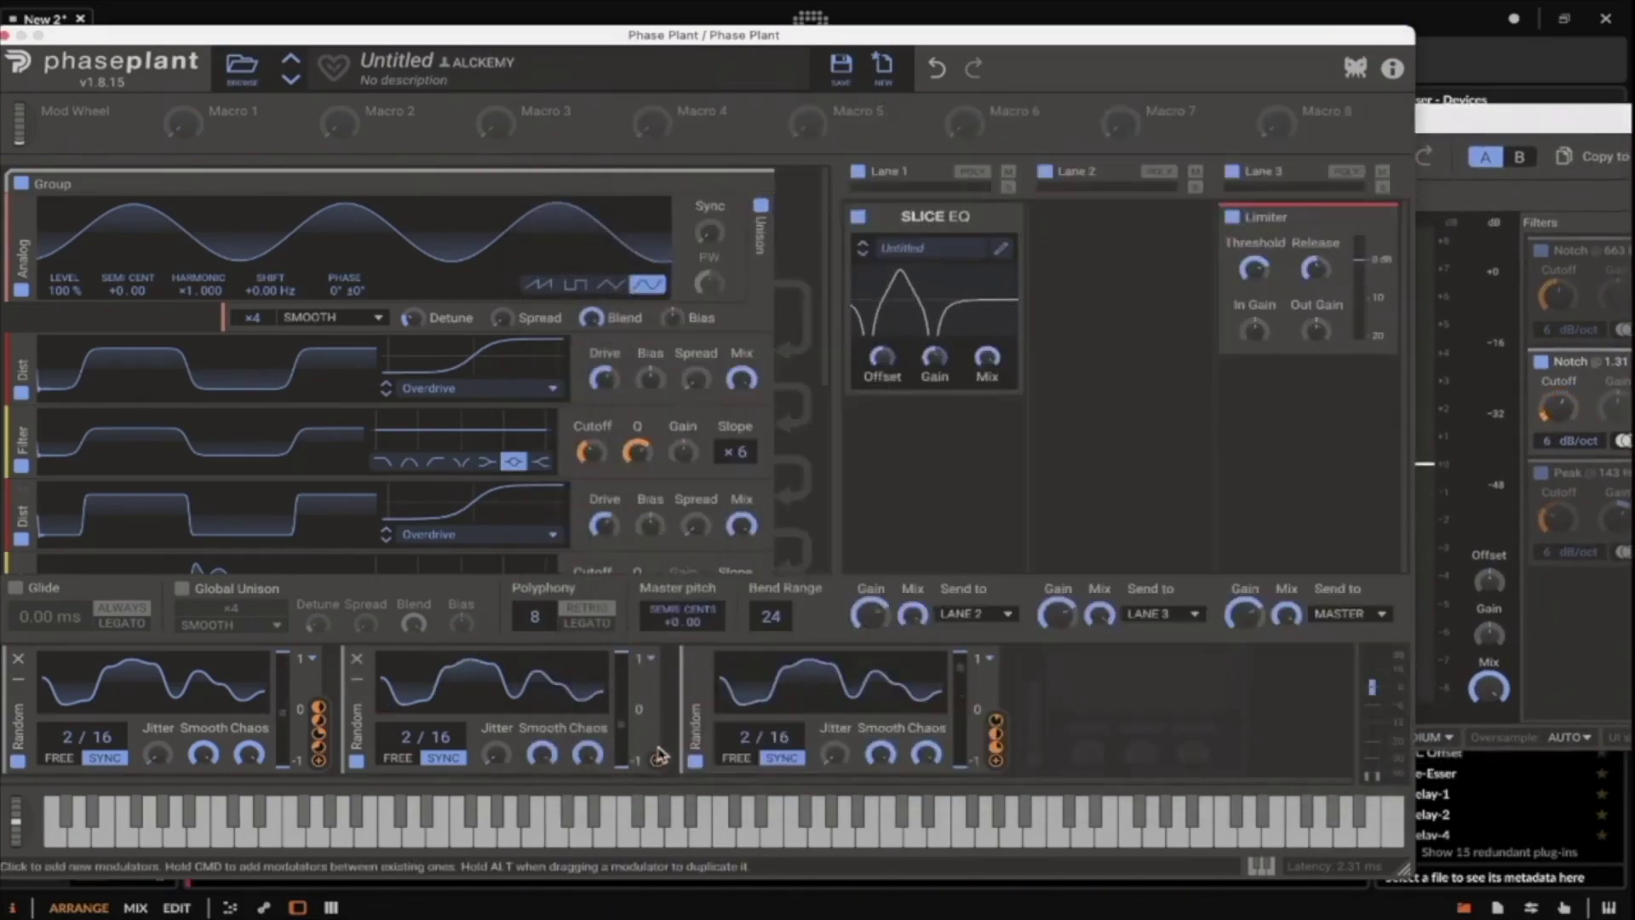
left_click_drag(657, 755, 1393, 464)
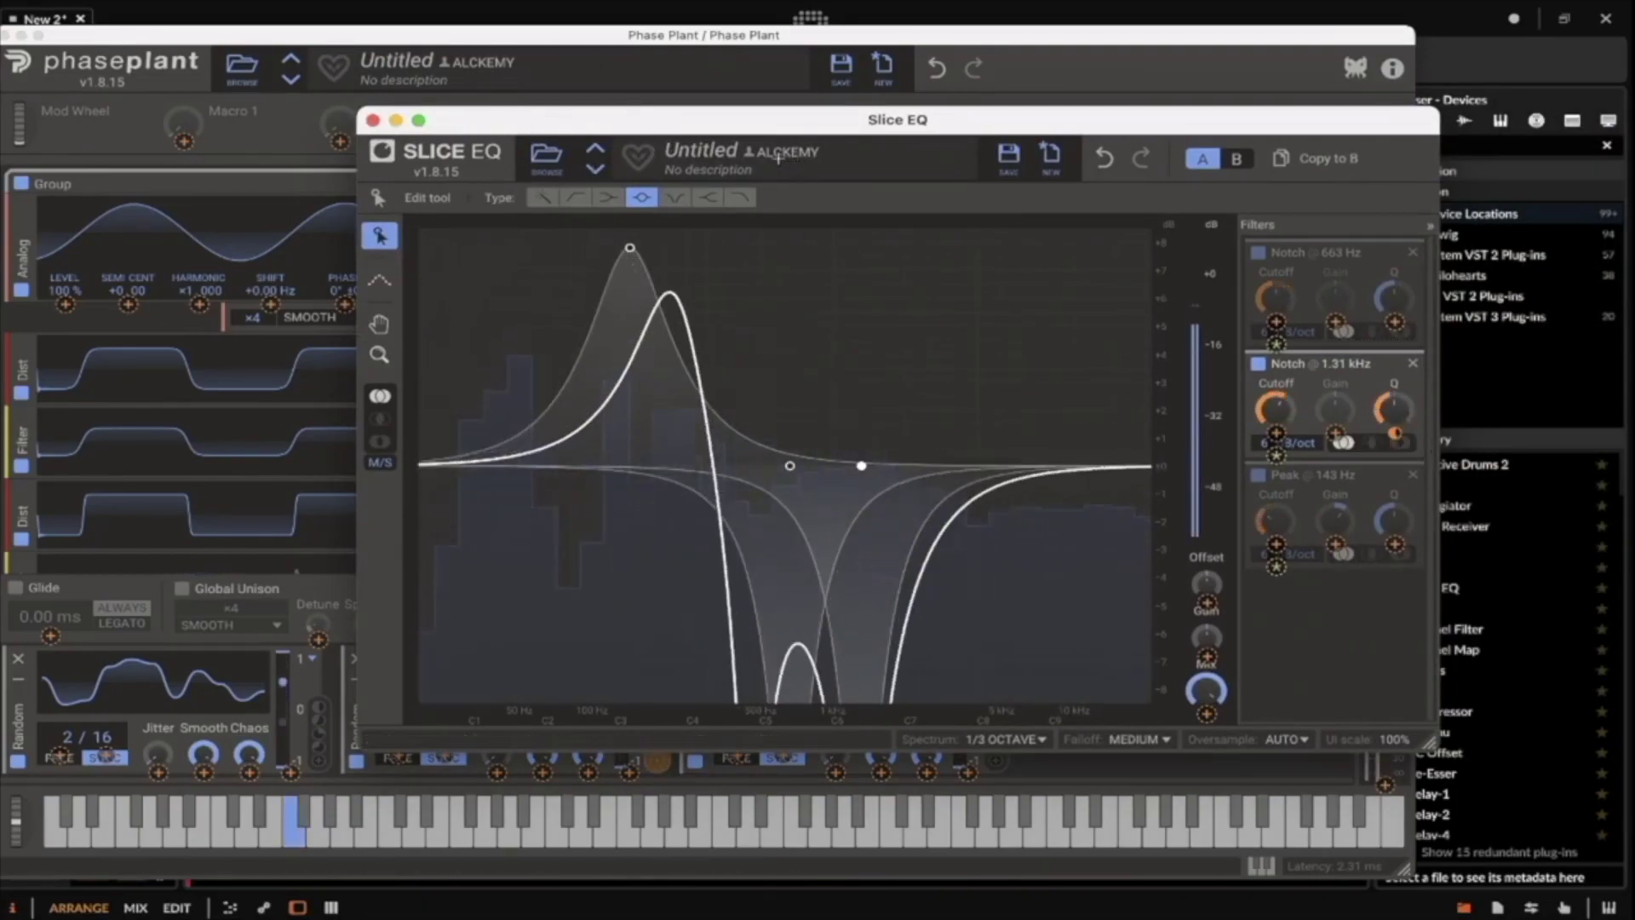
Close the Slice EQ editor and reduce the Analog oscillator's unison to 2 voices.
left_click(373, 120)
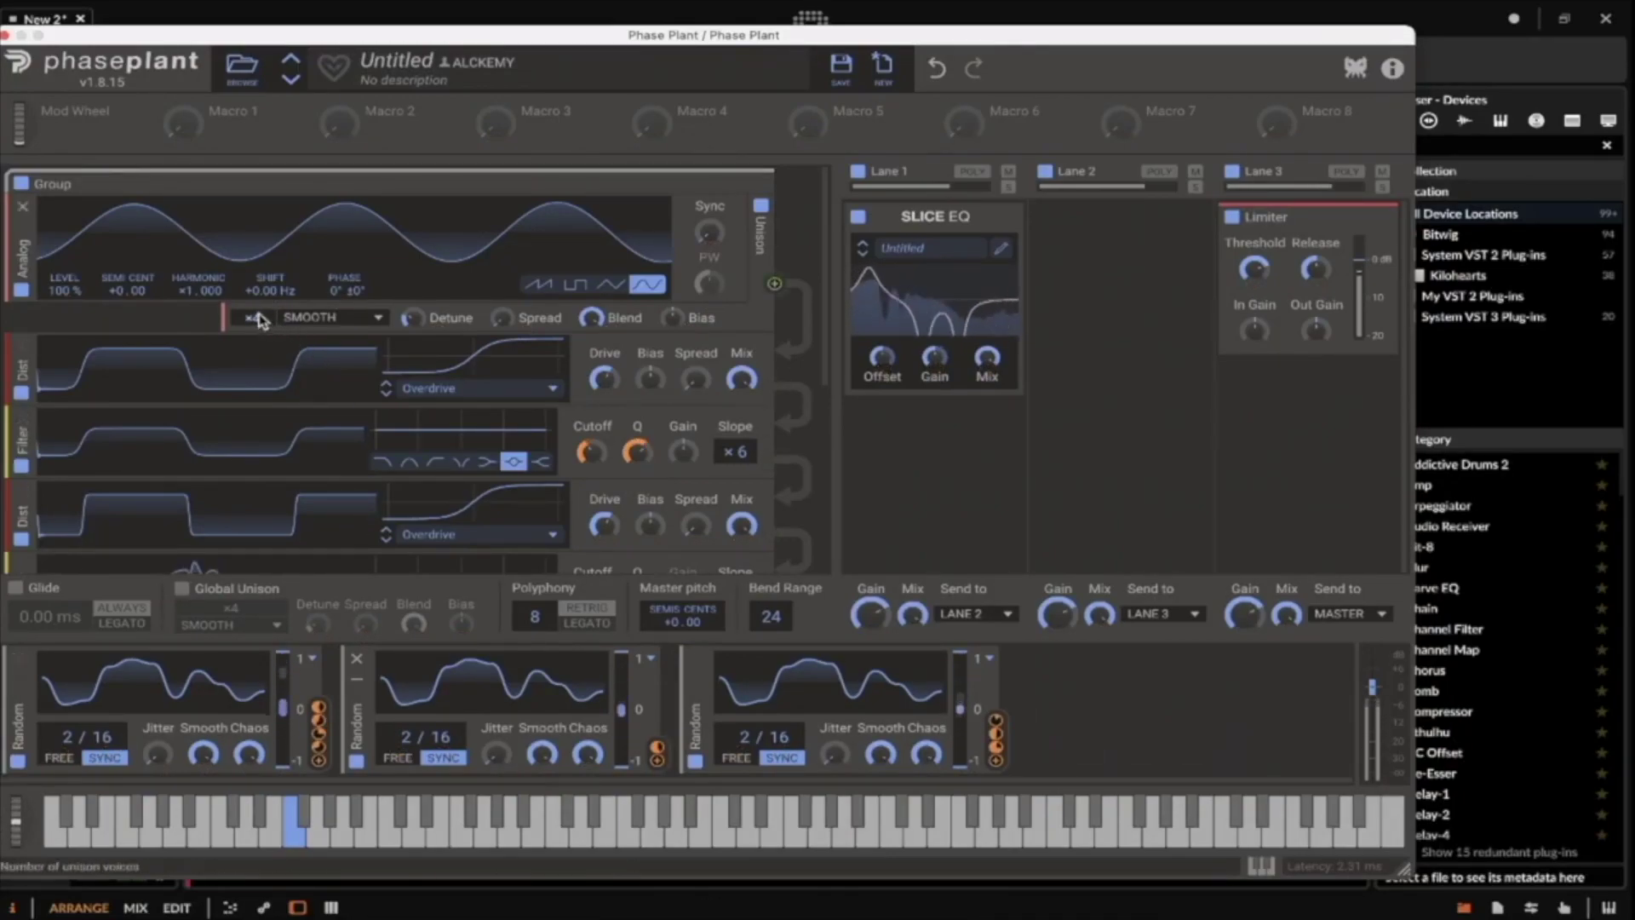
scroll(252, 316, "down", 2)
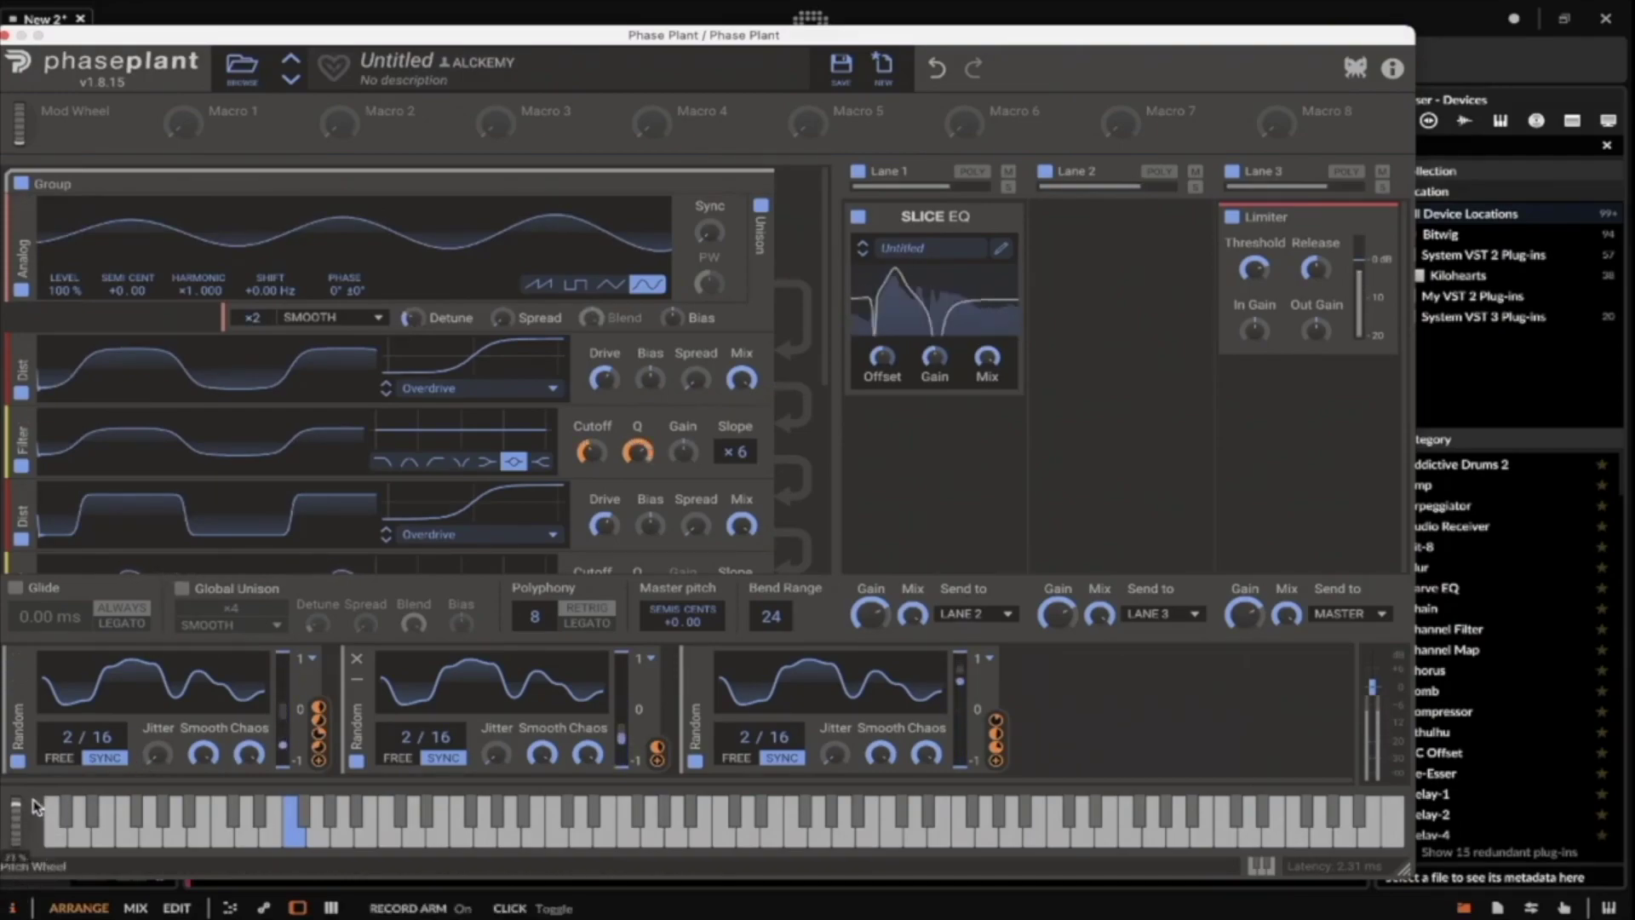
mouse_move(409, 319)
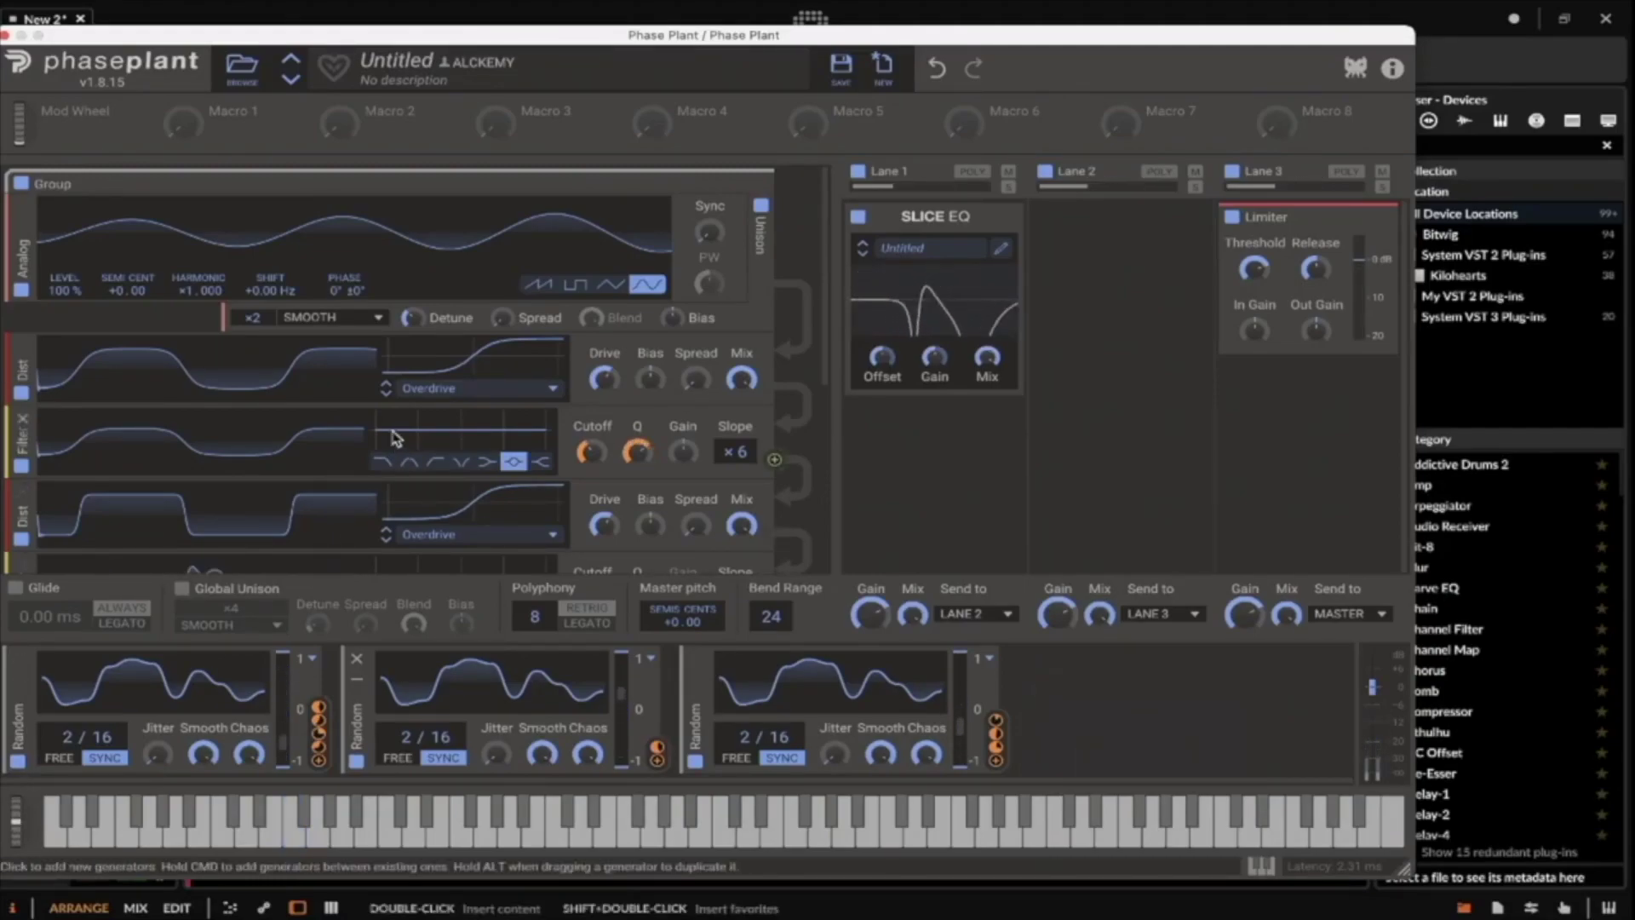
Duplicate a Random modulator into the third slot and use it to modulate the Slice EQ's Mix in Lane 1.
scroll(439, 375, "down", 3)
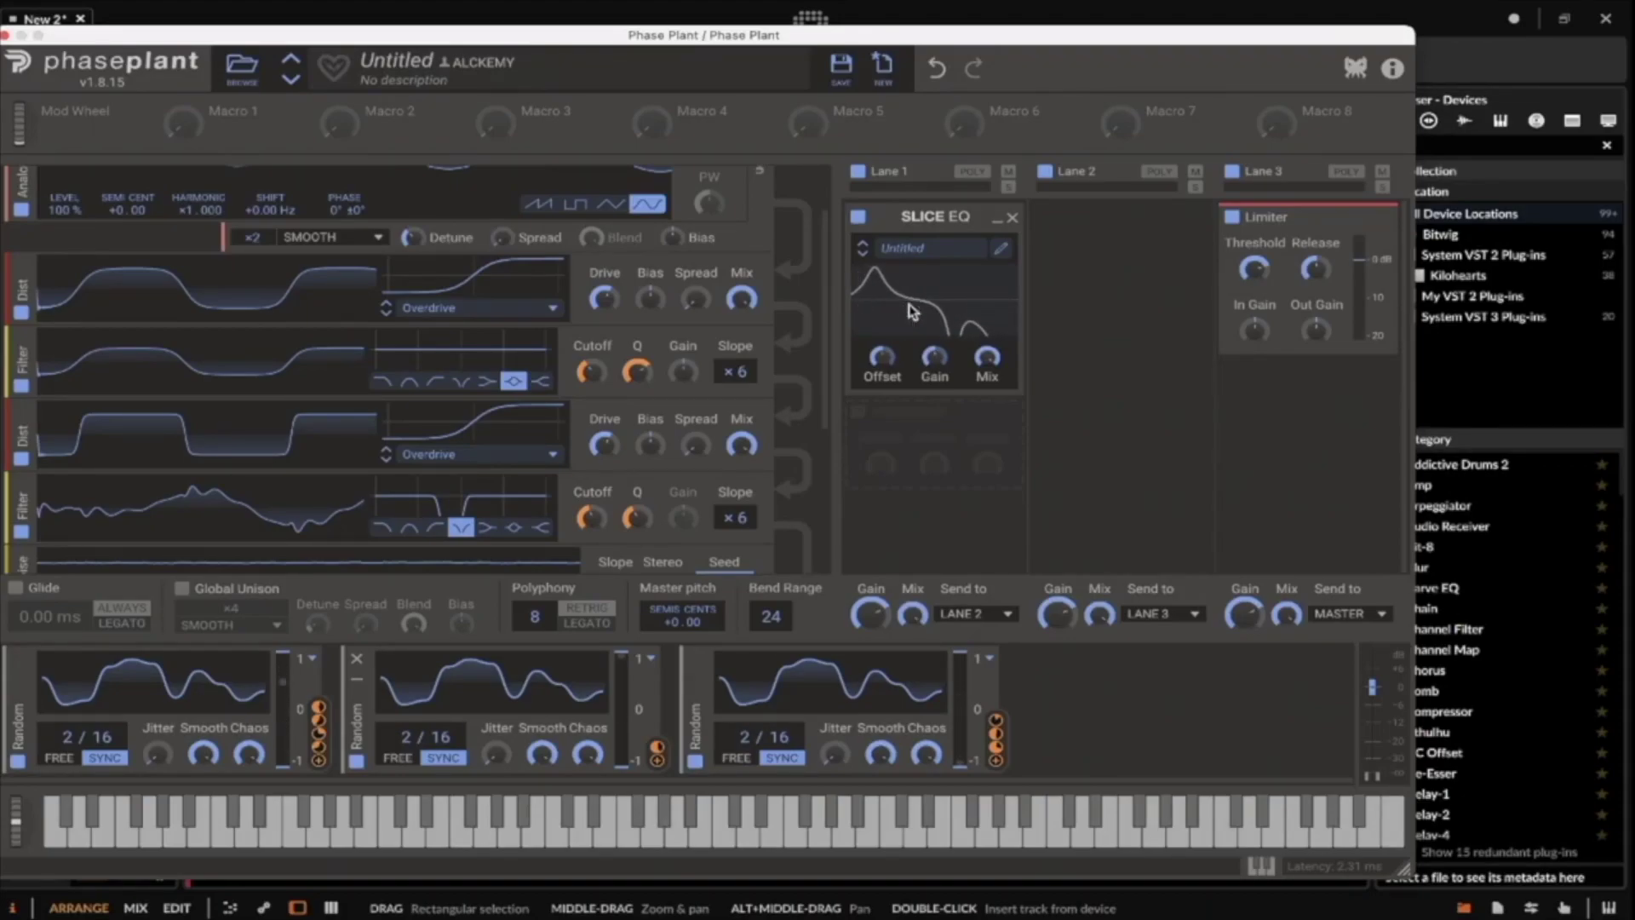
left_click(935, 298)
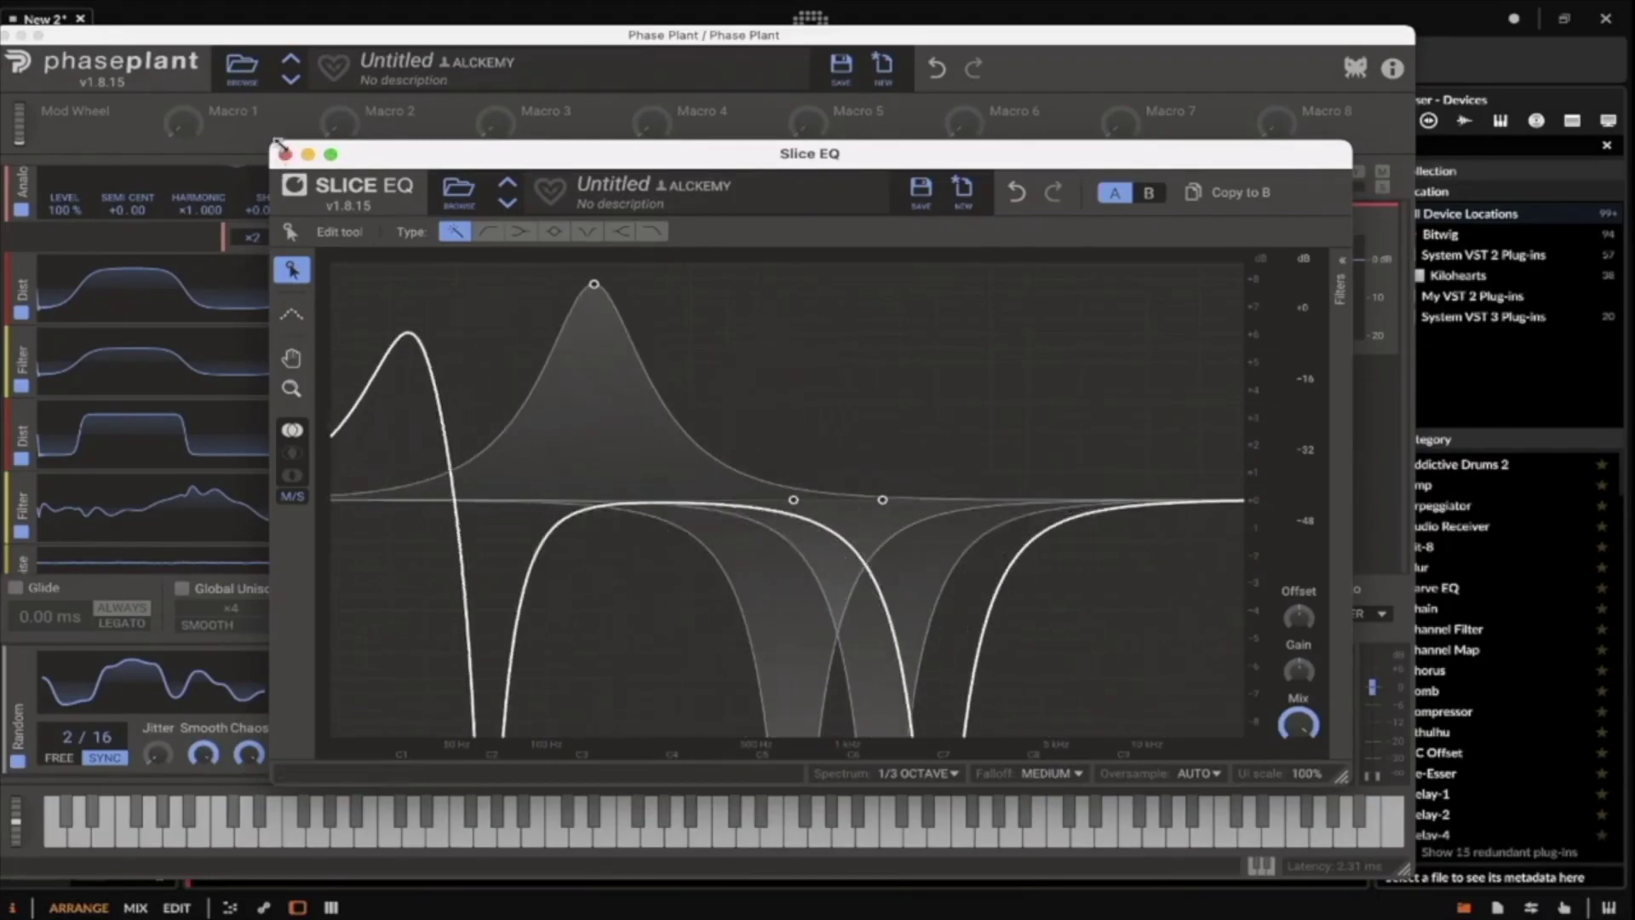
key("super+w")
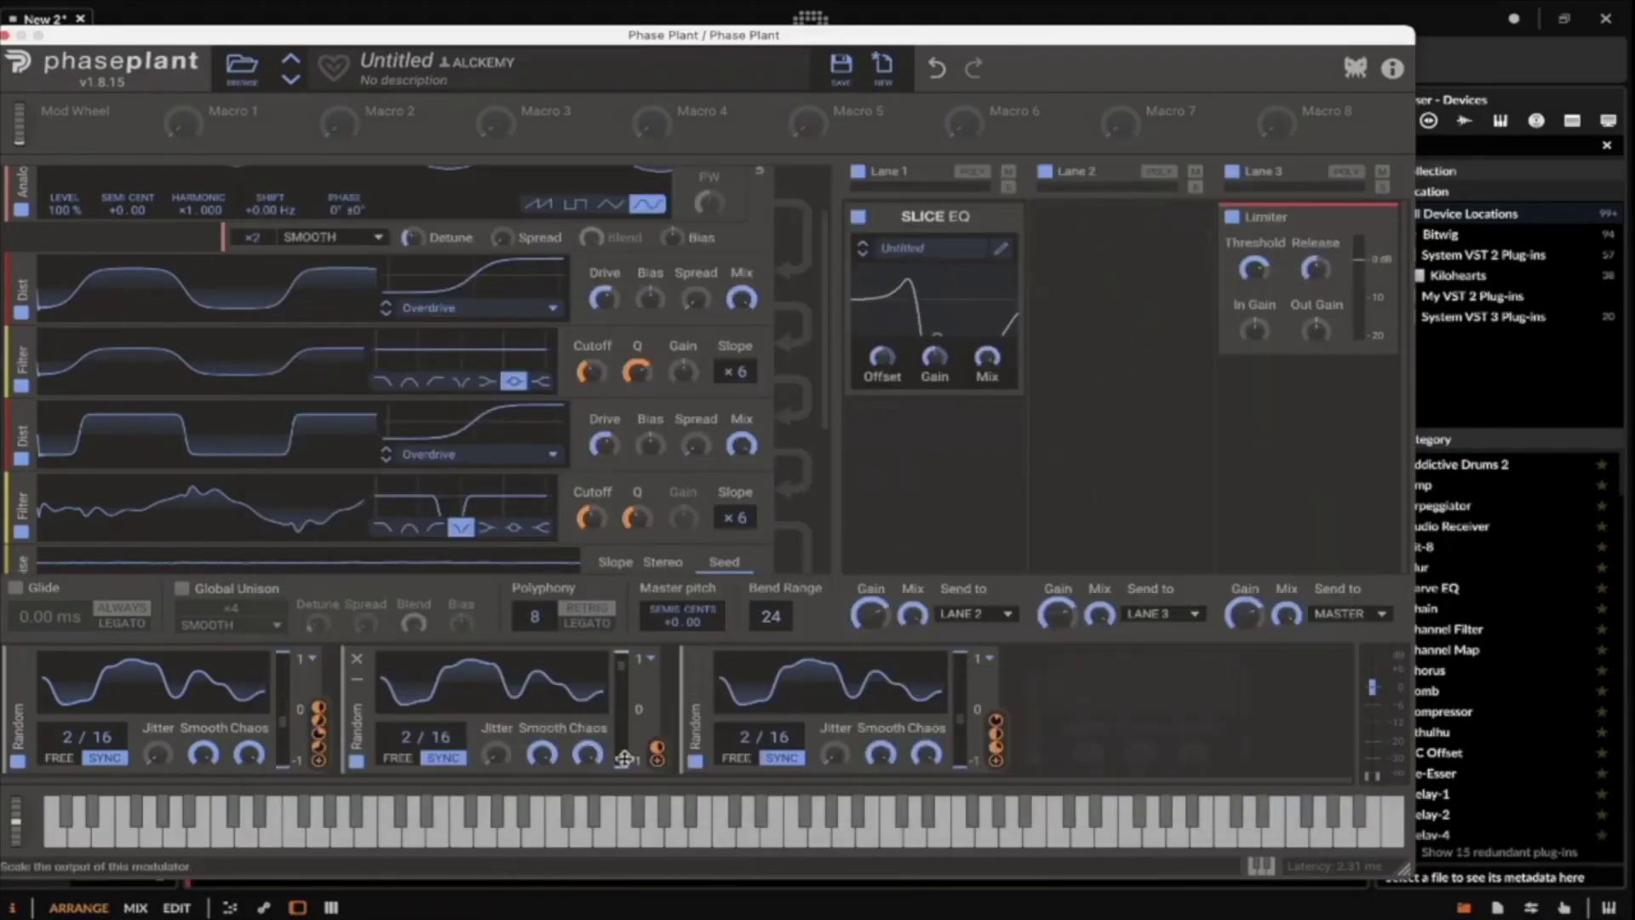
left_click_drag(696, 697, 708, 696)
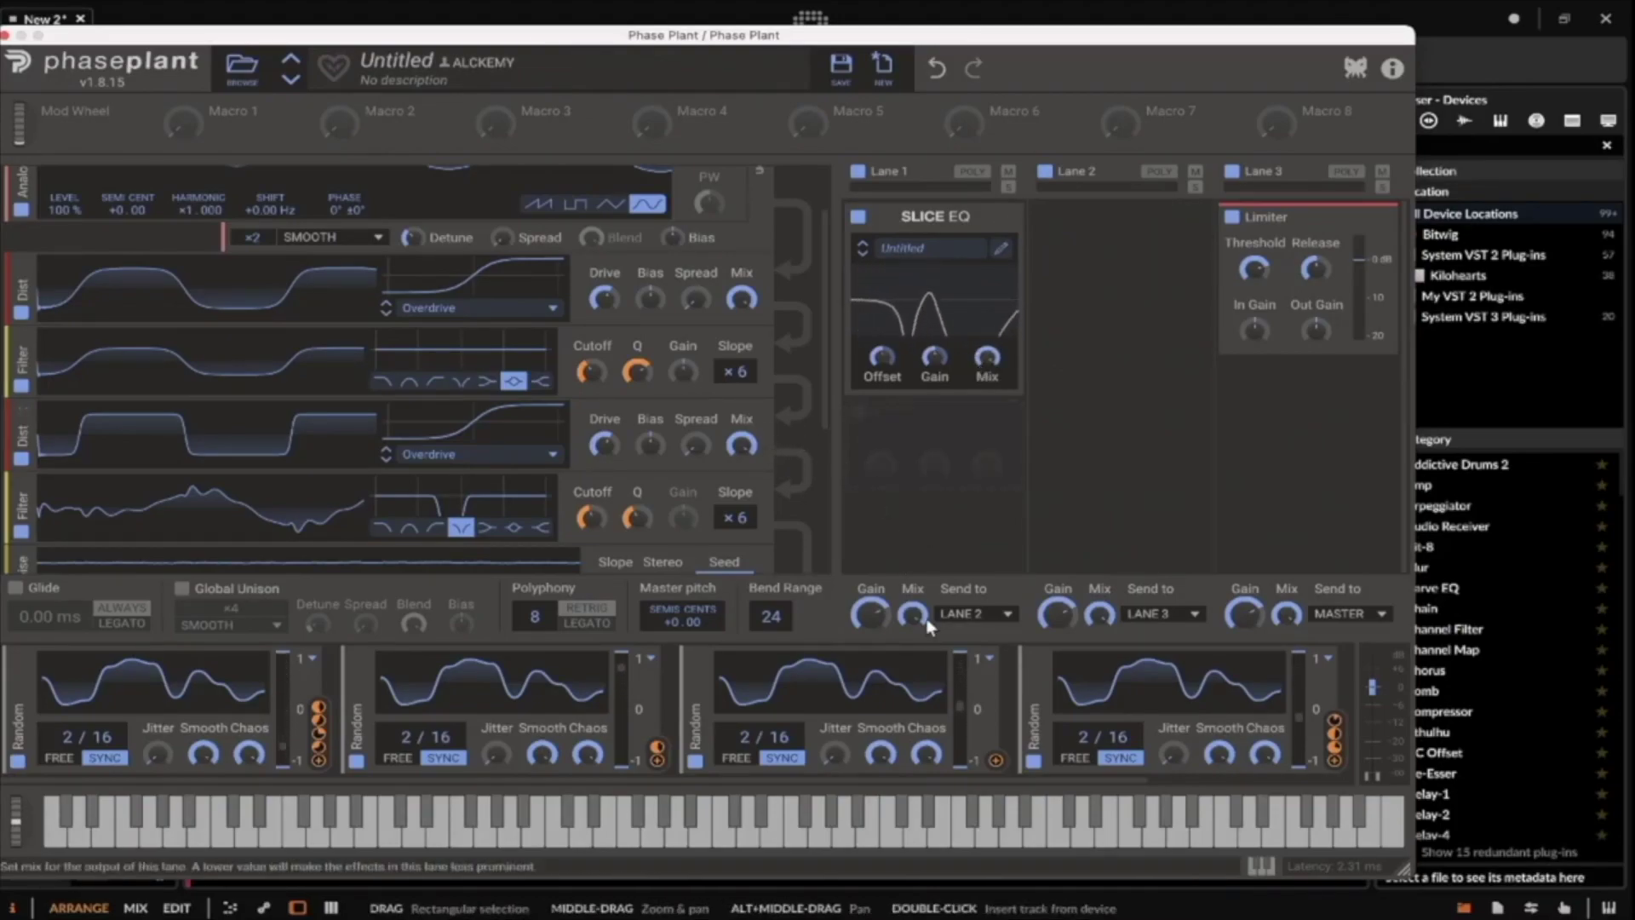
left_click_drag(997, 763, 996, 383)
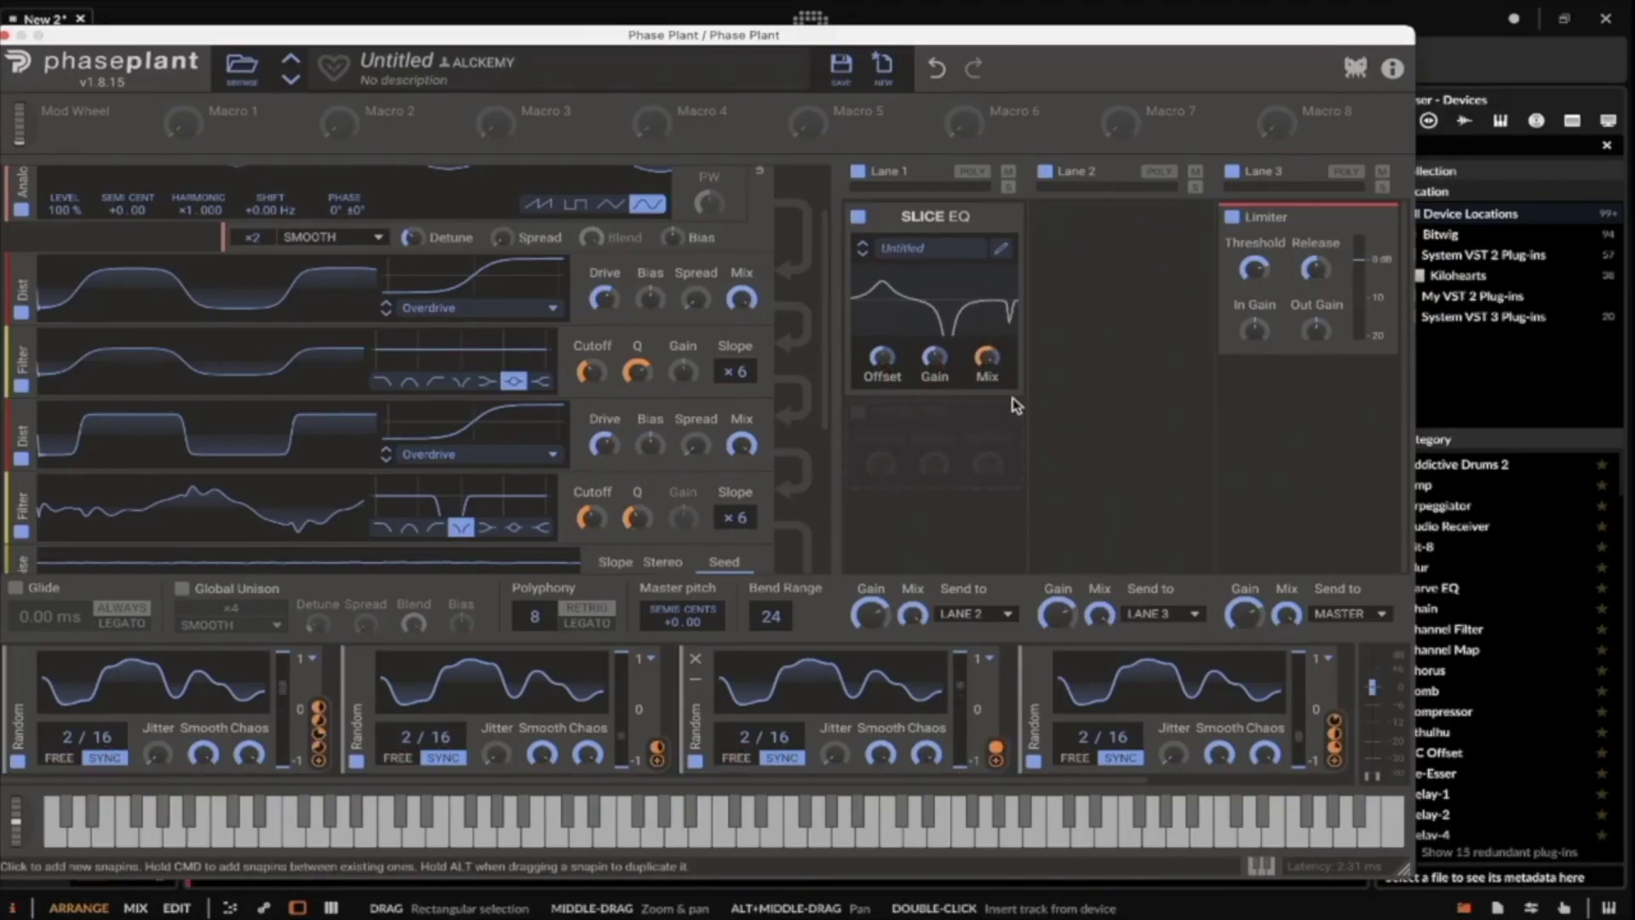
scroll(452, 461, "up", 2)
scroll(349, 374, "down", 5)
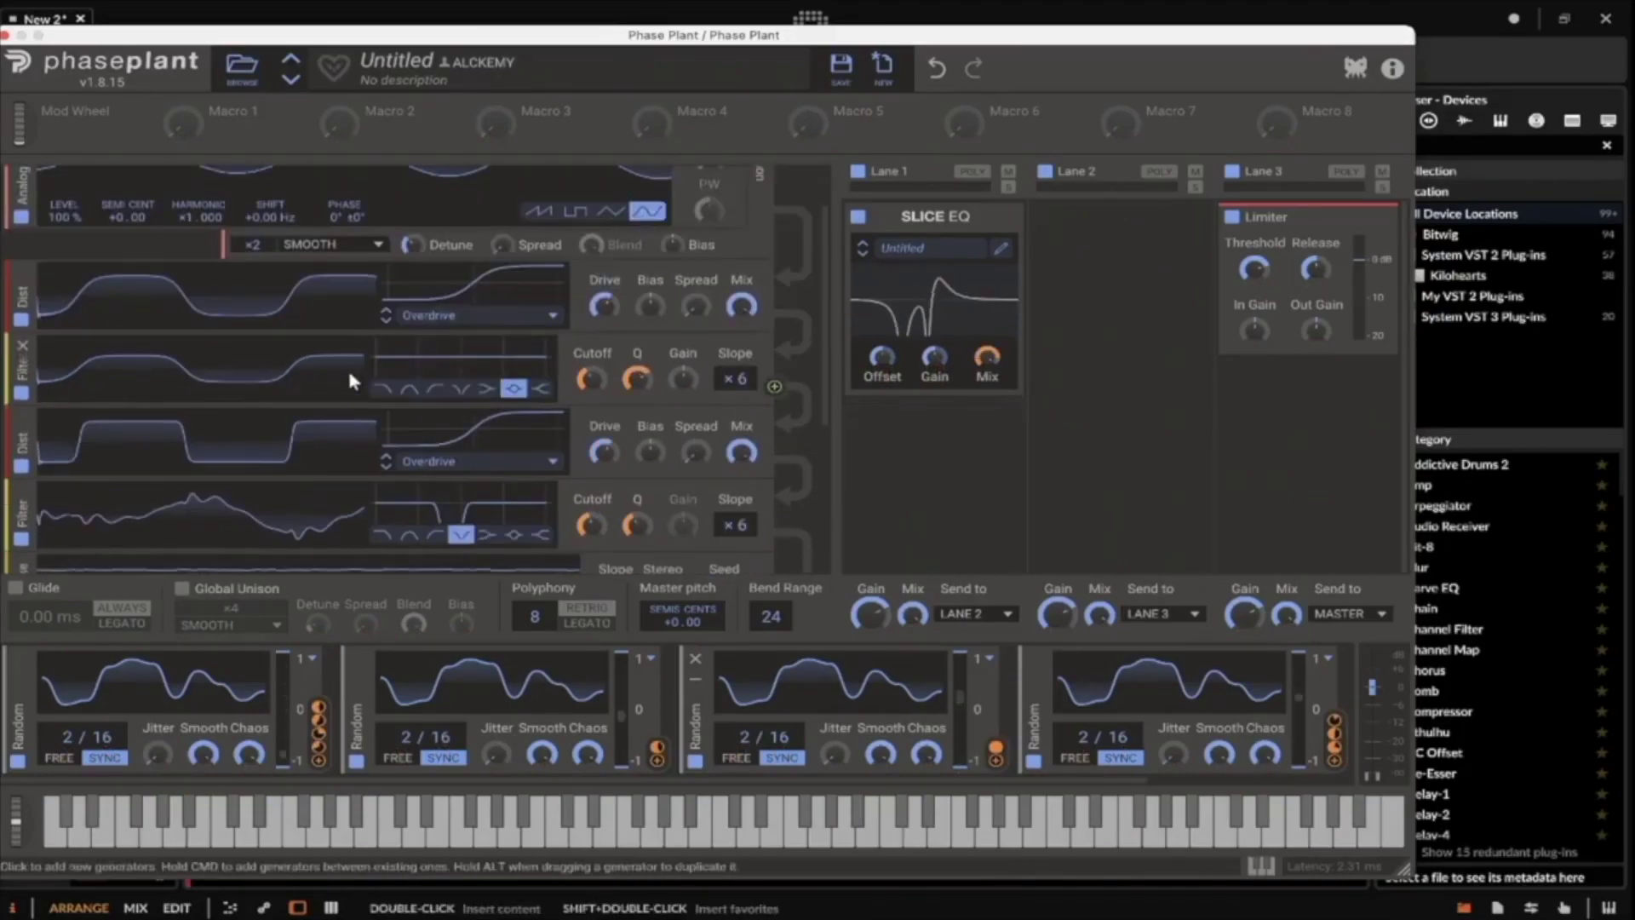
scroll(350, 375, "up", 5)
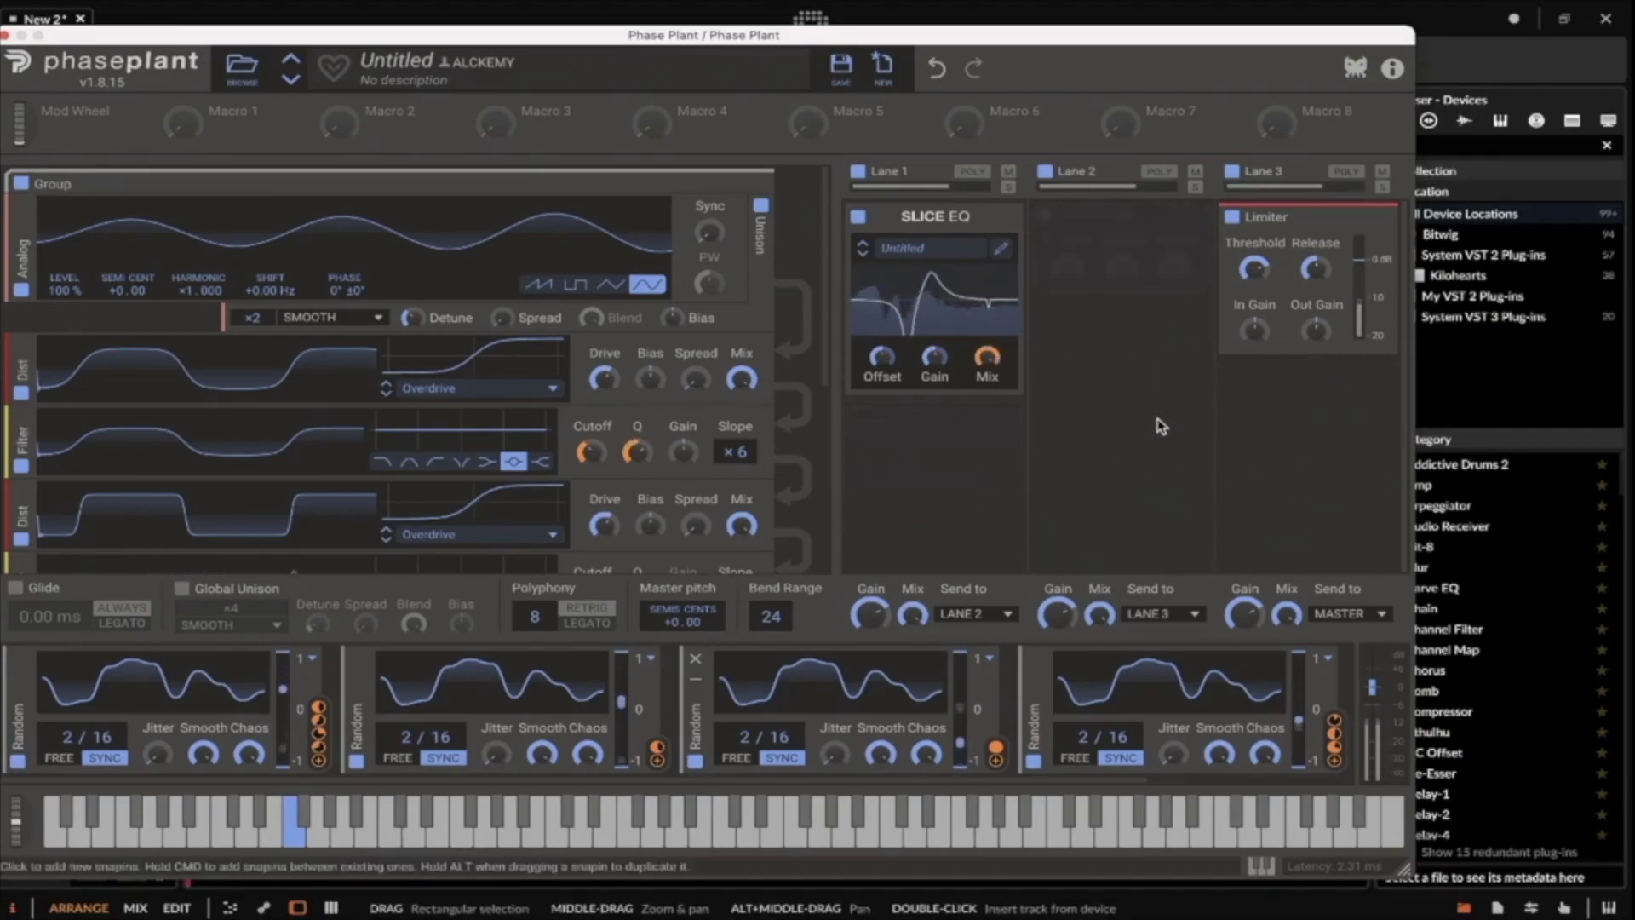
Collapse all four Random modulators to free space in the modulator area.
left_click(695, 676)
left_click(733, 676)
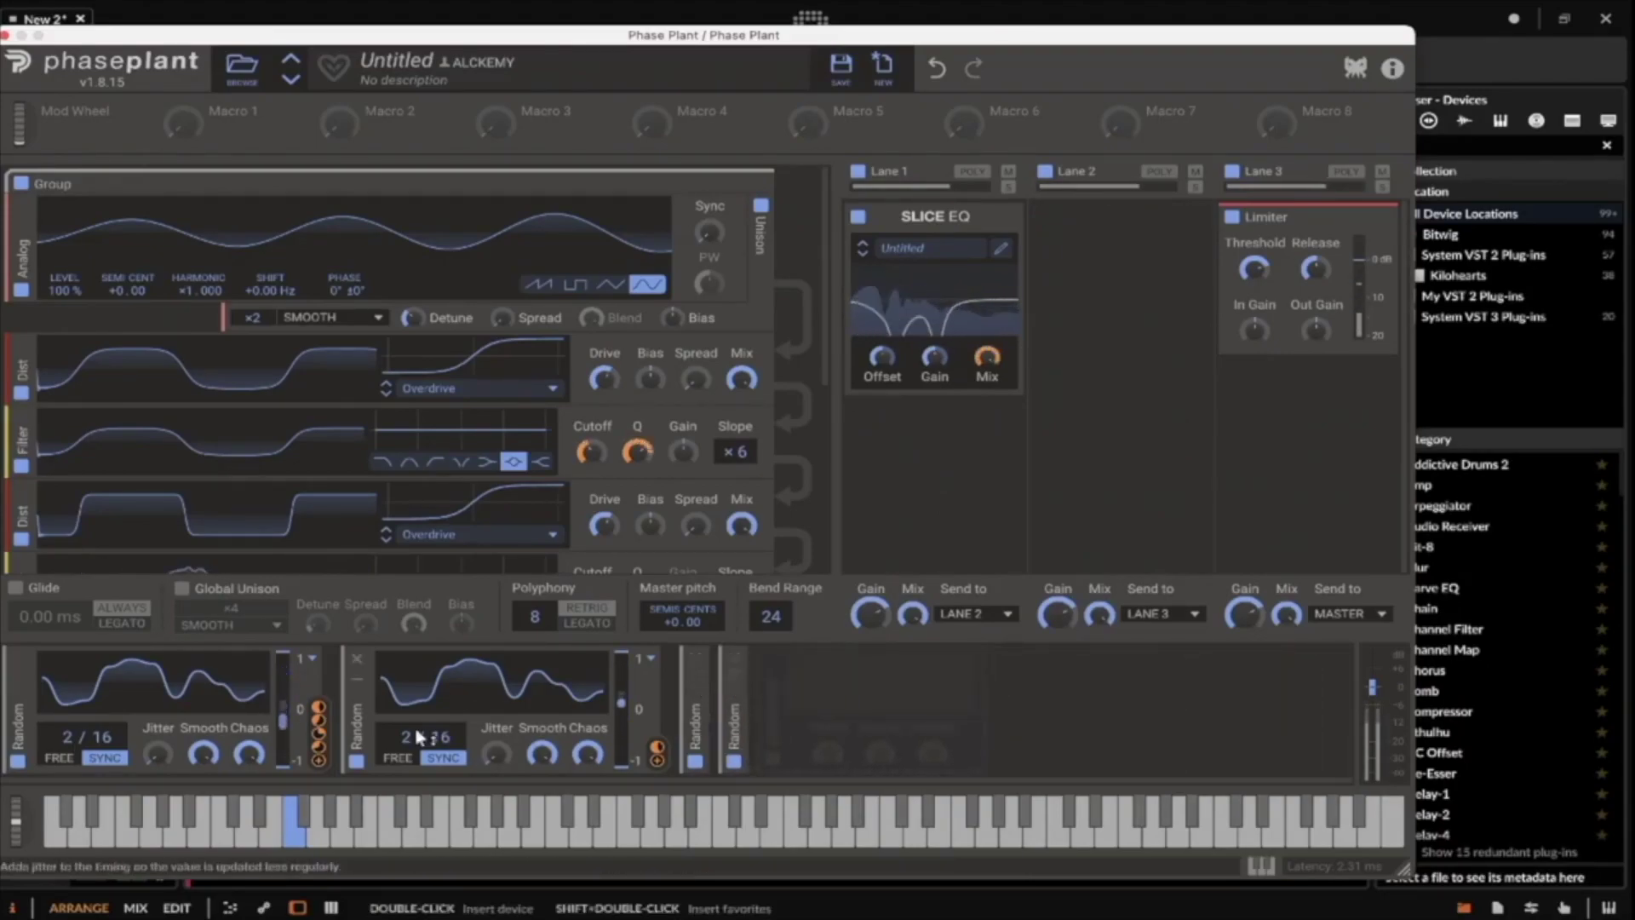
left_click(357, 682)
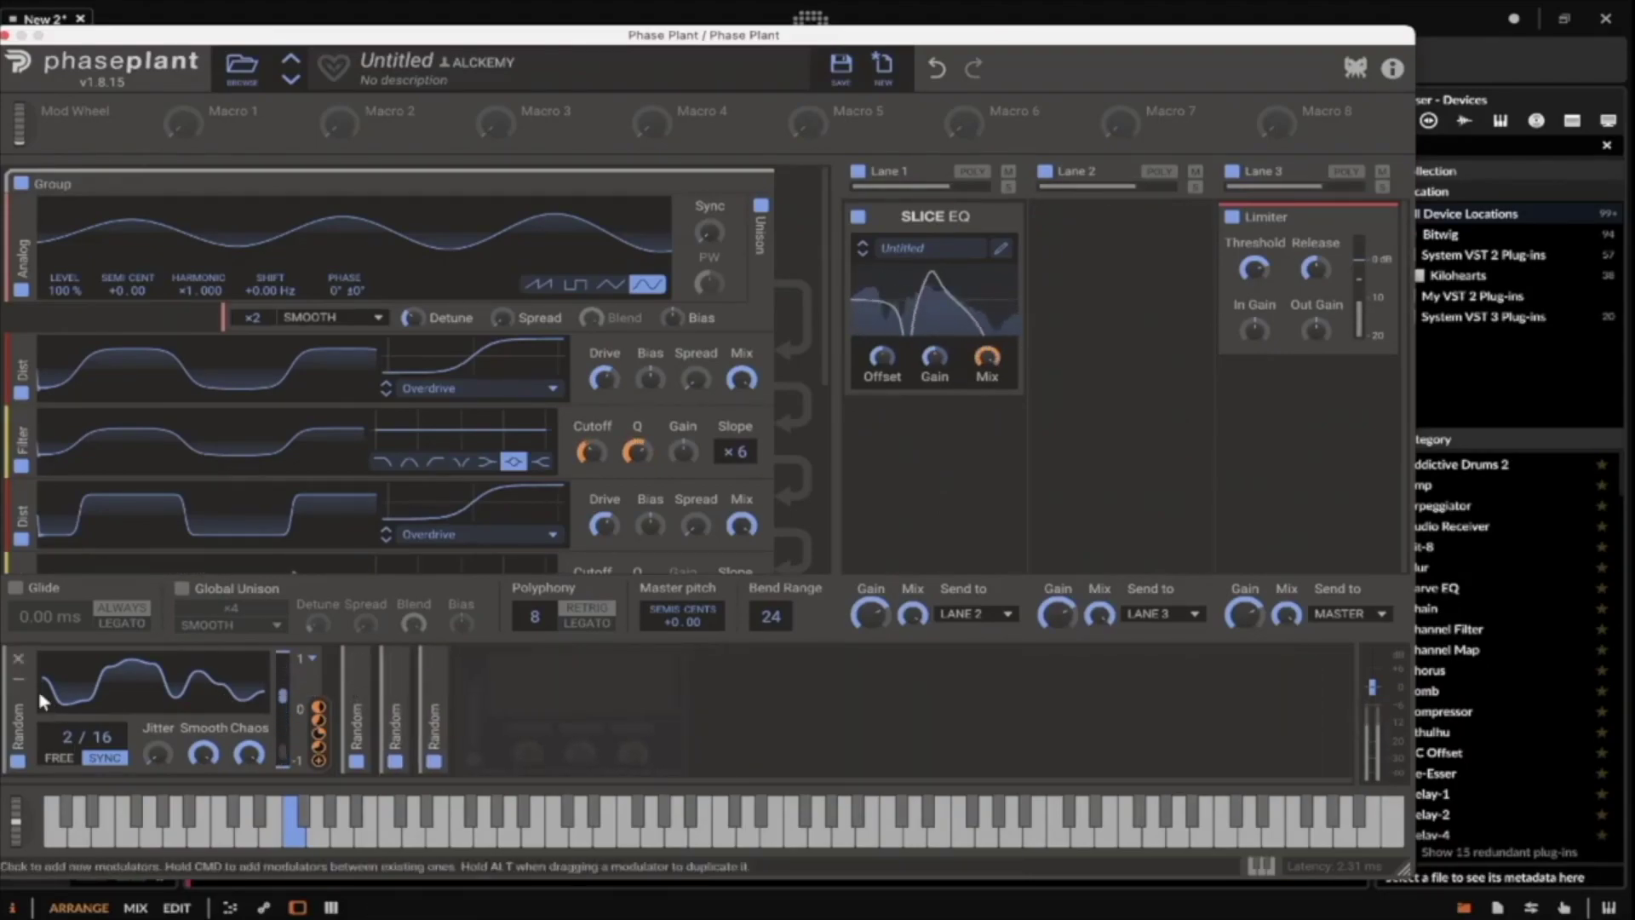
left_click(17, 684)
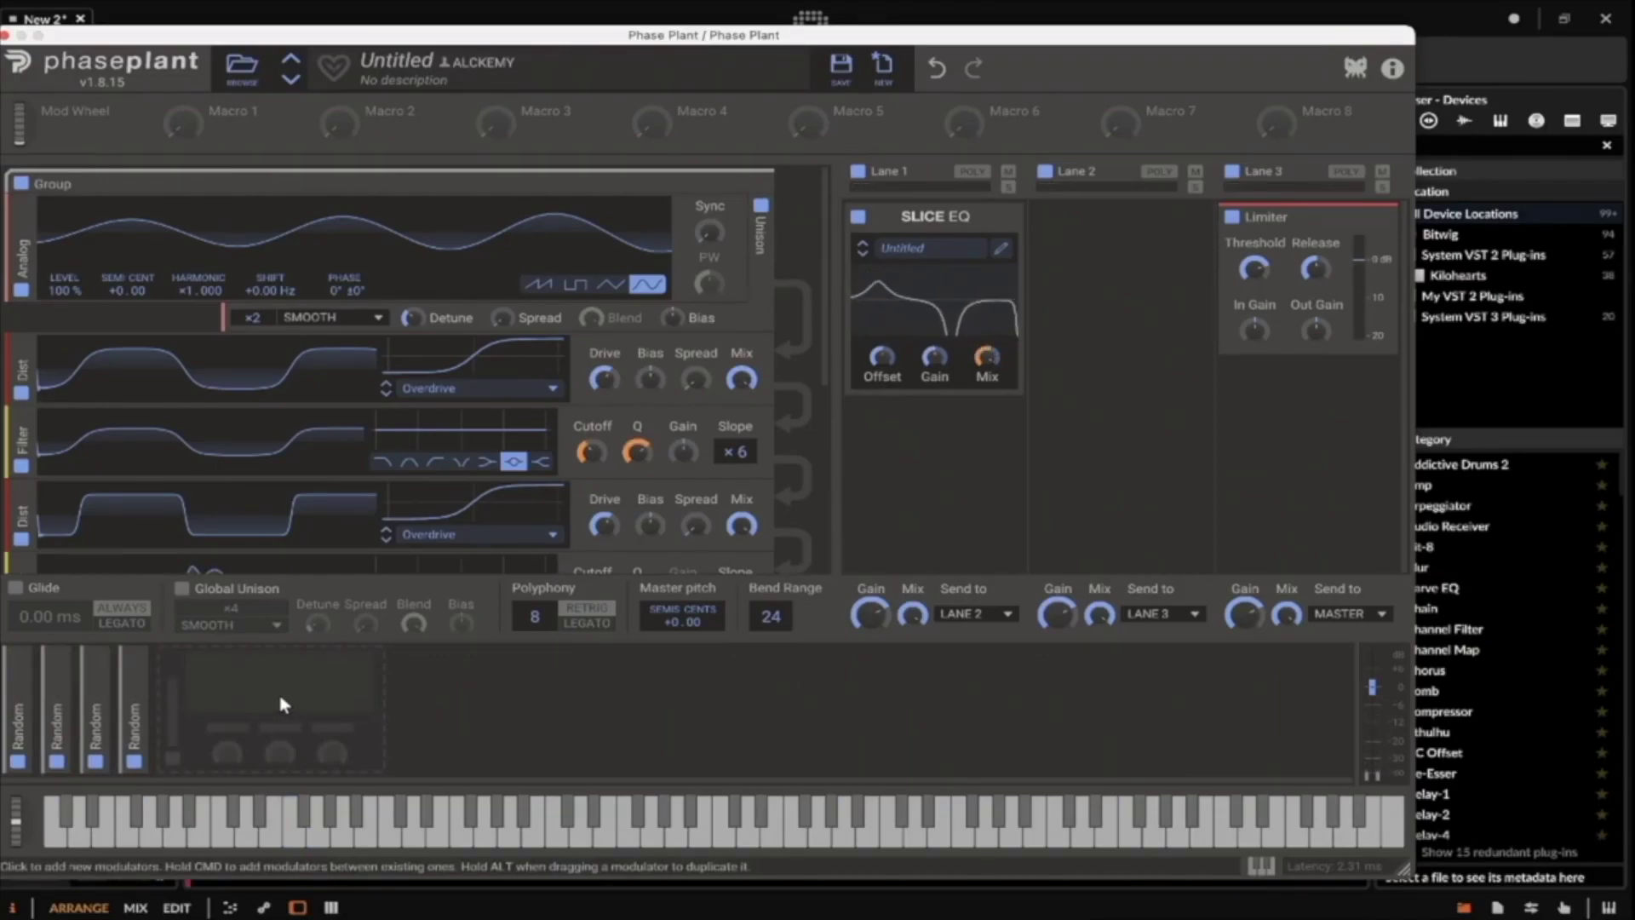
Add a fifth Random modulator and assign it to modulate the Master pitch.
left_click(284, 703)
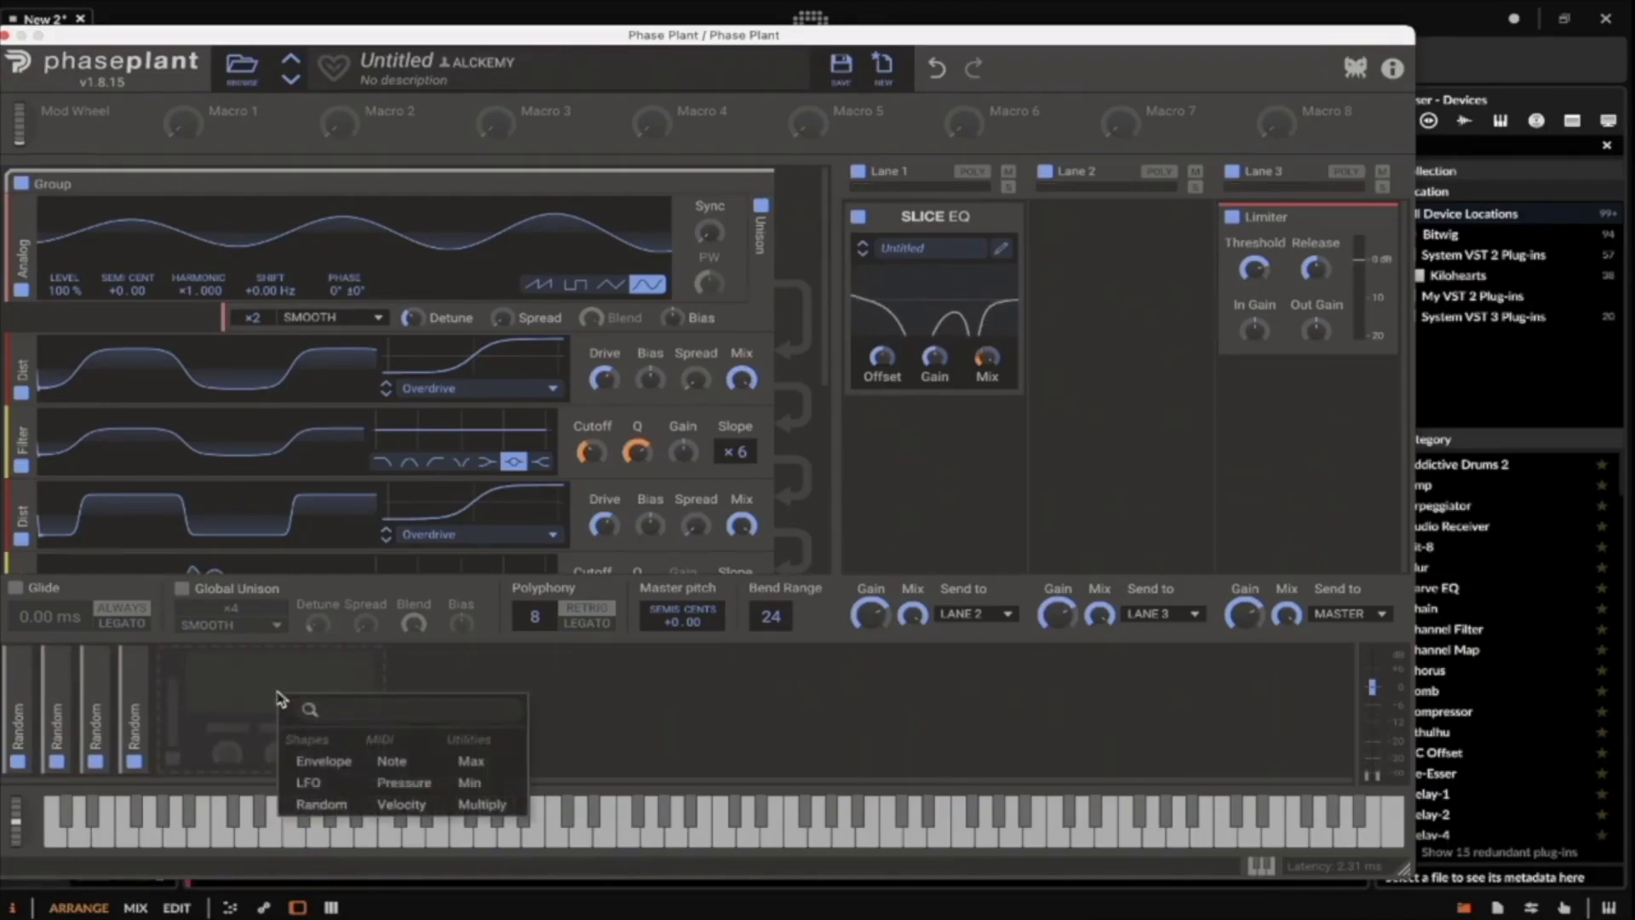
left_click(315, 806)
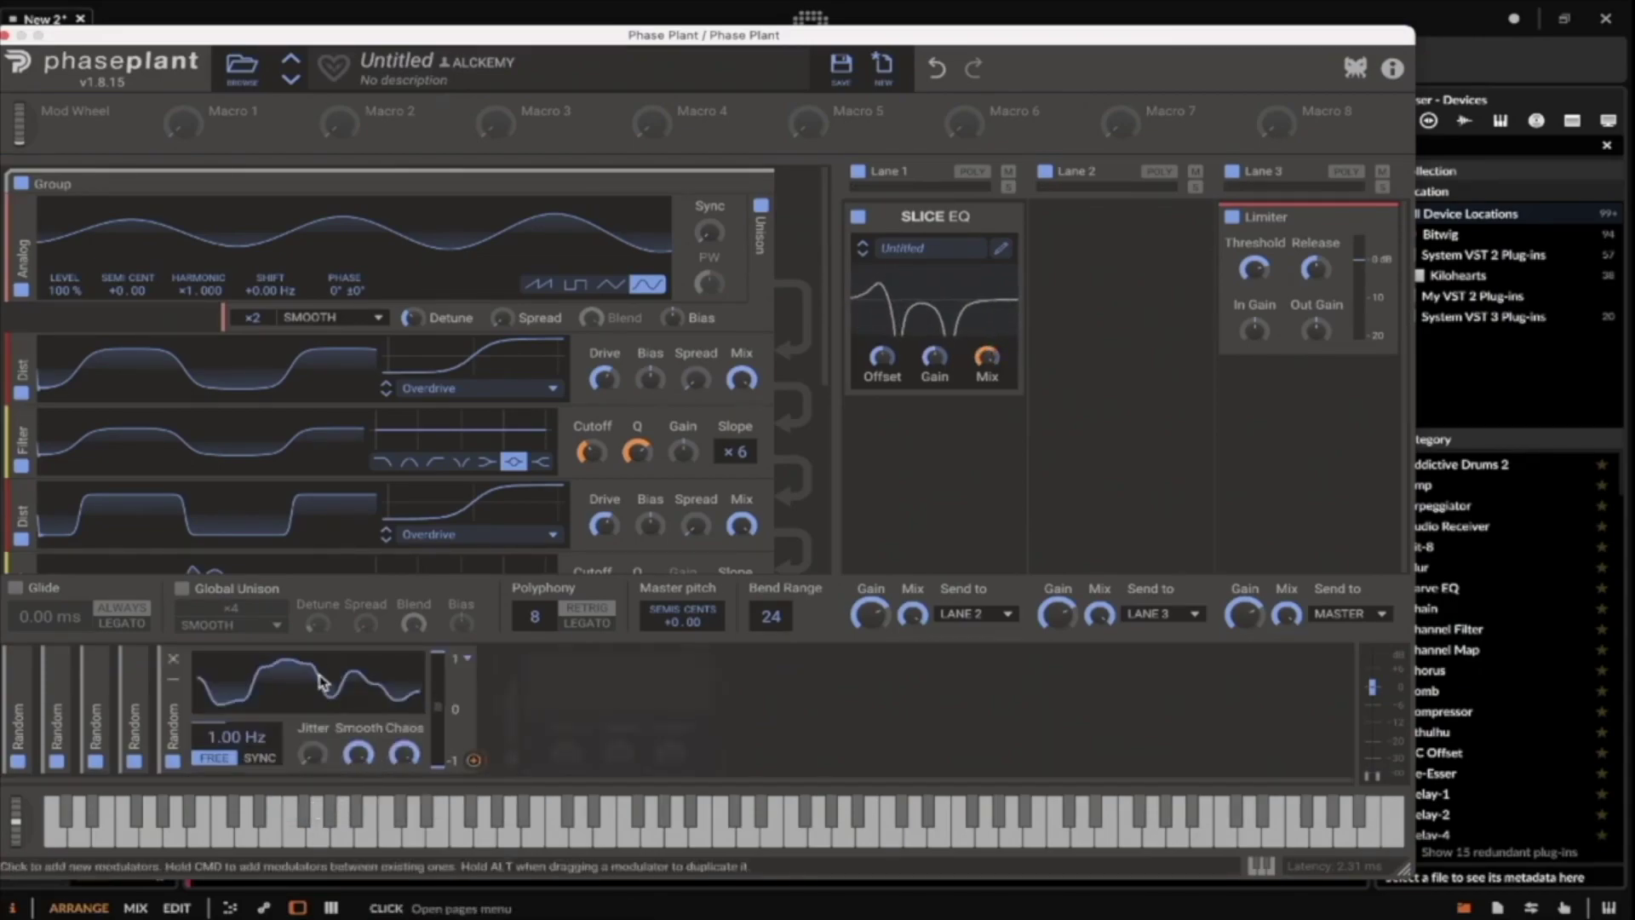
left_click_drag(473, 760, 682, 617)
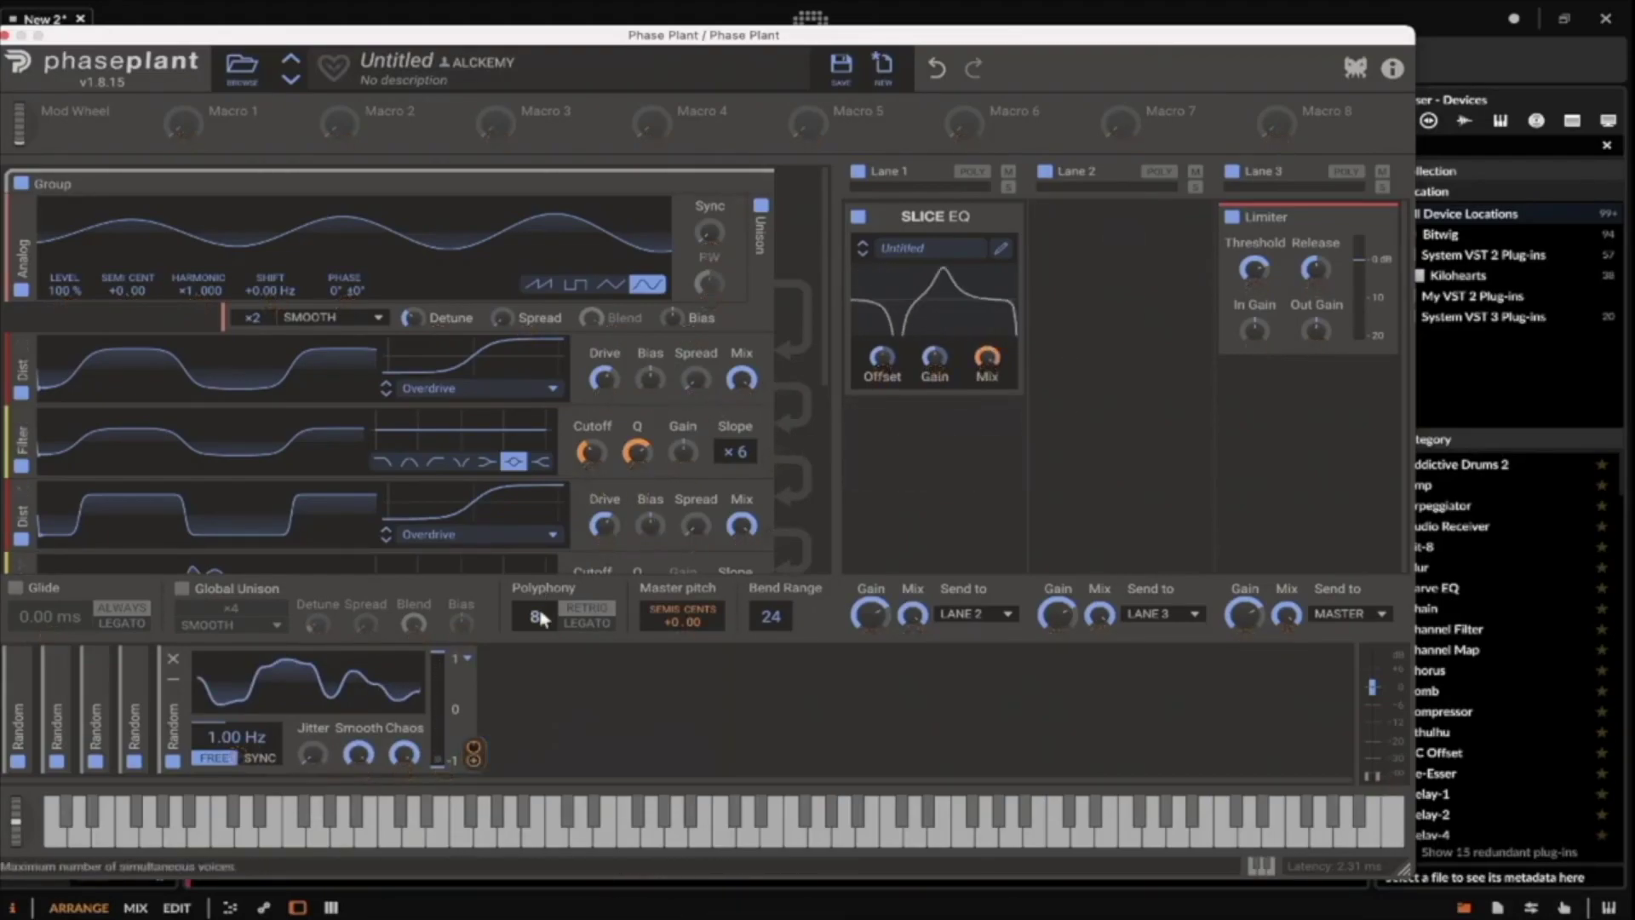
Tempo-sync the Master pitch Random modulator at a rate of 2/16 with its Jitter raised, and bypass that modulator.
left_click(261, 757)
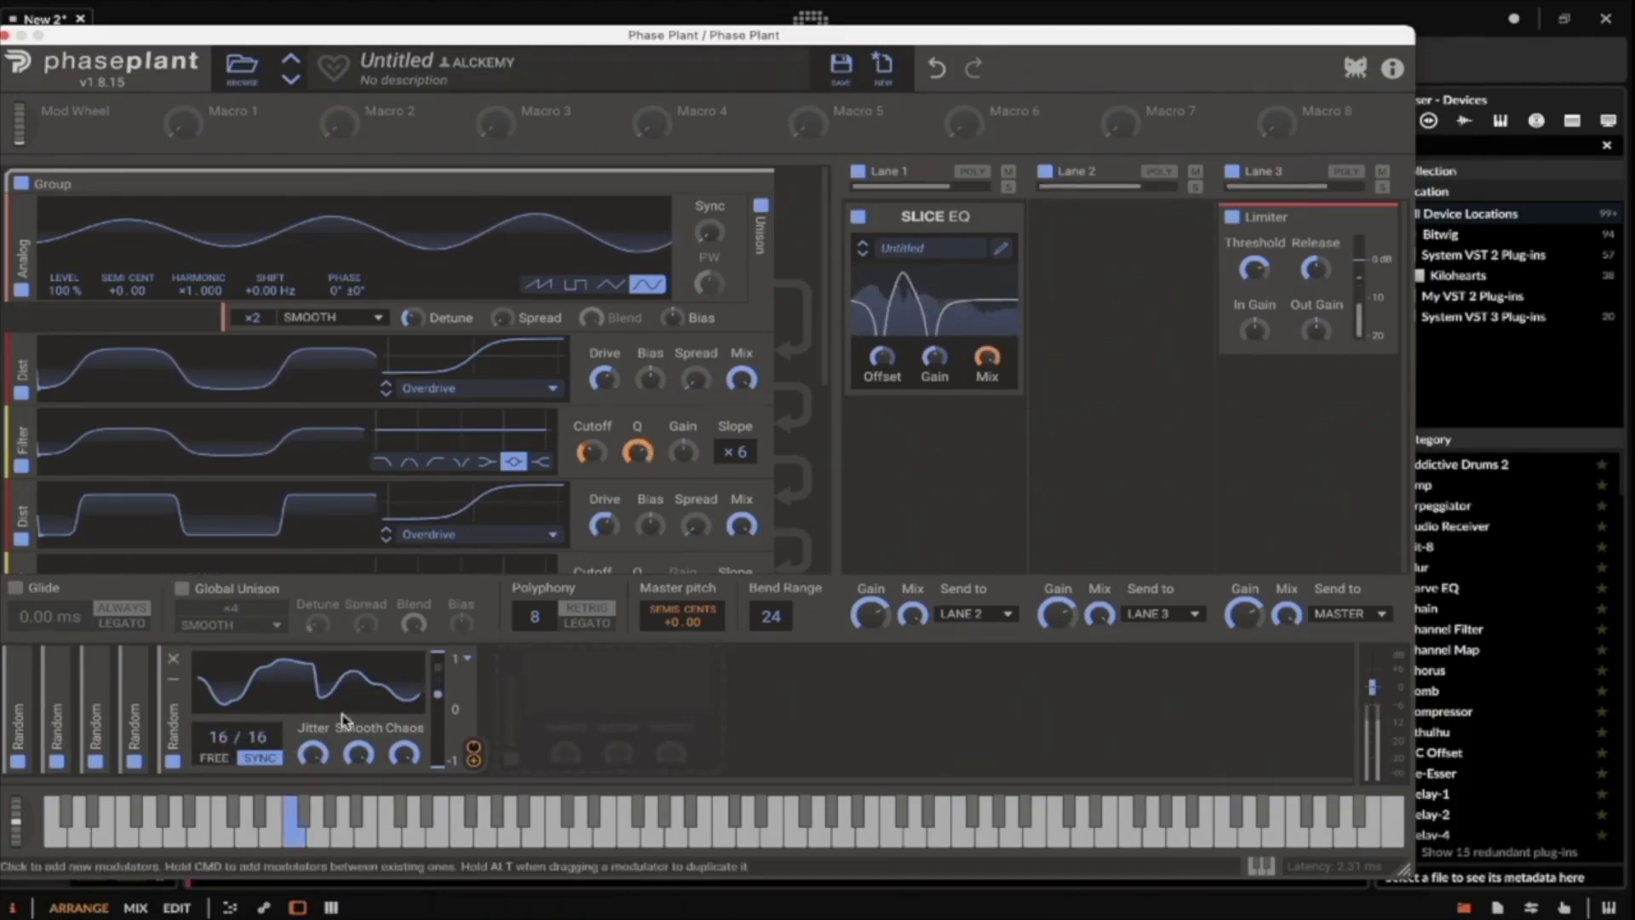
left_click_drag(219, 737, 219, 767)
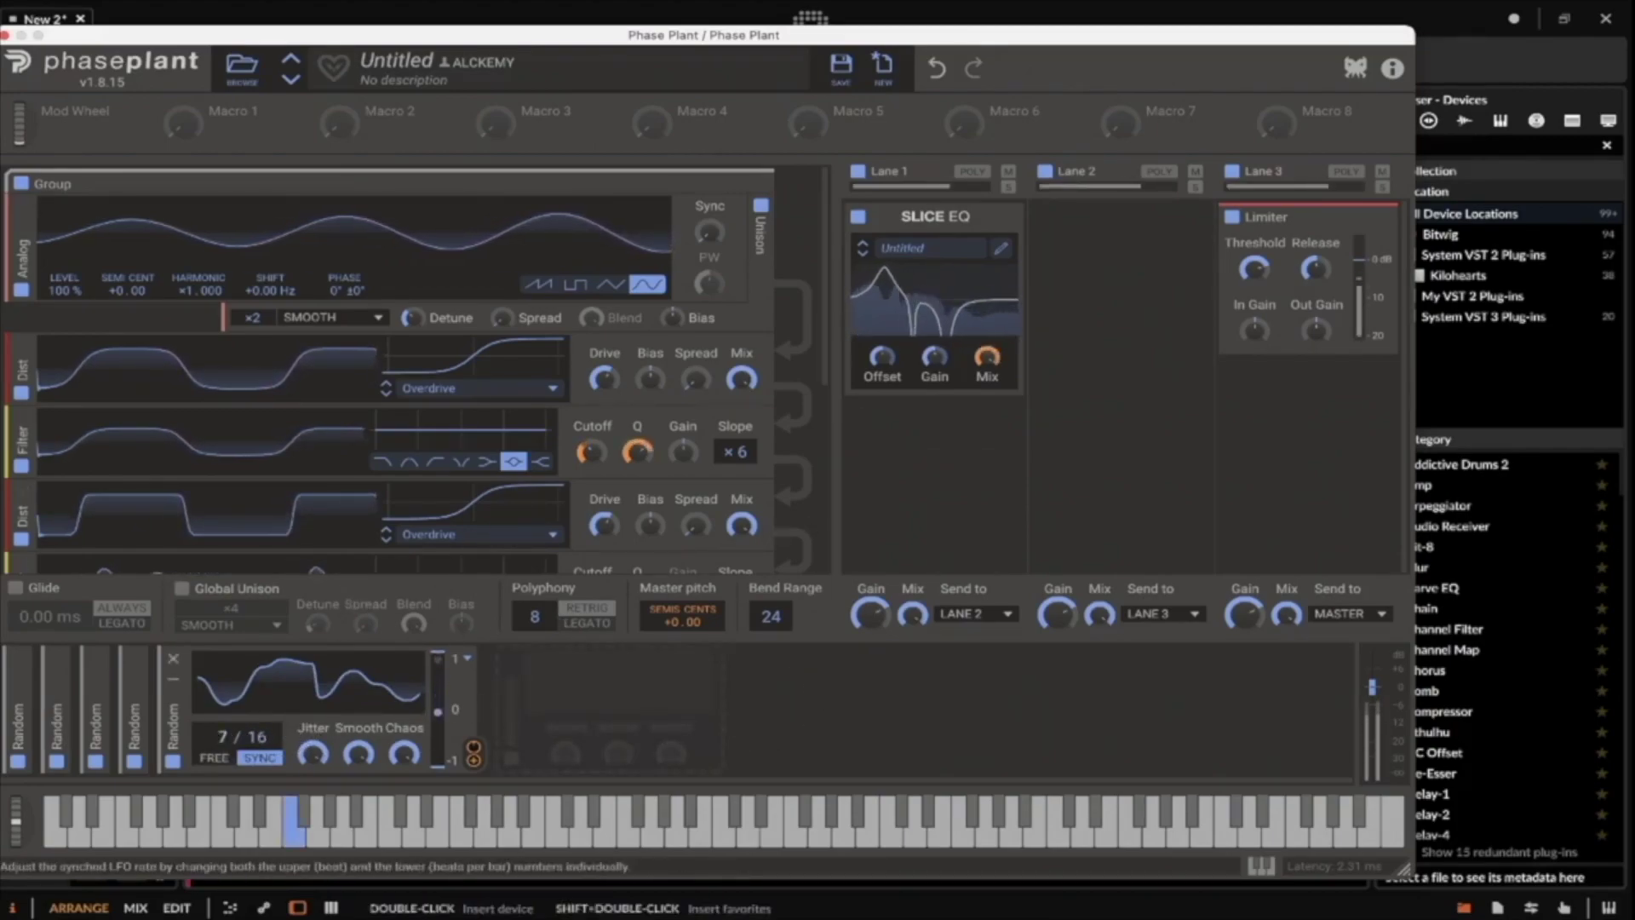
left_click_drag(223, 736, 223, 766)
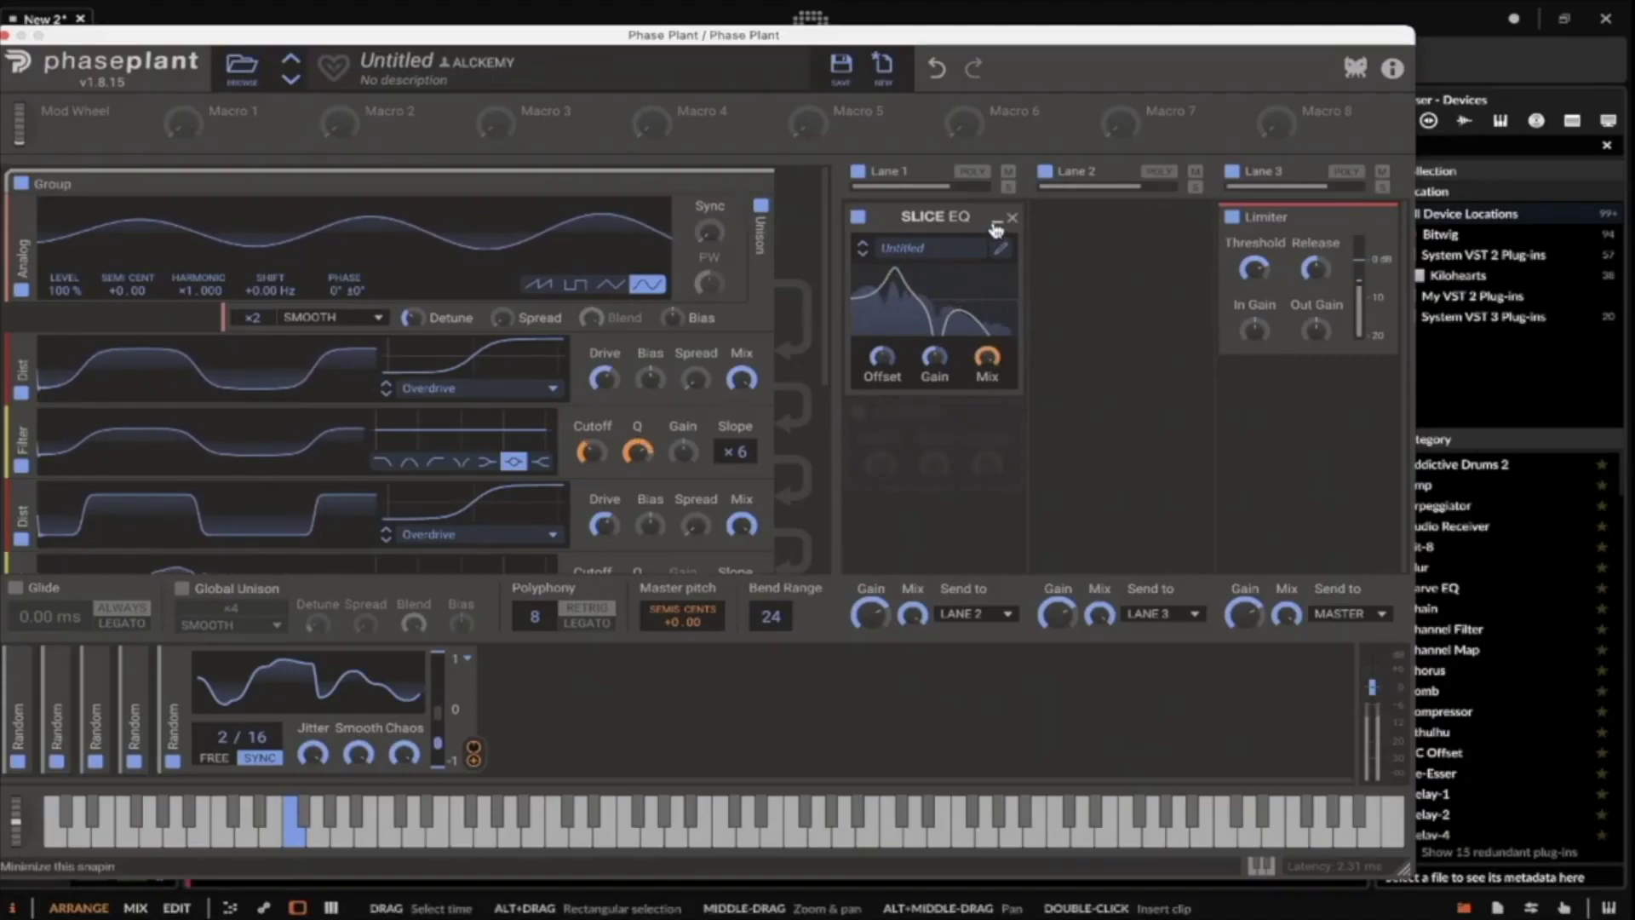
mouse_move(674, 637)
left_click(173, 760)
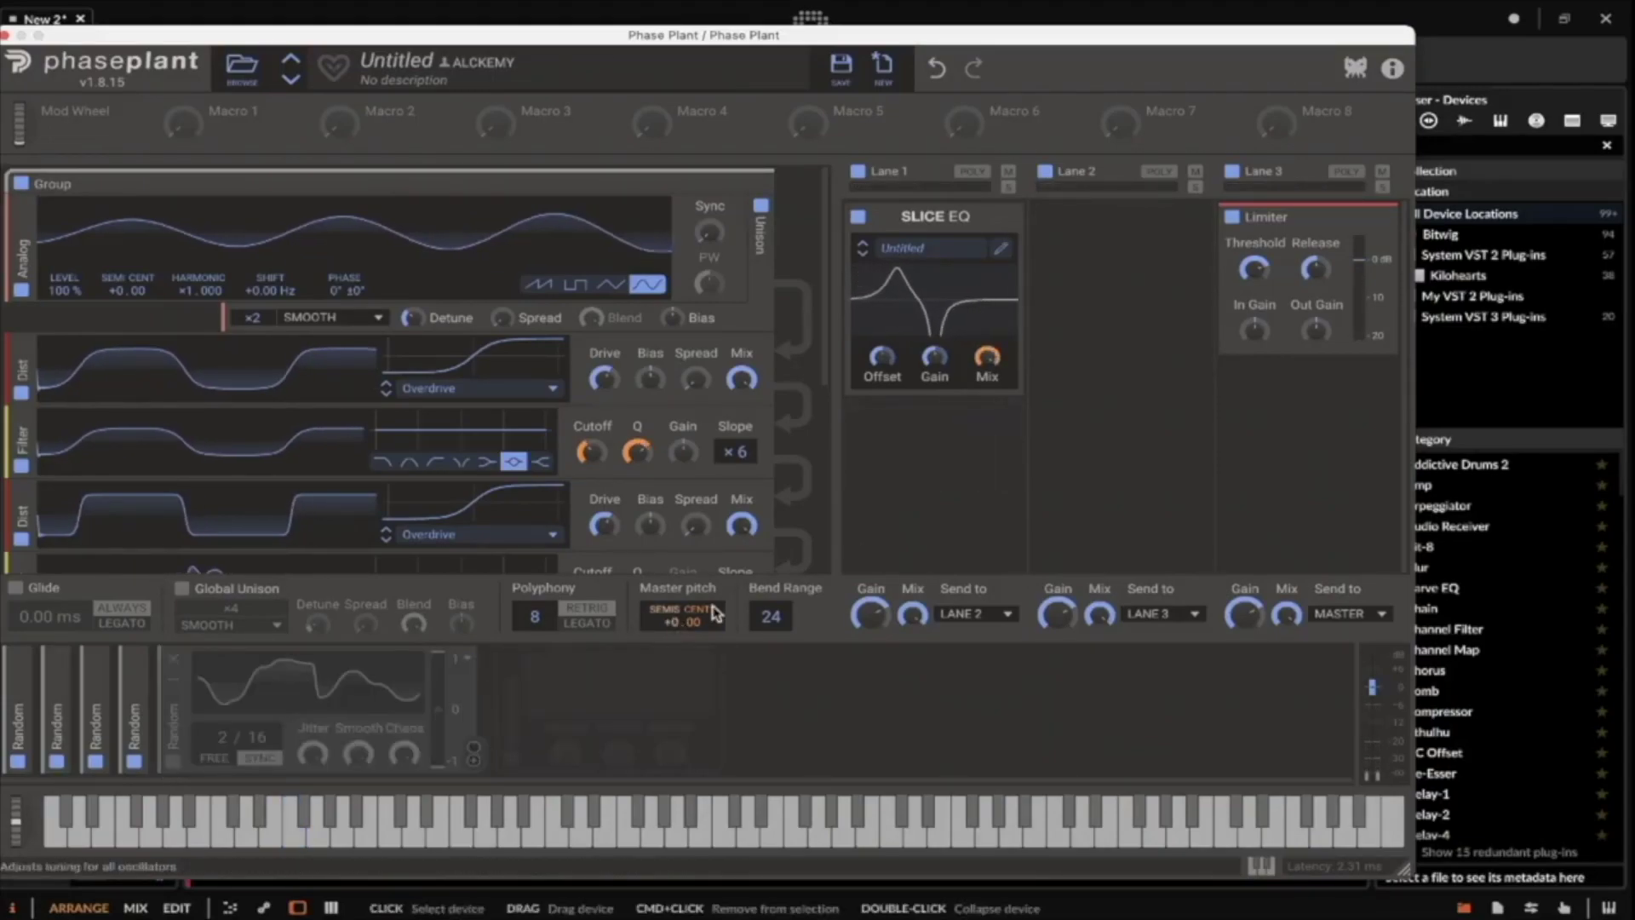
scroll(438, 338, "down", 5)
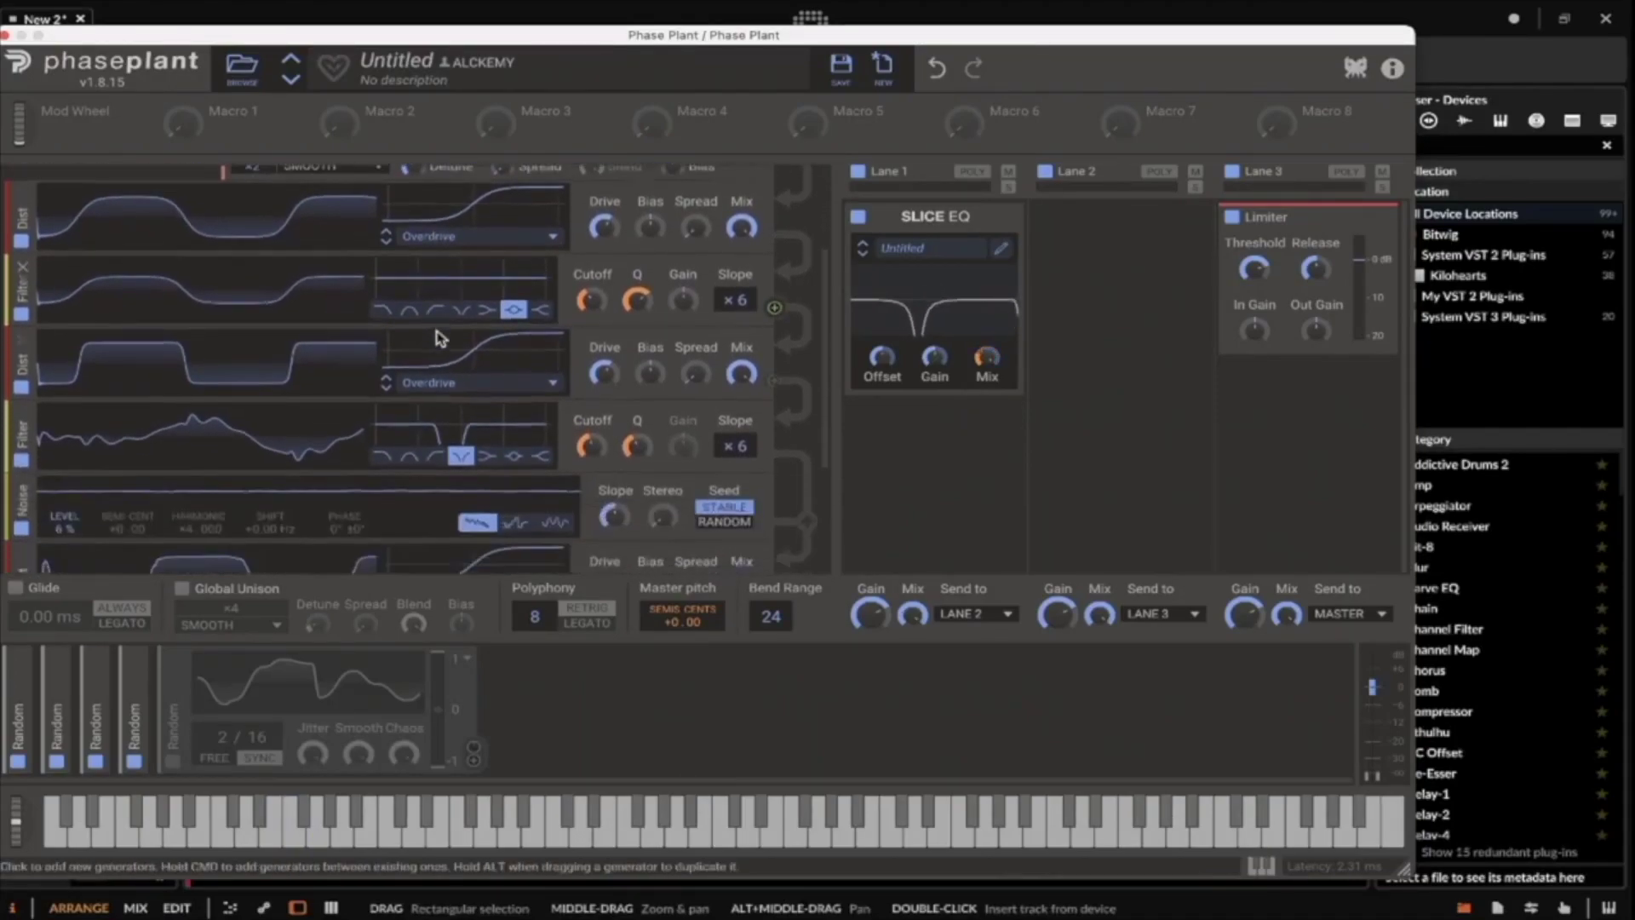
scroll(438, 338, "up", 6)
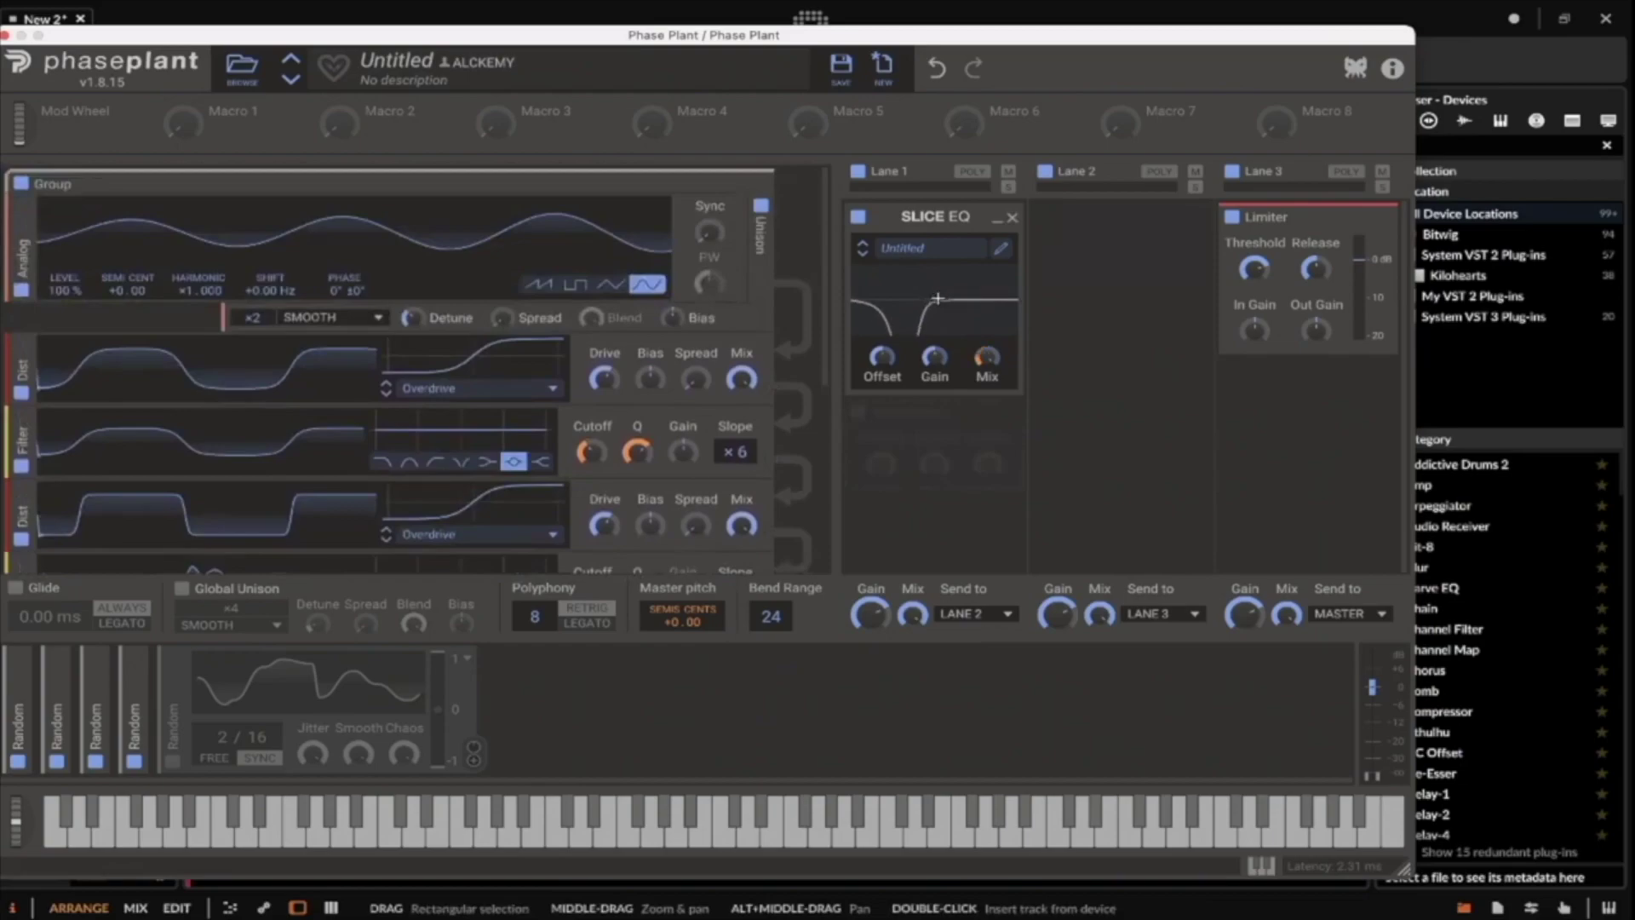
scroll(376, 402, "down", 3)
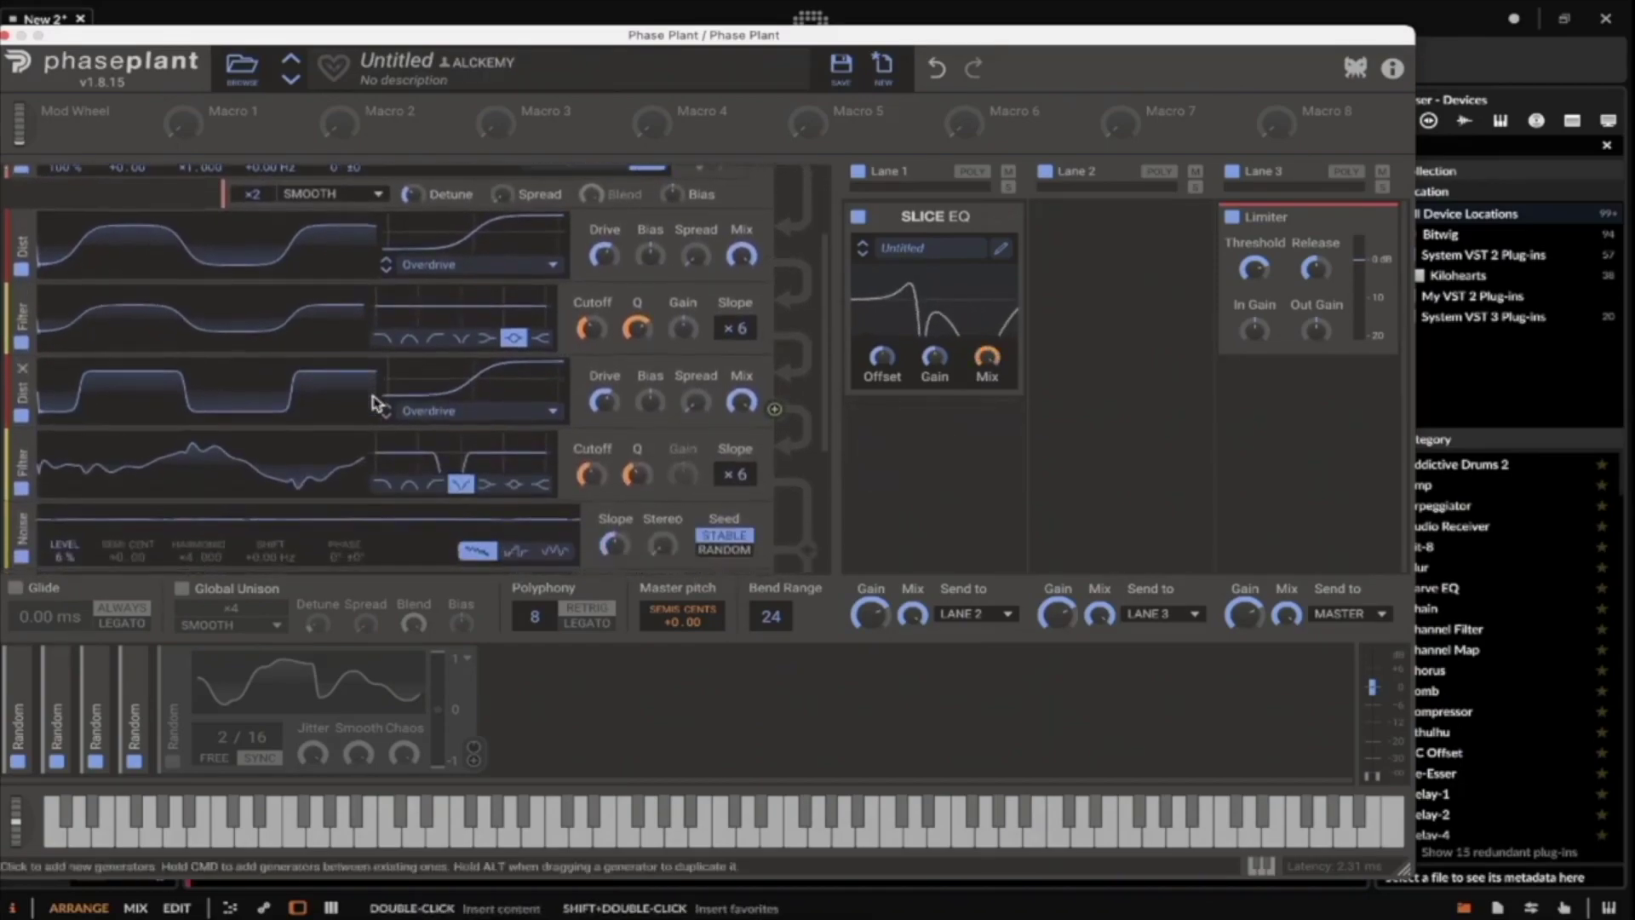
scroll(375, 403, "down", 1)
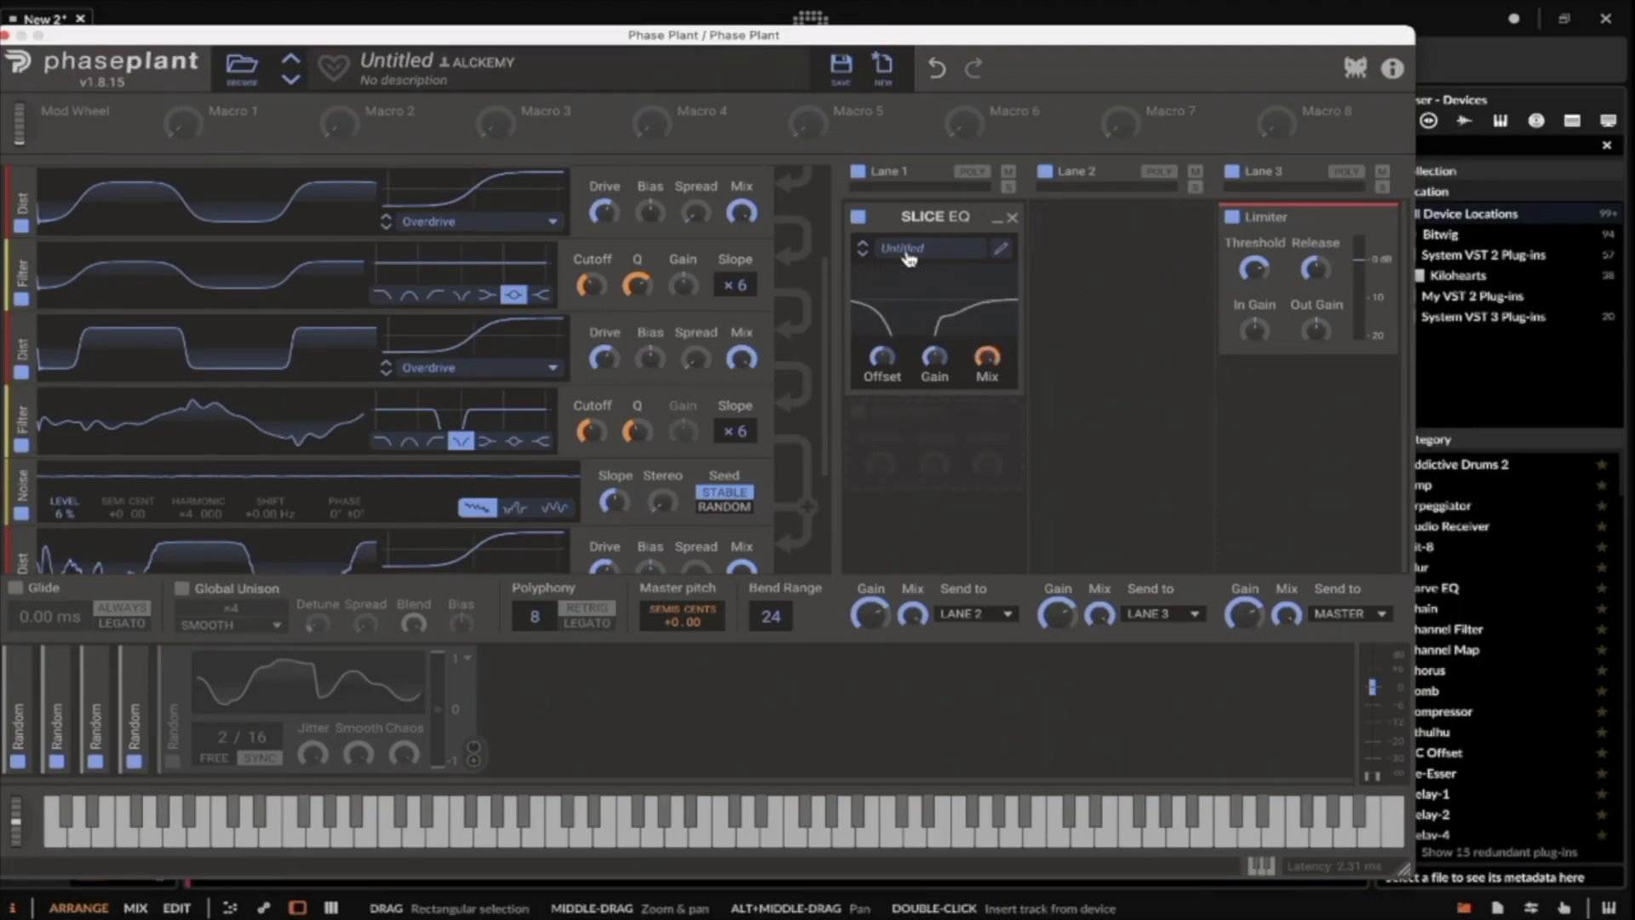
scroll(687, 291, "up", 4)
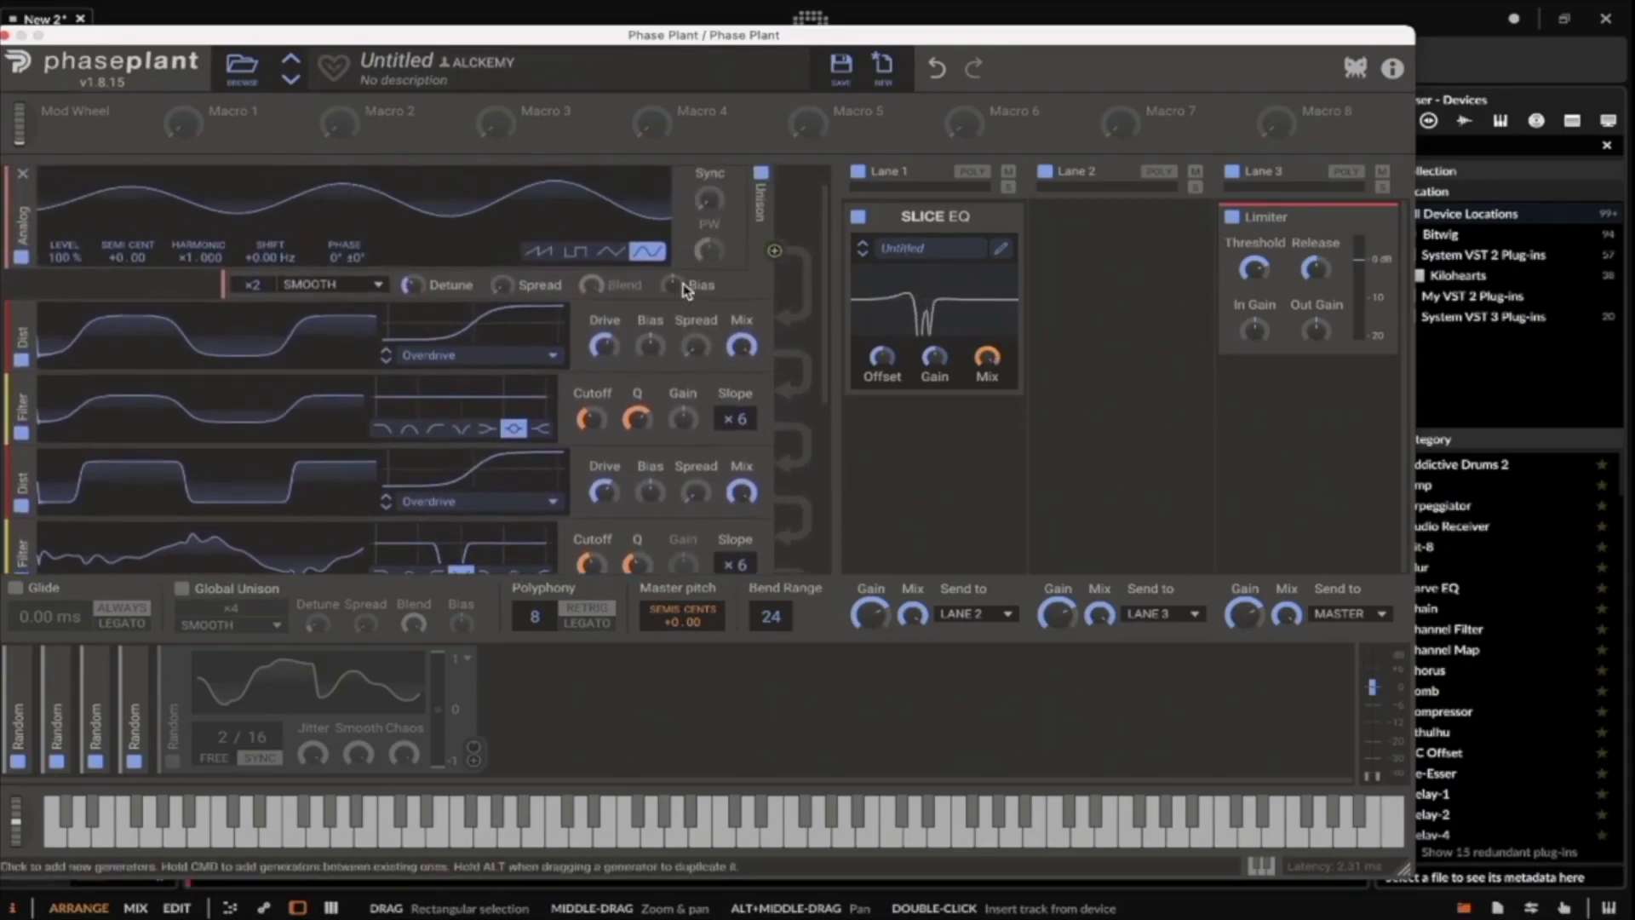
scroll(686, 291, "up", 2)
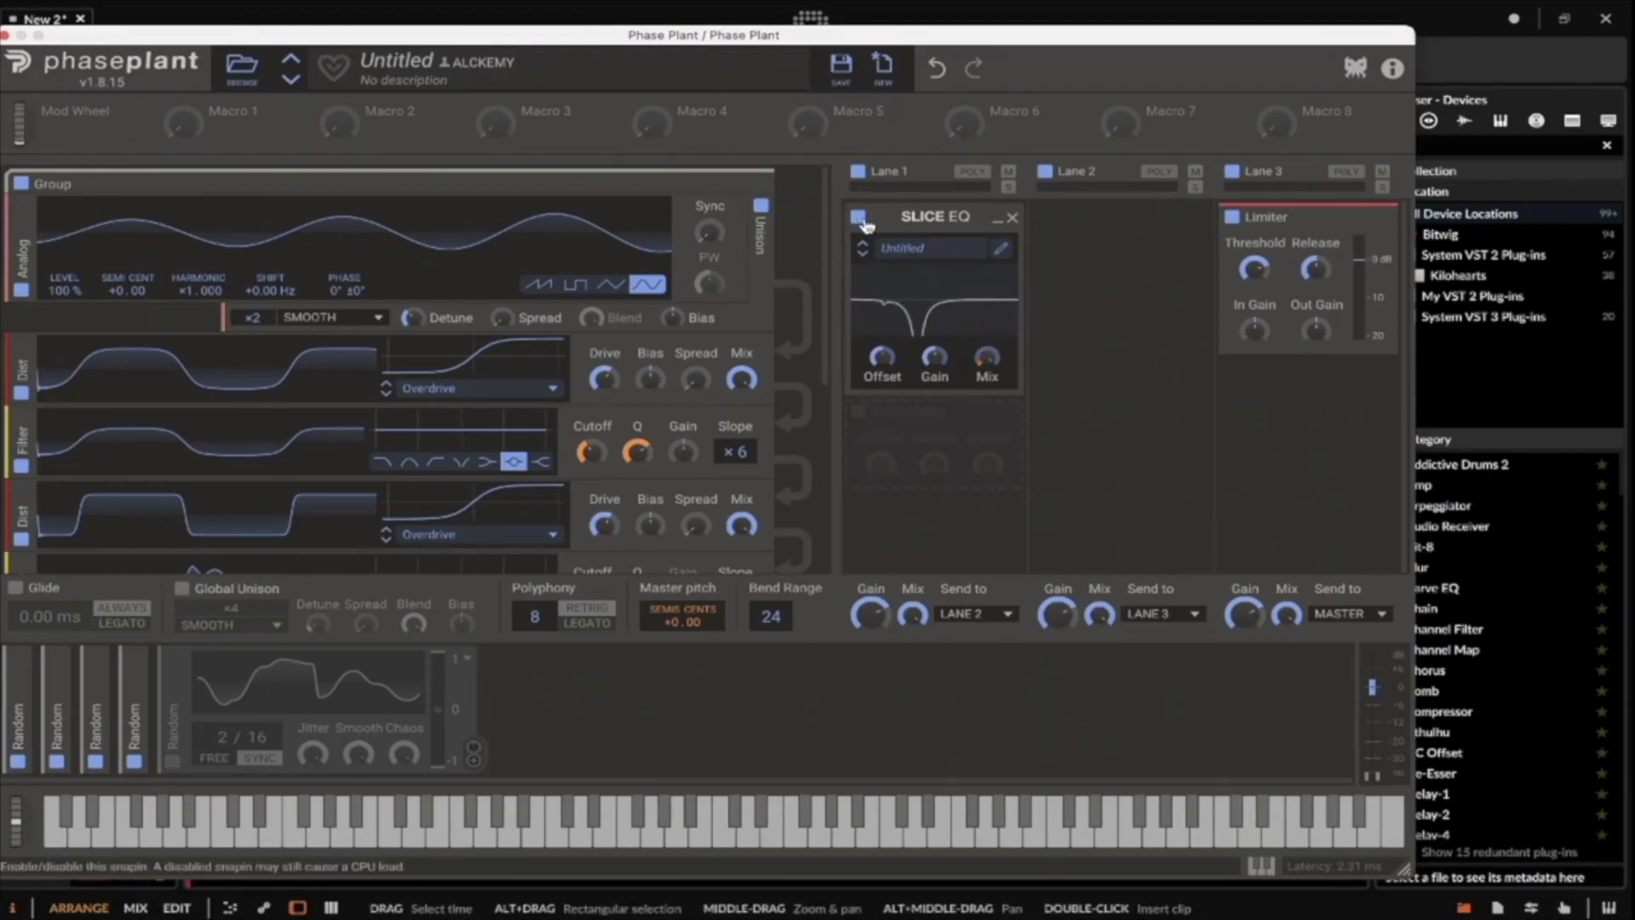
Bypass the Slice EQ in Lane 1 and the distortion, filter and noise modules following the Analog oscillator.
left_click(858, 217)
scroll(23, 445, "down", 3)
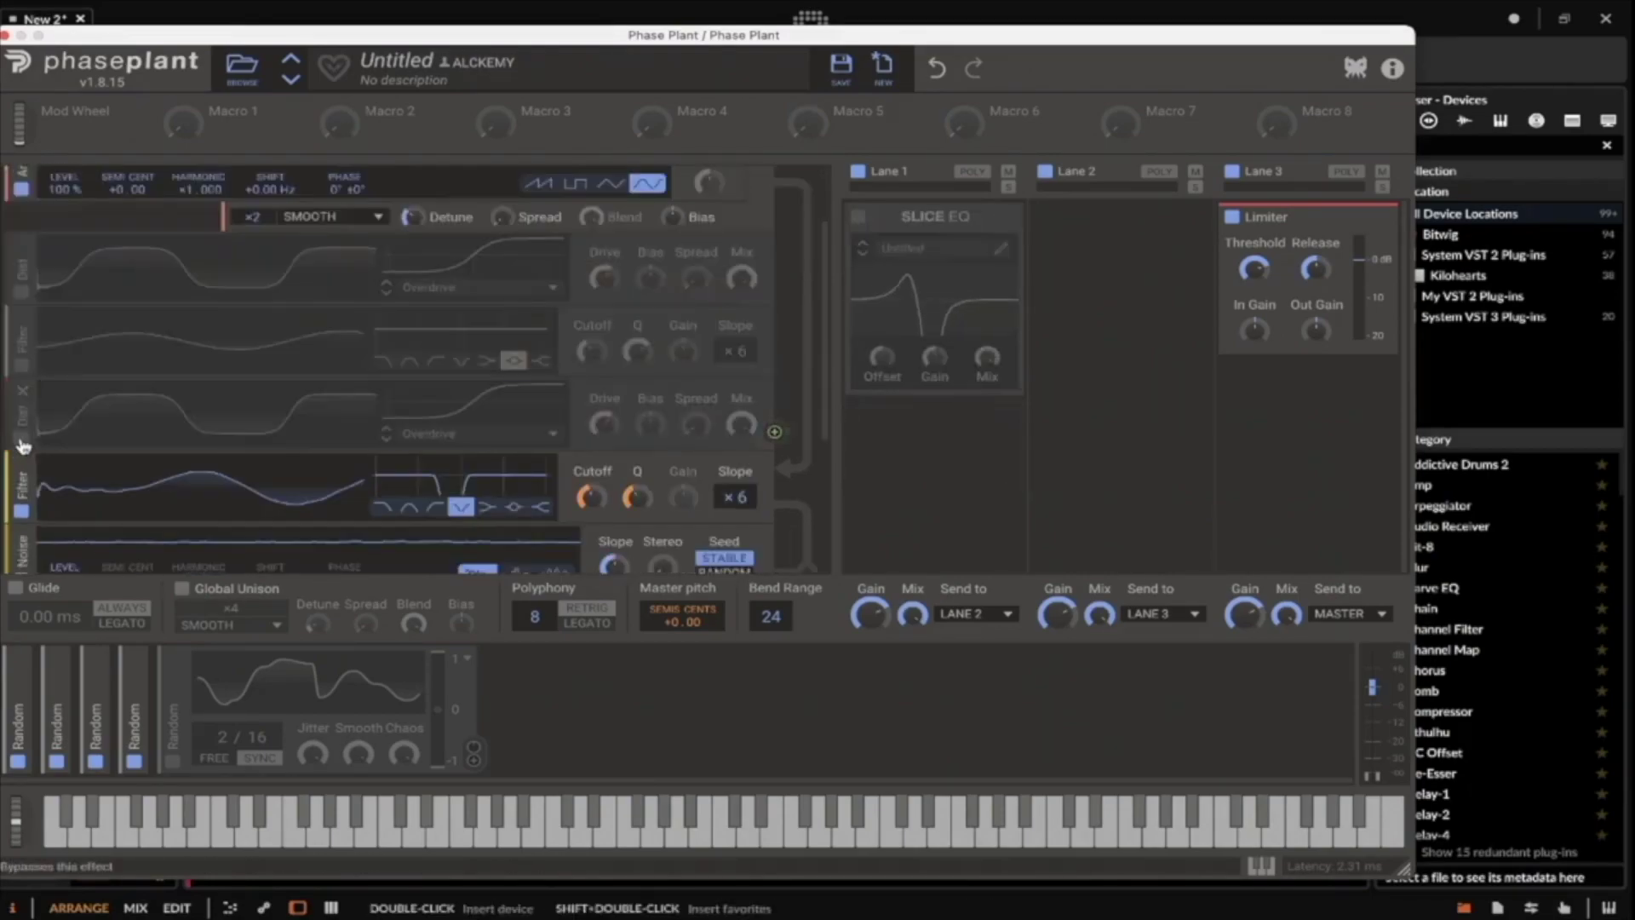
scroll(23, 445, "down", 2)
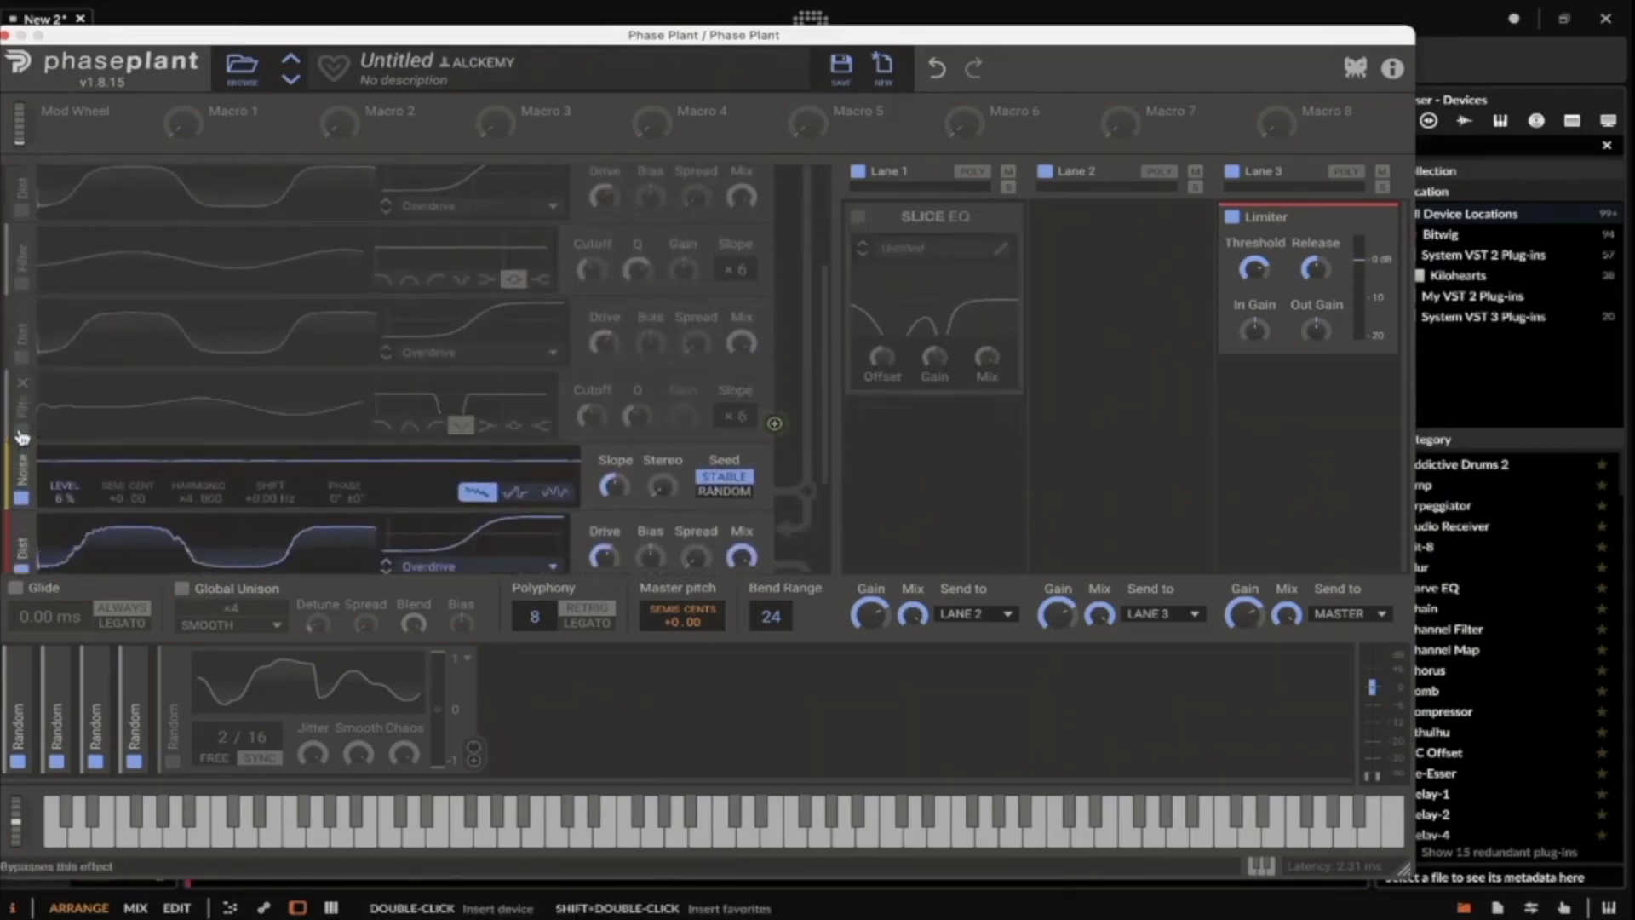
scroll(228, 447, "up", 3)
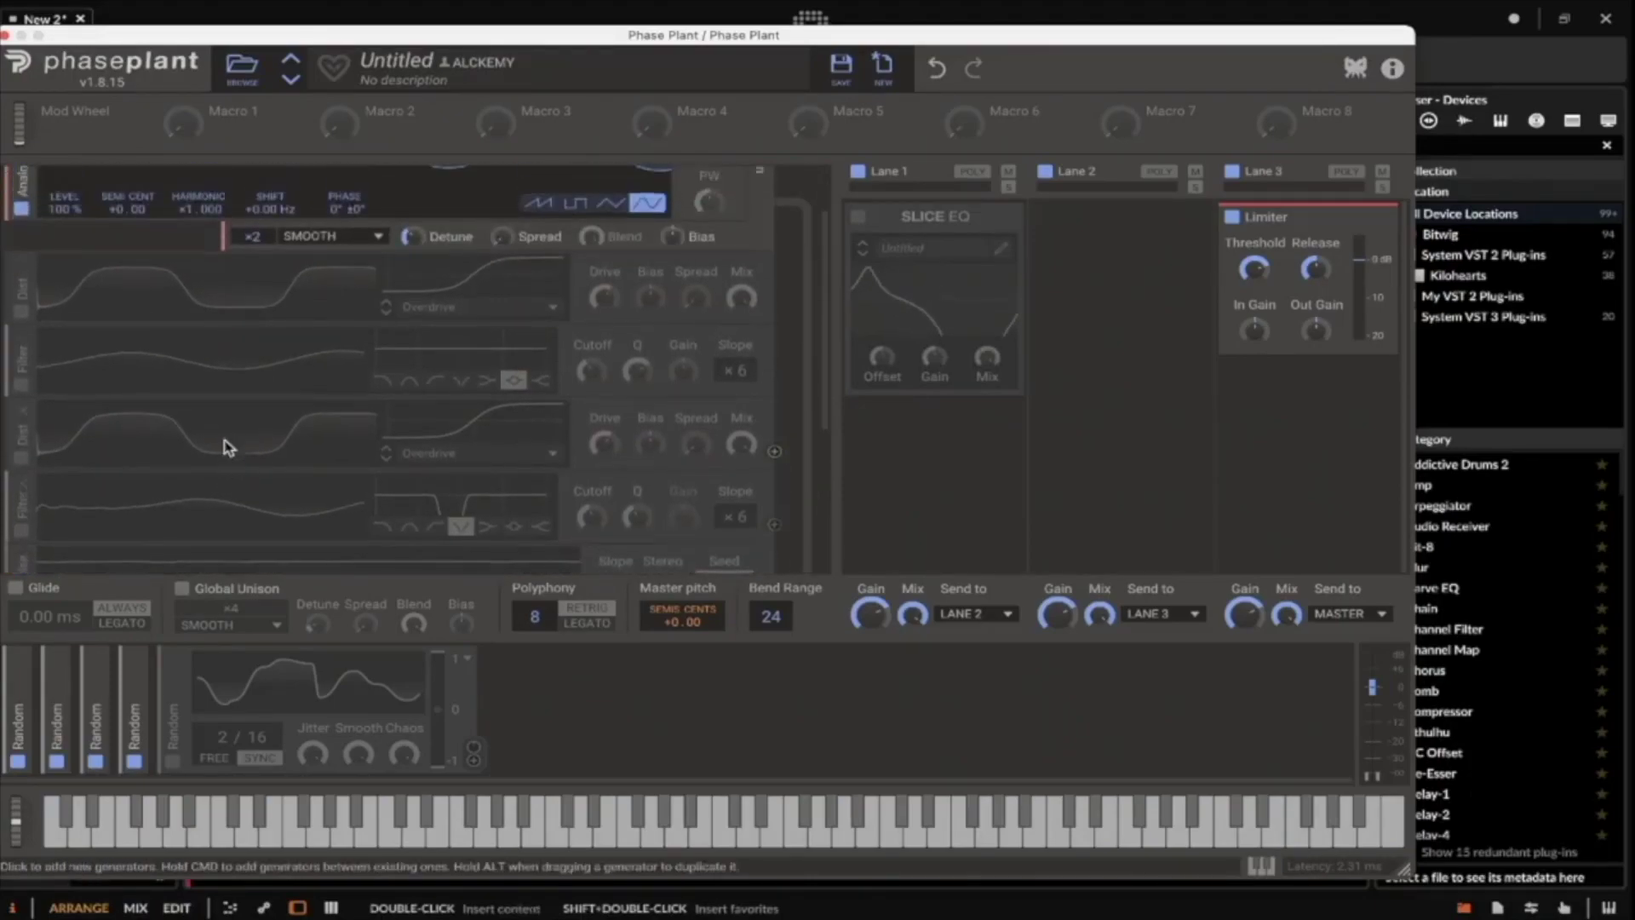
scroll(228, 447, "up", 1)
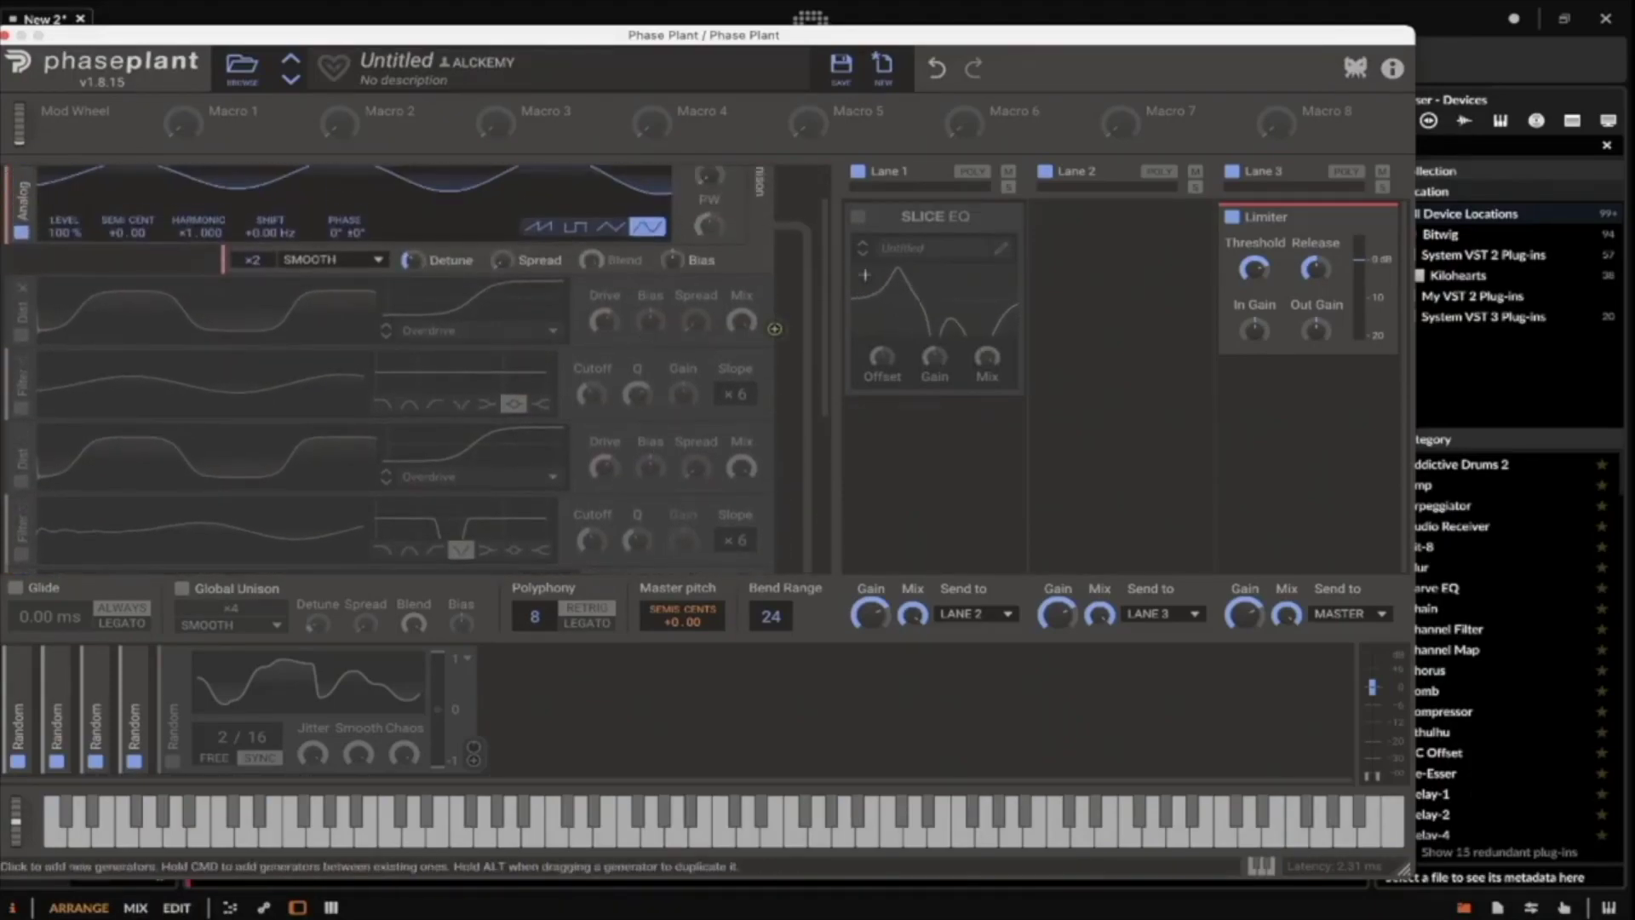
left_click(917, 274)
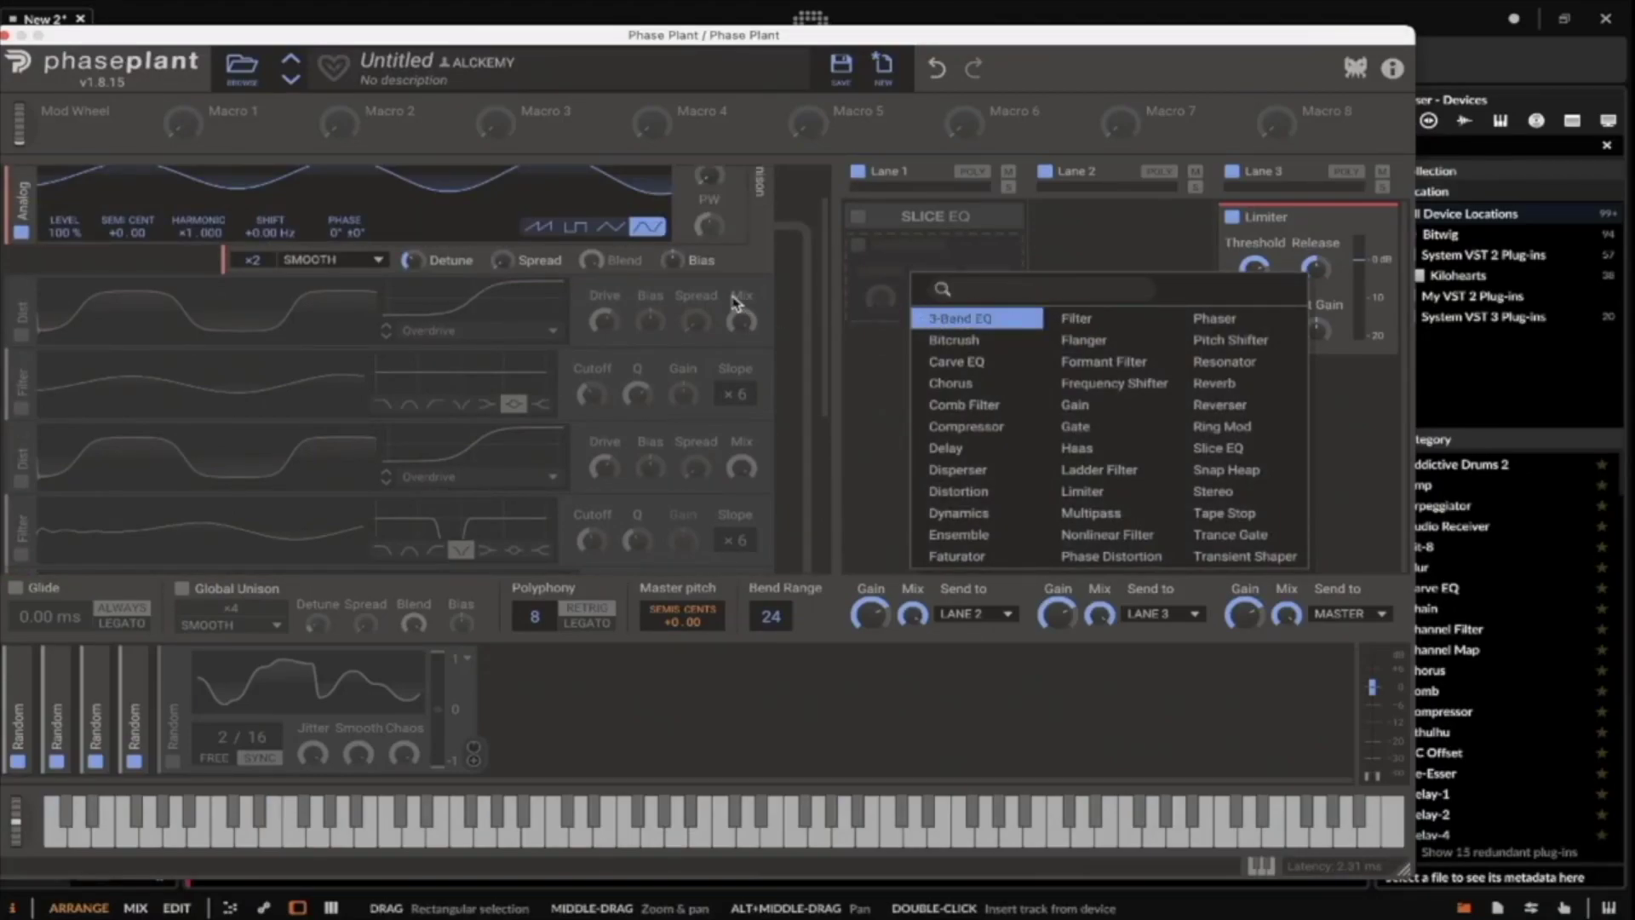
left_click(1069, 317)
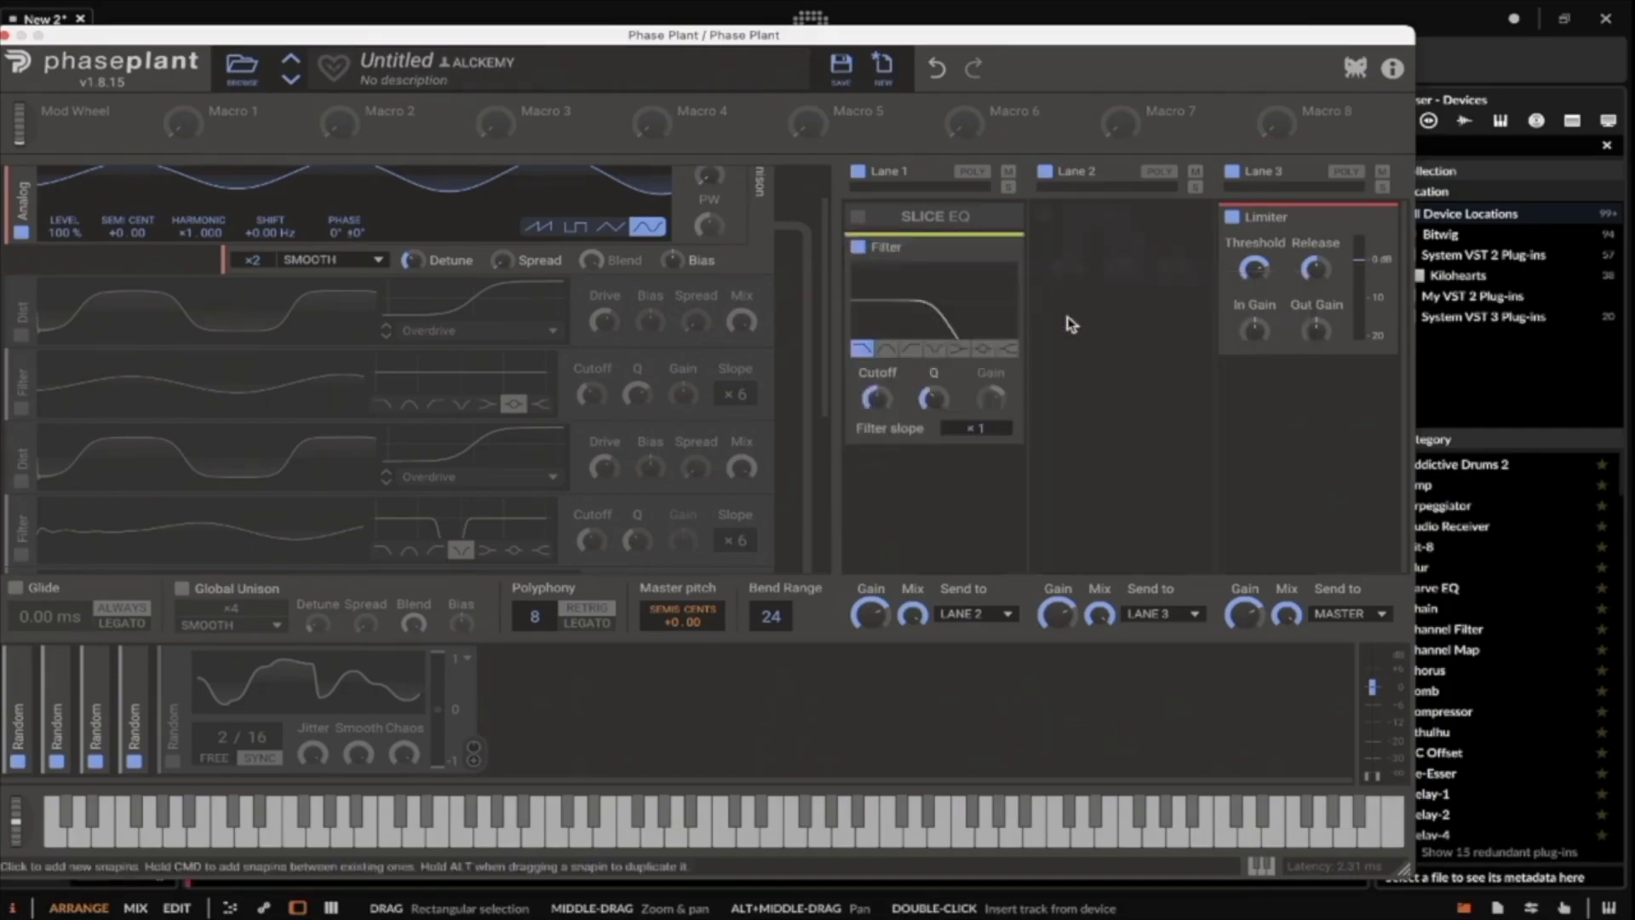
left_click(886, 349)
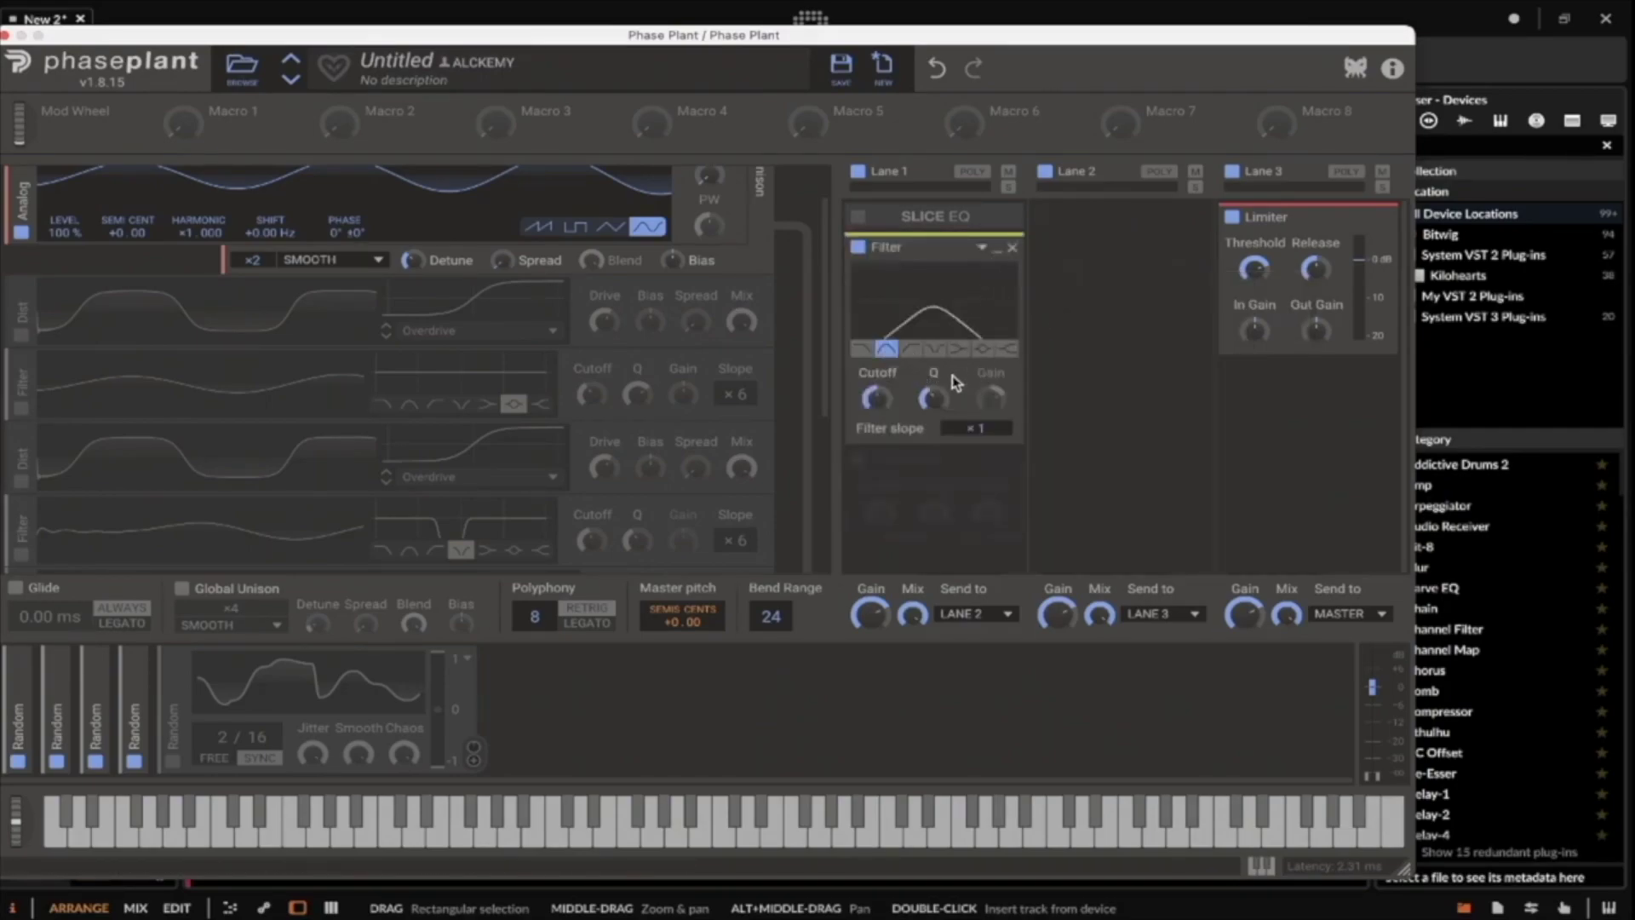
left_click_drag(875, 398, 911, 400)
left_click(1012, 247)
Insert a band-pass Nonlinear Filter after the Slice EQ in Lane 1.
left_click(907, 265)
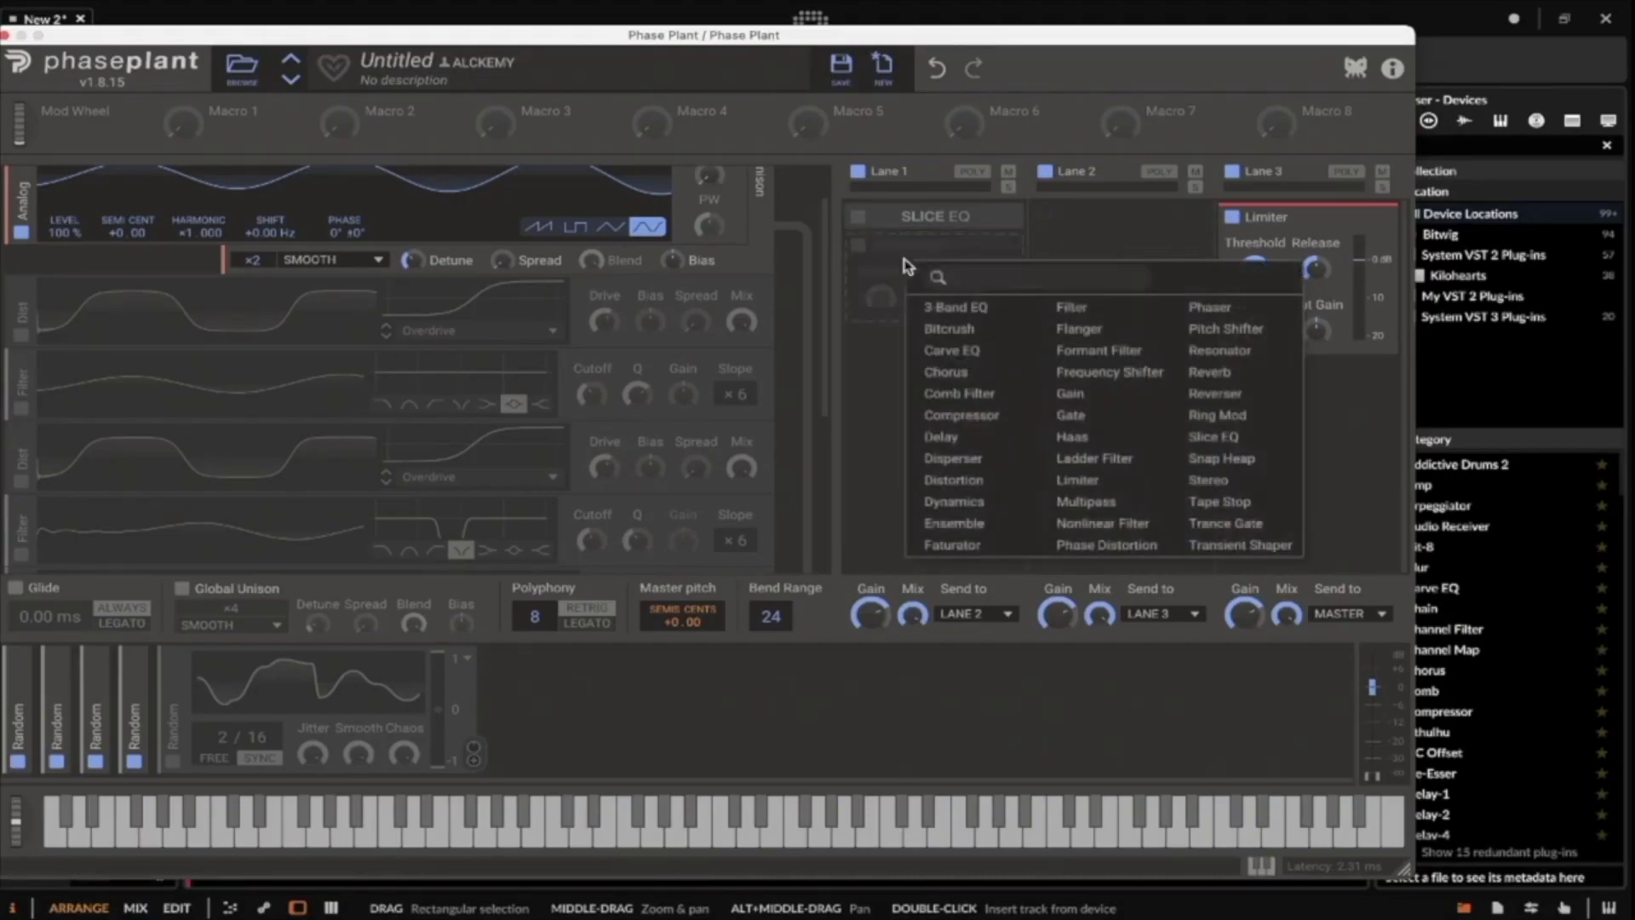
left_click(1107, 519)
scroll(569, 361, "up", 2)
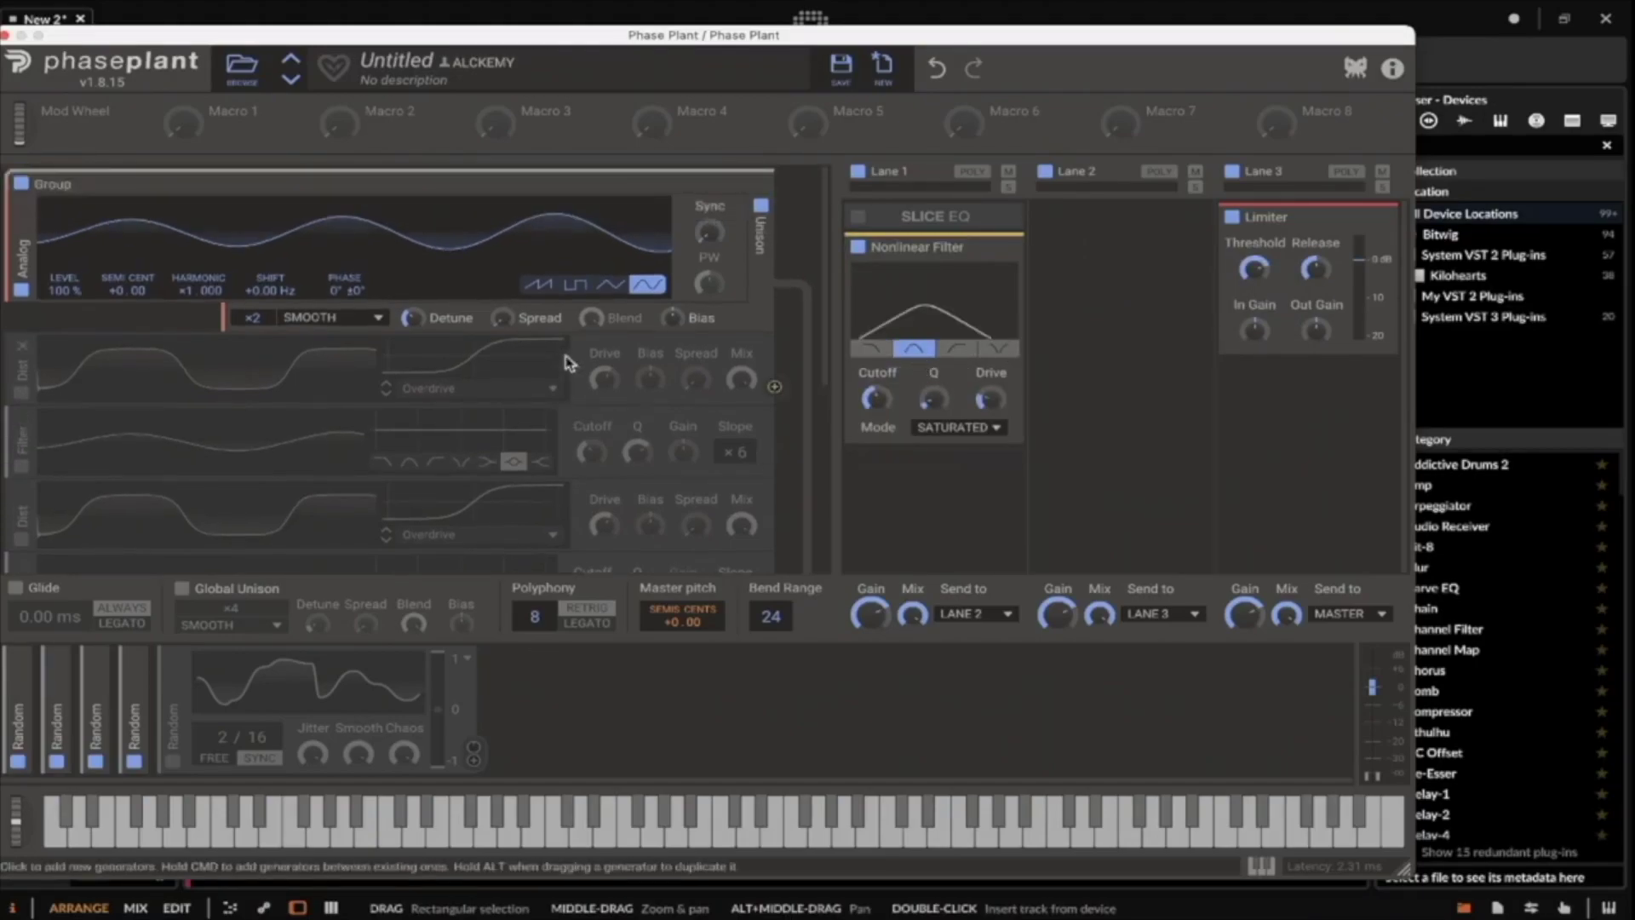
Lower the Nonlinear Filter's cutoff and raise its Drive to maximum, keeping the Saturated mode.
left_click_drag(875, 396, 877, 399)
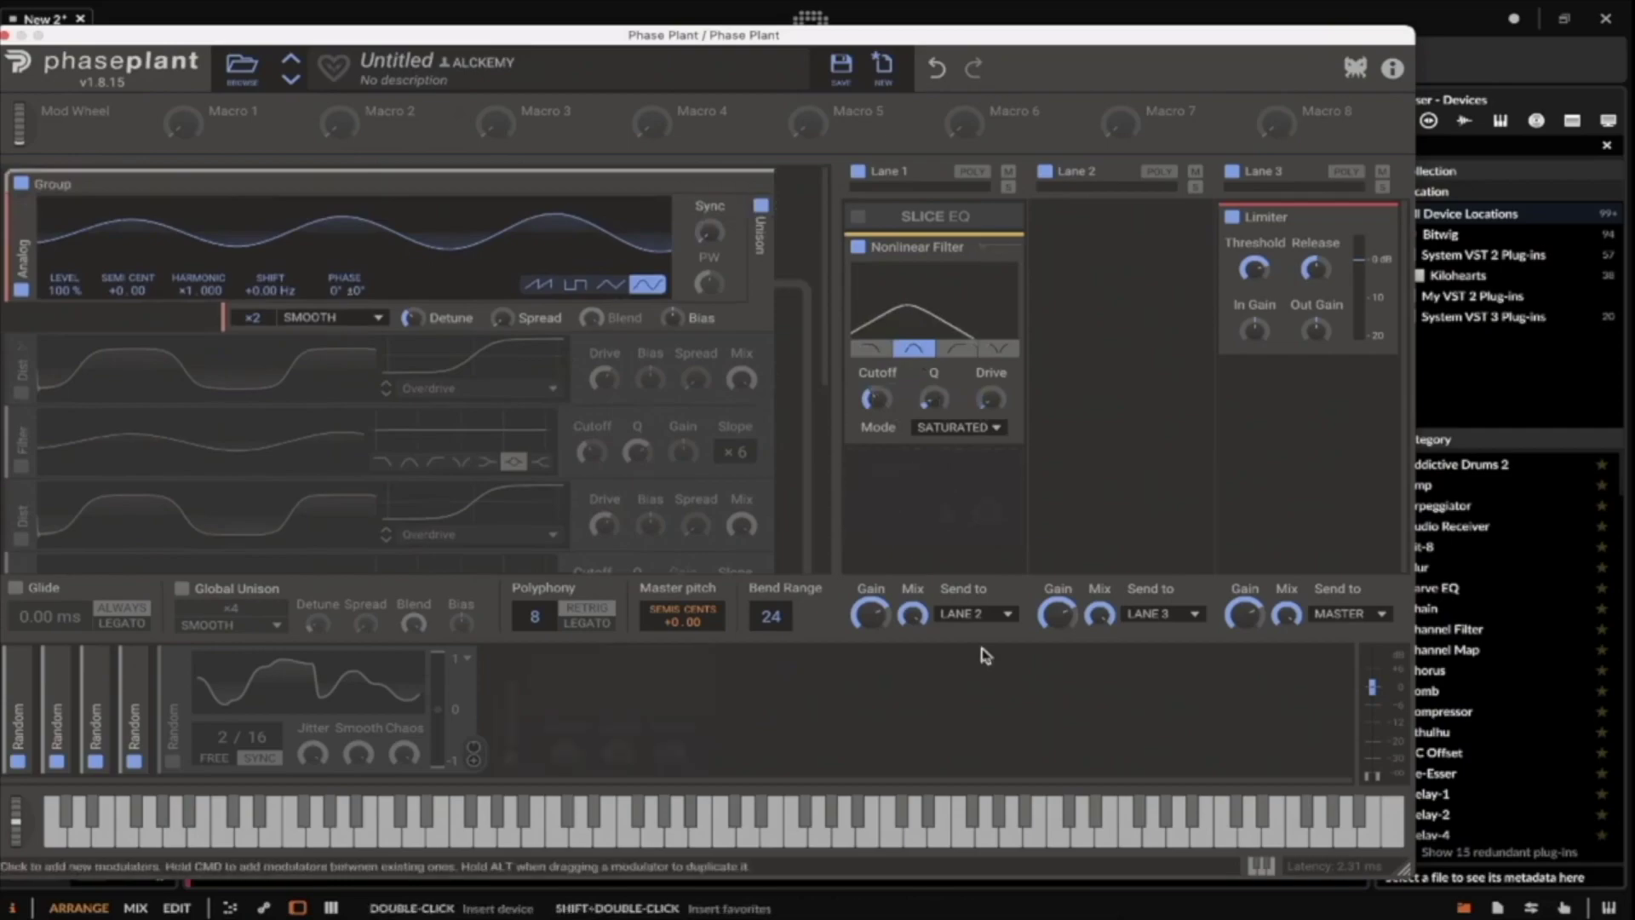
left_click_drag(877, 400, 877, 417)
left_click(958, 426)
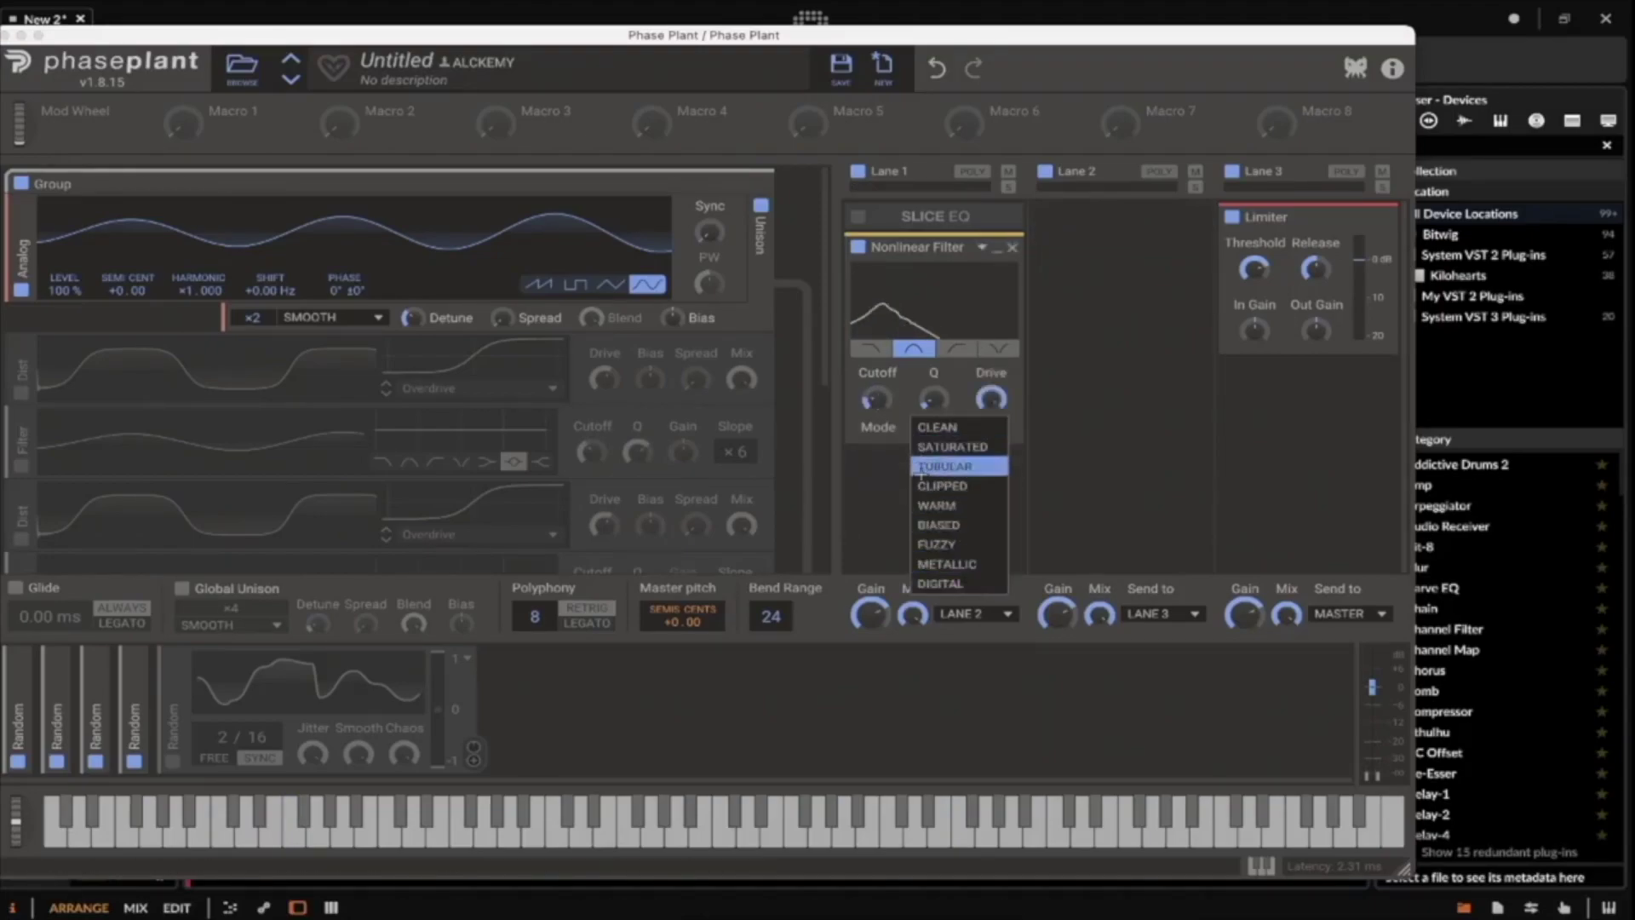
left_click(908, 409)
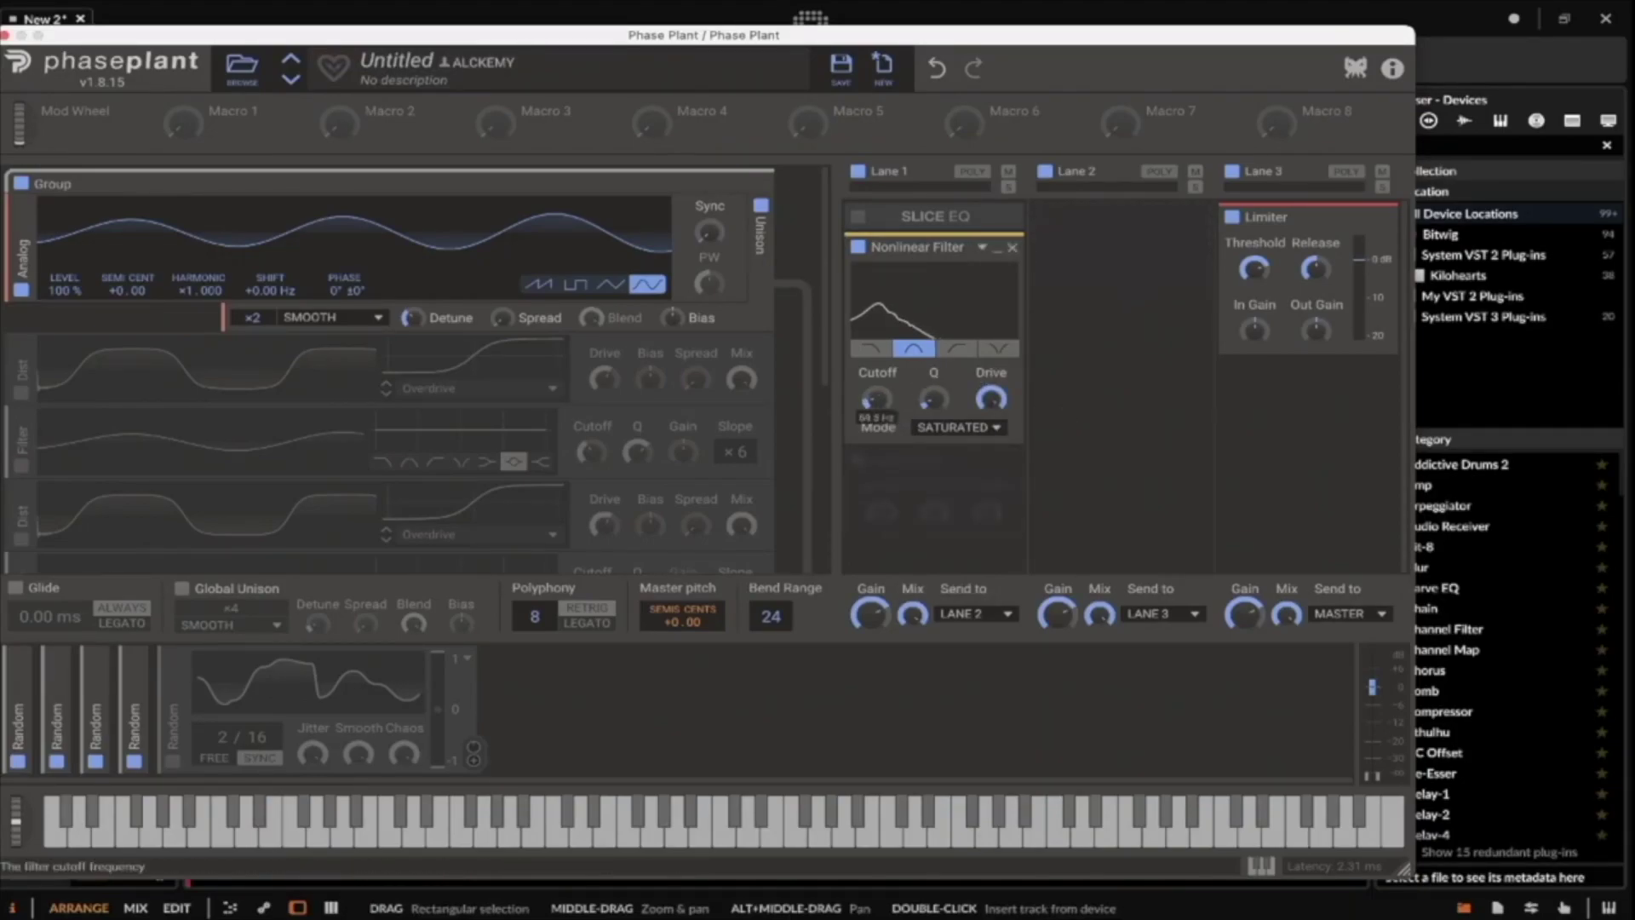
mouse_move(875, 398)
left_mouse_down()
mouse_move(874, 383)
mouse_move(882, 400)
left_mouse_up()
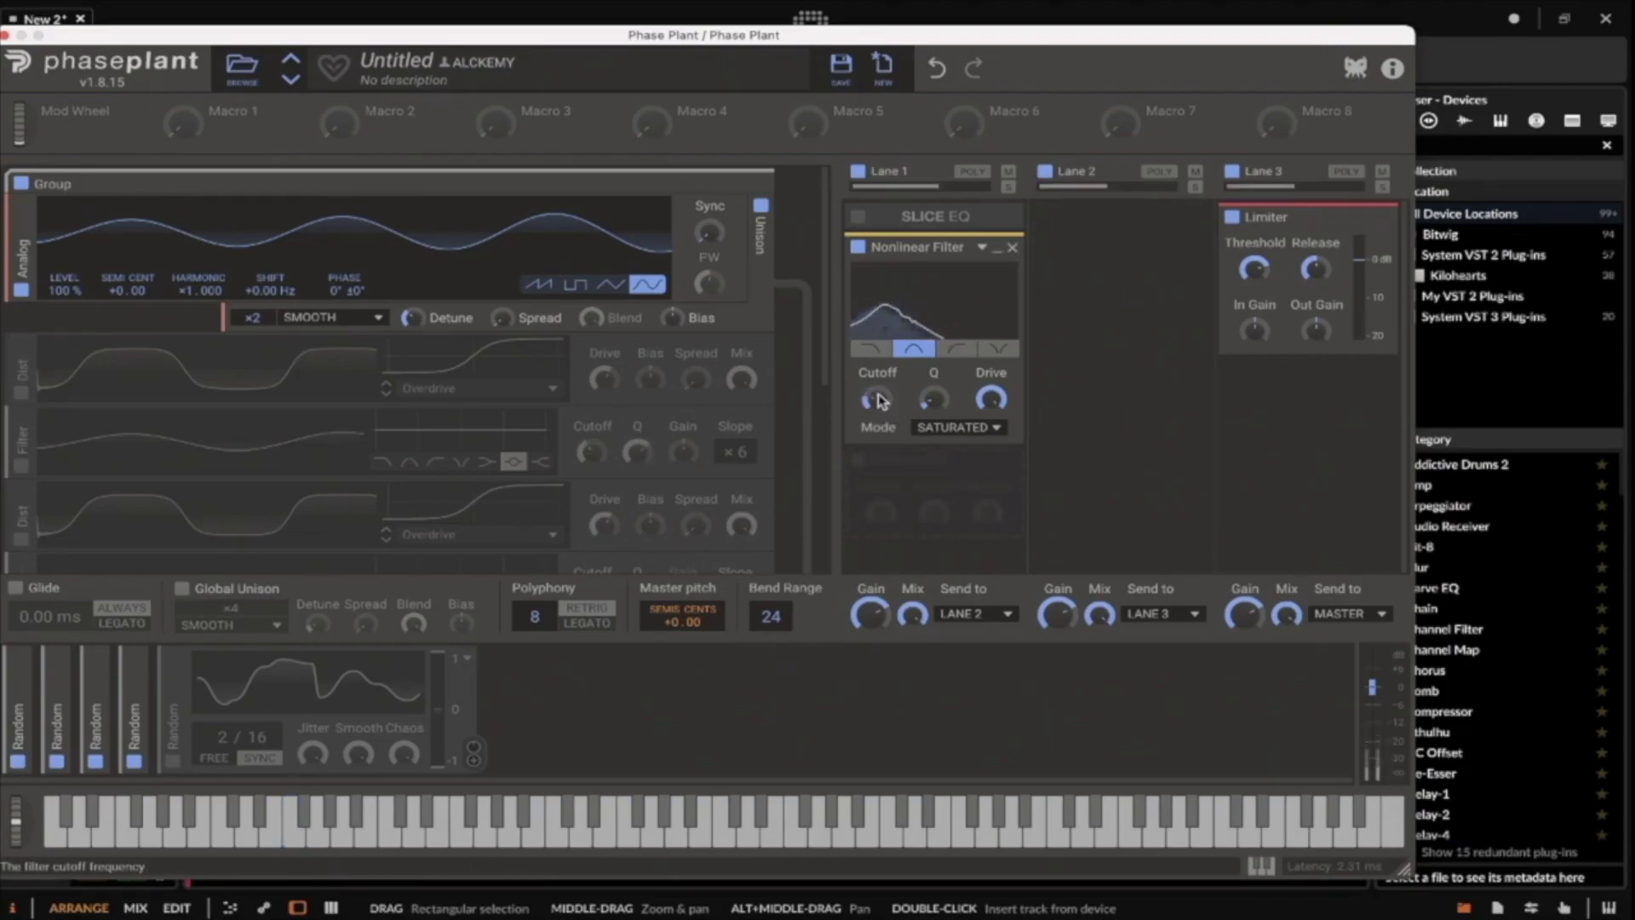
Add another Random modulator and use it to modulate the Nonlinear Filter's cutoff.
left_click(579, 720)
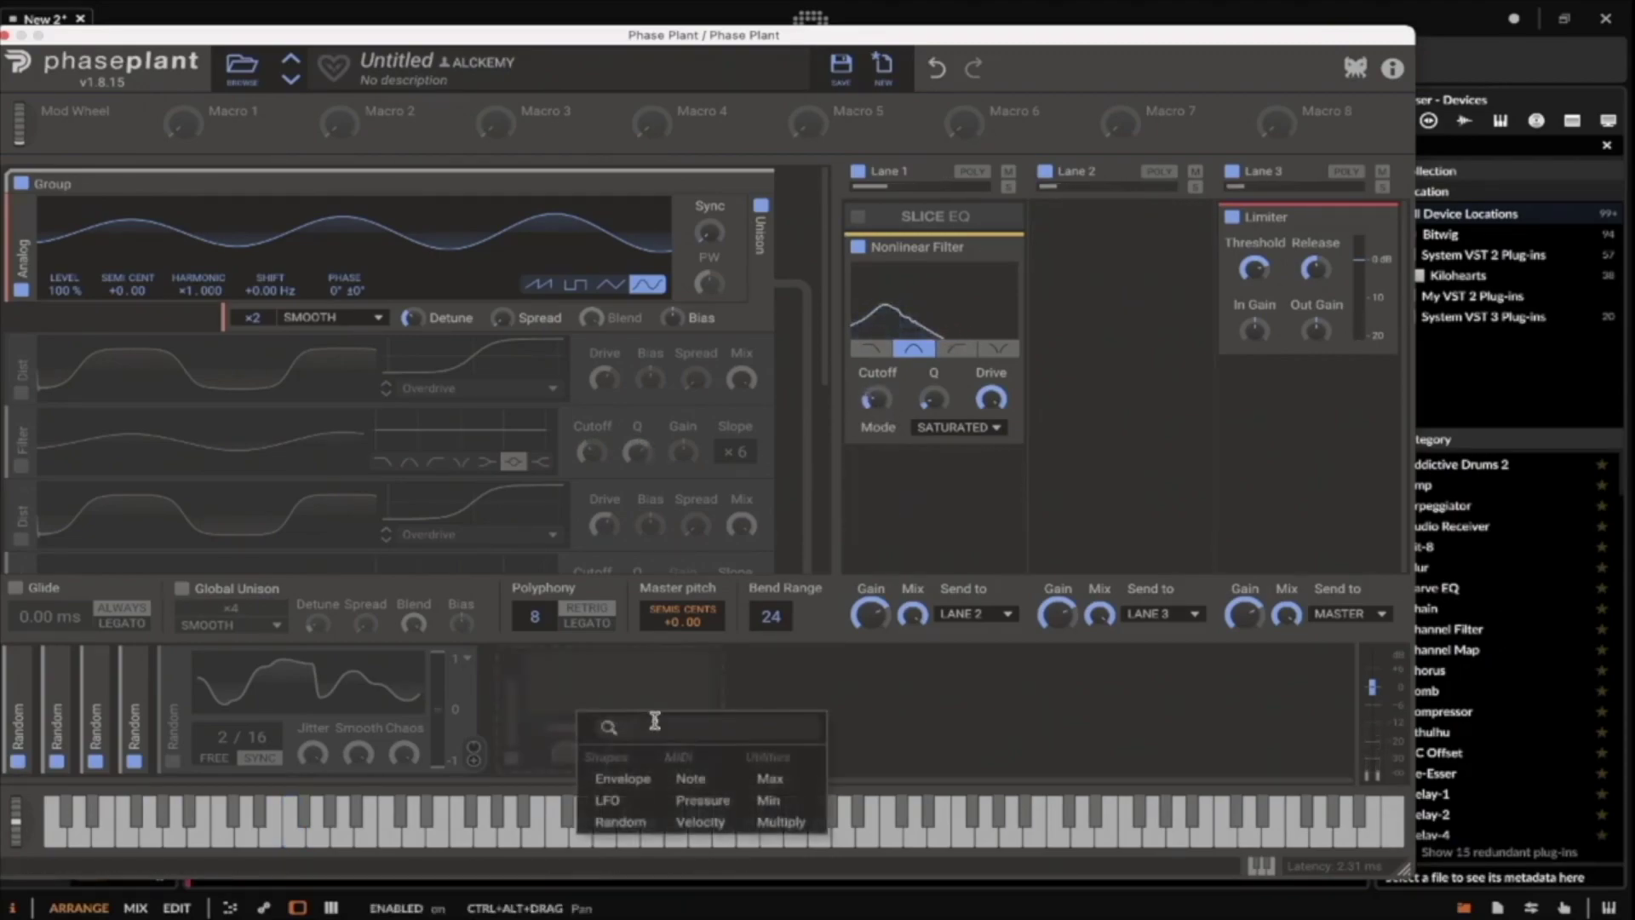
left_click(629, 819)
left_click_drag(811, 753, 875, 402)
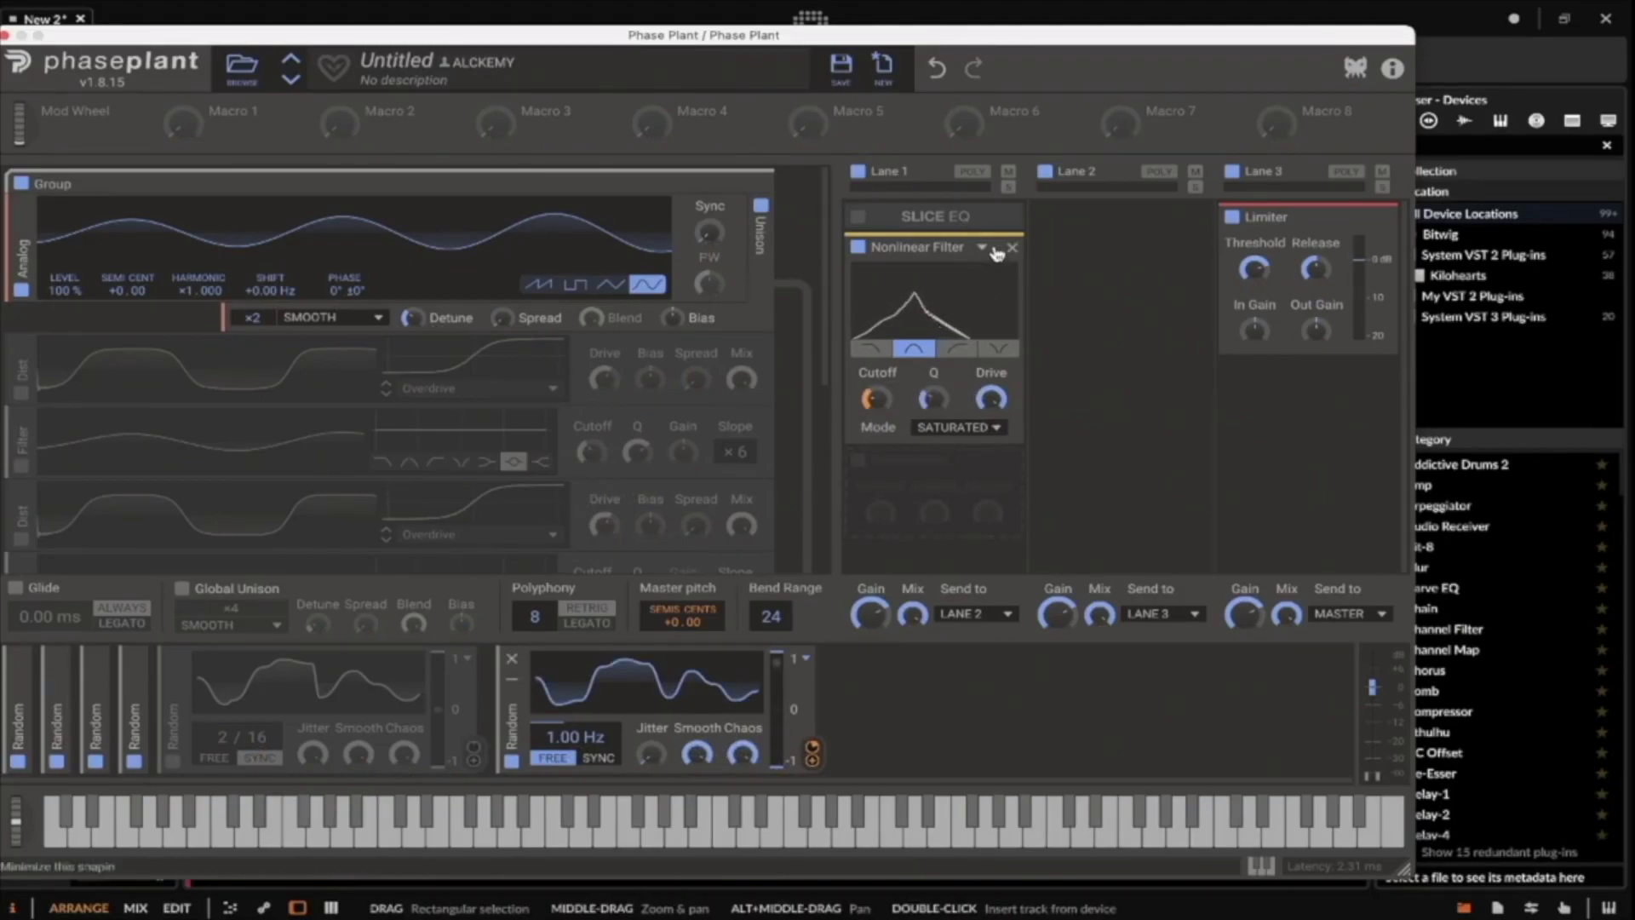
Collapse the Nonlinear Filter and duplicate it twice so Lane 1 holds three in series.
left_click(996, 250)
key("ctrl+d")
key("ctrl+d")
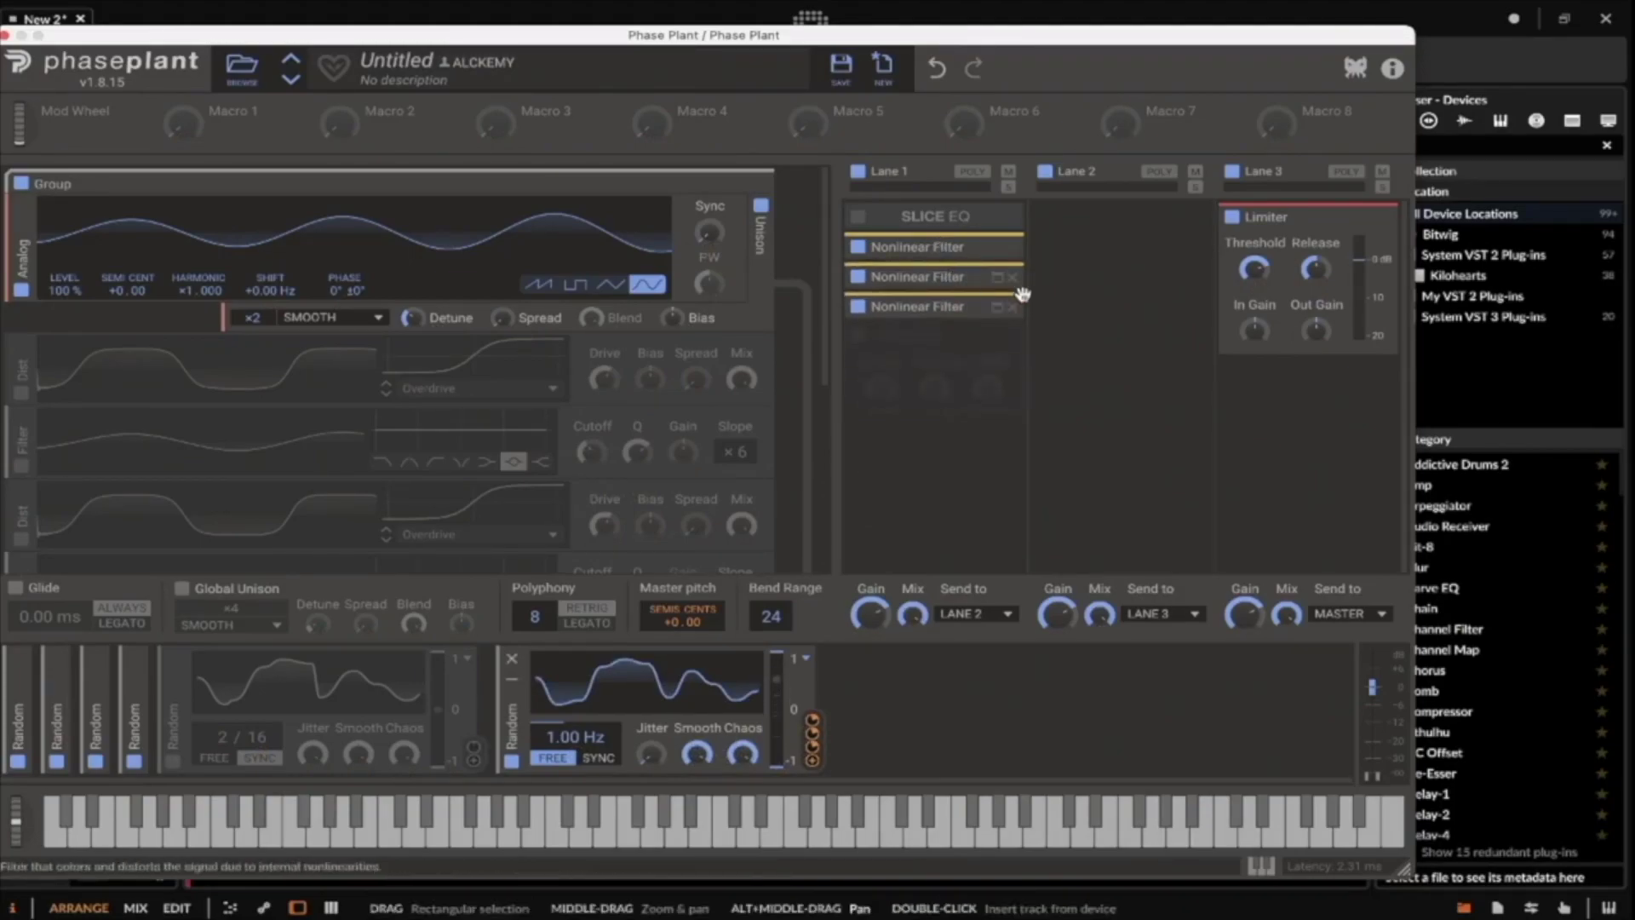
Expand the third Nonlinear Filter and tempo-sync the cutoff's Random modulator at a rate of 2/16.
left_click(996, 306)
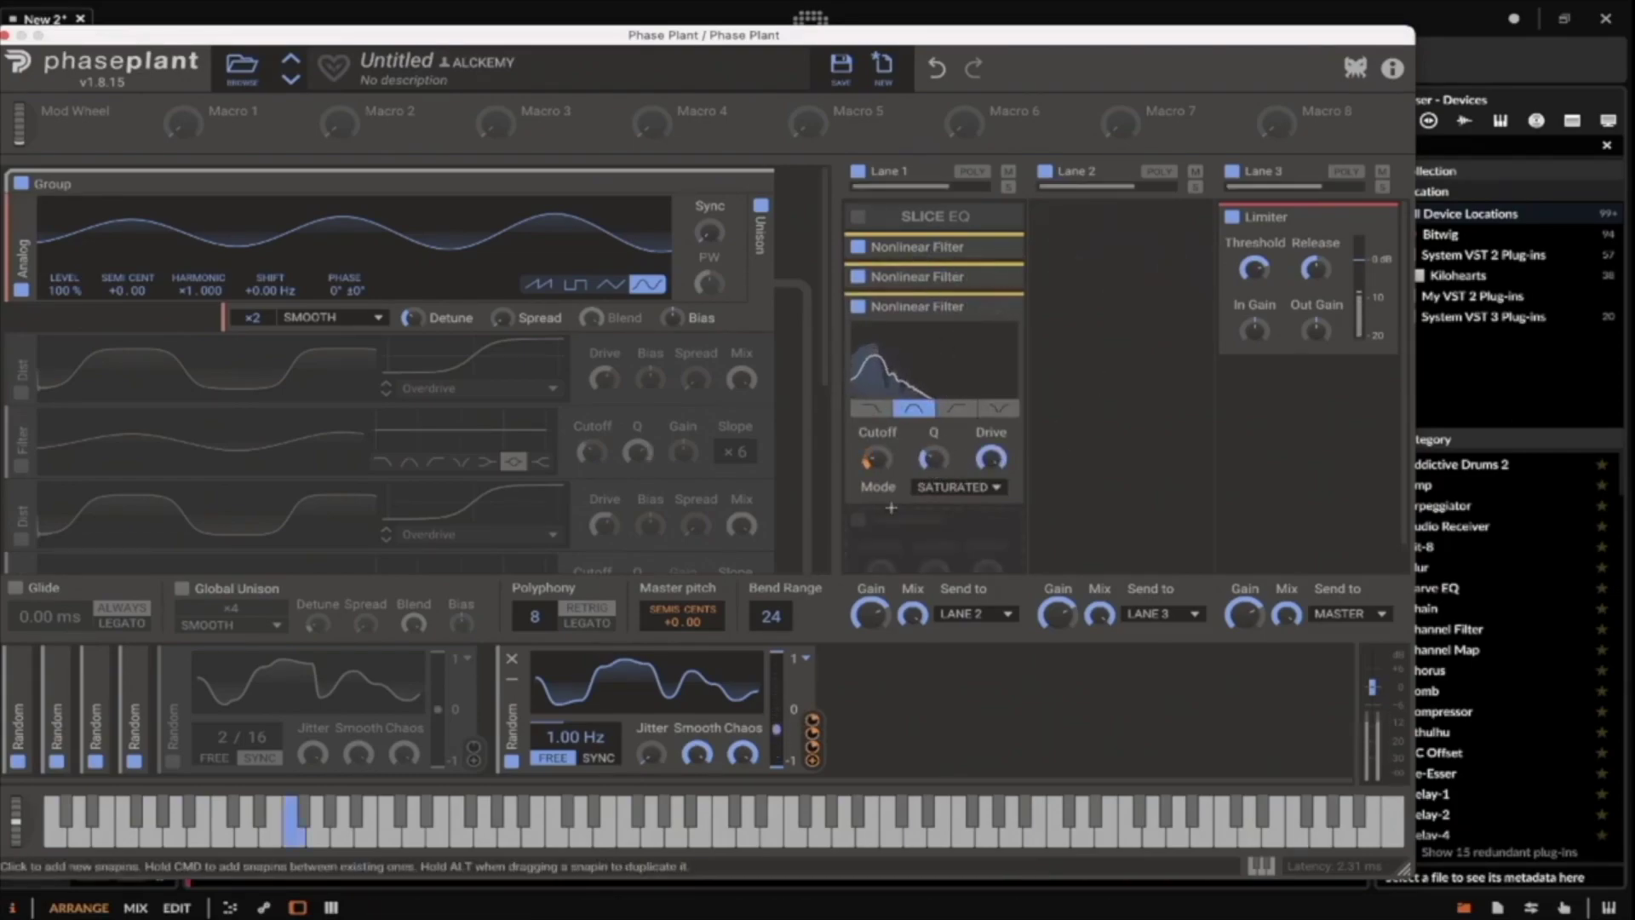
left_click(596, 757)
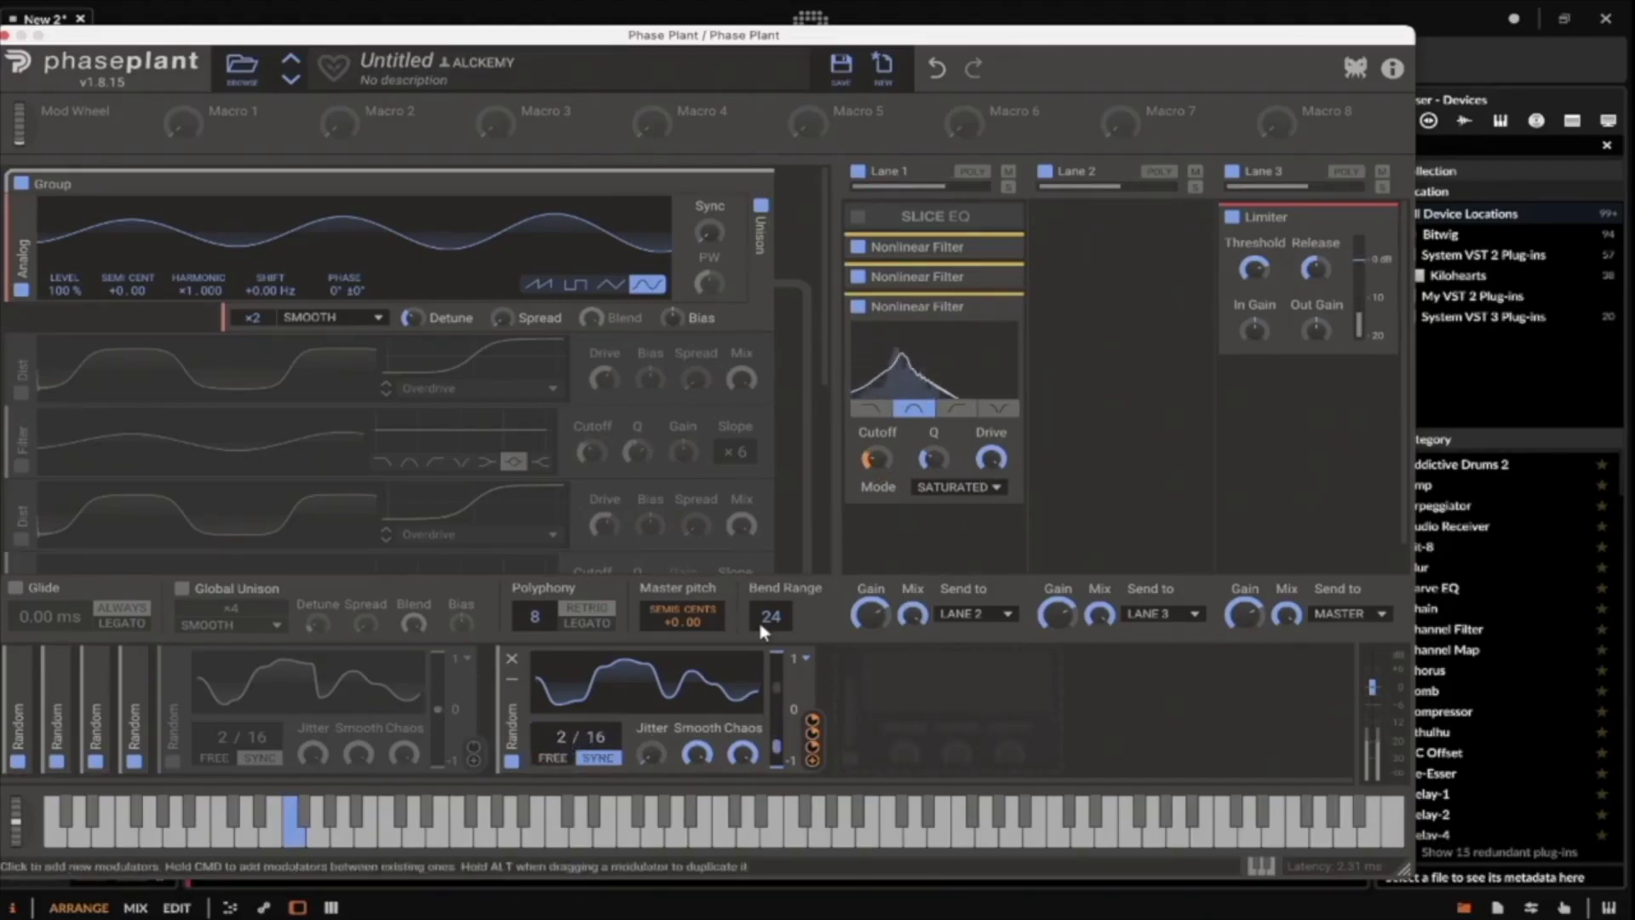
Set the first Nonlinear Filter's mode to Tubular and collapse that filter again.
left_click(997, 248)
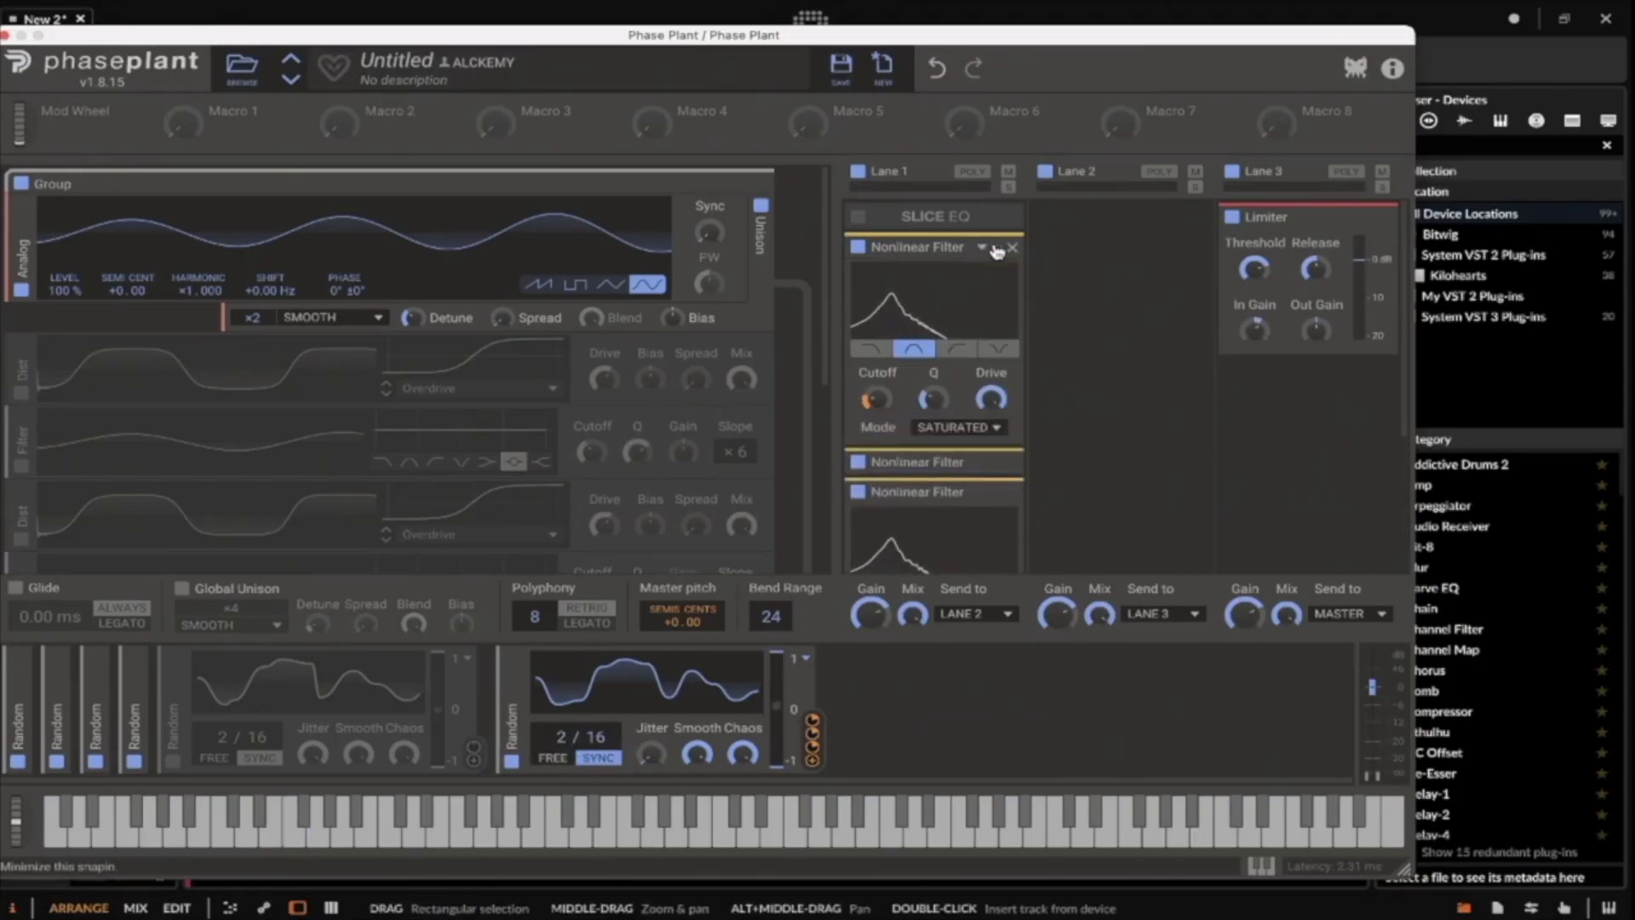
left_click(941, 429)
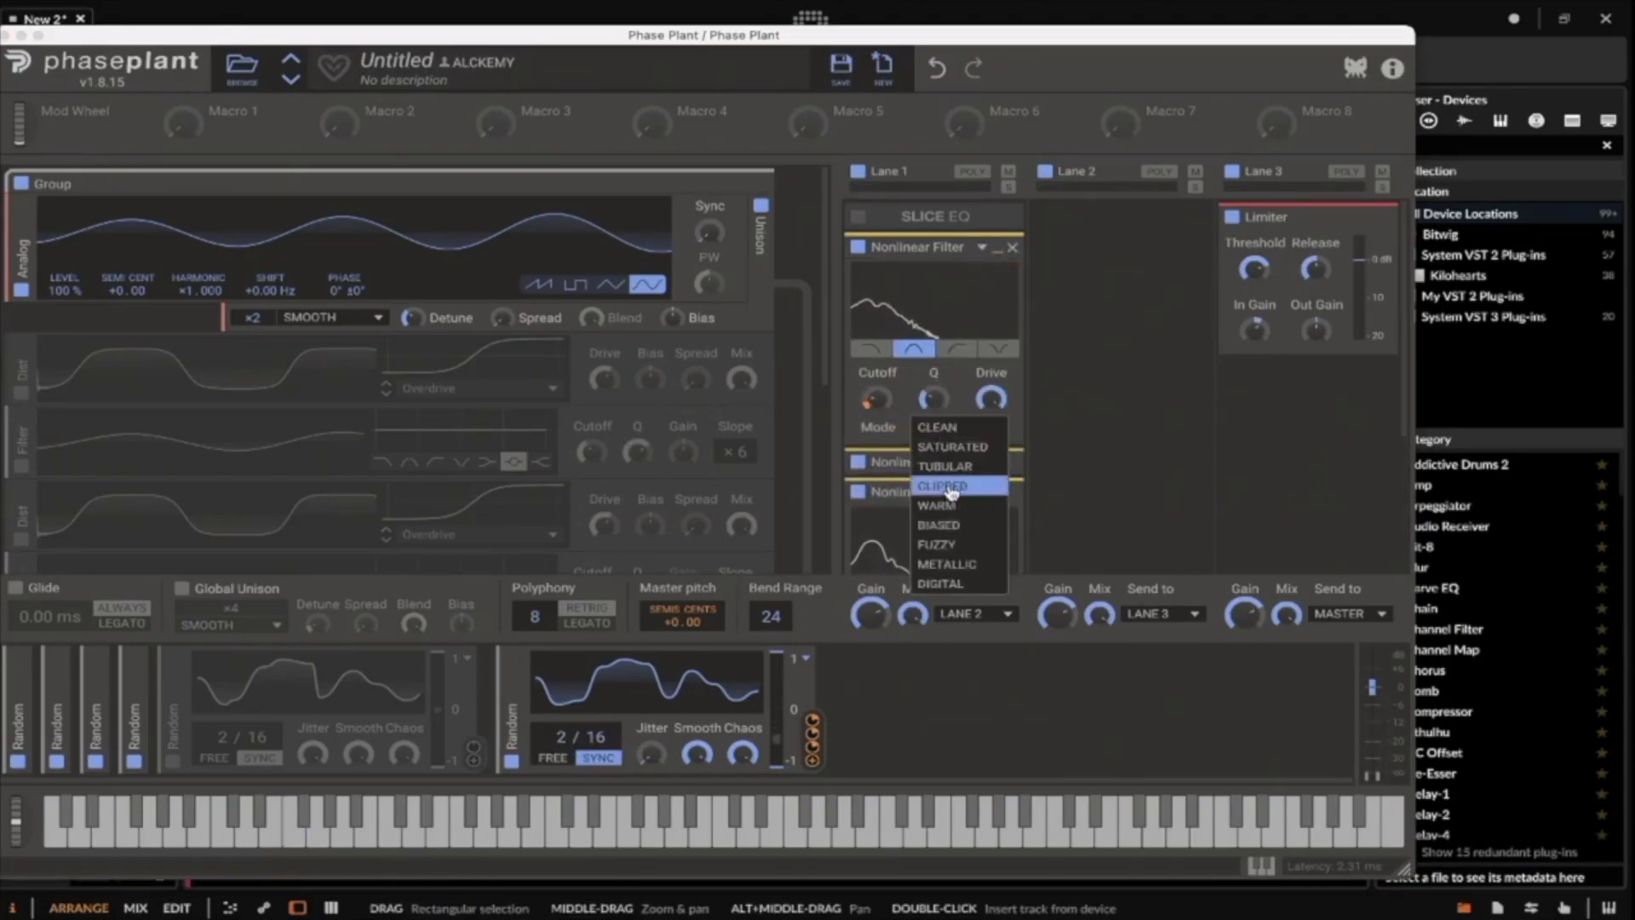
left_click(944, 471)
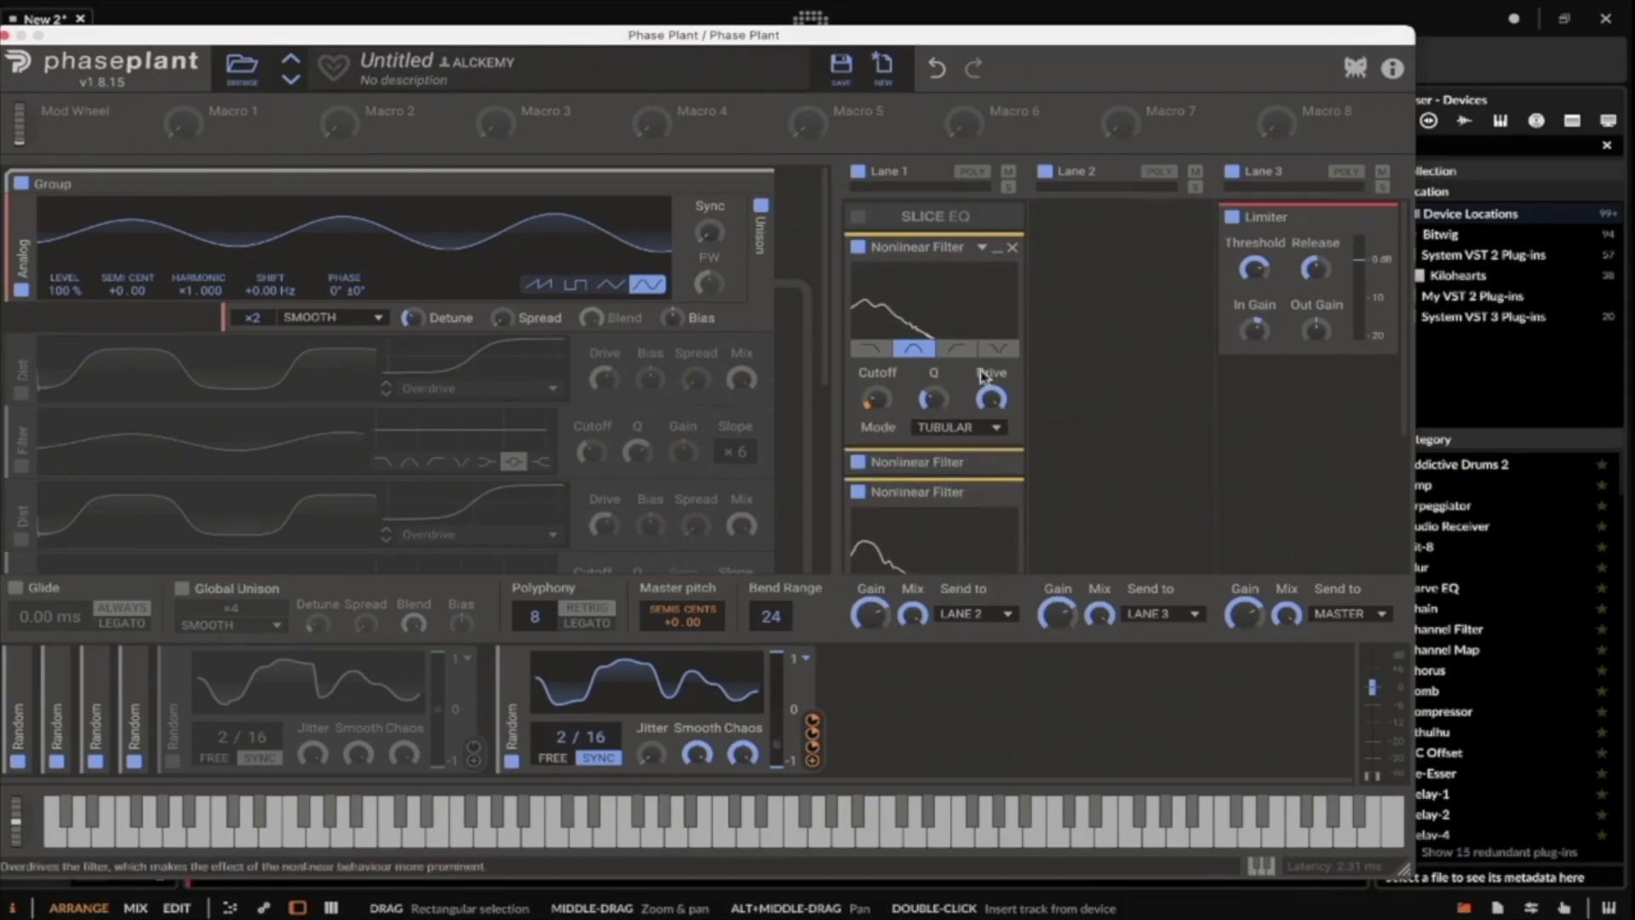
left_click(997, 248)
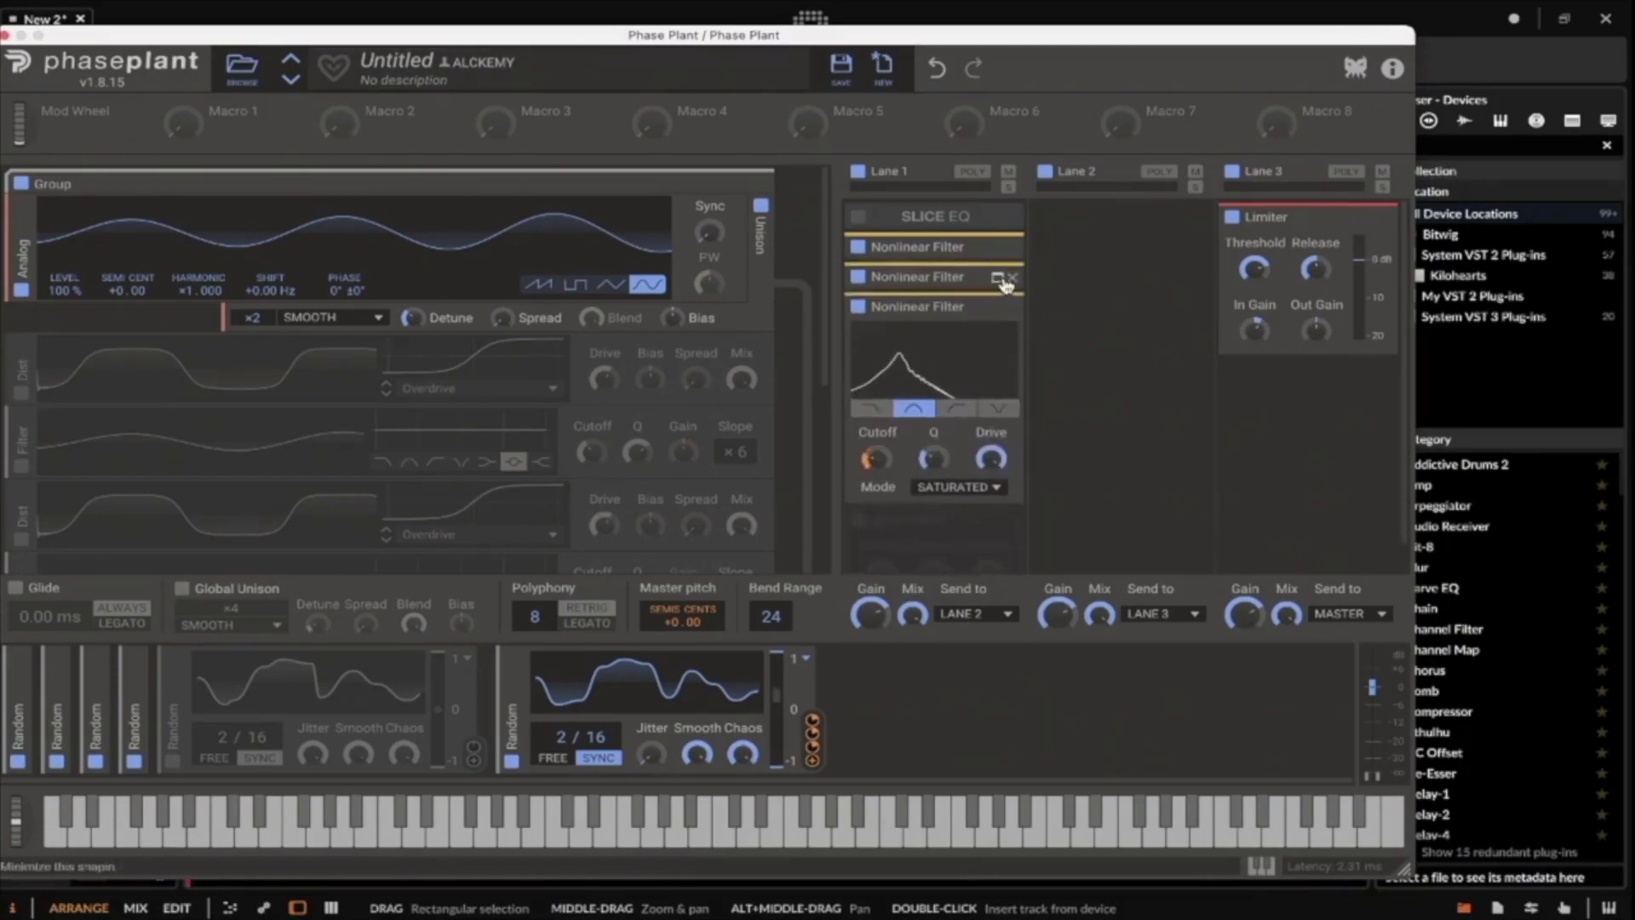
Collapse the first two Nonlinear Filters in Lane 1 and enable the three Overdrive Distortion modules in the generator group.
left_click(997, 277)
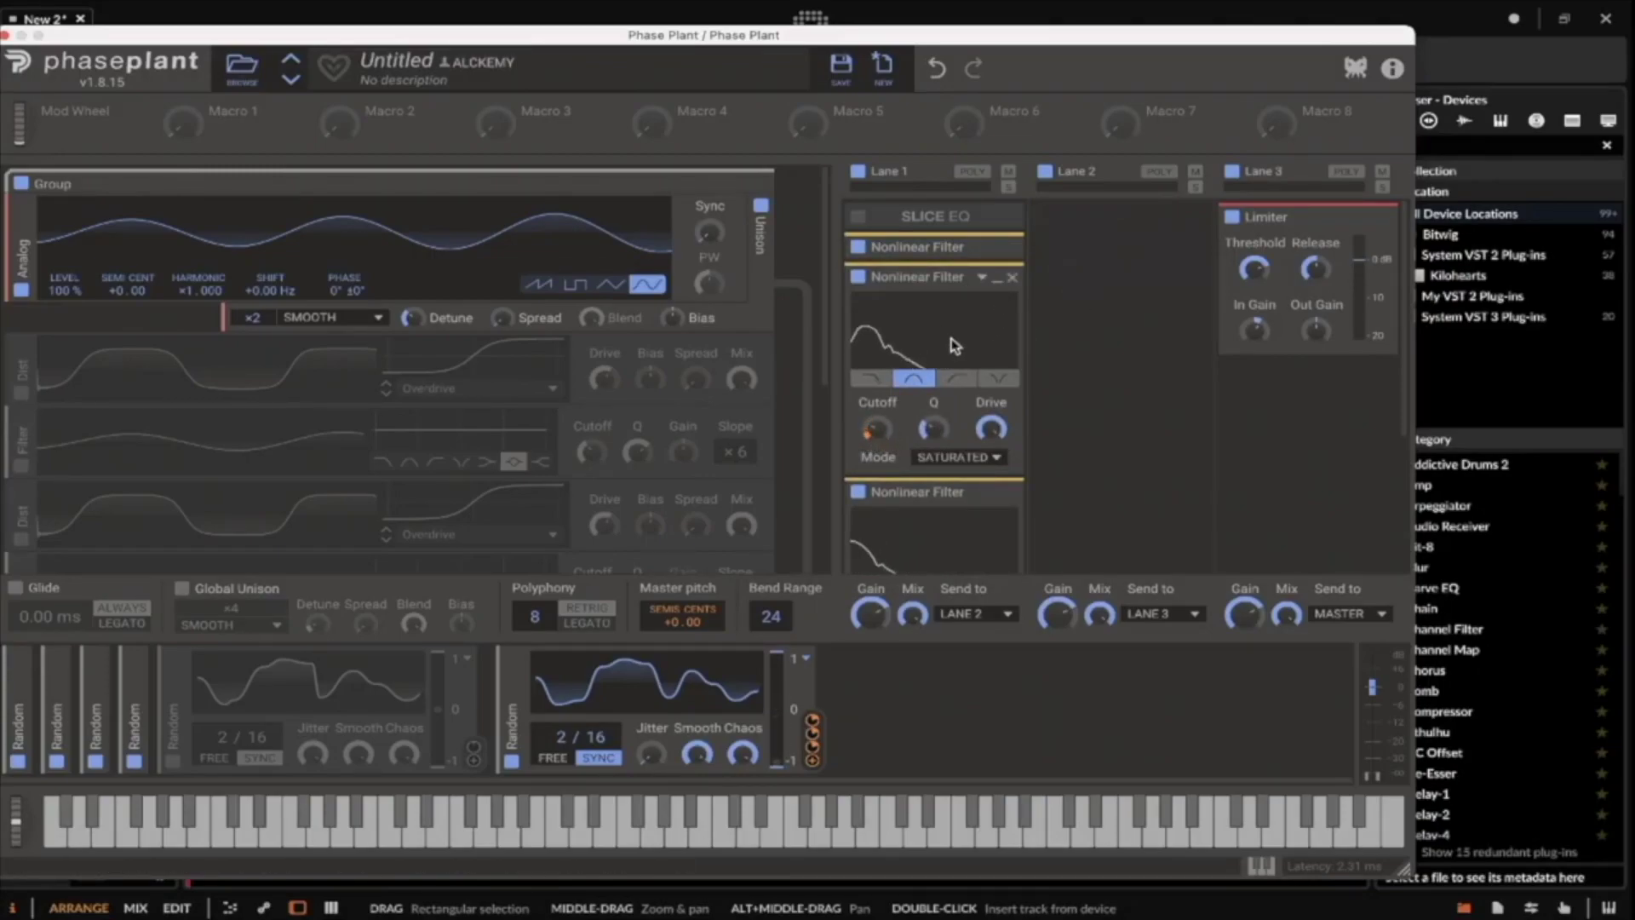
left_click(928, 246)
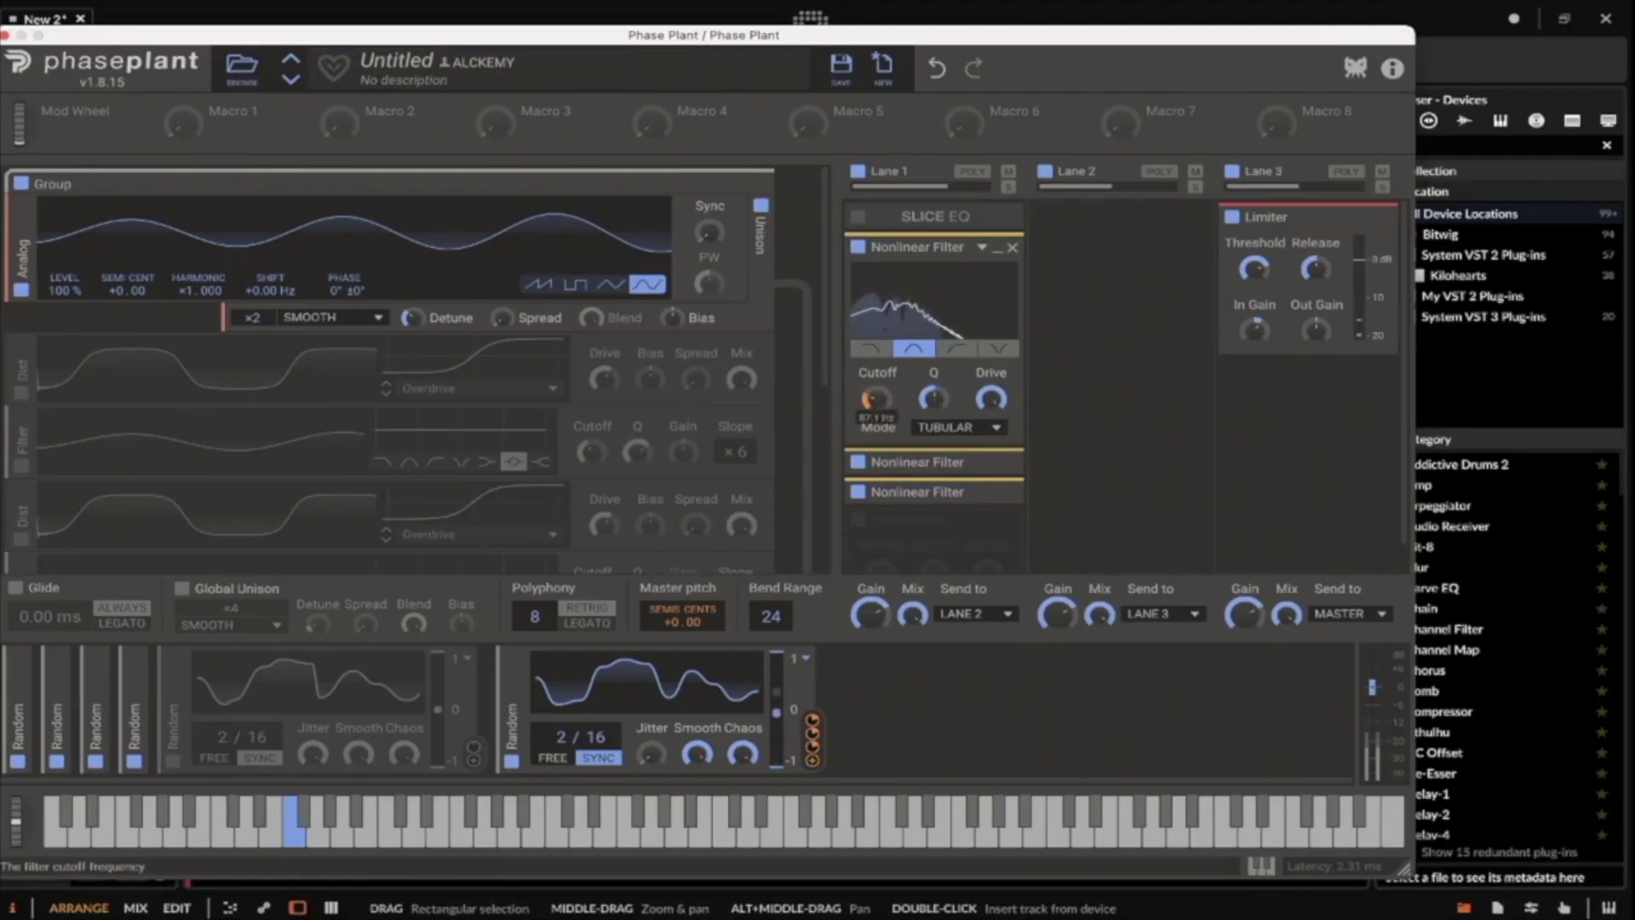
left_click(928, 246)
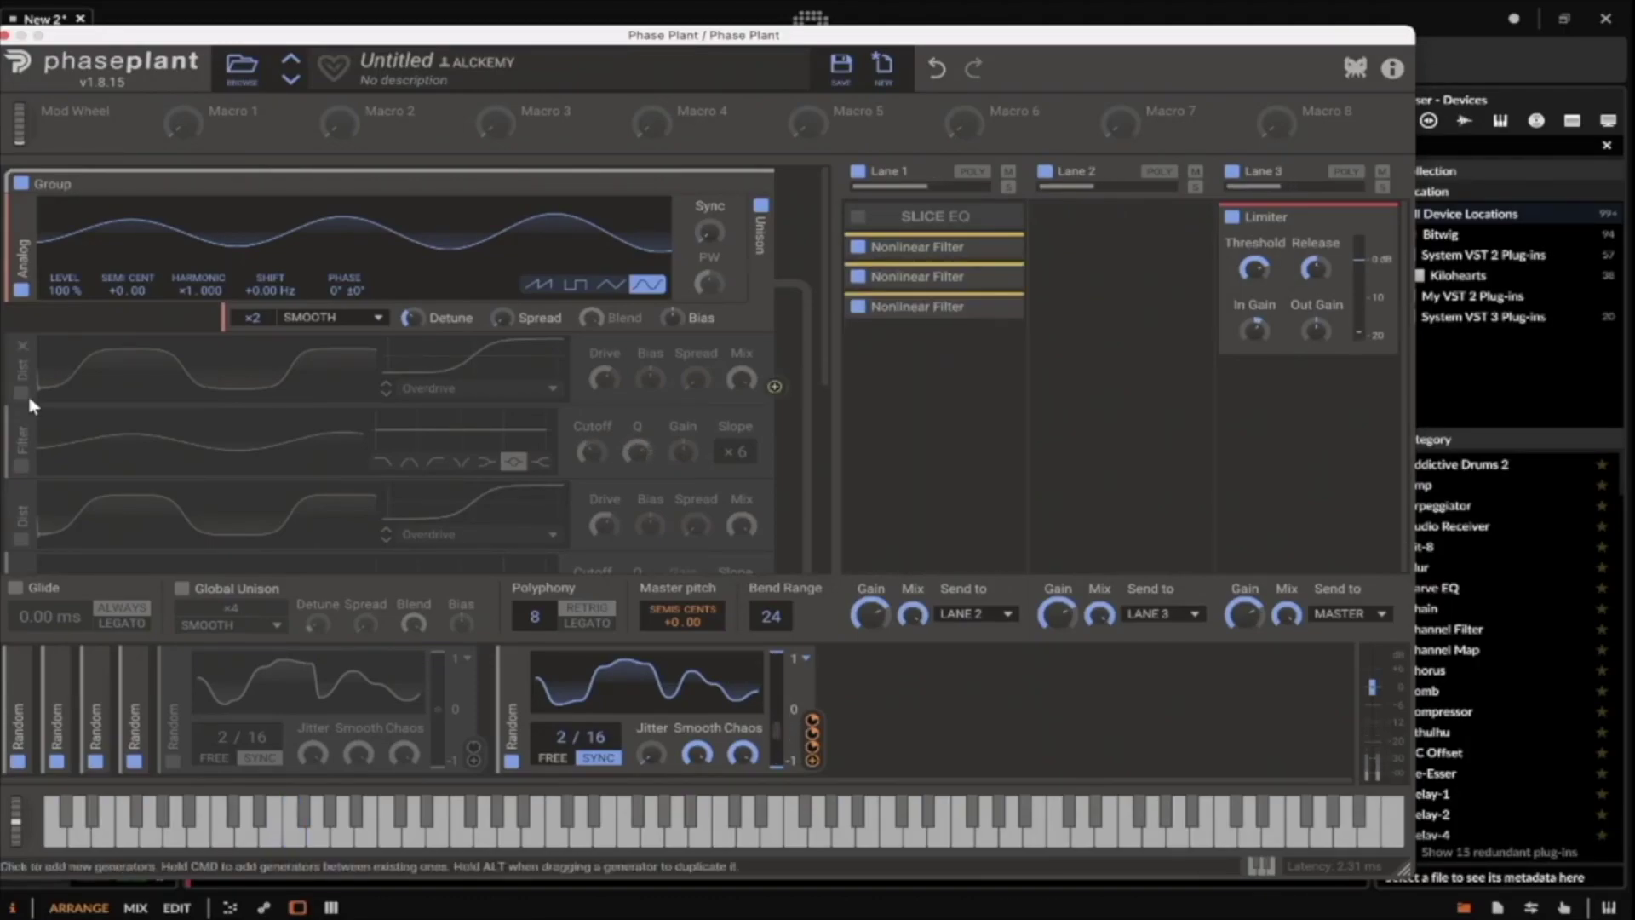
left_click(23, 391)
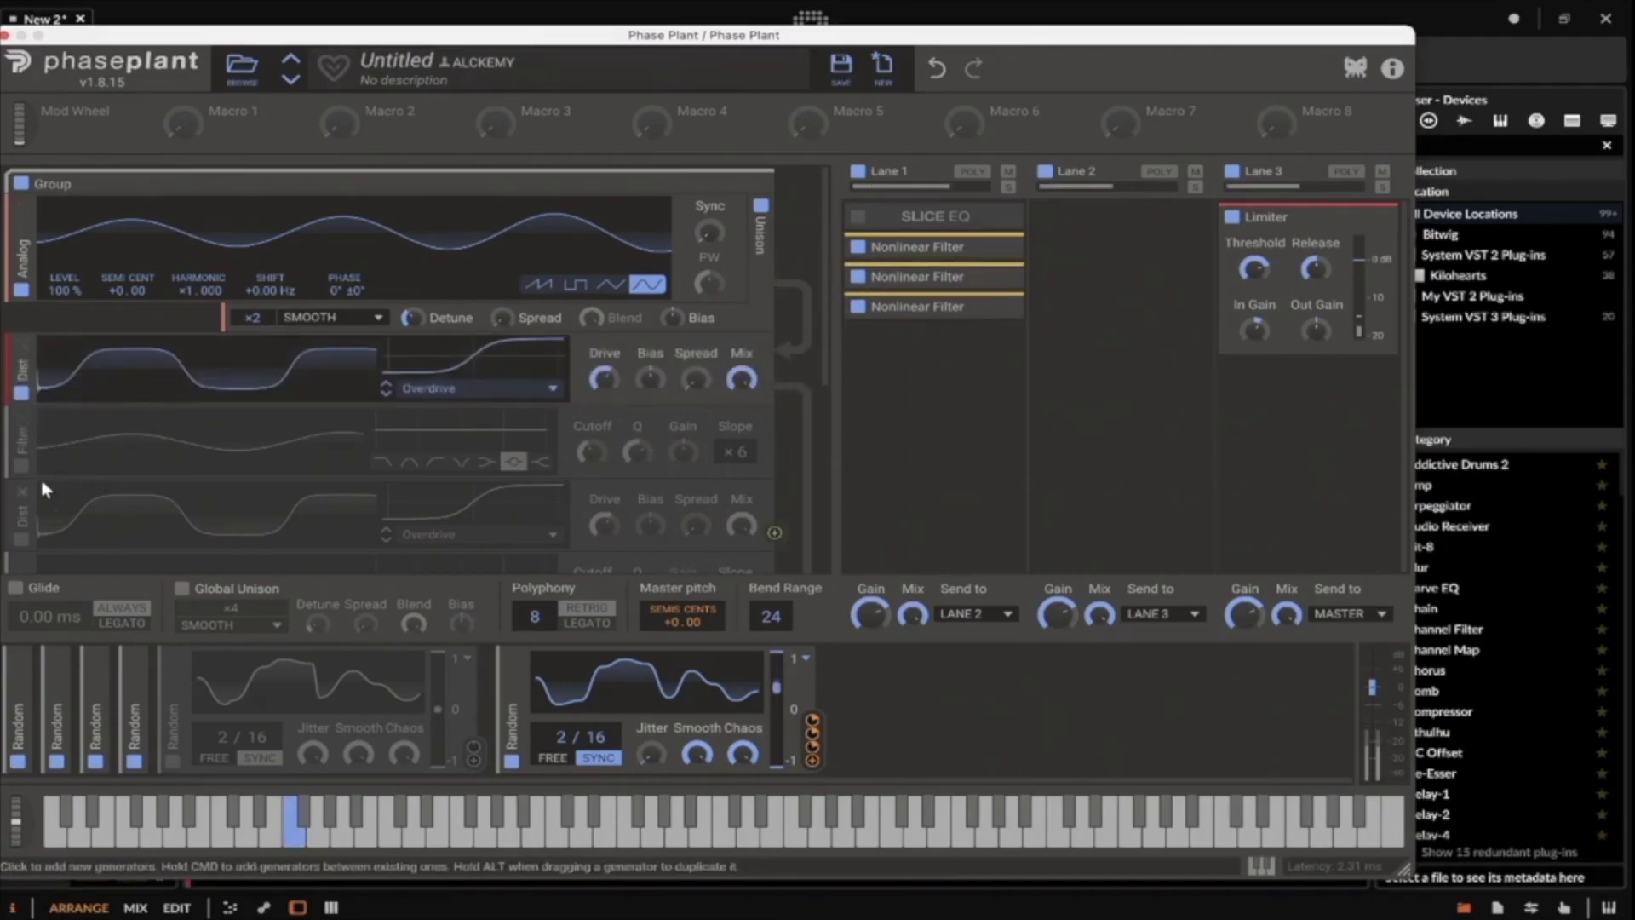
scroll(34, 477, "down", 5)
Expand the first Nonlinear Filter in Lane 1 and set its mode to Metallic.
left_click(917, 246)
left_click(948, 430)
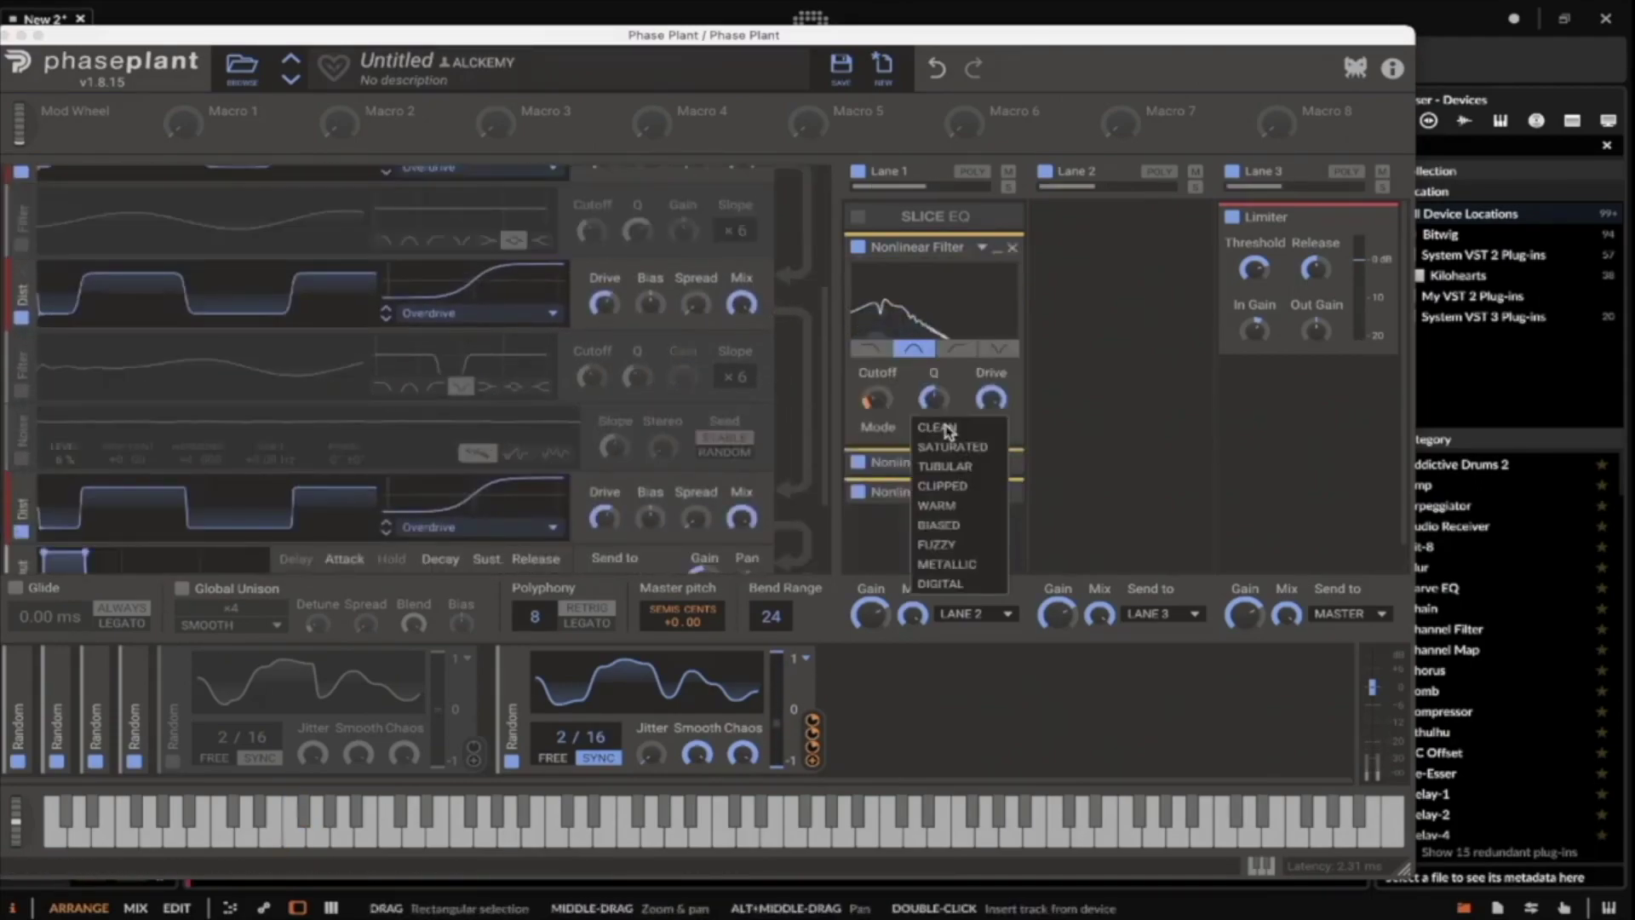
left_click(945, 564)
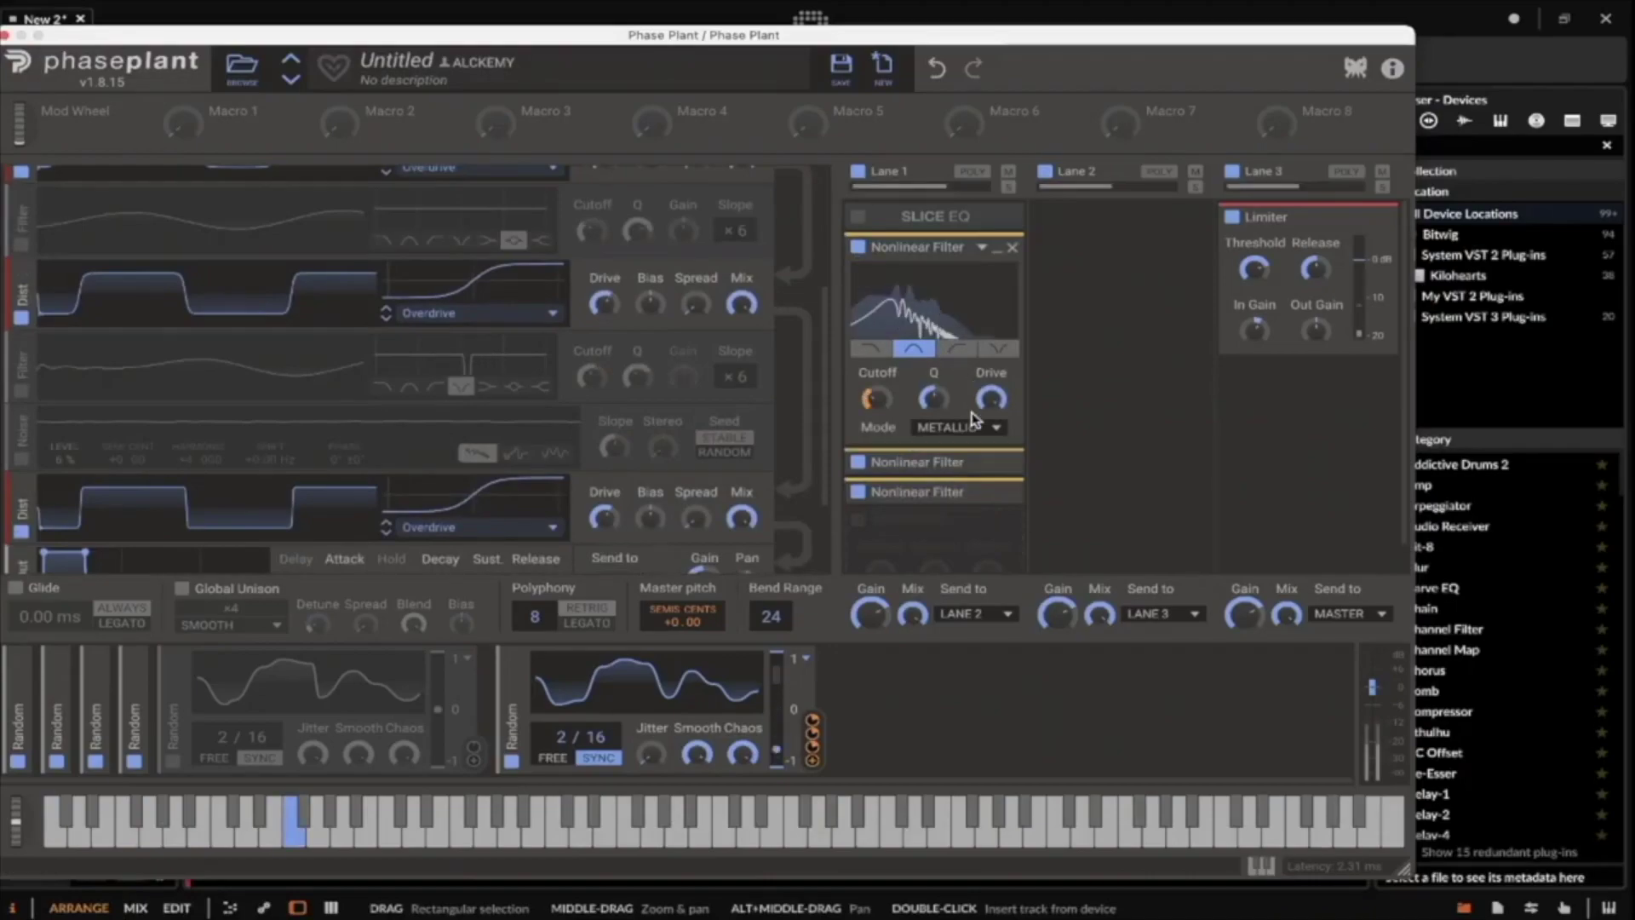
Expand the second Nonlinear Filter, set its mode to Digital and collapse it again.
left_click(992, 463)
scroll(996, 474, "down", 2)
scroll(996, 475, "down", 3)
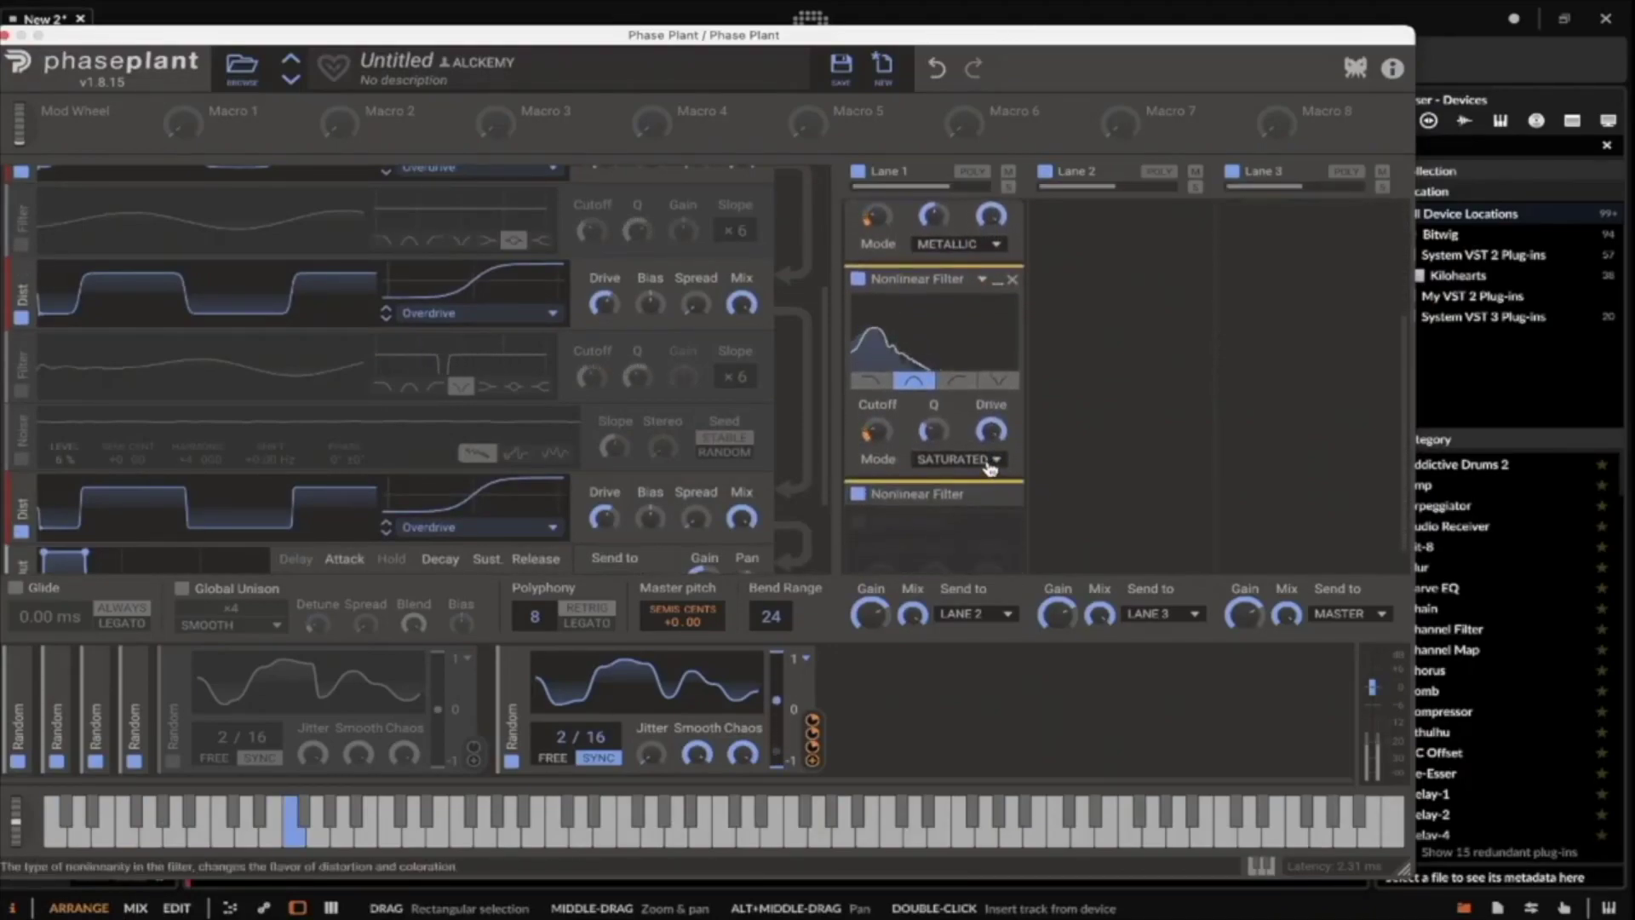
left_click(958, 459)
left_click(941, 617)
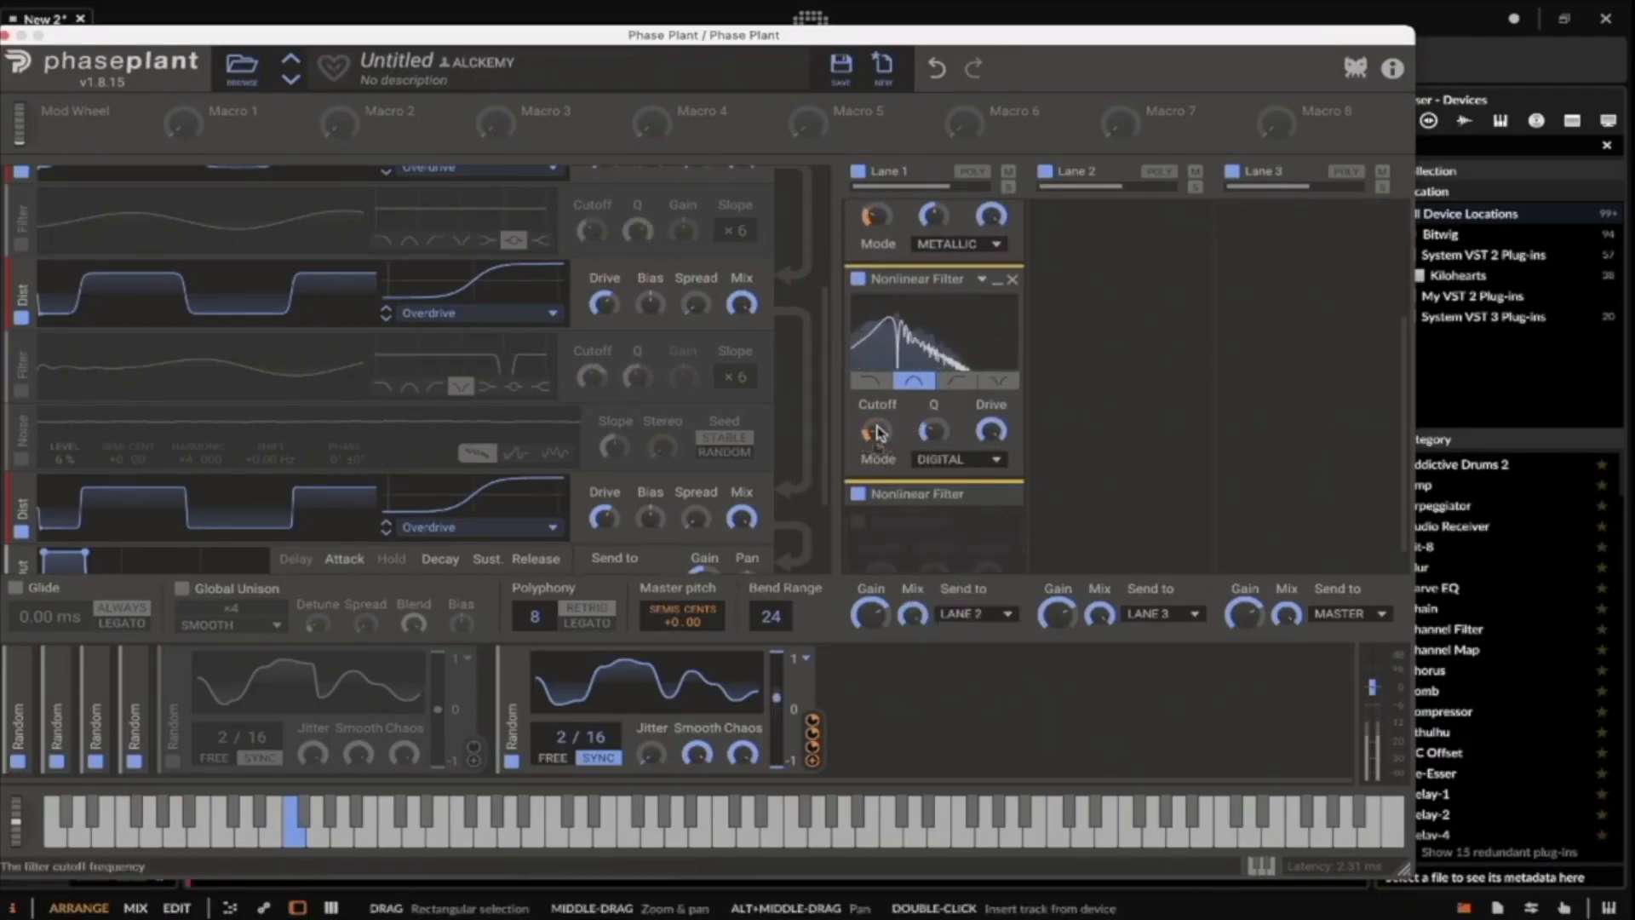
left_click(996, 281)
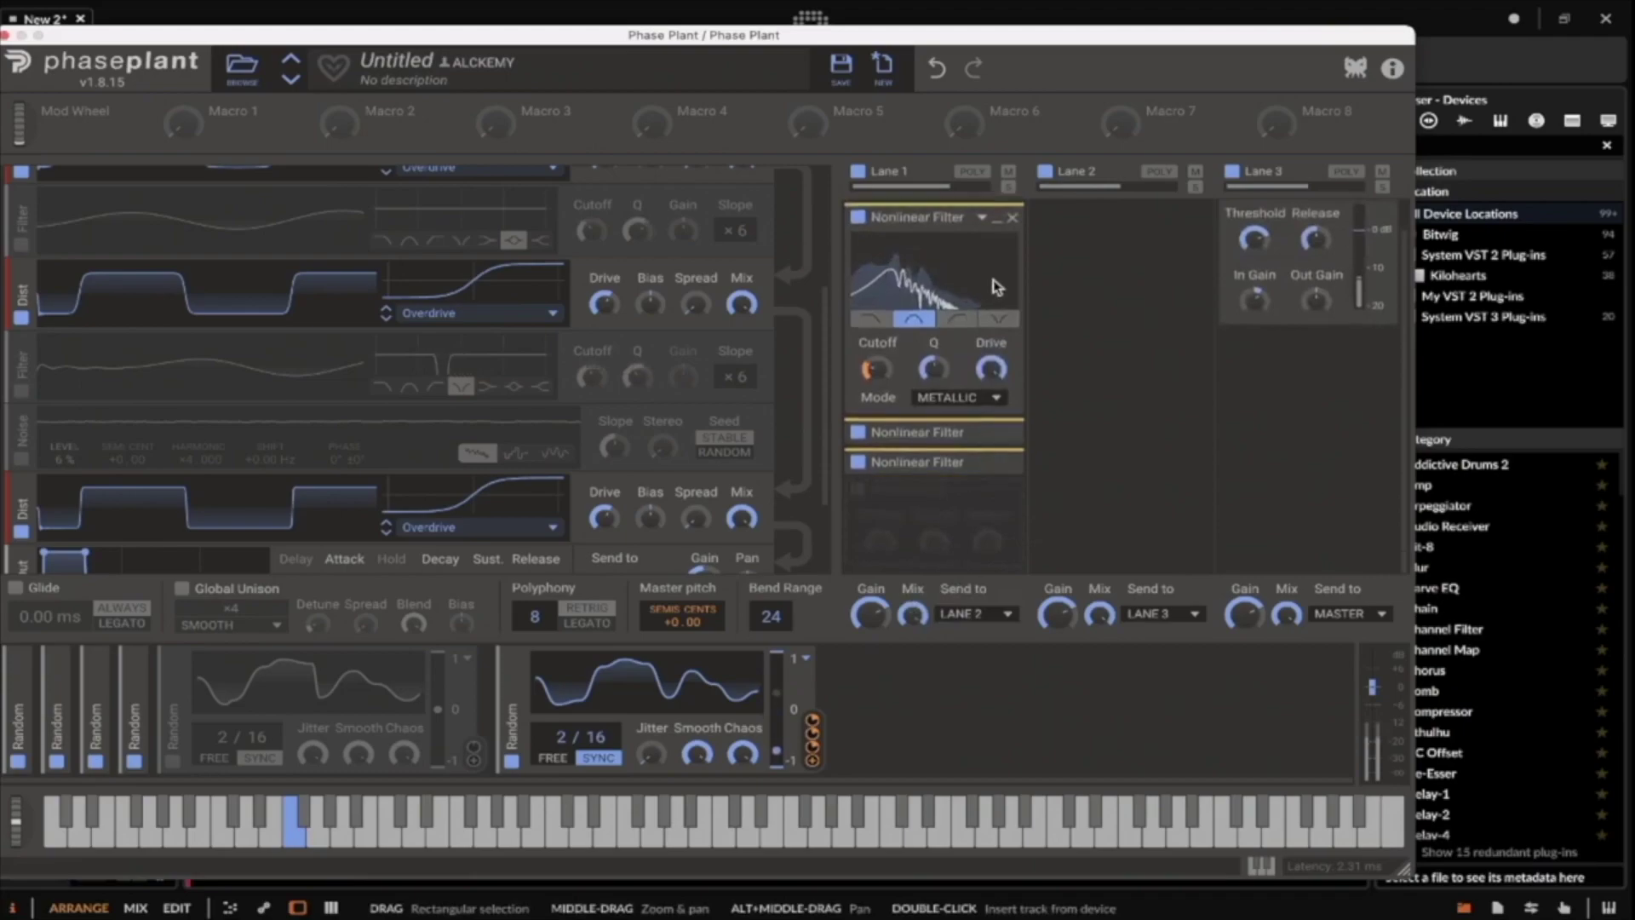
Try the third Nonlinear Filter in Metallic mode with its Q raised to about 18.
left_click(996, 247)
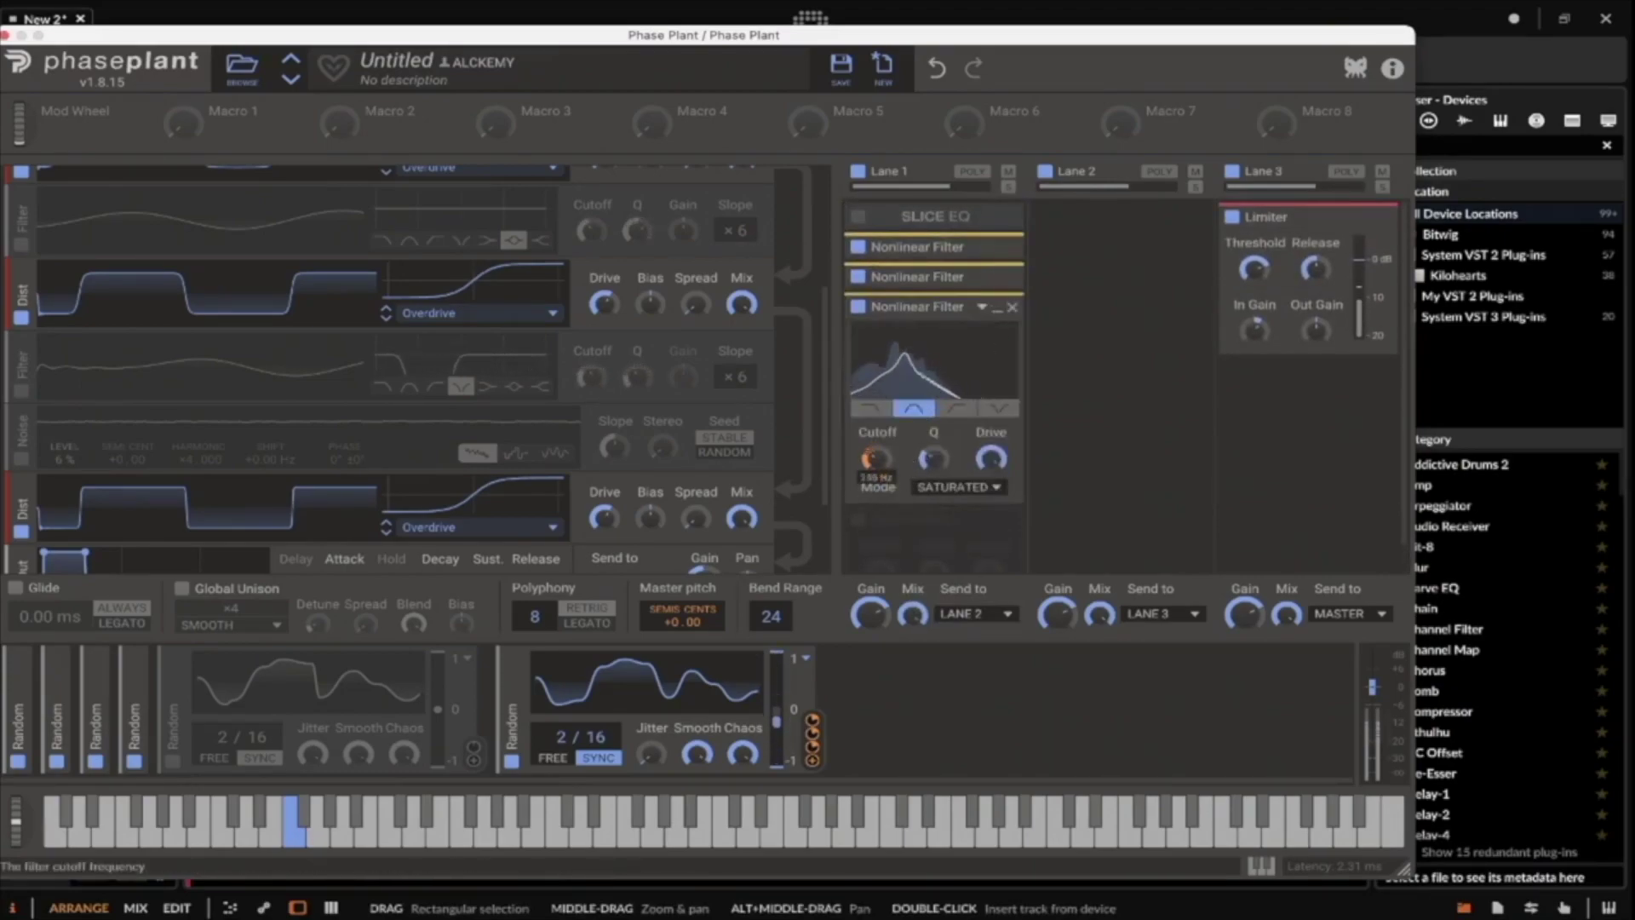
left_click(953, 486)
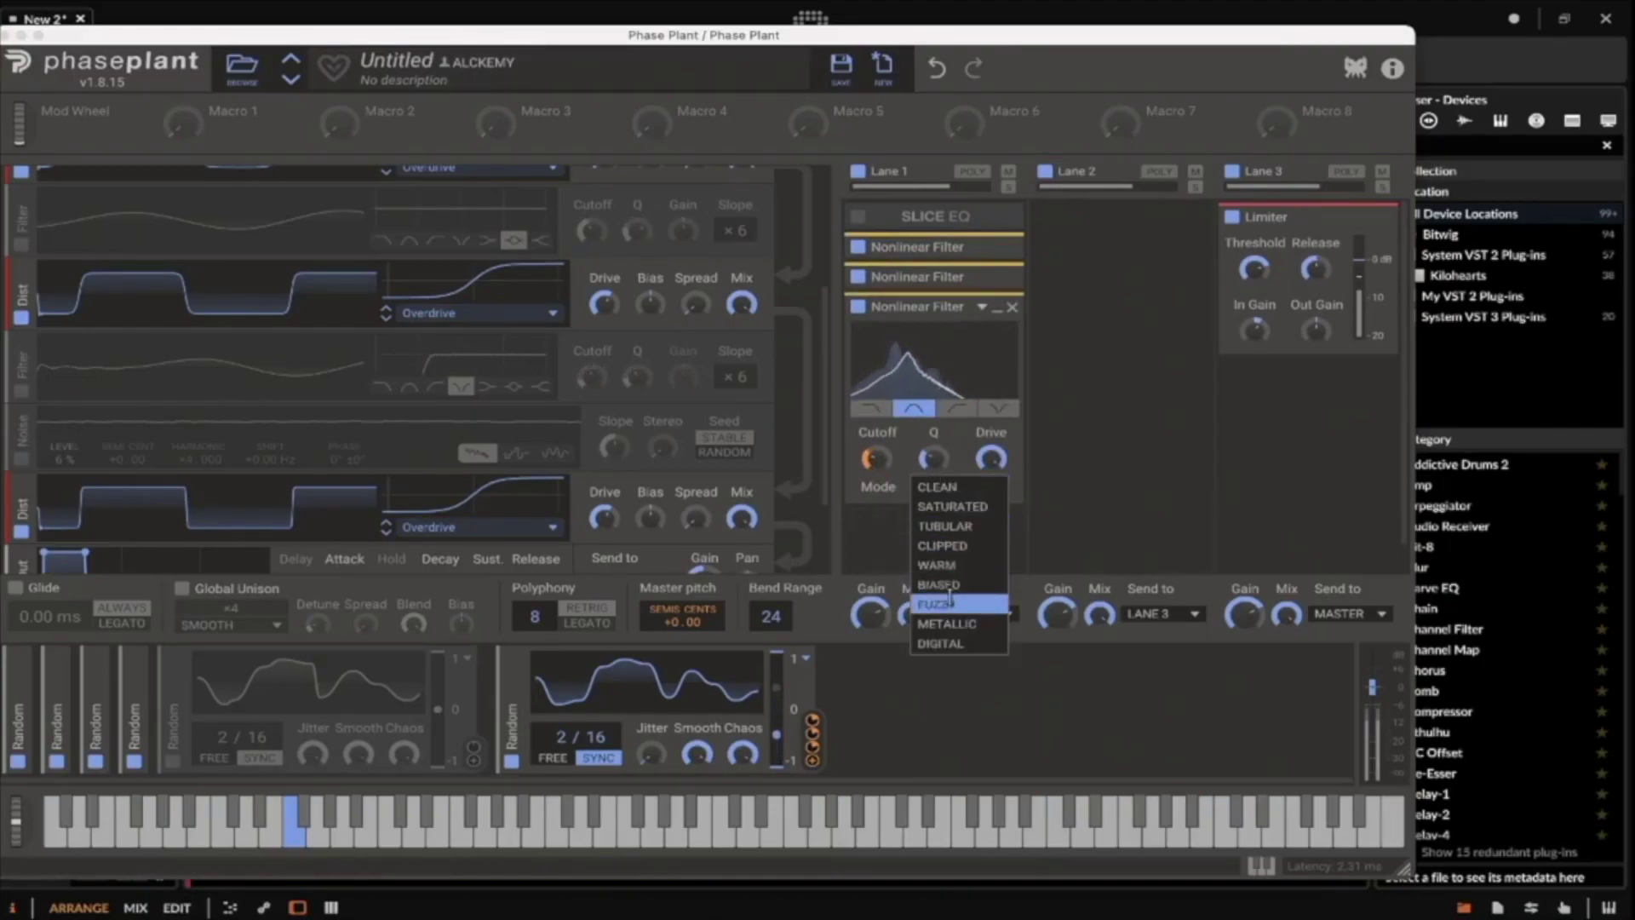
left_click(949, 627)
left_click_drag(932, 458, 933, 451)
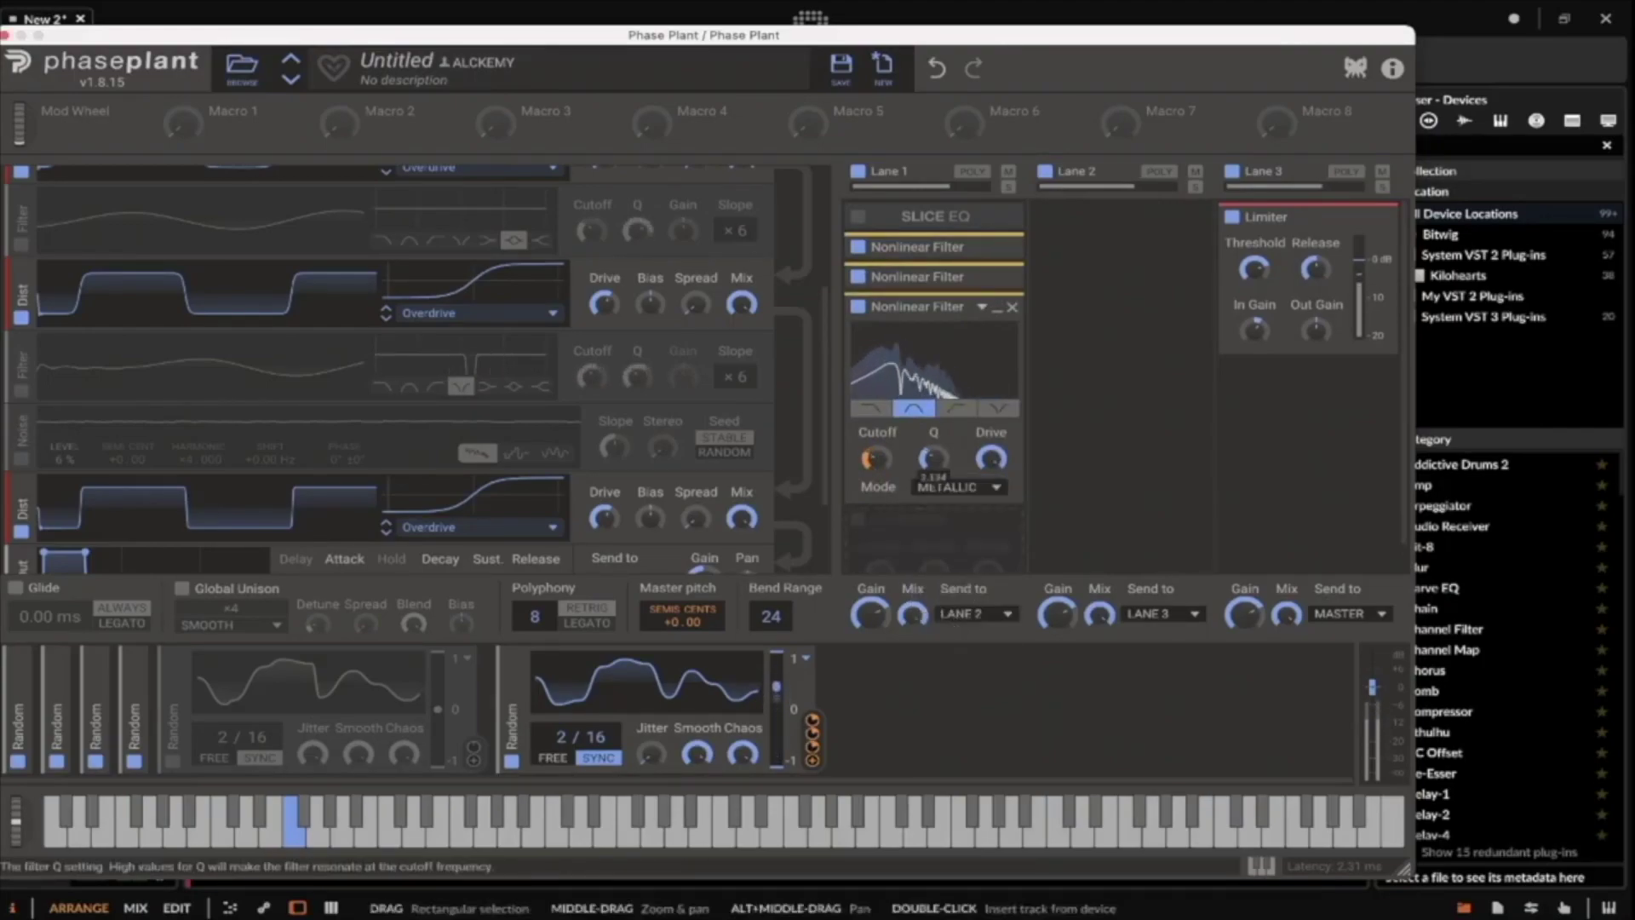
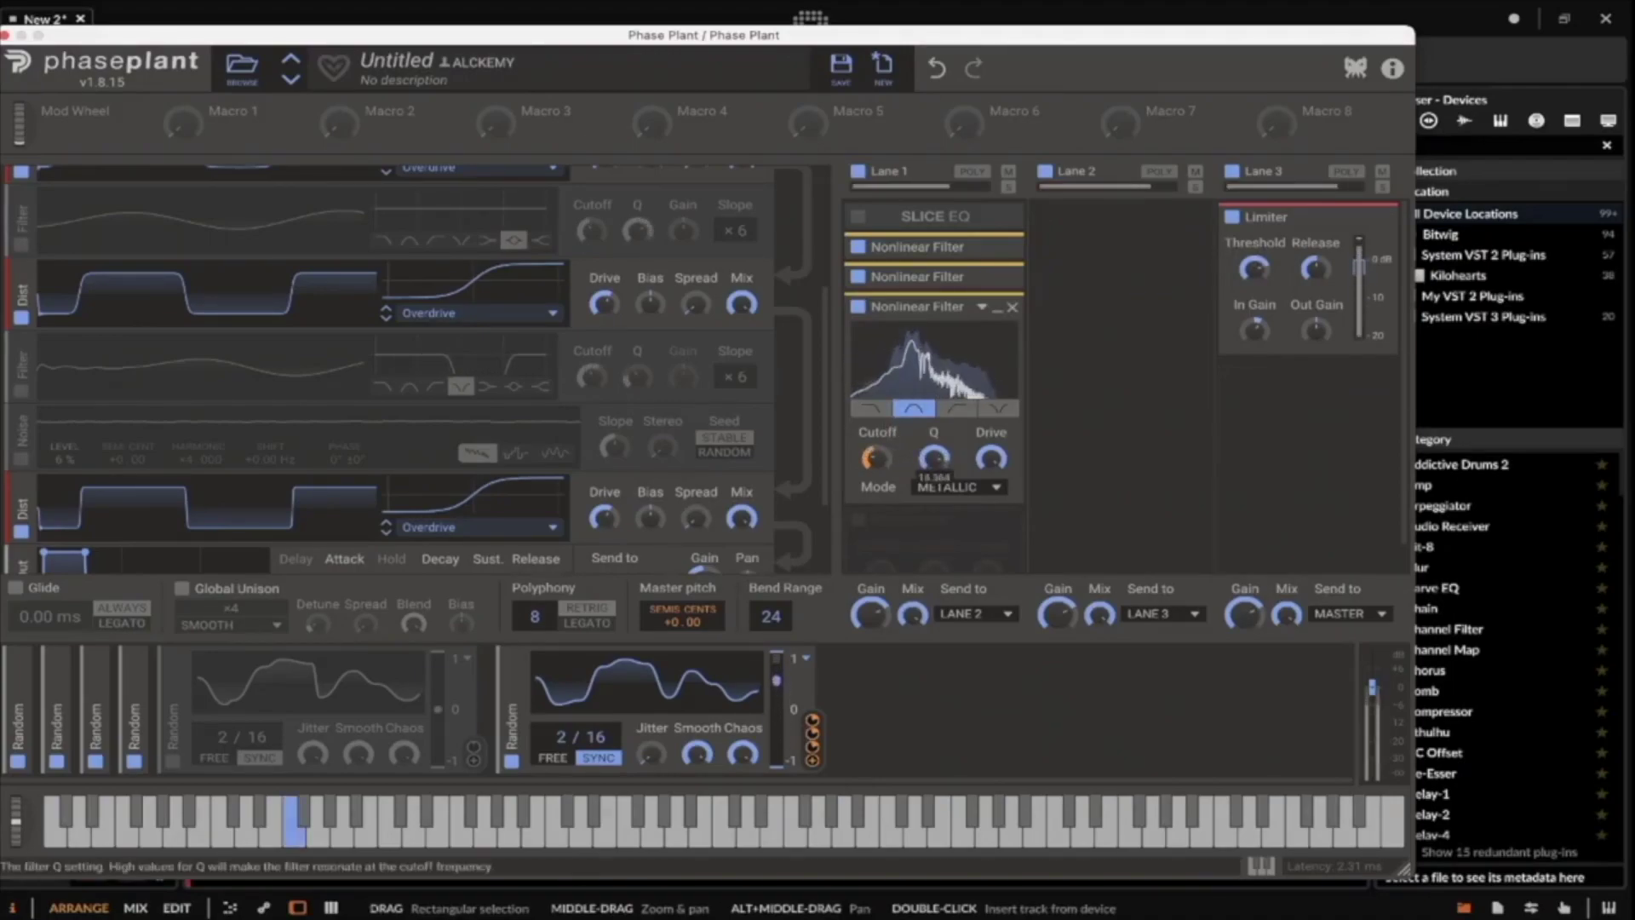
Set the third Nonlinear Filter's mode to Saturated, lower its Q to about 7 and collapse it.
left_click(937, 486)
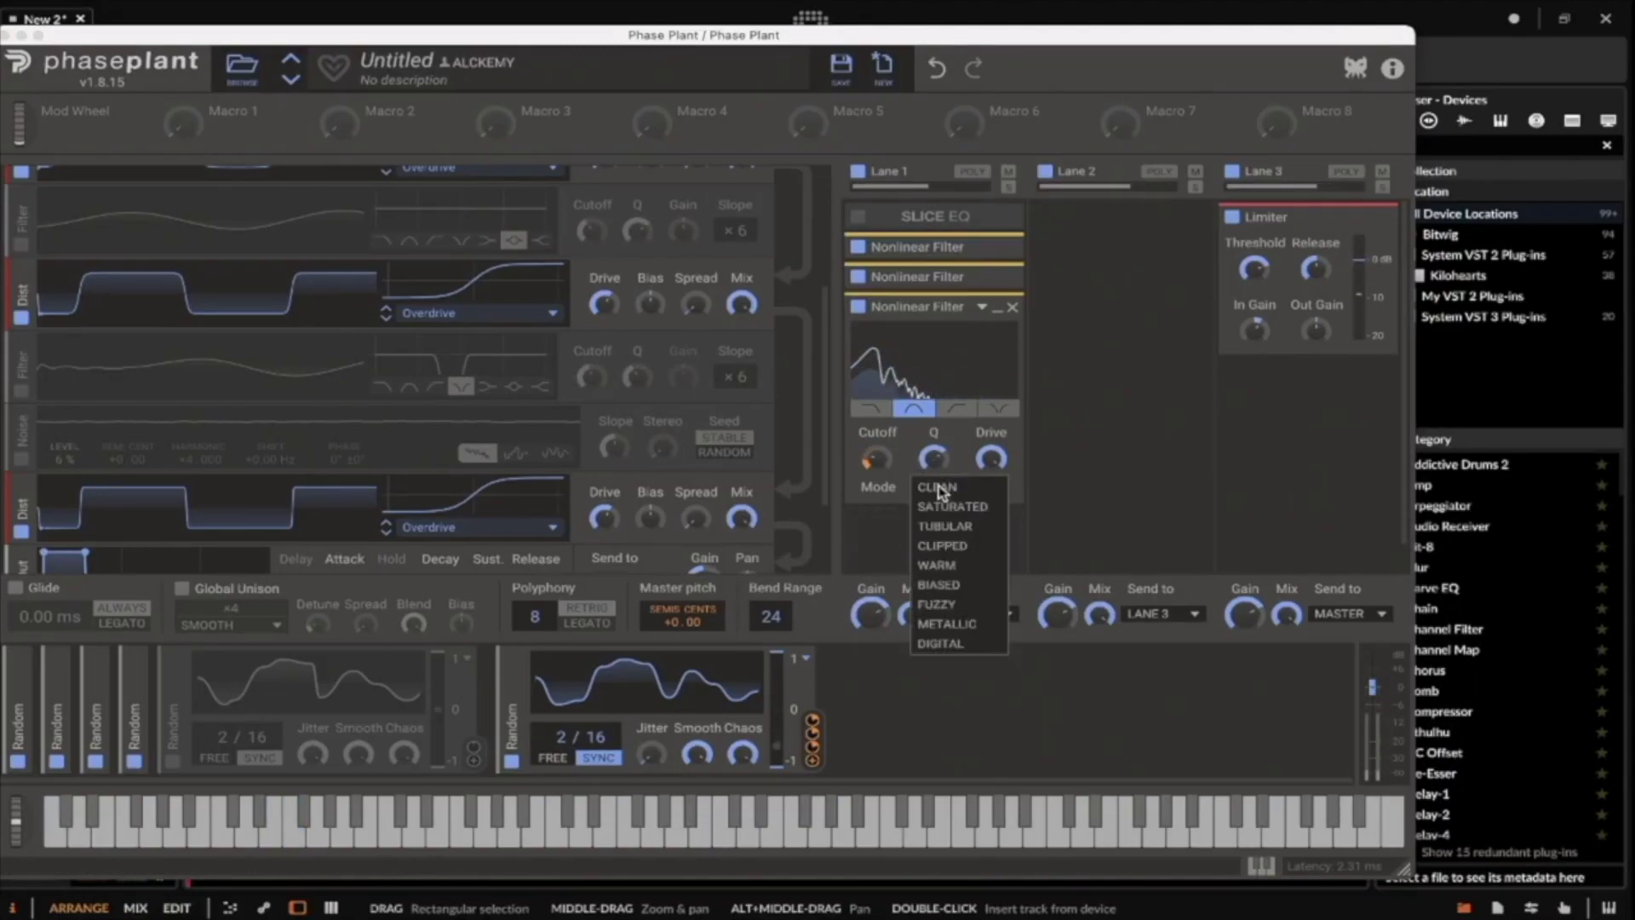
left_click(941, 511)
left_click_drag(934, 474, 934, 502)
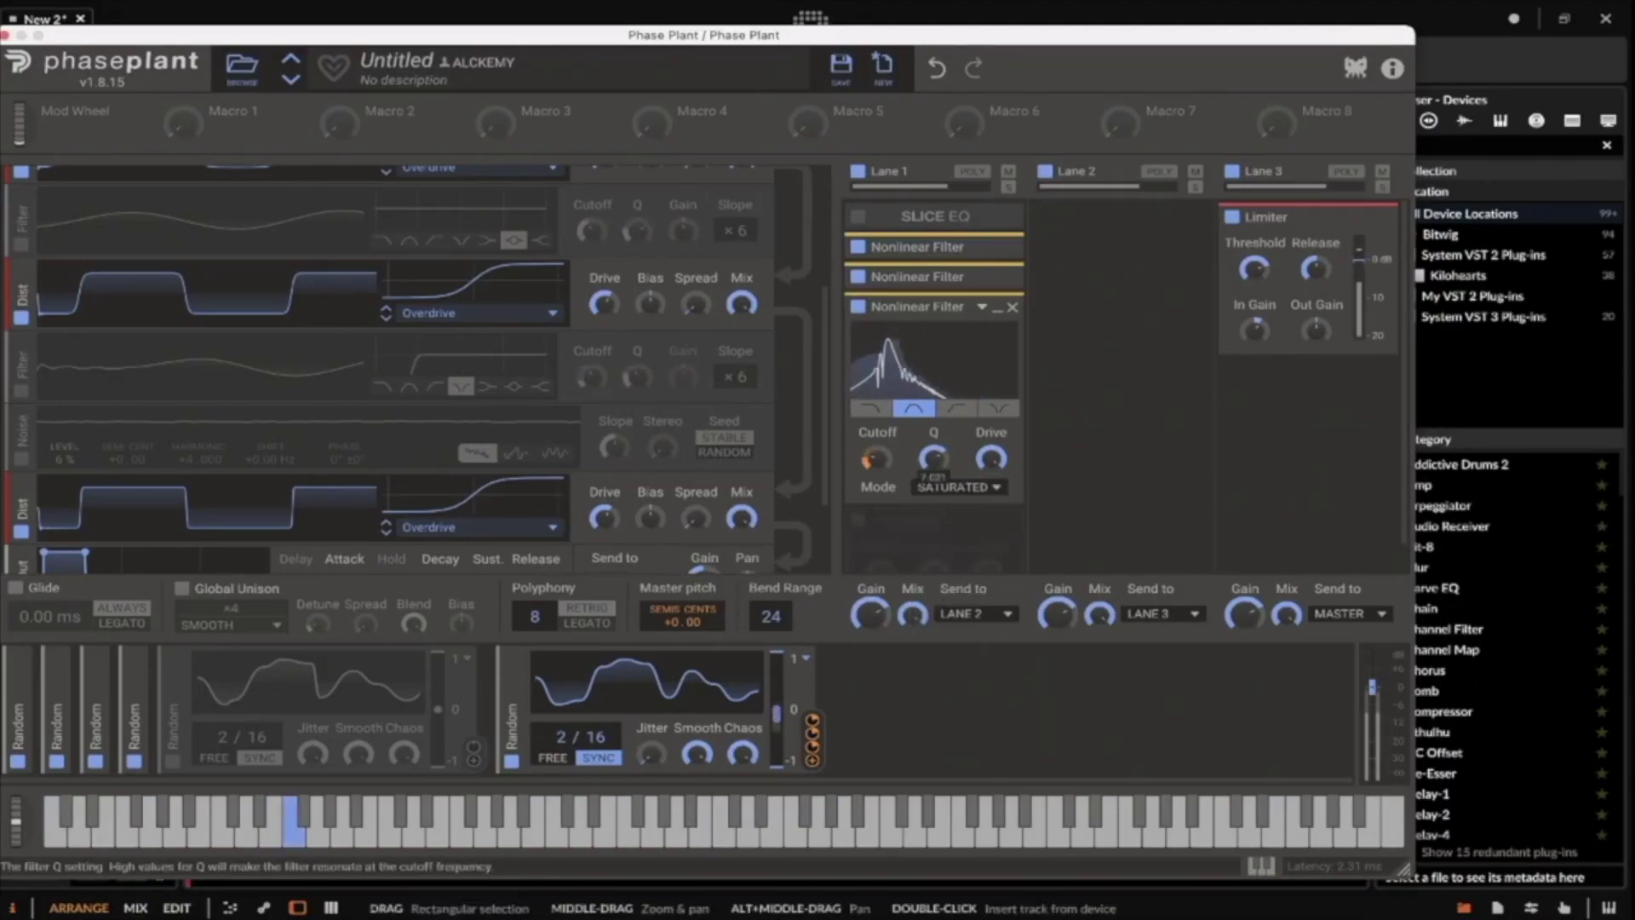
left_click(997, 307)
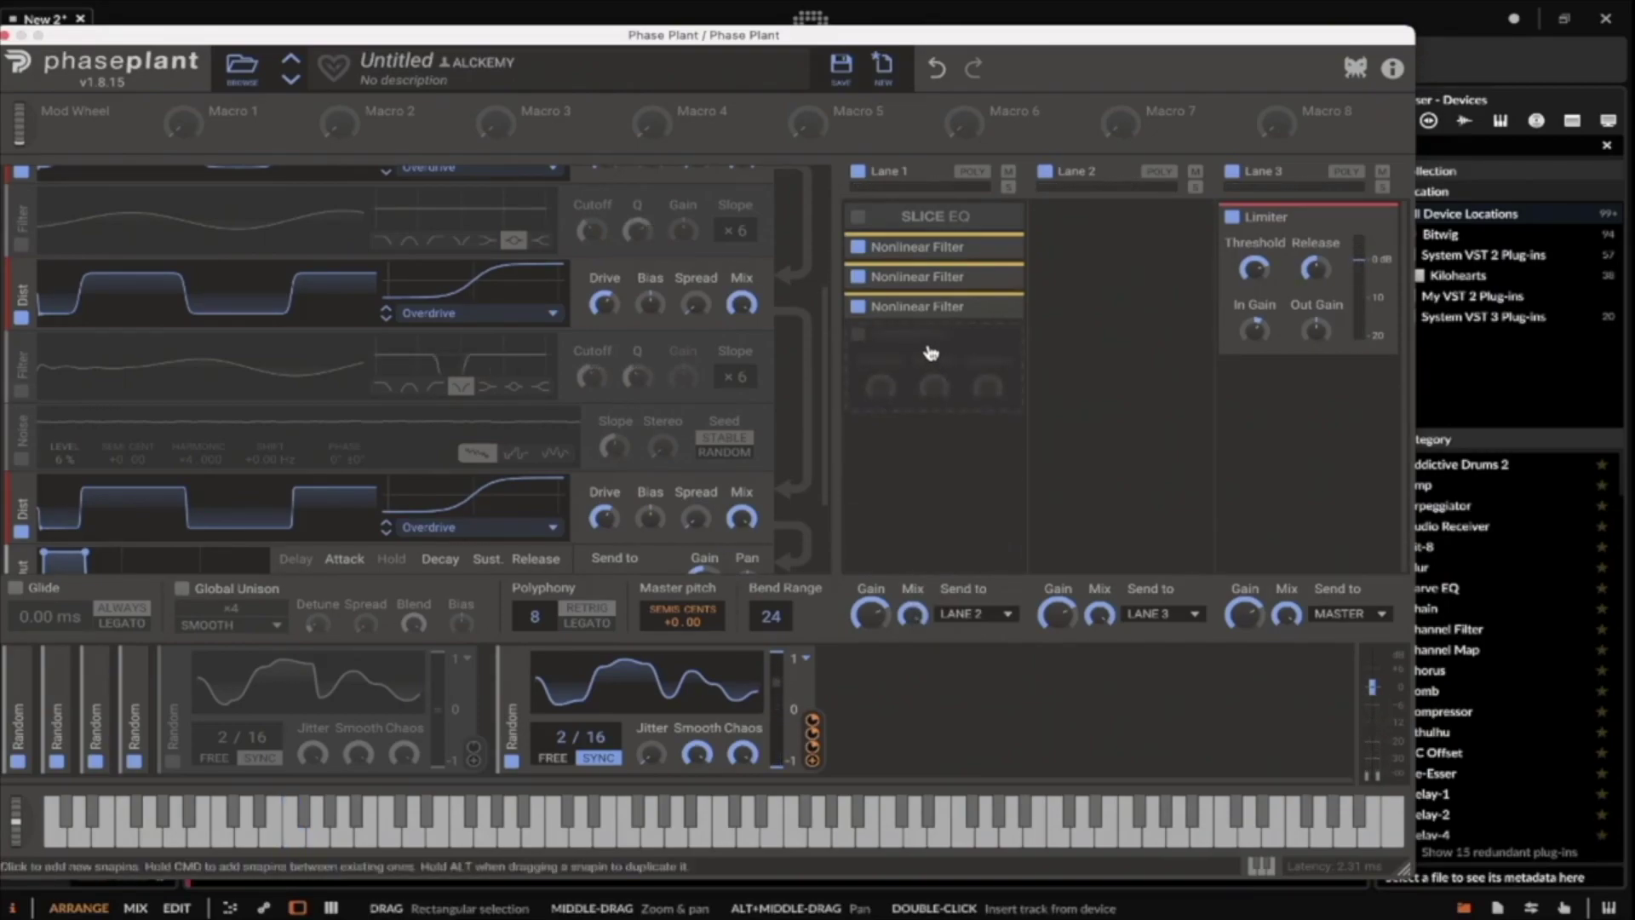
Add a Faturator after the third Nonlinear Filter in Lane 1 and reduce its Drive and Fuzz.
left_click(931, 352)
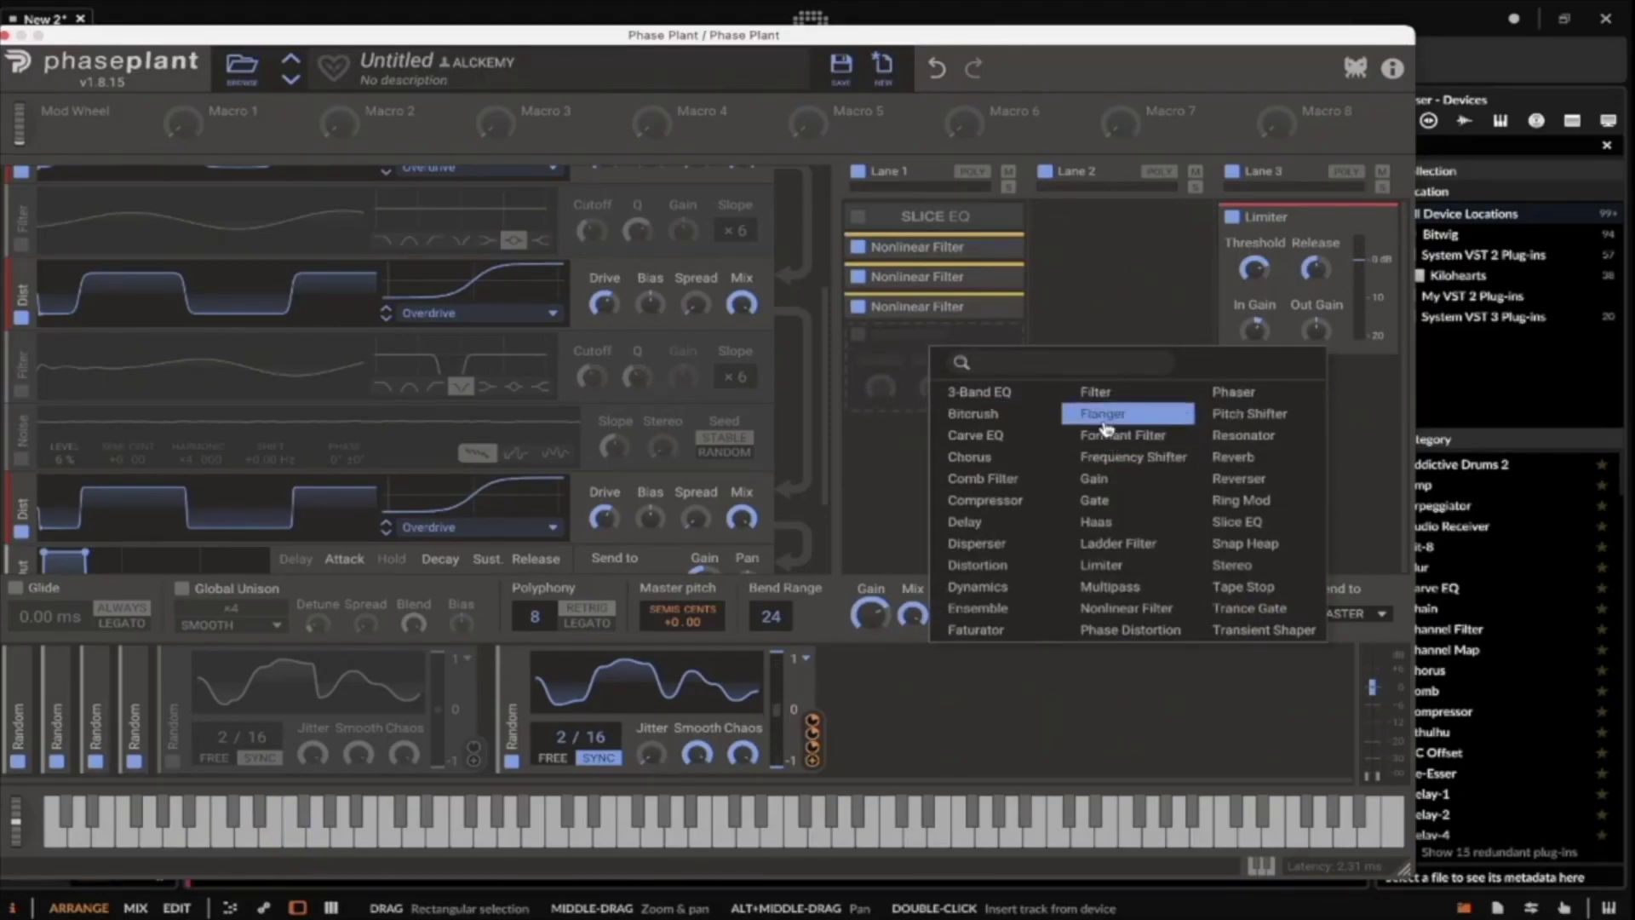
left_click(976, 630)
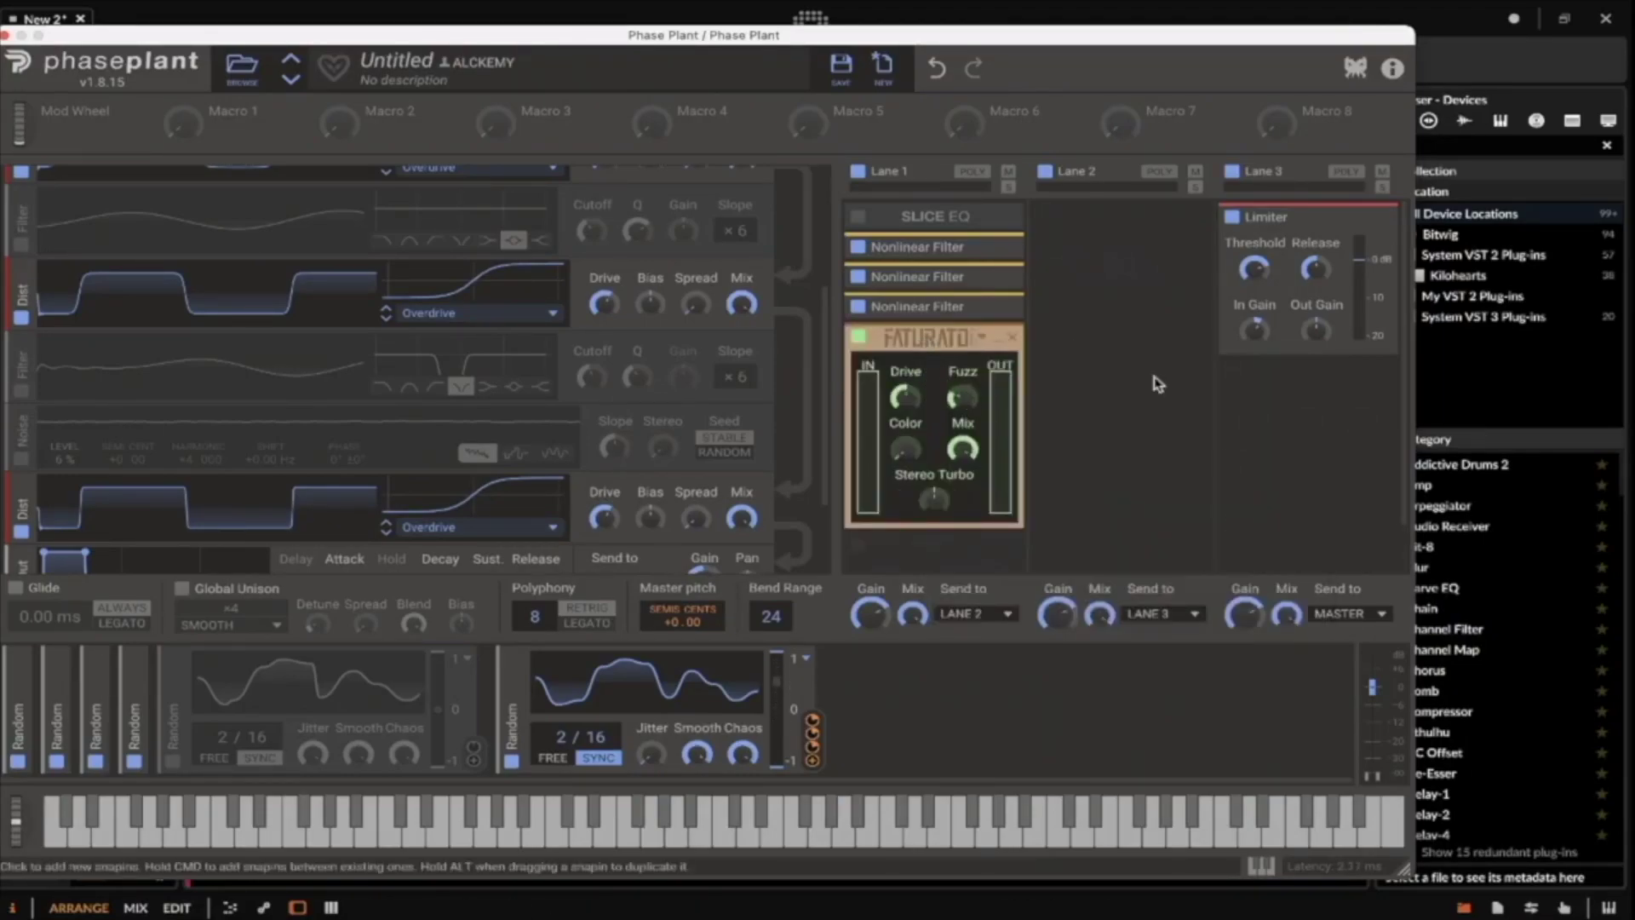
left_click_drag(922, 407, 961, 412)
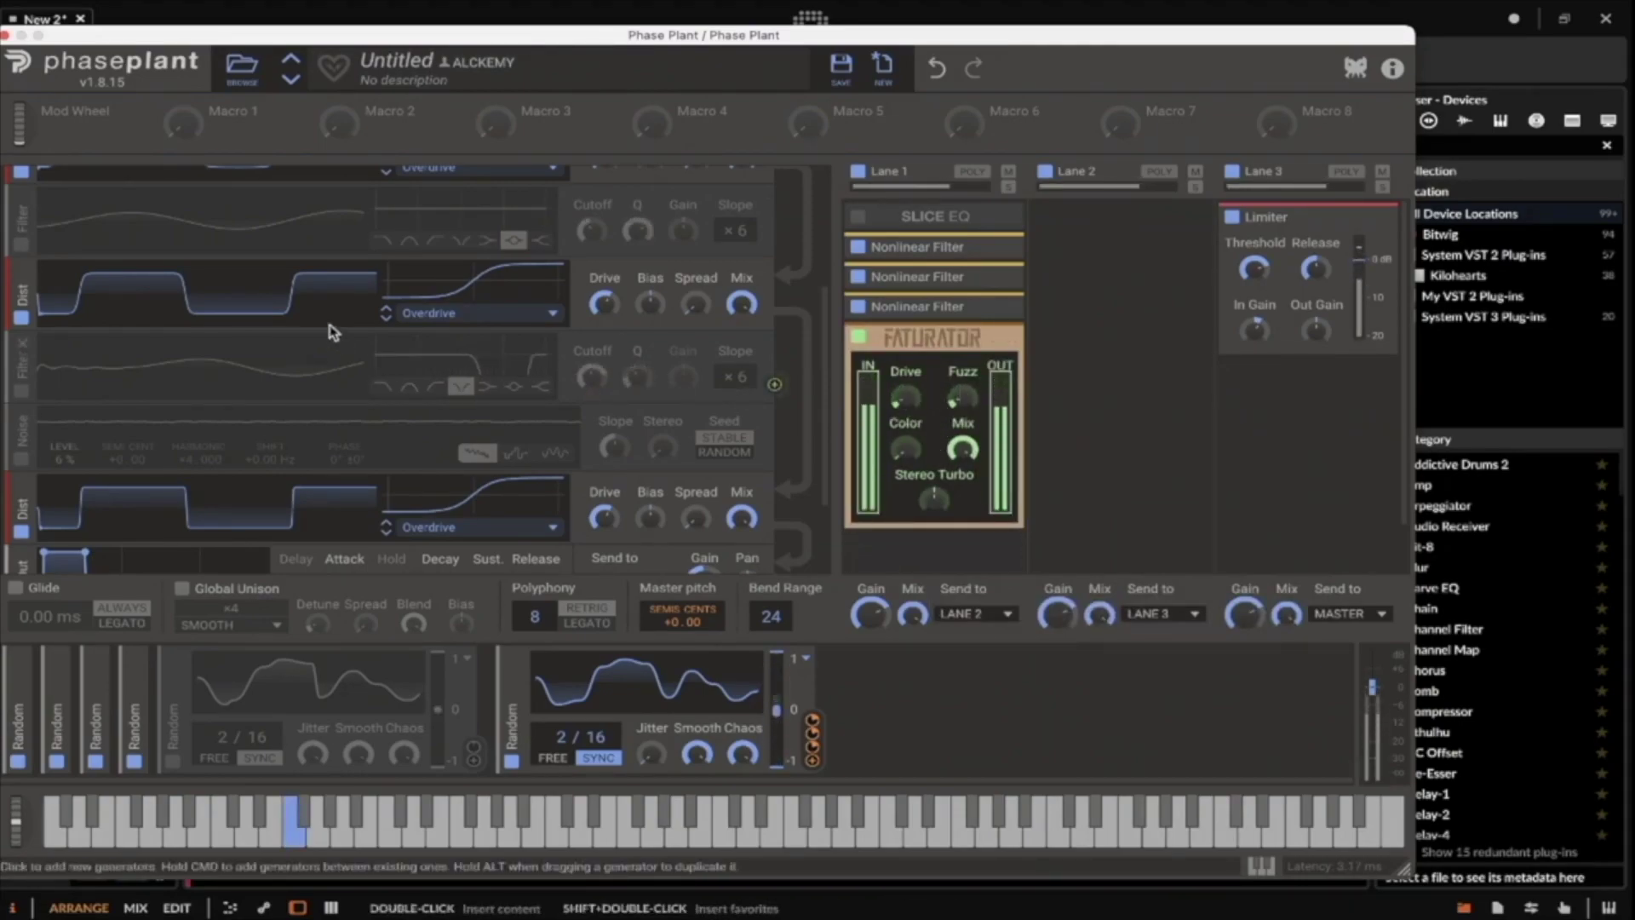
Move the Slice EQ to the end of Lane 1, after the Faturator, and enable it.
scroll(802, 275, "up", 1)
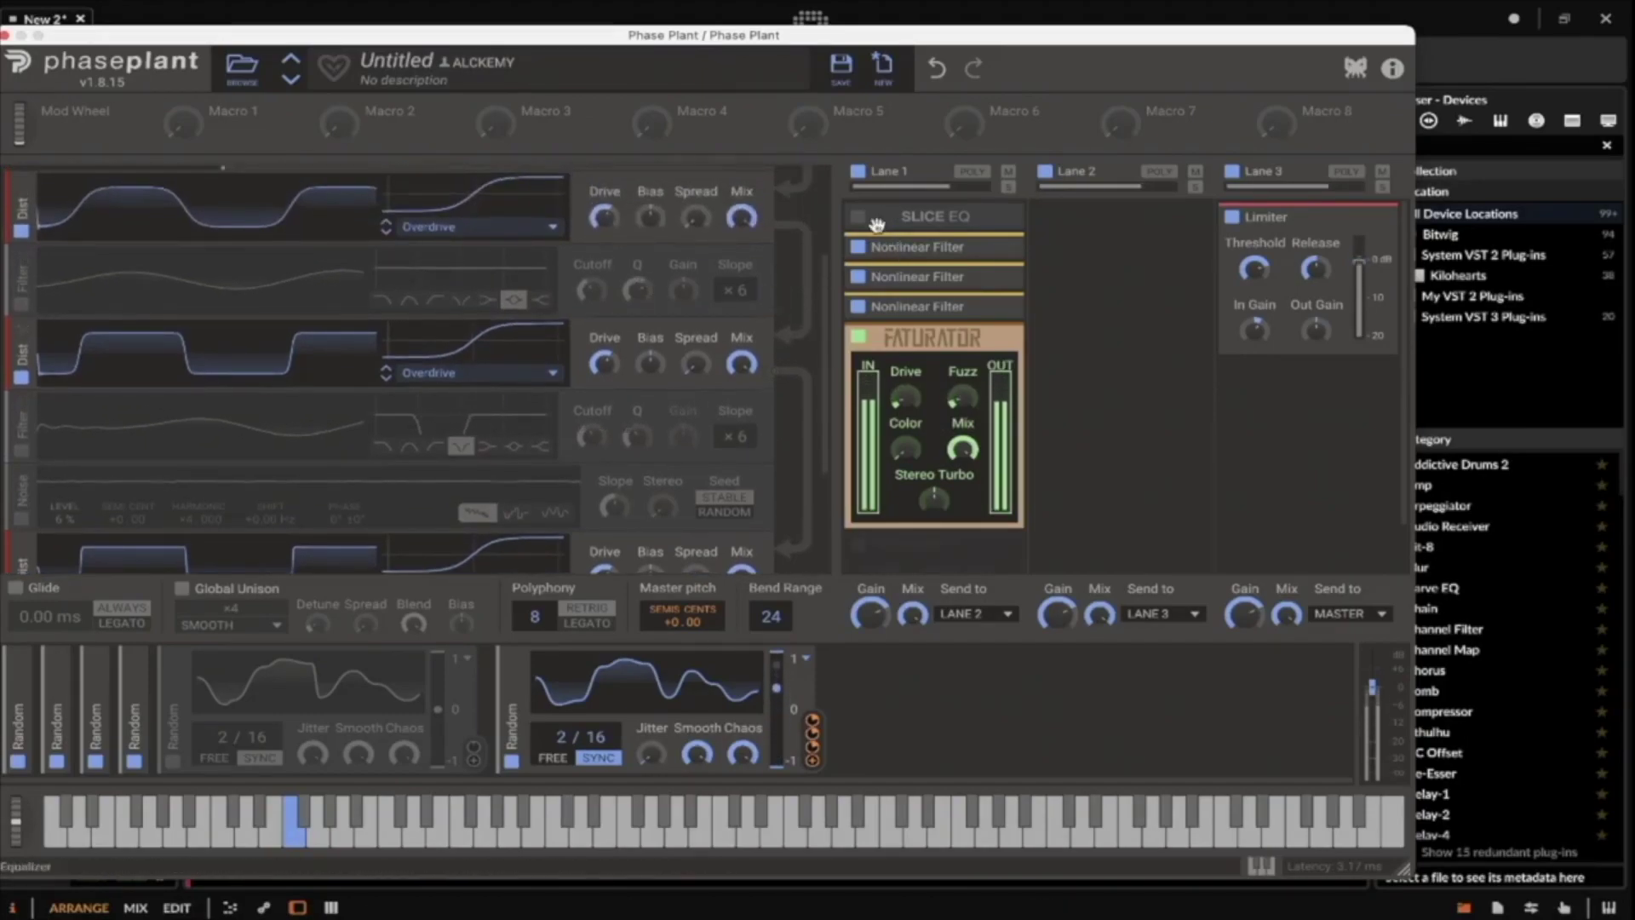
left_click_drag(947, 221, 928, 521)
left_click(856, 518)
Enable the two Filter modules and the Noise generator between the distortions in the generator group.
left_click(22, 304)
scroll(15, 313, "down", 1)
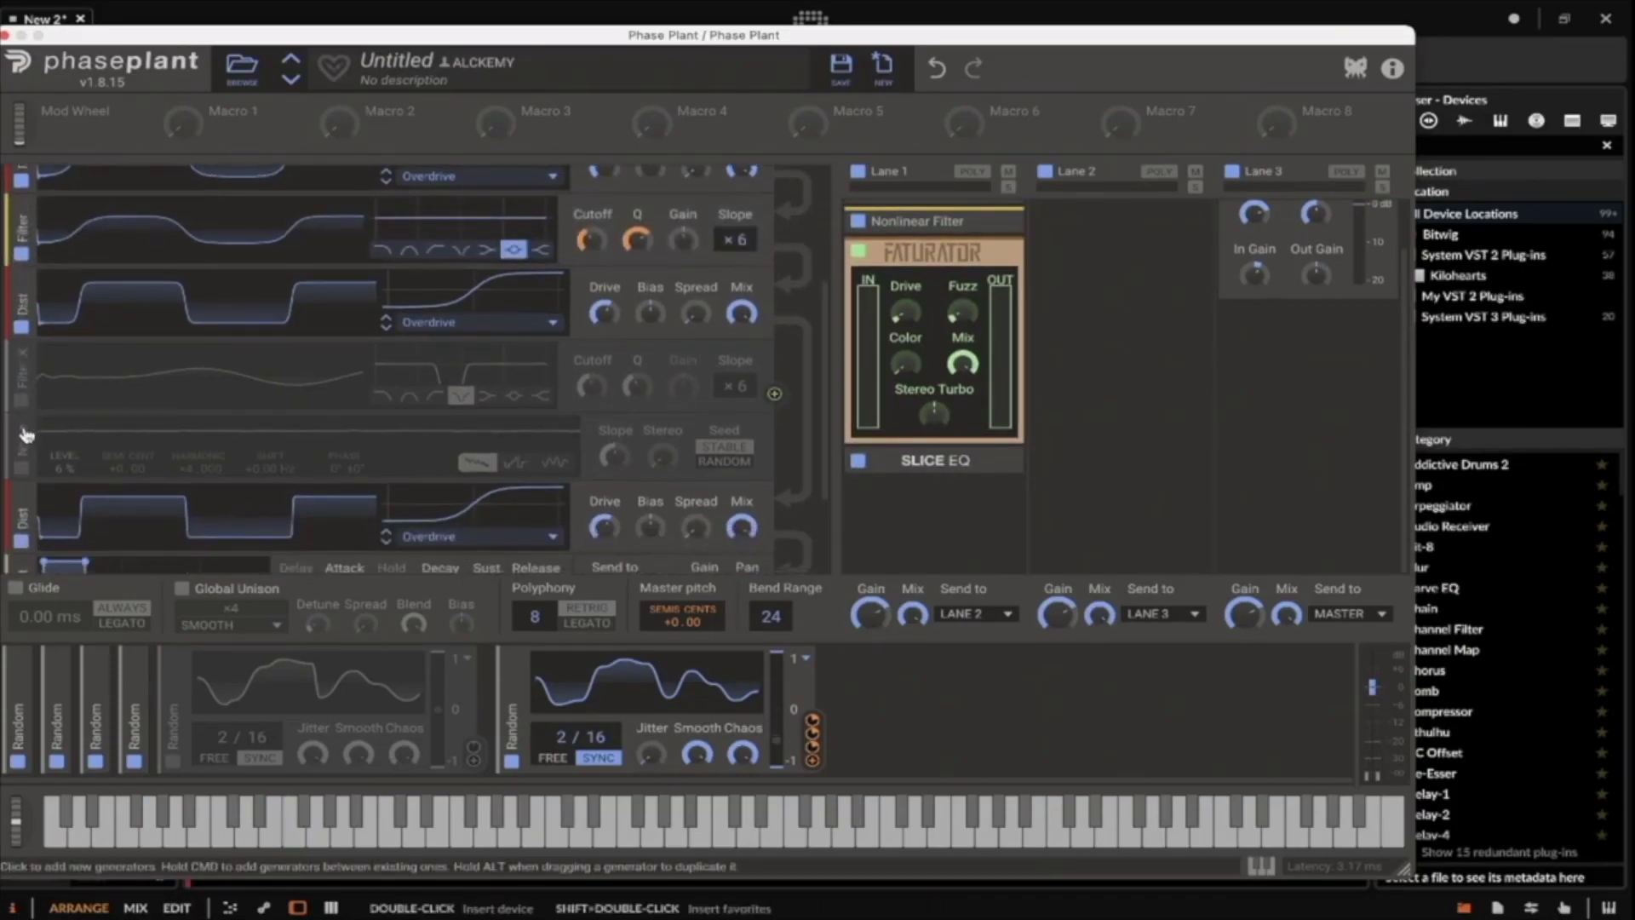
left_click(21, 400)
left_click(21, 467)
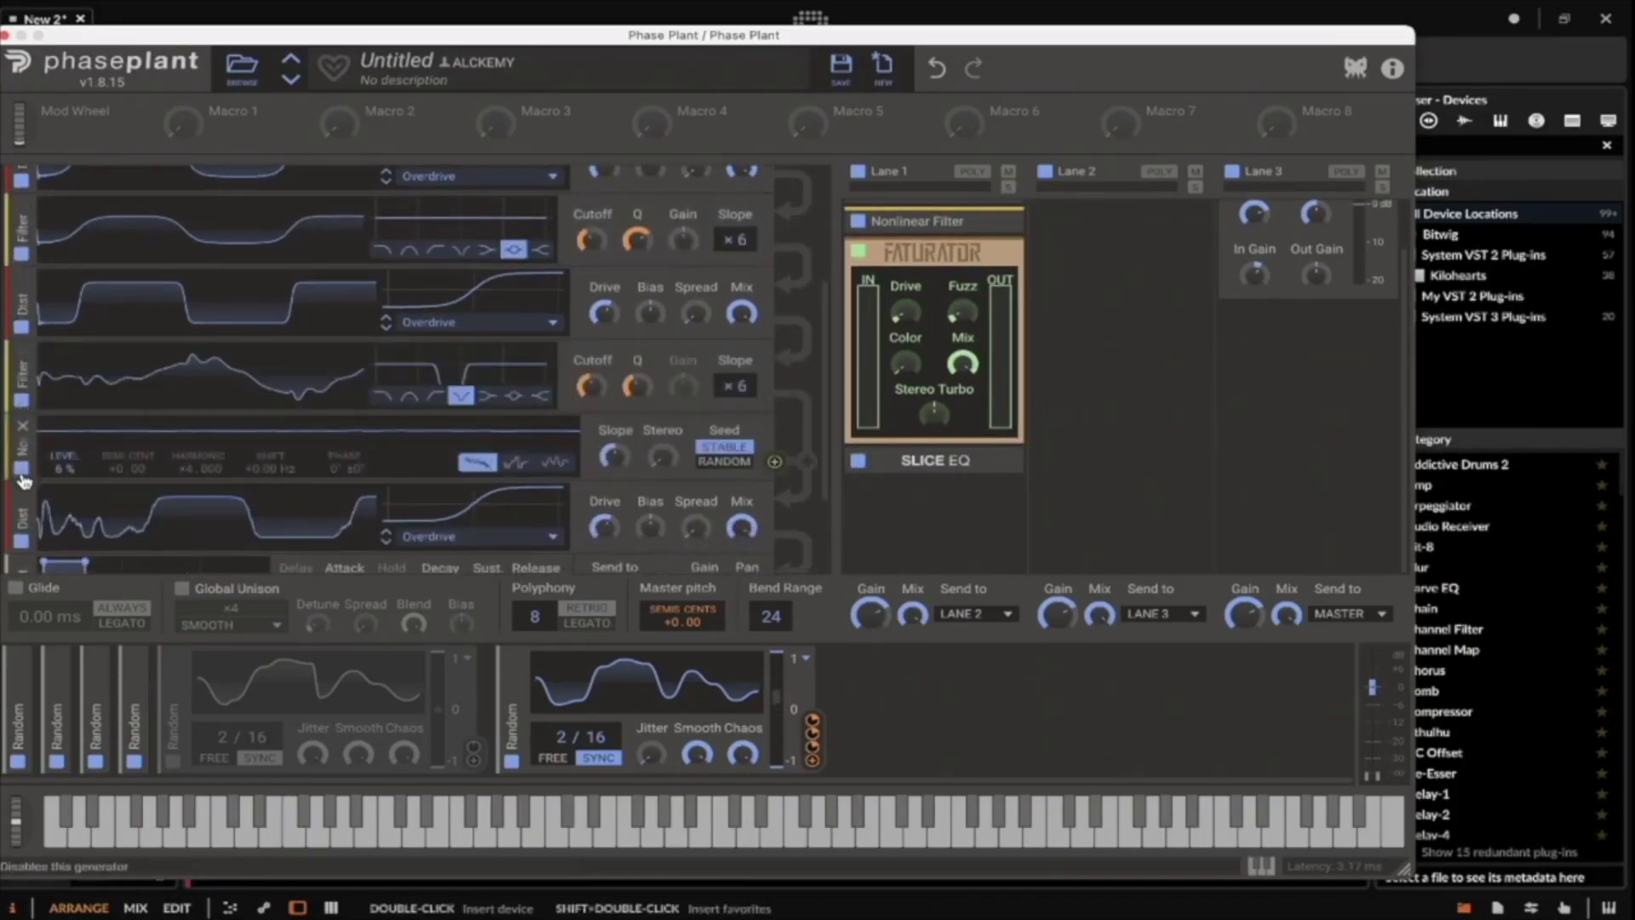
scroll(26, 464, "down", 2)
scroll(552, 295, "up", 4)
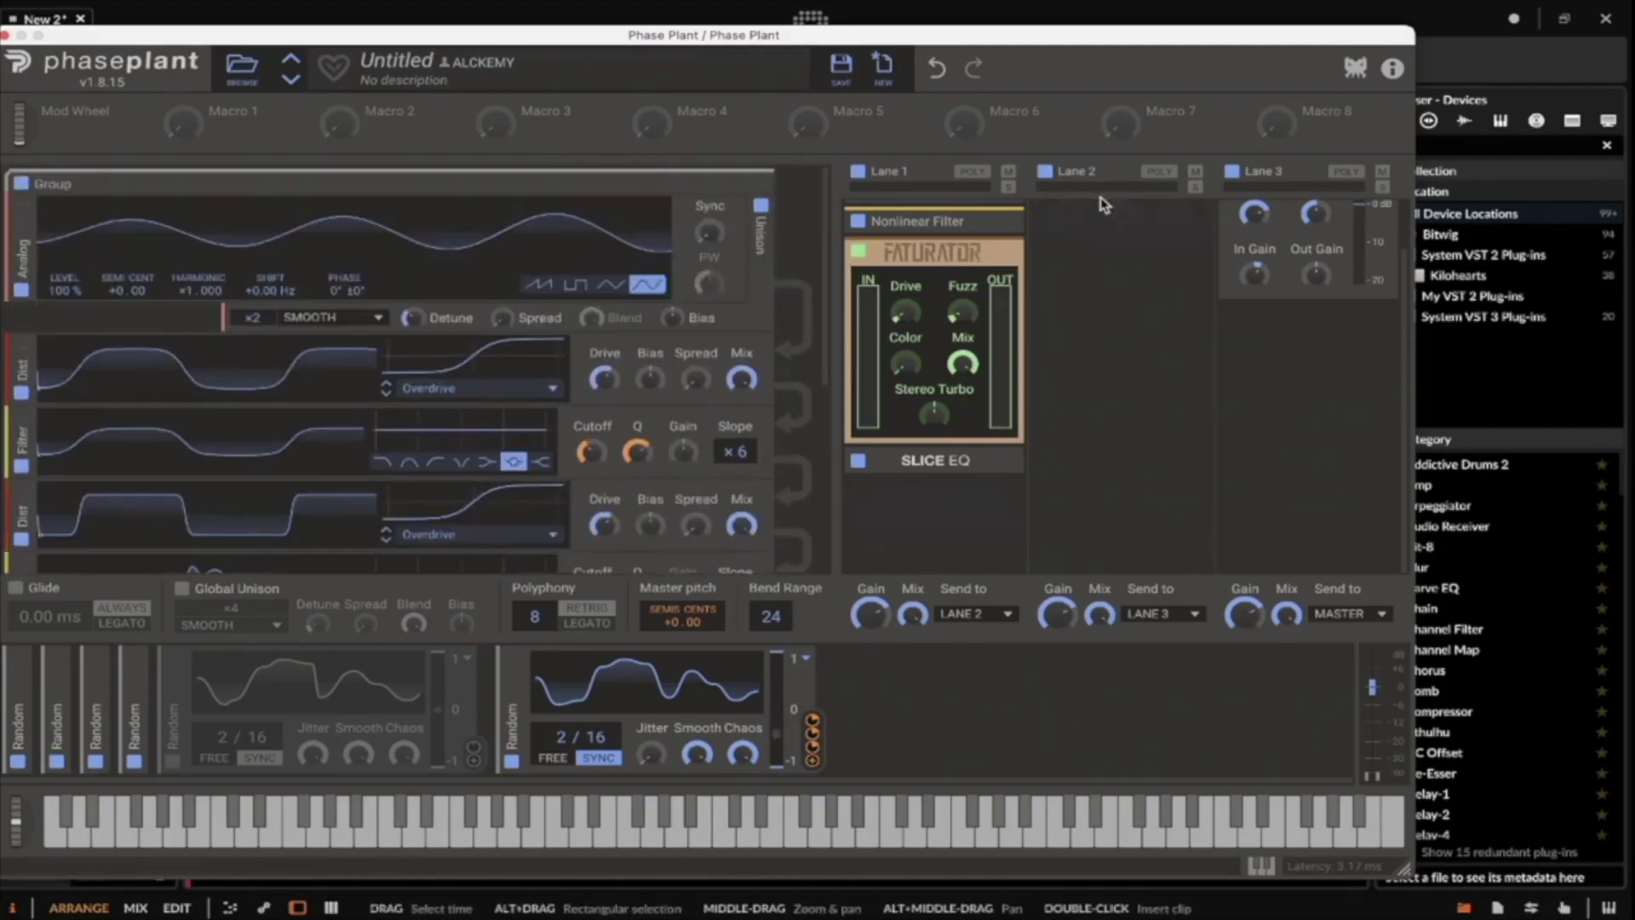
Lower the Faturator's Mix to about half and expand the third and second Nonlinear Filters.
left_click(988, 253)
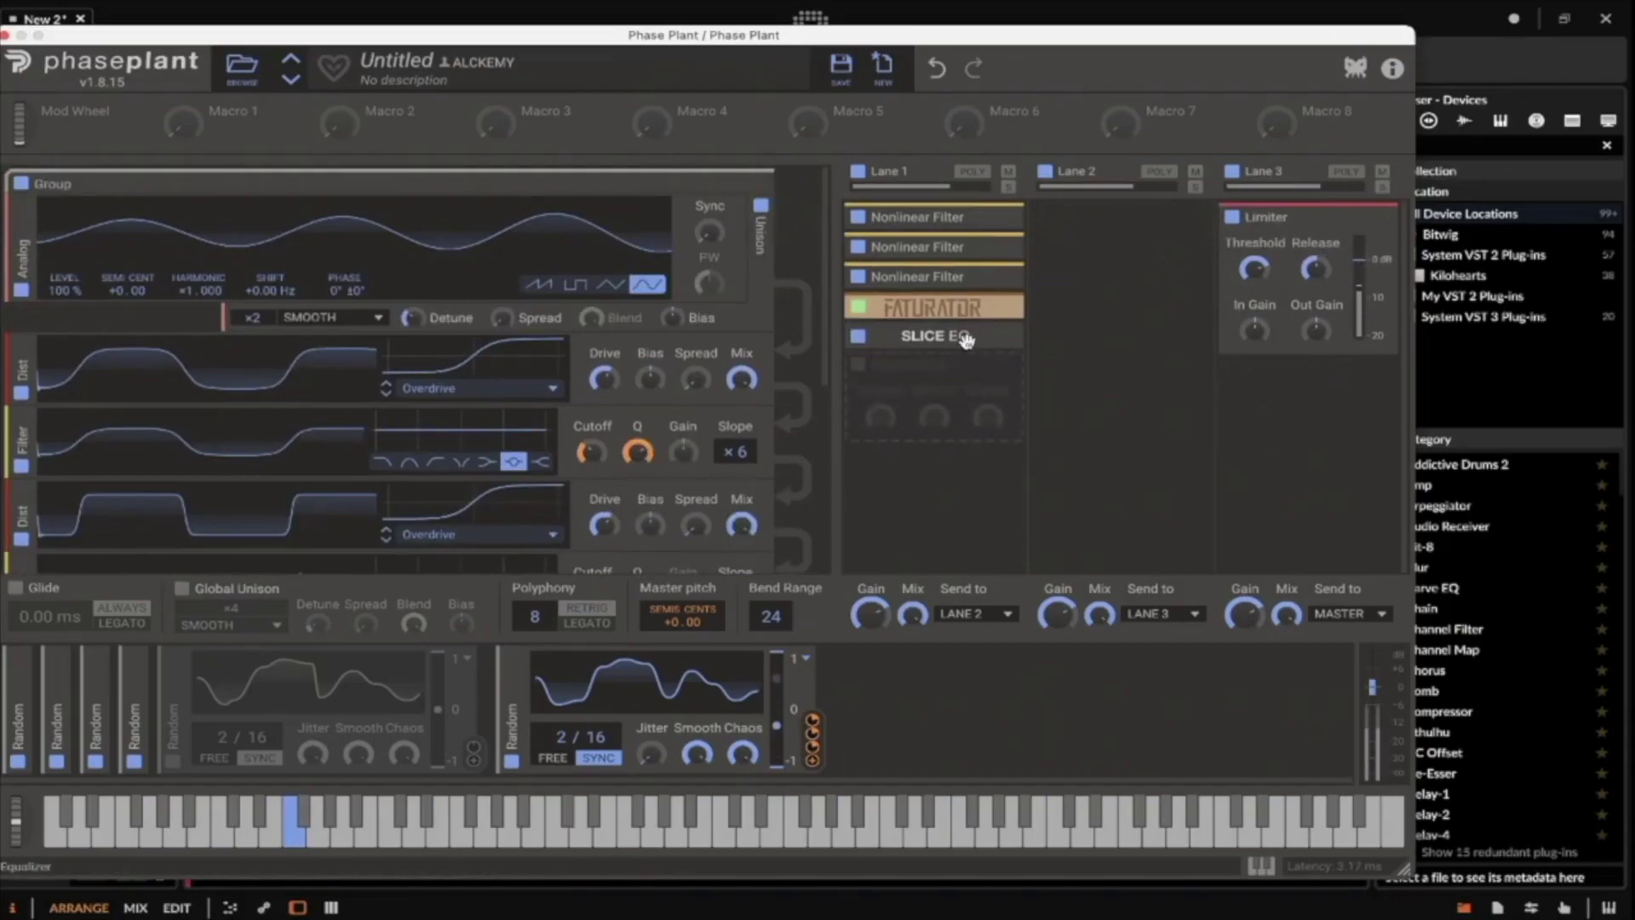
left_click(999, 312)
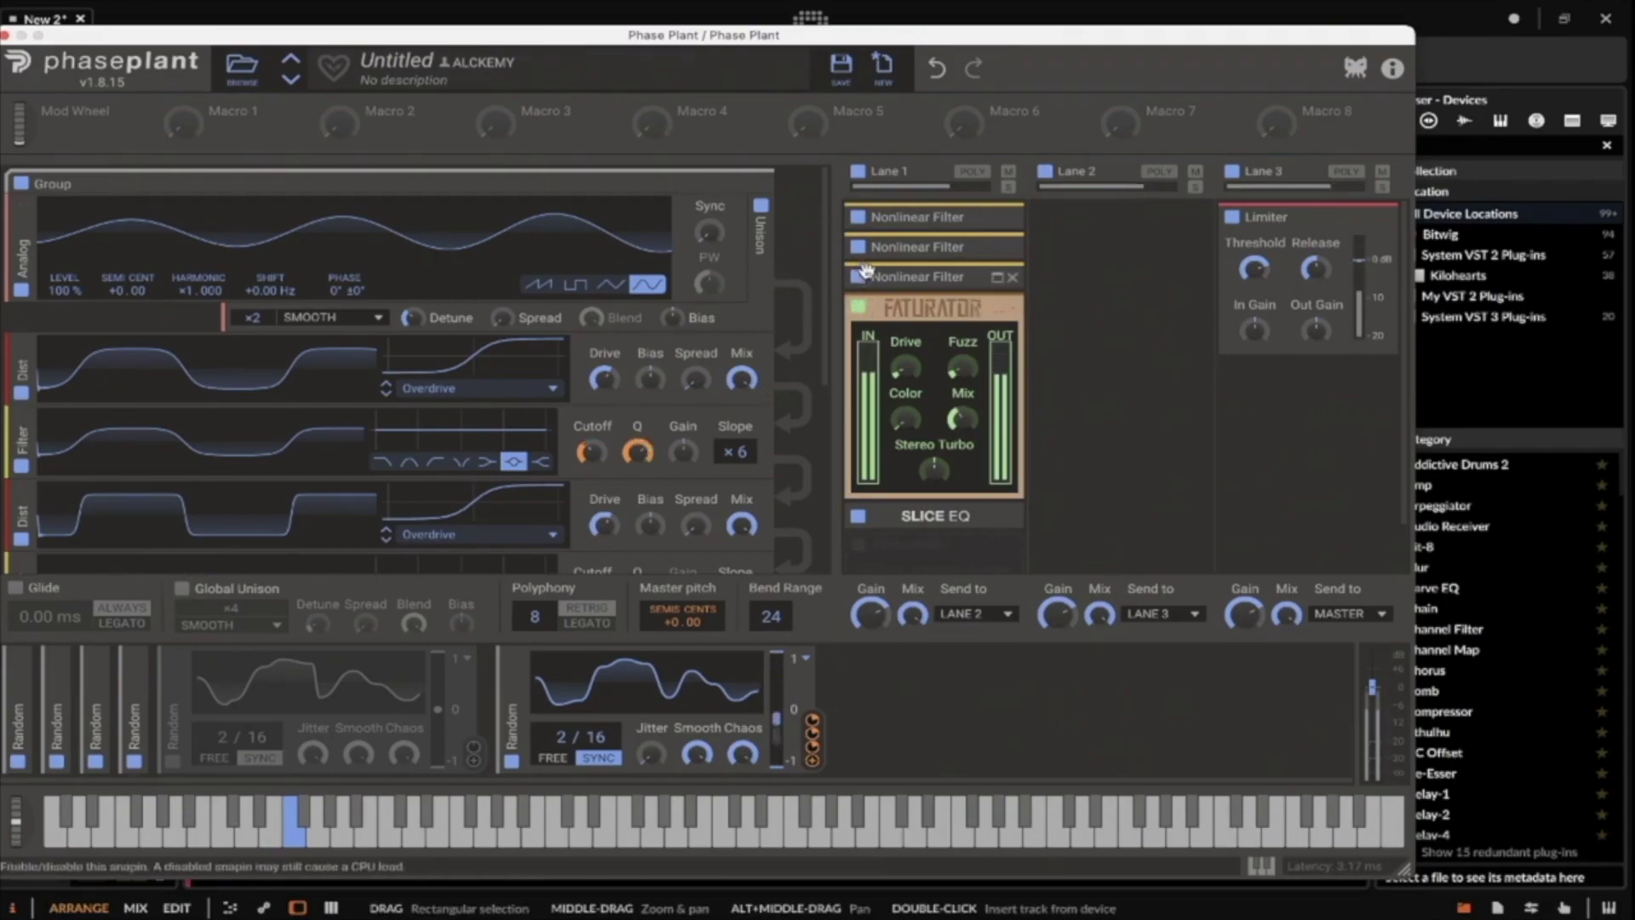
left_click(997, 279)
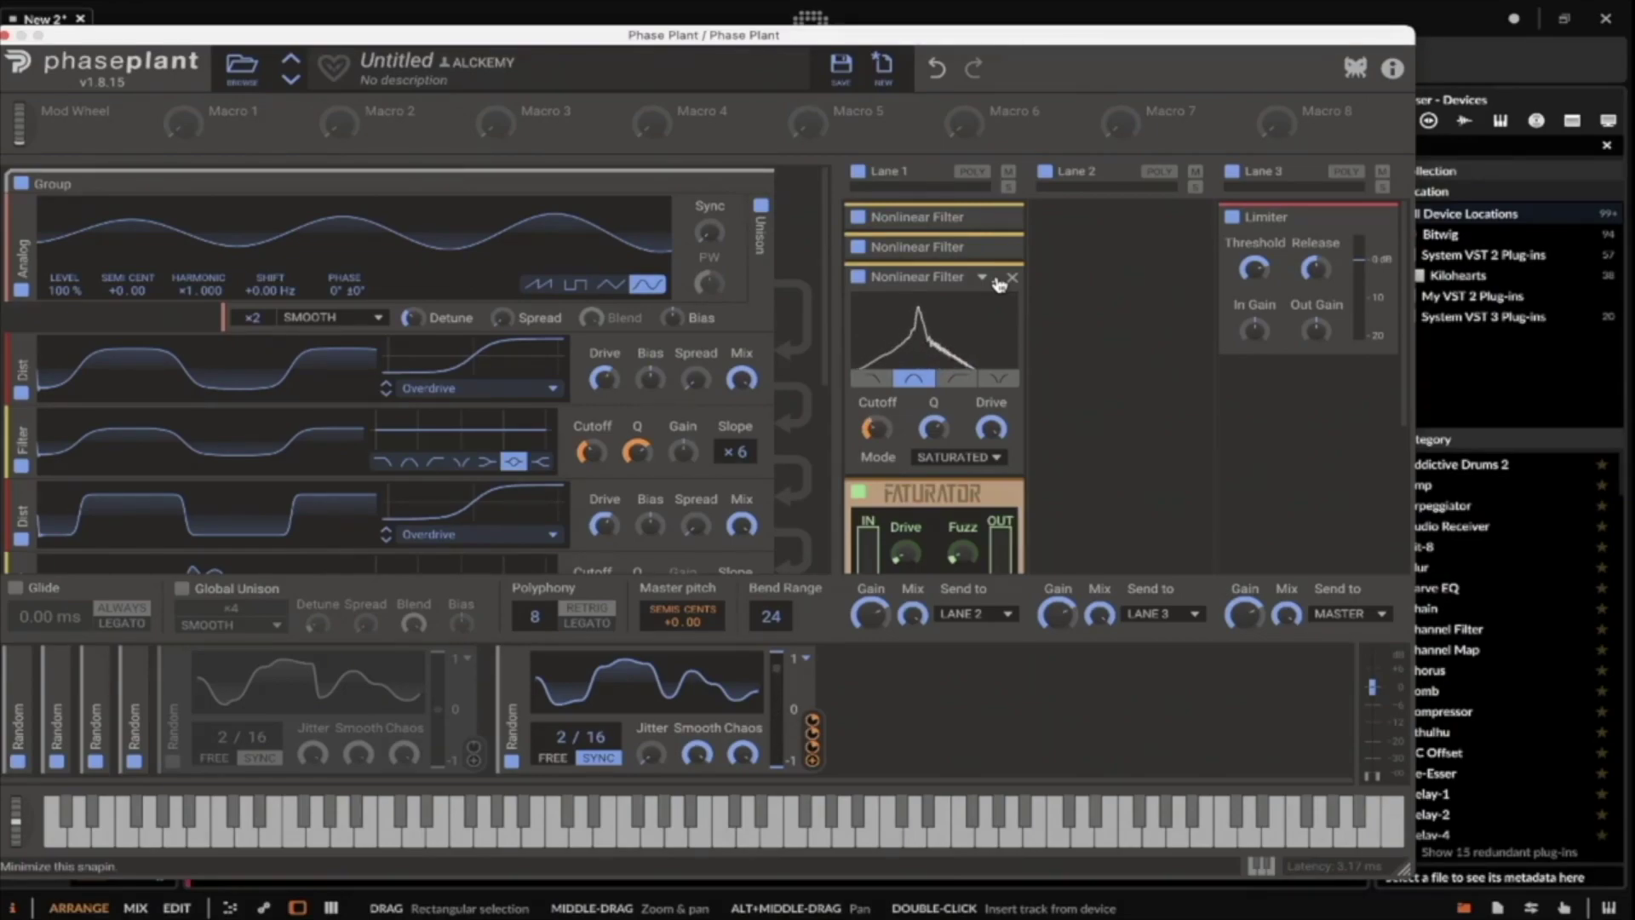
left_click(997, 248)
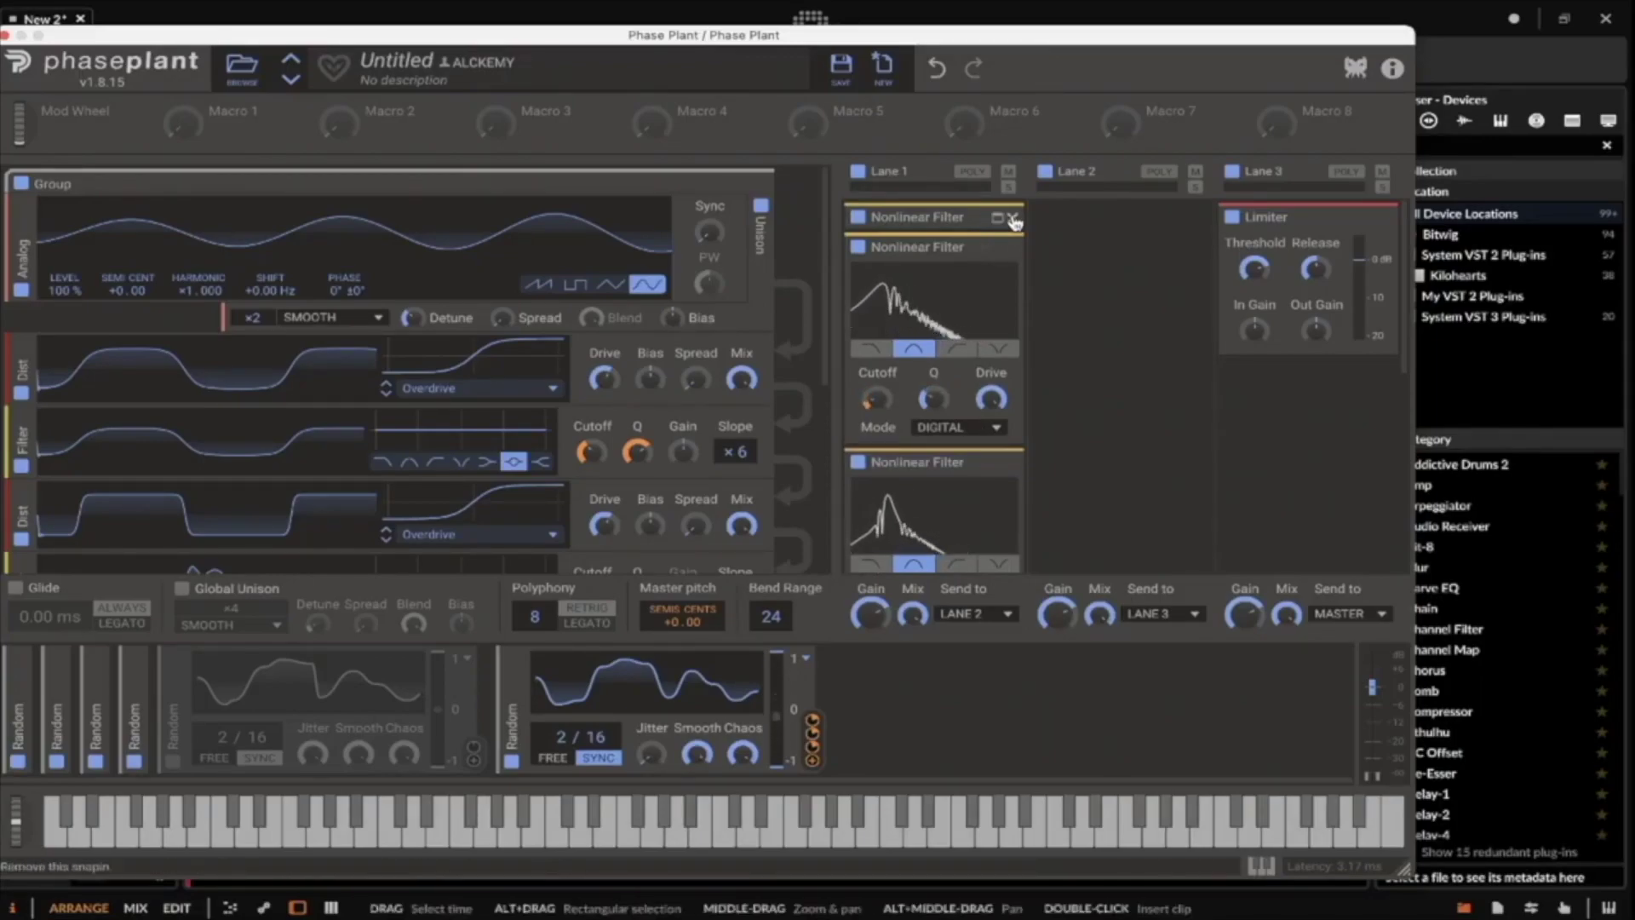
Remove the Nonlinear Filters and the Faturator from Lane 1, and disable and collapse the Slice EQ.
left_click(1013, 220)
left_click(1013, 208)
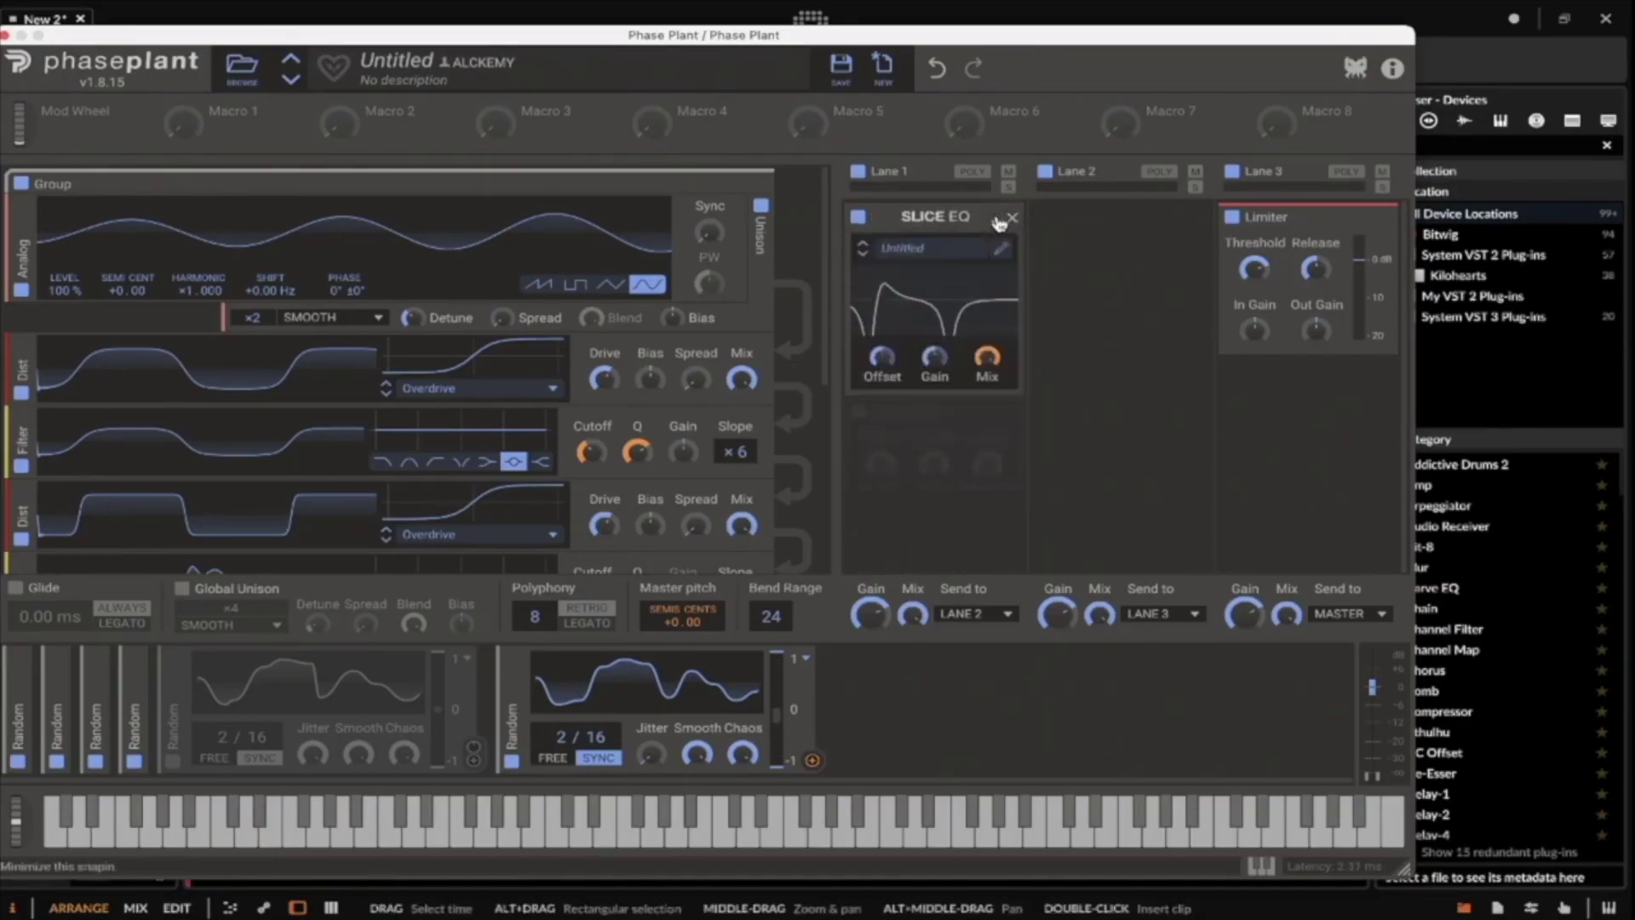
left_click(859, 218)
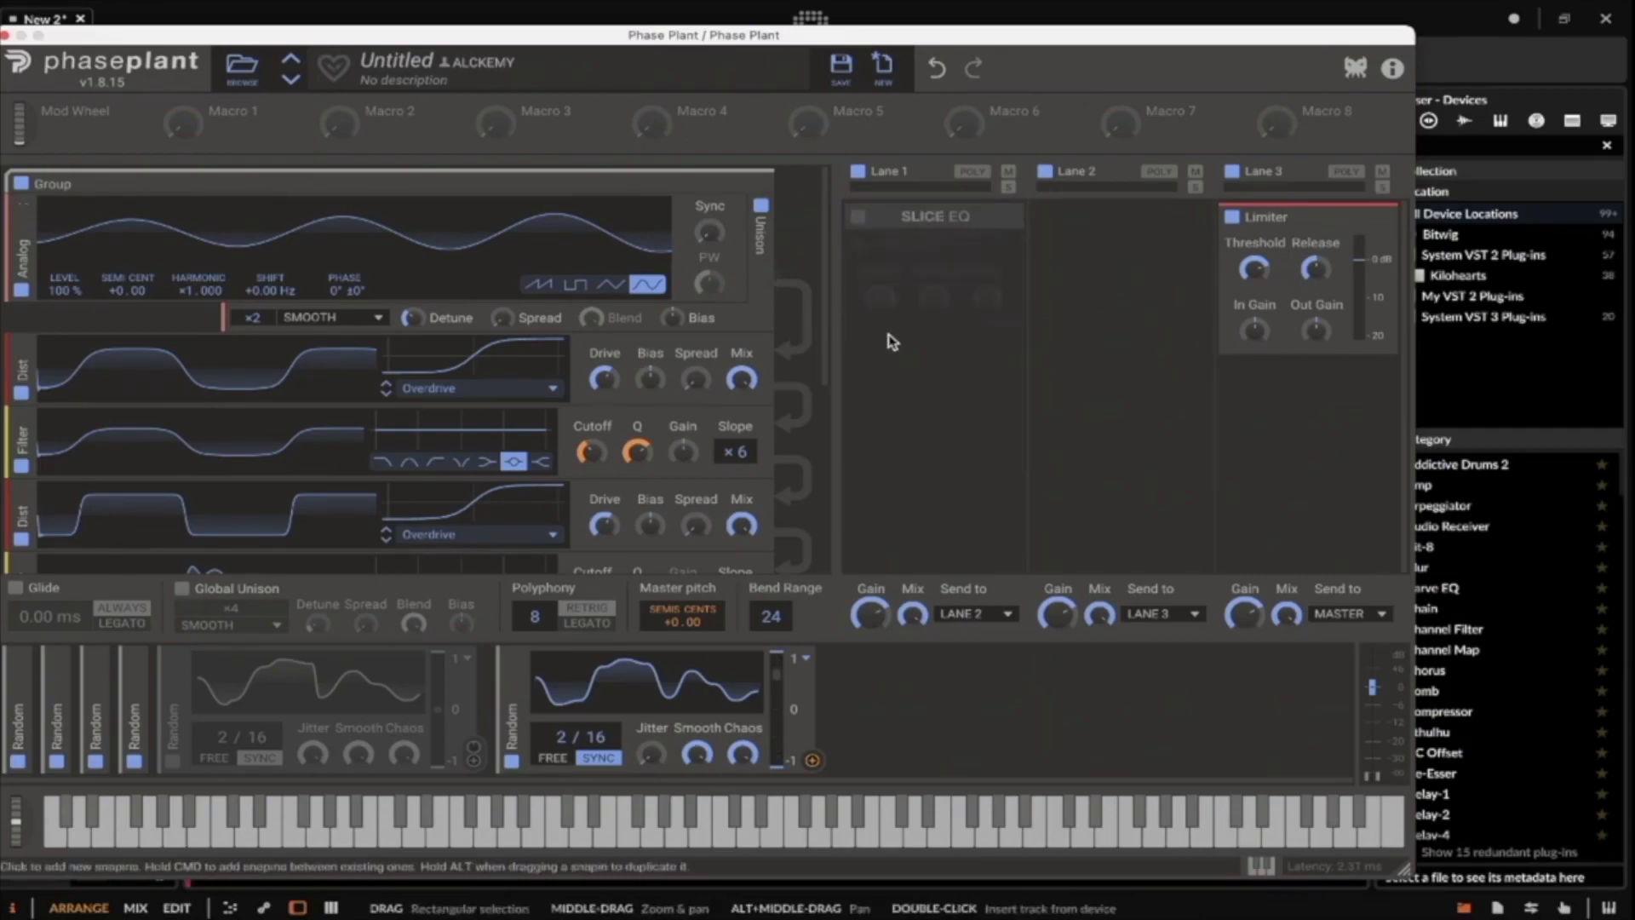
Add a Multipass below the Slice EQ in Lane 1 and set its lower crossover to 245 Hz in its editor.
left_click(919, 279)
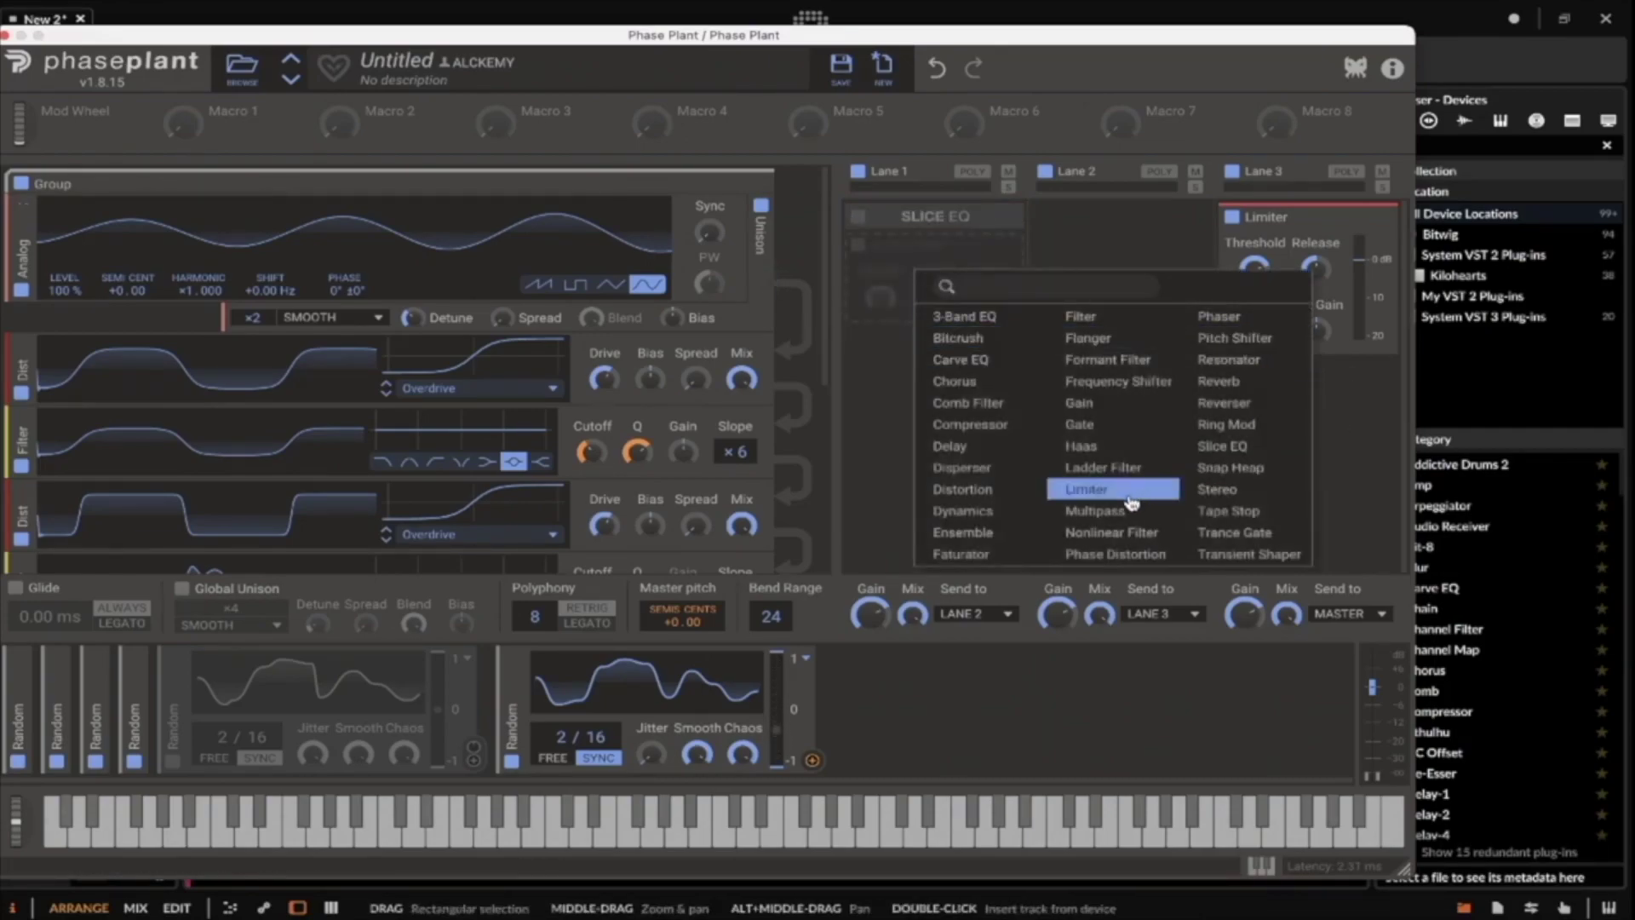
left_click(1094, 510)
left_click(1004, 284)
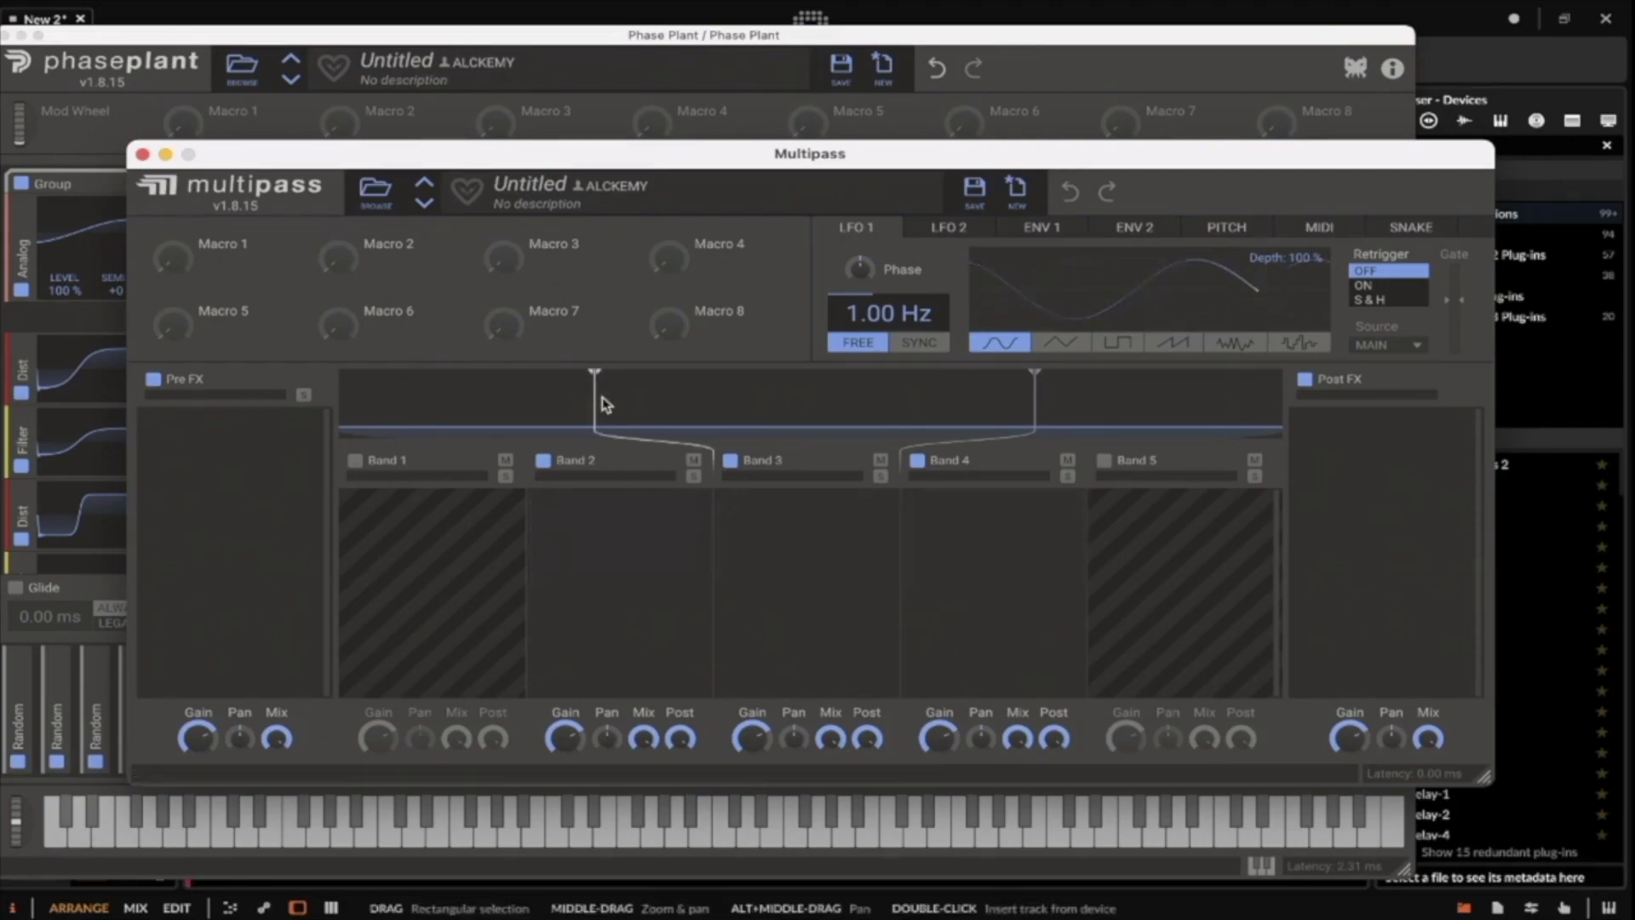
left_click_drag(601, 162, 549, 93)
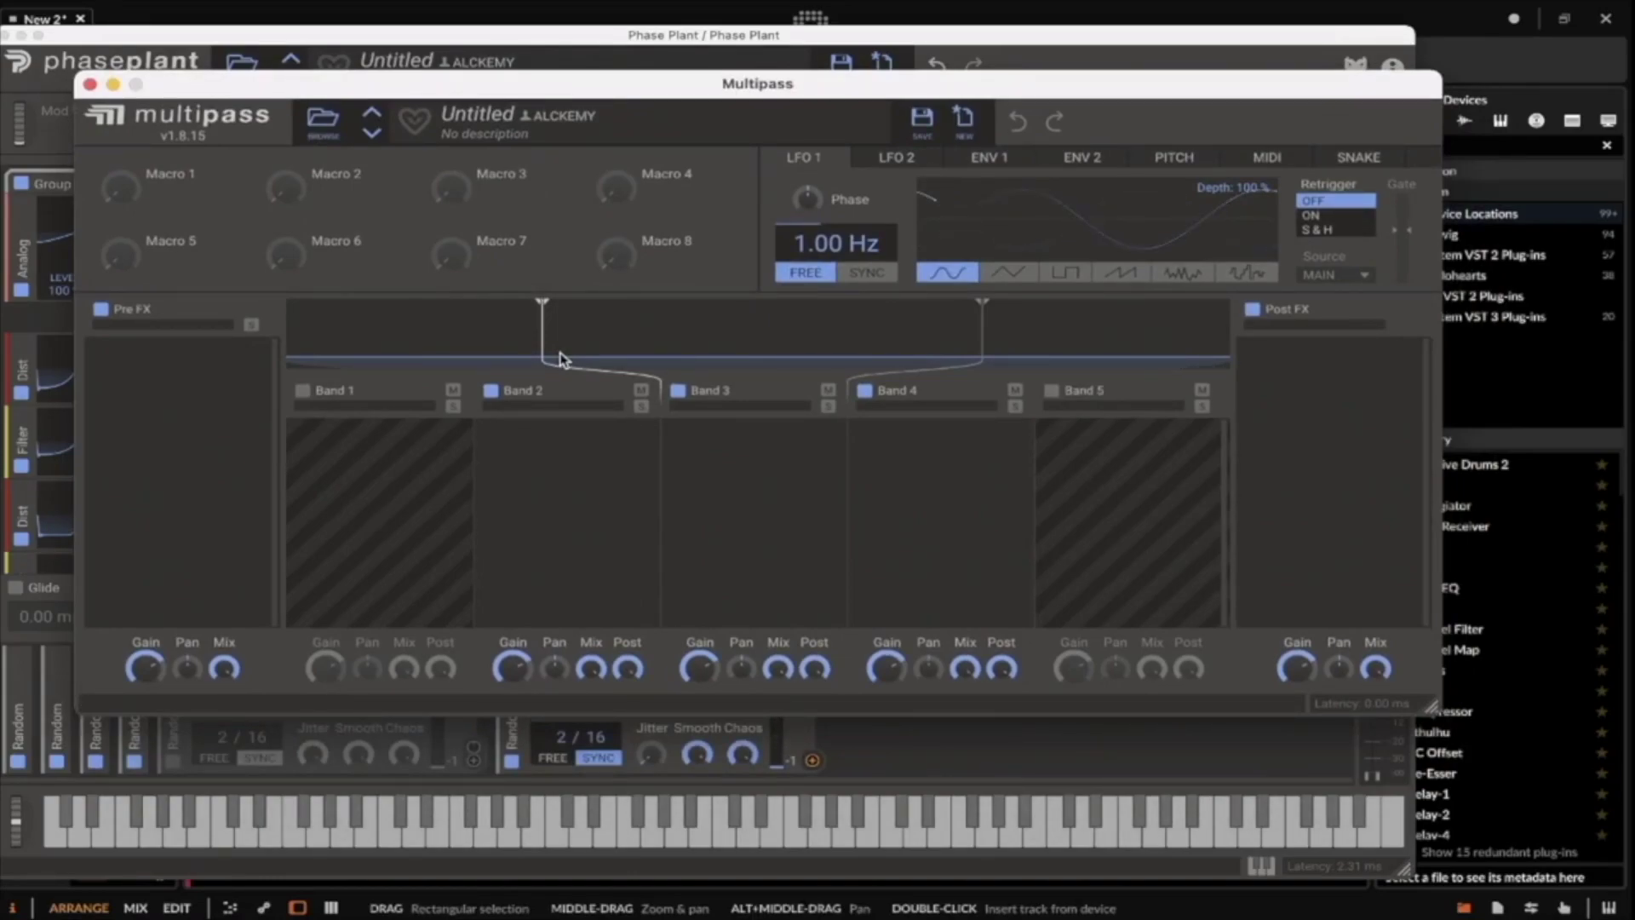
left_click_drag(542, 341, 540, 333)
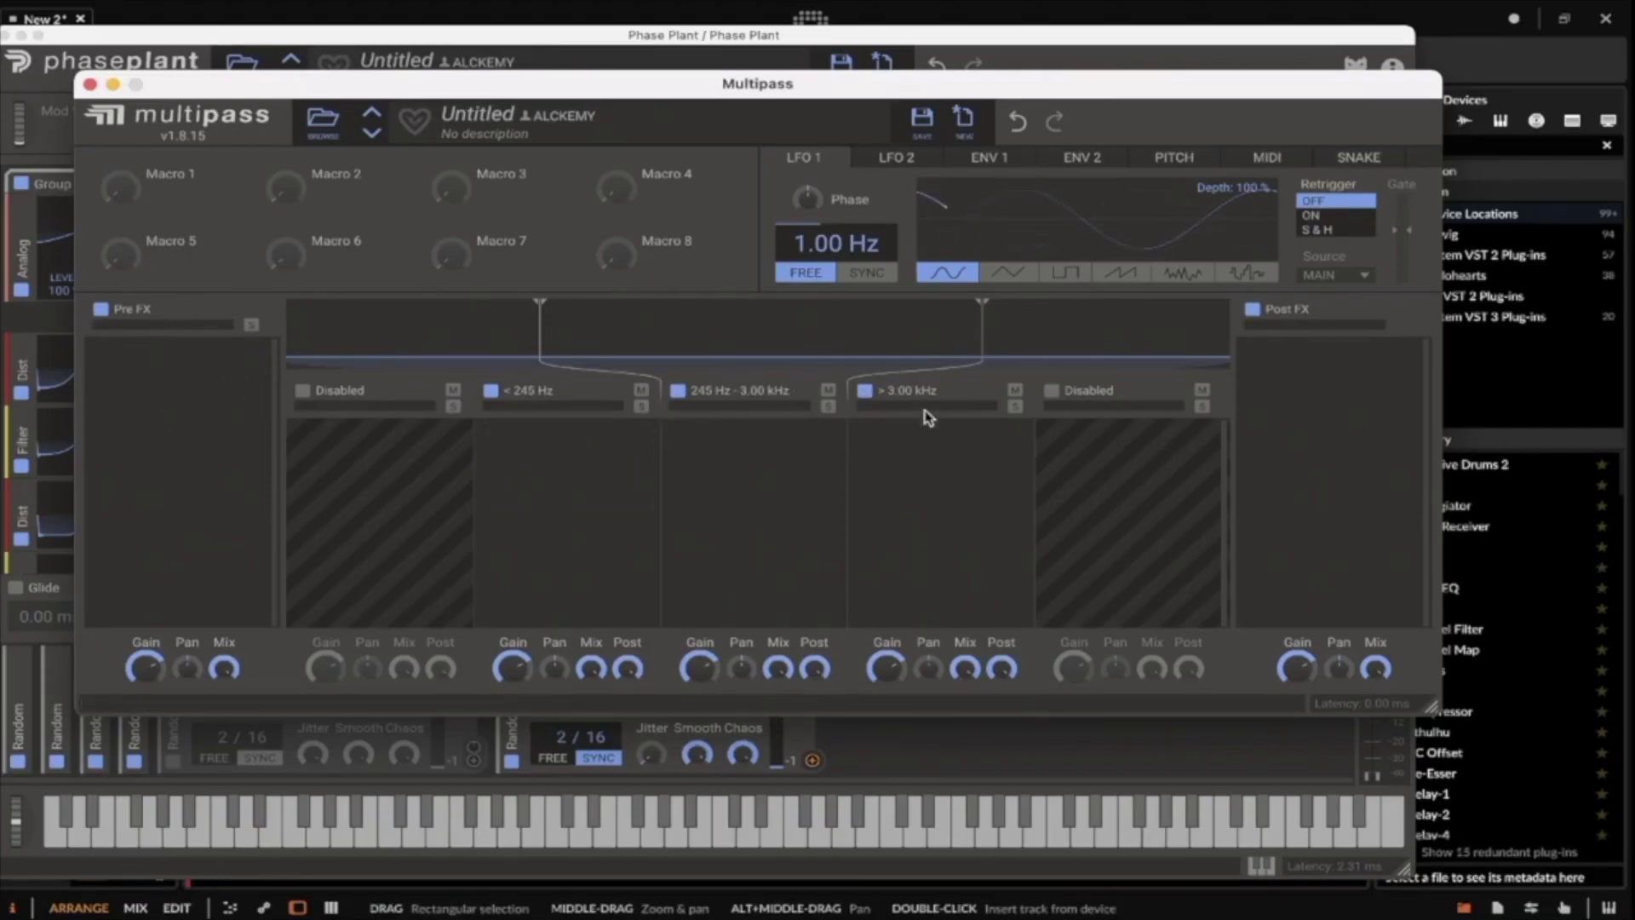
Add a low-pass Filter to the Multipass band below 245 Hz and raise its cutoff to about 4.3 kHz.
left_click(559, 457)
left_click(711, 464)
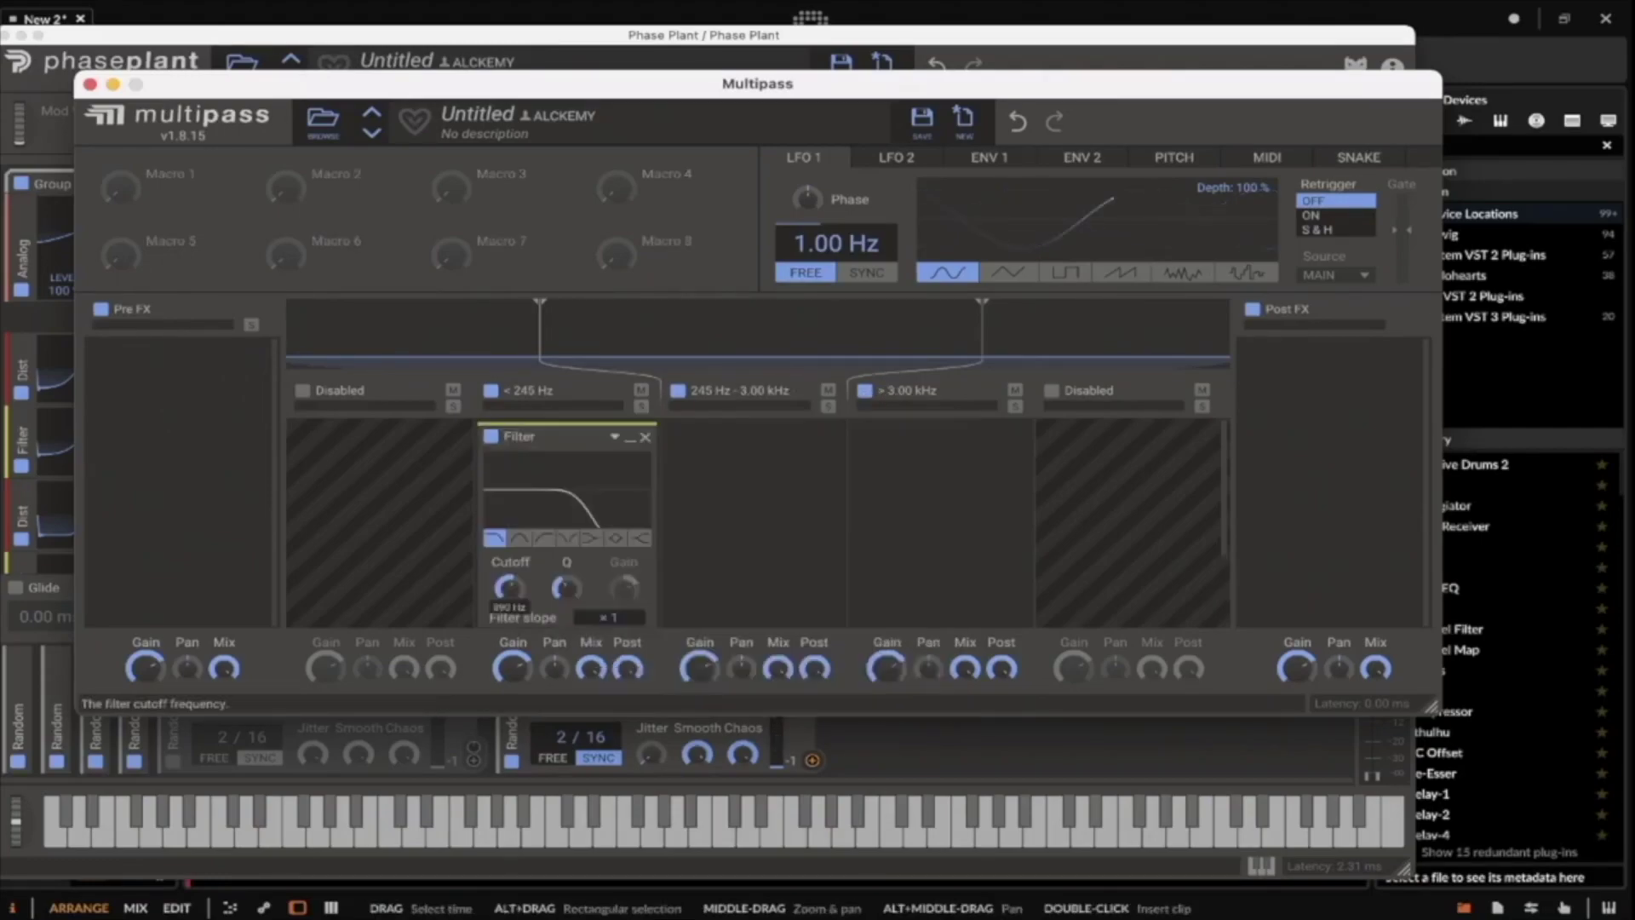
left_click_drag(509, 588, 509, 562)
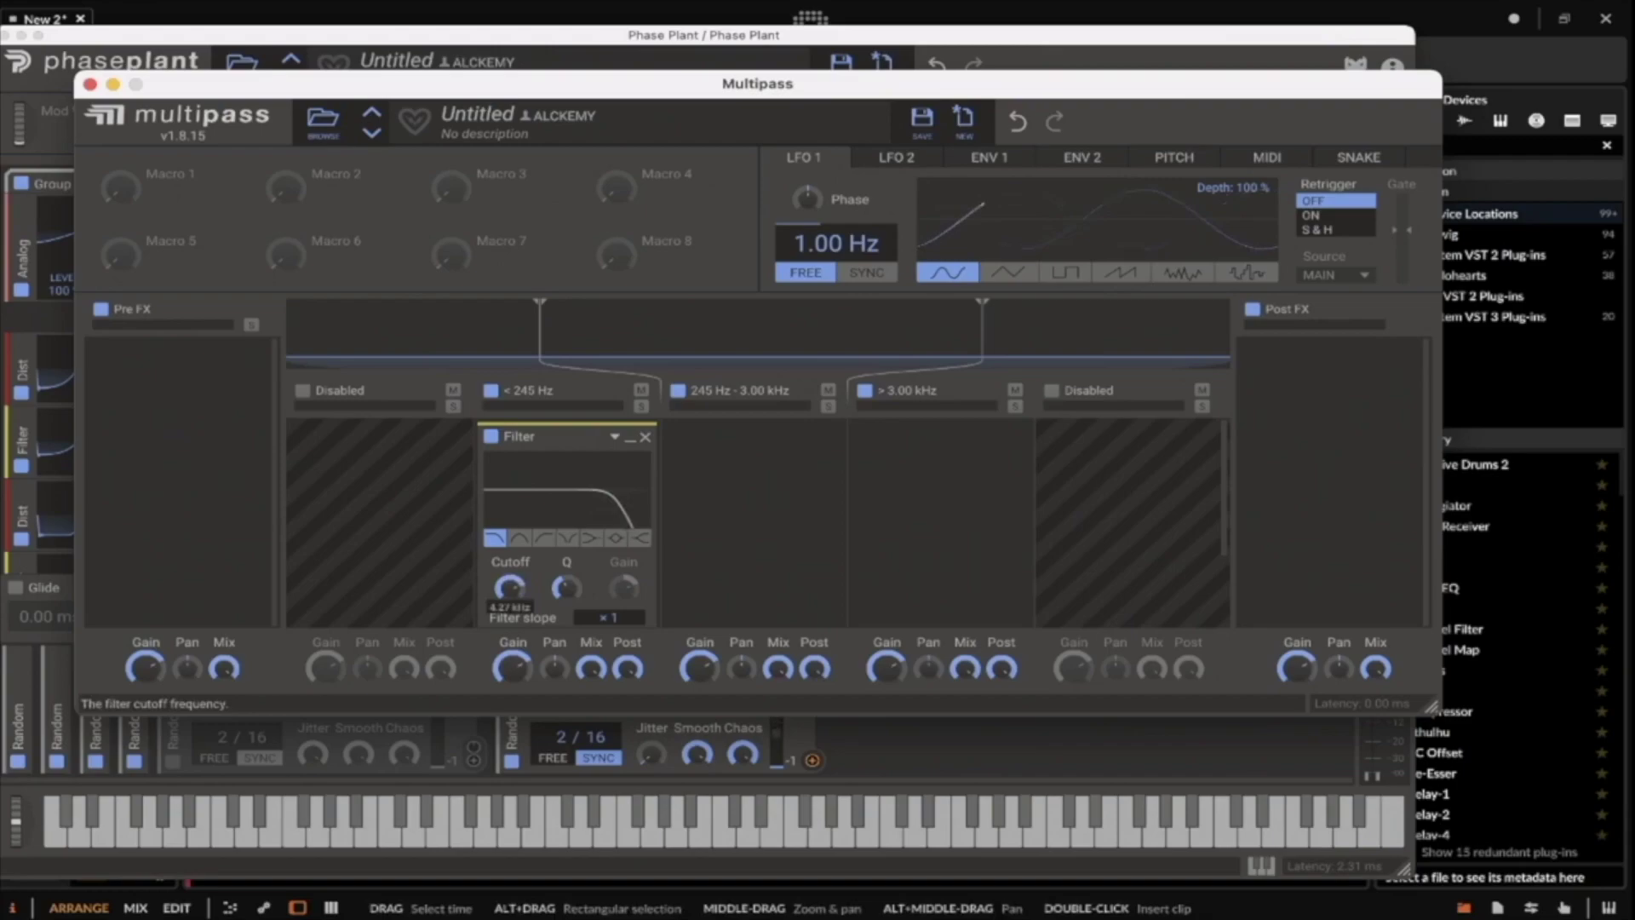
Switch the Filter below 245 Hz to high-pass with a low cutoff and a raised Q, and solo that band.
mouse_move(509, 586)
left_mouse_down()
mouse_move(509, 604)
mouse_move(509, 586)
left_mouse_up()
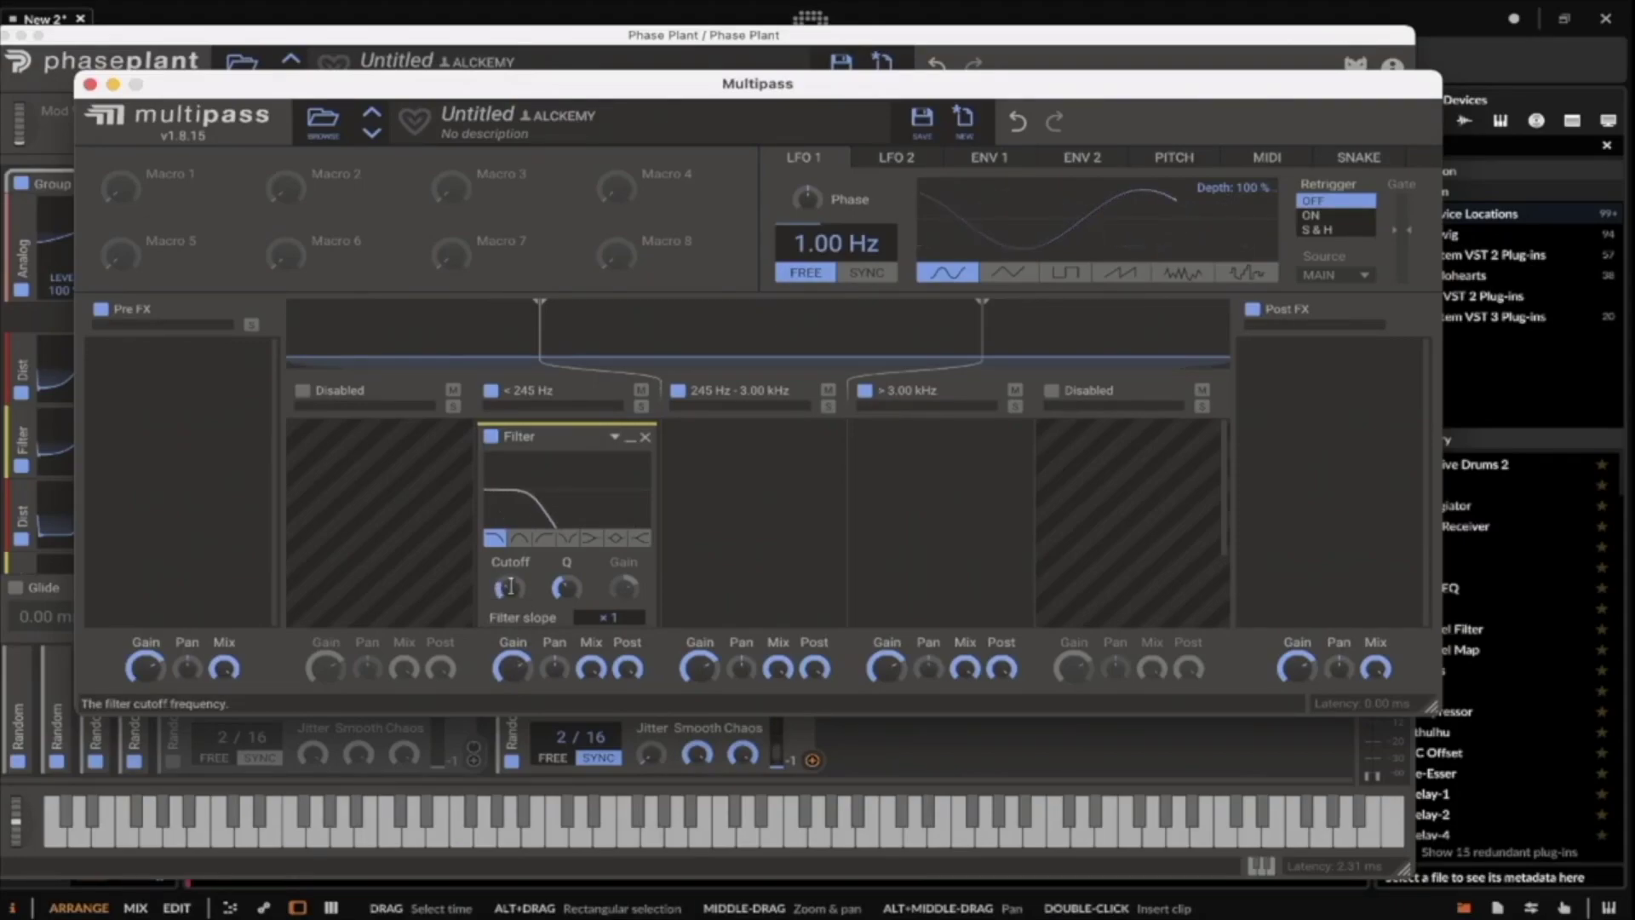
left_click(543, 537)
left_click_drag(511, 588, 511, 596)
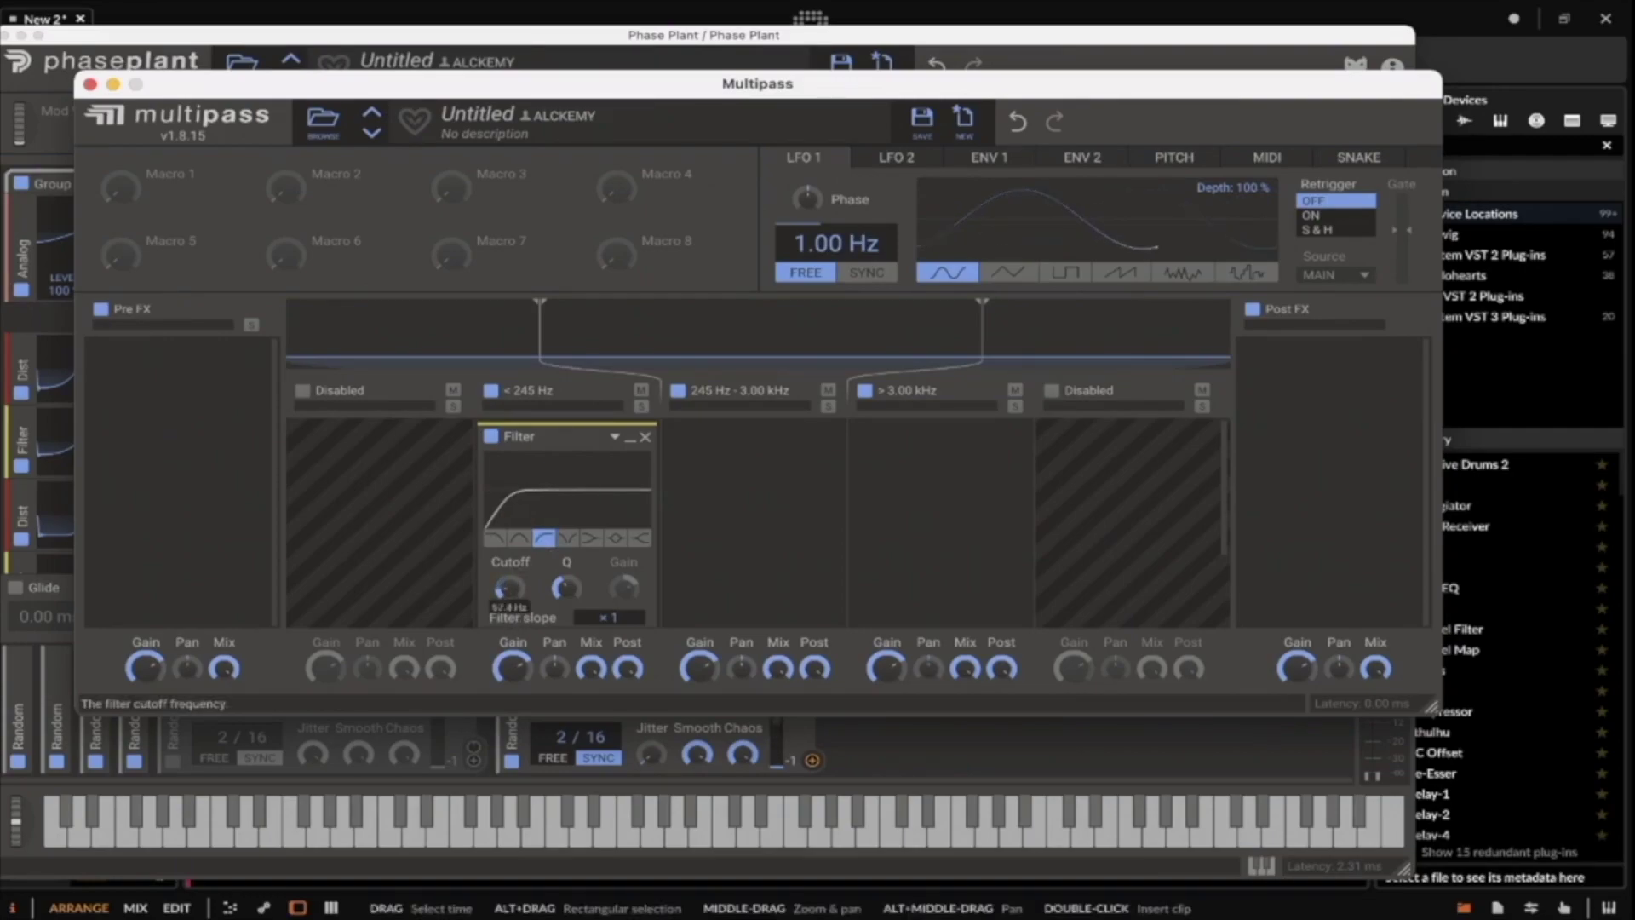
left_click(641, 406)
left_click_drag(565, 587, 509, 584)
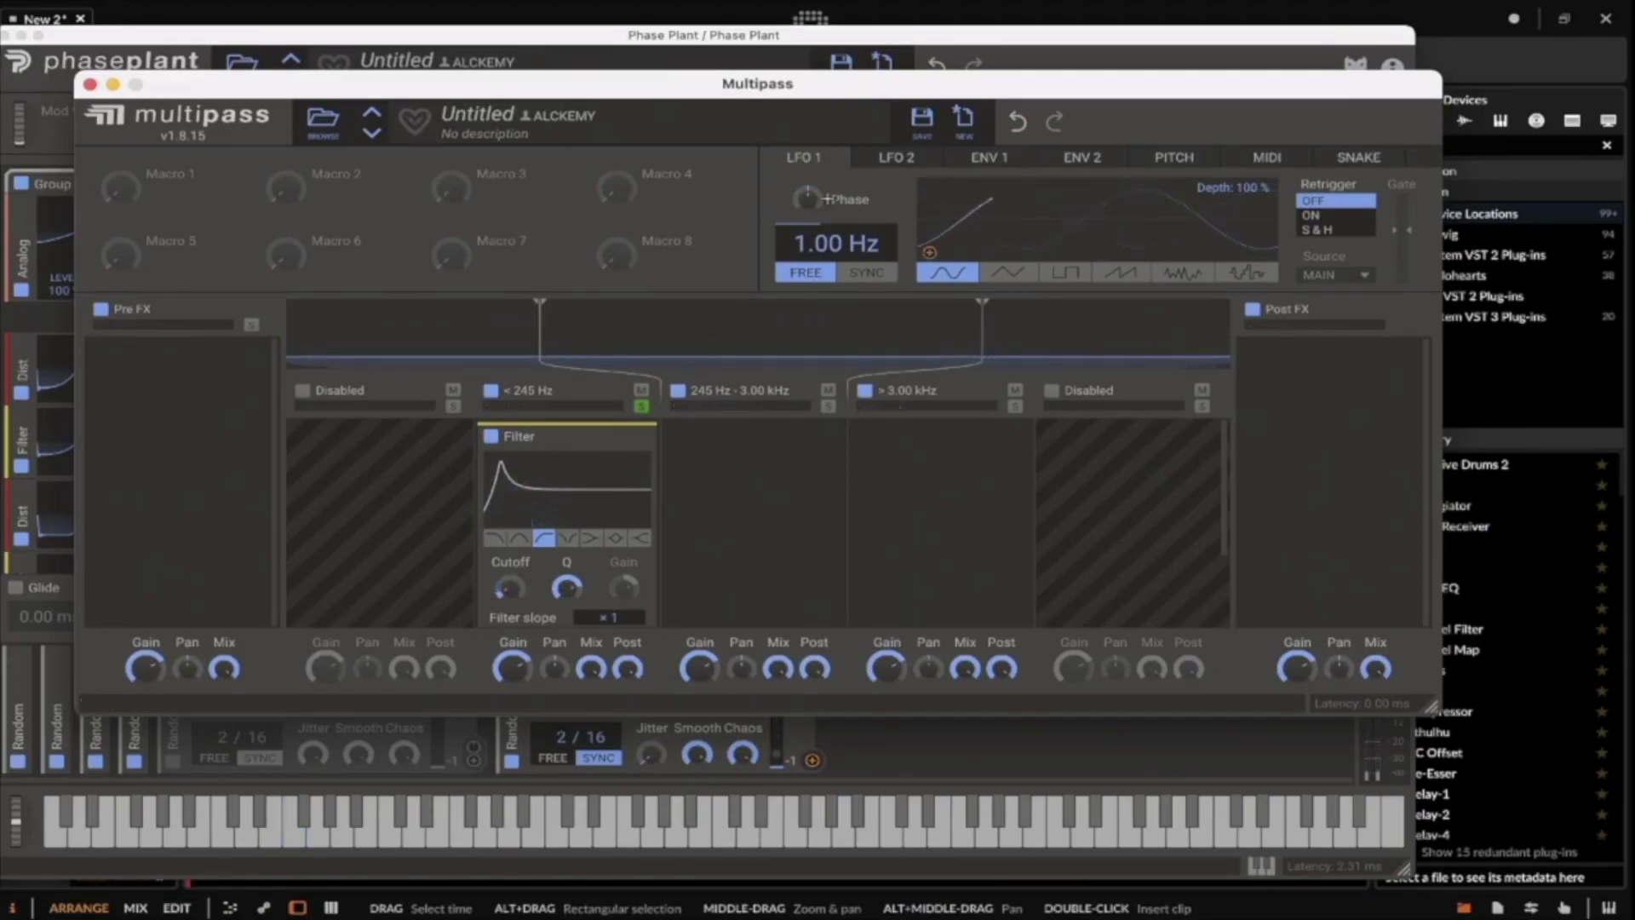
Sync LFO 1 at 4/16 with a smooth random waveform, assign it to the low-band Filter's cutoff, and collapse the Filter.
left_click(866, 273)
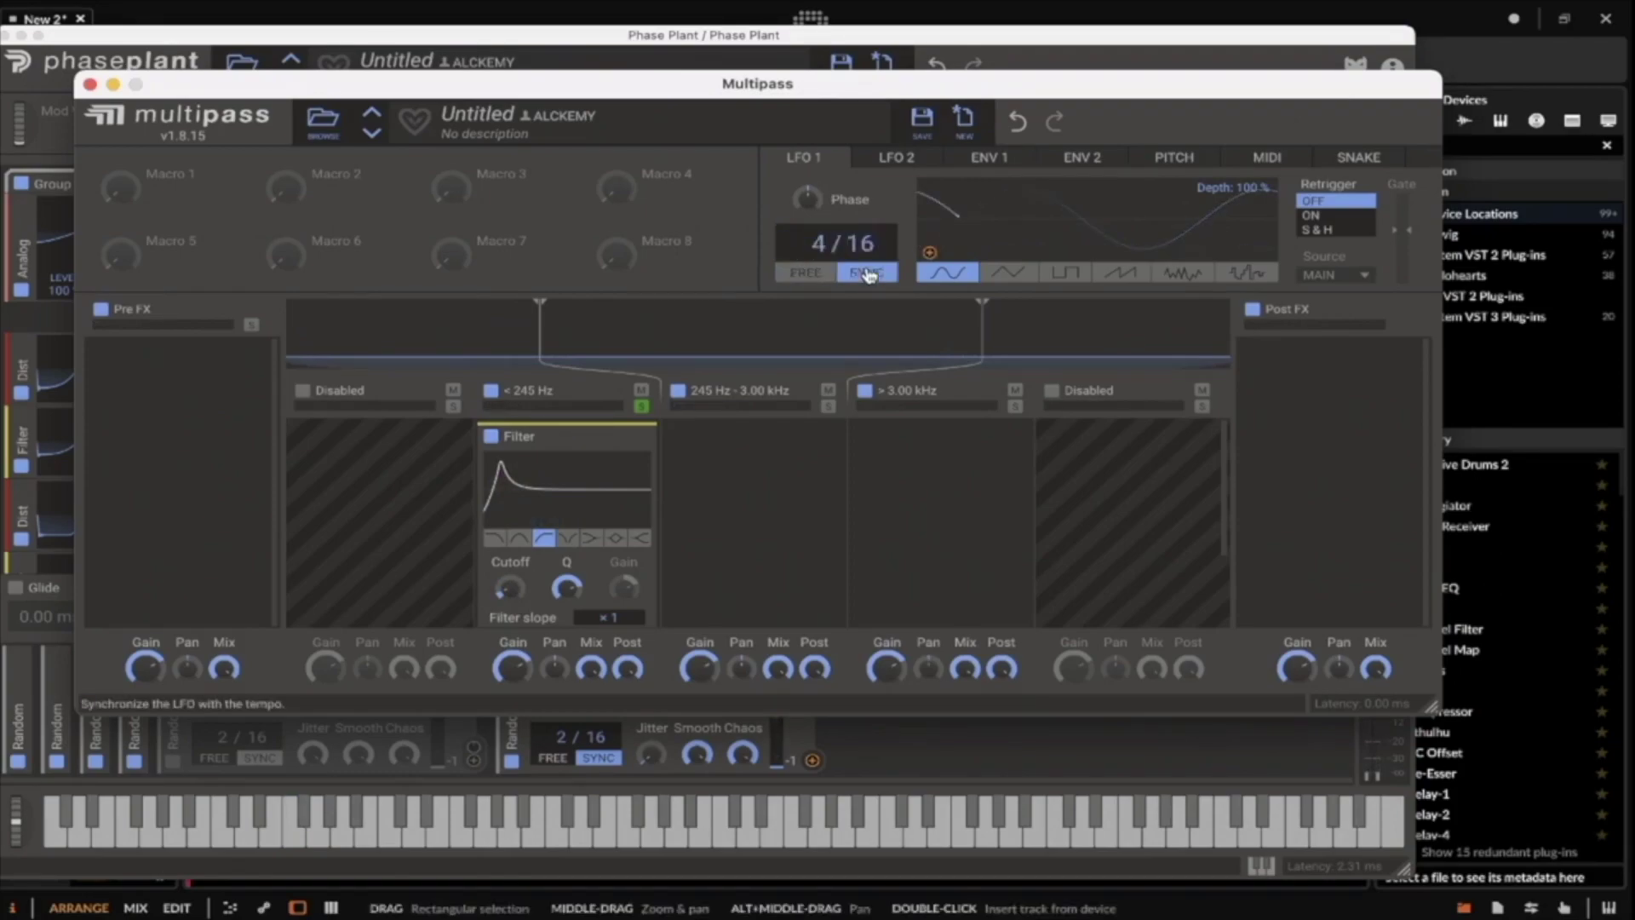
left_click(1200, 274)
left_click_drag(923, 256, 509, 589)
scroll(540, 572, "down", 1)
scroll(540, 572, "up", 1)
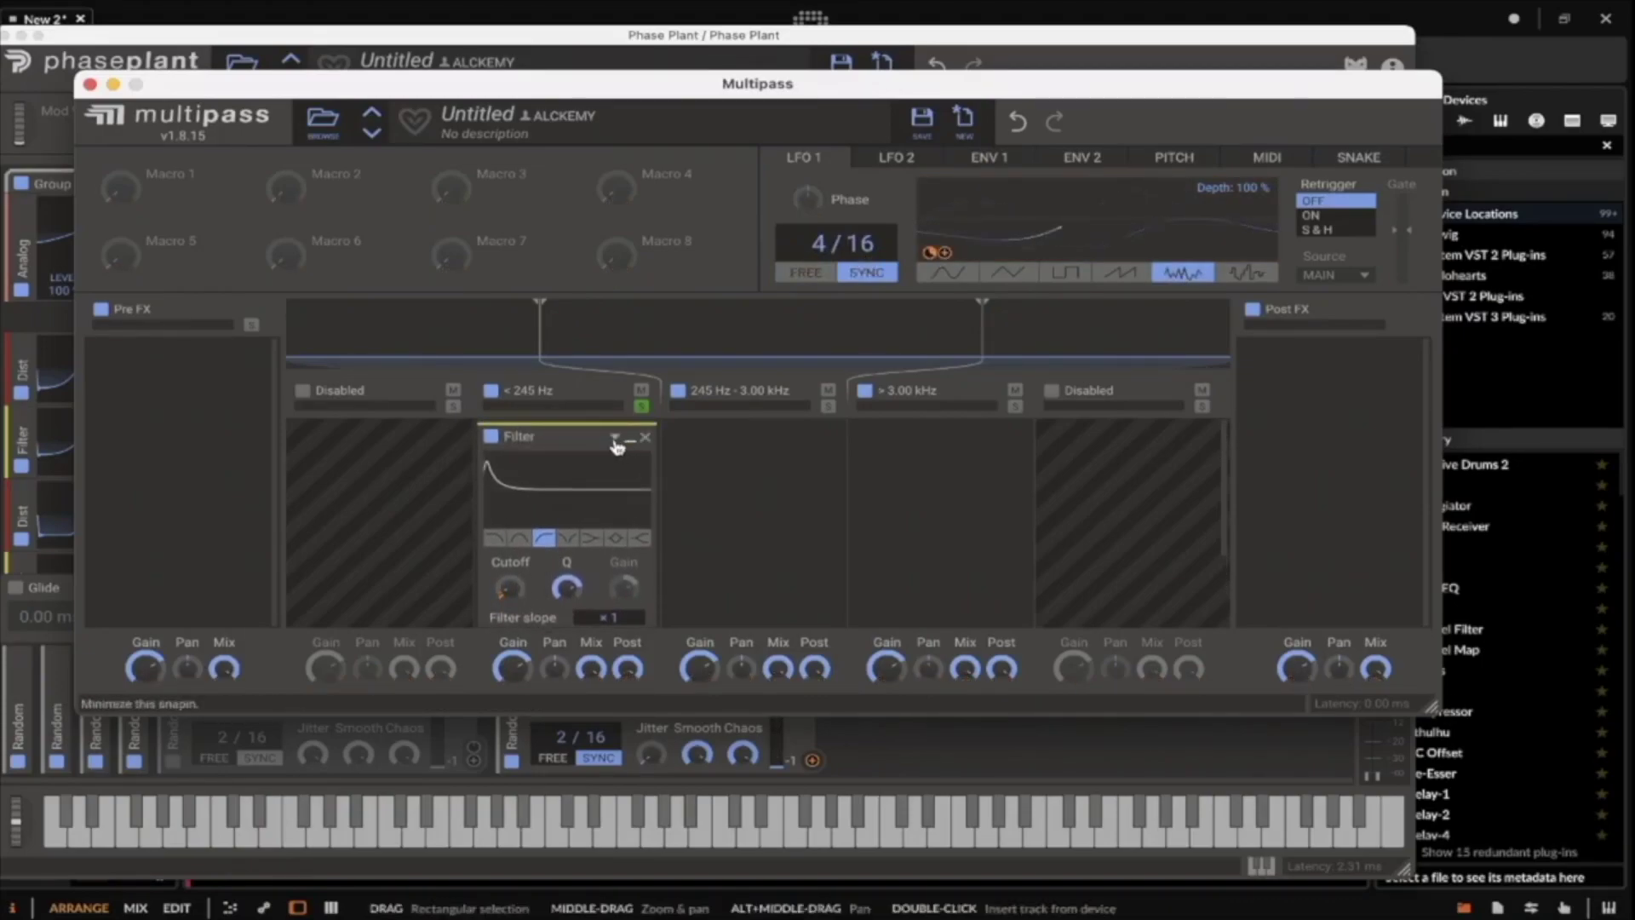
left_click(631, 439)
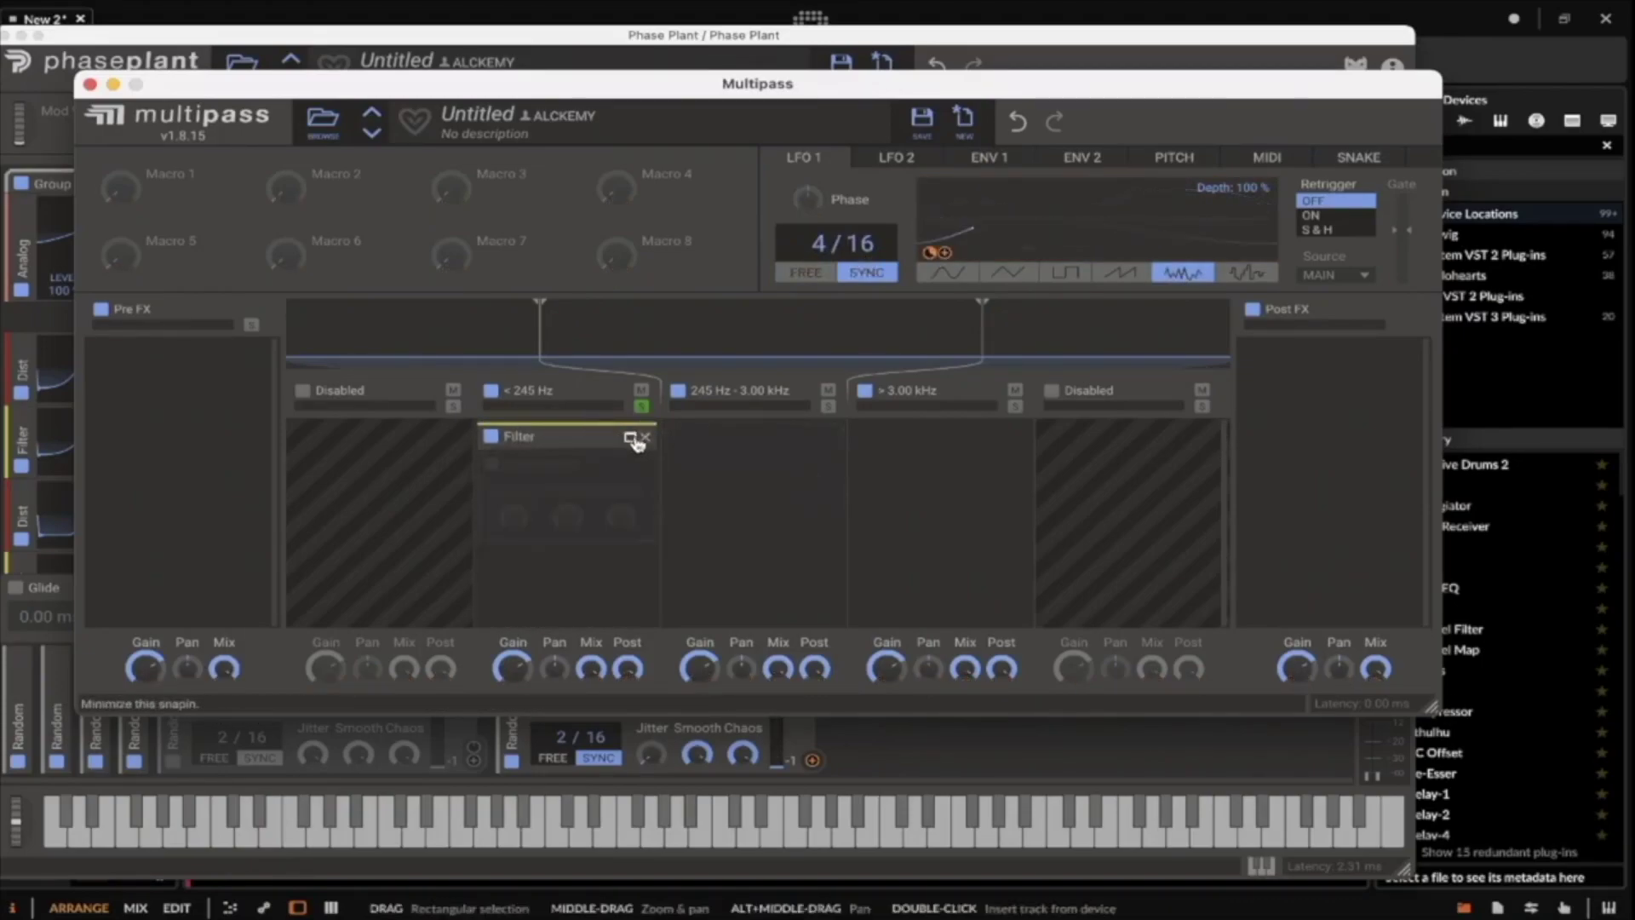
Add a Filter to the 245 Hz - 3.00 kHz band and set its type to notch.
left_click(738, 439)
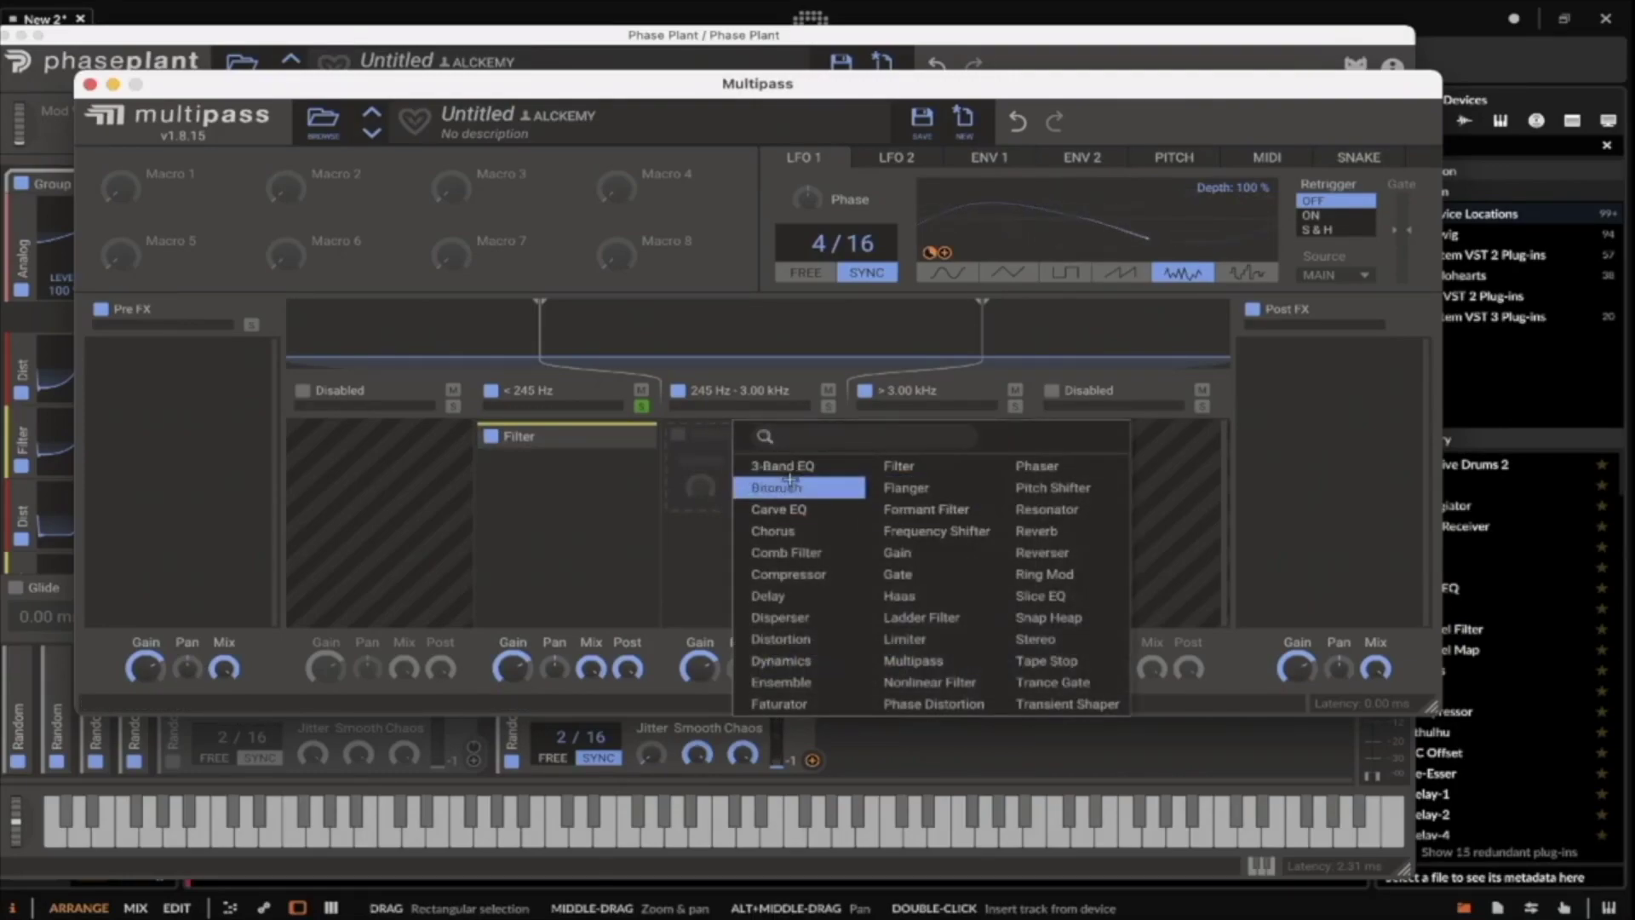
left_click(704, 481)
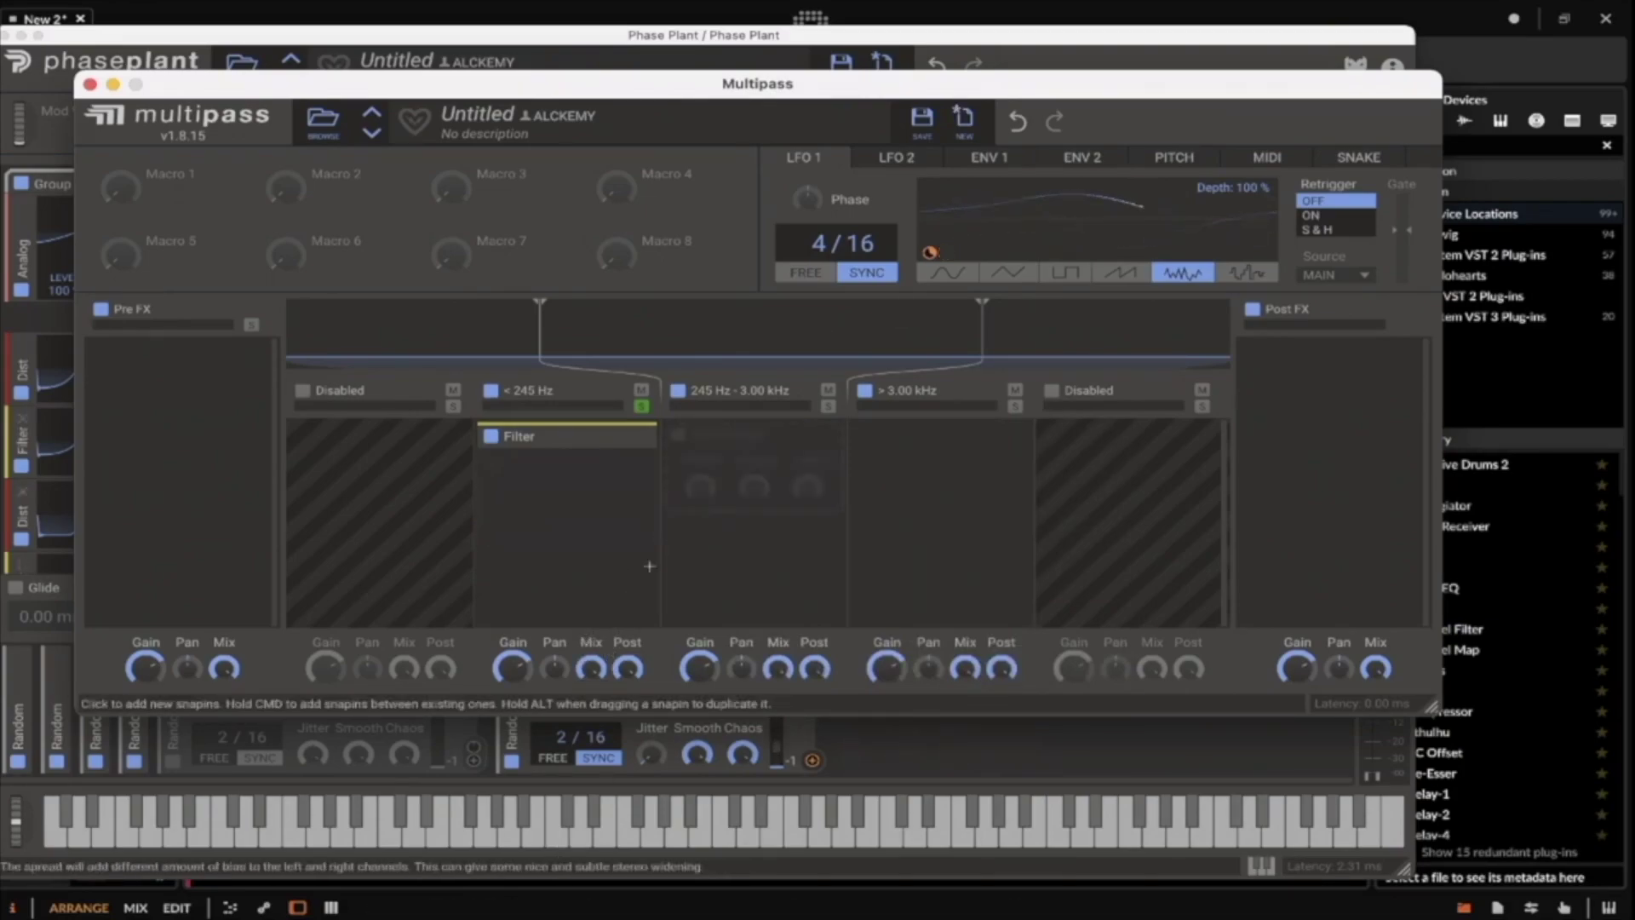
left_click(628, 439)
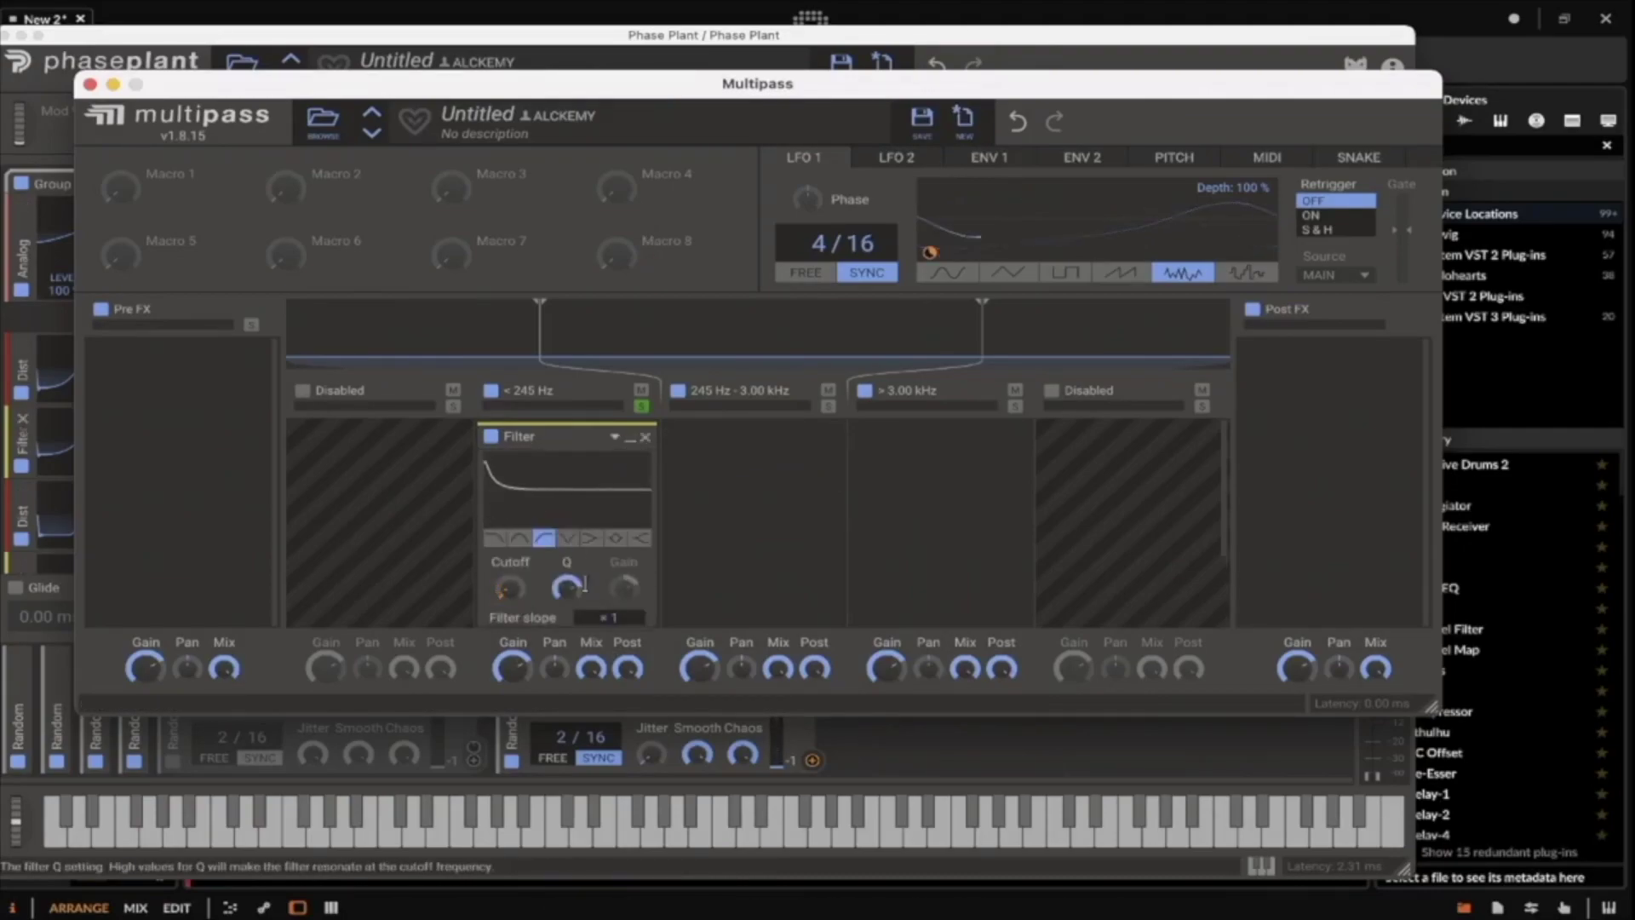
left_click(631, 445)
left_click(747, 449)
left_click(909, 466)
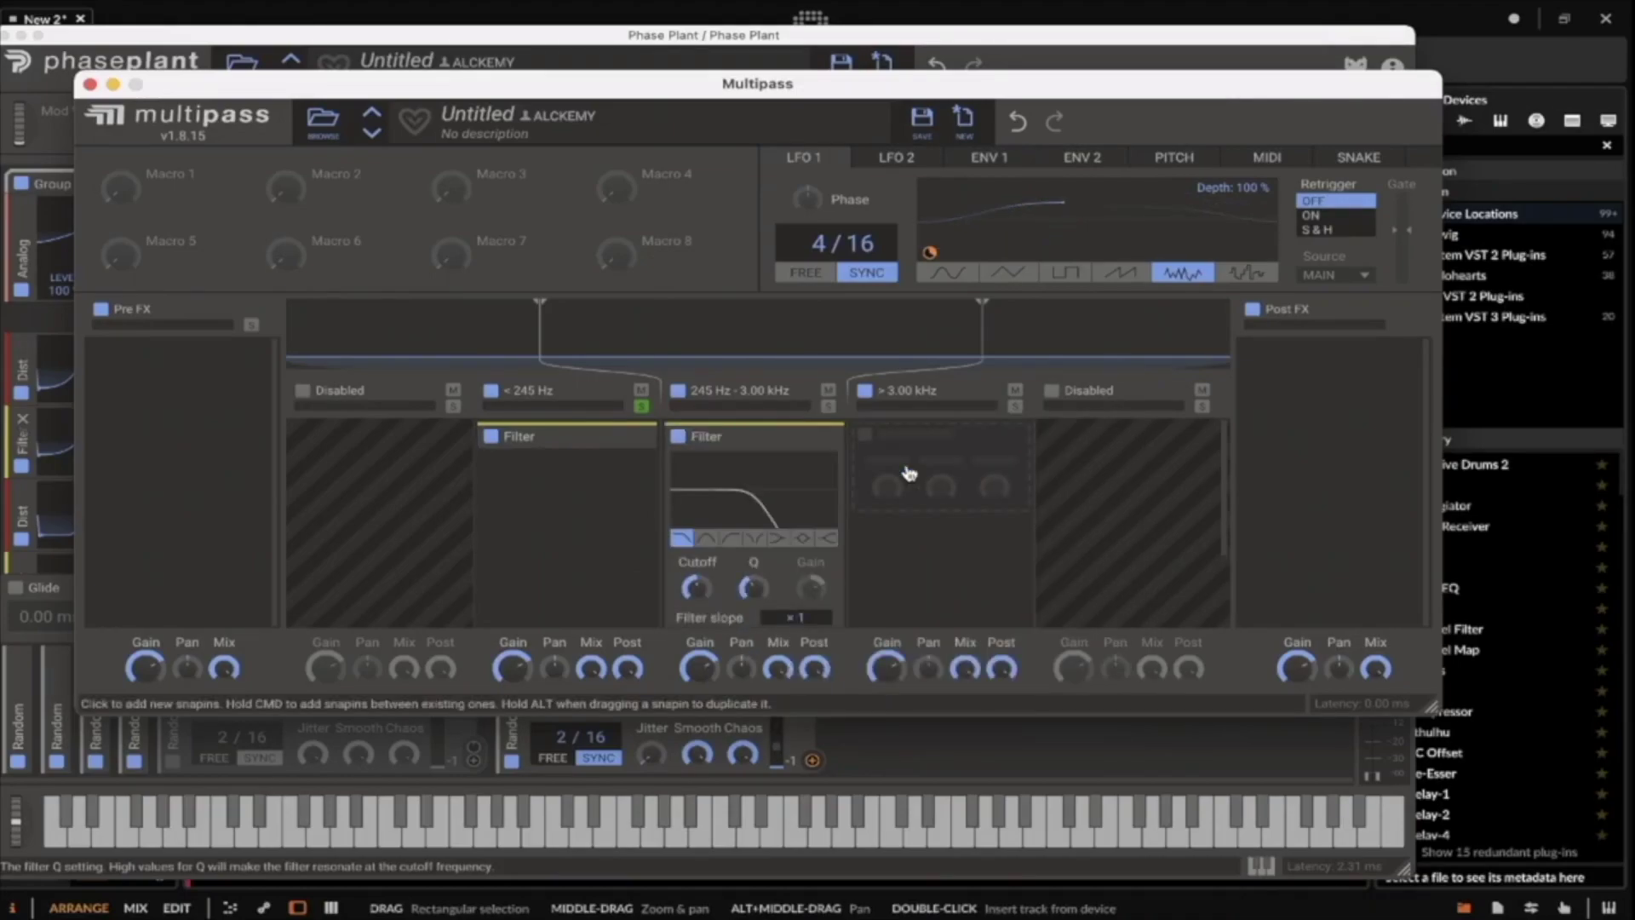
left_click(755, 538)
left_click(706, 538)
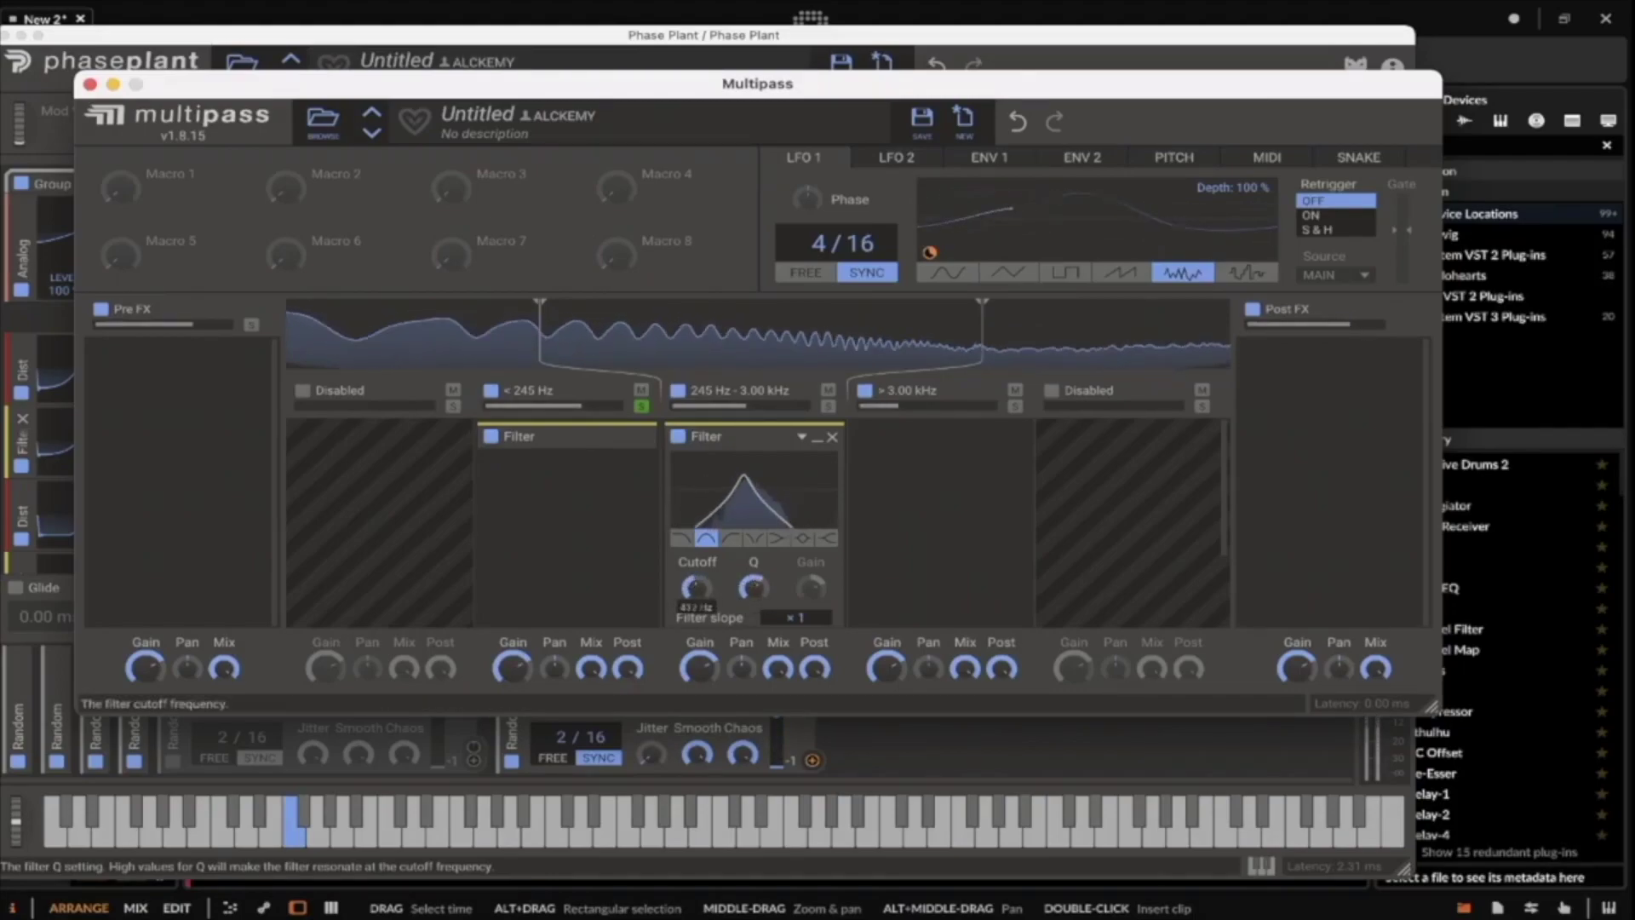
left_click(756, 538)
Set the notch Filter's slope to ×6 and lower its Q to widen the notch.
scroll(764, 541, "down", 2)
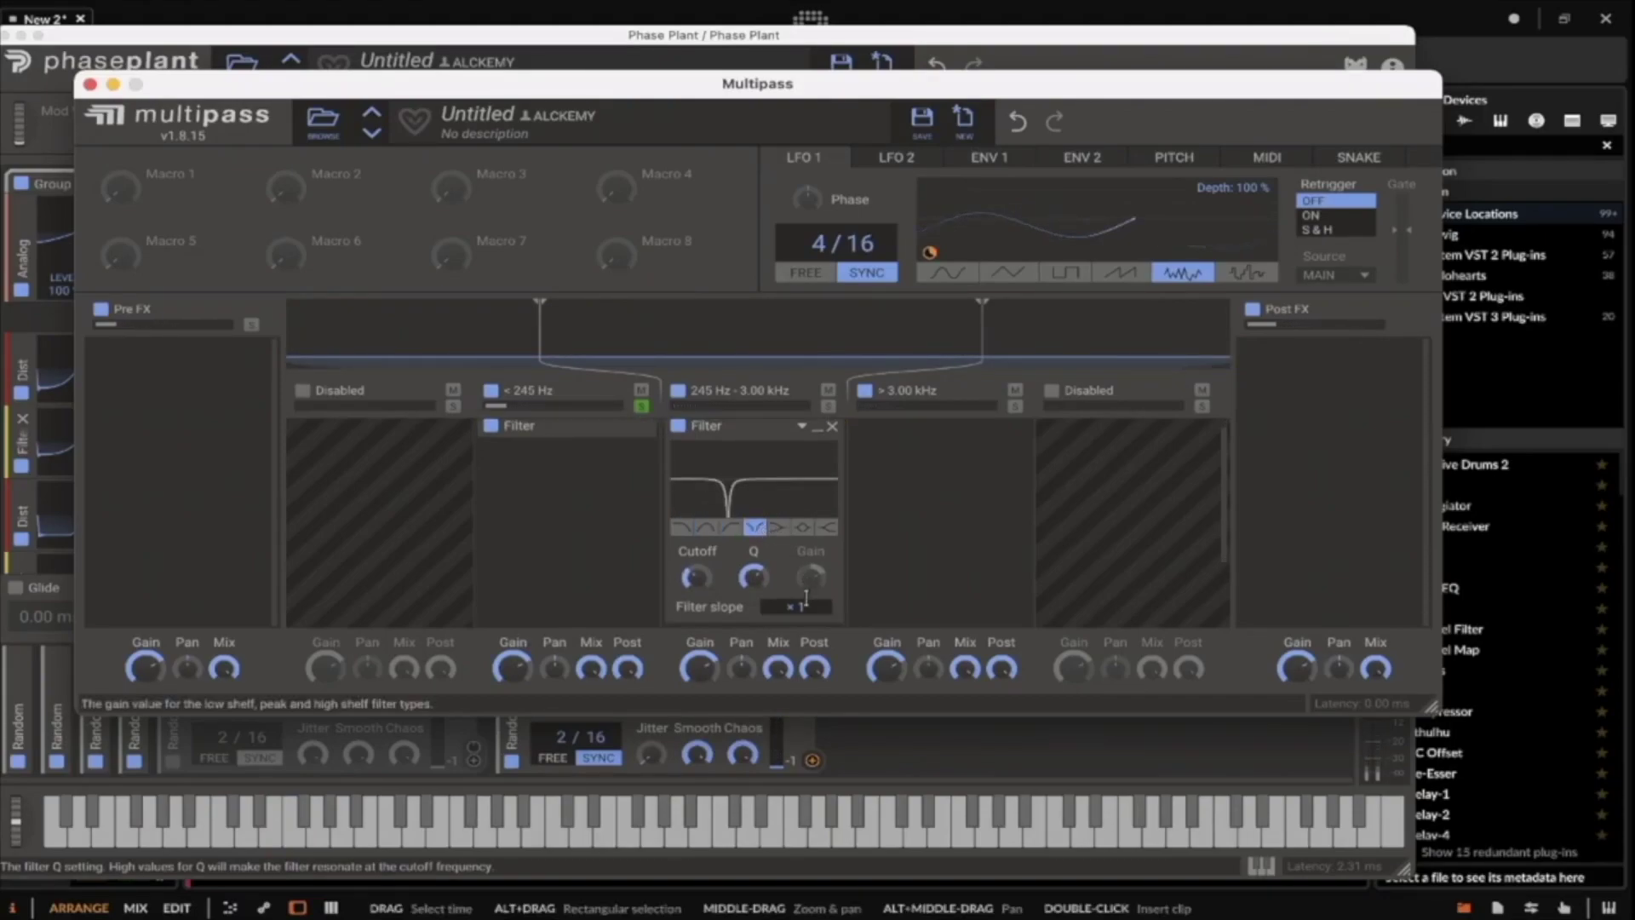
scroll(796, 590, "up", 5)
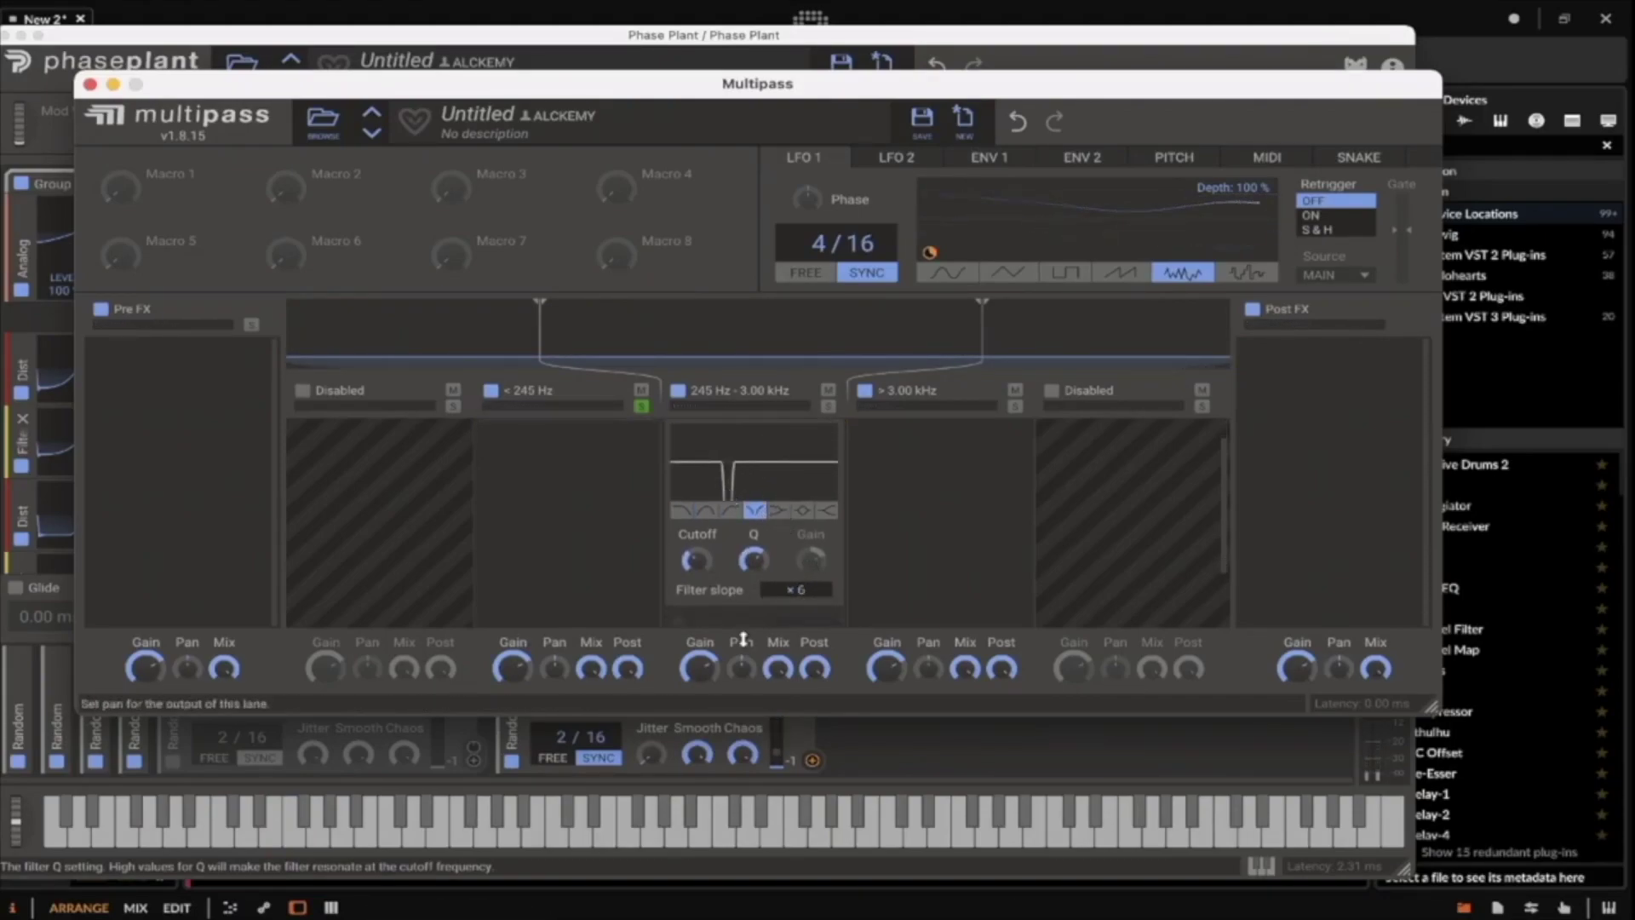
mouse_move(753, 559)
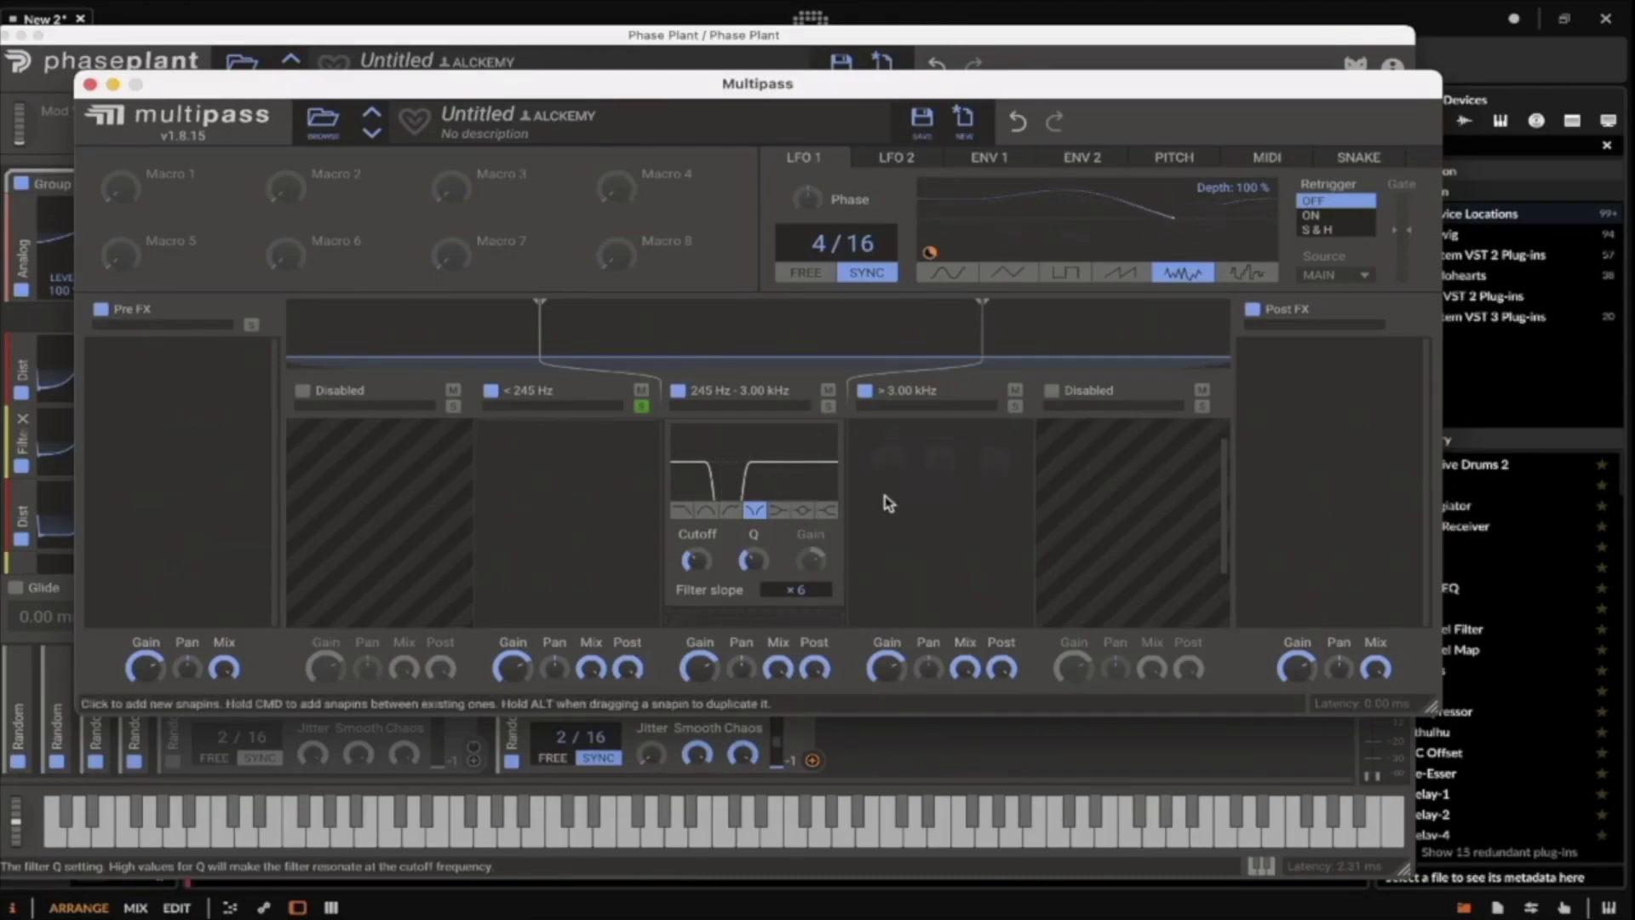
left_click_drag(752, 559, 689, 549)
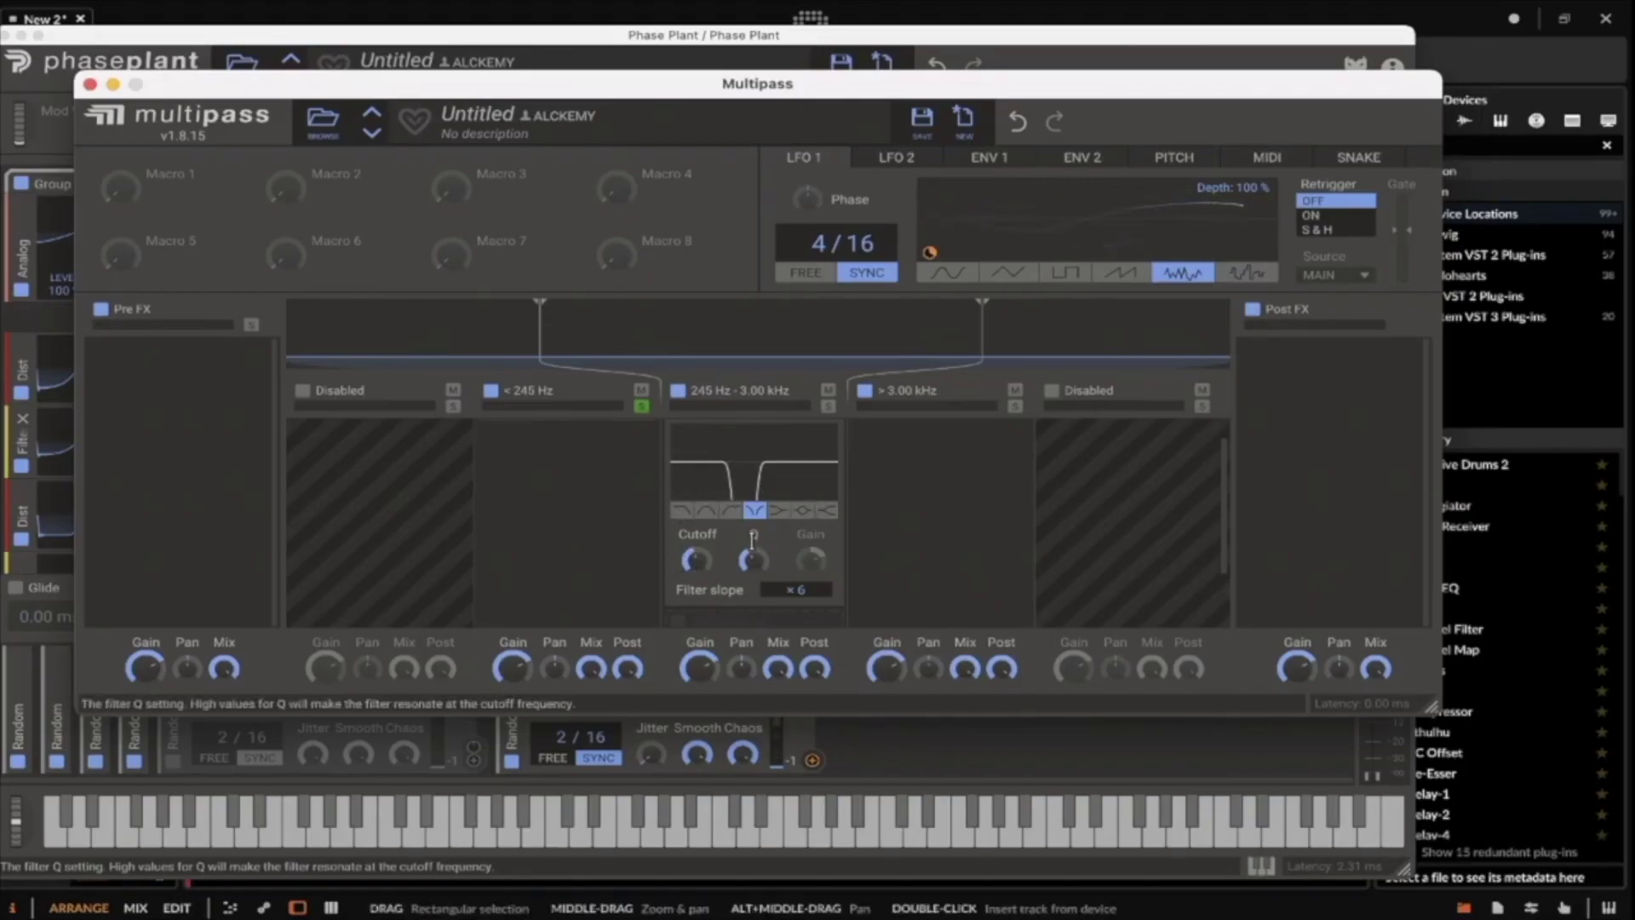
mouse_move(753, 559)
left_mouse_down()
mouse_move(753, 536)
mouse_move(752, 588)
left_mouse_up()
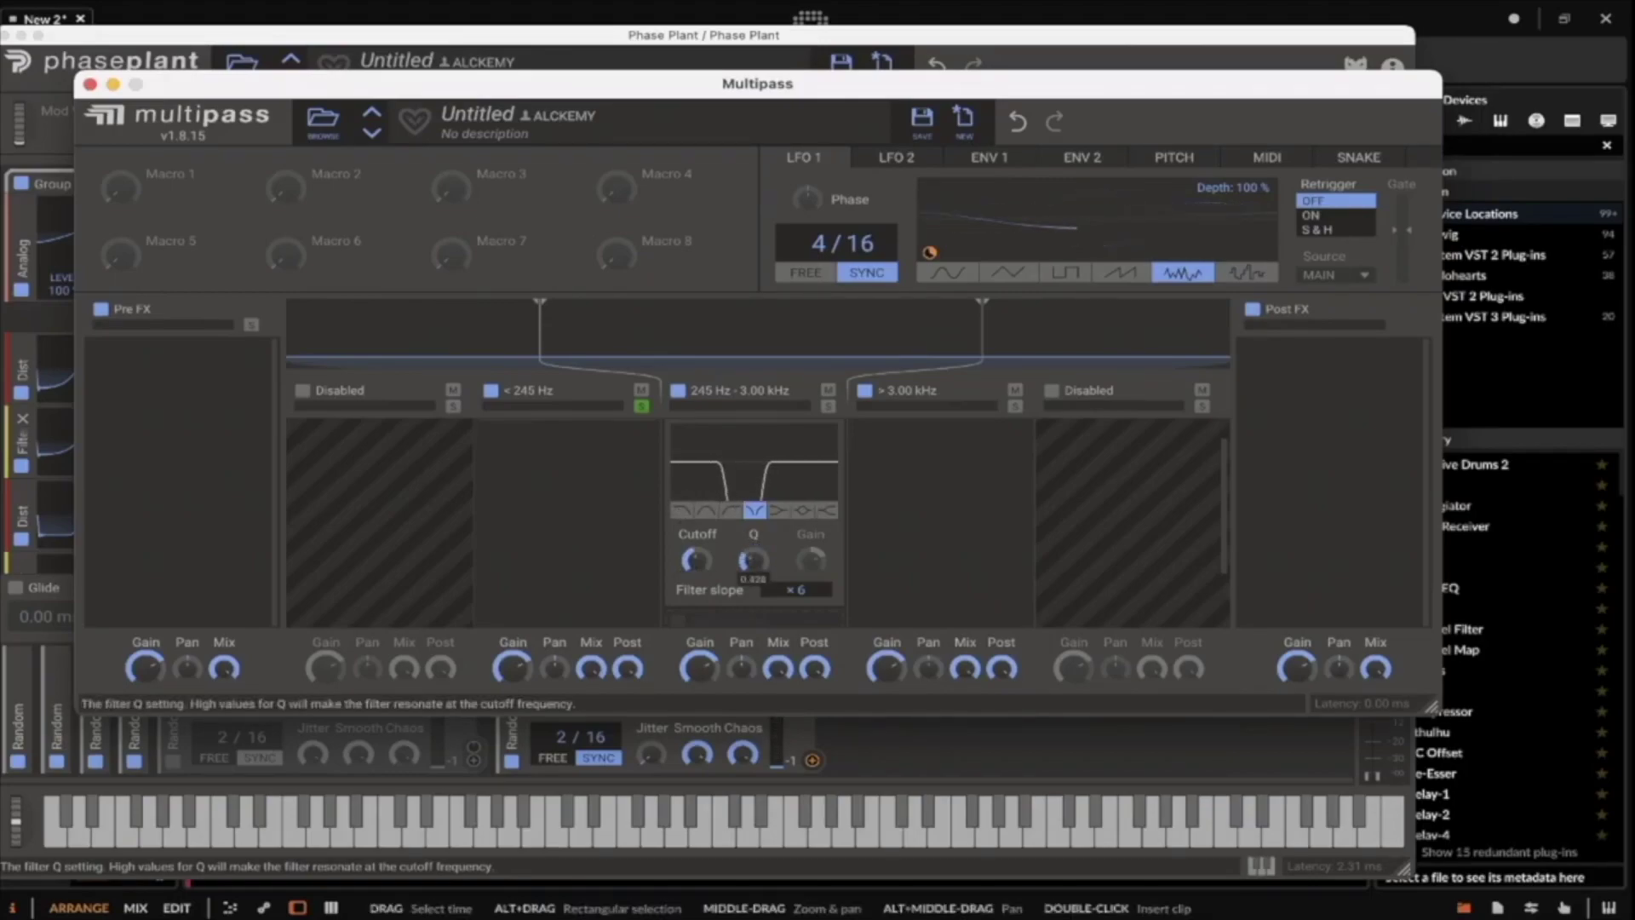
Disable the 245 Hz - 3.00 kHz band and add a second, high-pass Filter to the band below 245 Hz.
left_click(689, 394)
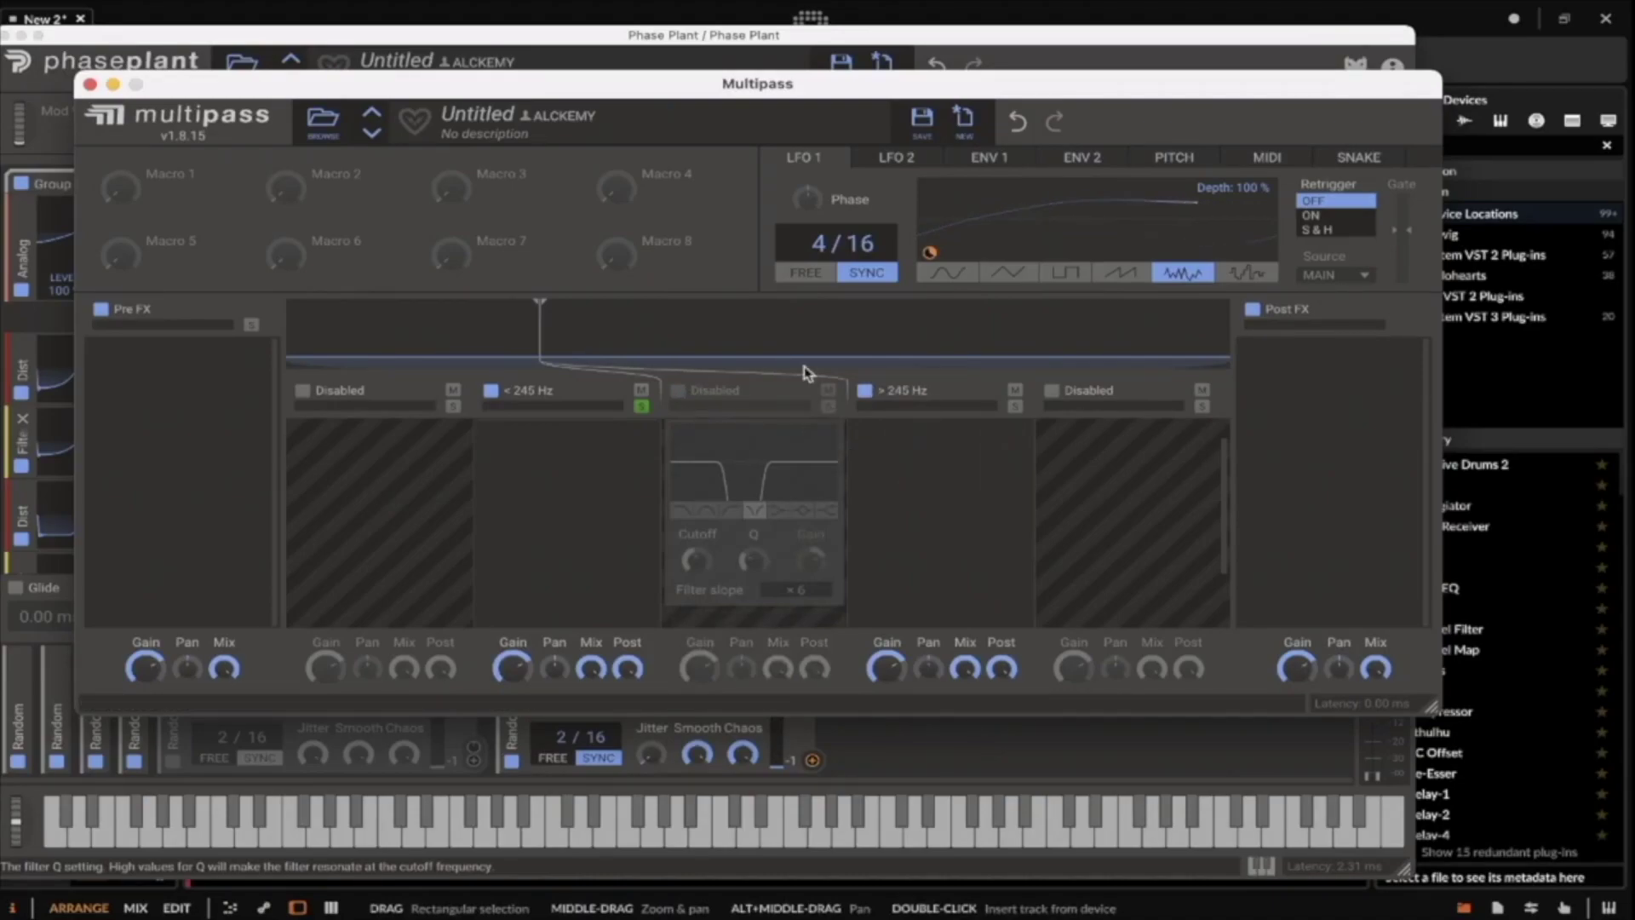
left_click(555, 442)
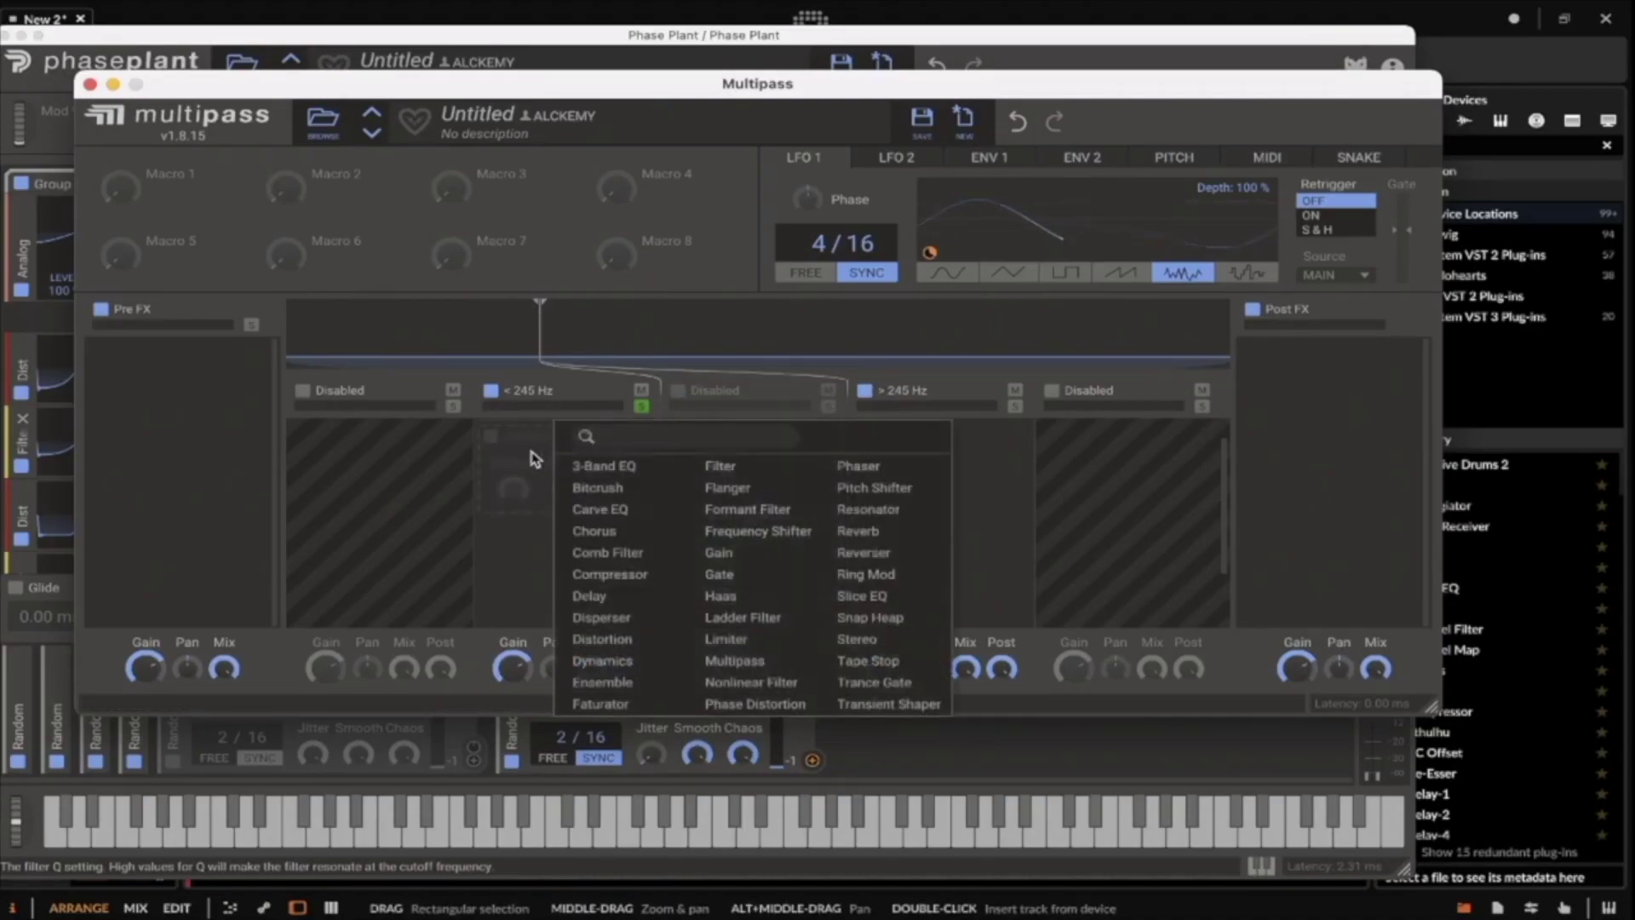
left_click(719, 466)
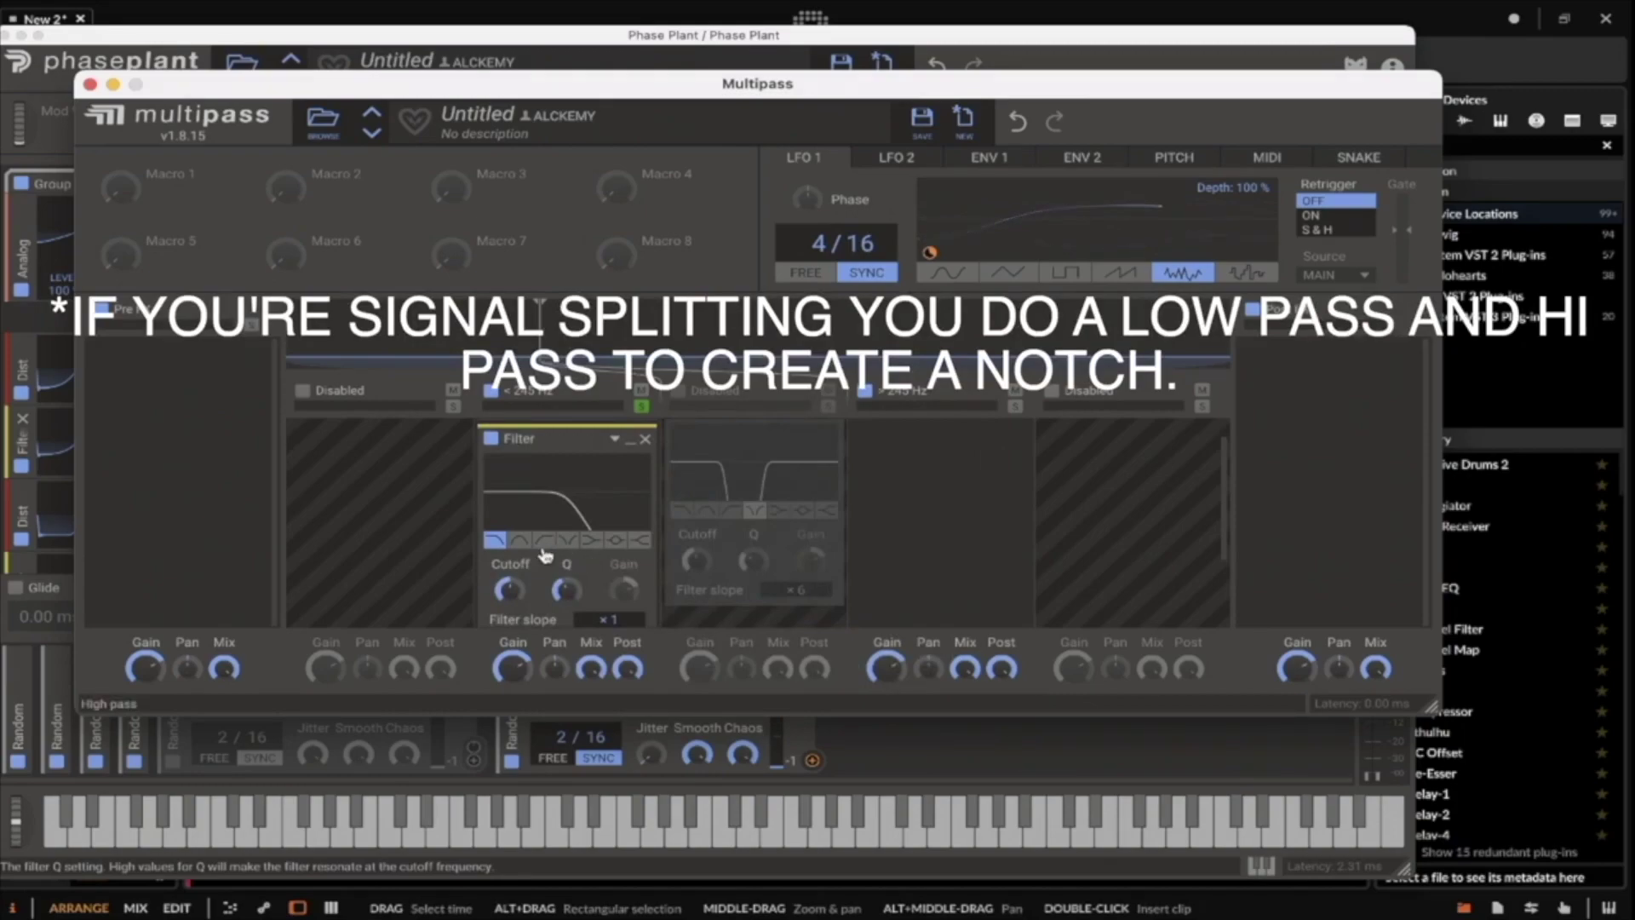
left_click(544, 539)
Adjust the added high-pass Filter's cutoff and raise the lower crossover to 459 Hz.
left_click_drag(508, 588, 503, 564)
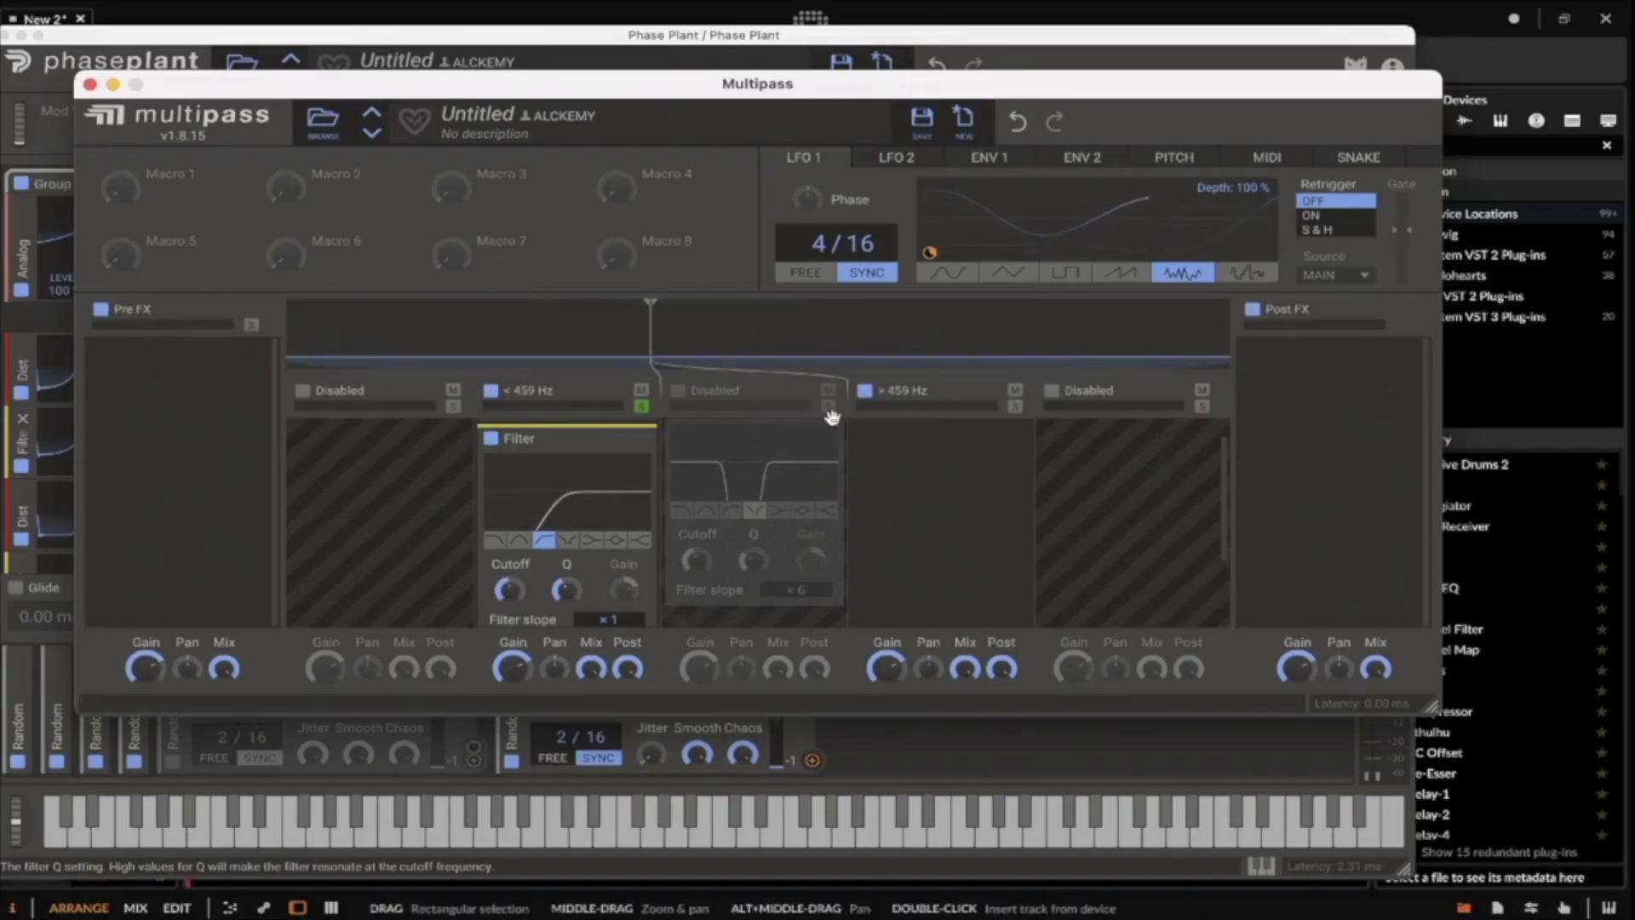
scroll(767, 564, "down", 2)
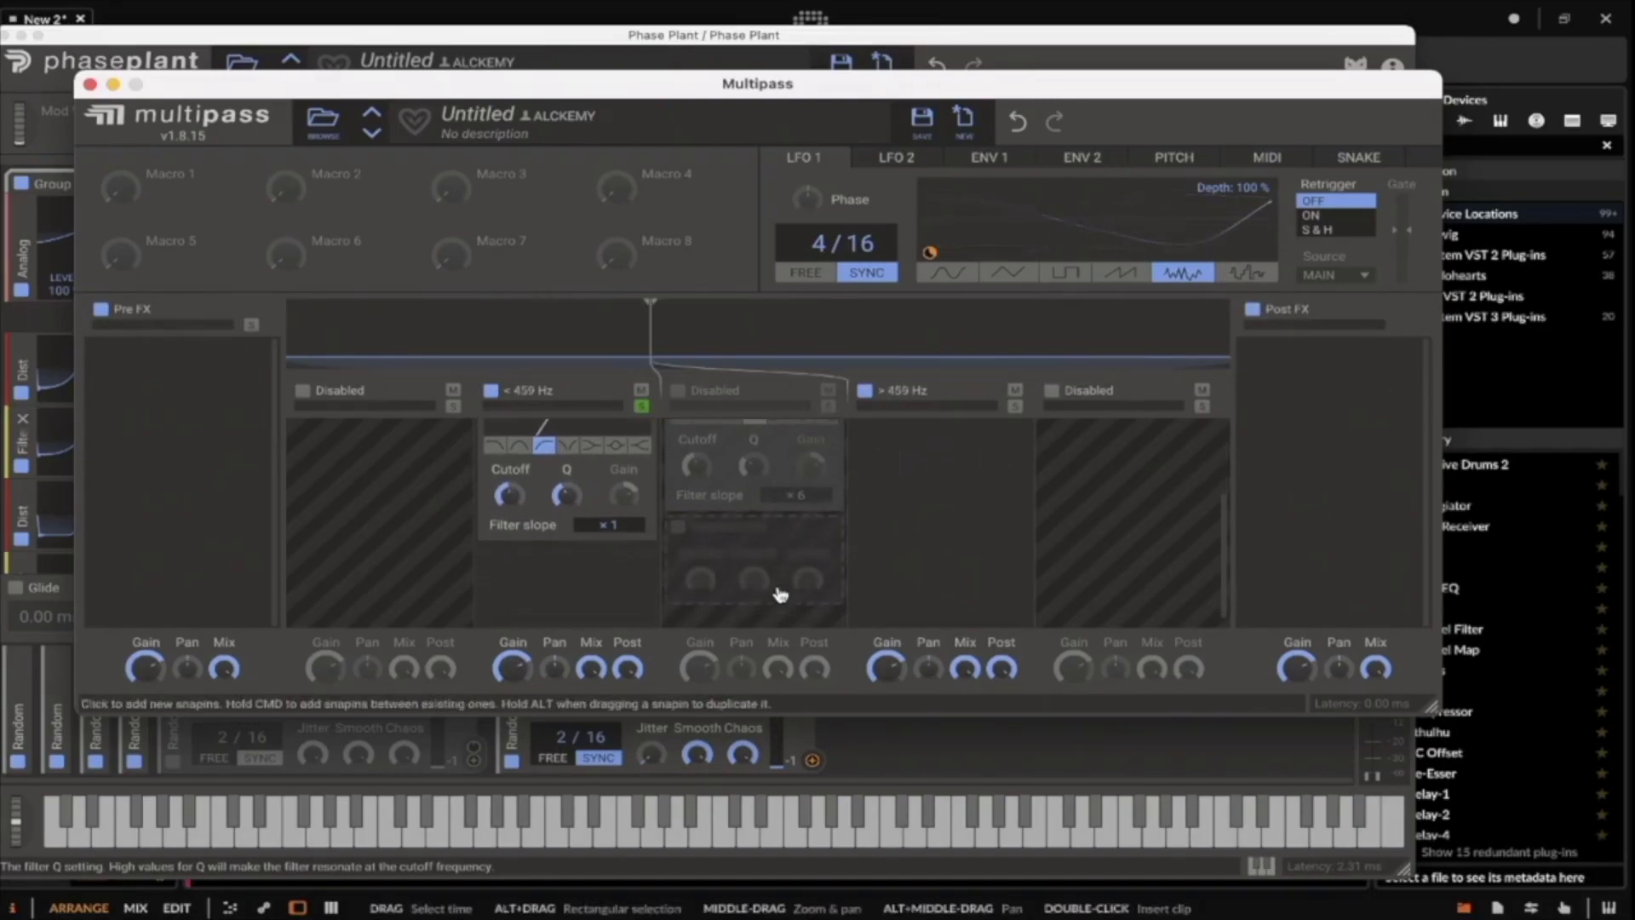
scroll(809, 528, "up", 2)
Add a low-pass Filter to the band above 459 Hz and raise its cutoff.
left_click(949, 487)
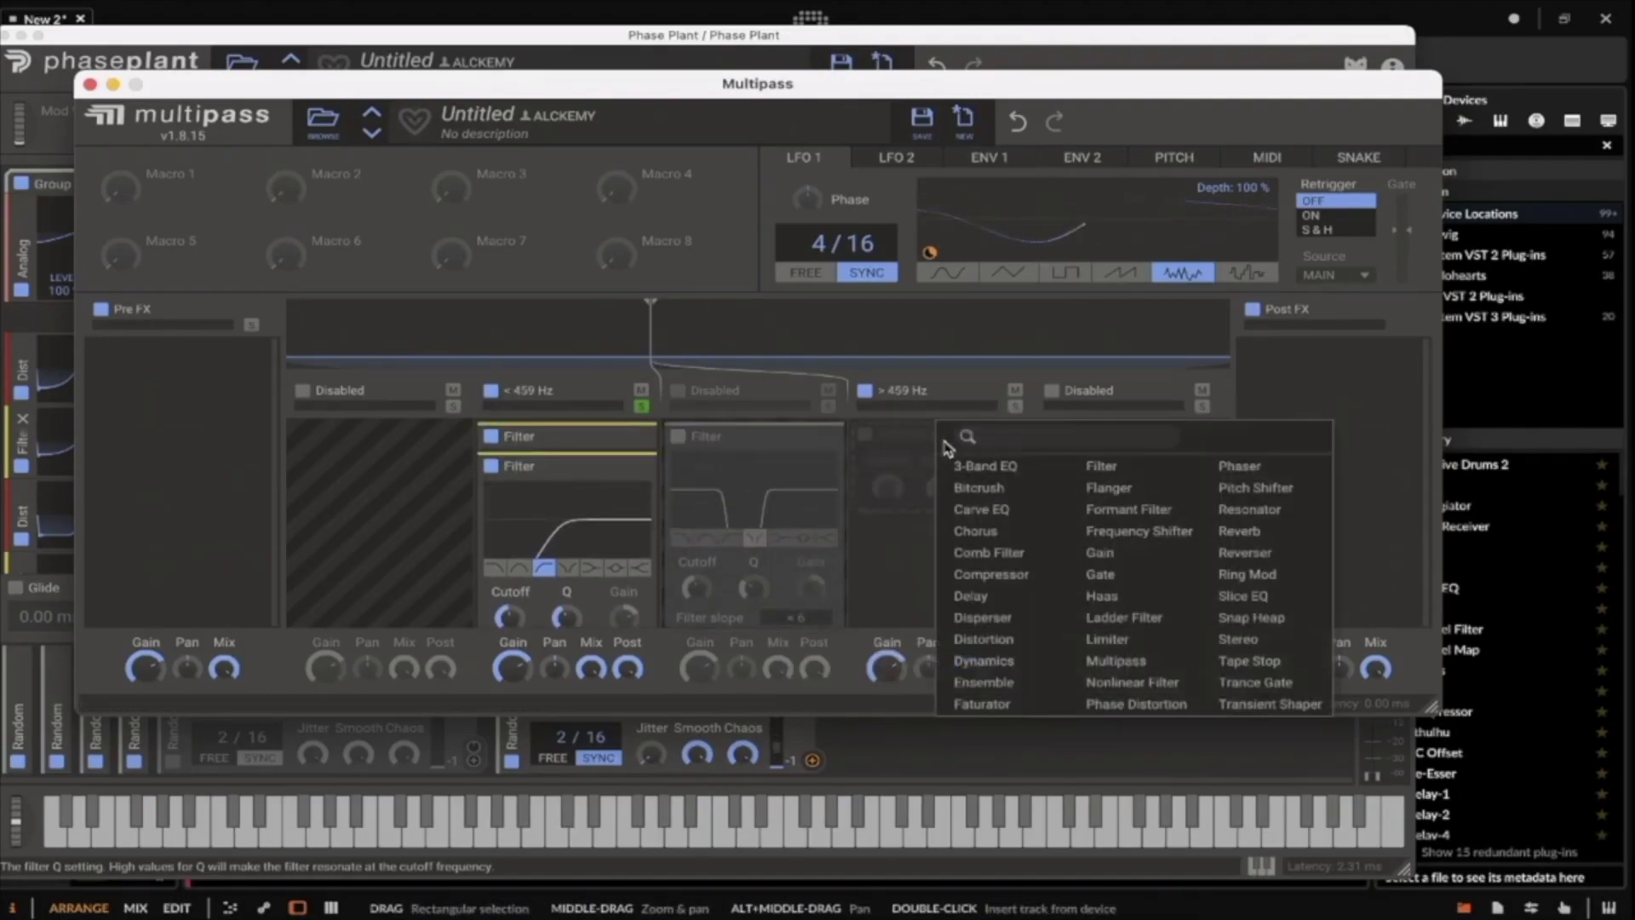
left_click(1077, 468)
scroll(556, 522, "down", 1)
scroll(555, 522, "up", 1)
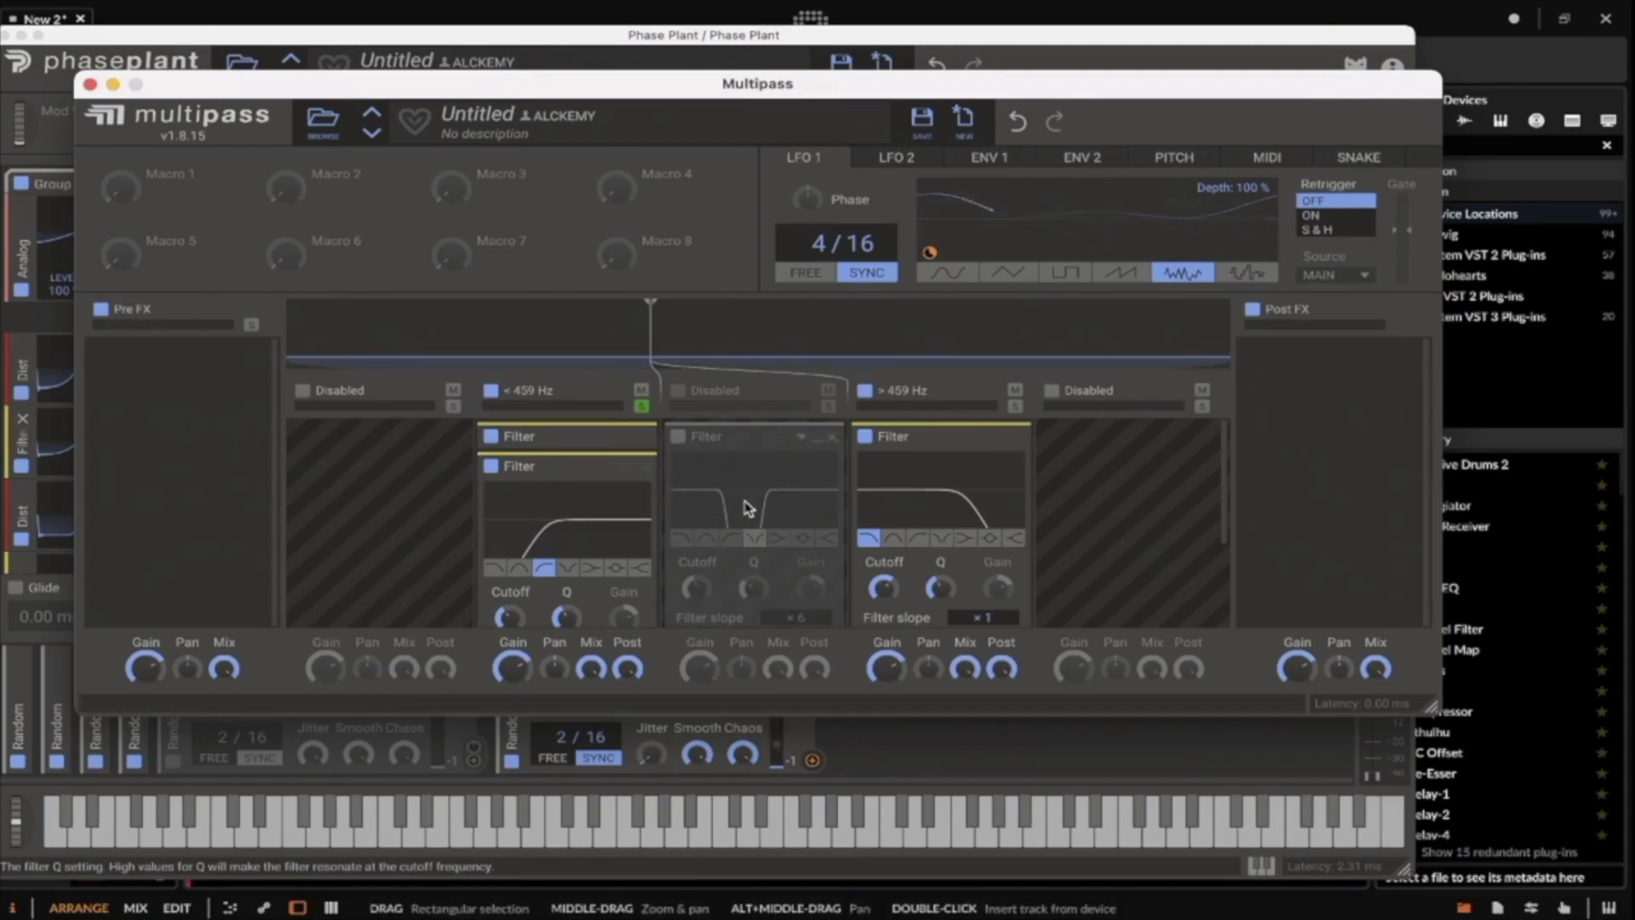
scroll(579, 472, "down", 3)
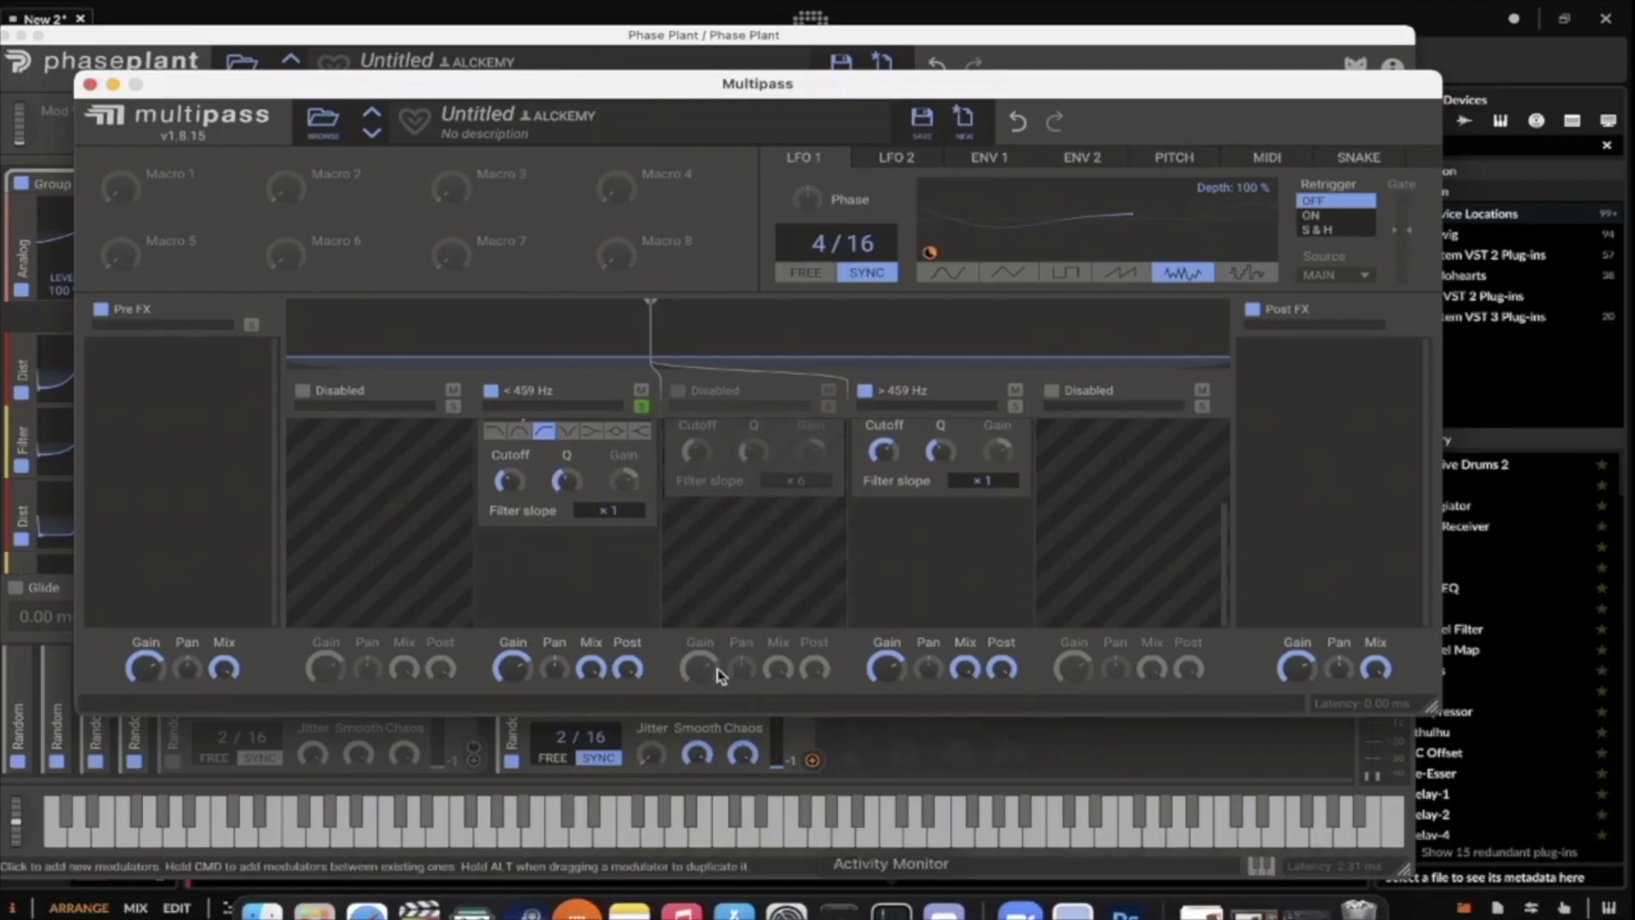
scroll(644, 613, "up", 1)
scroll(645, 613, "up", 2)
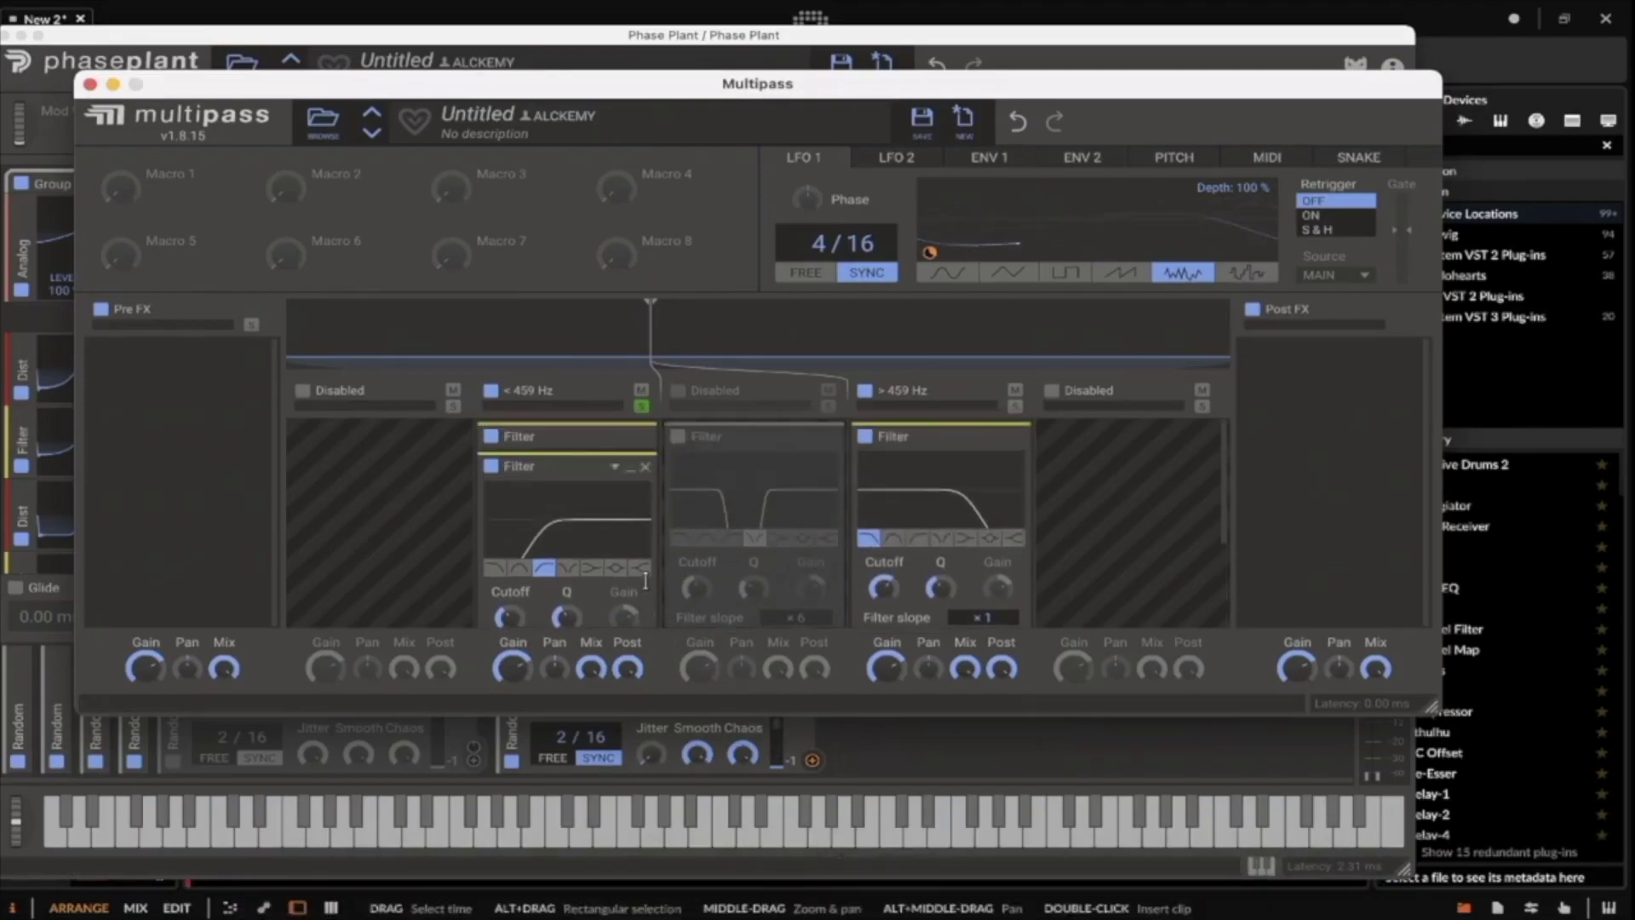
Remove the added high-pass and low-pass Filters from the outer bands and re-enable the middle band with its notch Filter.
left_click(646, 469)
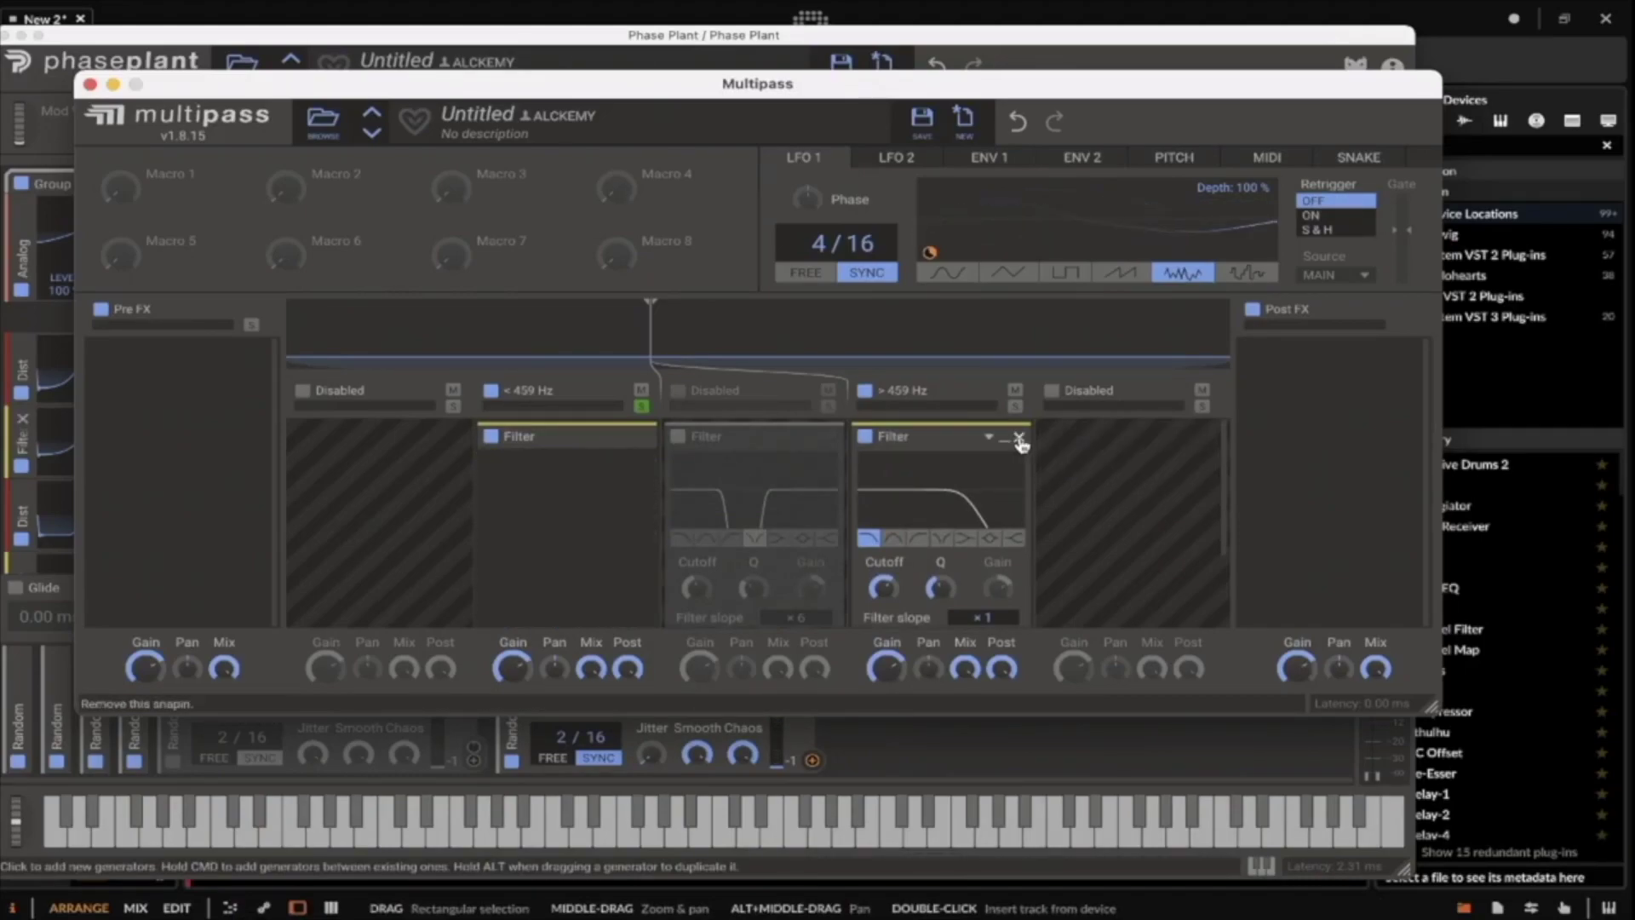
left_click(1019, 435)
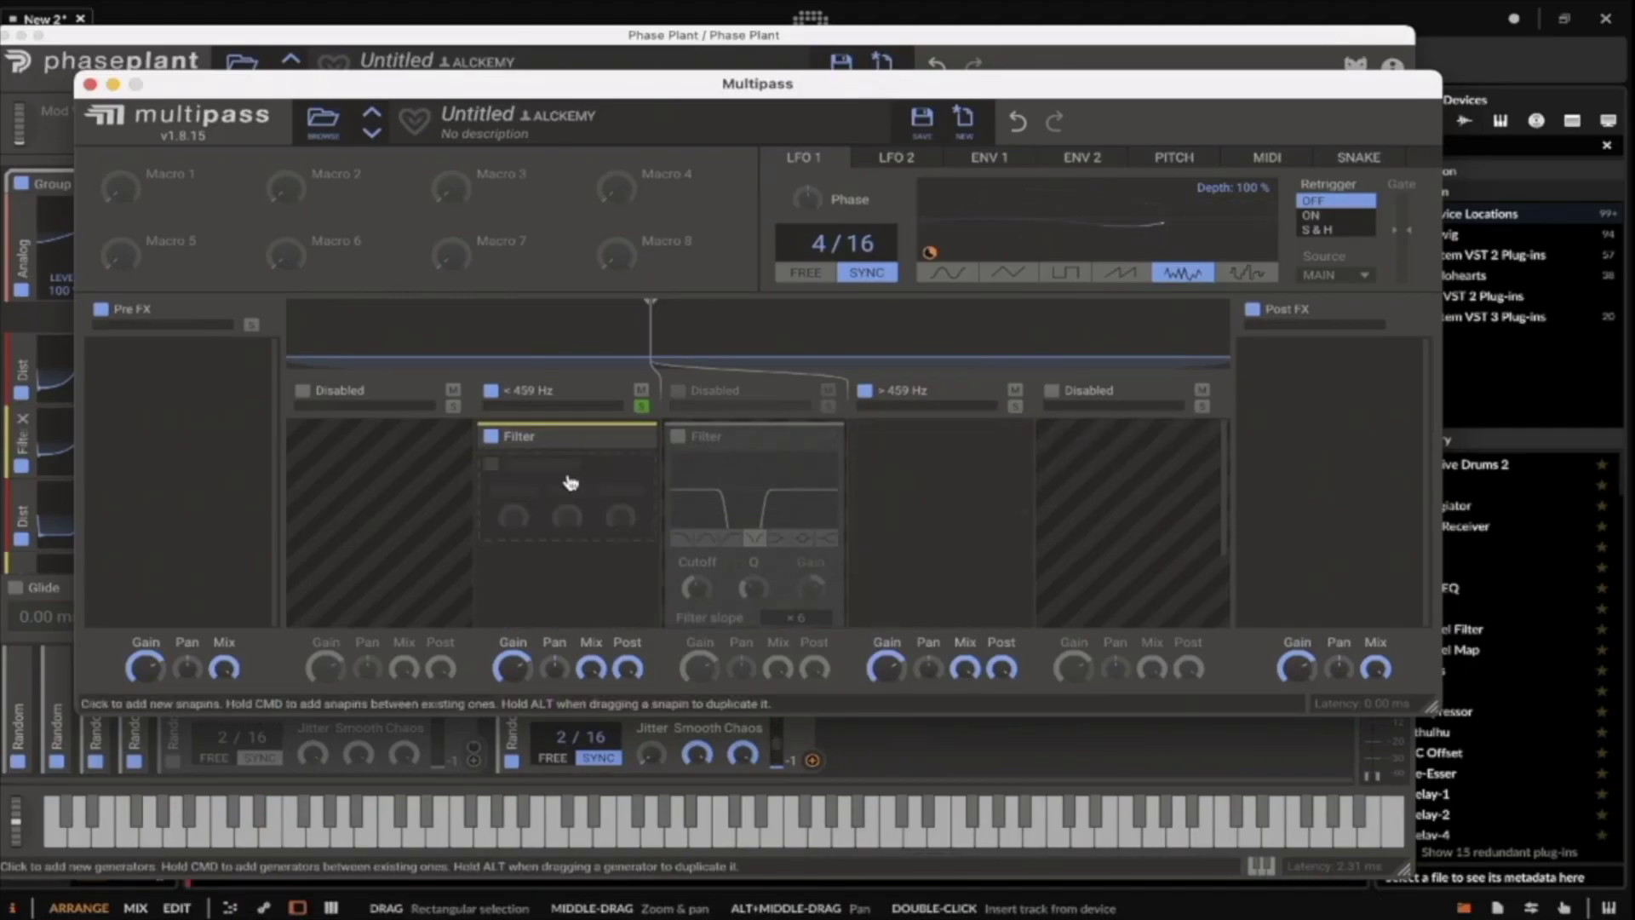
left_click(679, 391)
left_click(680, 437)
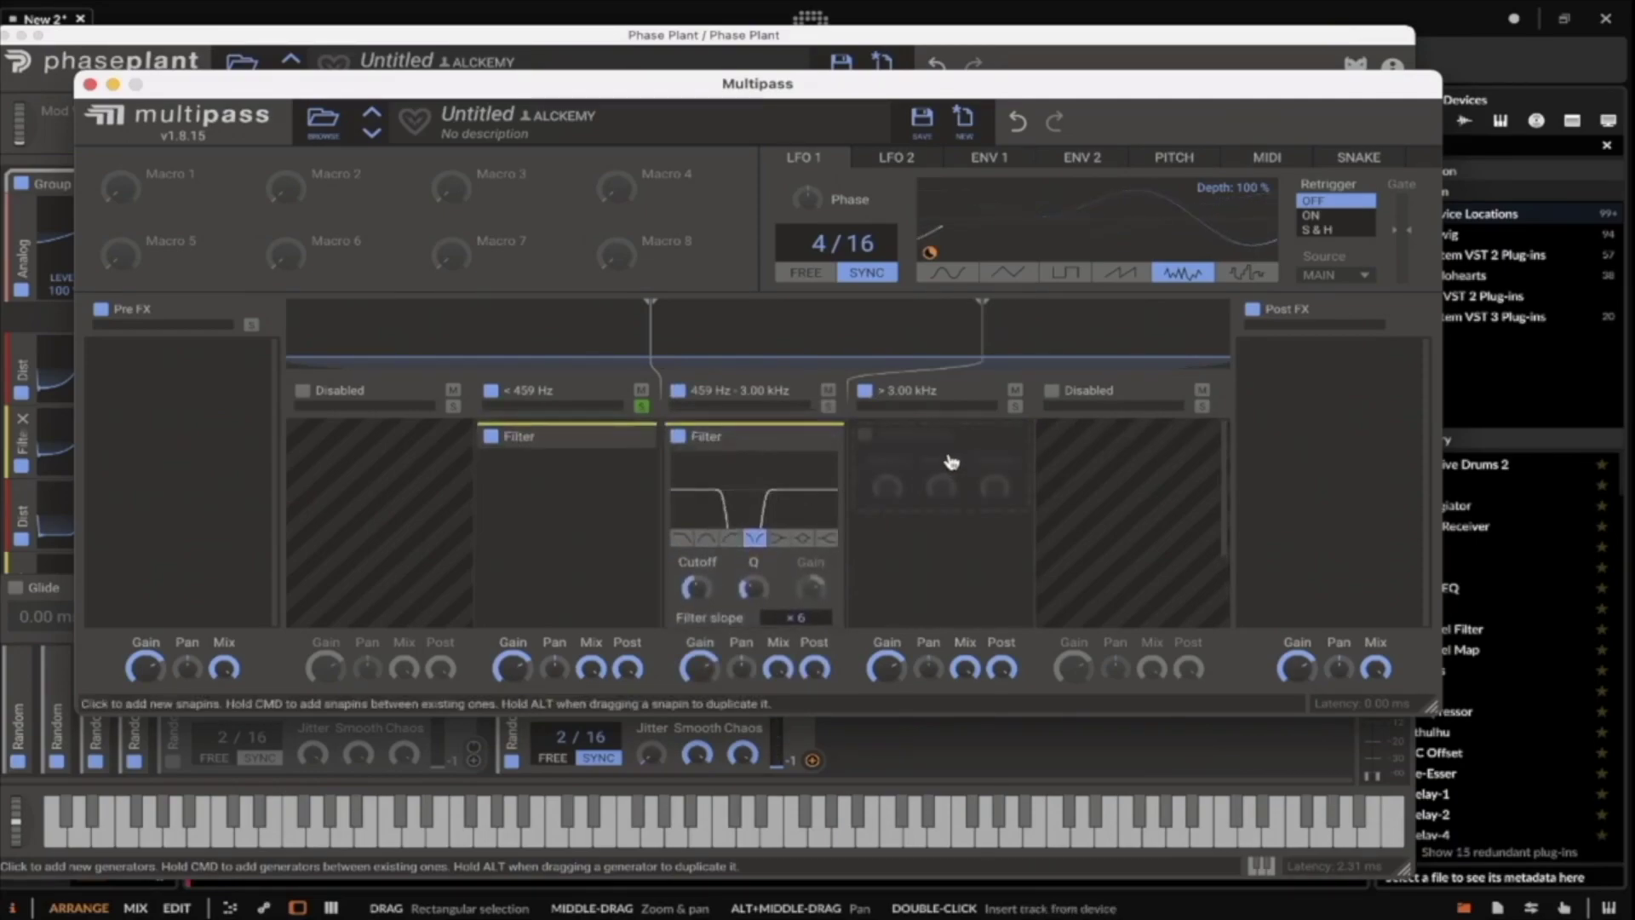
Add a low-pass Filter with its cutoff fully open to the band above 3.00 kHz, and expand the low-band Filter.
left_click(949, 463)
left_click(1113, 466)
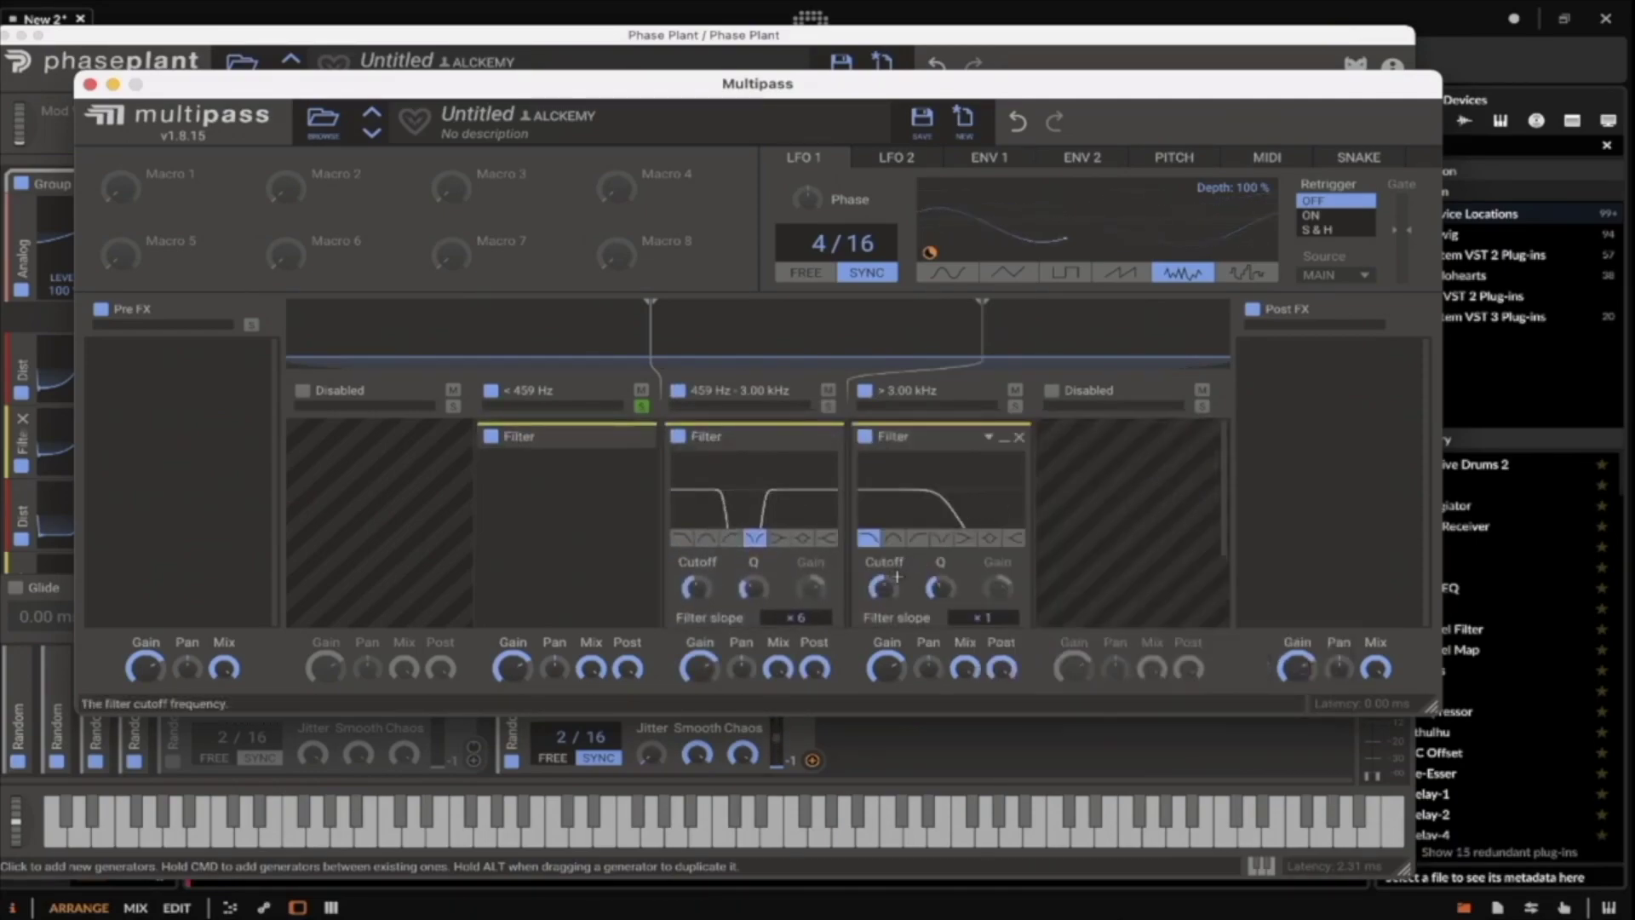
left_click(632, 436)
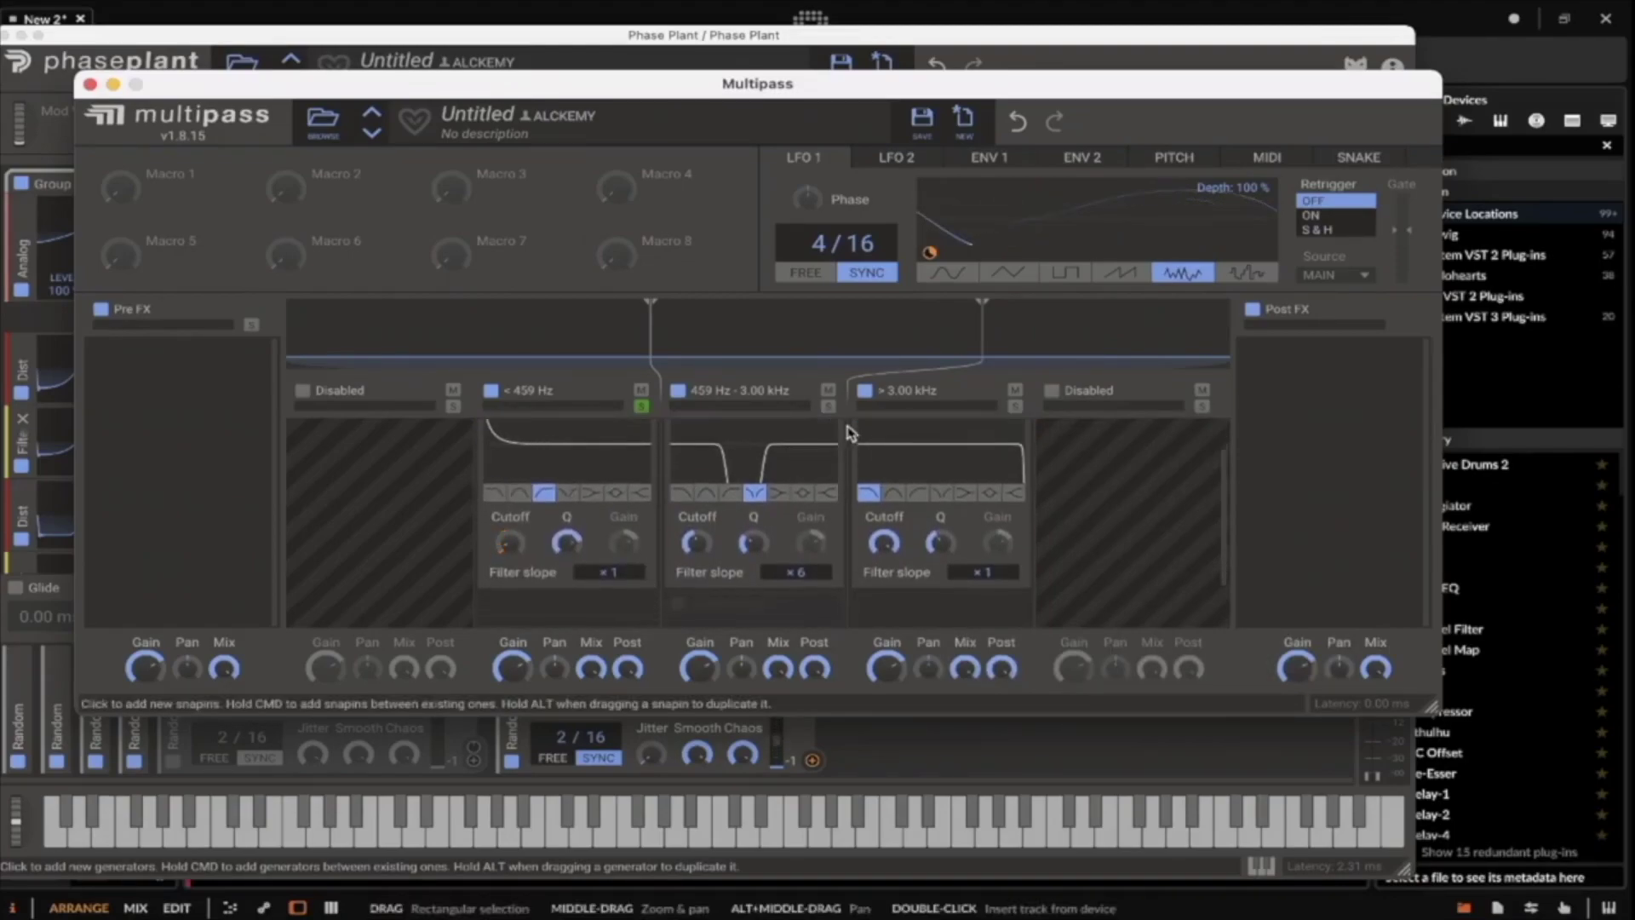
Give LFO 2 a smooth random waveform and assign it to the cutoff of the Filter above 3.00 kHz.
left_click(895, 156)
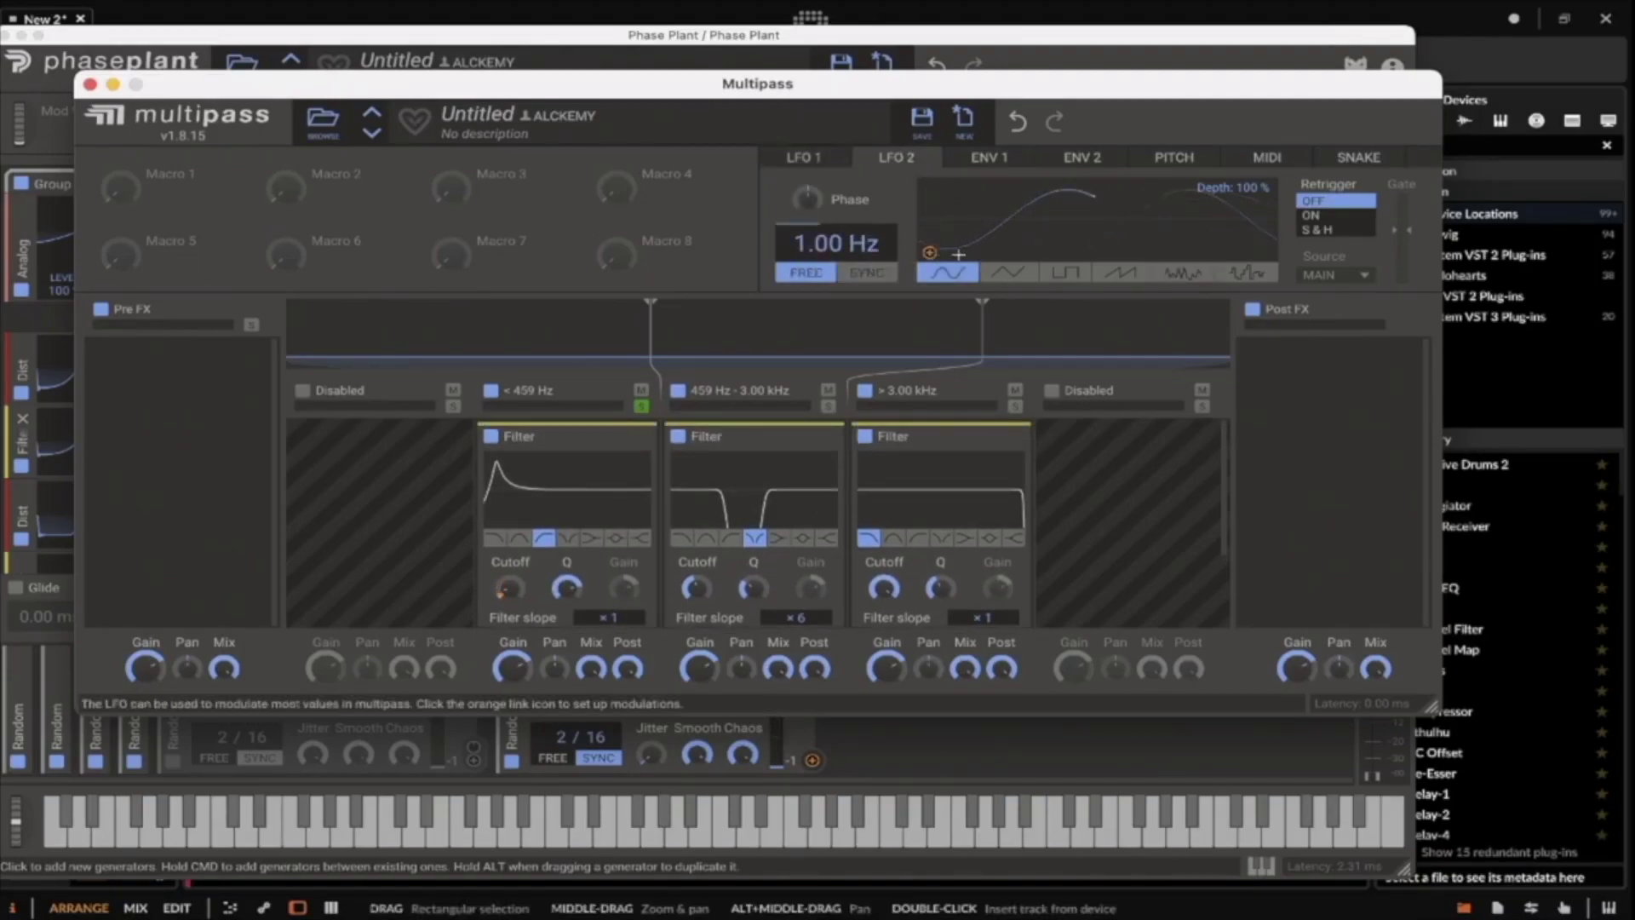
left_click(1183, 273)
left_click_drag(929, 252, 884, 596)
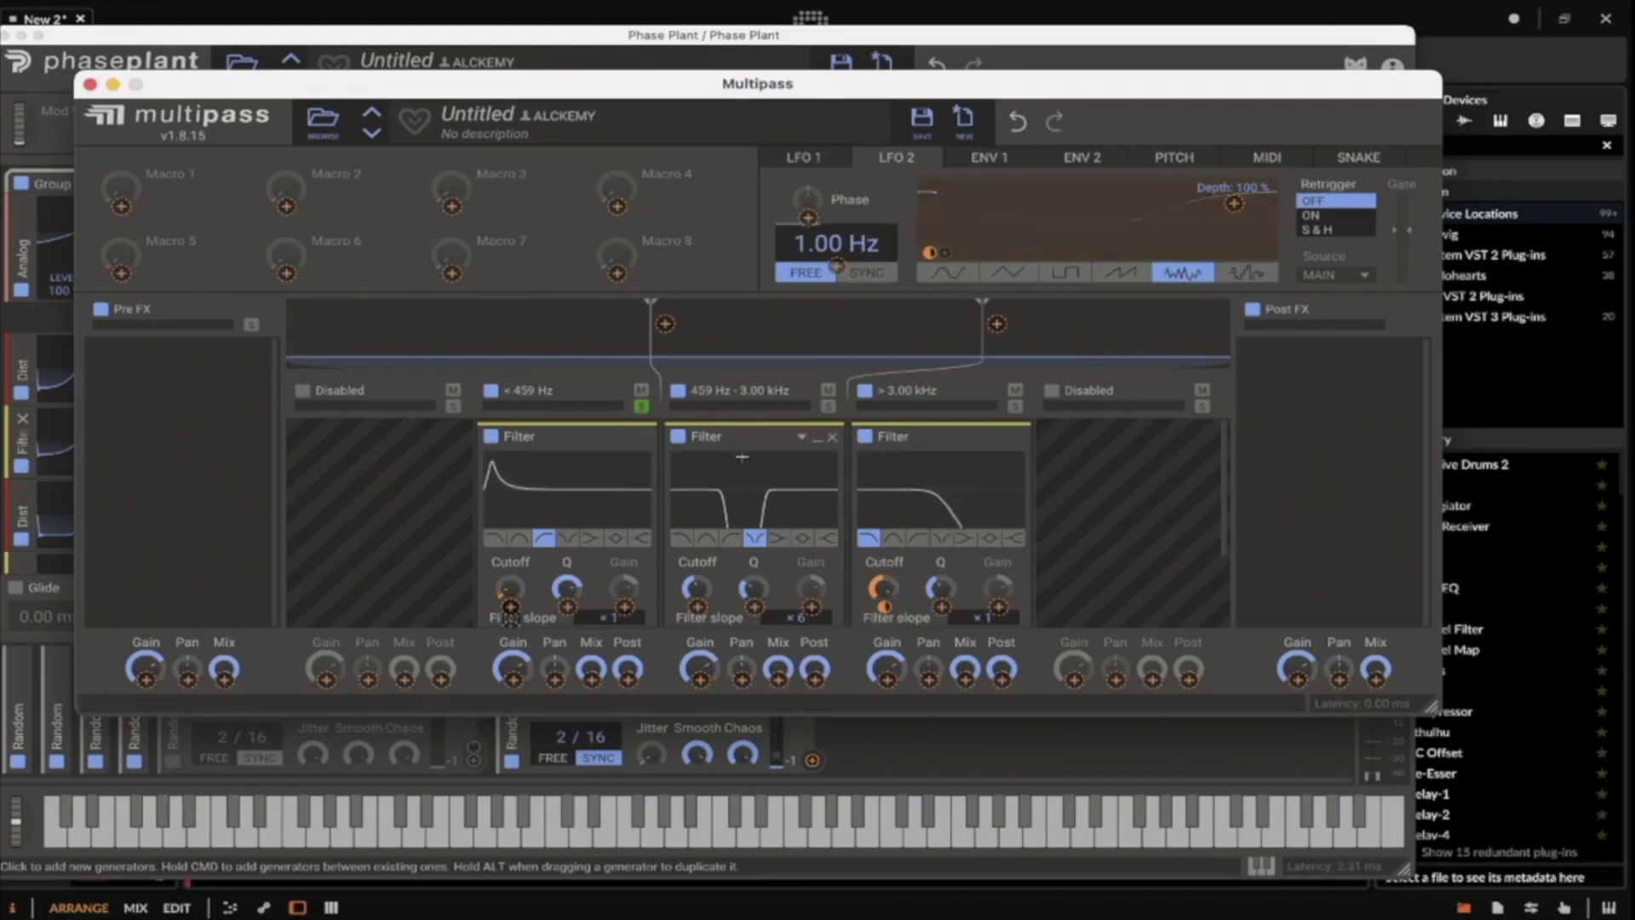
Show LFO 1's modulation targets and move the Multipass window aside to uncover the Phase Plant window.
left_click(804, 158)
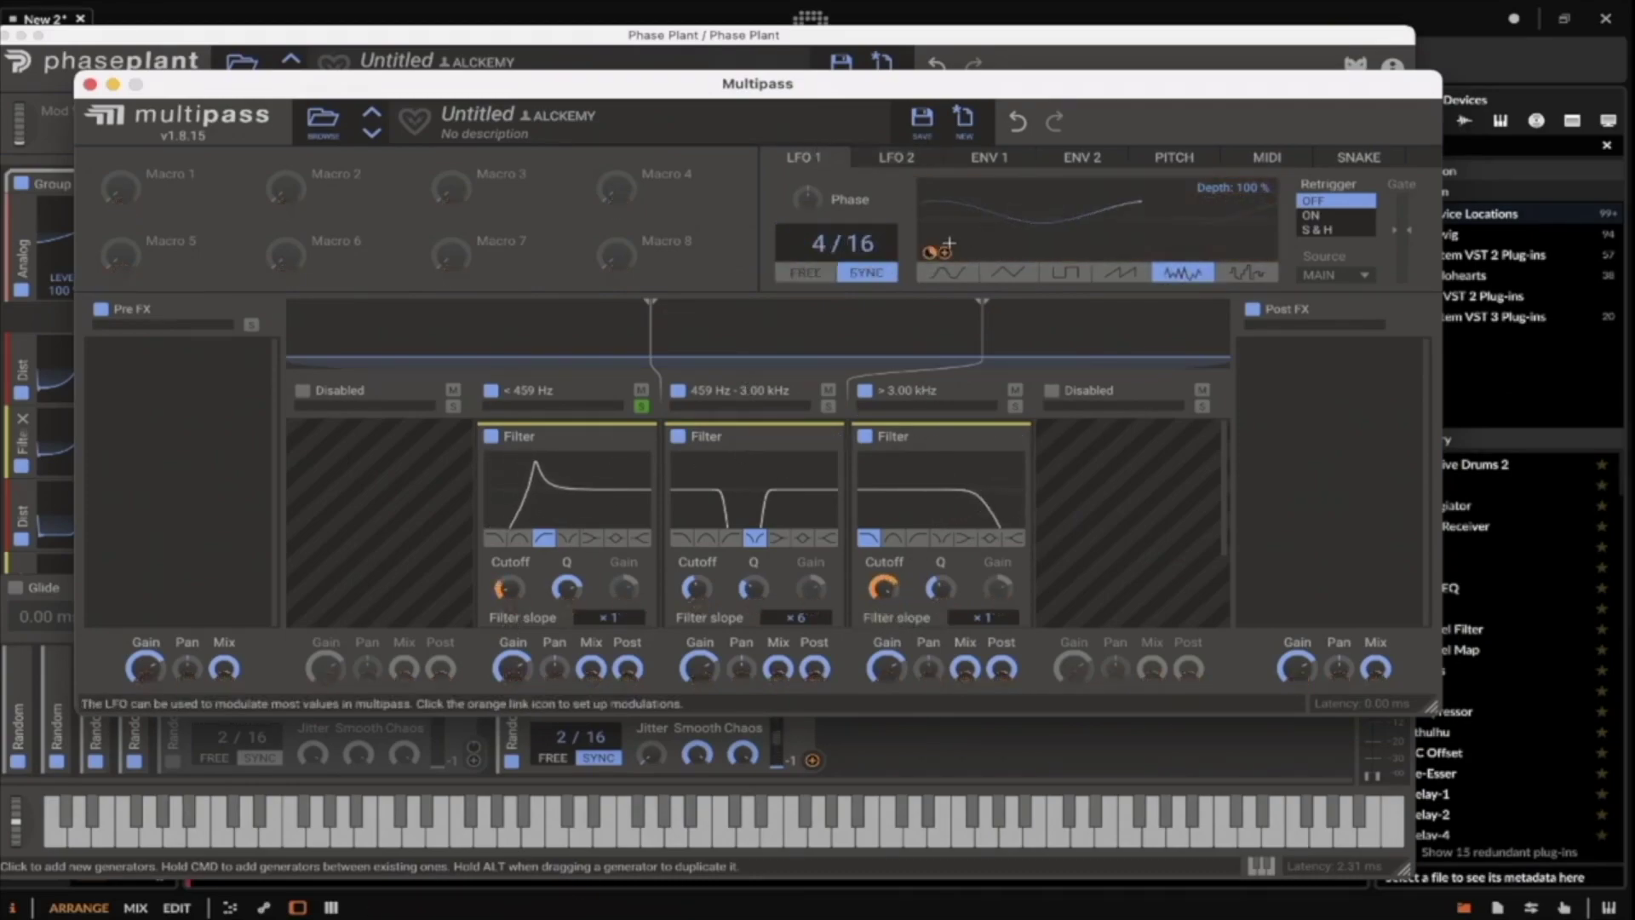
left_click_drag(929, 252, 624, 370)
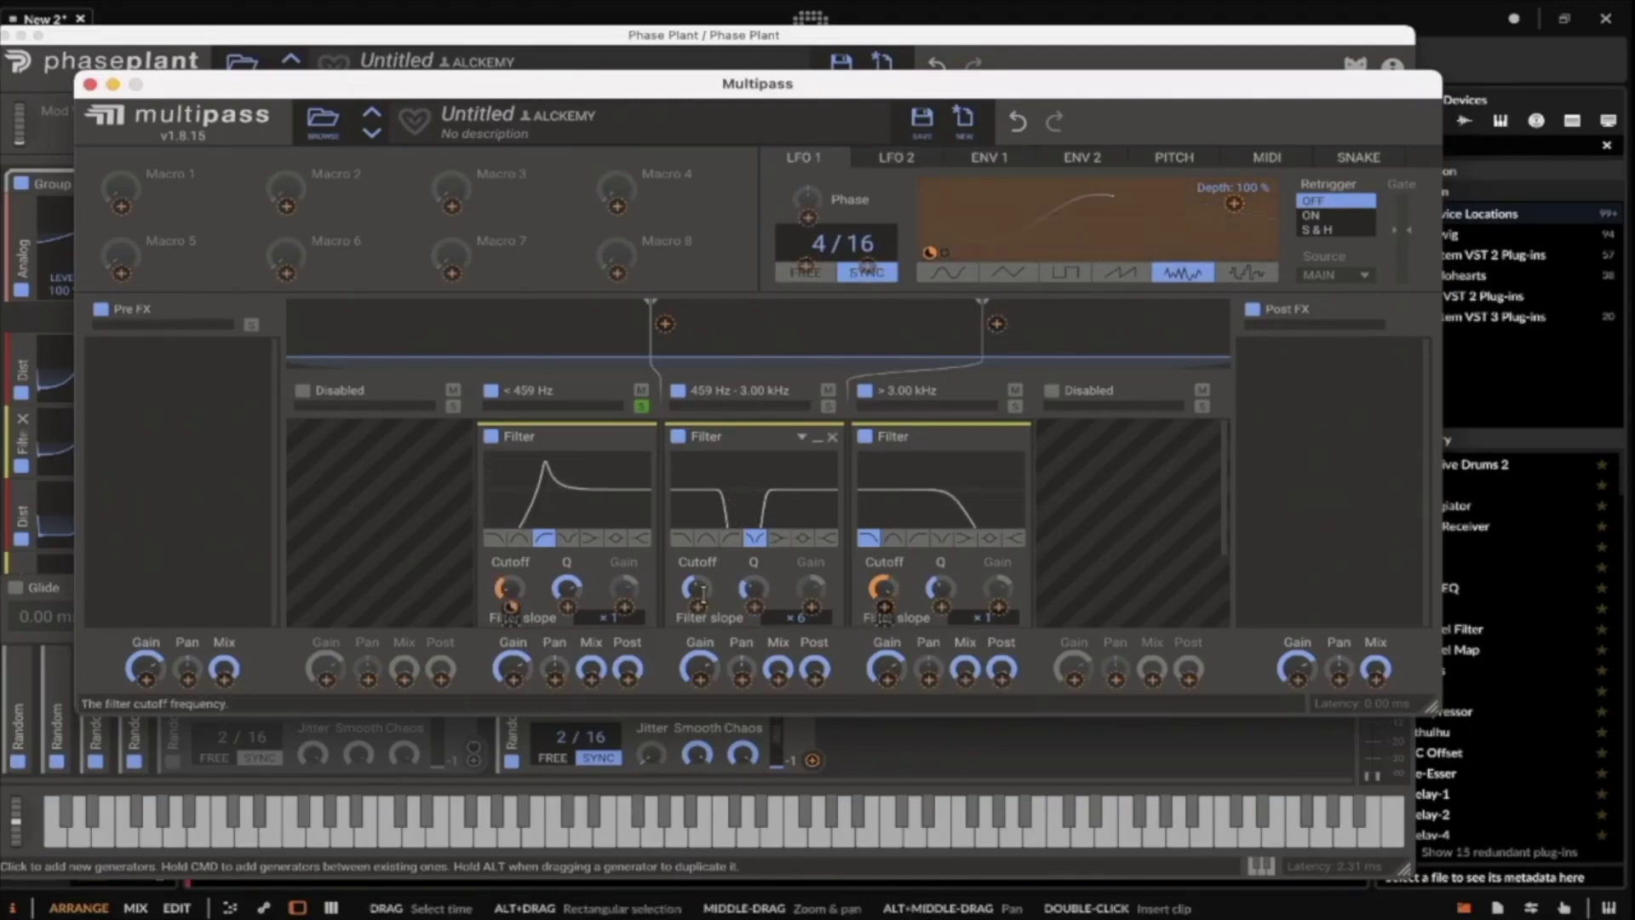
left_click_drag(207, 84, 696, 330)
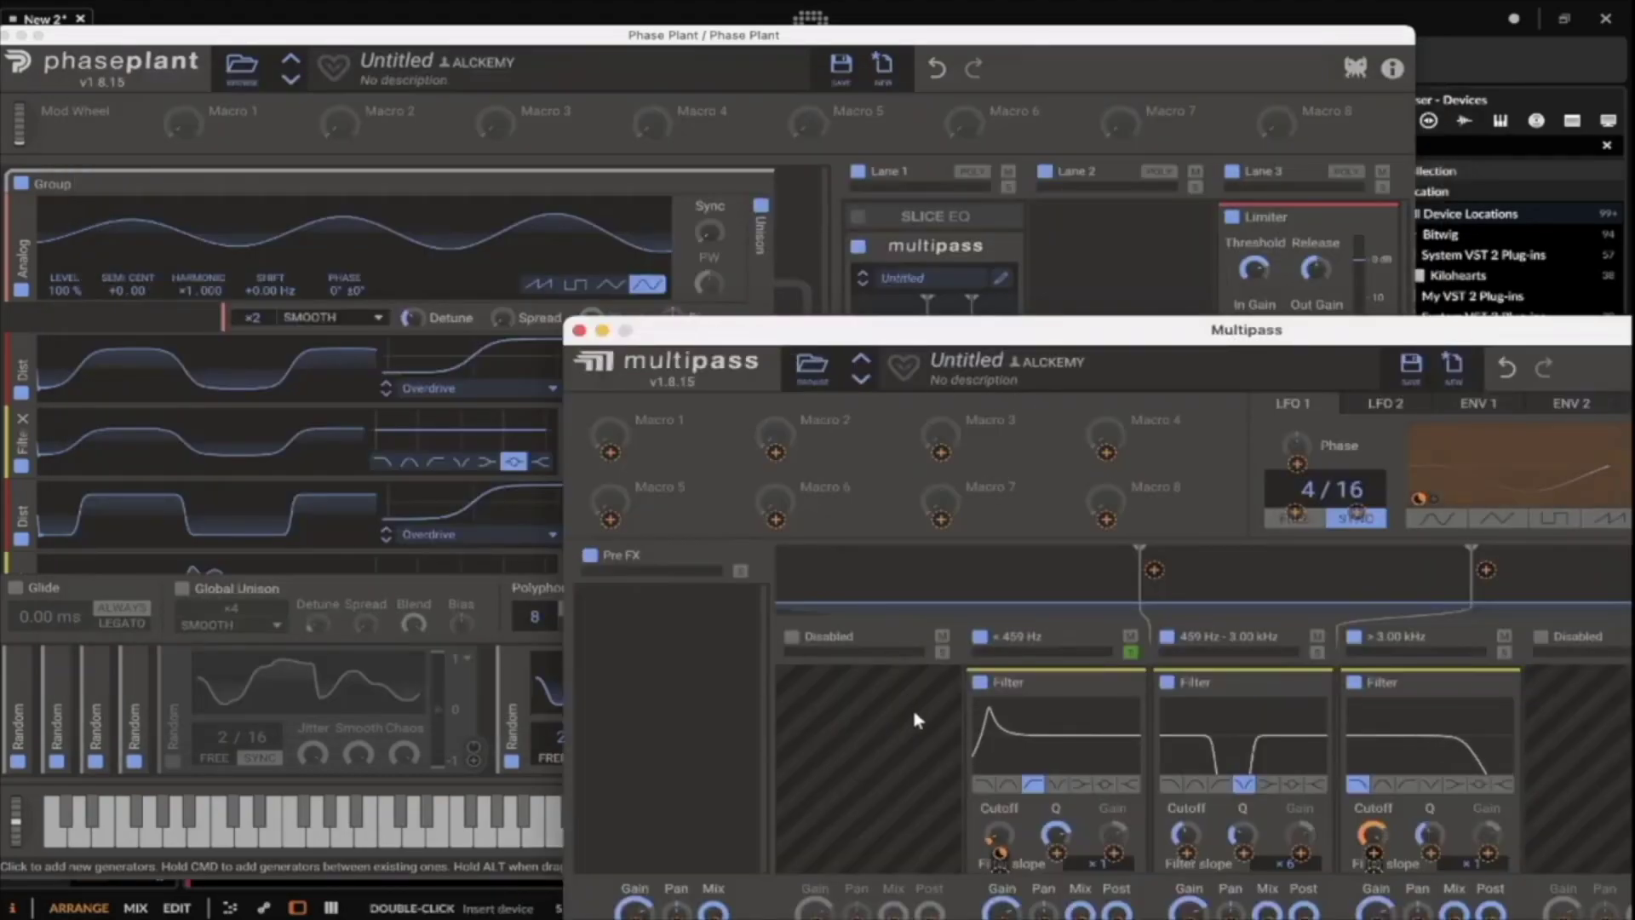
Bring the Multipass window back into view, assign LFO 1 to the middle band's notch Filter cutoff, and lower that Filter's Q.
scroll(971, 711, "down", 1)
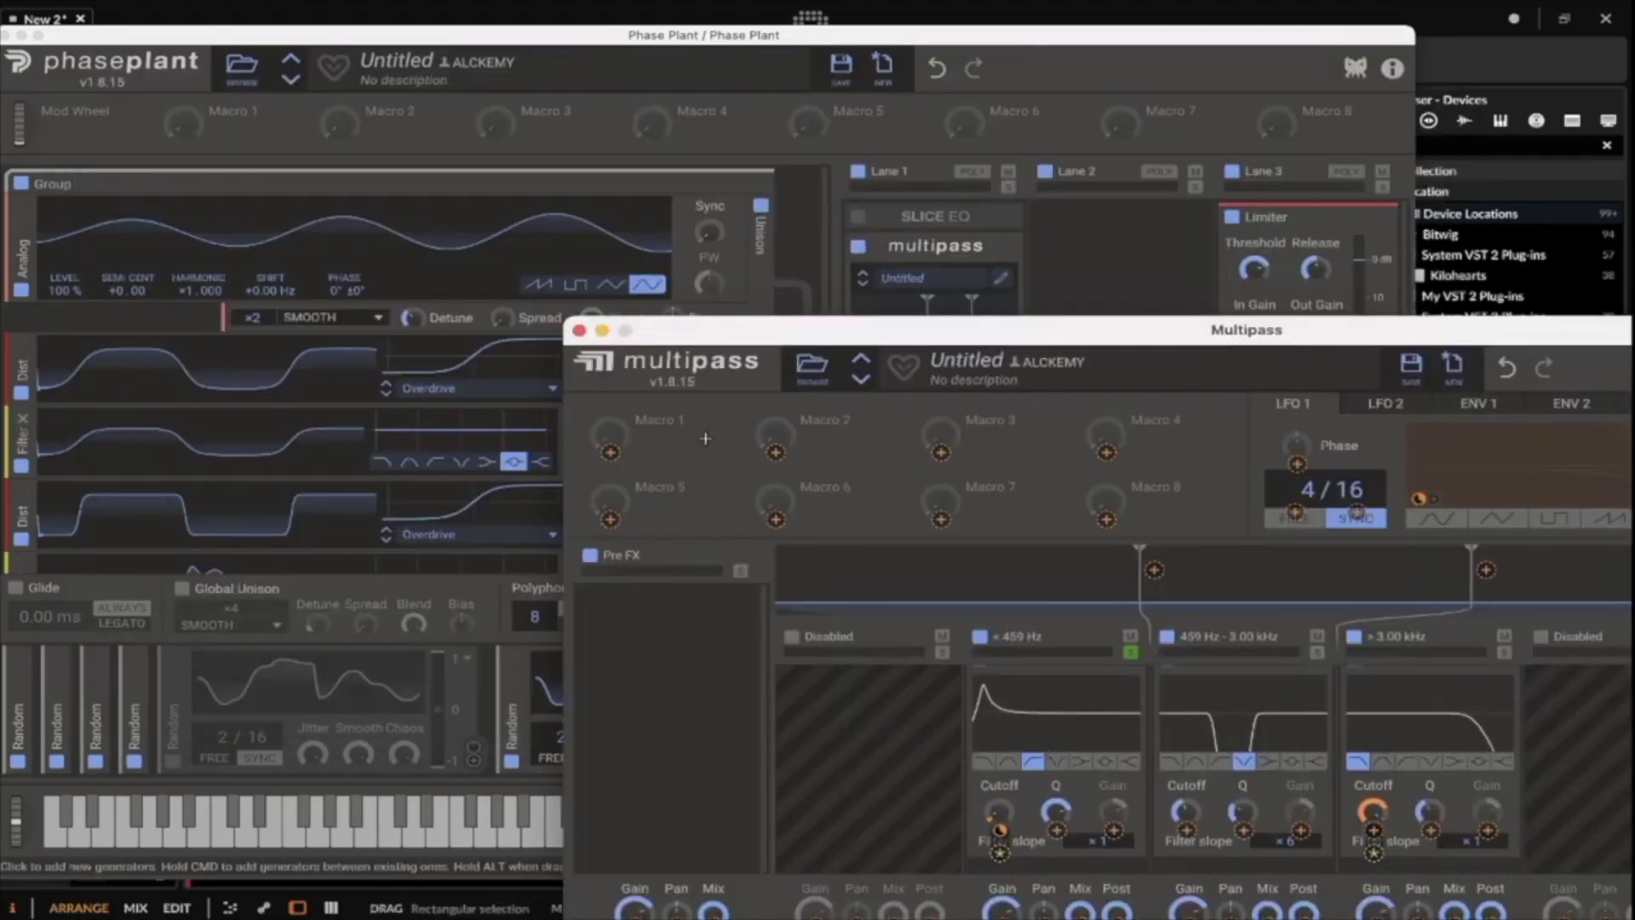
left_click_drag(1116, 333, 807, 134)
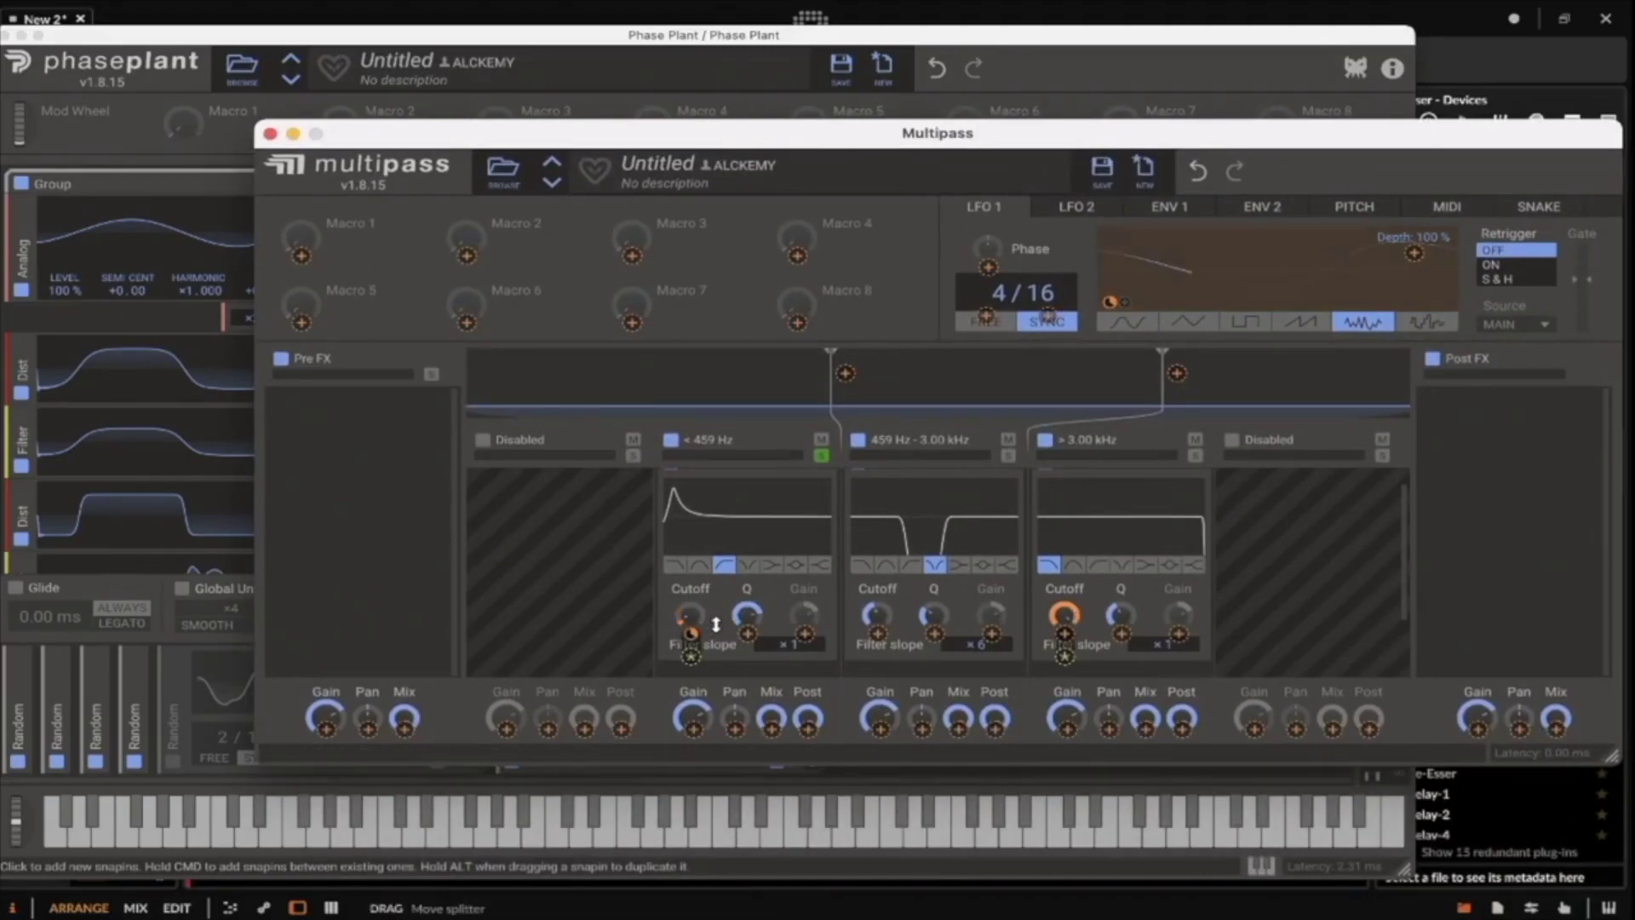
left_click_drag(1124, 302, 876, 615)
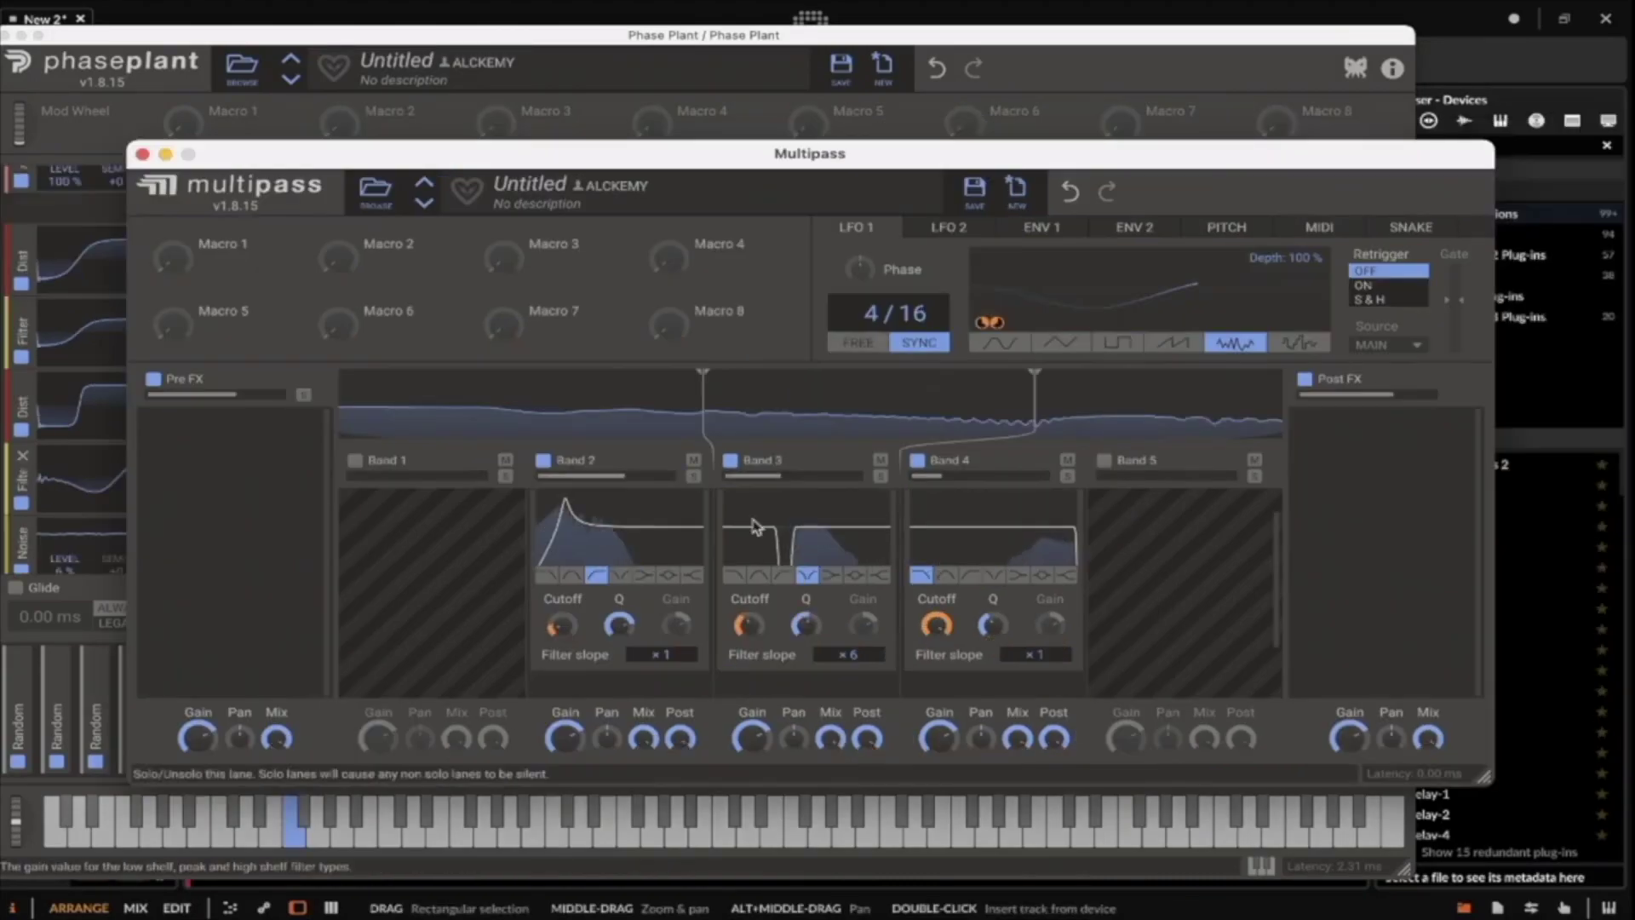
left_click_drag(804, 624, 805, 652)
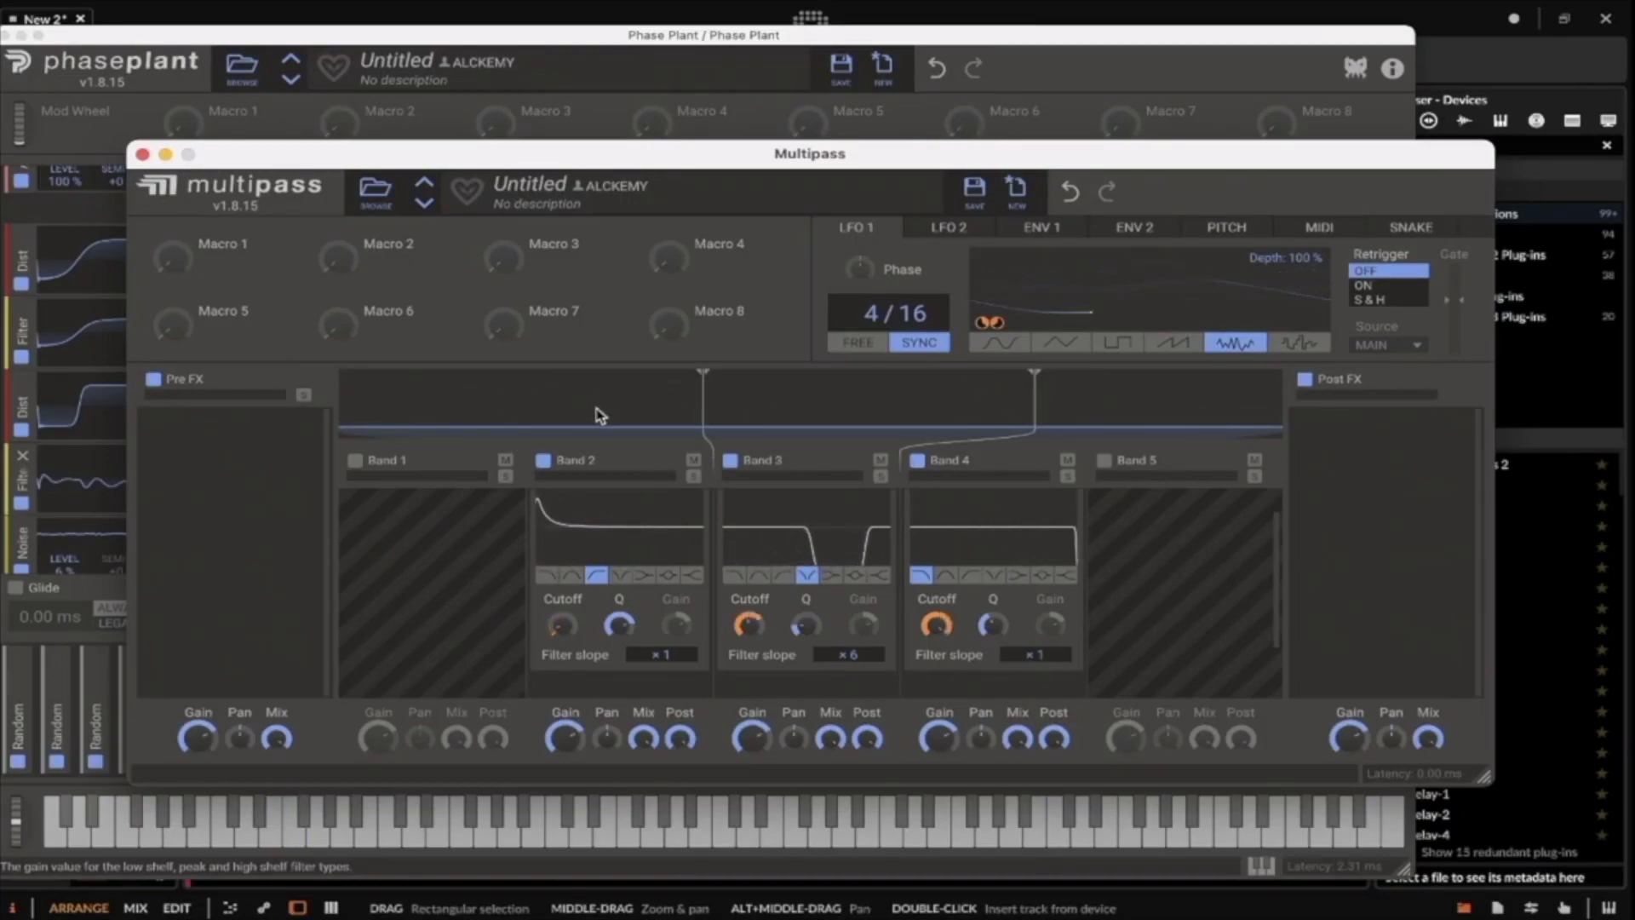
Add a Stereo effect below the high-pass Filter in Band 2.
scroll(819, 641, "down", 2)
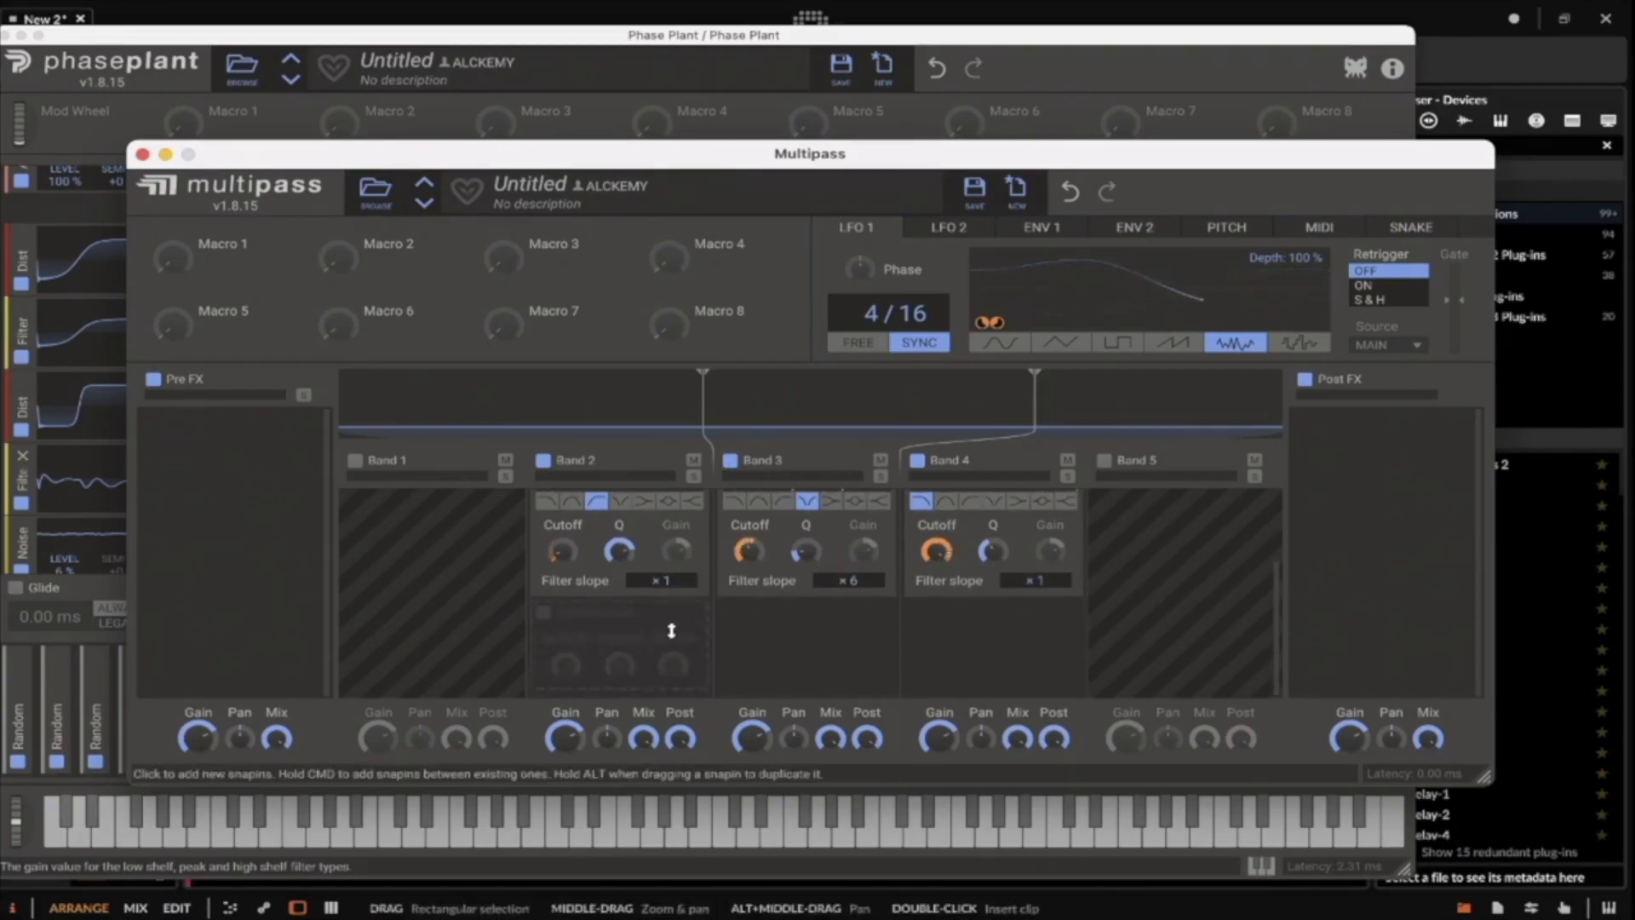
left_click(730, 633)
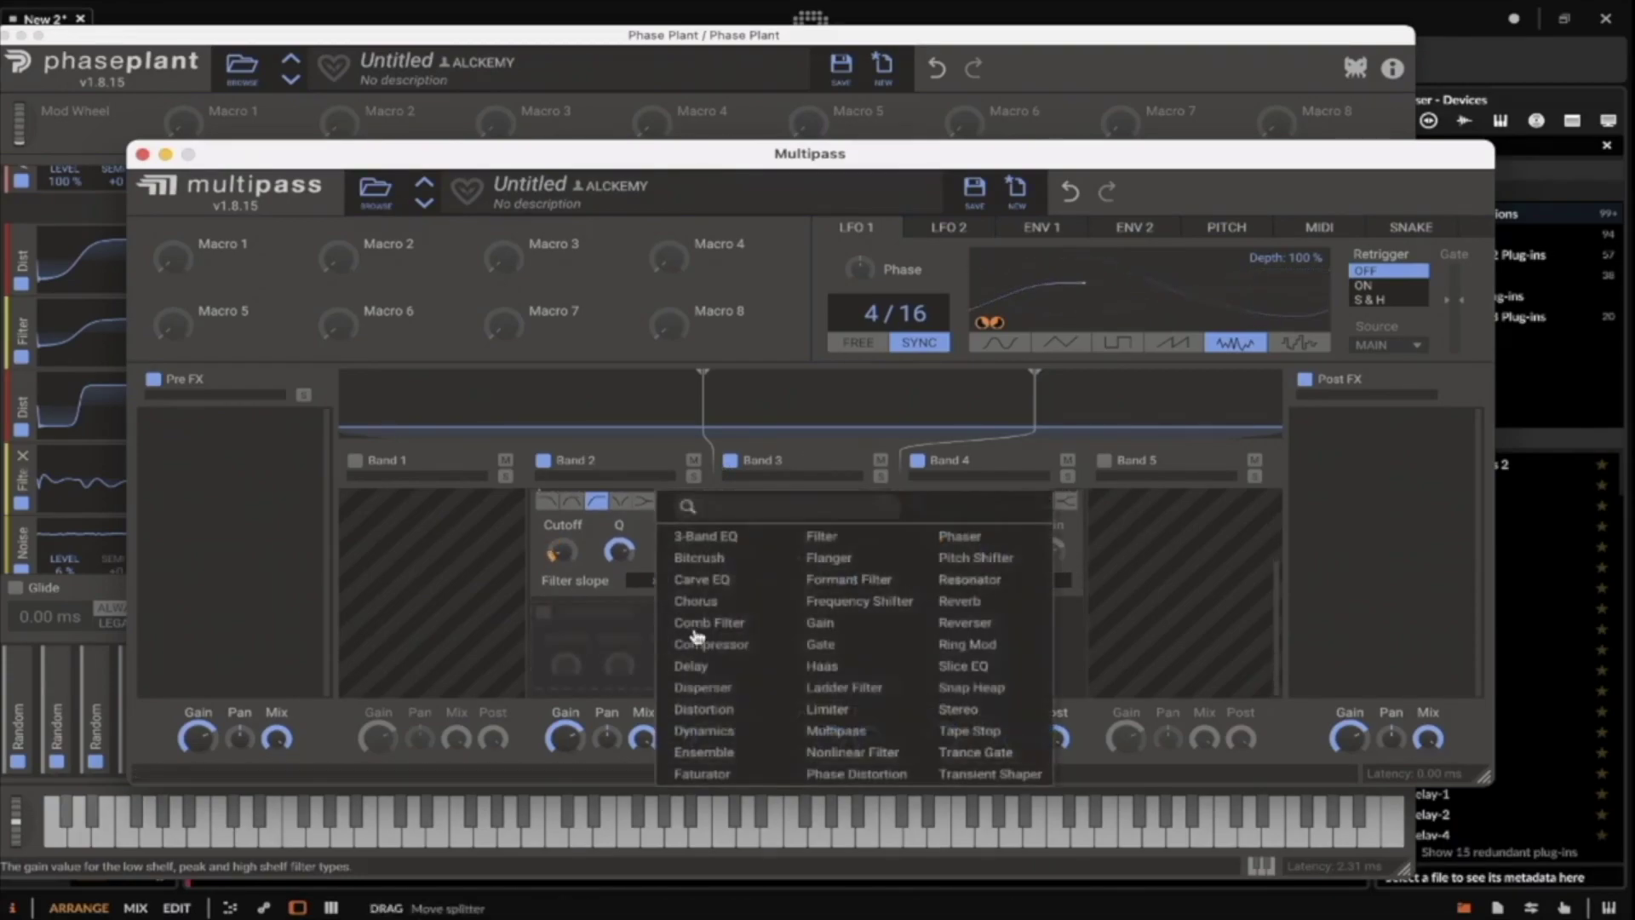
left_click(968, 709)
scroll(725, 593, "up", 3)
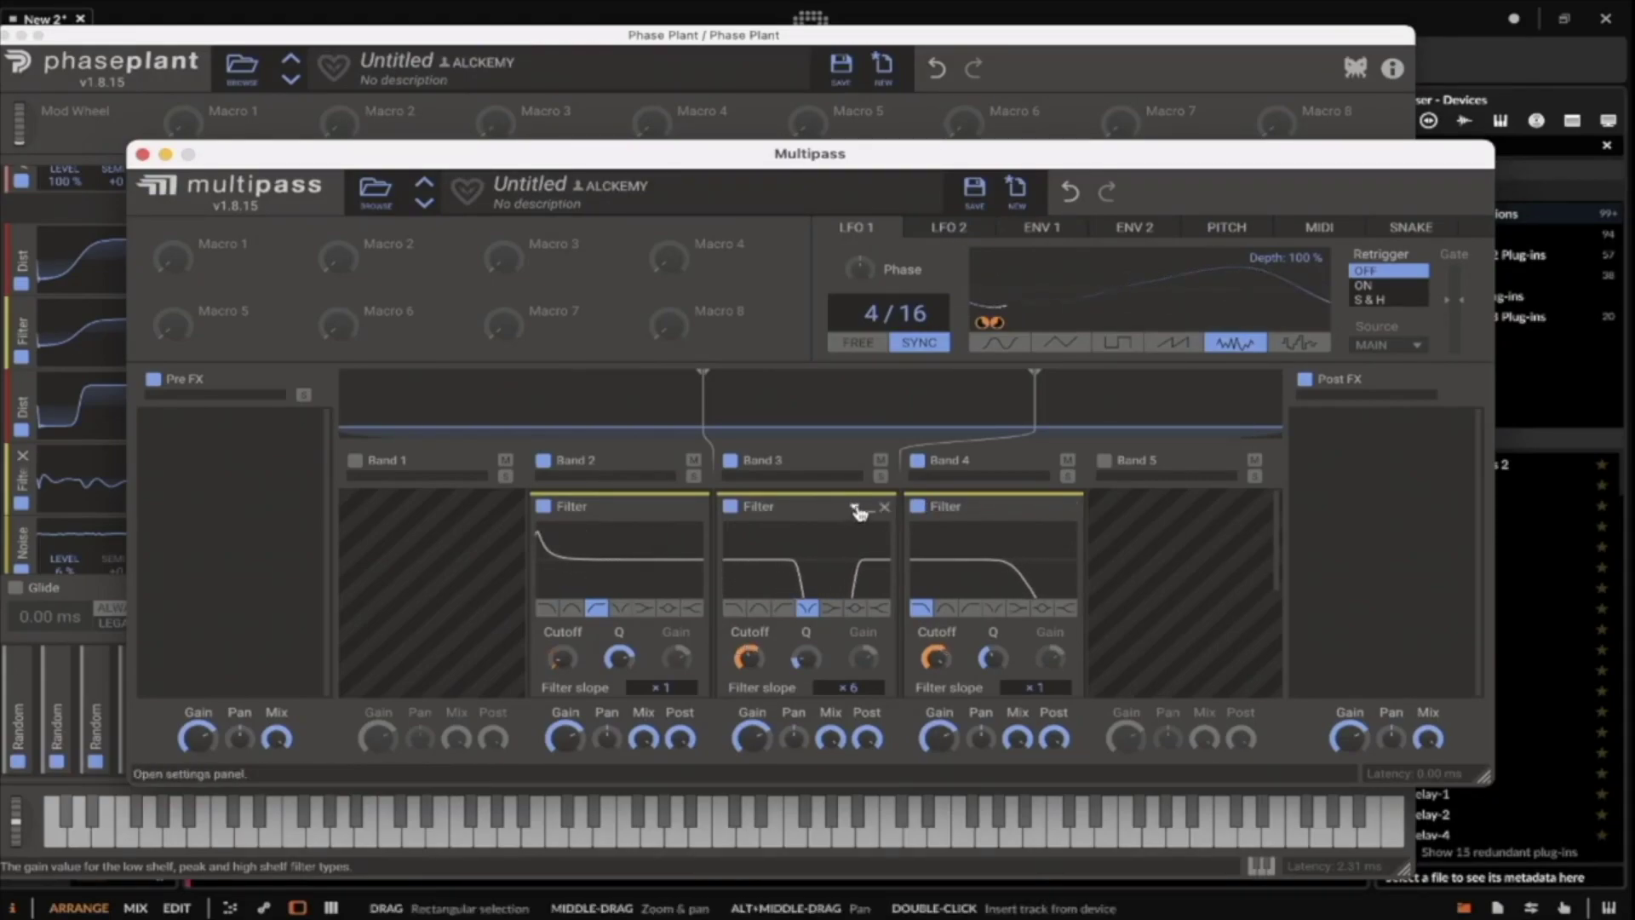
Try a fully open low-pass Filter in the Post FX lane and remove it.
left_click(1394, 447)
left_click(1262, 495)
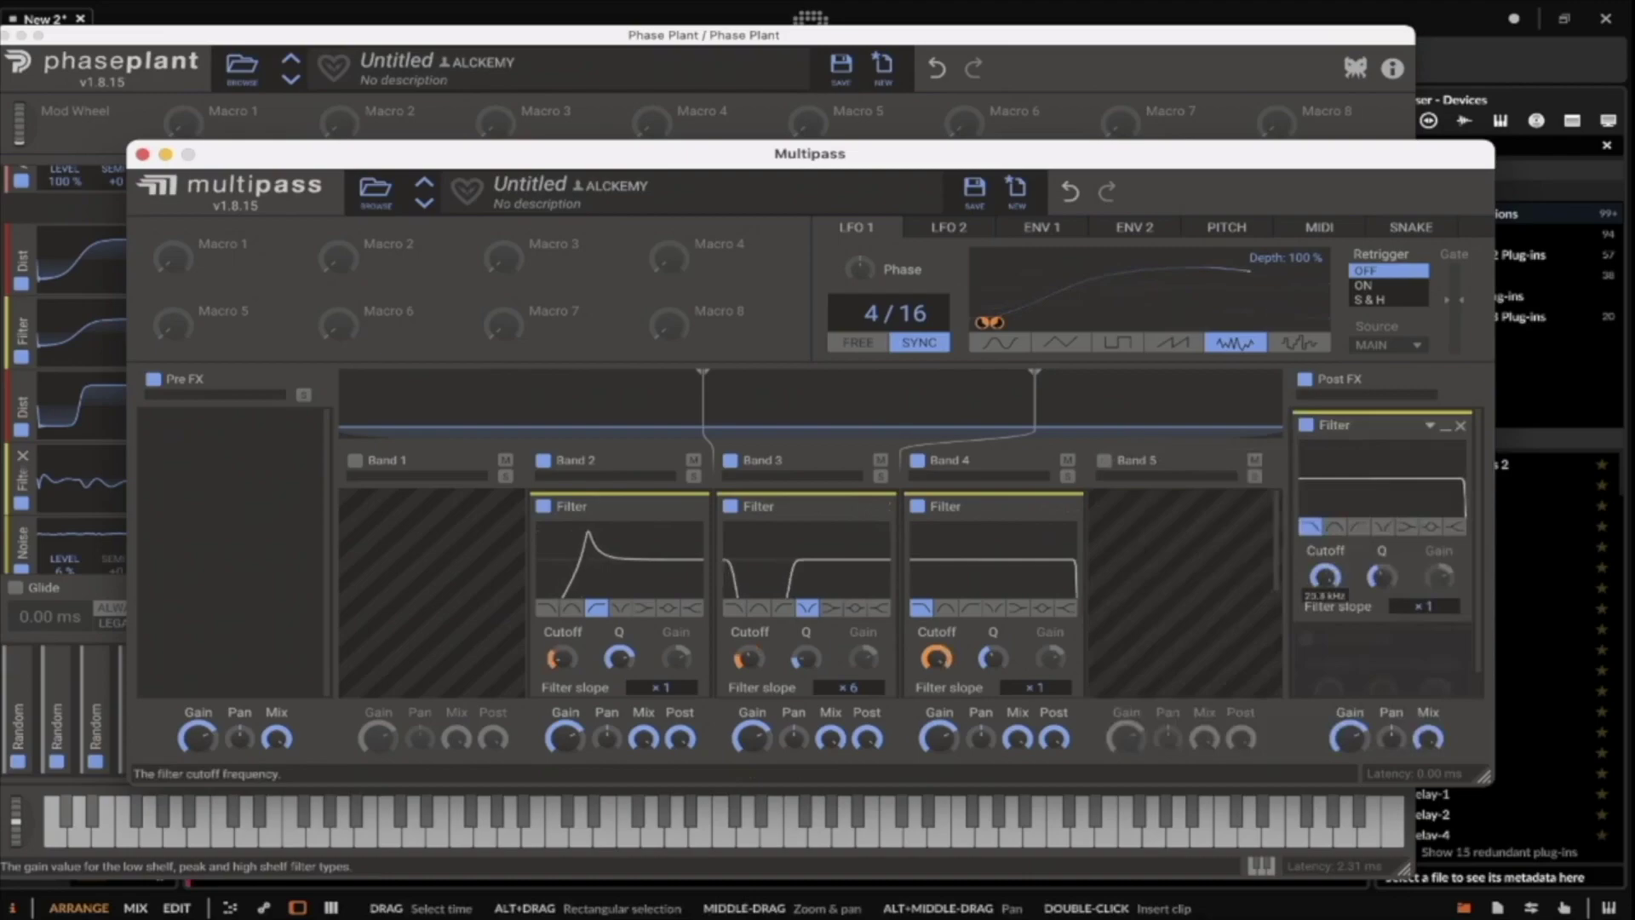
mouse_move(1325, 576)
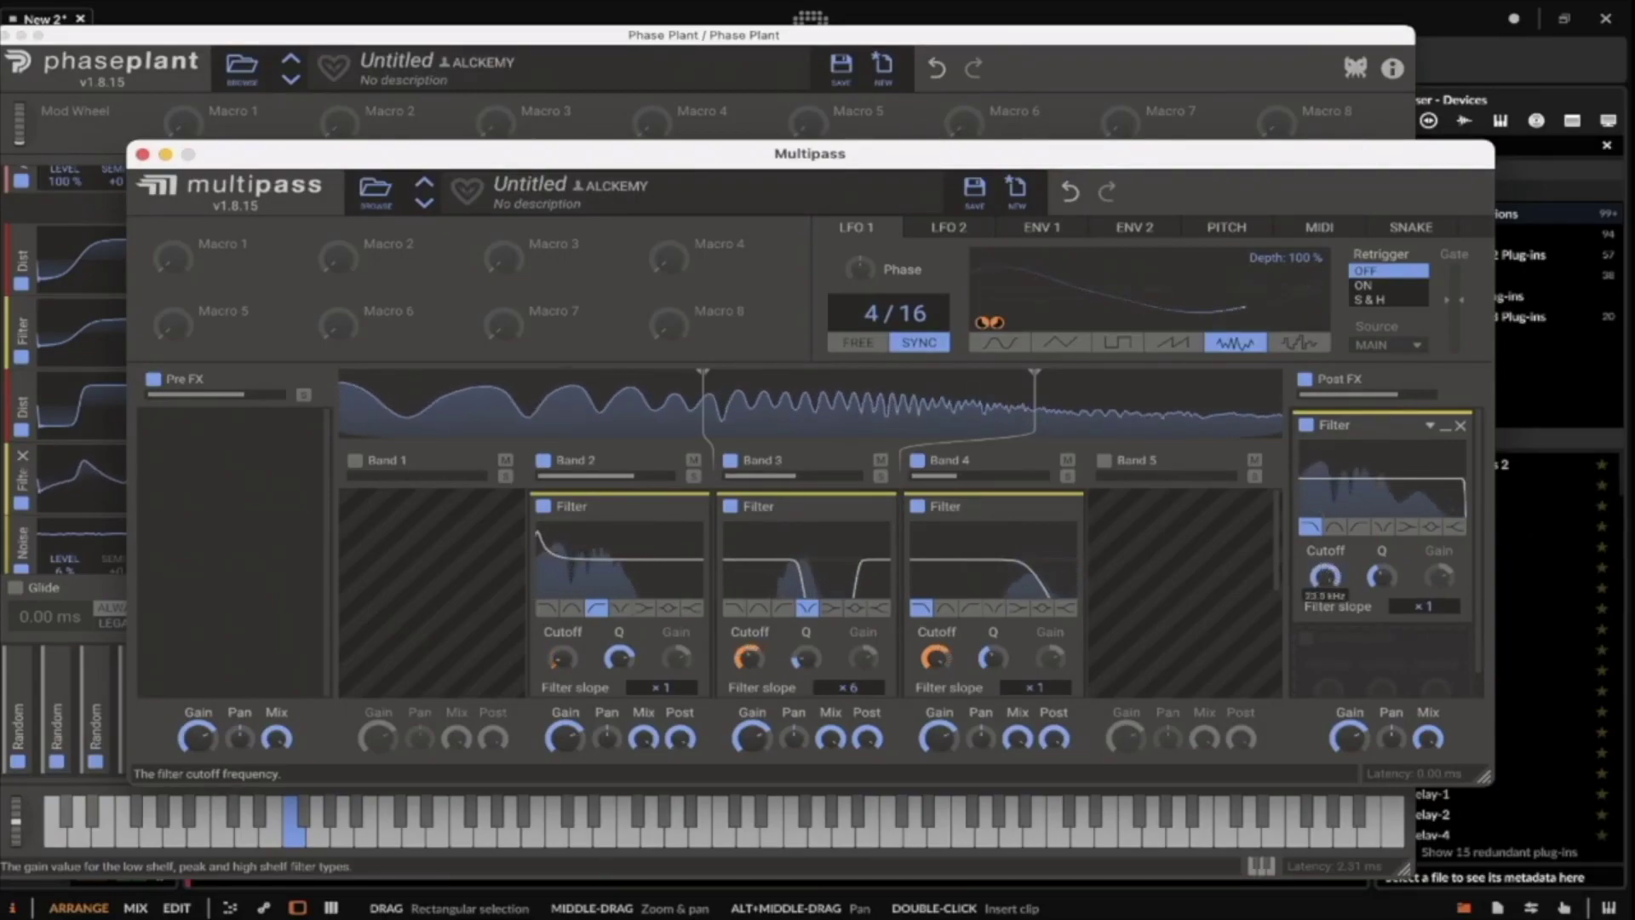
left_click(1460, 426)
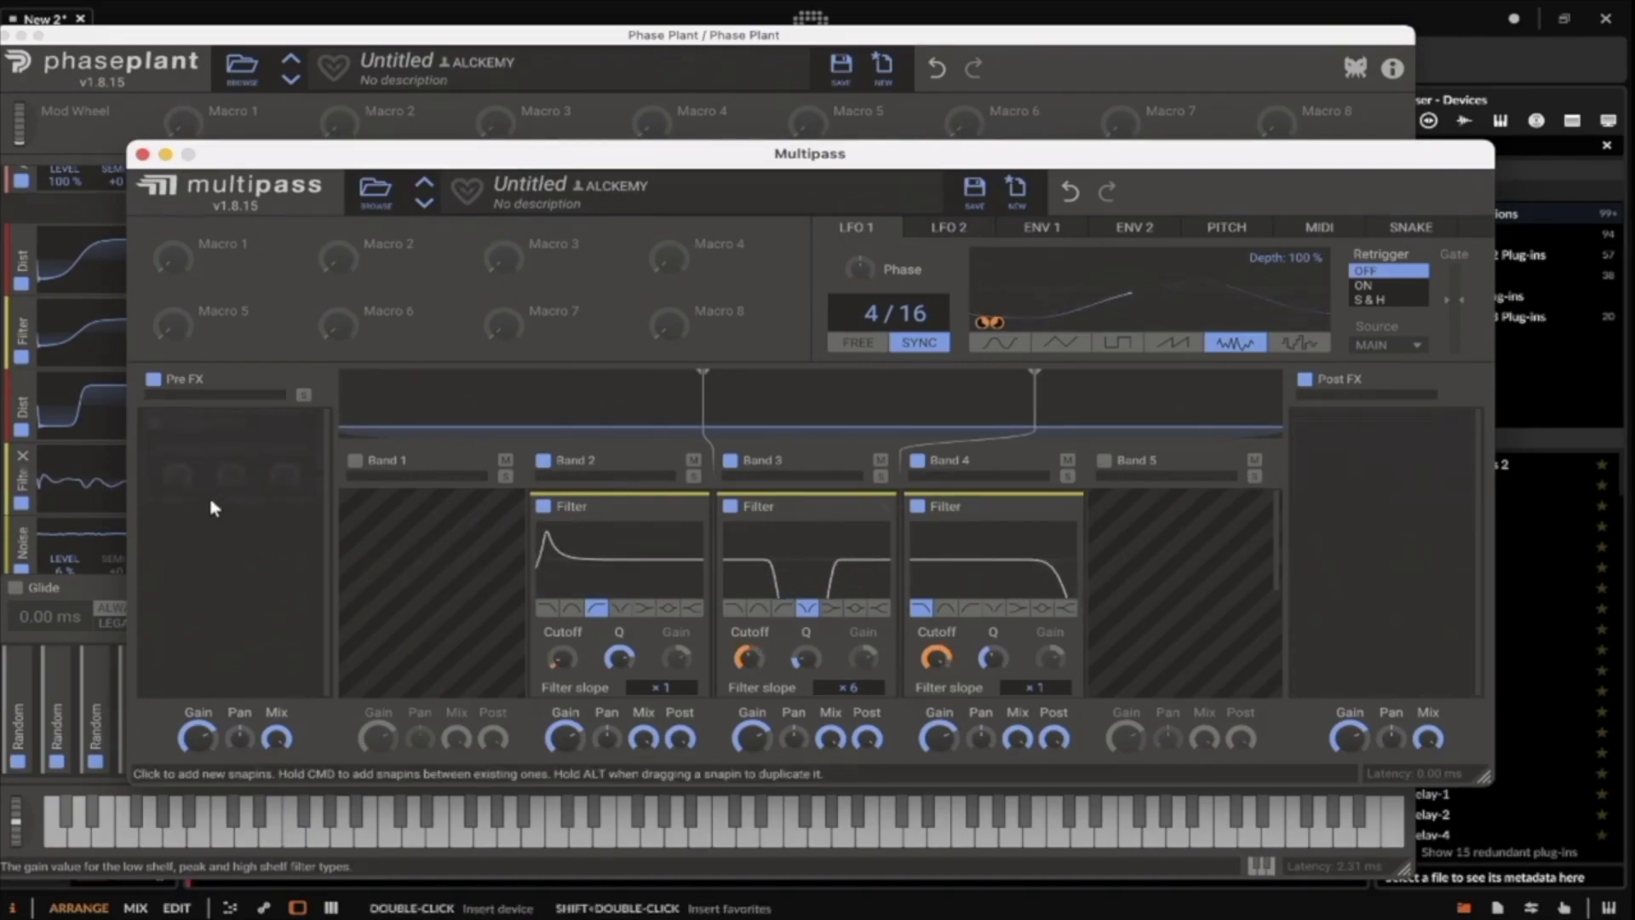
Try a peak Filter in the Pre FX lane with raised Gain and LFO 1 modulating its cutoff, and remove it.
left_click(204, 430)
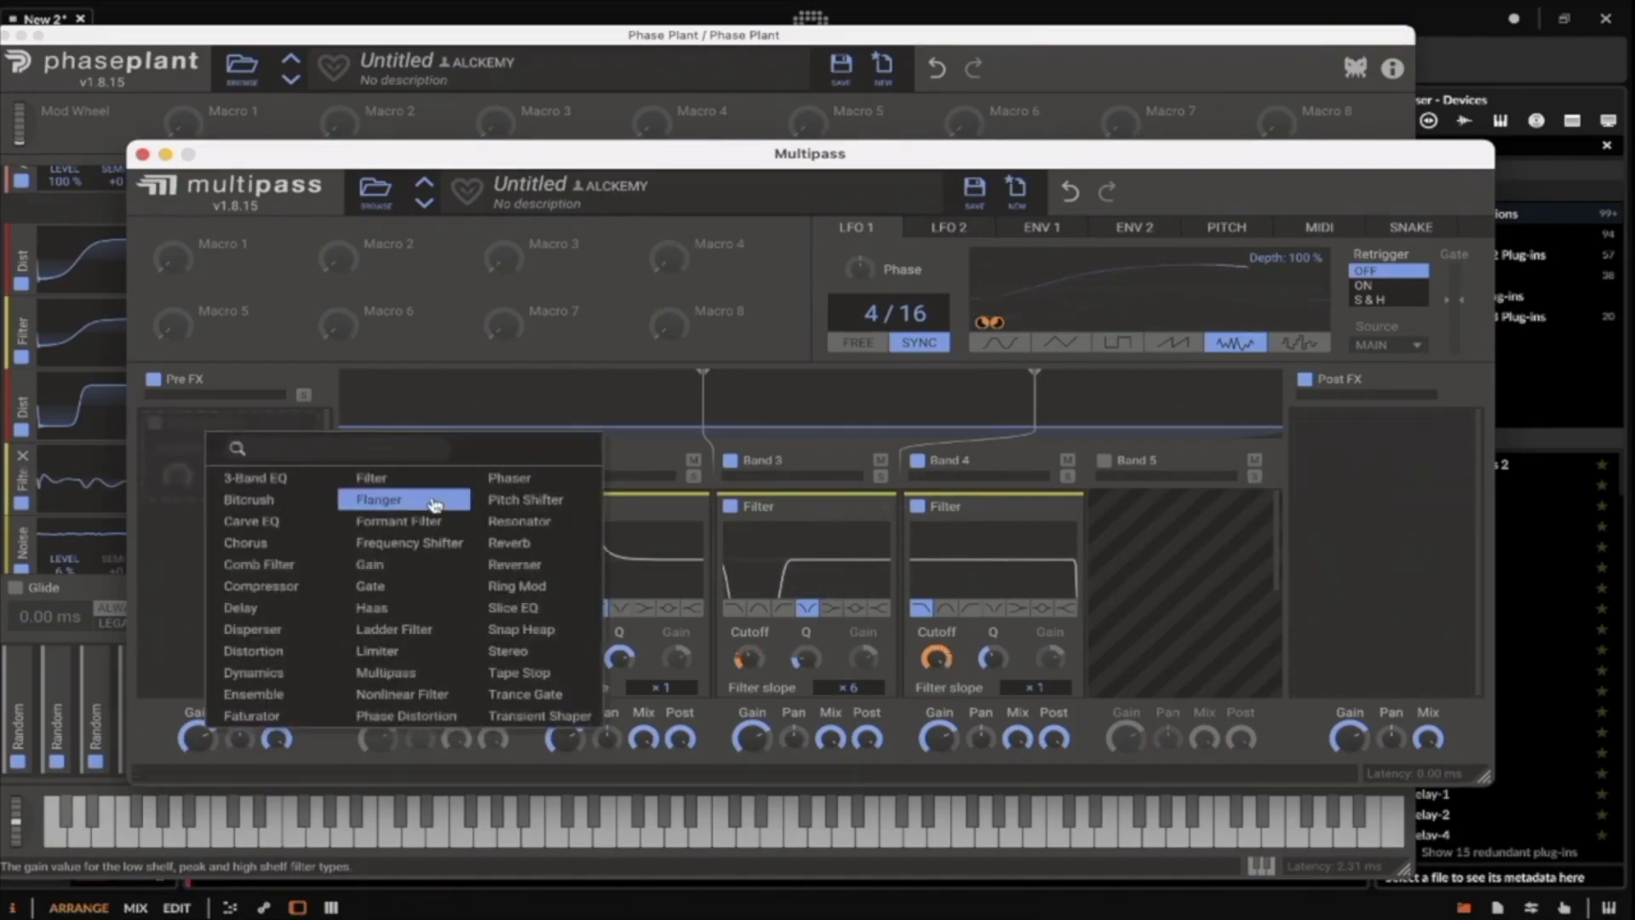
left_click(375, 477)
left_click(279, 526)
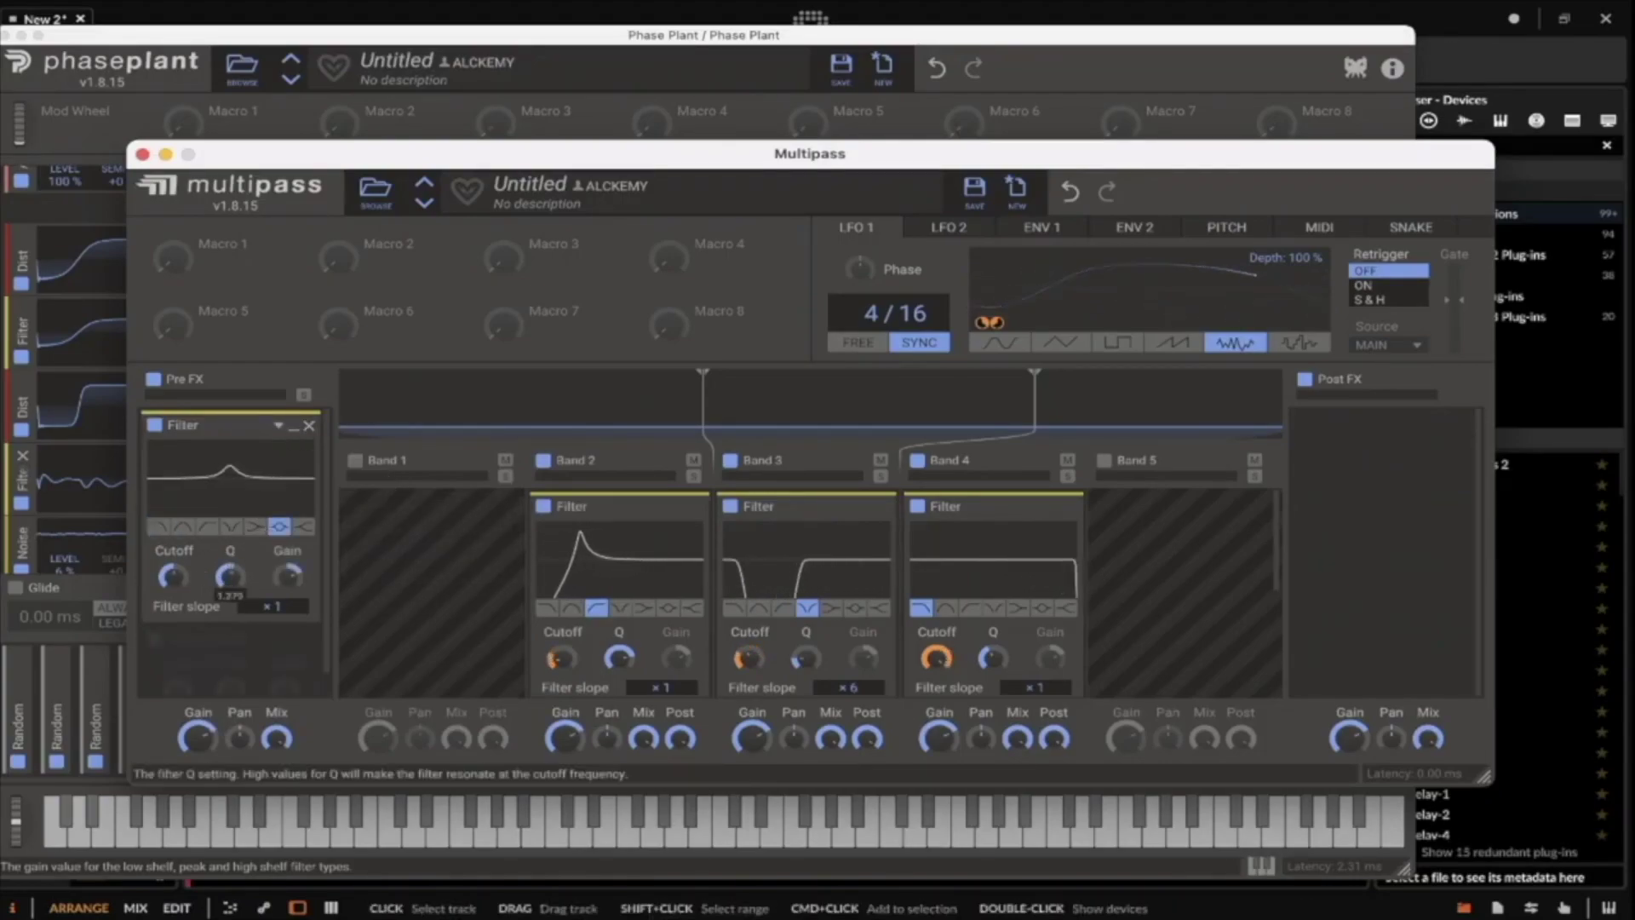
left_click_drag(227, 579, 286, 580)
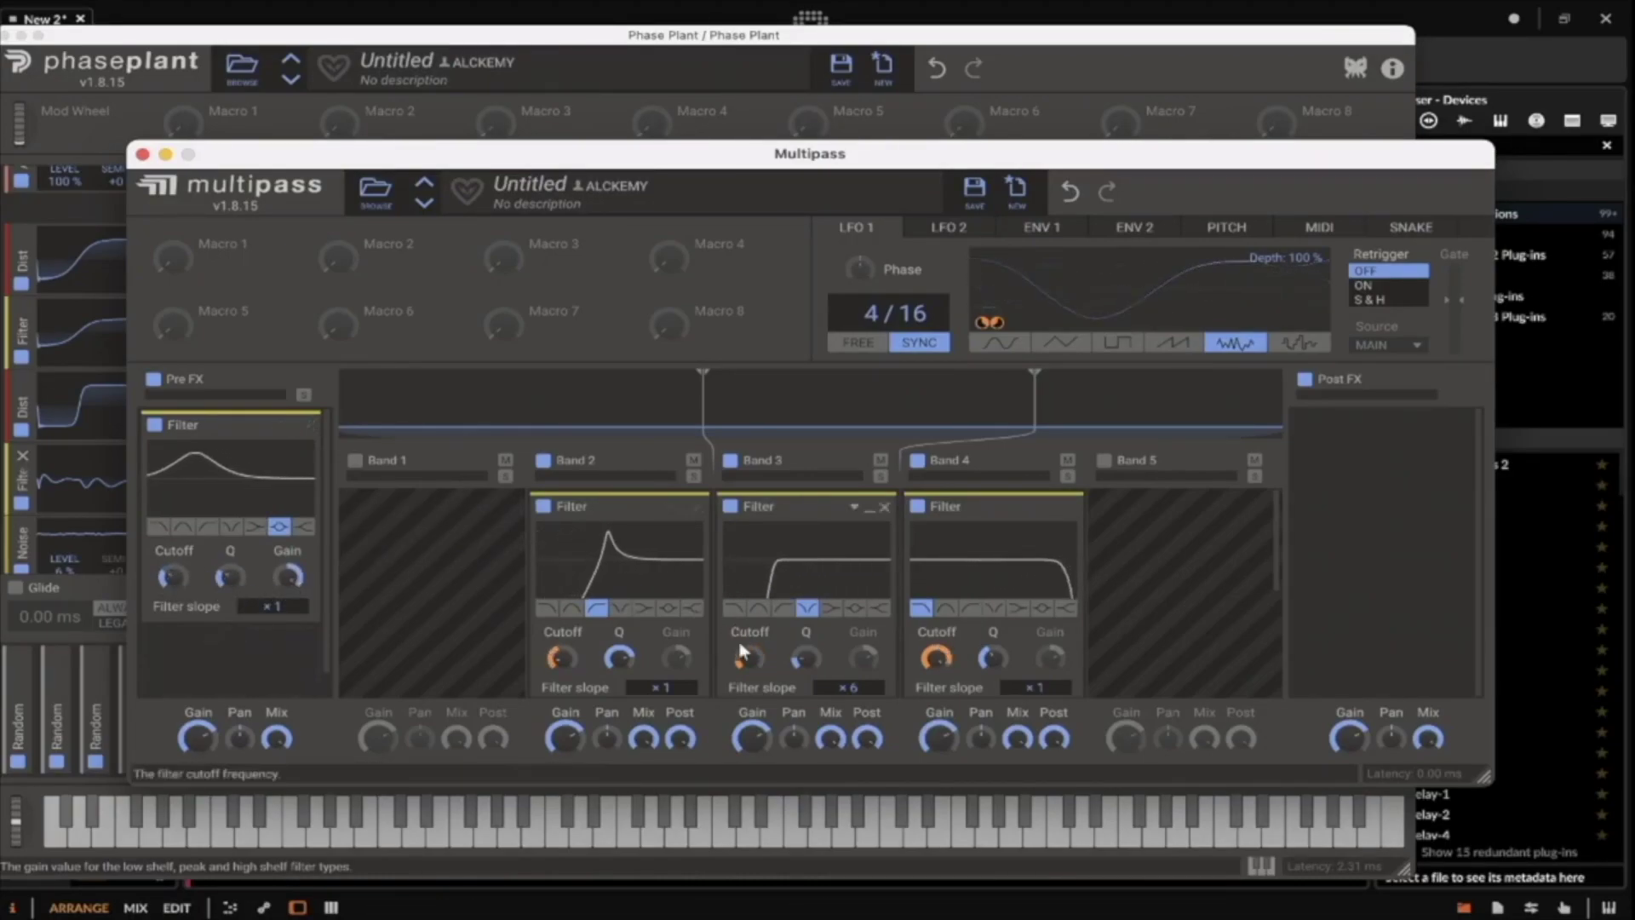
left_click_drag(995, 322, 173, 590)
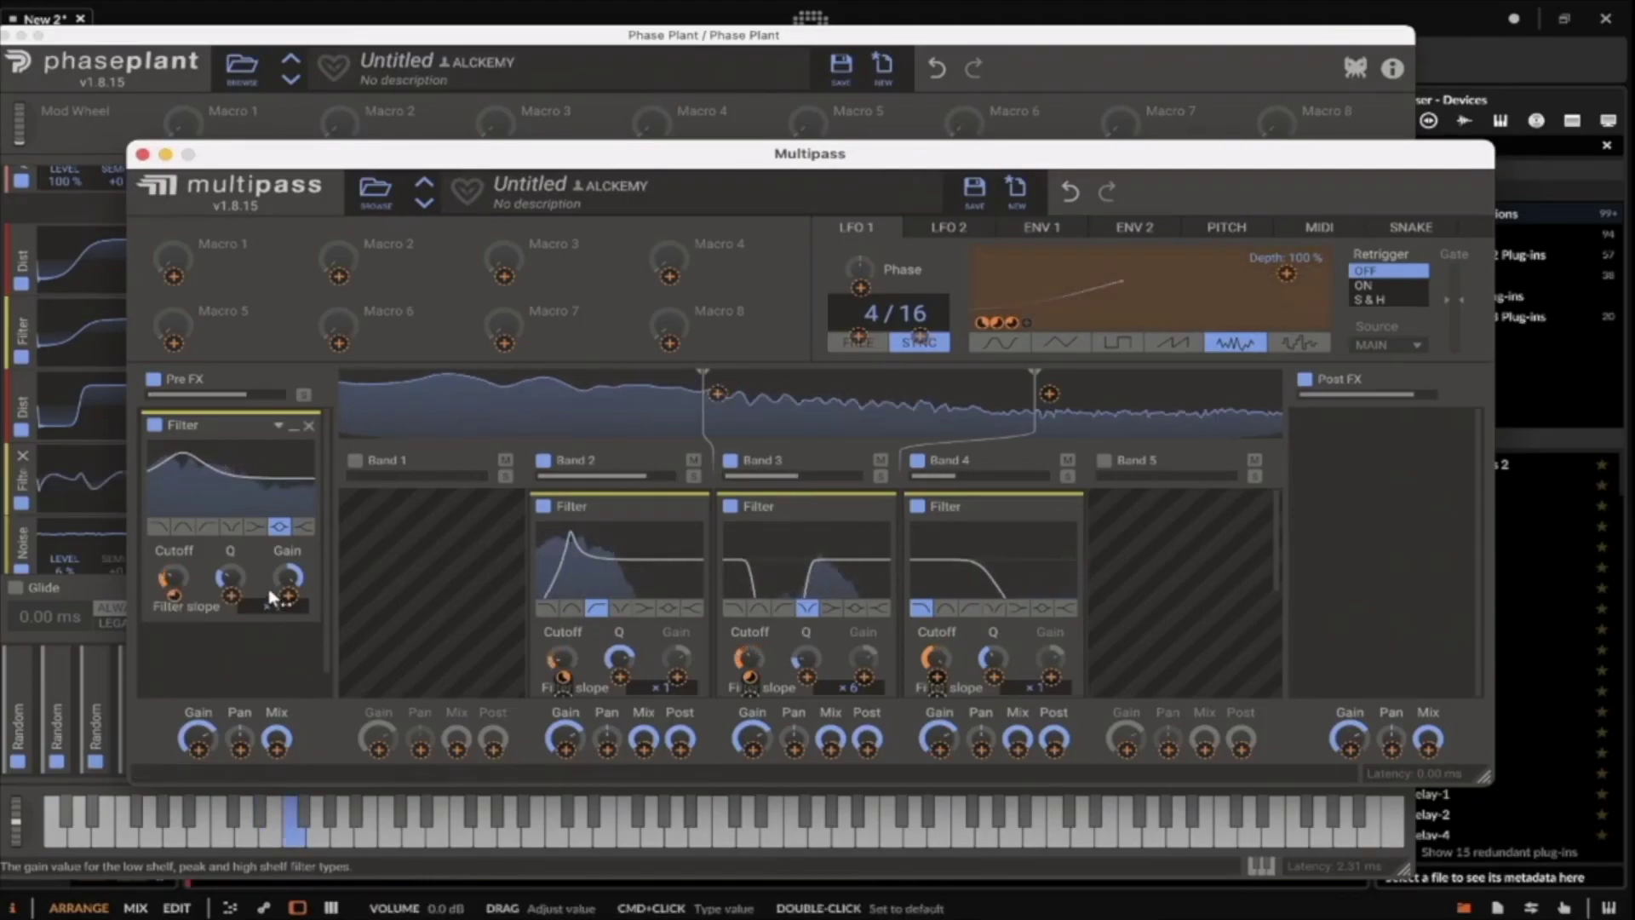
left_click(15, 858)
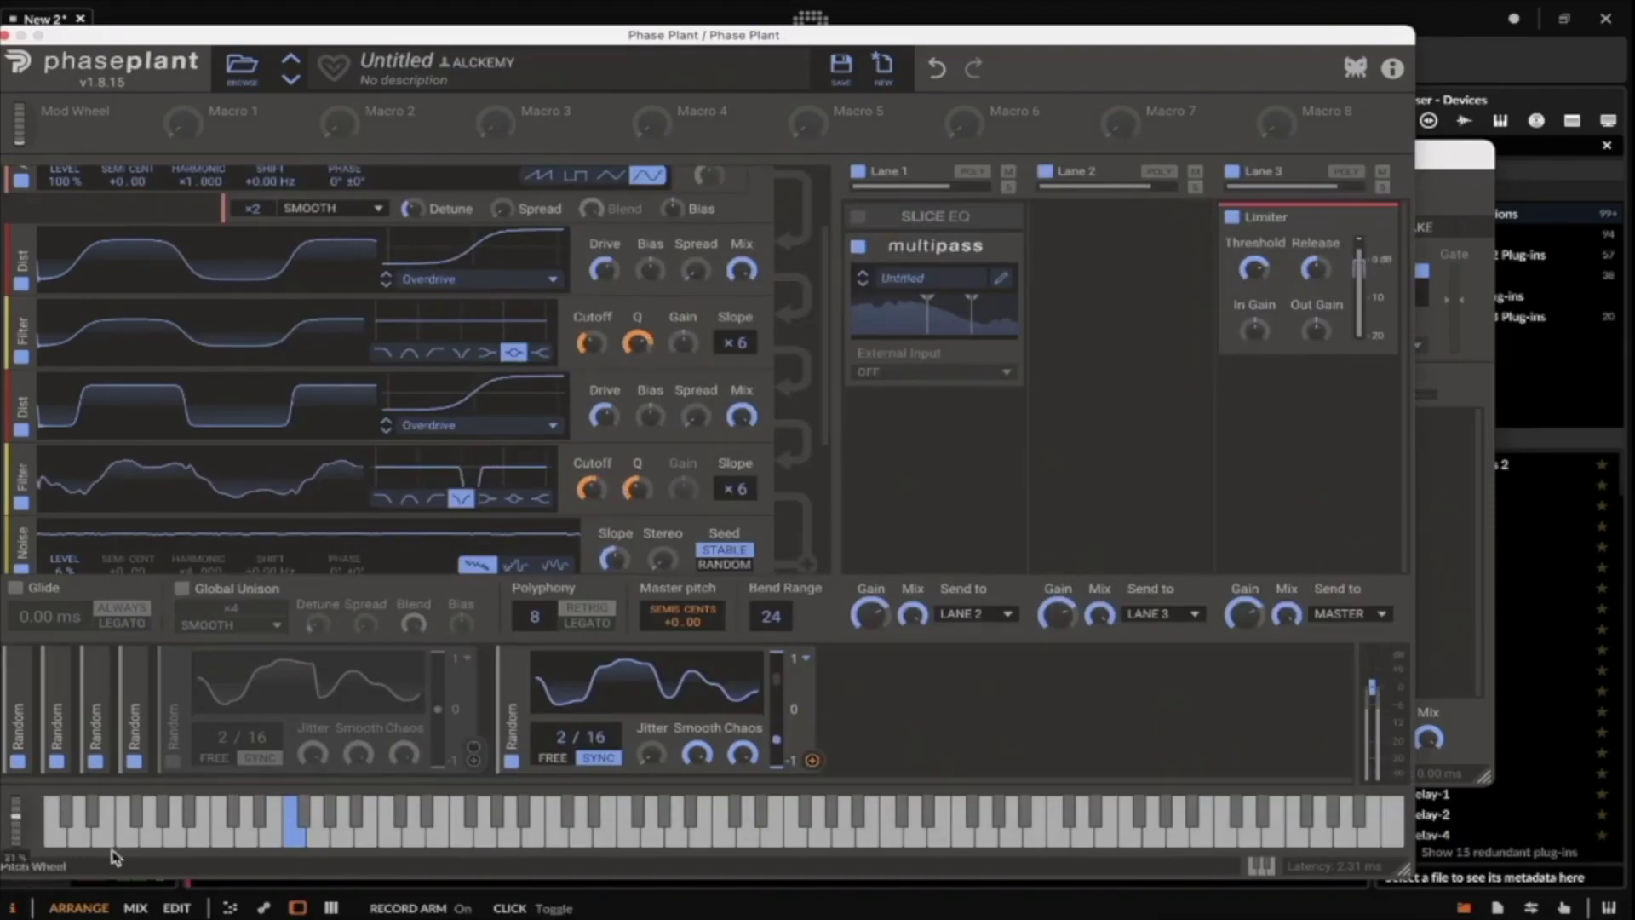
left_click(1002, 281)
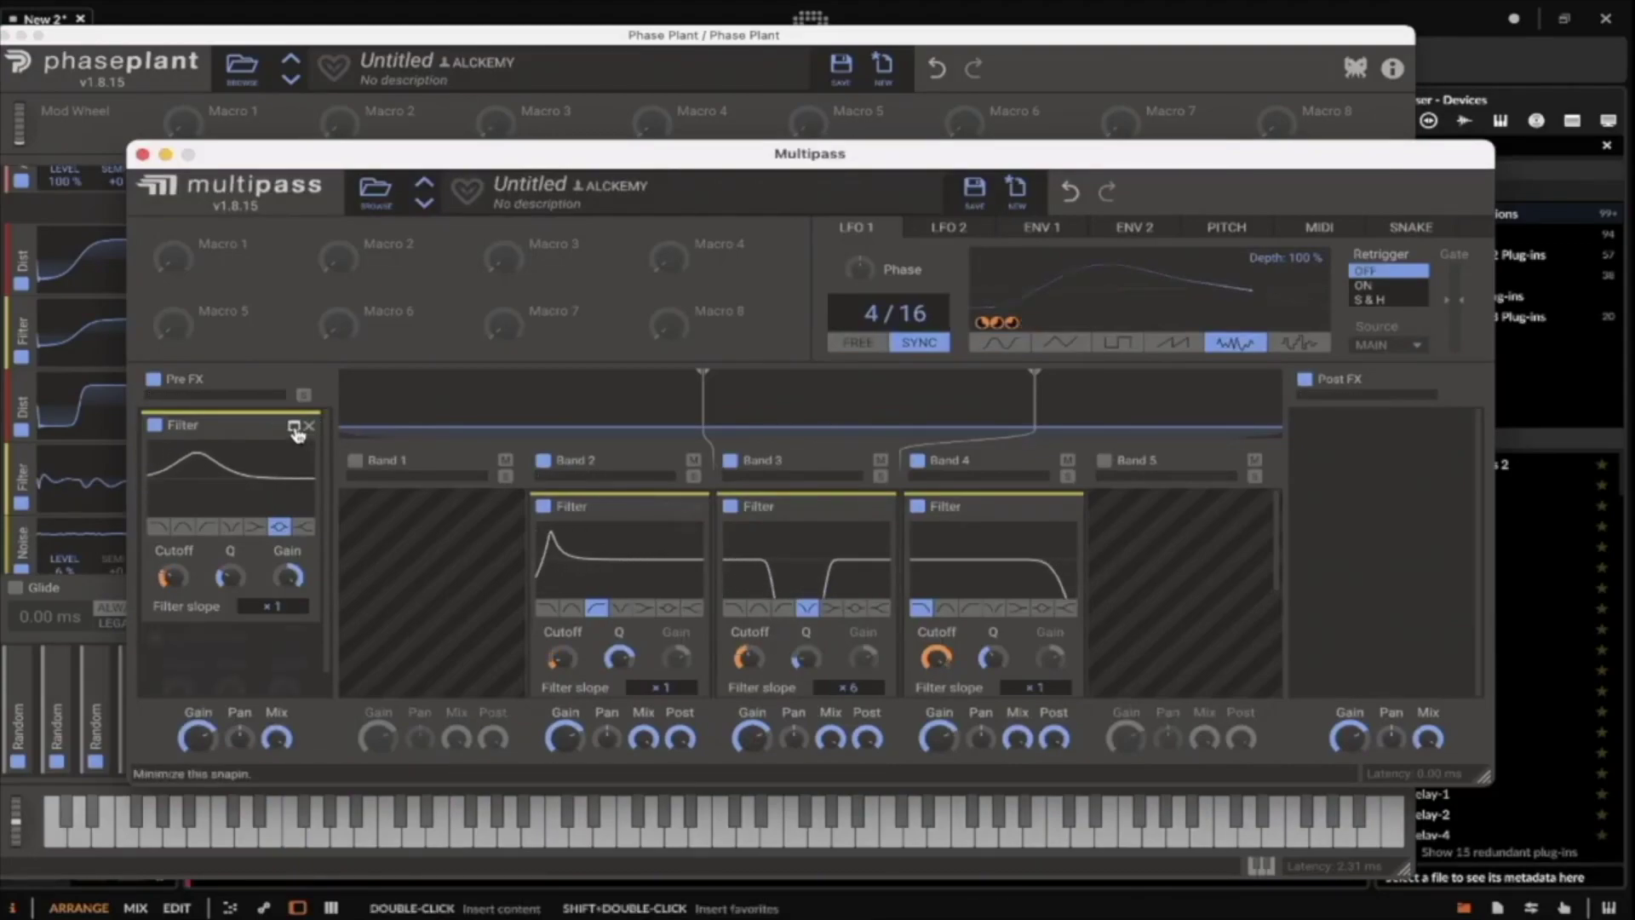
left_click(295, 429)
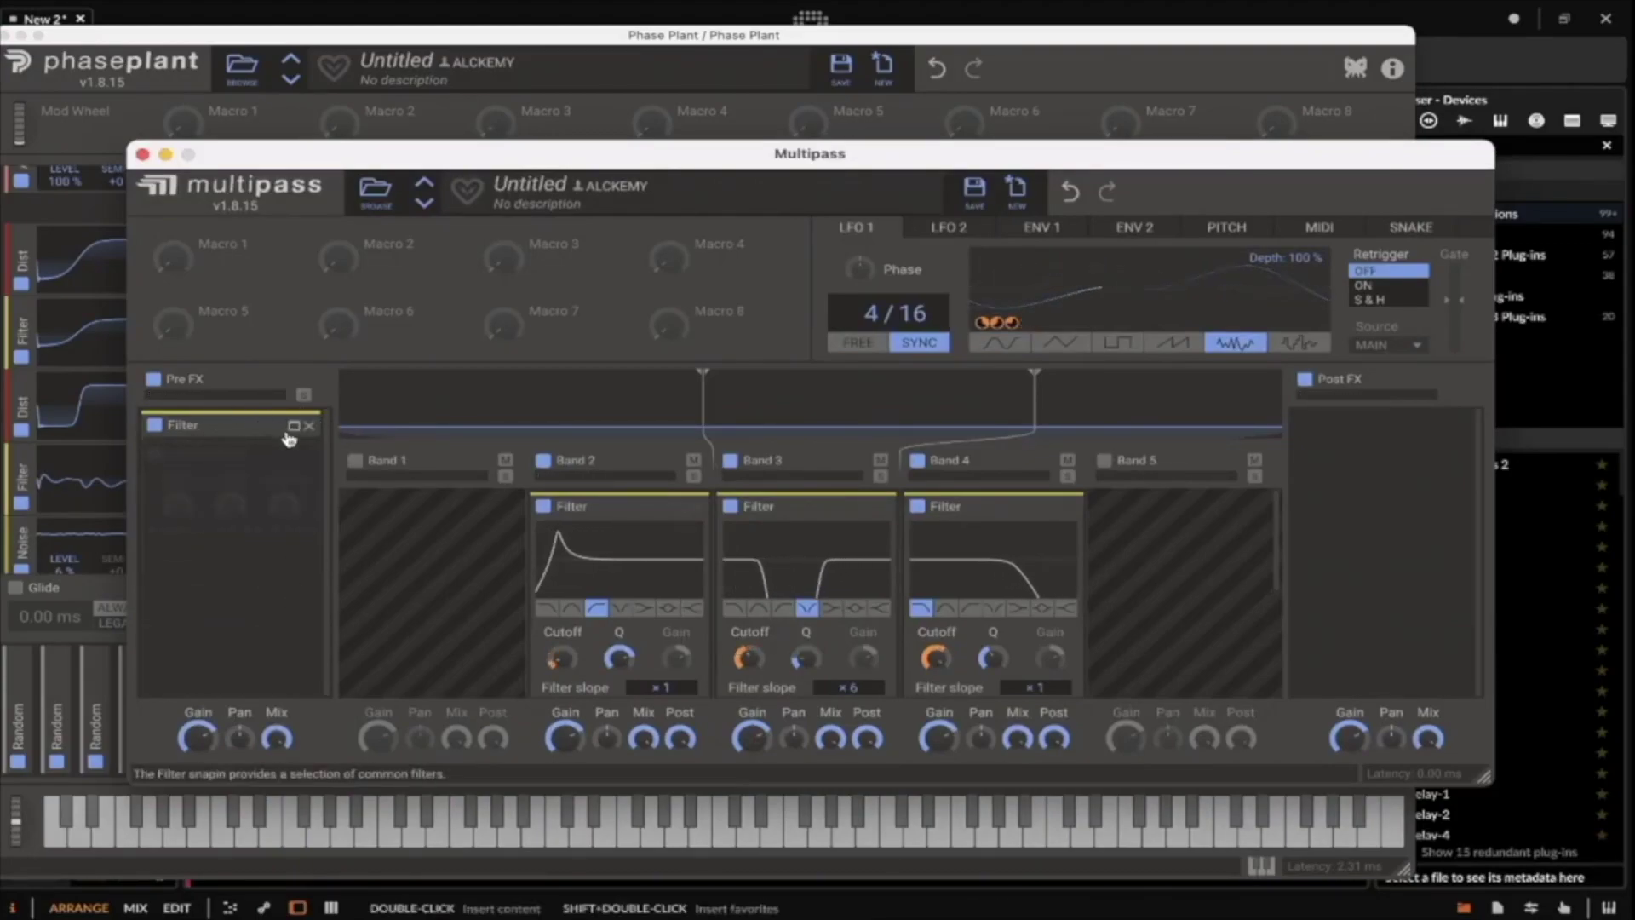
left_click(292, 427)
left_click(308, 424)
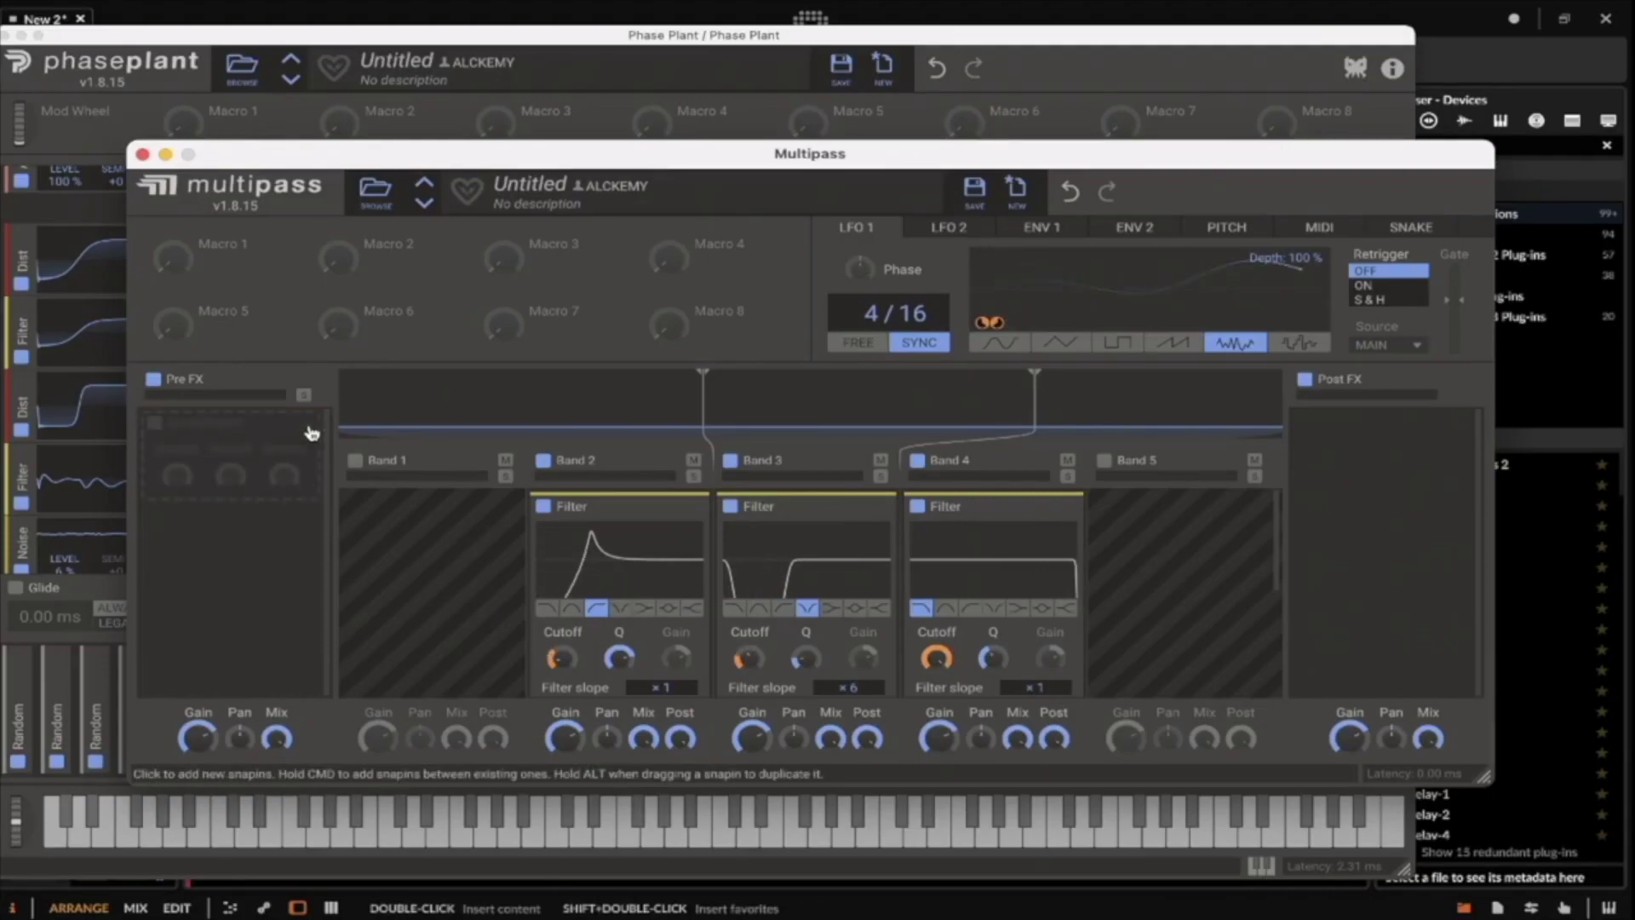
Try a Nonlinear Filter in the Pre FX lane and remove it.
left_click(220, 433)
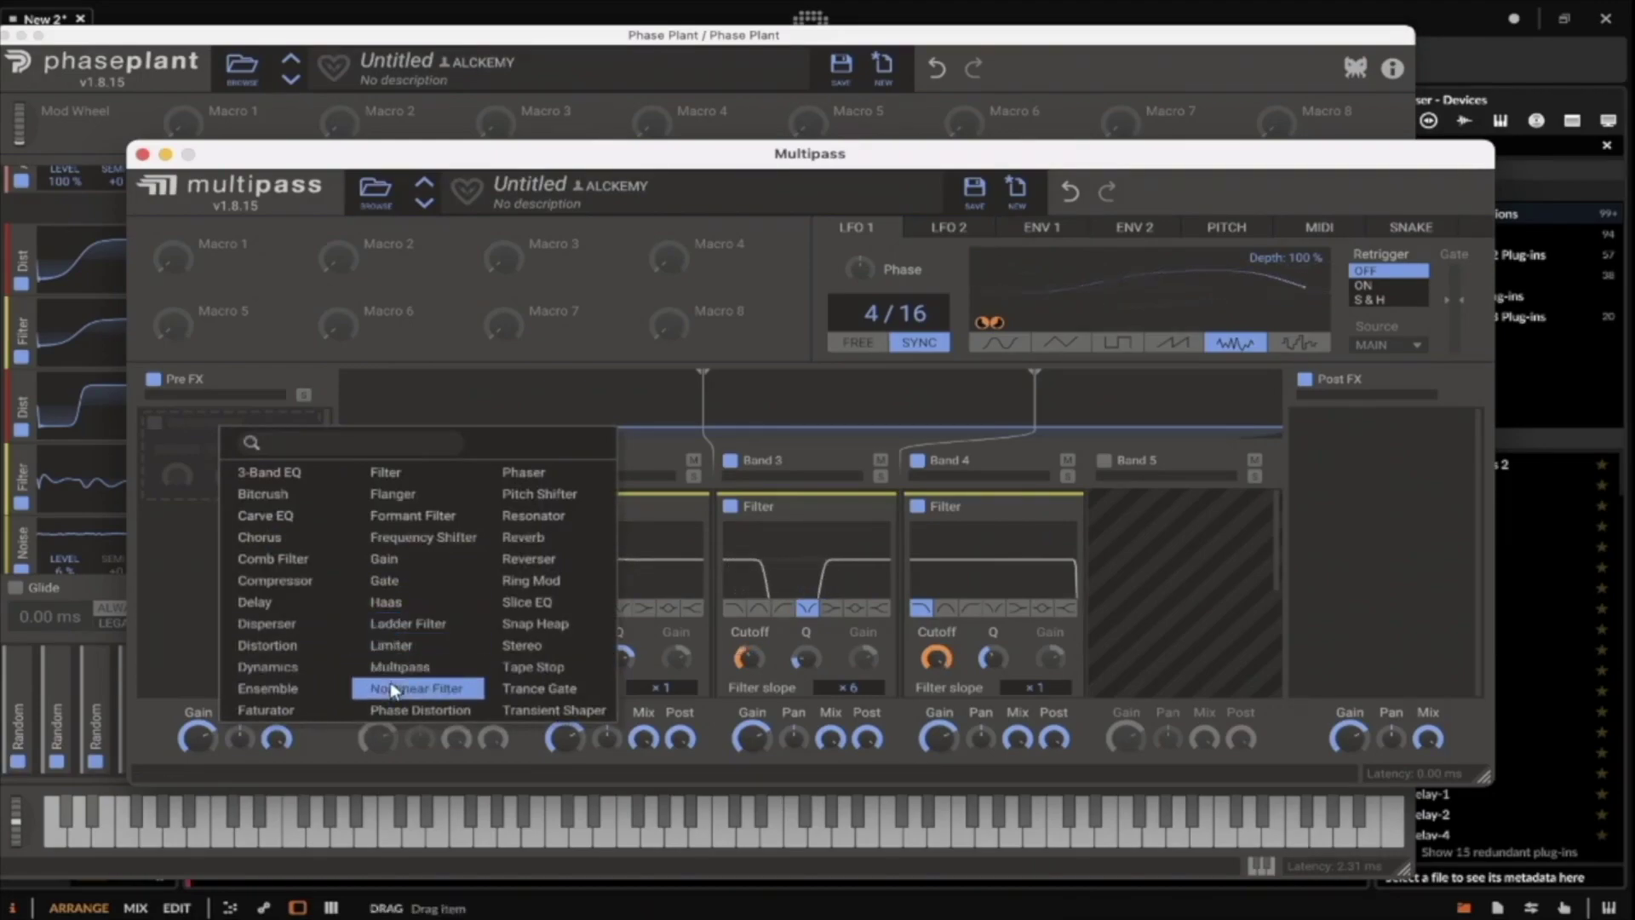
left_click(416, 688)
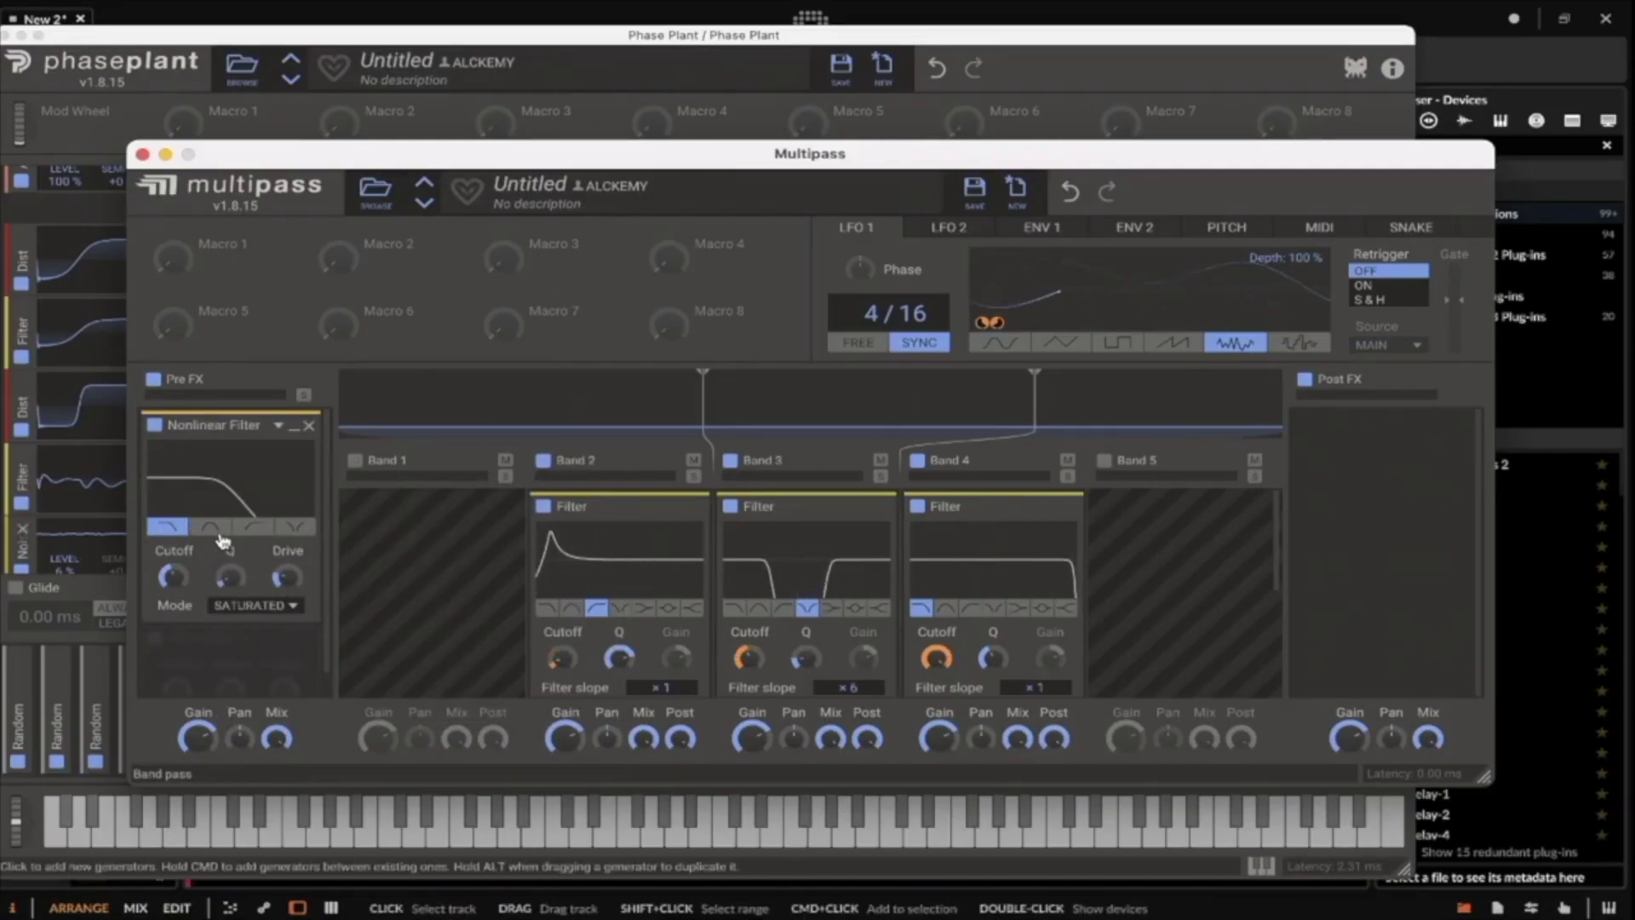
left_click(308, 426)
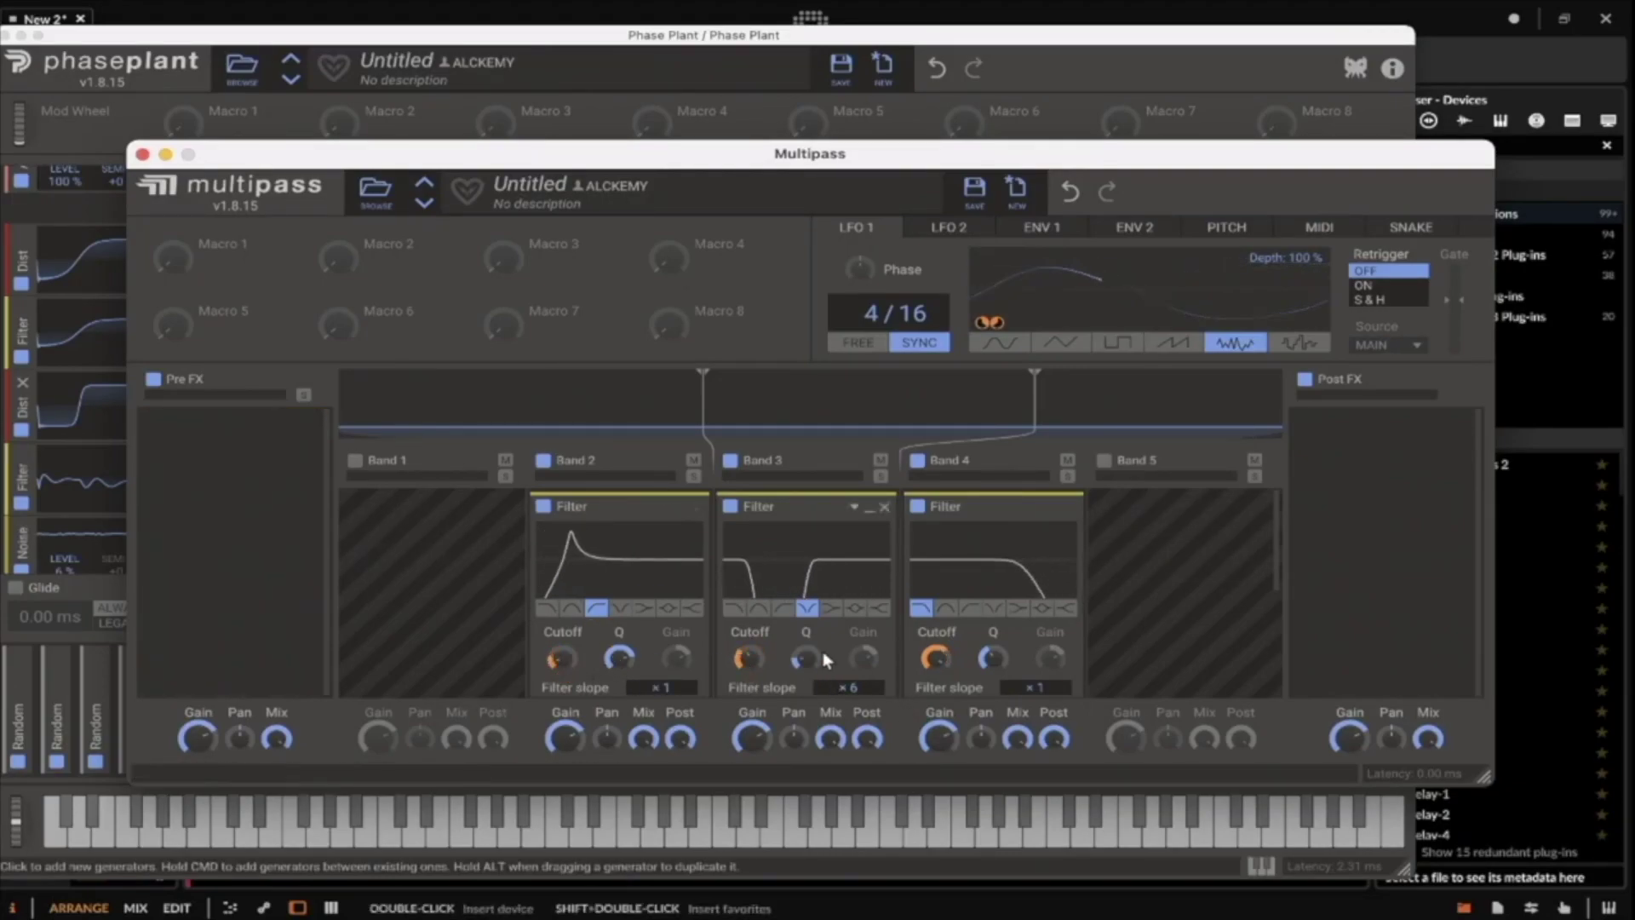
Replace LFO 1 with Macro 1 as the modulation source for Band 3's notch Filter cutoff, and return to Phase Plant.
scroll(821, 655, "down", 1)
scroll(818, 622, "up", 1)
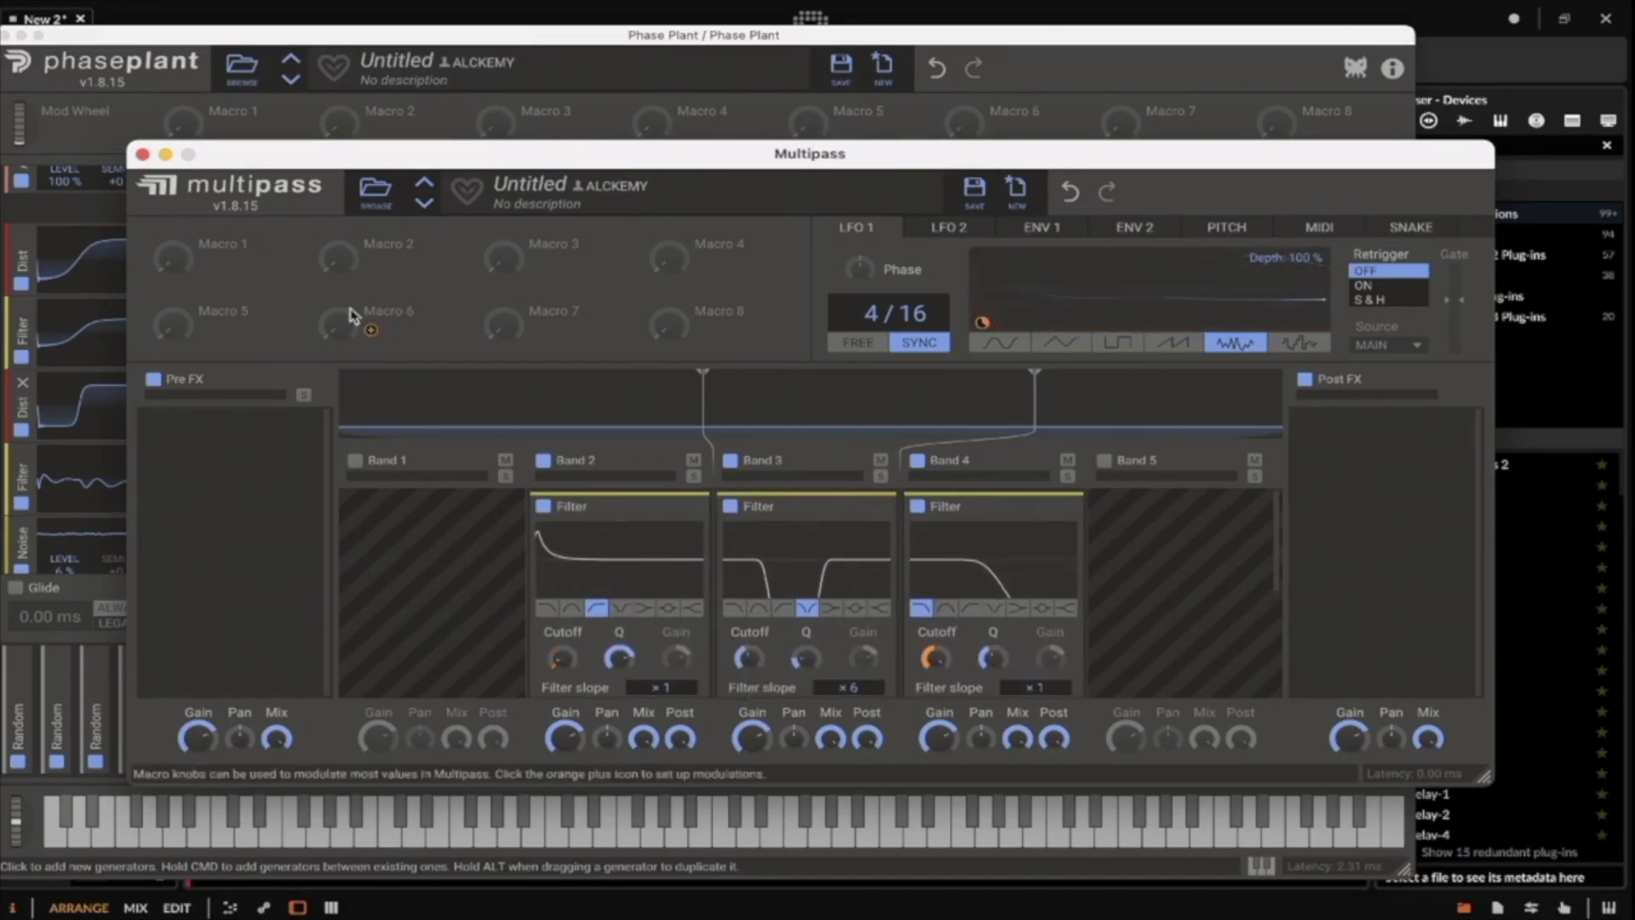
left_click_drag(206, 262, 777, 635)
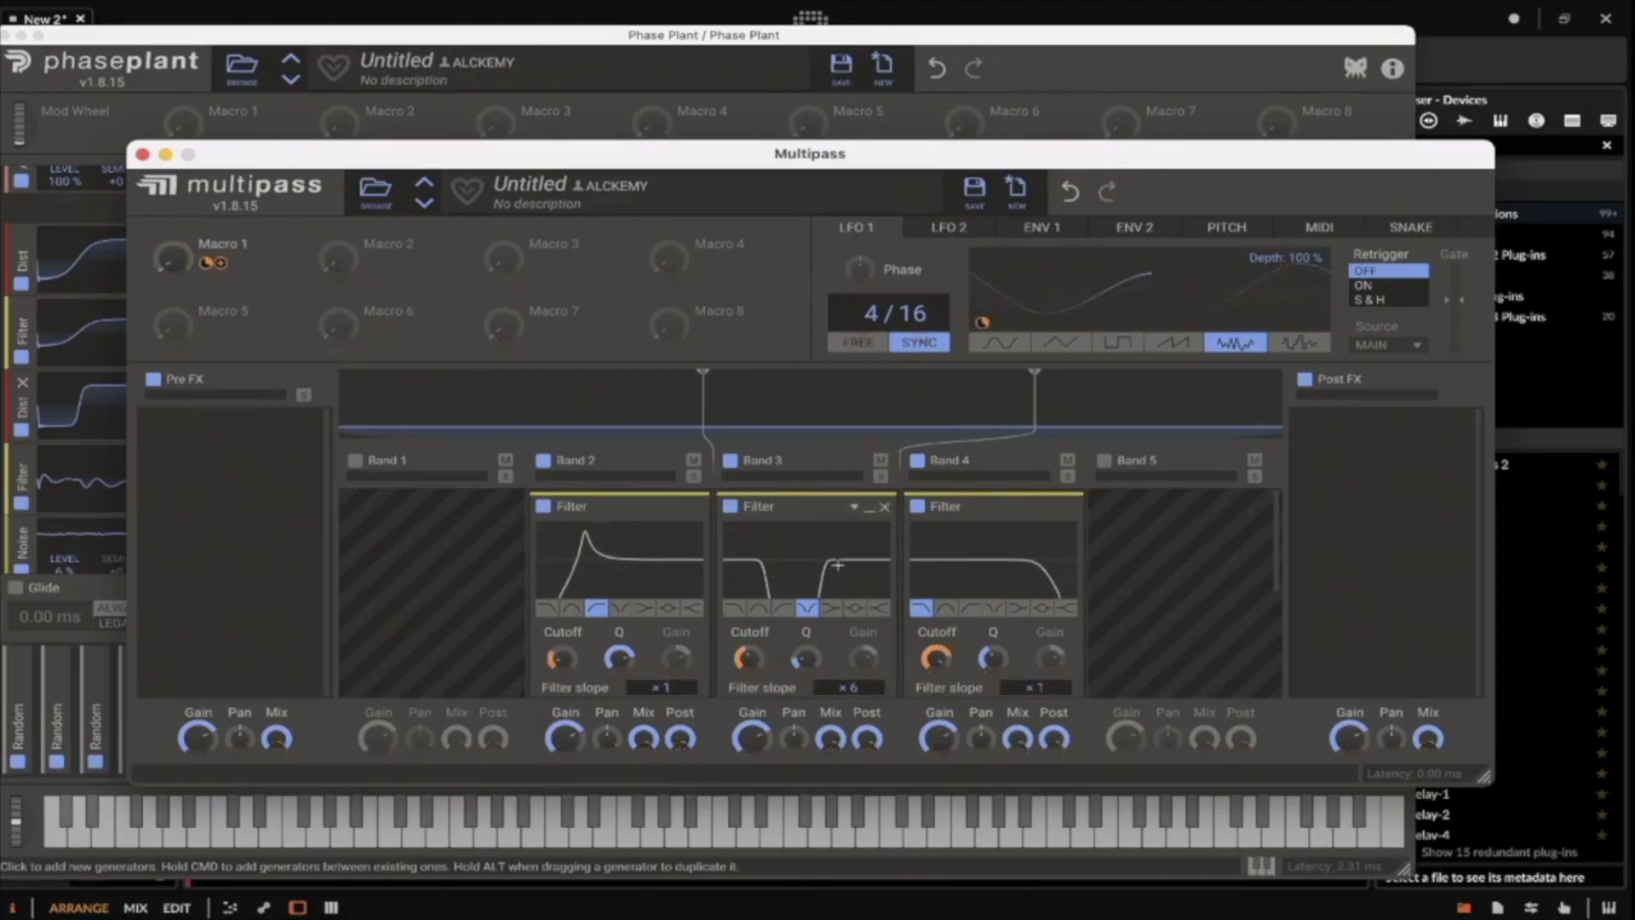
key("Escape")
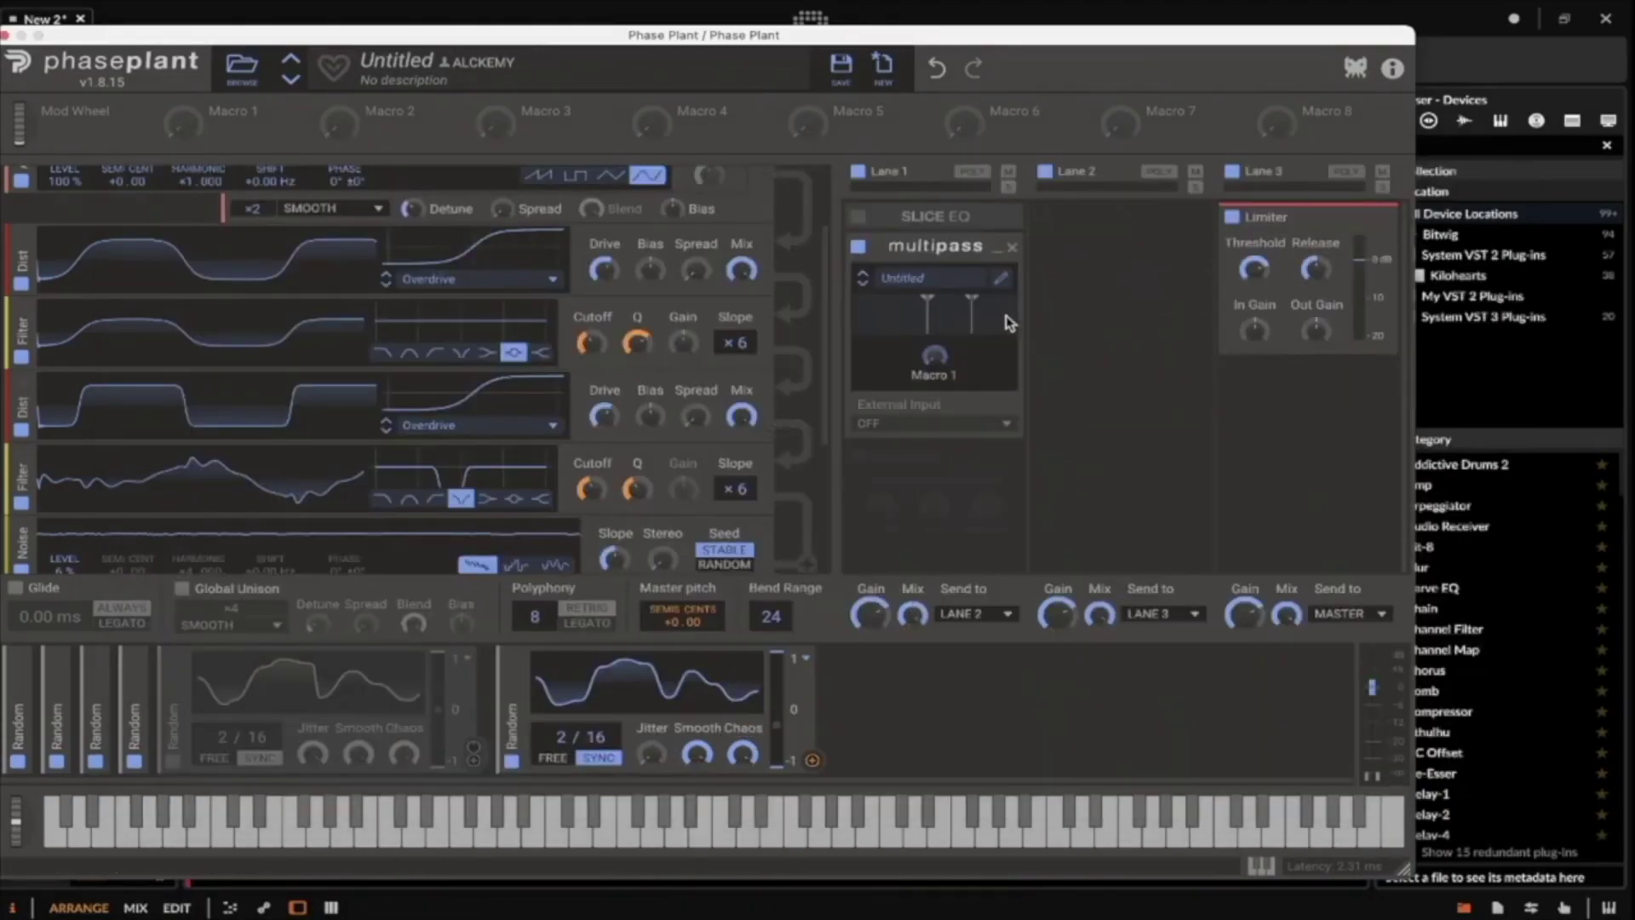
Assign the active 2/16 Random modulator to Multipass's Macro 1, check Multipass, and collapse the modulator.
left_click_drag(810, 757, 936, 372)
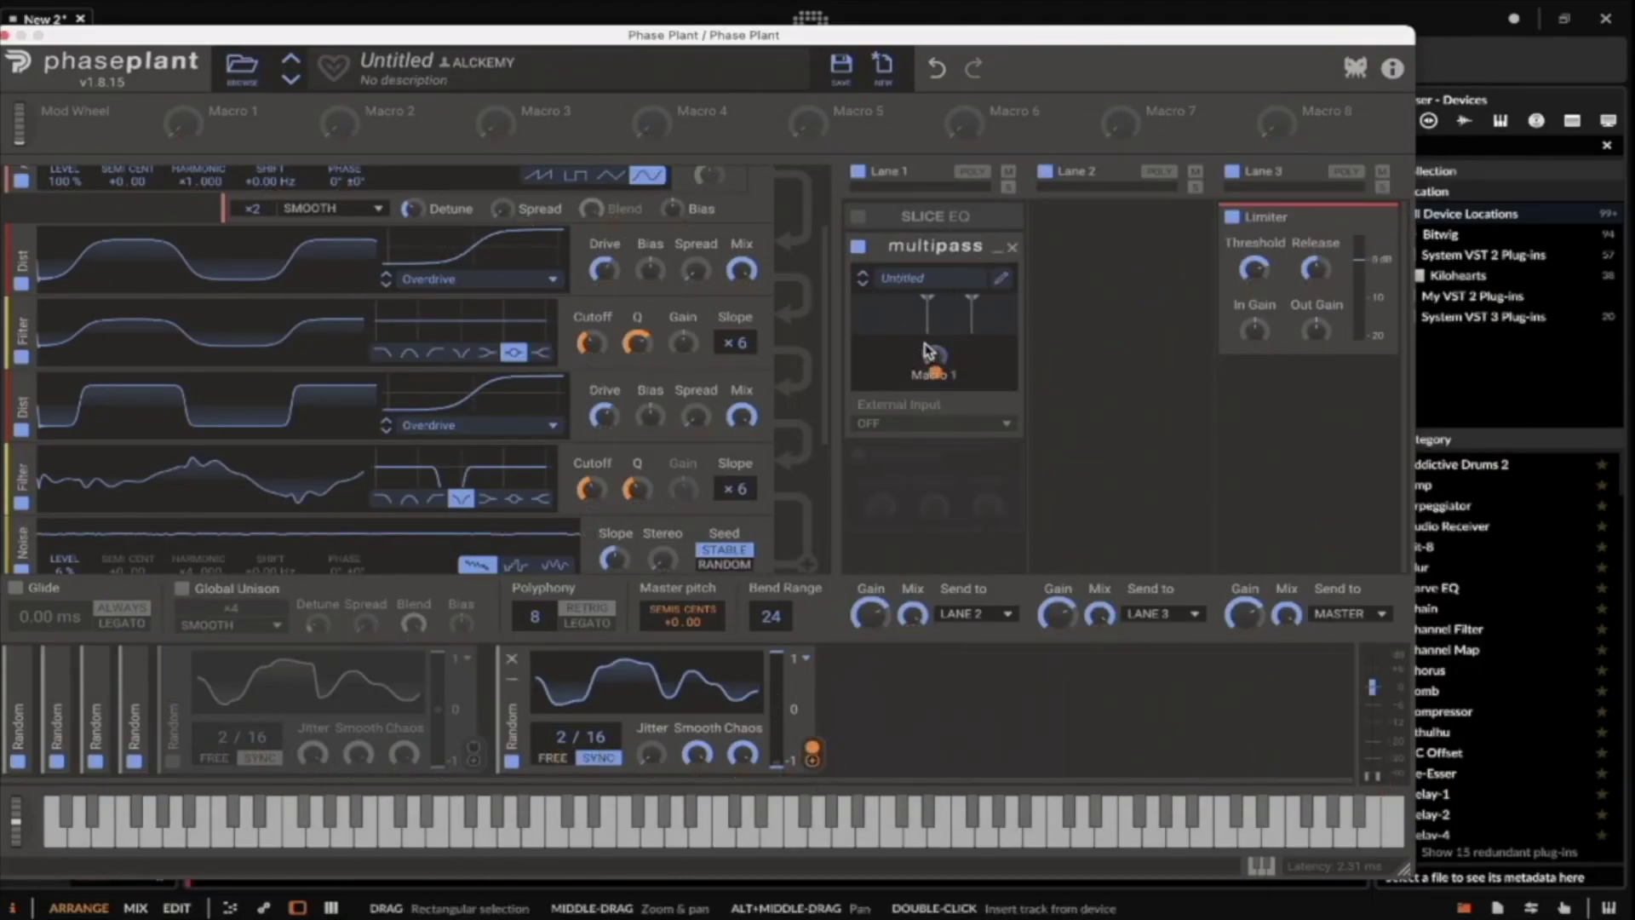
left_click(998, 281)
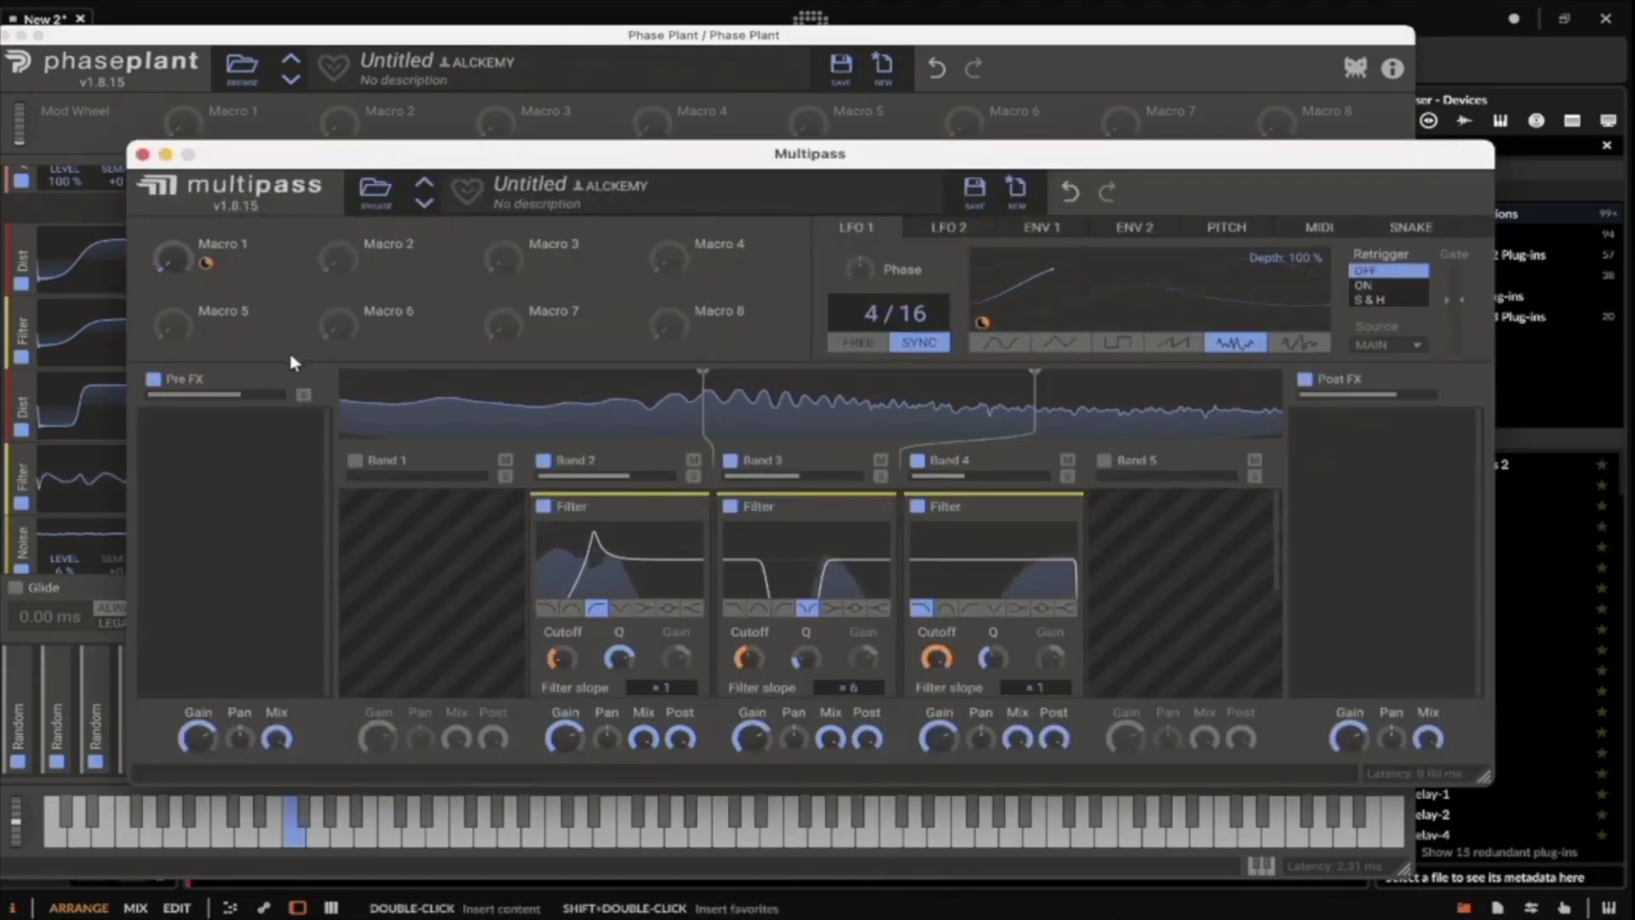
left_click(143, 154)
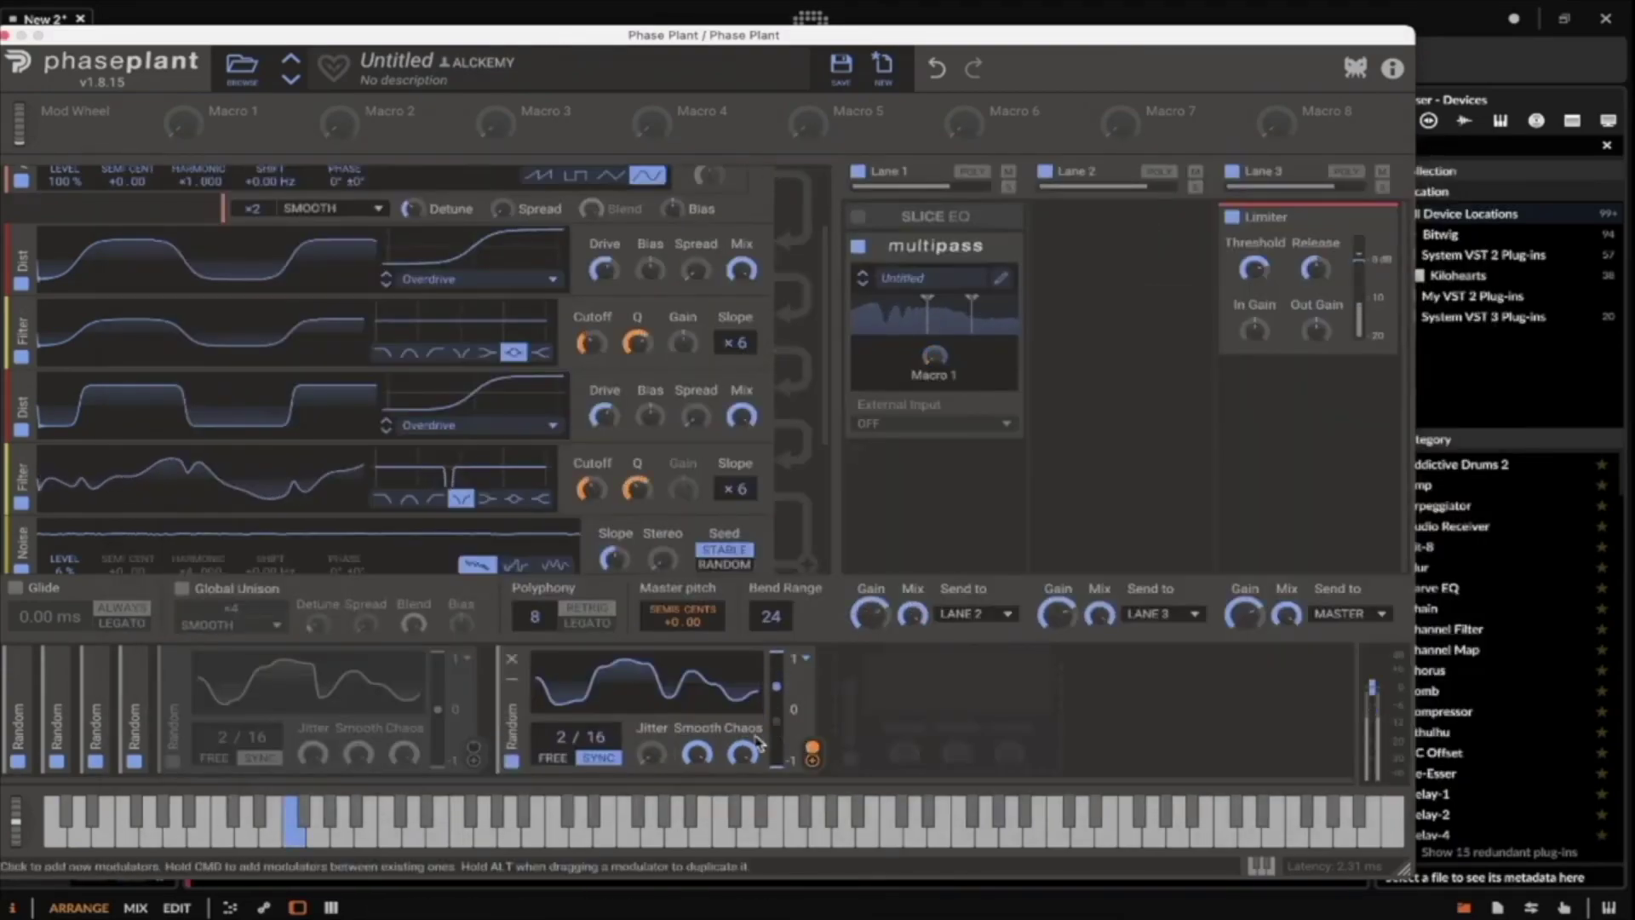
left_click(514, 688)
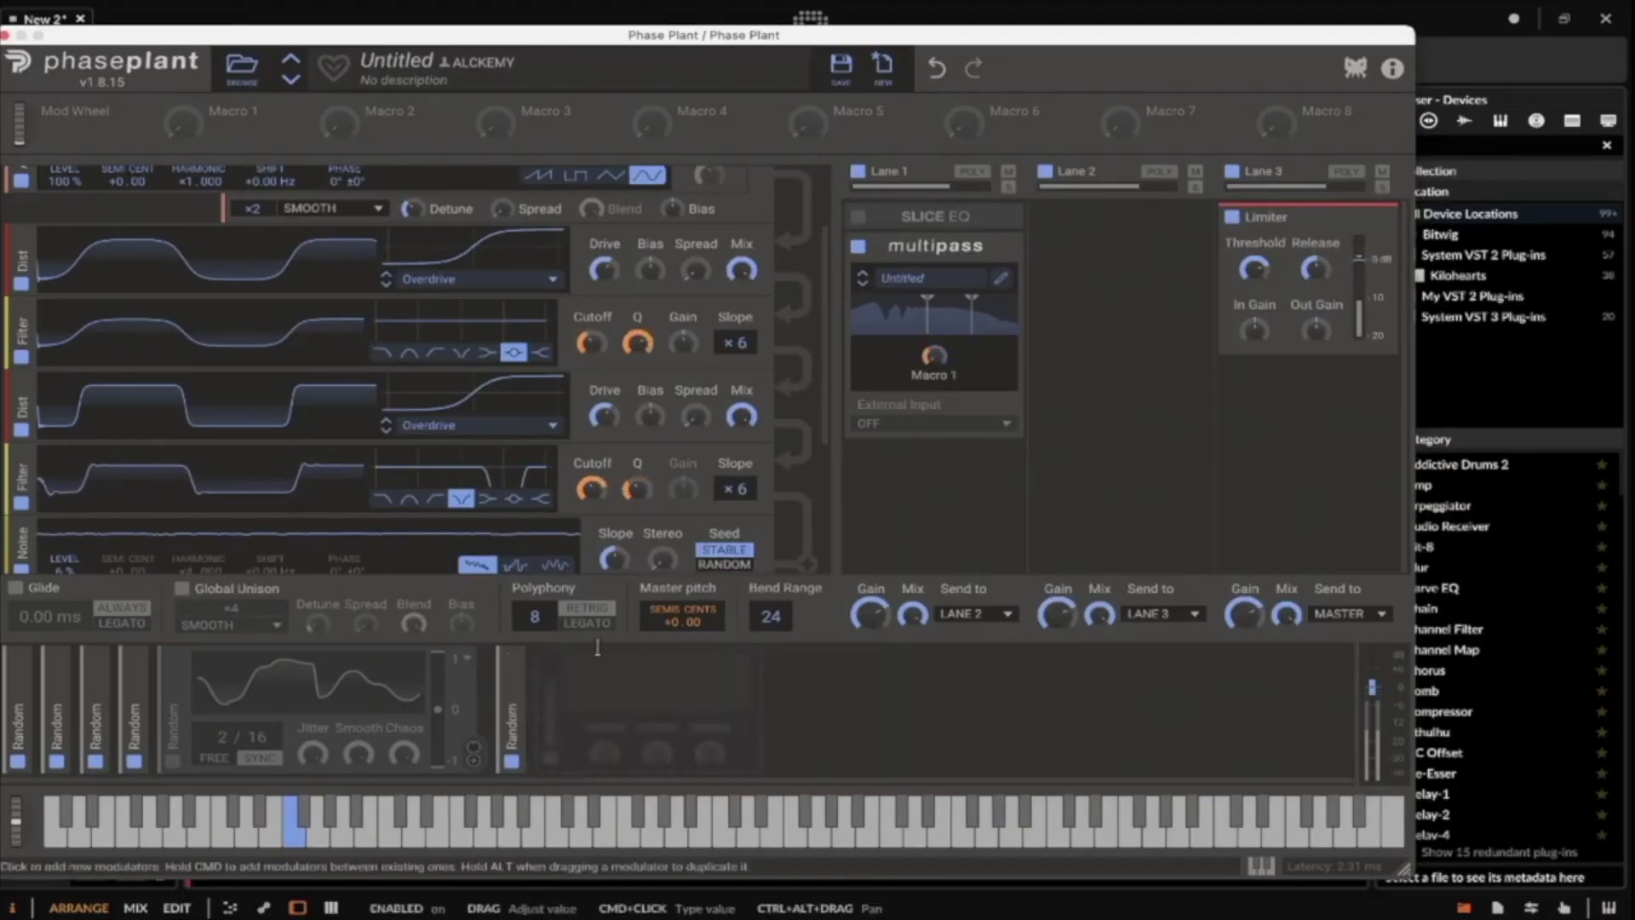
Reopen the Multipass editor and collapse the Filters in Bands 2, 3 and 4.
scroll(640, 332, "up", 2)
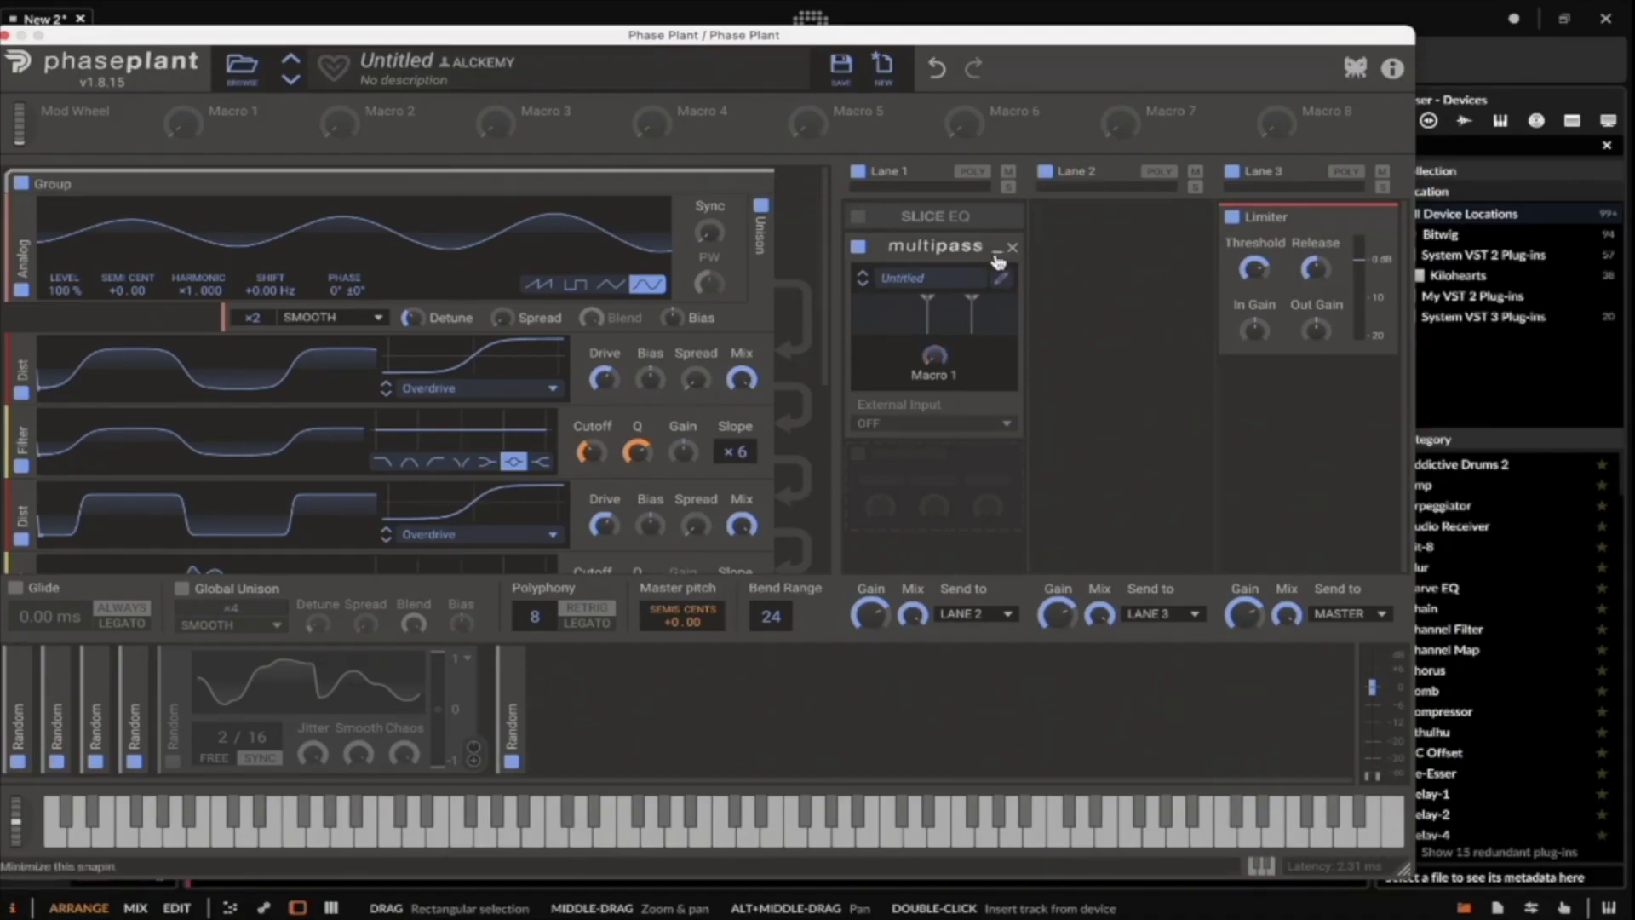
left_click(1001, 283)
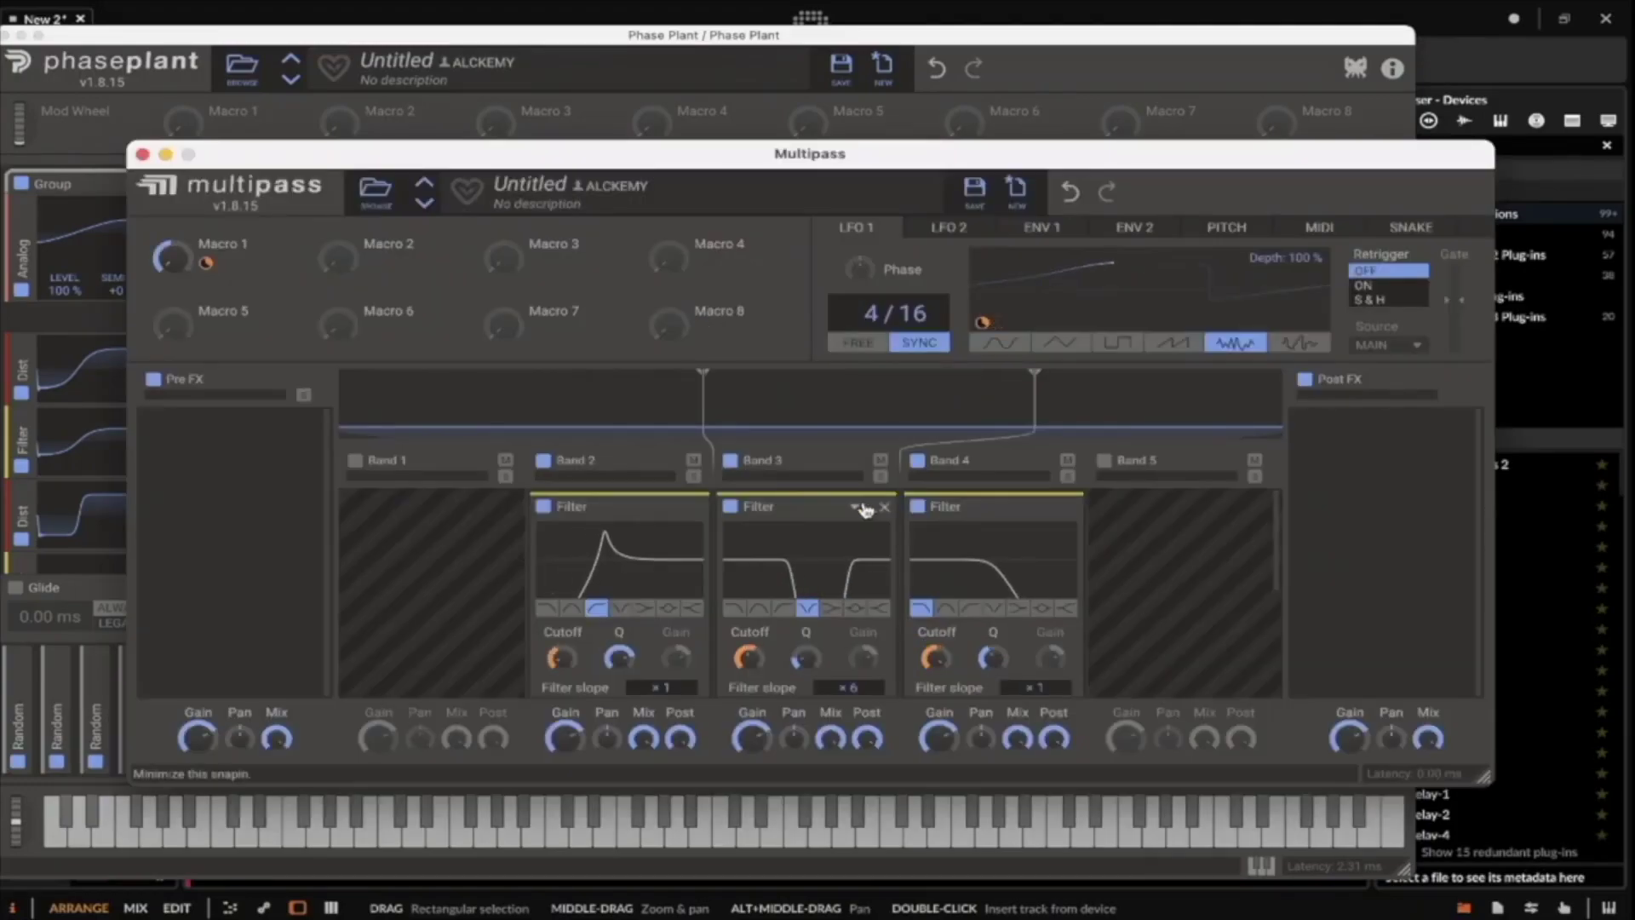
left_click(871, 508)
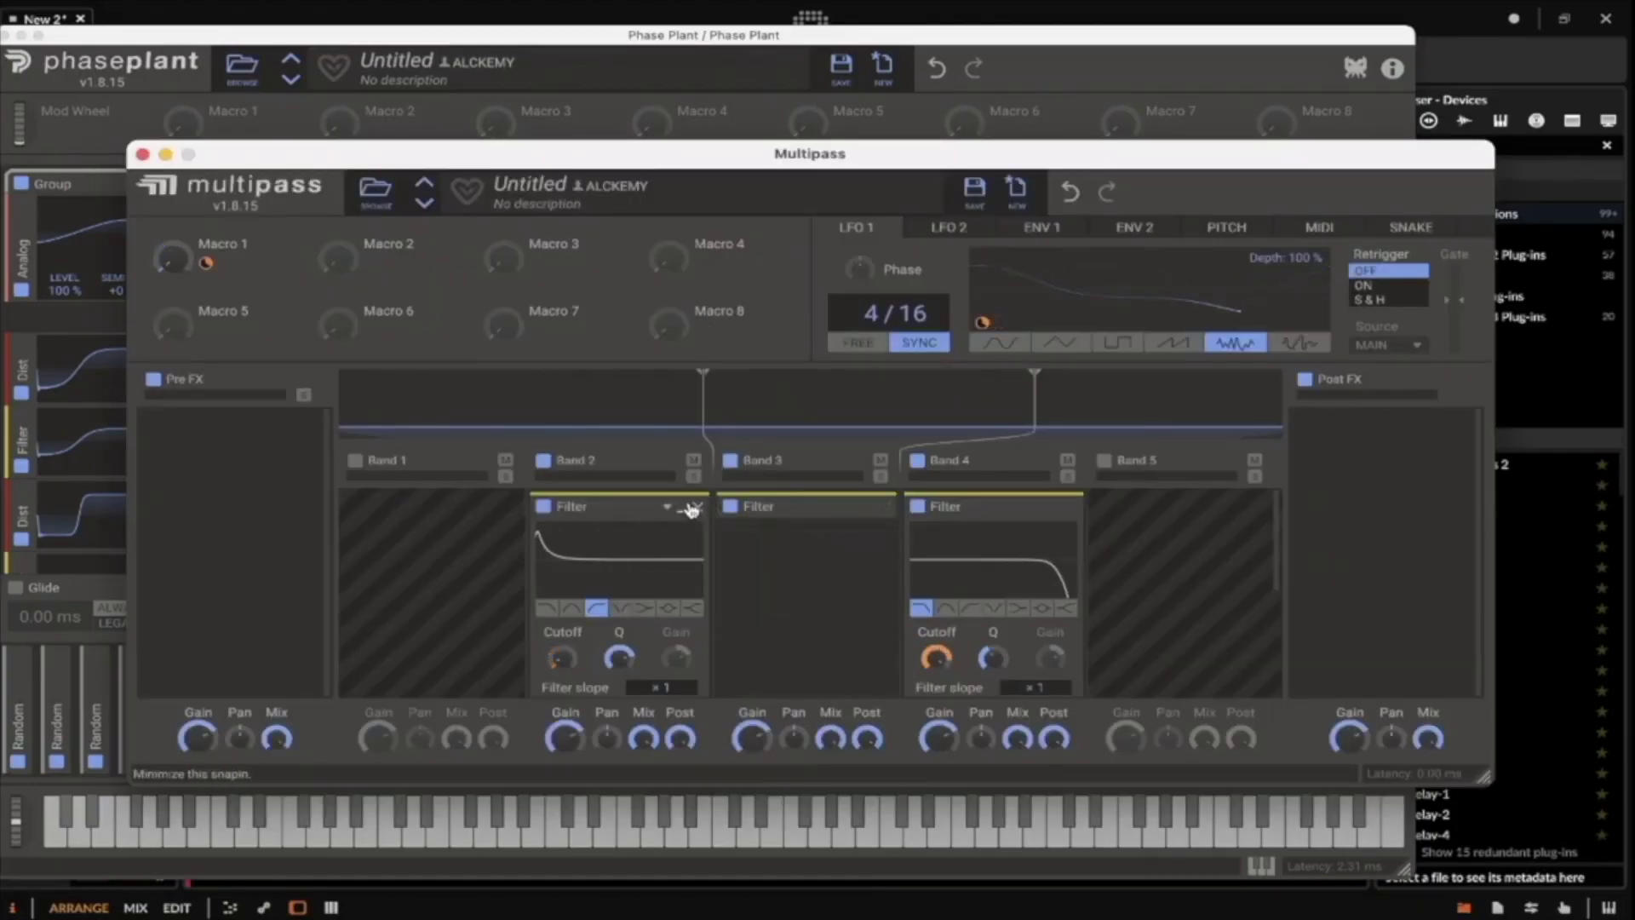
left_click(692, 509)
left_click(1056, 509)
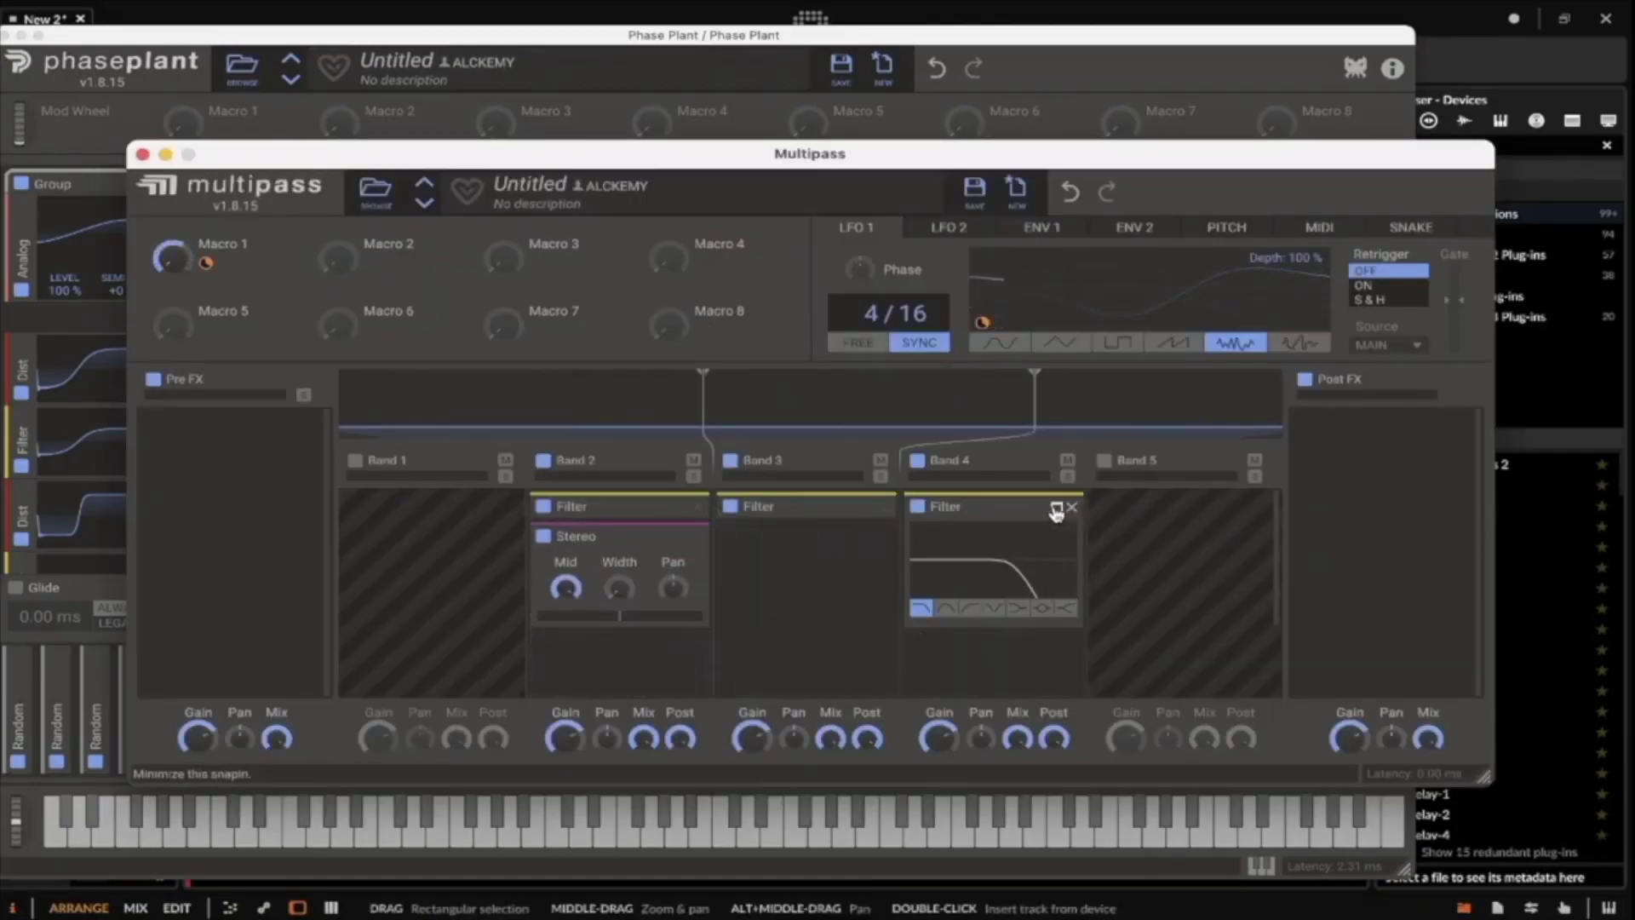
key("Delete")
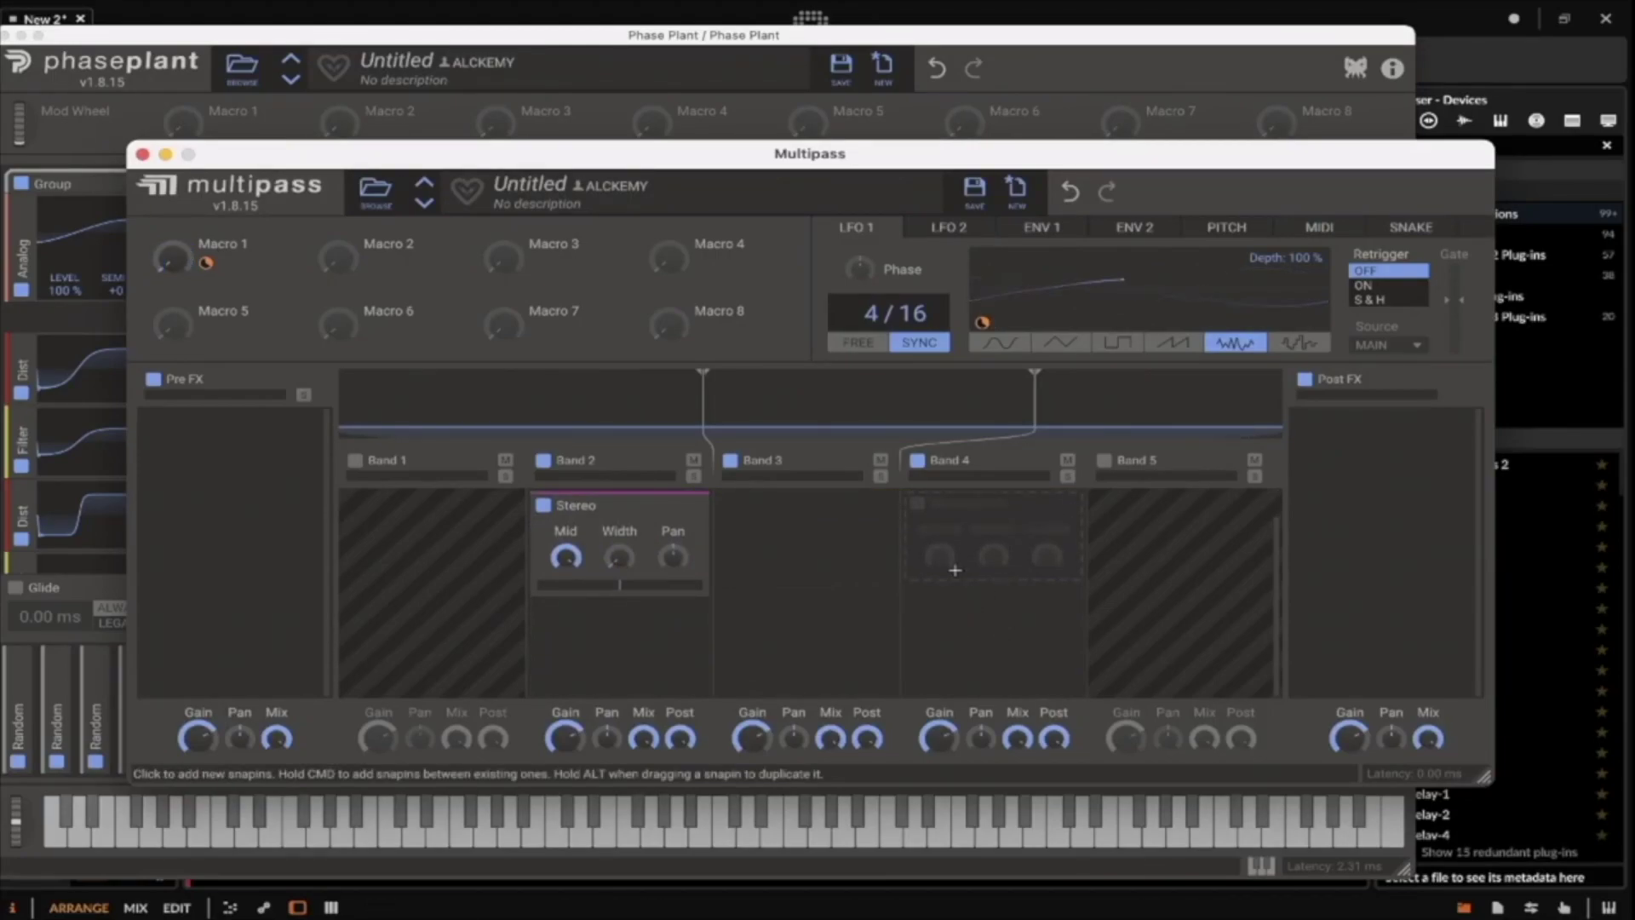
key("super+z")
Add a Slice EQ below the Filter in Band 4 and open its editor.
left_click(954, 569)
left_click(1272, 657)
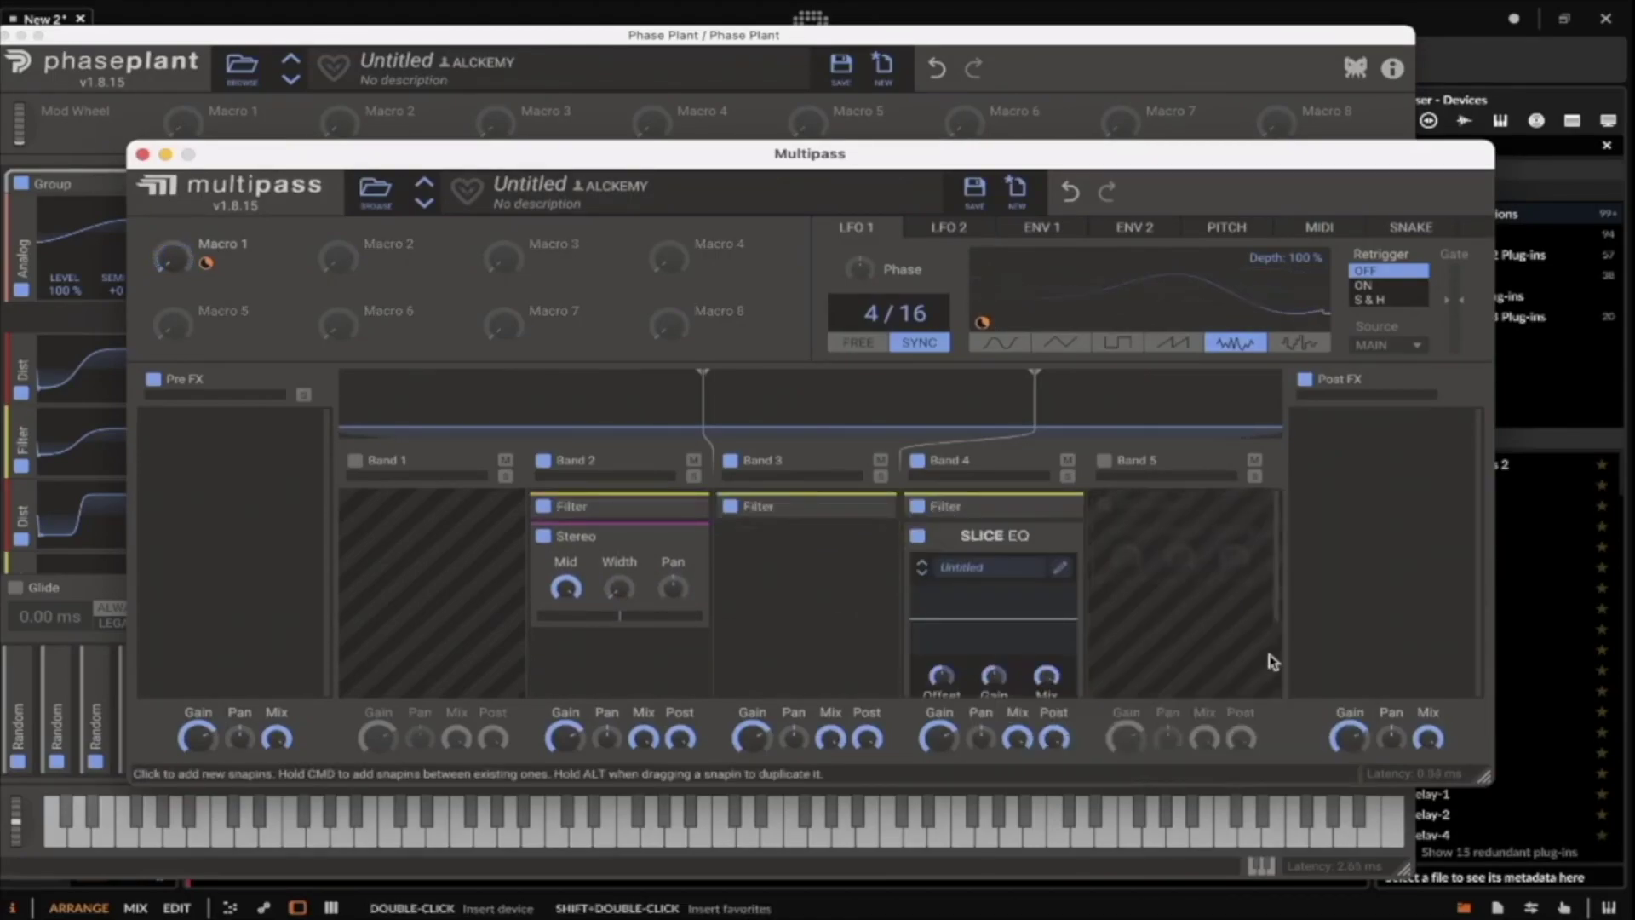
left_click(1060, 570)
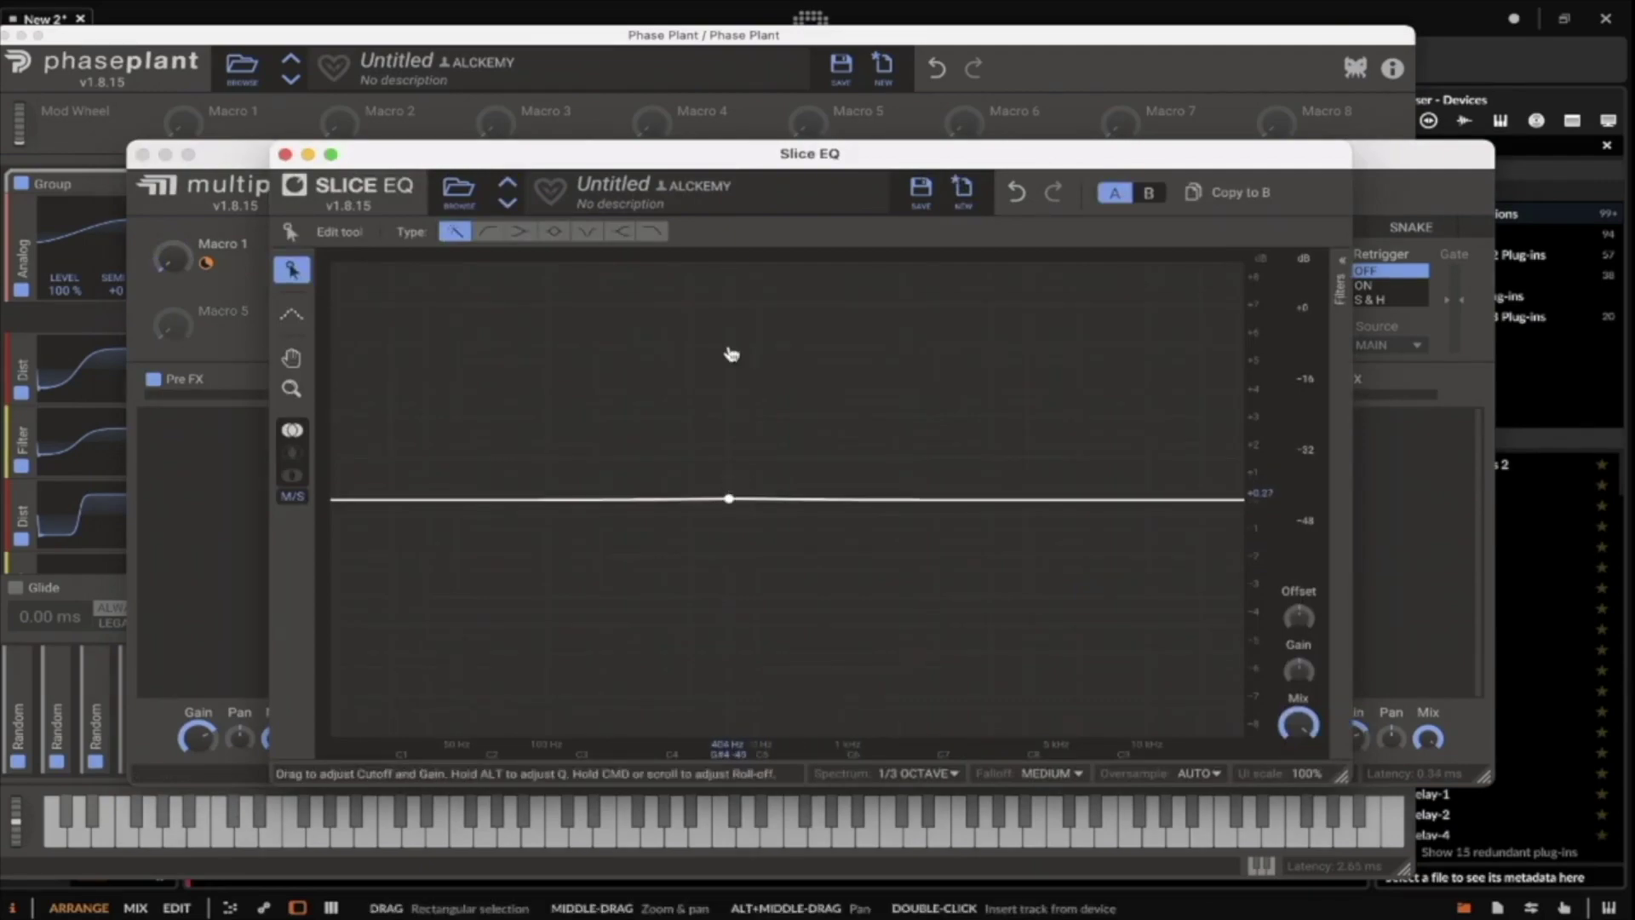
Shape Band 4's Slice EQ with a deep mid cut between two broad boosts, and close its editor.
left_click_drag(730, 354, 567, 267)
left_click_drag(841, 509, 875, 311)
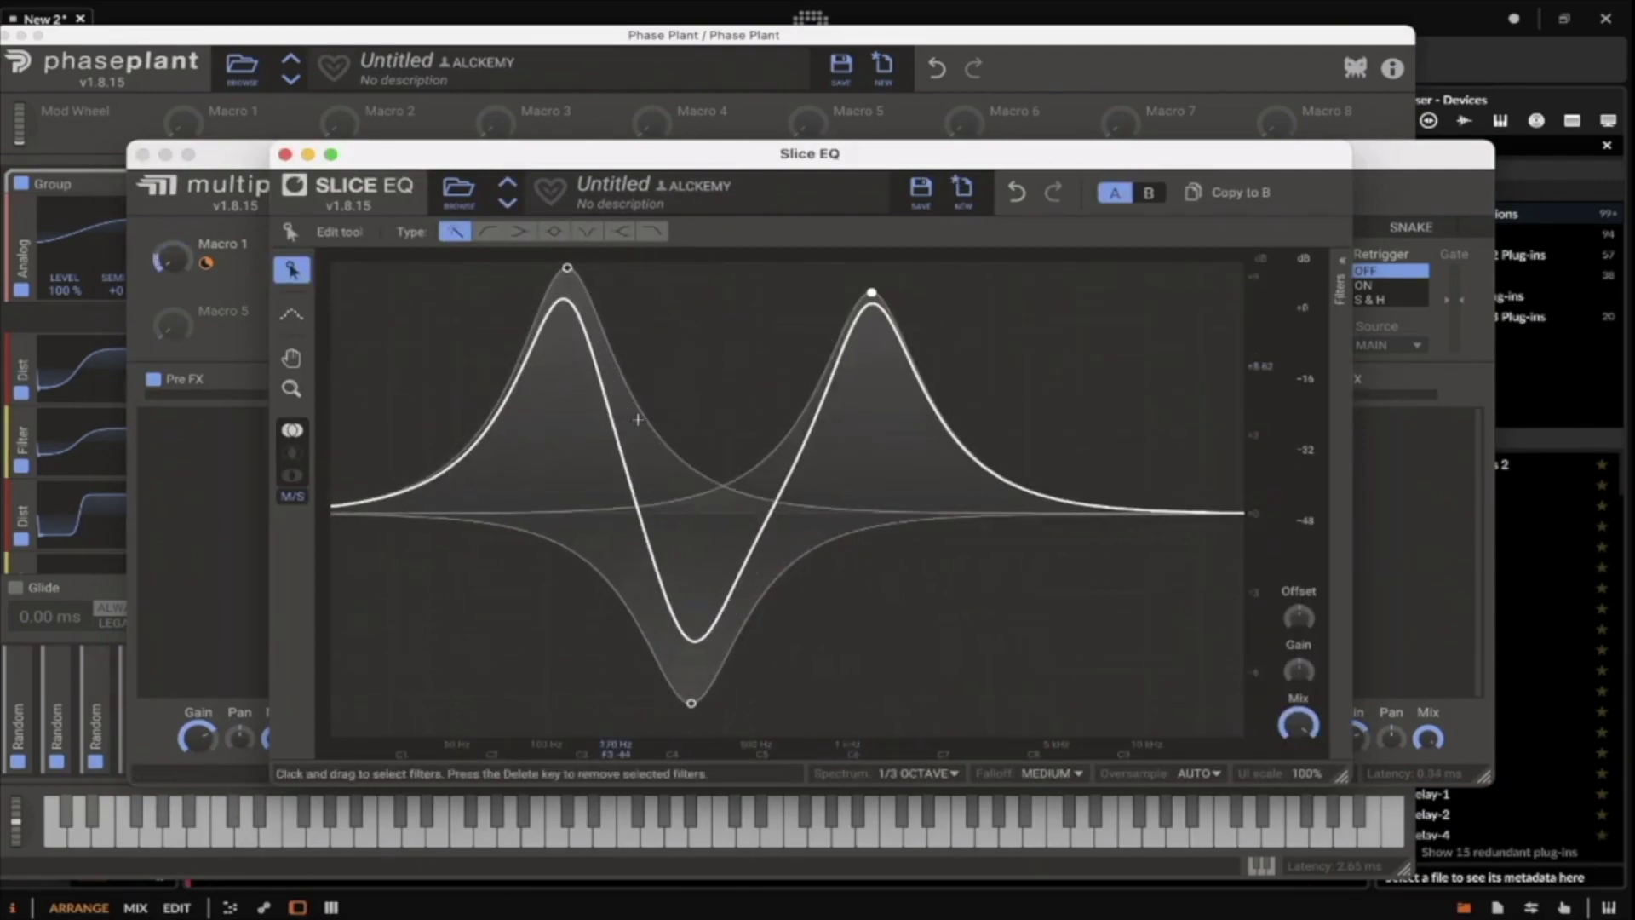
left_click(285, 155)
Assign LFO 2 to modulate the Offset of Band 4's Slice EQ.
scroll(1021, 579, "down", 2)
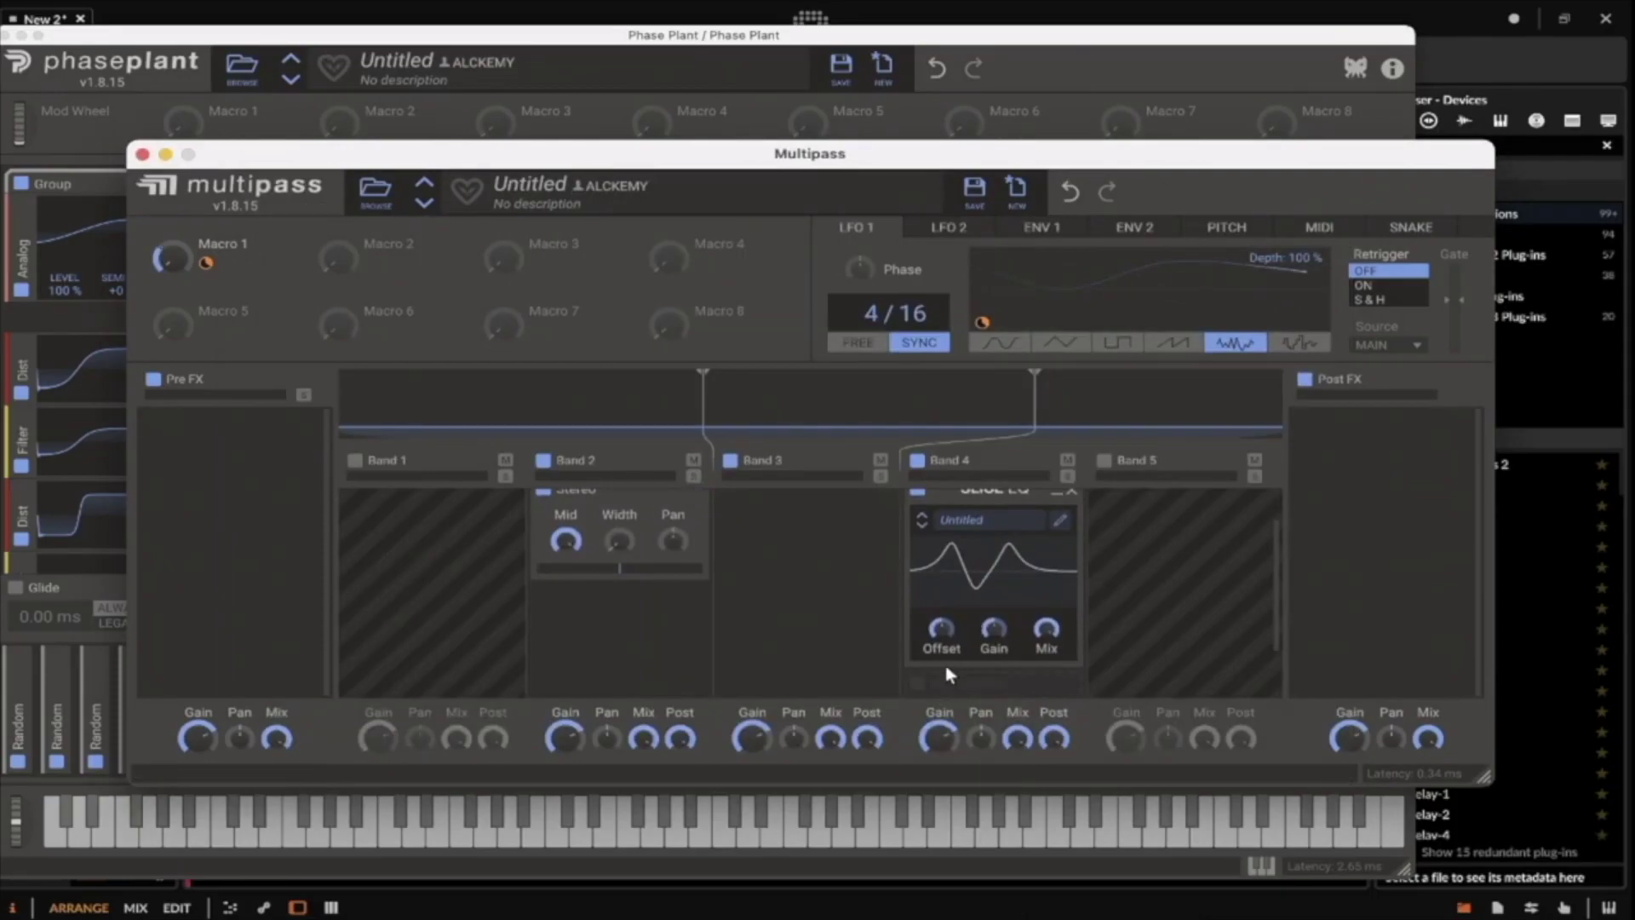
mouse_move(941, 628)
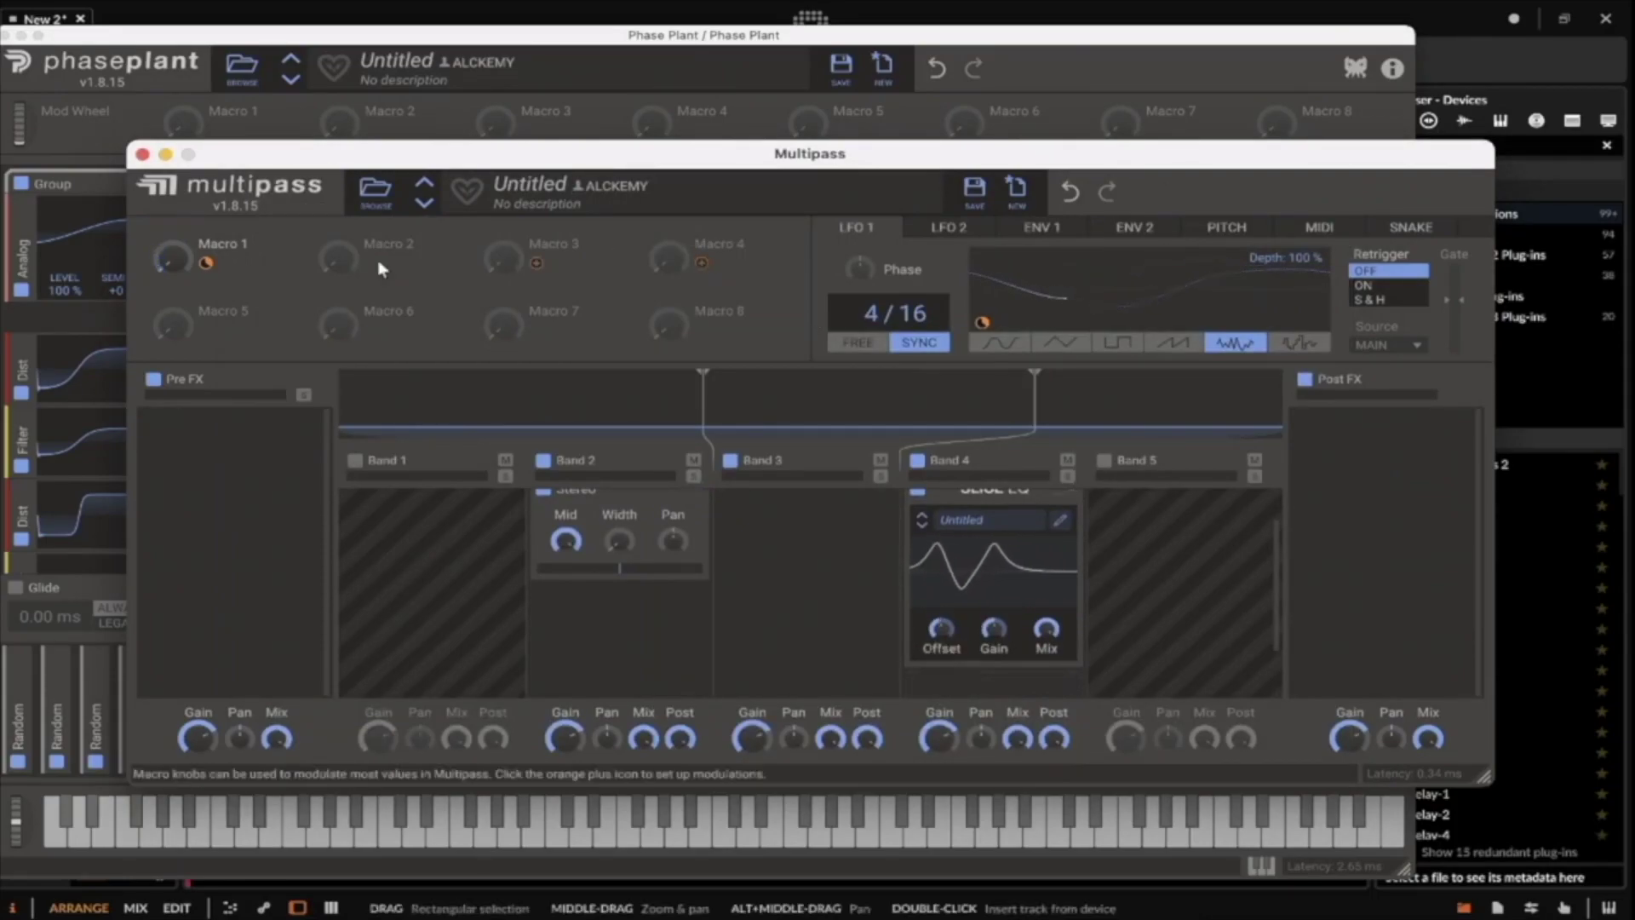
left_click(947, 226)
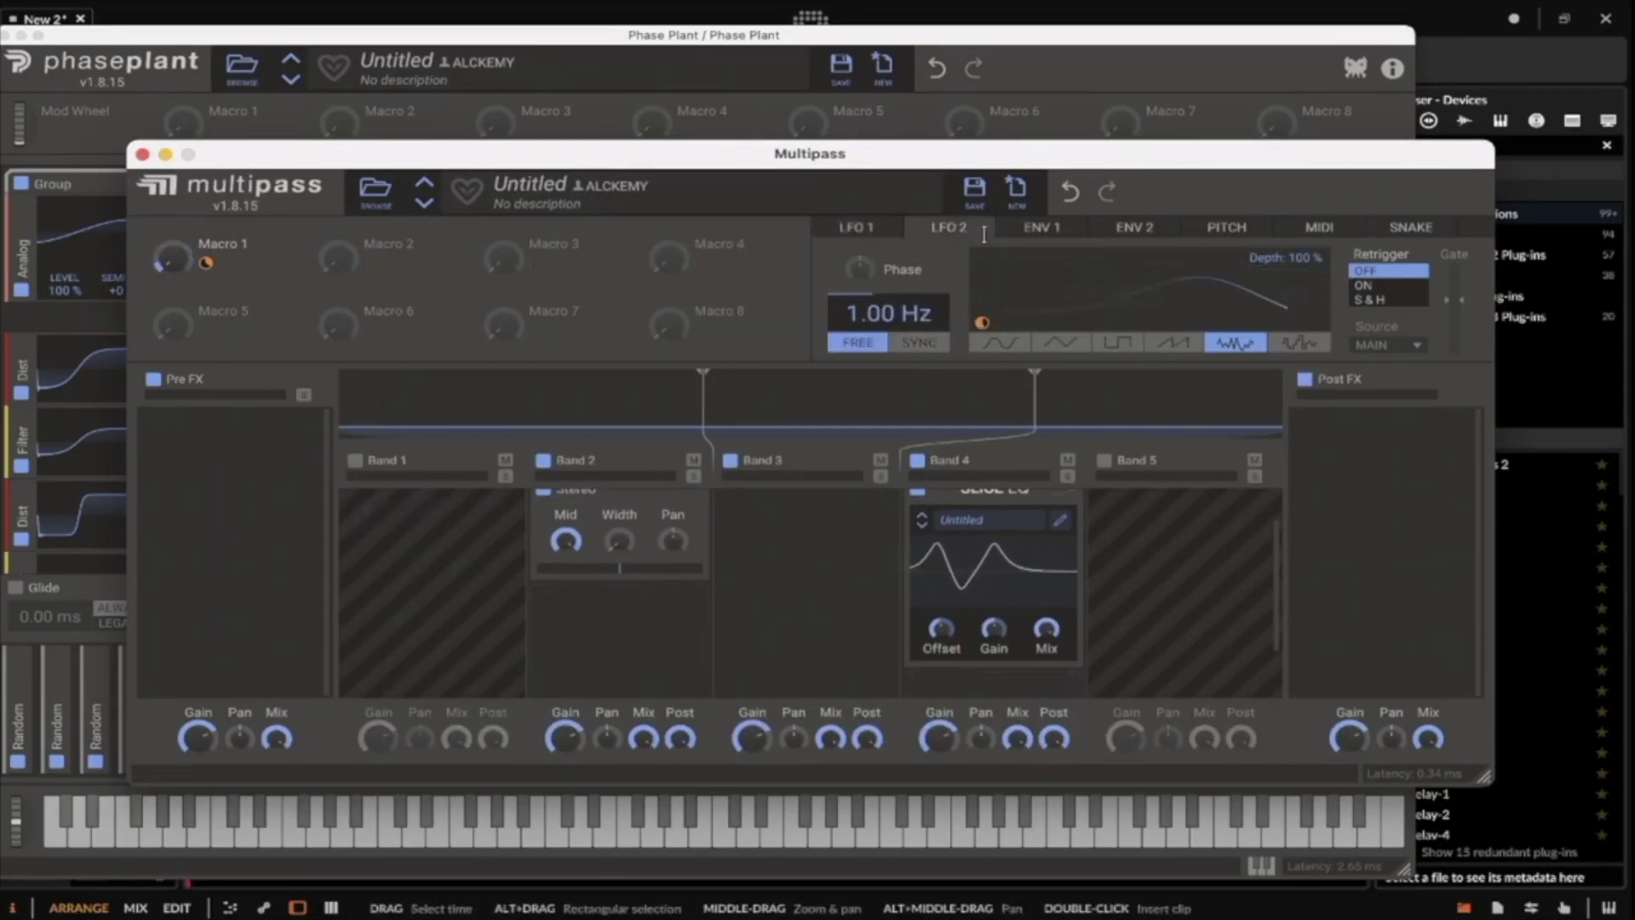
left_click_drag(1003, 323, 940, 634)
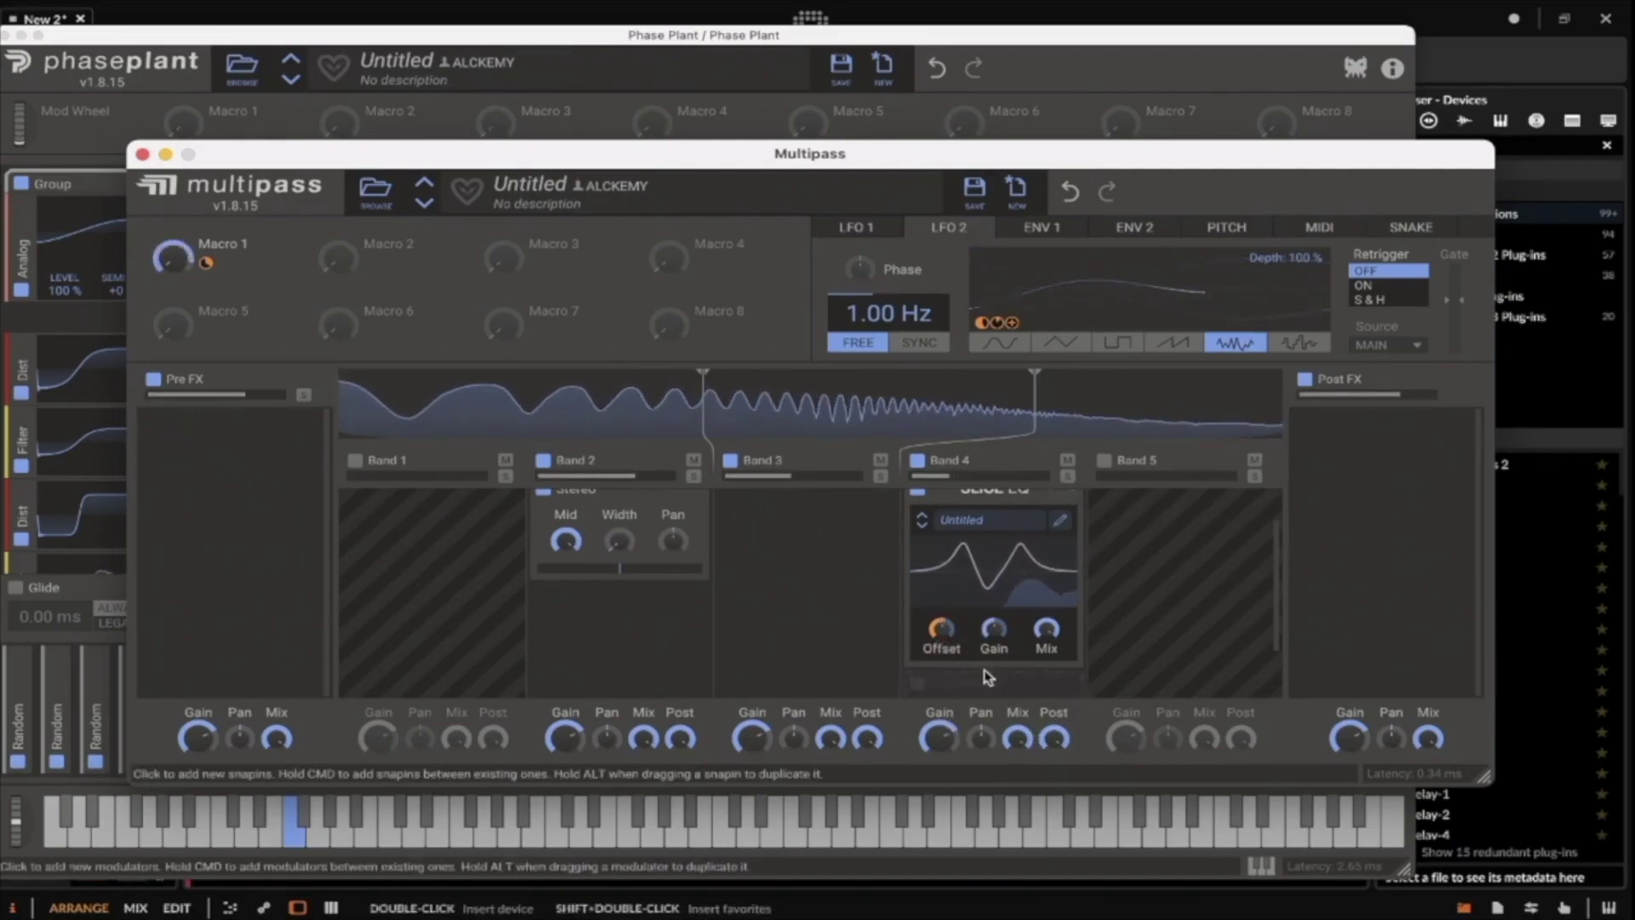
Collapse the Slice EQ in Band 4 and reposition the Multipass window over Phase Plant.
scroll(987, 545, "up", 2)
left_click(1056, 535)
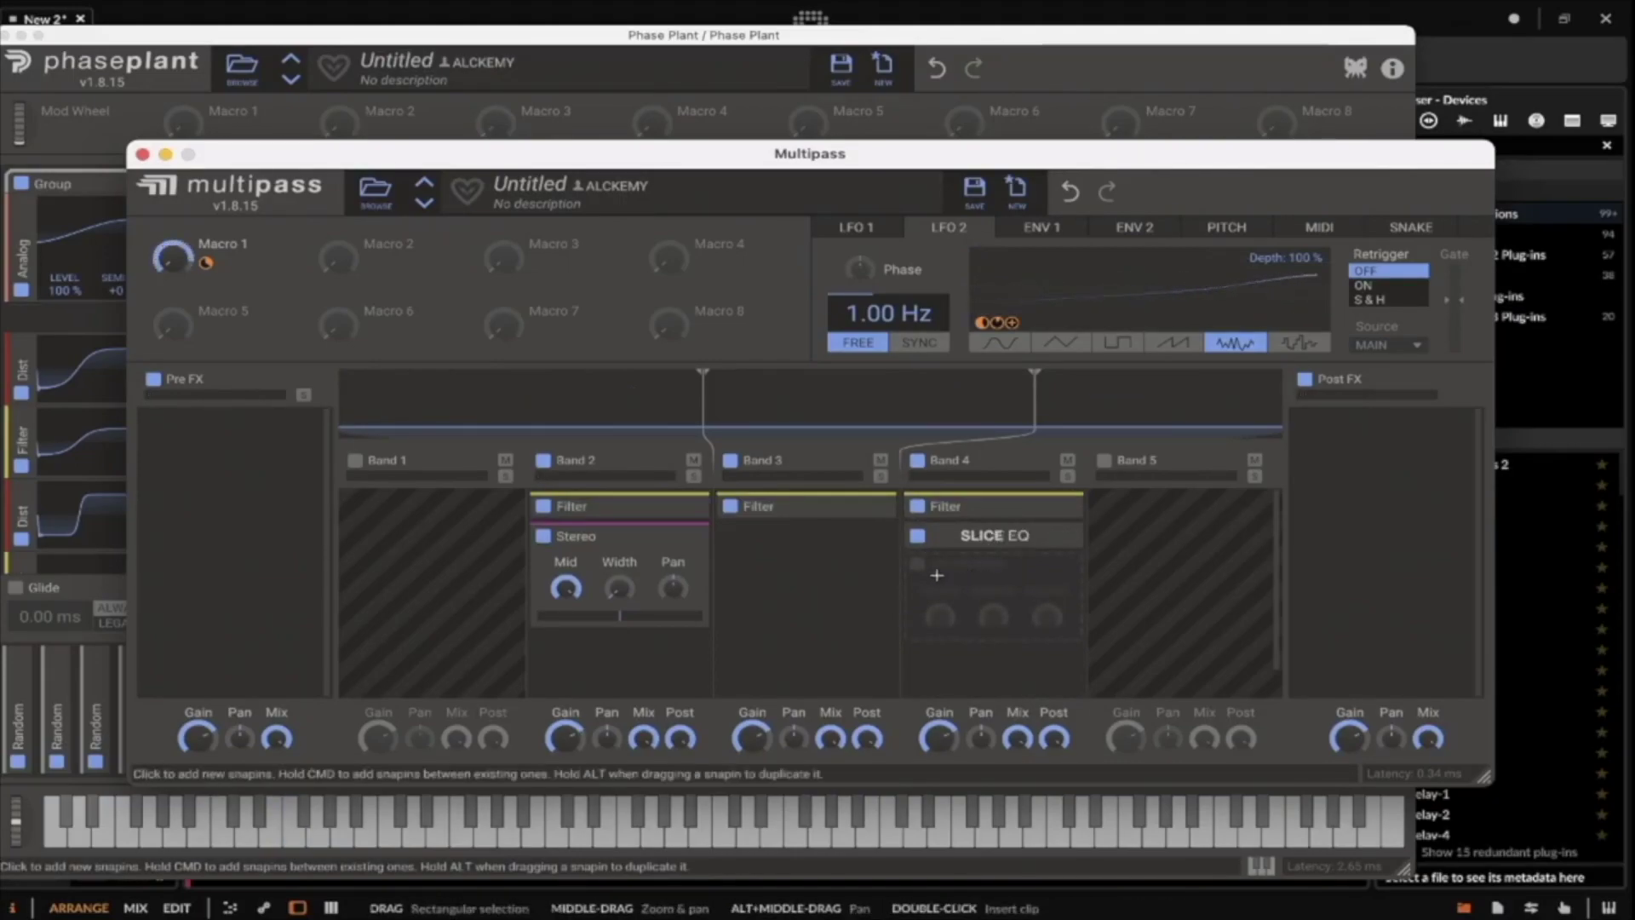
left_click_drag(805, 162, 1098, 183)
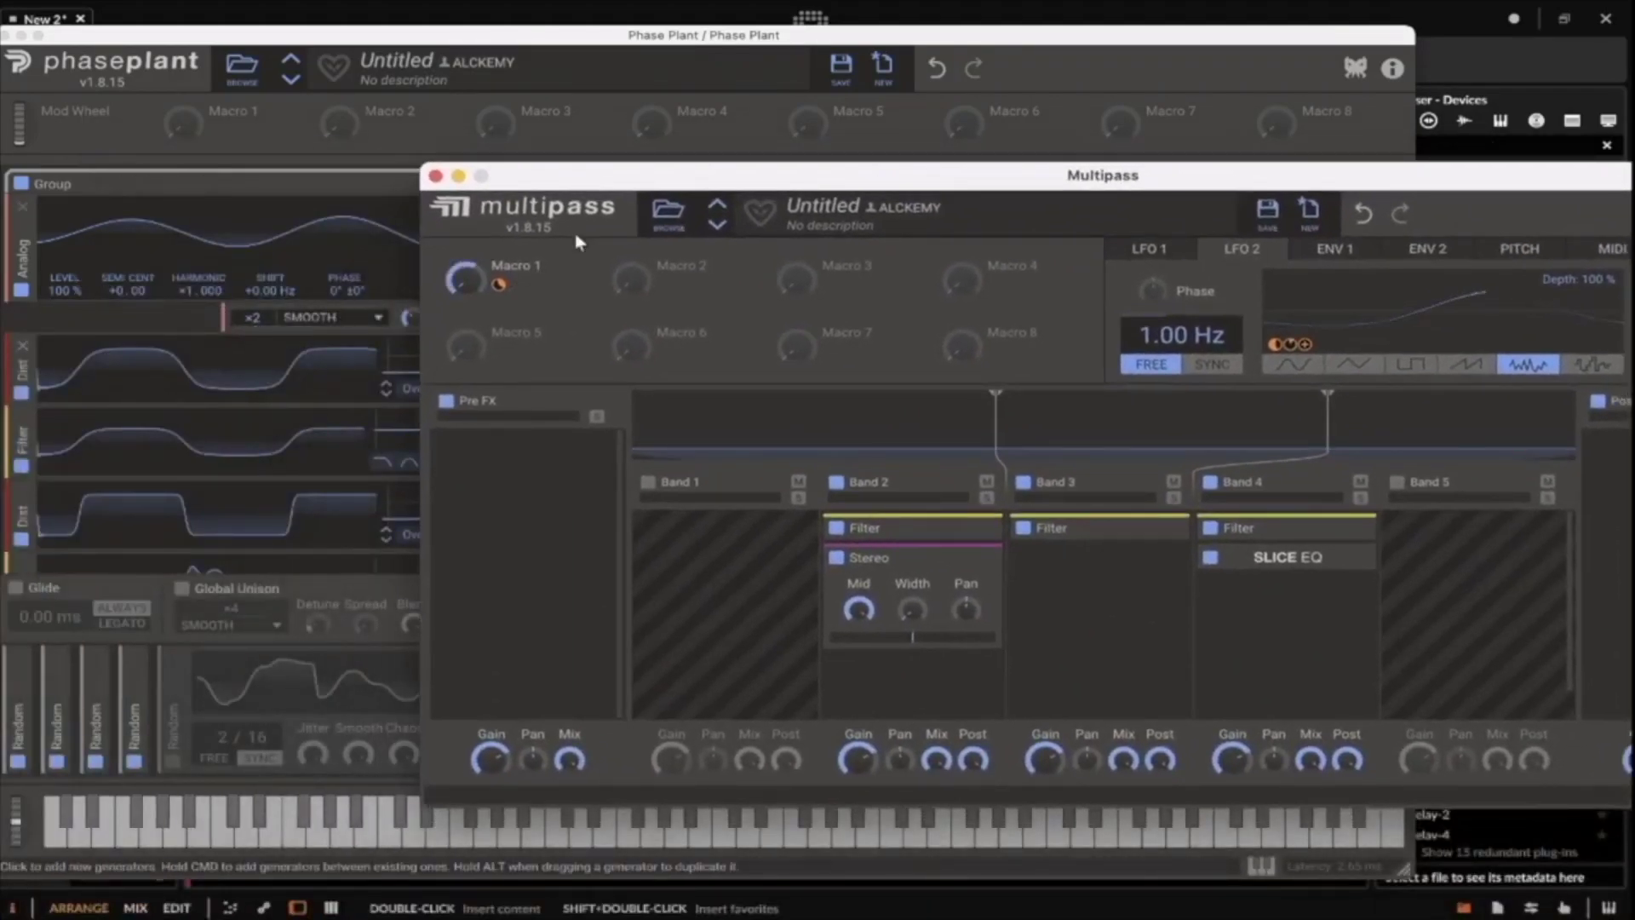
left_click_drag(699, 181, 480, 117)
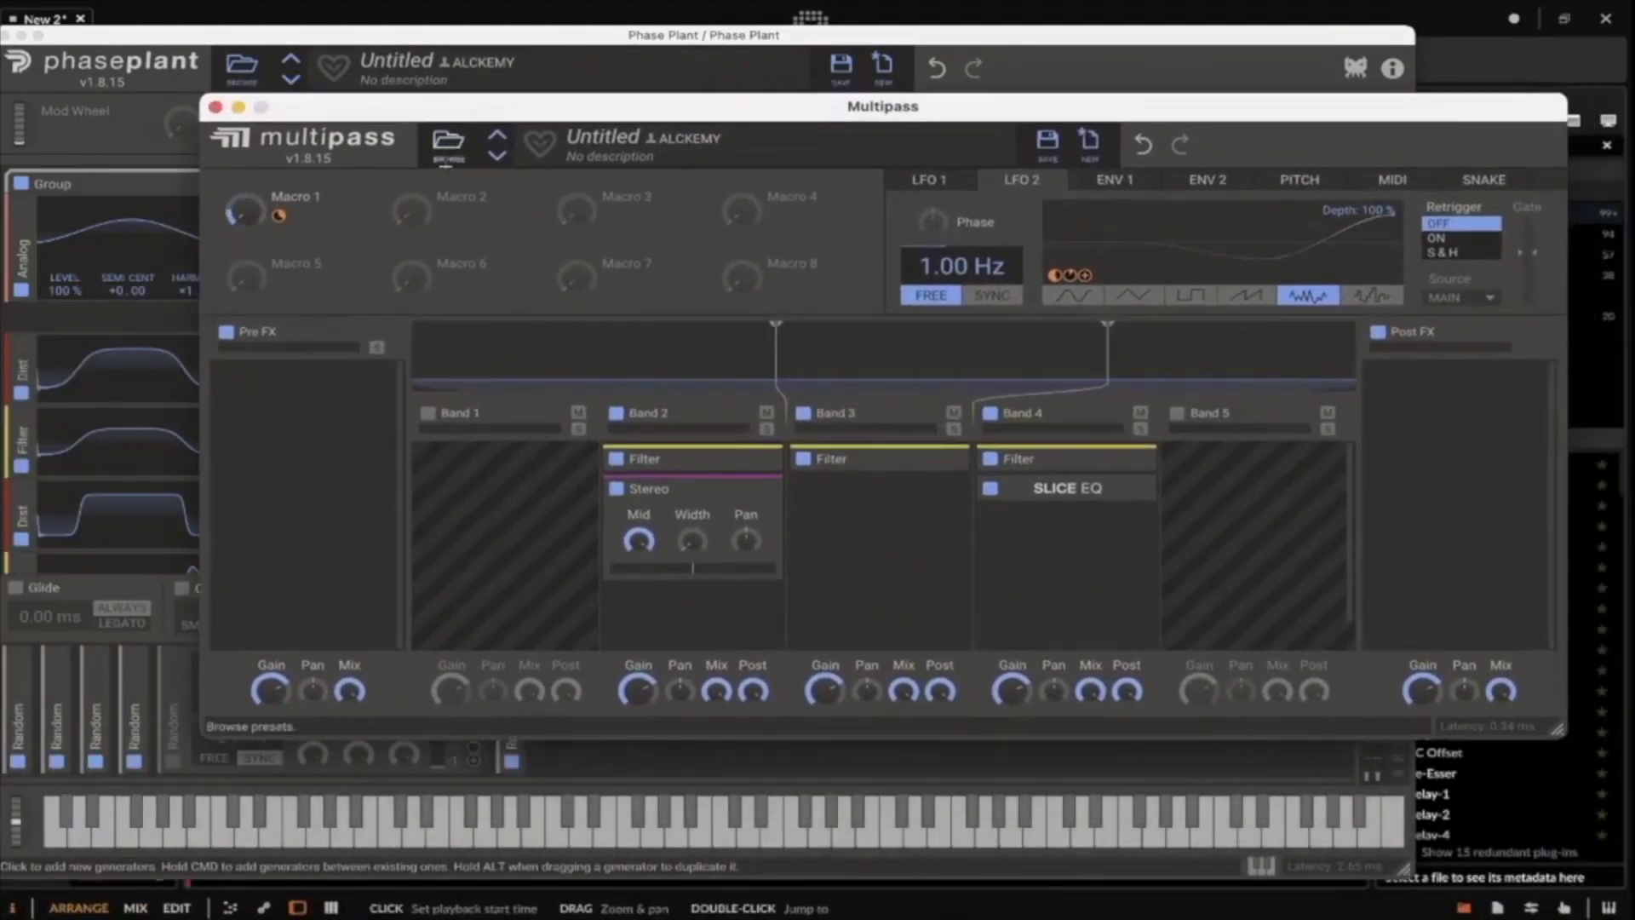
left_click(775, 458)
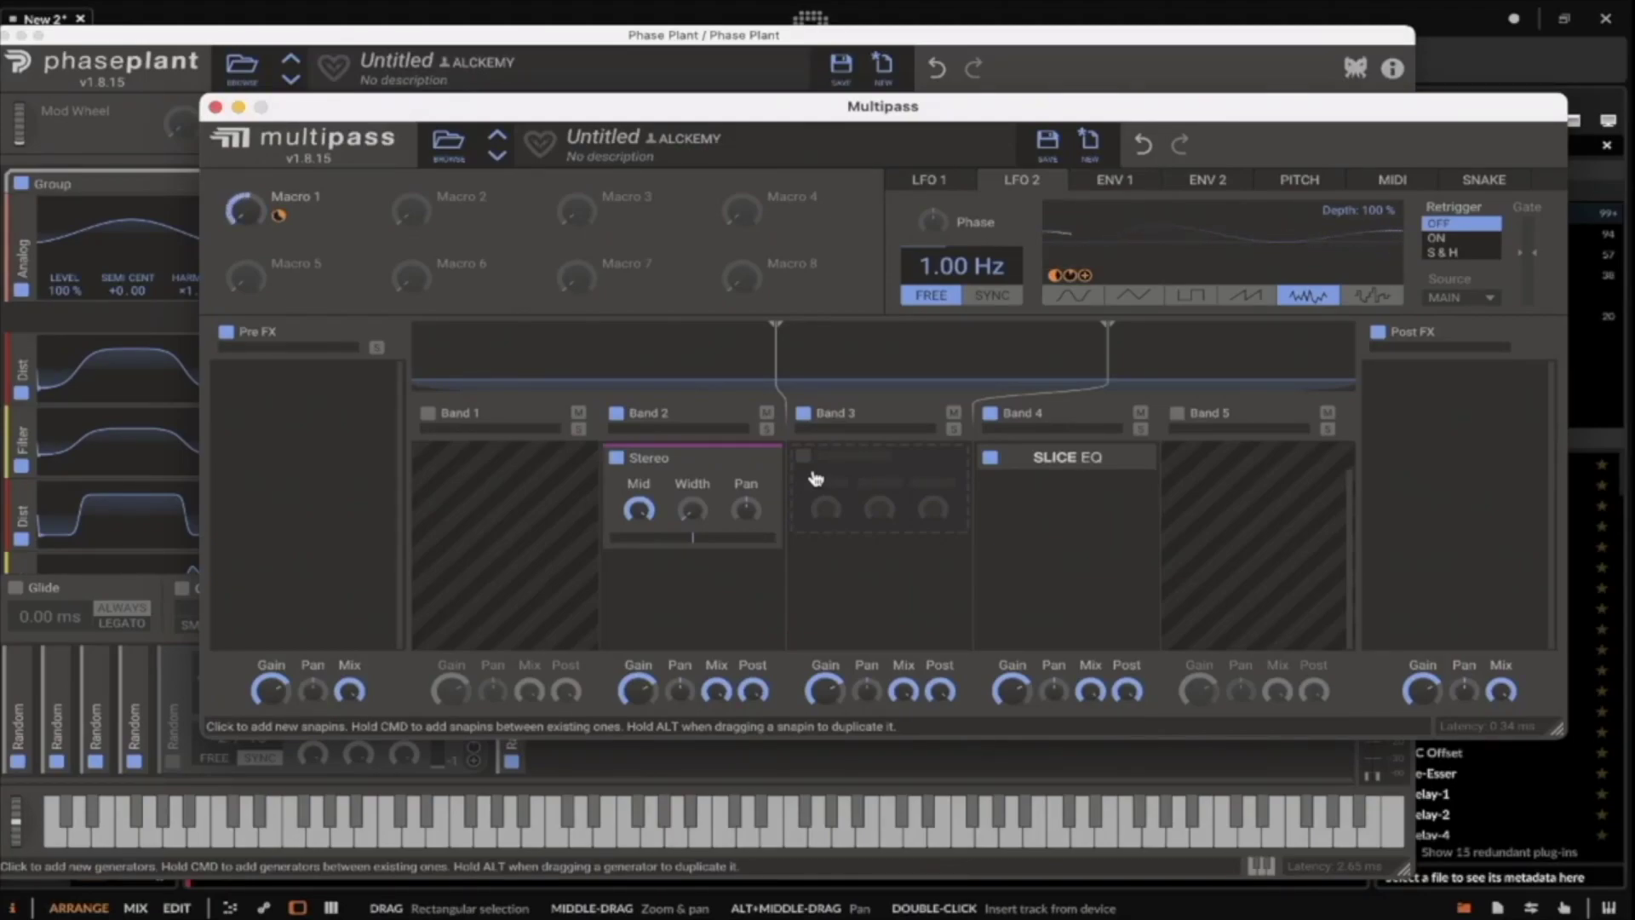
key("super+z")
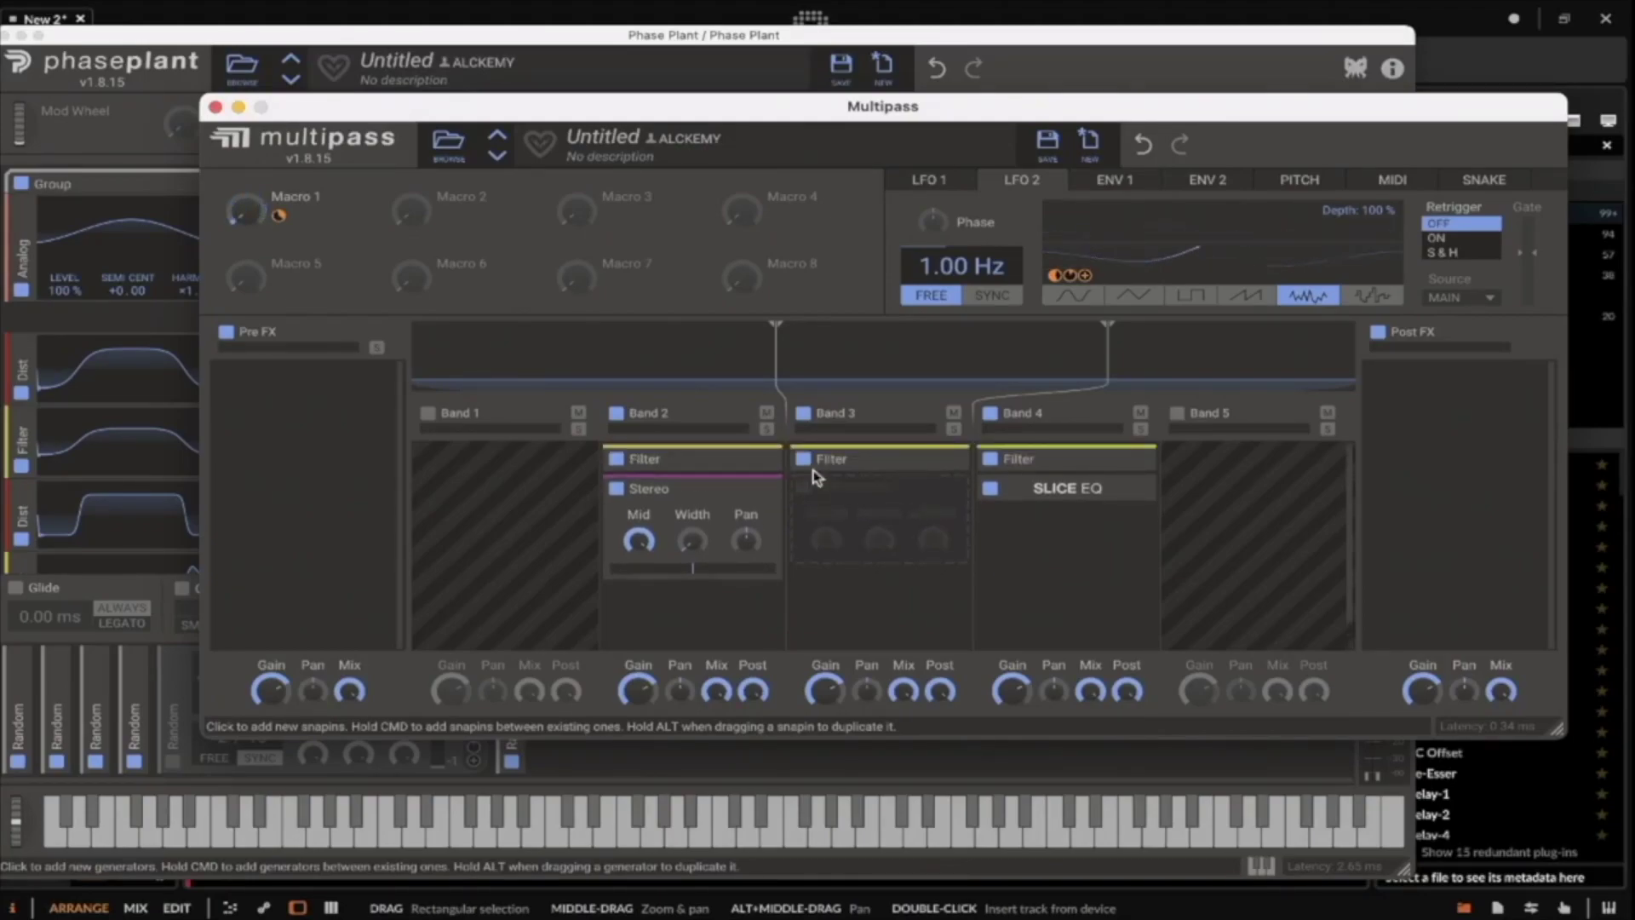
left_click(850, 504)
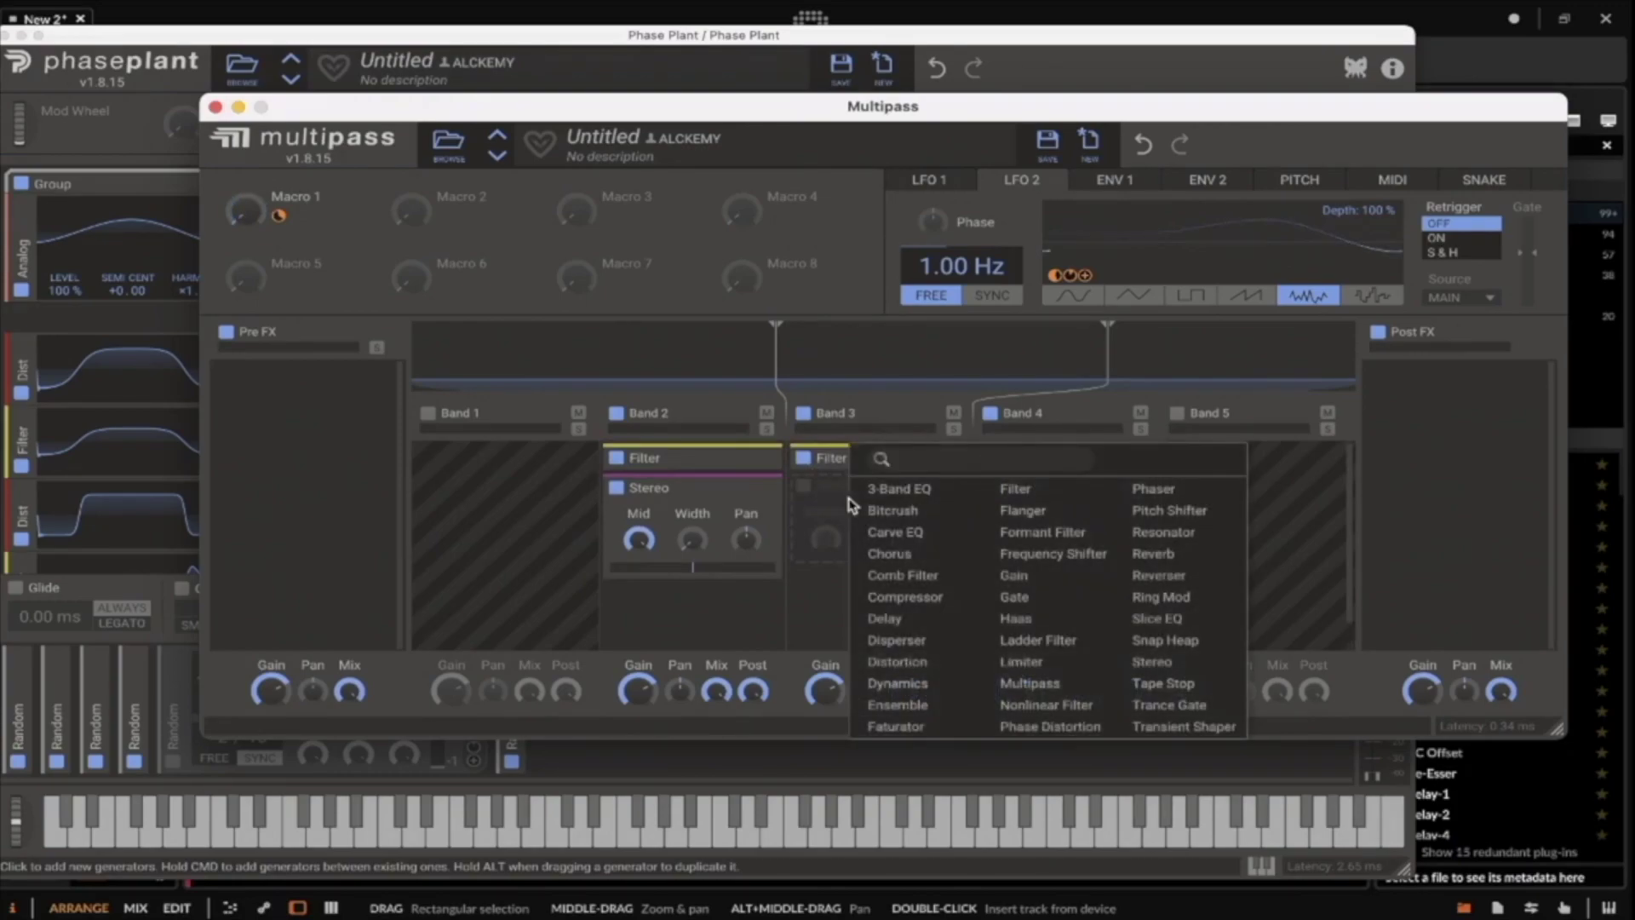
left_click(1035, 486)
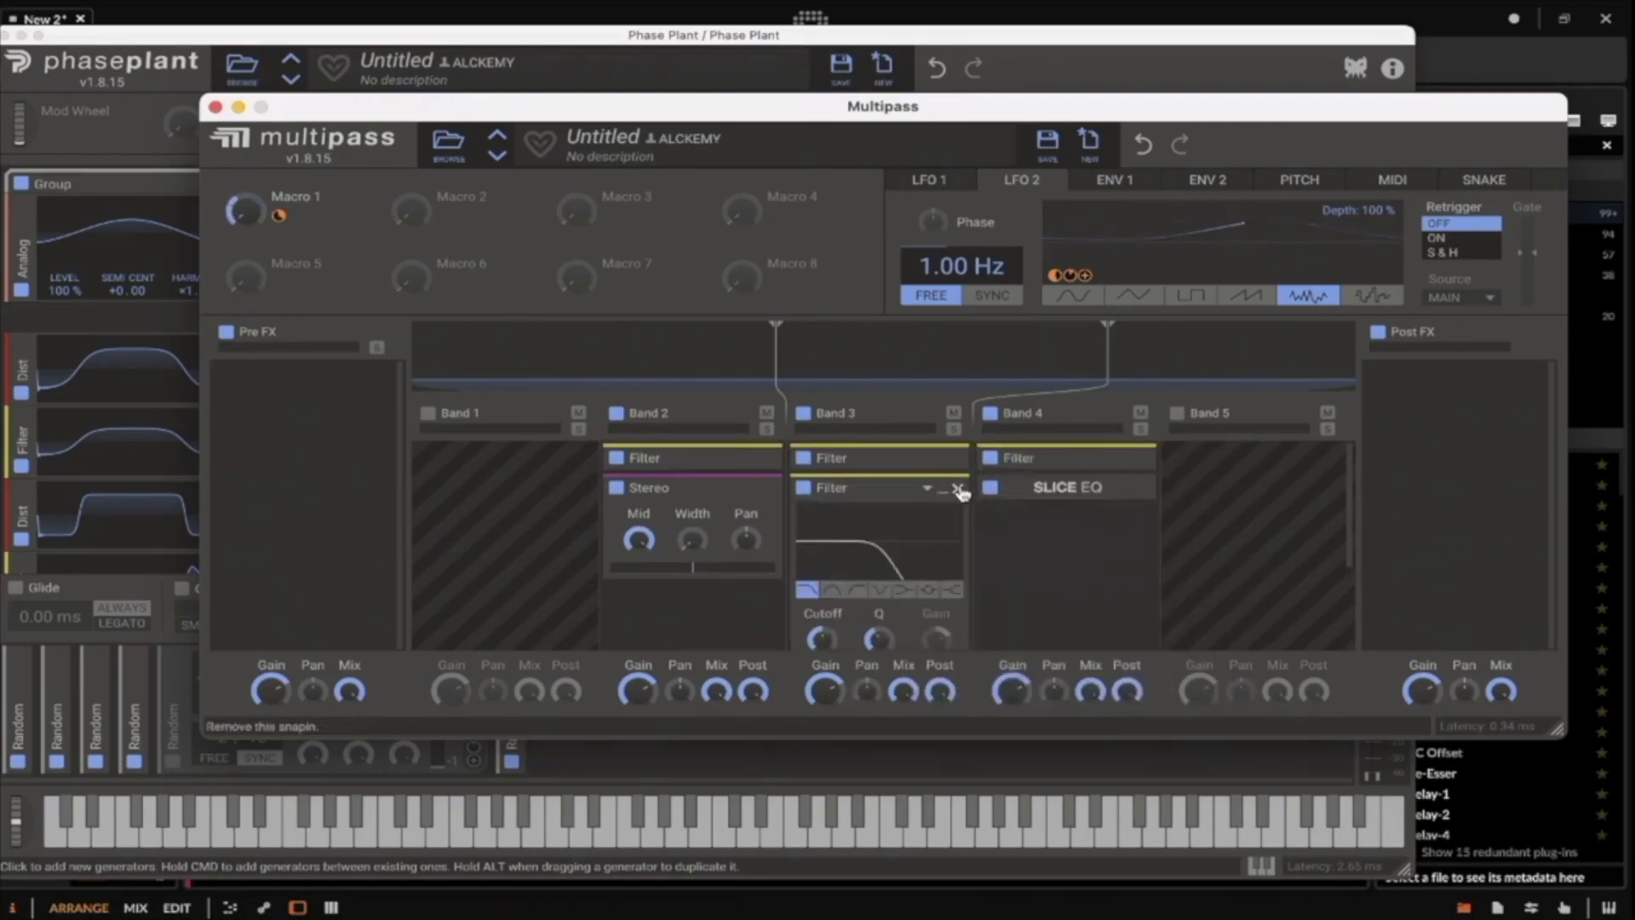
left_click(957, 488)
Add a Comb Filter below the collapsed Filter in Band 3.
left_click(924, 496)
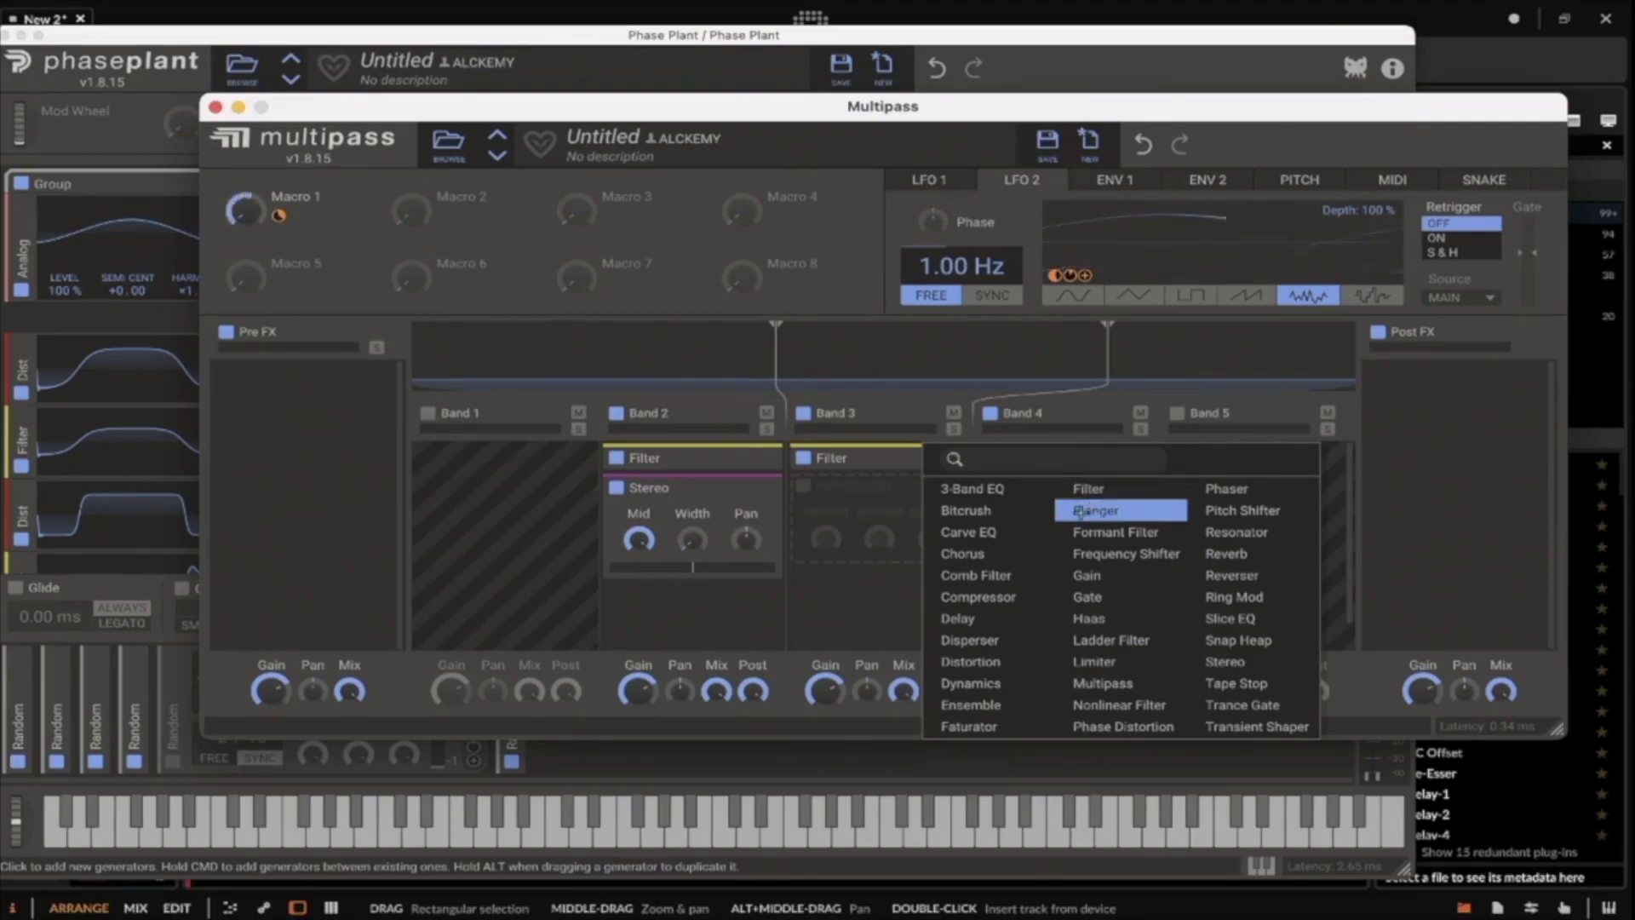
left_click(976, 574)
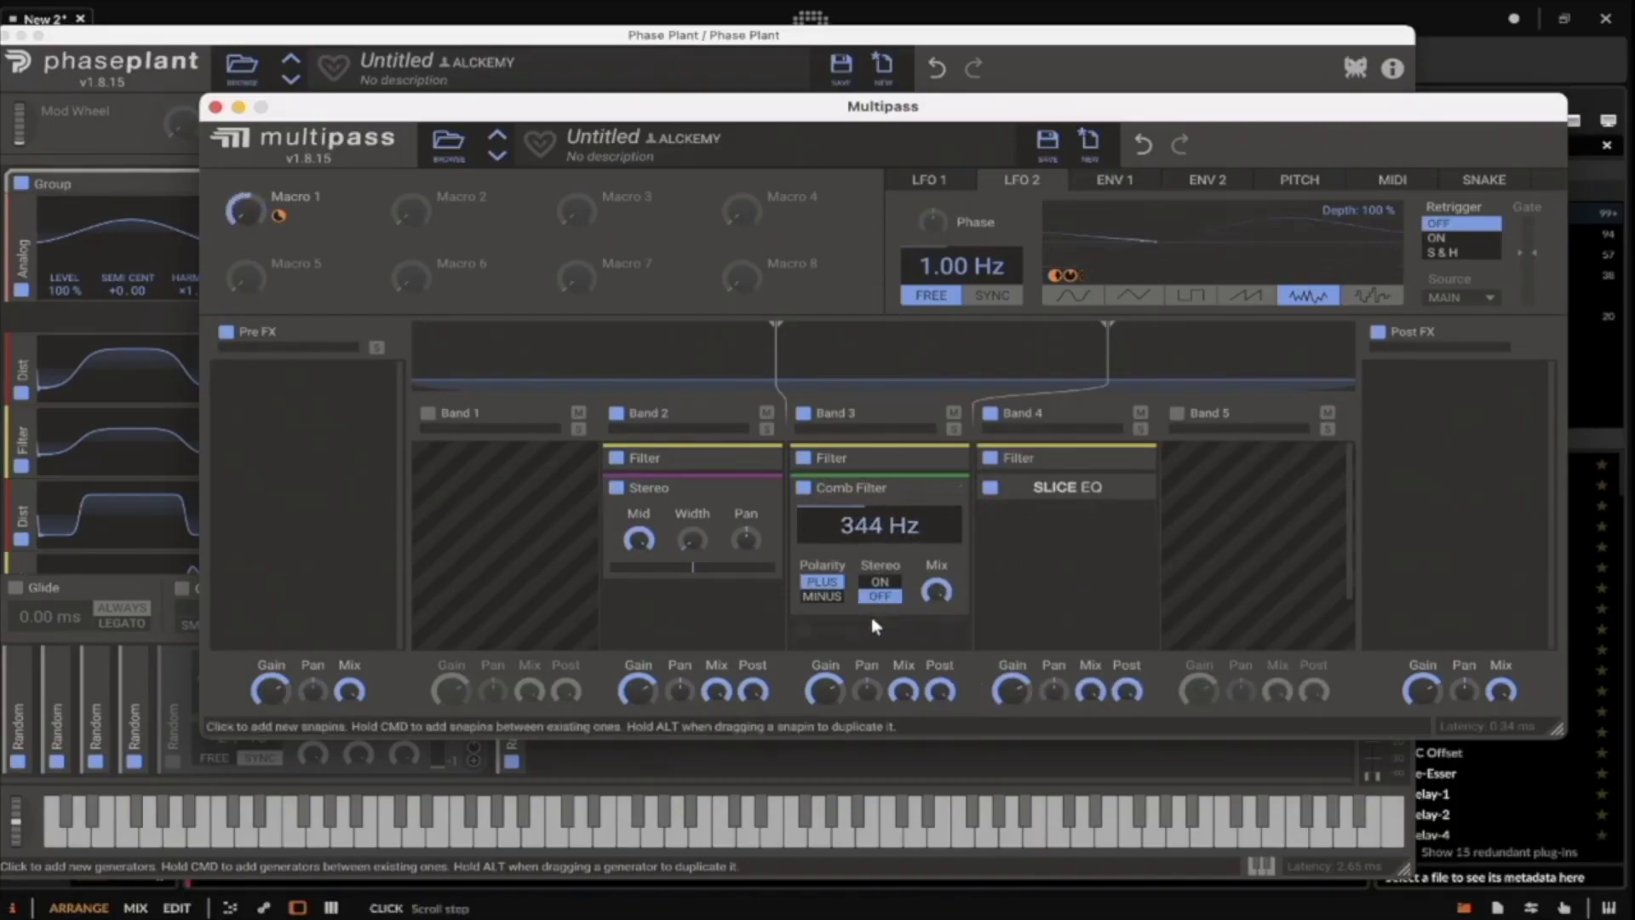
Add a second Slice EQ below the first one in Band 4 and open its editor.
left_click(1034, 492)
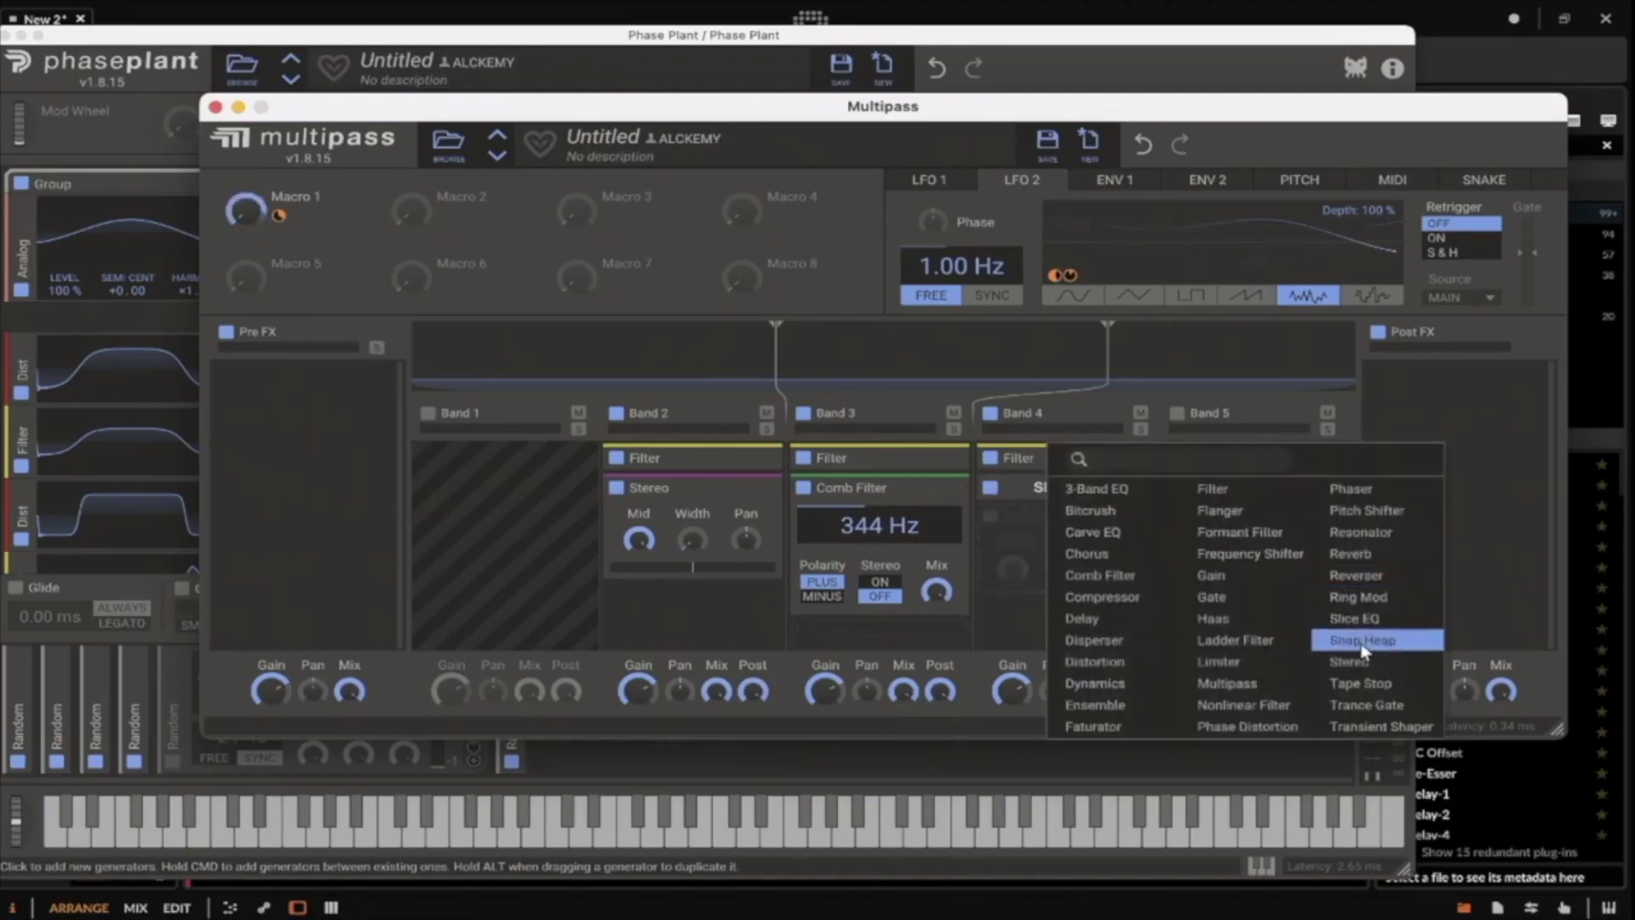
left_click(1353, 618)
left_click(1066, 516)
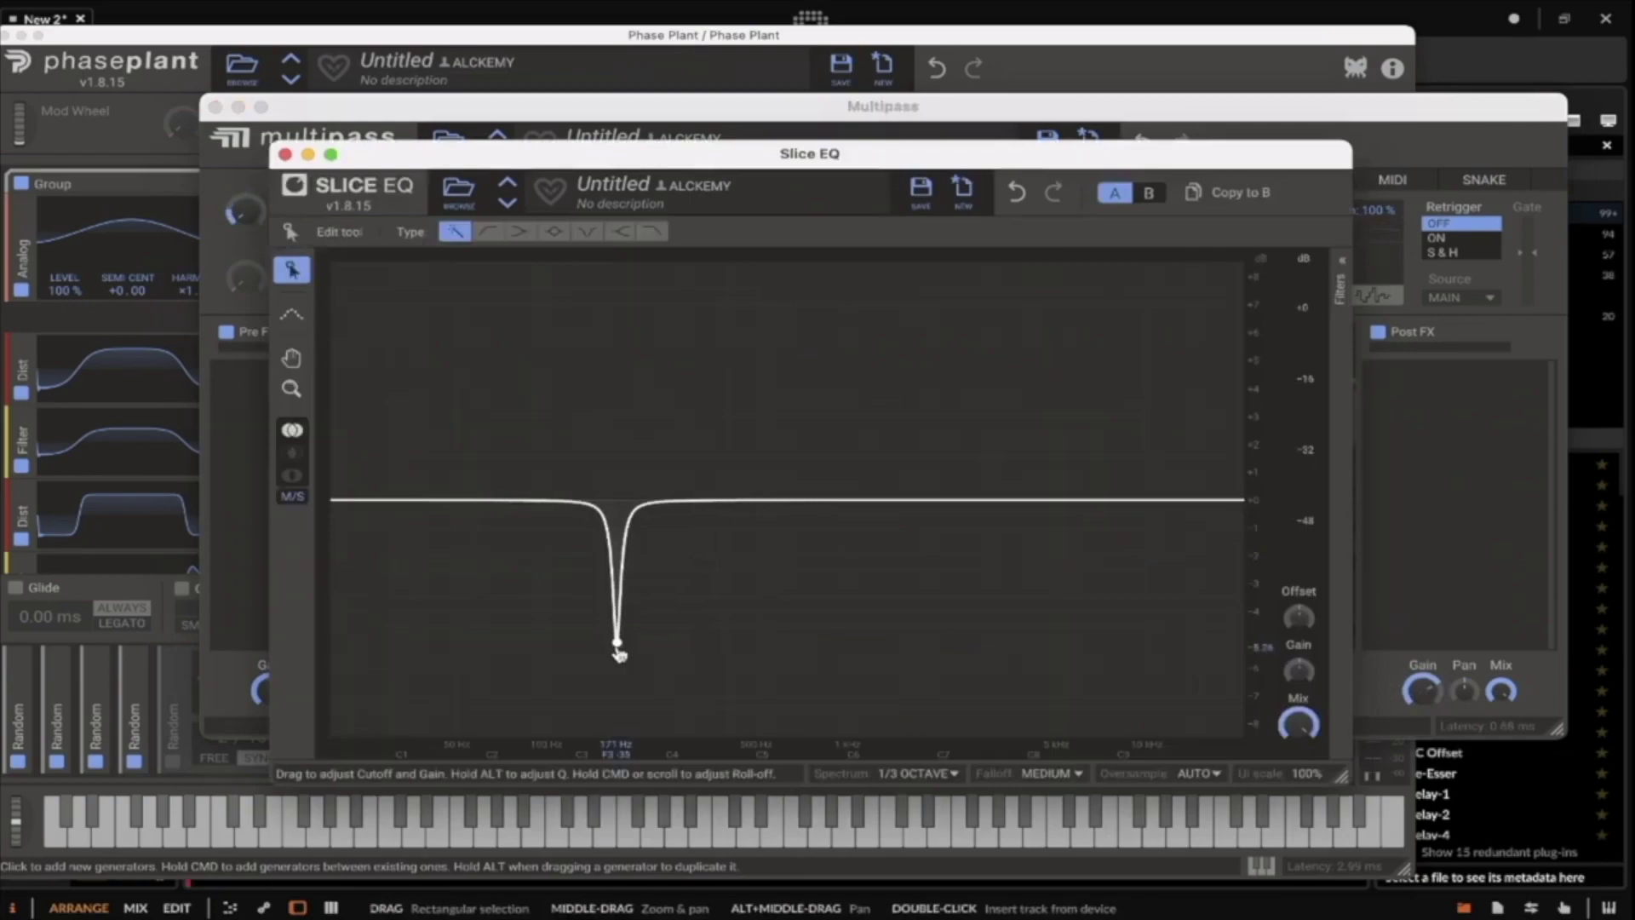
Shape the second Slice EQ with narrow alternating cuts and boosts from about 171 Hz upward, and close its editor.
left_click_drag(698, 500, 643, 332)
left_click_drag(741, 500, 698, 654)
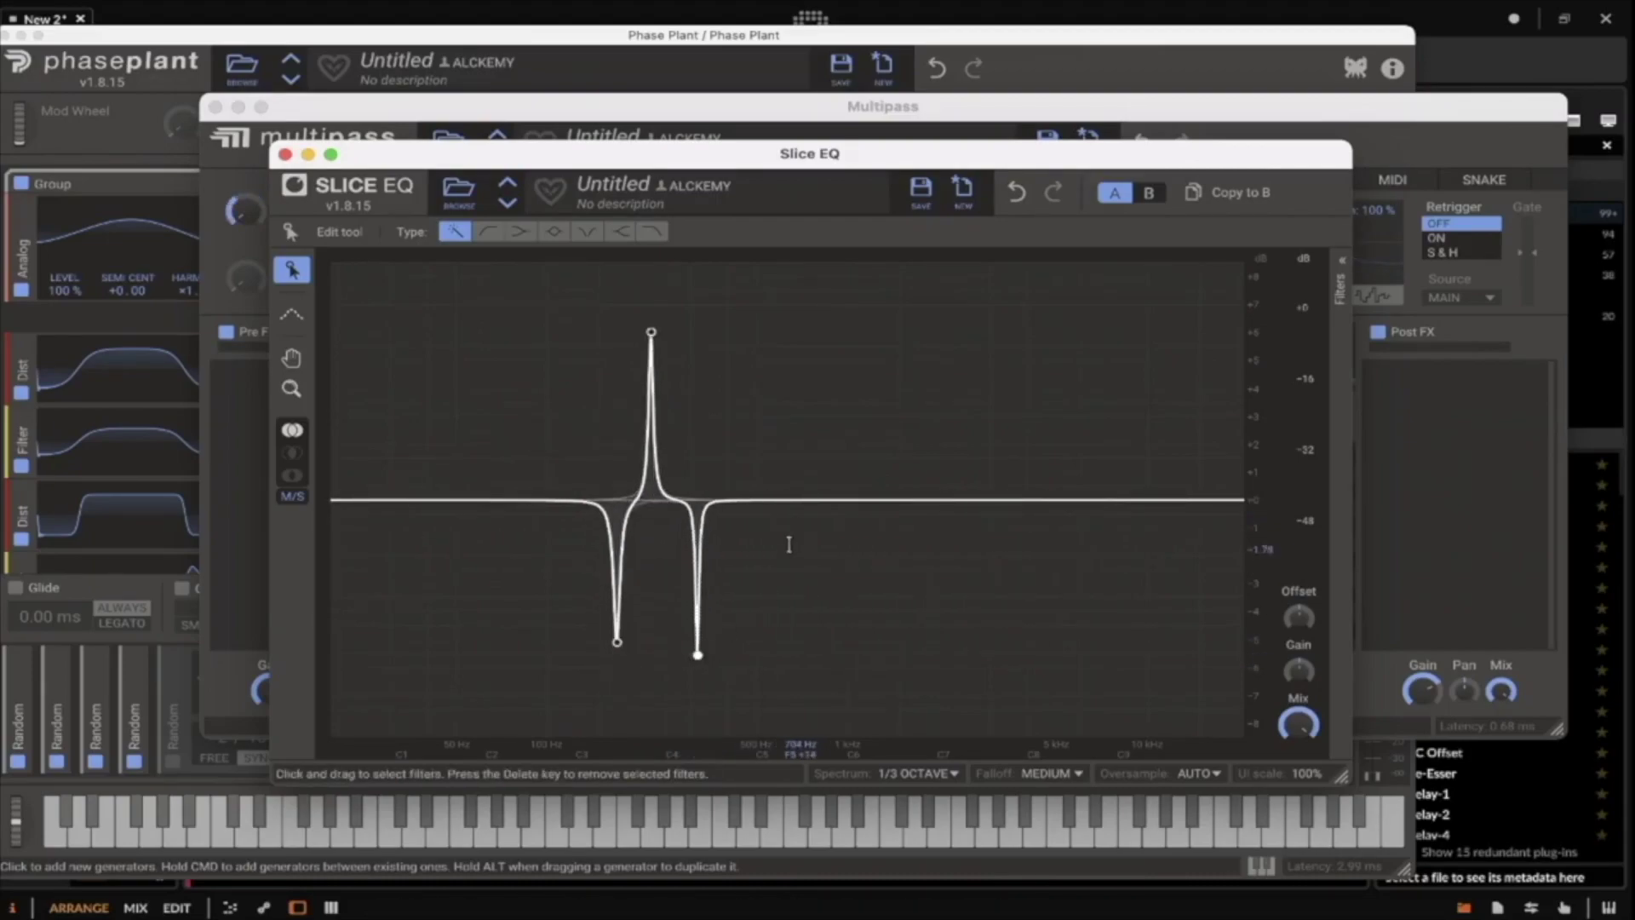
left_click_drag(764, 500, 759, 317)
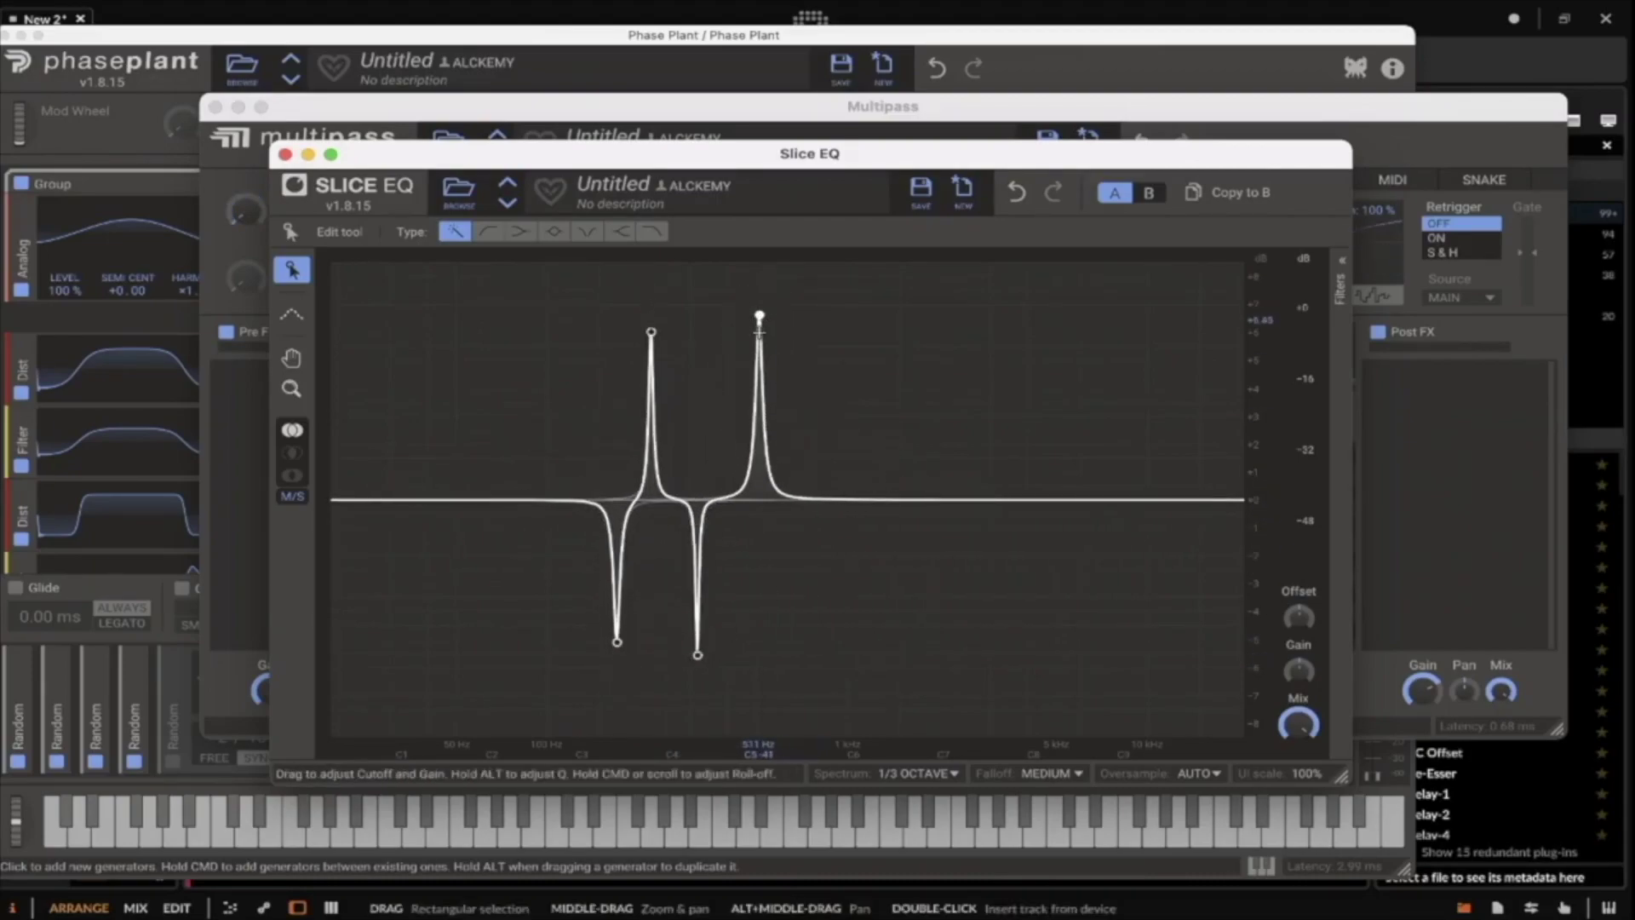
left_click_drag(826, 500, 827, 649)
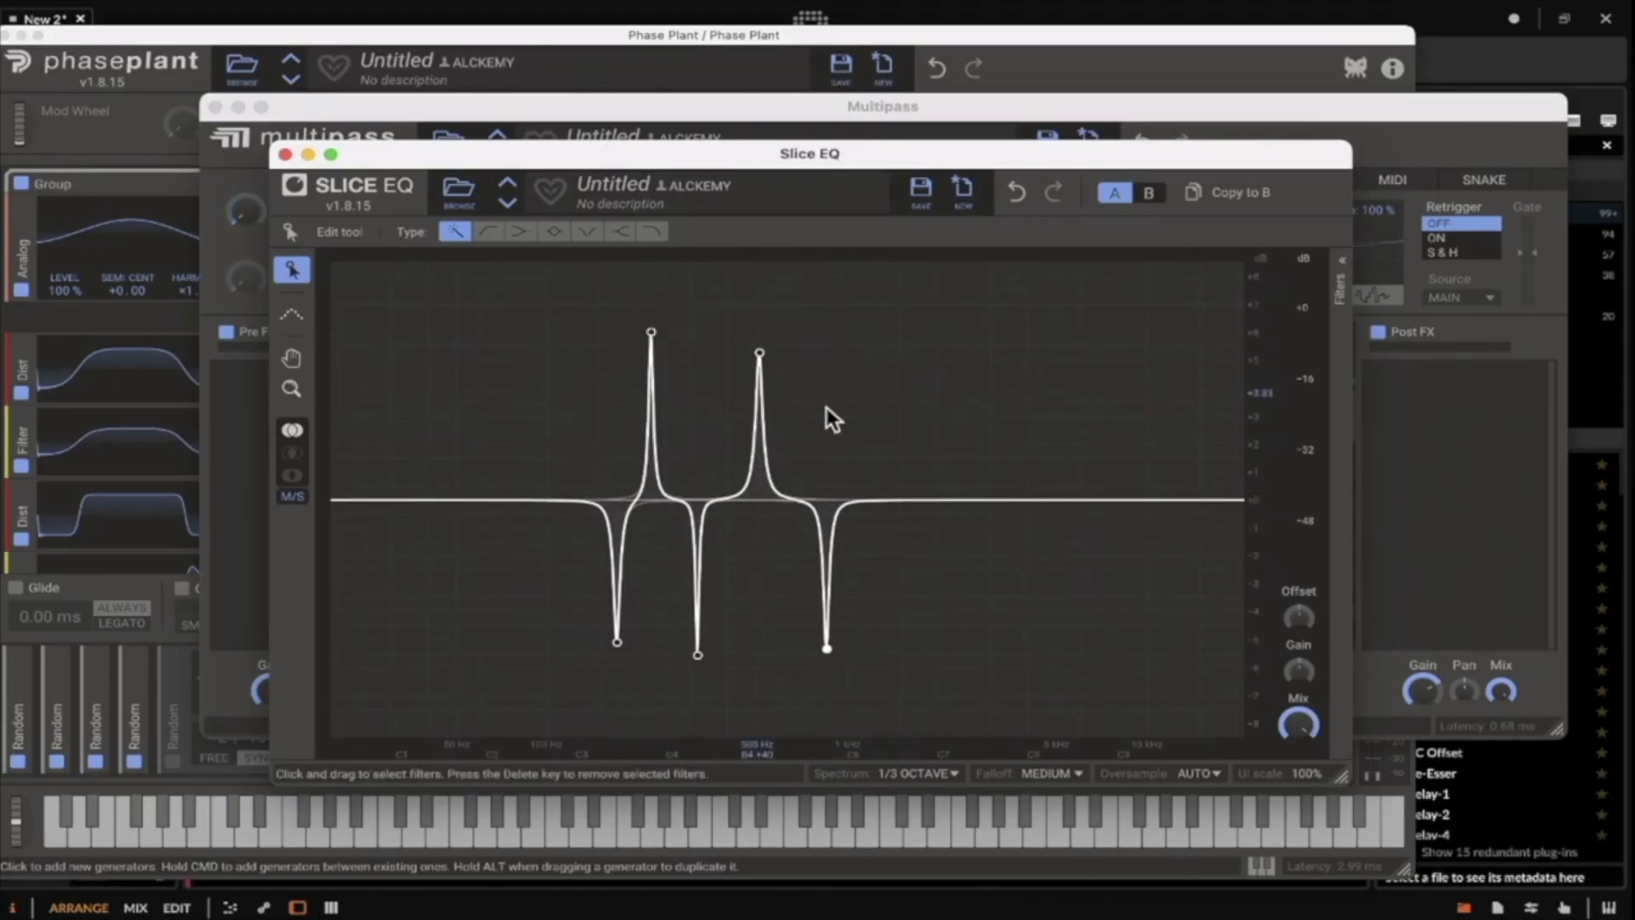
left_click(285, 154)
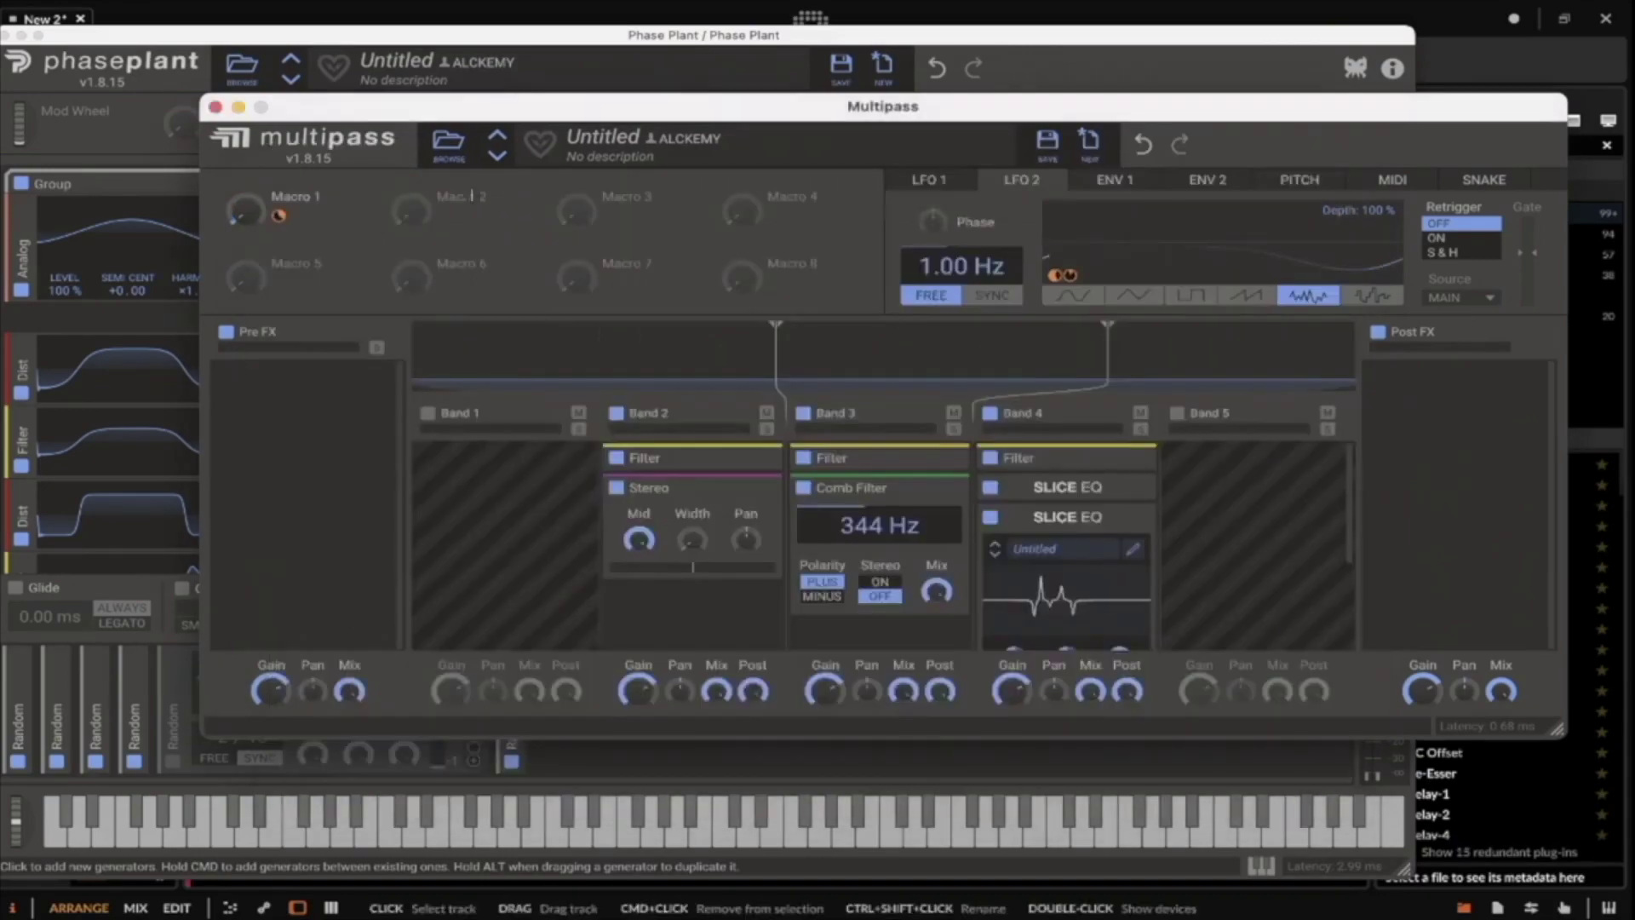
Move the second Slice EQ to Post FX and audition its Offset with Bands 2 and 4 and Band 3's effects disabled.
left_click_drag(1080, 489, 1456, 392)
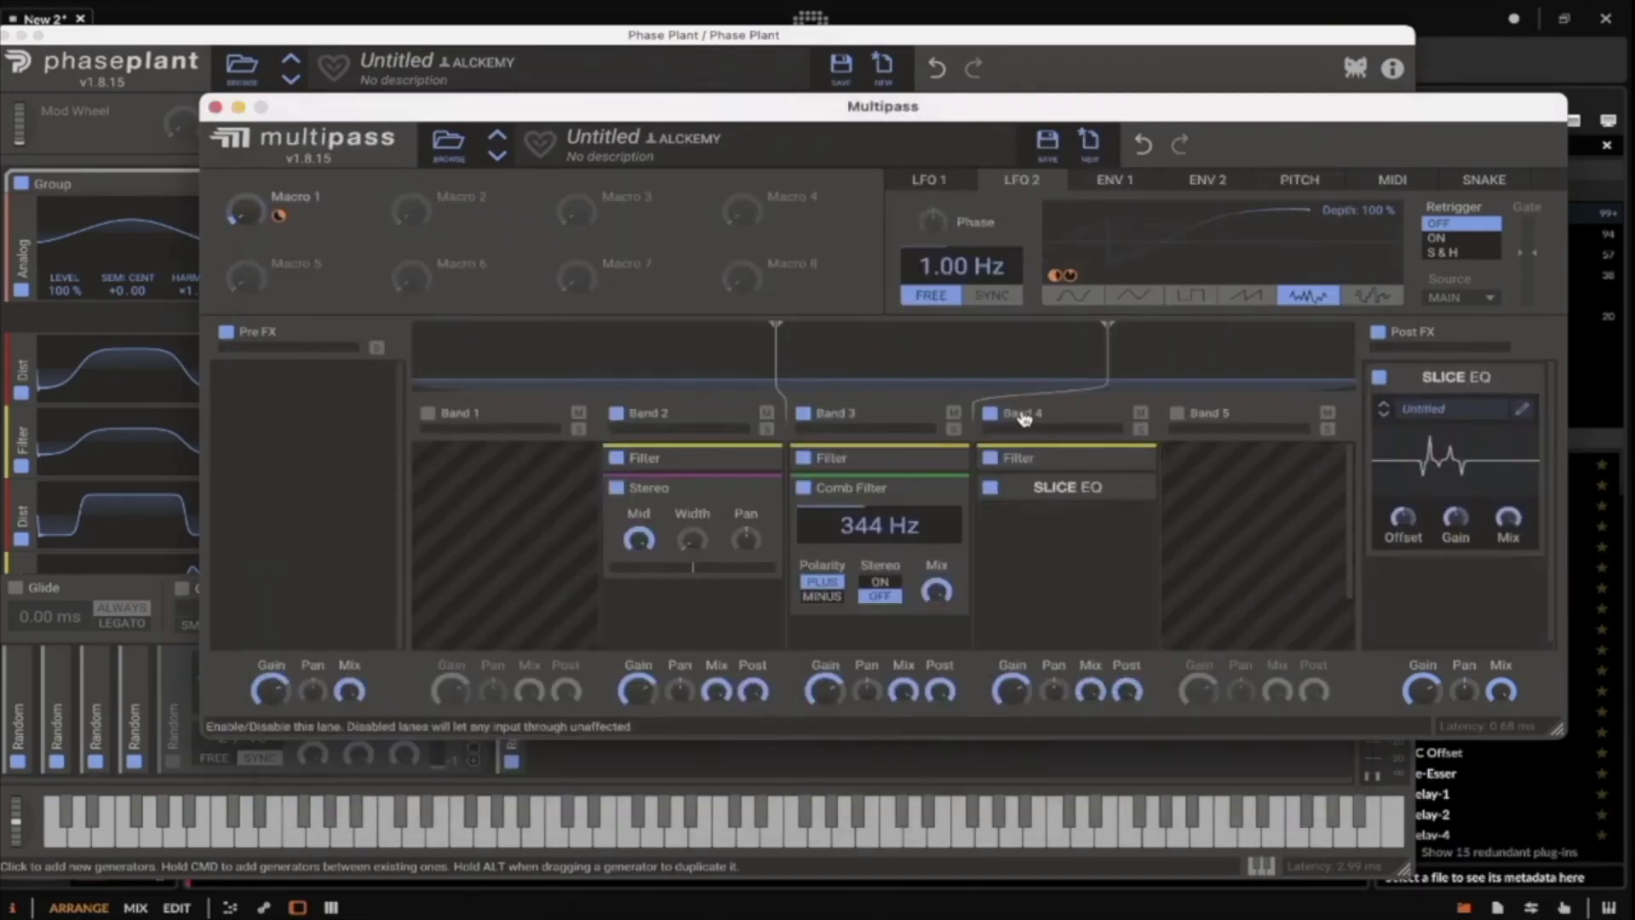
left_click(992, 413)
left_click(616, 413)
left_click_drag(1403, 517, 1402, 491)
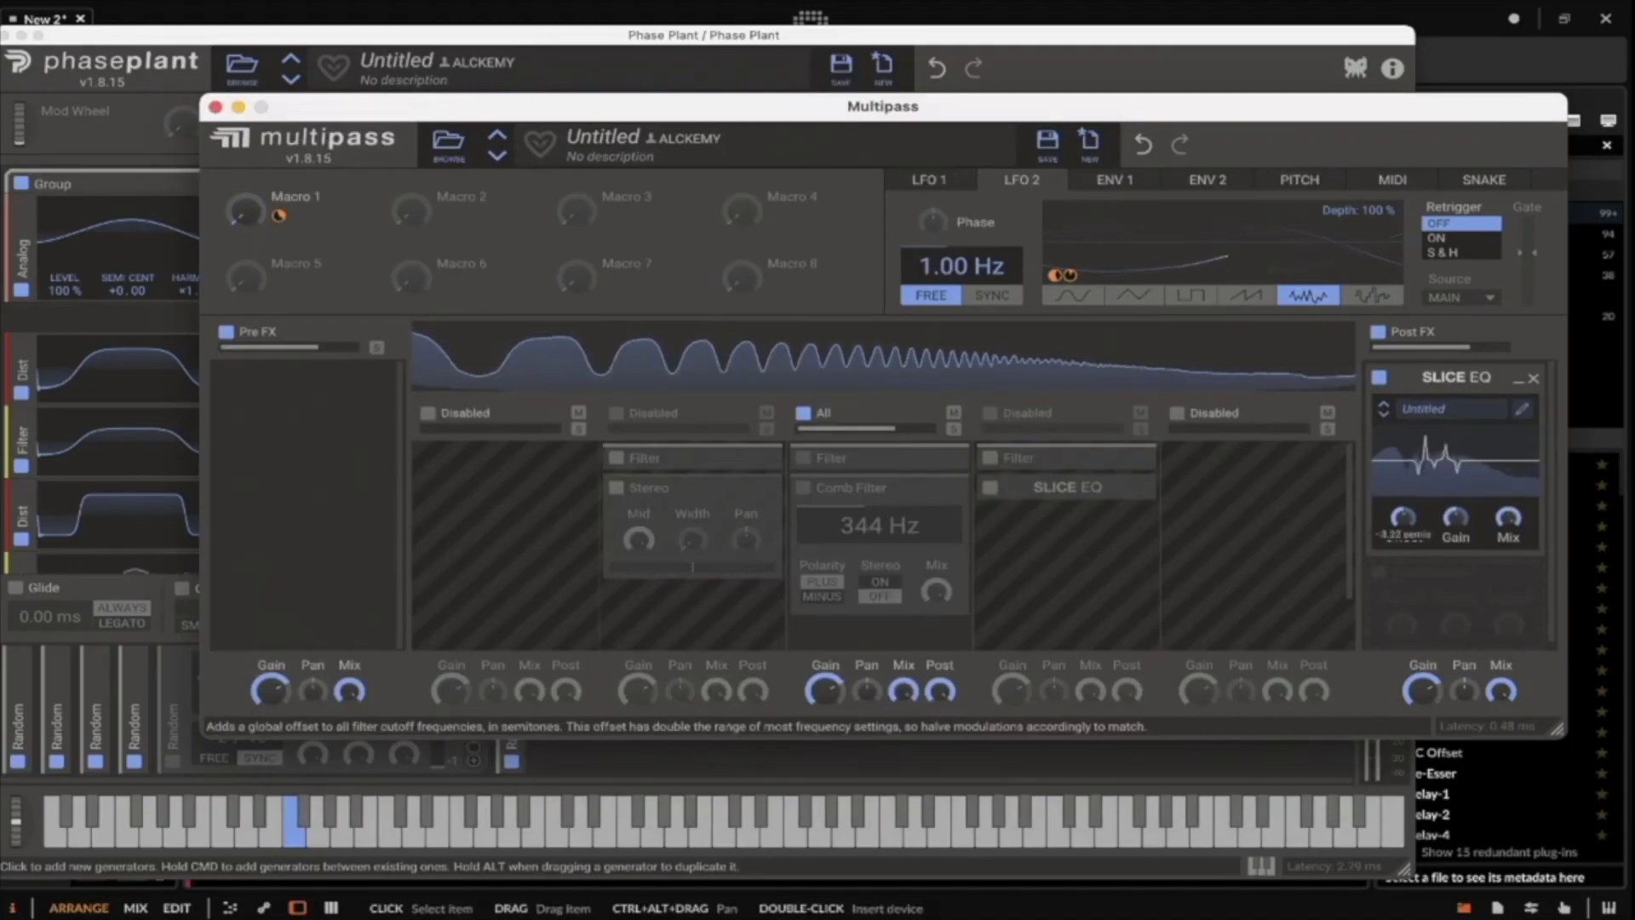
Exaggerate the narrow boosts and cuts of the Post FX Slice EQ, add another high boost, and close its editor.
left_click(1522, 409)
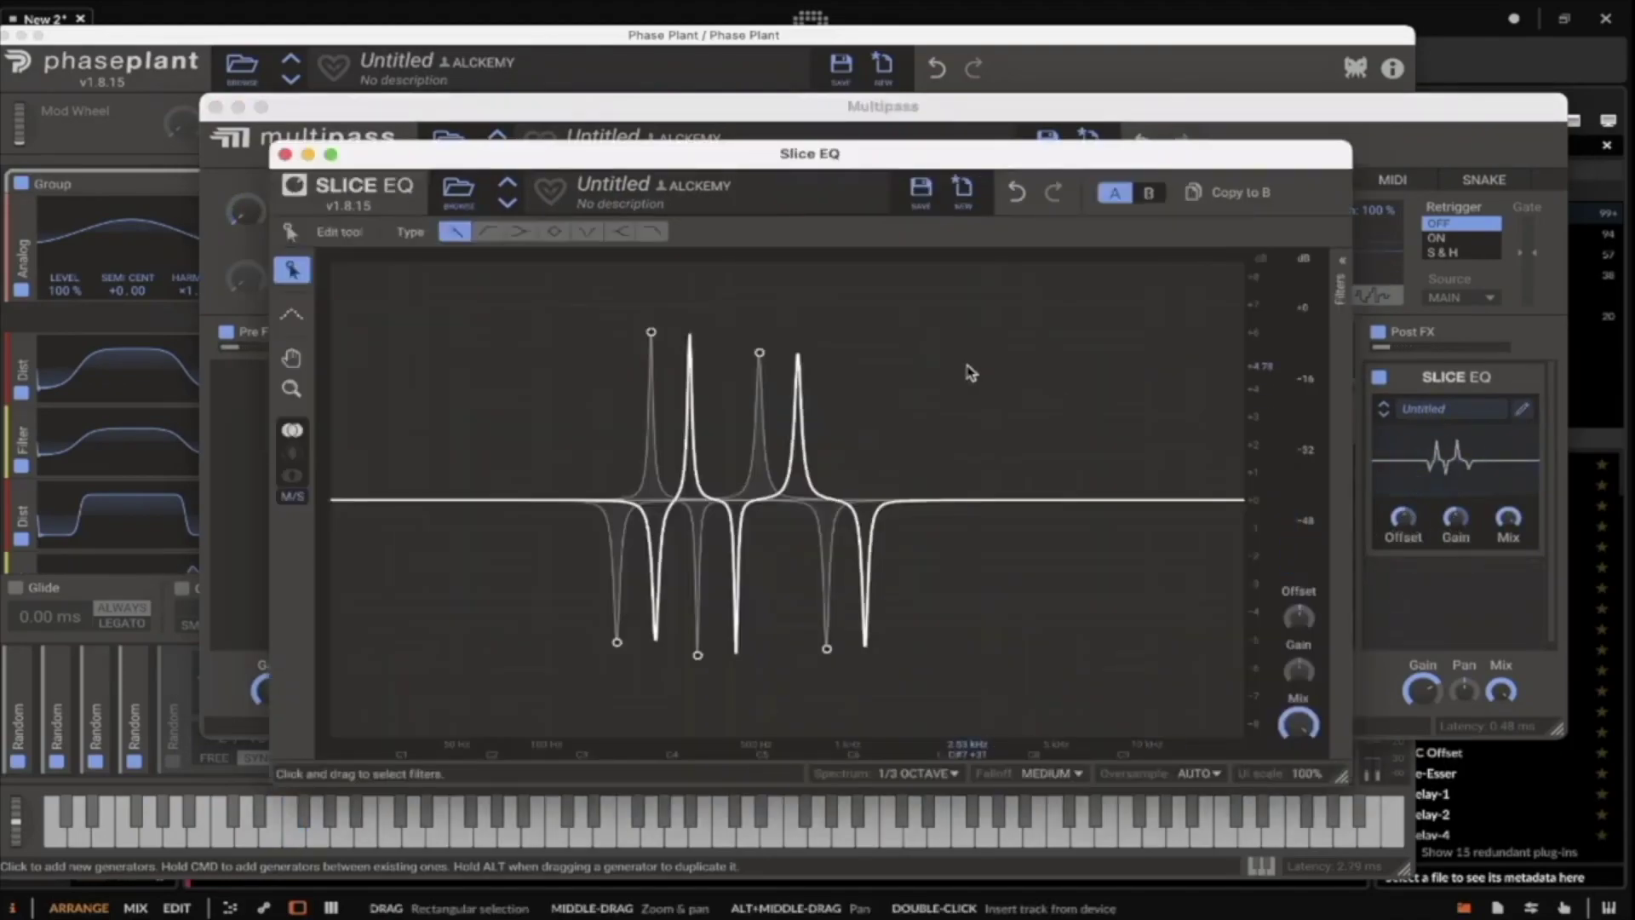
left_click_drag(661, 321, 632, 268)
left_click_drag(753, 406, 759, 308)
left_click_drag(699, 672, 698, 710)
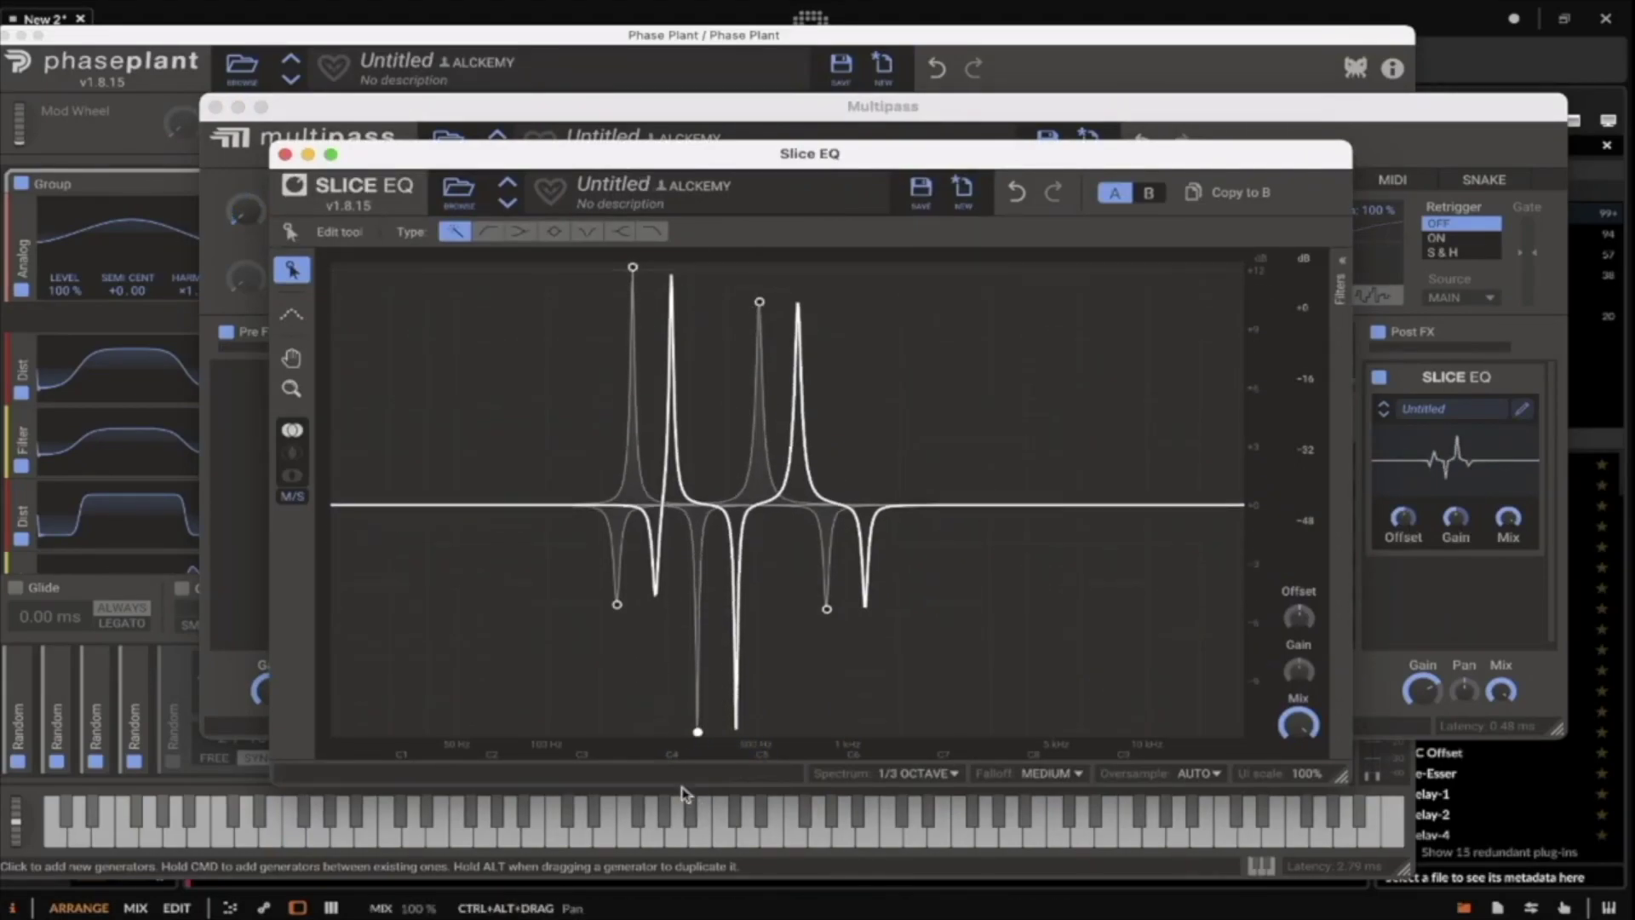
left_click_drag(828, 632, 828, 732)
left_click_drag(923, 486, 916, 269)
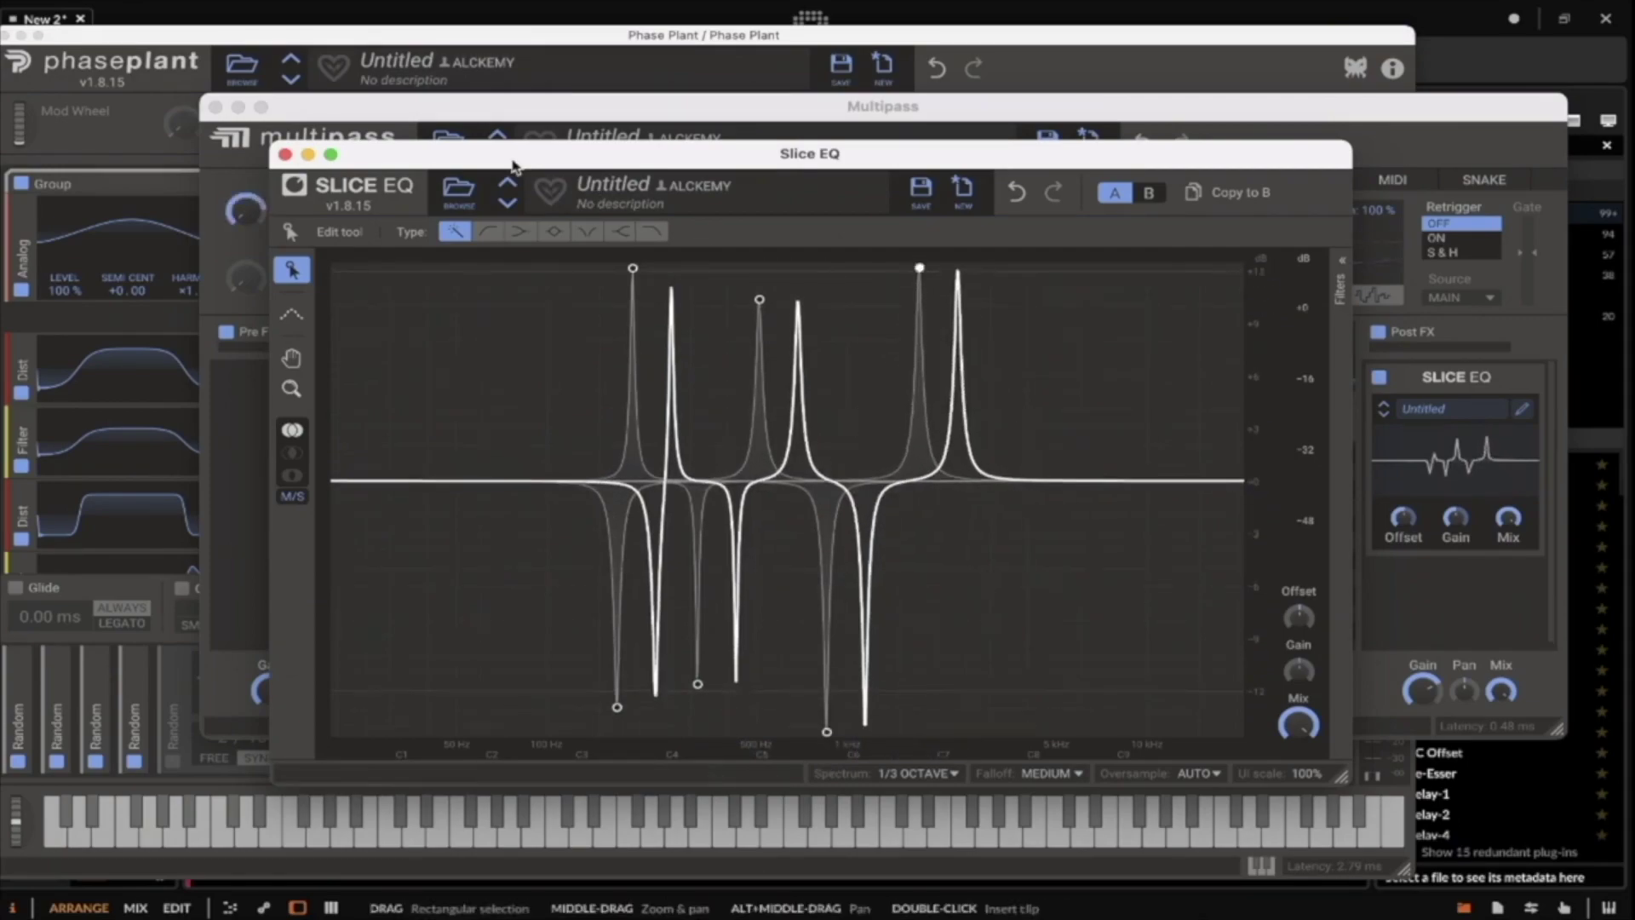
left_click(284, 154)
Sweep the Offset of the reshaped Post FX Slice EQ and collapse the effect.
mouse_move(1418, 532)
left_mouse_down()
mouse_move(1418, 560)
mouse_move(1418, 511)
left_mouse_up()
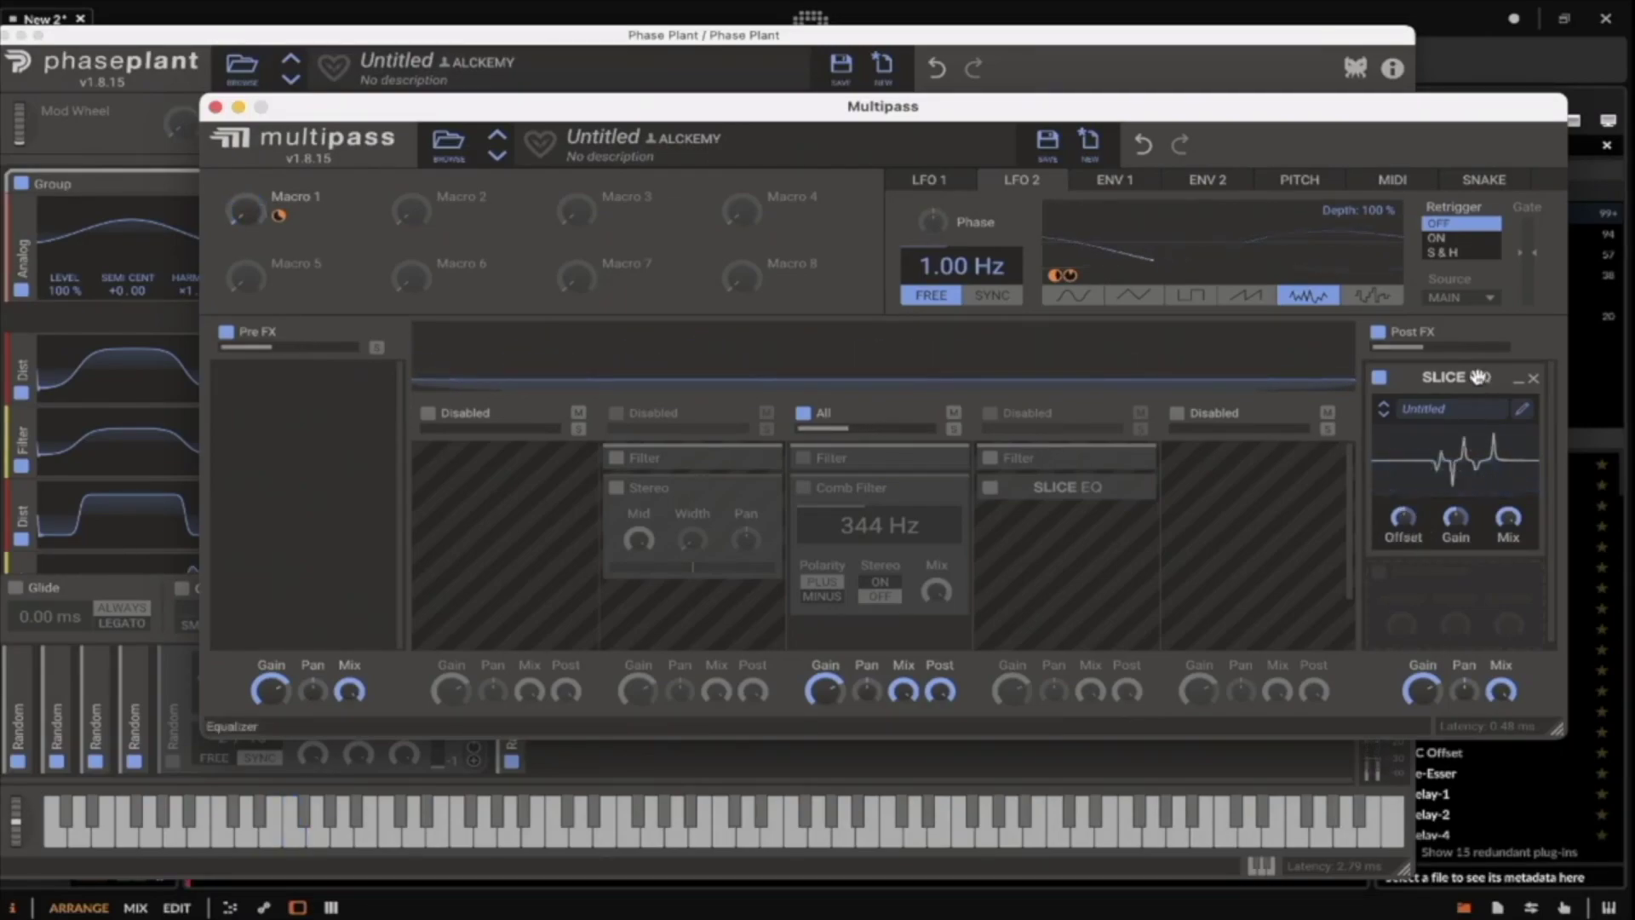
left_click(1520, 388)
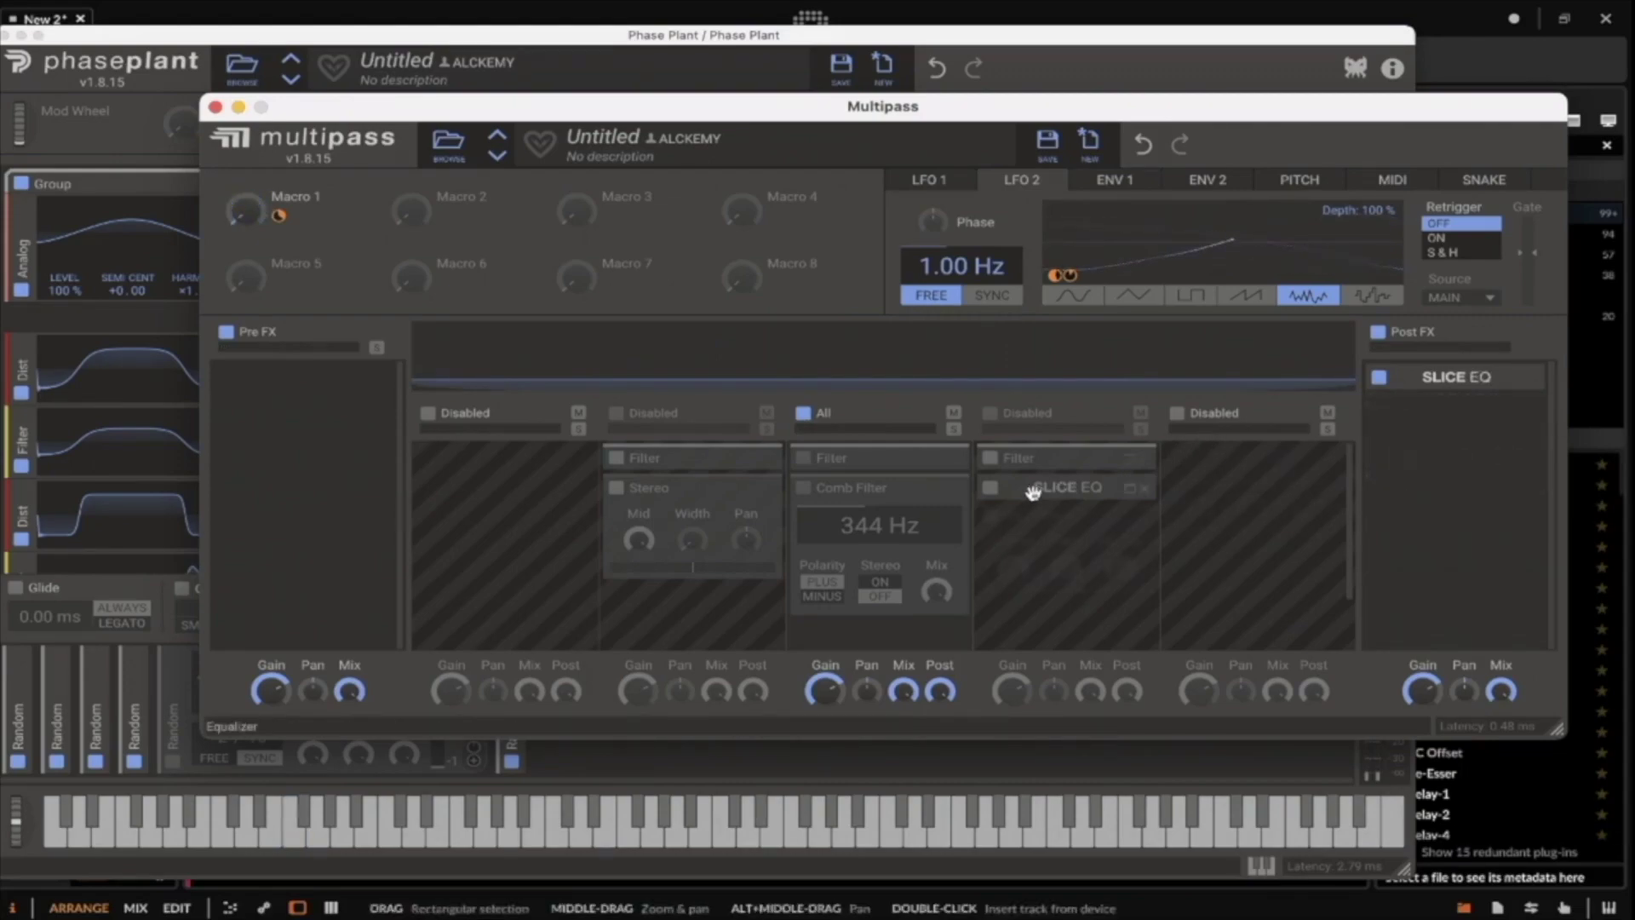
scroll(810, 471, "down", 1)
scroll(811, 459, "up", 1)
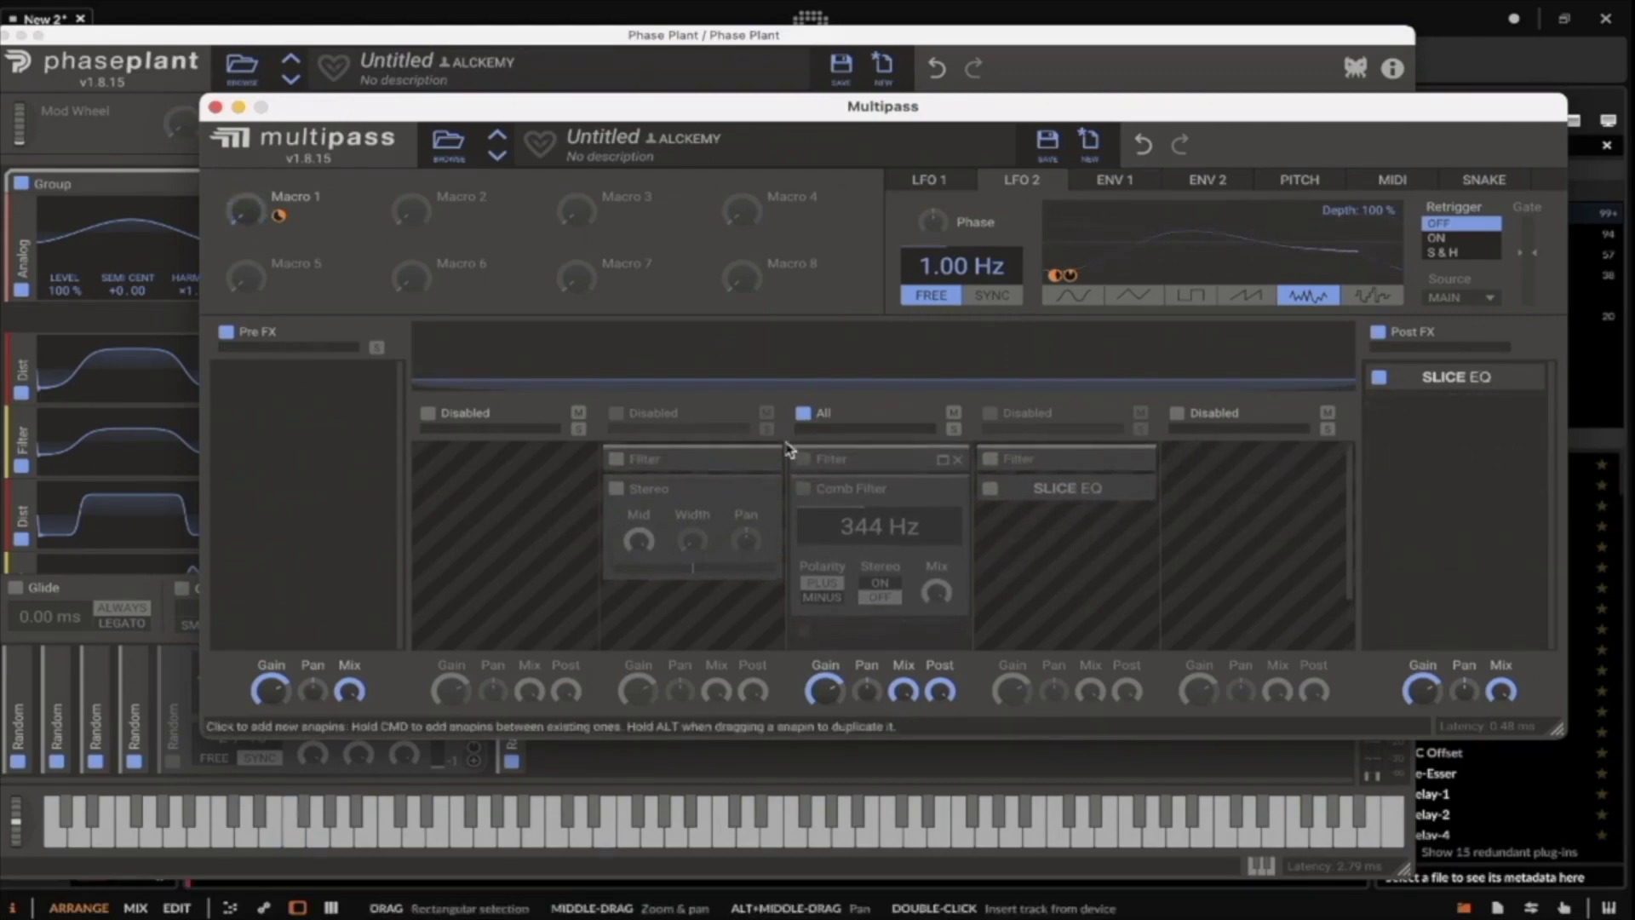
Re-enable Bands 2 and 4, and enable Band 5.
left_click(634, 416)
left_click(989, 415)
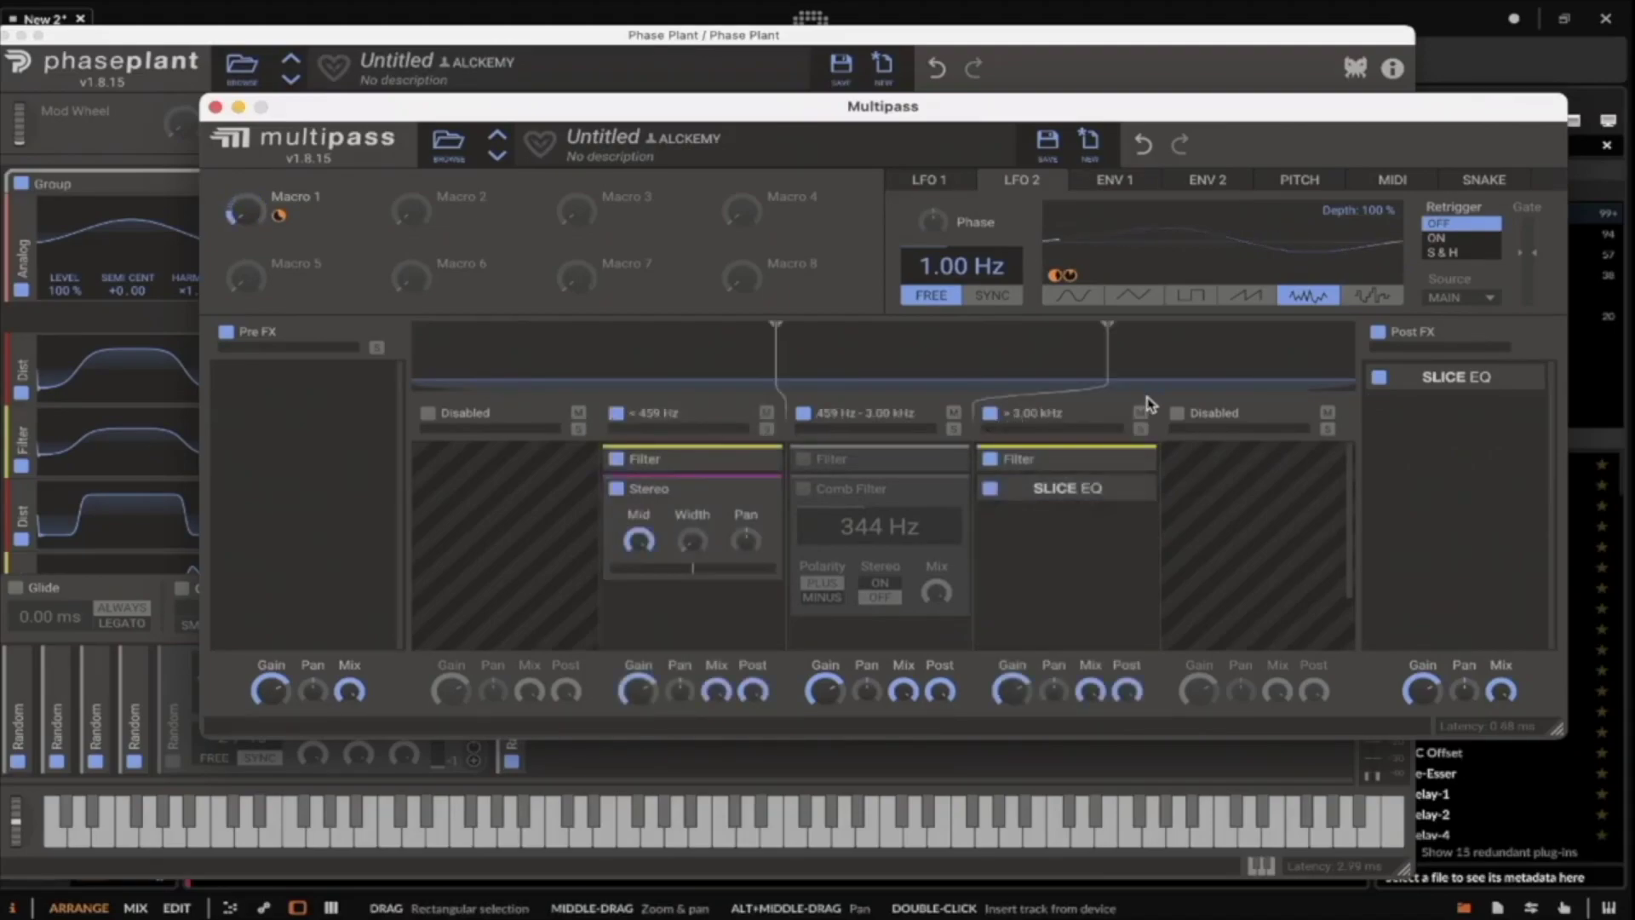
left_click(1177, 413)
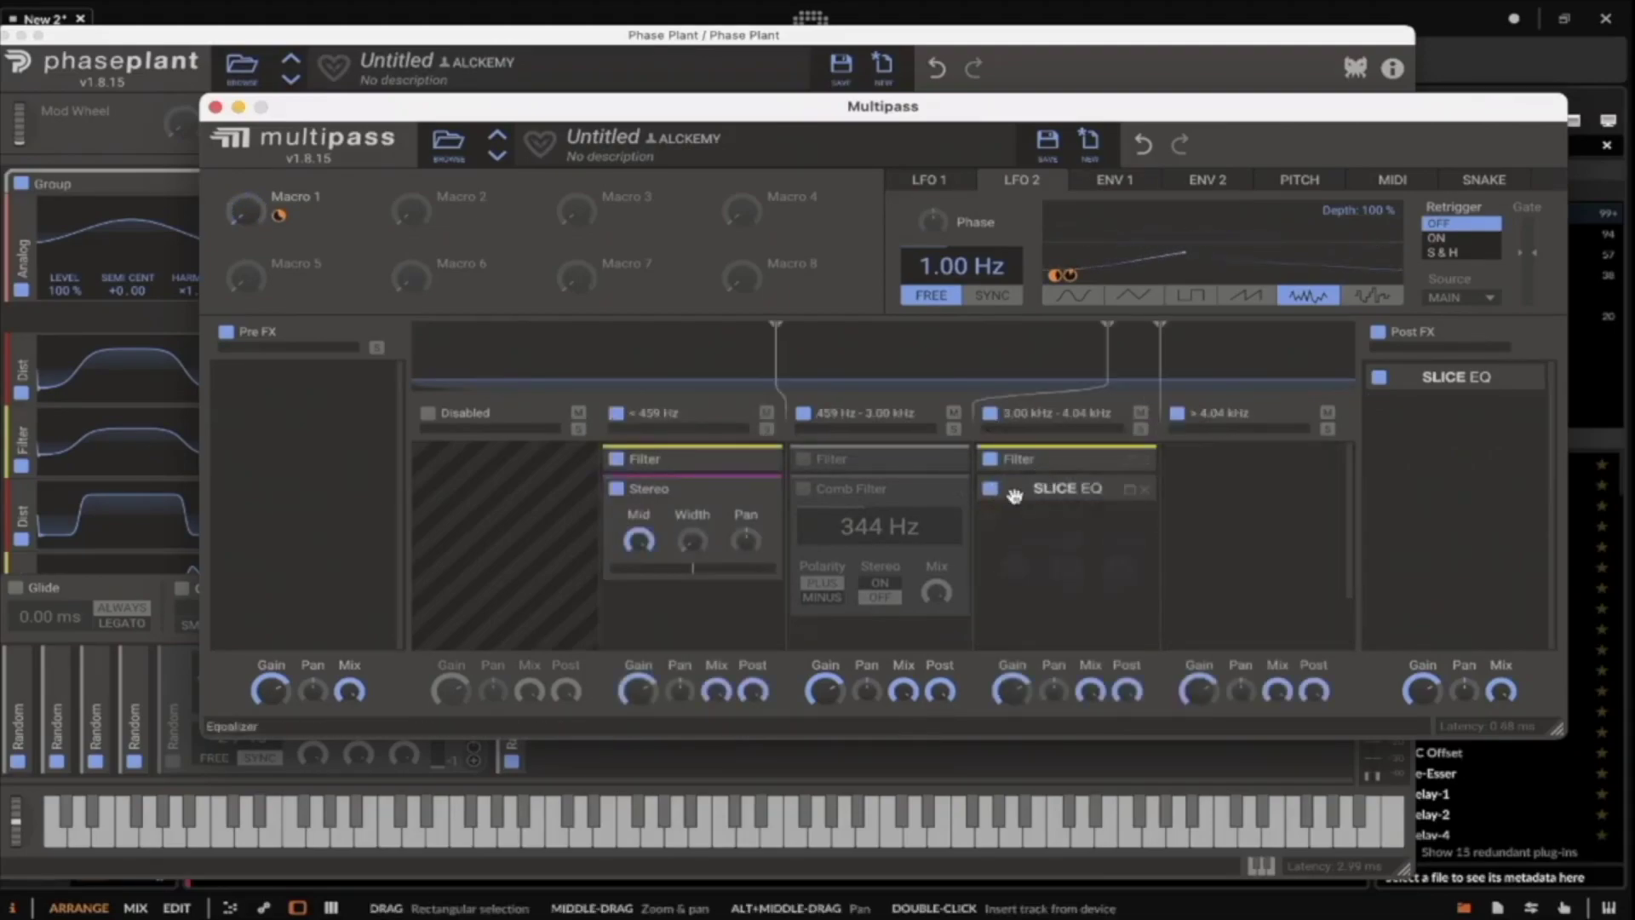
Enable the Comb Filter in Band 3, solo the band, and set the Comb Filter's cutoff to 1.04 kHz.
left_click(802, 488)
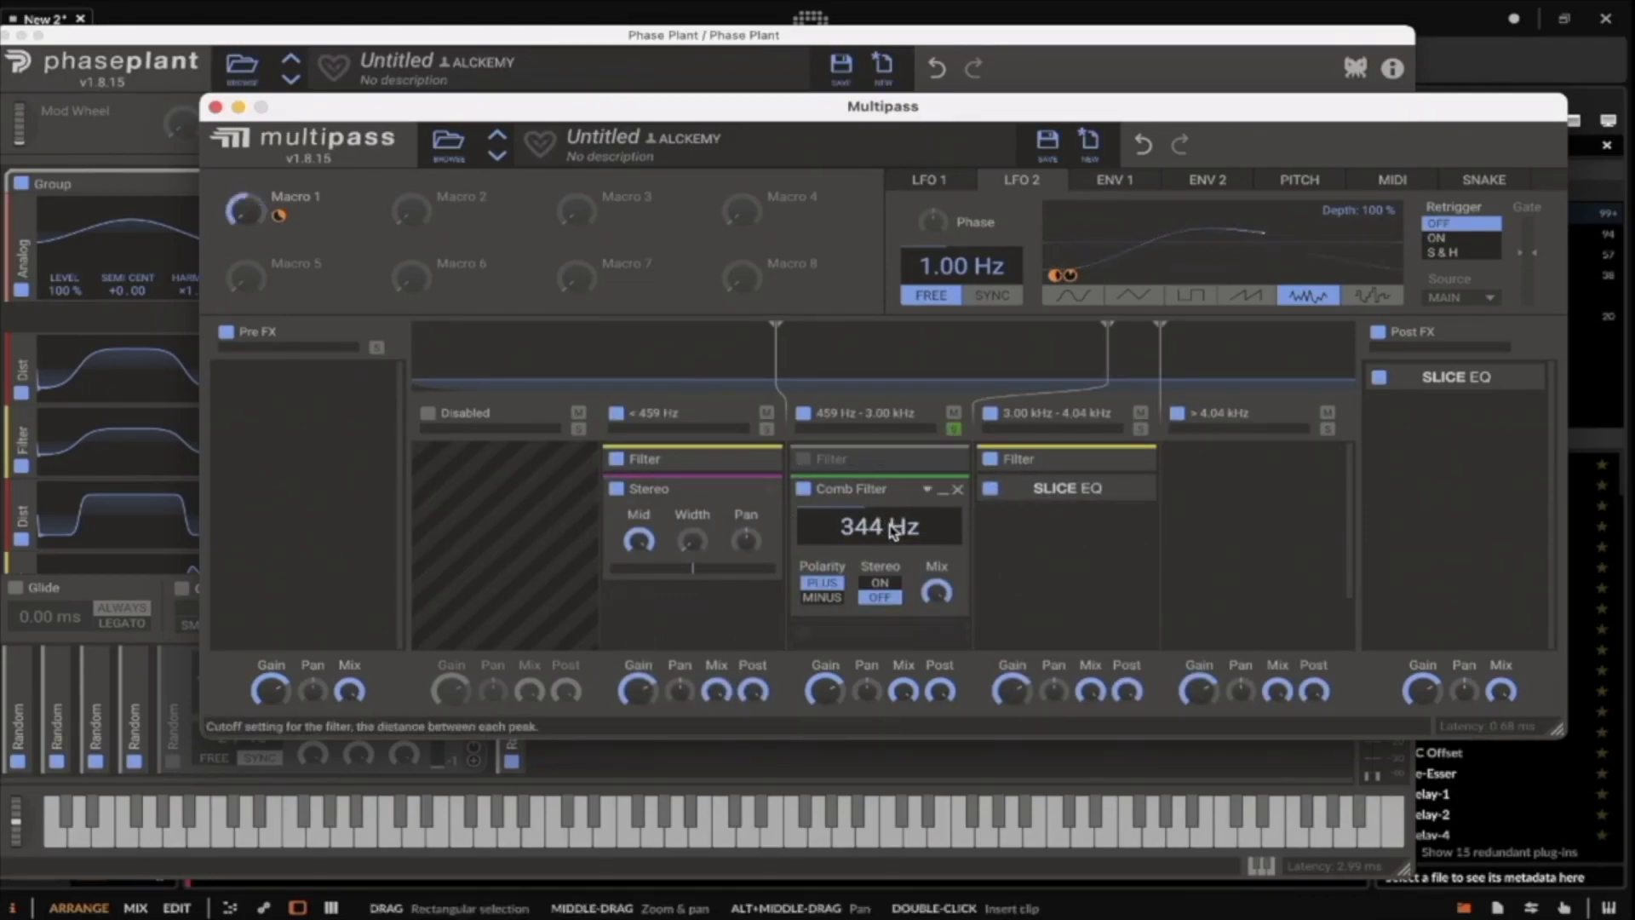
mouse_move(892, 529)
left_mouse_down()
mouse_move(892, 588)
mouse_move(892, 486)
mouse_move(892, 611)
mouse_move(892, 438)
mouse_move(892, 649)
mouse_move(893, 358)
mouse_move(892, 504)
left_mouse_up()
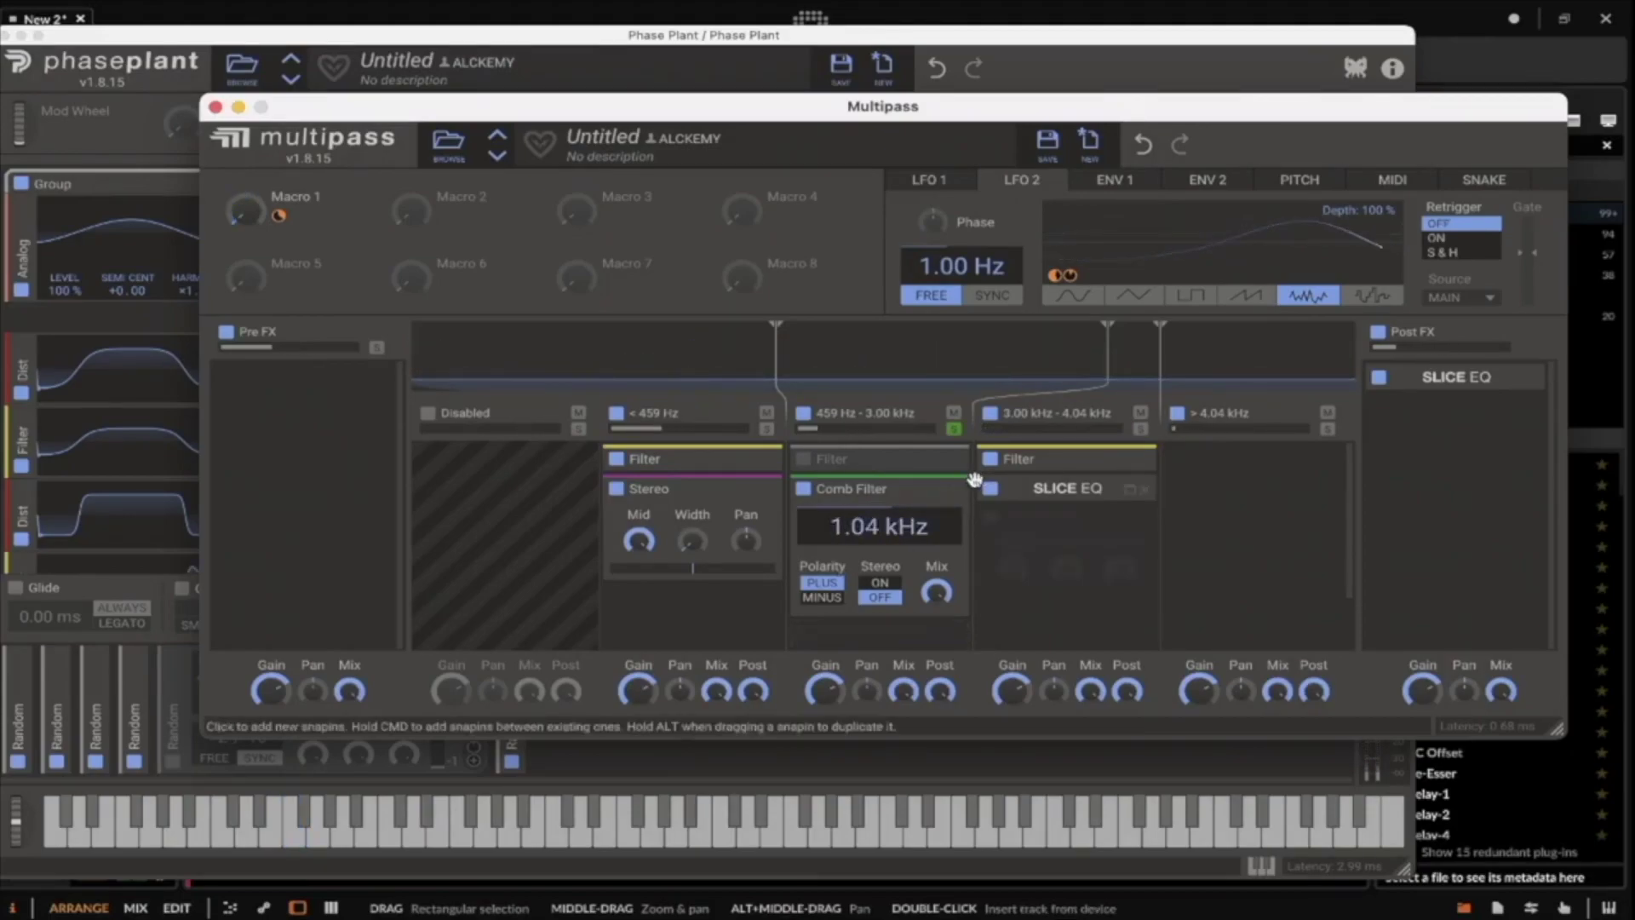
Replace the Comb Filter in Band 3 with a Flanger.
left_click(958, 490)
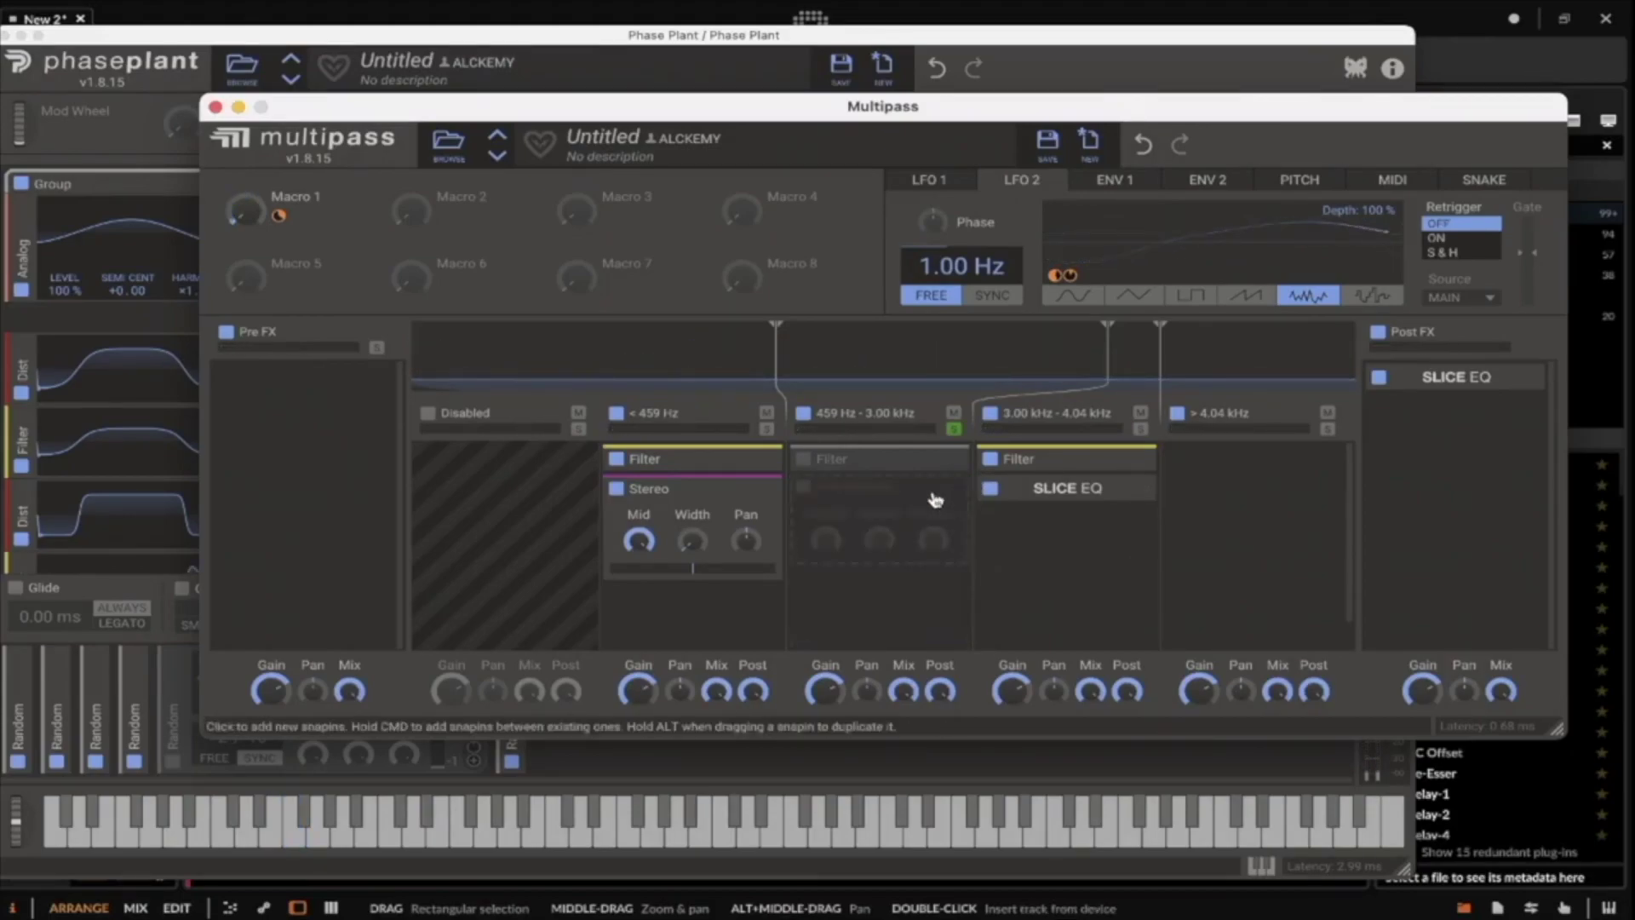
left_click(881, 509)
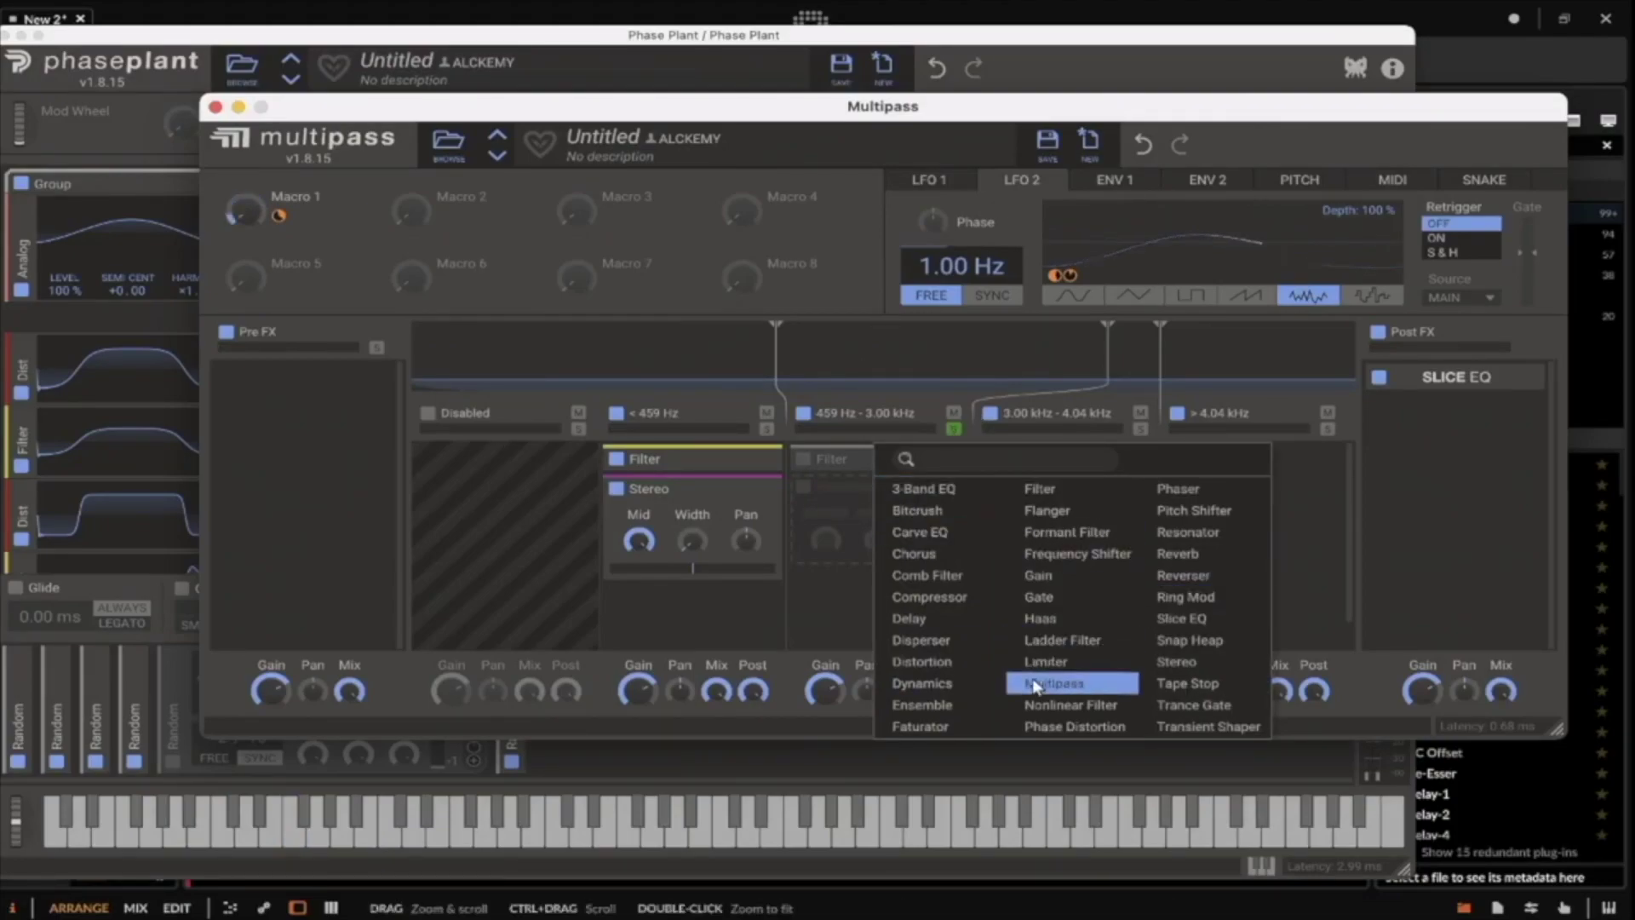
left_click(1043, 510)
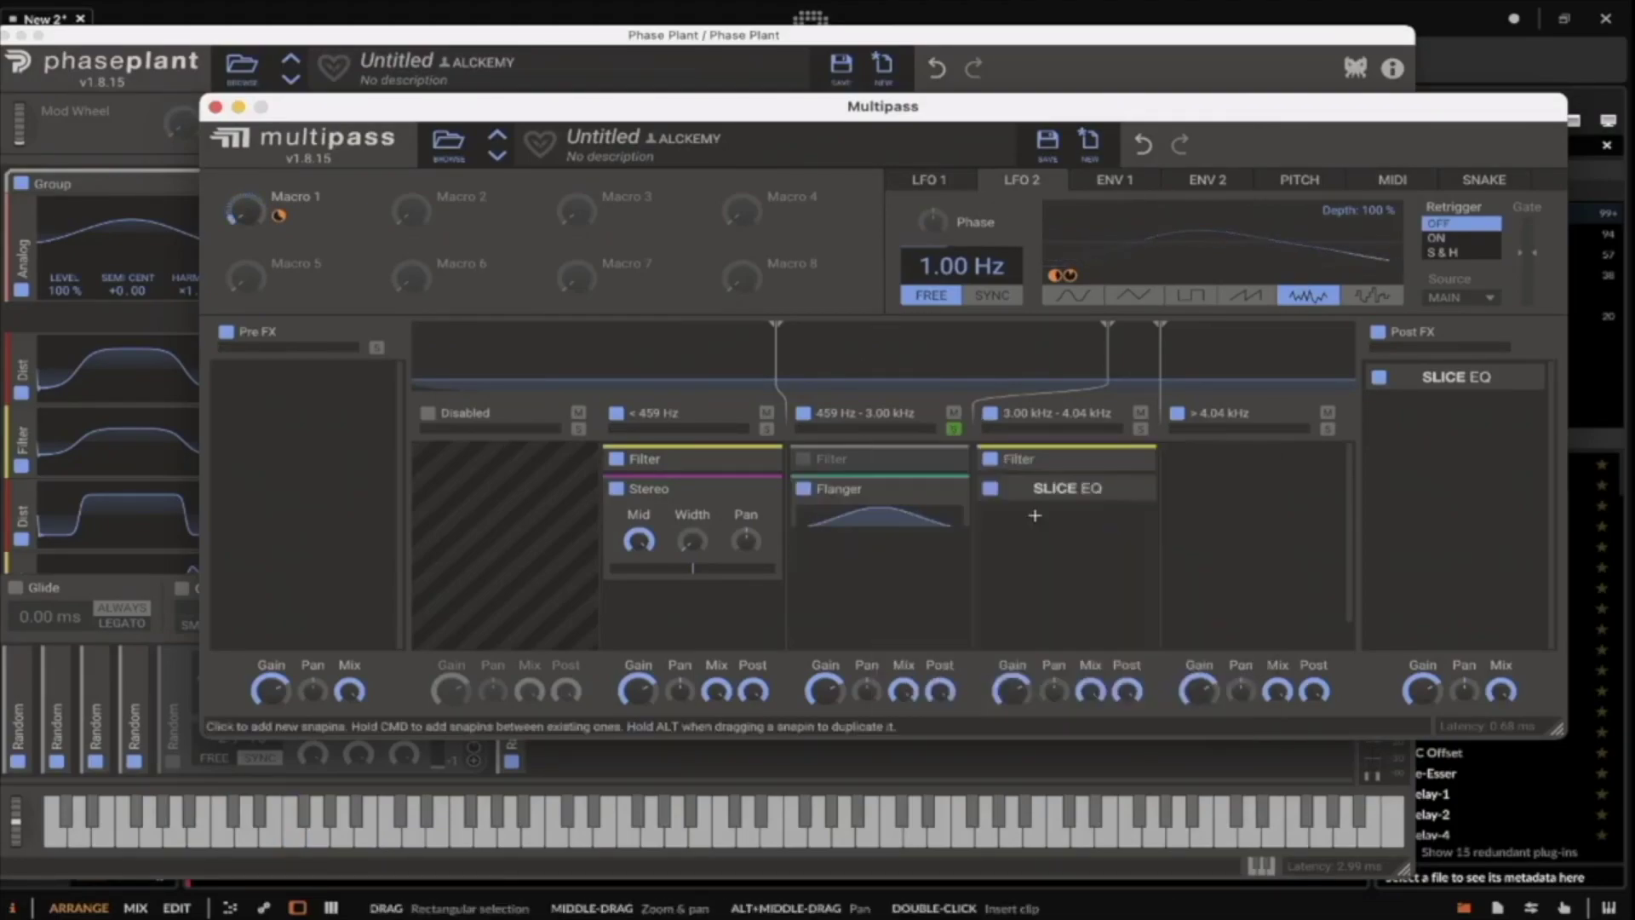
Try out the Feedback, Rate and Motion settings of the Flanger in Band 3.
scroll(940, 557, "down", 3)
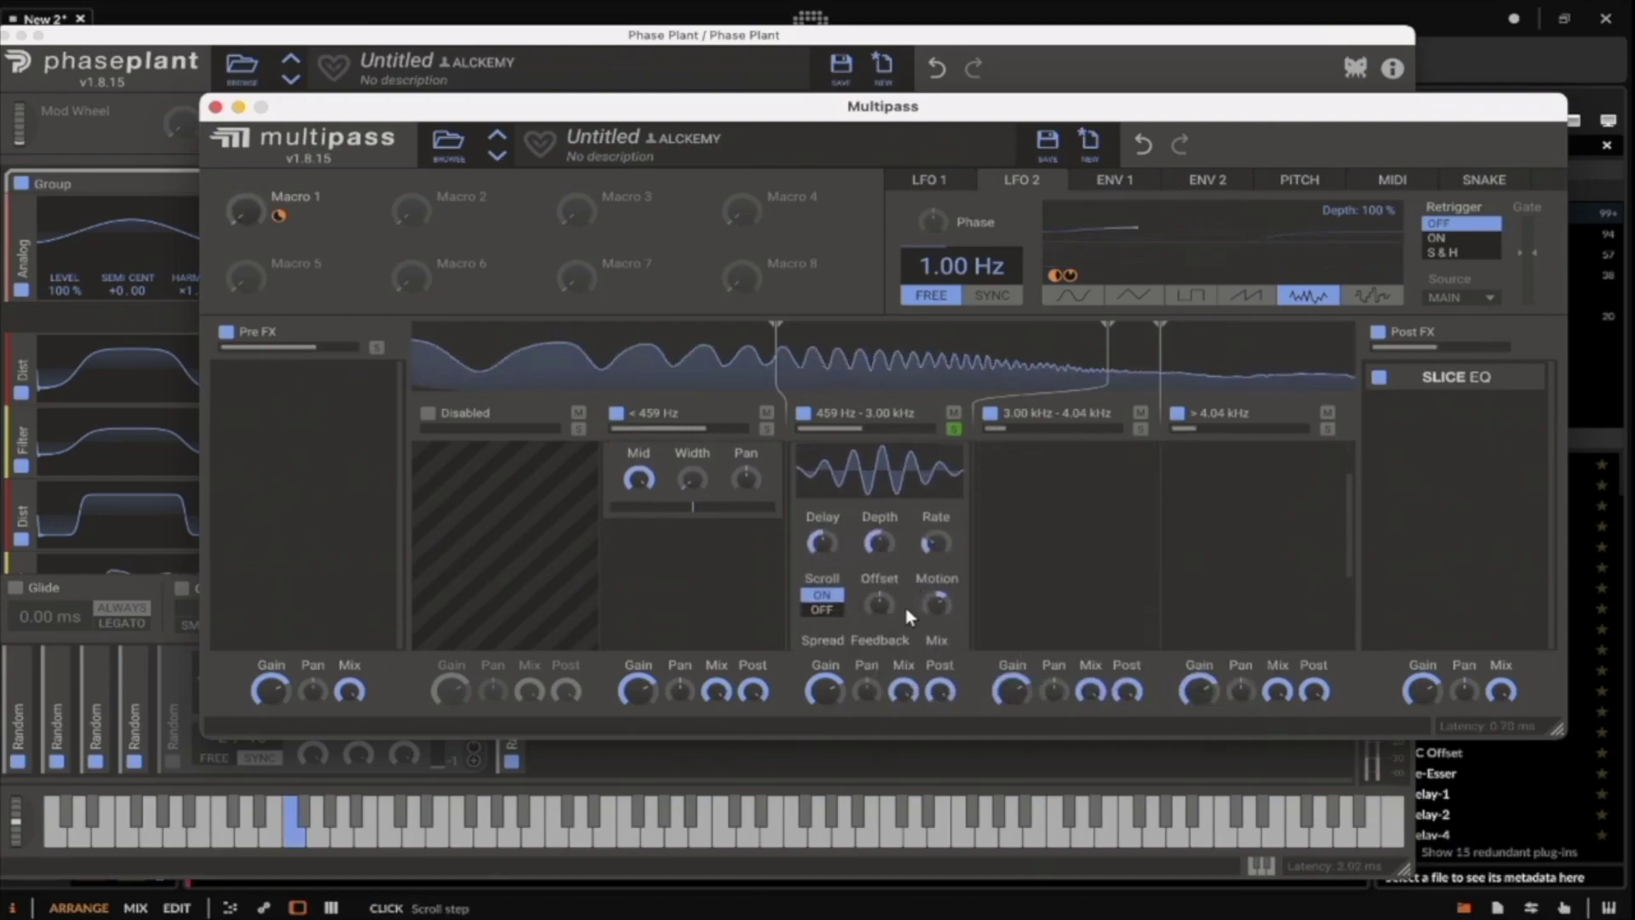
scroll(909, 616, "down", 1)
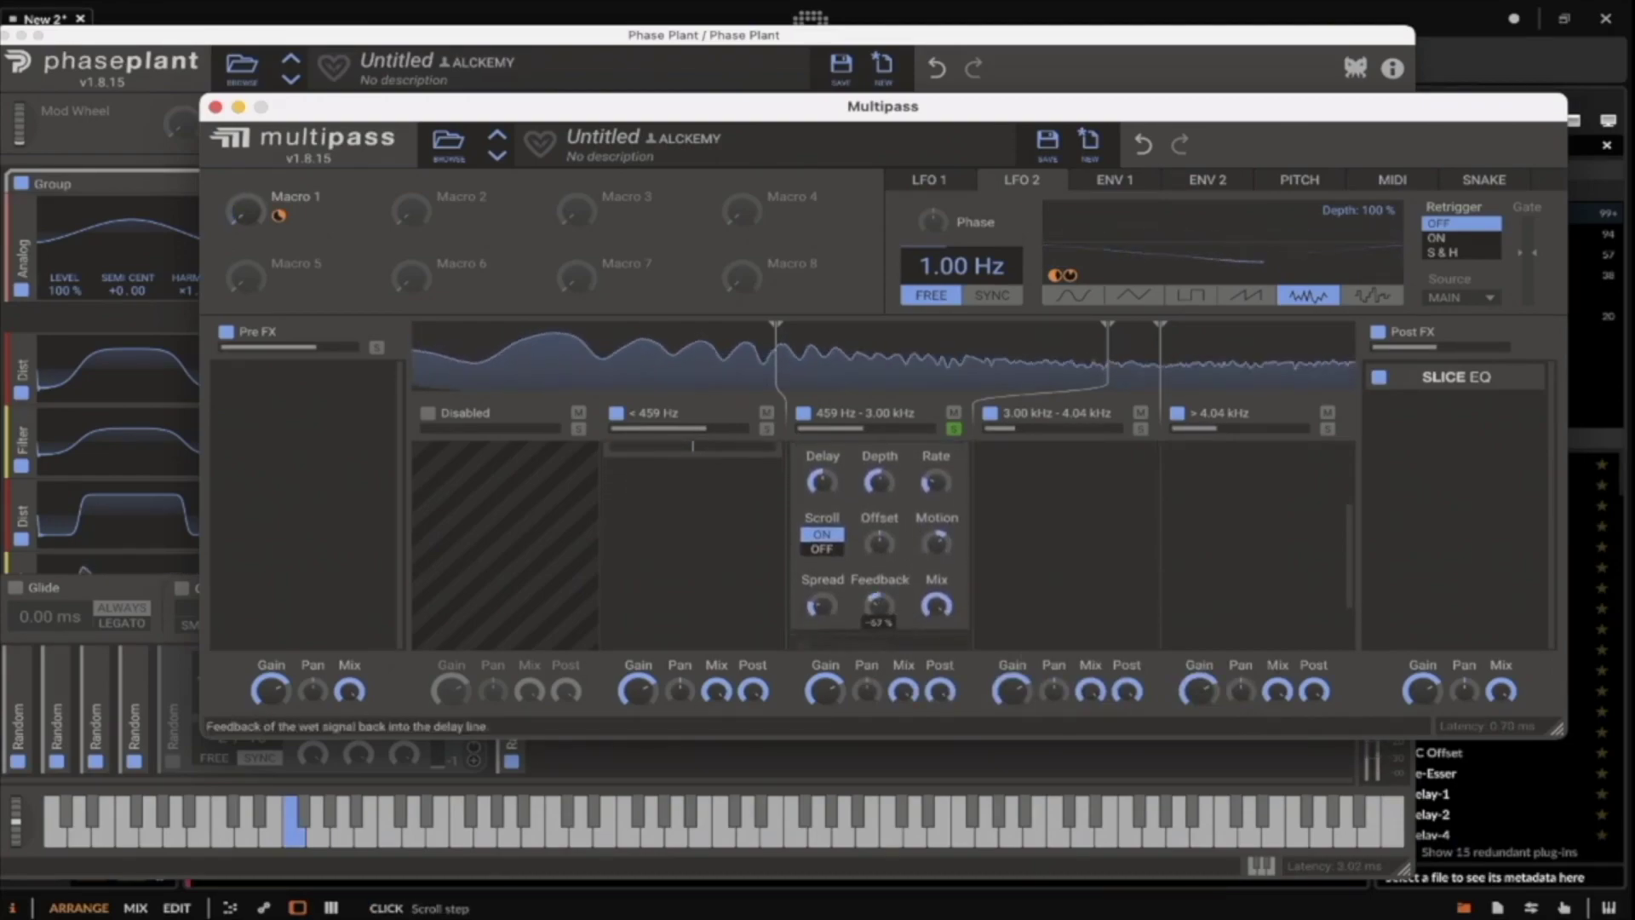
scroll(897, 572, "up", 4)
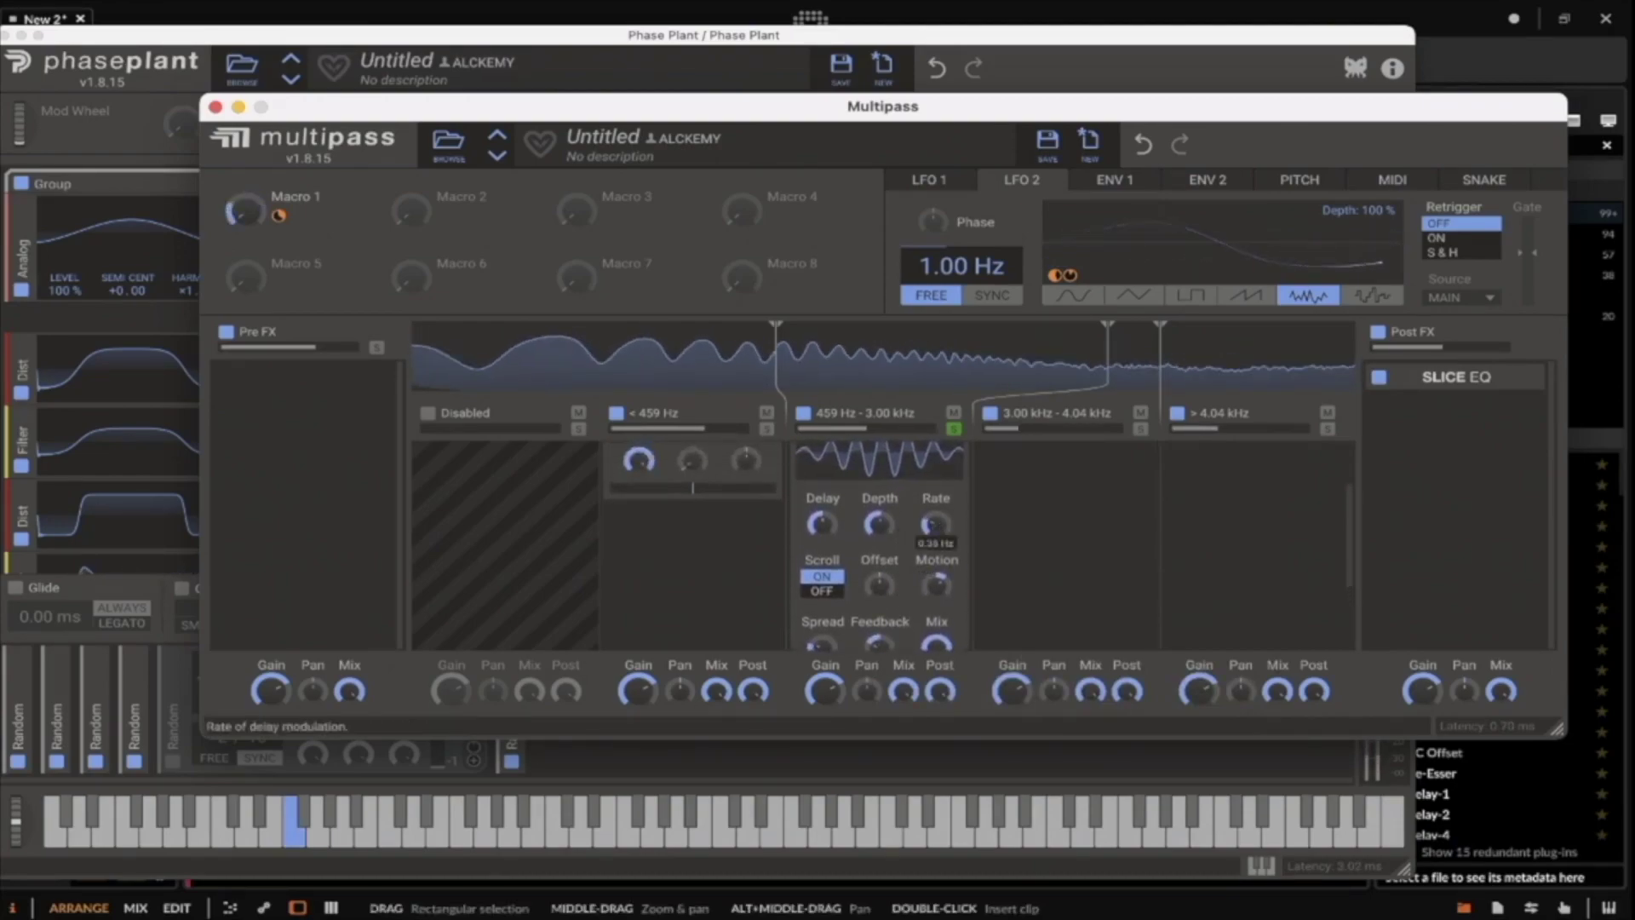
scroll(935, 523, "up", 5)
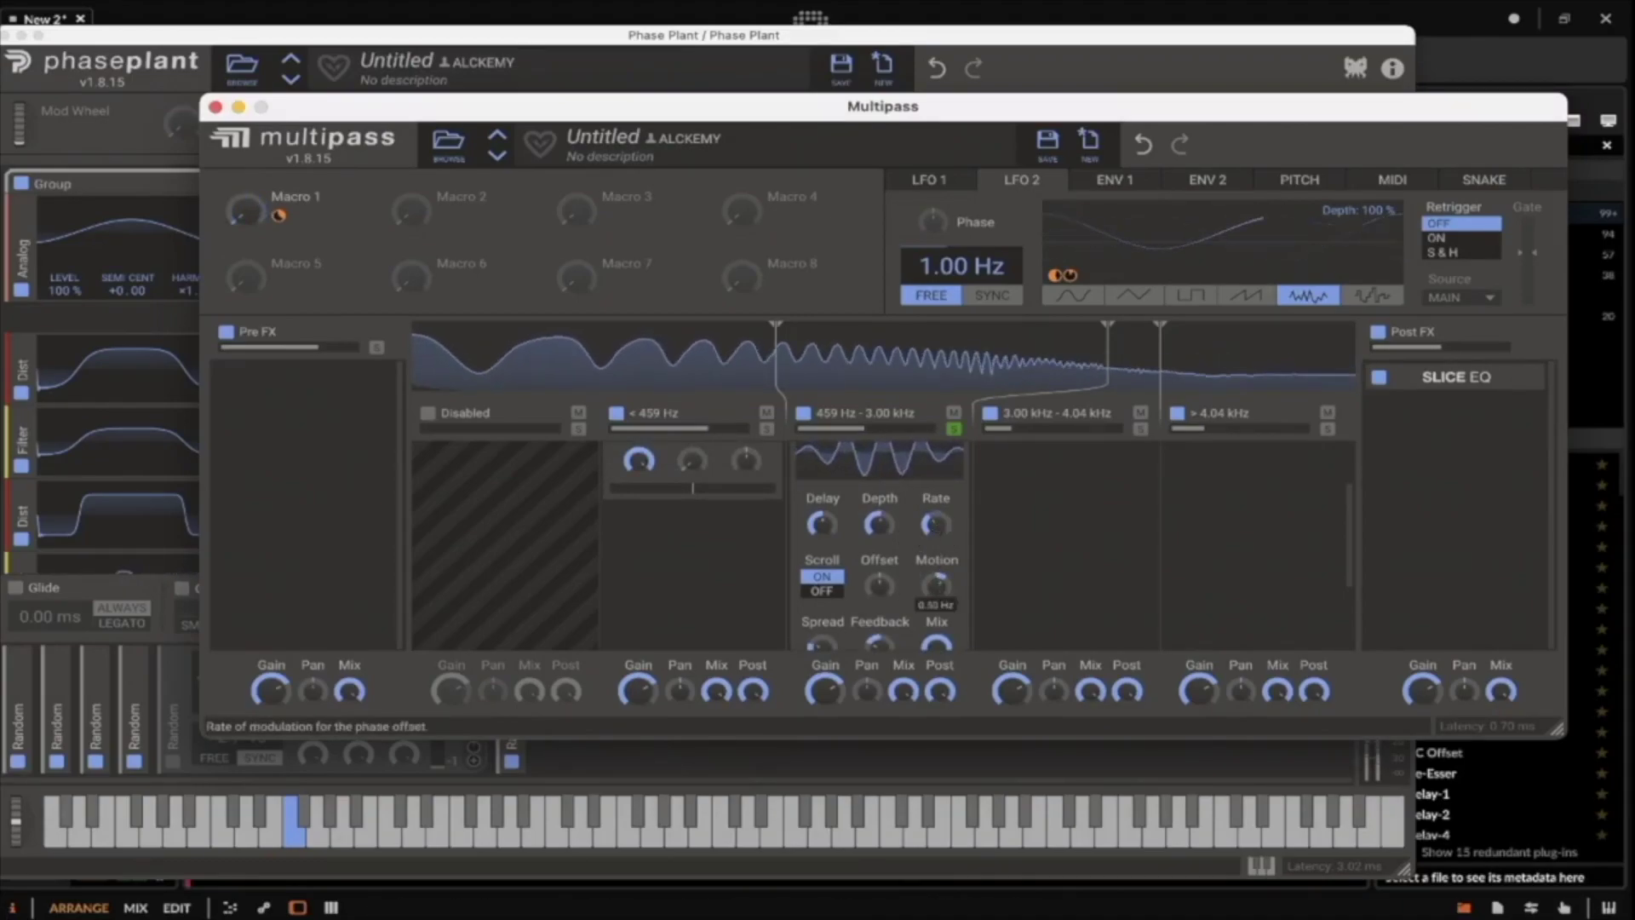
scroll(877, 597, "down", 2)
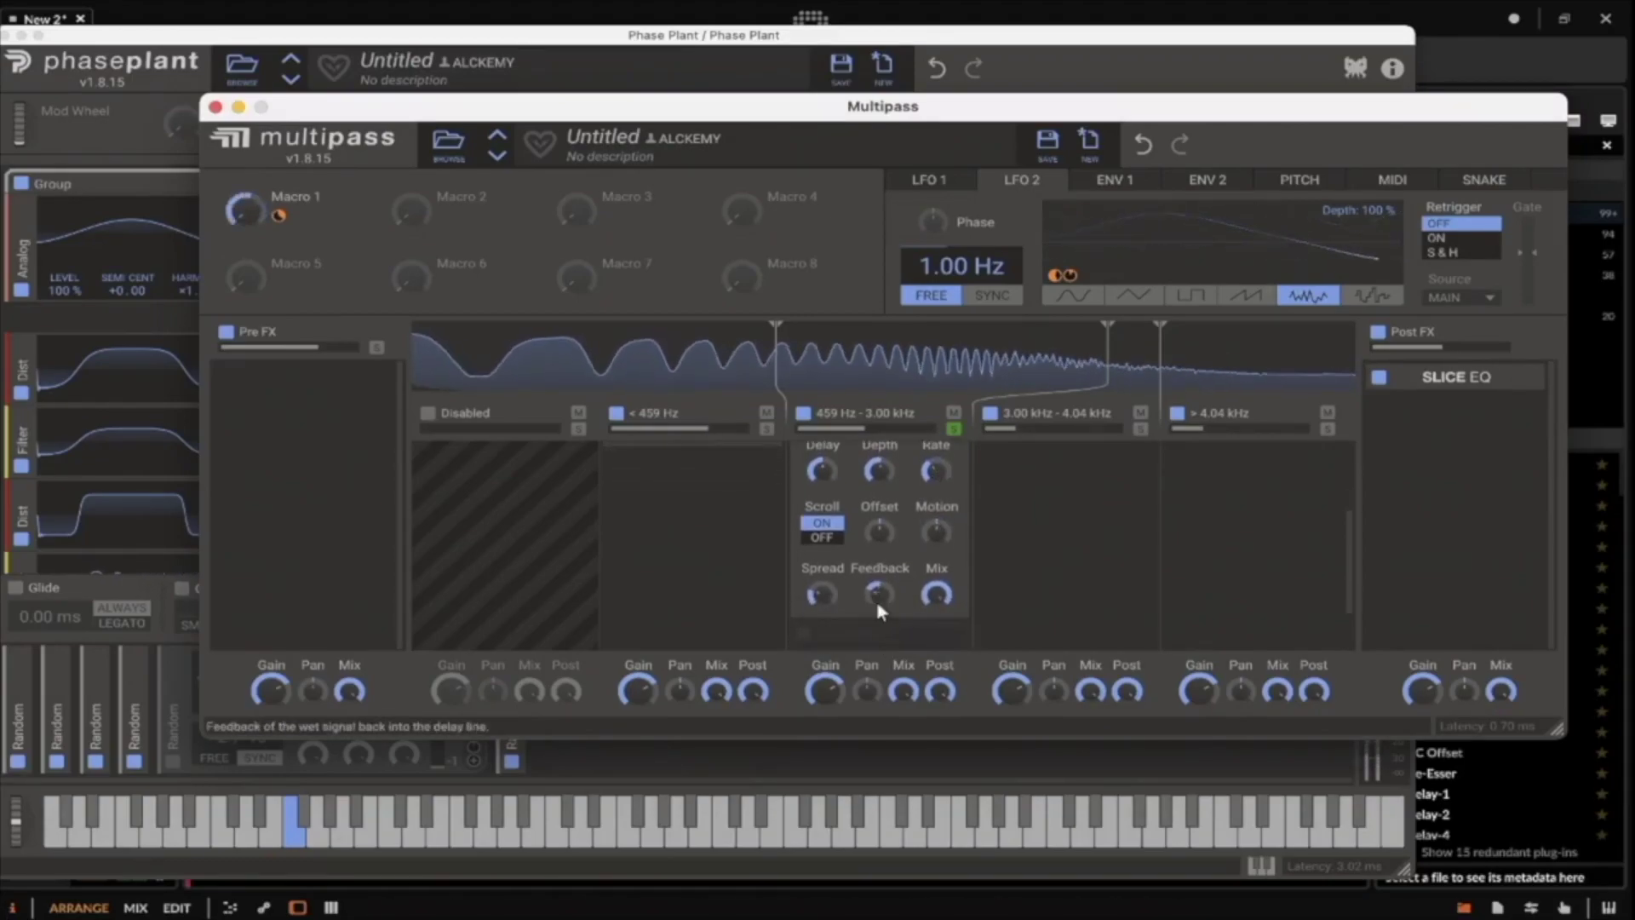
scroll(878, 596, "up", 4)
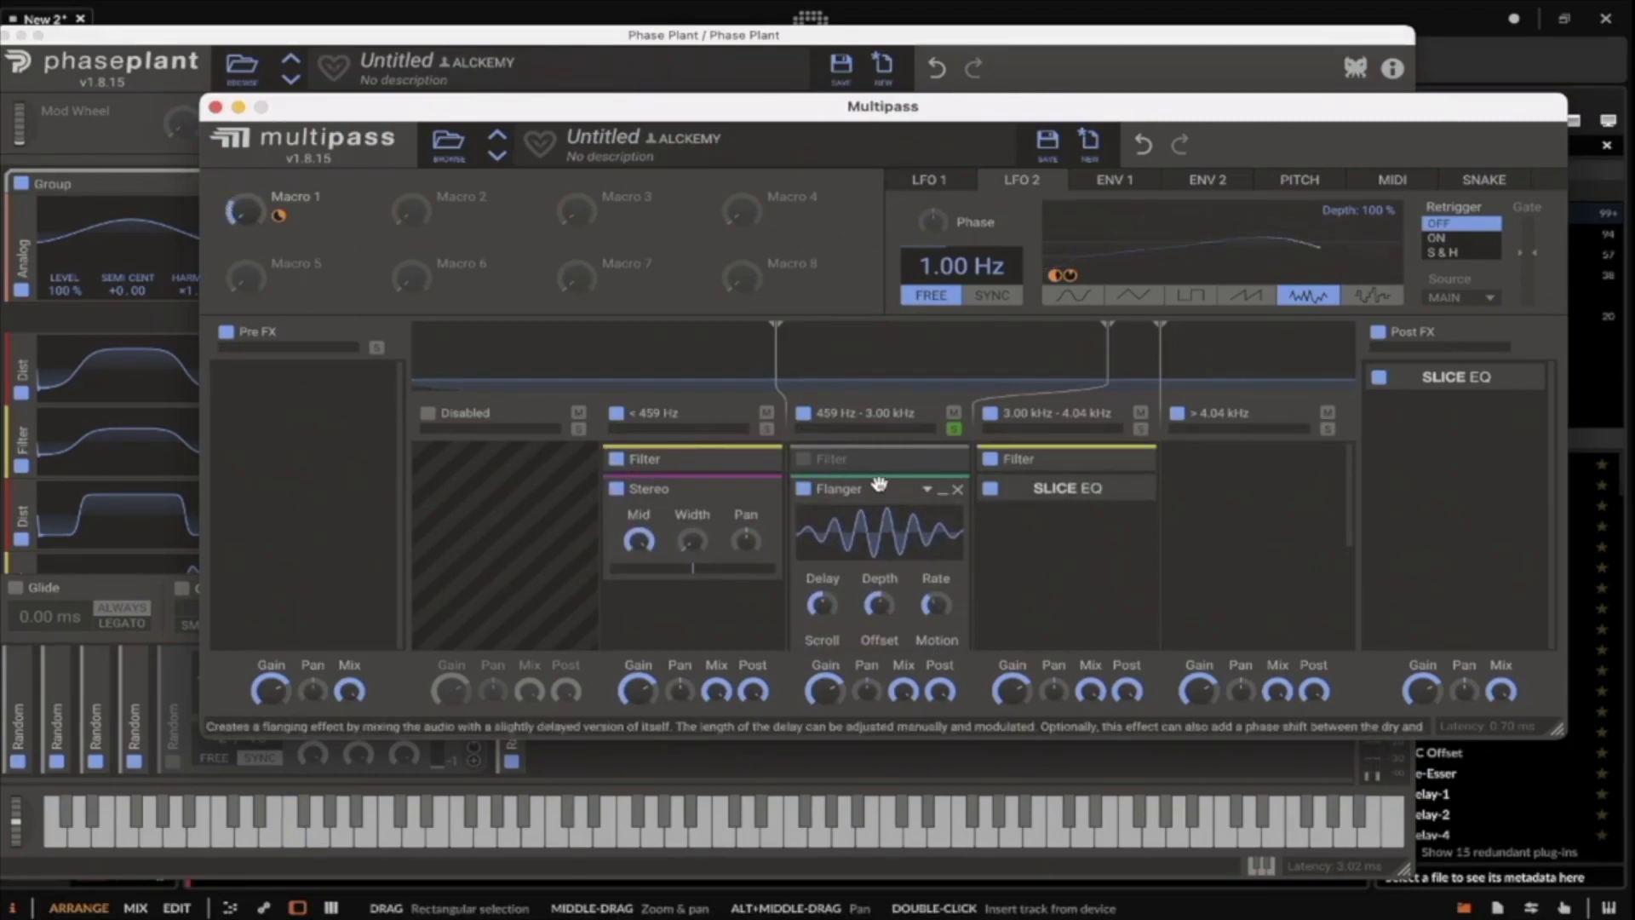
Replace the Flanger in Band 3 with a Phaser.
left_click(942, 490)
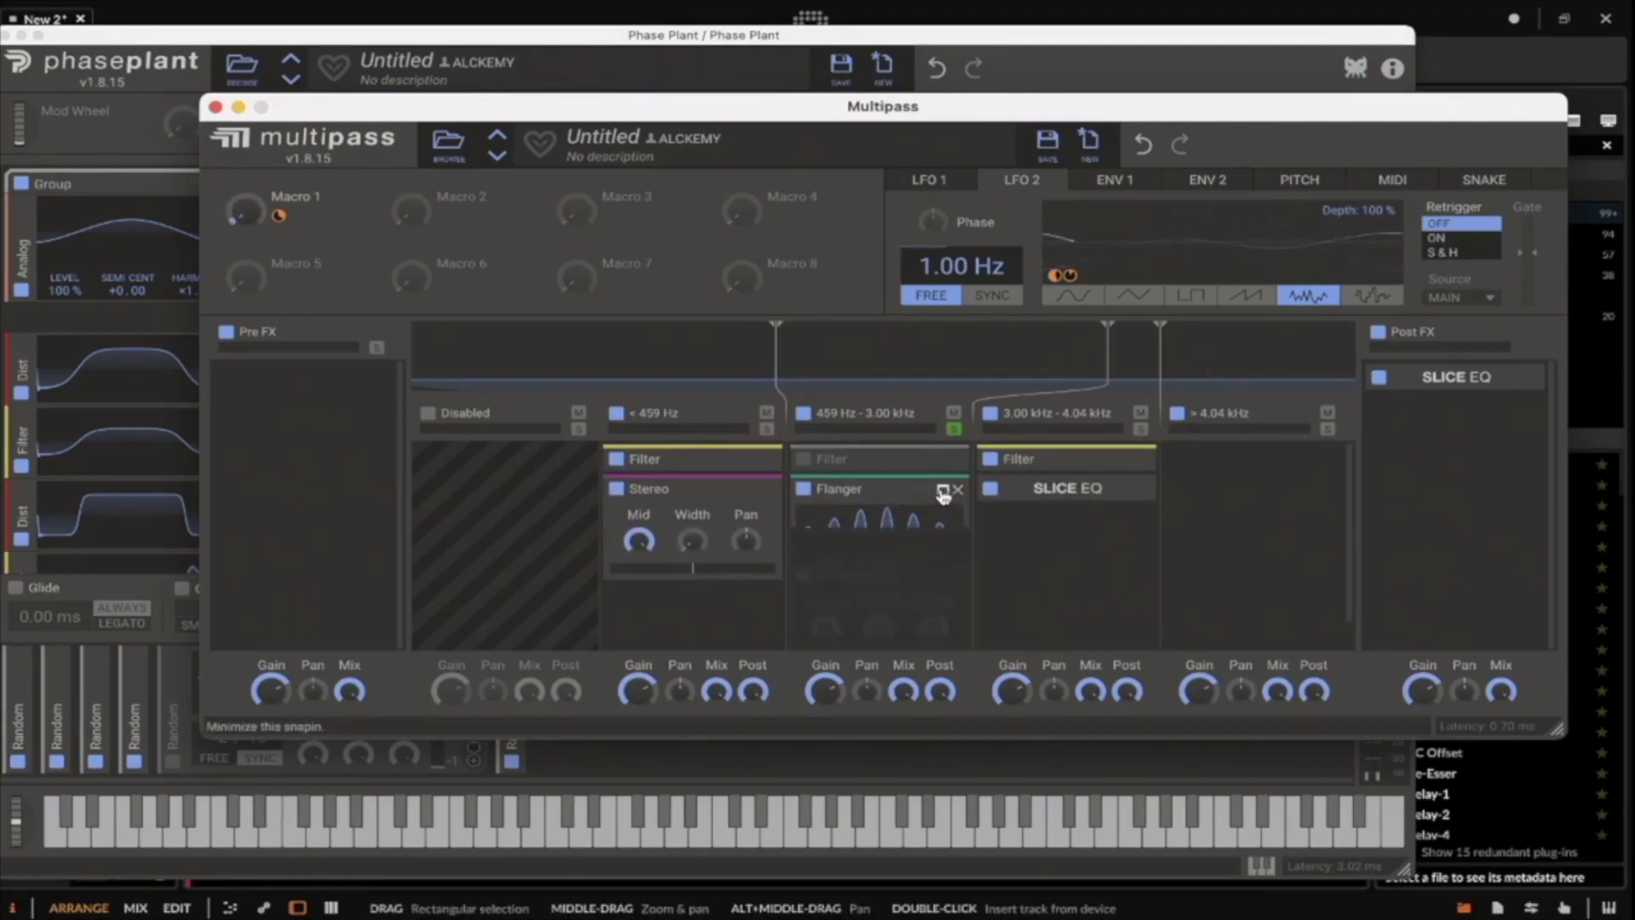
left_click(956, 492)
left_click(877, 504)
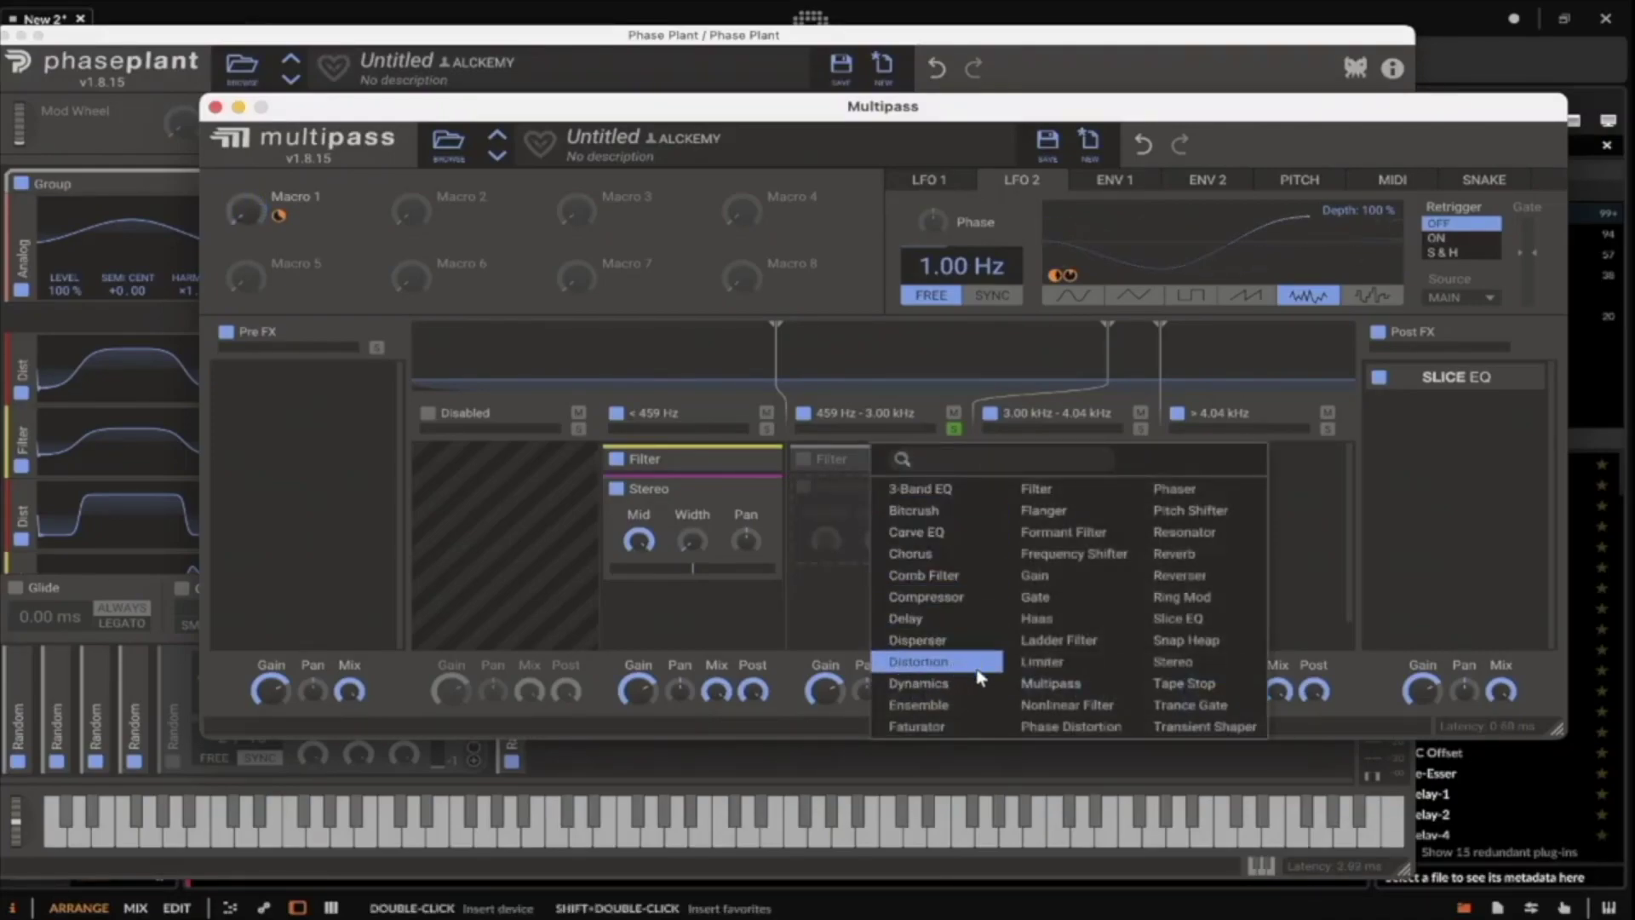
left_click(1175, 488)
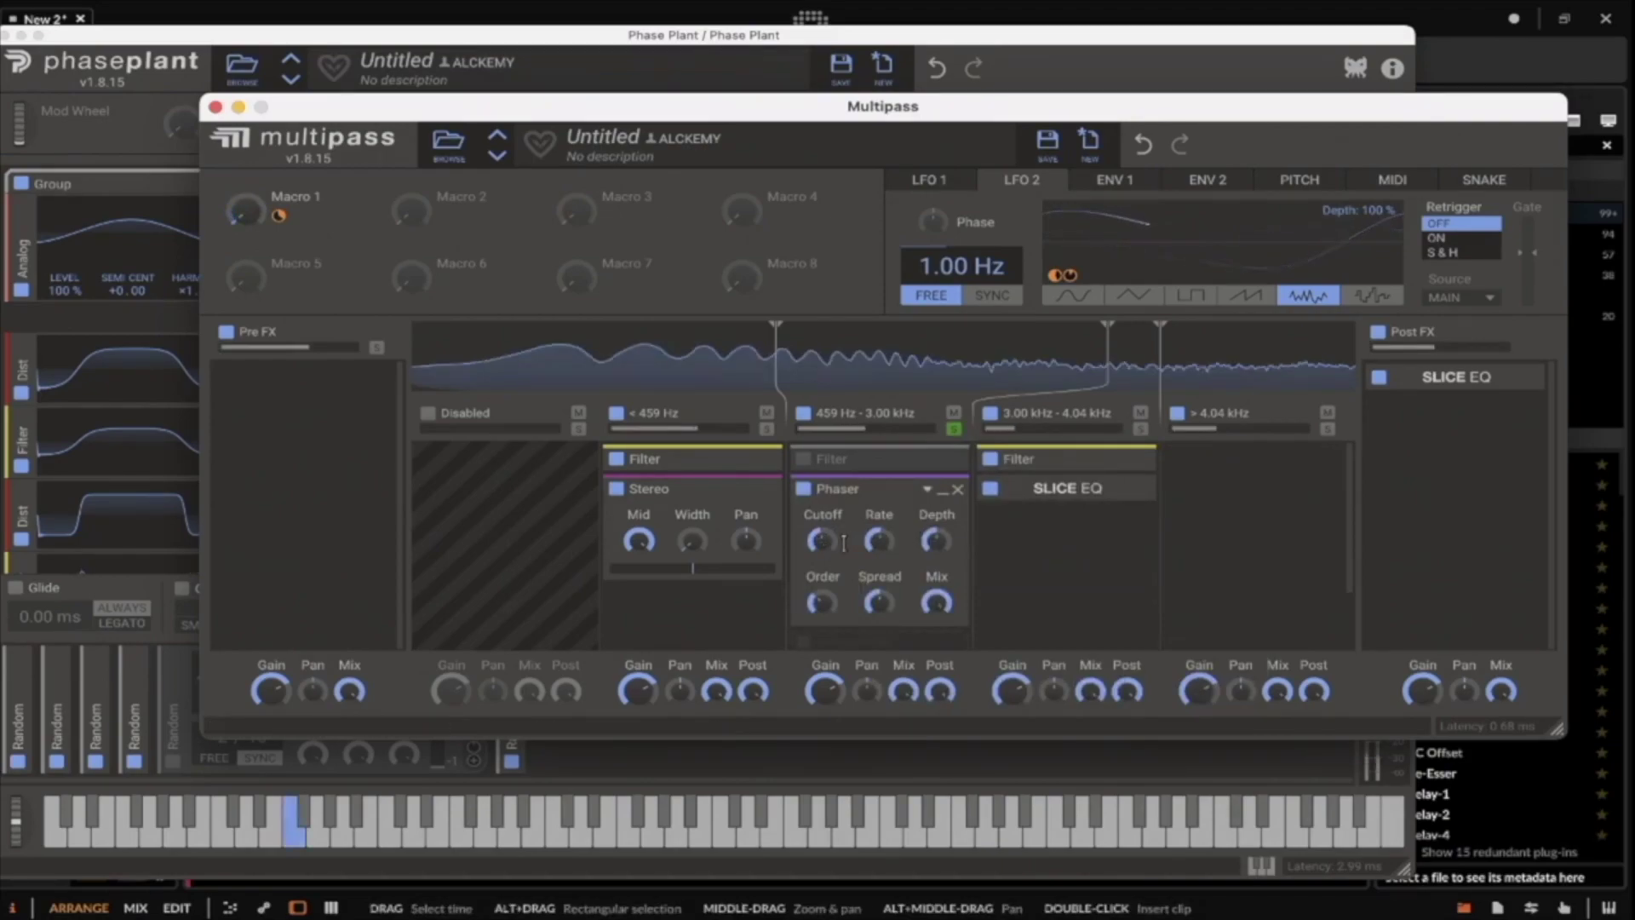
Adjust the Phaser's Depth, Spread and Order, then unsolo Band 3 and collapse the effect.
mouse_move(875, 546)
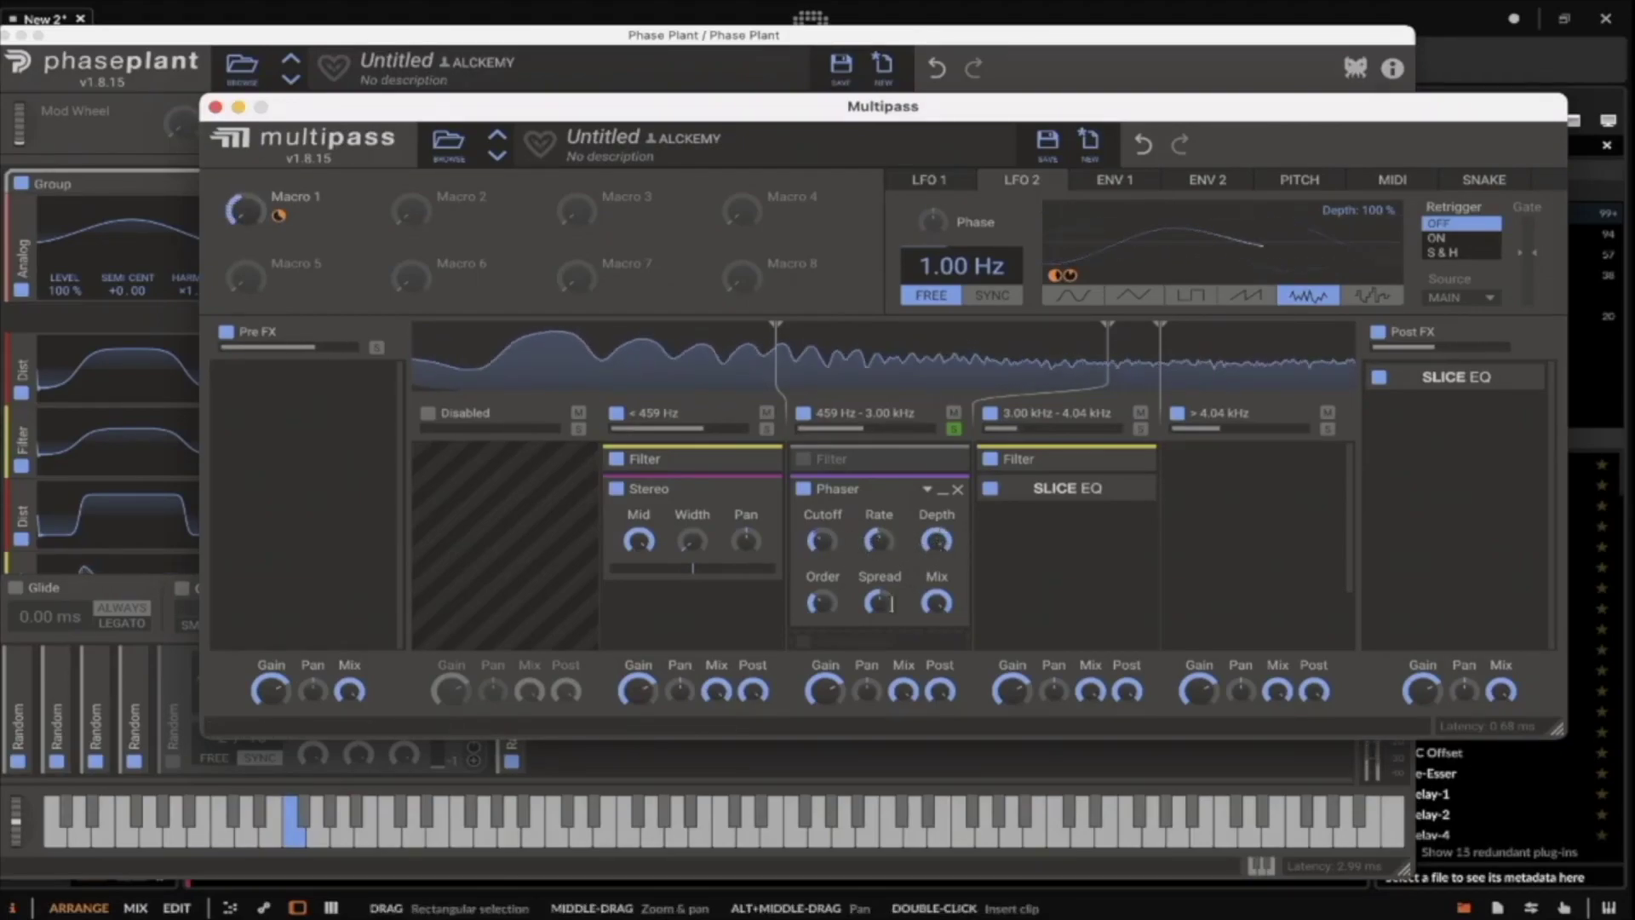
mouse_move(875, 596)
mouse_move(820, 603)
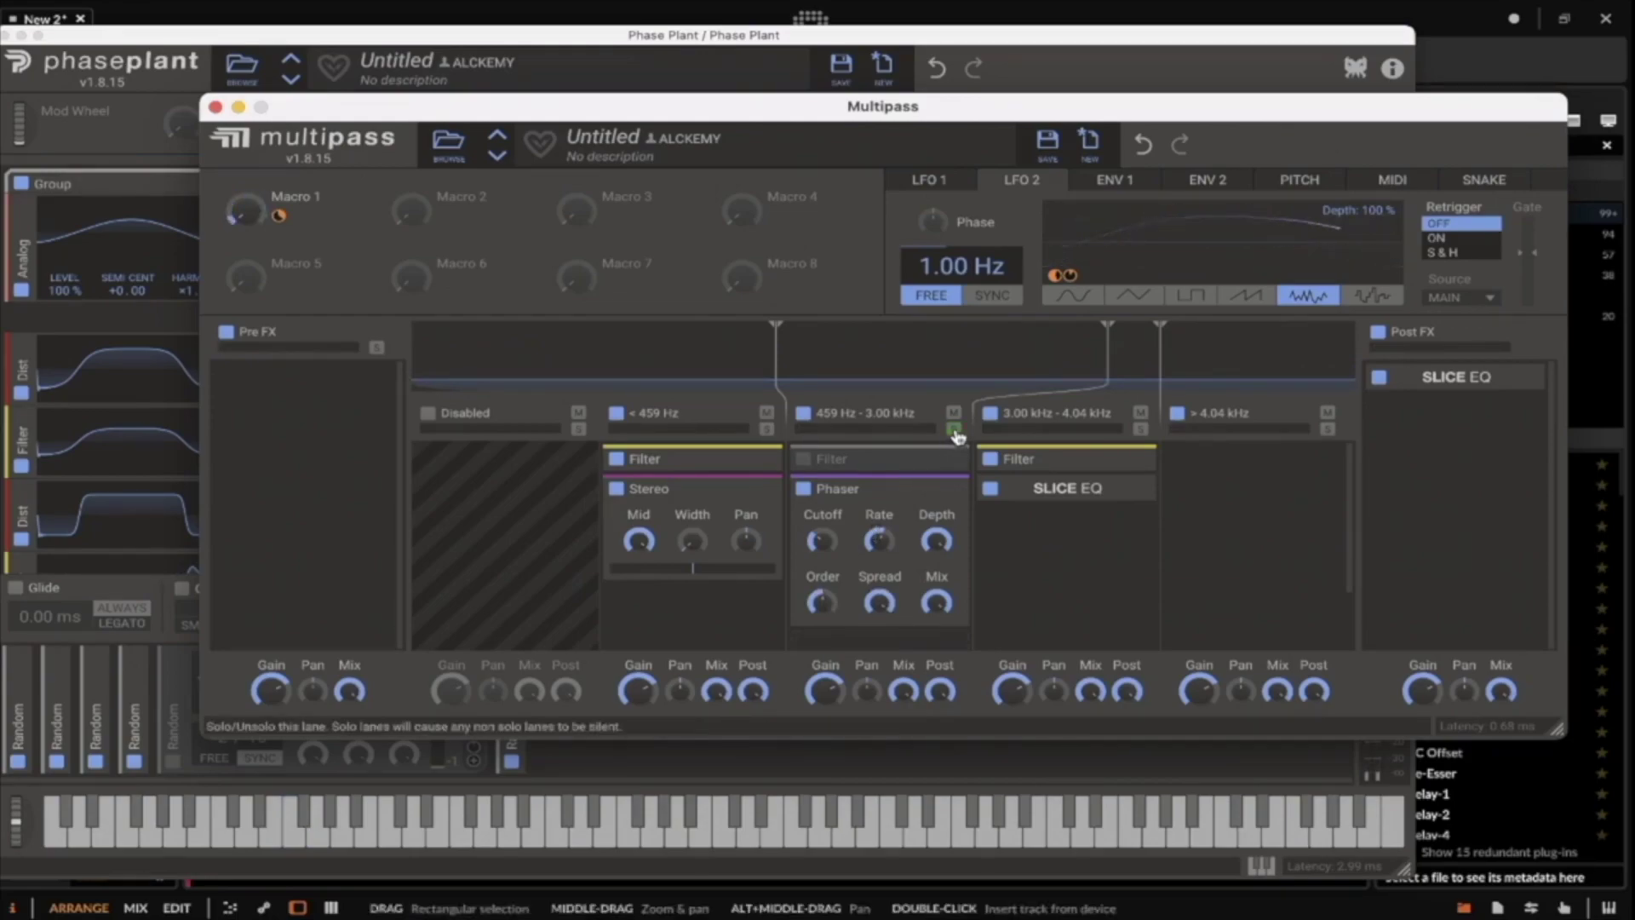
left_click(942, 491)
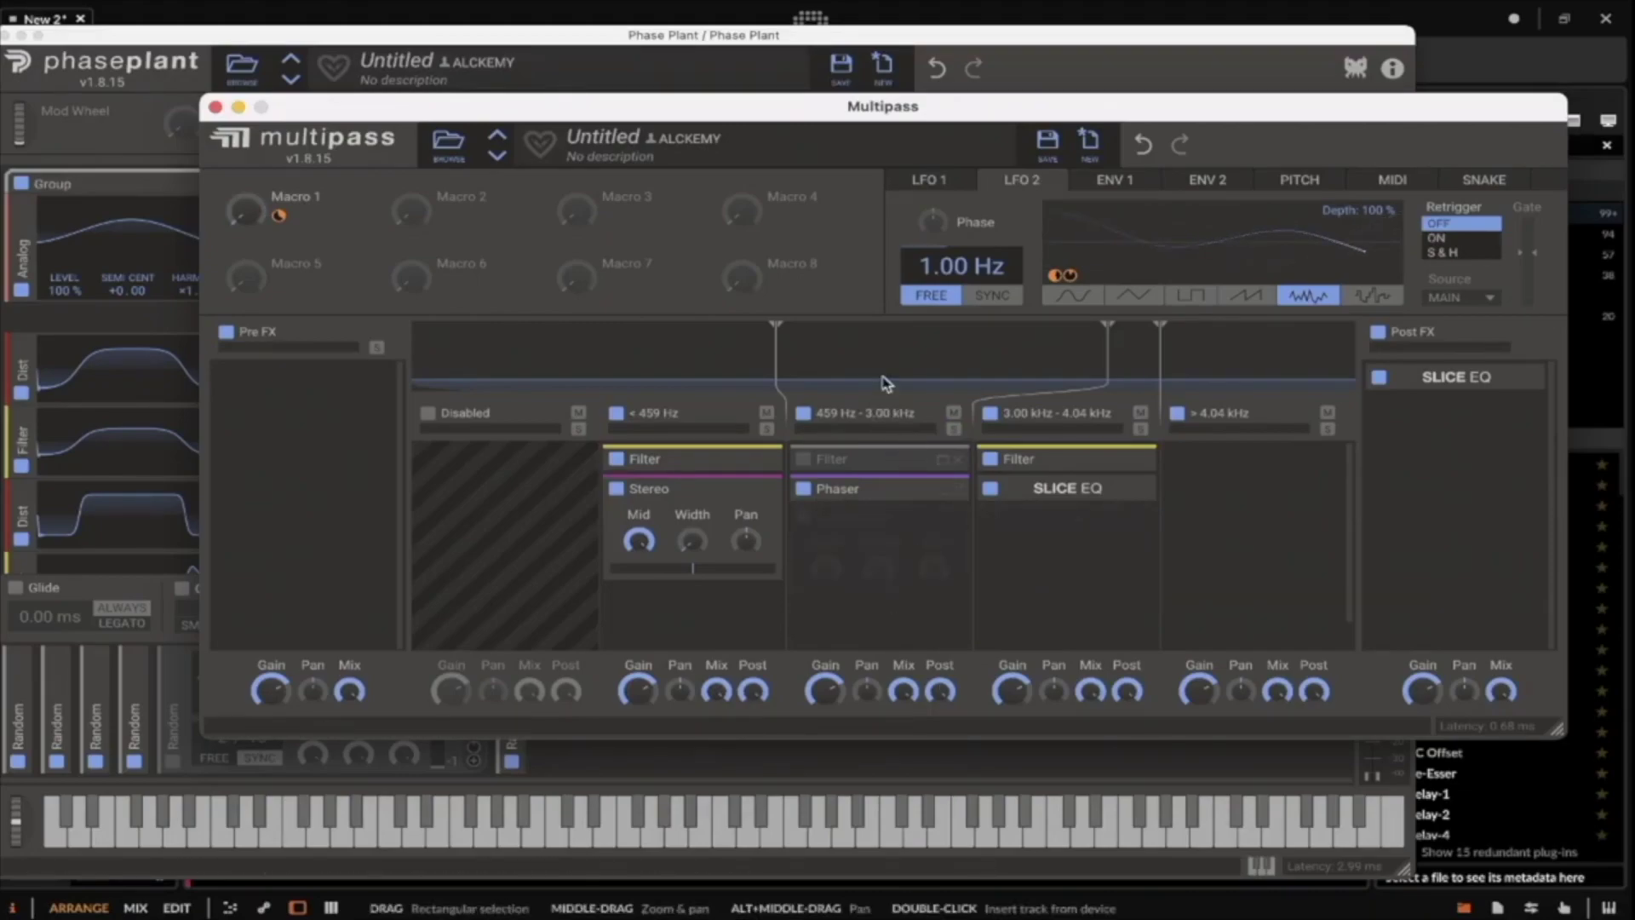
Move the crossover between Bands 3 and 4 to 1.44 kHz and the one between Bands 4 and 5 to 4.16 kHz.
mouse_move(1160, 338)
left_mouse_down()
mouse_move(1200, 346)
mouse_move(1116, 354)
mouse_move(1189, 355)
mouse_move(1173, 344)
left_mouse_up()
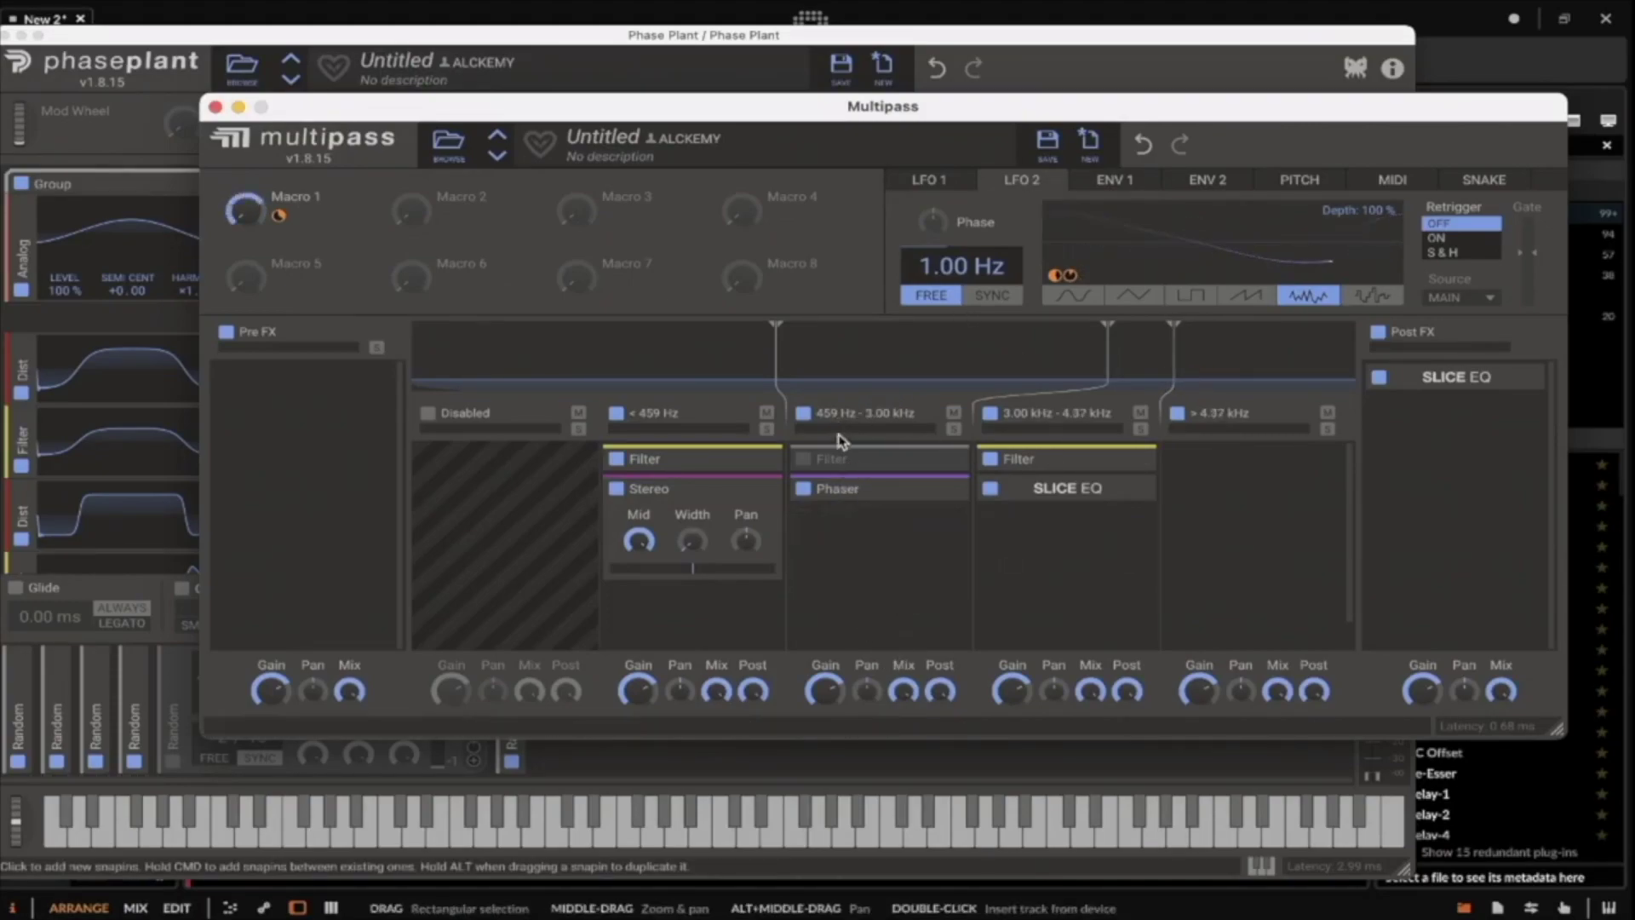
left_click(882, 453)
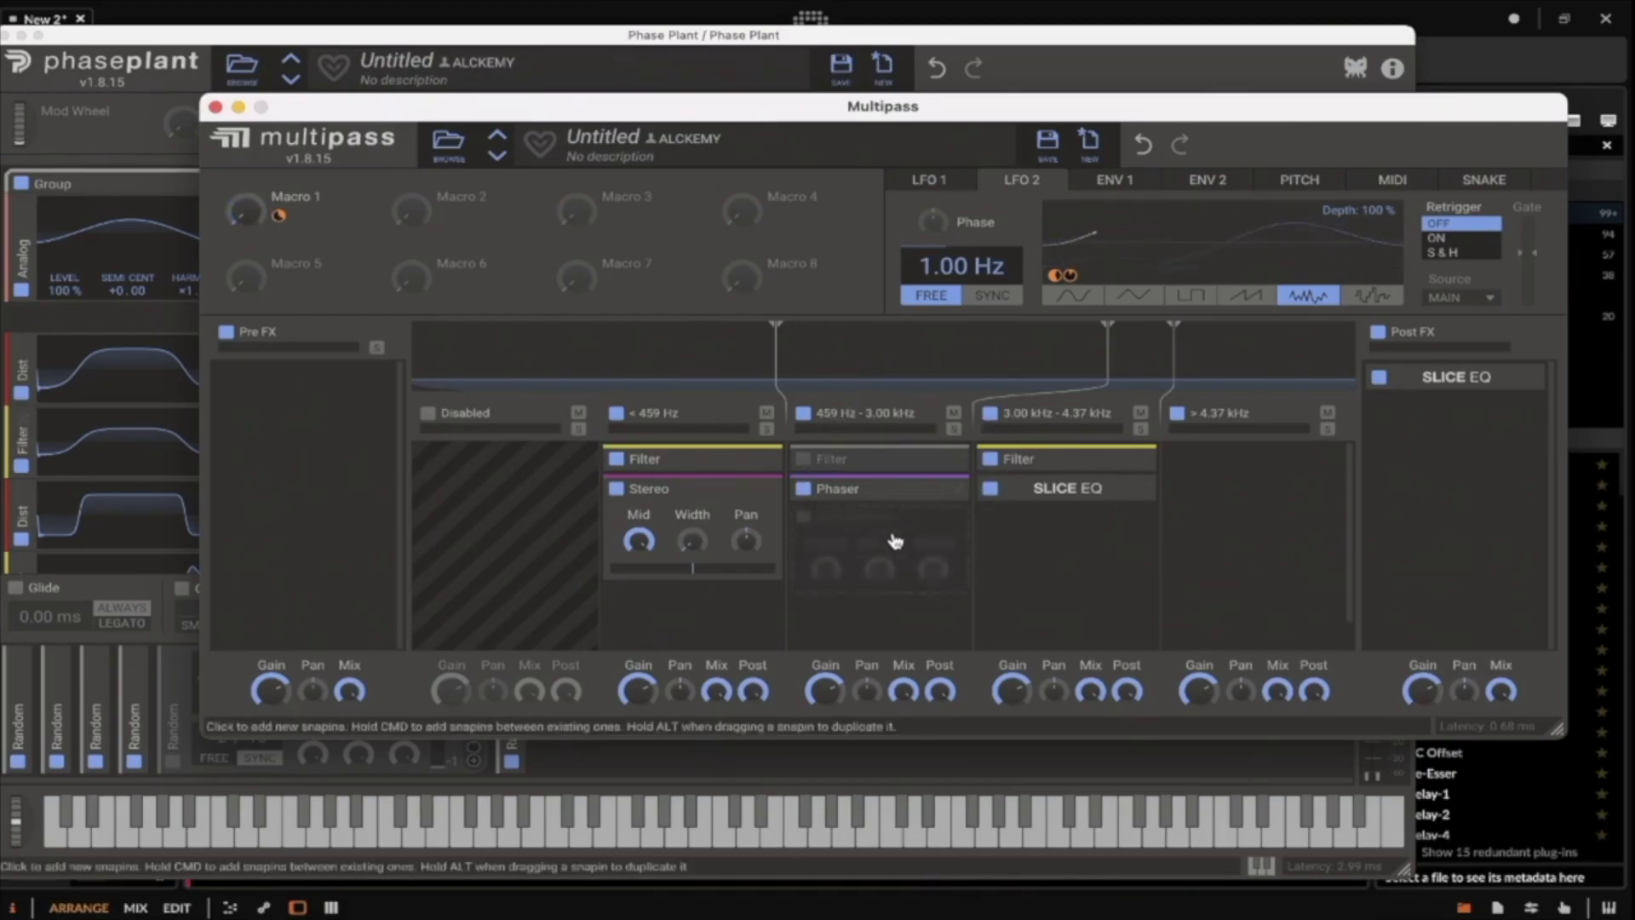
left_click_drag(1113, 368, 978, 355)
mouse_move(1173, 368)
left_mouse_down()
mouse_move(1175, 349)
mouse_move(1117, 347)
mouse_move(1156, 363)
mouse_move(1167, 349)
left_mouse_up()
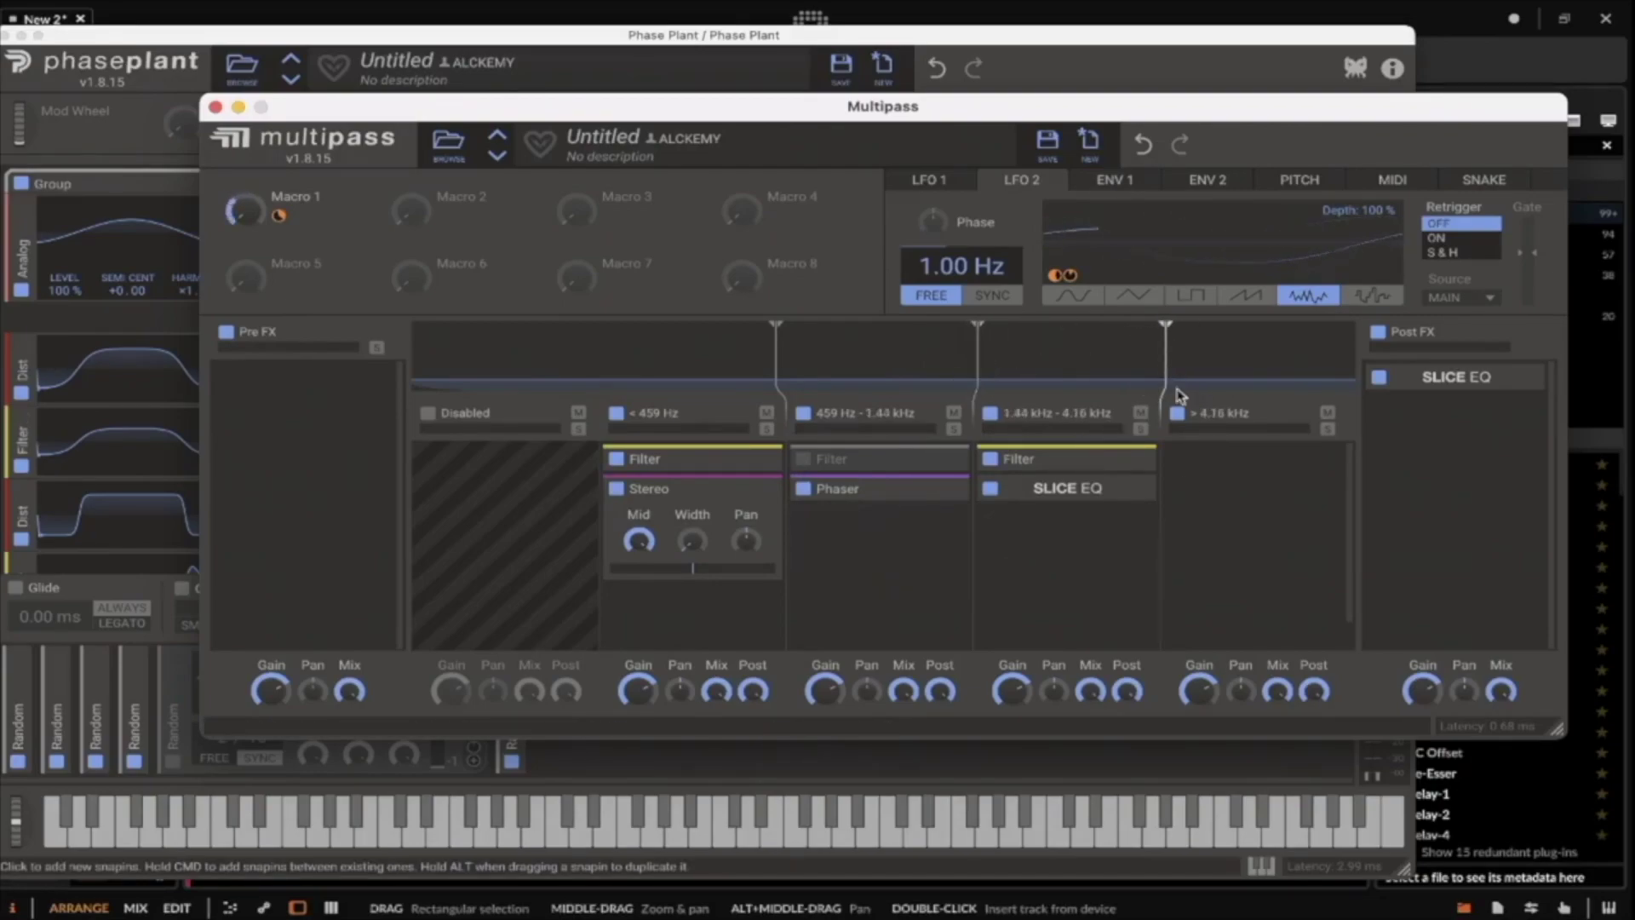
left_click(1046, 543)
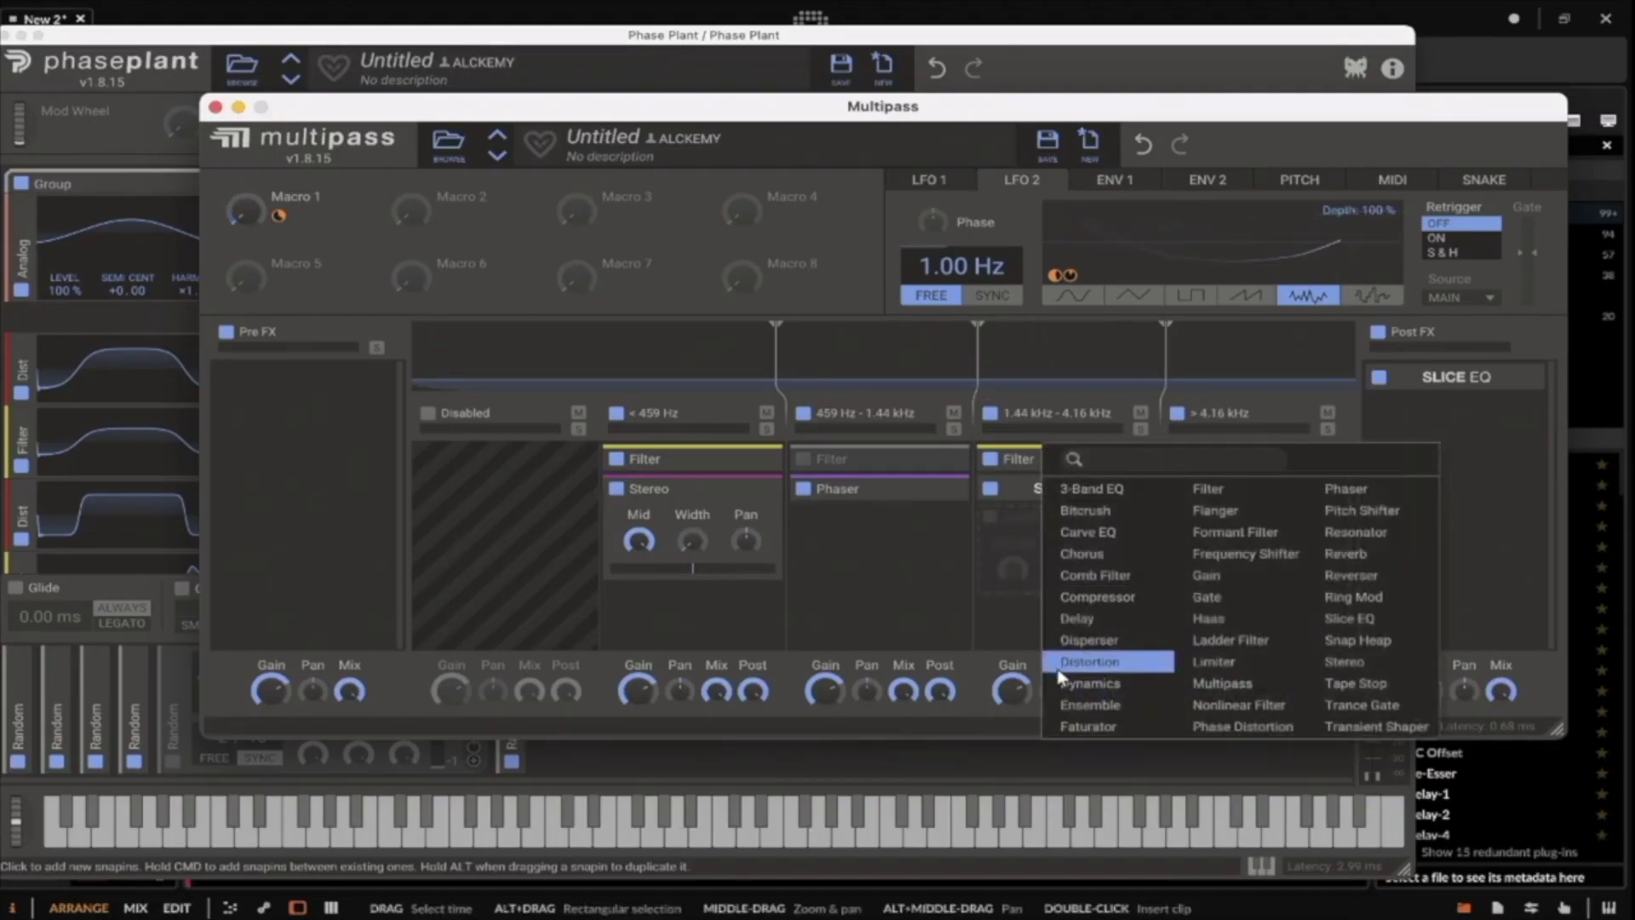
left_click(1074, 703)
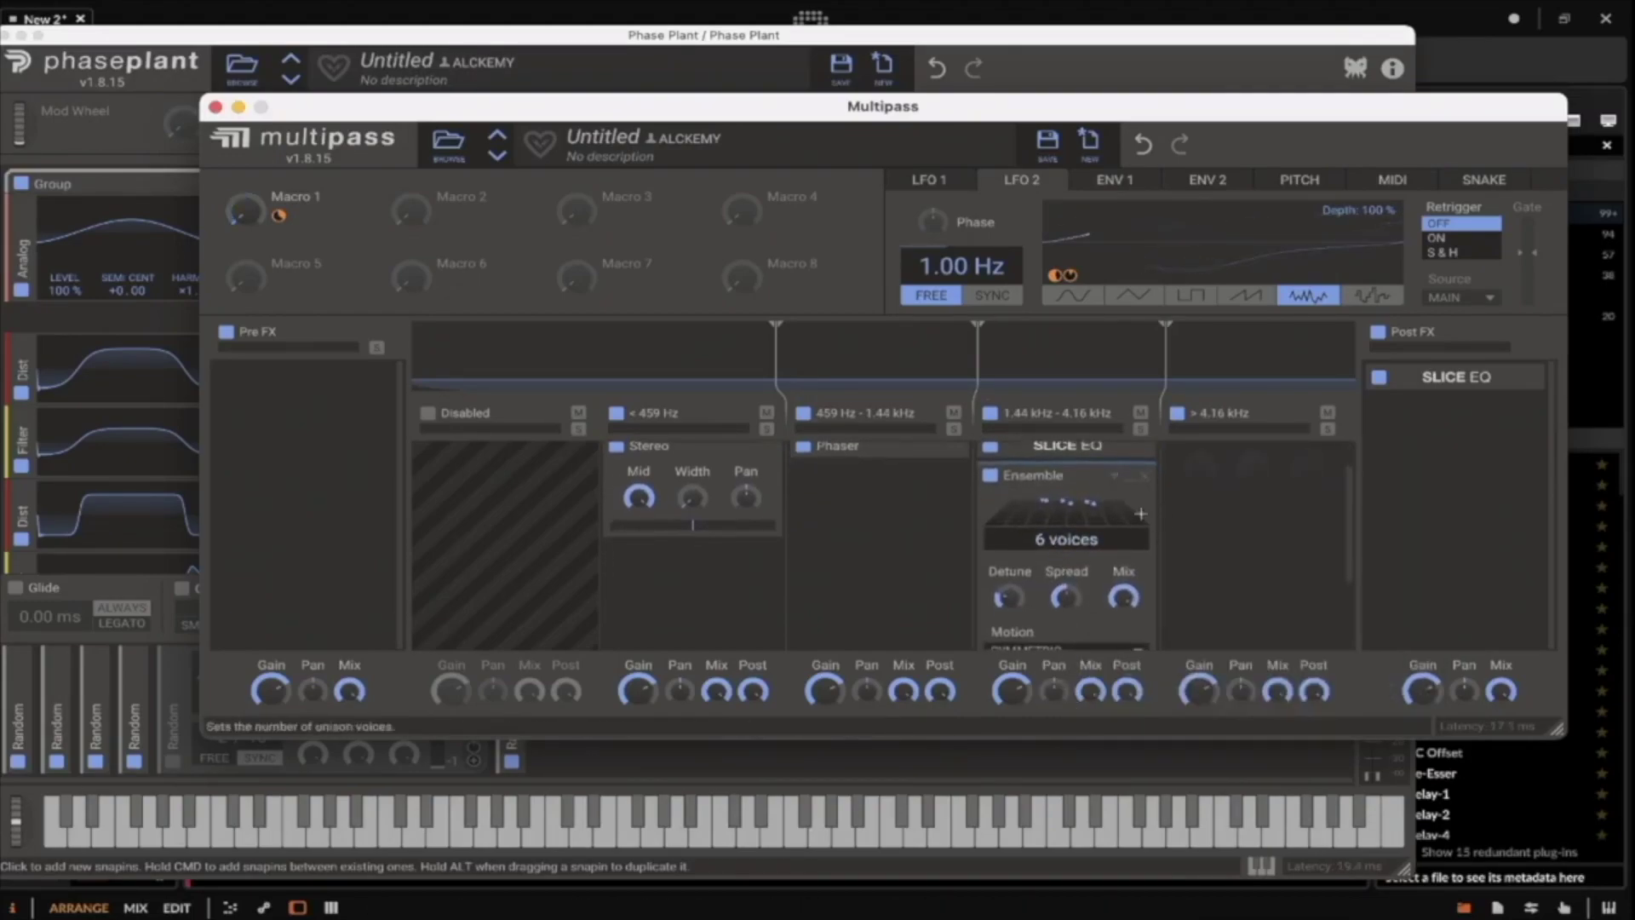
left_click(1145, 503)
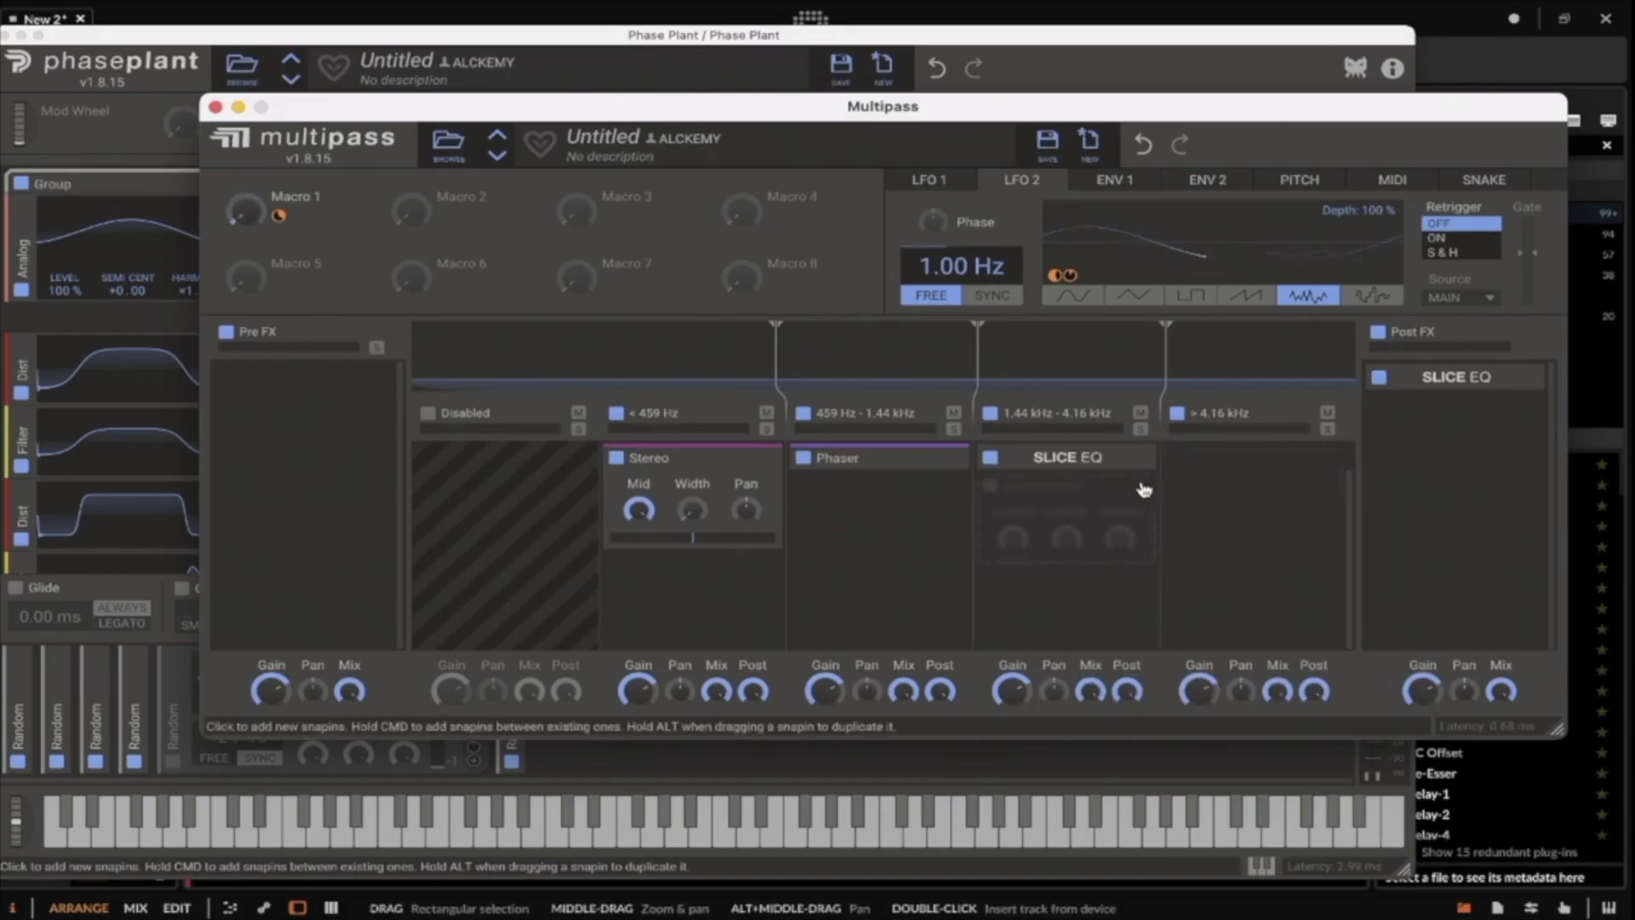
scroll(1108, 502, "up", 2)
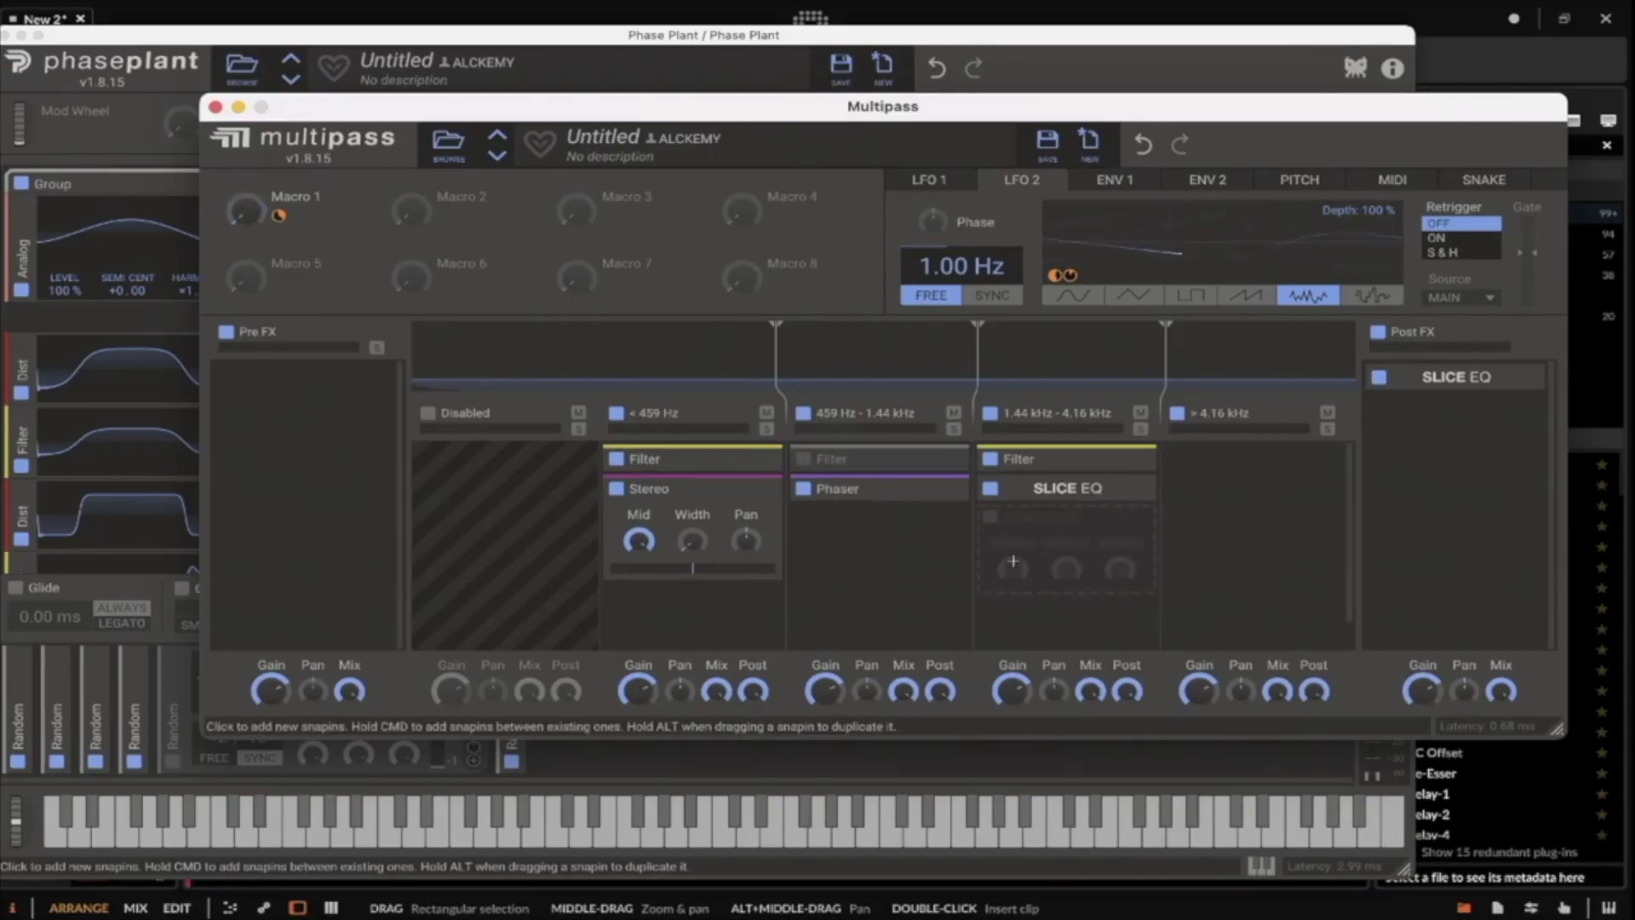
Close the Multipass editor, collapse Multipass in Lane 1, and enable the Slice EQ above it.
left_click(215, 107)
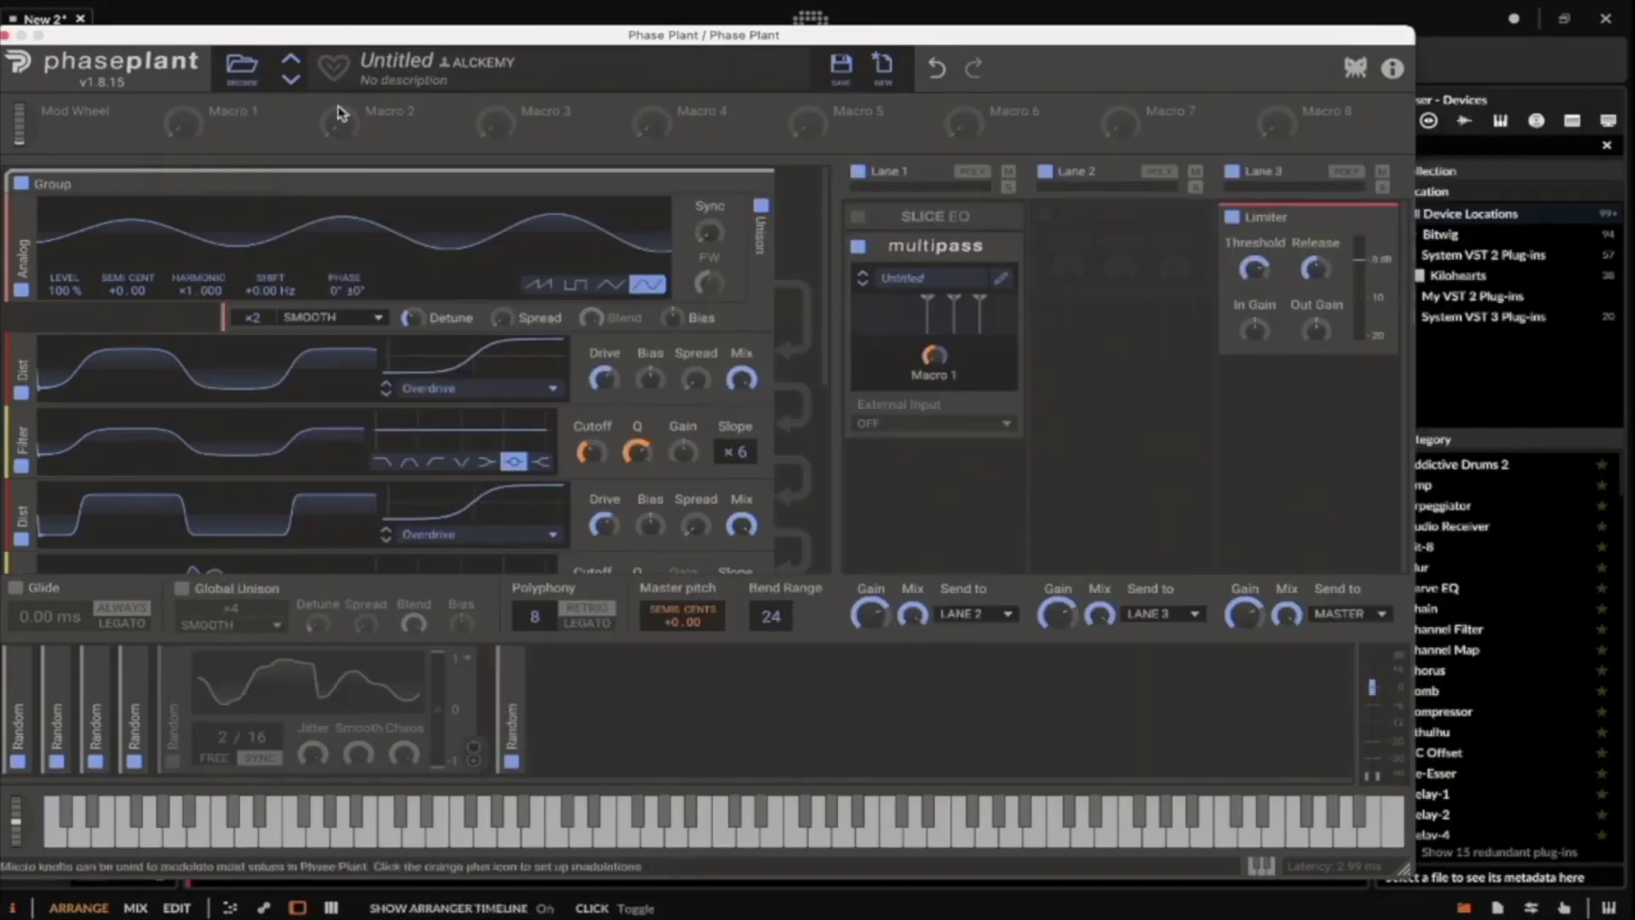
left_click(986, 245)
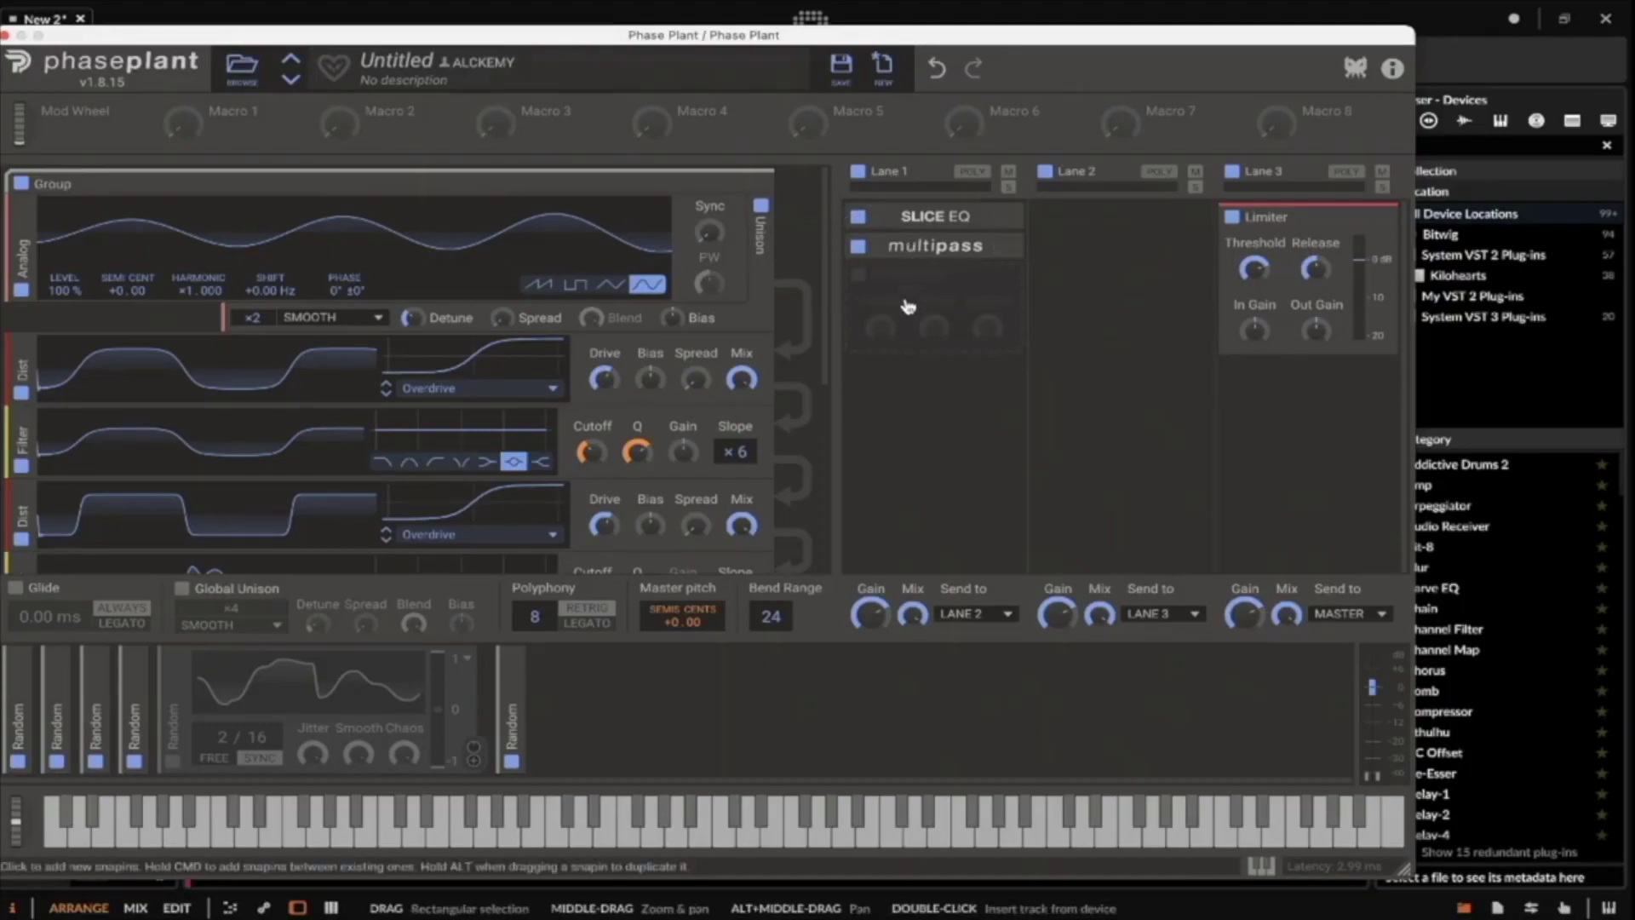
left_click(5, 34)
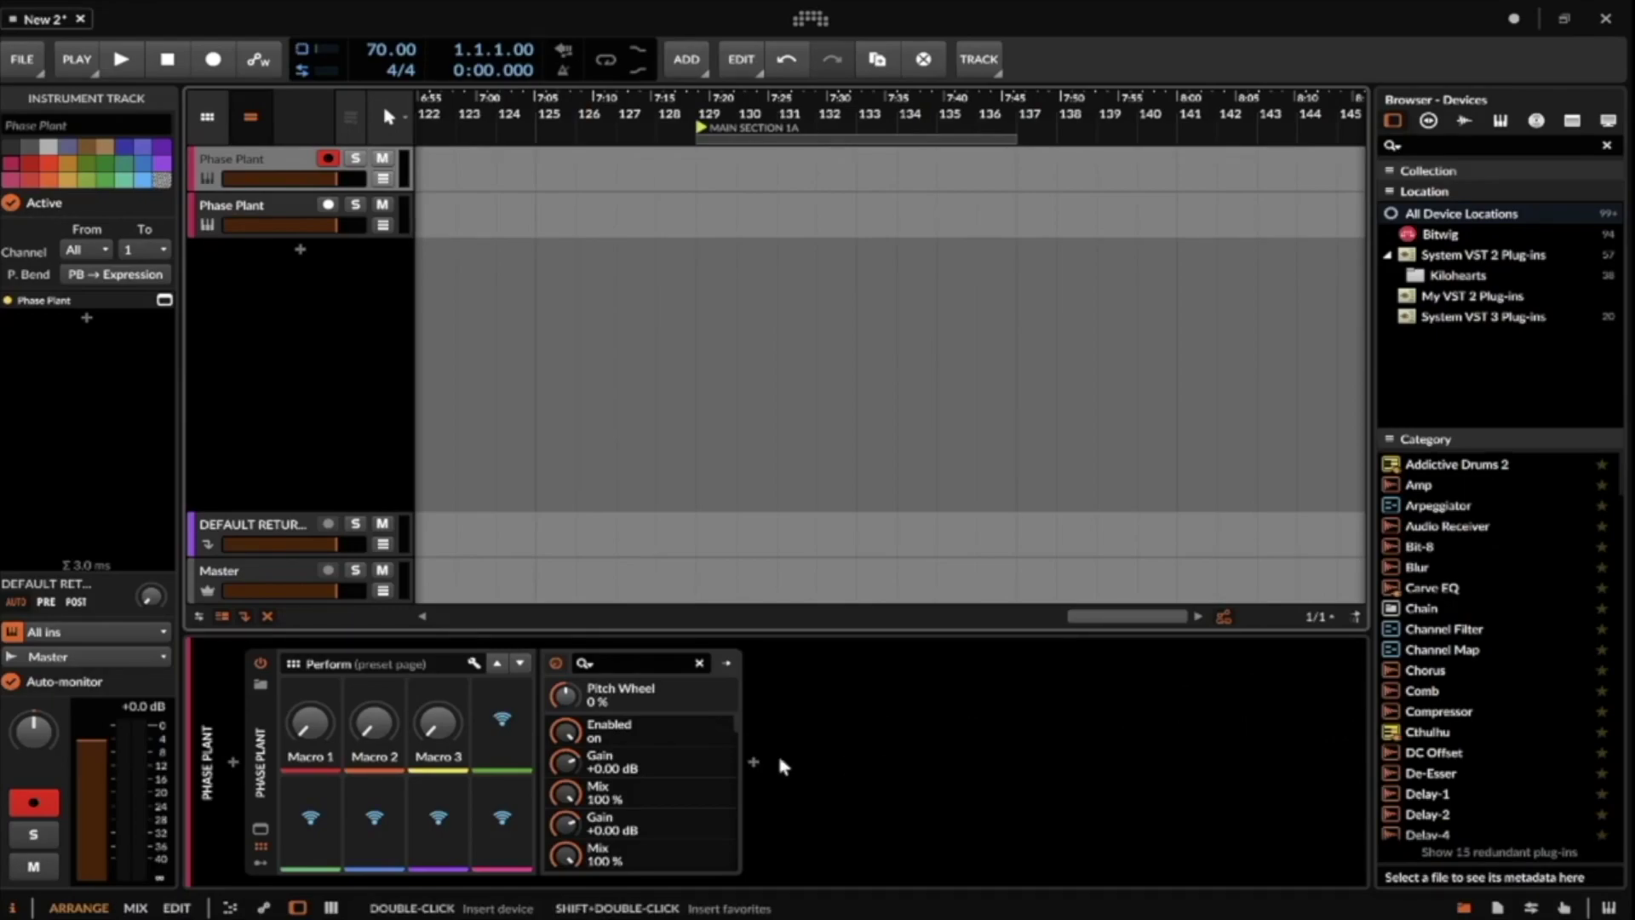
left_click(261, 827)
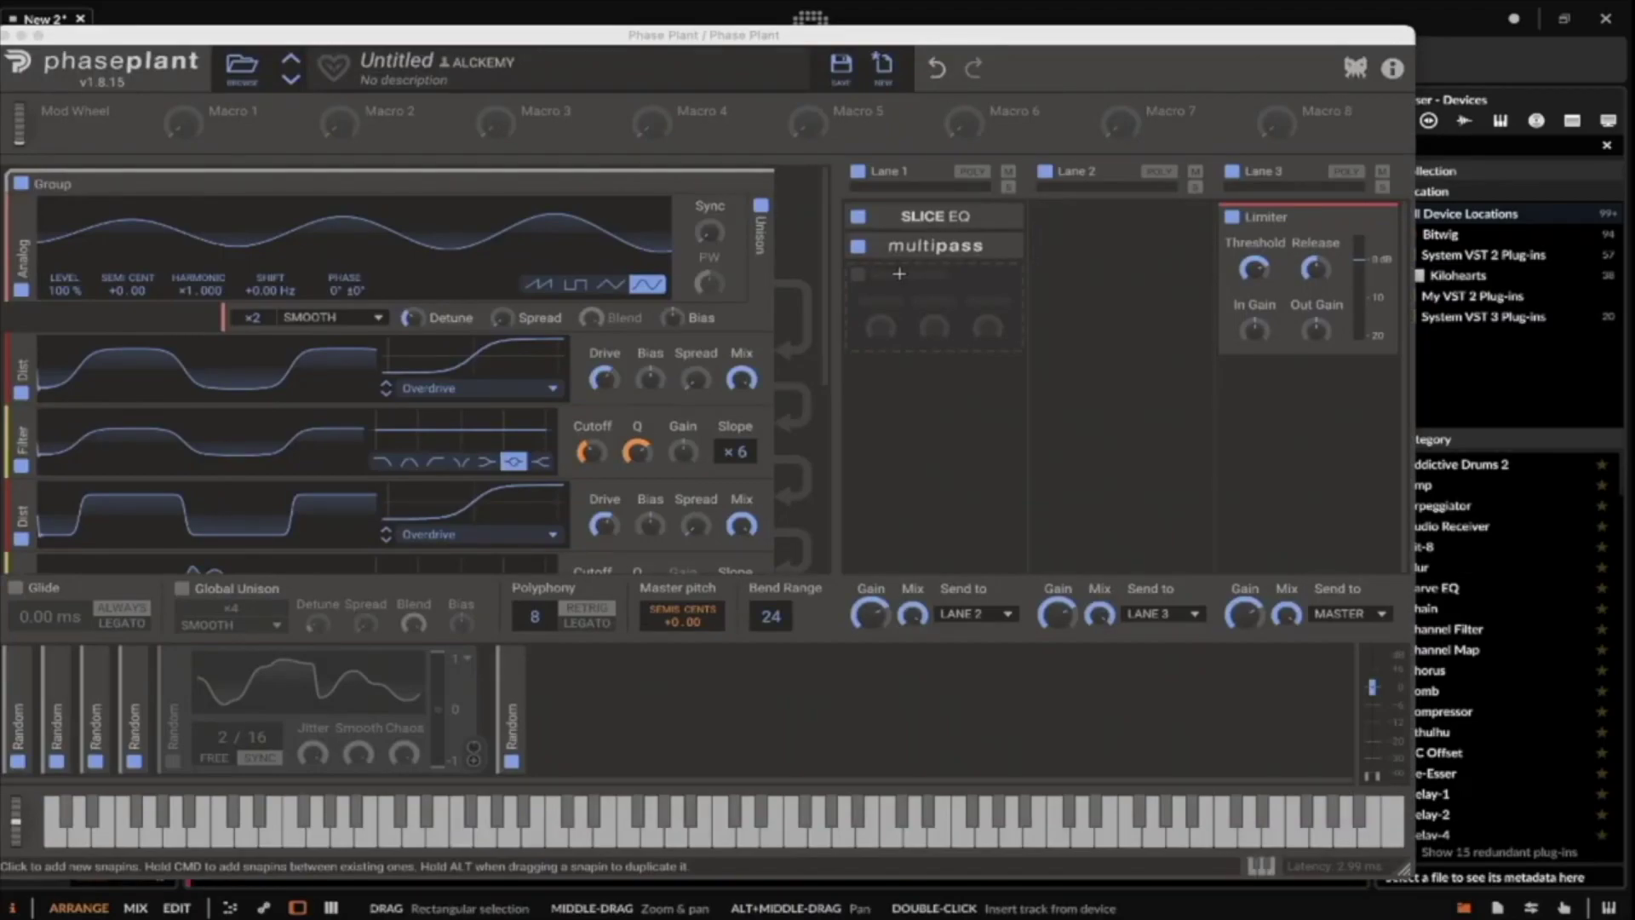
Add a Snap Heap after Multipass in Lane 1 and link its first three buses in parallel.
left_click(898, 273)
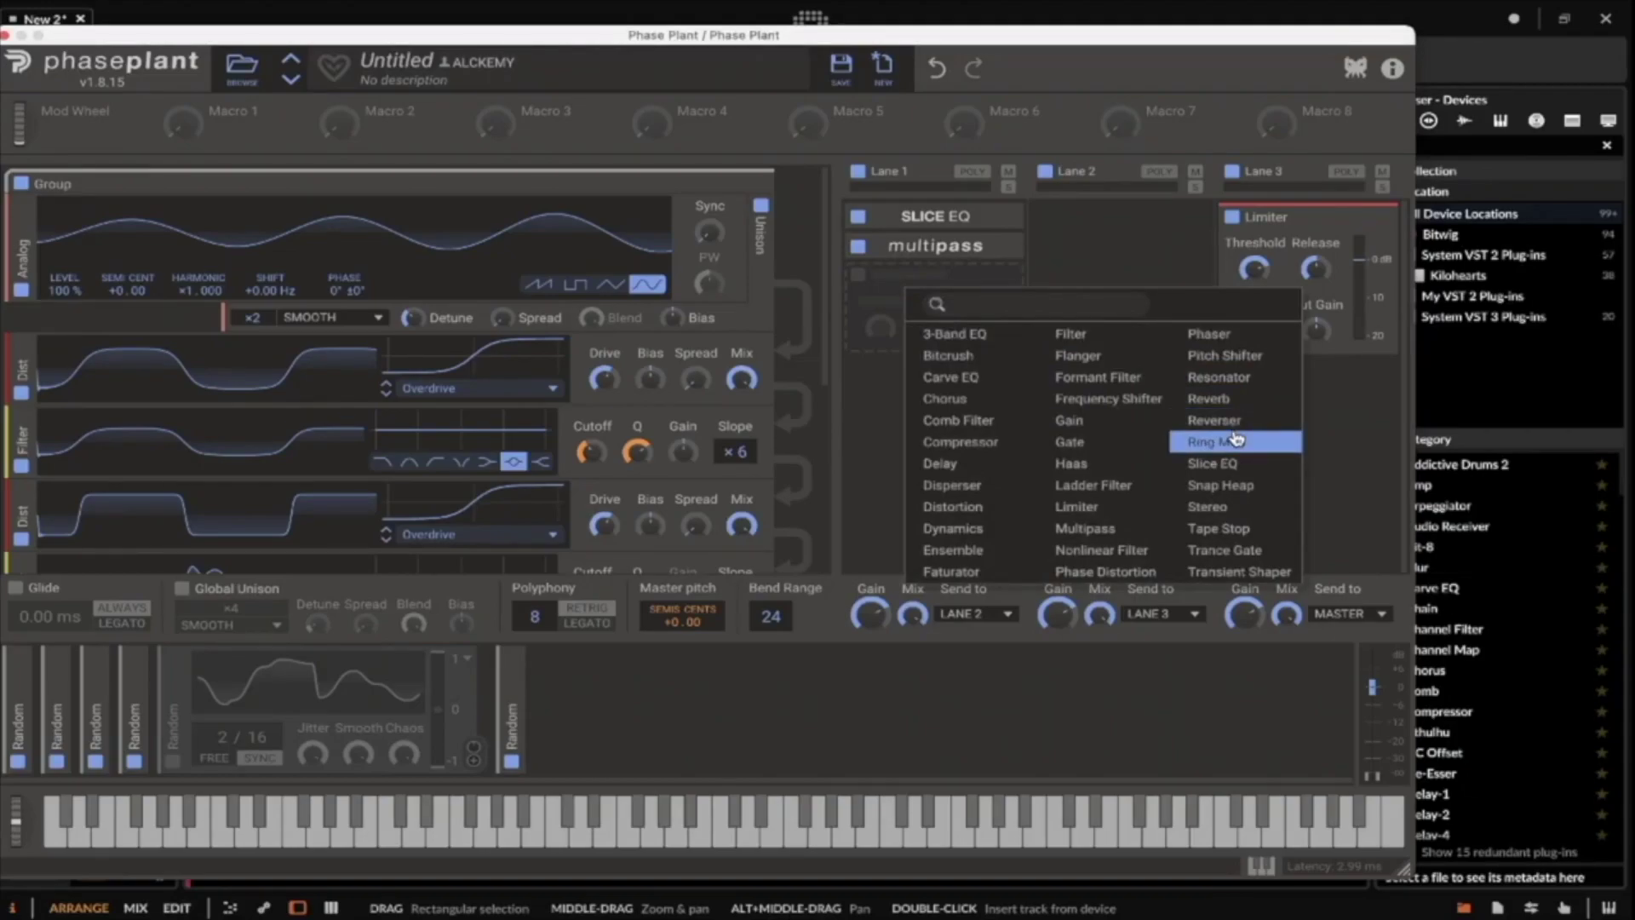
left_click(1222, 487)
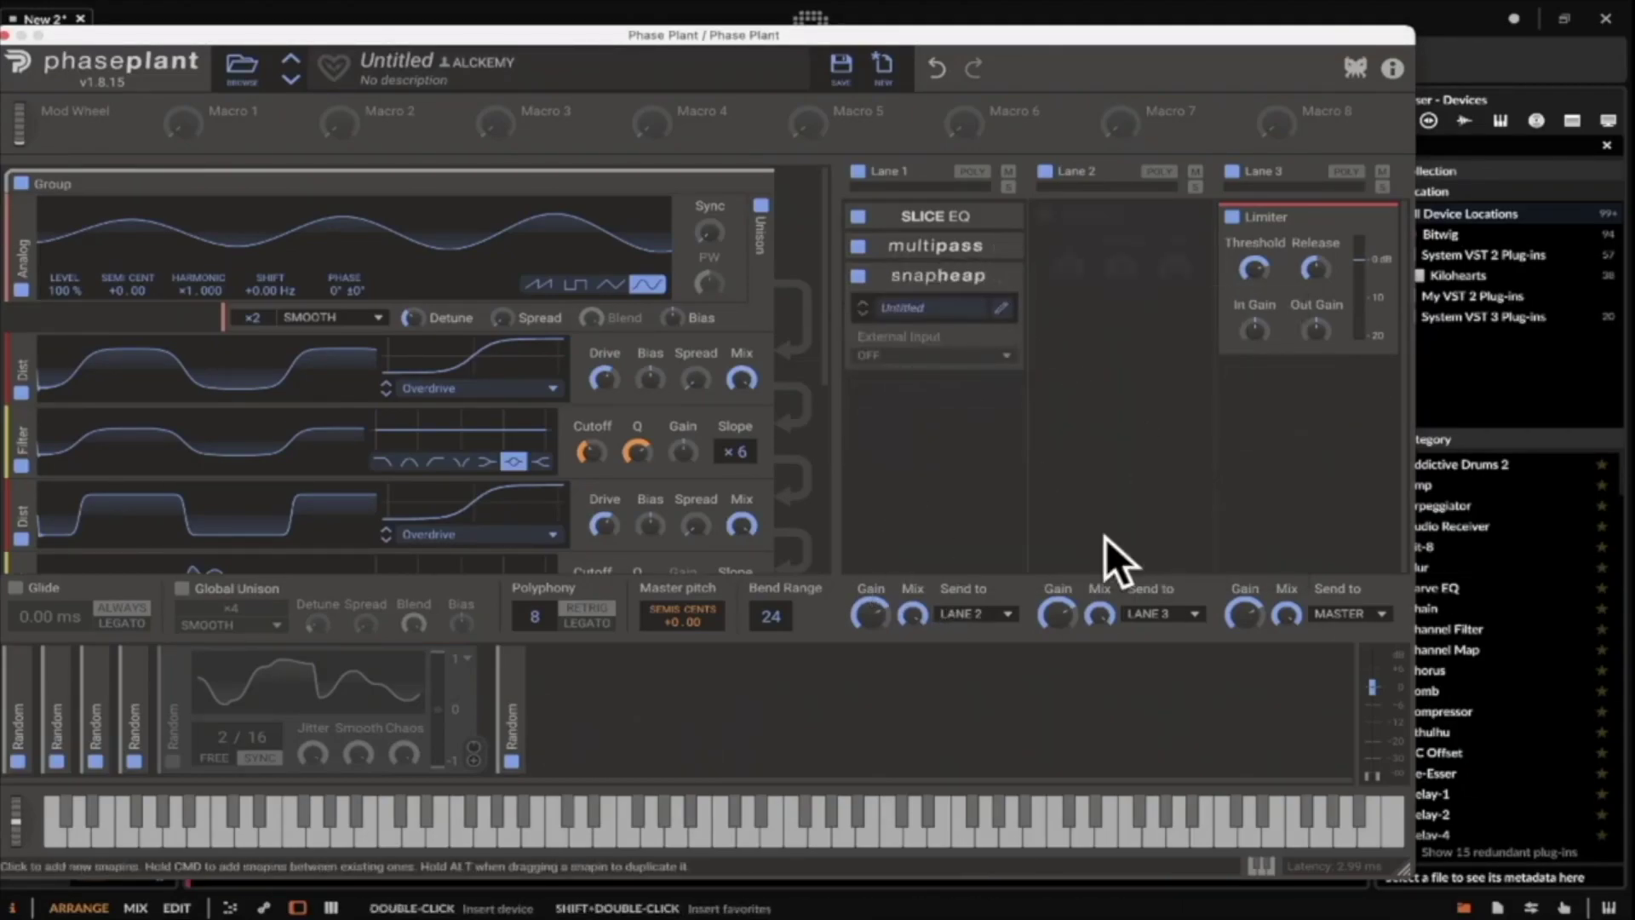
left_click(999, 315)
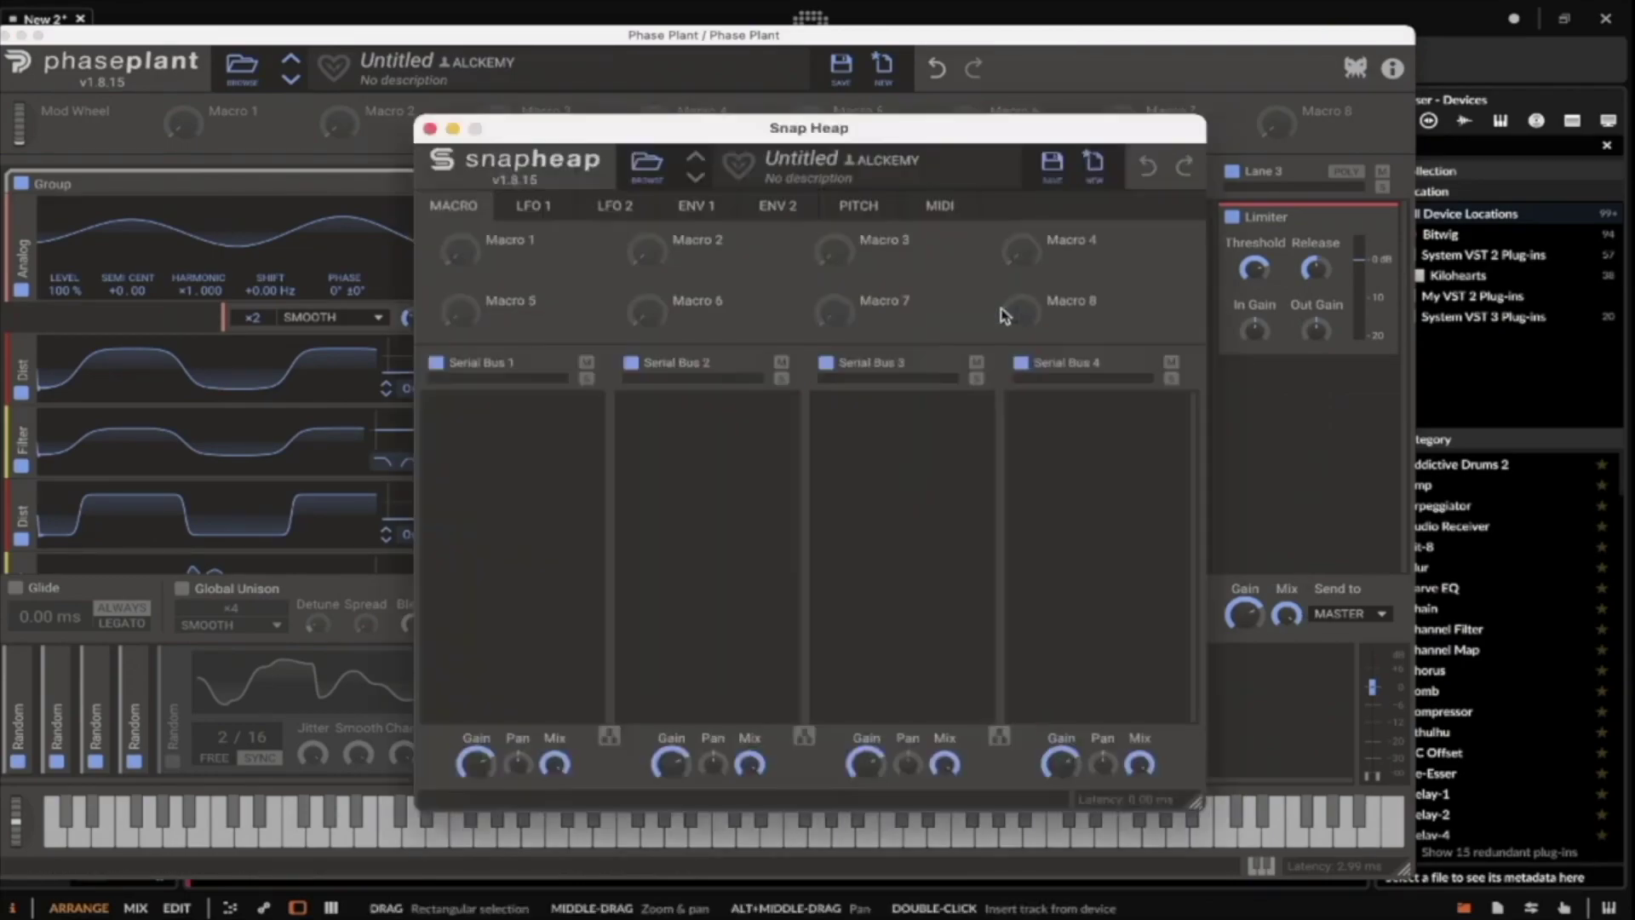
left_click(607, 737)
left_click(801, 736)
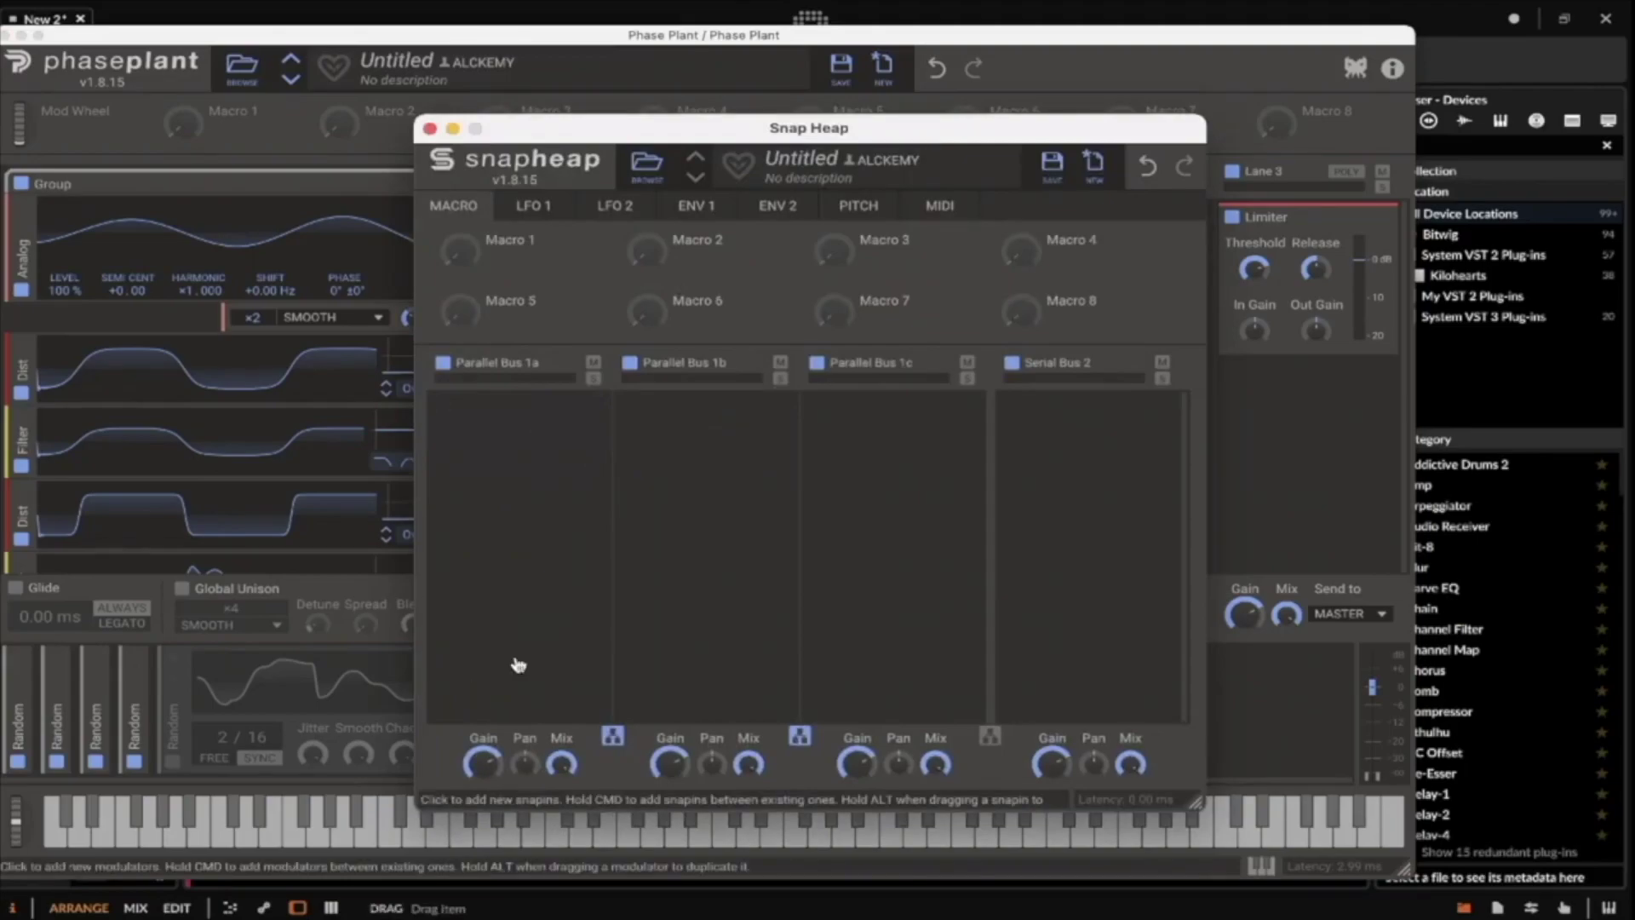
Add a band-pass Filter to Parallel Bus 1a and a low-pass Filter with a lowered cutoff to Parallel Bus 1b.
left_click(524, 470)
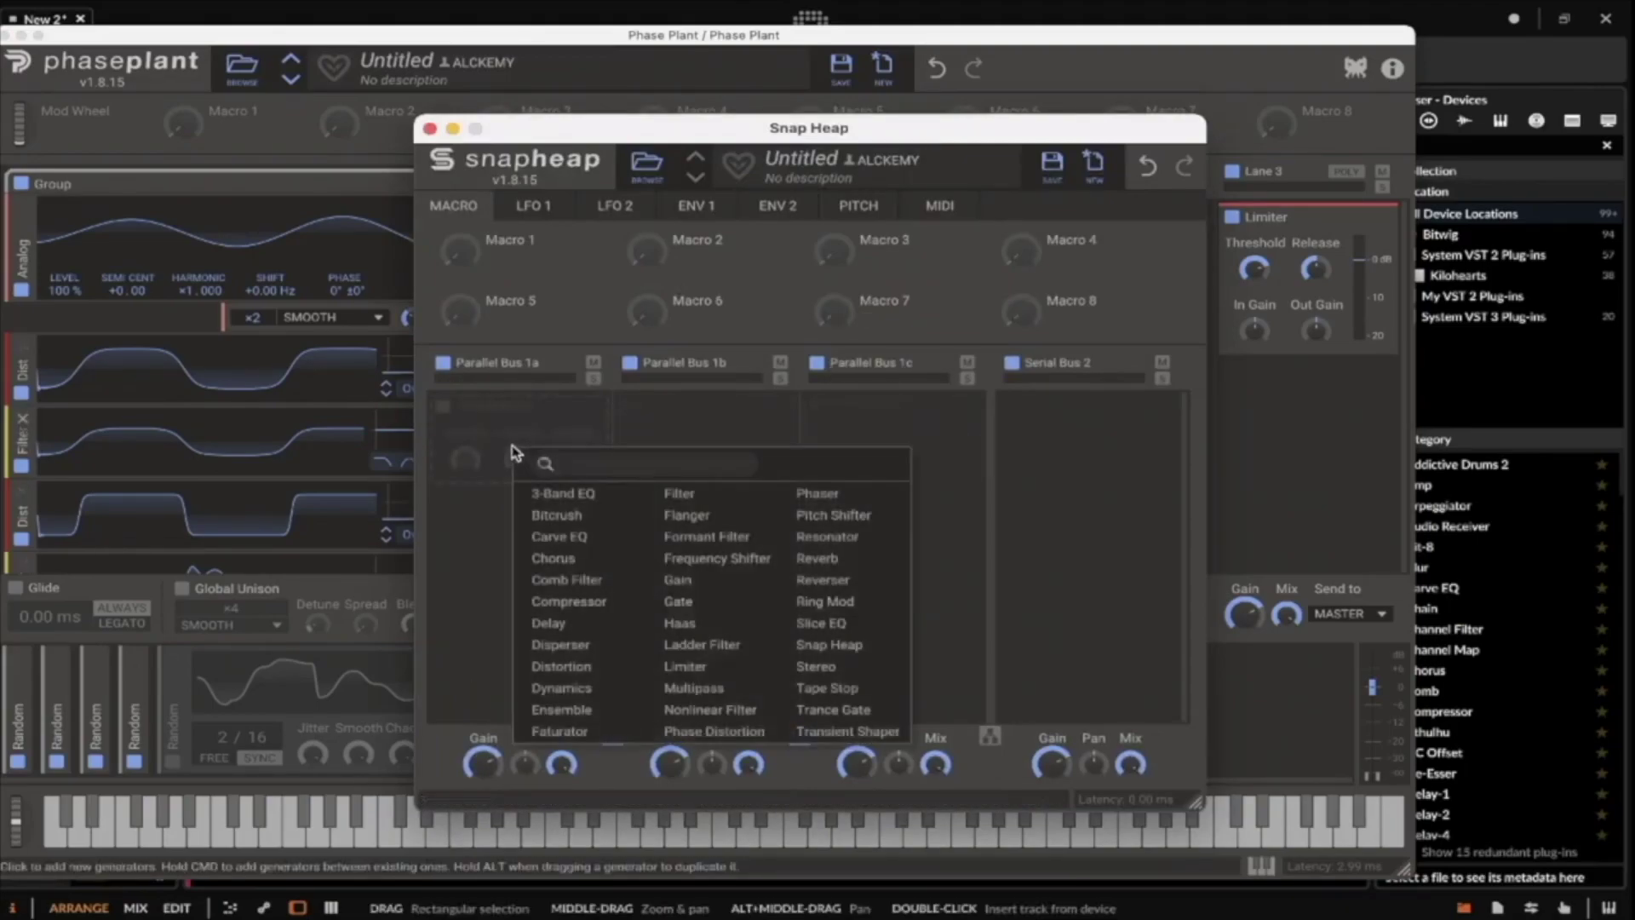
left_click(718, 487)
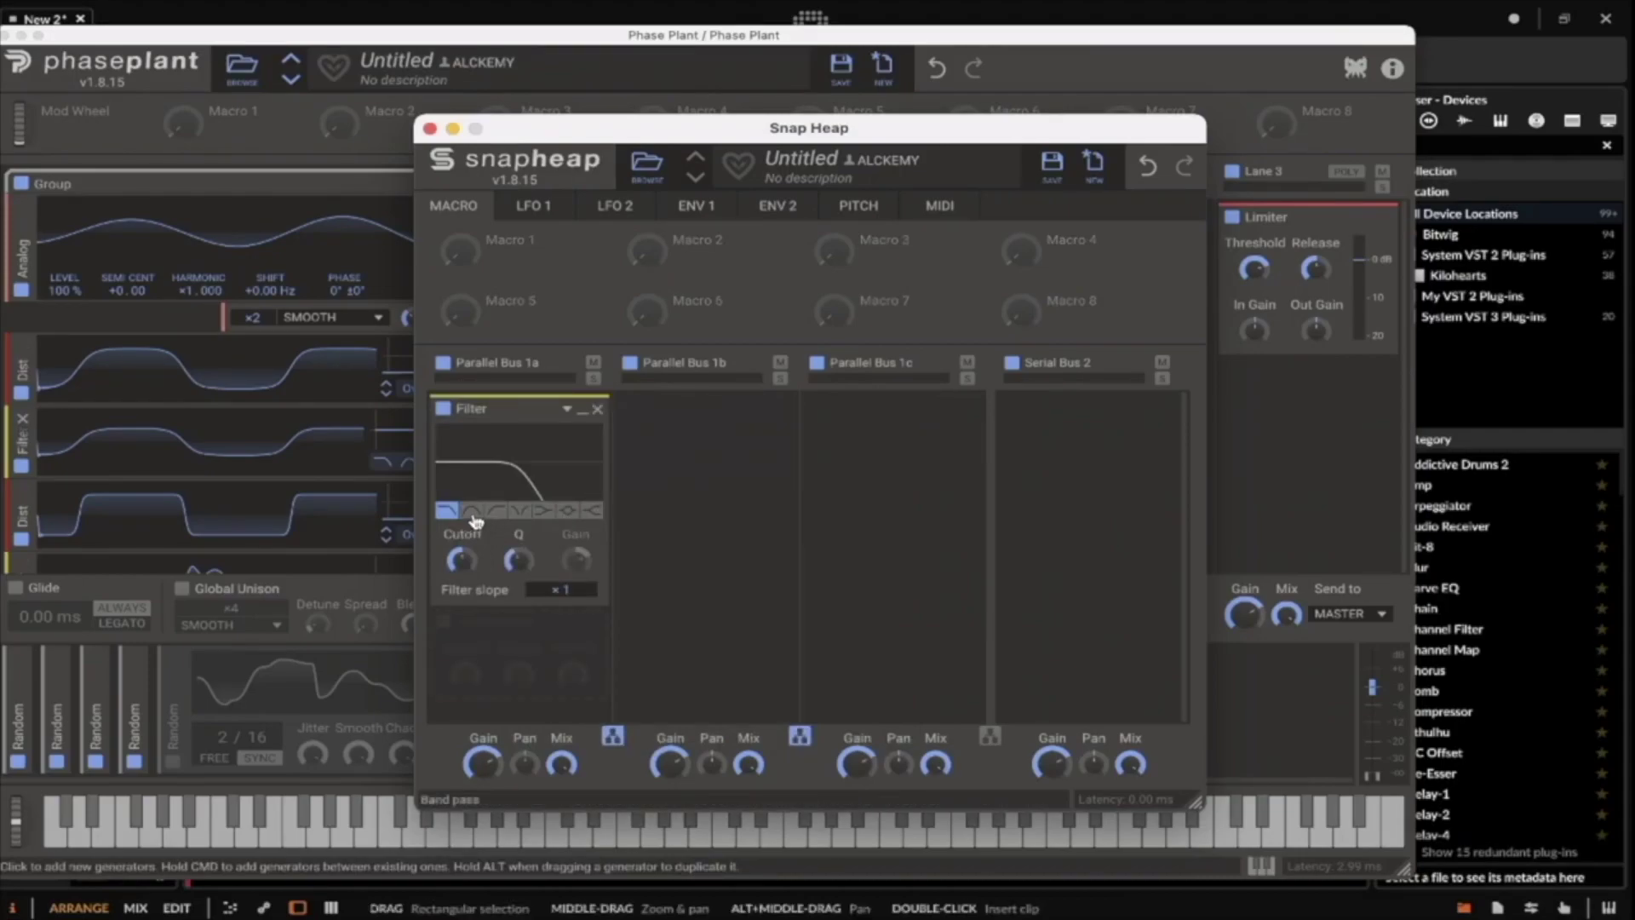
left_click(471, 510)
left_click(718, 437)
mouse_move(647, 559)
left_mouse_down()
mouse_move(647, 613)
mouse_move(647, 570)
left_mouse_up()
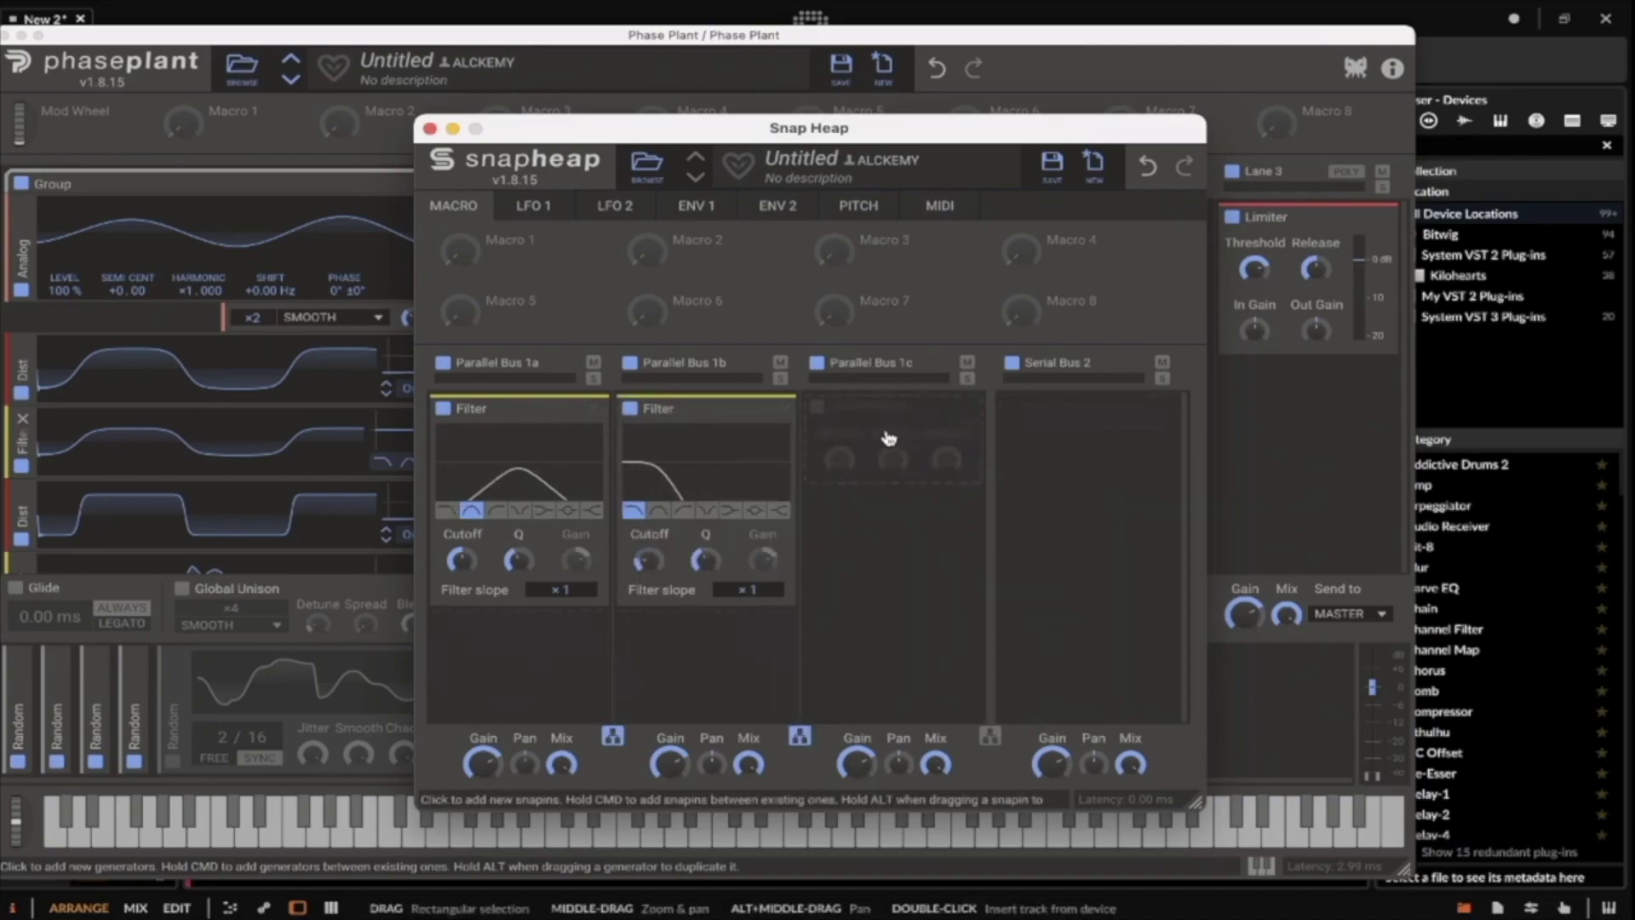
left_click(898, 439)
left_click(979, 499)
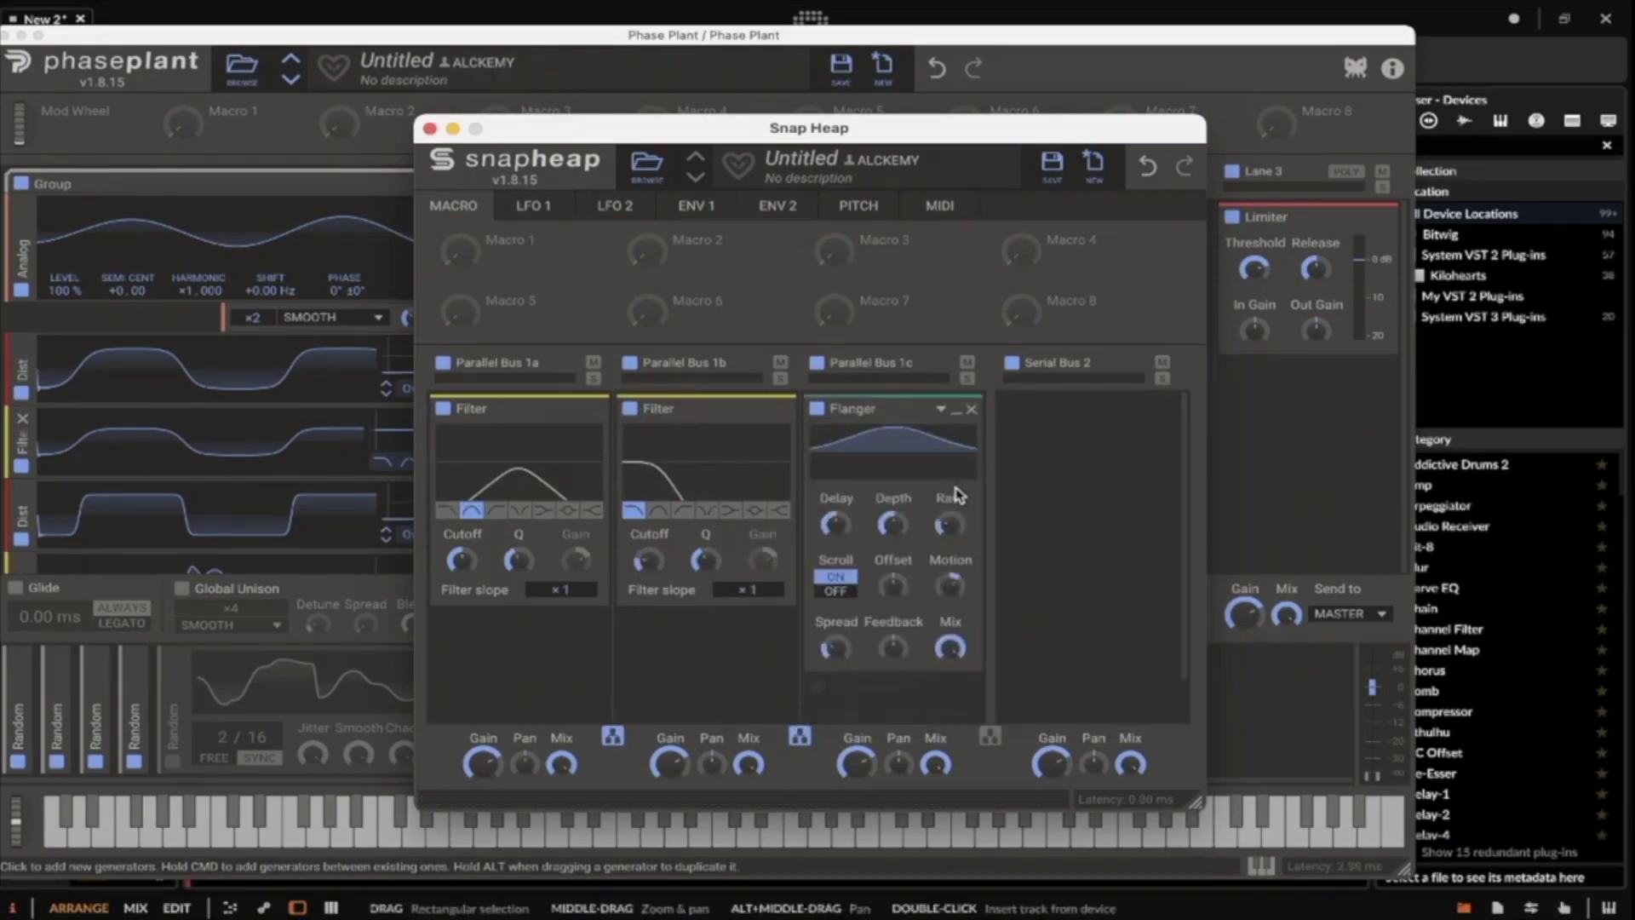
left_click(952, 417)
Add a high-pass Filter to Parallel Bus 1c and lower its cutoff to nearly the minimum.
left_click(951, 423)
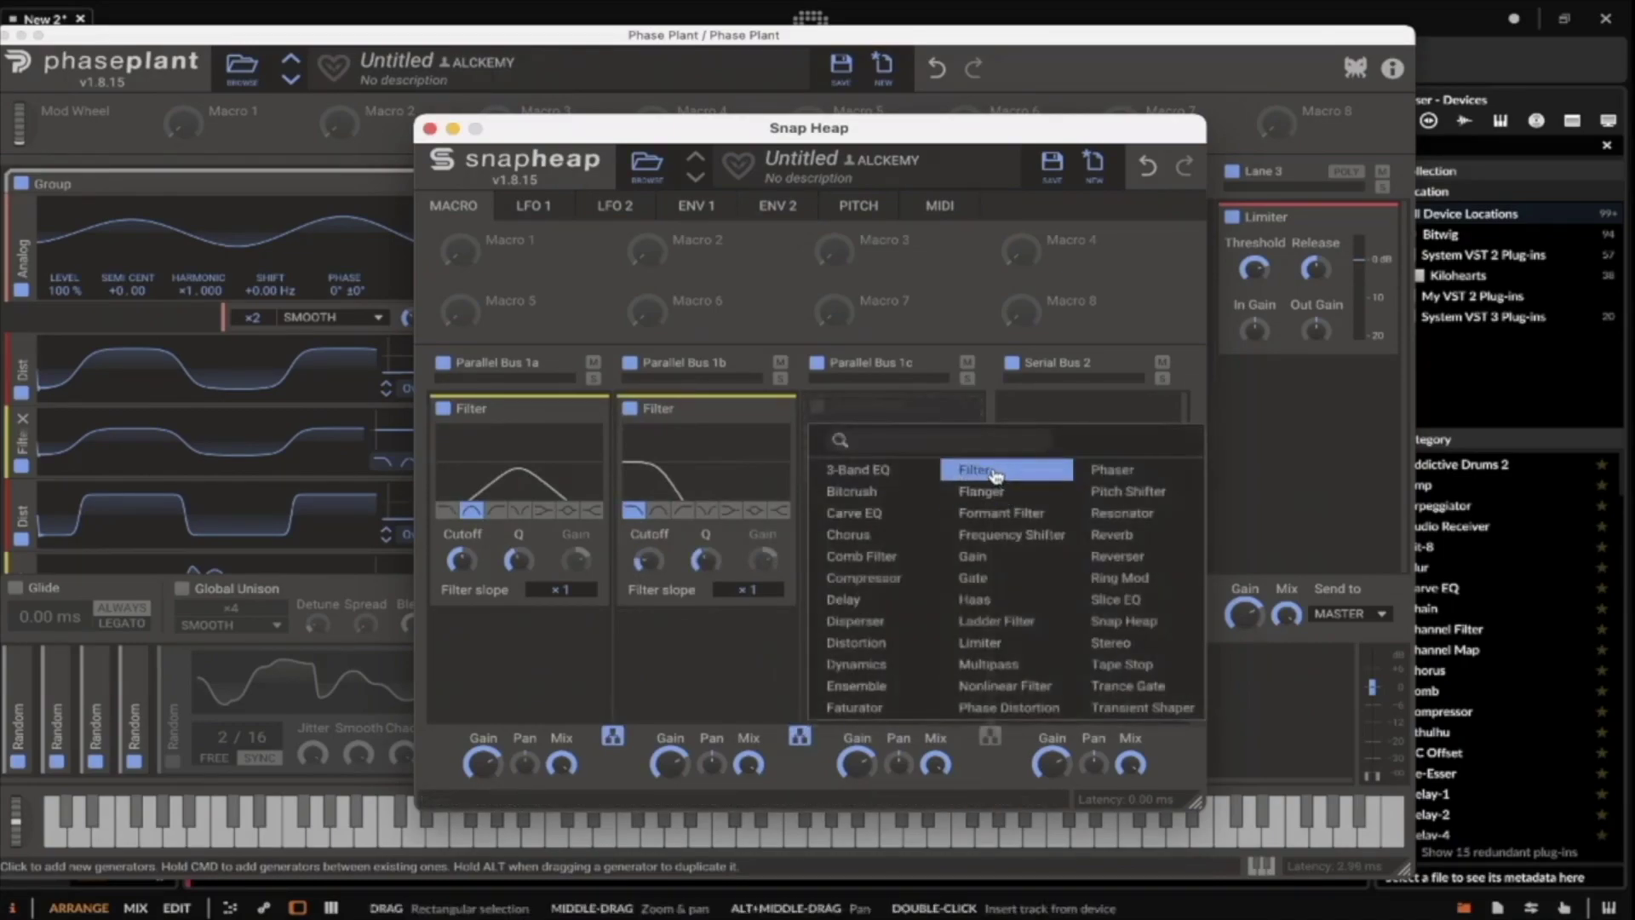
left_click(979, 471)
left_click(845, 510)
left_click(869, 510)
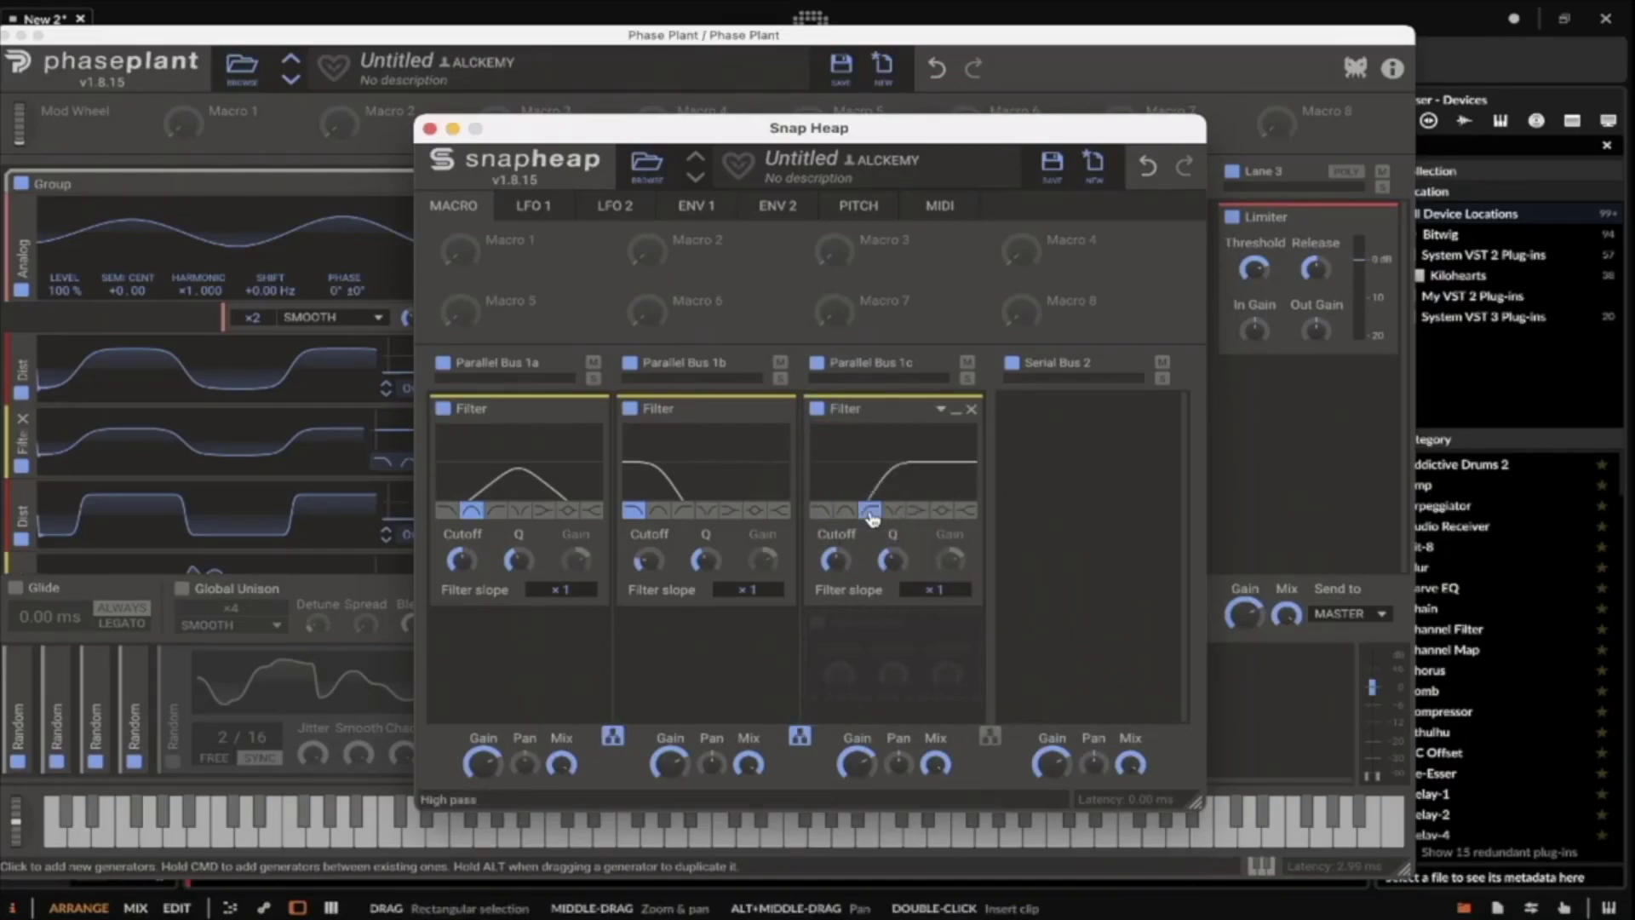
left_click_drag(834, 559, 836, 613)
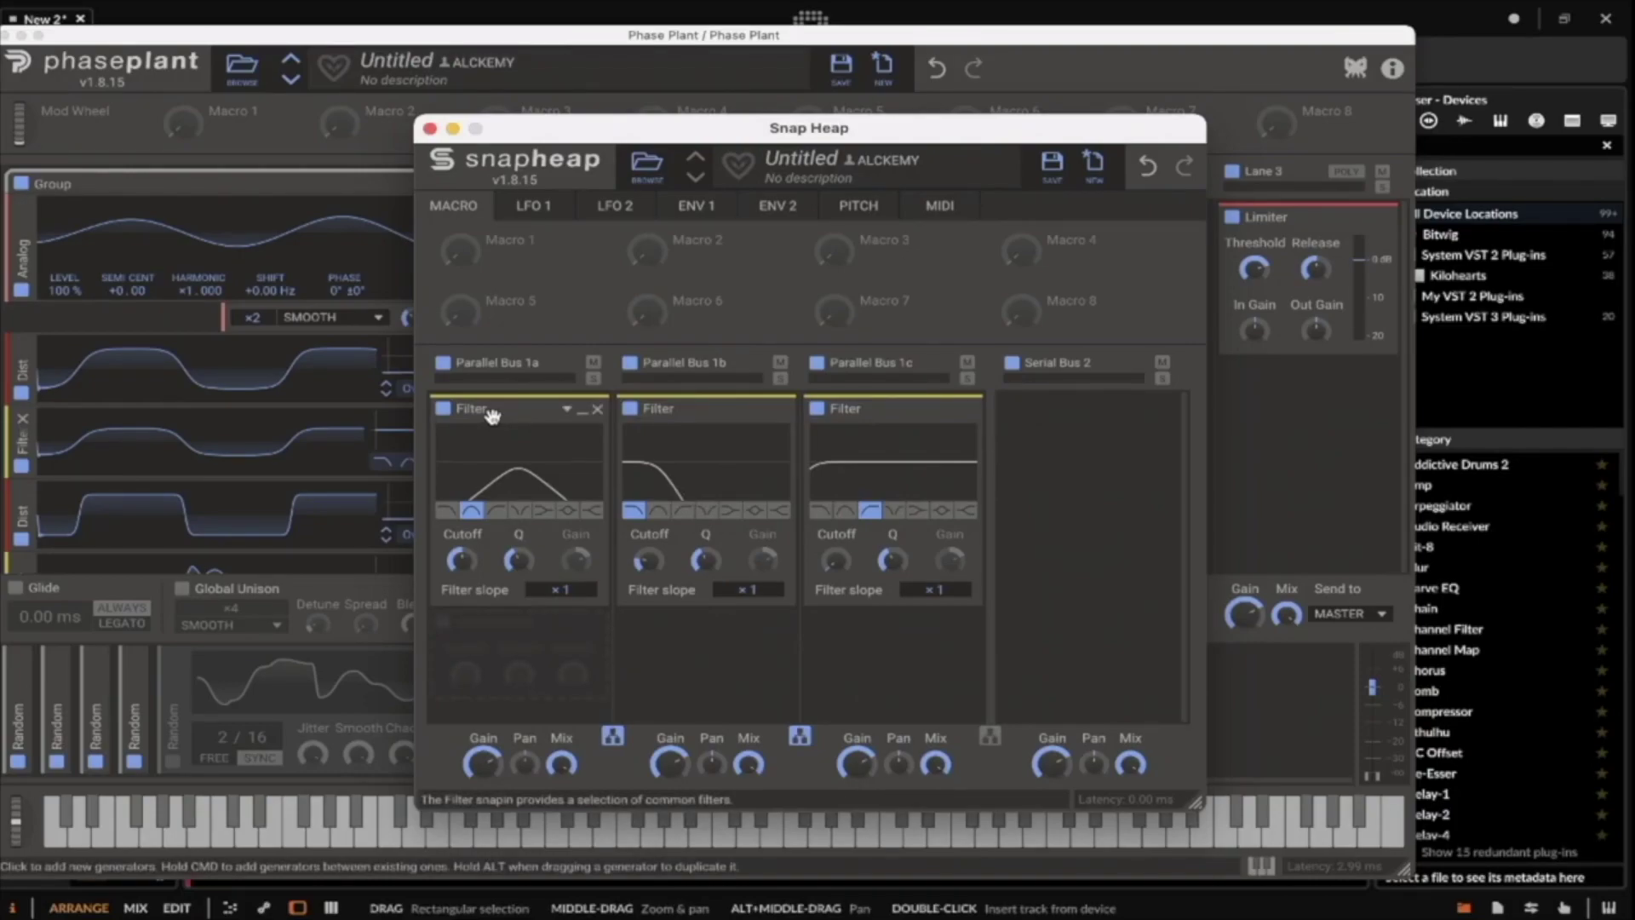
Collapse the Filters in Parallel Buses 1a, 1b and 1c, and close the Snap Heap editor.
left_click(584, 412)
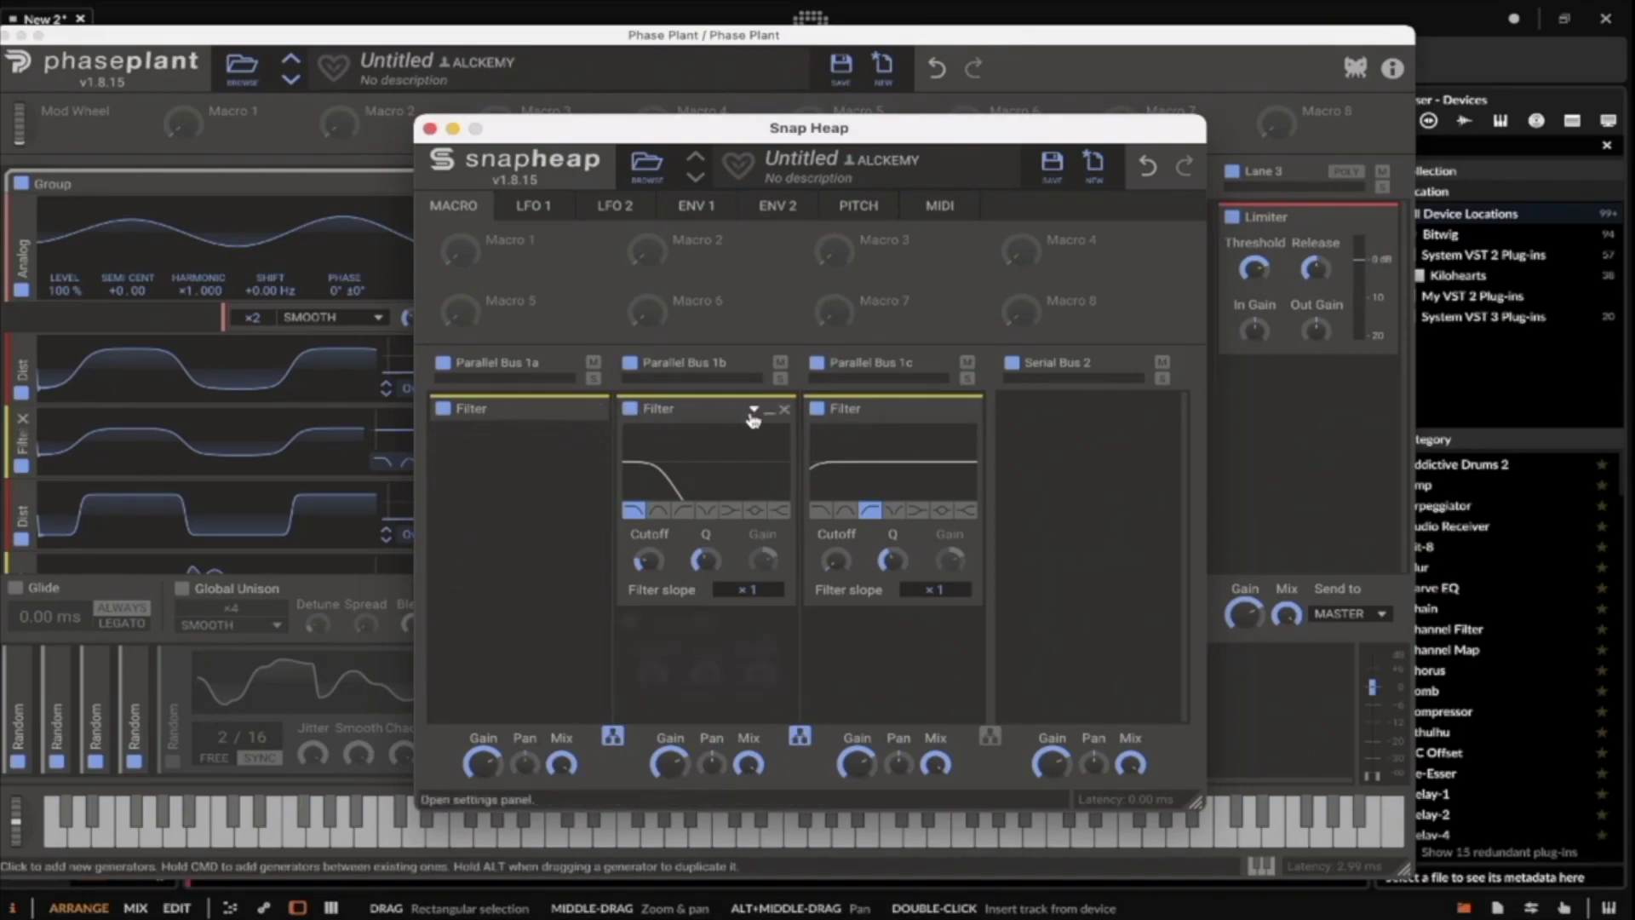
left_click(770, 412)
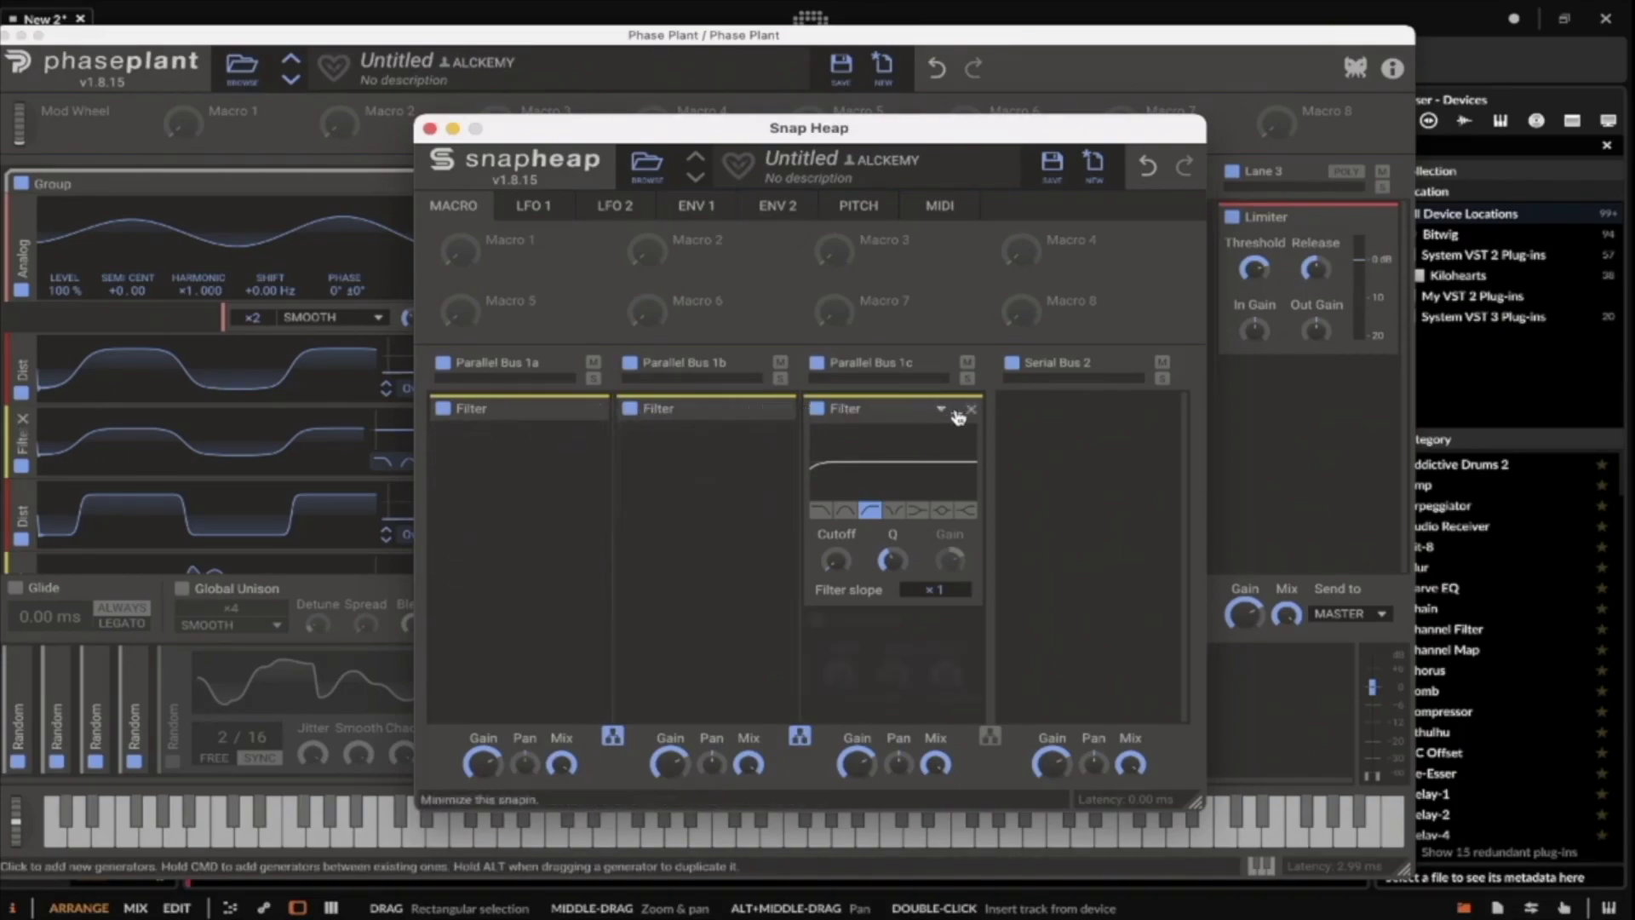
left_click(956, 411)
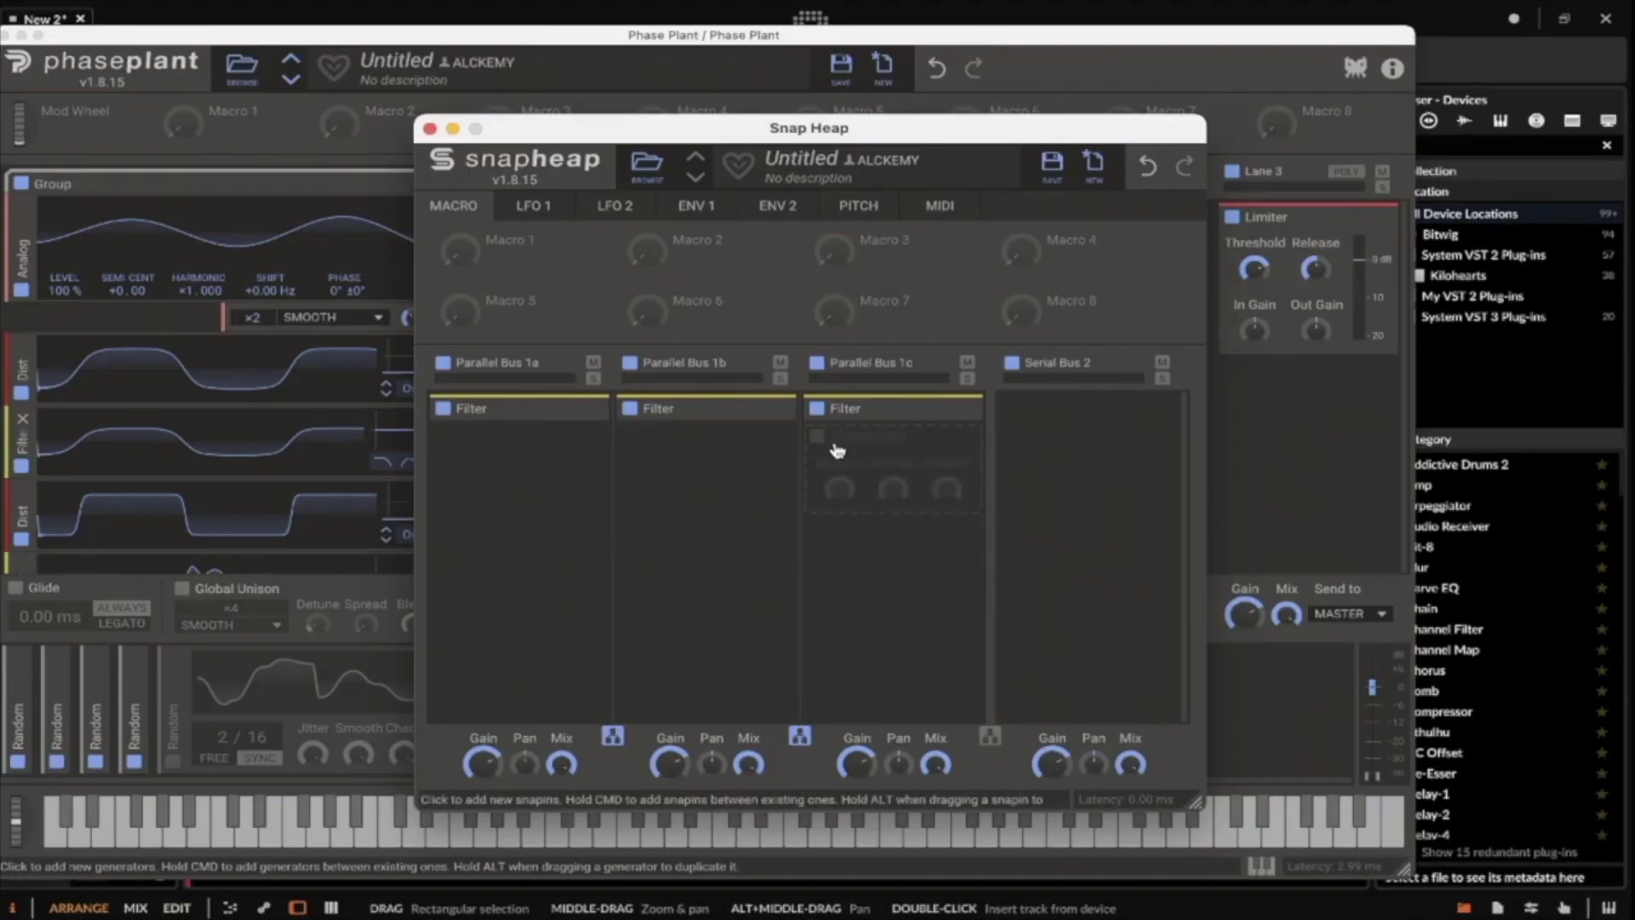
left_click(430, 129)
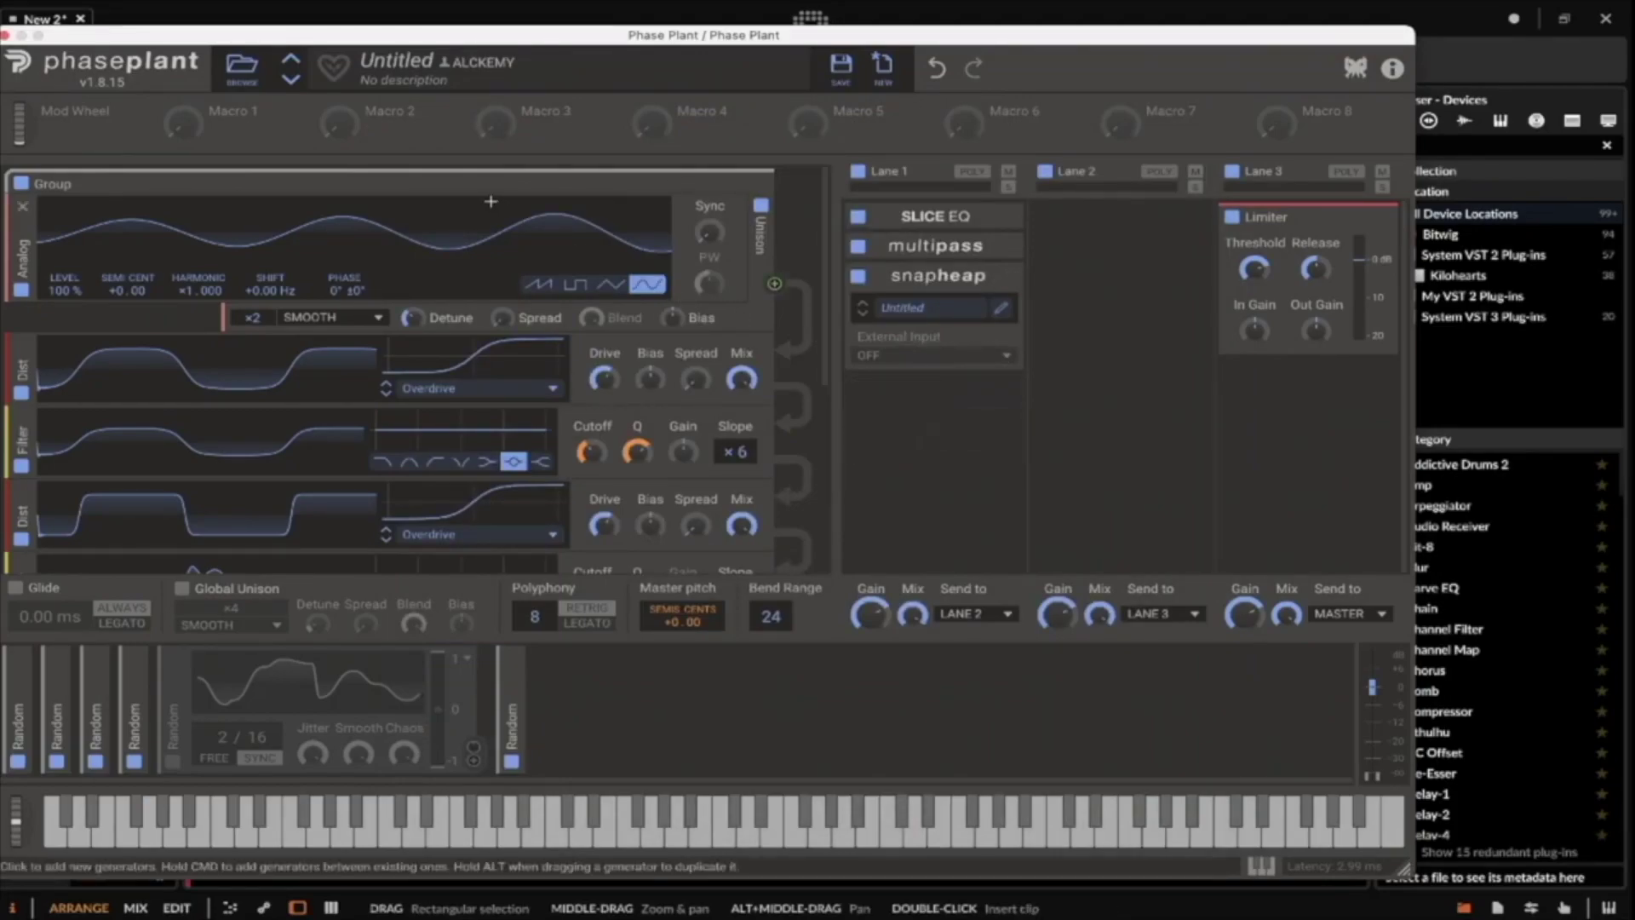
Review the generator chain, and collapse Snap Heap in Lane 1 and the Limiter in Lane 3.
scroll(341, 225, "down", 1)
scroll(339, 225, "down", 6)
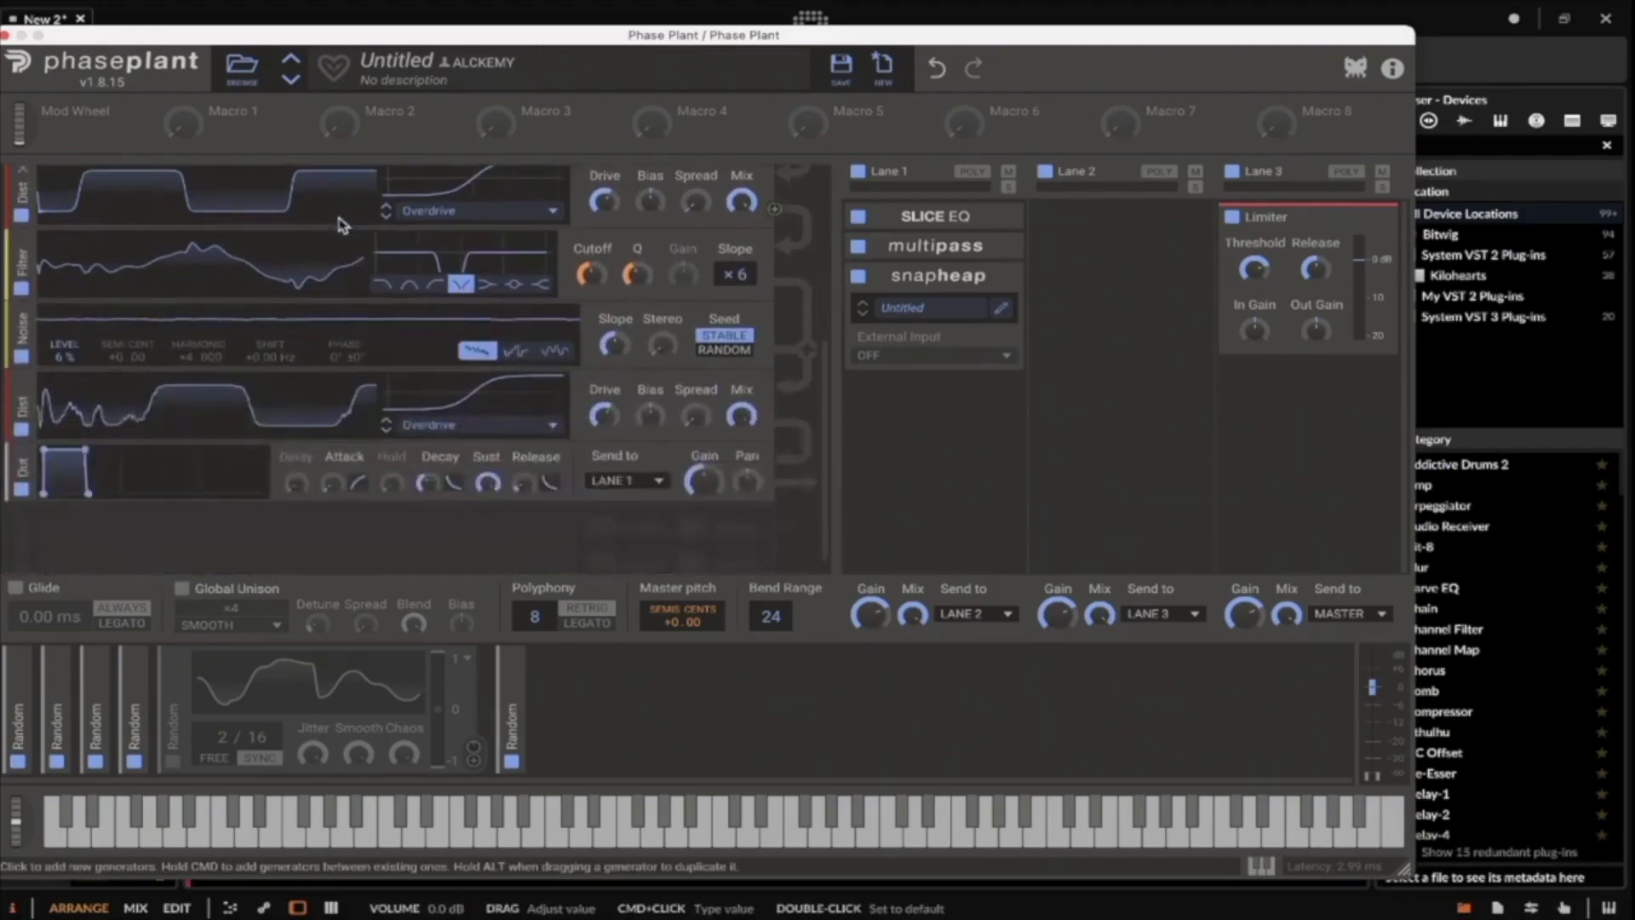
scroll(676, 391, "up", 7)
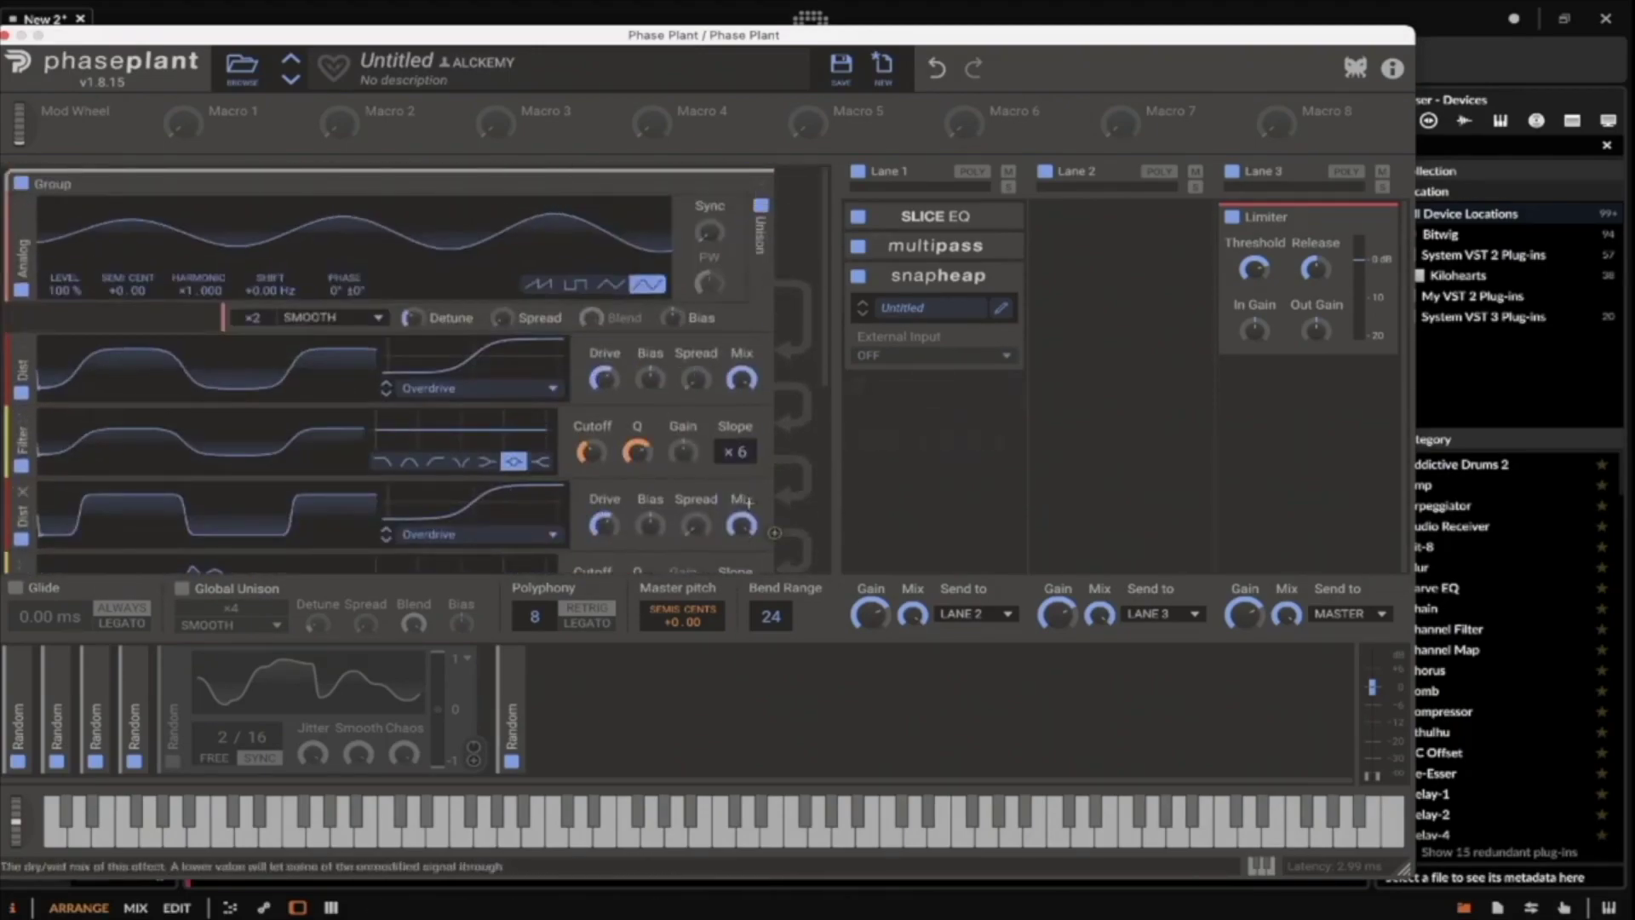
left_click(997, 277)
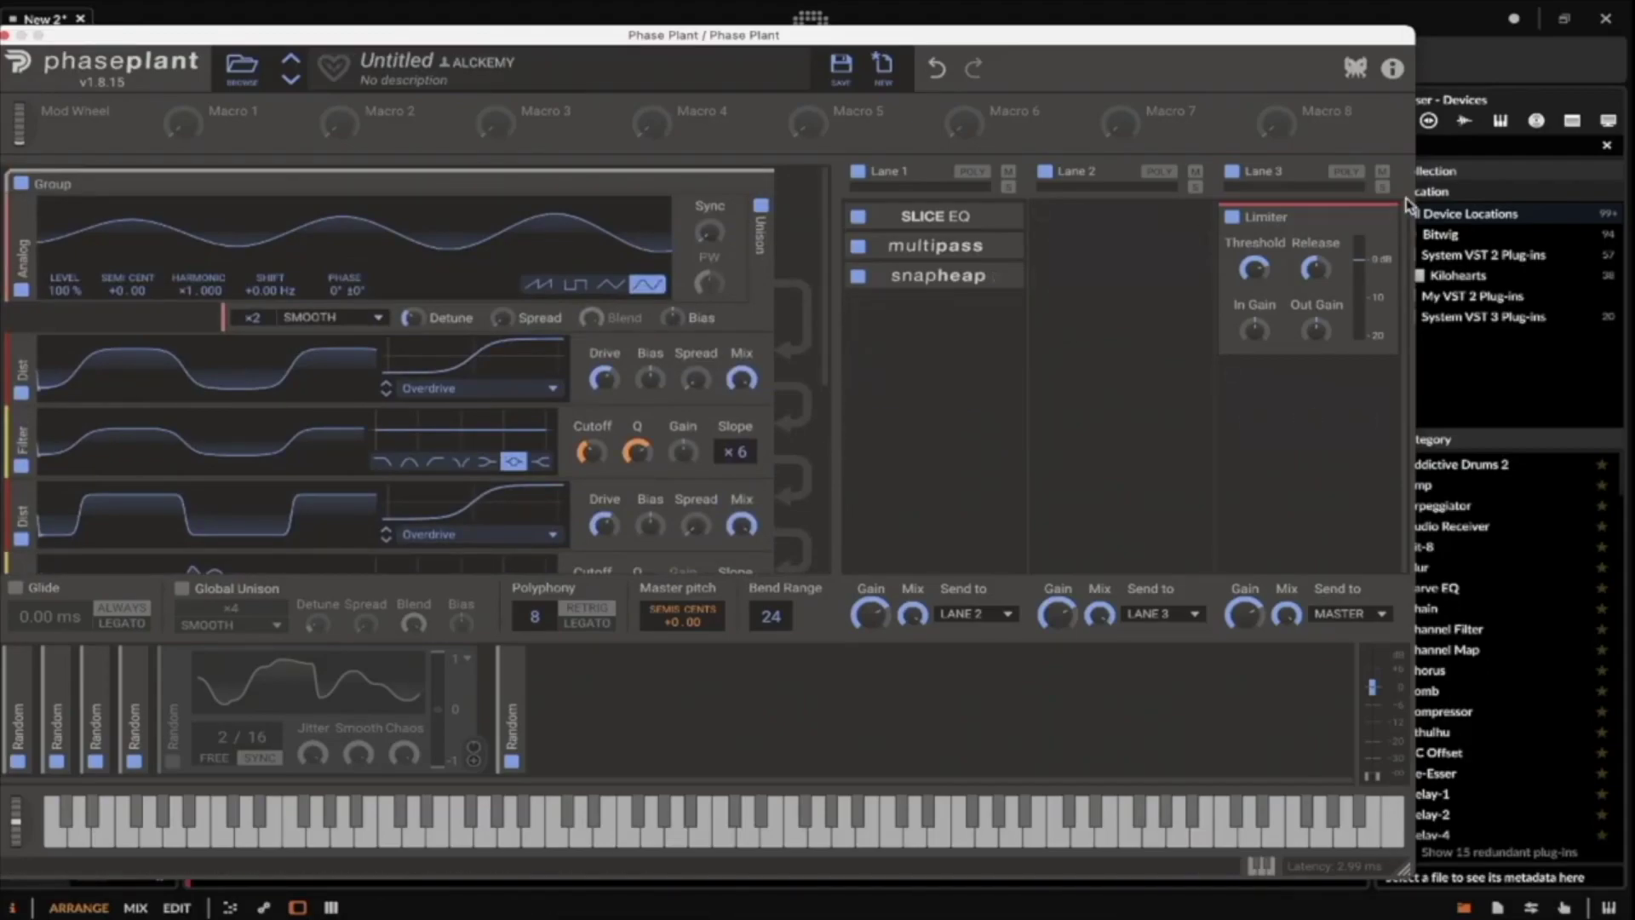
left_click(1371, 216)
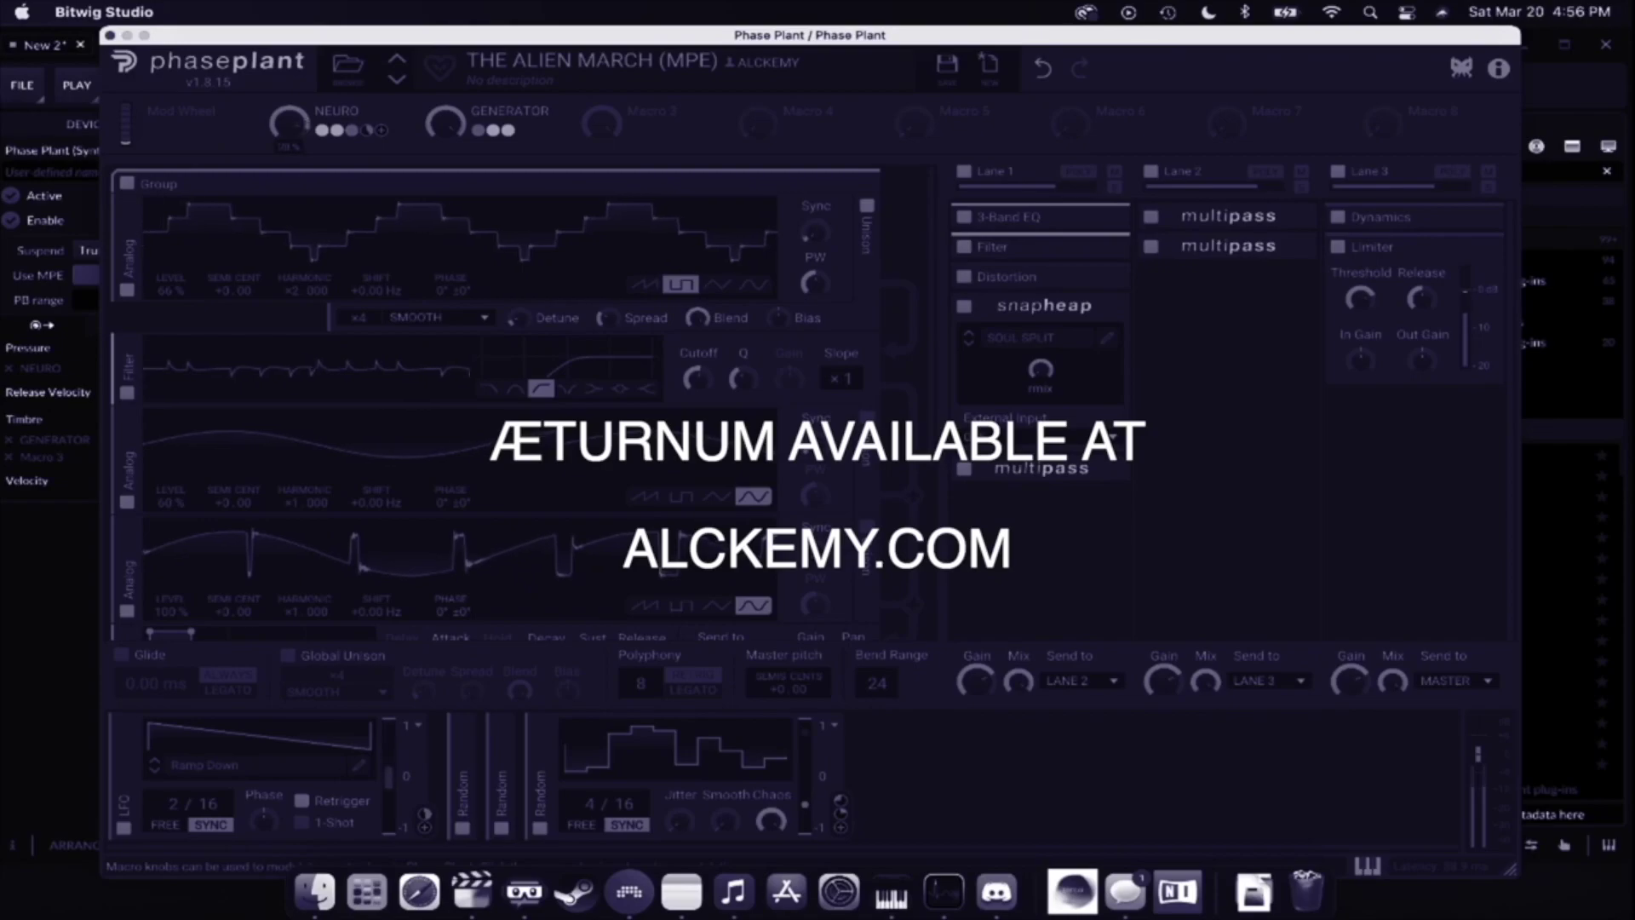
Load the POSSESSED REESE (MPE) preset and sweep its NEURO macro down to zero and back up.
left_click(398, 81)
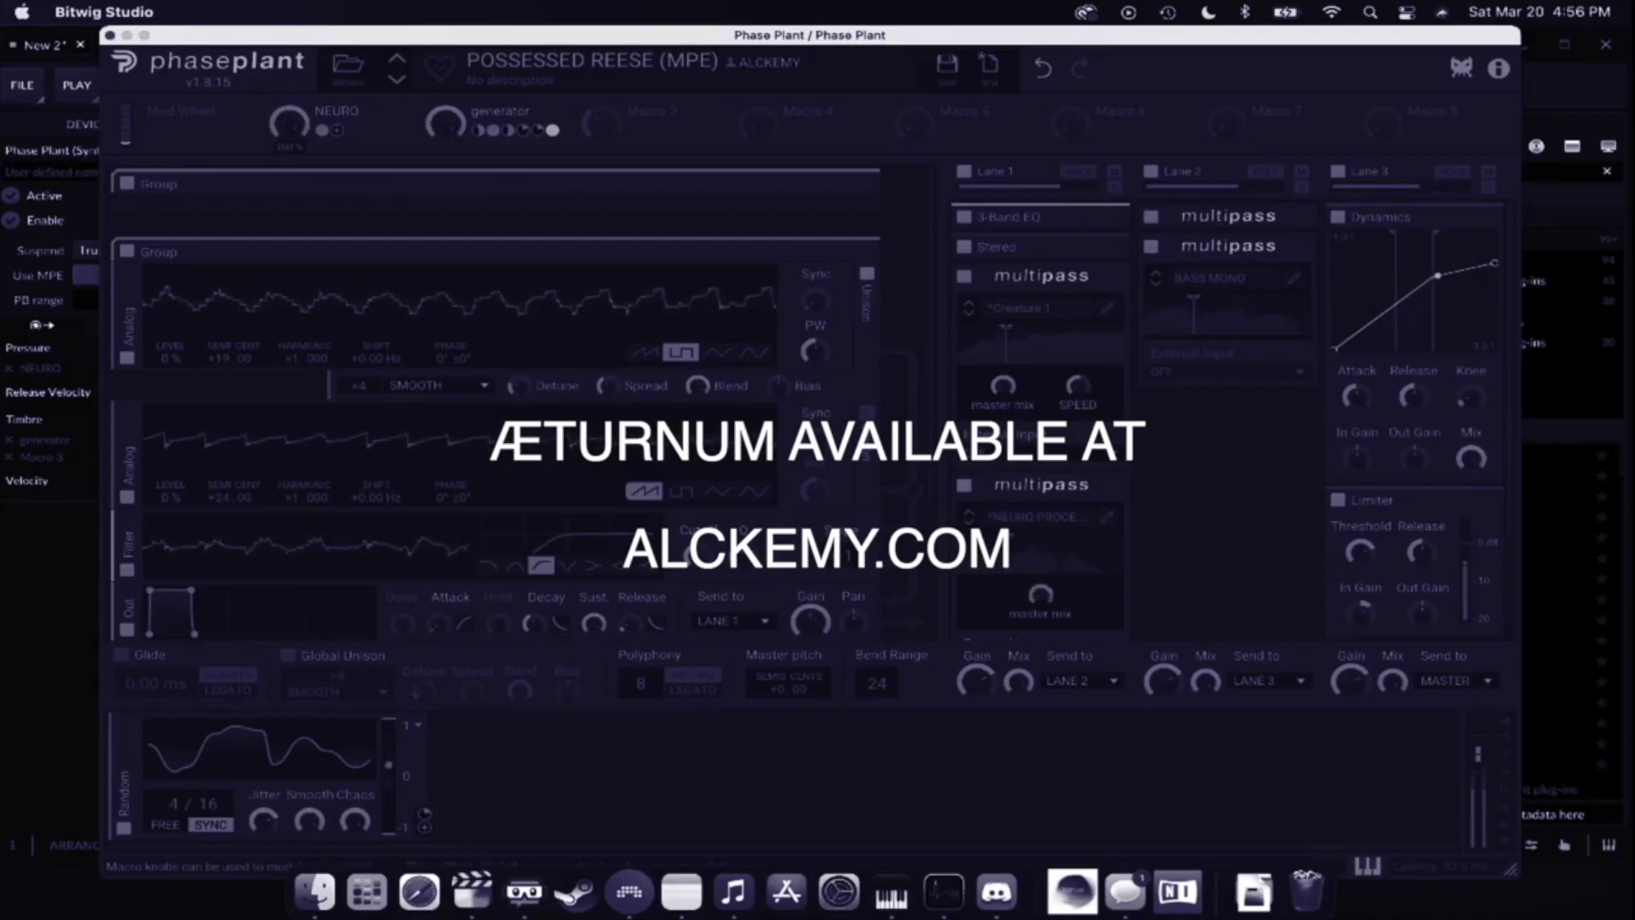
left_click_drag(308, 128, 308, 196)
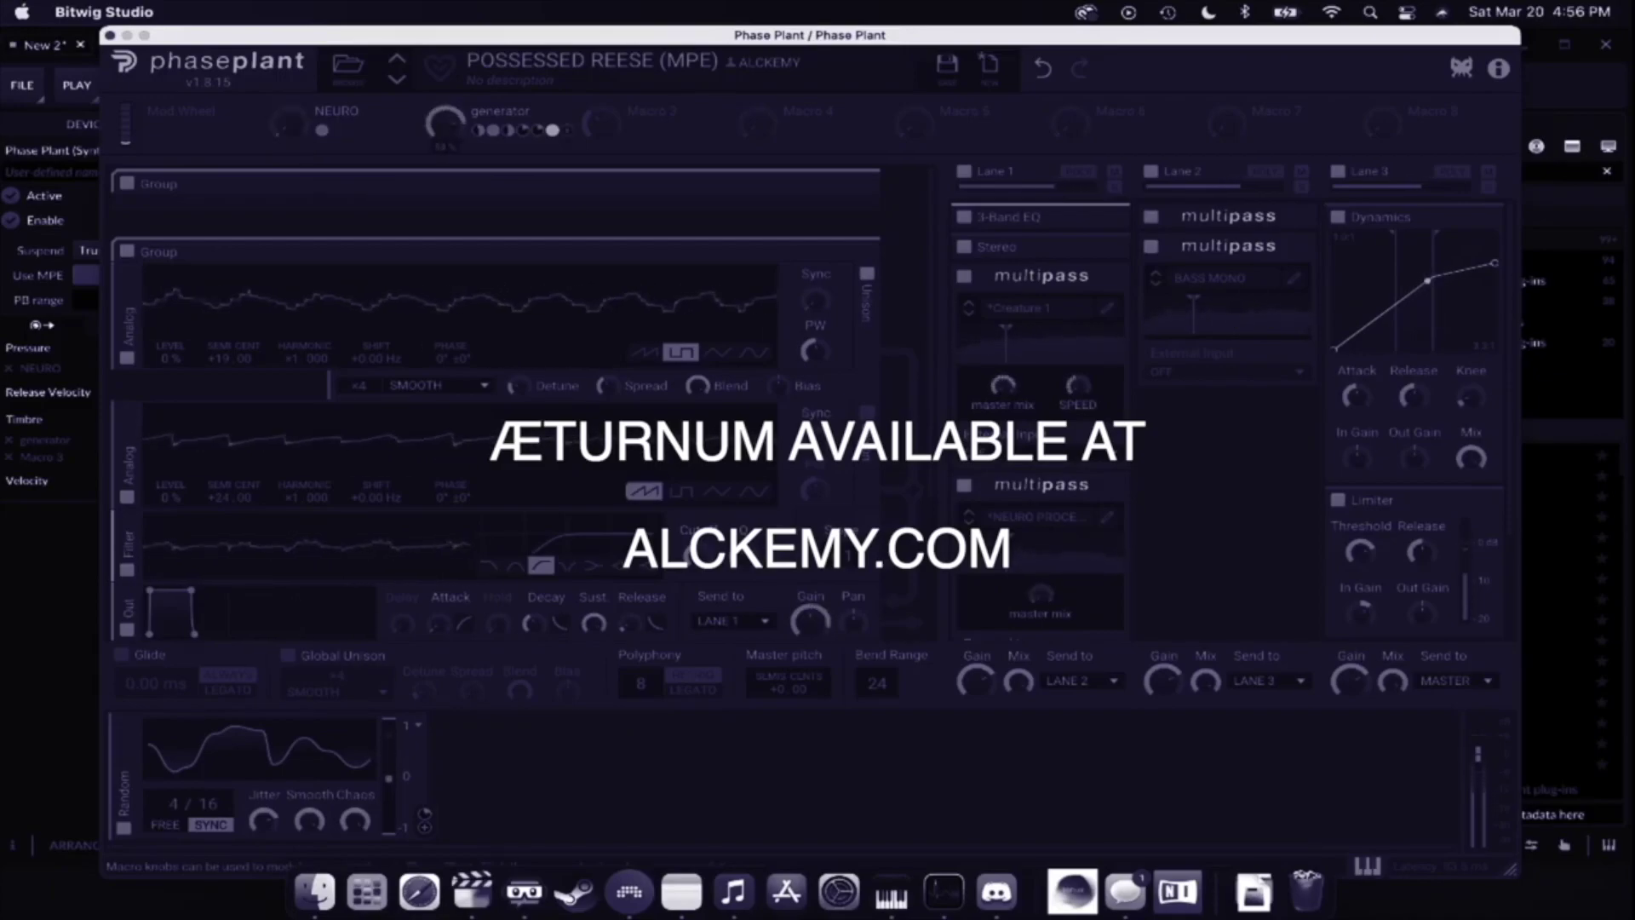
left_click_drag(308, 127, 309, 59)
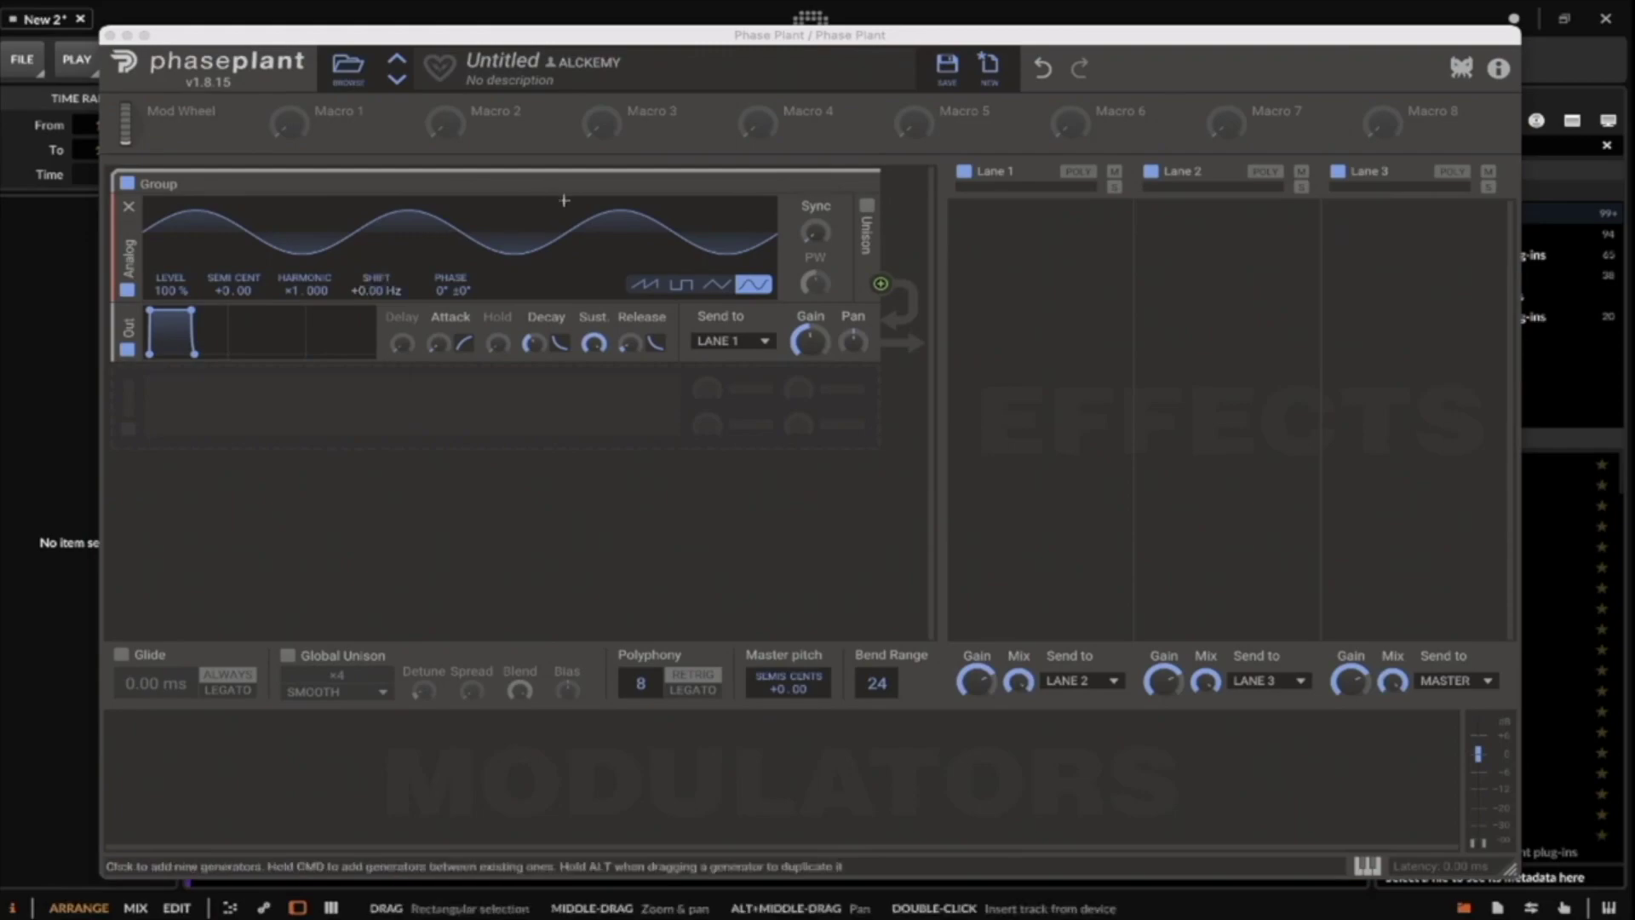
Add a Multipass to the empty Lane 1 and open its editor.
left_click(1064, 243)
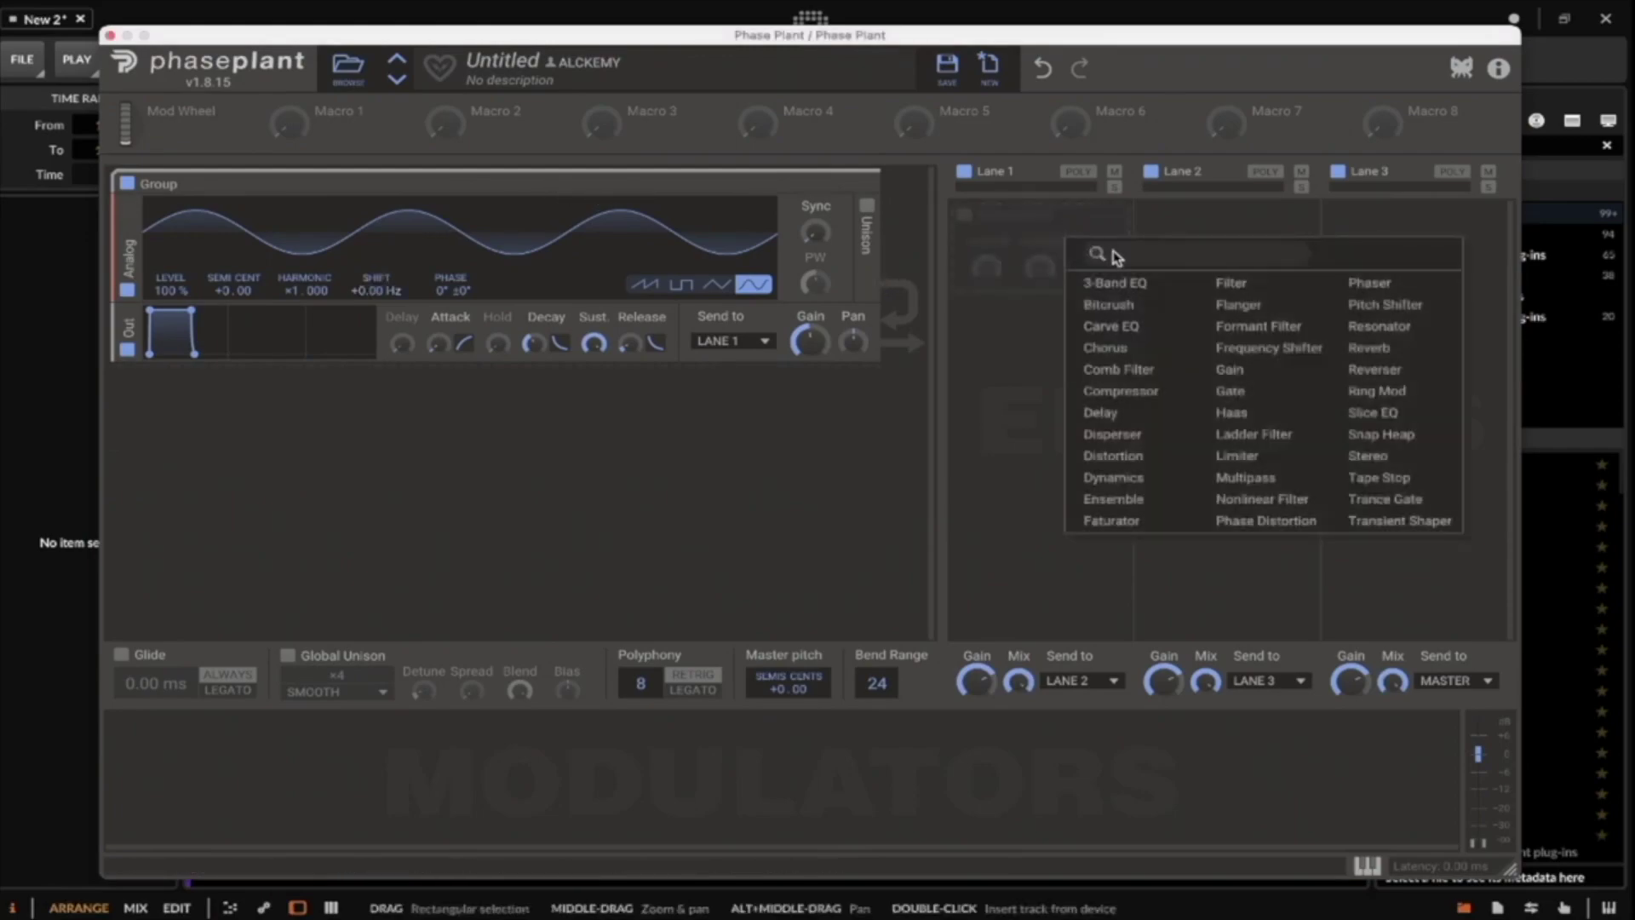
left_click(1242, 477)
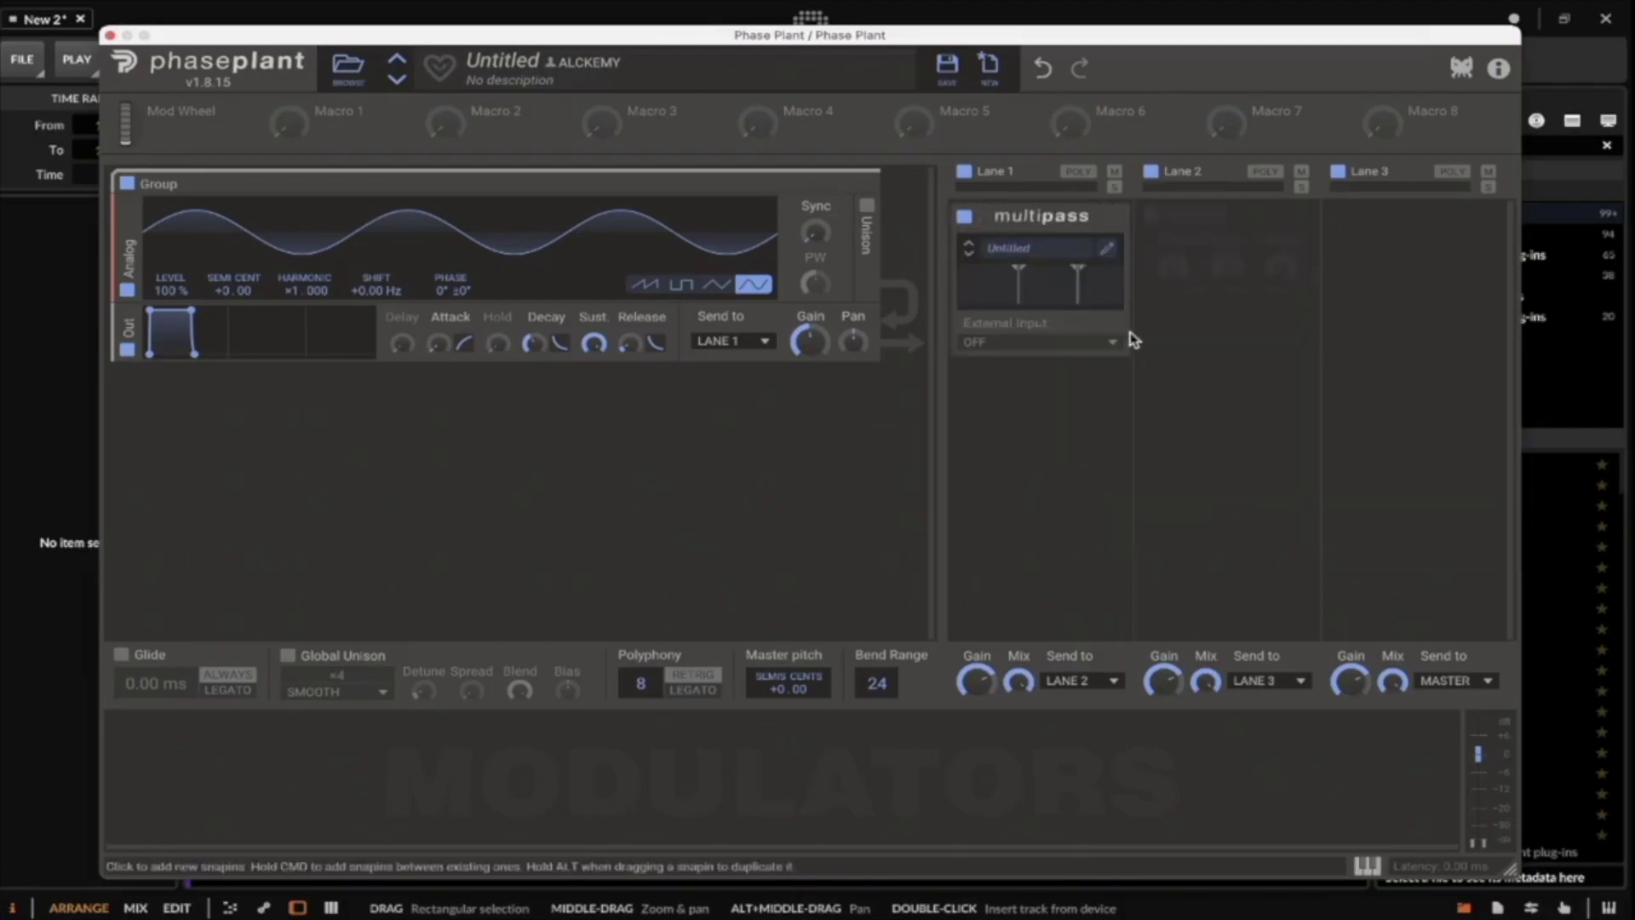
left_click(1107, 254)
Load the user preset "master default ...f;alsjf;alksdjfasf" in Multipass and return to the main Phase Plant window.
left_click(376, 192)
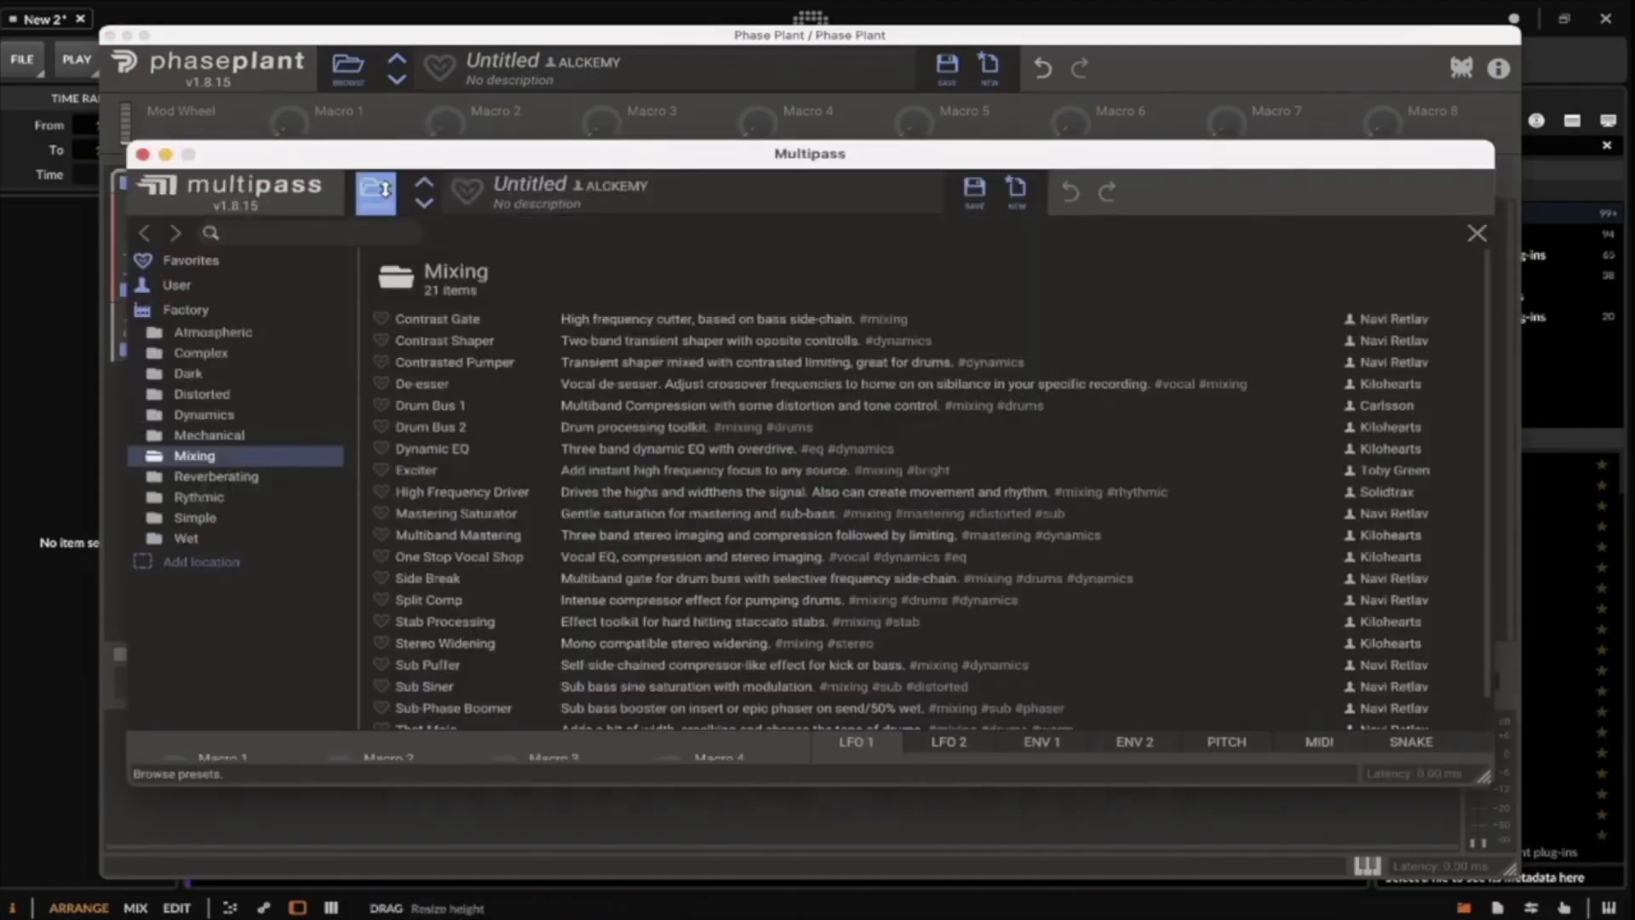
left_click(176, 284)
scroll(439, 332, "down", 3)
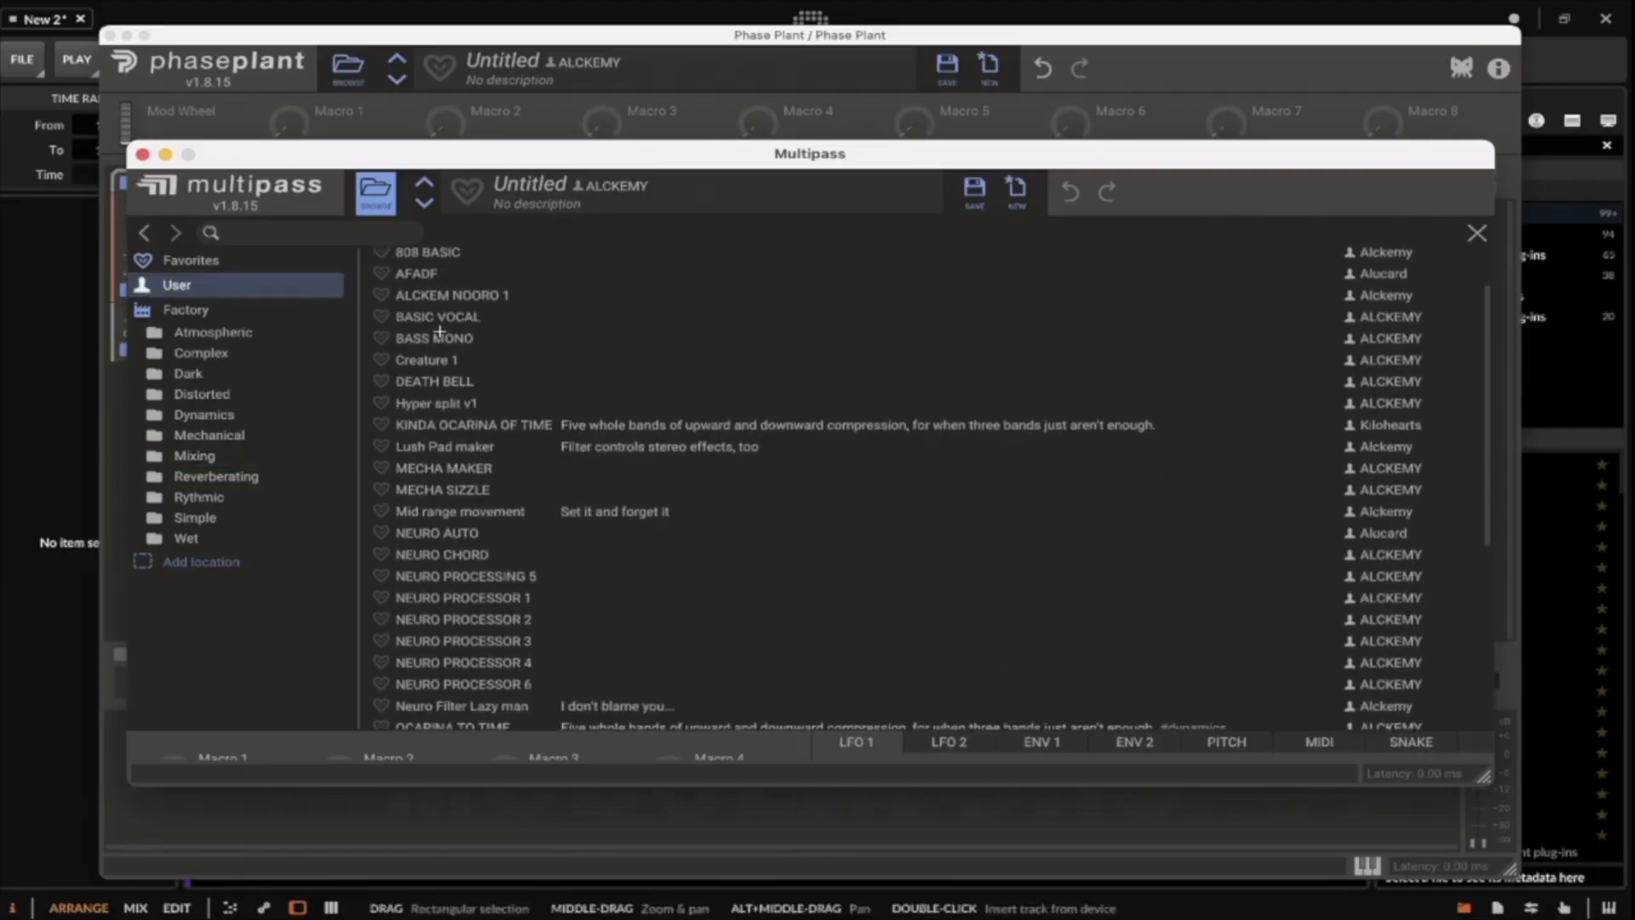
scroll(439, 330, "down", 5)
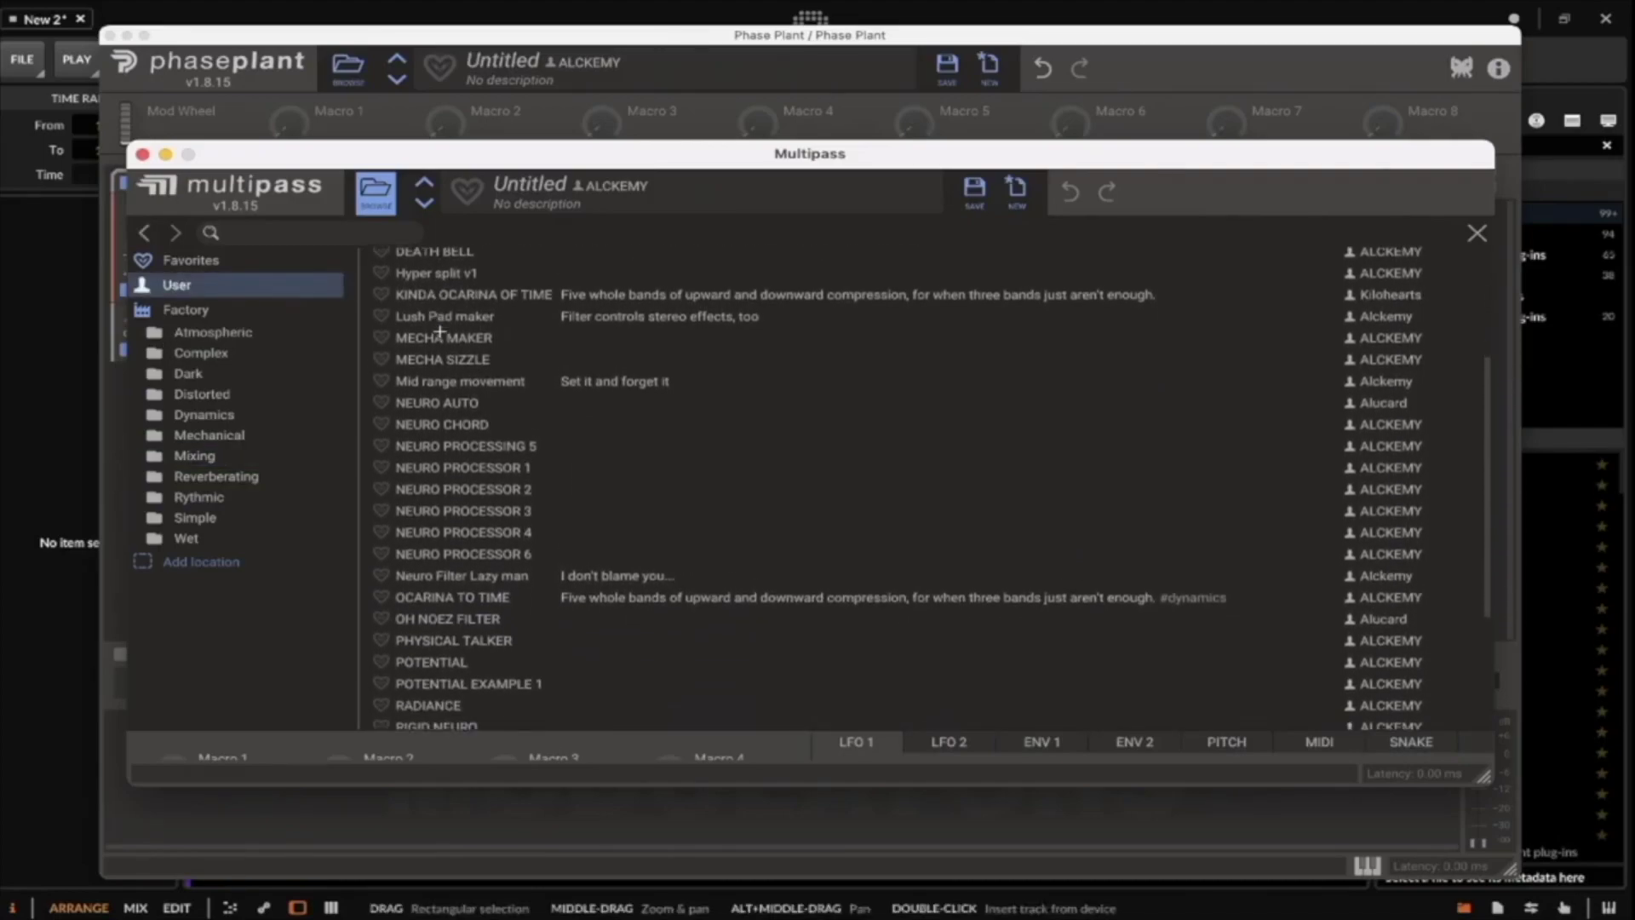
scroll(439, 332, "down", 2)
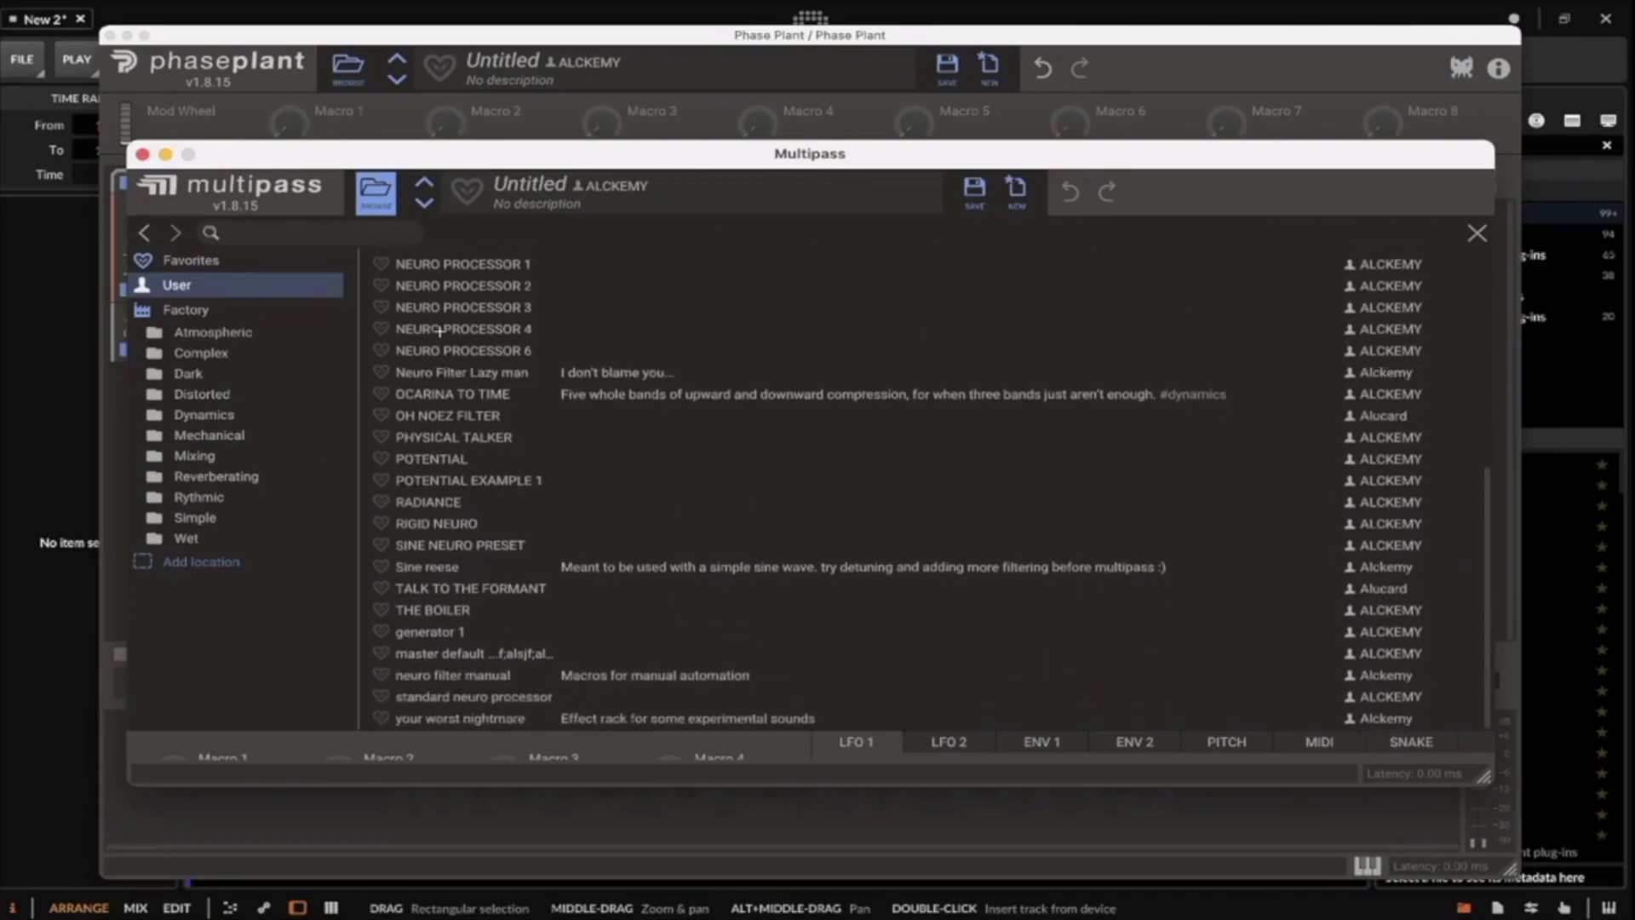
double_click(460, 653)
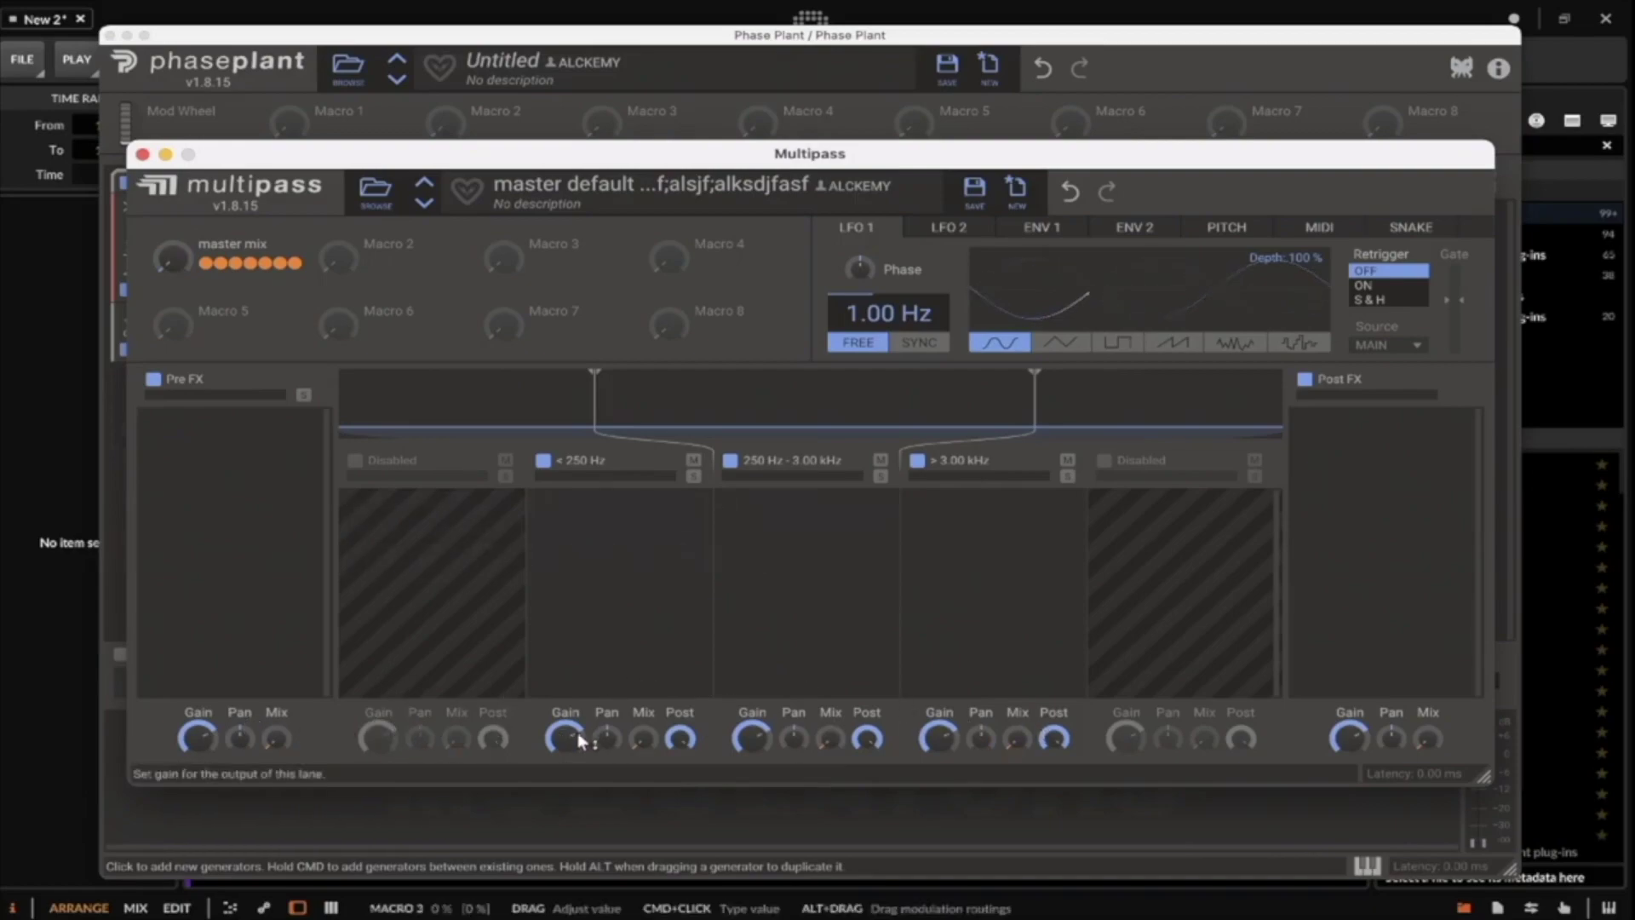
left_click(277, 738)
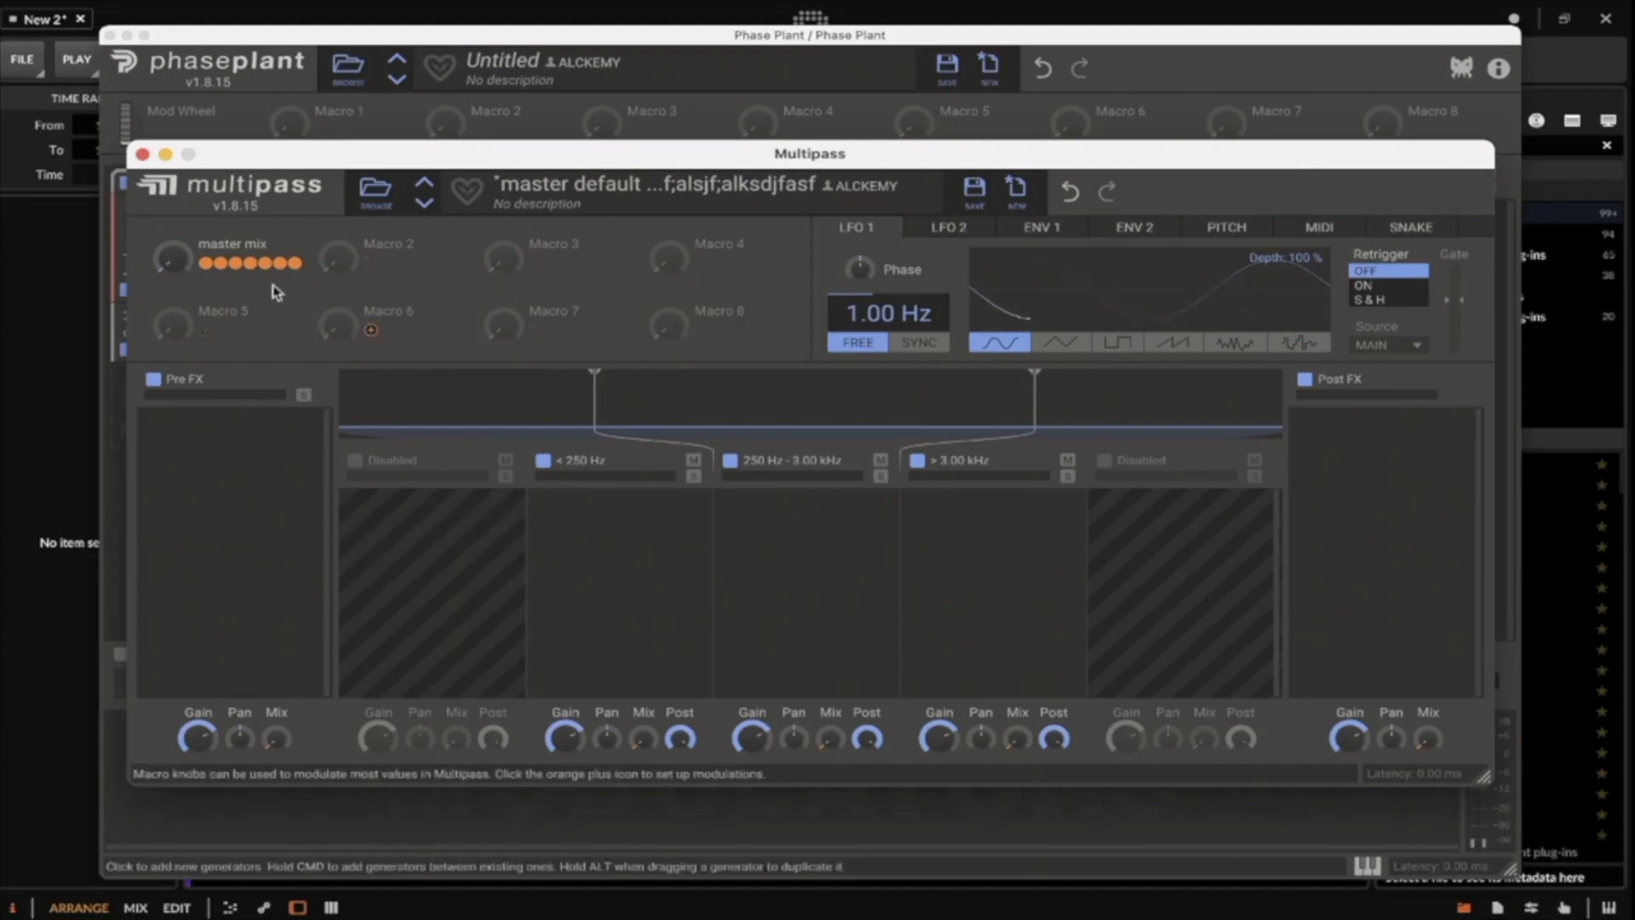
left_click_drag(624, 155, 590, 176)
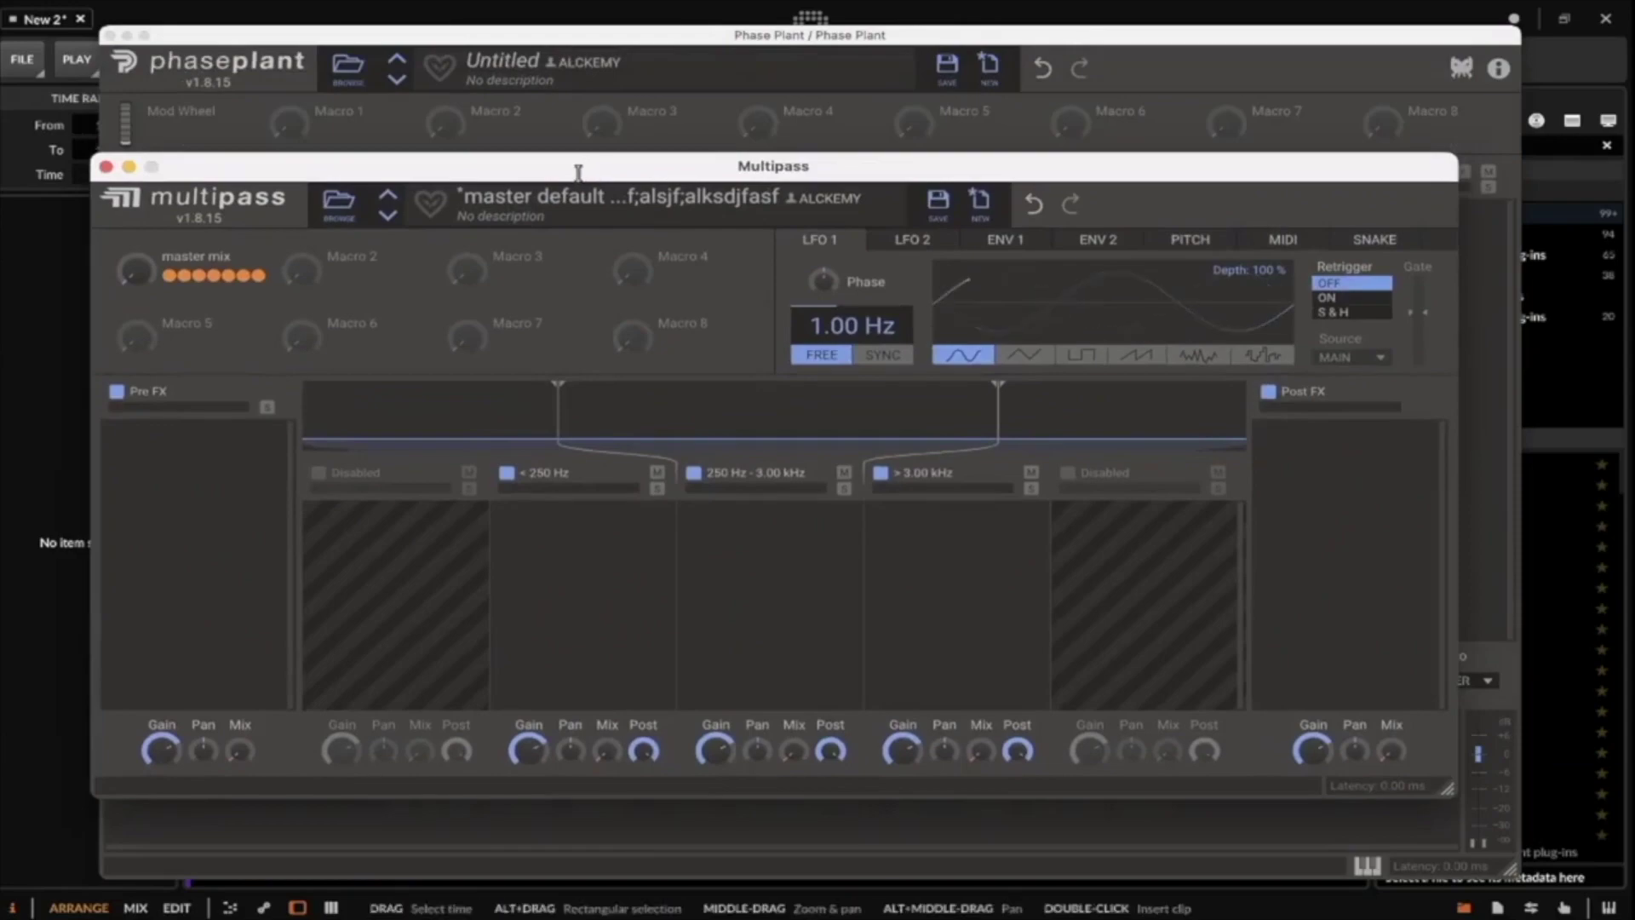
left_click_drag(584, 167, 645, 118)
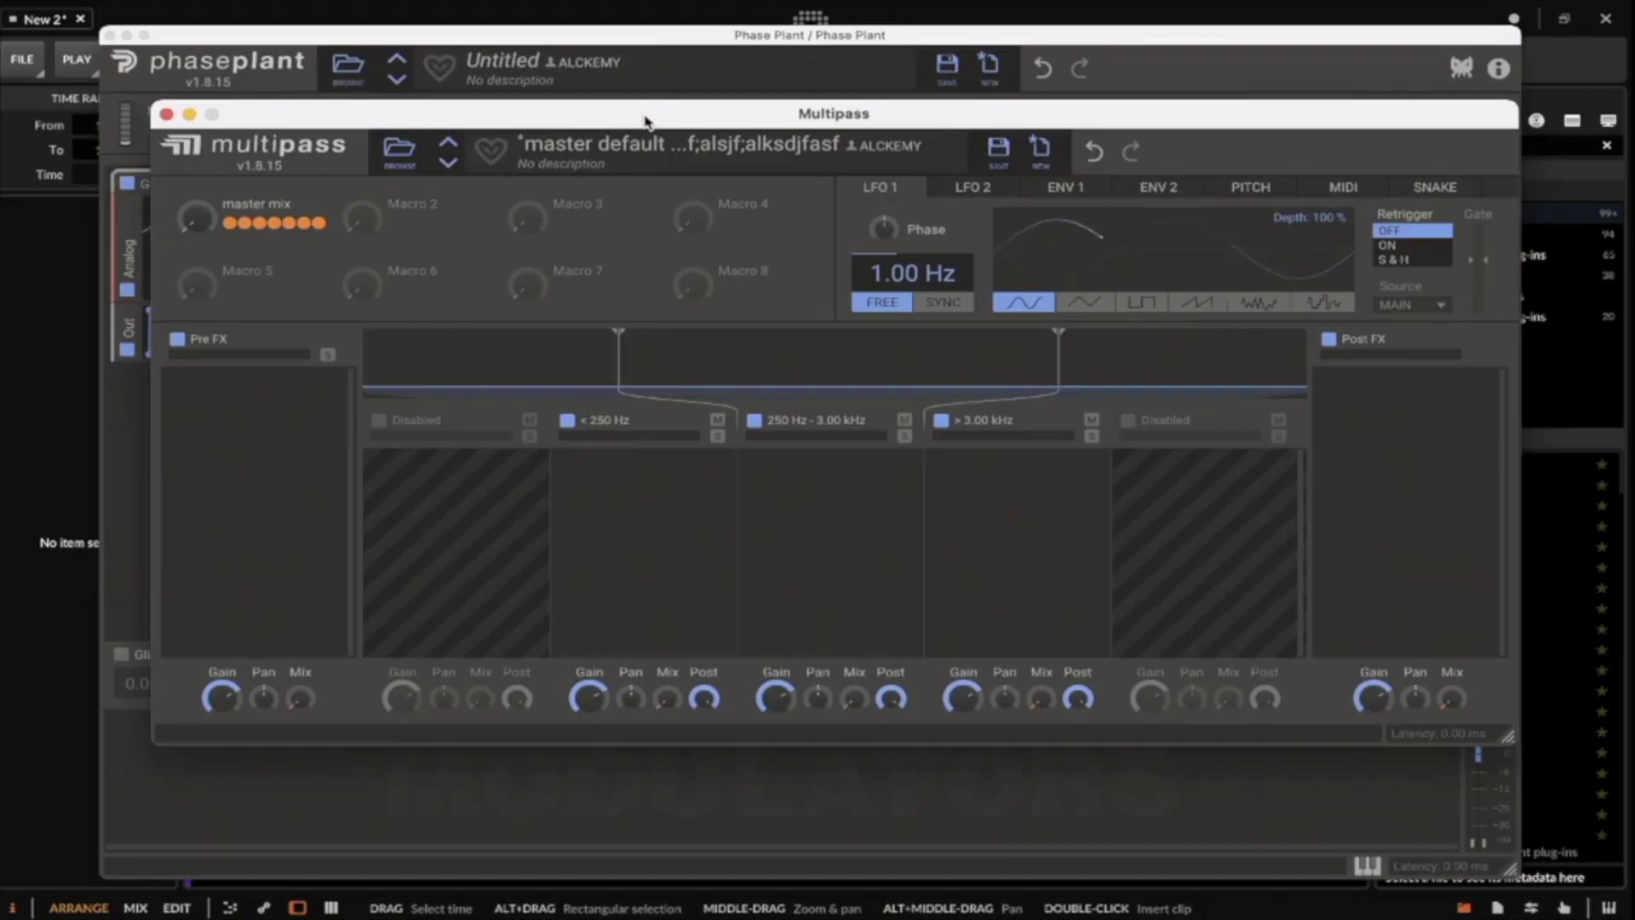
left_click(596, 42)
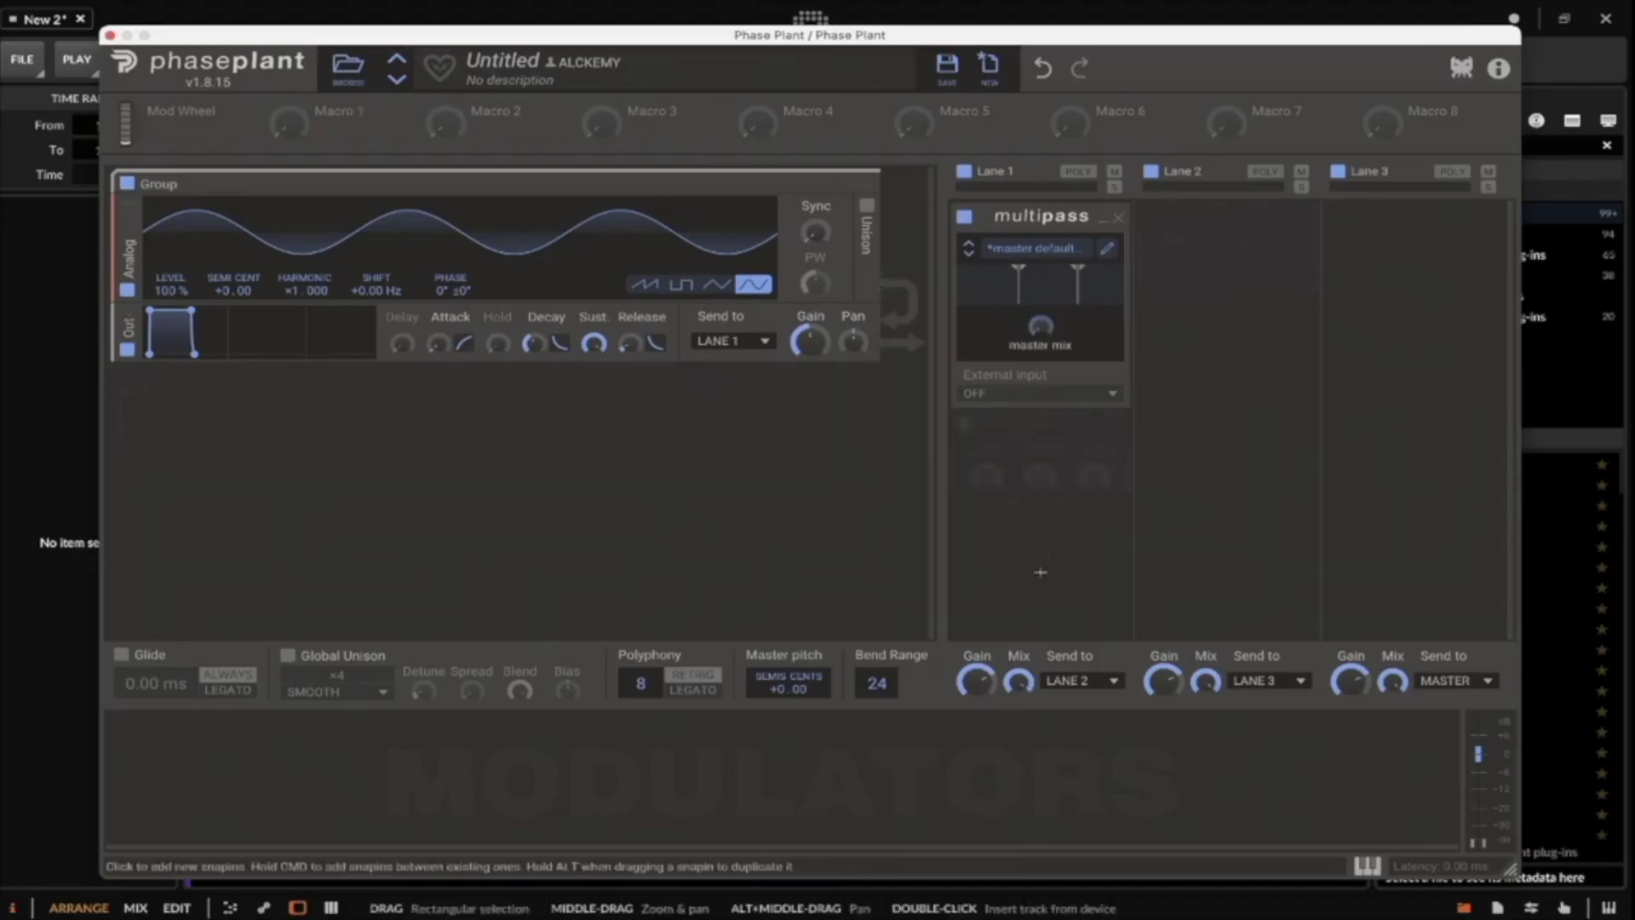
Add a Snap Heap with the "master mix tem..." preset below Multipass, and assign Macro 1 to Multipass's master mix.
left_click(1051, 473)
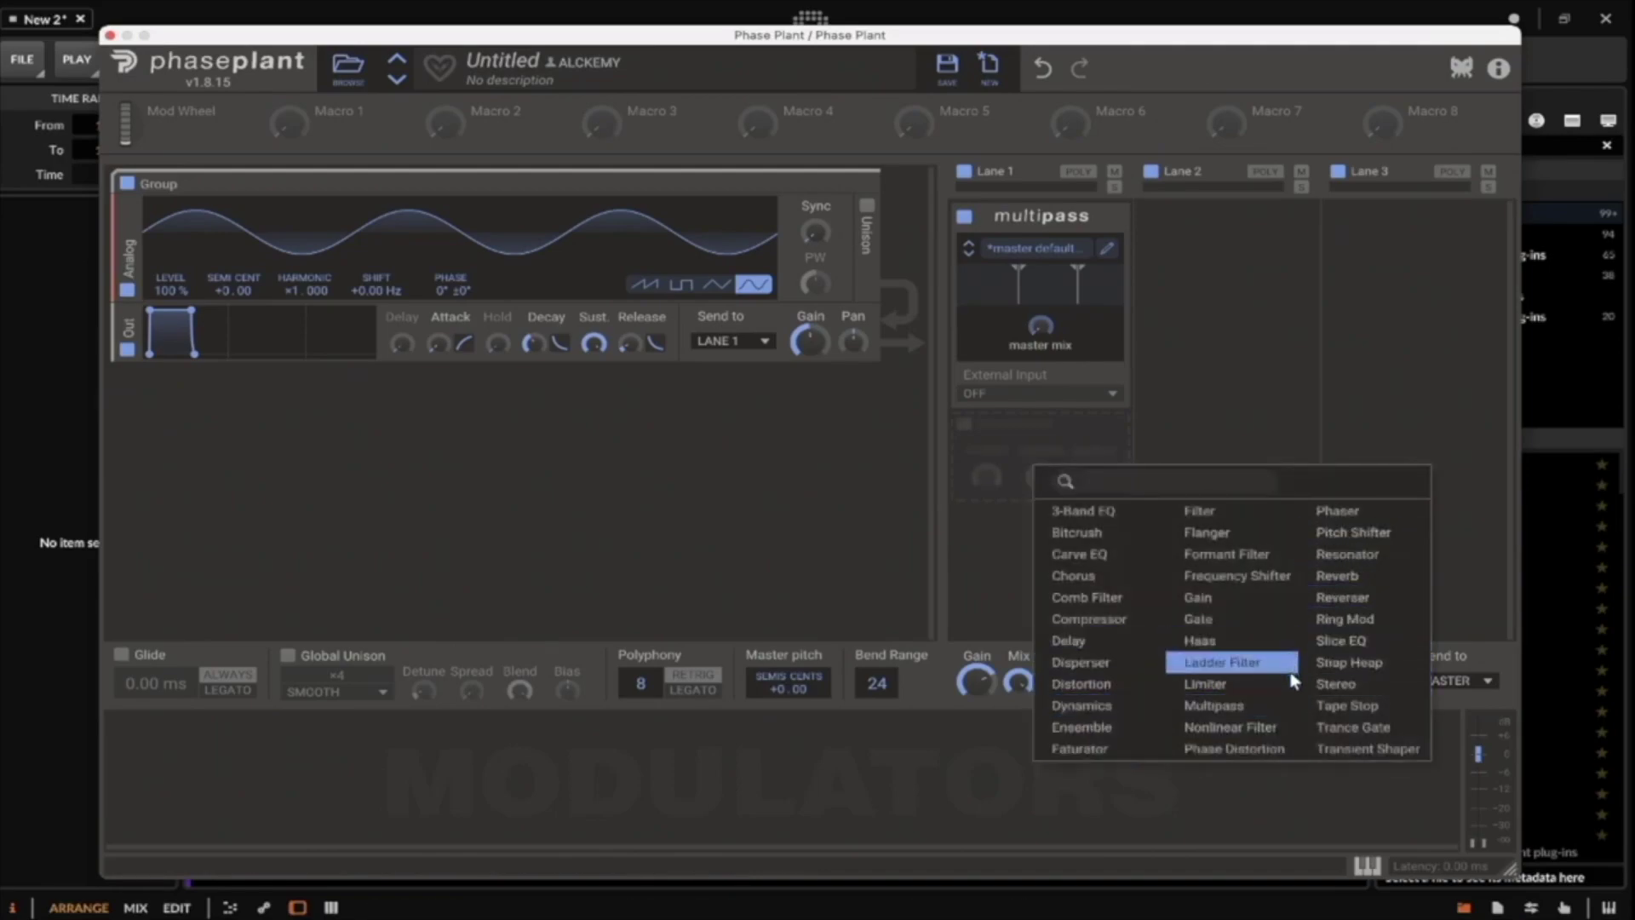
left_click(1351, 654)
left_click(1107, 460)
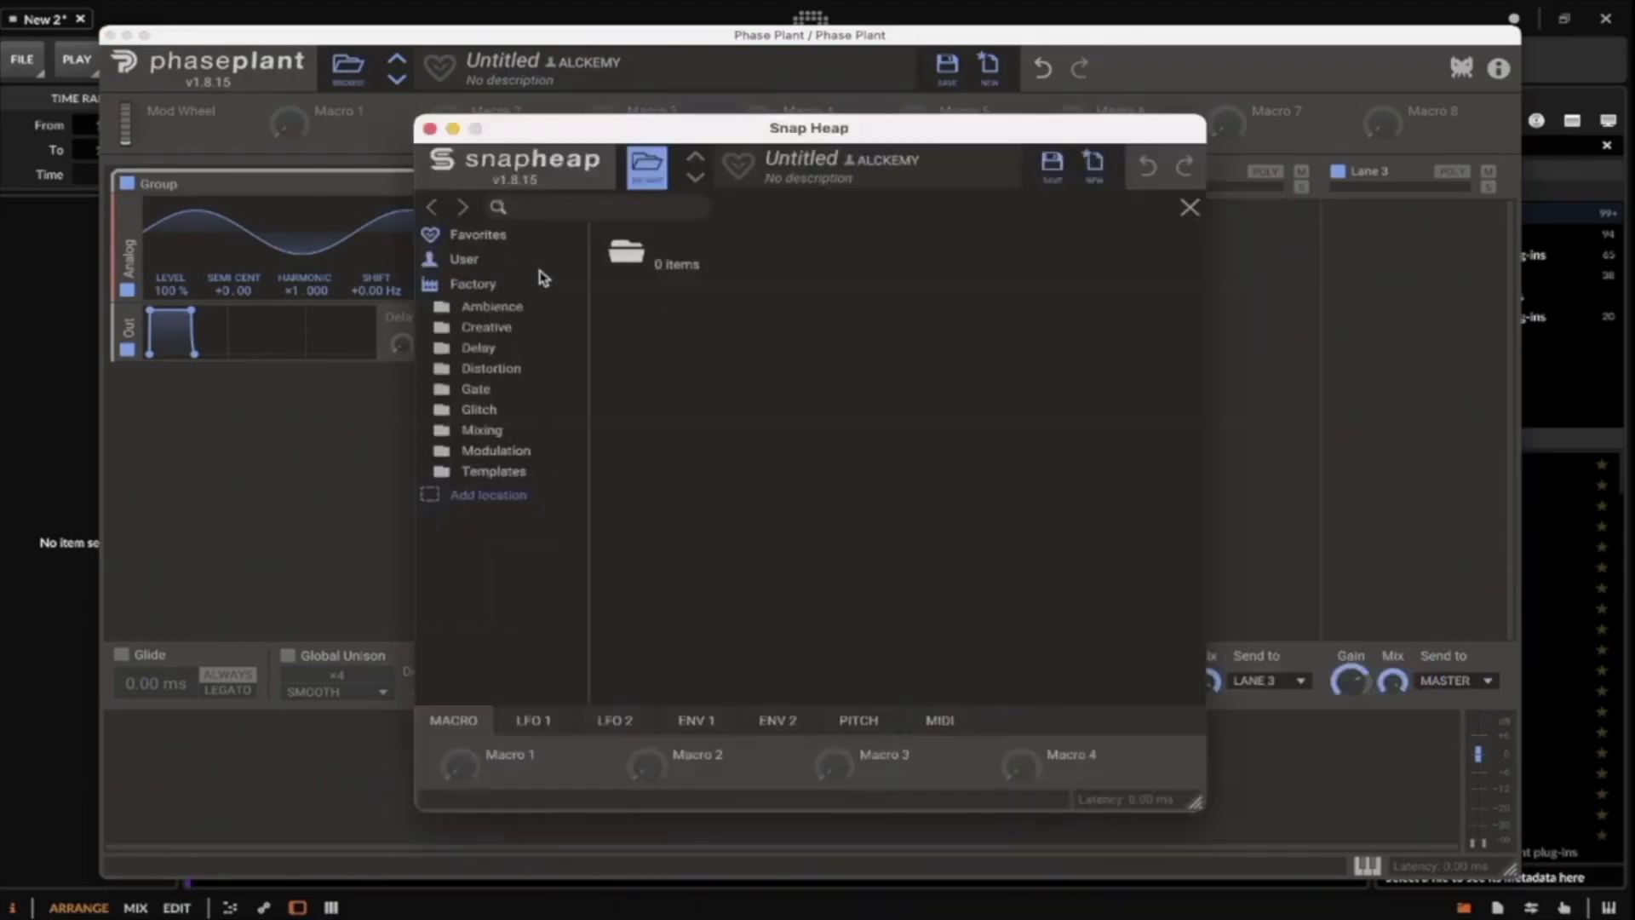
double_click(715, 417)
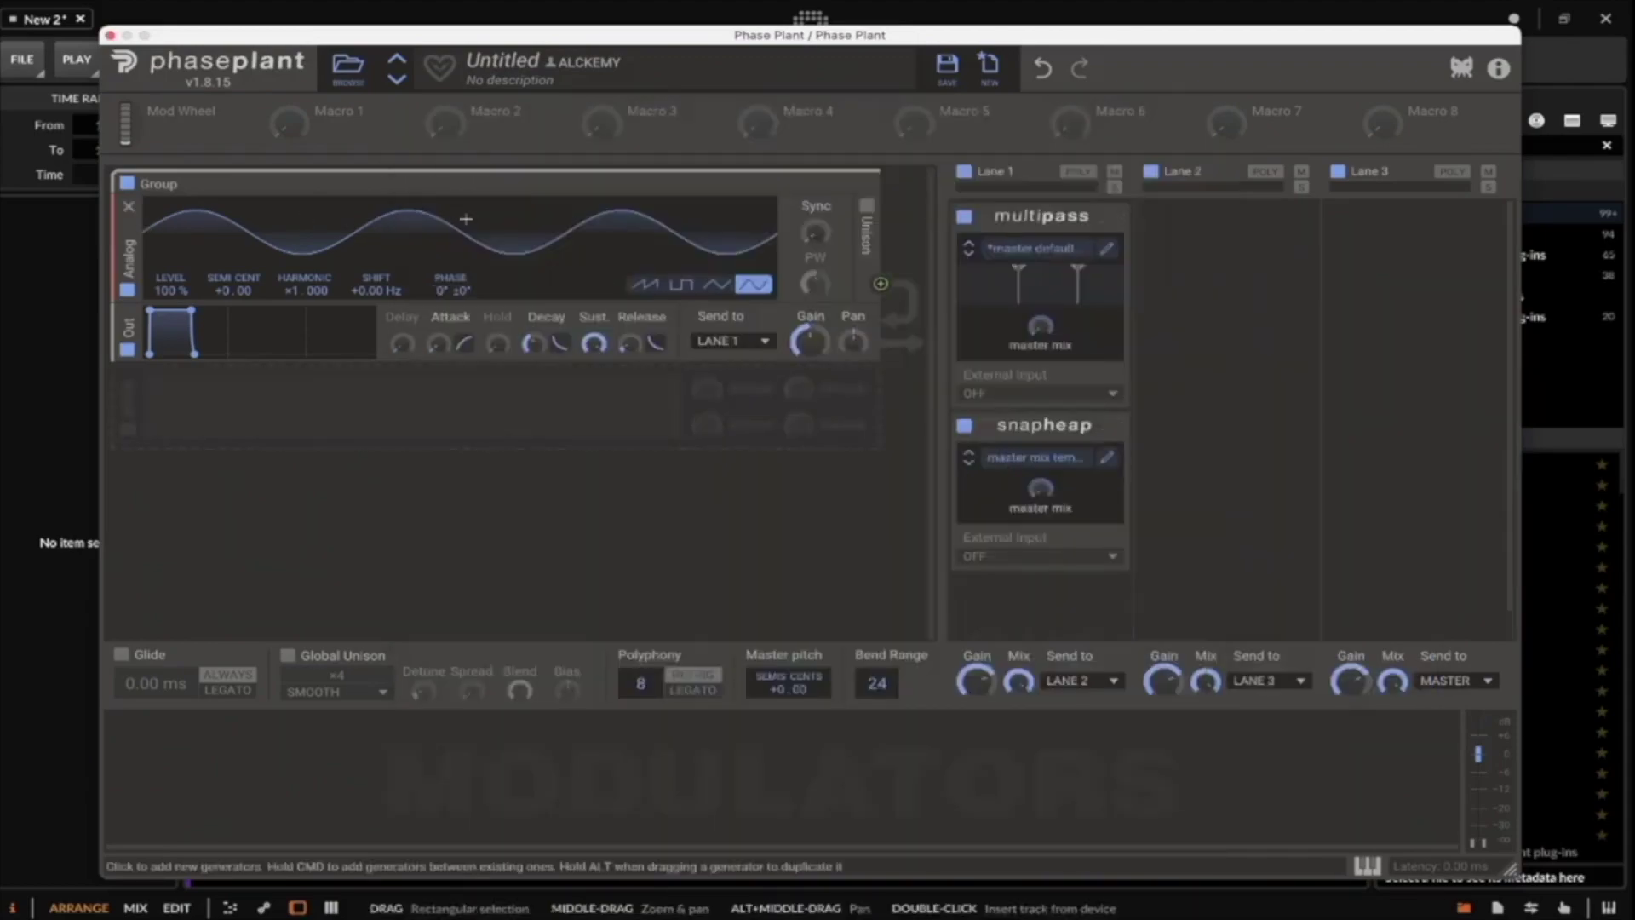
mouse_move(326, 135)
left_click_drag(323, 131, 1040, 333)
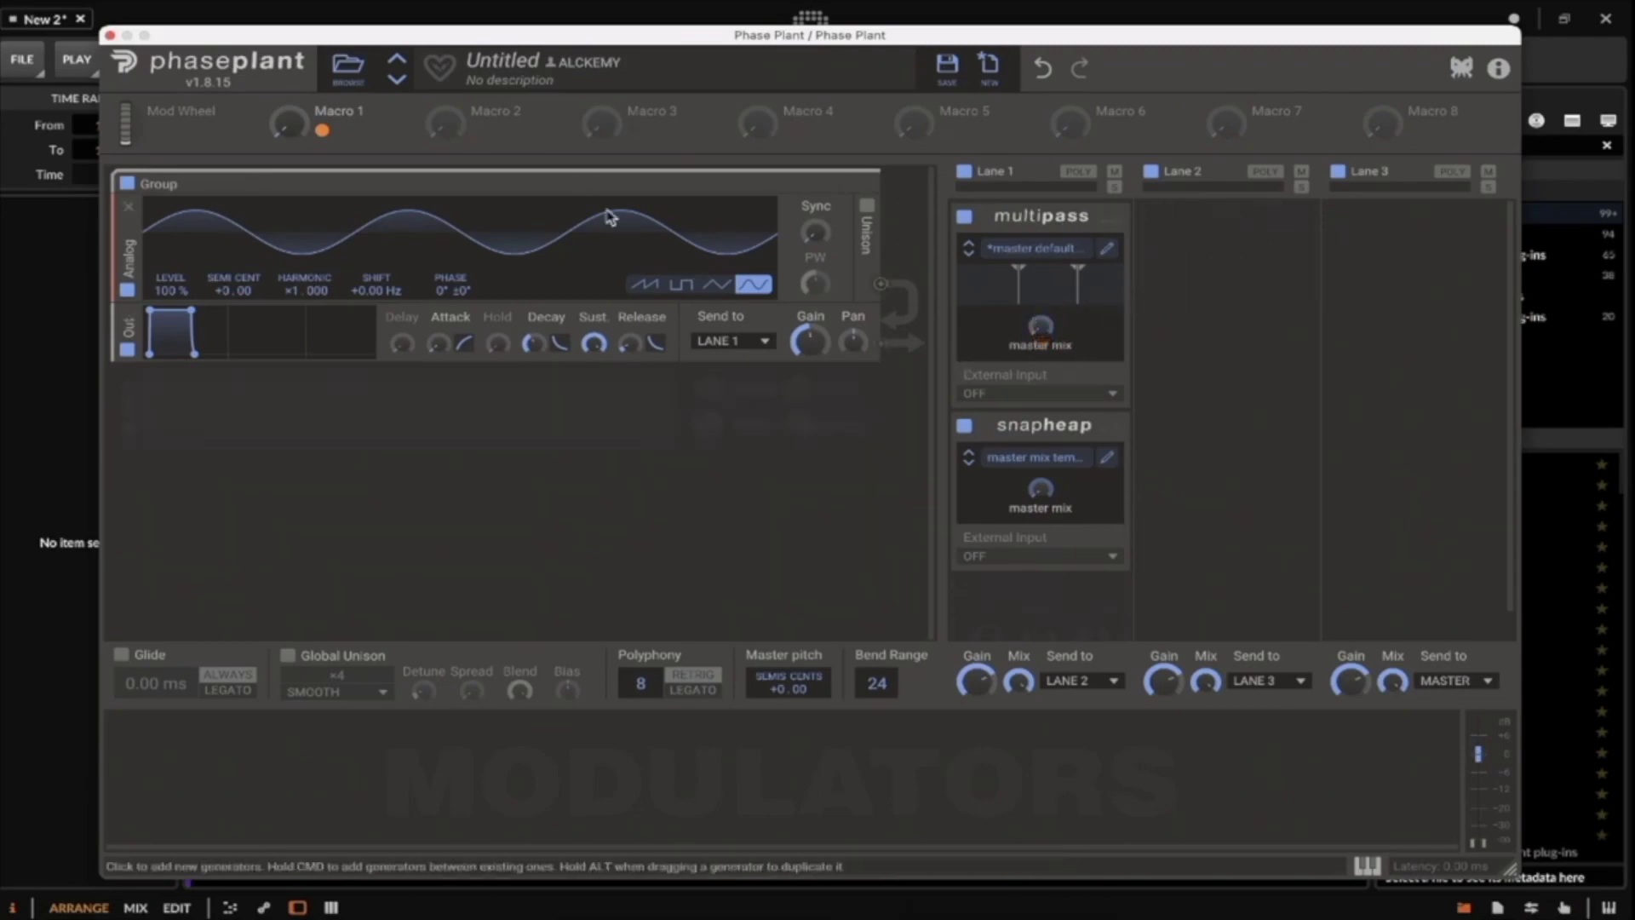
Set the Analog oscillator to a saw wave with x2 SYNTHETIC unison and slightly raised detune.
left_click(645, 283)
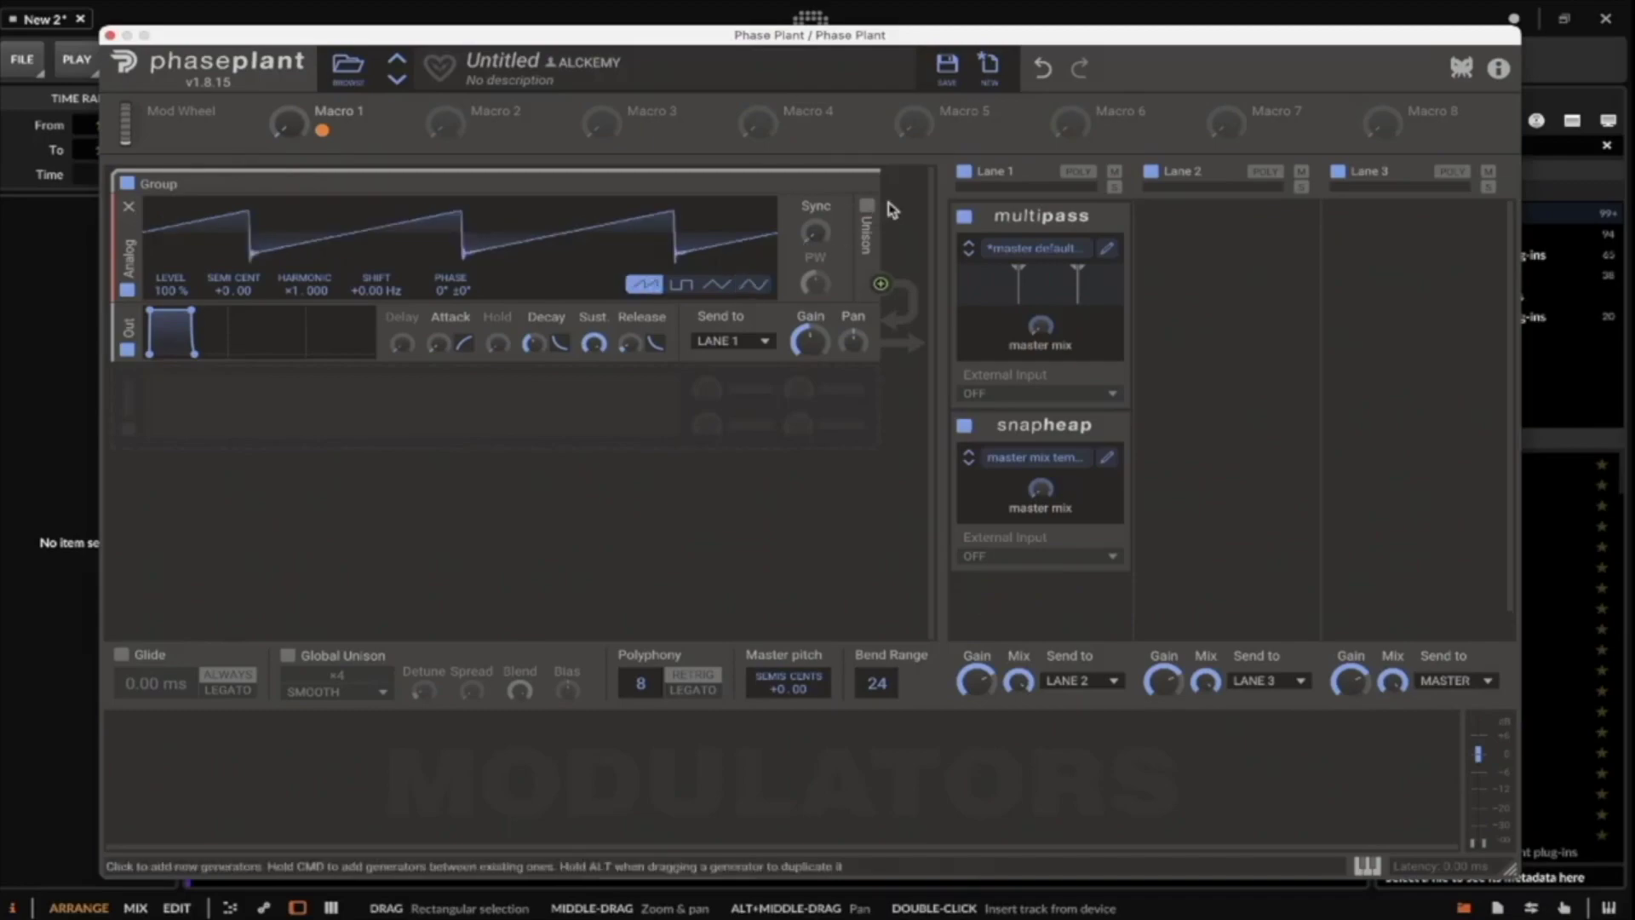
left_click(867, 206)
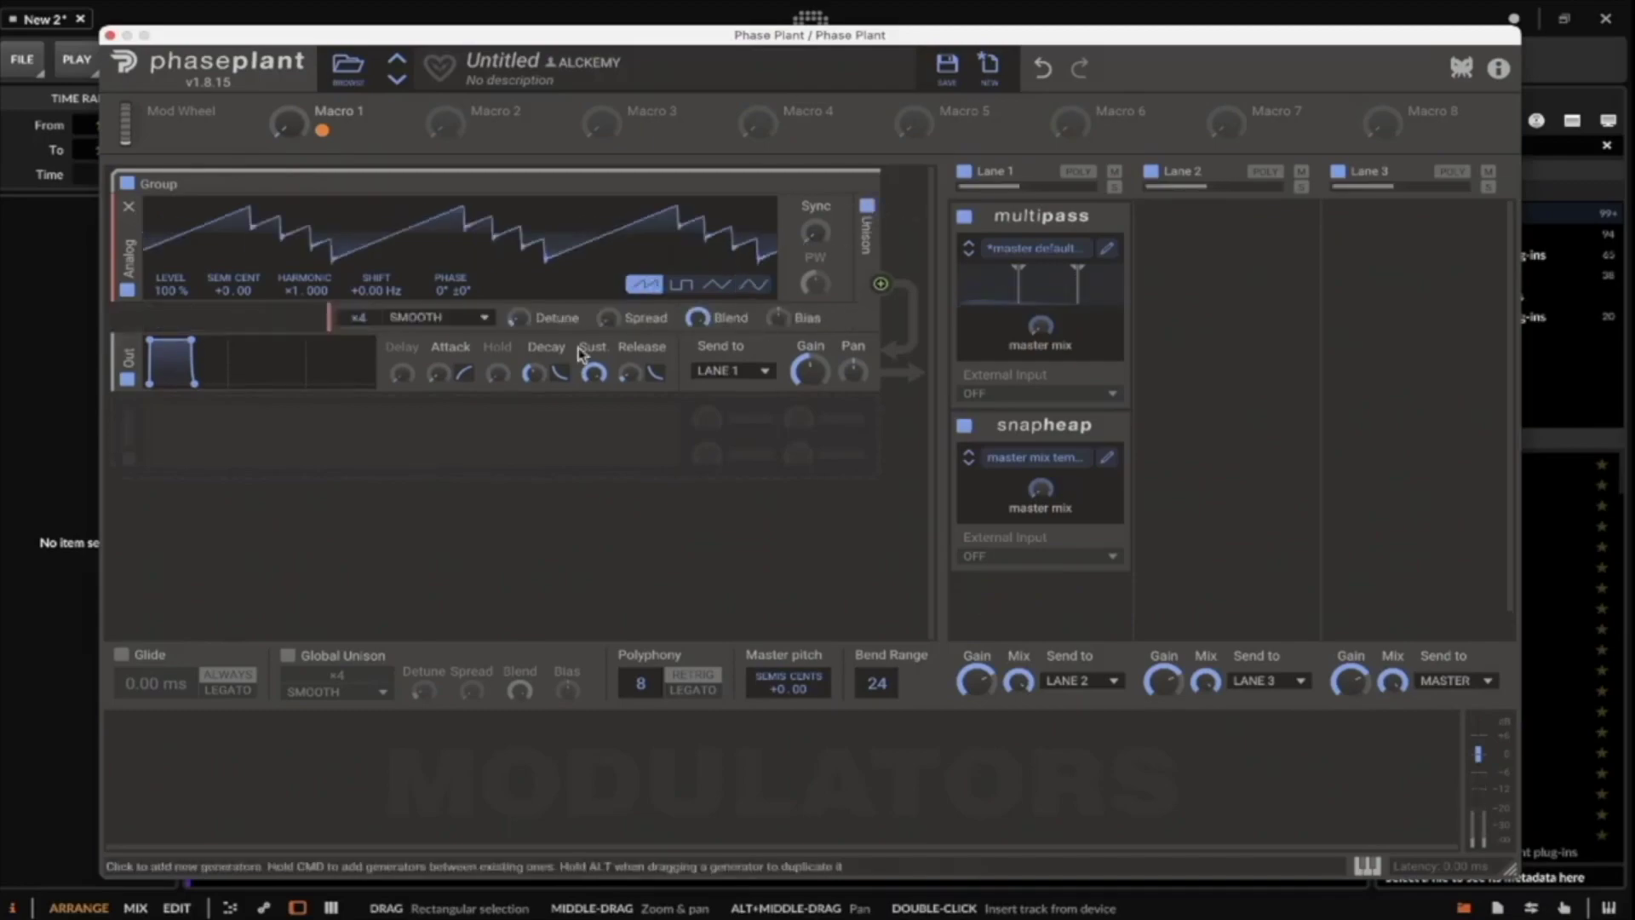
left_click_drag(365, 322, 364, 351)
left_click(407, 317)
left_click(447, 380)
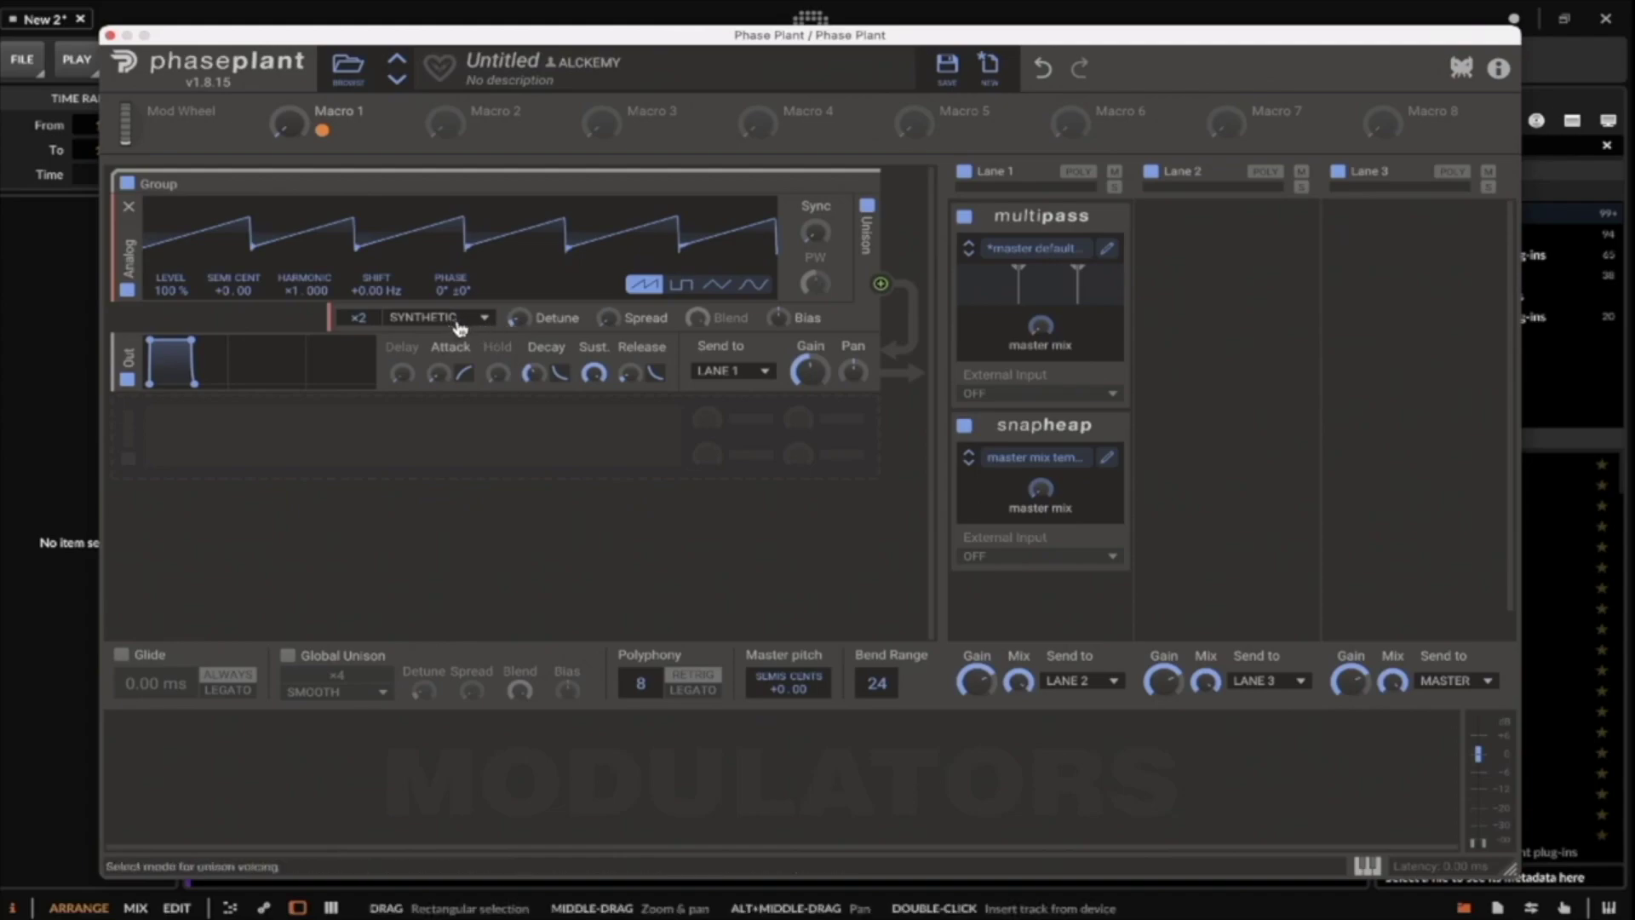
left_click_drag(517, 318, 528, 325)
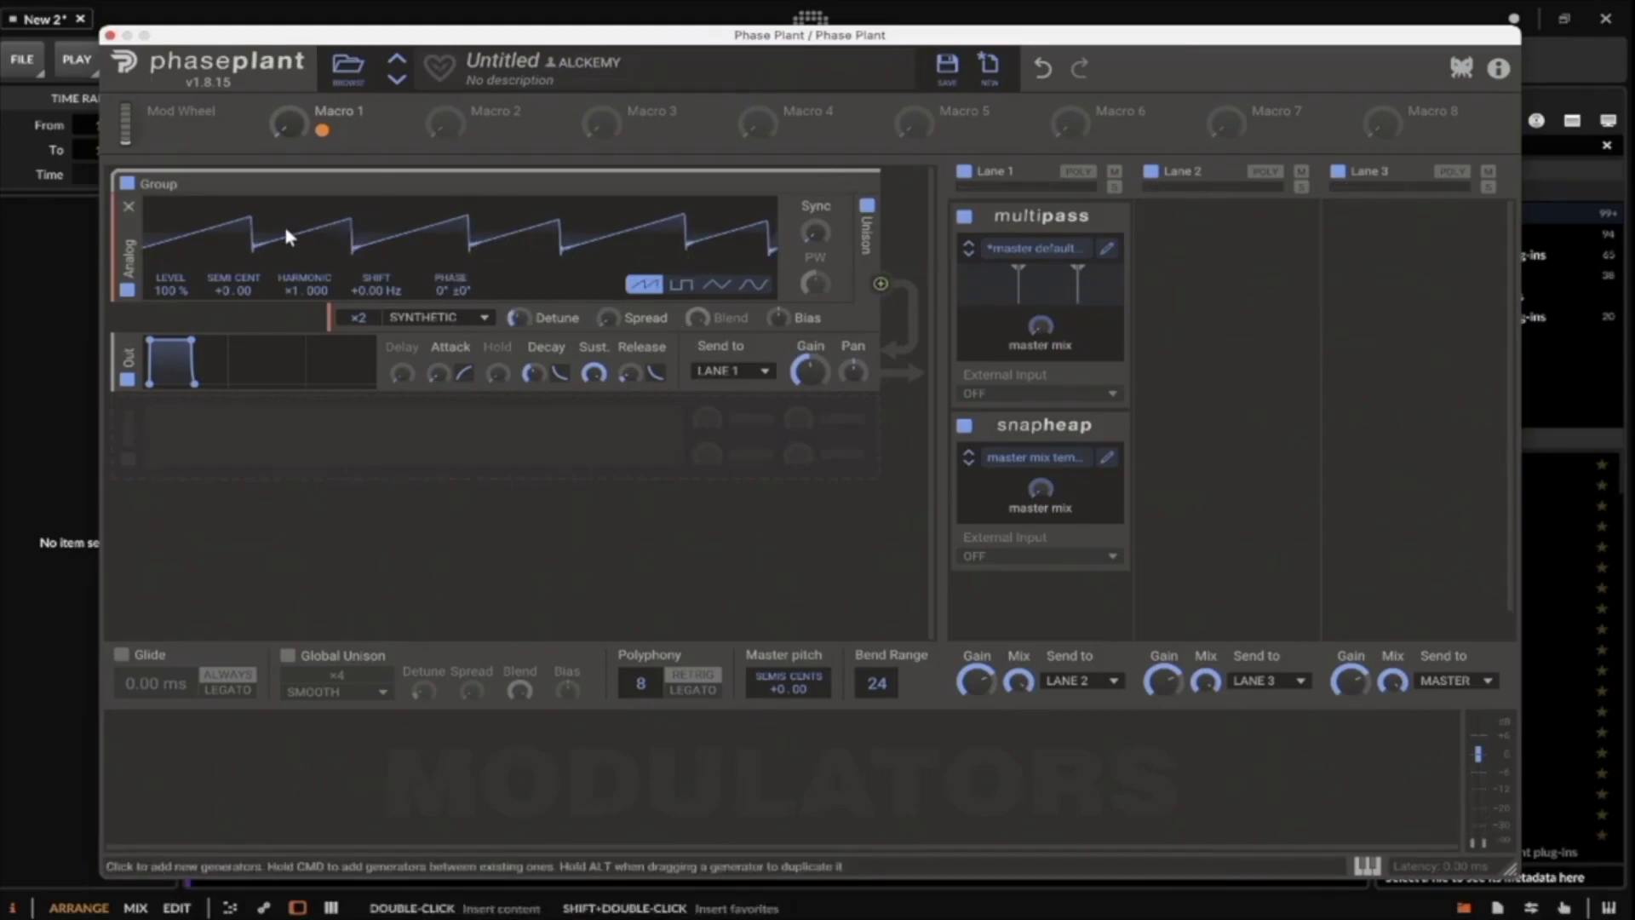
Add an Overdrive Distortion to the generator group and place it between the Analog oscillator and the output.
left_click(193, 430)
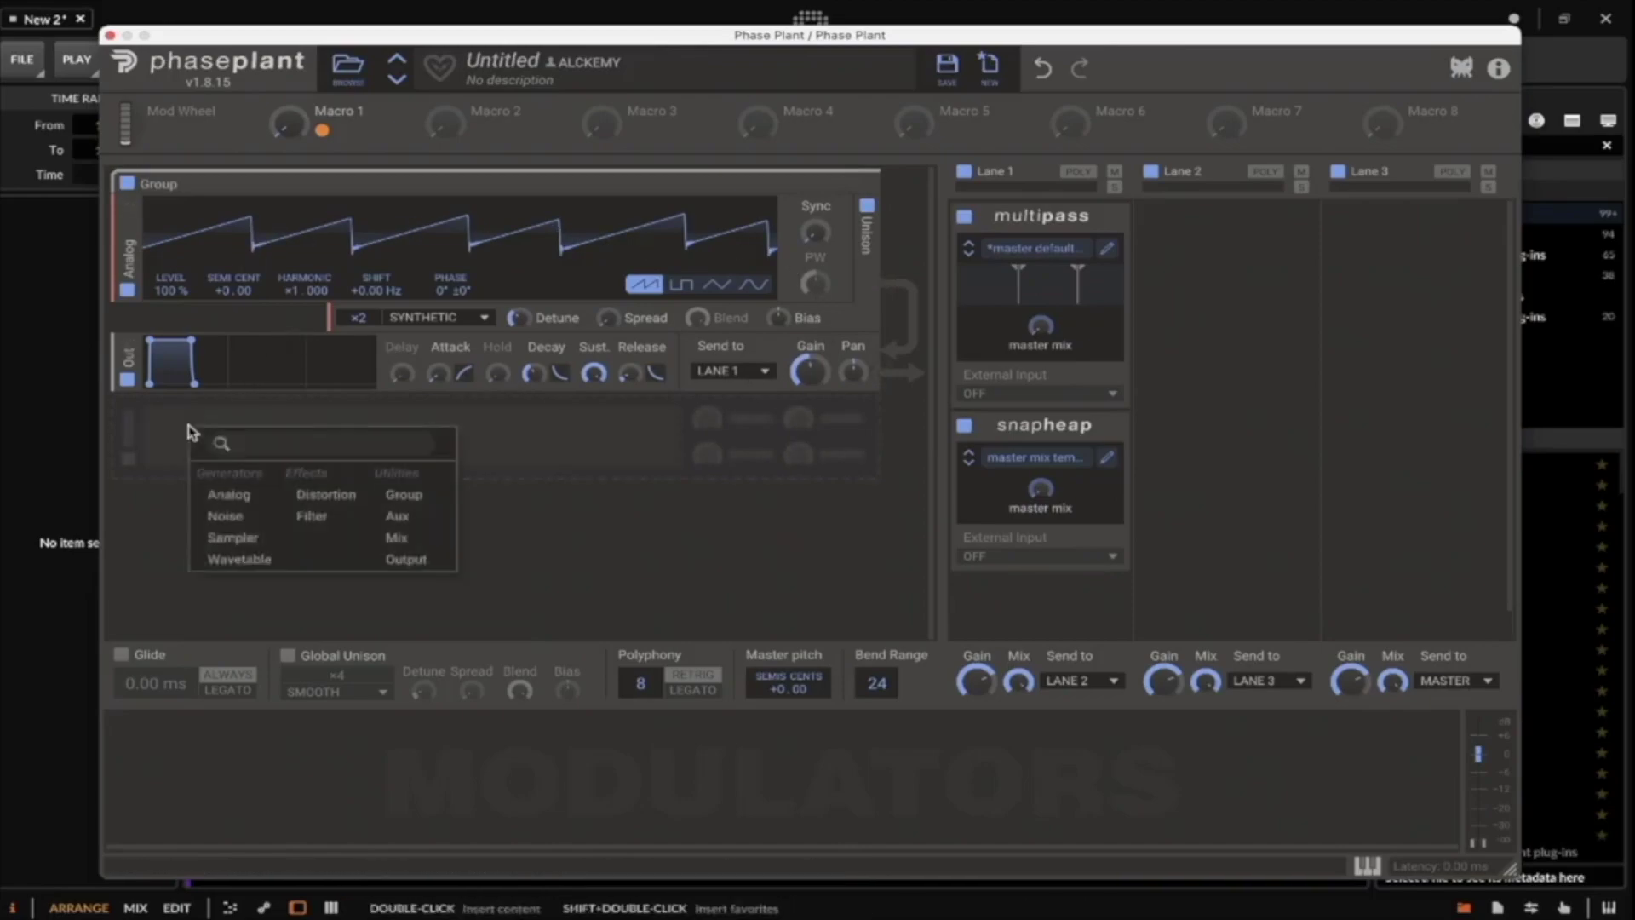
left_click(319, 496)
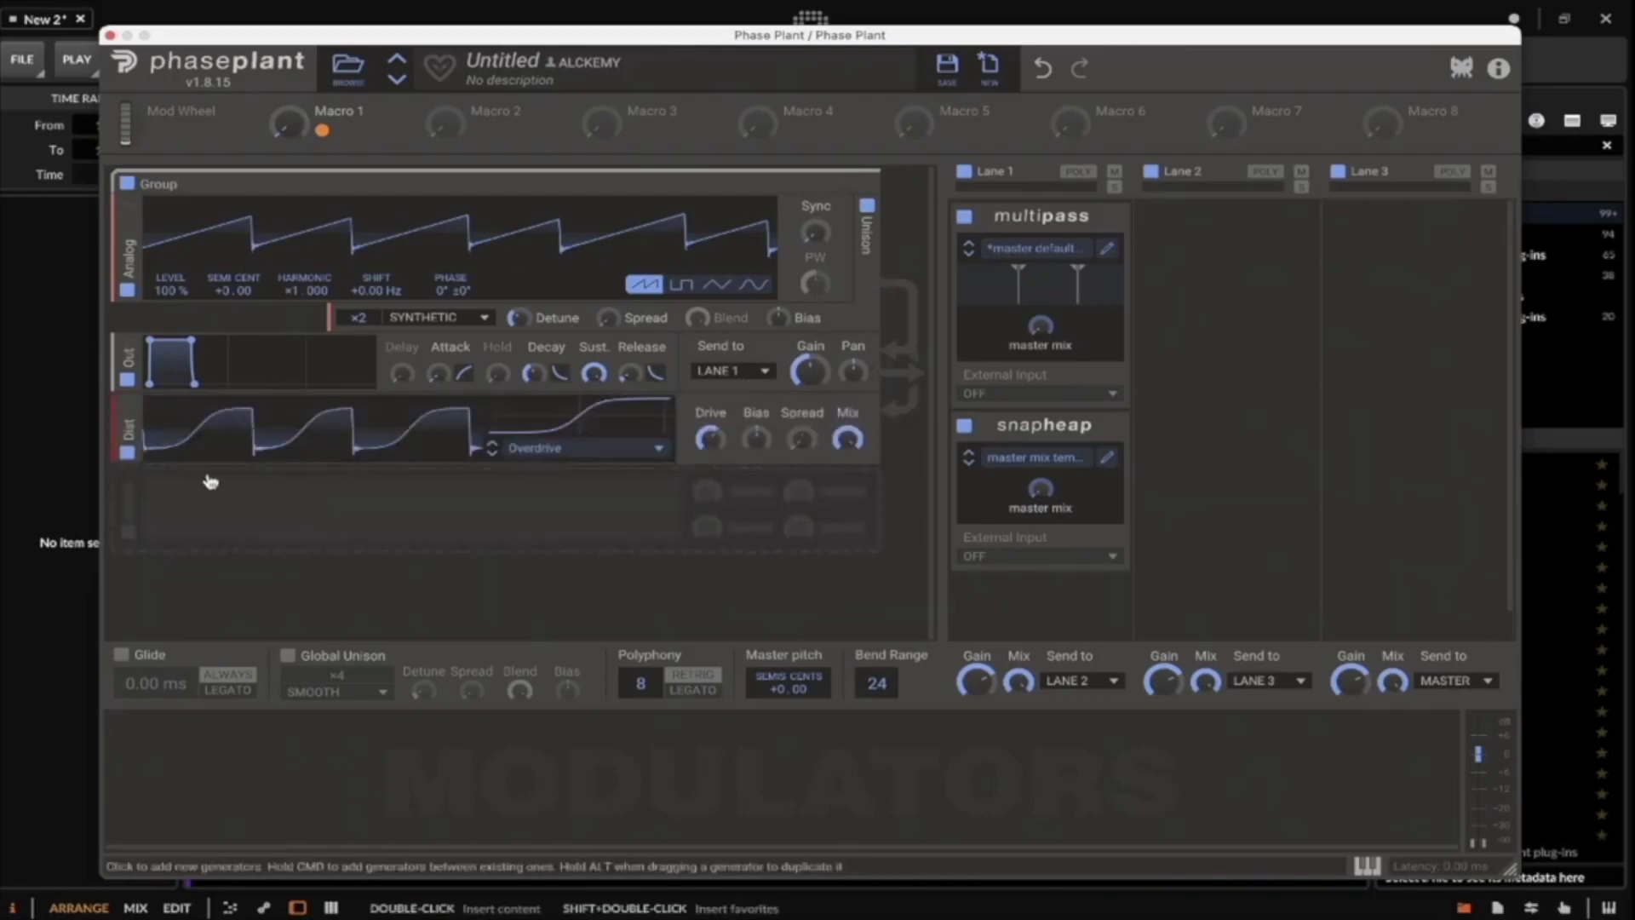
left_click_drag(127, 428, 127, 362)
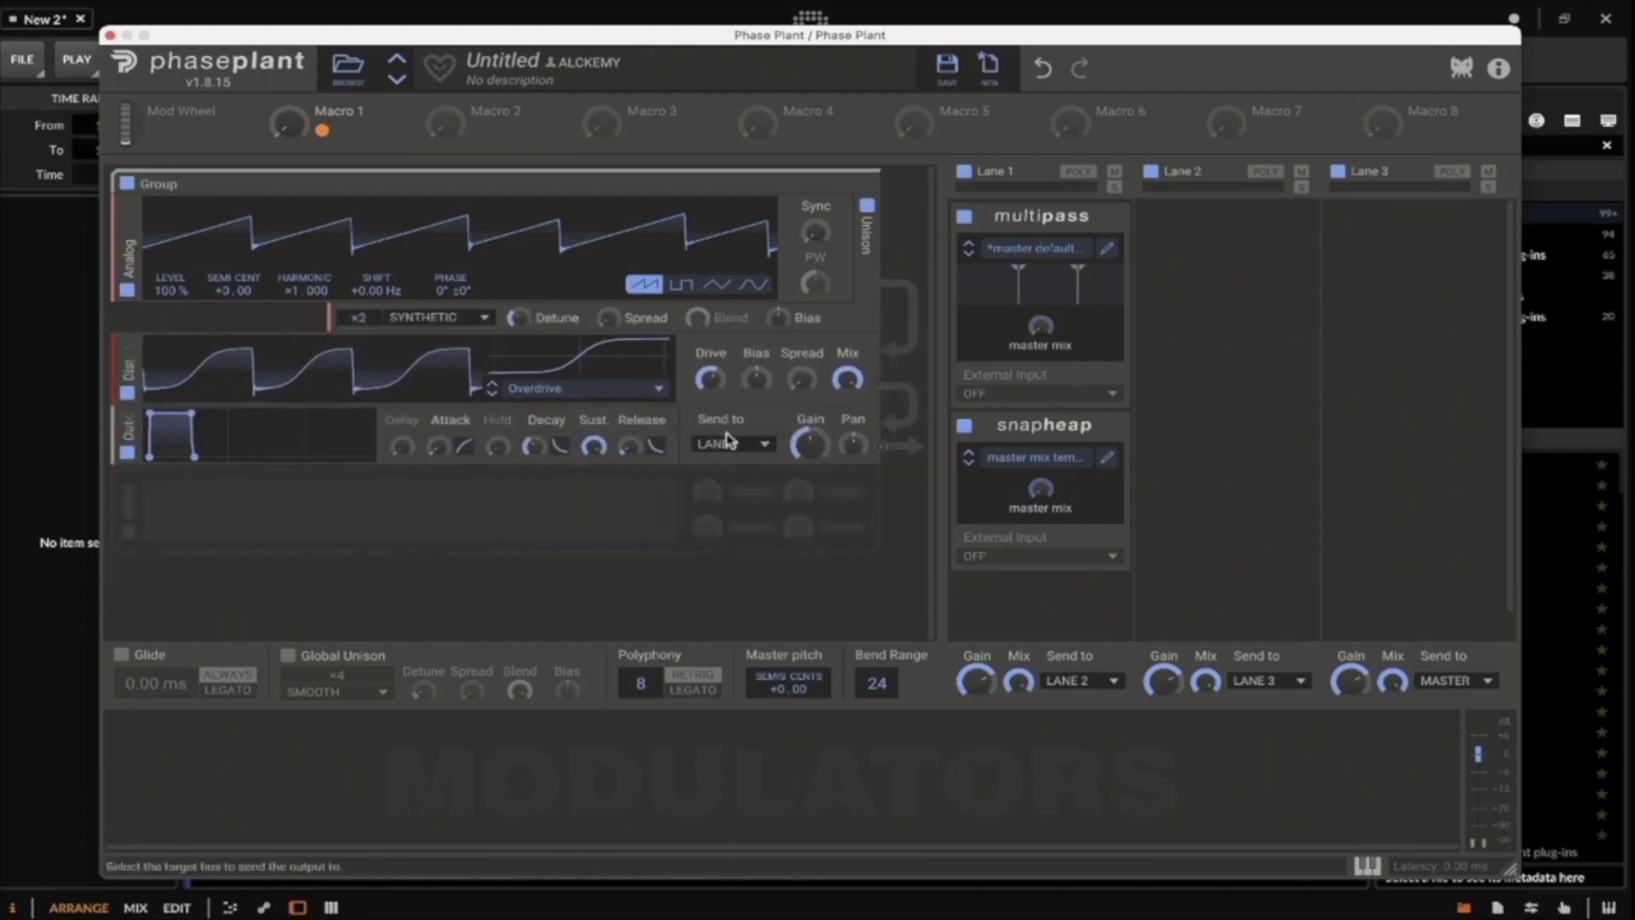
Add a Filter between the Analog oscillator and the Distortion, and set it to notch.
left_click(318, 522)
left_click(437, 608)
left_click_drag(128, 524, 128, 362)
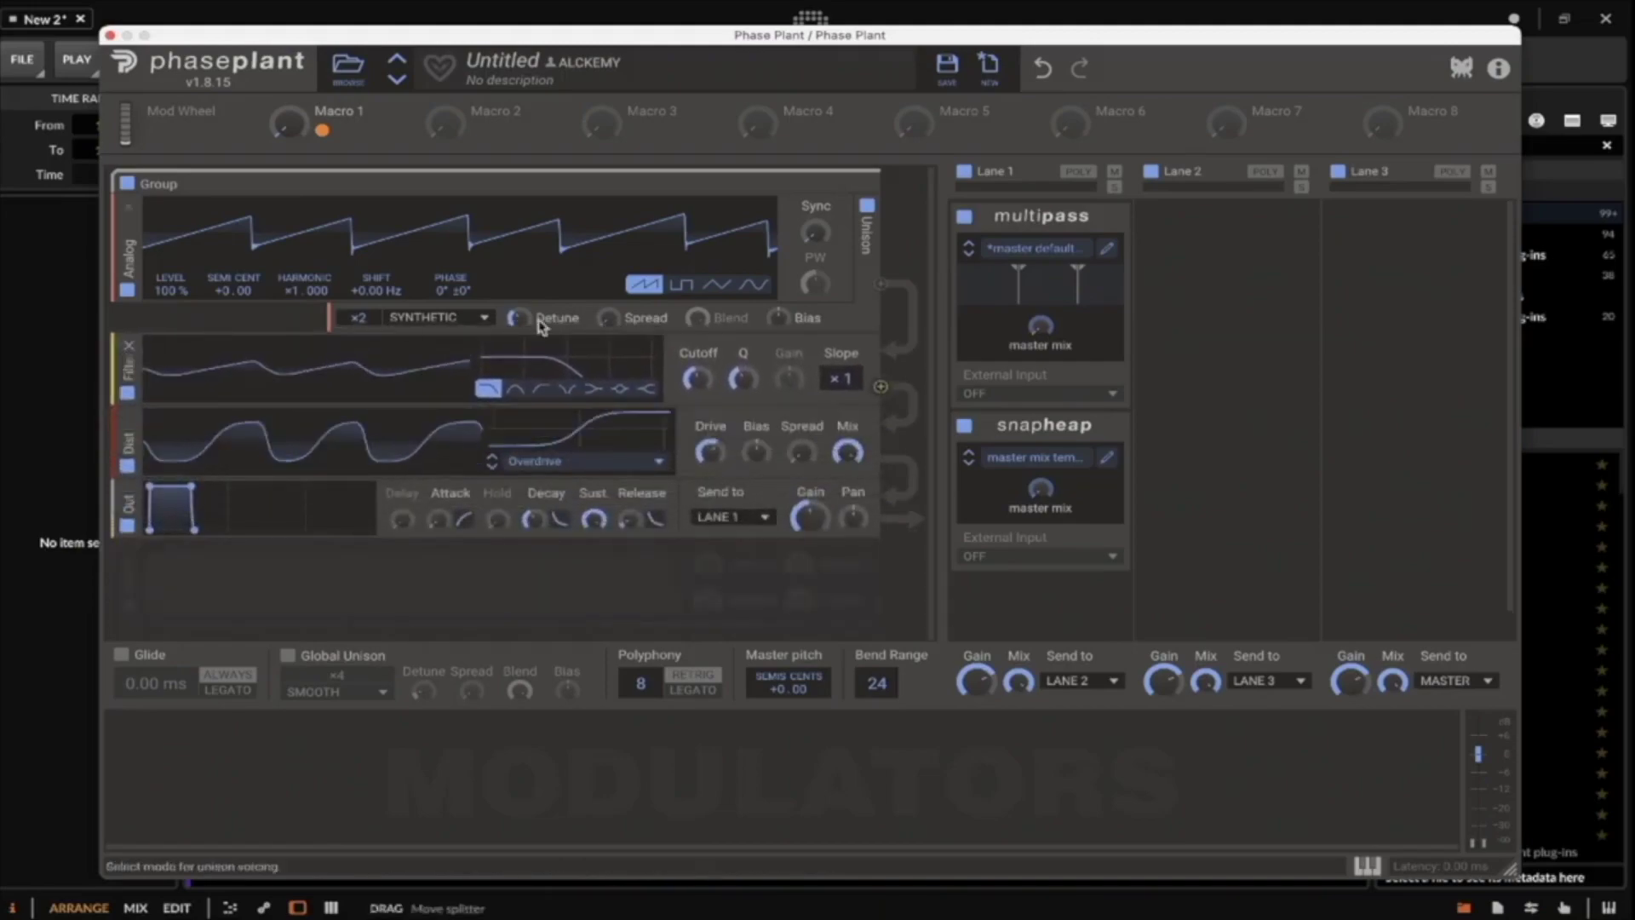
left_click(566, 388)
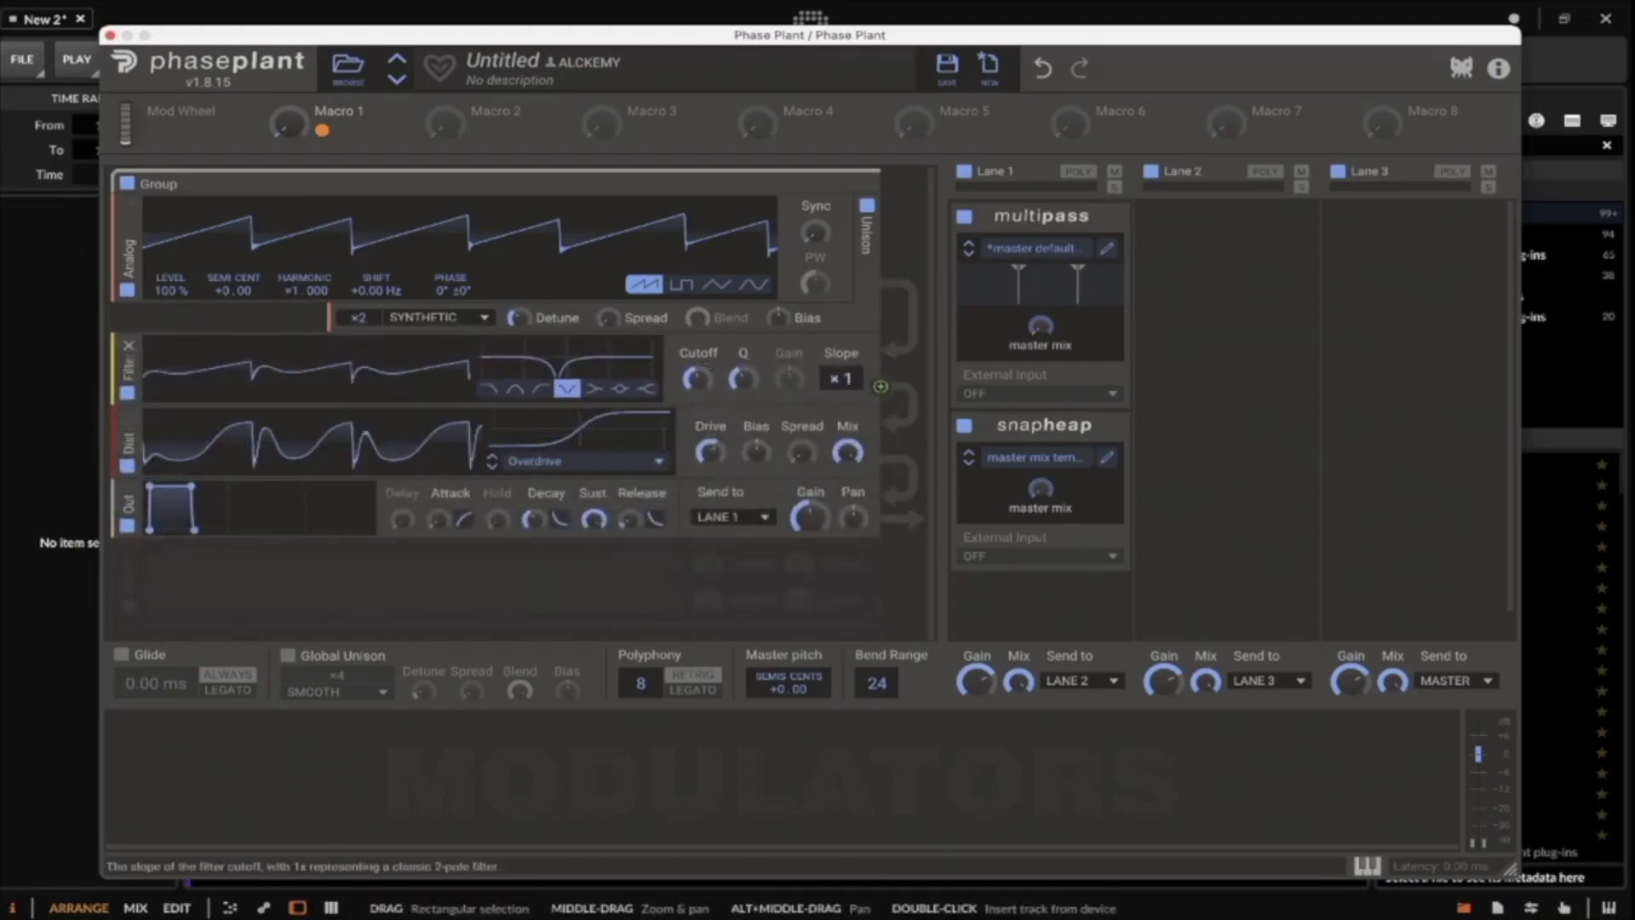
Set the Filter's slope to x6 and route a new Random modulator with raised smoothing to its cutoff.
scroll(860, 390, "up", 5)
mouse_move(743, 378)
left_mouse_down()
mouse_move(742, 421)
mouse_move(743, 366)
mouse_move(742, 413)
mouse_move(742, 384)
left_mouse_up()
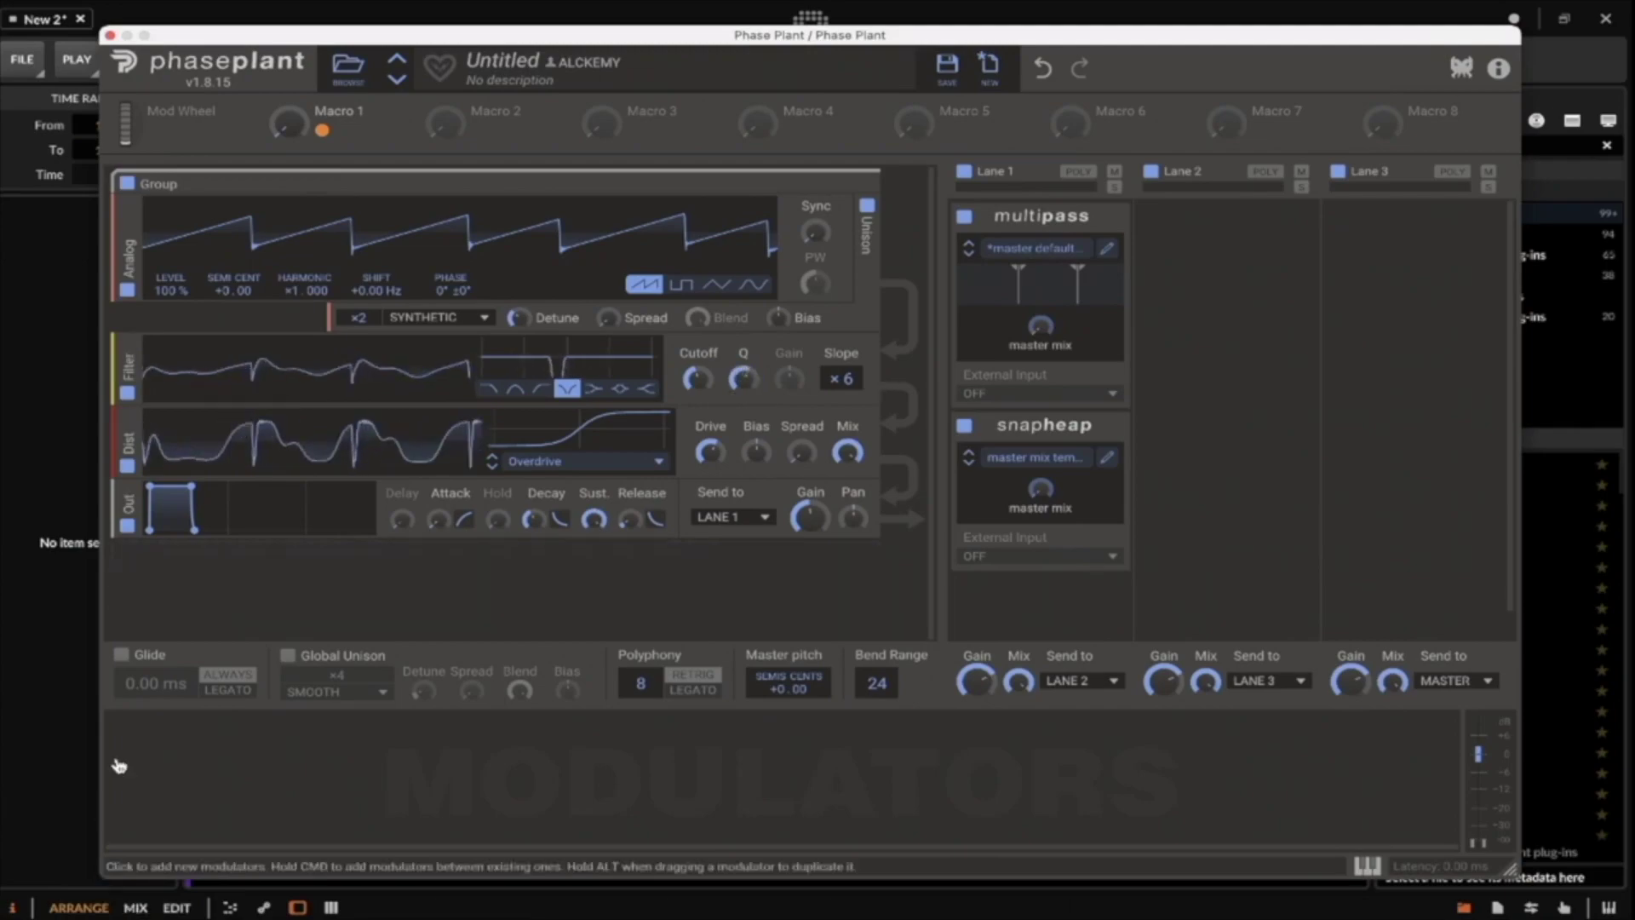
left_click(194, 760)
left_click(261, 837)
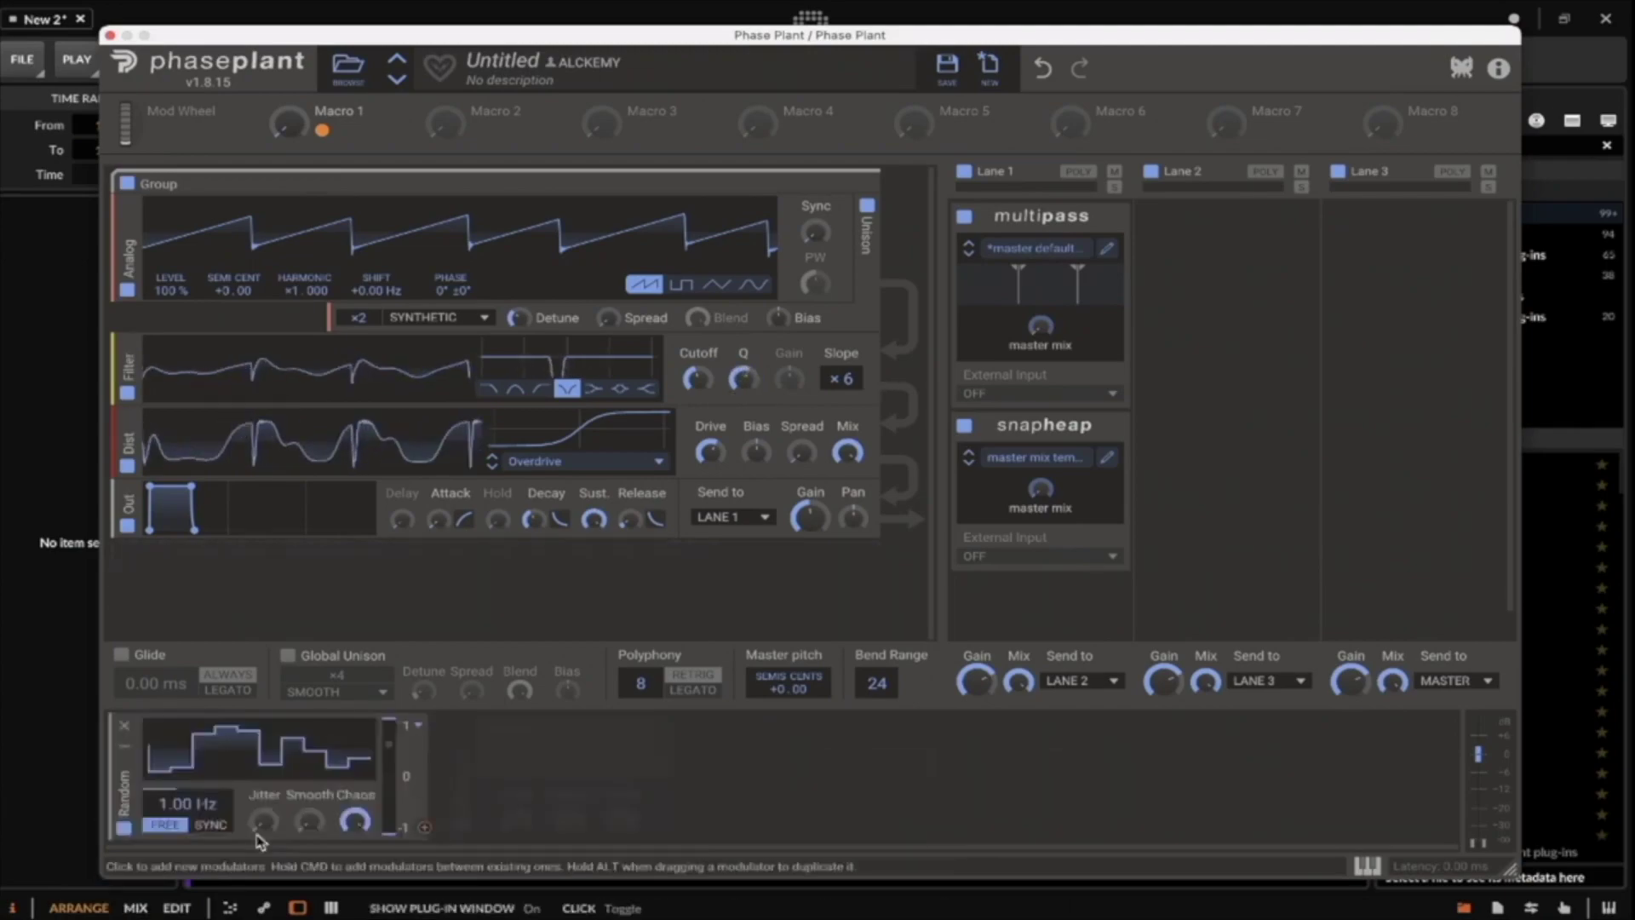
left_click_drag(424, 826, 696, 399)
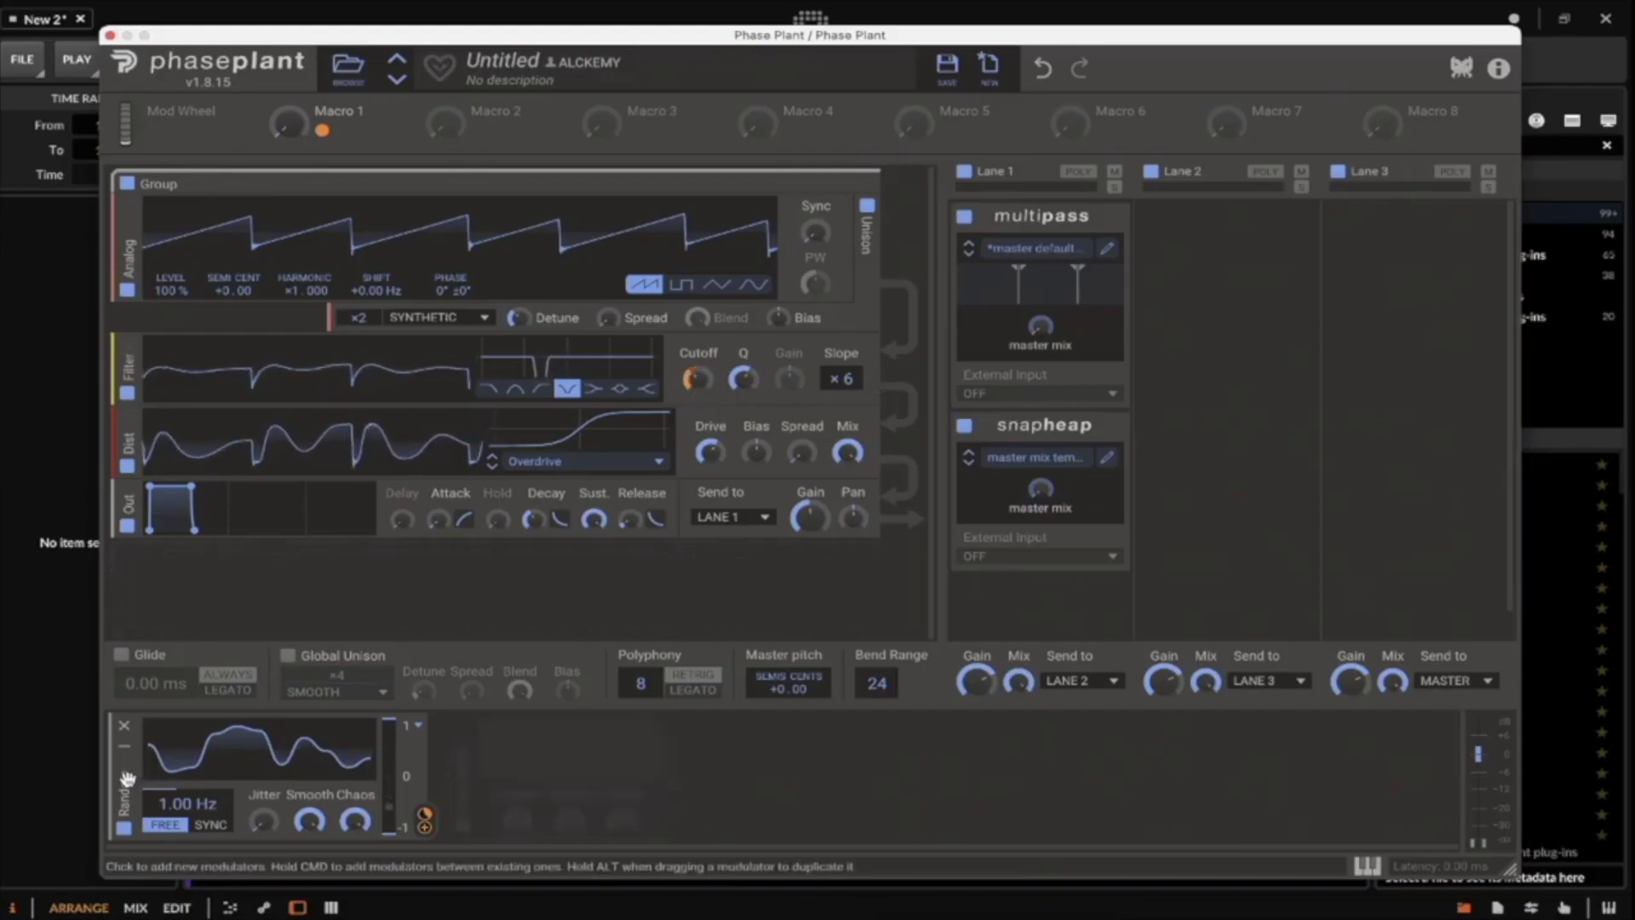
Duplicate the Random modulator and route the unassigned copy to the Filter's Q.
left_click_drag(124, 777, 464, 775)
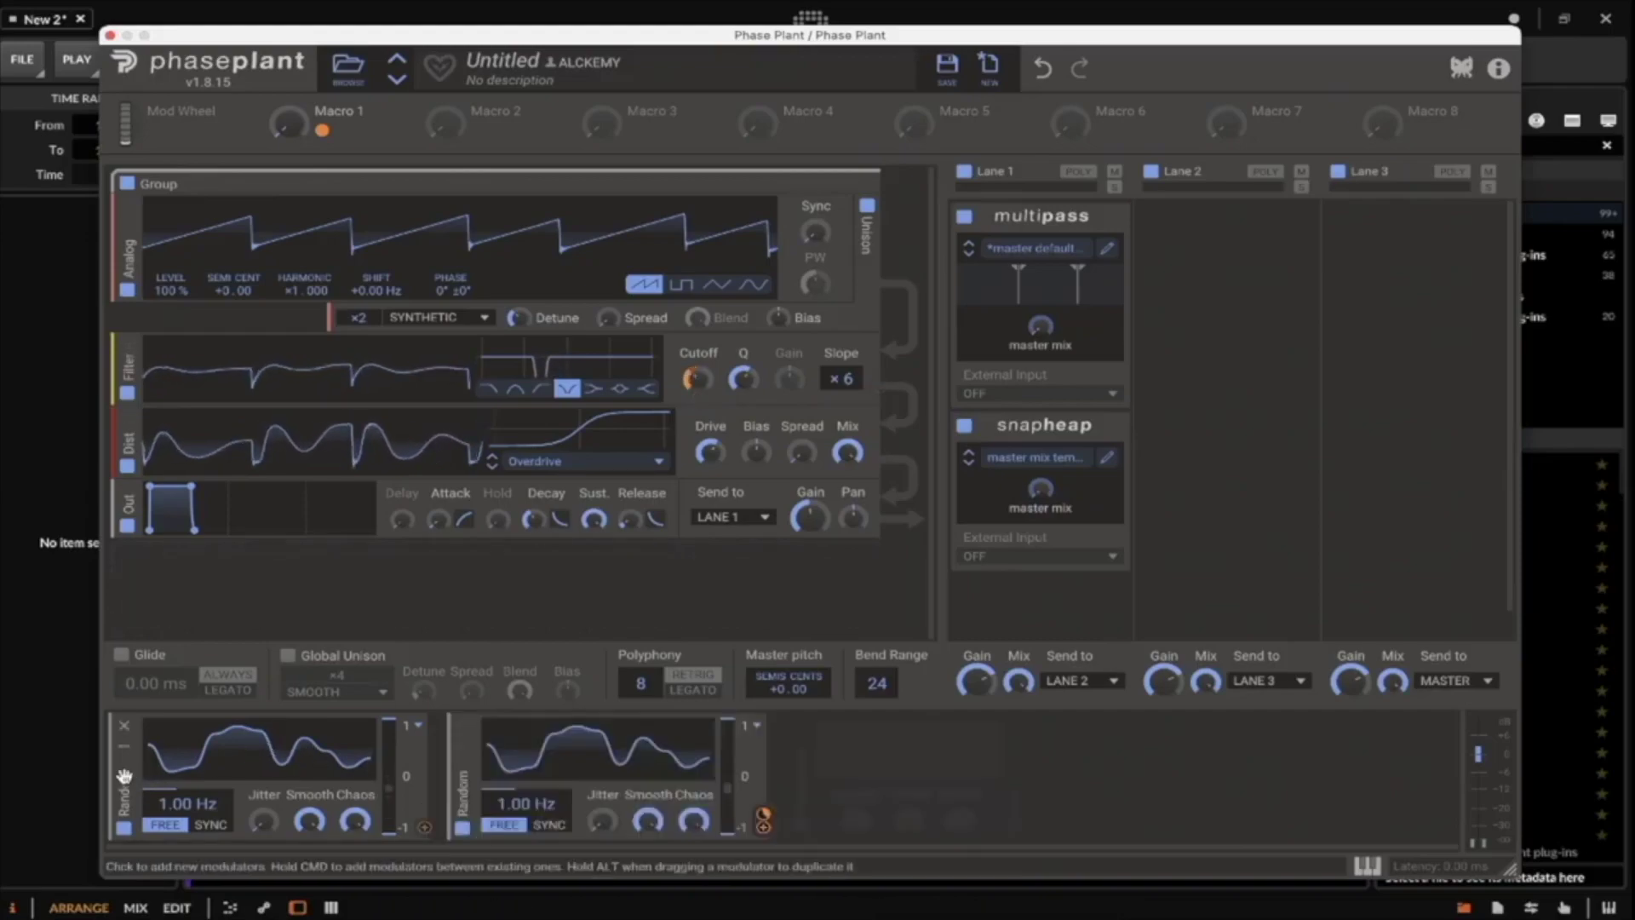
left_click(426, 831)
left_click(743, 398)
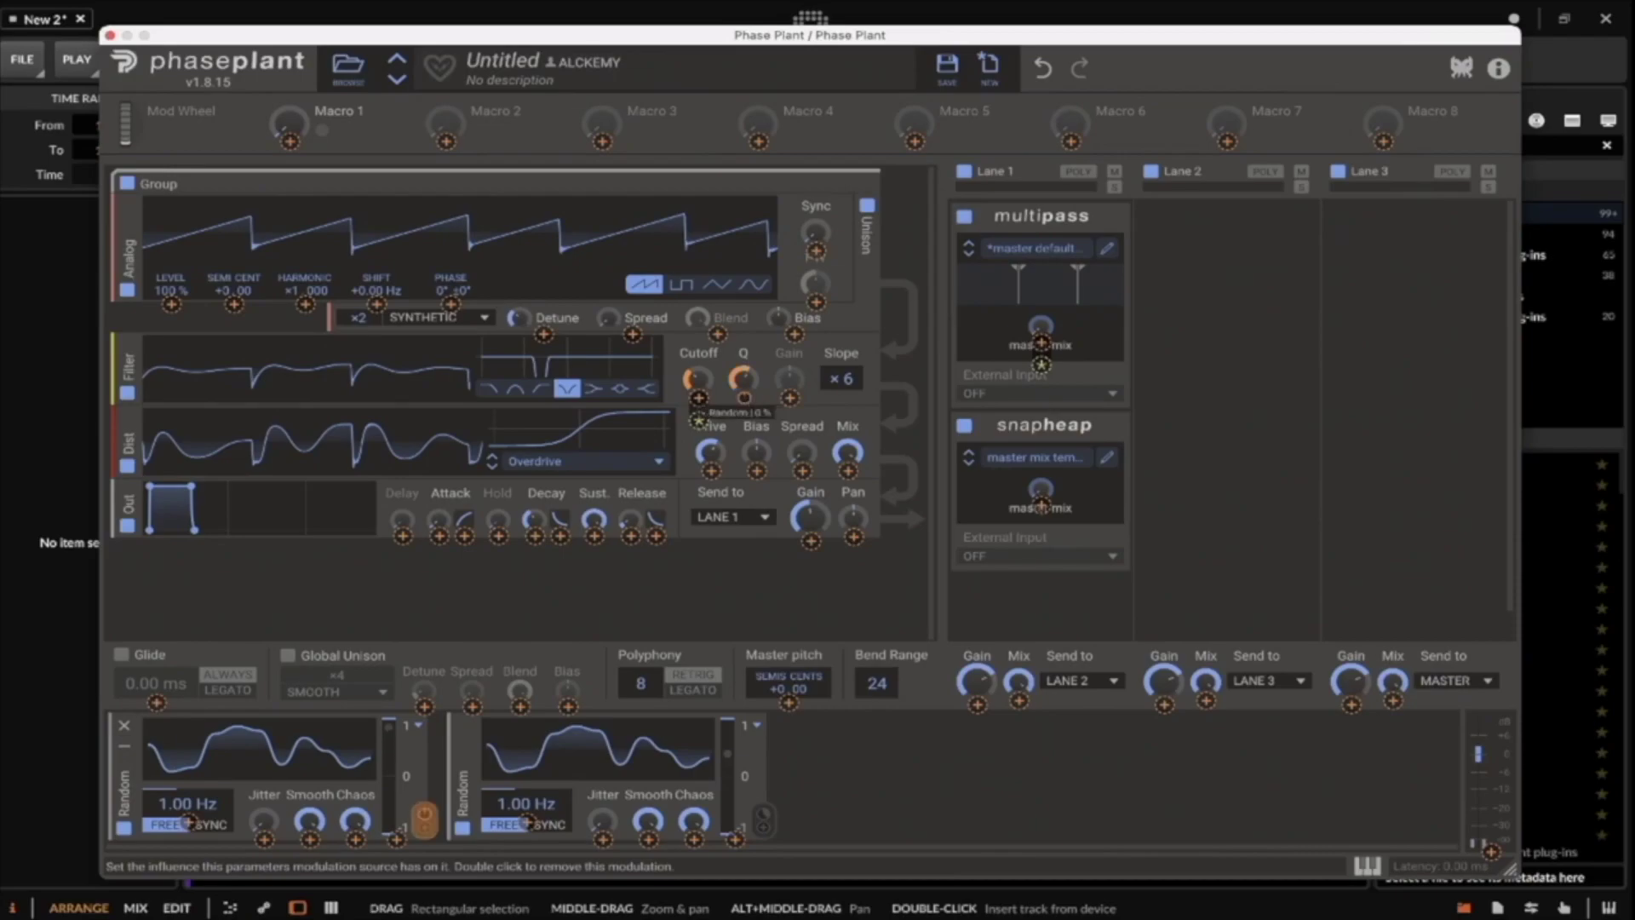
left_click(766, 364)
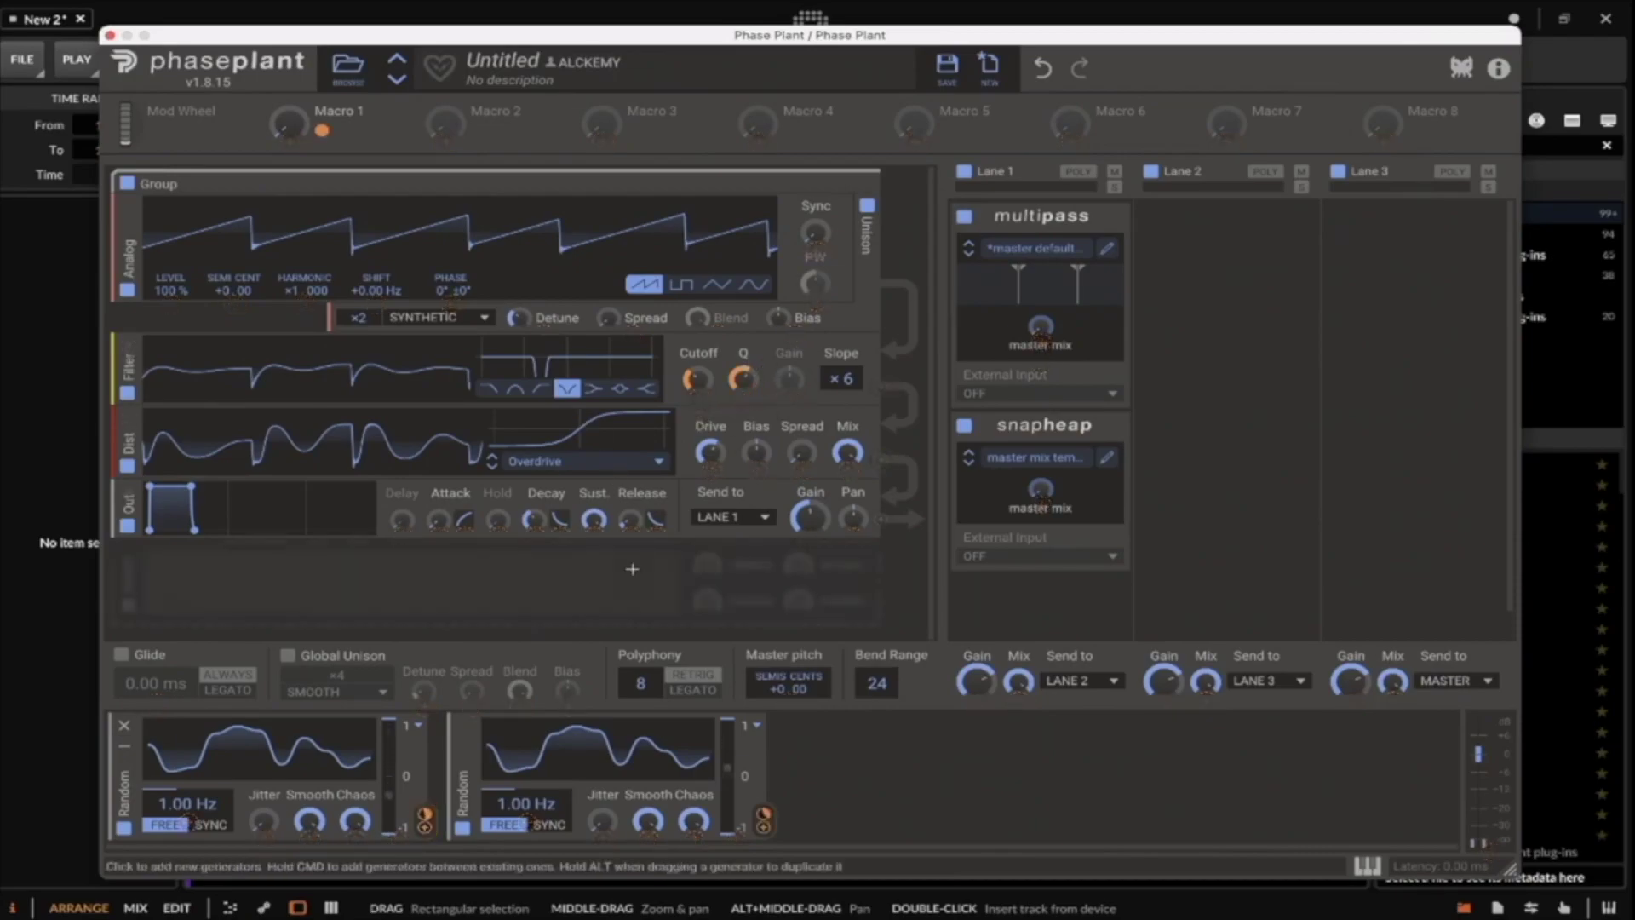
Switch the rates of both Random modulators from free-running to tempo sync.
left_click(178, 821)
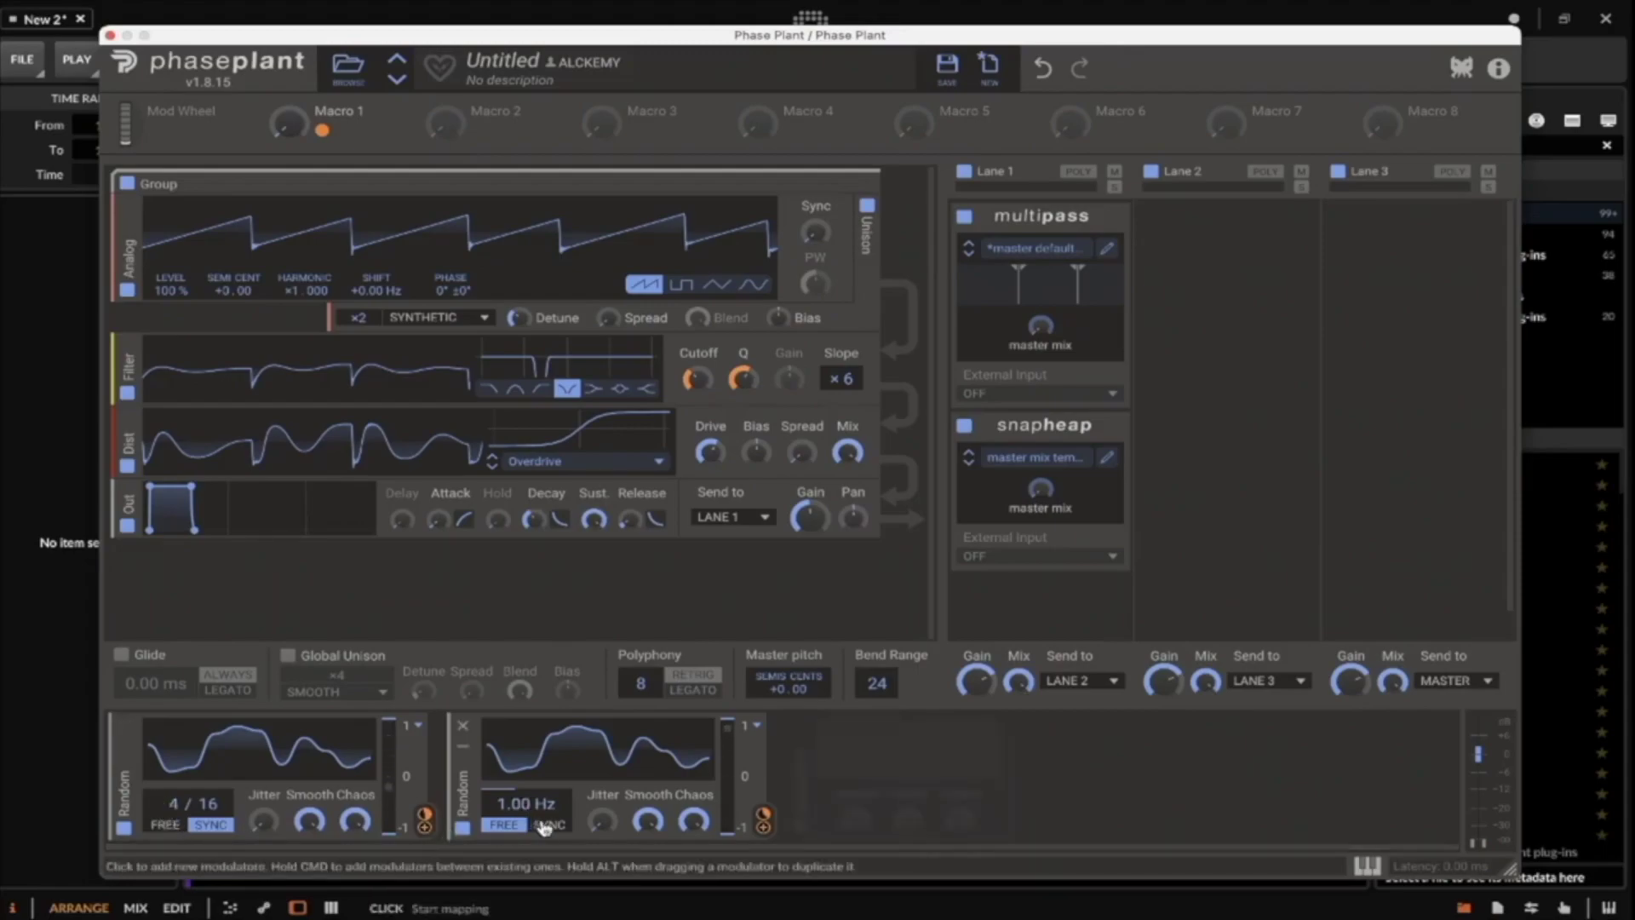
left_click(550, 823)
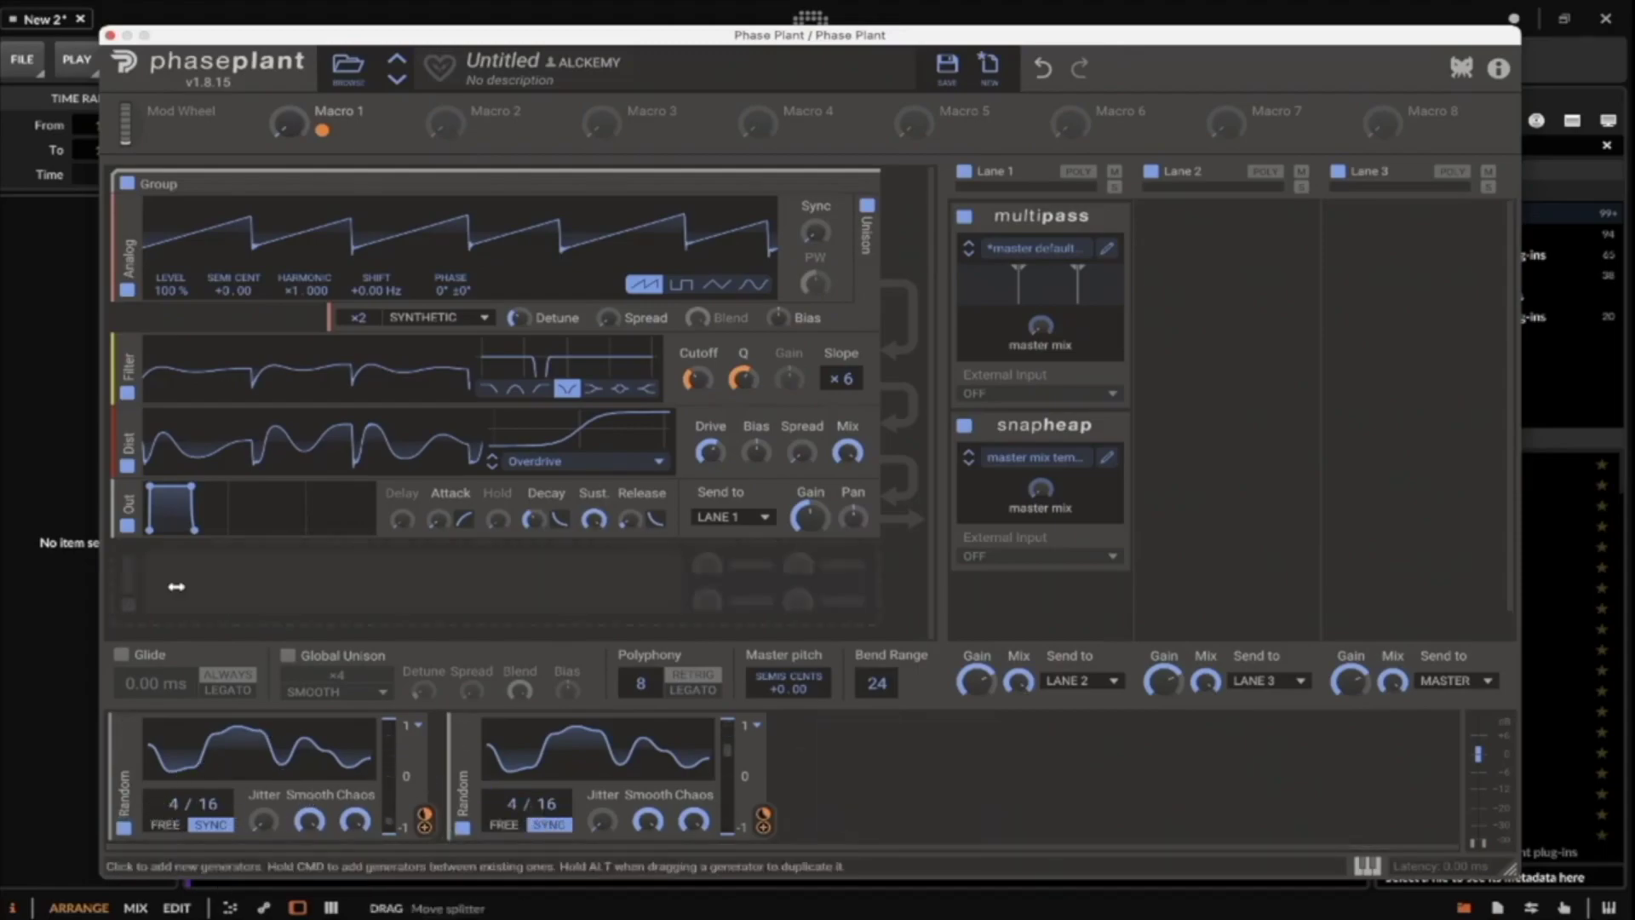
mouse_move(259, 37)
left_mouse_down()
mouse_move(255, 84)
mouse_move(256, 61)
left_mouse_up()
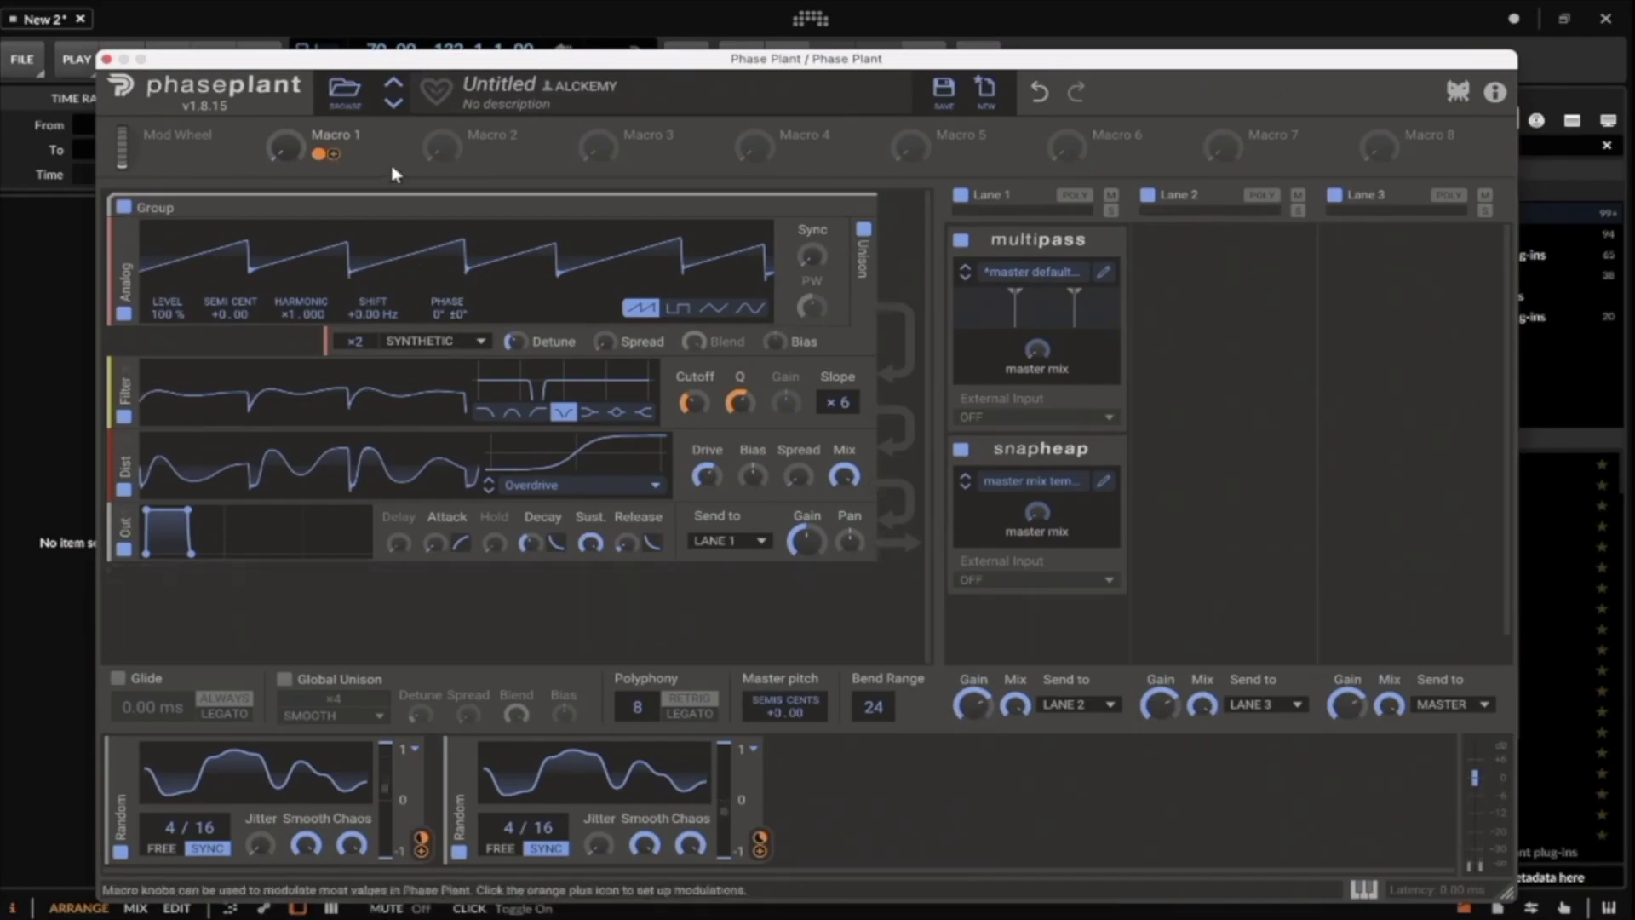
Assign Macro 2 to the Smooth setting of both Random modulators.
left_click(475, 154)
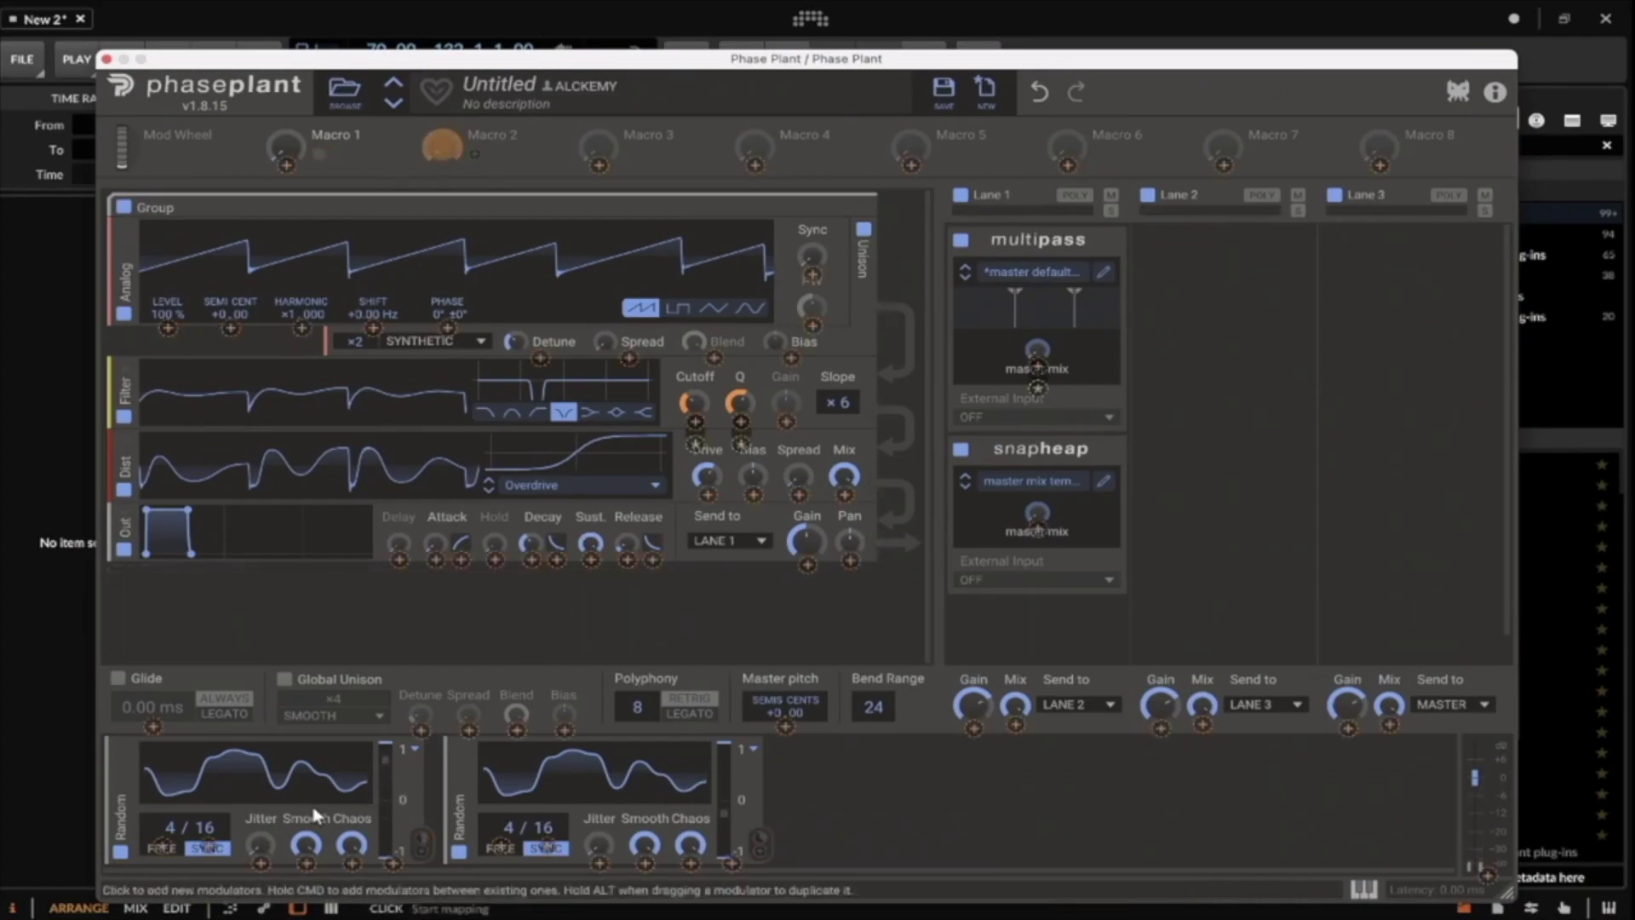
left_click_drag(306, 863, 692, 864)
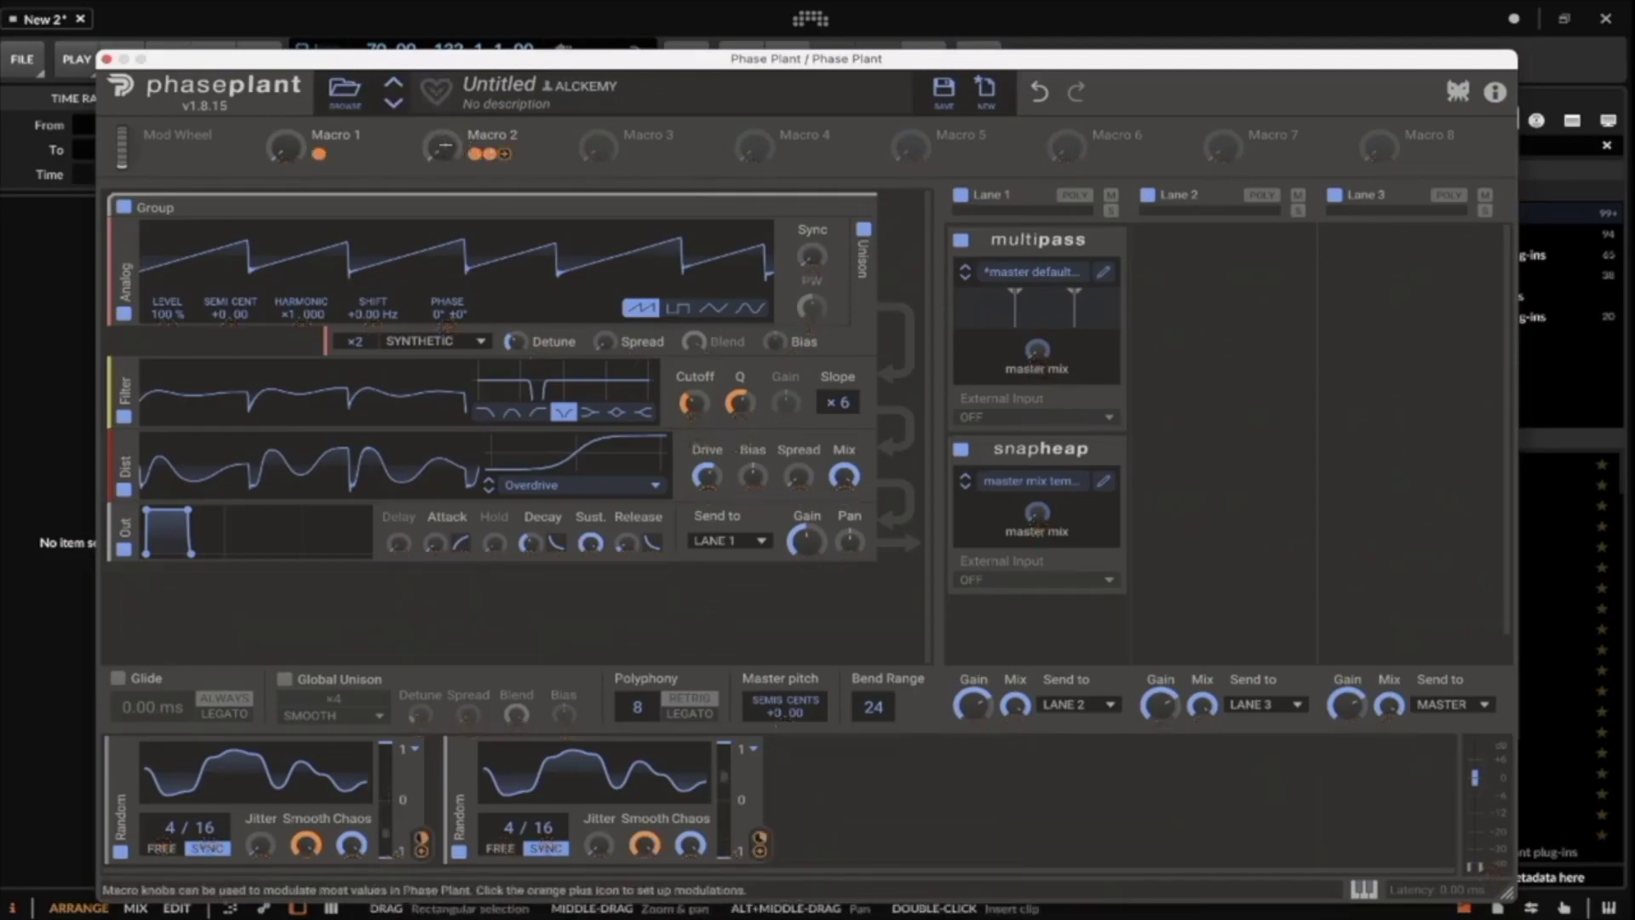
mouse_move(442, 149)
left_mouse_down()
mouse_move(441, 111)
mouse_move(441, 170)
mouse_move(441, 111)
mouse_move(436, 151)
left_mouse_up()
Add a Note modulator with lowered Center and Range, and route it to the rates of both Random modulators.
left_click(877, 793)
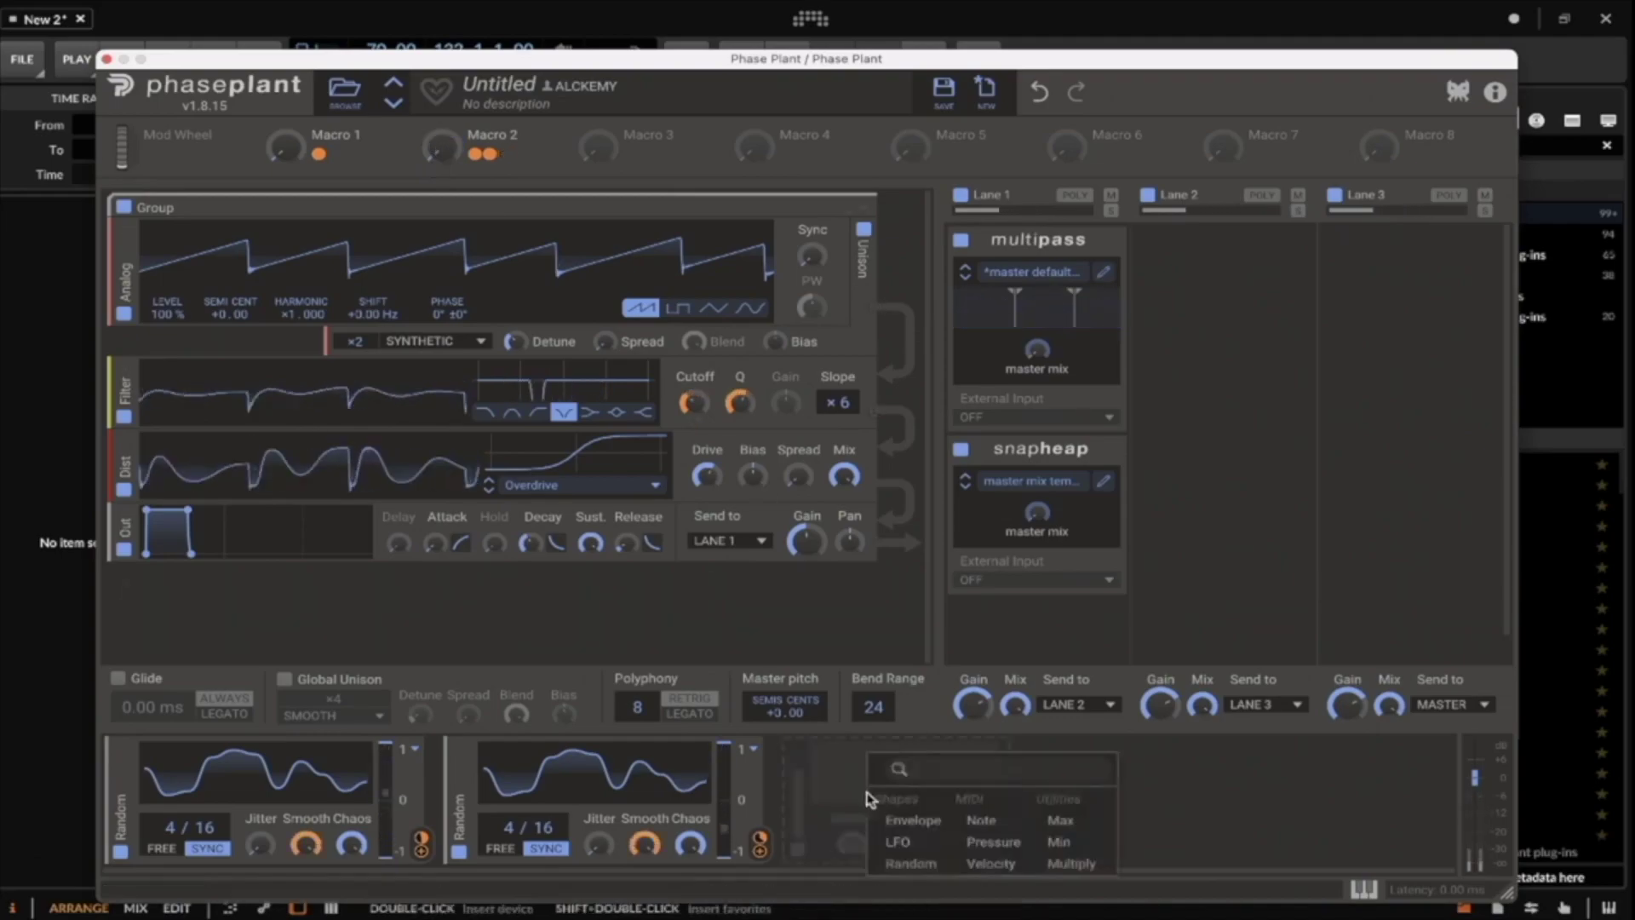
left_click(973, 822)
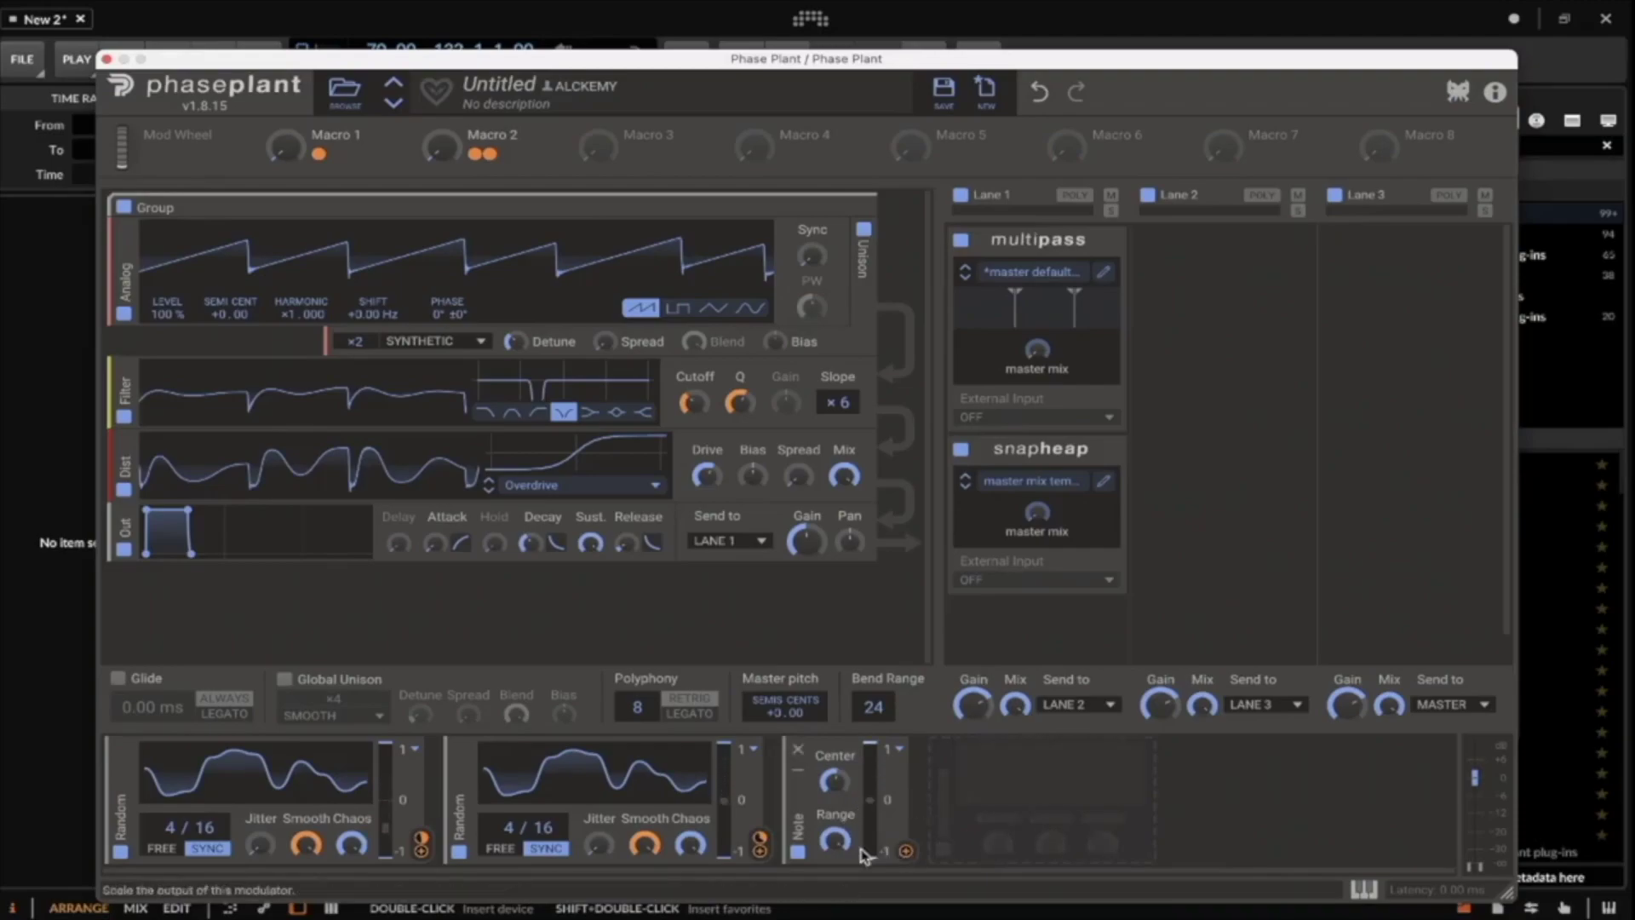
mouse_move(834, 779)
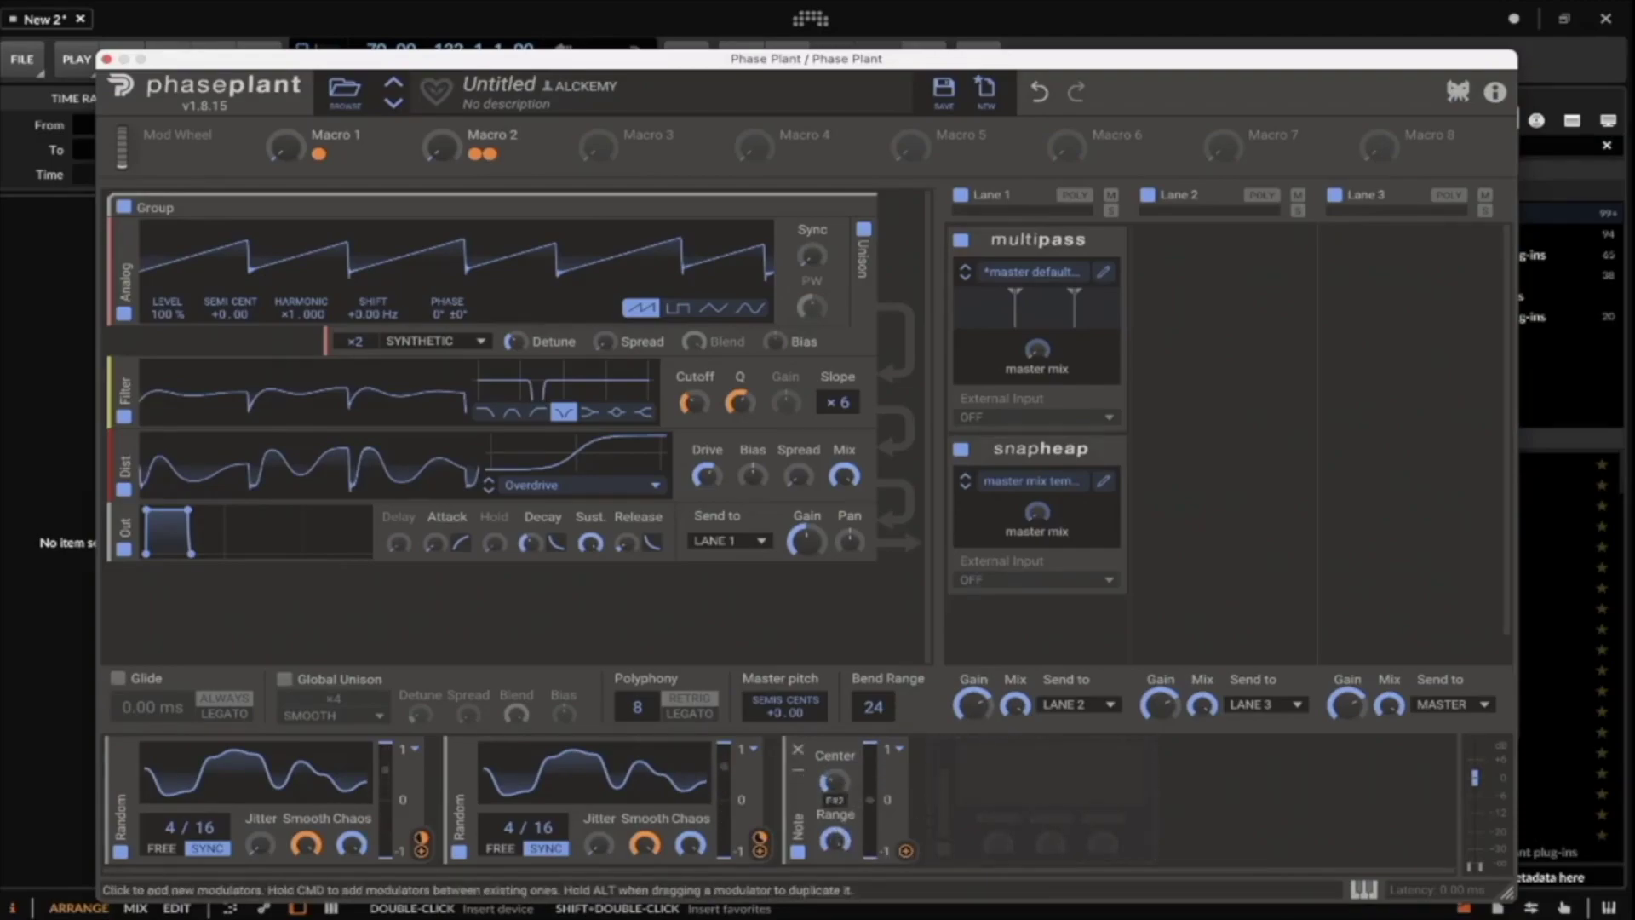
left_click_drag(833, 782, 208, 847)
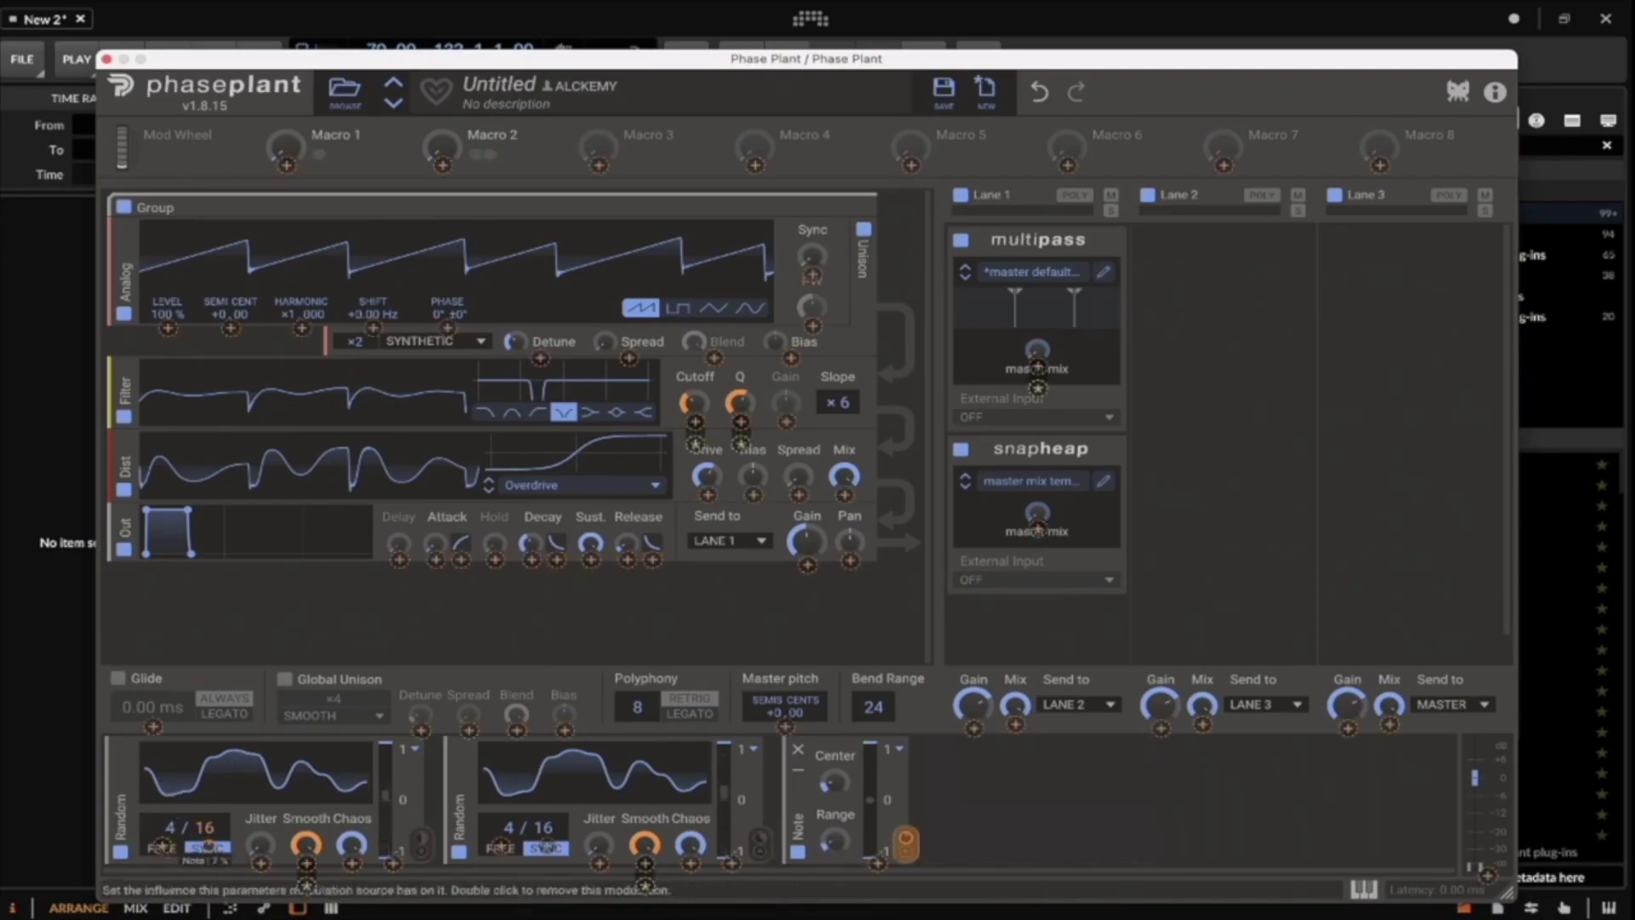
left_click_drag(905, 843, 539, 845)
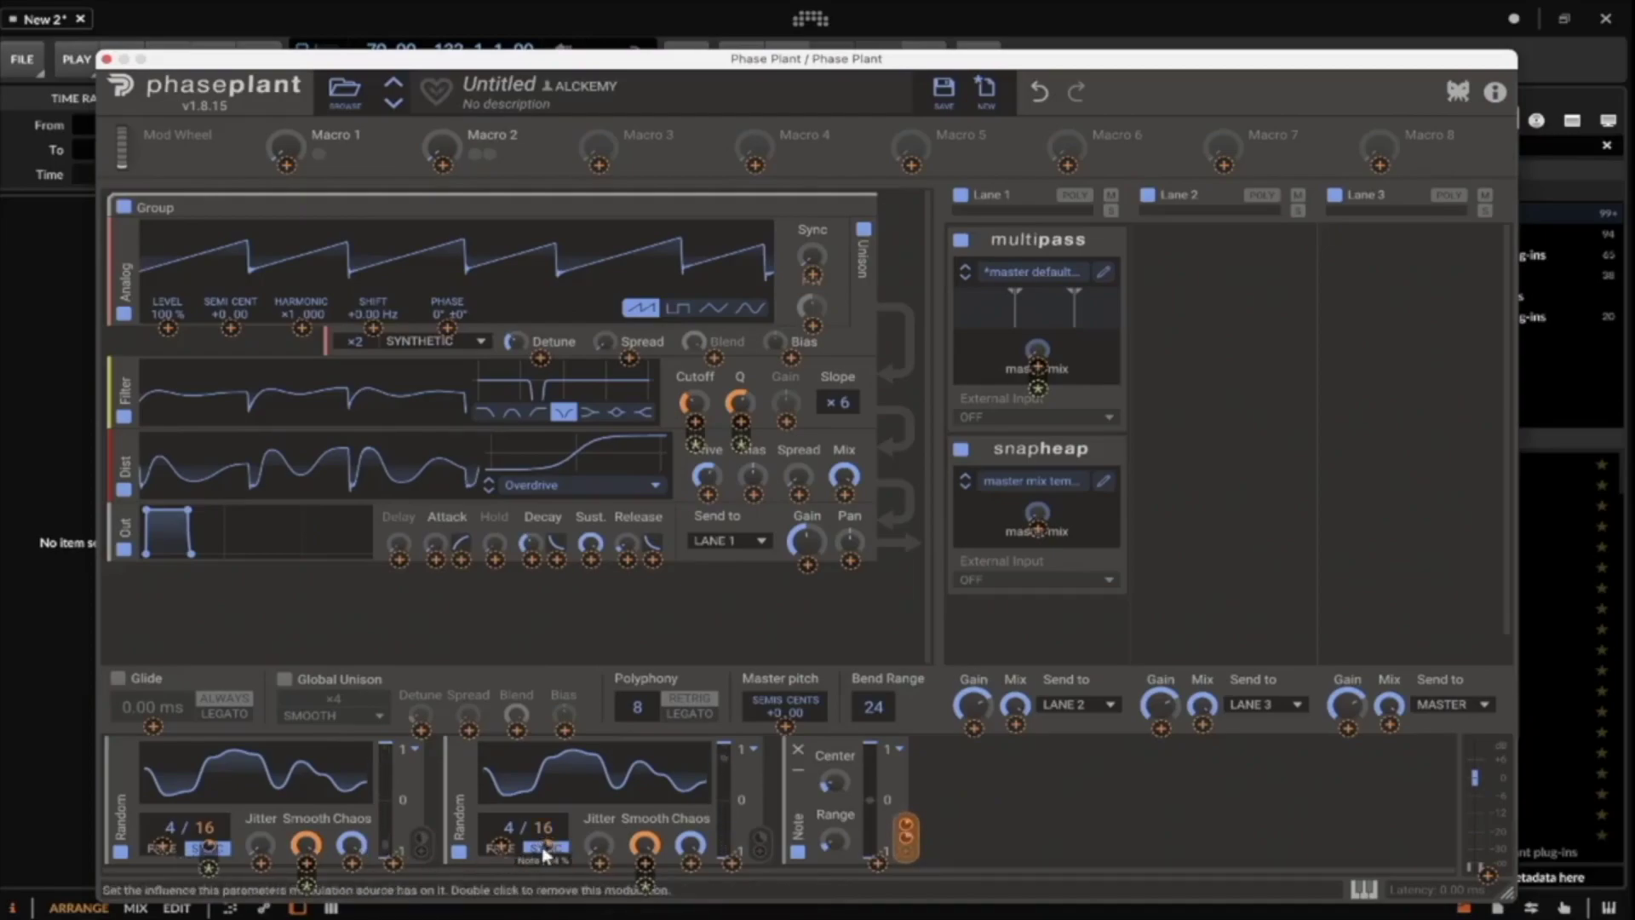
mouse_move(211, 845)
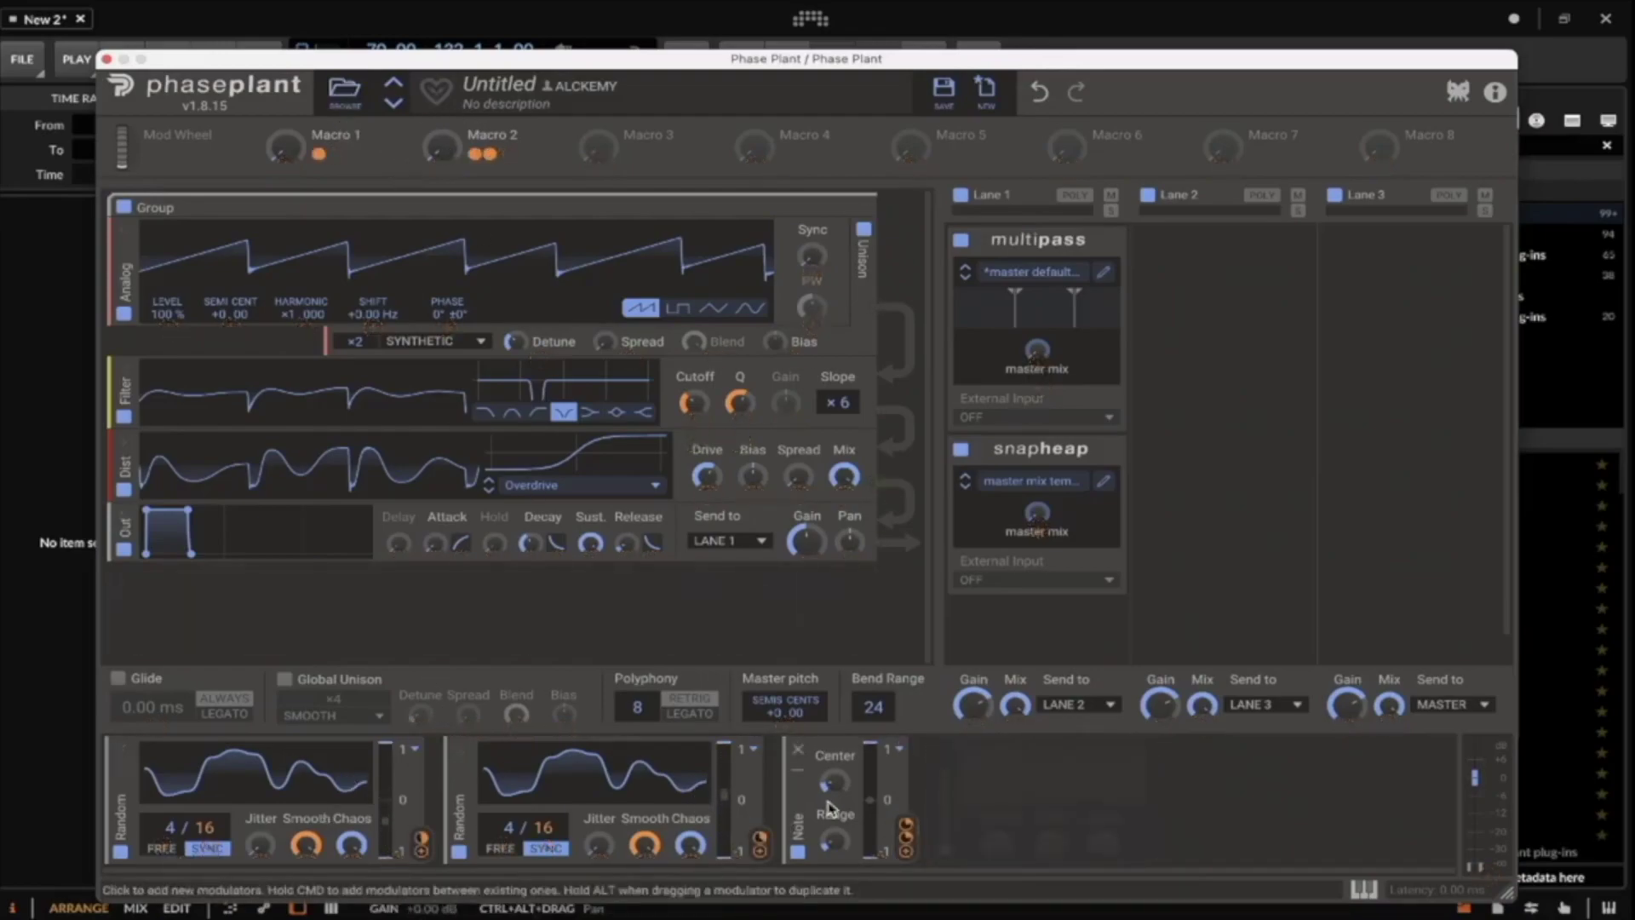
Show the on-screen keyboard and try out the pitch wheel while a note plays.
left_click(1364, 889)
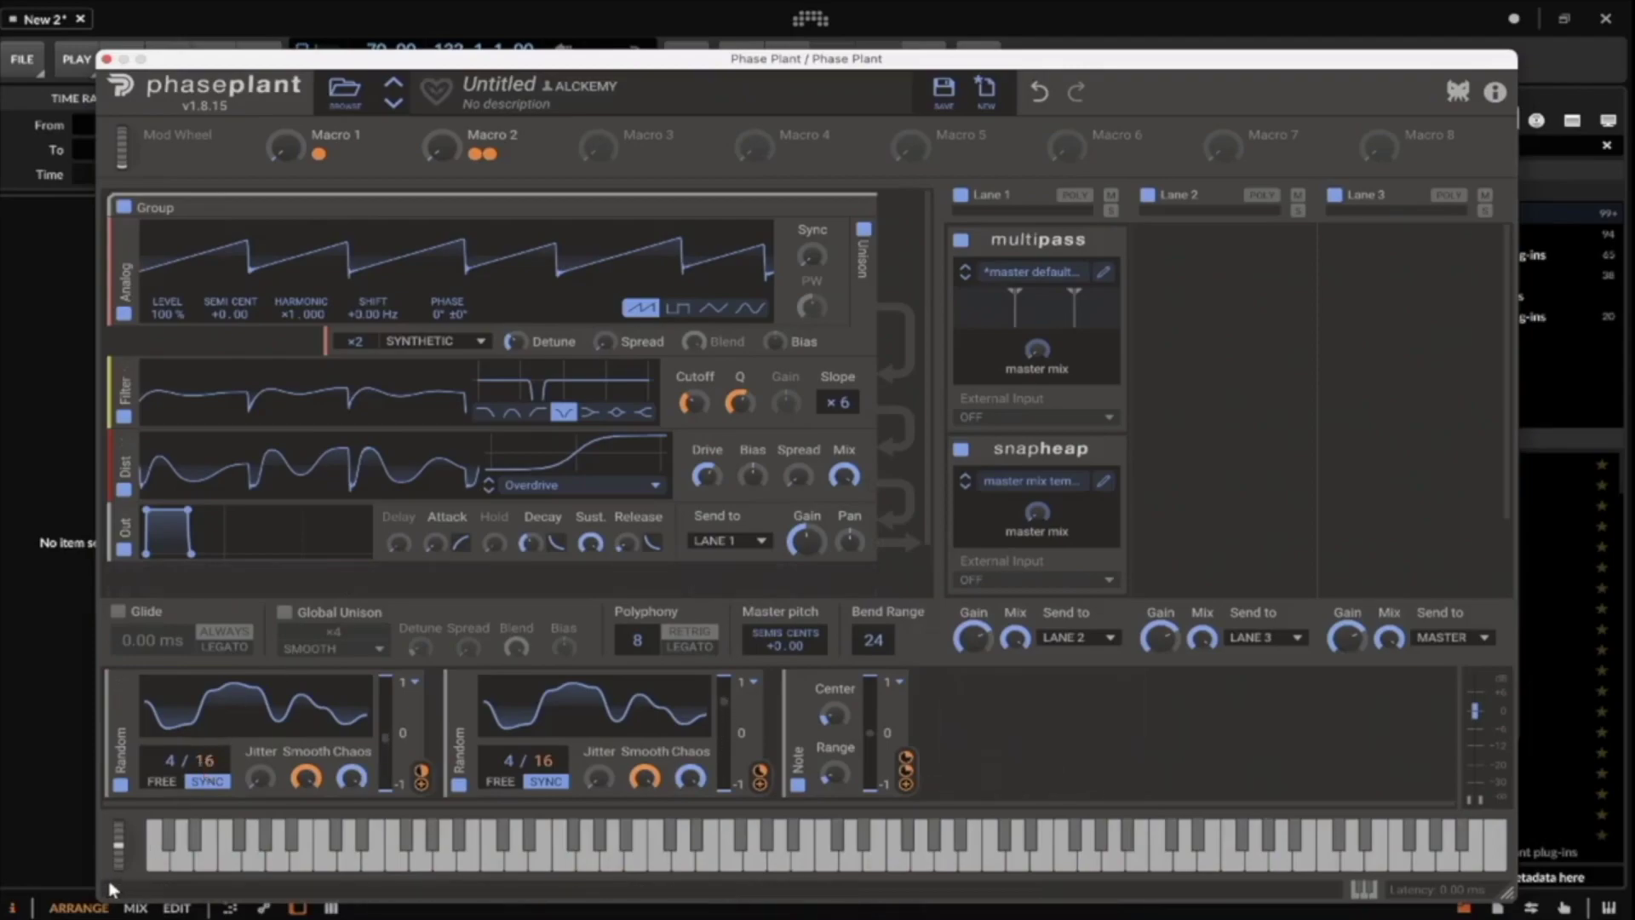
left_click_drag(120, 854, 113, 817)
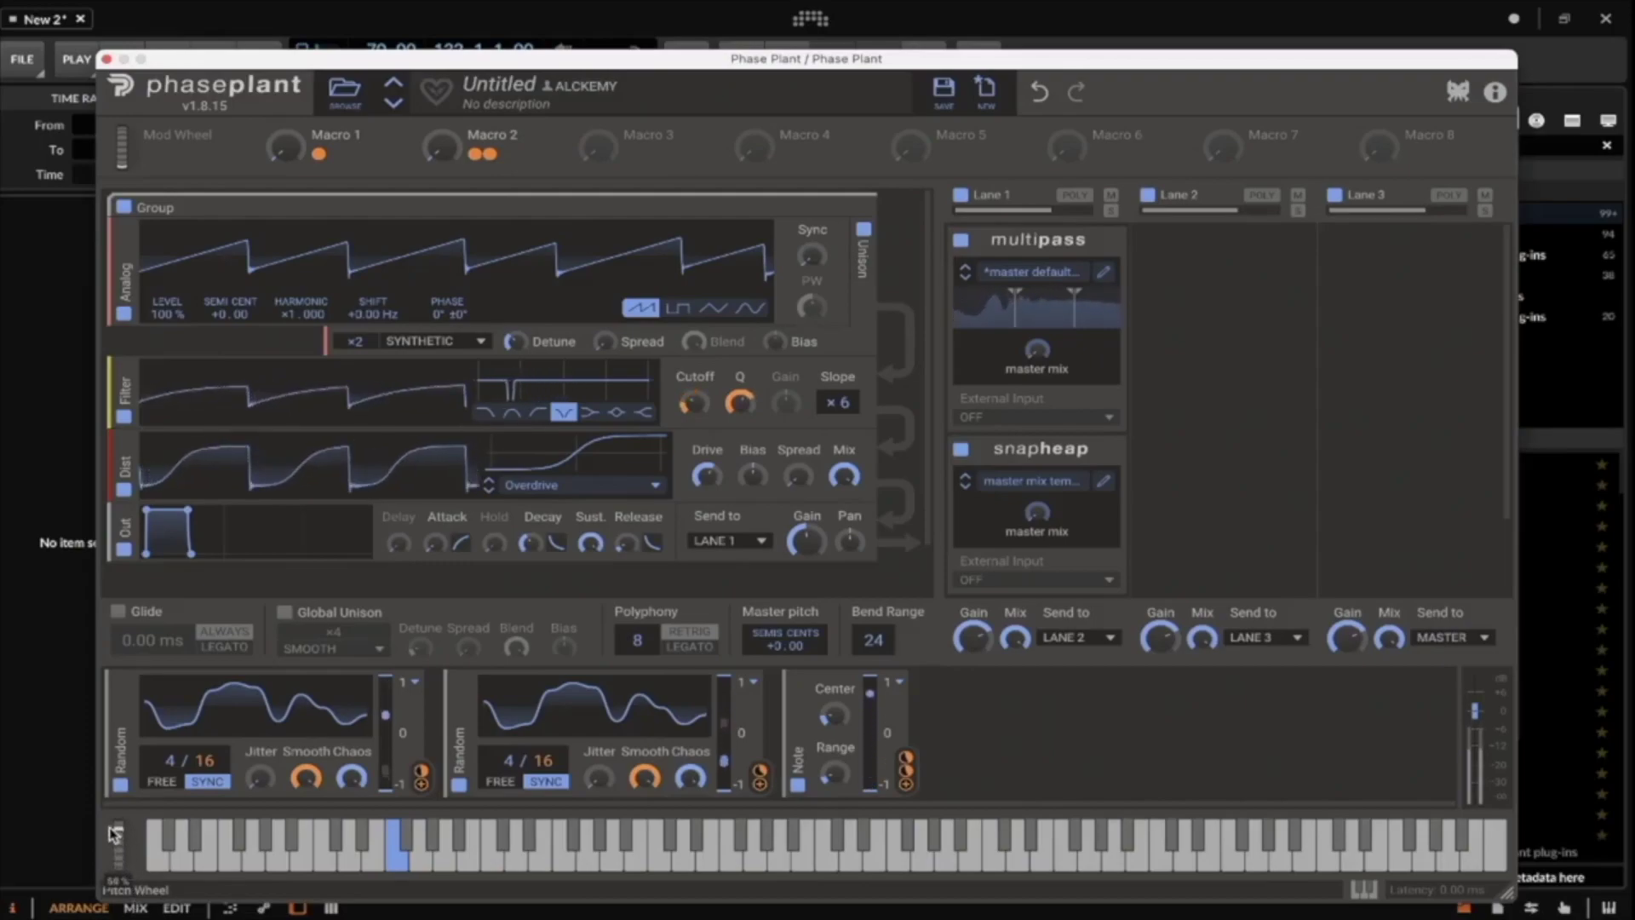
left_click_drag(109, 827, 114, 881)
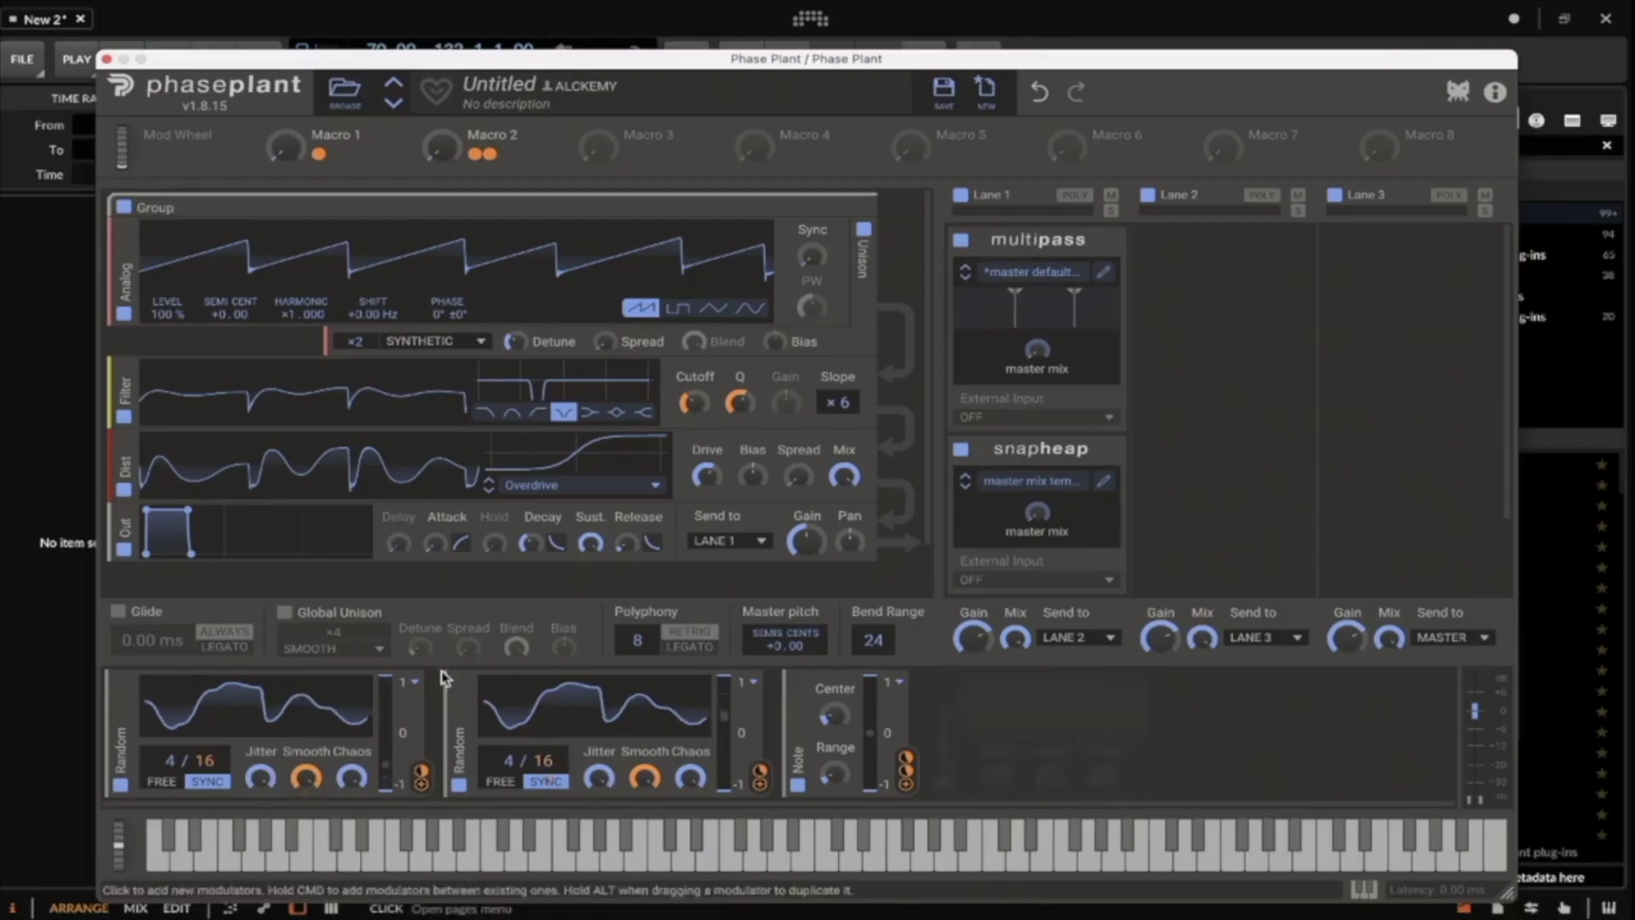
left_click(1026, 741)
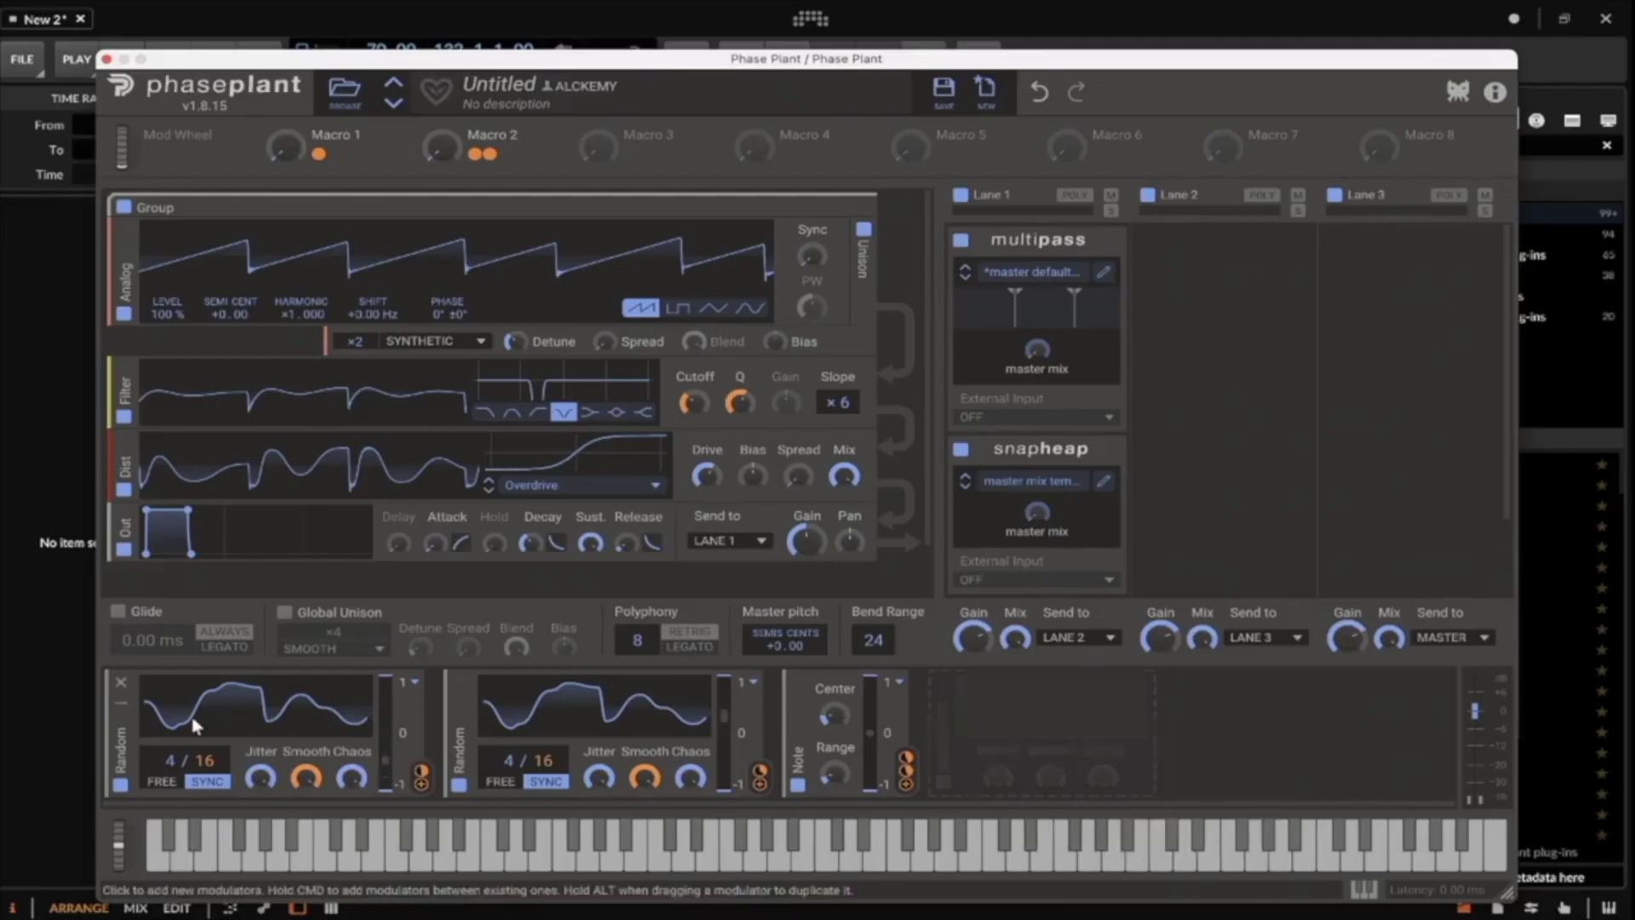
left_click_drag(120, 722, 851, 724)
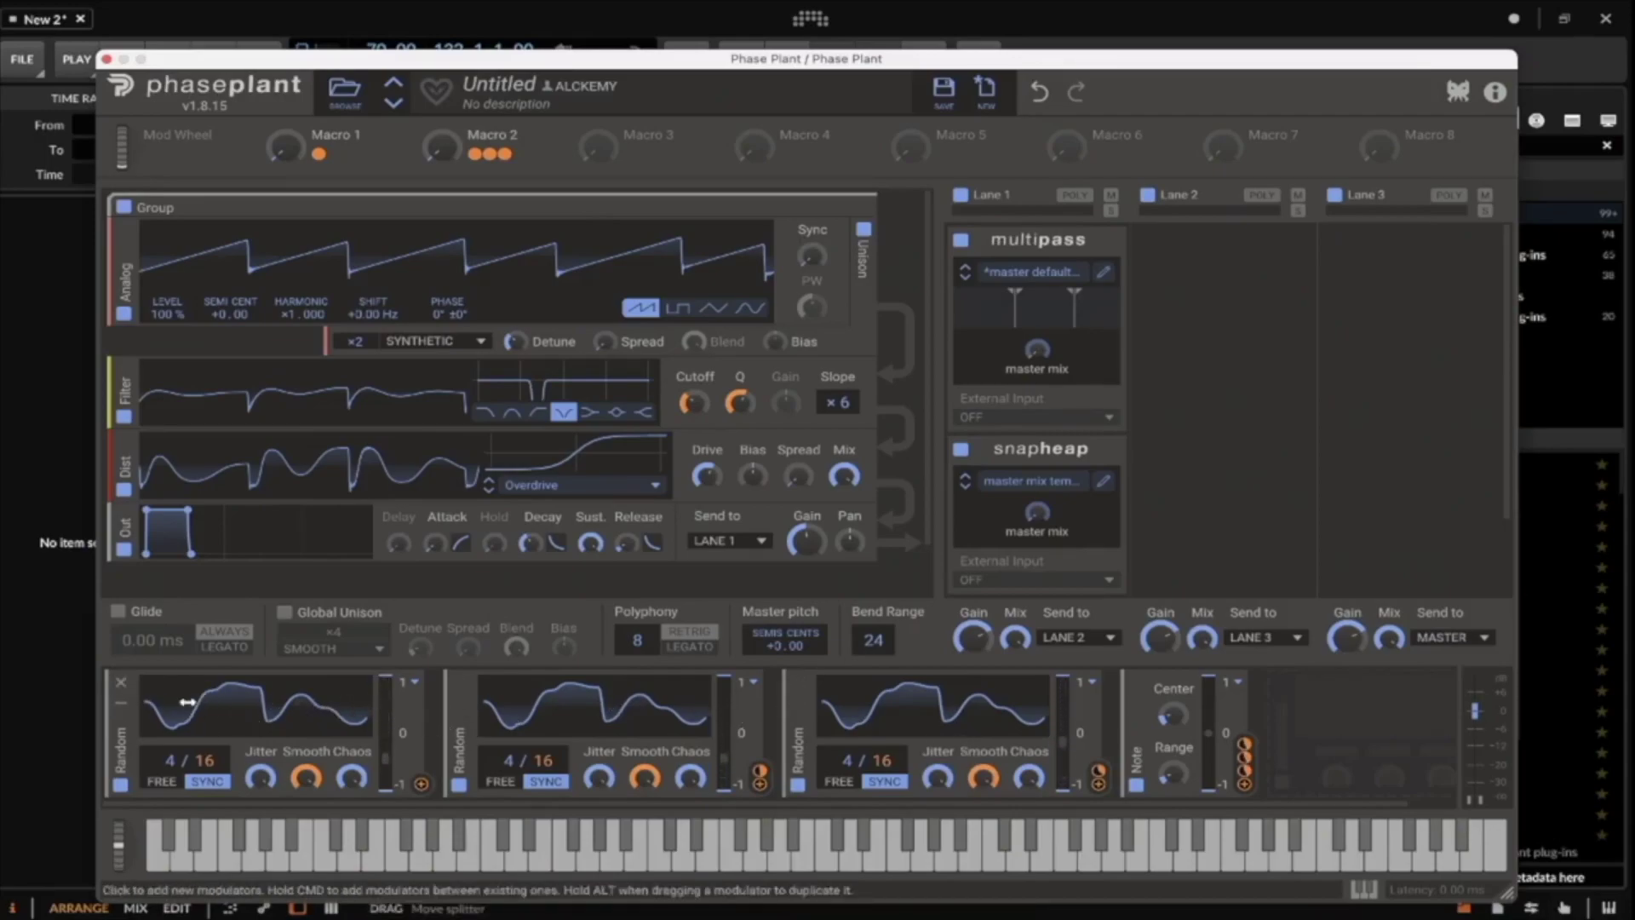
left_click(122, 684)
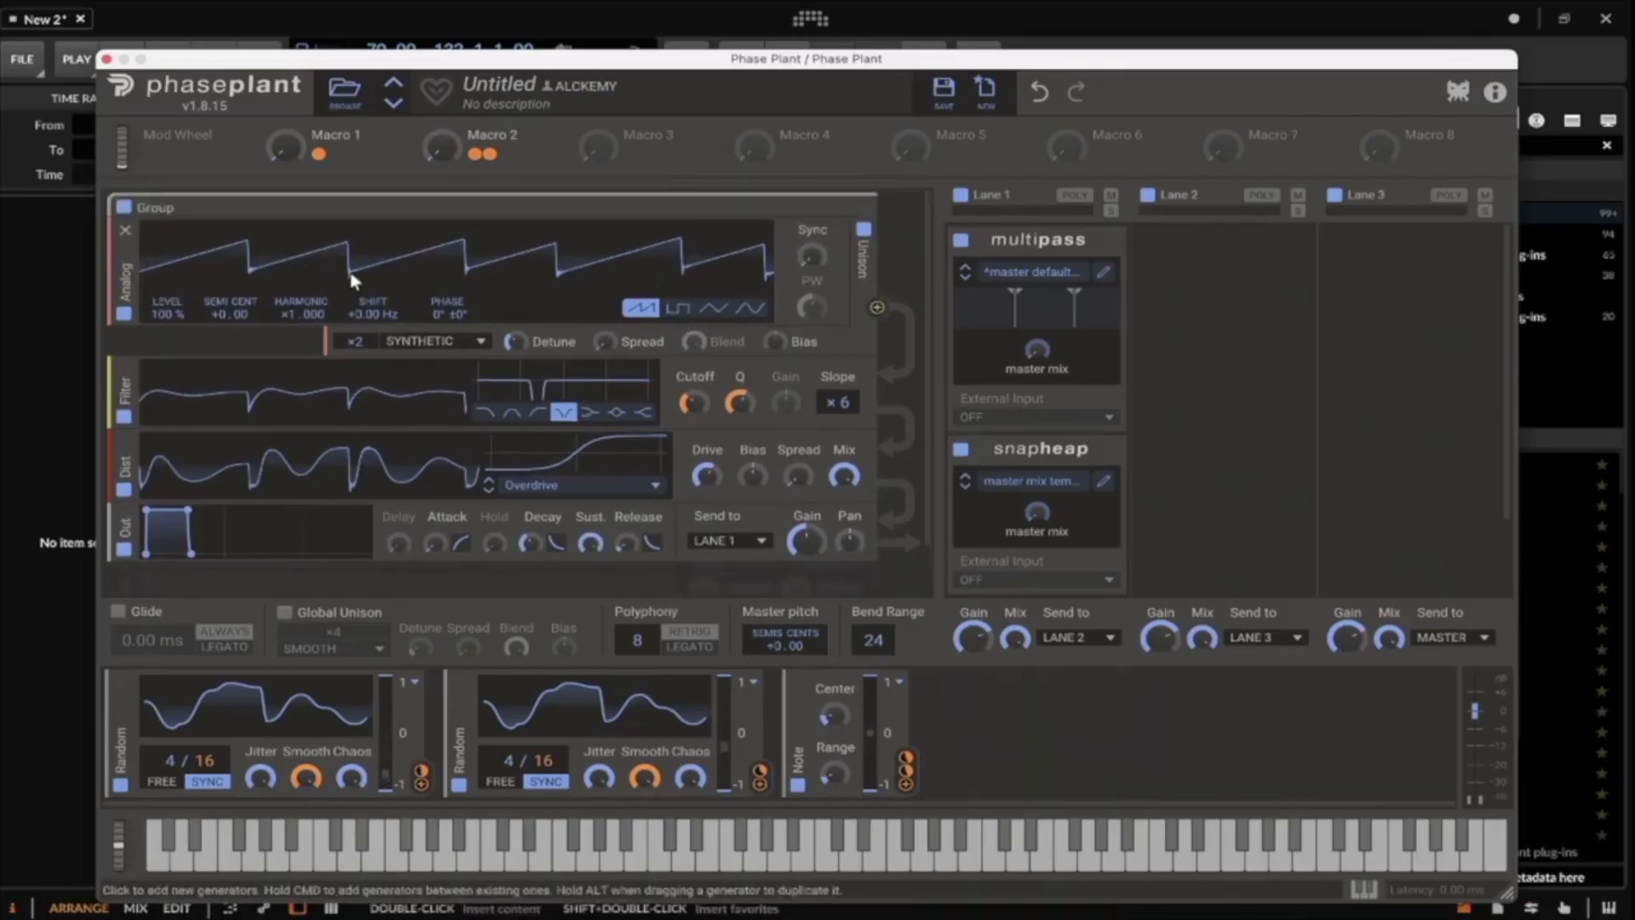
Add a Wavetable generator below the output of the saw chain.
scroll(451, 274, "down", 2)
scroll(451, 274, "down", 2)
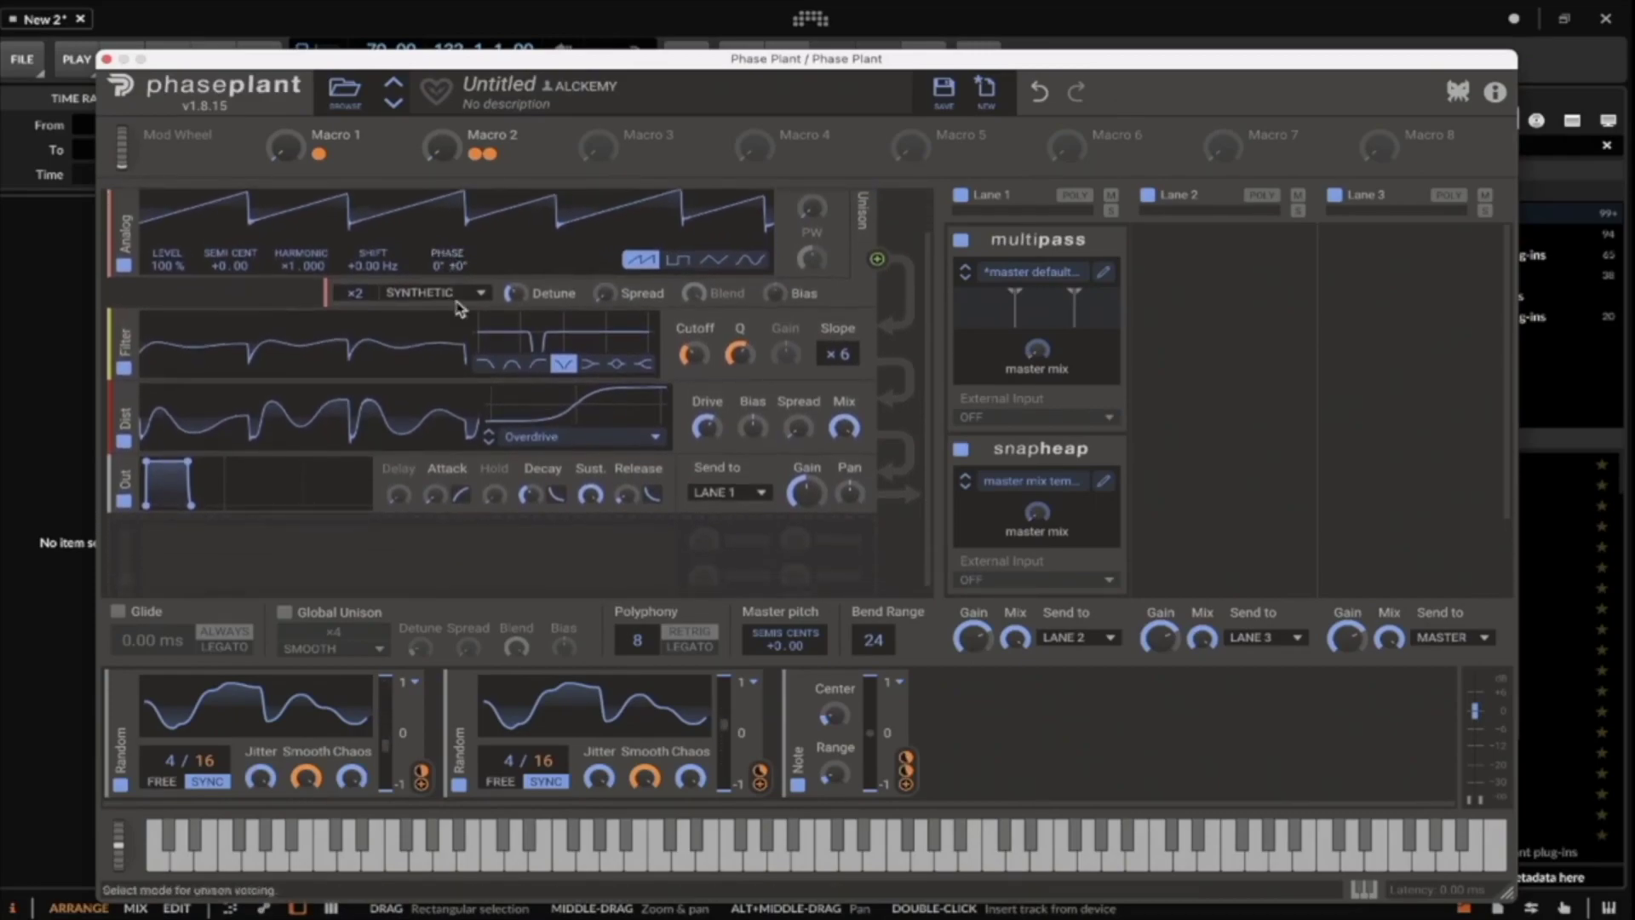
left_click(289, 542)
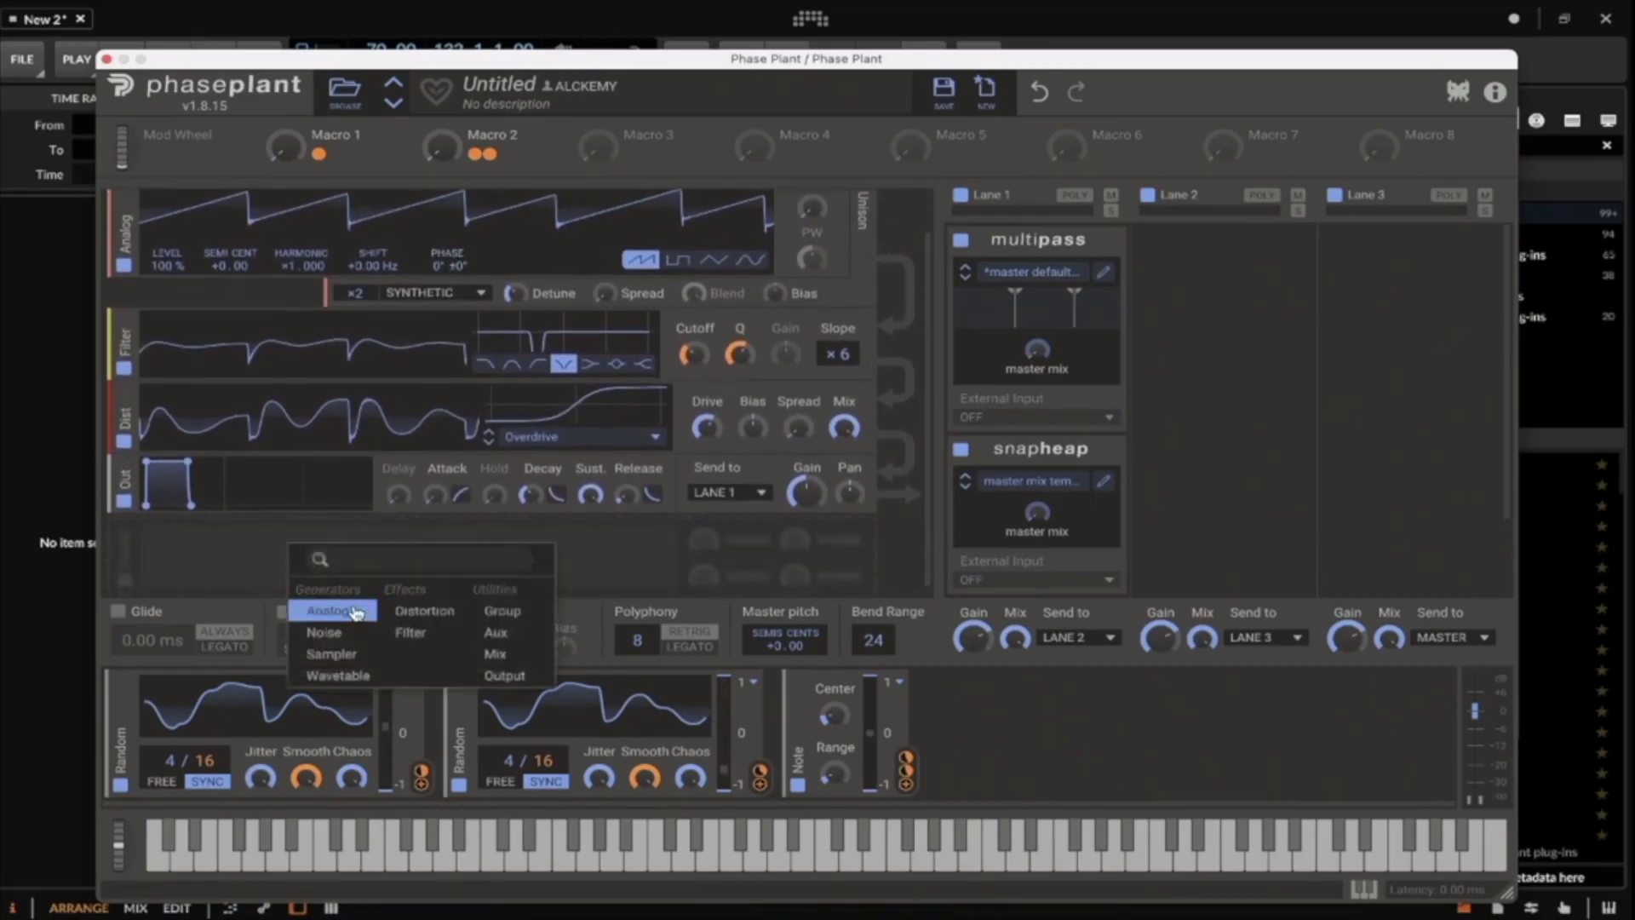
left_click(338, 675)
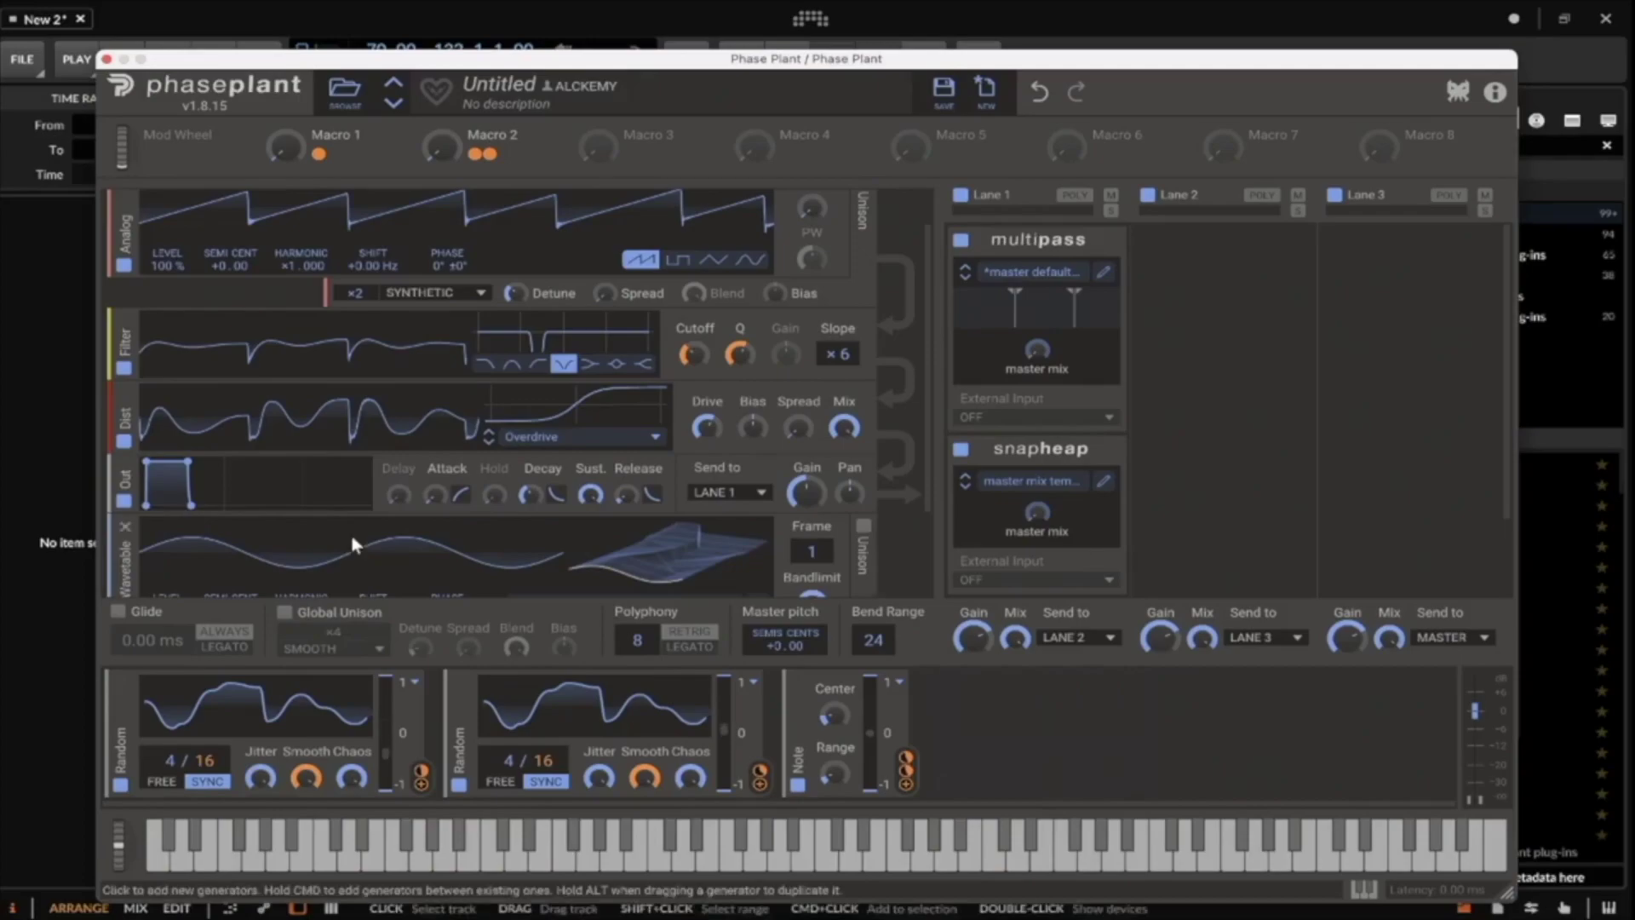
Load the Gross wavetable from the factory Growls folder into the Wavetable generator.
scroll(351, 534, "down", 5)
left_click(565, 487)
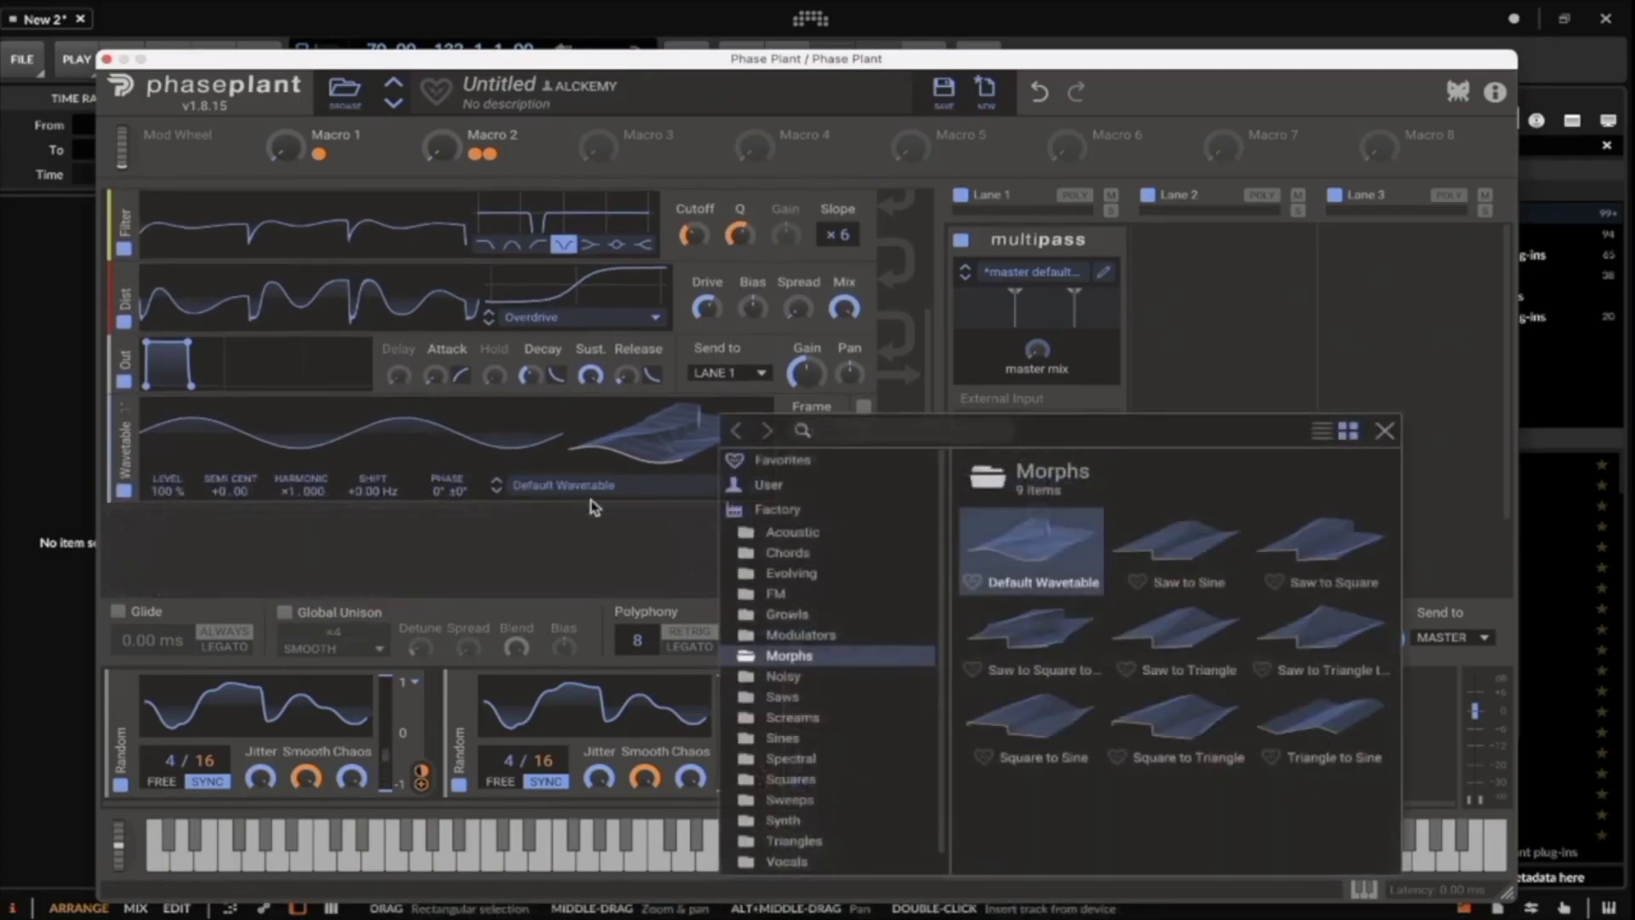
left_click(792, 487)
scroll(783, 487, "down", 1)
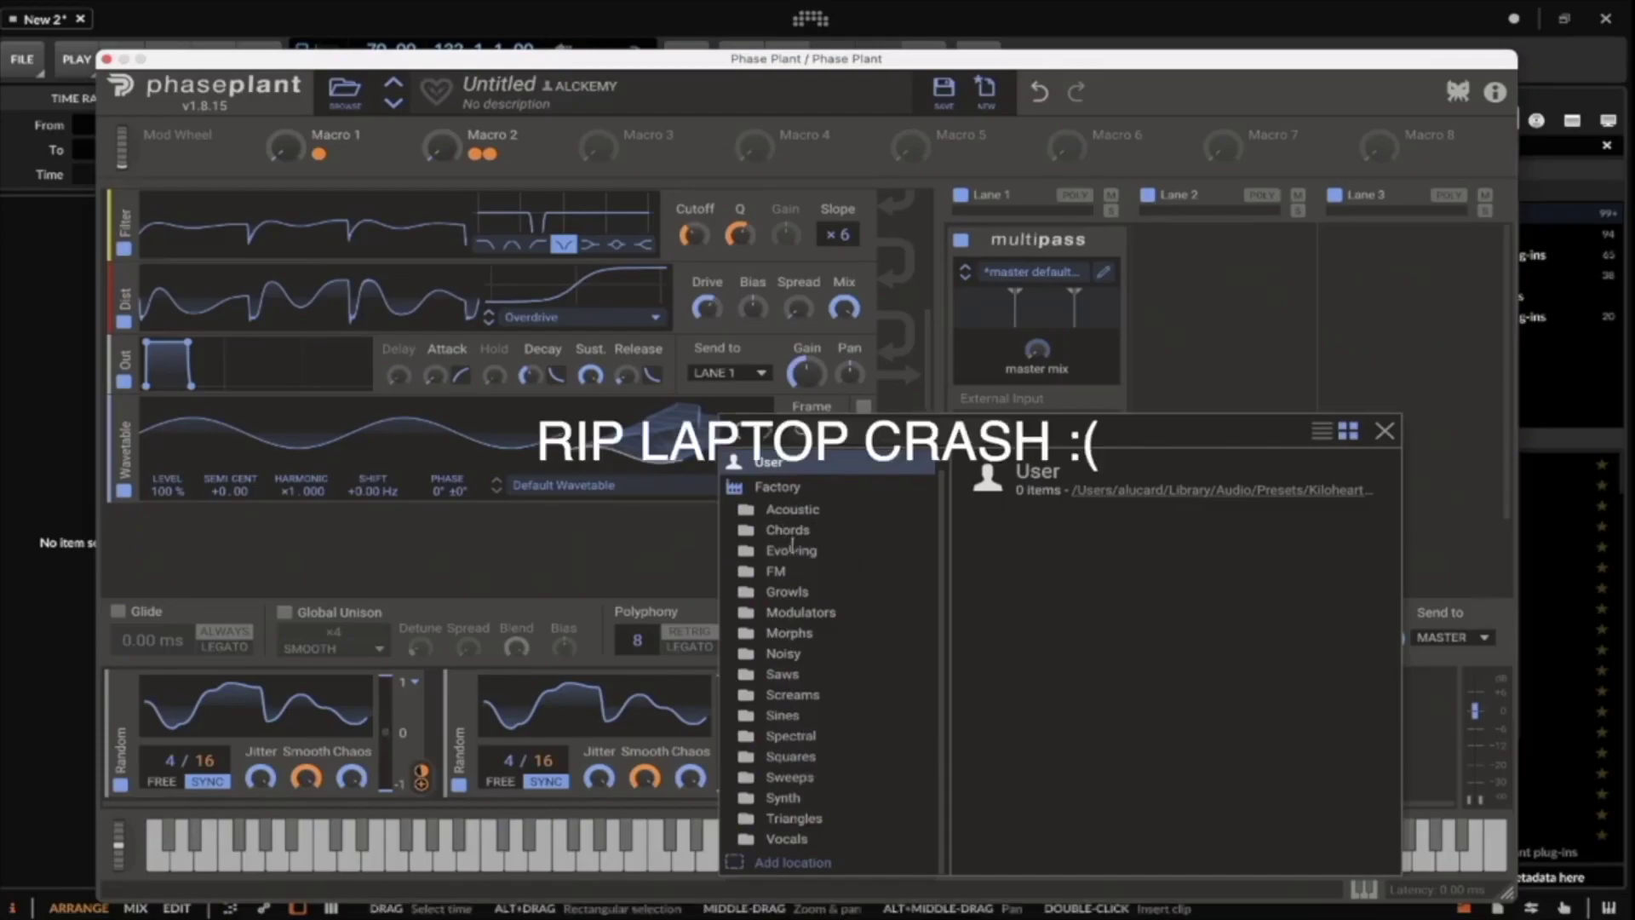
left_click(786, 592)
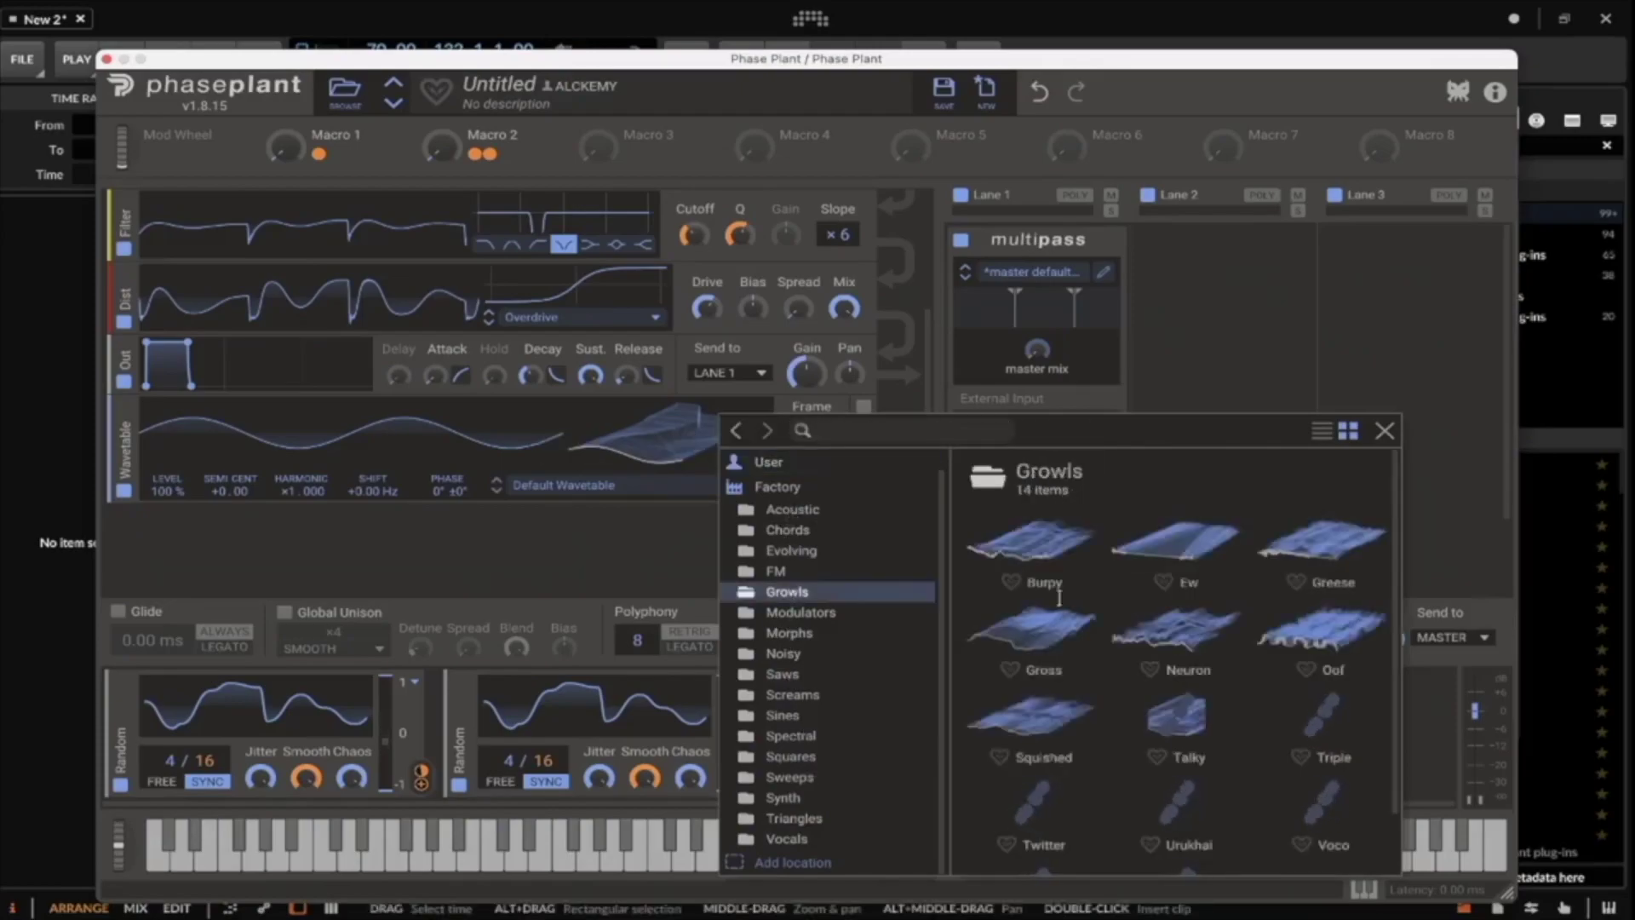
scroll(1054, 500, "down", 1)
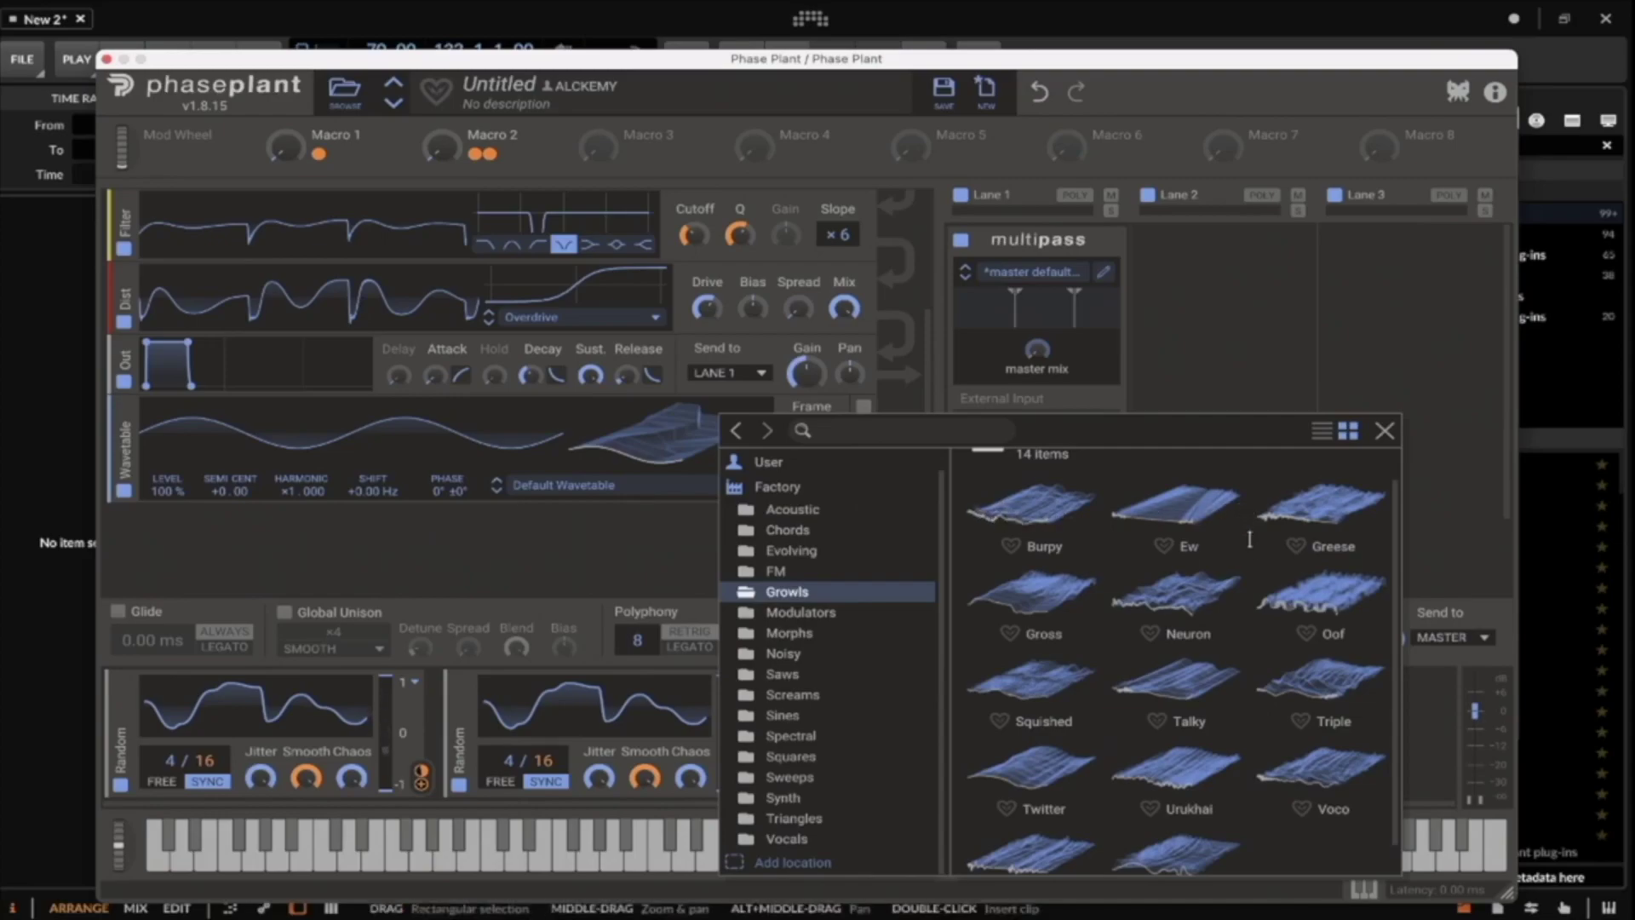
scroll(1227, 594, "down", 1)
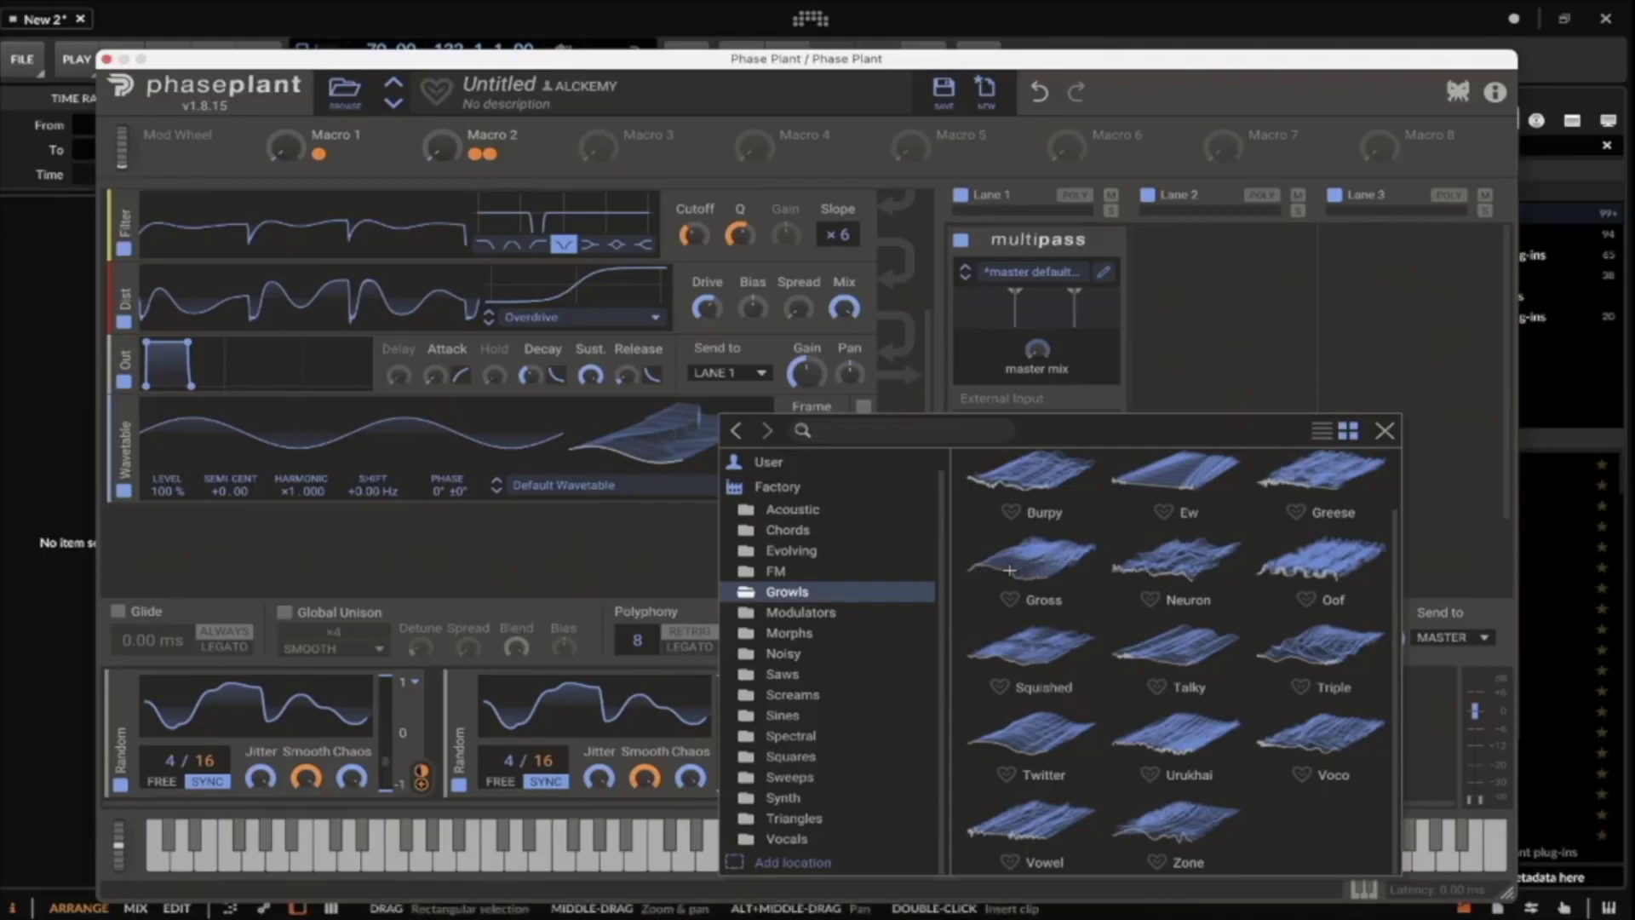
left_click(1040, 562)
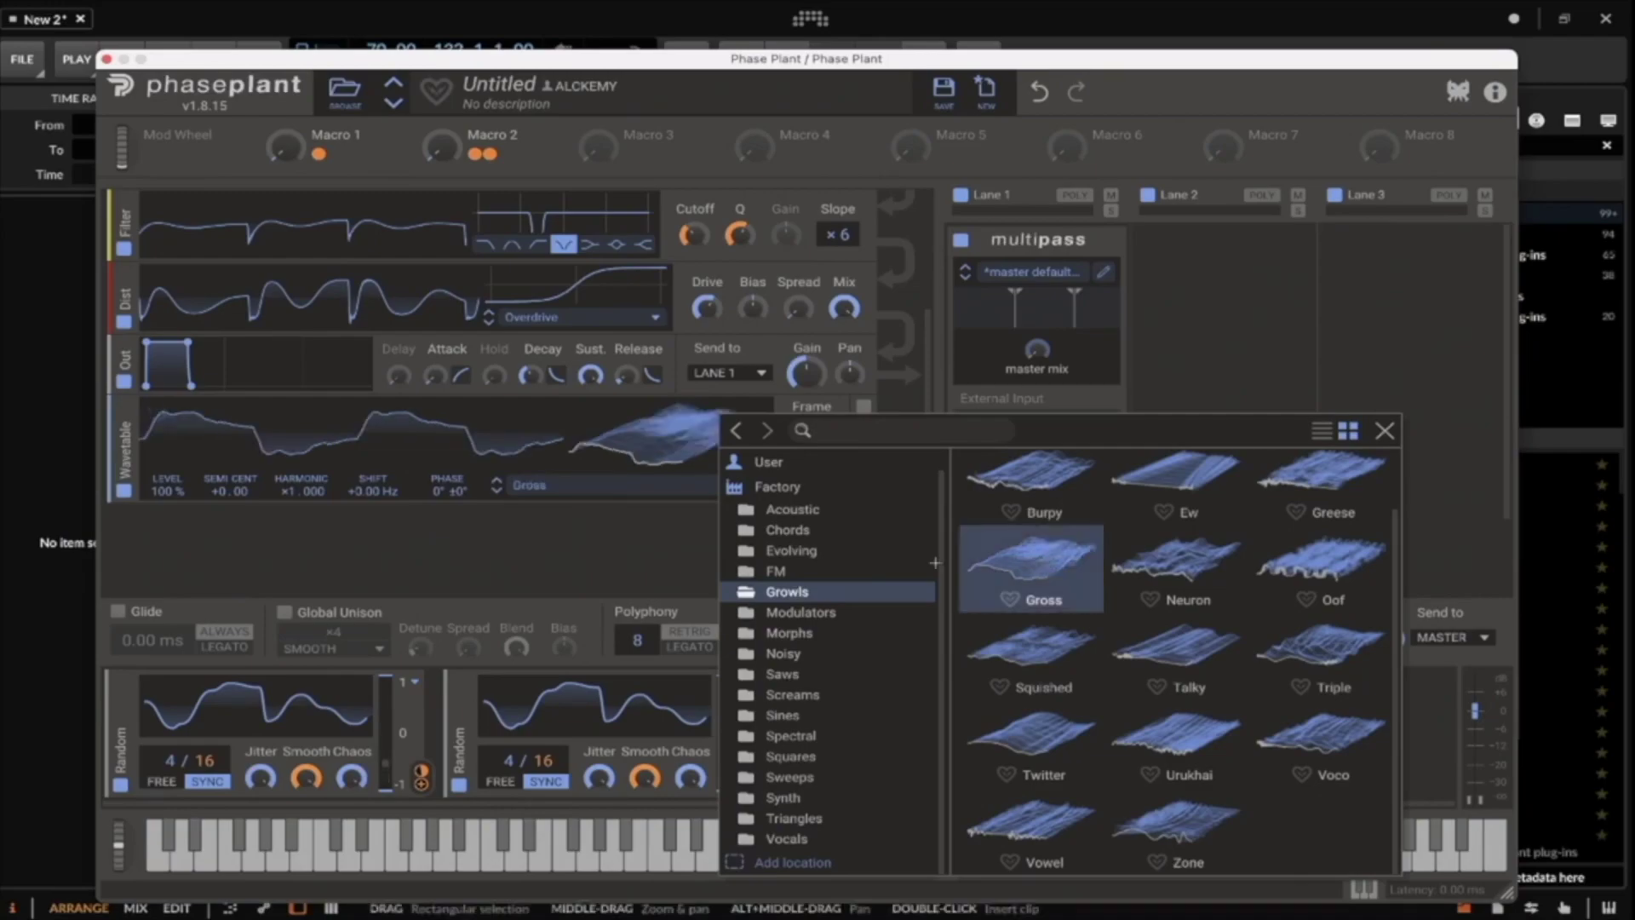
left_click(430, 464)
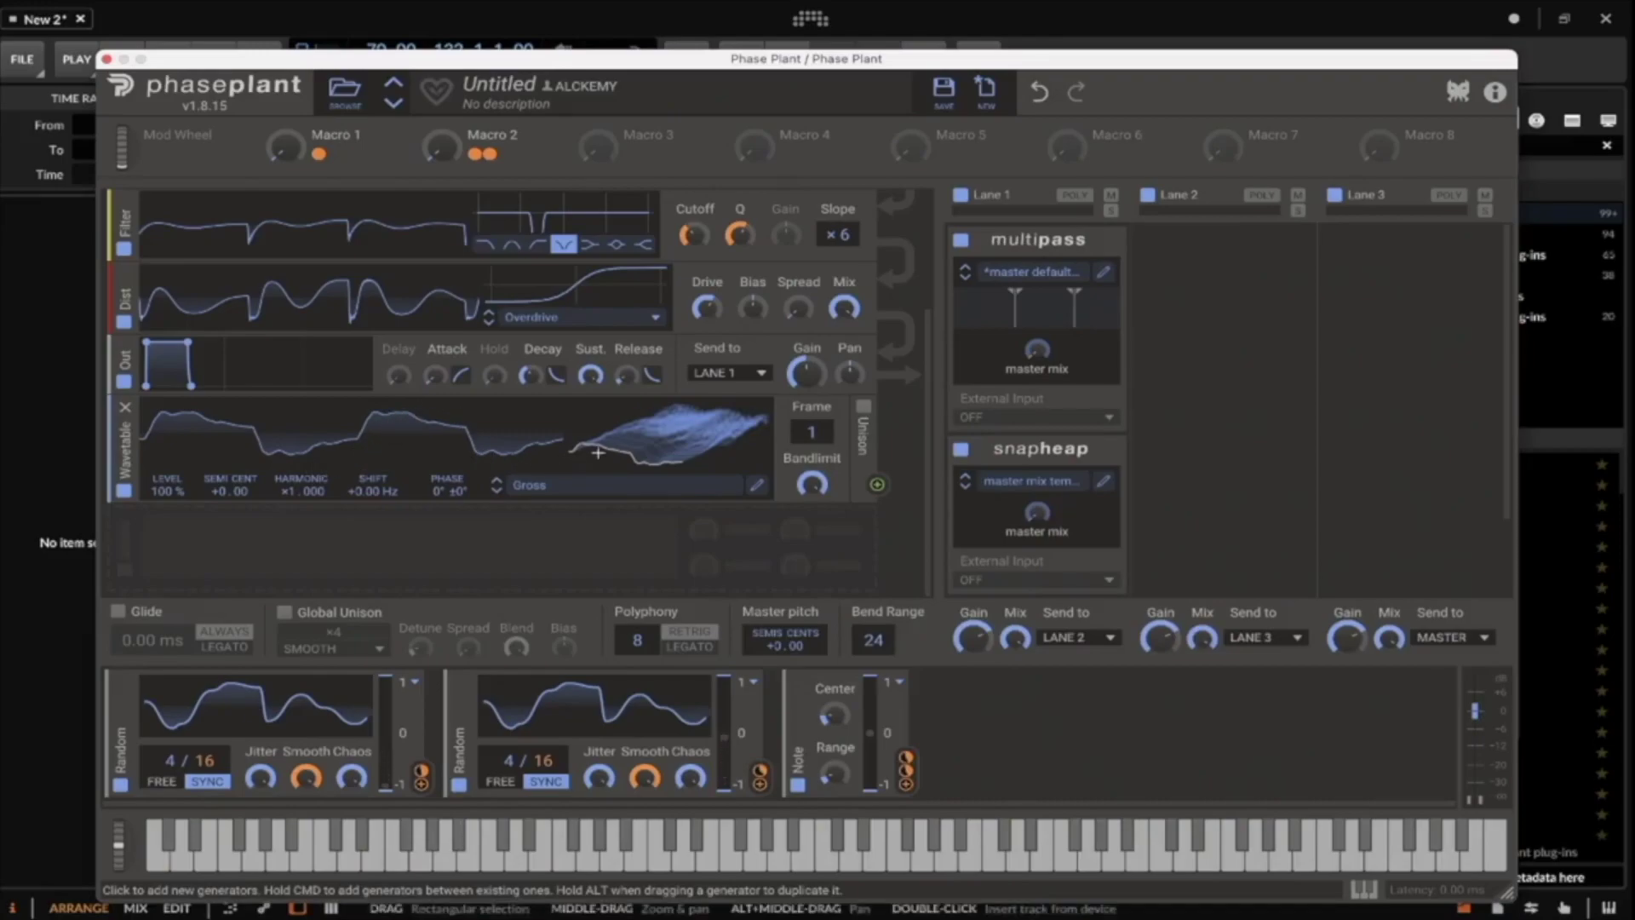
Scan through the Gross wavetable's frames and start mapping the Wavetable generator's output as an audio-rate modulation source.
mouse_move(812, 432)
left_mouse_down()
mouse_move(812, 341)
mouse_move(812, 438)
left_mouse_up()
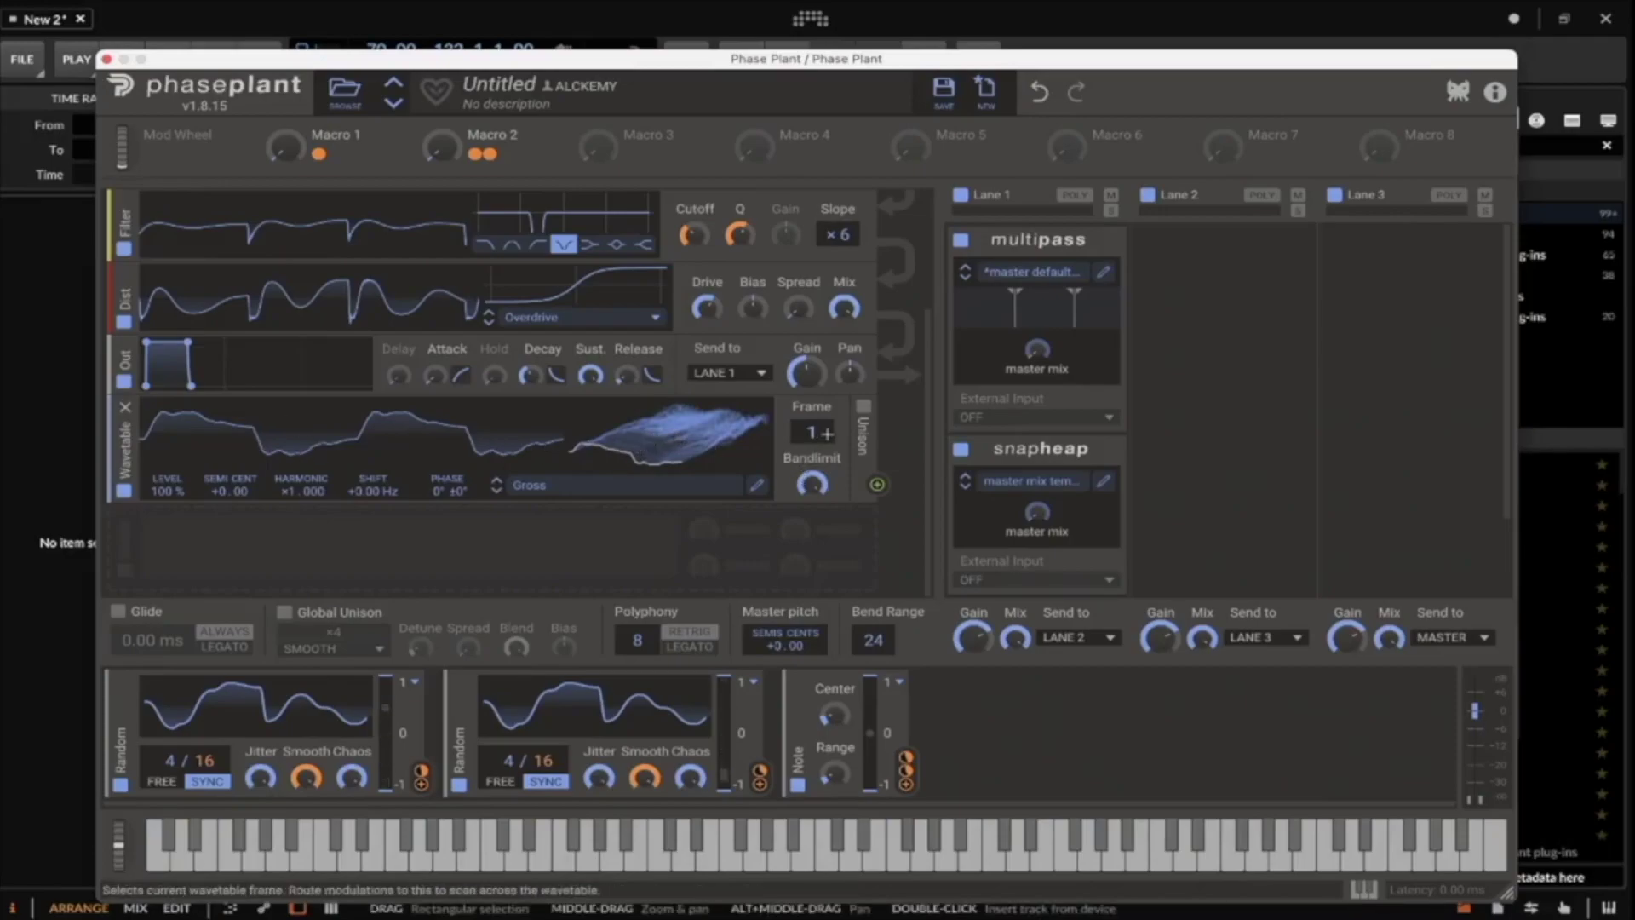
mouse_move(811, 432)
left_mouse_down()
mouse_move(812, 398)
mouse_move(815, 451)
left_mouse_up()
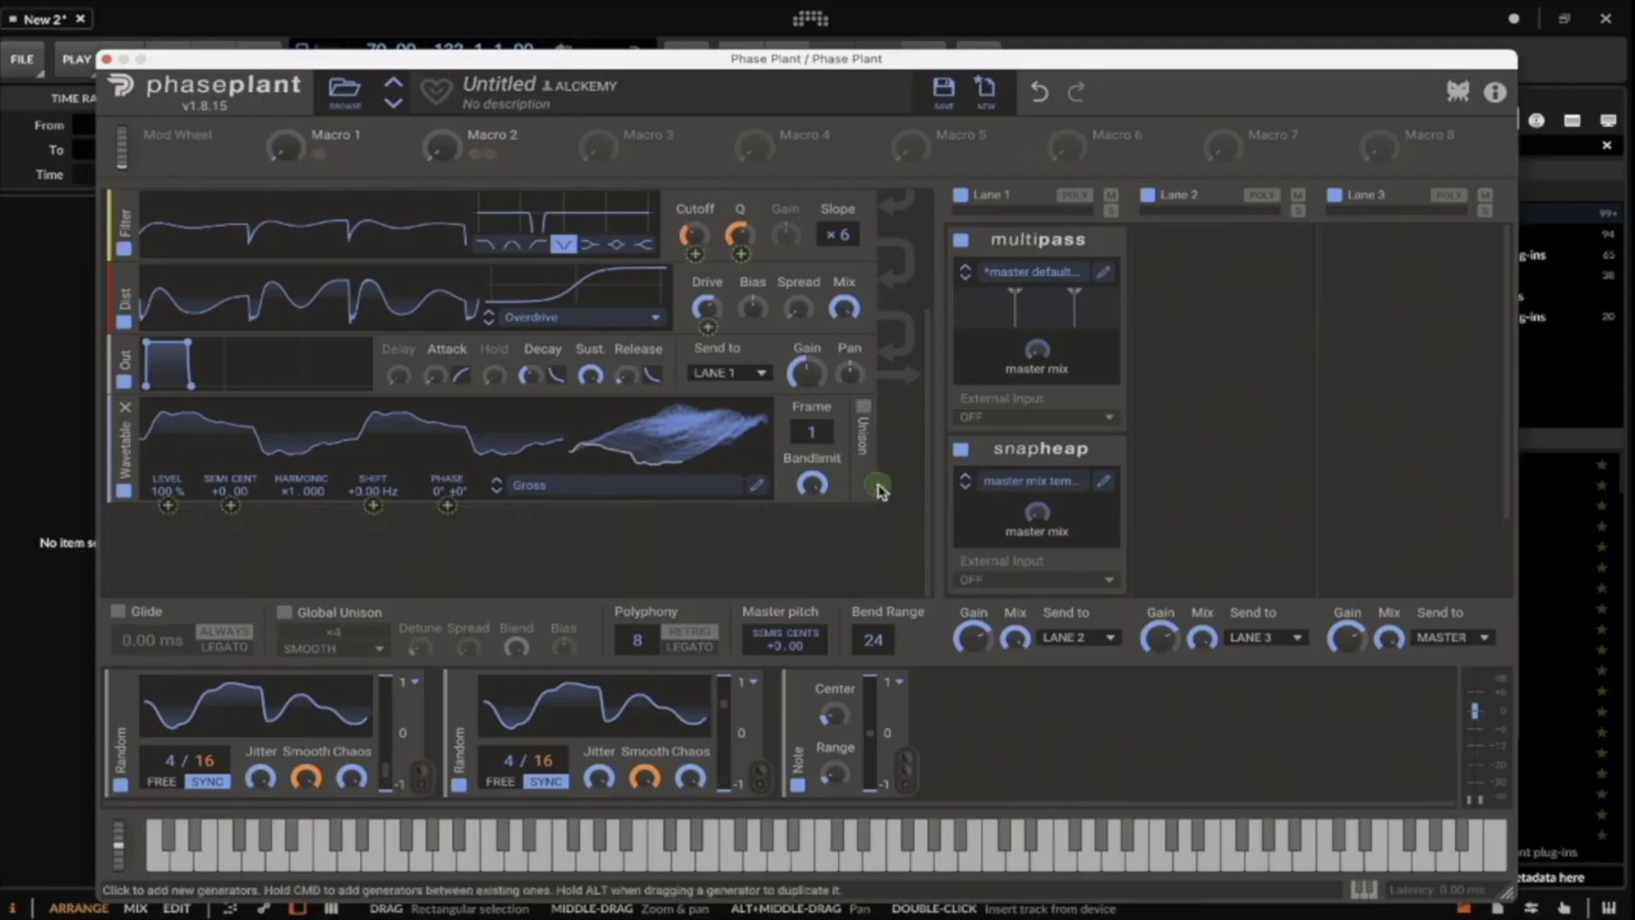
scroll(730, 368, "up", 3)
scroll(731, 368, "up", 1)
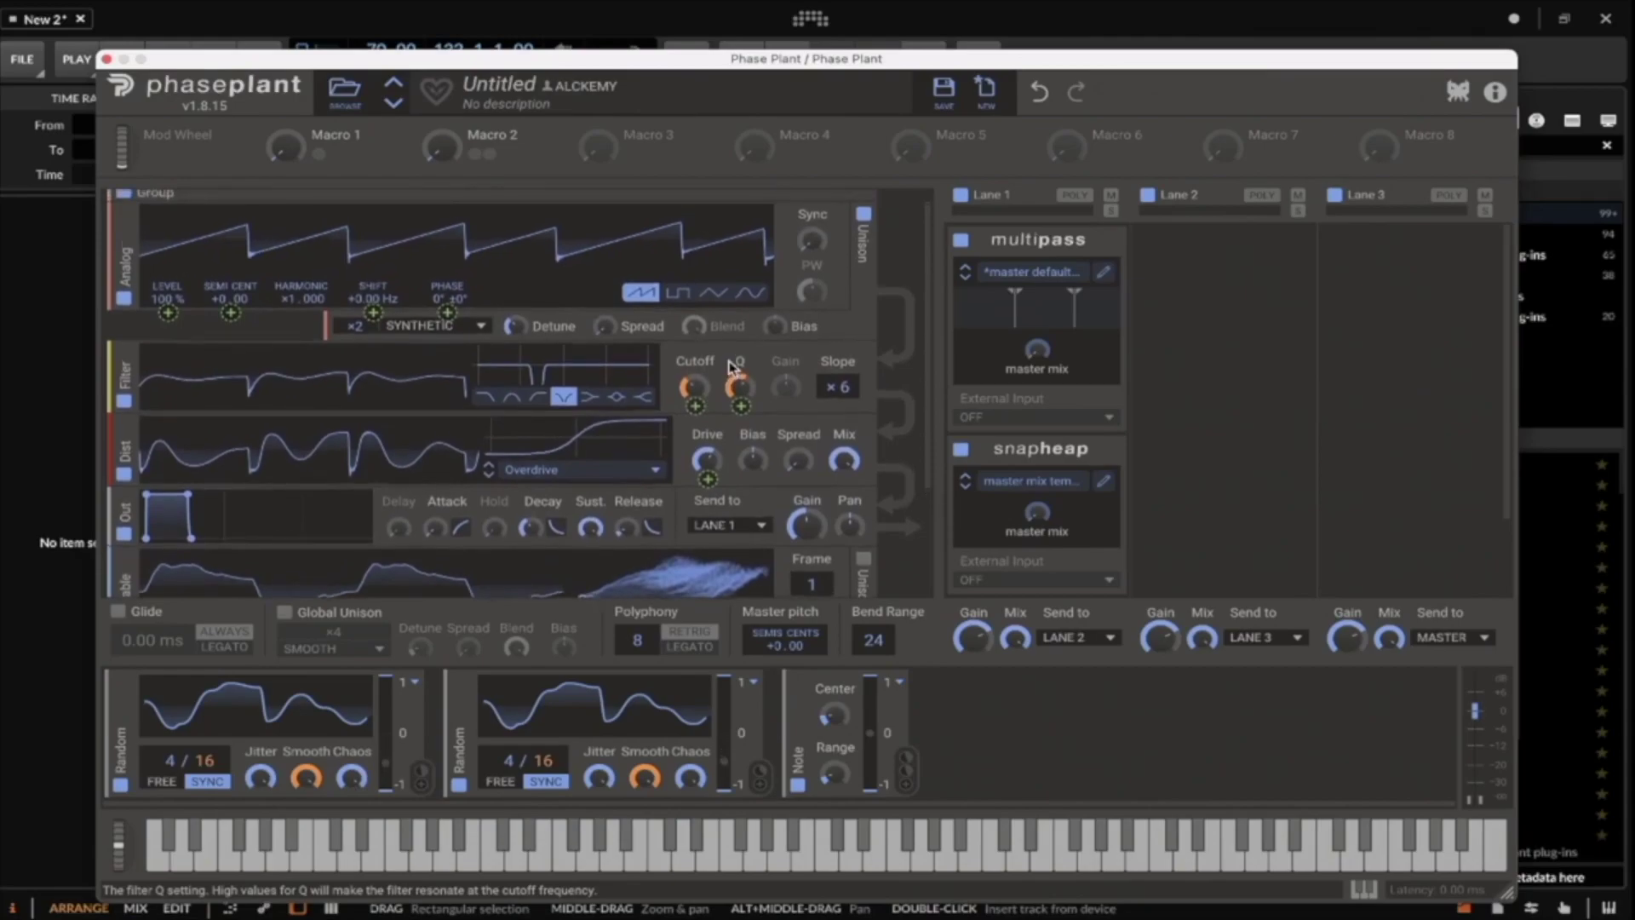
Modulate the Analog oscillator's phase offset from the Wavetable at 20% and control that modulation amount with the first Random modulator at 100%.
left_click_drag(476, 320, 450, 321)
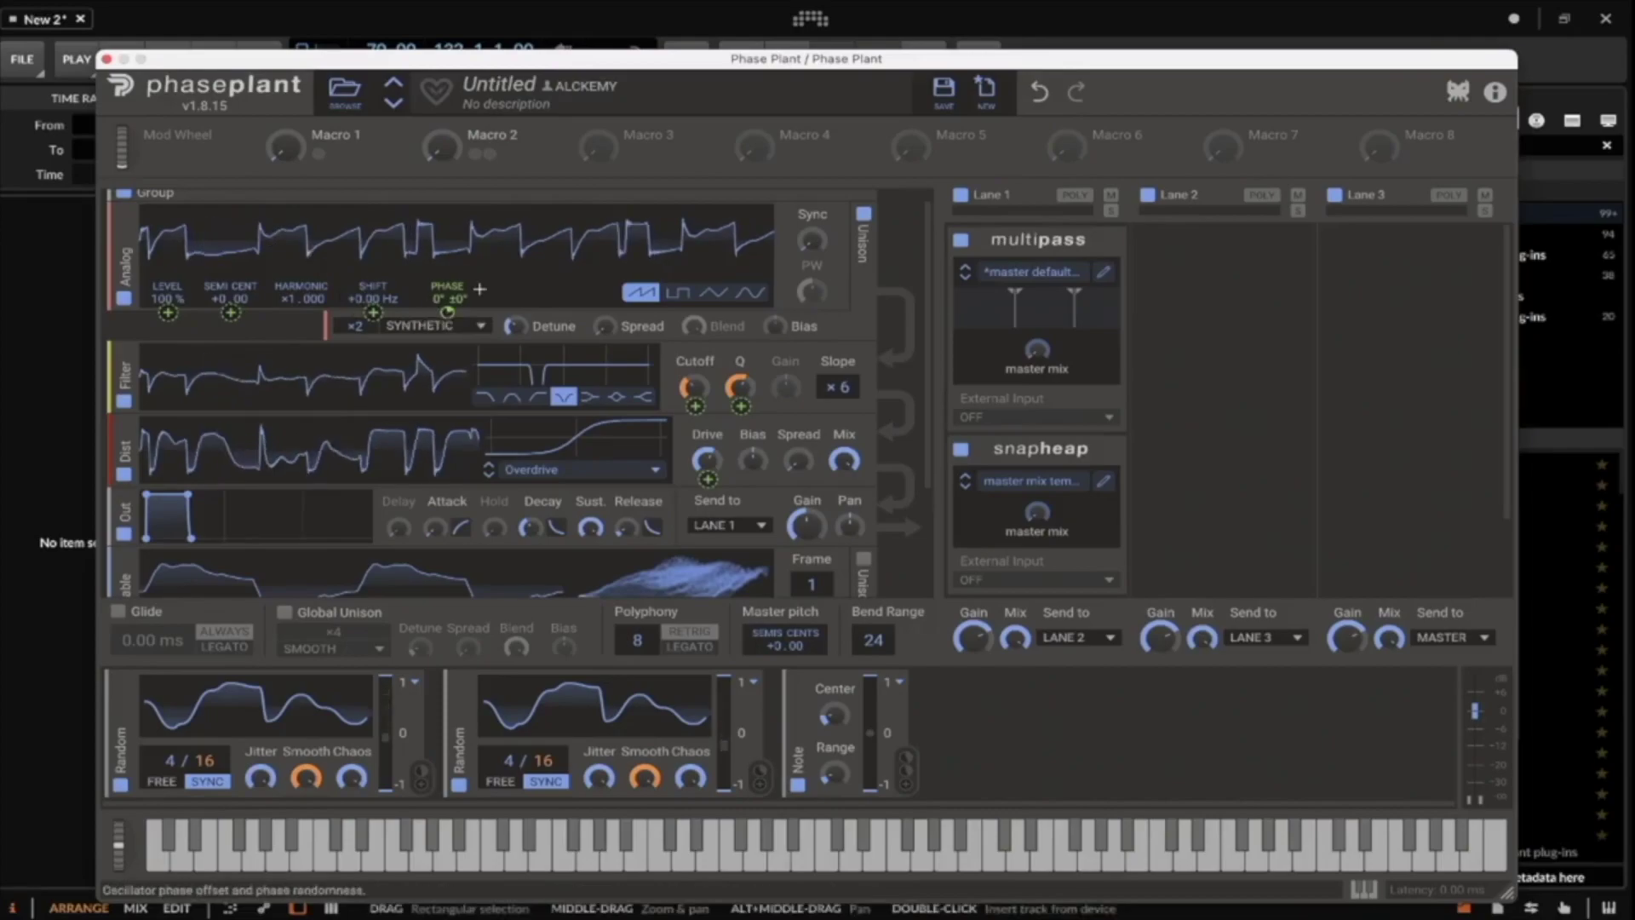
scroll(509, 262, "down", 1)
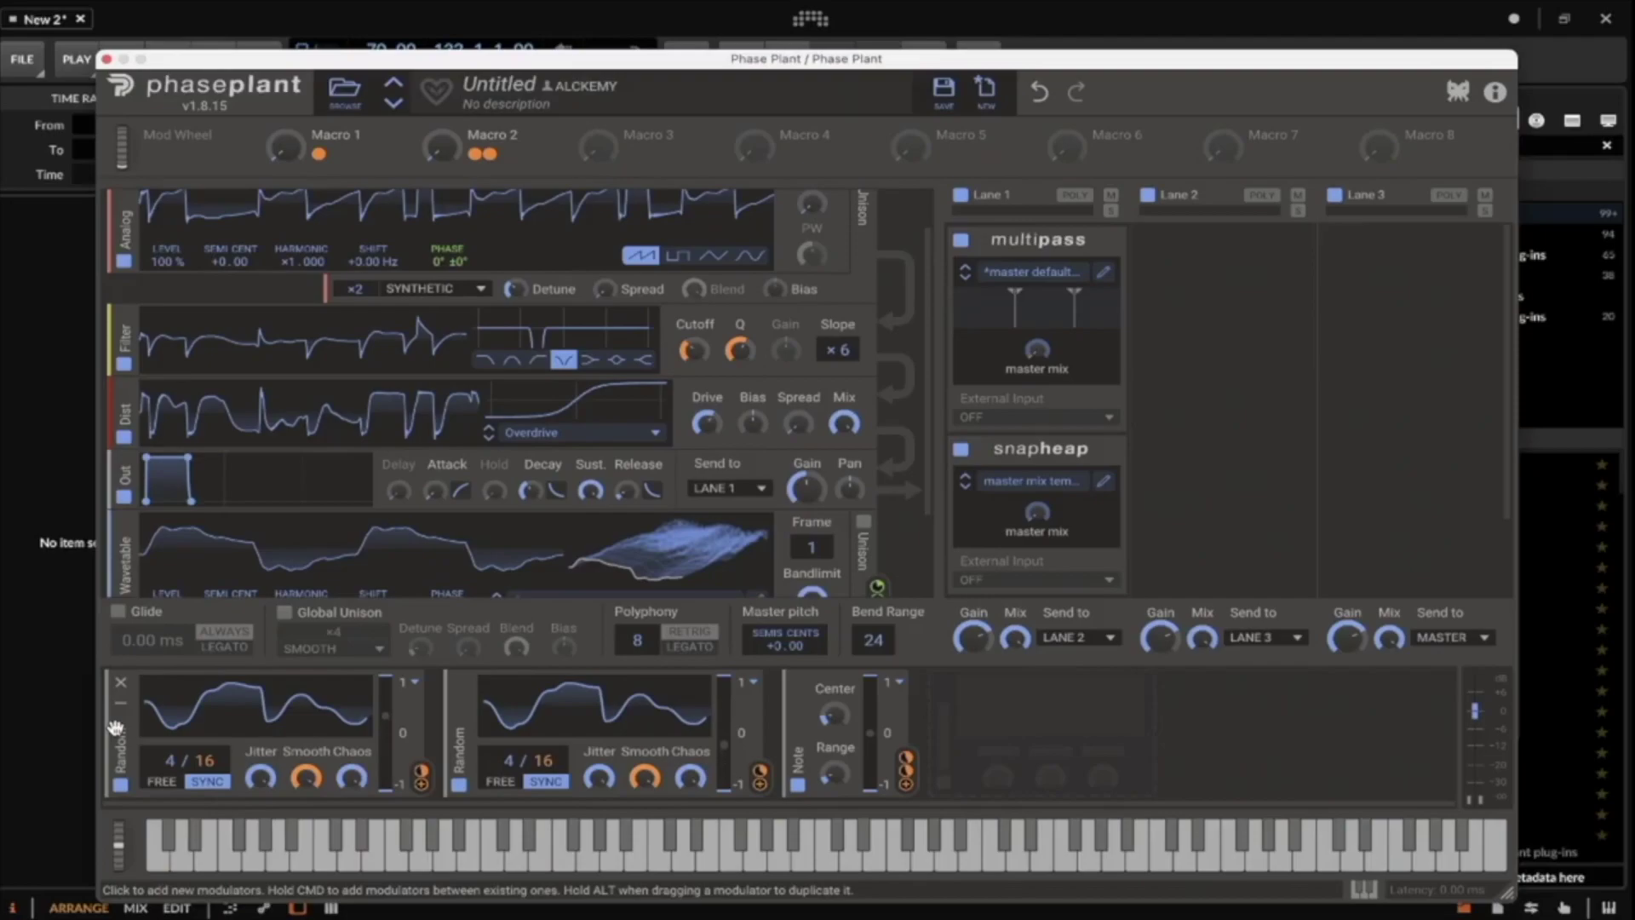
left_click_drag(421, 788, 446, 294)
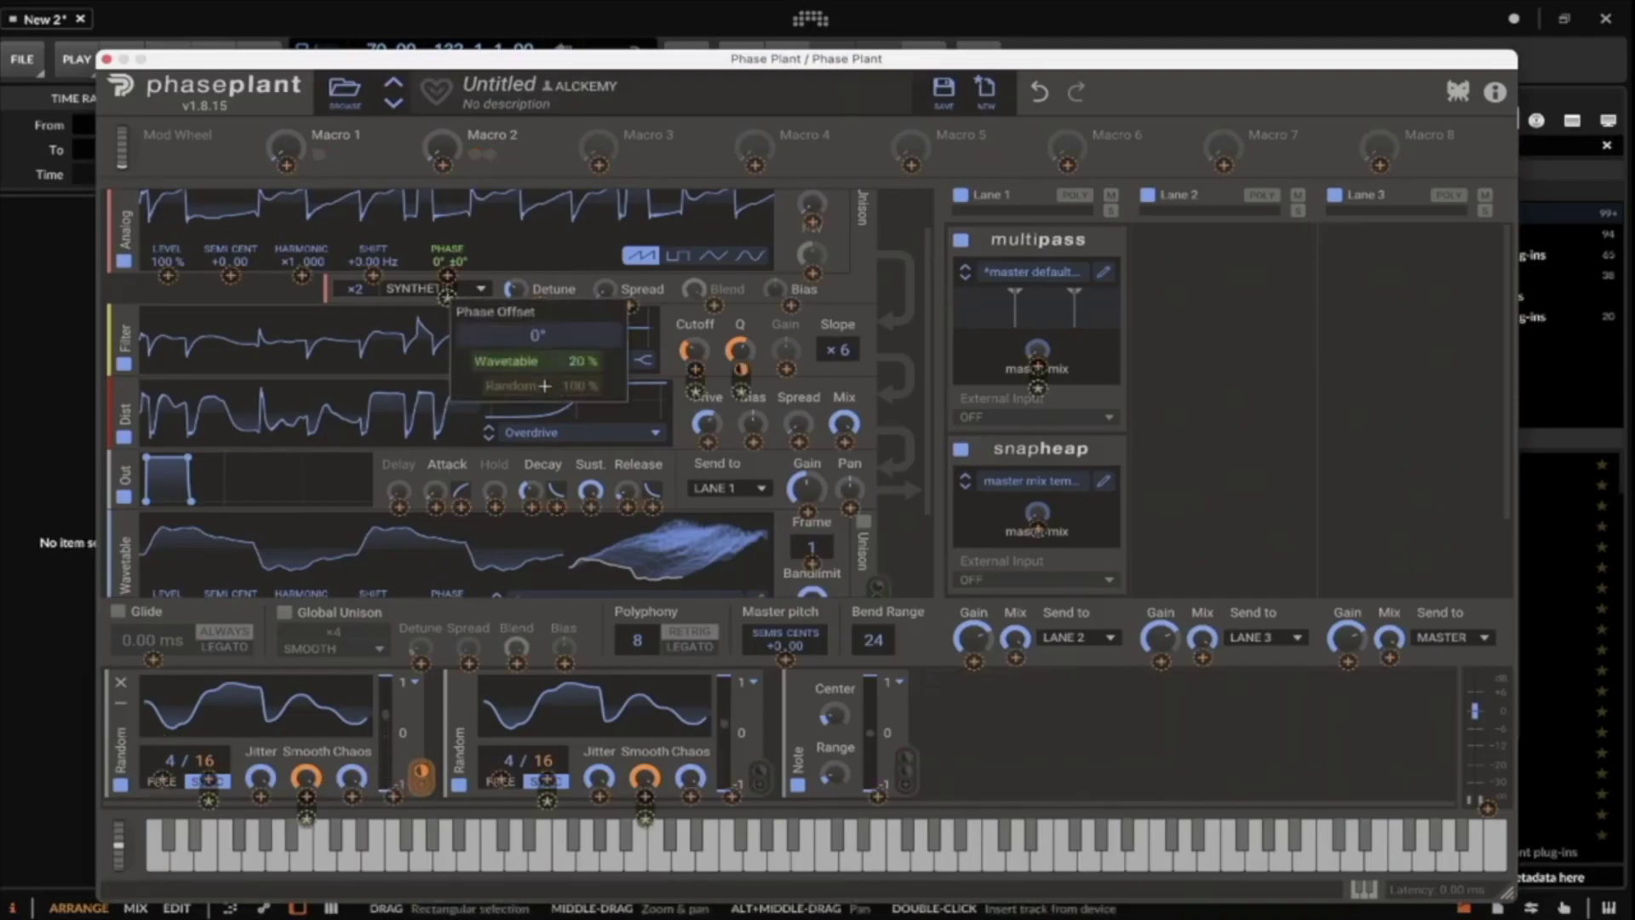
left_click(542, 386)
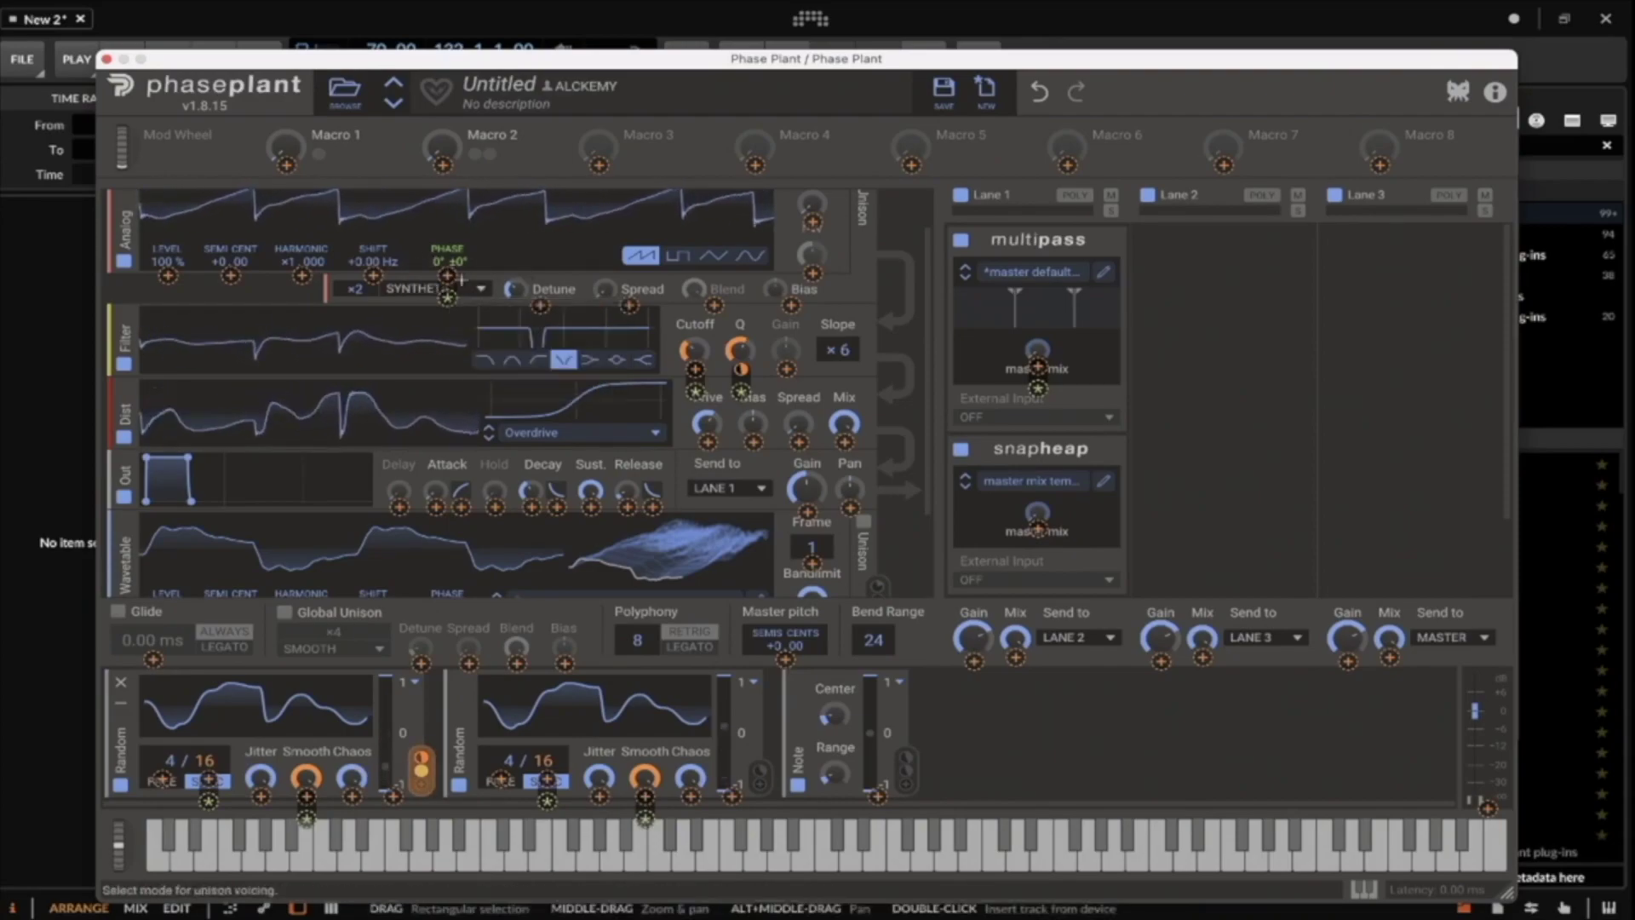
scroll(458, 287, "up", 1)
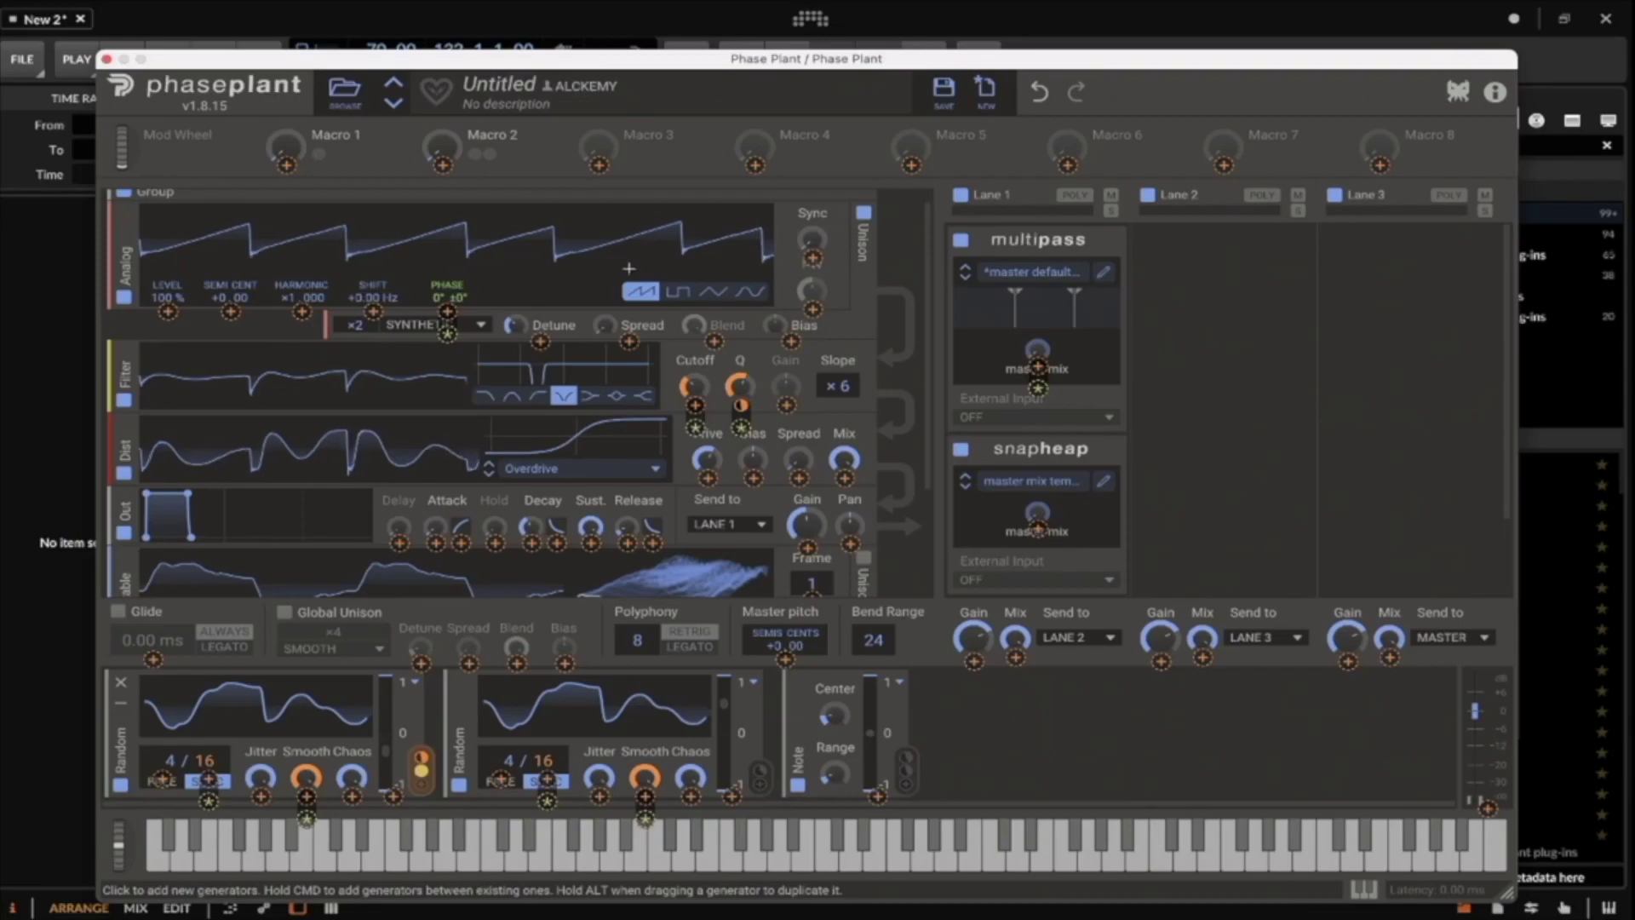
Duplicate the first Random modulator and route the copy to the Wavetable generator's frame position.
scroll(501, 385, "down", 3)
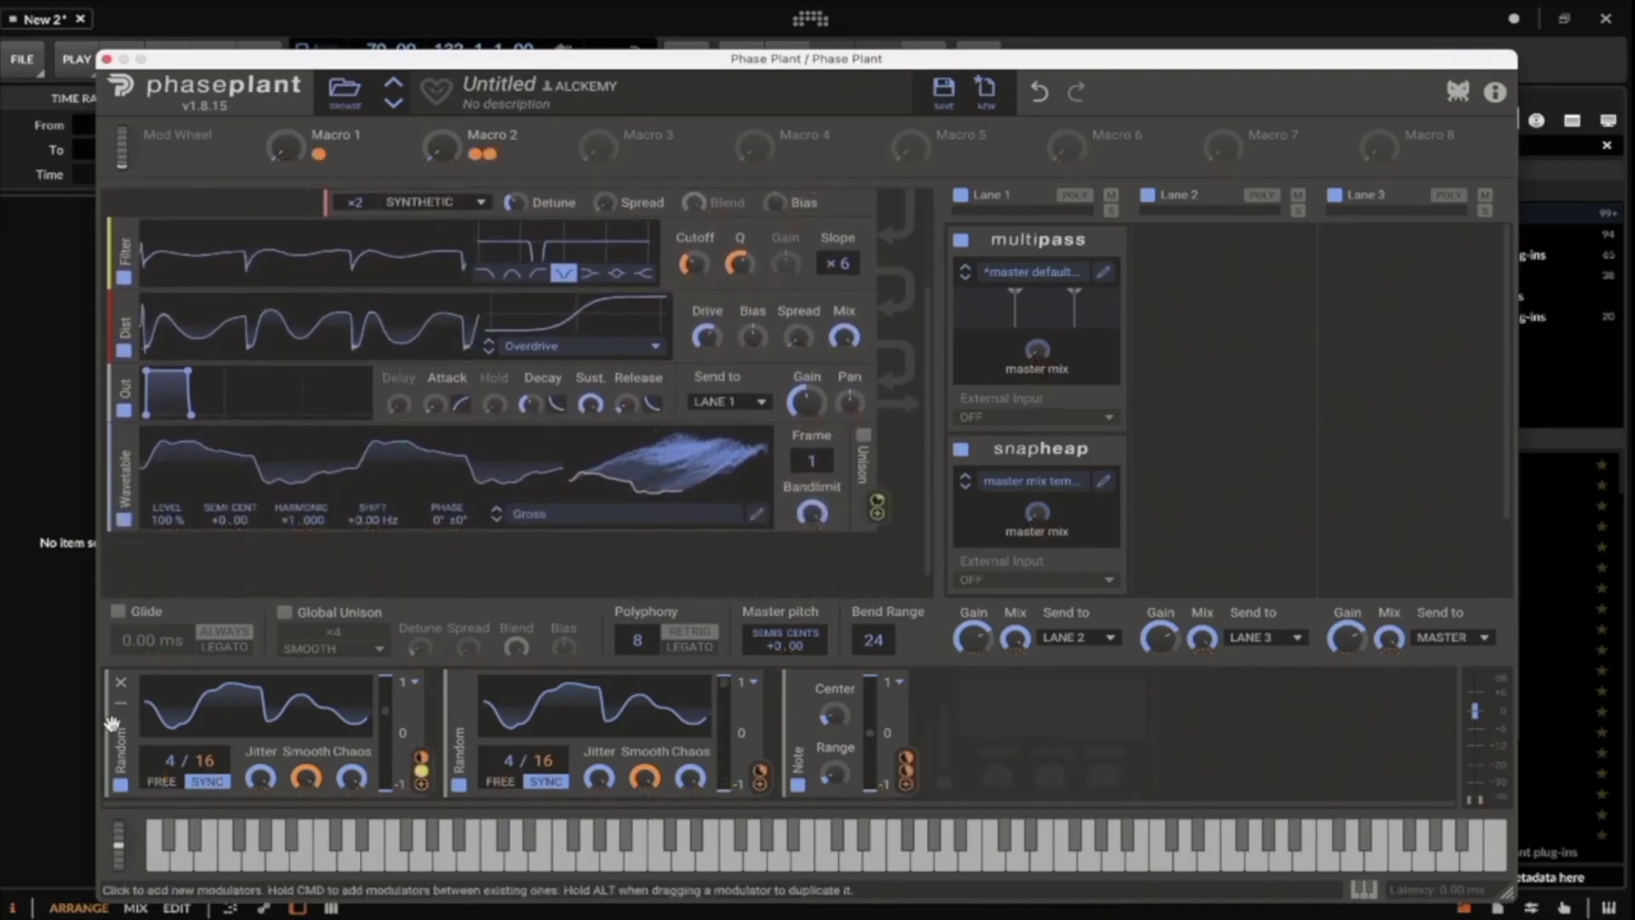
left_click(115, 723, "alt")
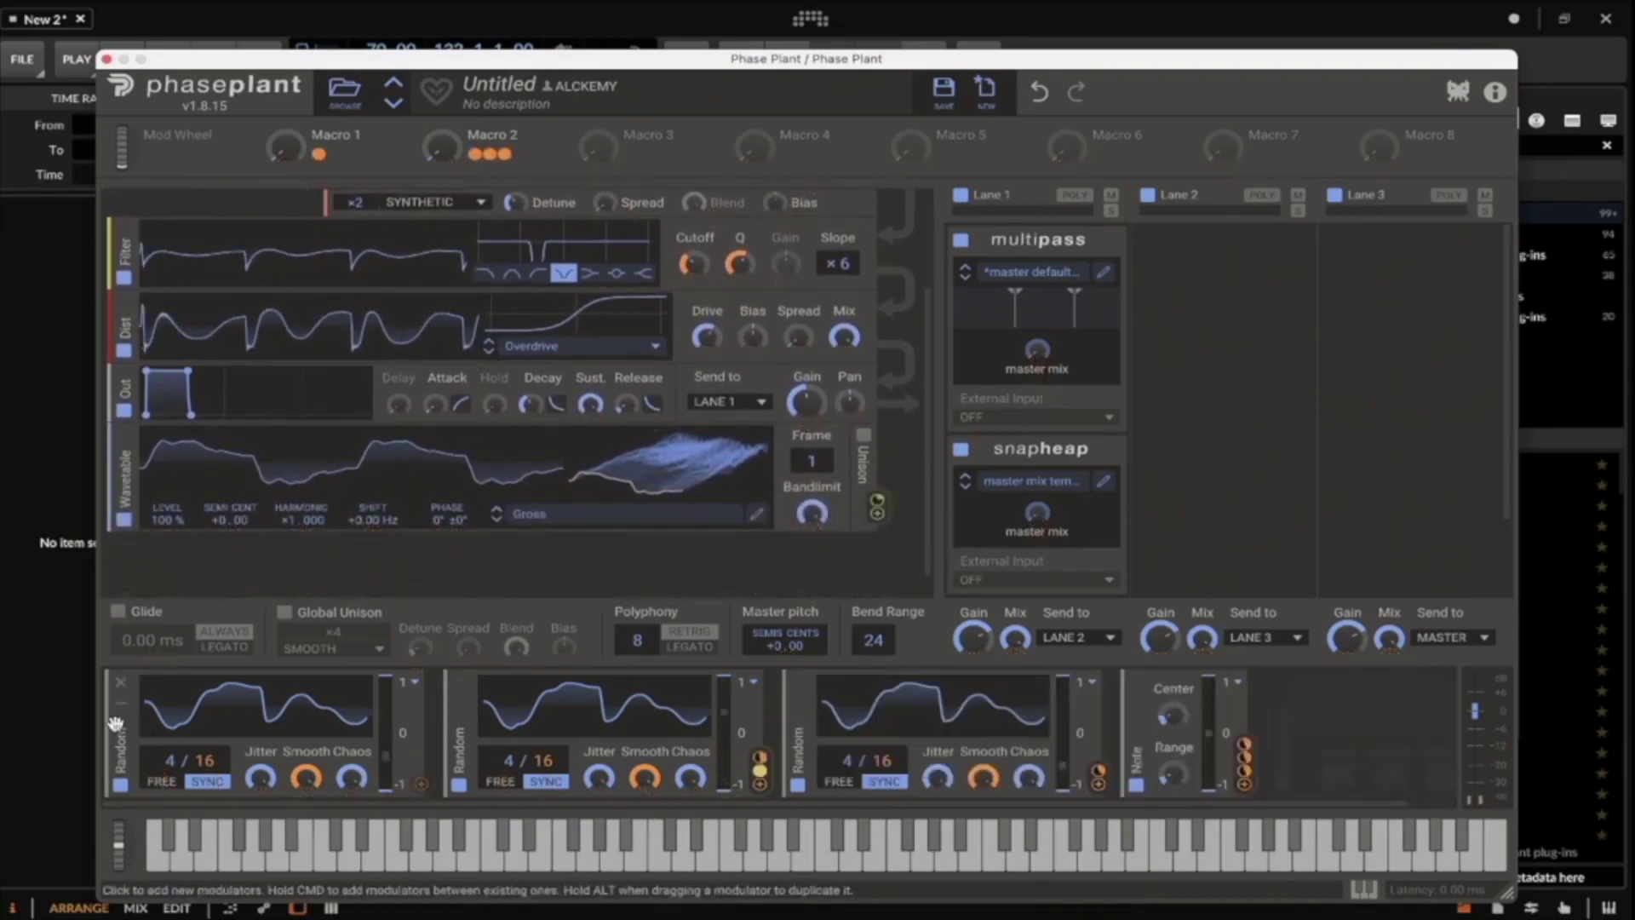
left_click(421, 783)
scroll(577, 497, "up", 2)
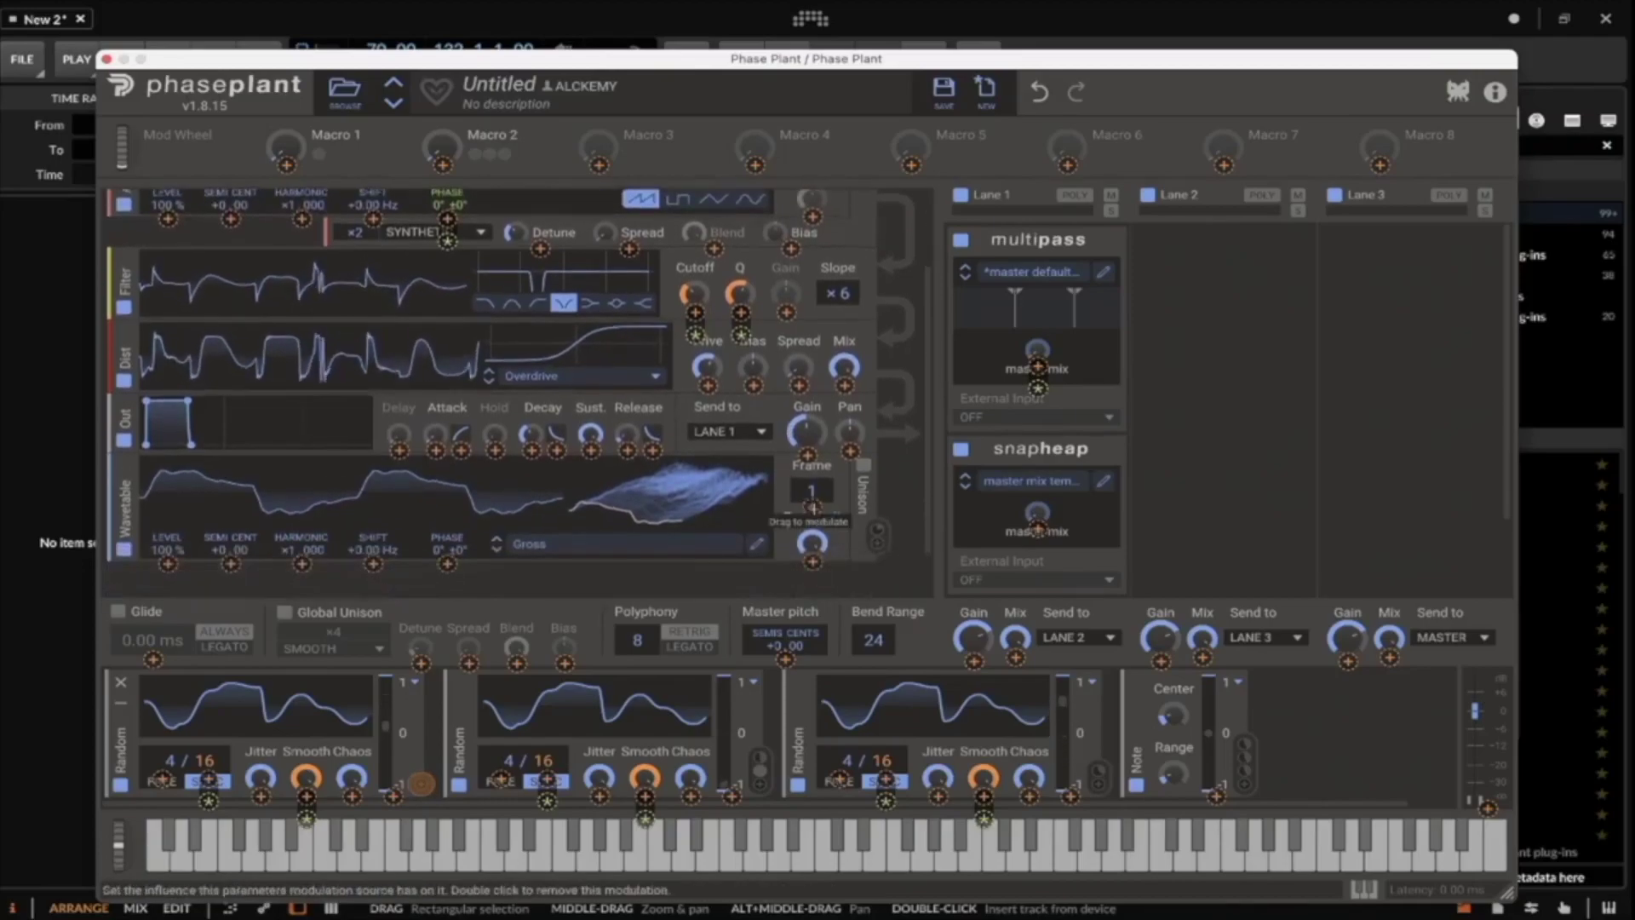
left_click_drag(811, 508, 811, 503)
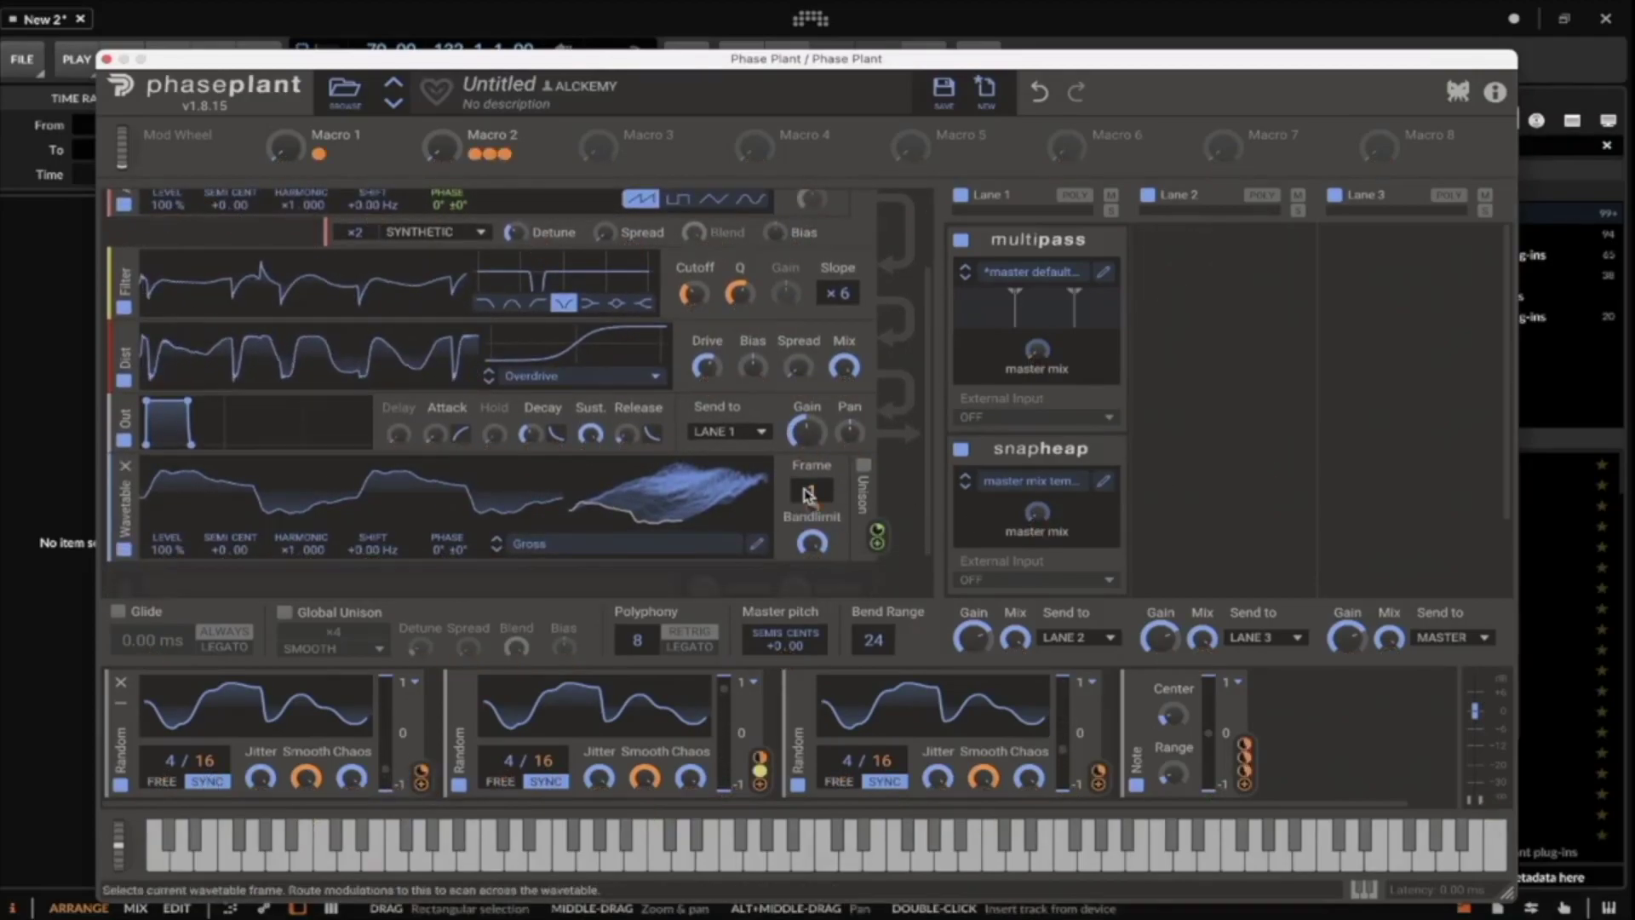
Audition the patch while moving the pitch wheel and review the group's oscillator, filter, distortion and wavetable modules.
scroll(442, 281, "up", 3)
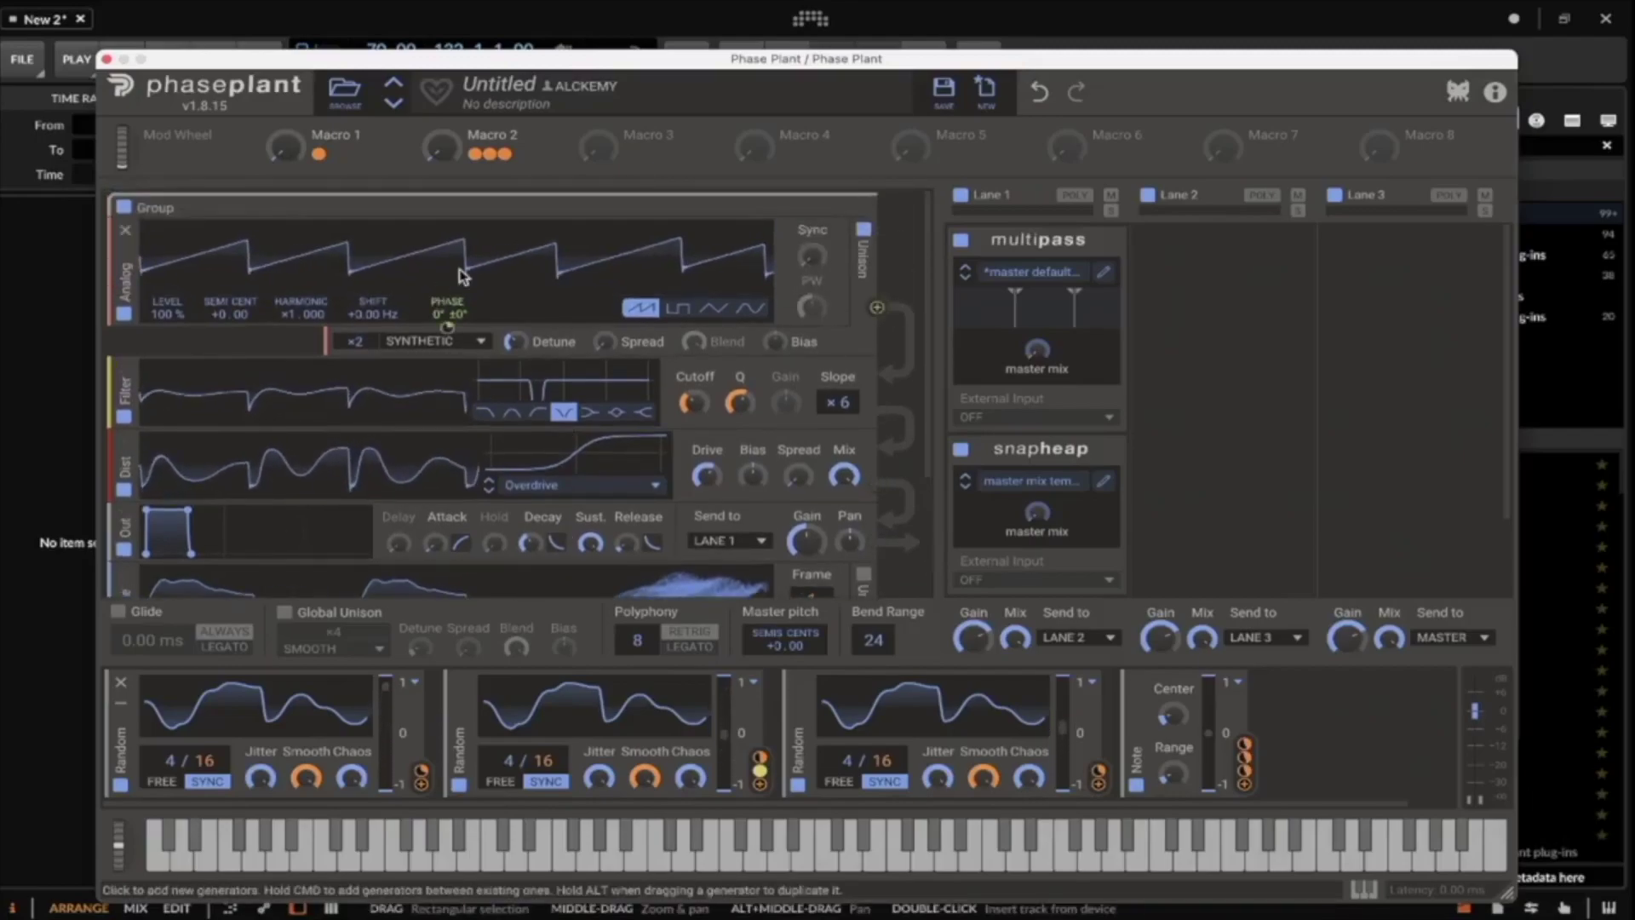
scroll(477, 262, "down", 3)
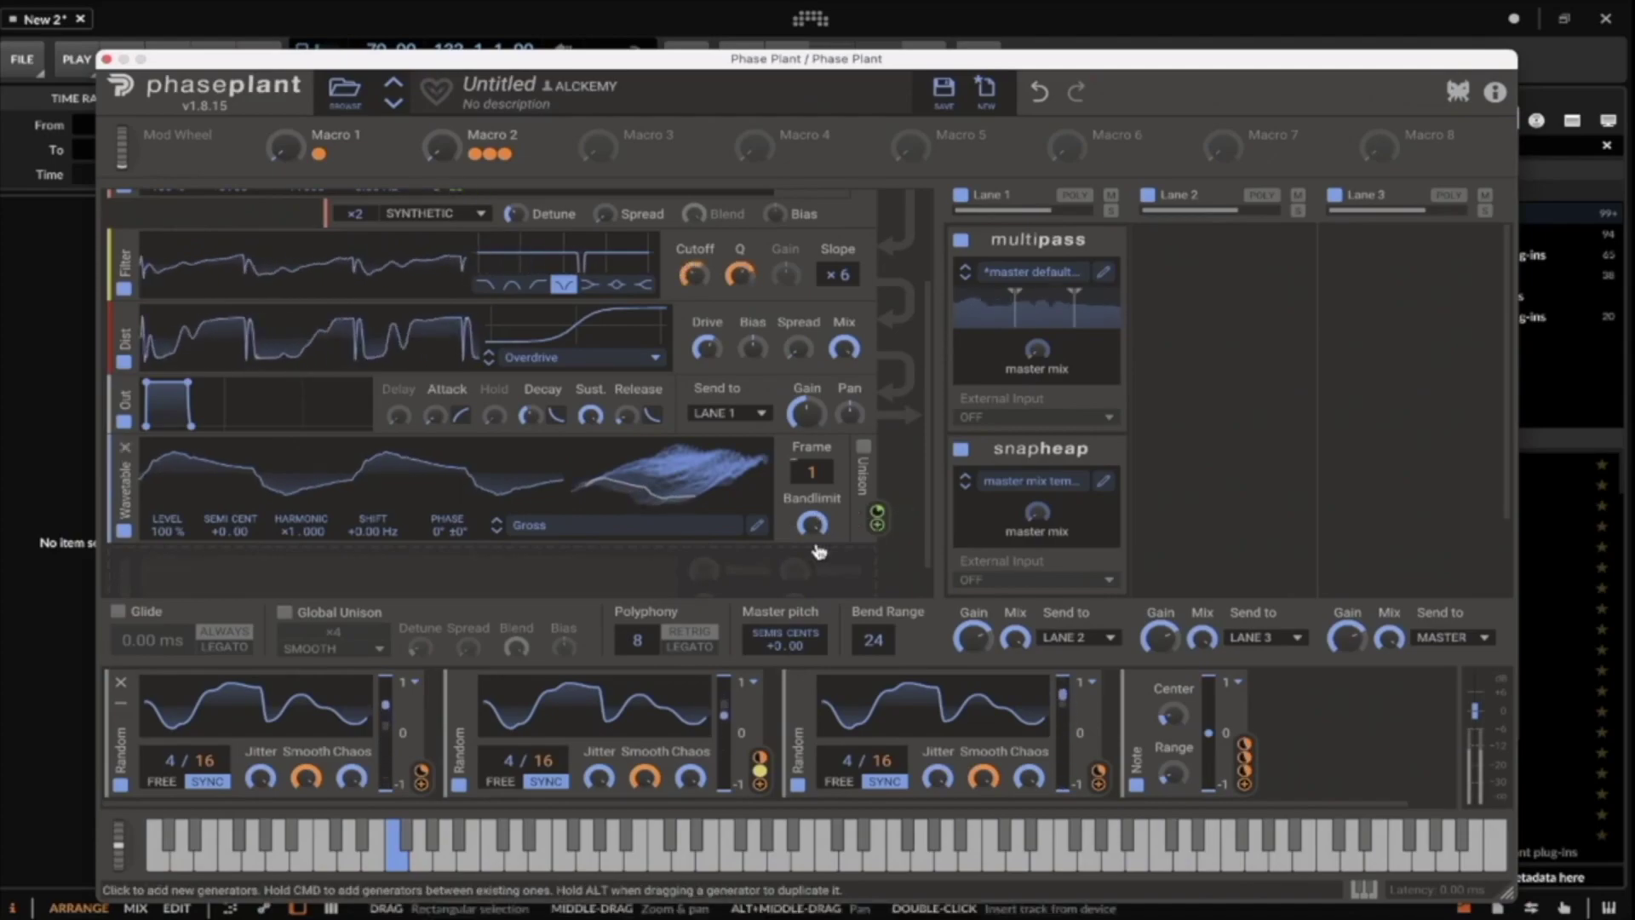
mouse_move(812, 485)
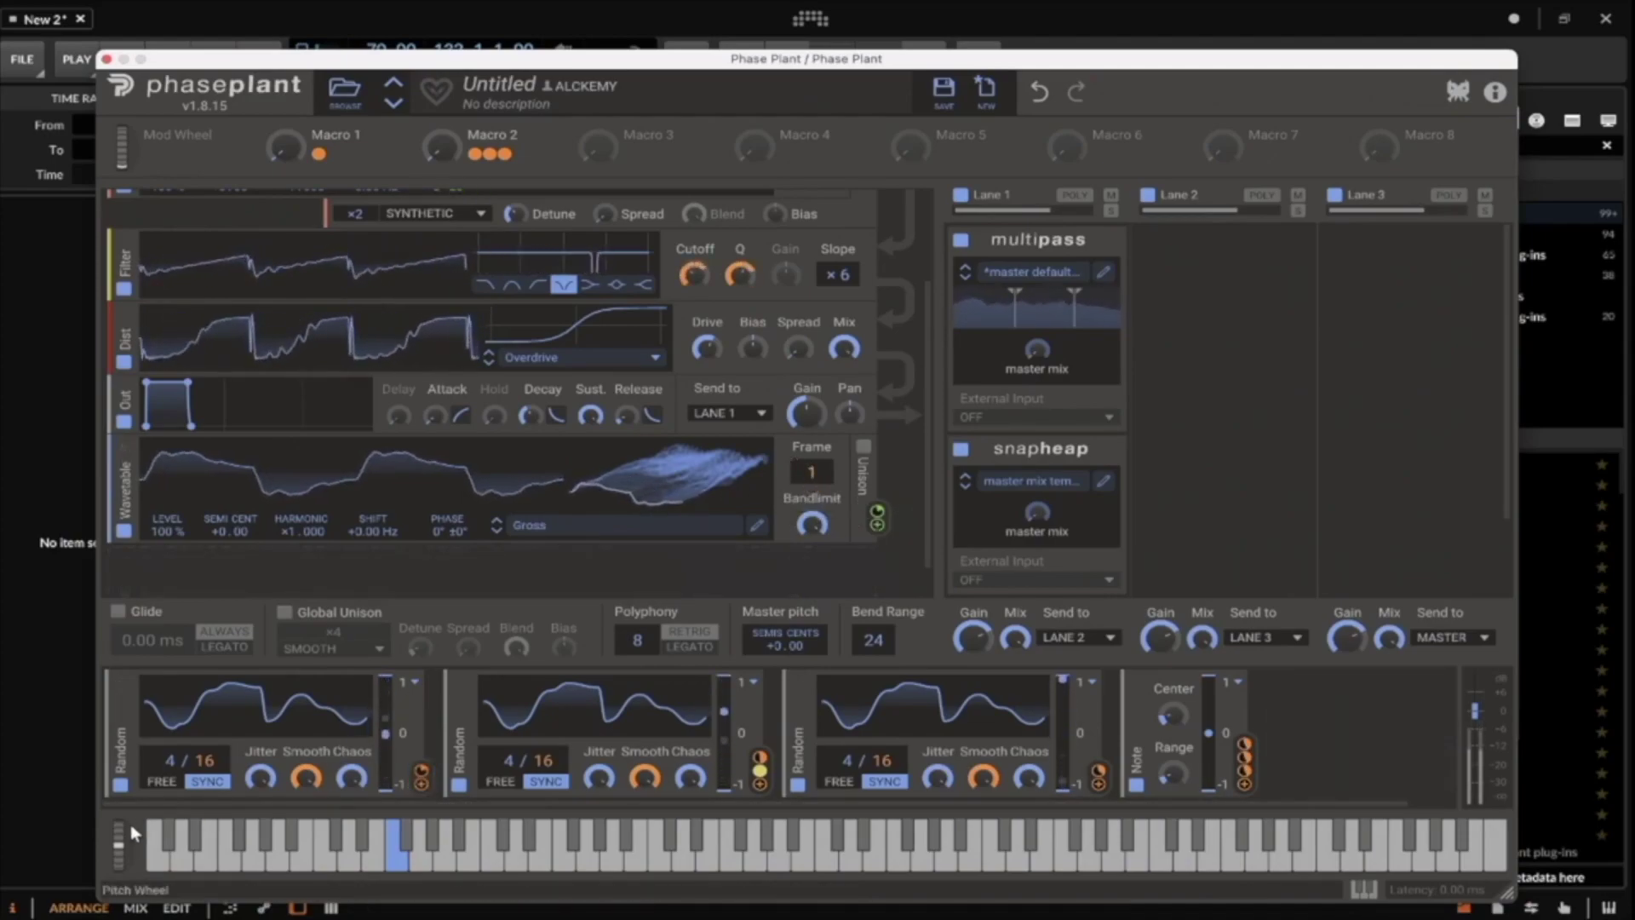
left_click_drag(116, 836, 120, 856)
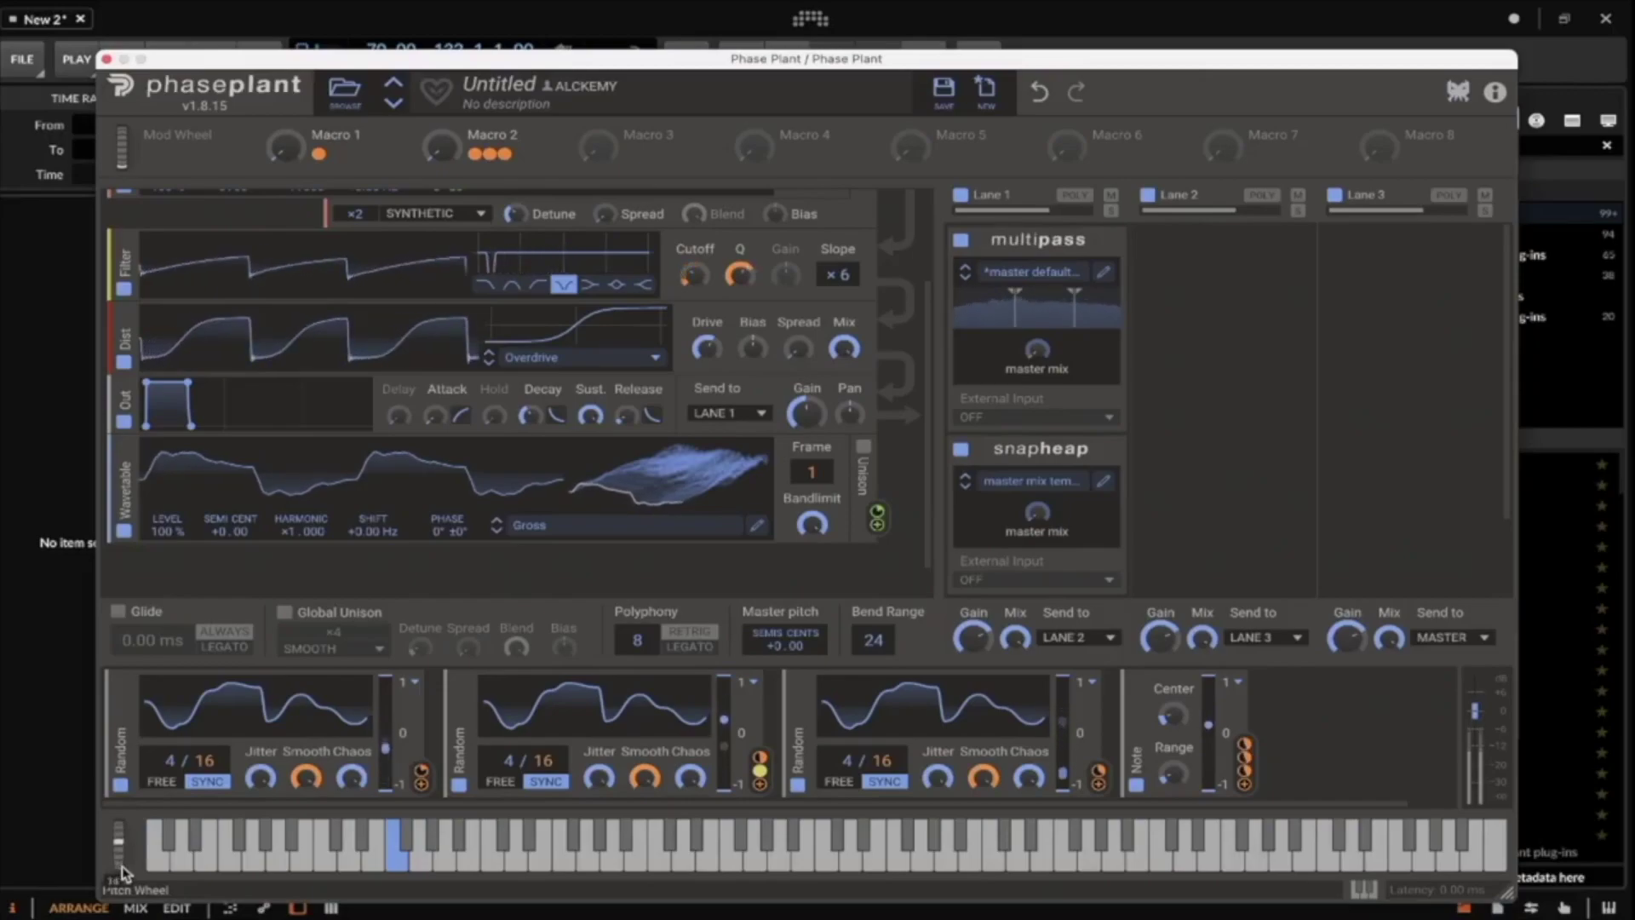
scroll(590, 398, "up", 2)
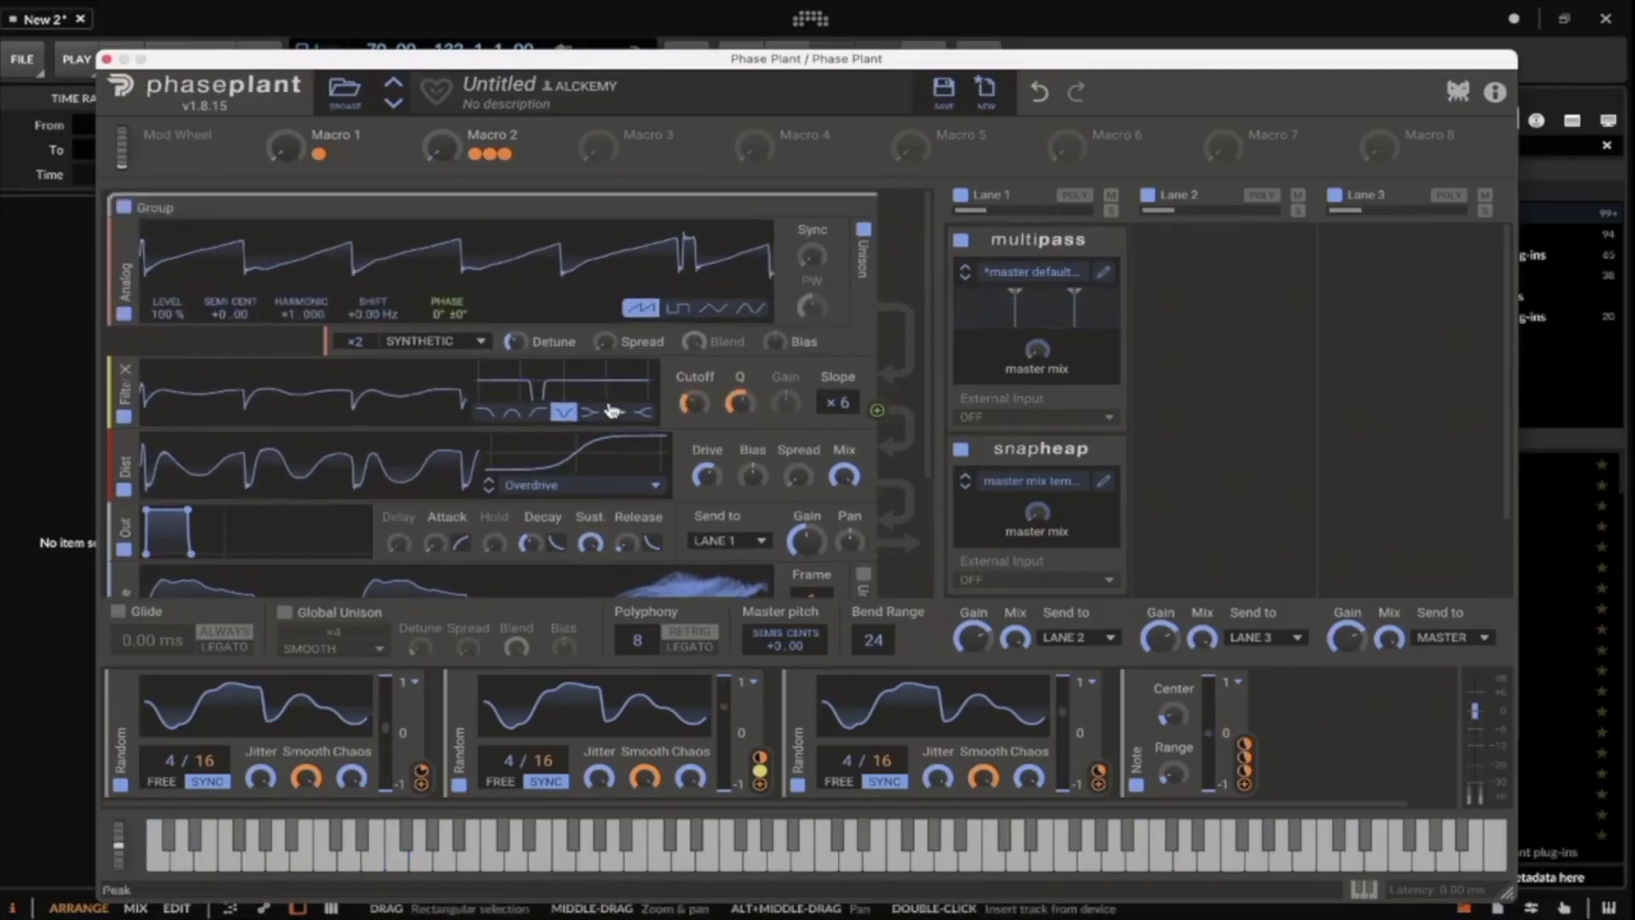
scroll(600, 403, "up", 1)
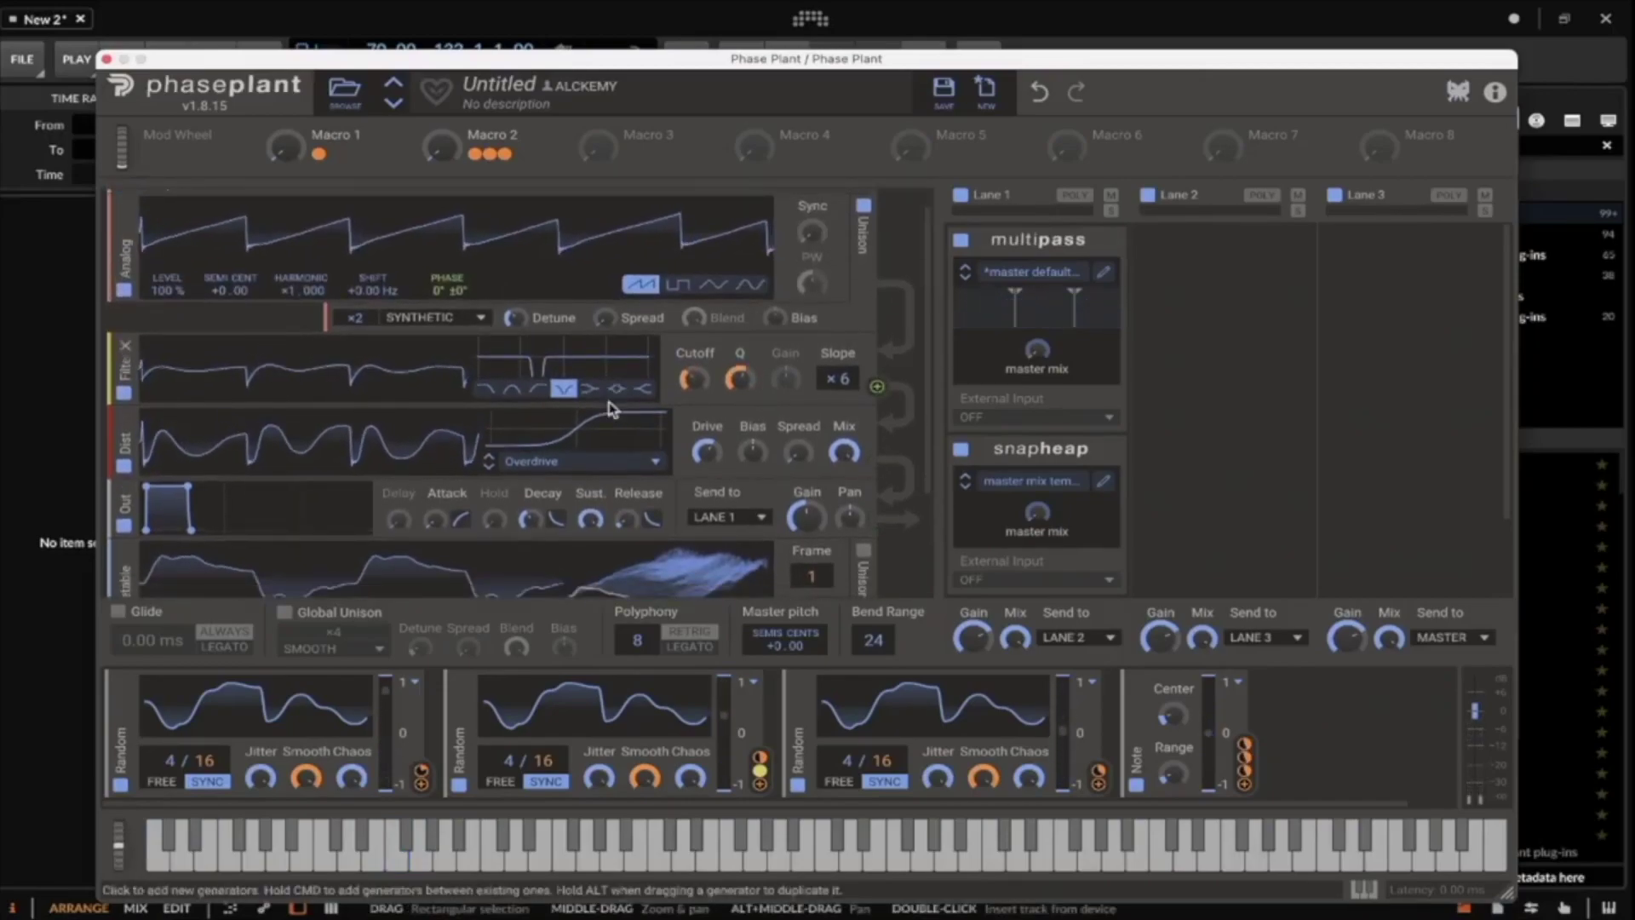
scroll(609, 408, "down", 3)
scroll(404, 457, "up", 4)
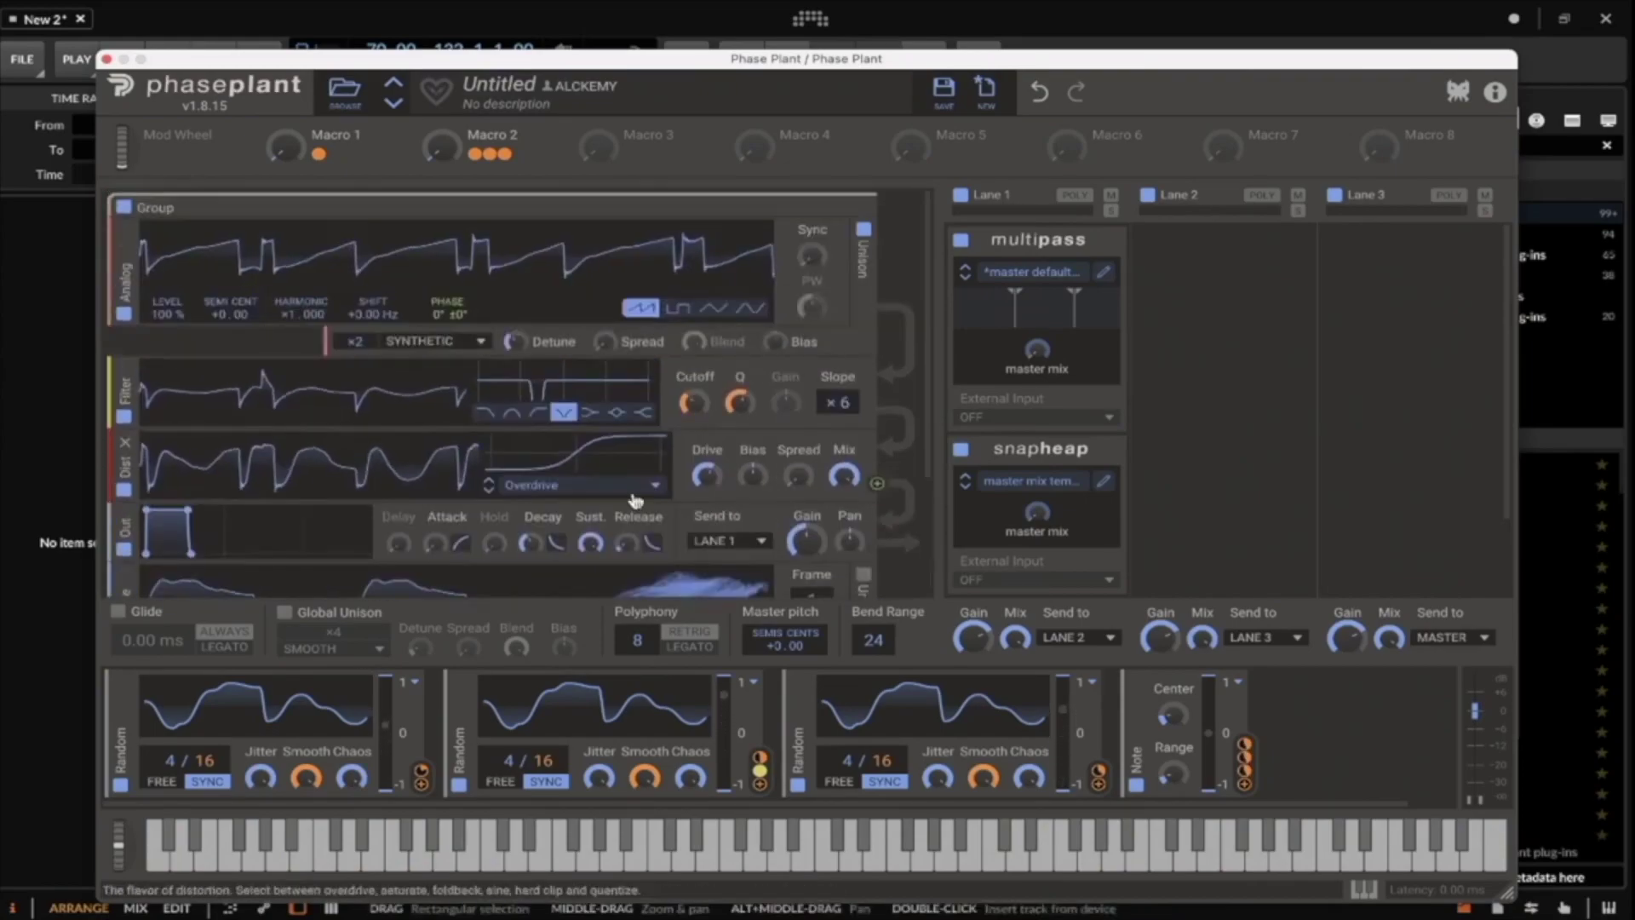
Collapse the existing generator group and add a second empty group below it.
left_click(843, 223)
left_click(343, 247)
left_click(399, 326)
left_click(358, 325)
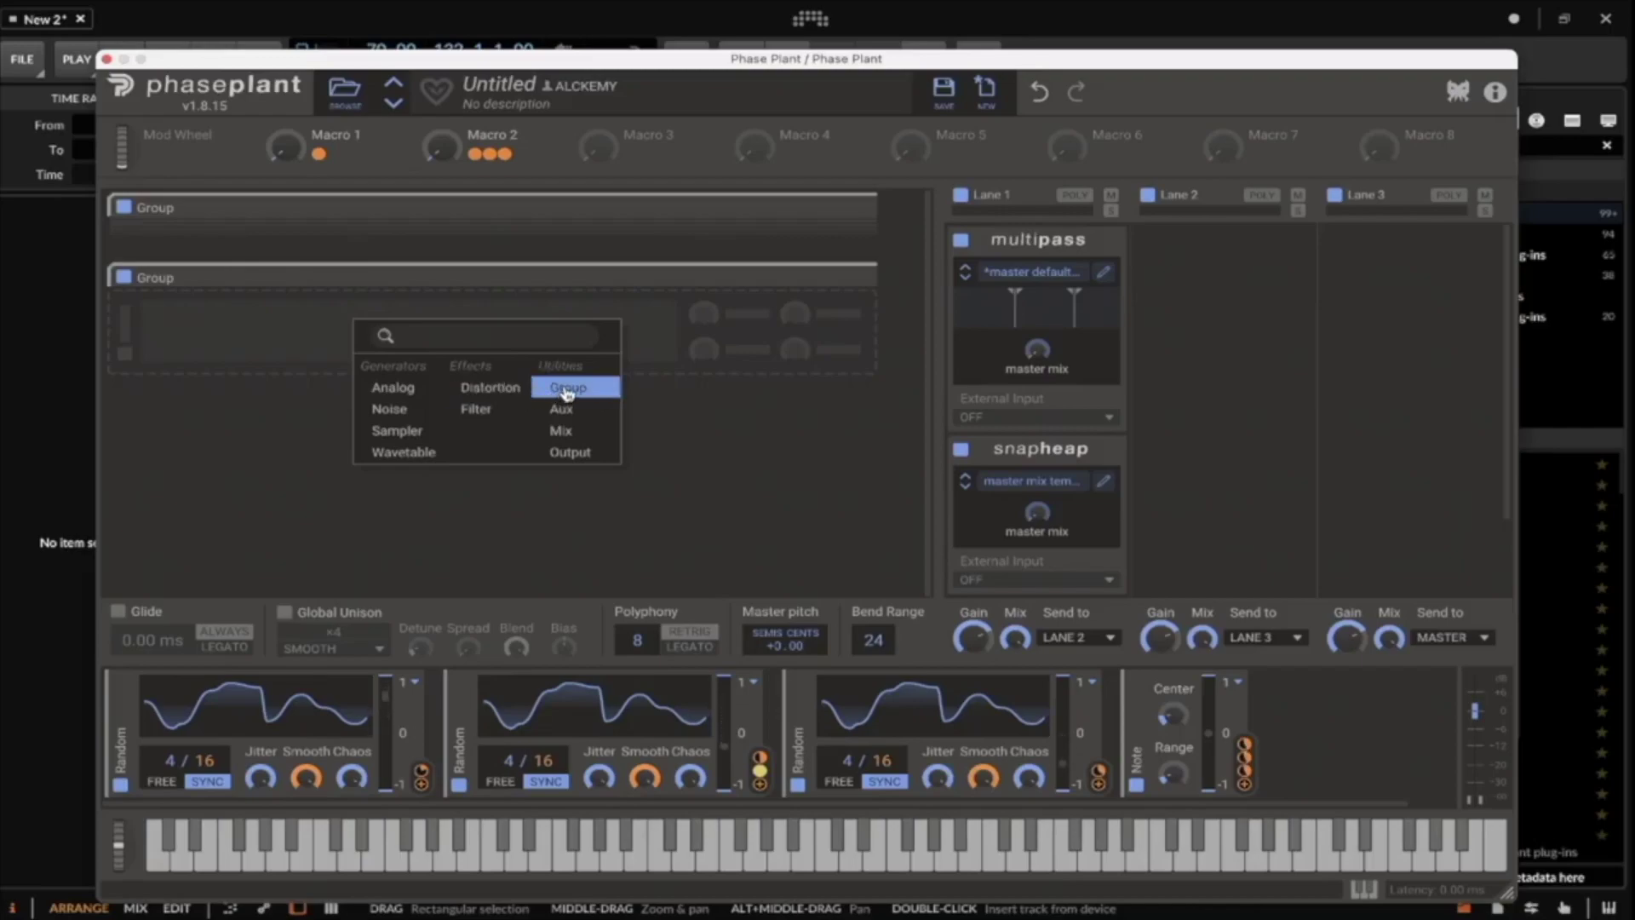
left_click(673, 324)
left_click(613, 324)
key("Escape")
Add an Analog generator to the new group, set it to a square wave and enable its unison.
left_click(238, 334)
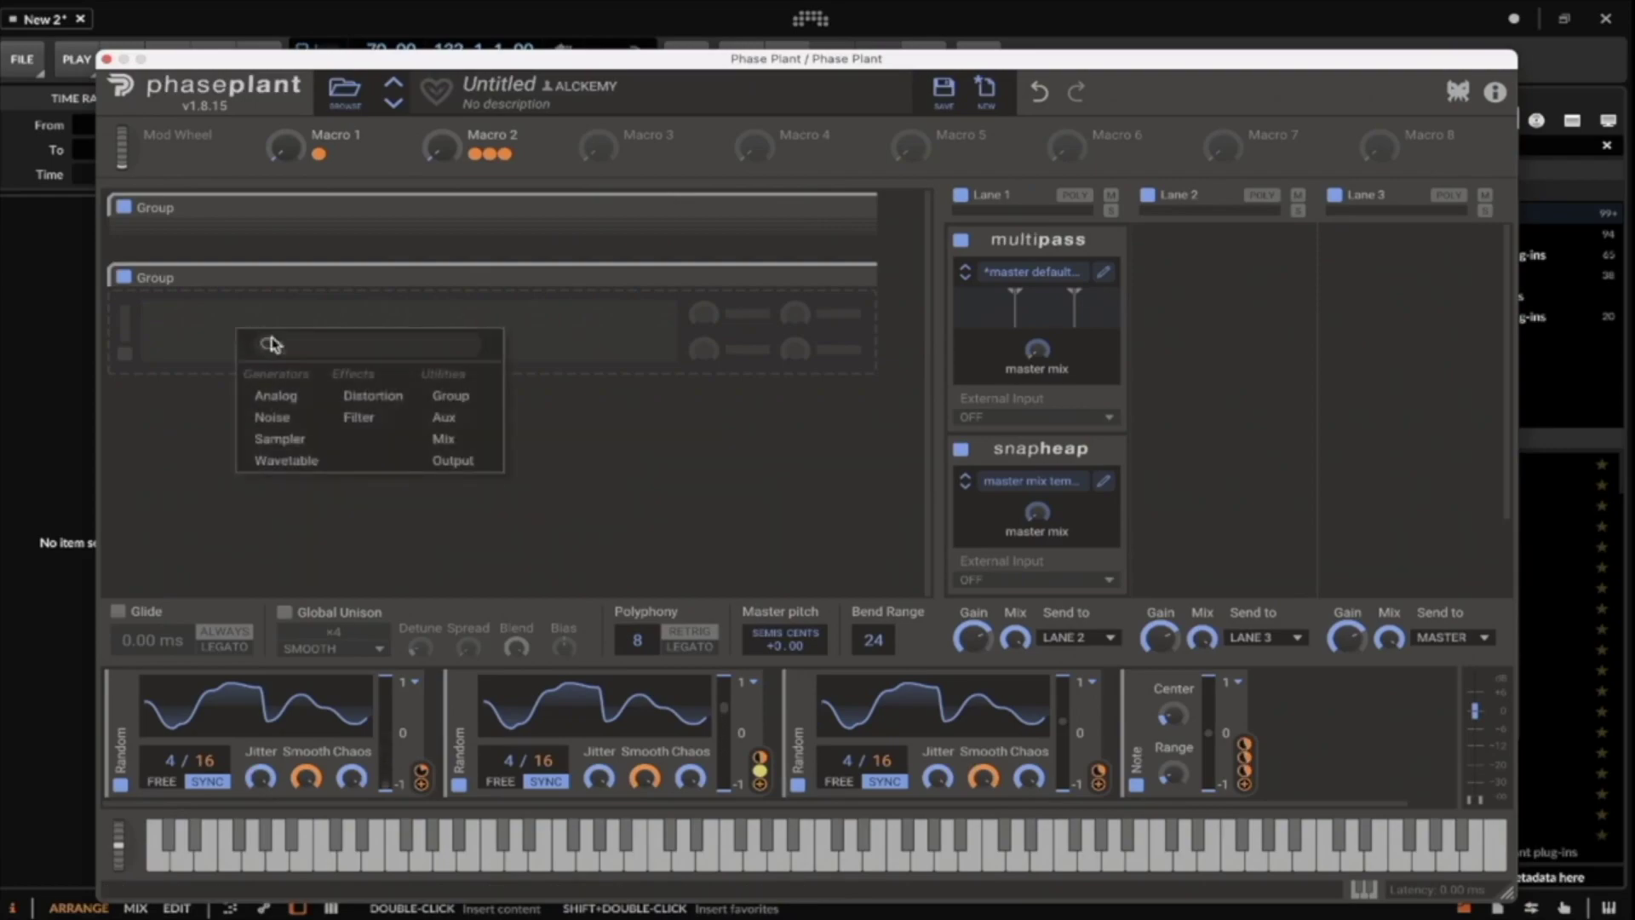
left_click(276, 393)
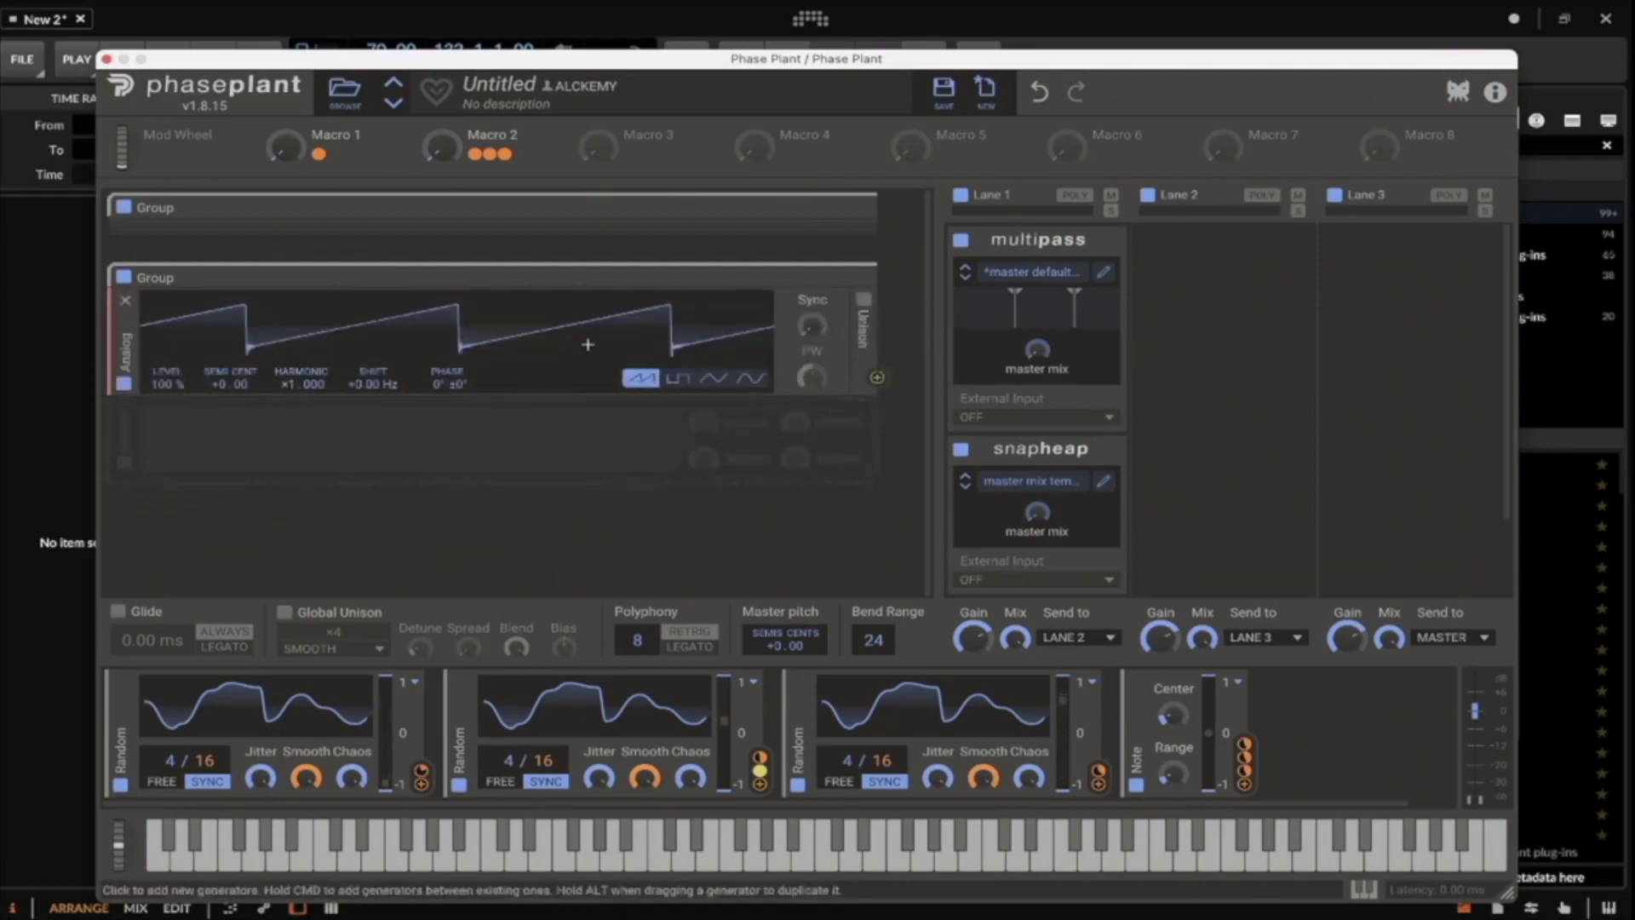
left_click(676, 380)
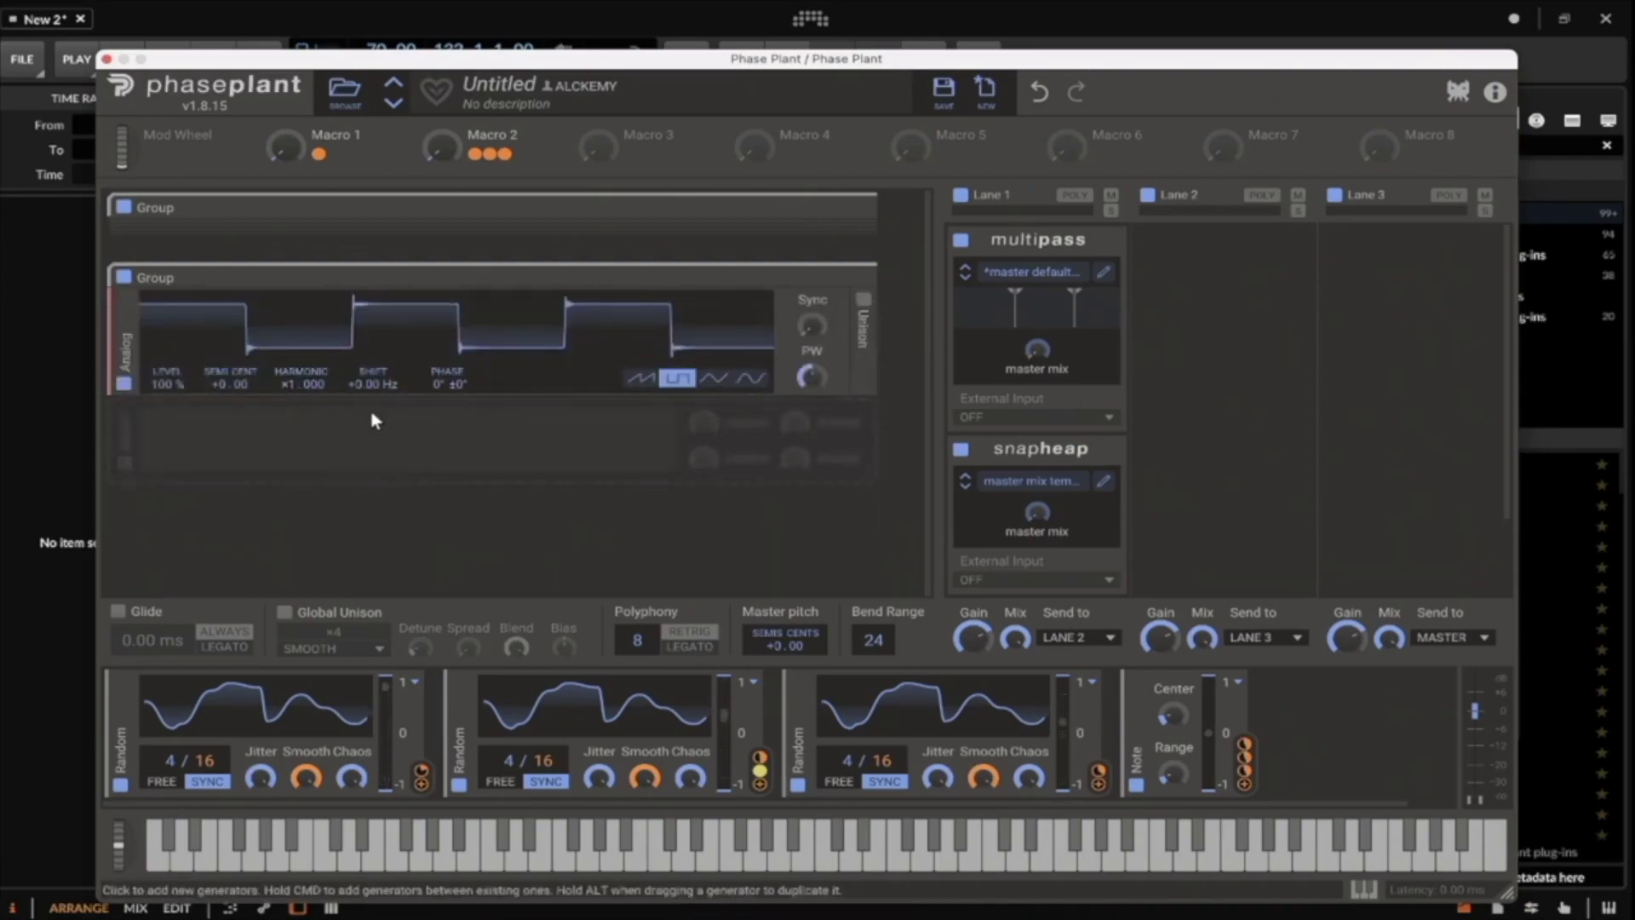
left_click(864, 303)
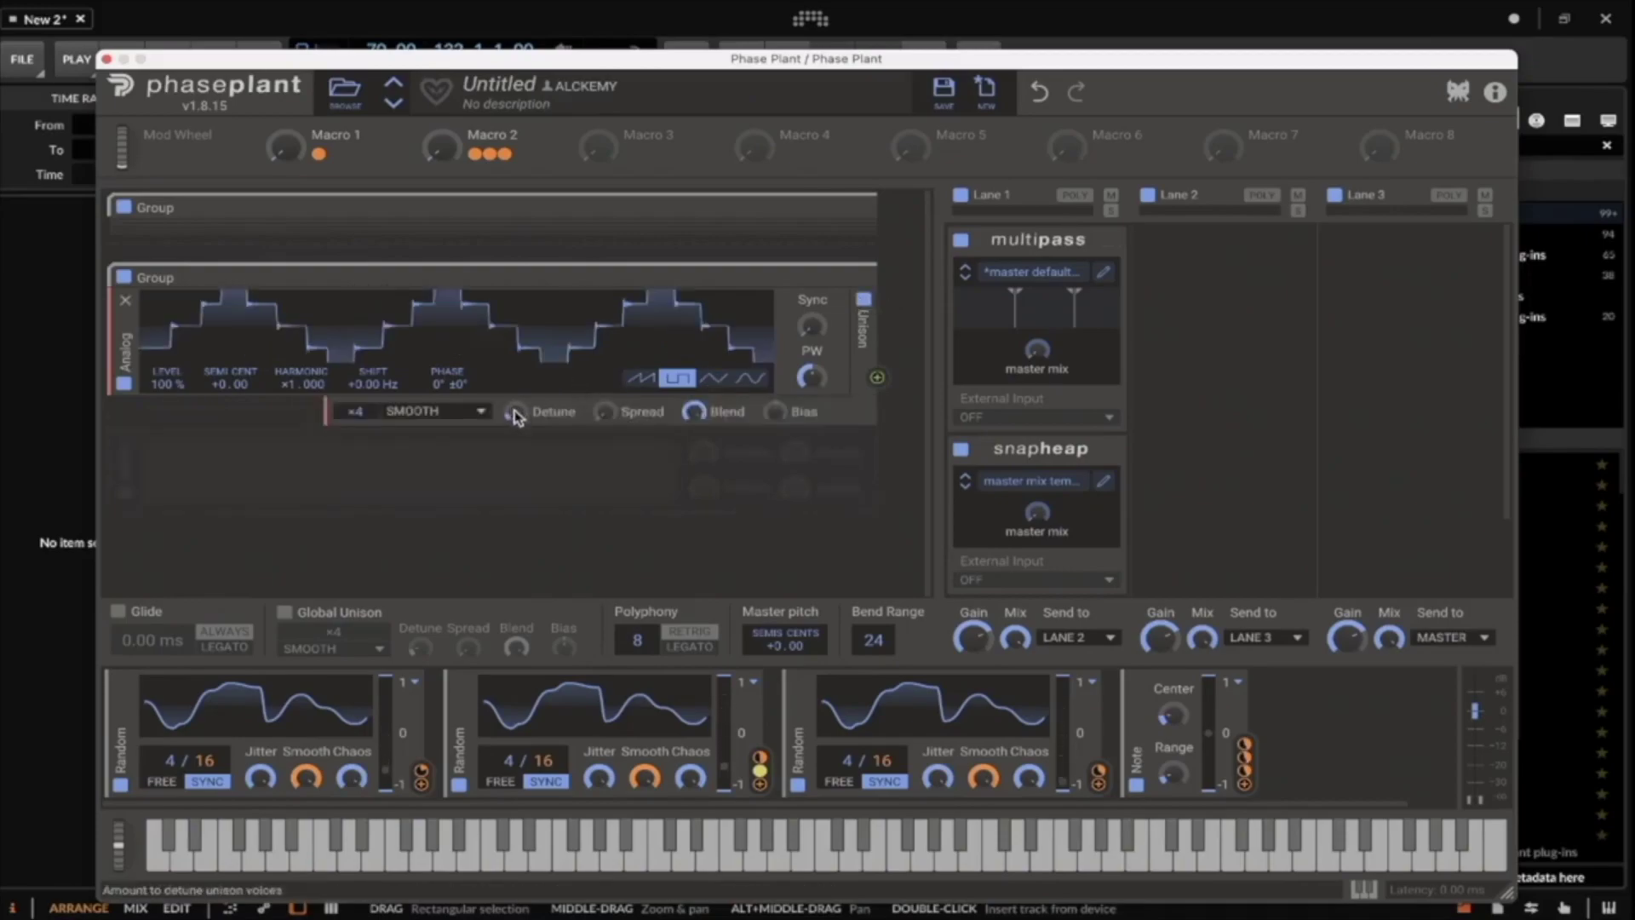
Add an Output module after the new Analog oscillator and disable the first group.
left_click(400, 464)
left_click(621, 617)
left_click(126, 211)
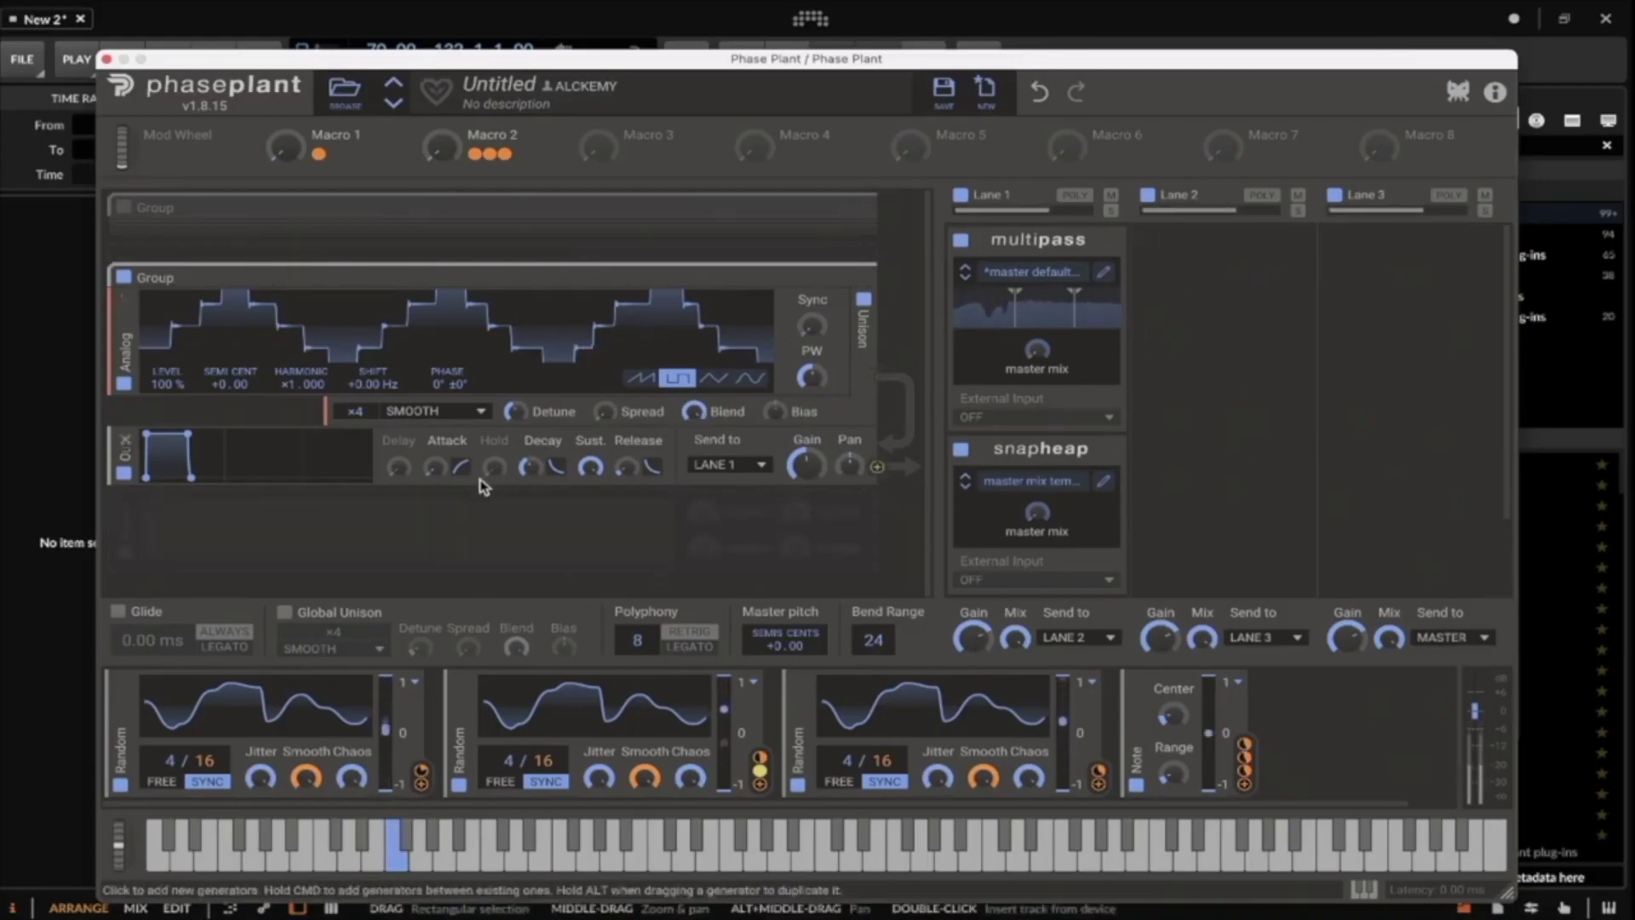
Add a high-pass filter with slope ×3 and place it between the Analog oscillator and the Output.
left_click(381, 520)
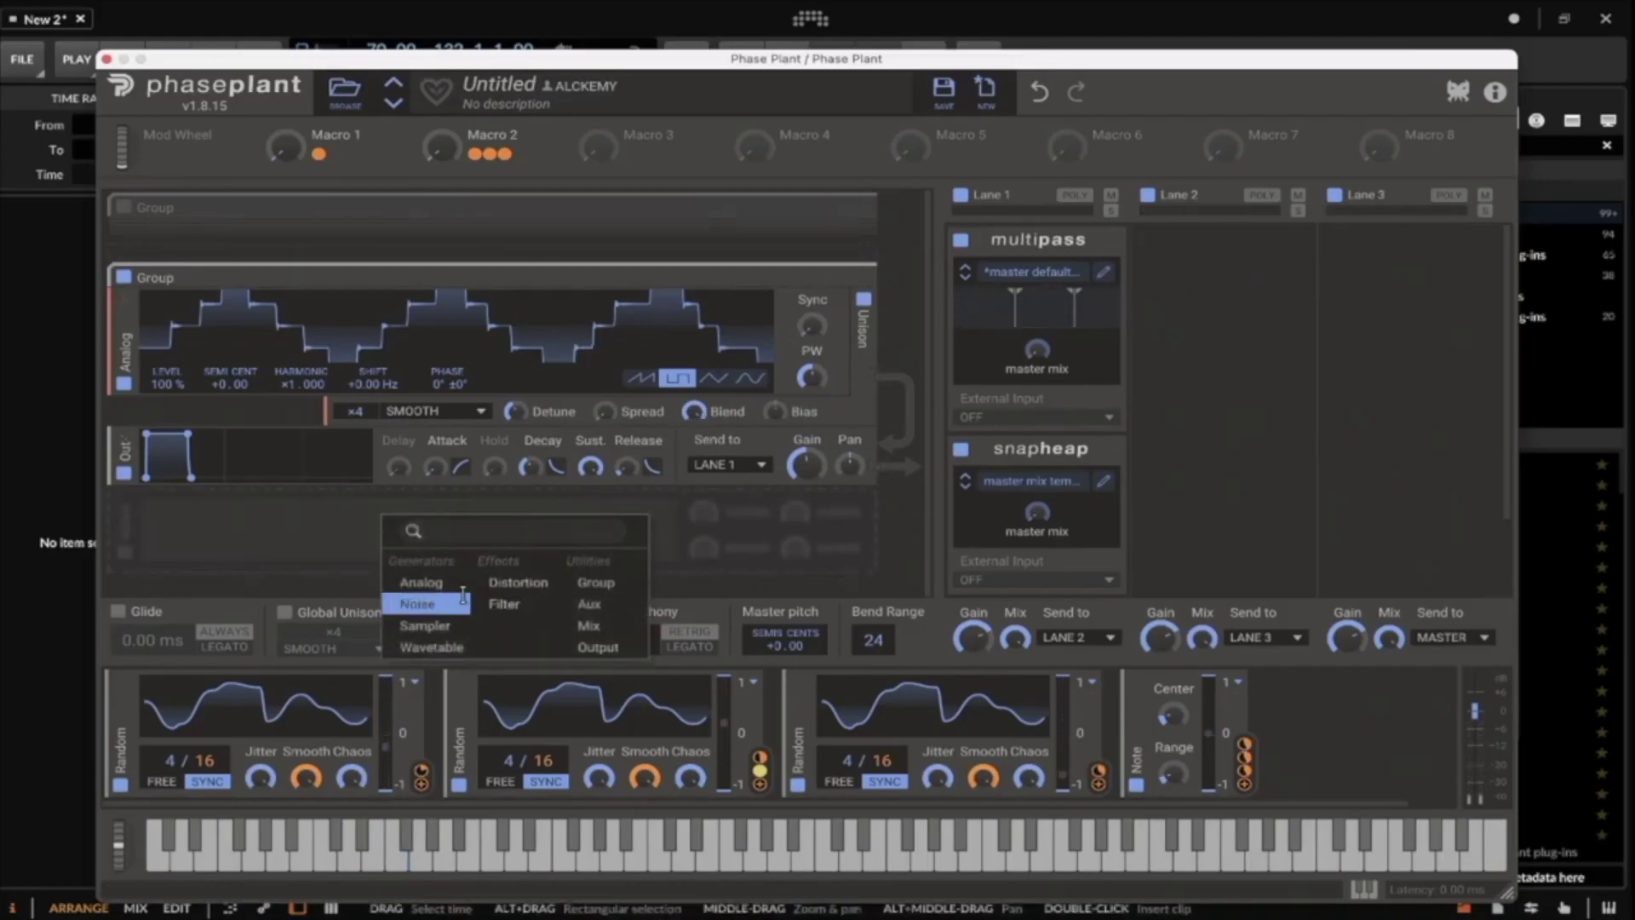
left_click(481, 598)
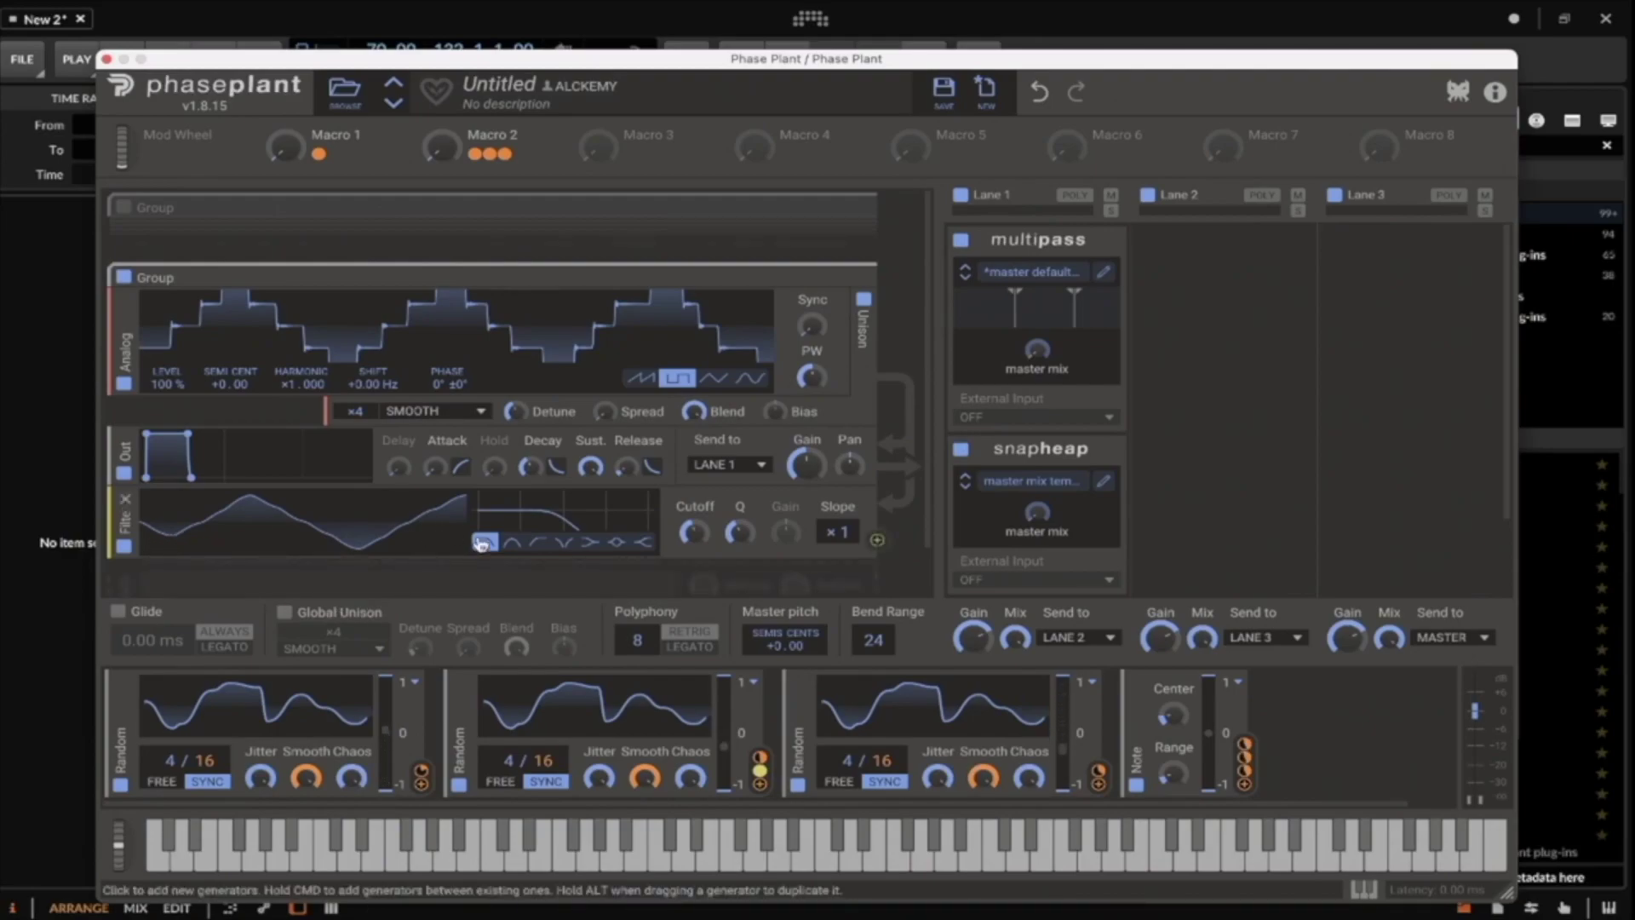
left_click(537, 543)
left_click_drag(119, 519, 117, 447)
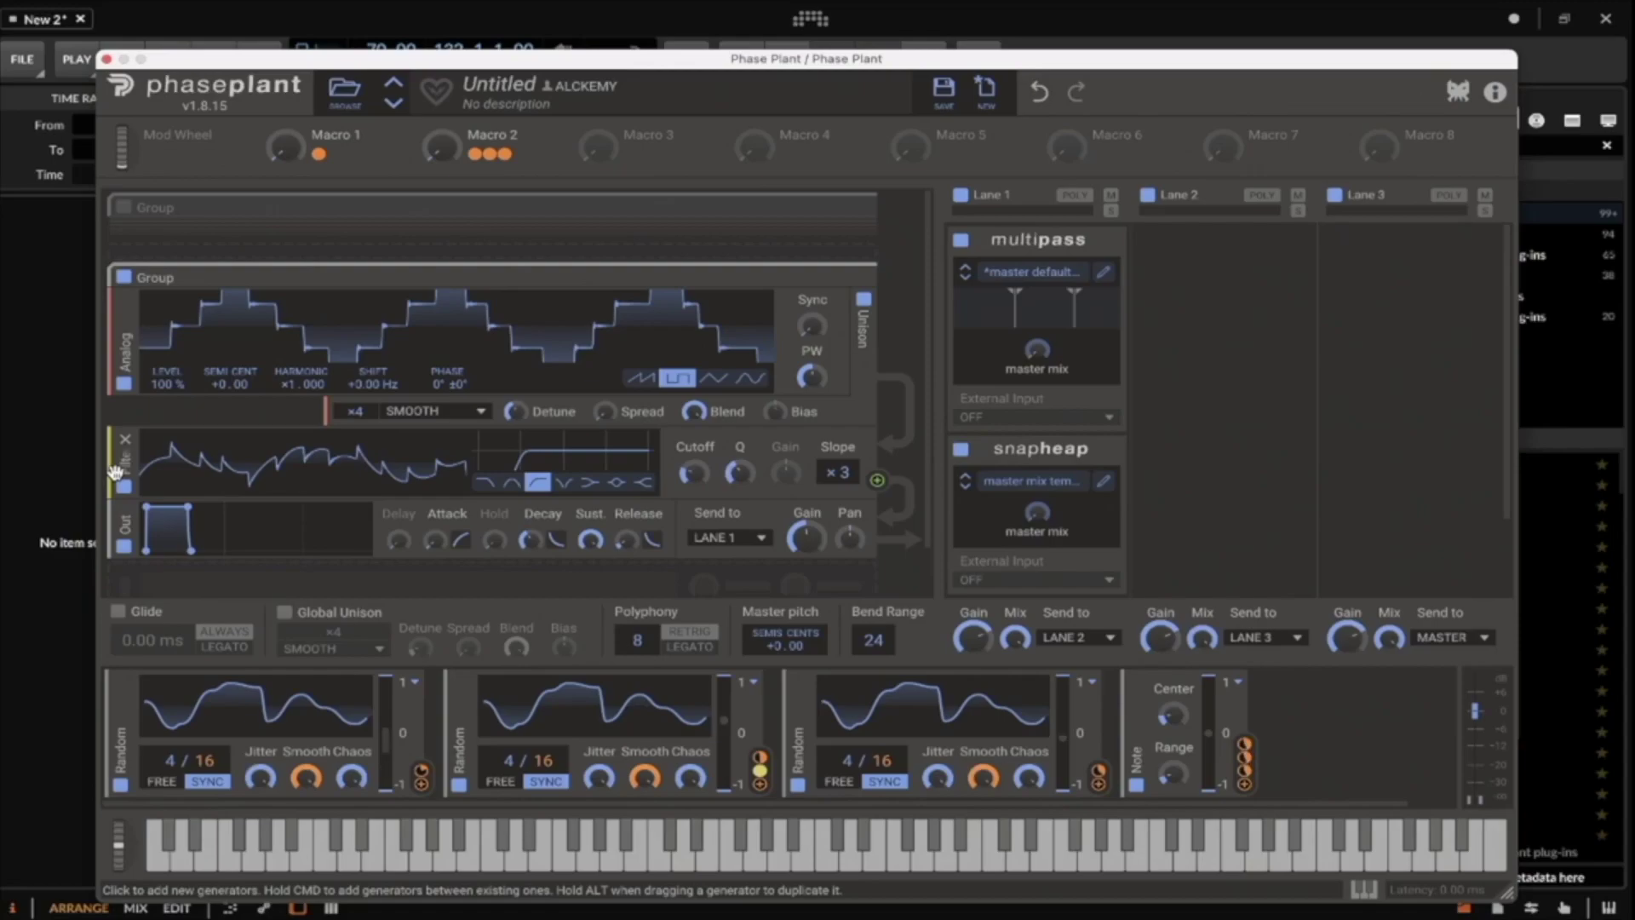
Duplicate the high-pass filter directly below itself and change the copy to a band-pass with slope ×1.
left_click_drag(115, 470, 119, 532)
left_click(511, 555)
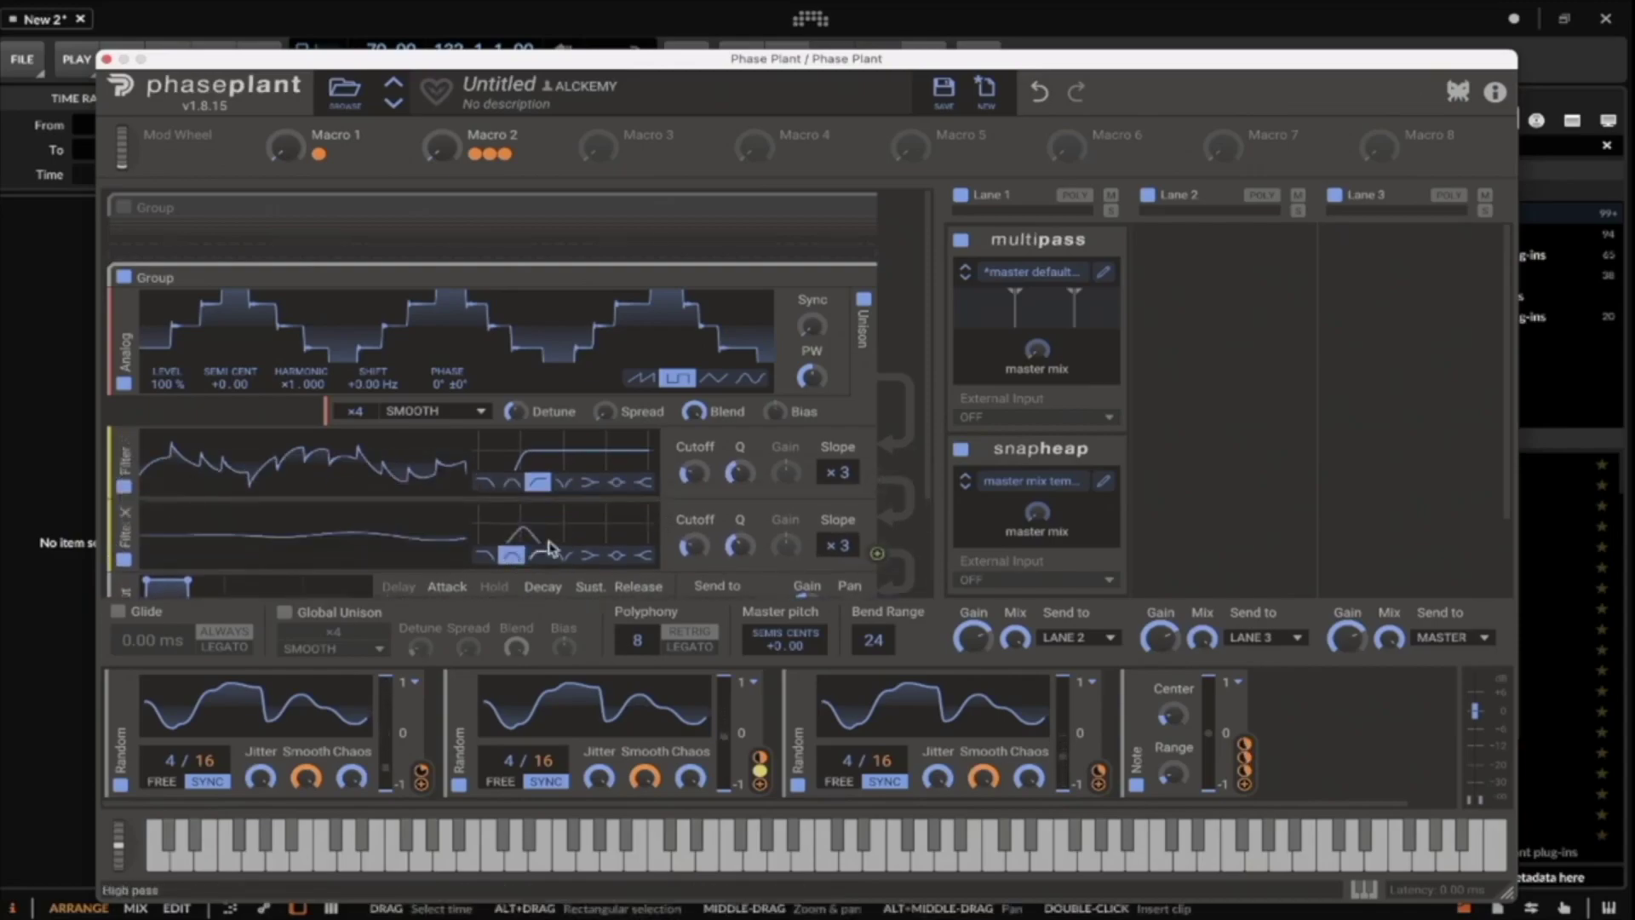
left_click_drag(832, 545, 807, 566)
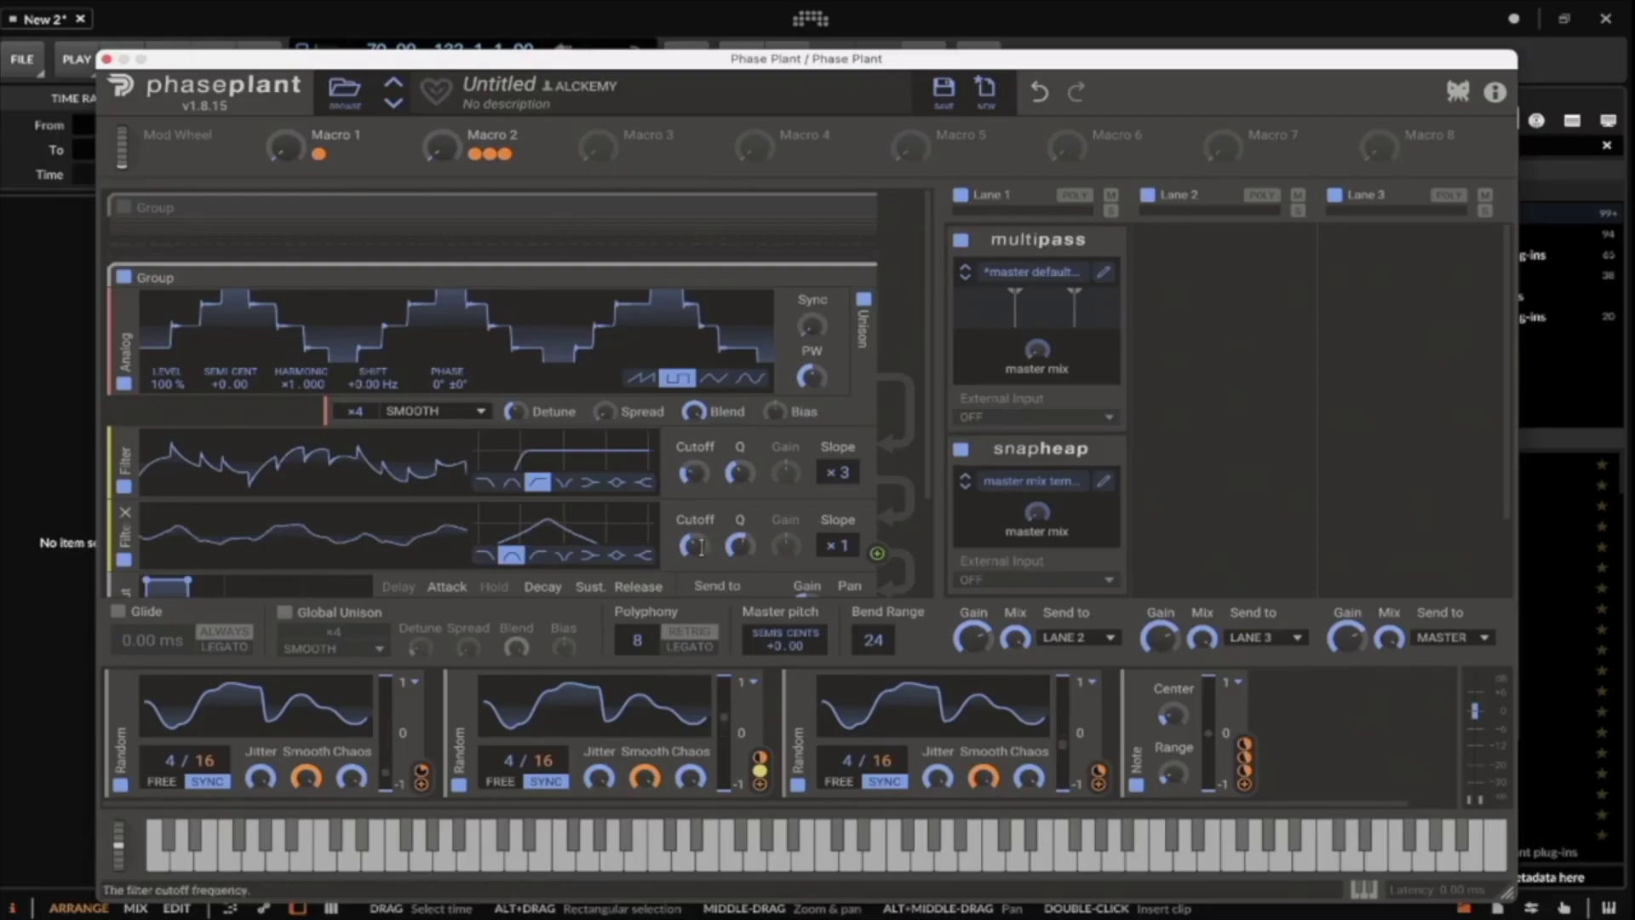
Insert an Overdrive distortion between the two filters and lower the band-pass filter's cutoff.
left_click_drag(235, 446, 109, 464)
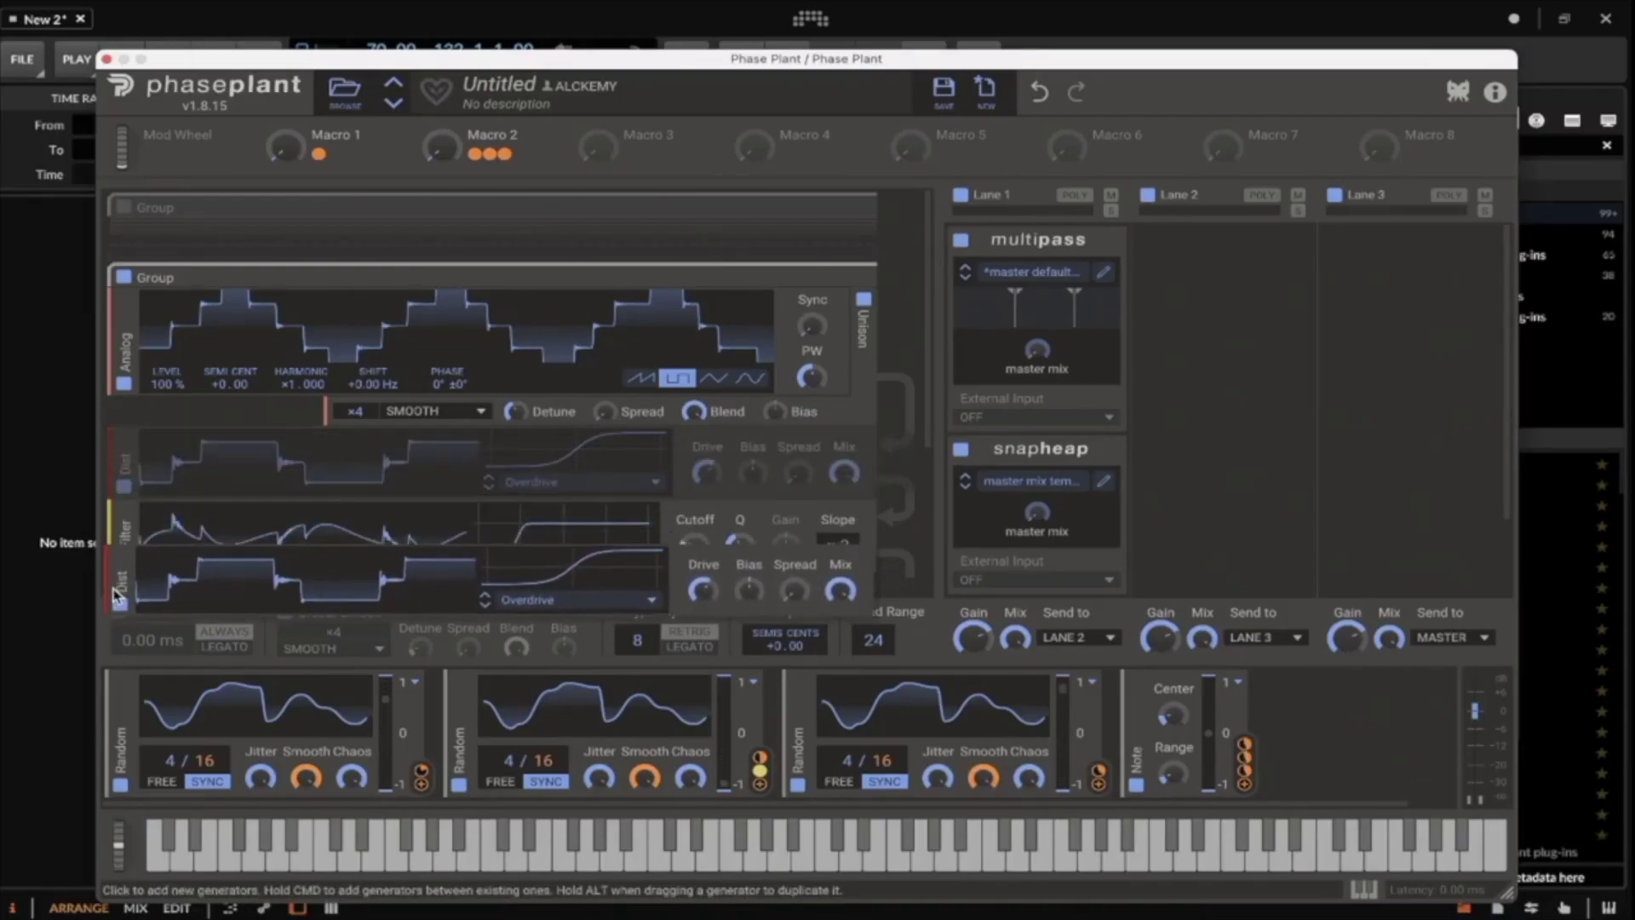
mouse_move(119, 487)
left_mouse_down()
mouse_move(151, 437)
mouse_move(129, 510)
left_mouse_up()
scroll(375, 437, "down", 1)
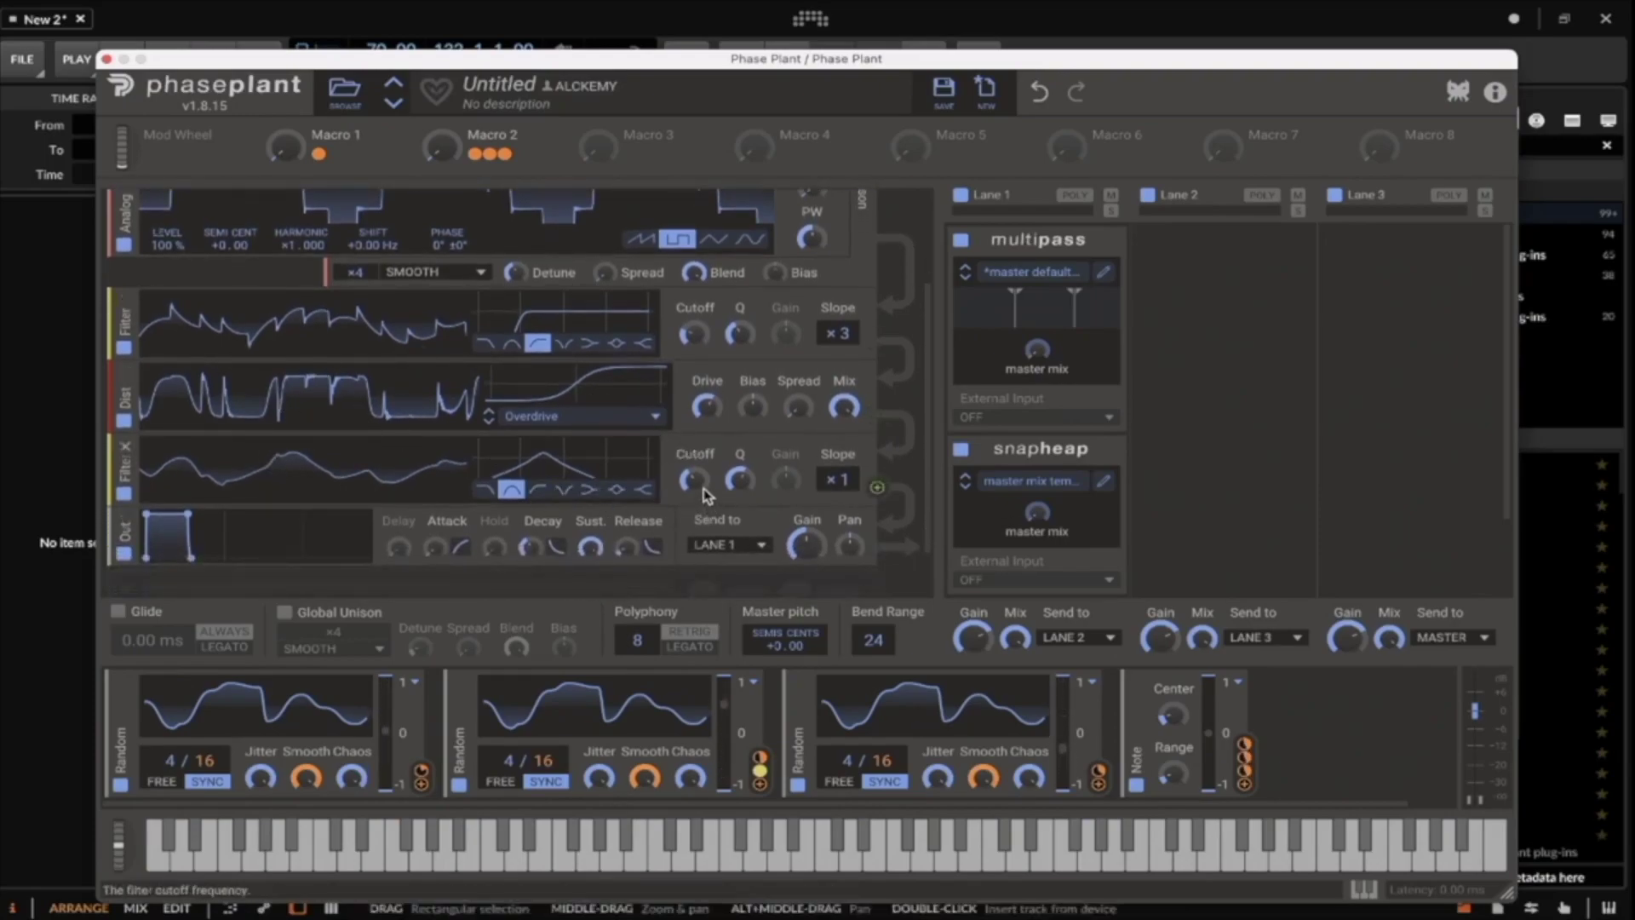
left_click_drag(694, 479, 694, 486)
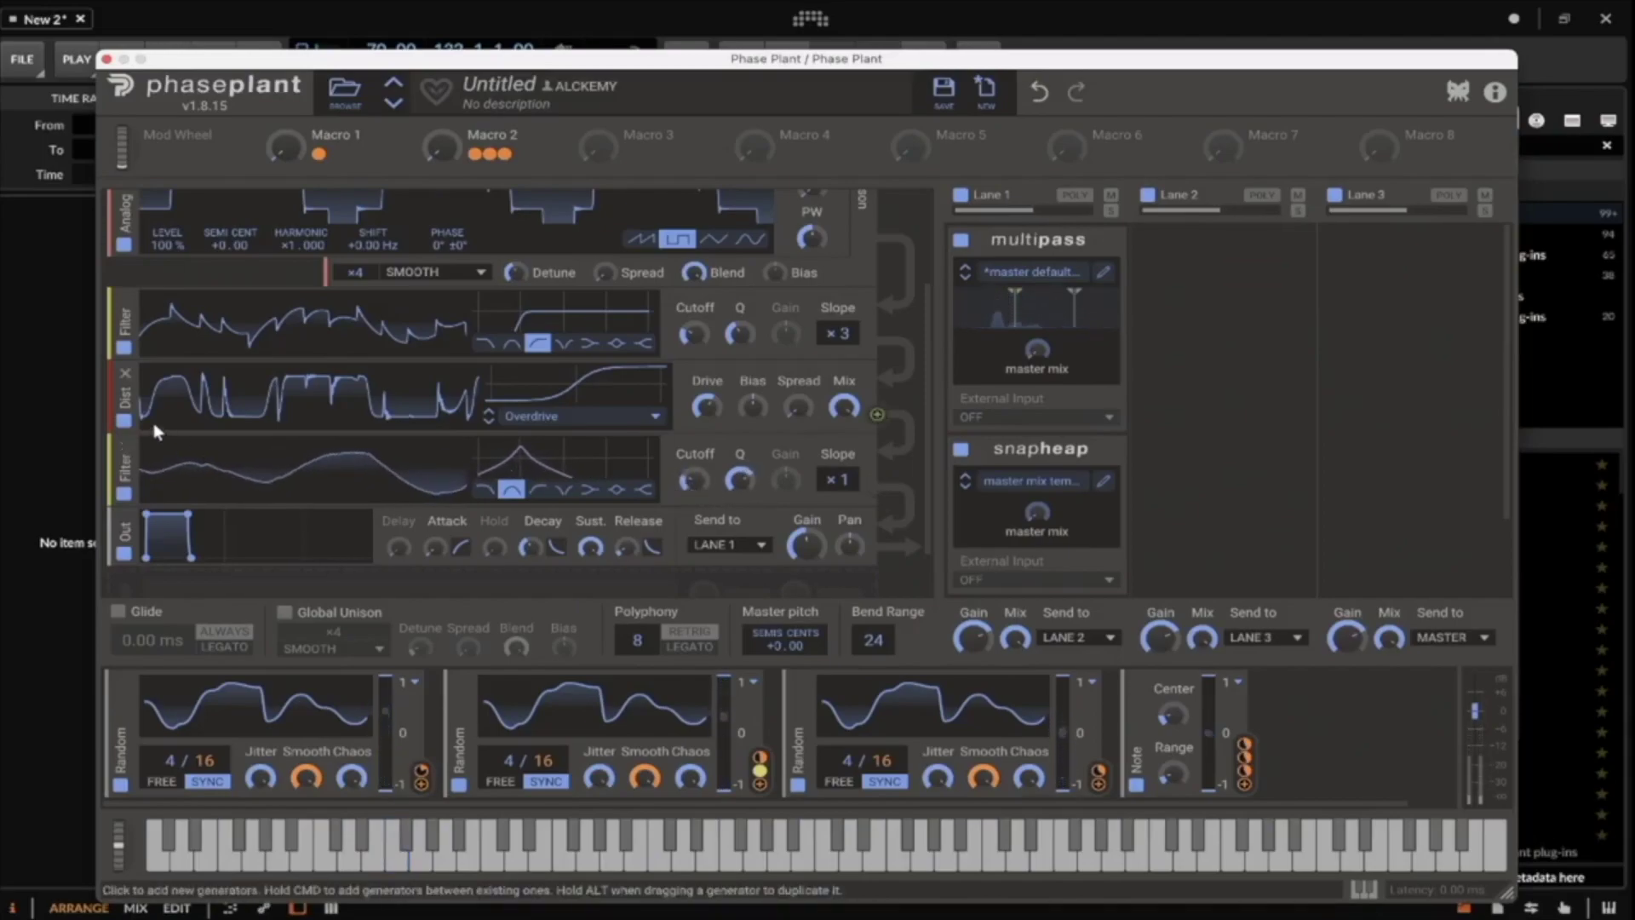
Duplicate the Overdrive distortion below the band-pass filter and retune that filter with a lower cutoff and slope ×2.
left_click_drag(127, 405, 138, 547)
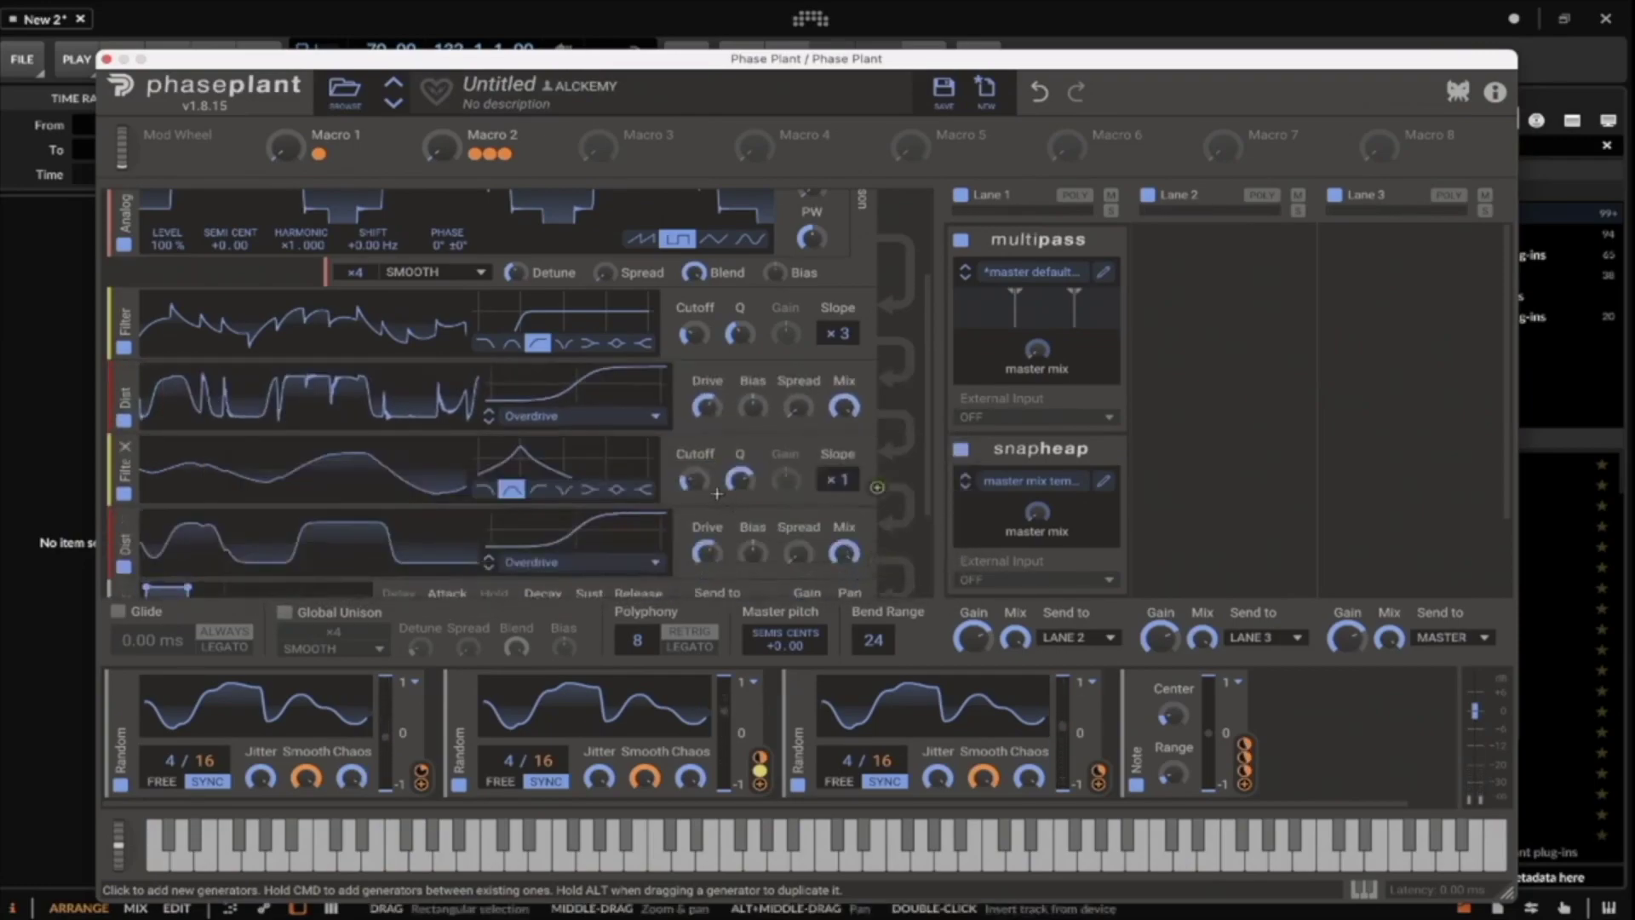
scroll(717, 493, "down", 1)
left_click_drag(693, 439, 693, 448)
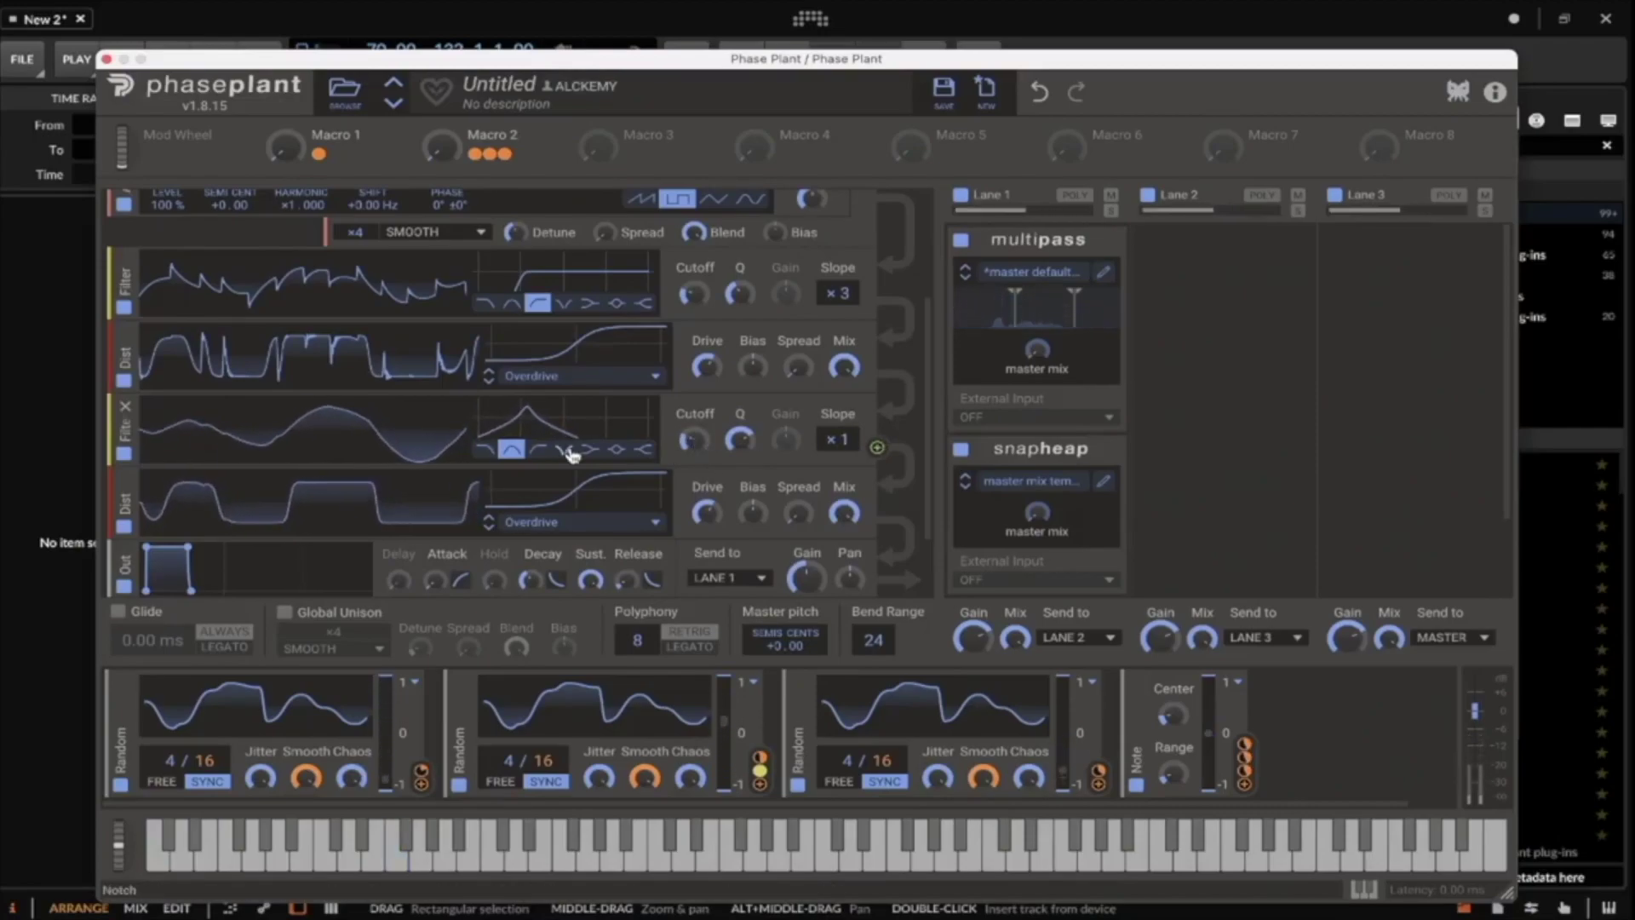
left_click(830, 442)
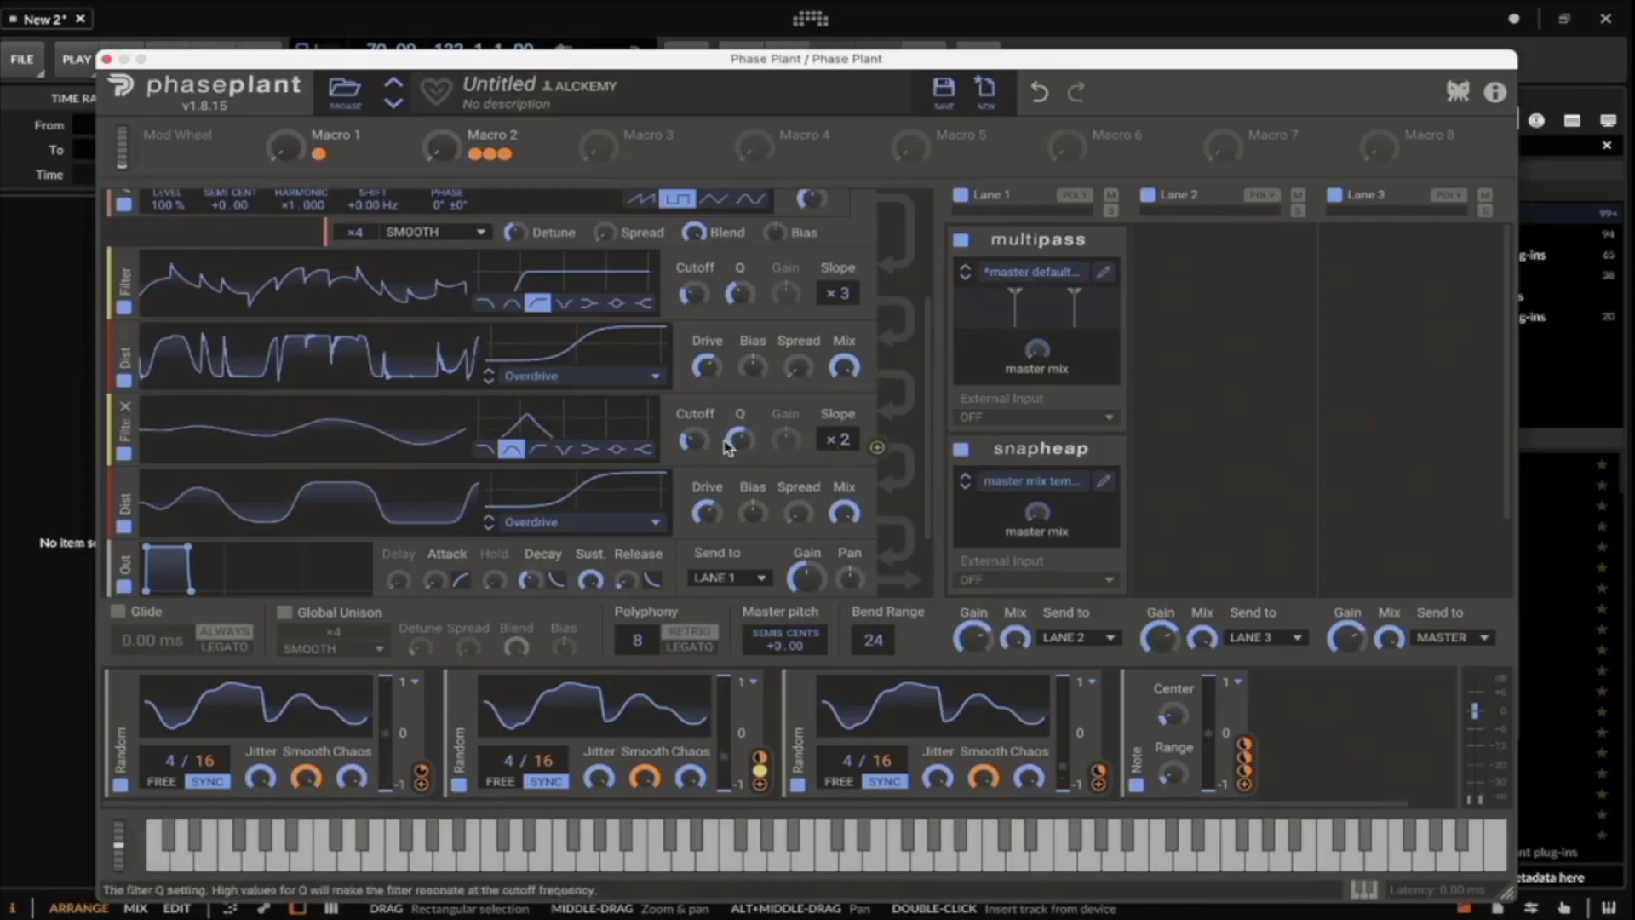
left_click_drag(693, 439, 693, 439)
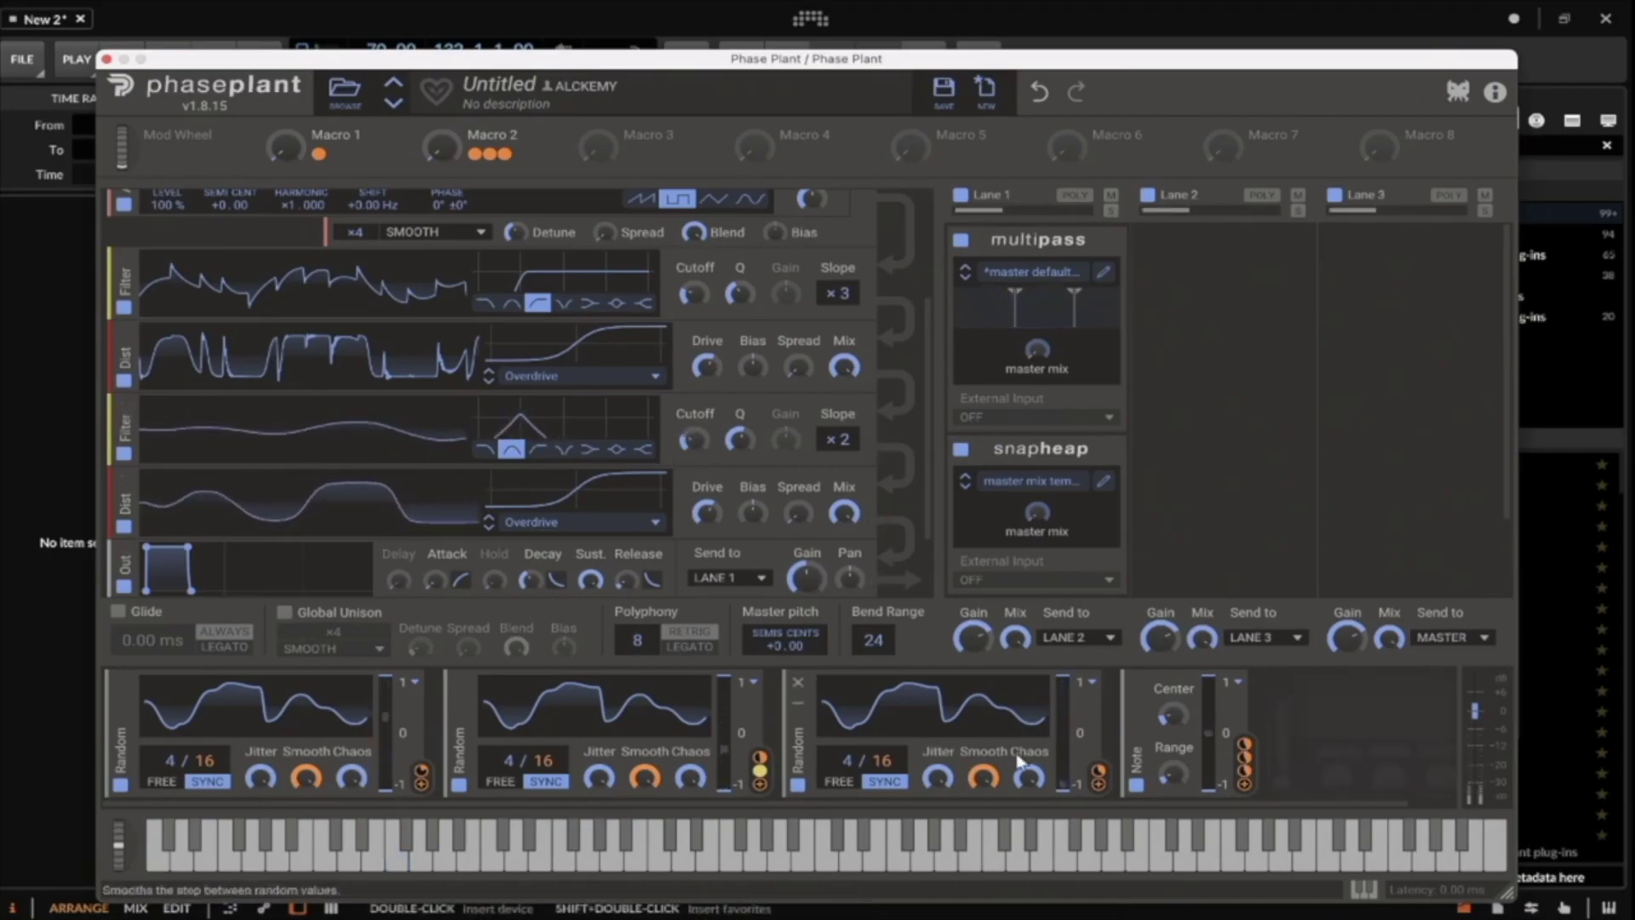
scroll(620, 503, "up", 4)
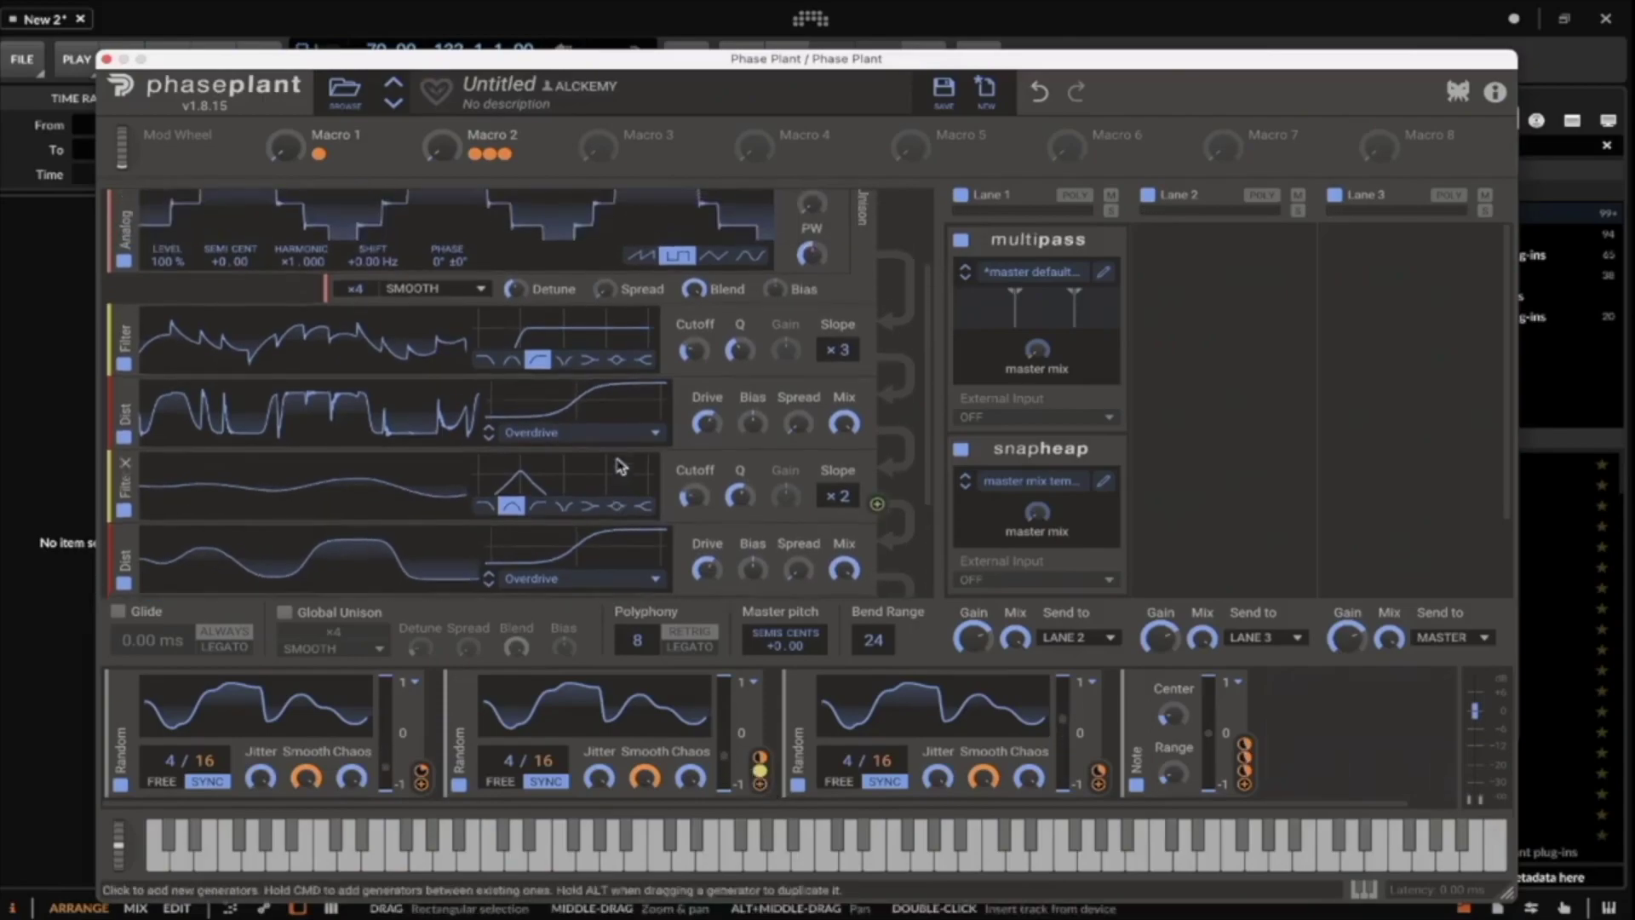
Assign the third Random modulator to the cutoff of the band-pass filter in the second group.
left_click(854, 210)
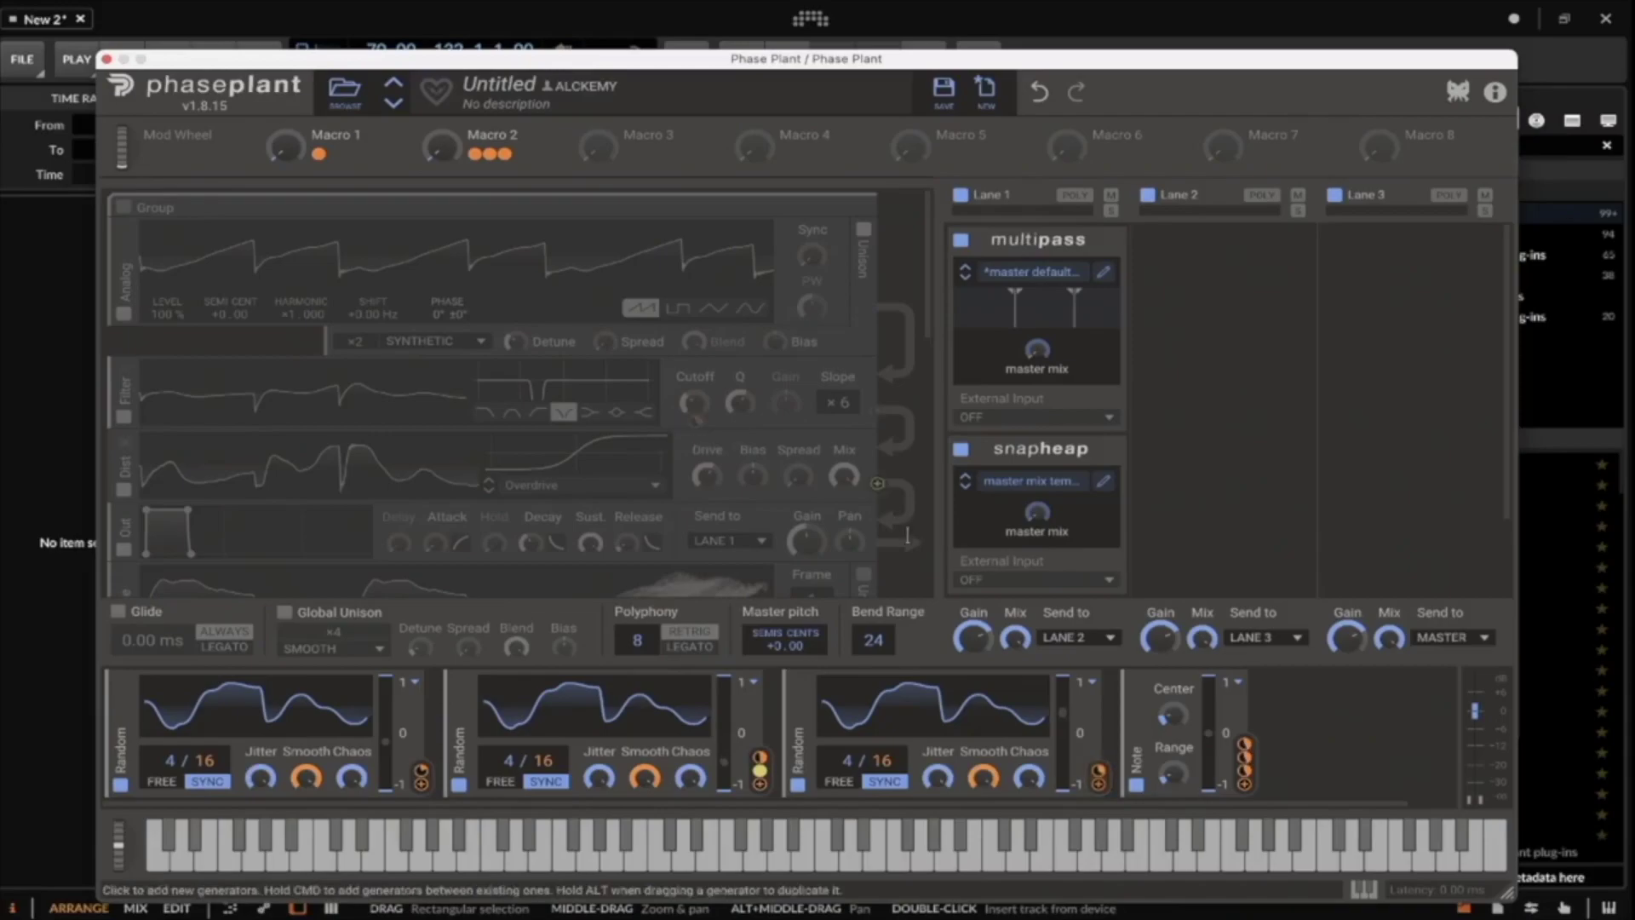
scroll(543, 438, "down", 6)
scroll(546, 440, "down", 4)
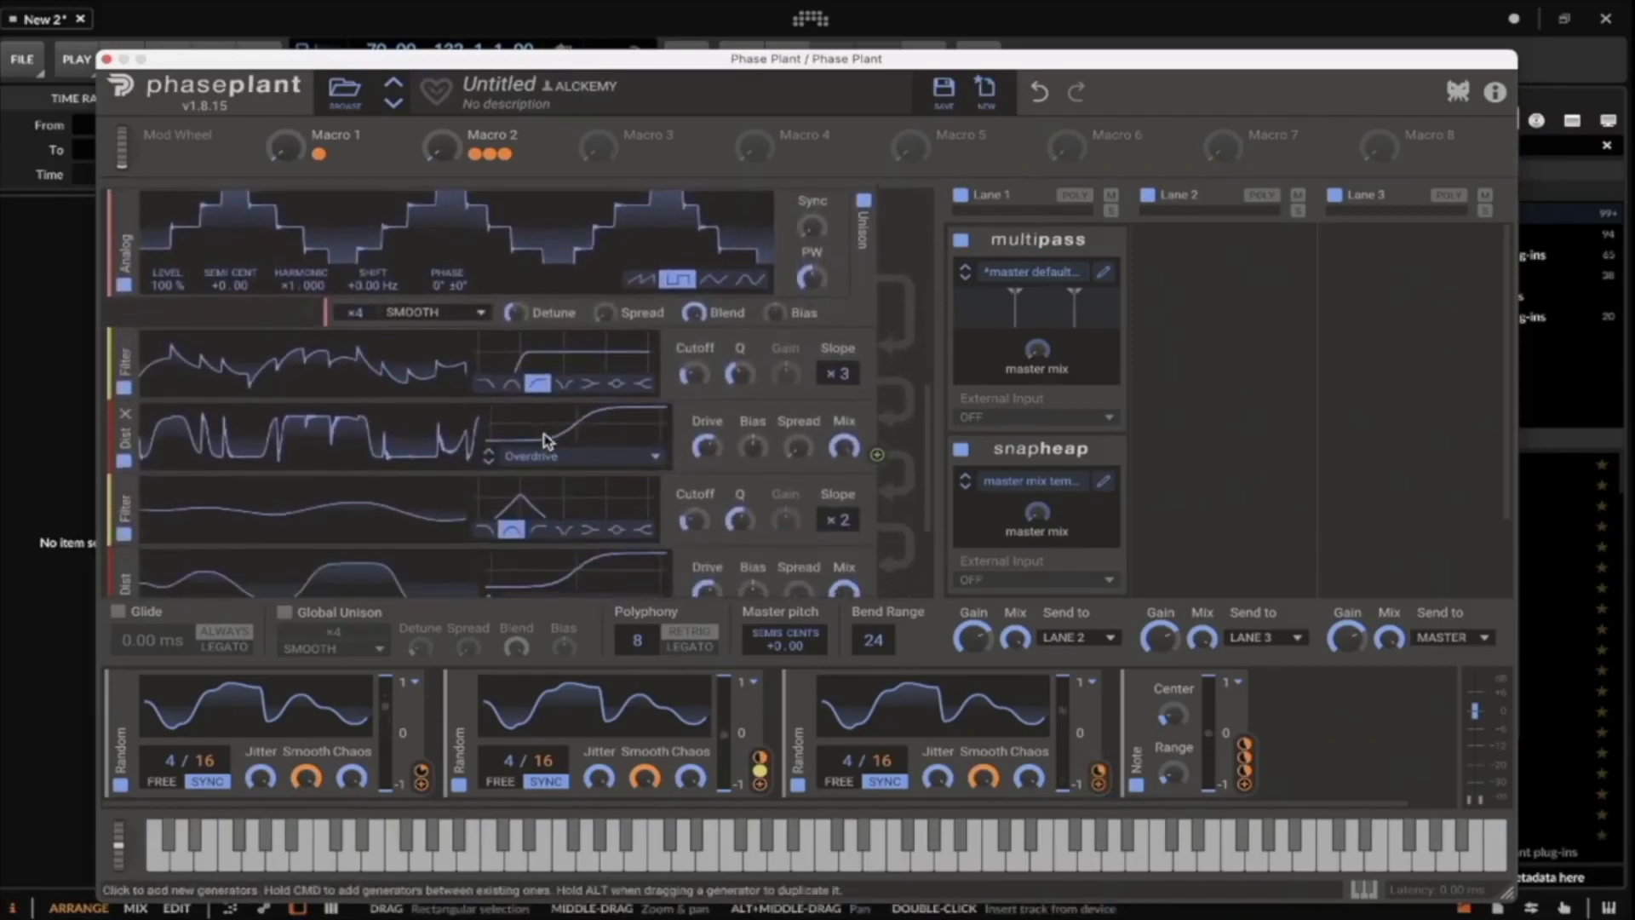
left_click_drag(1093, 775, 688, 511)
scroll(540, 365, "up", 6)
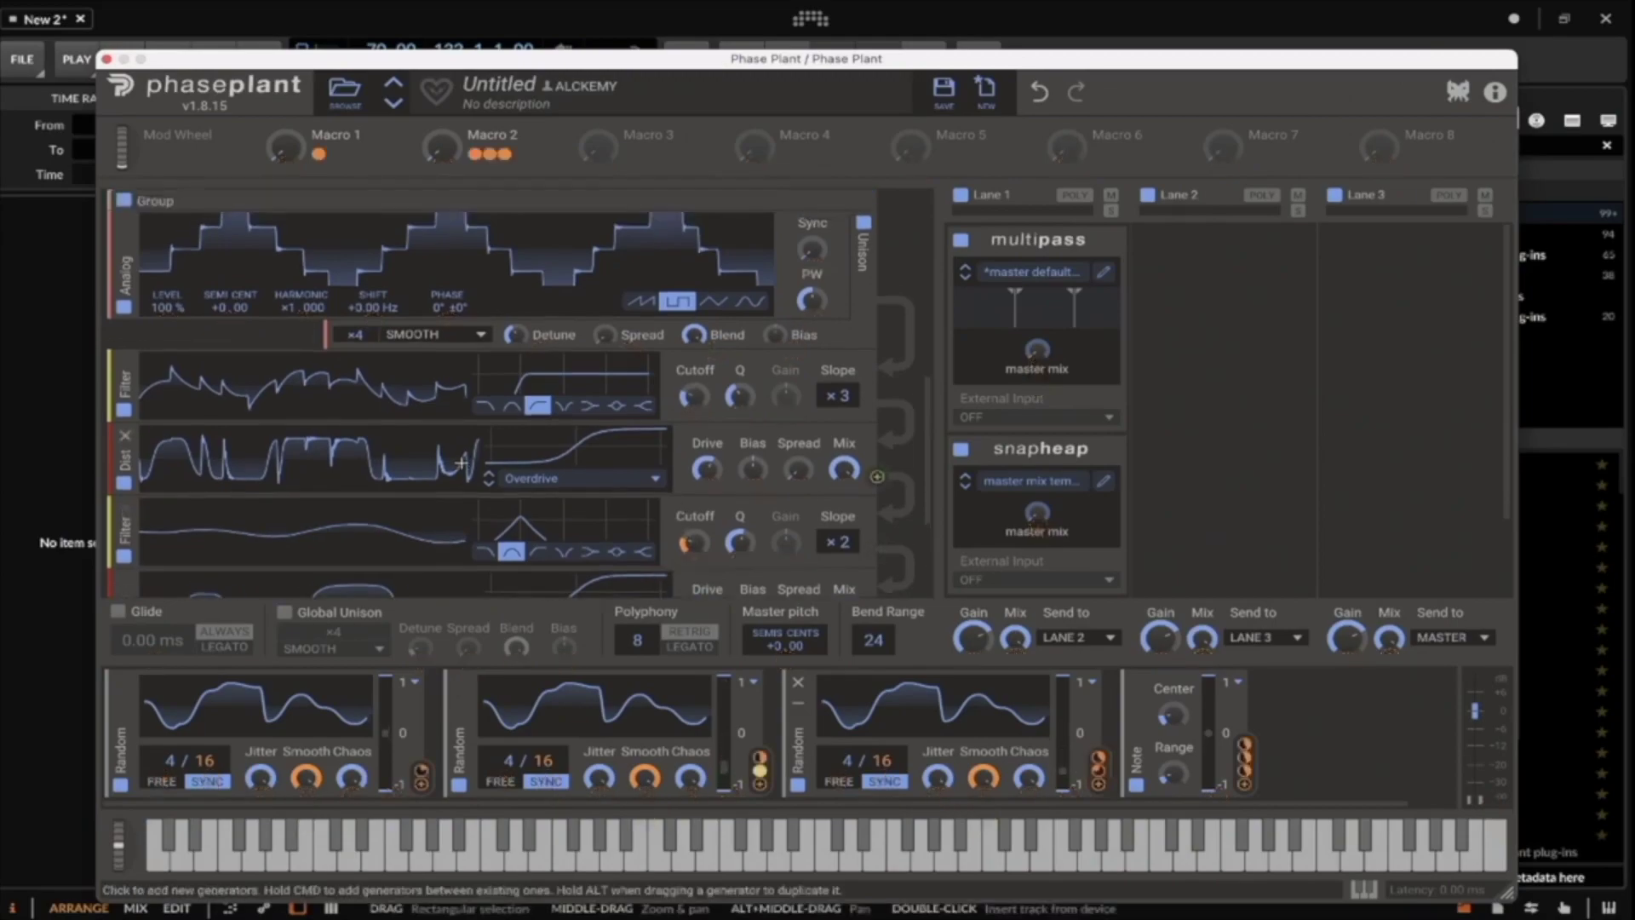
scroll(546, 274, "down", 7)
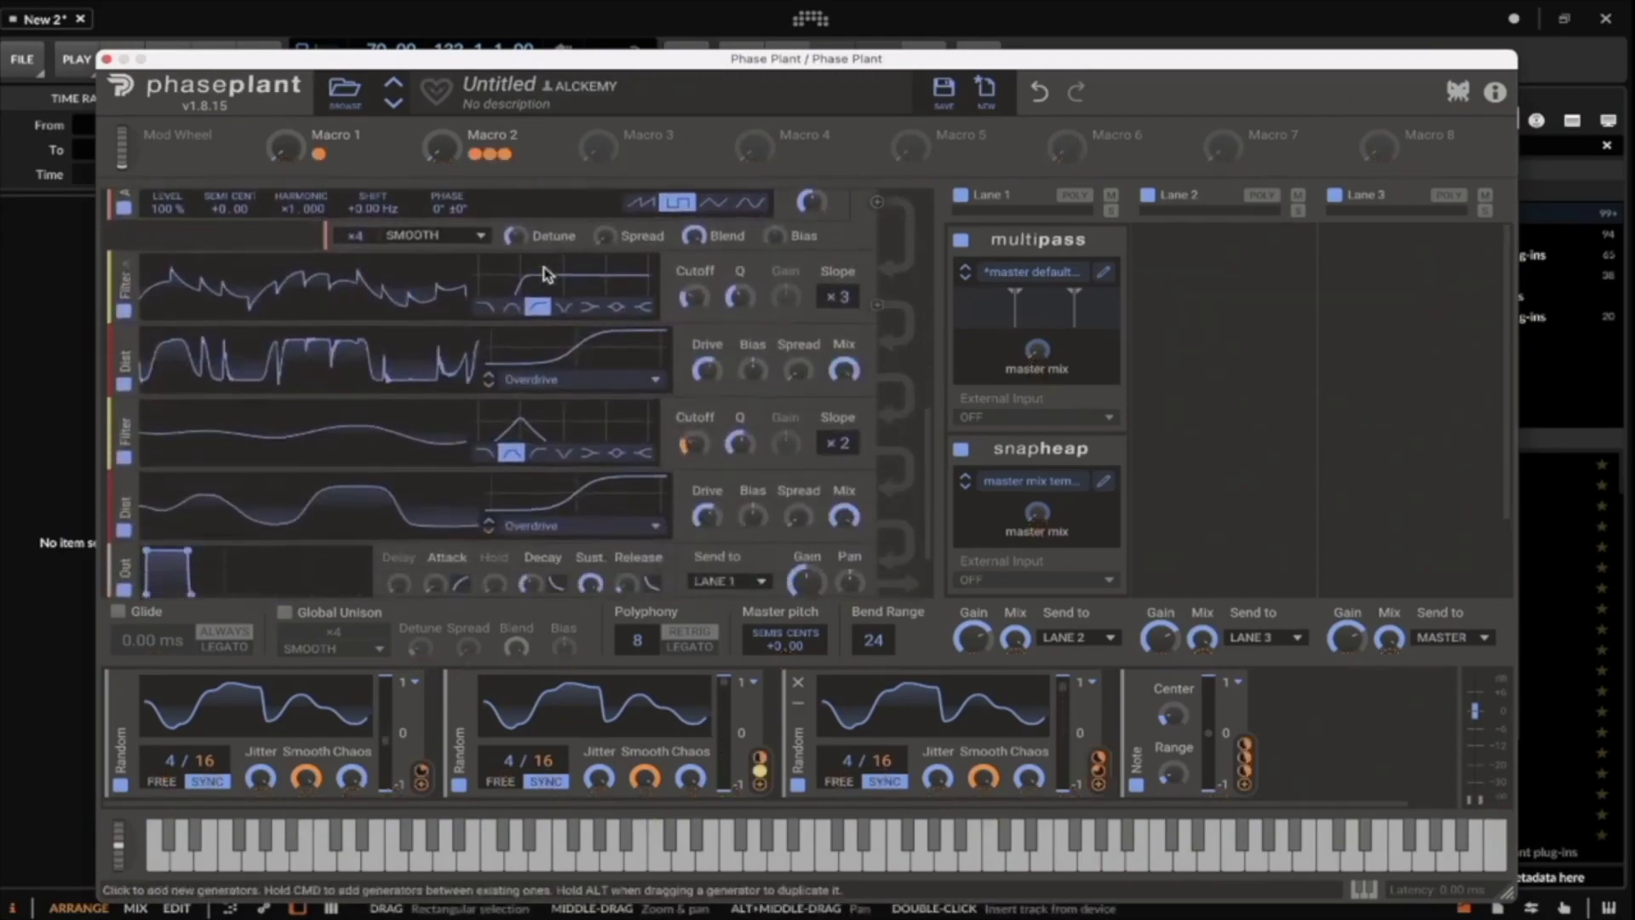
mouse_move(691, 382)
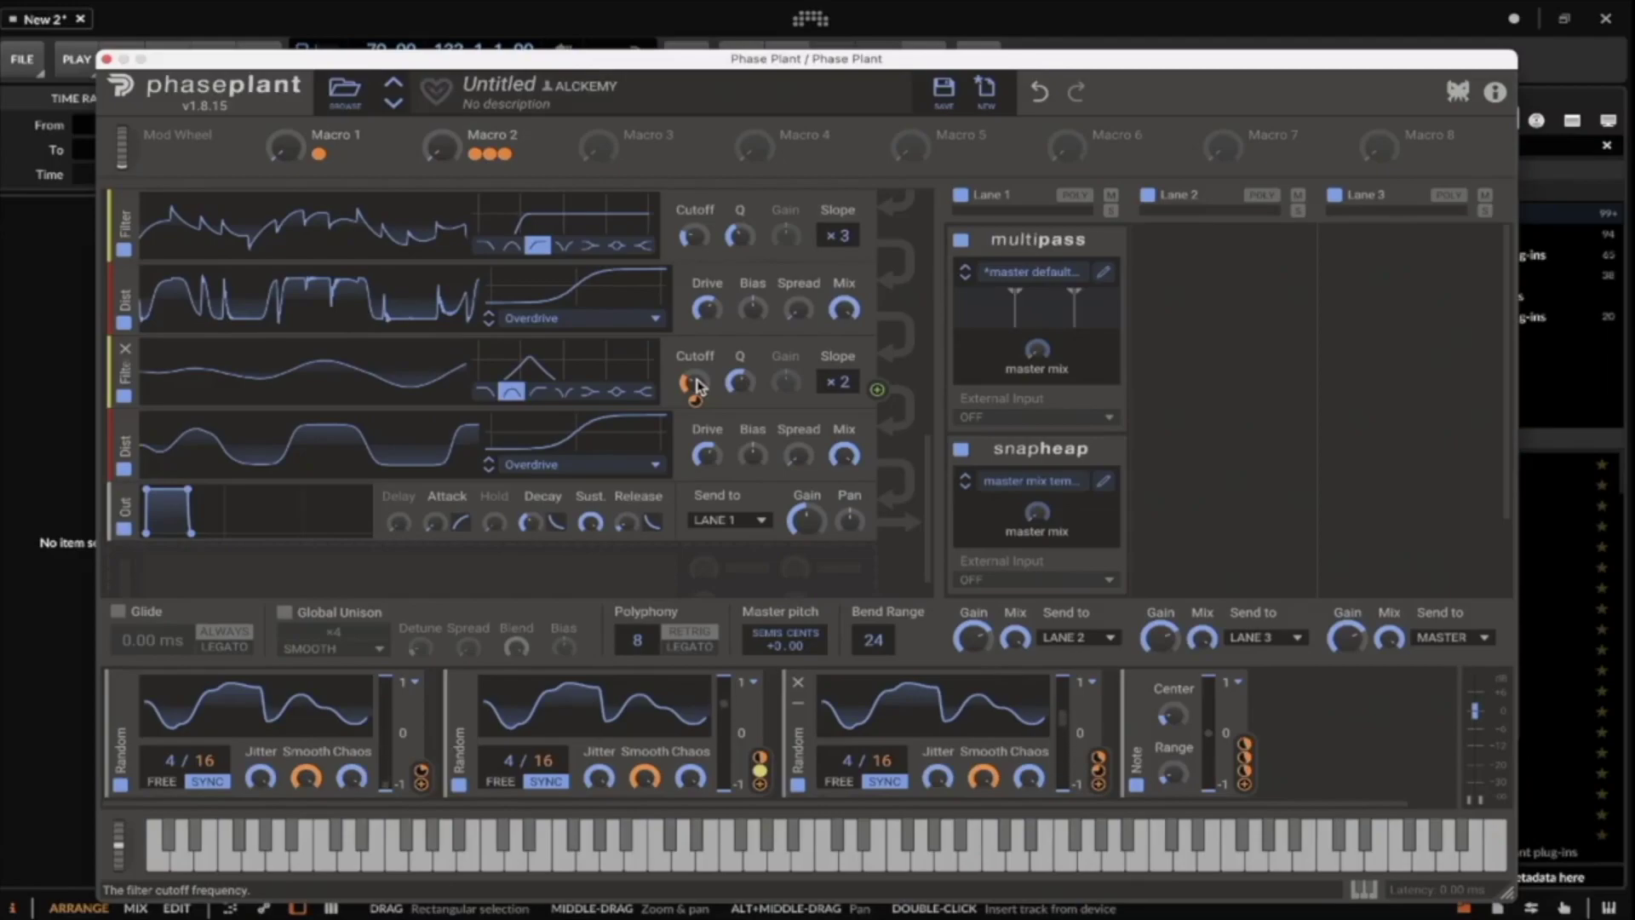
scroll(697, 383, "up", 5)
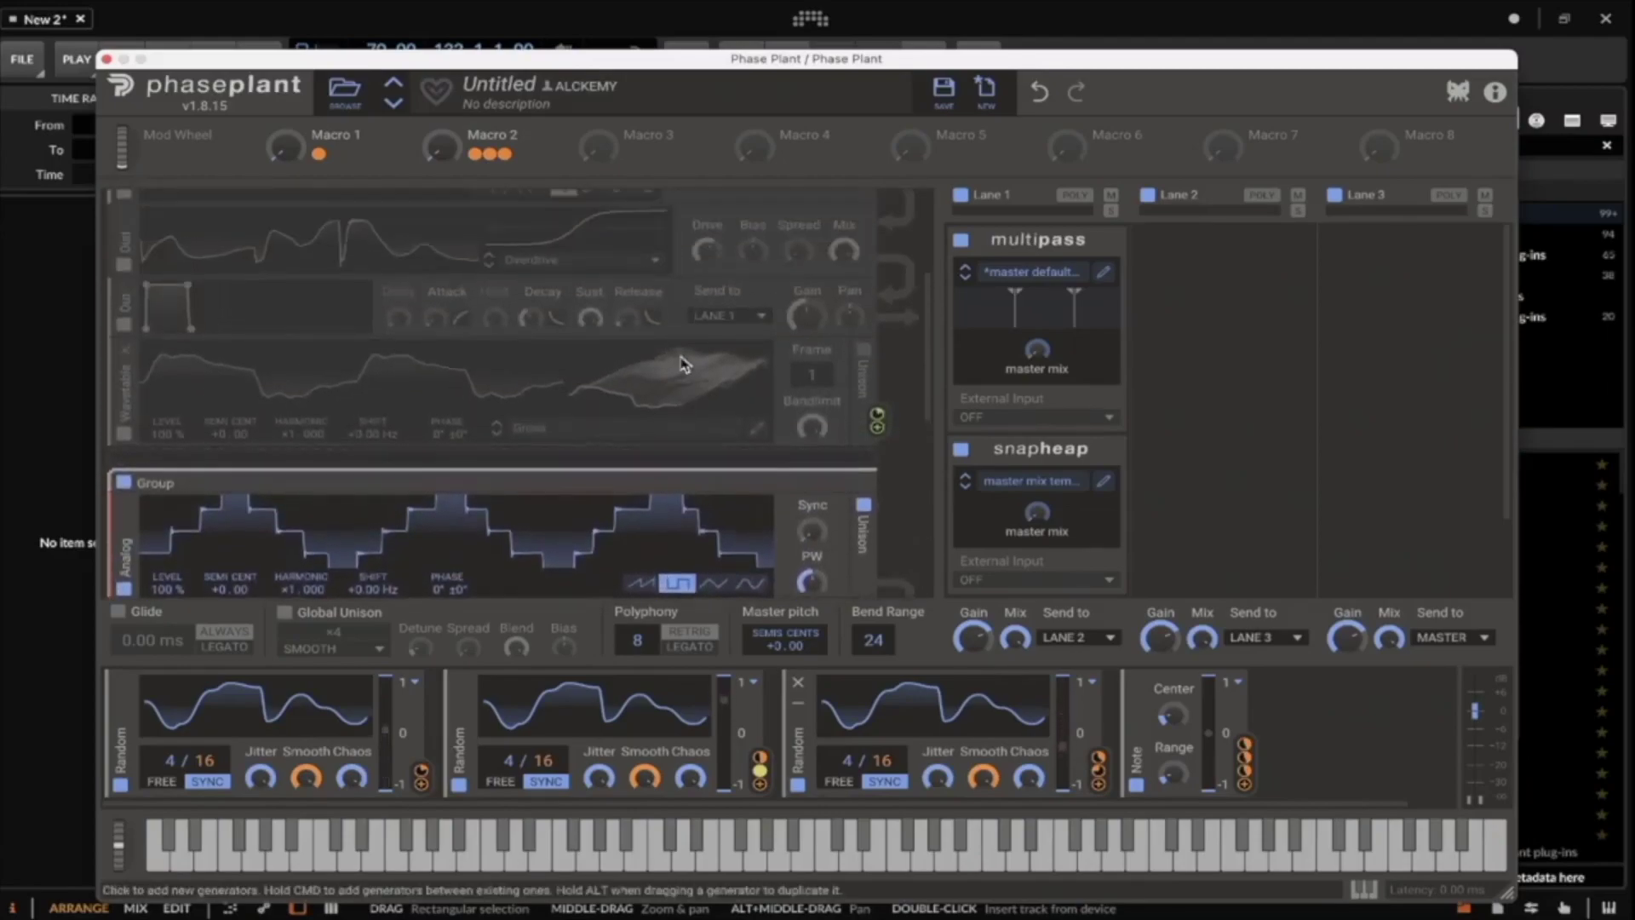
scroll(610, 245, "down", 5)
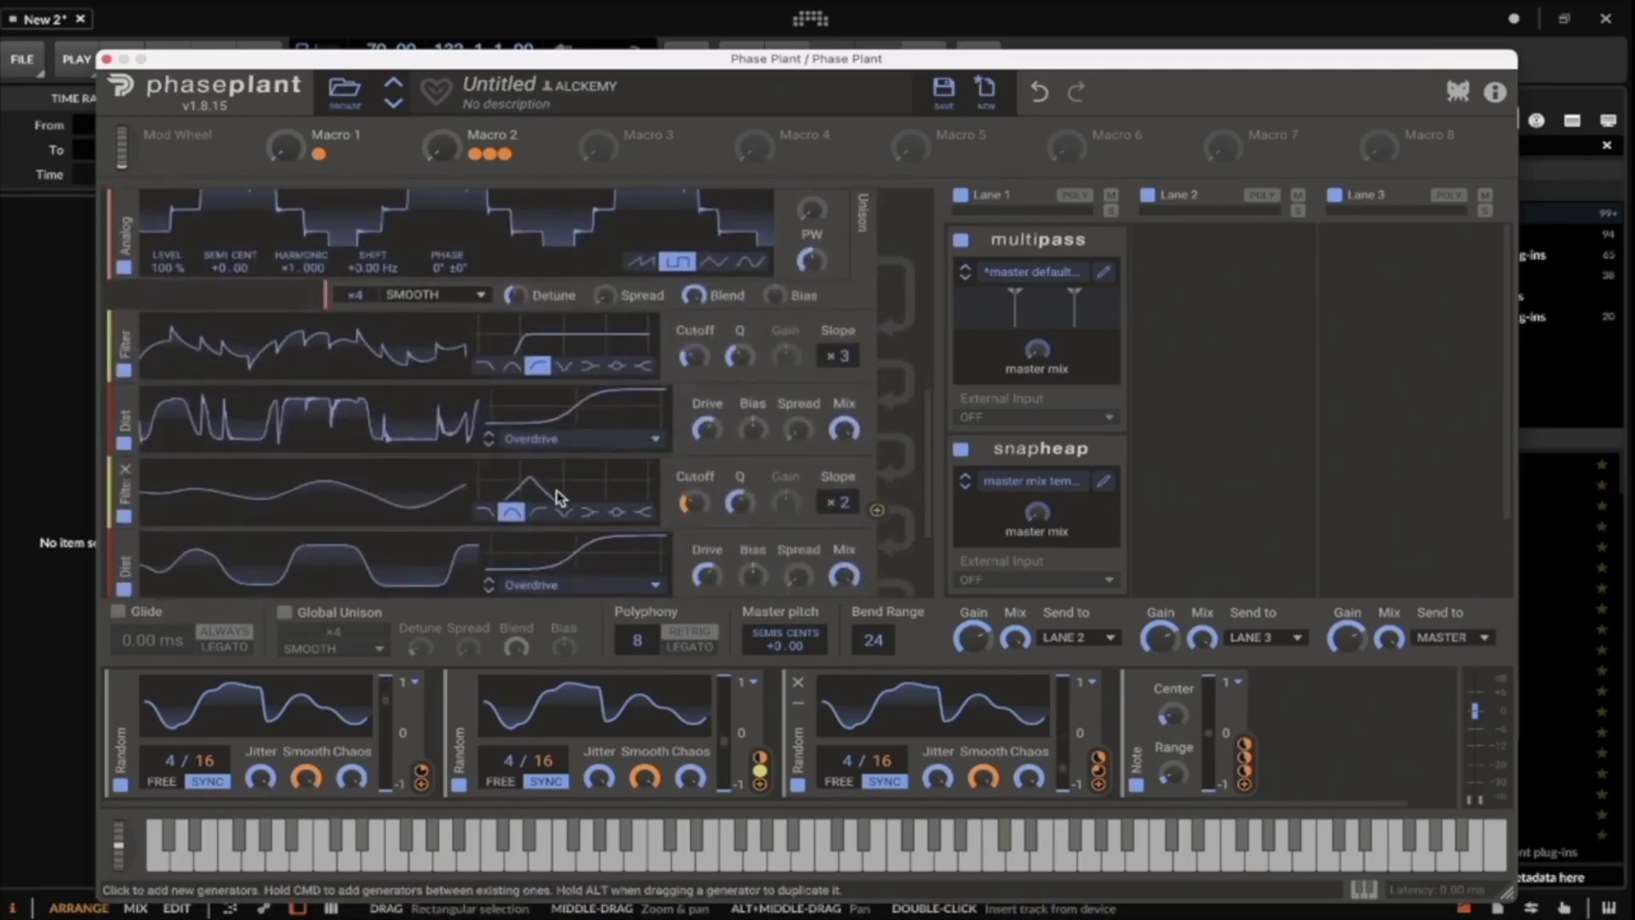
scroll(559, 498, "up", 5)
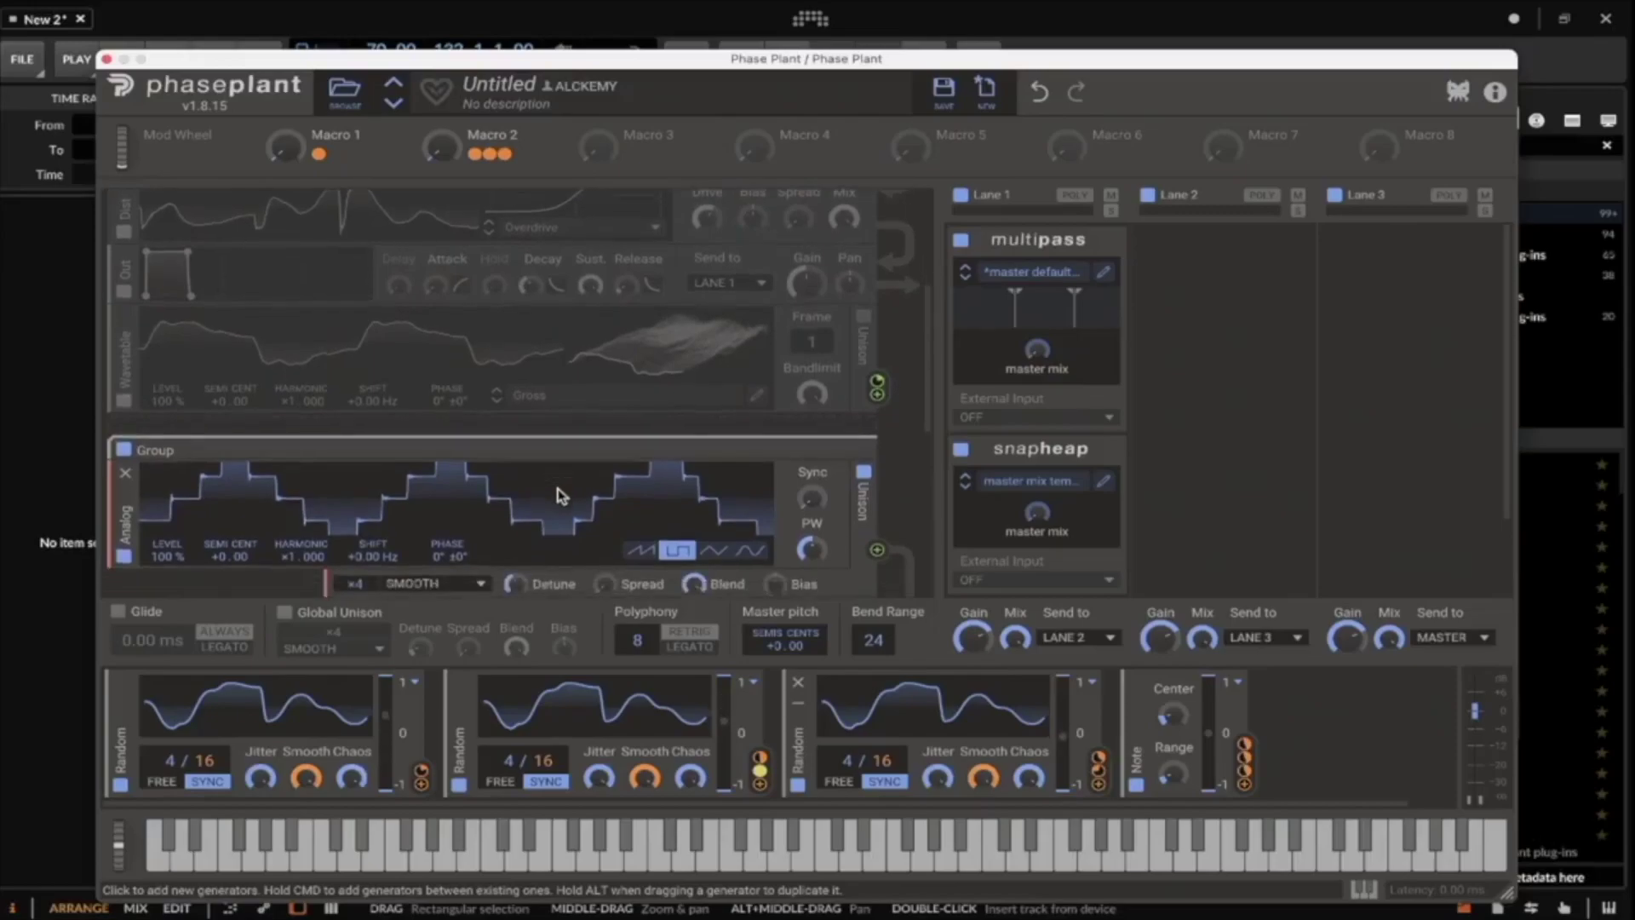
scroll(558, 496, "down", 1)
scroll(560, 498, "down", 8)
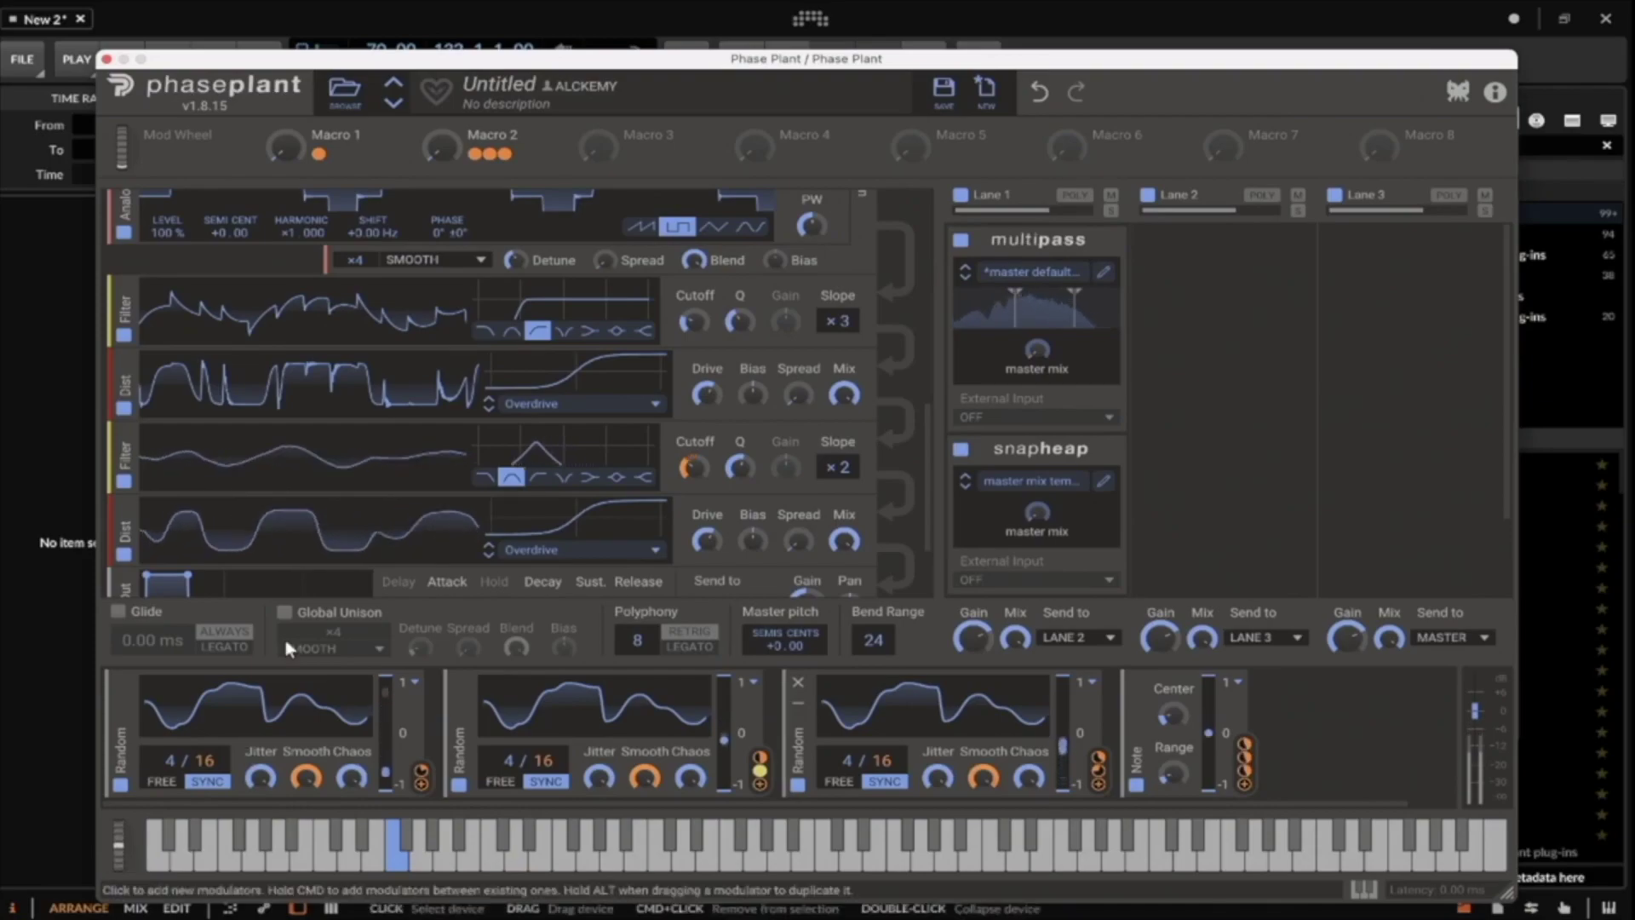
Re-enable the first generator group and collapse it, leaving the second group expanded.
scroll(452, 252, "up", 3)
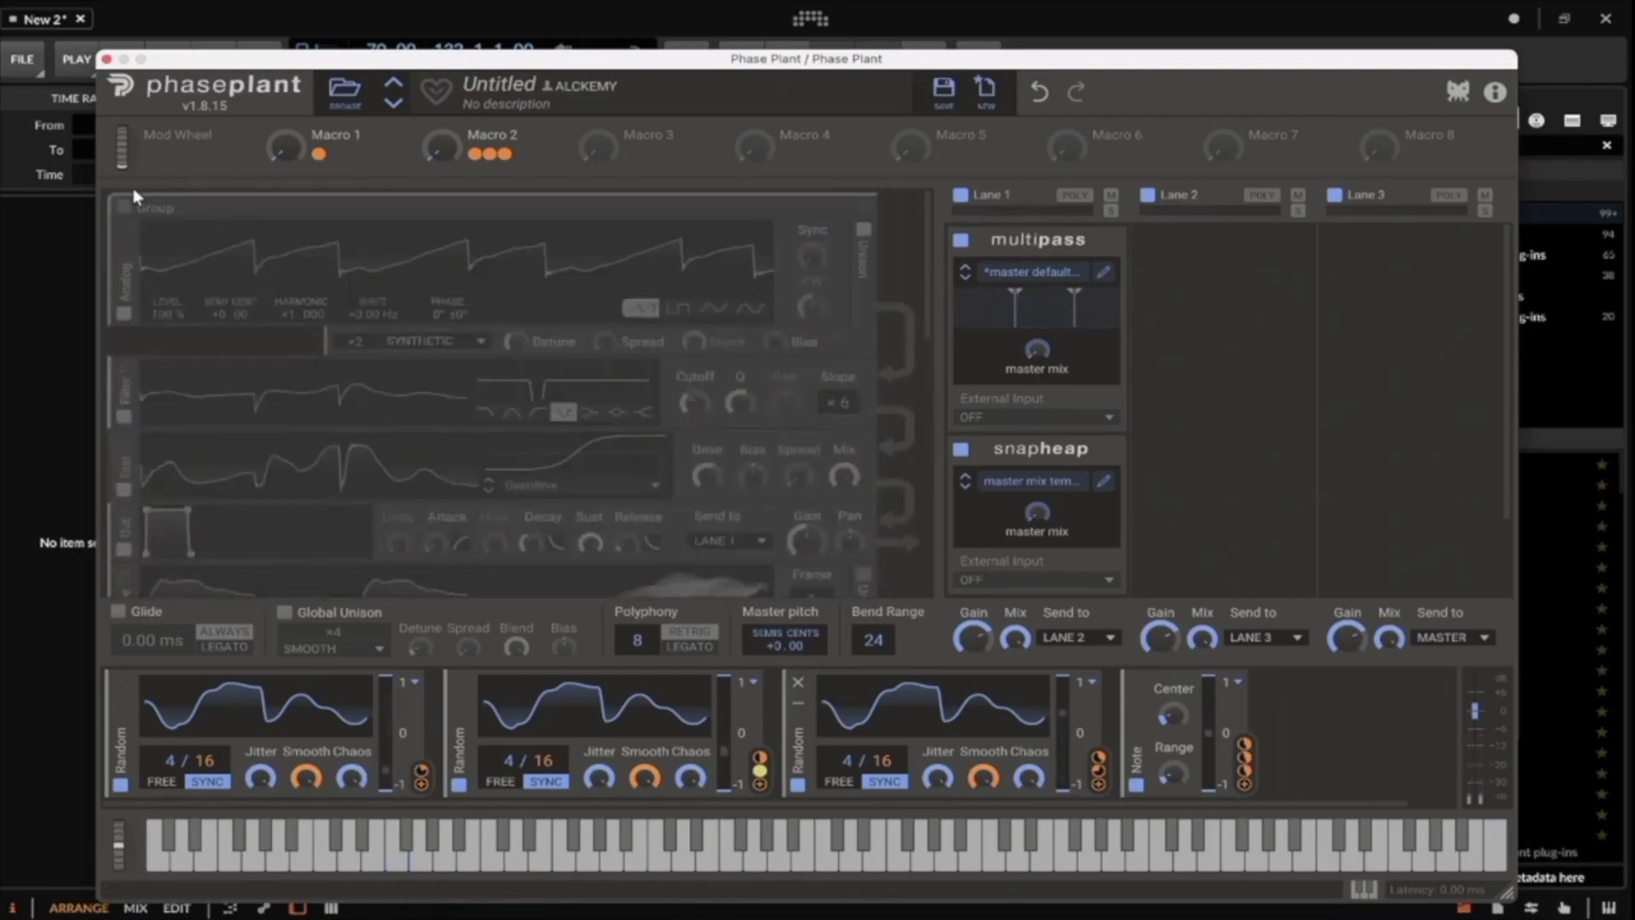
scroll(214, 265, "down", 5)
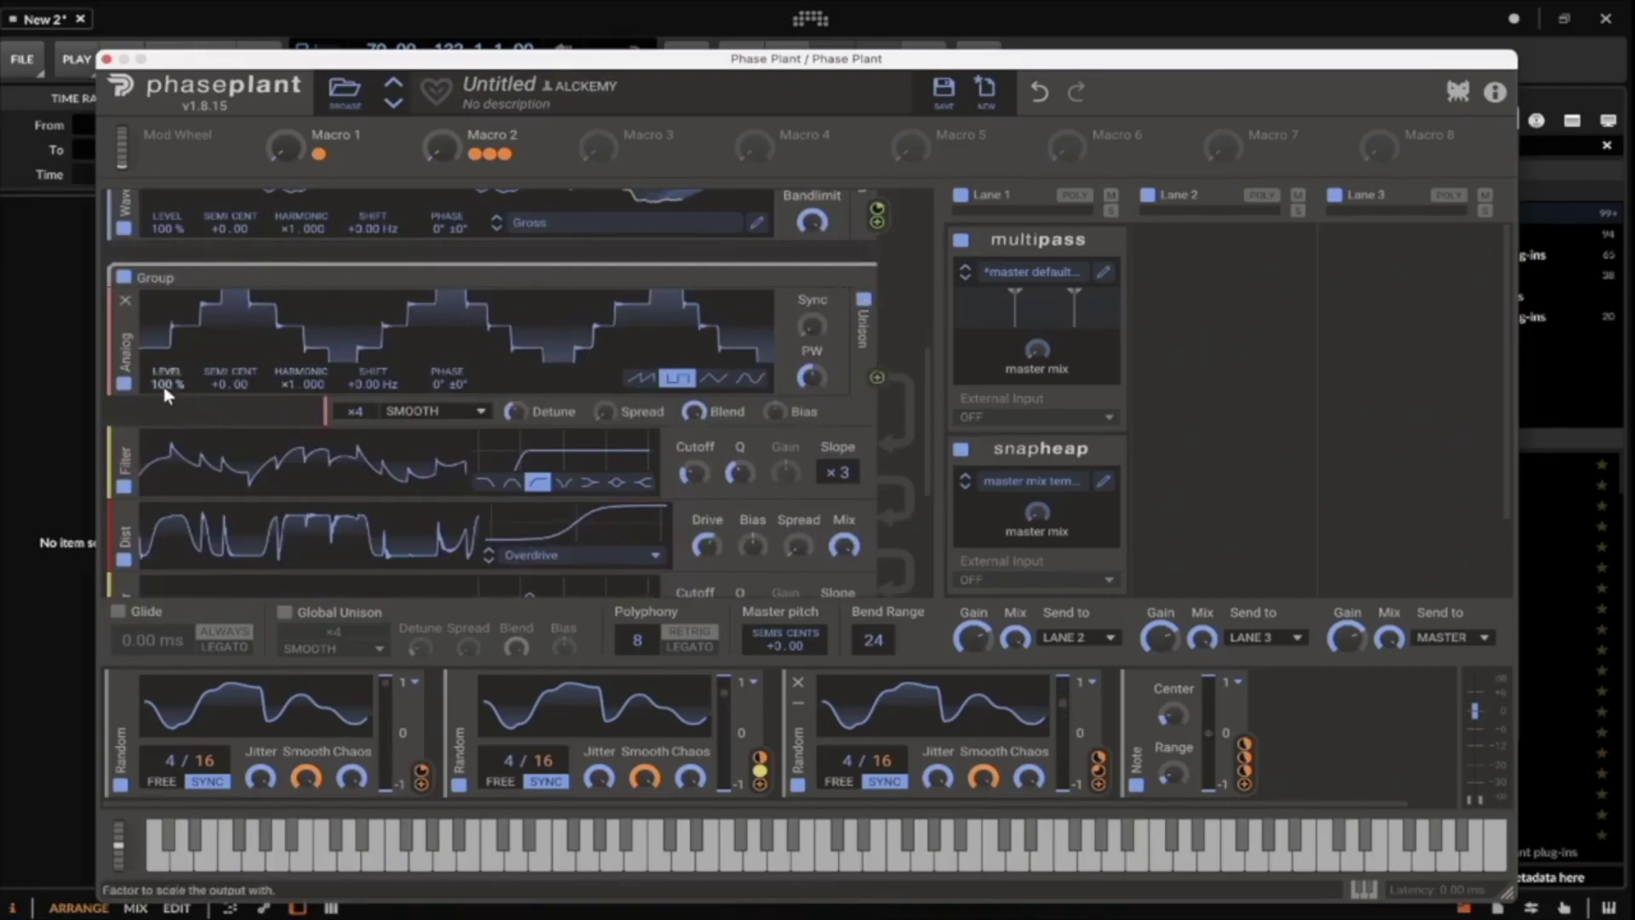
left_click(850, 285)
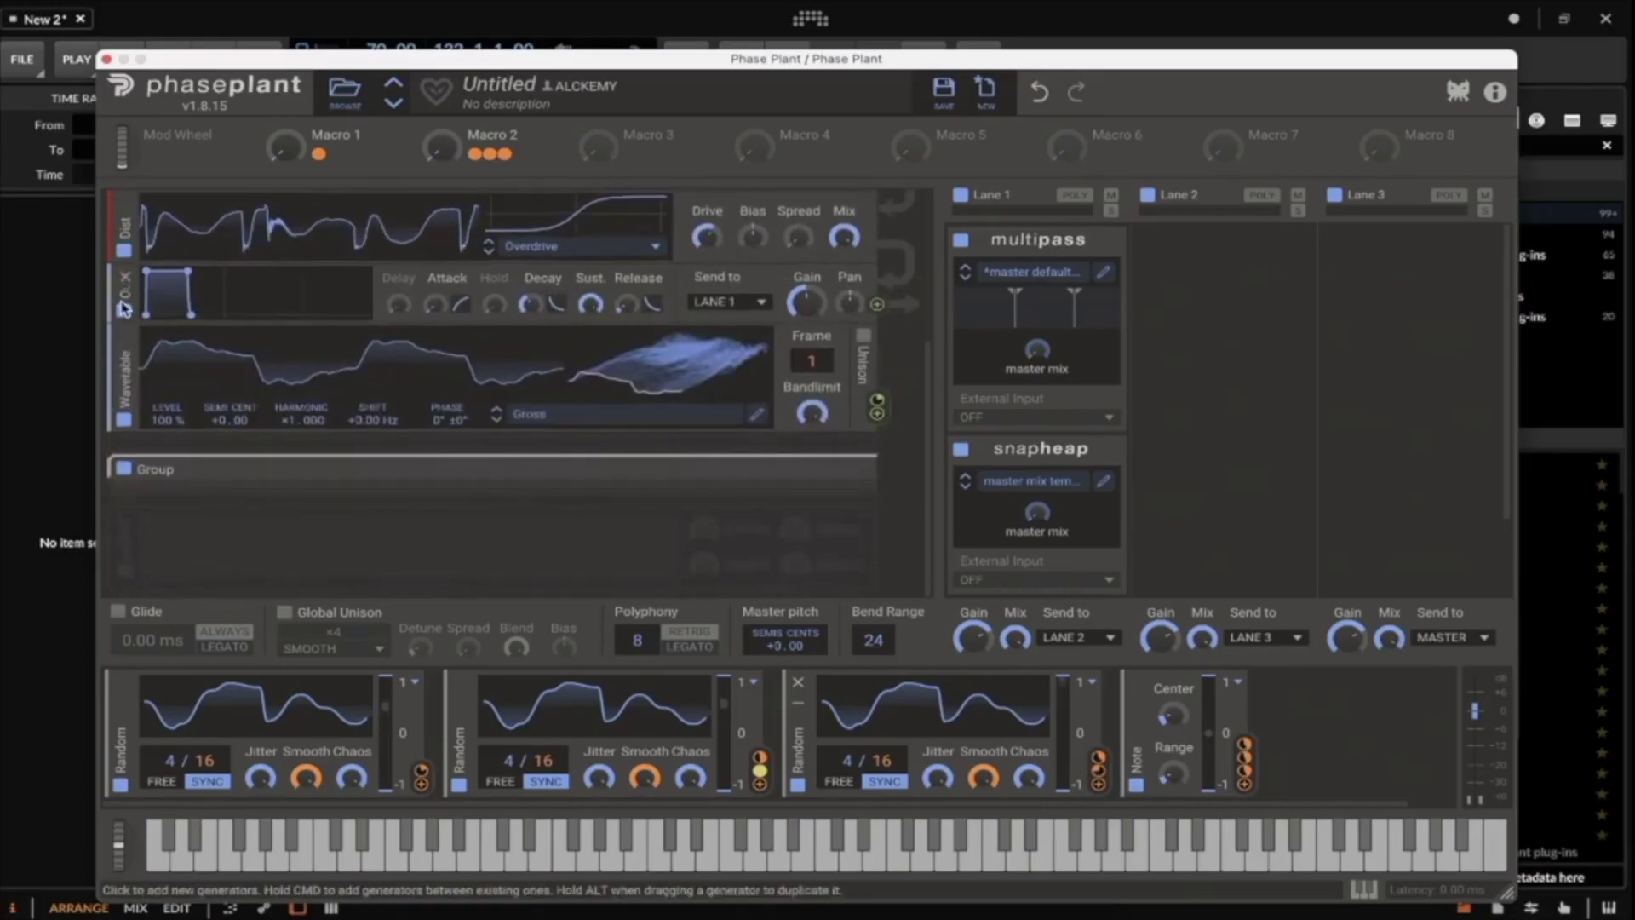
scroll(124, 309, "up", 4)
left_click(849, 212)
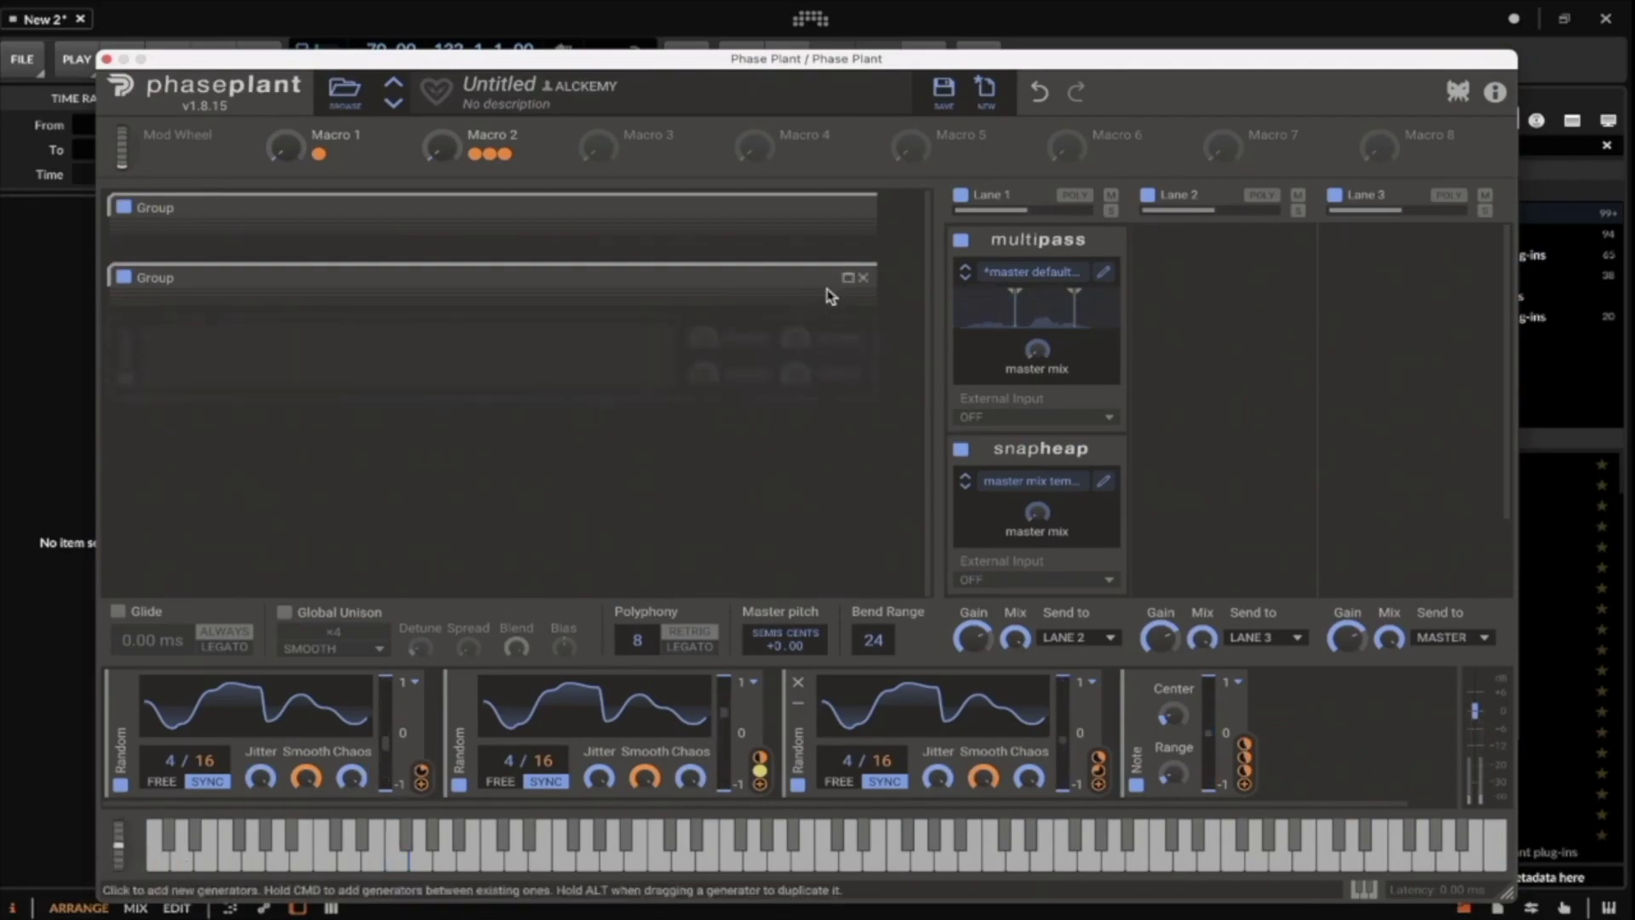
left_click(848, 278)
Lower the level of the Analog oscillator in the second group.
scroll(627, 340, "down", 5)
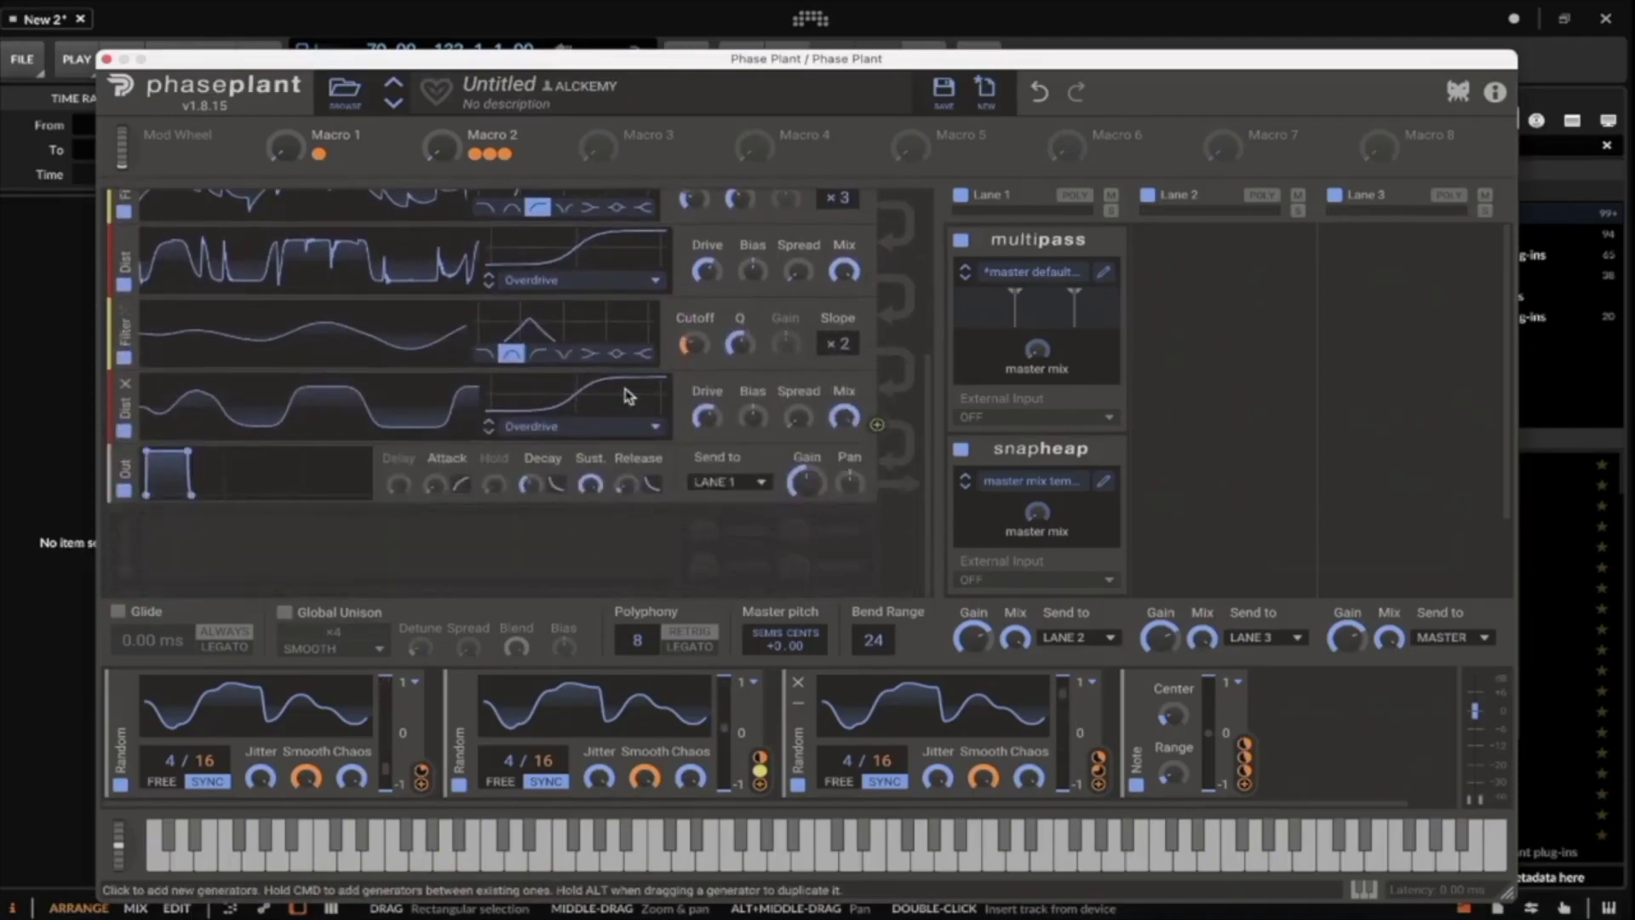
mouse_move(694, 365)
scroll(385, 391, "up", 5)
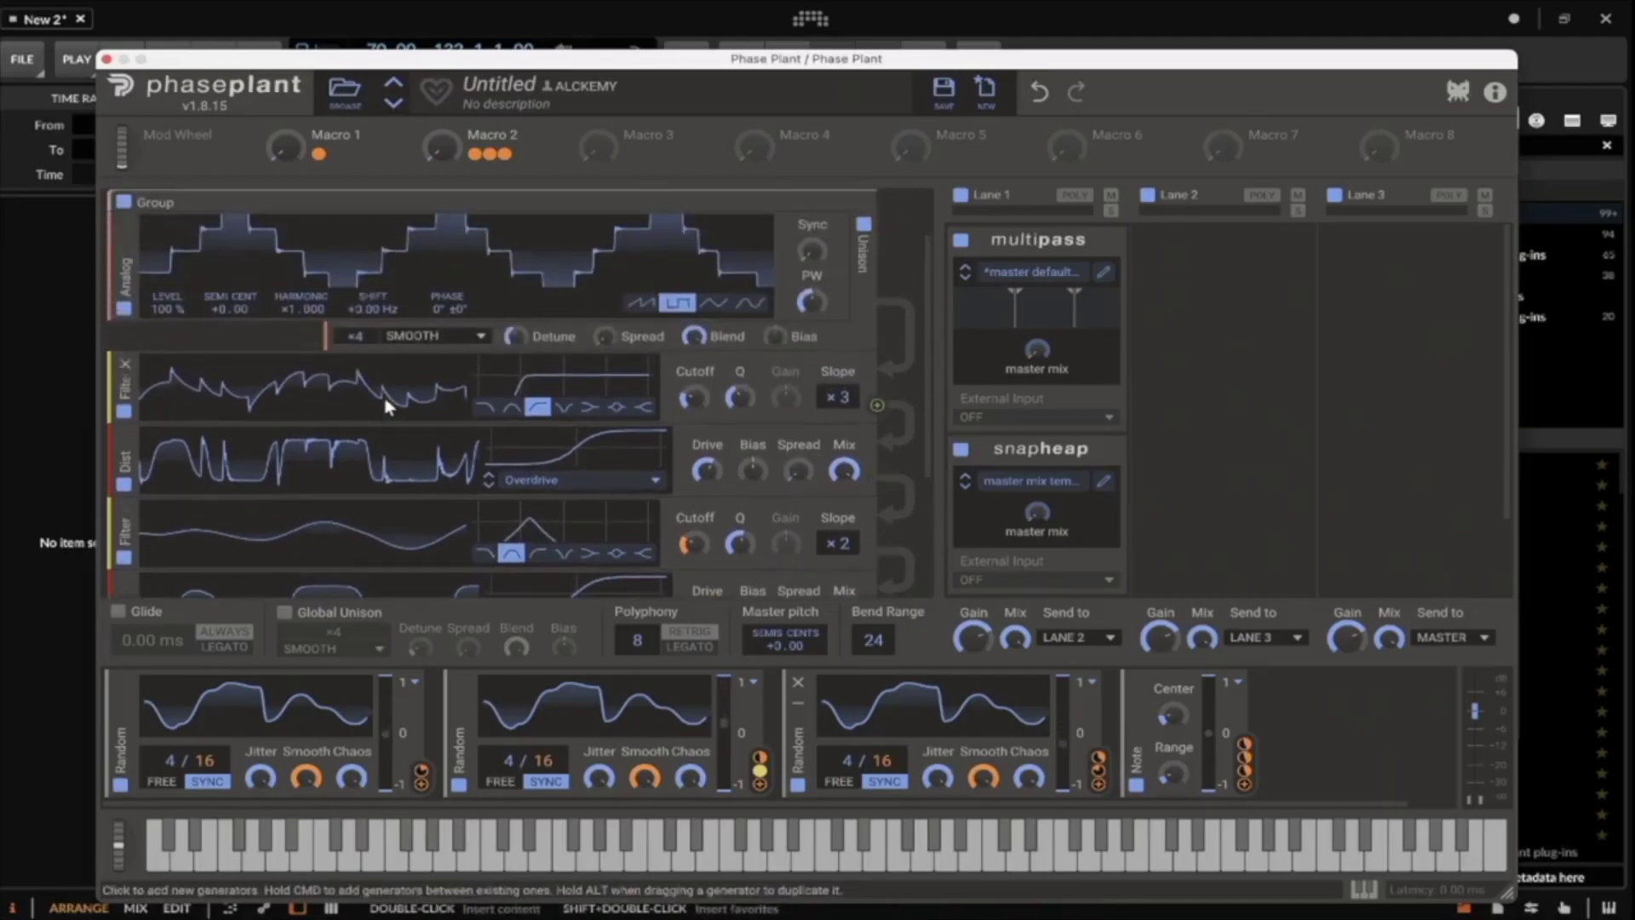
left_click_drag(166, 308, 166, 321)
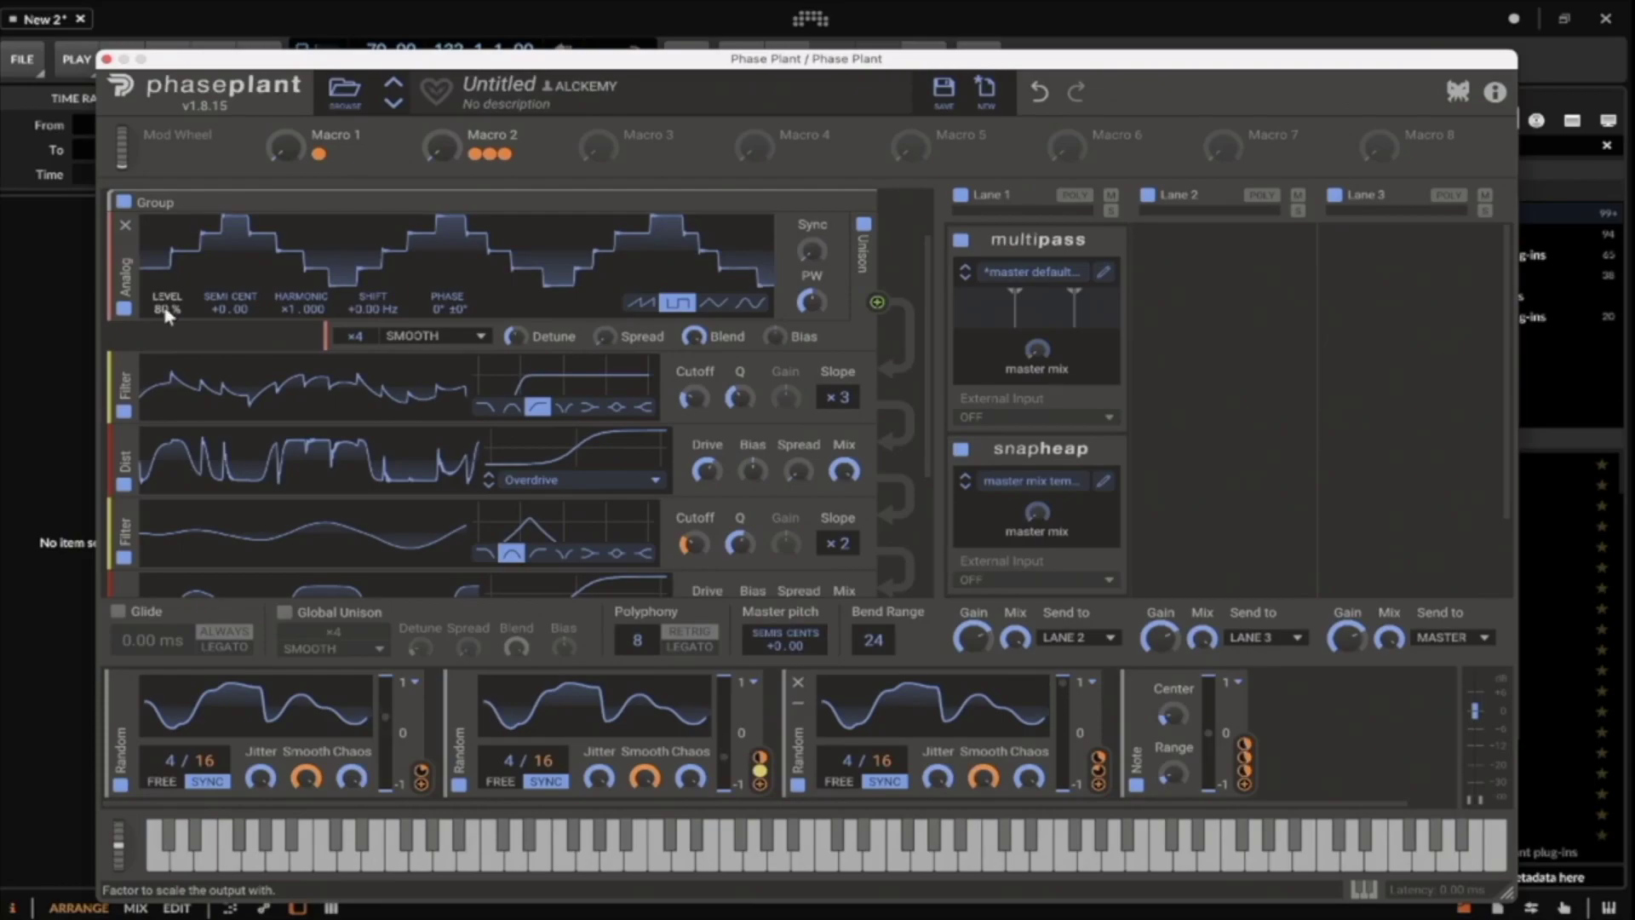
scroll(555, 362, "up", 2)
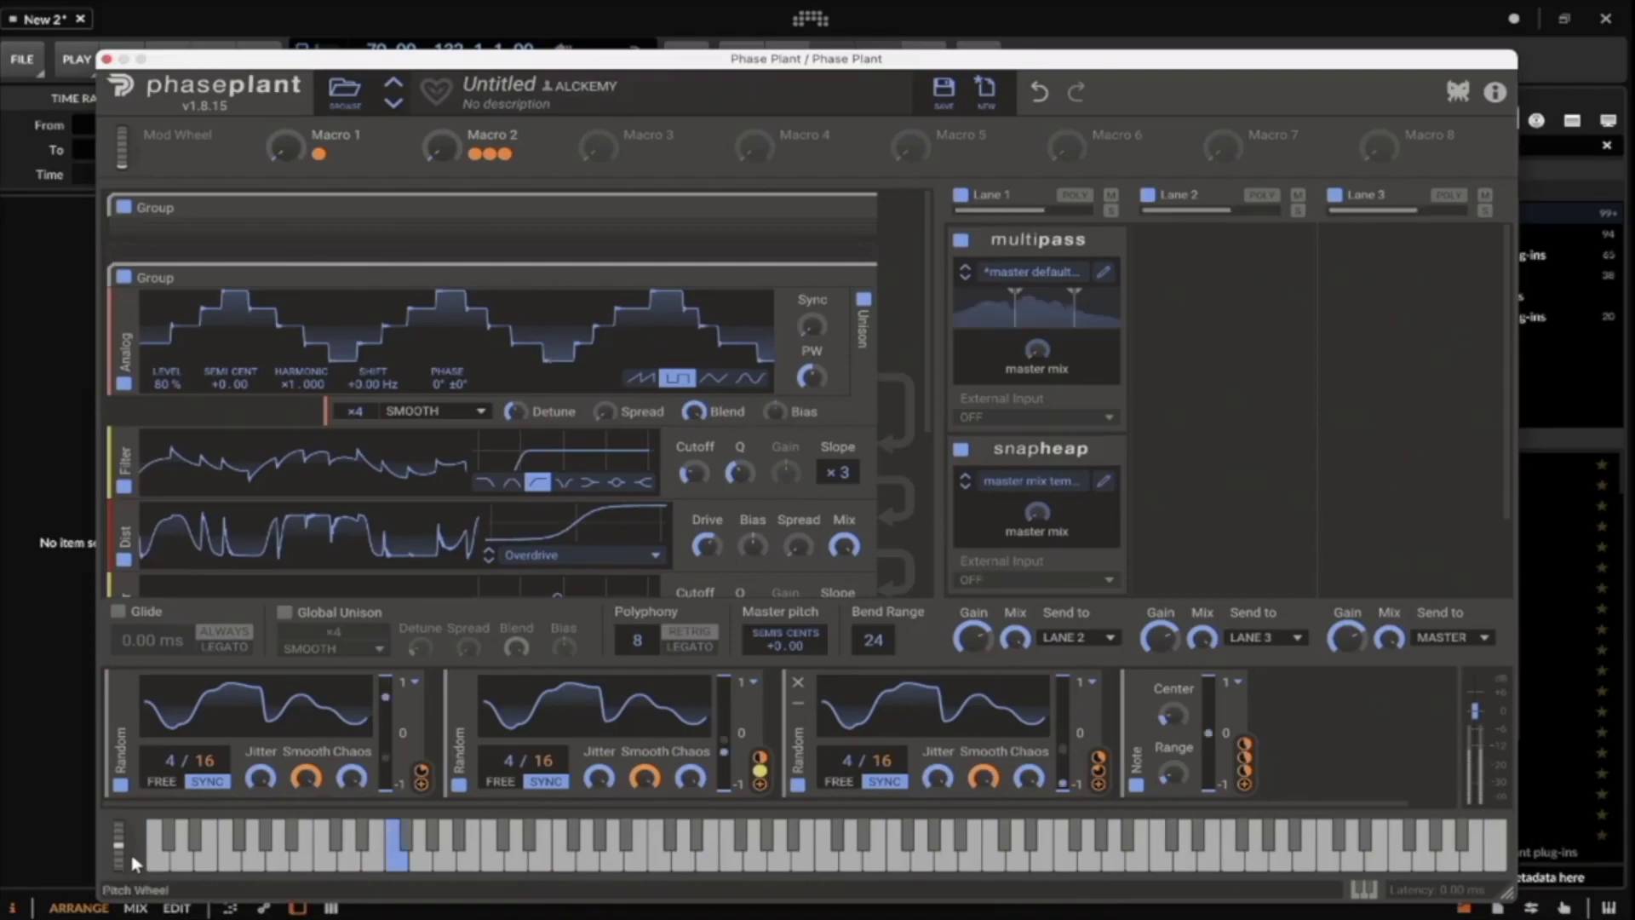
left_click_drag(104, 830, 85, 894)
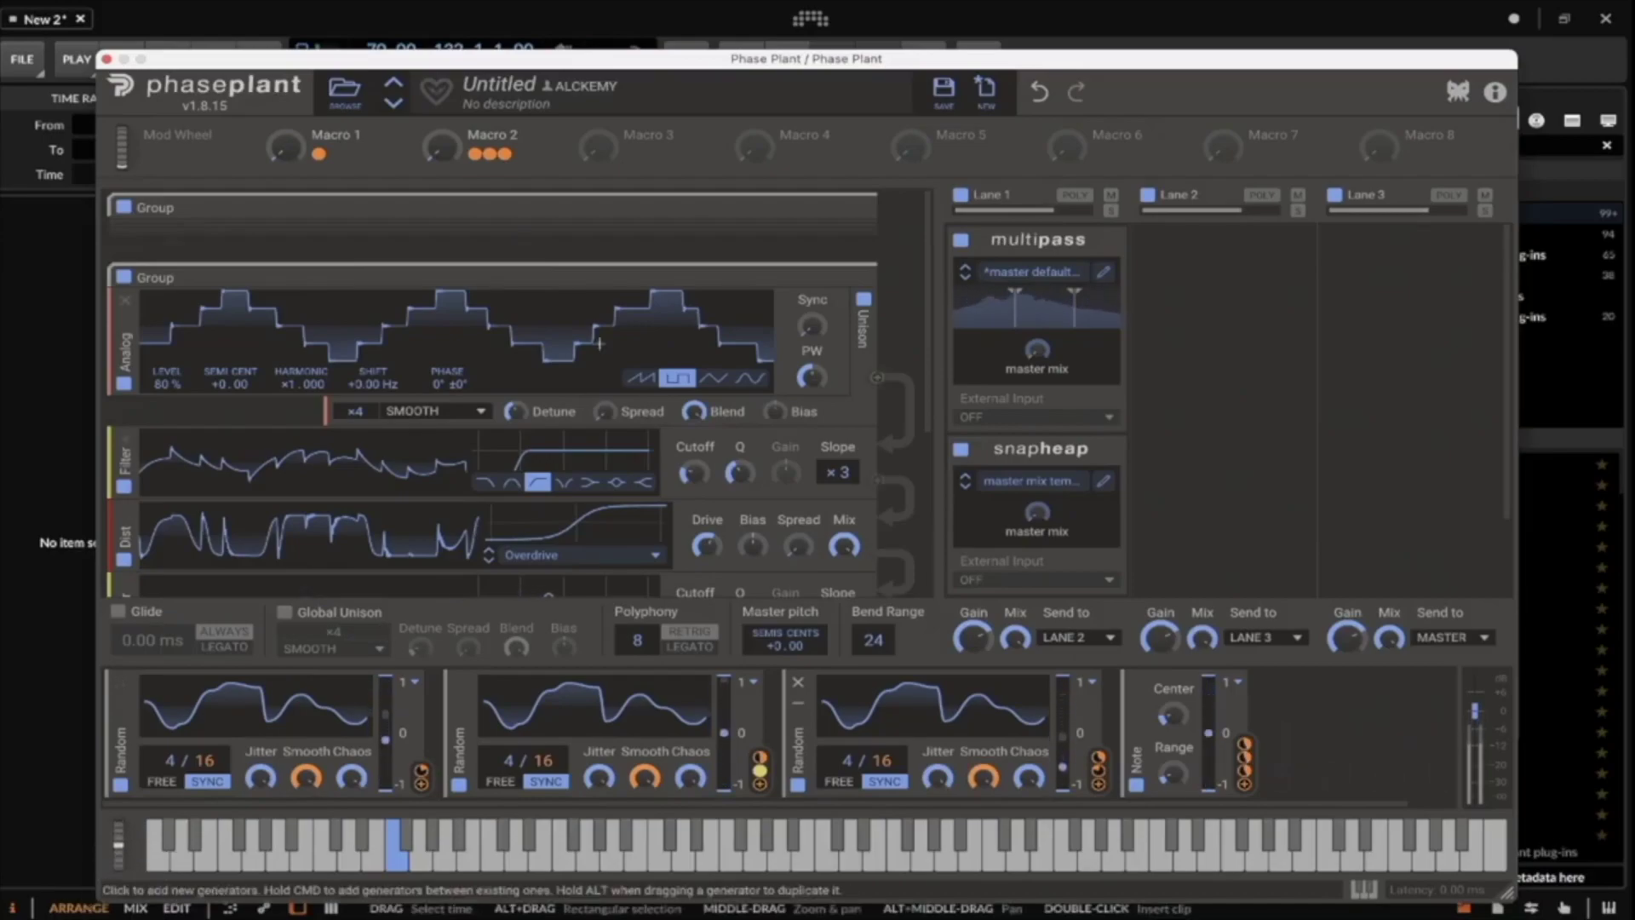
Minimize the multipass and snapheap effects in Lane 1 and add a 3-Band EQ below them.
left_click(1104, 242)
left_click(1103, 269)
left_click(989, 348)
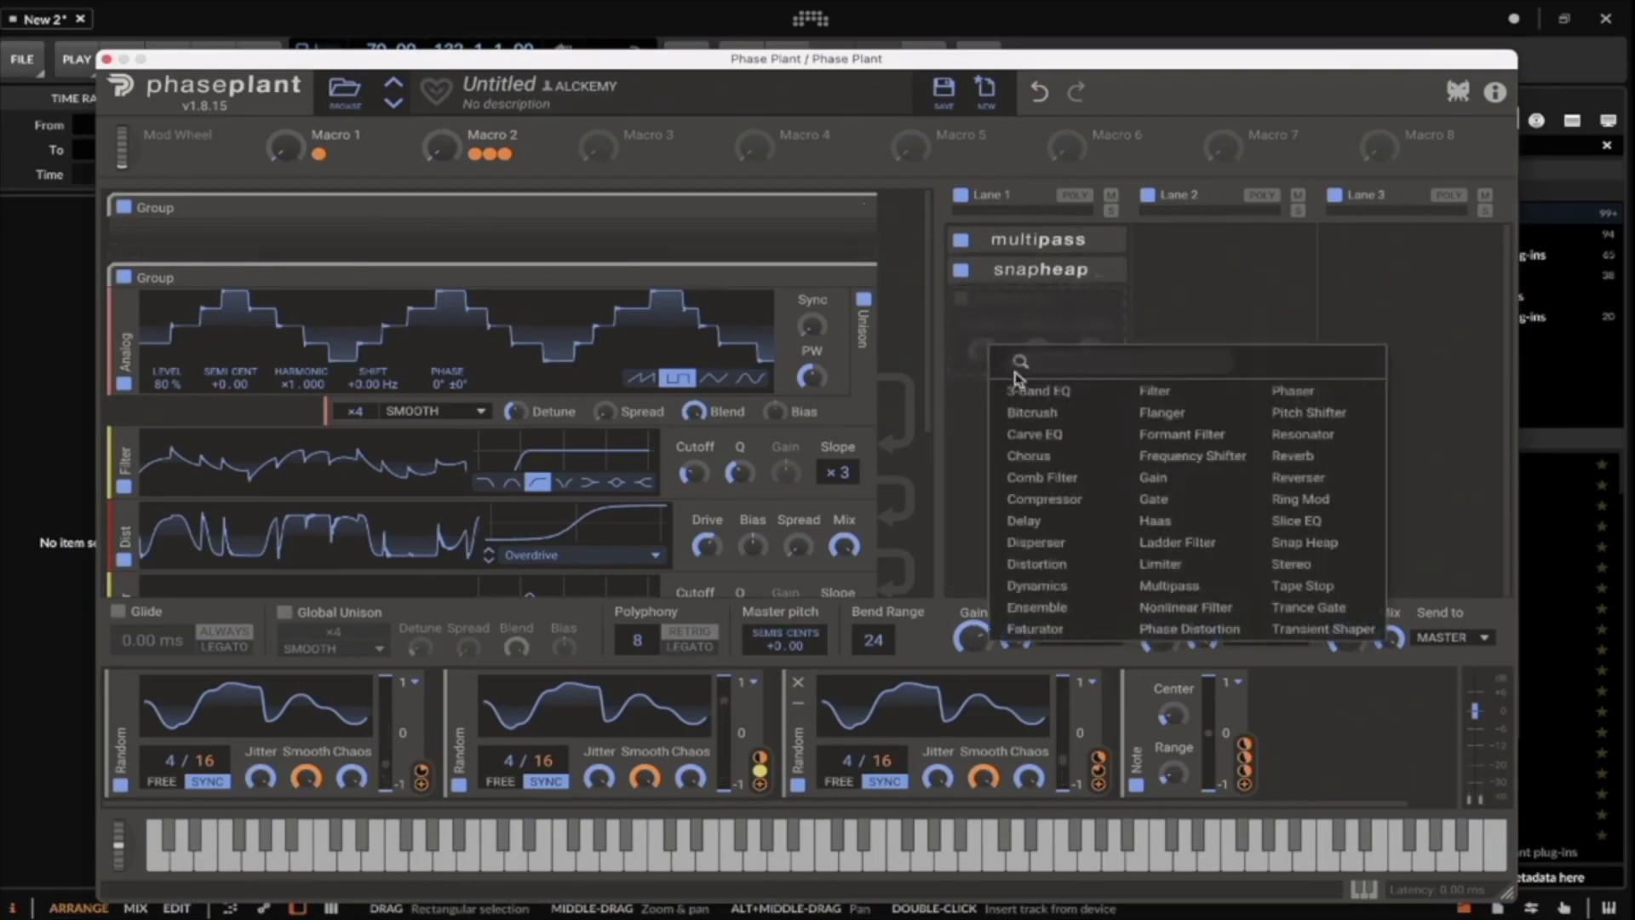
left_click(1035, 391)
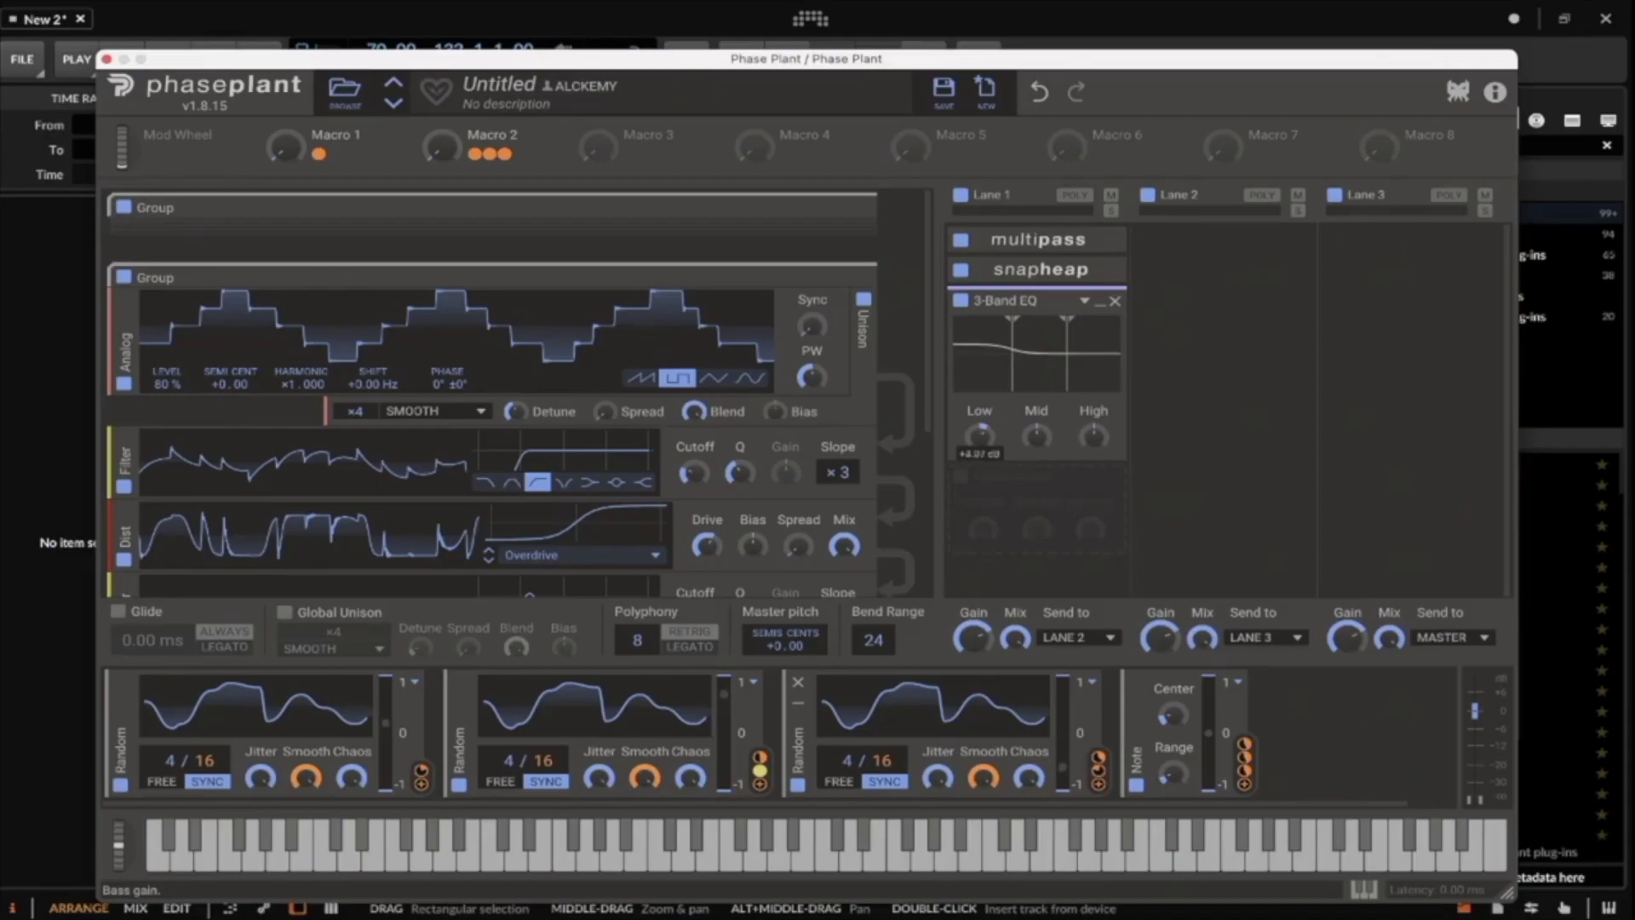
Boost the 3-Band EQ's low and high bands and return its mid band to the default.
left_click_drag(1035, 436, 1035, 460)
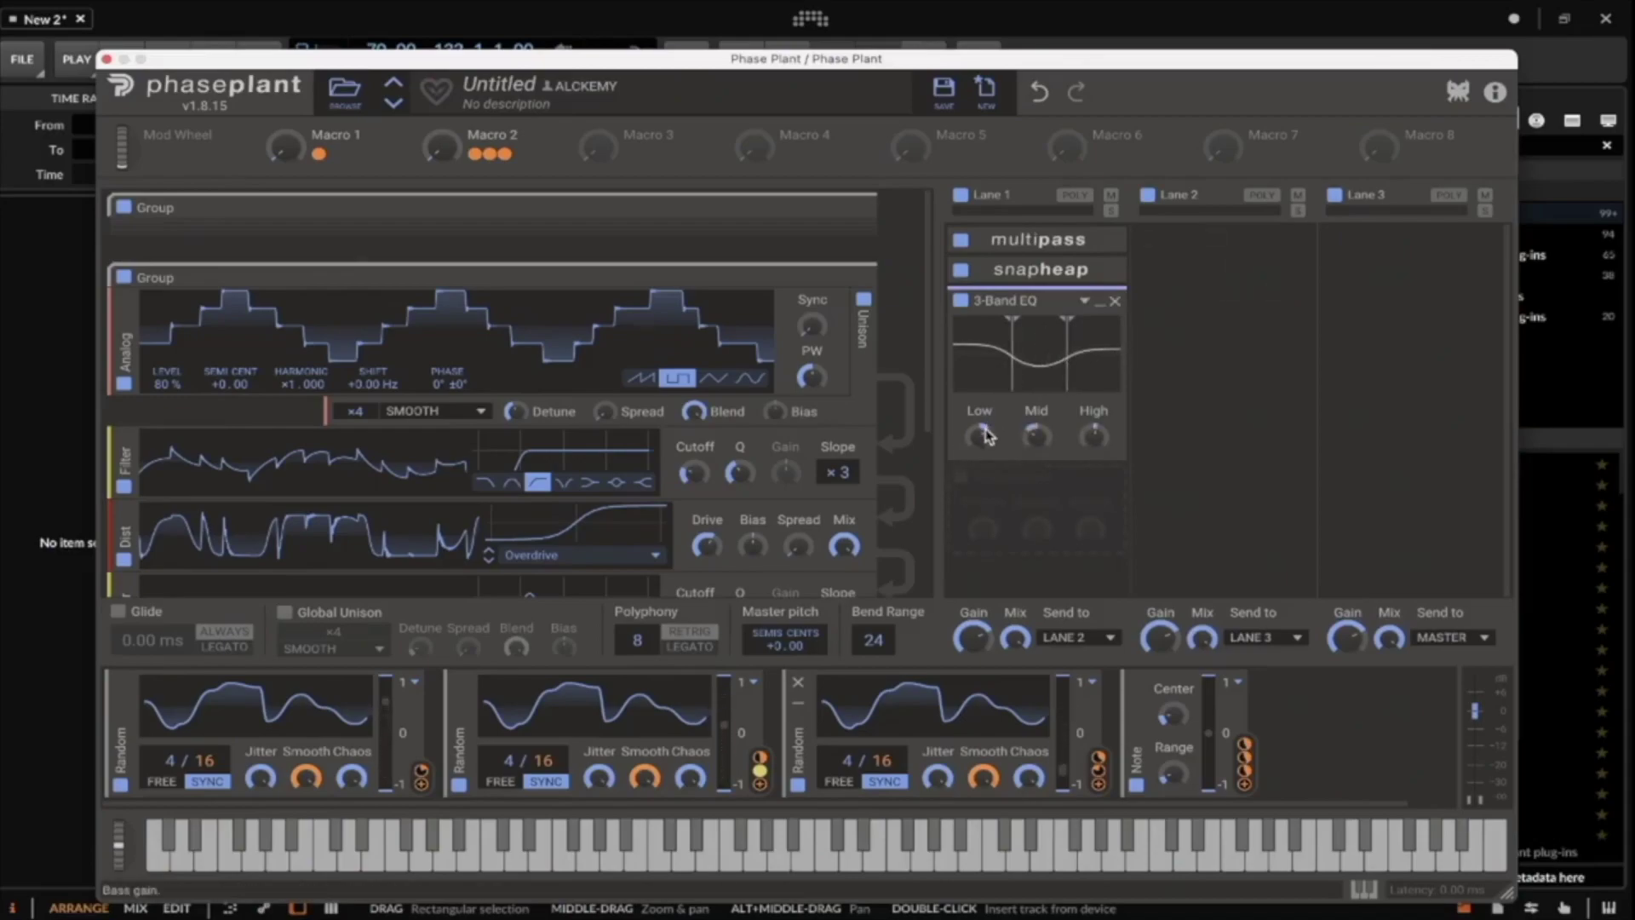
double_click(1039, 438)
left_click_drag(1093, 437, 1093, 426)
Move multipass and snapheap to Lane 2, leaving only the minimized 3-Band EQ in Lane 1.
left_click_drag(1100, 310, 1188, 270)
left_click_drag(1074, 268, 1226, 271)
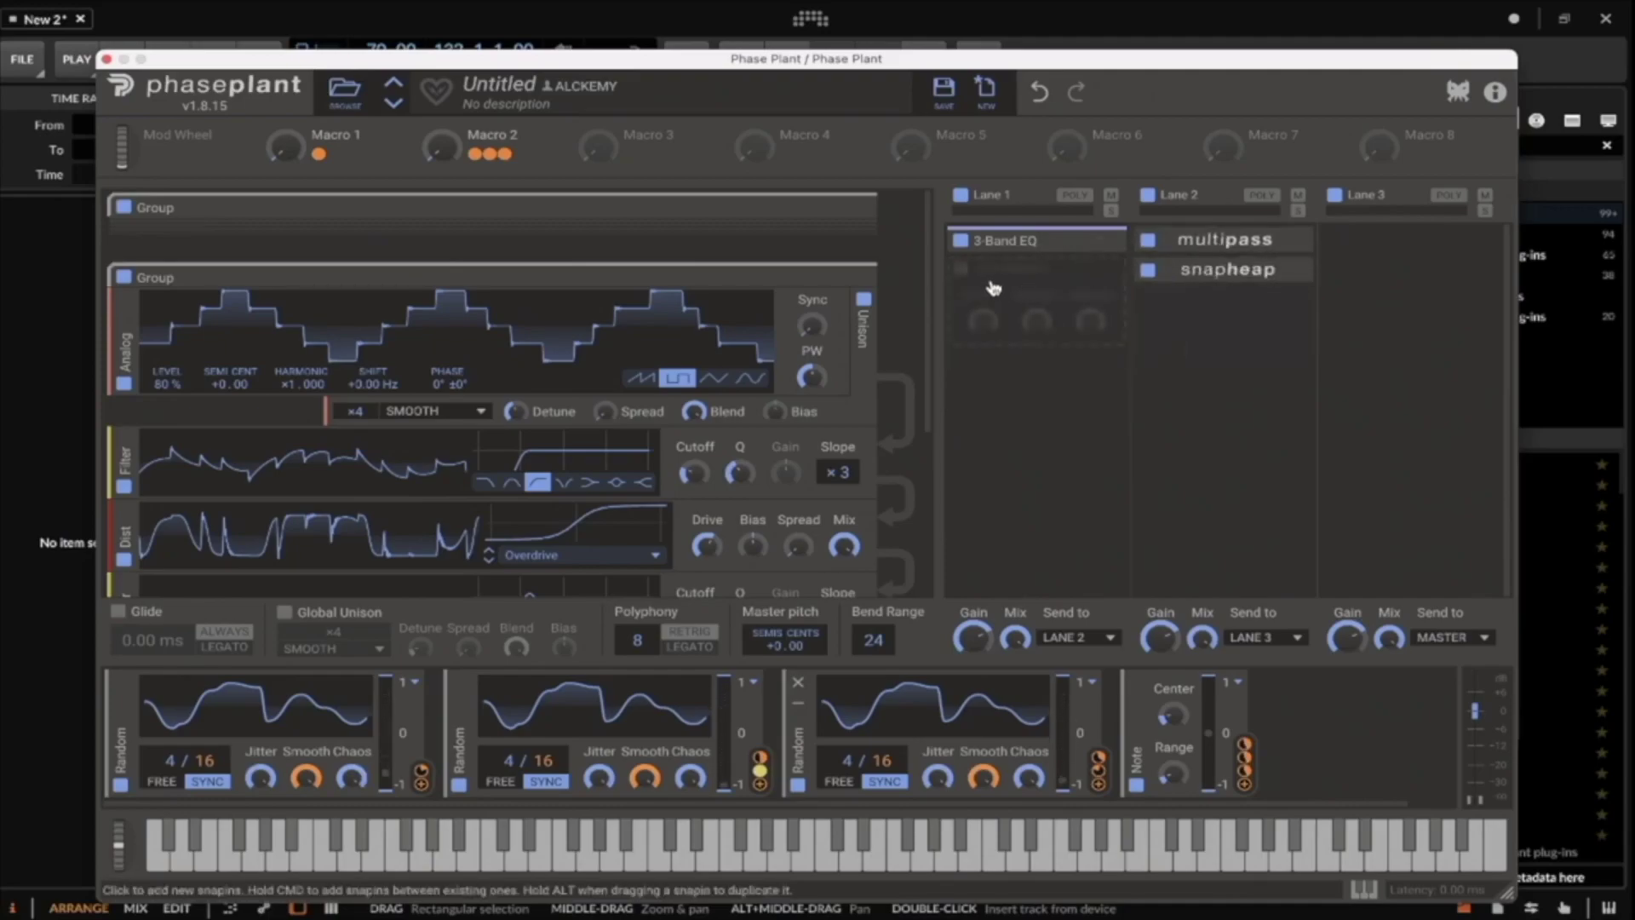
left_click(992, 288)
left_click(1023, 208)
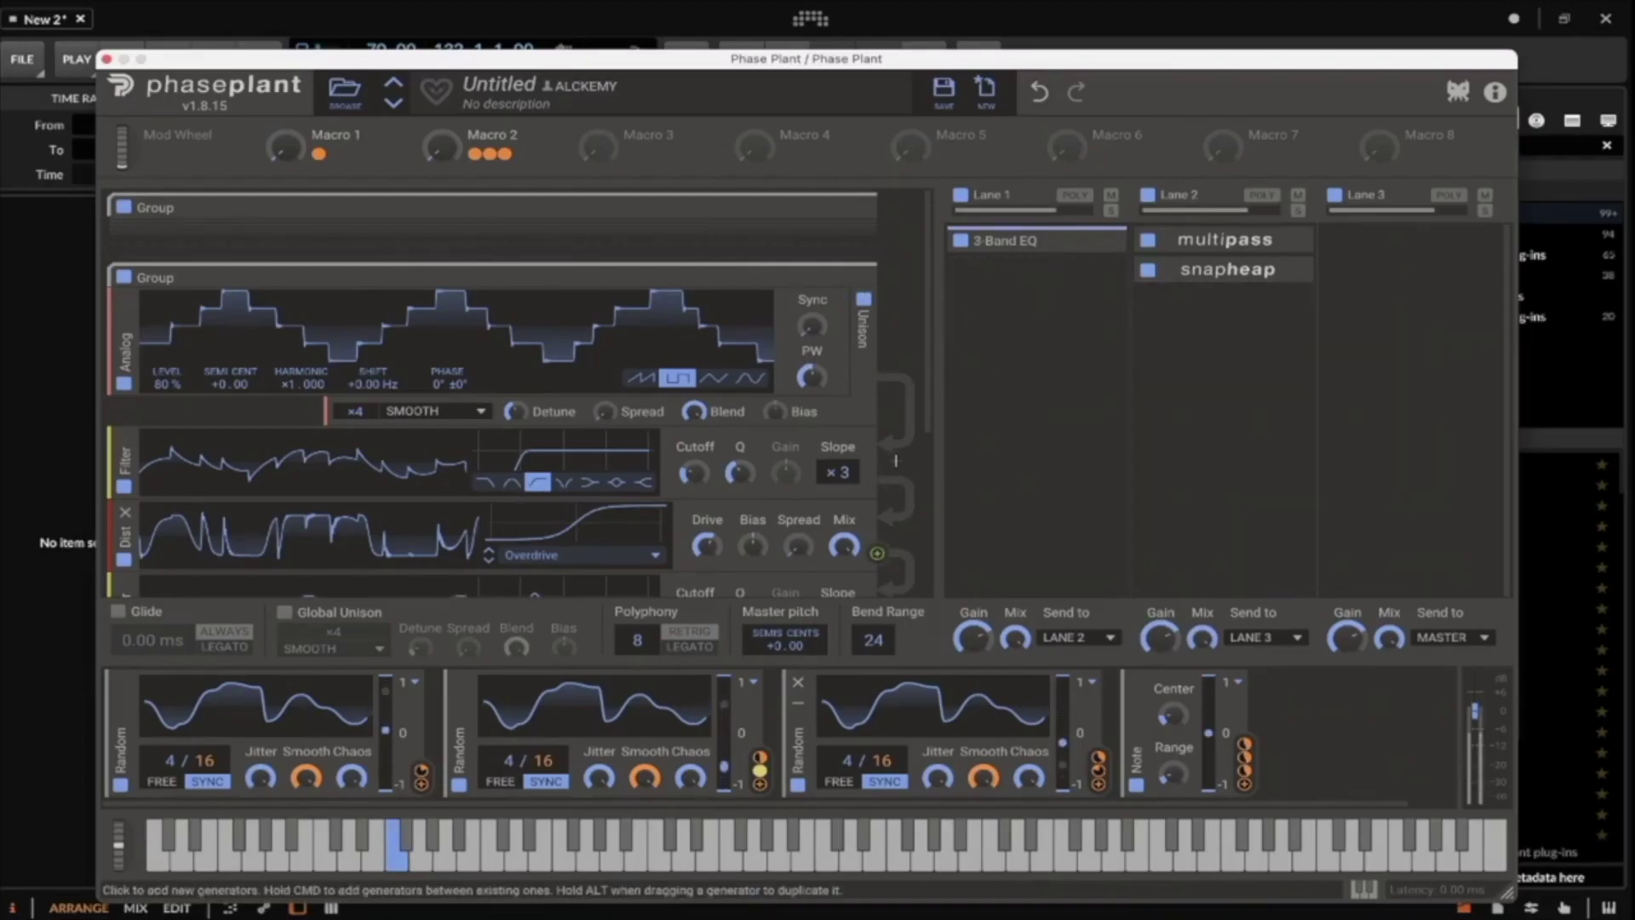
Add a Limiter to Lane 3.
left_click(1340, 284)
left_click(1318, 492)
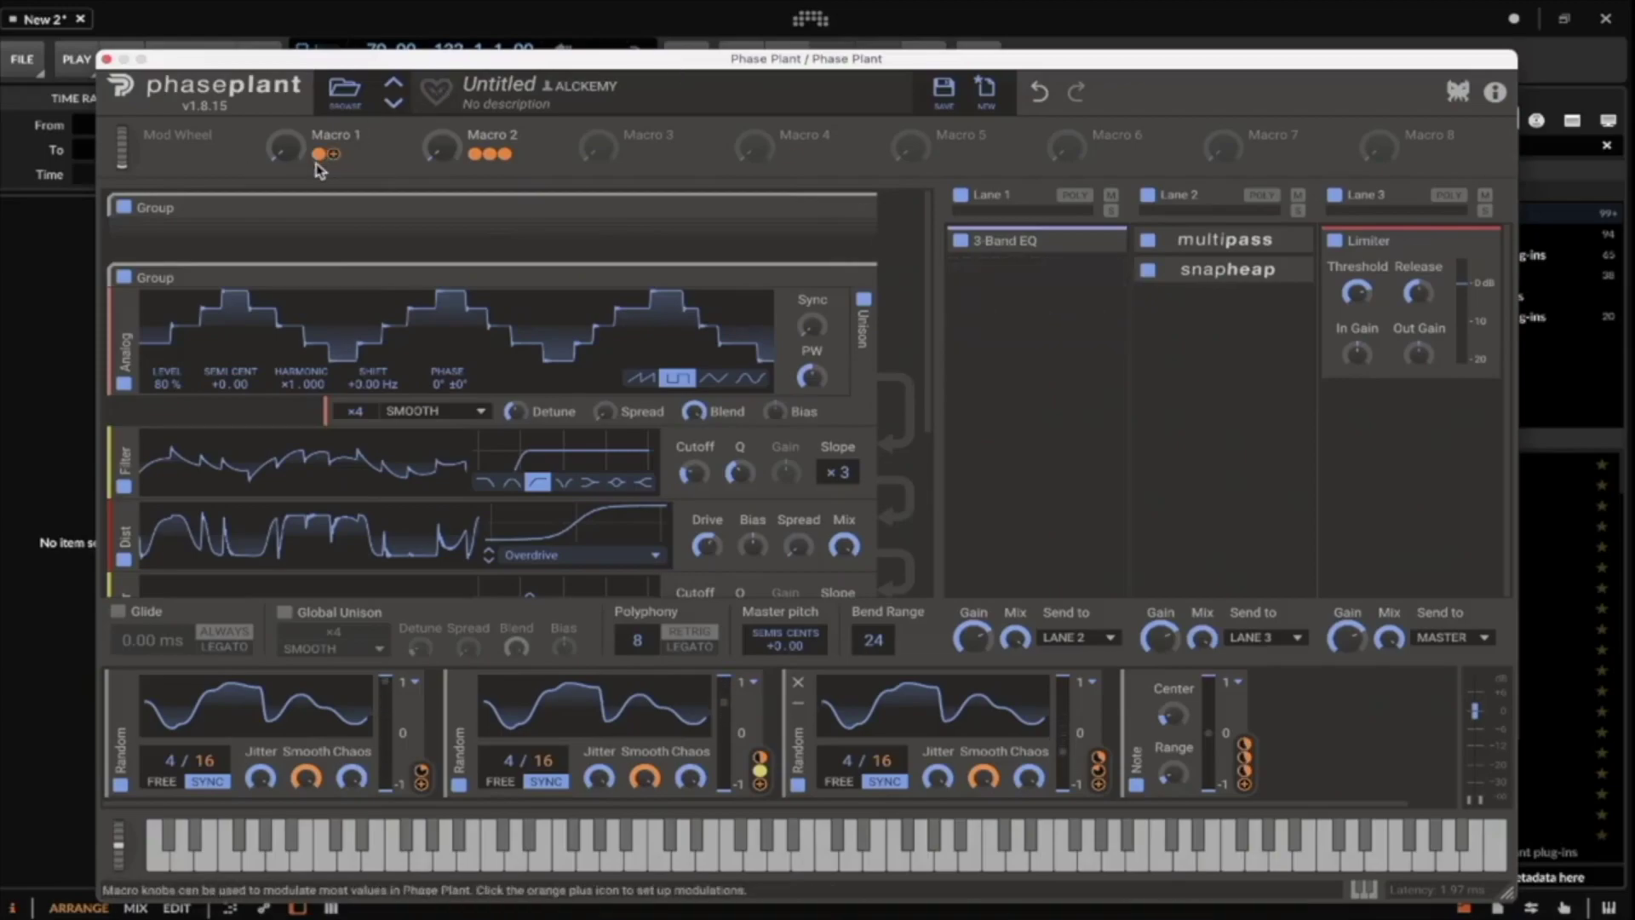
double_click(285, 146)
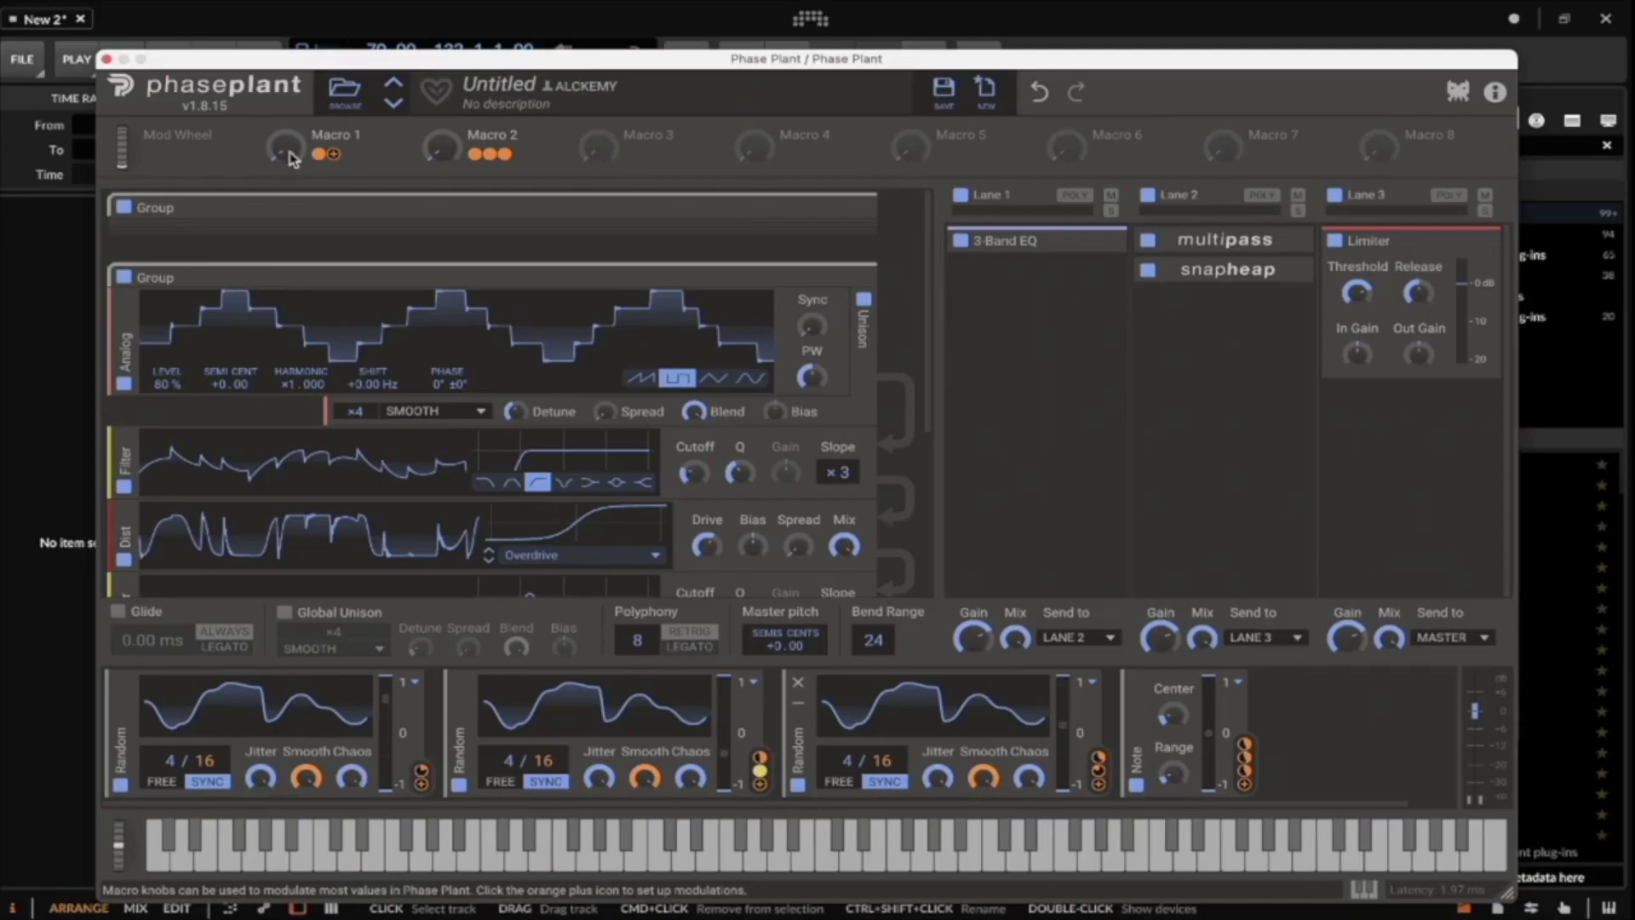
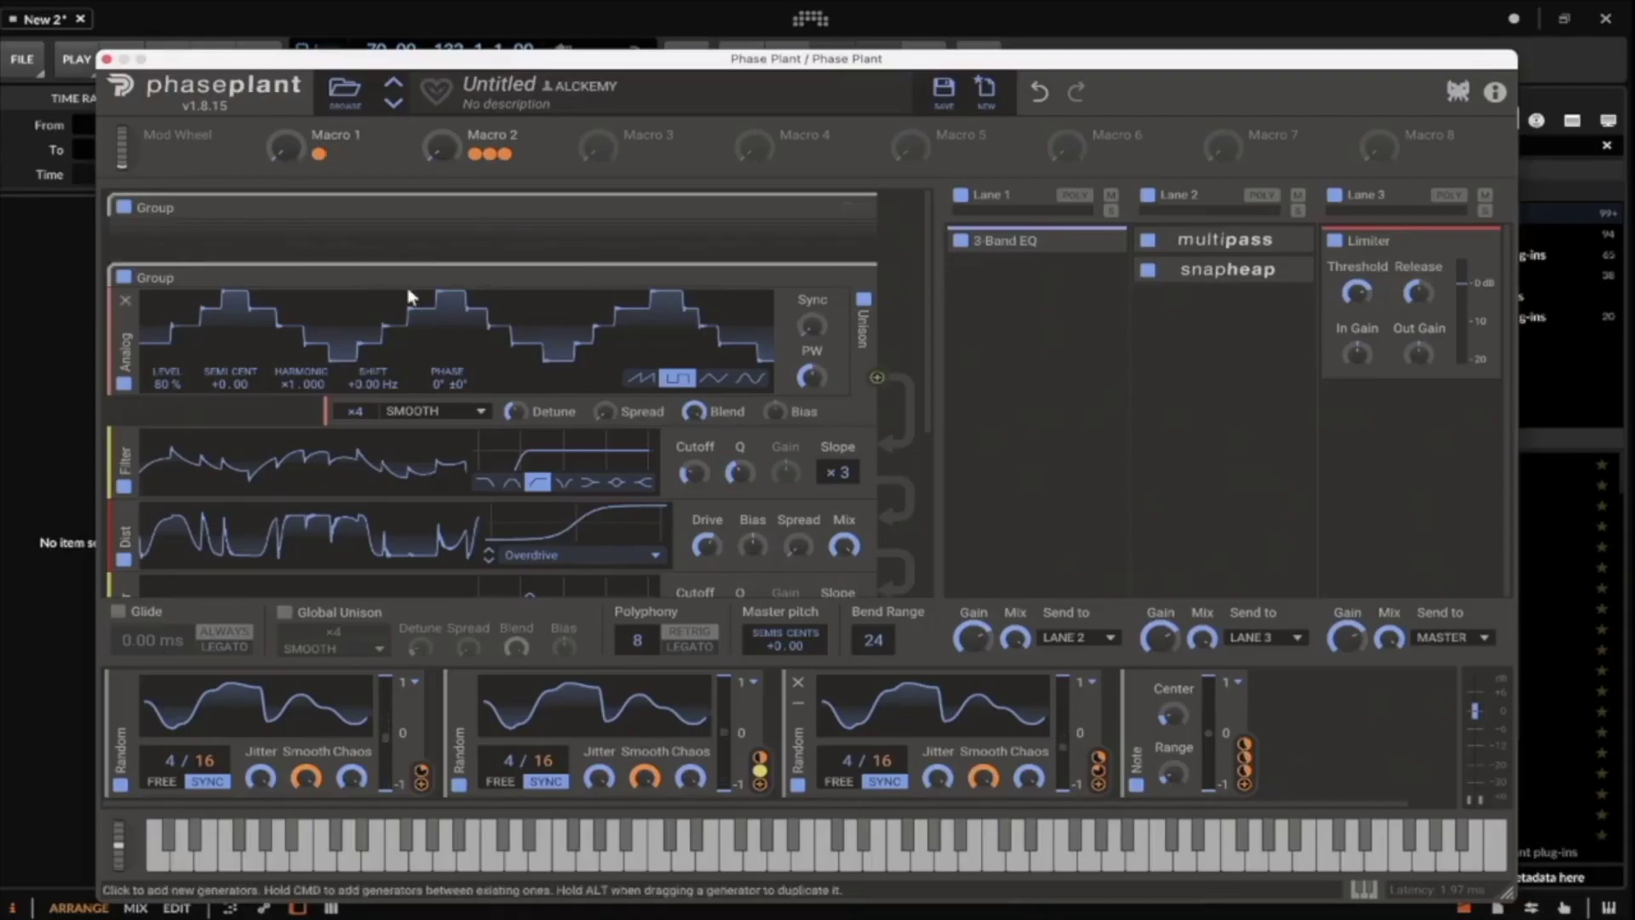
scroll(469, 421, "down", 1)
scroll(468, 421, "up", 1)
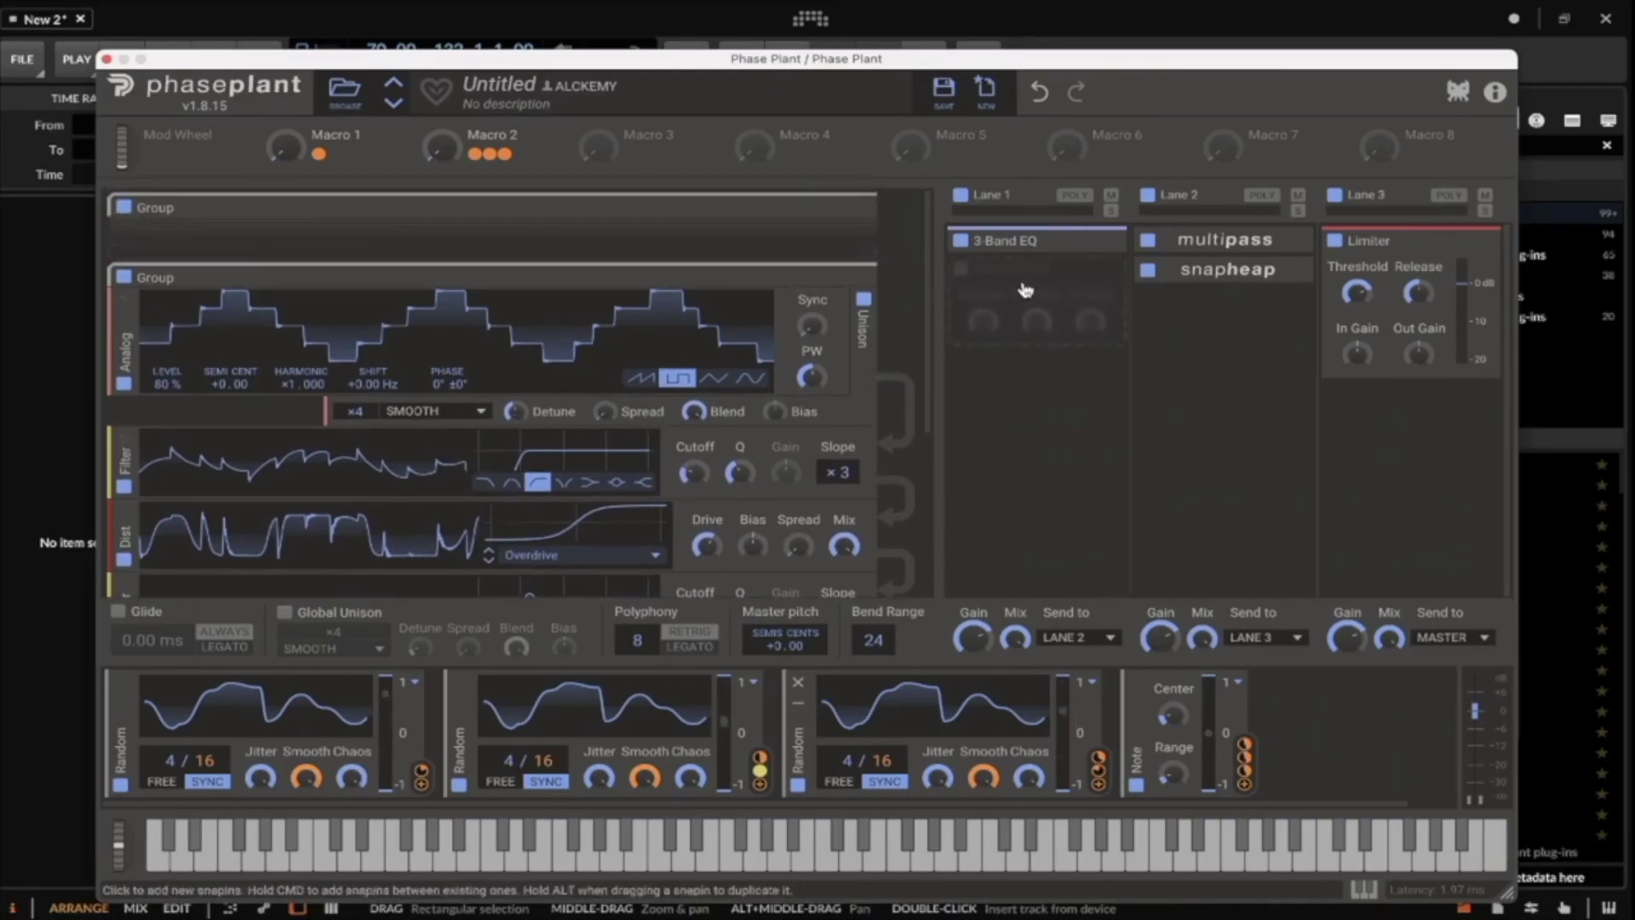
left_click(1025, 290)
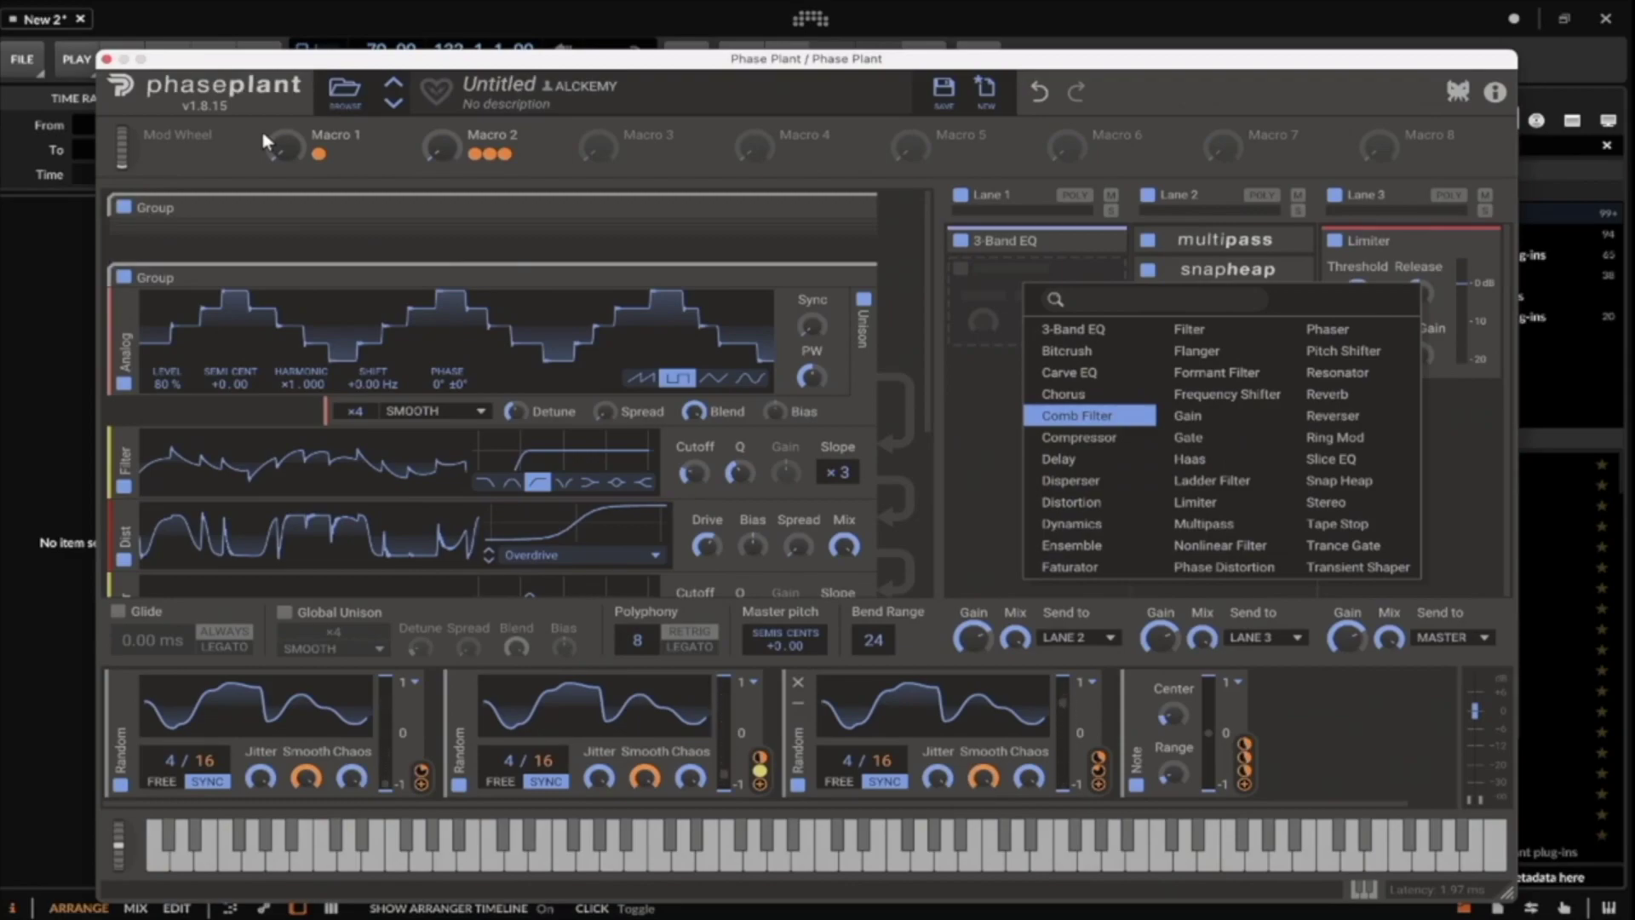
left_click(157, 226)
scroll(634, 353, "down", 2)
scroll(634, 347, "up", 2)
scroll(634, 357, "down", 1)
scroll(634, 357, "up", 1)
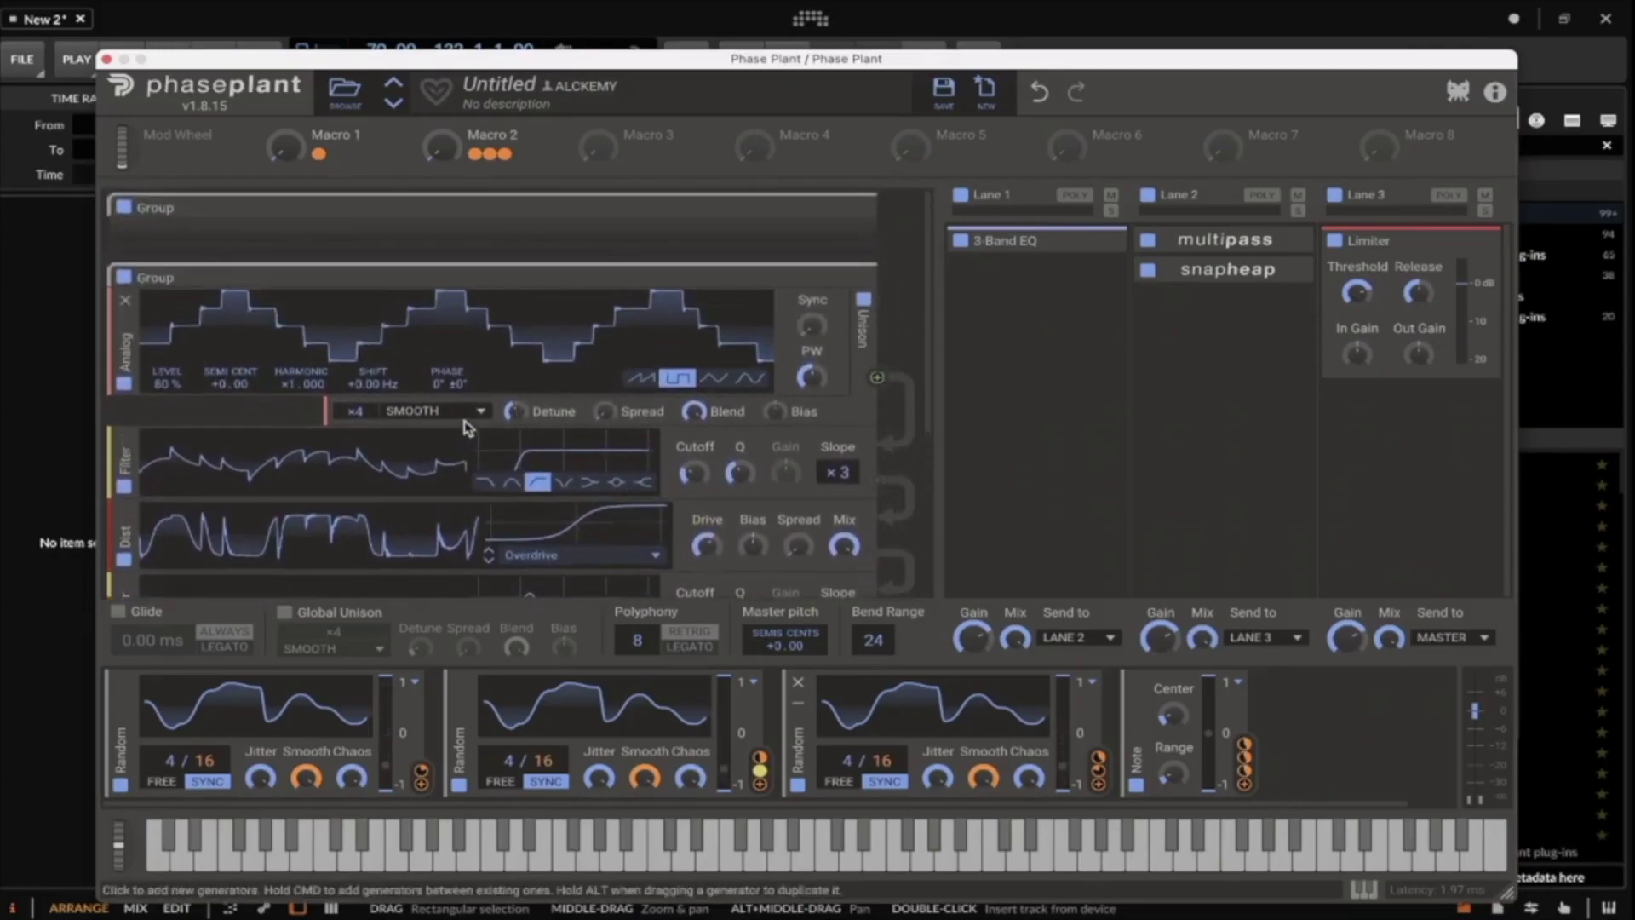
mouse_move(828, 273)
scroll(664, 418, "down", 1)
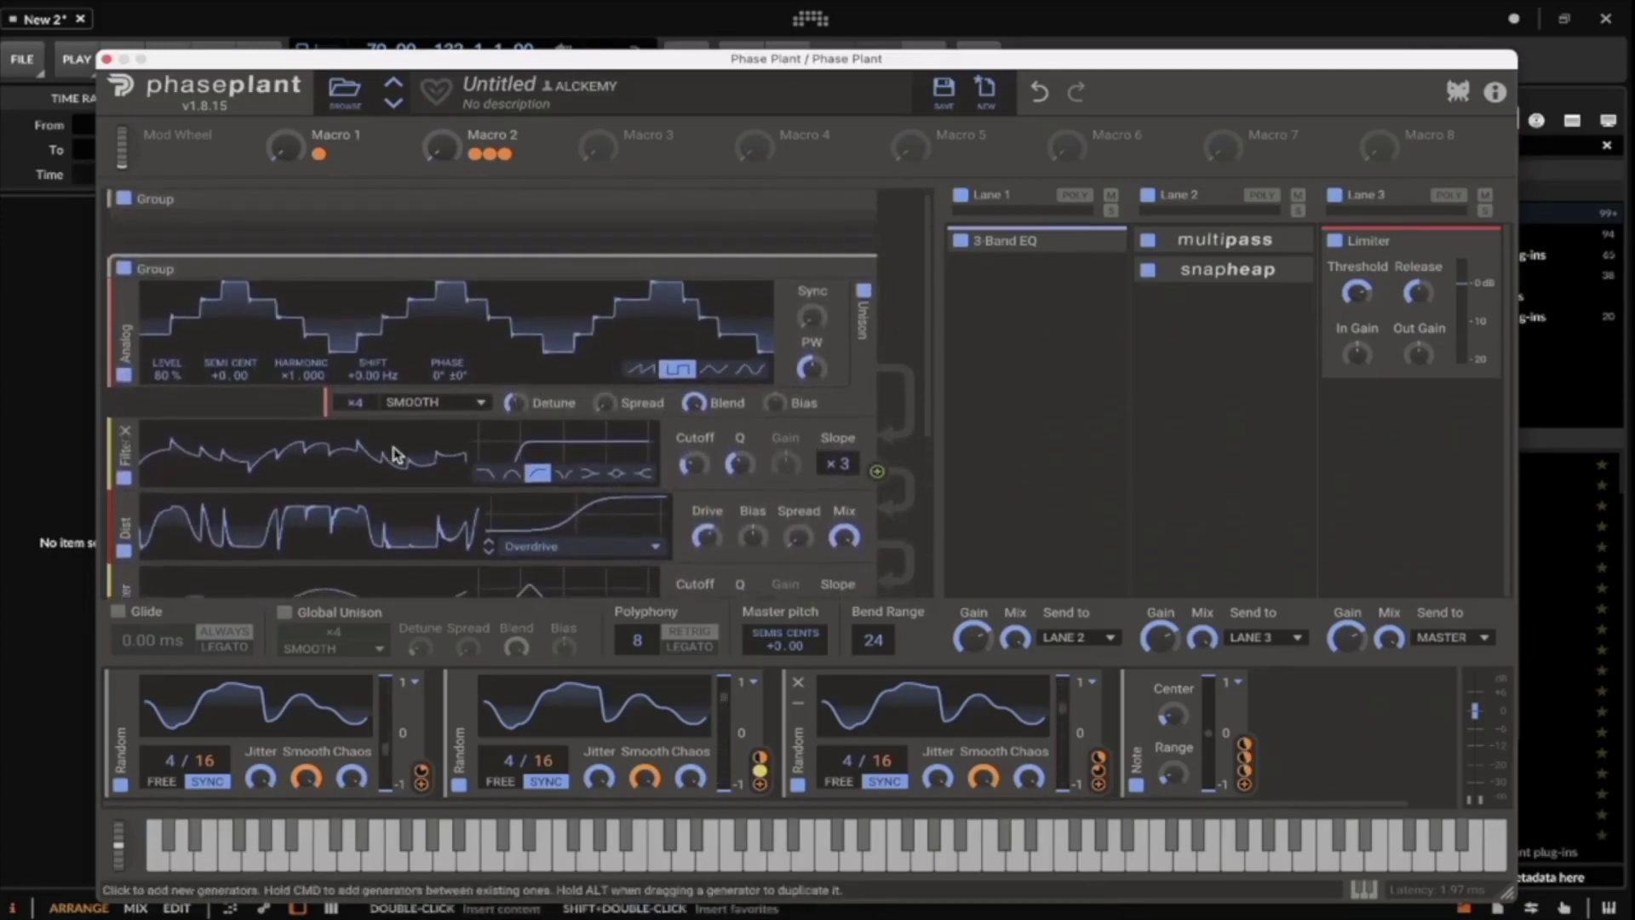
scroll(660, 425, "up", 1)
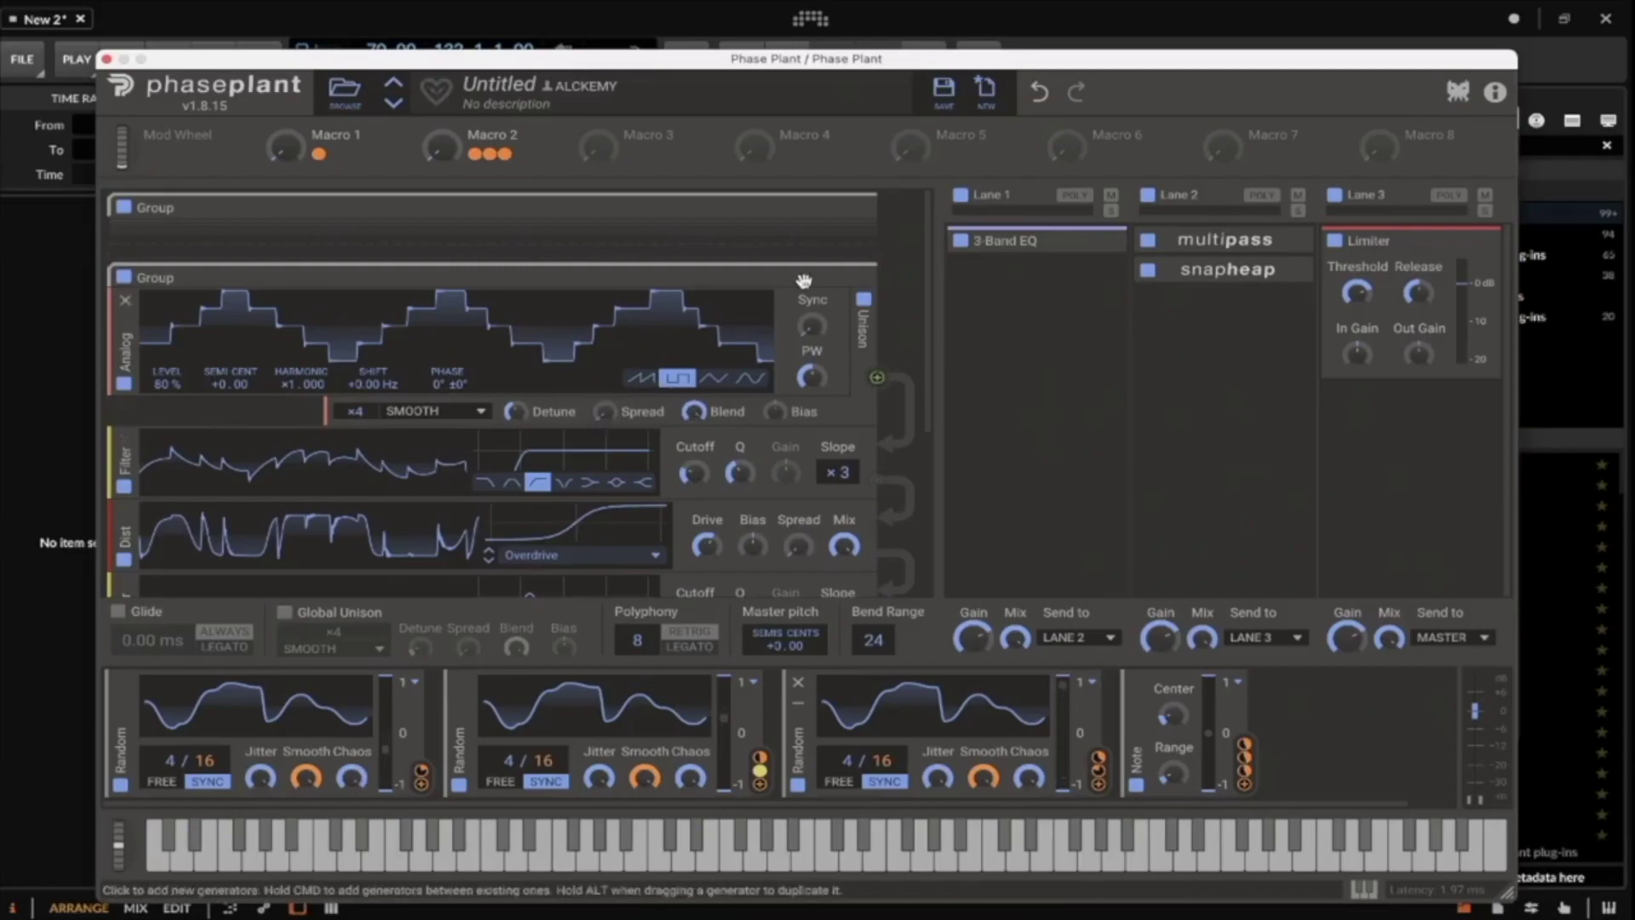
Collapse the second group and duplicate multipass into Lane 1 below the 3-Band EQ, keeping one under snapheap in Lane 2.
left_click(850, 276)
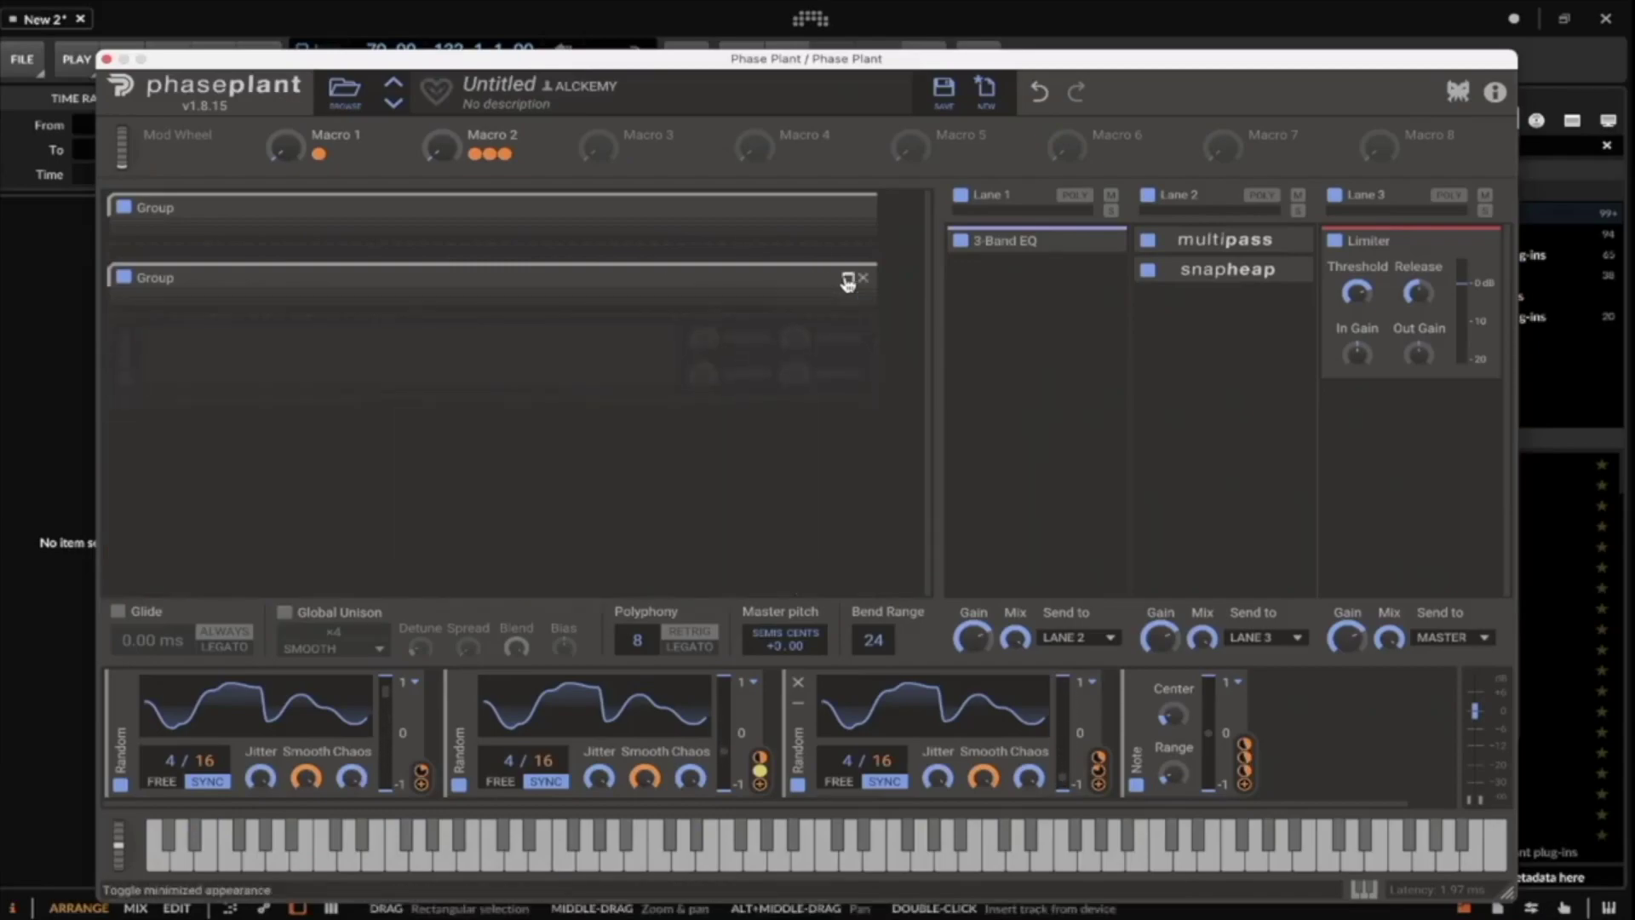
left_click(1027, 286)
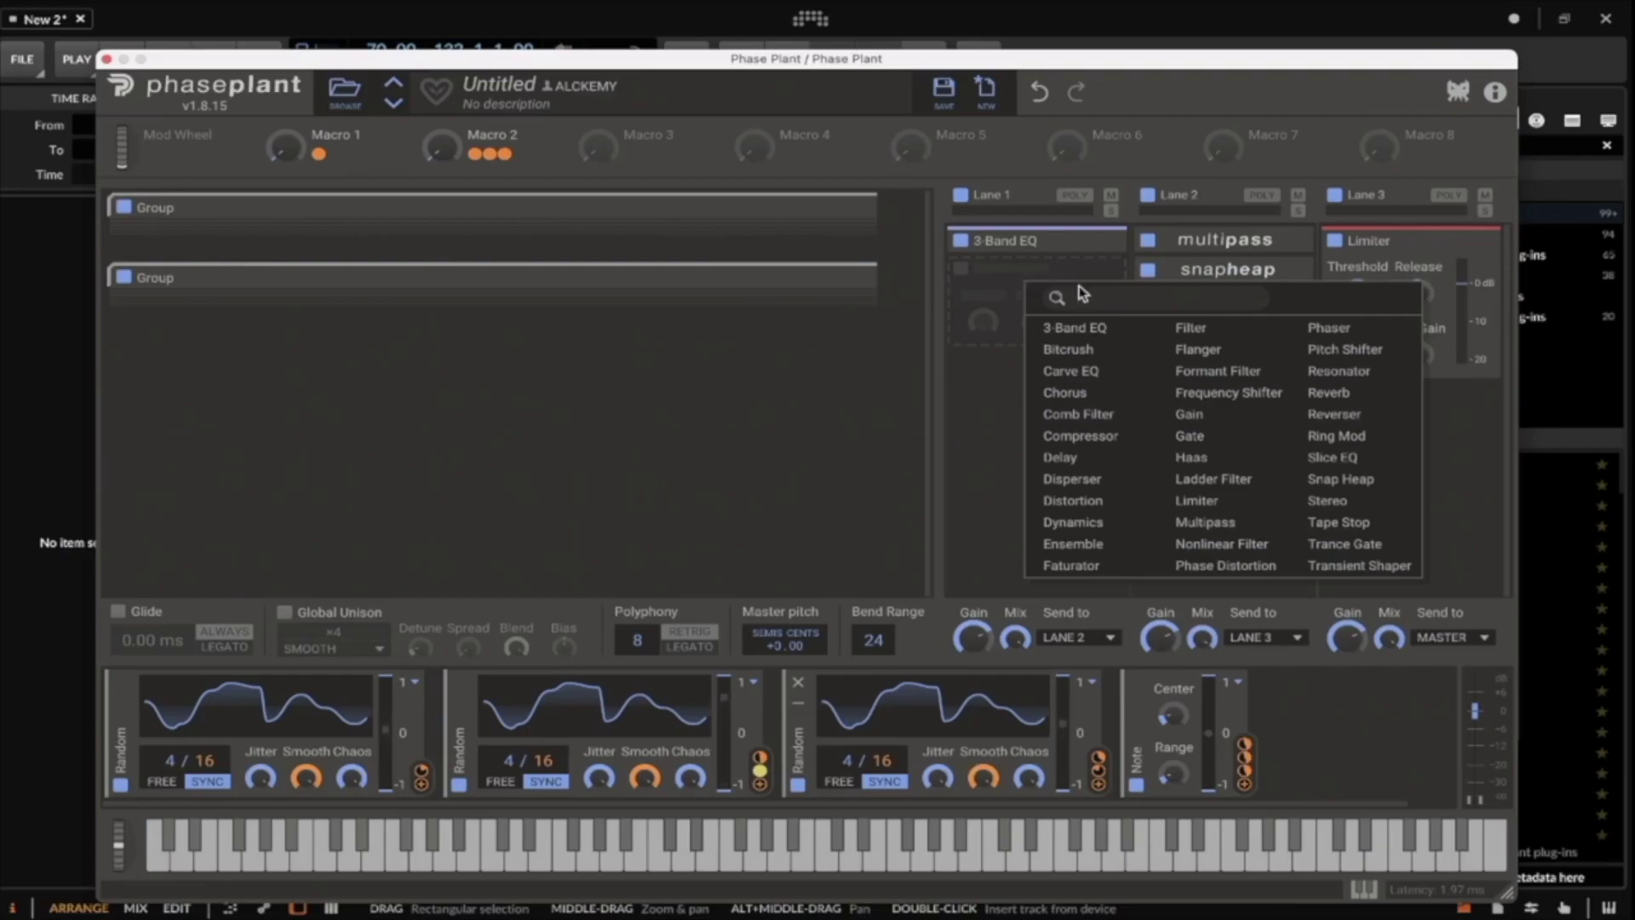
left_click(1215, 227)
left_click_drag(1216, 226, 1152, 278)
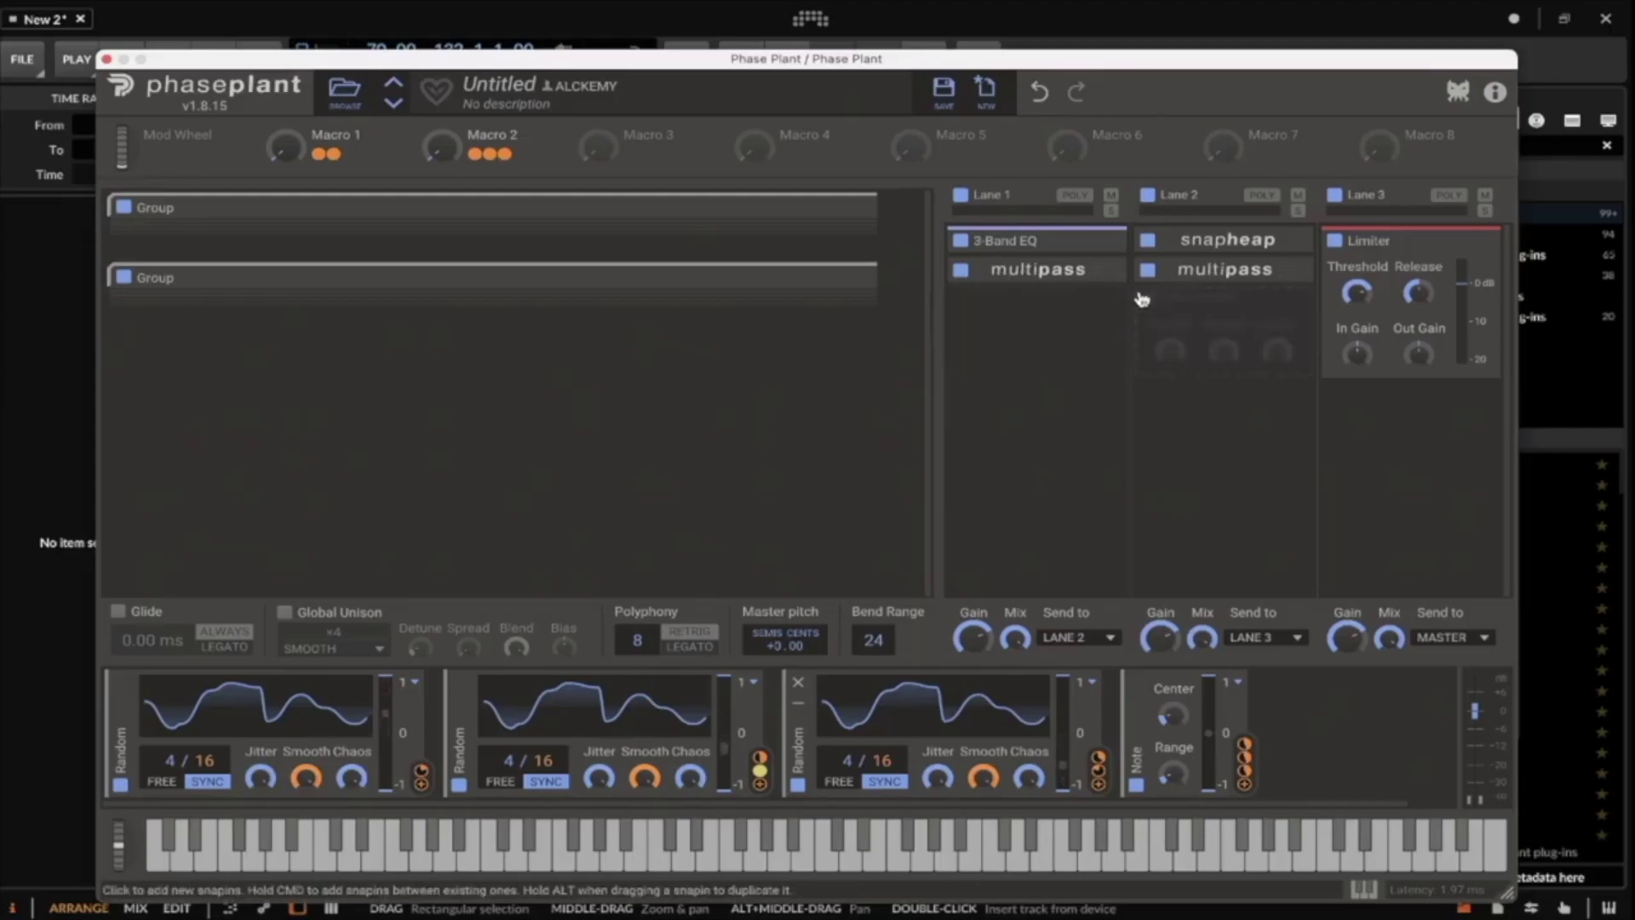
Expand the multipass in Lane 1 and open its editor.
left_click(1100, 271)
left_click(1102, 307)
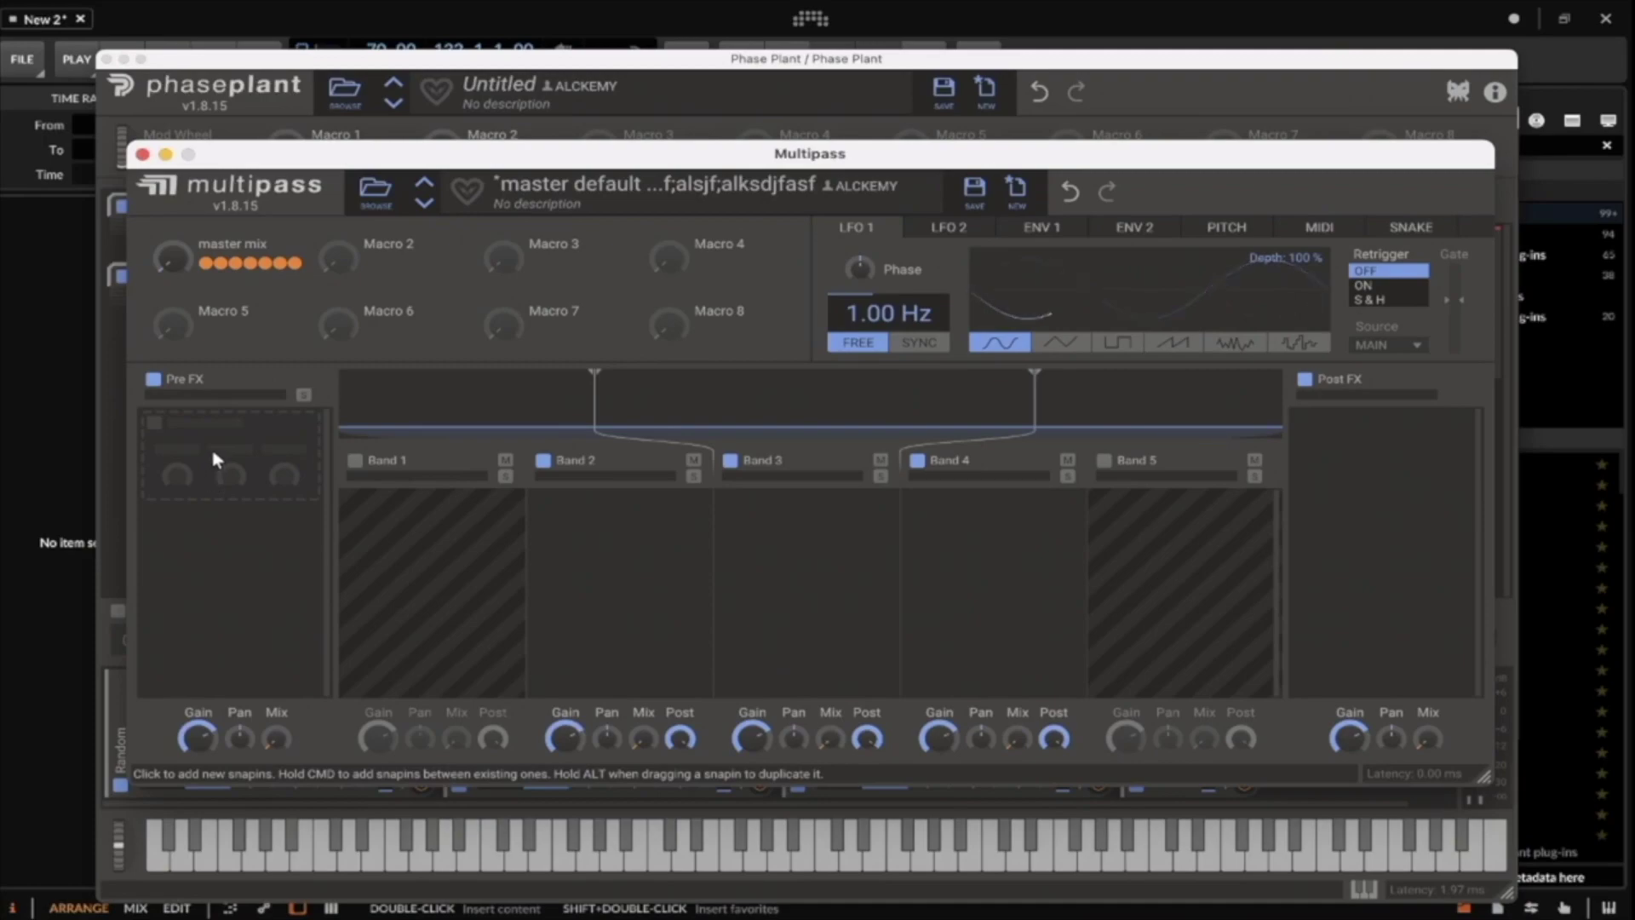
left_click(214, 459)
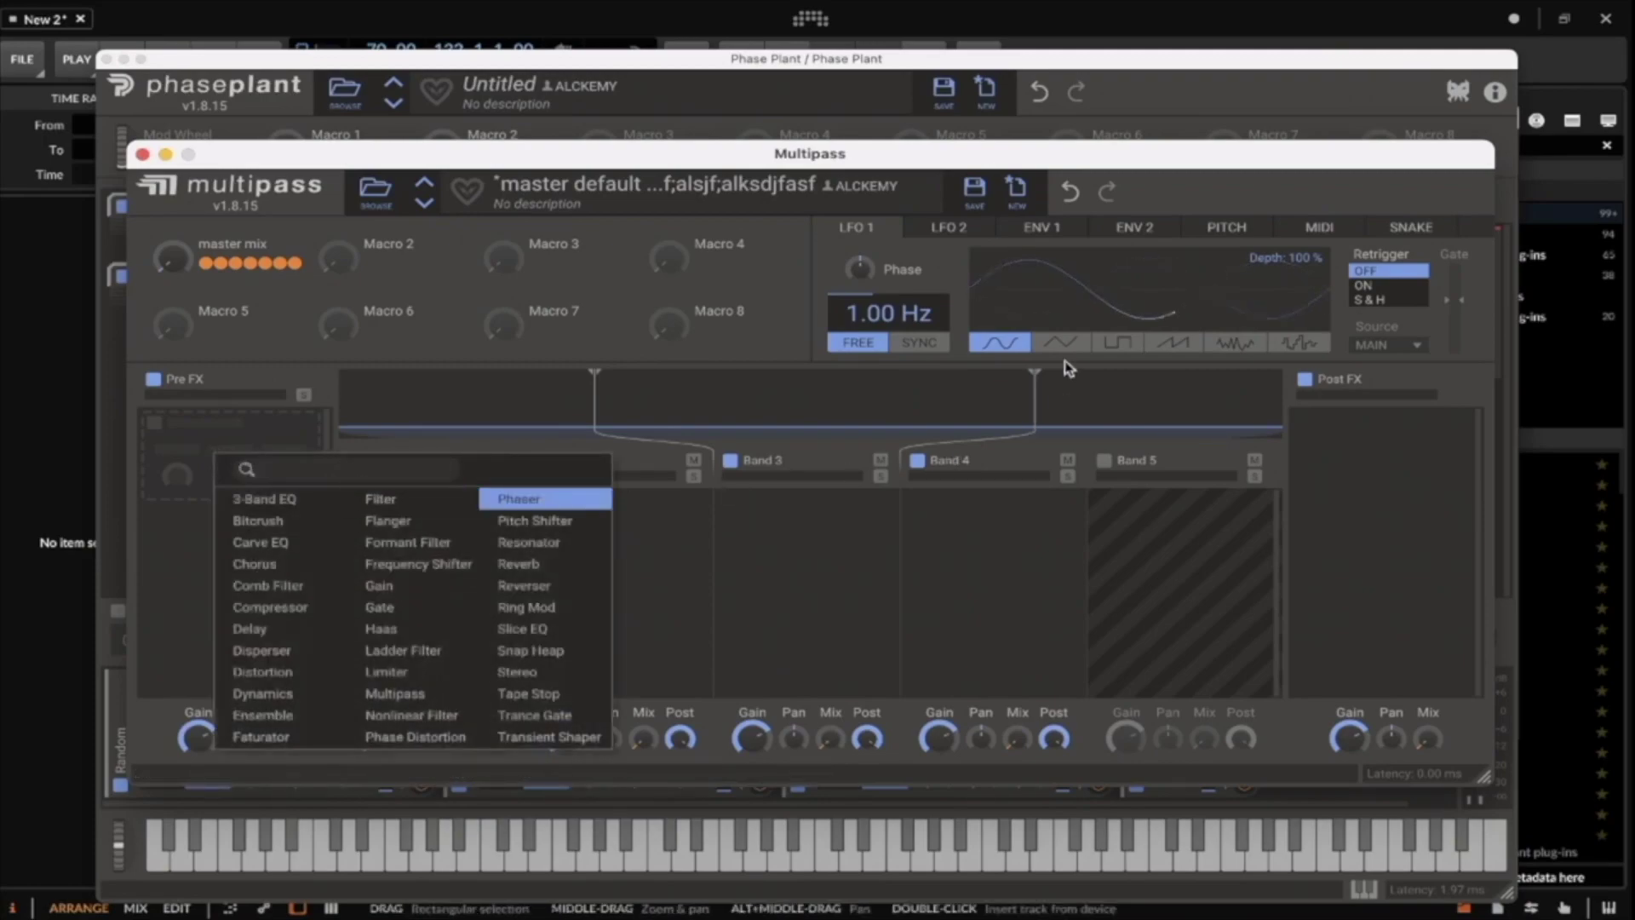
left_click(177, 470)
left_click(201, 461)
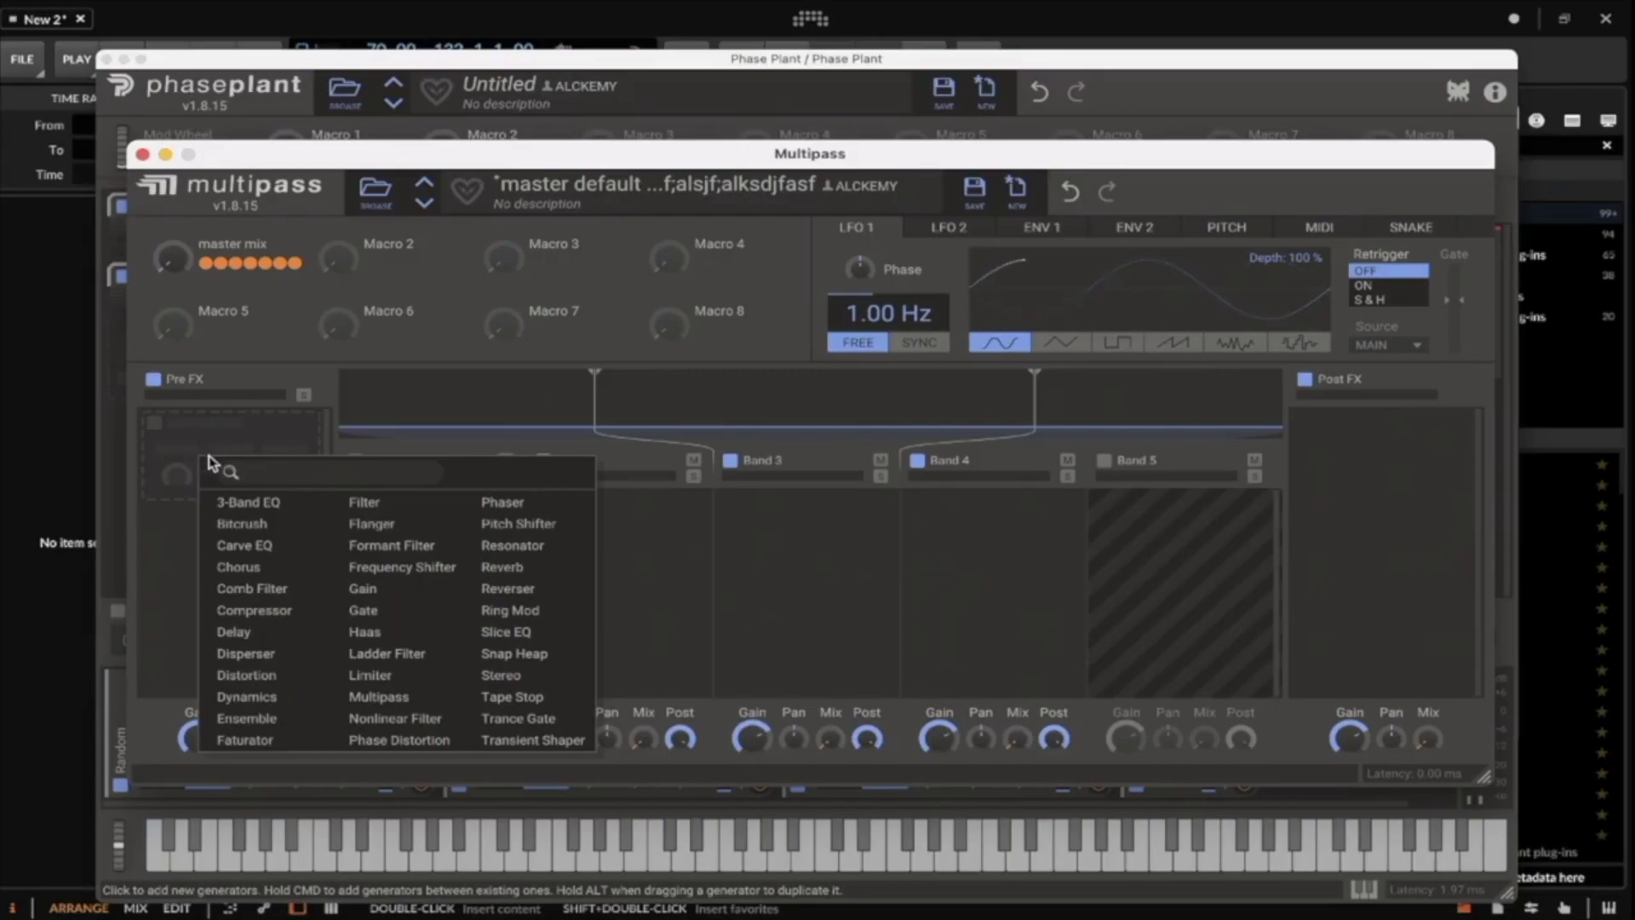
left_click(862, 550)
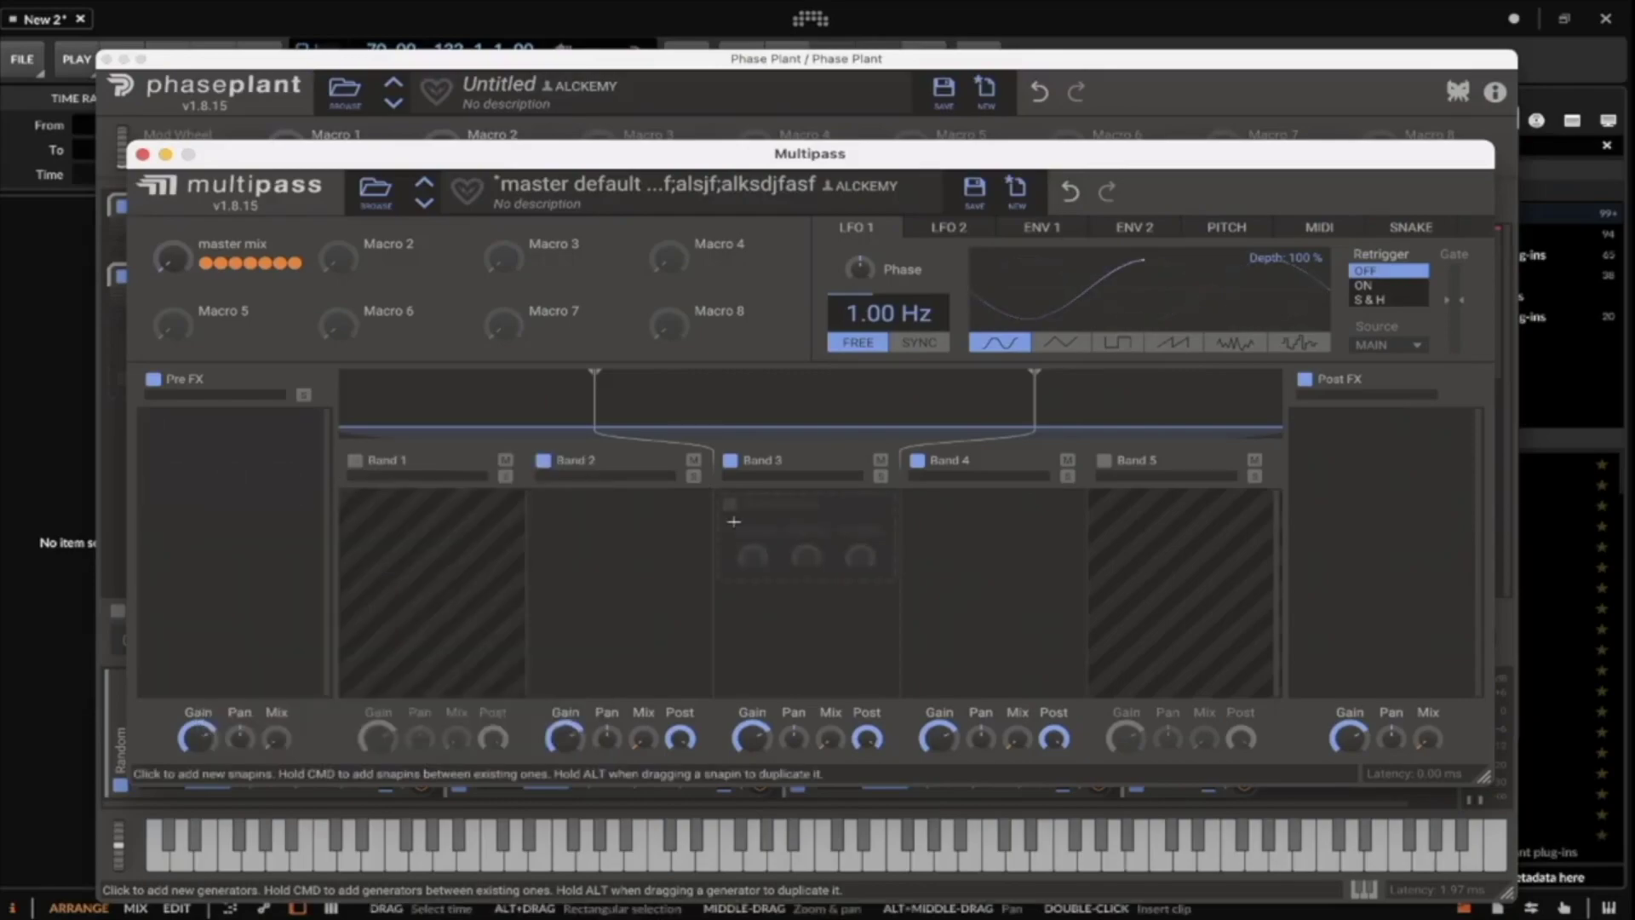
Add a Stereo snapin with zero width to Band 2 and lower the first crossover to about 118 Hz.
left_click(552, 496)
left_click(856, 708)
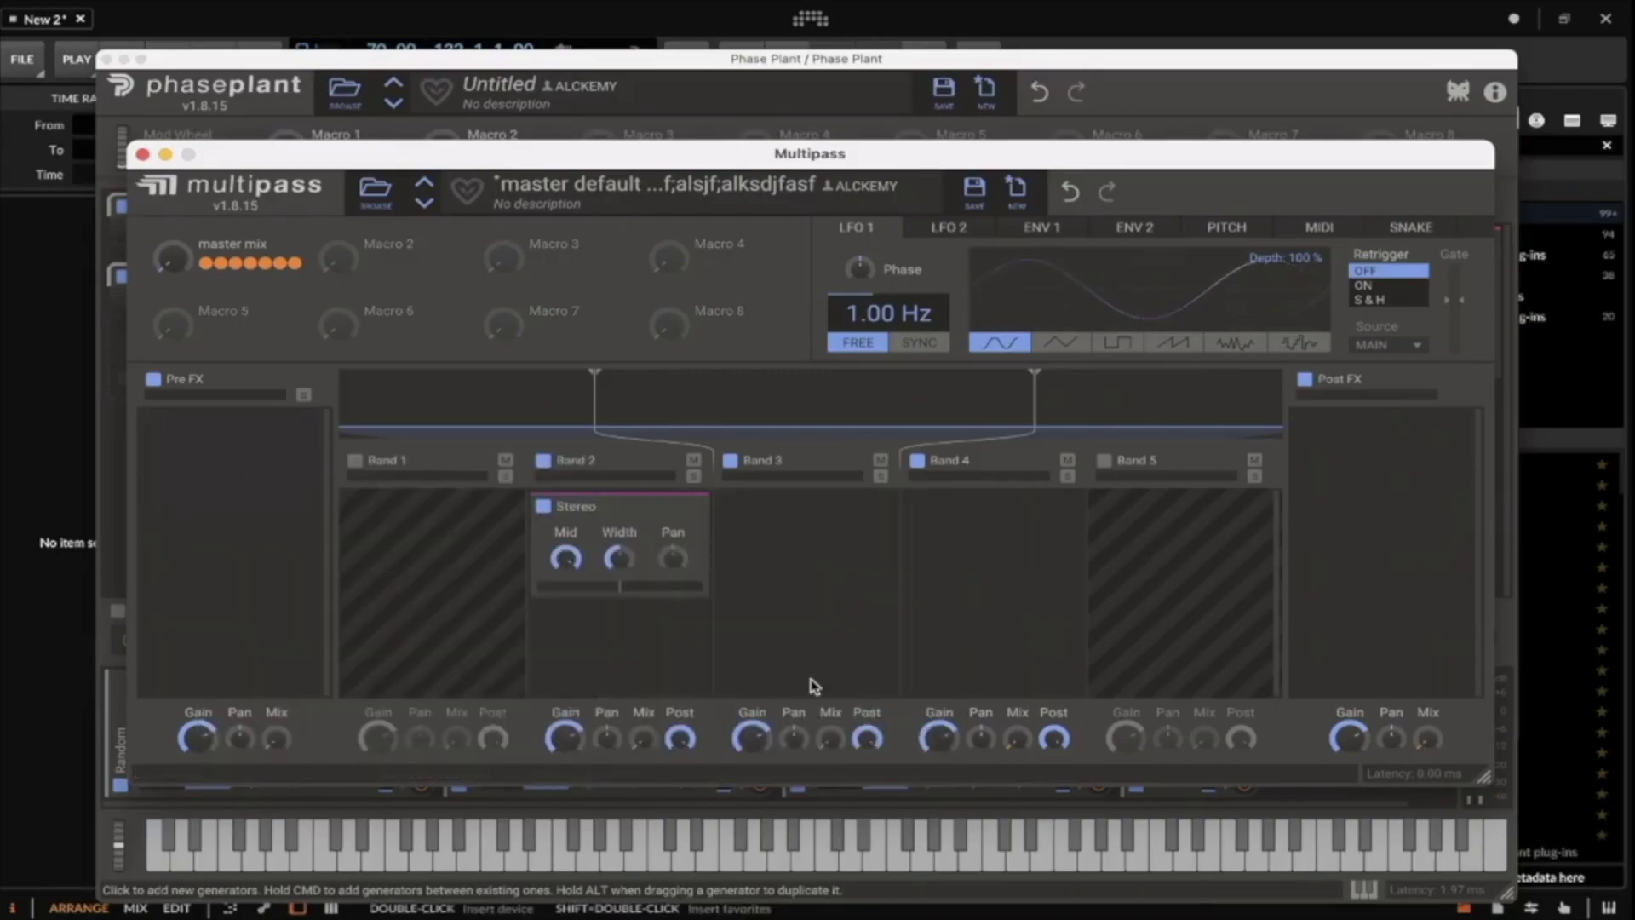
left_click_drag(598, 395, 464, 389)
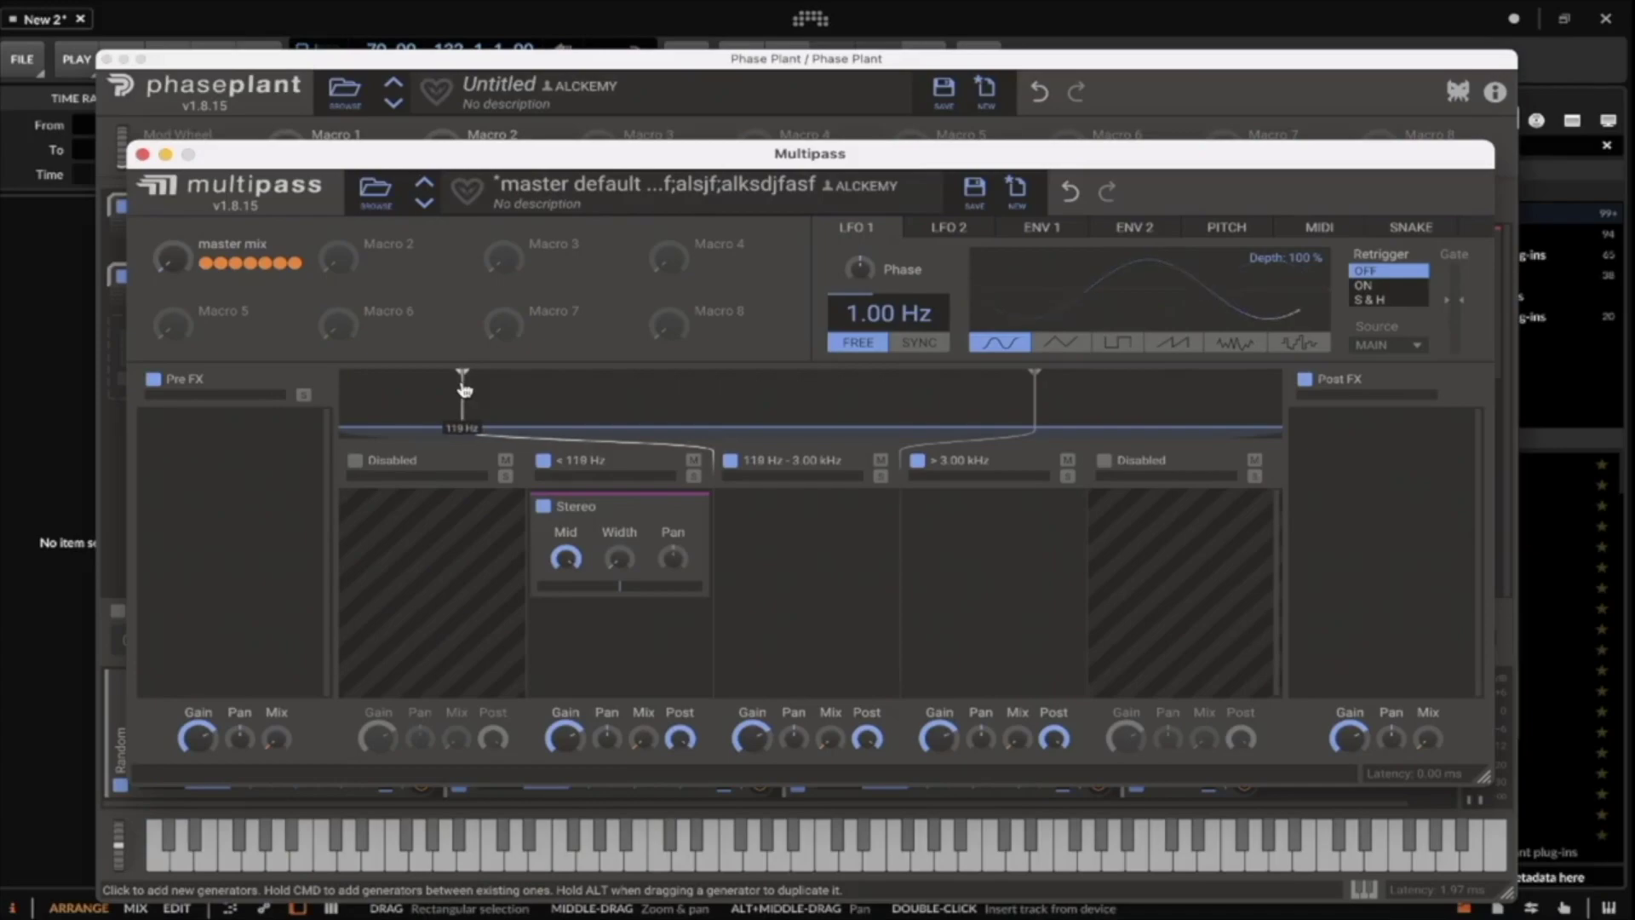
Set LFO 1 and LFO 2 to tempo-synced smooth random waveforms at 4/16, and lower the upper crossover to 2.32 kHz.
left_click(920, 341)
left_click(1236, 343)
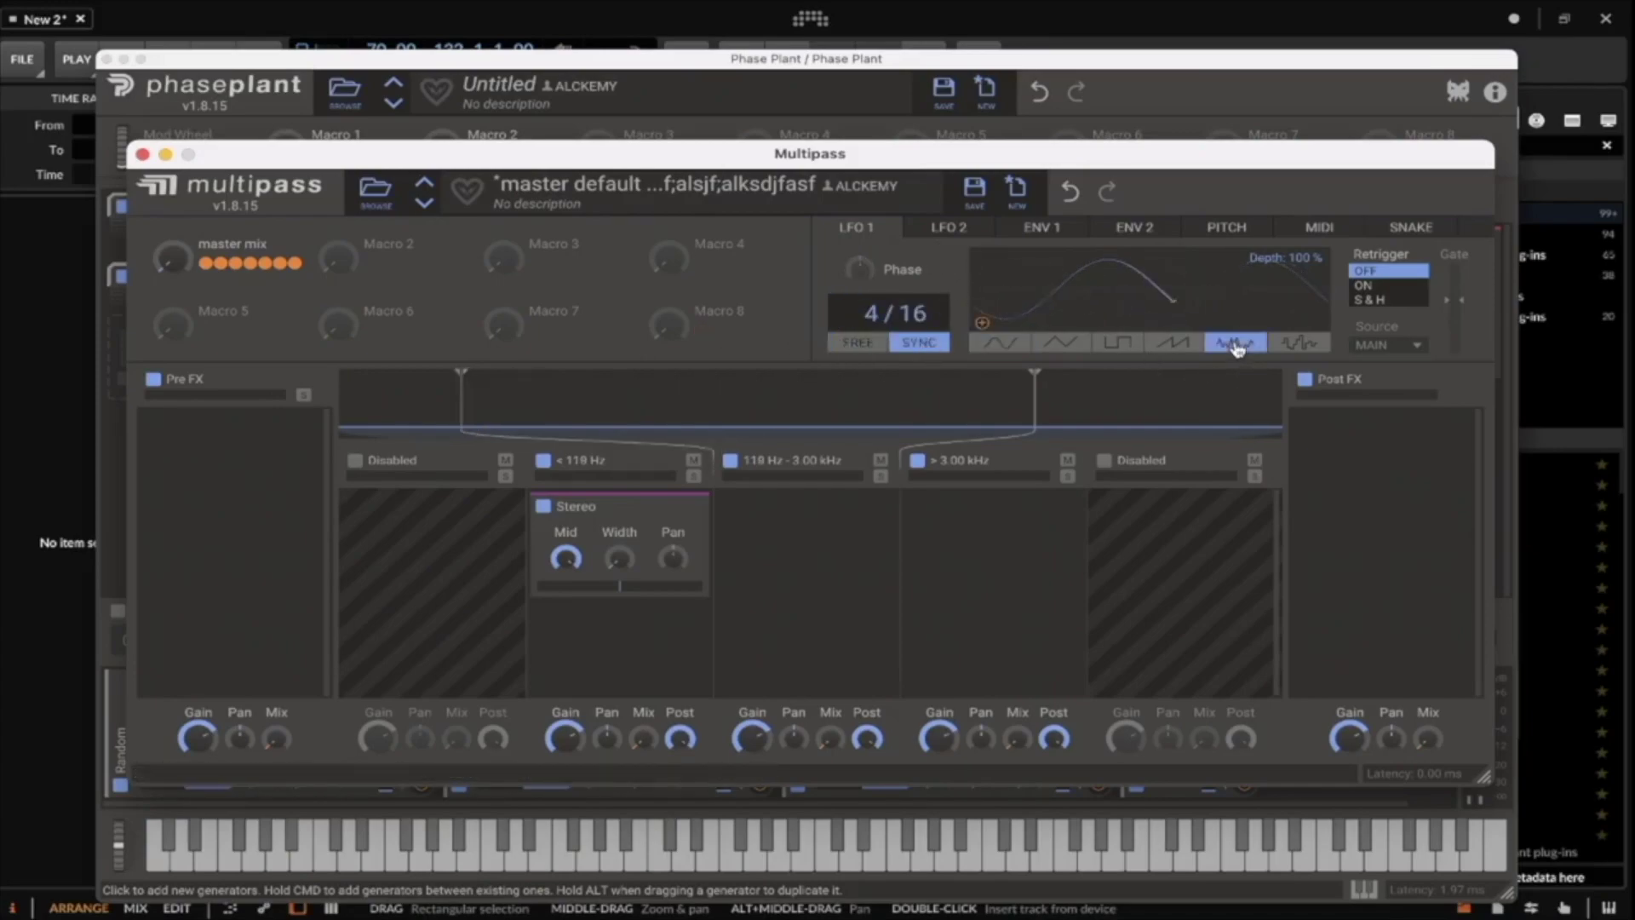
left_click(949, 228)
left_click(1237, 343)
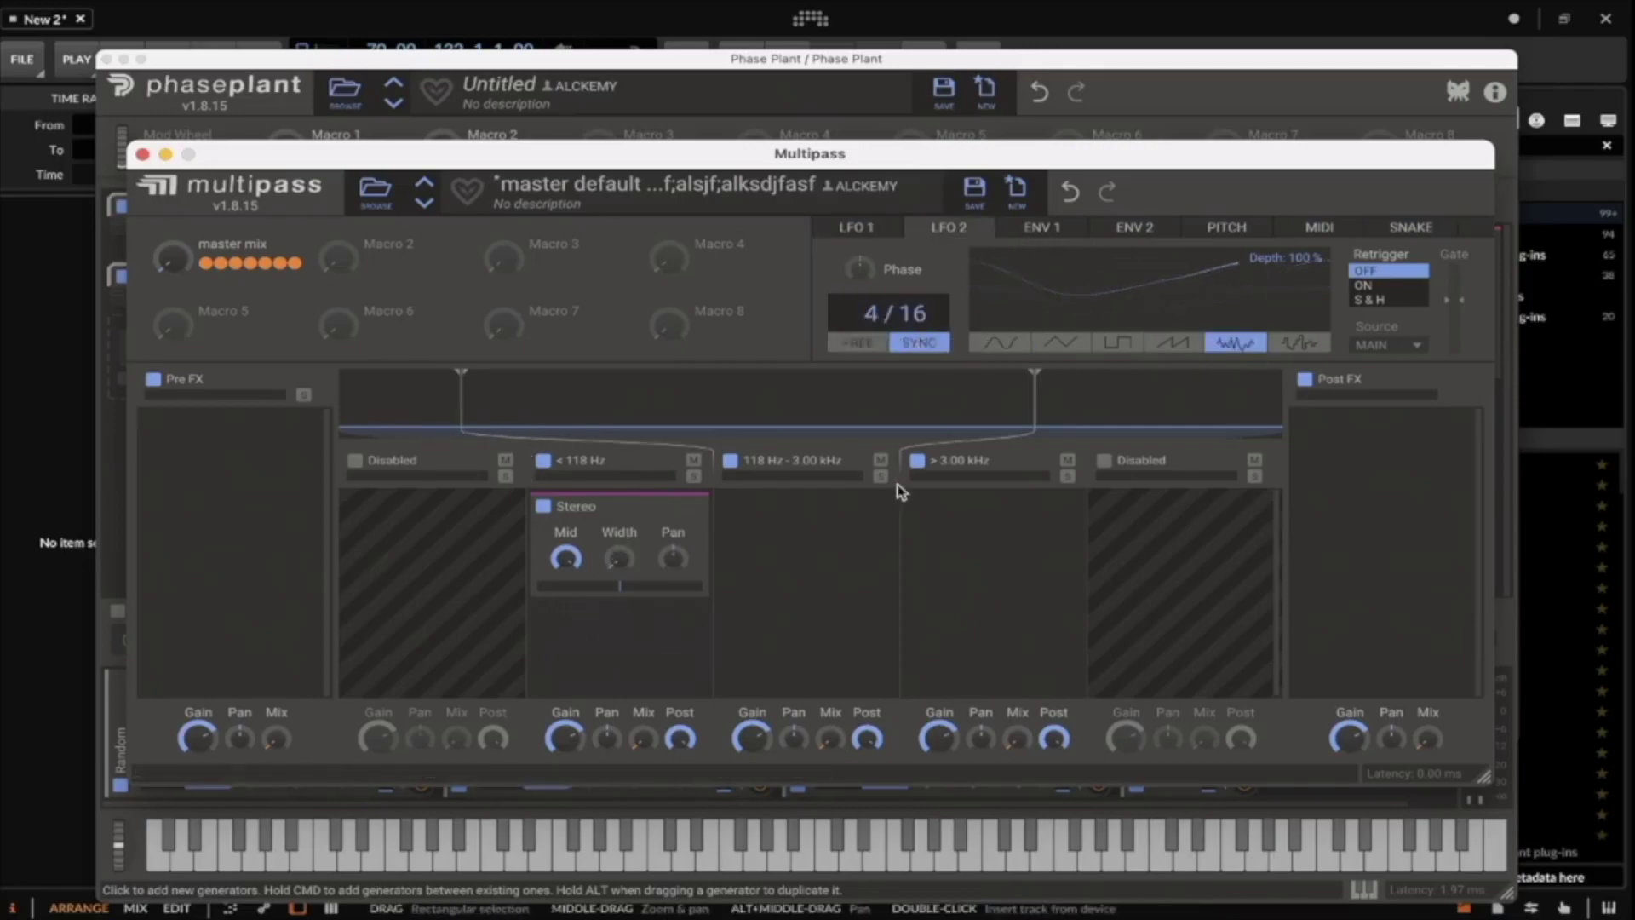
mouse_move(1032, 411)
left_mouse_down()
mouse_move(926, 398)
mouse_move(1036, 392)
mouse_move(890, 378)
mouse_move(987, 392)
left_mouse_up()
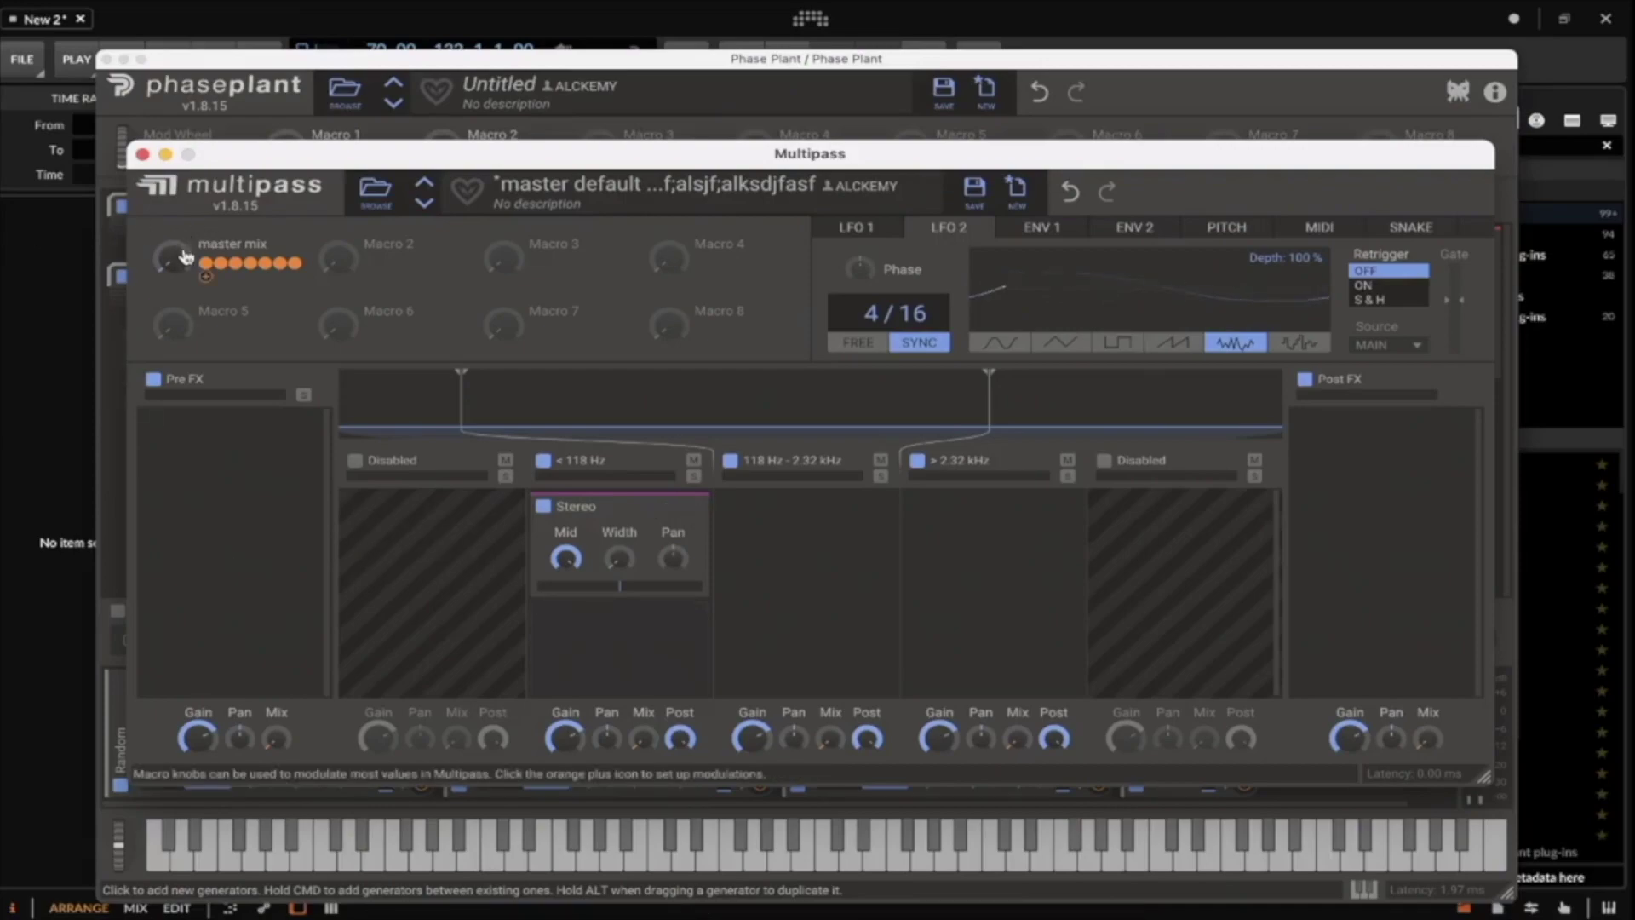
Add a band-pass Filter with a low cutoff above Stereo in the band below 118 Hz, and modulate its cutoff with LFO 2.
left_click(617, 613)
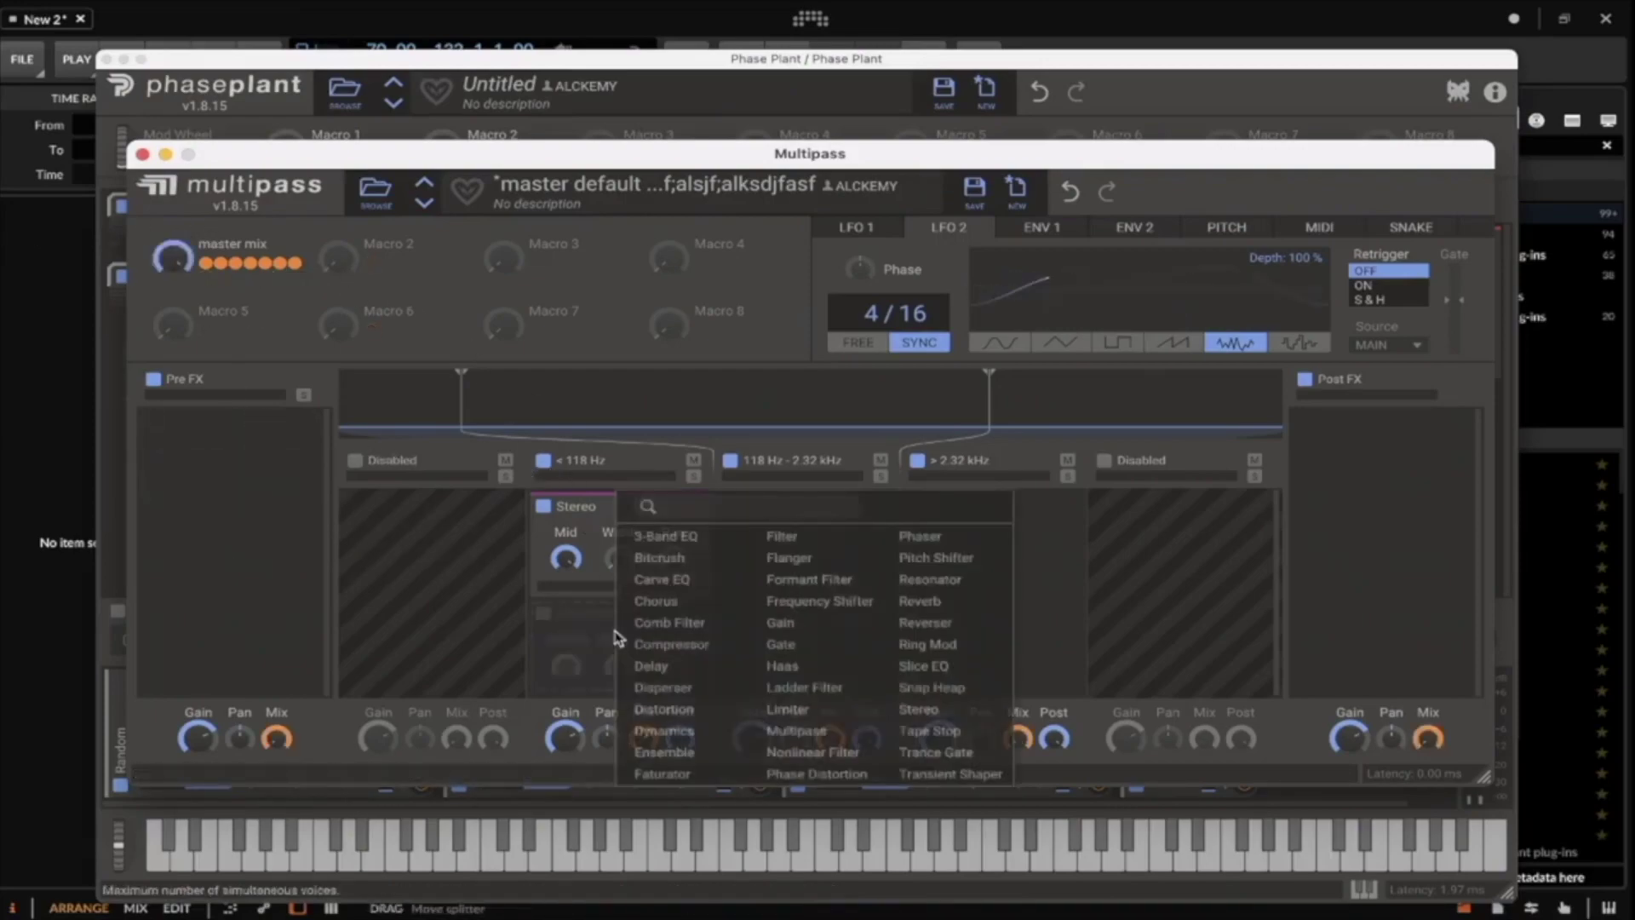
left_click(799, 538)
scroll(634, 554, "down", 3)
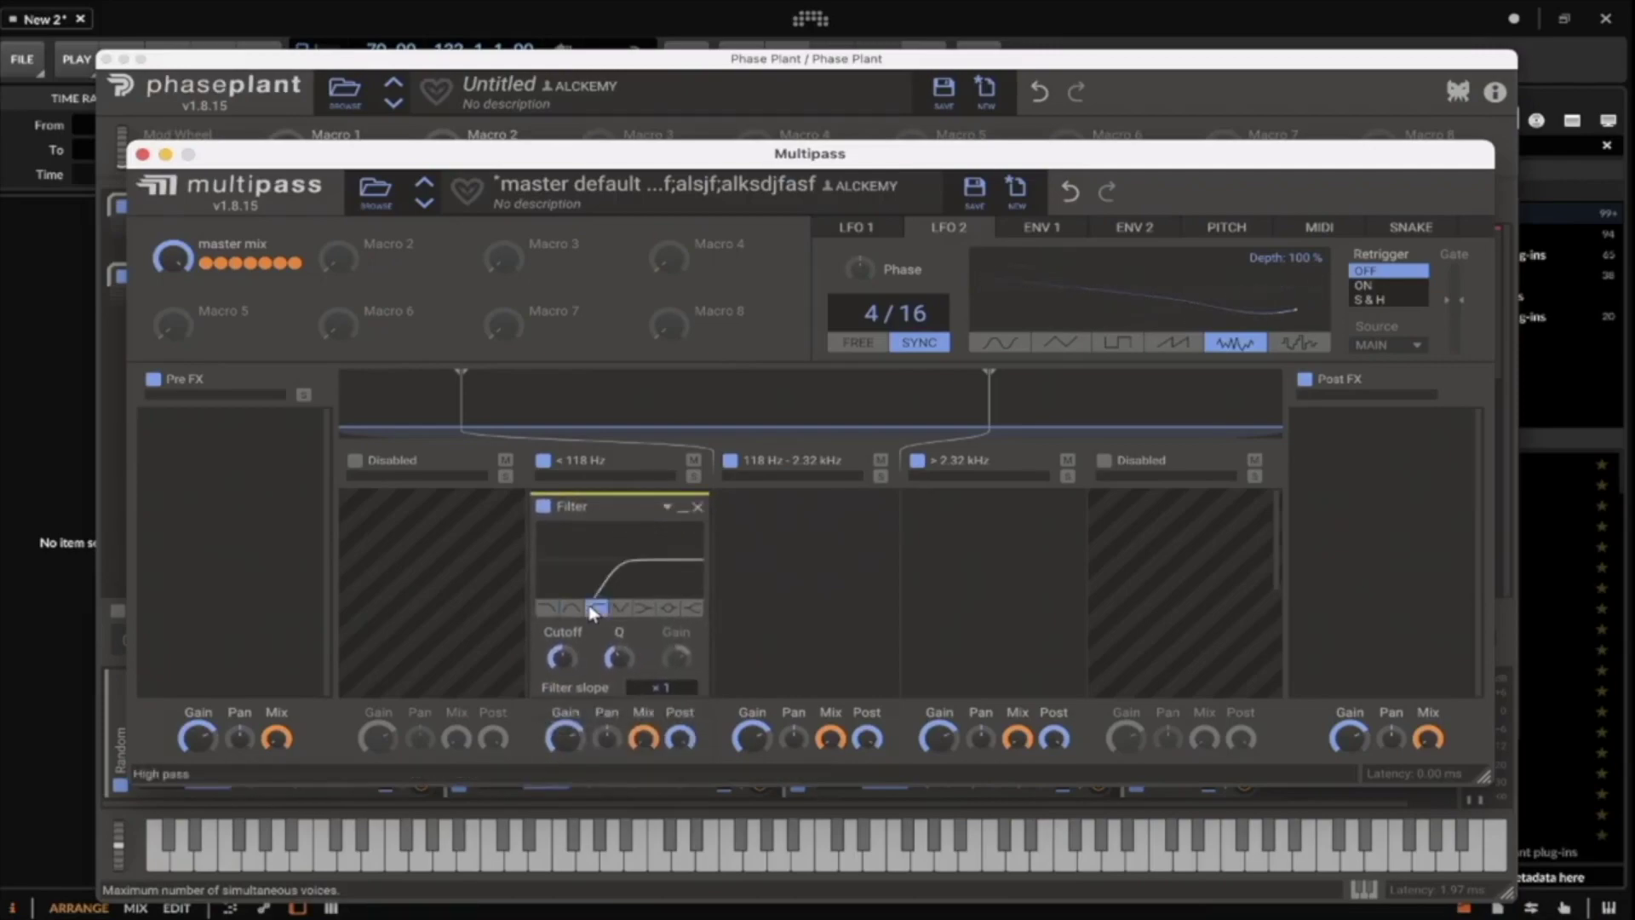
scroll(571, 647, "down", 3)
scroll(549, 676, "up", 3)
scroll(560, 658, "down", 5)
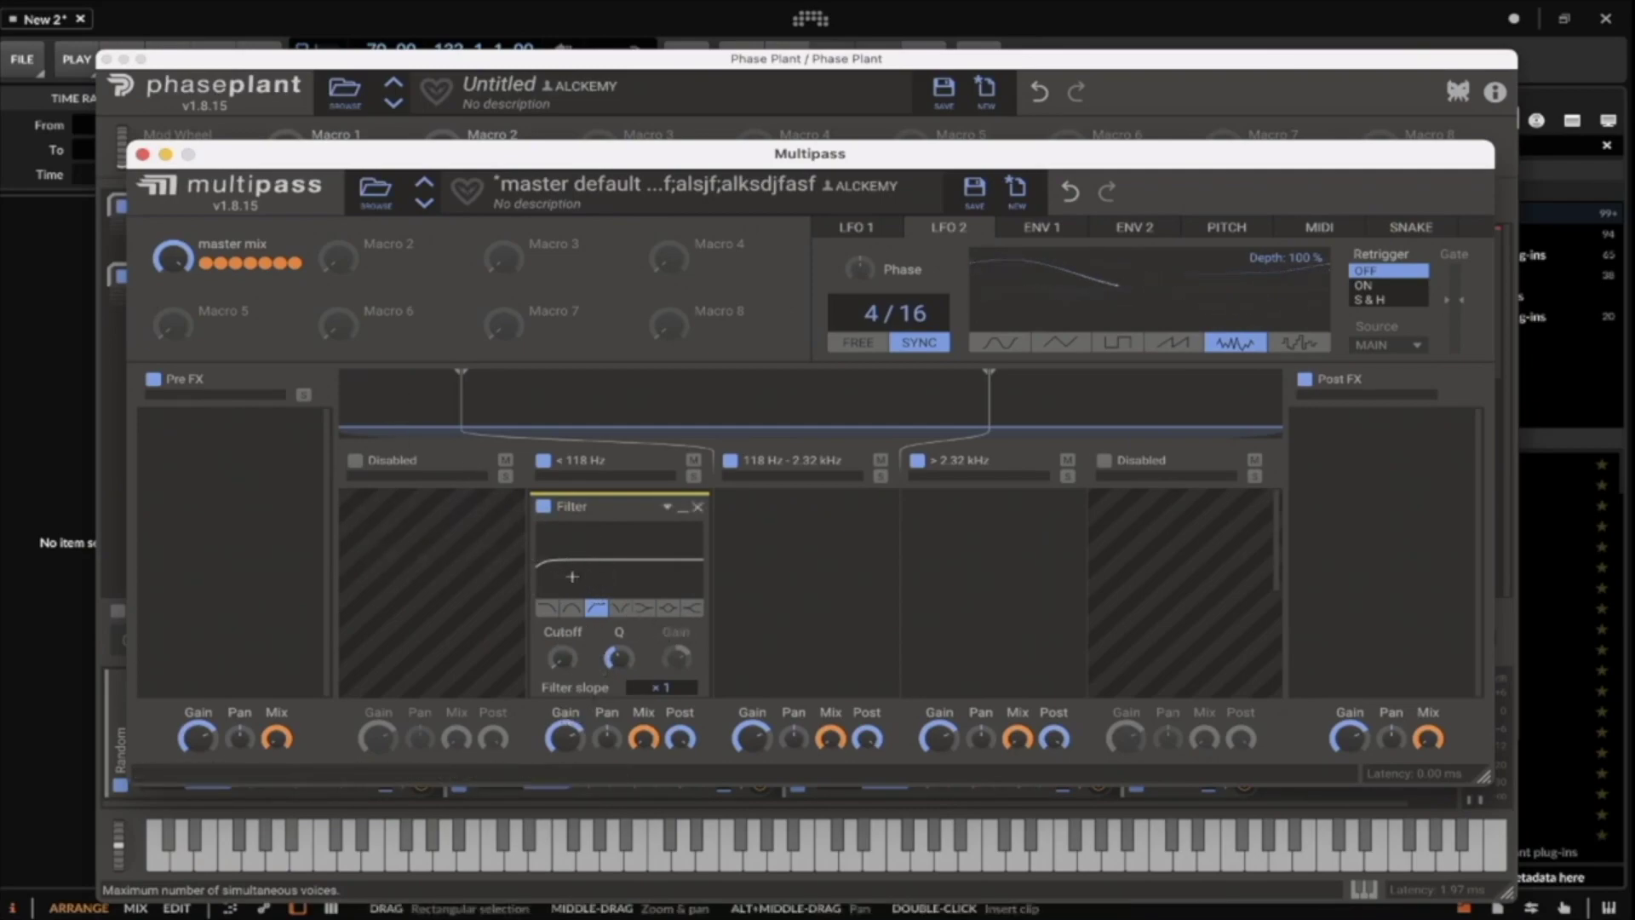
scroll(559, 554, "down", 2)
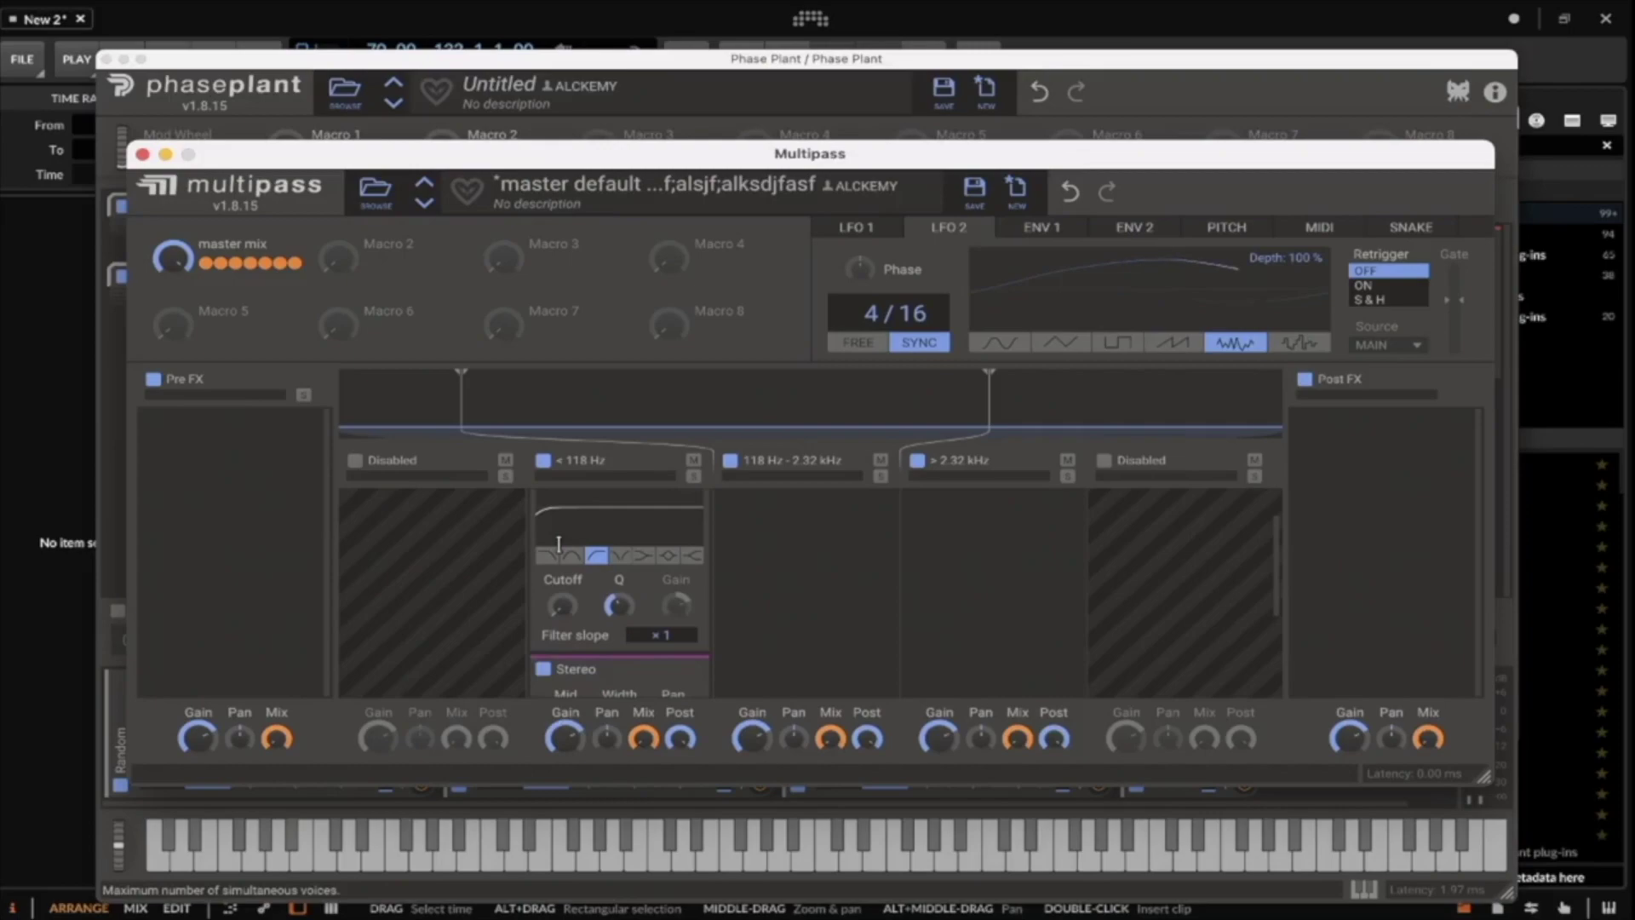
left_click(569, 556)
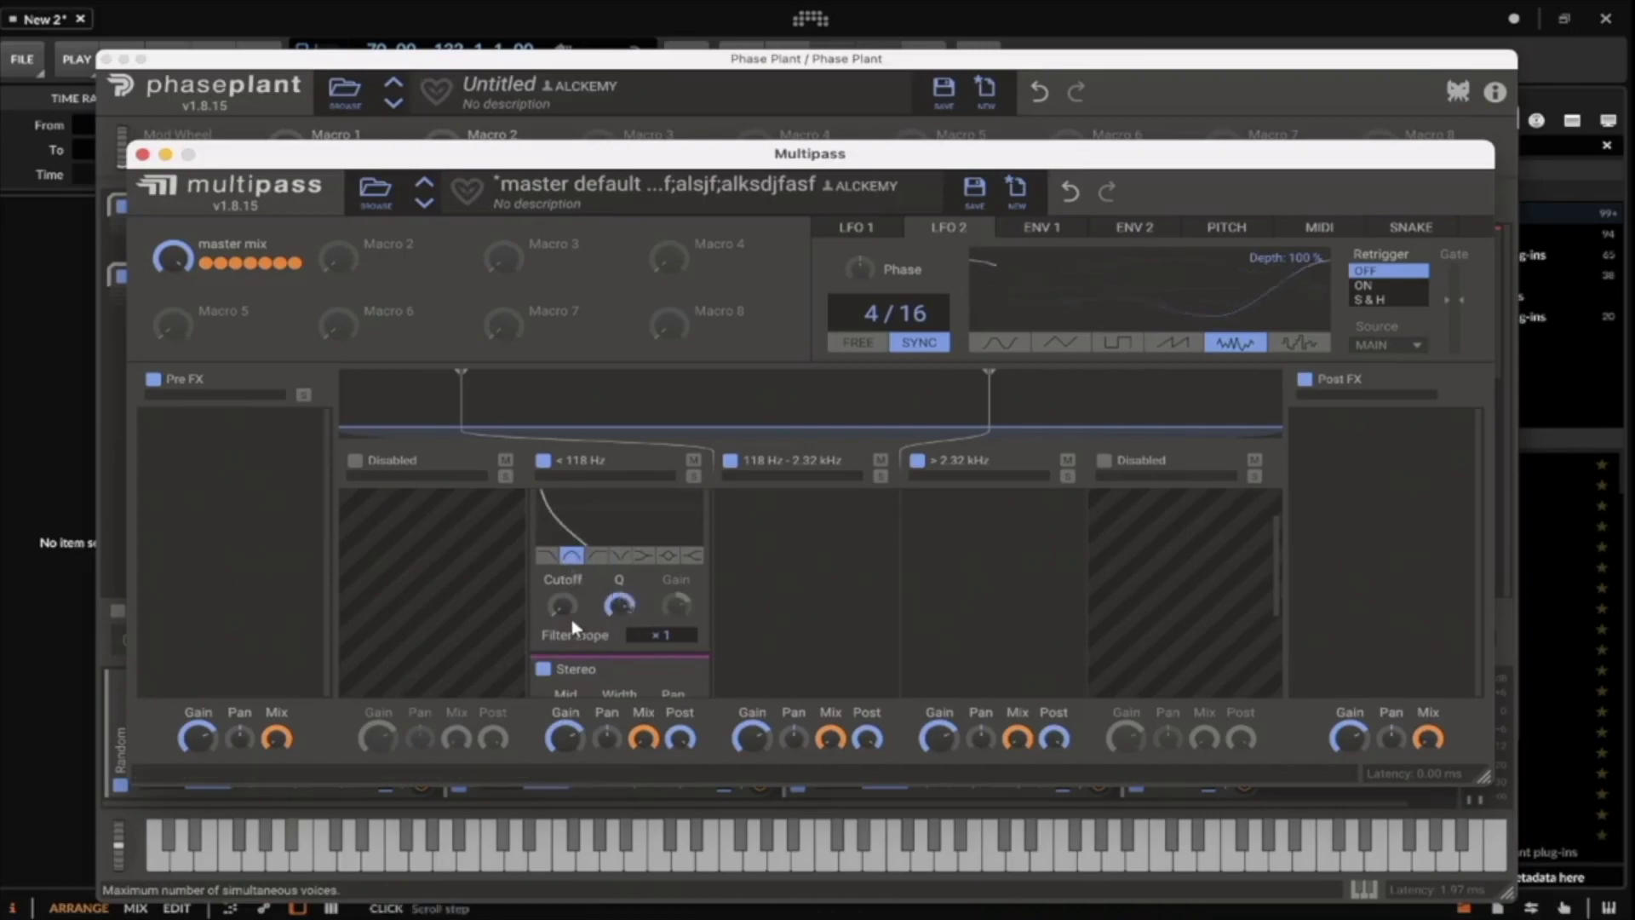
mouse_move(562, 605)
left_mouse_down()
mouse_move(562, 630)
mouse_move(561, 572)
mouse_move(562, 600)
left_mouse_up()
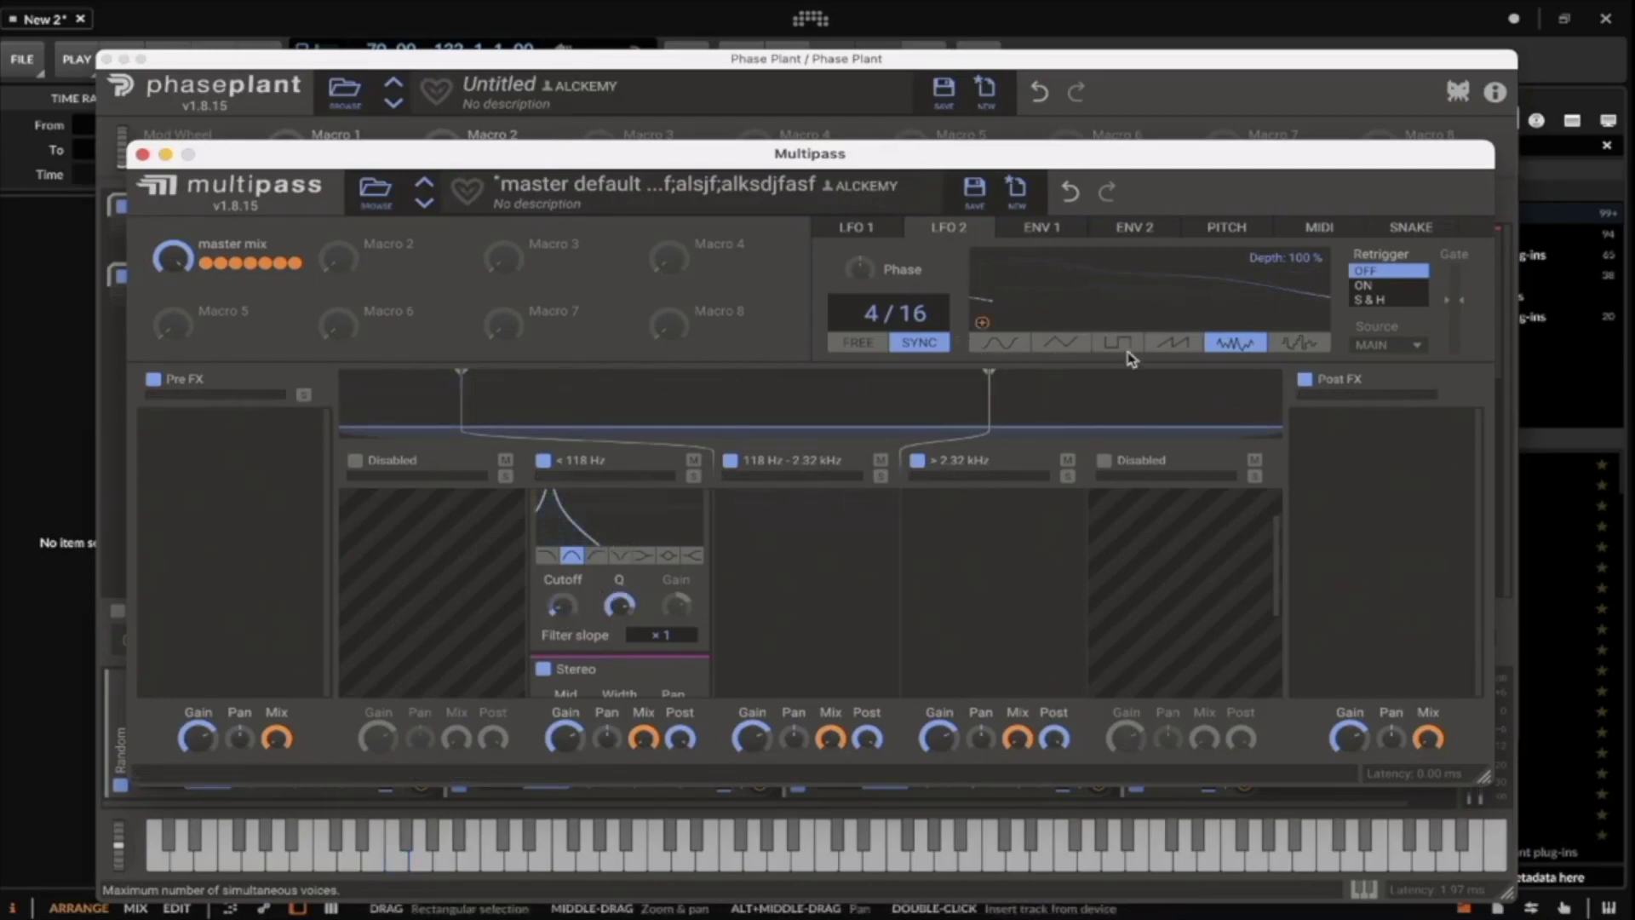
left_click_drag(982, 325, 562, 607)
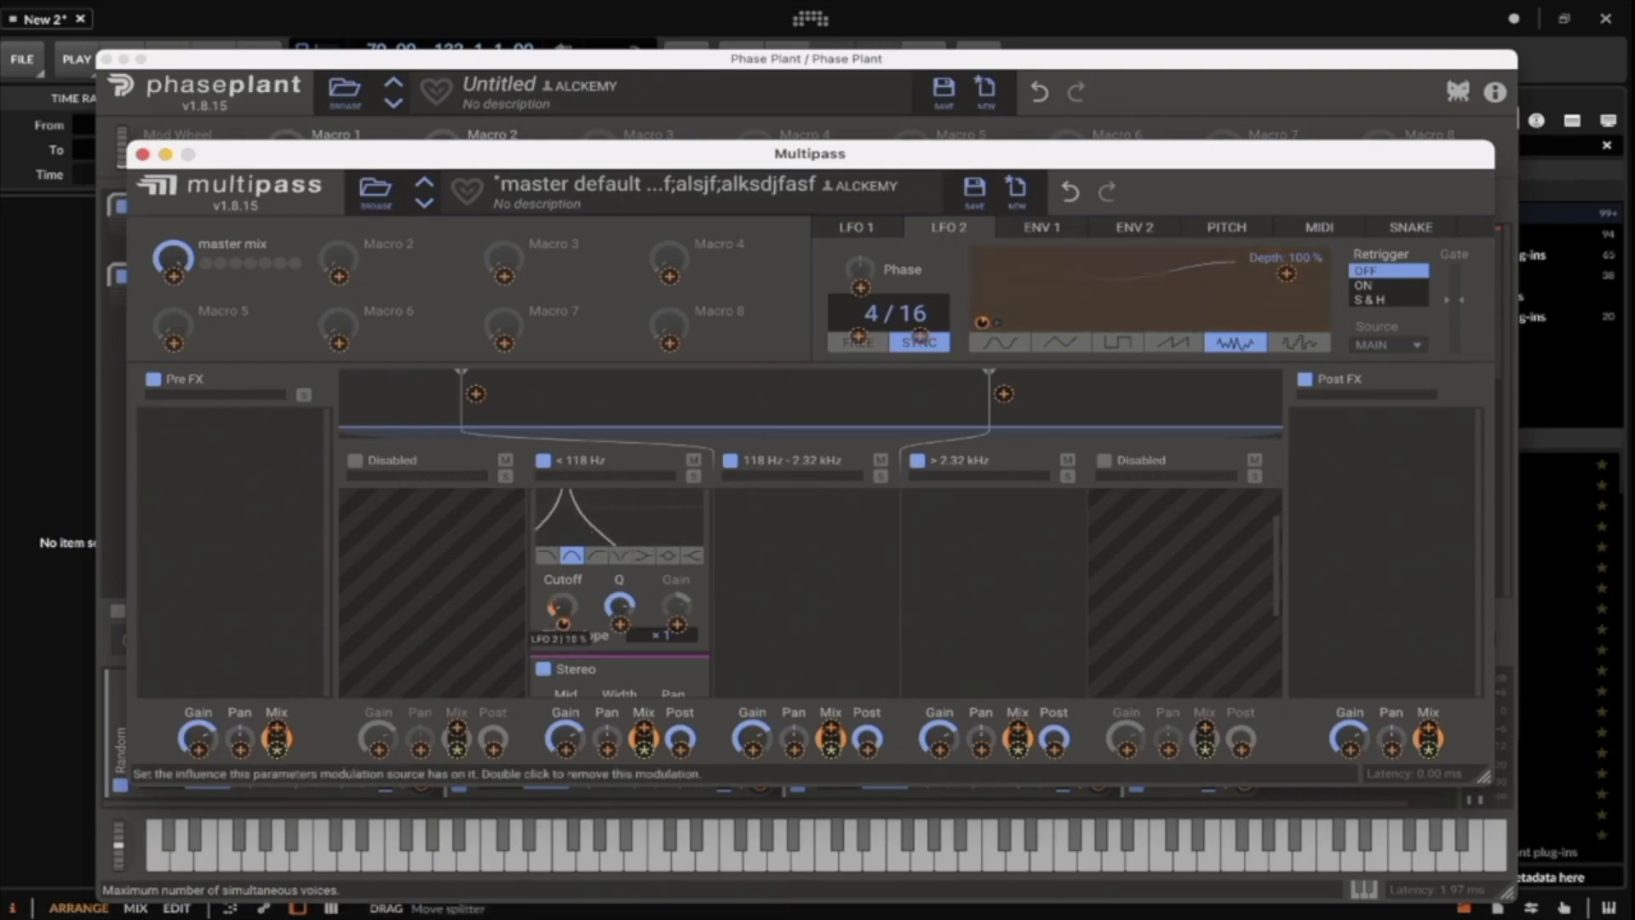
scroll(621, 574, "up", 2)
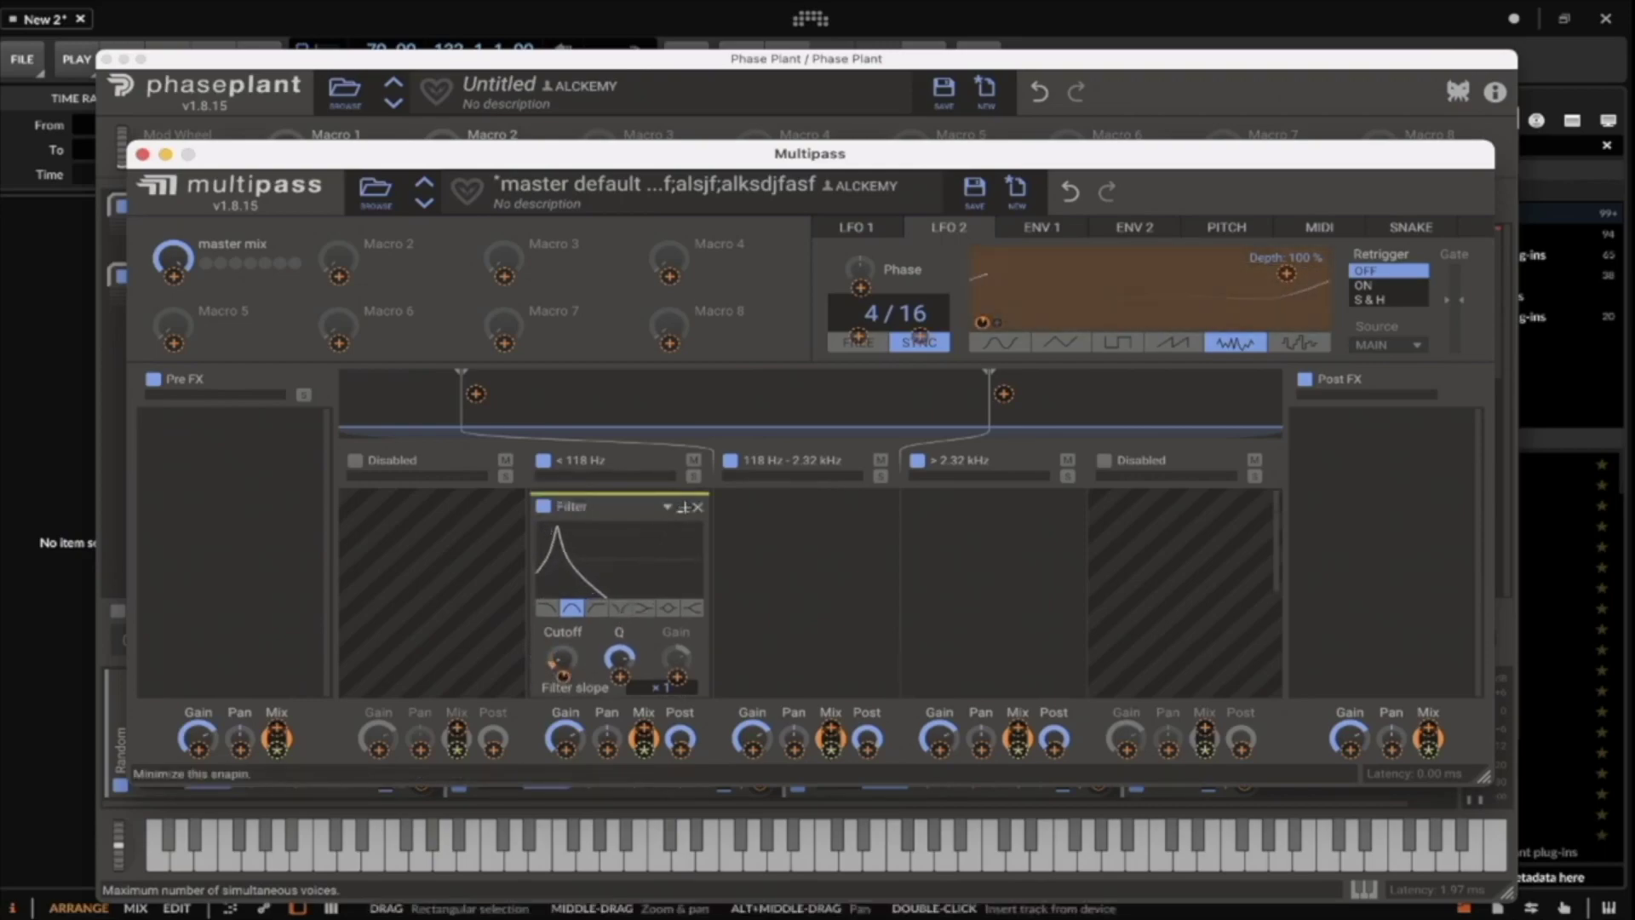
Duplicate the modulated Filter in the low band and switch the copy to high pass with a raised cutoff.
double_click(620, 507)
left_click_drag(620, 505, 655, 547)
left_click(682, 540)
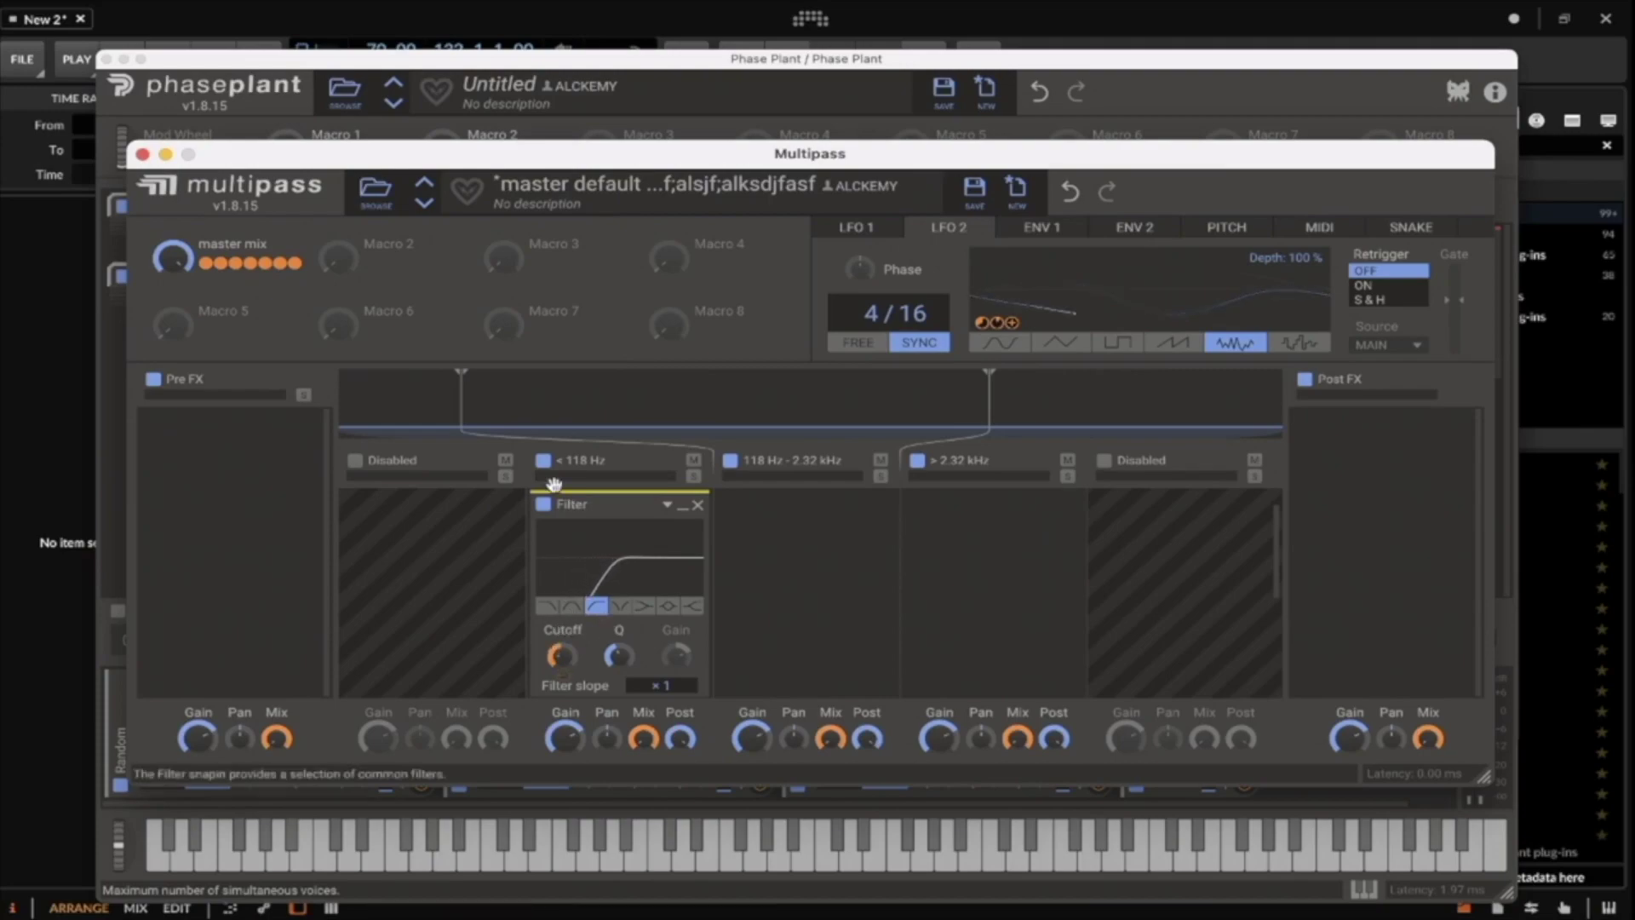
Audition the soloed low band with its high-pass Filter, and leave both Filters minimized above Stereo.
left_click(694, 475)
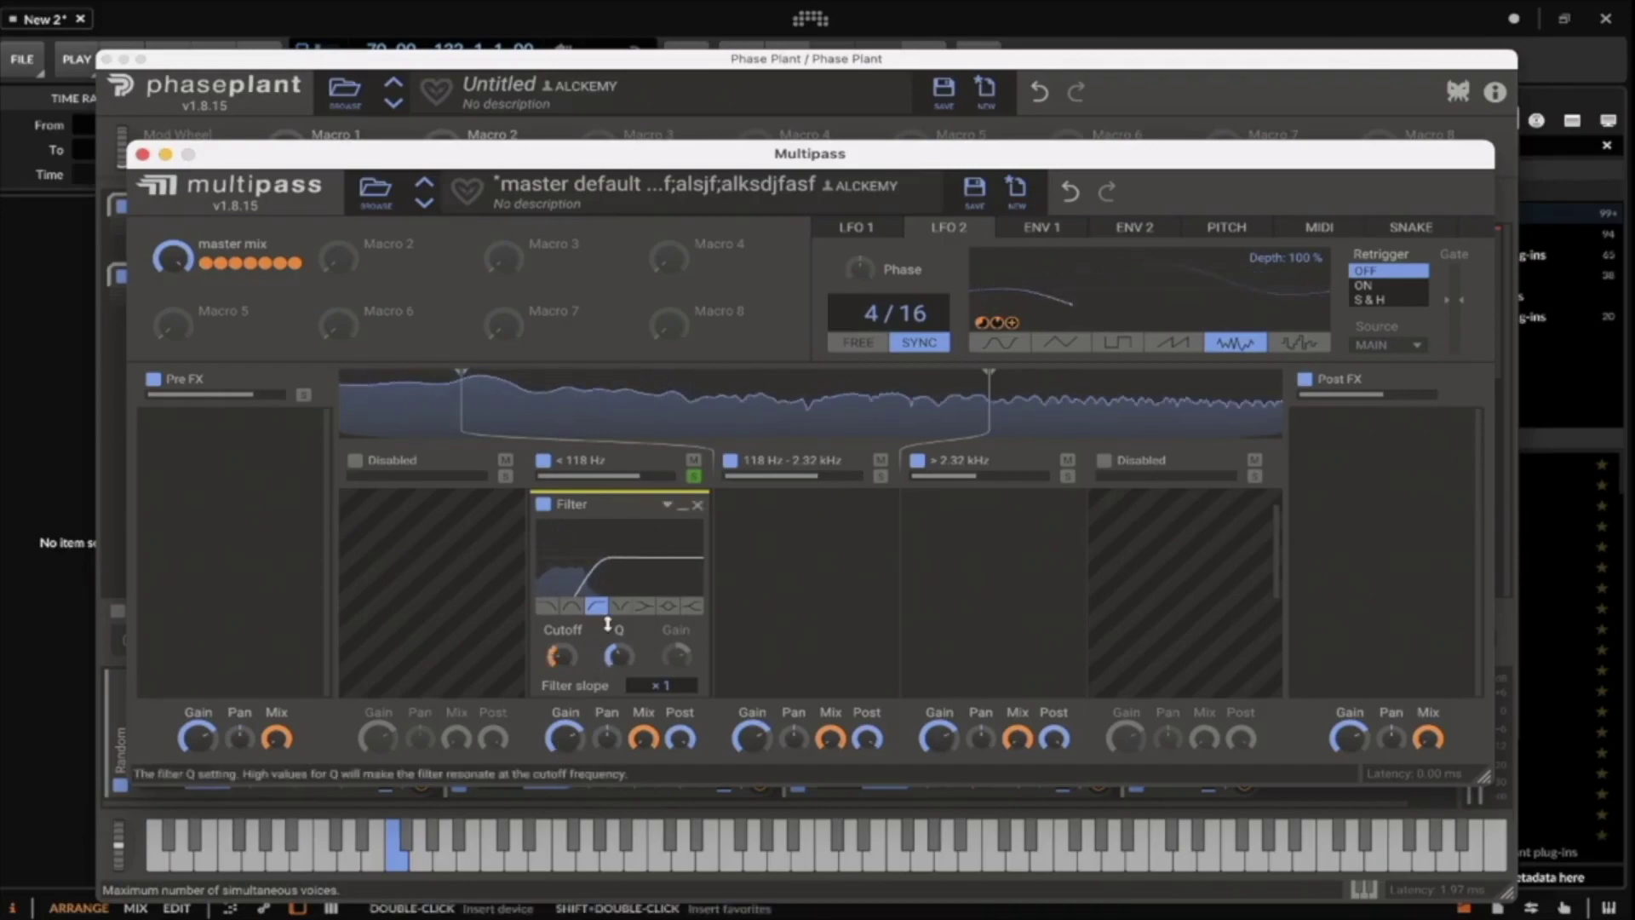
left_click(682, 508)
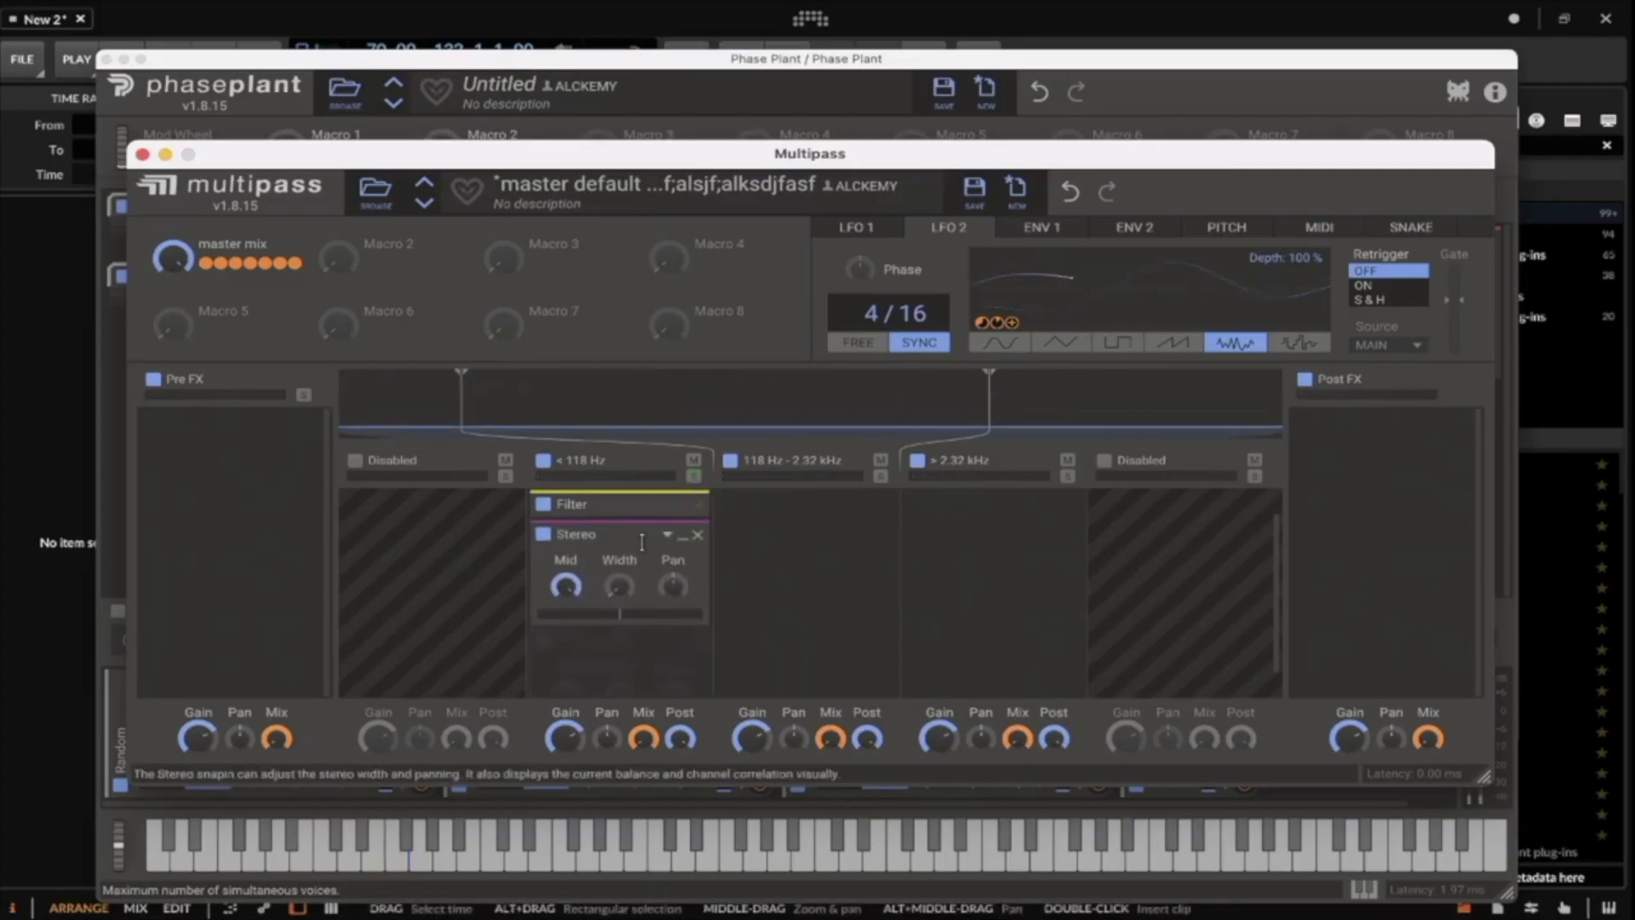
key("ctrl+d")
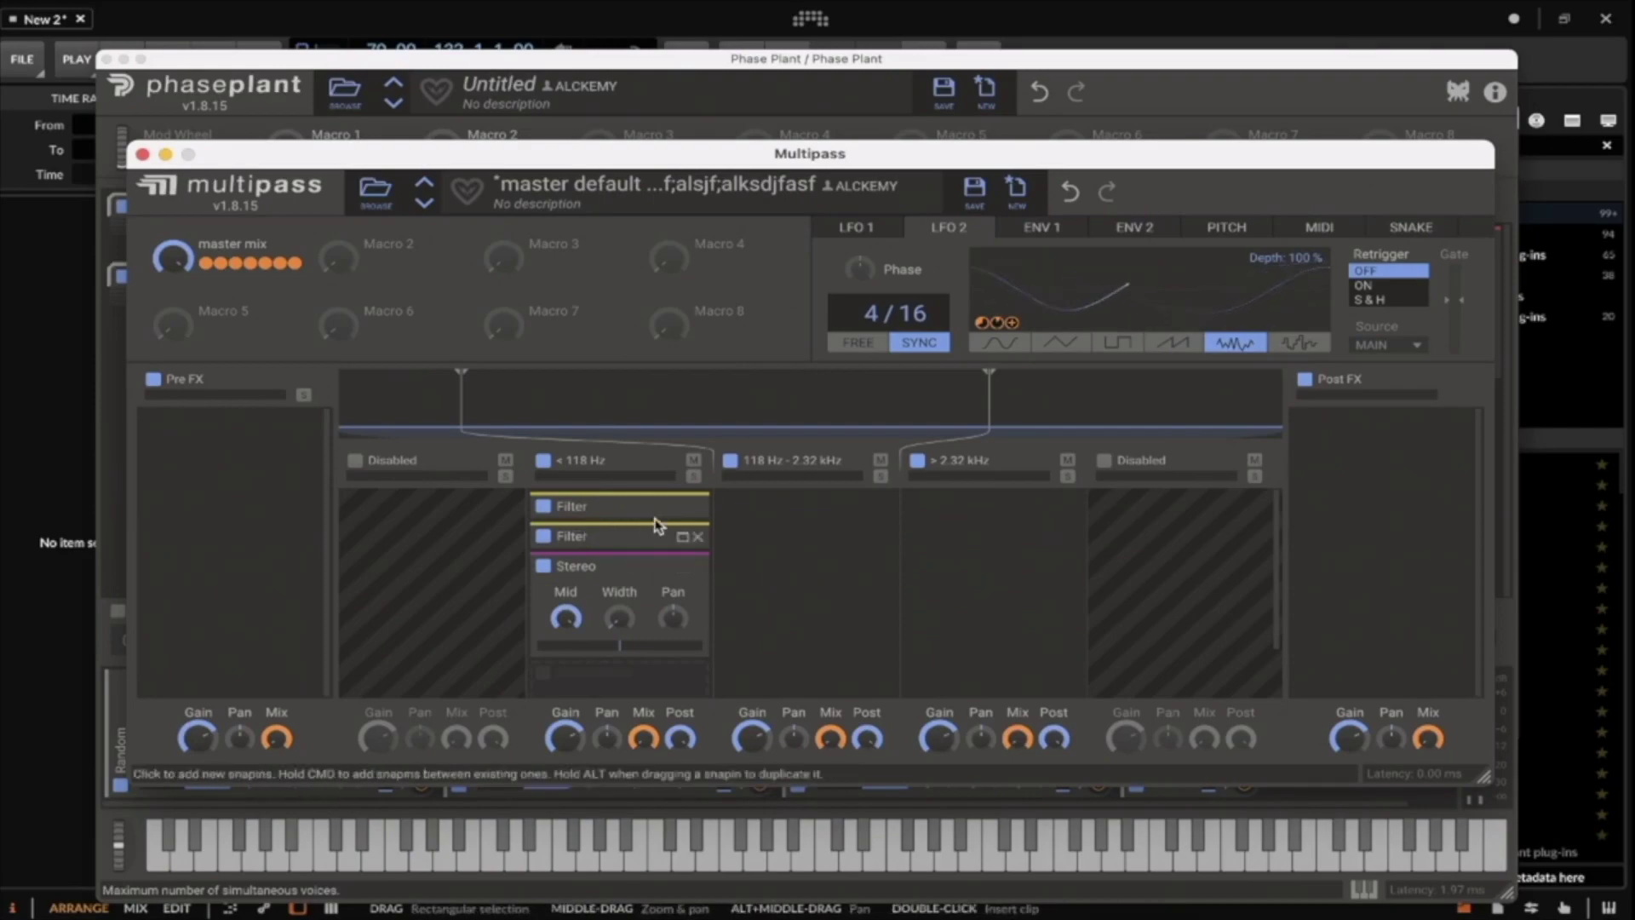
left_click(681, 508)
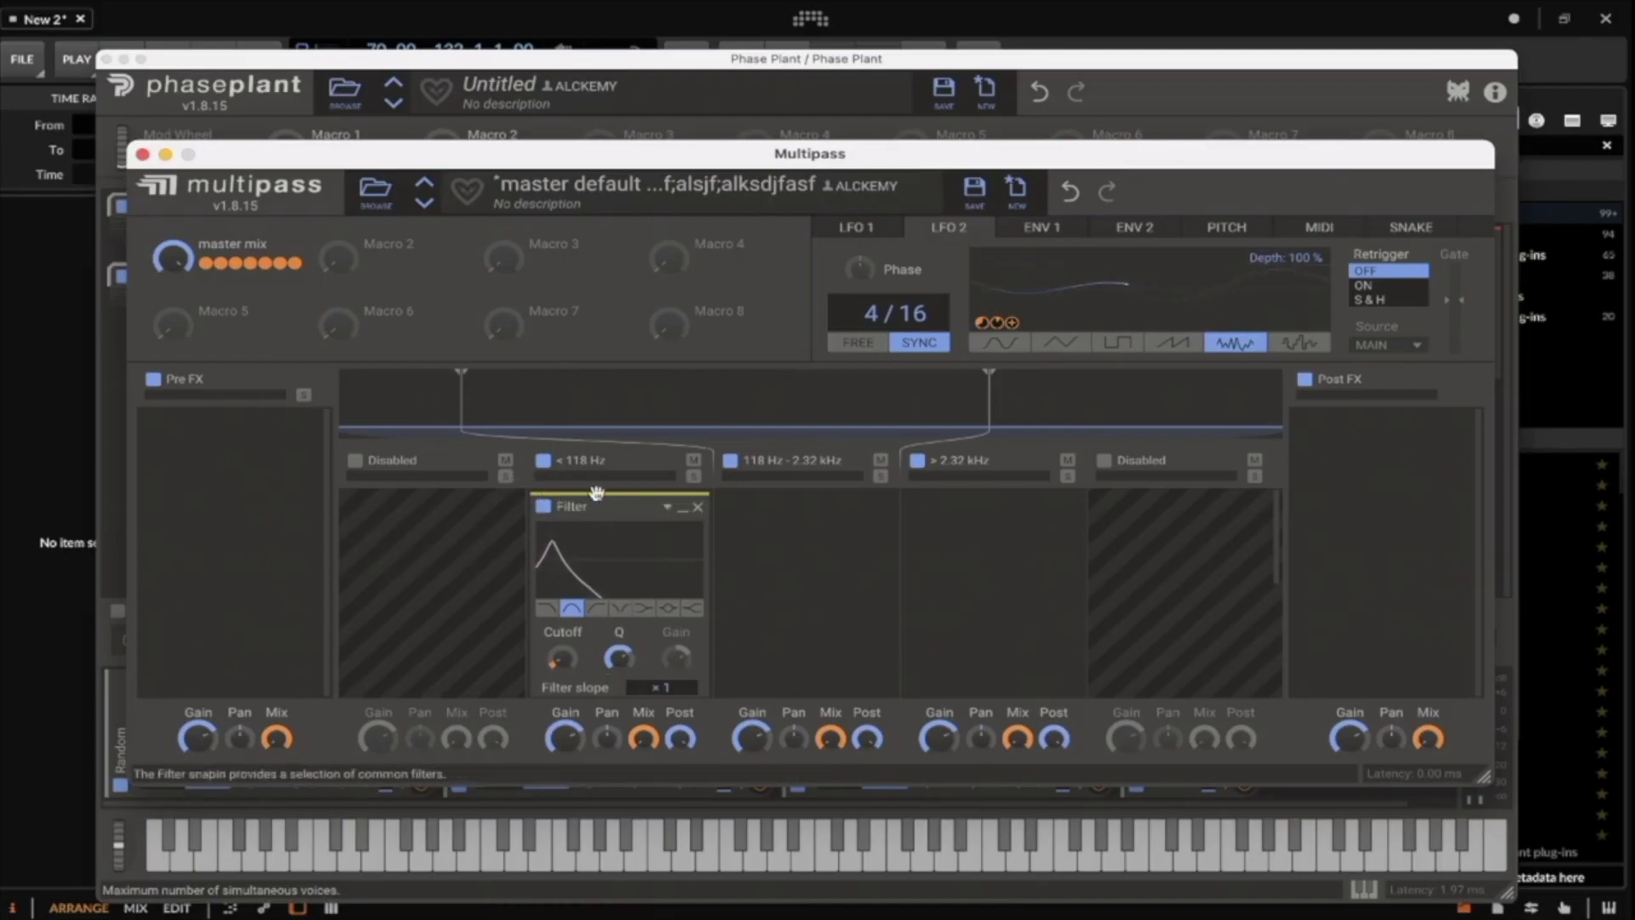
left_click(682, 508)
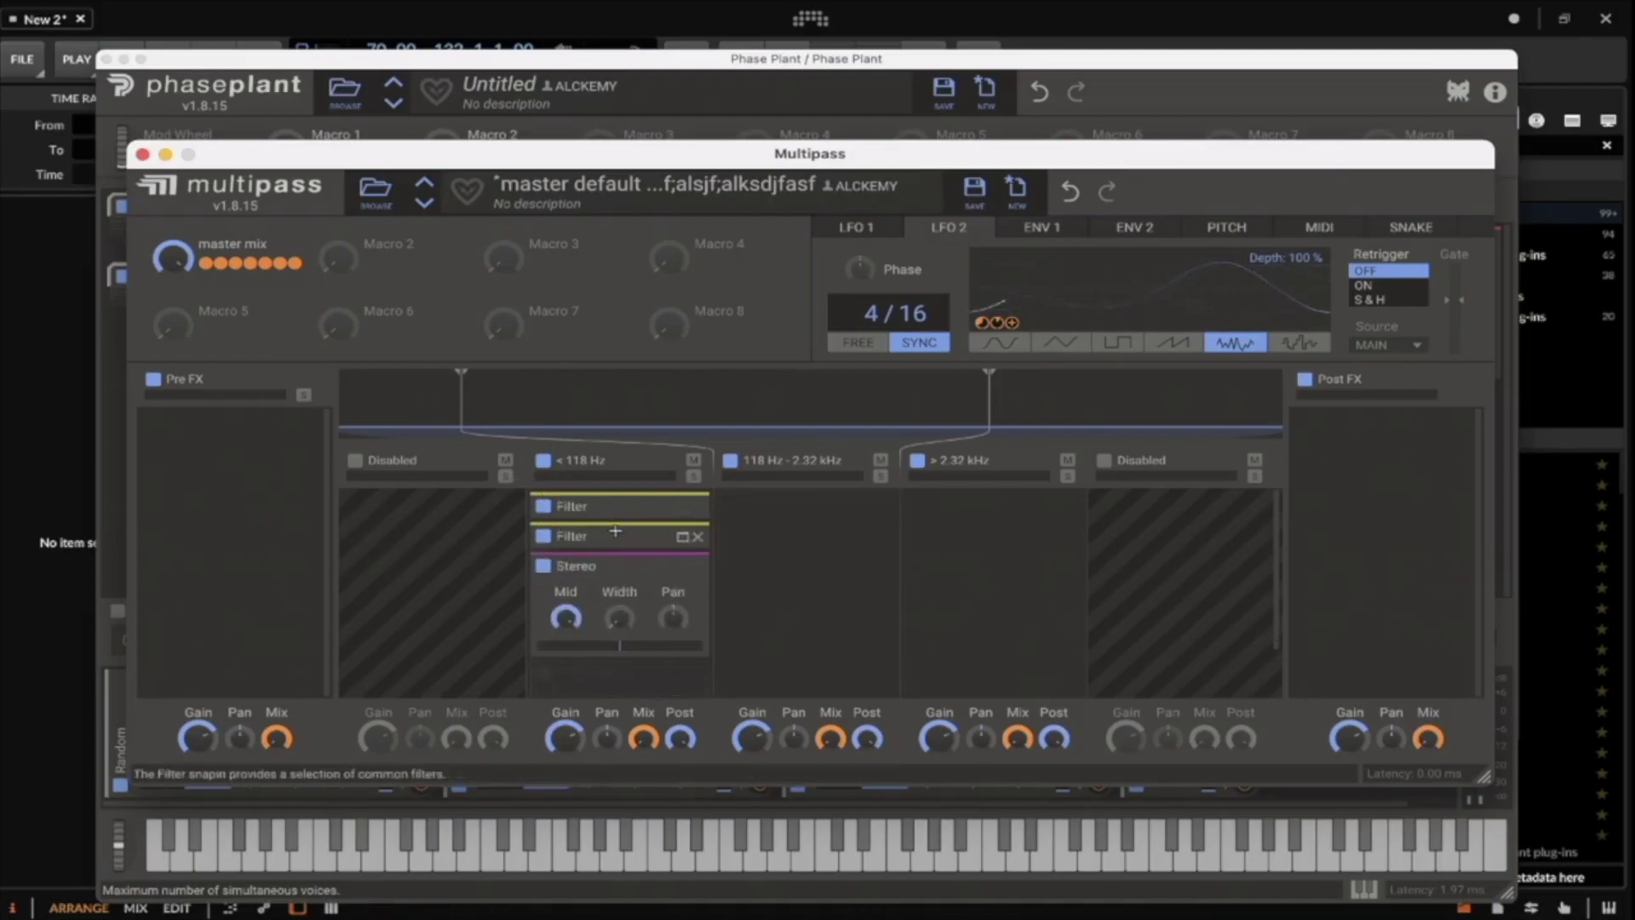
Add a Delay to the 118 Hz - 2.32 kHz band, solo the band and set the delay time to 26.3 ms.
left_click(793, 559)
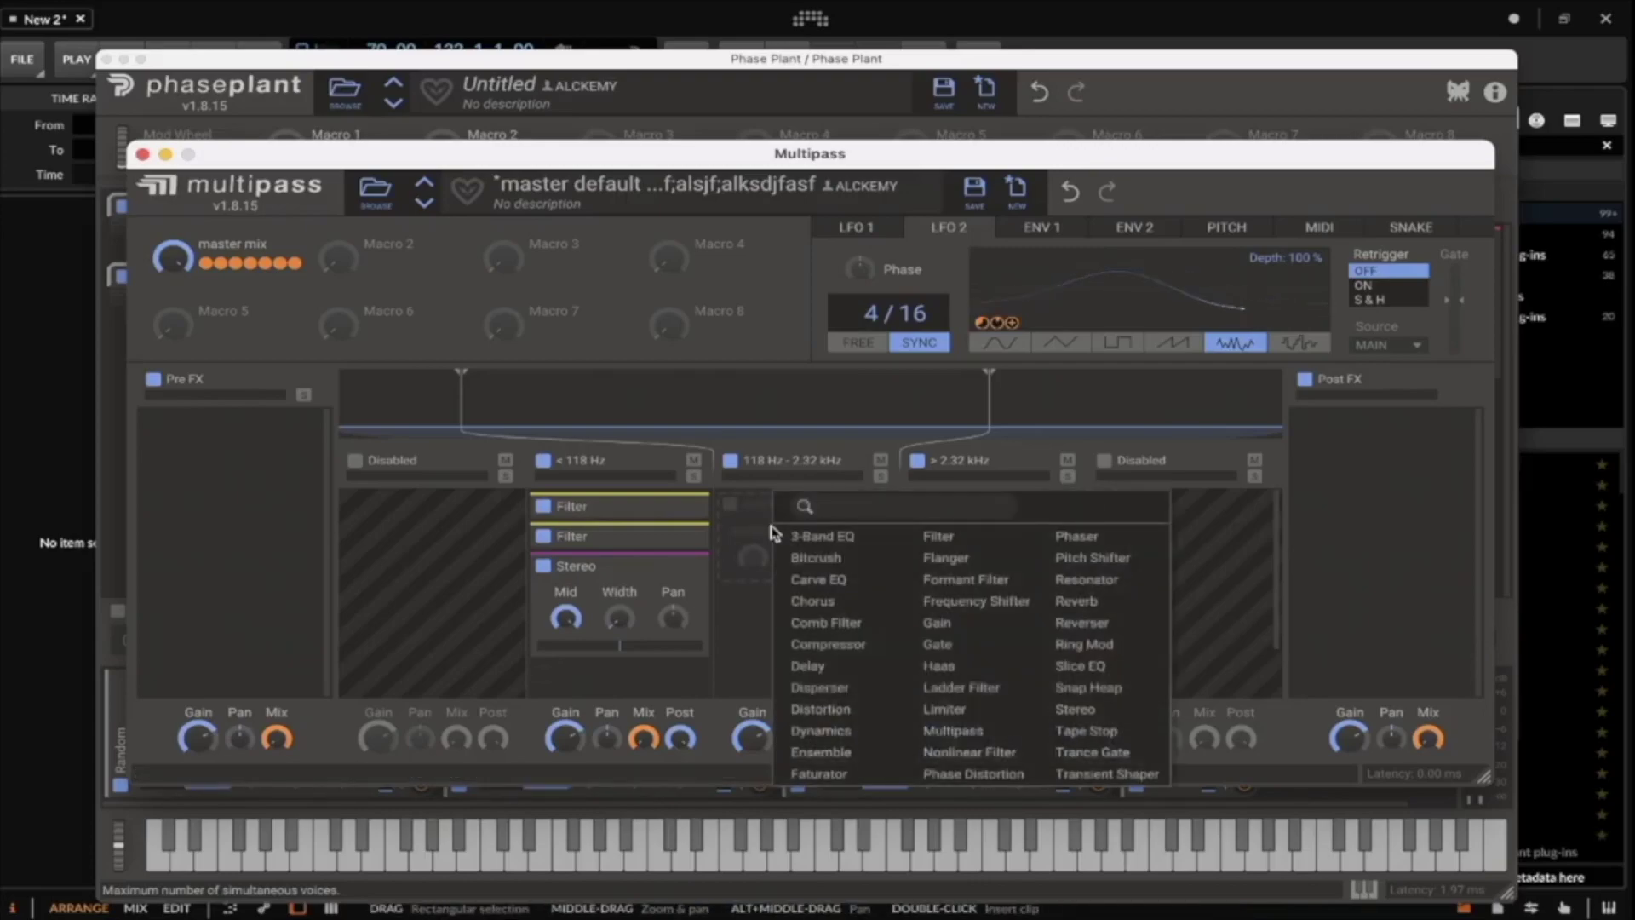
left_click(847, 667)
left_click_drag(807, 544, 807, 562)
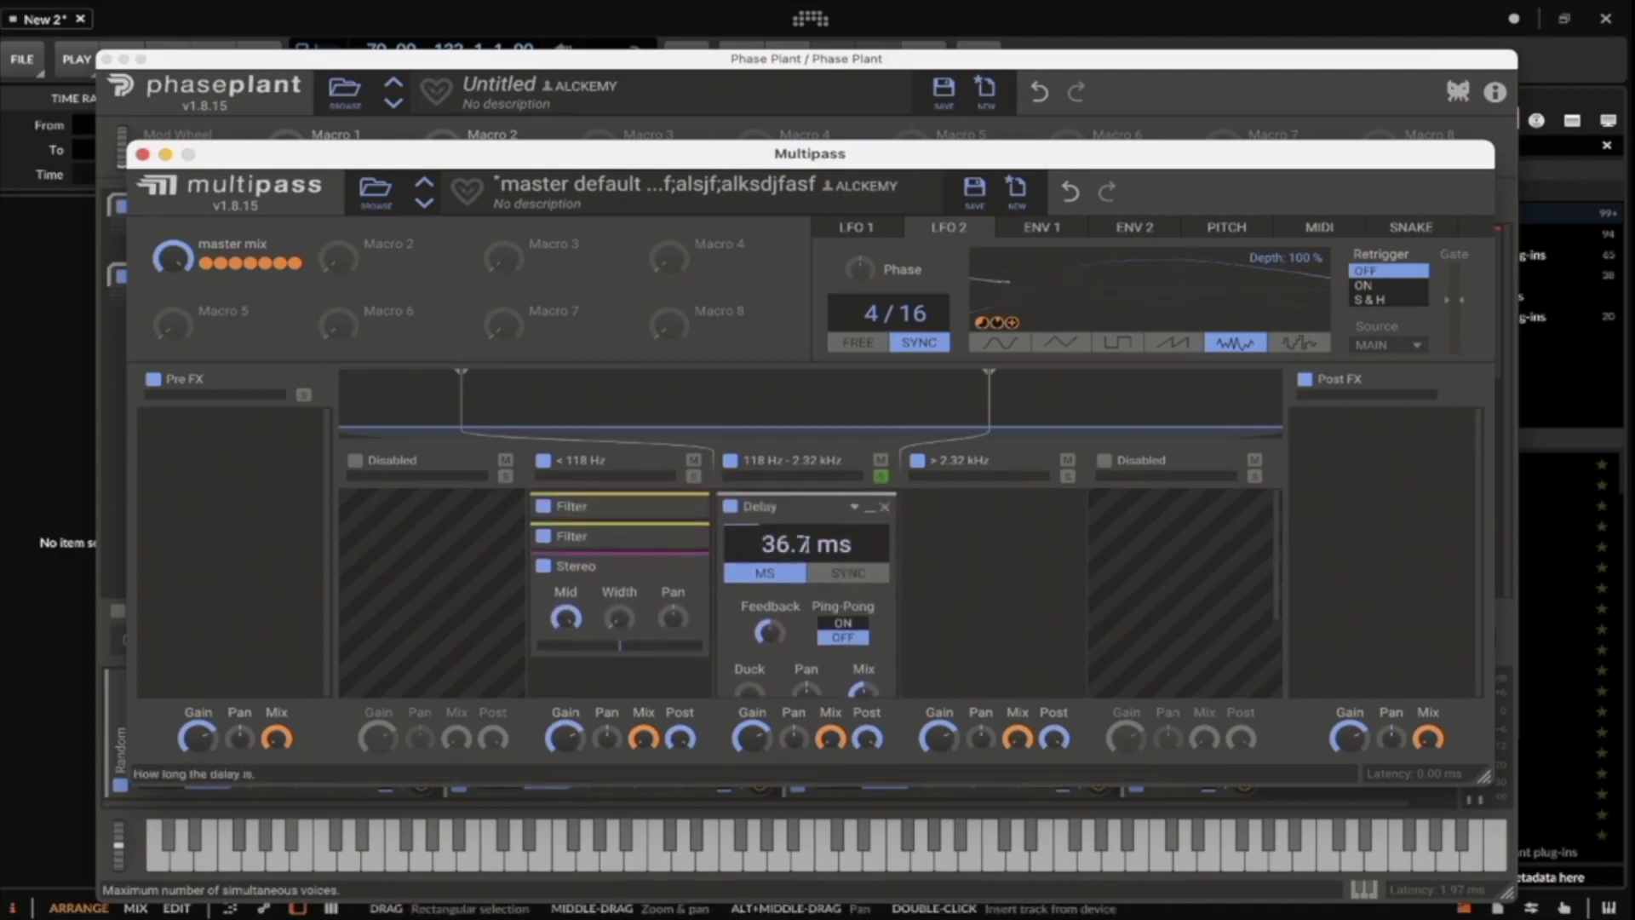
scroll(824, 536, "down", 1)
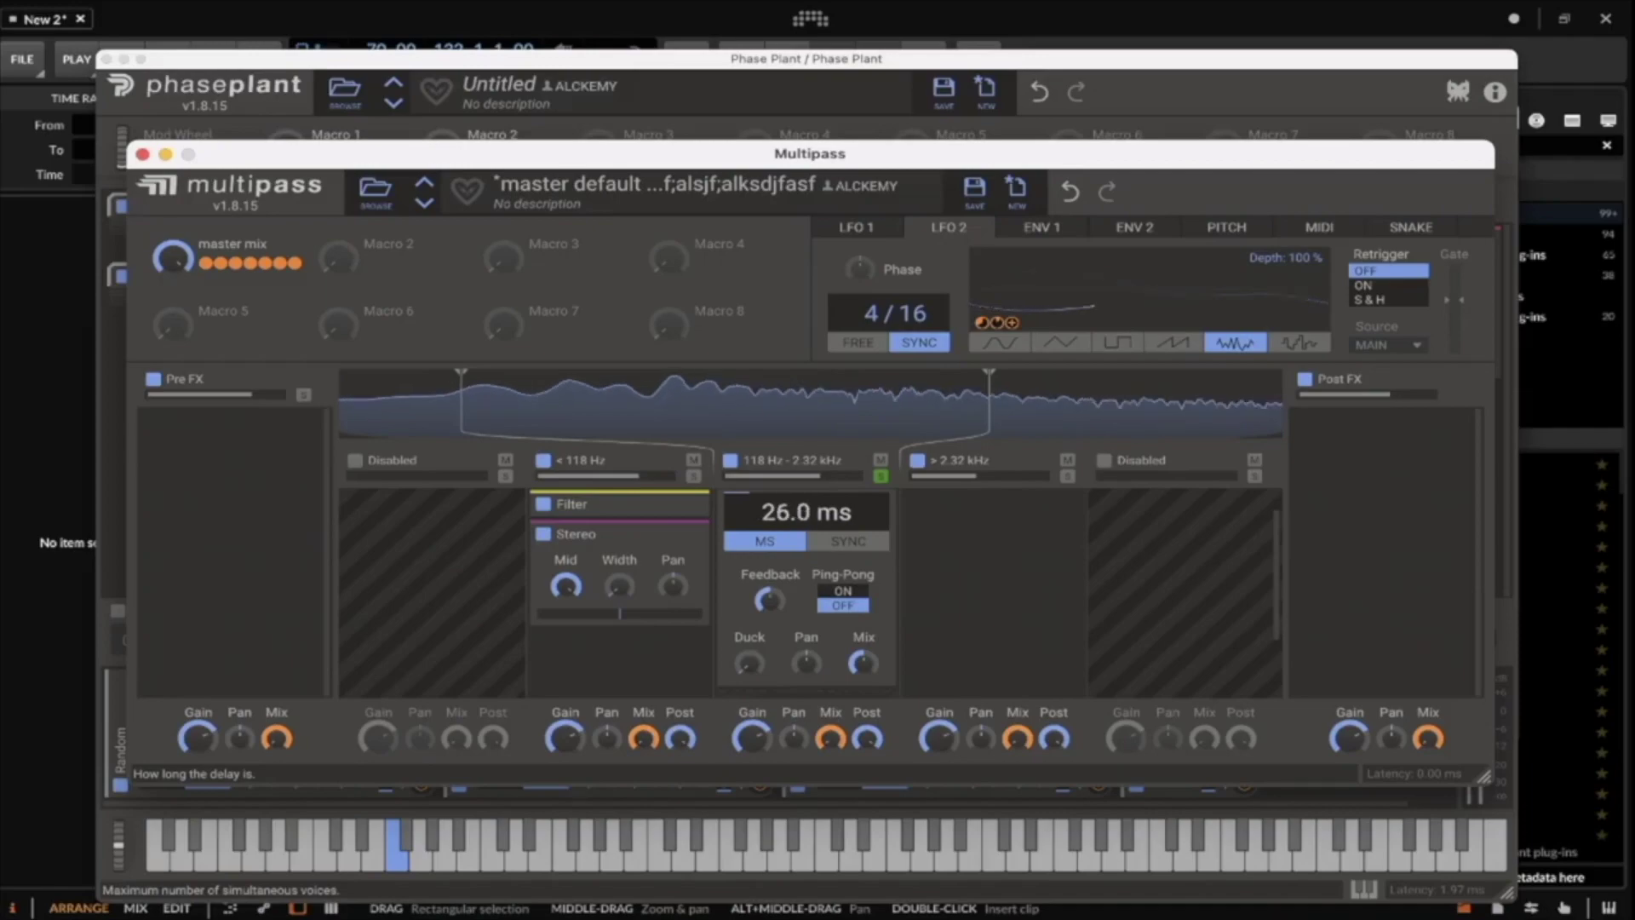
scroll(850, 513, "up", 1)
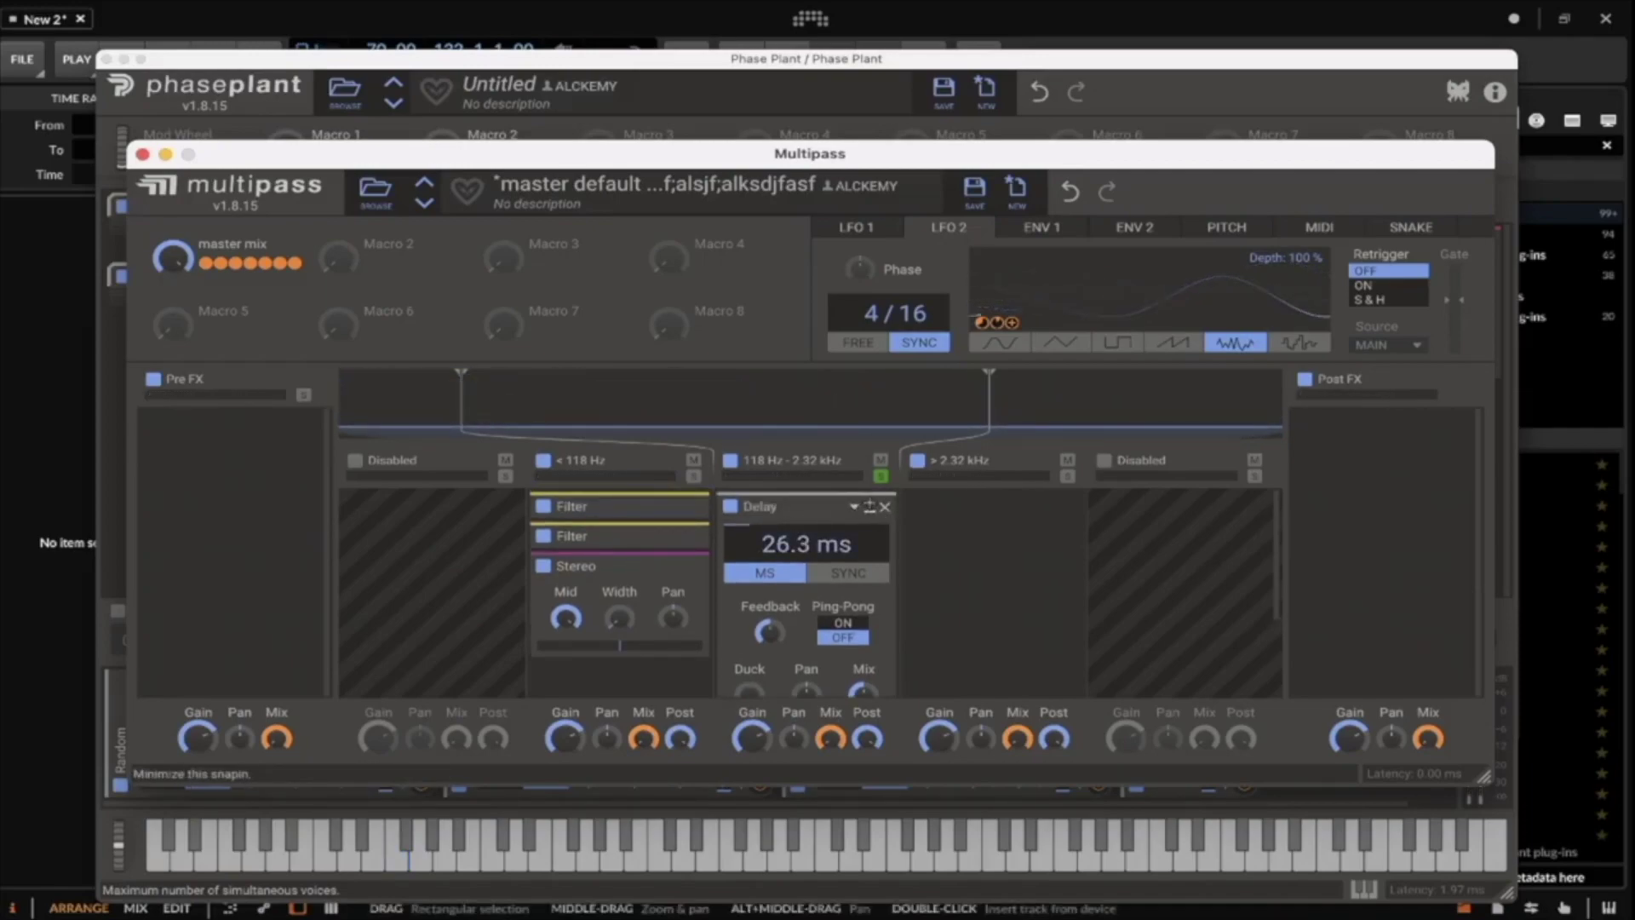
Modulate the Delay's mix with LFO 1.
scroll(851, 553, "down", 4)
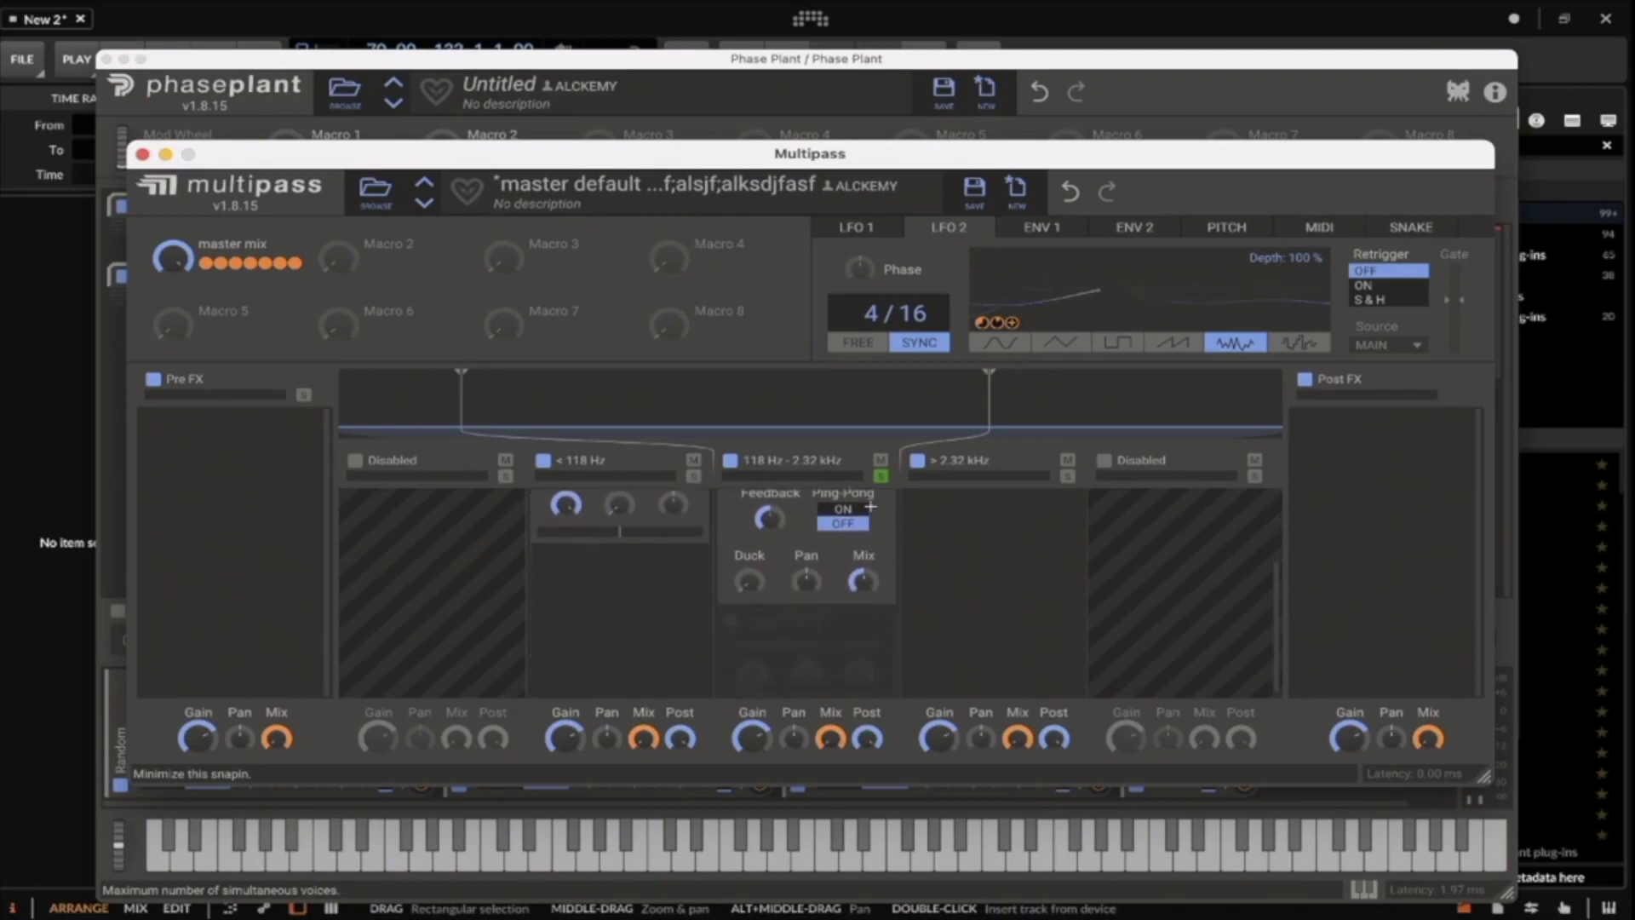
left_click(868, 228)
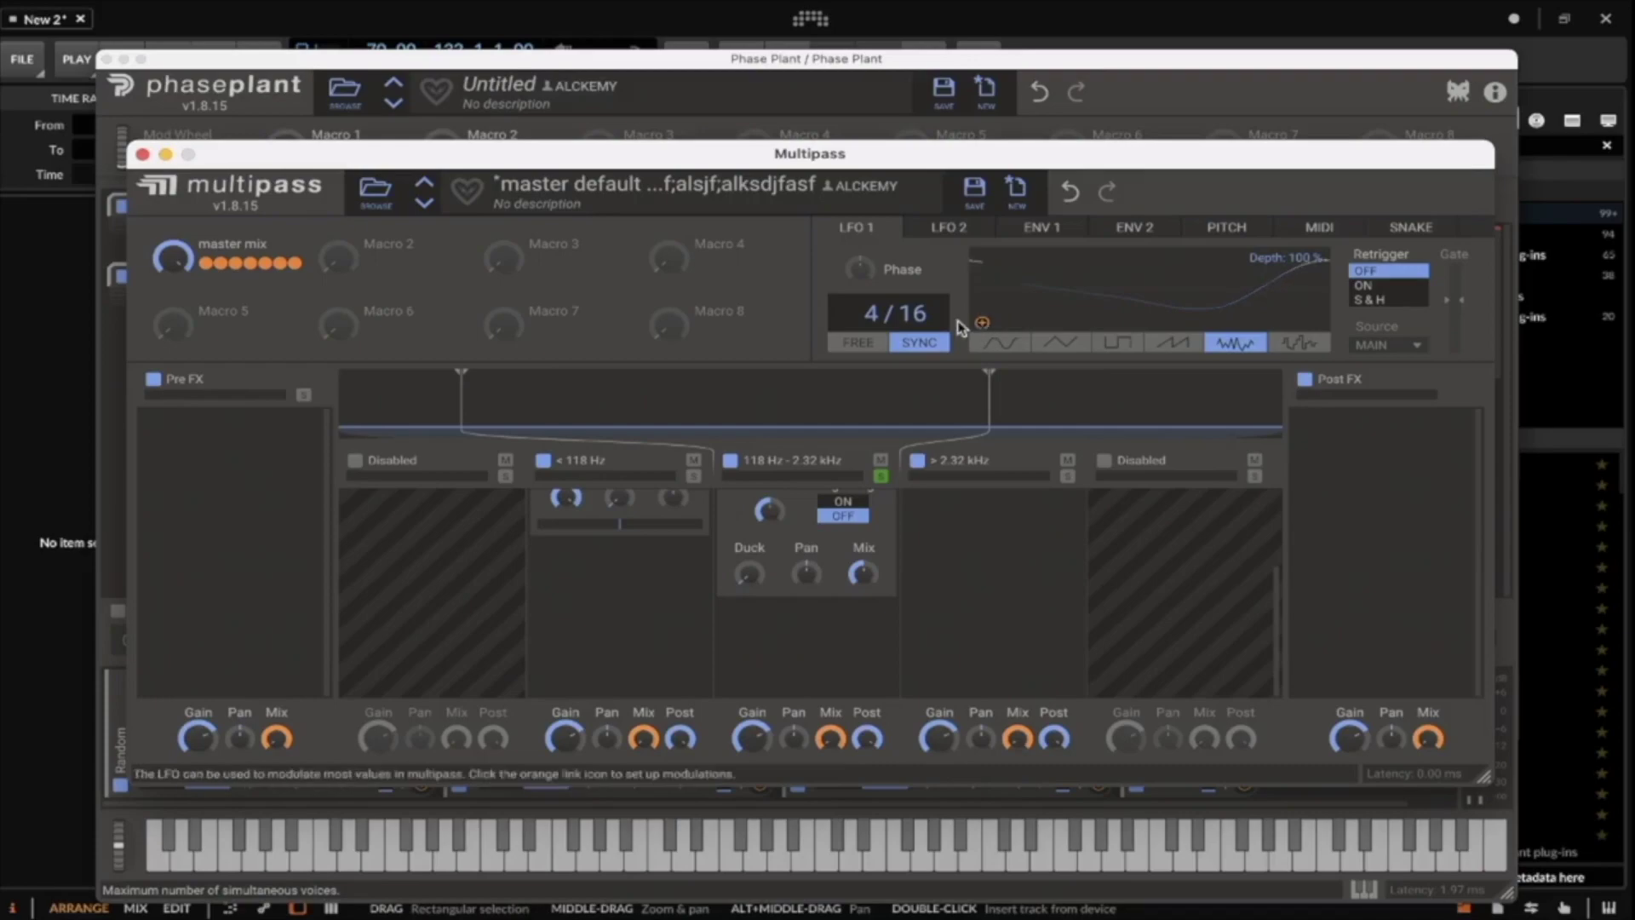
left_click_drag(981, 323, 863, 581)
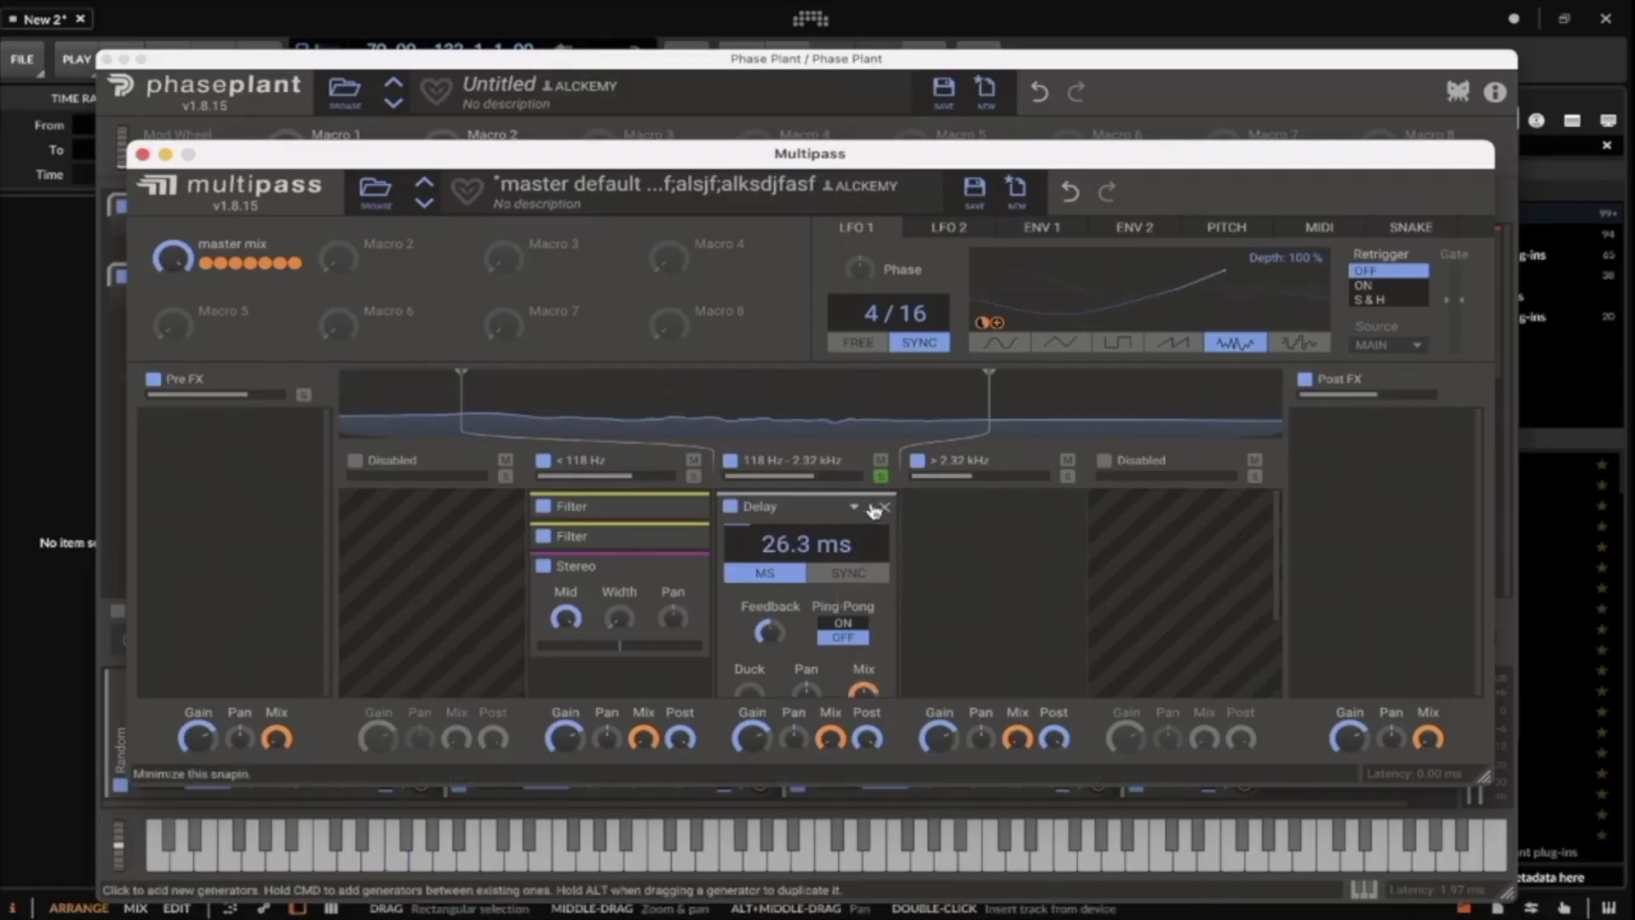
Minimize the Delay and add a Nonlinear Filter below it, set to Notch.
left_click(807, 543)
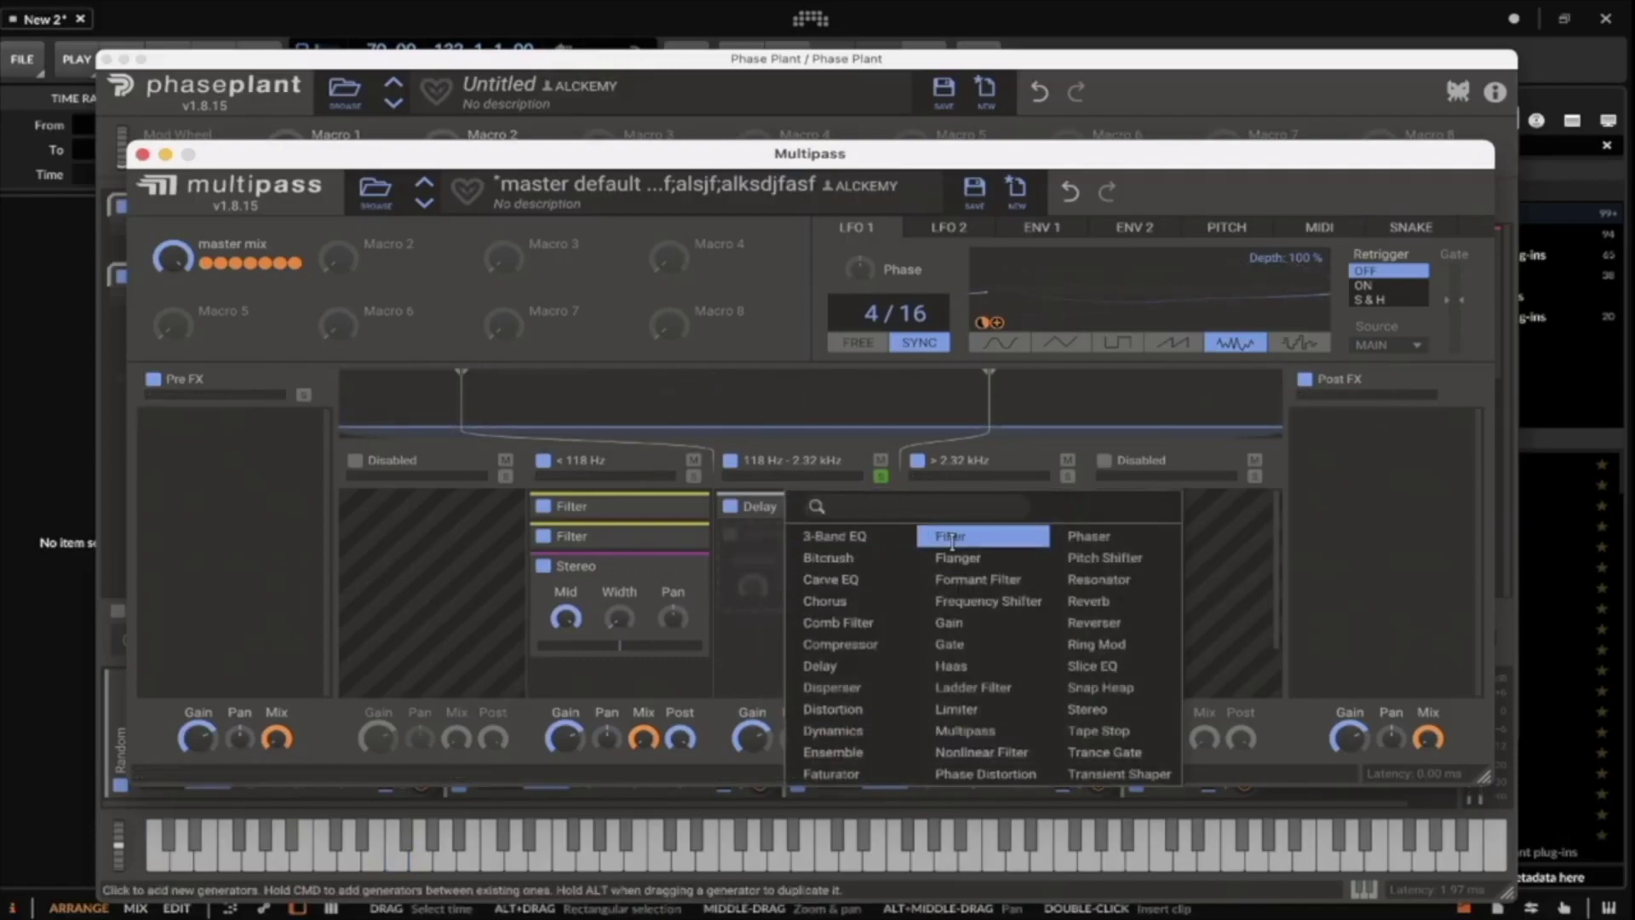
left_click(981, 752)
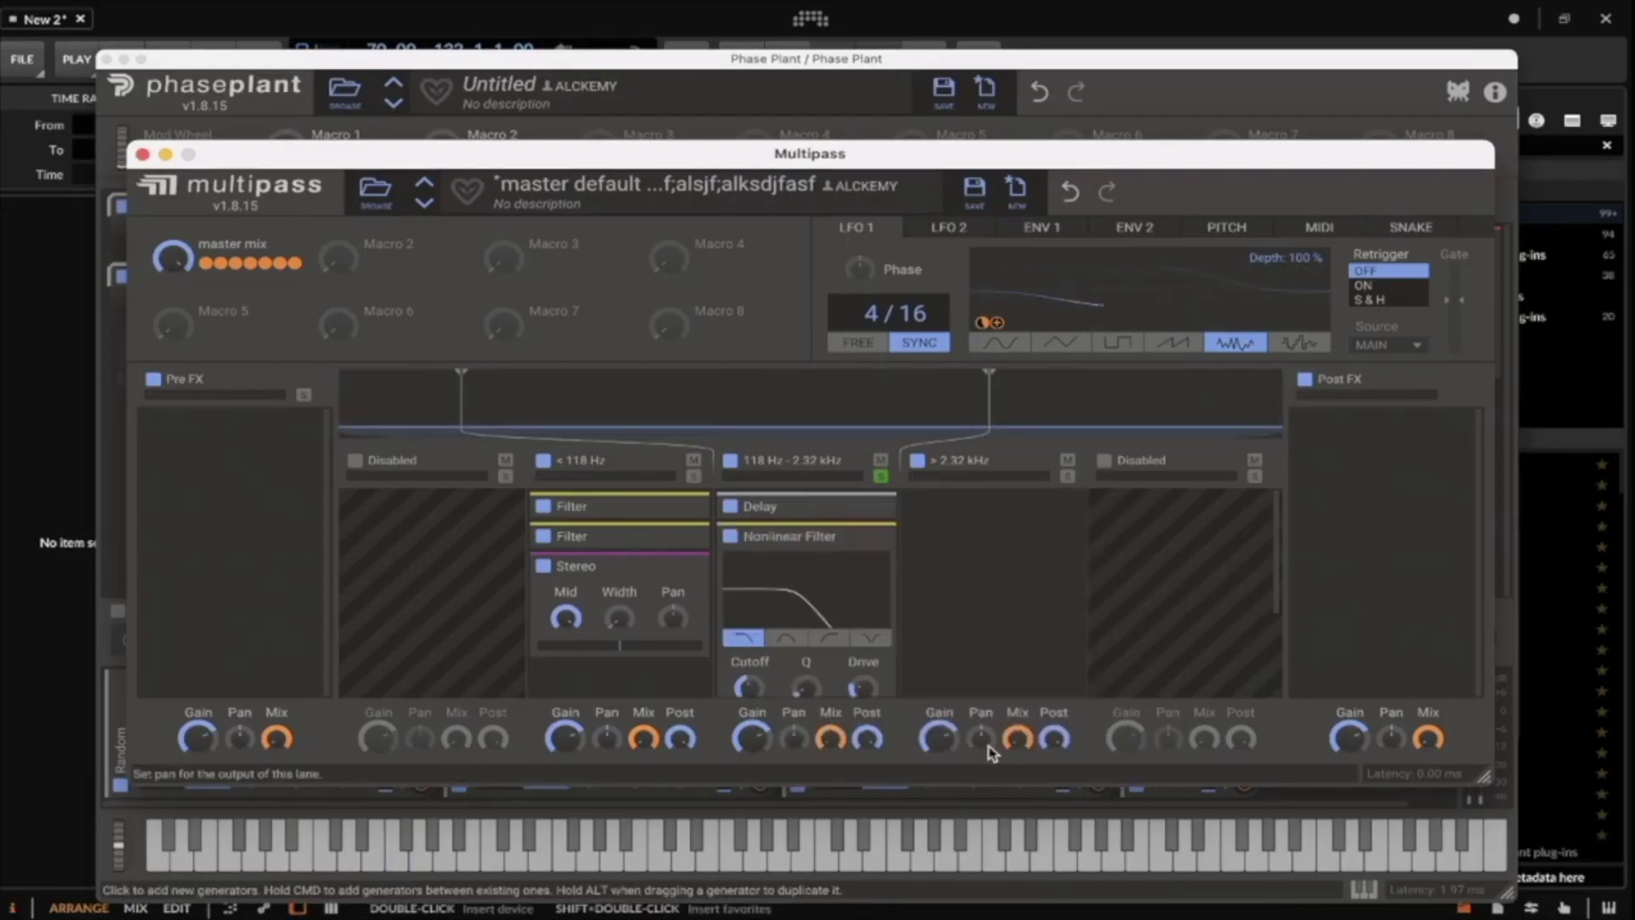
left_click(870, 637)
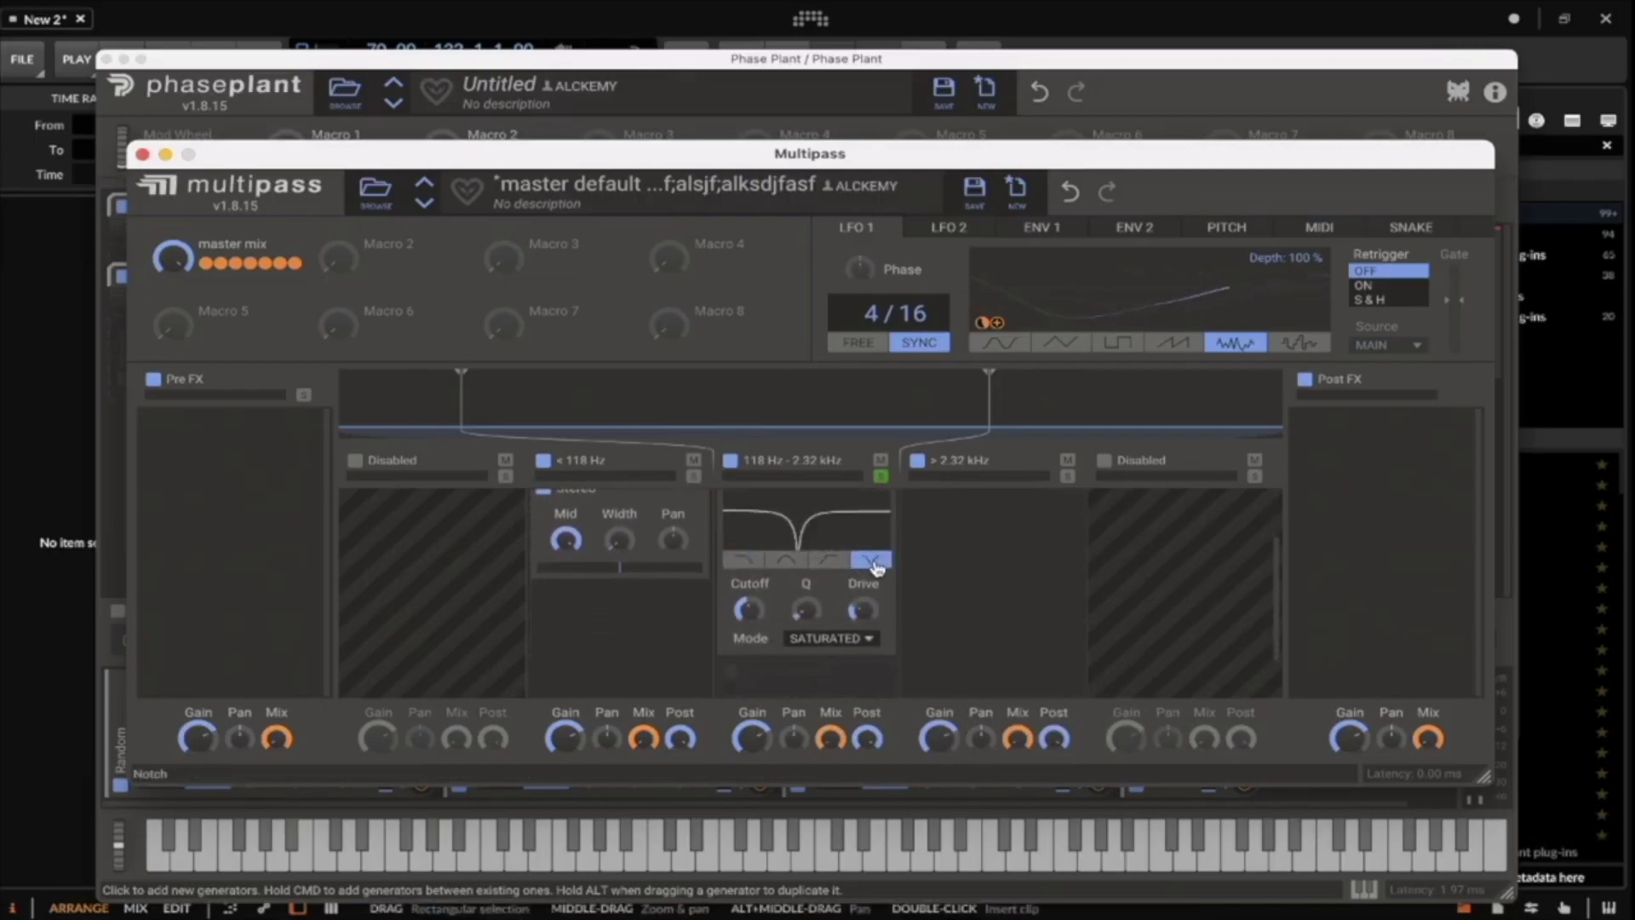
scroll(798, 587, "down", 1)
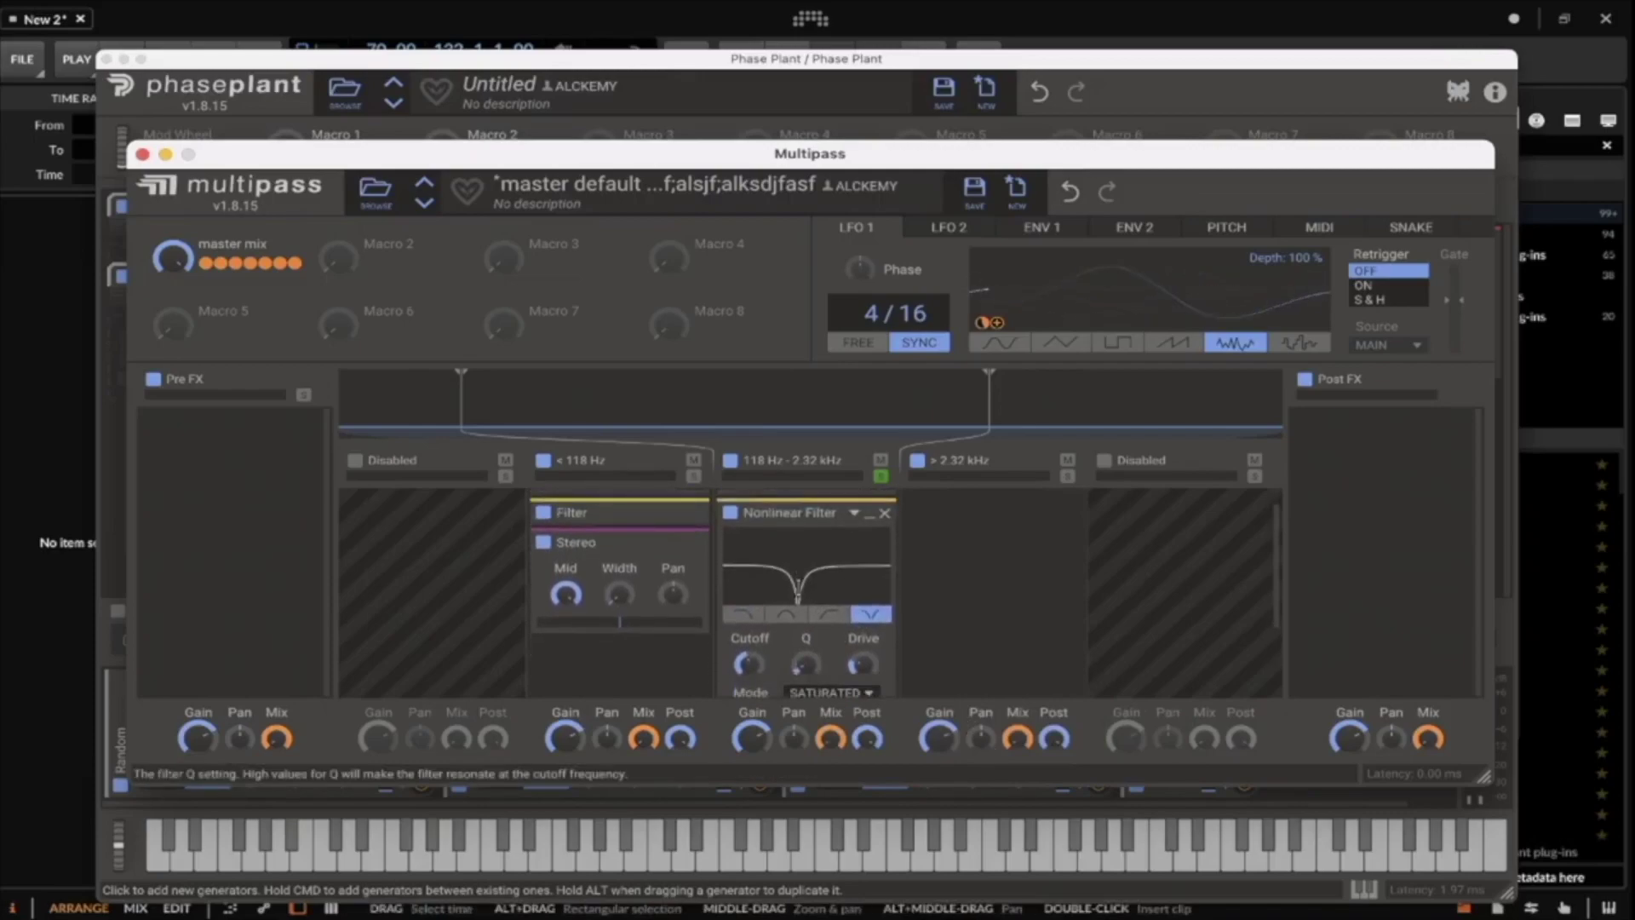
scroll(797, 586, "up", 3)
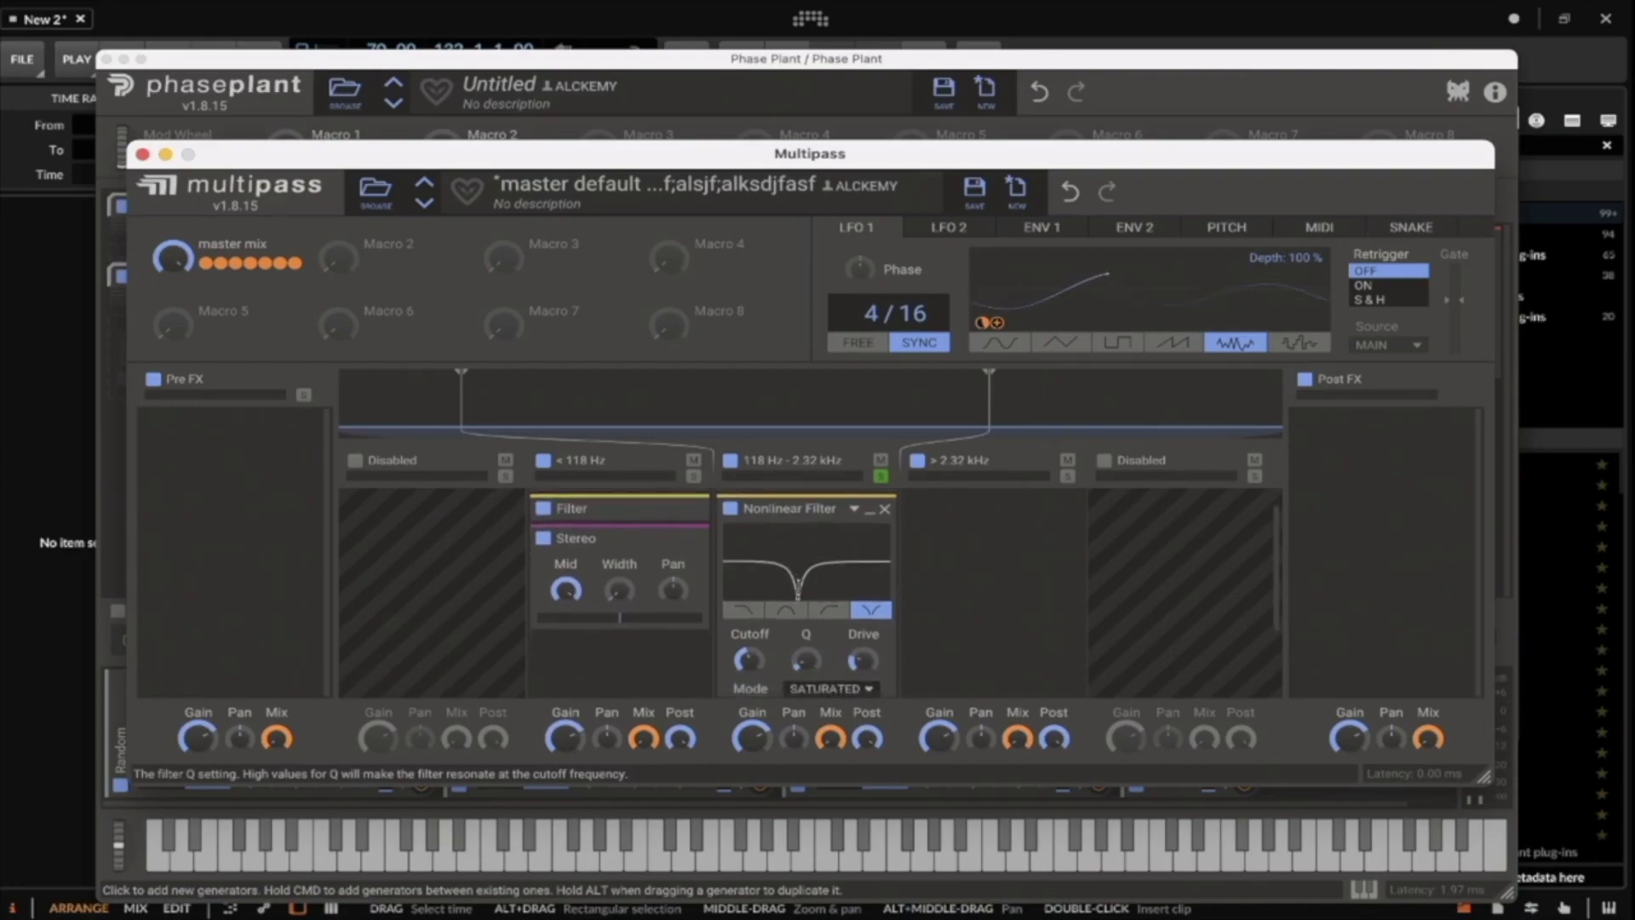
scroll(798, 575, "down", 4)
scroll(796, 570, "up", 2)
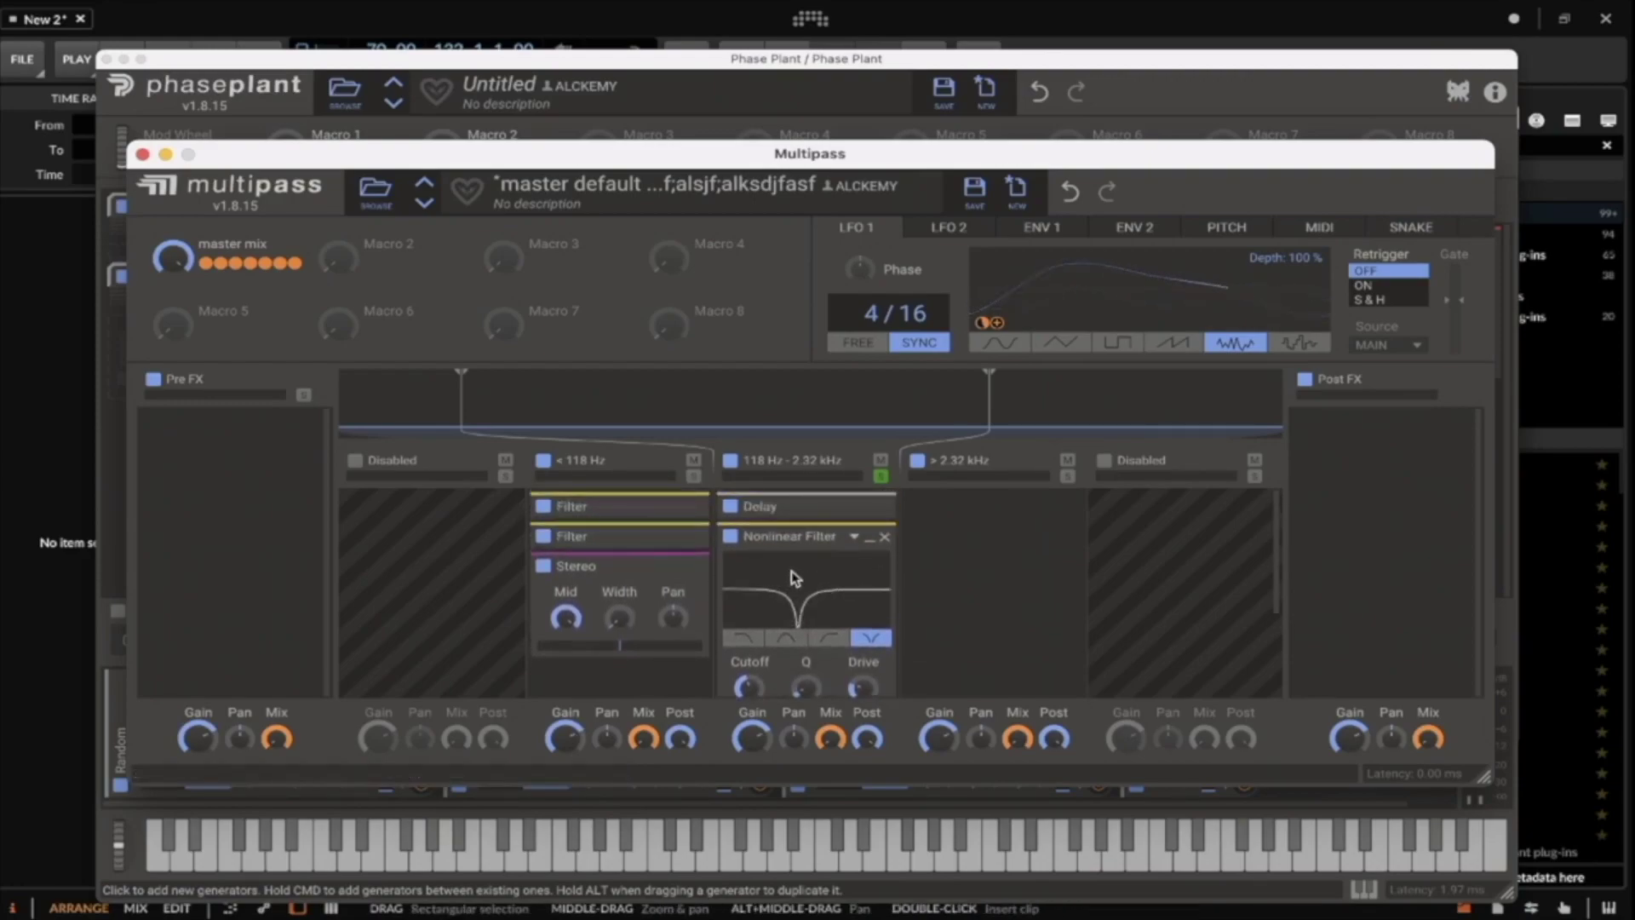
Set the Nonlinear Filter to Digital mode, raise its Q and drive, and lower the notch cutoff while auditioning the band.
scroll(852, 639, "down", 2)
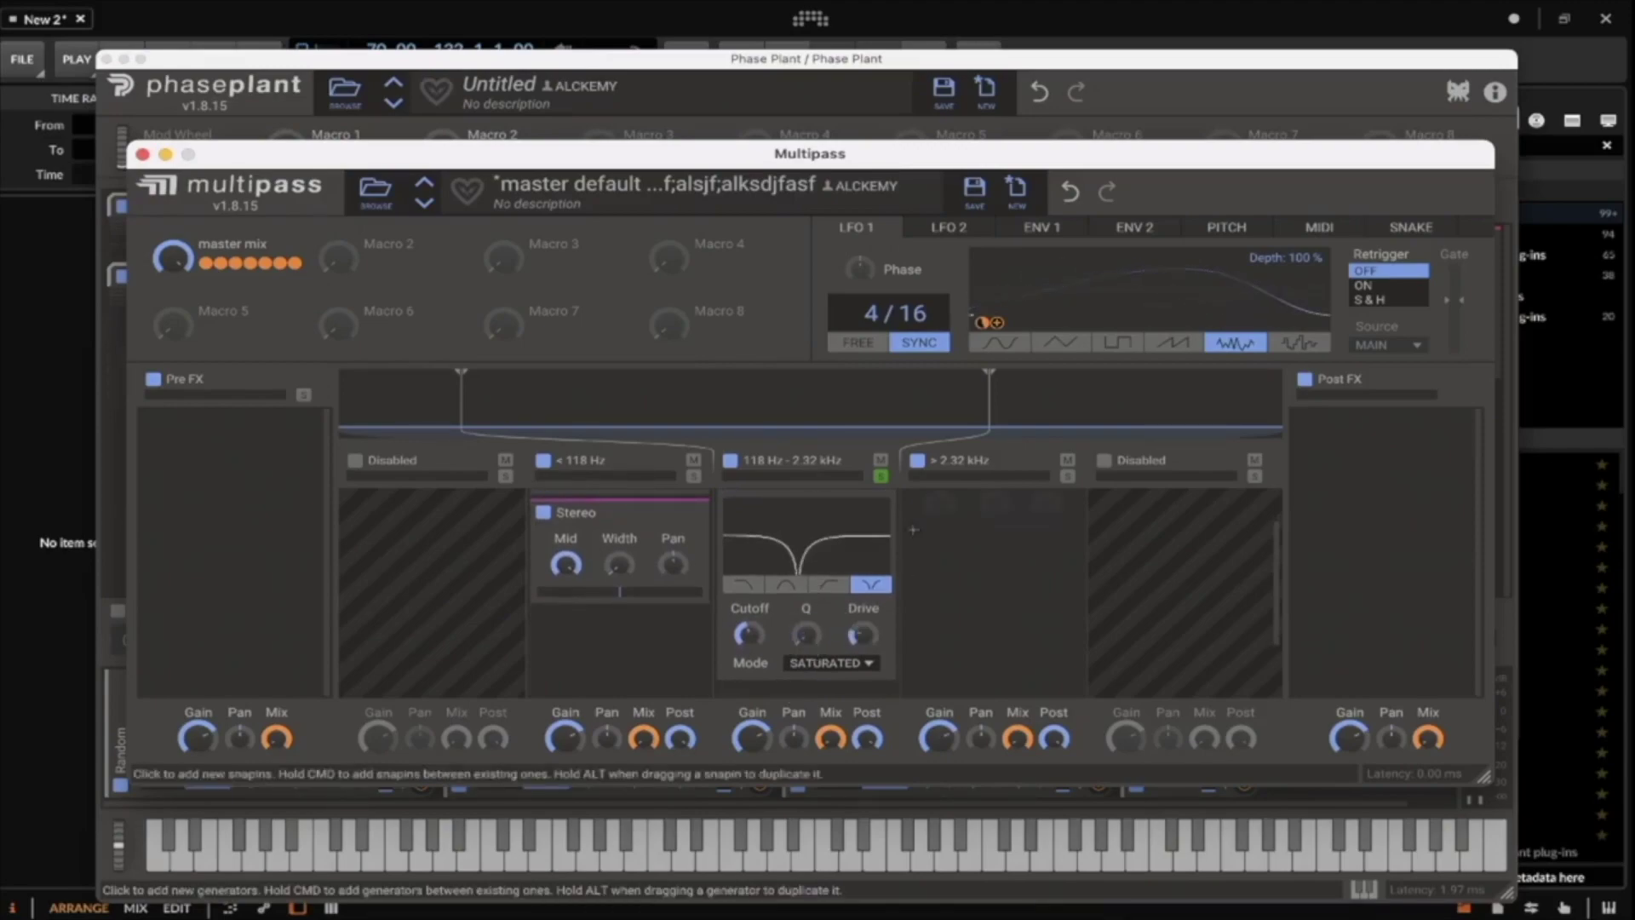
scroll(809, 652, "up", 2)
scroll(838, 628, "down", 2)
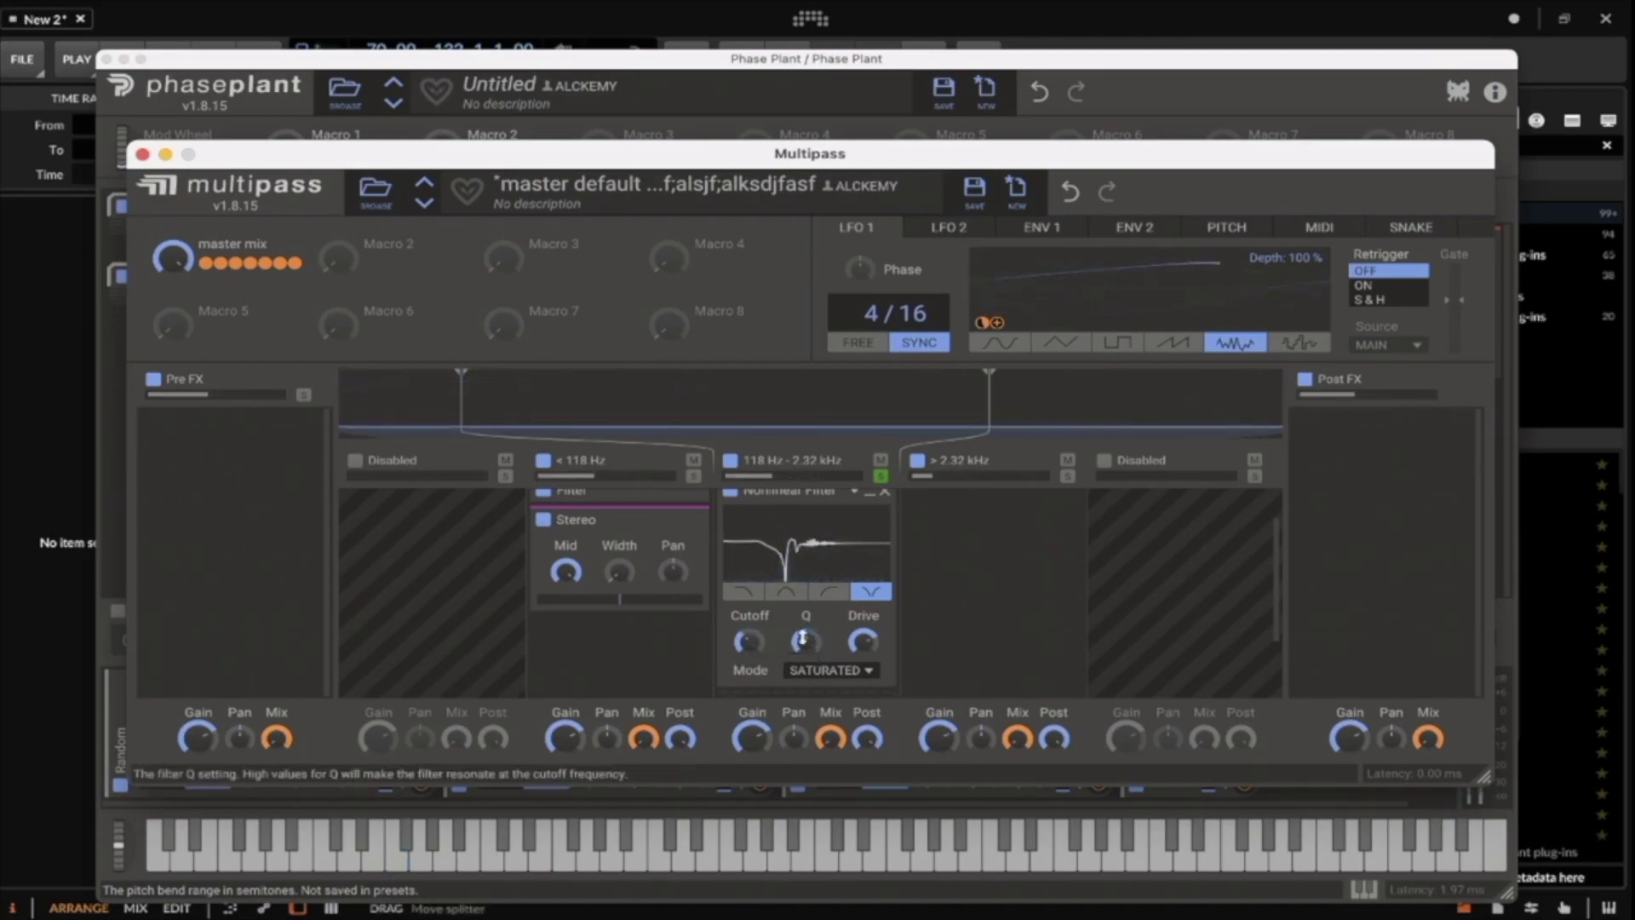
left_click(828, 672)
left_click(826, 825)
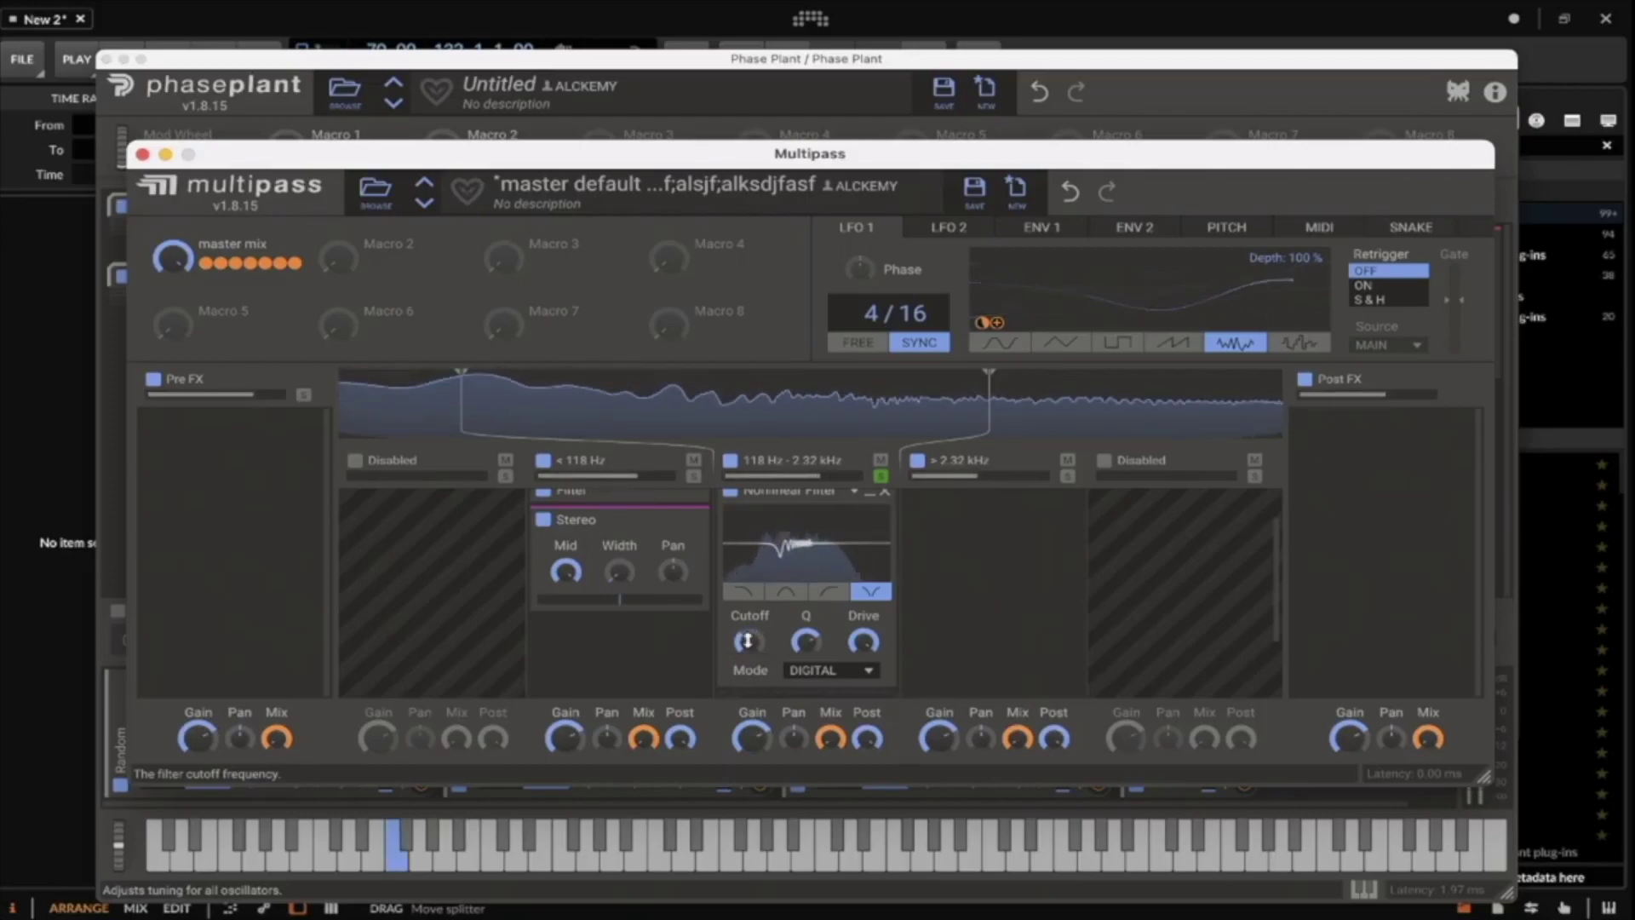
left_click_drag(748, 640, 747, 660)
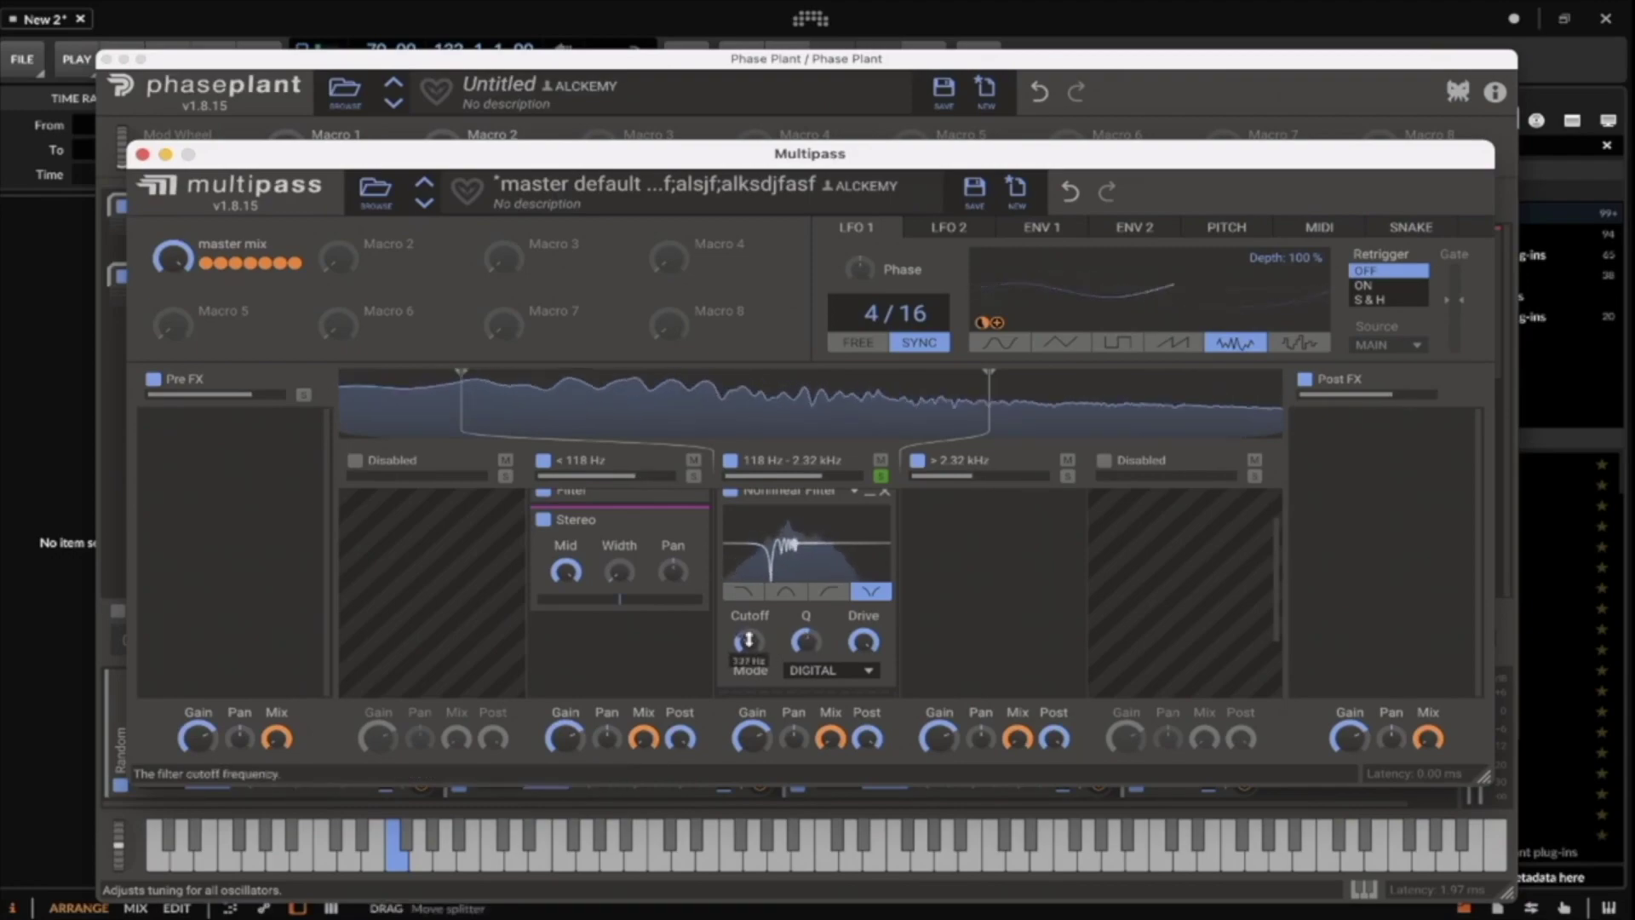
Modulate the Nonlinear Filter's cutoff with LFO 1 and its Q with LFO 2.
scroll(801, 523, "up", 1)
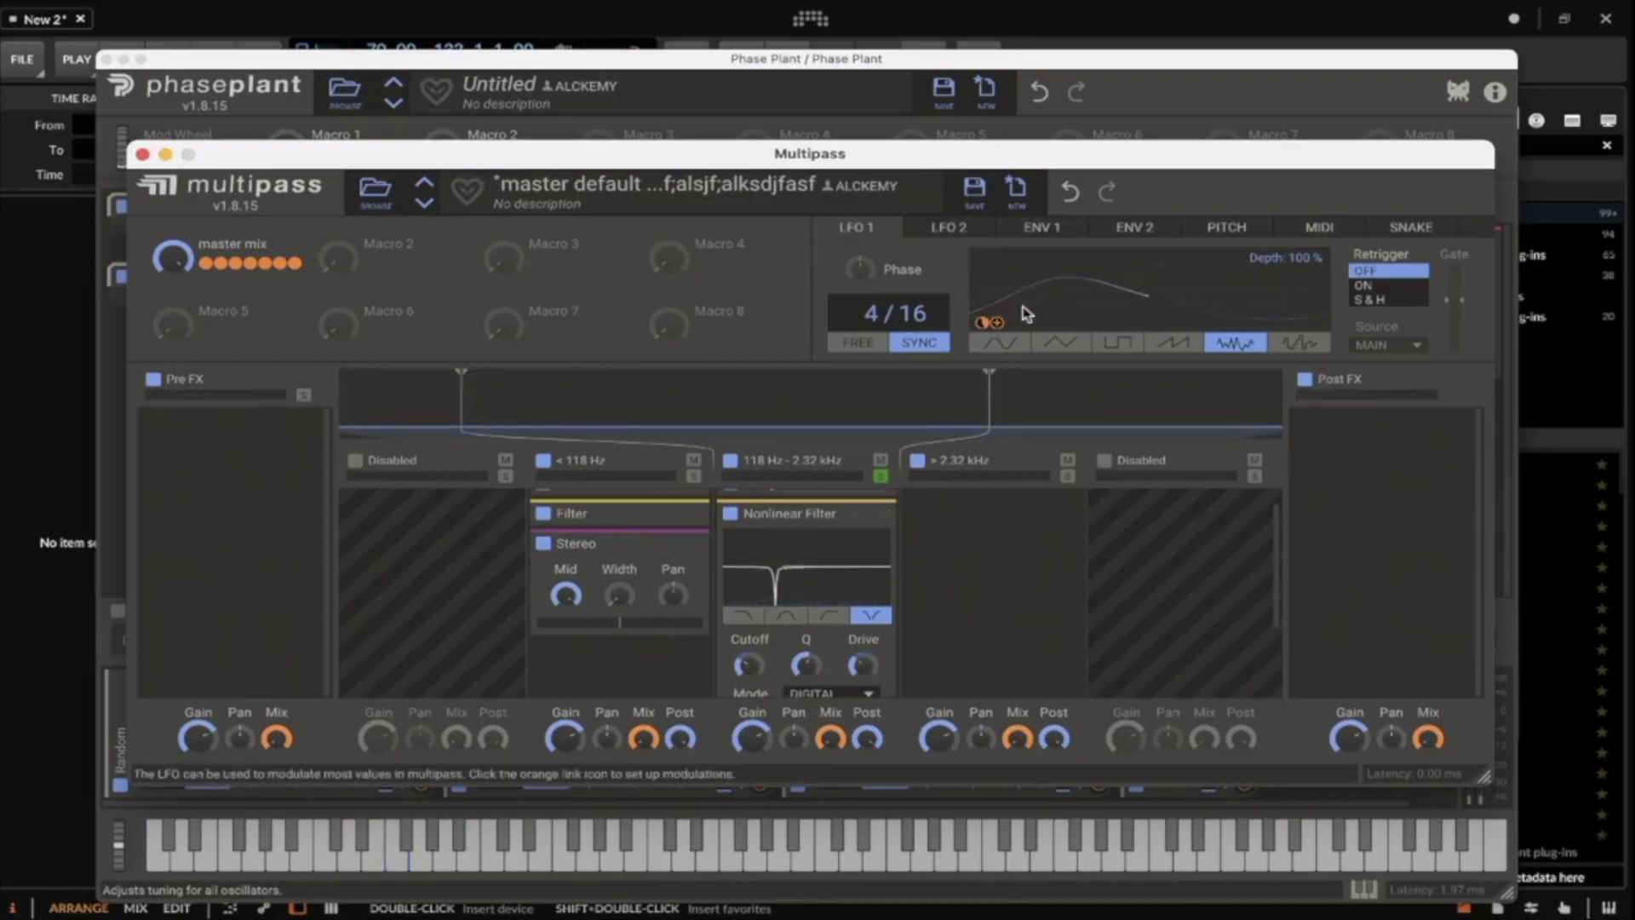
left_click_drag(996, 322, 747, 630)
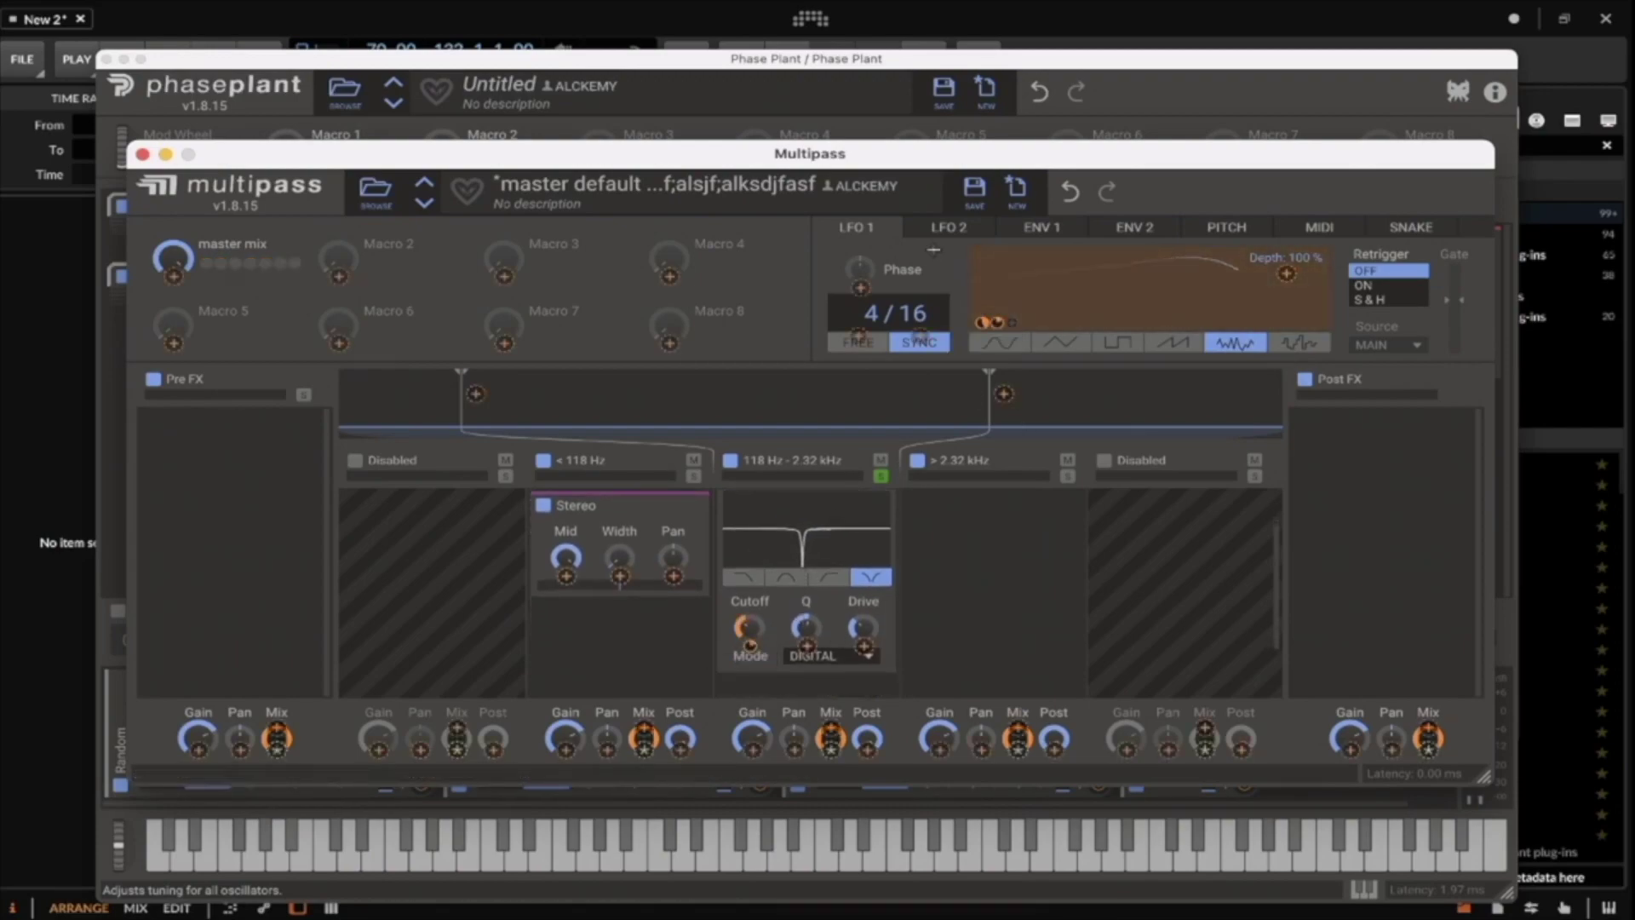
left_click_drag(988, 322, 785, 618)
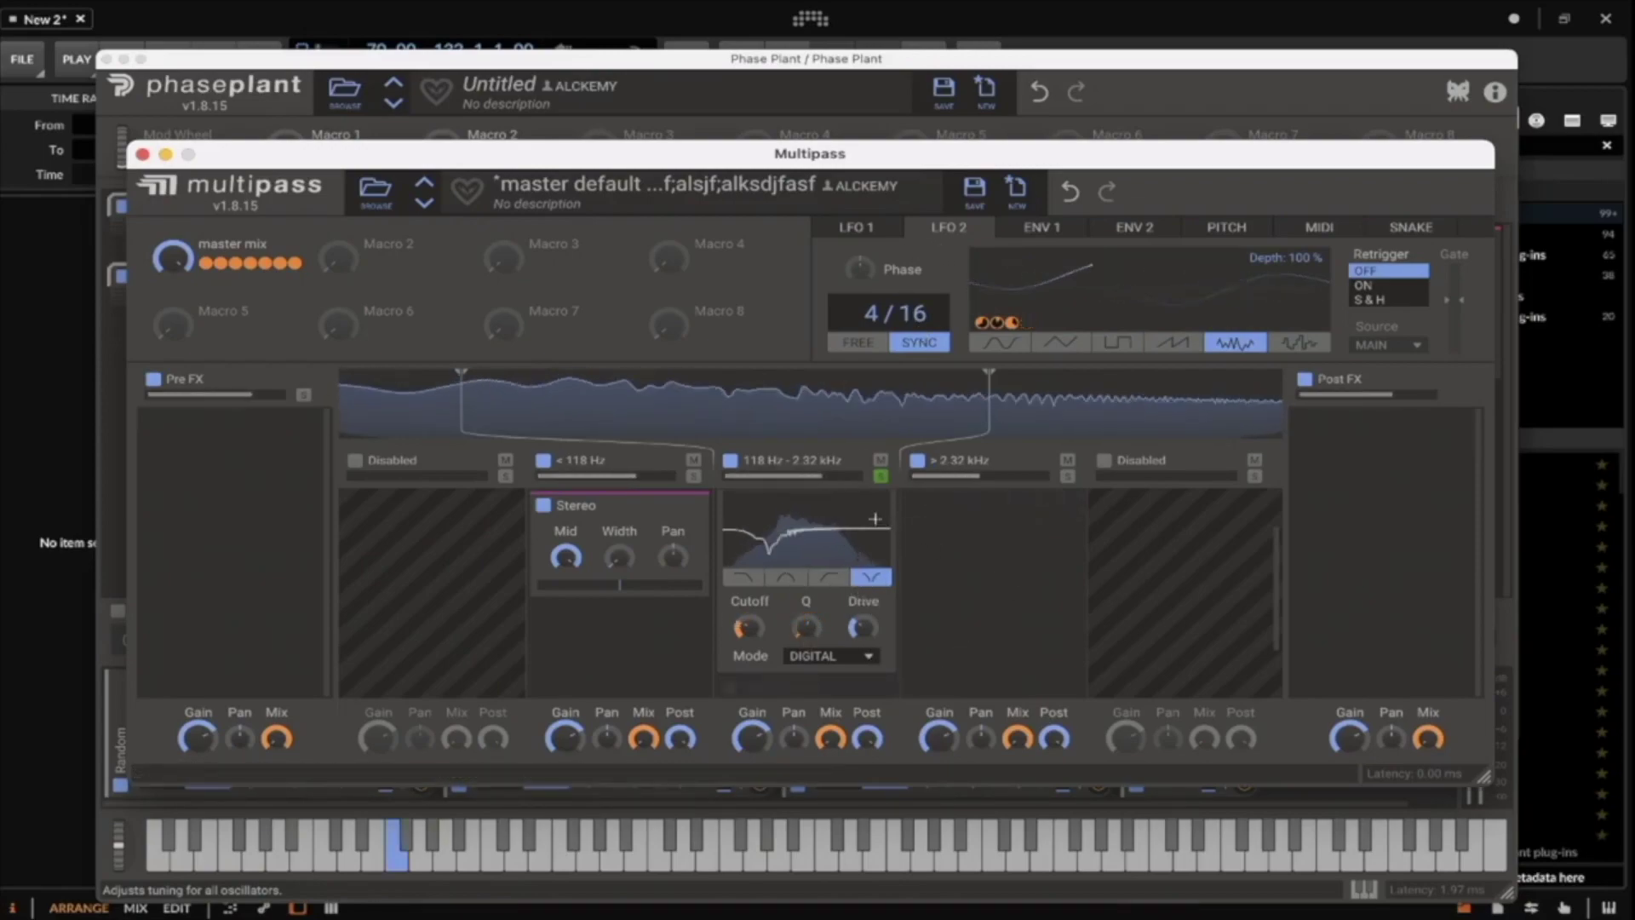
Minimize the Nonlinear Filter and add a Filter below it, set to Notch with a x6 slope.
scroll(874, 520, "up", 2)
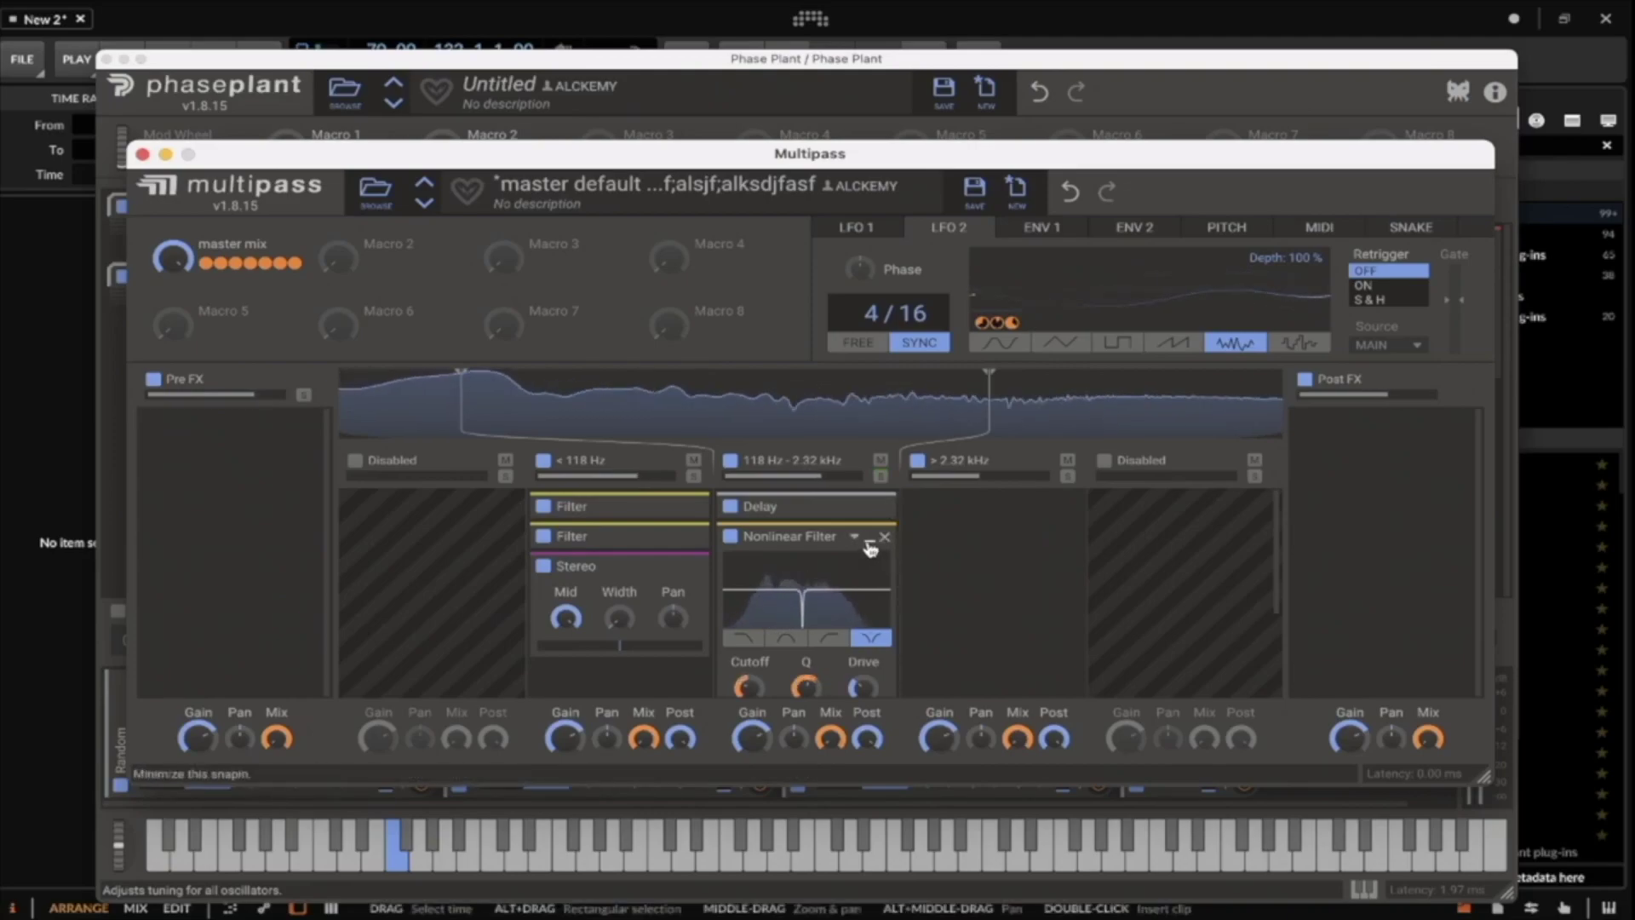
left_click(869, 544)
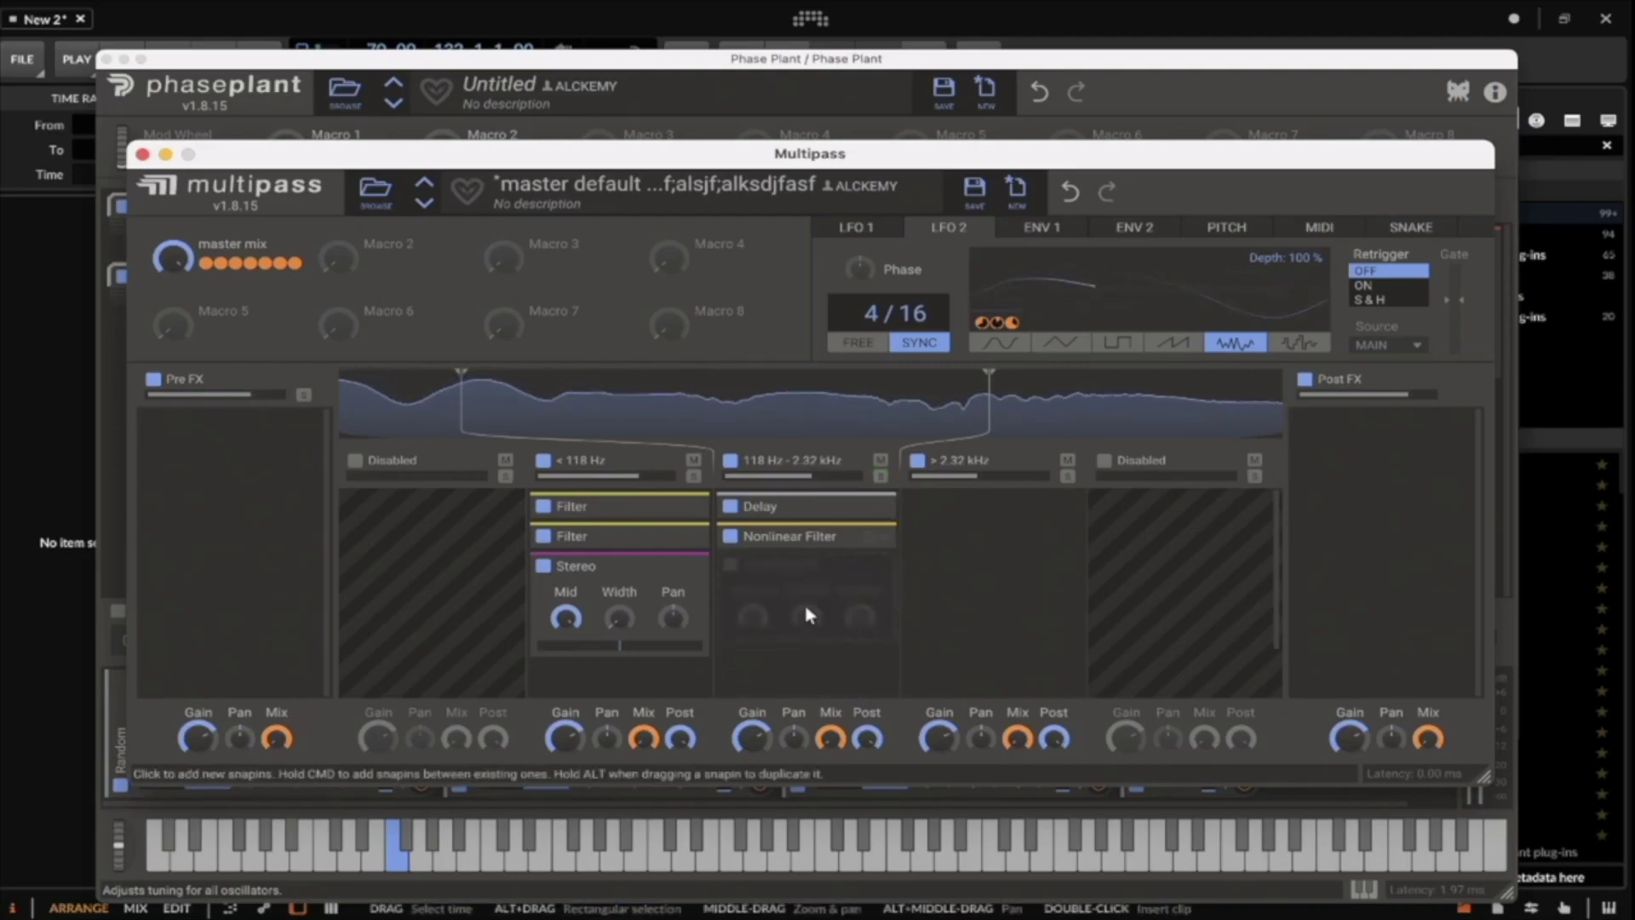
left_click(827, 601)
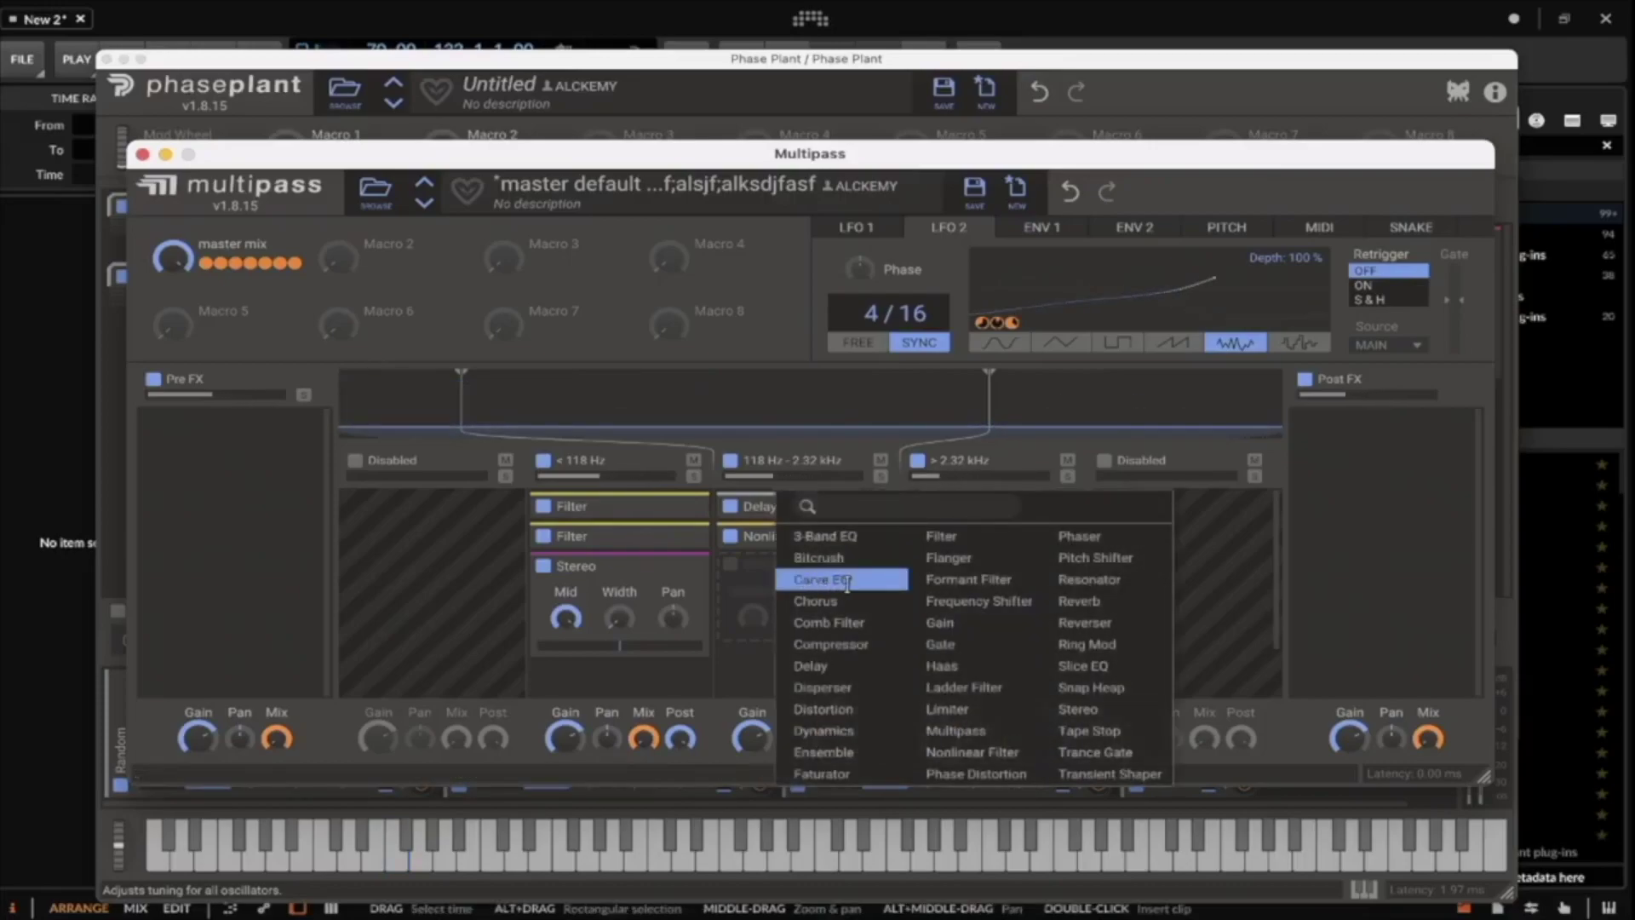
left_click(941, 535)
left_click(807, 667)
scroll(806, 670, "down", 2)
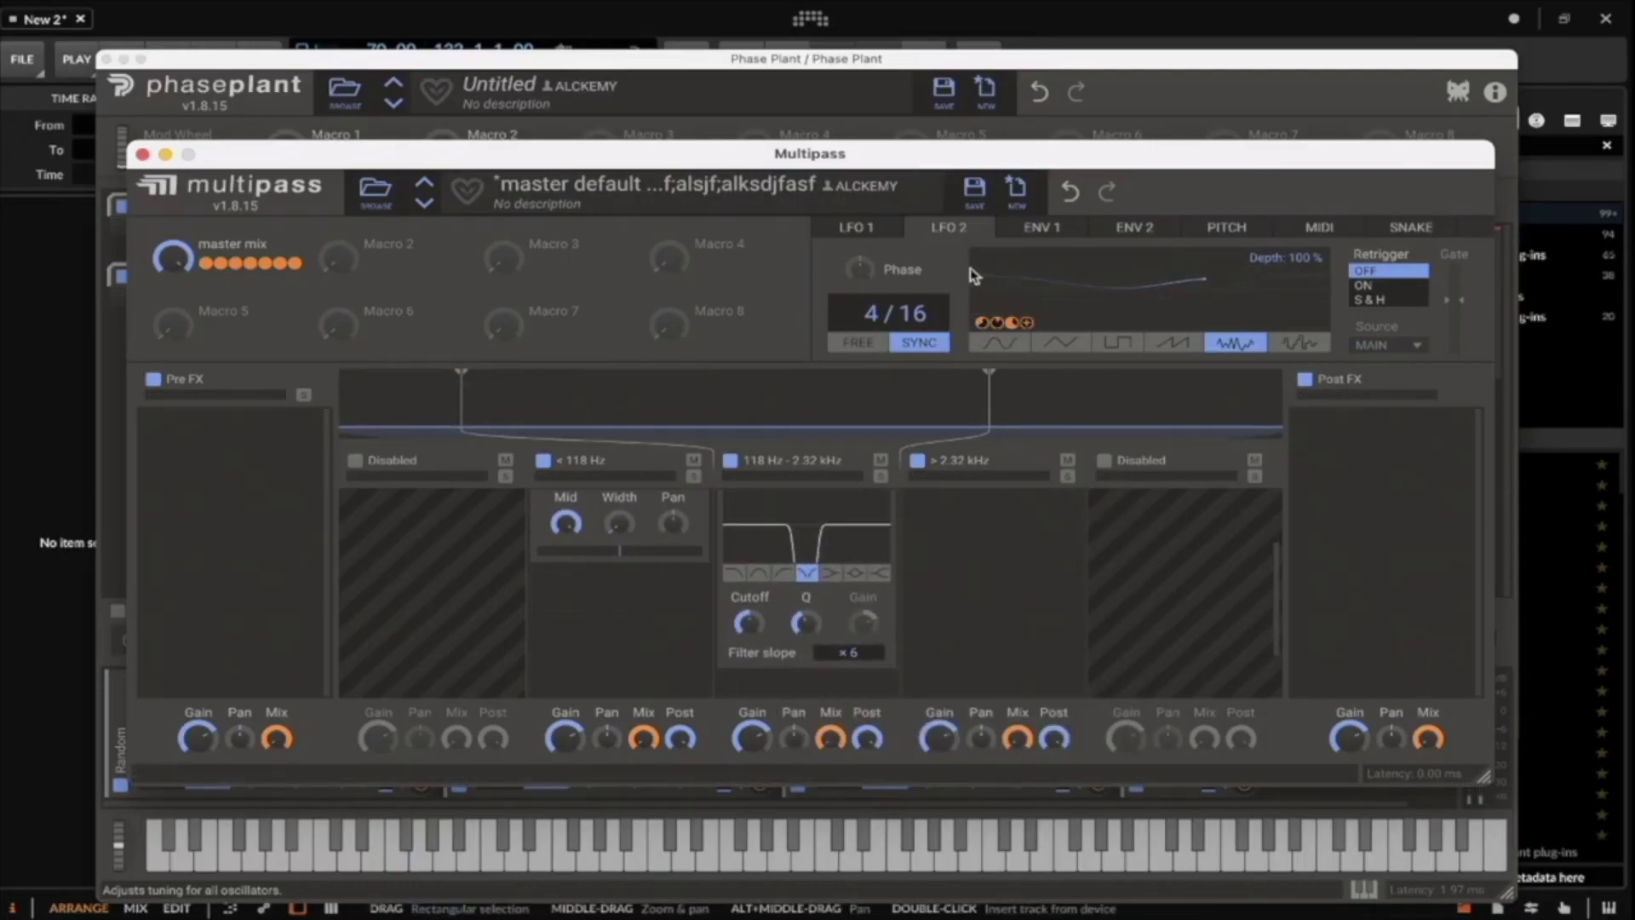
Modulate the new notch Filter's cutoff with LFO 2 and its Q with LFO 1.
left_click_drag(1027, 328, 749, 626)
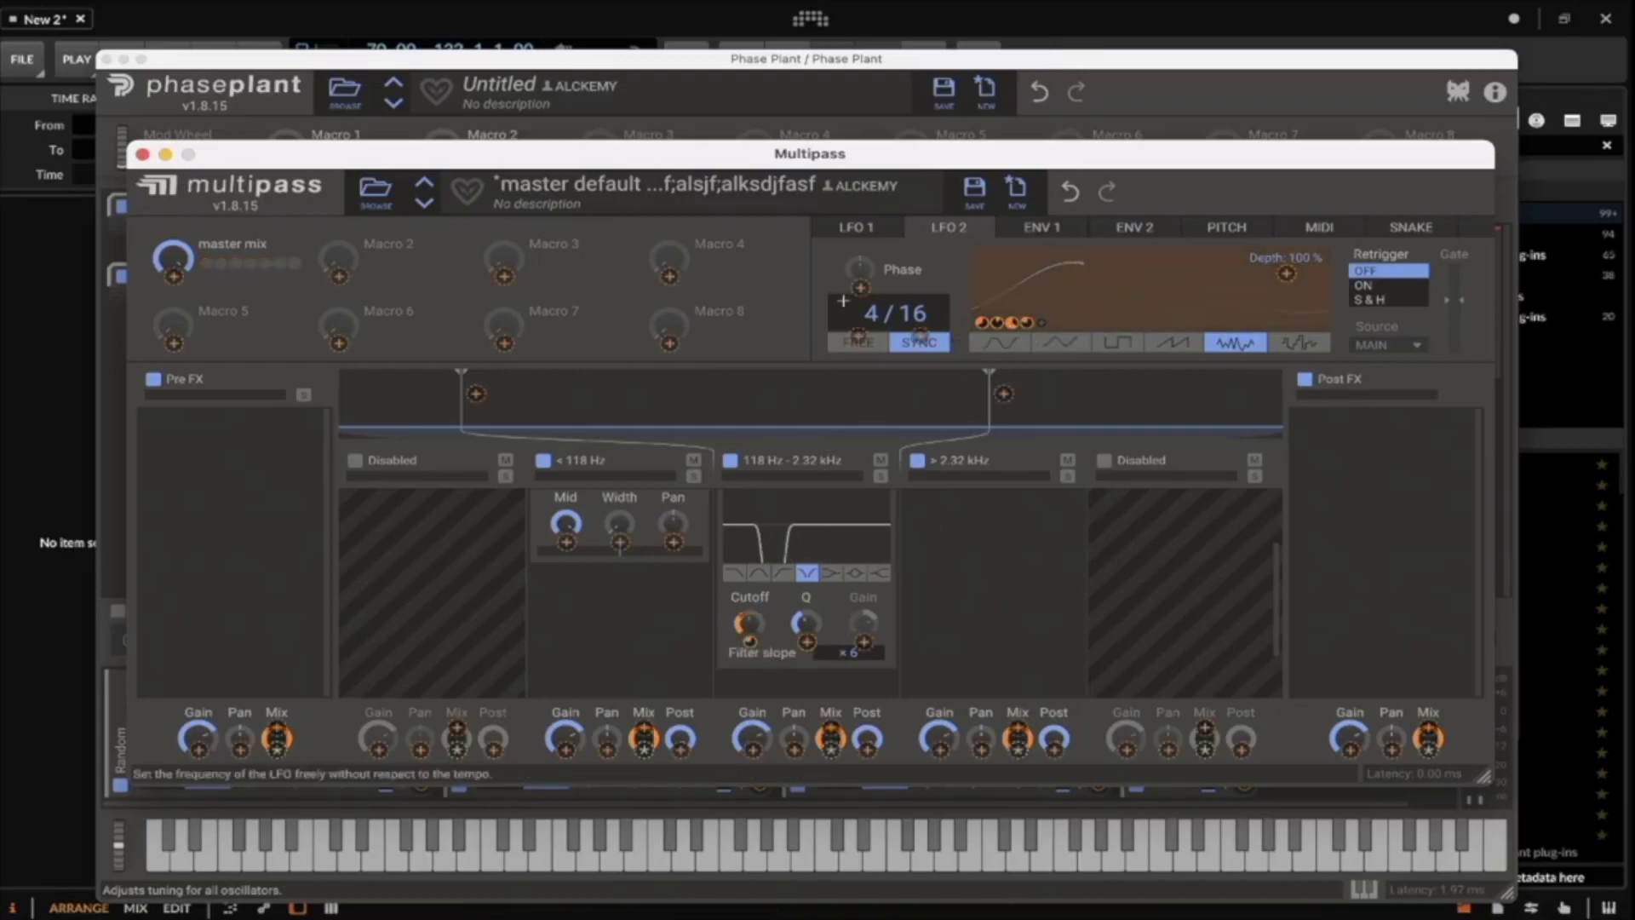
left_click(858, 228)
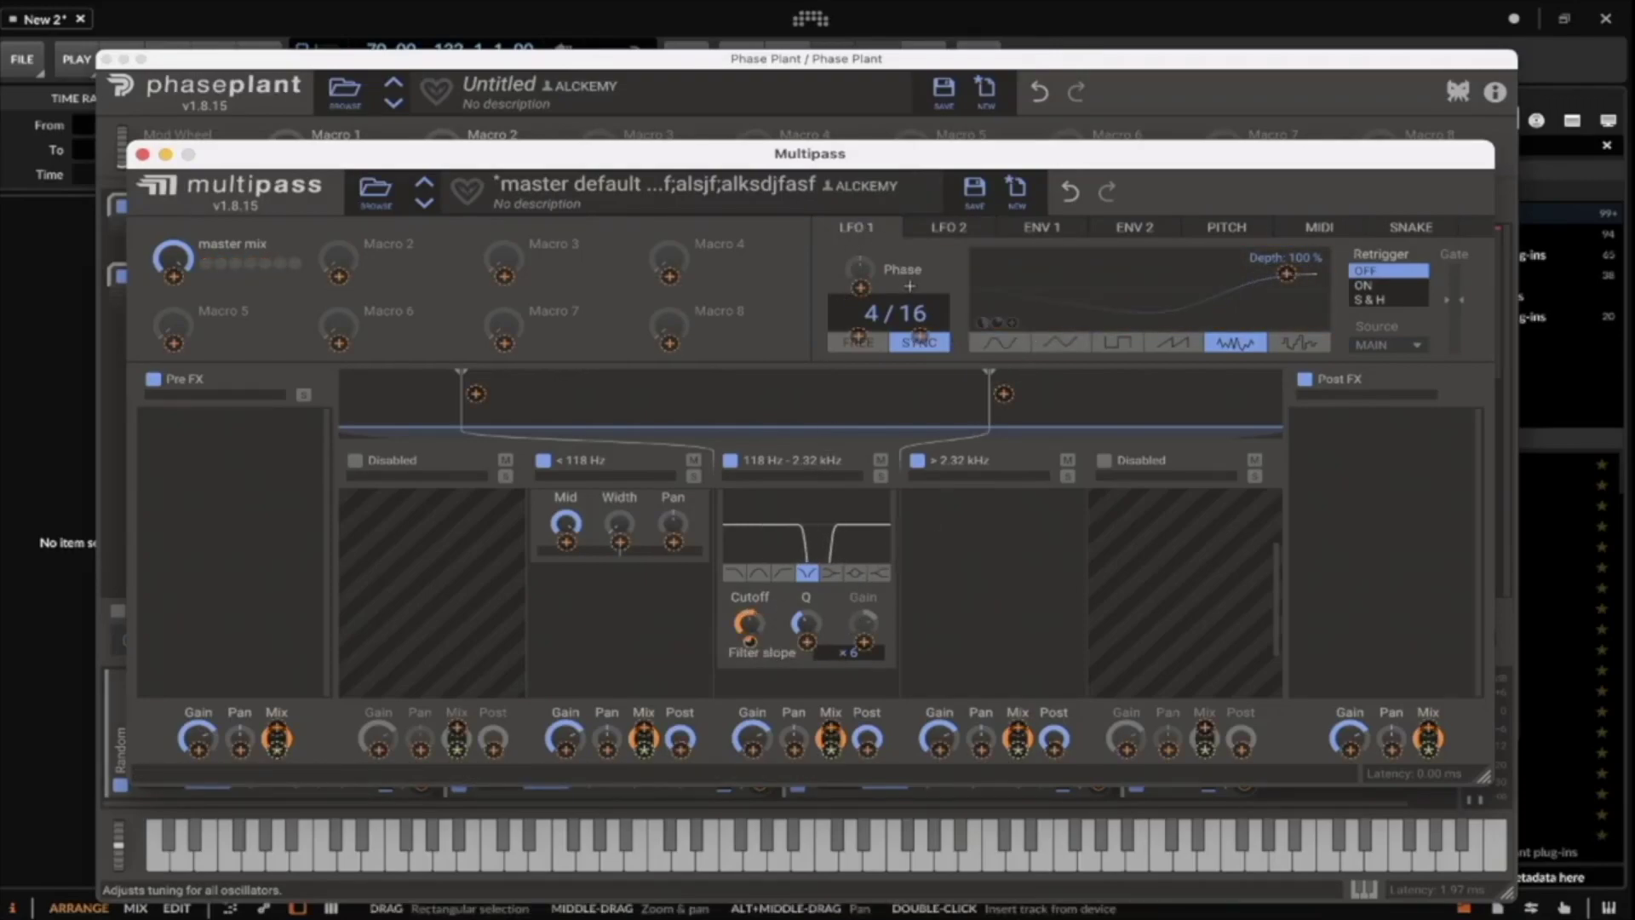
left_click_drag(983, 299, 1033, 315)
left_click(997, 322)
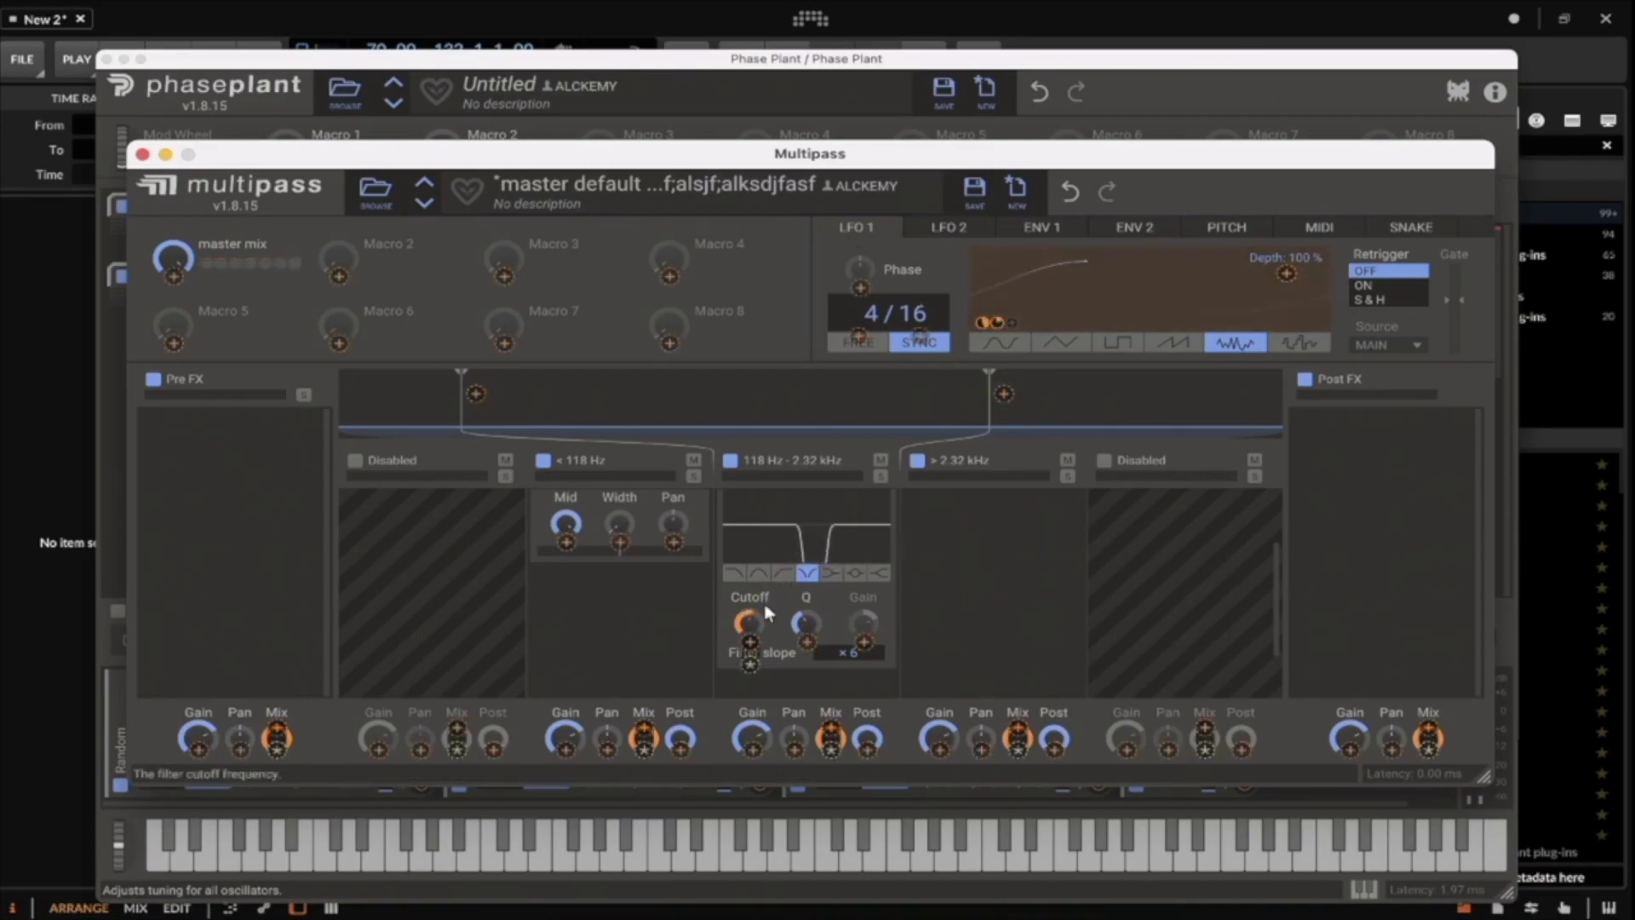
left_click(806, 640)
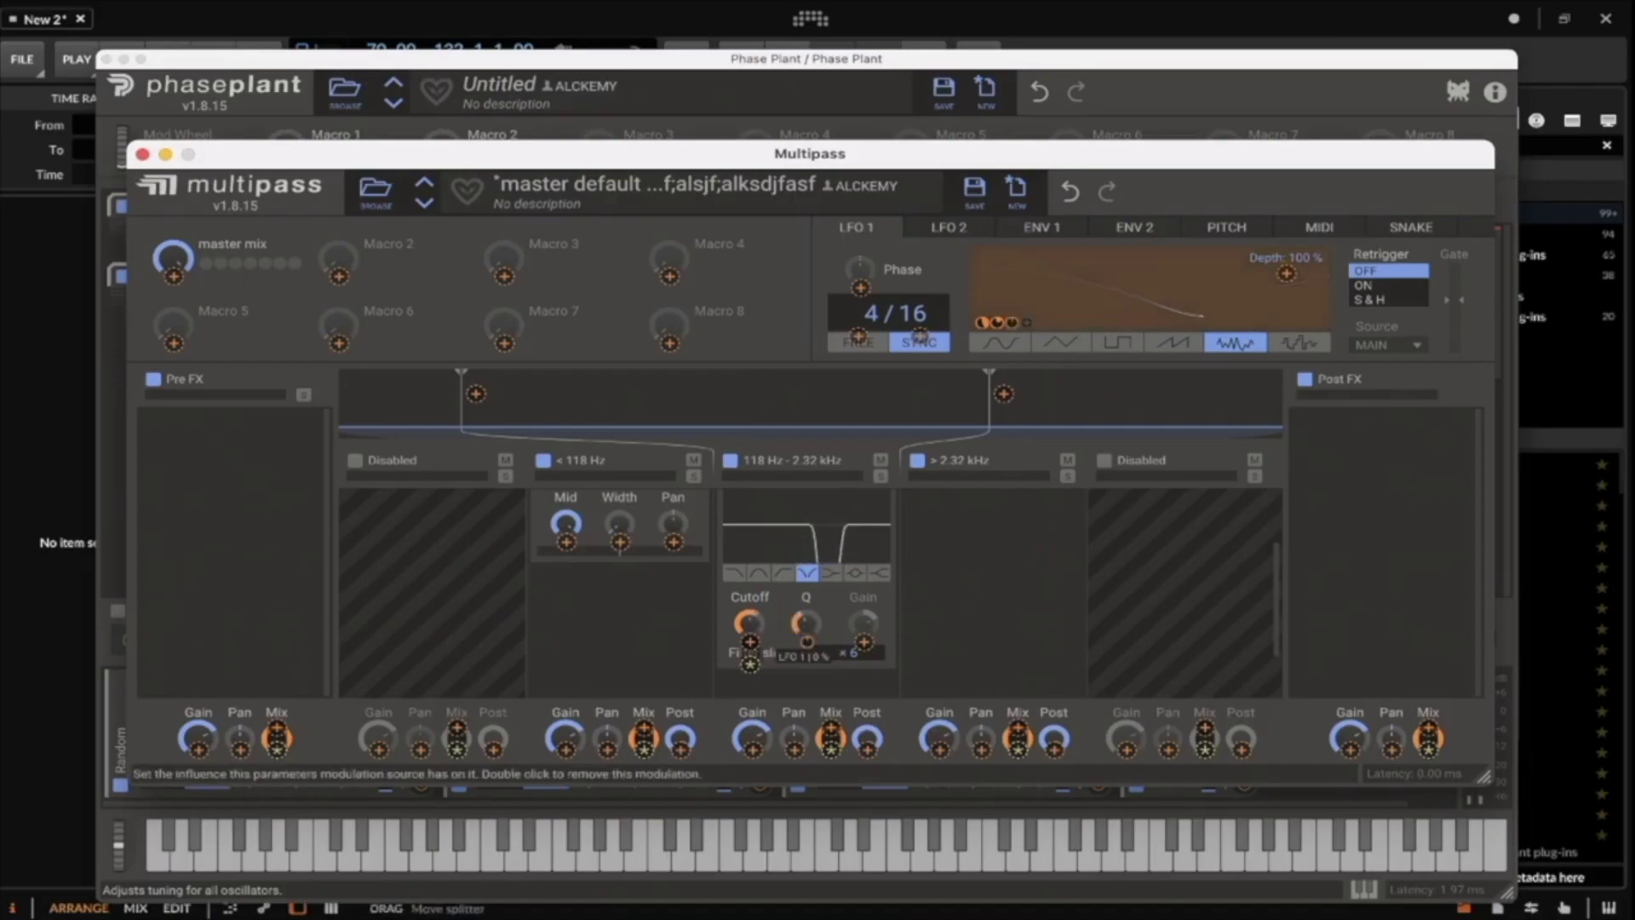
left_click(781, 600)
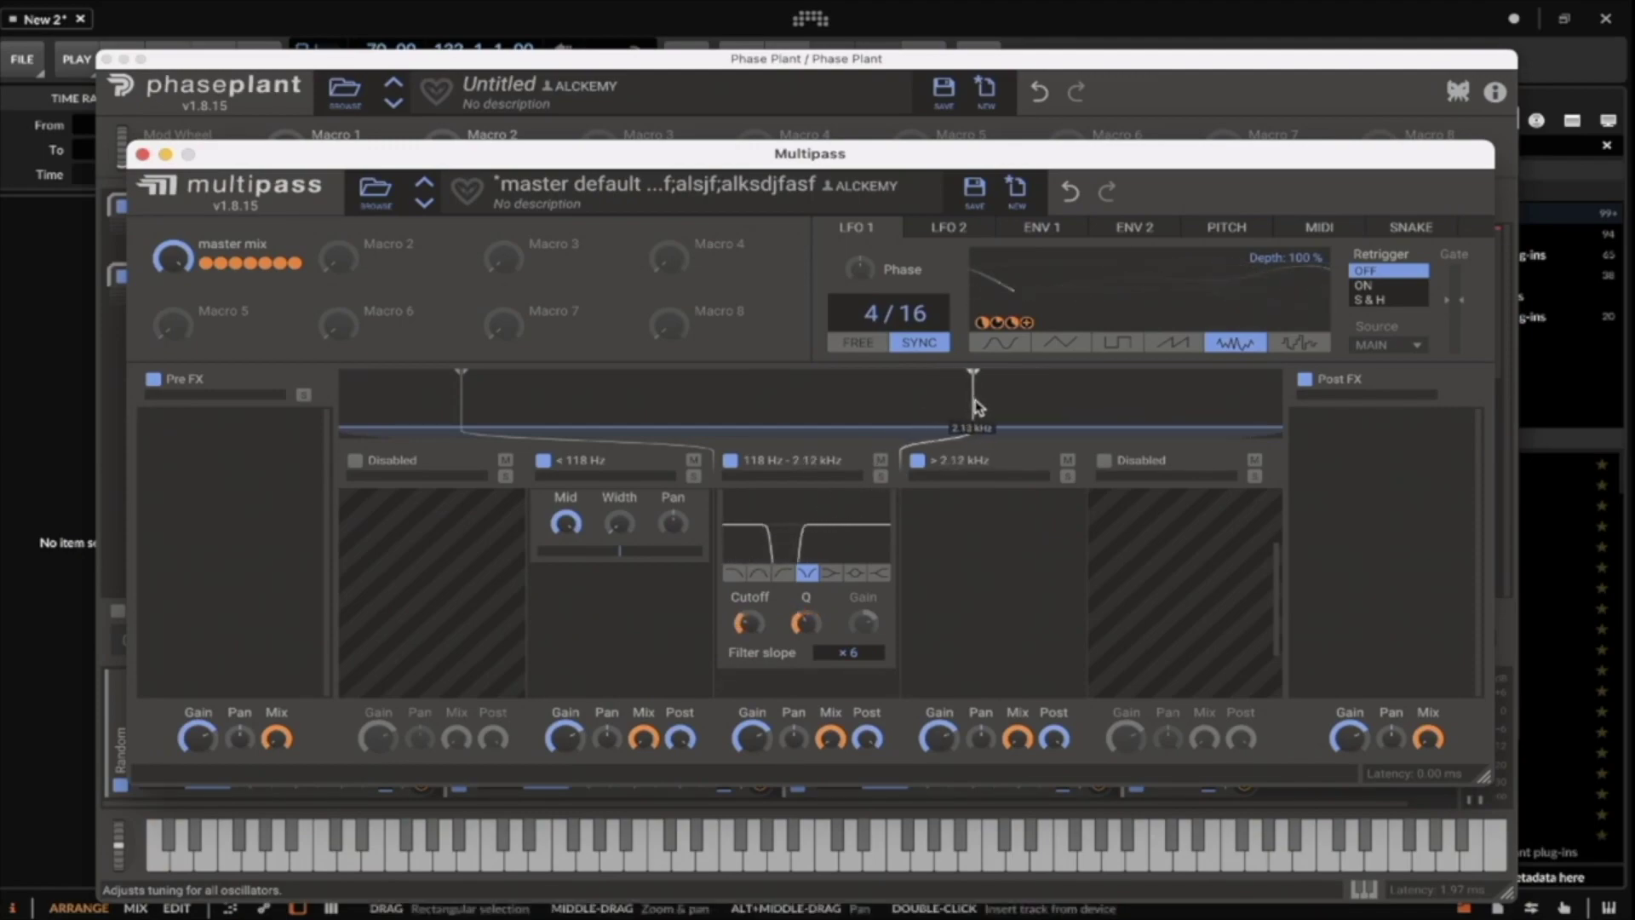
Assign Macro 2 to the upper band split and Macro 3 to both LFO rates, naming them "band freq" and "speed".
left_click_drag(372, 263, 991, 392)
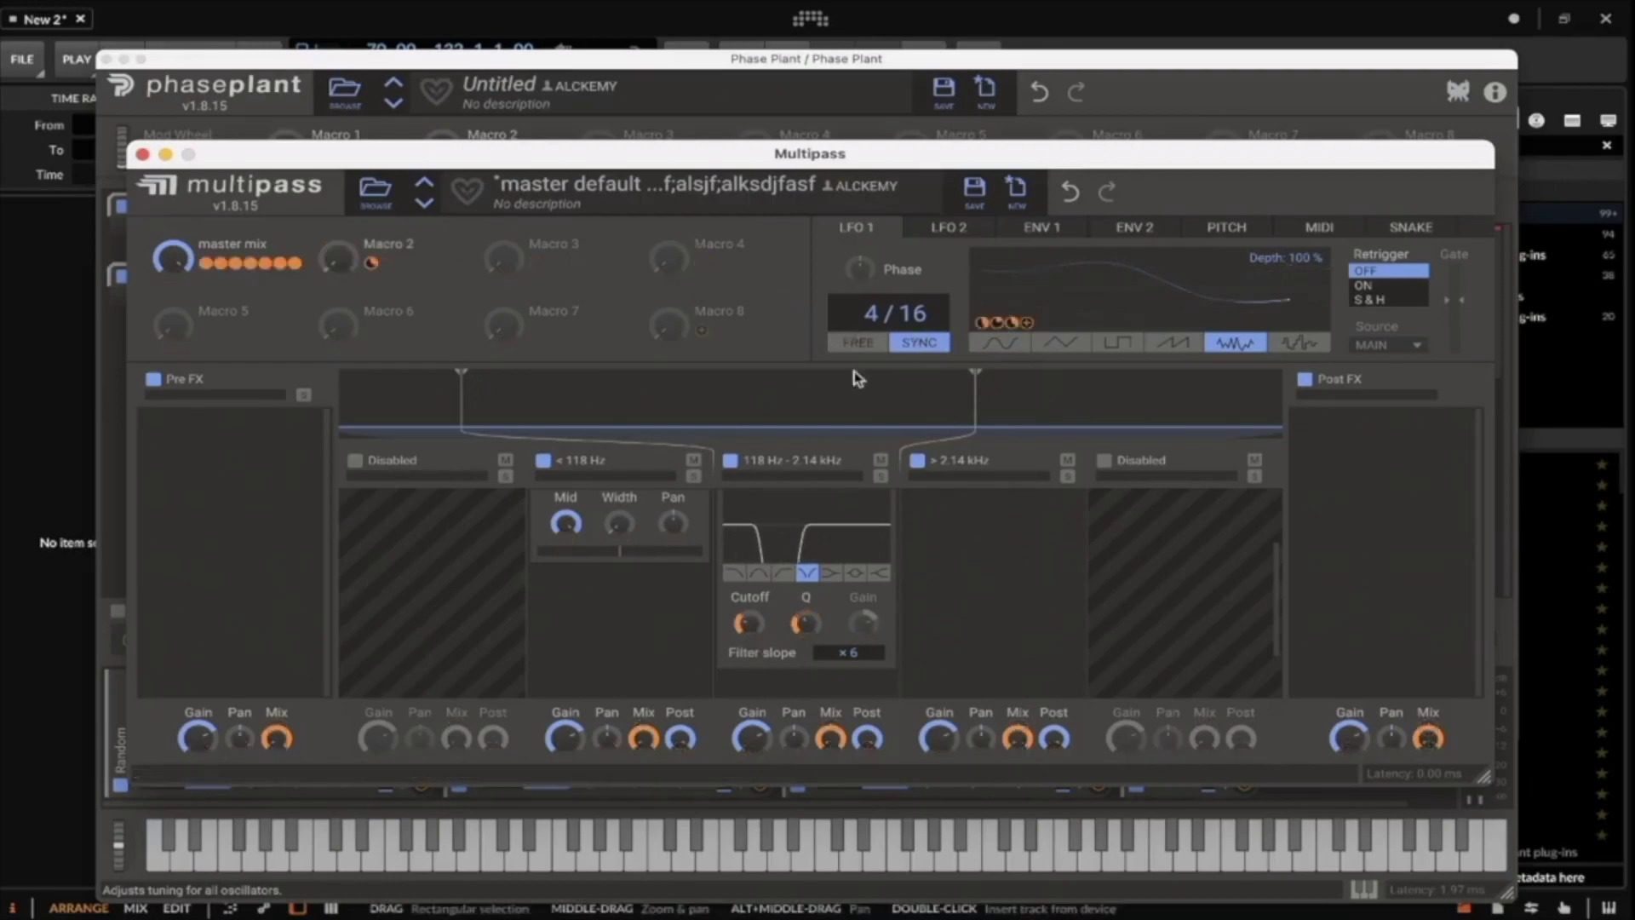
left_click_drag(536, 262, 920, 335)
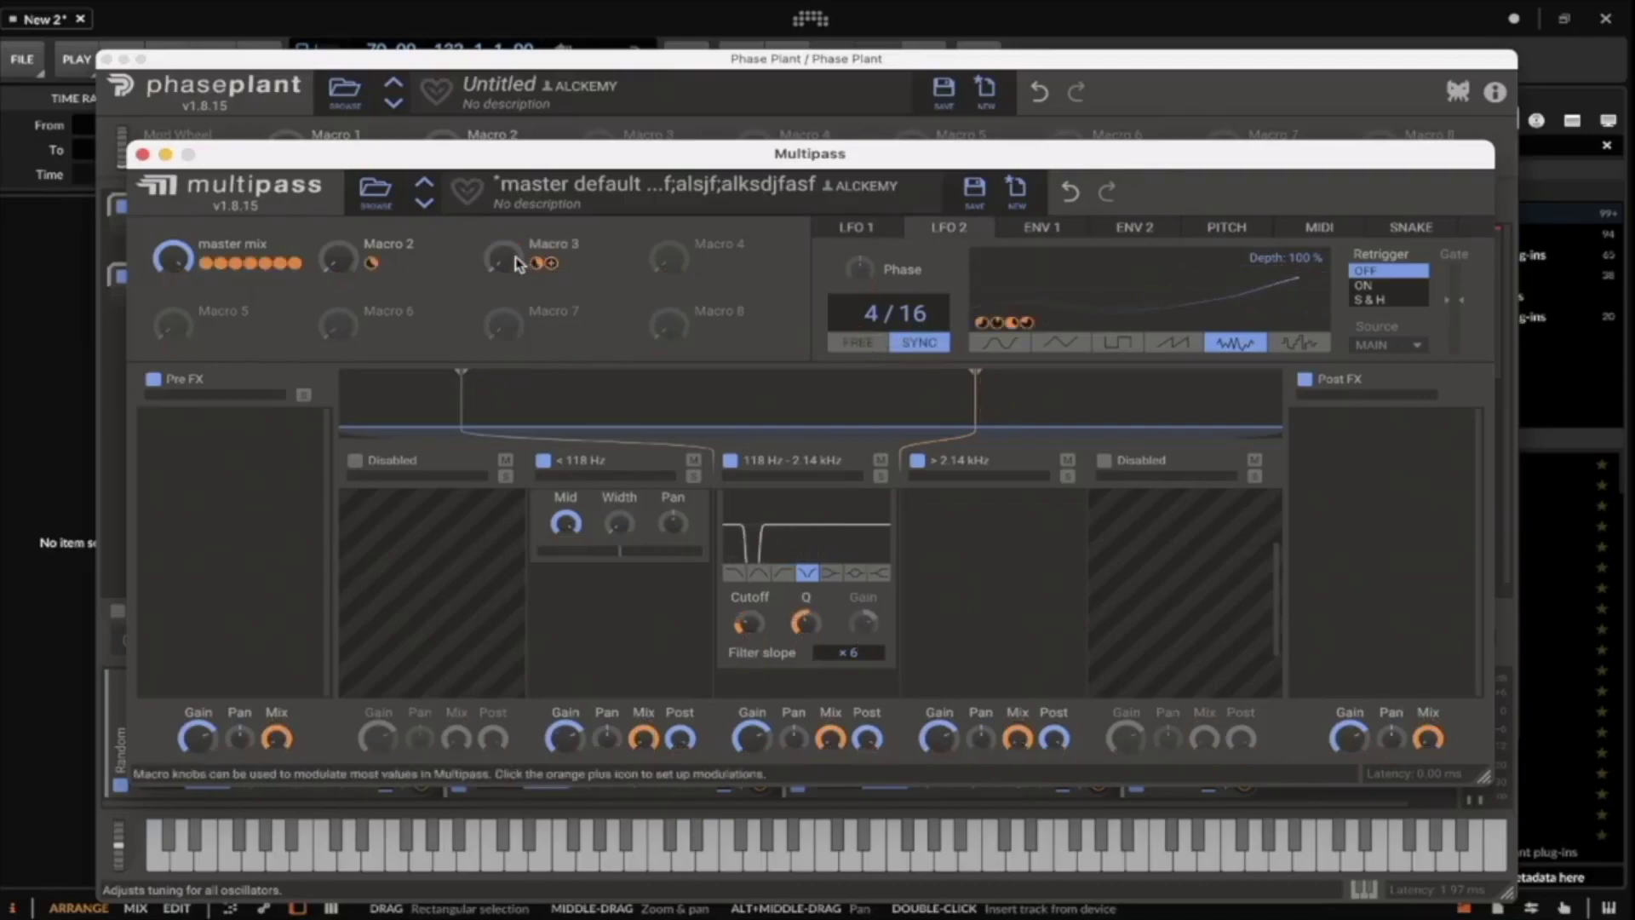
double_click(542, 245)
type("speed")
key("Return")
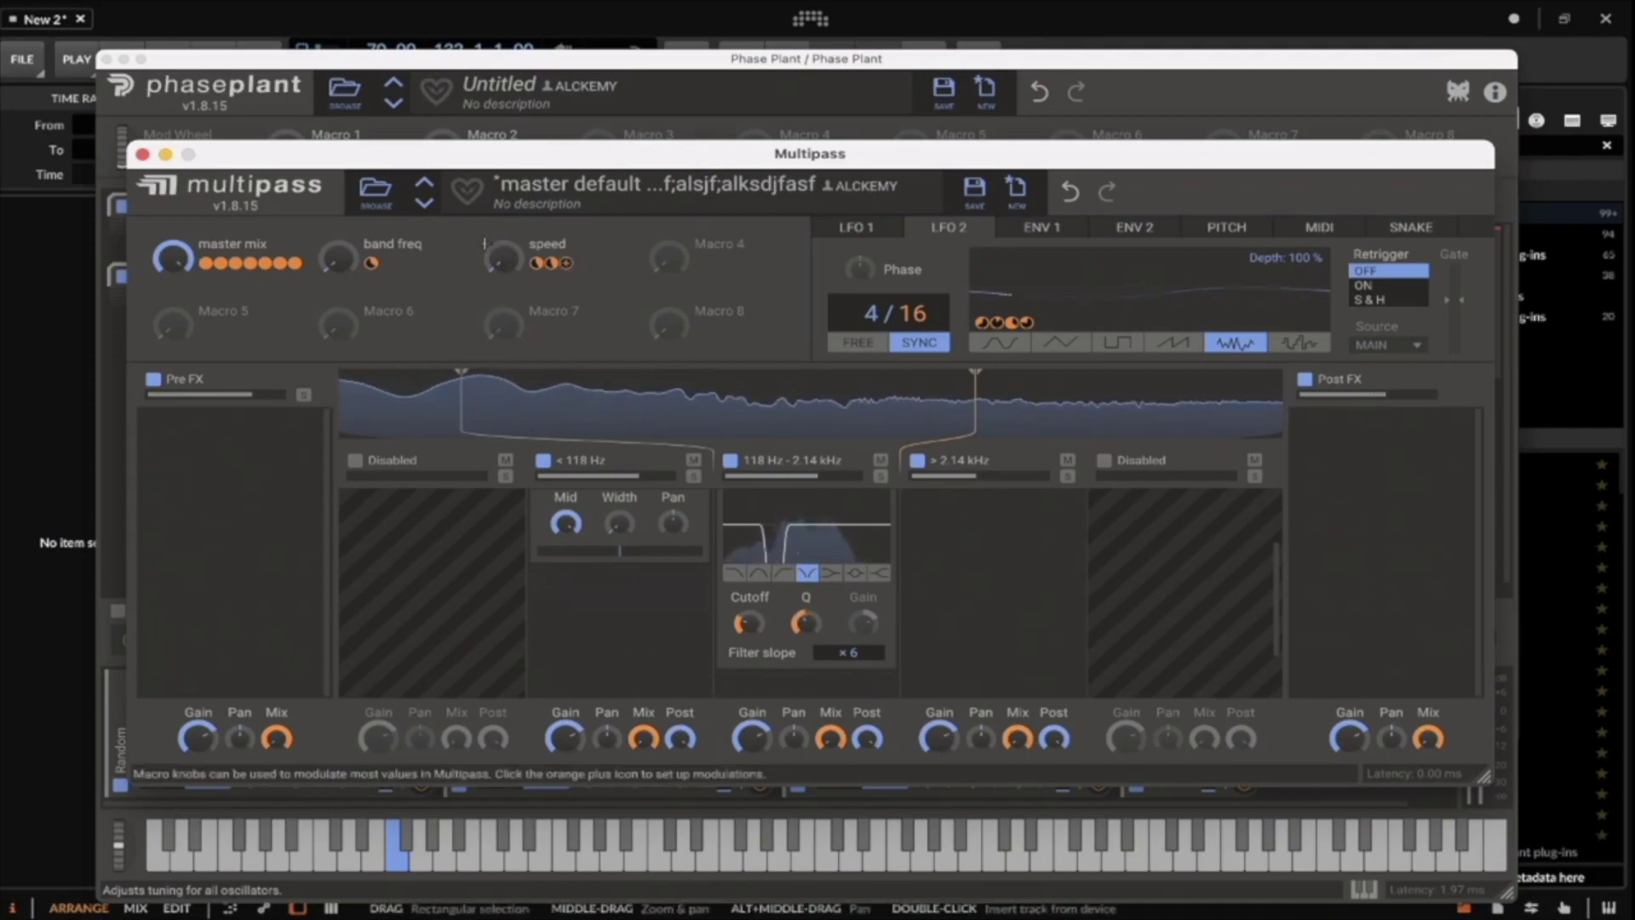
mouse_move(339, 253)
left_mouse_down()
mouse_move(339, 186)
mouse_move(339, 237)
left_mouse_up()
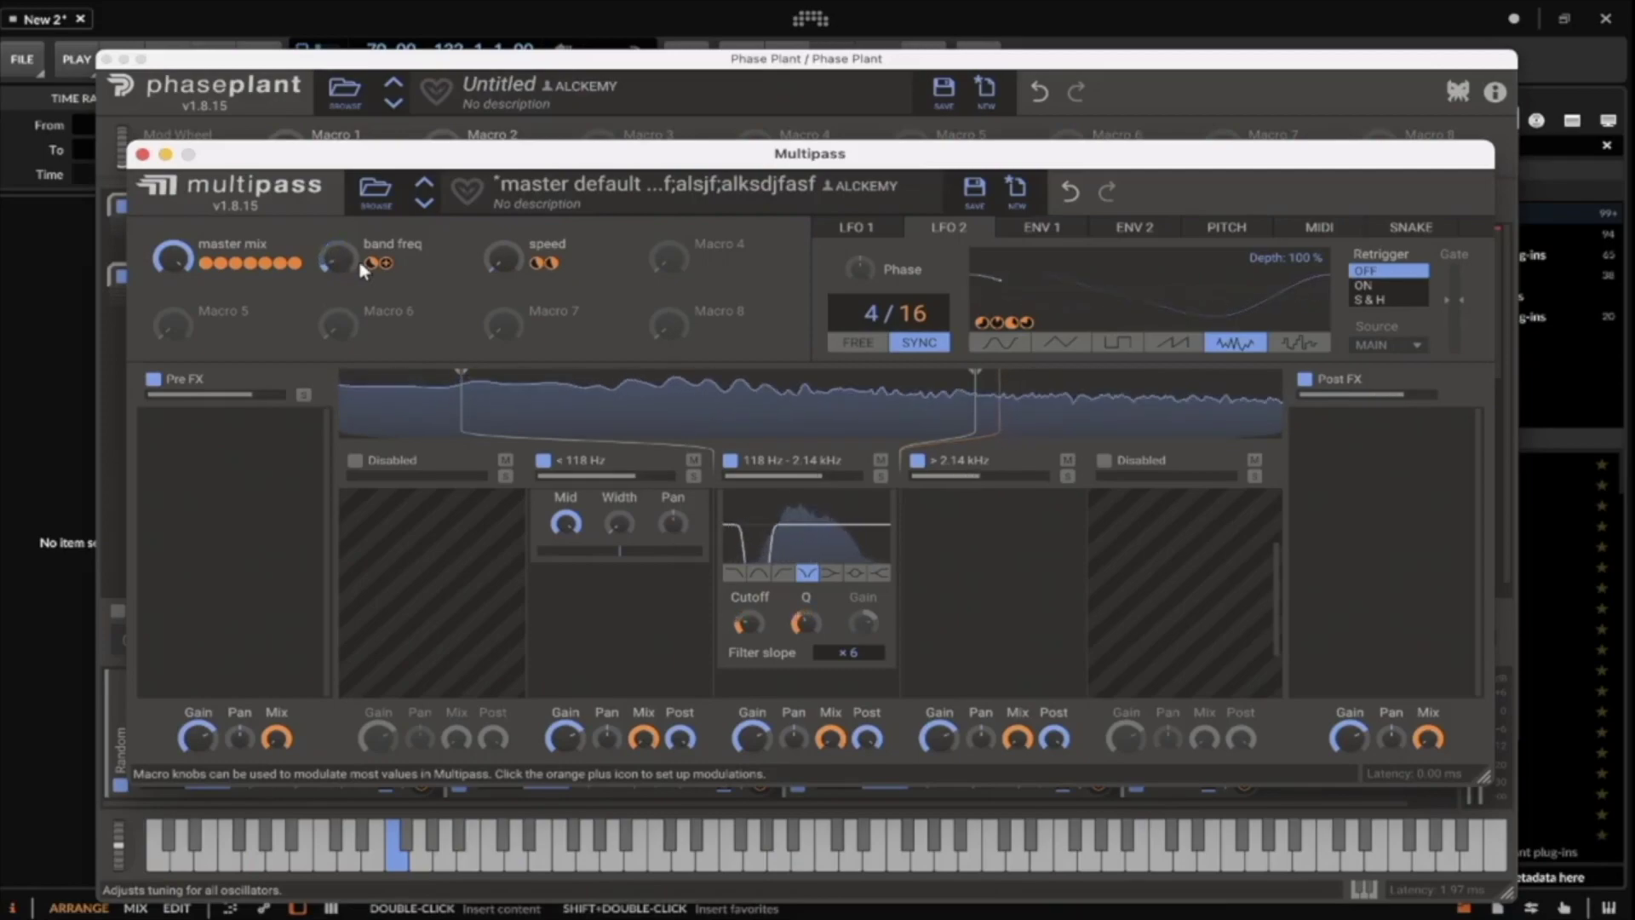
Expand the mid band's Delay, modulate its feedback with LFO 1, and minimize it again.
mouse_move(870, 563)
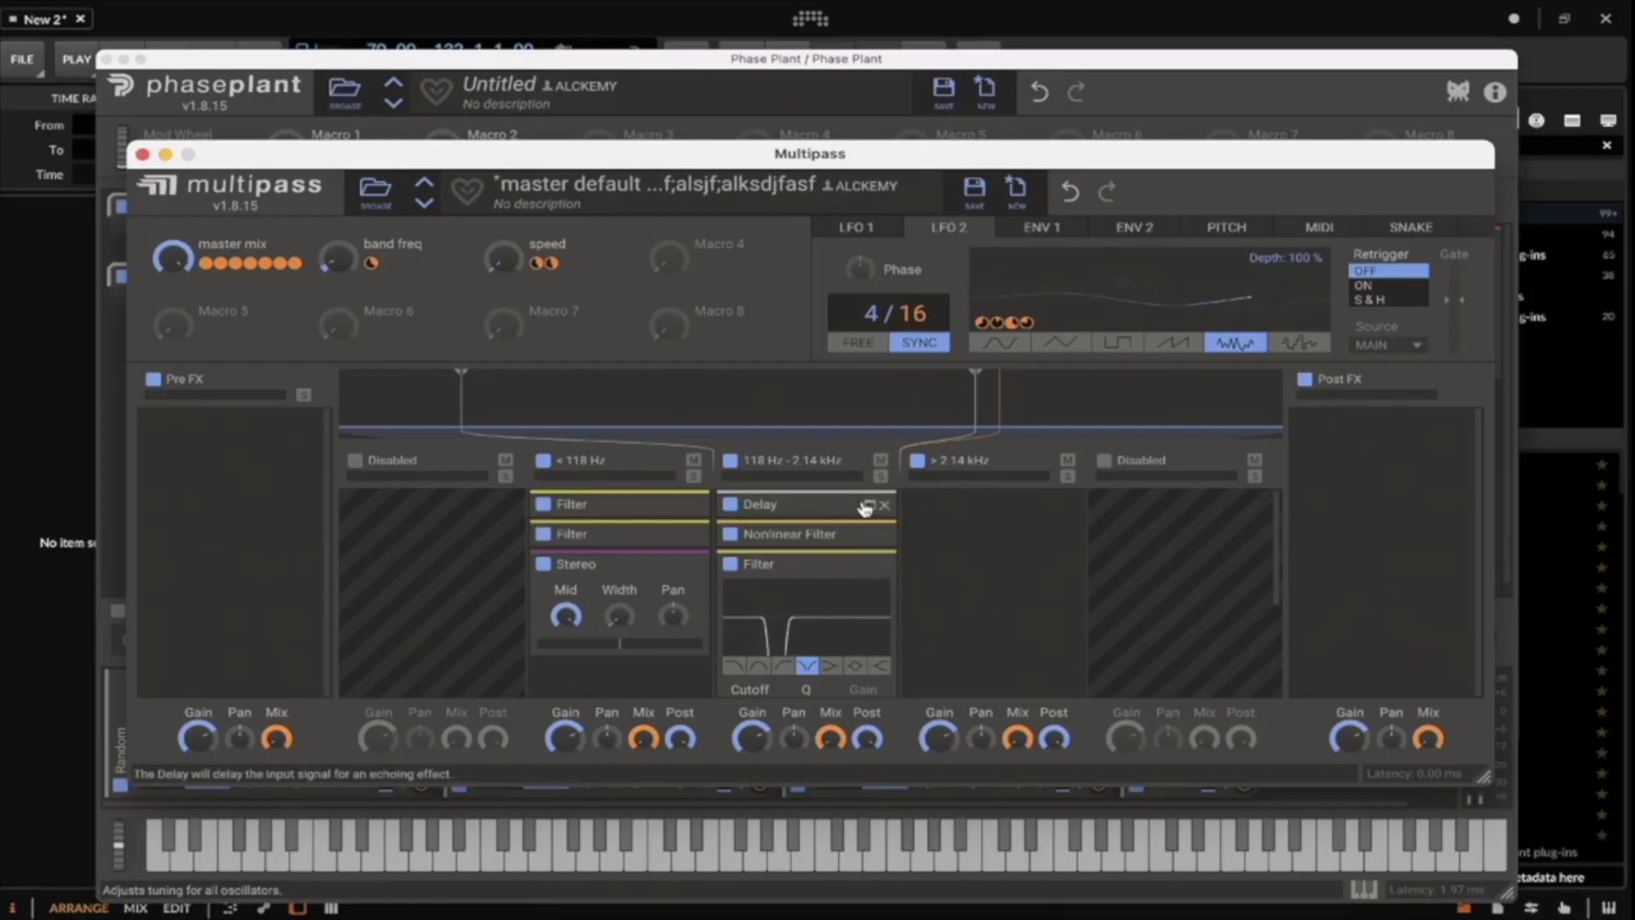
left_click(870, 508)
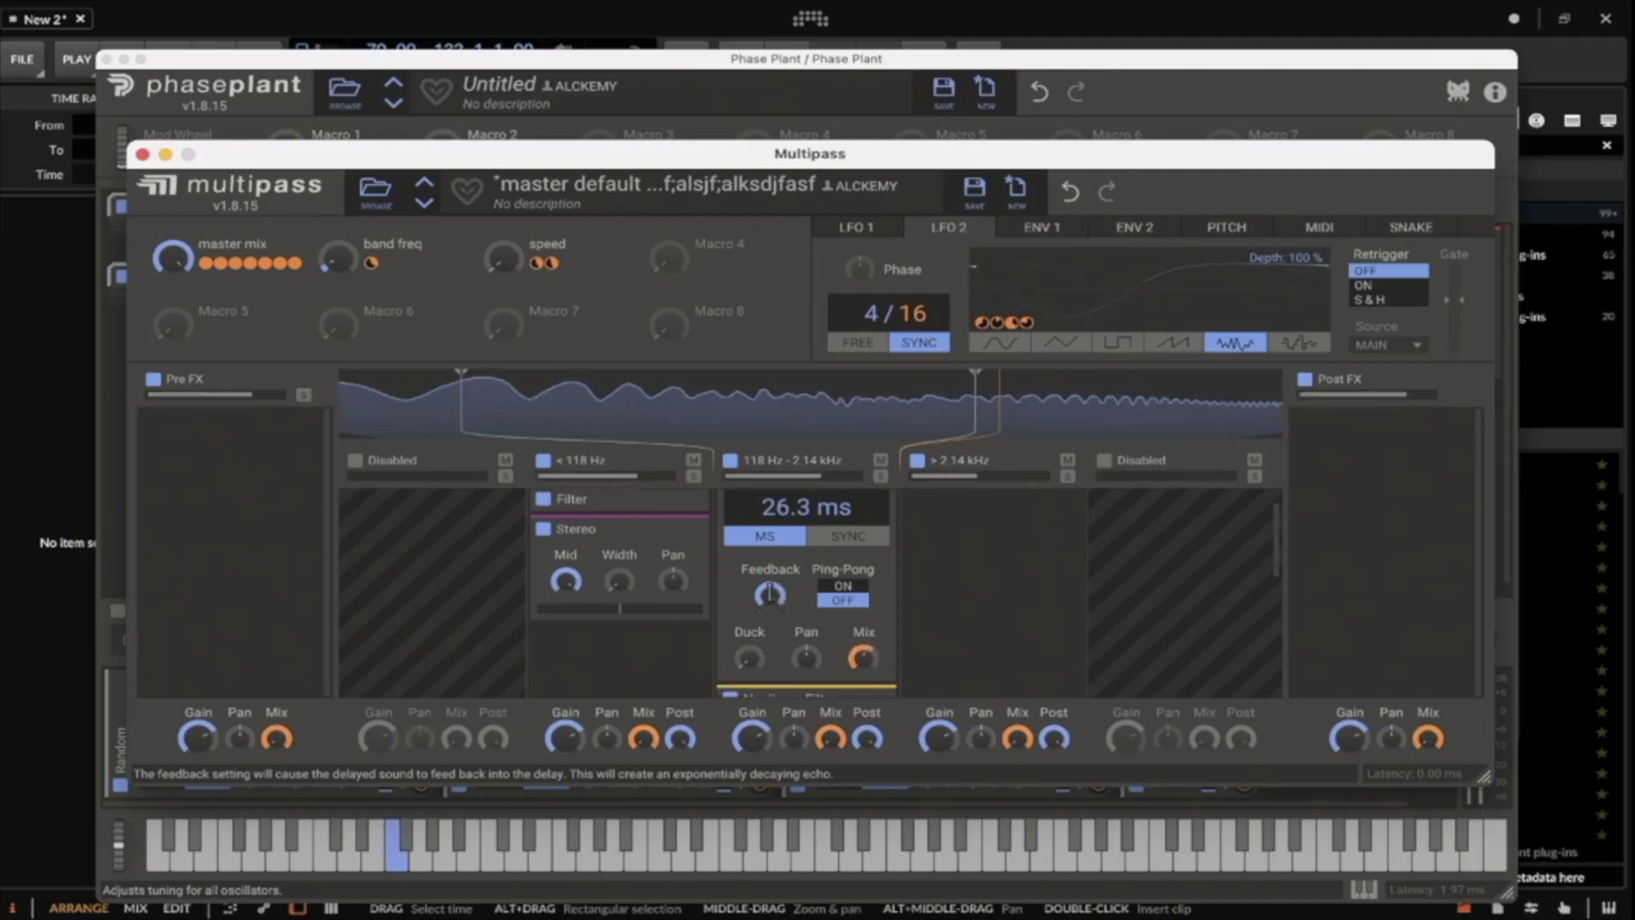
left_click_drag(769, 593, 770, 587)
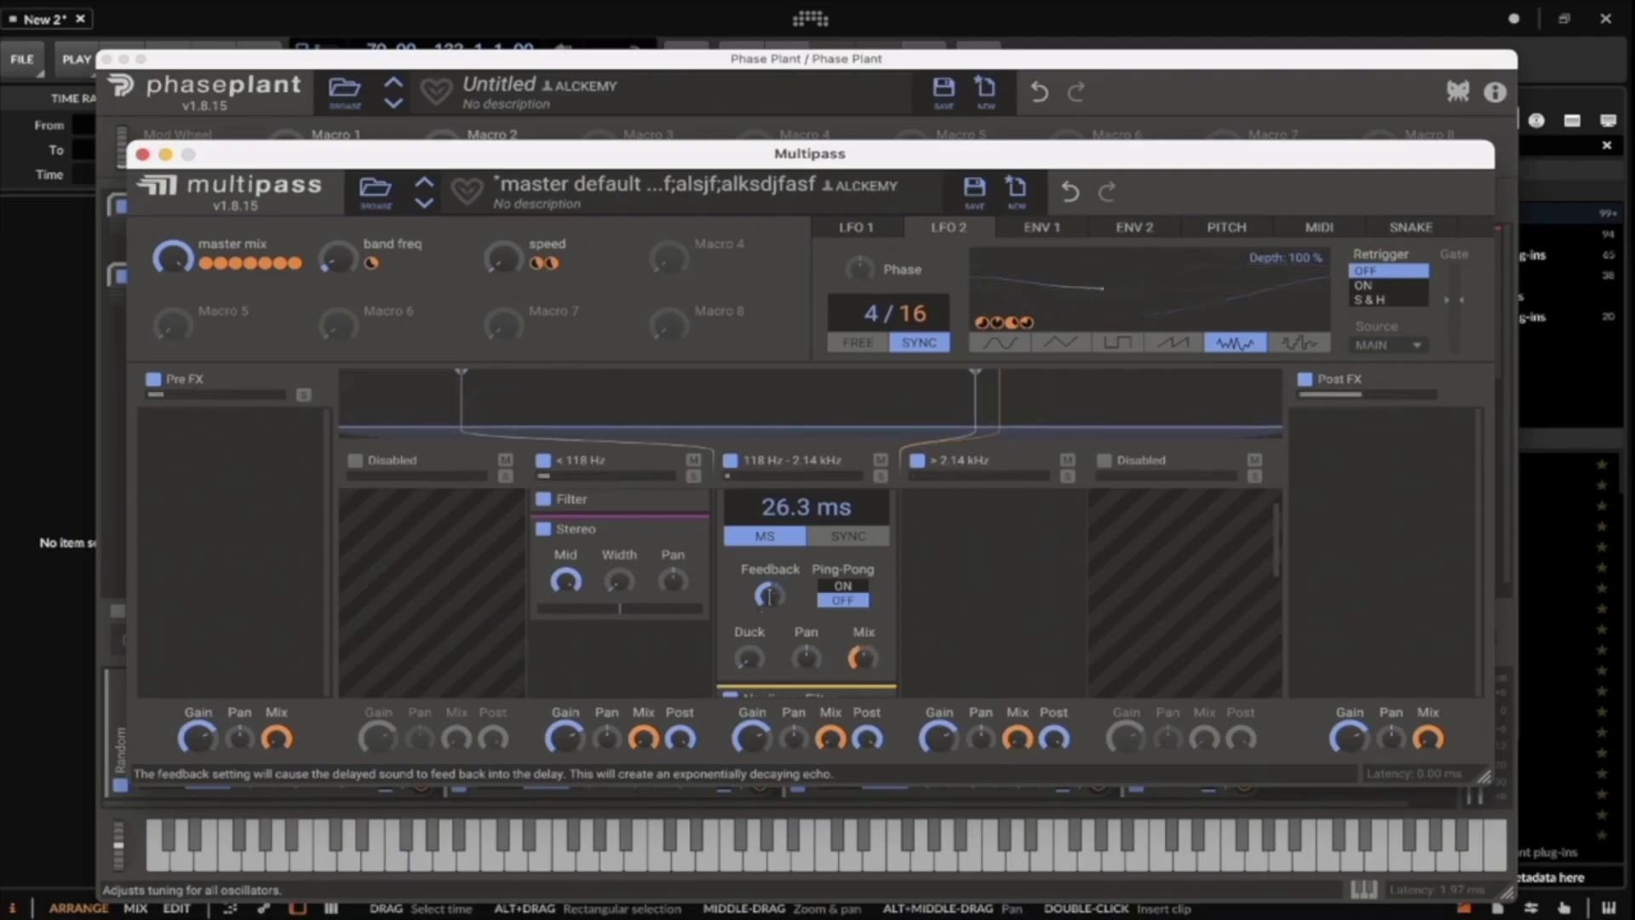
left_click(856, 226)
left_click_drag(1026, 328, 767, 615)
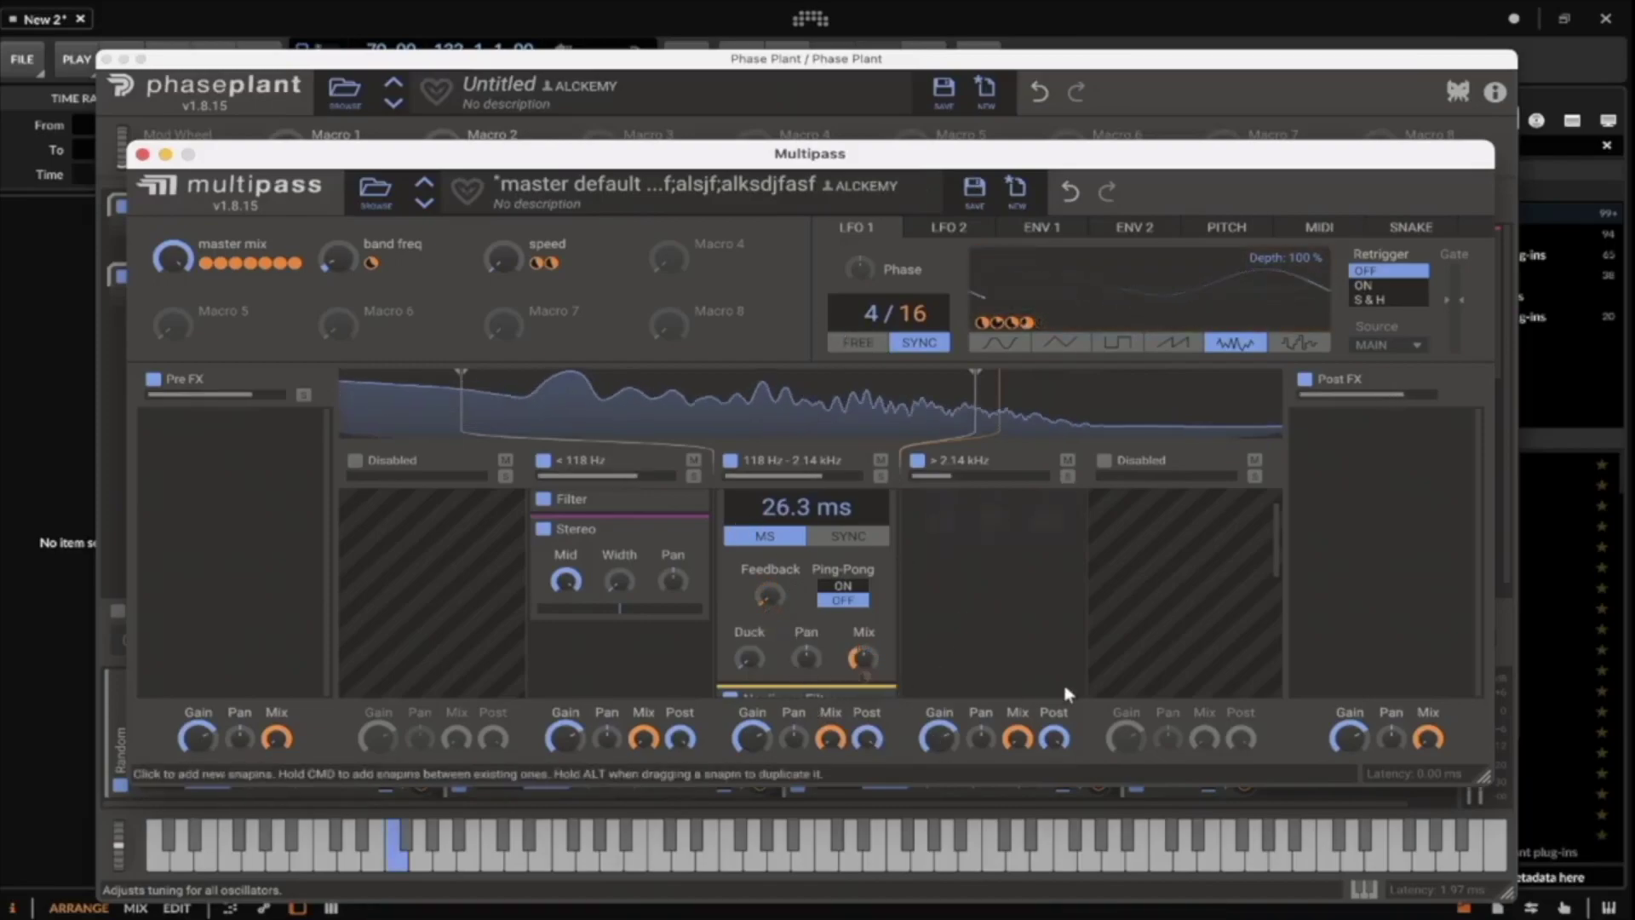
scroll(860, 541, "up", 2)
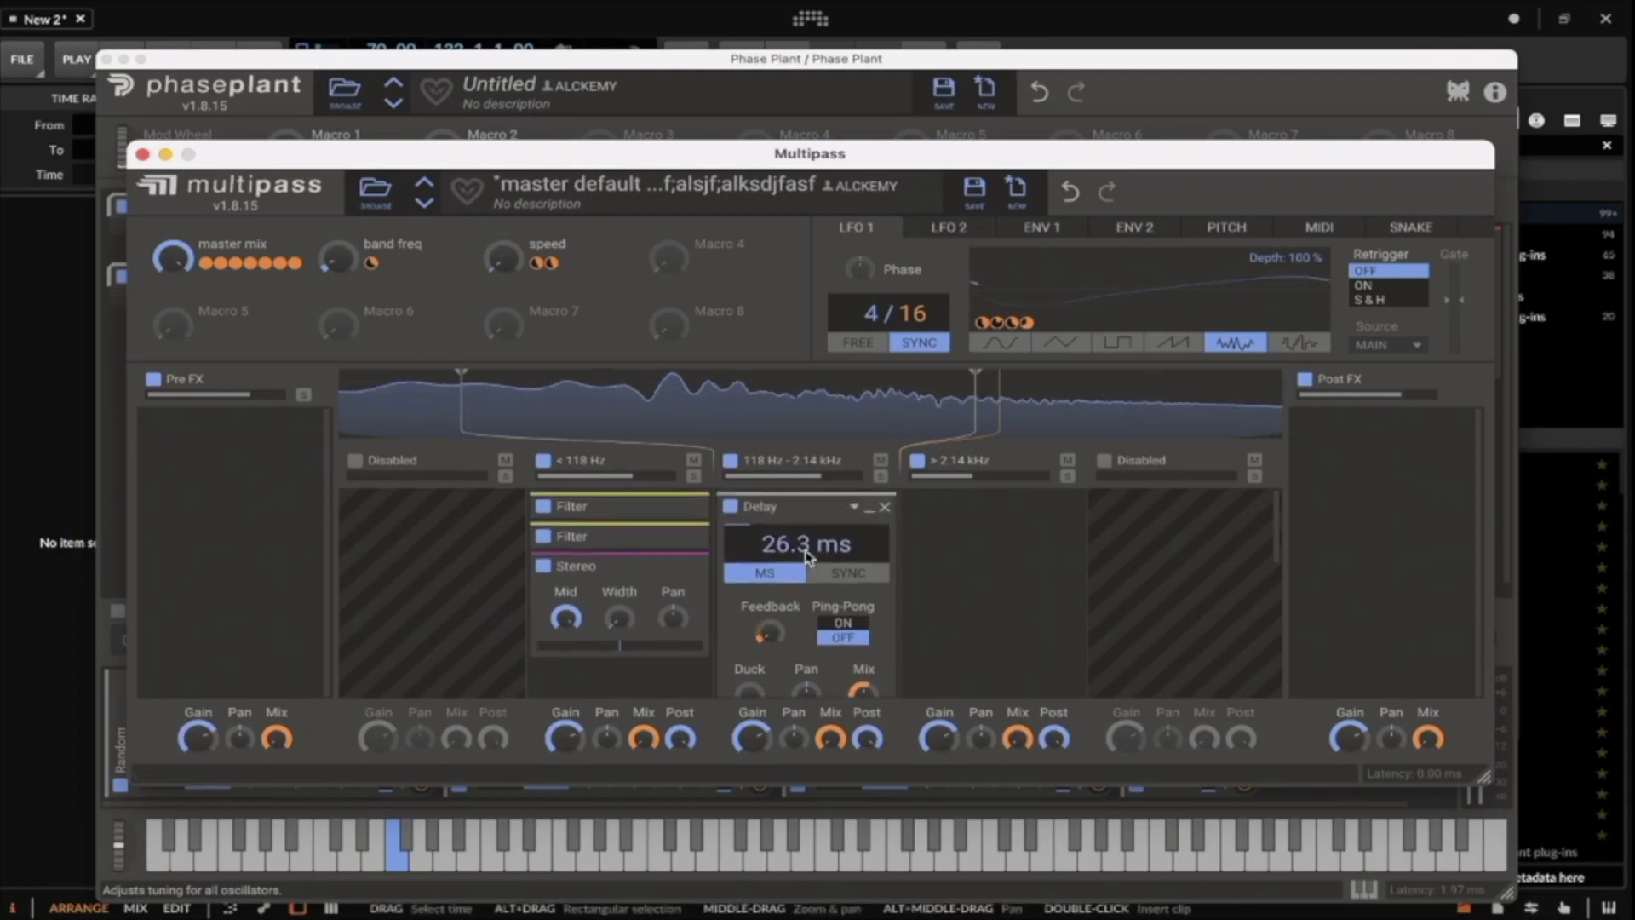
left_click(869, 507)
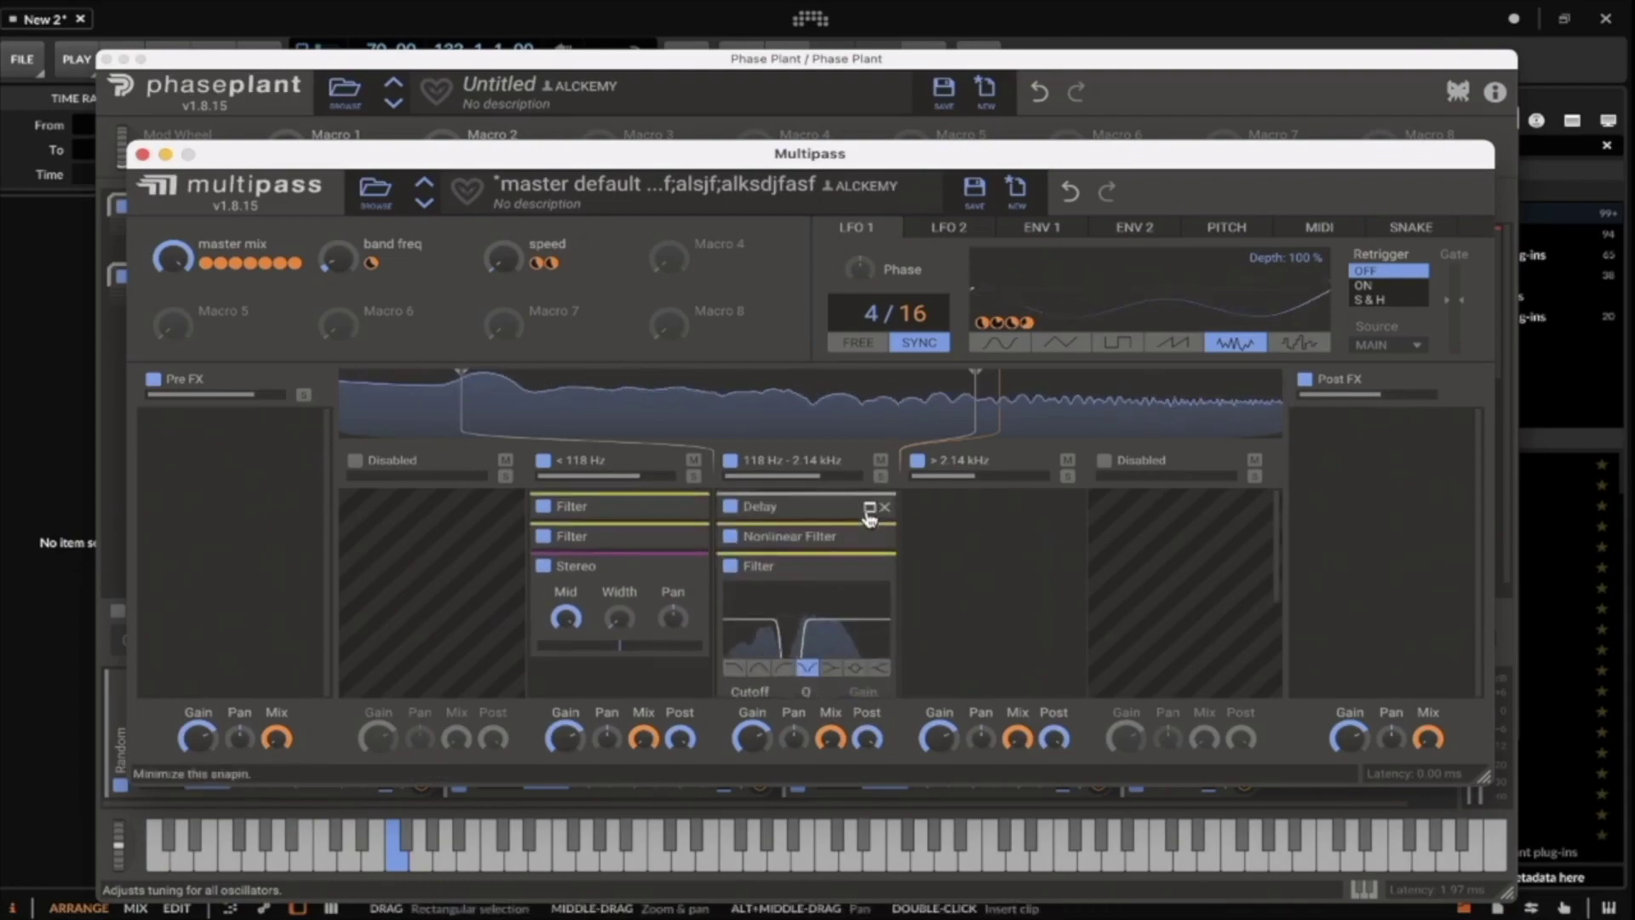
Minimize the notch Filter and add a Pitch Shifter below it at +12.00 semitones, with a larger grain size and 15 % mix.
left_click(869, 573)
left_click(781, 602)
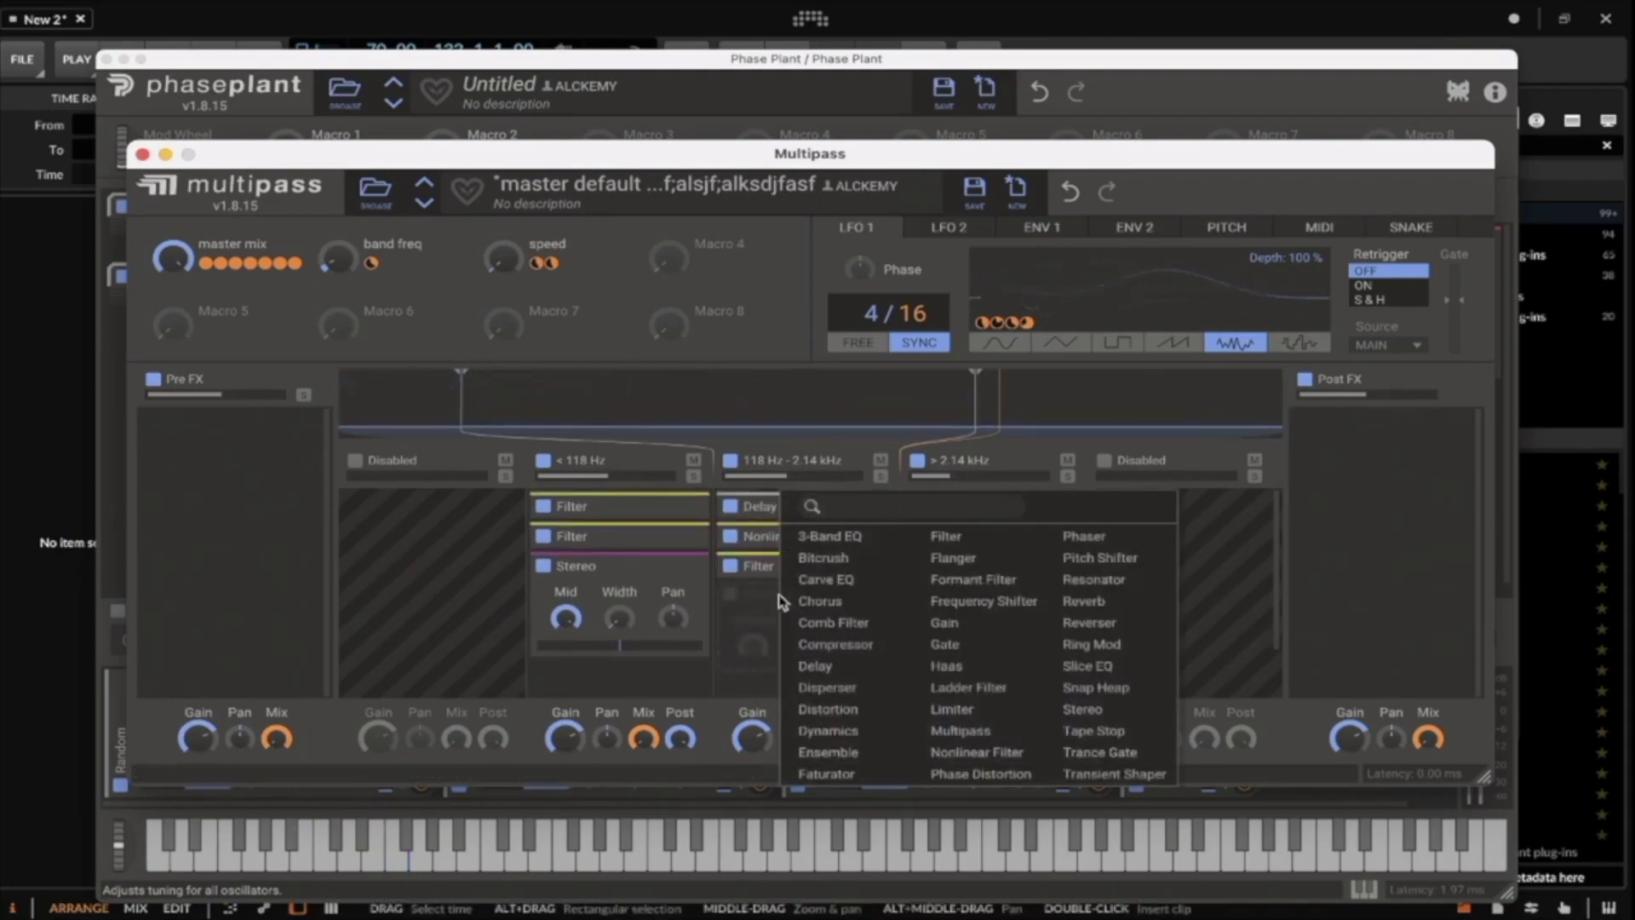
left_click(1099, 557)
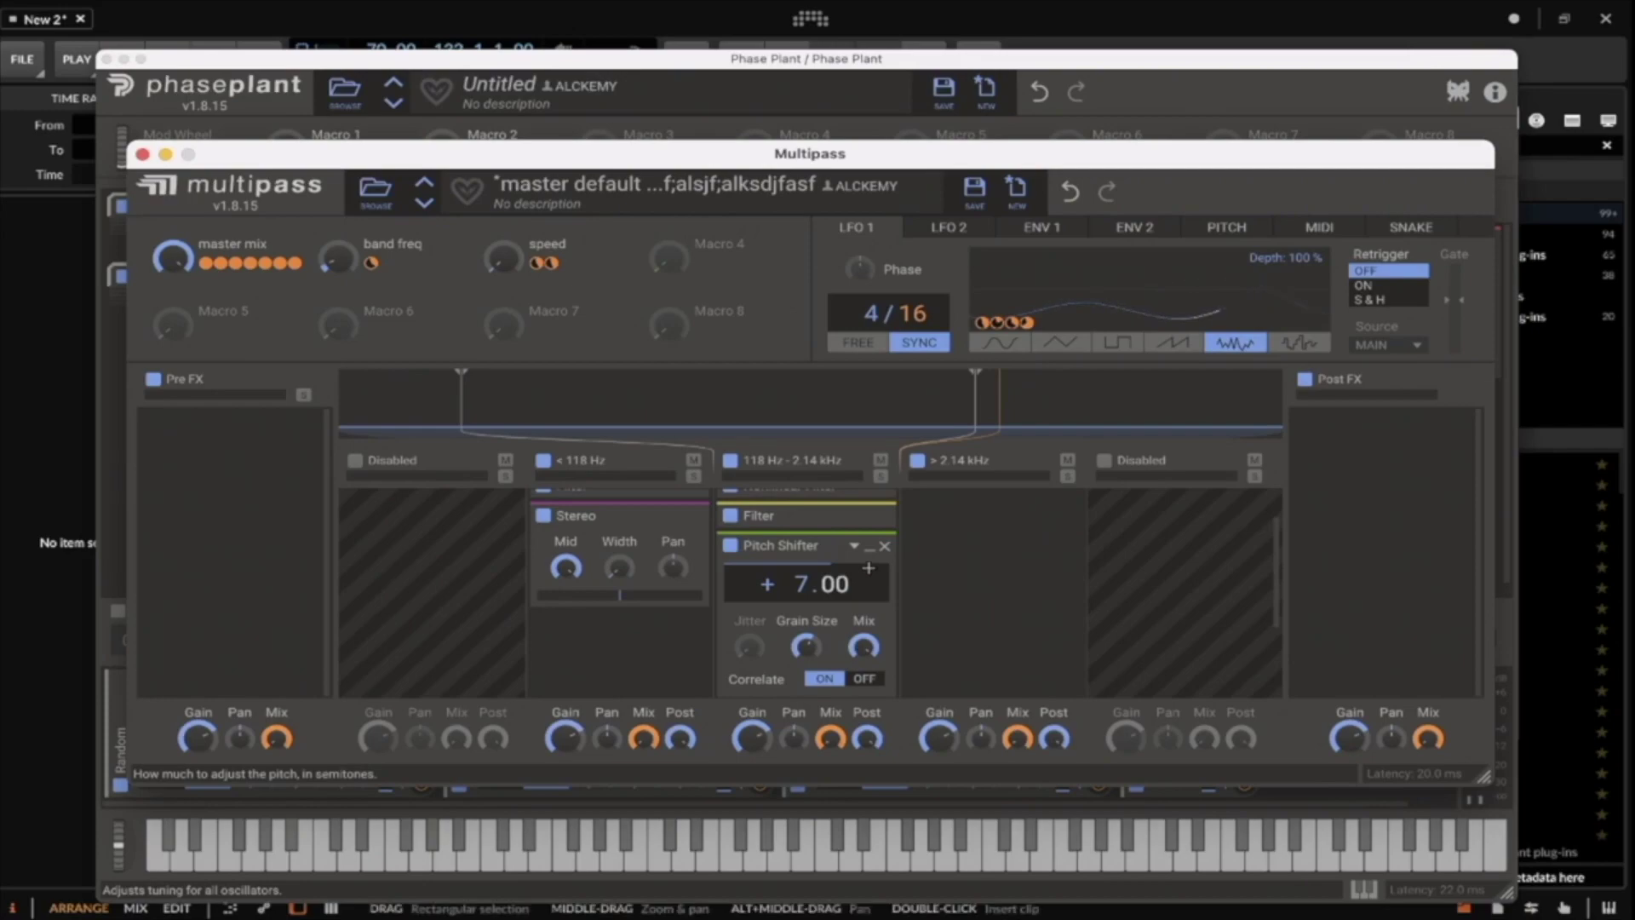
scroll(867, 569, "down", 2)
scroll(867, 567, "up", 2)
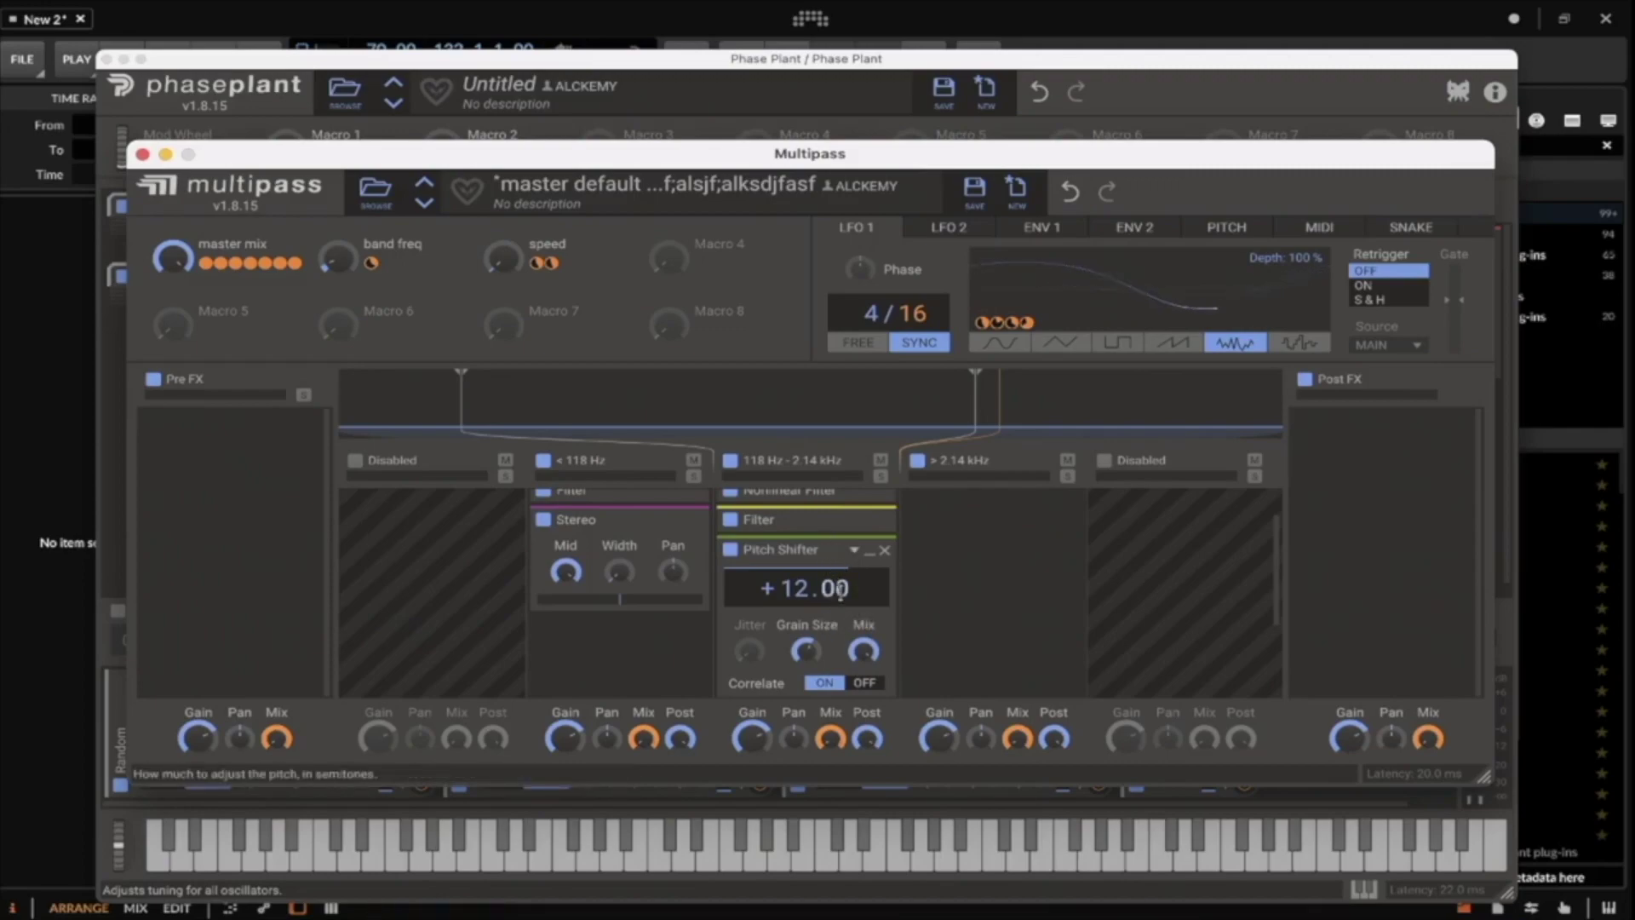
scroll(840, 596, "down", 1)
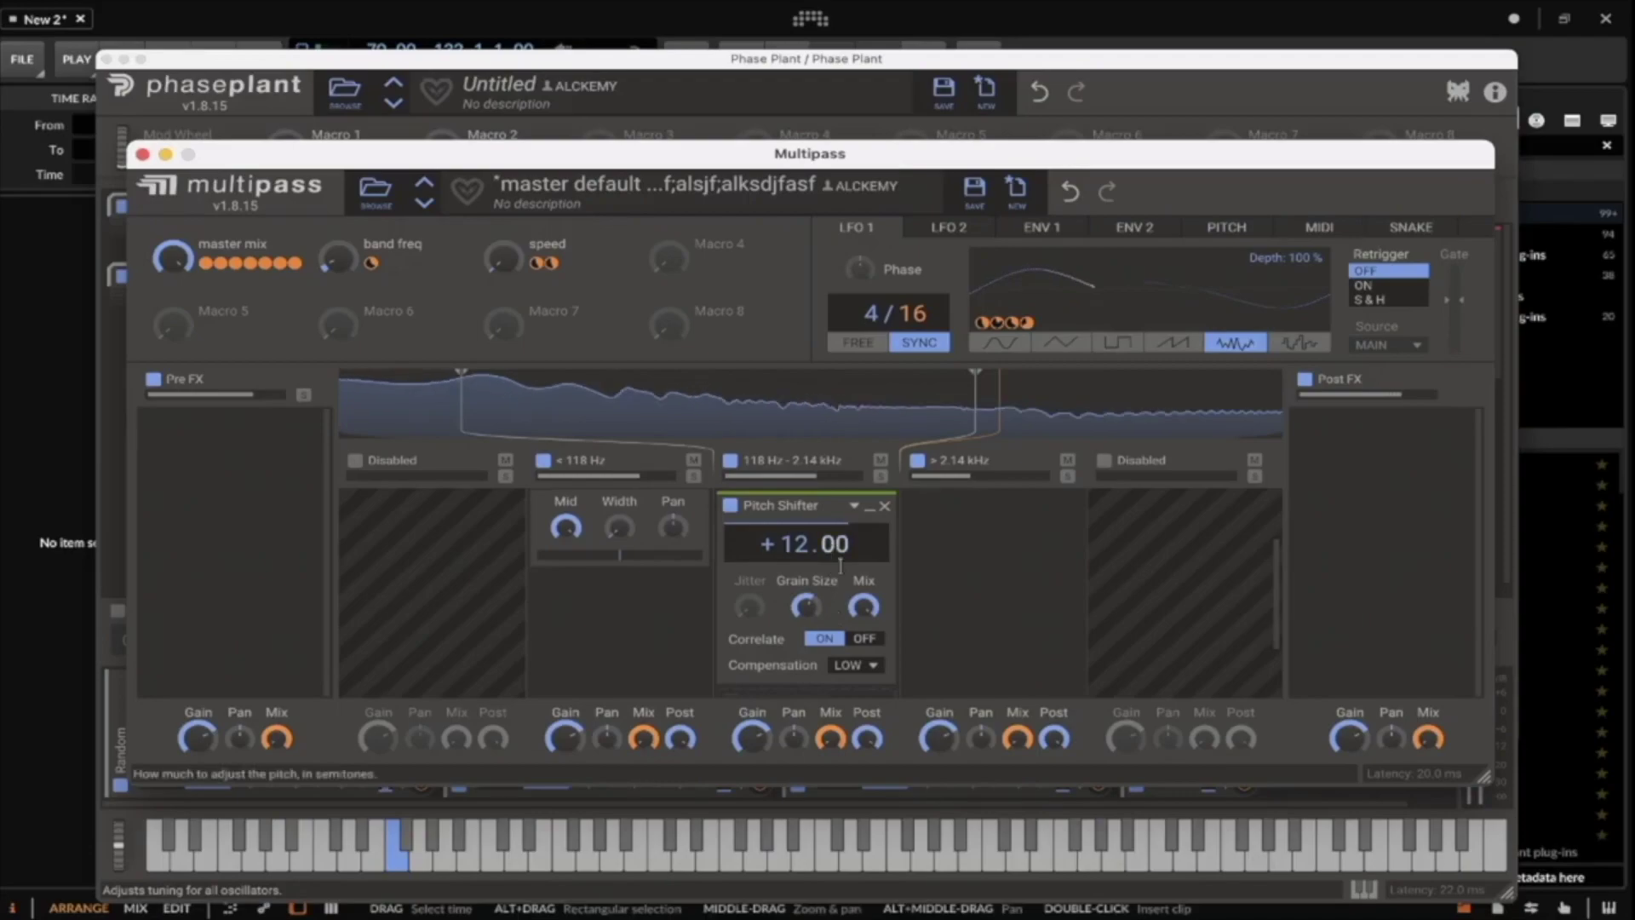
scroll(856, 610, "up", 4)
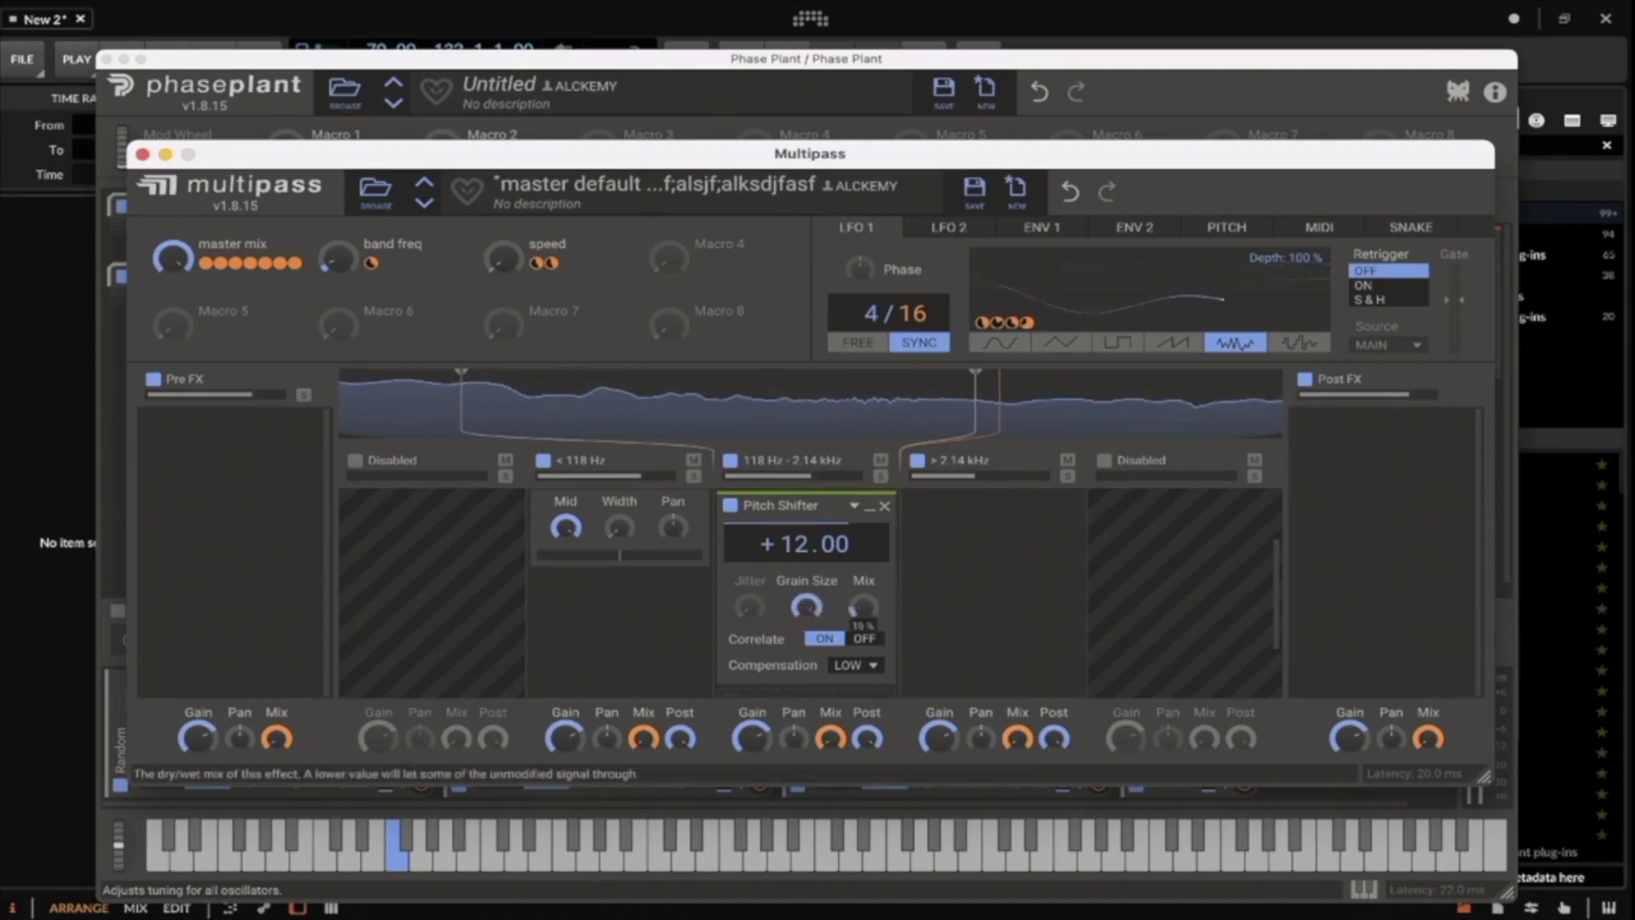
Modulate the Pitch Shifter's mix with LFO 2, lower its base mix, and set the pitch to +11.00 semitones.
left_click(948, 227)
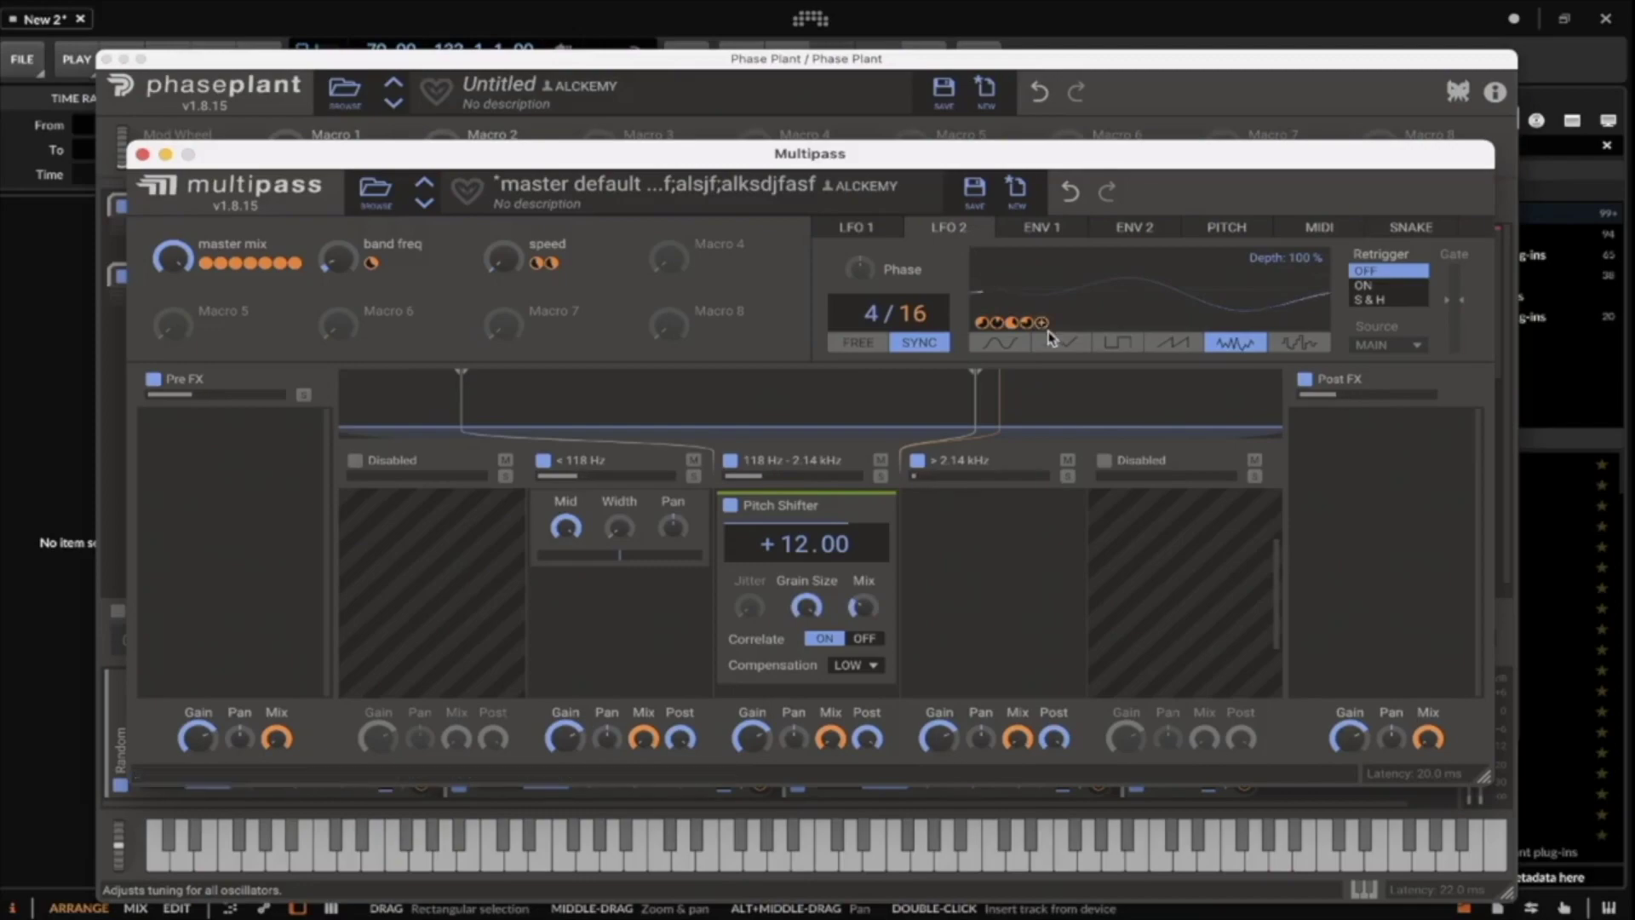
left_click(1041, 321)
left_click(864, 624)
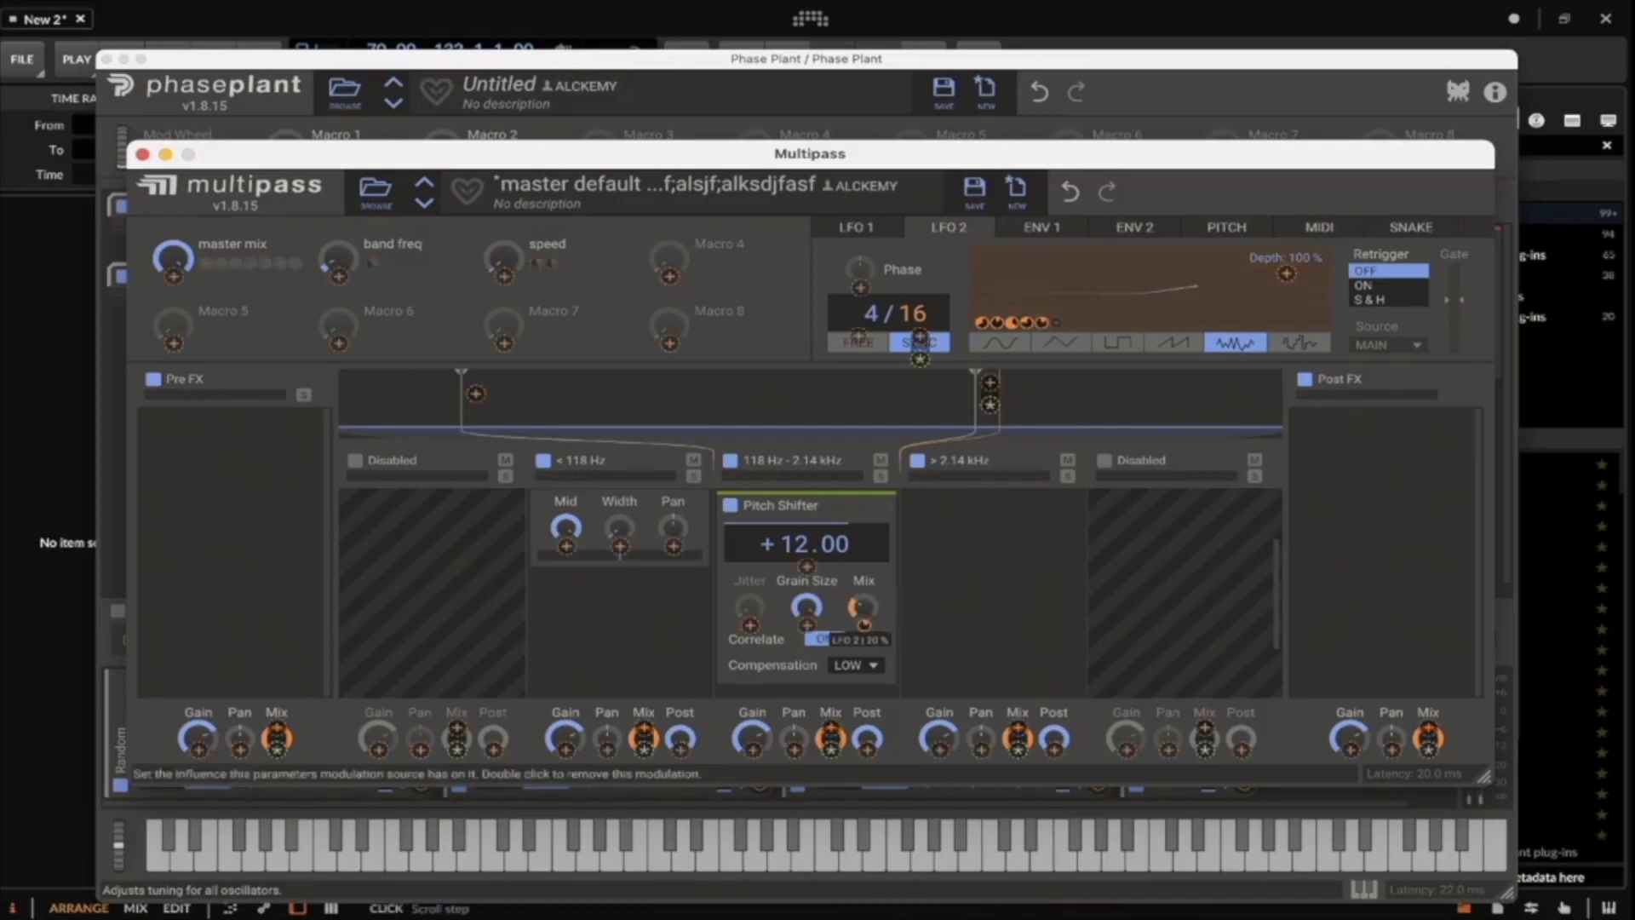
key("Escape")
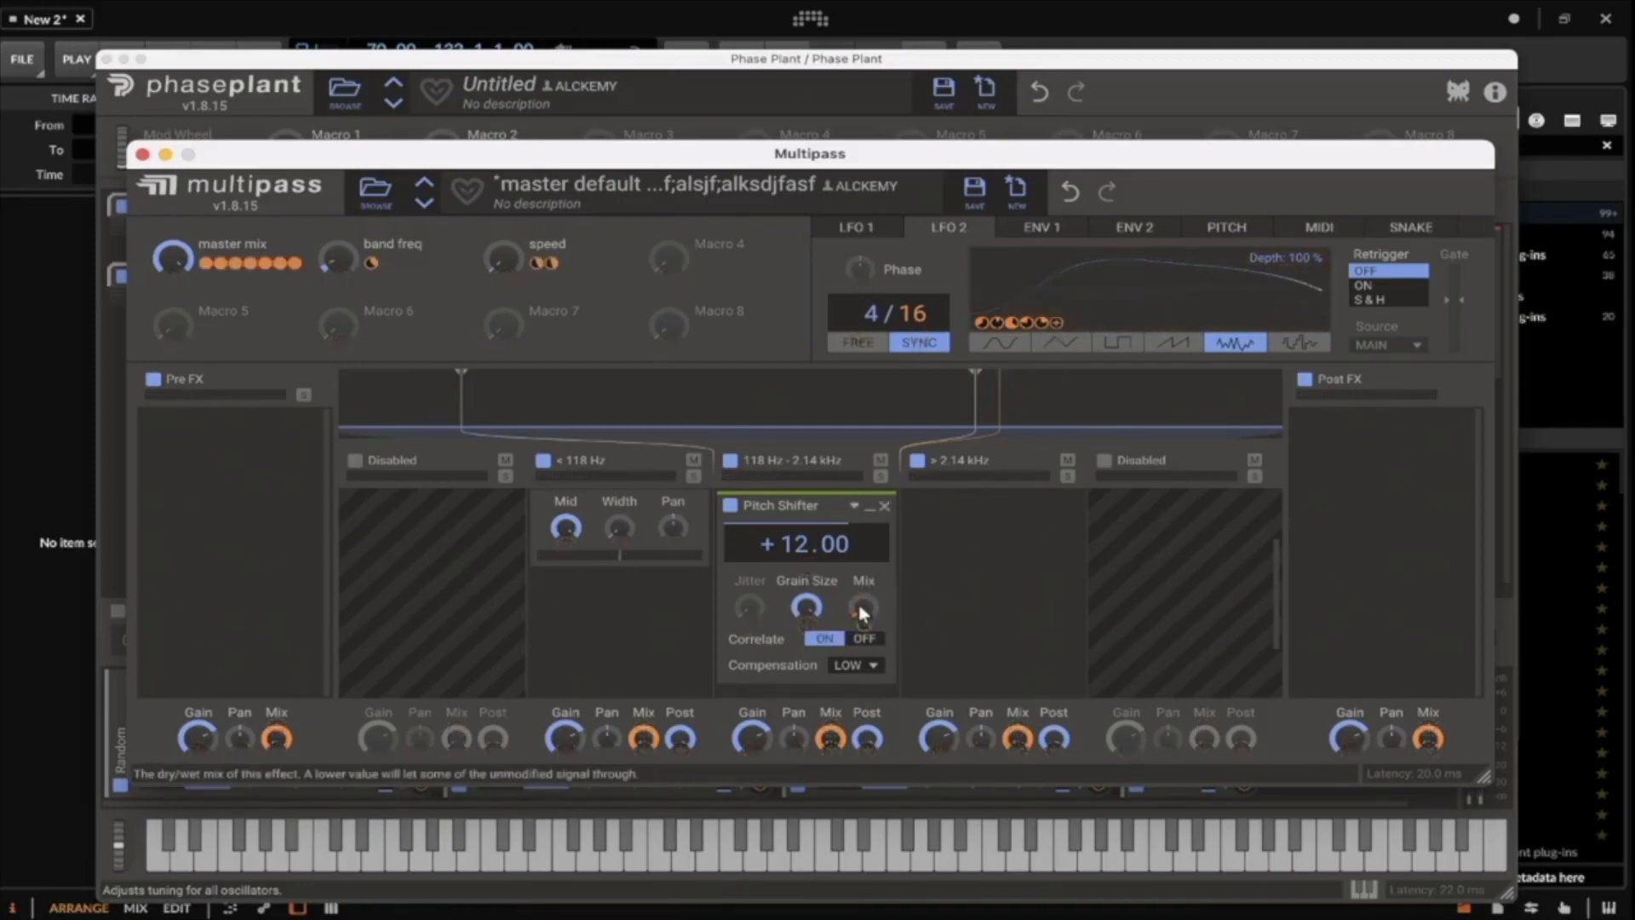
scroll(796, 626, "up", 2)
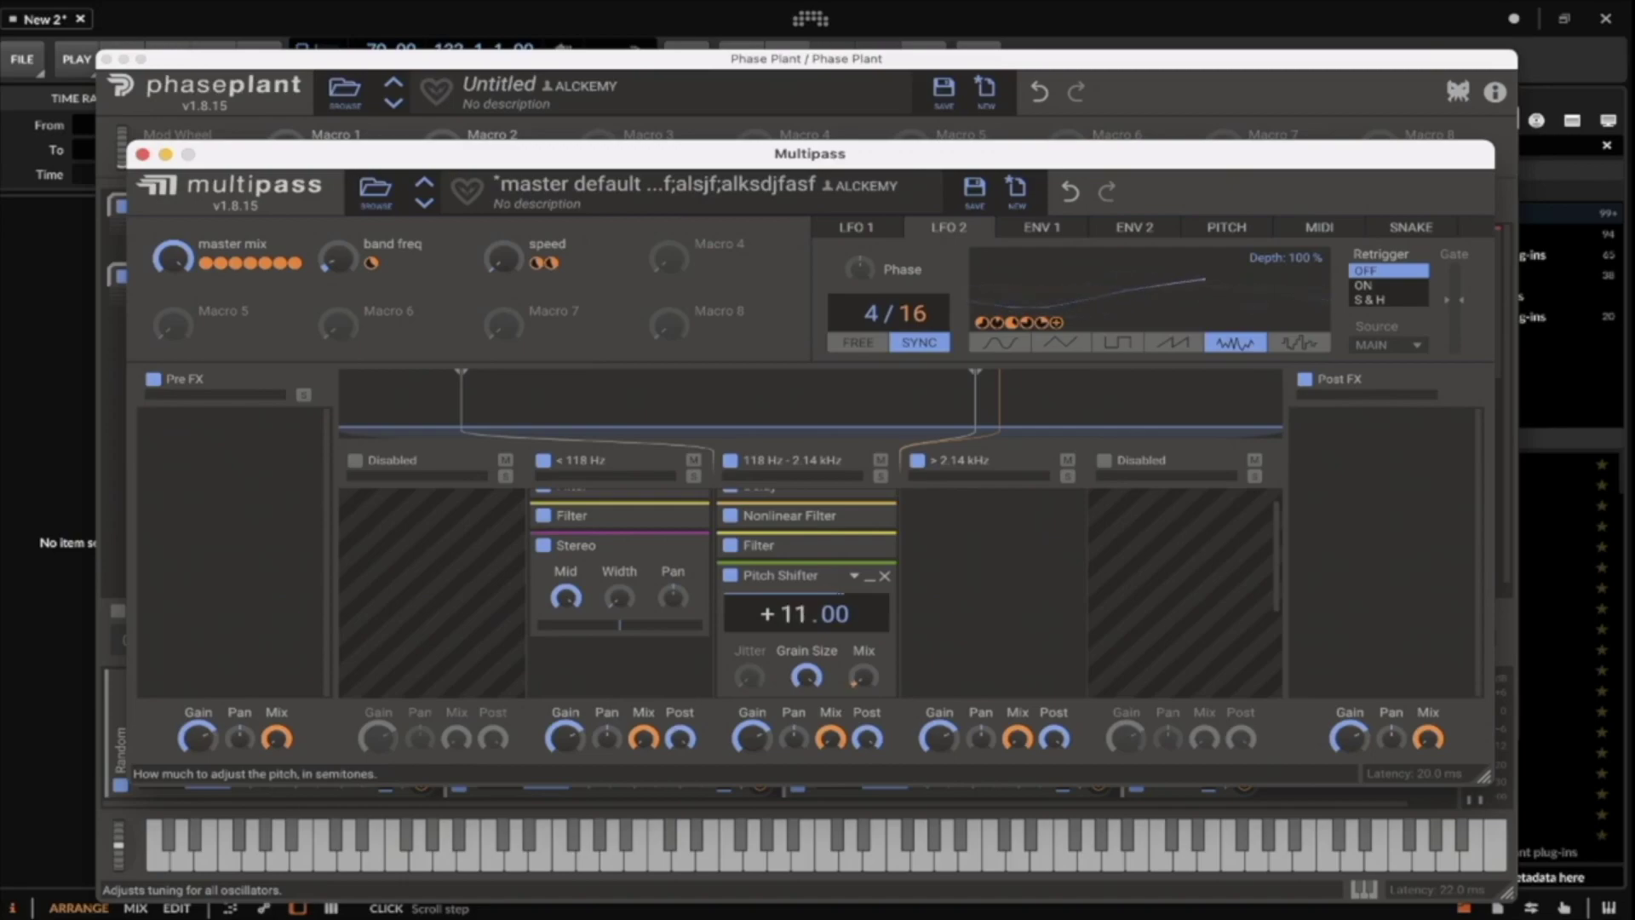
Set the mid band's Pitch Shifter back to +12.00 semitones, minimize it, and move it directly below the Delay.
scroll(816, 614, "down", 1)
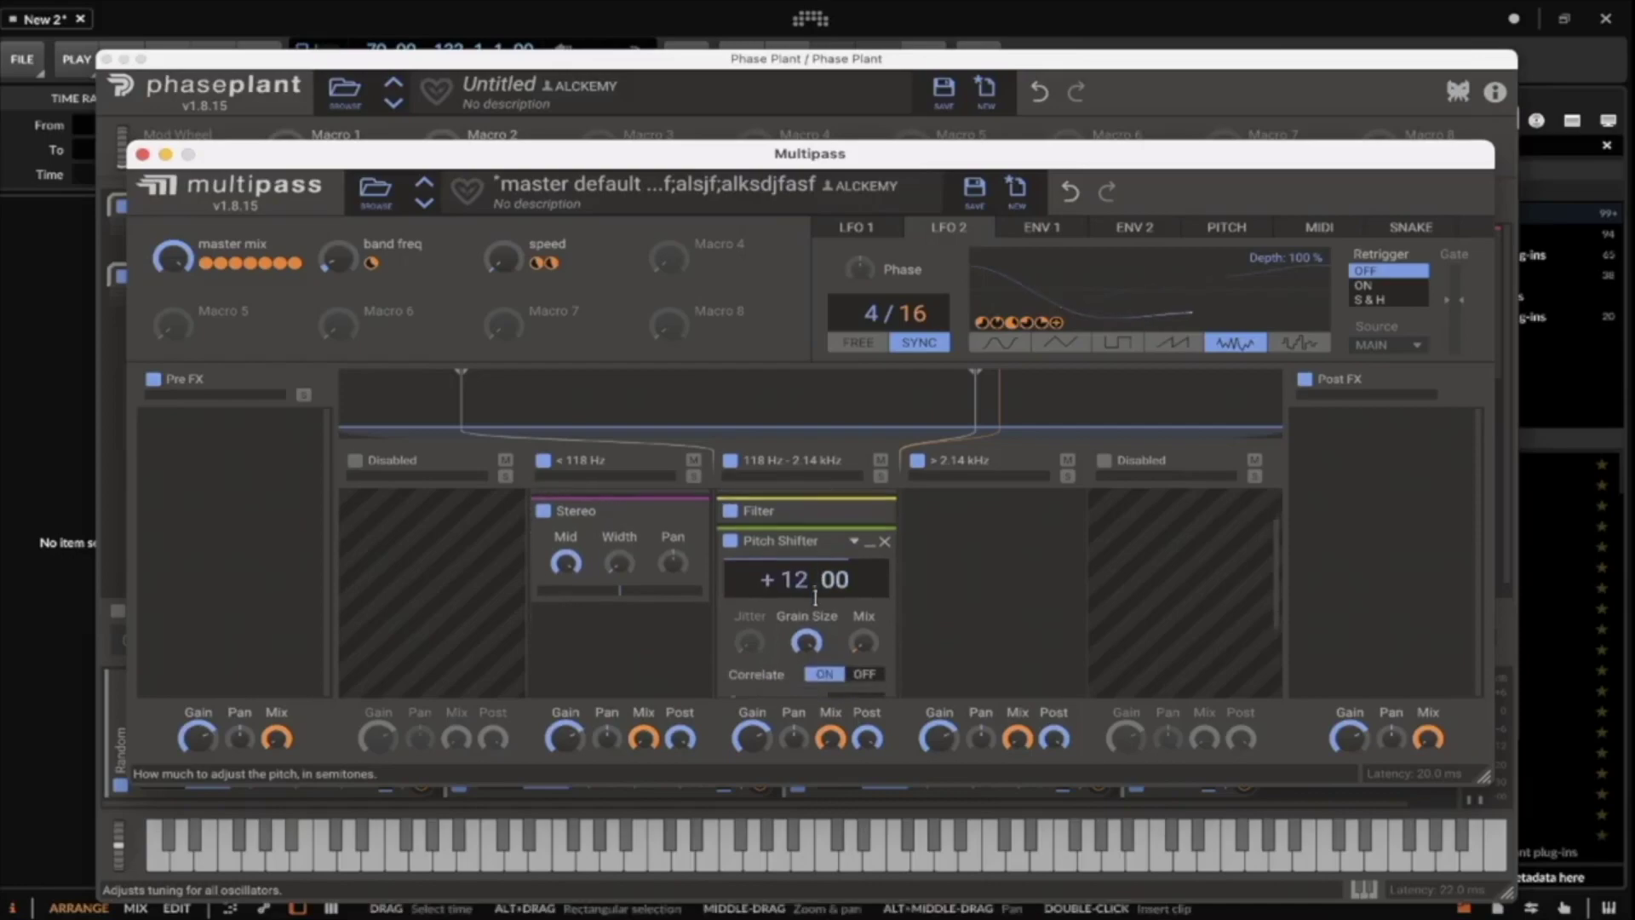
left_click(869, 535)
scroll(824, 538, "up", 2)
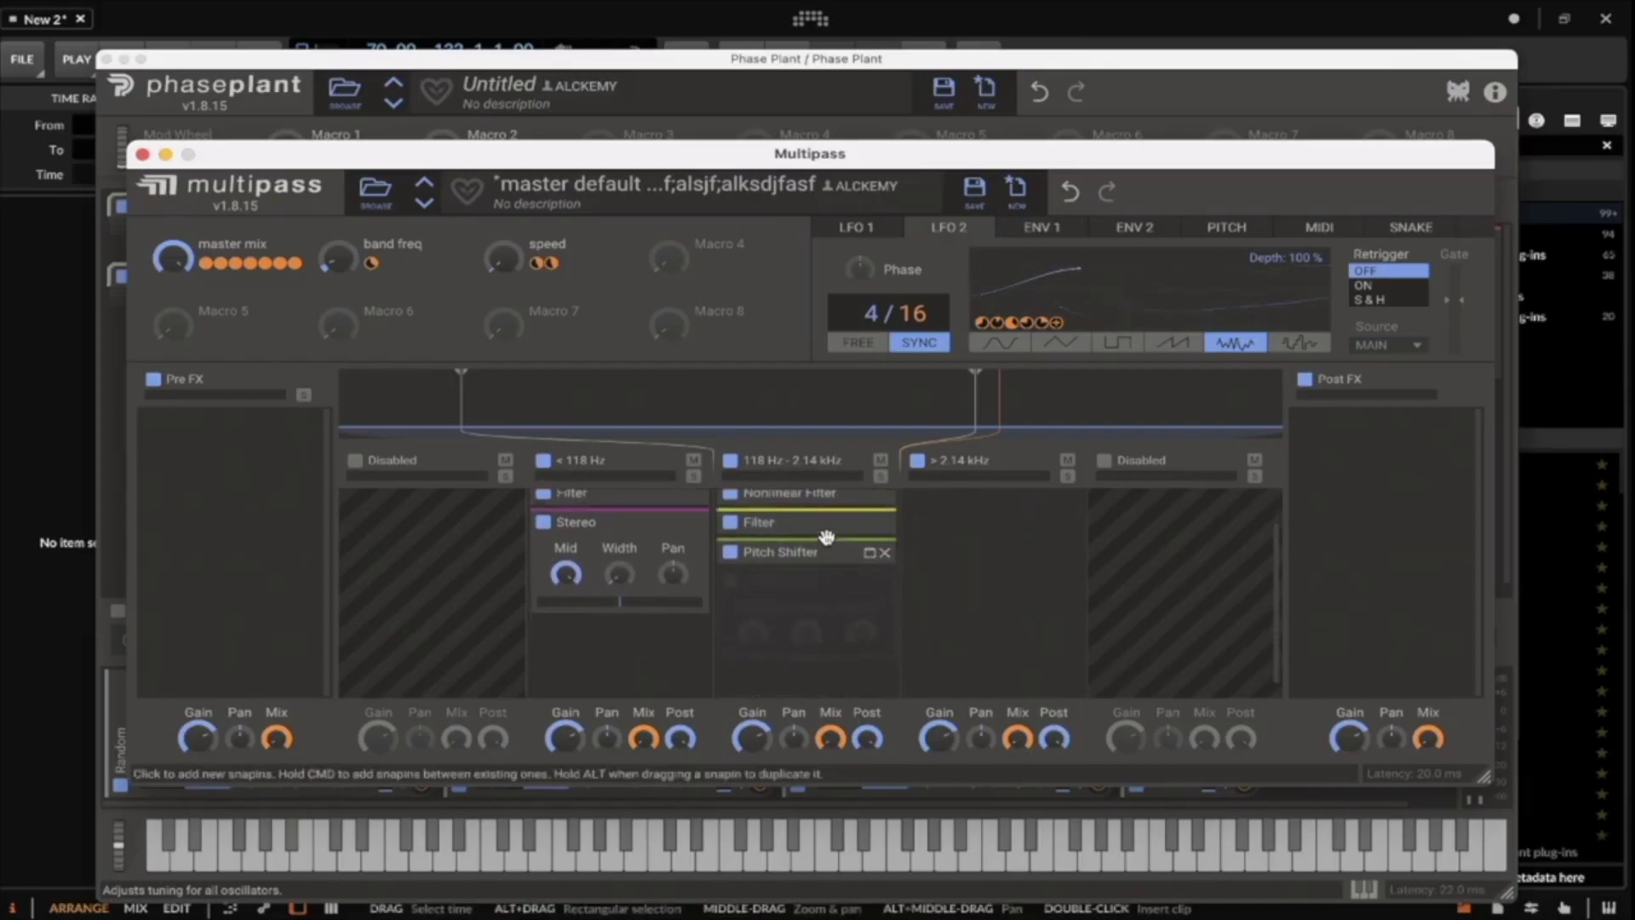
left_click_drag(795, 586, 794, 524)
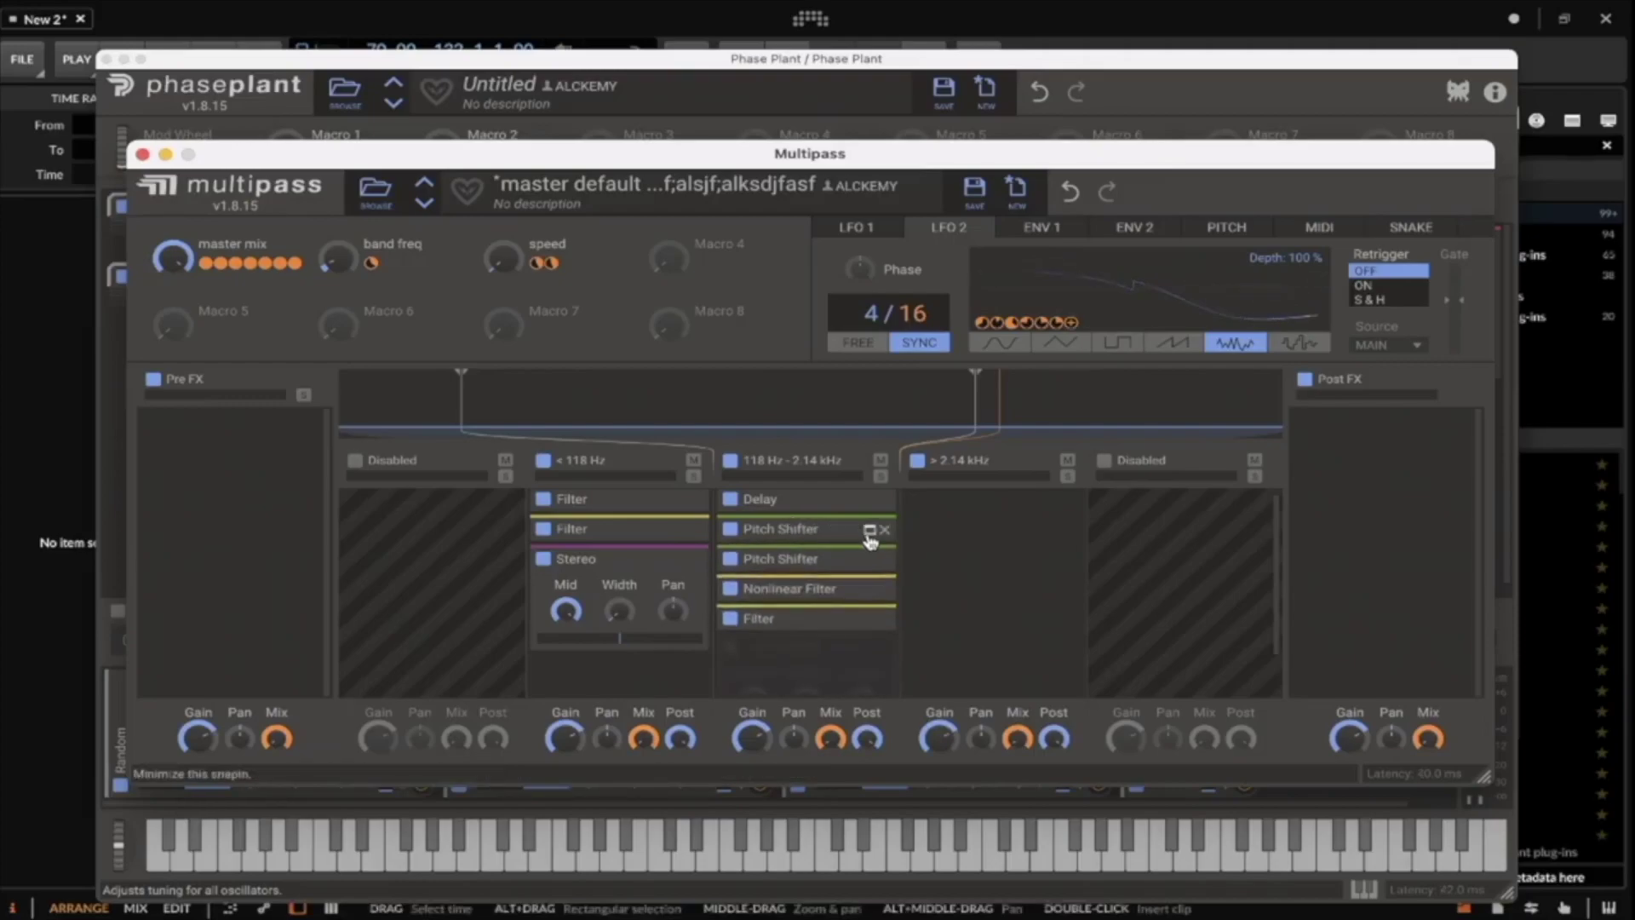
Try a duplicate Pitch Shifter at -12.00 semitones with its mix modulated by LFO 2, and remove the duplicate.
left_click(869, 559)
left_click_drag(822, 605, 823, 664)
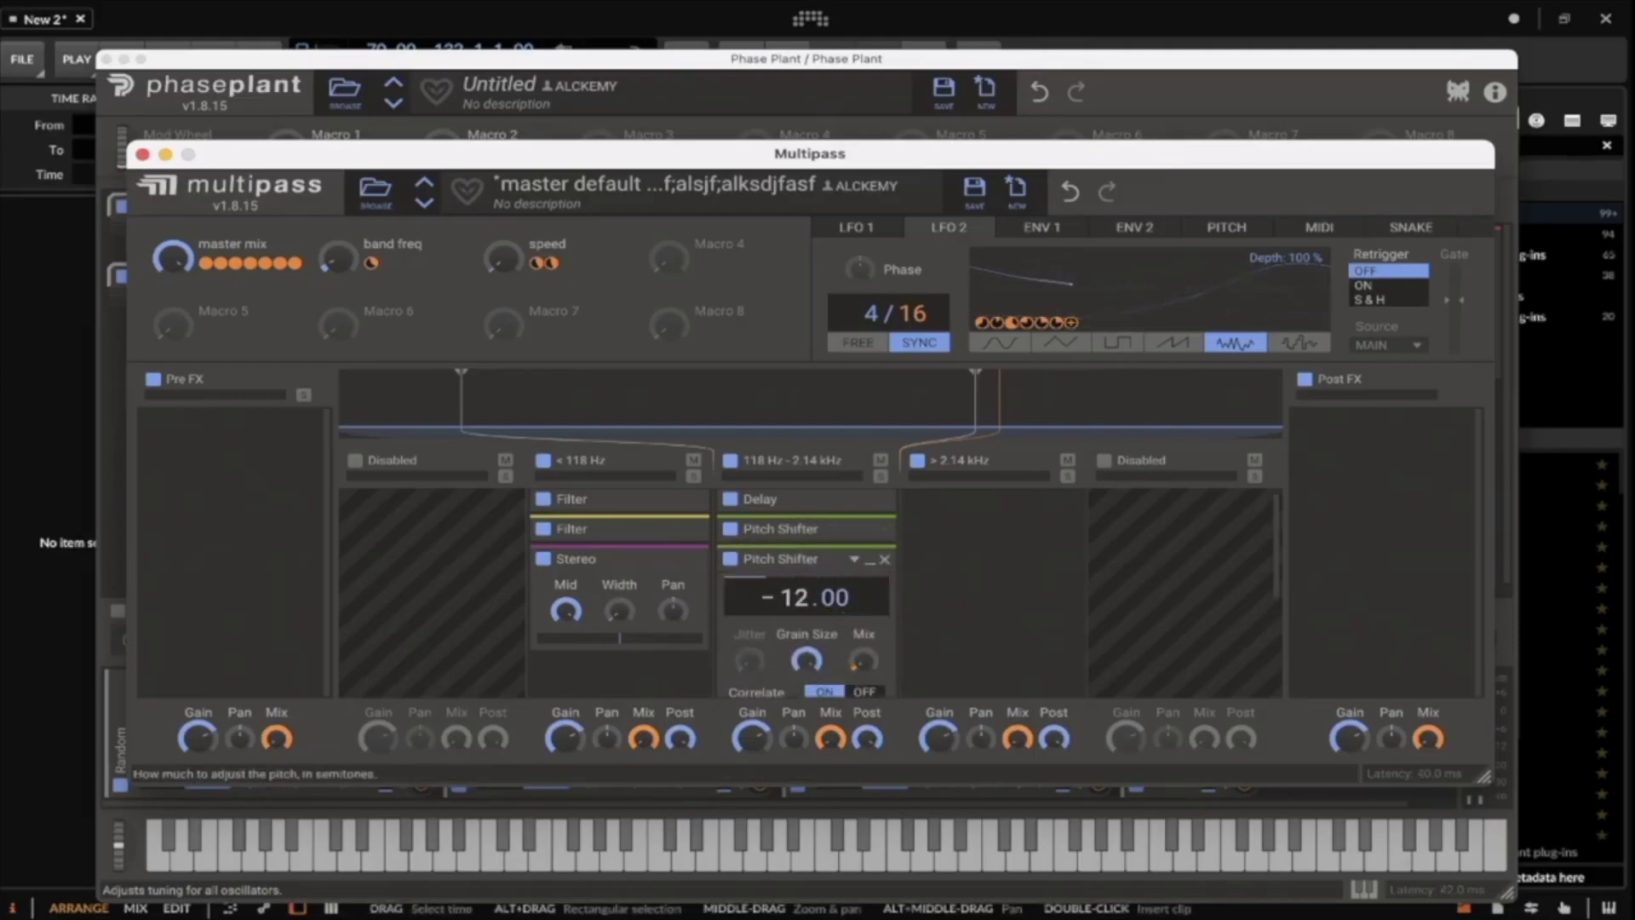
scroll(862, 609, "down", 1)
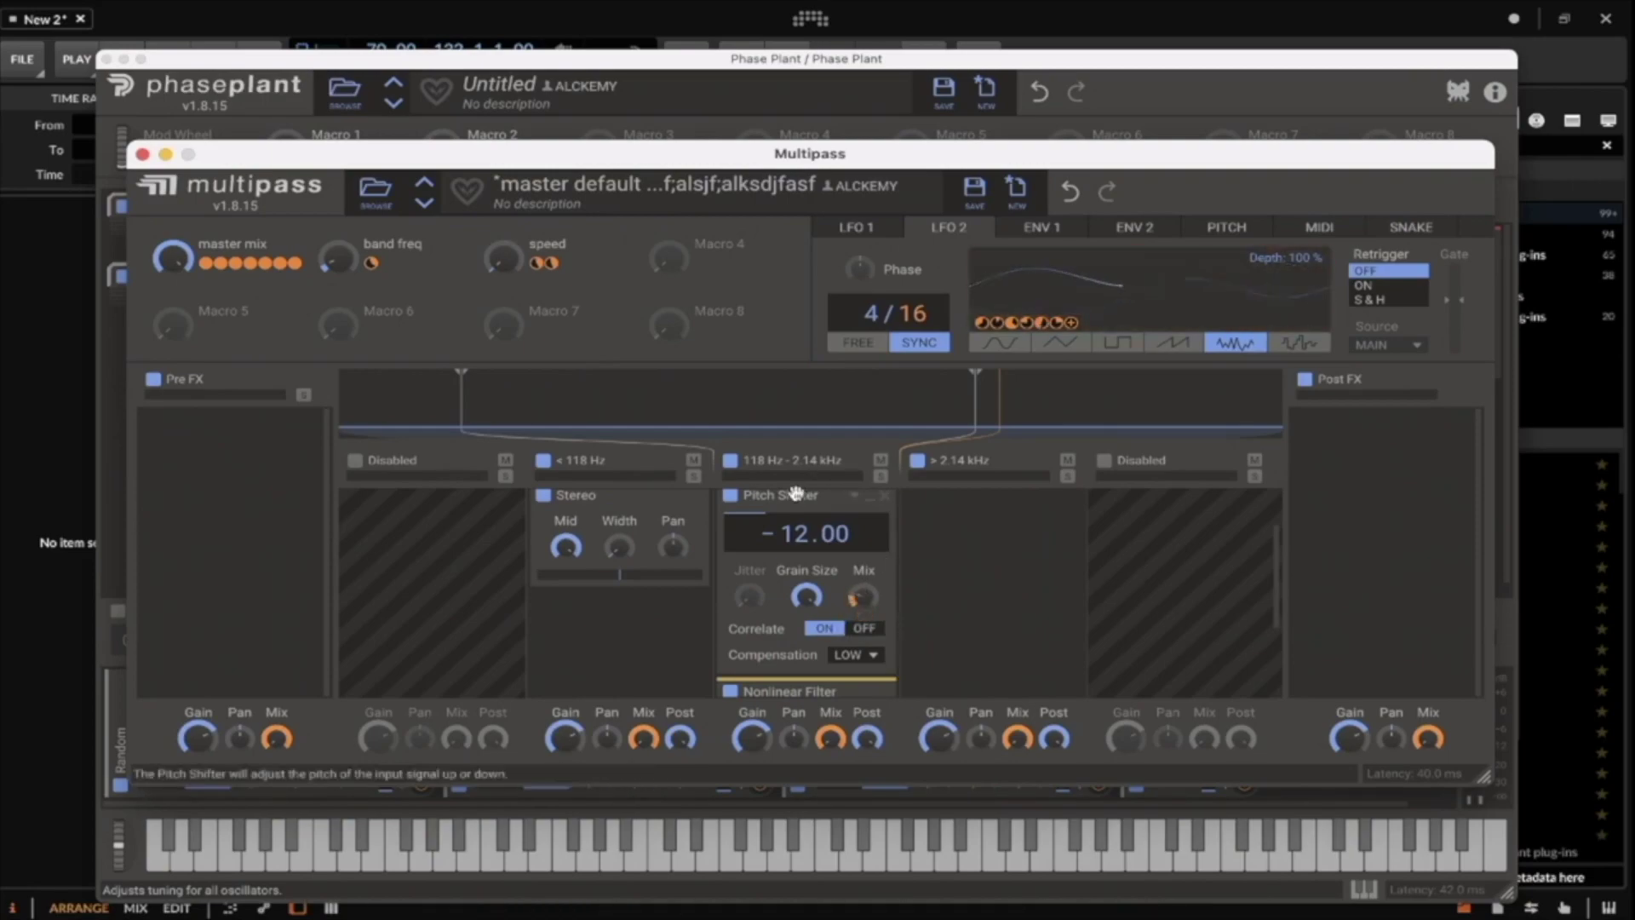
scroll(822, 586, "up", 1)
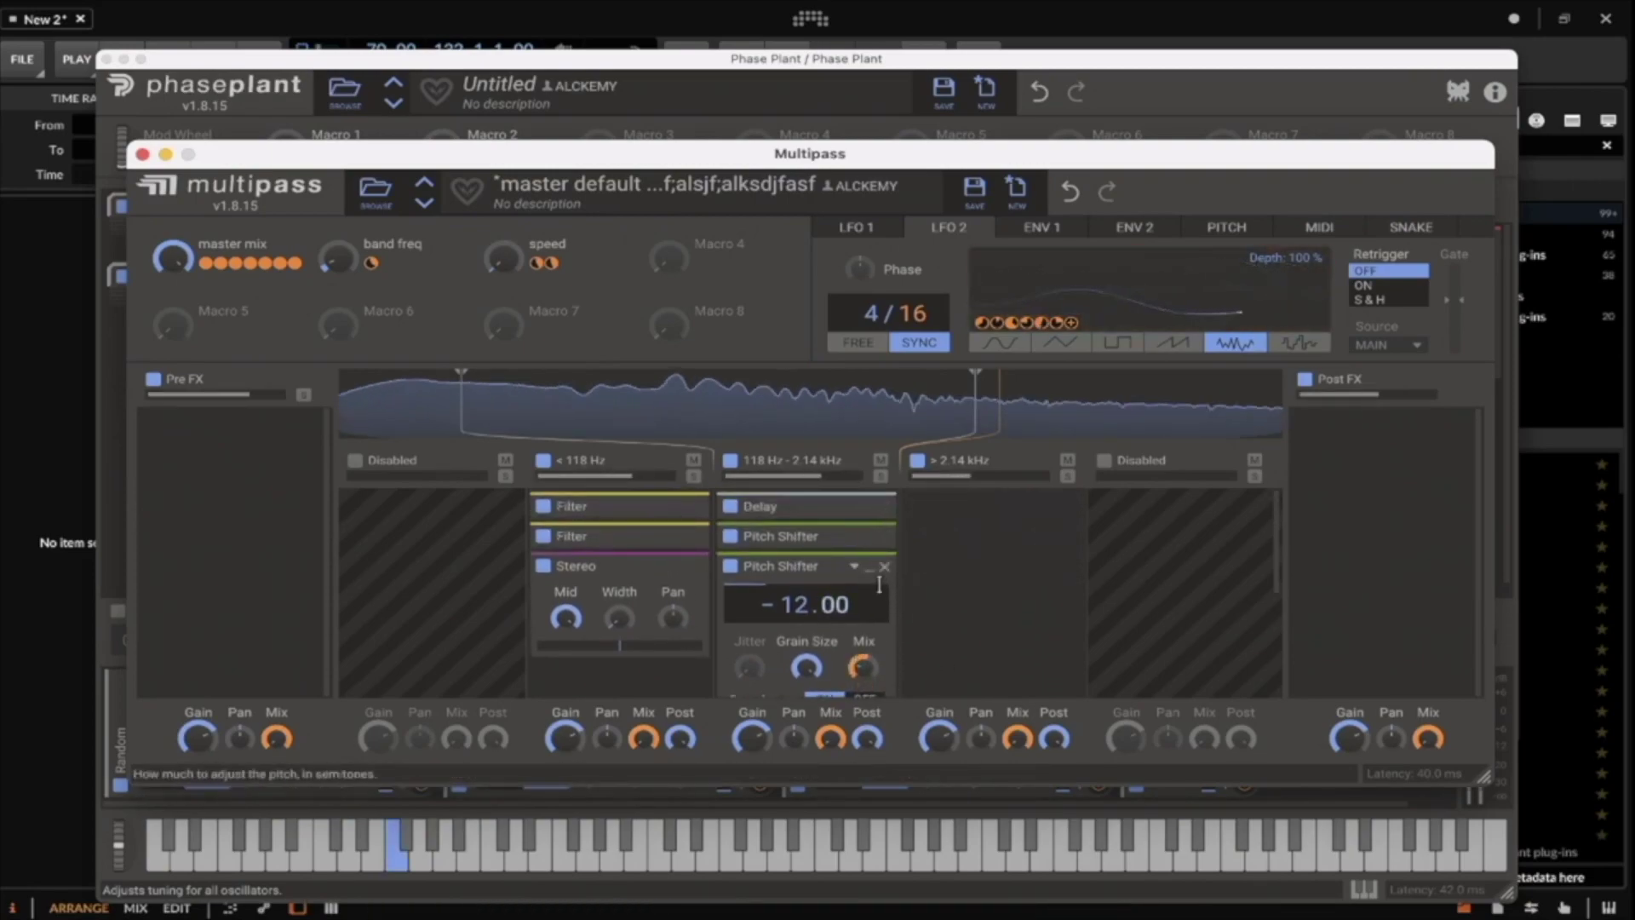
scroll(859, 651, "down", 1)
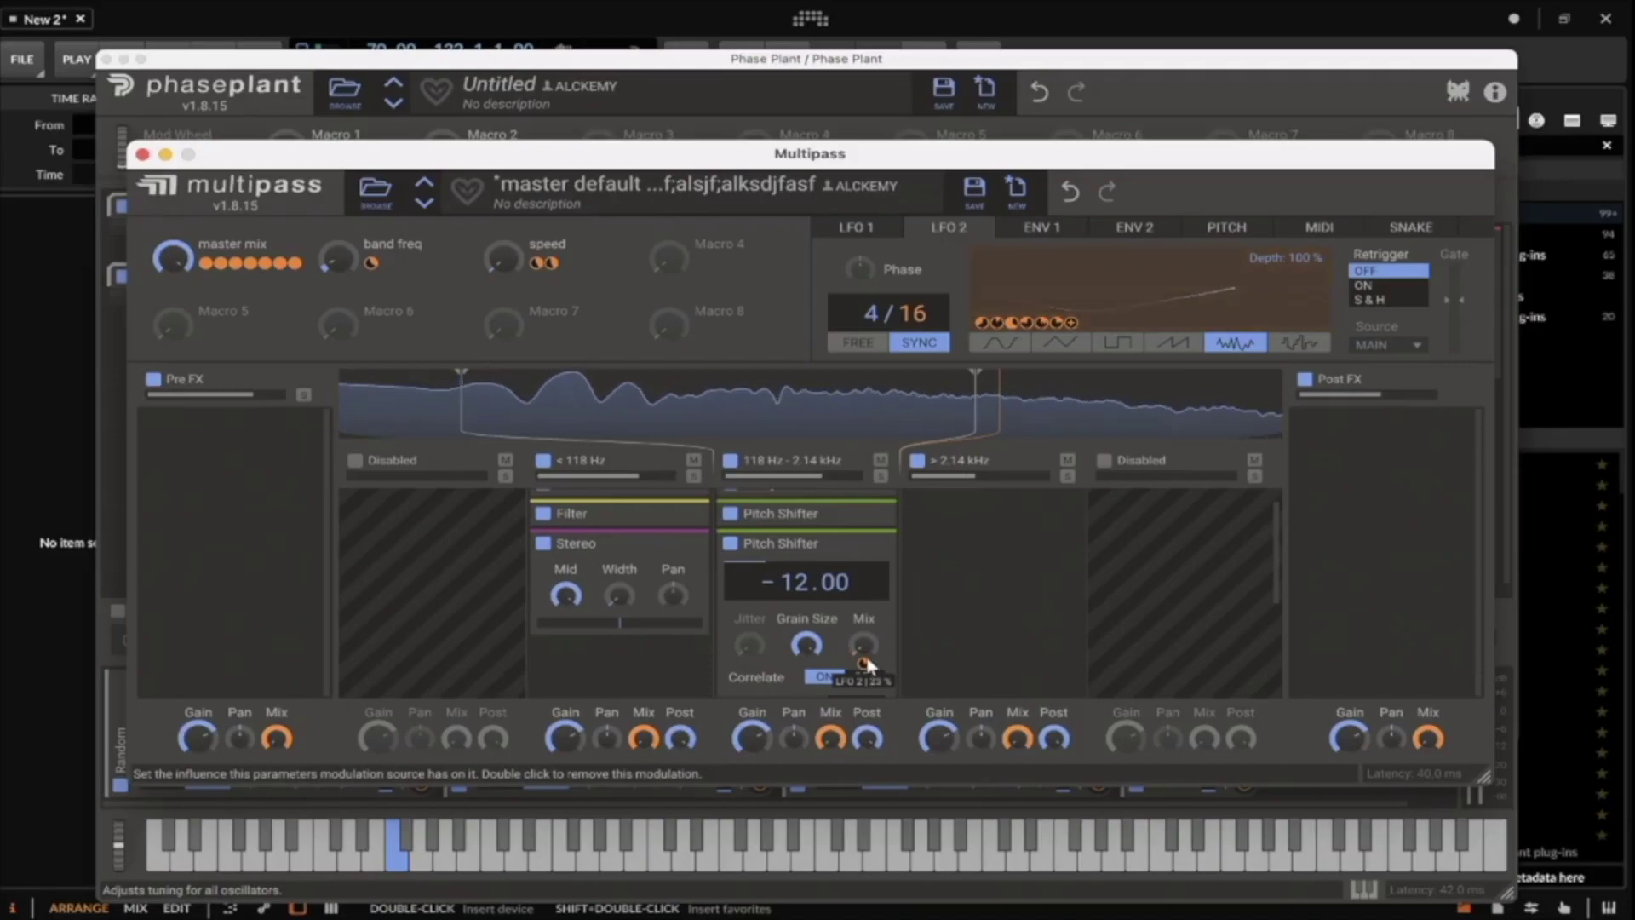
left_click(884, 543)
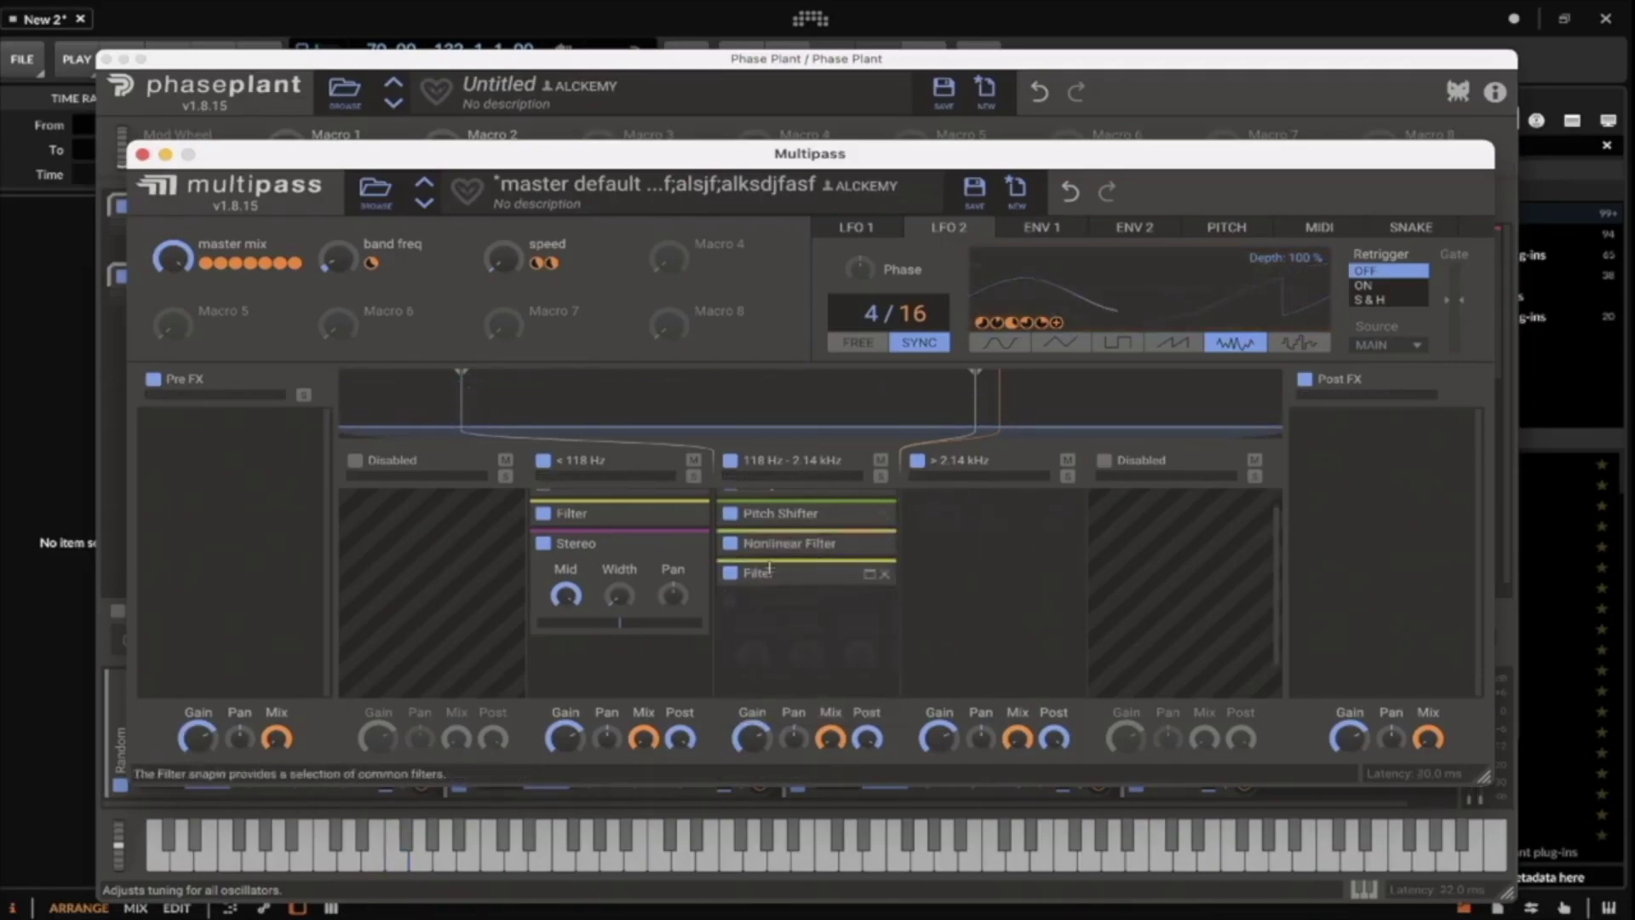
Add a Chorus at the end of the mid band, modulate its mix with LFO 1, and minimize it.
left_click(793, 625)
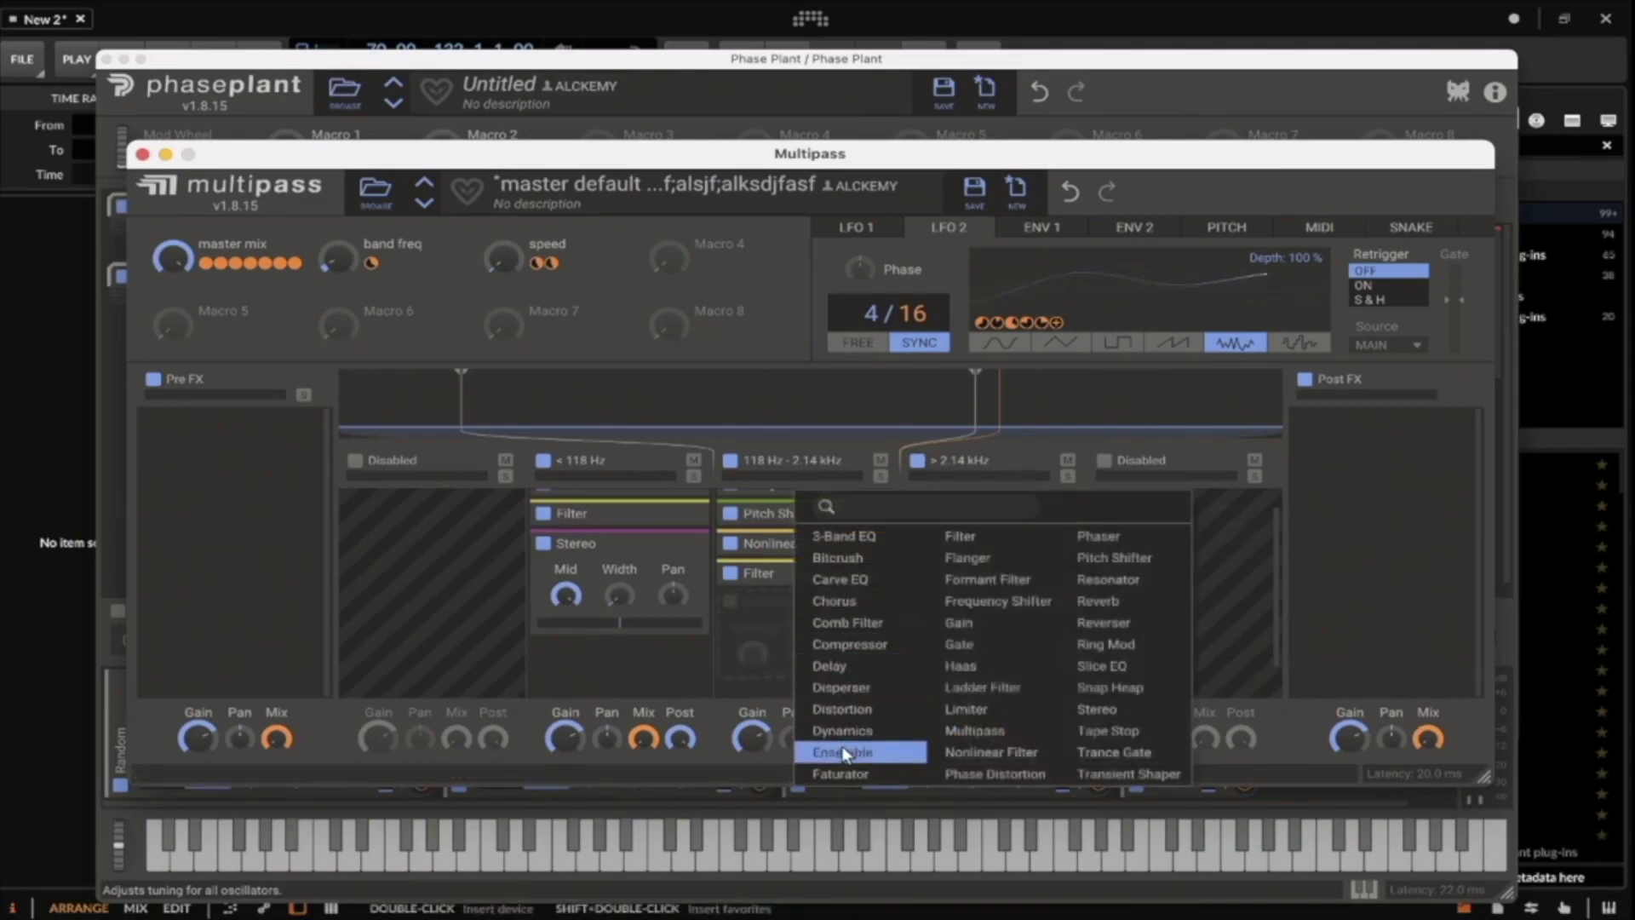
left_click(829, 602)
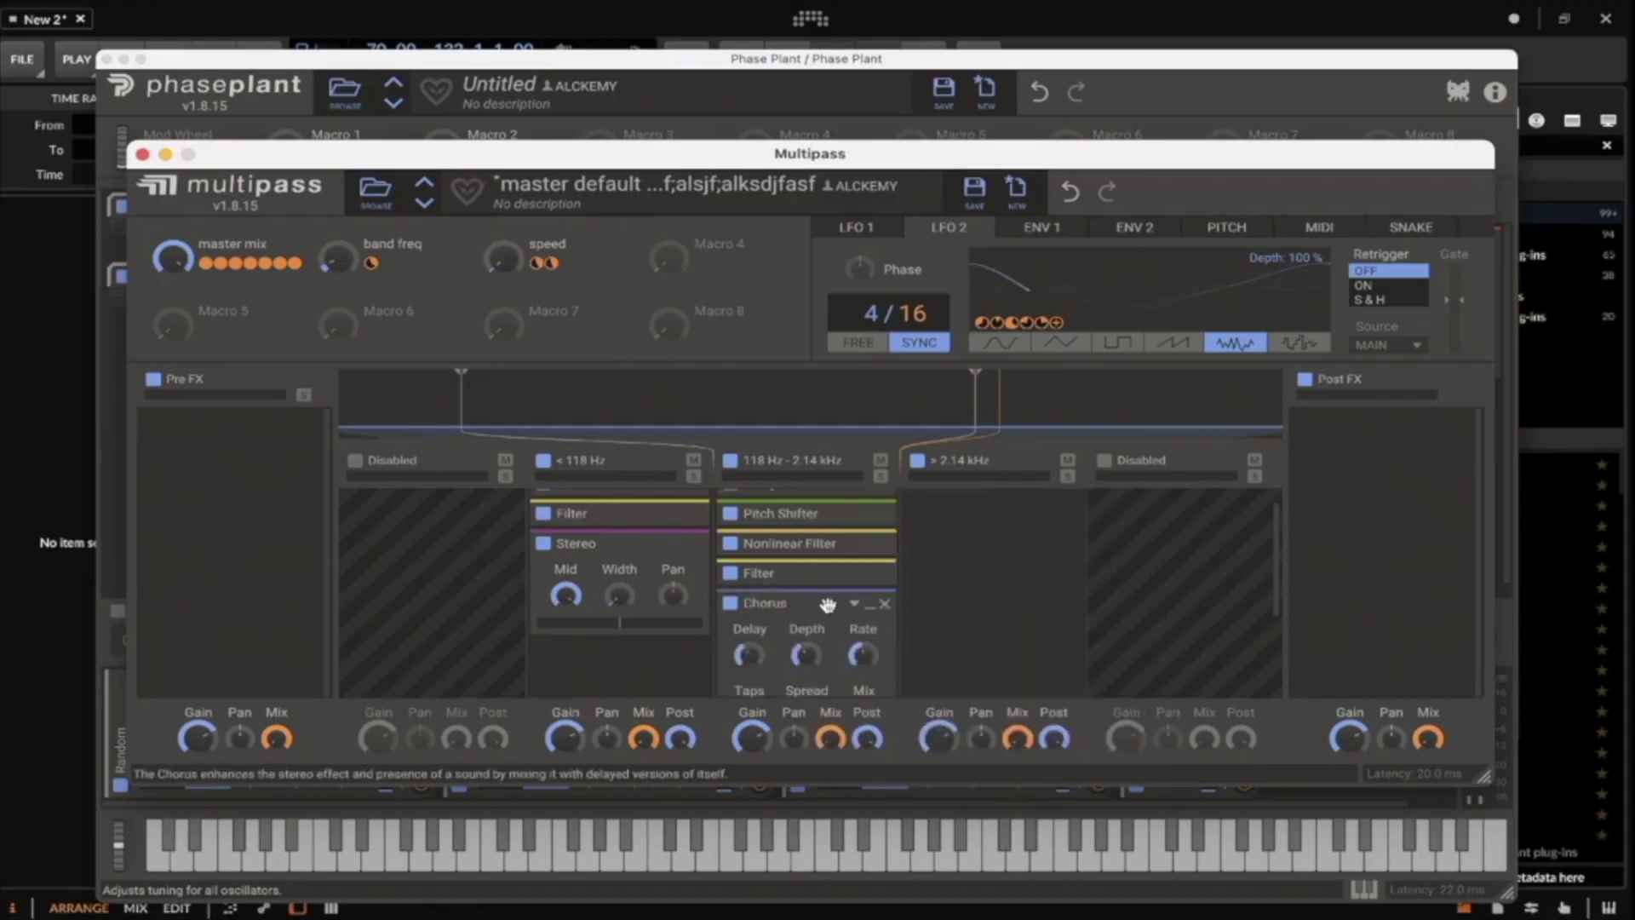
mouse_move(749, 555)
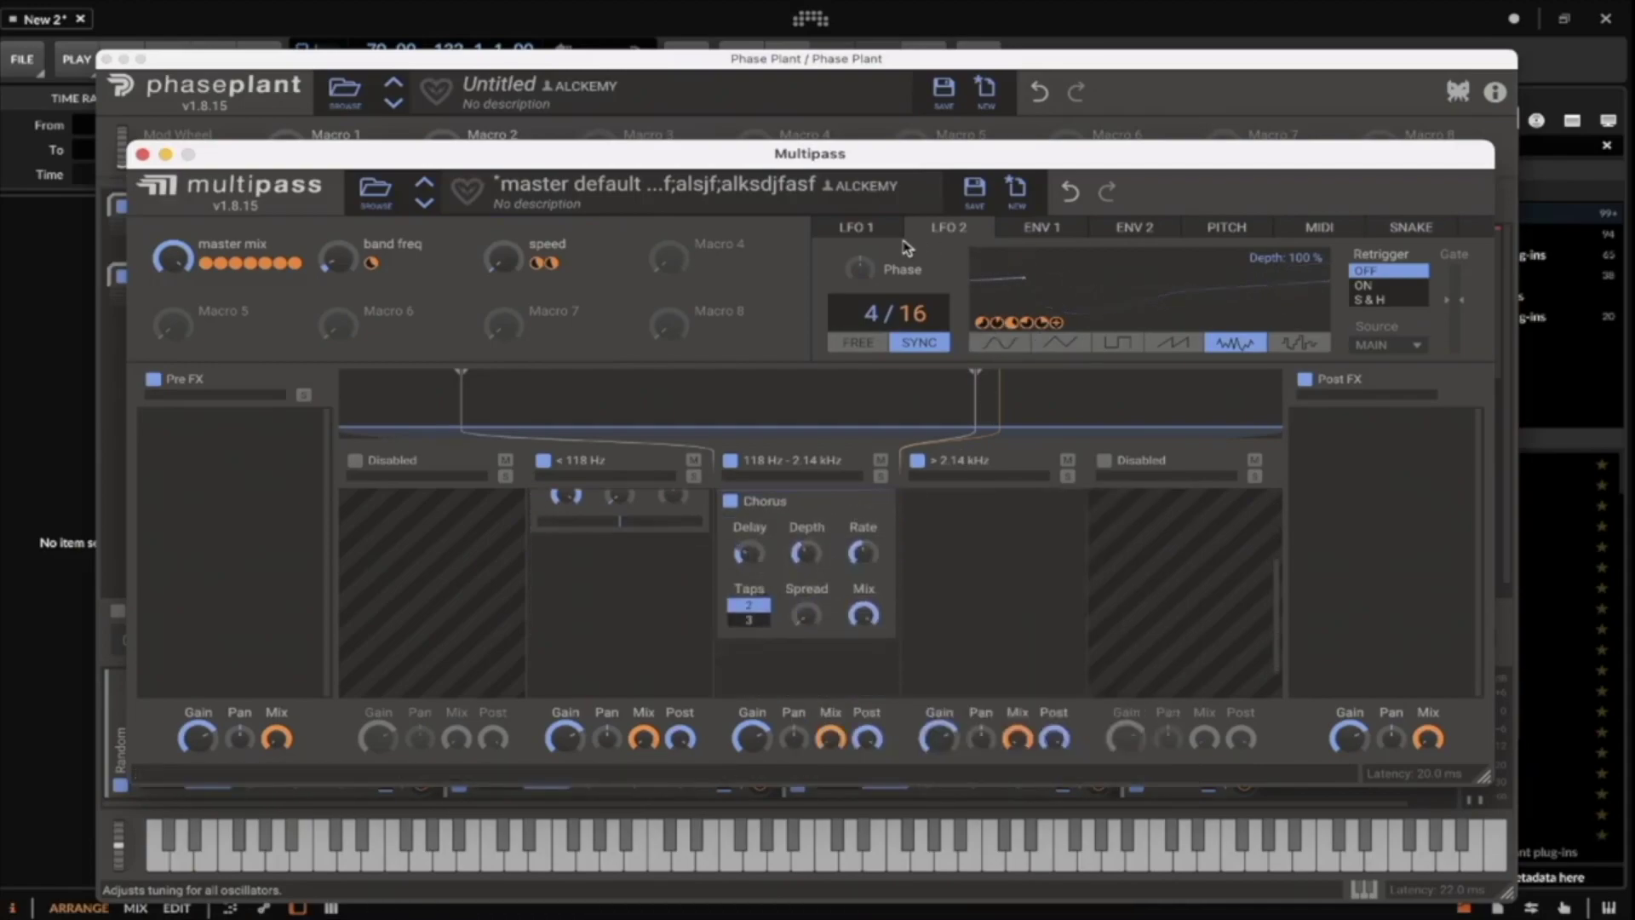
left_click(856, 227)
left_click_drag(1041, 322, 864, 624)
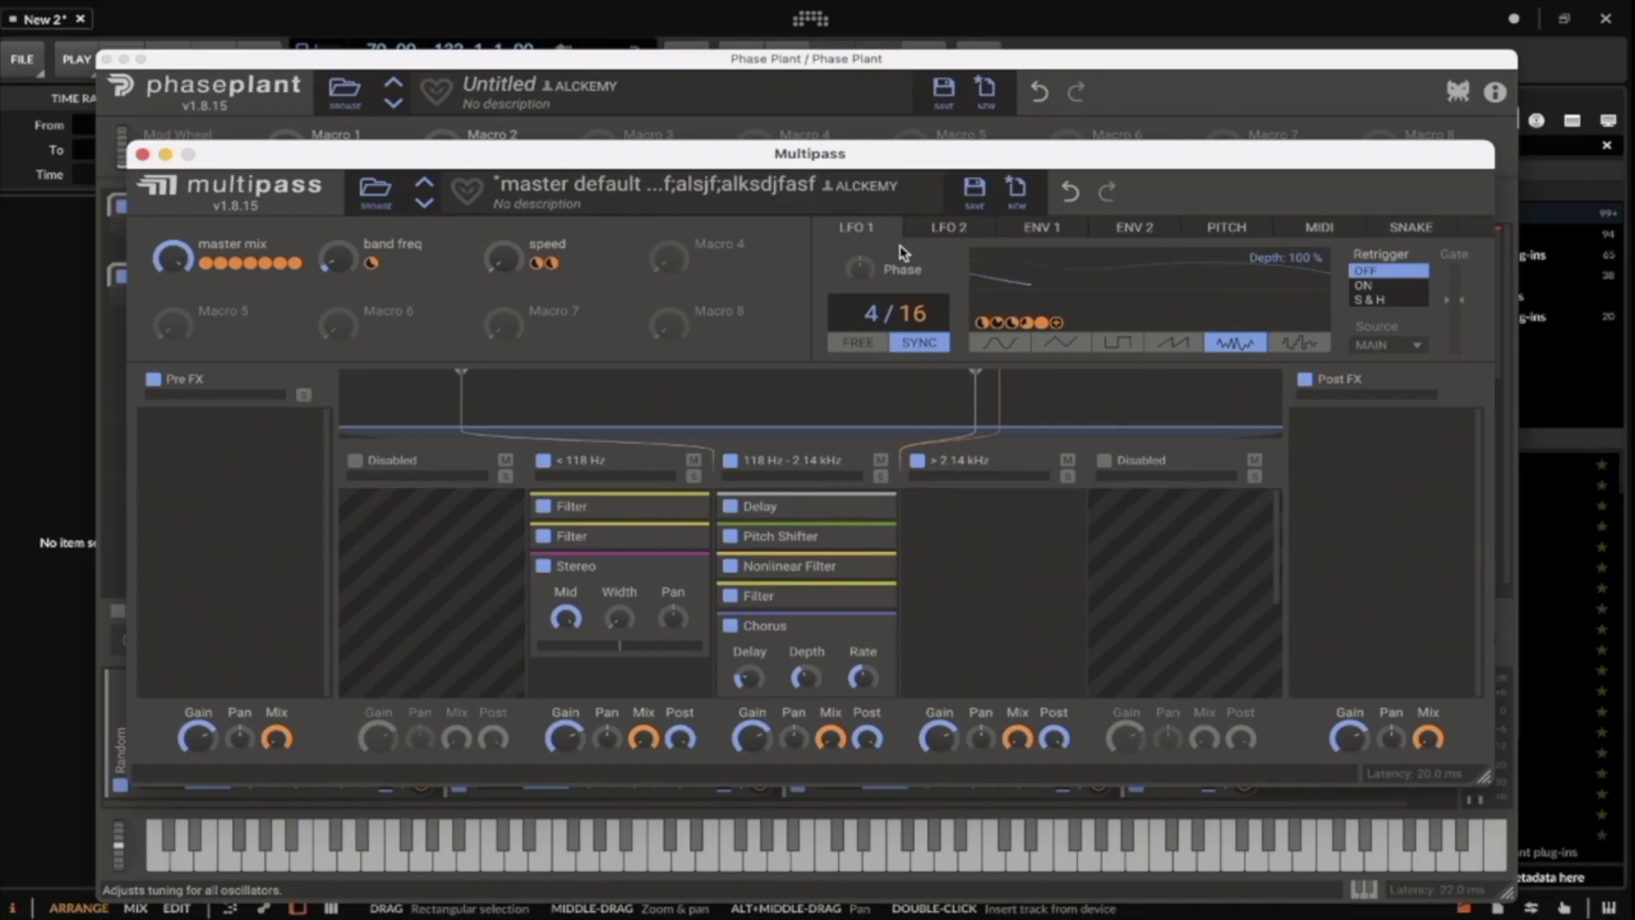
scroll(809, 596, "down", 2)
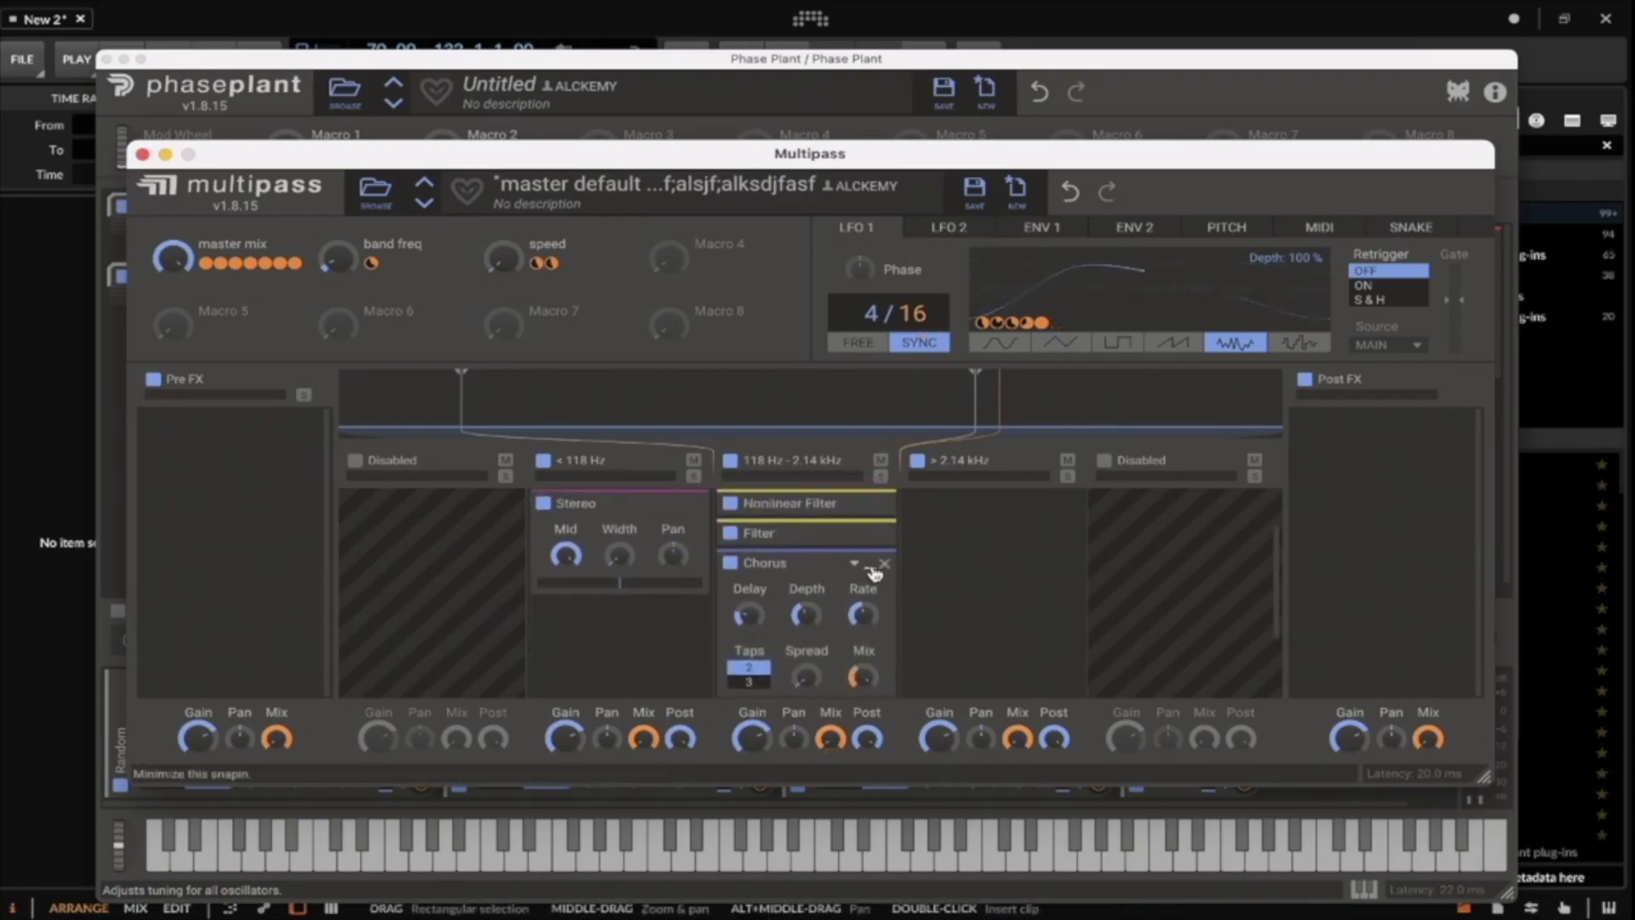
left_click(870, 568)
scroll(784, 573, "up", 2)
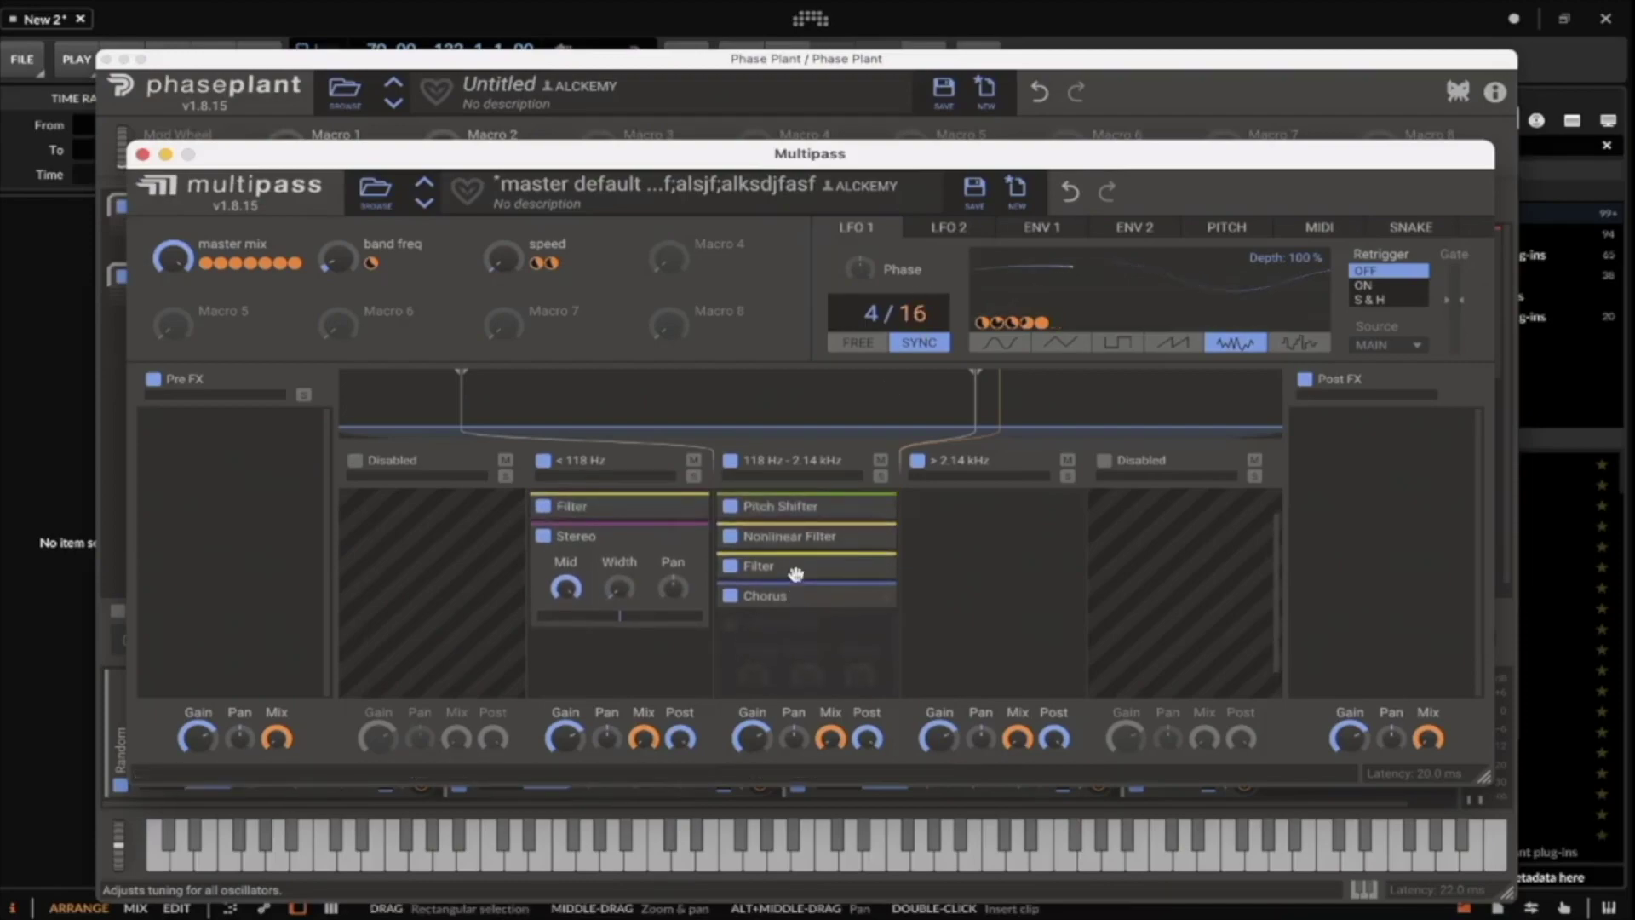
Add a Filter below the Chorus in the mid band and set it to the band-pass shape.
scroll(794, 572, "down", 1)
left_click(795, 610)
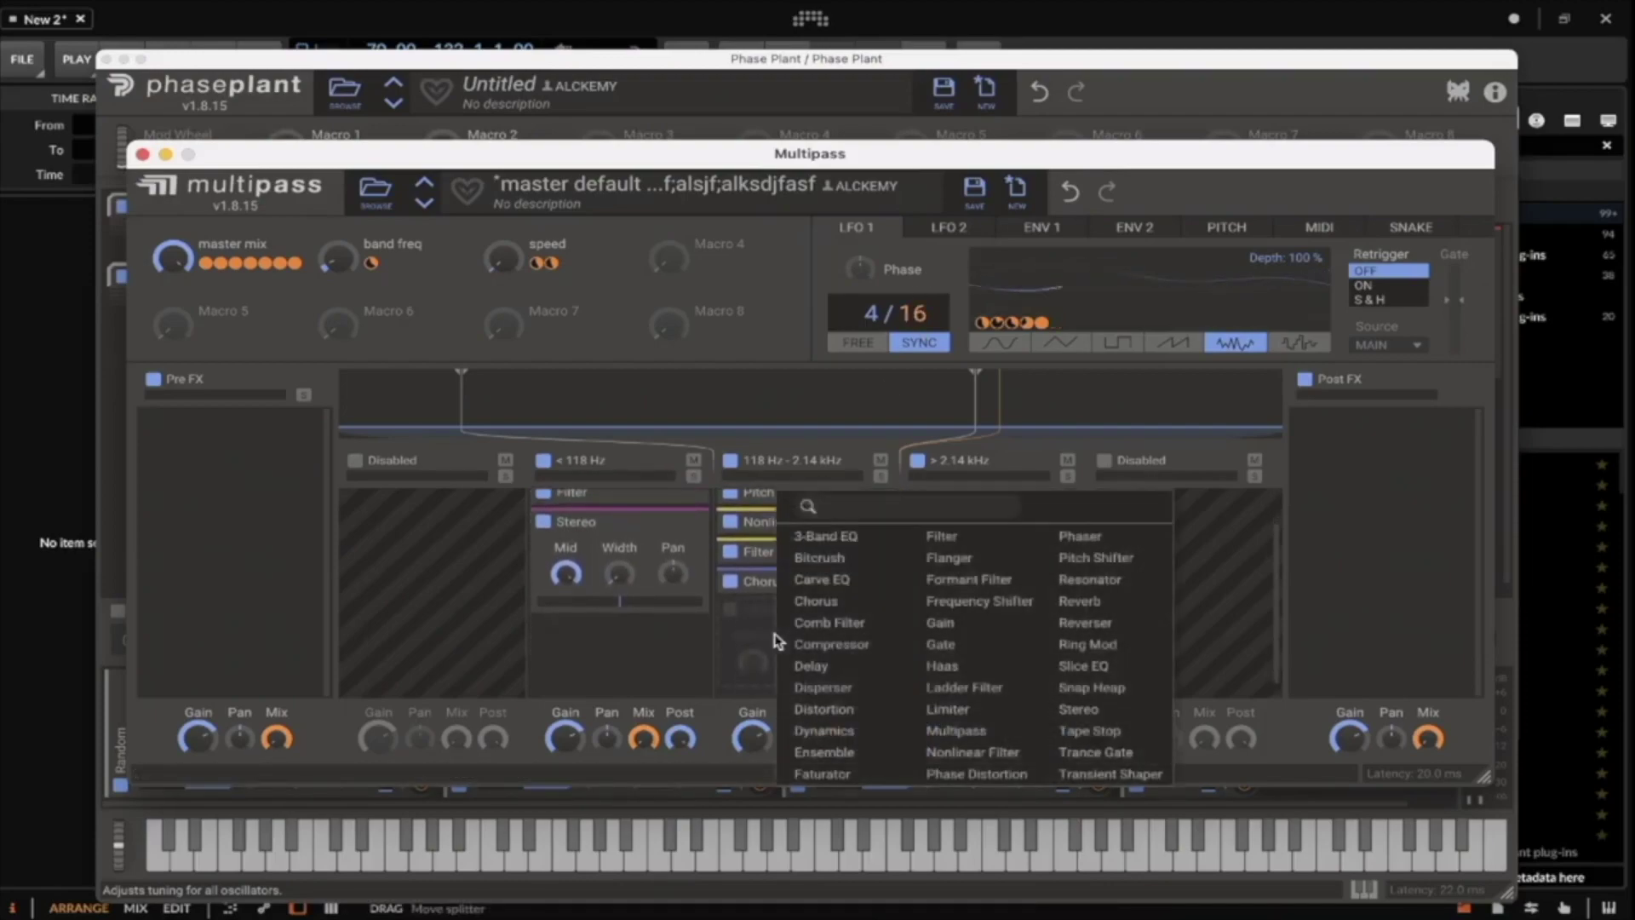
left_click(948, 542)
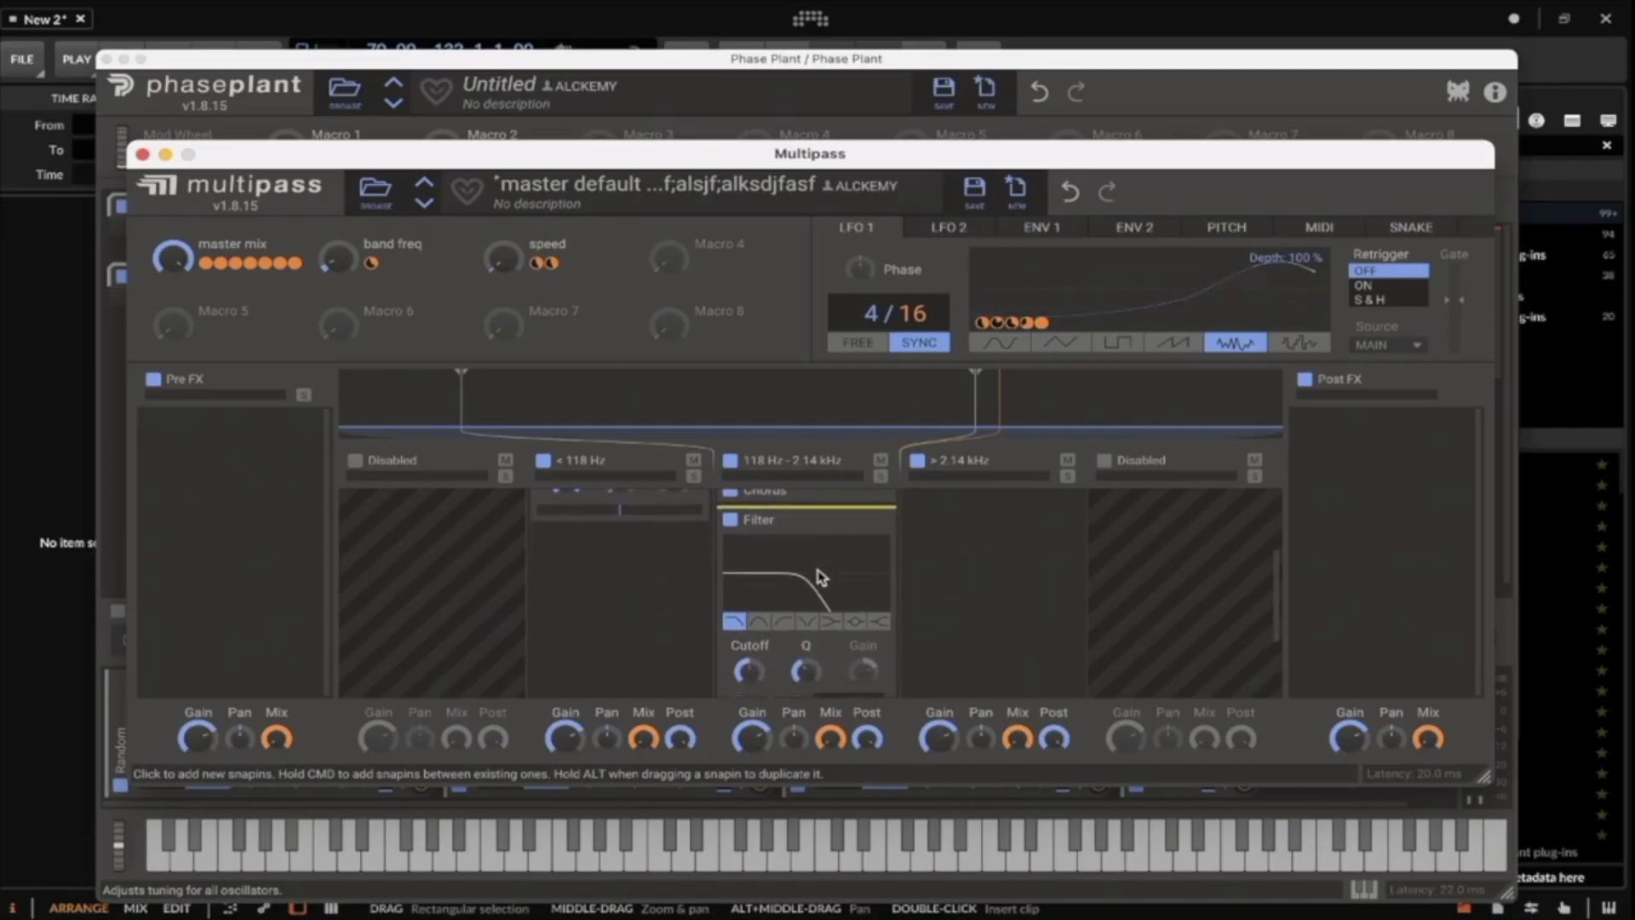
left_click(760, 621)
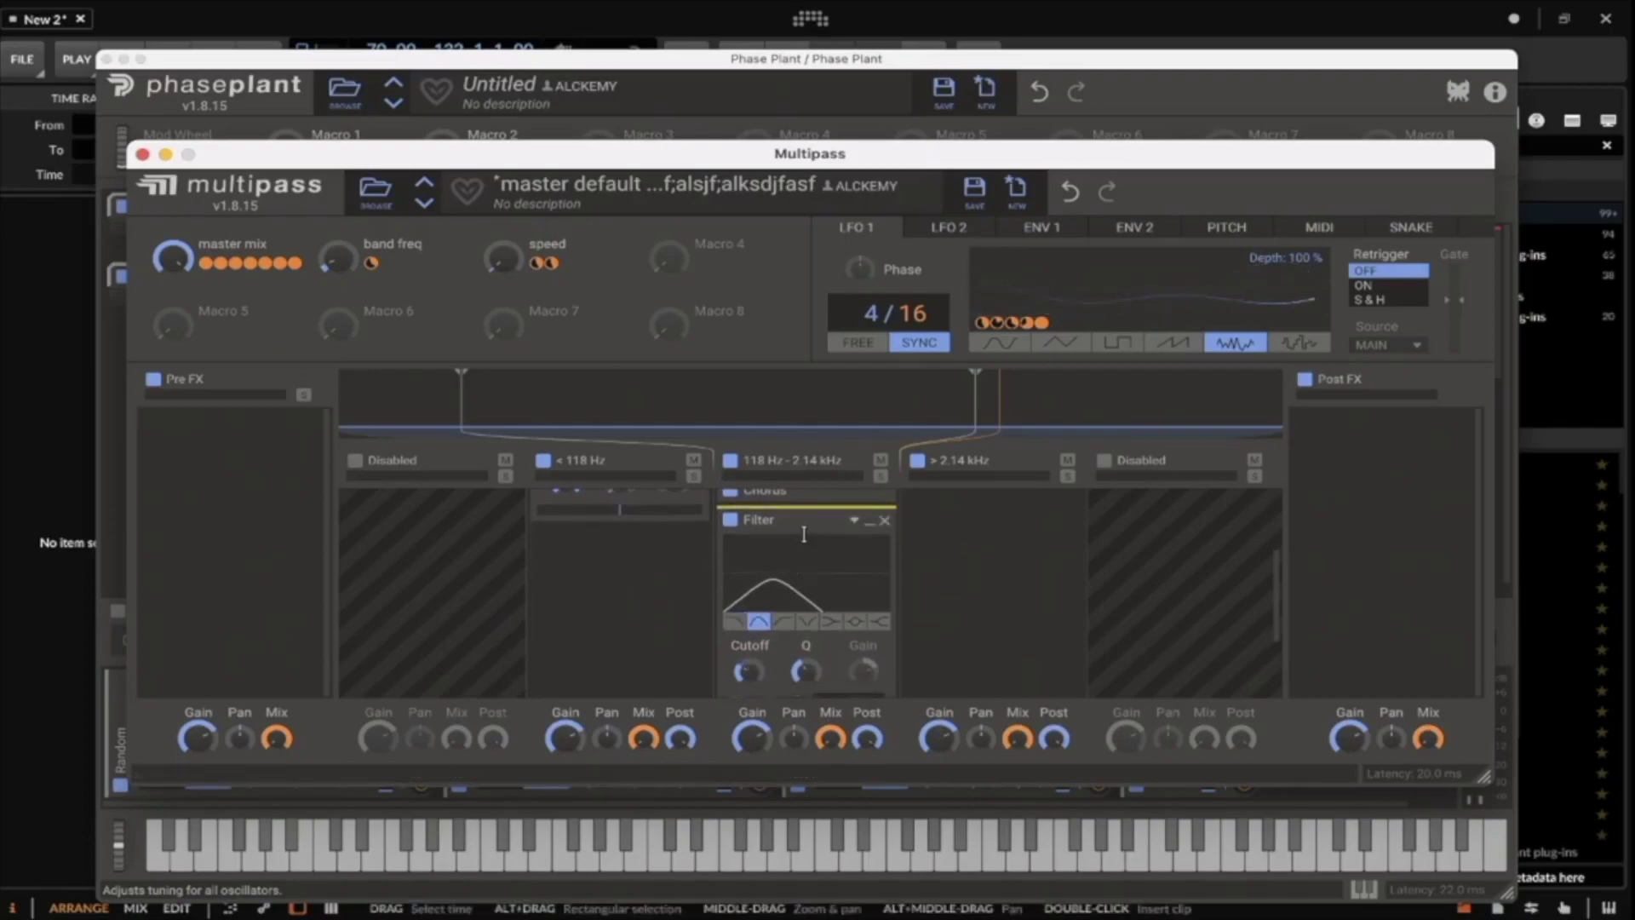
scroll(771, 630, "up", 1)
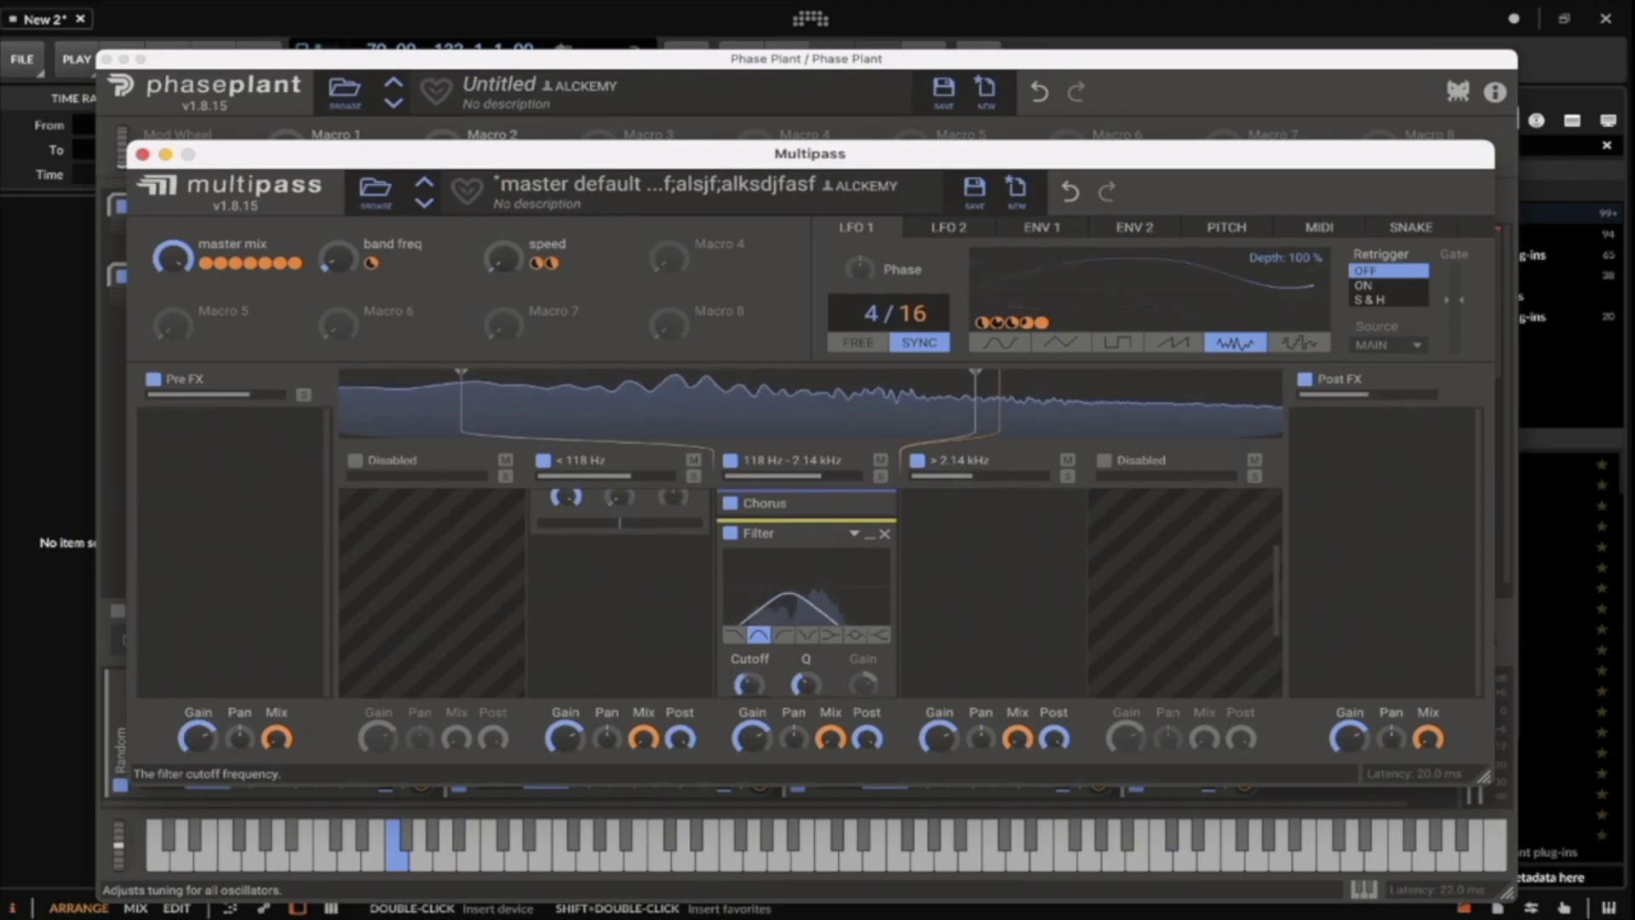
scroll(796, 638, "up", 3)
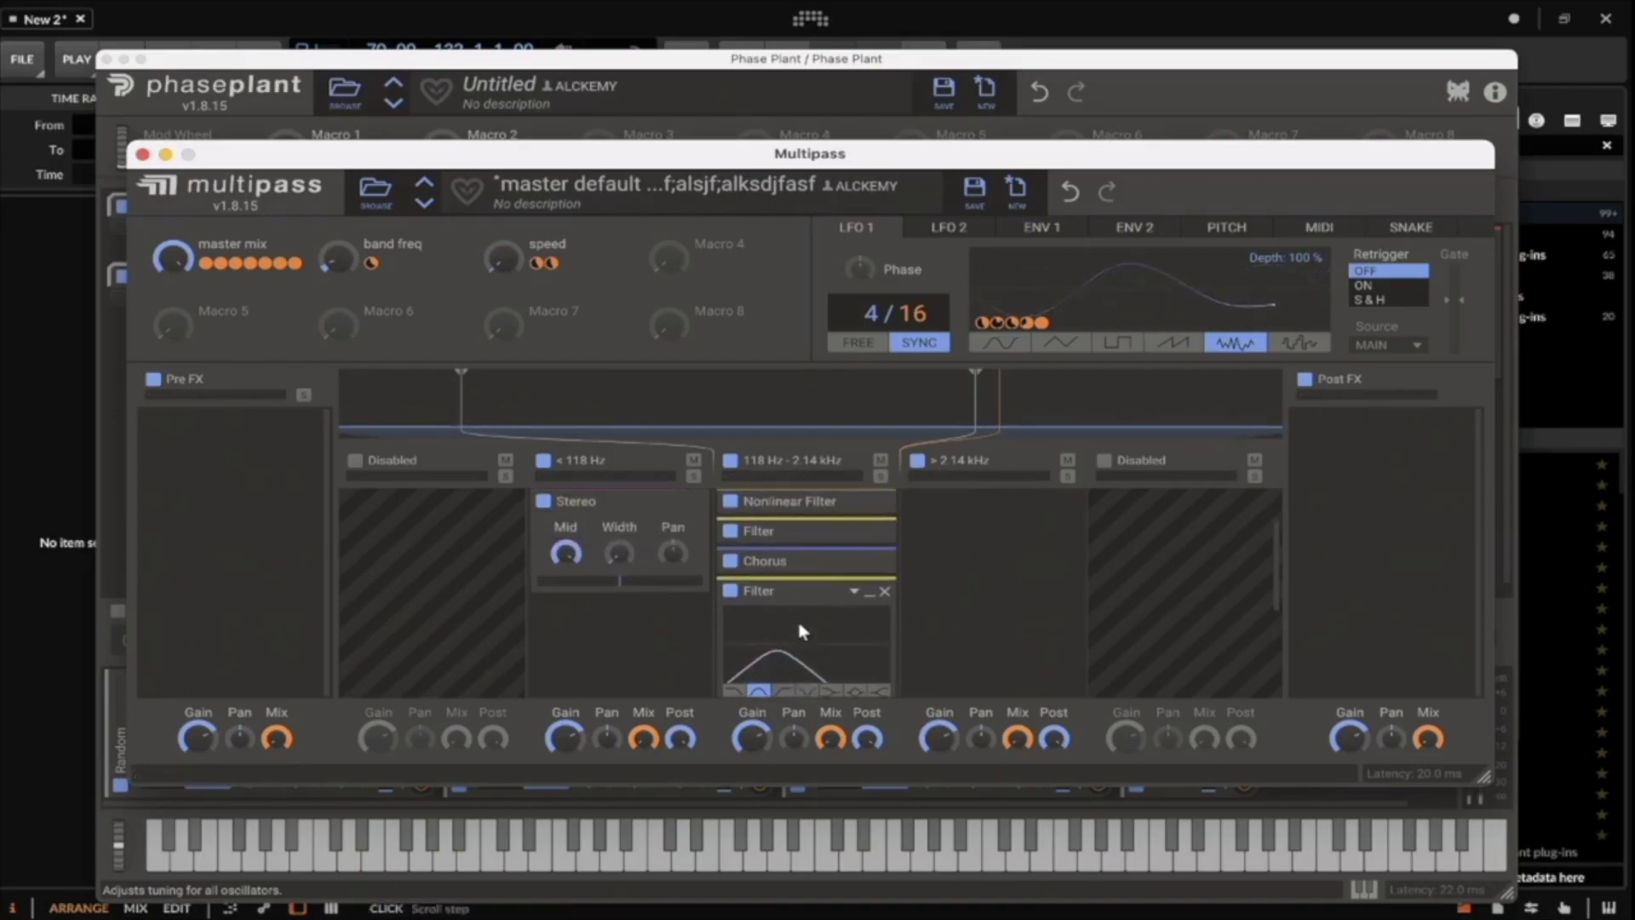
Modulate the mid band's lane mix with LFO 1 at a negative depth.
left_click_drag(1022, 322, 869, 745)
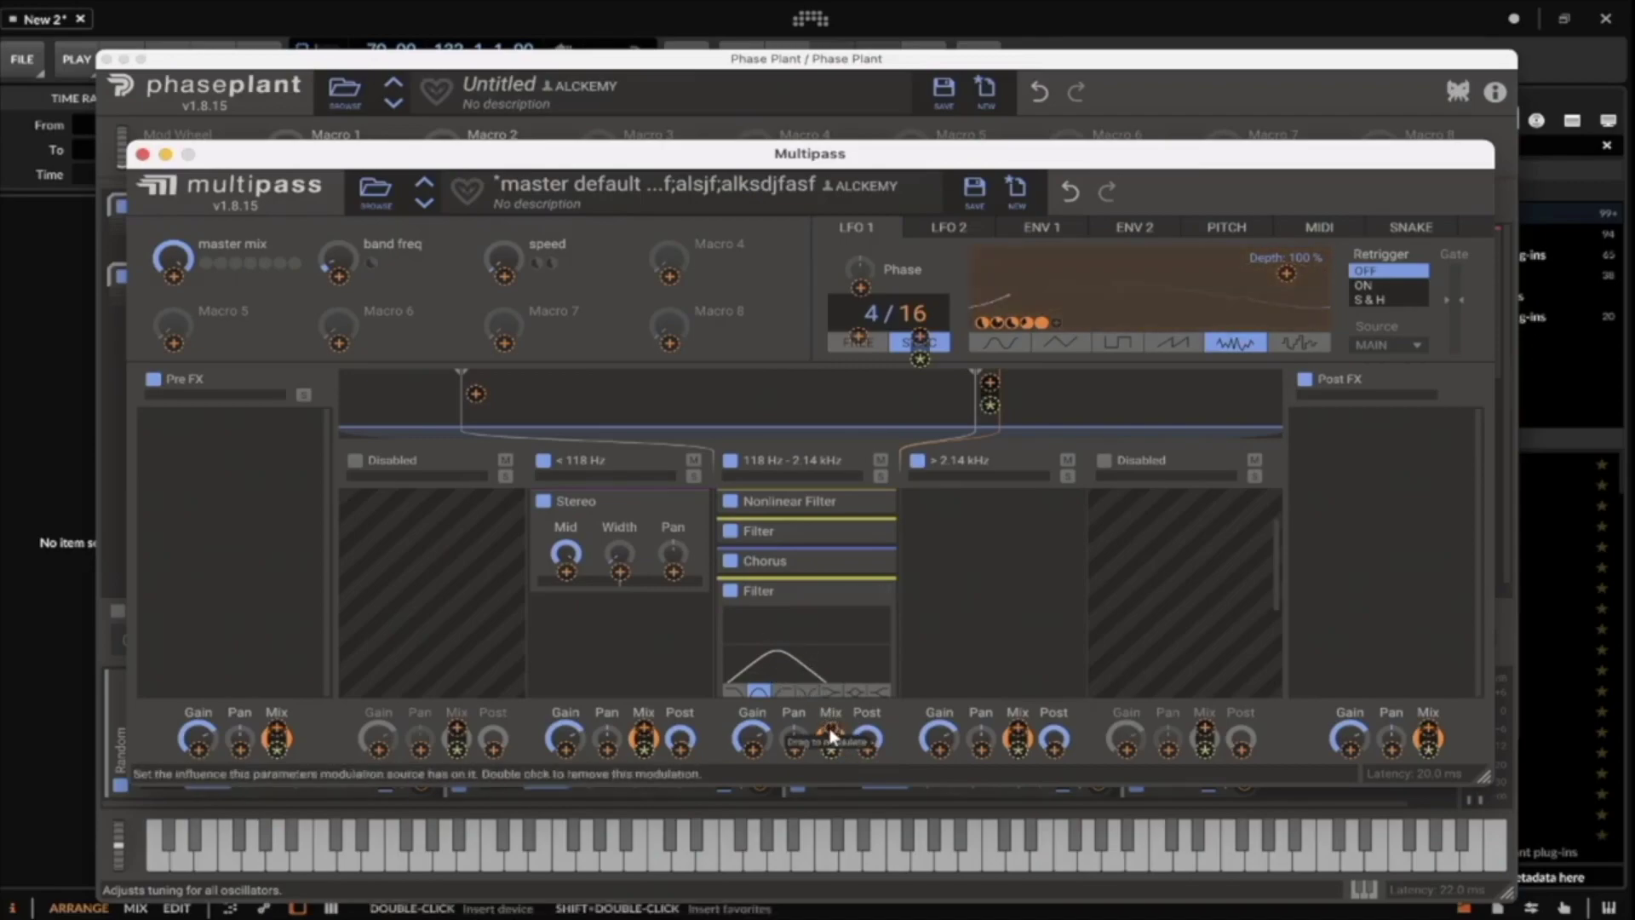
left_click_drag(830, 731, 830, 815)
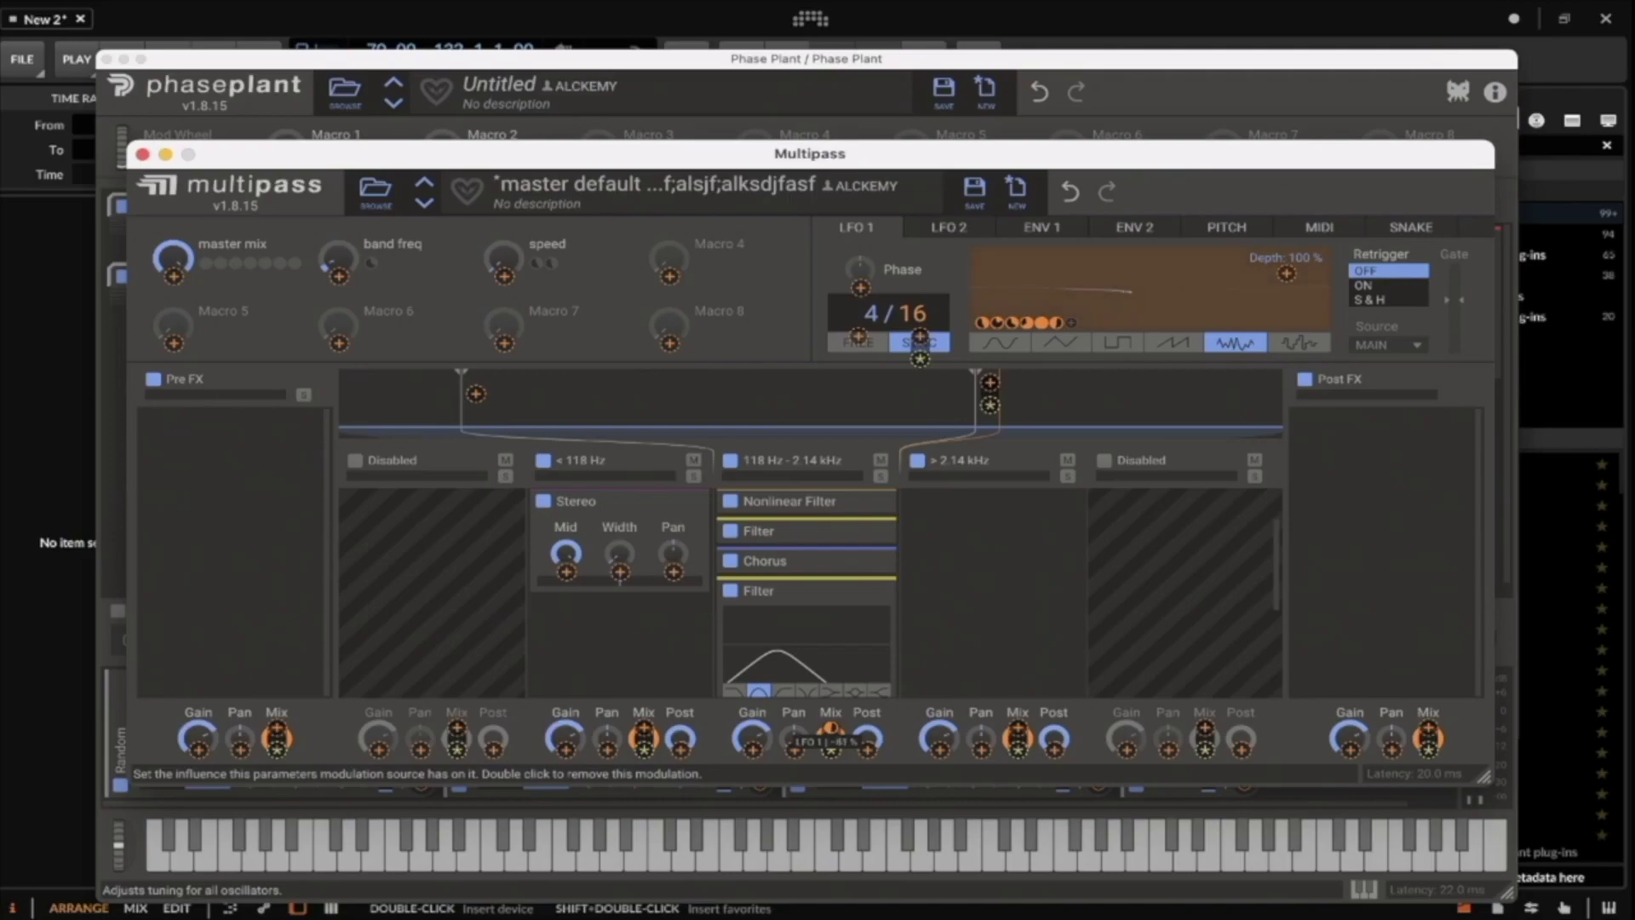
left_click_drag(803, 623, 803, 623)
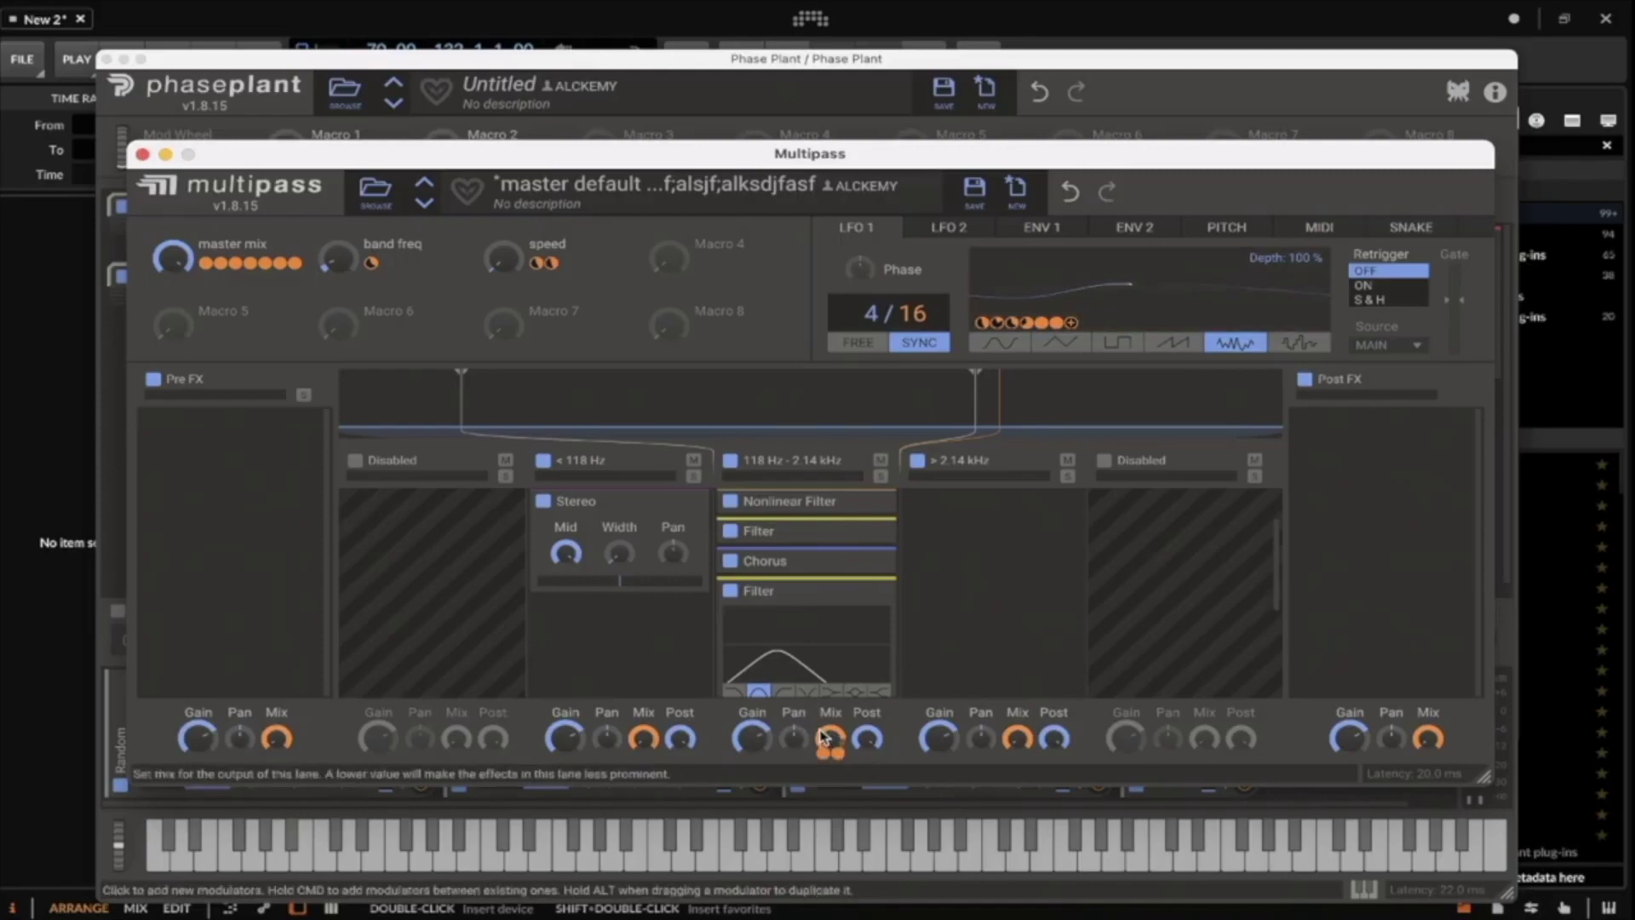
key("super+shift+z")
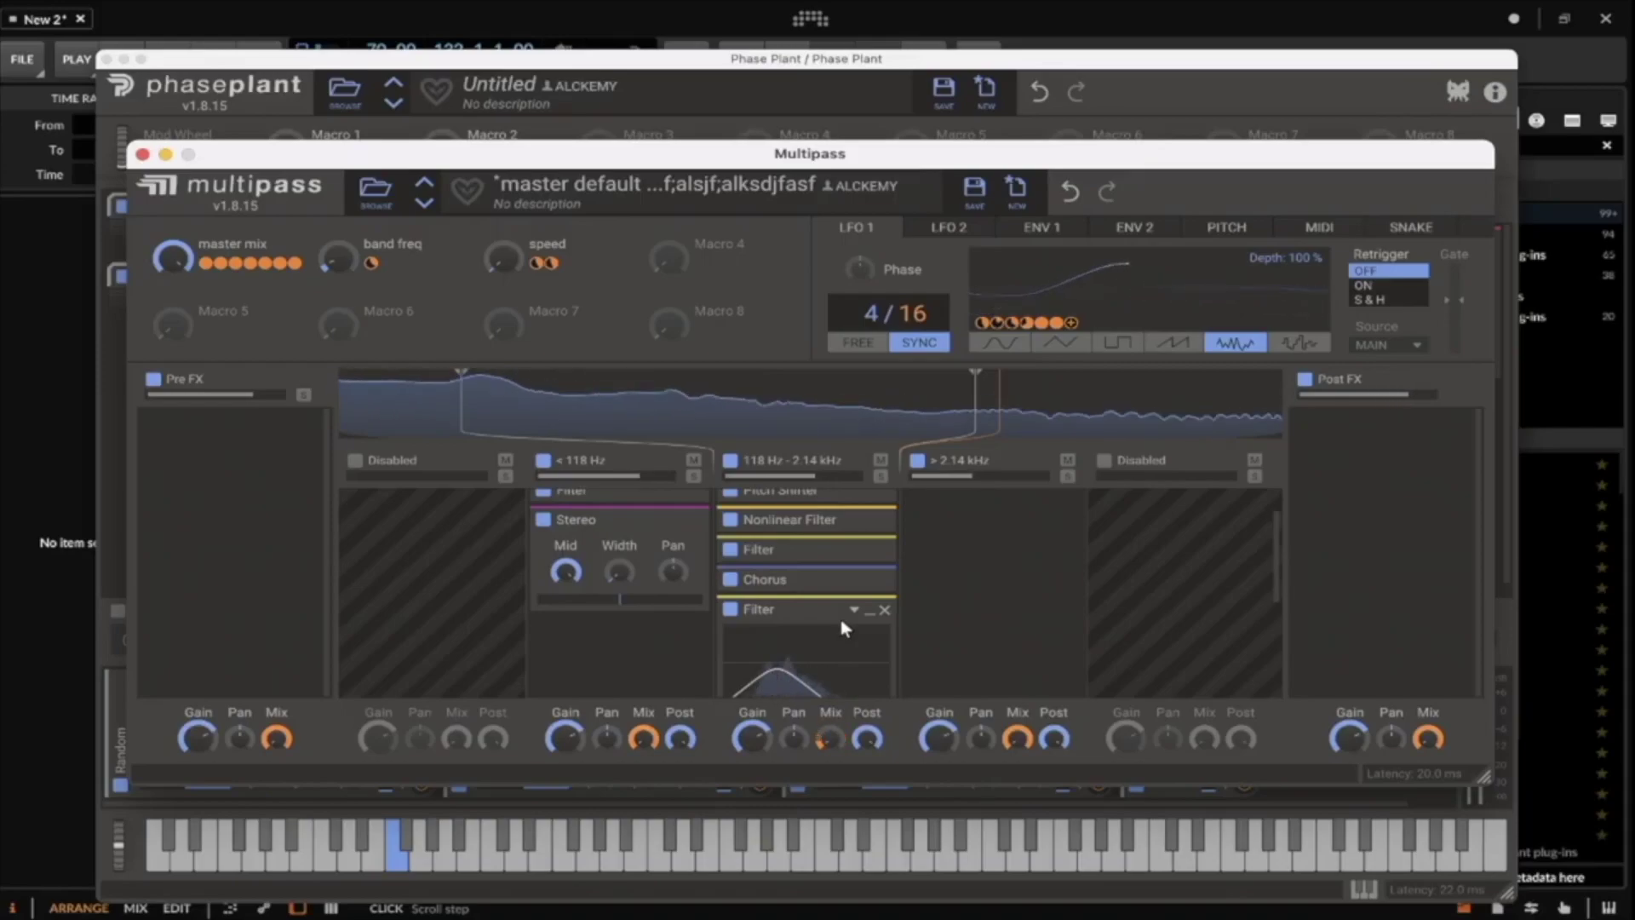
key("super+shift+z")
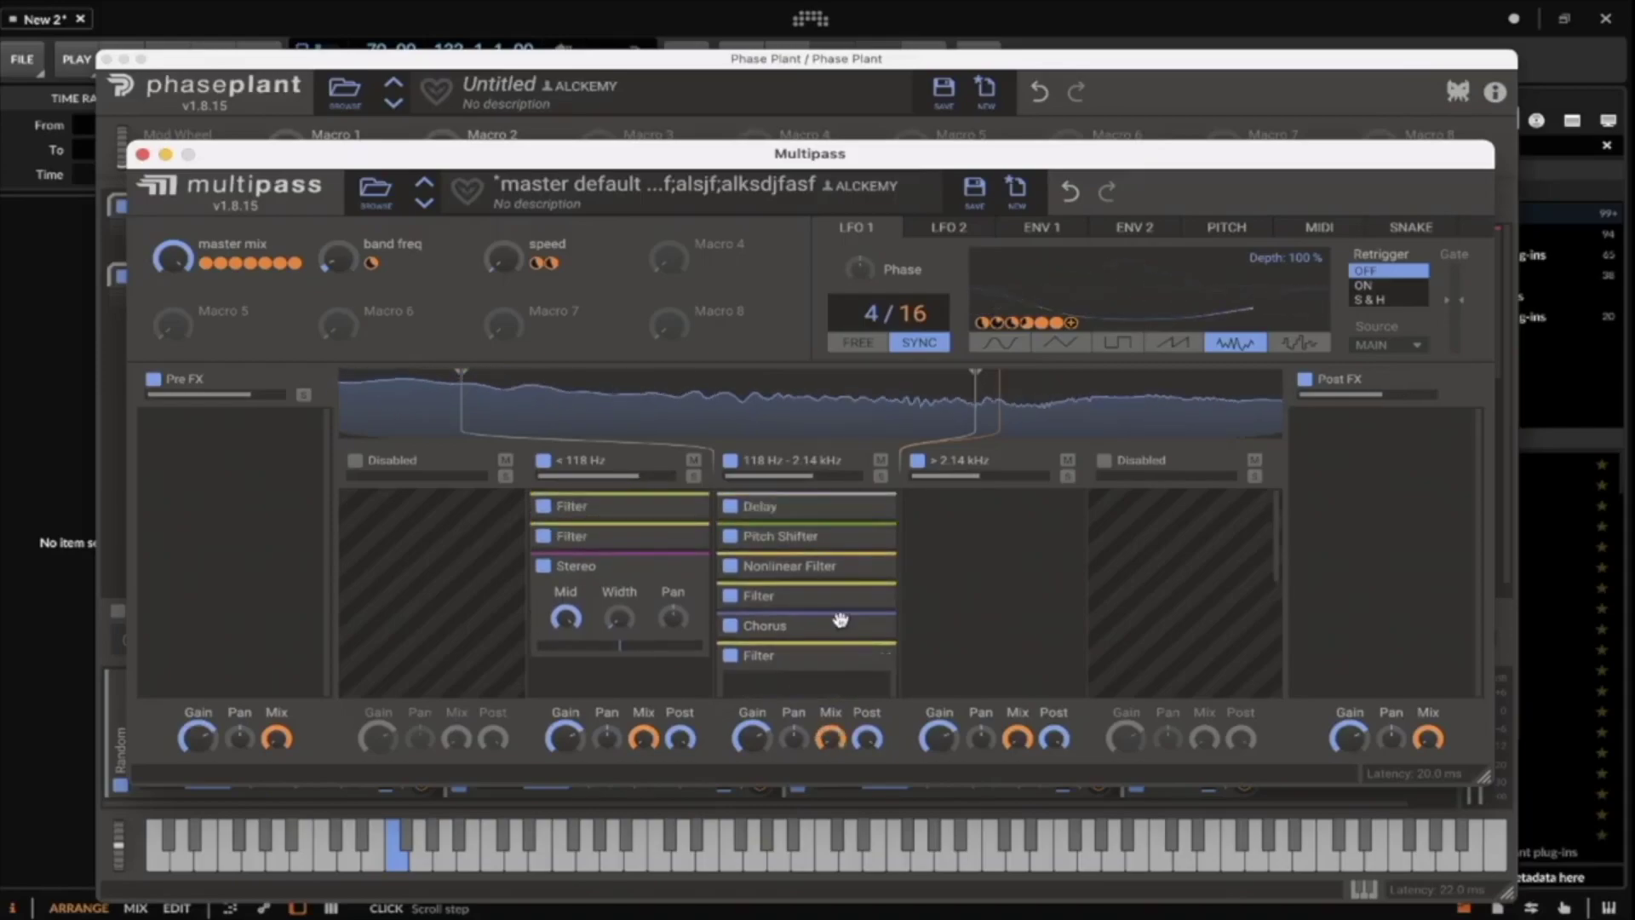
key("super+z")
key("super+z")
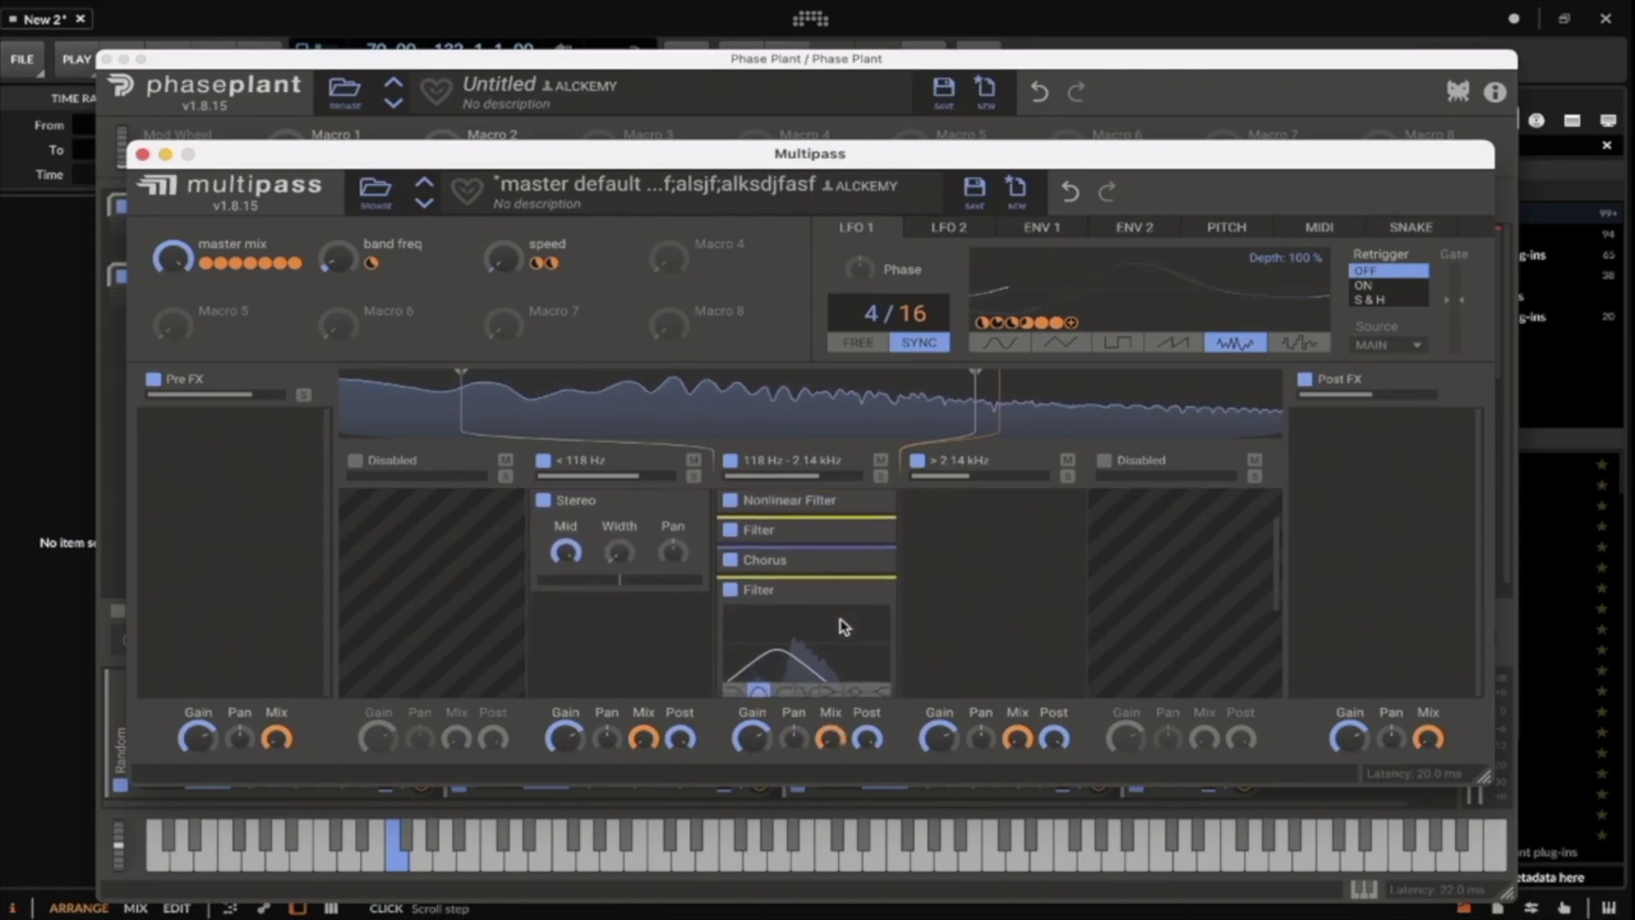
Modulate the band-pass Filter's cutoff with LFO 2, minimize it, and move it between the Pitch Shifter and Nonlinear Filter.
scroll(808, 628, "down", 1)
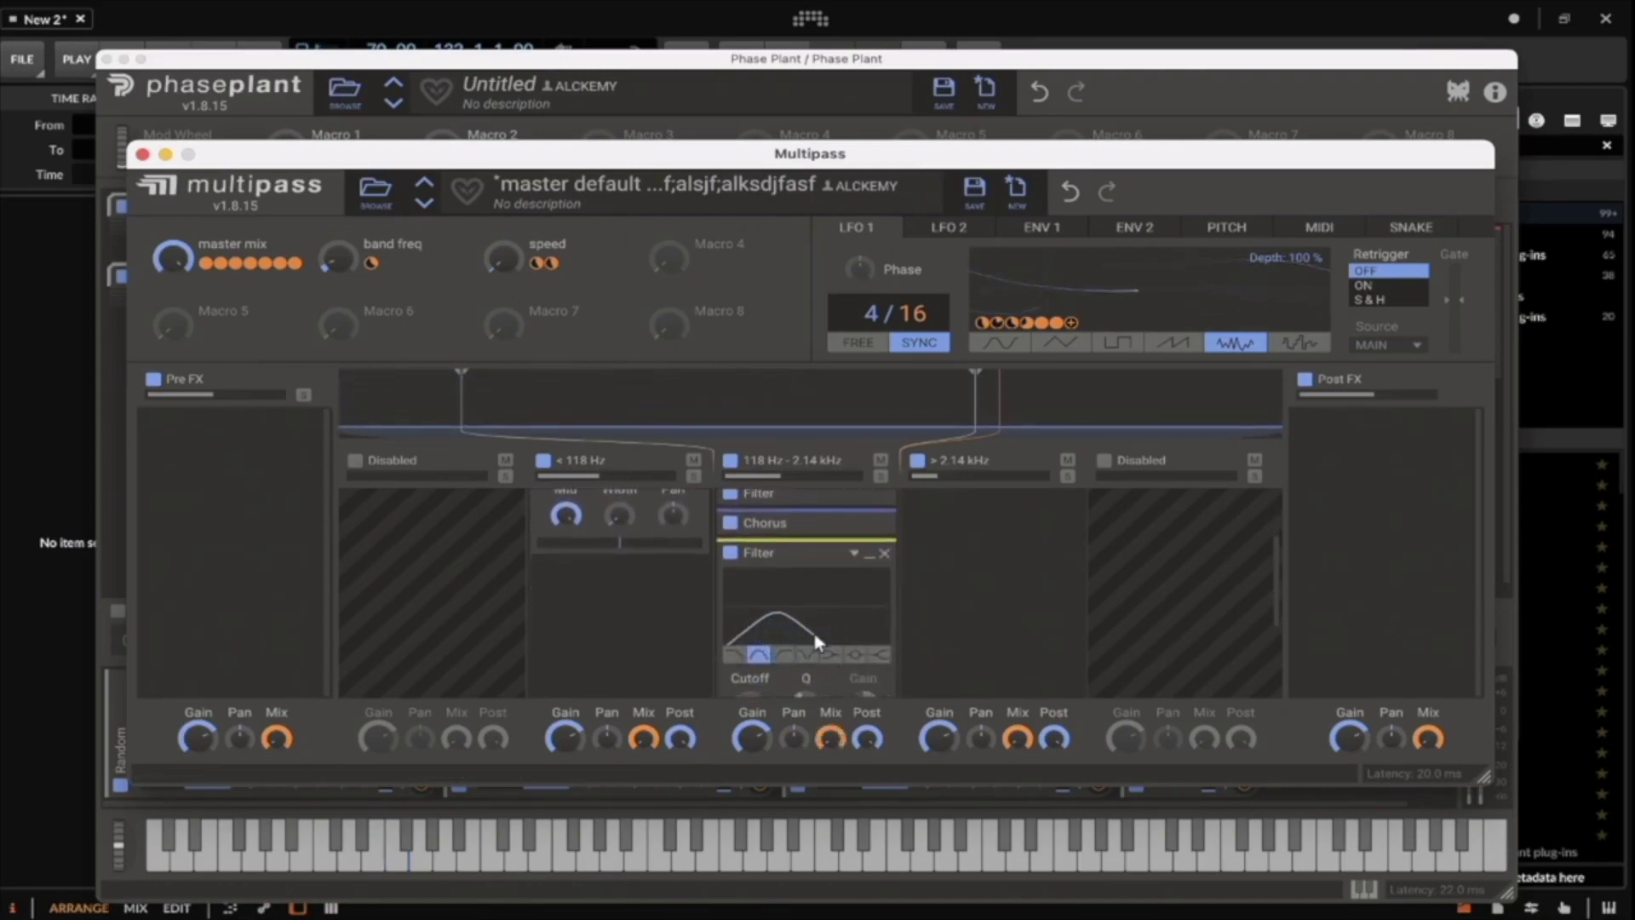
scroll(770, 602, "down", 1)
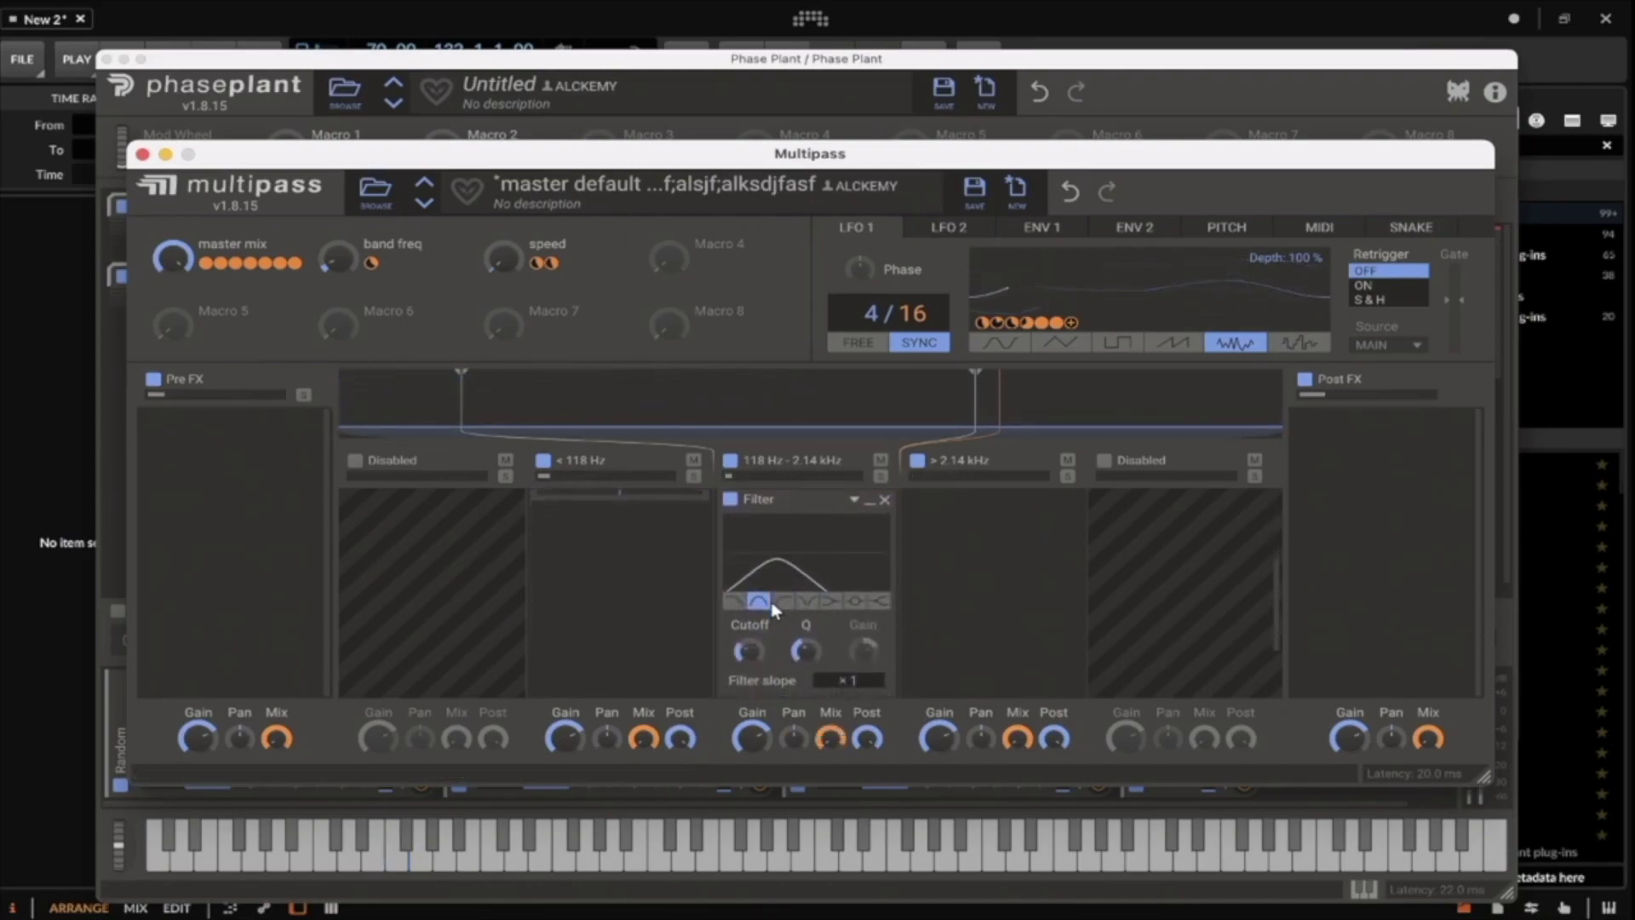
left_click(928, 225)
left_click_drag(1106, 289, 758, 661)
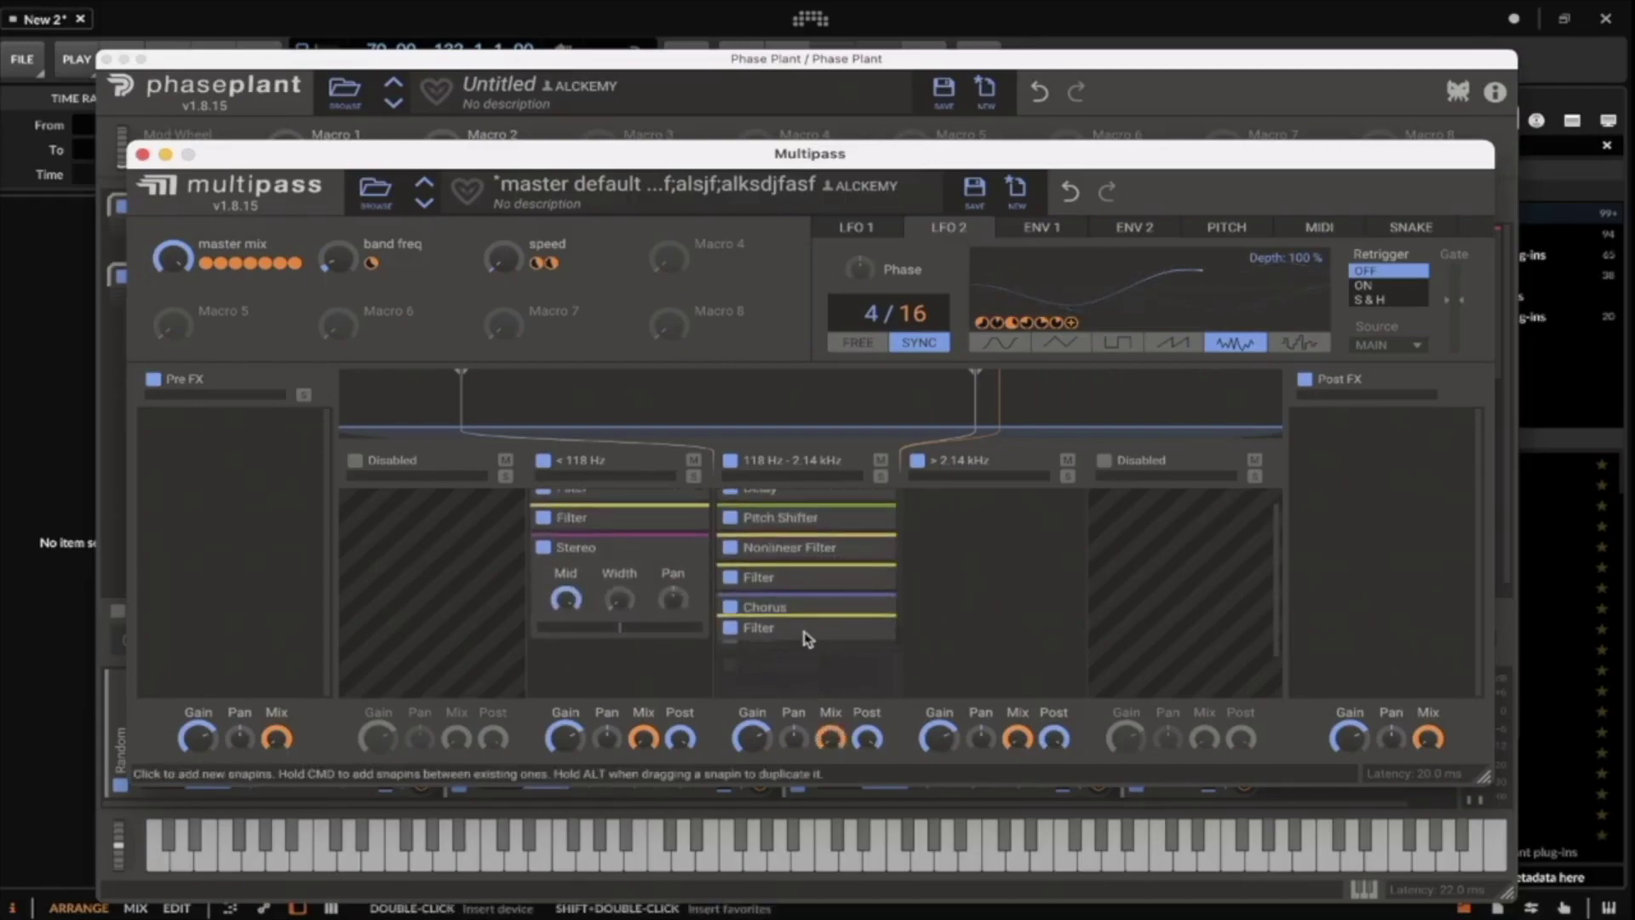
left_click_drag(807, 639, 807, 549)
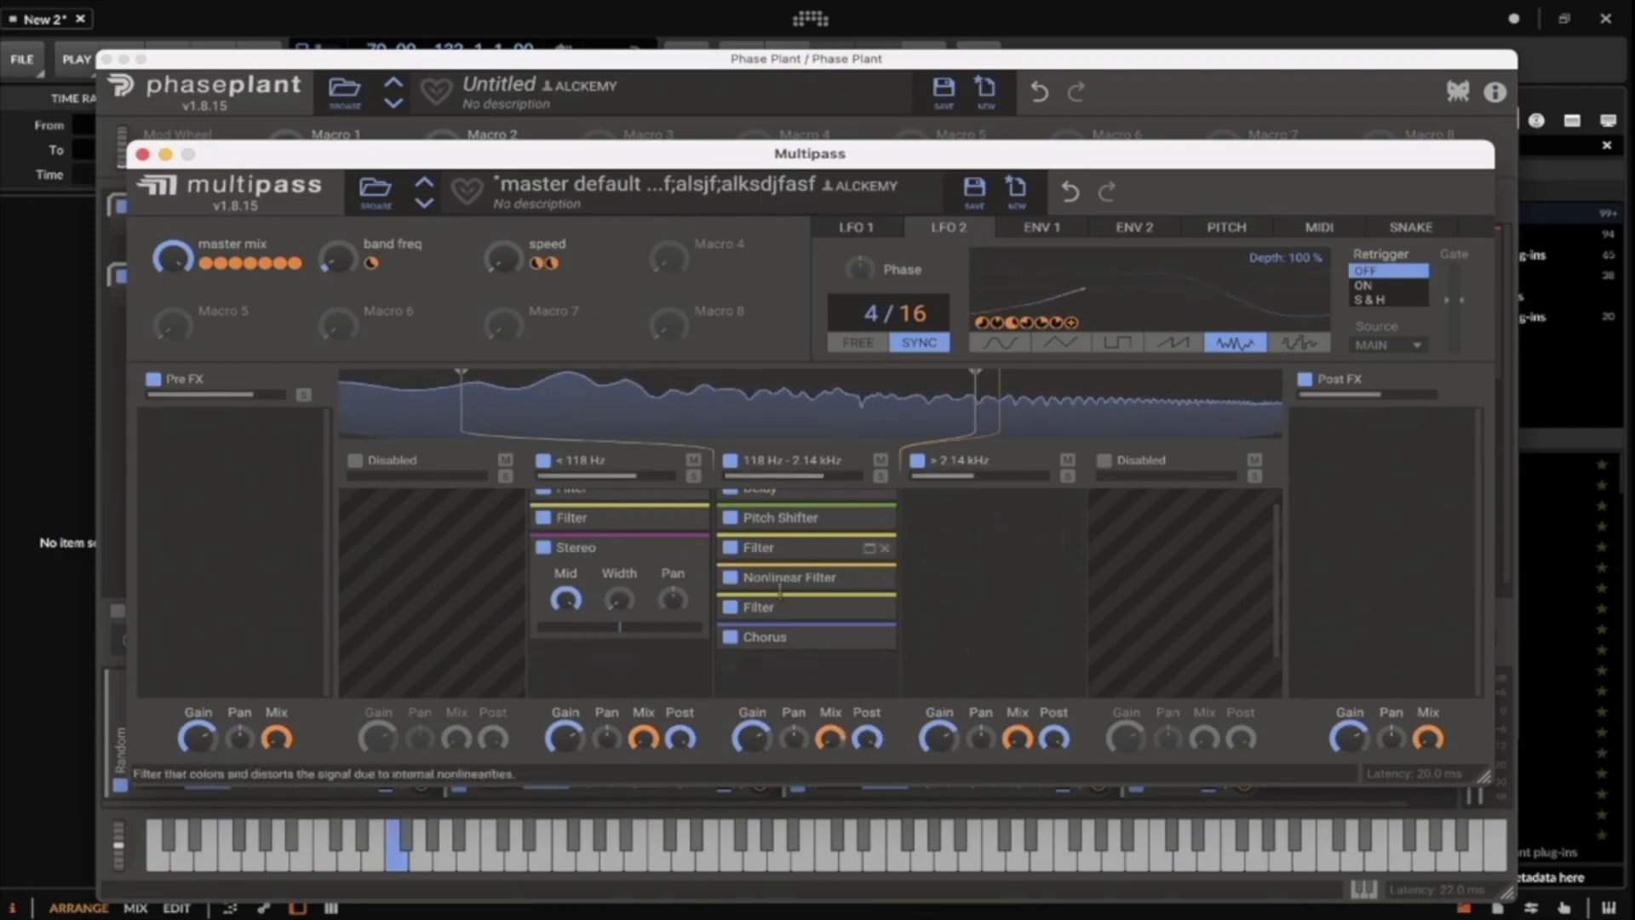
Close the Multipass editor, audition the patch with the pitch wheel, and reopen the Lane 1 Multipass.
left_click(119, 890)
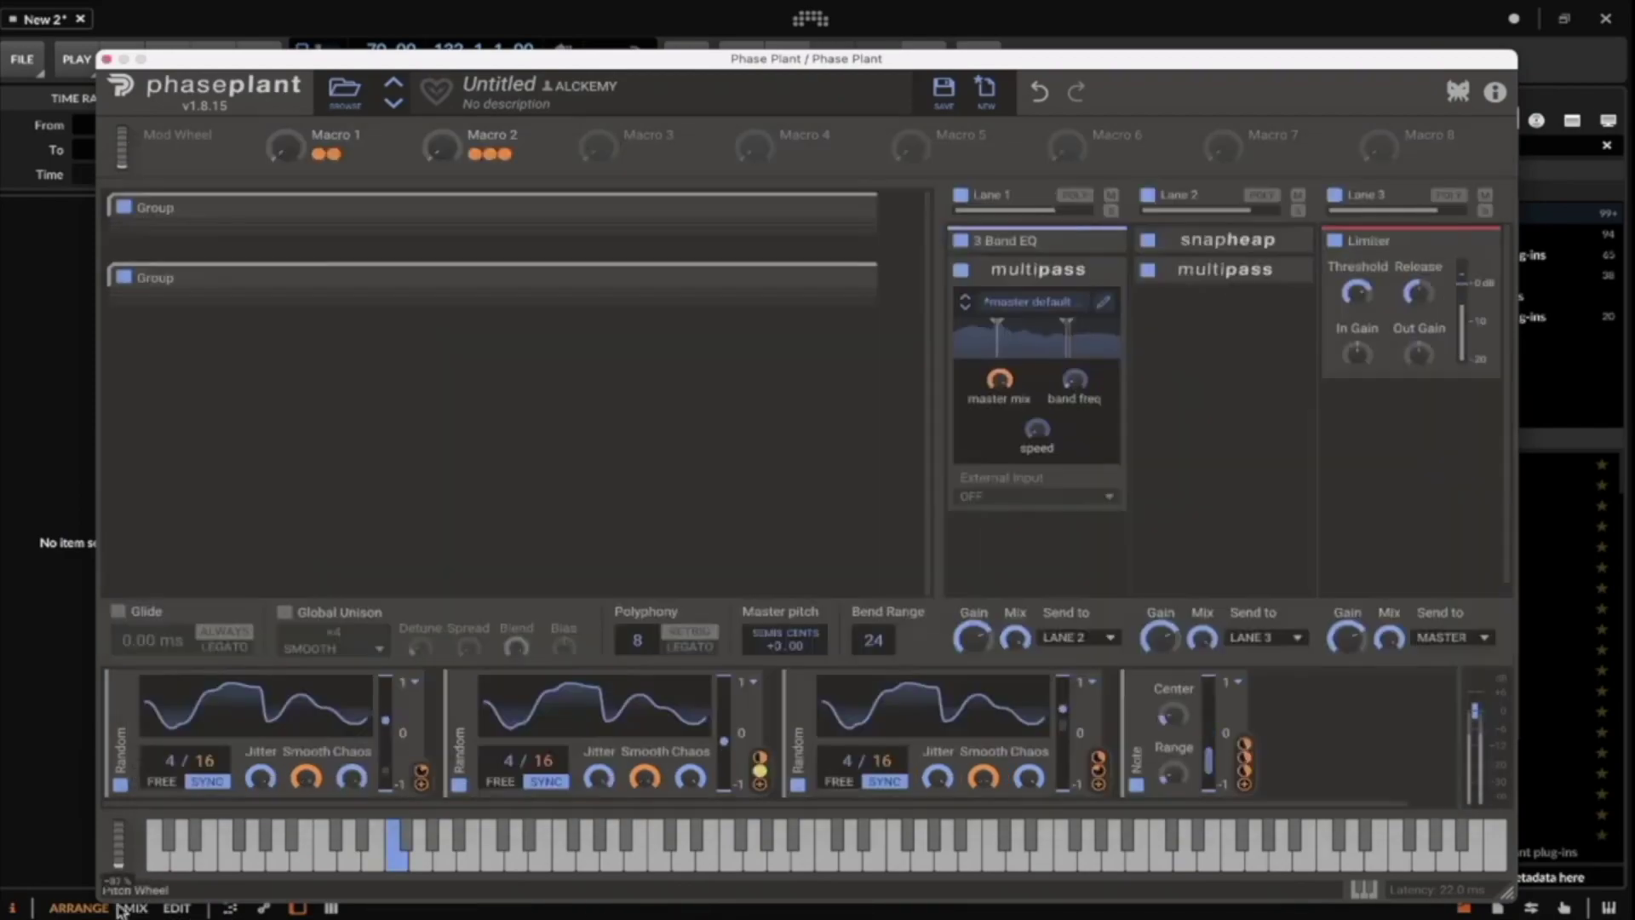
left_click_drag(120, 859, 111, 885)
left_click_drag(188, 830, 122, 854)
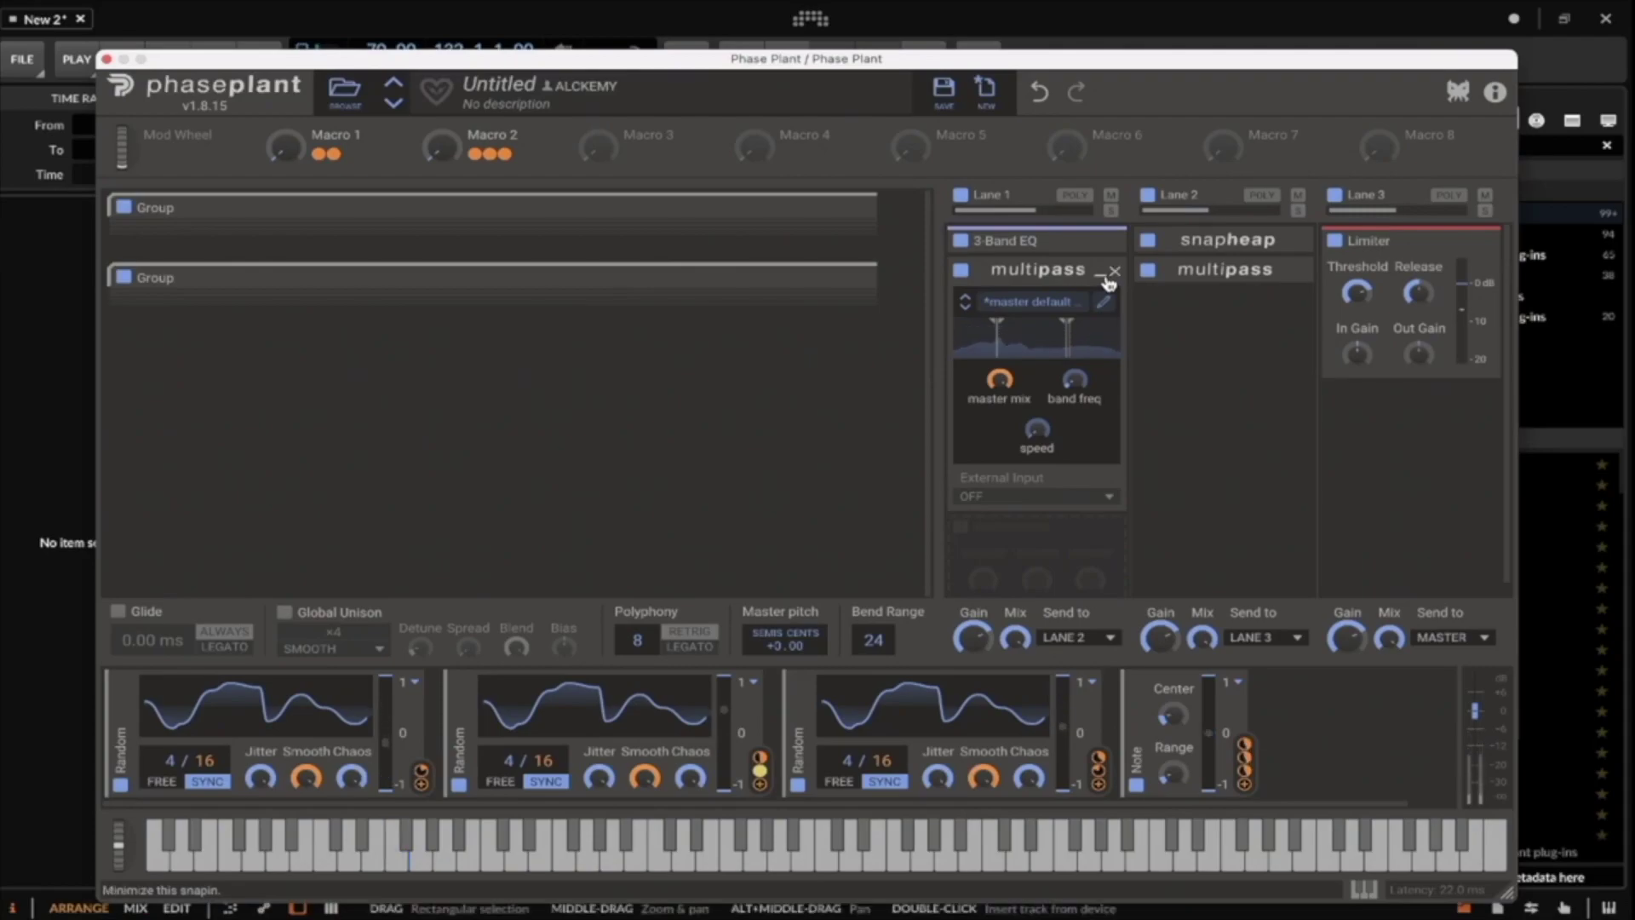
left_click(1105, 304)
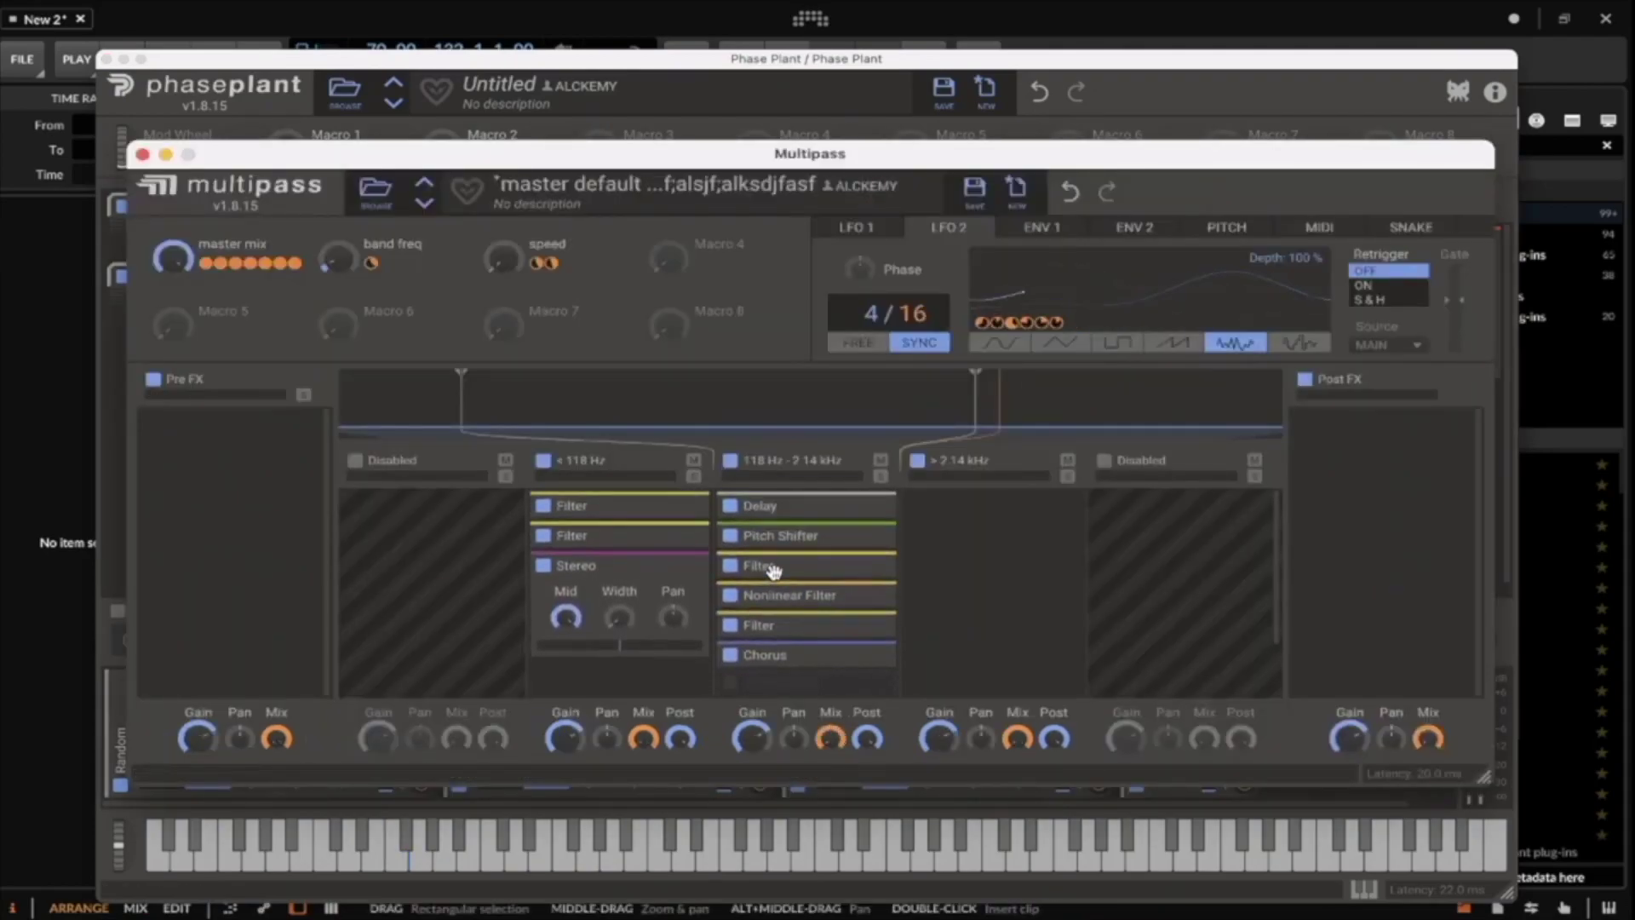
Add a Distortion below the Chorus in the mid band and minimize it.
left_click(785, 661)
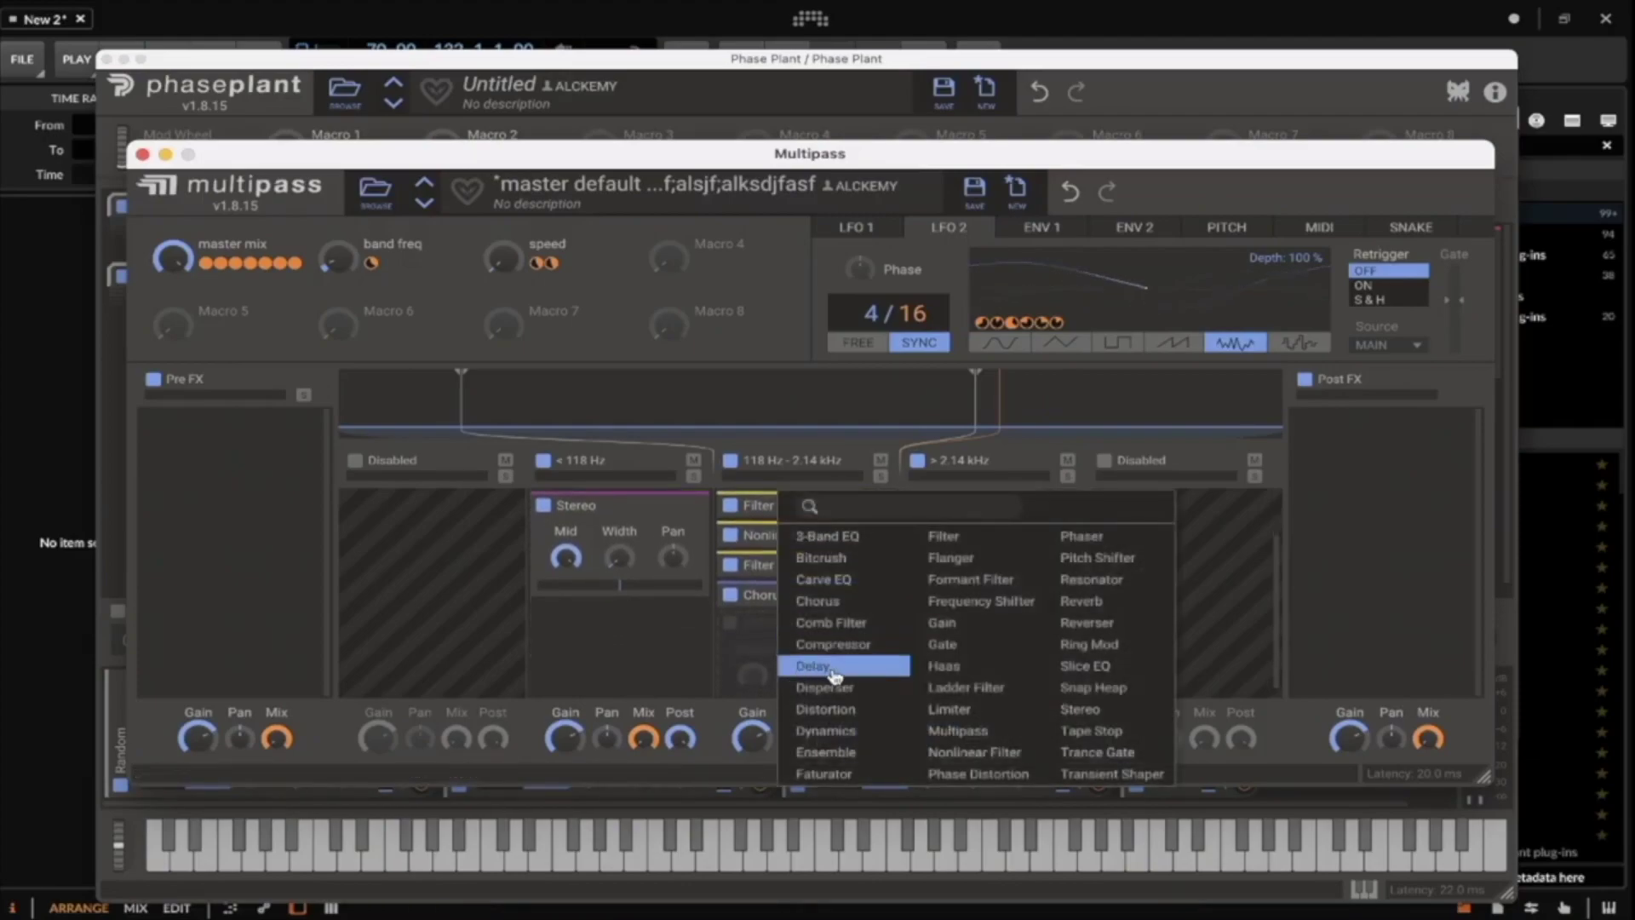
left_click(784, 711)
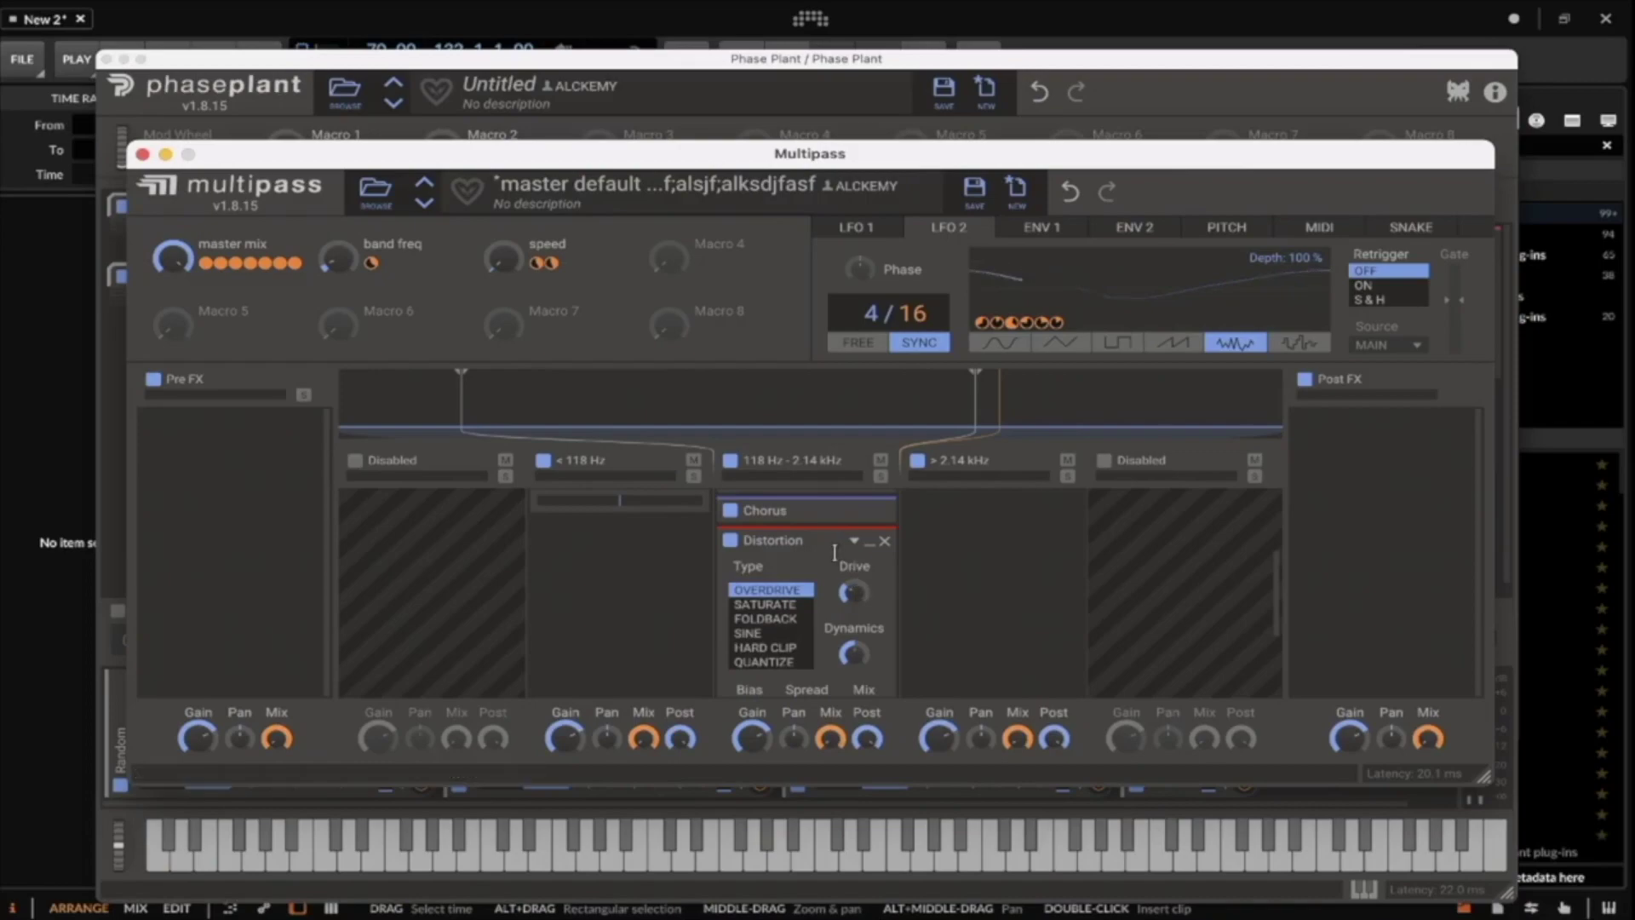
left_click(869, 541)
scroll(764, 584, "up", 3)
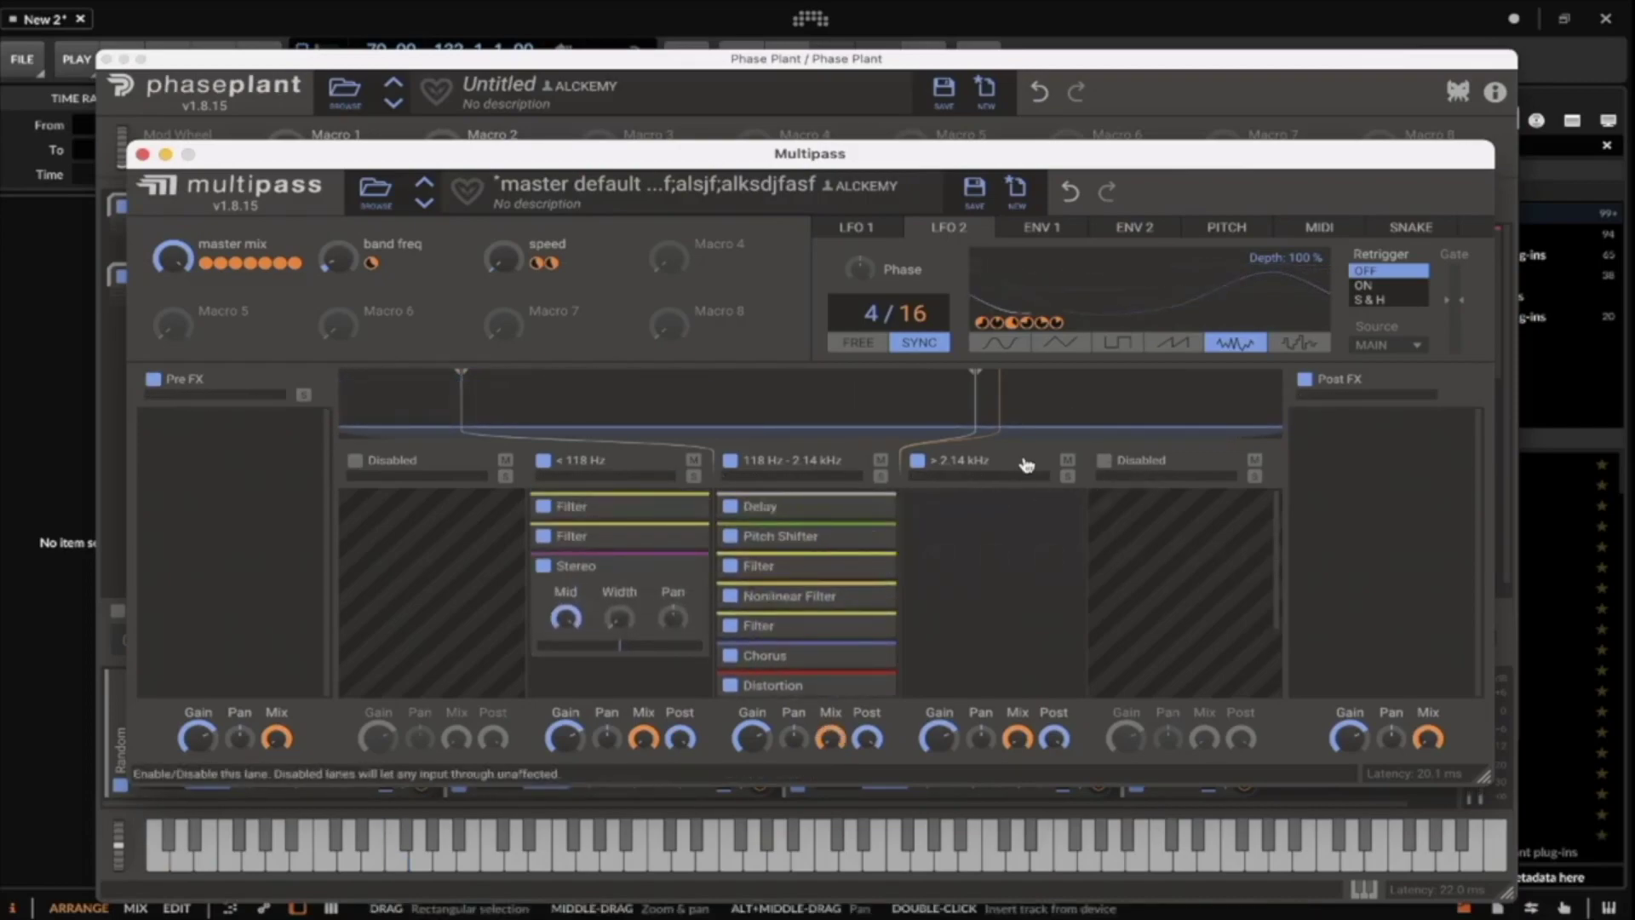
Add a Flanger to the Lane 1 Multipass band above 2.14 kHz and adjust its mix.
left_click(961, 532)
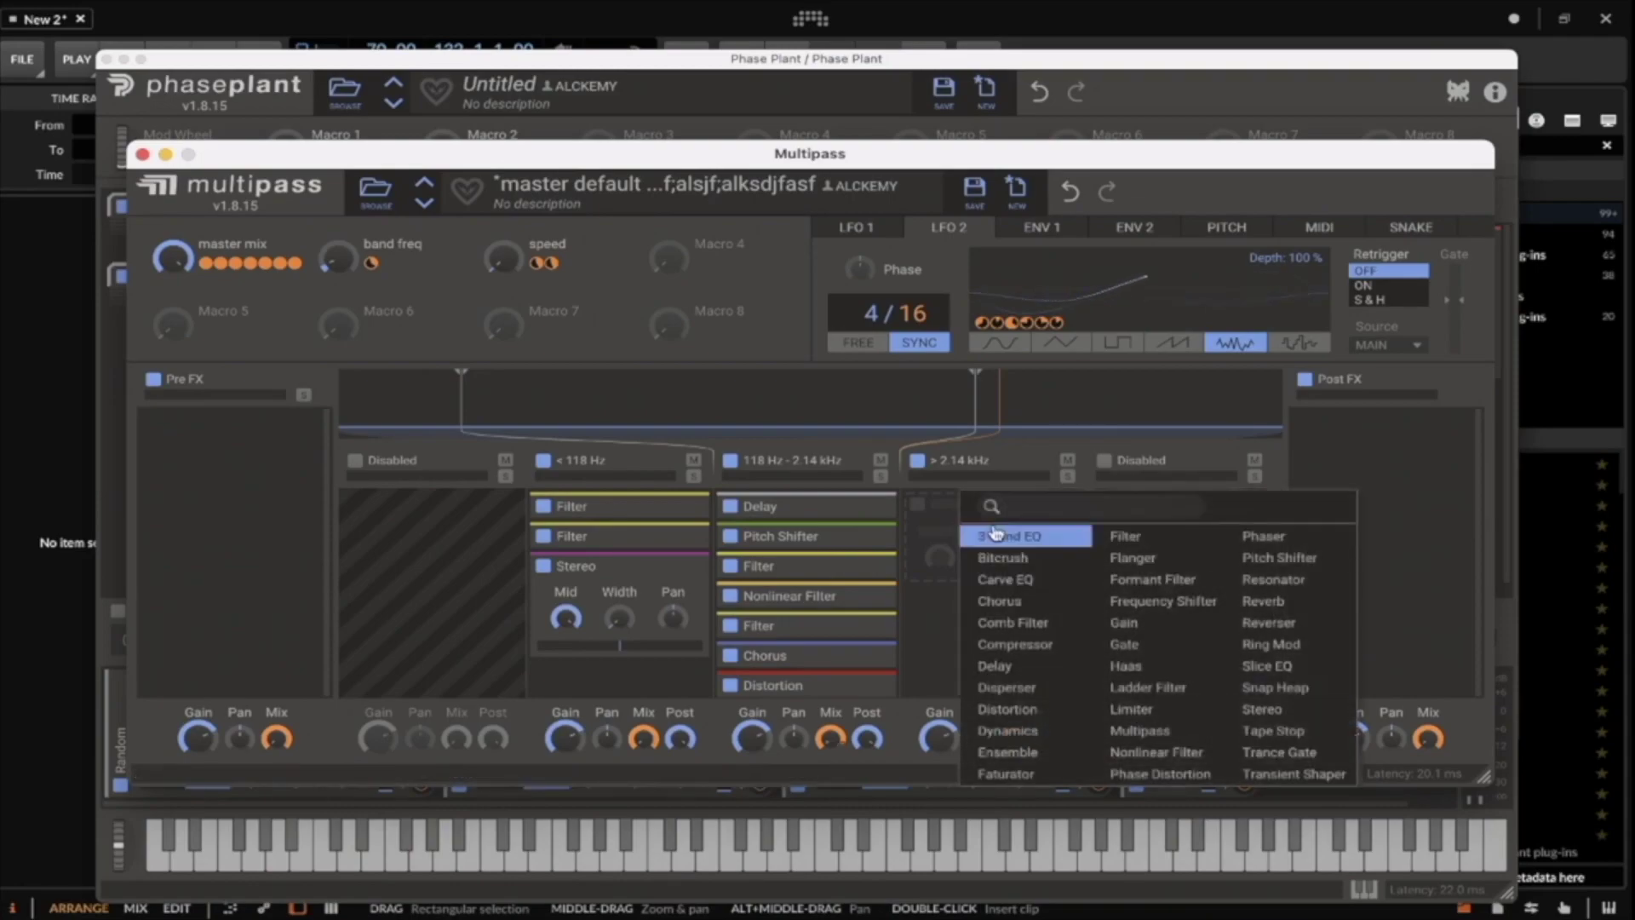
left_click(1131, 558)
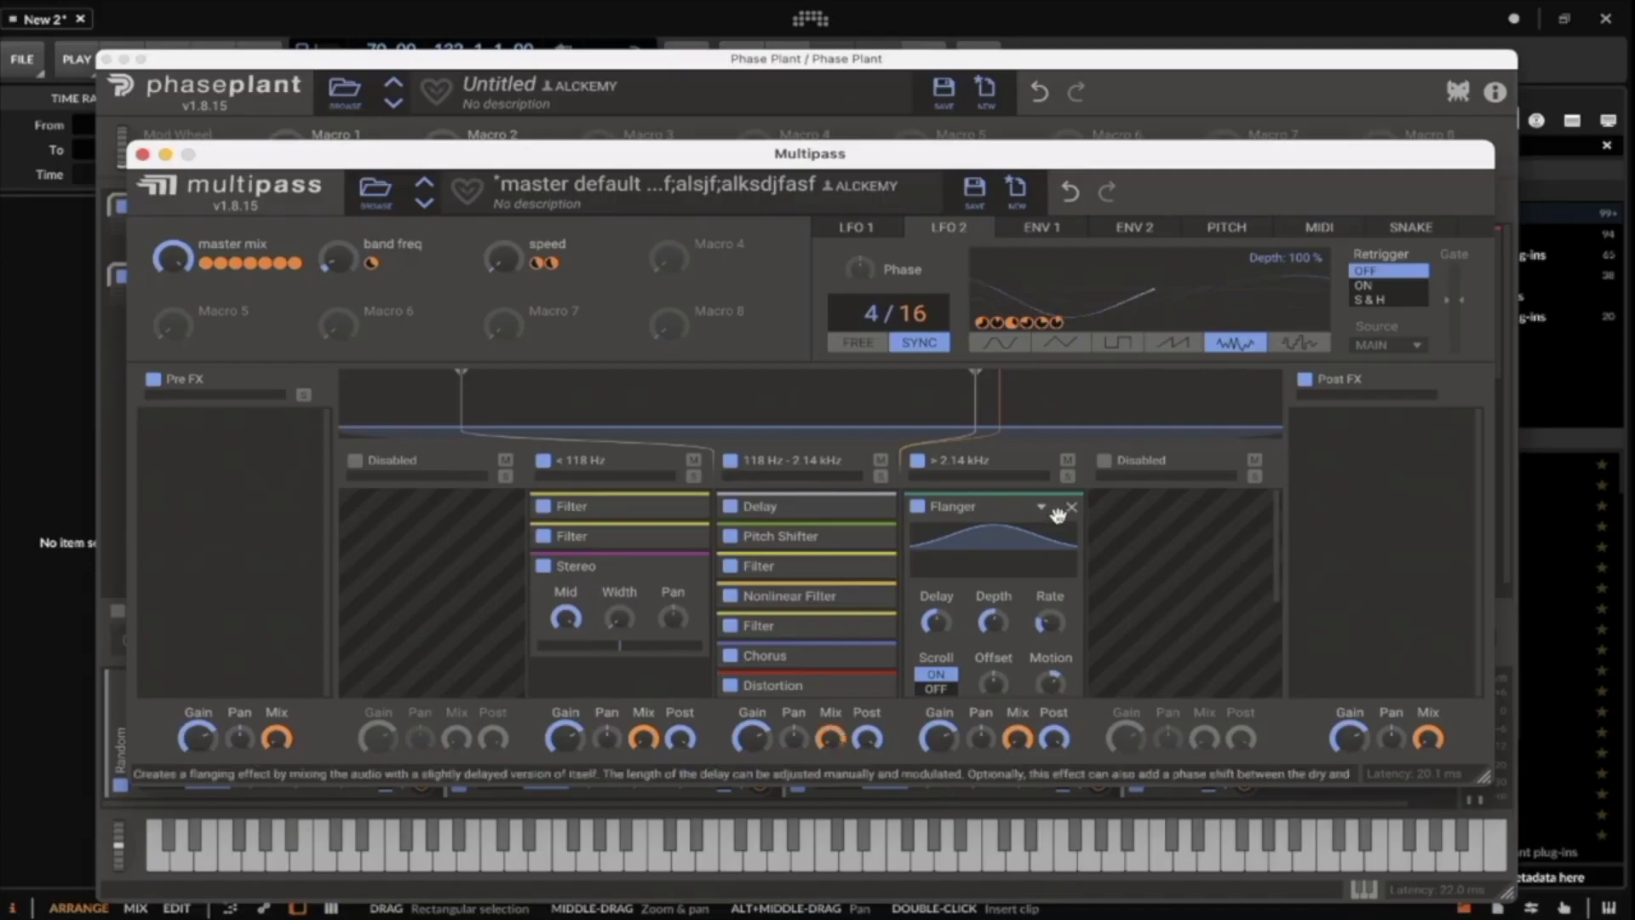
scroll(1051, 545, "down", 3)
left_click_drag(1046, 630, 1030, 605)
scroll(1030, 605, "up", 3)
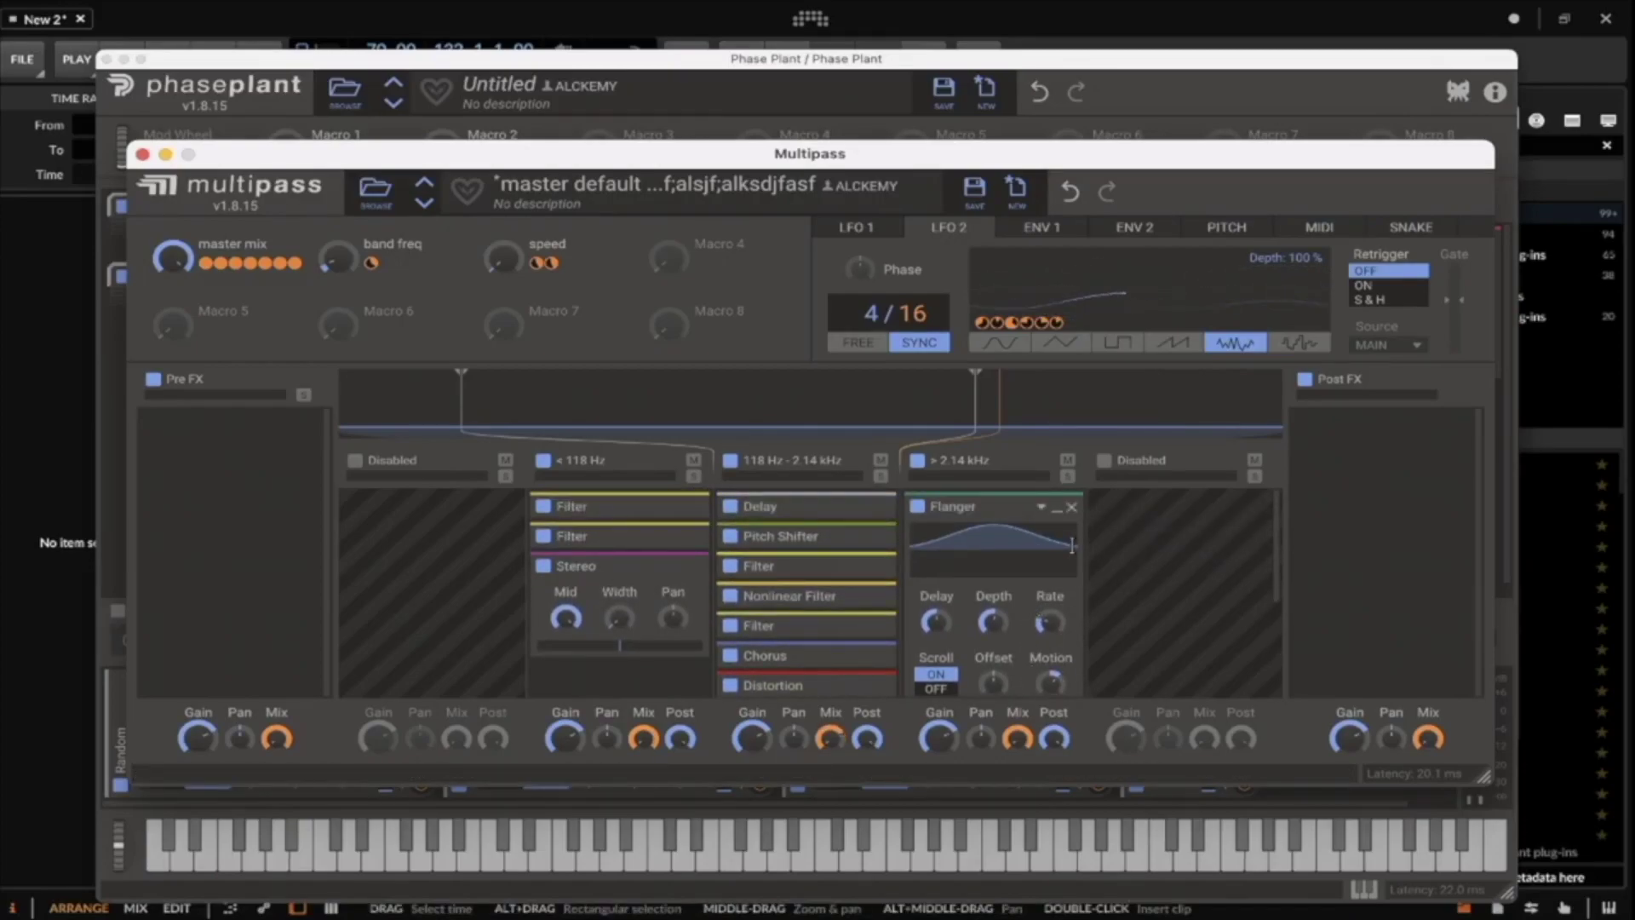
Adjust the Flanger's feedback and delay while auditioning a note.
mouse_move(1058, 511)
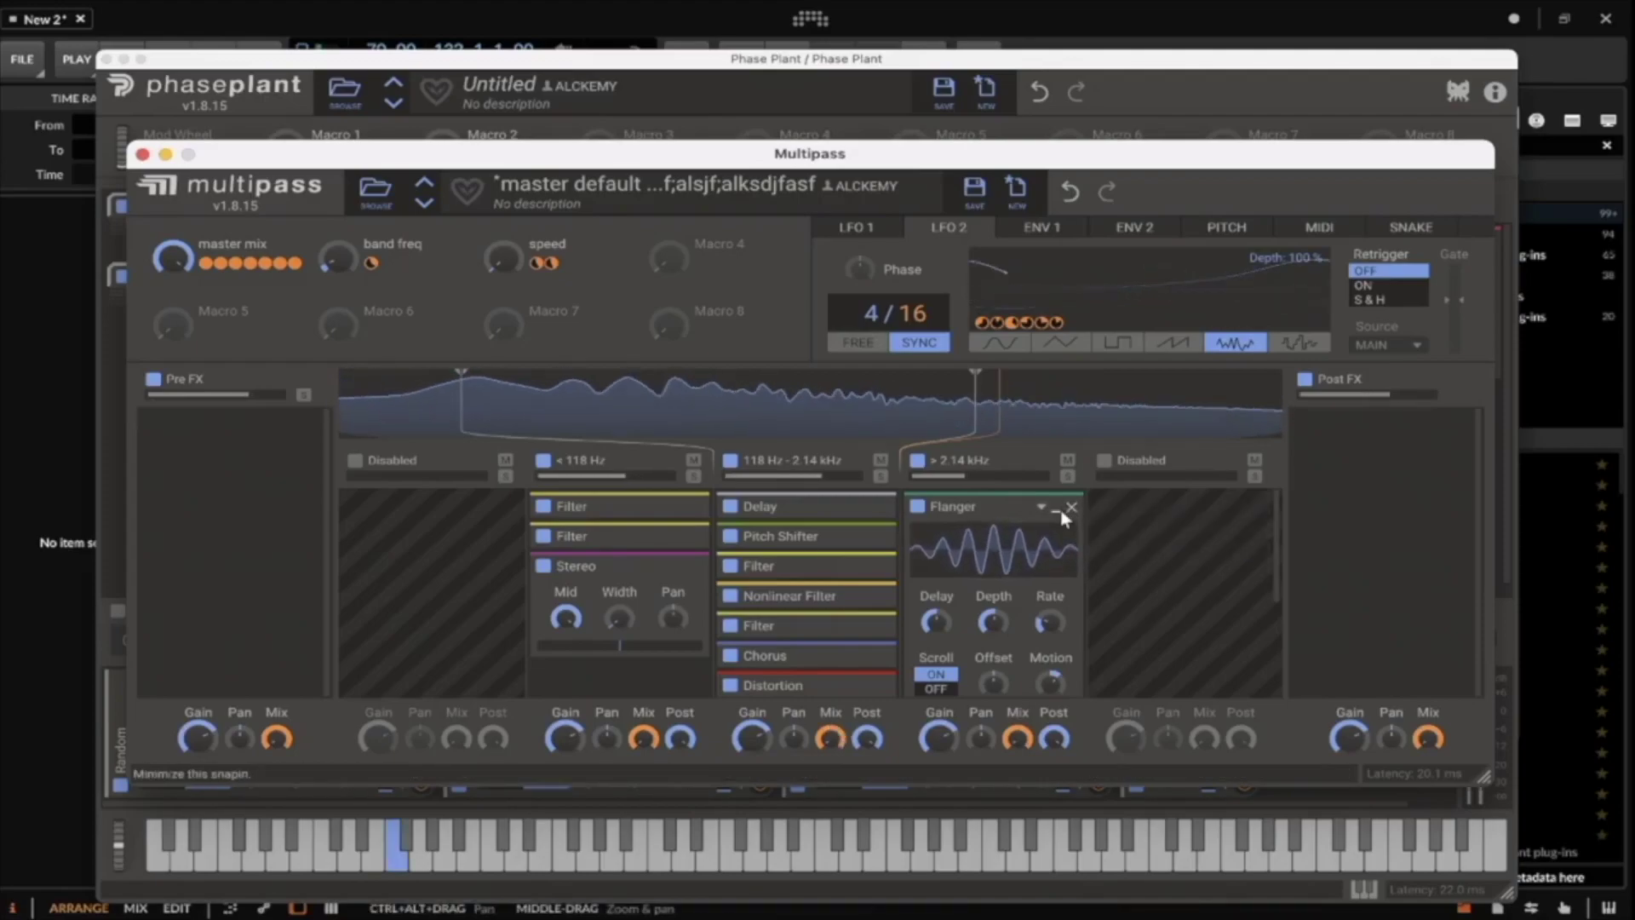
scroll(1039, 596, "down", 3)
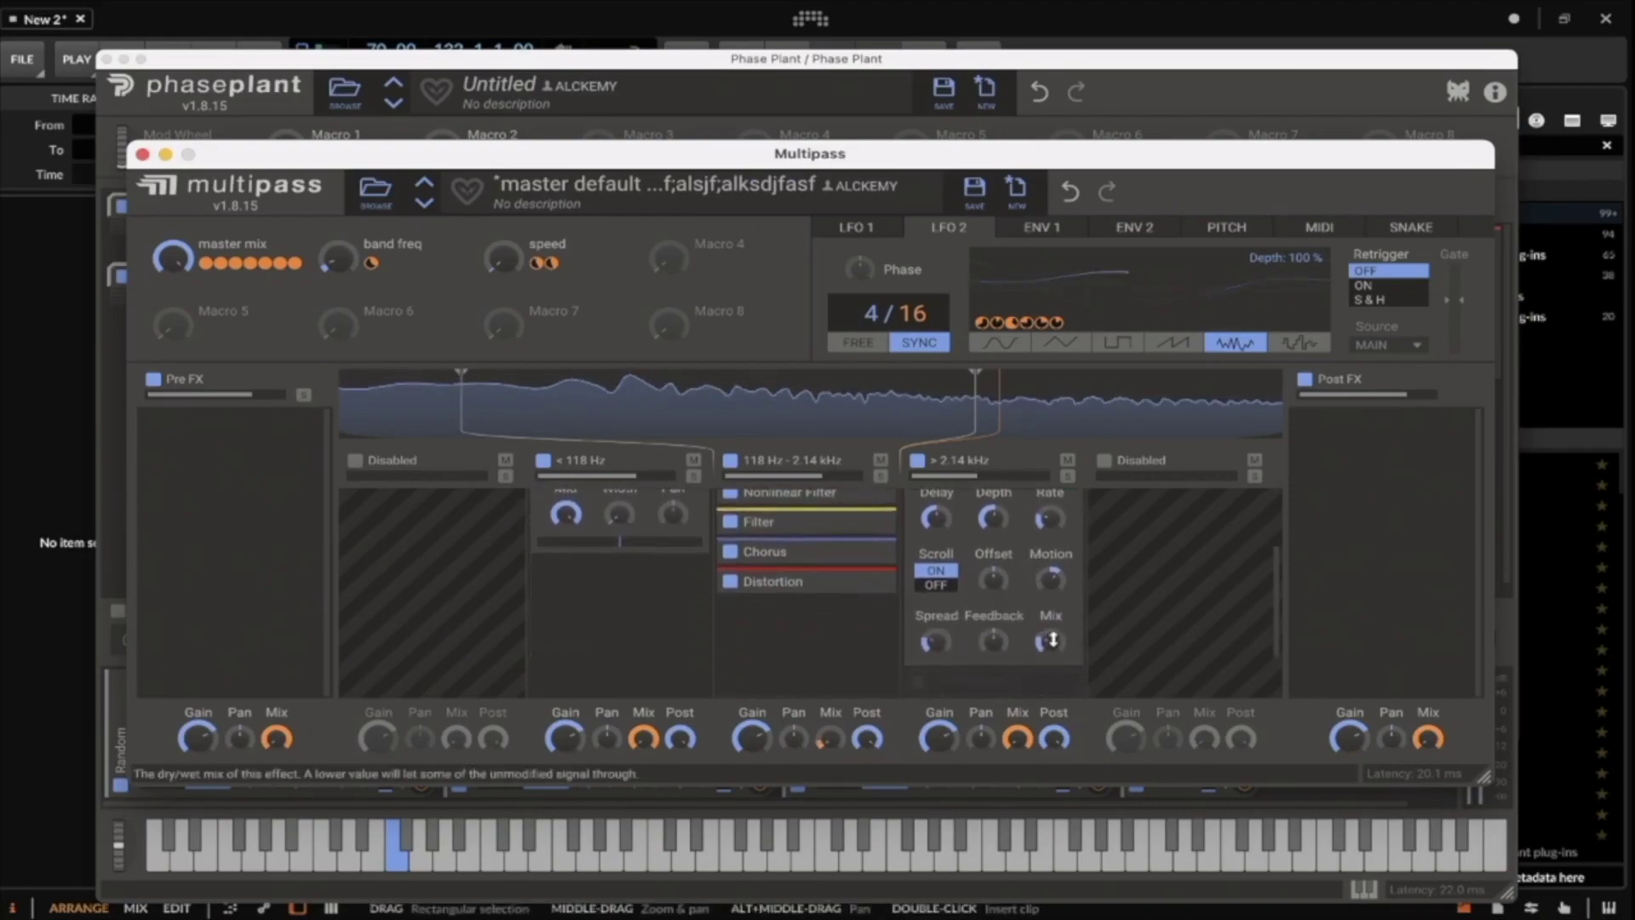
left_click_drag(993, 640, 1050, 606)
scroll(1003, 652, "up", 3)
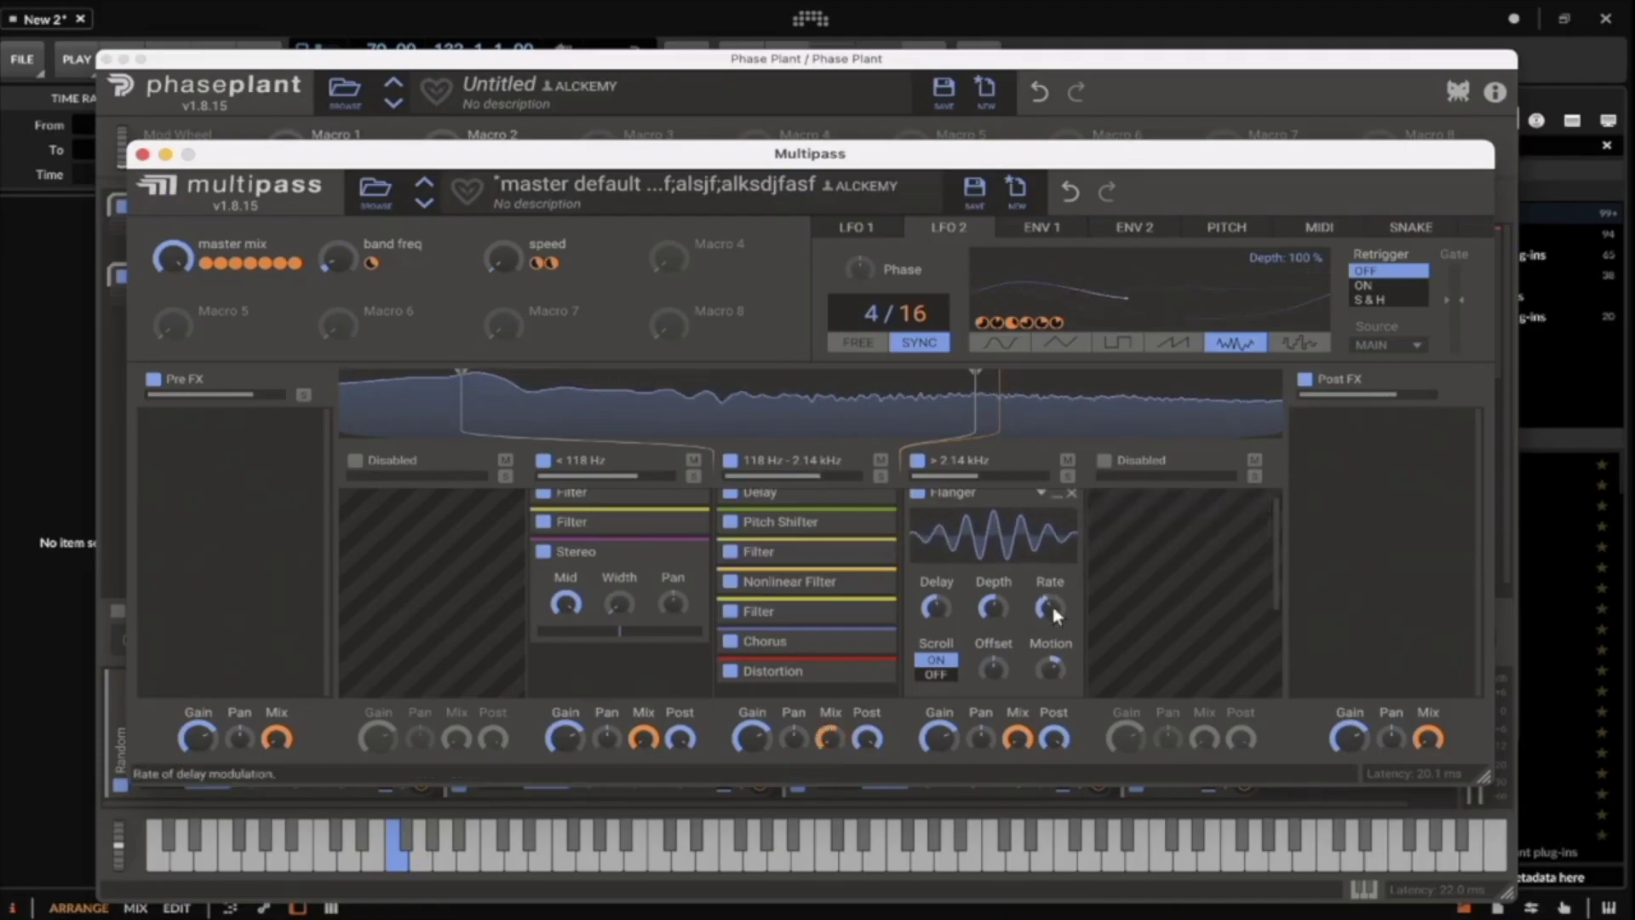
scroll(1052, 607, "down", 3)
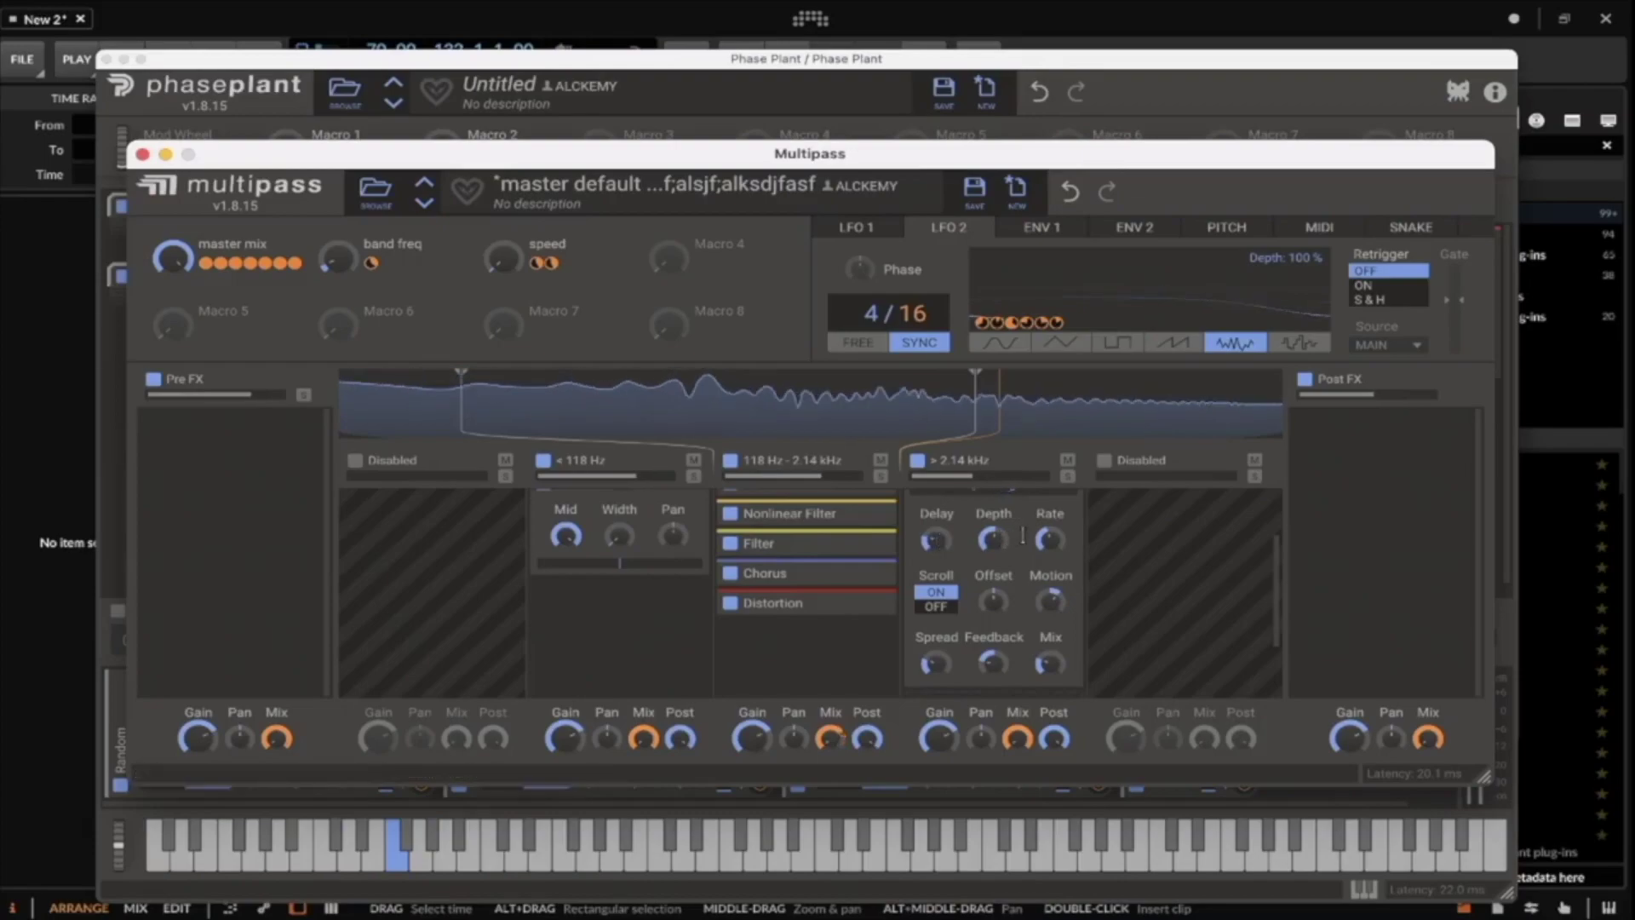
Solo the high band and adjust the Flanger's mix, spread and rate.
left_click(1067, 476)
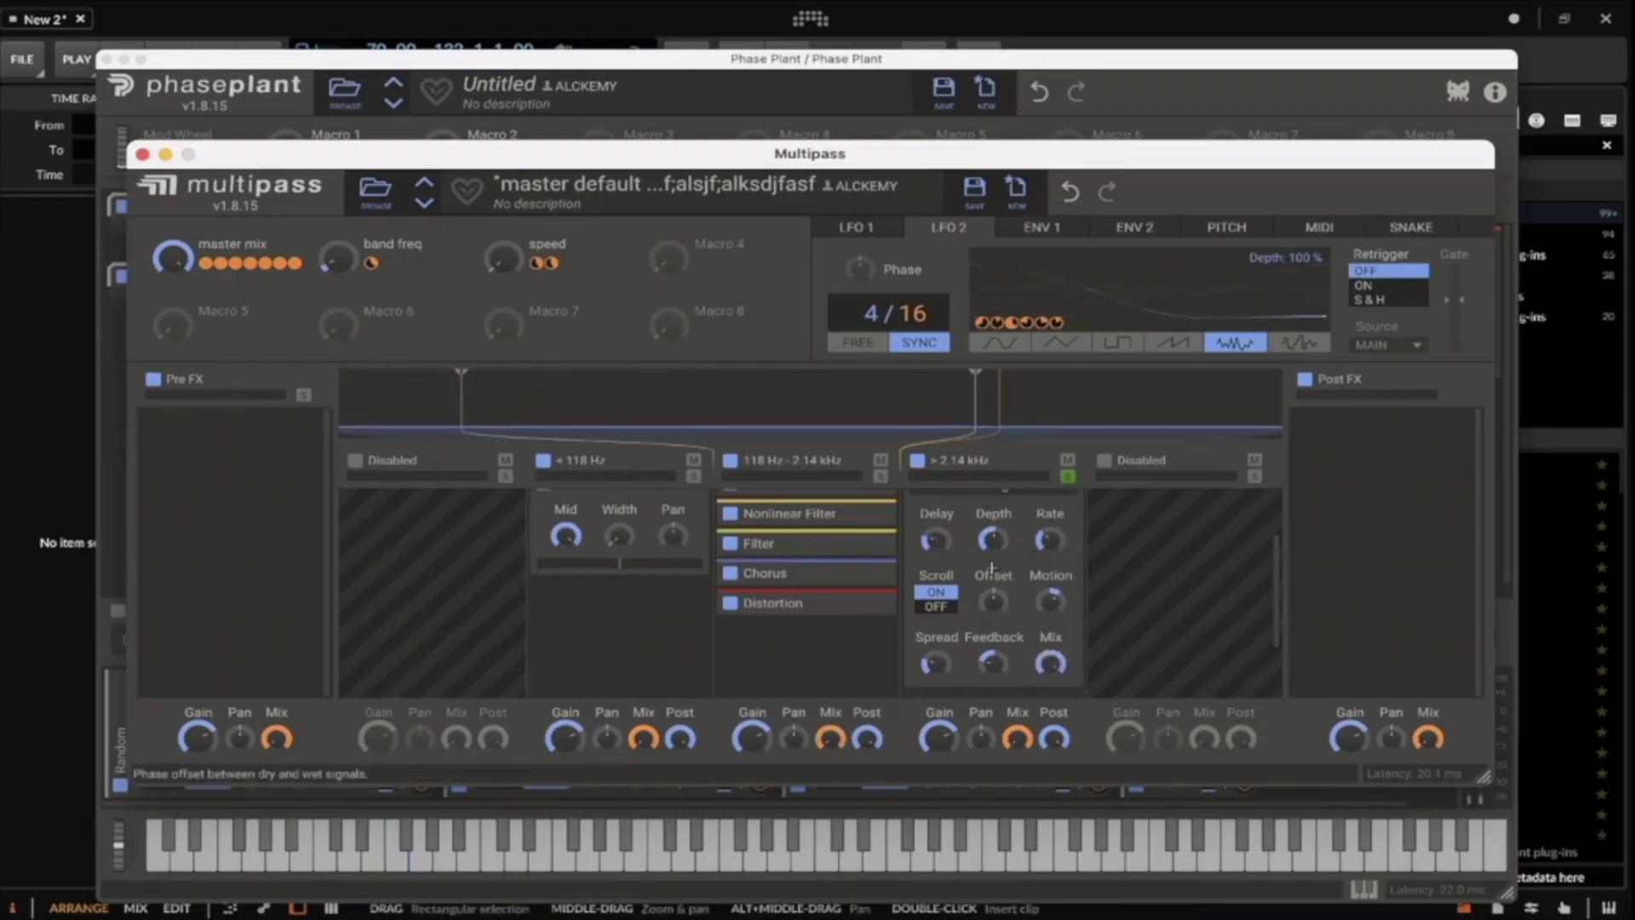
scroll(1054, 665, "up", 3)
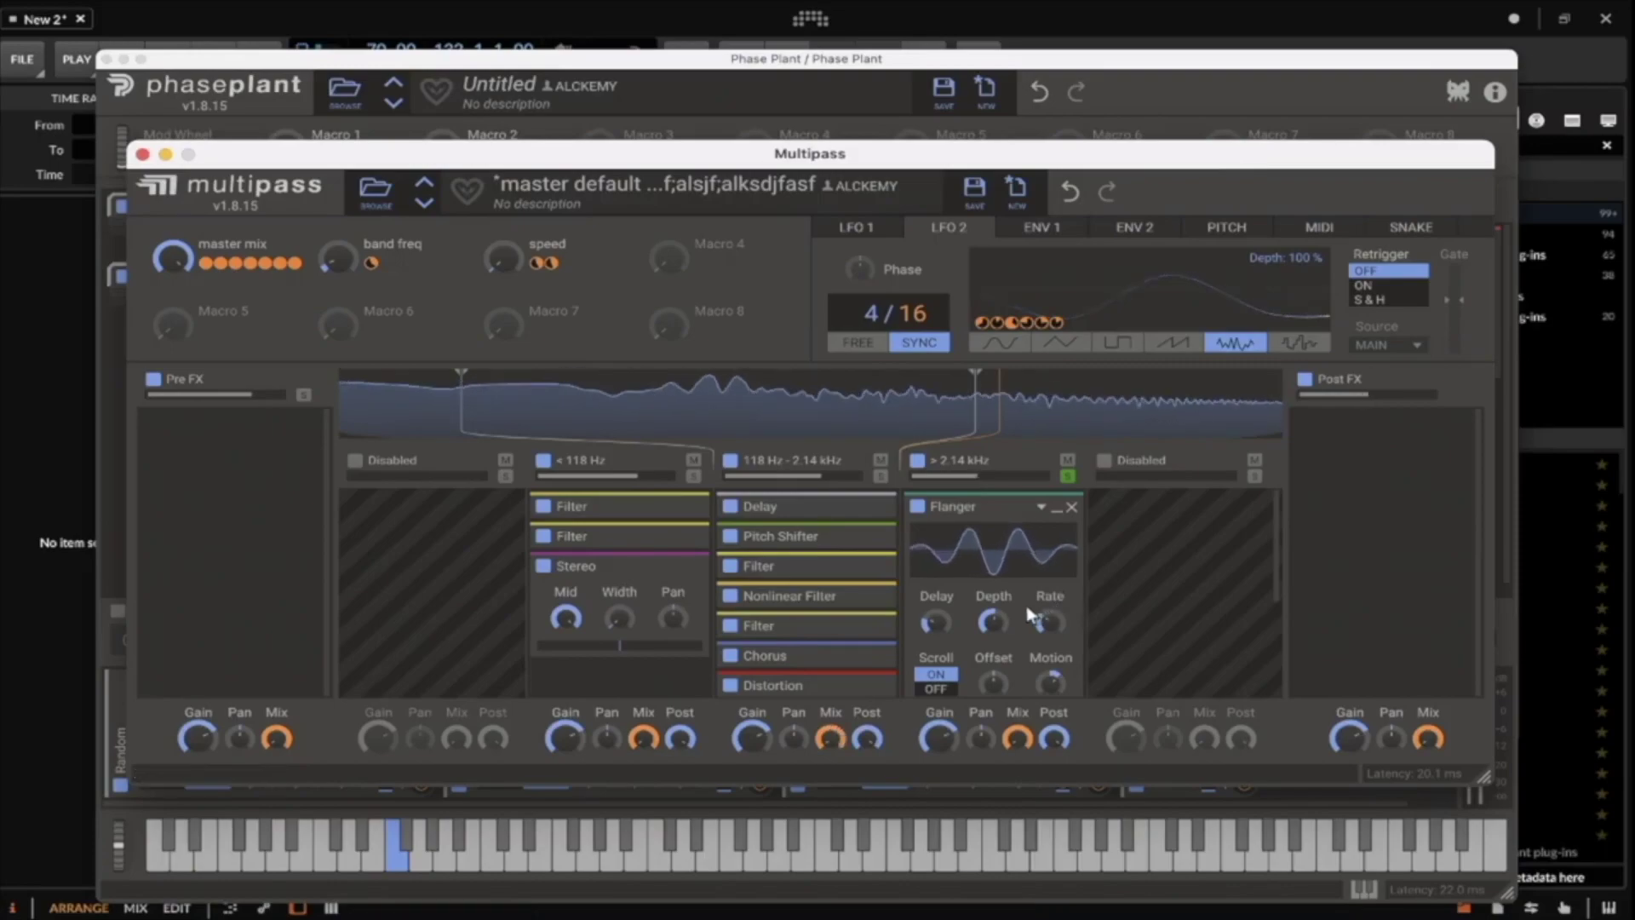
scroll(1025, 605, "down", 1)
scroll(1025, 605, "down", 1)
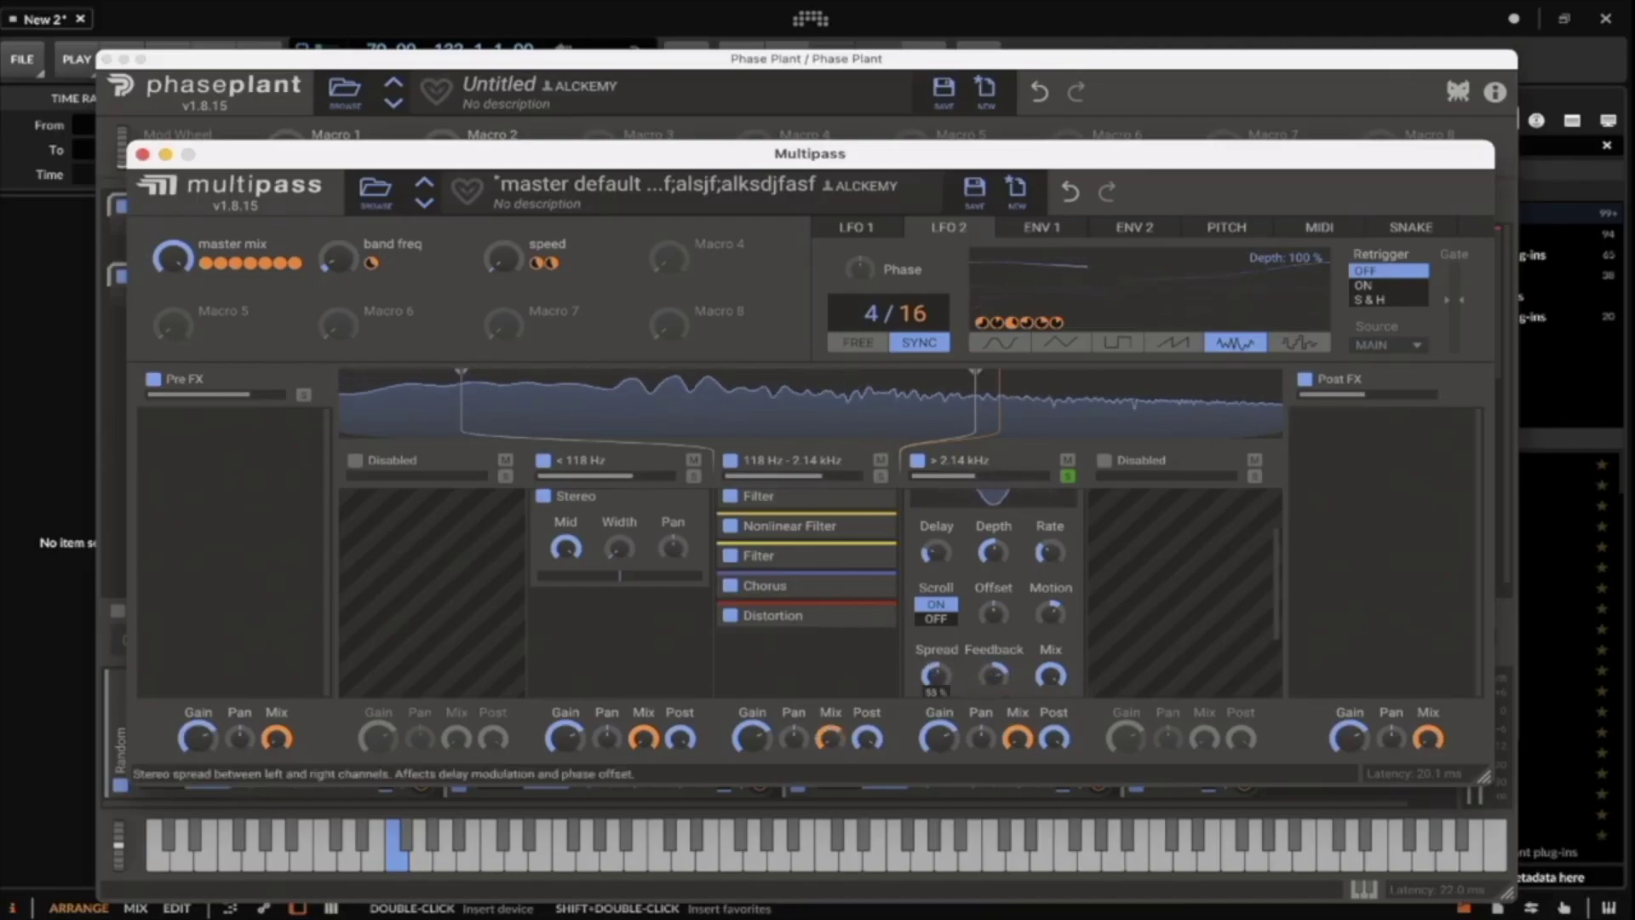
scroll(937, 673, "up", 1)
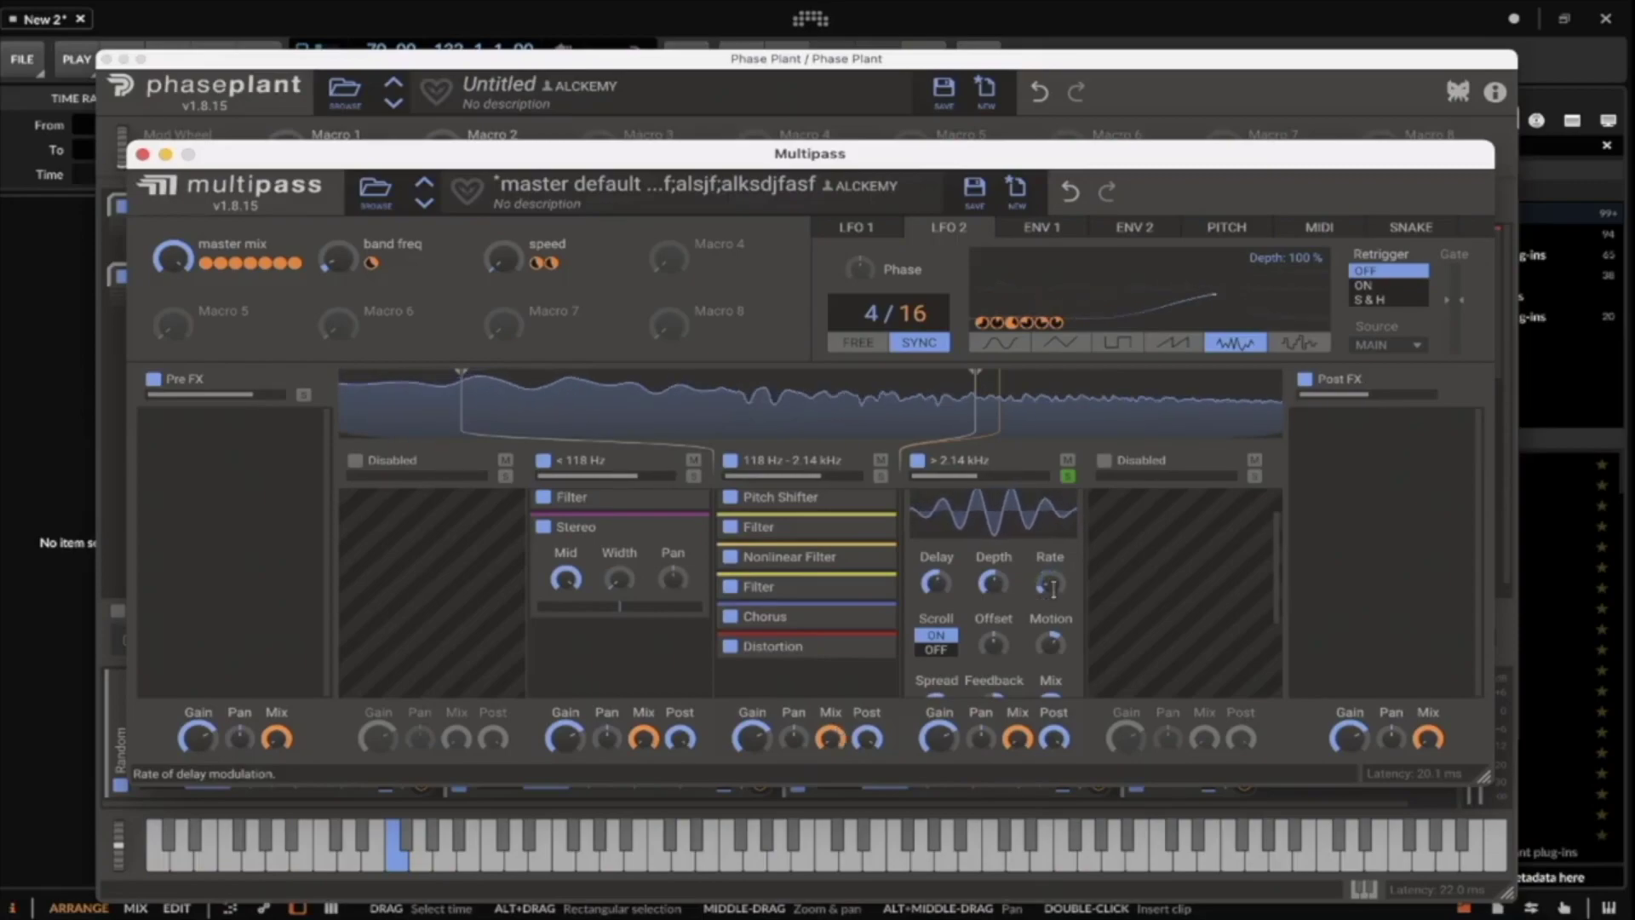
Raise the Flanger's depth, then lower its mix and modulate it with LFO 2.
mouse_move(993, 586)
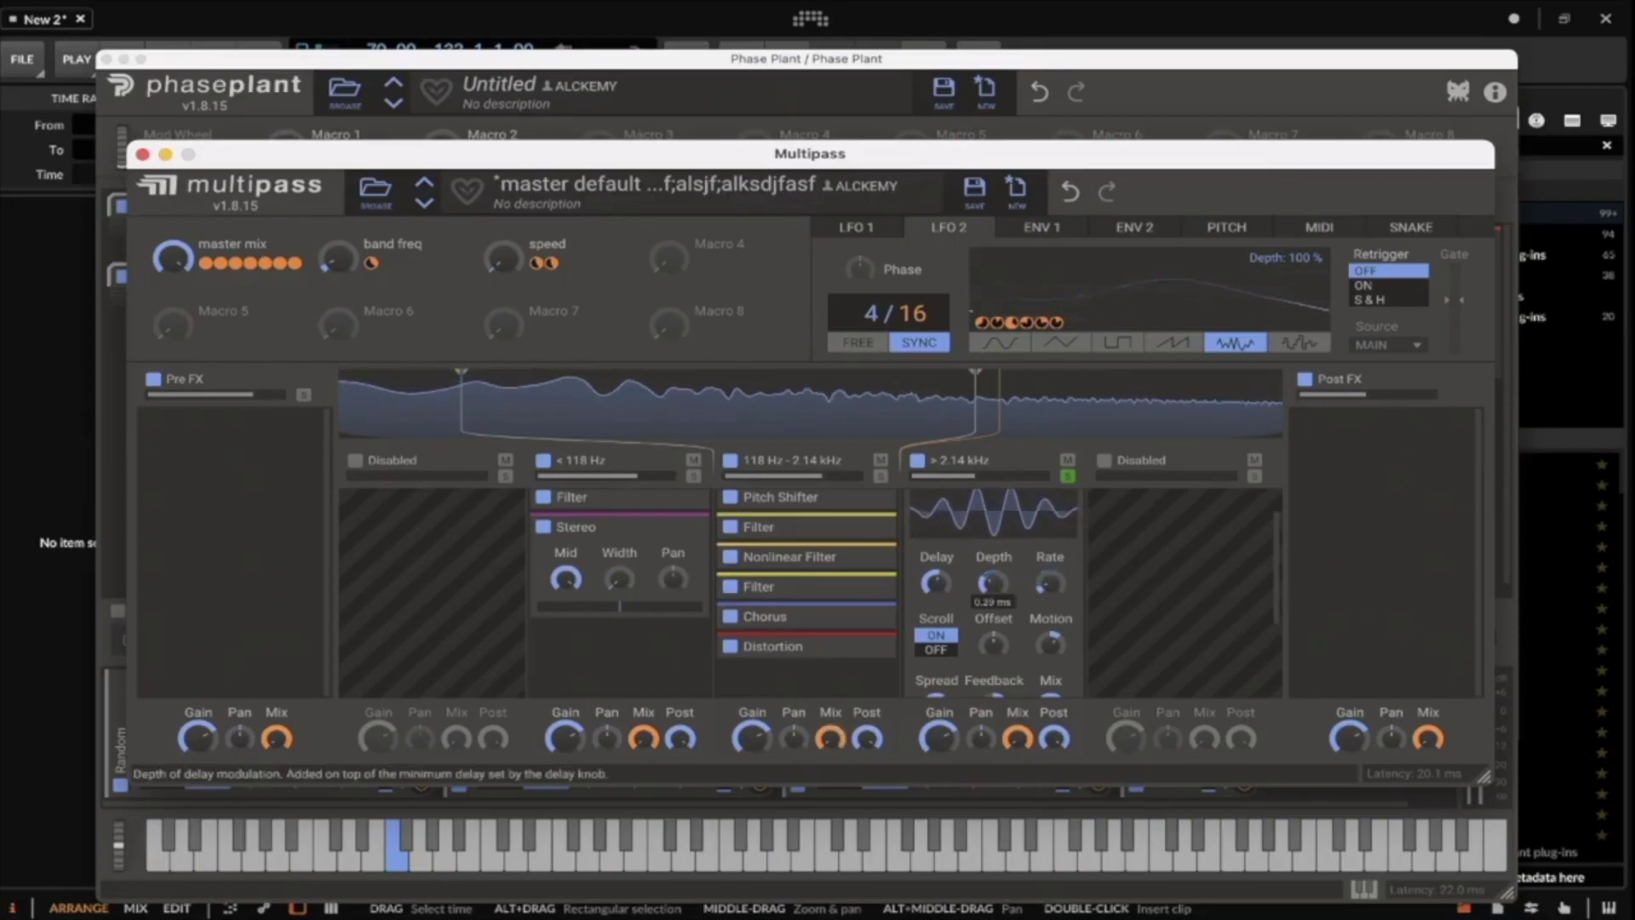
left_click_drag(993, 583, 993, 566)
scroll(1022, 596, "down", 3)
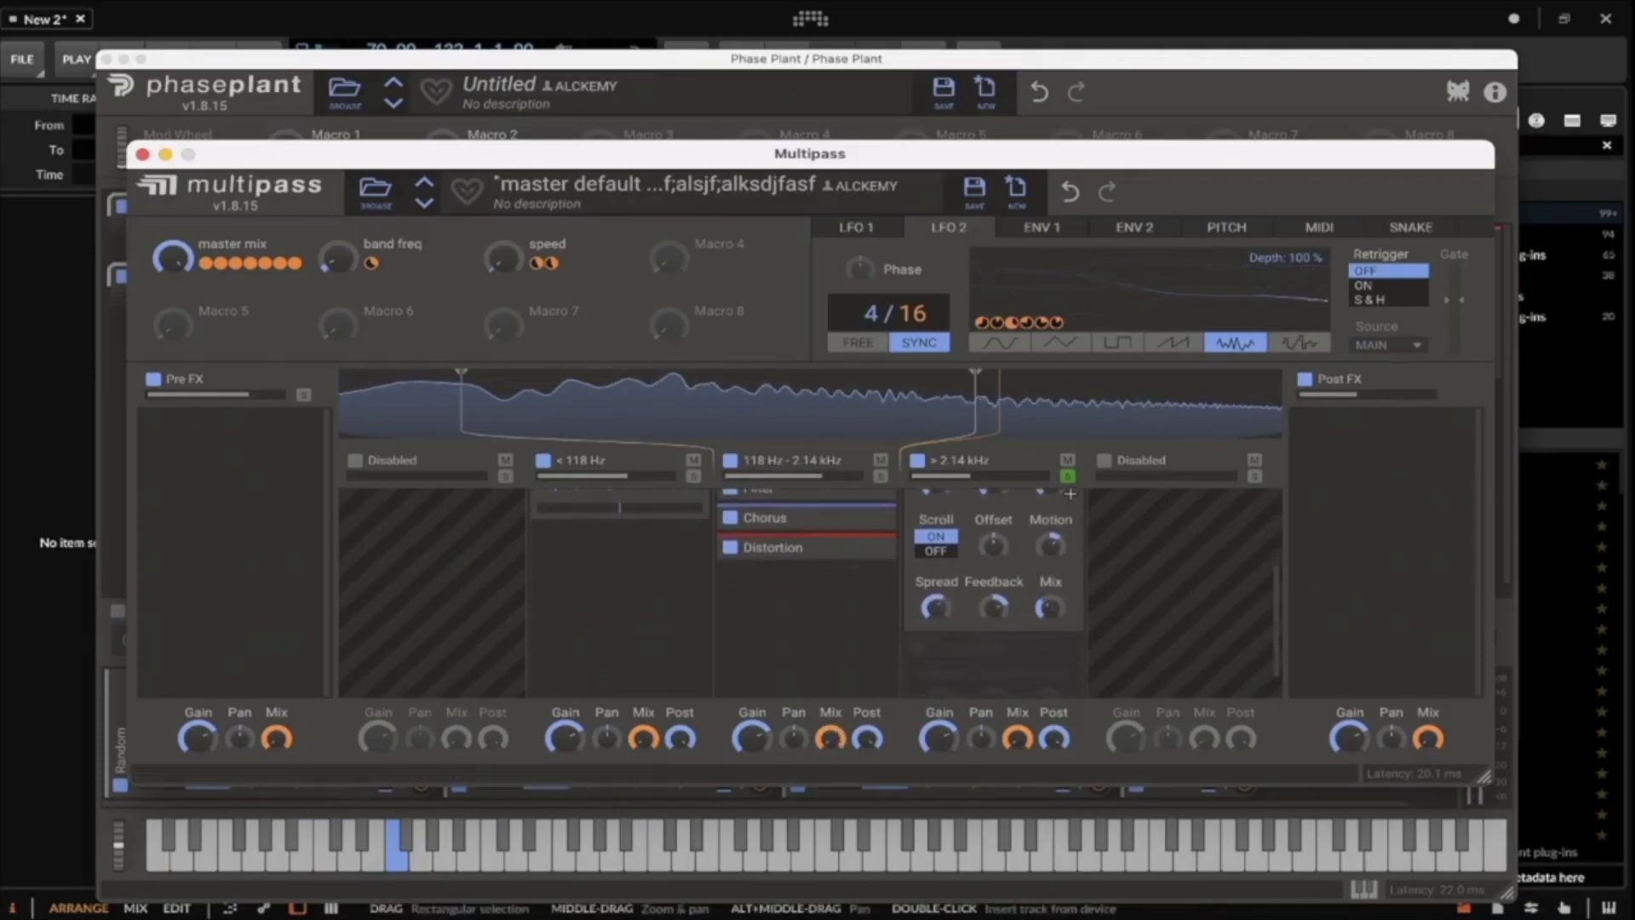
left_click_drag(1065, 278, 1050, 629)
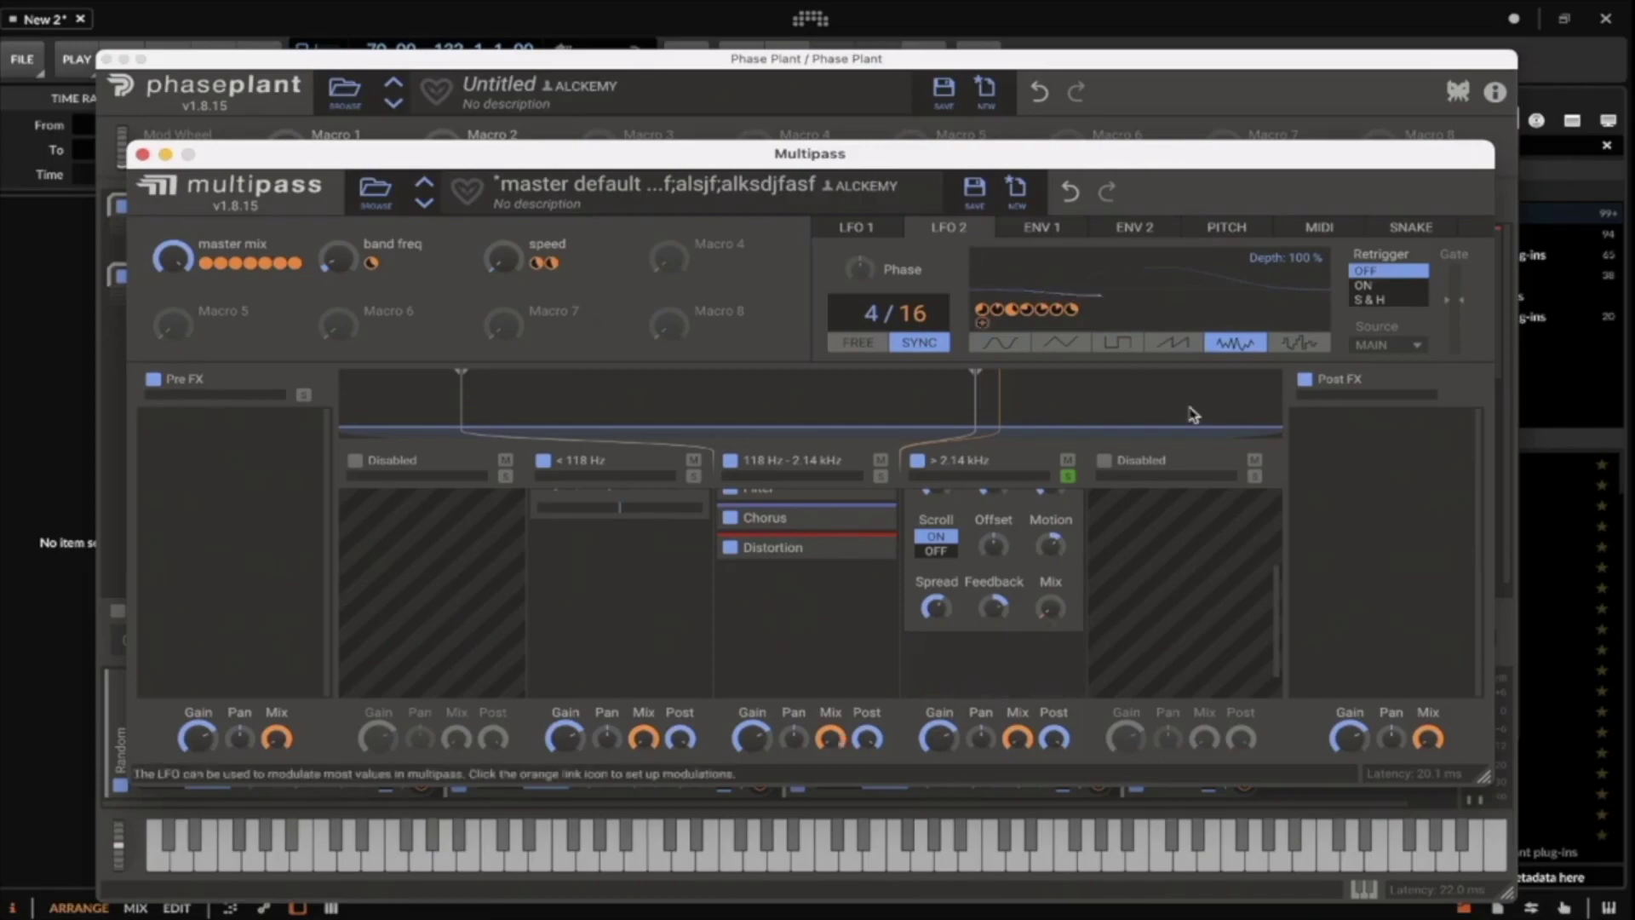
Expand the mid band's notch and band-pass Filters, and set the upper band crossover to 1.40 kHz.
scroll(939, 558, "up", 2)
scroll(938, 558, "up", 3)
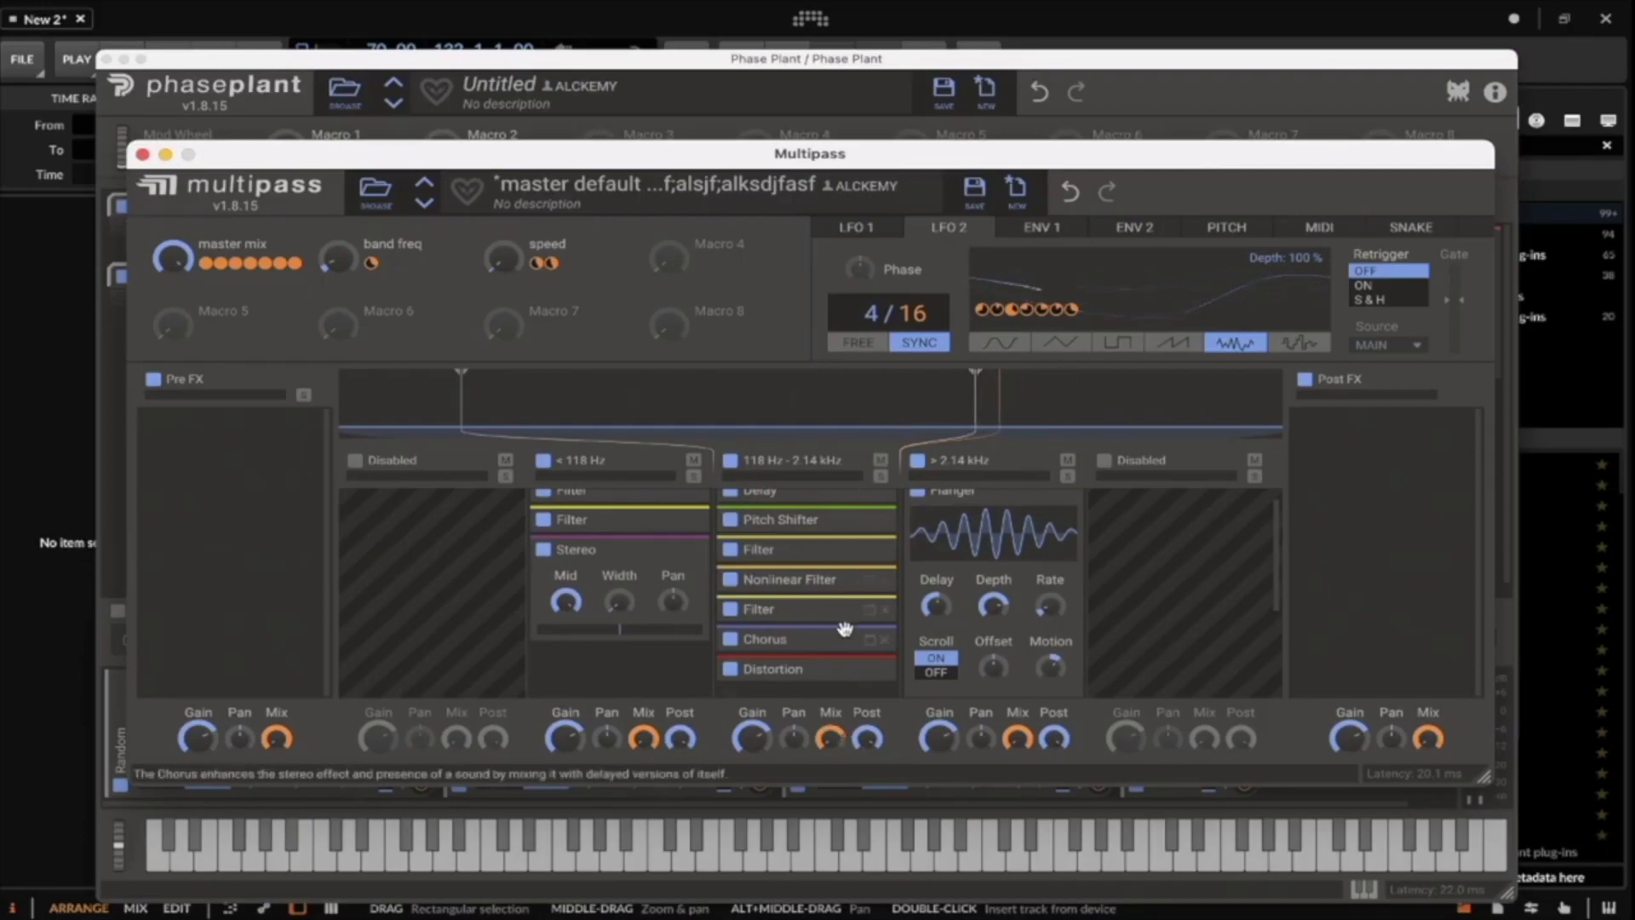
left_click(872, 612)
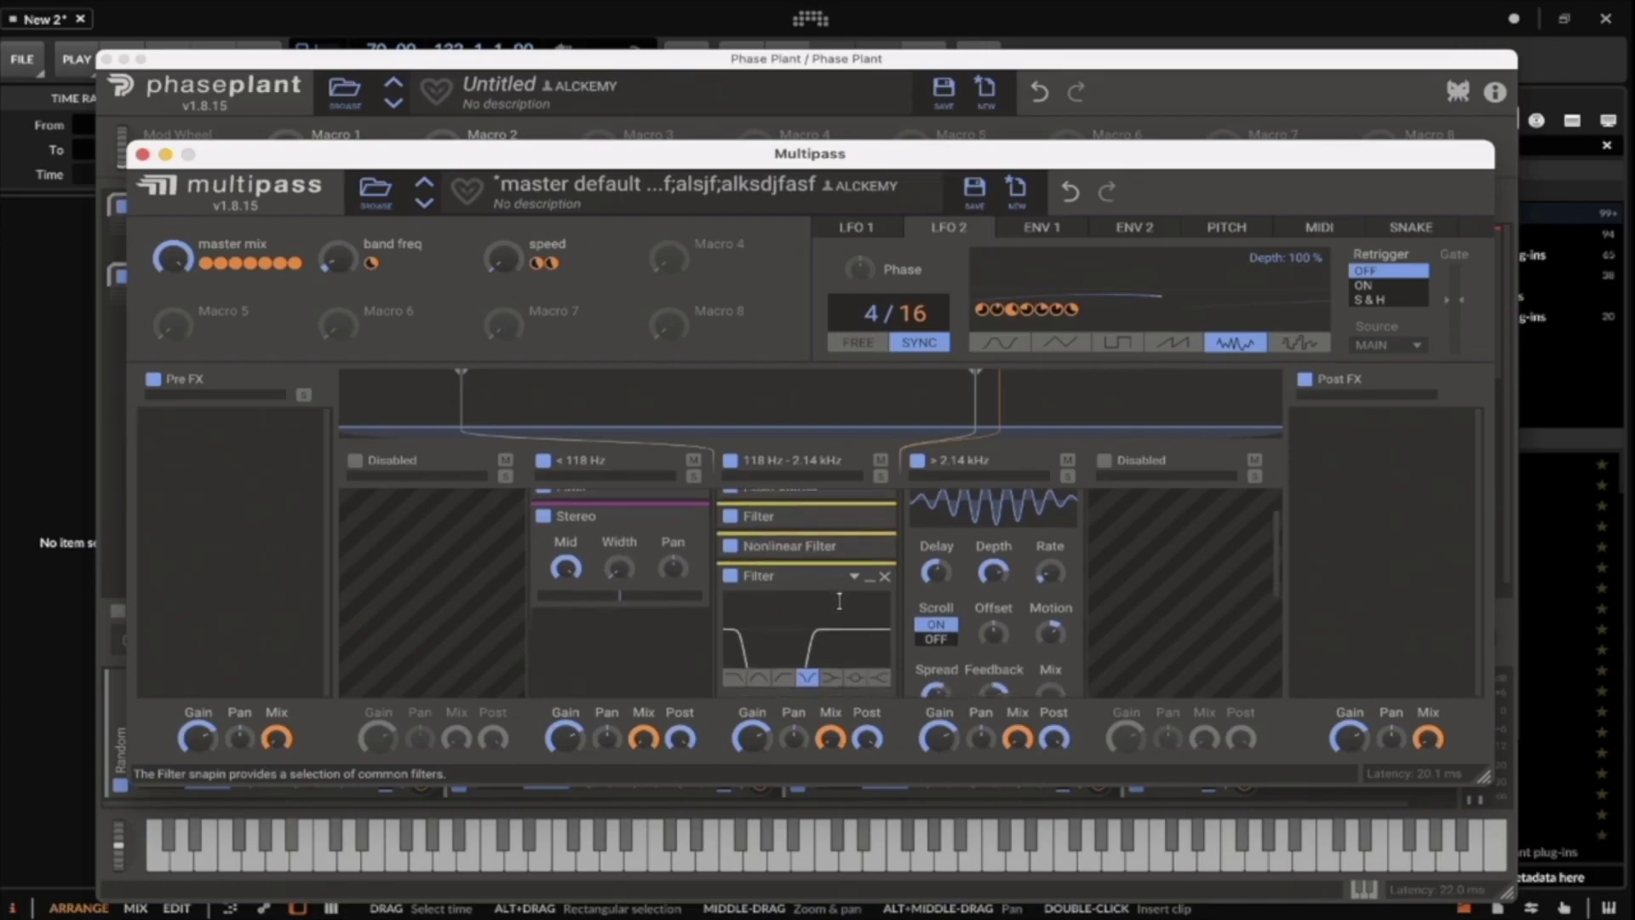
scroll(869, 613, "down", 3)
scroll(839, 599, "up", 4)
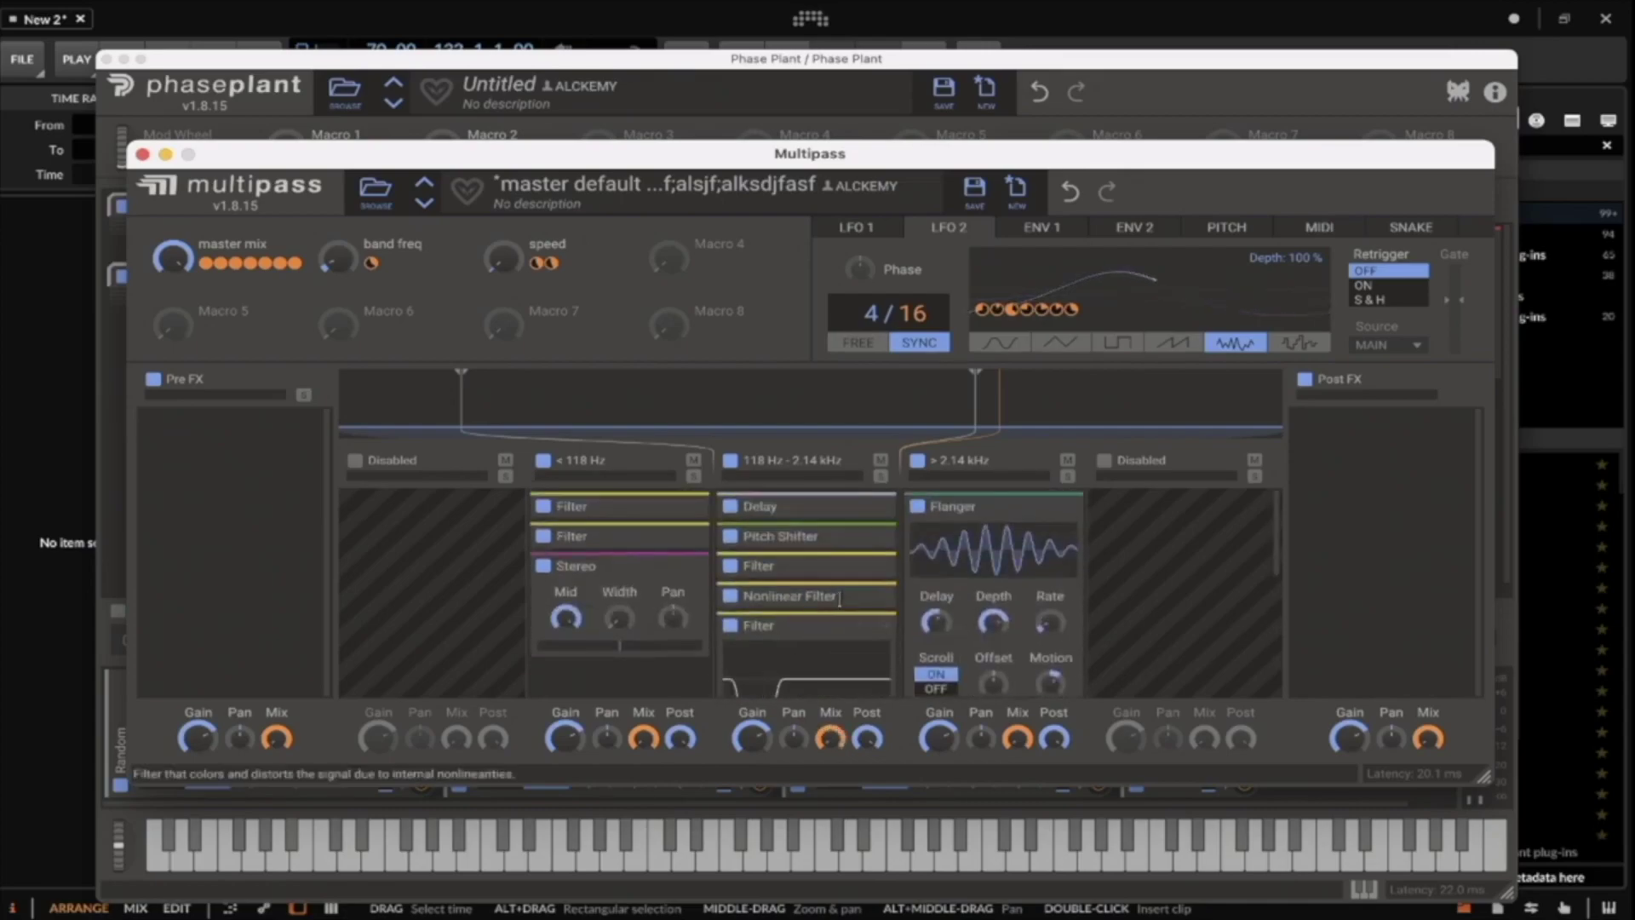
left_click(869, 566)
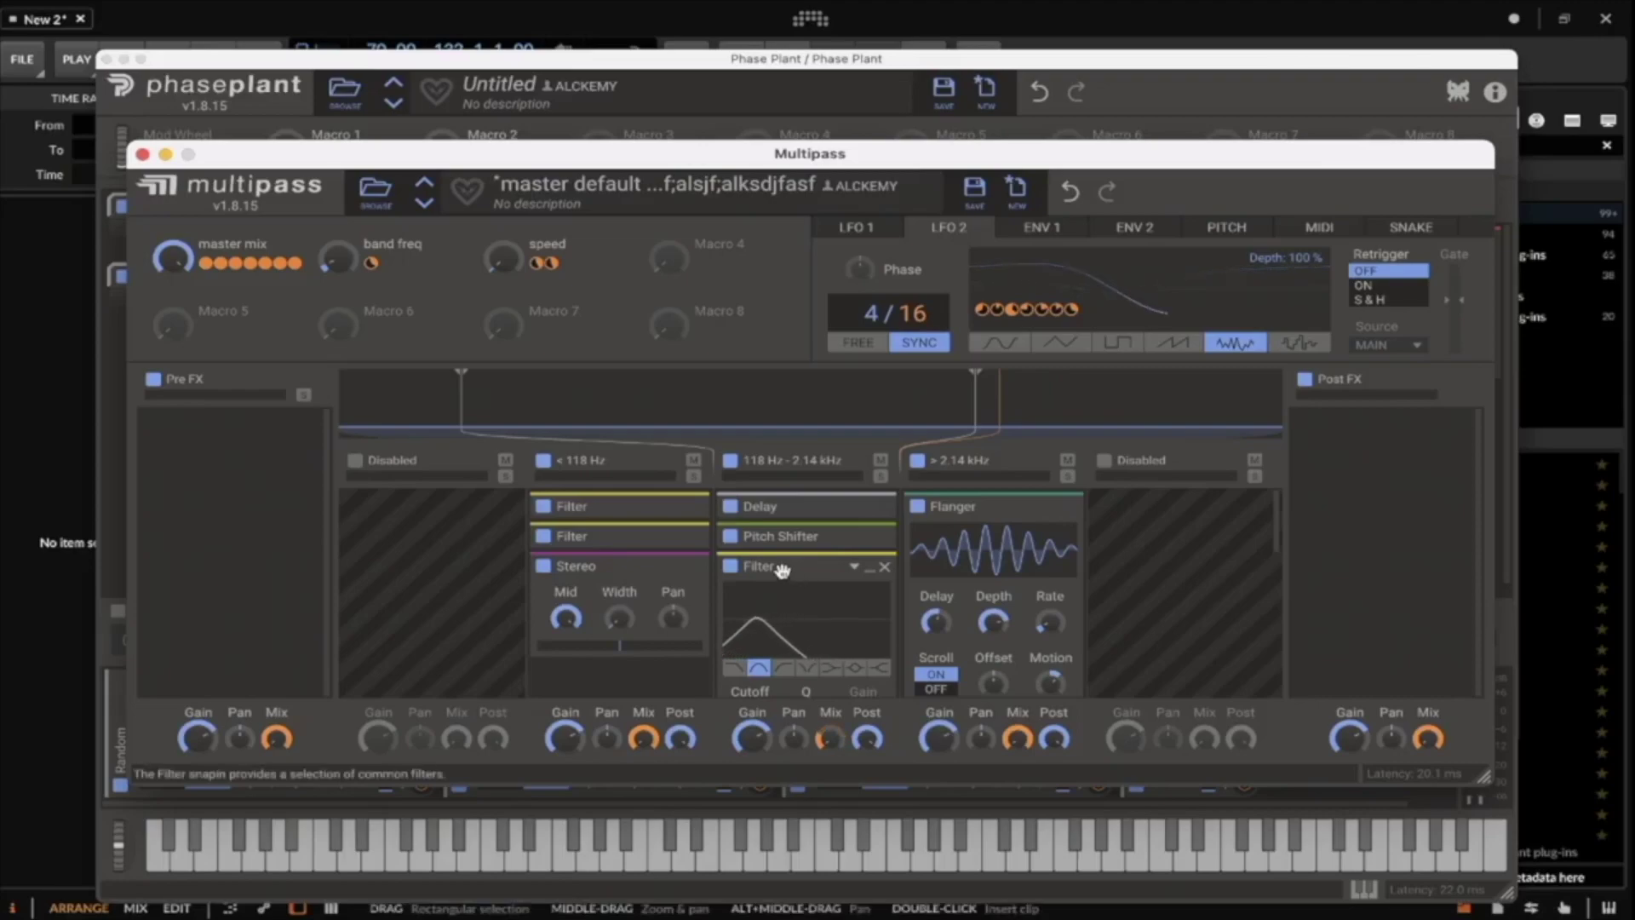
left_click_drag(976, 400, 1279, 398)
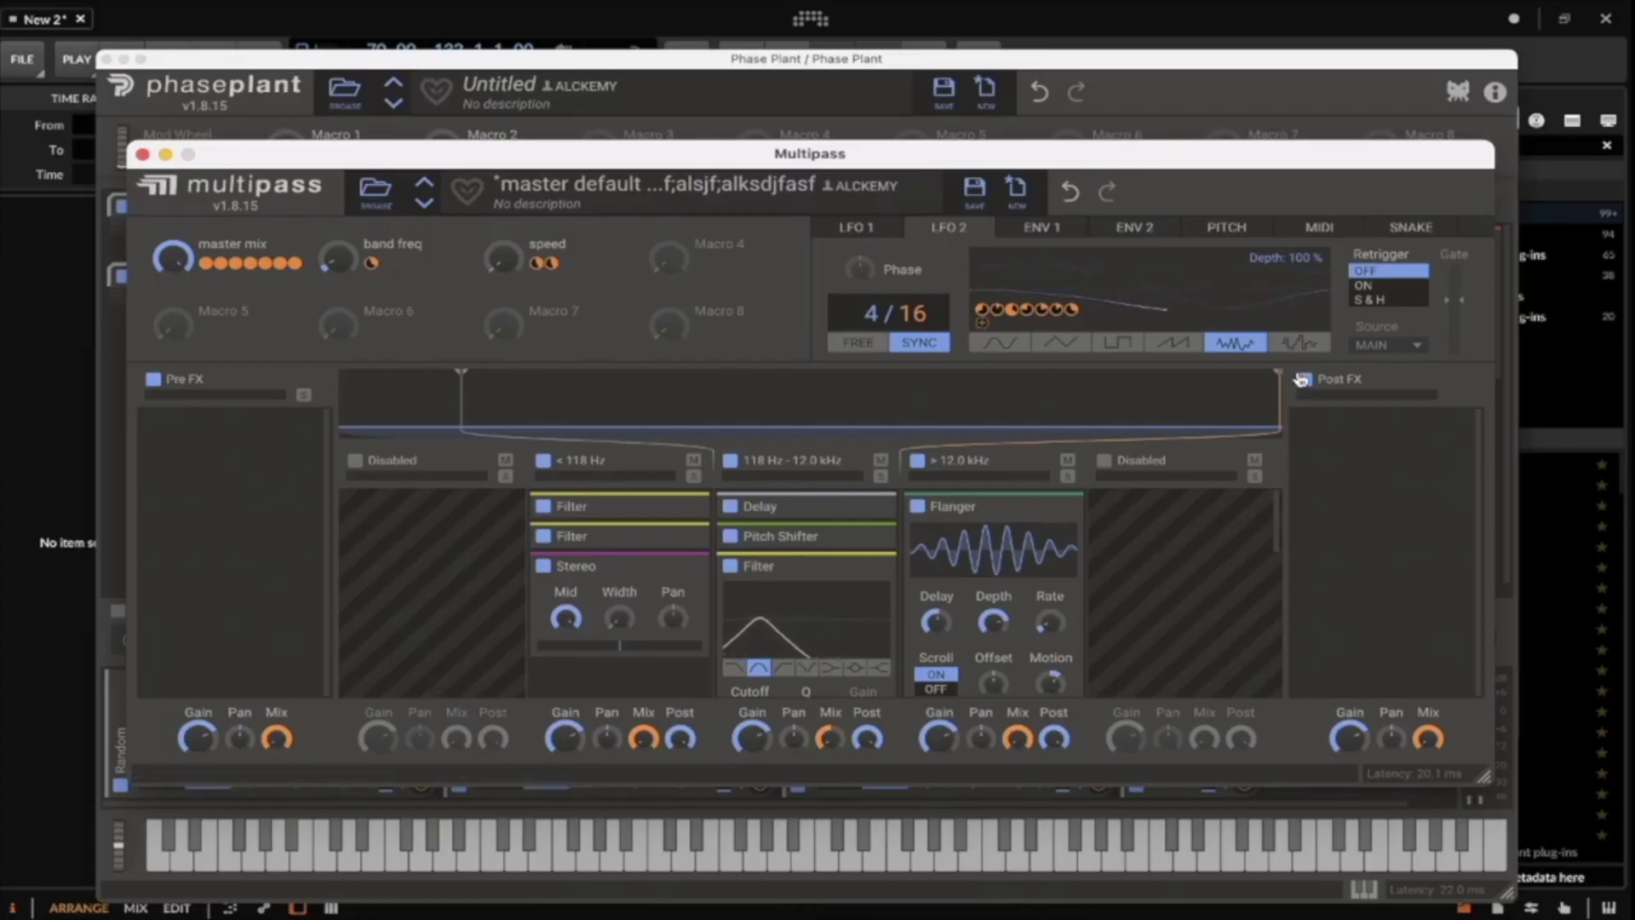
left_click_drag(1259, 400, 900, 400)
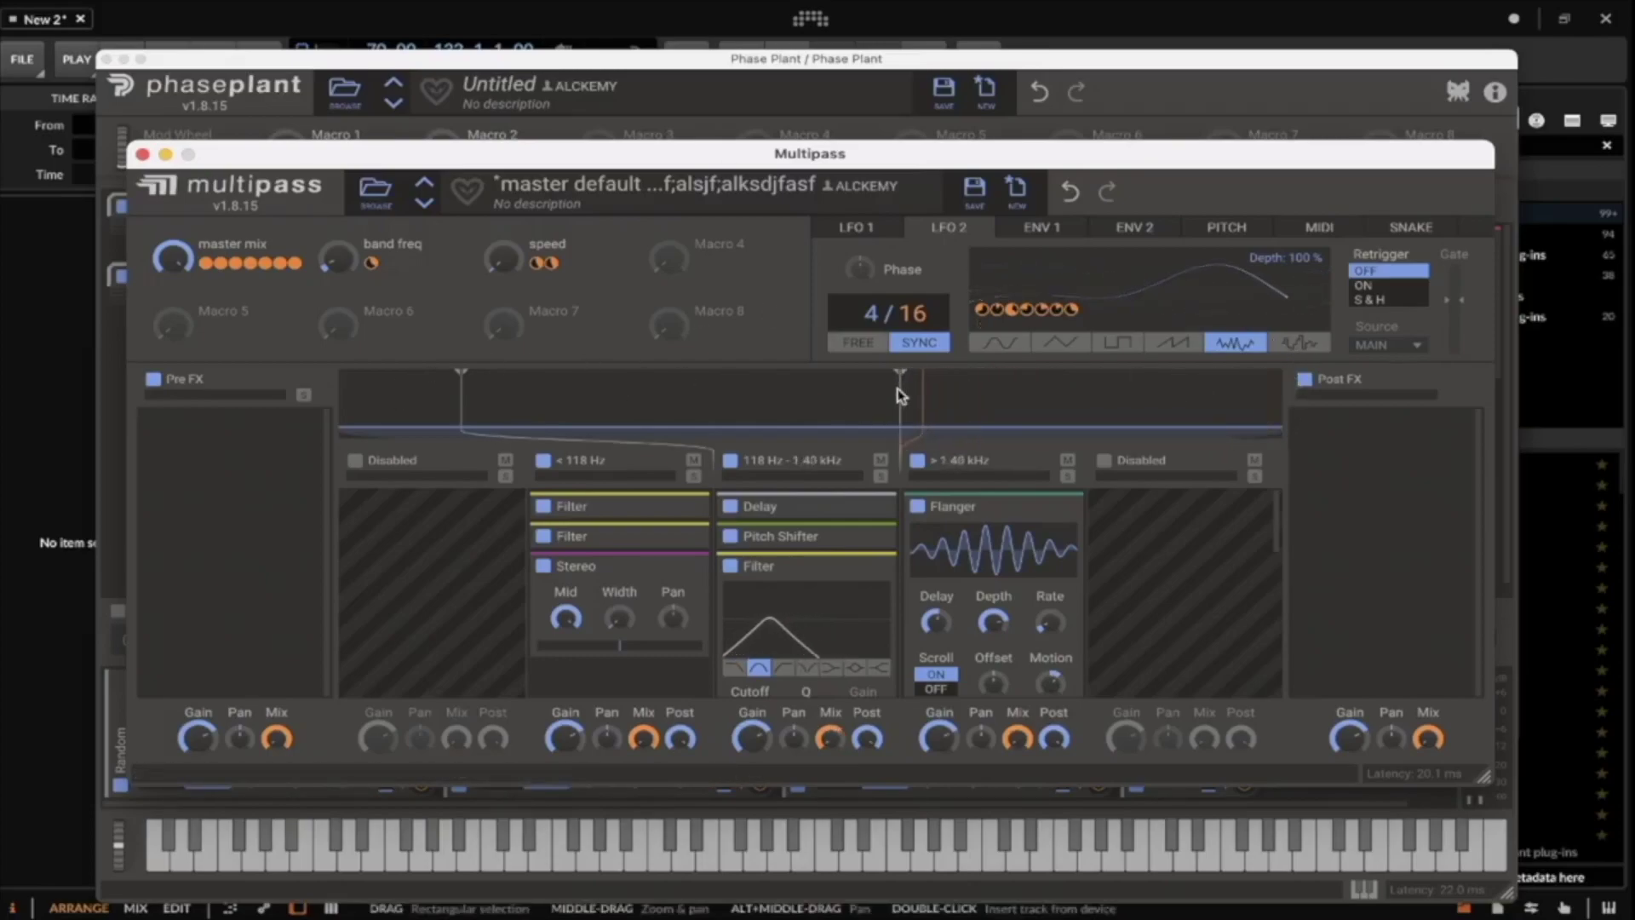
Modulate the Lane 1 Multipass's band freq macro with the first Random modulator at about 26%, and check it in the Multipass editor.
left_click(142, 154)
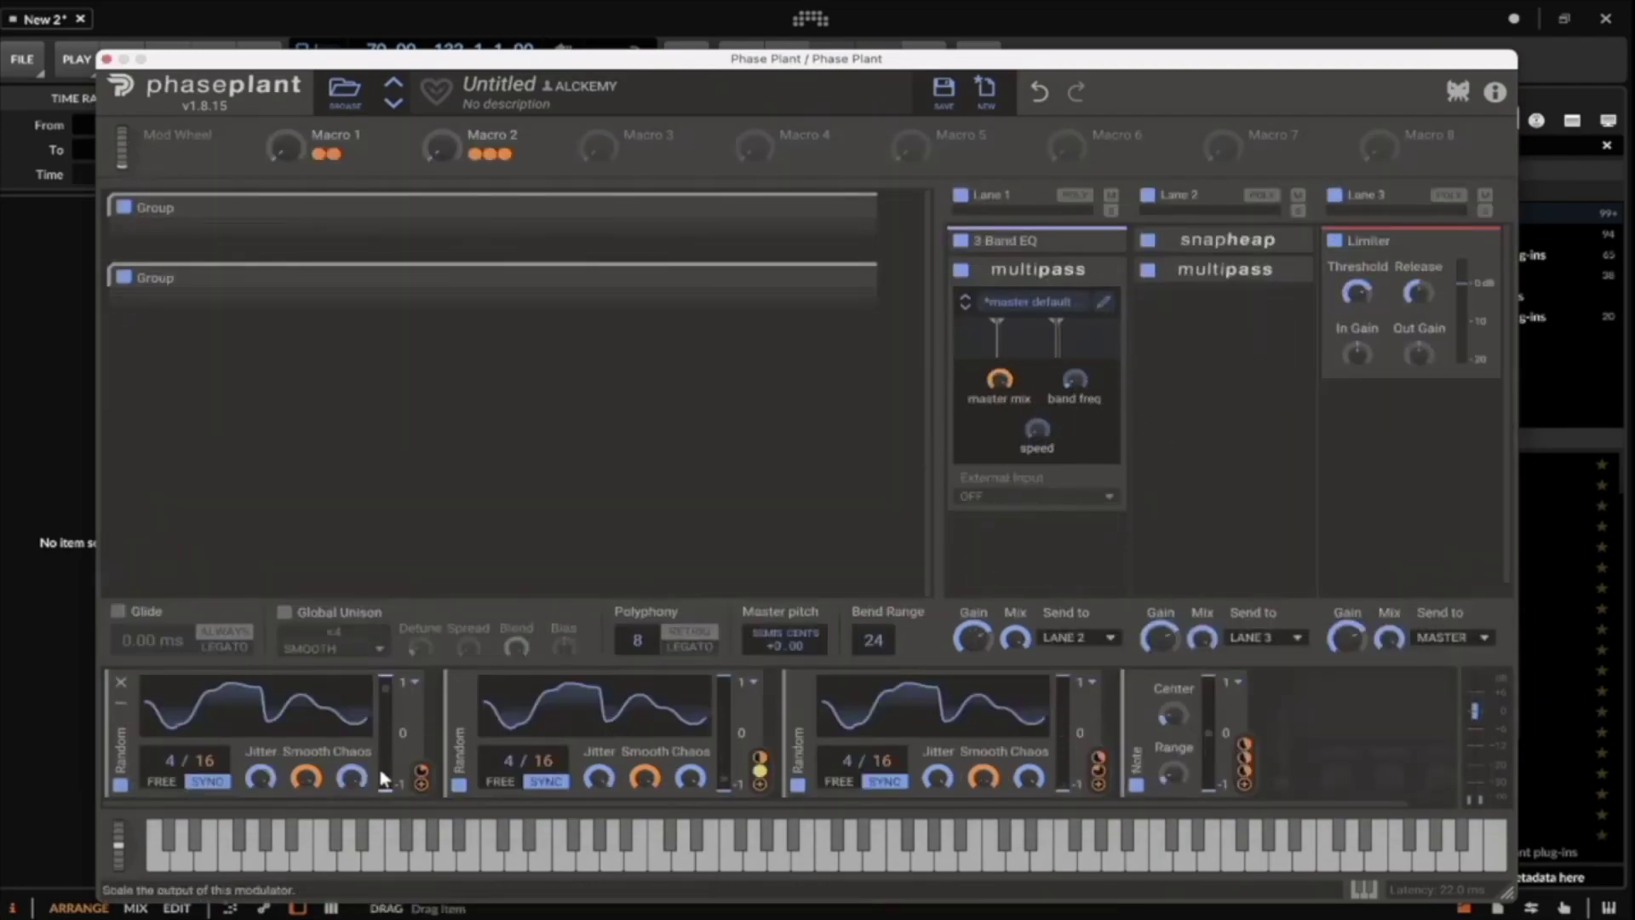
left_click_drag(423, 790, 1075, 396)
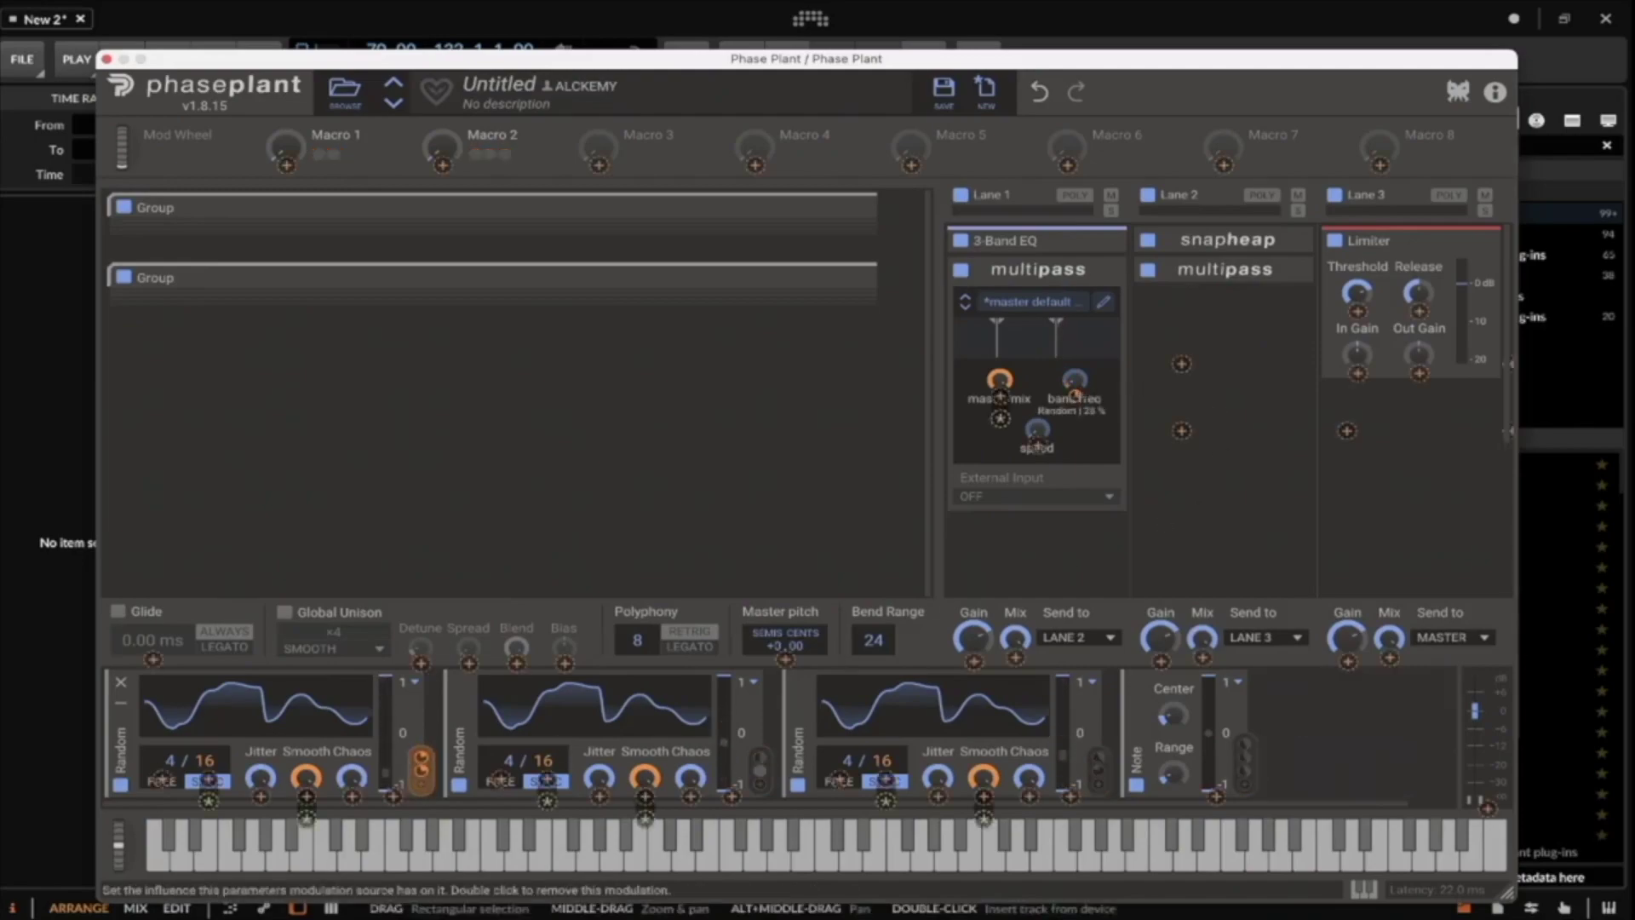
left_click_drag(1075, 394, 1076, 393)
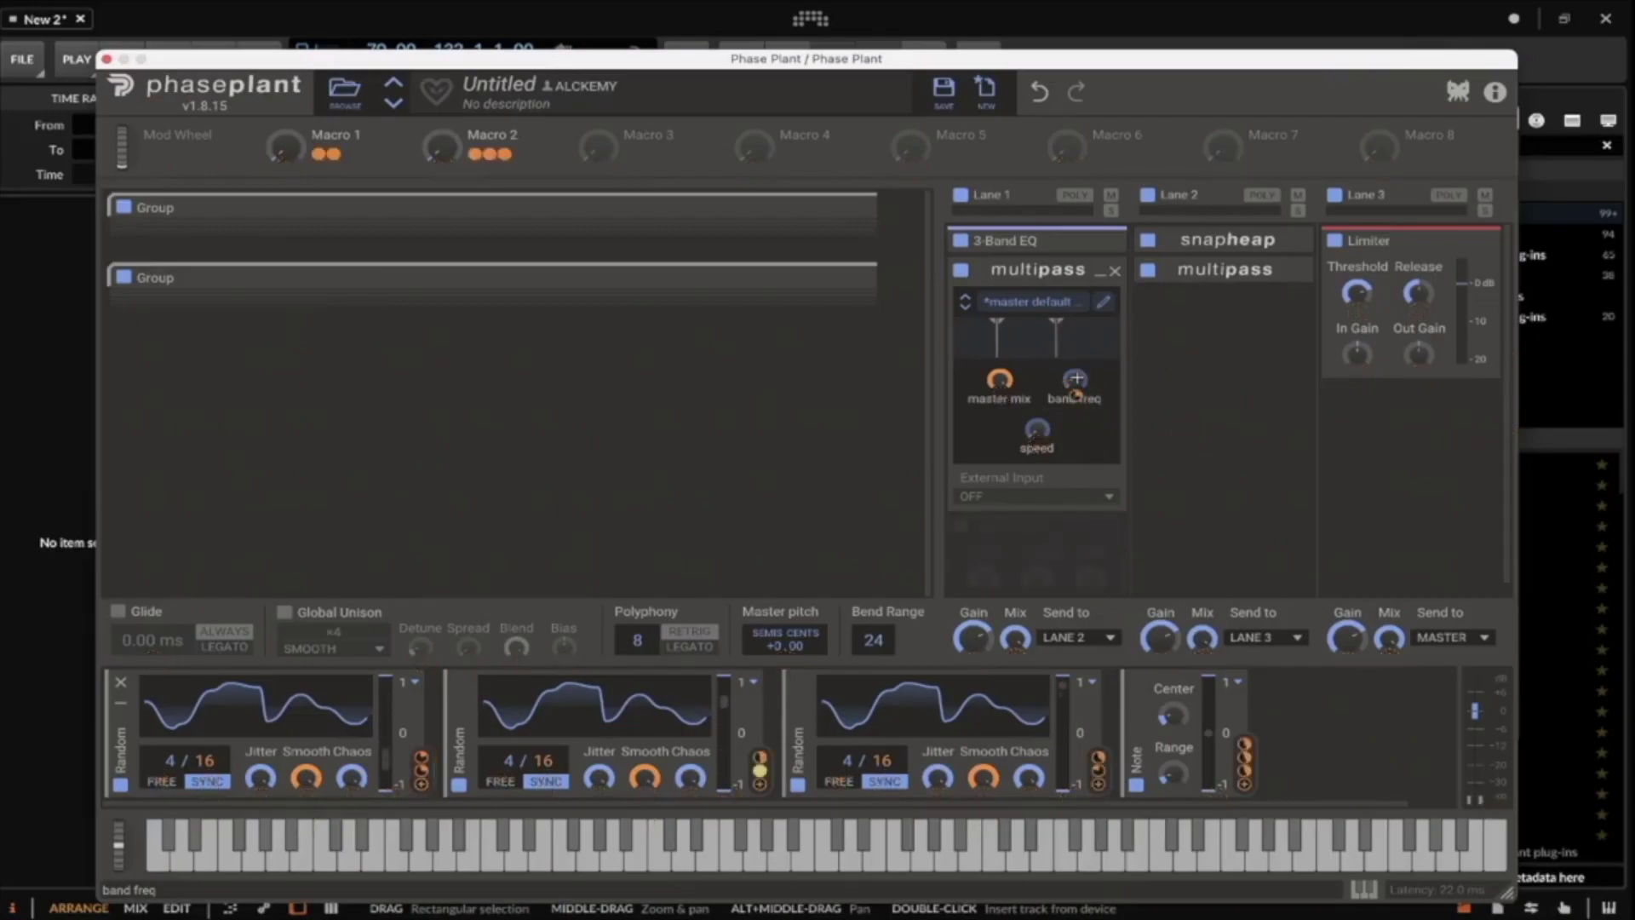
left_click(1105, 304)
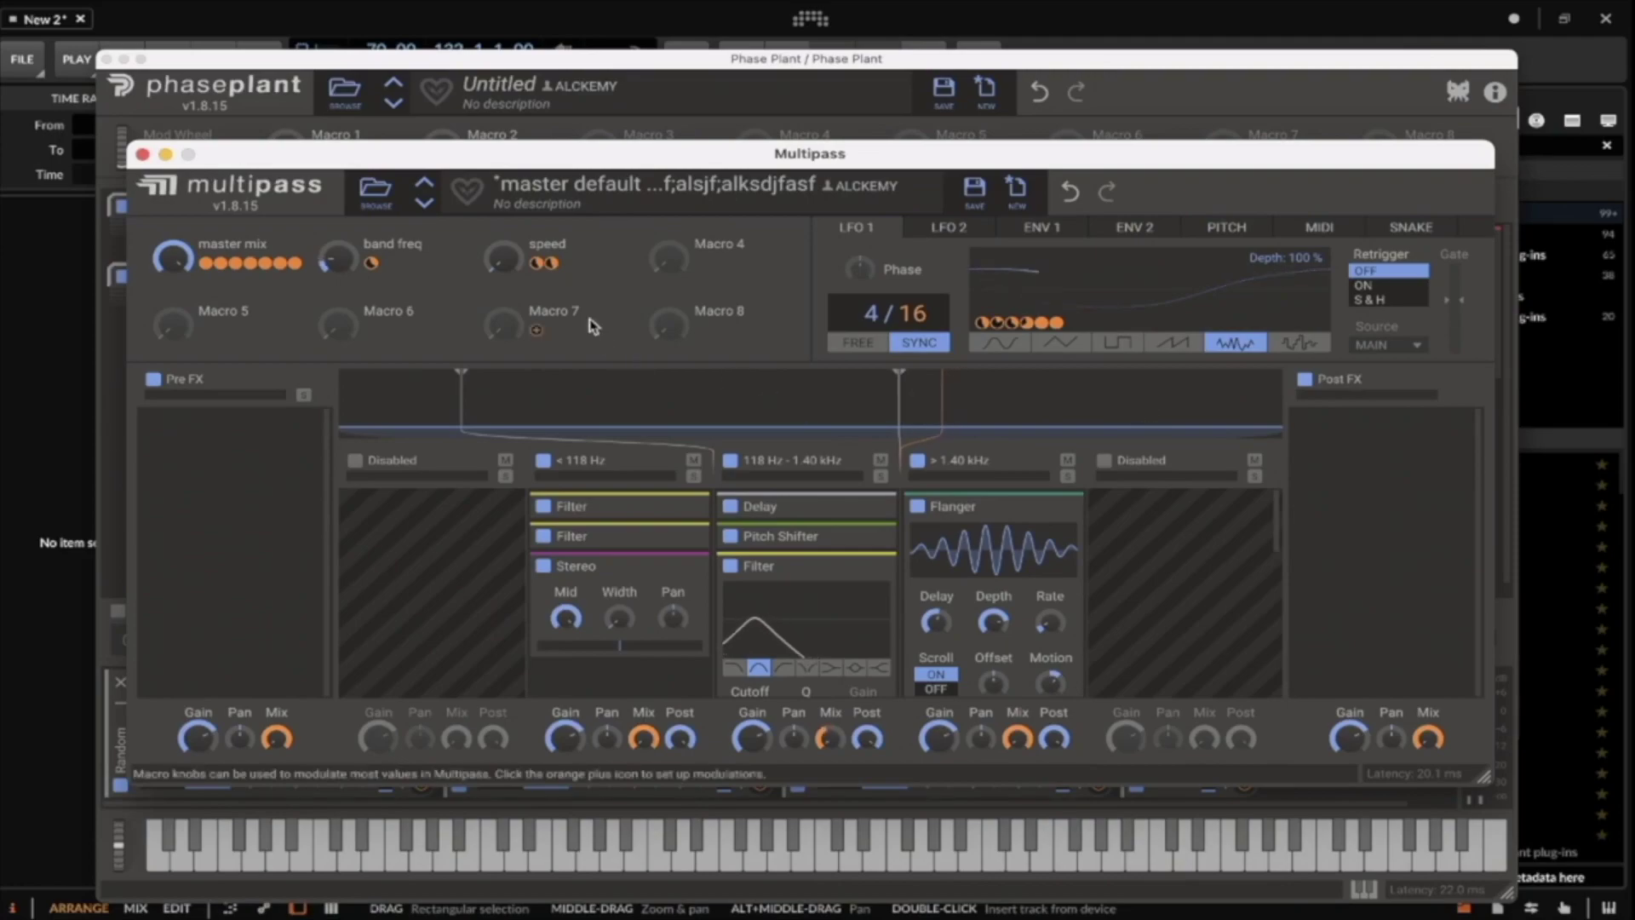
left_click(142, 154)
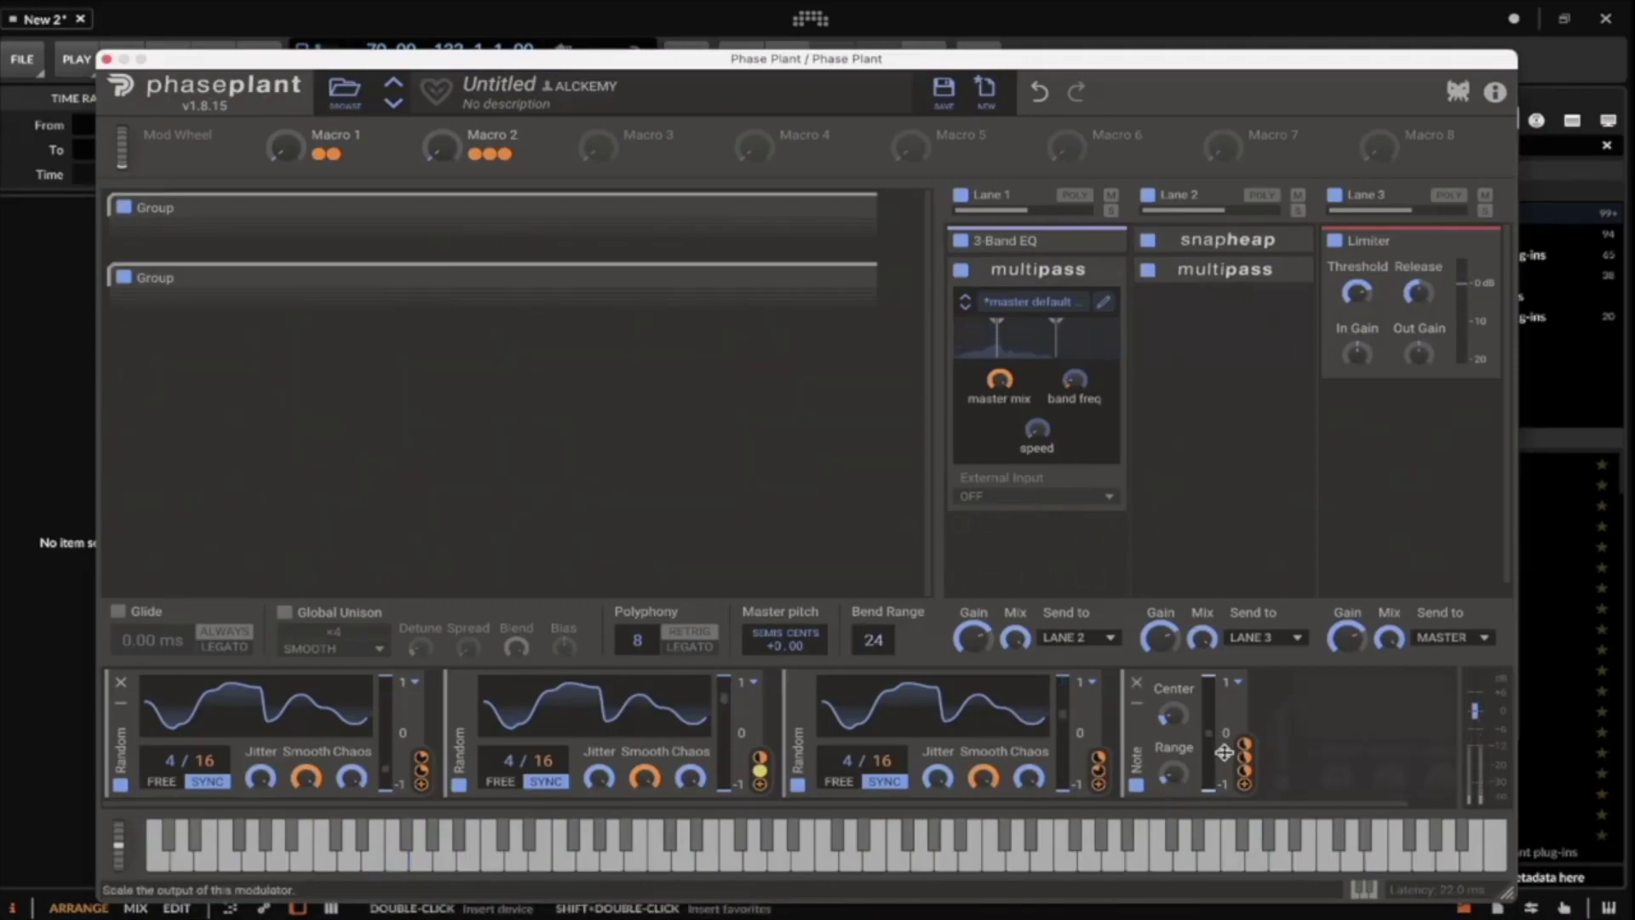
Modulate the Multipass's speed macro with the Note modulator and audition the patch with the pitch wheel.
left_click_drag(1245, 790, 1039, 438)
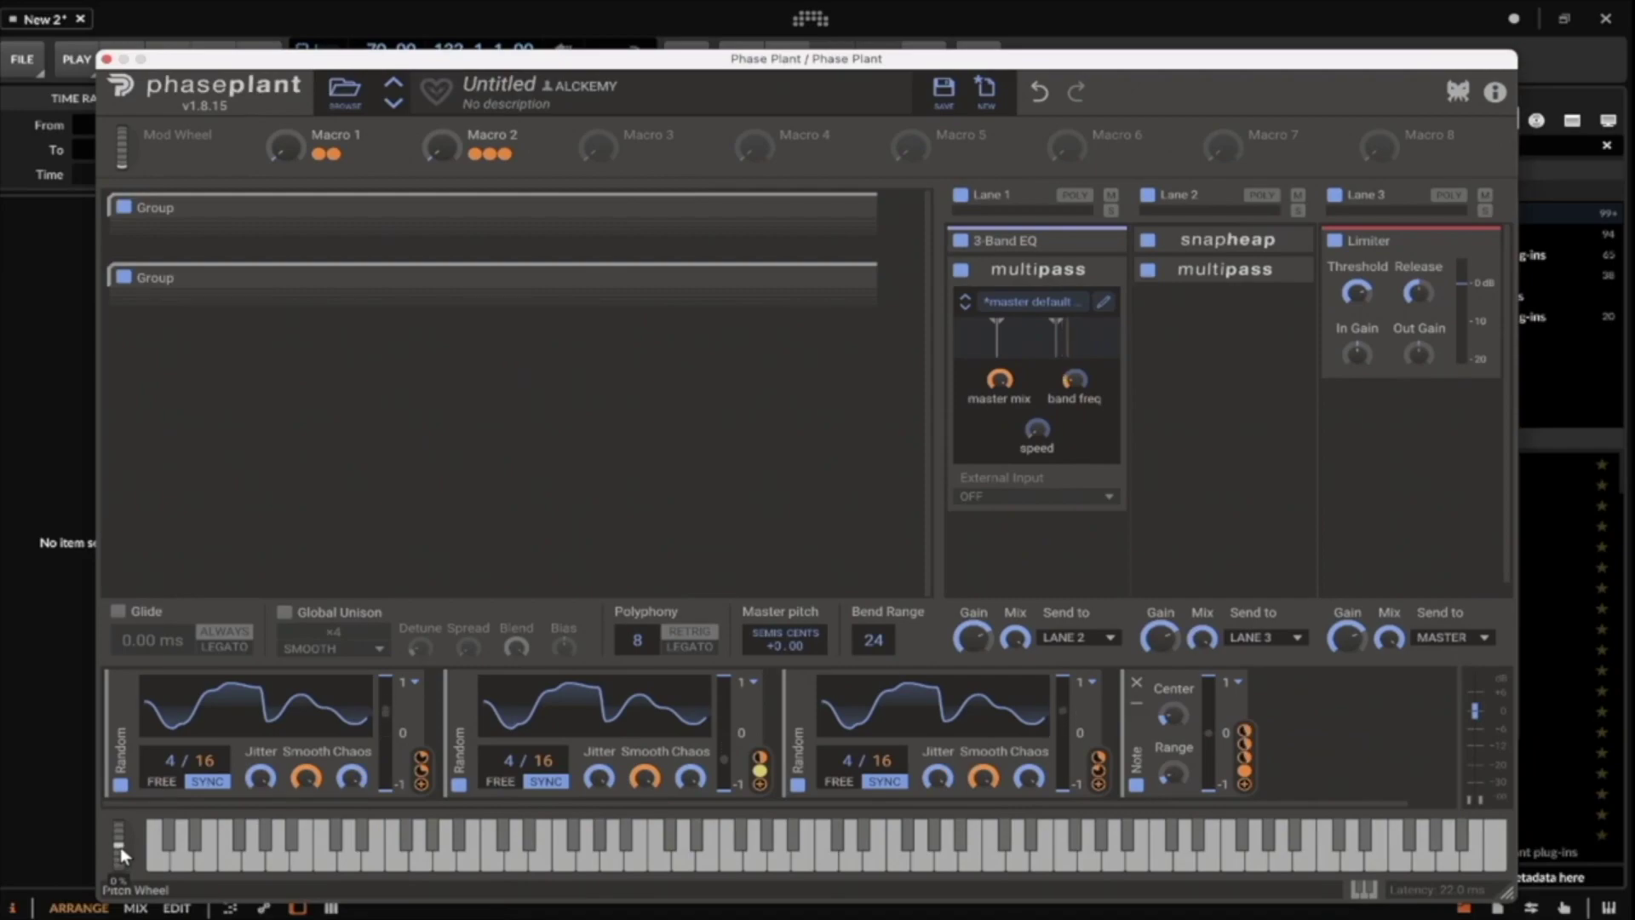
left_click_drag(120, 846, 120, 776)
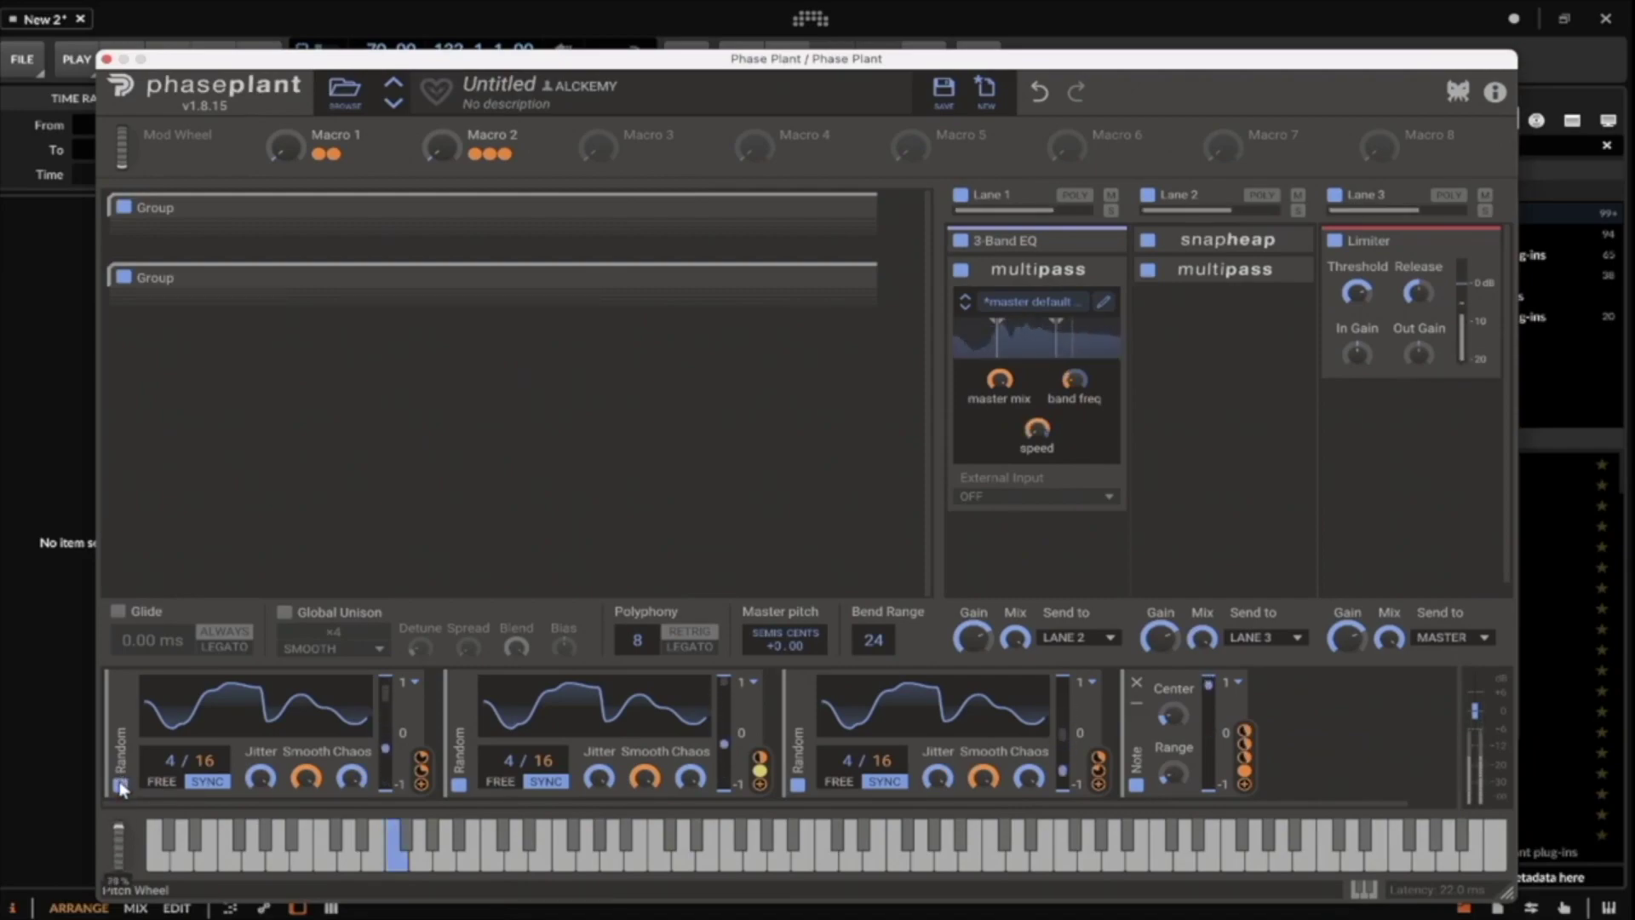
mouse_move(117, 849)
left_mouse_down()
mouse_move(129, 843)
mouse_move(119, 873)
left_mouse_up()
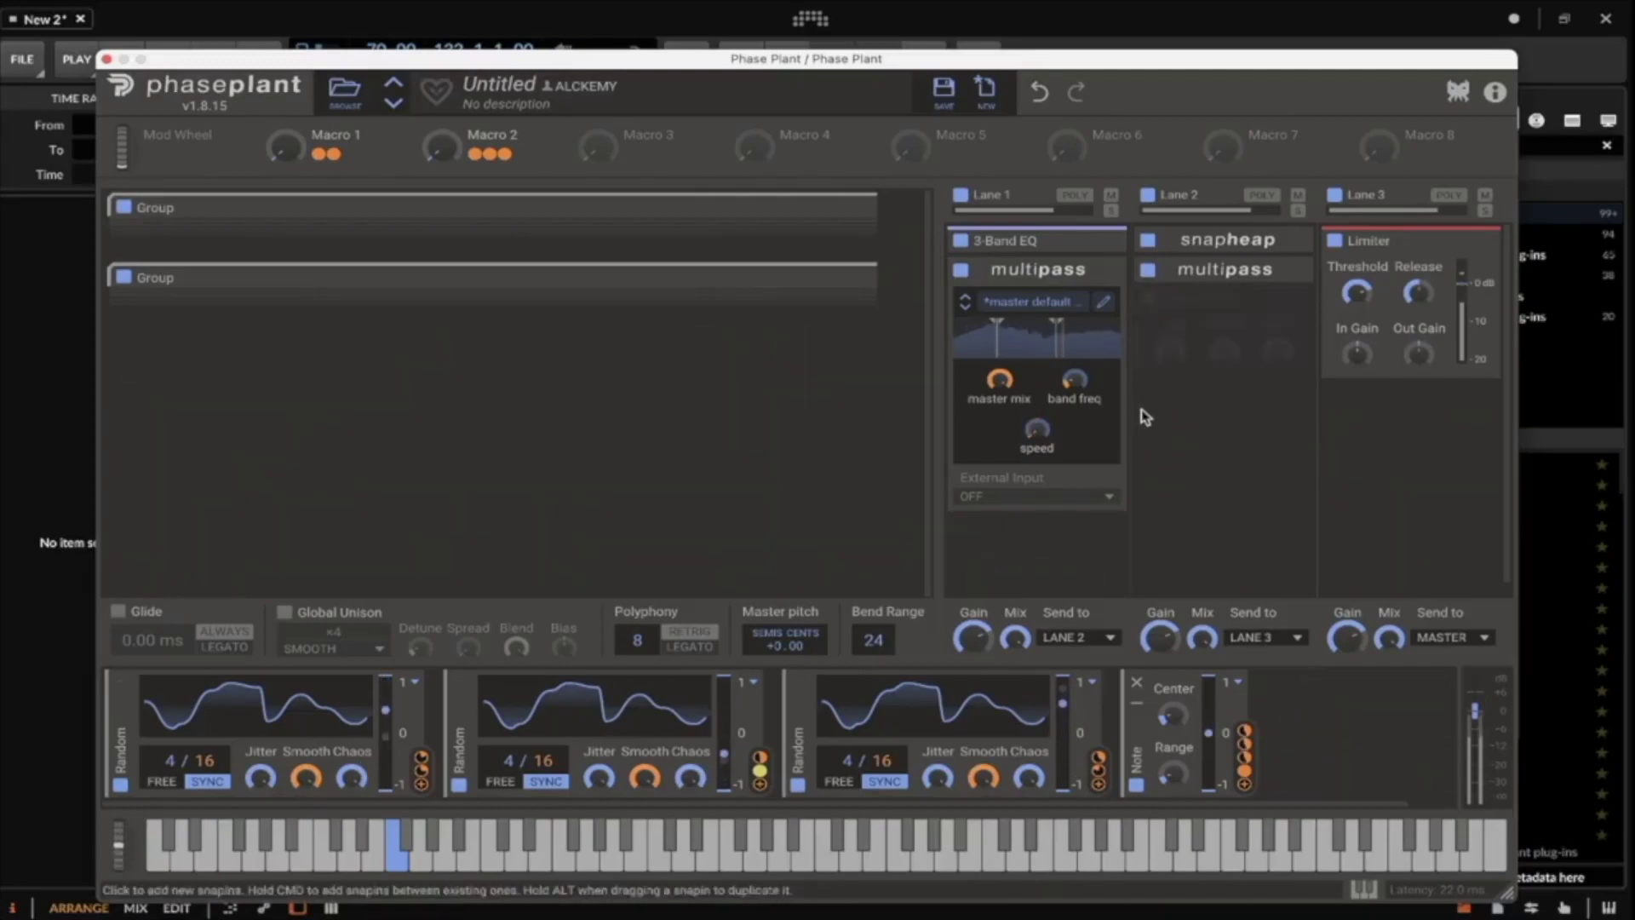
Set the master mix macro to 0% in the Lane 1 Multipass editor and close it.
left_click(1104, 305)
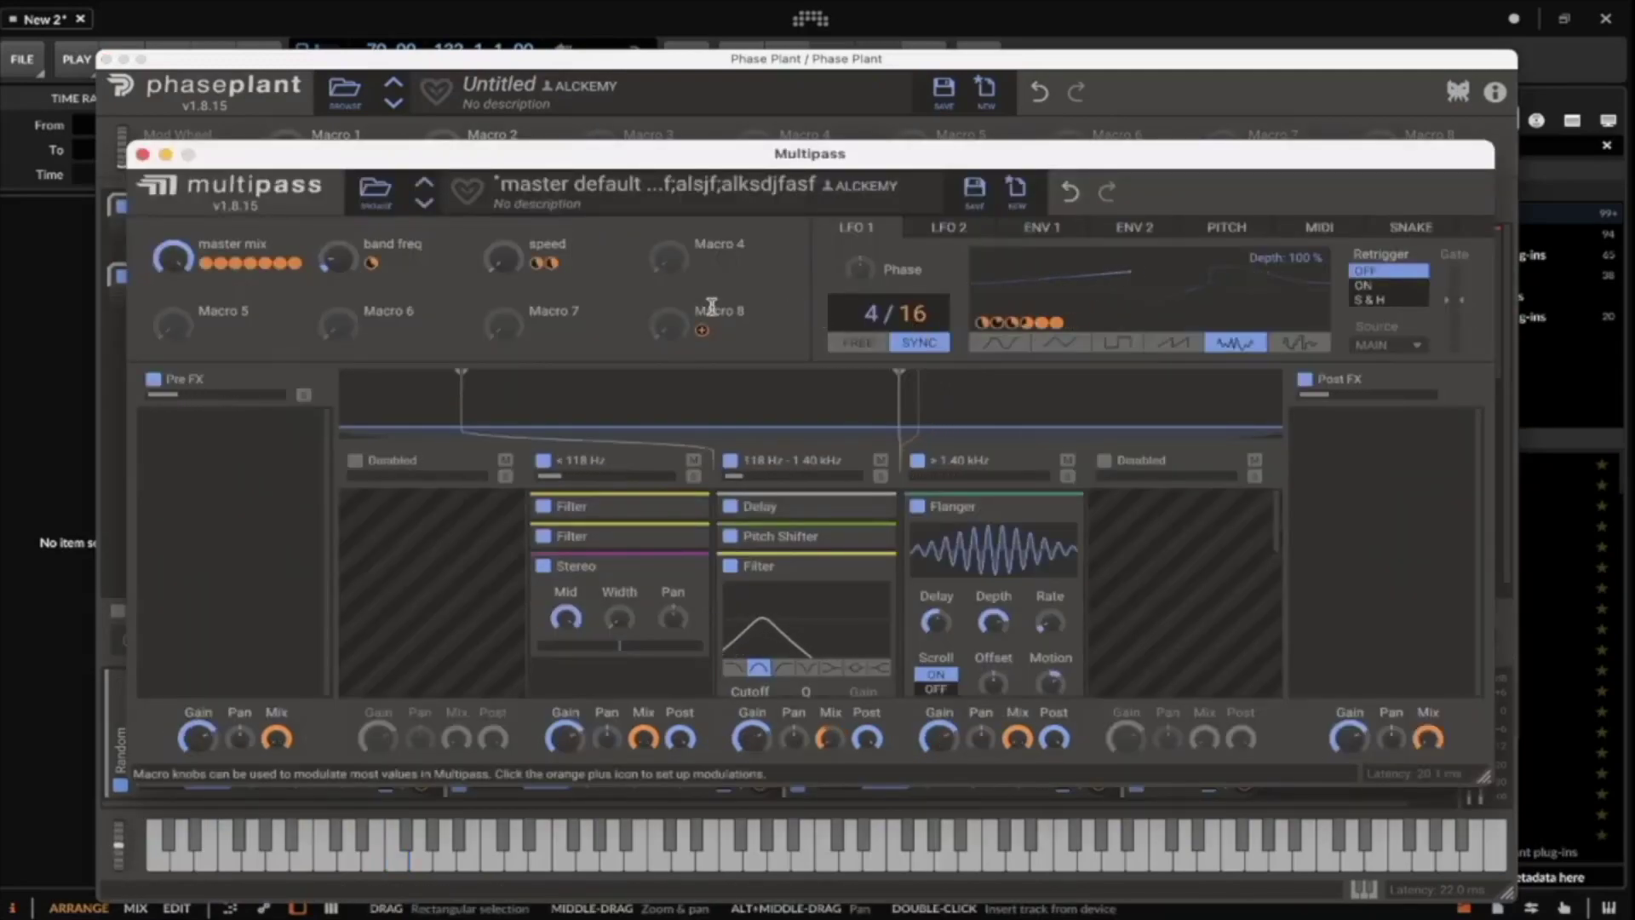
left_click(337, 257)
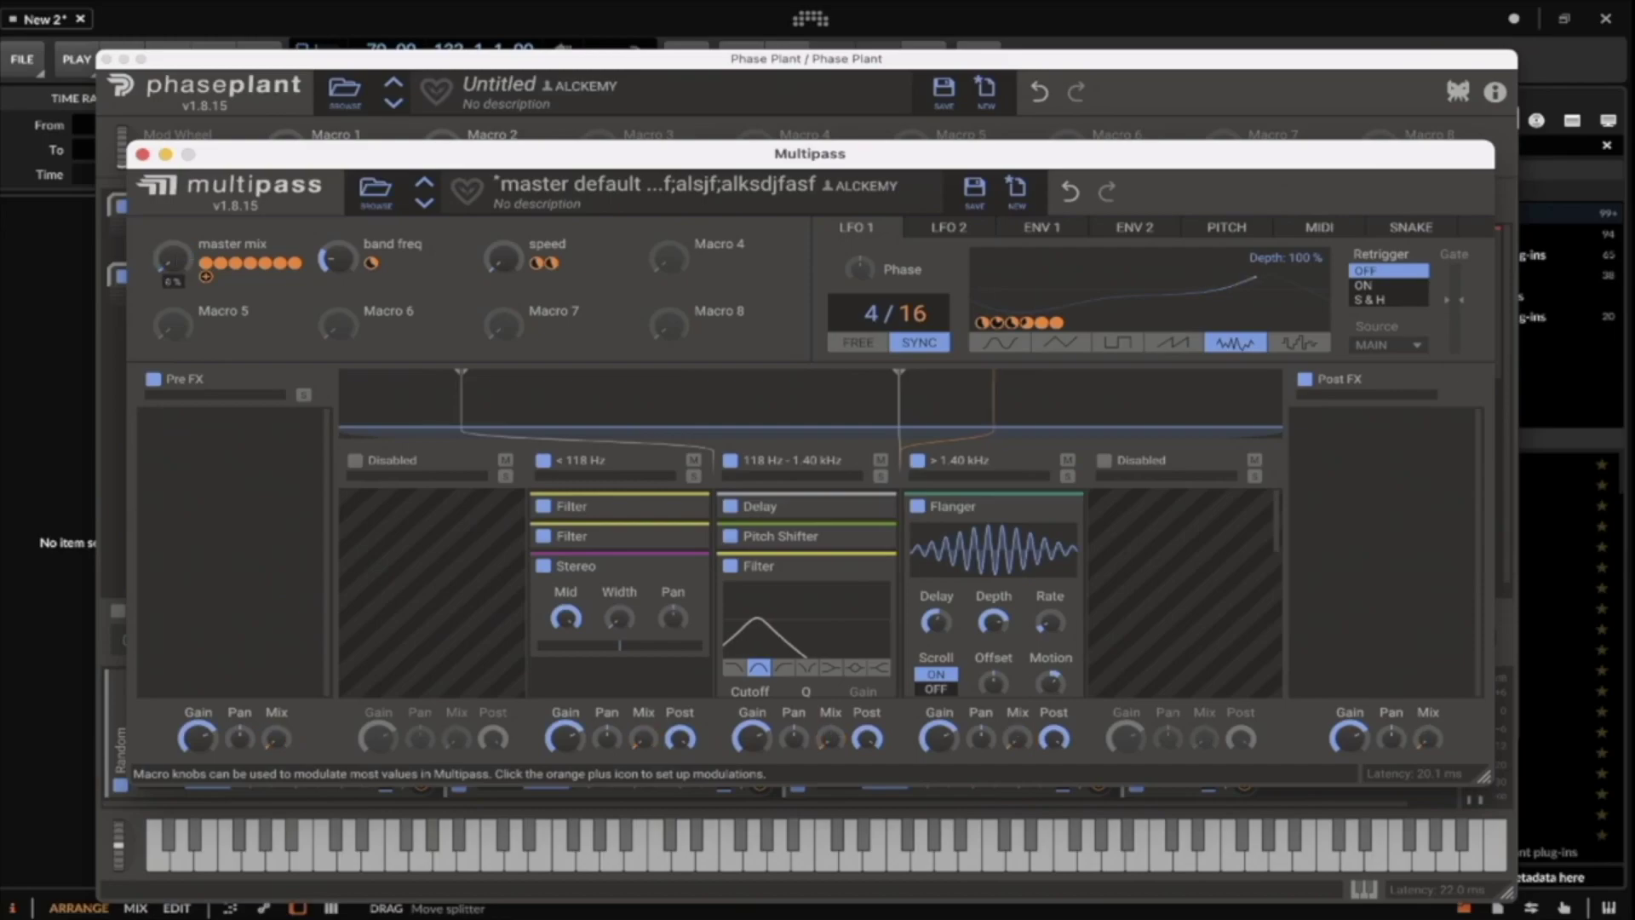
left_click(142, 153)
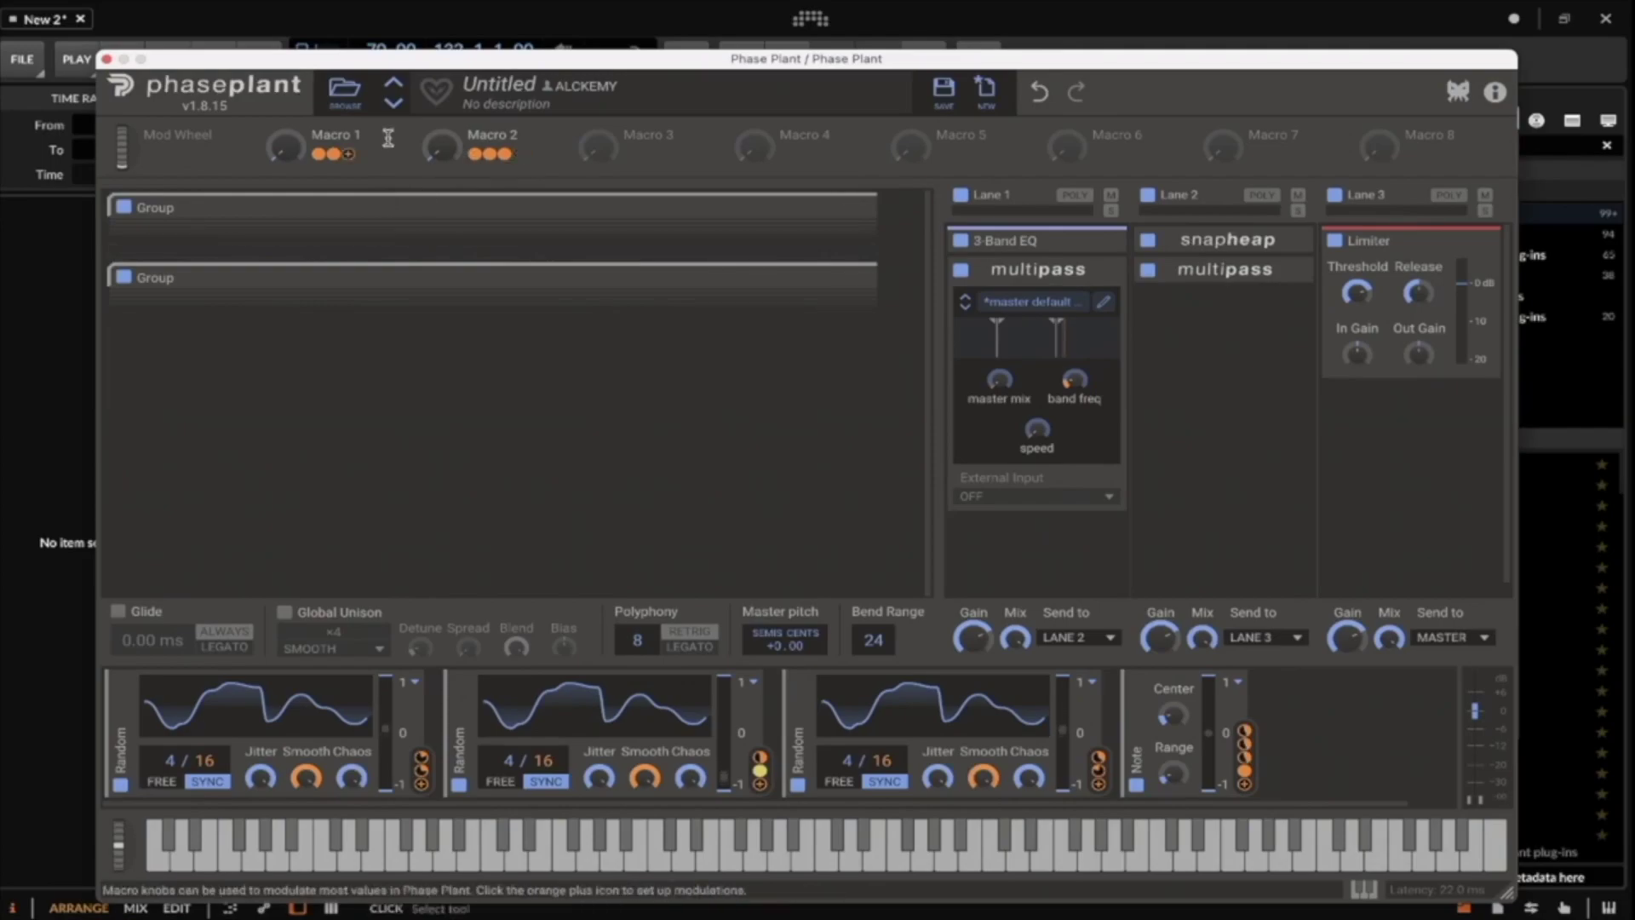
Move the Phase Plant window aside, close the leftover Multipass window, and show the Phase Plant device's expression mappings in Bitwig.
left_click_drag(133, 58, 649, 121)
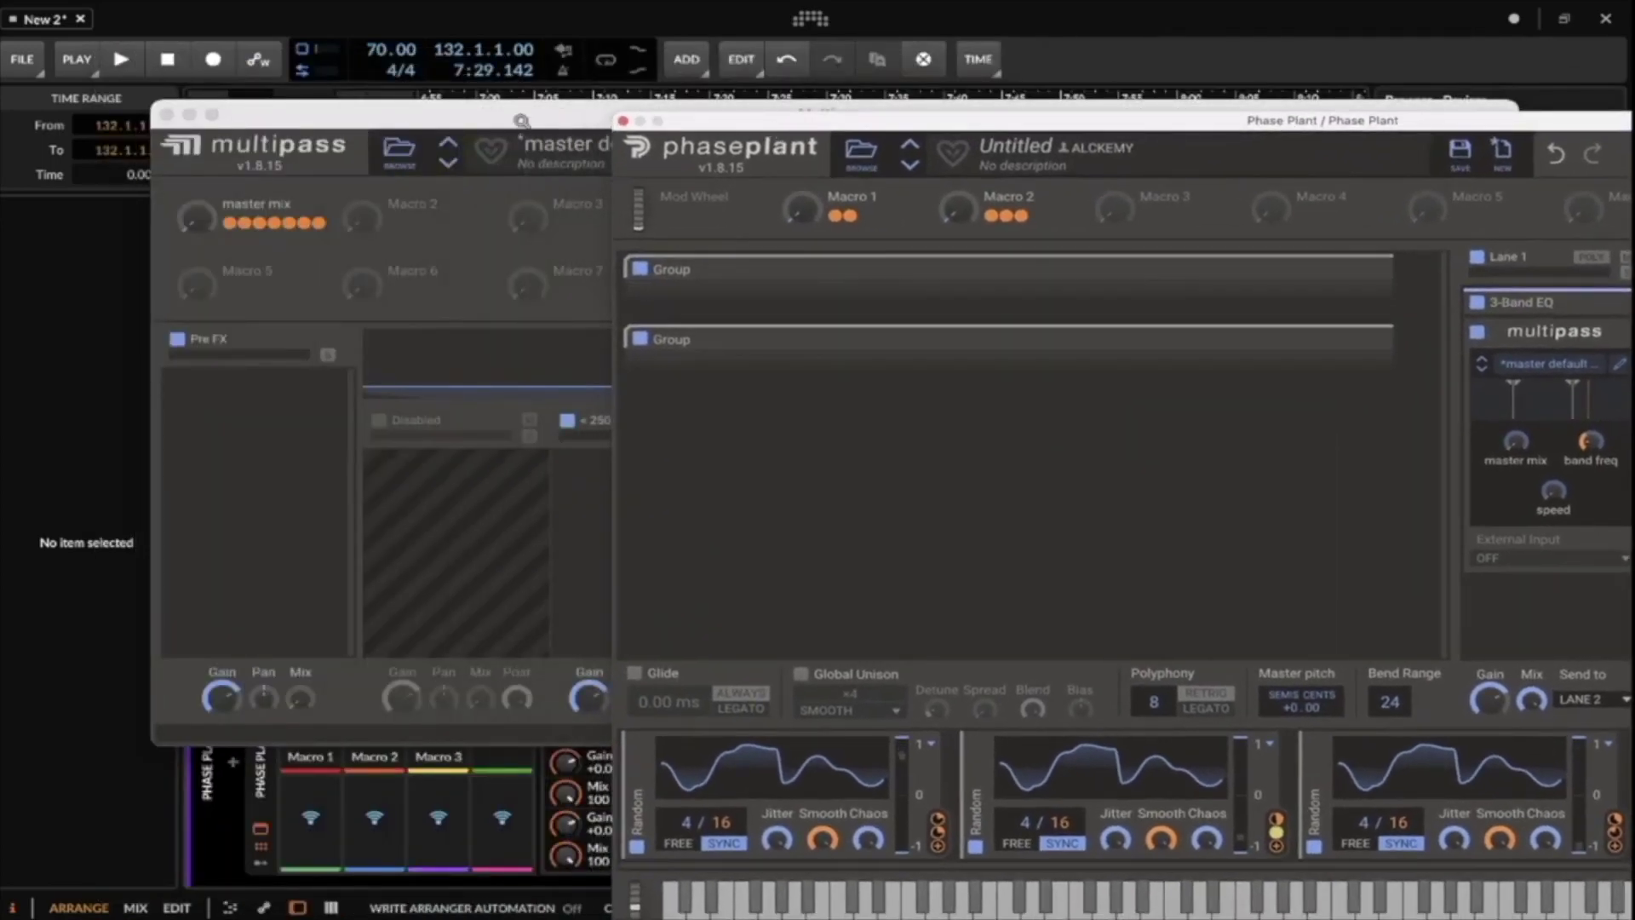
left_click(166, 114)
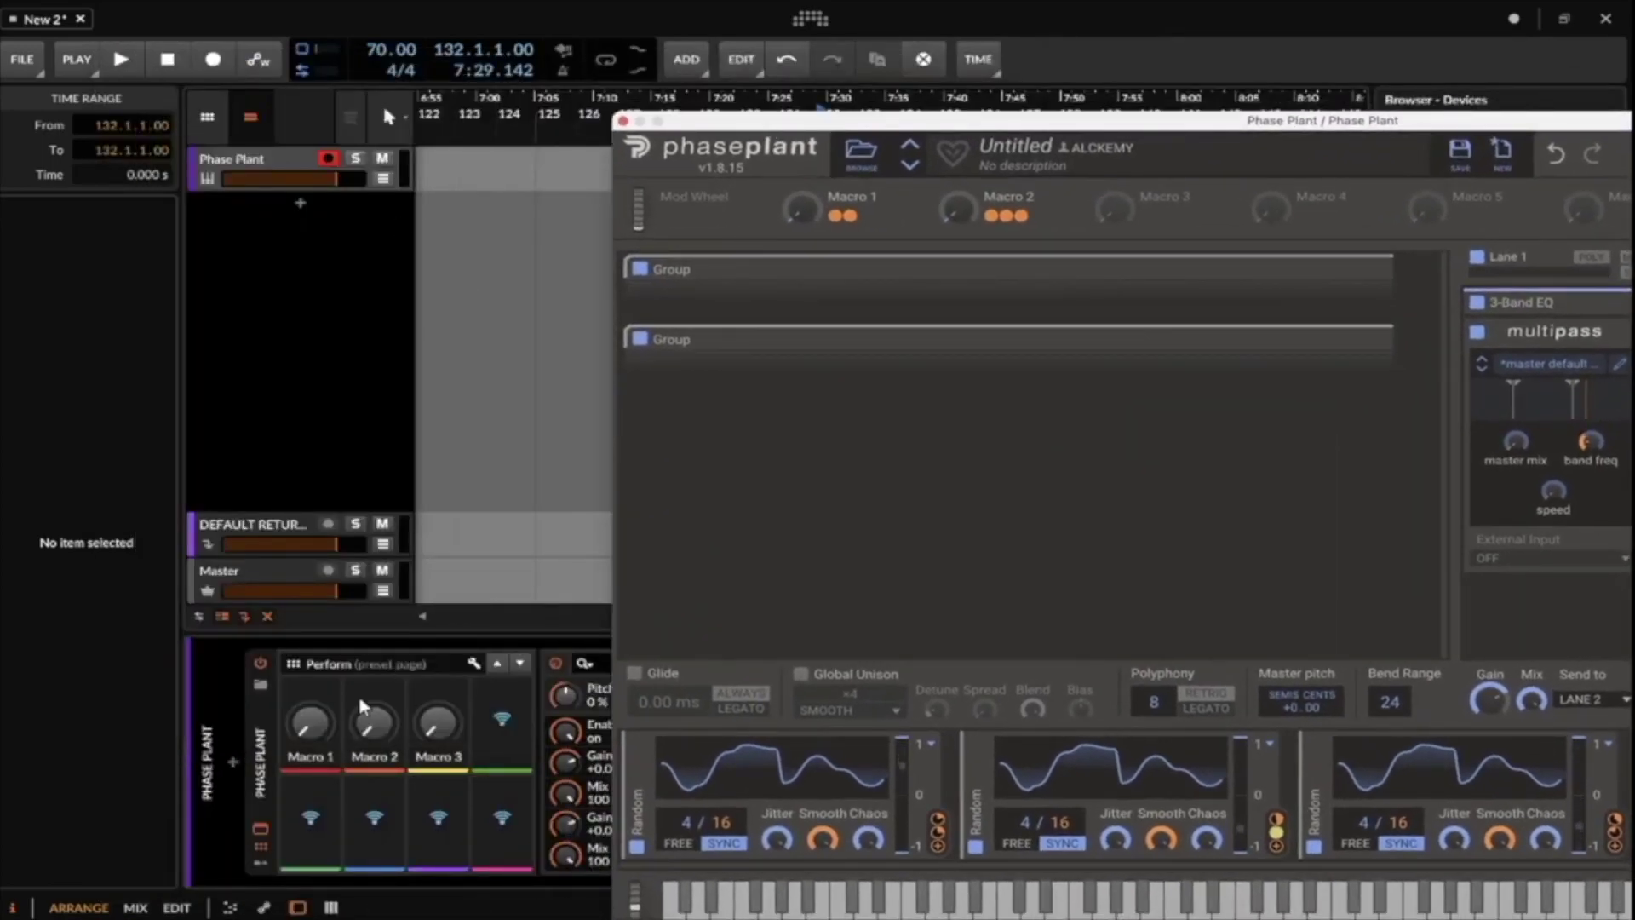
left_click(313, 757)
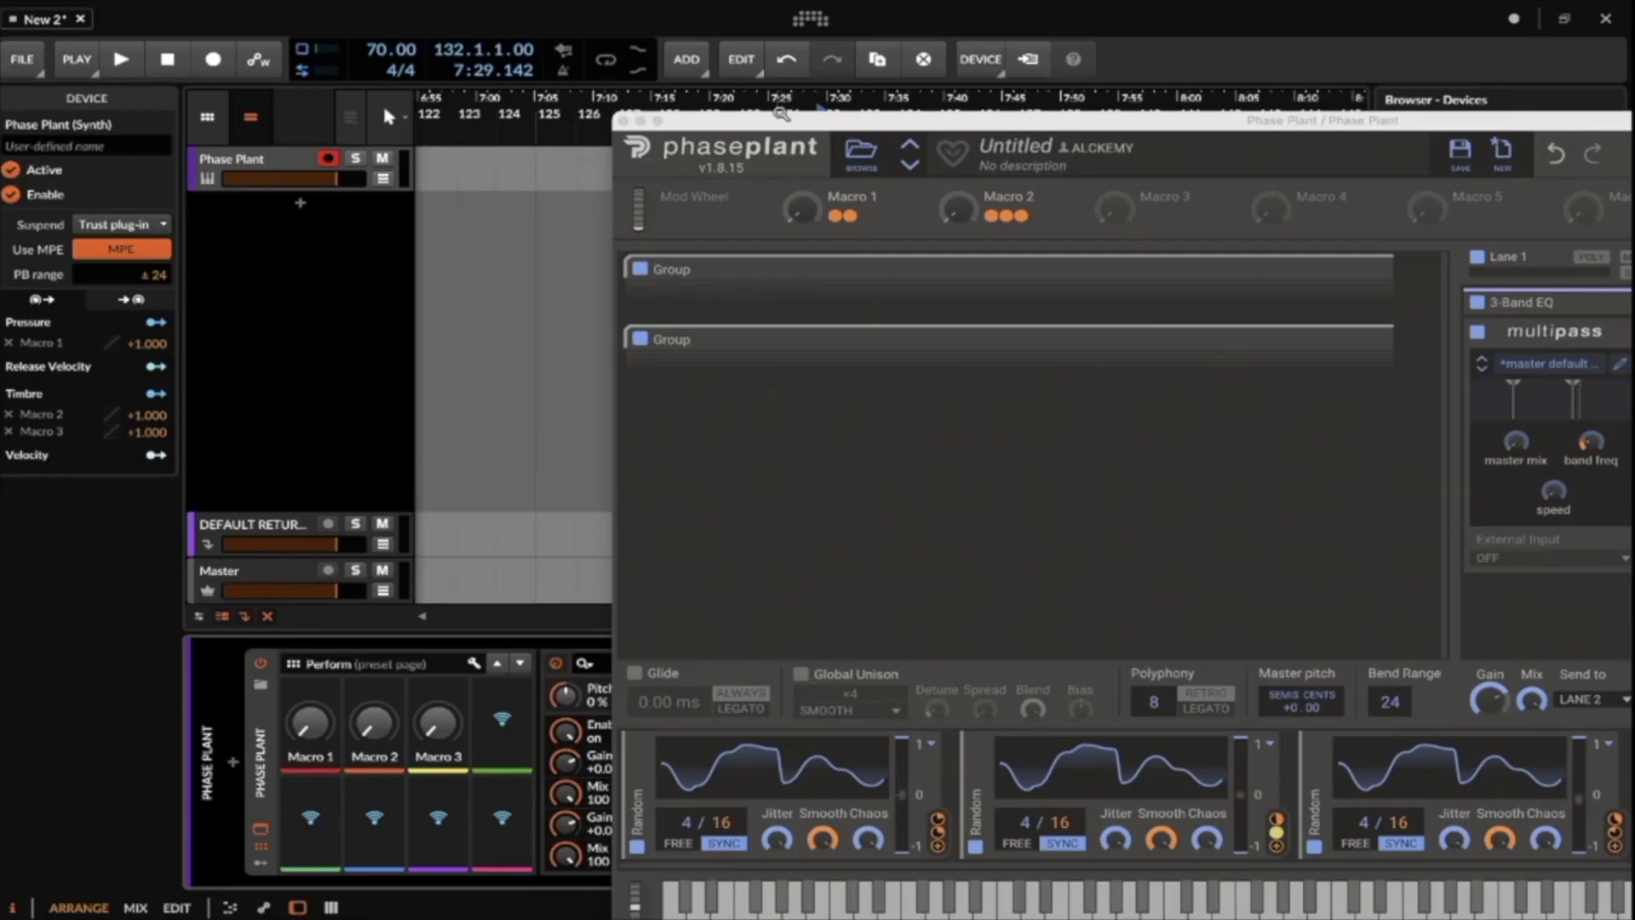
left_click_drag(777, 127, 963, 89)
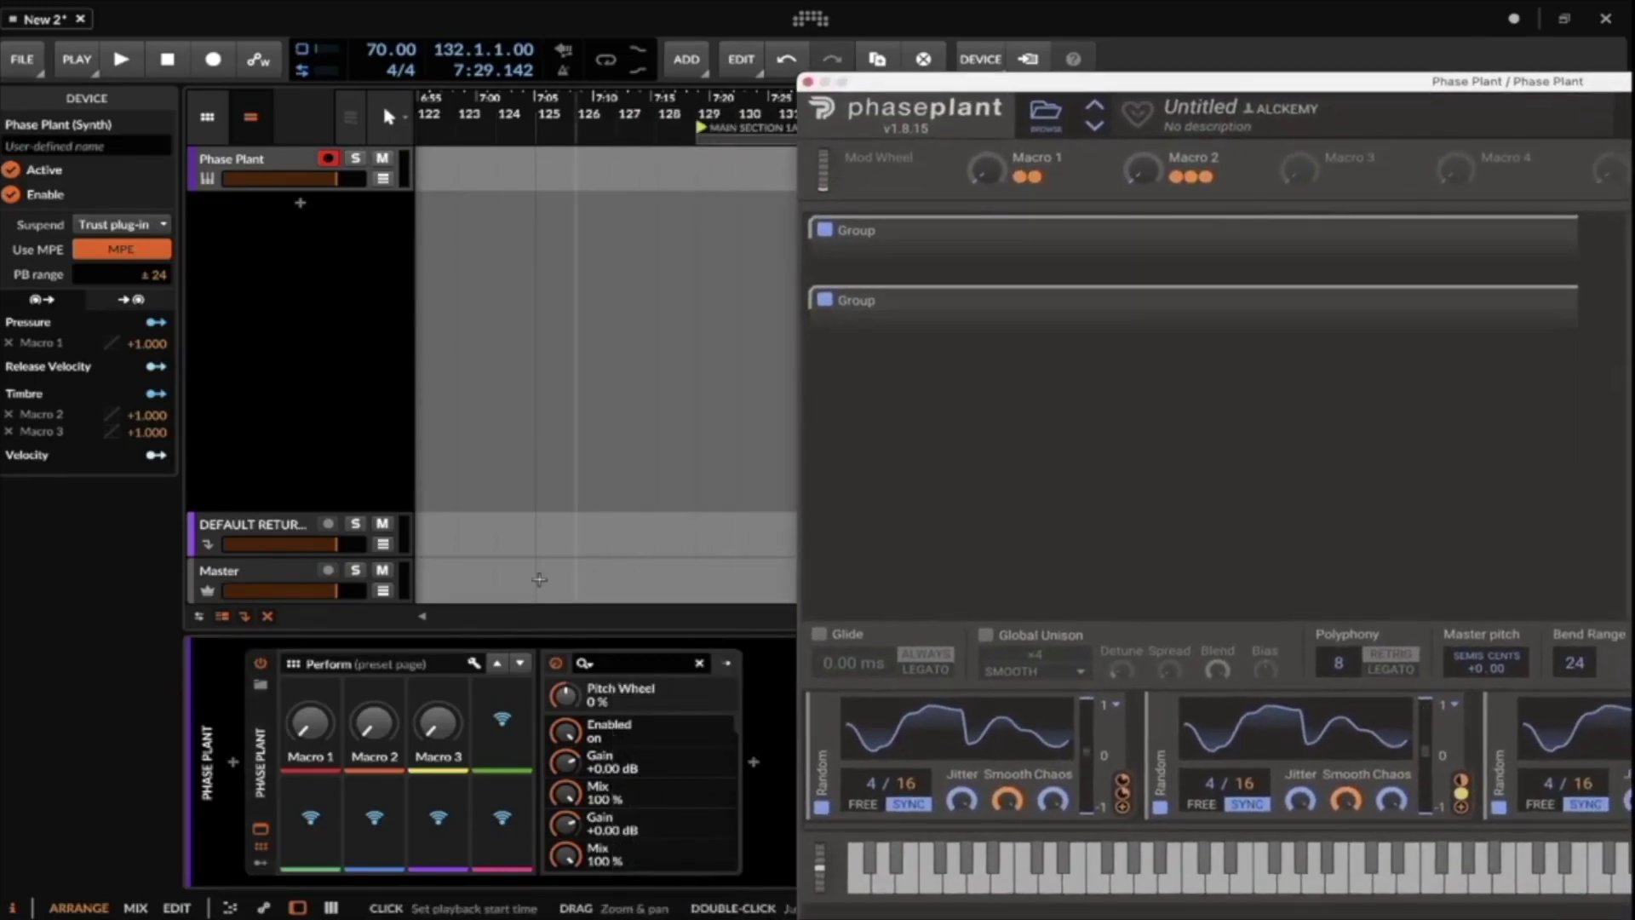
Show the device's modulators in Bitwig, rename Macro 1 as NEURO, and bring the whole Phase Plant window back into view.
left_click(259, 867)
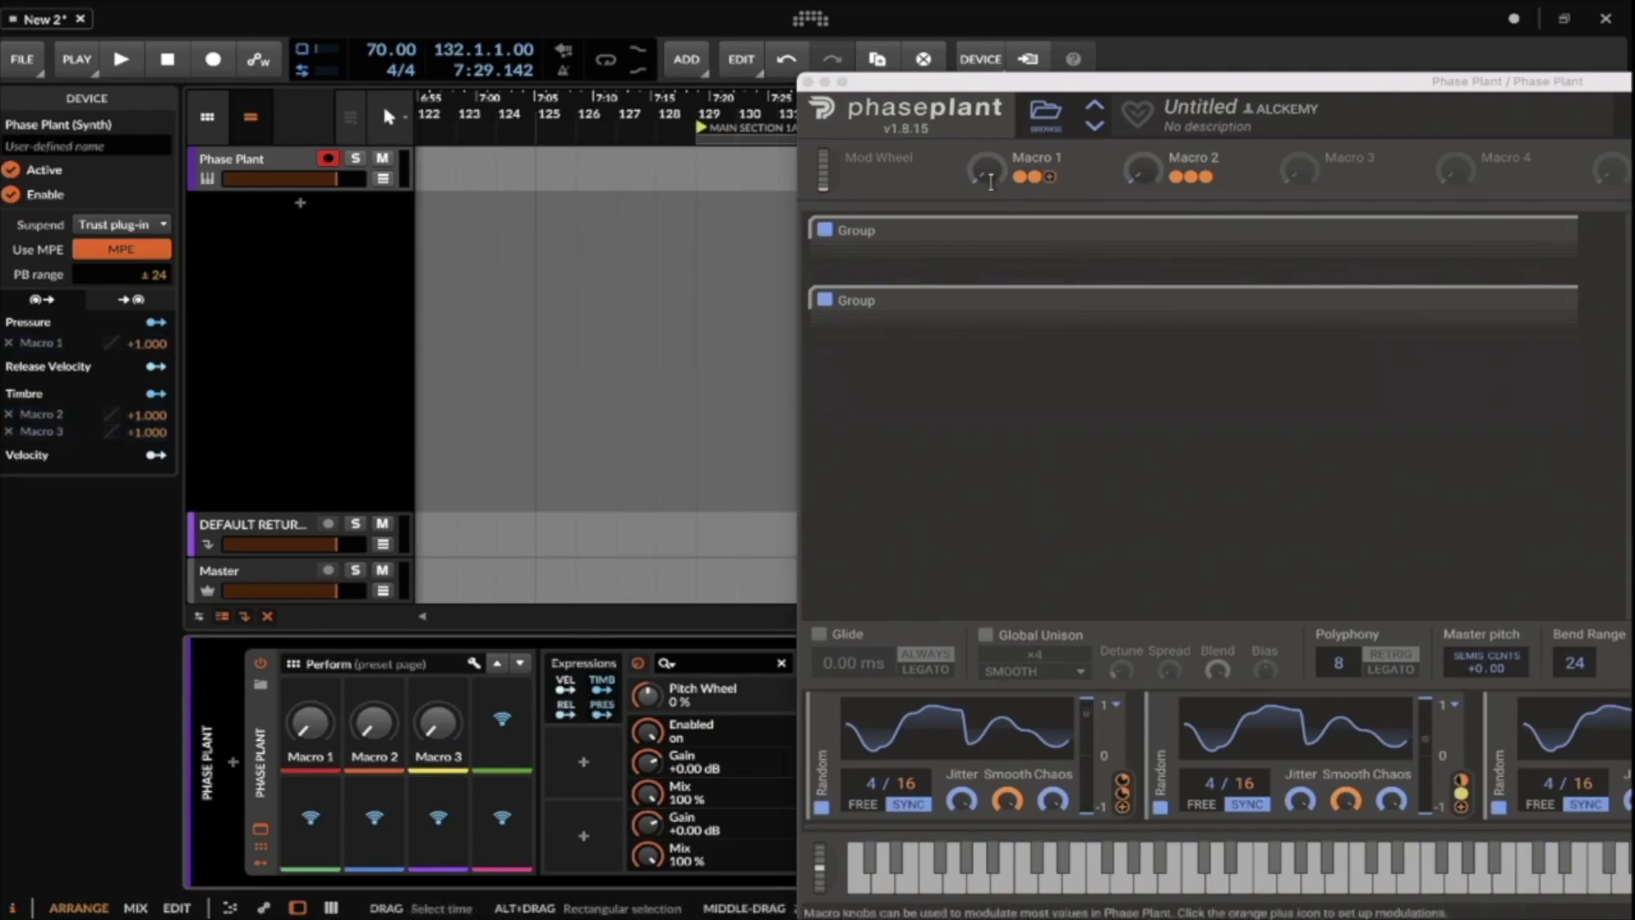
left_click(1029, 158)
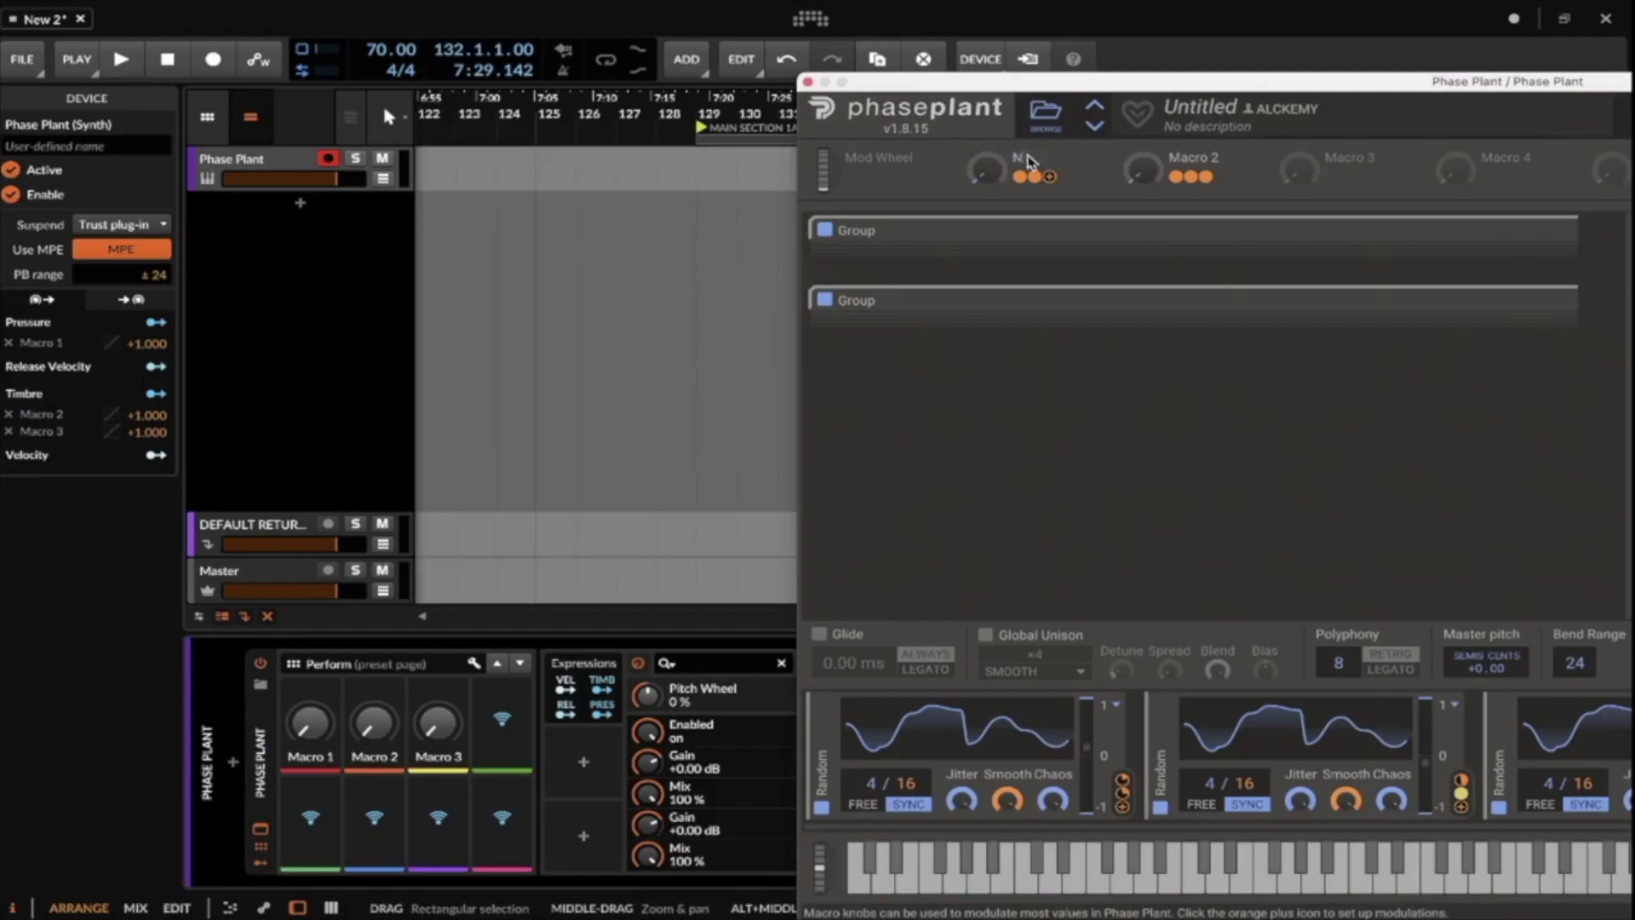
type("NEURO")
key("Return")
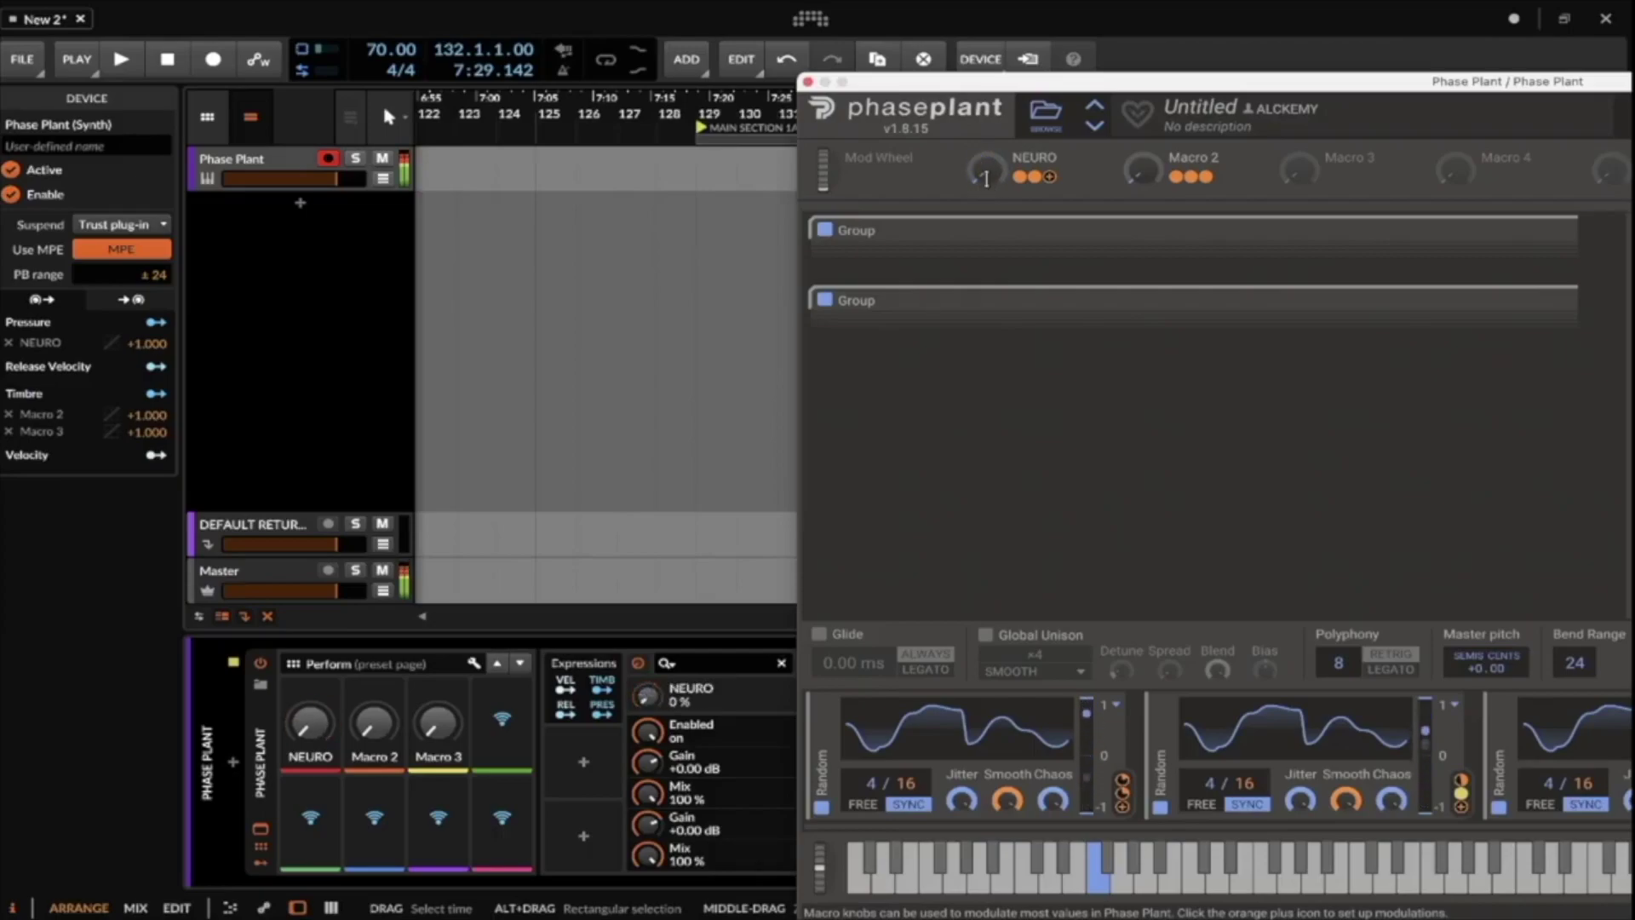
left_click_drag(1028, 88, 248, 61)
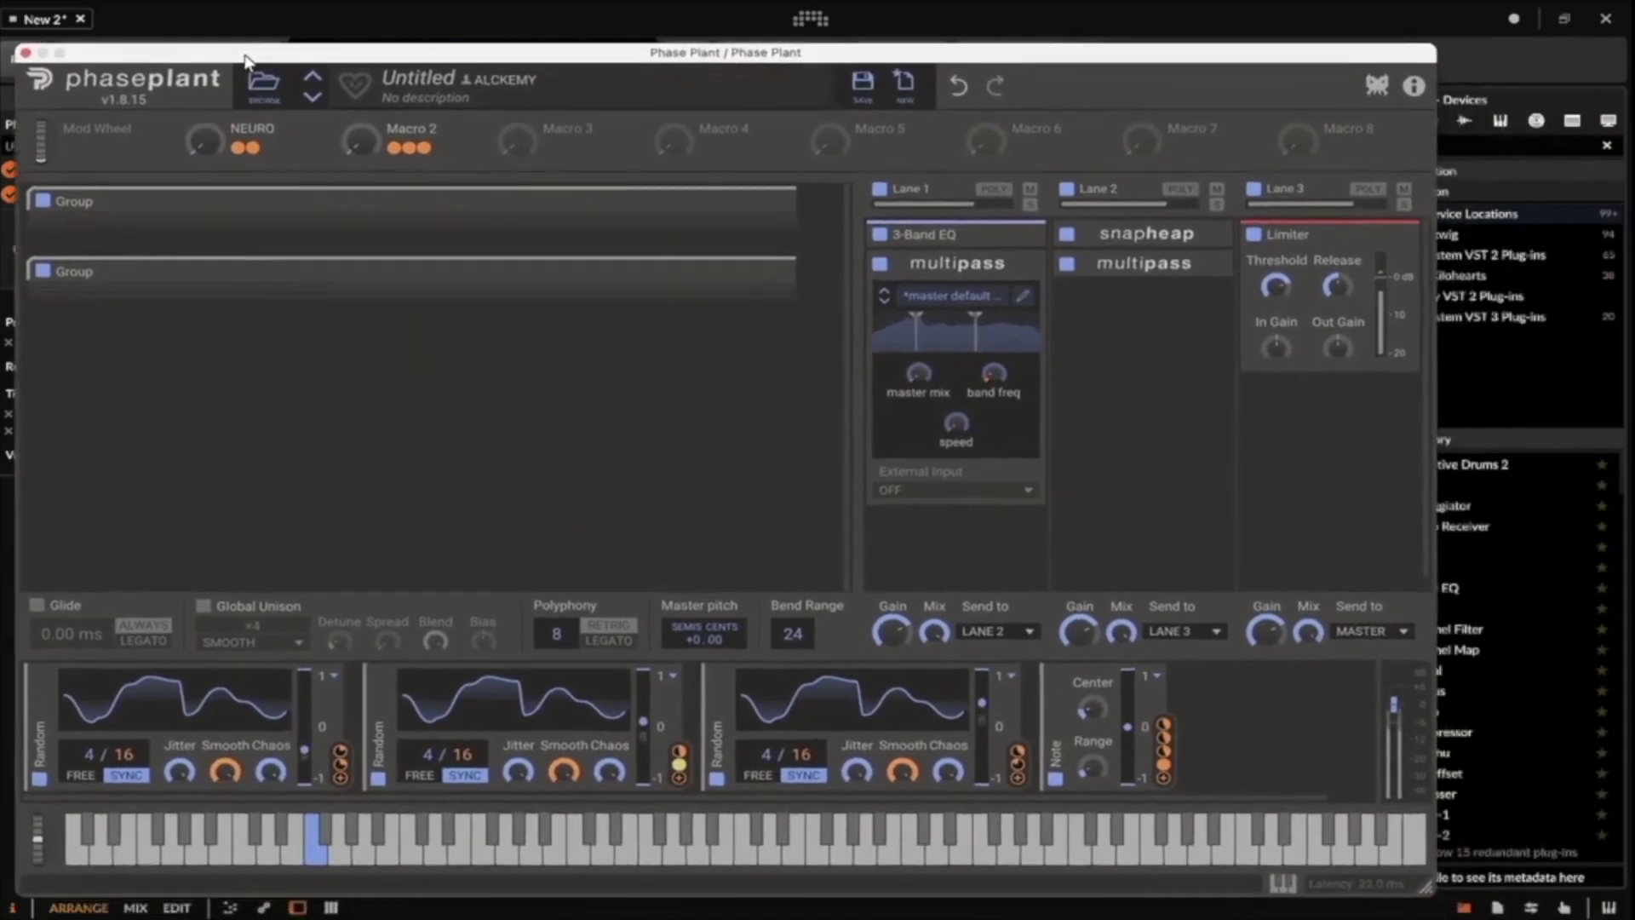
mouse_move(374, 63)
left_mouse_down()
mouse_move(407, 66)
mouse_move(380, 63)
left_mouse_up()
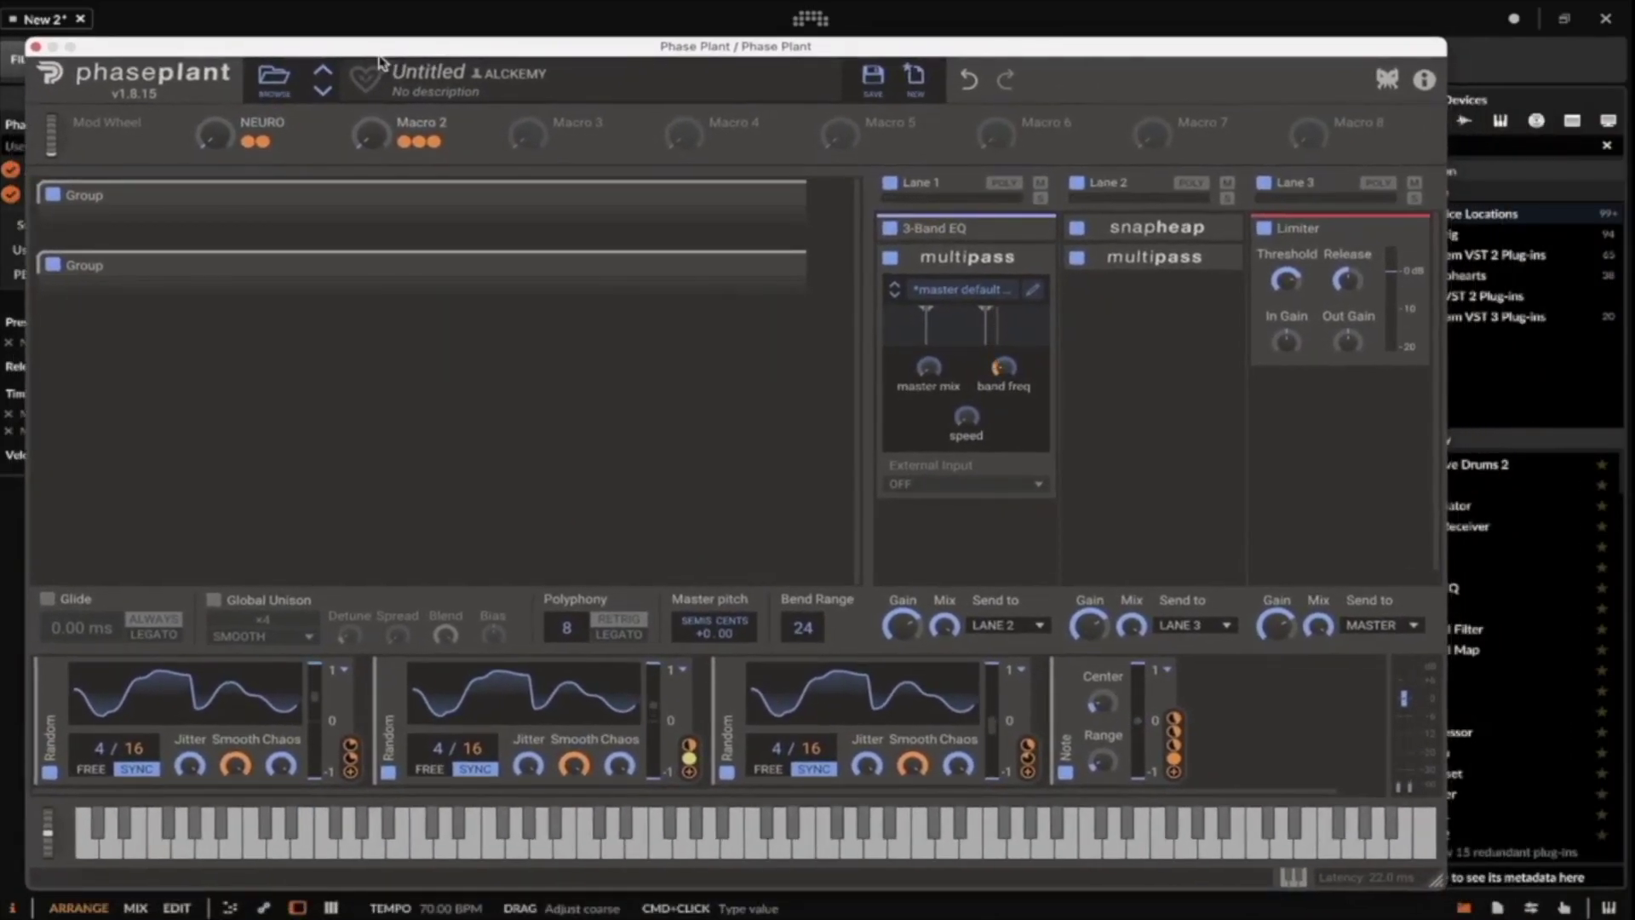
Look through the User presets in the Lane 1 Multipass editor's preset browser, and close the editor.
left_click(1026, 289)
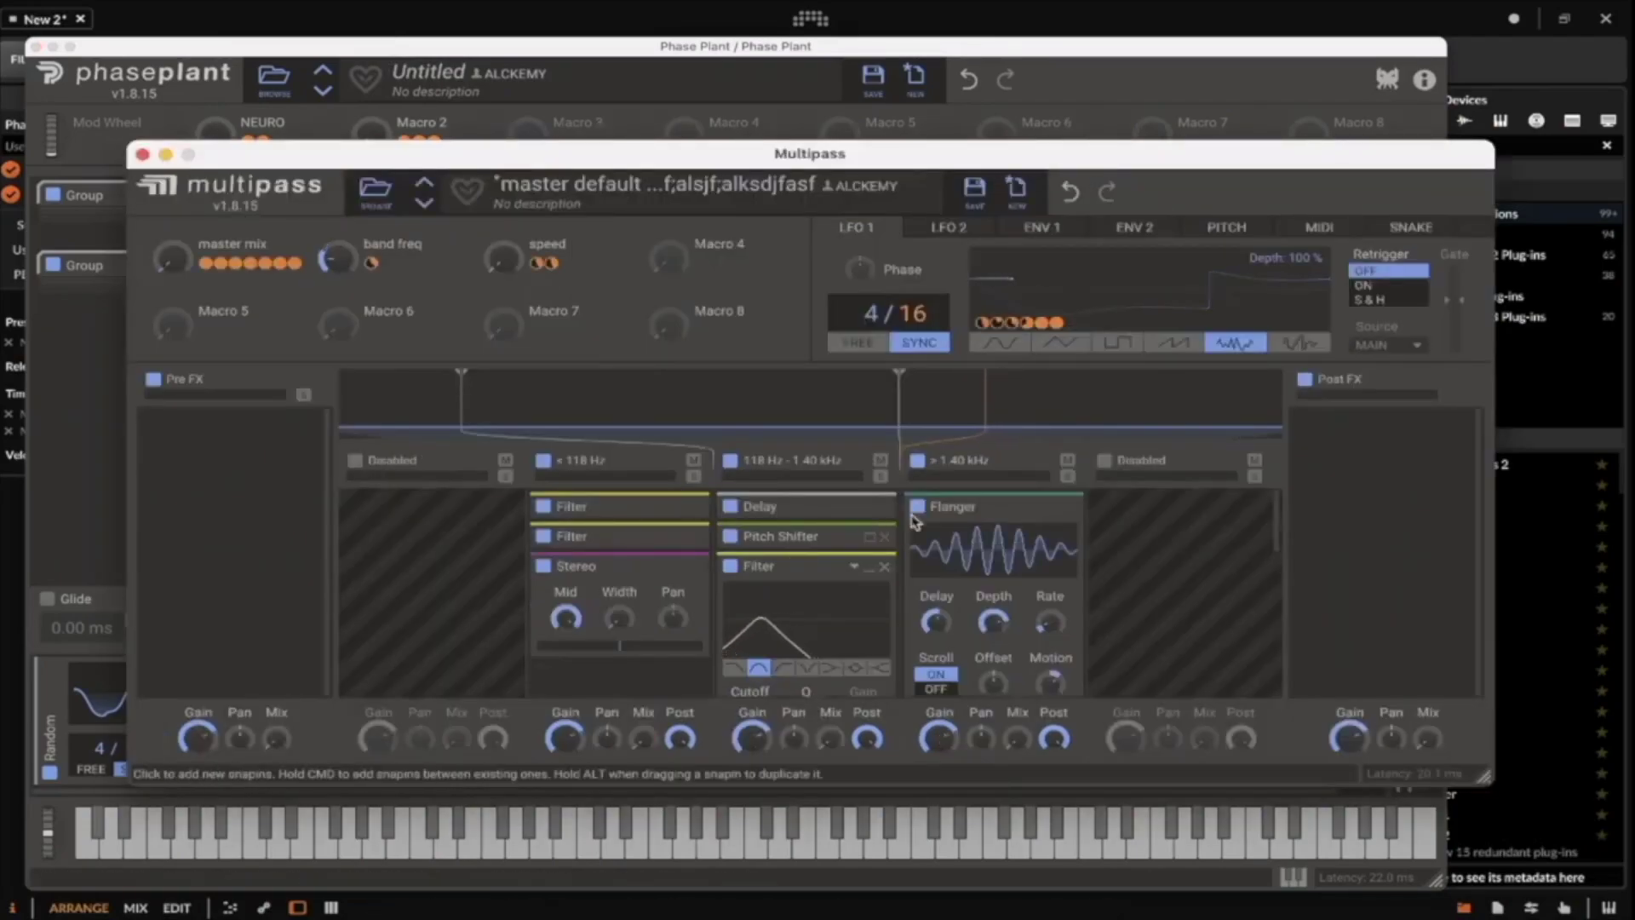
left_click(372, 189)
left_click(197, 286)
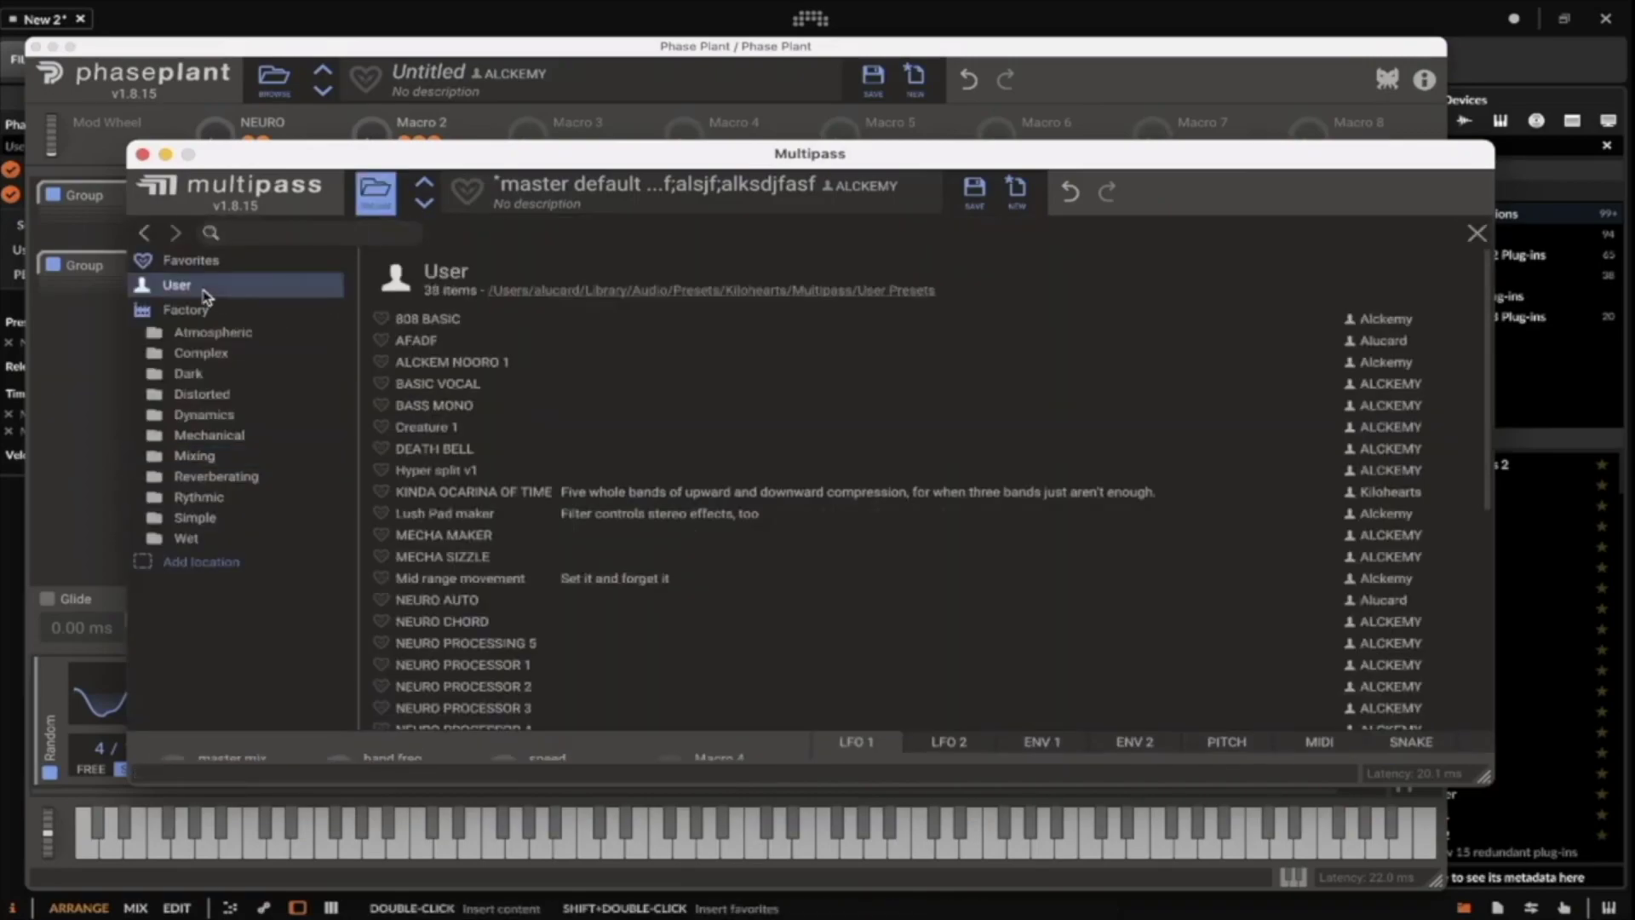
scroll(416, 408, "down", 5)
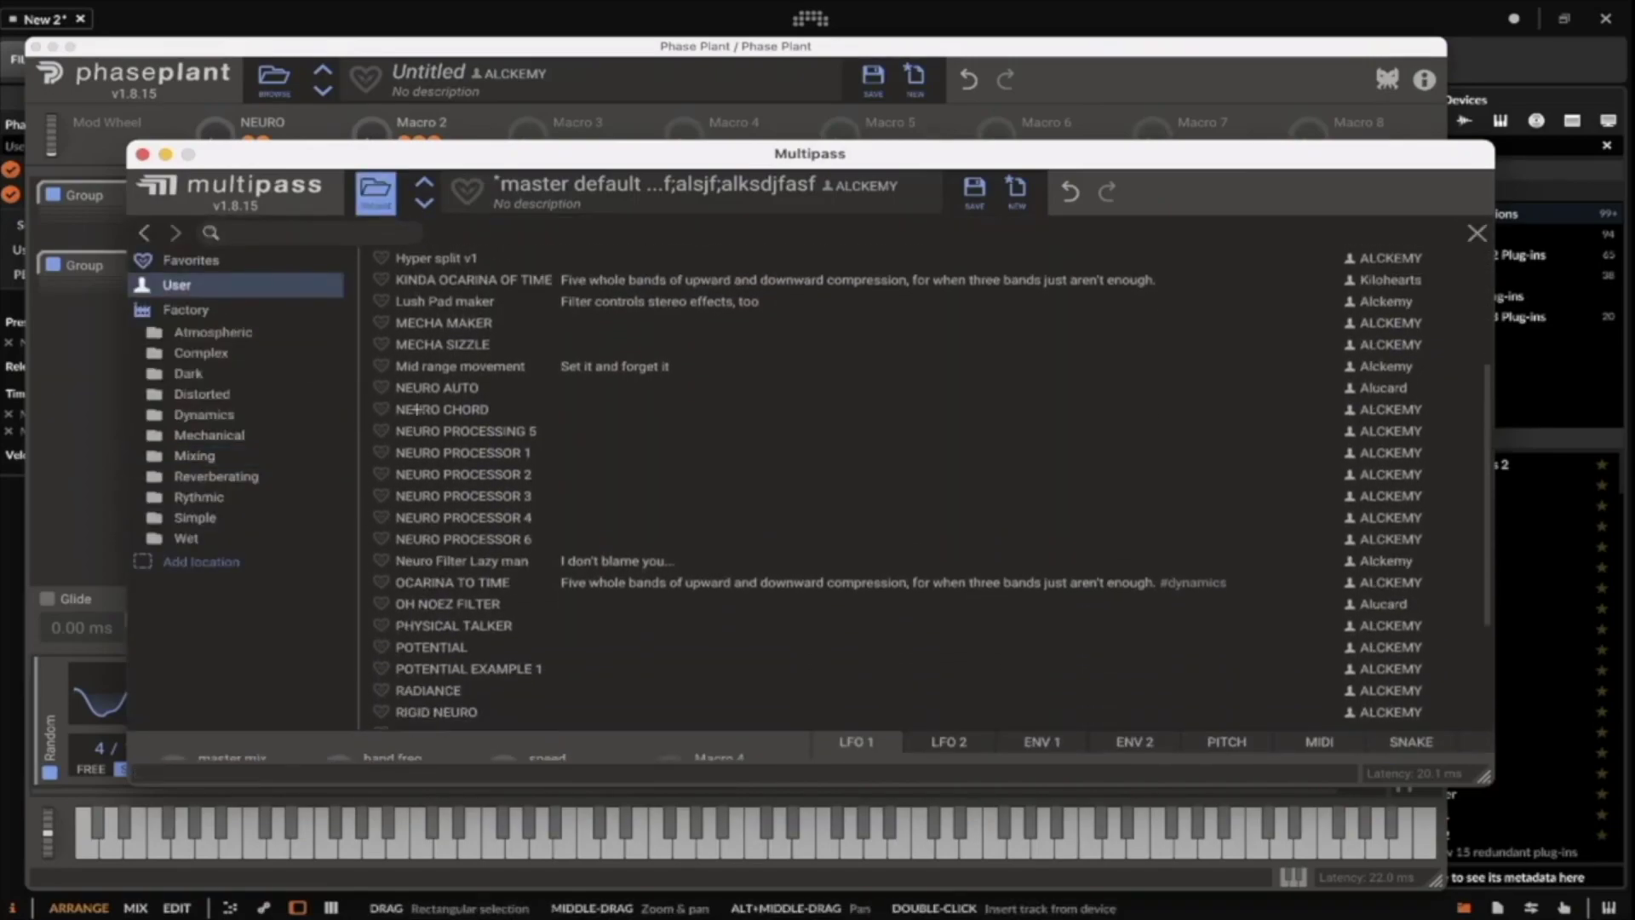
scroll(416, 409, "down", 2)
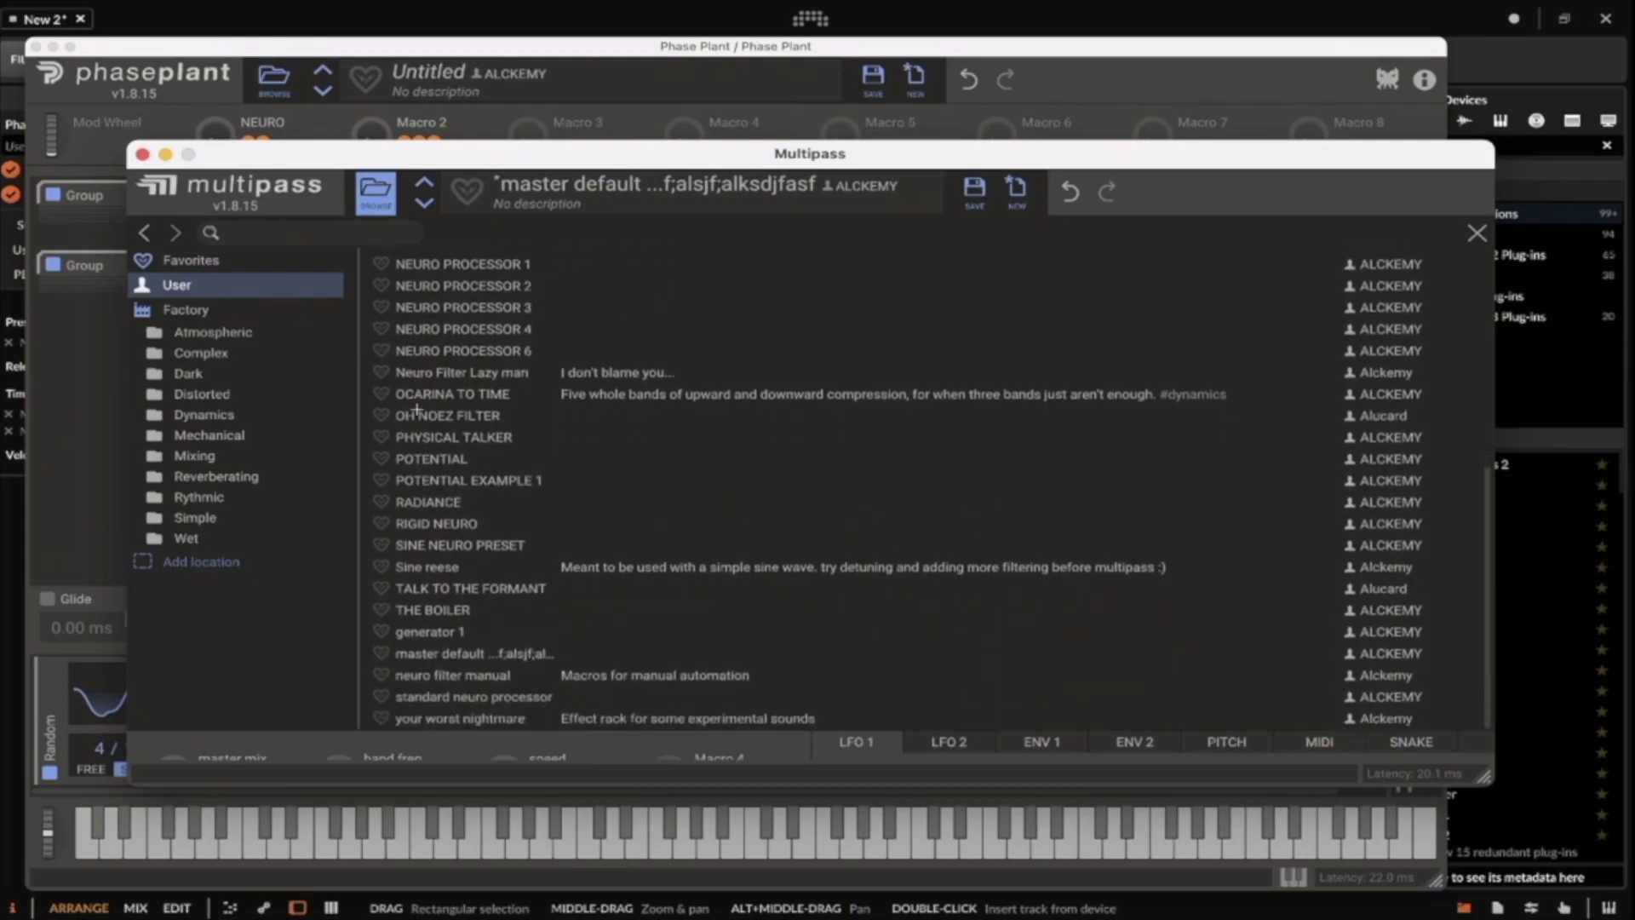
scroll(424, 559, "up", 7)
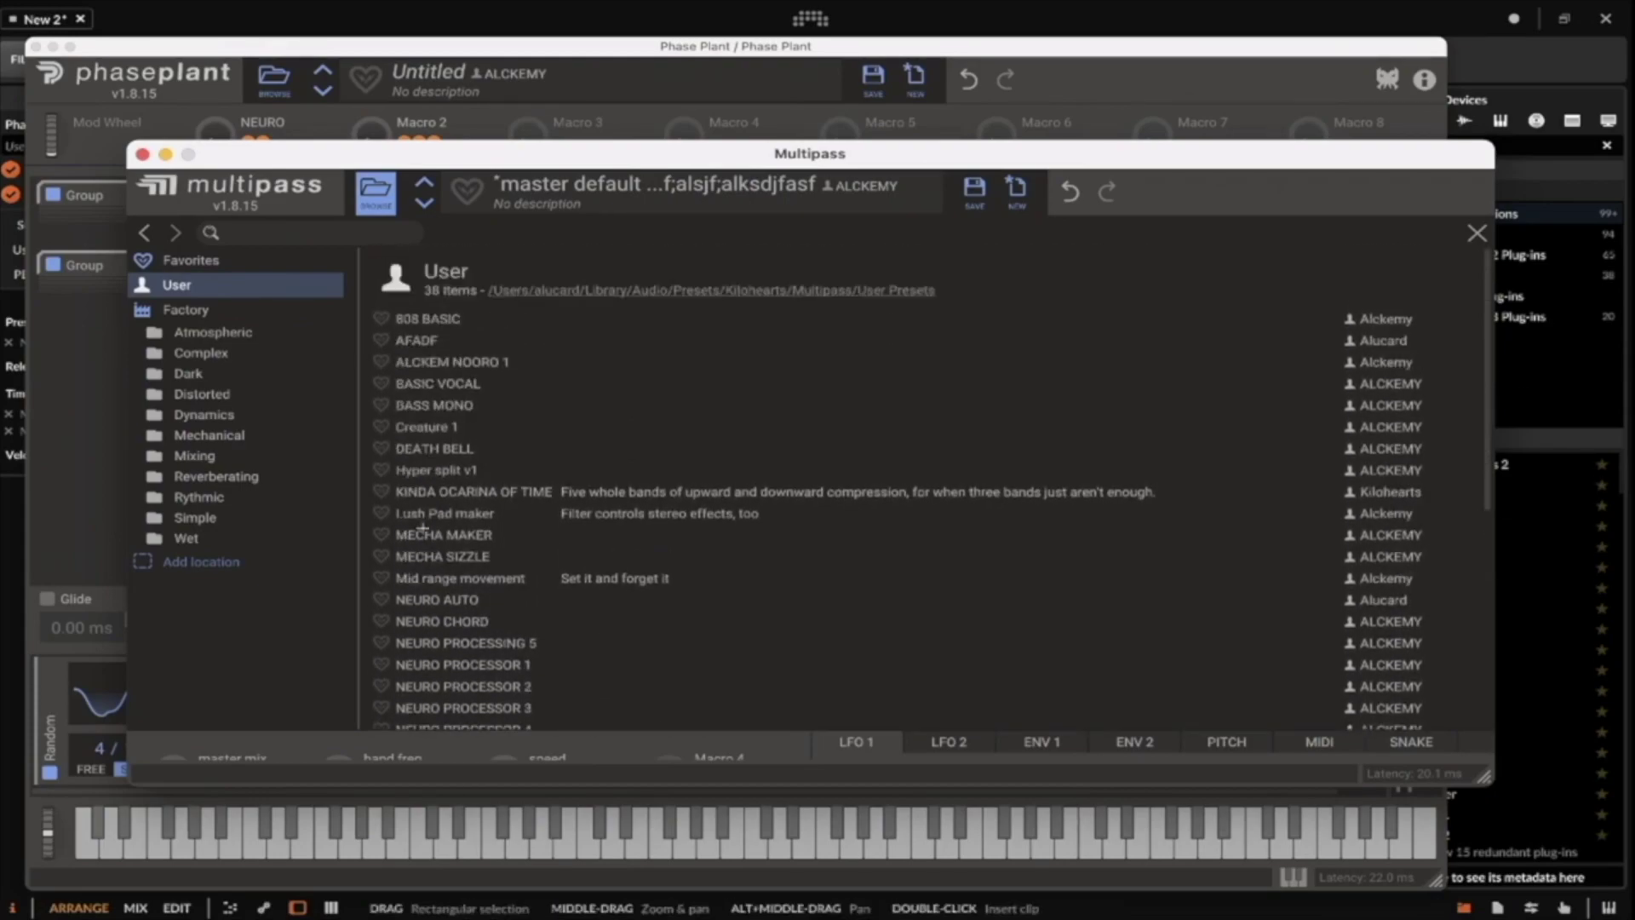
left_click(143, 154)
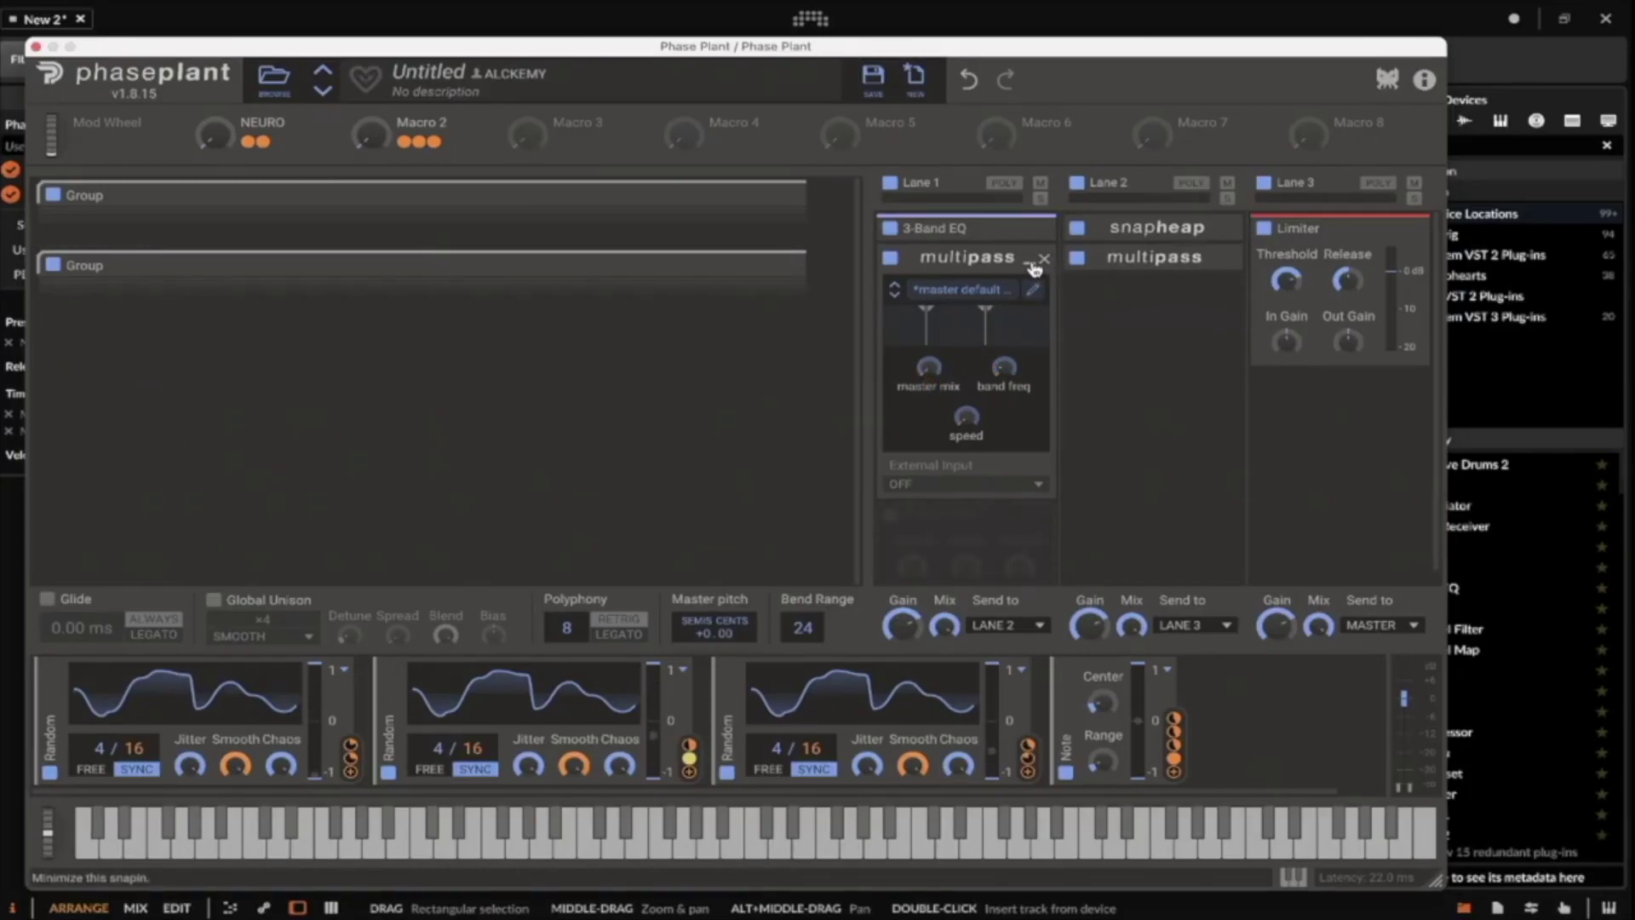
Collapse the Lane 1 Multipass and add a Slice EQ below it.
left_click(1030, 267)
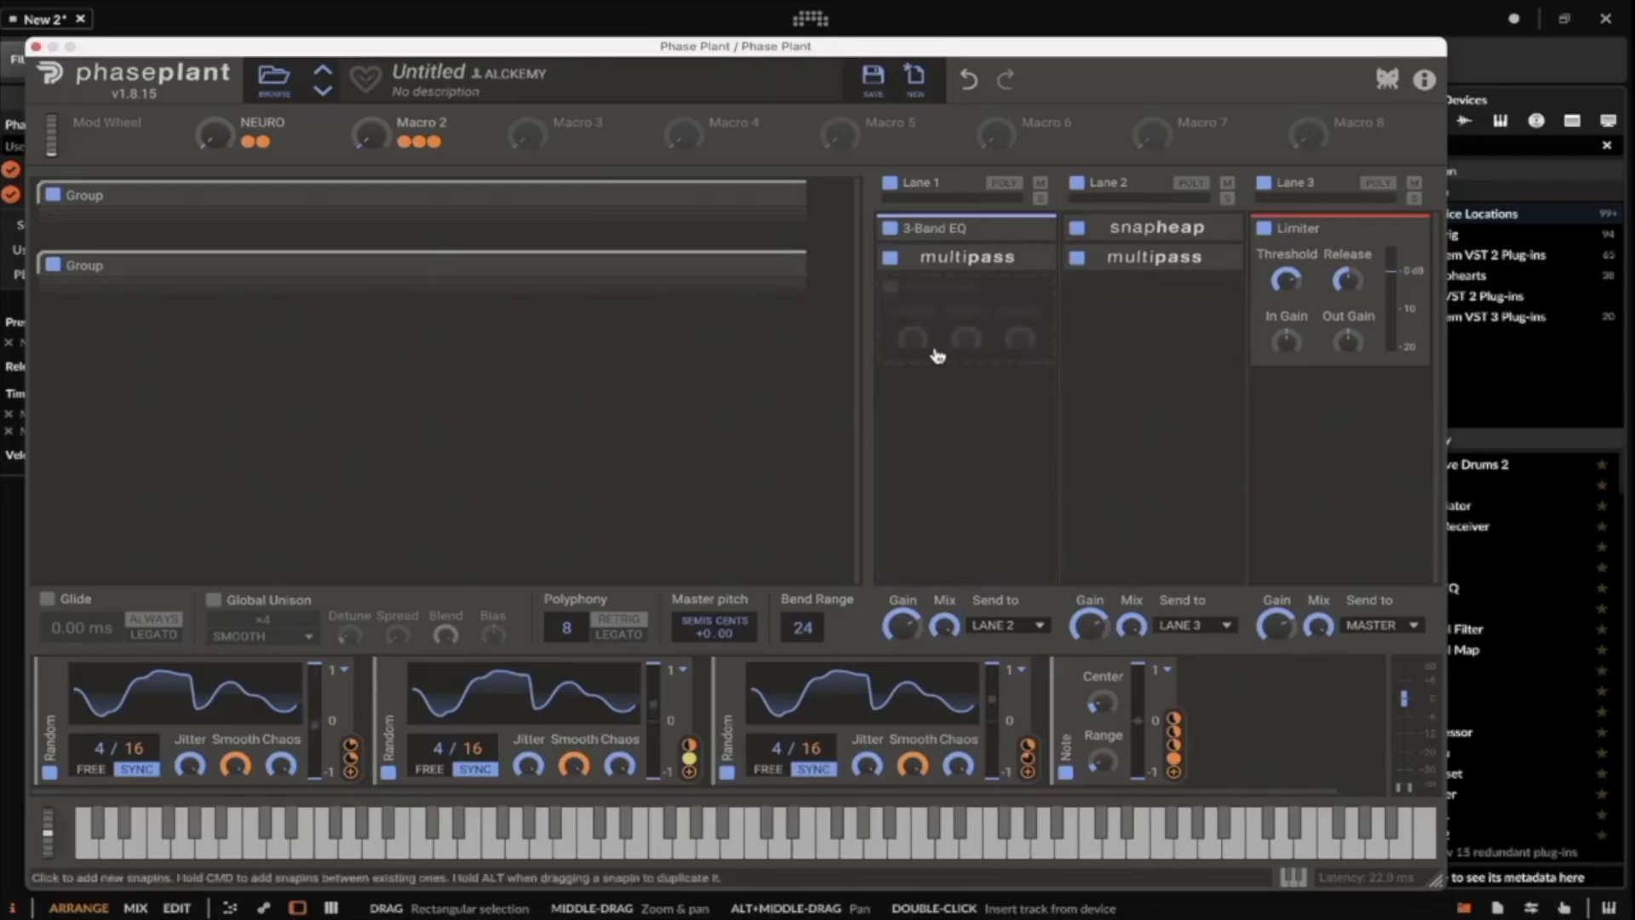
left_click(974, 332)
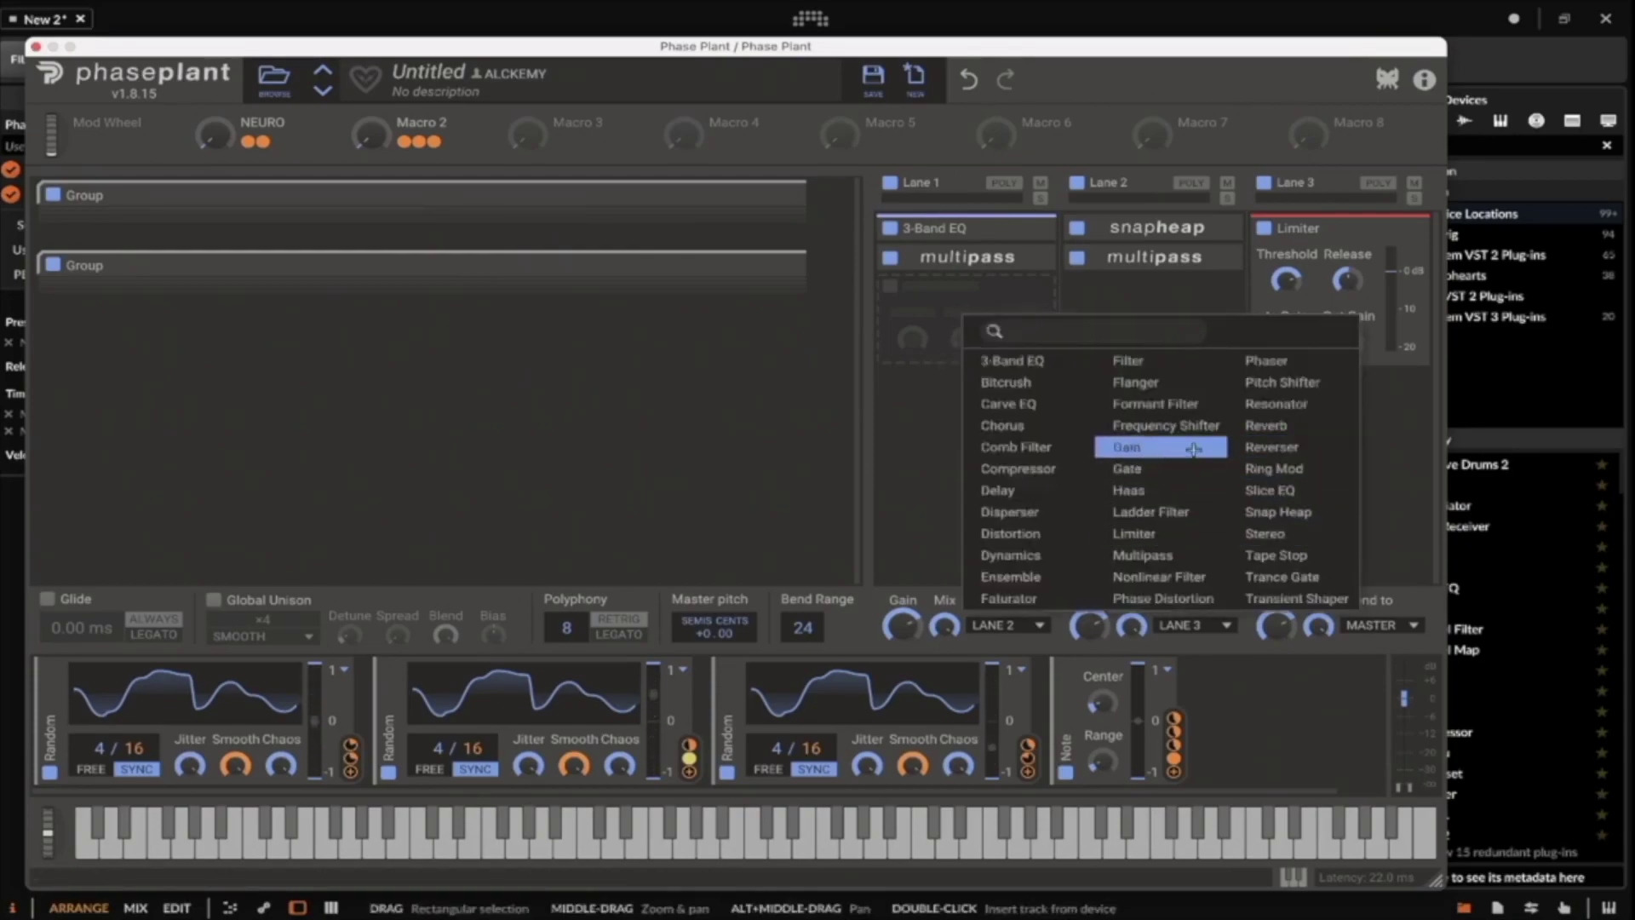
left_click(1255, 491)
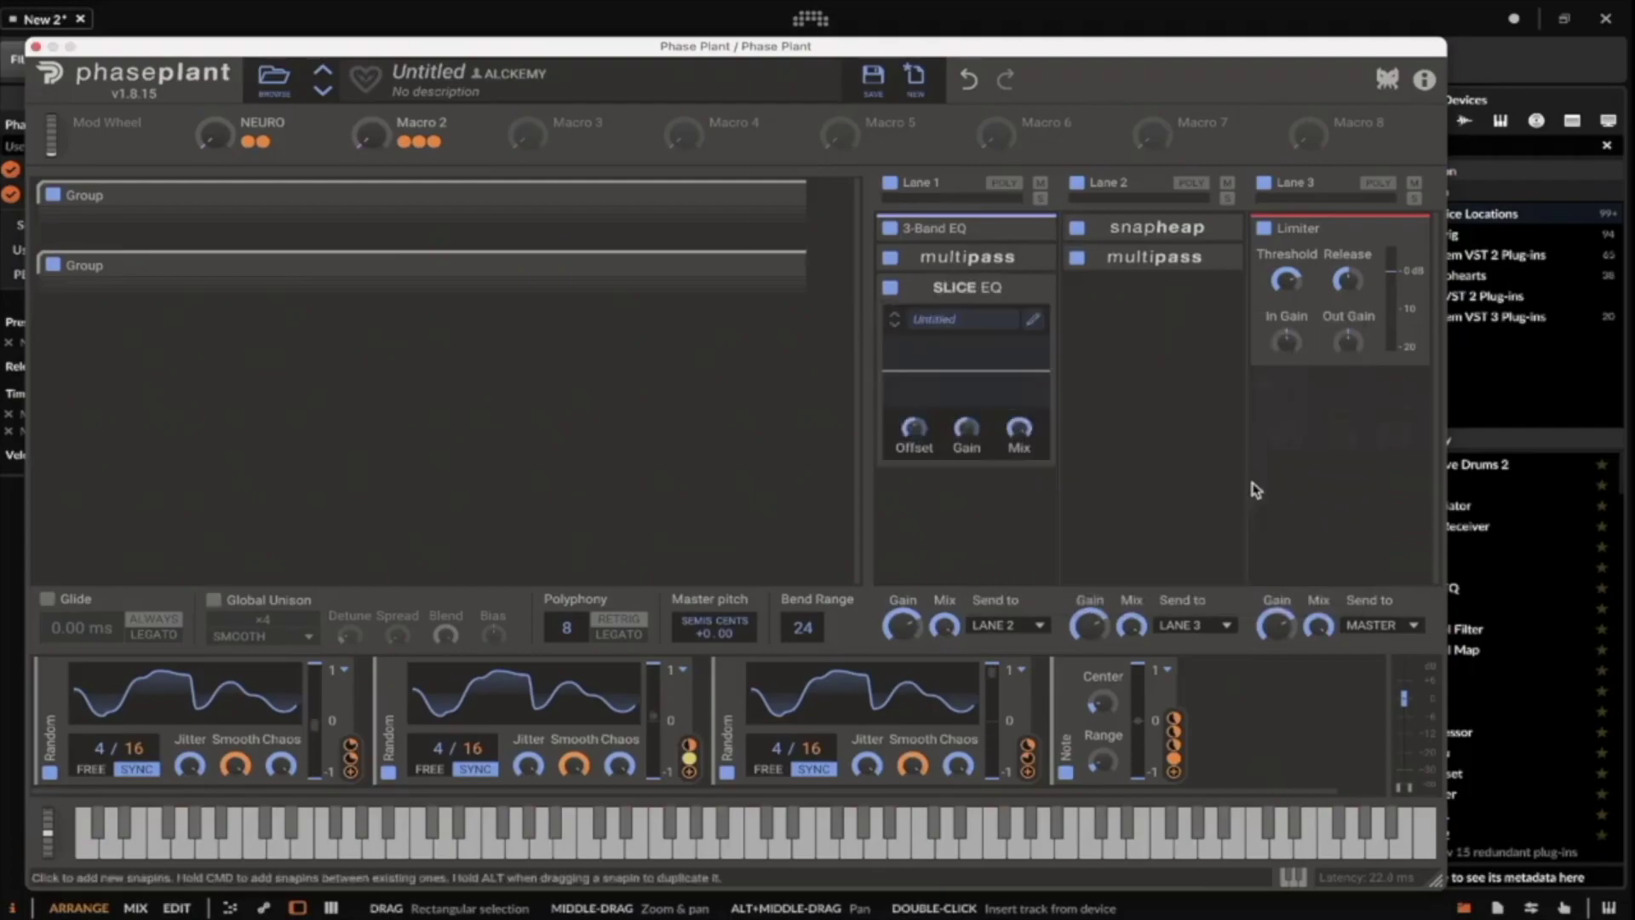
Shape the Slice EQ with peaks at about 87.9 Hz and 2.08 kHz and a notch at about 576 Hz, and show its filter list.
left_click(1032, 320)
left_click_drag(576, 498, 531, 266)
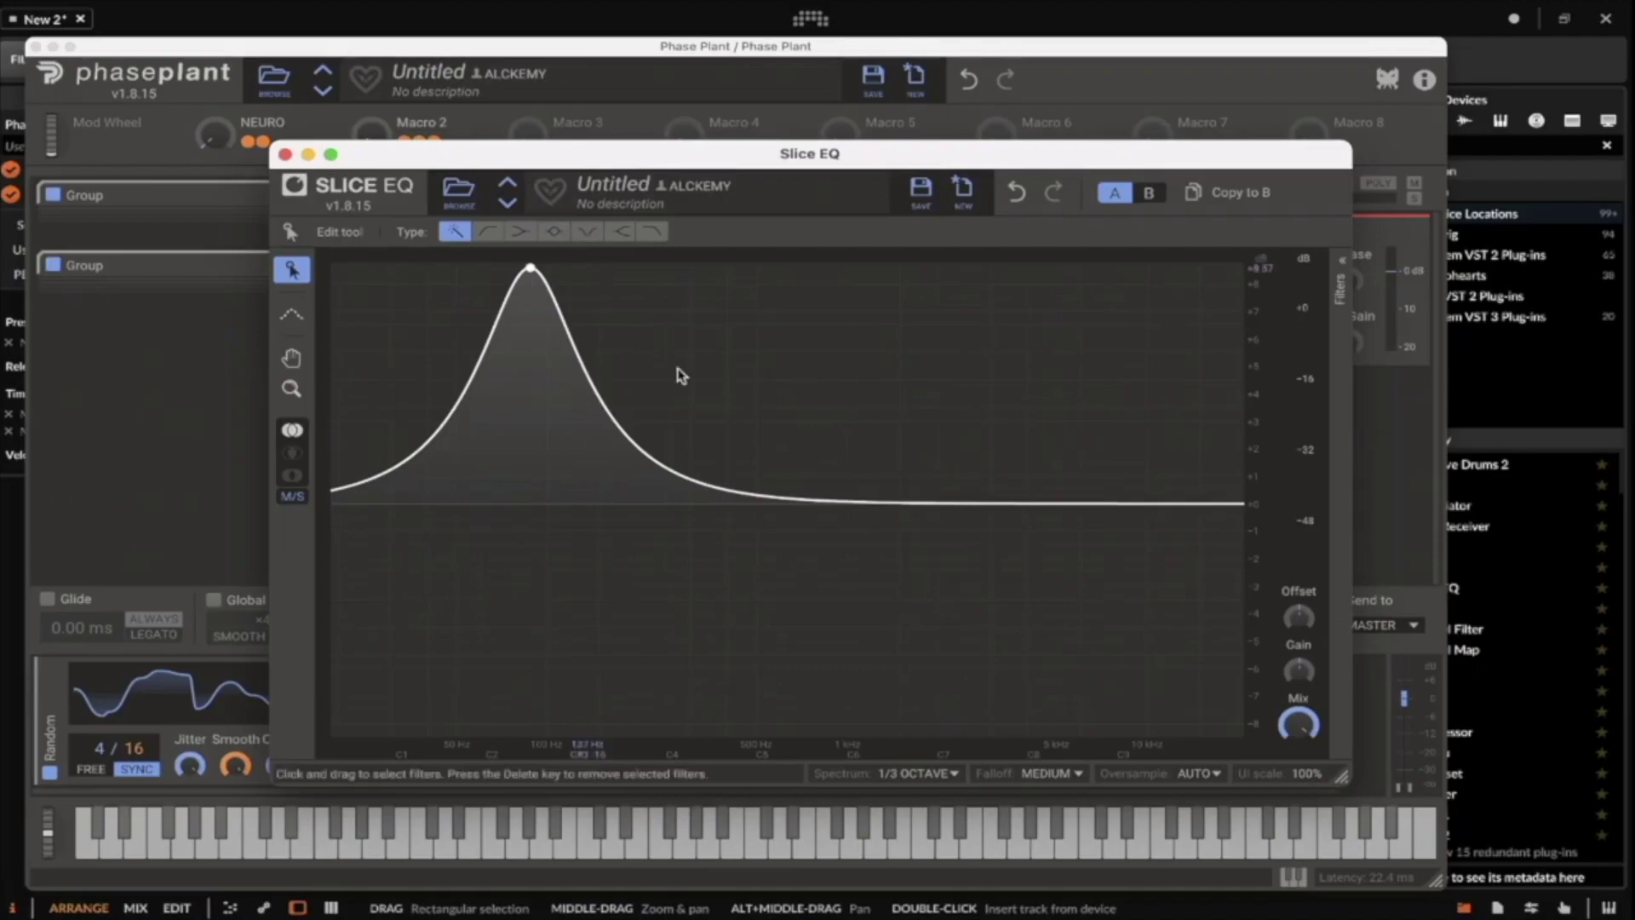
left_click(818, 500)
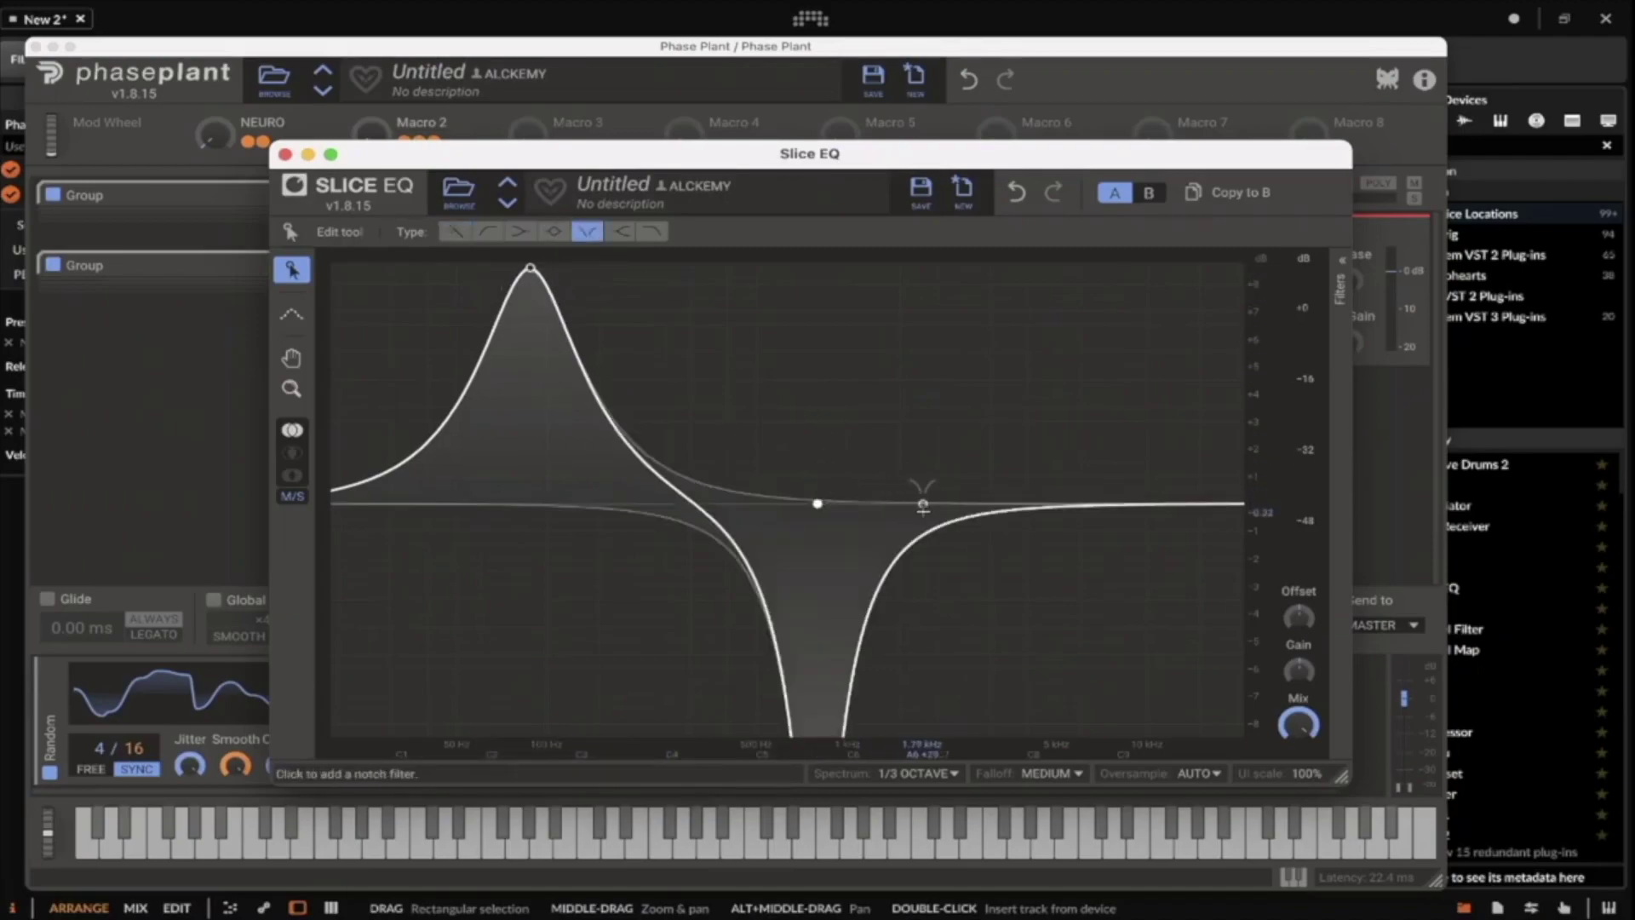
left_click(548, 237)
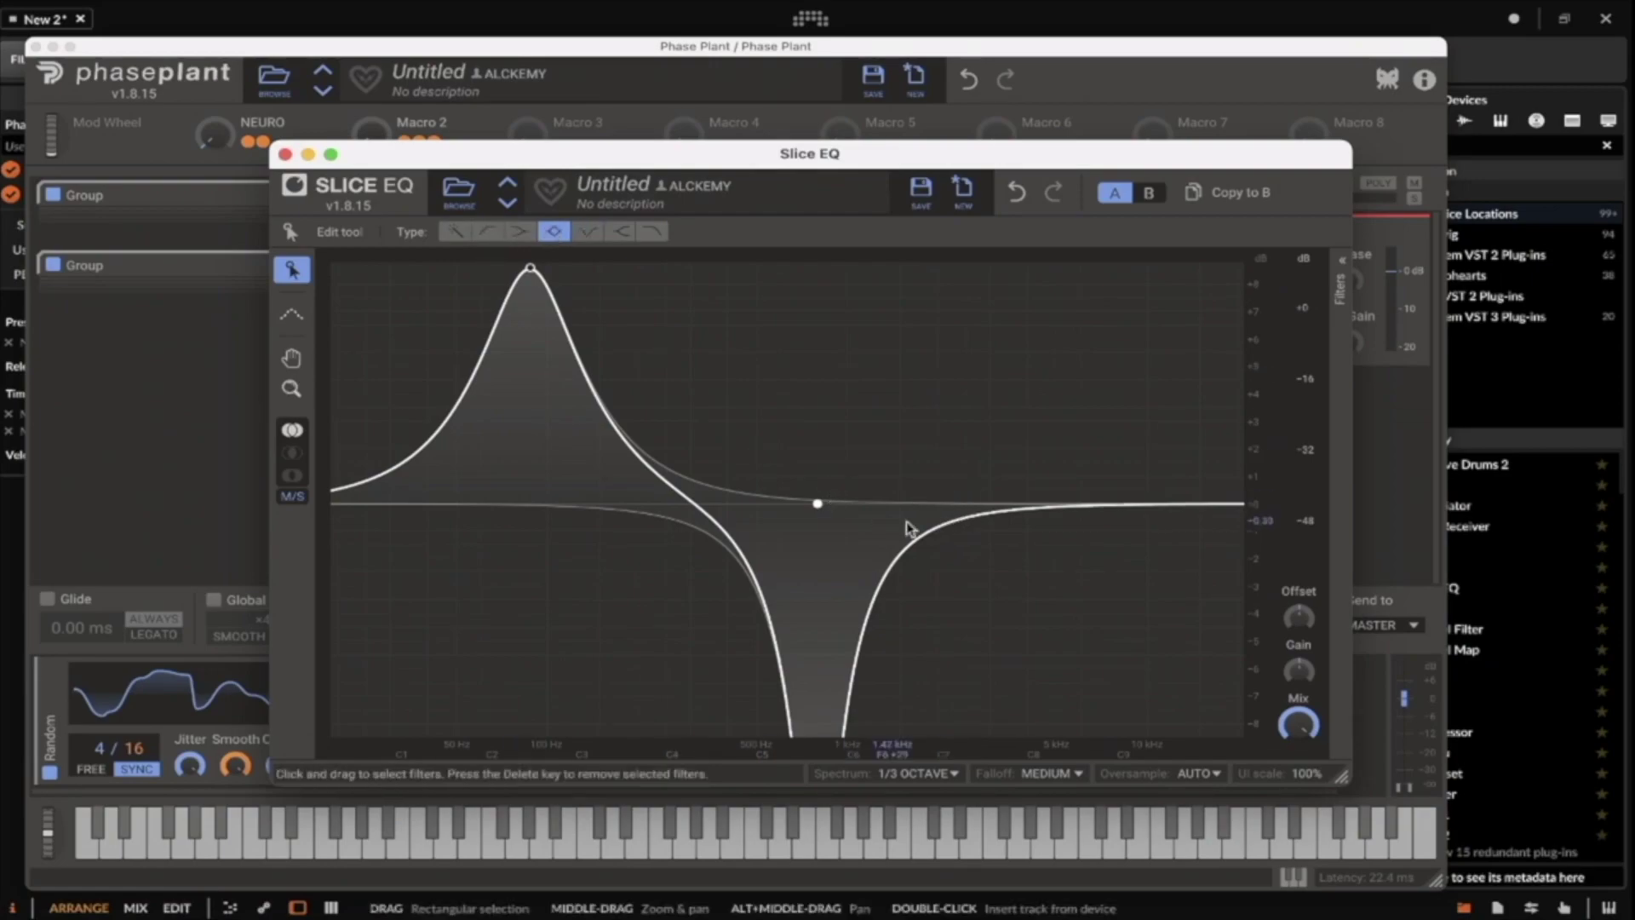
left_click_drag(948, 504, 942, 331)
left_click_drag(818, 503, 775, 503)
left_click(1341, 285)
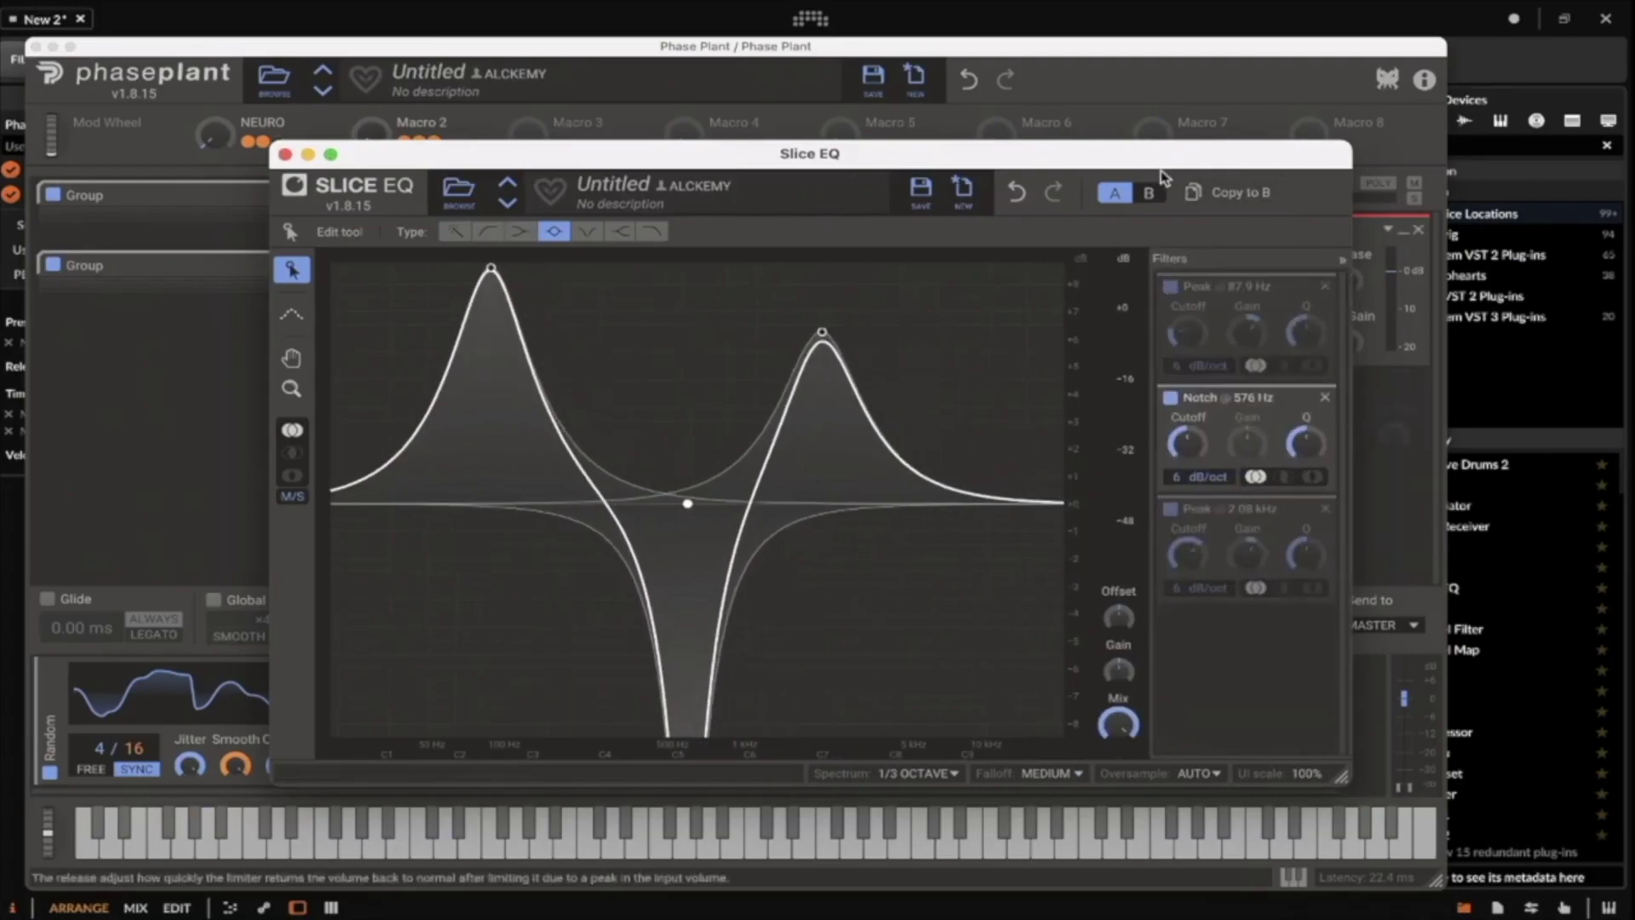
Duplicate the first Random modulator, and use the first one to modulate the cutoffs of the Slice EQ's low peak and notch.
left_click(215, 737)
left_click_drag(49, 715, 1272, 515)
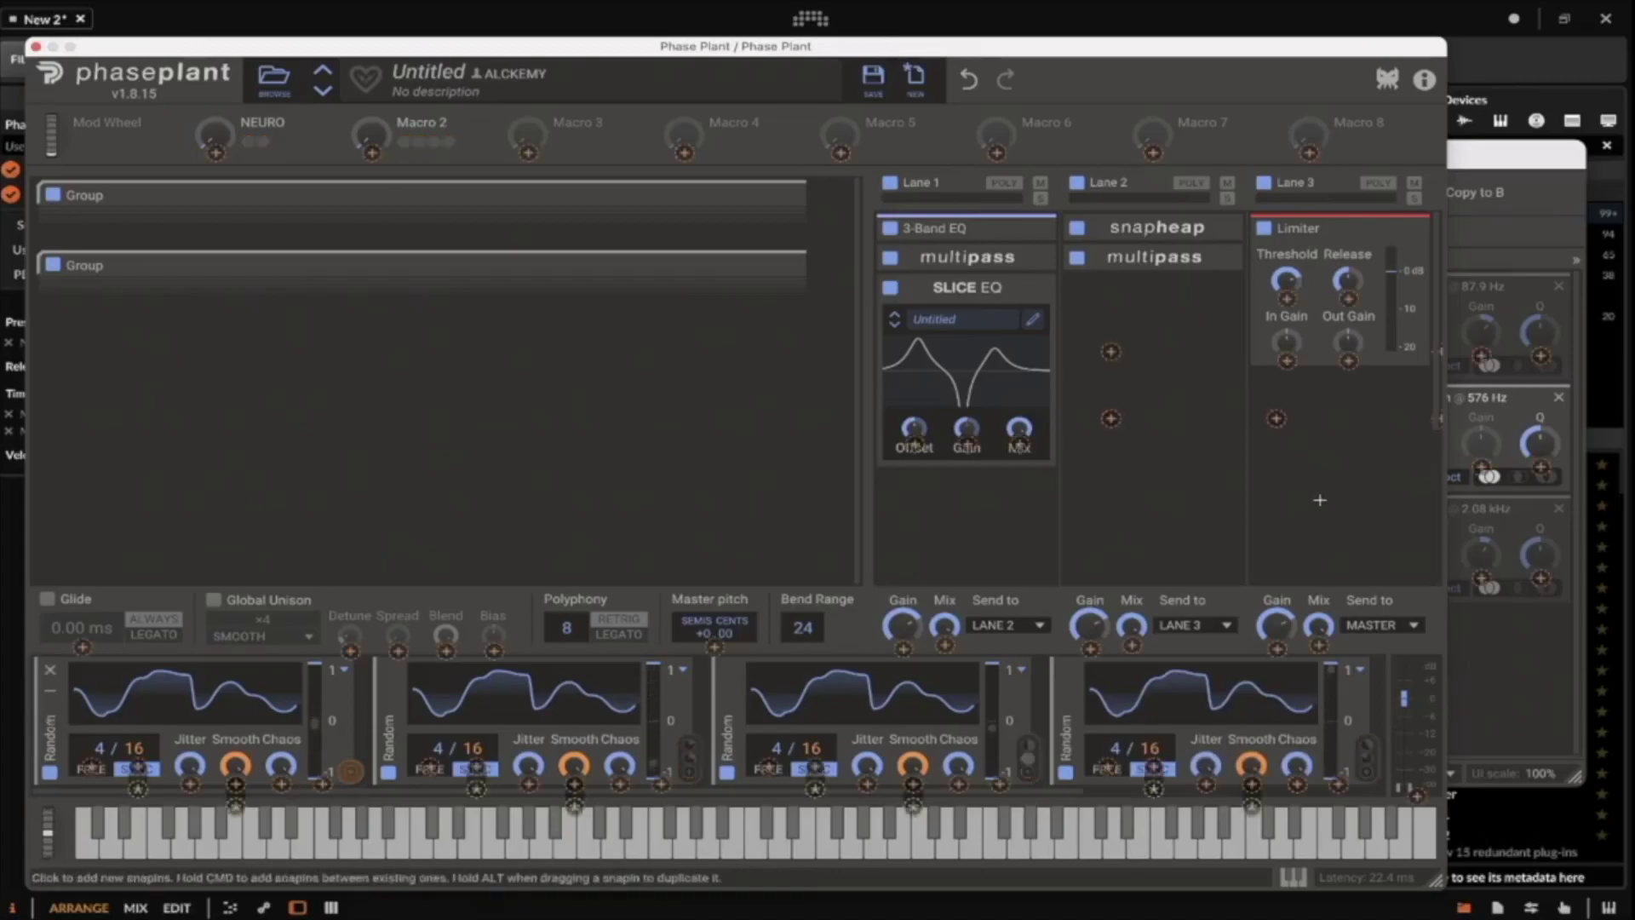
left_click(1522, 162)
left_click_drag(1445, 348, 1431, 356)
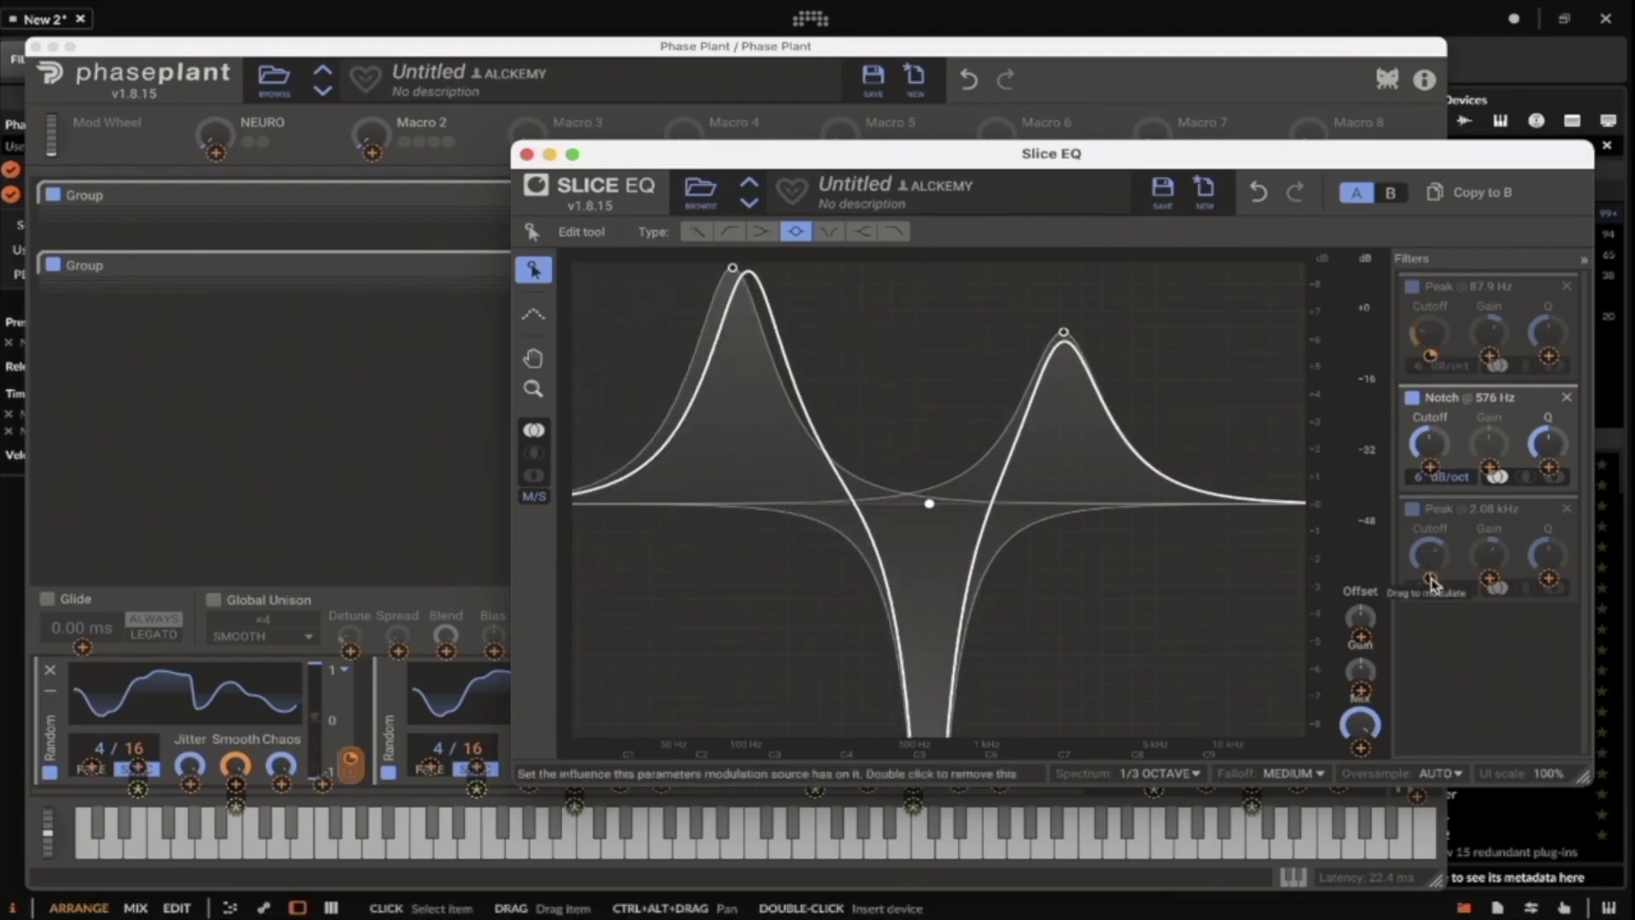
left_click_drag(1432, 470, 1432, 460)
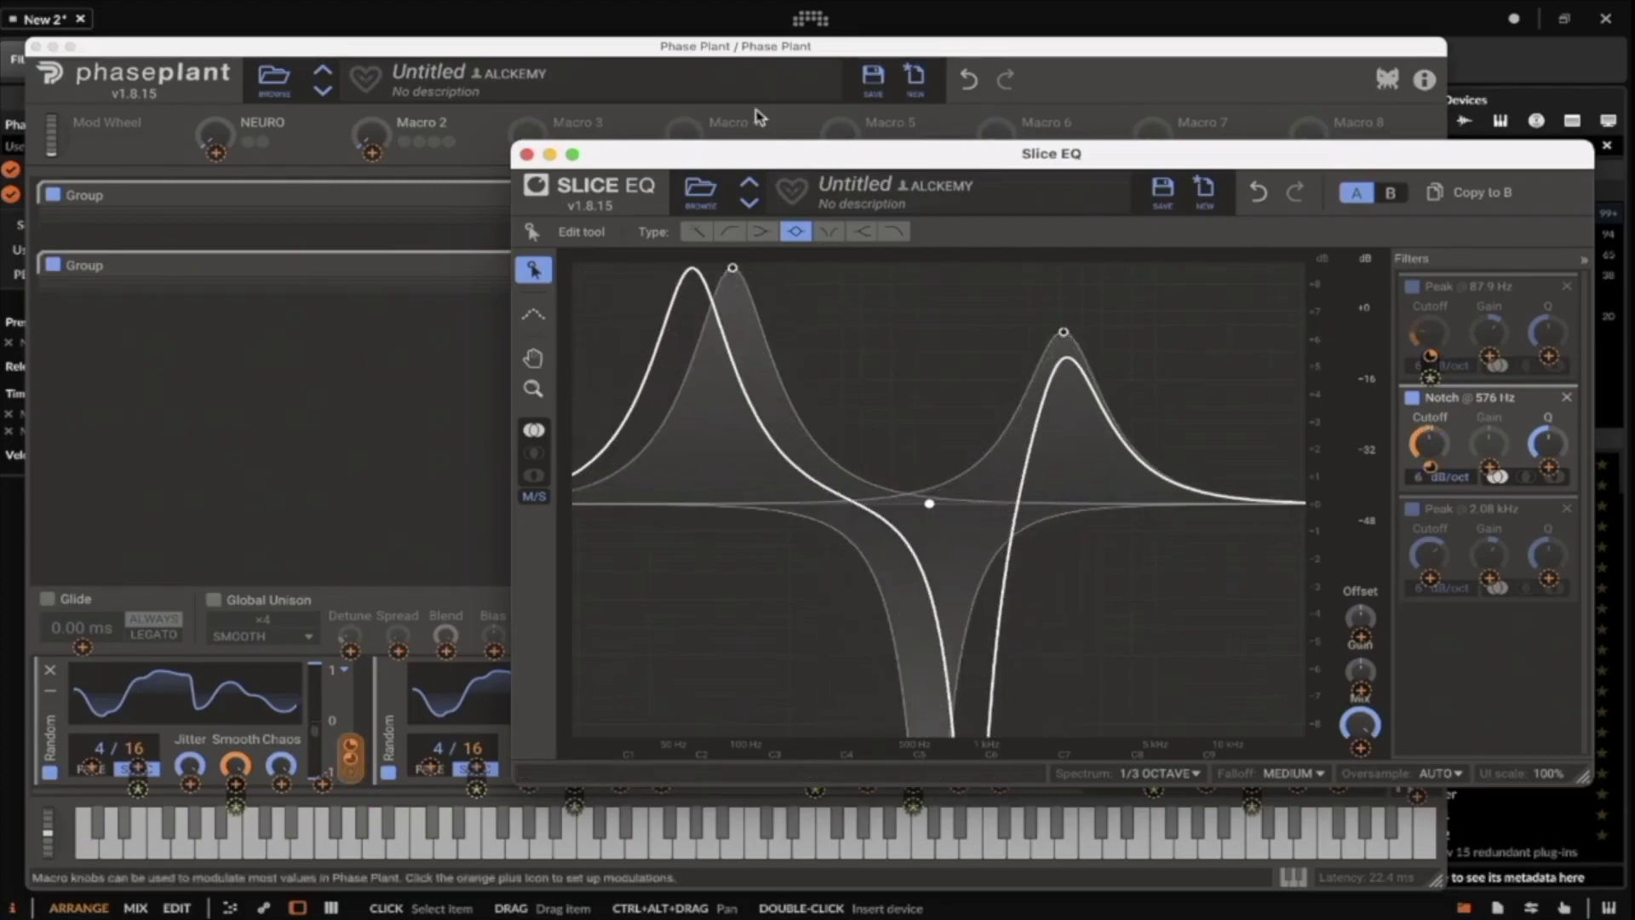
Move the Slice EQ's upper peak to 907 Hz with its cutoff modulated by the second Random, and modulate the EQ's Mix with NEURO.
left_click(341, 707)
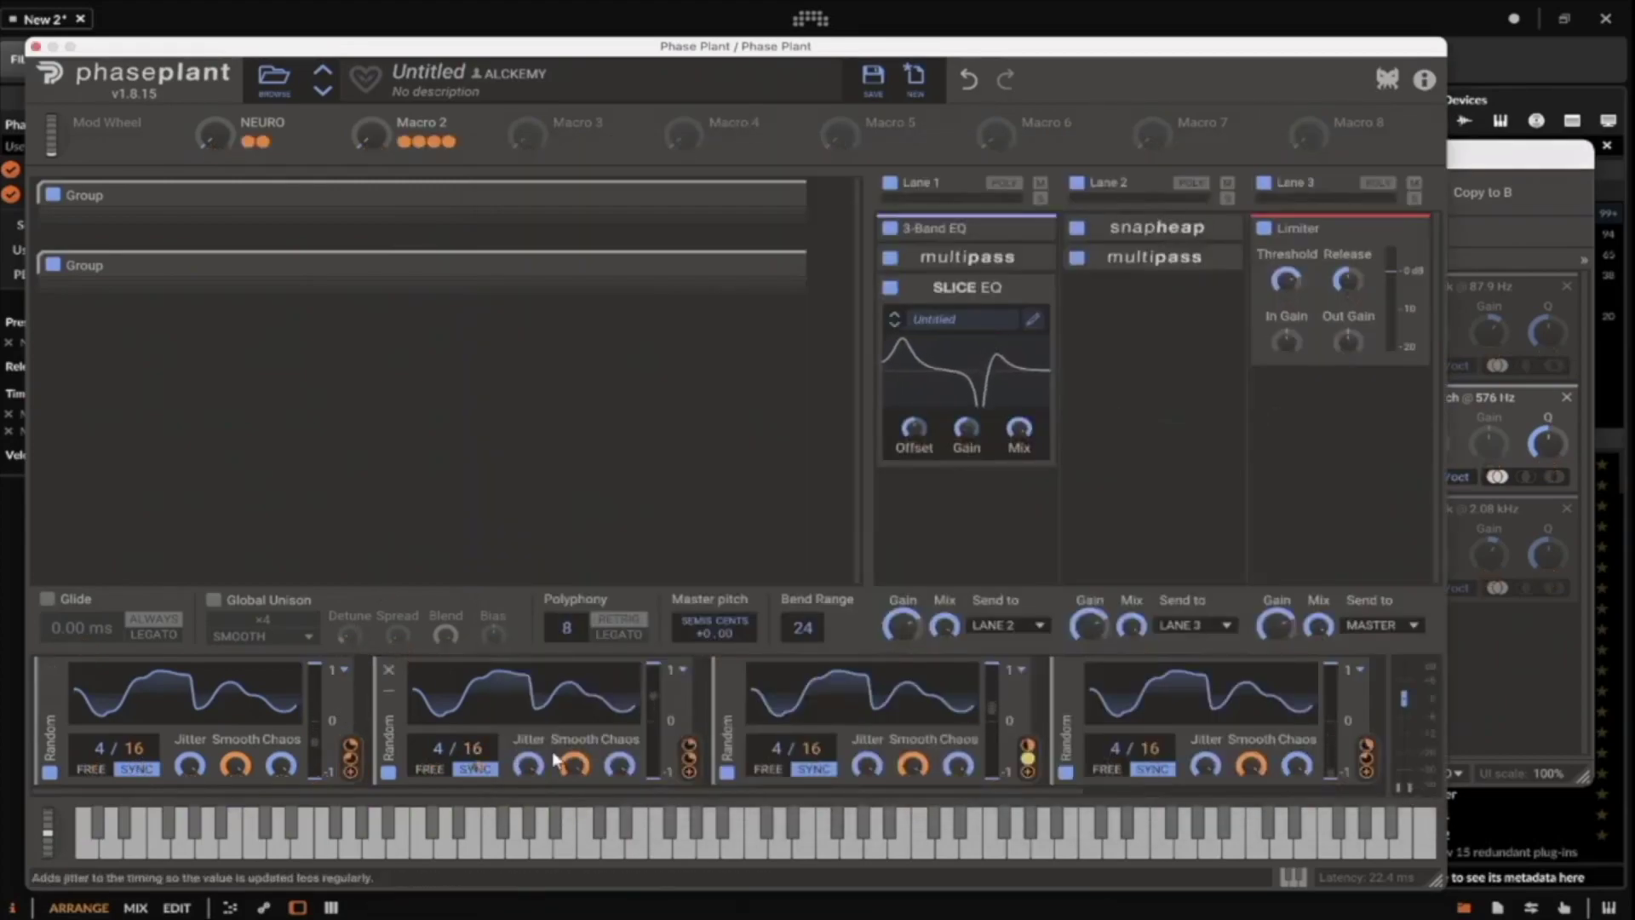
left_click_drag(690, 751, 1433, 571)
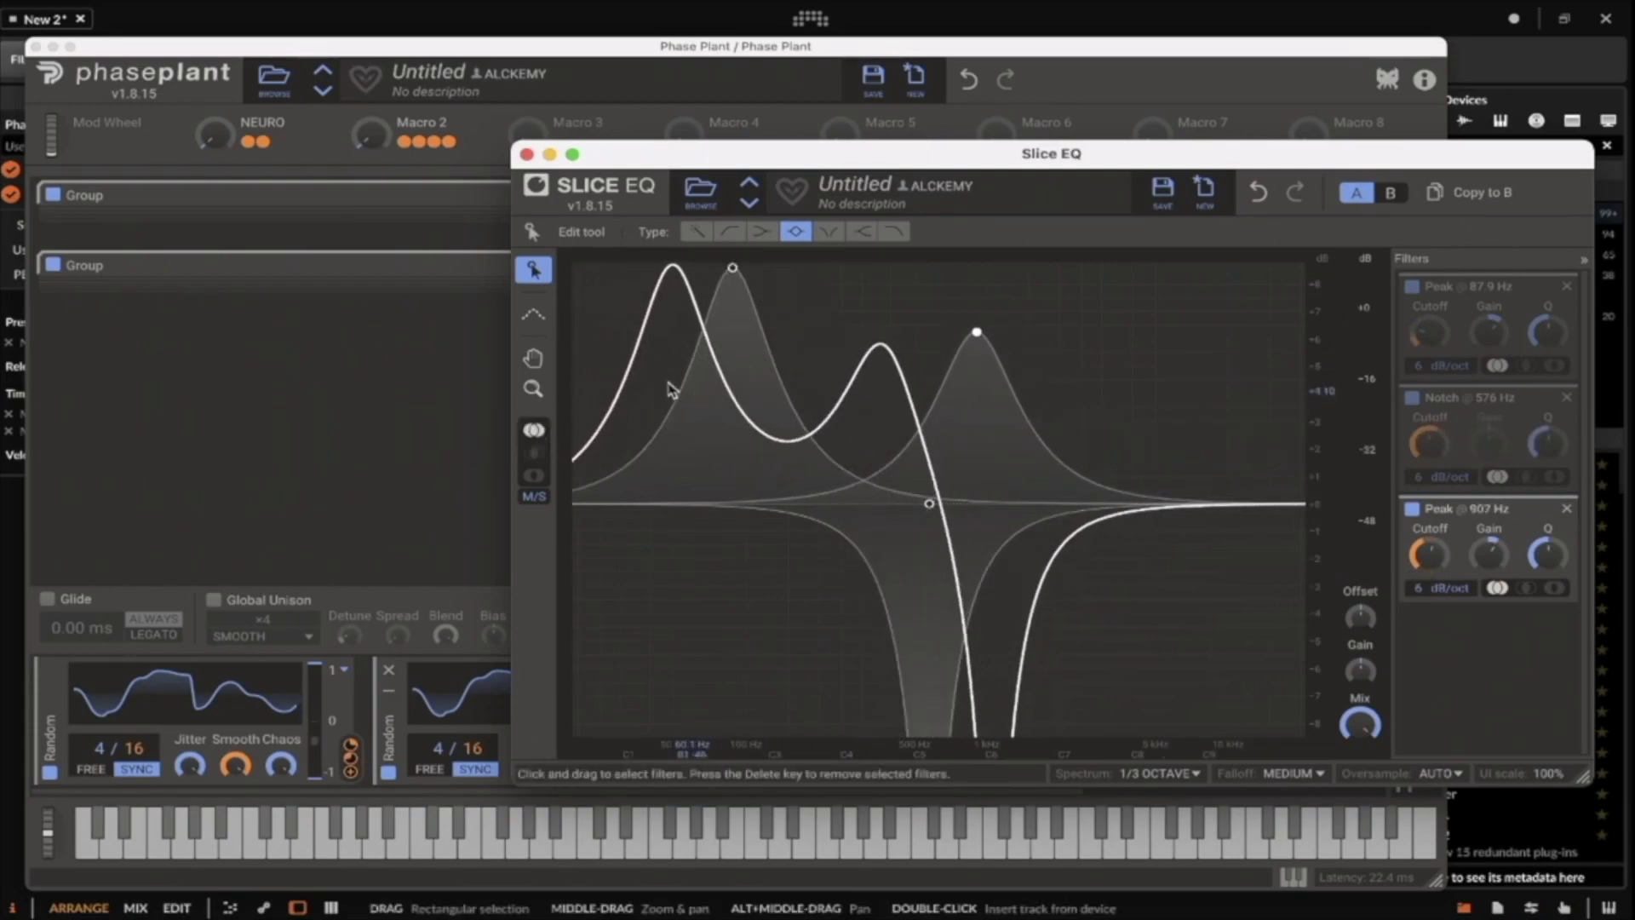
left_click(528, 154)
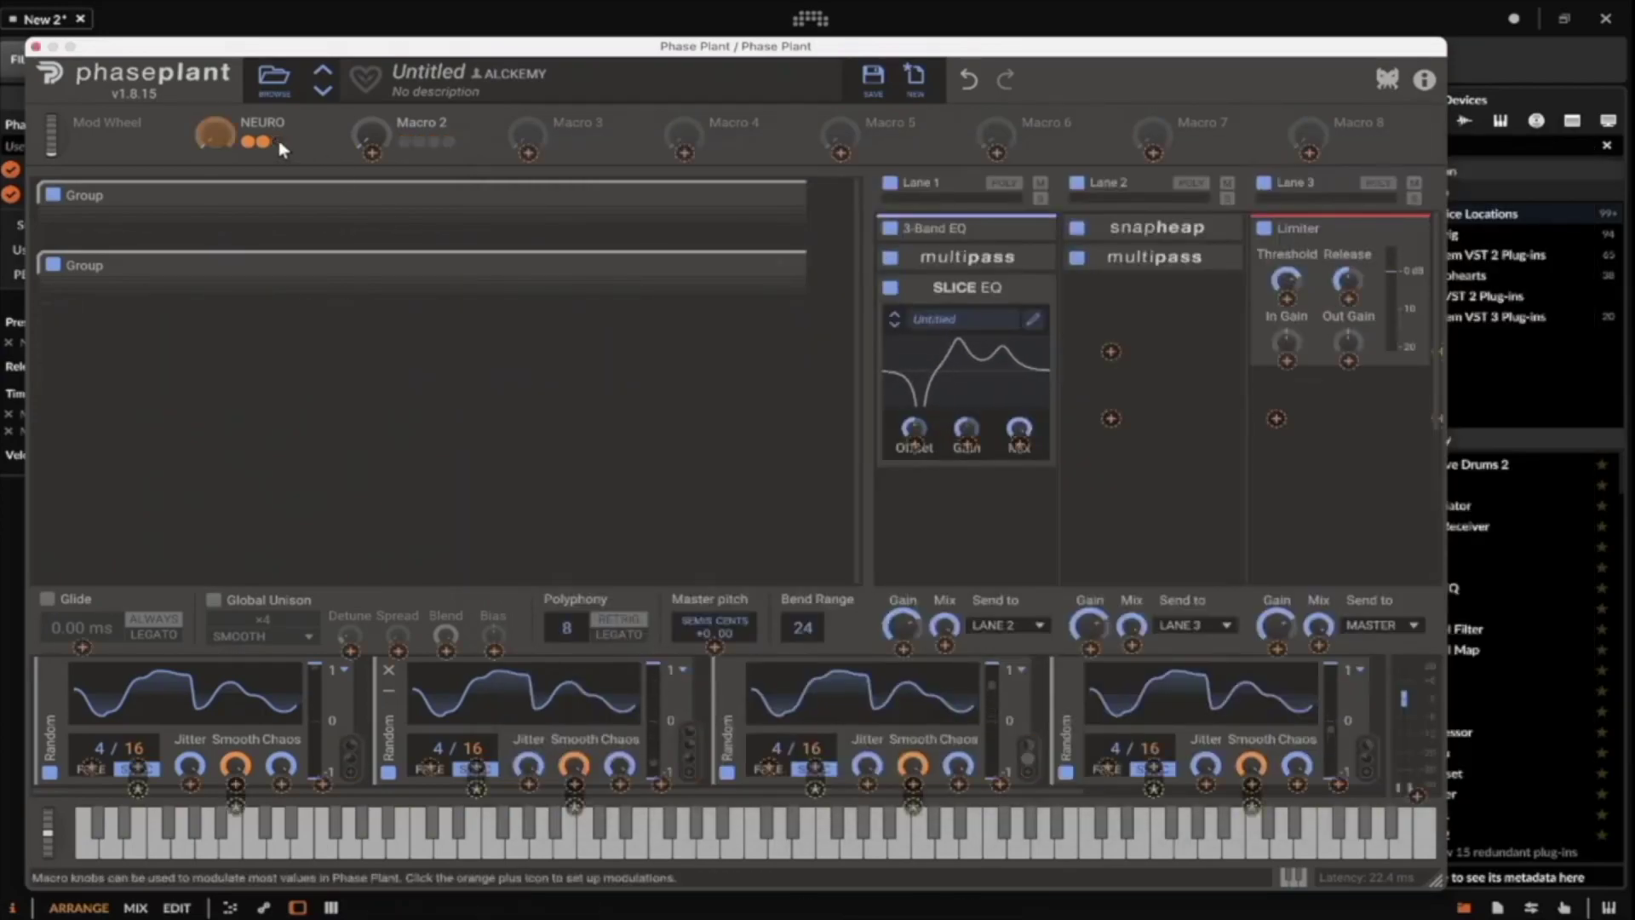
left_click_drag(274, 141, 988, 434)
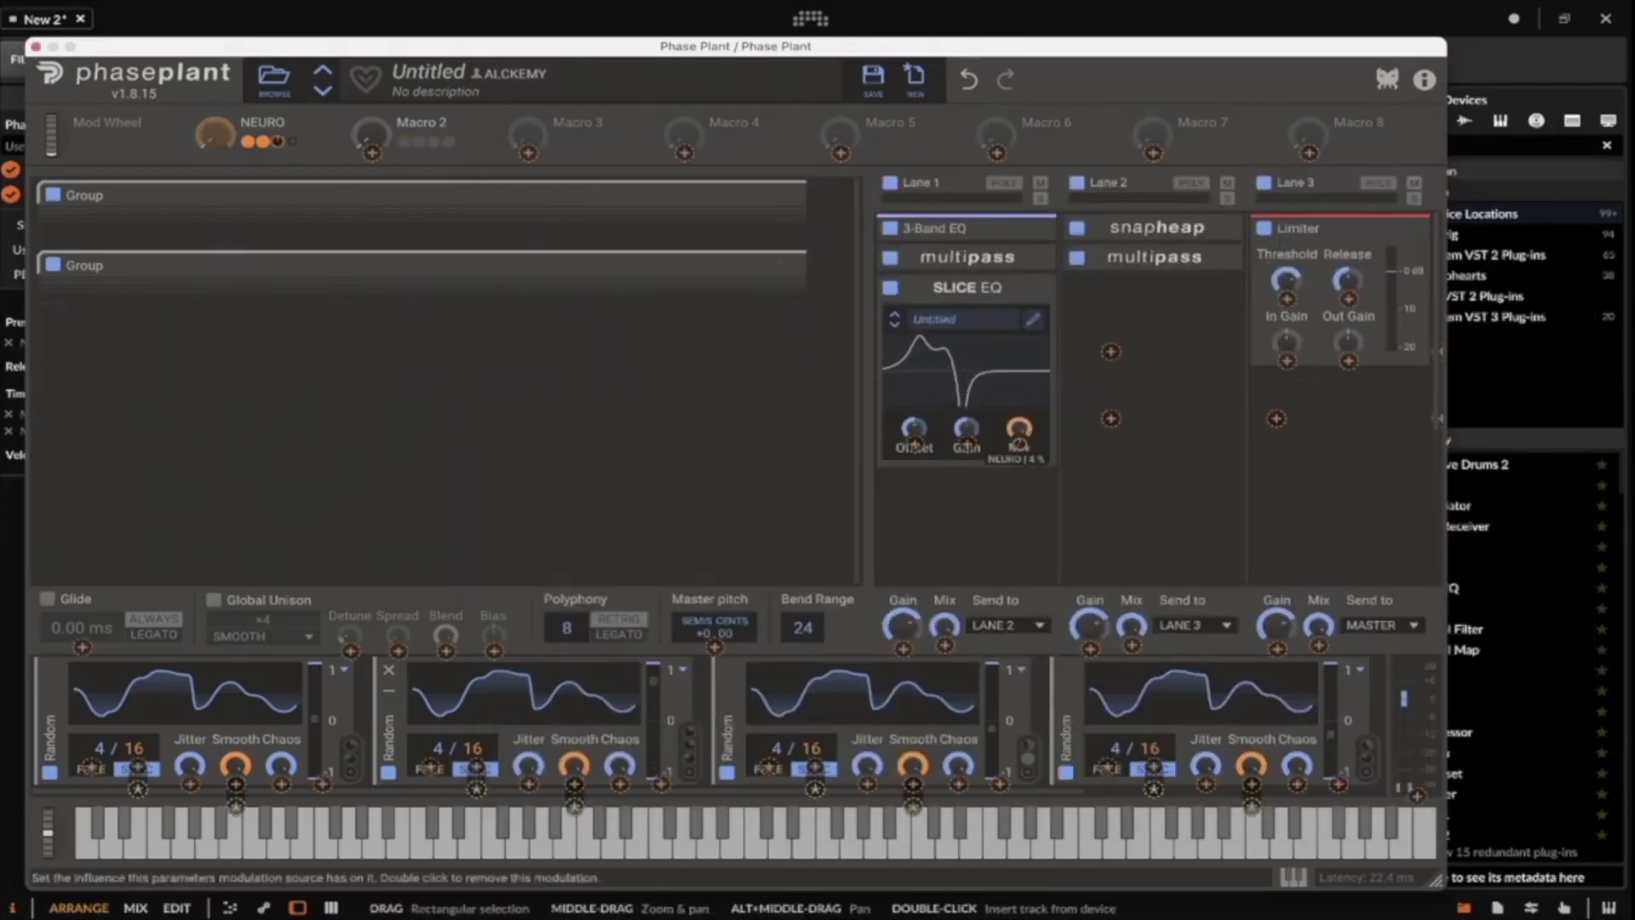
left_click(224, 143)
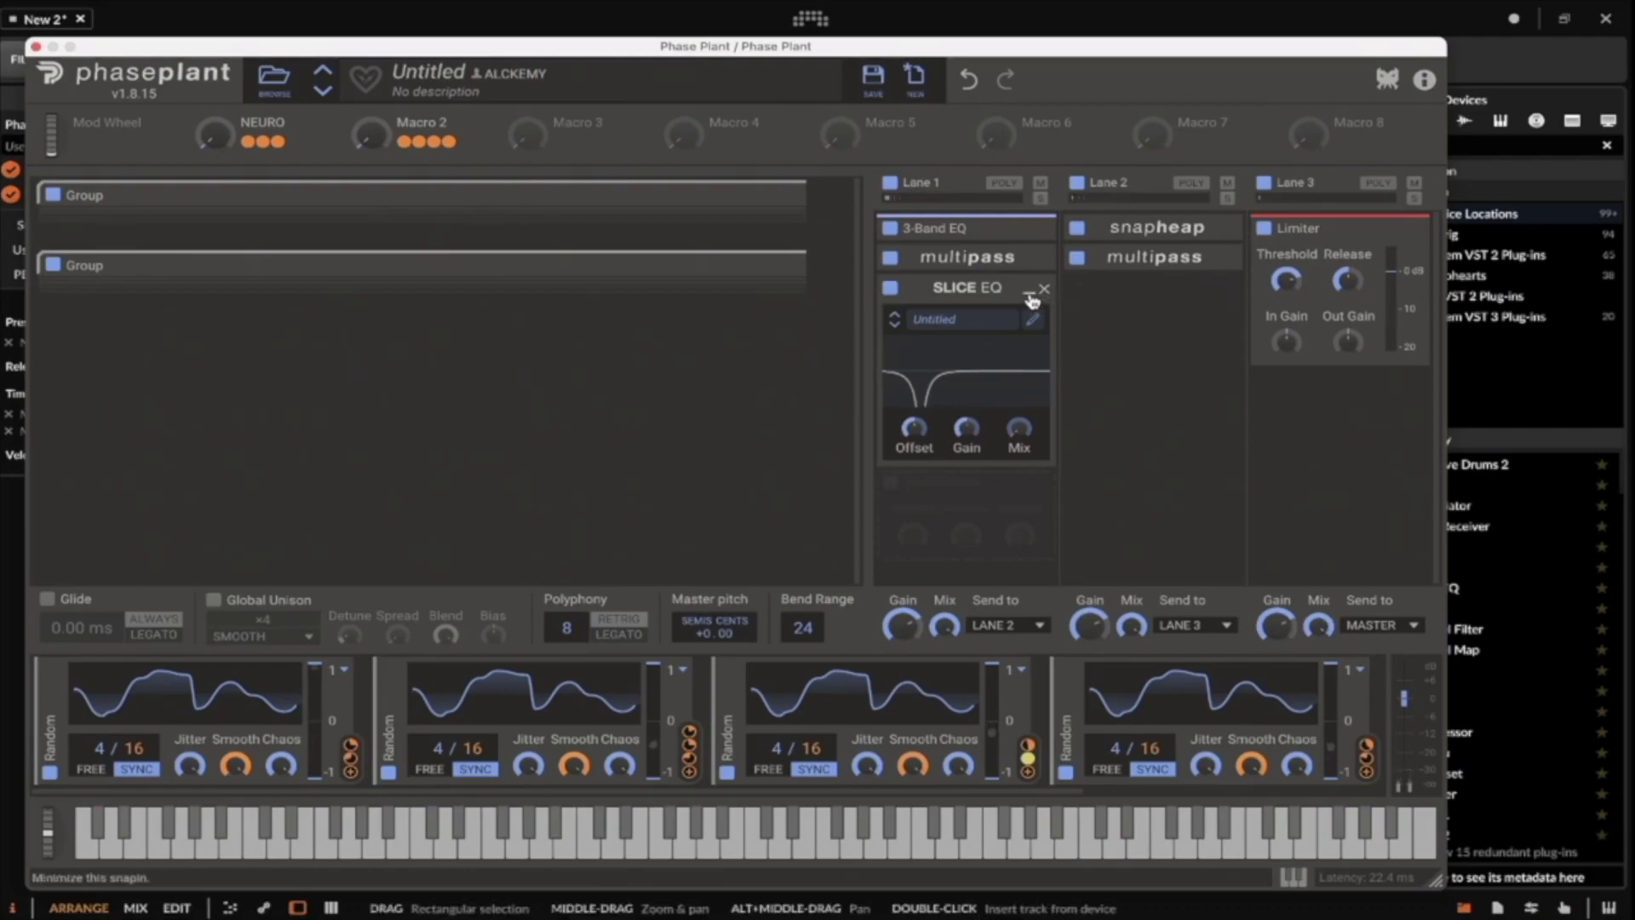
Collapse the Slice EQ and add a Comb Filter below it in Lane 1.
left_click(1029, 293)
left_click(943, 334)
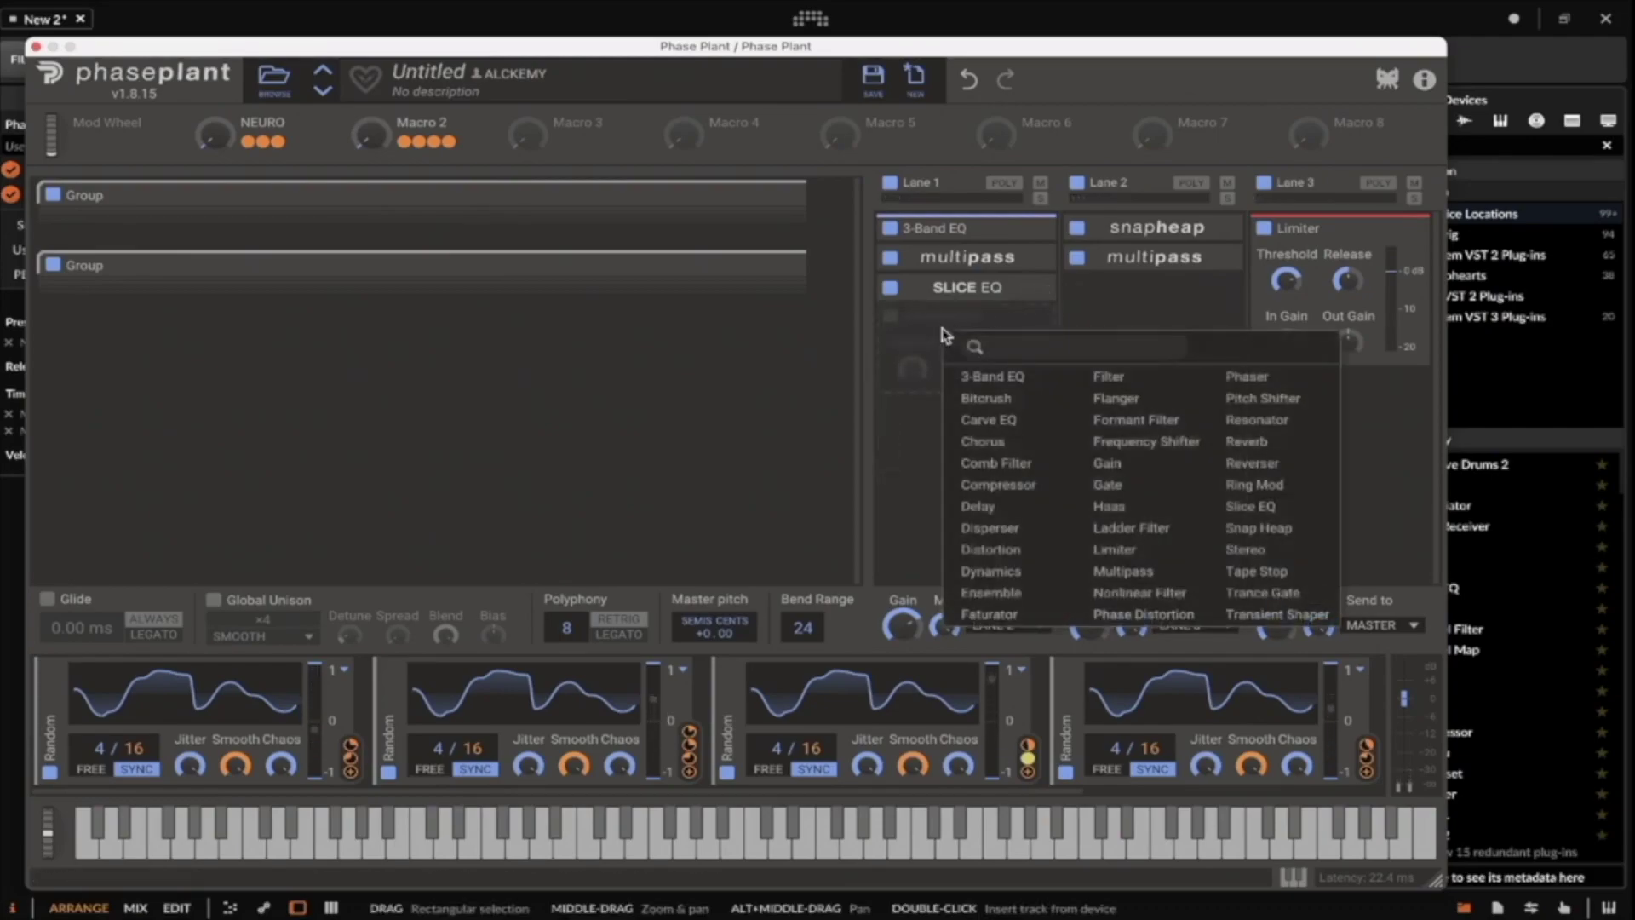
left_click(942, 321)
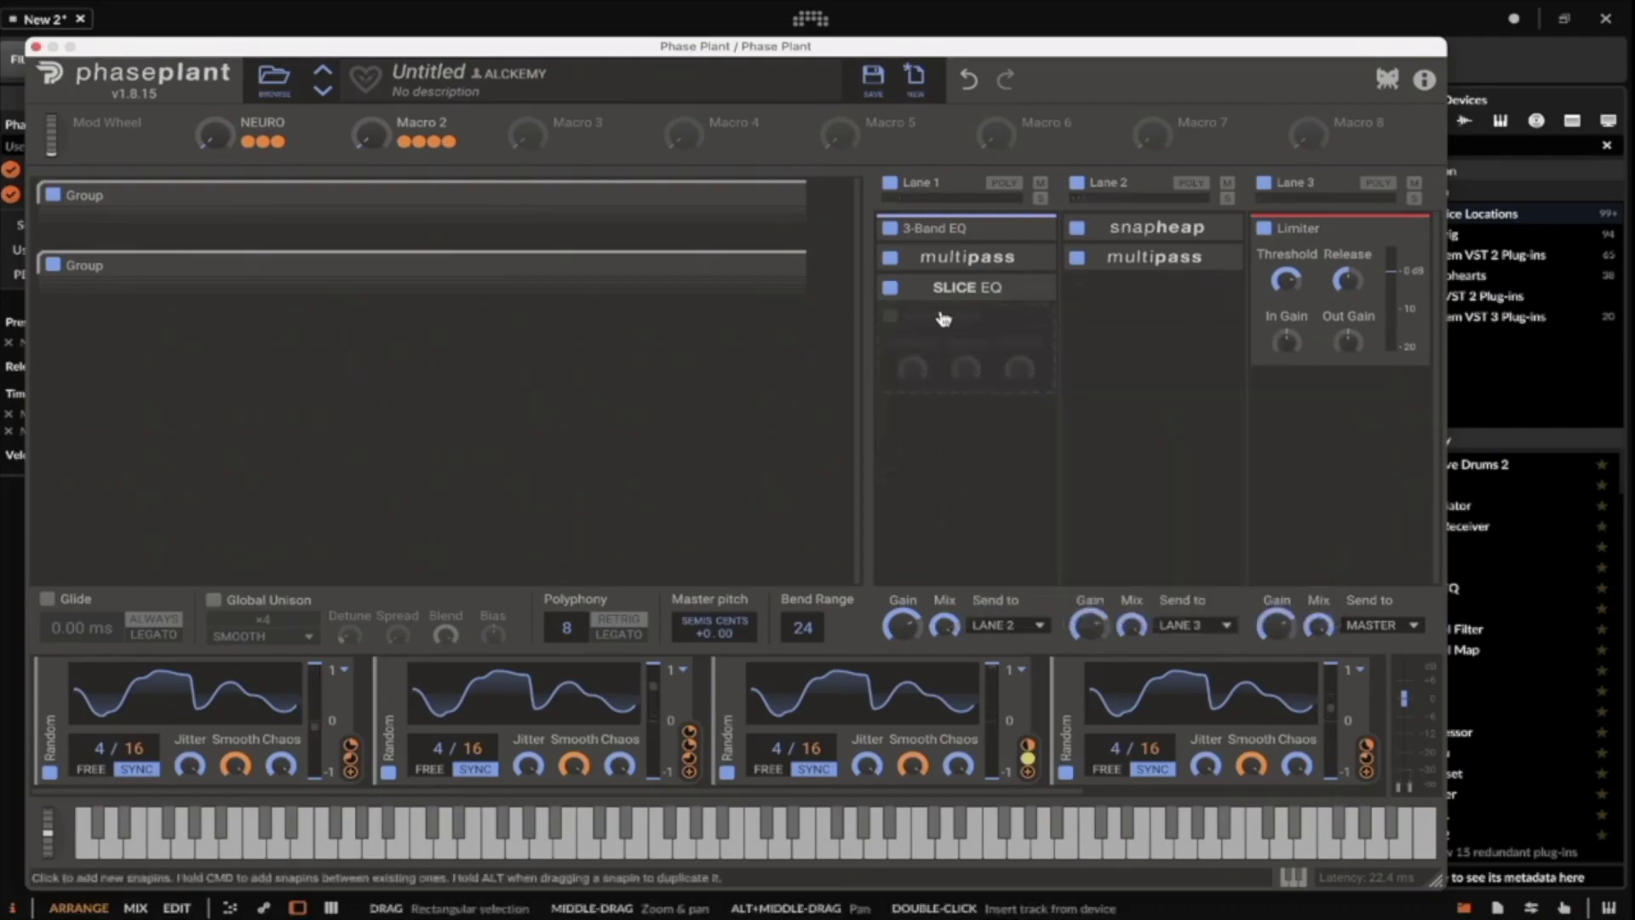
left_click(1030, 292)
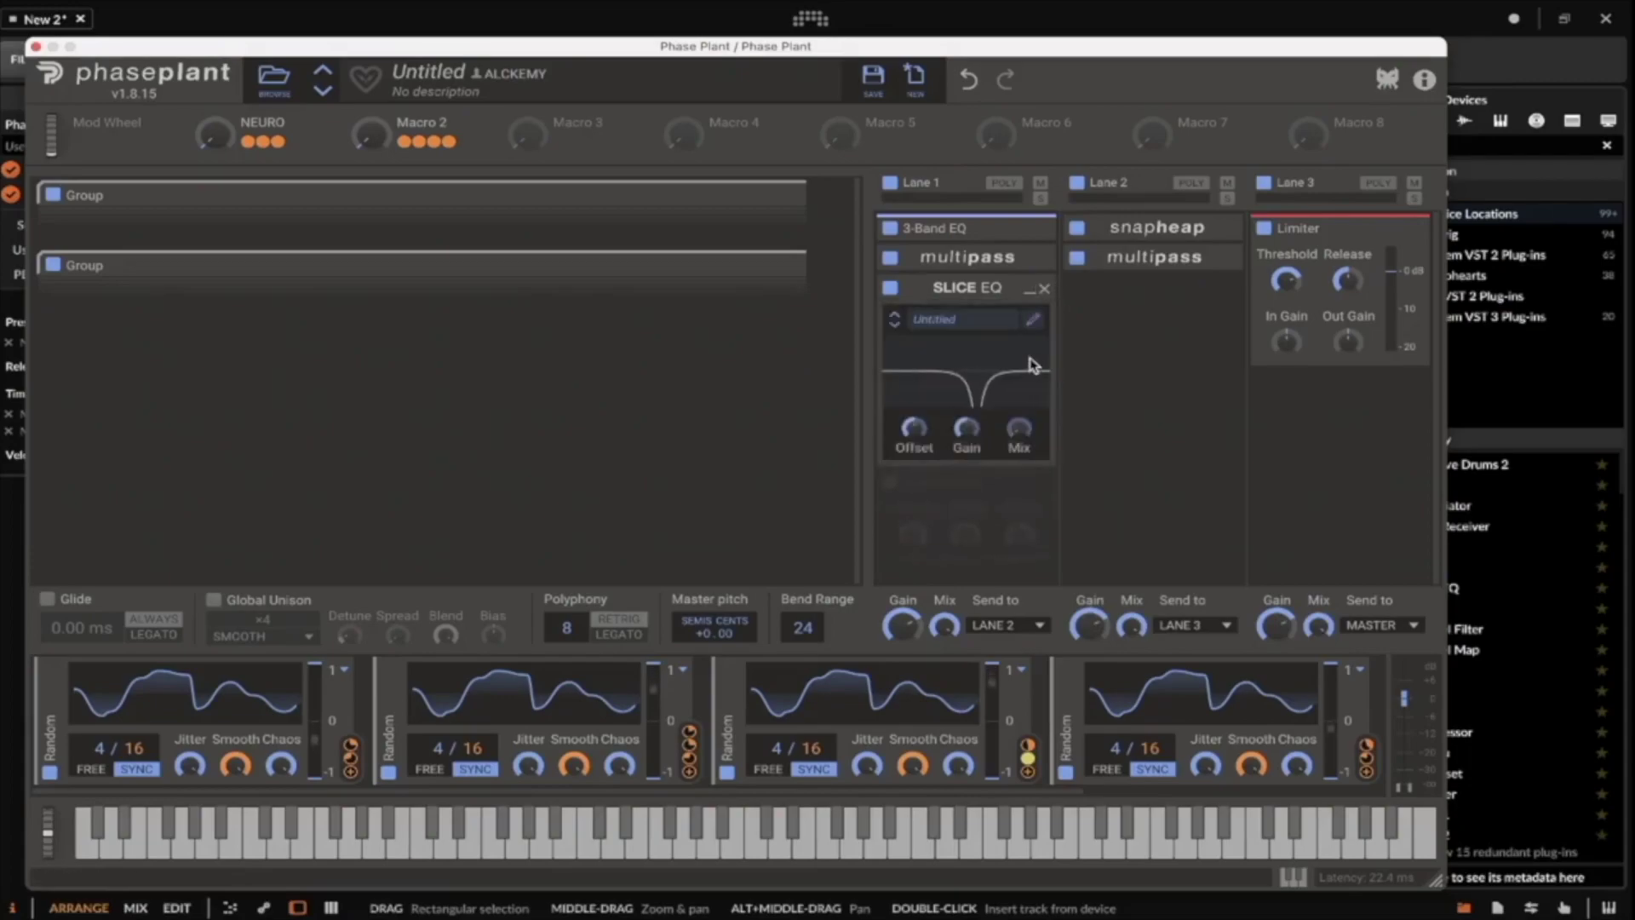
left_click(1029, 290)
left_click(977, 324)
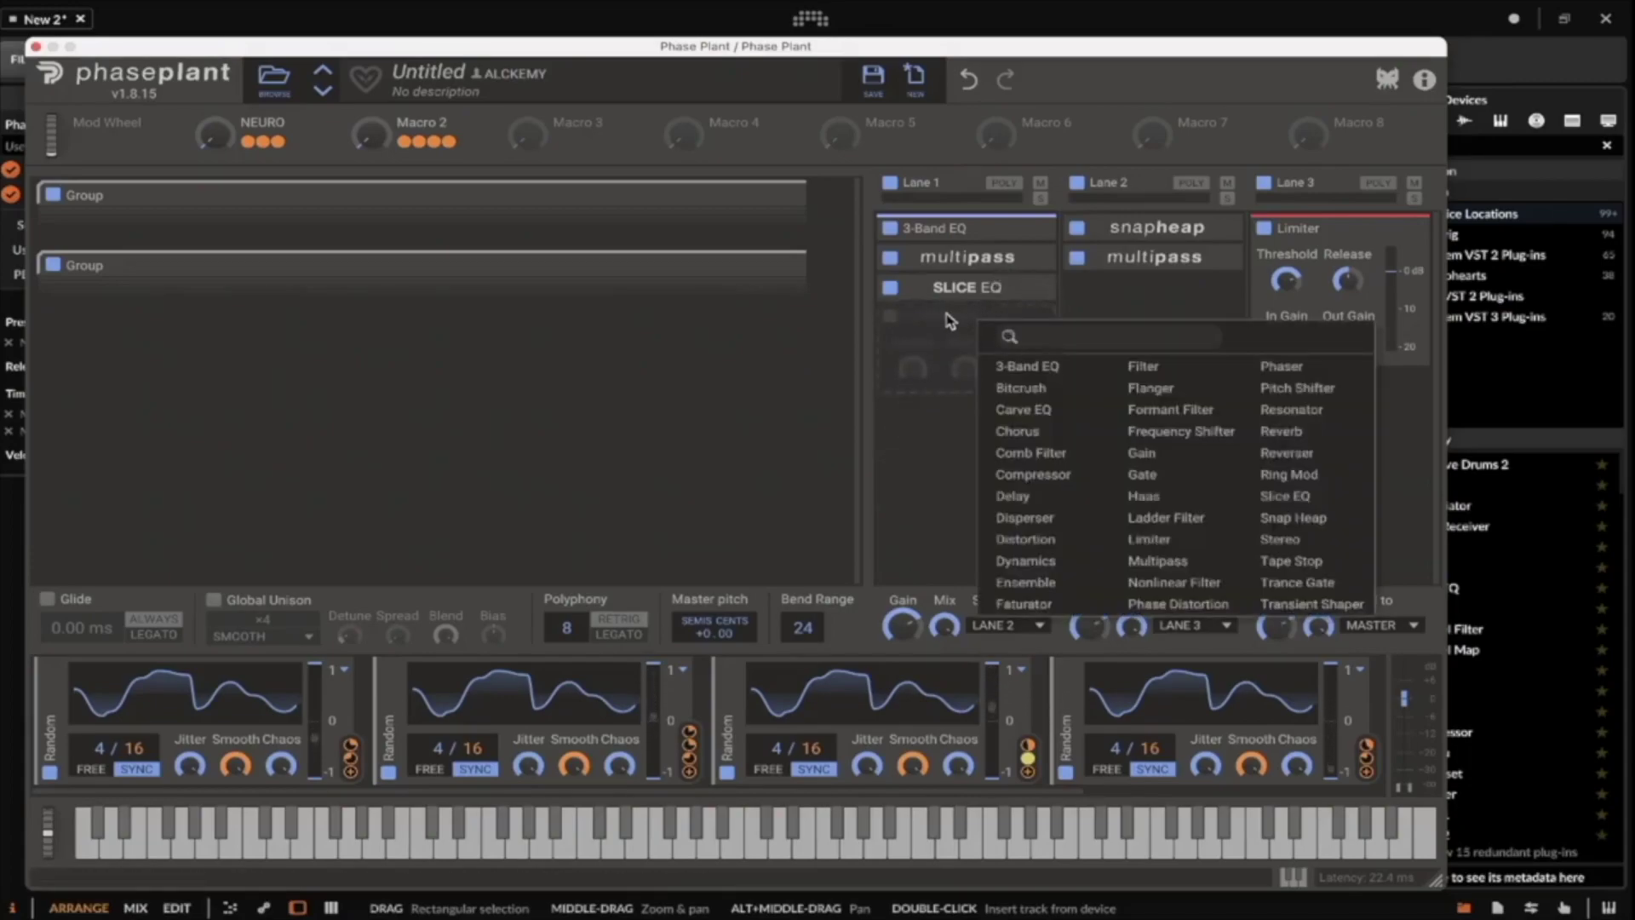
left_click(919, 330)
left_click(978, 326)
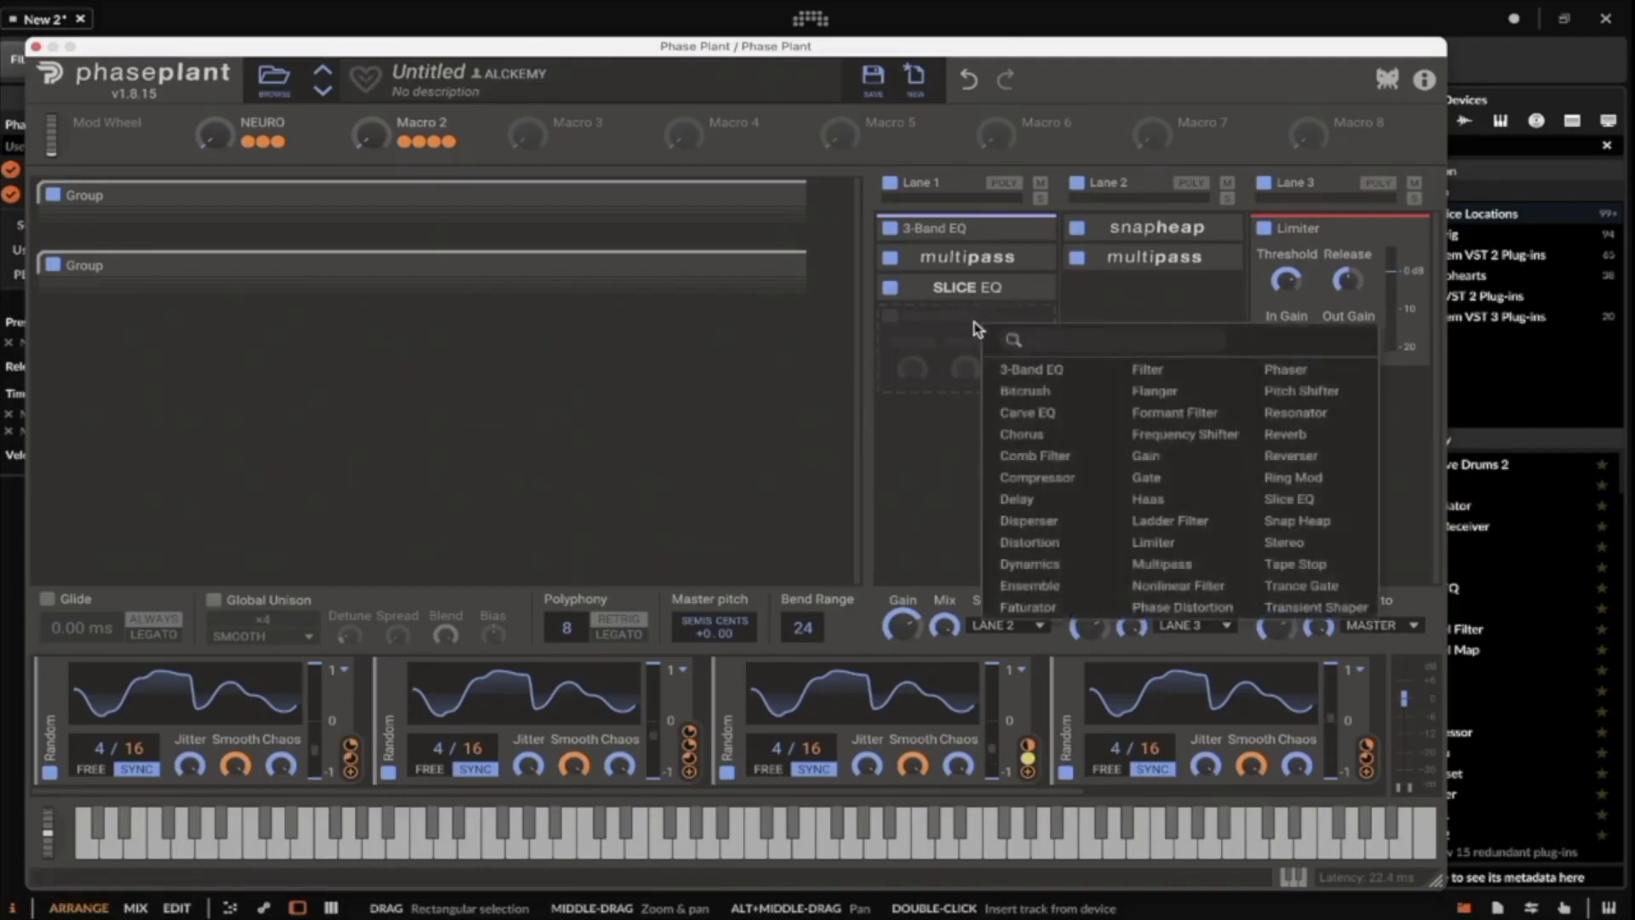
left_click(1032, 456)
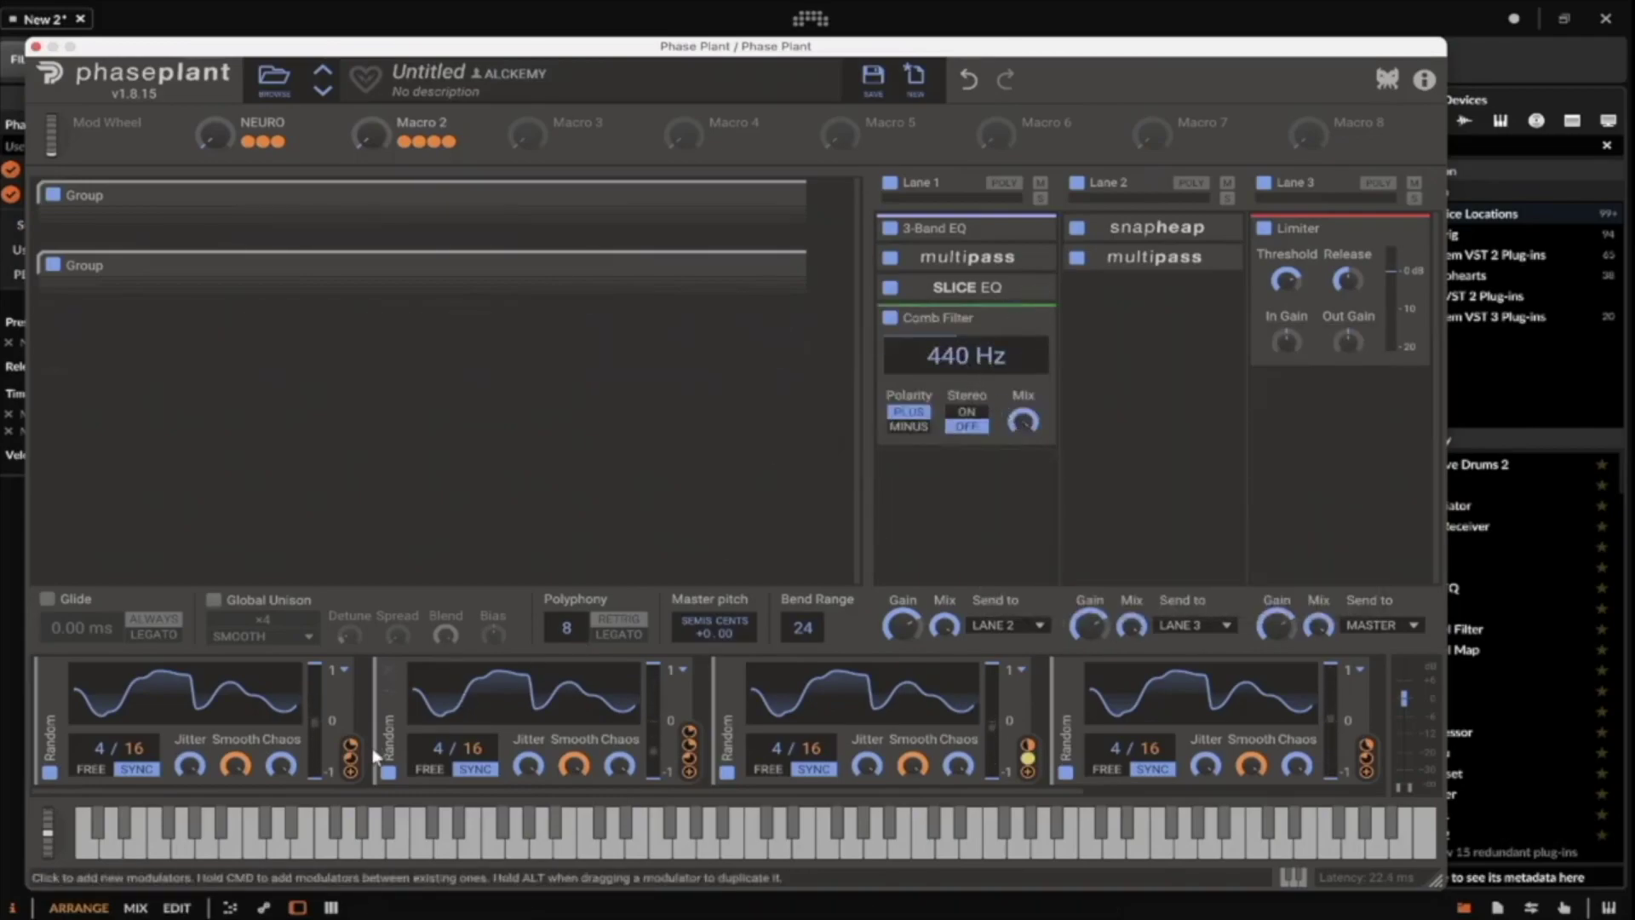
Modulate the Comb Filter's frequency with the third Random and its Mix with NEURO, set its polarity to Minus, and audition the patch.
left_click_drag(1026, 757, 966, 379)
left_click_drag(288, 141, 967, 401)
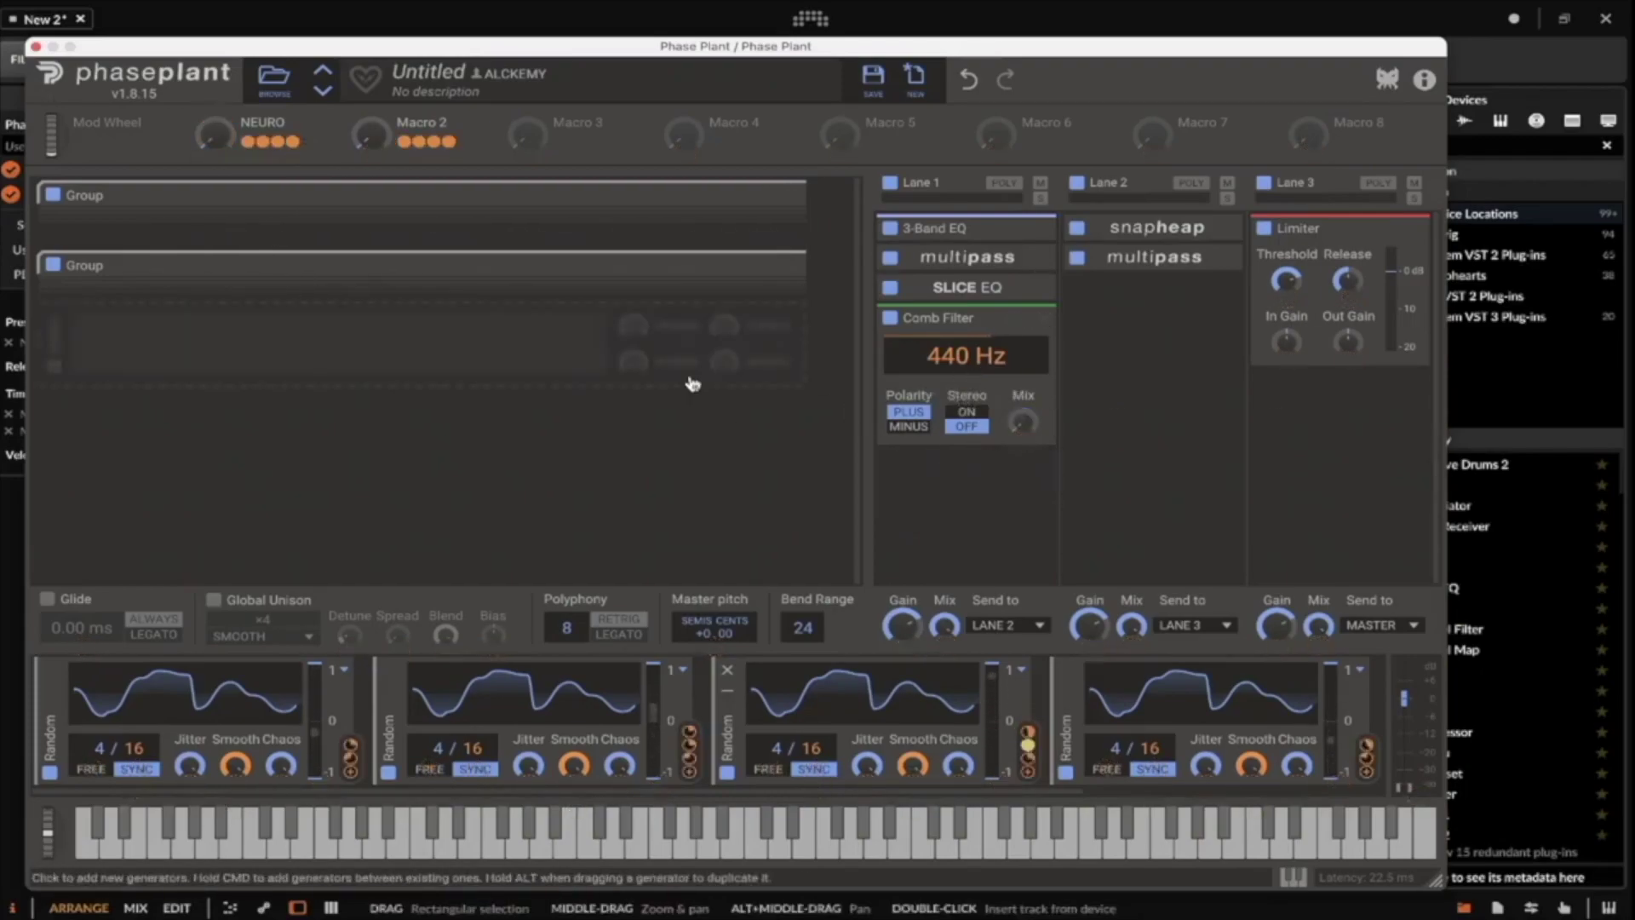
left_click(906, 426)
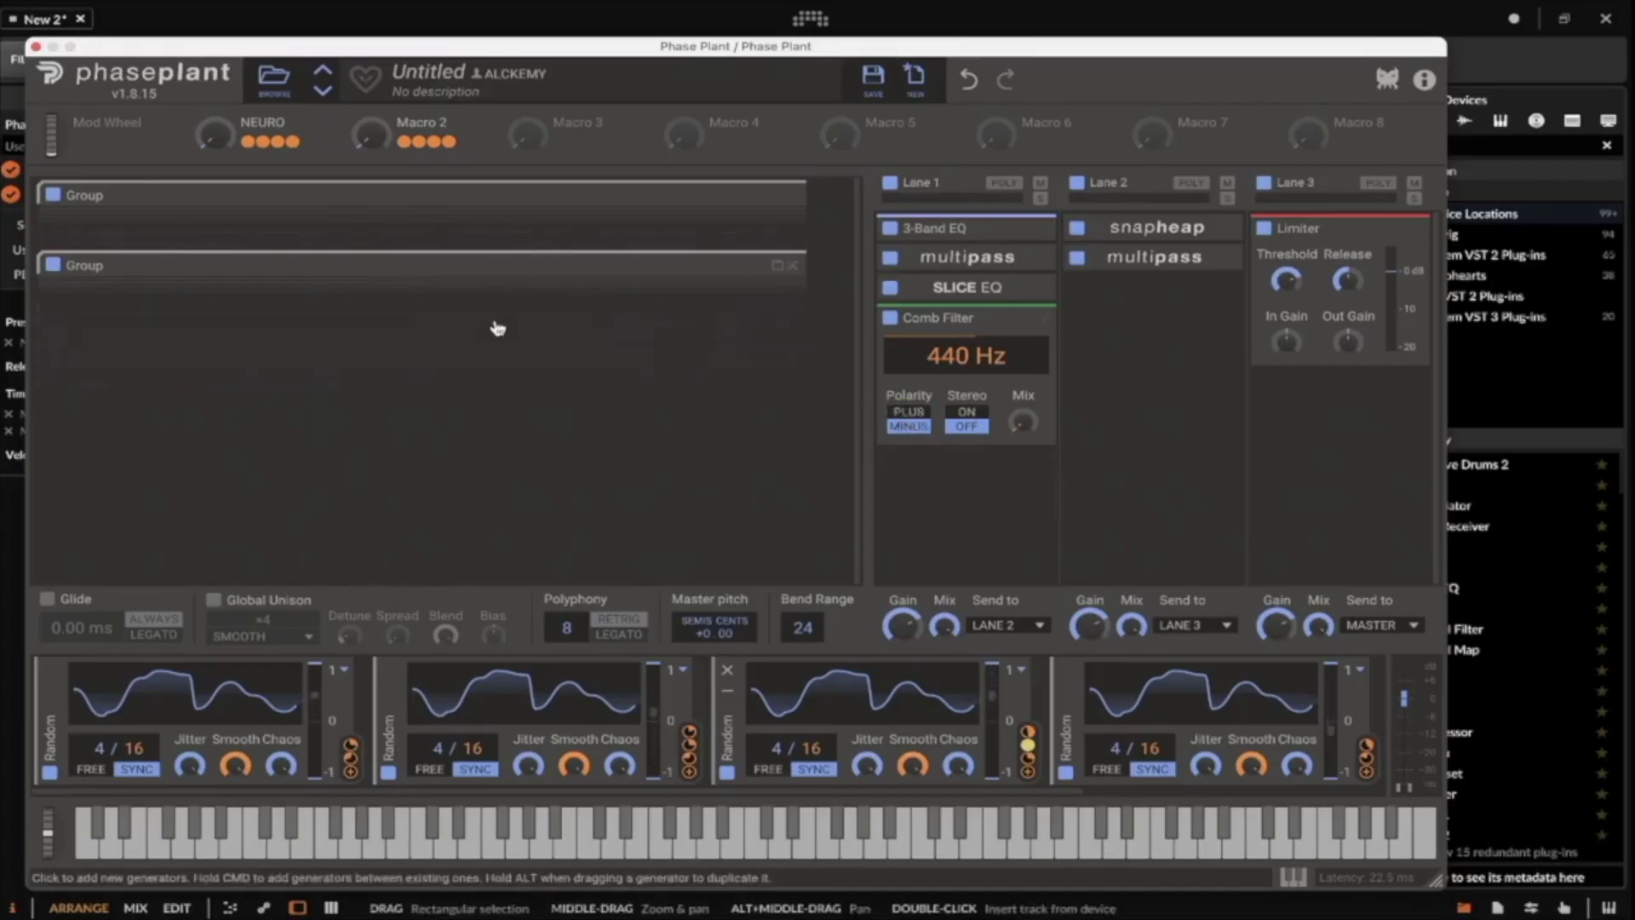
mouse_move(48, 838)
left_mouse_down()
mouse_move(74, 818)
mouse_move(49, 827)
left_mouse_up()
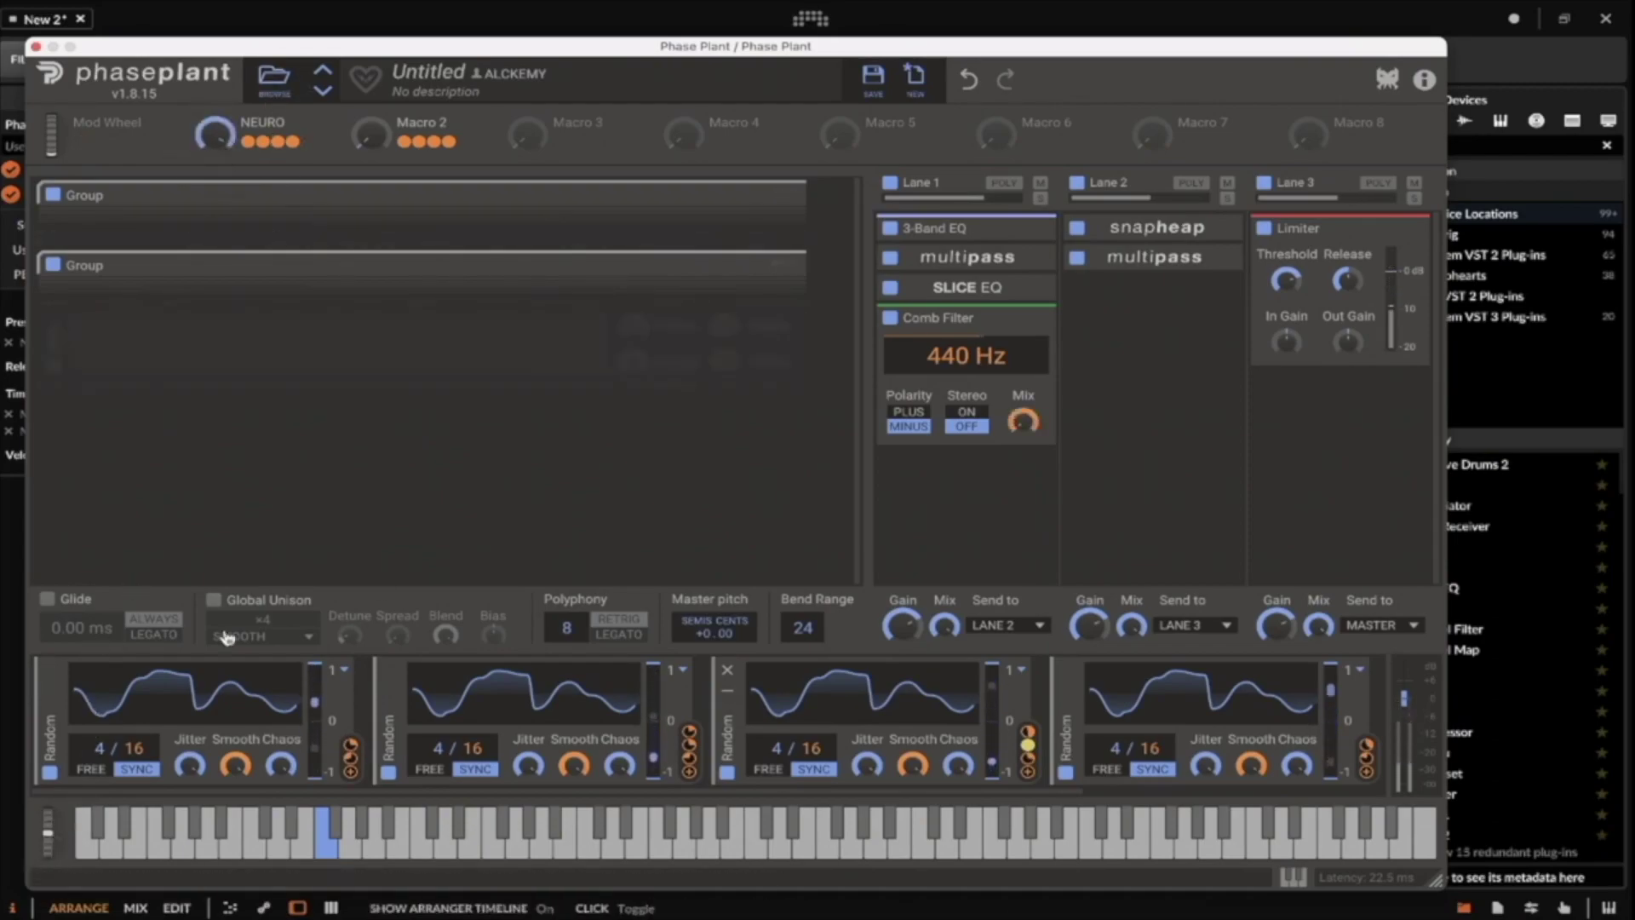
Move the Comb Filter above the Multipass in Lane 1 and set its frequency to 345 Hz while auditioning.
left_click_drag(62, 836, 85, 871)
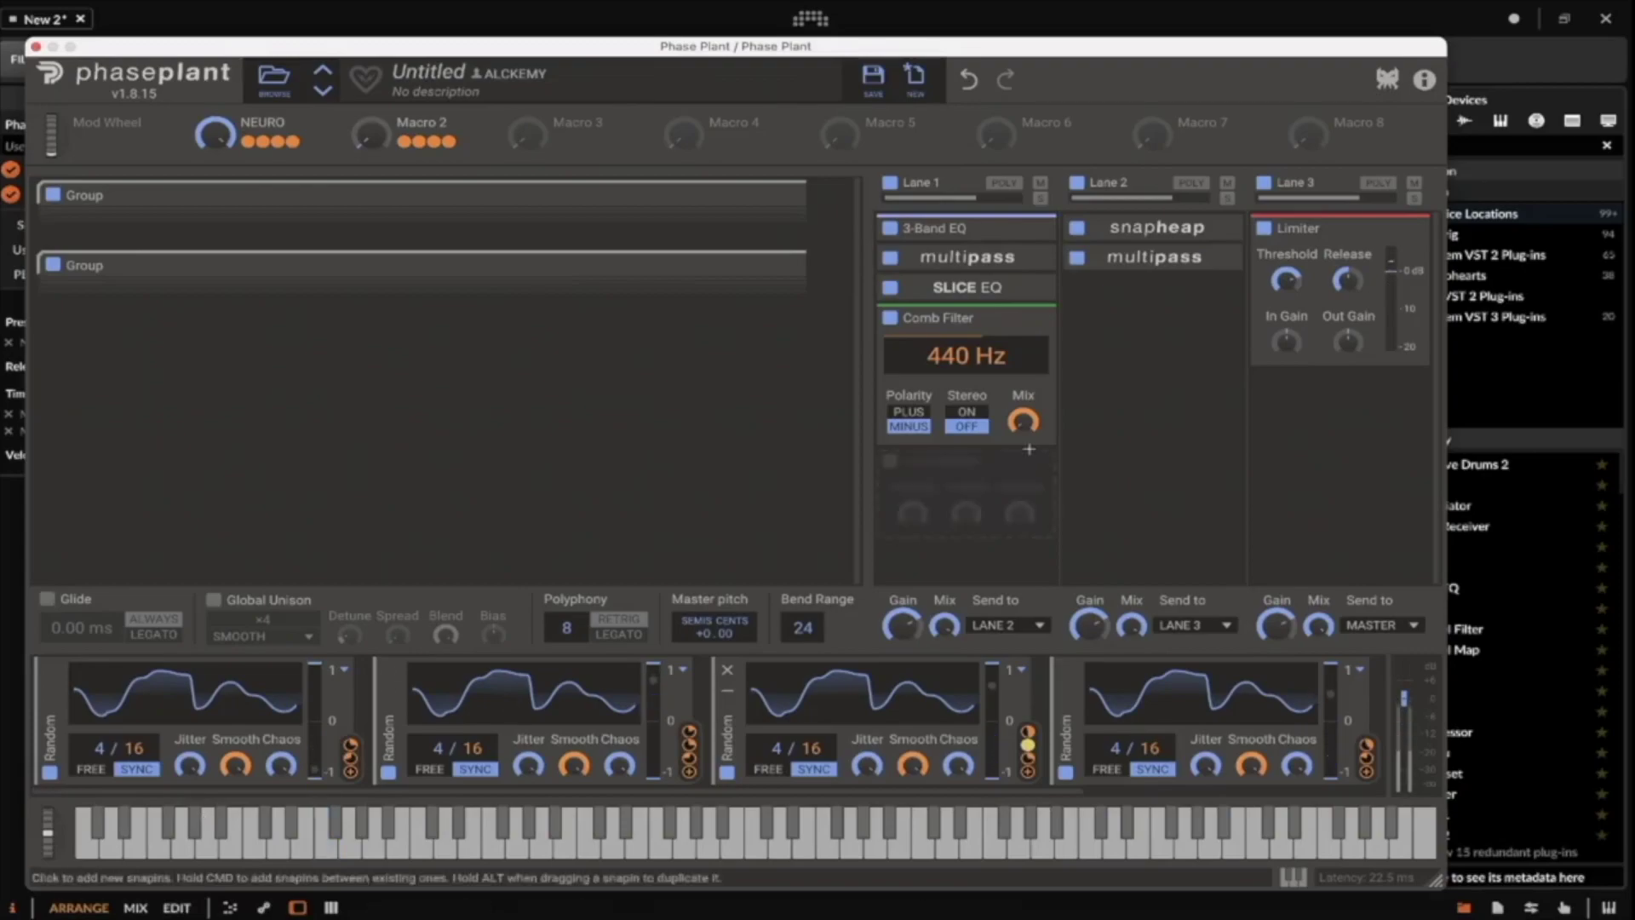
left_click_drag(987, 317, 989, 257)
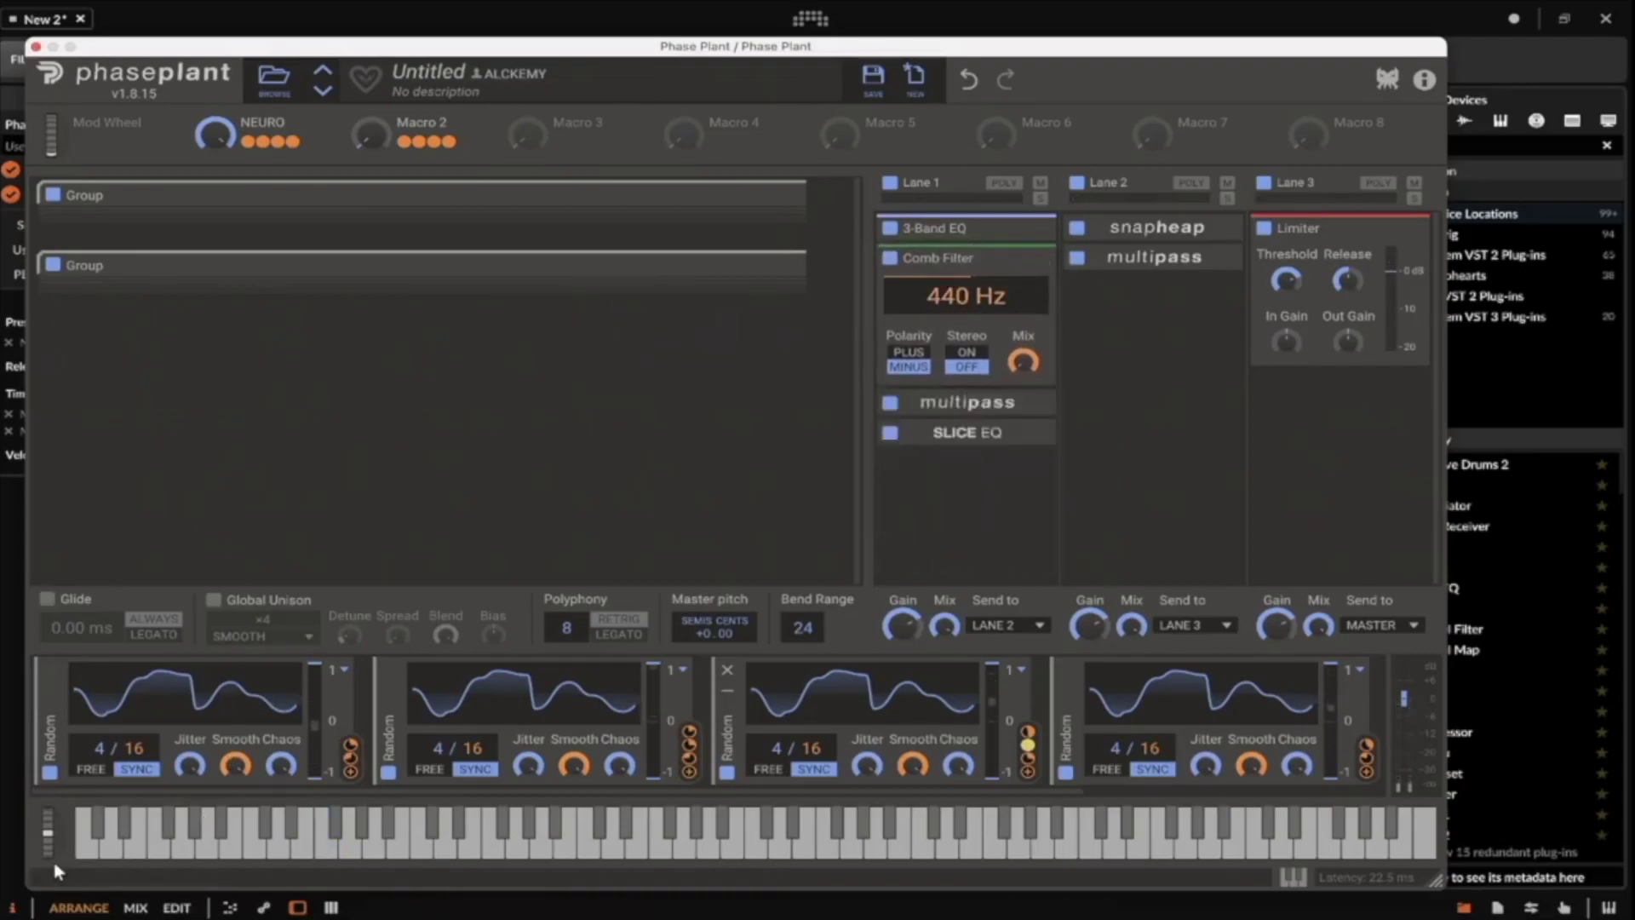
left_click_drag(47, 839, 47, 850)
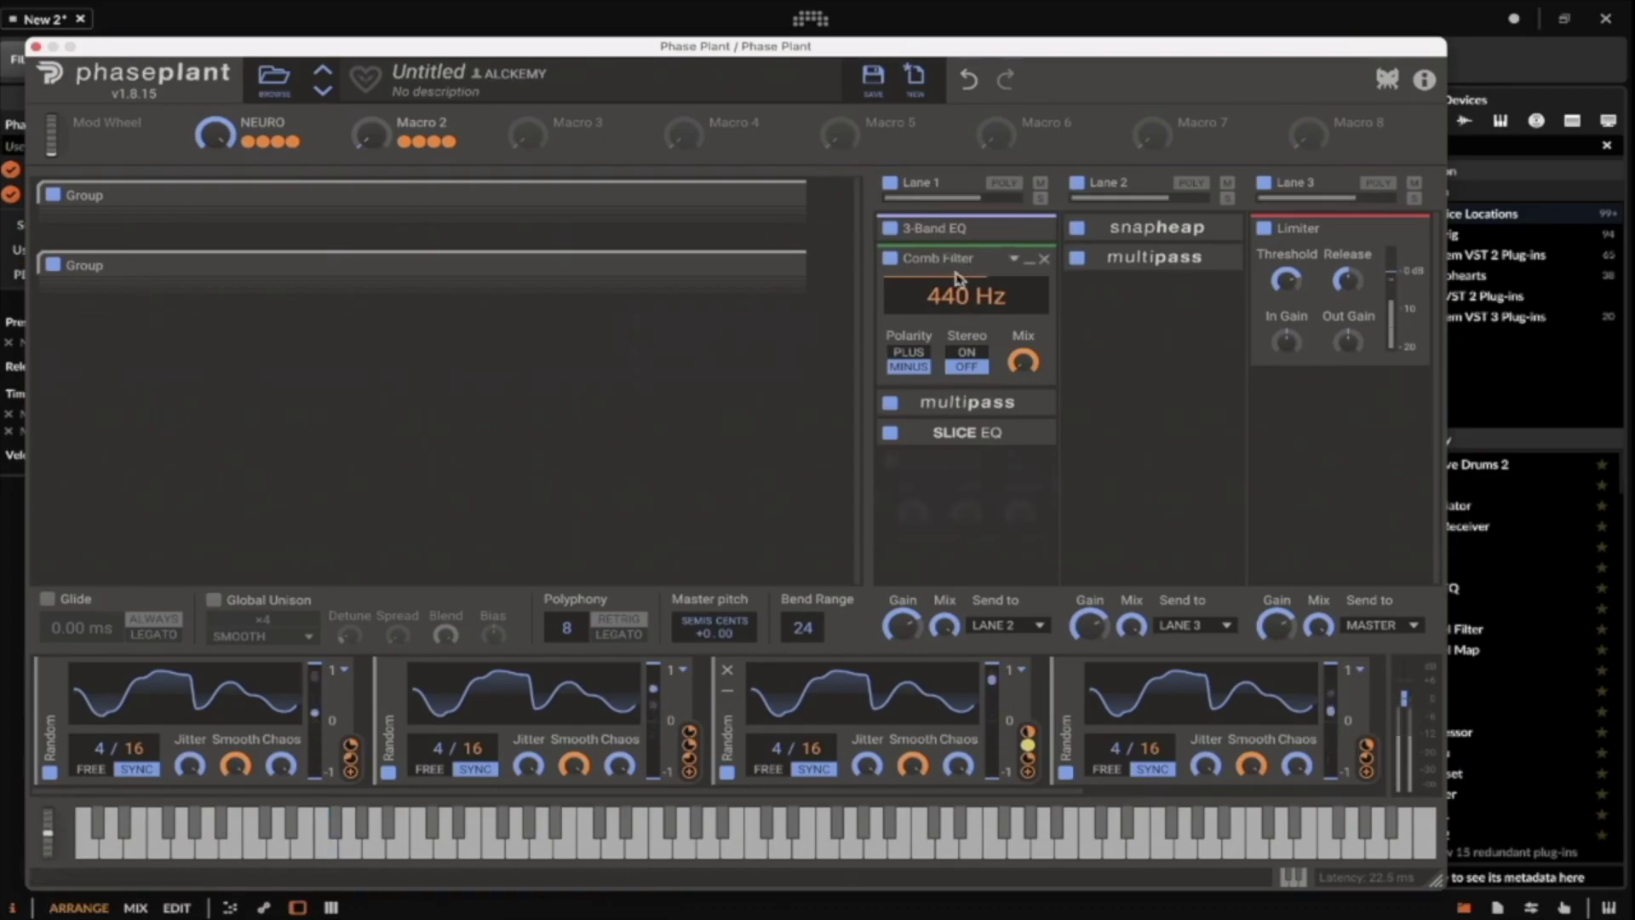
left_click_drag(967, 319, 966, 324)
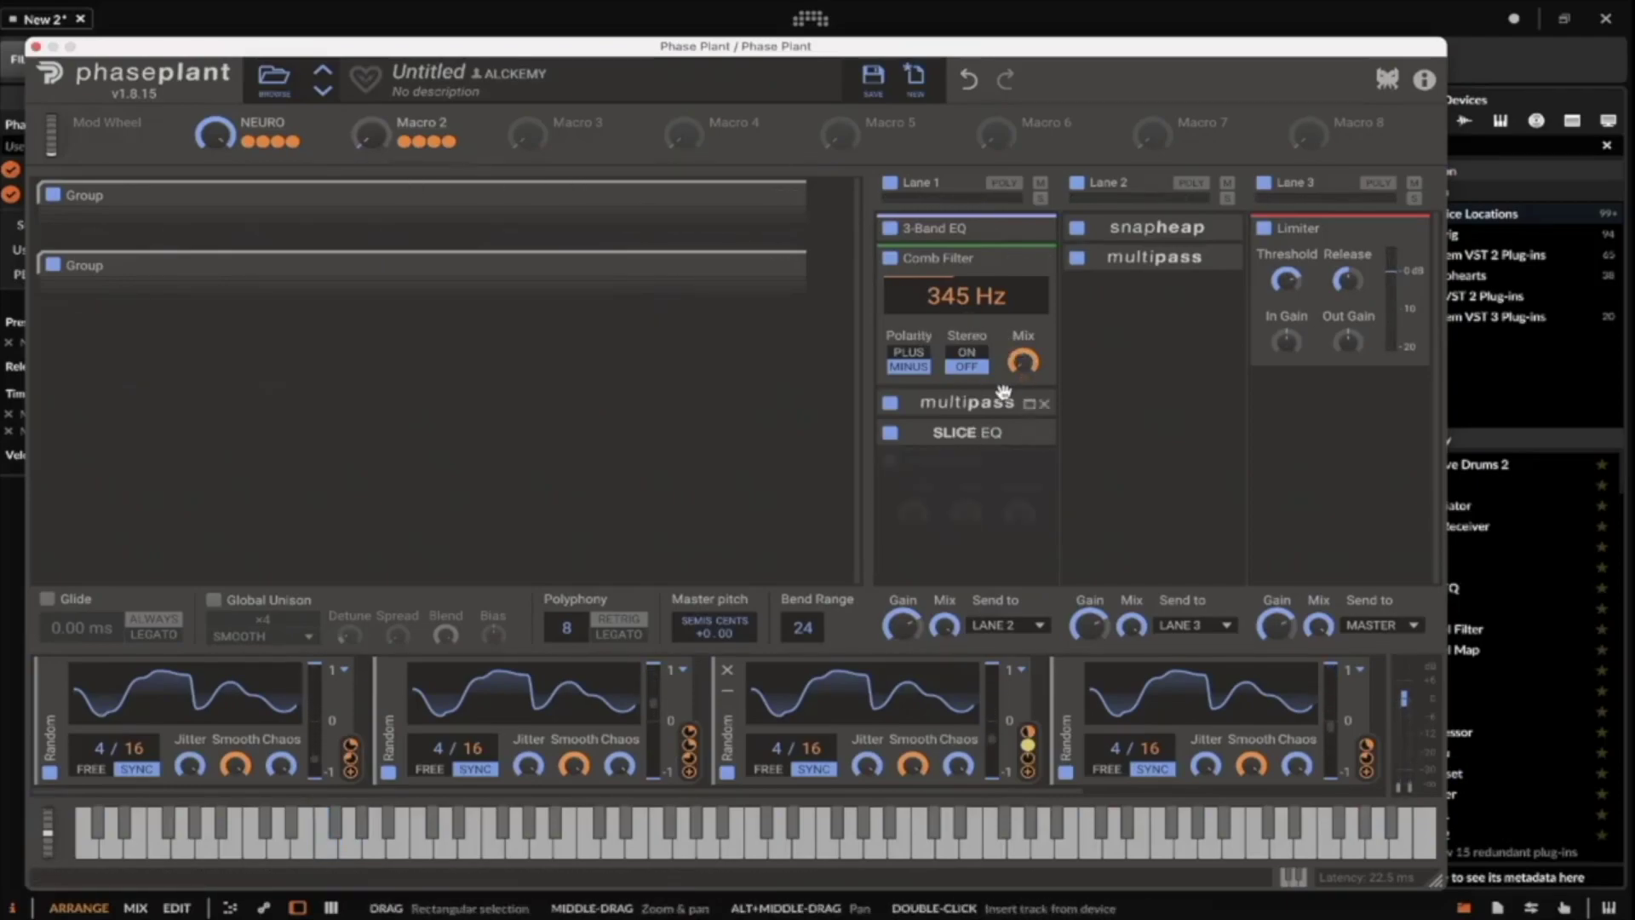
Reduce NEURO's modulation amount on the Comb Filter's Mix, audition it, and collapse the Comb Filter.
left_click_drag(214, 131, 1022, 361)
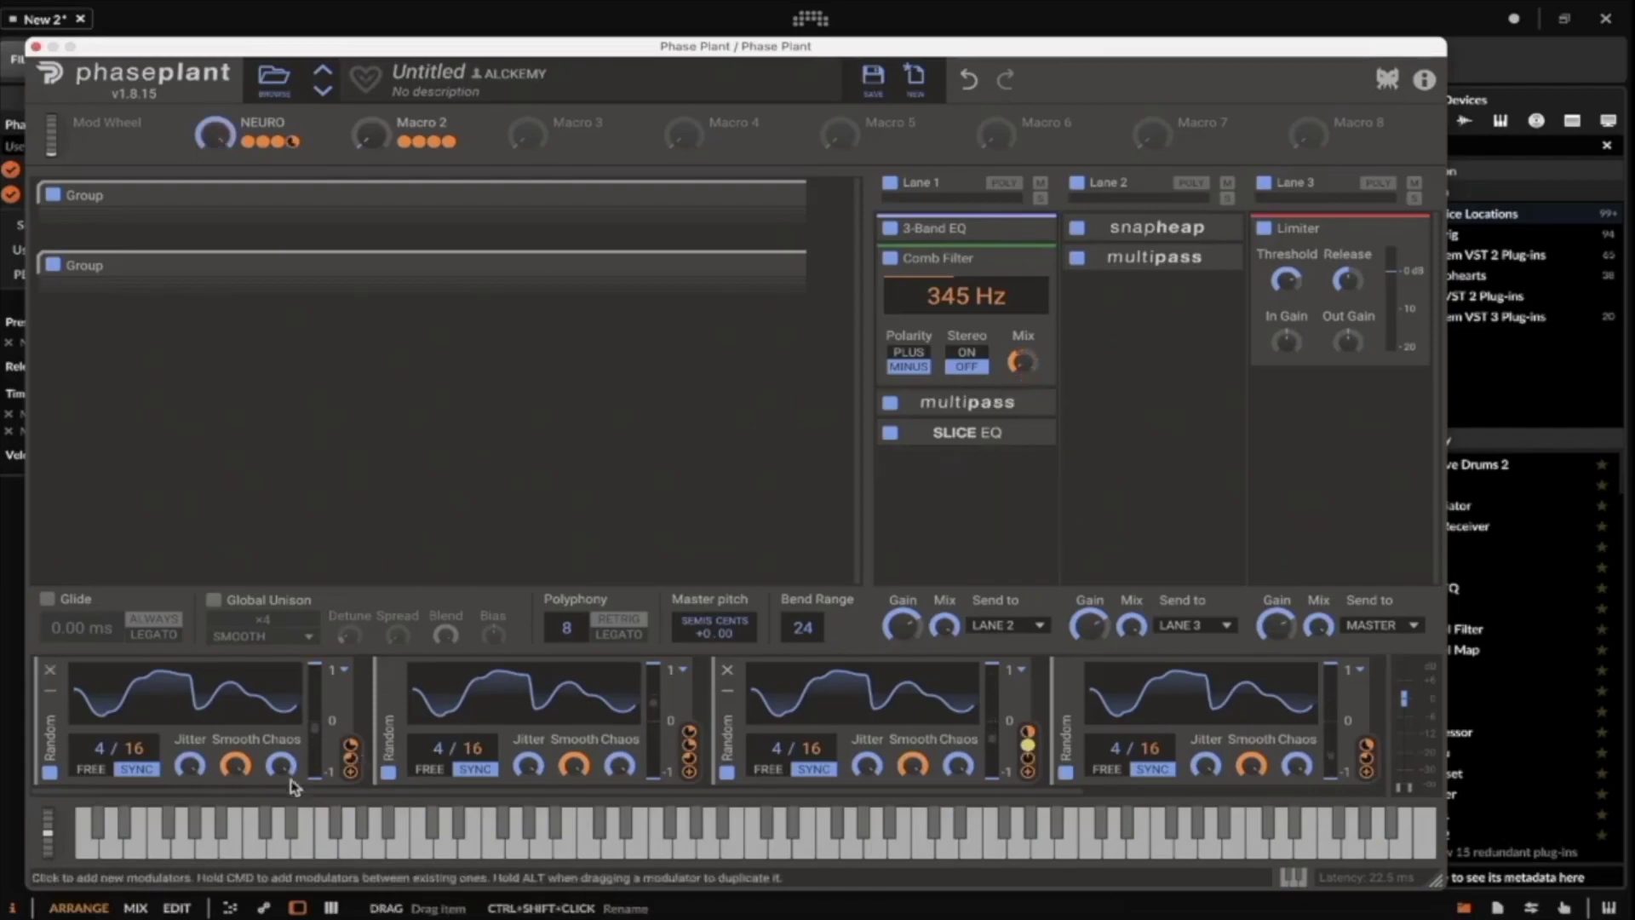
left_click_drag(47, 837, 51, 877)
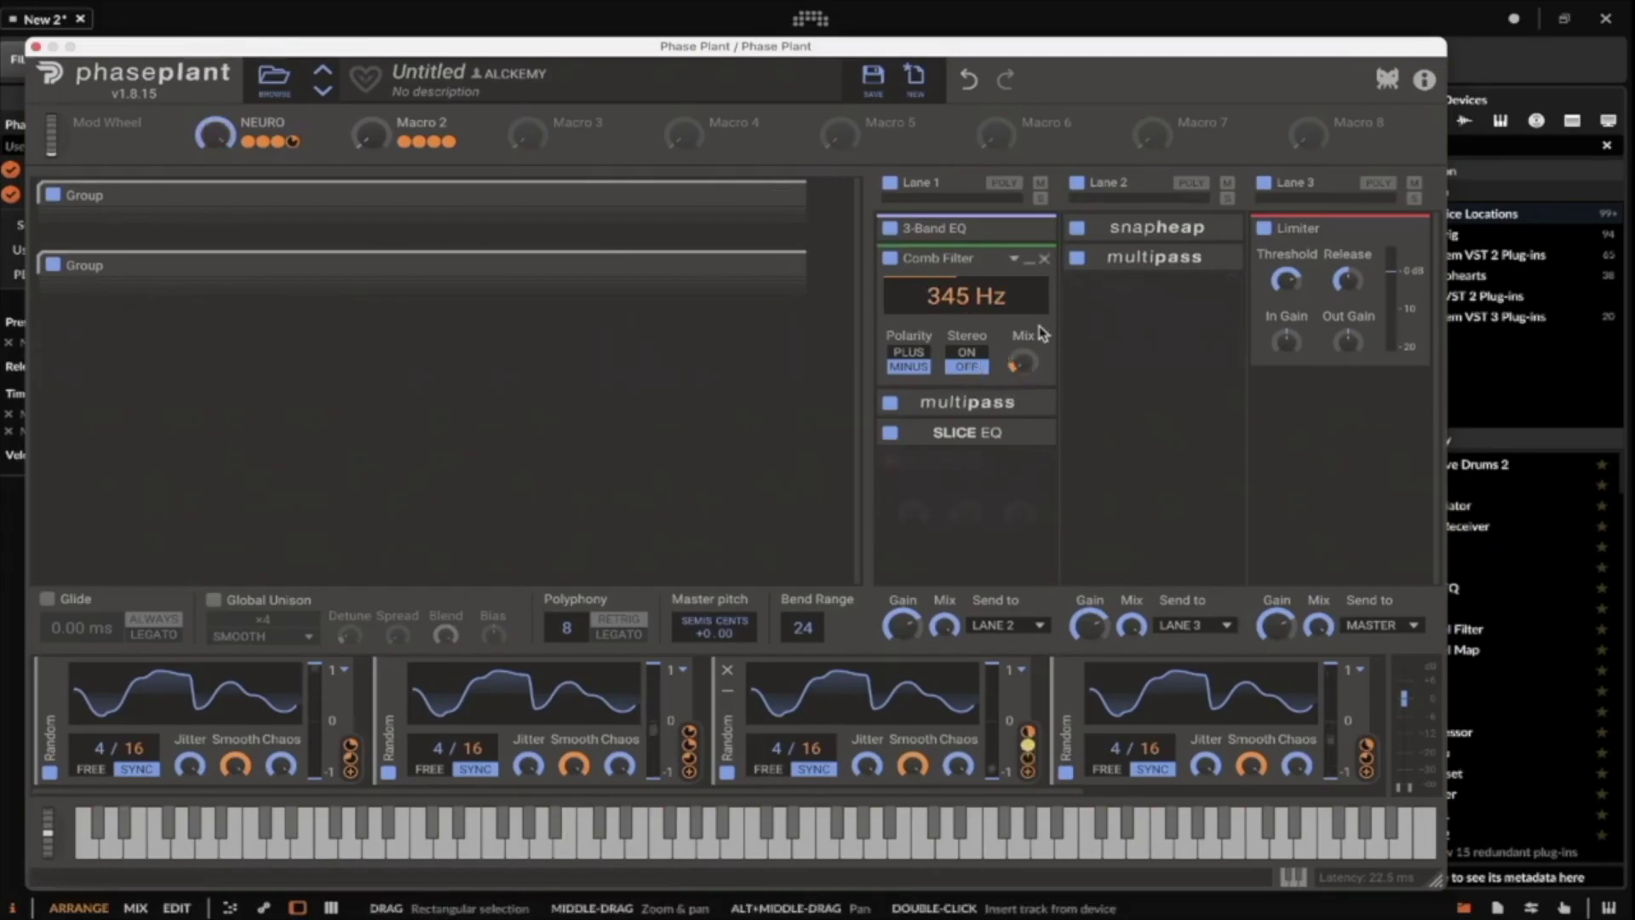
left_click(1032, 259)
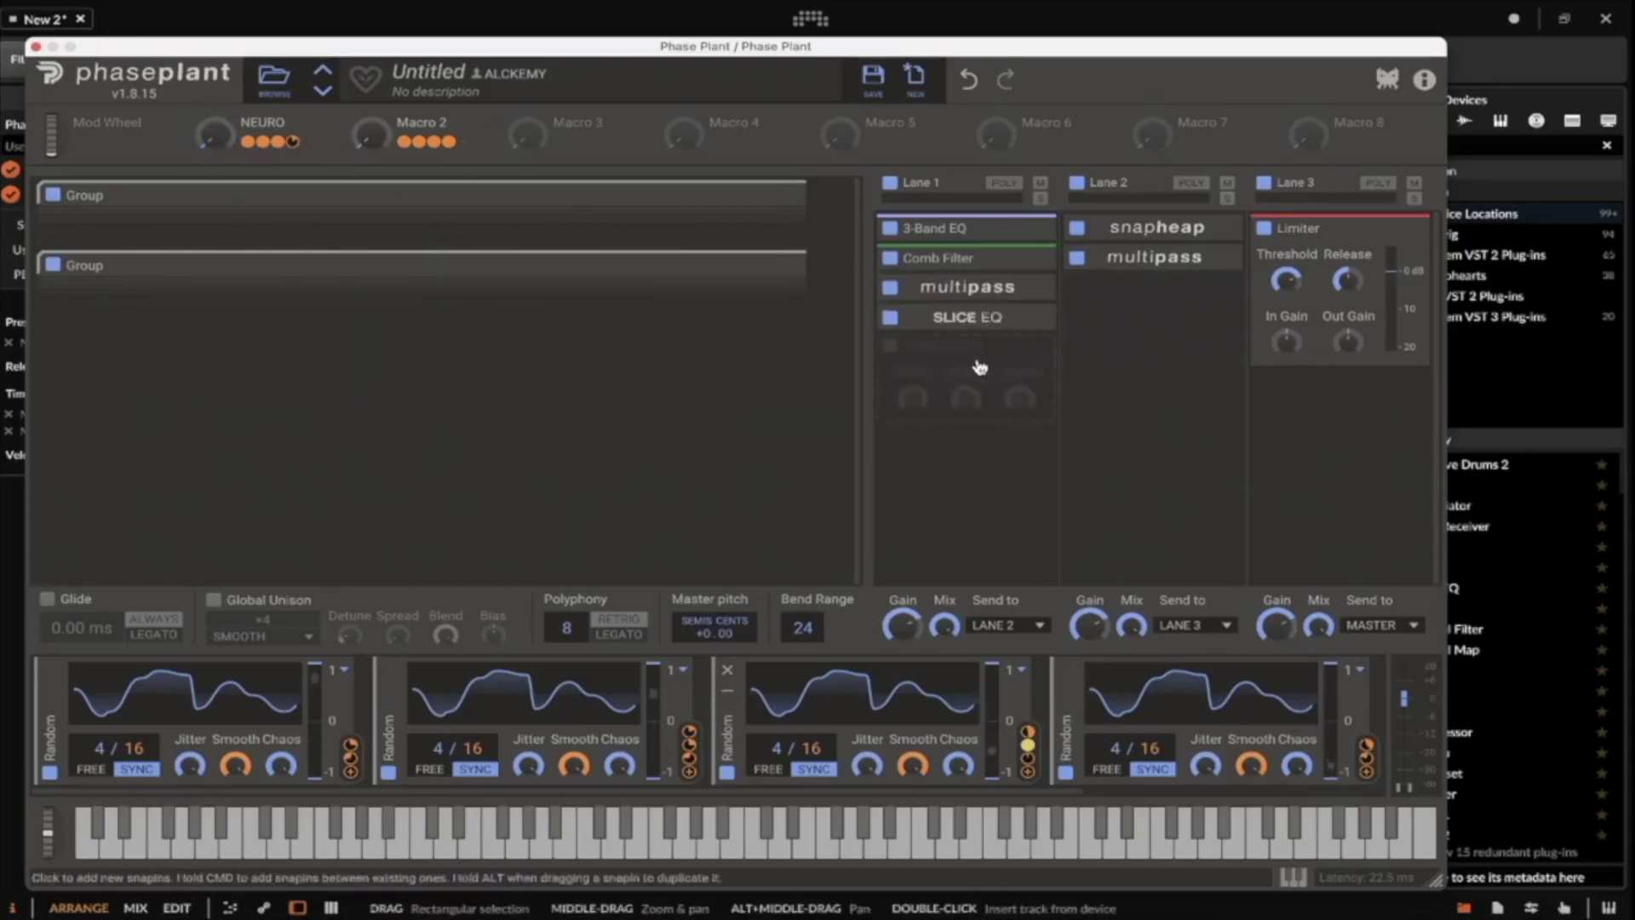
Open the Lane 1 Multipass for editing and collapse the expanded Filters in its 118 Hz - 1.40 kHz band.
left_click(979, 376)
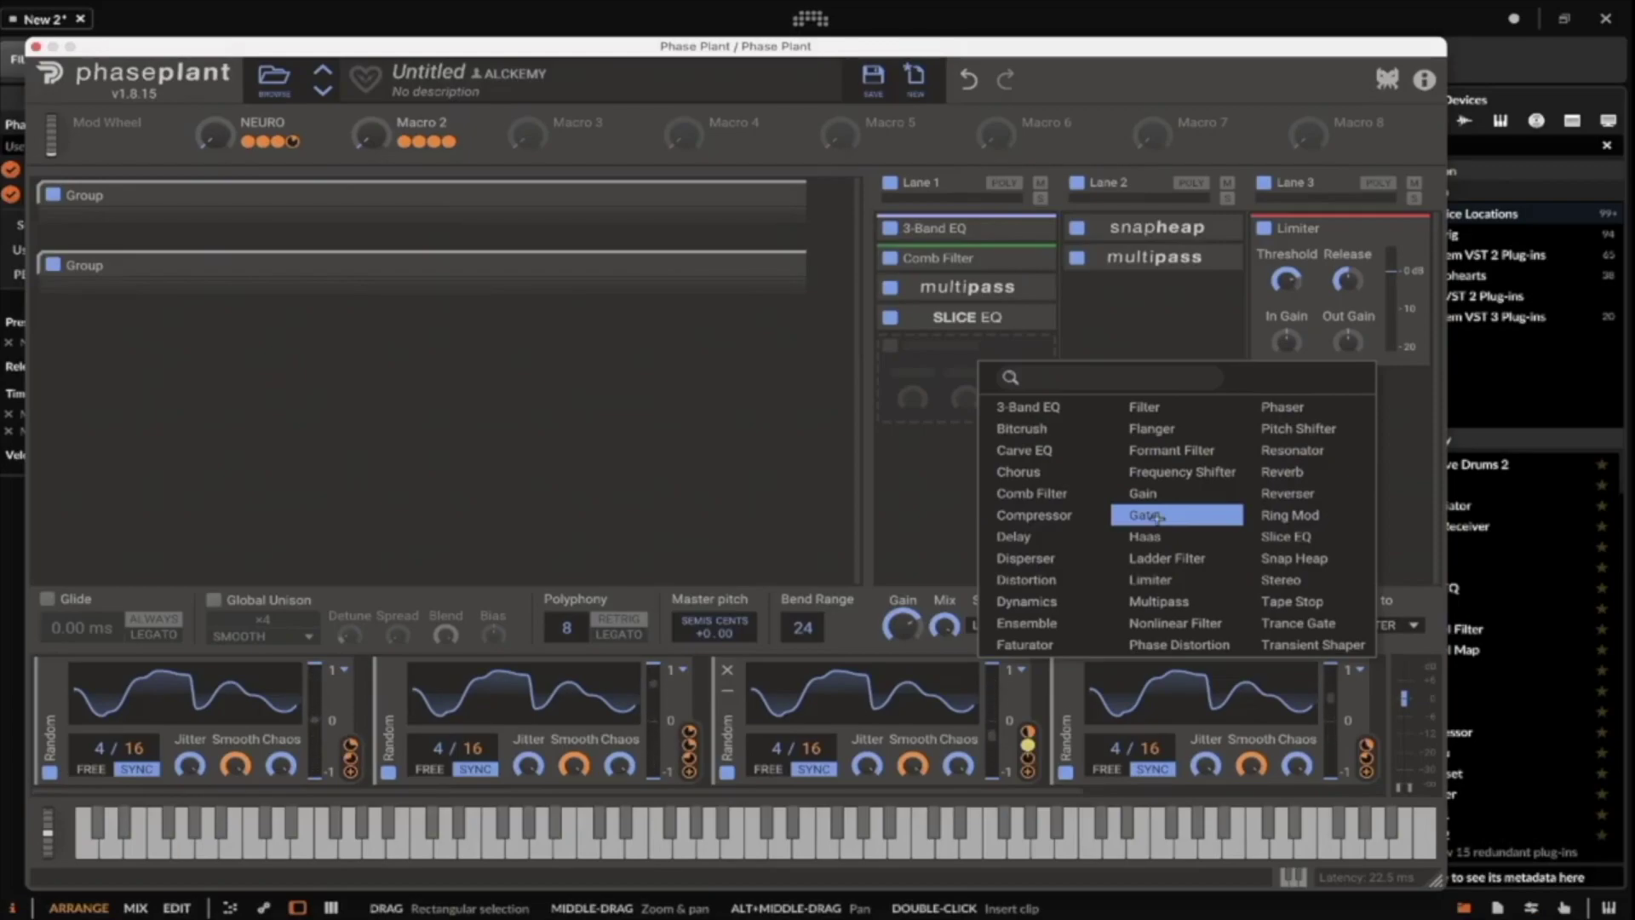
left_click(1024, 304)
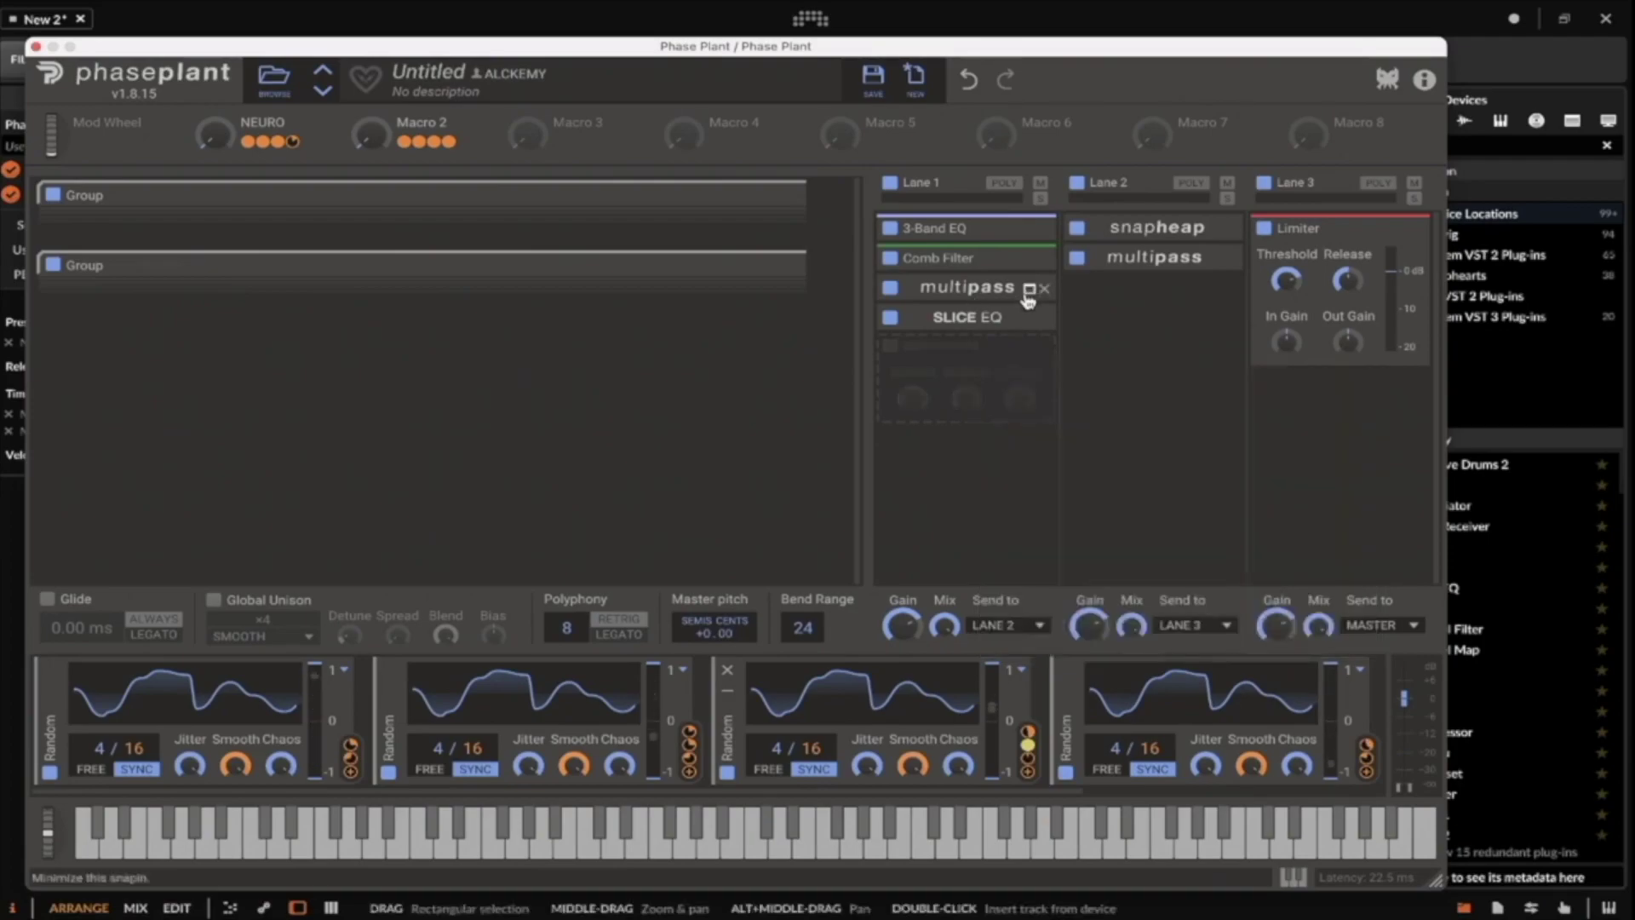
left_click(1033, 292)
left_click(1029, 314)
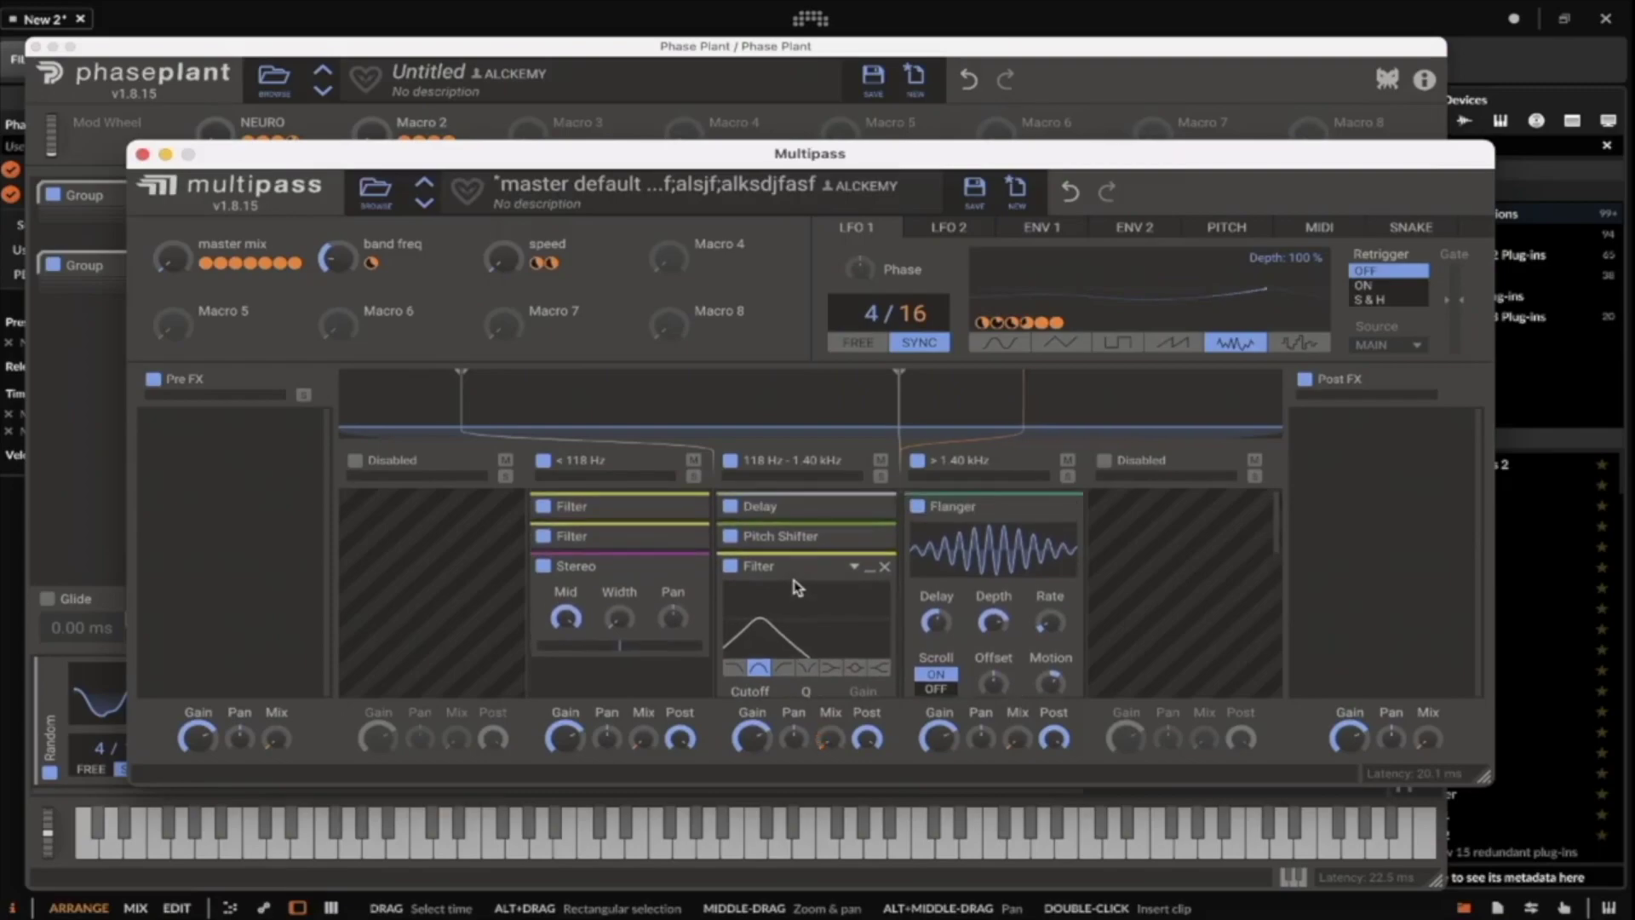
left_click(872, 575)
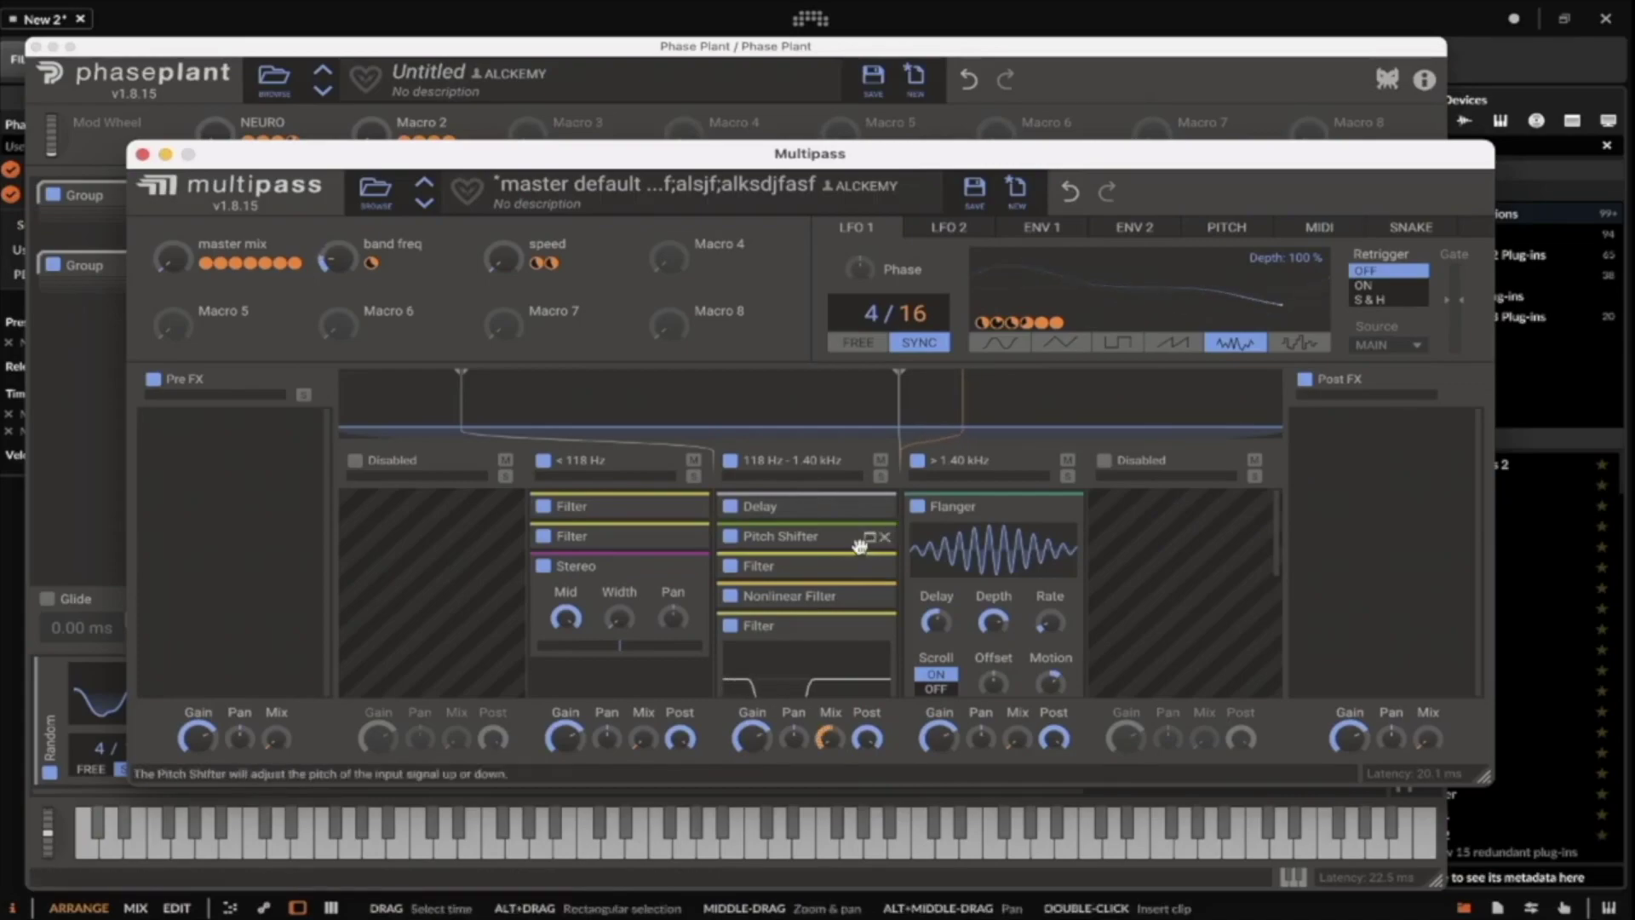
scroll(830, 545, "down", 2)
scroll(868, 519, "up", 2)
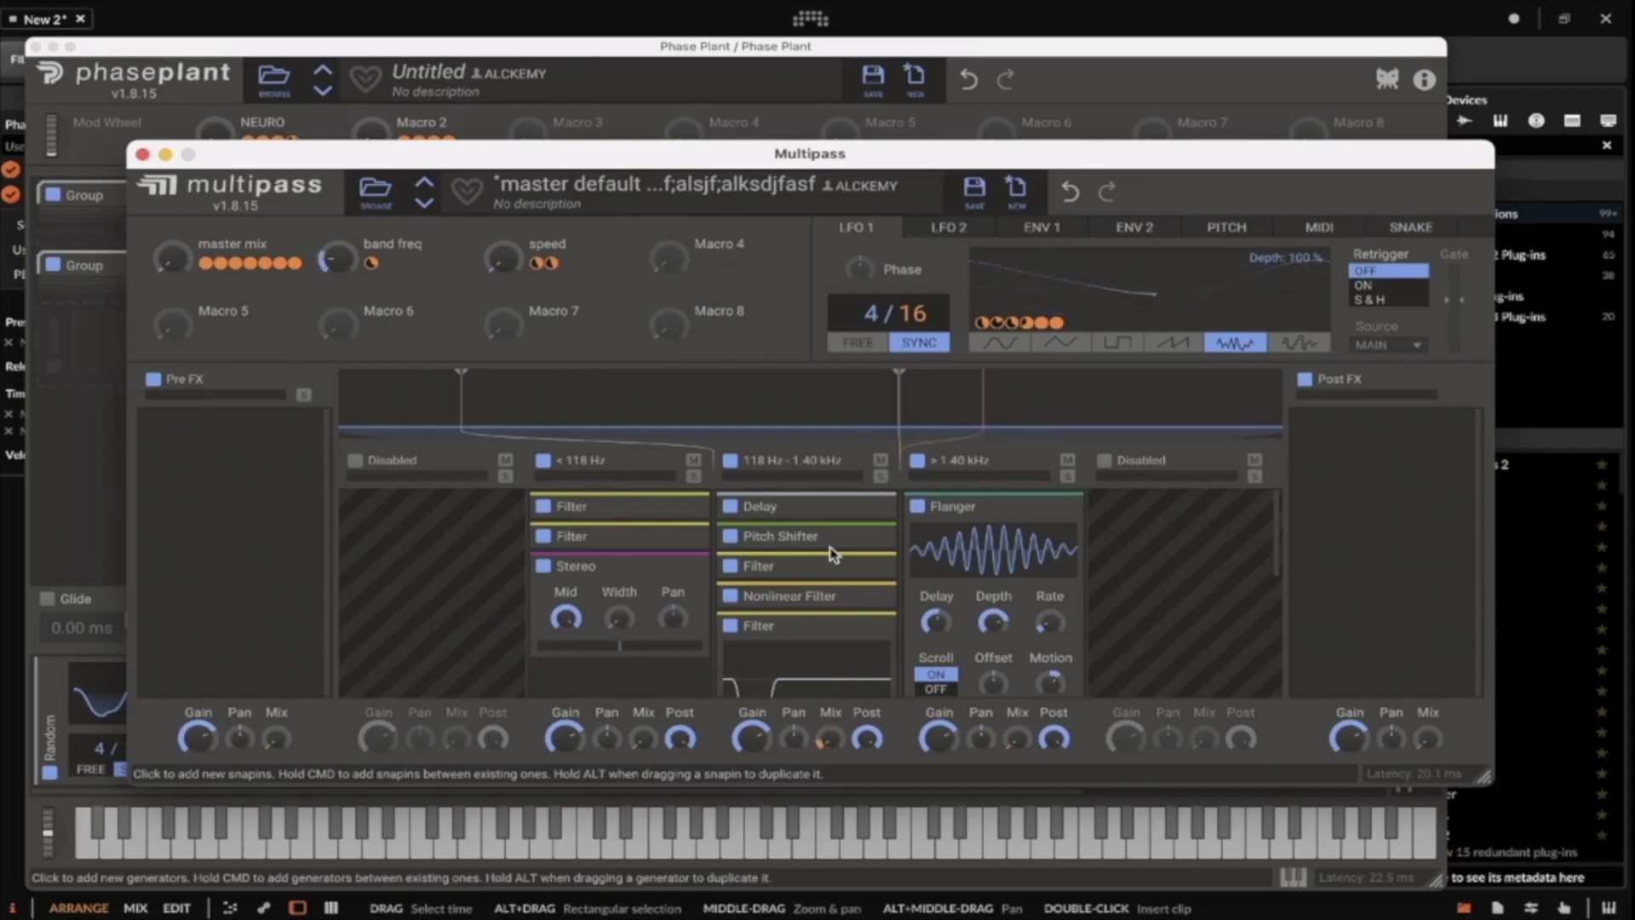
scroll(832, 553, "down", 1)
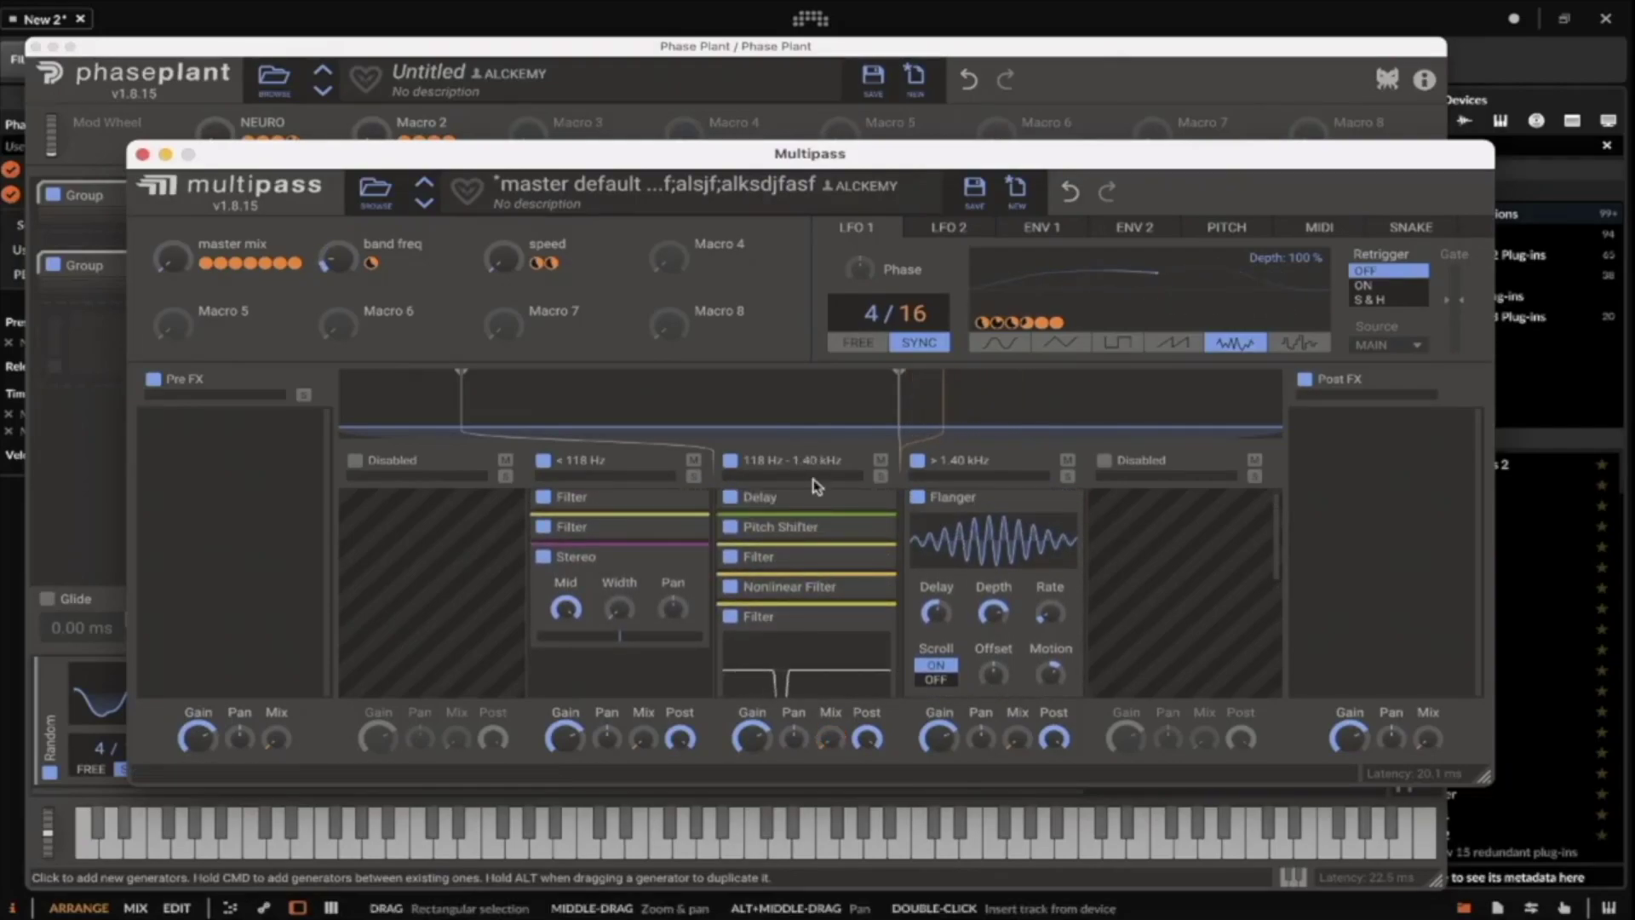
scroll(868, 583, "down", 5)
left_click(867, 572)
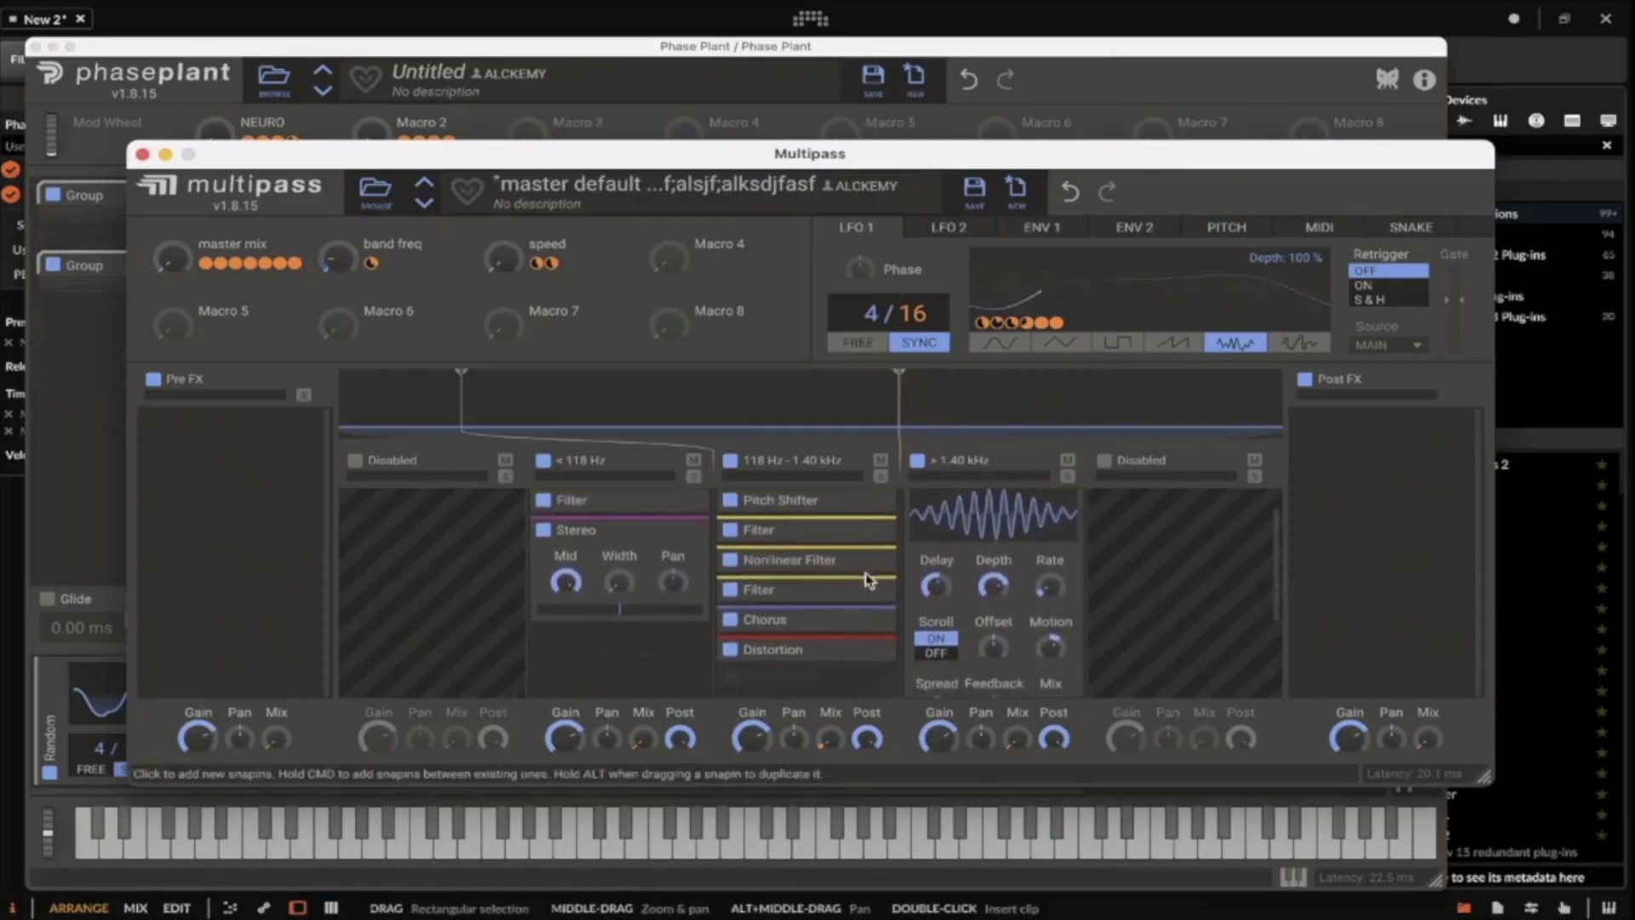
Add a Frequency Shifter set to 1.26 Hz to the 118 Hz - 1.40 kHz band and place it above the Distortion.
scroll(866, 575, "up", 1)
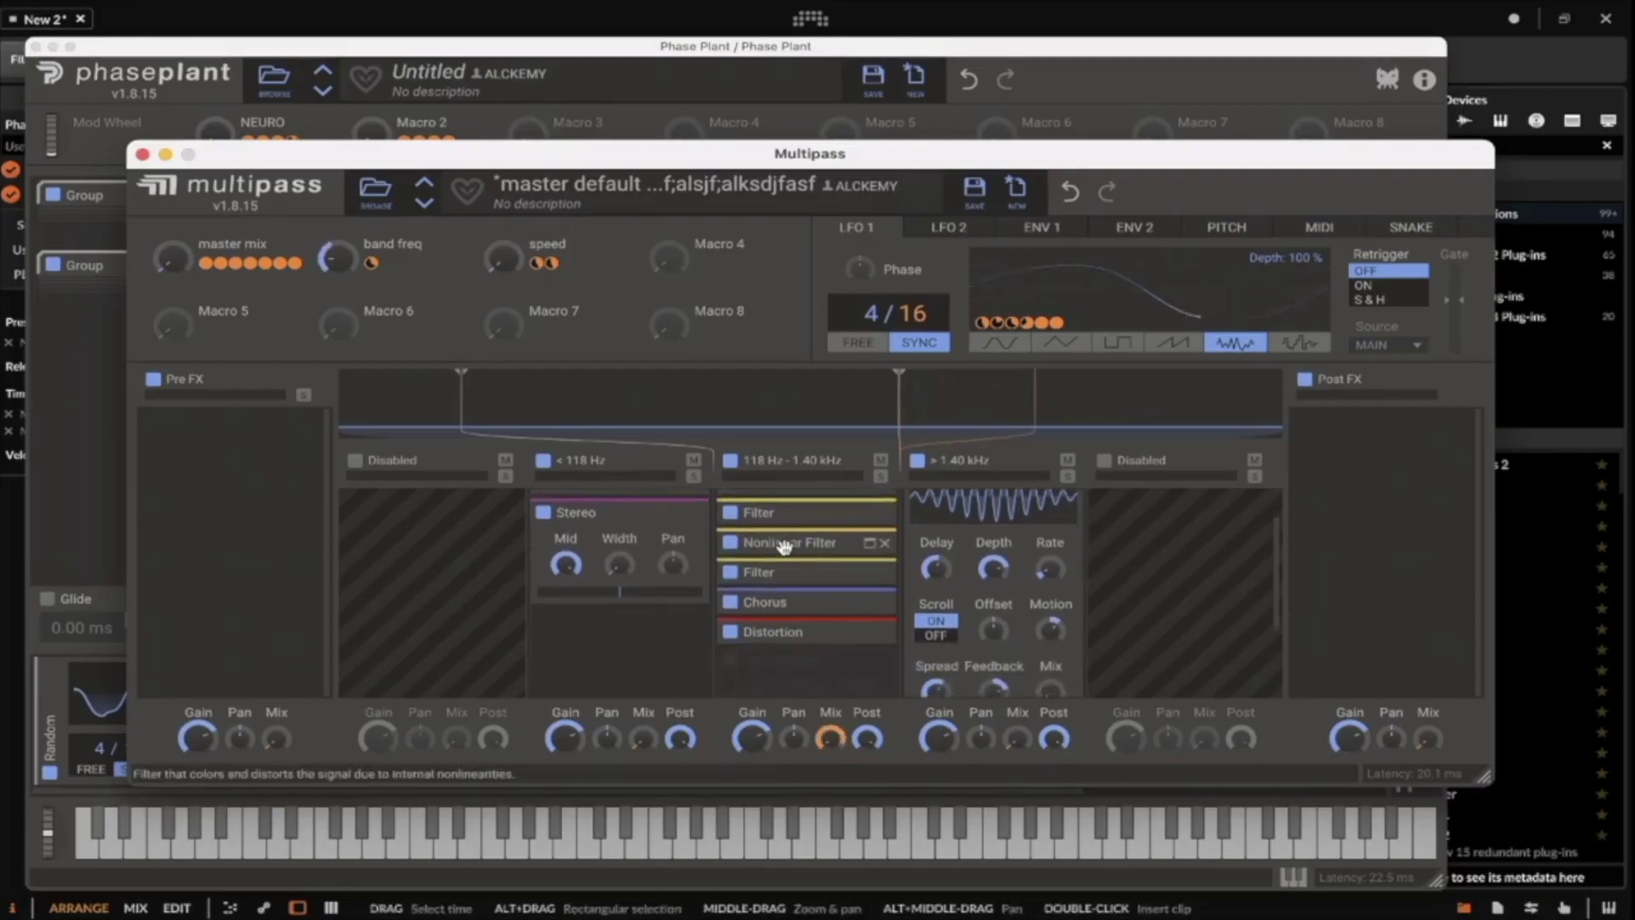
scroll(747, 555, "down", 3)
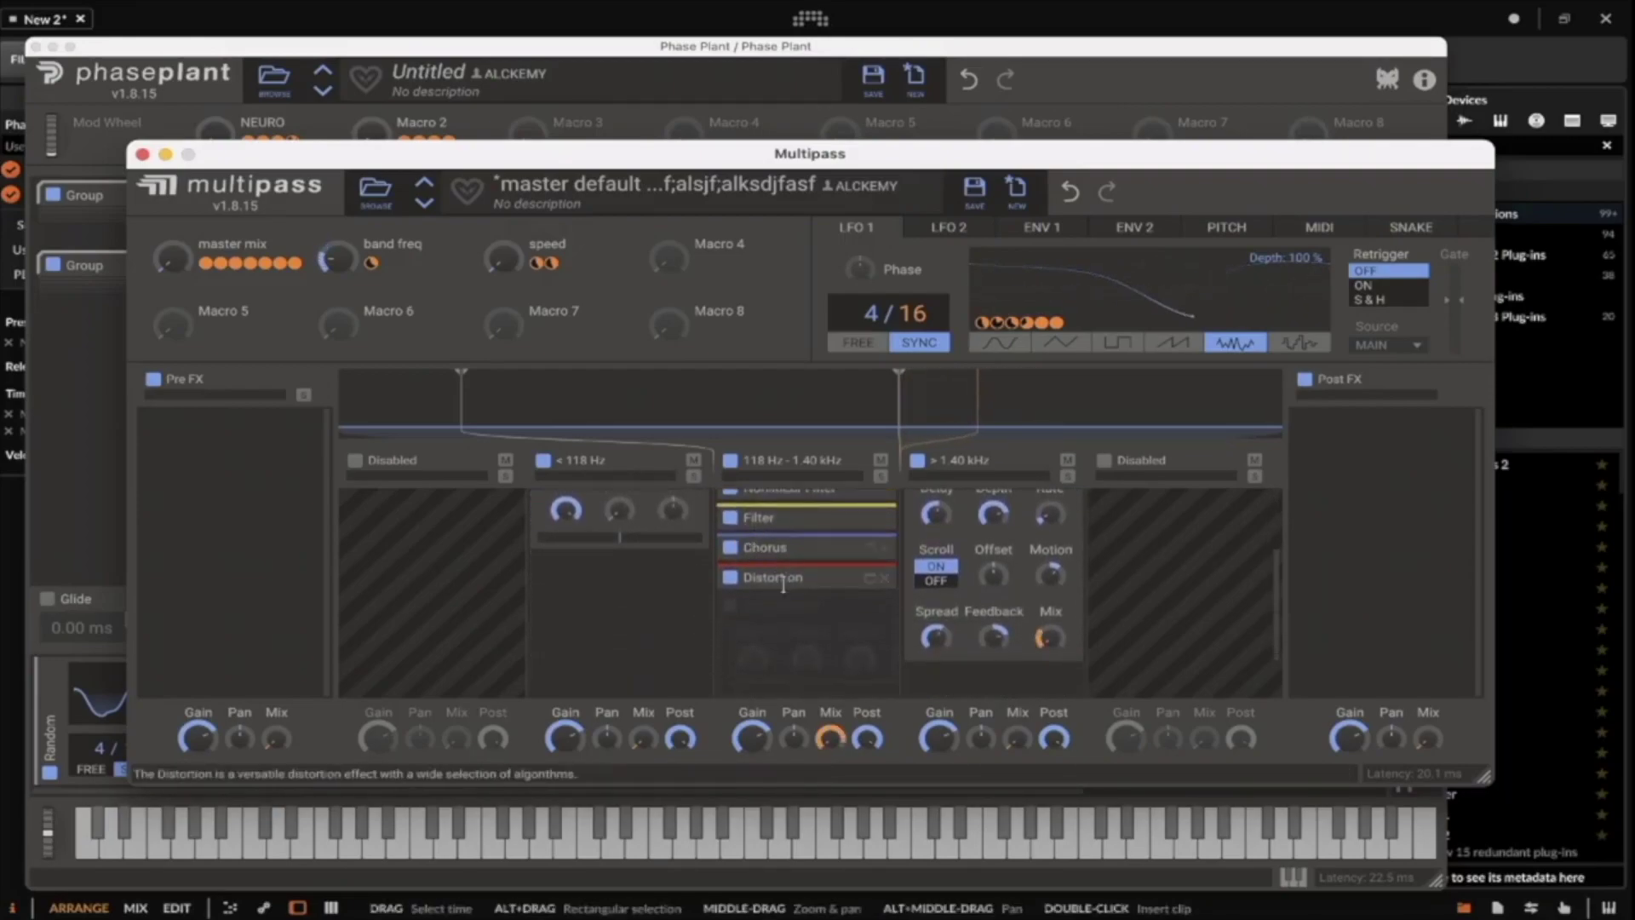
left_click(749, 607)
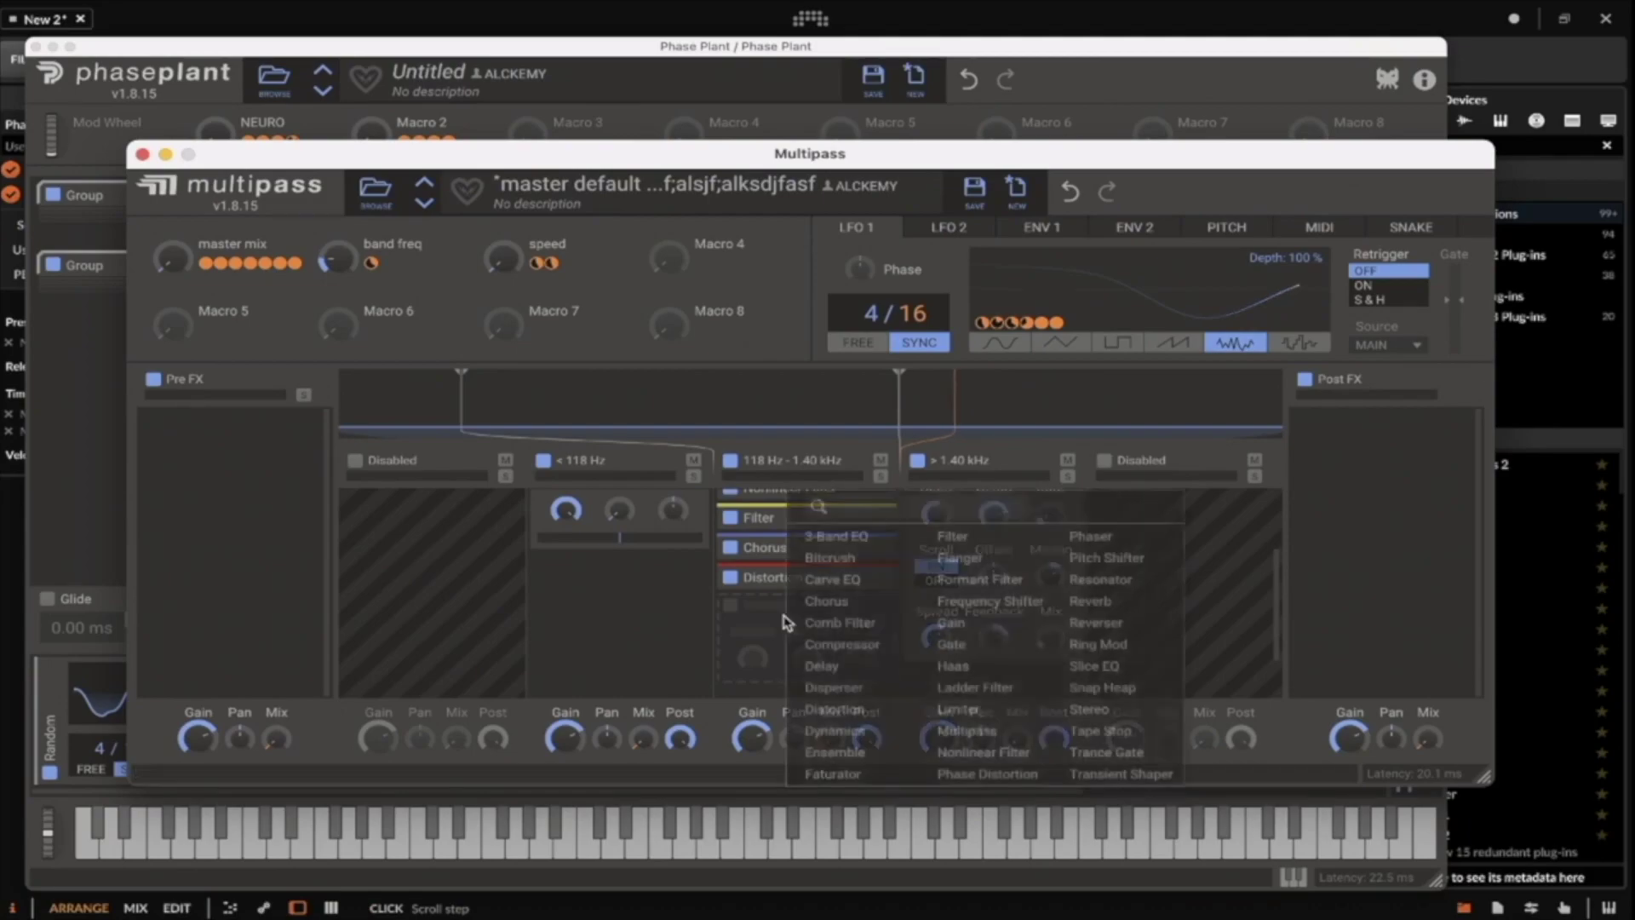
left_click(983, 601)
left_click_drag(792, 628, 792, 617)
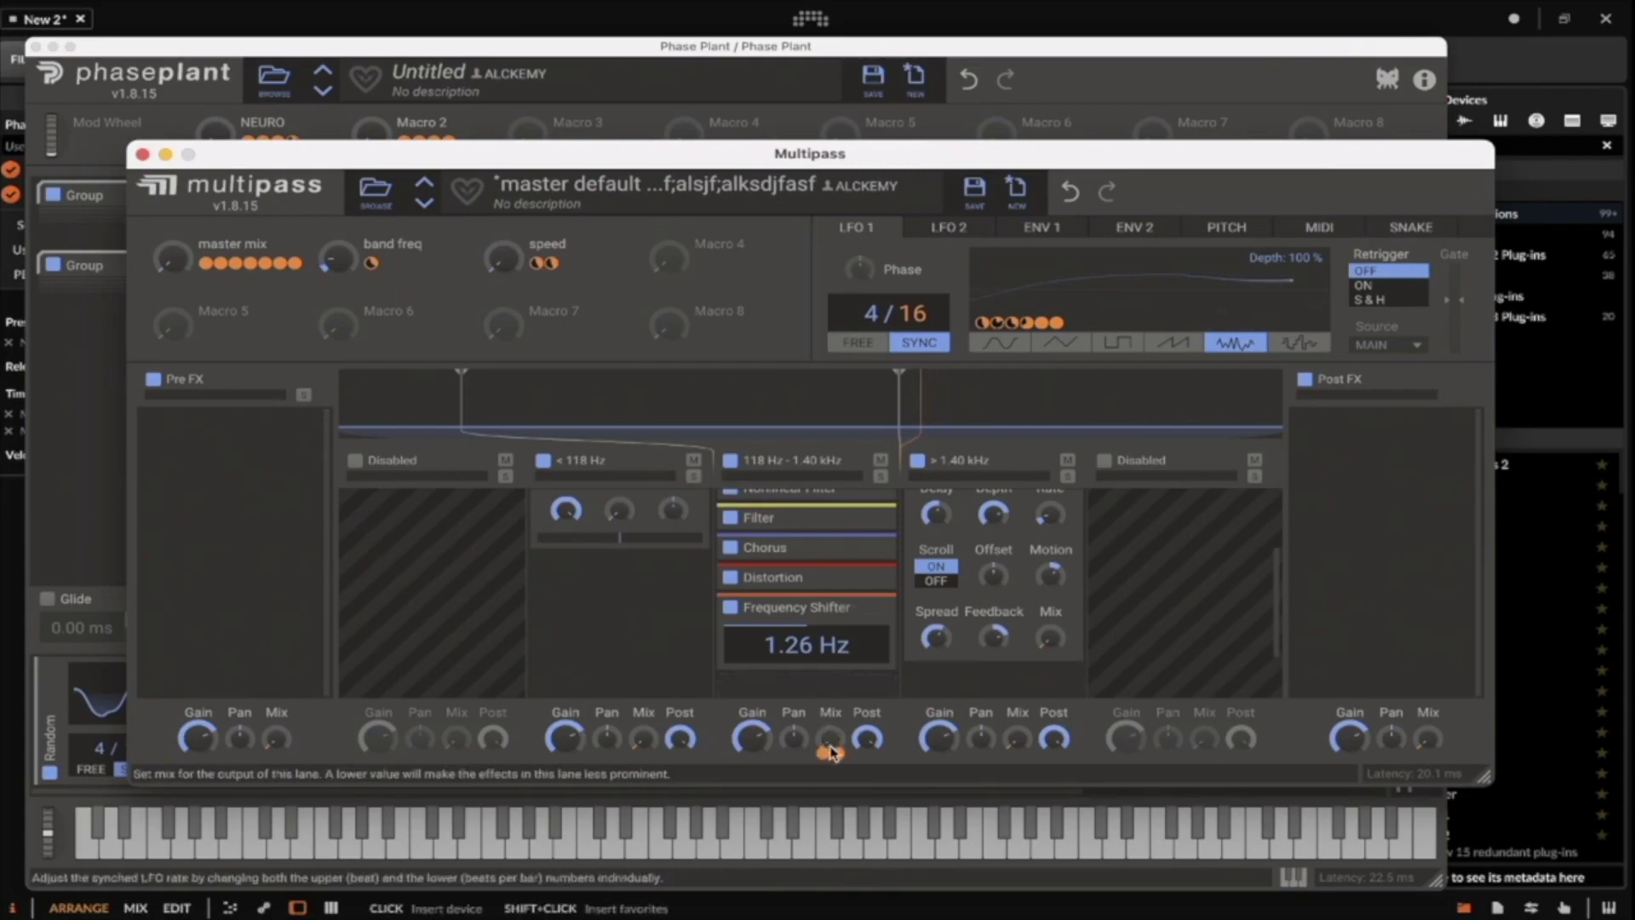
left_click_drag(823, 613, 765, 582)
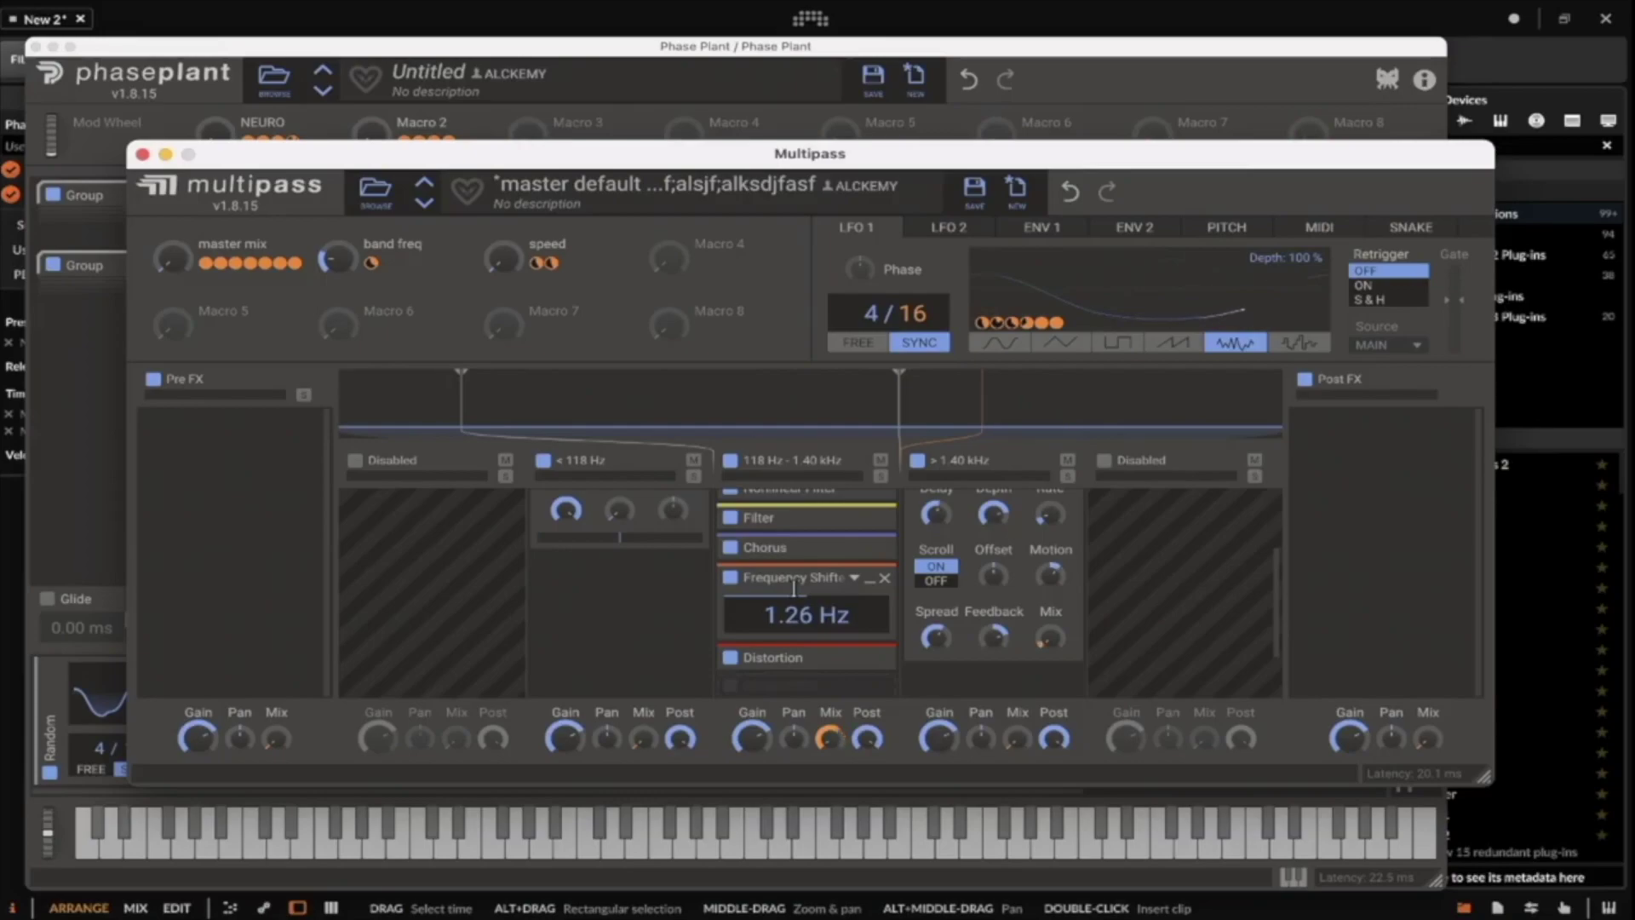
Audition the 118 Hz - 1.40 kHz band in solo, set its Frequency Shifter to 2.57 Hz, and collapse the effect.
left_click(881, 477)
left_click_drag(748, 620, 799, 616)
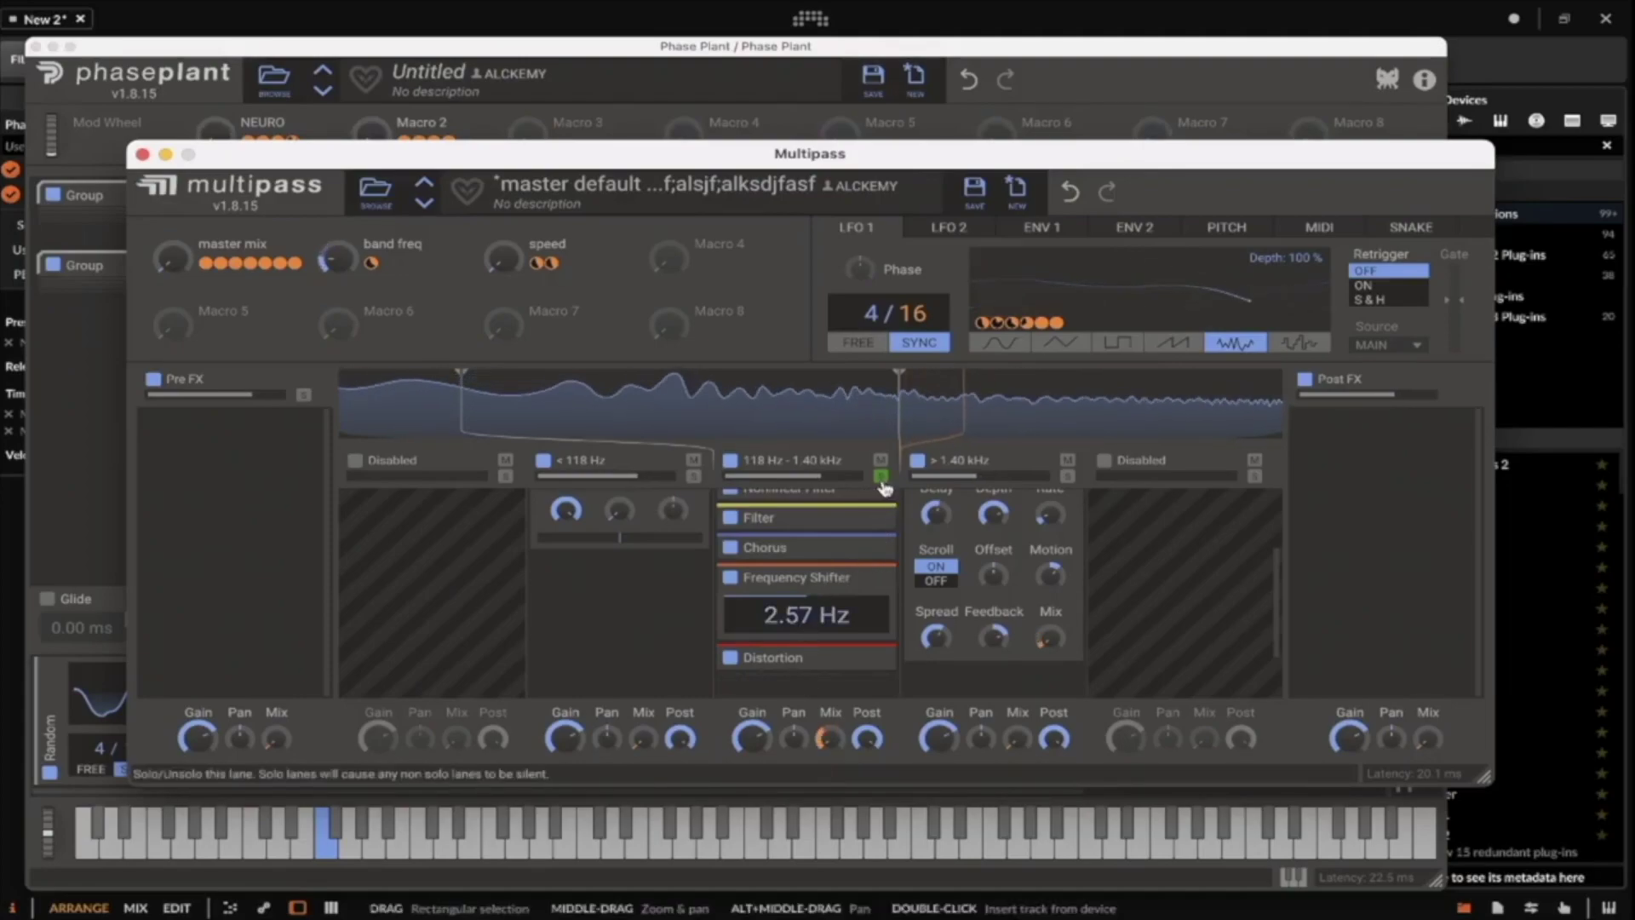
scroll(767, 552, "down", 2)
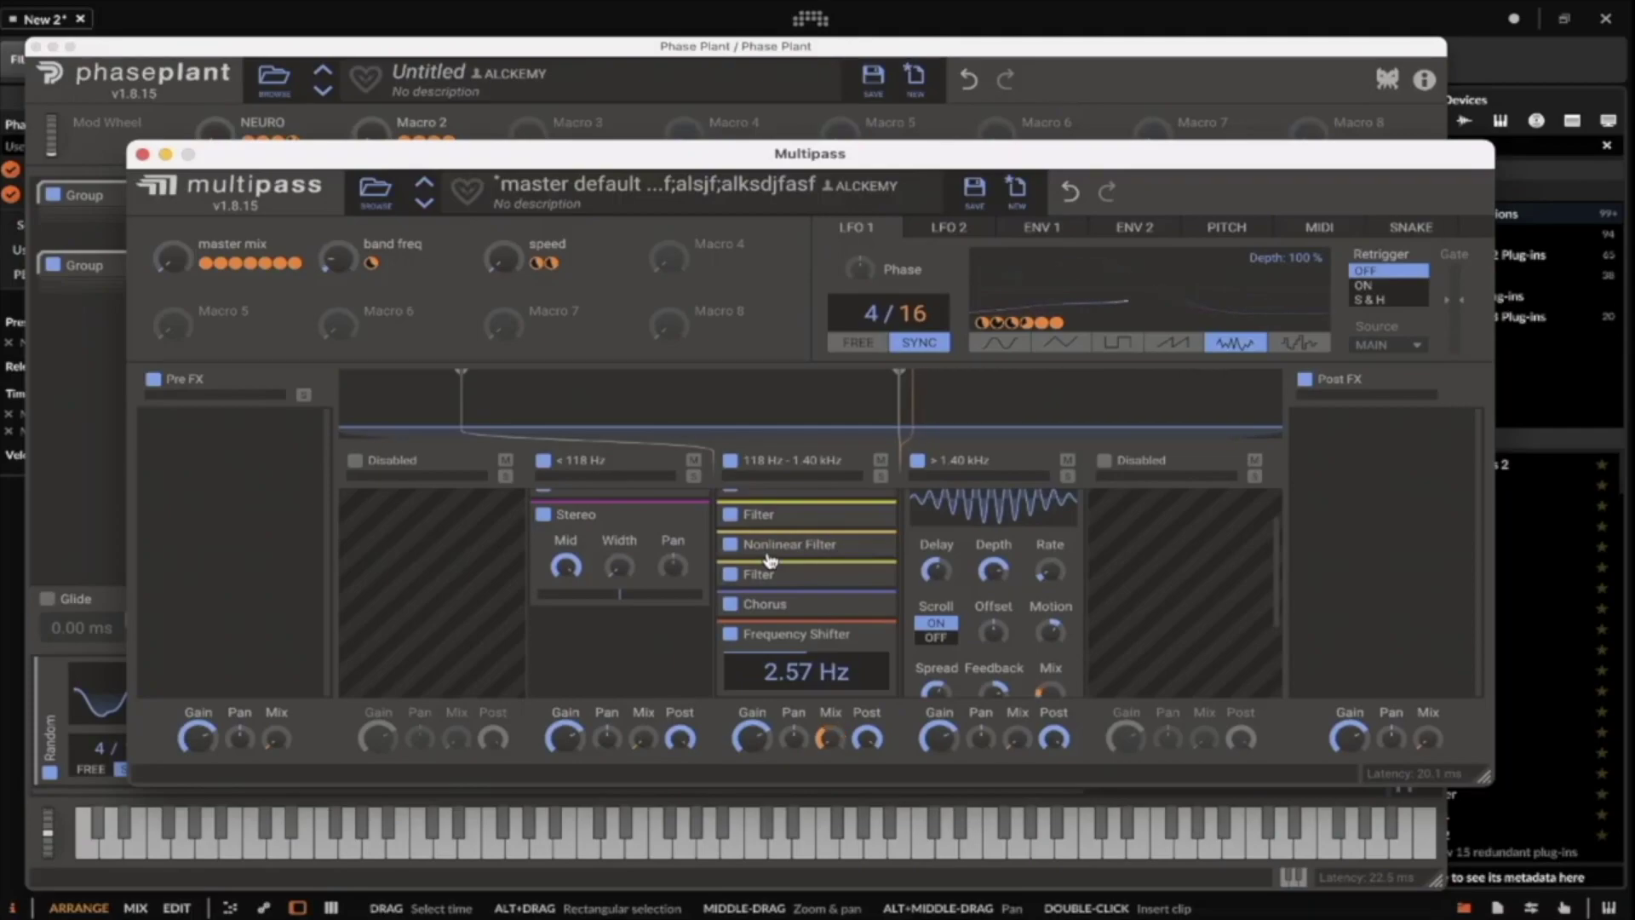
left_click(869, 633)
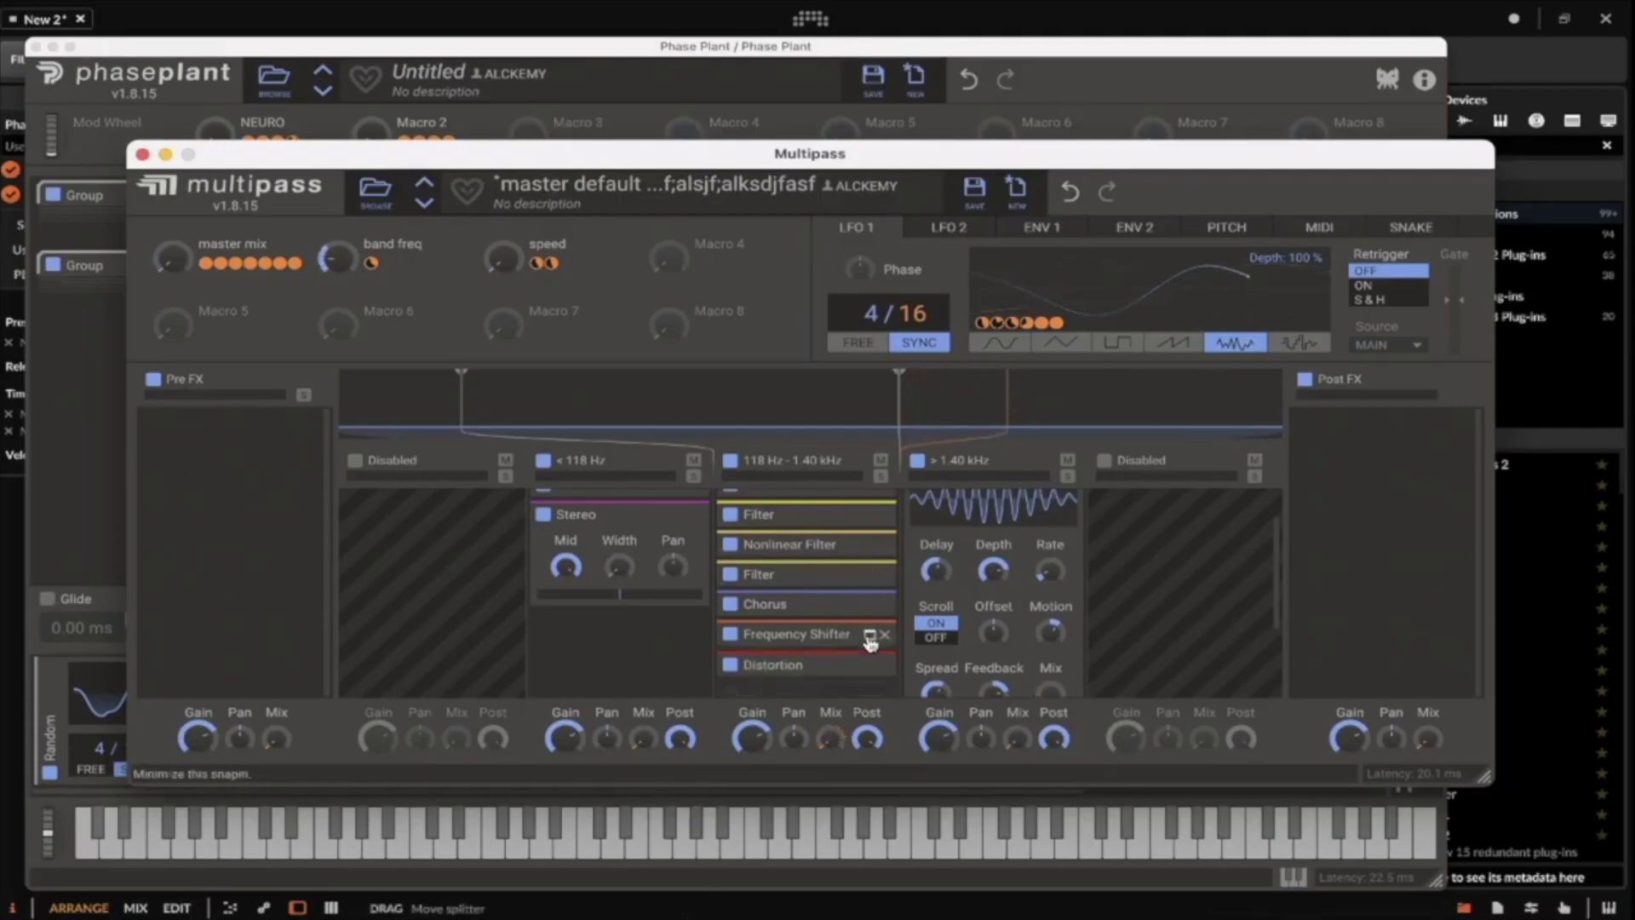
Add a Dynamics effect to the Multipass's Post FX with stronger downward compression, and close the Multipass editor.
scroll(818, 574, "up", 2)
left_click(1366, 451)
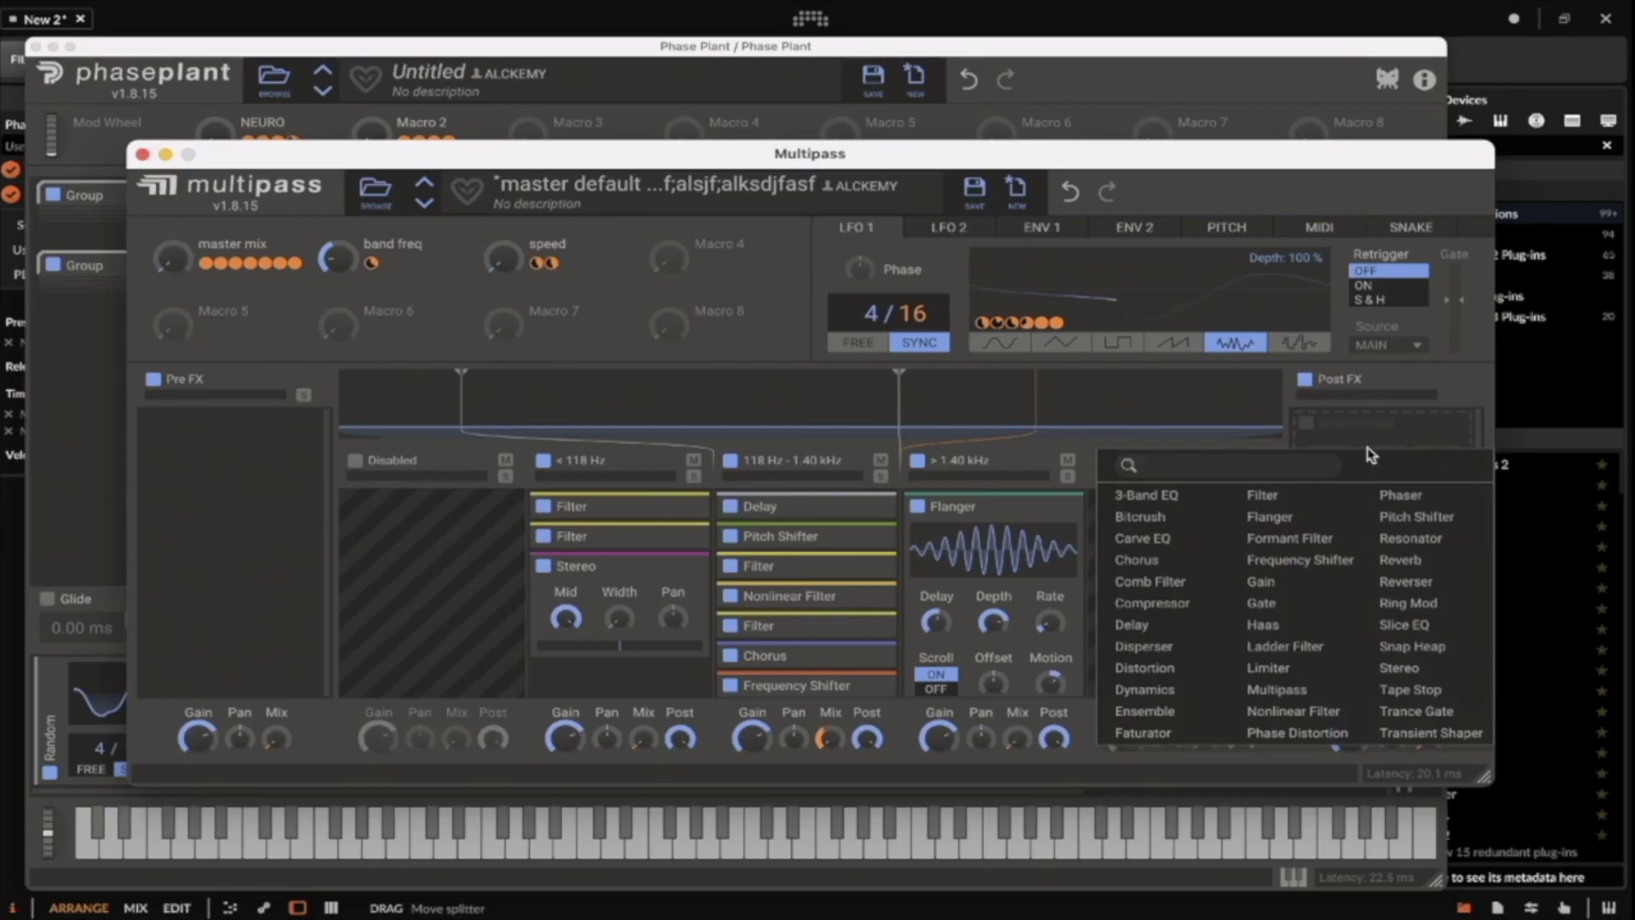
left_click(1157, 688)
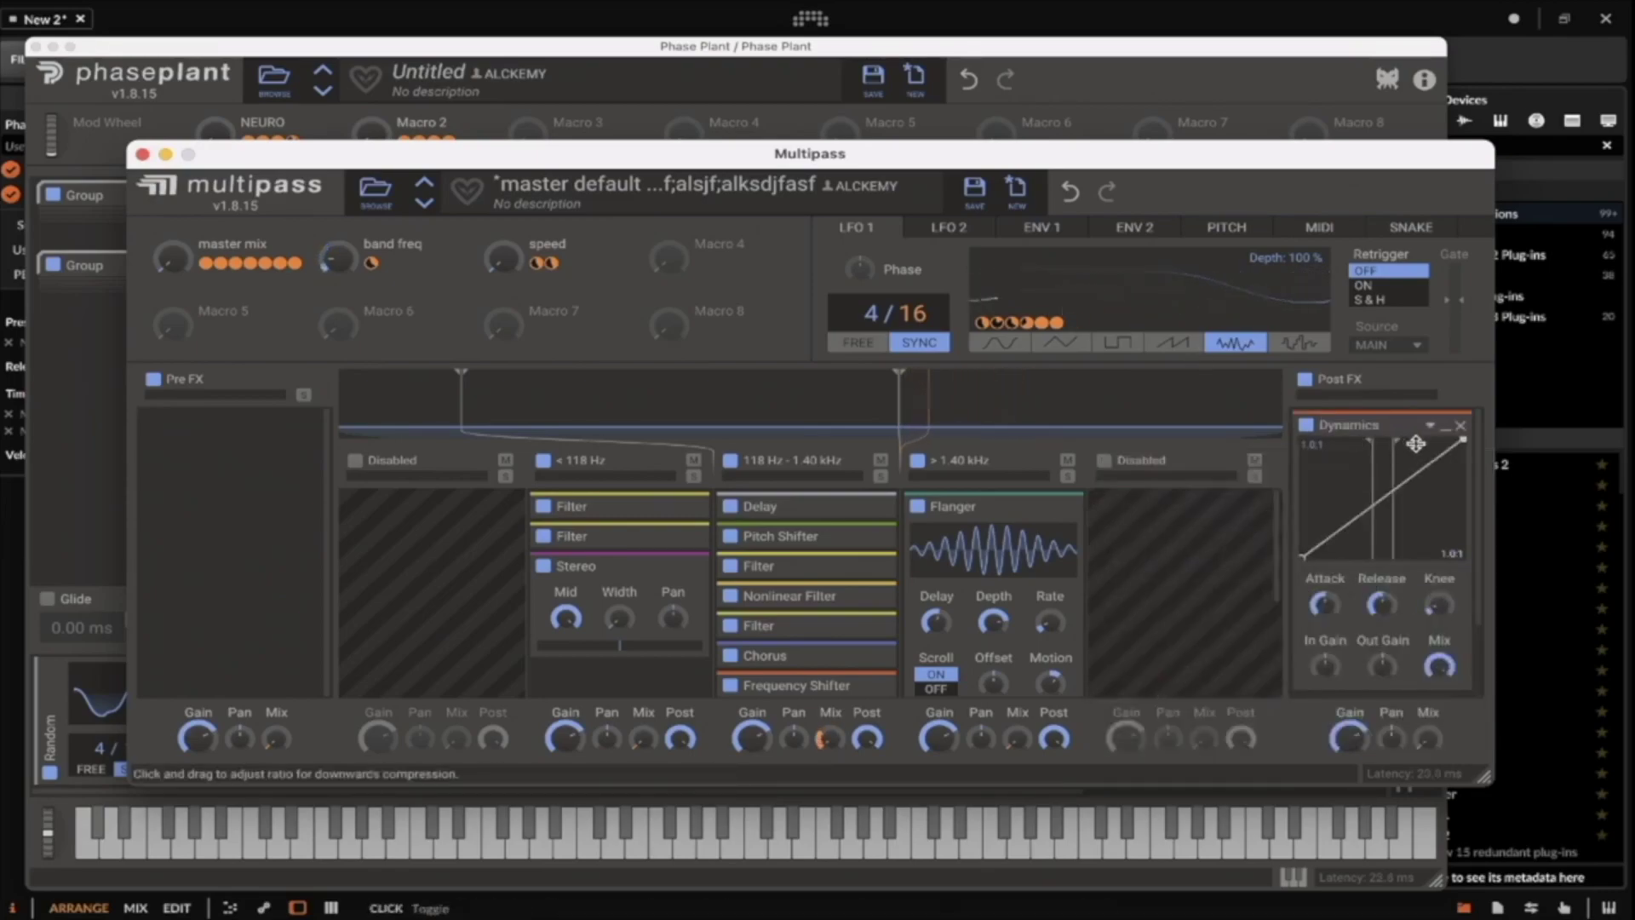
left_click_drag(1449, 488, 1400, 473)
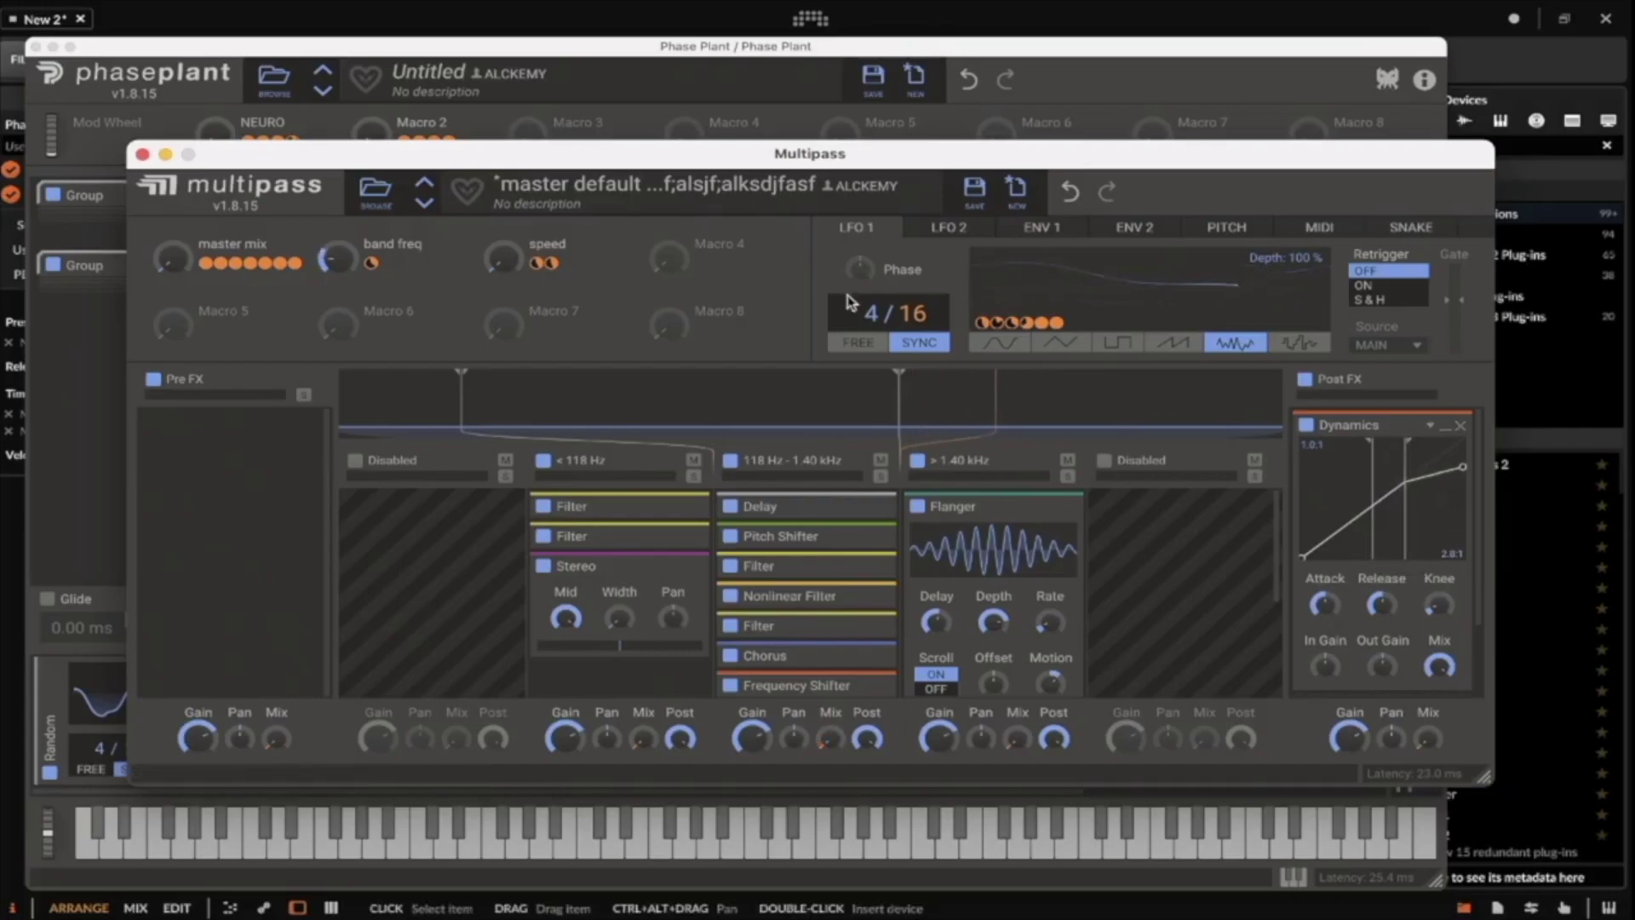
left_click(141, 152)
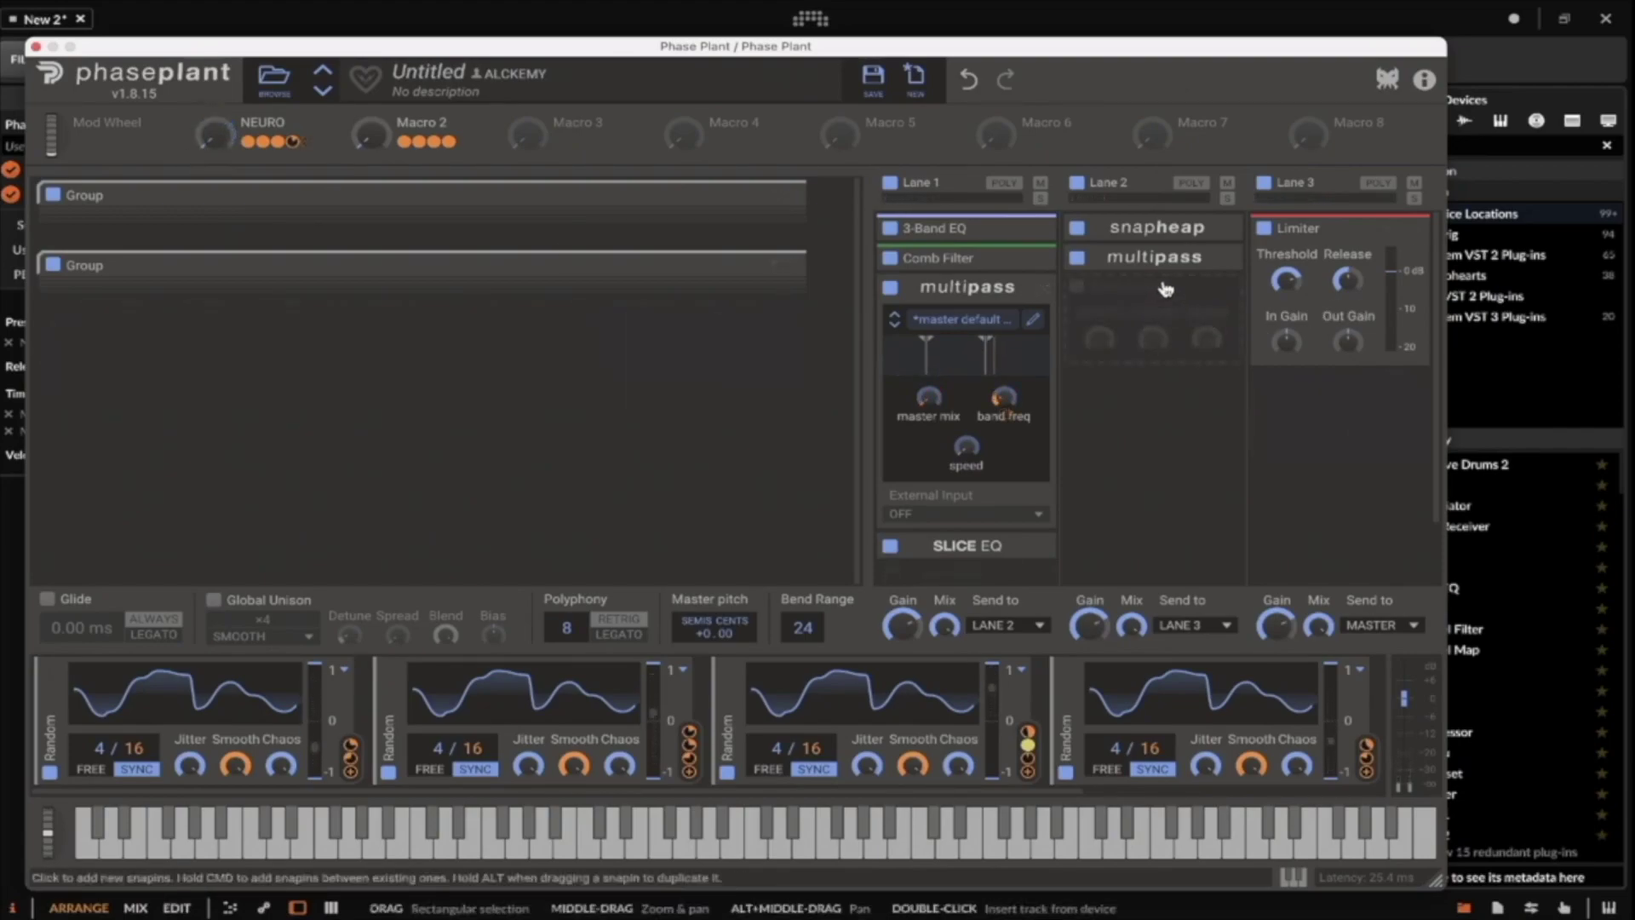
Duplicate the Lane 2 Multipass and load the user preset OCARINA TO TIME into the copy.
left_click(1154, 302)
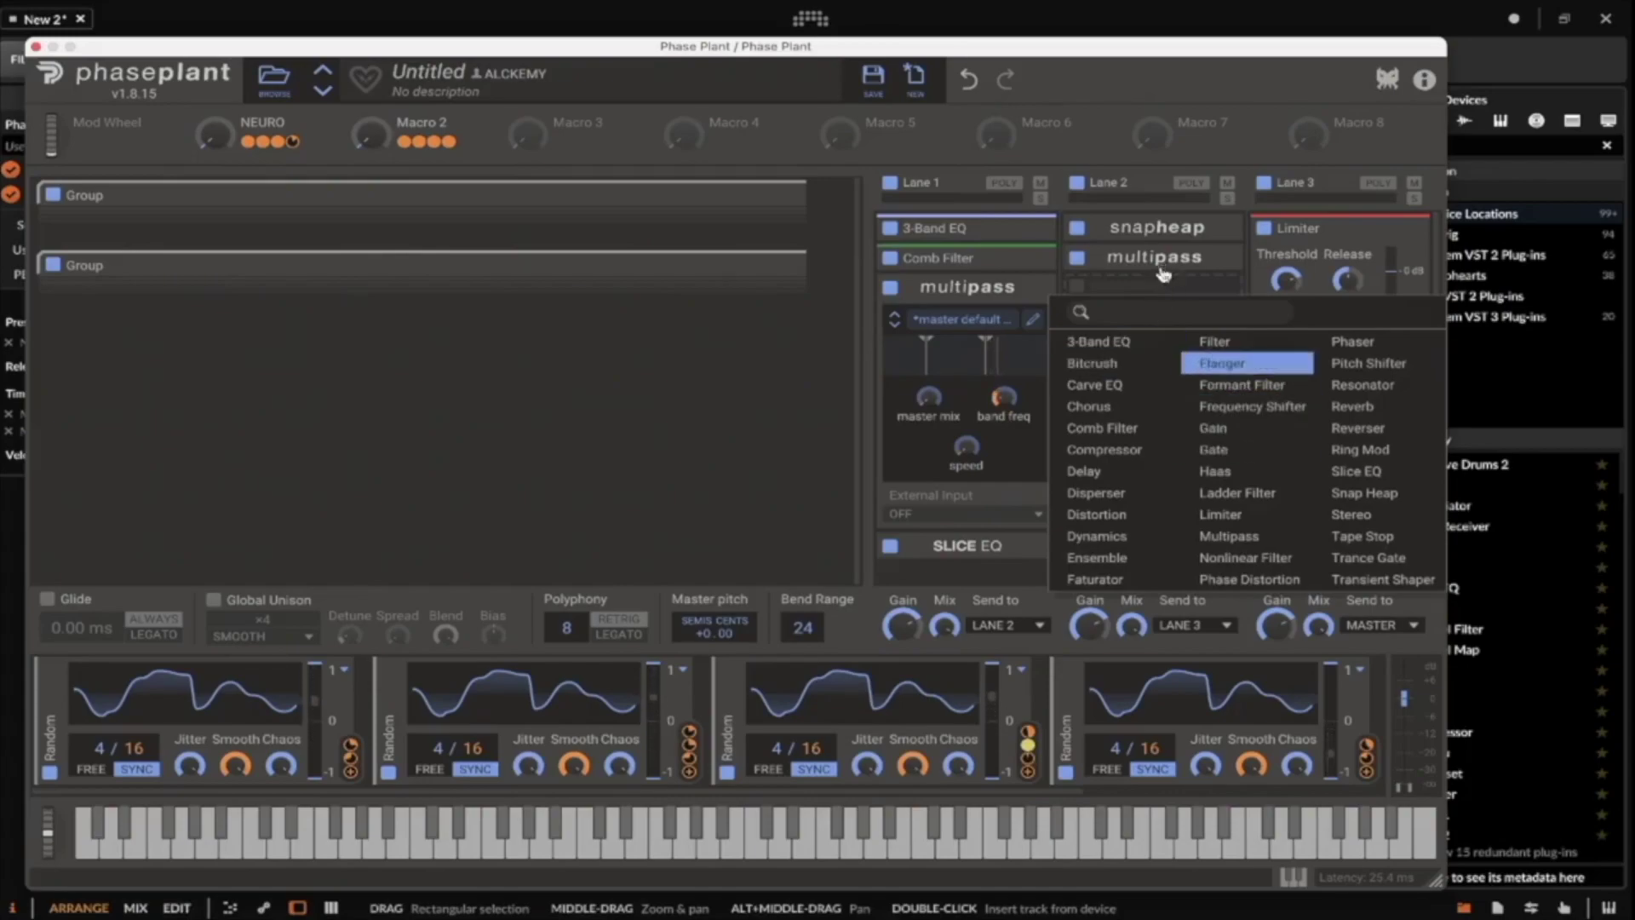
left_click(1160, 265)
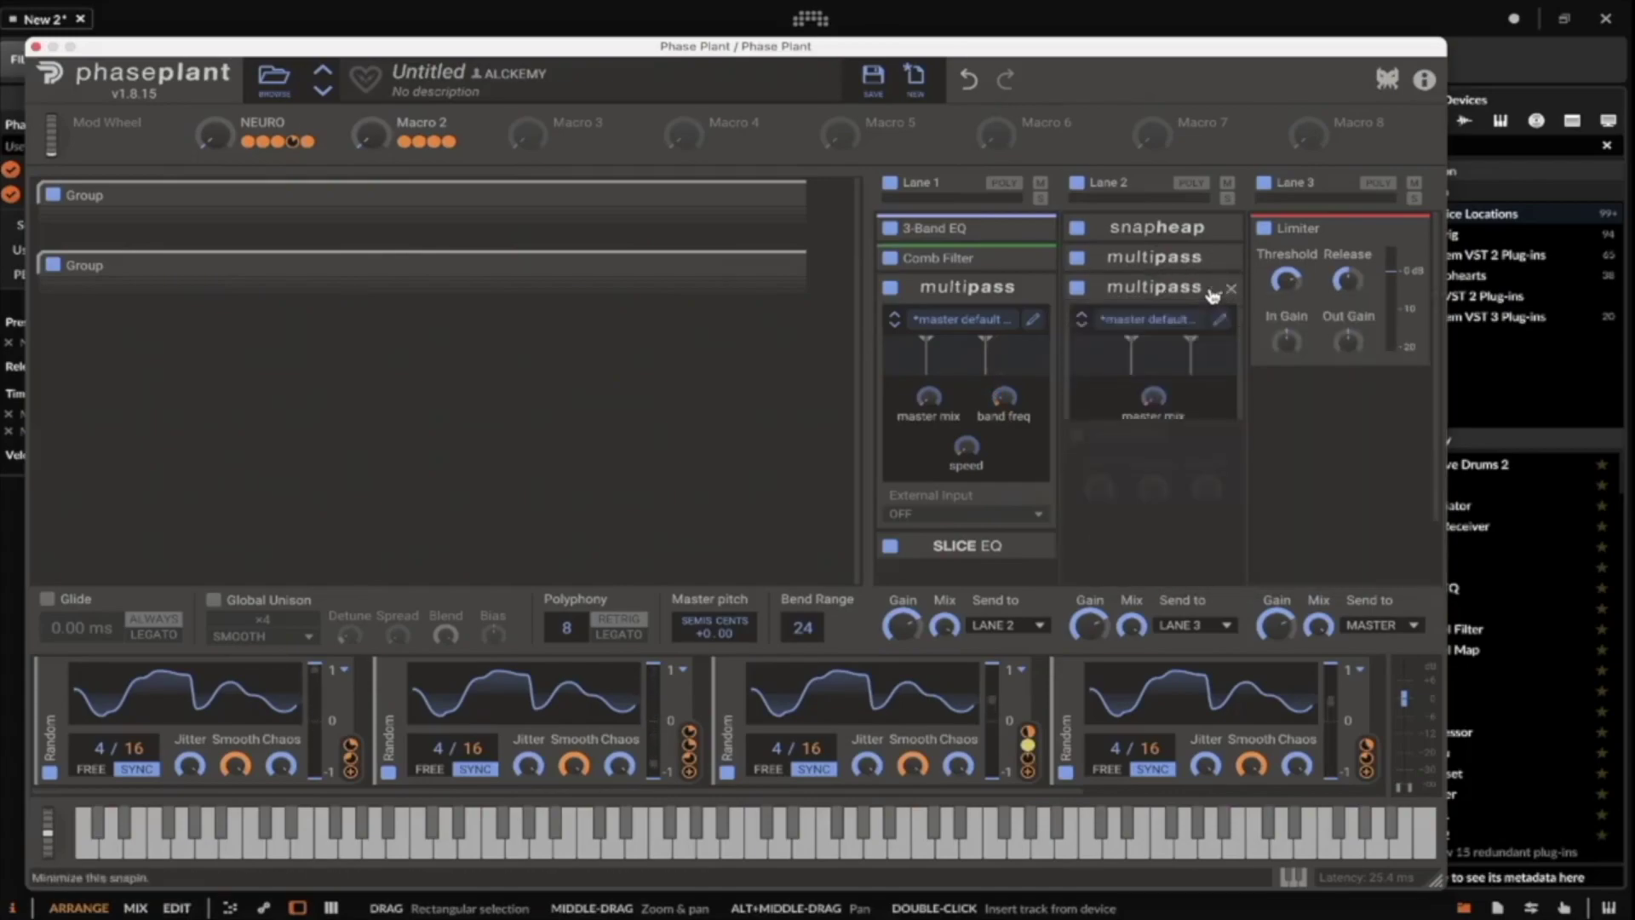
left_click(1220, 319)
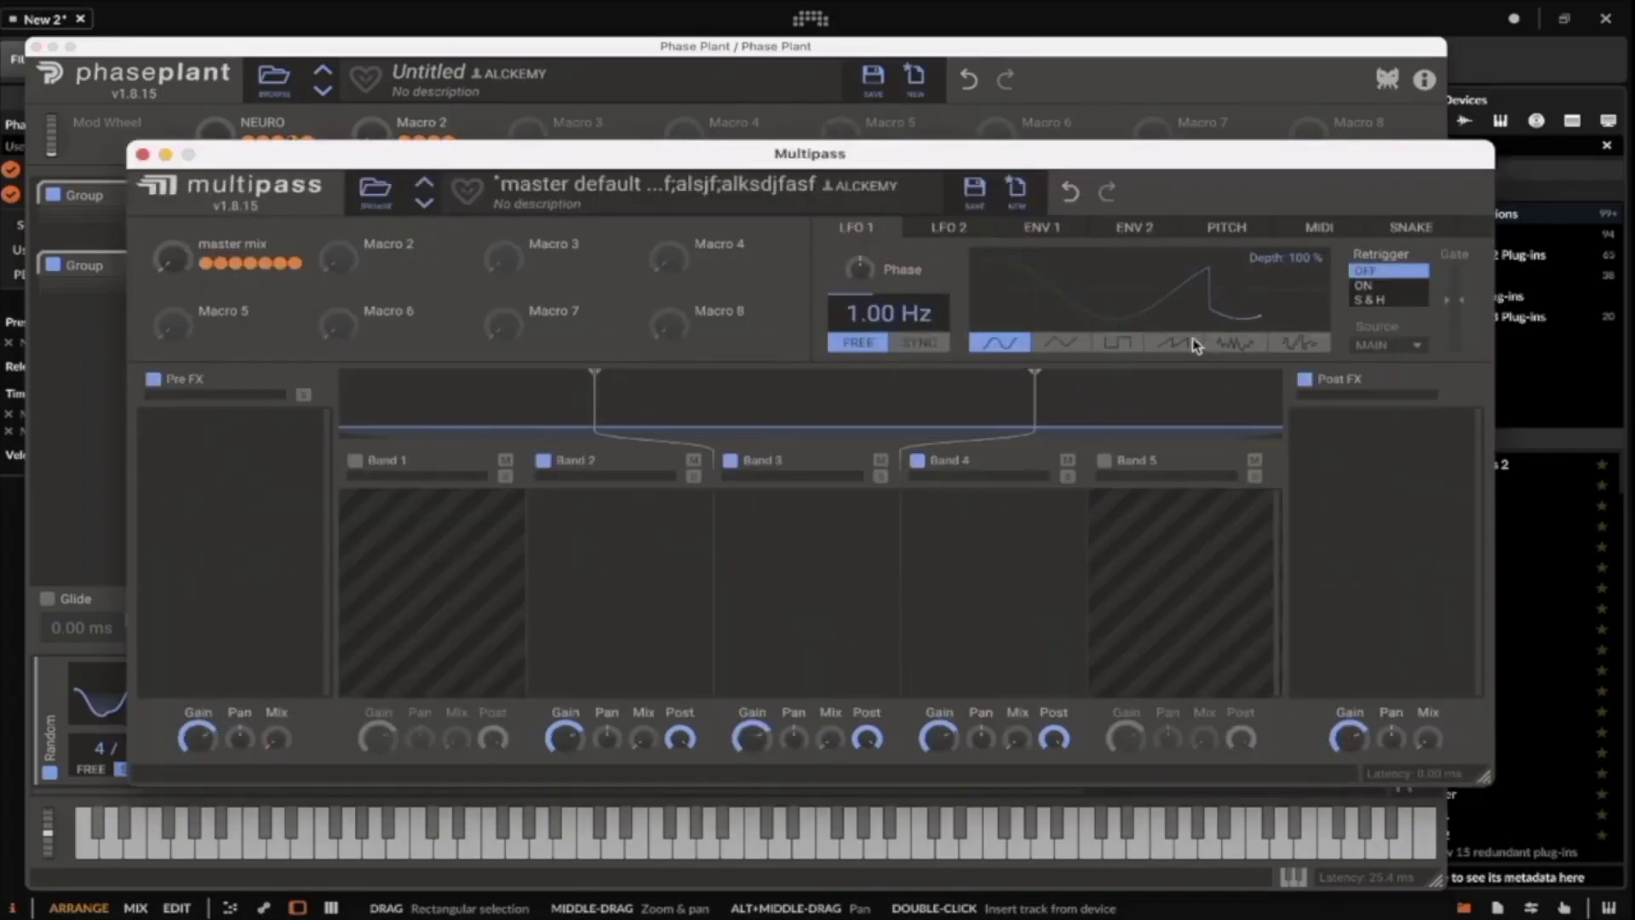
left_click(375, 189)
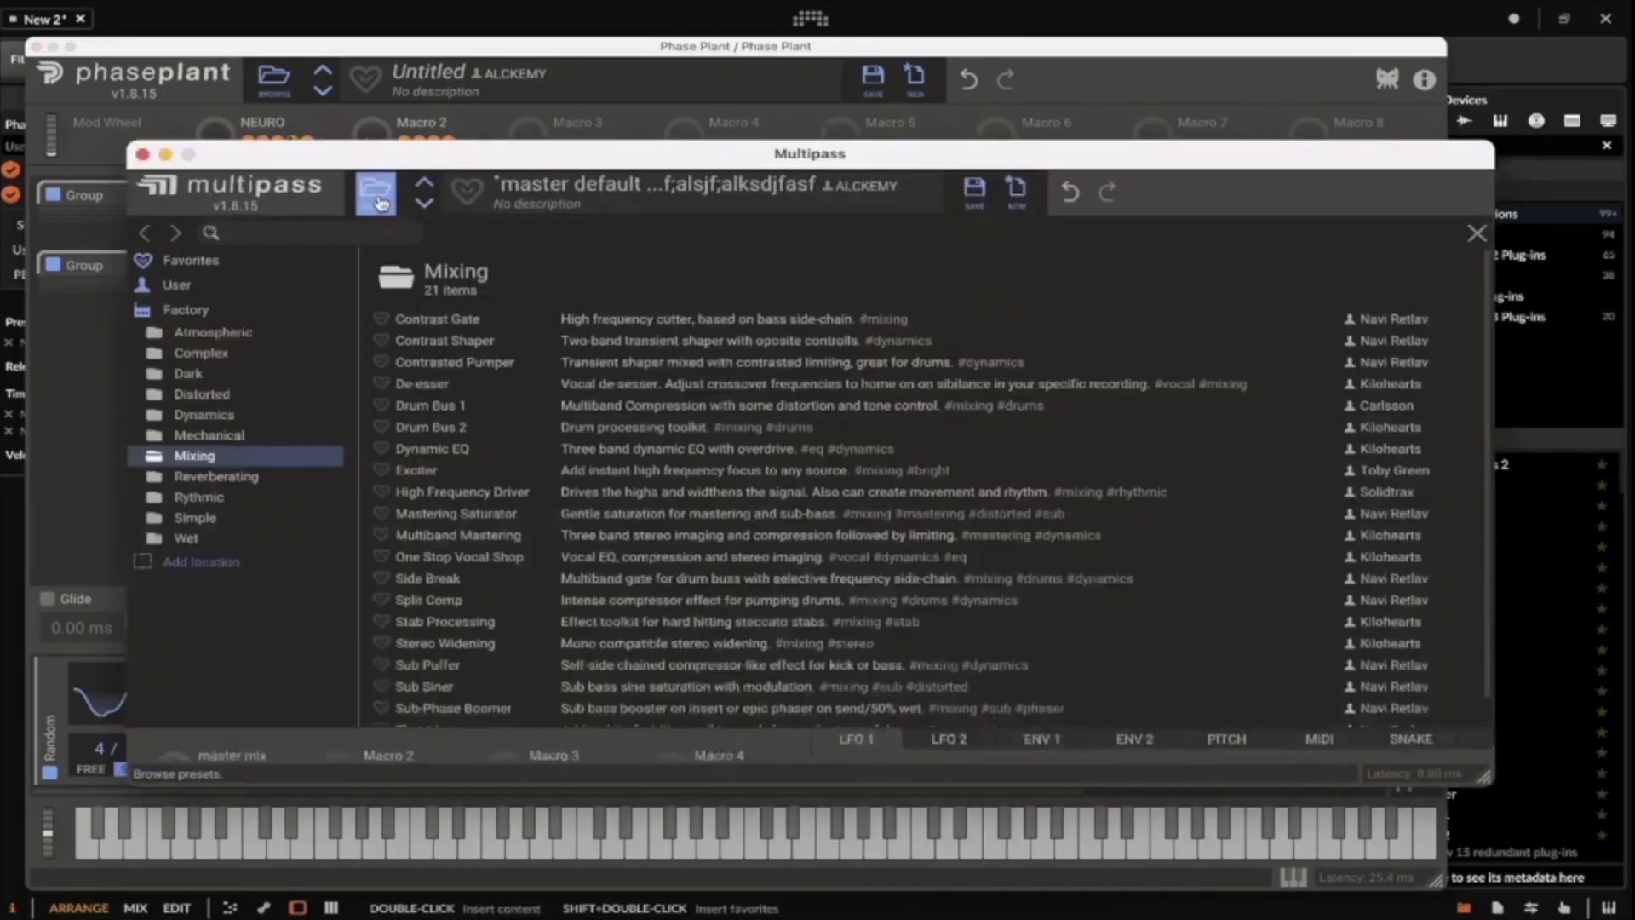
left_click(199, 288)
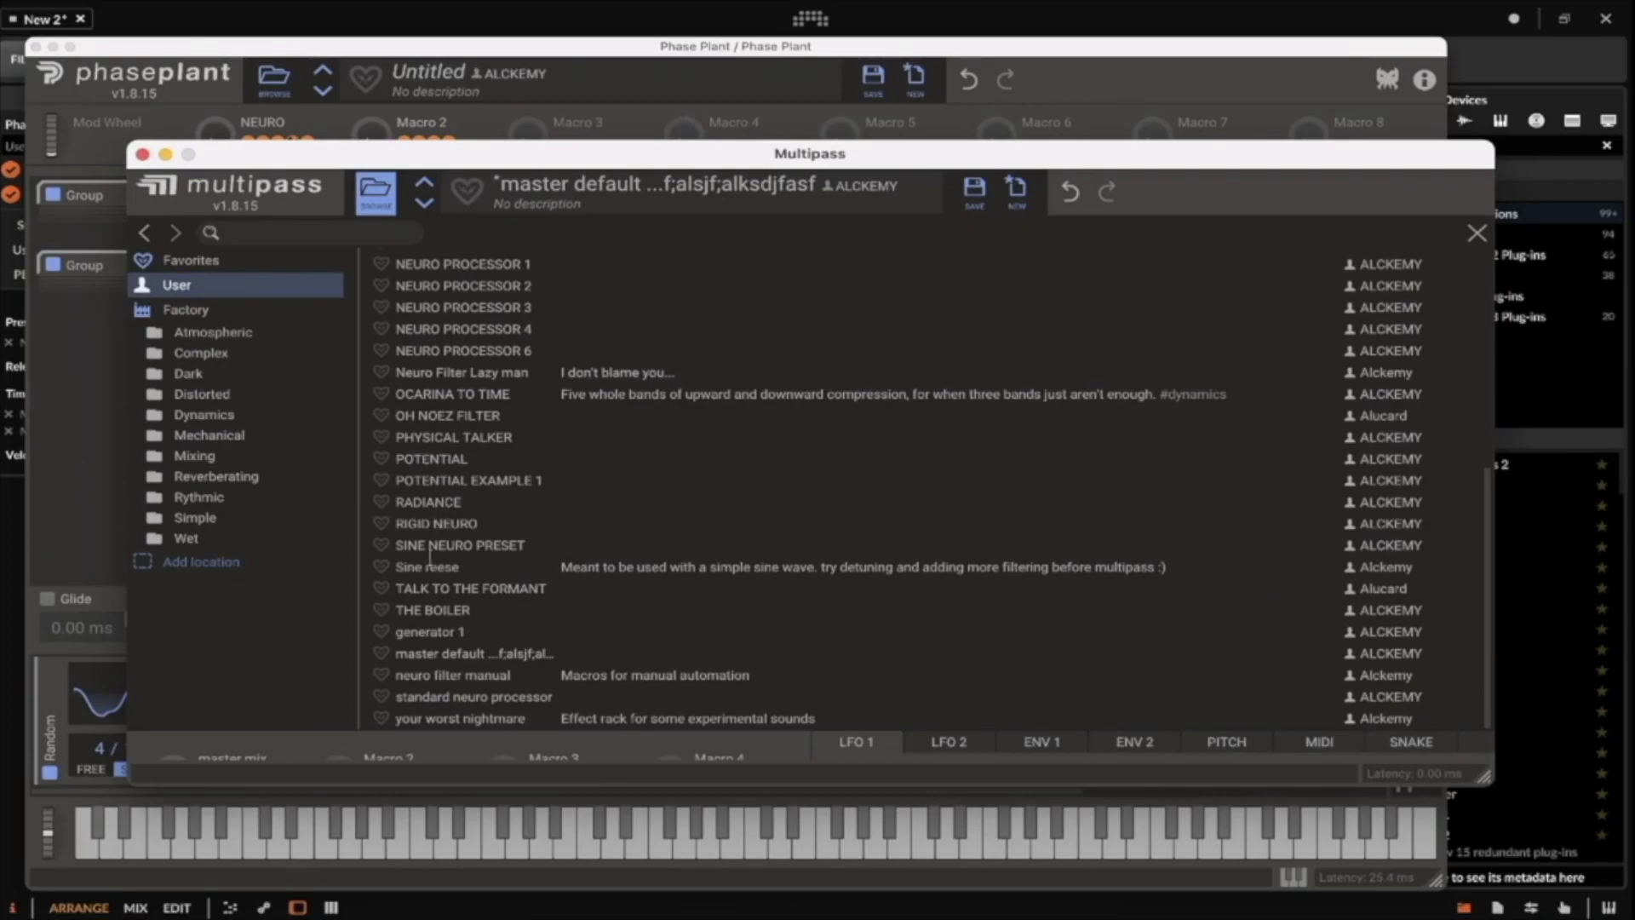
left_click(449, 390)
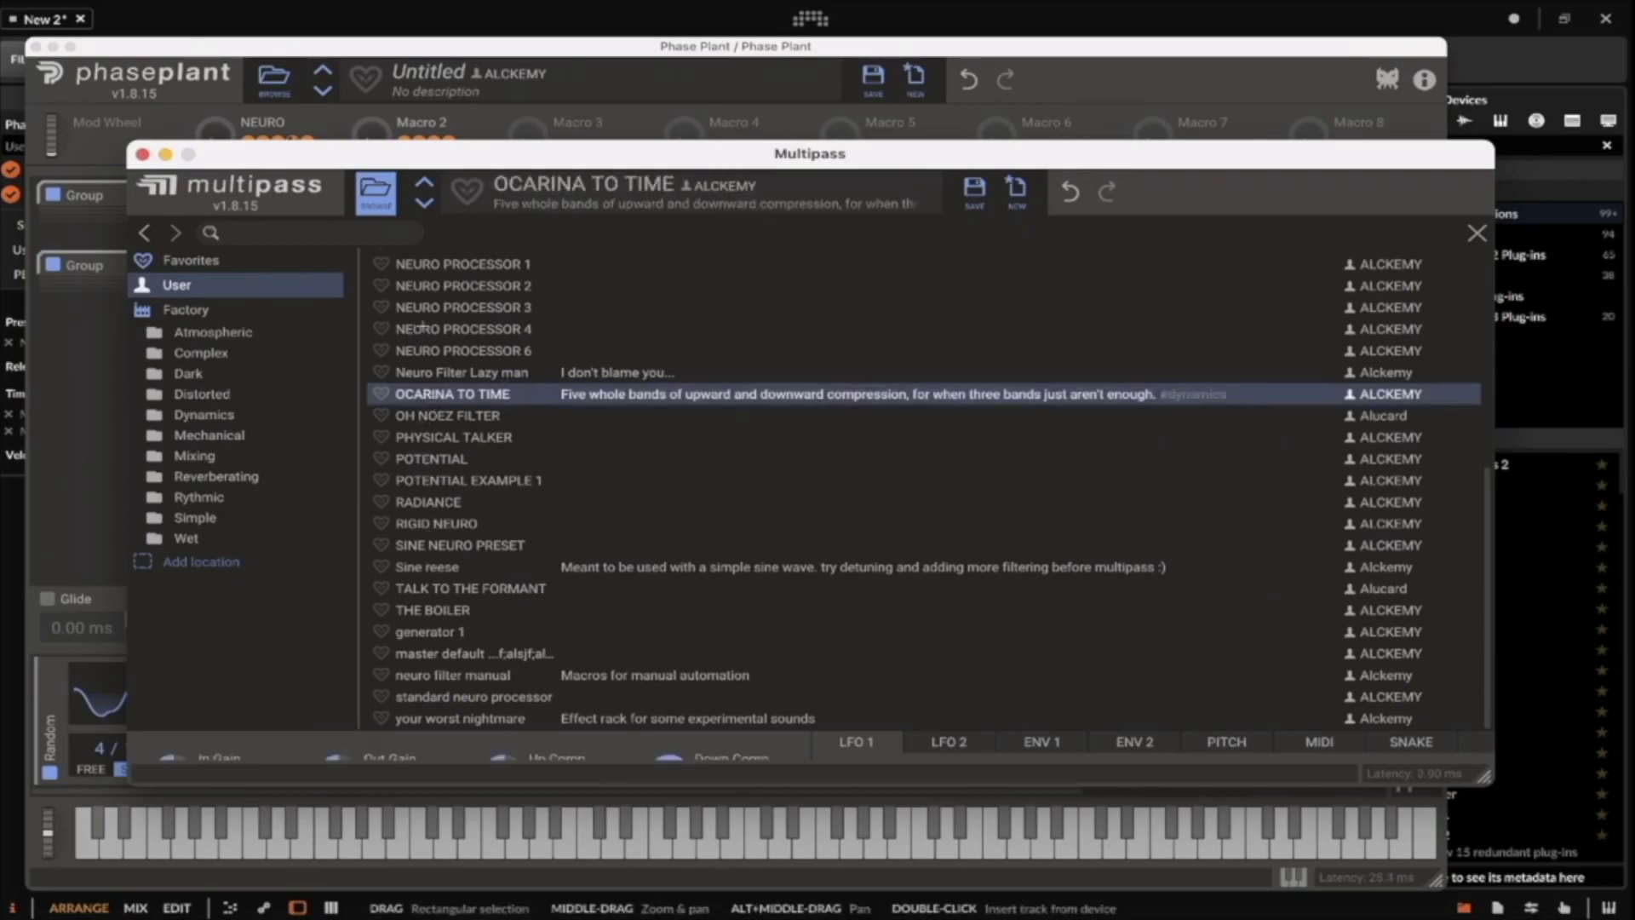
left_click(376, 192)
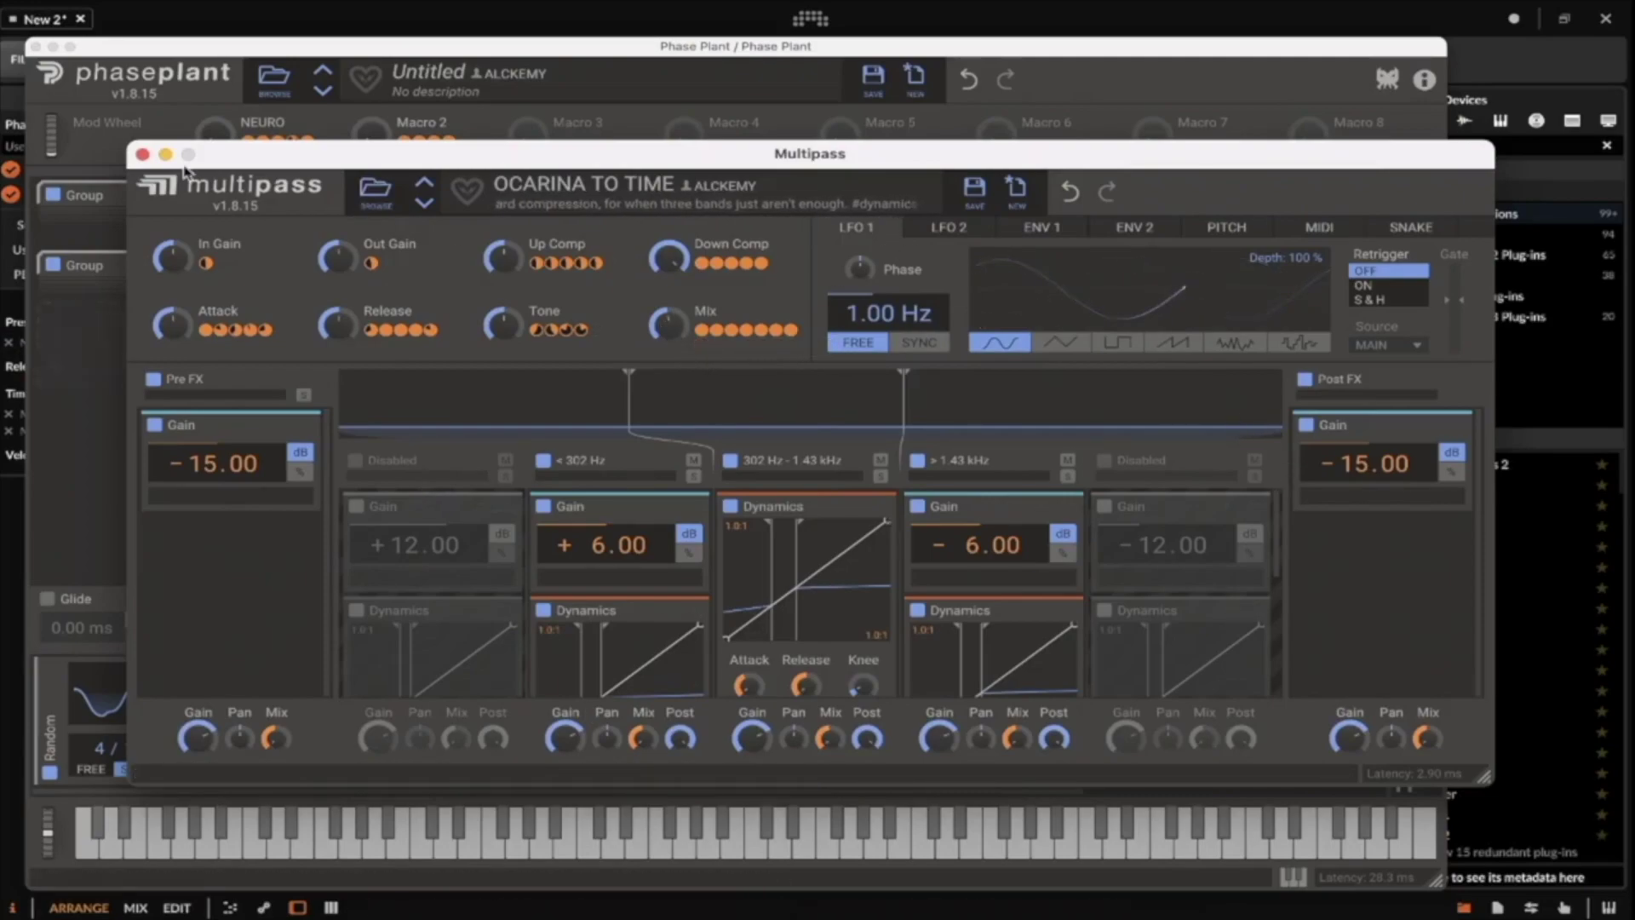
left_click(142, 154)
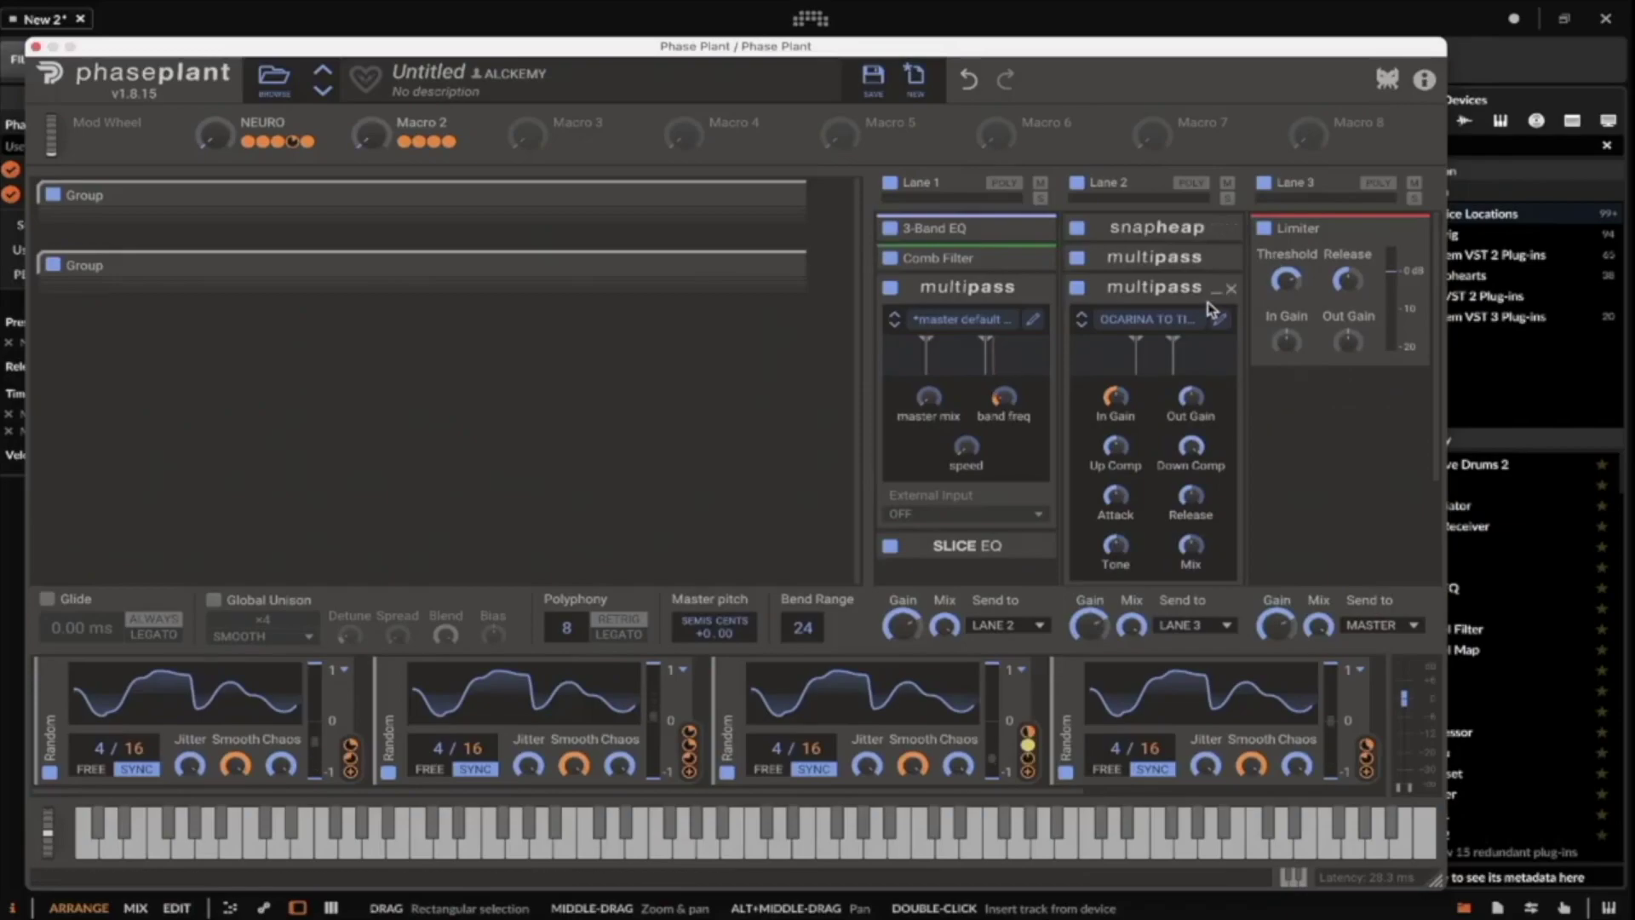
Collapse the OCARINA TO TIME Multipass, move it above the other Multipass in Lane 2, and expand the other one.
left_click(1216, 290)
mouse_move(1178, 292)
left_mouse_down()
mouse_move(1160, 365)
mouse_move(1164, 285)
left_mouse_up()
left_click(1216, 288)
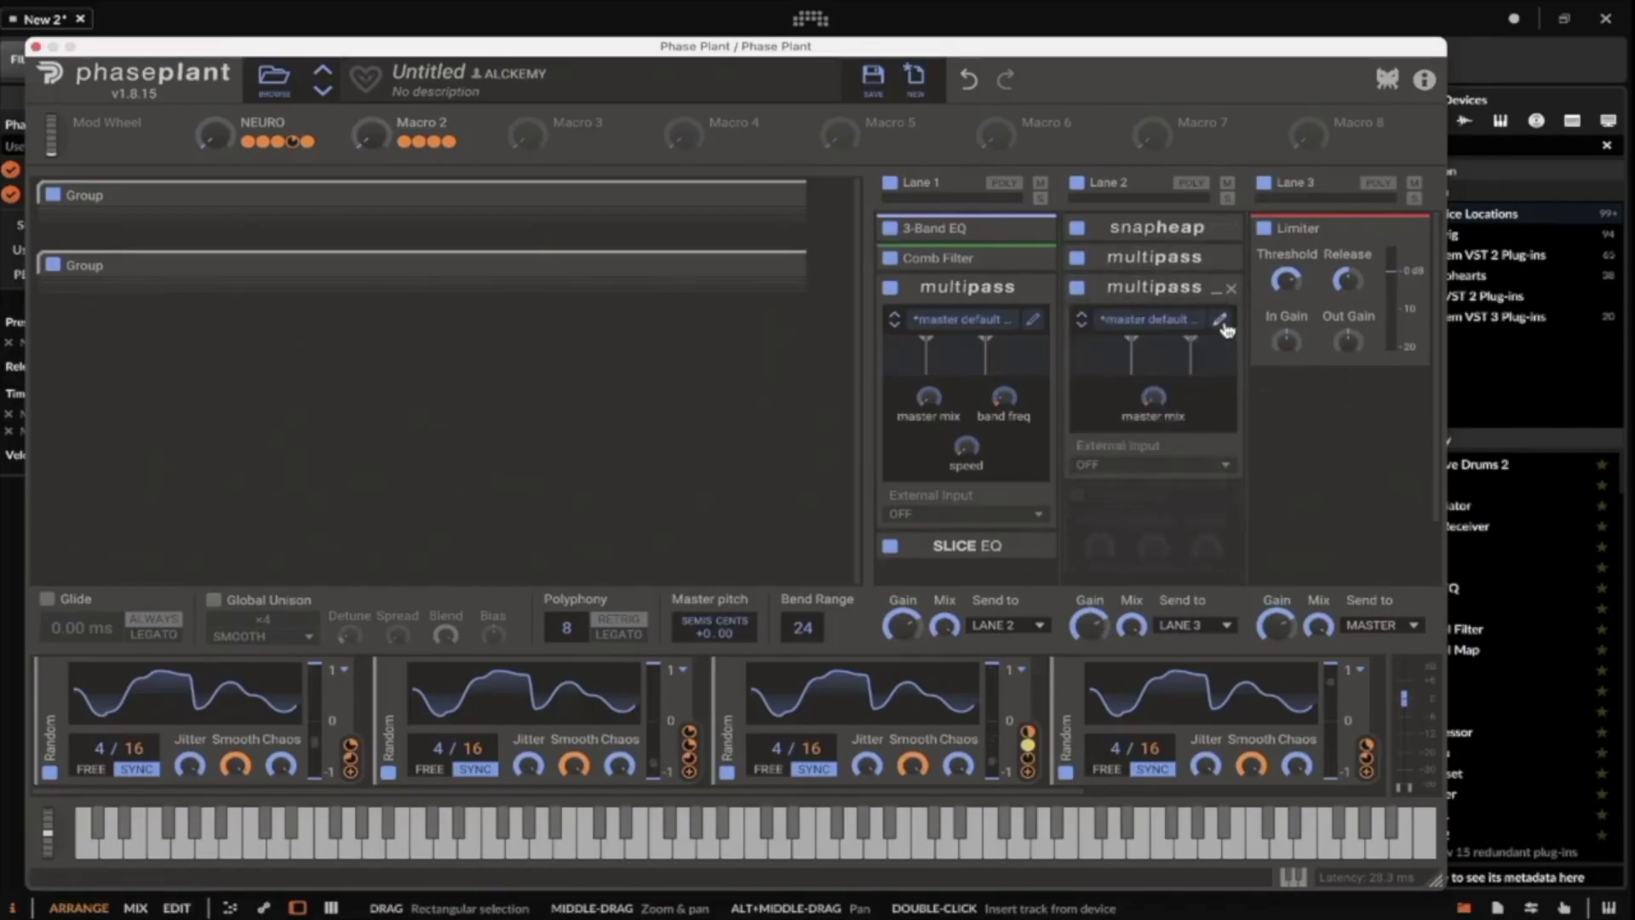
Add a Stereo effect with zero width to Band 2 of the expanded Lane 2 Multipass, raise its master mix to full, and collapse it.
left_click(1223, 321)
left_click(579, 496)
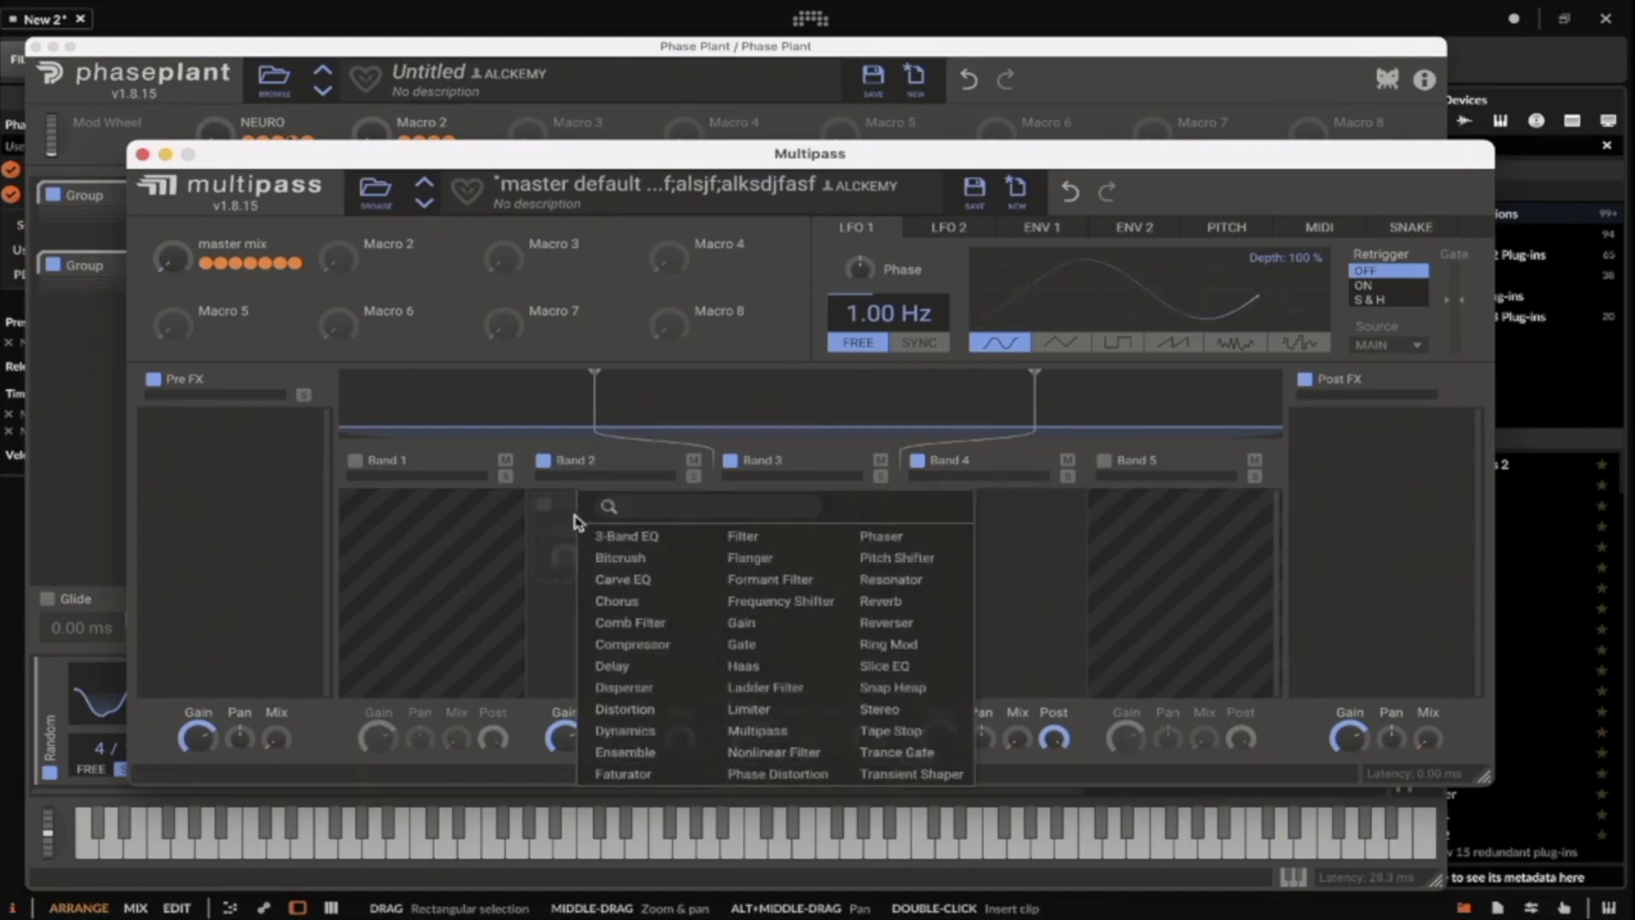
left_click(894, 682)
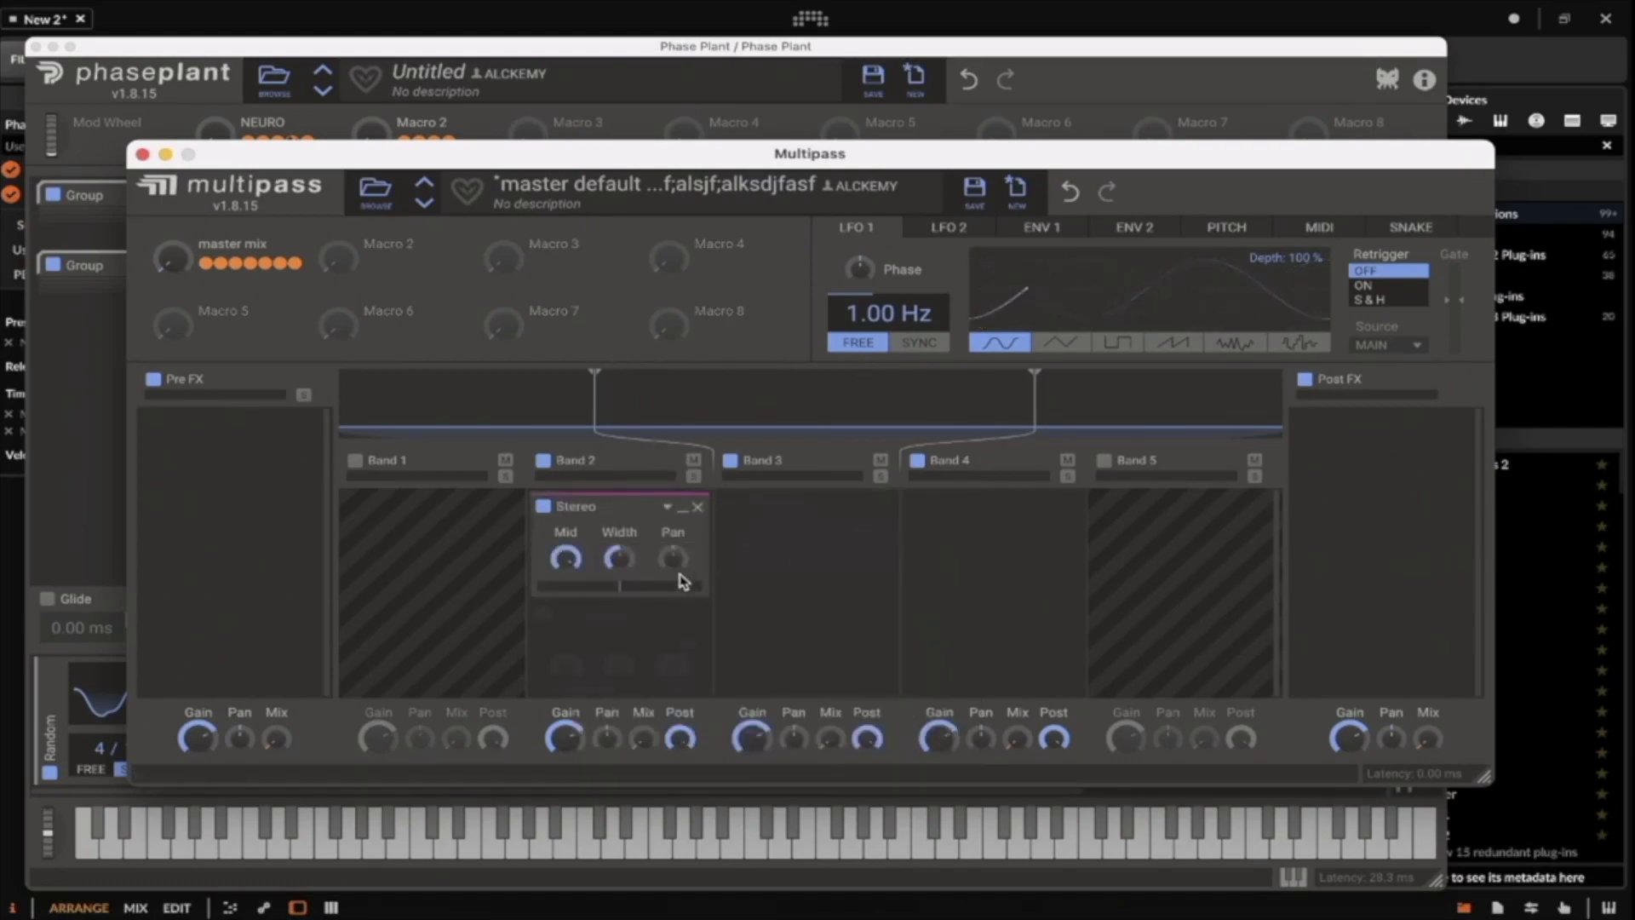
left_click_drag(177, 258, 177, 170)
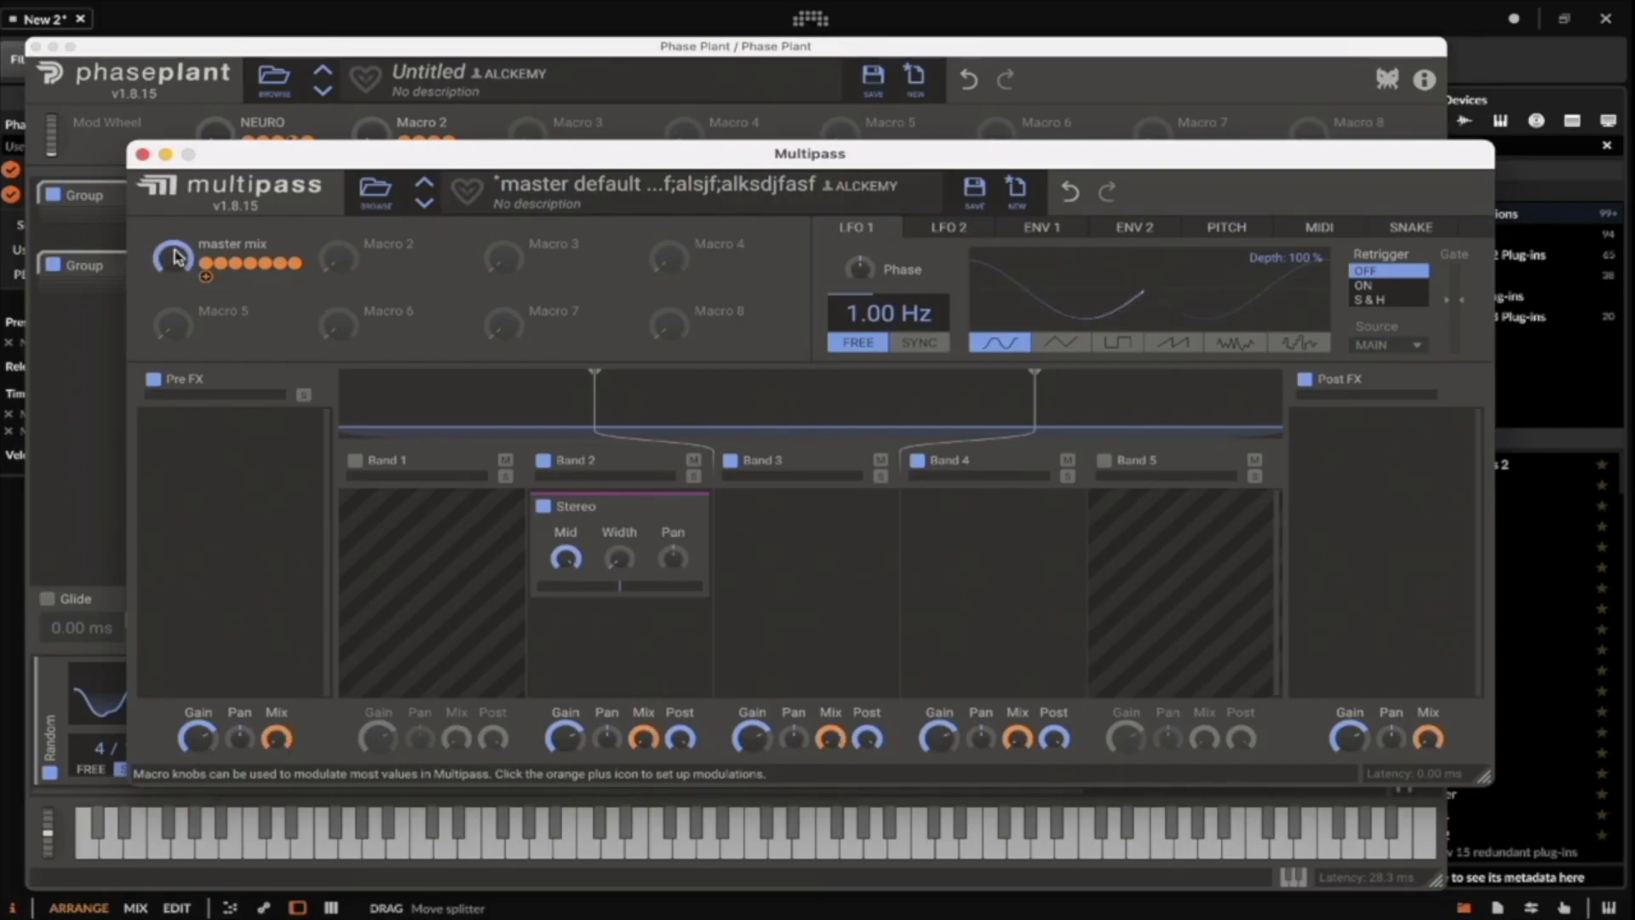
left_click(142, 154)
left_click(1216, 287)
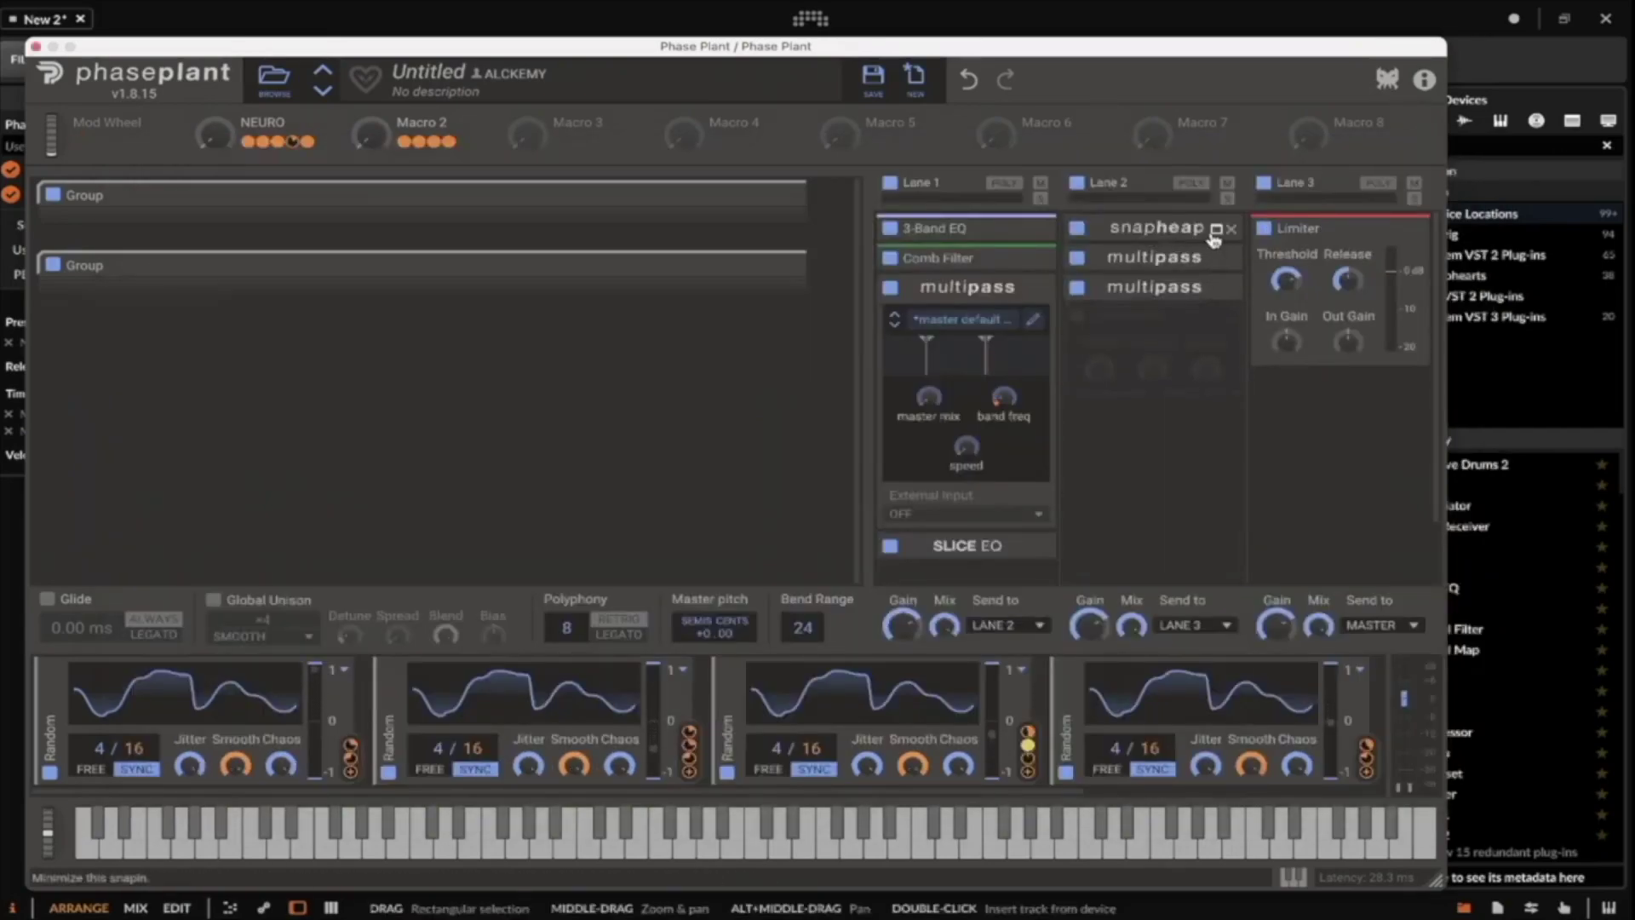
Remove the Snap Heap from Lane 2 and add a Dynamics effect above the Limiter in Lane 3.
left_click(1230, 232)
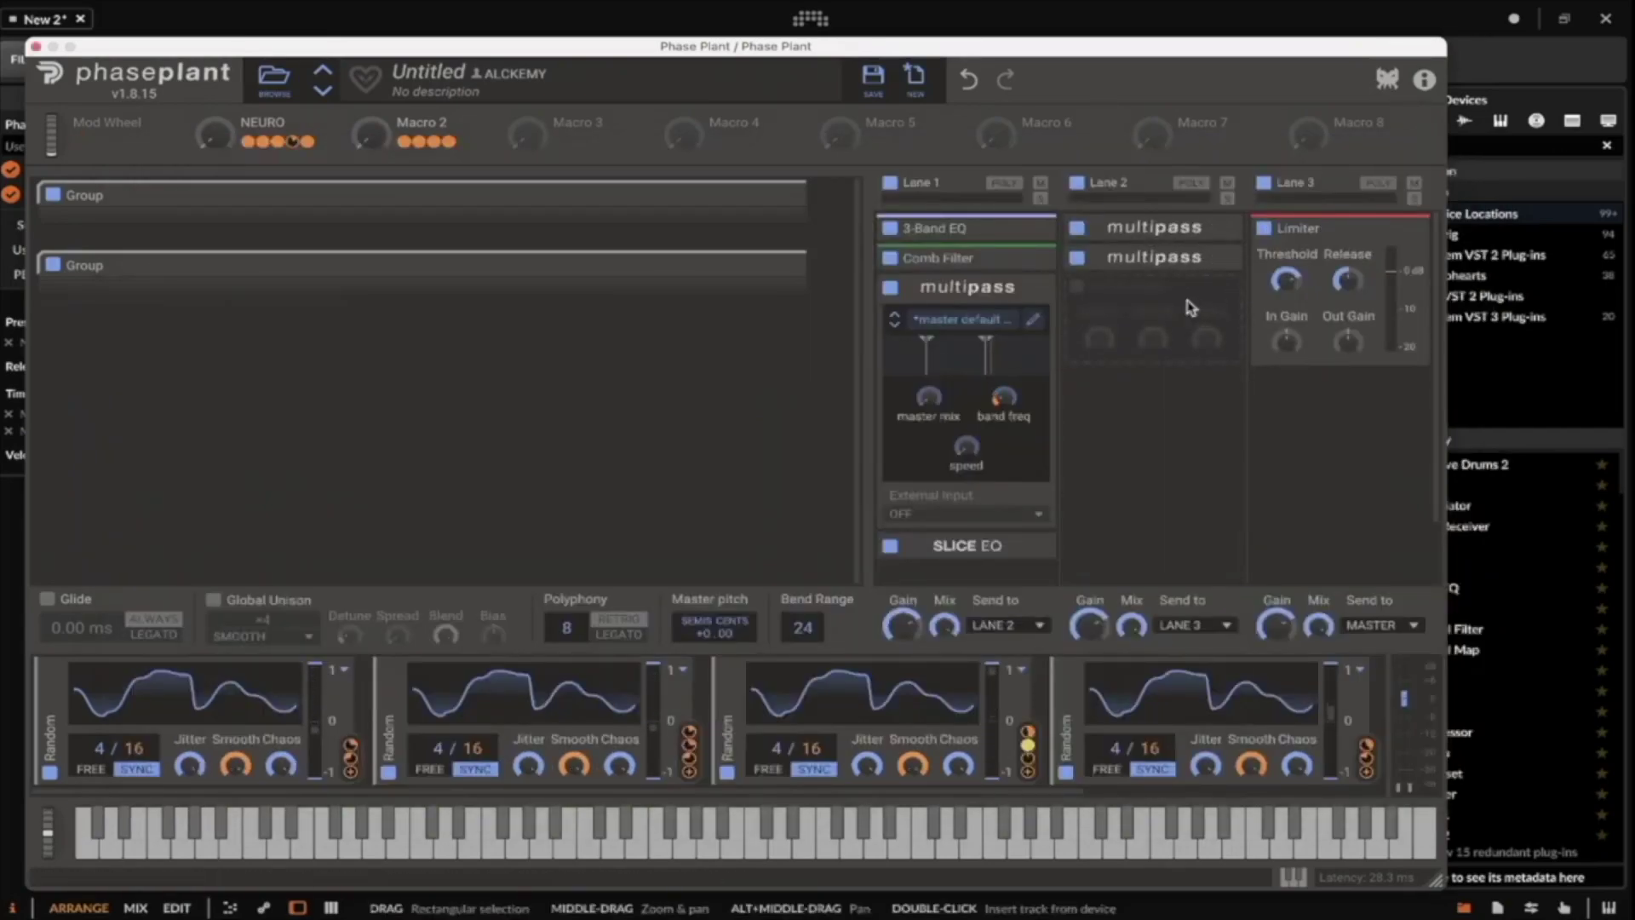
left_click(1190, 302)
left_click(1155, 286)
left_click(1158, 290)
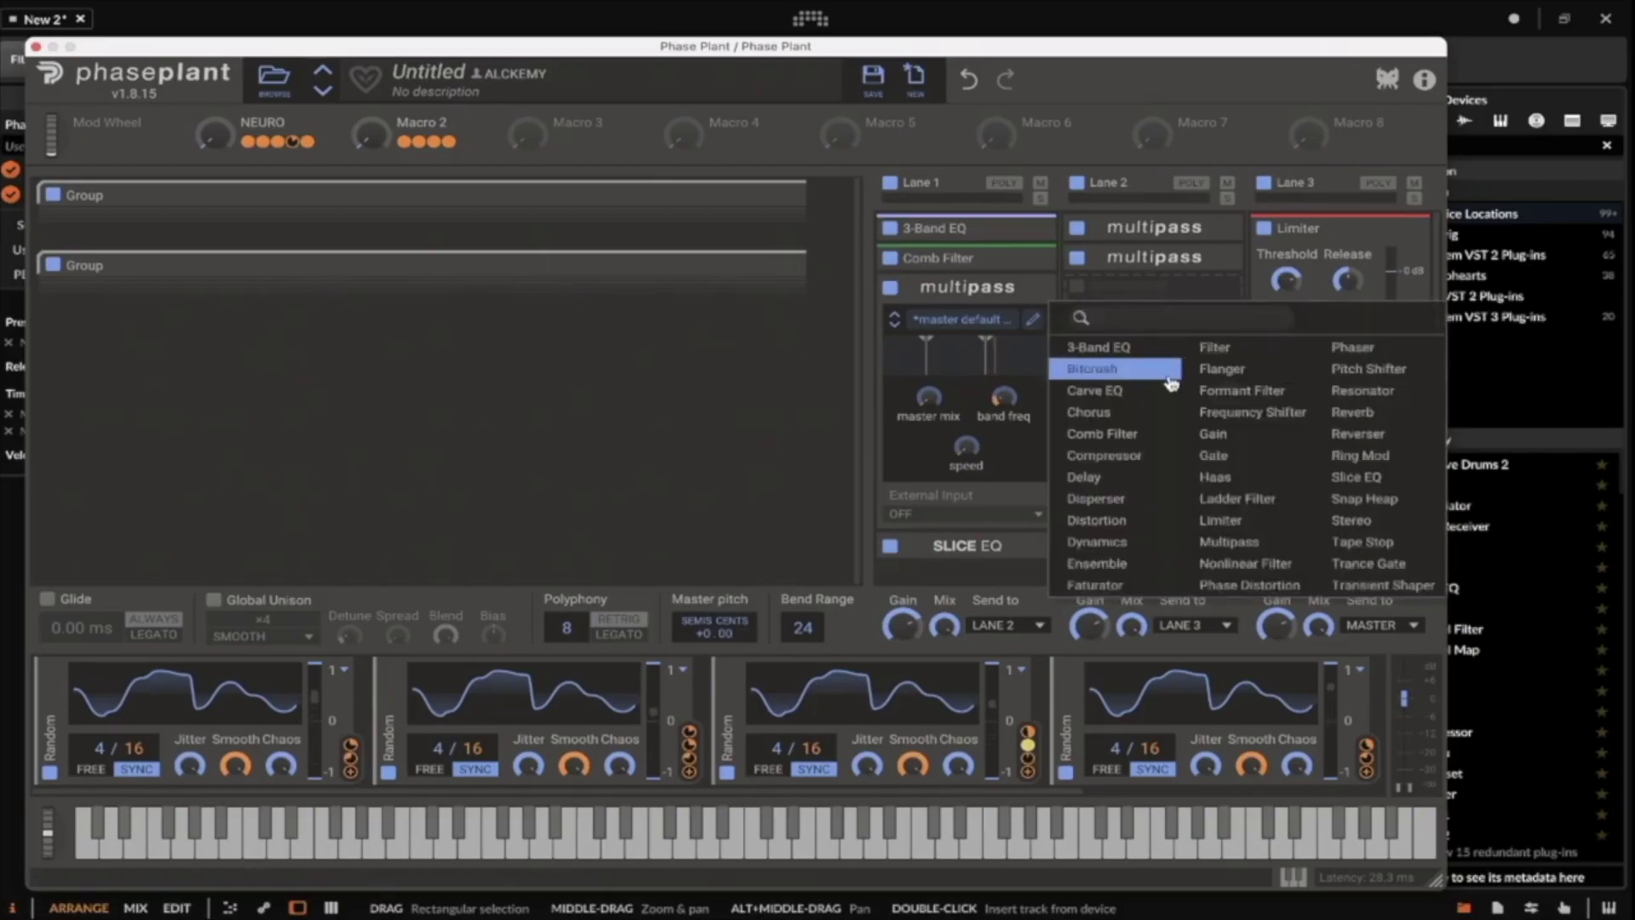
left_click(1097, 541)
left_click_drag(1154, 293, 1328, 242)
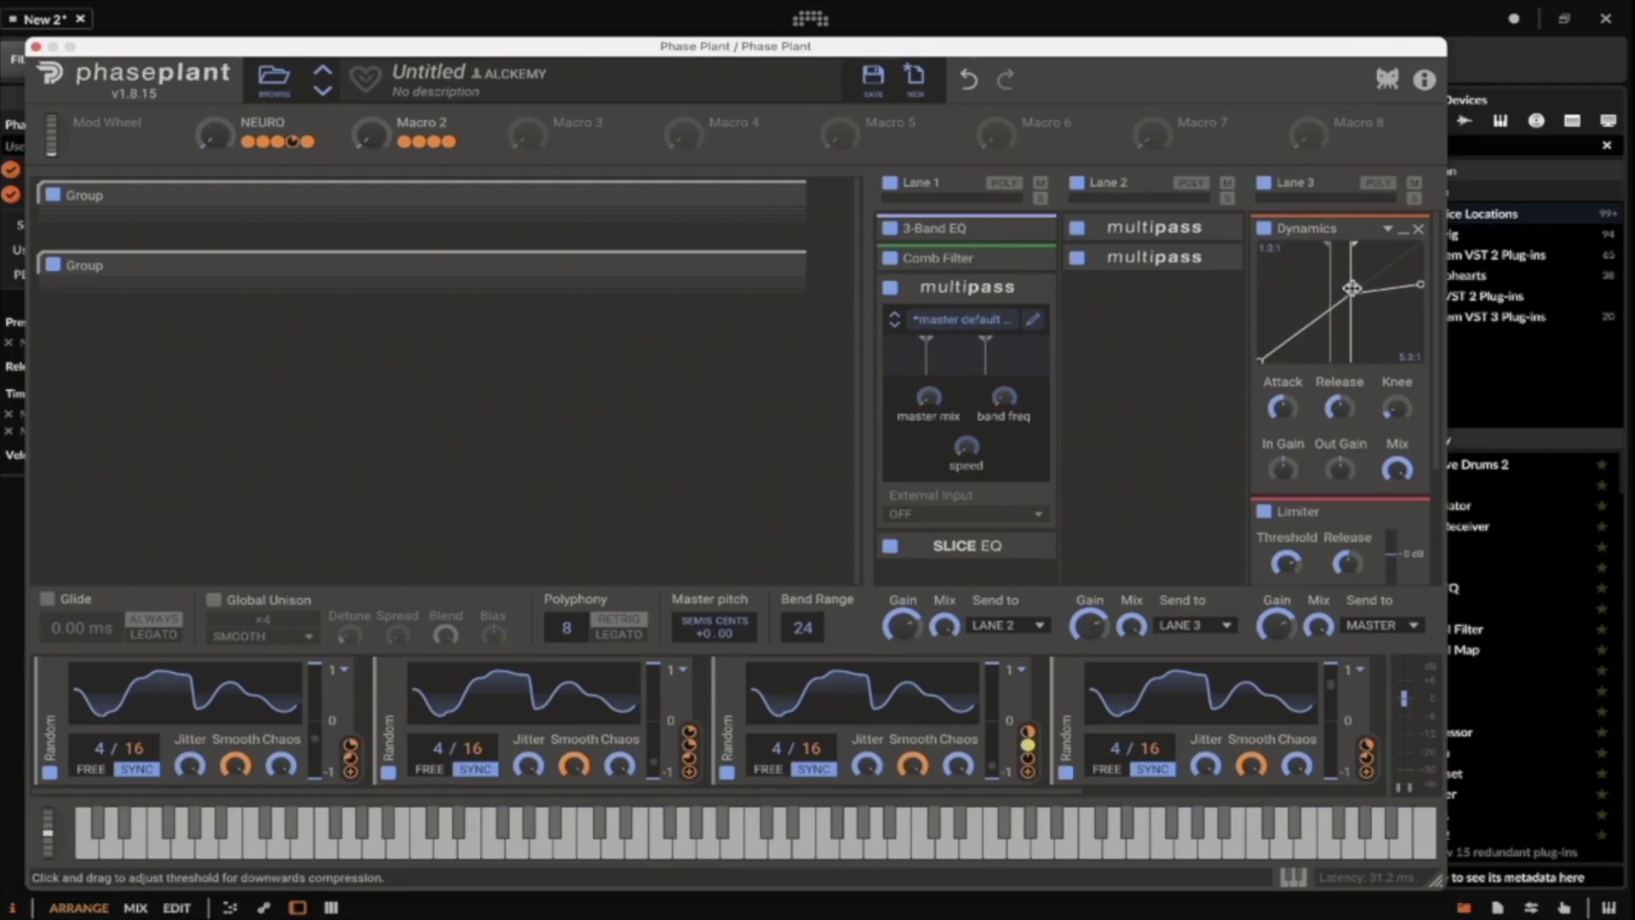
Raise the Dynamics effect's downward compression threshold slightly, and collapse the Limiter and the Lane 1 Multipass.
scroll(1316, 520, "down", 2)
scroll(1316, 518, "down", 1)
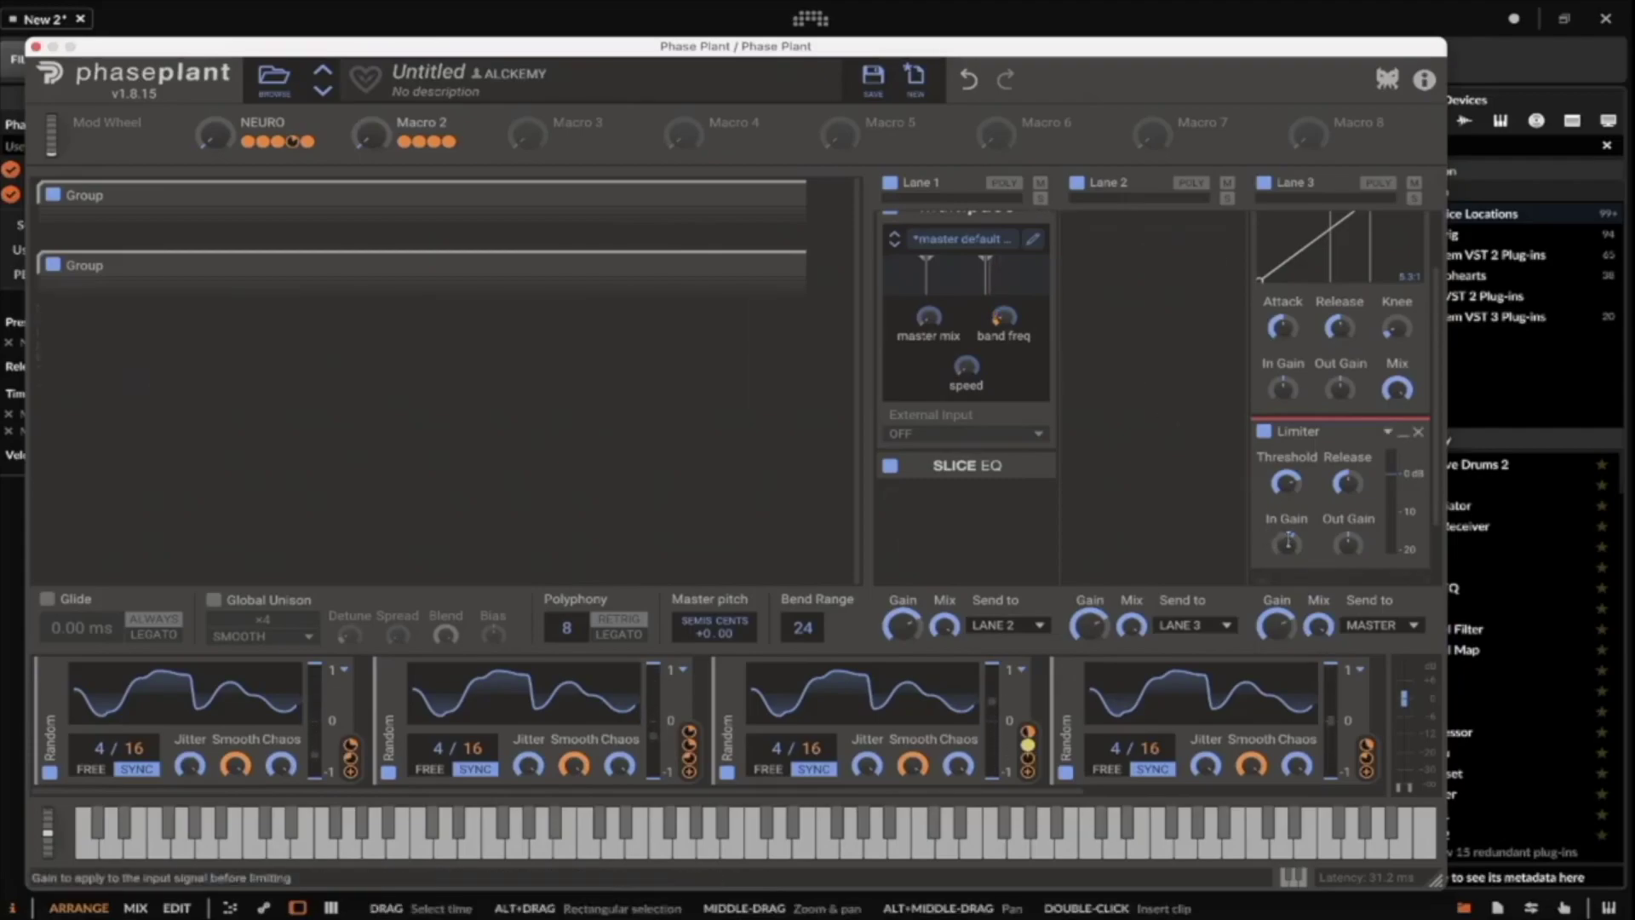
left_click(1403, 432)
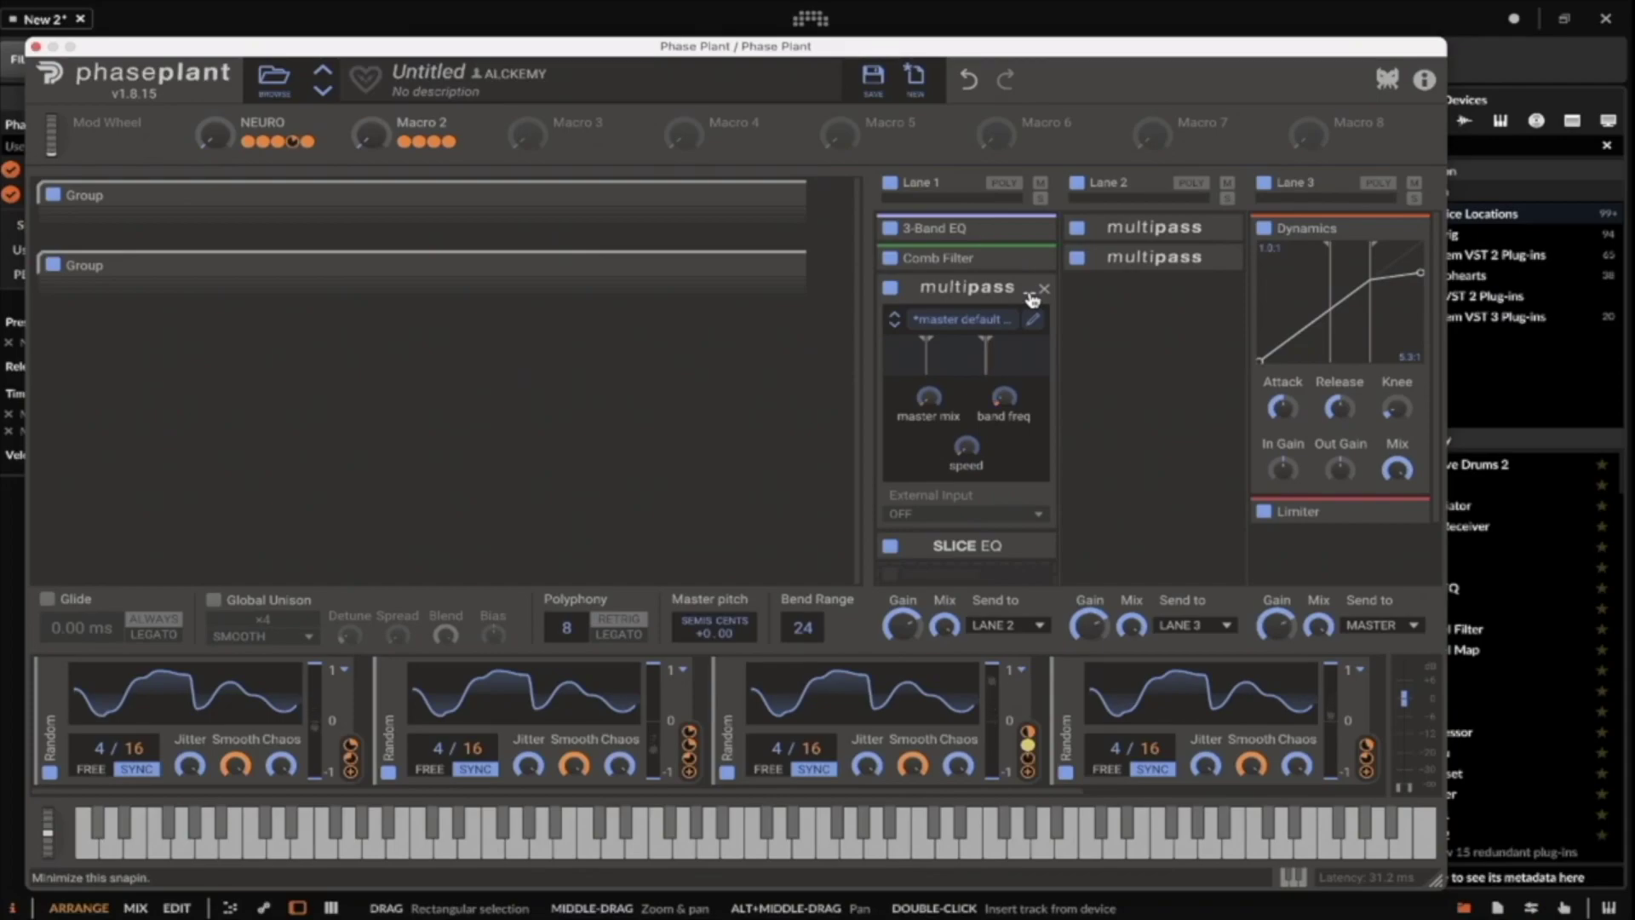
left_click(1029, 294)
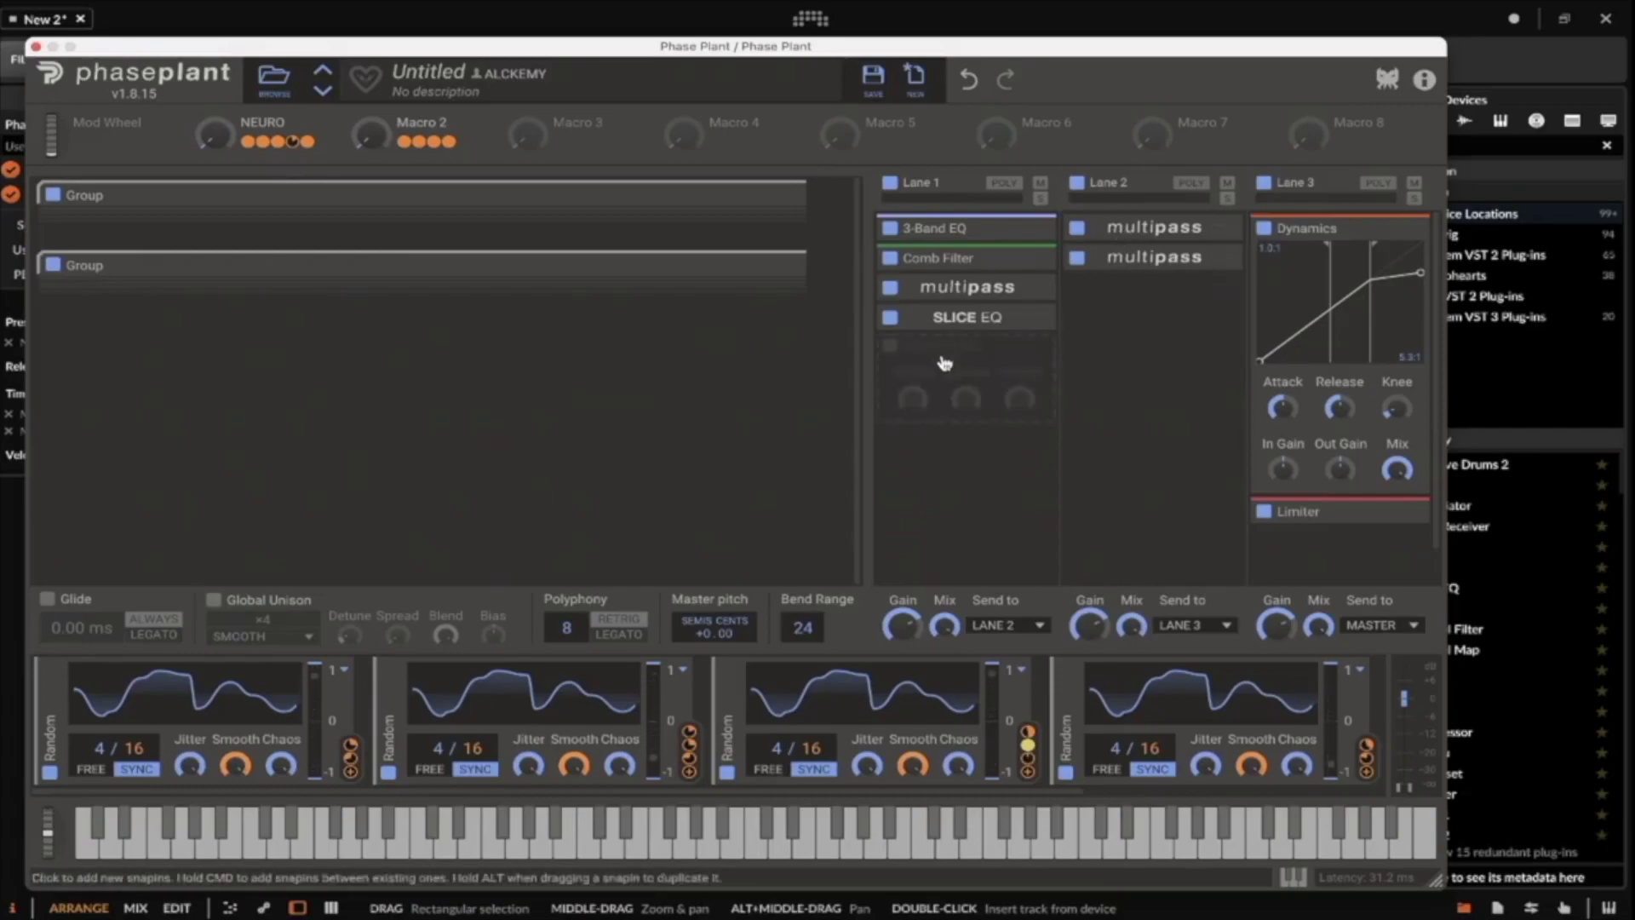
Add a Snap Heap below the Slice EQ in Lane 1 and load the user preset master mix template into it.
left_click(944, 362)
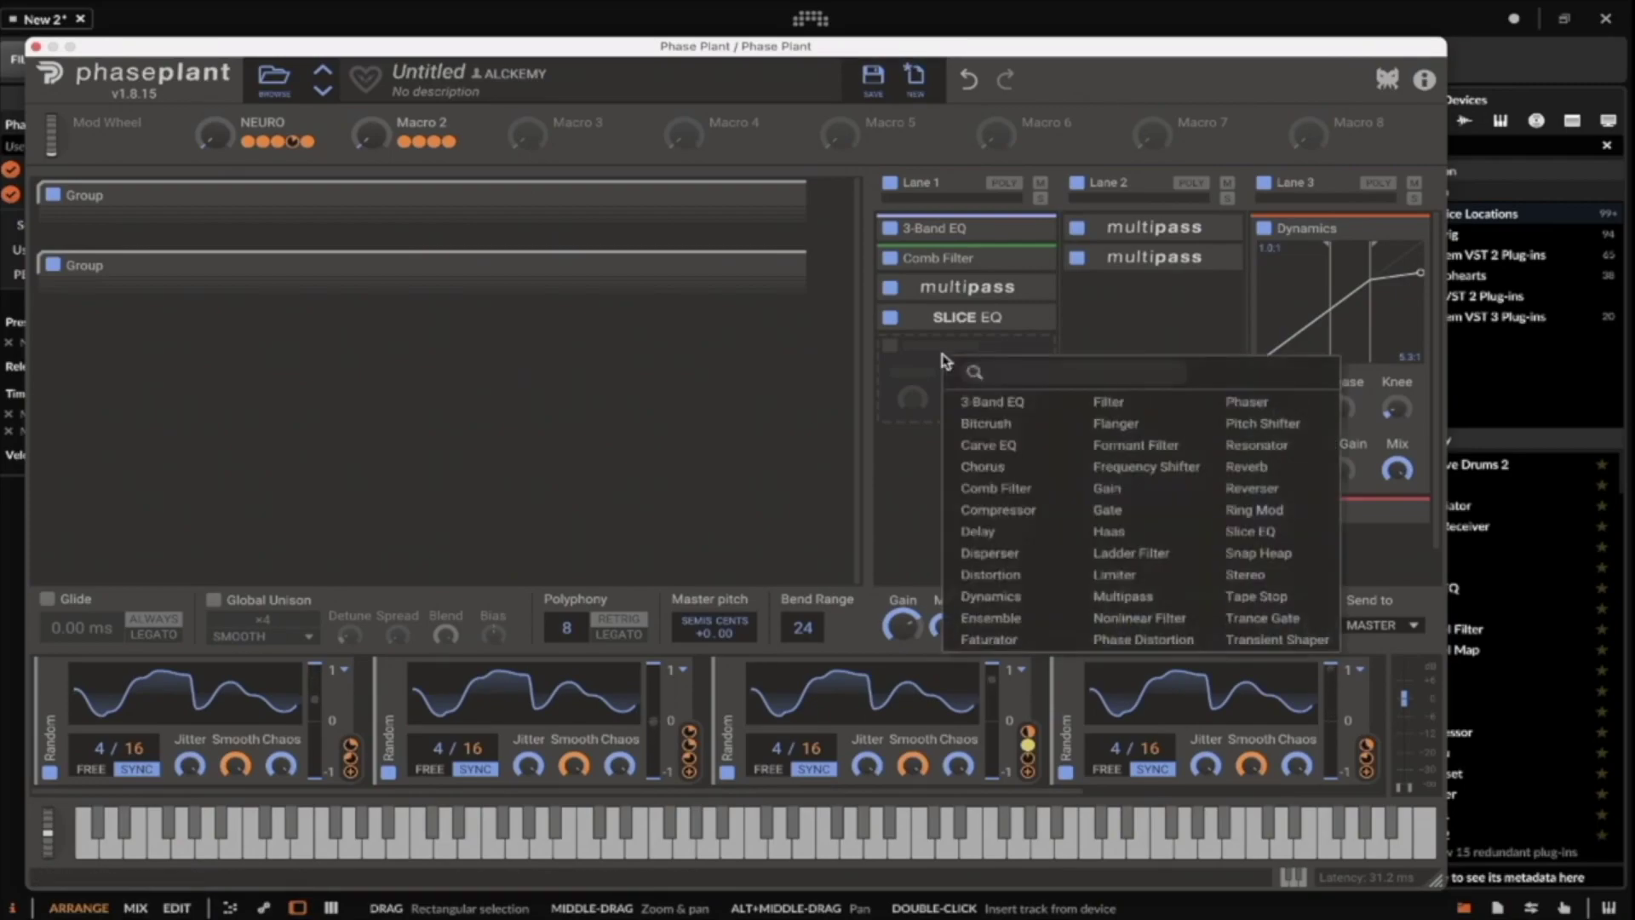
left_click(1264, 549)
left_click(1033, 382)
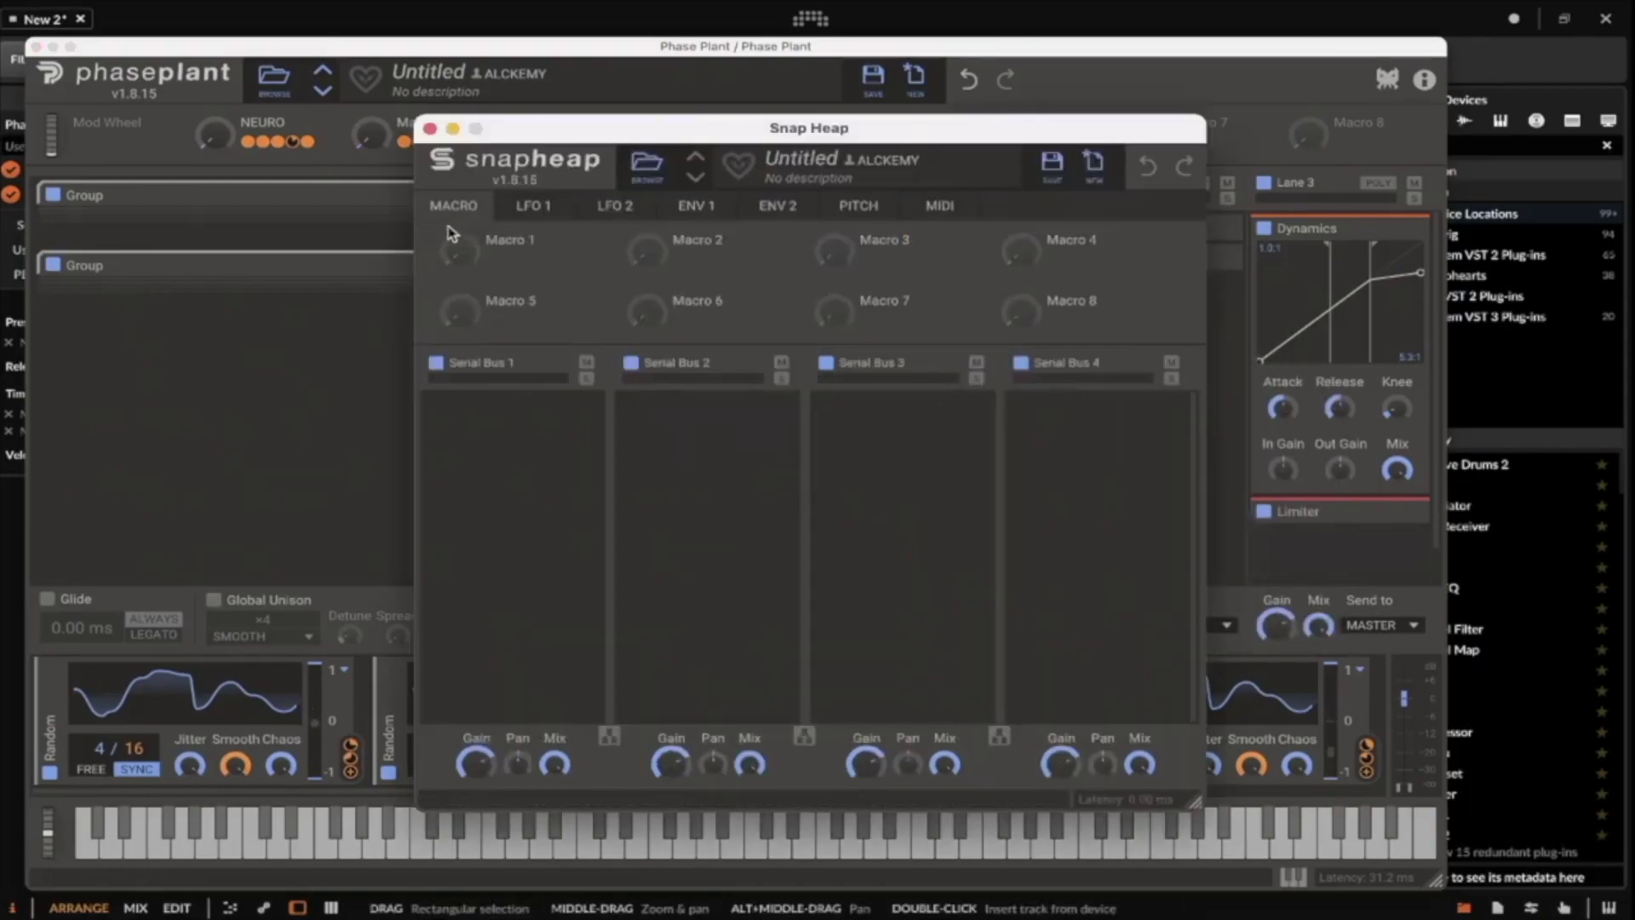
left_click(645, 164)
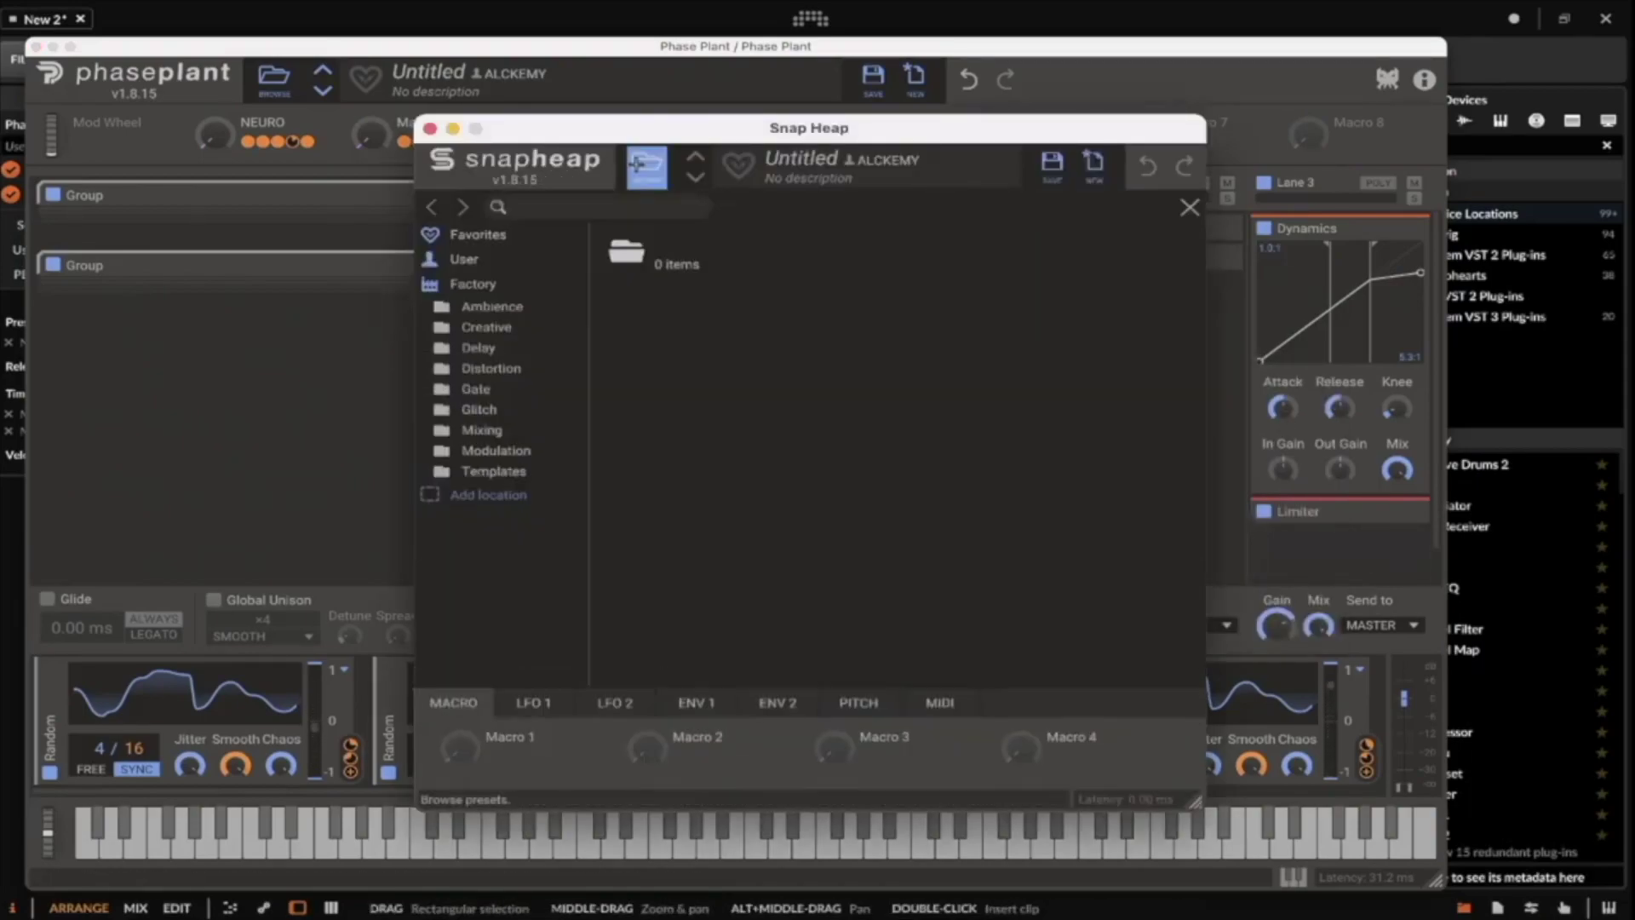
left_click(464, 260)
left_click(682, 468)
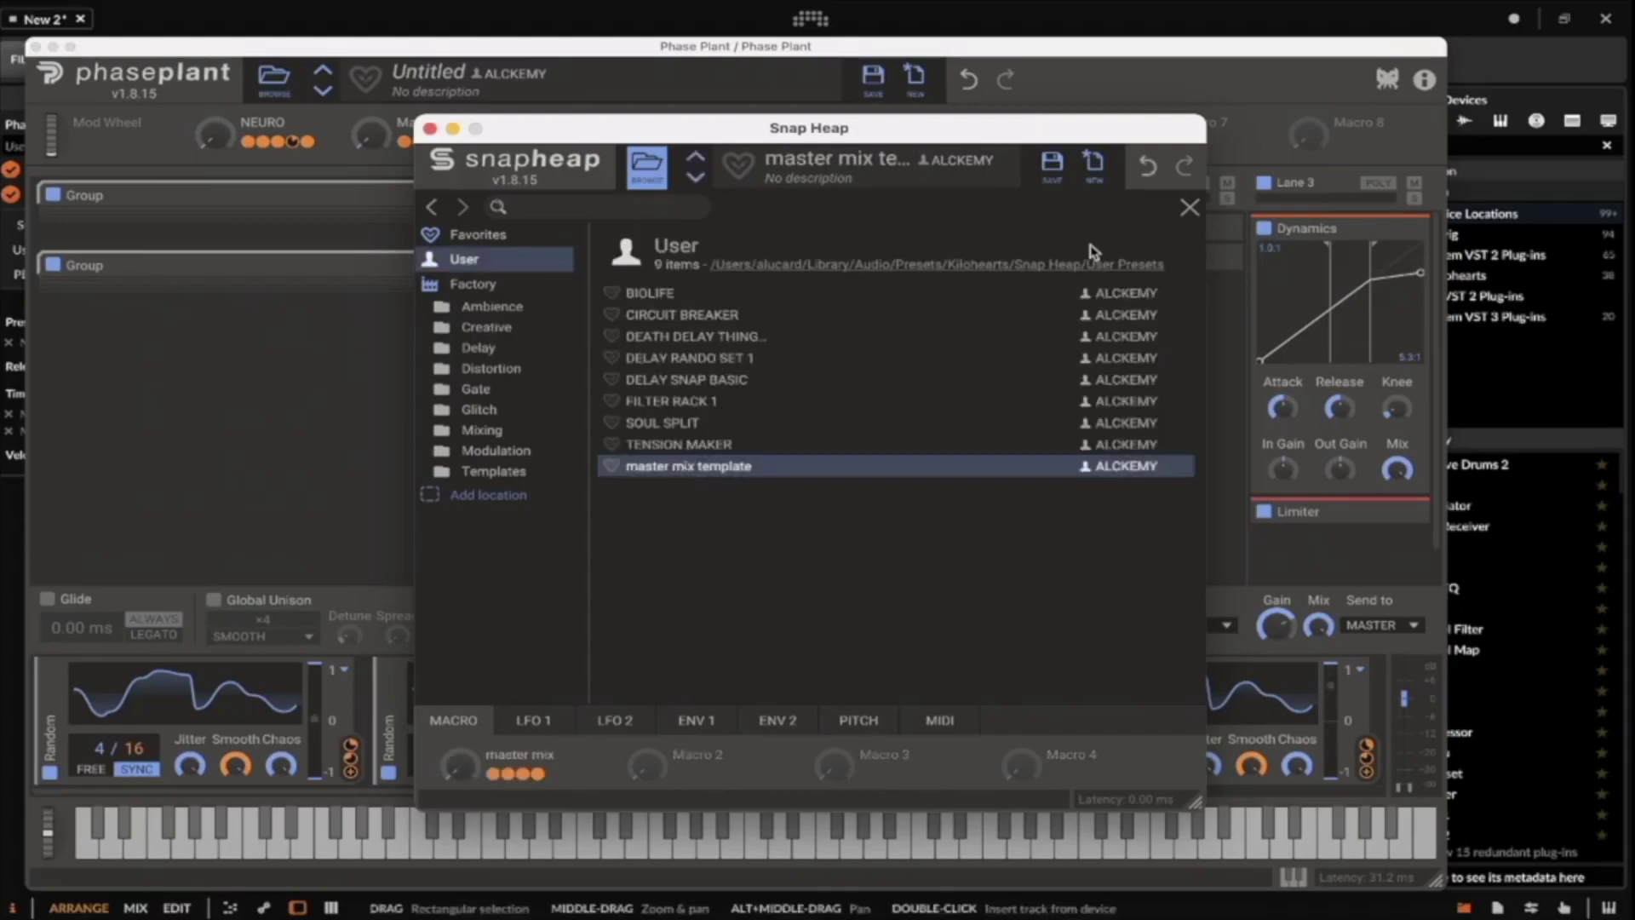
left_click(1190, 209)
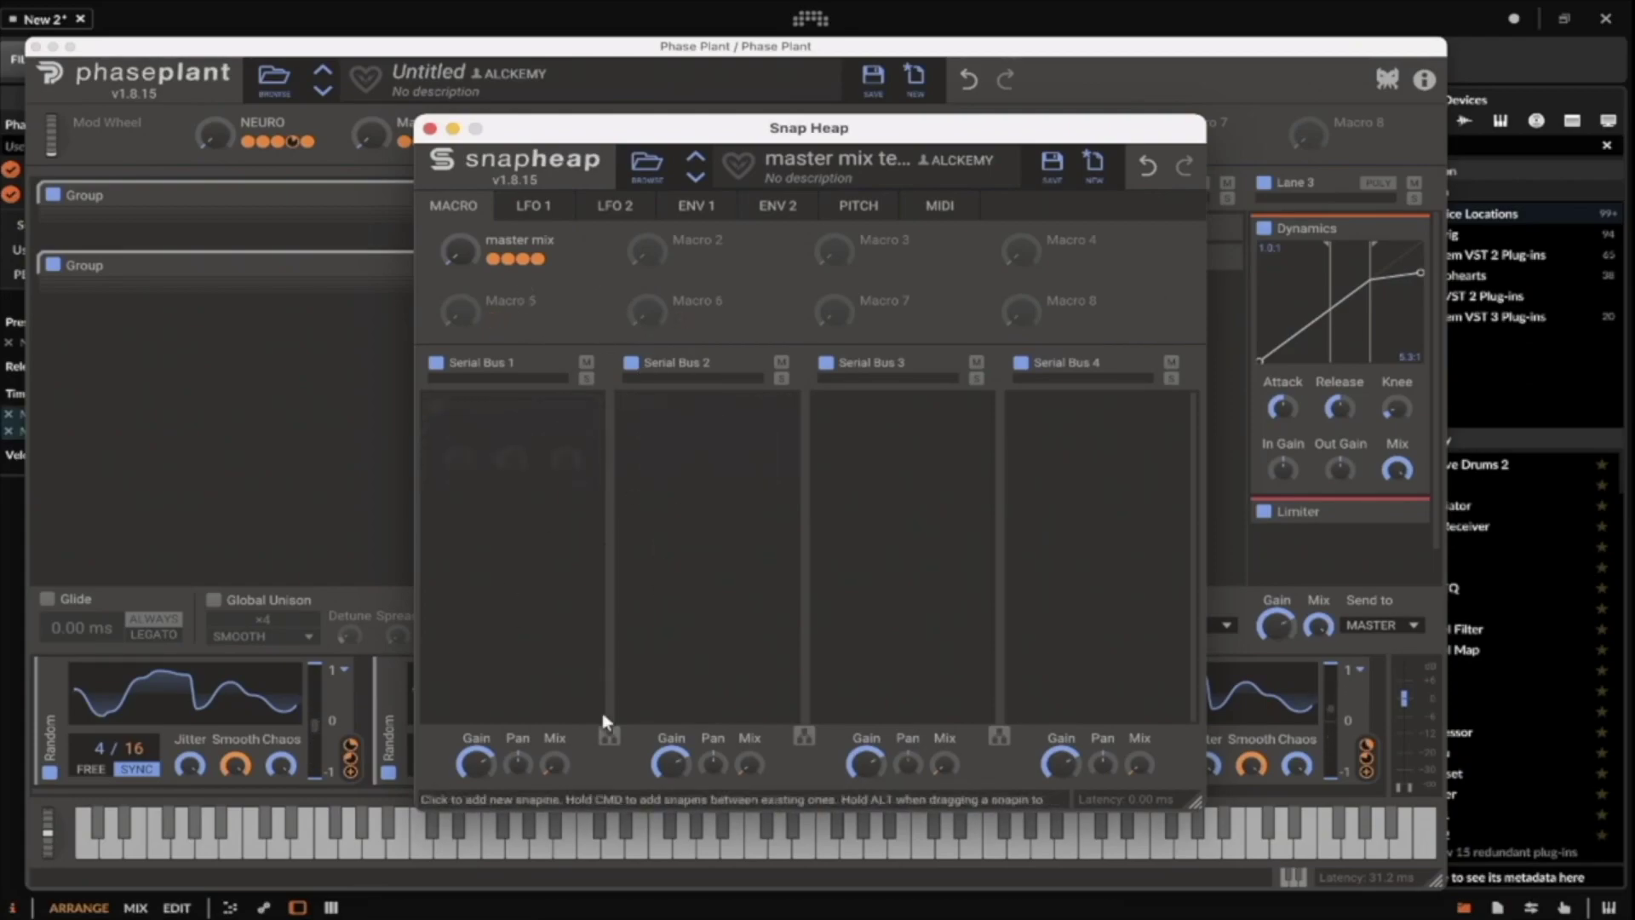
Turn the first three Snap Heap buses into parallel buses and add a band-pass Filter to Parallel Bus 1a.
left_click(609, 735)
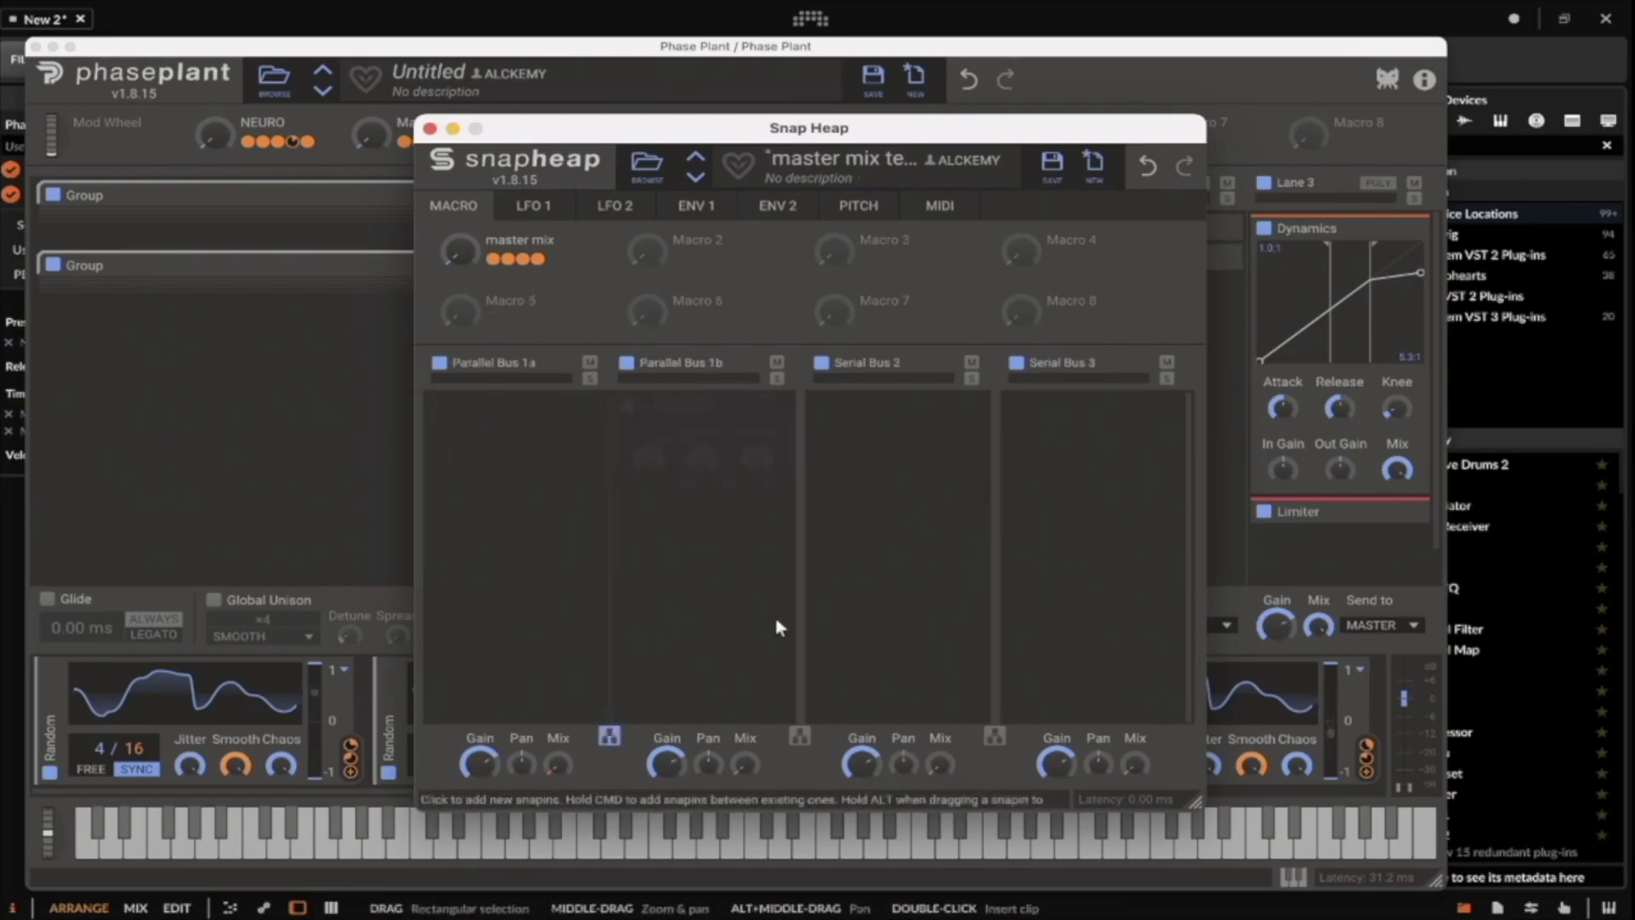
left_click(800, 736)
left_click(545, 438)
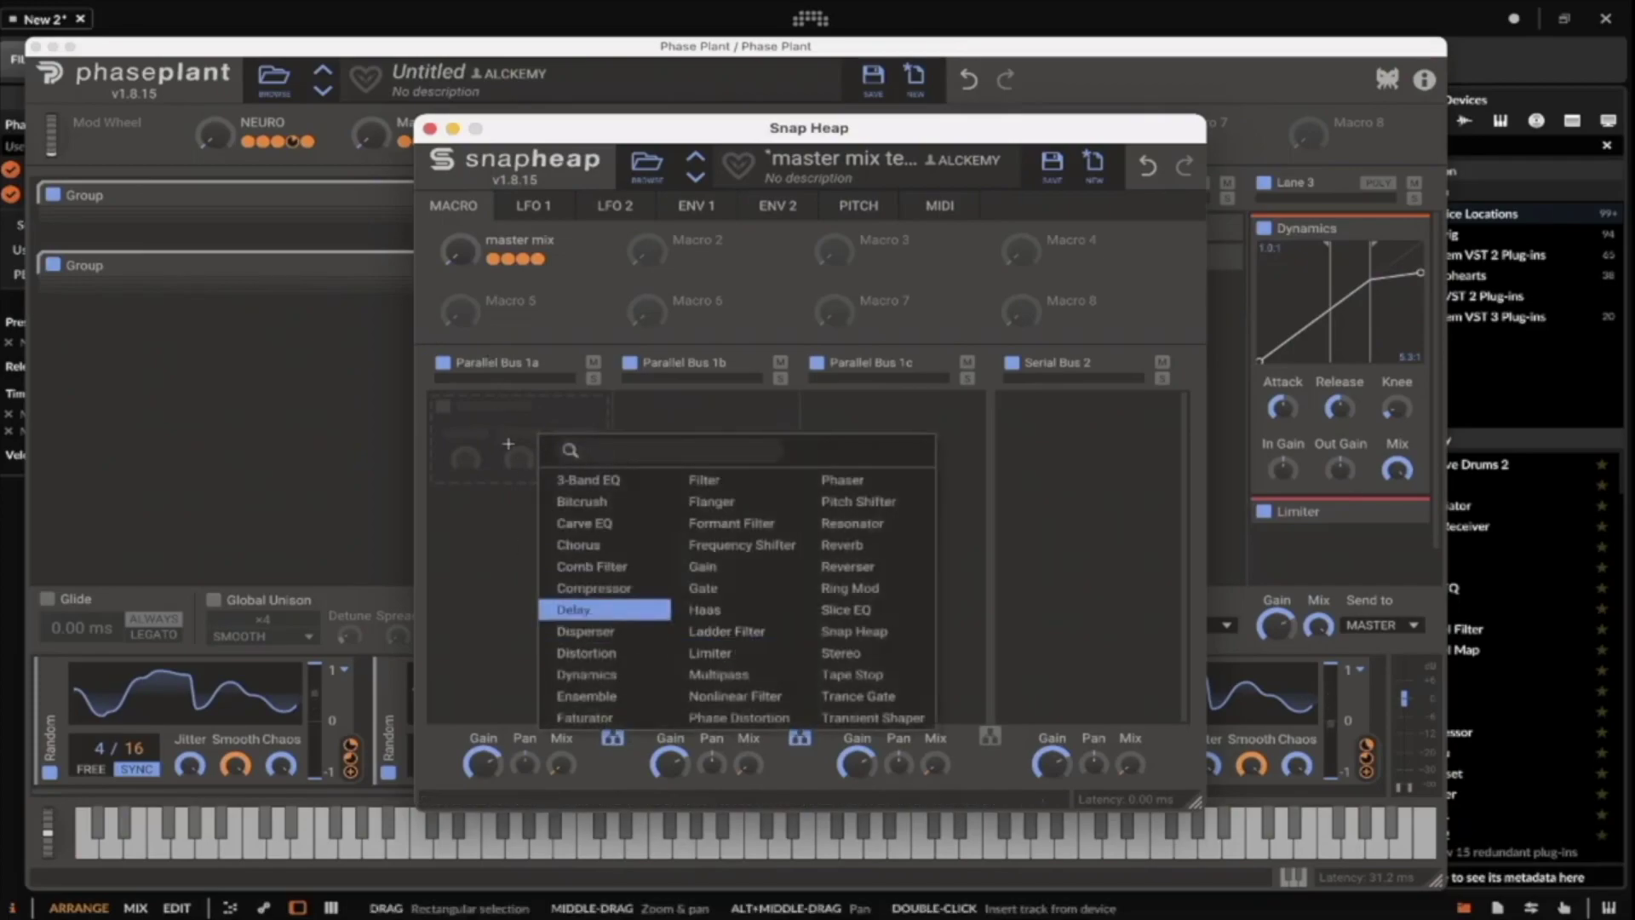
left_click(704, 480)
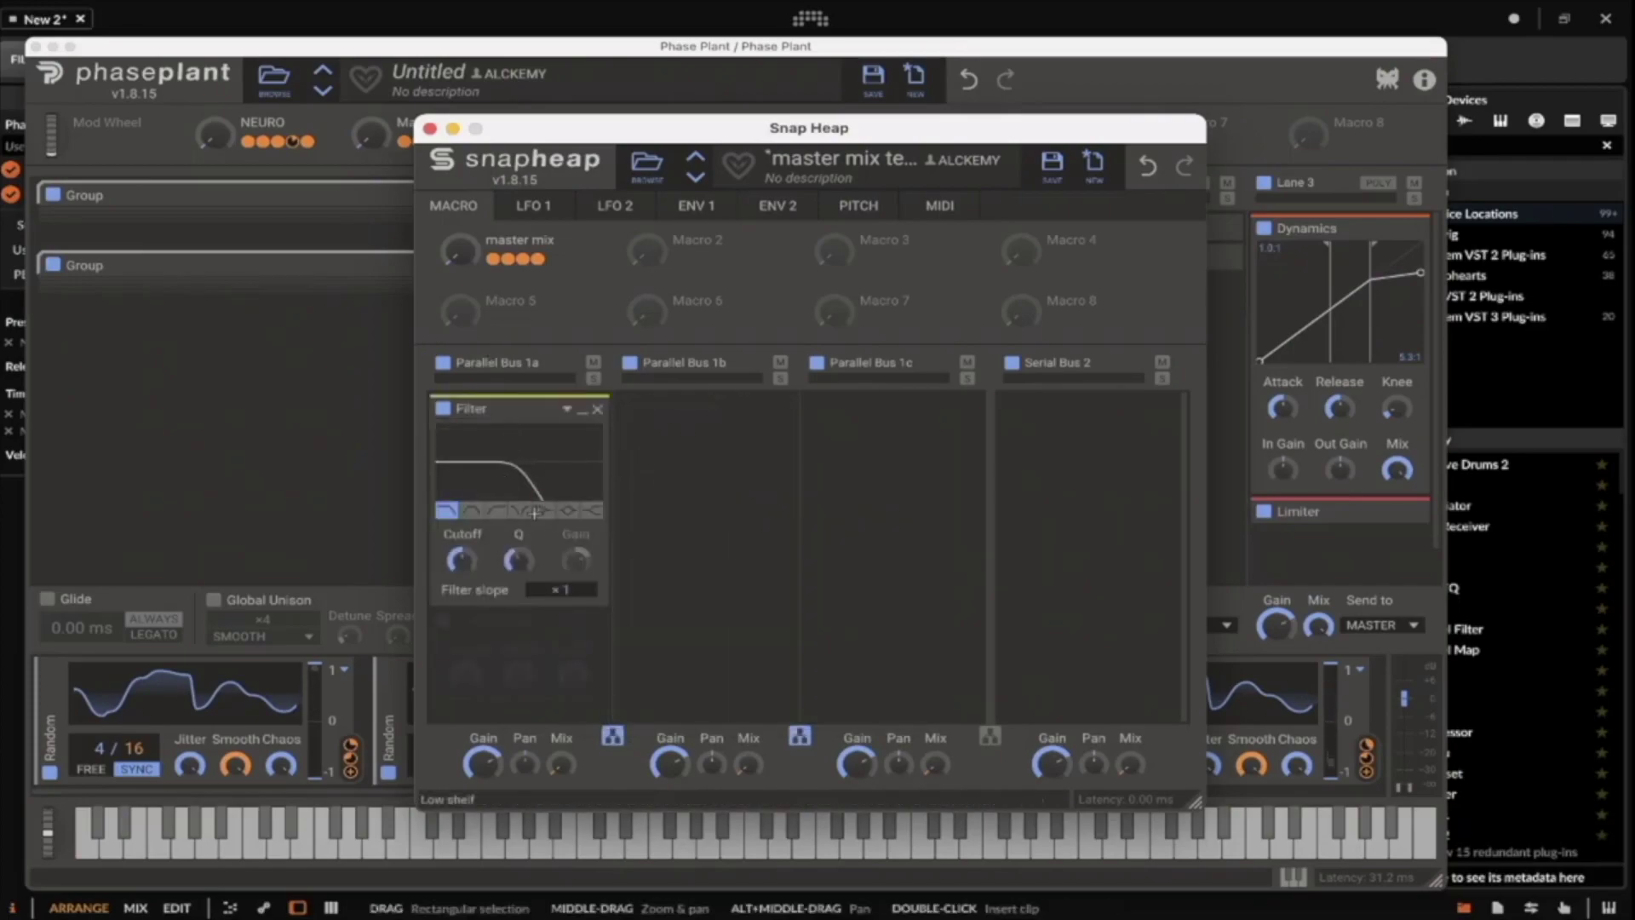
left_click(471, 510)
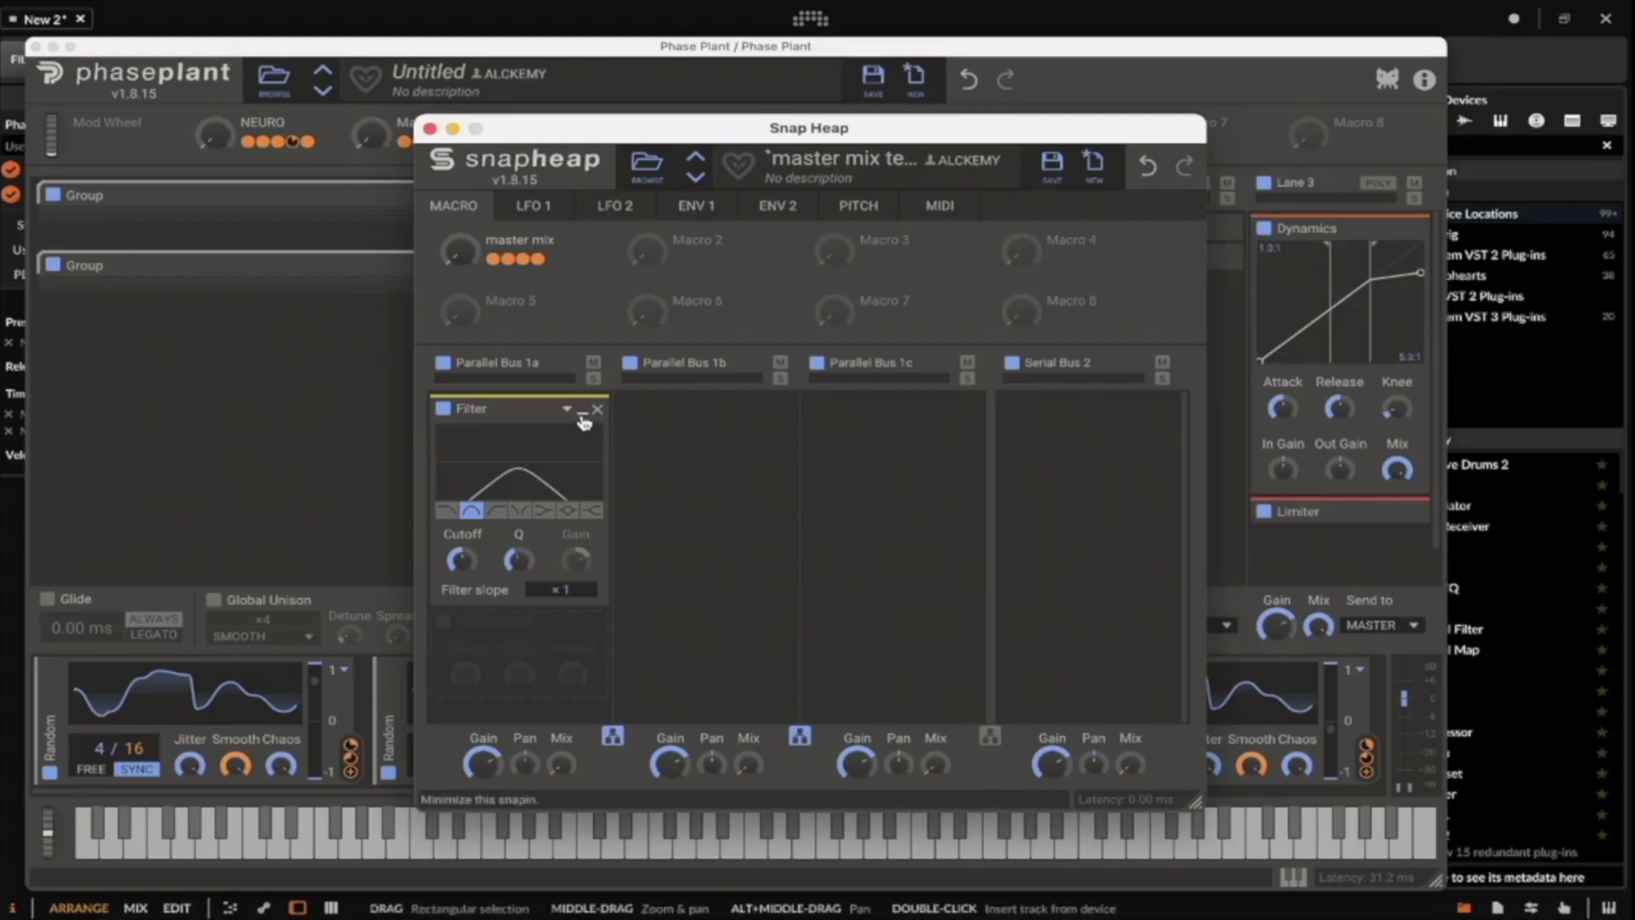
Assign Macro 2 of the Snap Heap to modulate two parameters of the band-pass Filter.
left_click(680, 260)
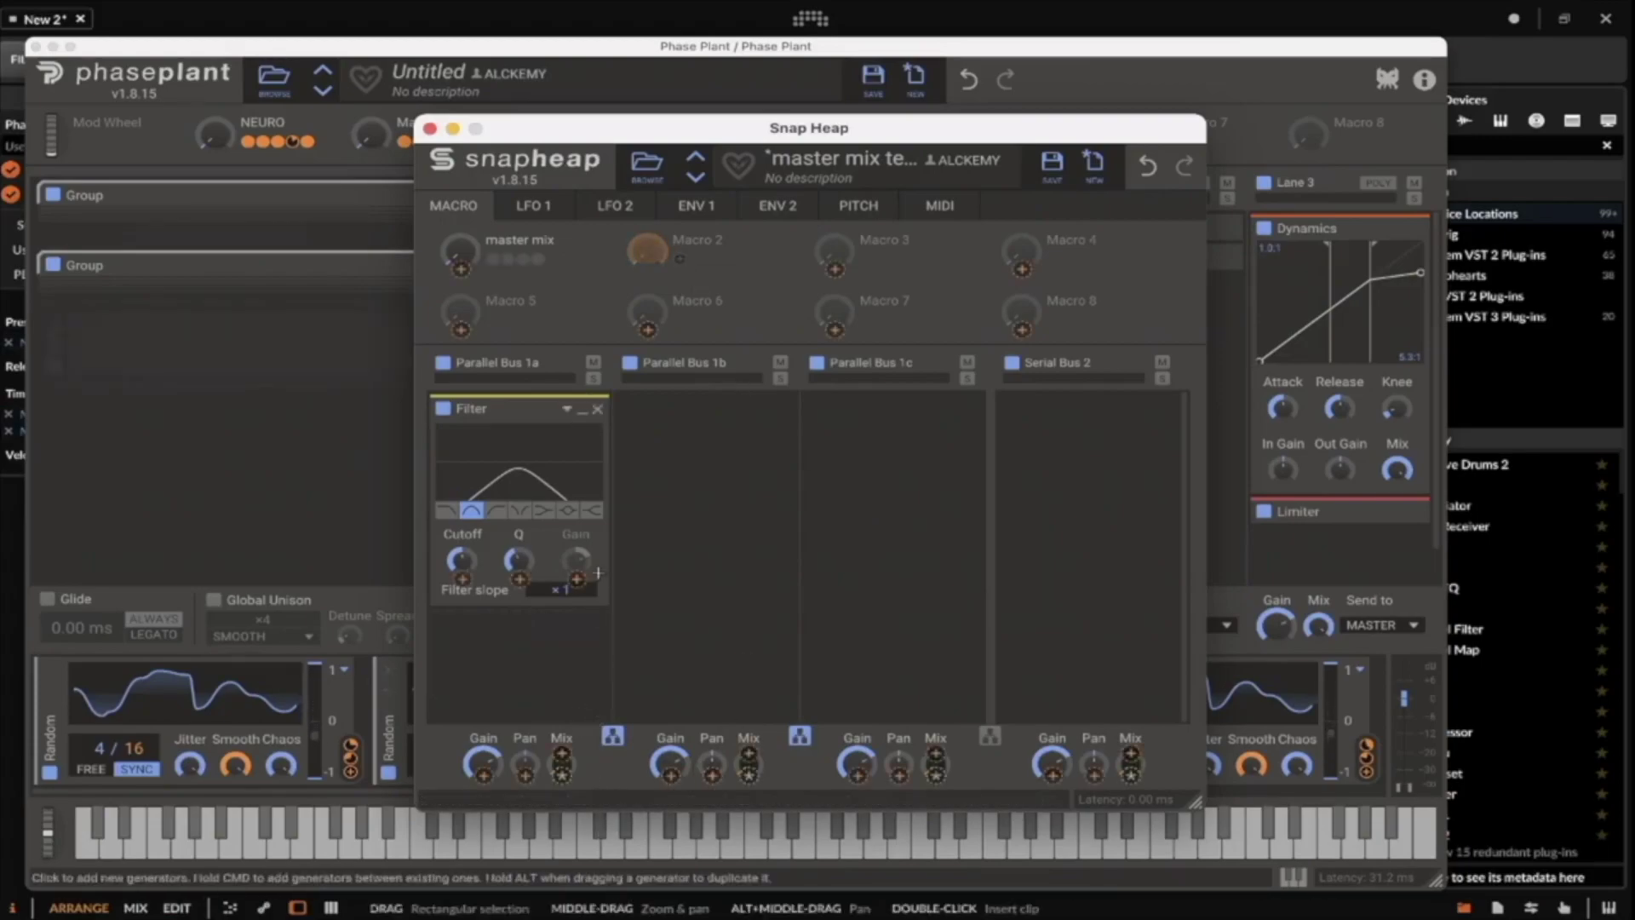
left_click(556, 660)
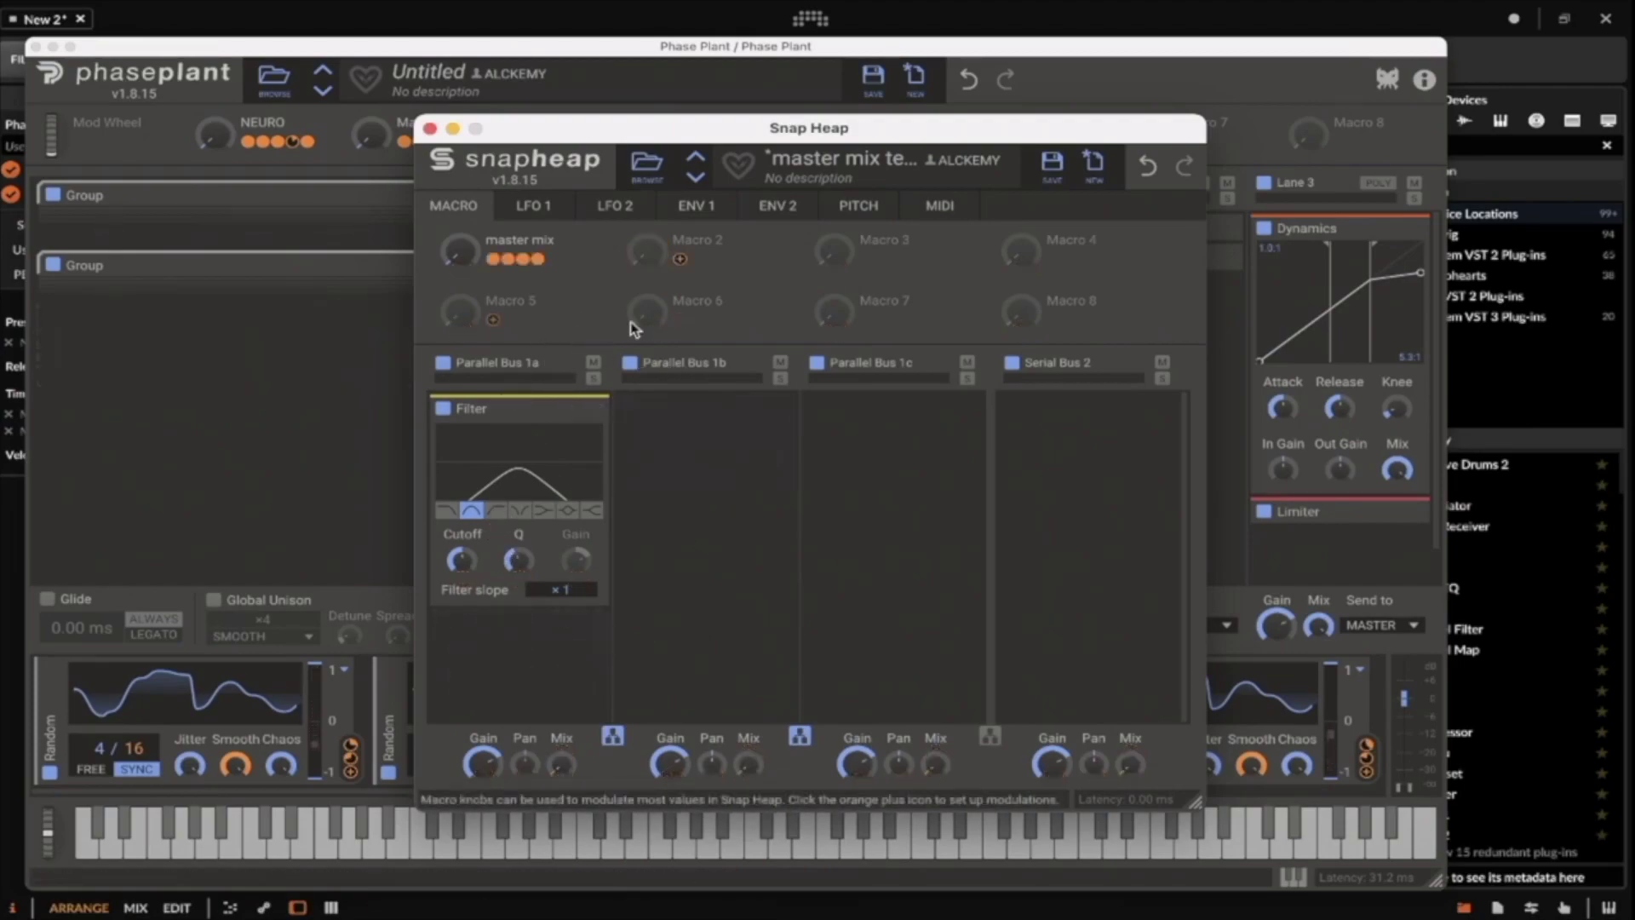
left_click(680, 259)
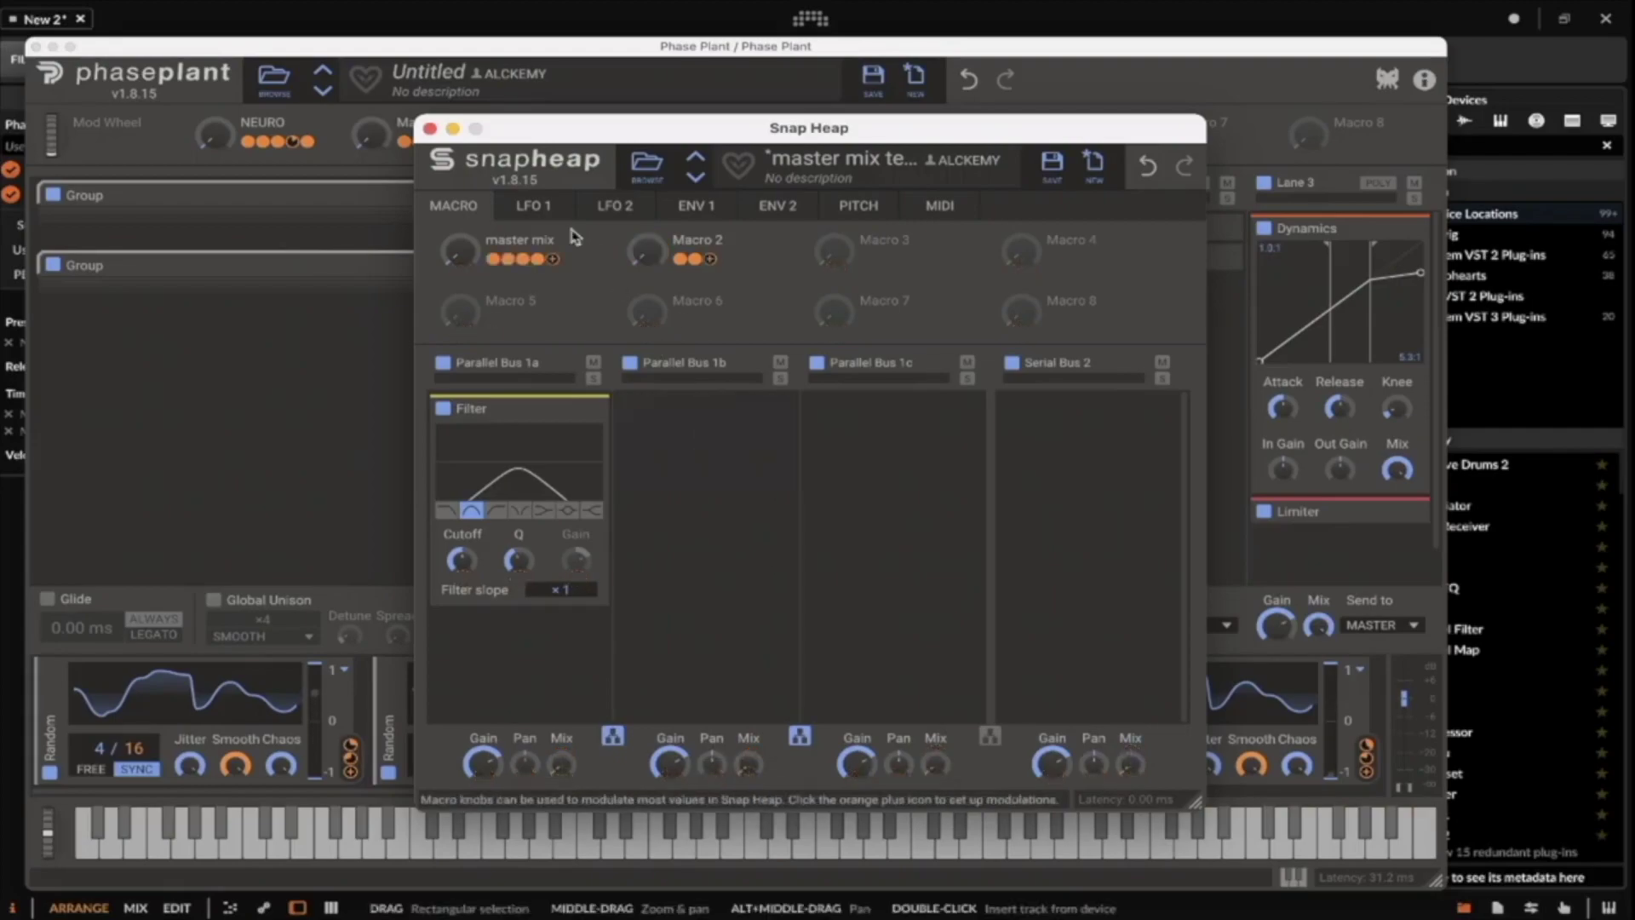
Set LFO 1 to a random waveform synced at 4/16, route it to Macro 2, and raise the master mix to full.
left_click(533, 205)
left_click(814, 324)
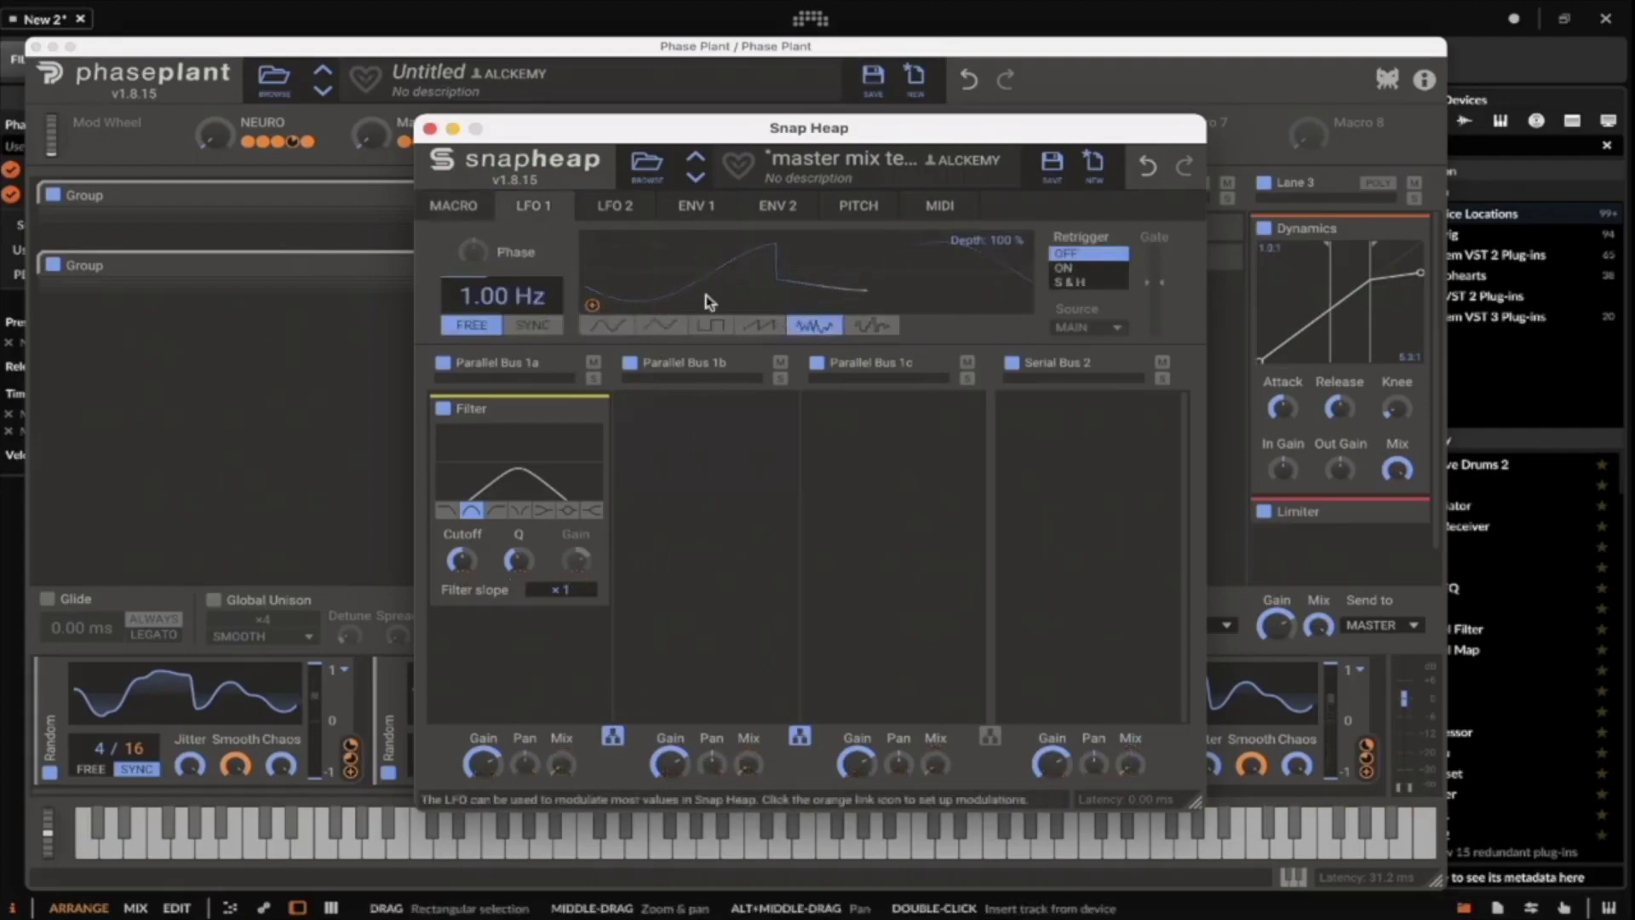
left_click(533, 325)
left_click(452, 205)
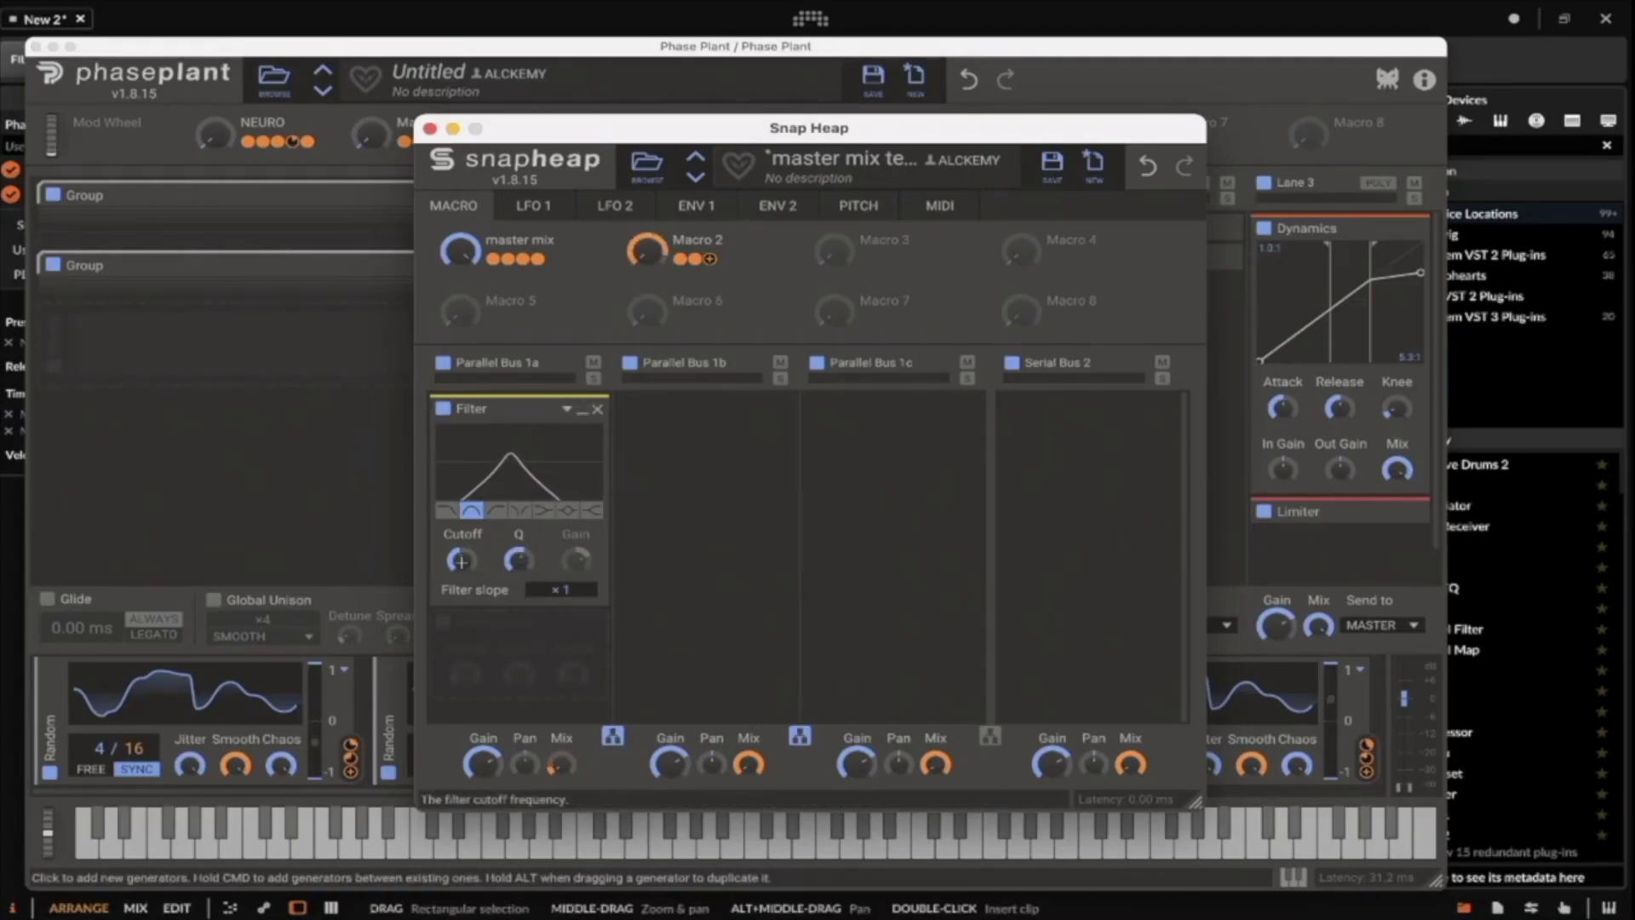
Add a Delay to Parallel Bus 1a with a time of 30.1 ms and its mix at full.
left_click(583, 410)
left_click(500, 460)
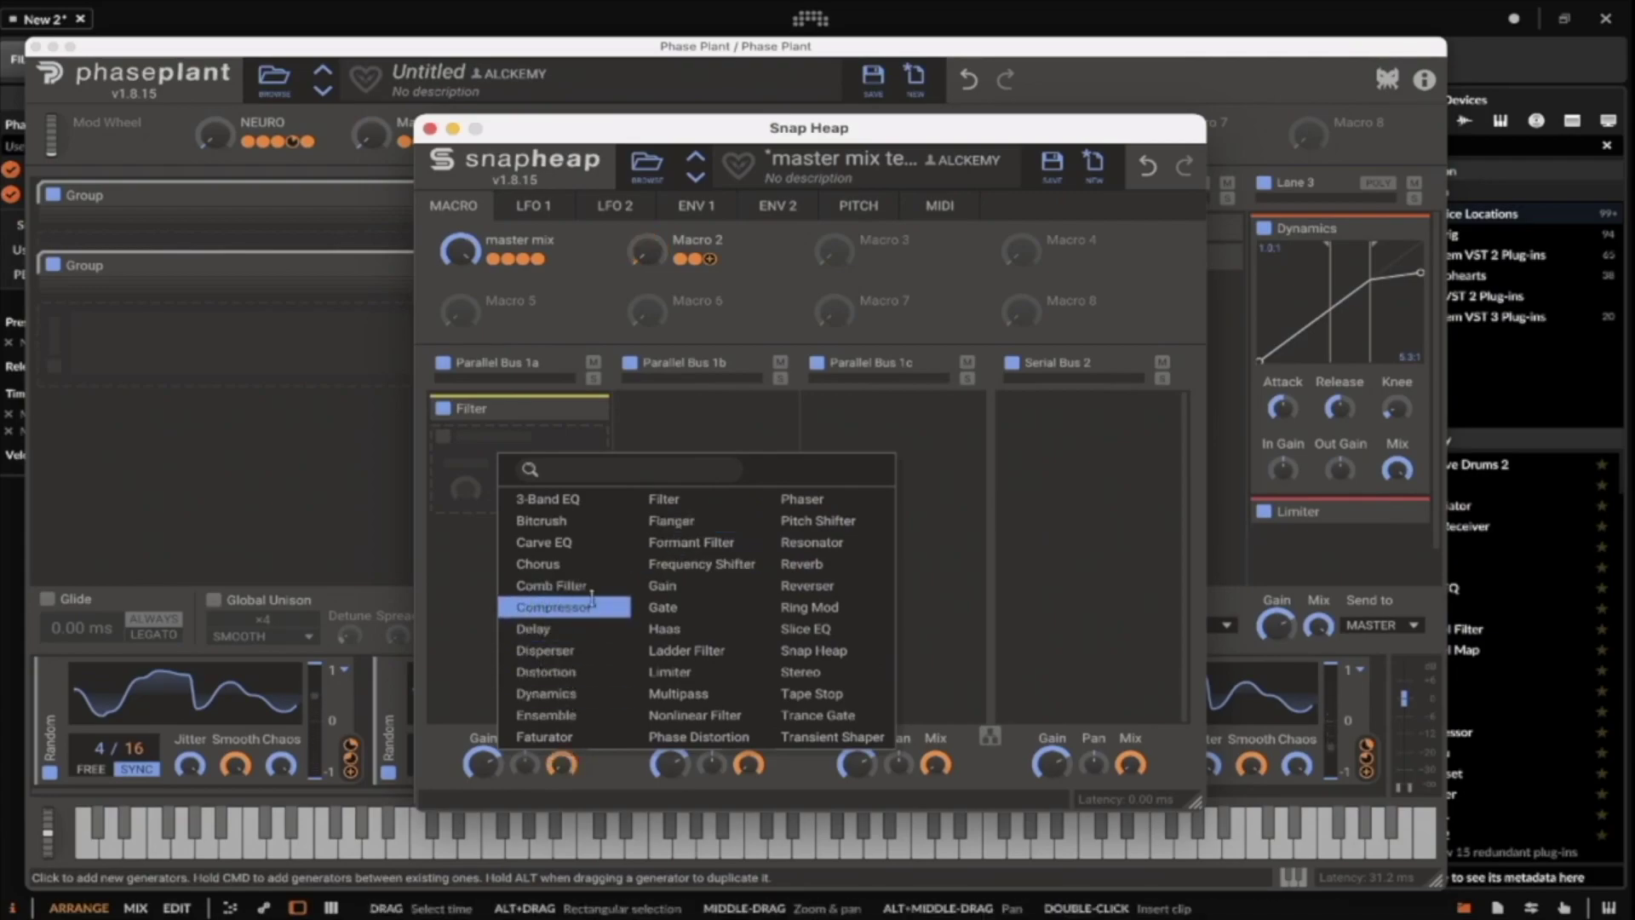
left_click(536, 628)
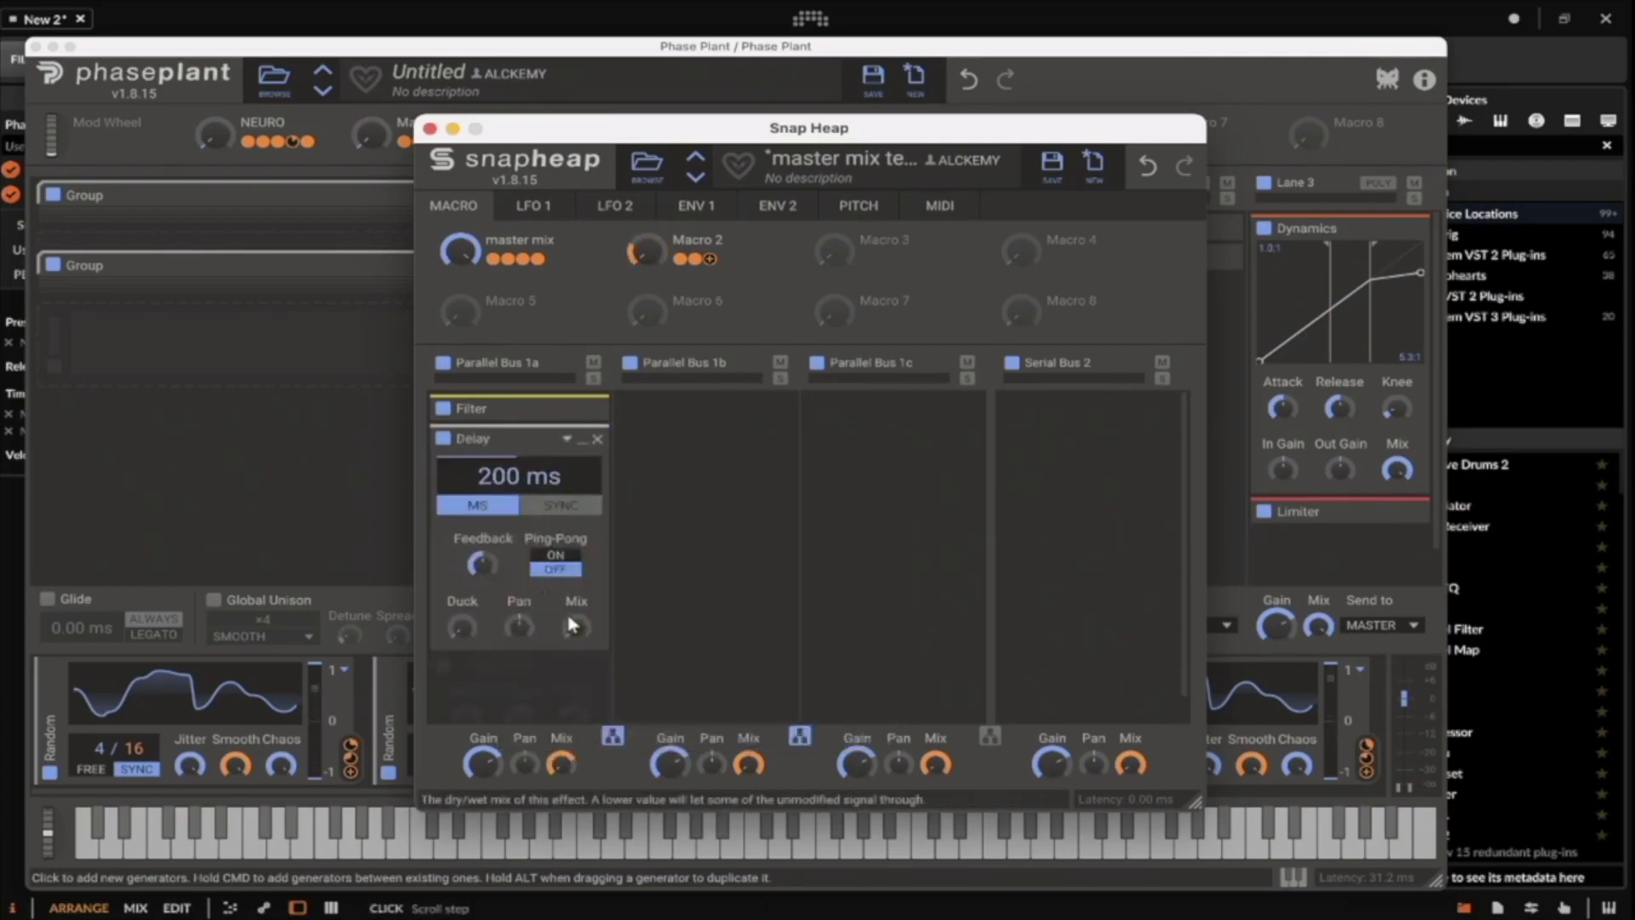
left_click_drag(519, 475, 519, 528)
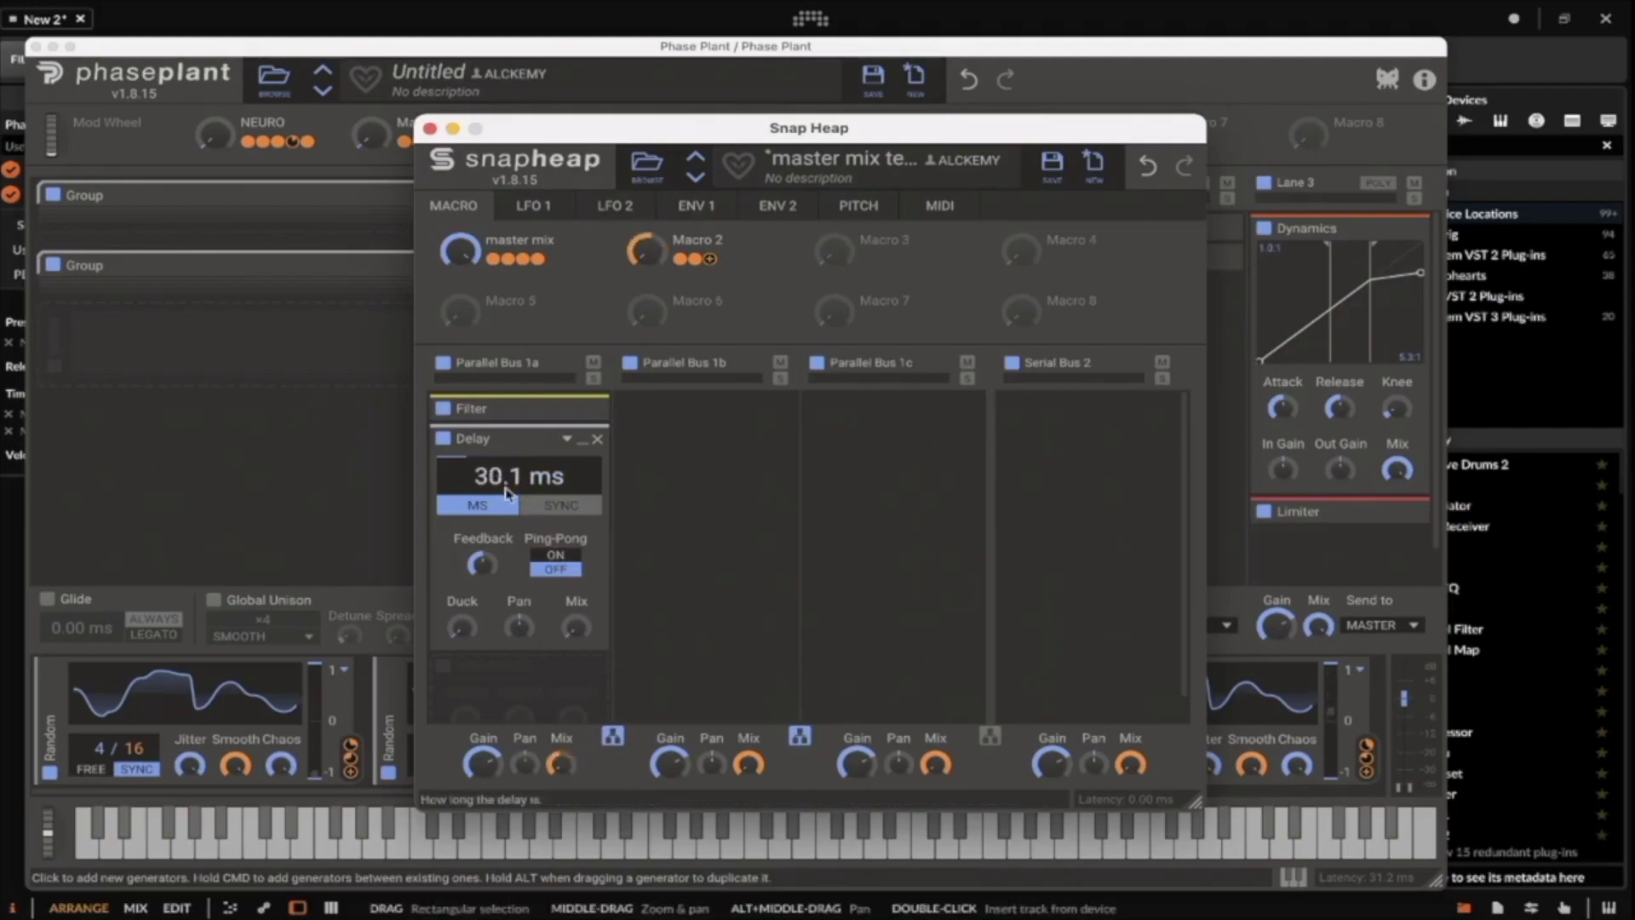
left_click(582, 440)
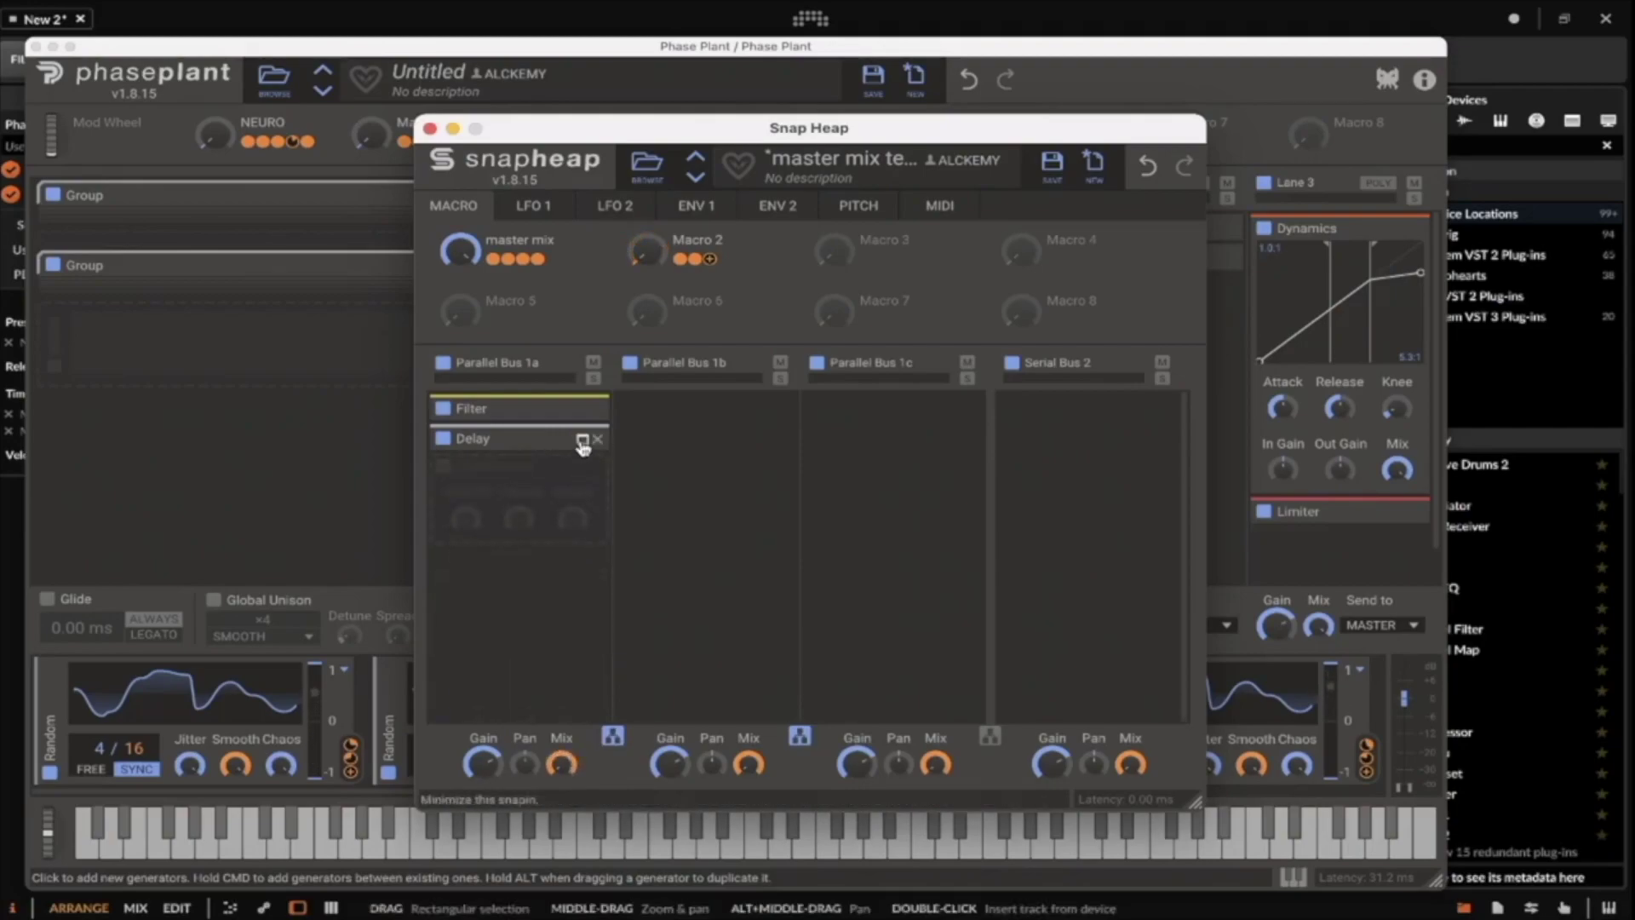
left_click(582, 440)
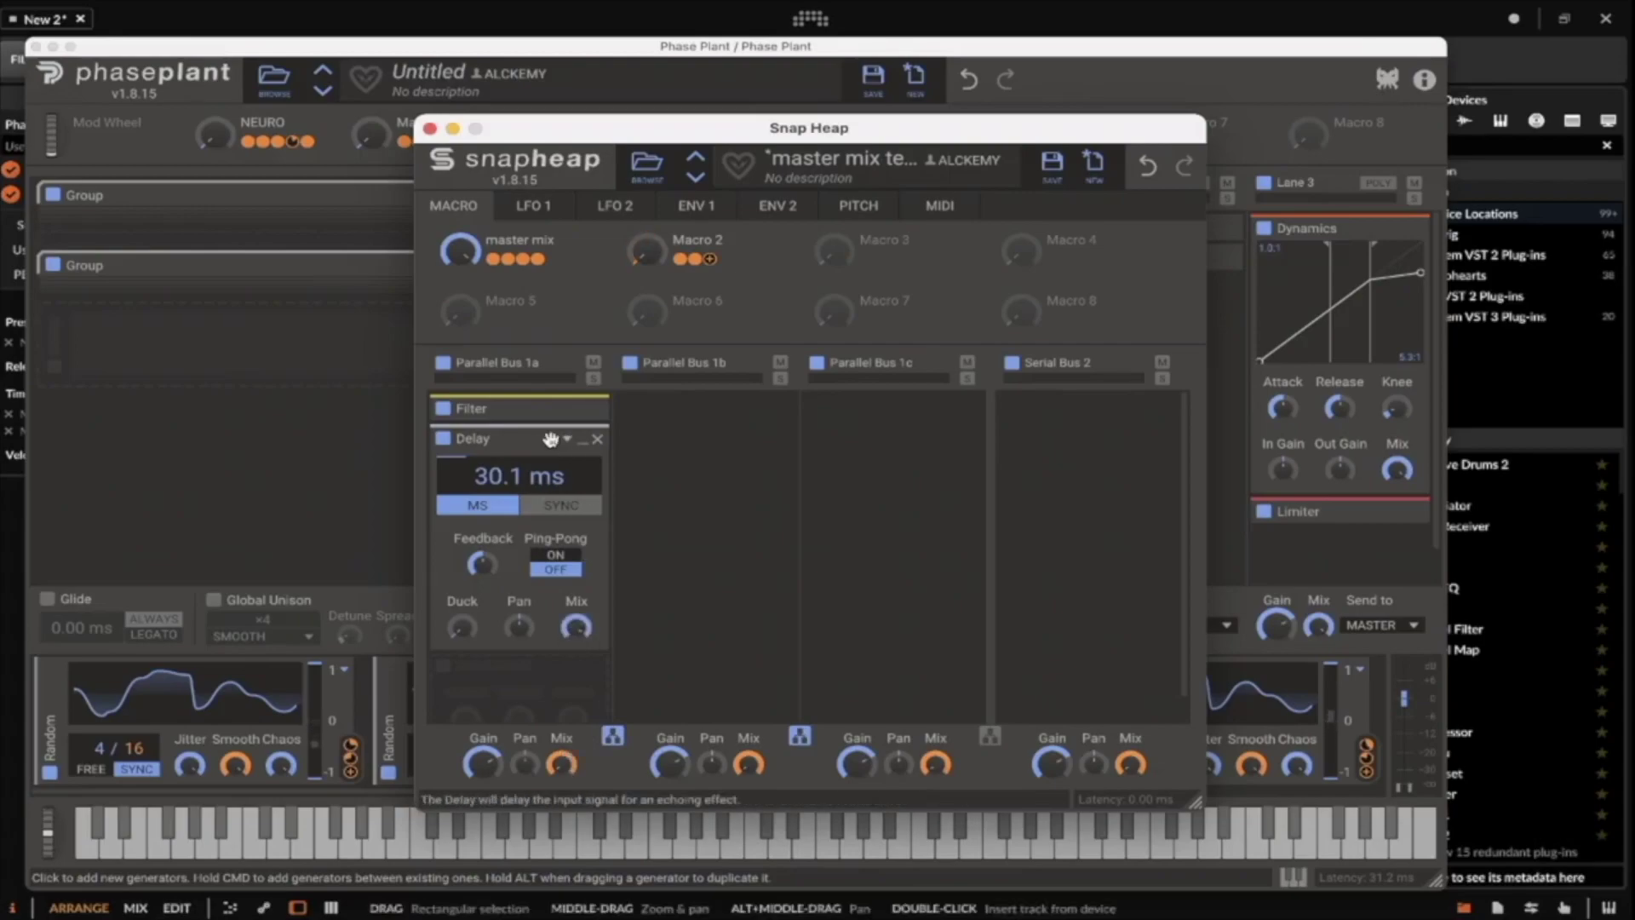
Move the Filter below the Delay, modulate its cutoff with LFO 1, and collapse both effects.
left_click_drag(582, 413, 561, 653)
left_click(582, 638)
left_click(533, 205)
left_click_drag(606, 305, 462, 681)
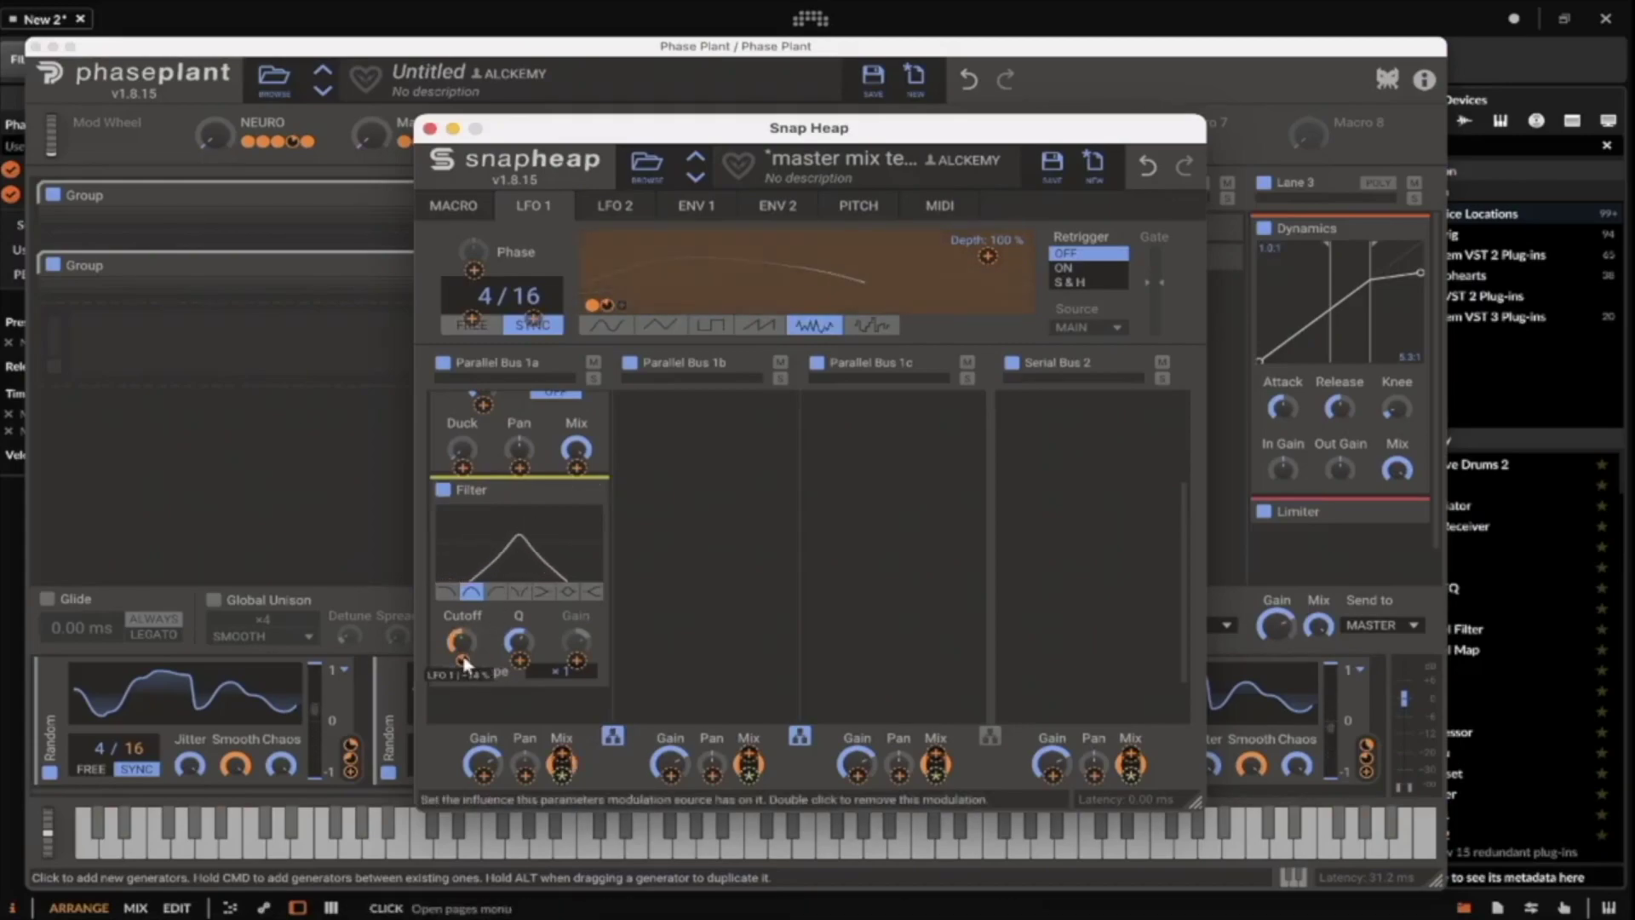
left_click_drag(461, 641, 460, 654)
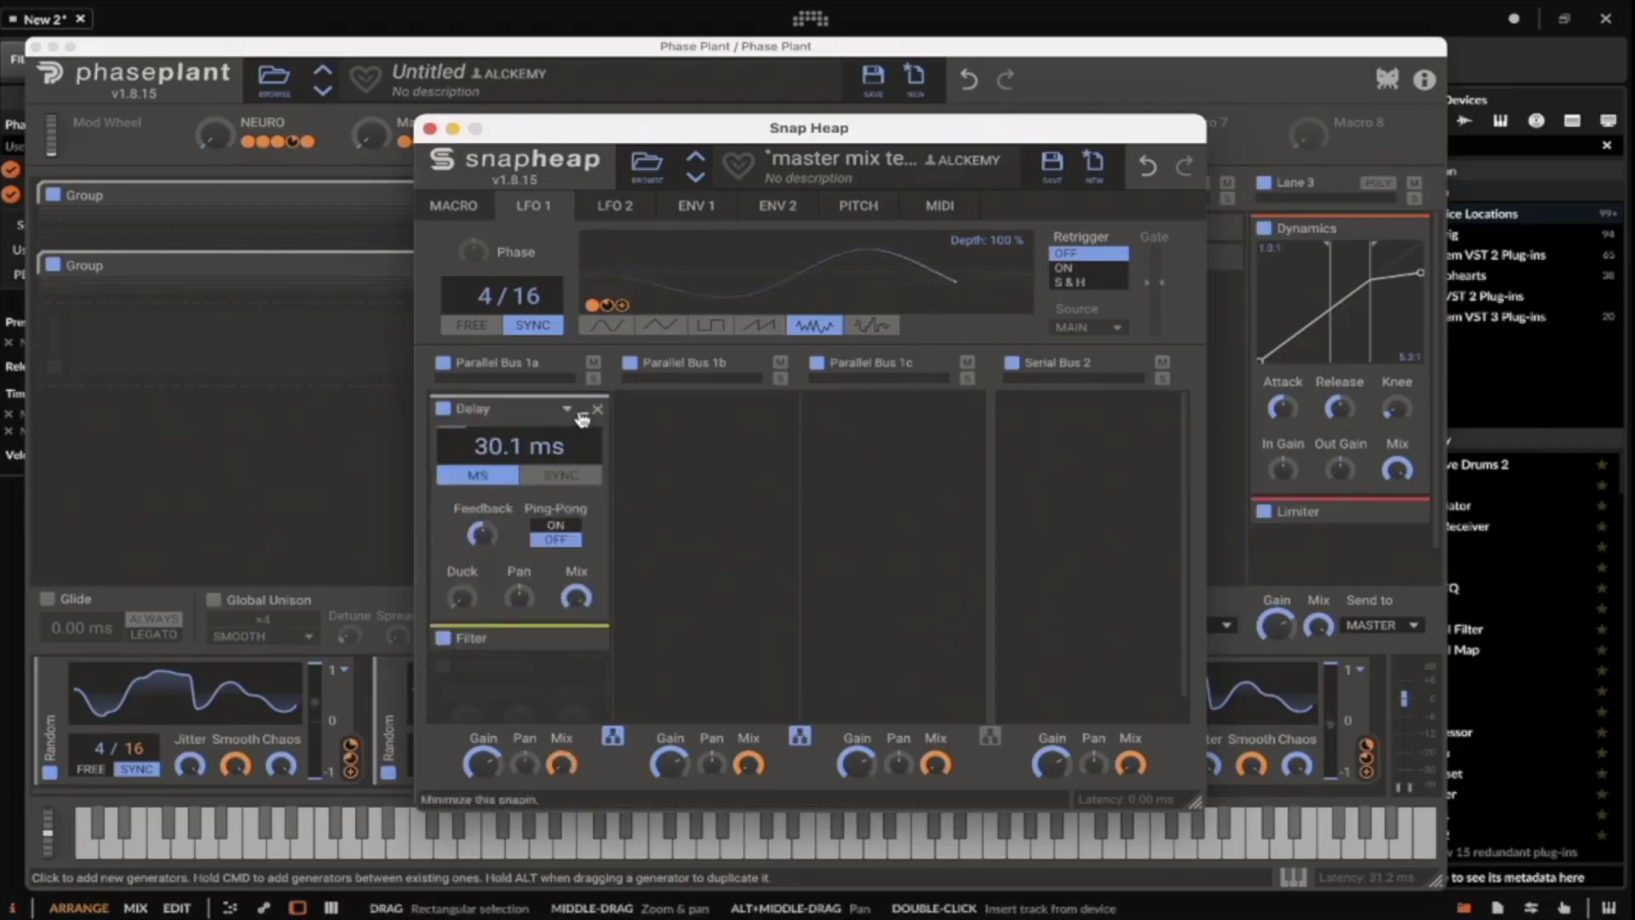
left_click(585, 418)
Add a Pitch Shifter below the Filter at +7.00 semitones with reduced mix and Correlate on.
left_click(523, 477)
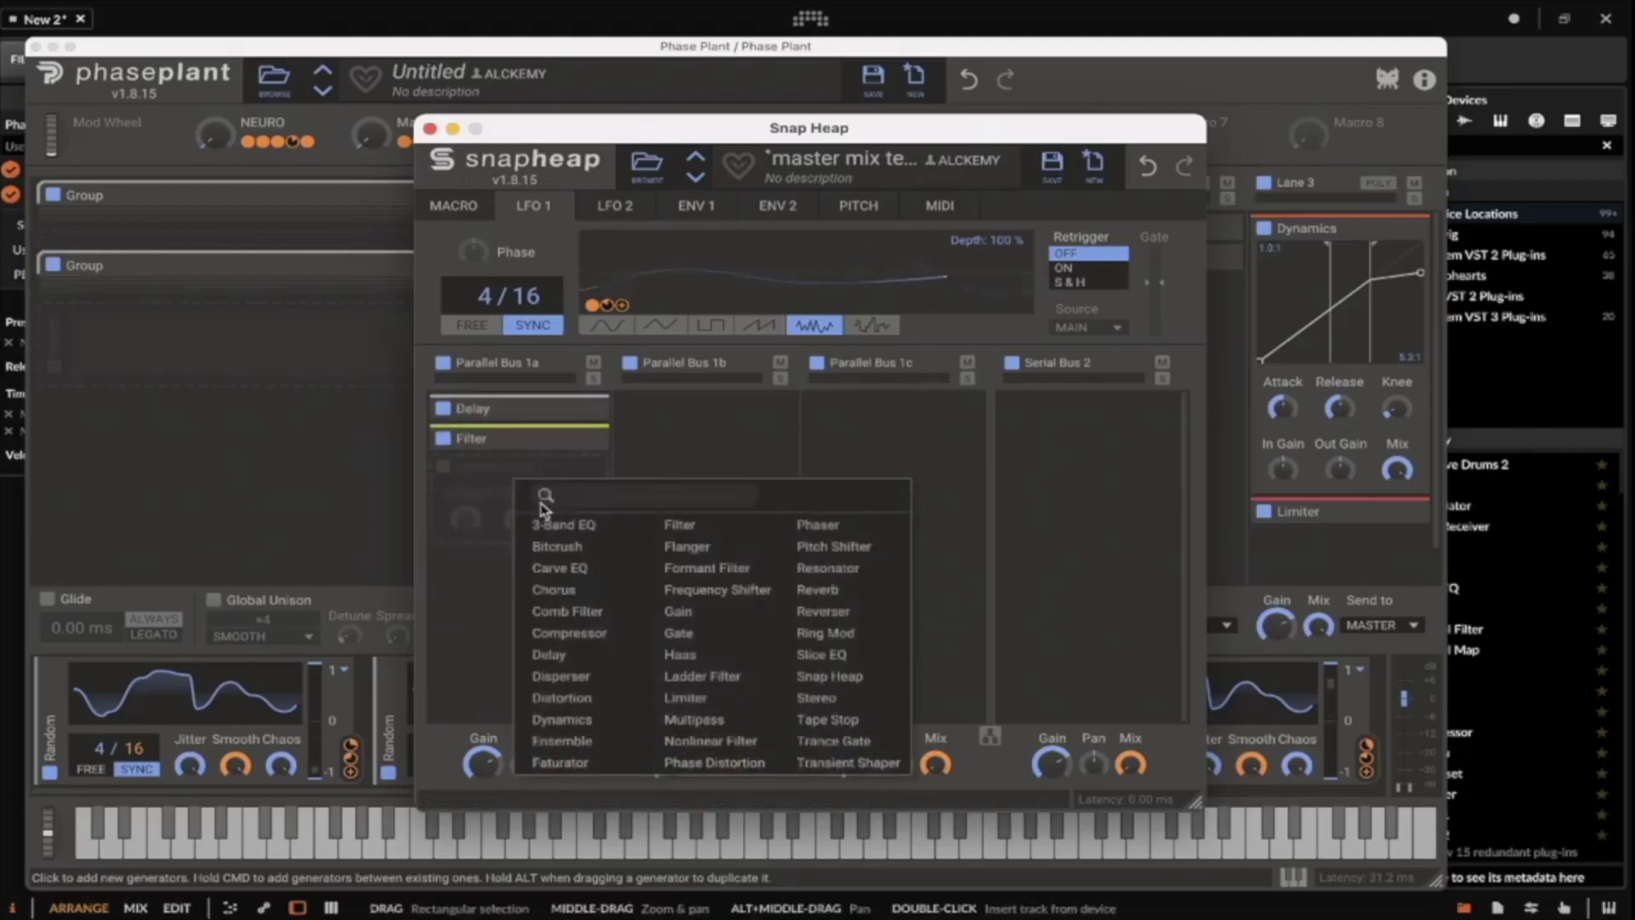
left_click(822, 545)
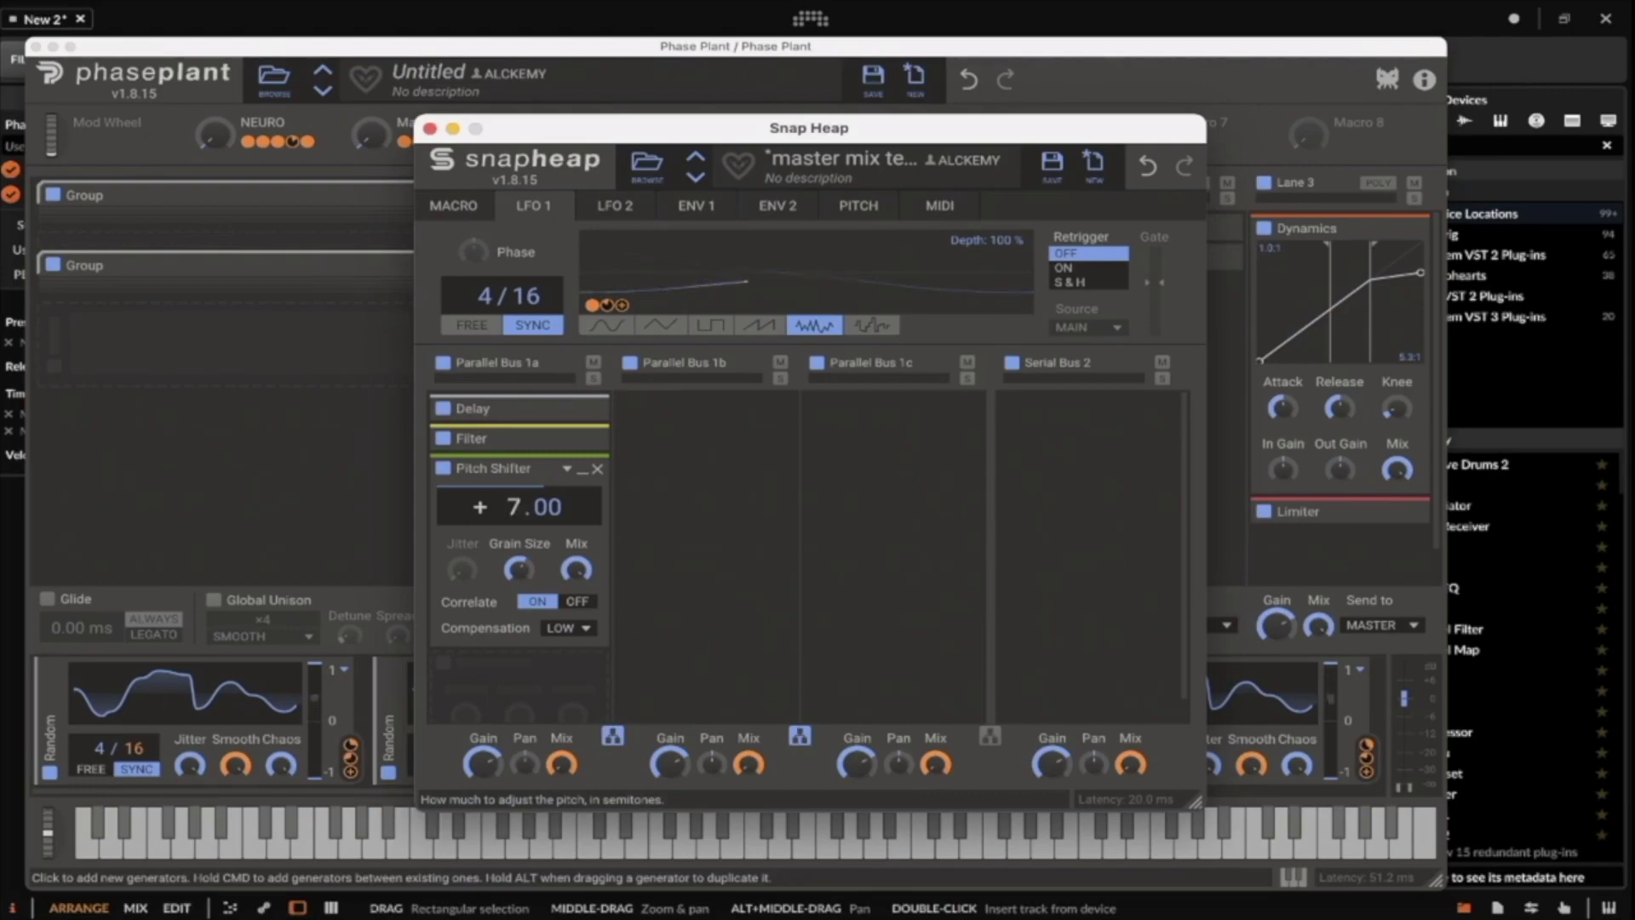
mouse_move(576, 569)
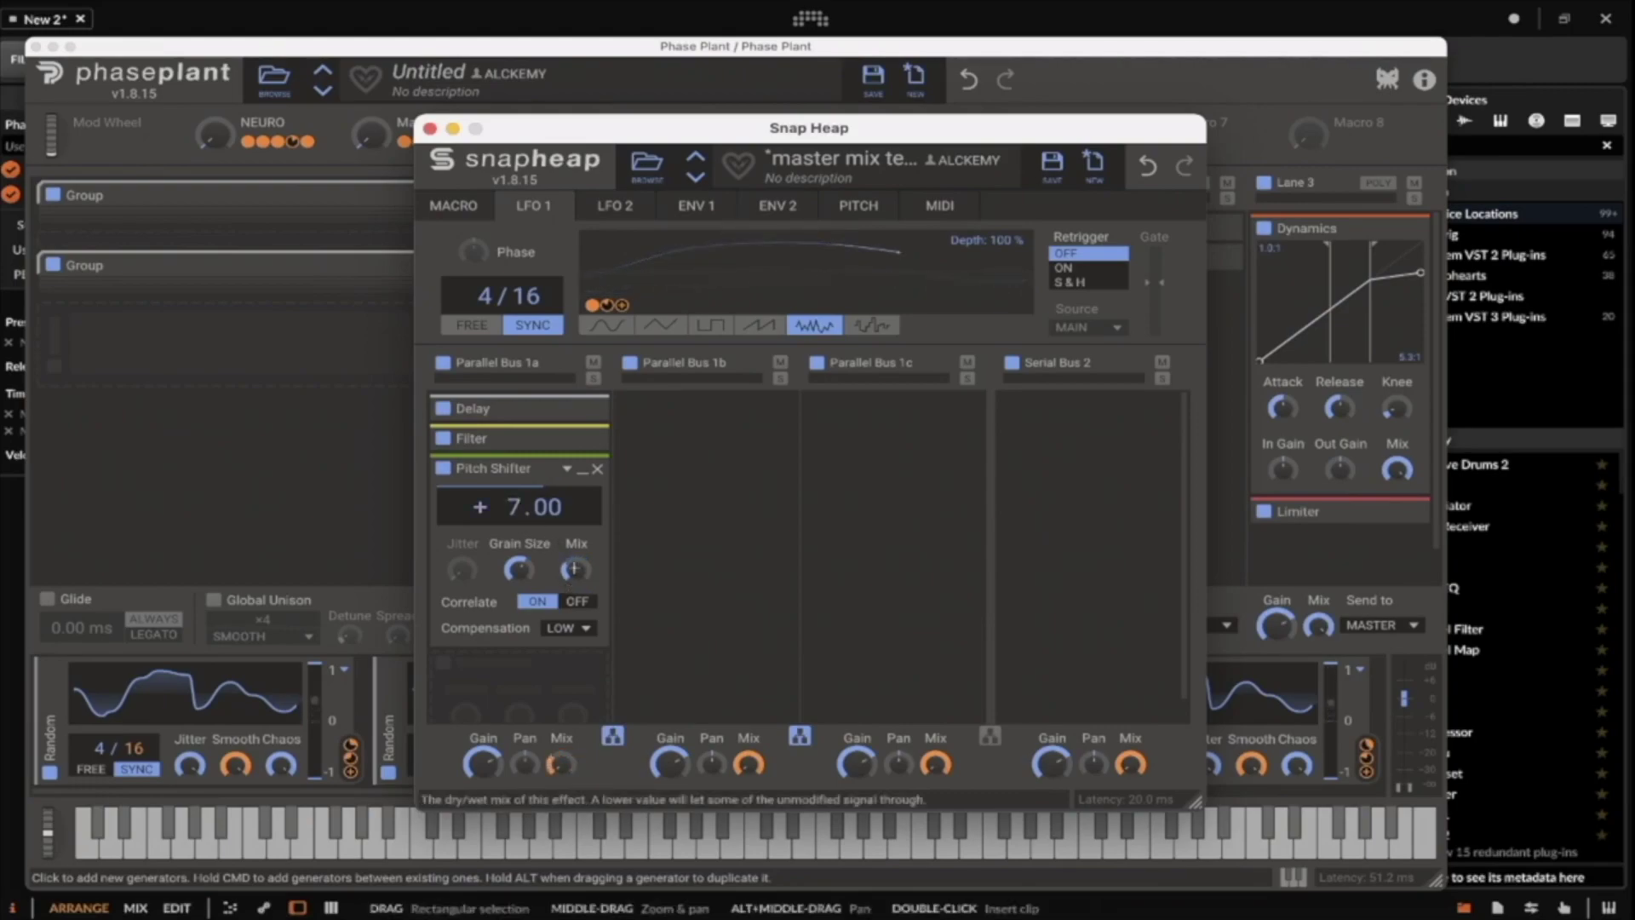
left_click(537, 601)
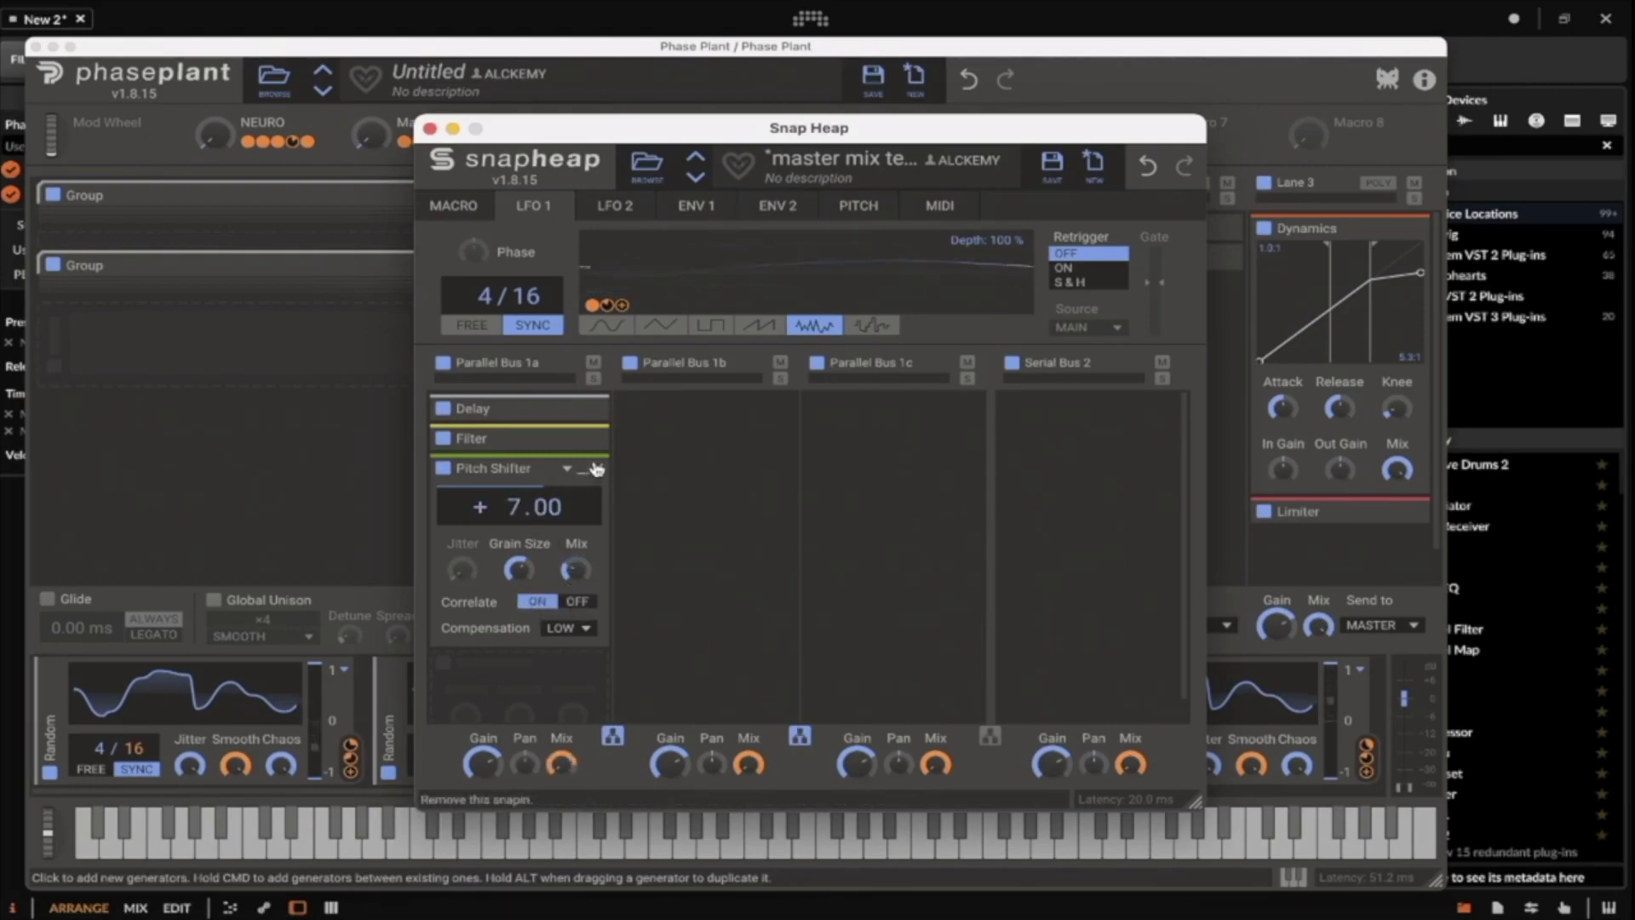
Make the first bus serial and move the collapsed Pitch Shifter above the Delay.
left_click(584, 476)
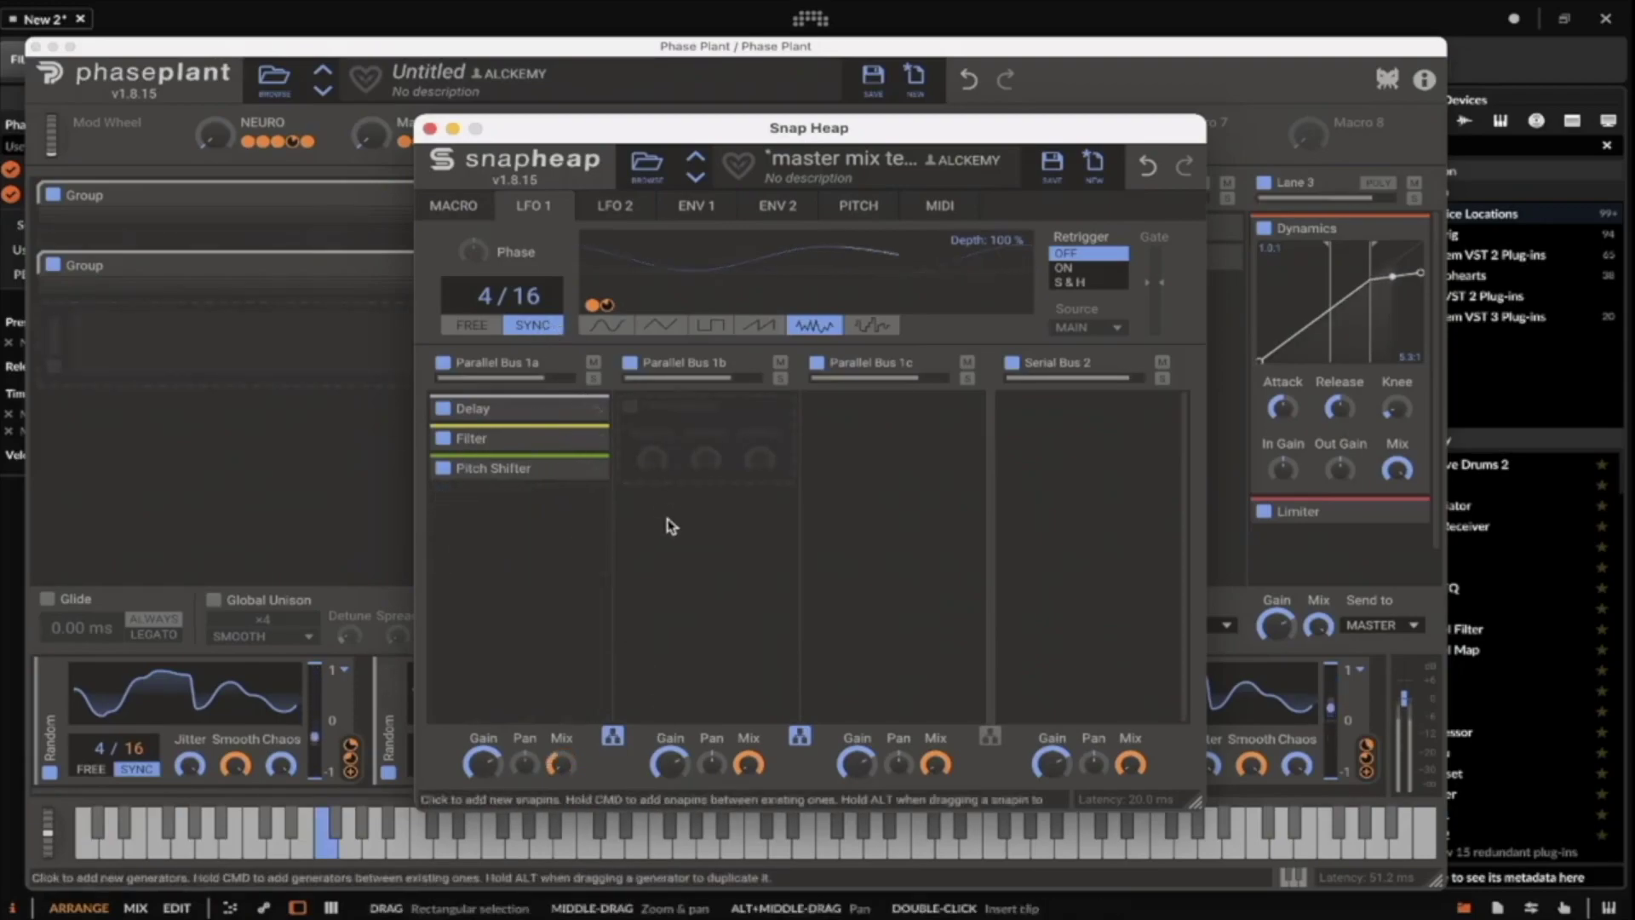
left_click(612, 736)
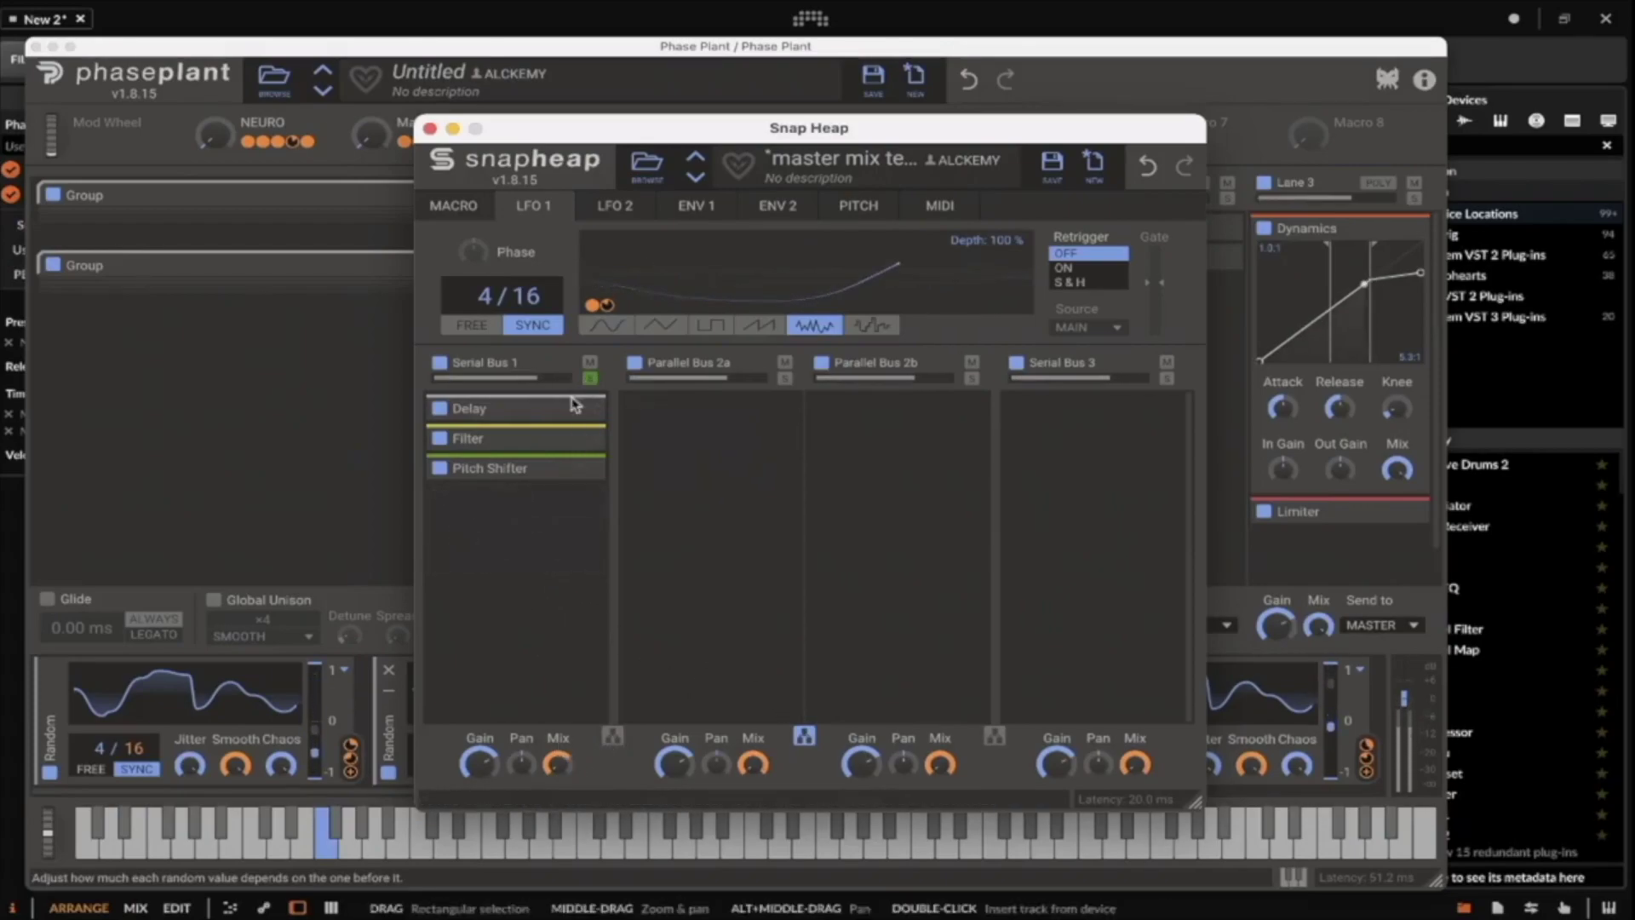
left_click_drag(526, 467, 524, 408)
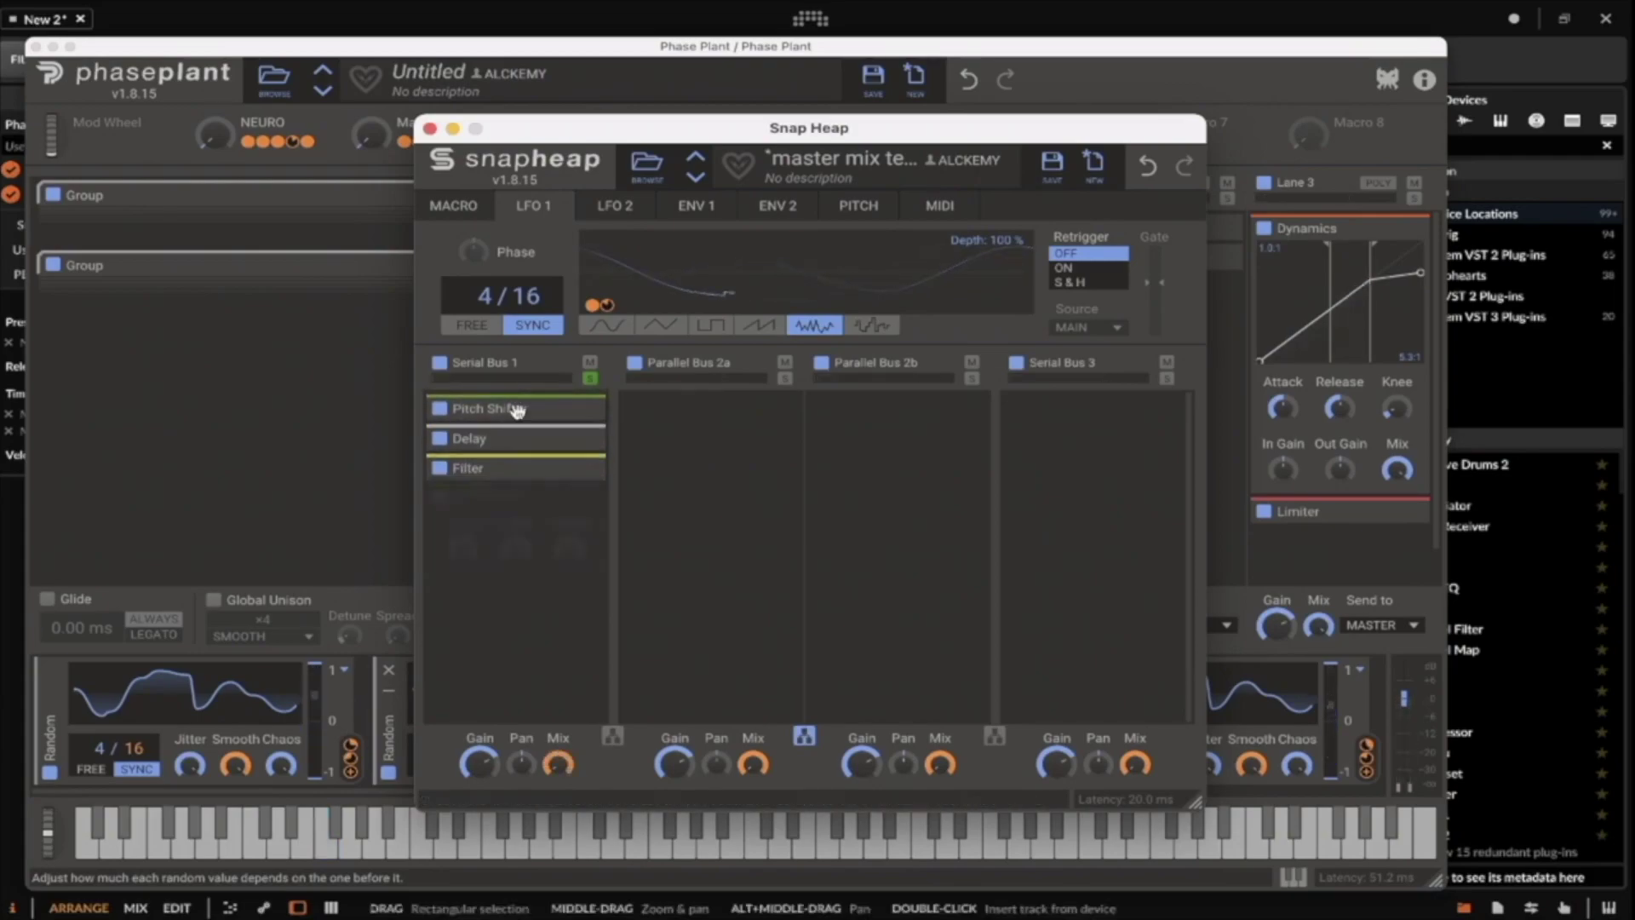
Add a second Delay at 22.9 ms with LFO 1 modulating its mix, and place it above the Filter.
left_click(531, 495)
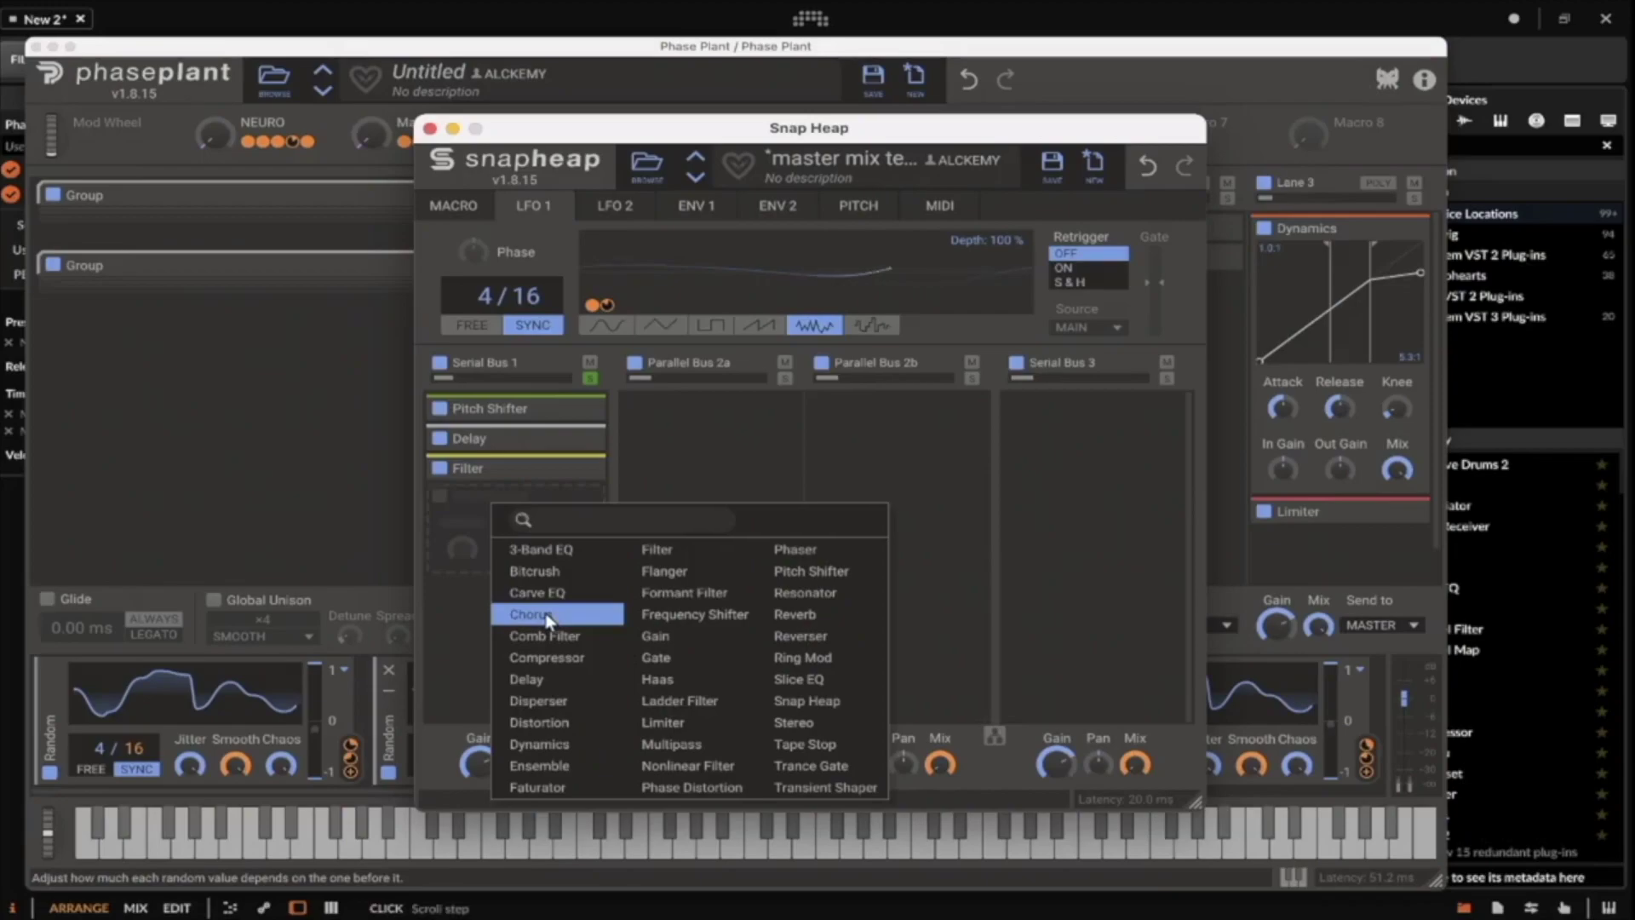
left_click(527, 679)
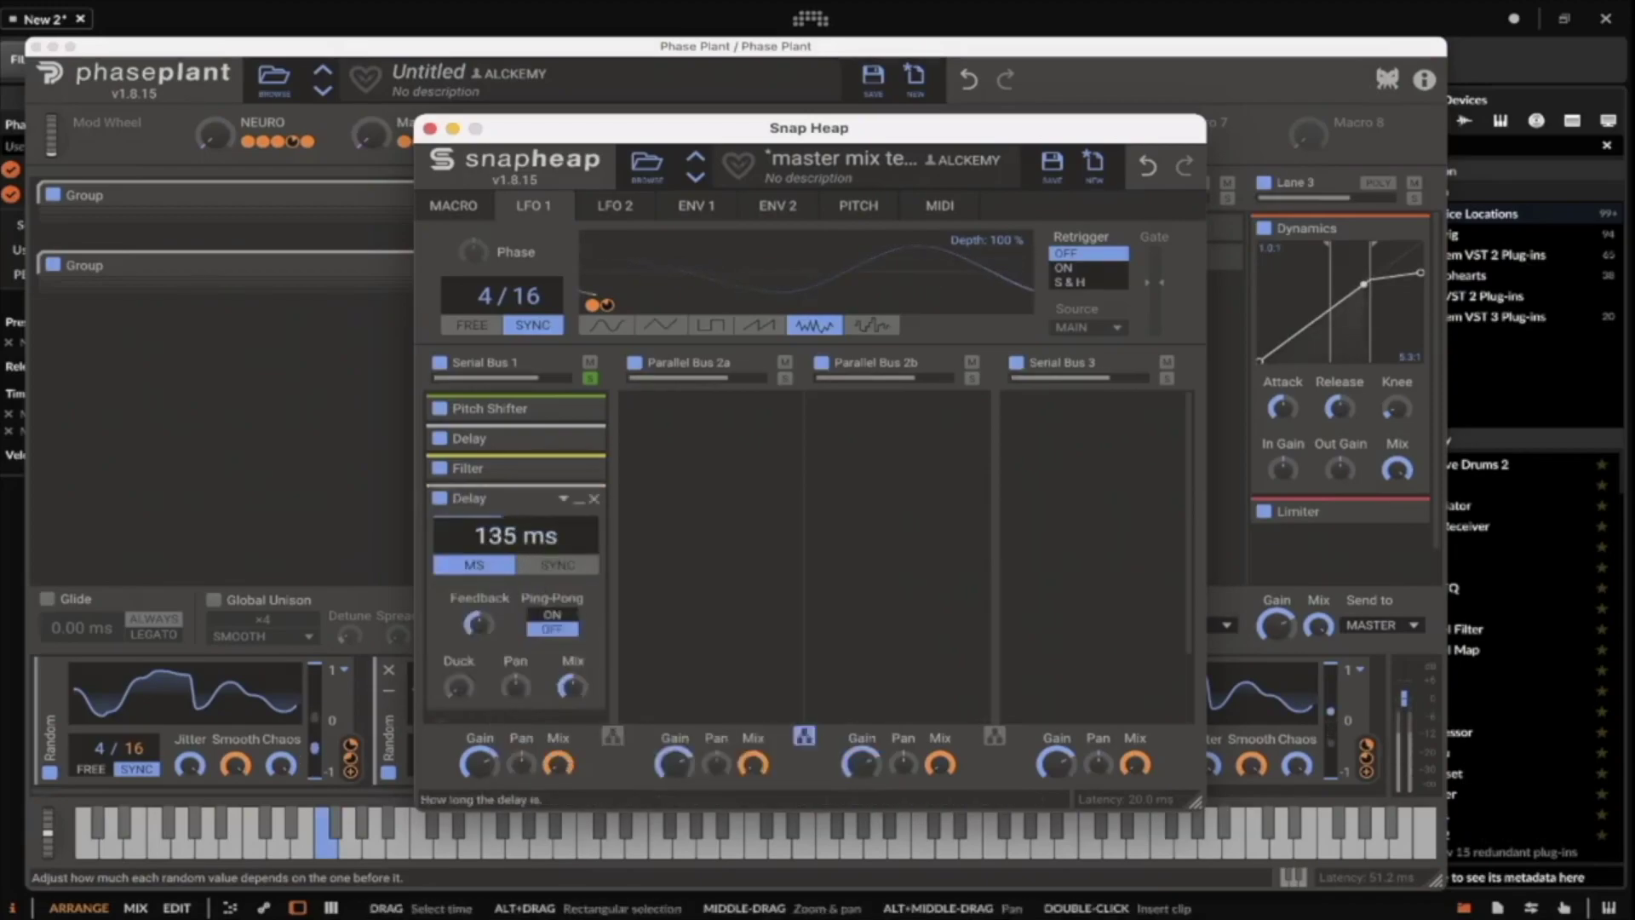
left_click_drag(516, 535, 516, 530)
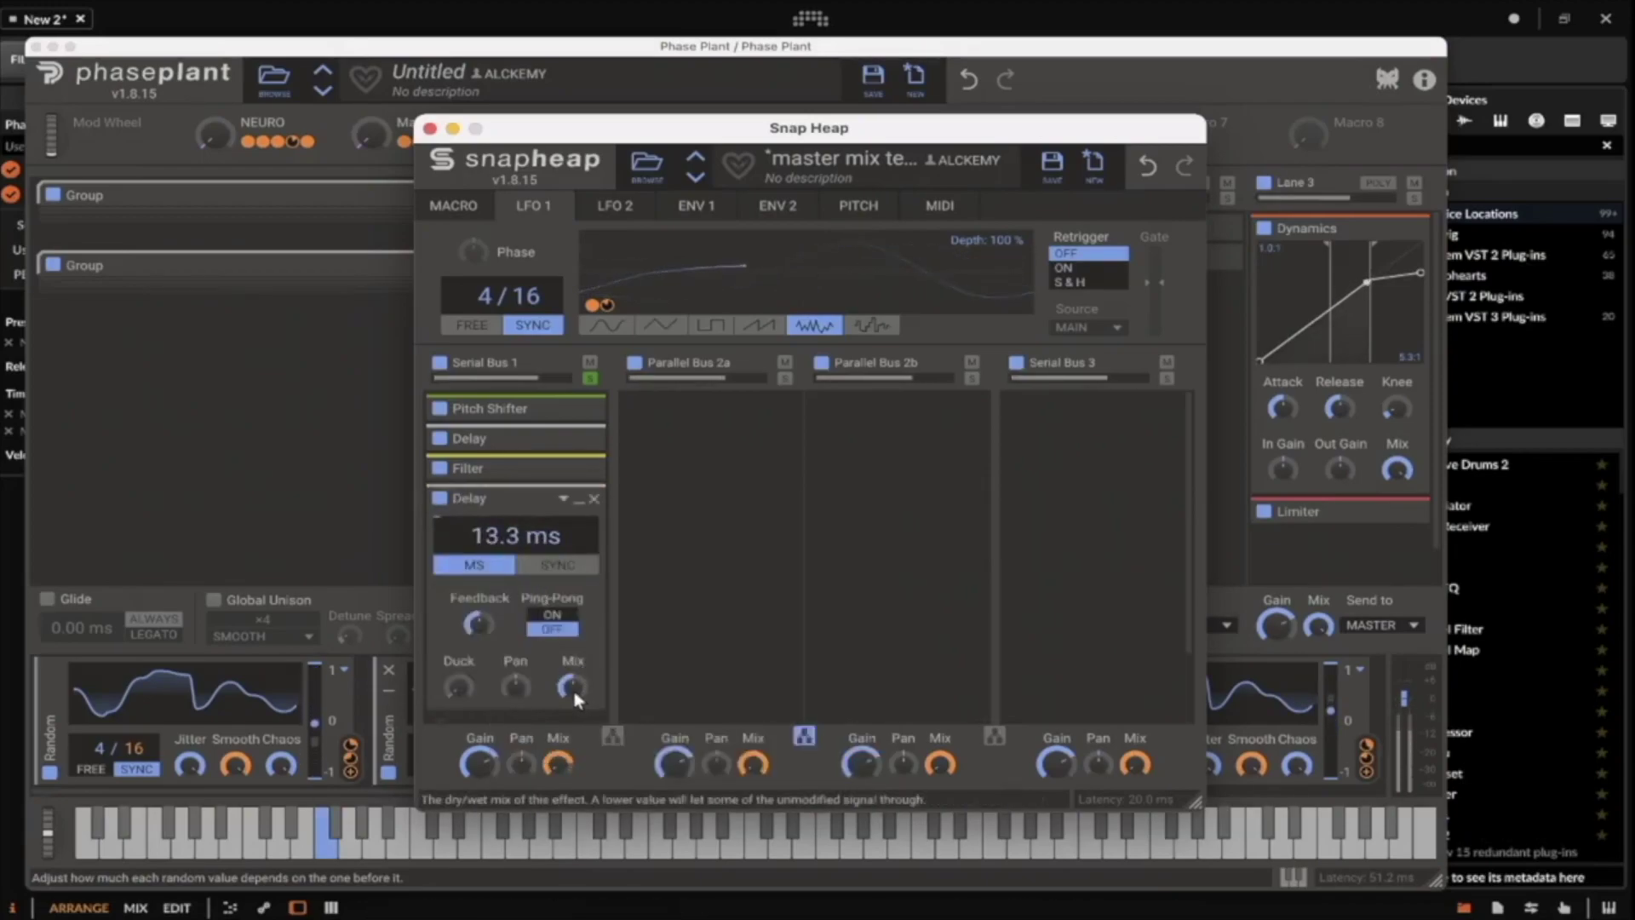
left_click_drag(516, 535, 516, 528)
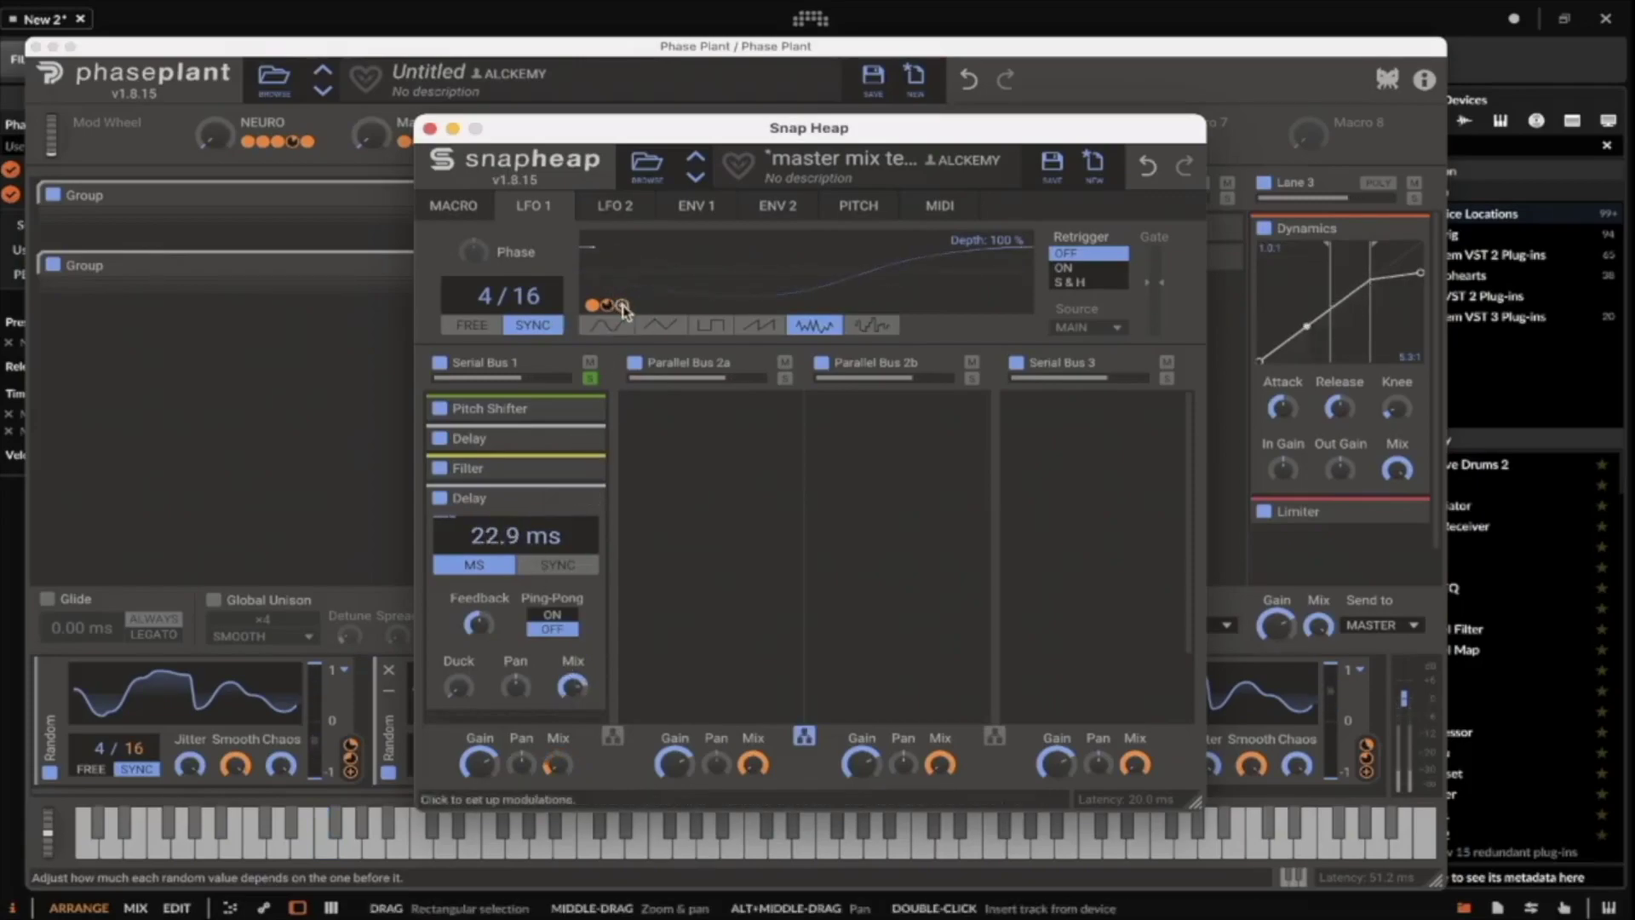
left_click_drag(571, 707, 572, 691)
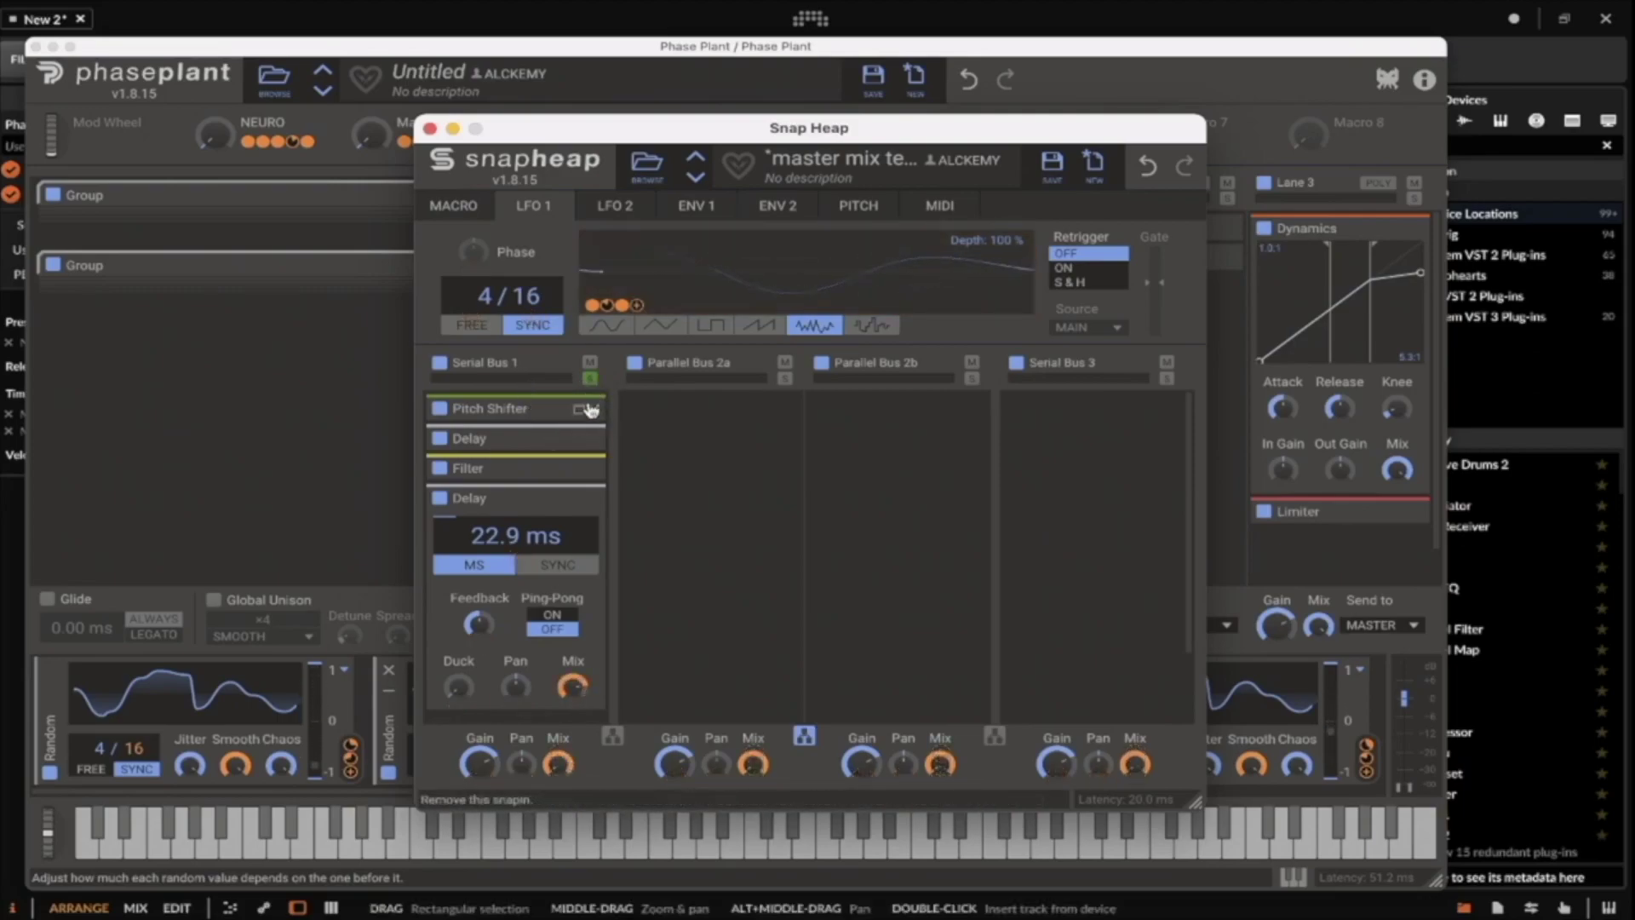
left_click_drag(497, 500, 573, 467)
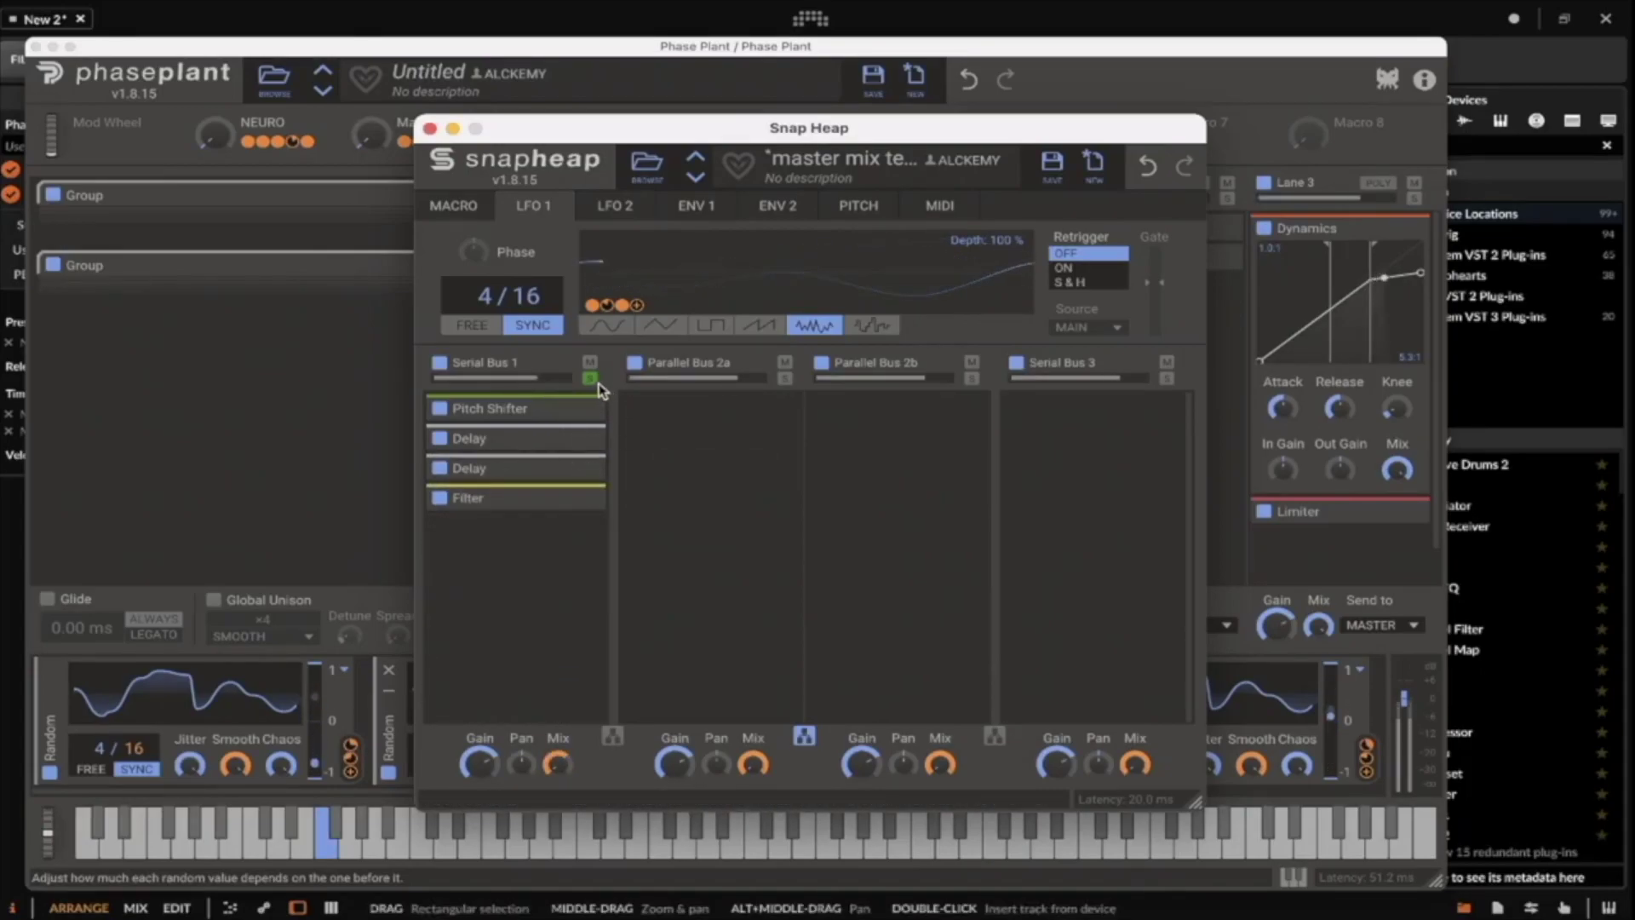
Solo Parallel Bus 2a and add a notch Filter to it with a slope of x6.
left_click(785, 377)
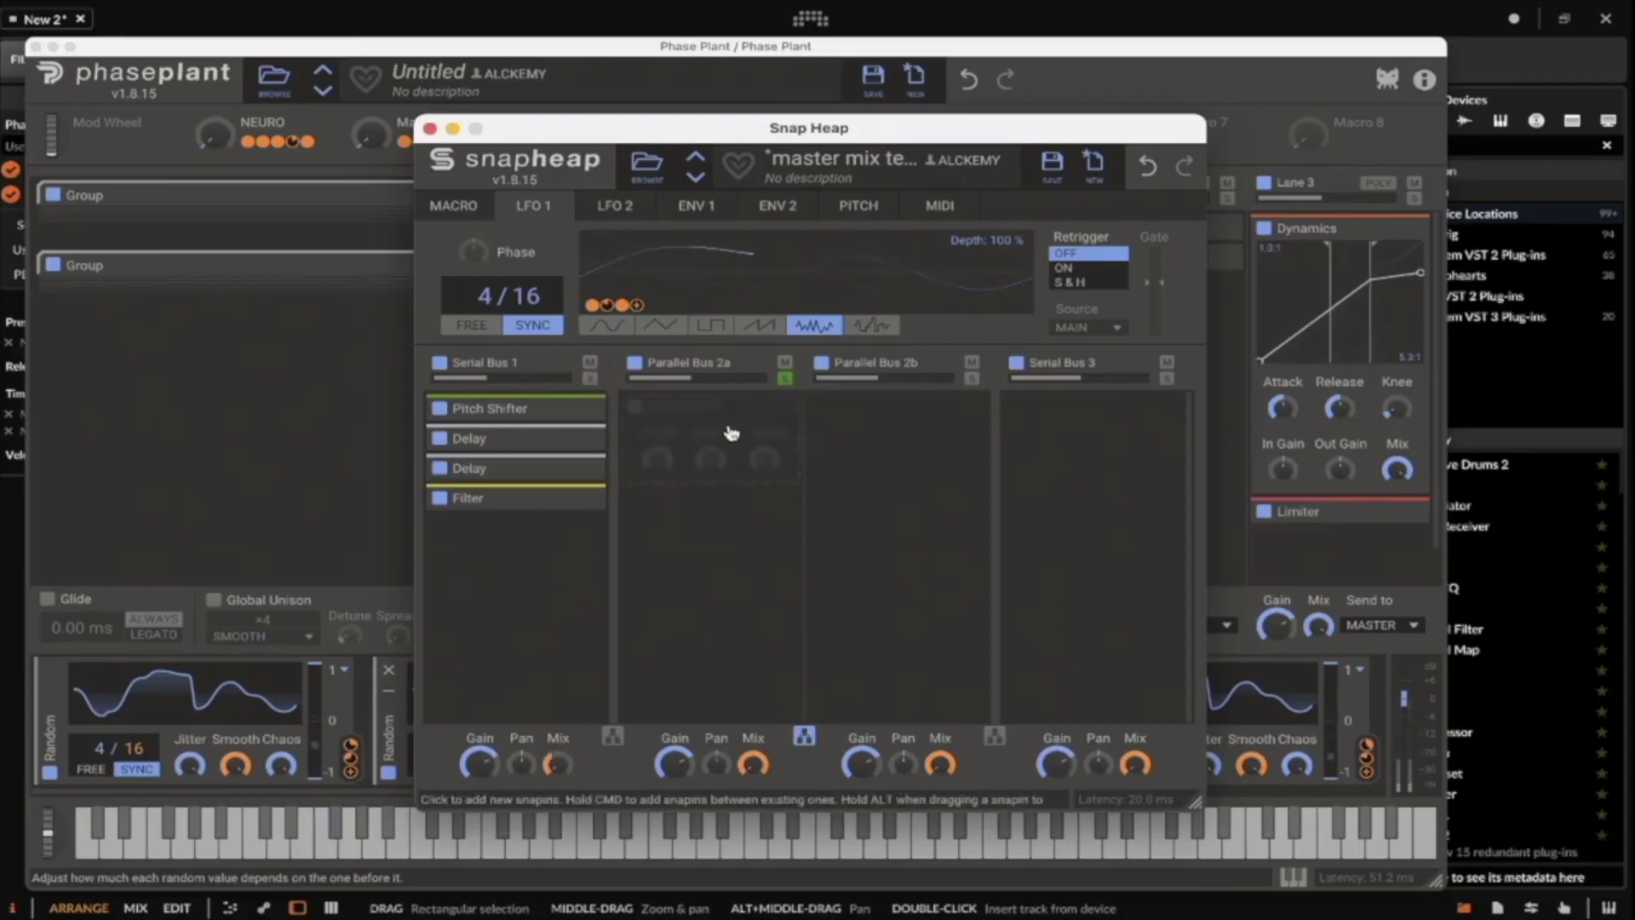
left_click(748, 432)
left_click(876, 476)
left_click(707, 511)
left_click_drag(749, 589, 749, 545)
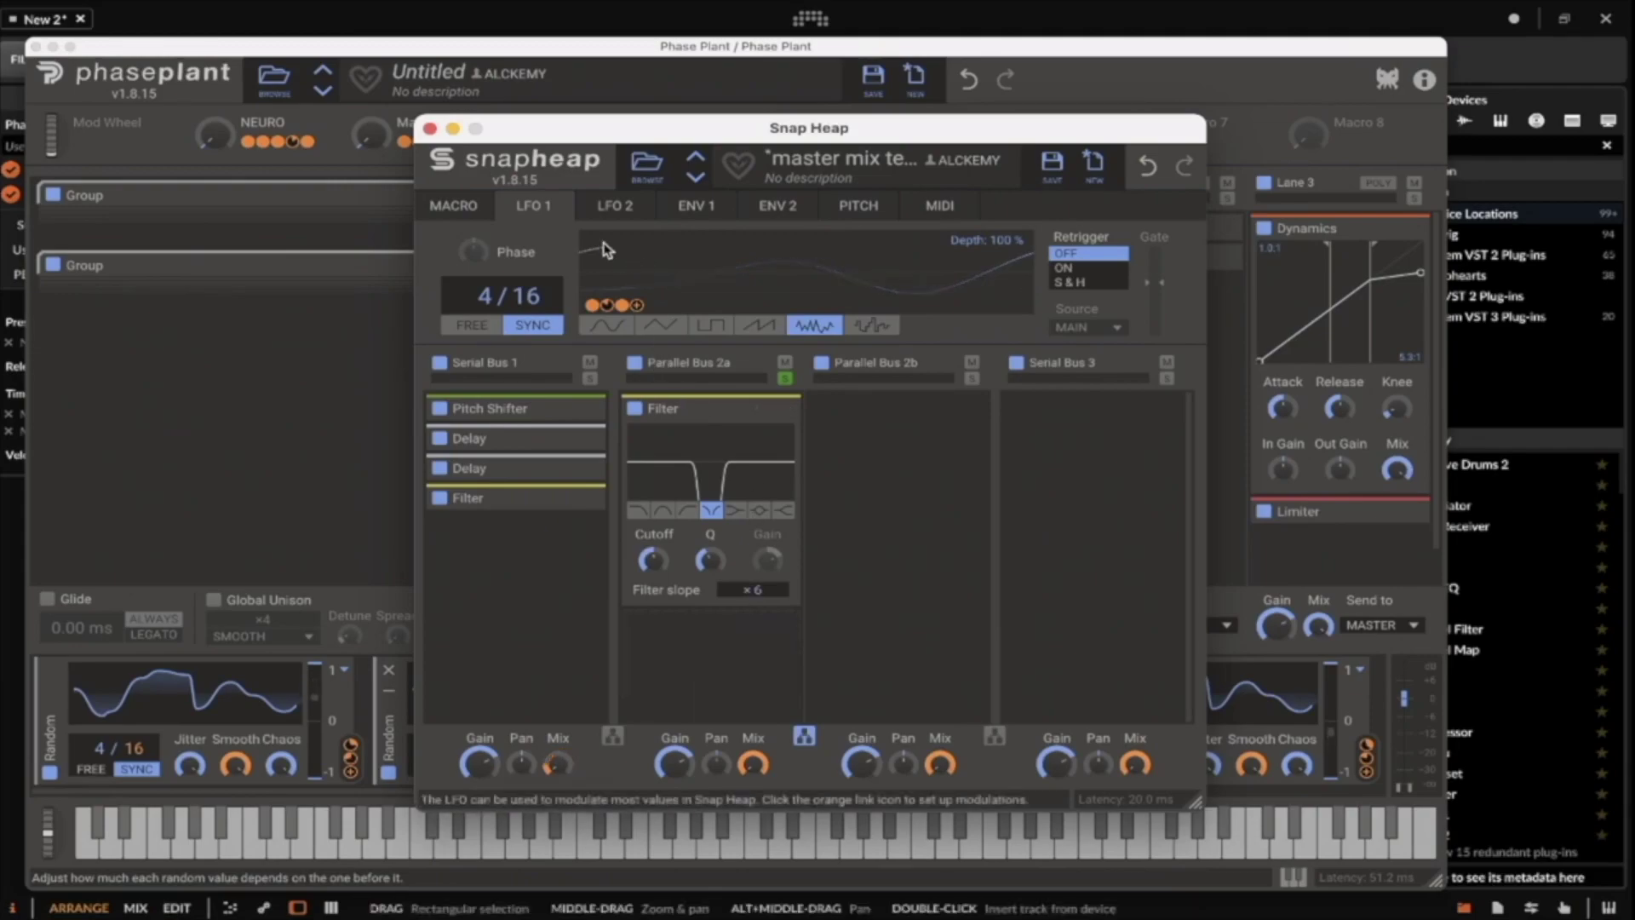
Sync LFO 2 at 4/16 with a random waveform, modulating the notch Filter's cutoff with LFO 2 and its Q with LFO 1.
left_click(615, 205)
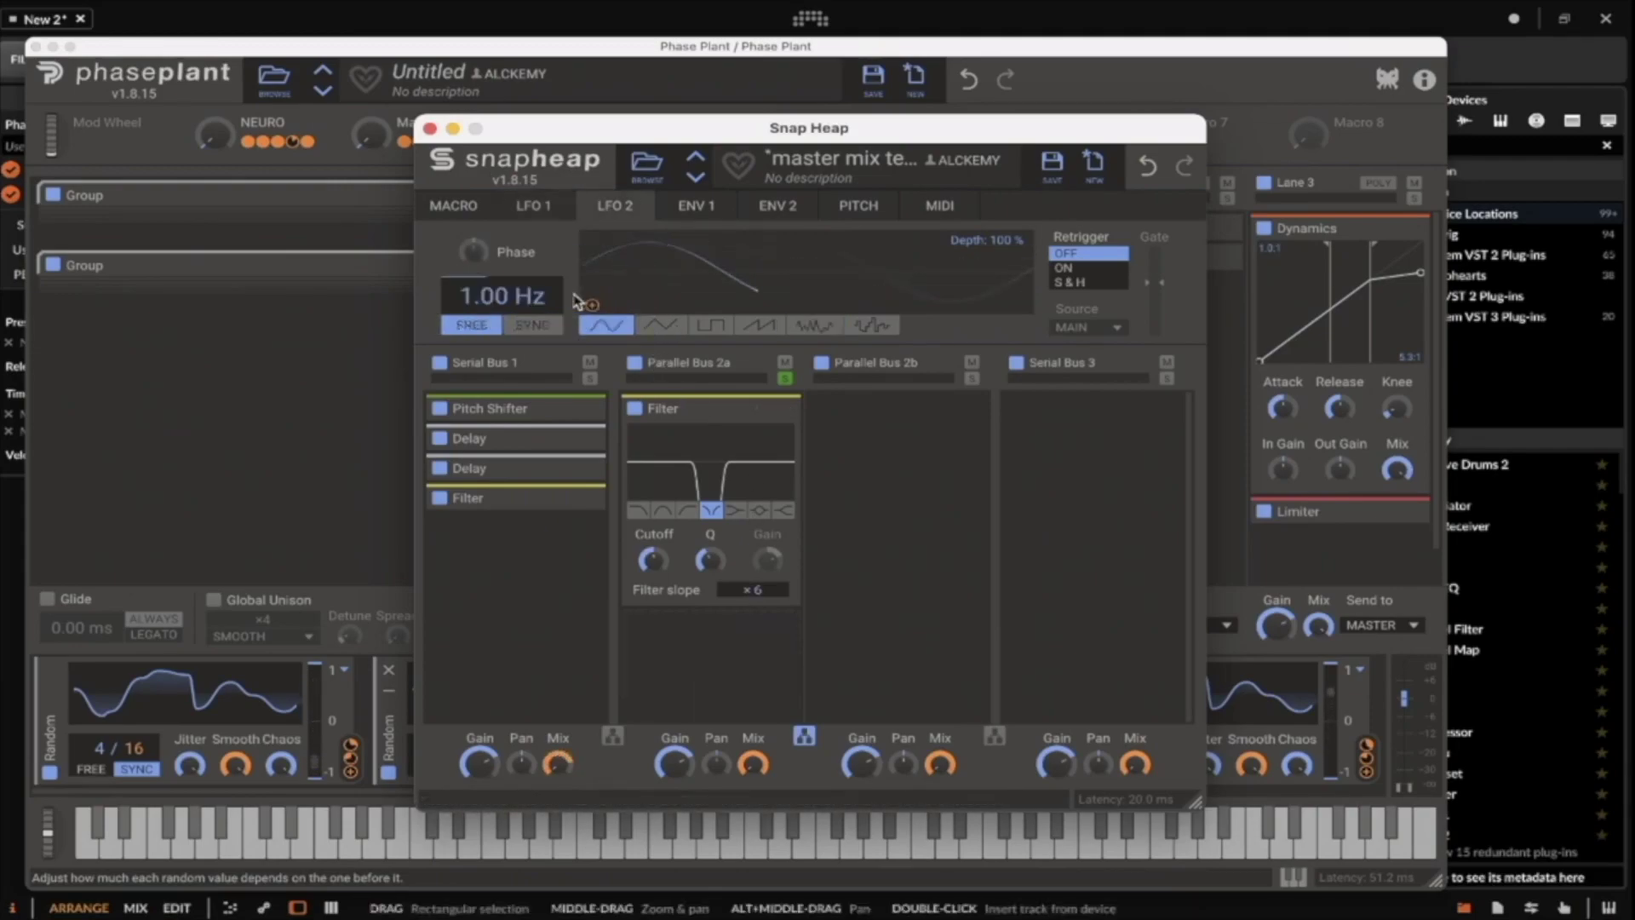
left_click(532, 324)
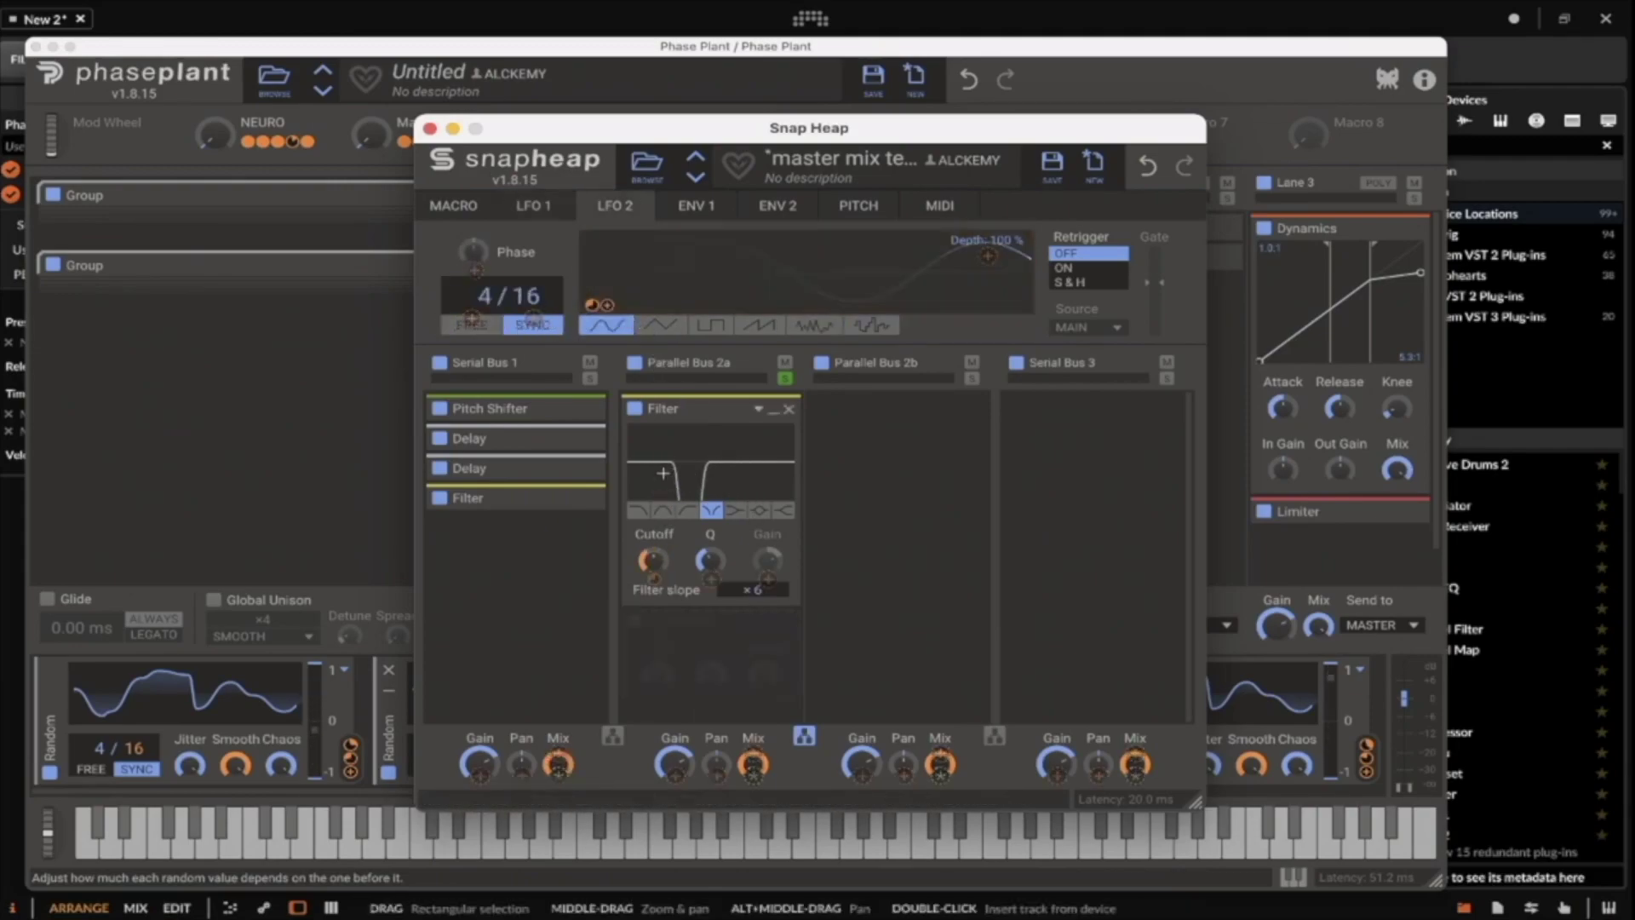
left_click(545, 212)
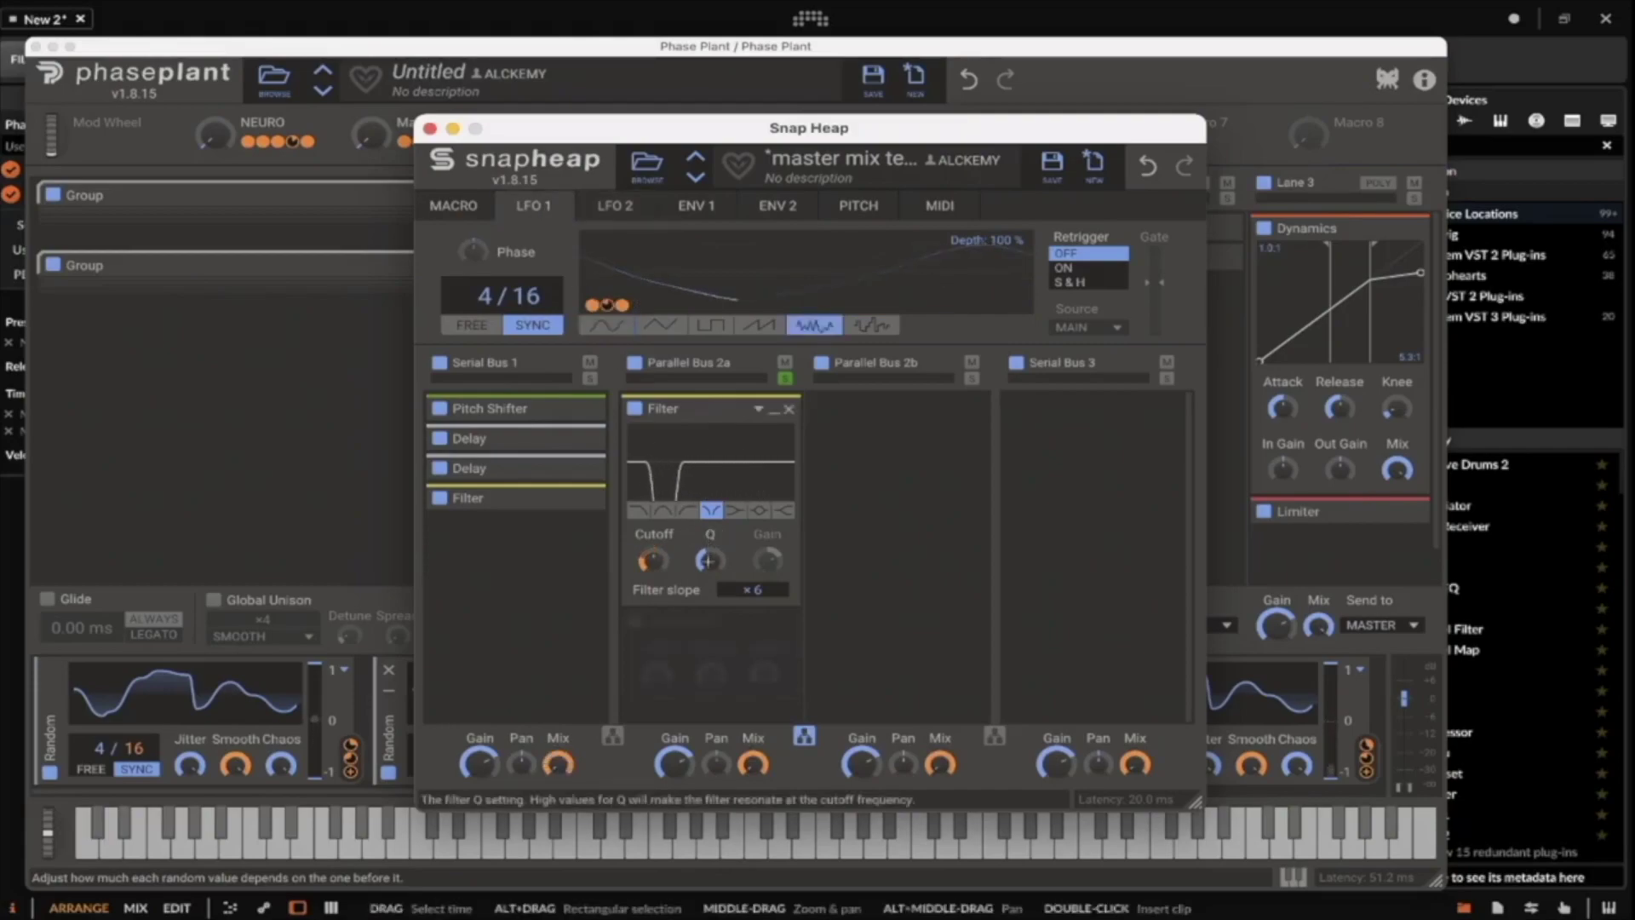
left_click_drag(678, 546, 680, 542)
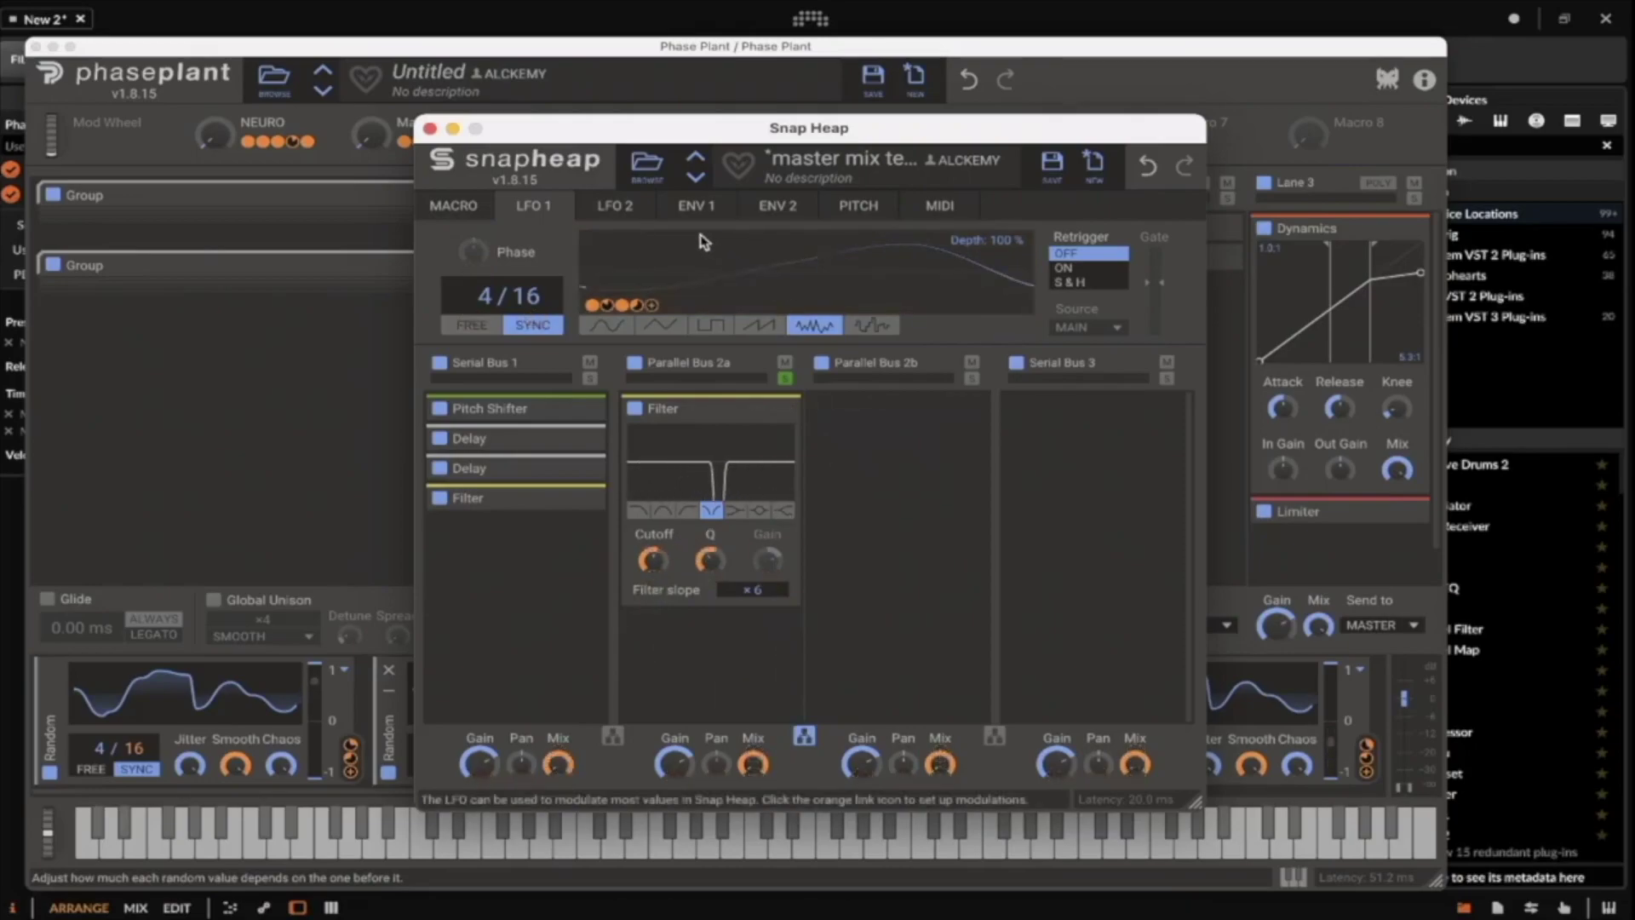
left_click(615, 205)
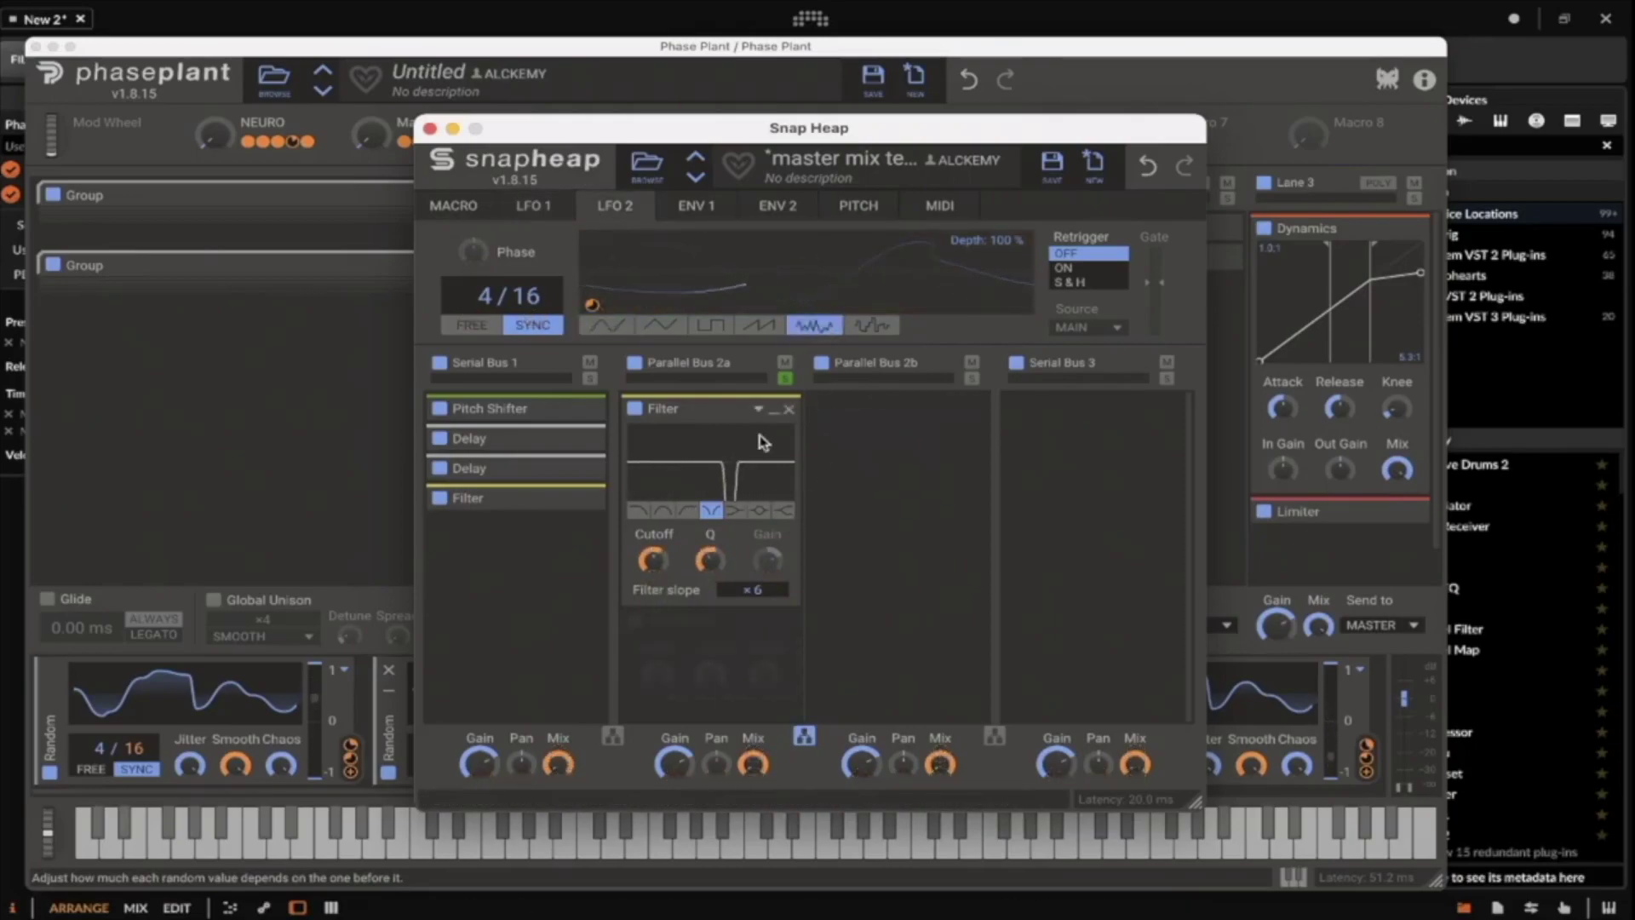
Collapse the notch Filter and add an Overdrive Distortion below it, collapsed as well.
left_click(773, 409)
left_click(726, 458)
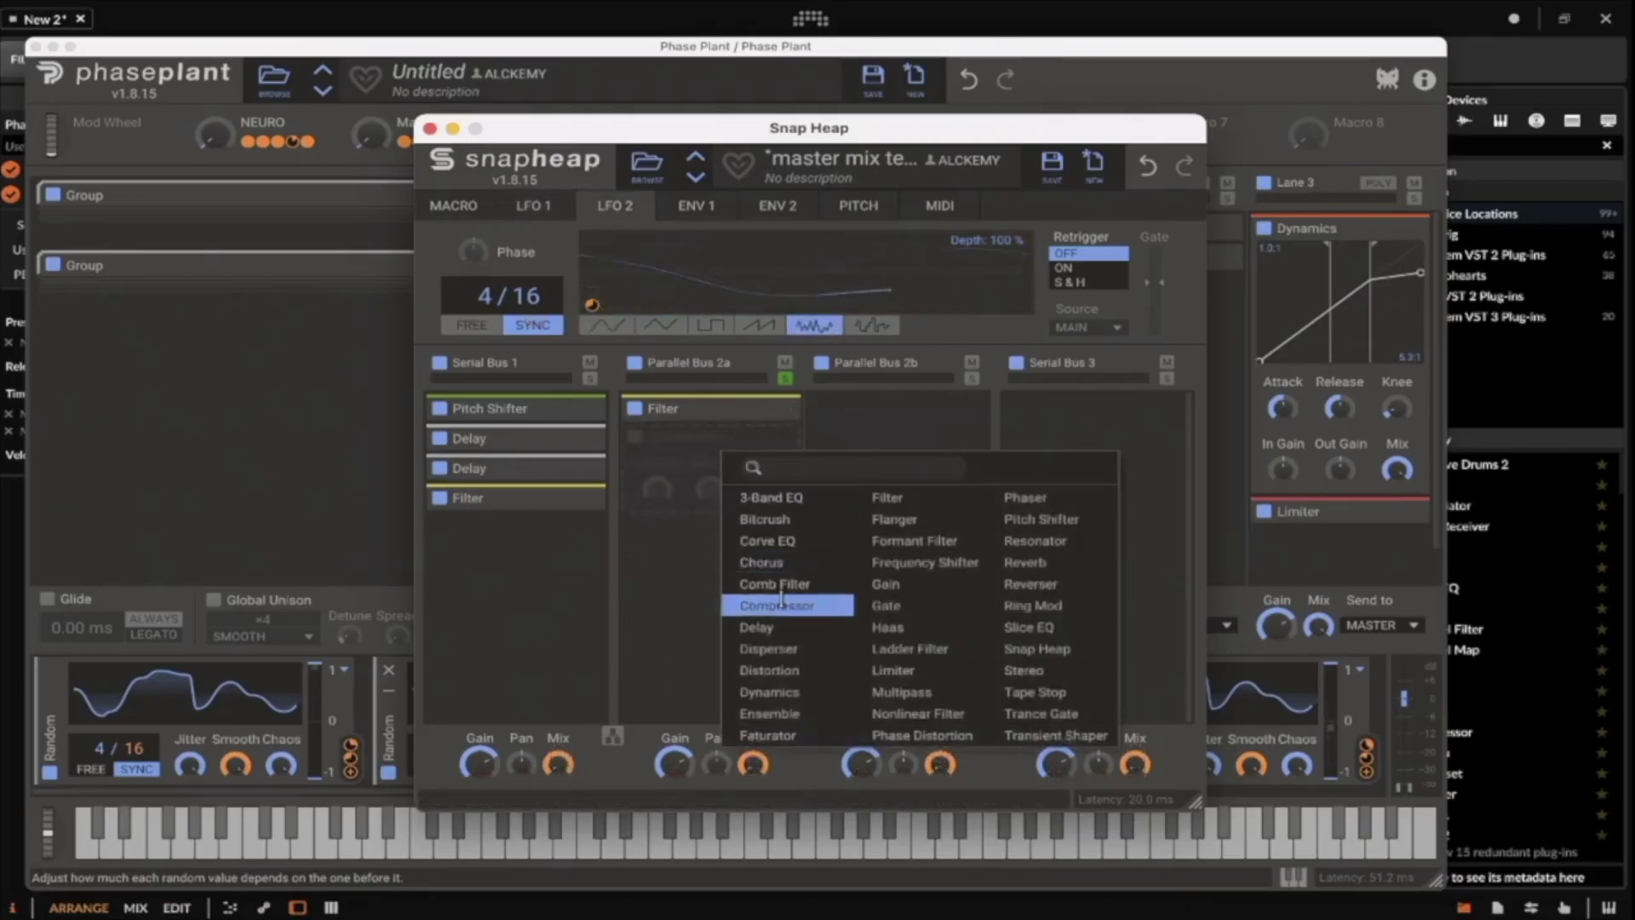
left_click(771, 670)
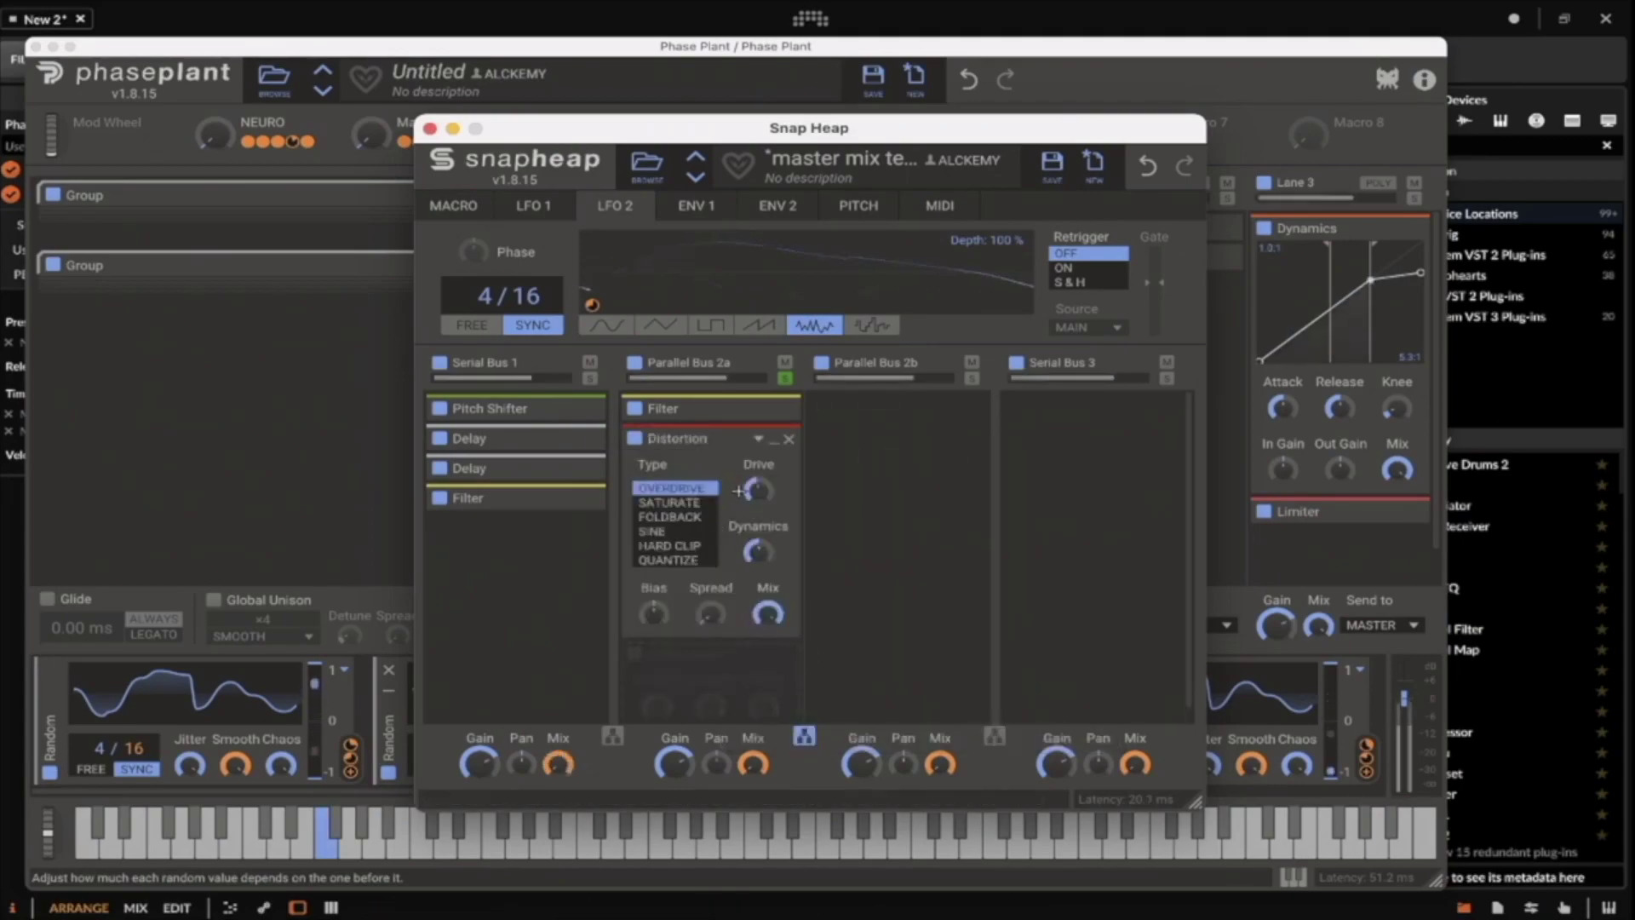
left_click(775, 439)
Add a collapsed Phaser between the notch Filter and the Distortion, and set the first bus back to parallel.
left_click(713, 486)
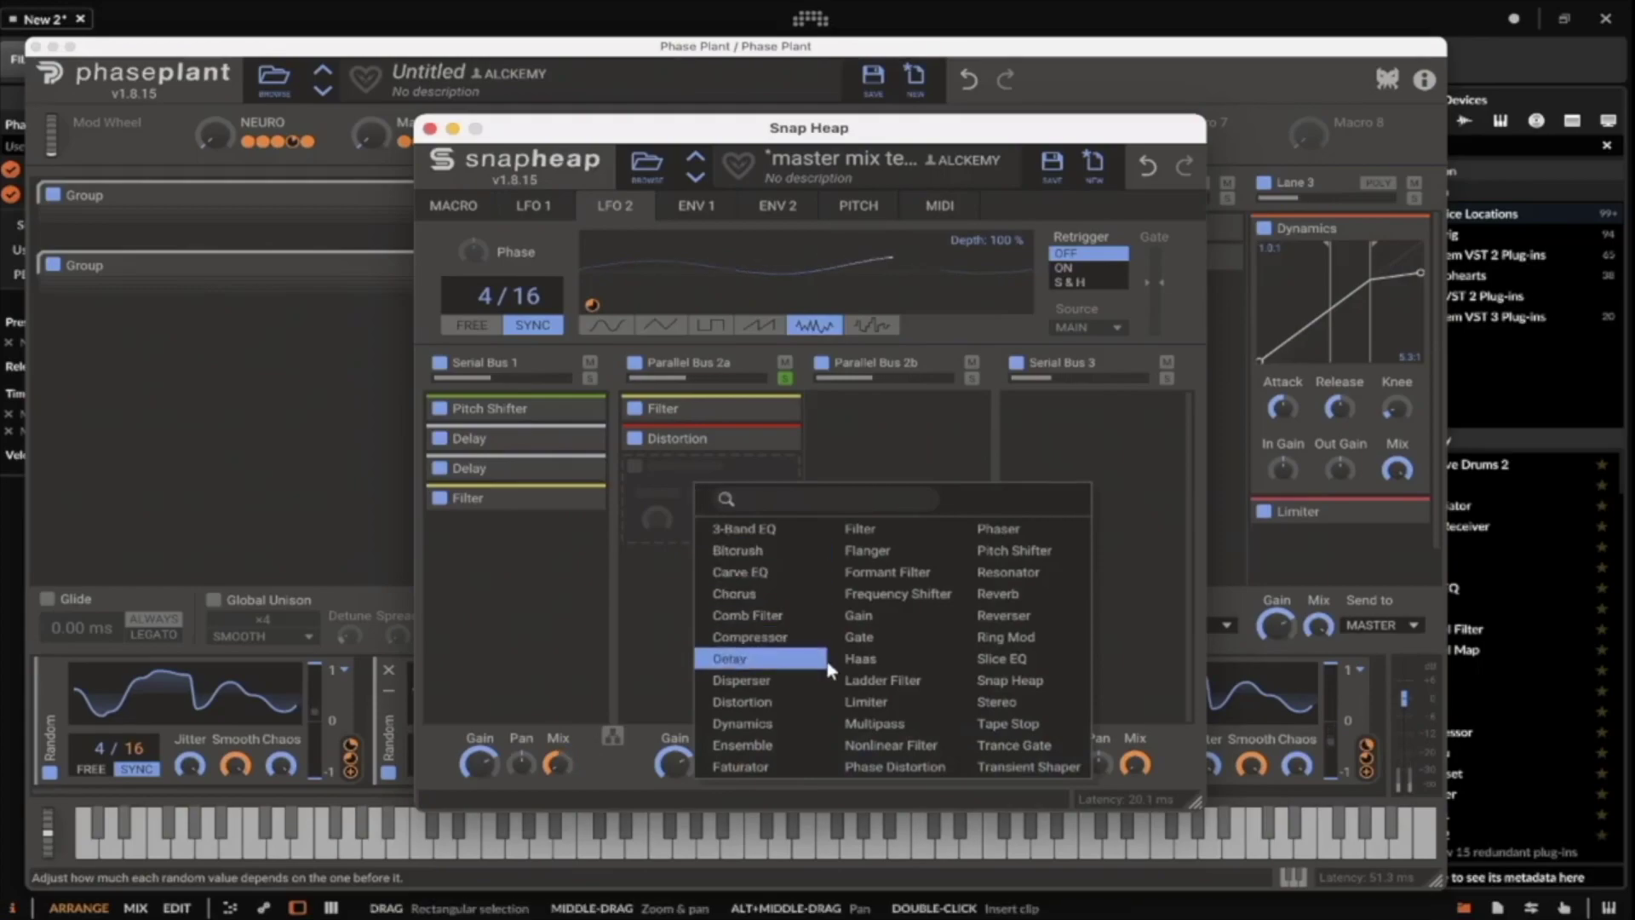
left_click(998, 529)
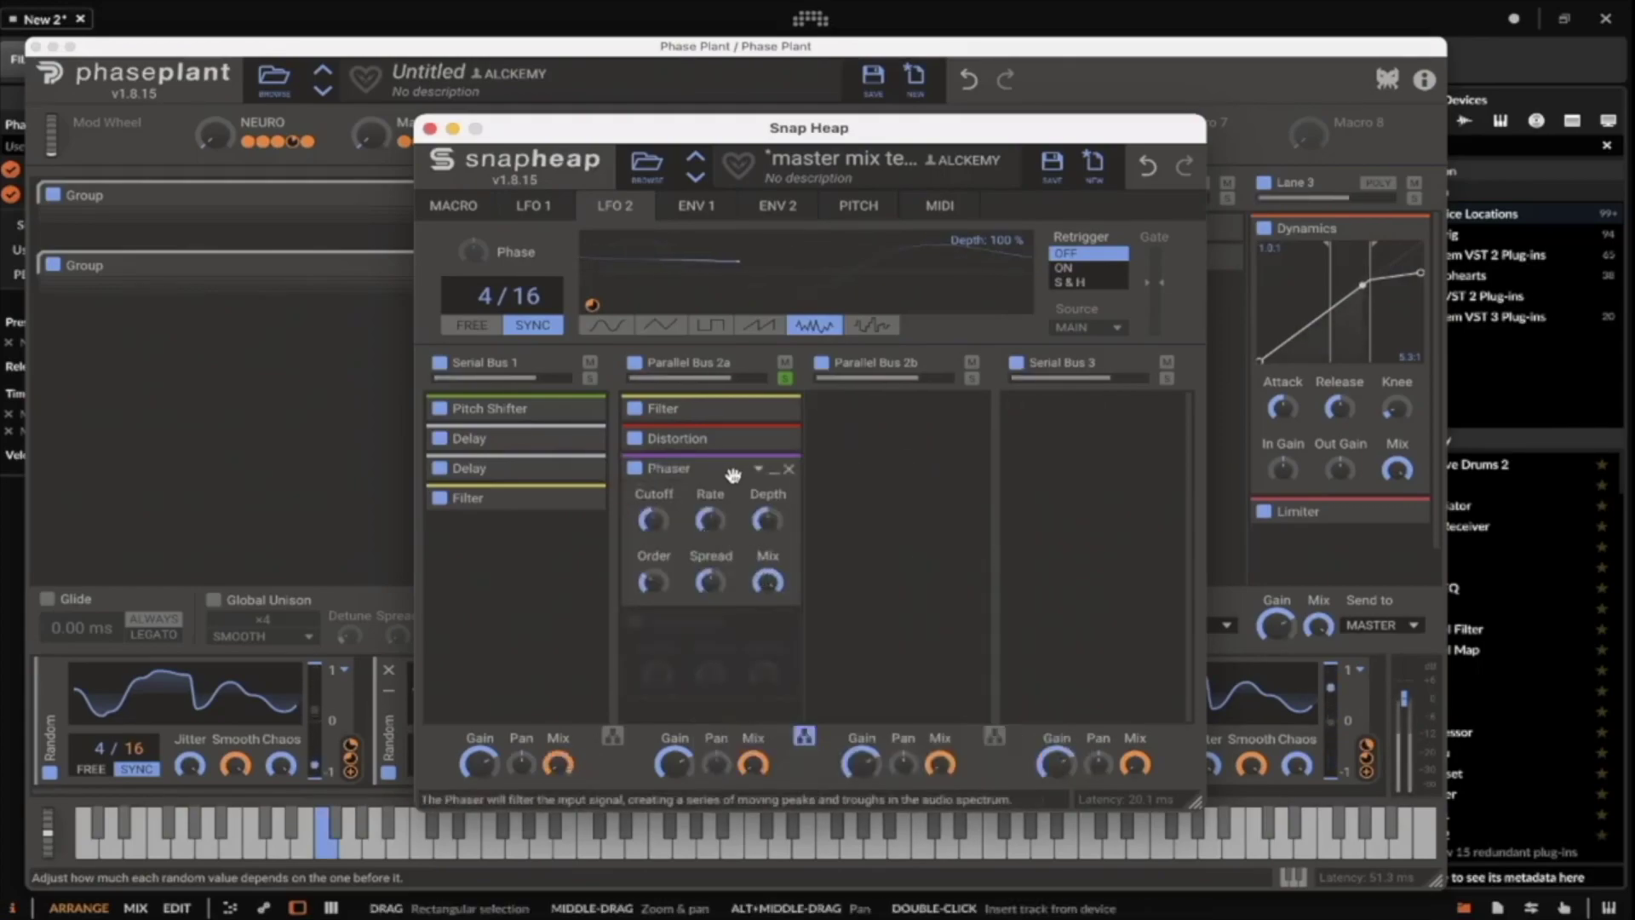
left_click_drag(730, 470, 717, 451)
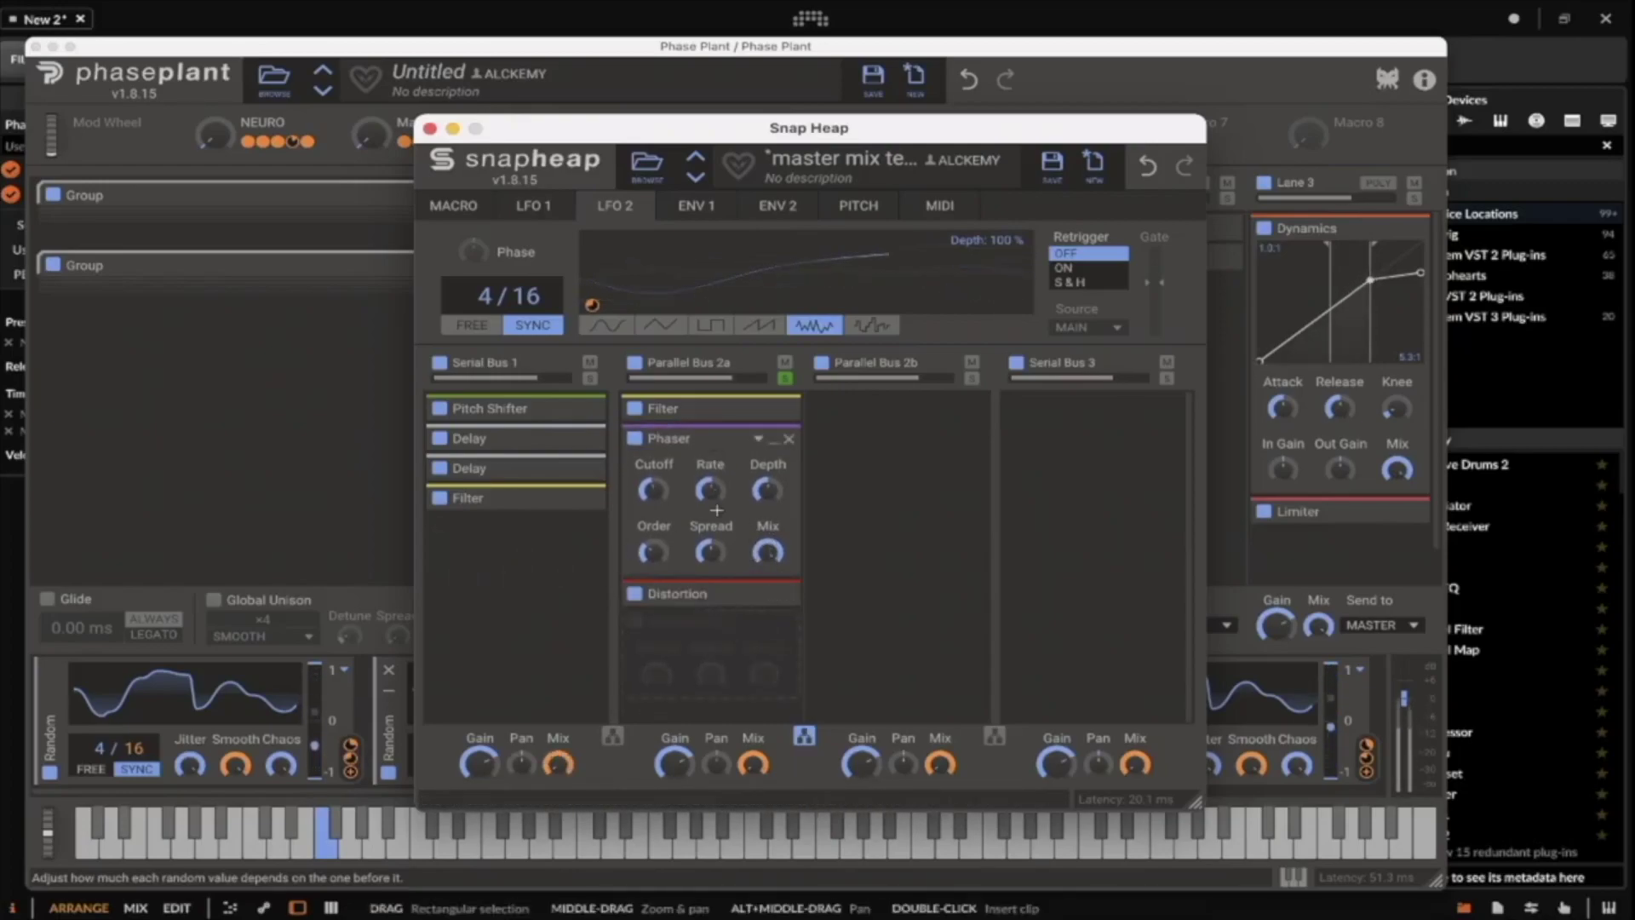
left_click(758, 438)
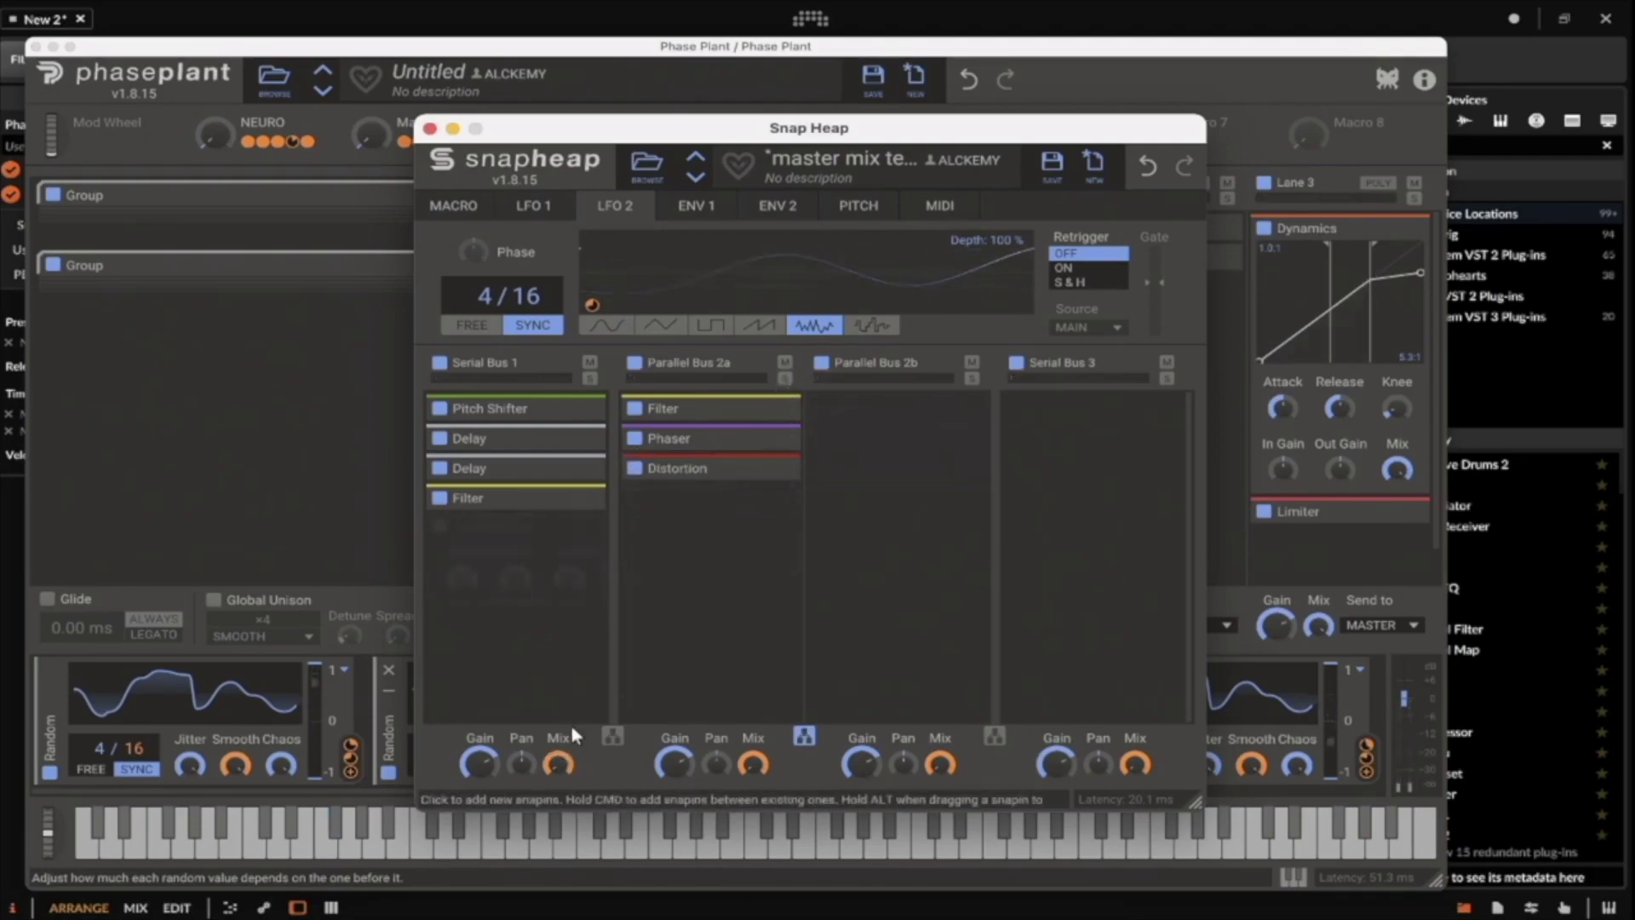
left_click(610, 733)
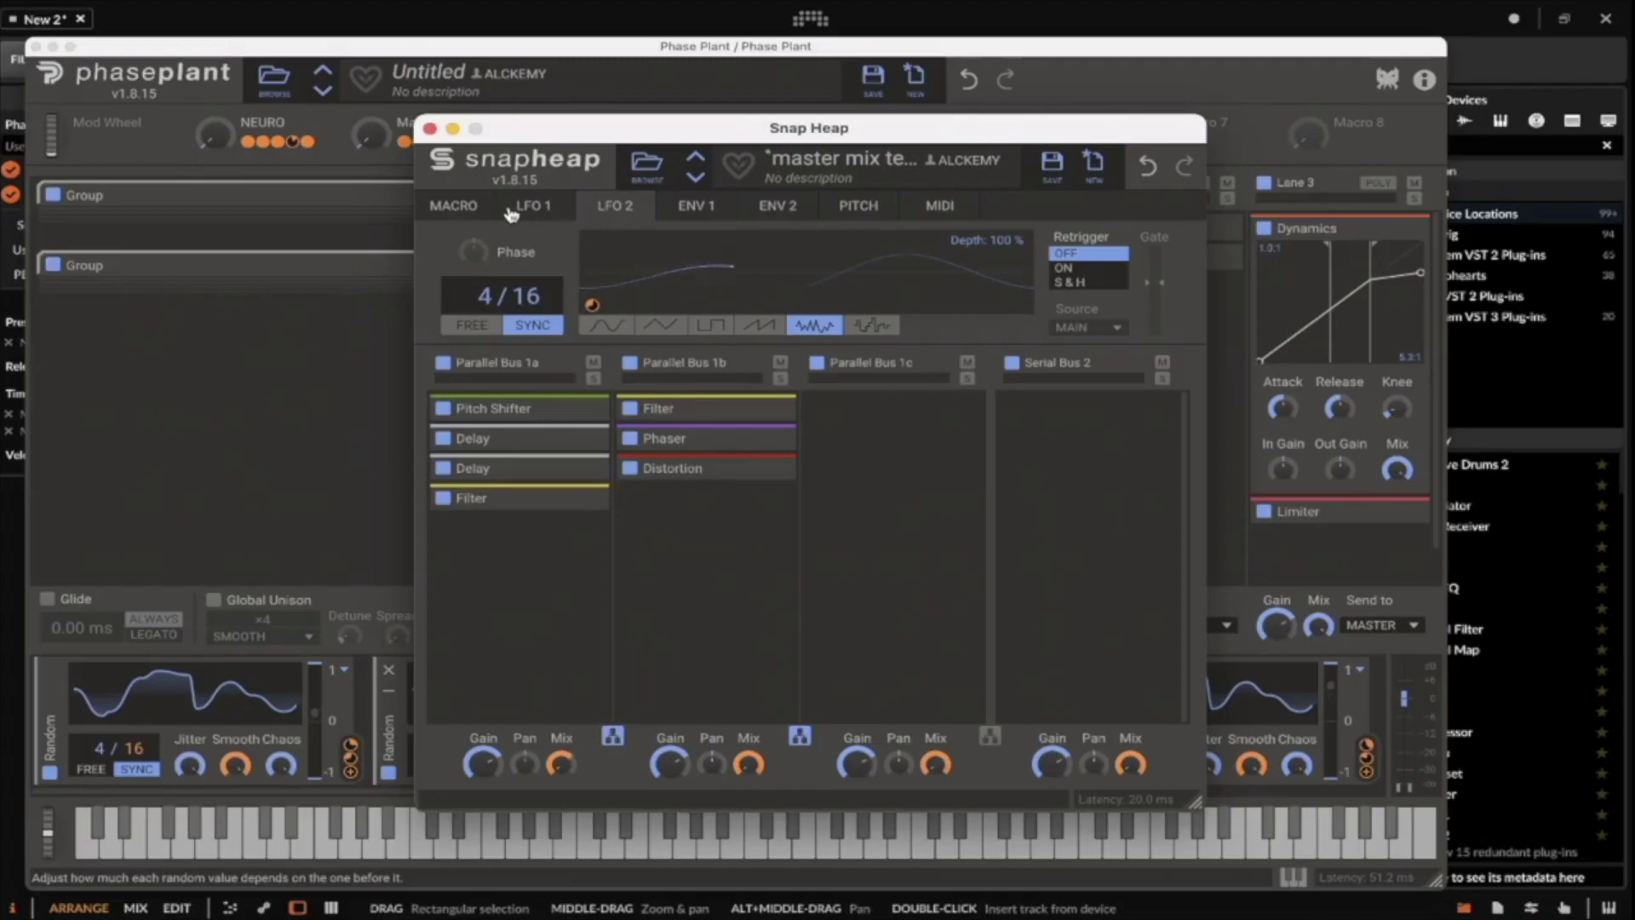
Route Macro 3 to LFO 2's synced rate and rename the macro as speed.
left_click(454, 206)
left_click(615, 206)
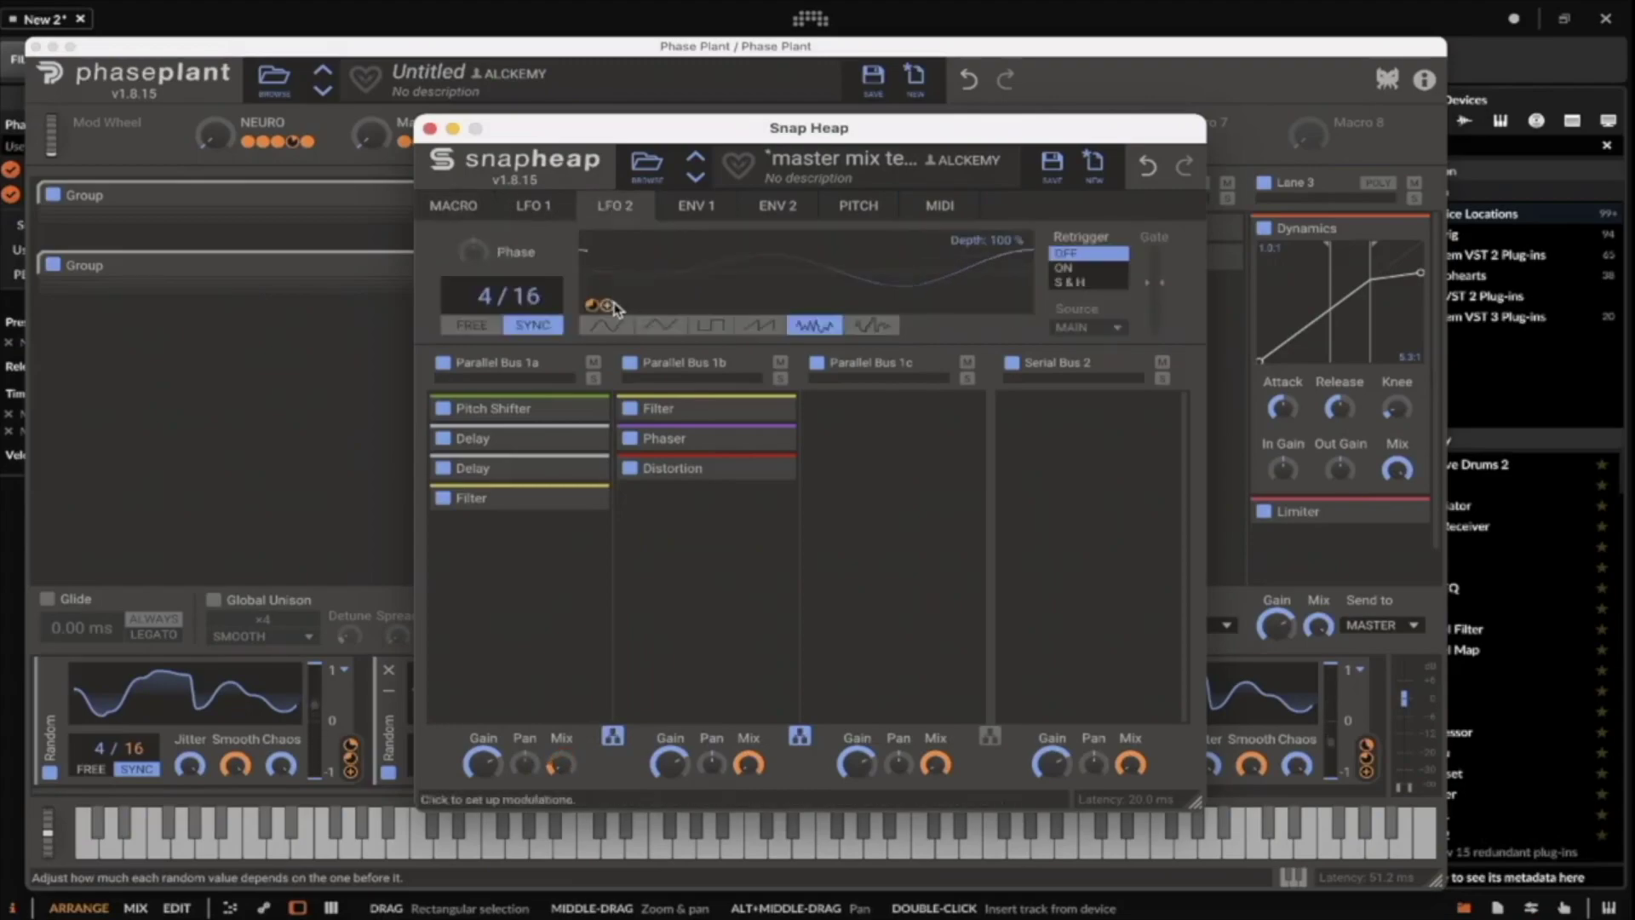
left_click(453, 206)
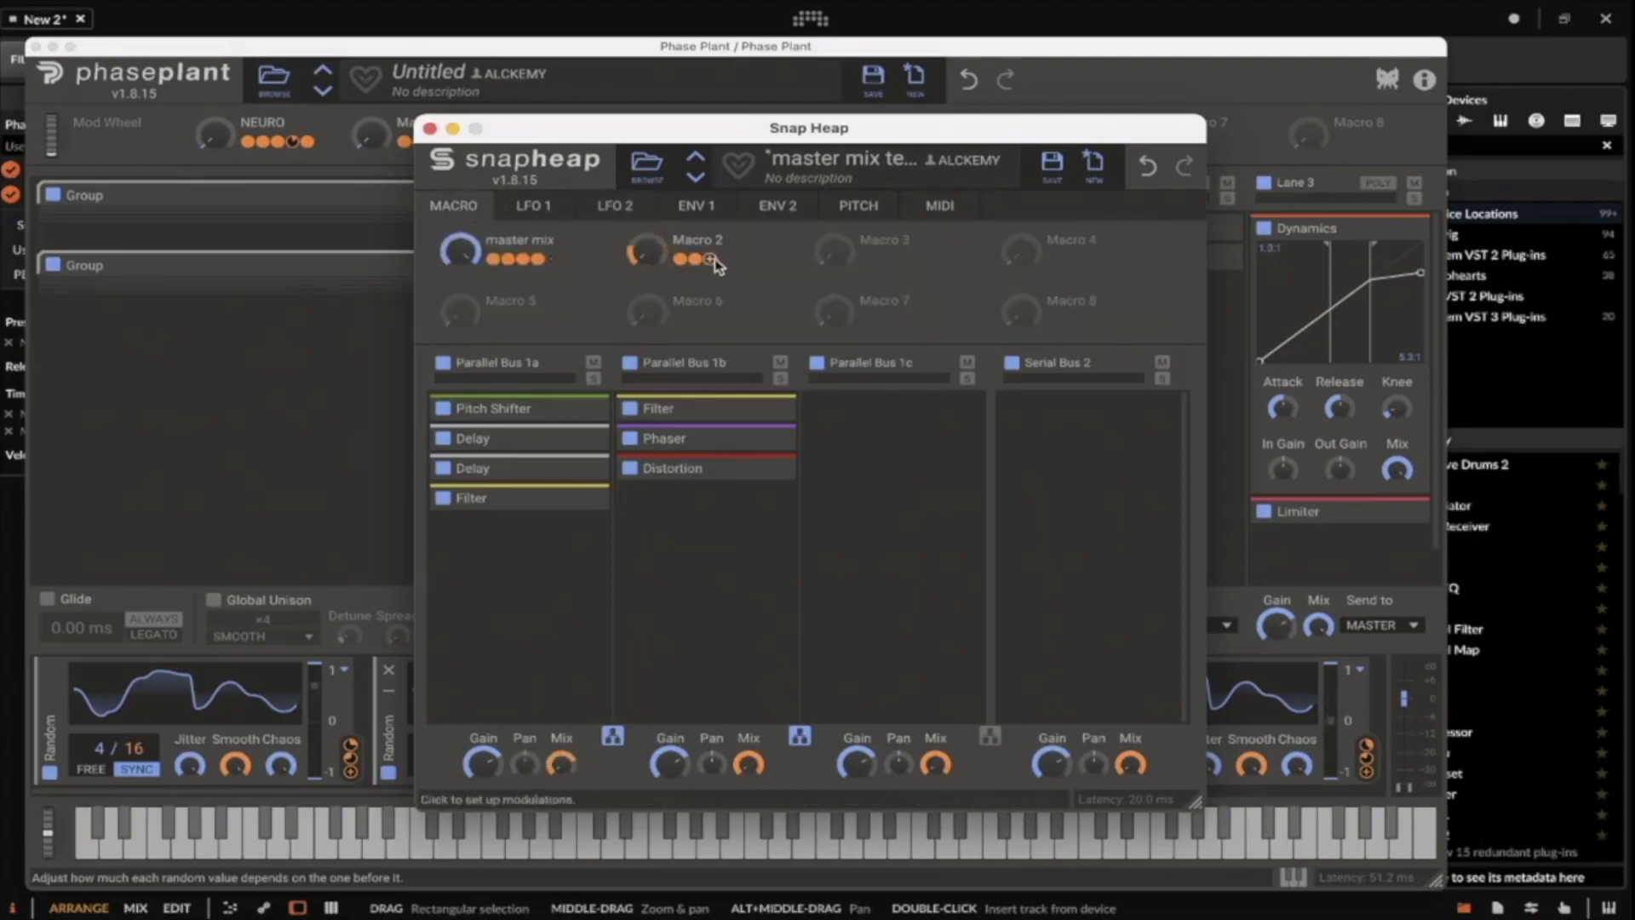
left_click(615, 206)
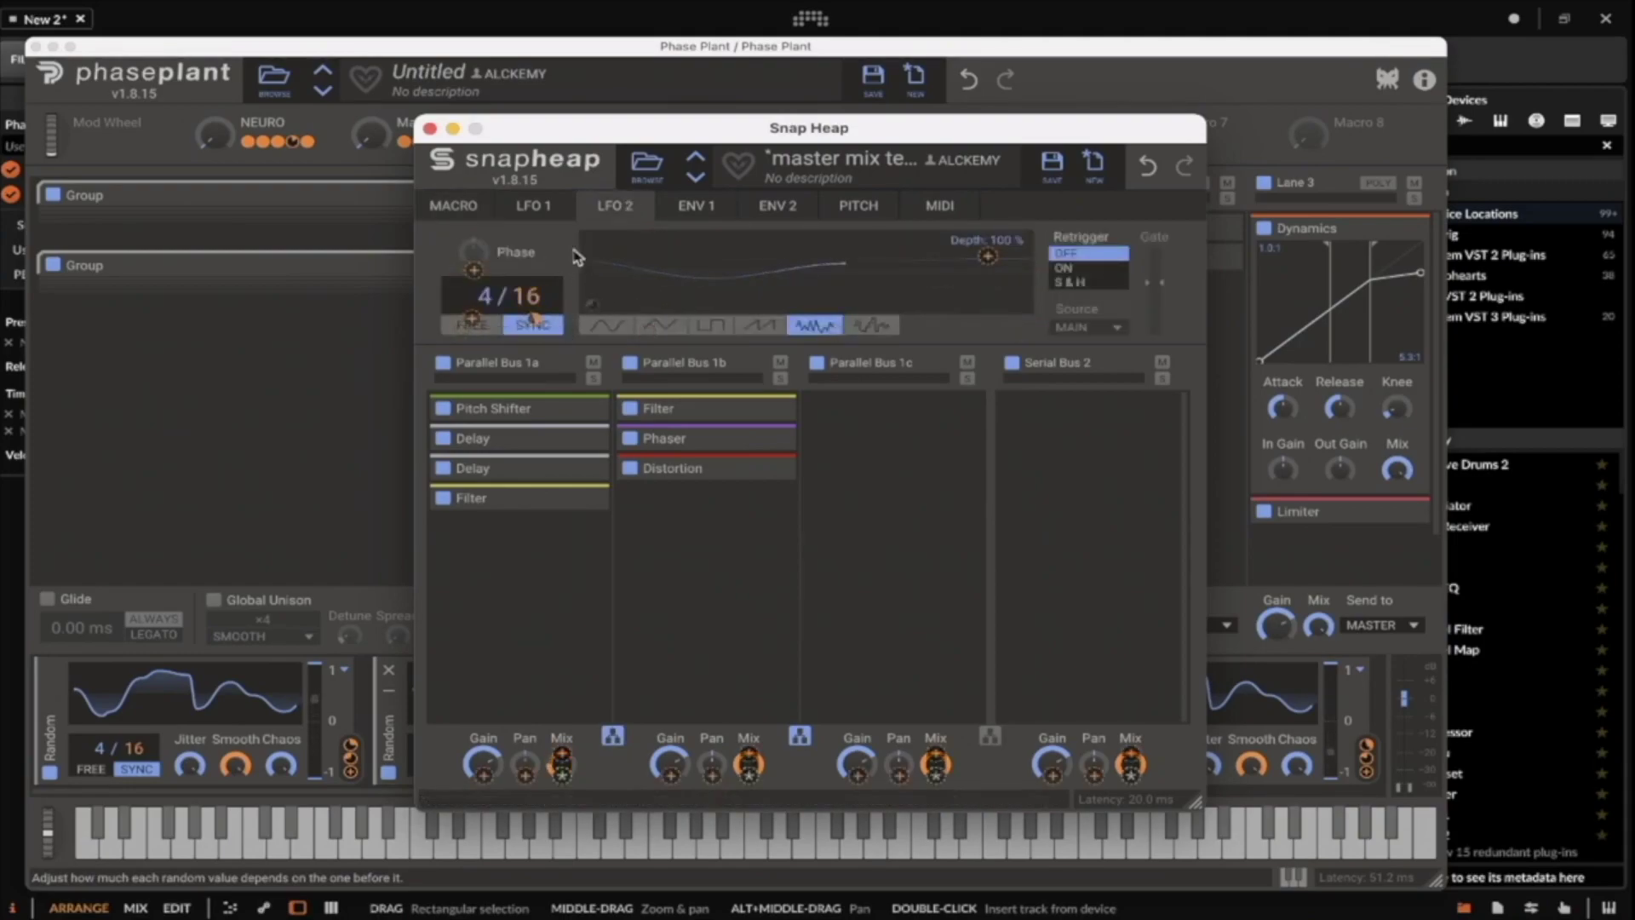
mouse_move(534, 319)
left_click(453, 205)
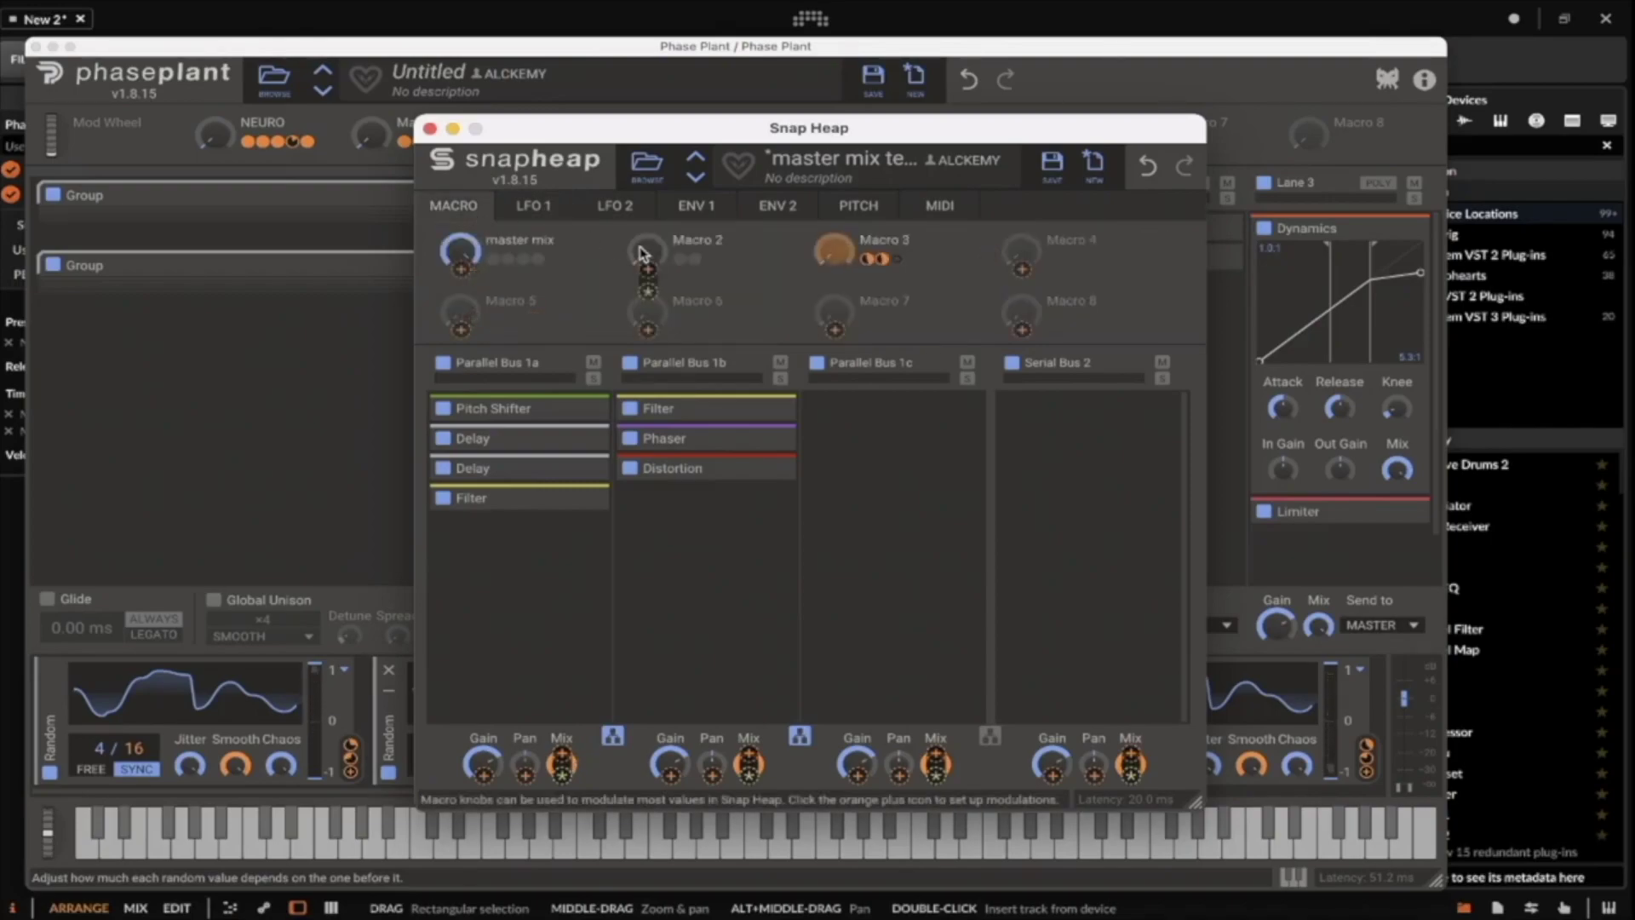
double_click(894, 247)
type("ED")
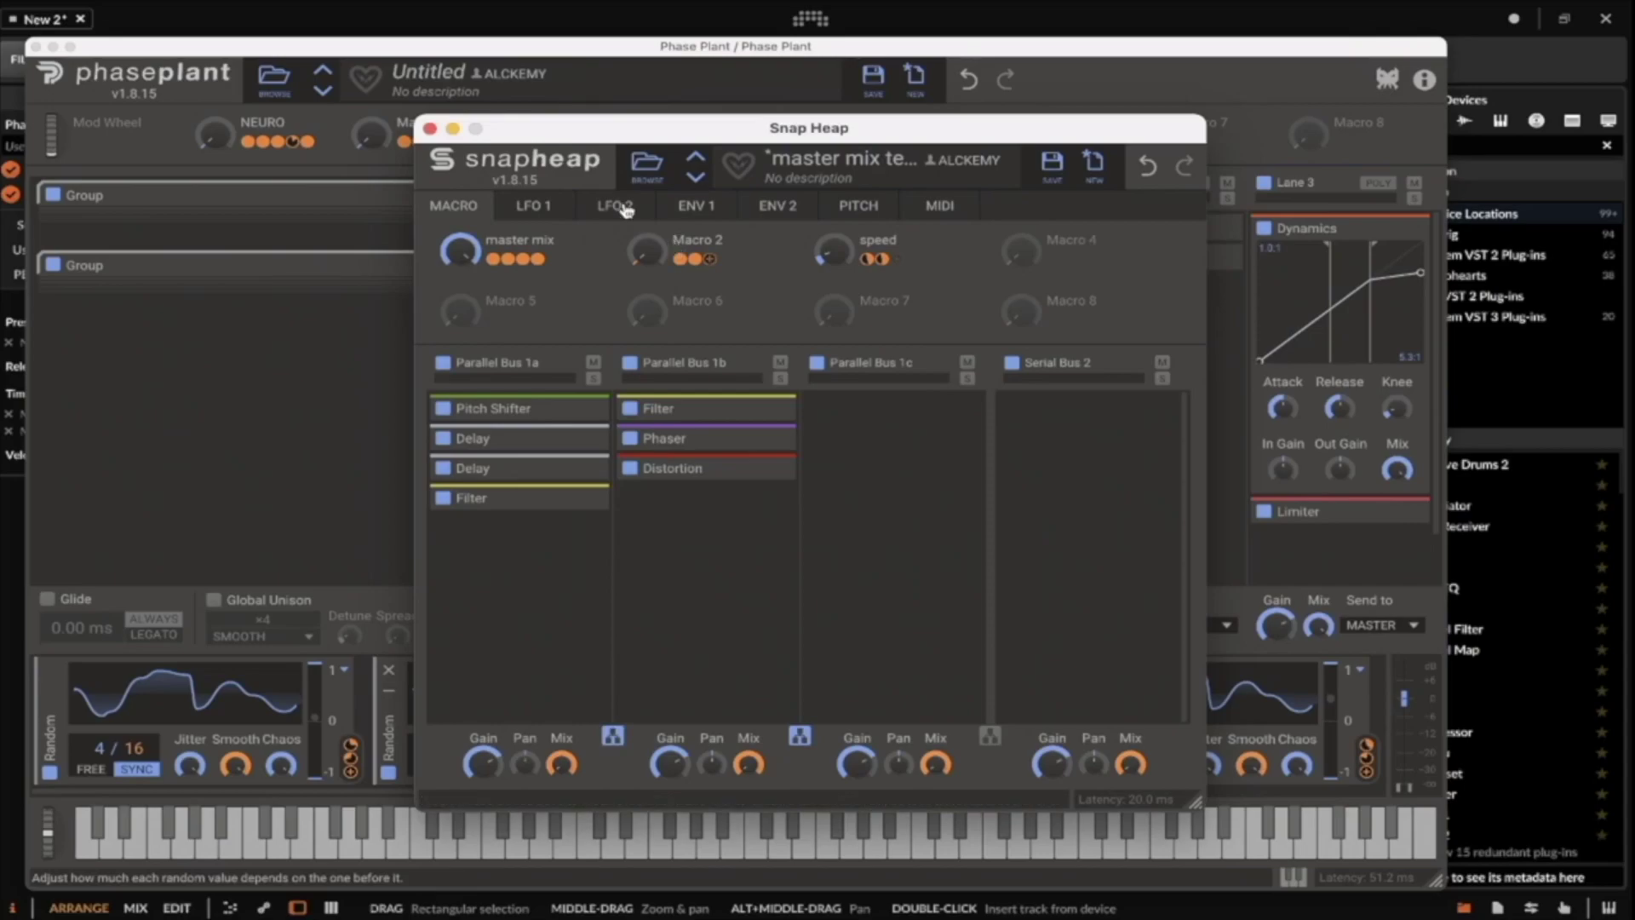
Close the Snap Heap editor and modulate Snap Heap's speed macro with the Note modulator.
left_click(430, 129)
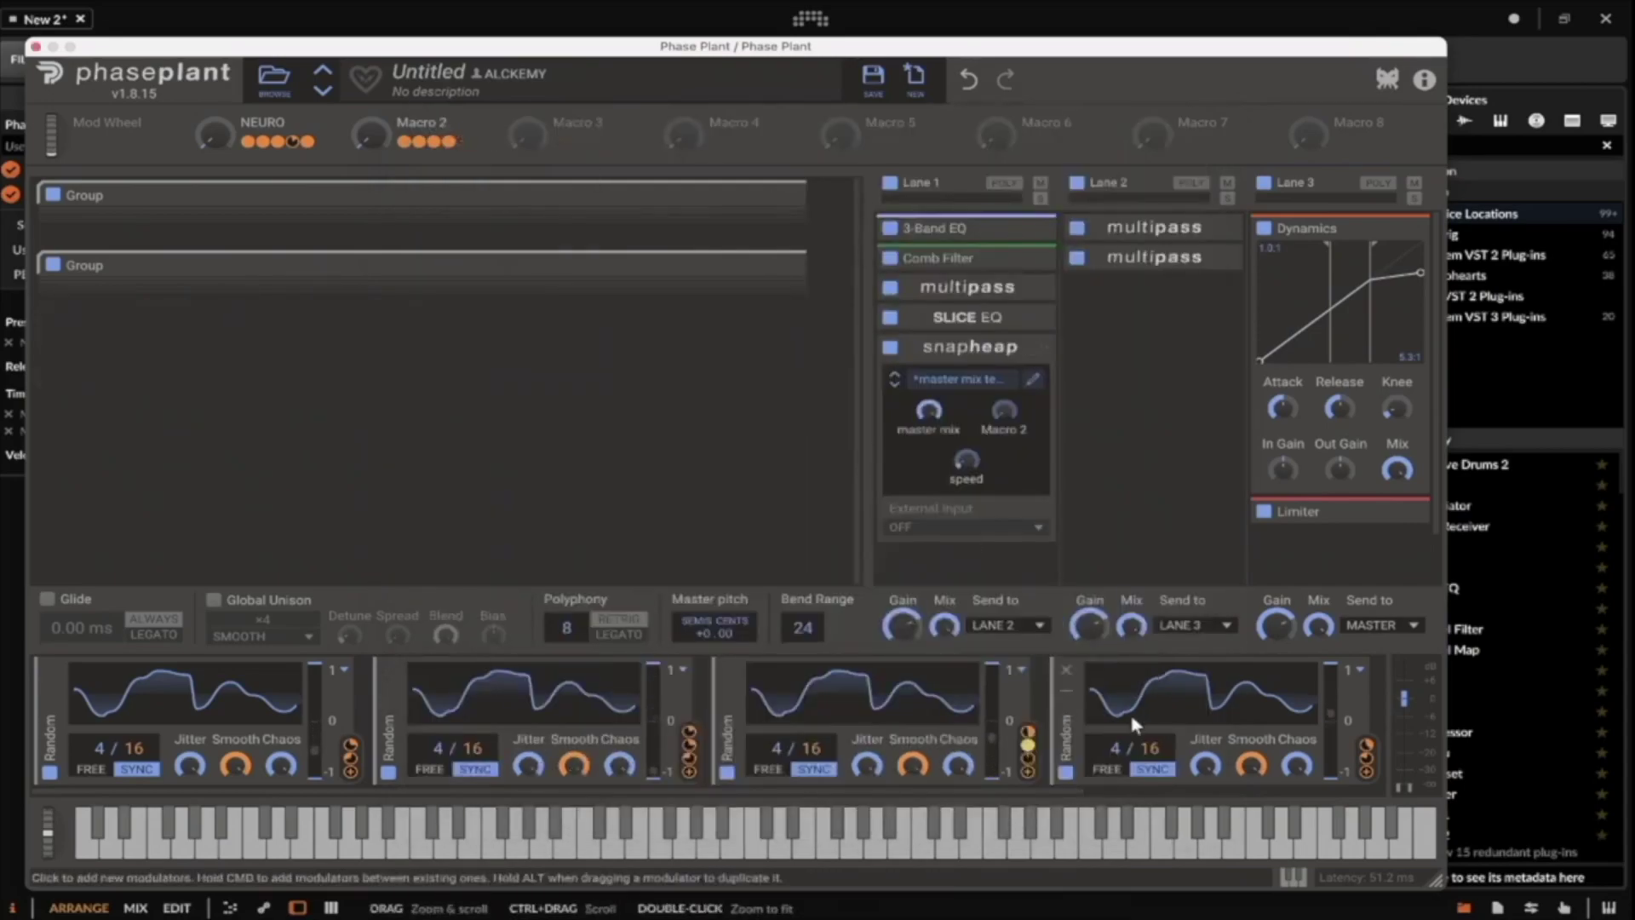
scroll(1073, 707, "down", 3)
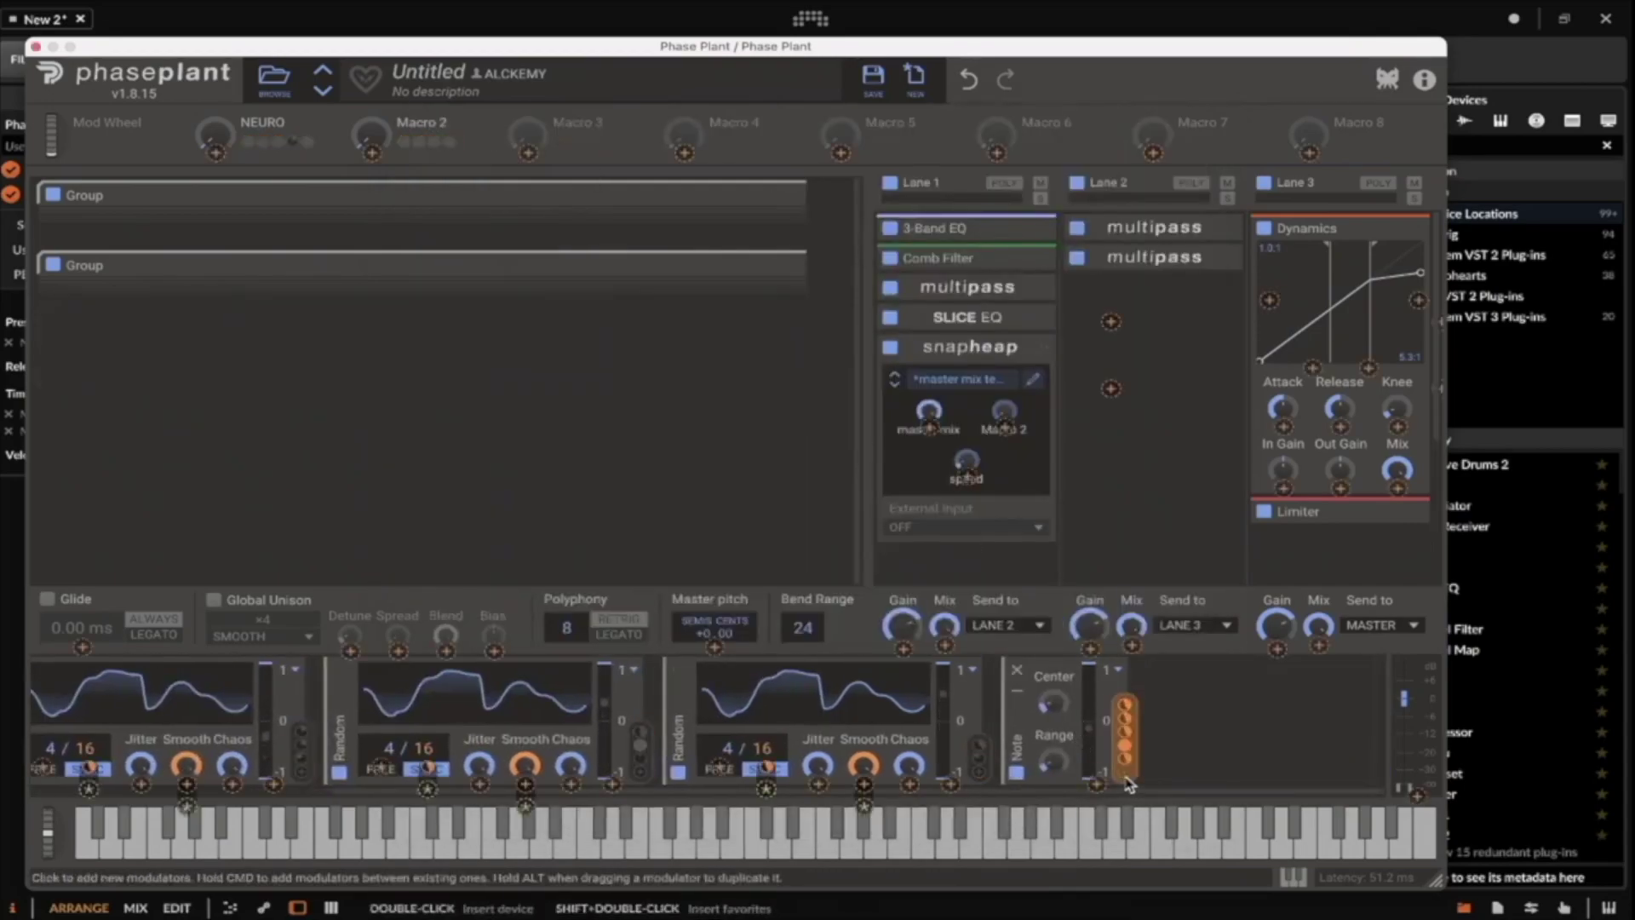
left_click_drag(1125, 770, 1001, 472)
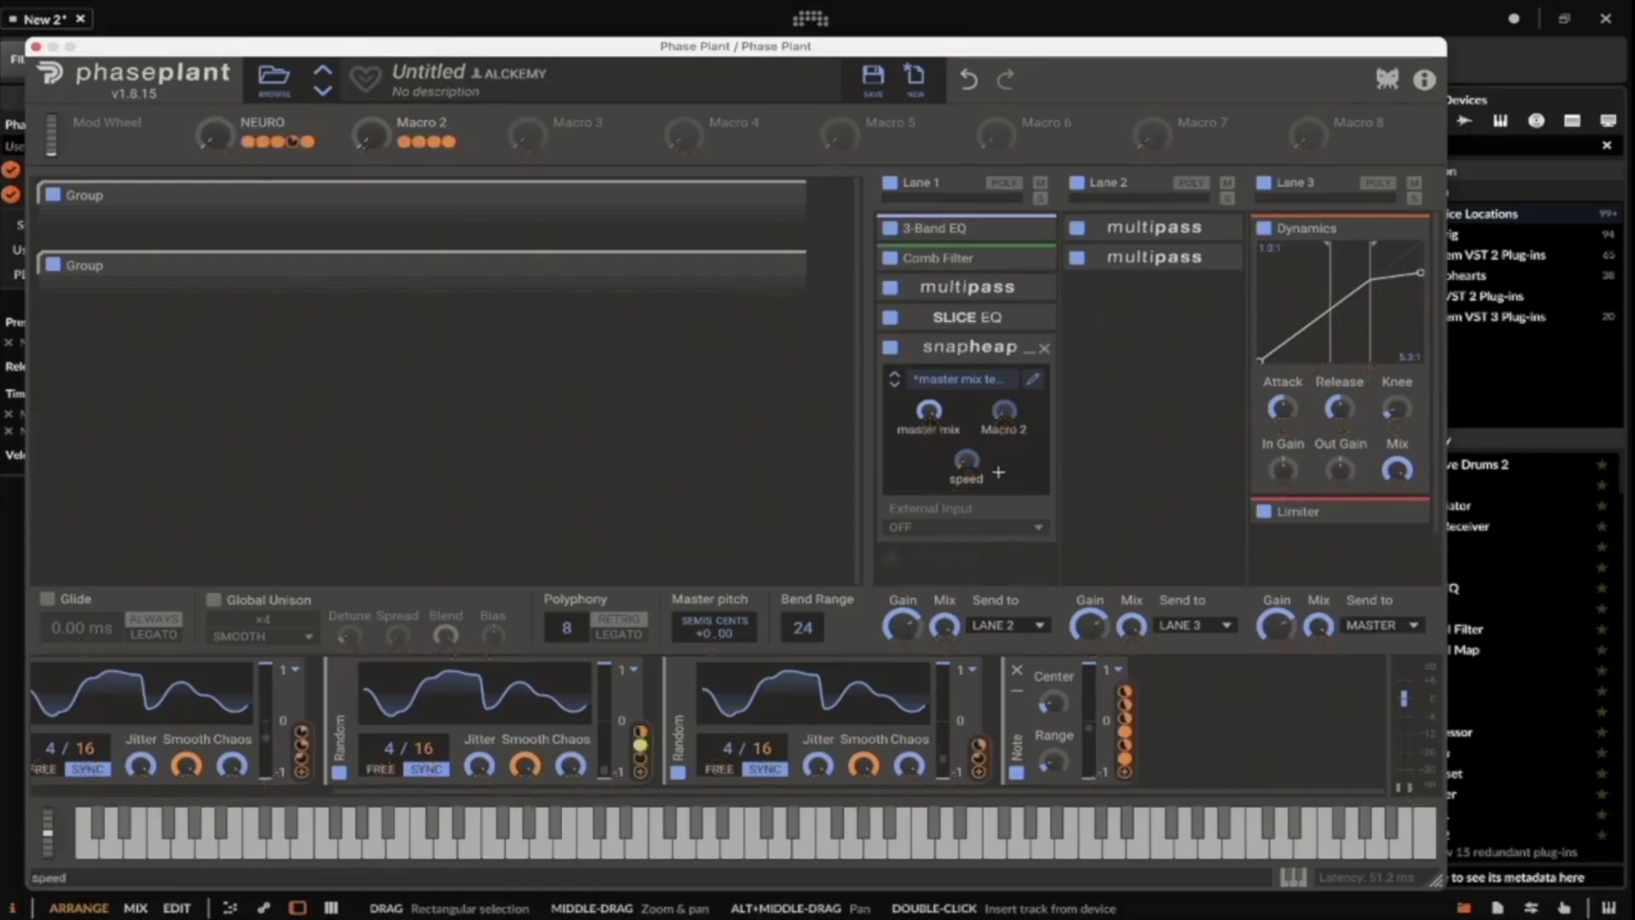
Reopen the Lane 1 Snap Heap in its editor.
left_click(1028, 351)
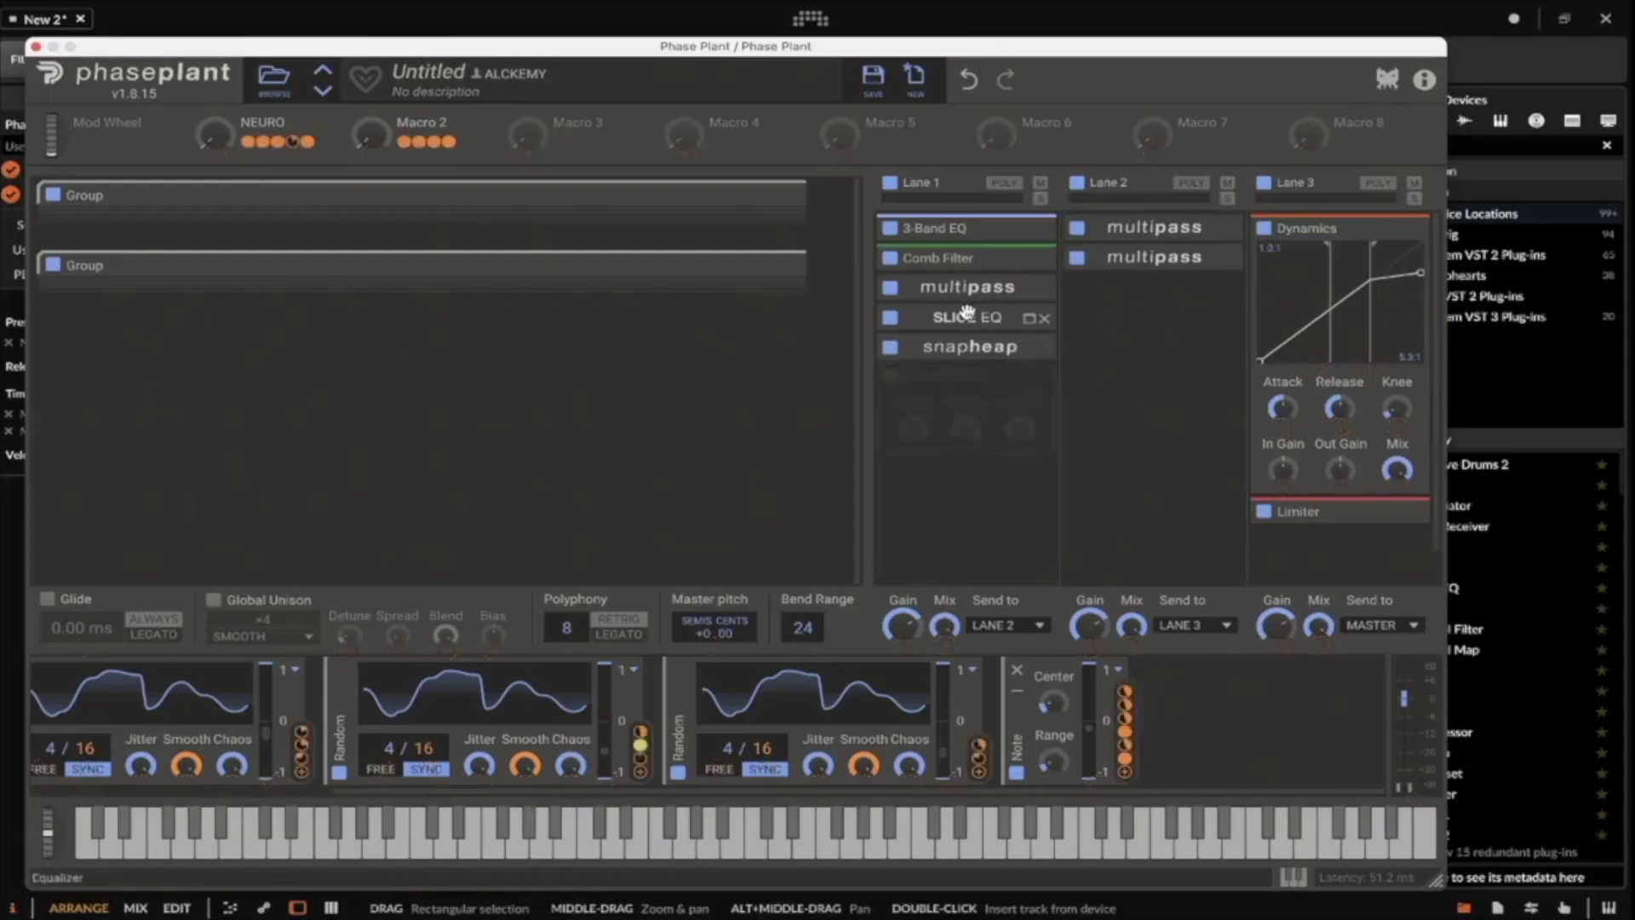
left_click(1028, 352)
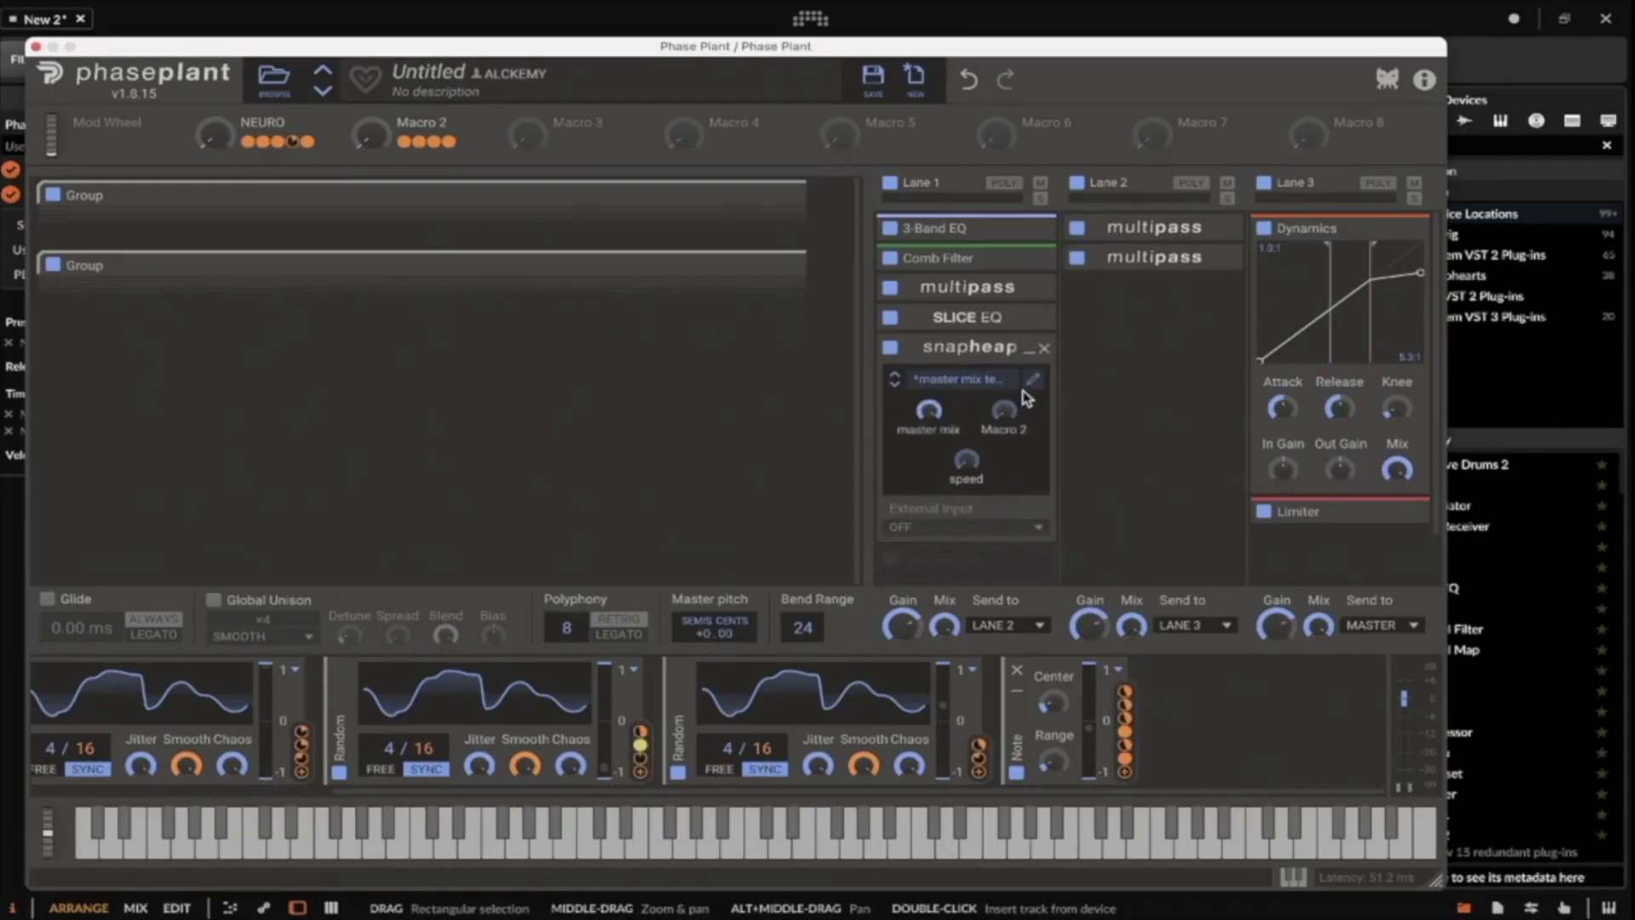
left_click(1030, 383)
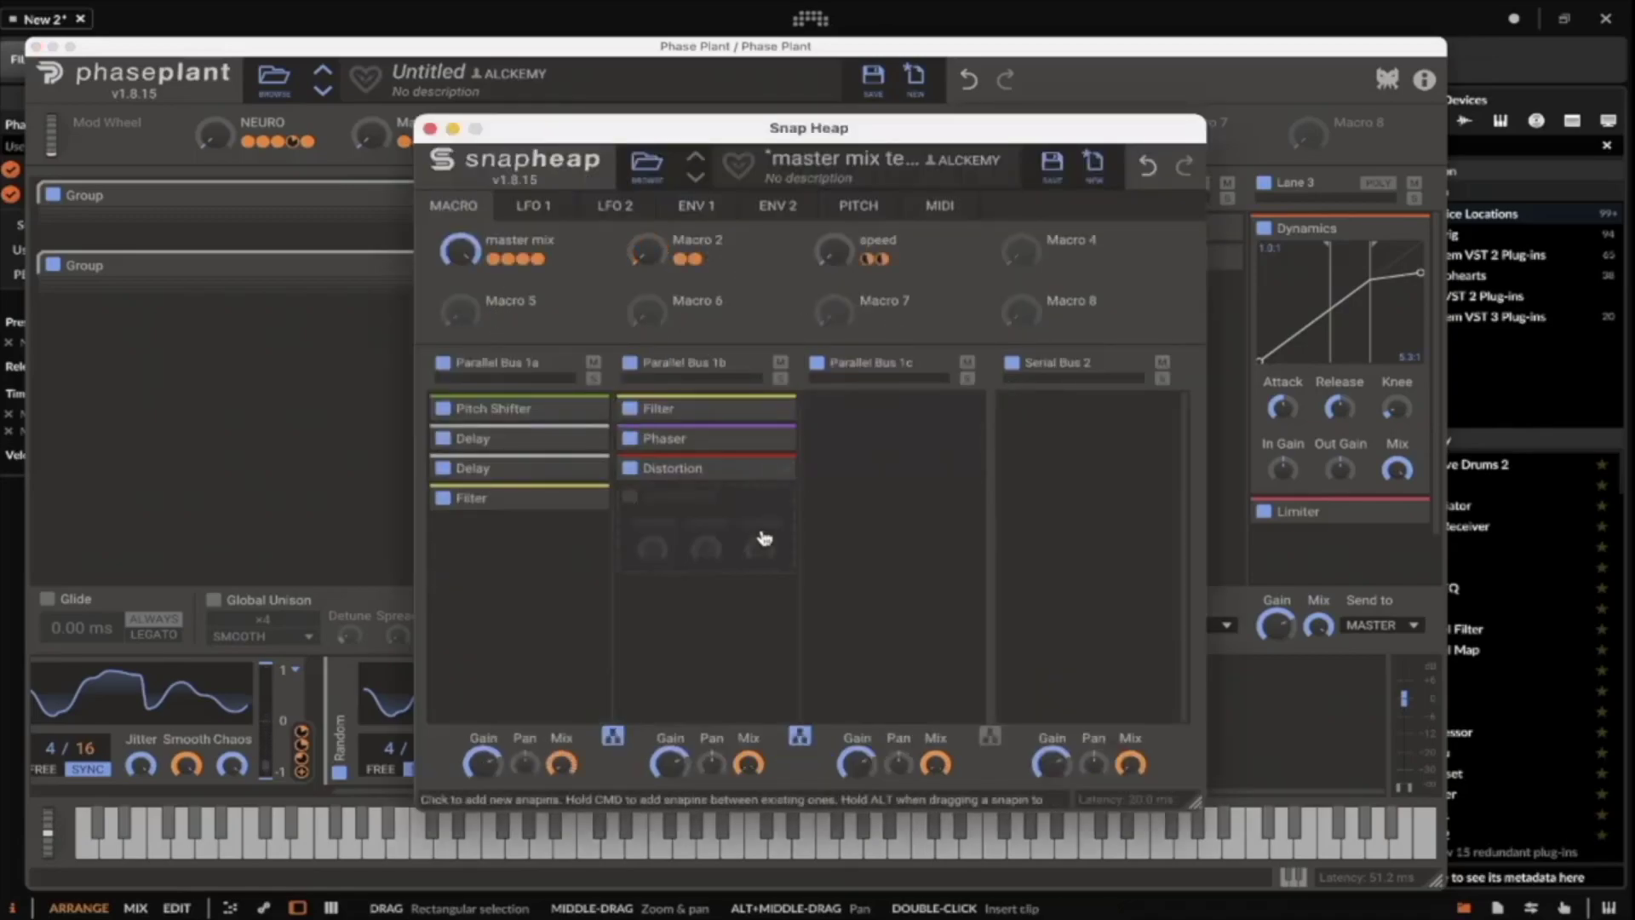
Add a Compressor to Parallel Bus 1c in Snap Heap and close the Snap Heap editor.
left_click(885, 452)
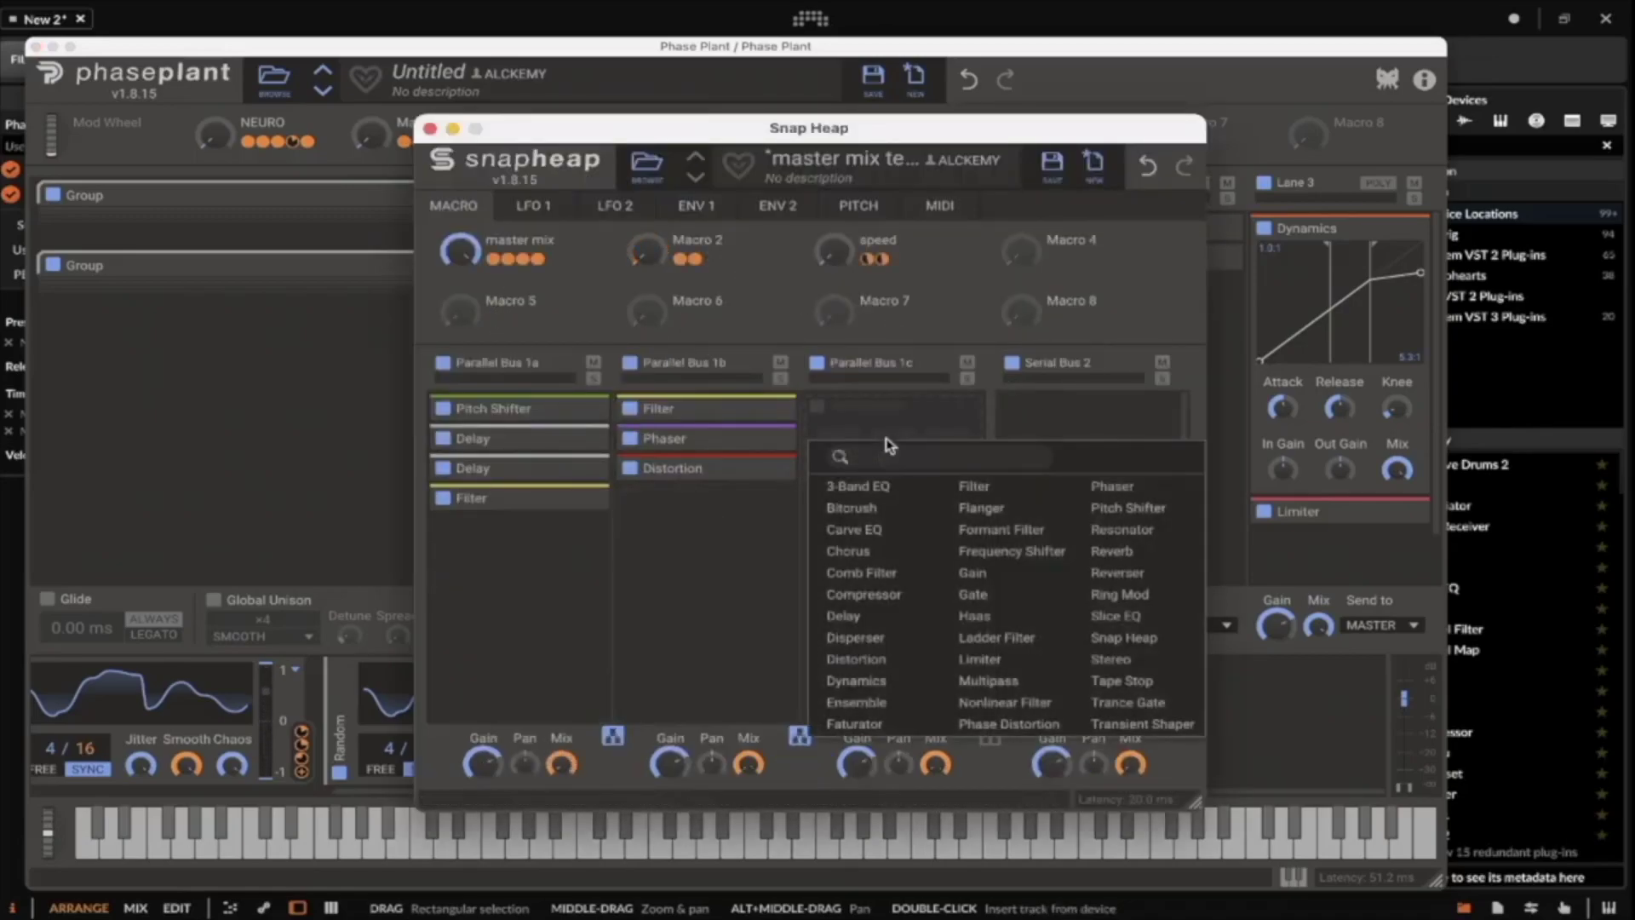
left_click(890, 596)
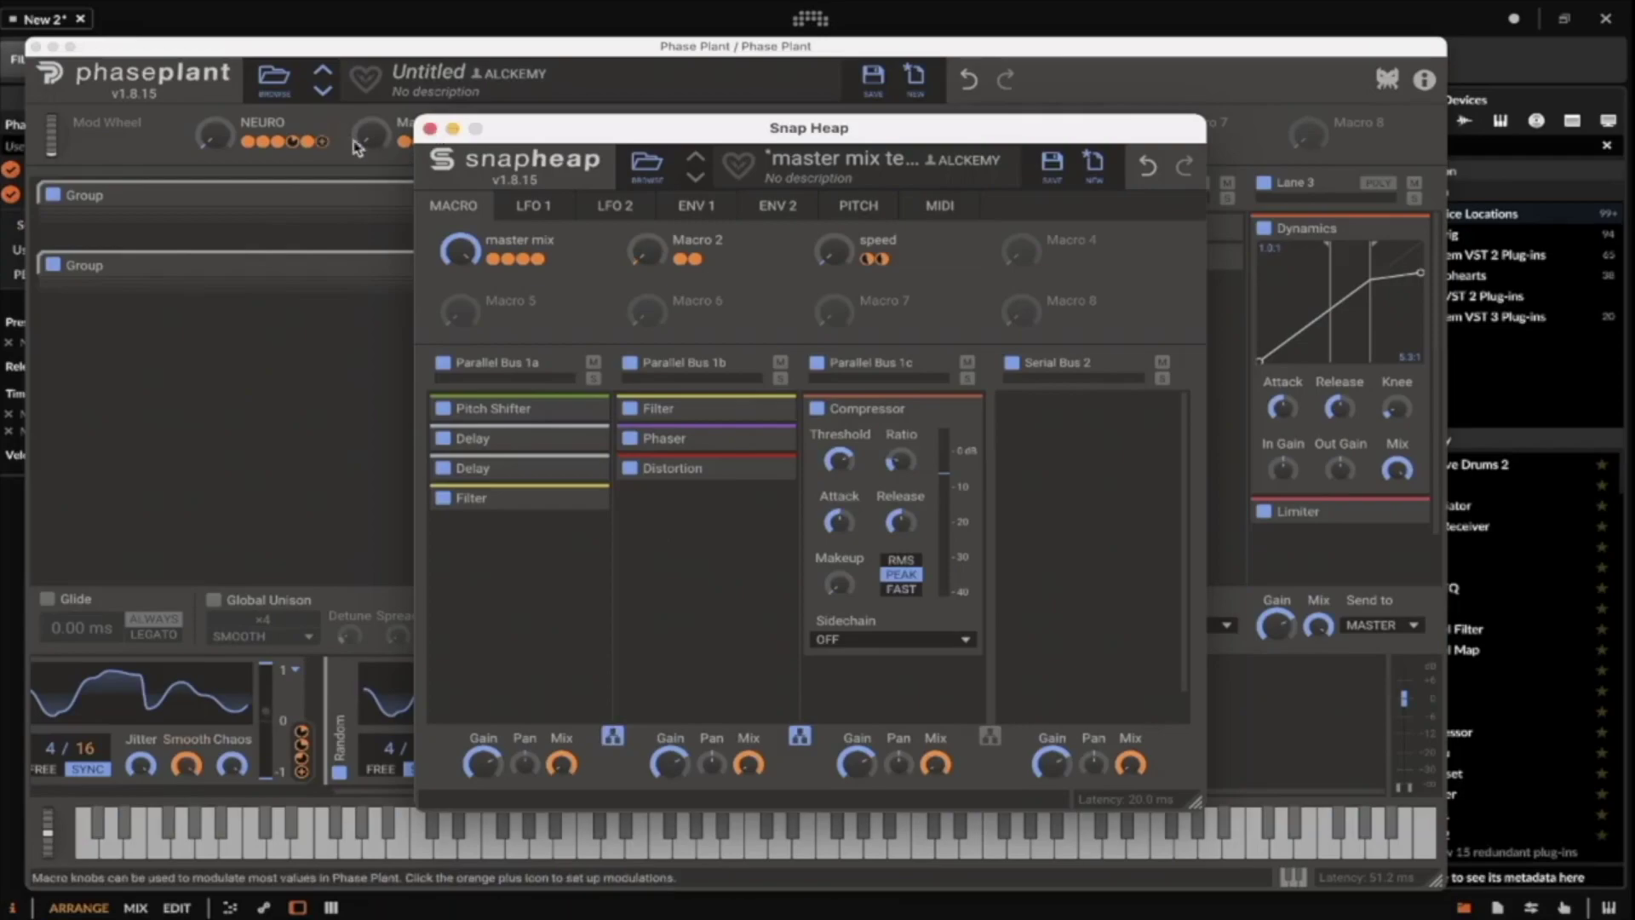
left_click(430, 128)
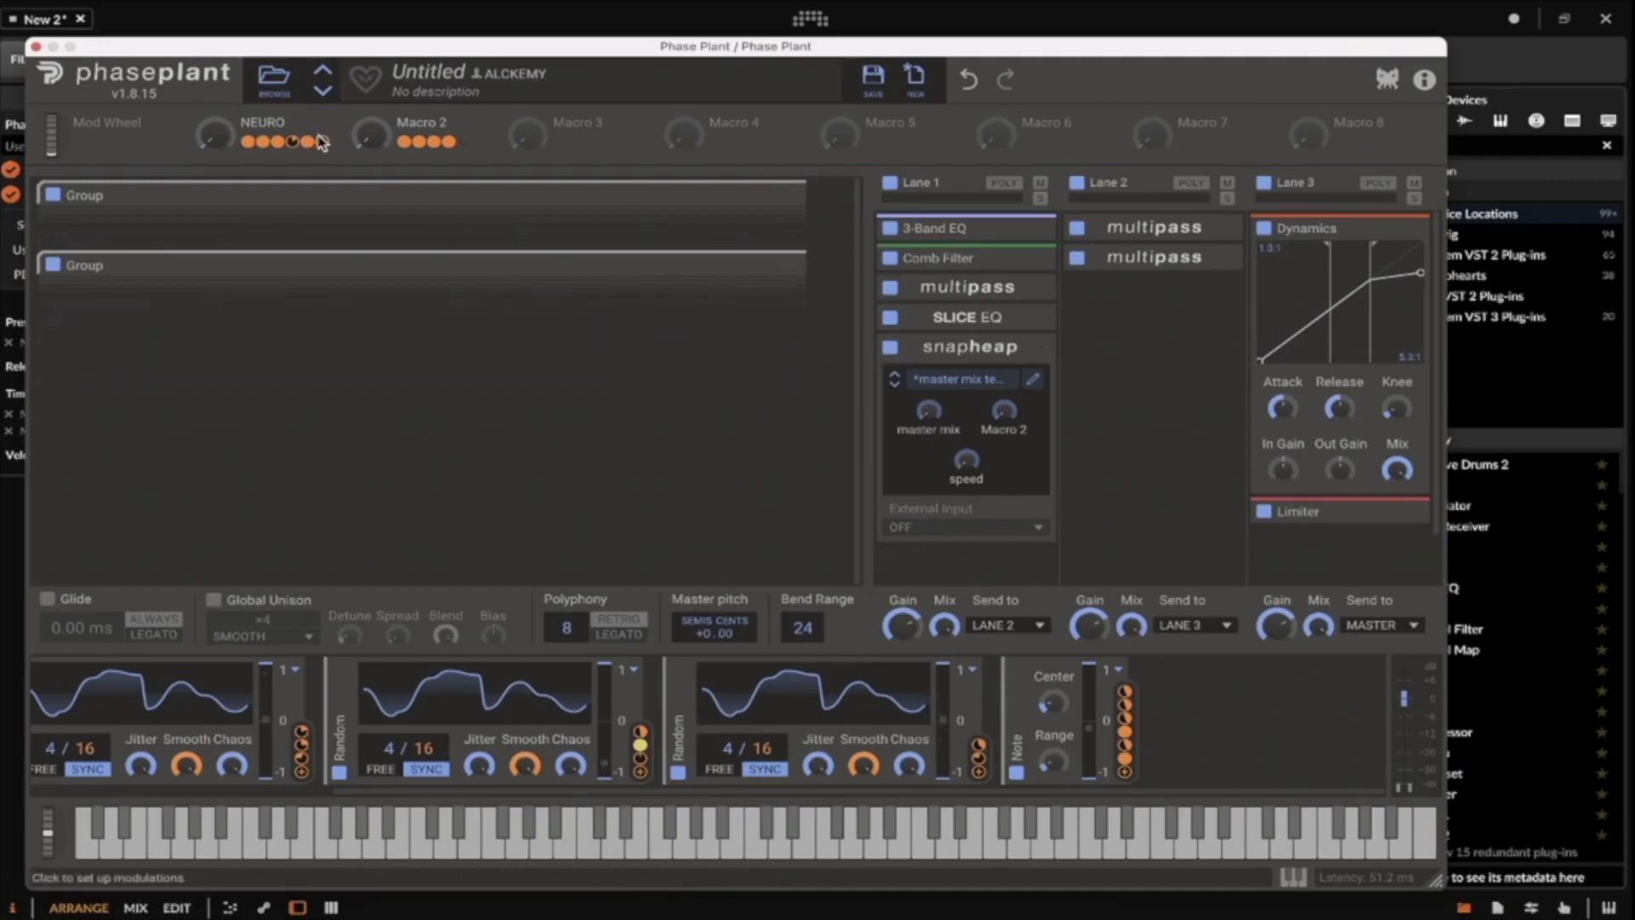
Route the NEURO macro to Snap Heap's master mix and sweep NEURO up to 100% to test it.
left_click_drag(292, 140, 929, 427)
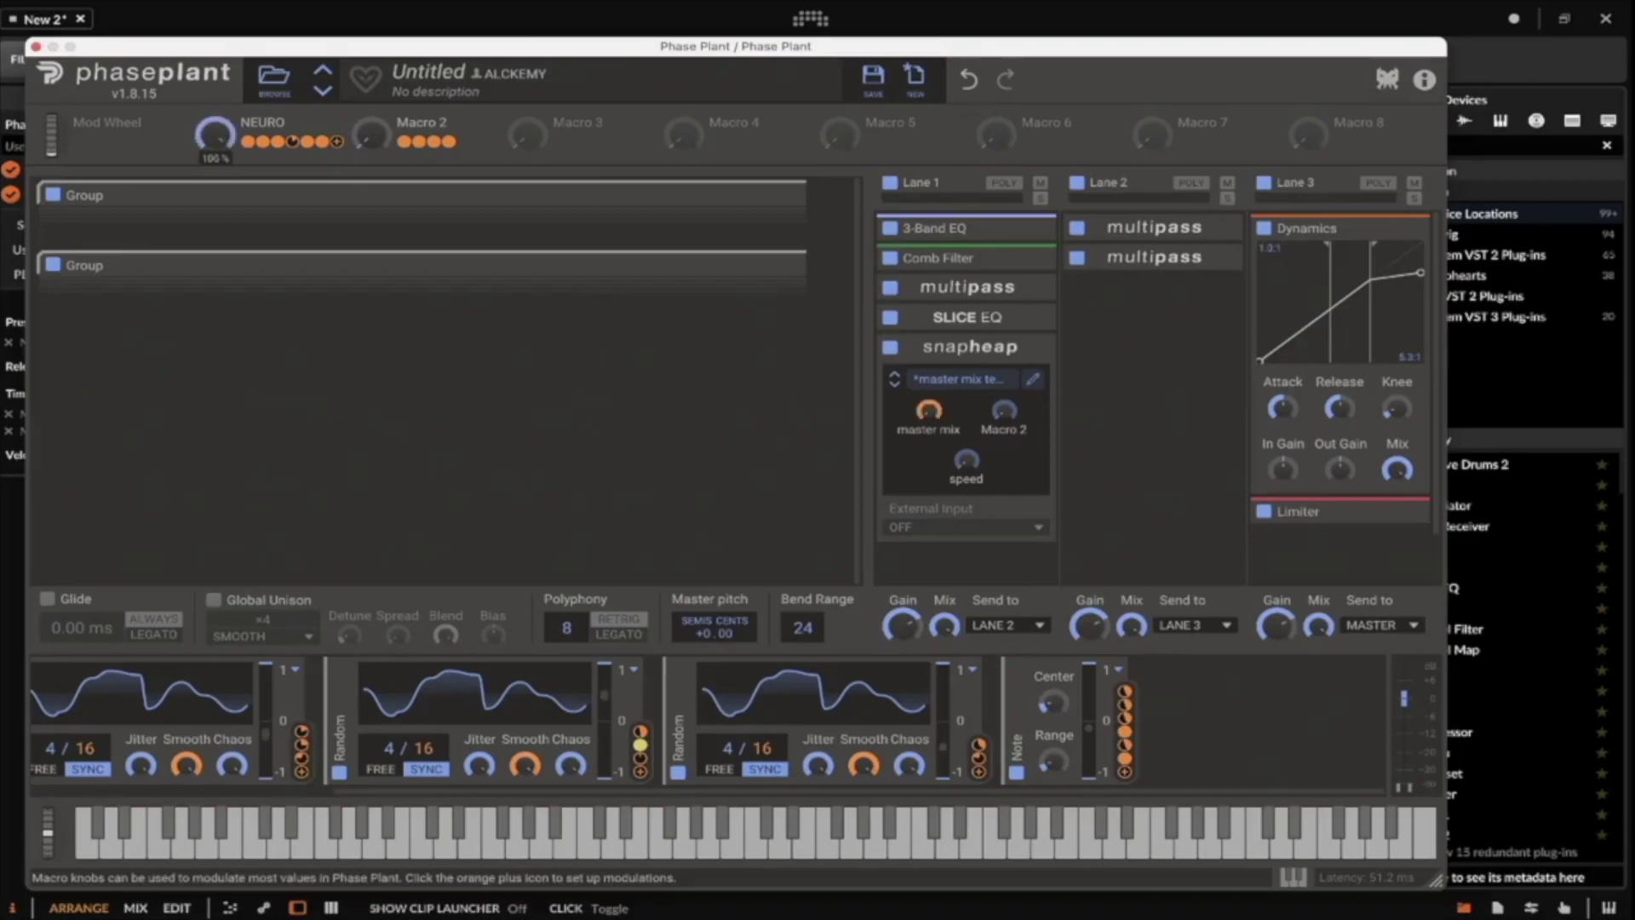
left_click_drag(219, 134, 220, 134)
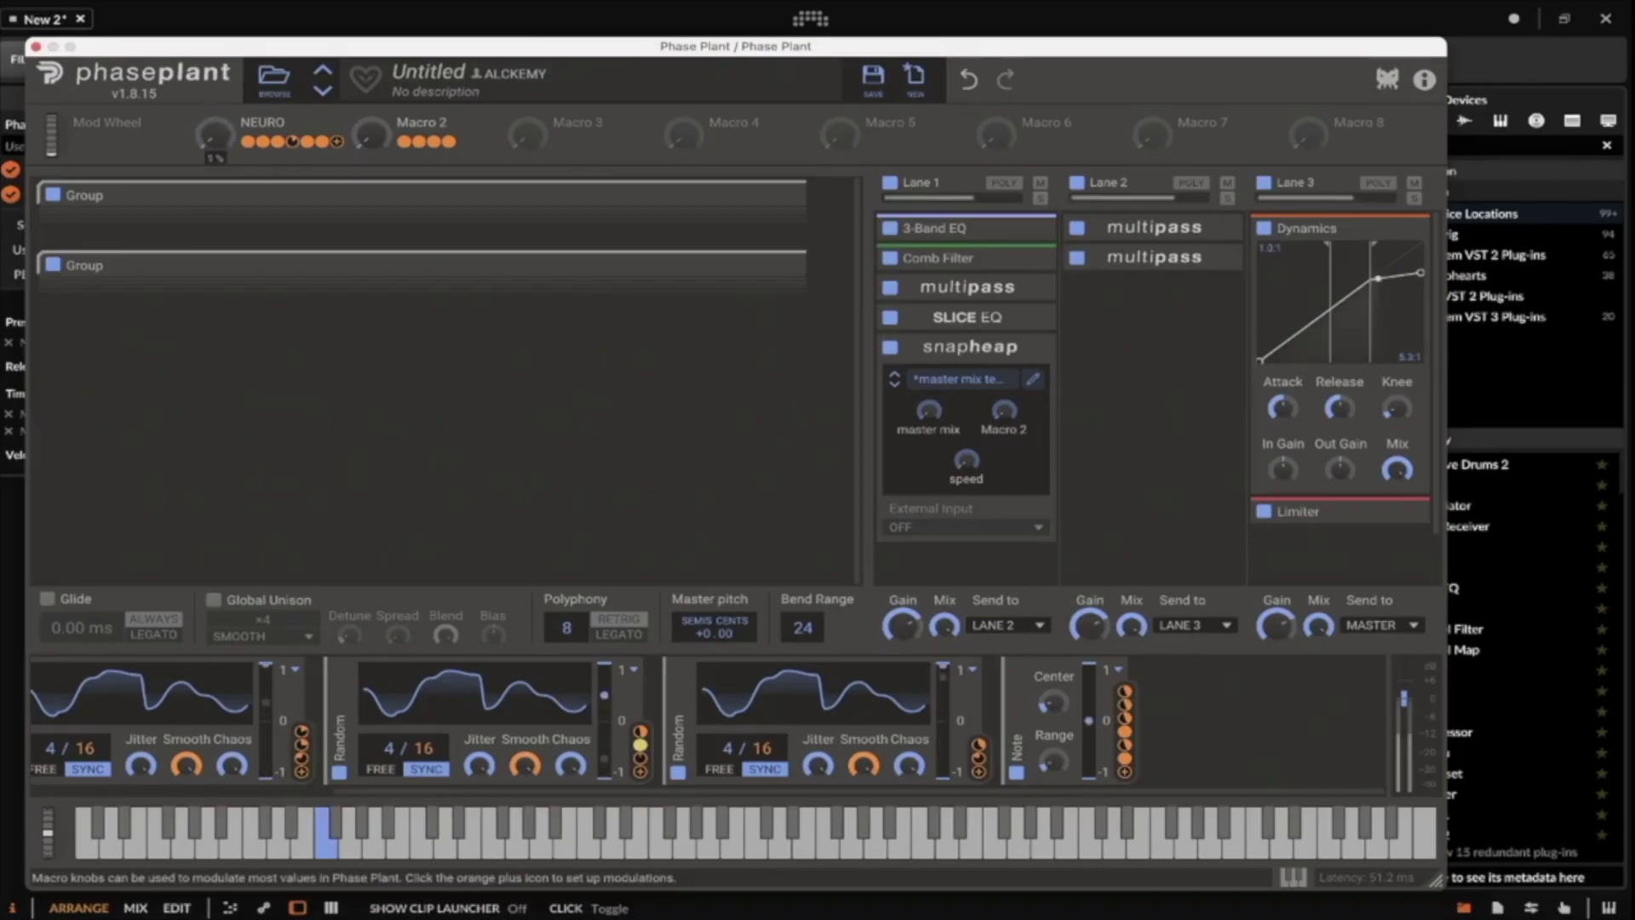
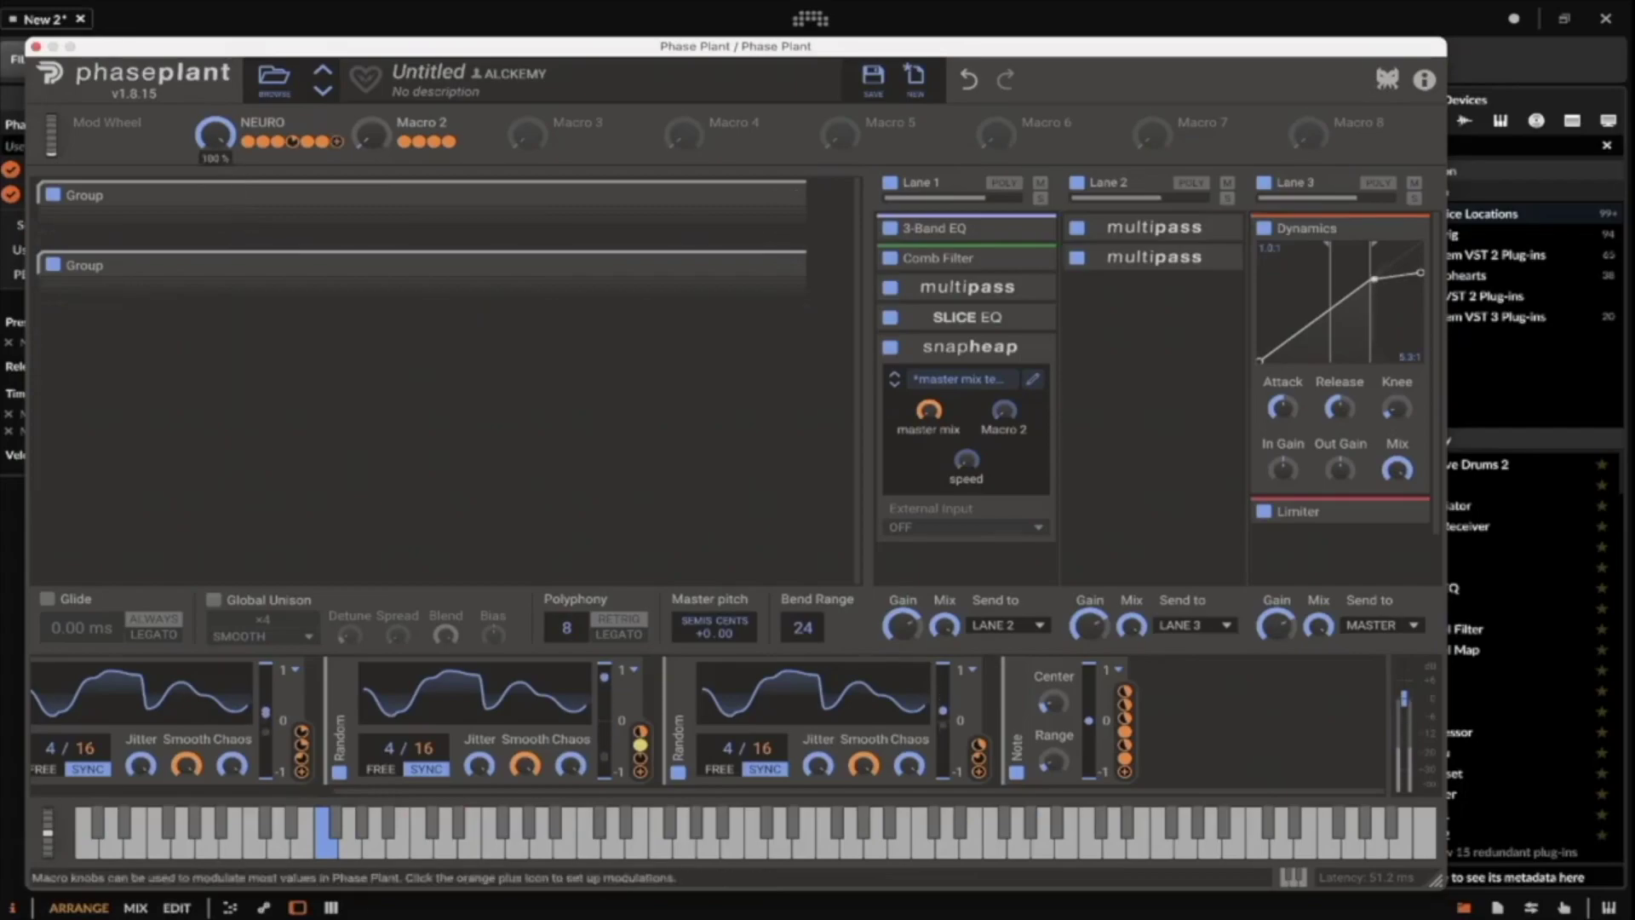
left_click(1030, 380)
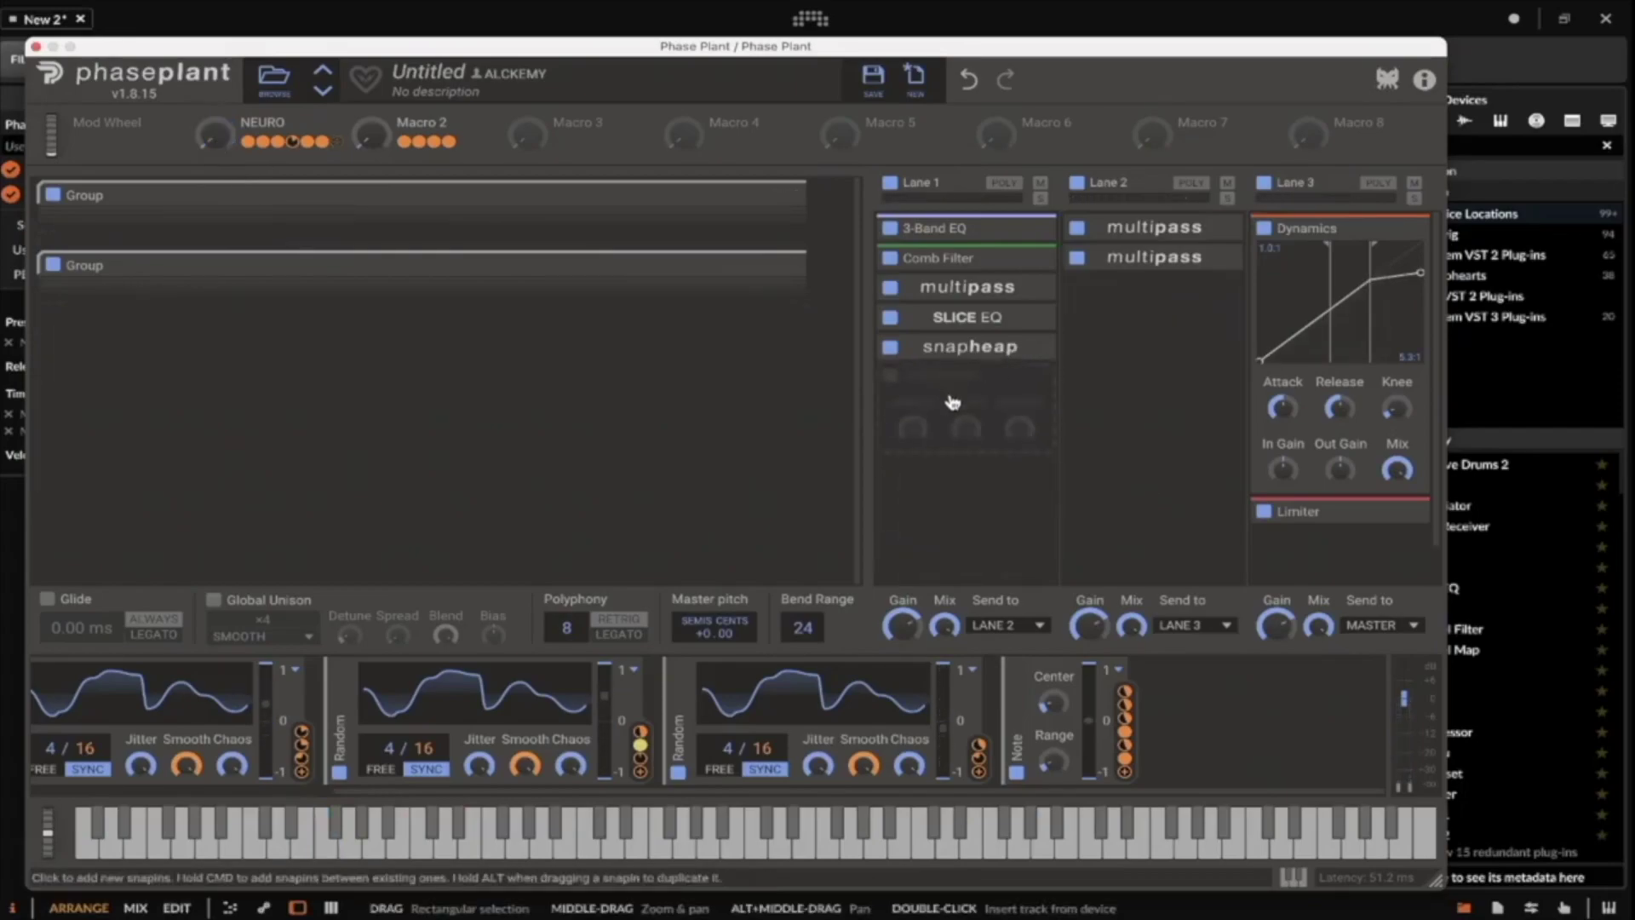
left_click(954, 401)
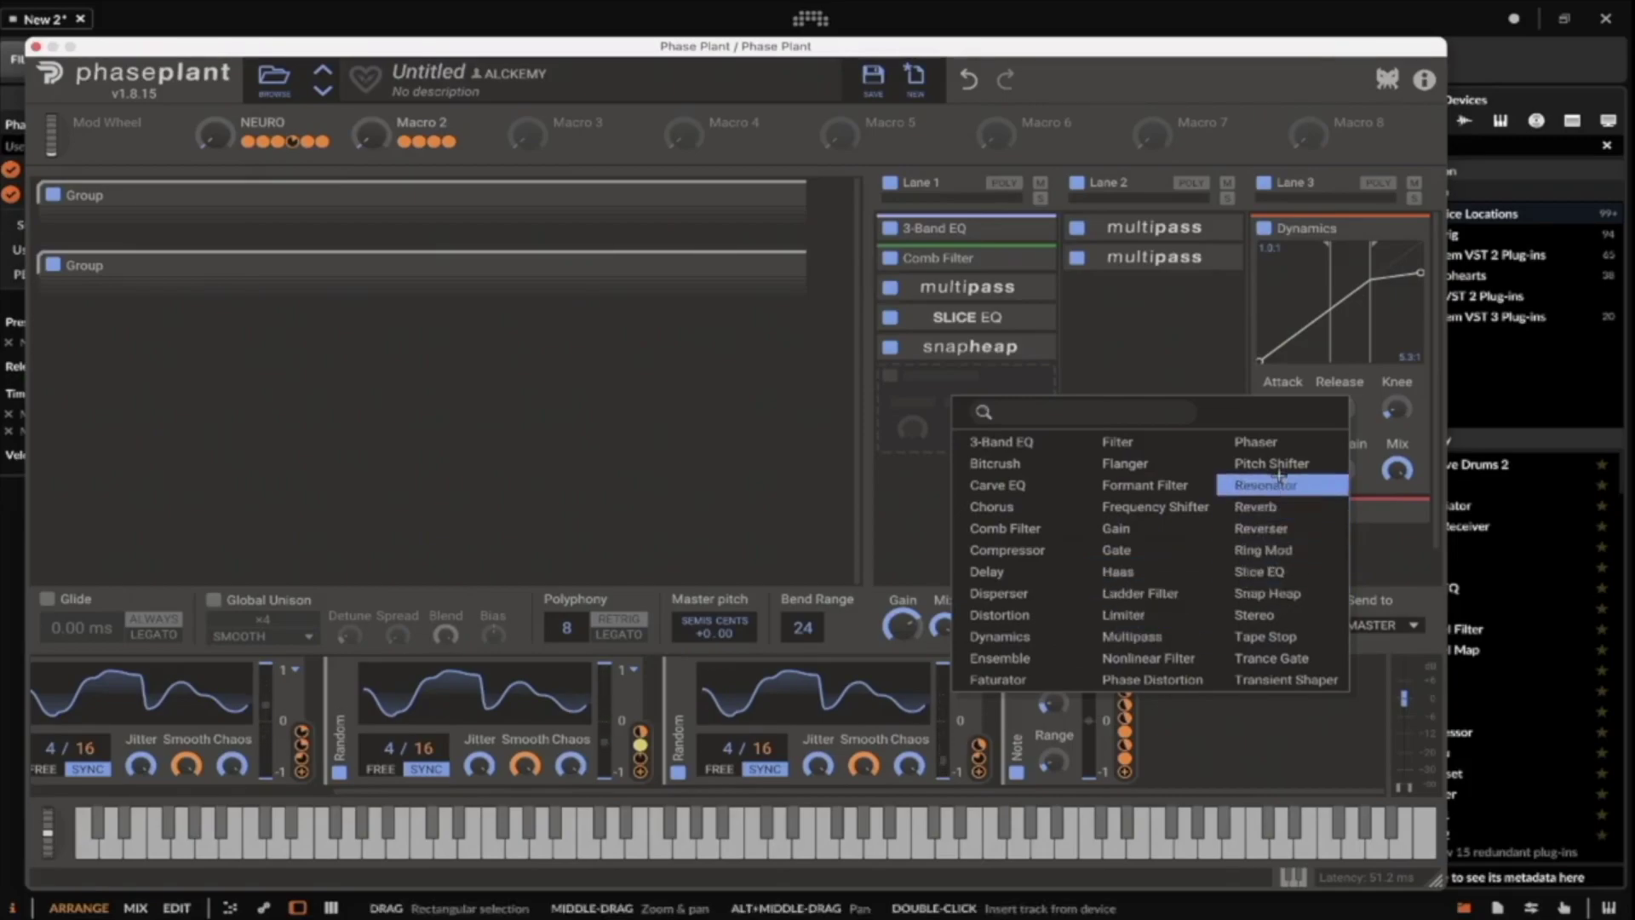
left_click(987, 375)
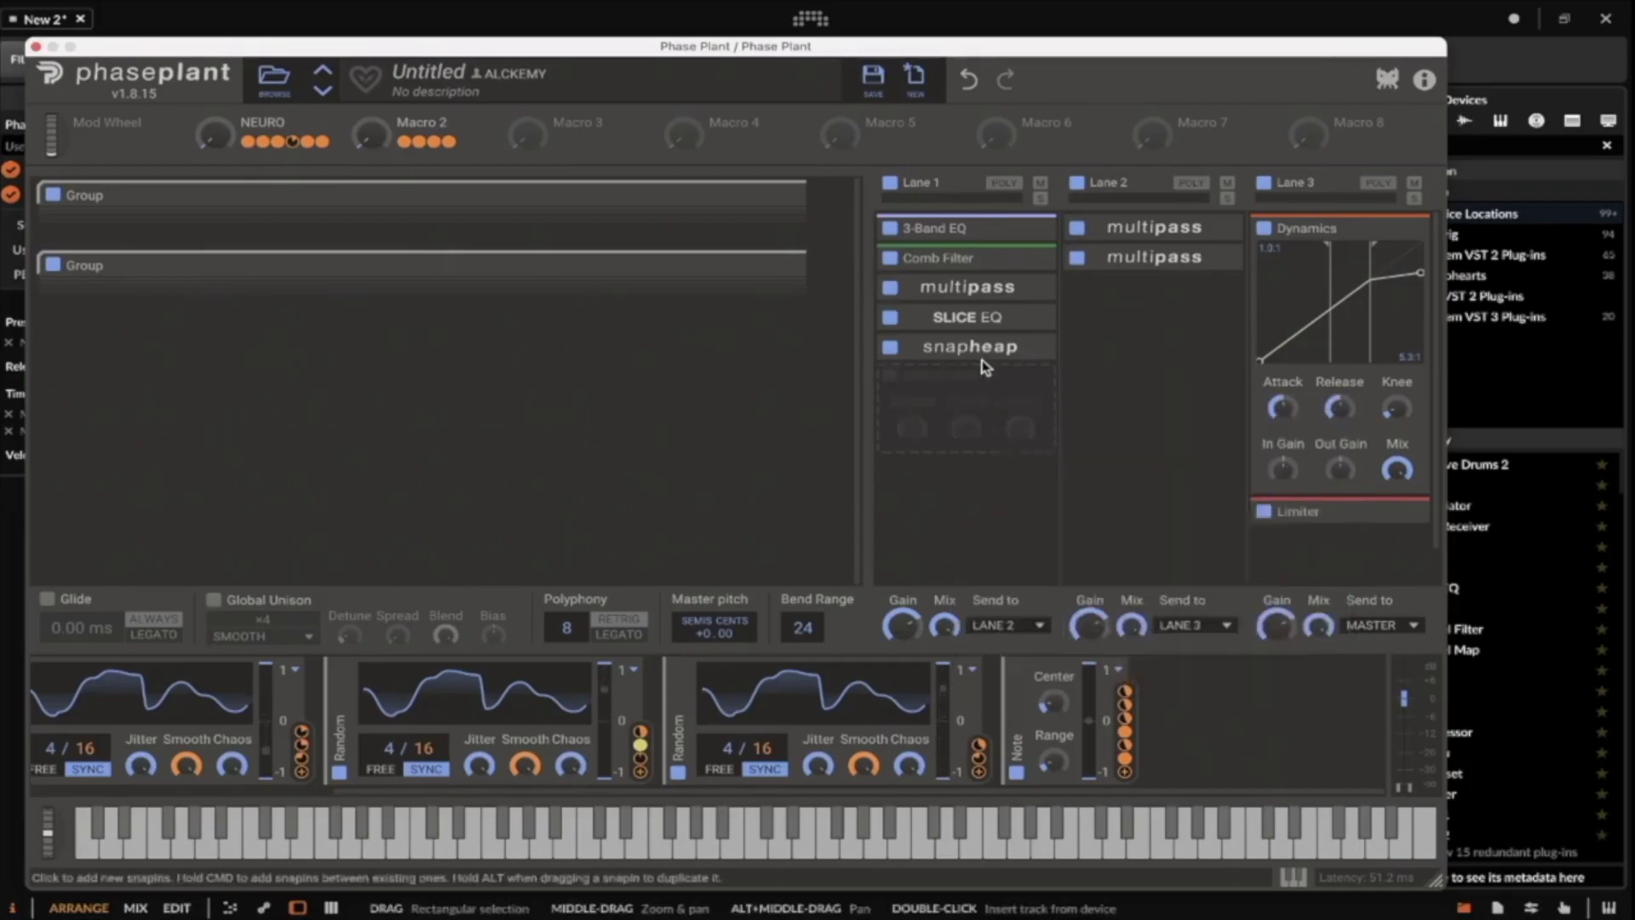
In Snap Heap's Parallel Bus 1c, add a Filter ahead of the Compressor and a Reverb between the two.
left_click(1030, 350)
left_click(1035, 382)
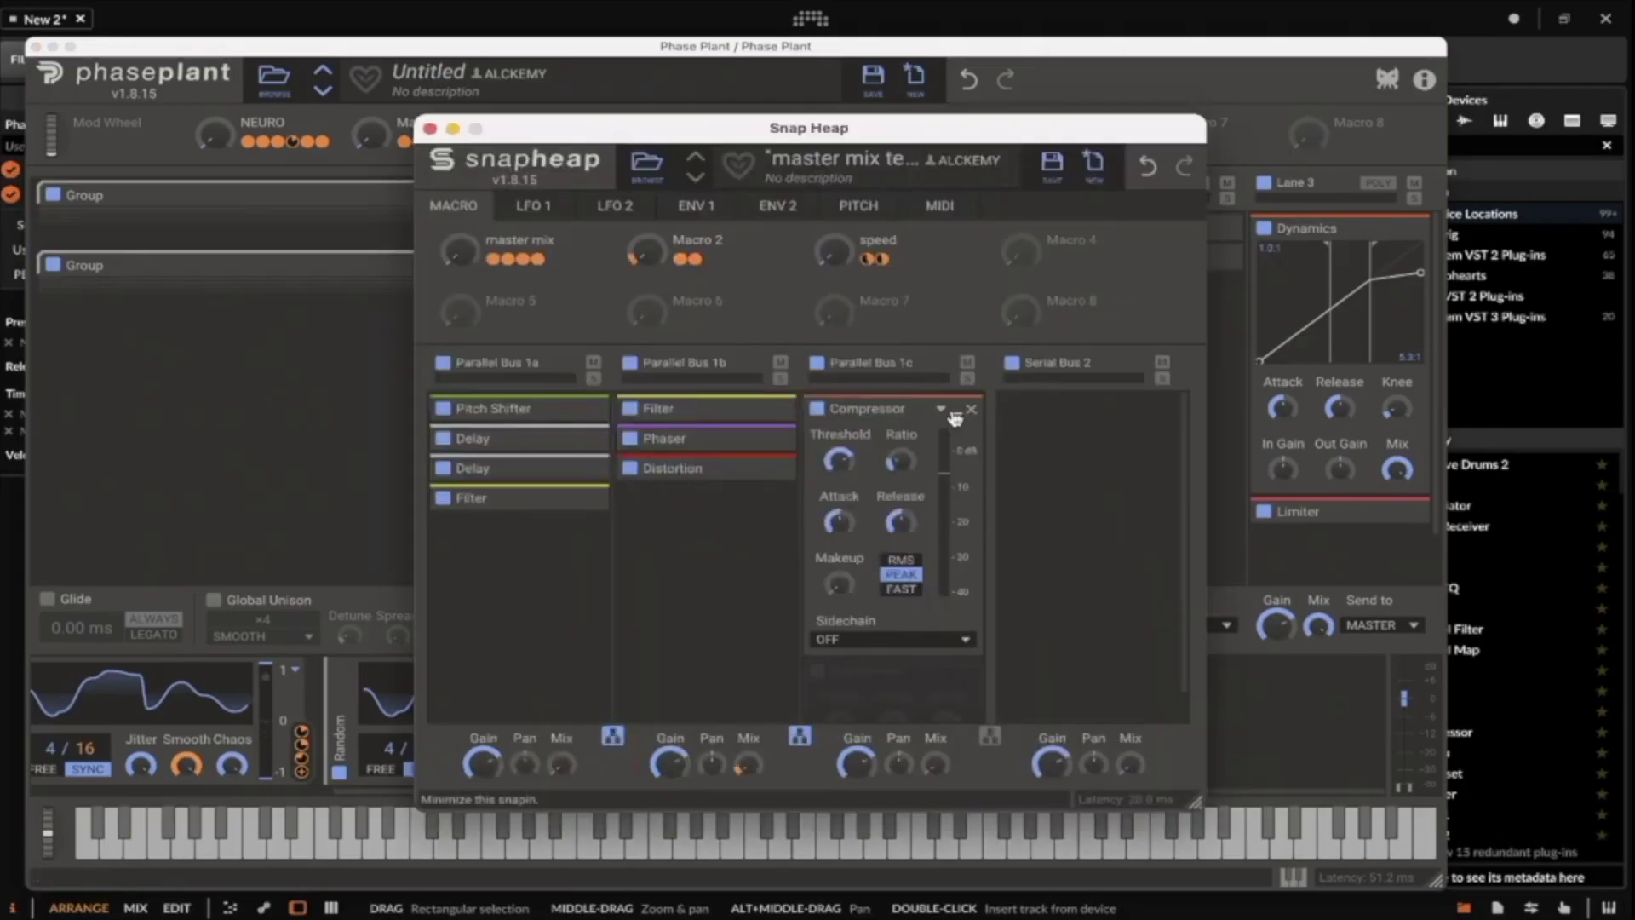
left_click(856, 437)
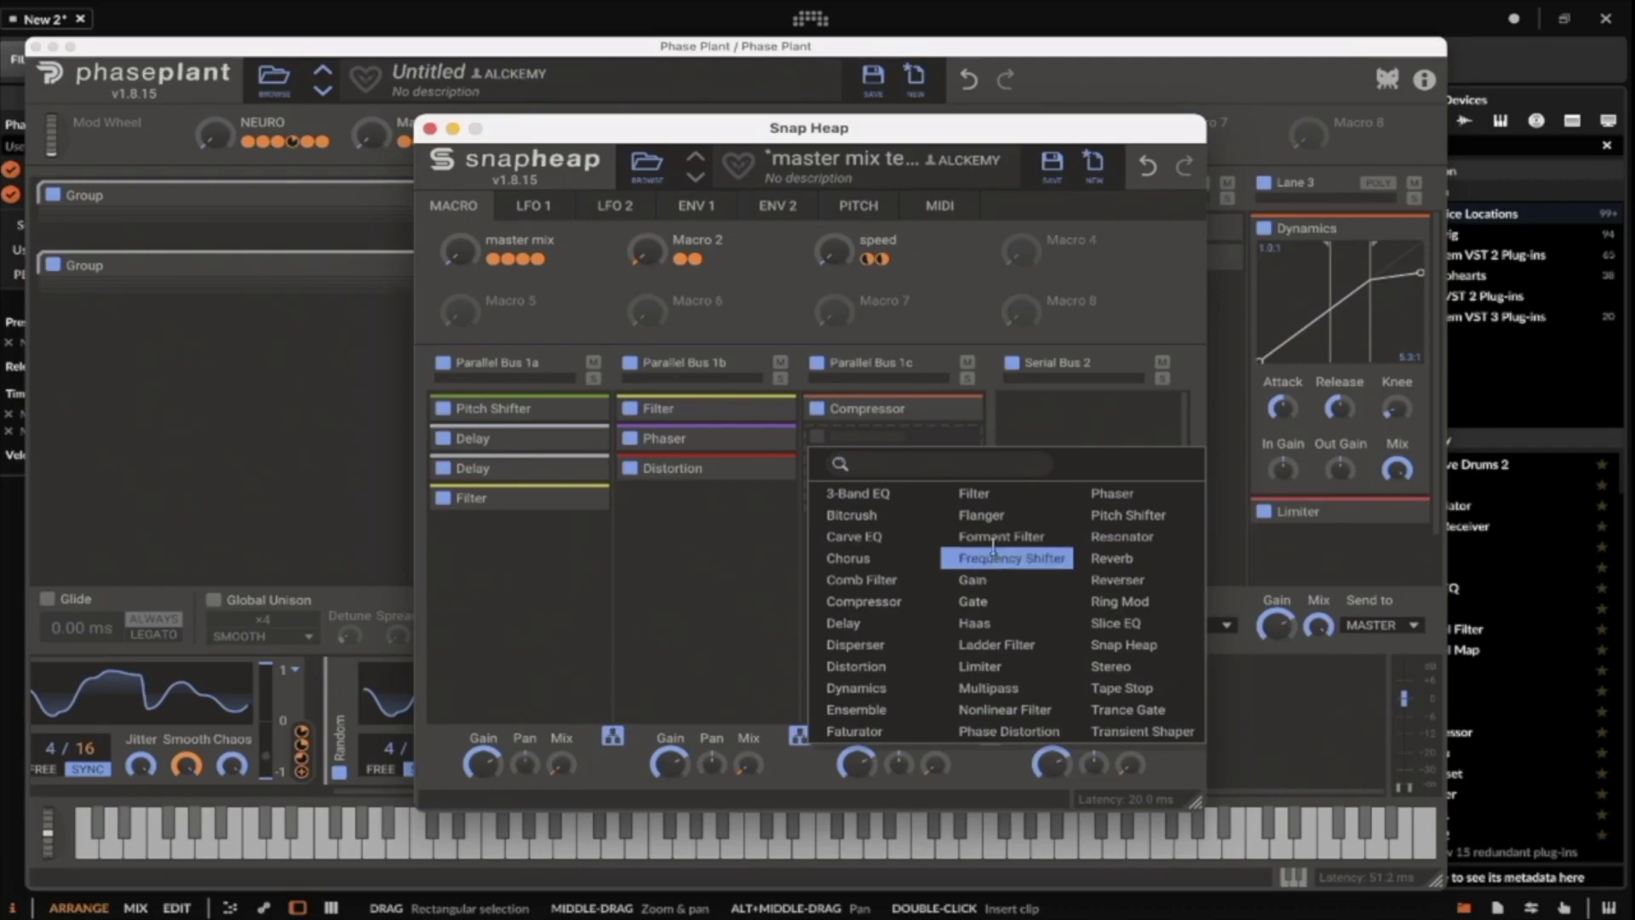
left_click(962, 493)
left_click_drag(903, 441, 904, 409)
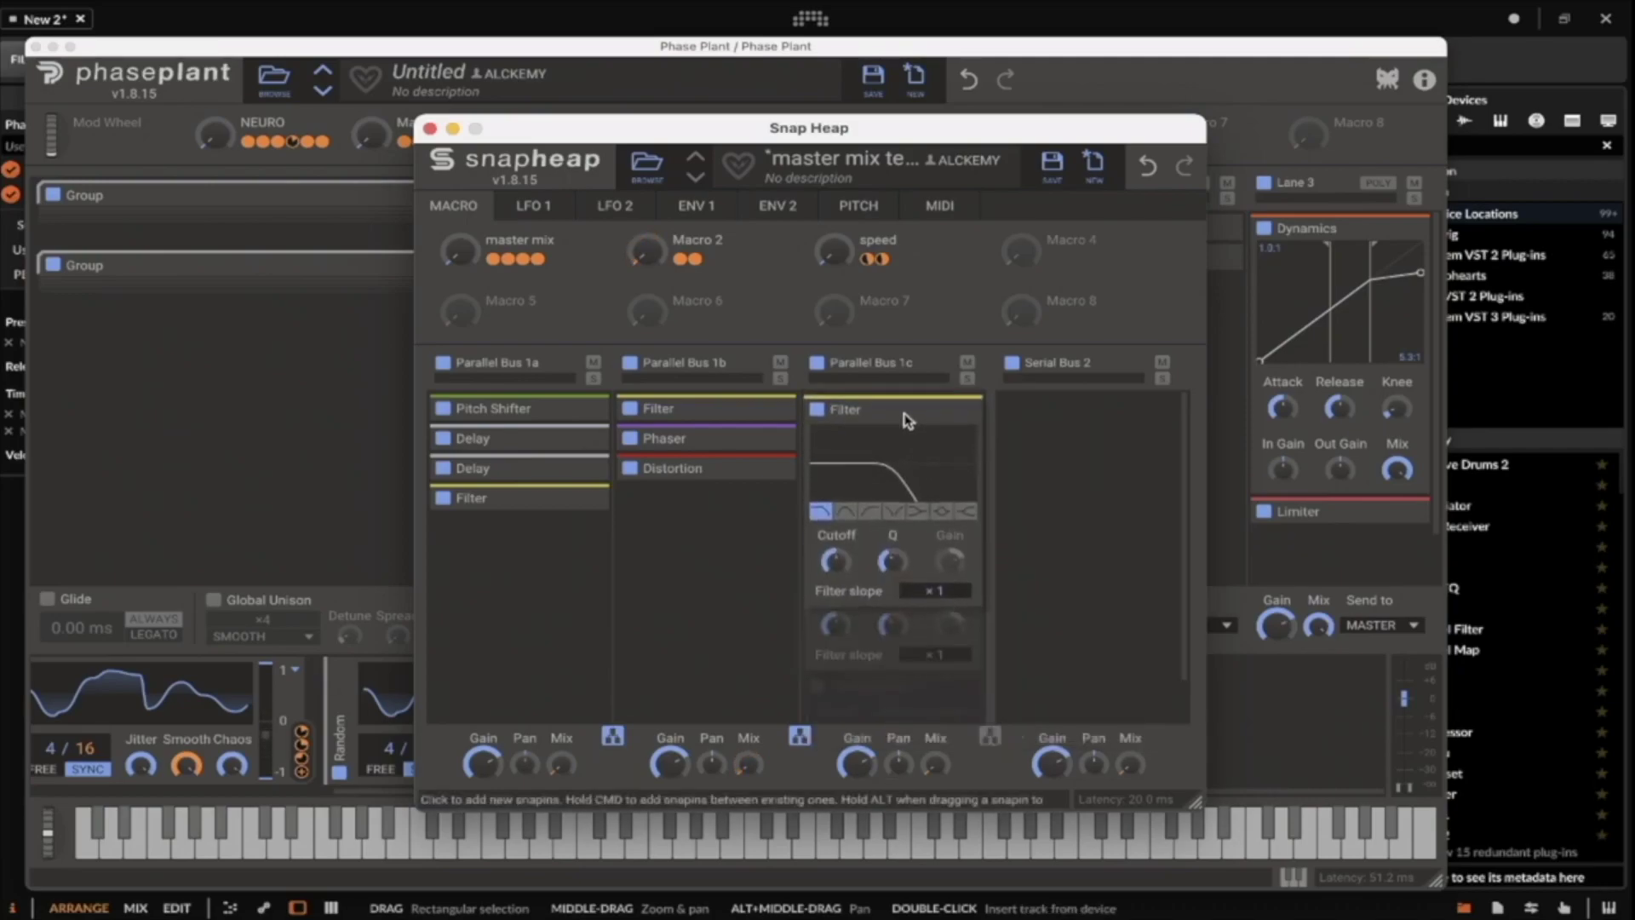
left_click(881, 661)
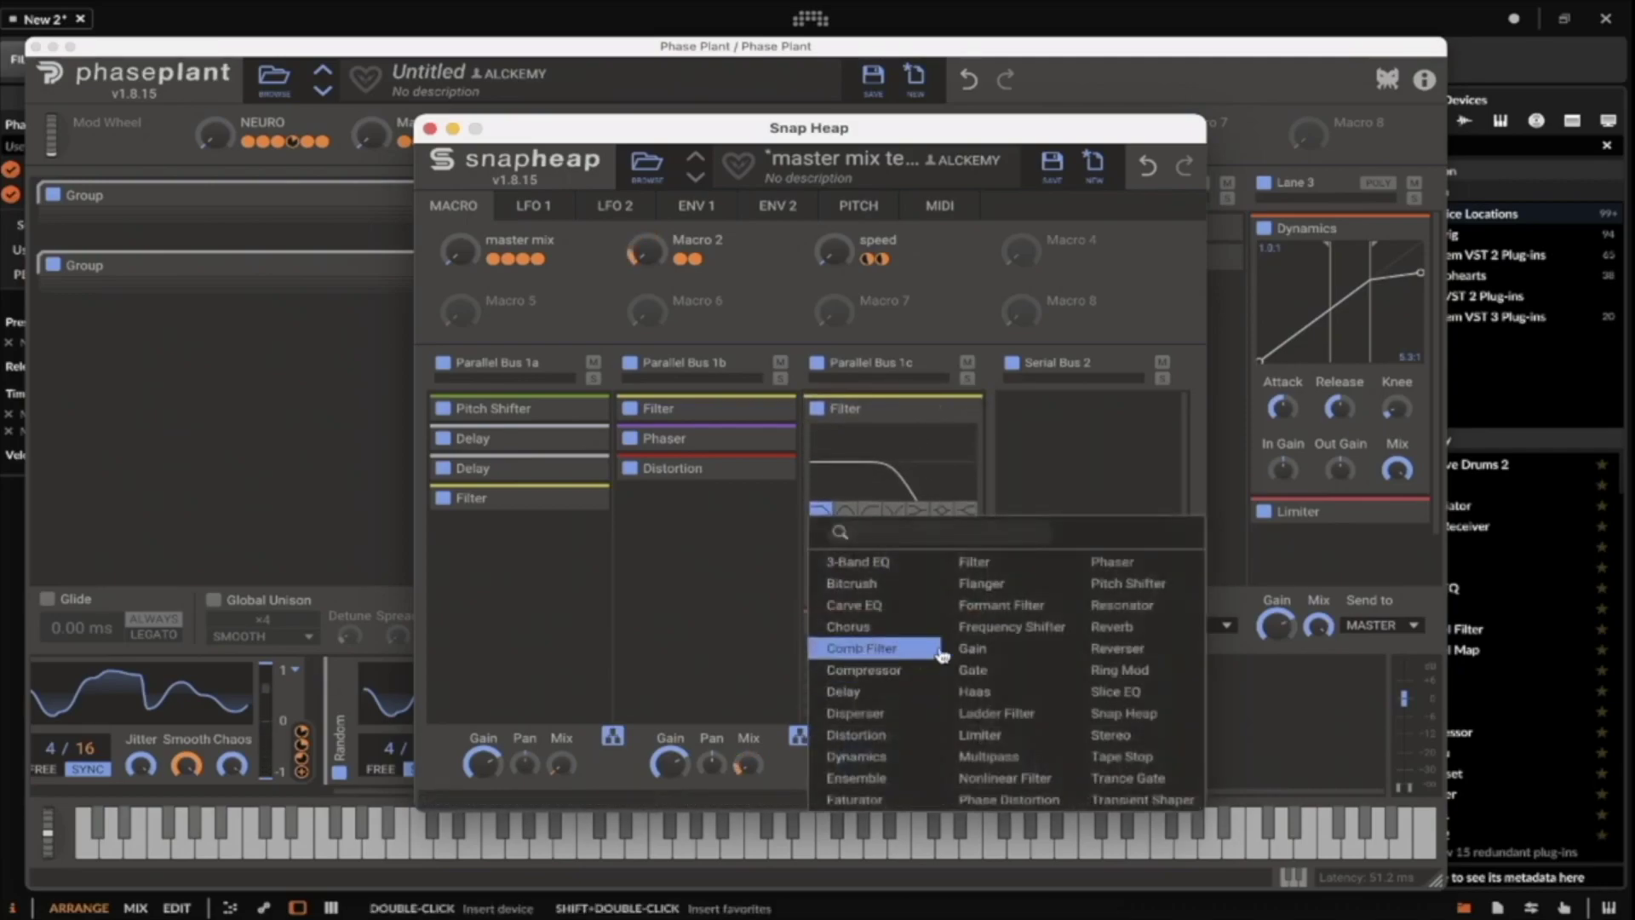
left_click(1112, 627)
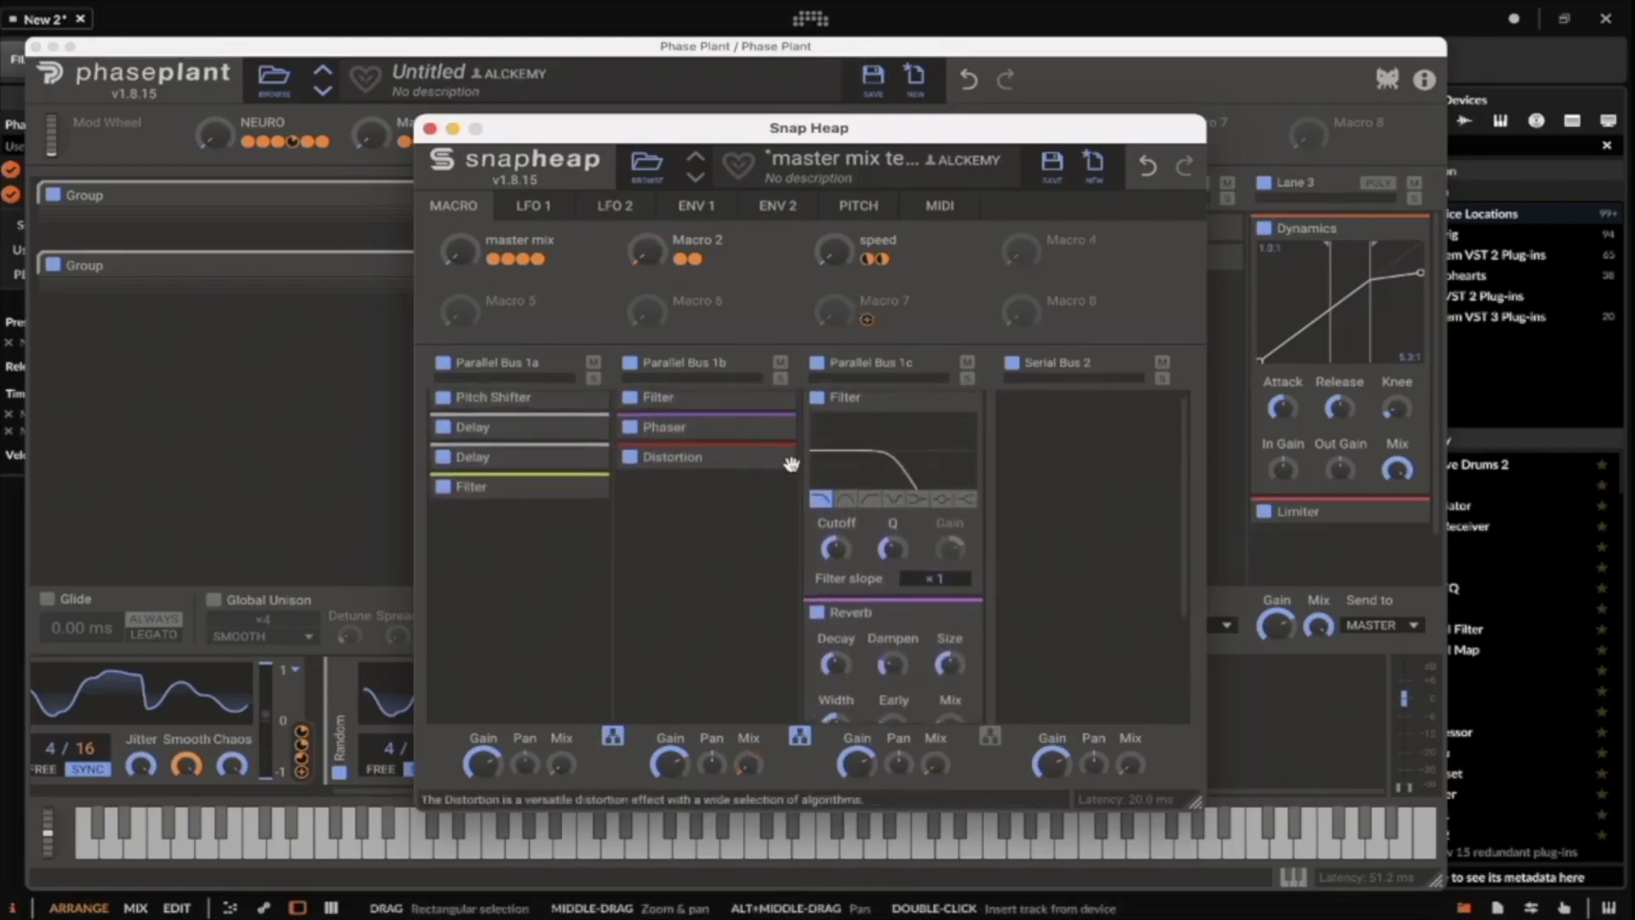
Try modulating the cutoff of Parallel Bus 1c's Filter with LFO 1, and collapse the Filter.
mouse_move(834, 552)
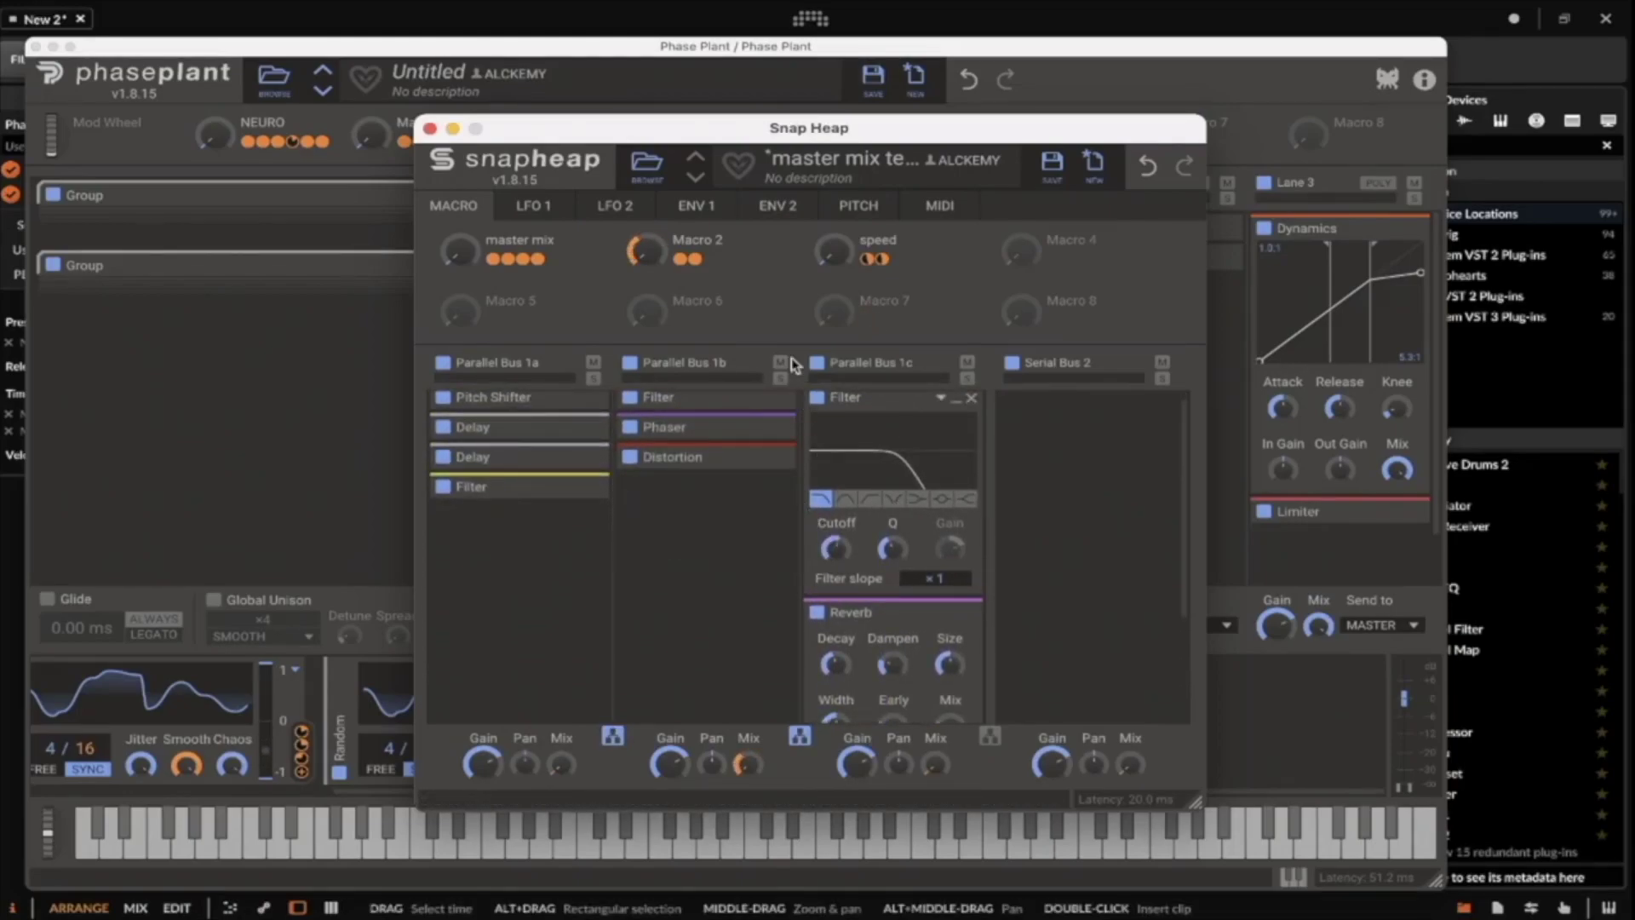
left_click(545, 211)
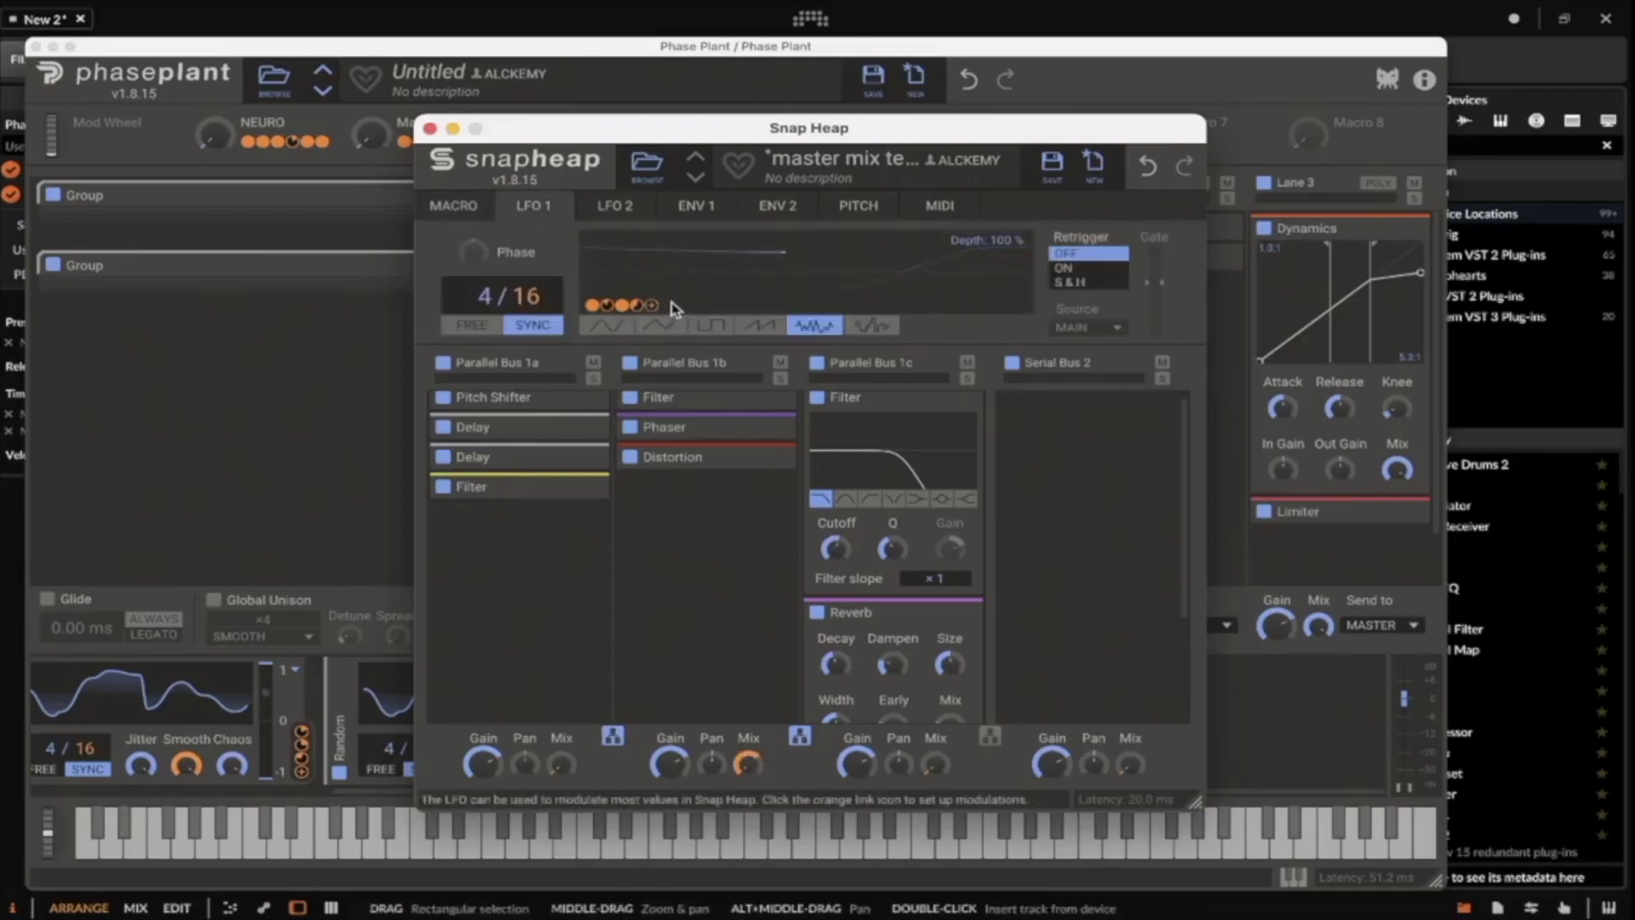
left_click_drag(840, 559, 839, 559)
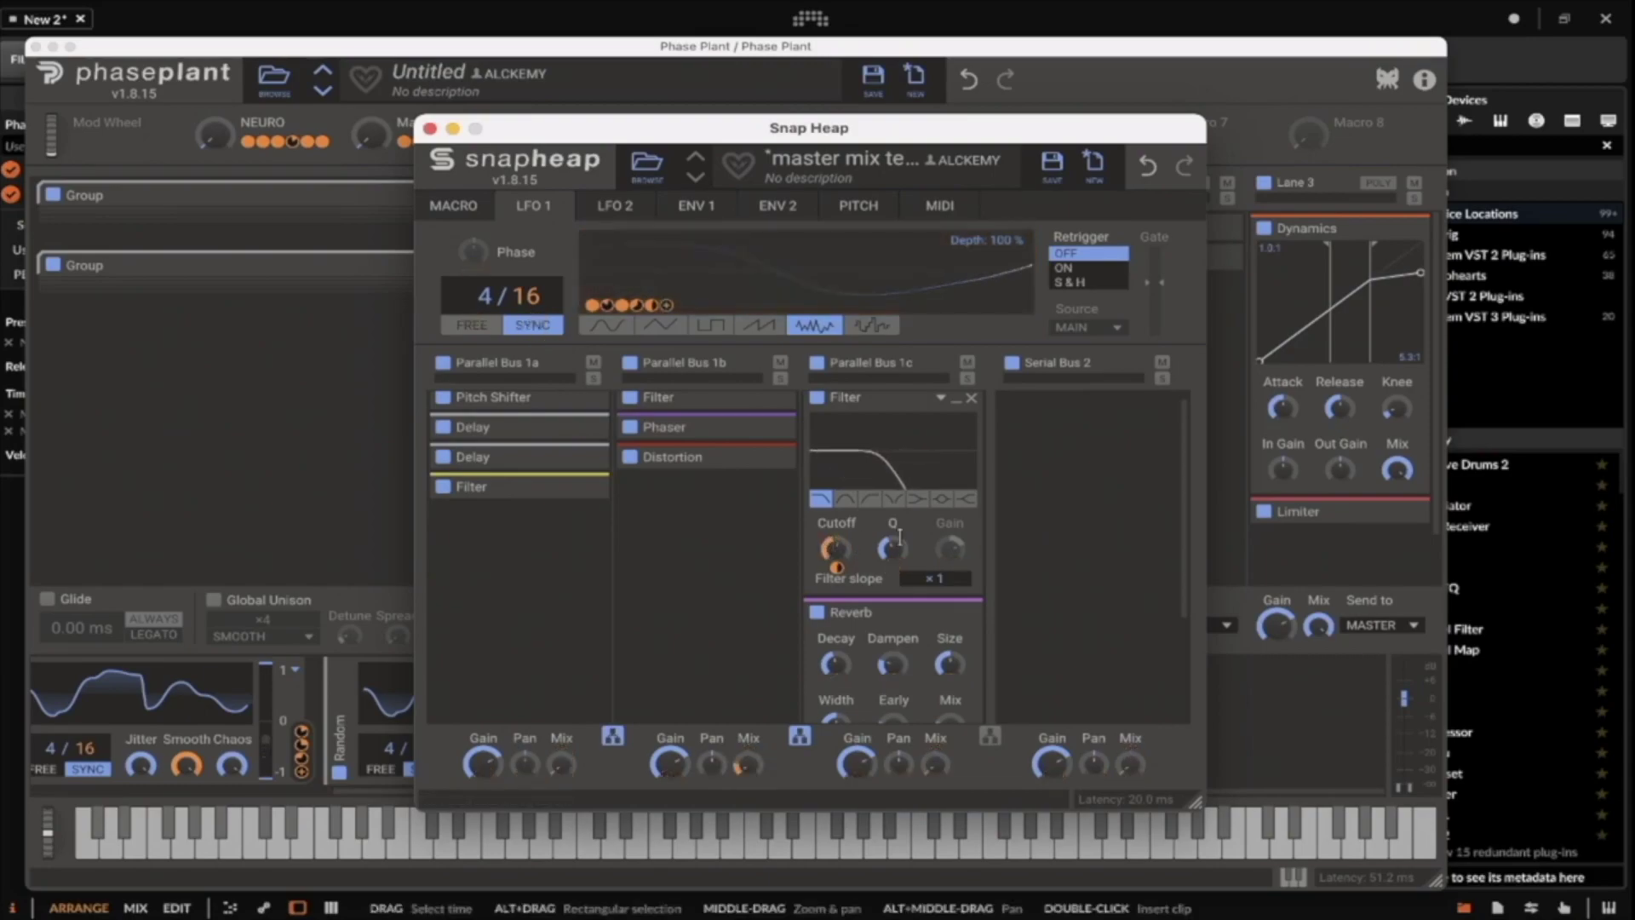
left_click(957, 399)
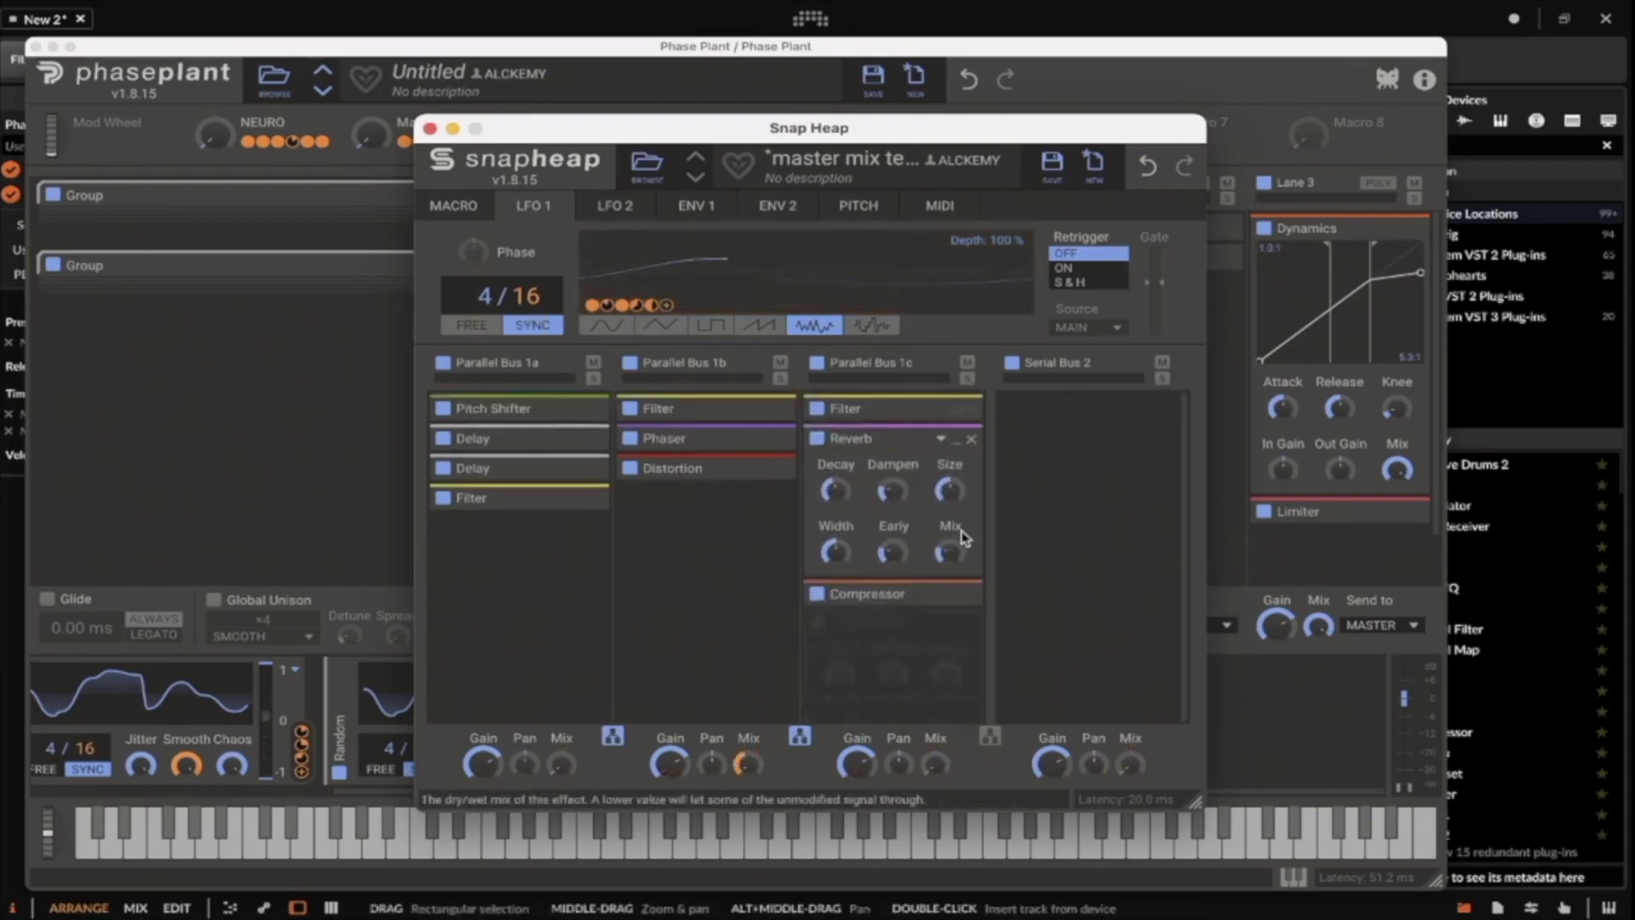
Try modulating the Reverb's mix with LFO 2, and remove LFO 1's modulation from the Filter's cutoff.
left_click(613, 210)
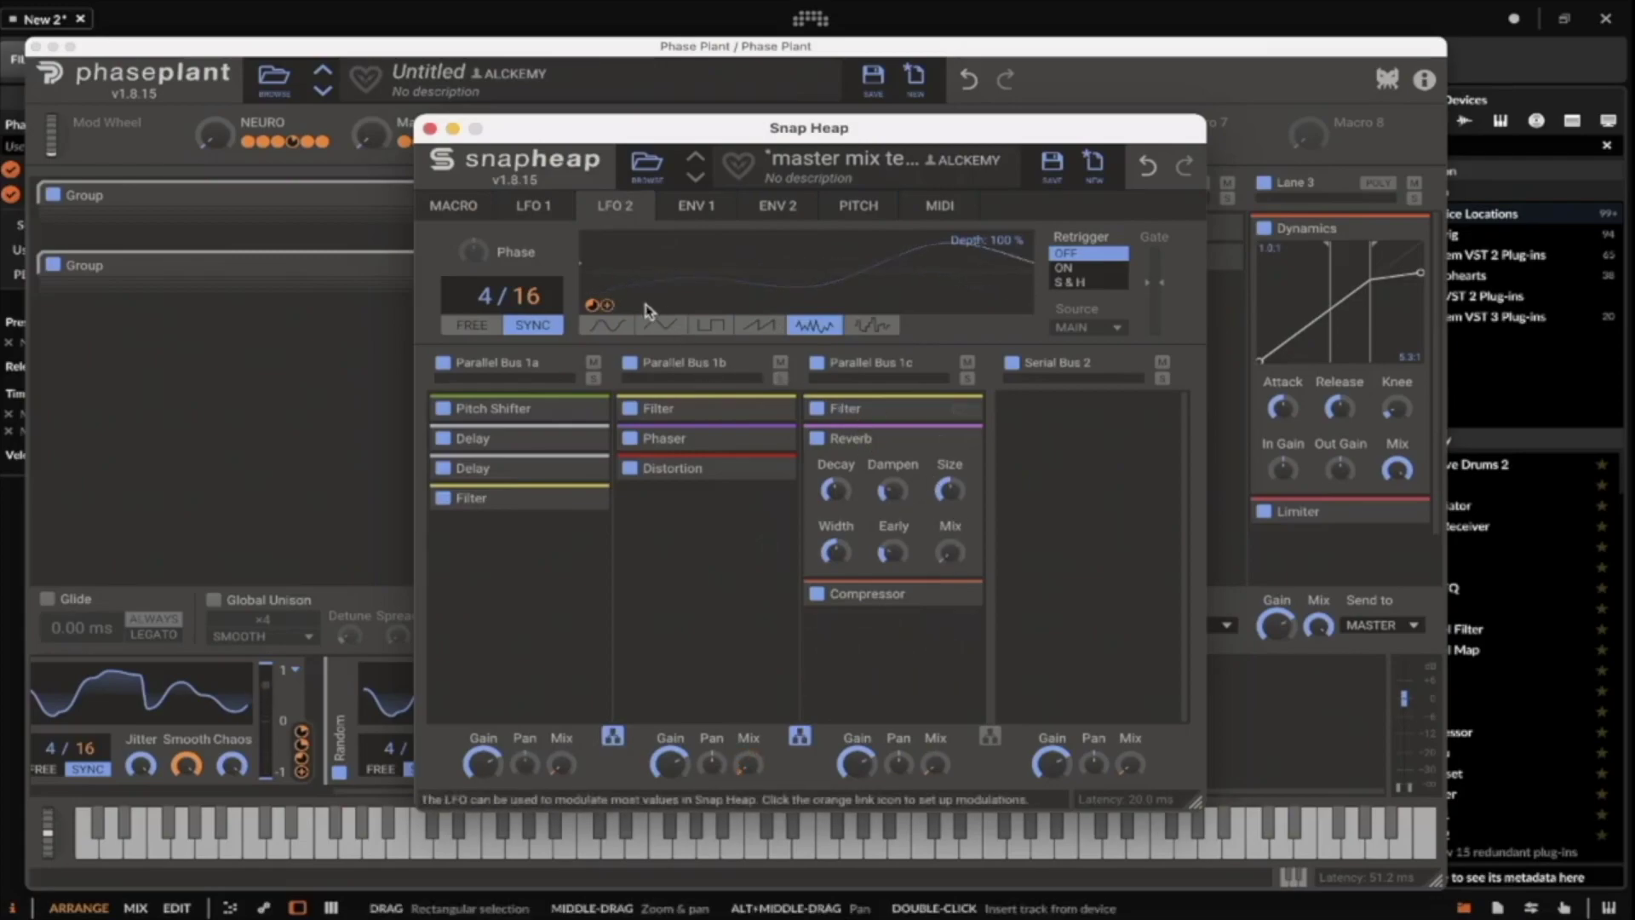
left_click_drag(607, 305, 949, 553)
left_click_drag(532, 322, 527, 308)
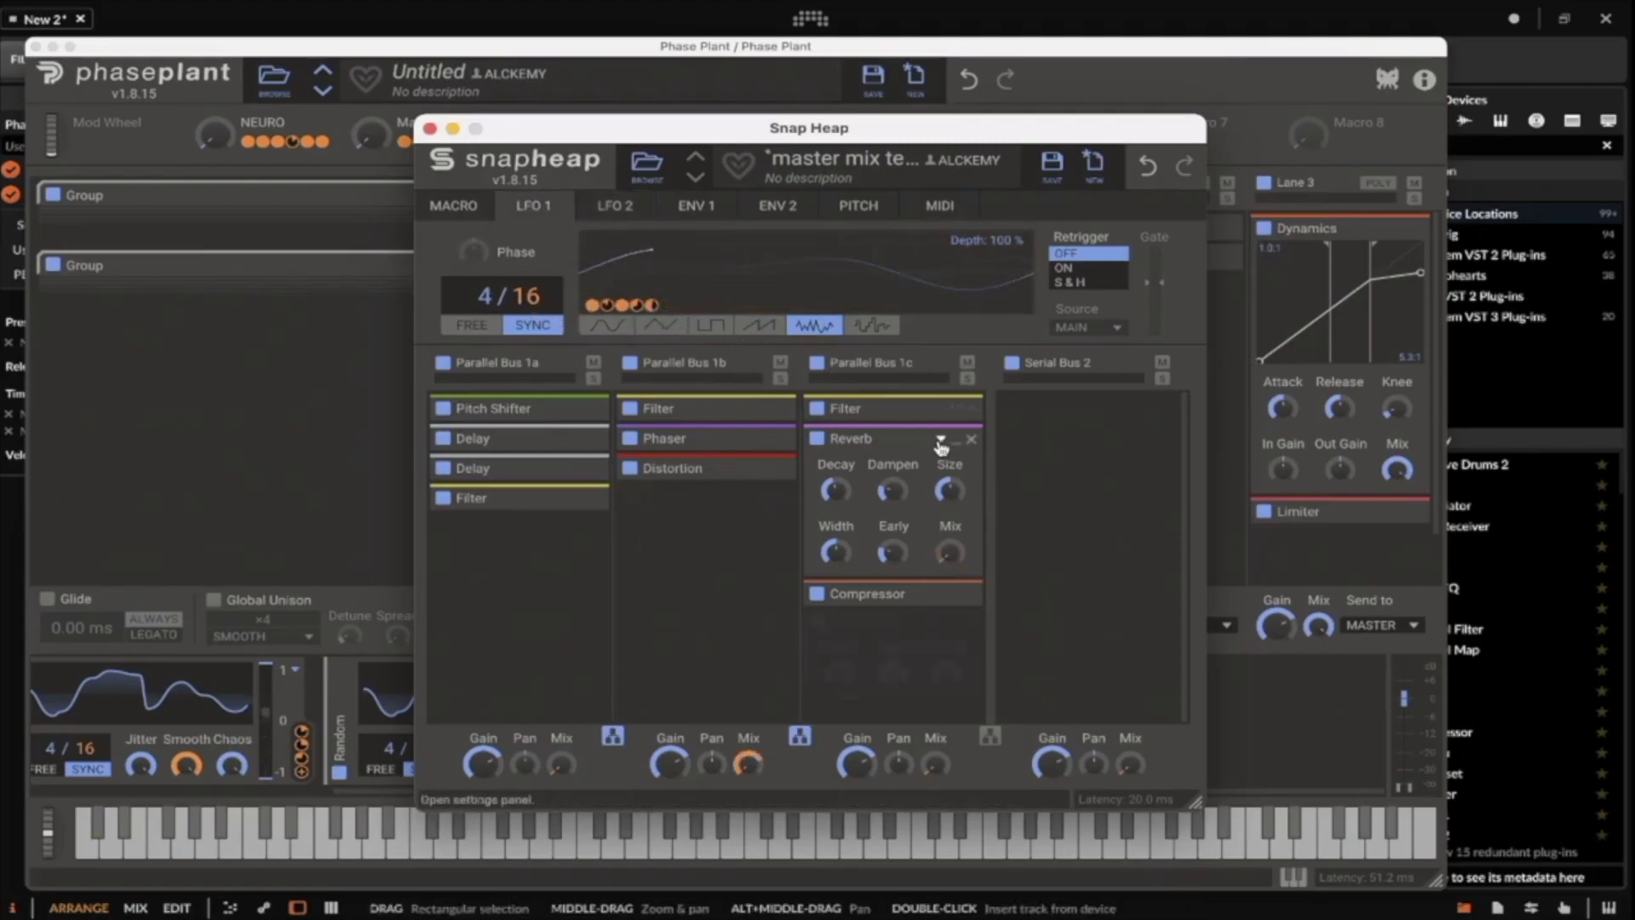
left_click(948, 412)
left_click(945, 413)
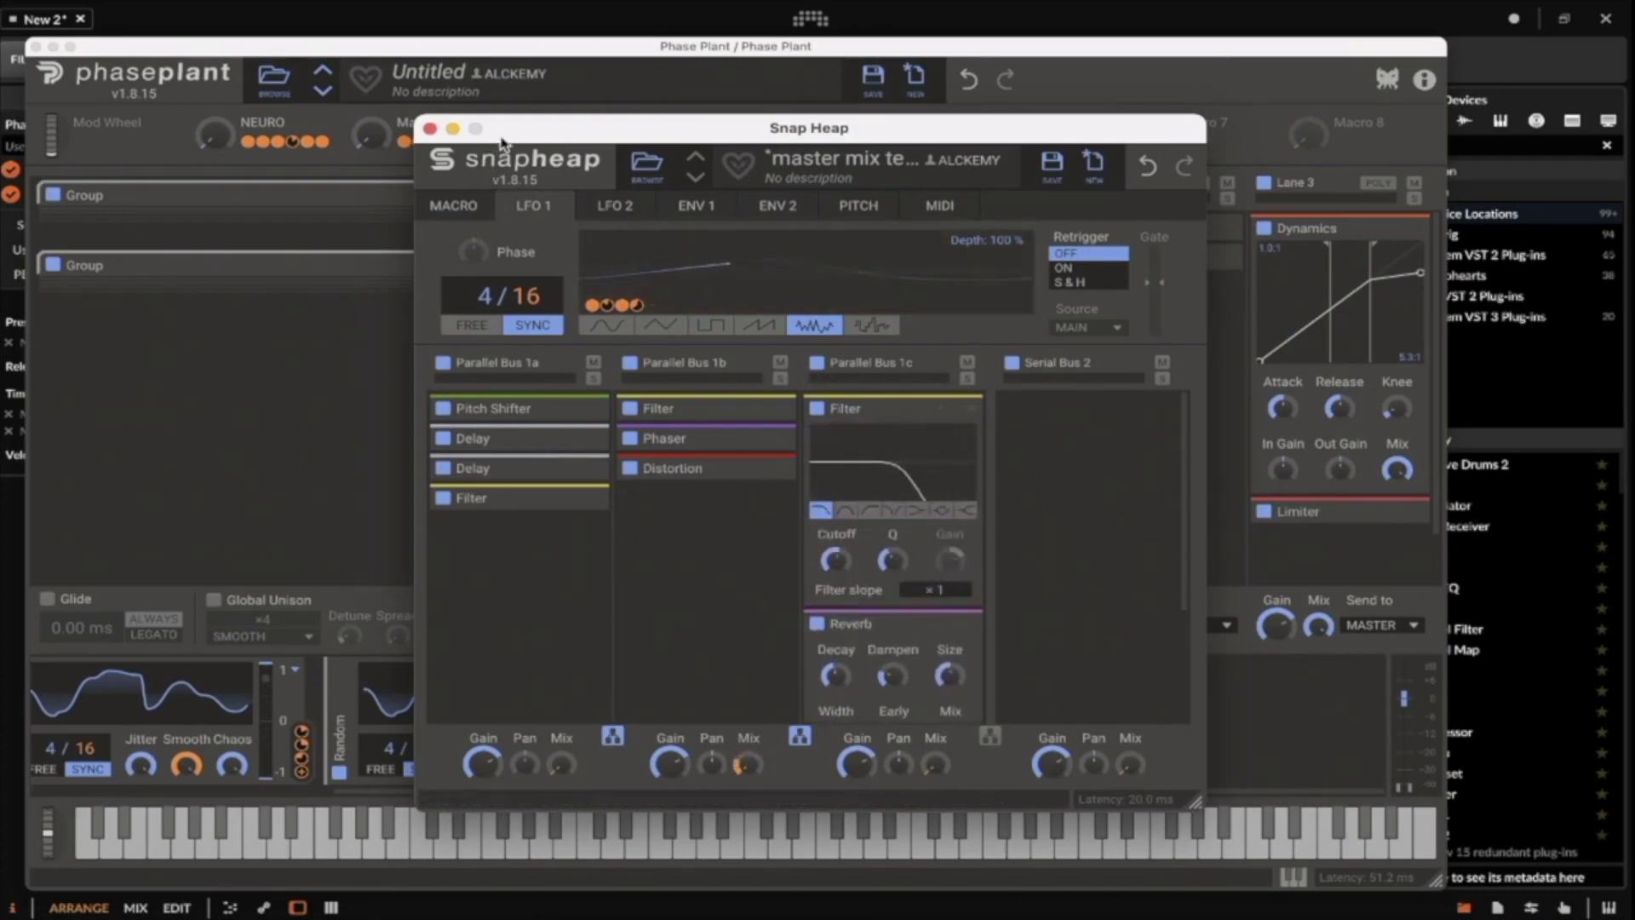
Assign Snap Heap's Macro 4 to the Reverb's mix and to the Filter's cutoff at 100% in Parallel Bus 1c.
left_click(468, 205)
left_click_drag(1025, 245, 952, 681)
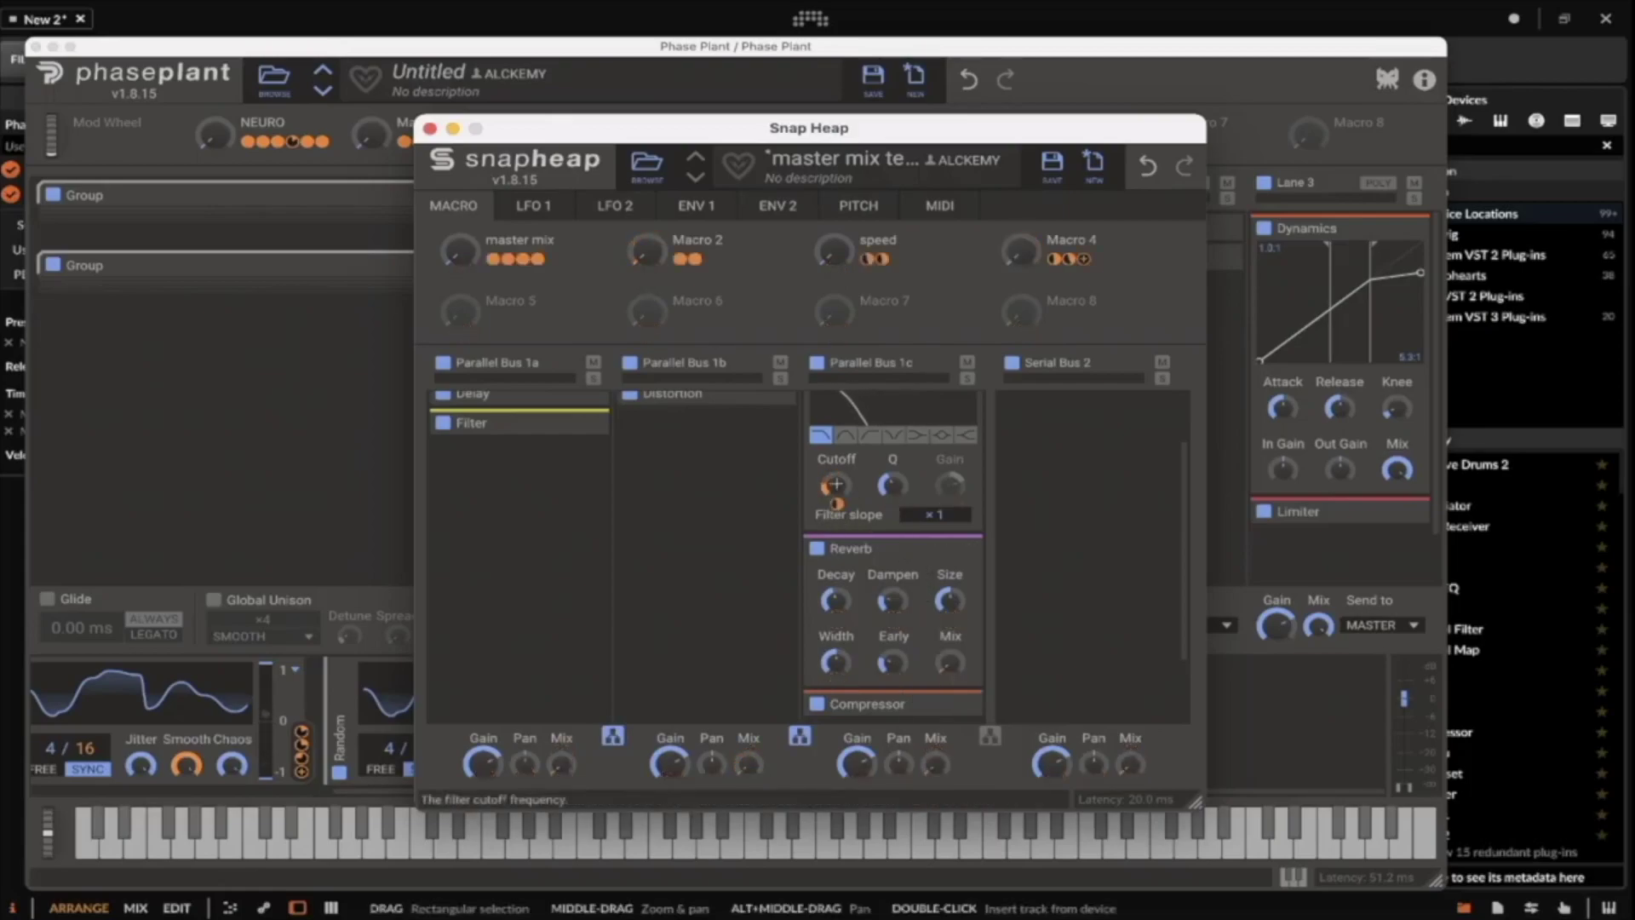
mouse_move(837, 504)
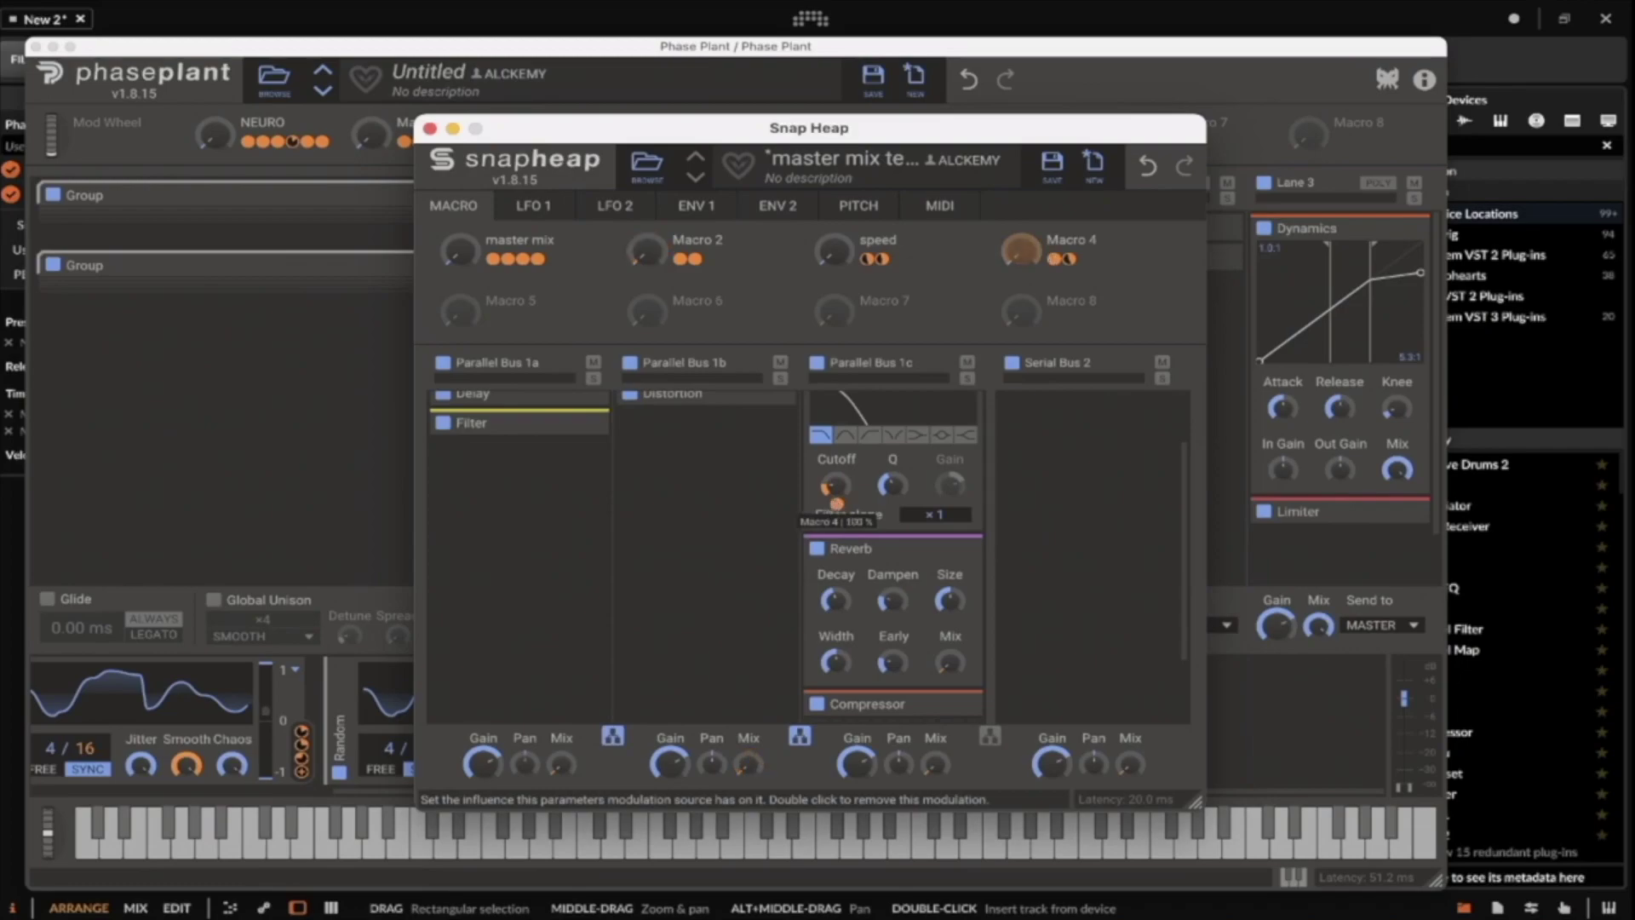
scroll(862, 503, "up", 2)
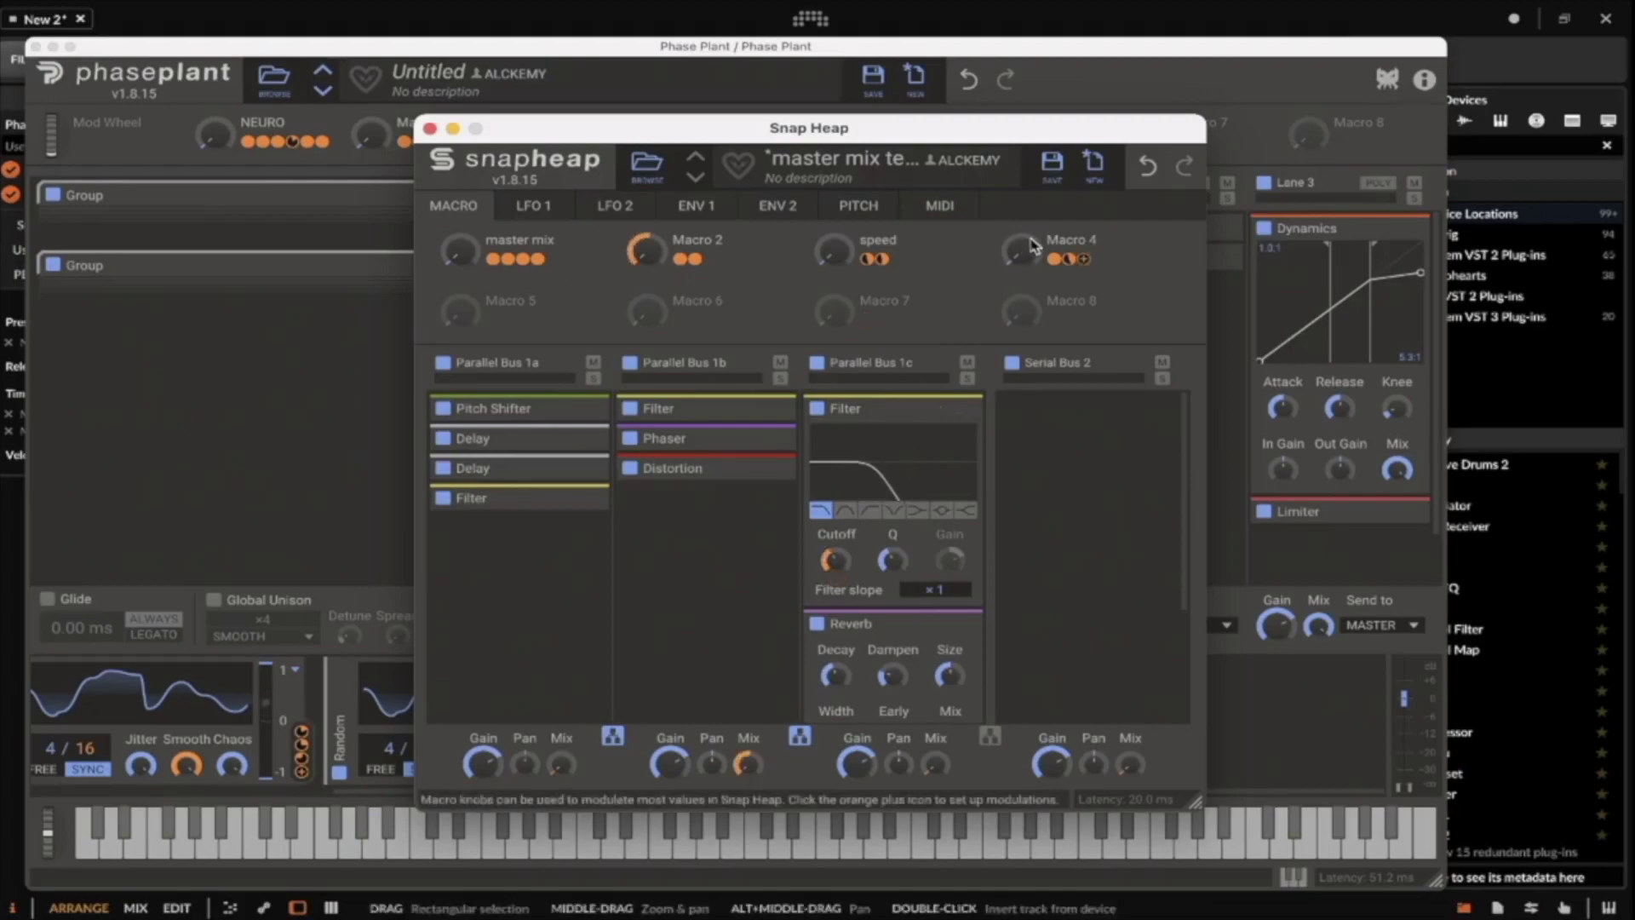
Replace Macro 4's modulation of the Reverb's mix with modulation from Macro 5.
scroll(894, 477, "down", 2)
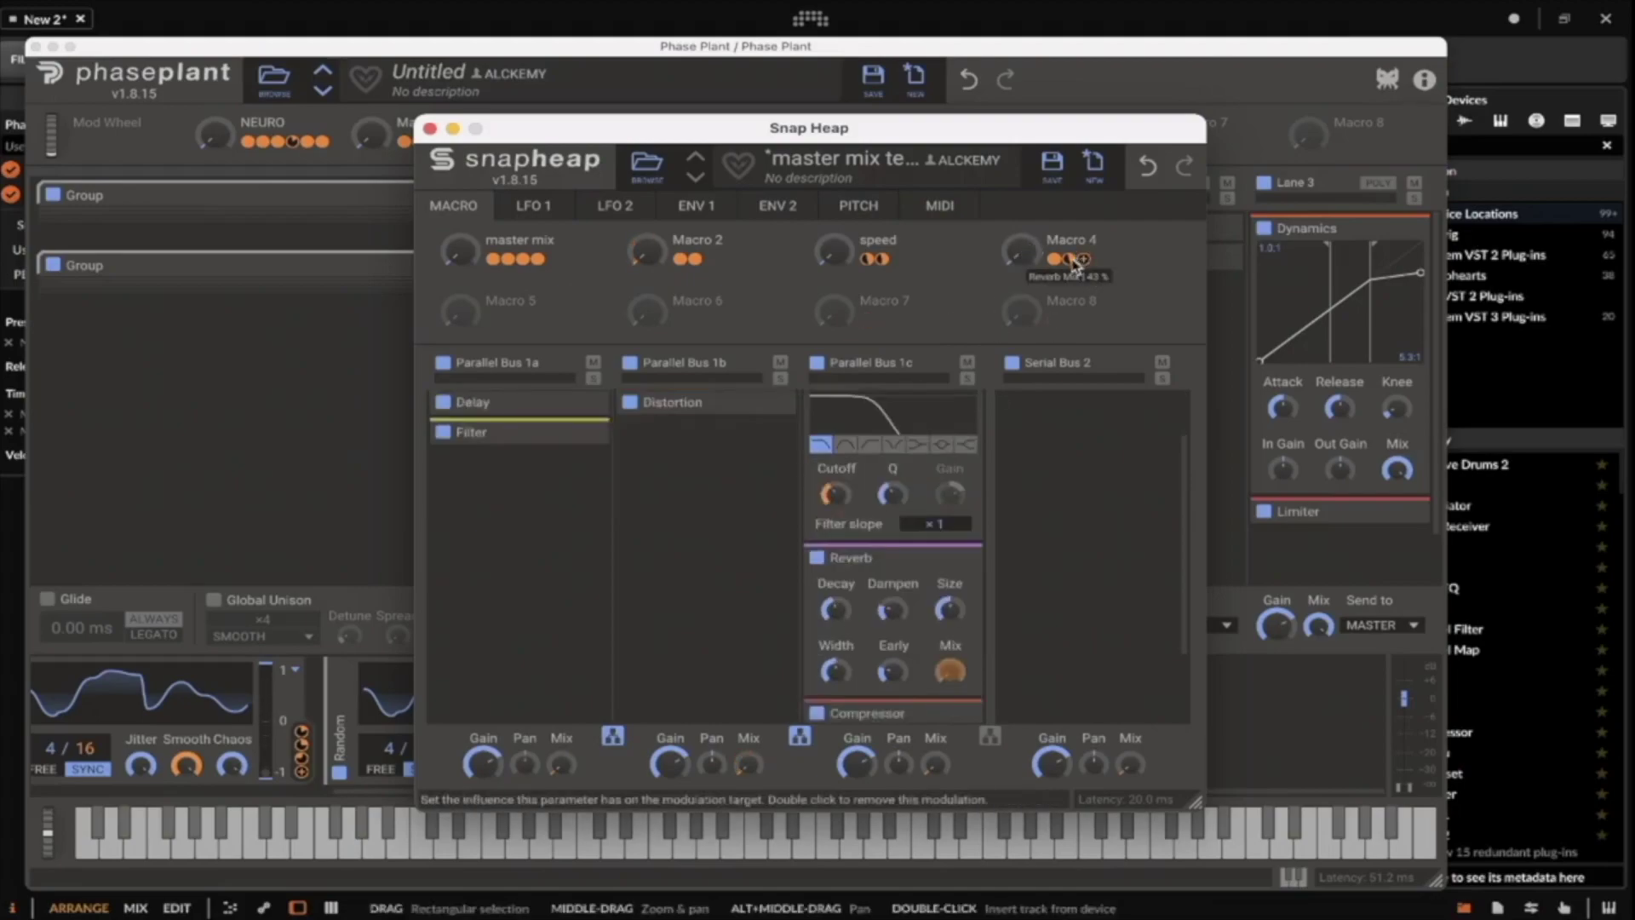
left_click_drag(492, 320, 949, 649)
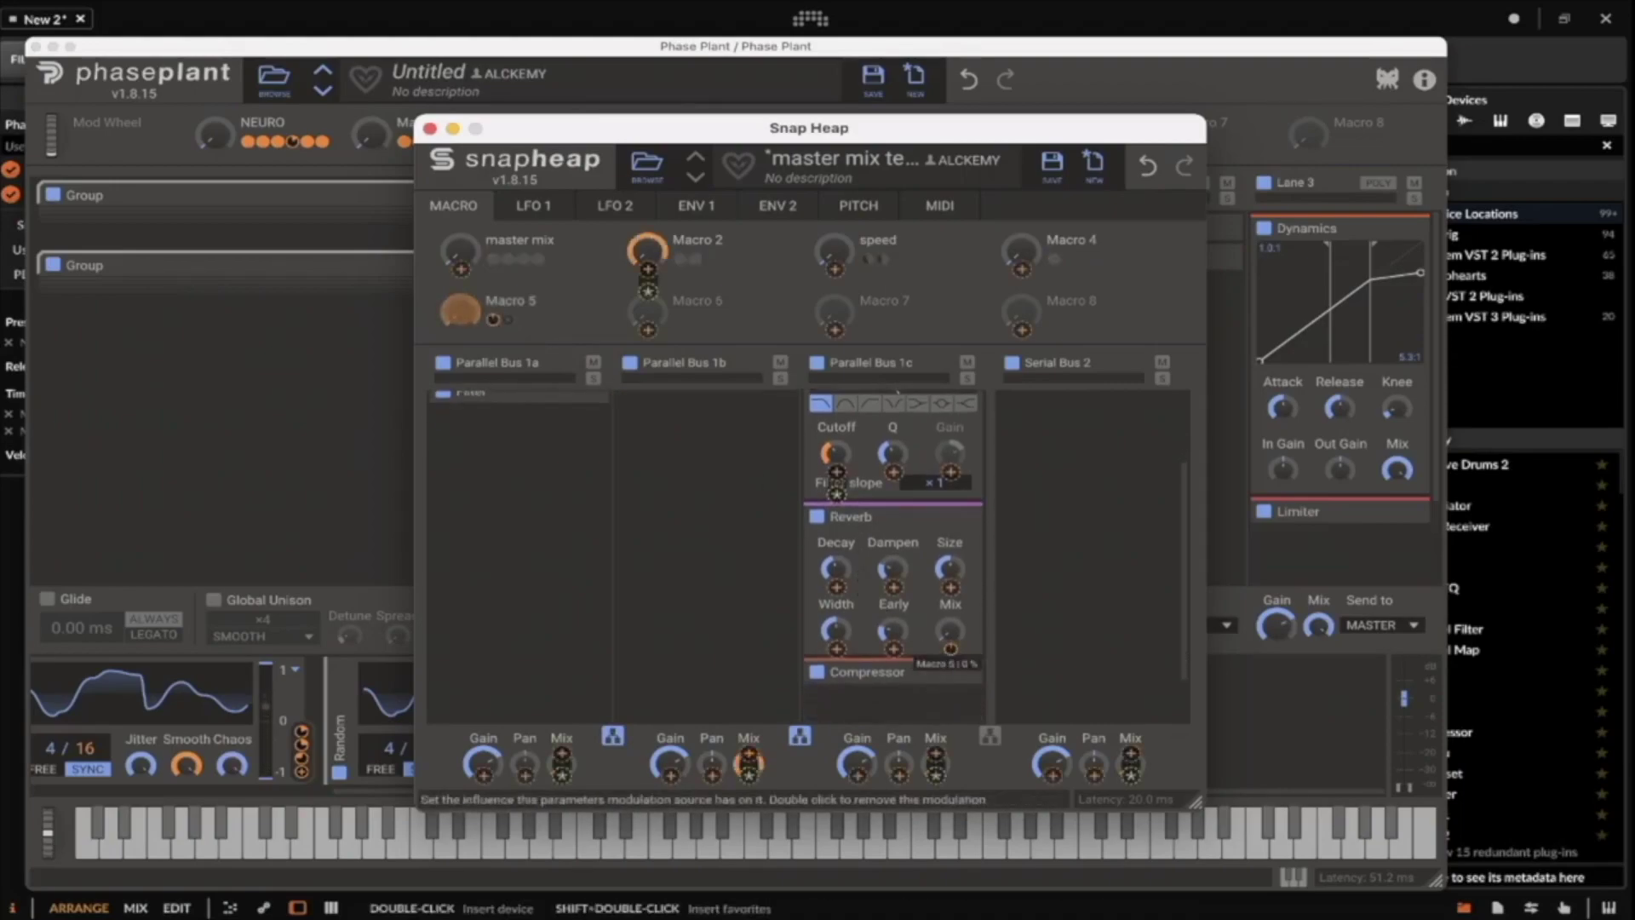
scroll(928, 592, "up", 3)
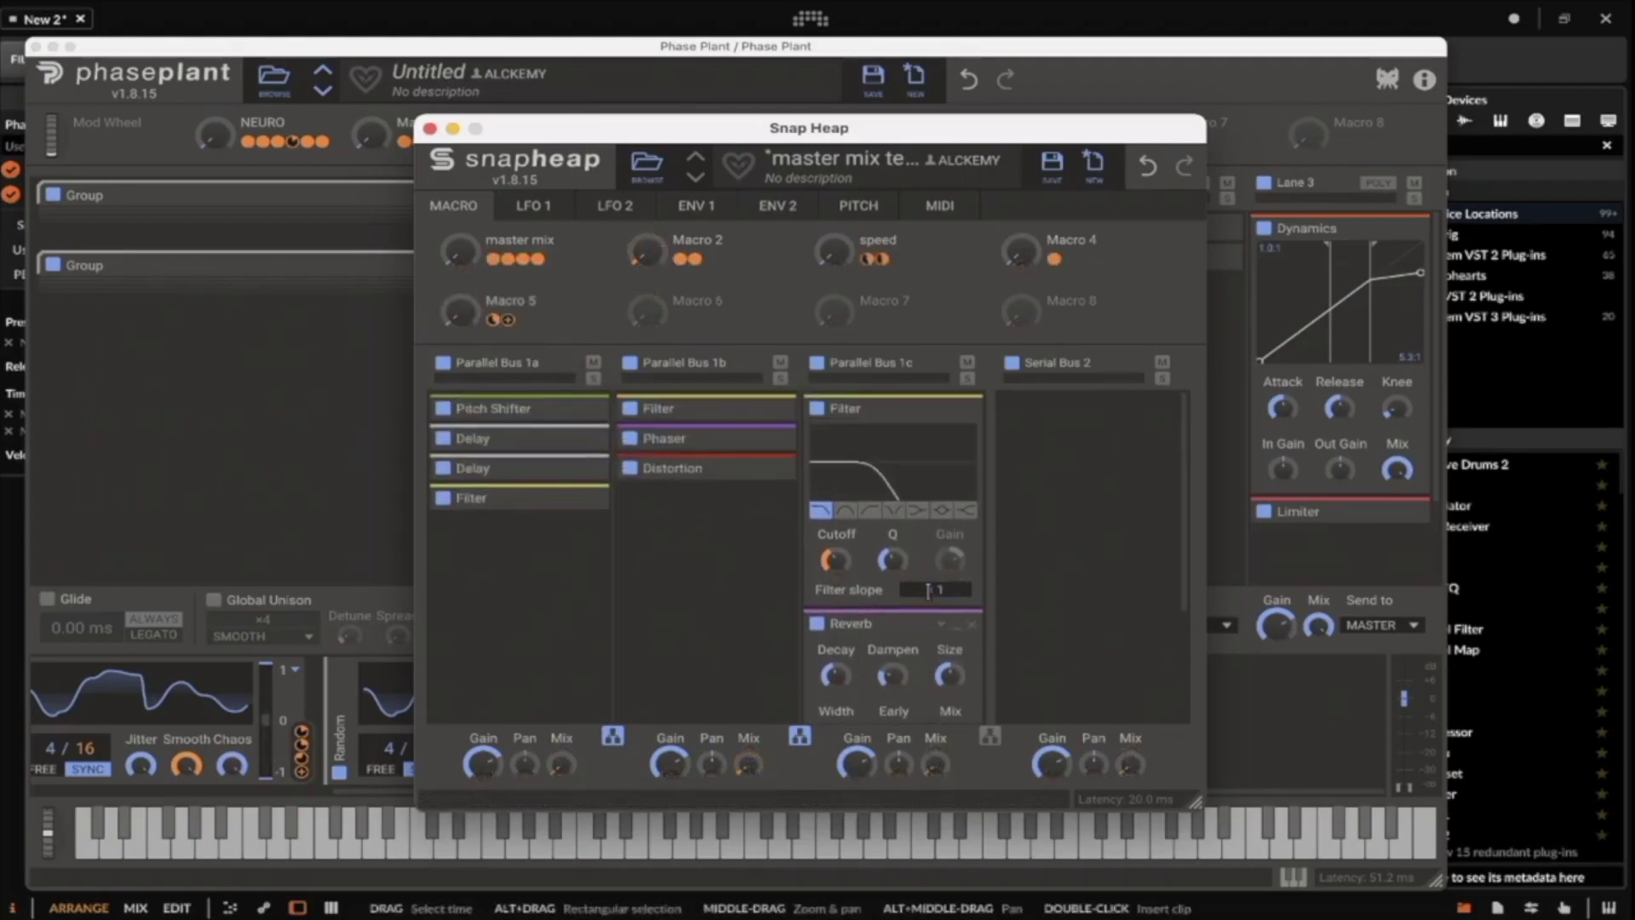
Rename Macro 4 as LO and Macro 5 as re, and close the Snap Heap editor.
double_click(1061, 240)
type("LO")
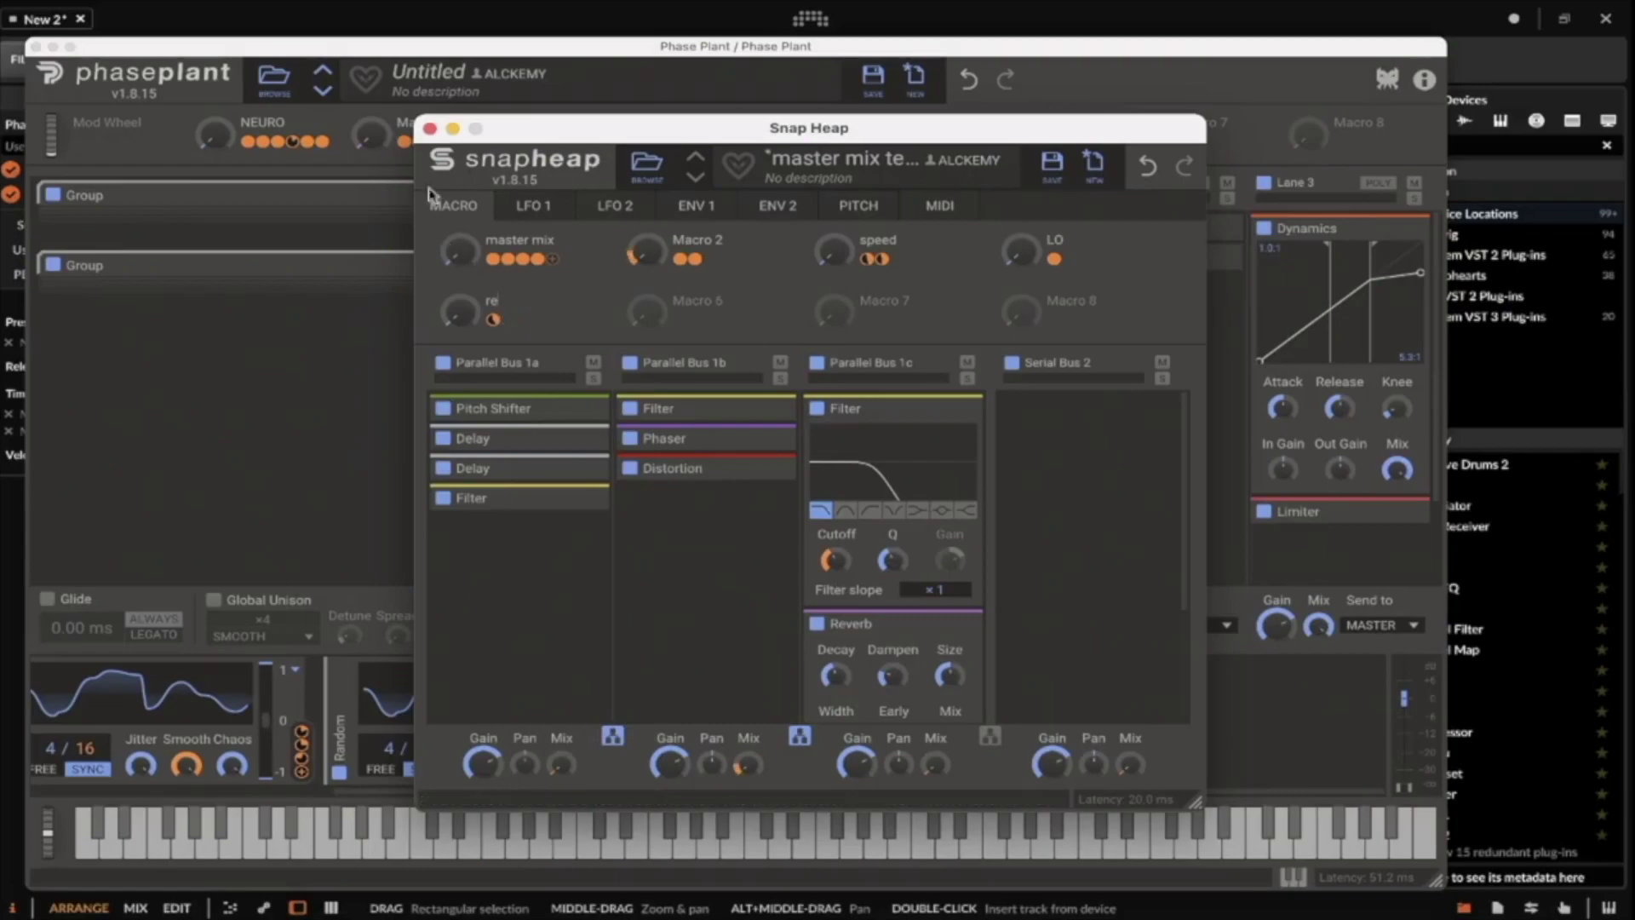
left_click(430, 129)
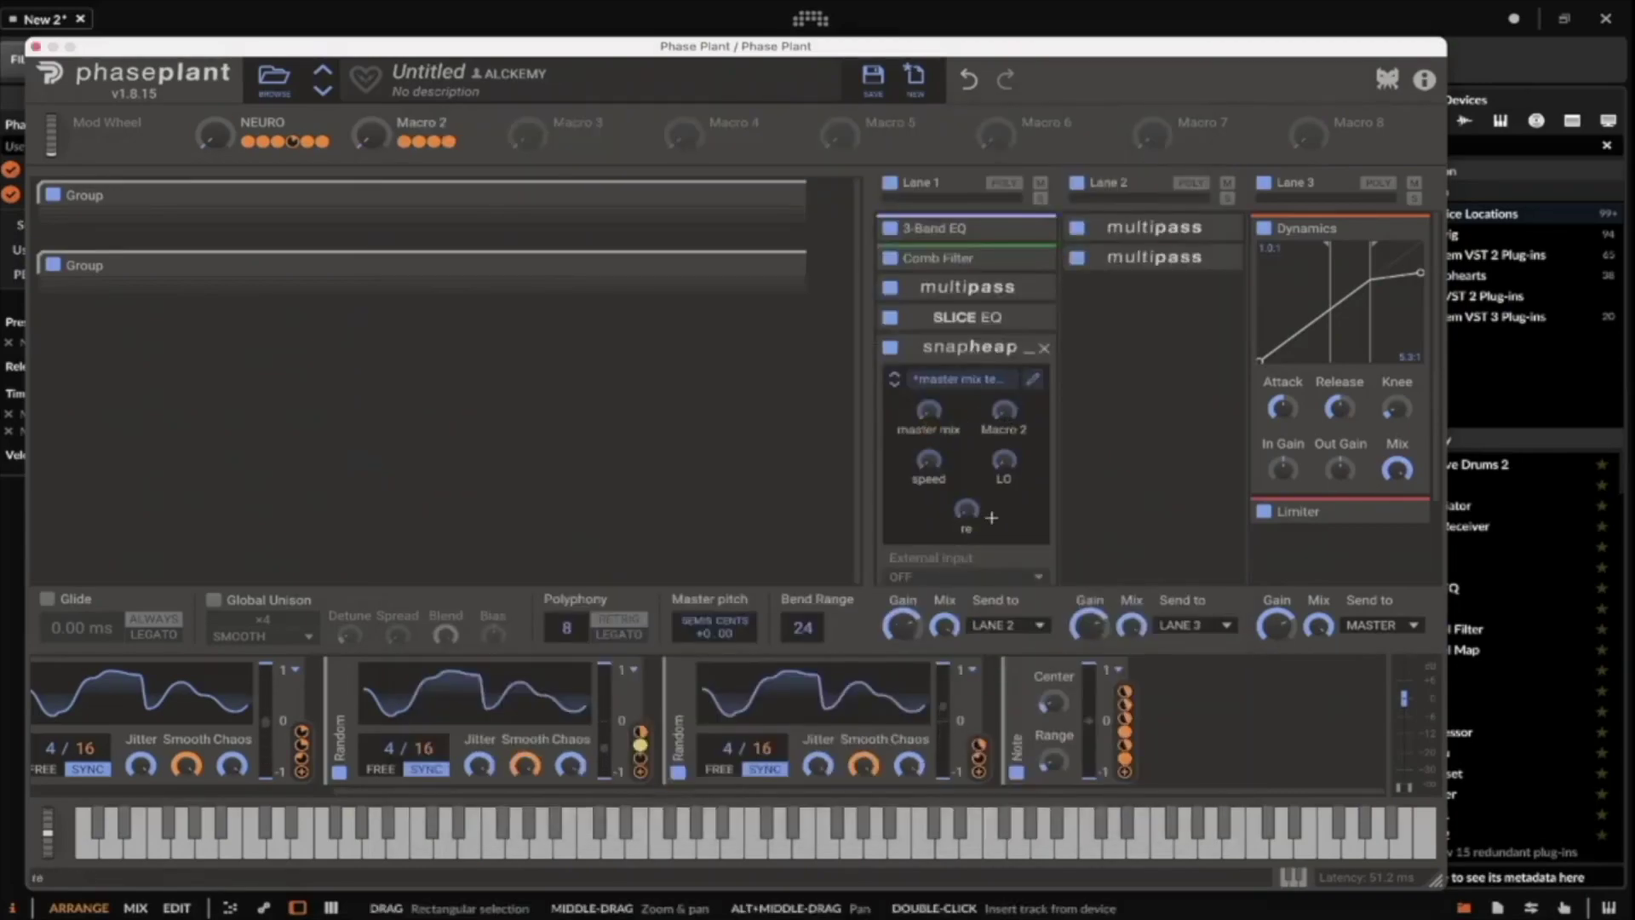
Duplicate the Random modulator twice, routing one copy to Snap Heap's re macro and the other to its LO macro.
left_click(339, 708, "alt")
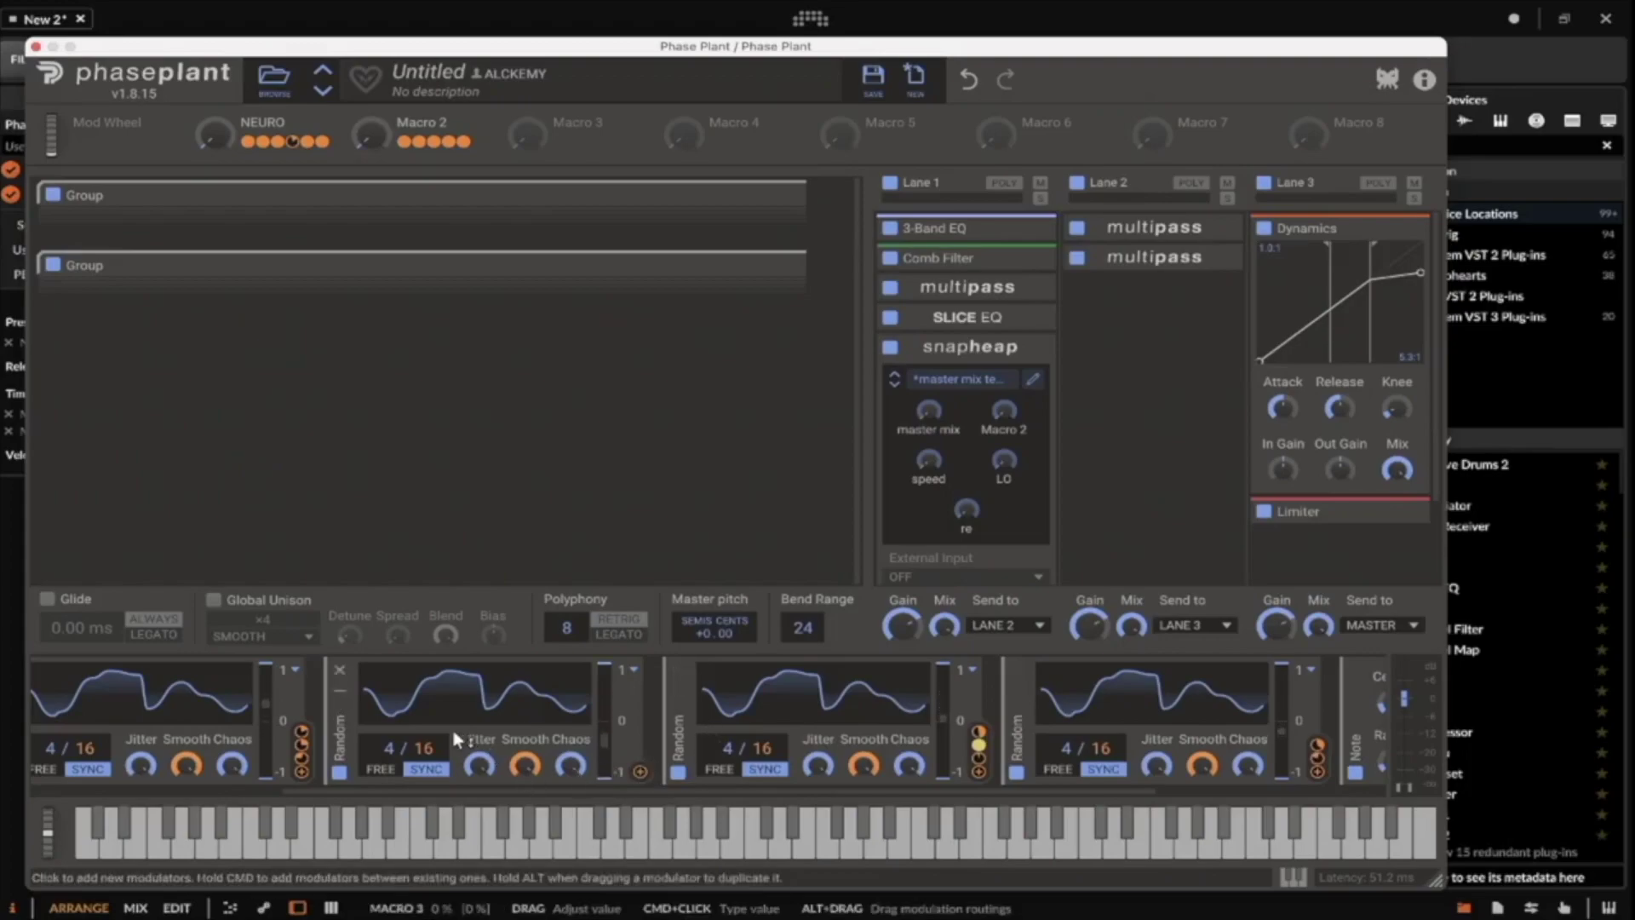
left_click_drag(640, 771, 966, 511)
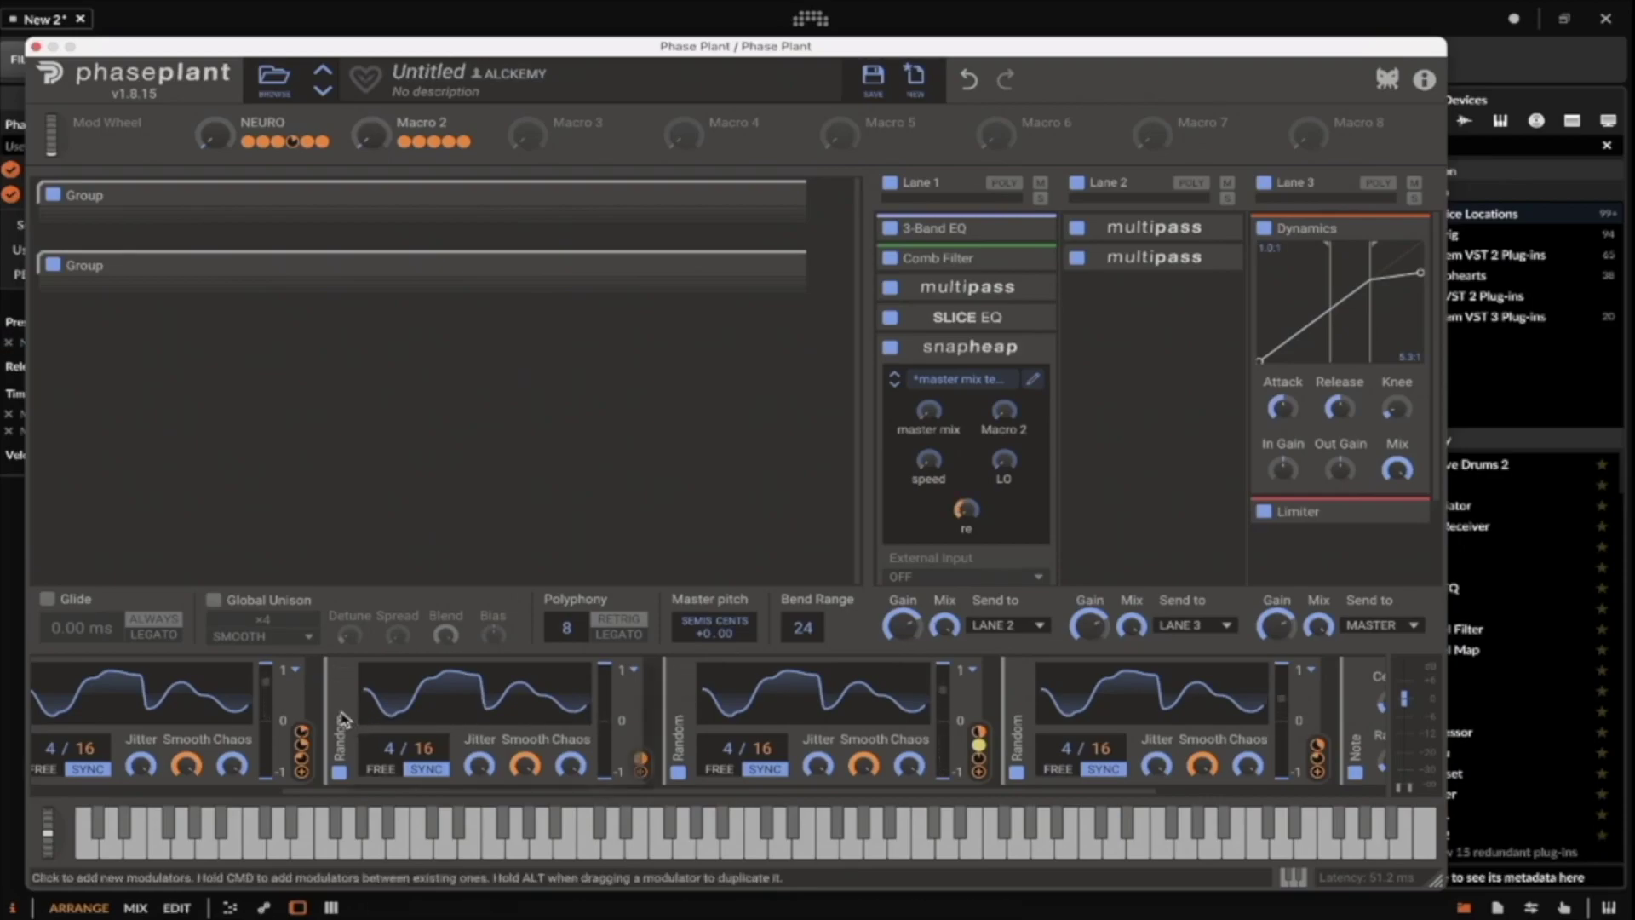
left_click_drag(641, 770, 1004, 474)
Raise the NEURO macro to maximum and play a note to audition the patch, bringing the whole Phase Plant window back into view.
left_click_drag(734, 51, 1154, 139)
left_click_drag(660, 222, 733, 163)
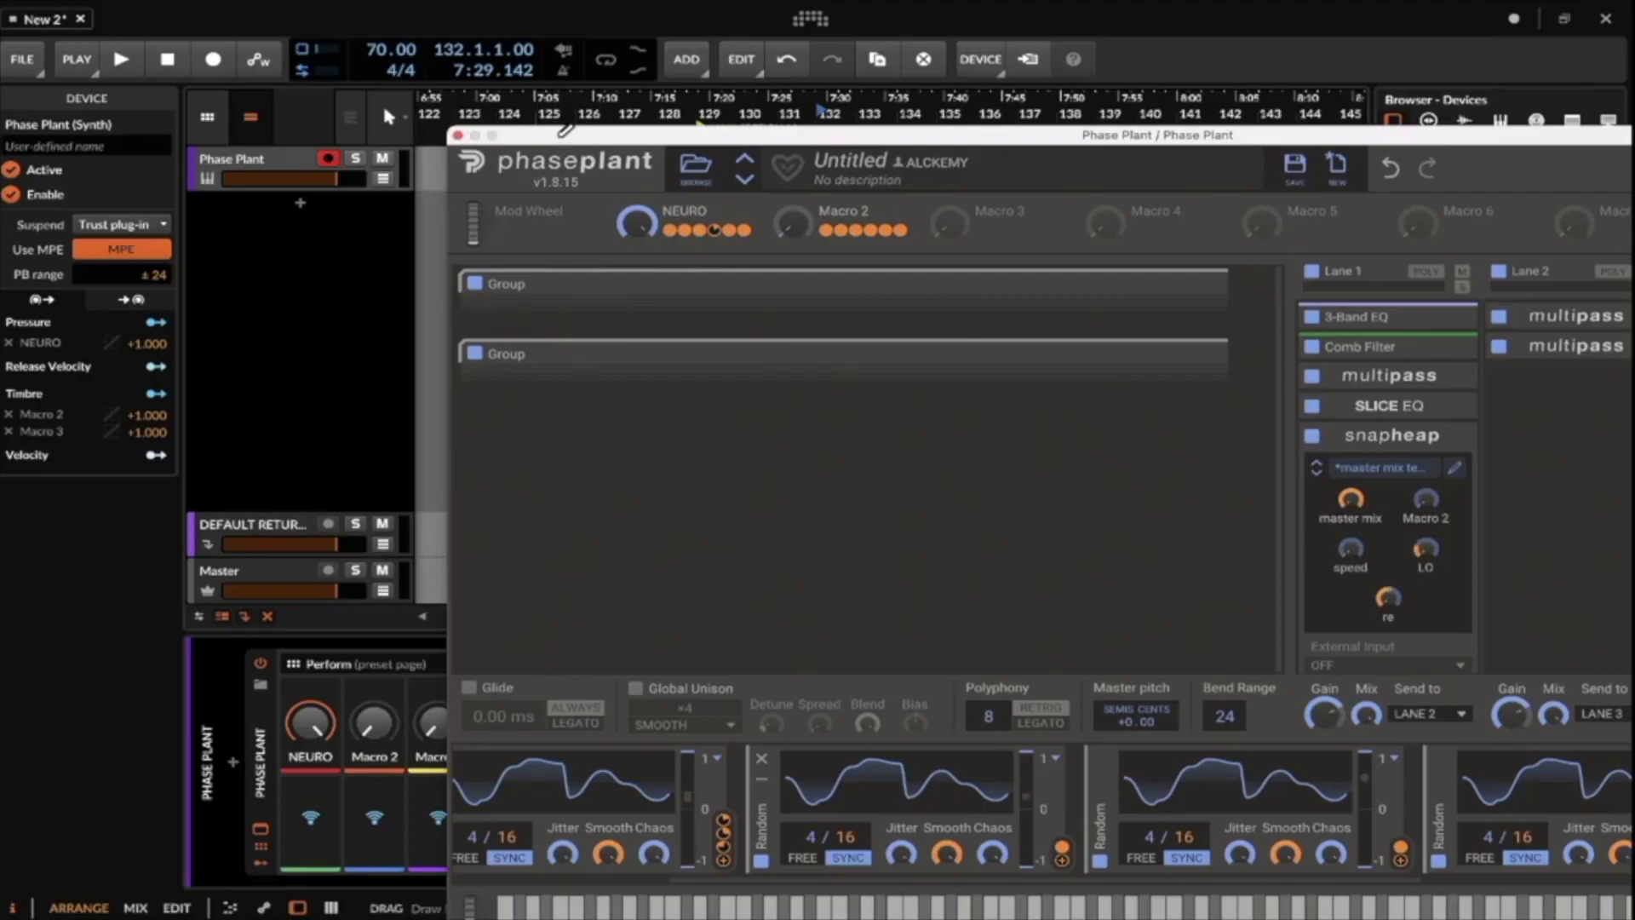
left_click_drag(565, 130, 538, 124)
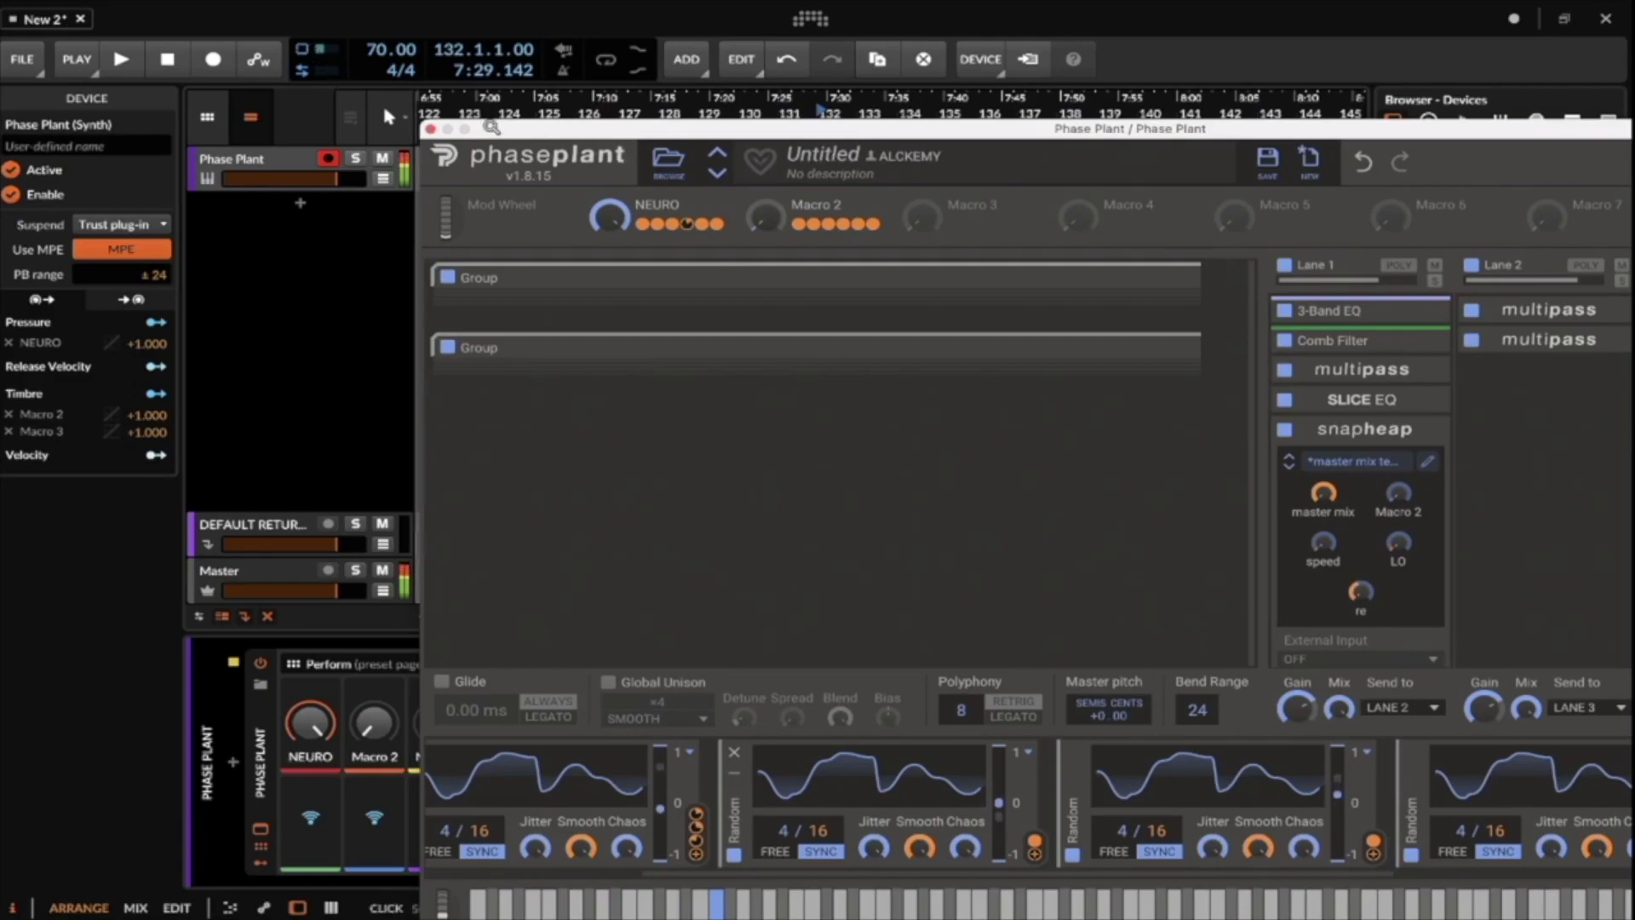
left_click_drag(608, 133, 292, 44)
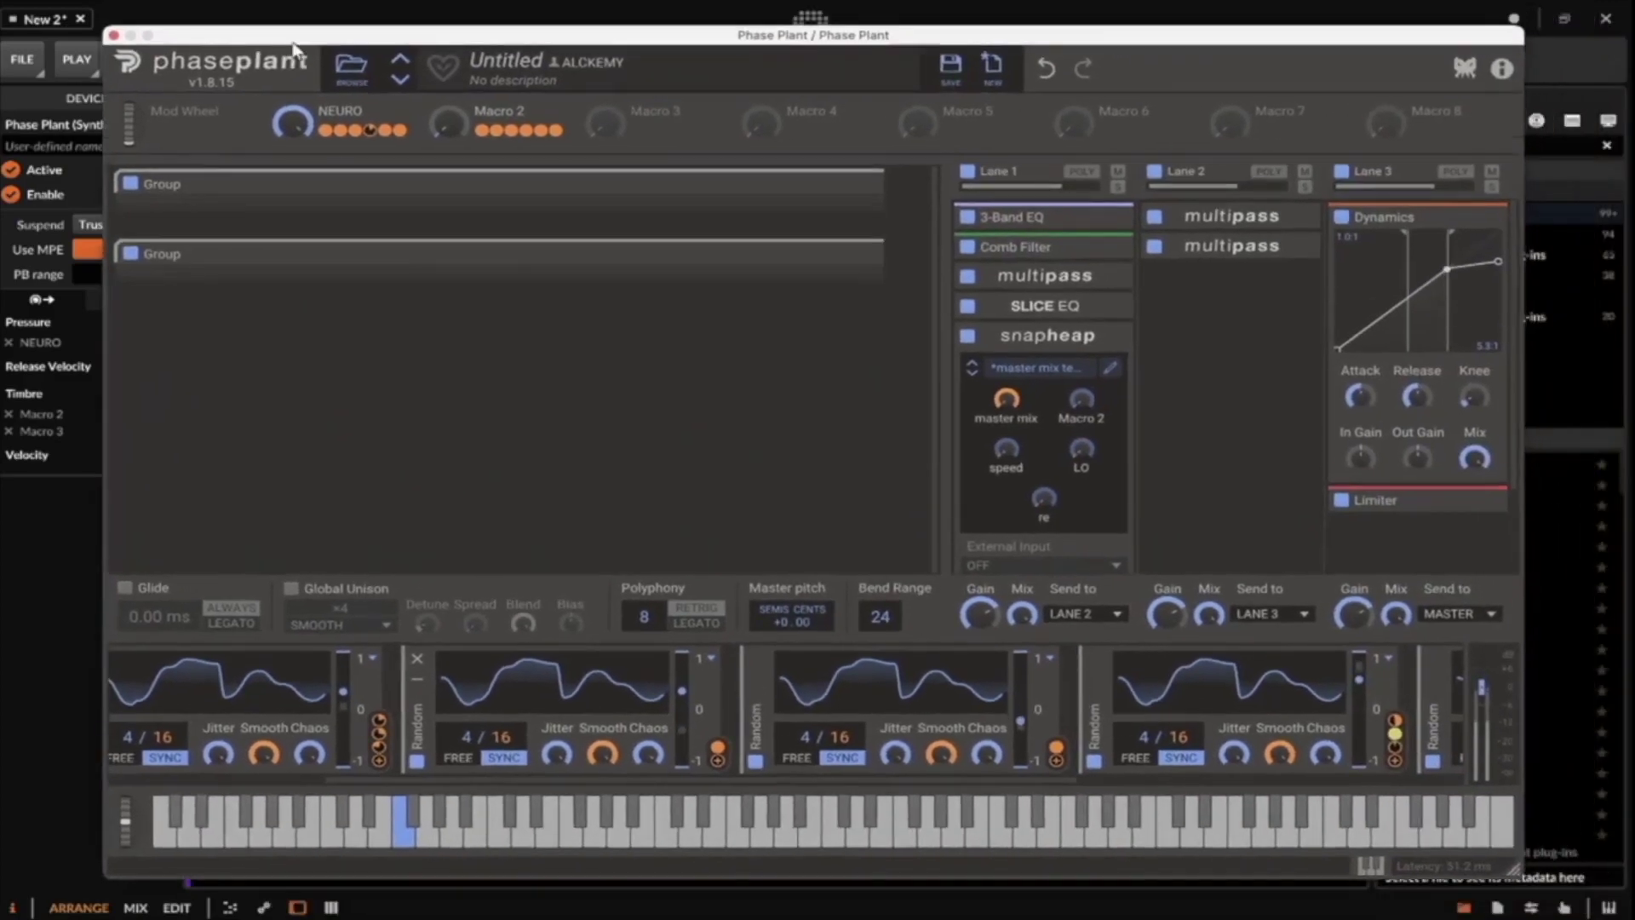
left_click_drag(125, 839, 157, 849)
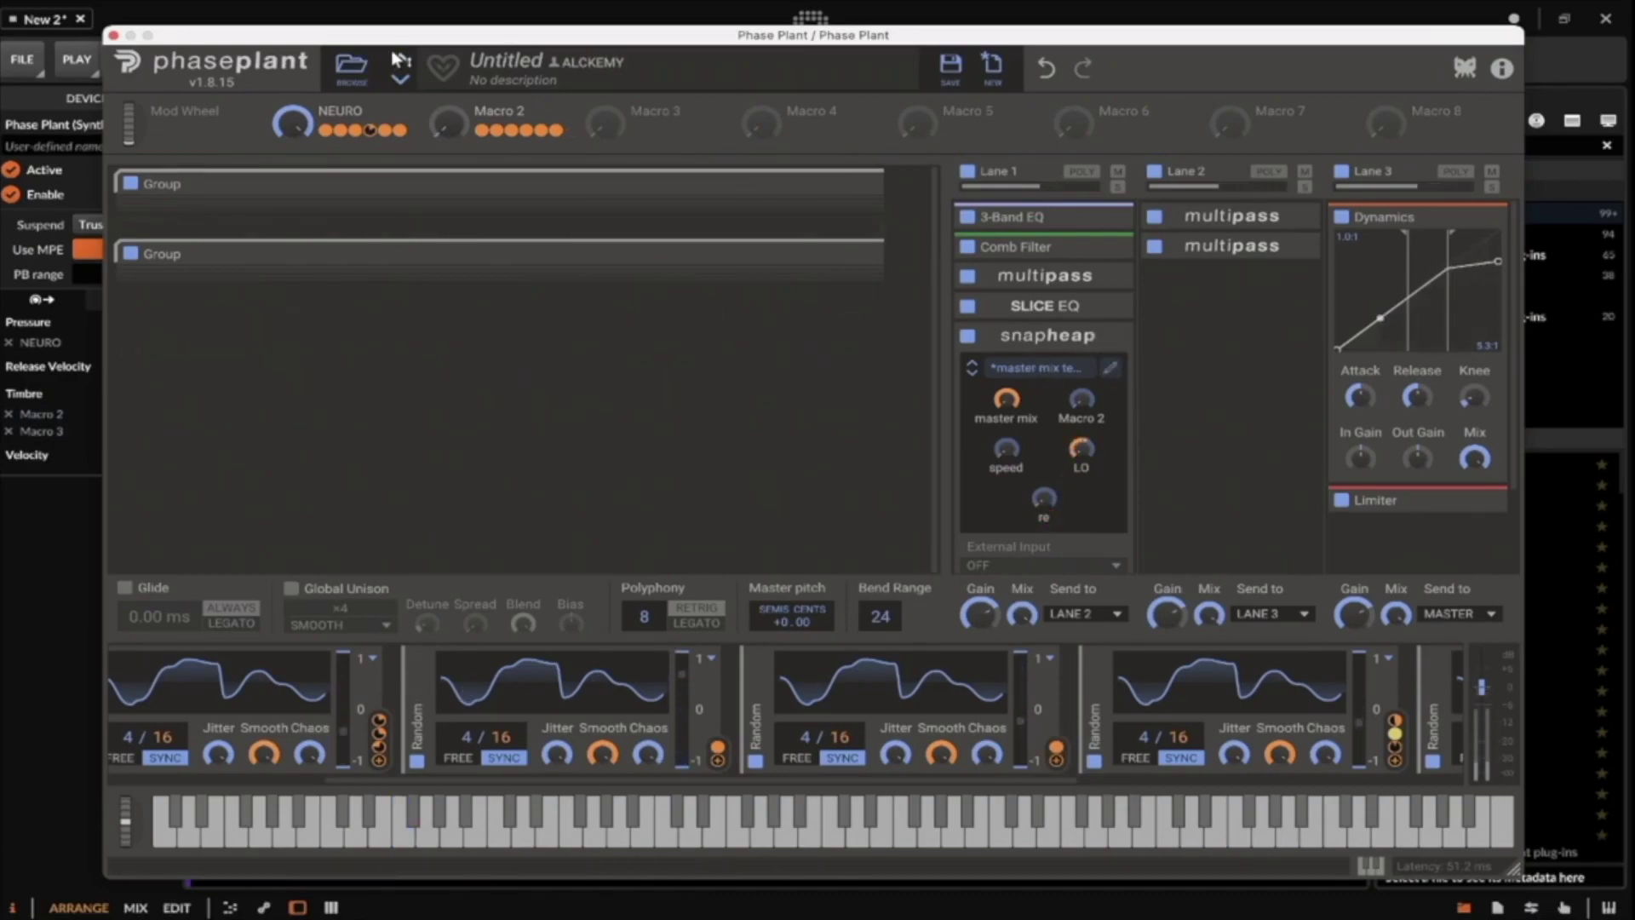
Set the synced rate of the two Random modulators driving Snap Heap's re and LO macros to 2/16.
mouse_move(377, 40)
left_mouse_down()
mouse_move(450, 39)
mouse_move(387, 39)
left_mouse_up()
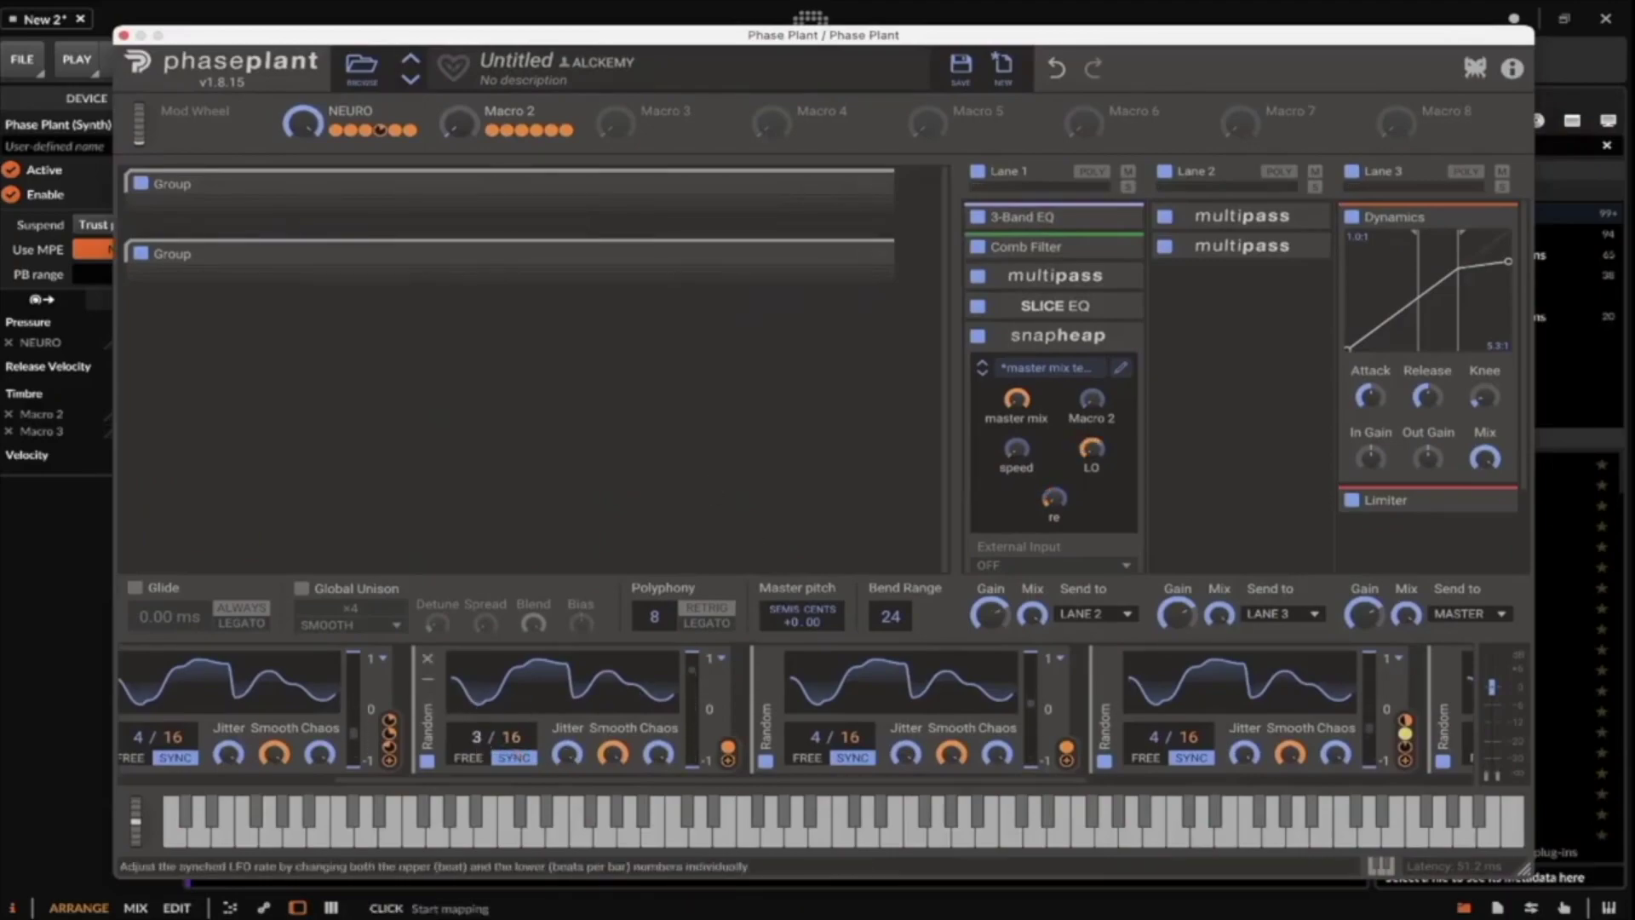
scroll(815, 736, "down", 1)
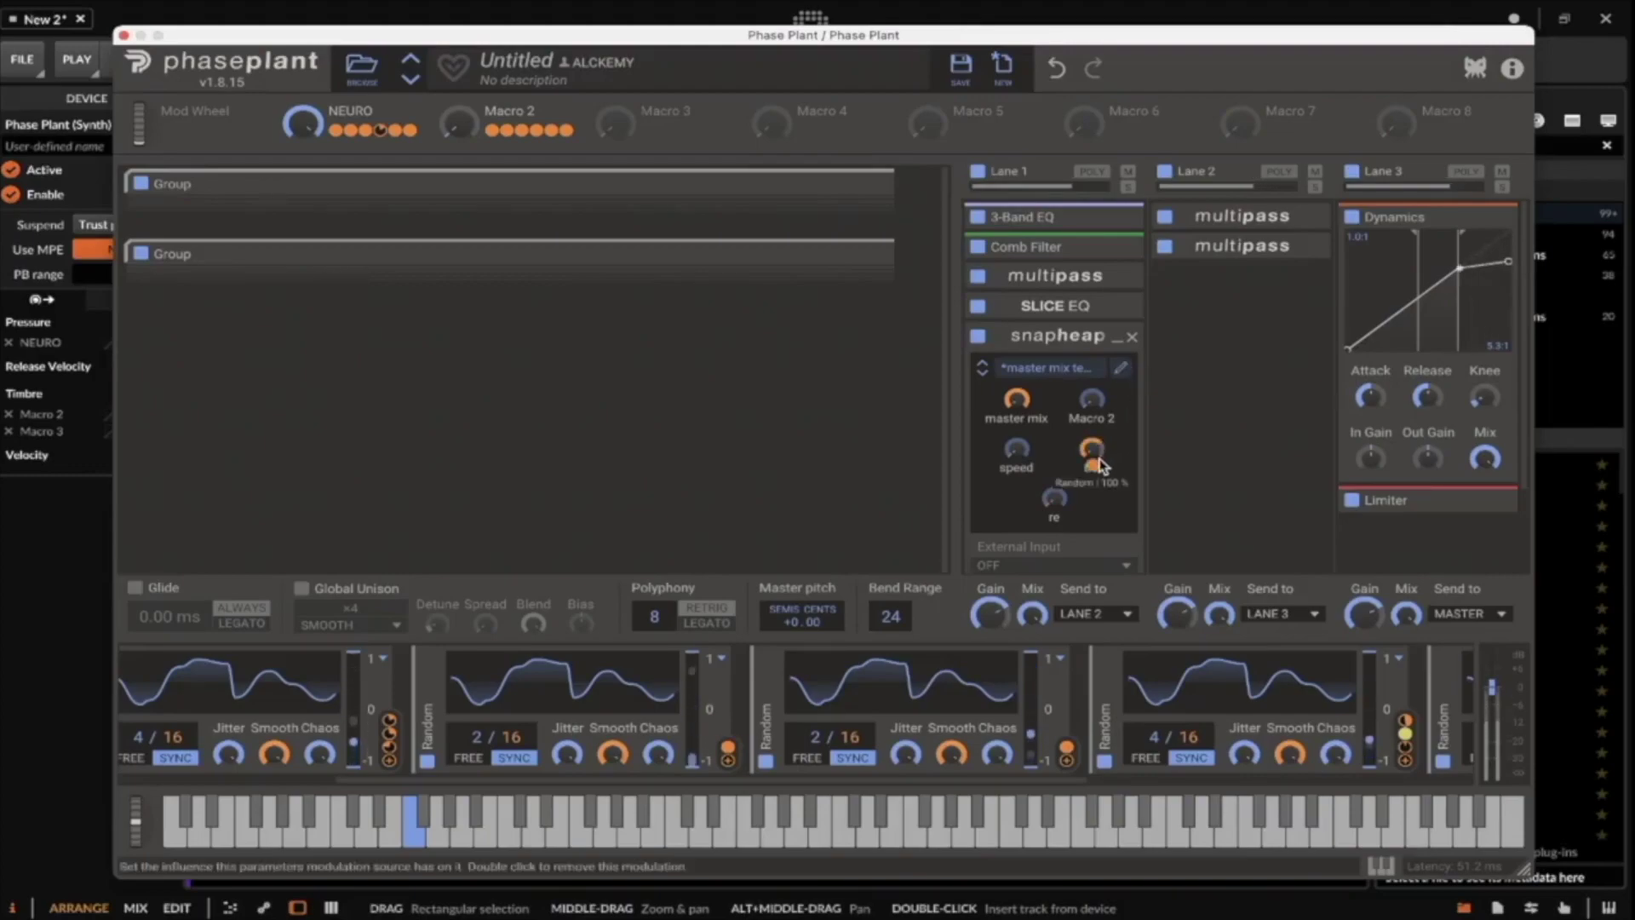
Collapse the Snap Heap and add a Filter below it in Lane 1.
left_click(1118, 344)
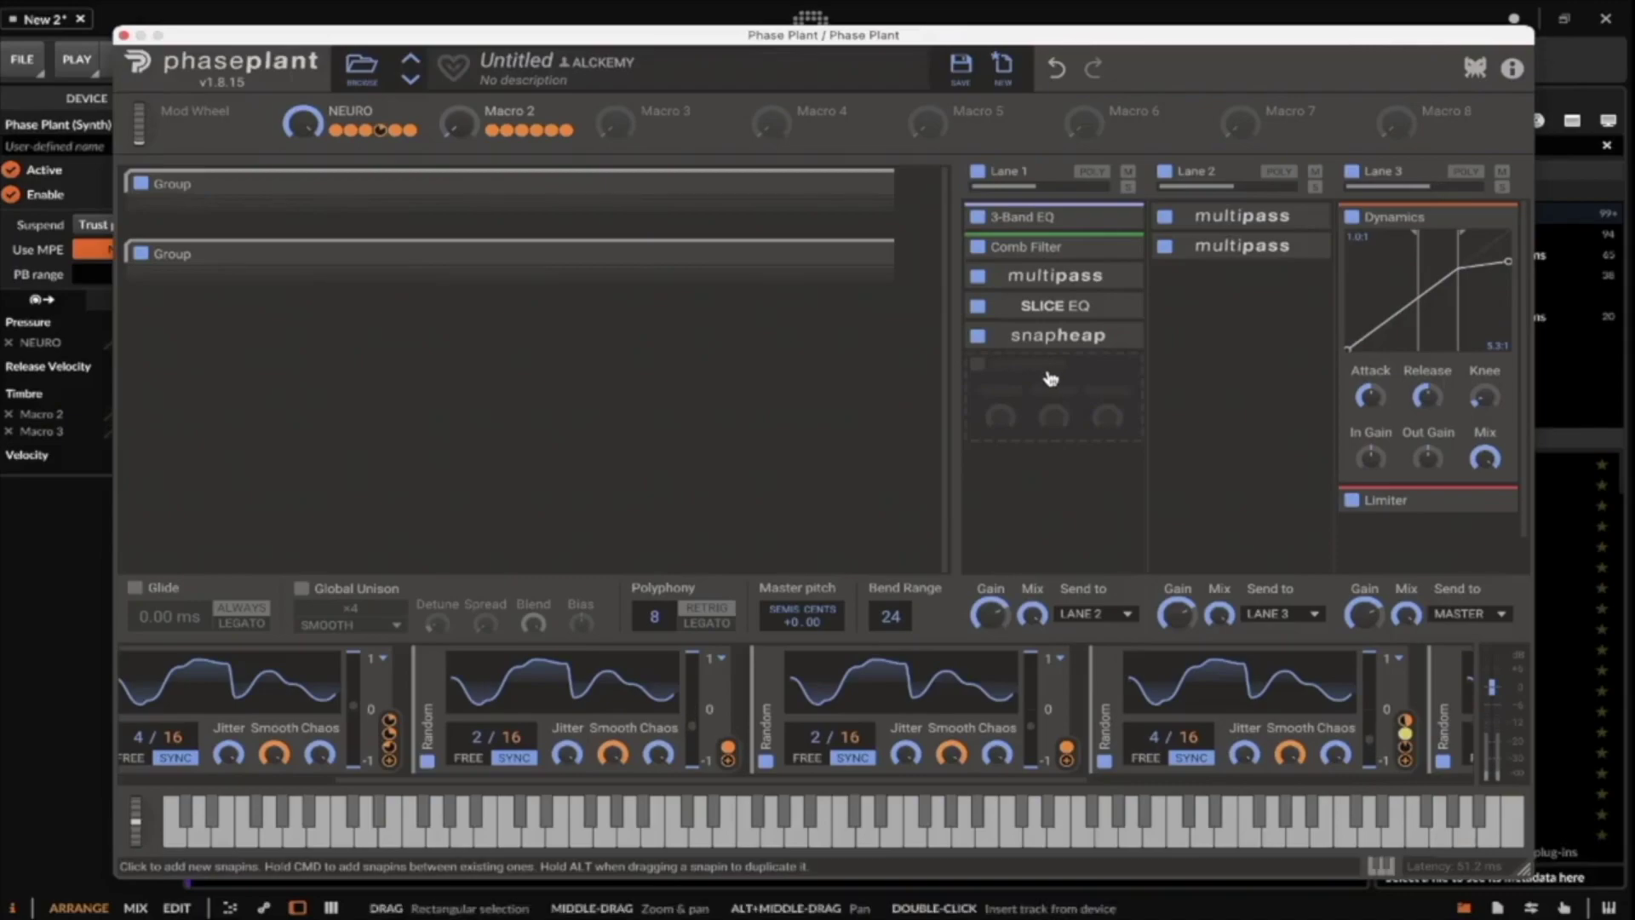
left_click(1118, 338)
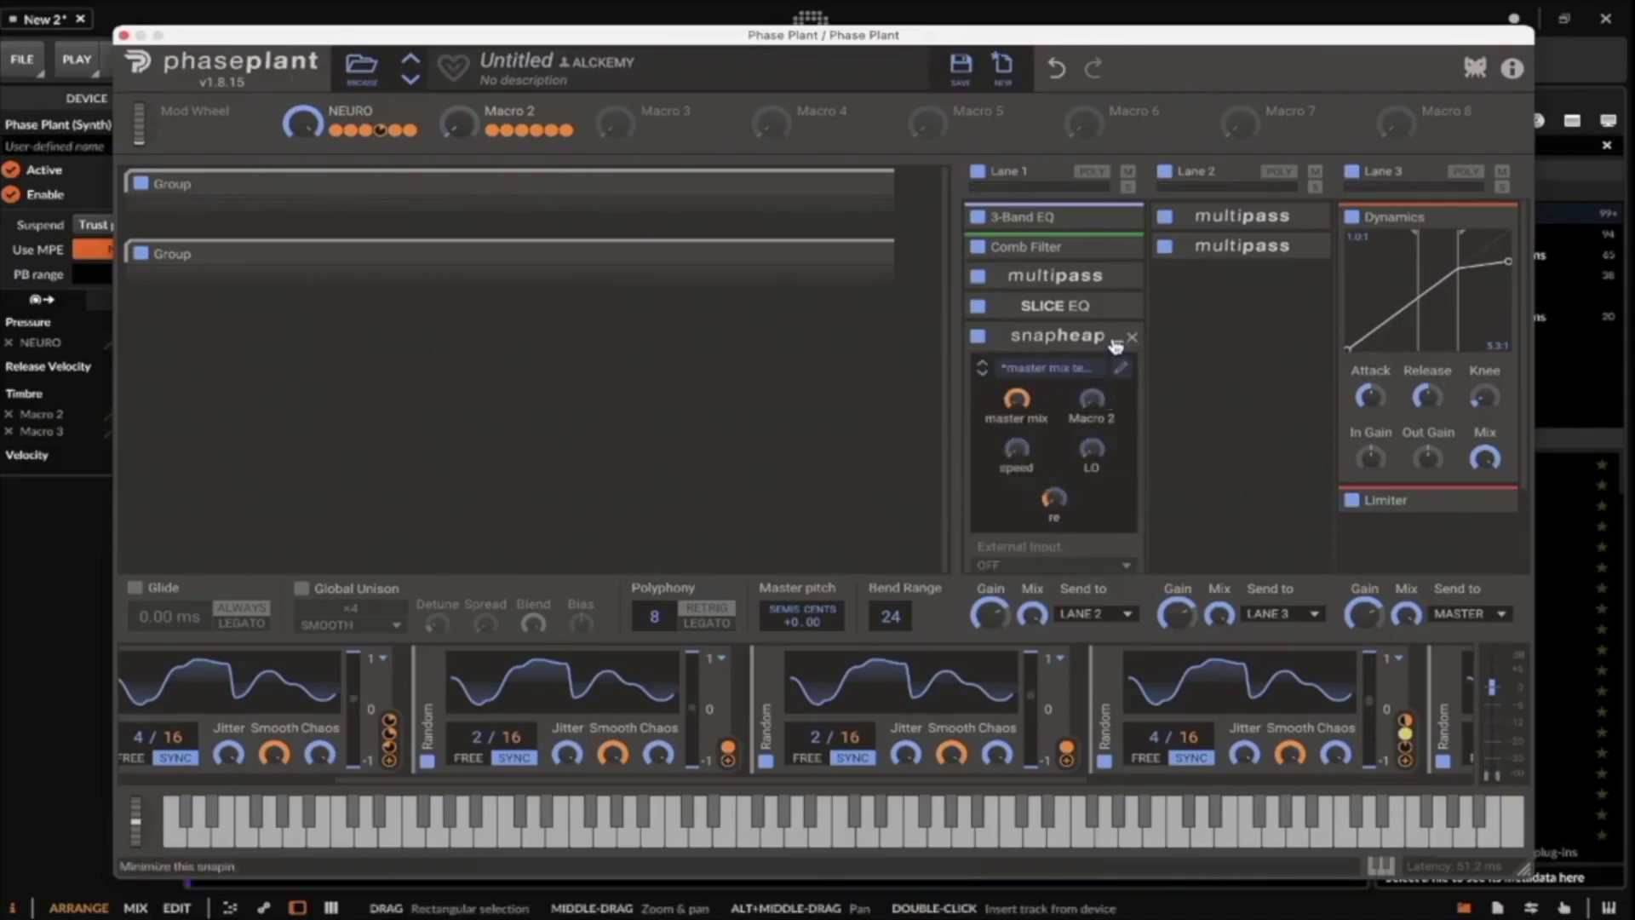
left_click(1116, 345)
left_click(1056, 392)
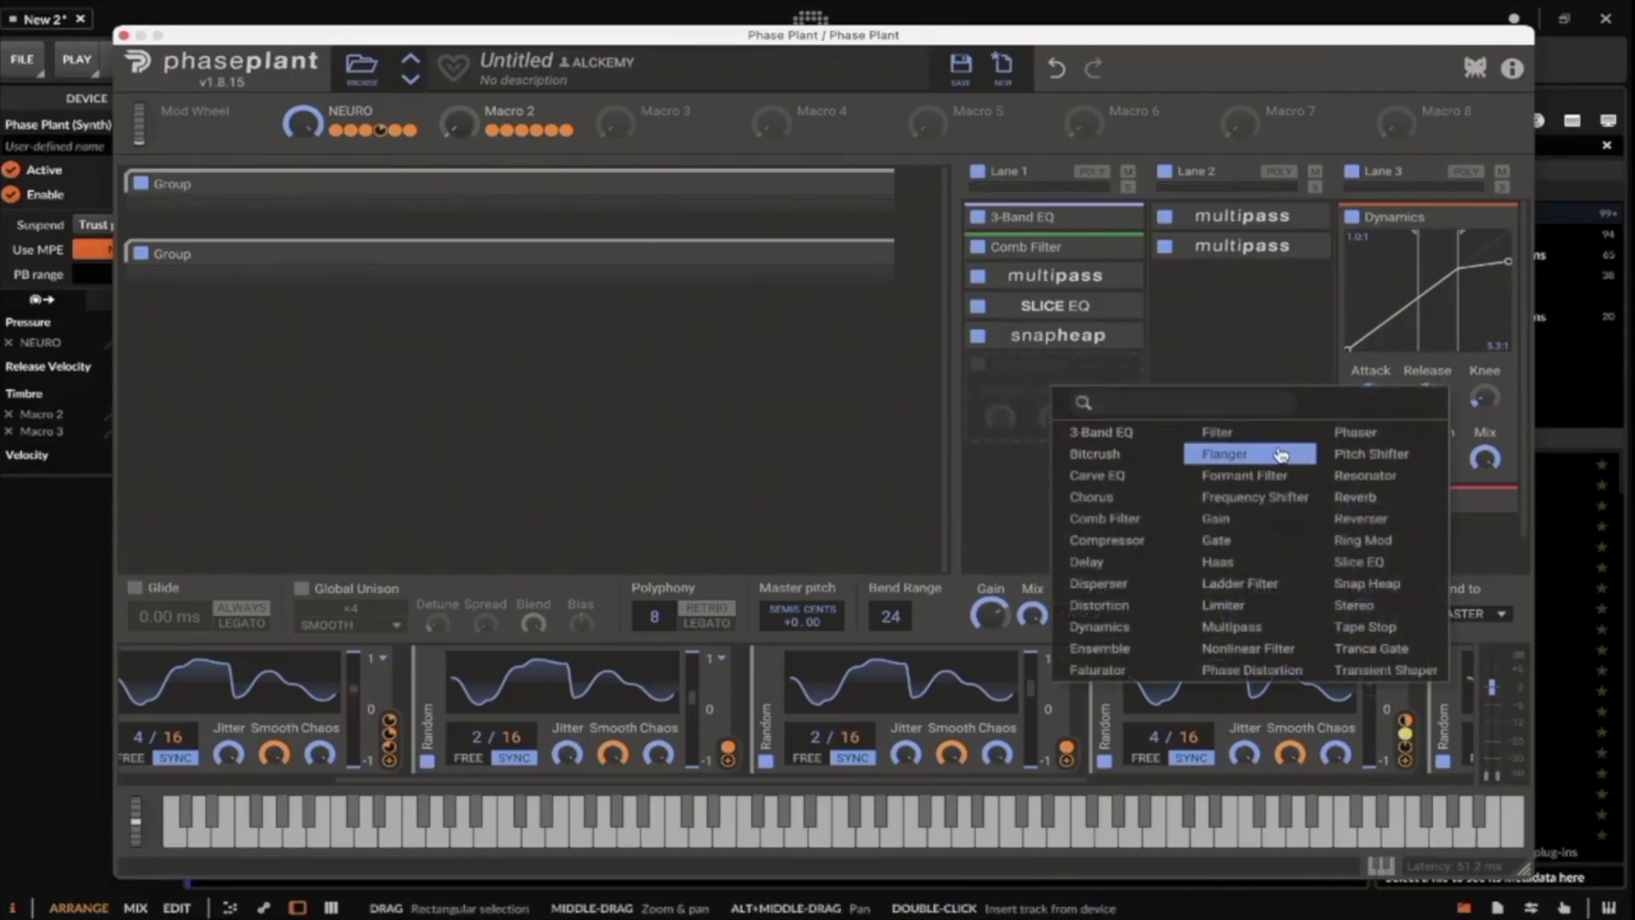
left_click(1226, 432)
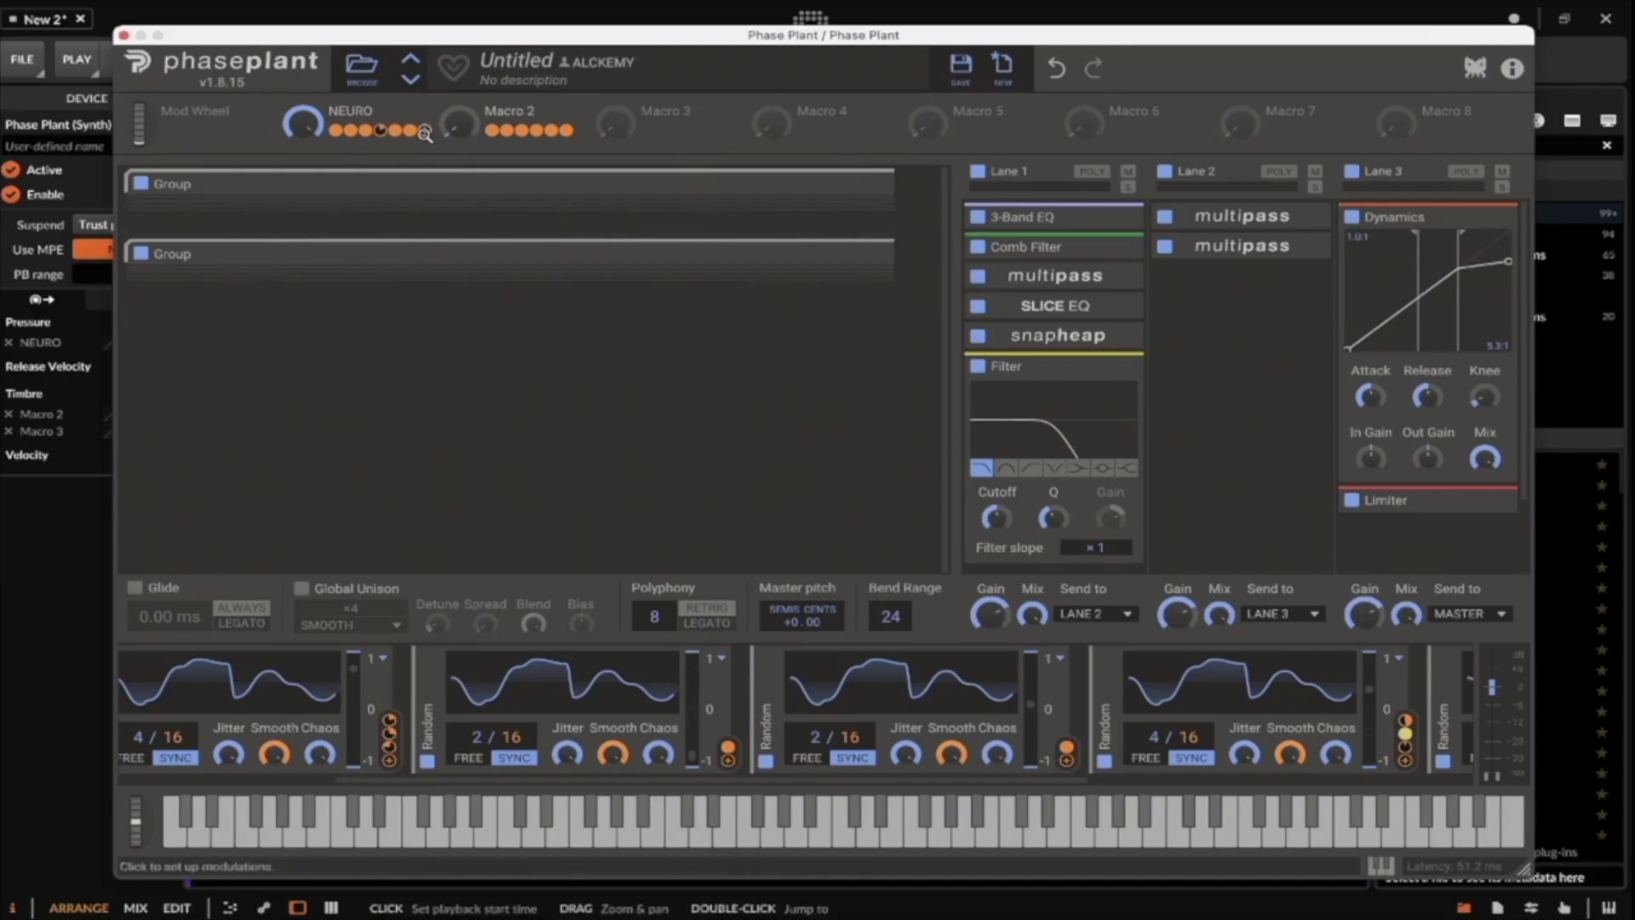
Modulate the Filter's cutoff with the NEURO macro at -54 %, lower NEURO to minimum and set the base cutoff to 20.5 kHz.
left_click_drag(424, 133, 994, 520)
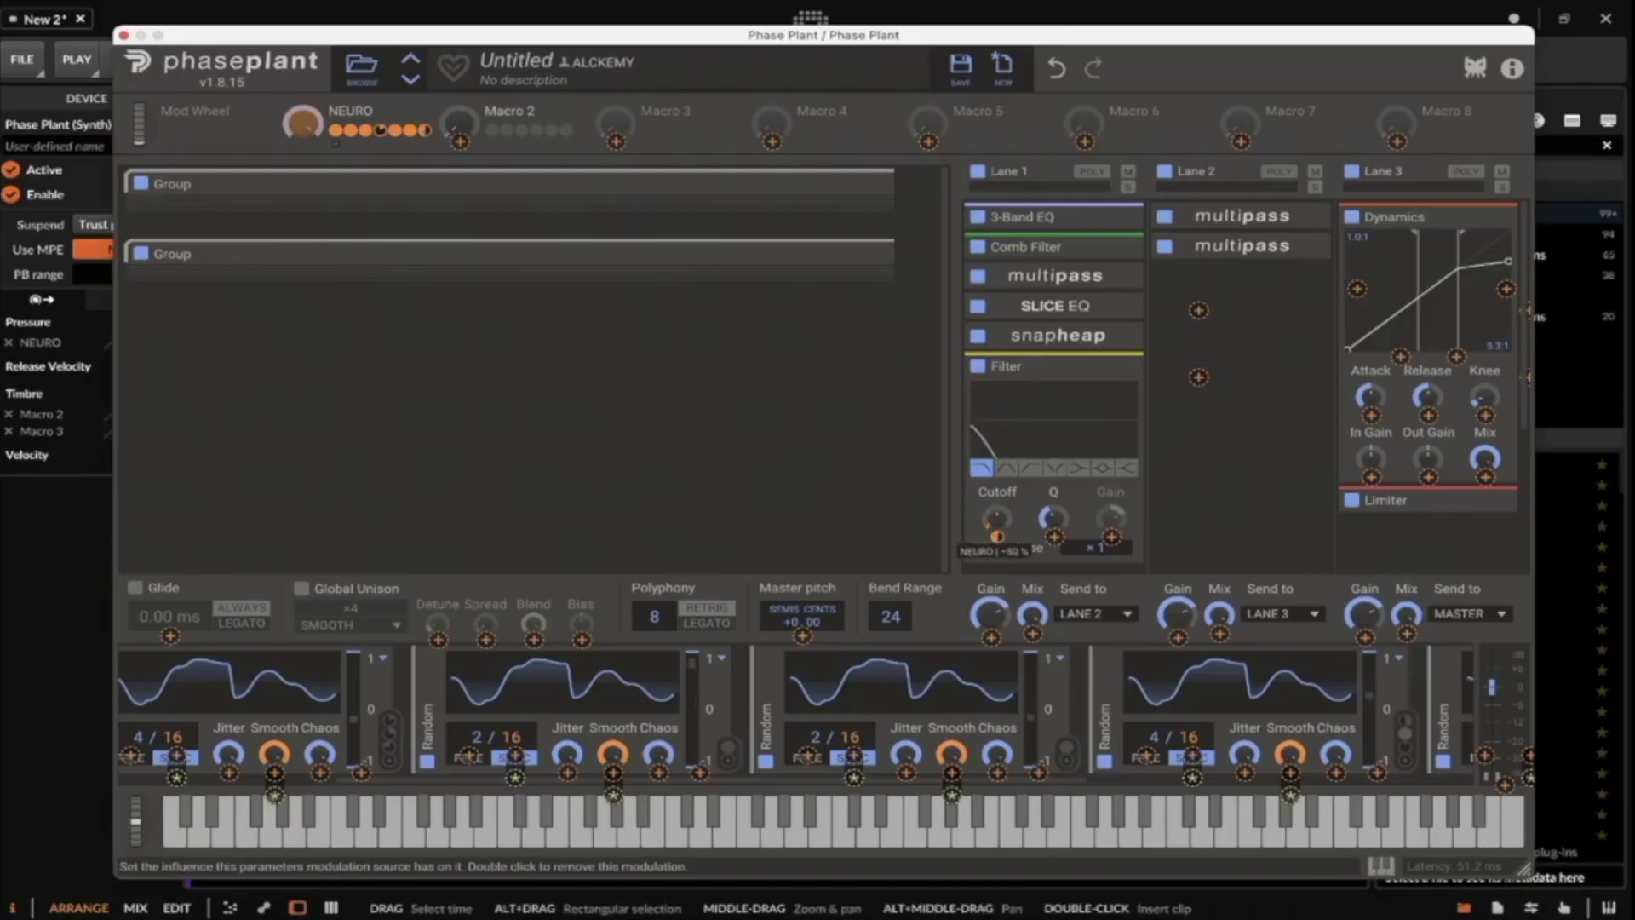
left_click(302, 127)
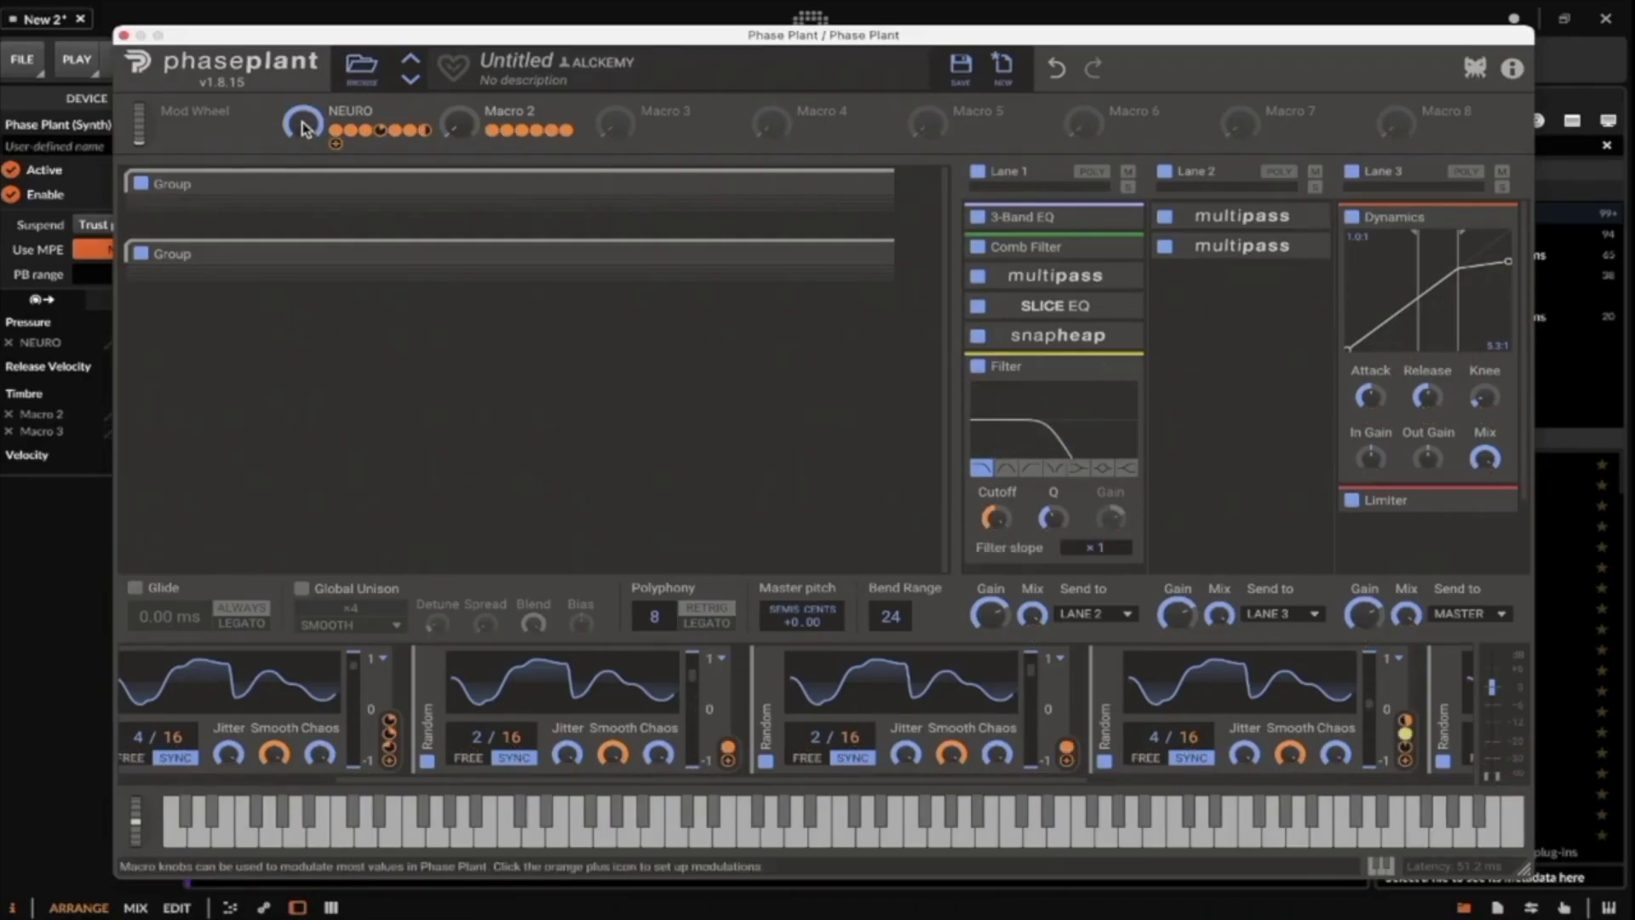
left_click_drag(303, 125, 302, 195)
scroll(1056, 383, "down", 1)
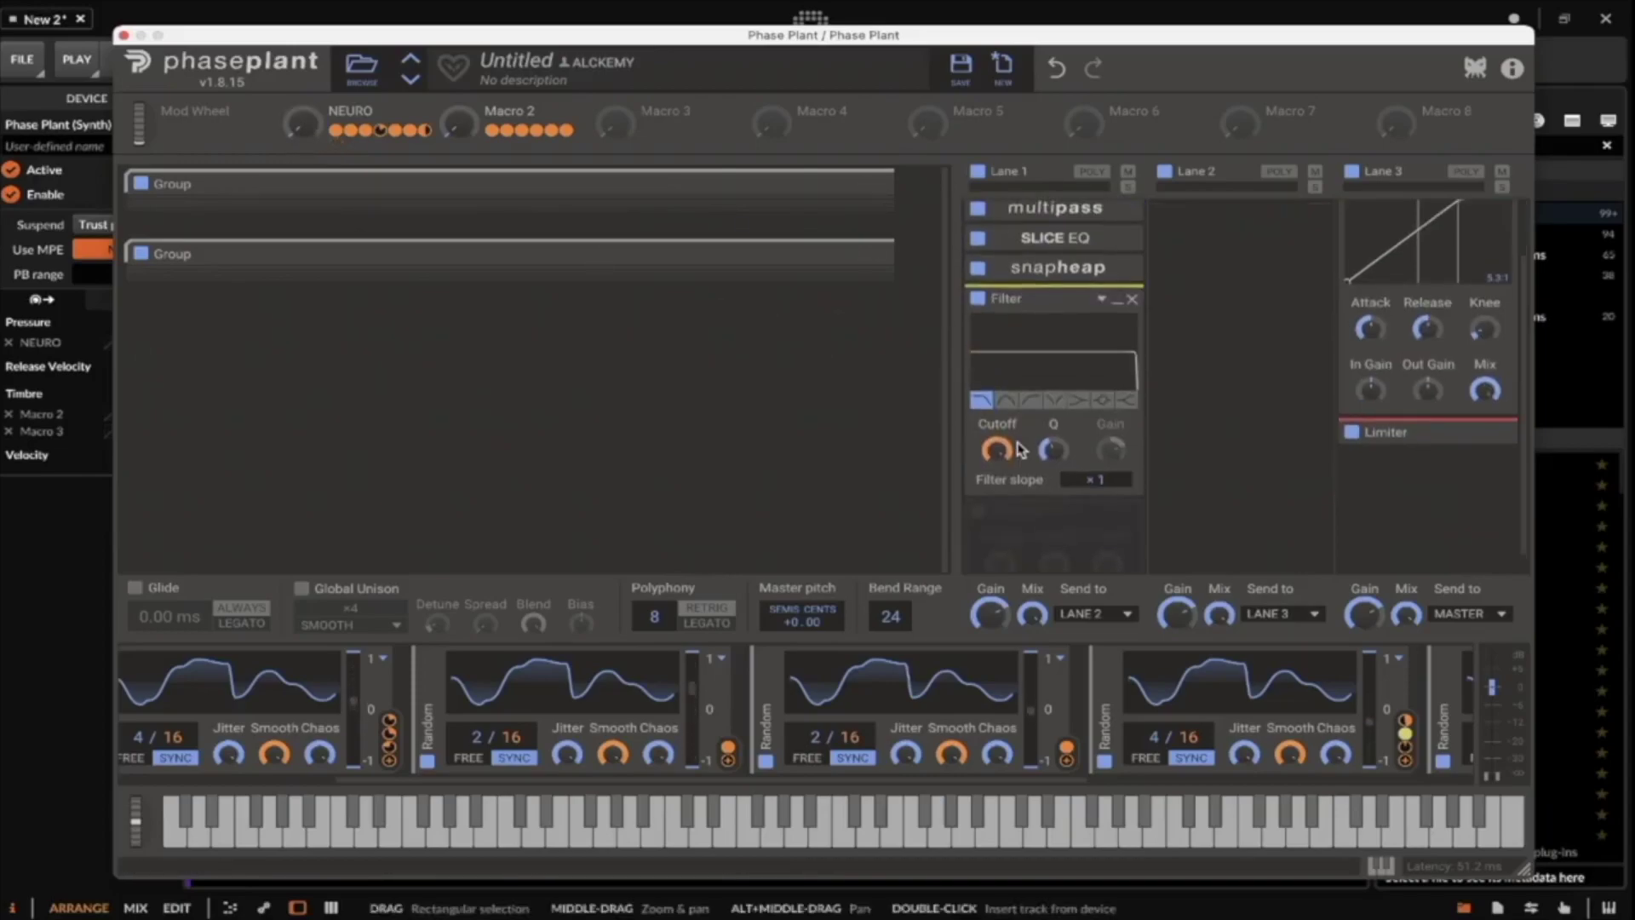
Scale NEURO's cutoff modulation with the first 2/16 Random at 100 %, and deepen the negative NEURO amount with the macro at maximum.
left_click_drag(728, 748, 997, 469)
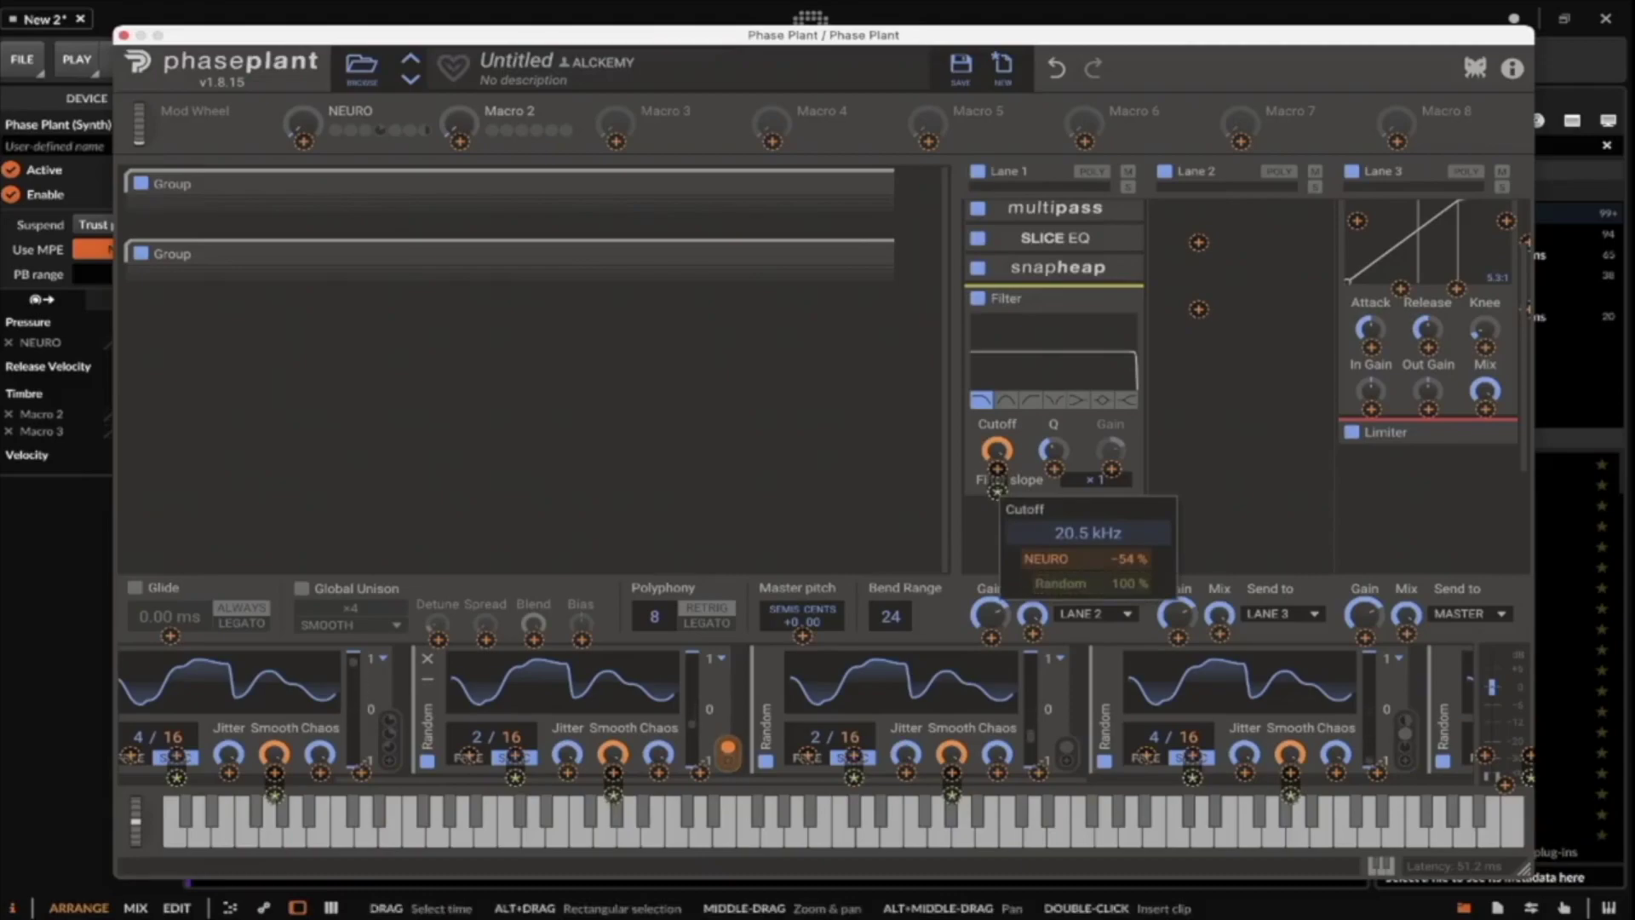
left_click_drag(1030, 433, 314, 115)
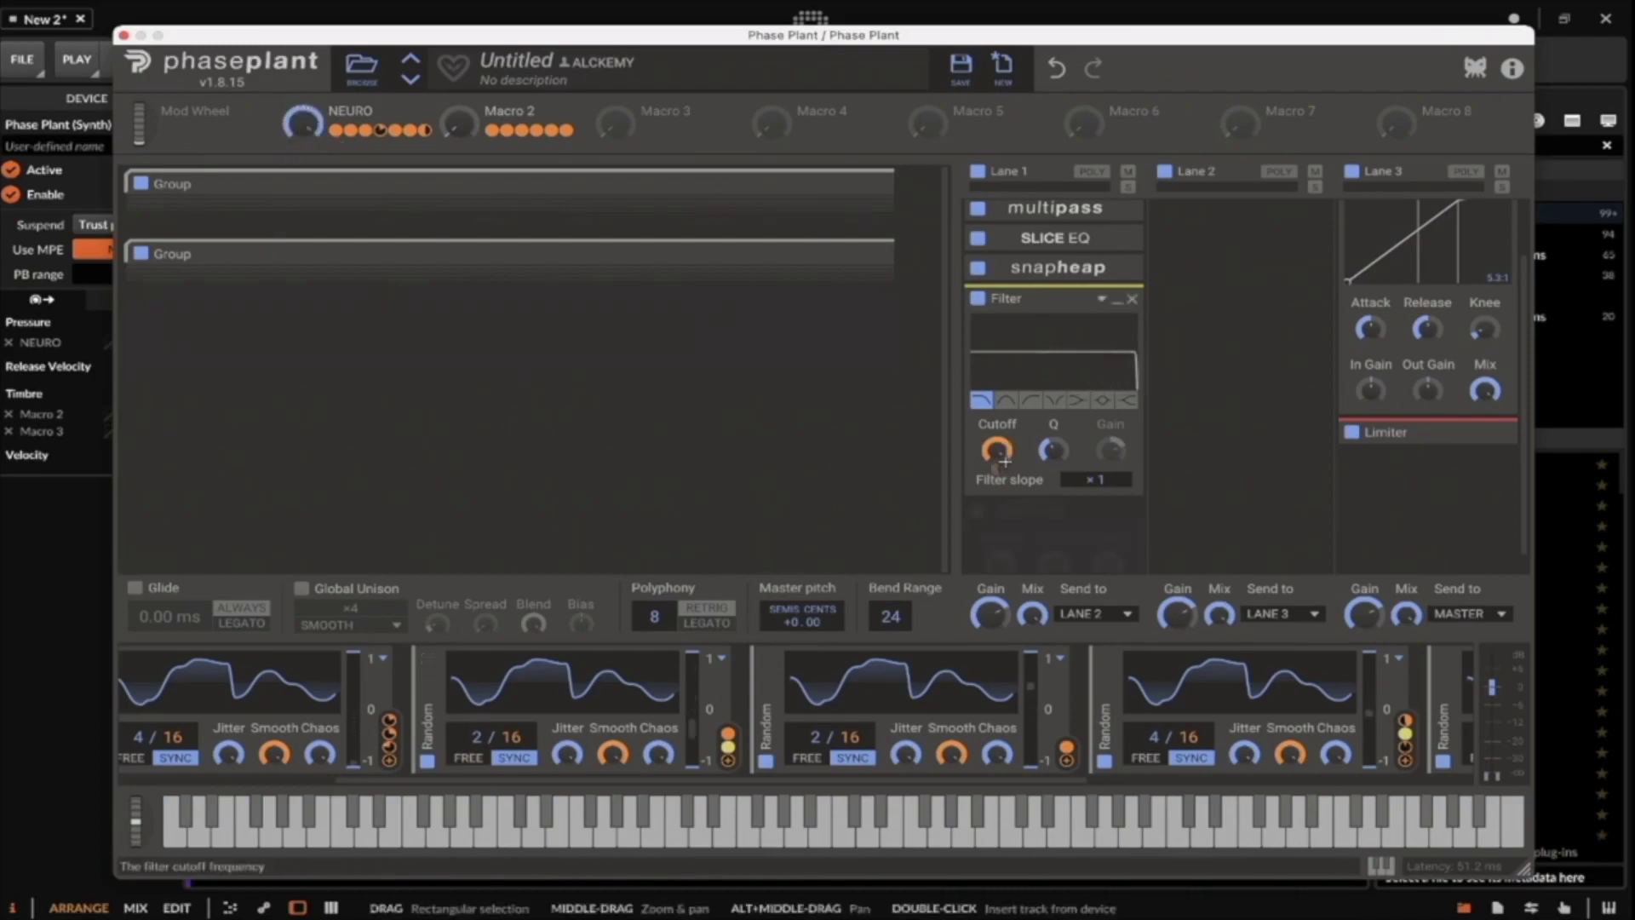
mouse_move(998, 467)
left_click_drag(998, 467, 998, 473)
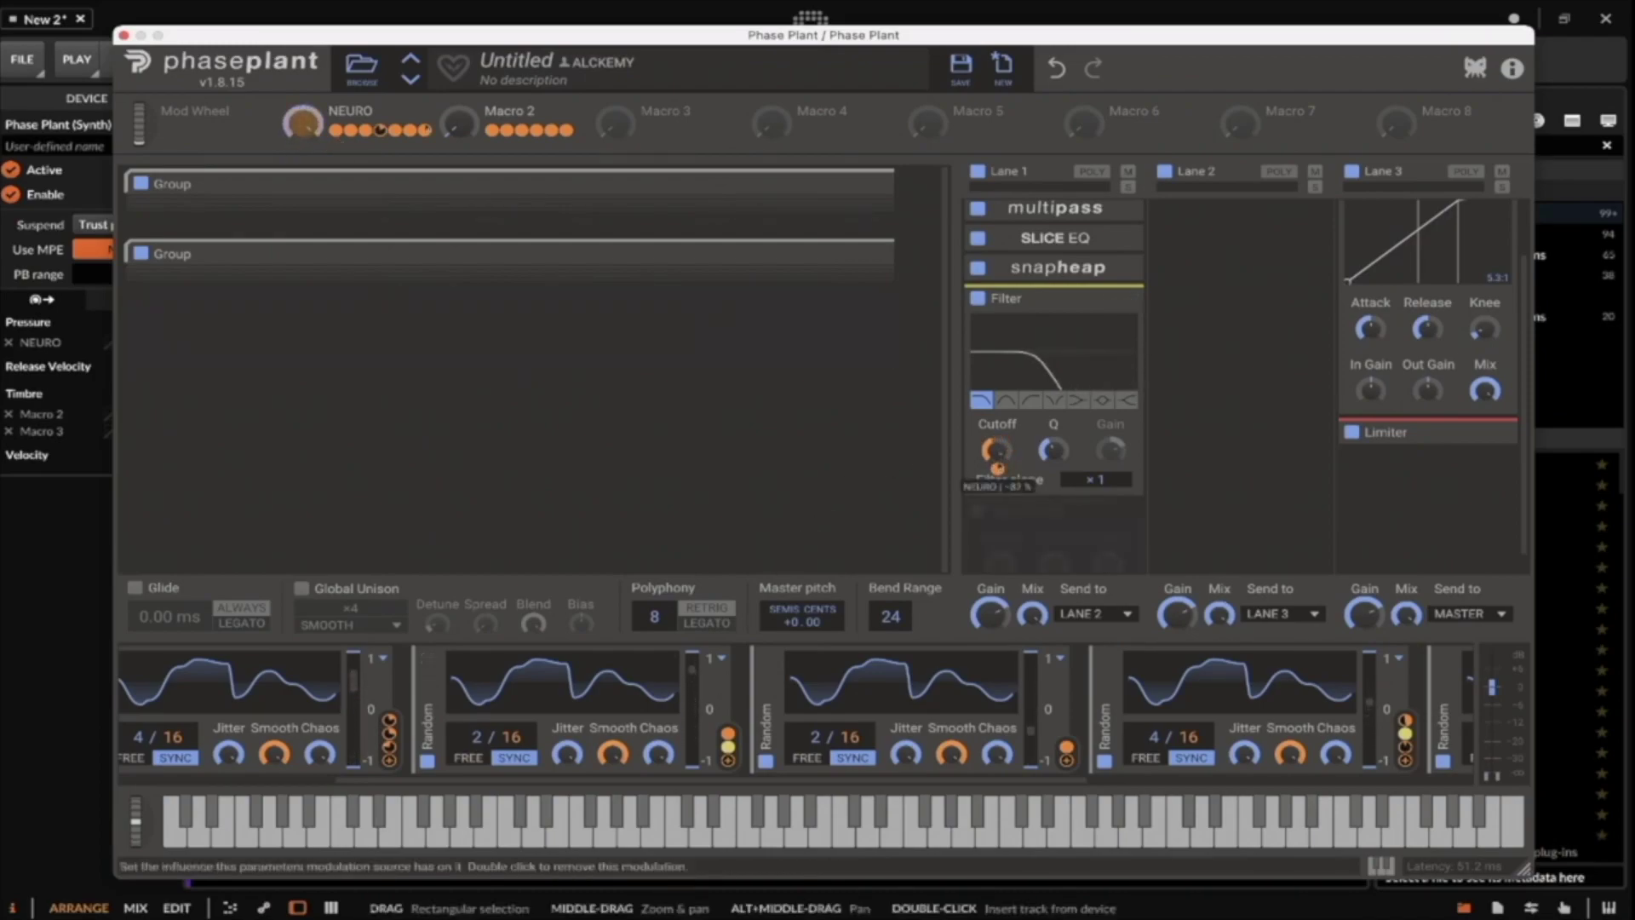
left_click_drag(308, 120, 303, 127)
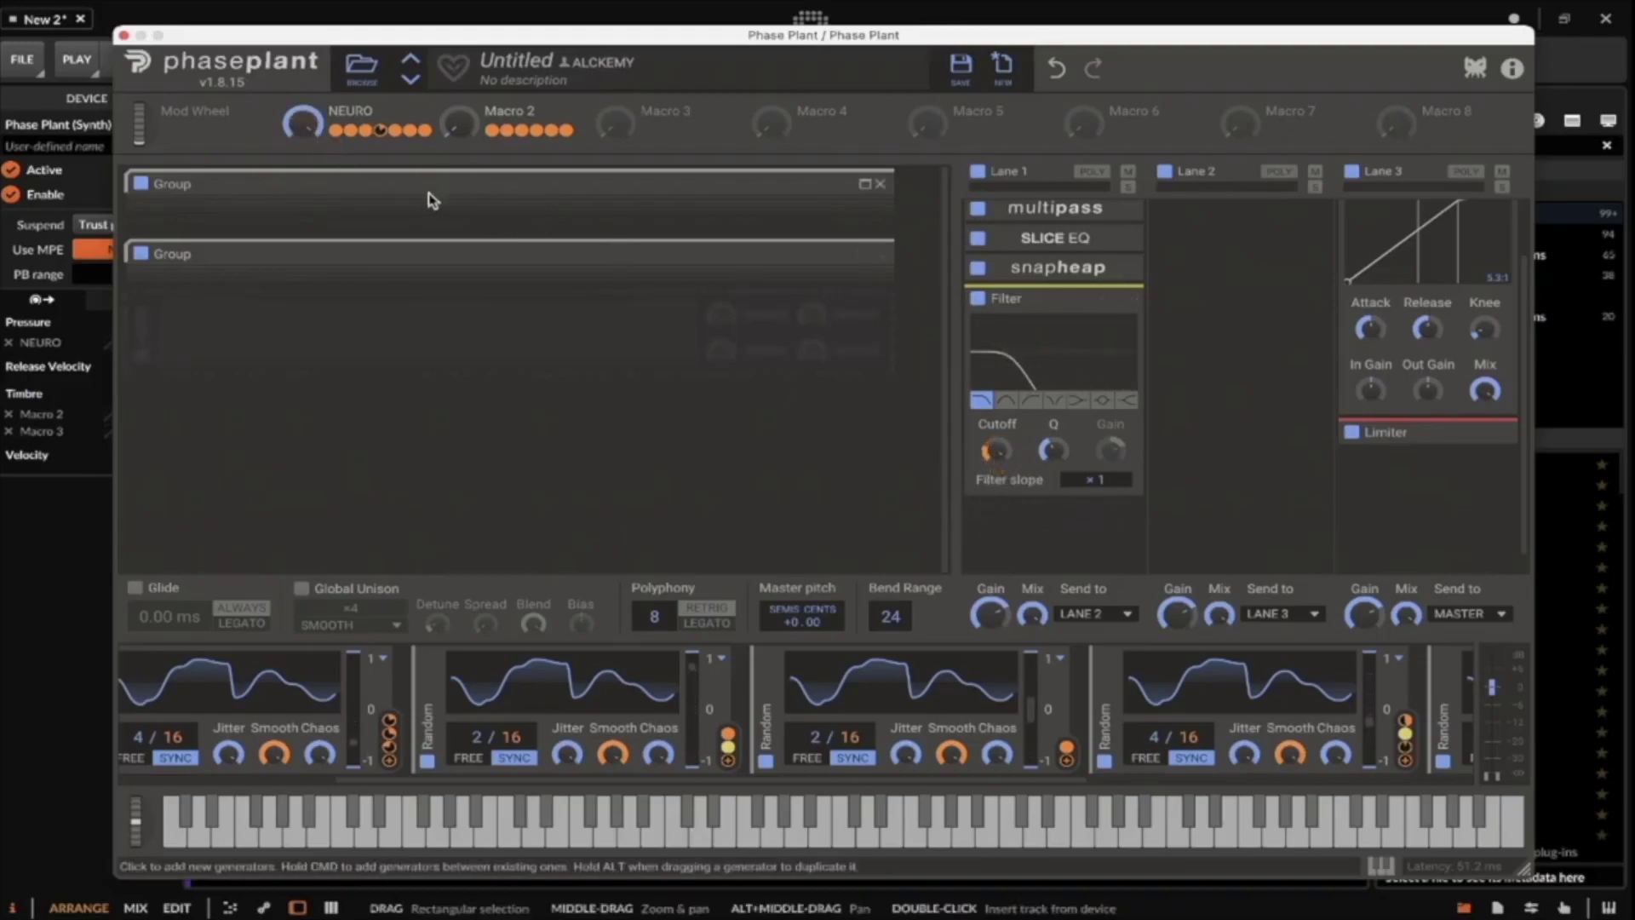
Collapse the Filter and add a Reverb below it in Lane 1.
left_click(1111, 300)
left_click(1058, 383)
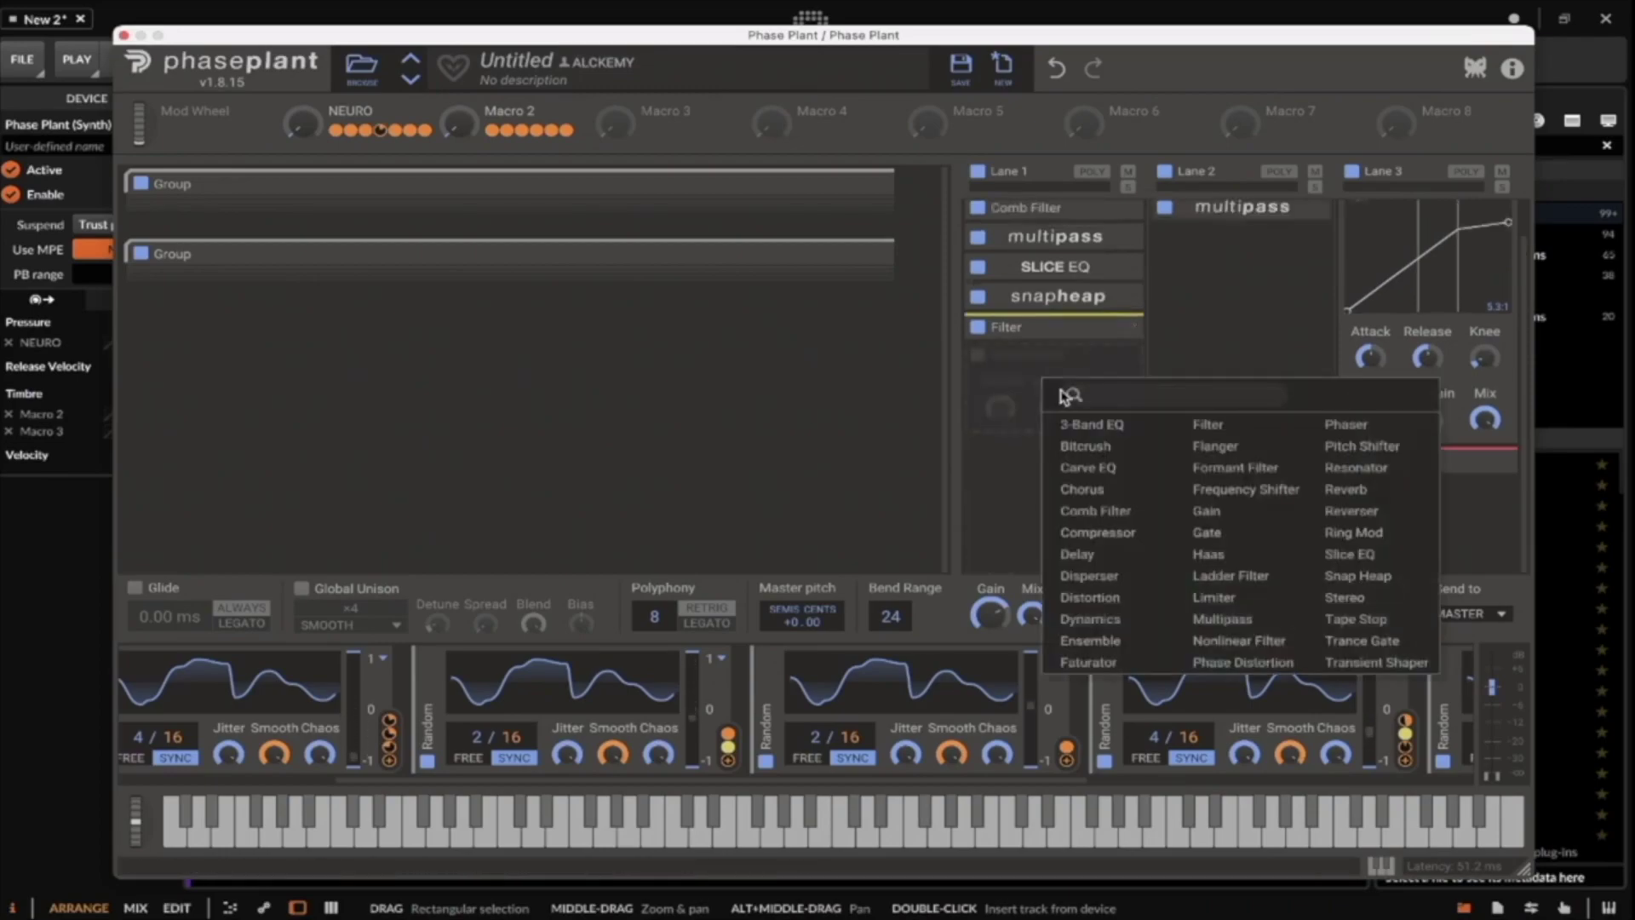
left_click(1347, 489)
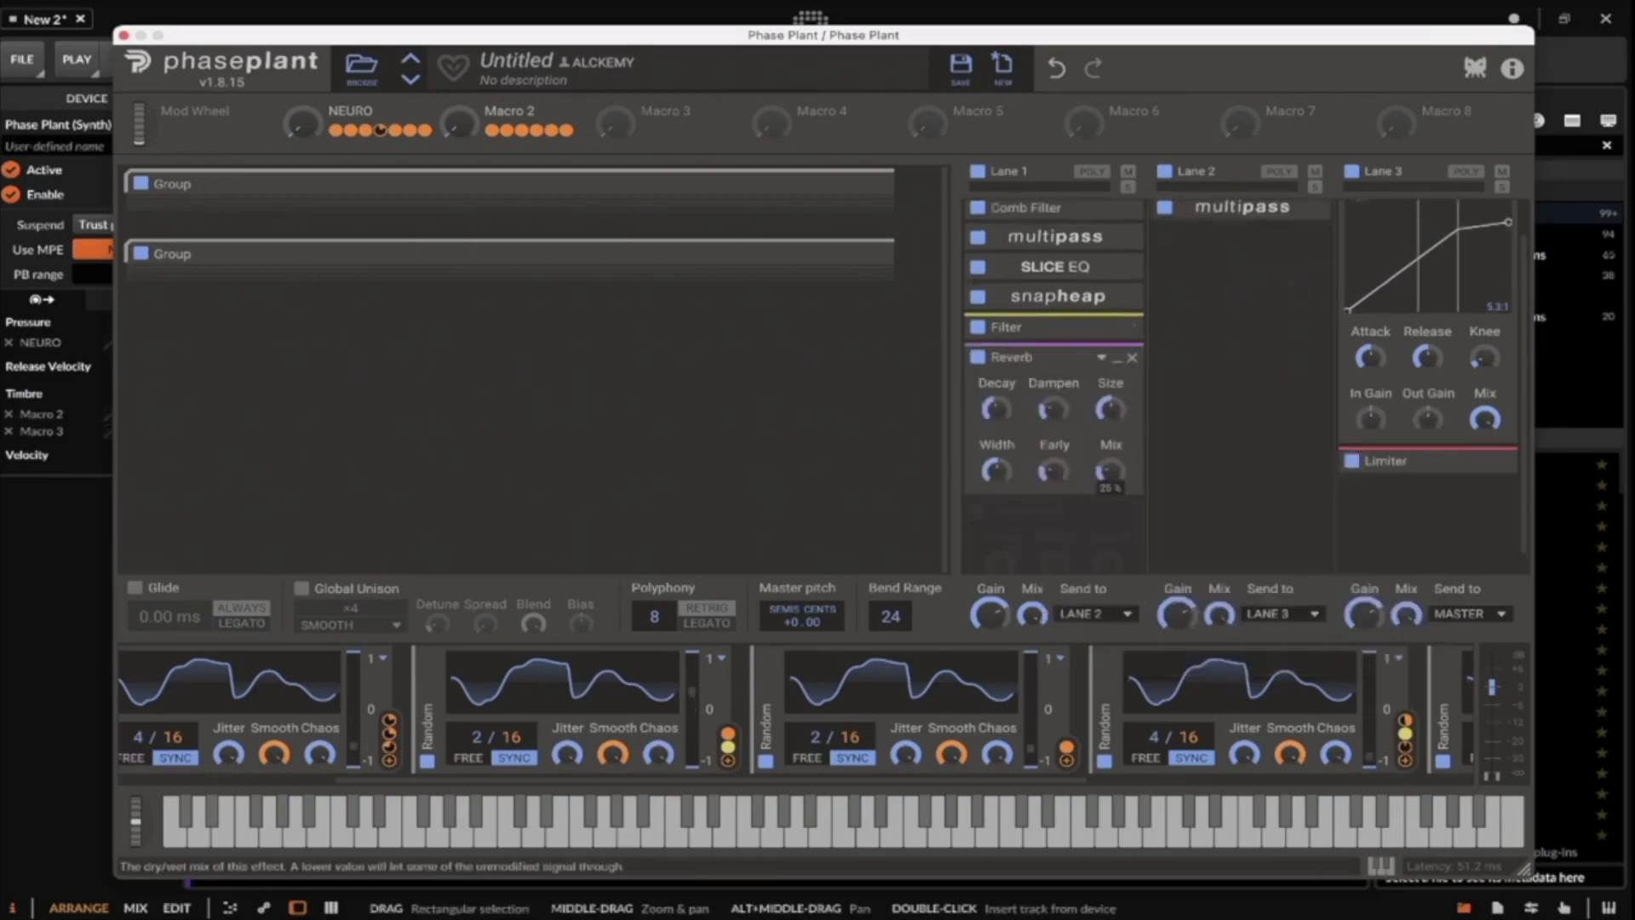
Set the Reverb's mix to 0 %, modulate it 26 % from the second 2/16 Random, and scale that modulation with NEURO at 100 %.
left_click_drag(1066, 749, 1111, 488)
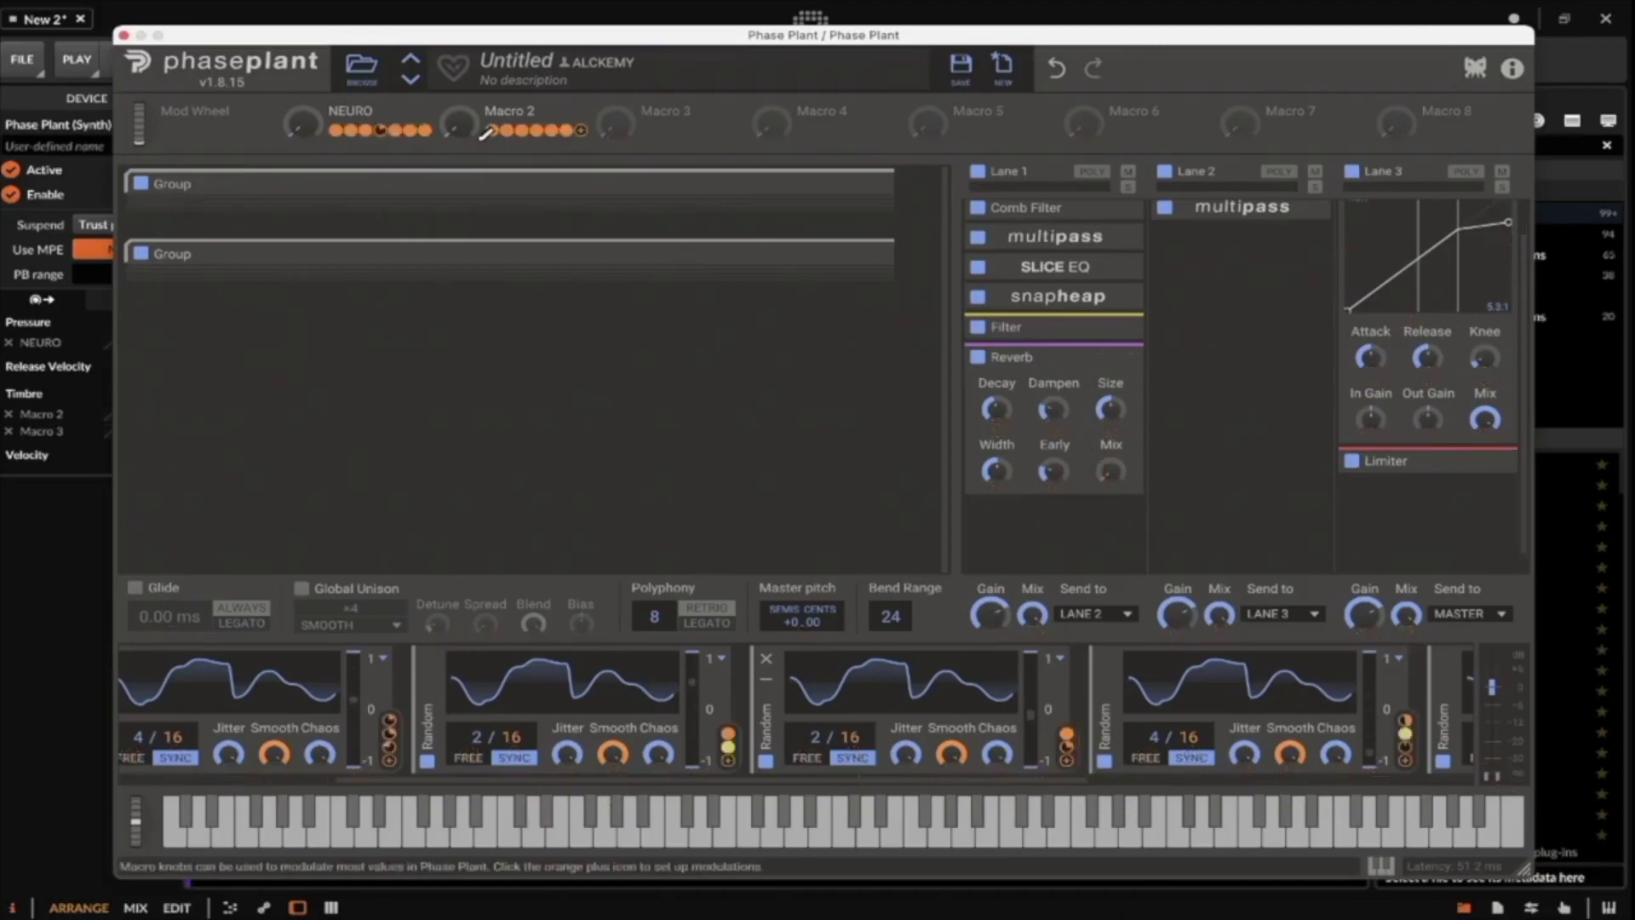
left_click_drag(336, 146, 1111, 512)
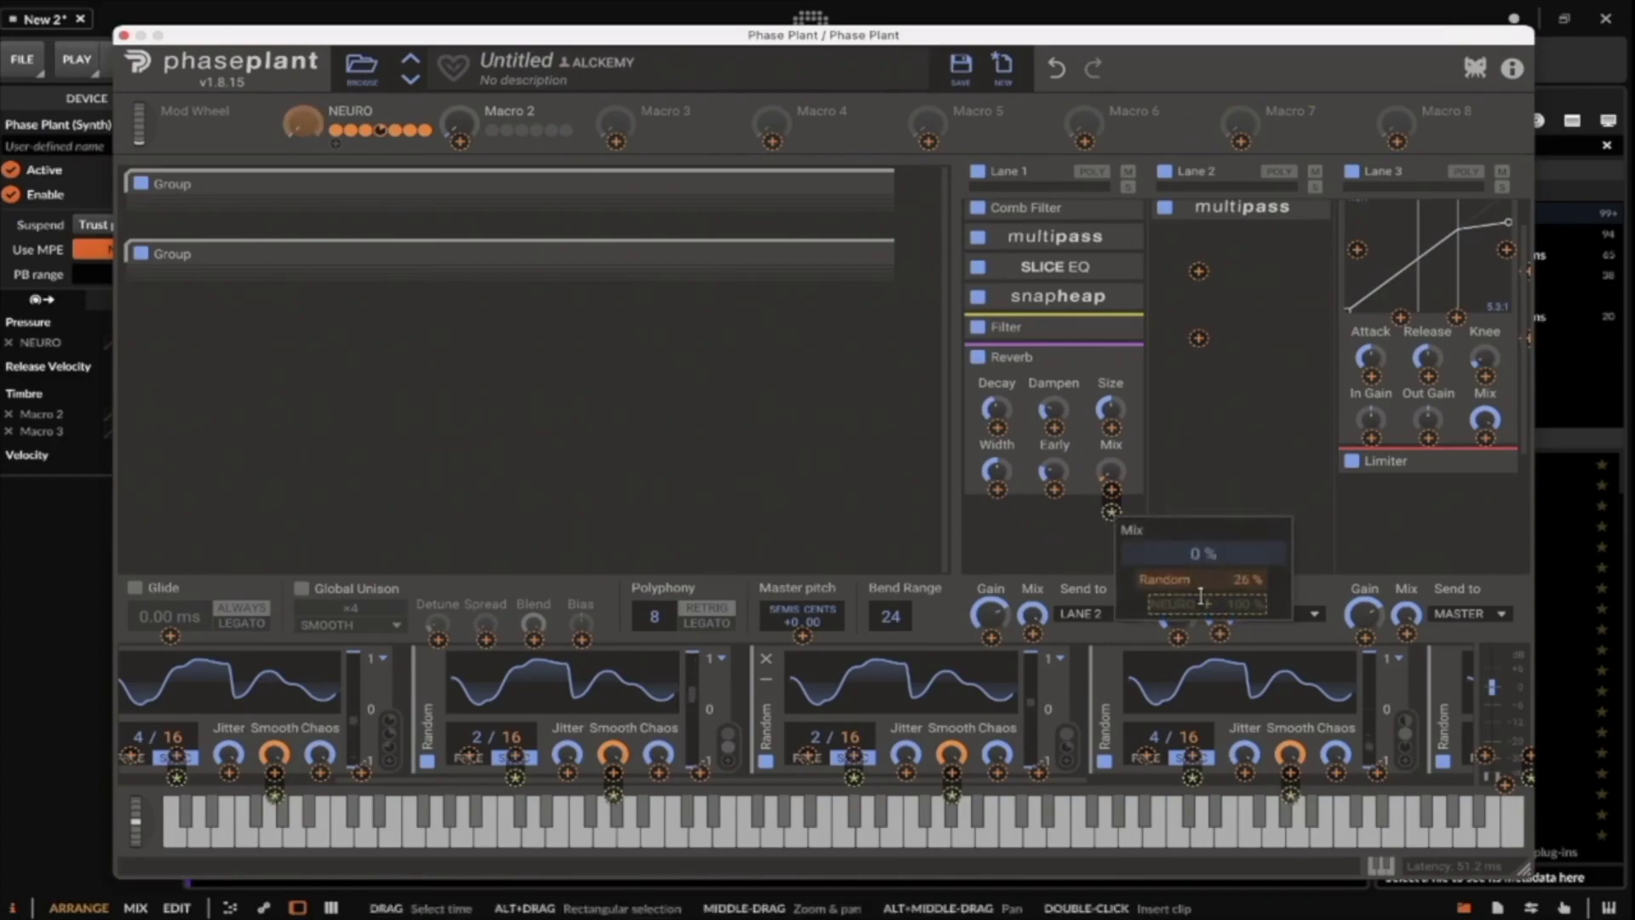
left_click(300, 129)
mouse_move(300, 126)
left_mouse_down()
mouse_move(300, 51)
mouse_move(293, 128)
left_mouse_up()
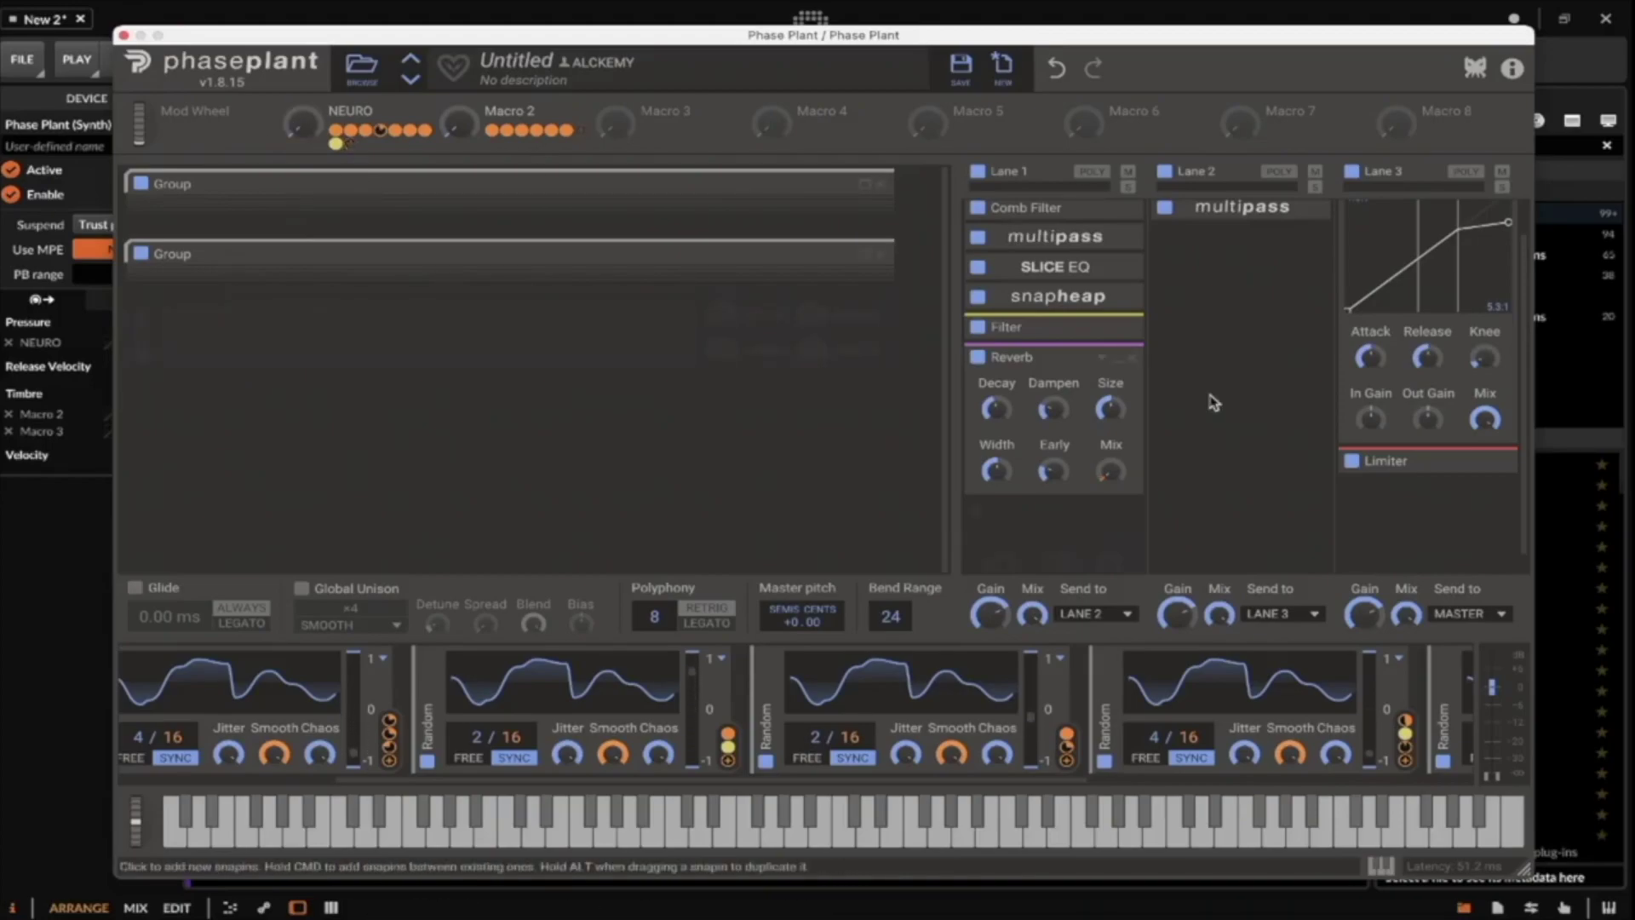
Collapse the Reverb in Lane 1.
left_click(1075, 344)
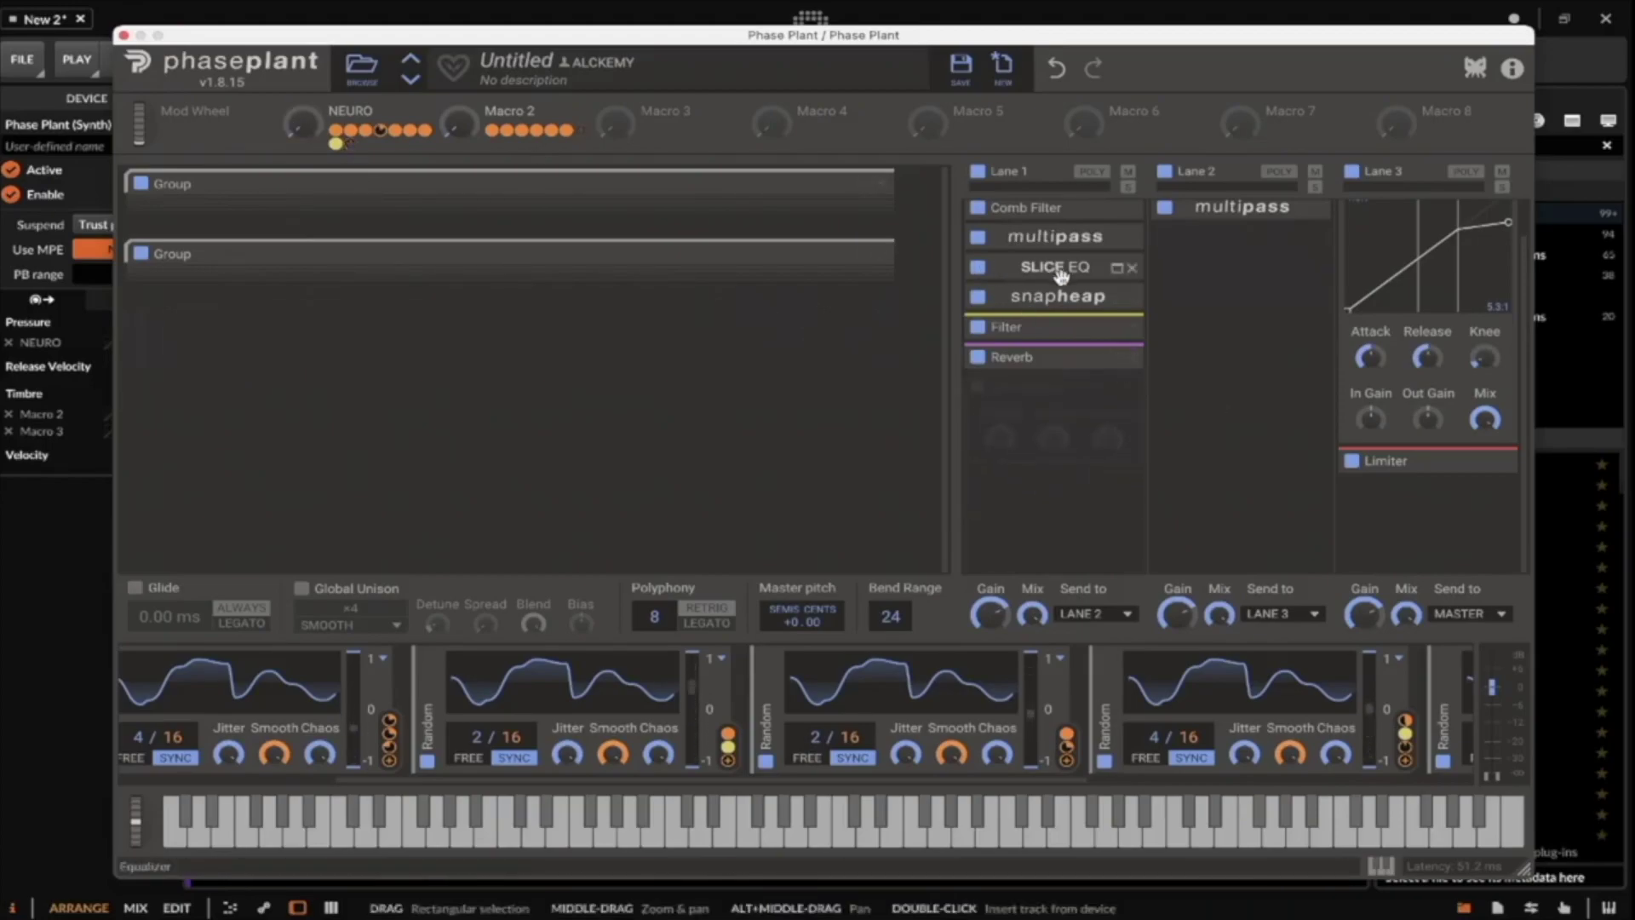
scroll(1078, 281, "up", 1)
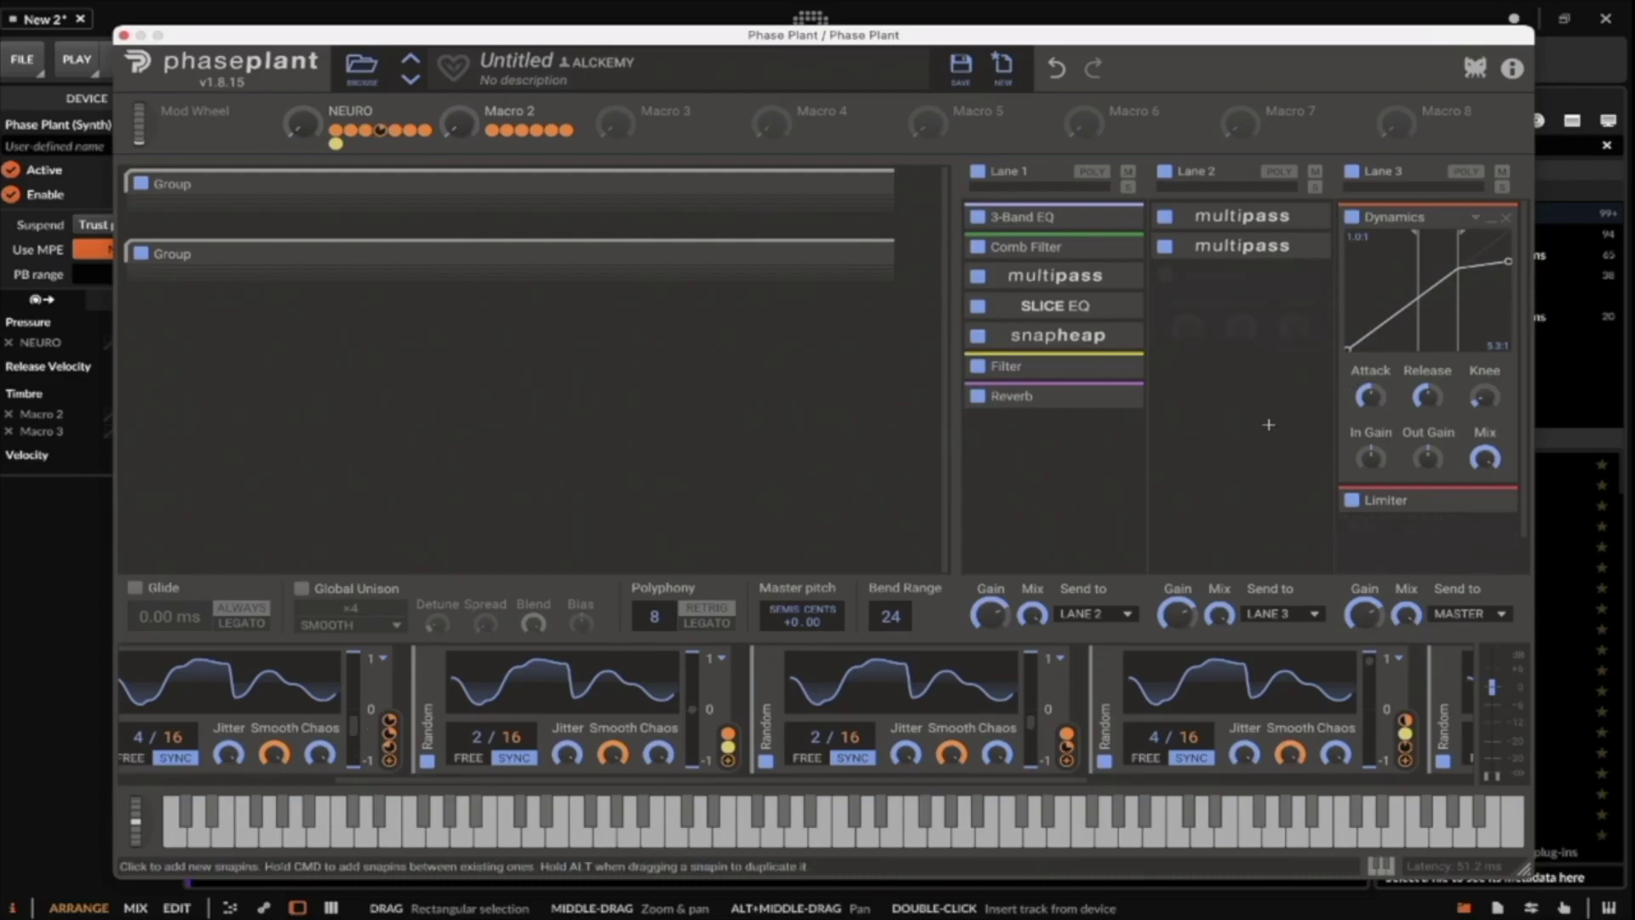
left_click(1181, 253)
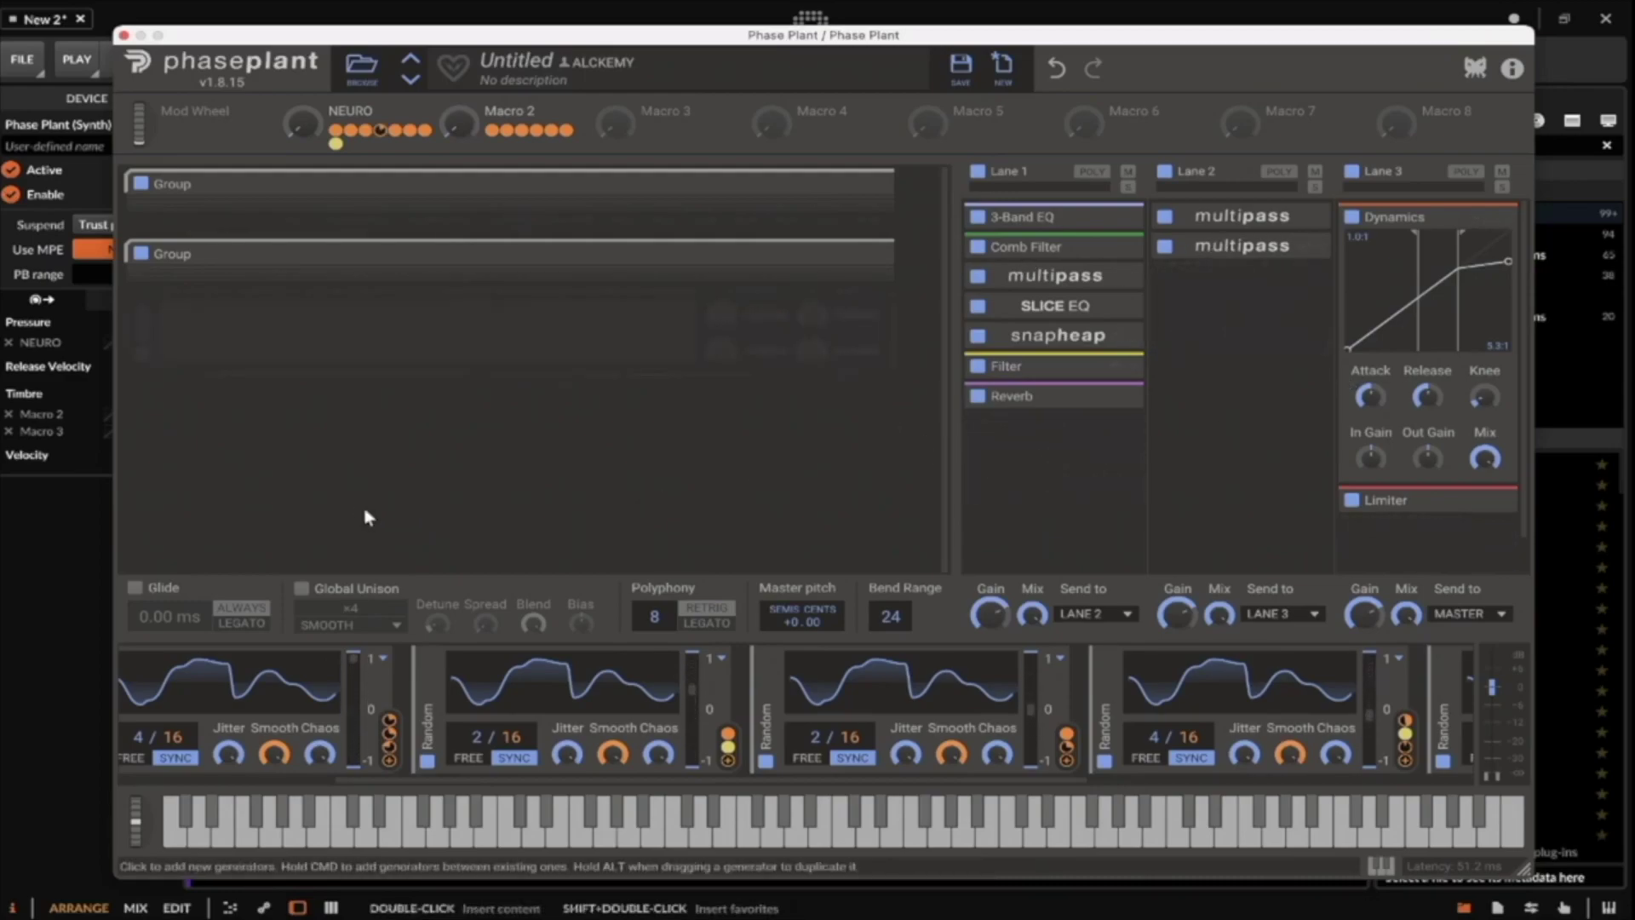
mouse_move(297, 127)
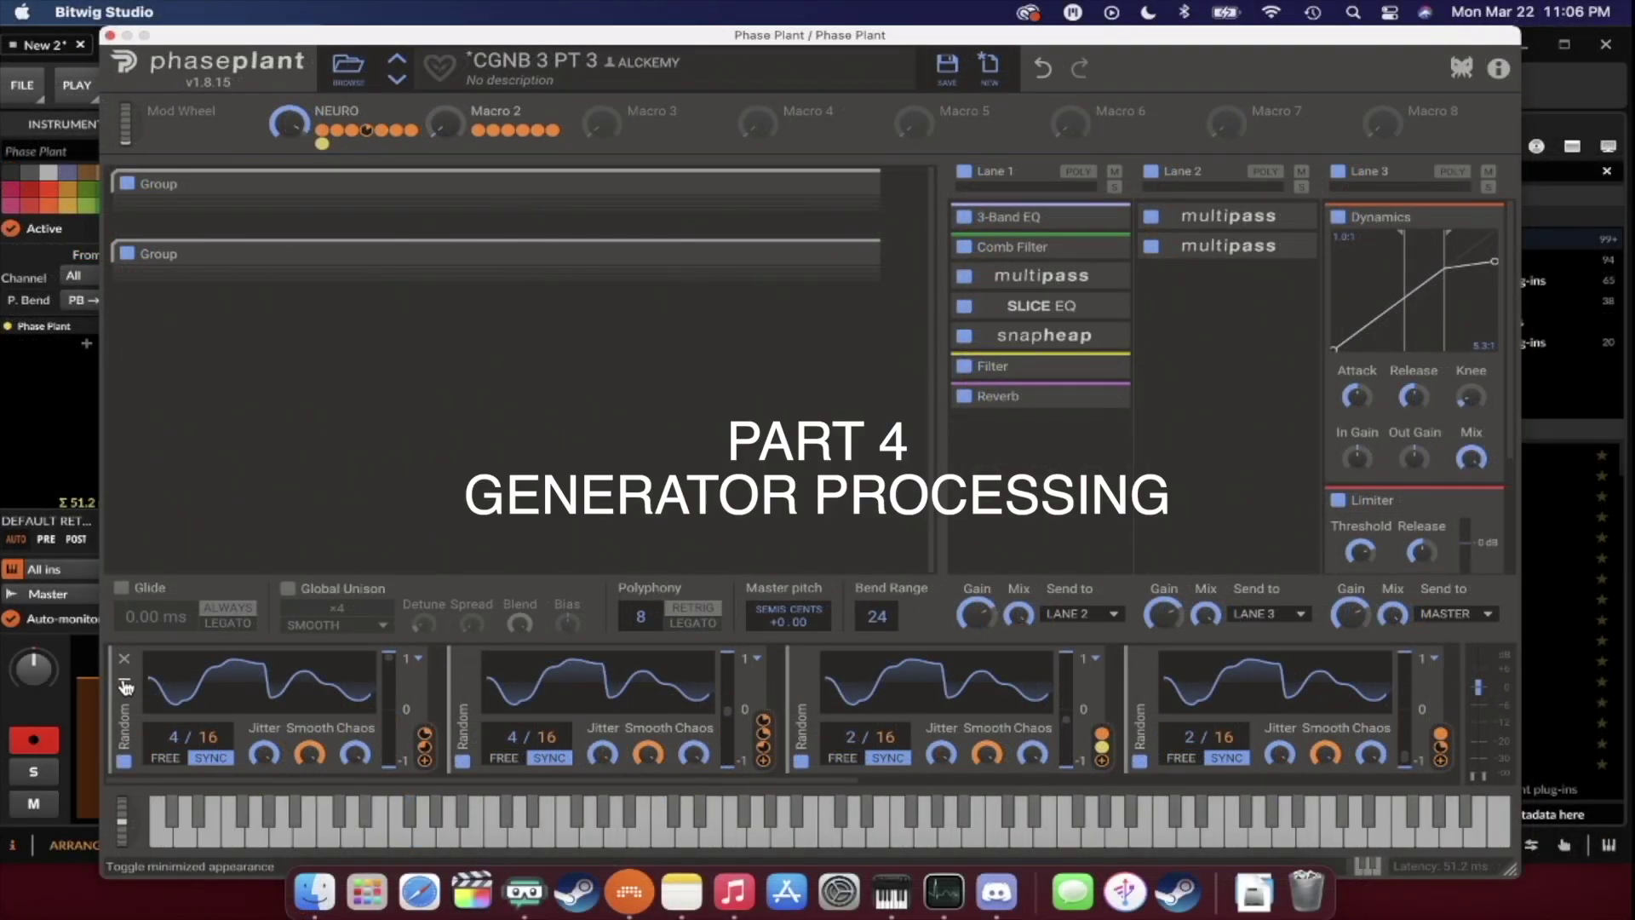
Minimize all six Random modulators to free space in the modulator row.
scroll(166, 686, "right", 5)
scroll(166, 685, "right", 5)
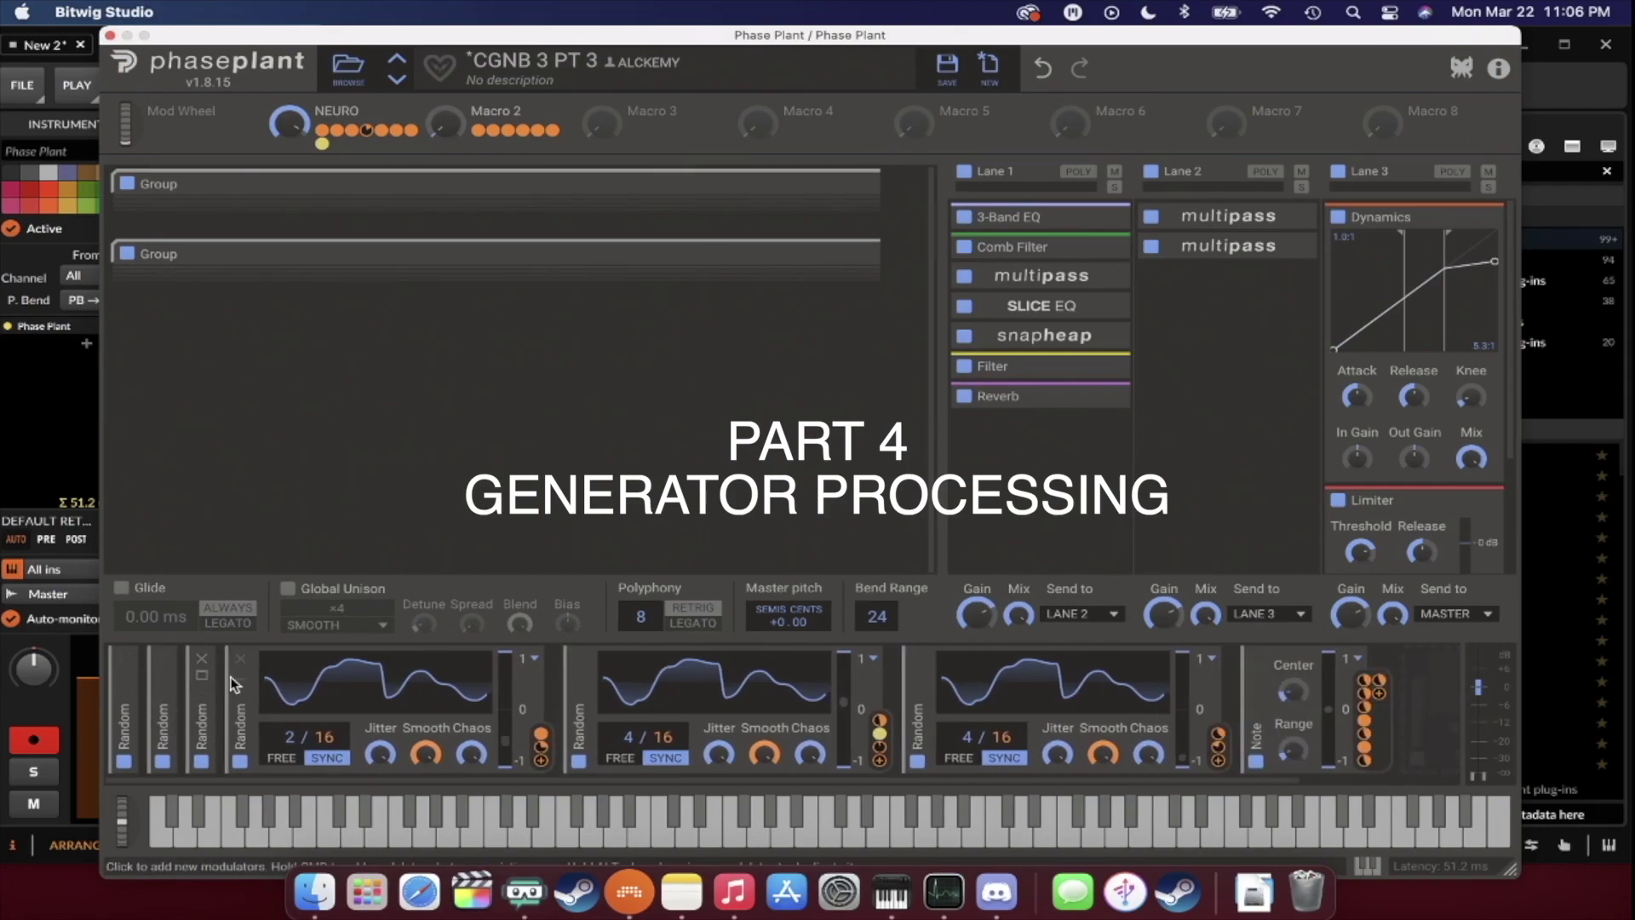
left_click(243, 684)
left_click(278, 684)
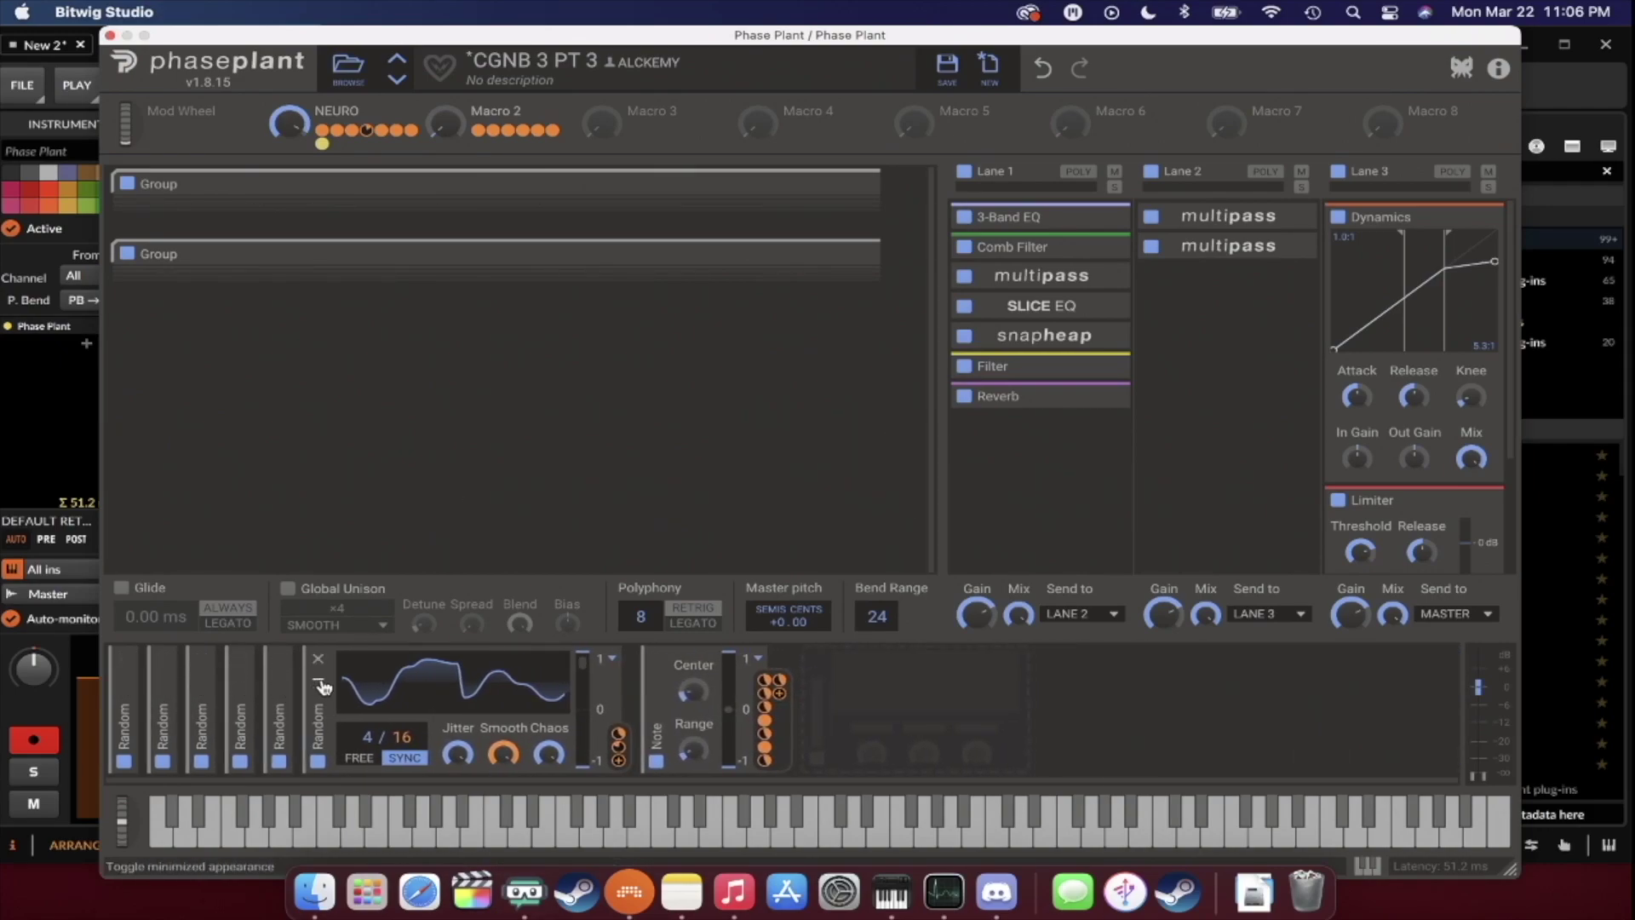
left_click(319, 683)
Add a Random modulator after the Note modulator and route it to Master pitch with an amount of +24.65.
left_click(579, 701)
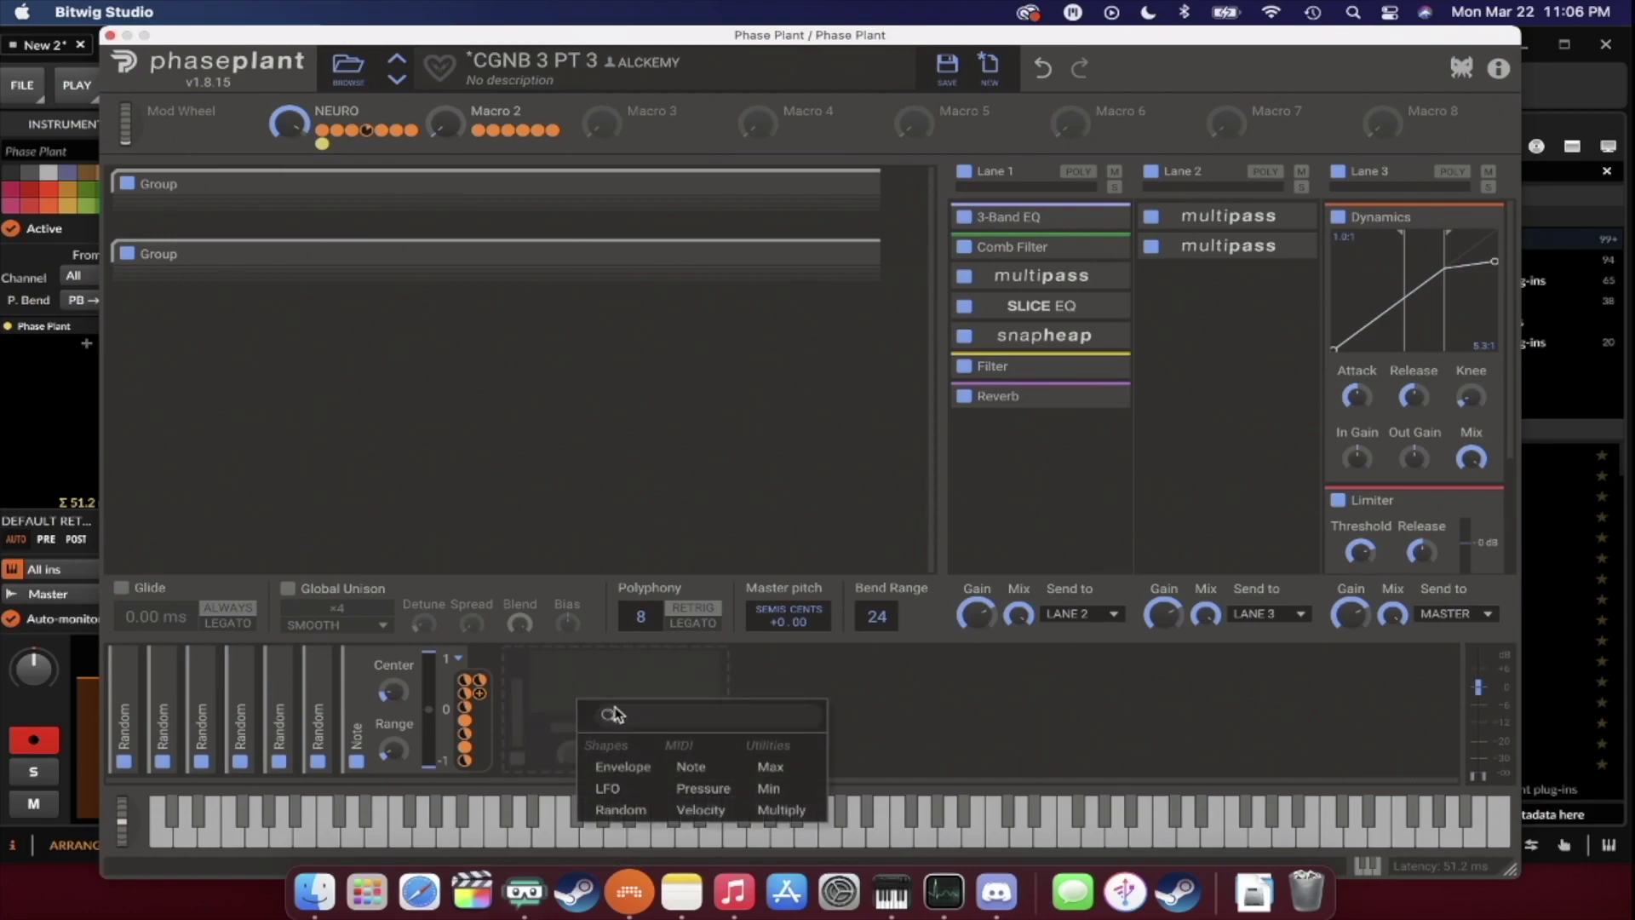
left_click(632, 807)
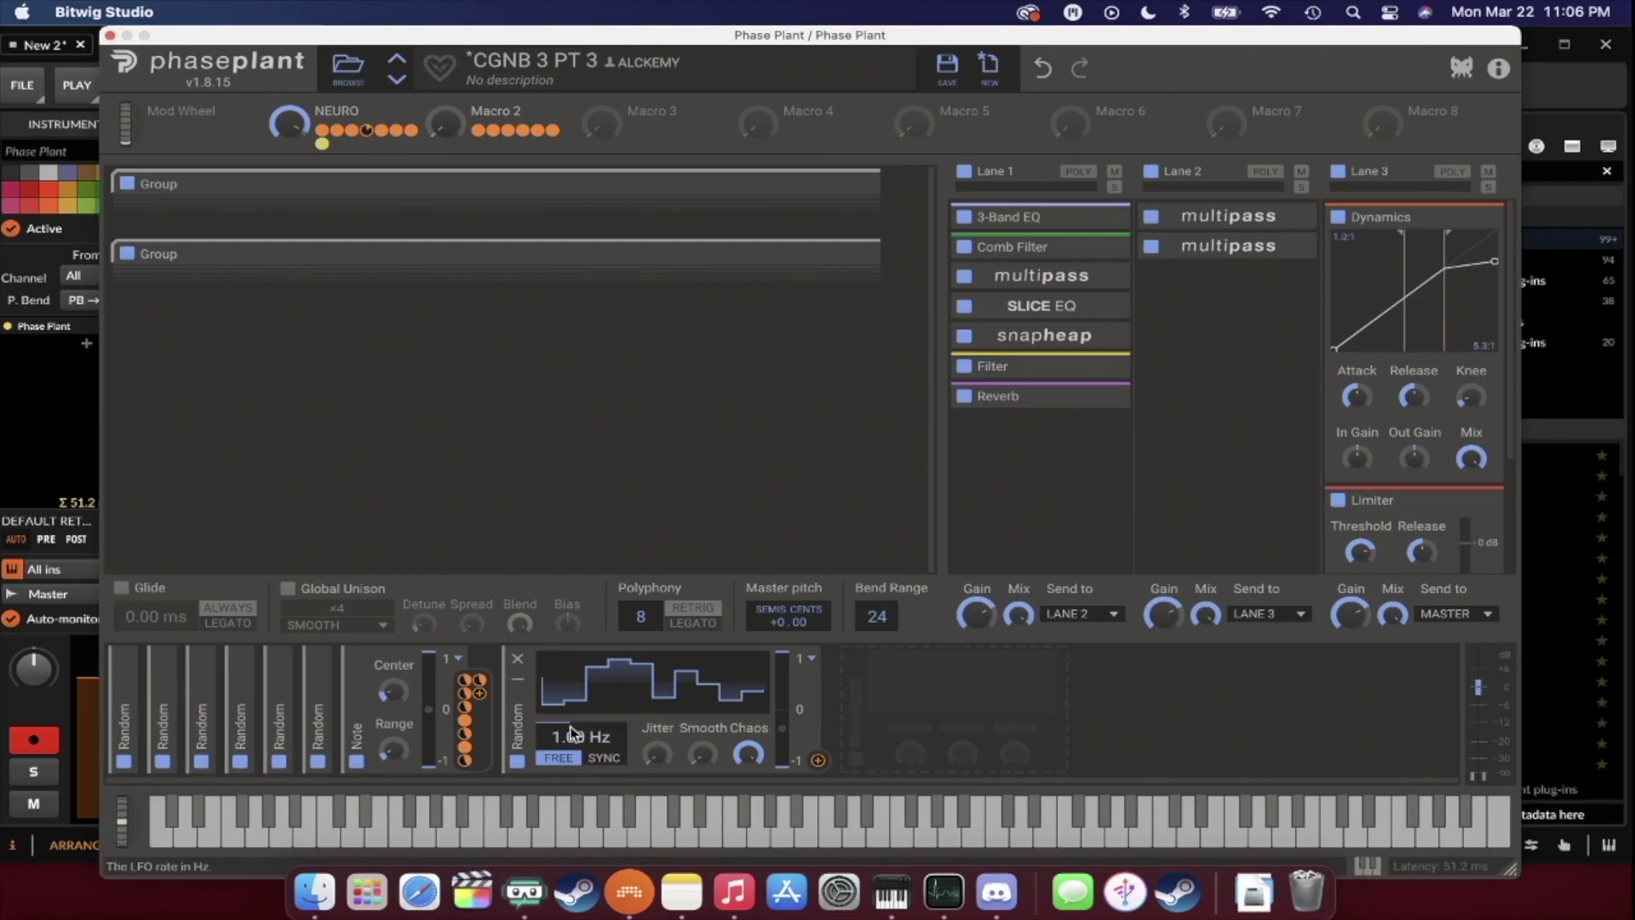
left_click_drag(817, 760, 788, 628)
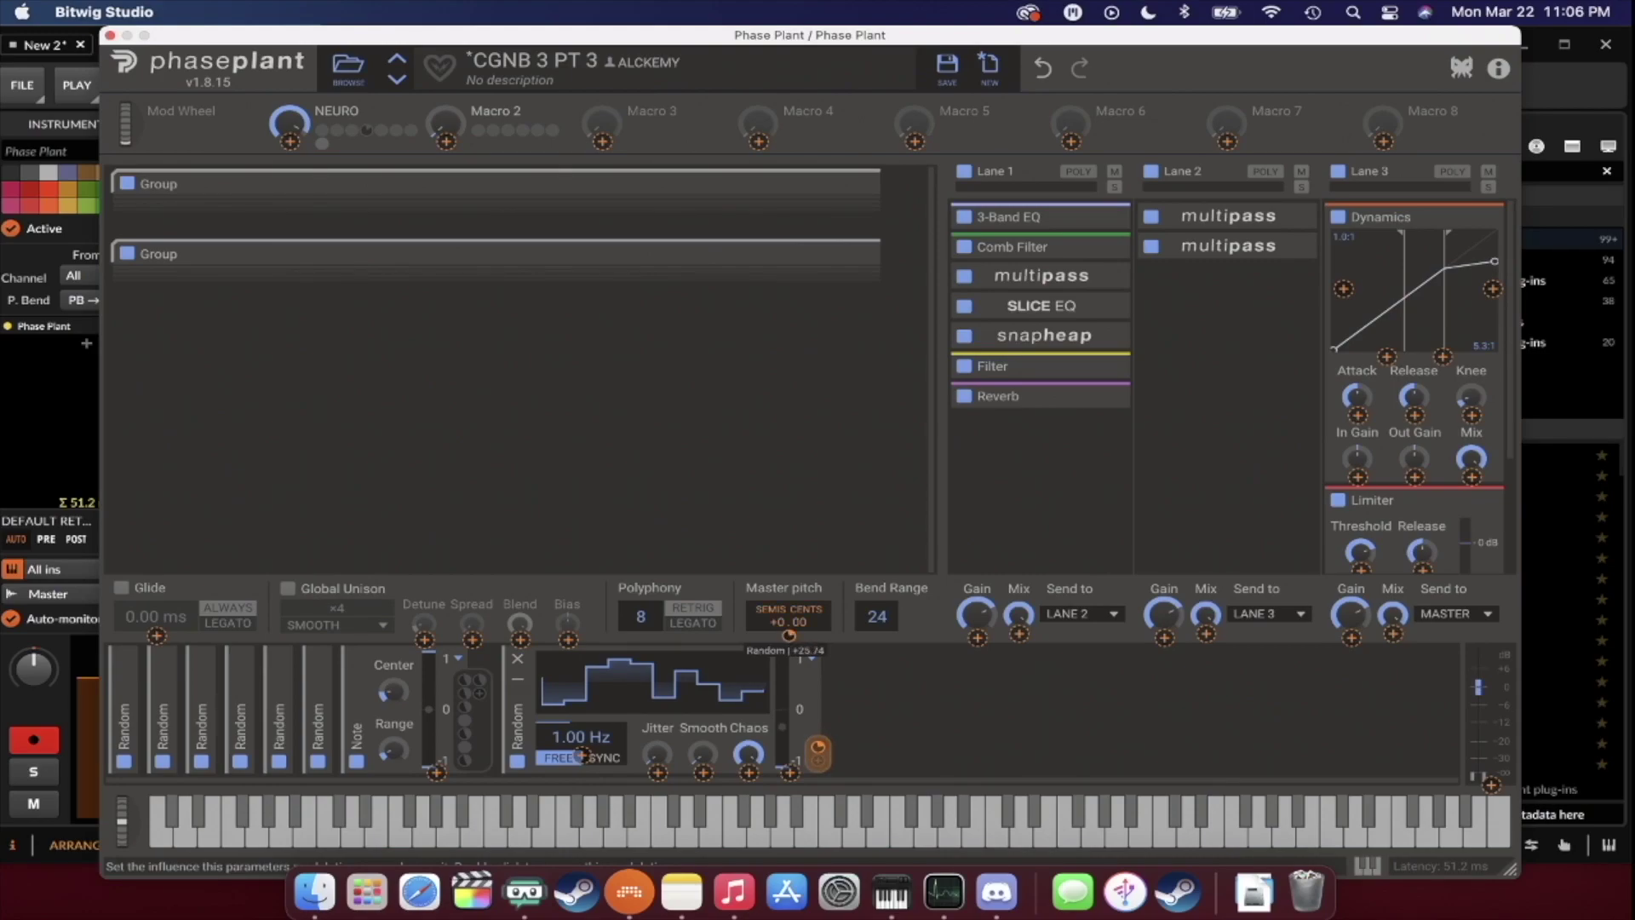
left_click_drag(788, 628, 788, 630)
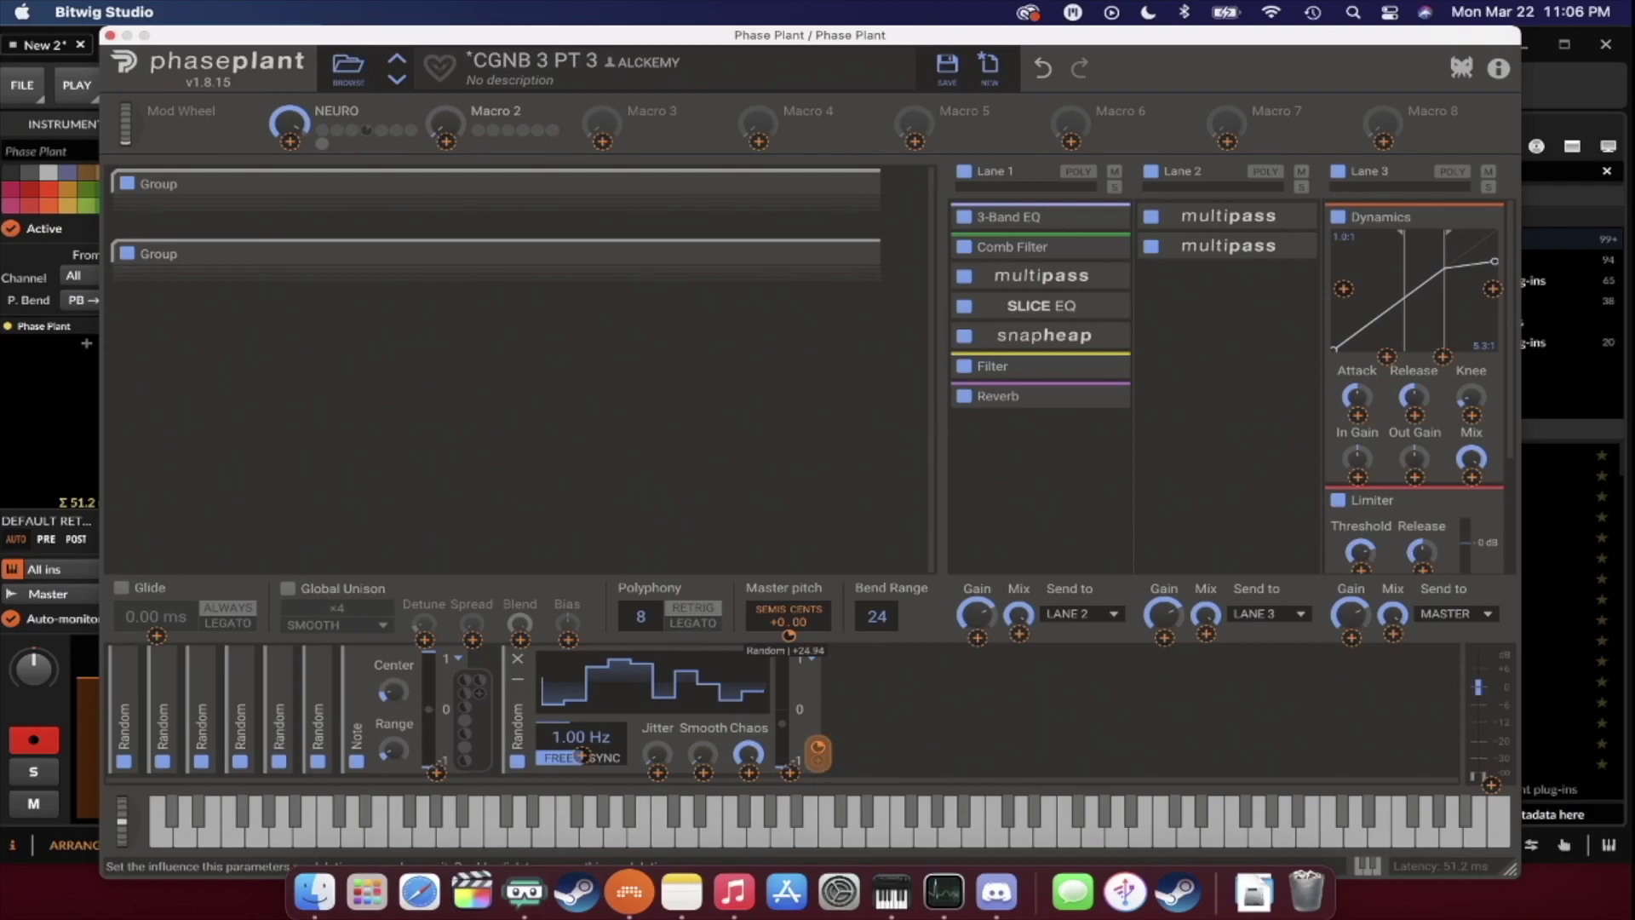
left_click(930, 693)
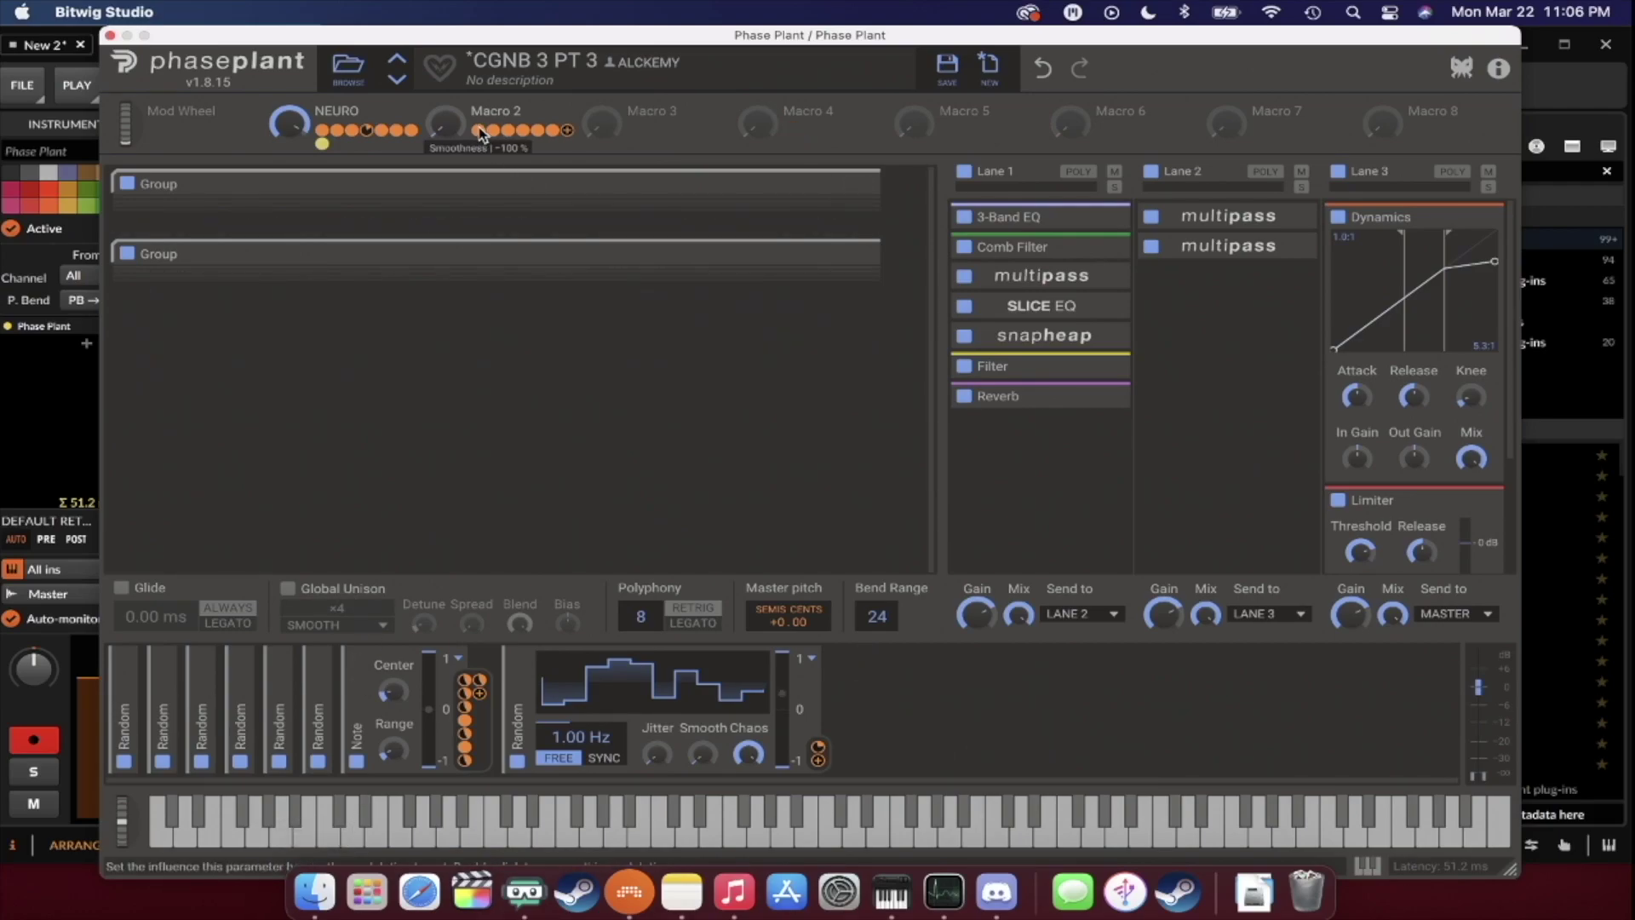
Scale the new Random's Master pitch modulation with Macro 2, and audition a note with Macro 2 at maximum and the Random at 2.07 Hz.
left_click(569, 131)
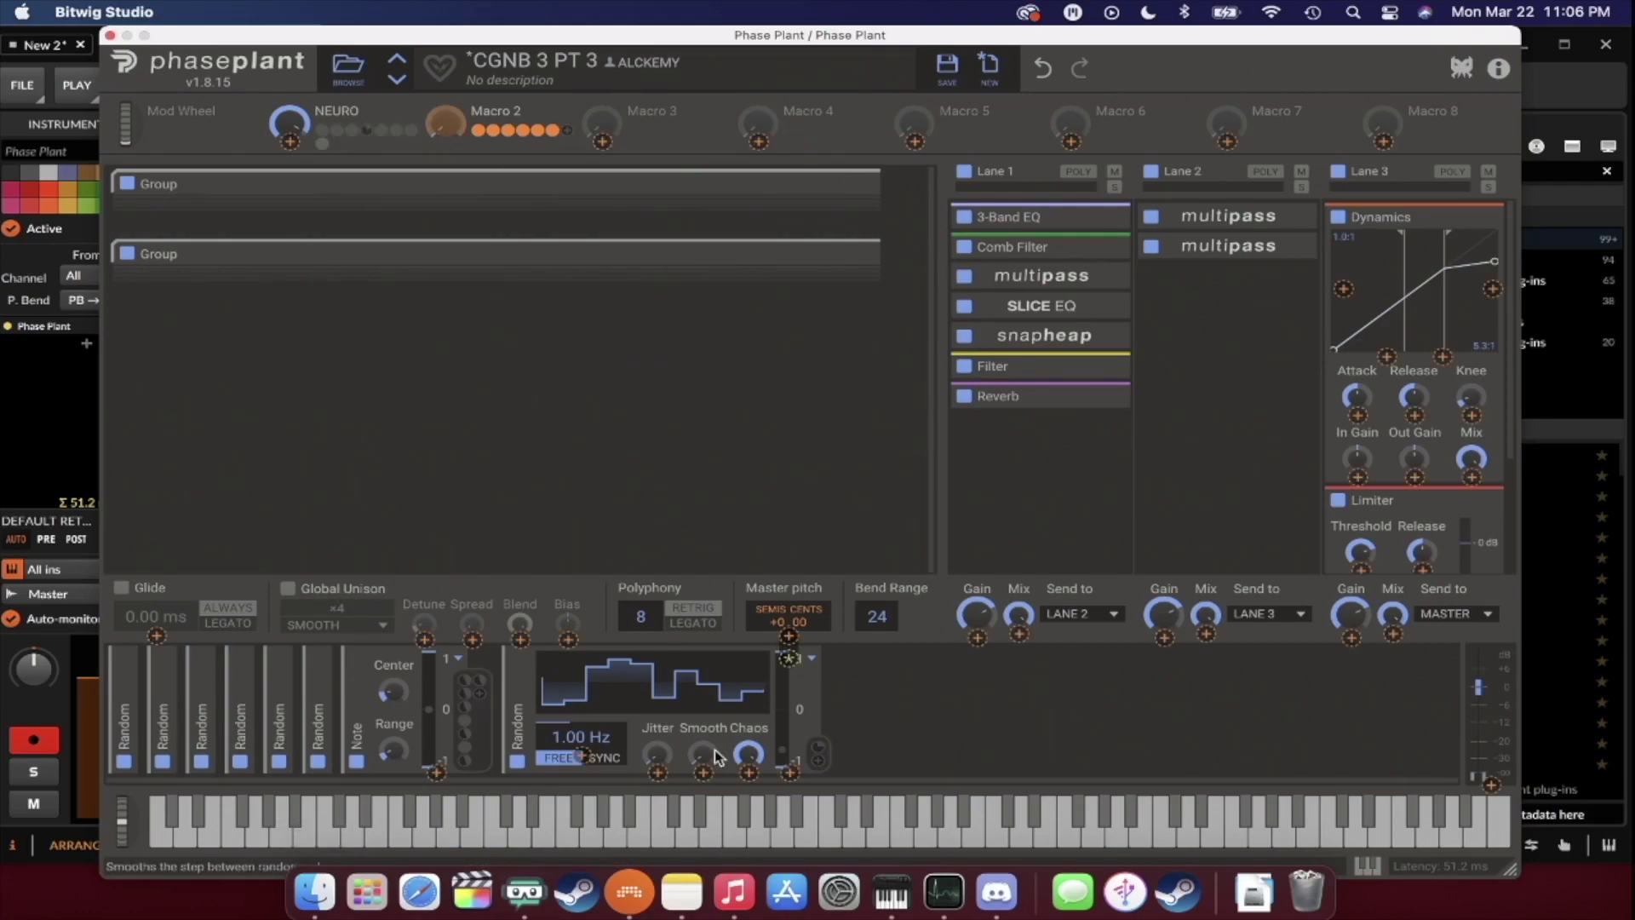
left_click(788, 658)
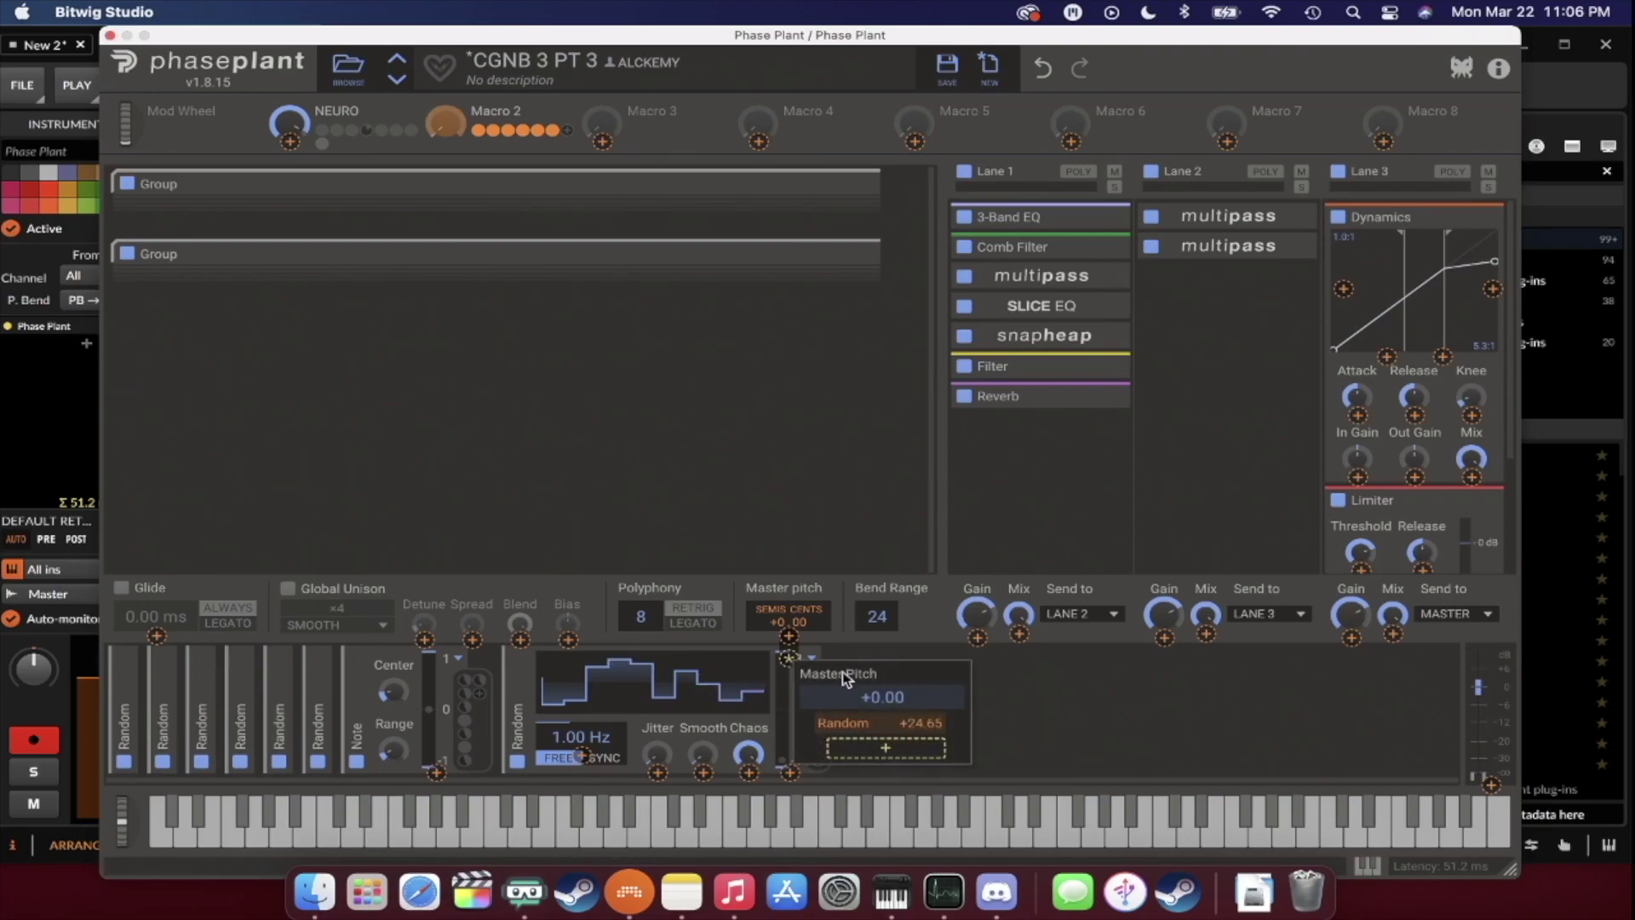
left_click(1054, 755)
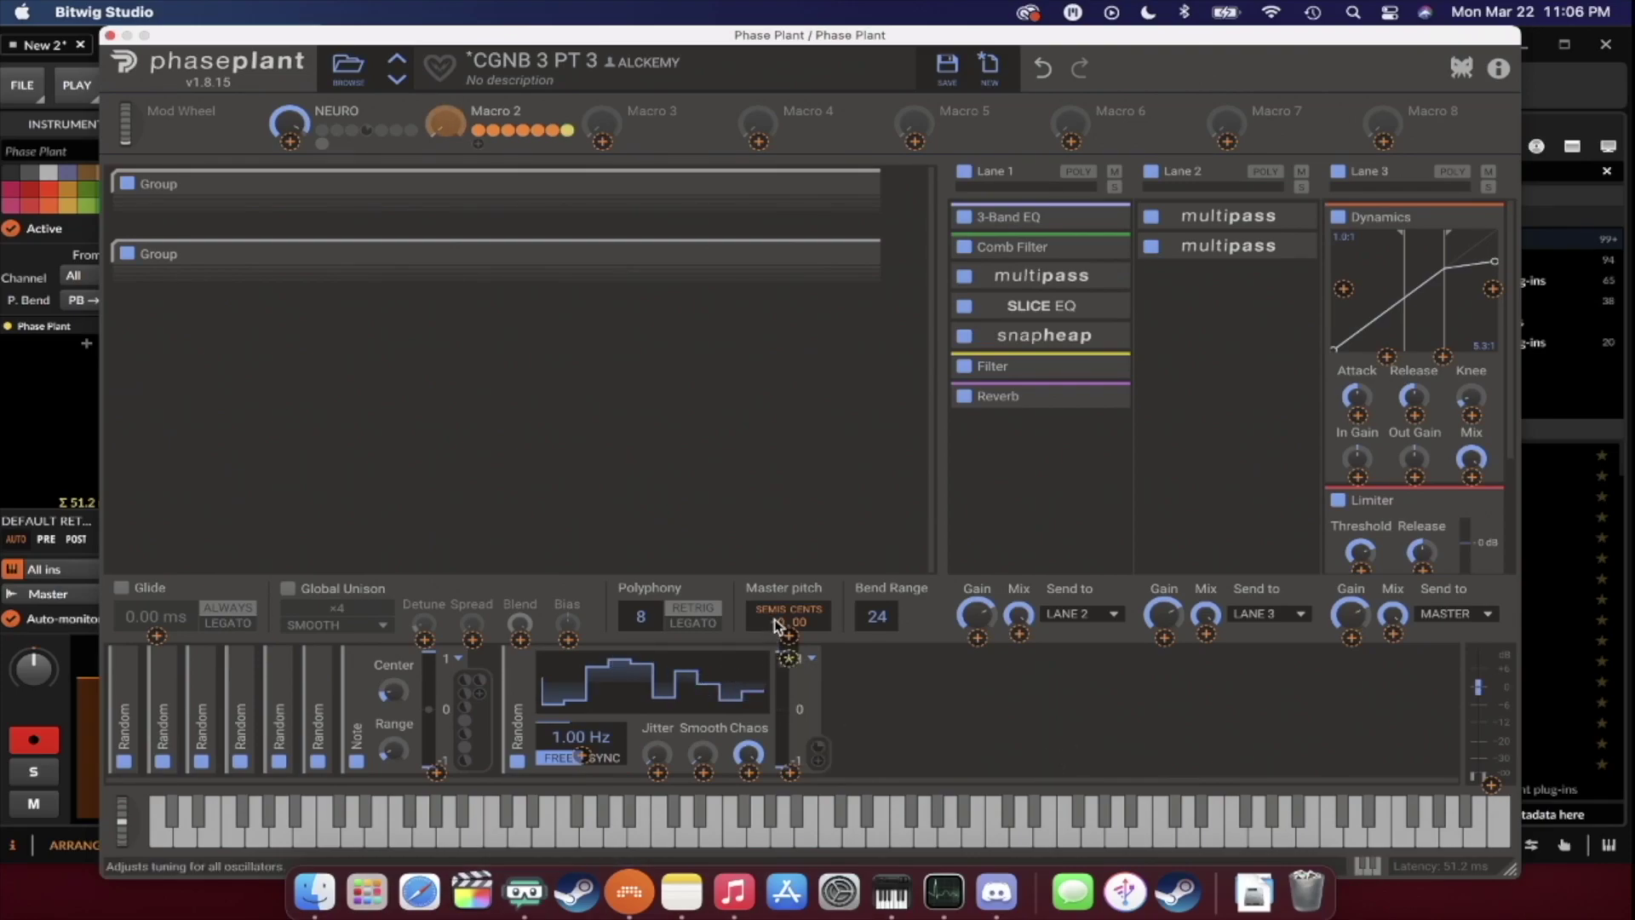
left_click(569, 130)
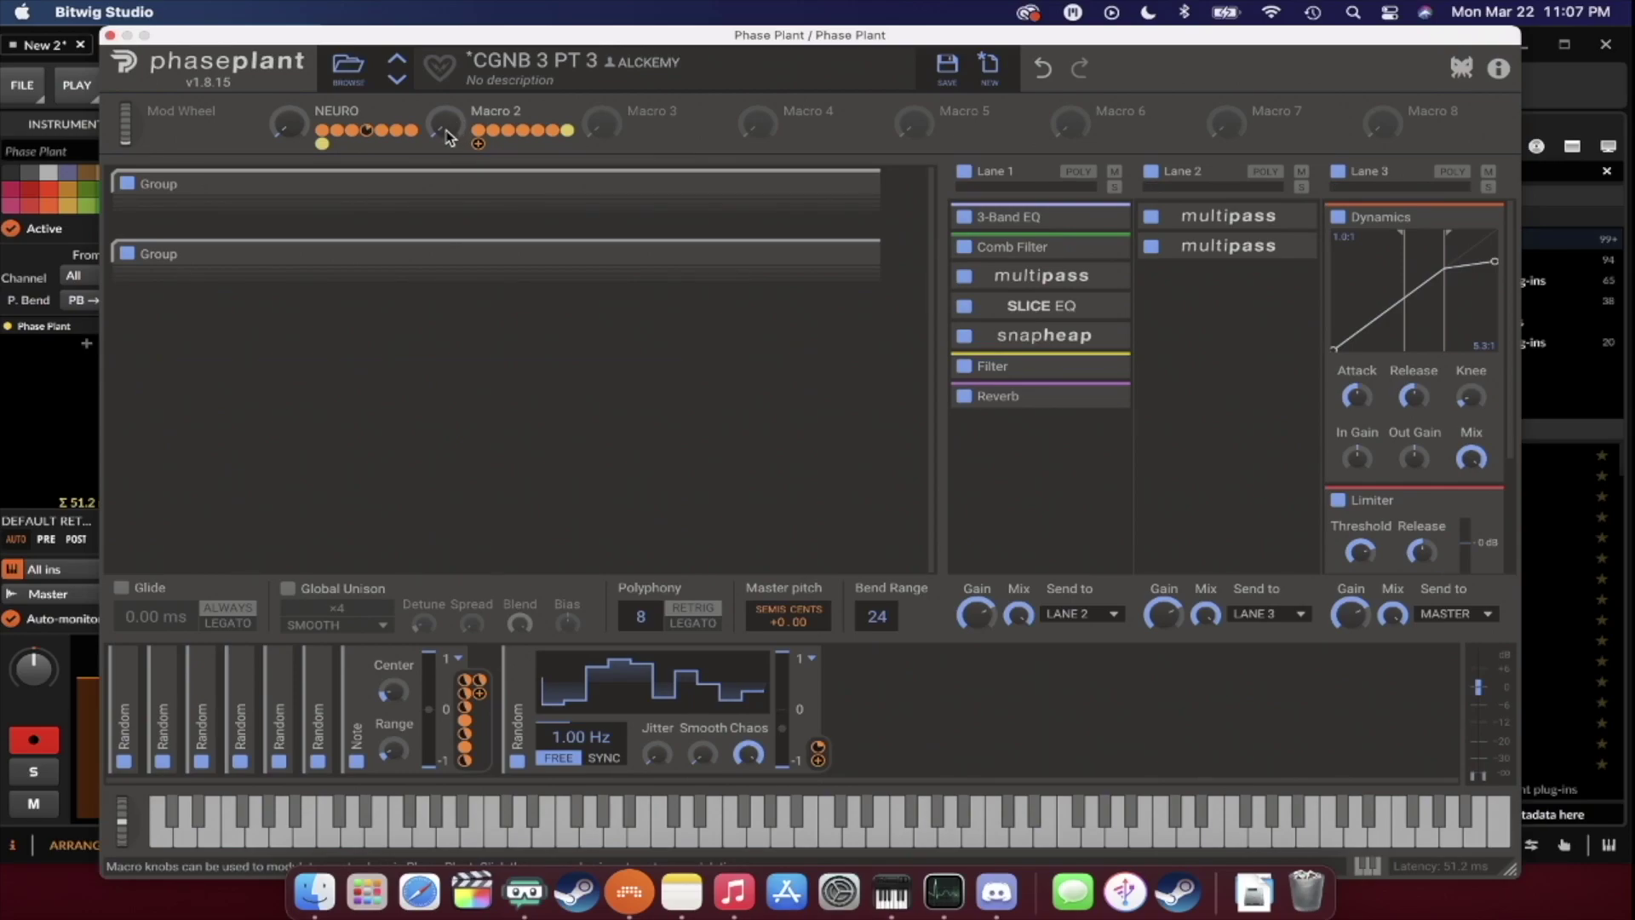
left_click_drag(444, 122, 444, 51)
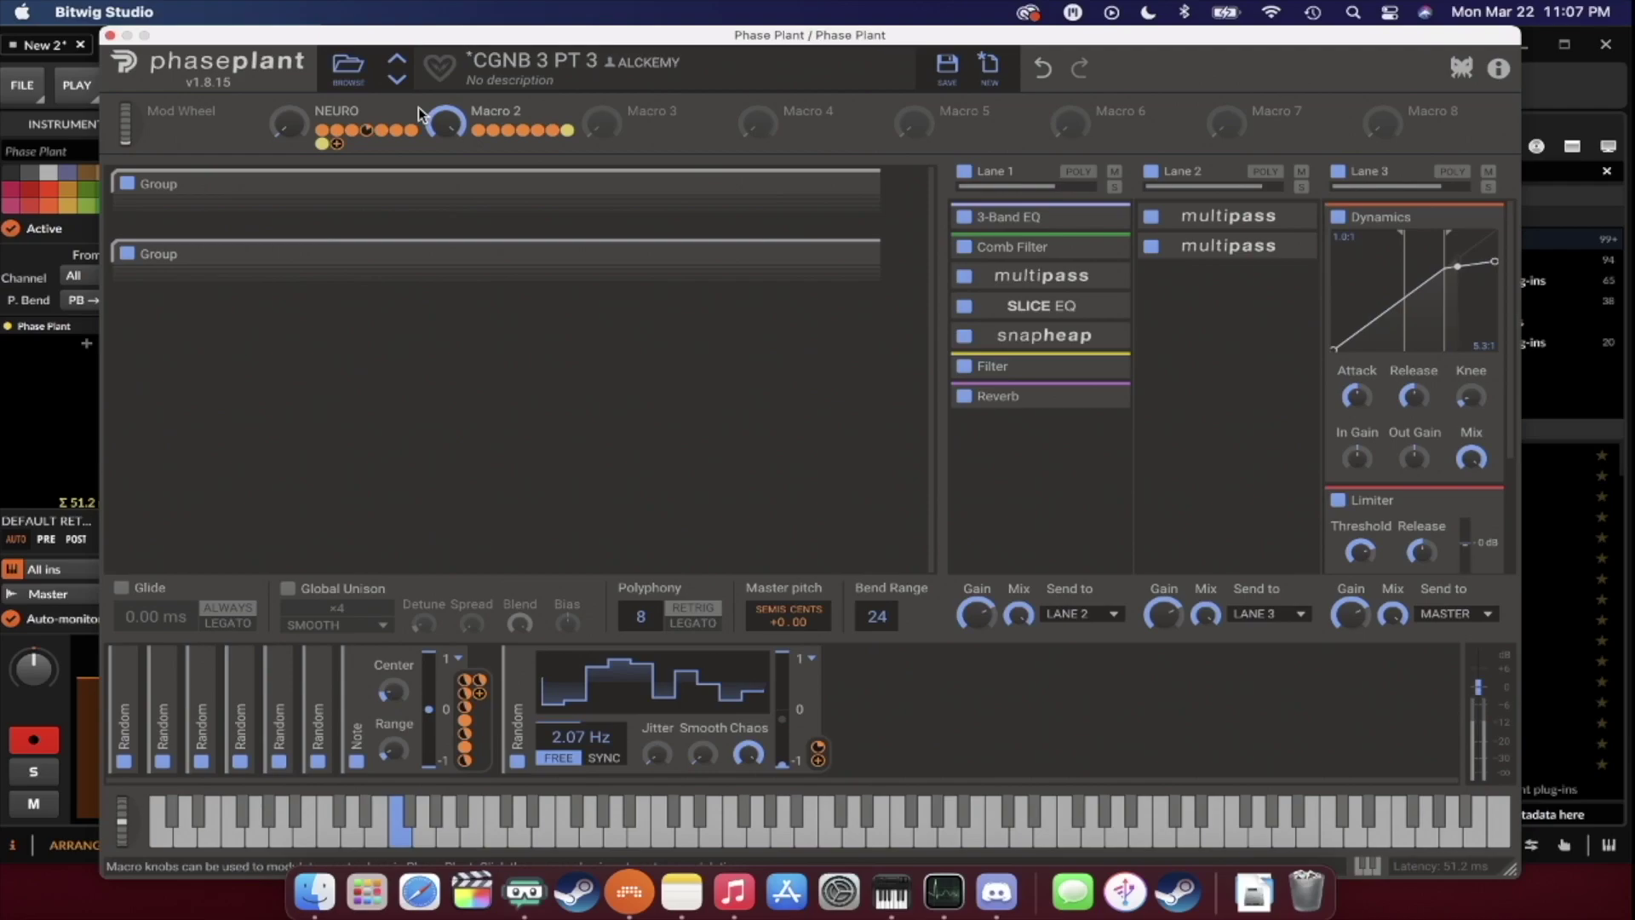
Add another Random modulator at 0.74 Hz with some Jitter, and route it to the previous Random's rate.
left_click(928, 669)
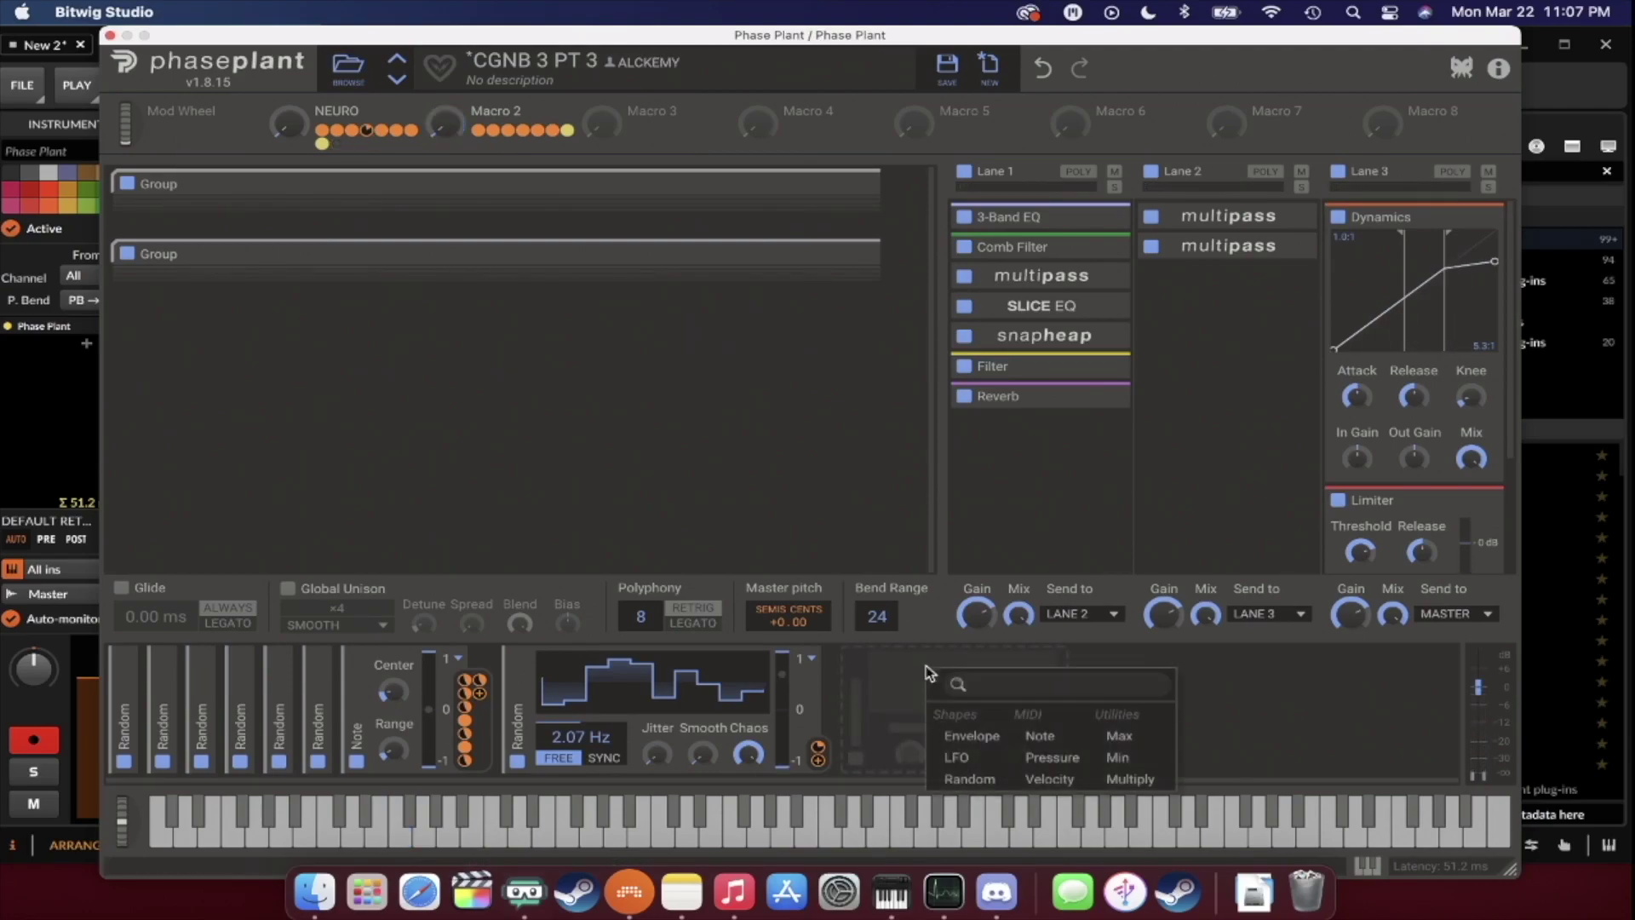
left_click(967, 778)
left_click_drag(1158, 764, 581, 755)
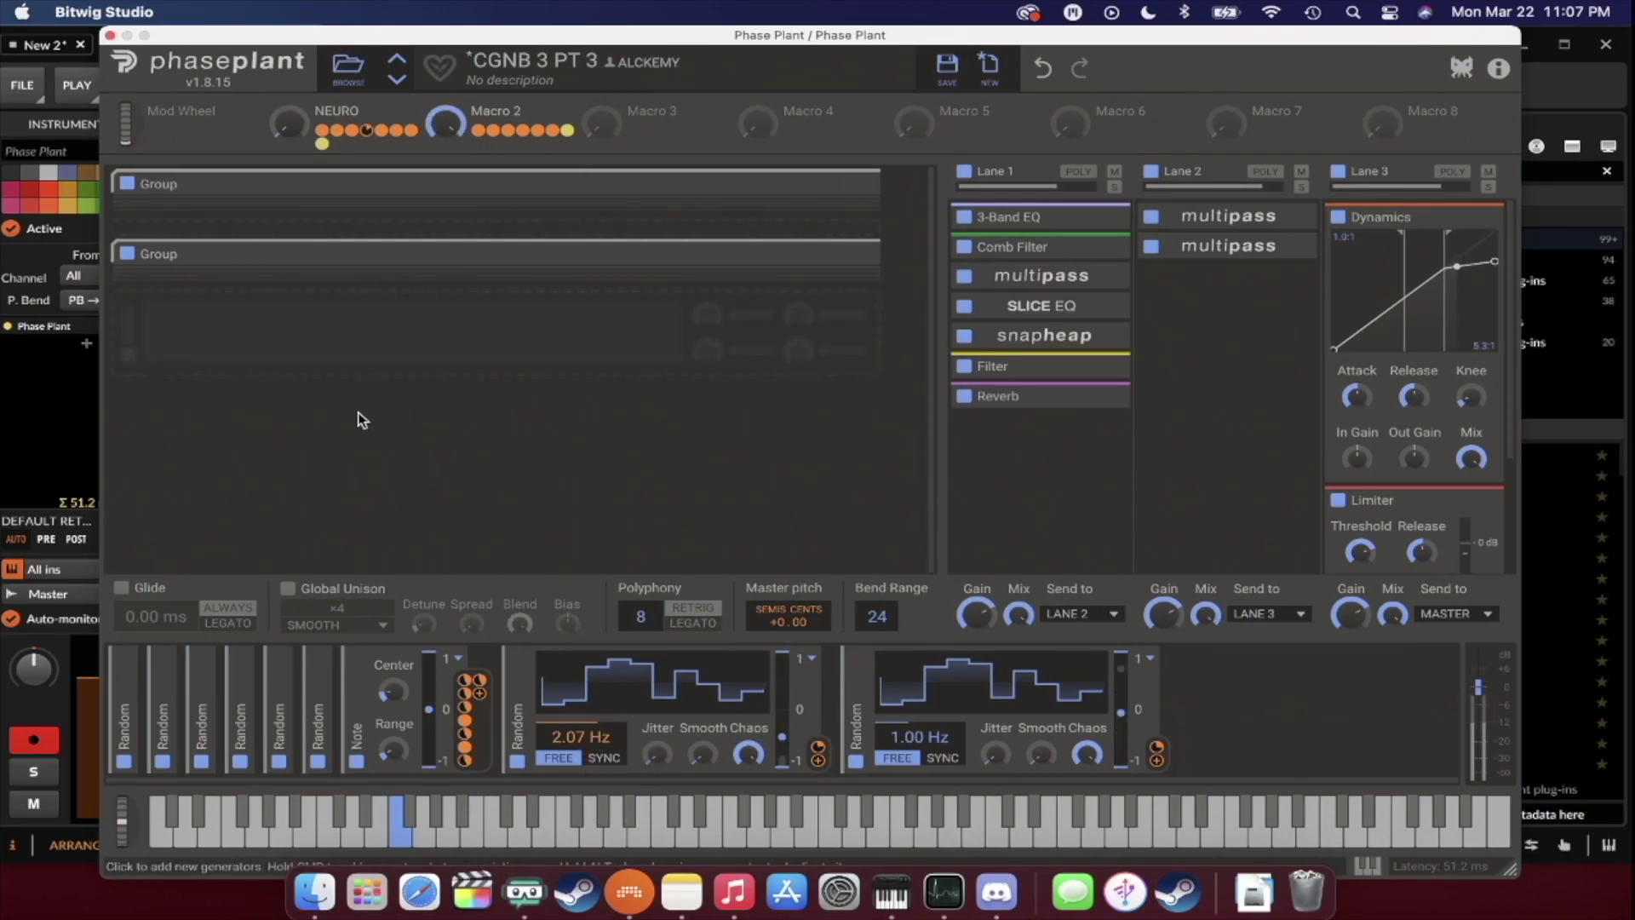
left_click_drag(581, 737, 580, 743)
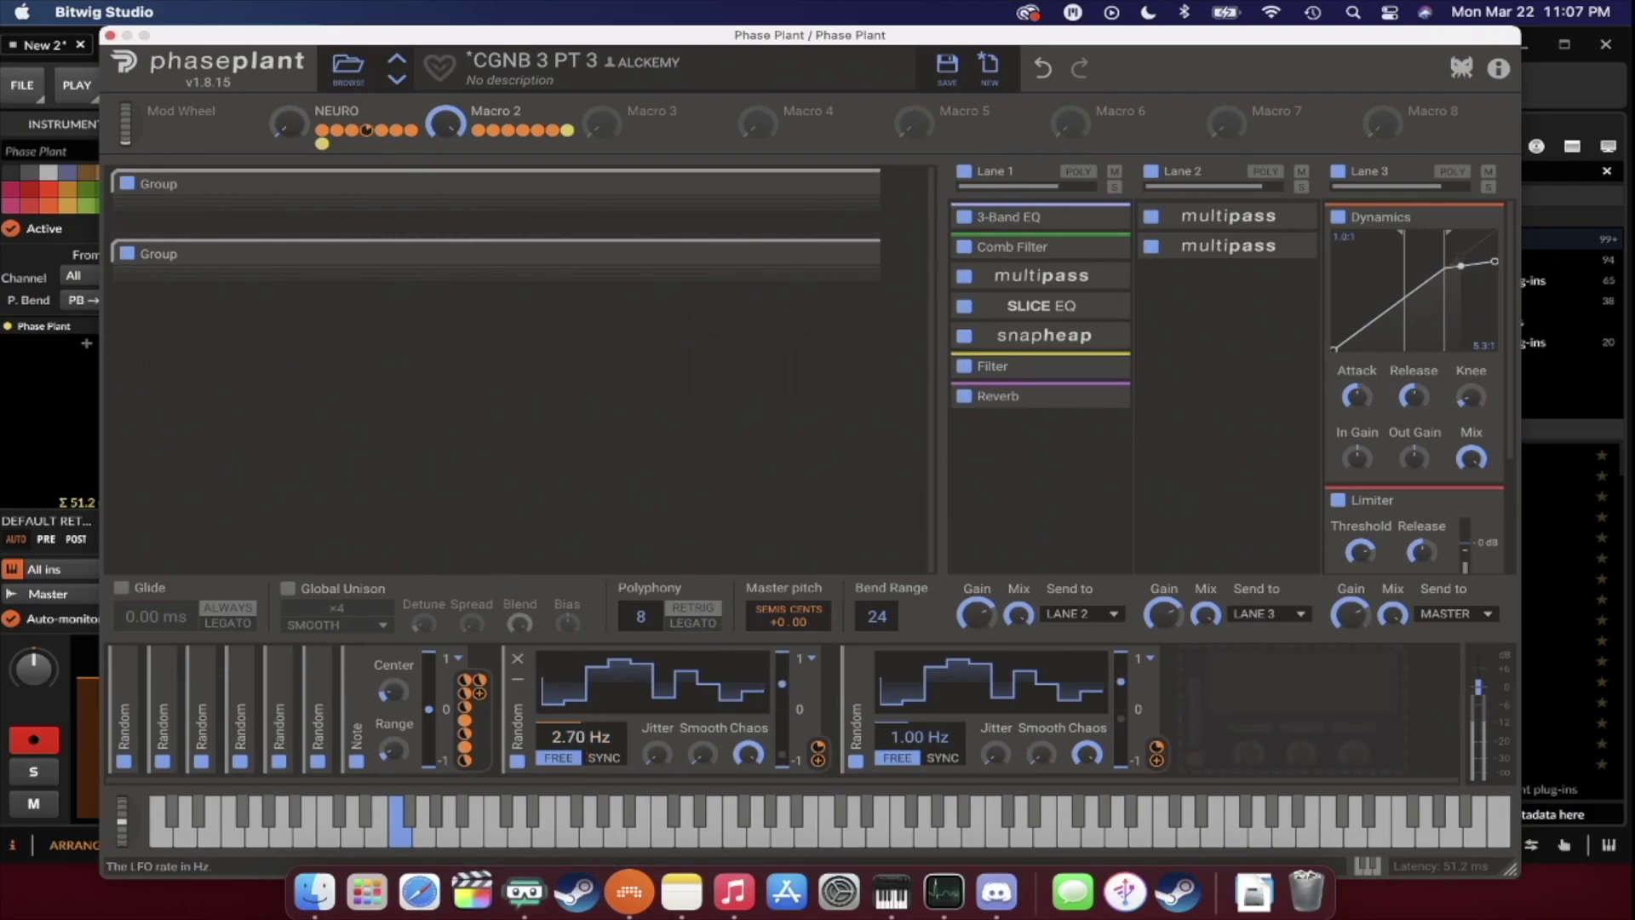
left_click_drag(995, 754, 996, 736)
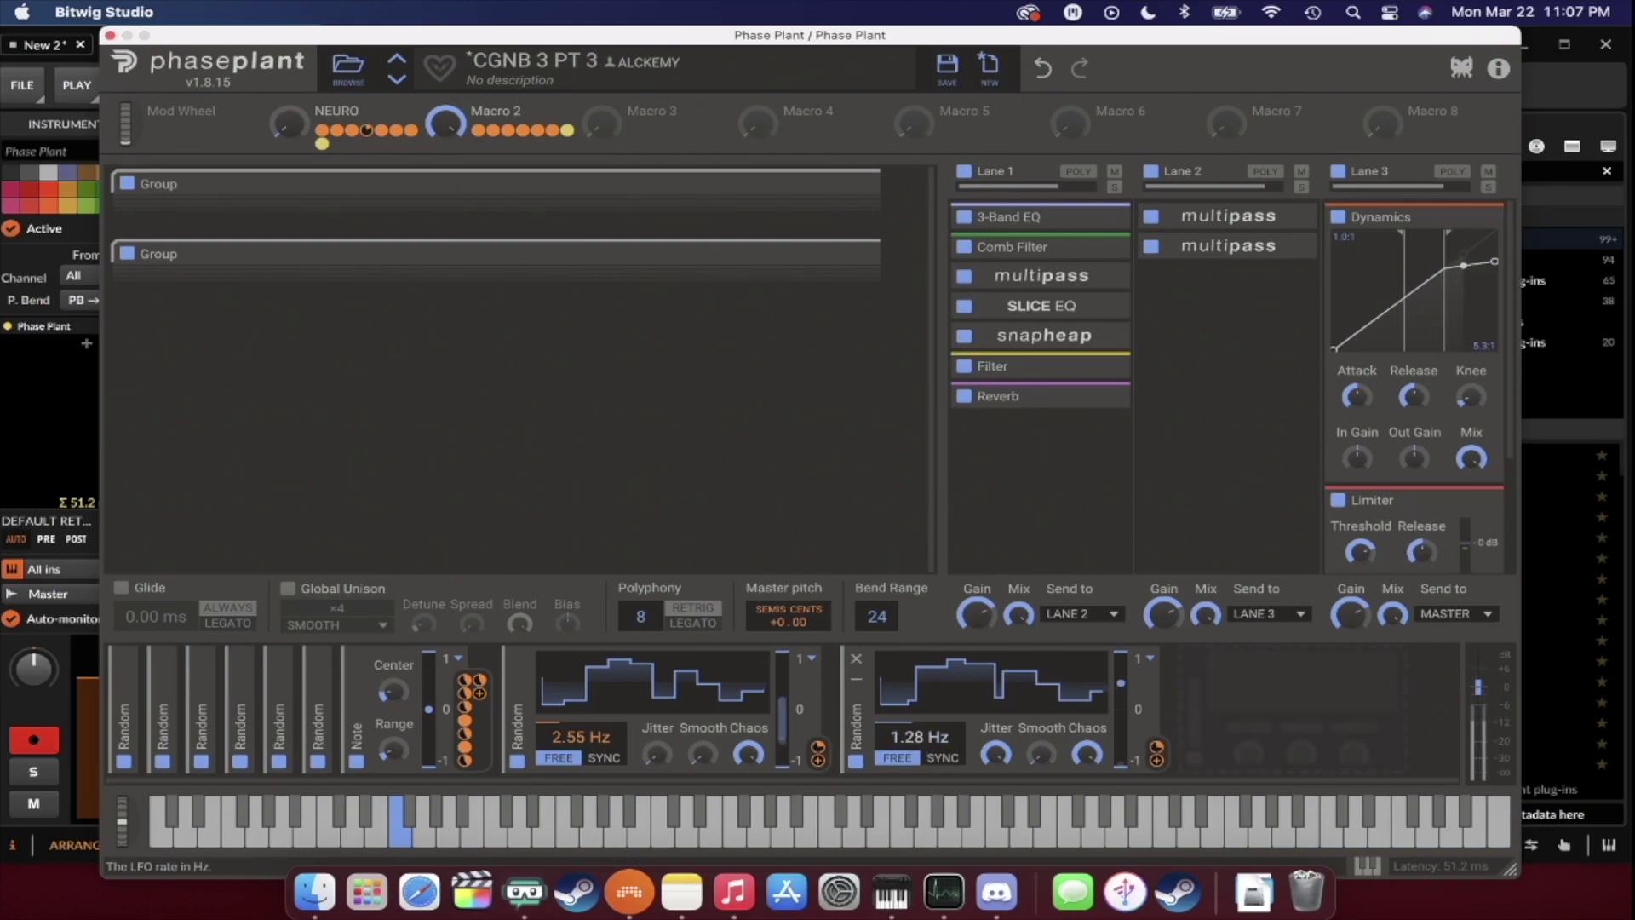
left_click_drag(916, 734, 911, 739)
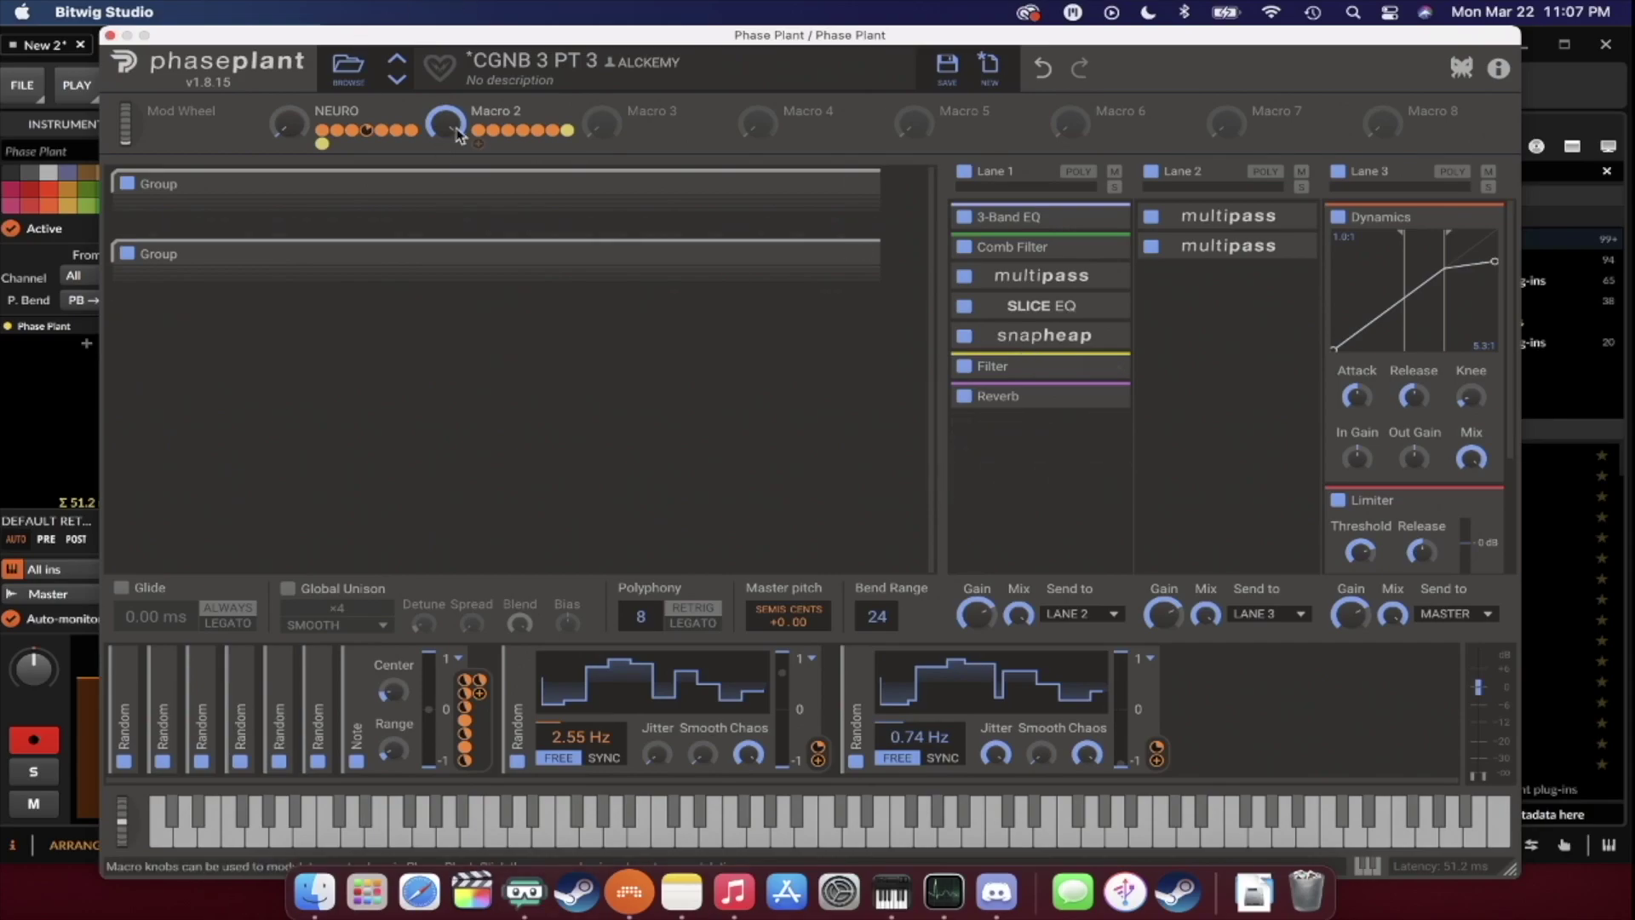
Add a Multipass after the Reverb in Lane 1 and open its editor.
left_click(1030, 455)
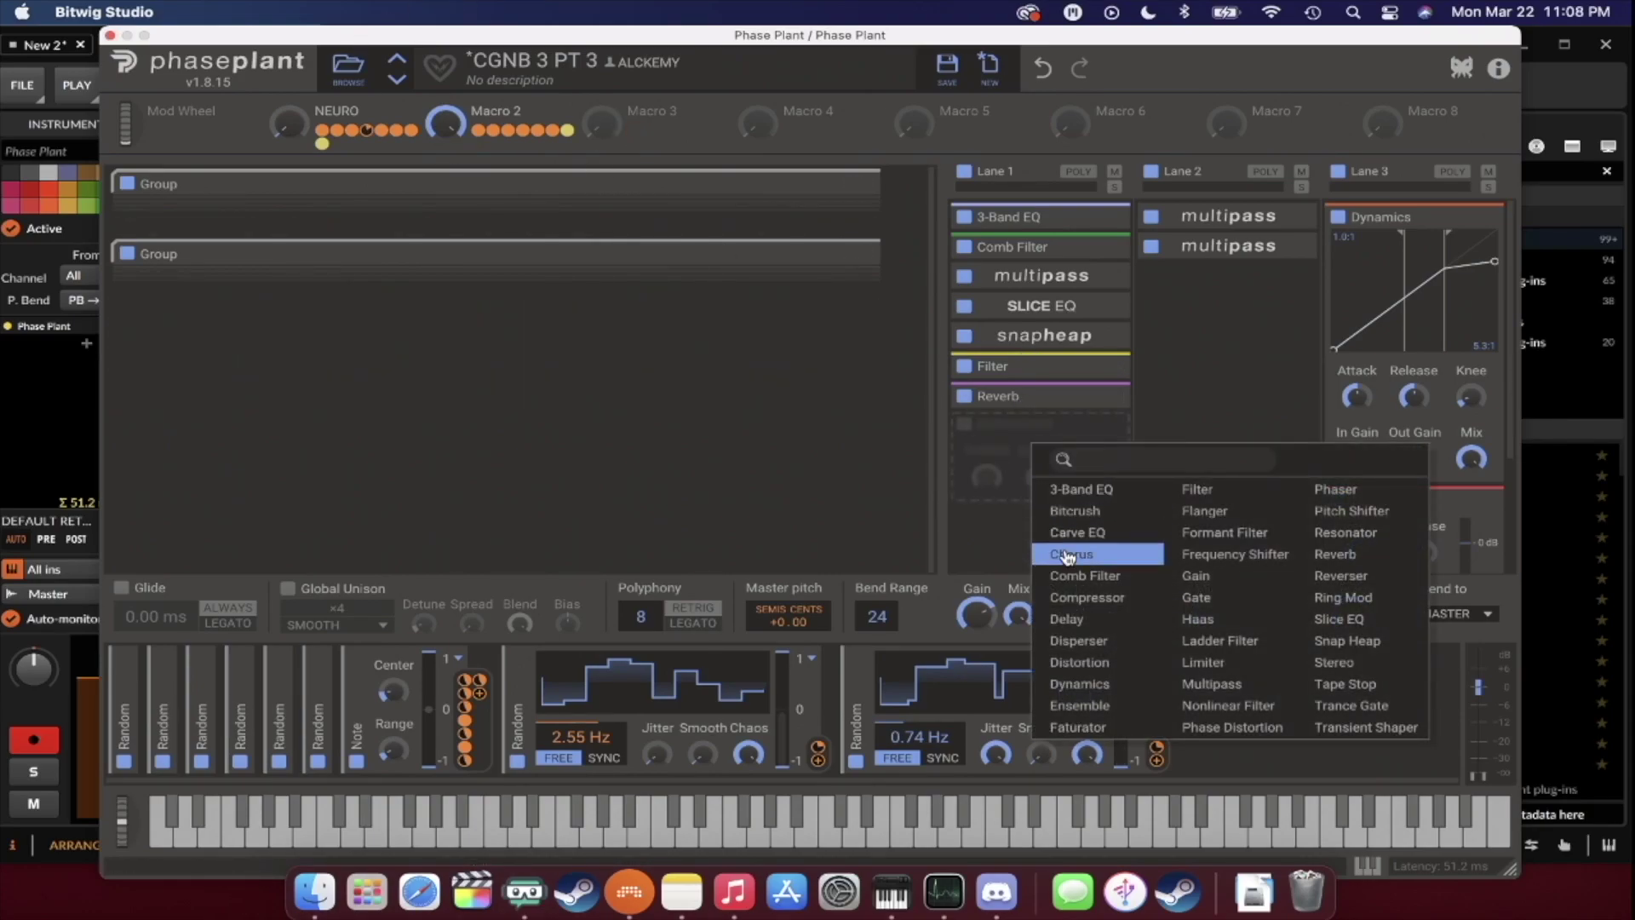
left_click(1197, 684)
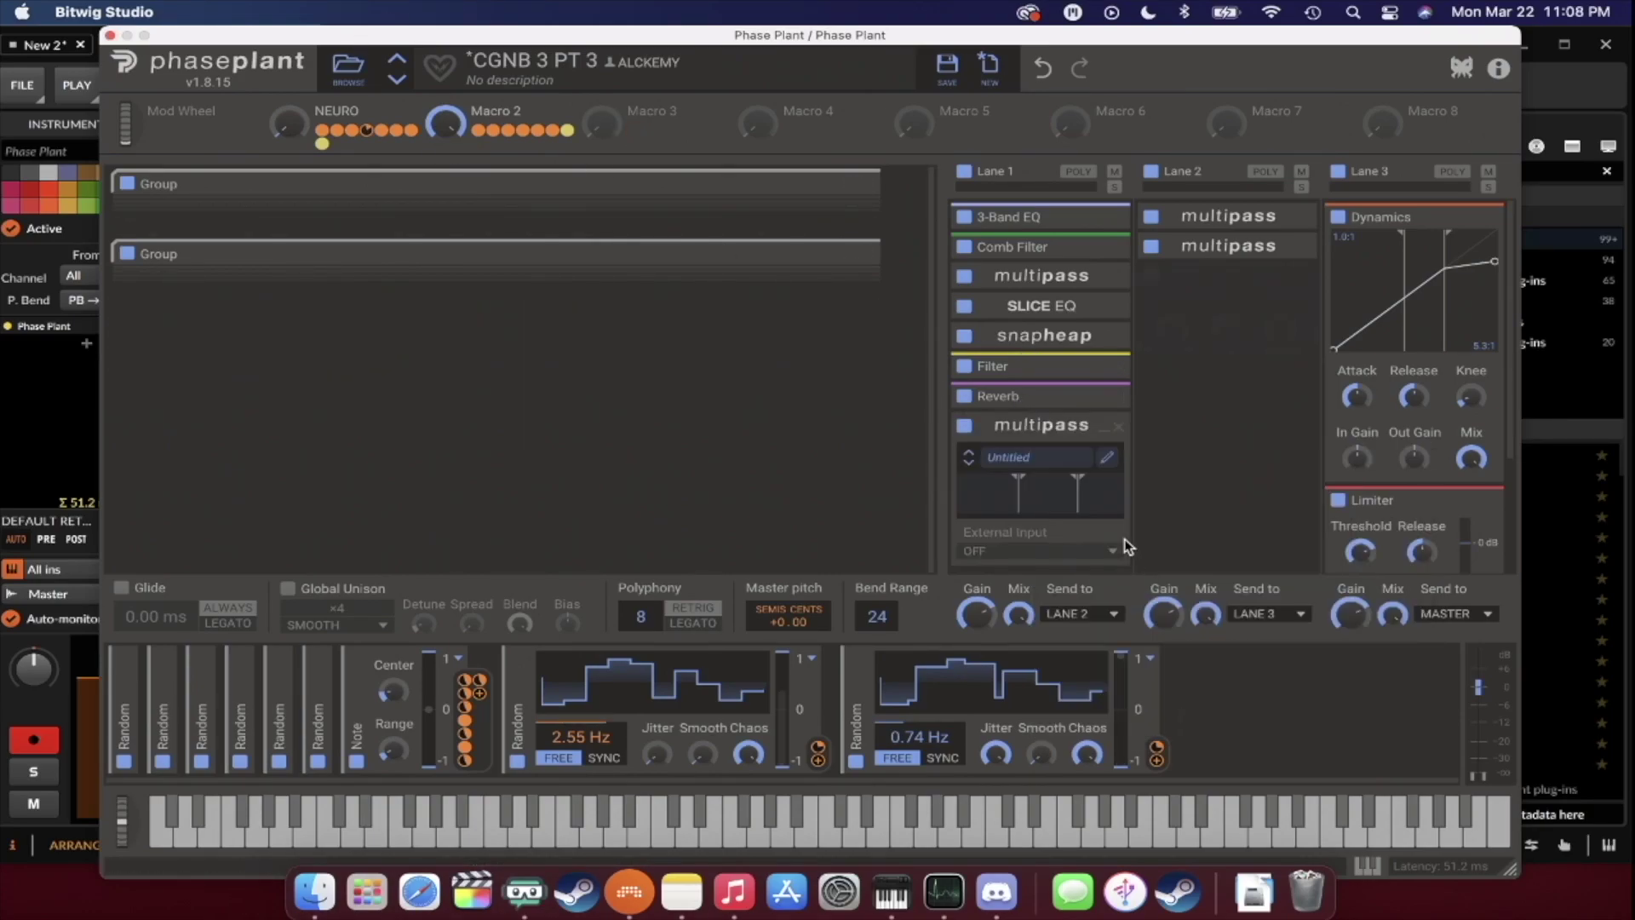
left_click(1107, 460)
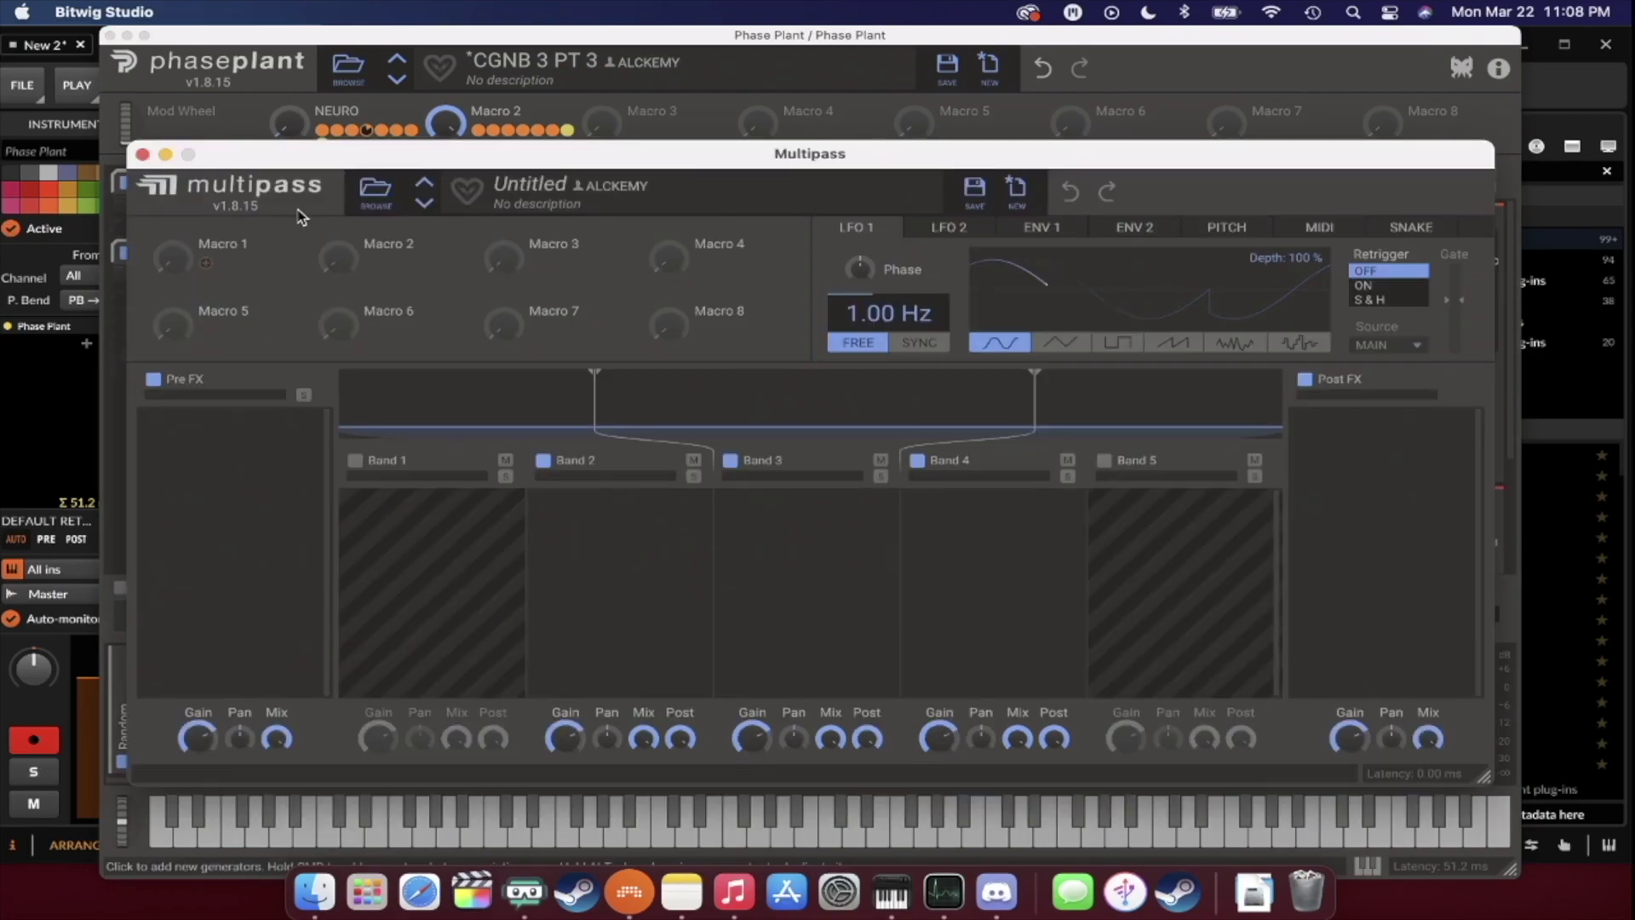
Load the user preset "master default ...f;alsjf;alksdjfasf" into the new Multipass and return to its main view.
left_click(375, 198)
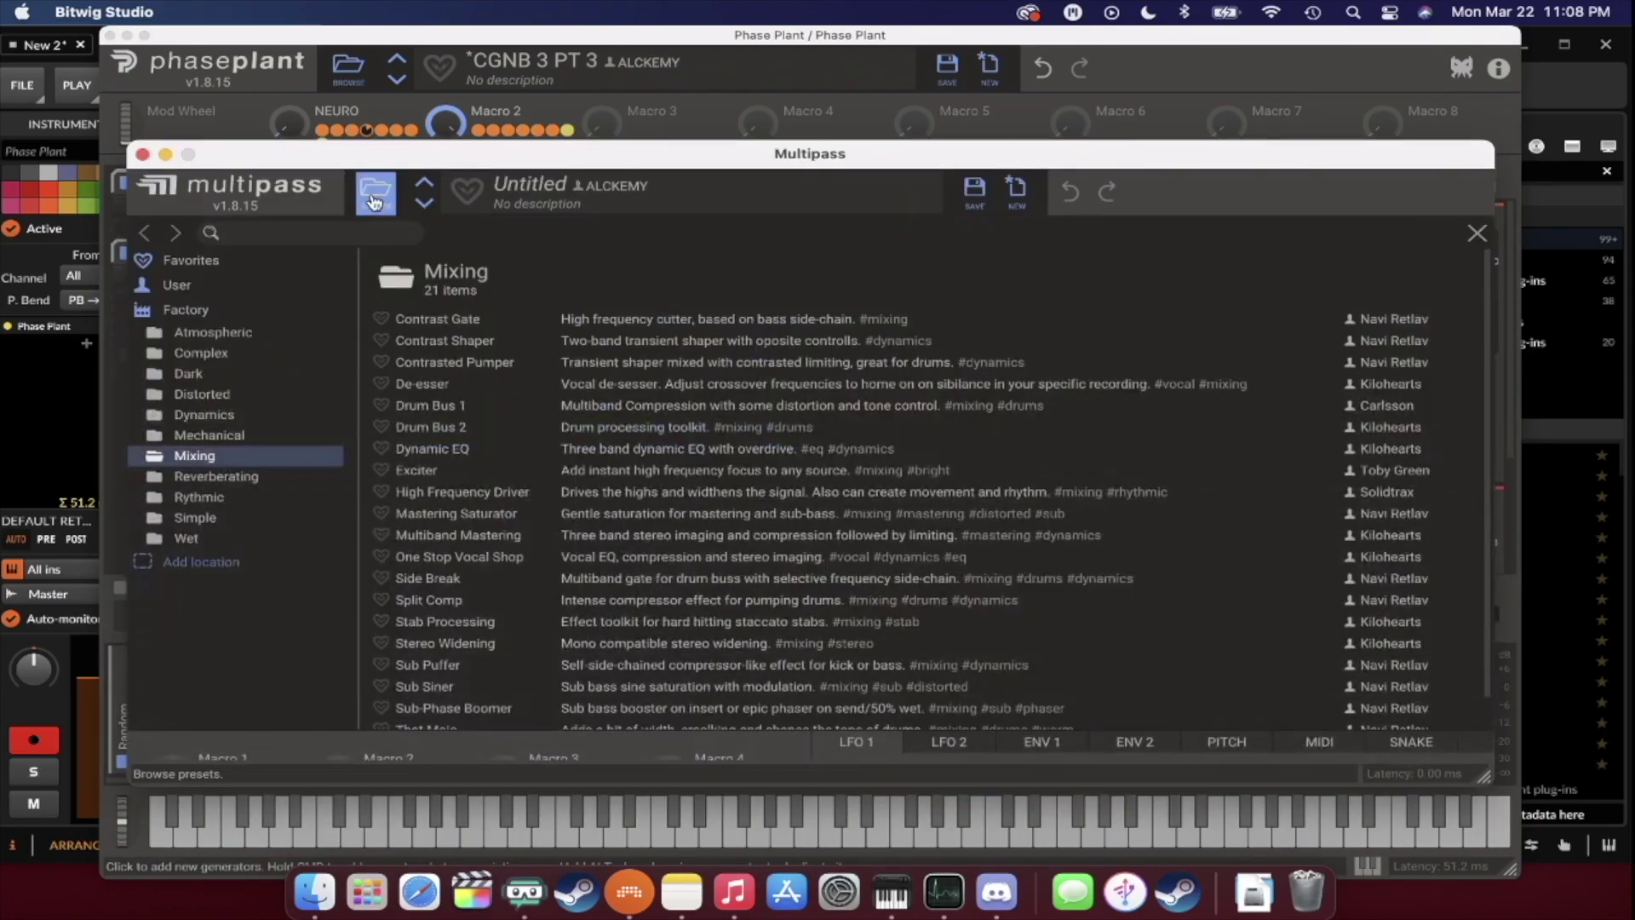
left_click(198, 286)
scroll(434, 434, "down", 5)
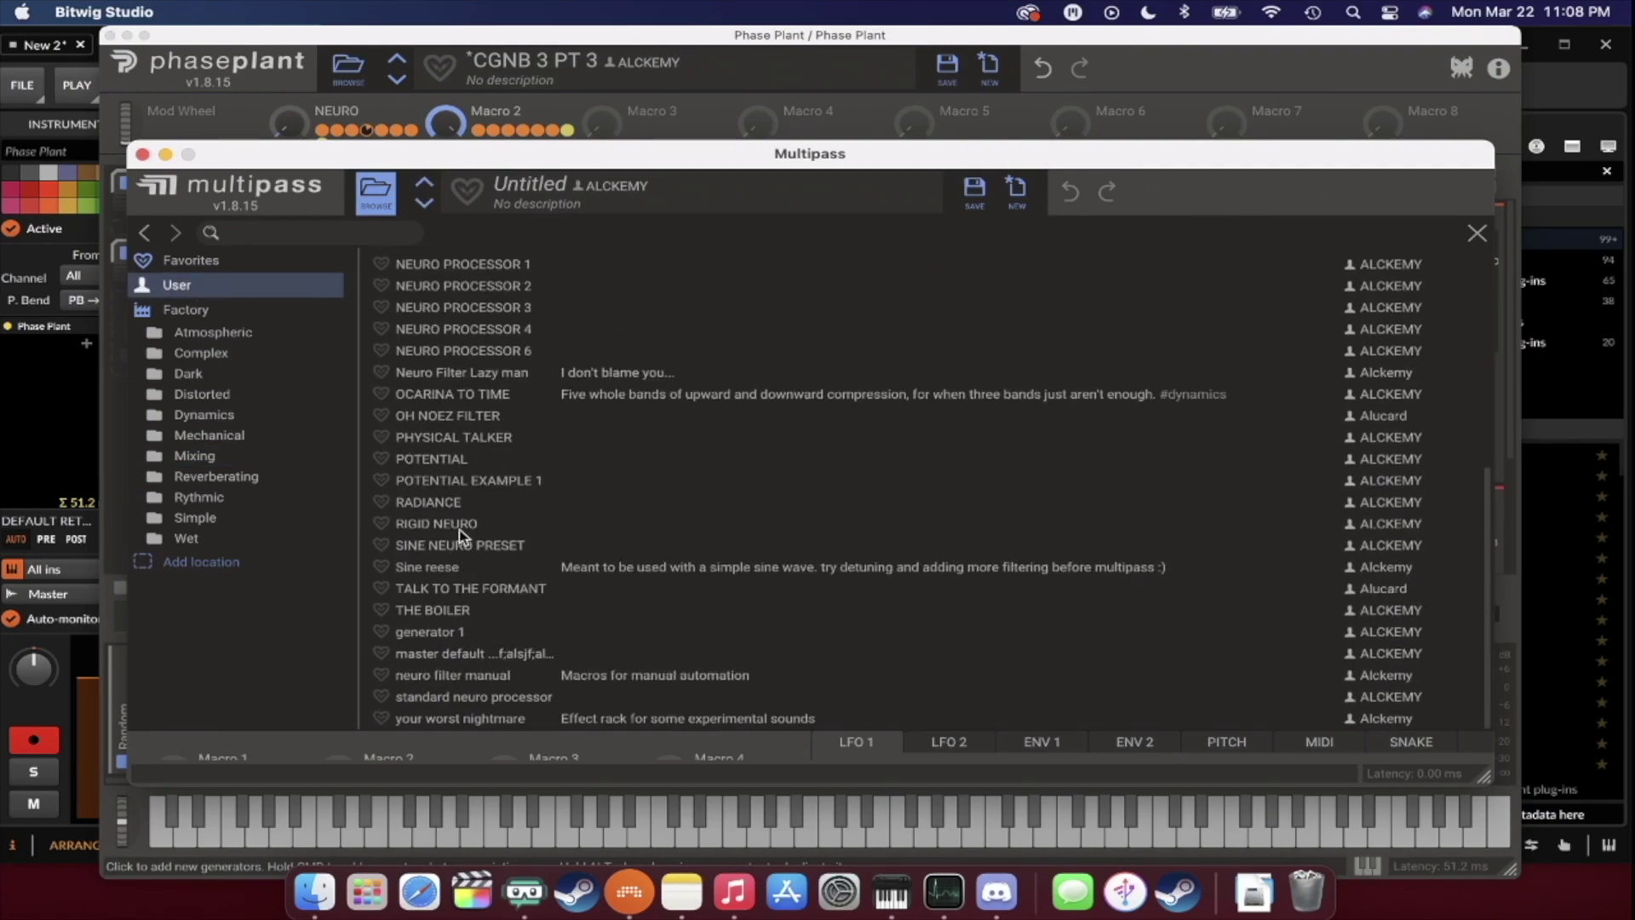
left_click(407, 656)
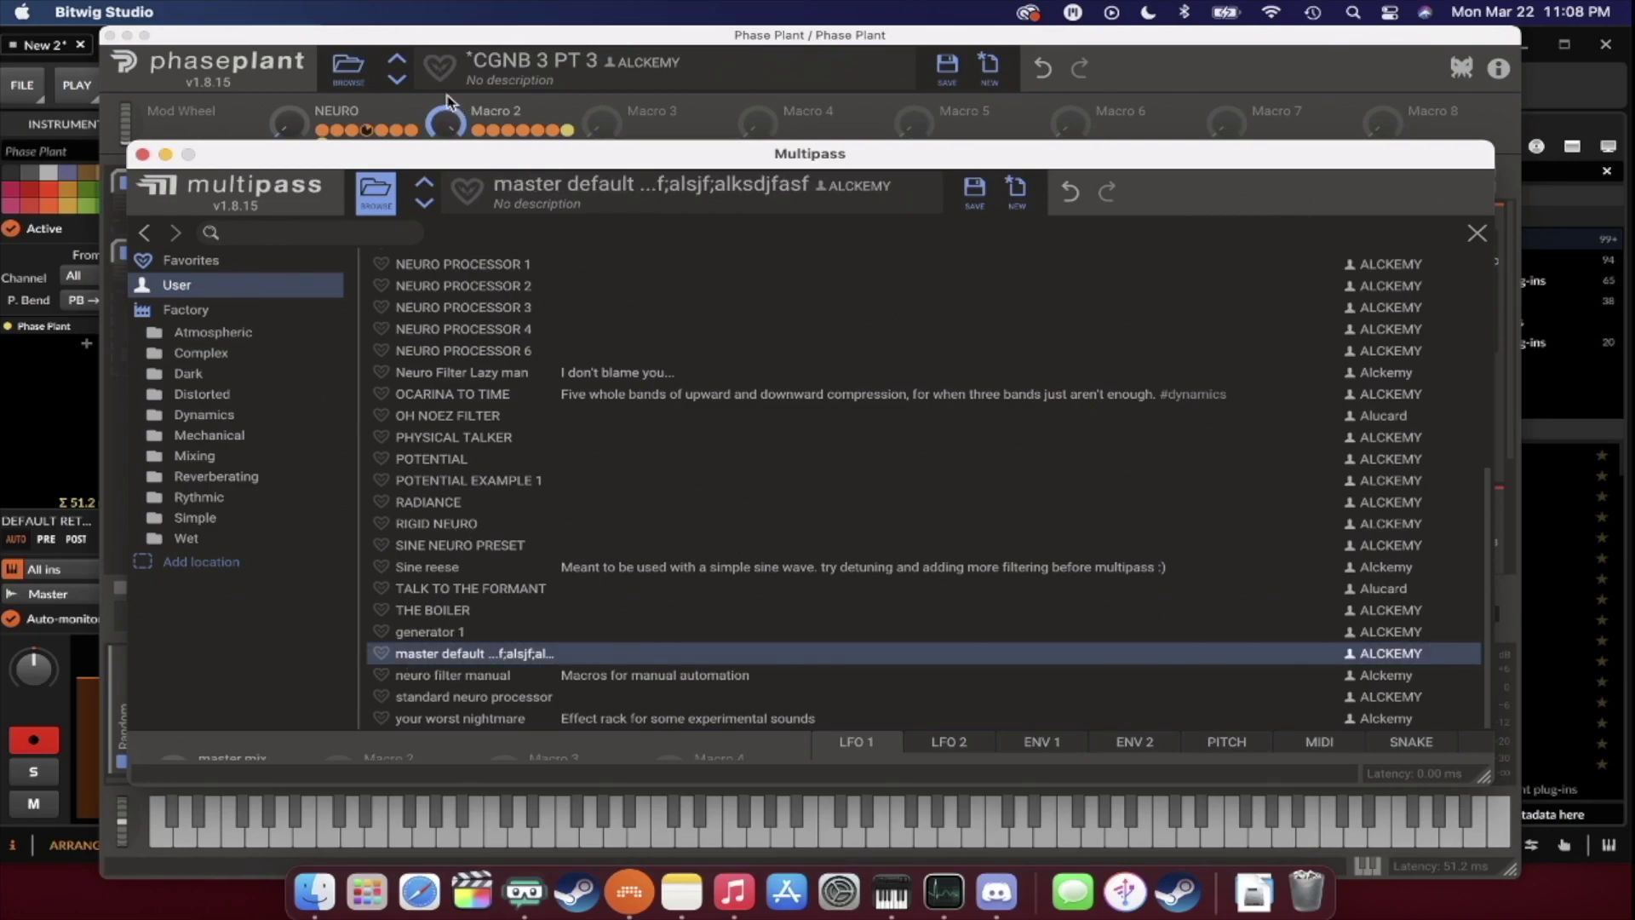
left_click(375, 186)
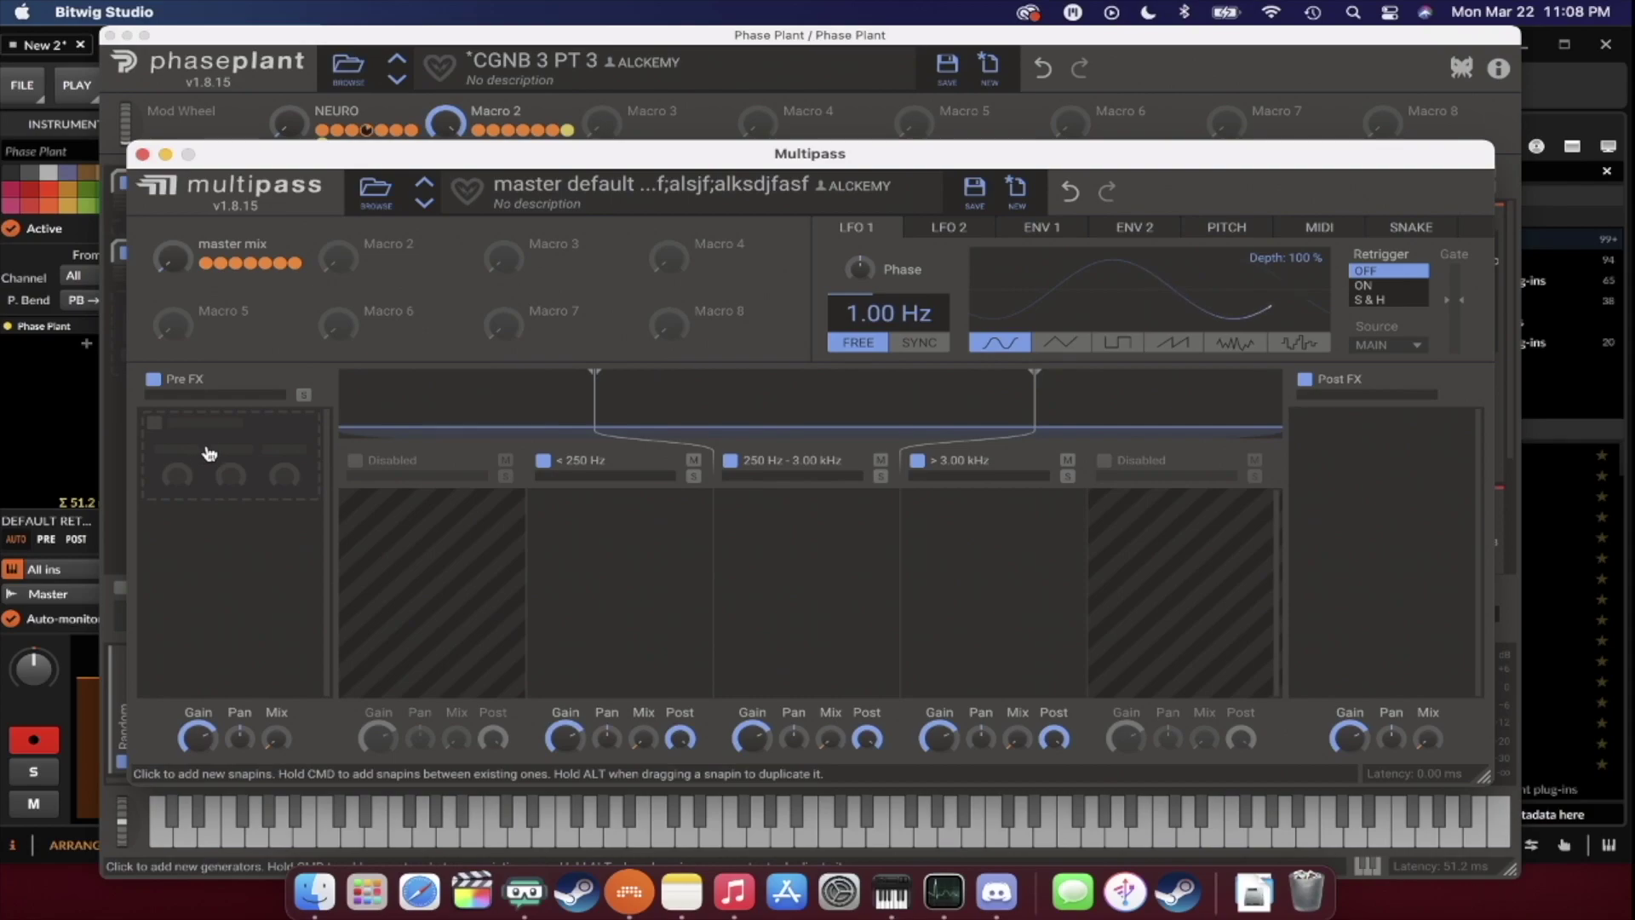
Add a Pitch Shifter to the Multipass Pre FX and set its pitch to +24.00 semitones.
left_click(212, 451)
left_click(529, 513)
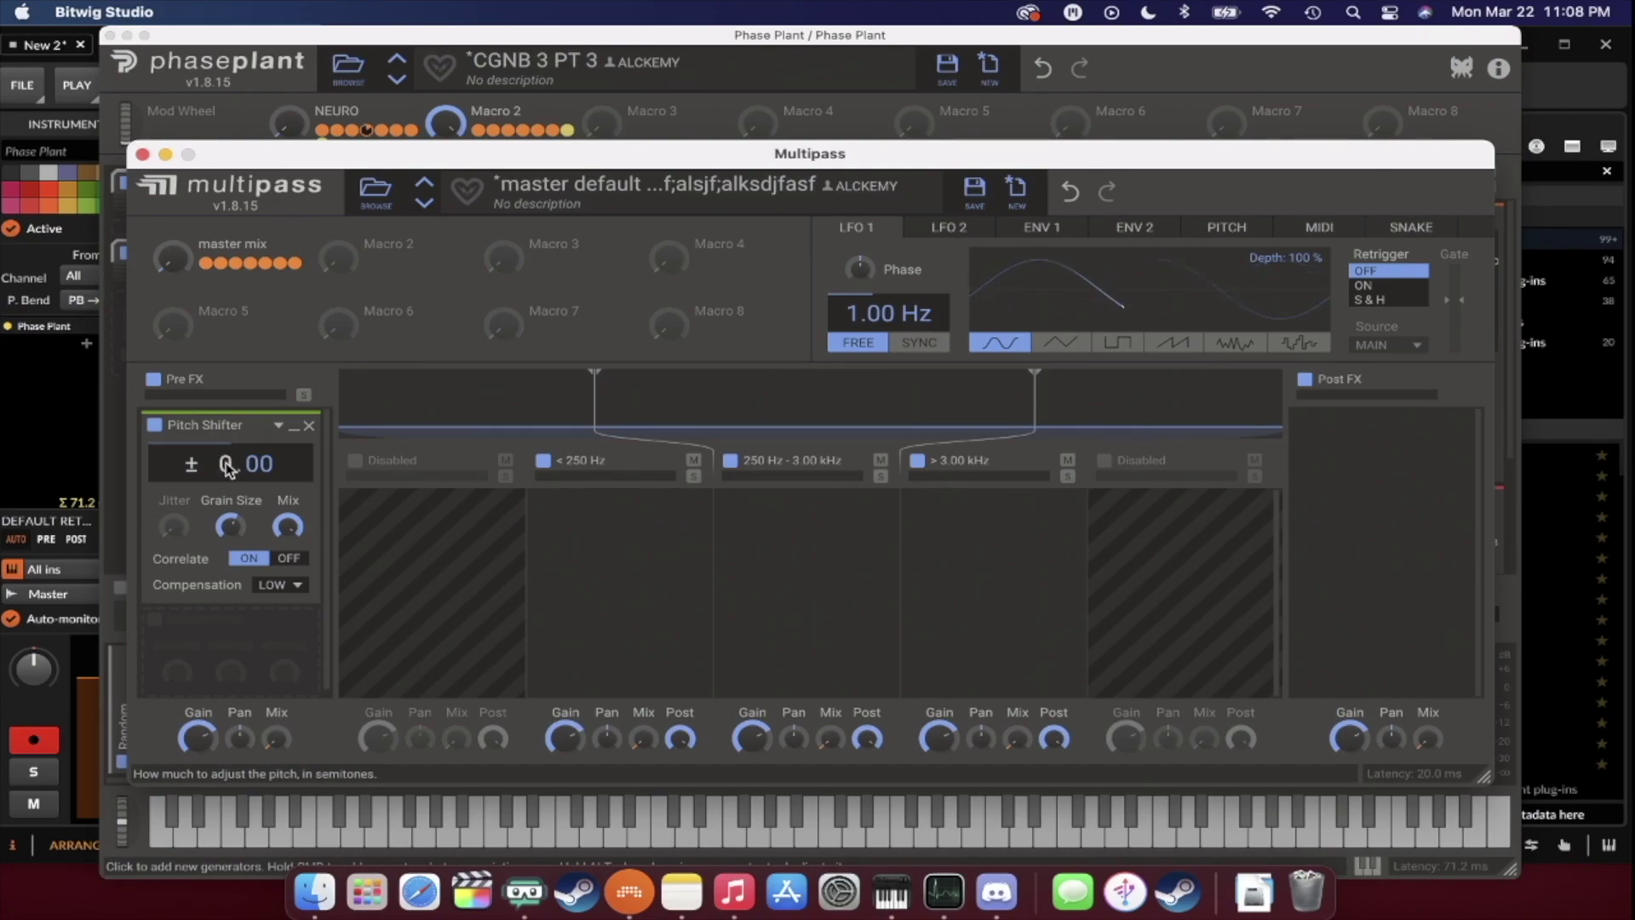
left_click_drag(225, 467, 181, 310)
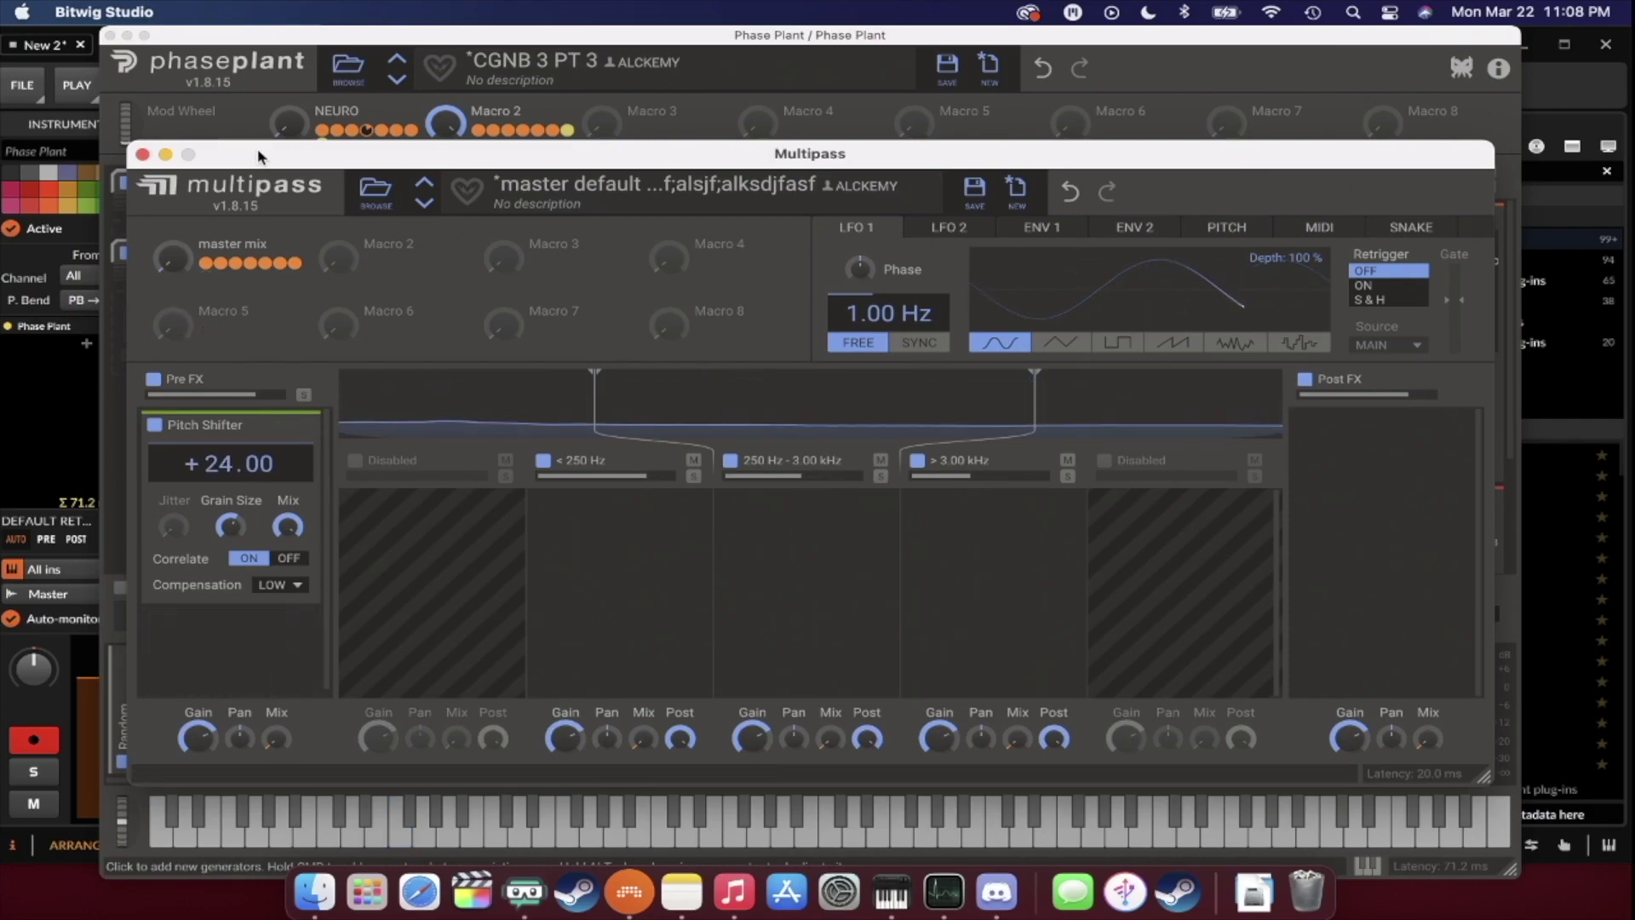
Route Phase Plant's Macro 2 to the new Multipass's master mix knob and reopen the Multipass editor.
left_click_drag(253, 157, 709, 541)
left_click(599, 536)
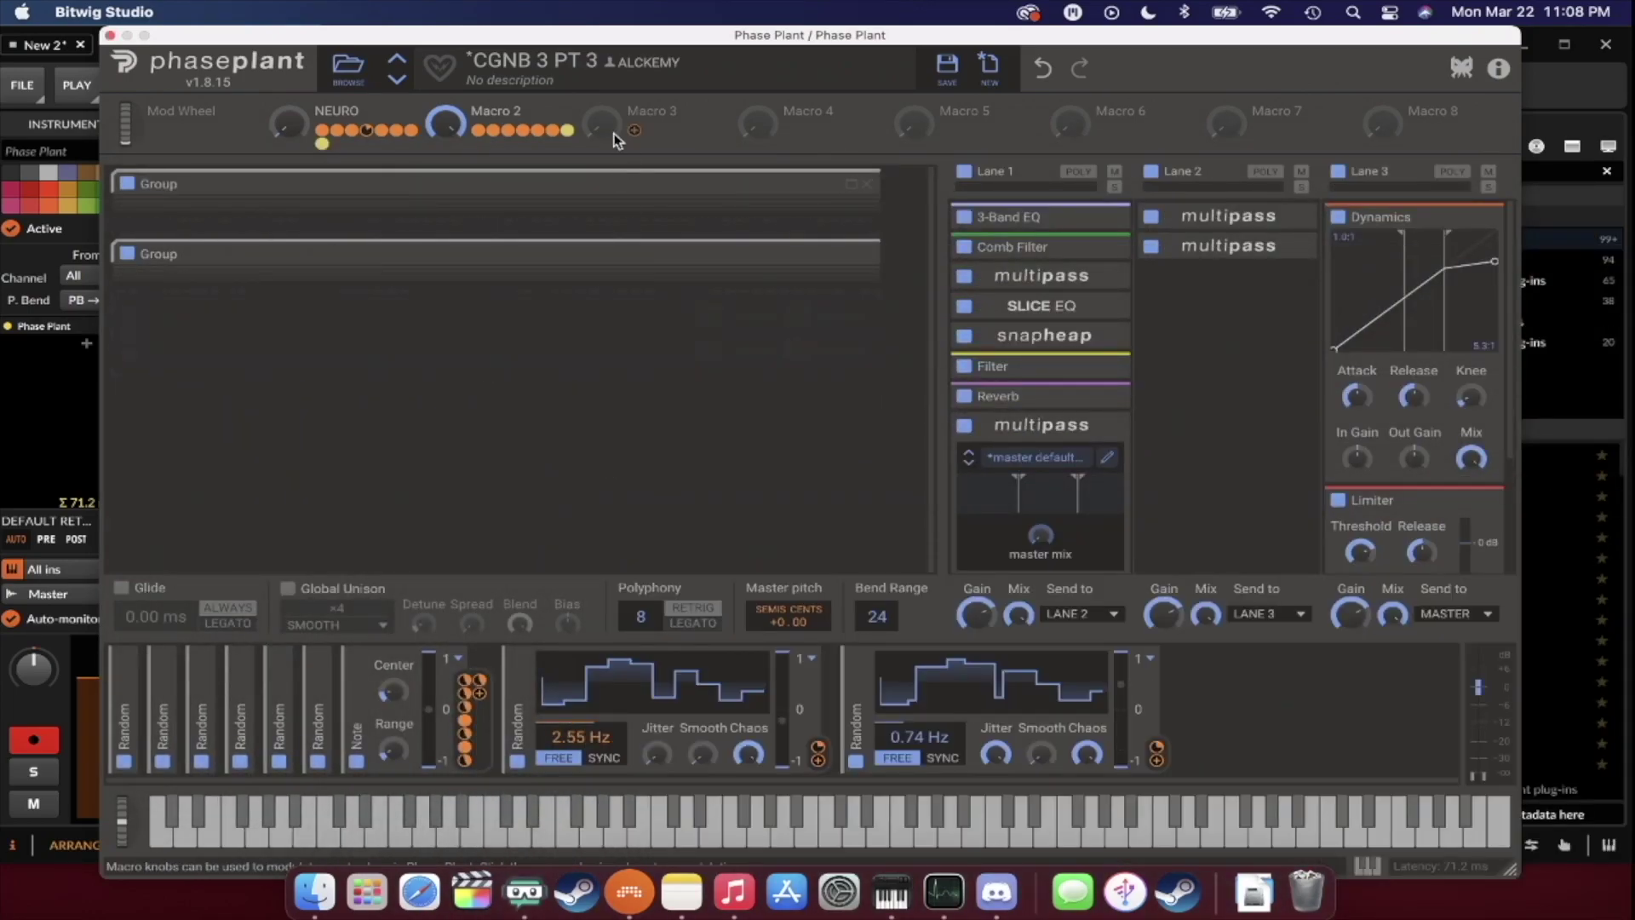
left_click_drag(478, 144, 1042, 538)
left_click(1107, 457)
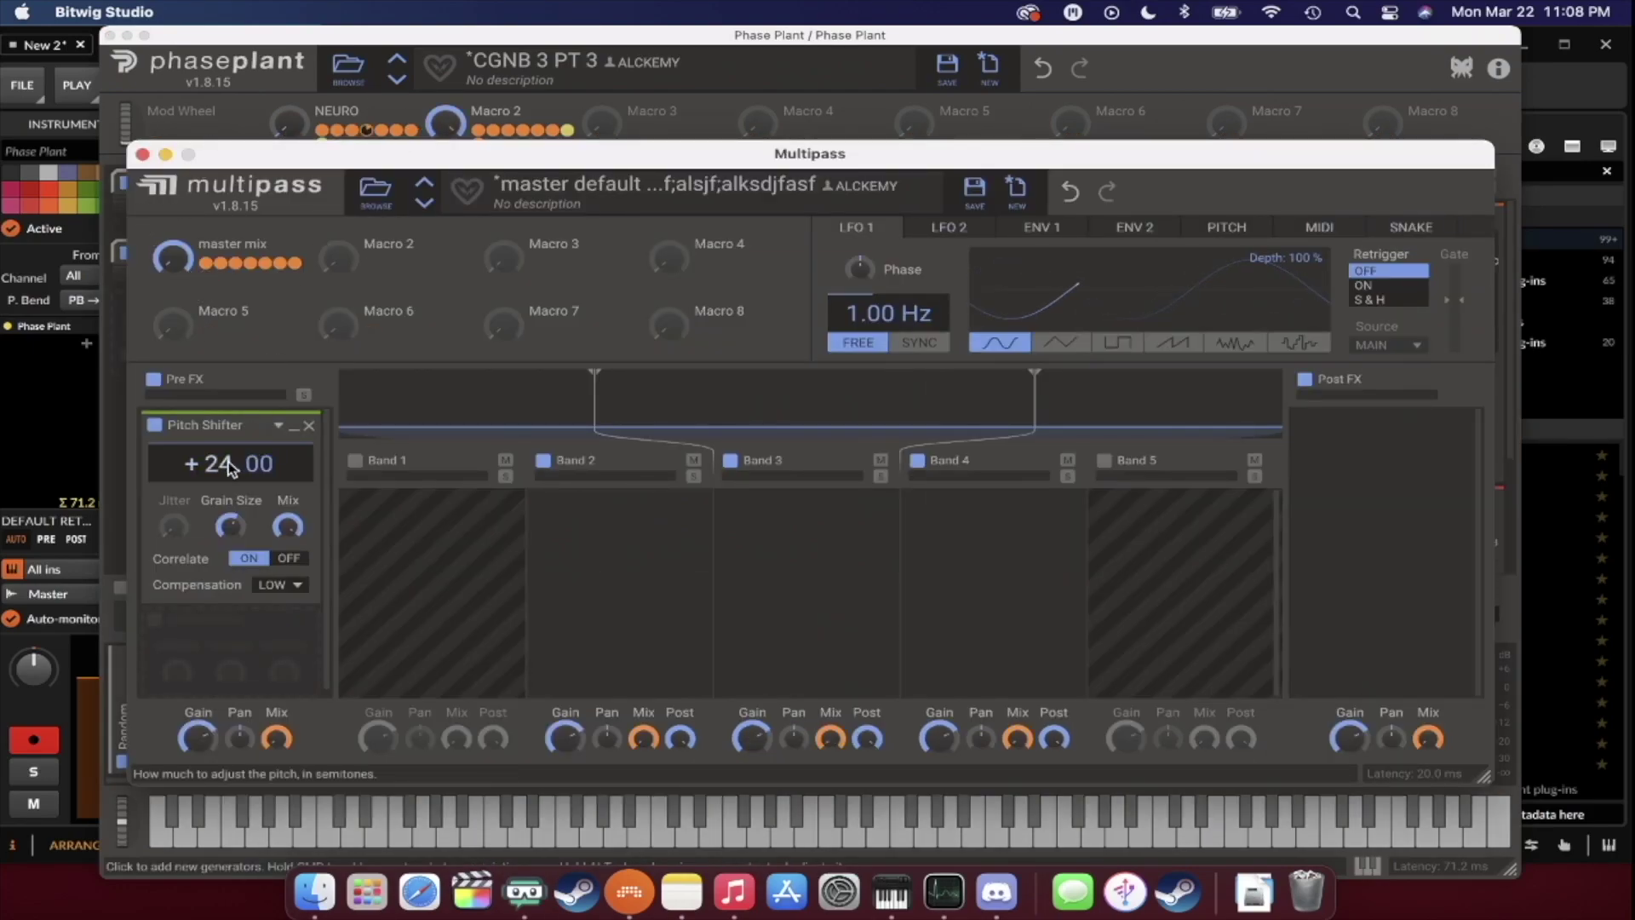
Reset the Pitch Shifter to 0.00 semitones and modulate its pitch with LFO 1, using the stepped random shape synced at 4/16.
left_click_drag(256, 463, 255, 517)
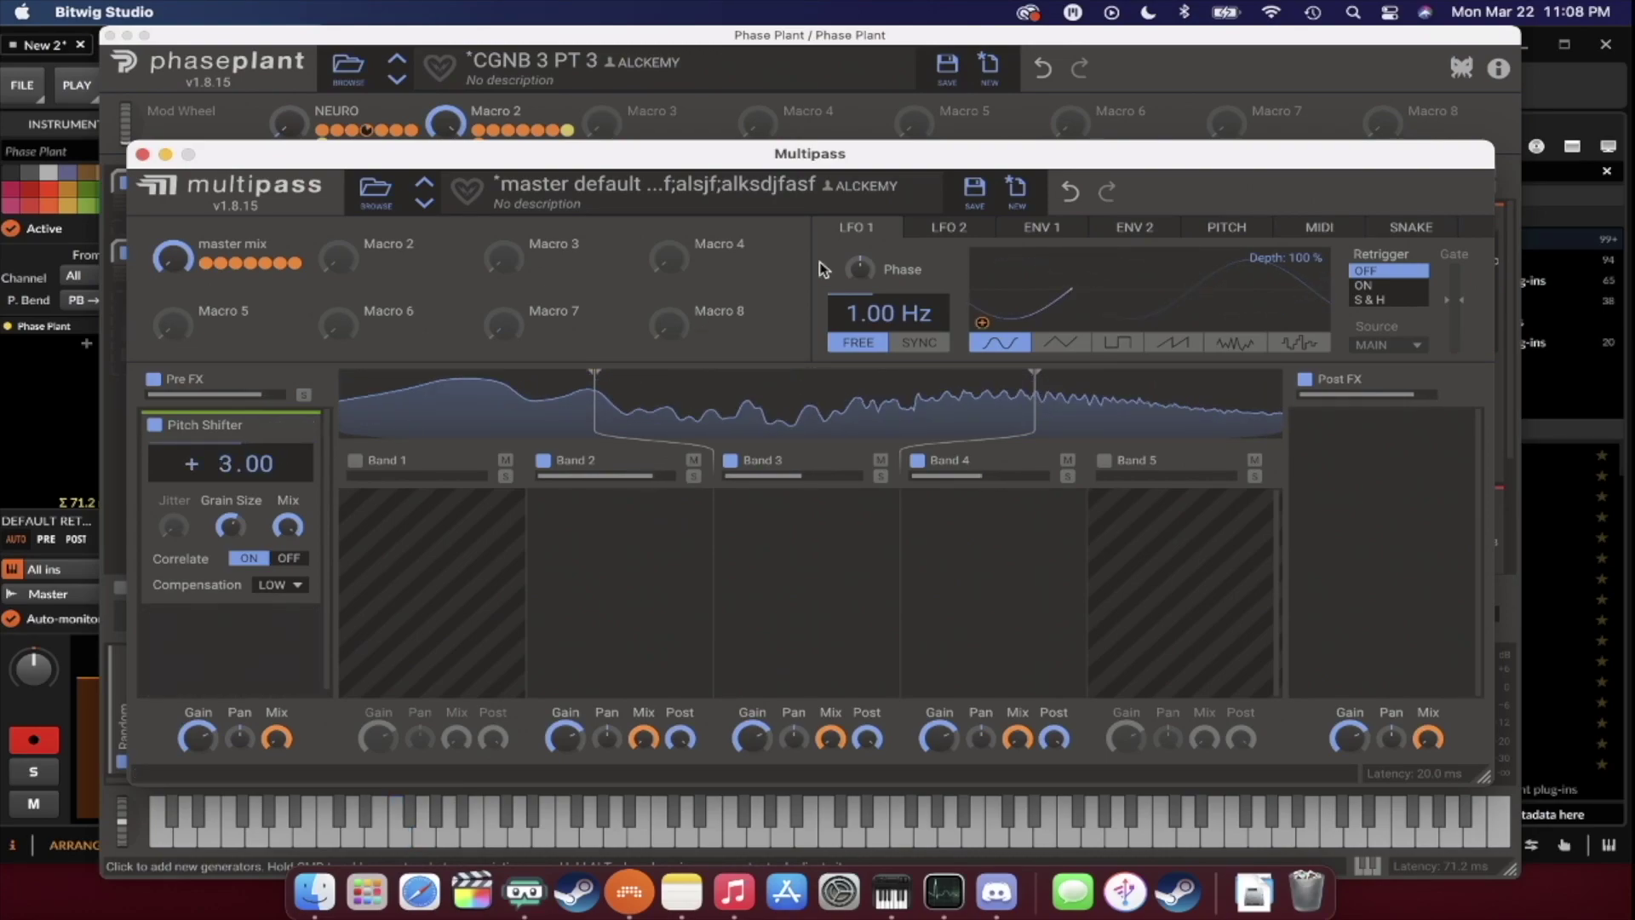
left_click(1296, 342)
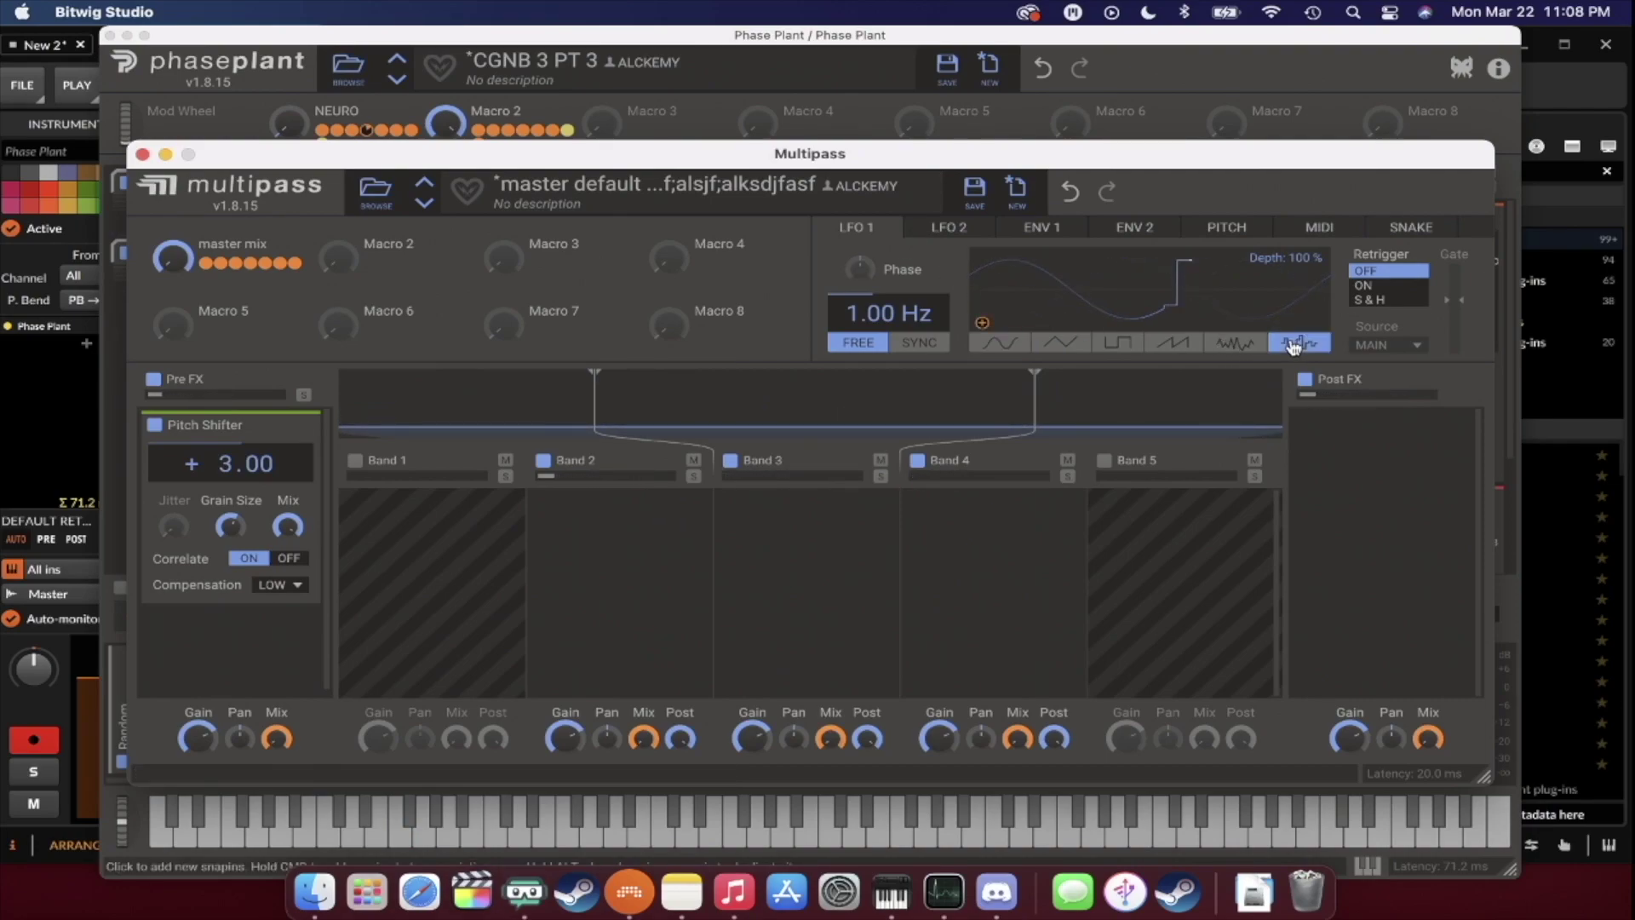
left_click(919, 343)
left_click_drag(982, 323, 228, 487)
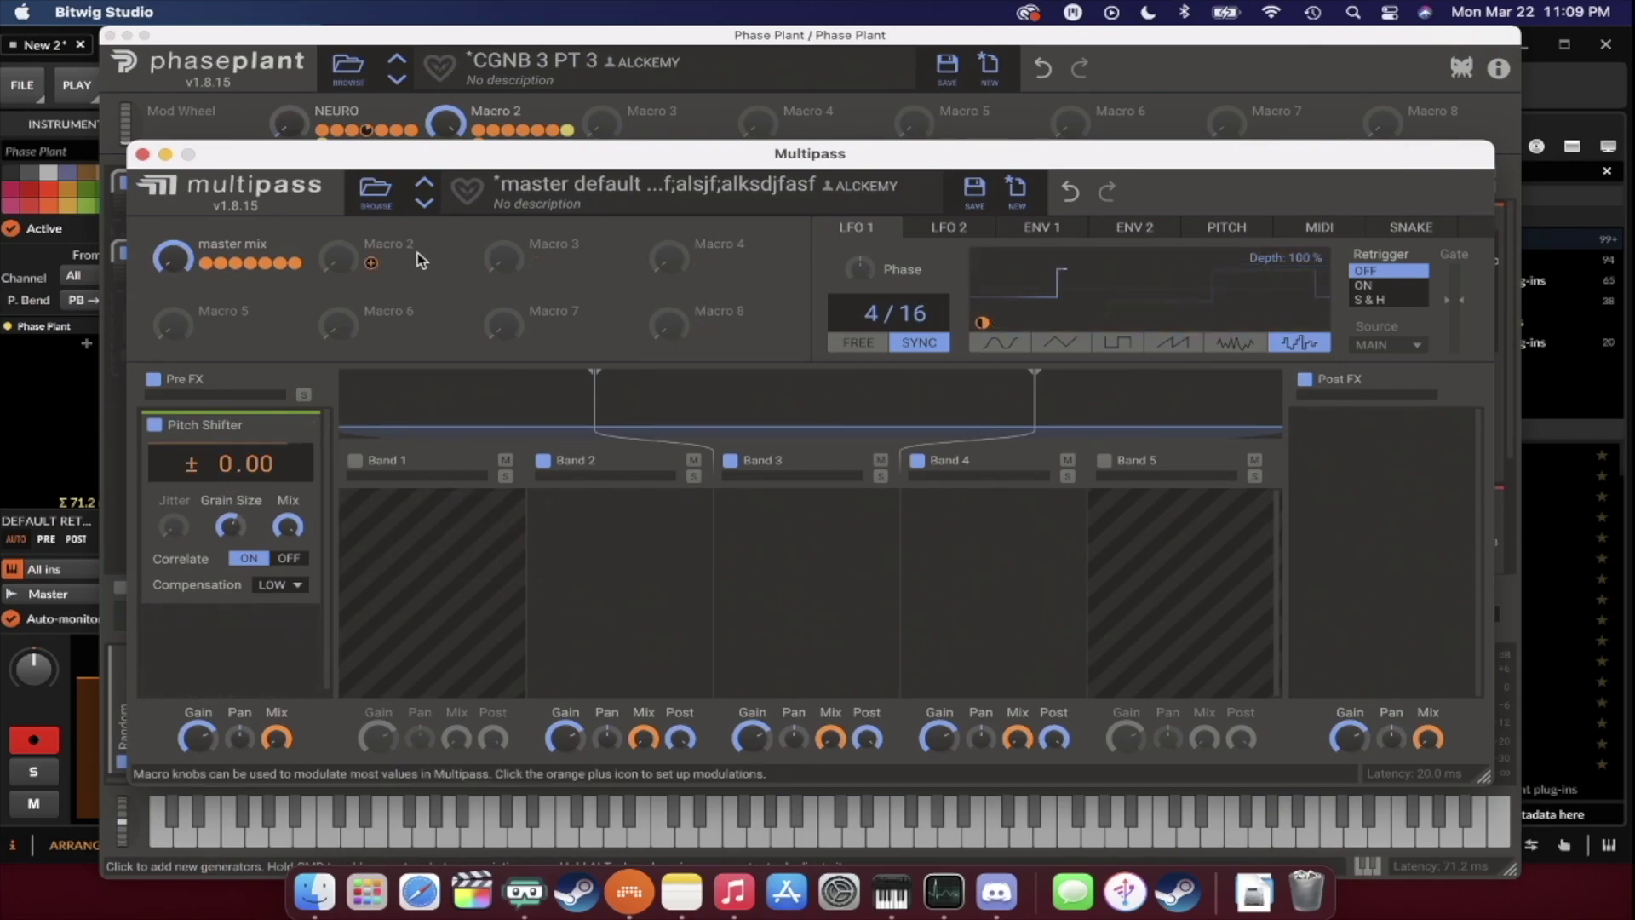
Set LFO 2 to tempo sync and route Multipass Macro 2 to the sync rates of both LFO 1 and LFO 2.
left_click_drag(373, 264, 910, 339)
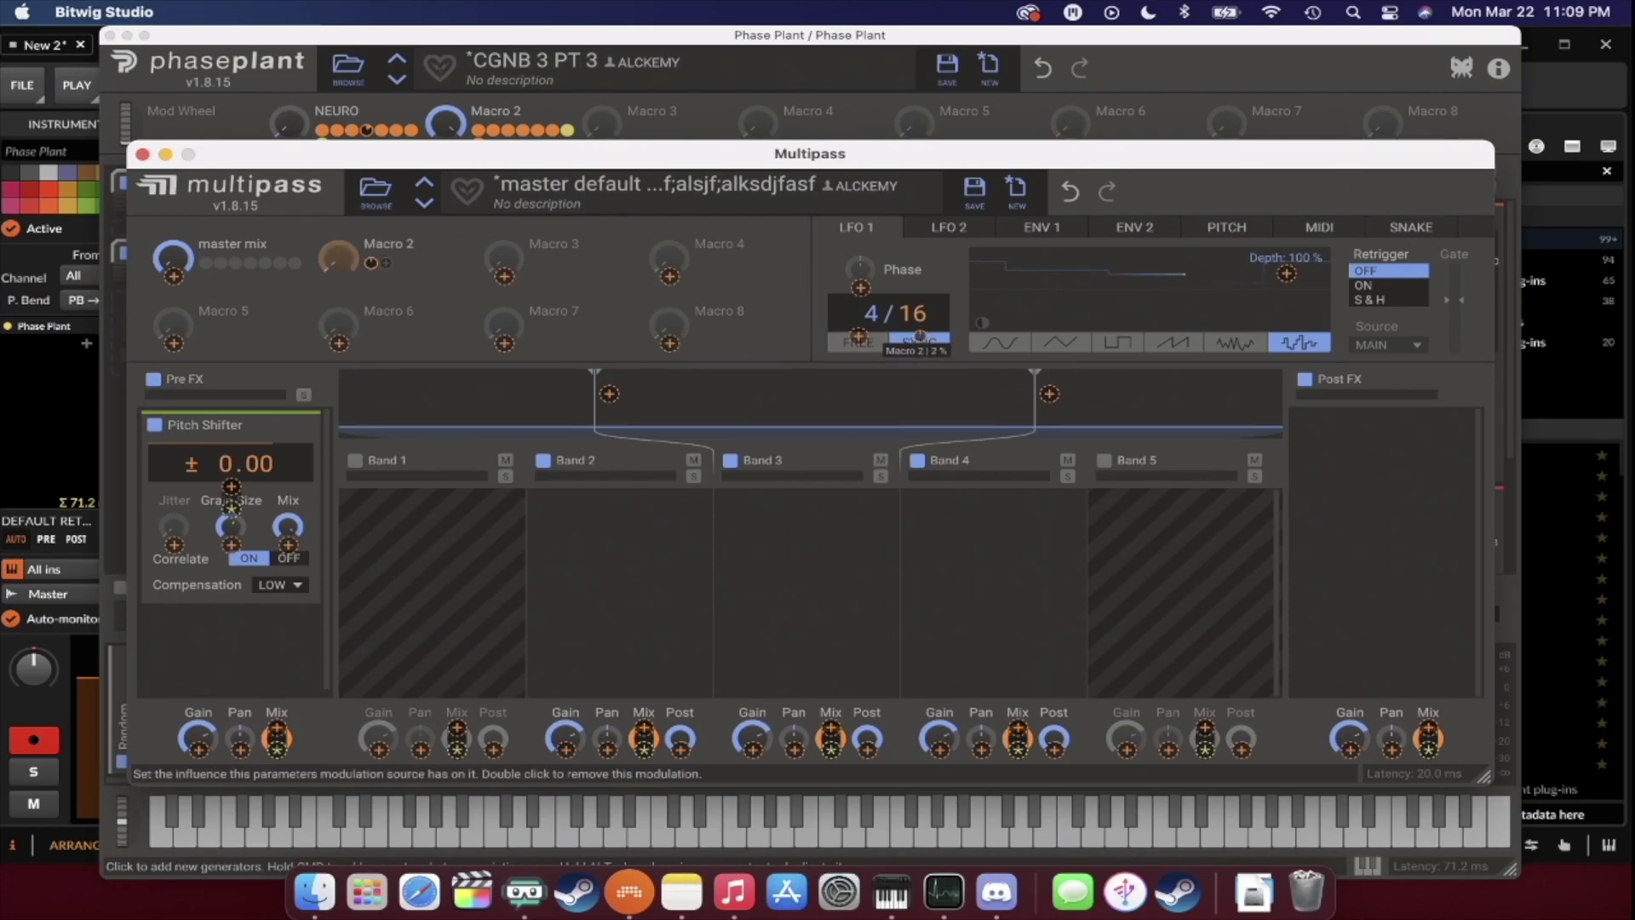
left_click(947, 226)
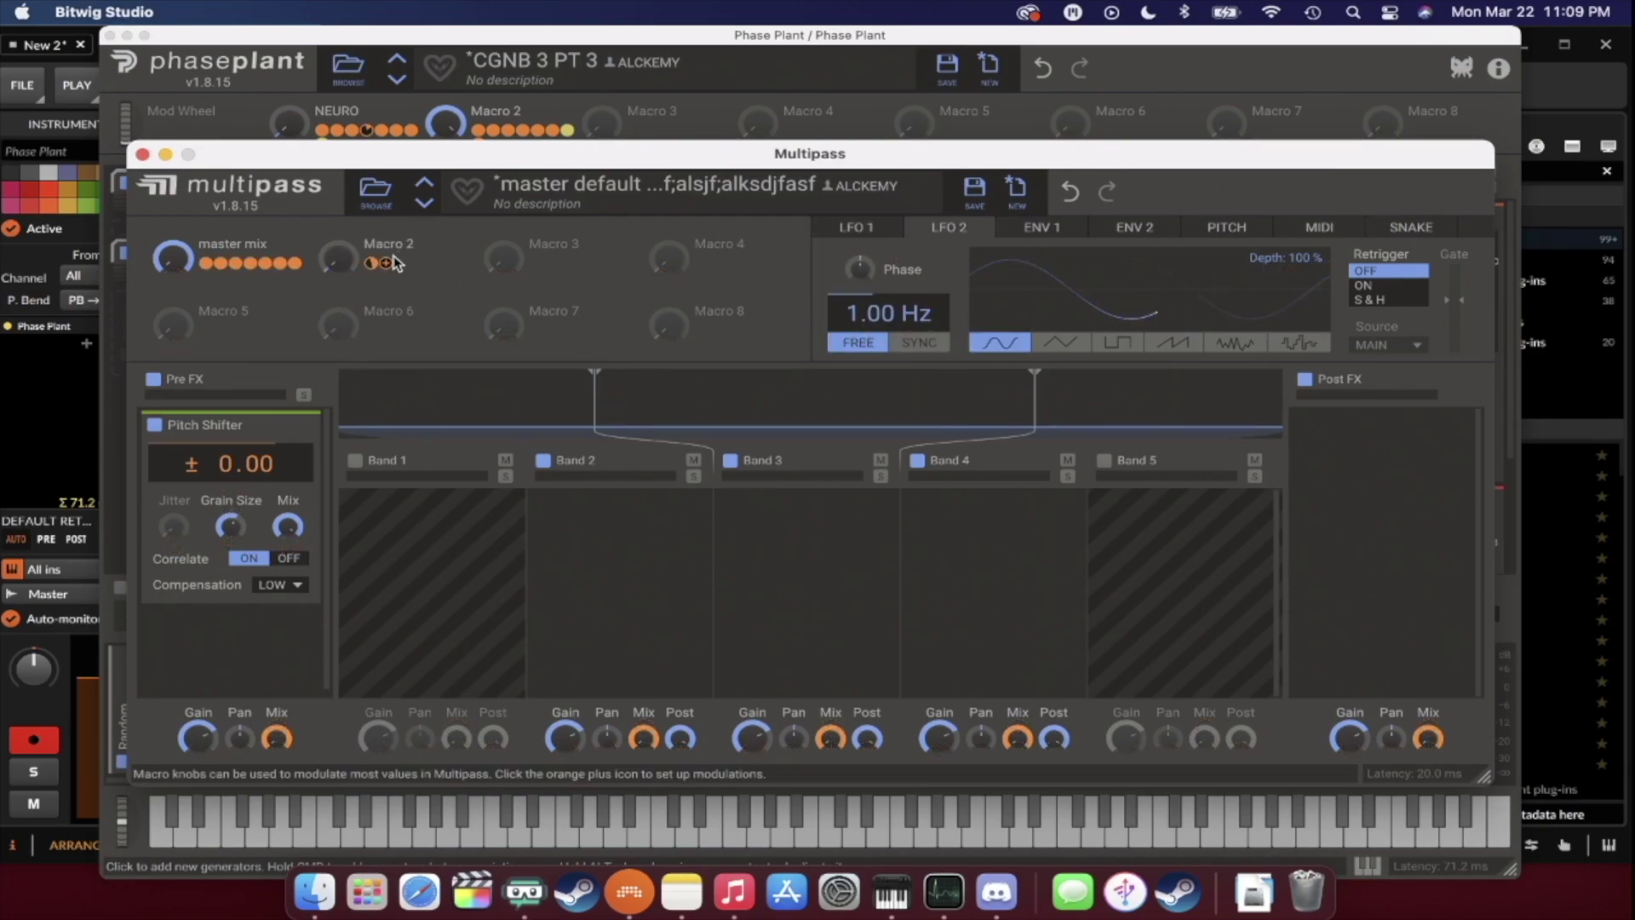
left_click(737, 248)
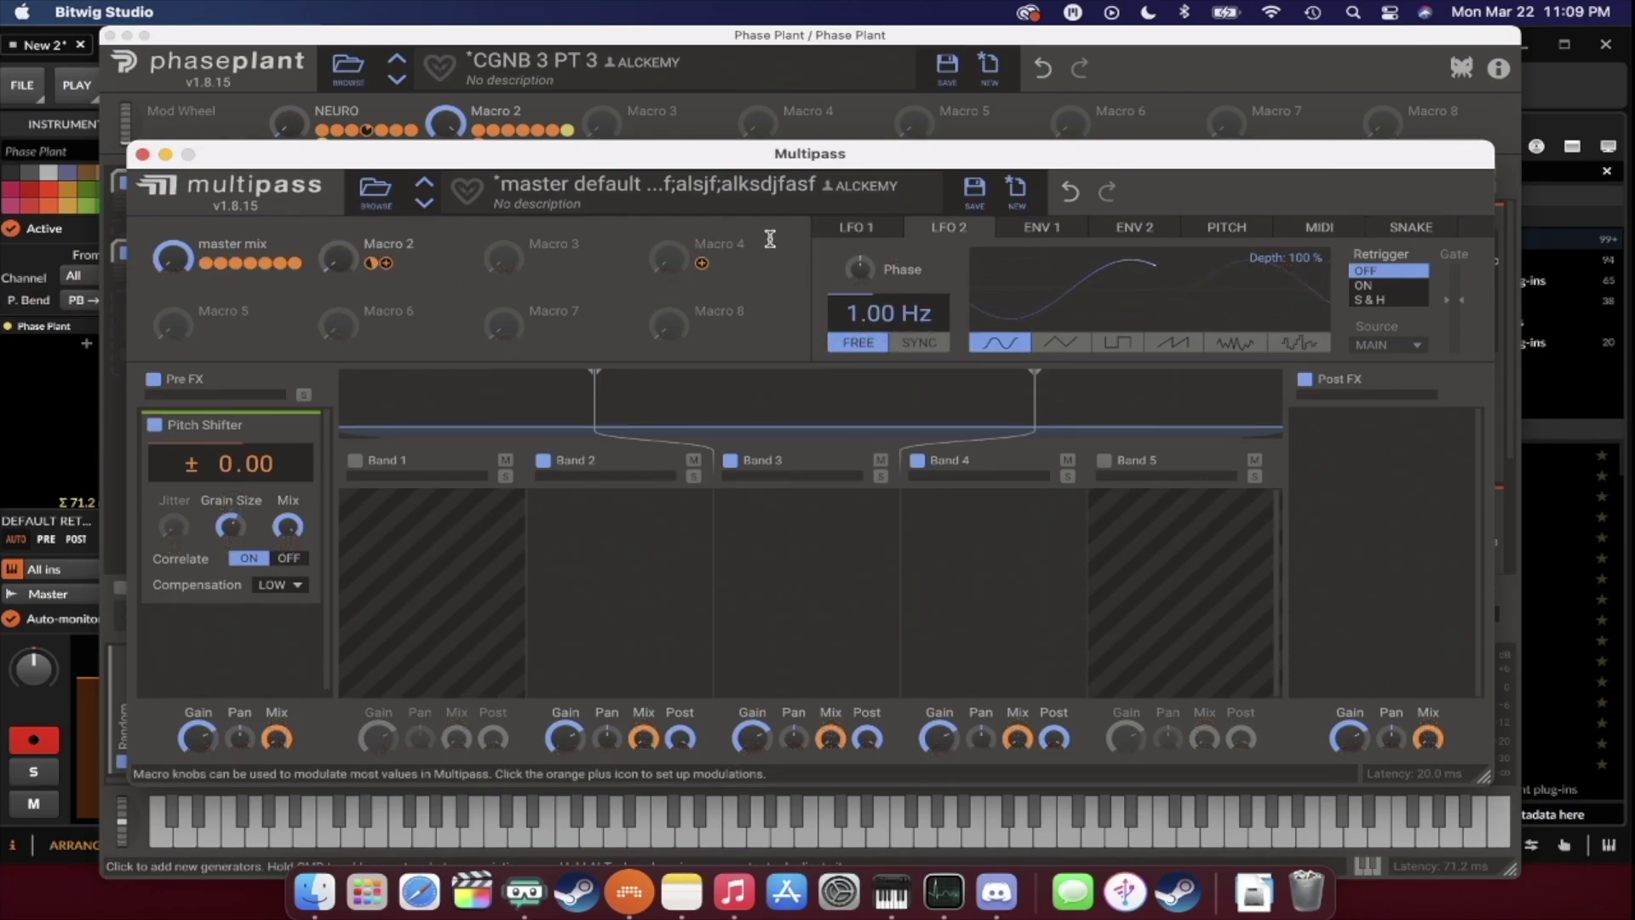
left_click(913, 343)
left_click_drag(386, 263, 918, 338)
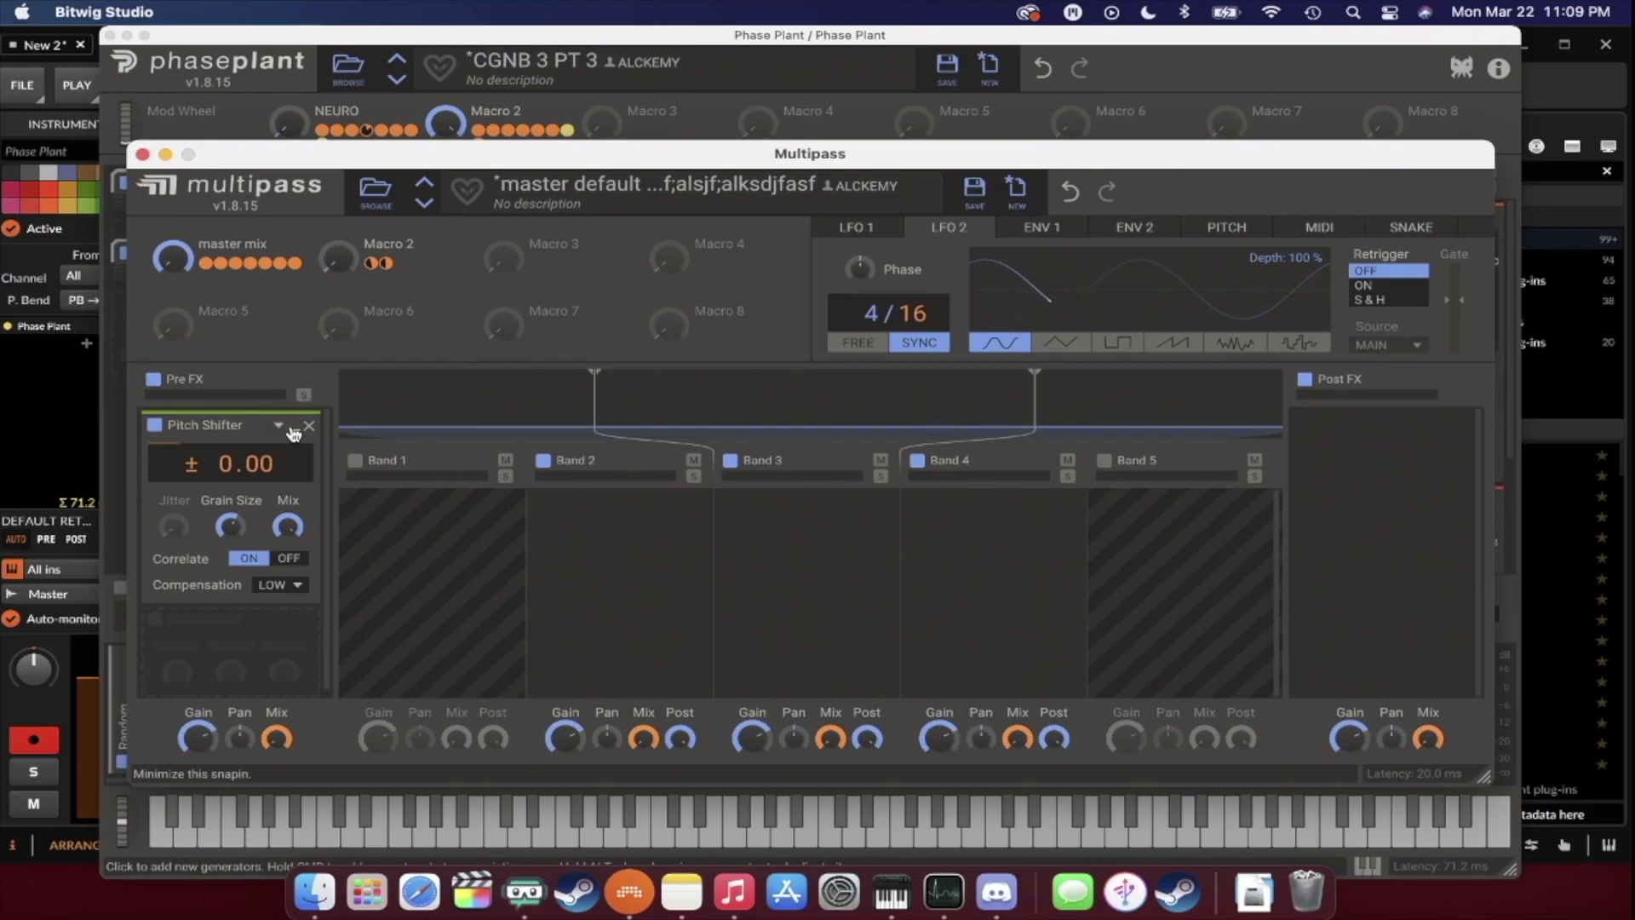
Duplicate the Pitch Shifter in Pre FX with its pitch at 0.00, and modulate the copy's pitch with LFO 1.
key("super+d")
double_click(228, 678)
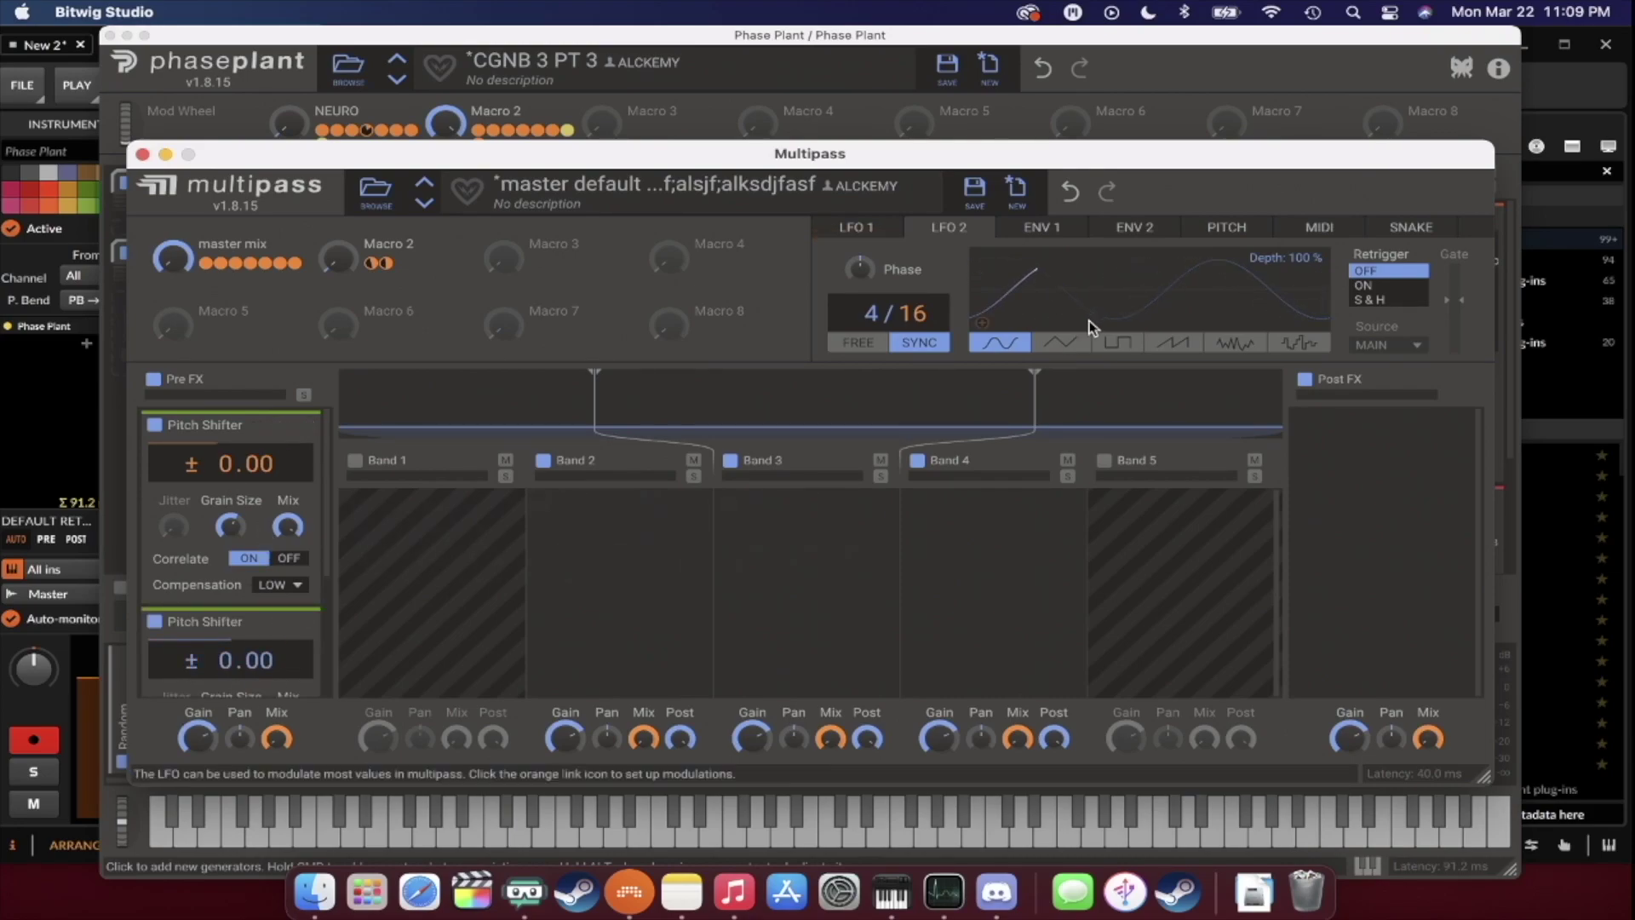
left_click(856, 226)
left_click_drag(999, 328, 231, 692)
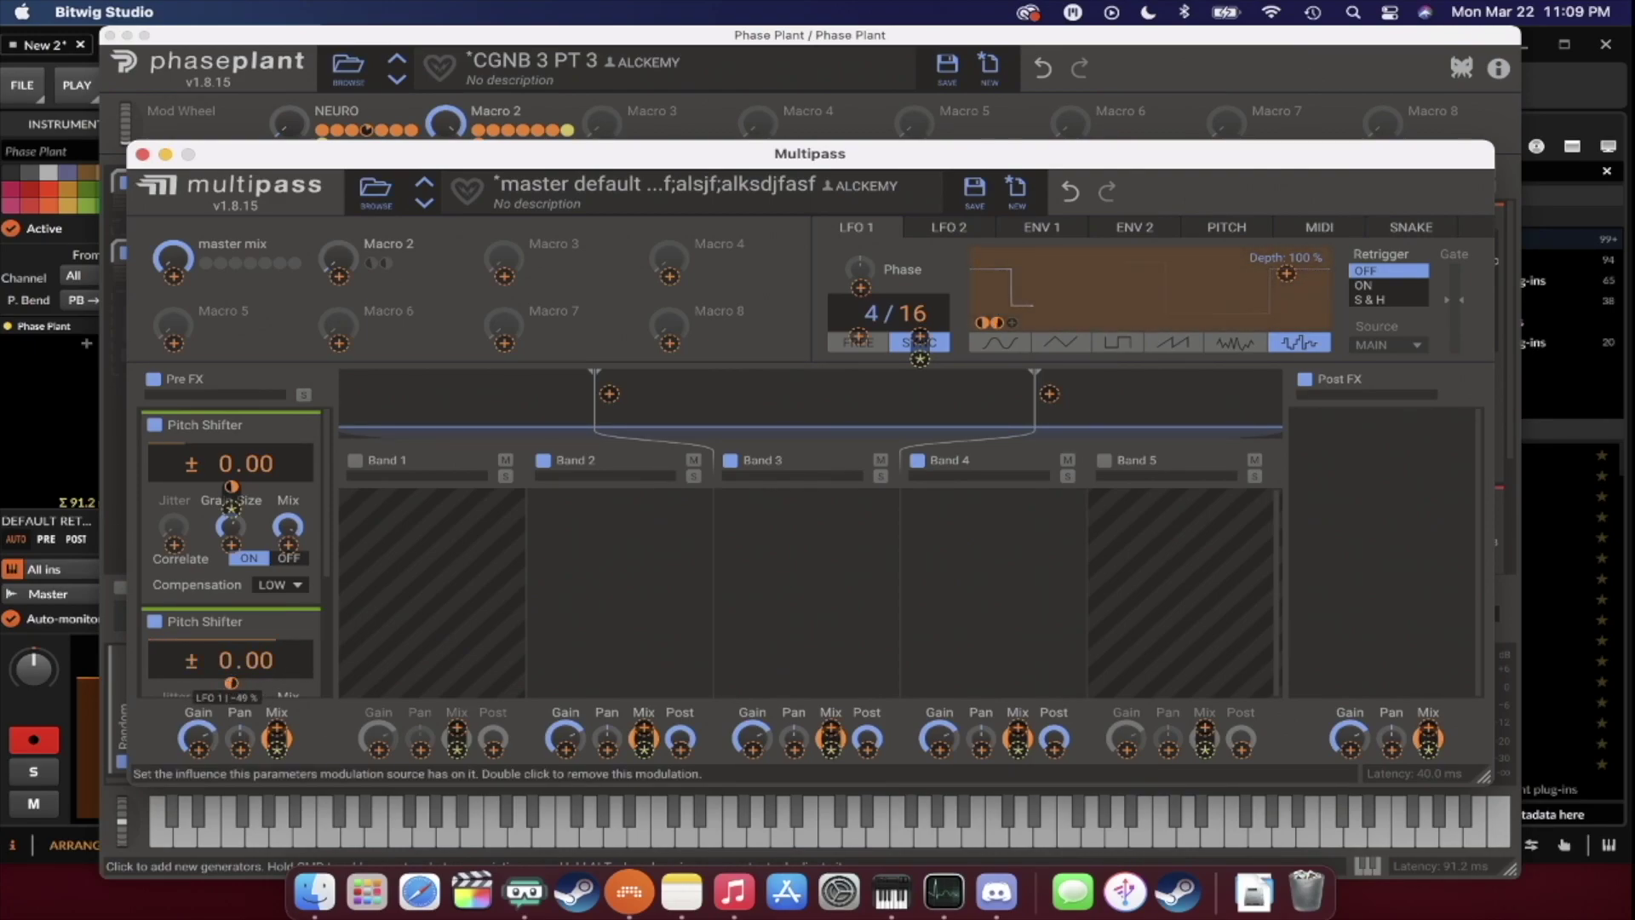
Adjust the Grain Size of the Pitch Shifters while auditioning a note, with the second one at 87.2 ms.
scroll(230, 630, "down", 2)
scroll(230, 631, "down", 2)
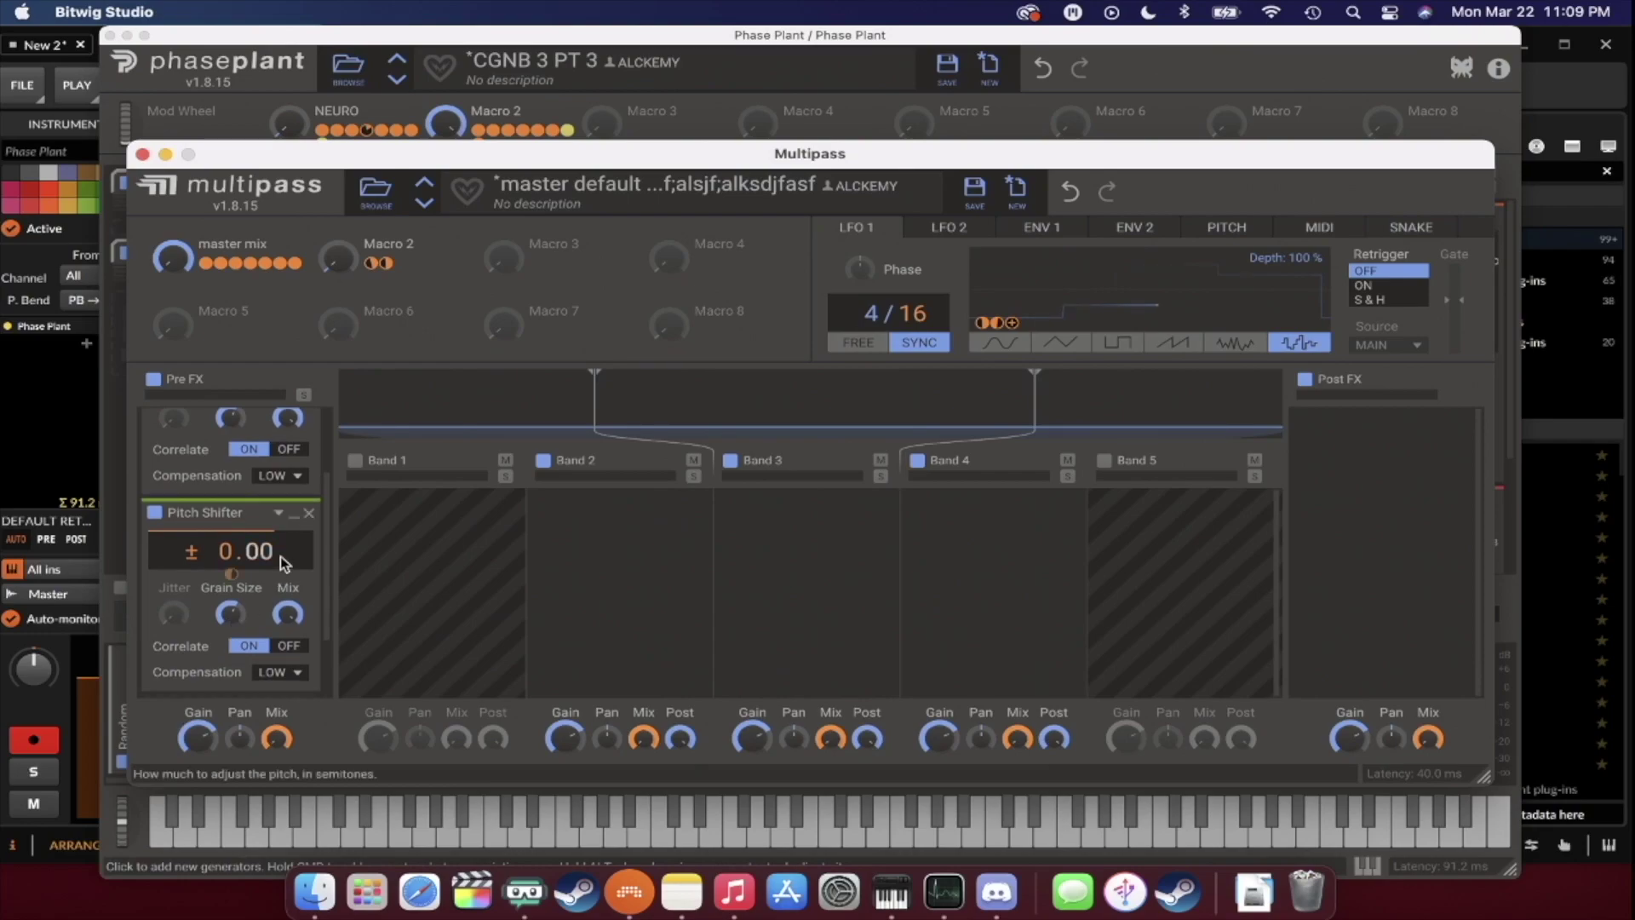
scroll(231, 617, "up", 2)
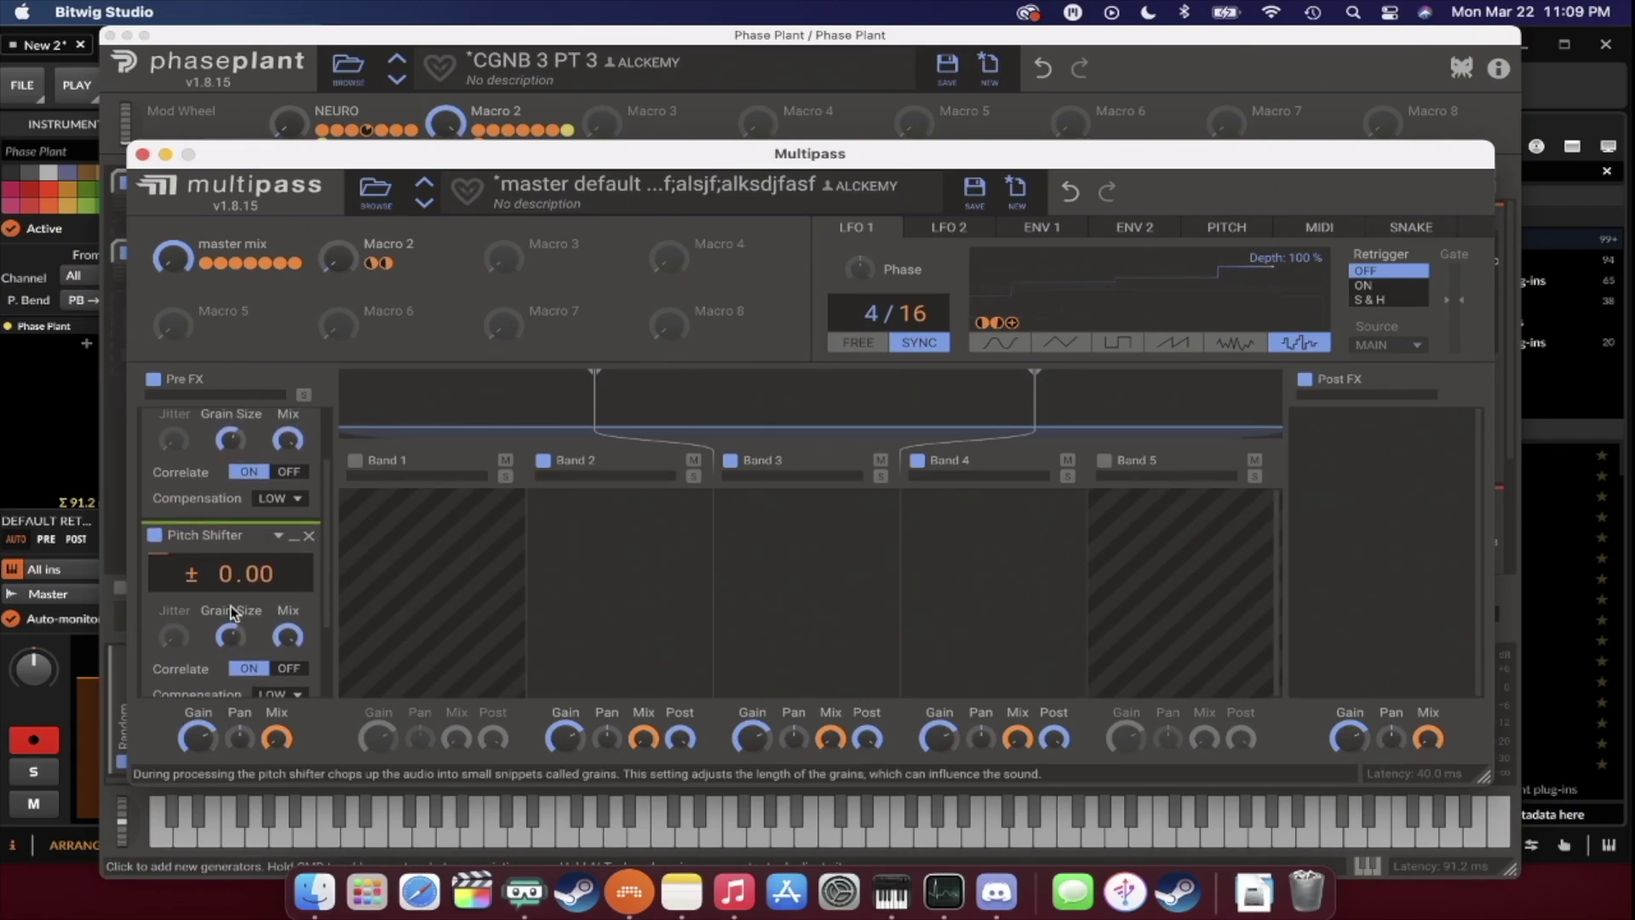
mouse_move(233, 482)
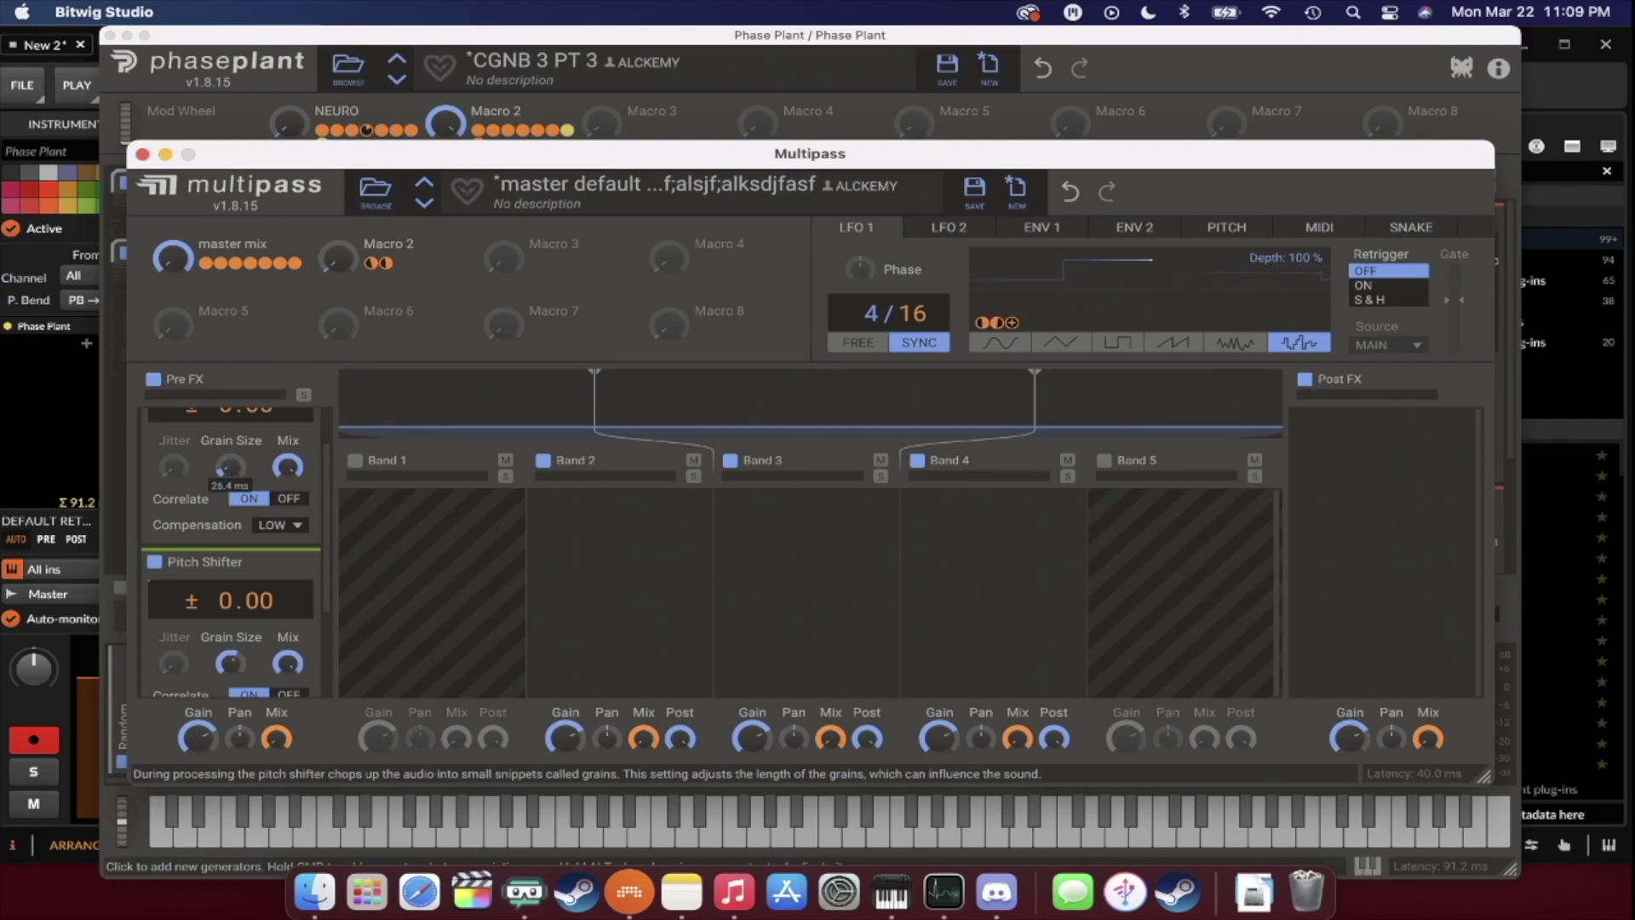
left_click_drag(230, 467, 231, 471)
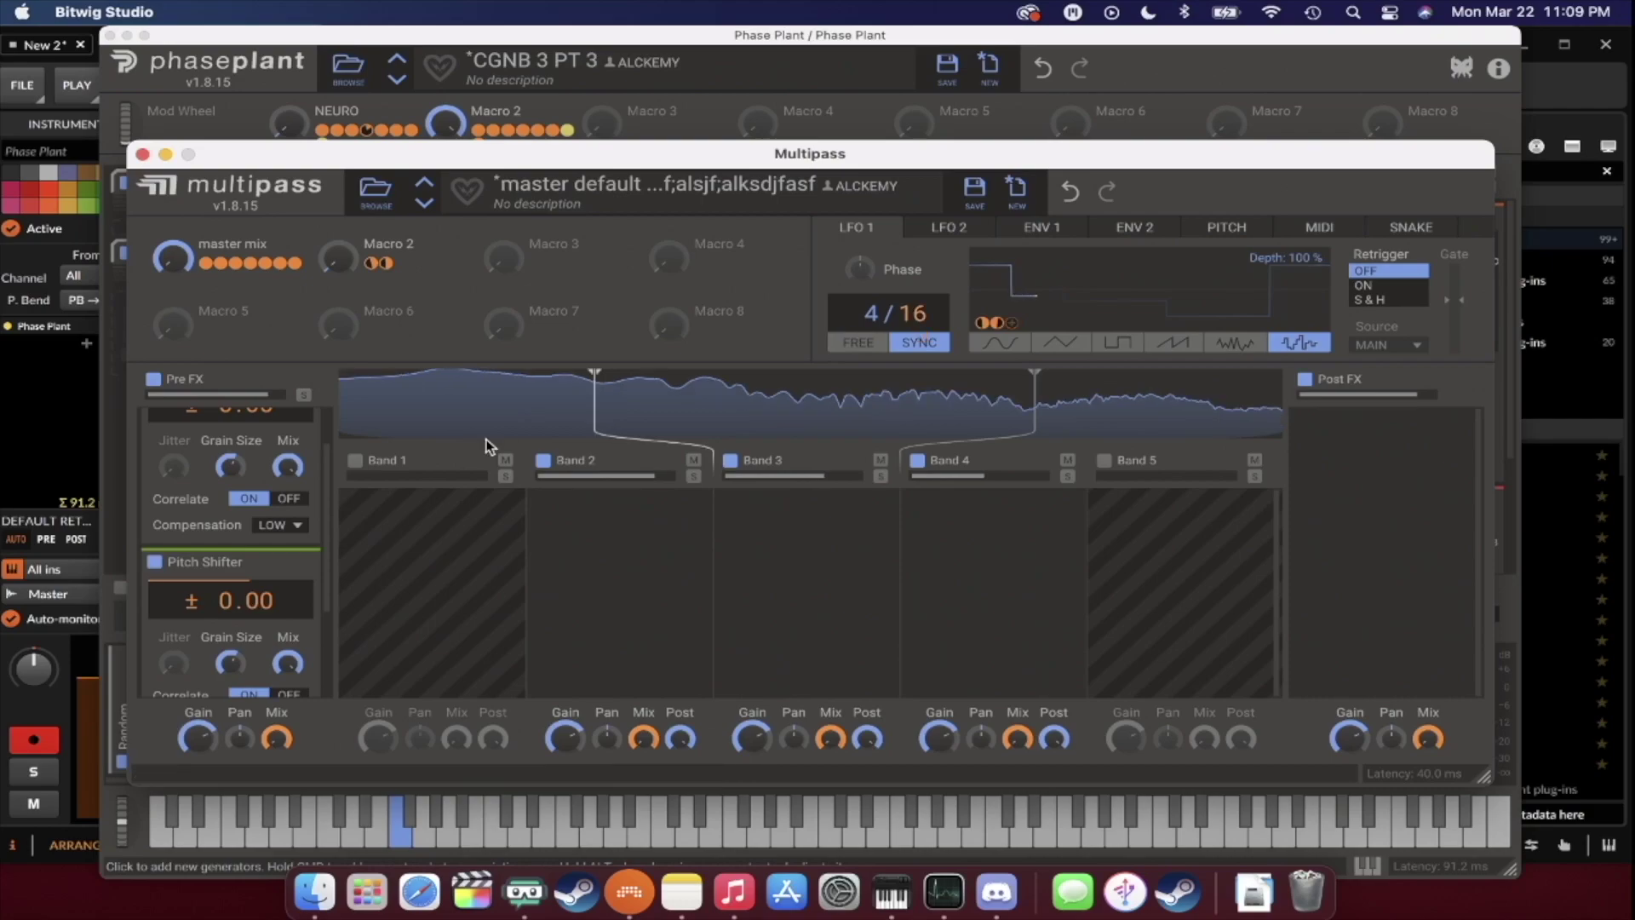
scroll(279, 563, "down", 3)
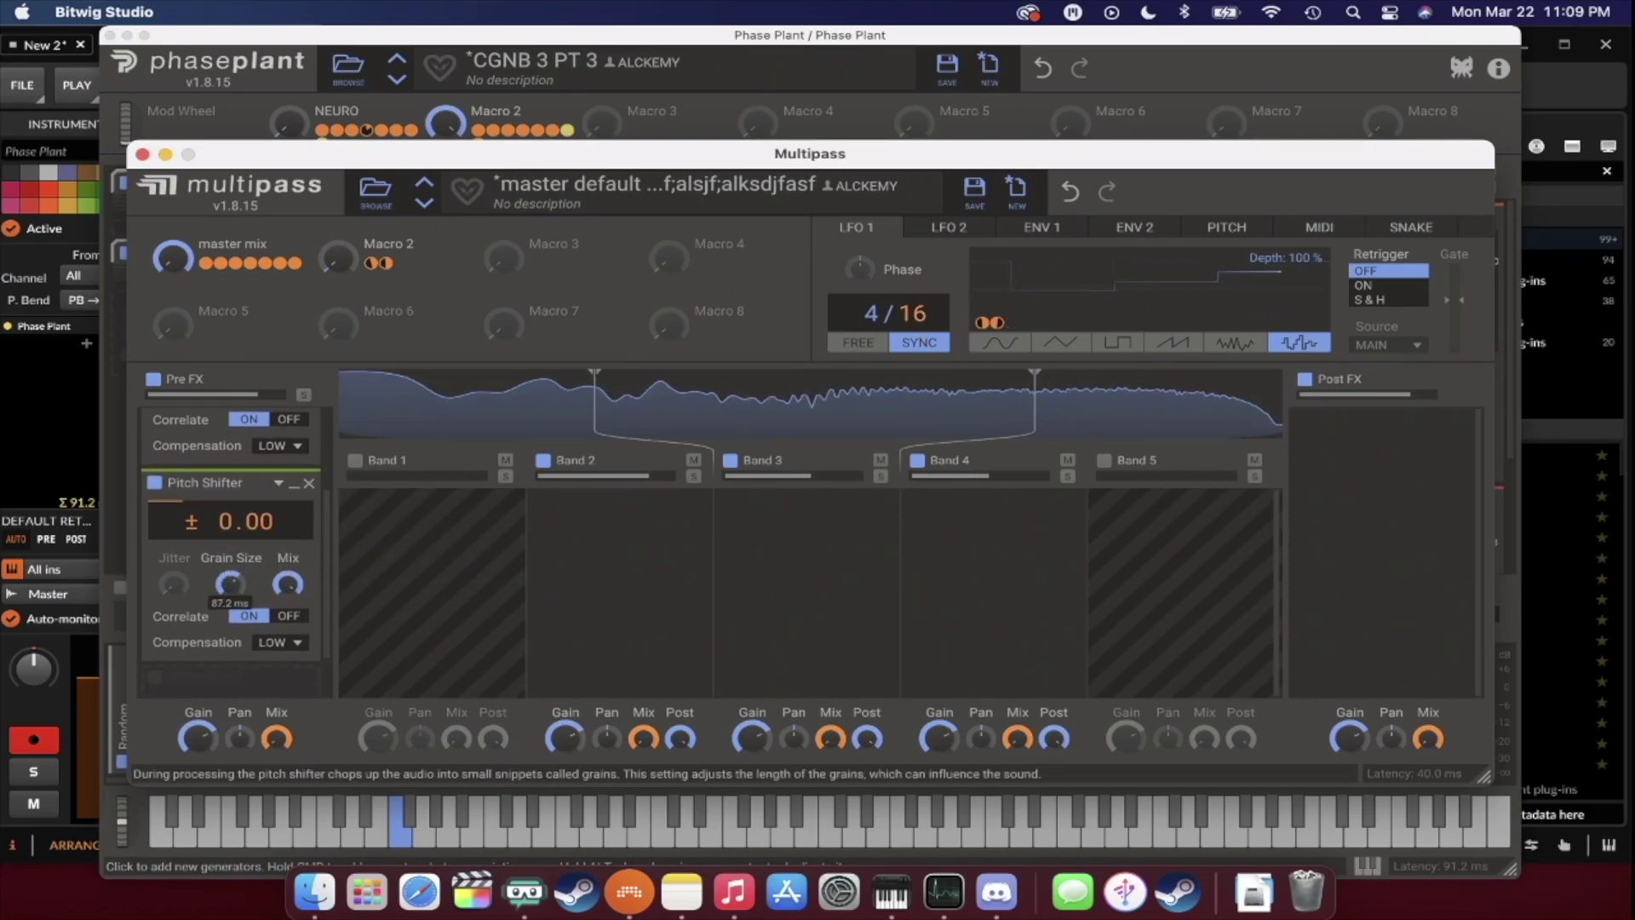
scroll(228, 587, "down", 2)
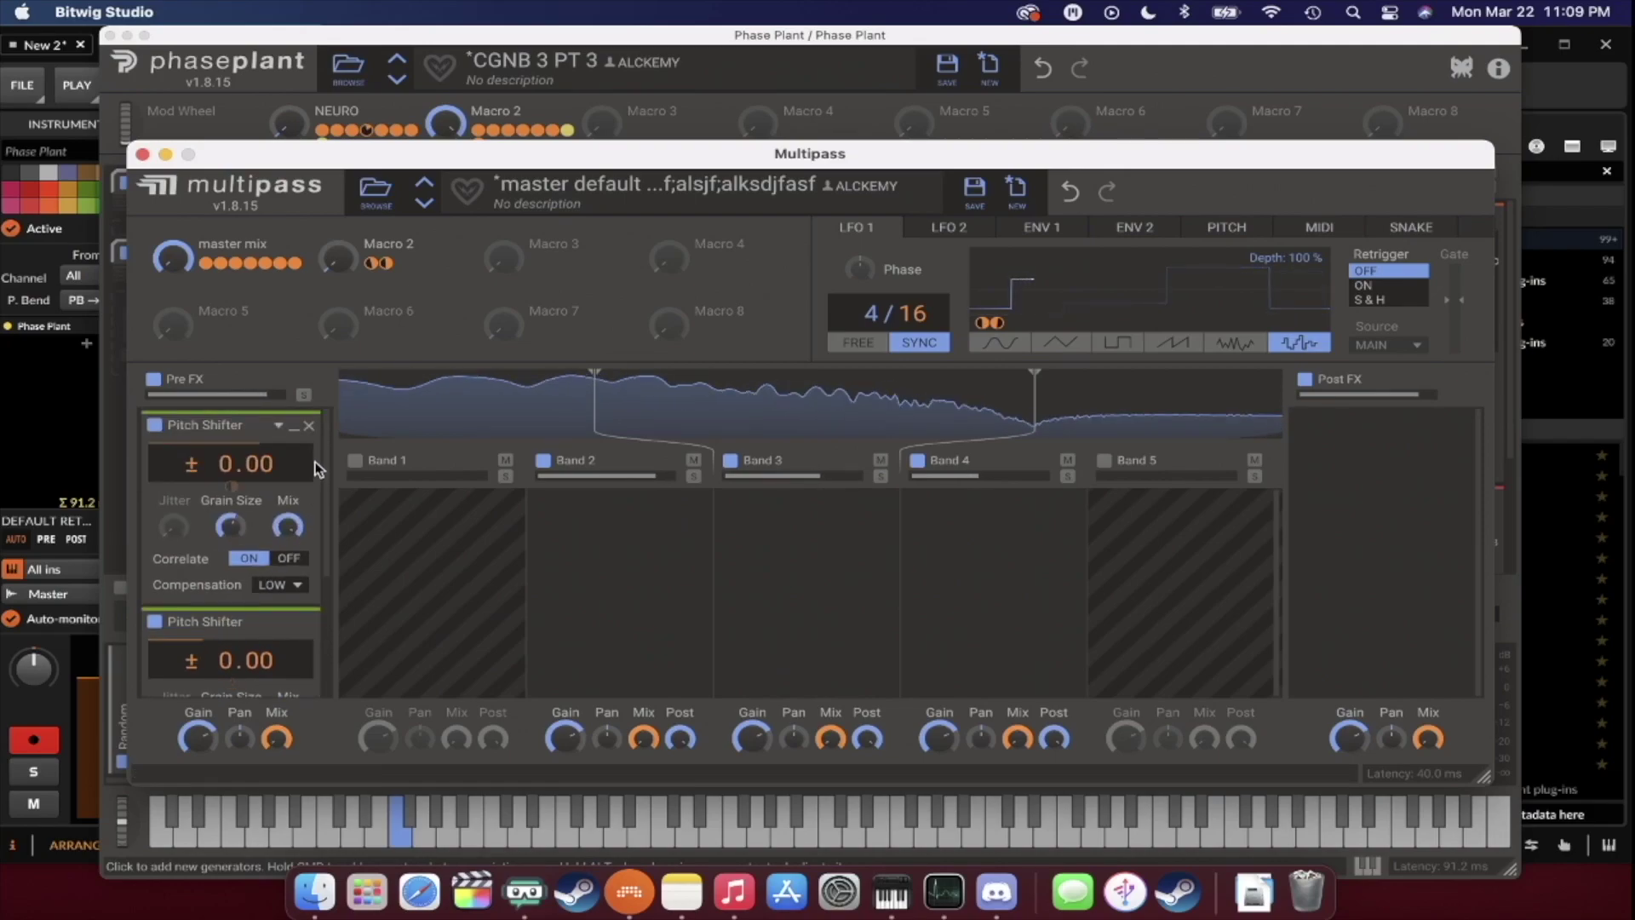
Minimize the first Pitch Shifter and remove the second one from Pre FX.
left_click(290, 432)
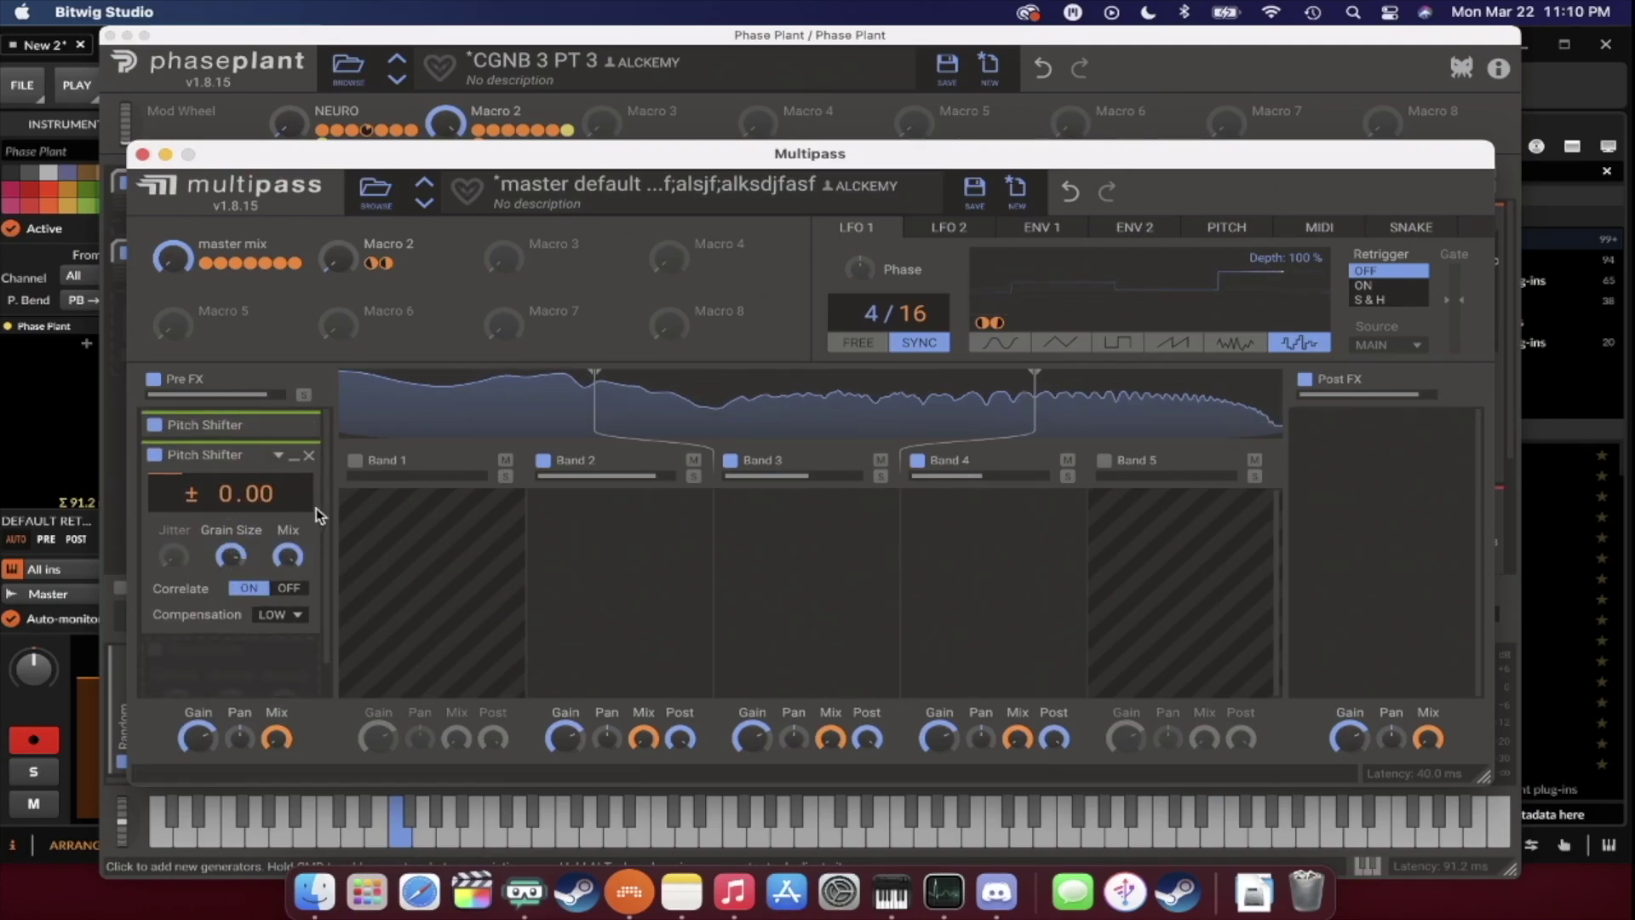
left_click(294, 457)
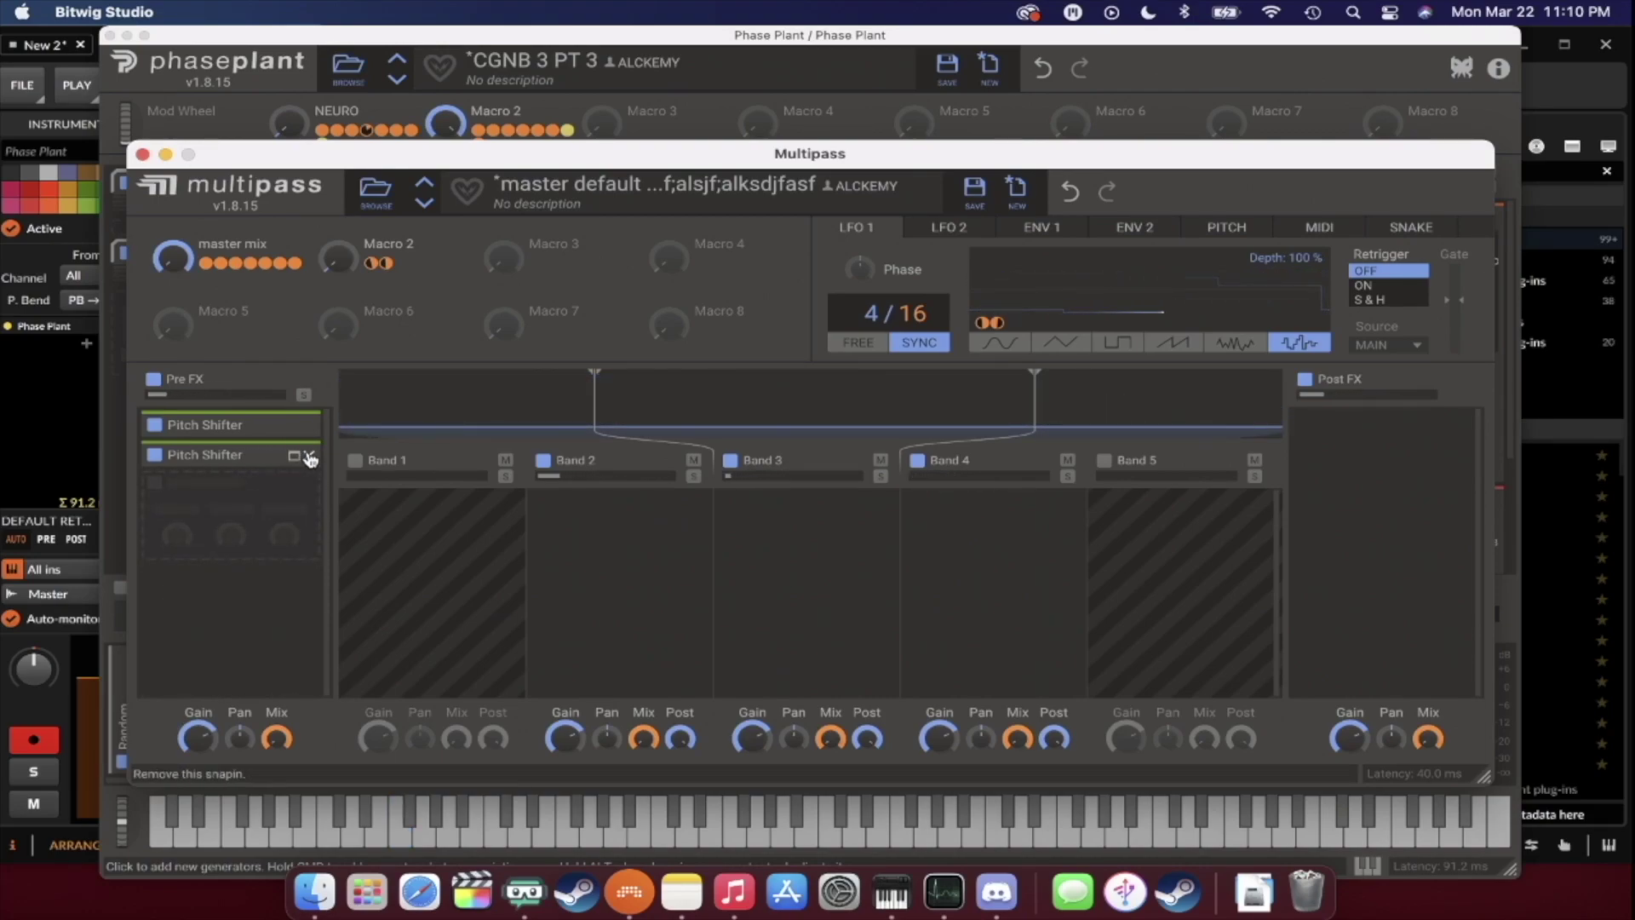
left_click(309, 457)
Add a Comb Filter after the Pitch Shifter in Pre FX and set its cutoff to 2.82 kHz.
left_click(237, 474)
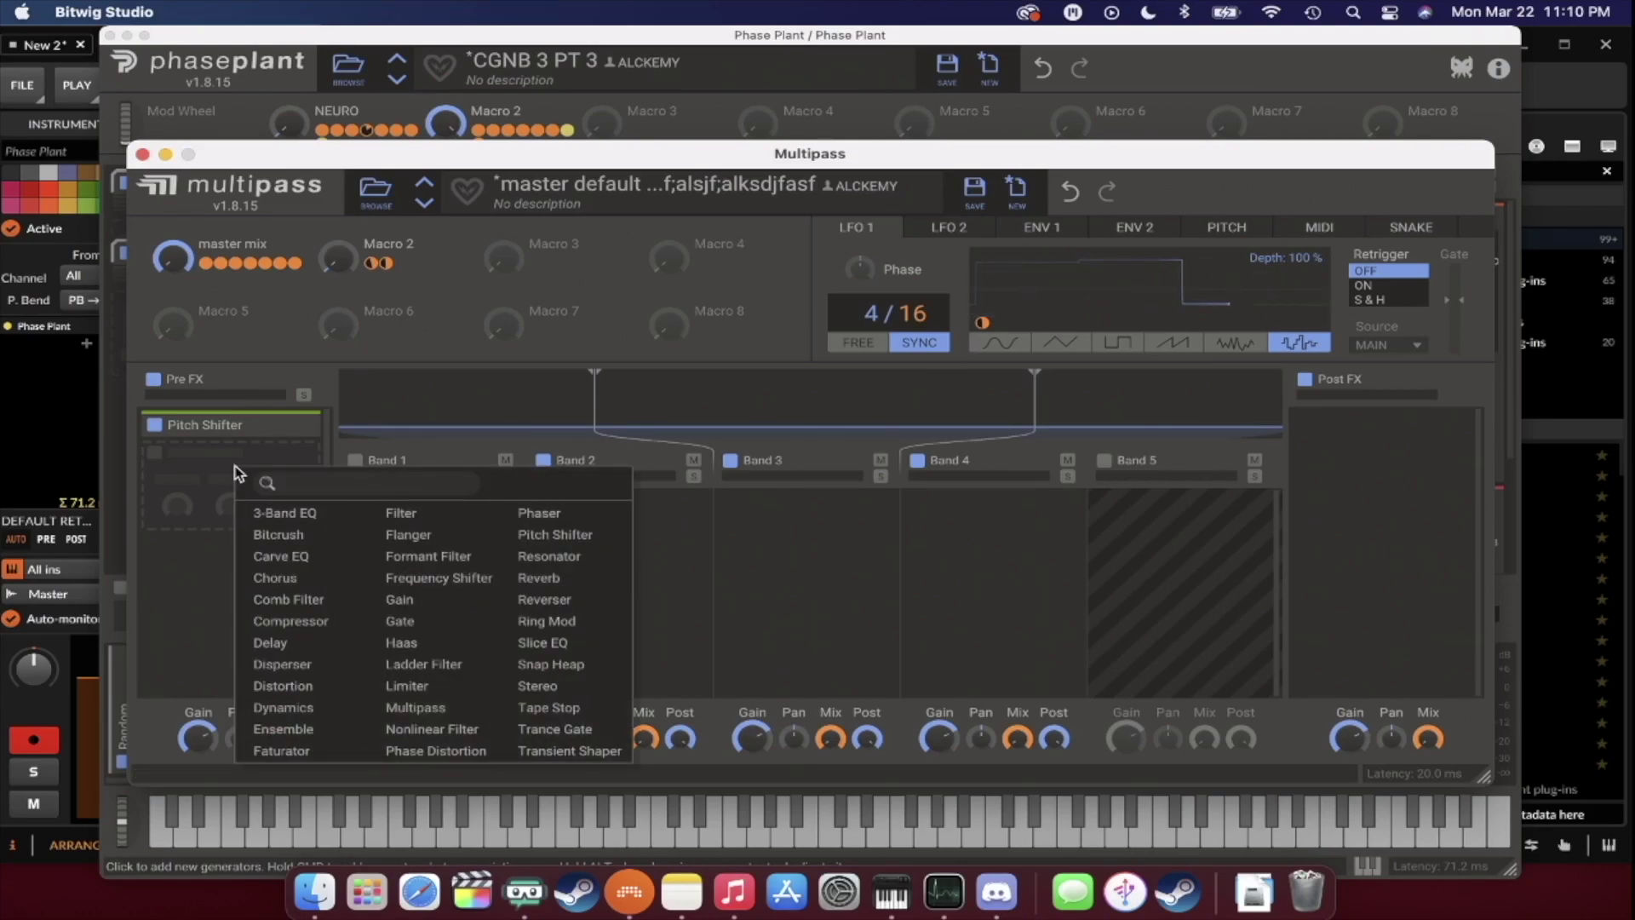
left_click(275, 598)
left_click_drag(239, 509, 239, 588)
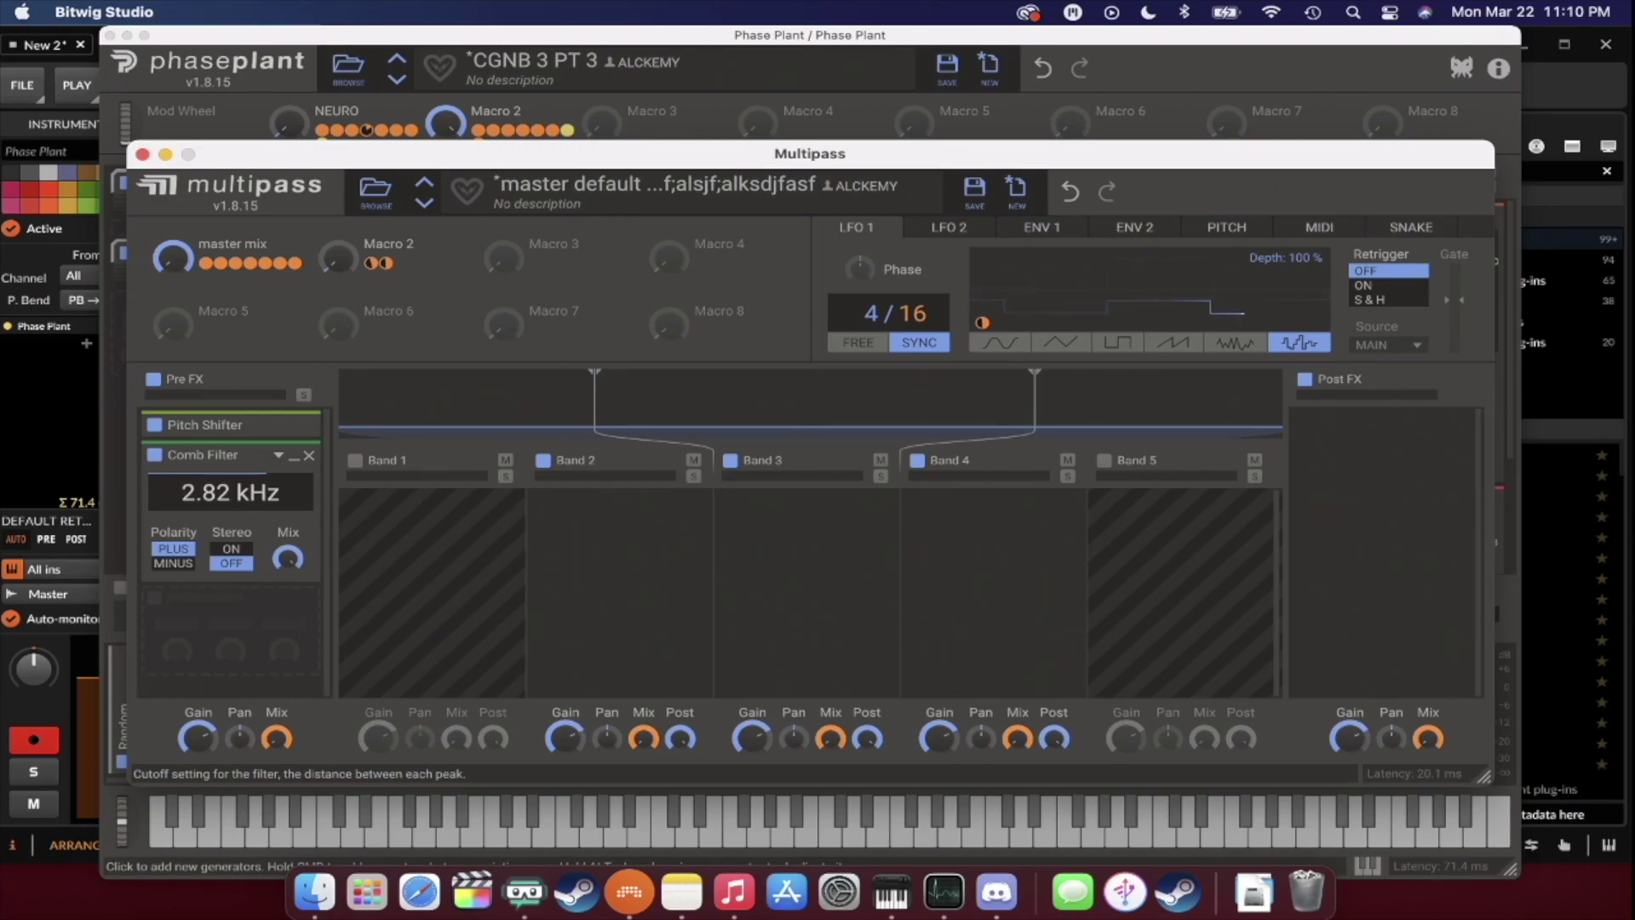
Set the Comb Filter's cutoff to 7.07 kHz modulated by LFO 1, choose Minus polarity with Stereo on, and minimize it.
left_click_drag(238, 321, 238, 119)
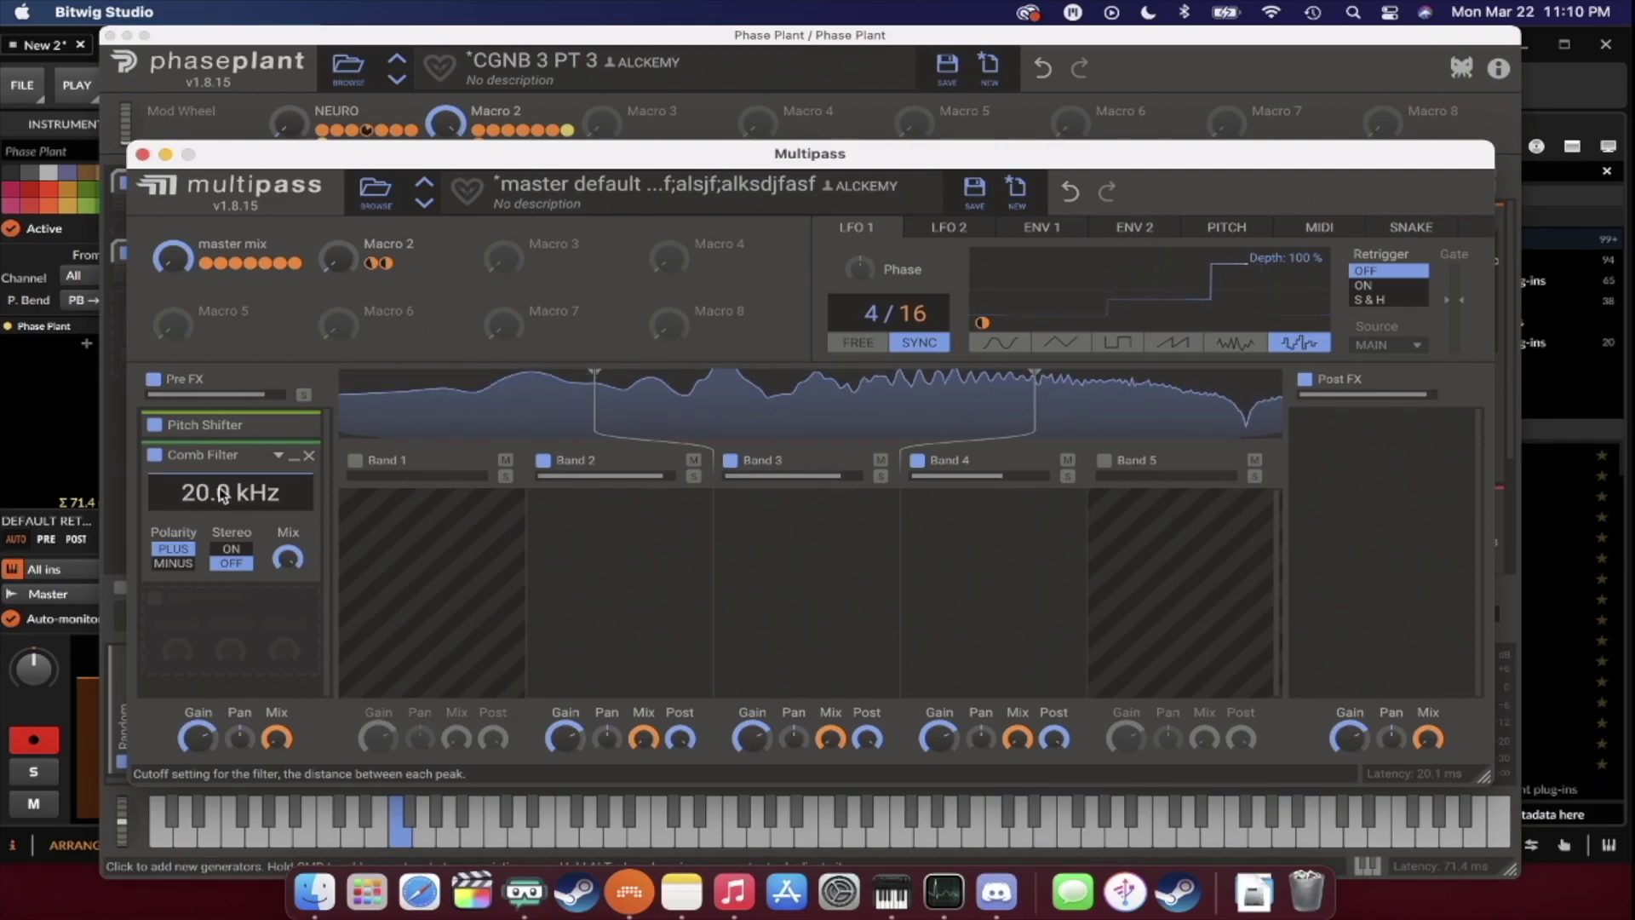
left_click_drag(998, 326, 250, 500)
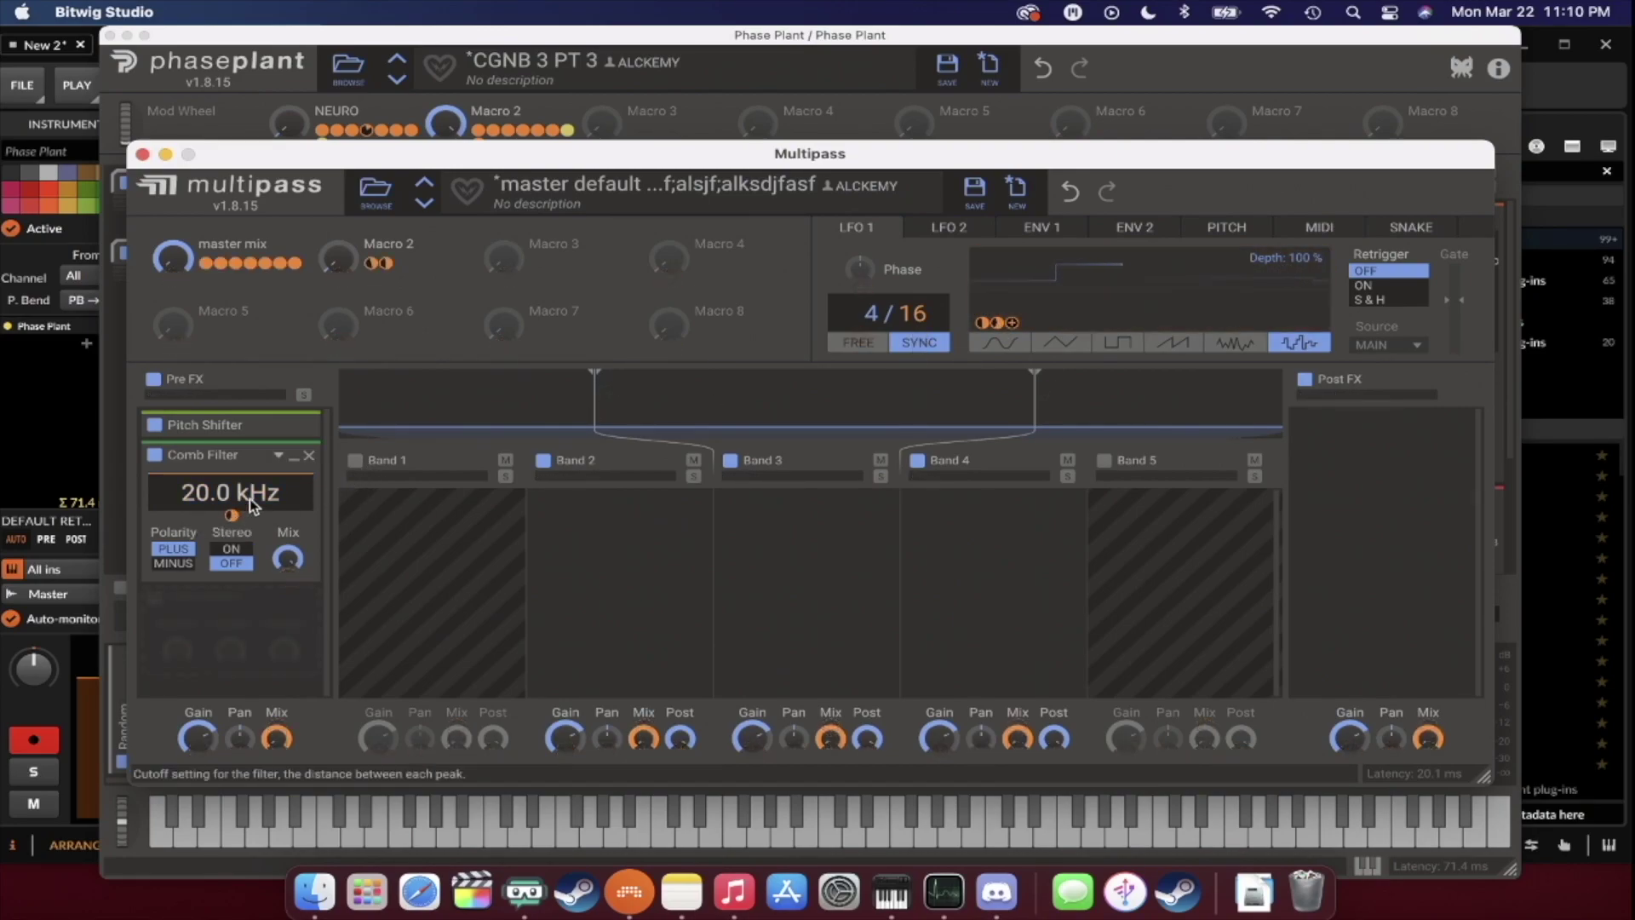
left_click(174, 562)
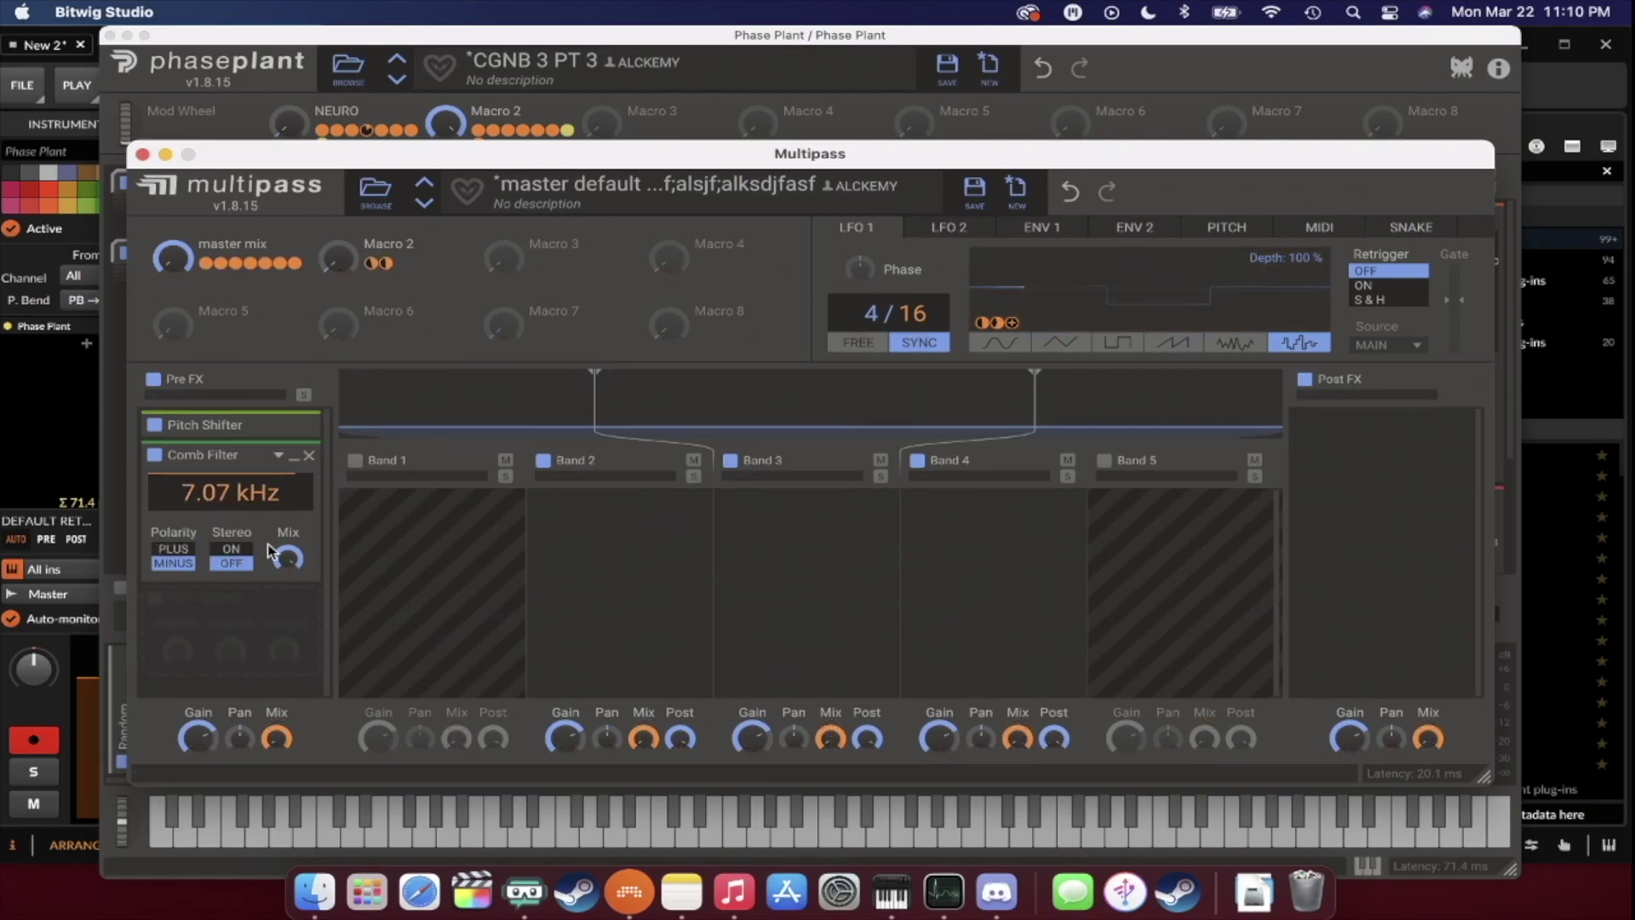
left_click(237, 550)
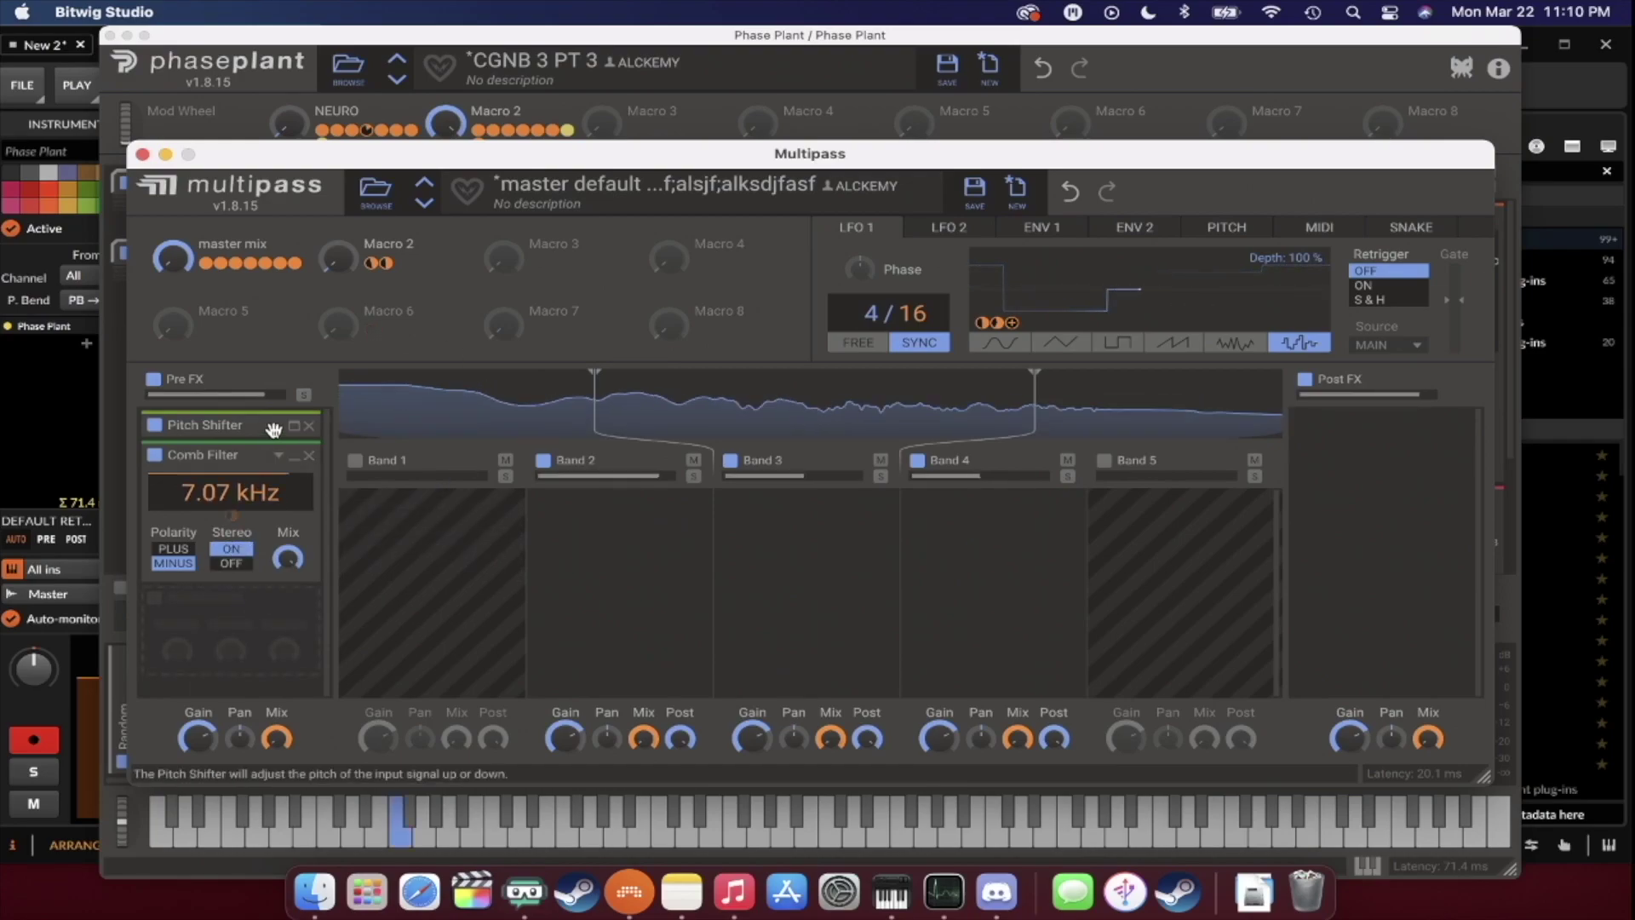
left_click(295, 466)
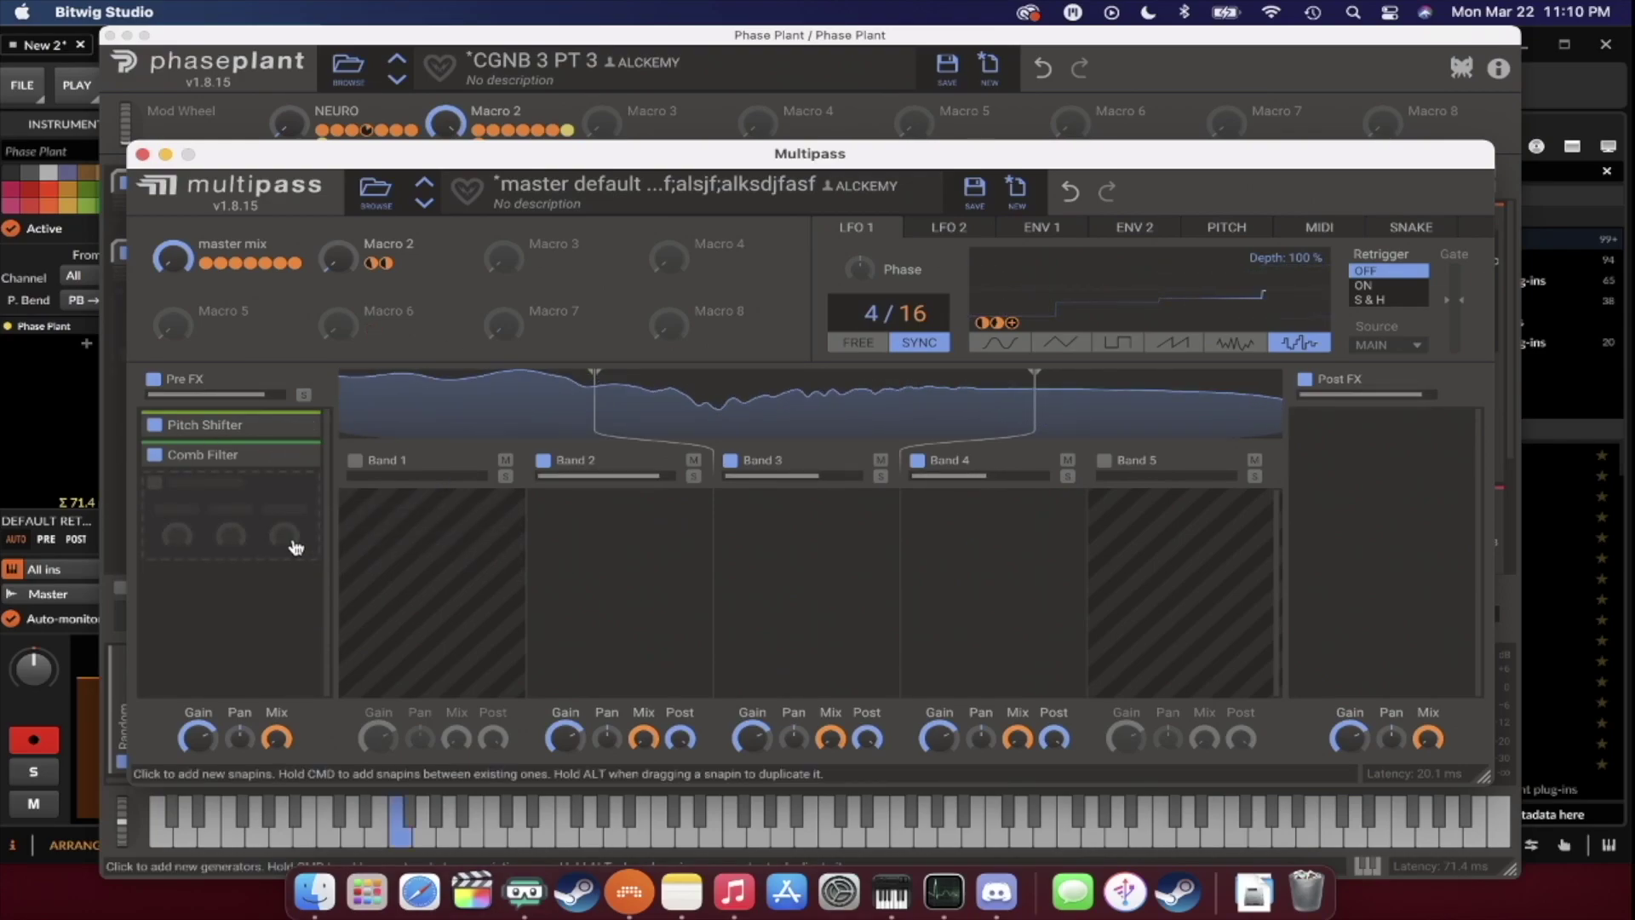
Add a Distortion after the Comb Filter in Pre FX, modulate its Drive with LFO 1, and minimize it.
left_click(197, 515)
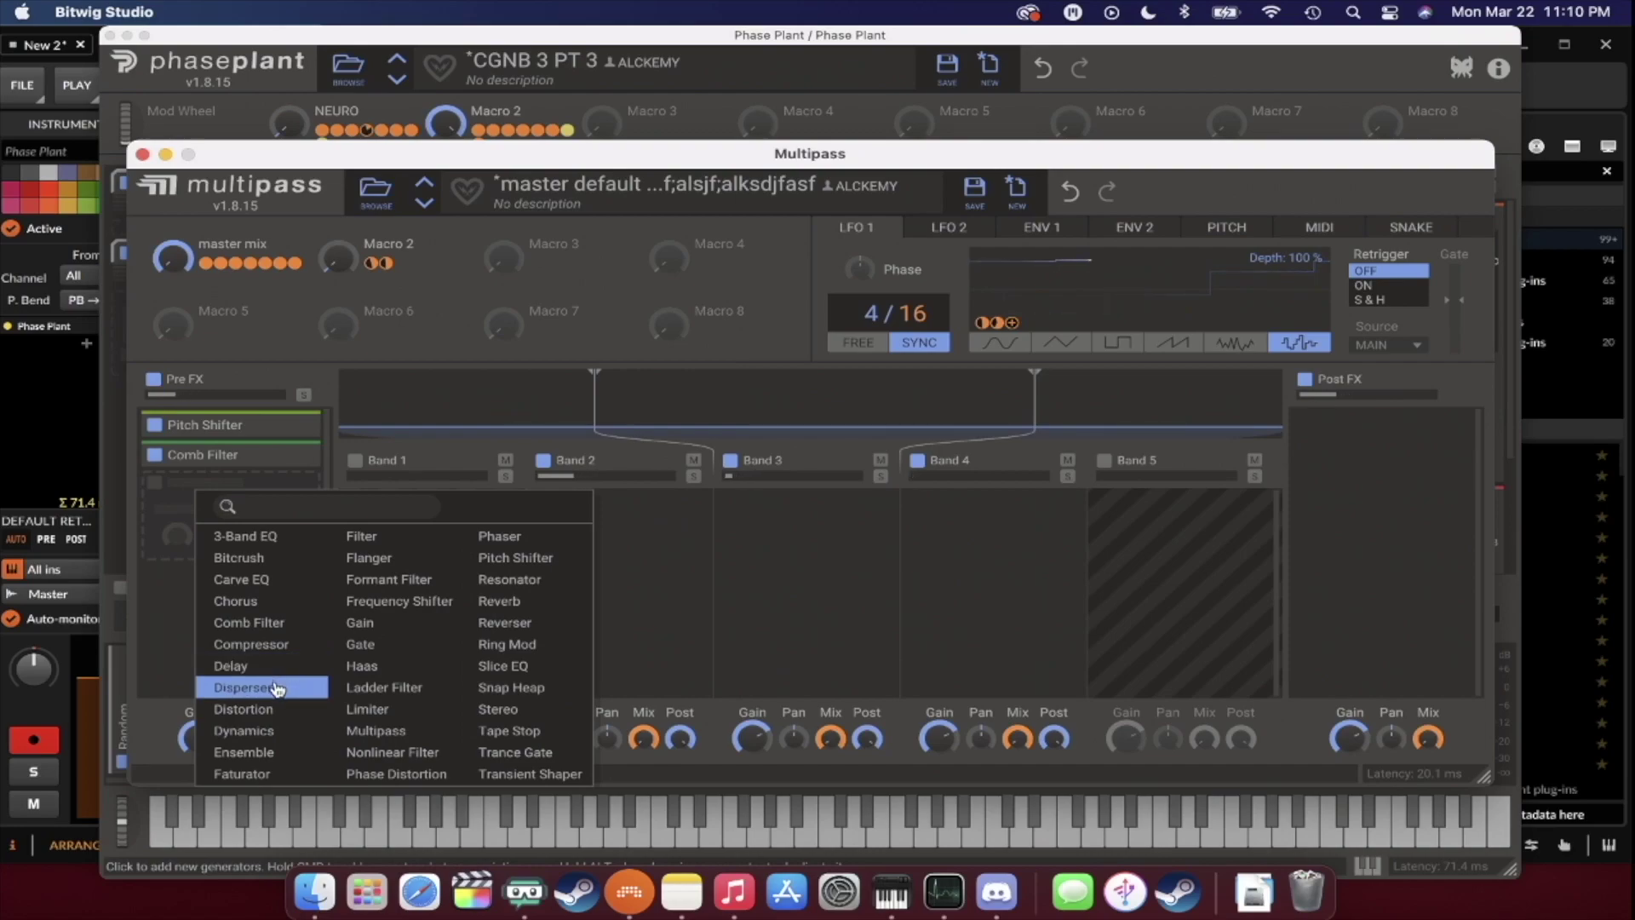
left_click(268, 709)
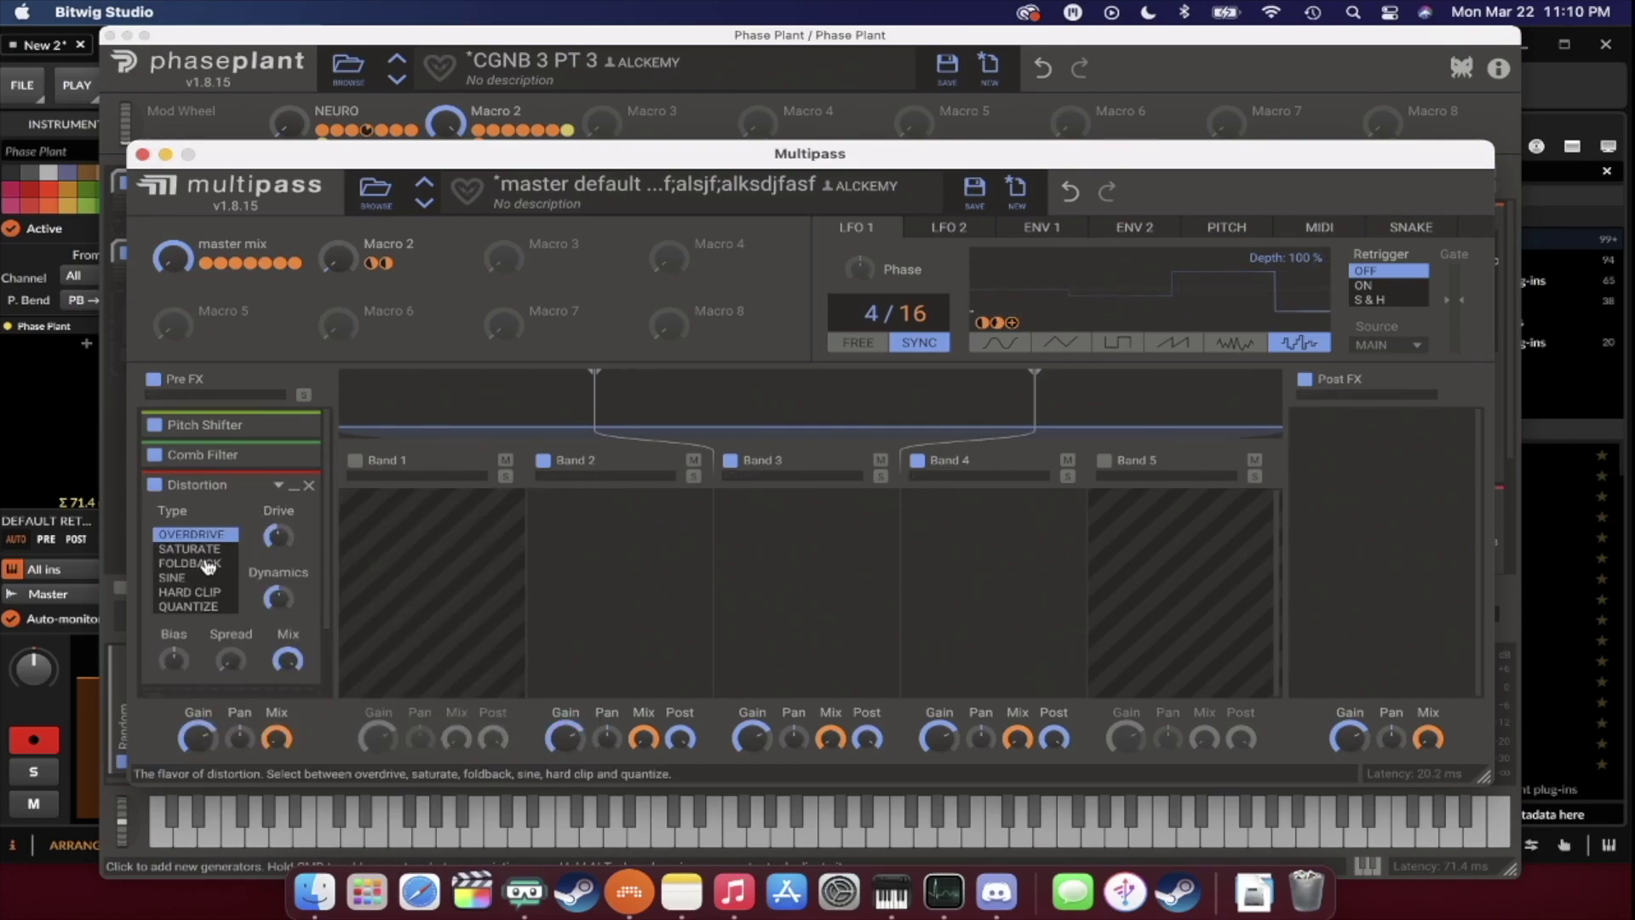
left_click_drag(1011, 322, 279, 558)
mouse_move(277, 535)
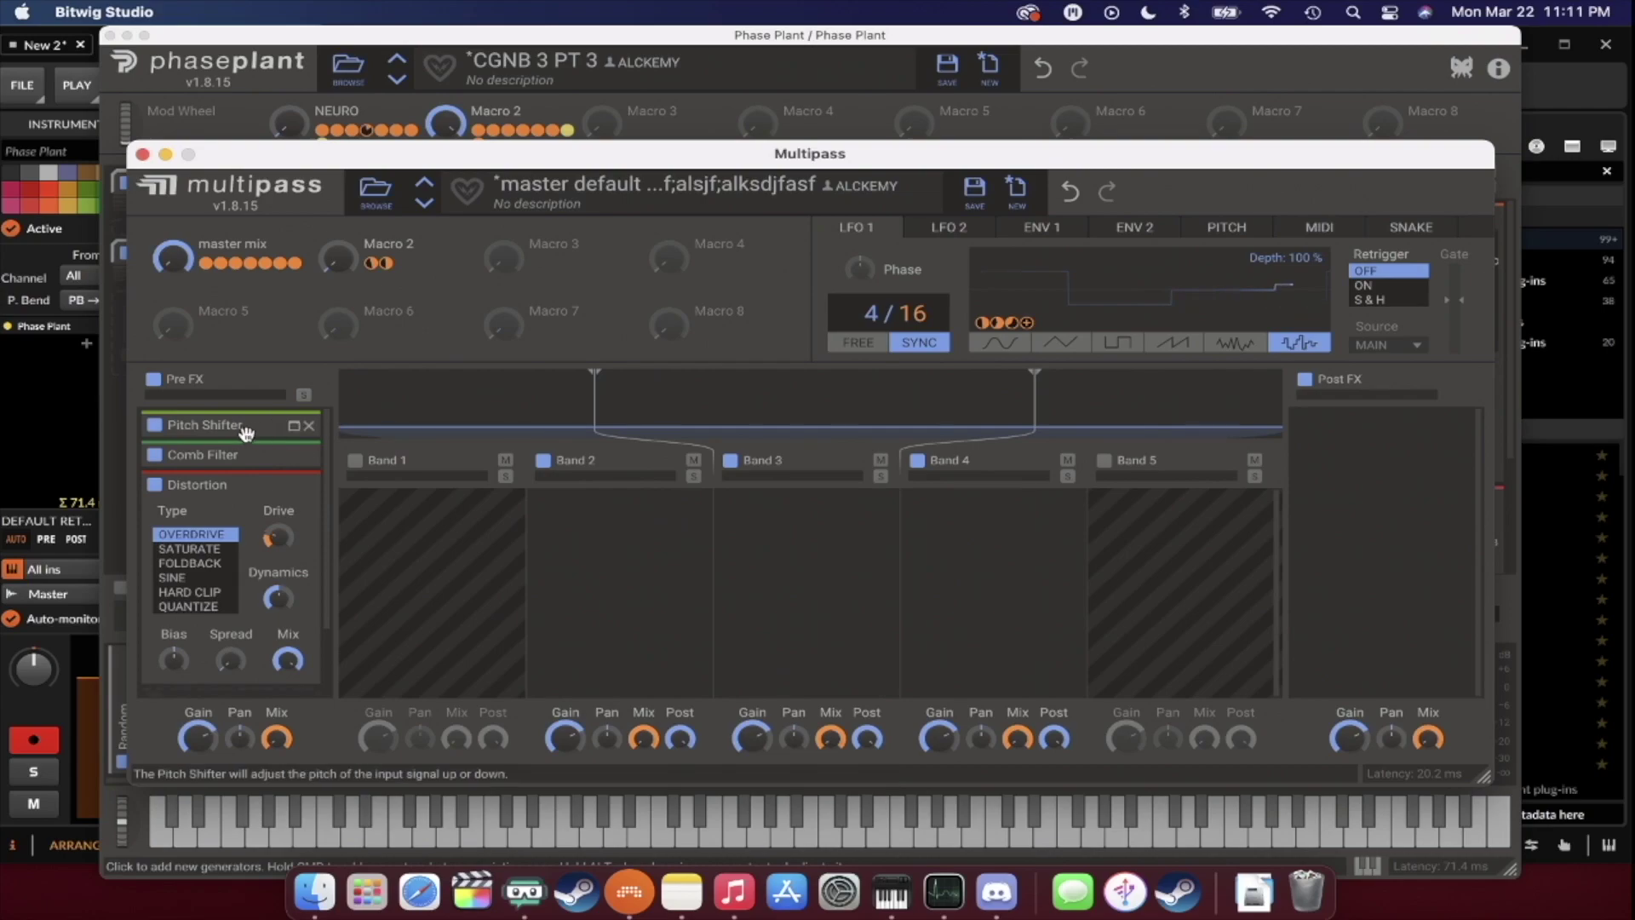
left_click(294, 484)
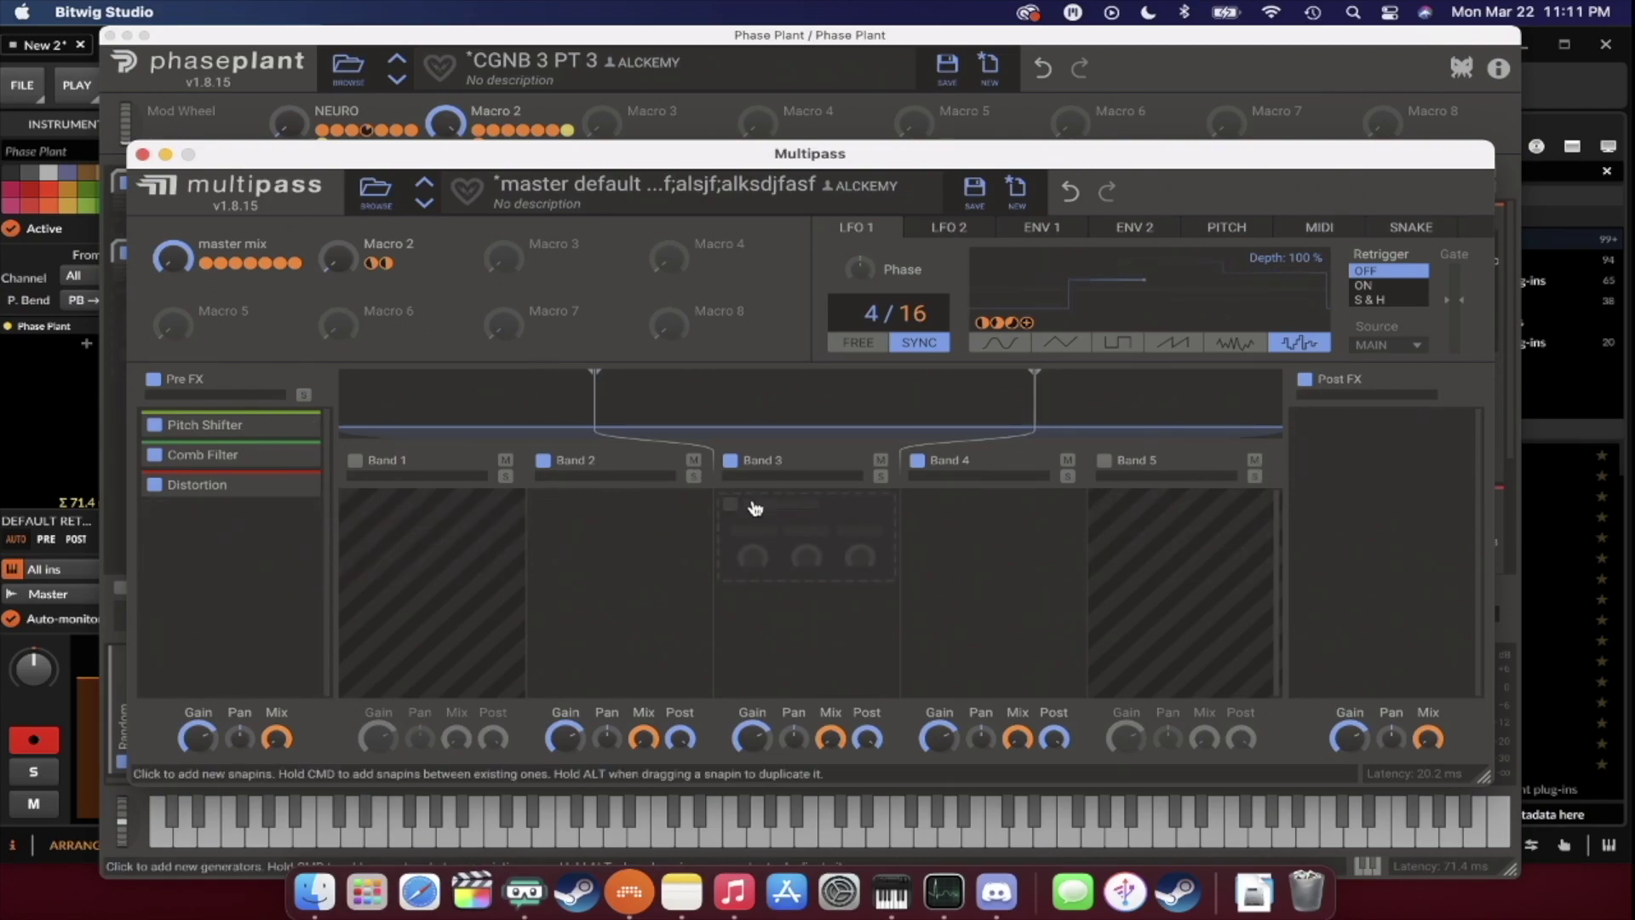
Add a Delay to Band 3 with a 22.5 ms time, modulate its Mix with LFO 1, and minimize it.
left_click(760, 516)
left_click(798, 666)
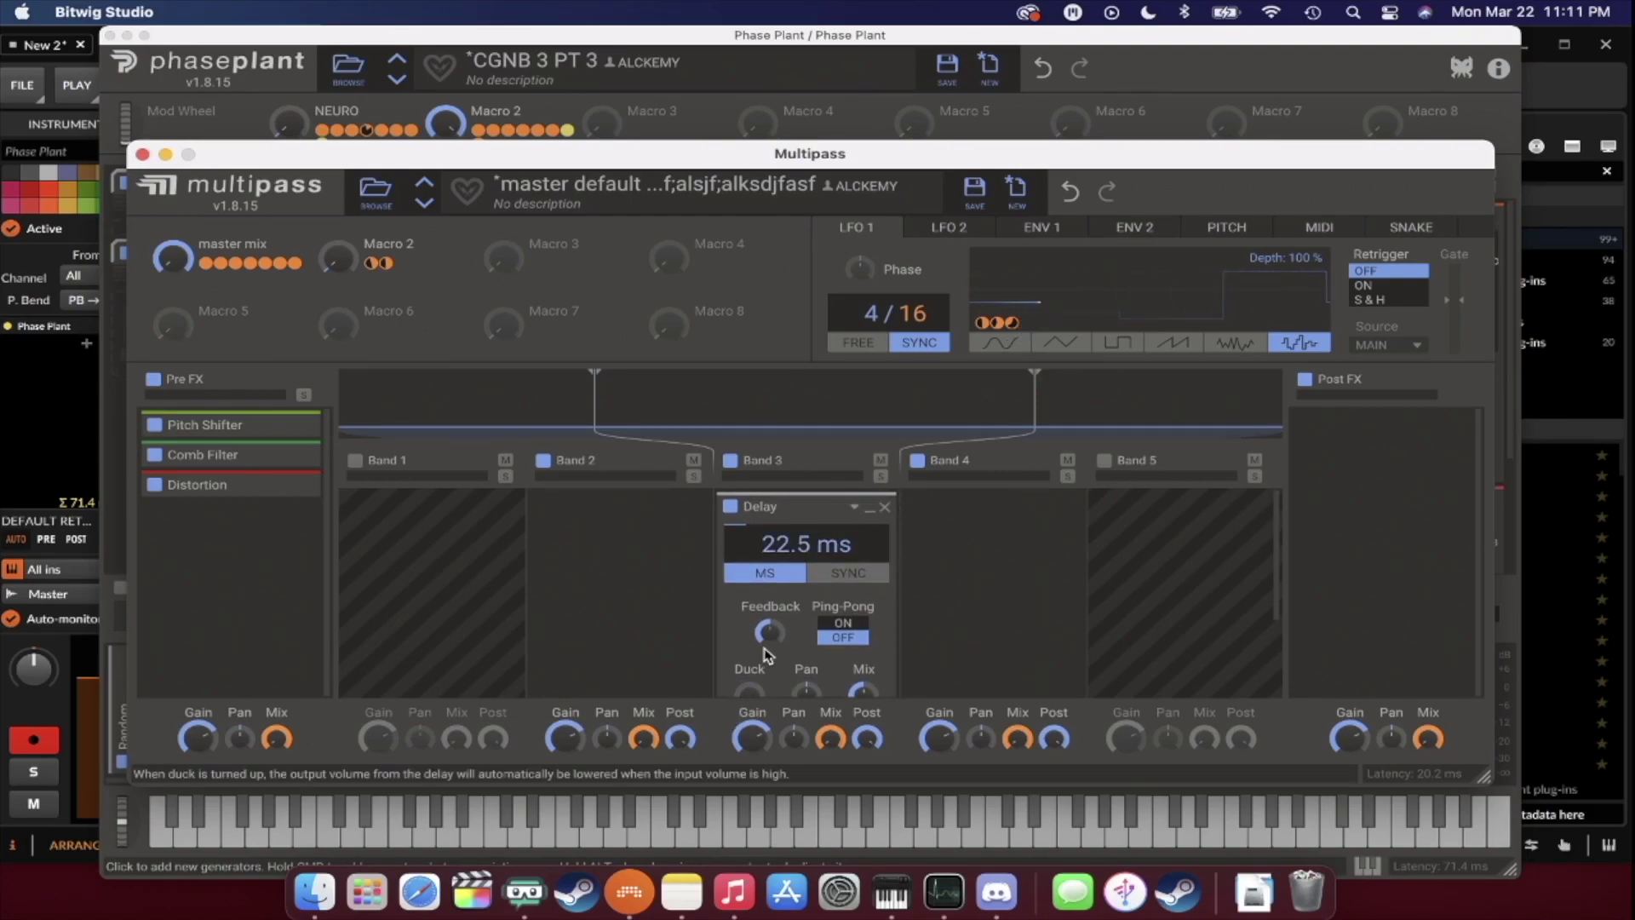
left_click_drag(1030, 325, 803, 565)
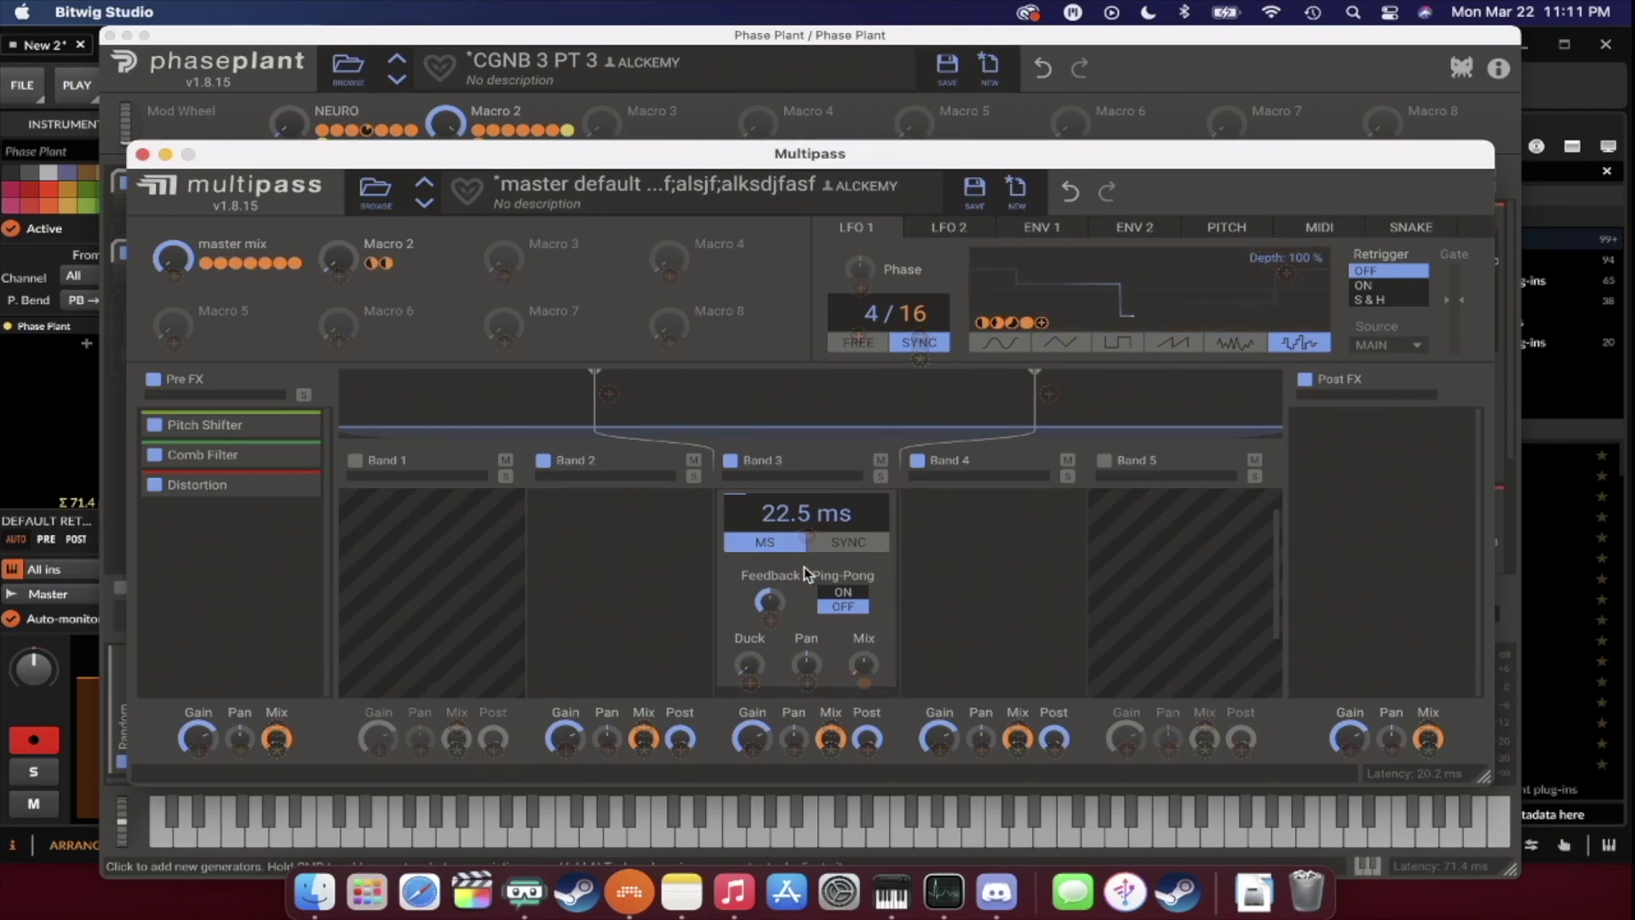
mouse_move(809, 562)
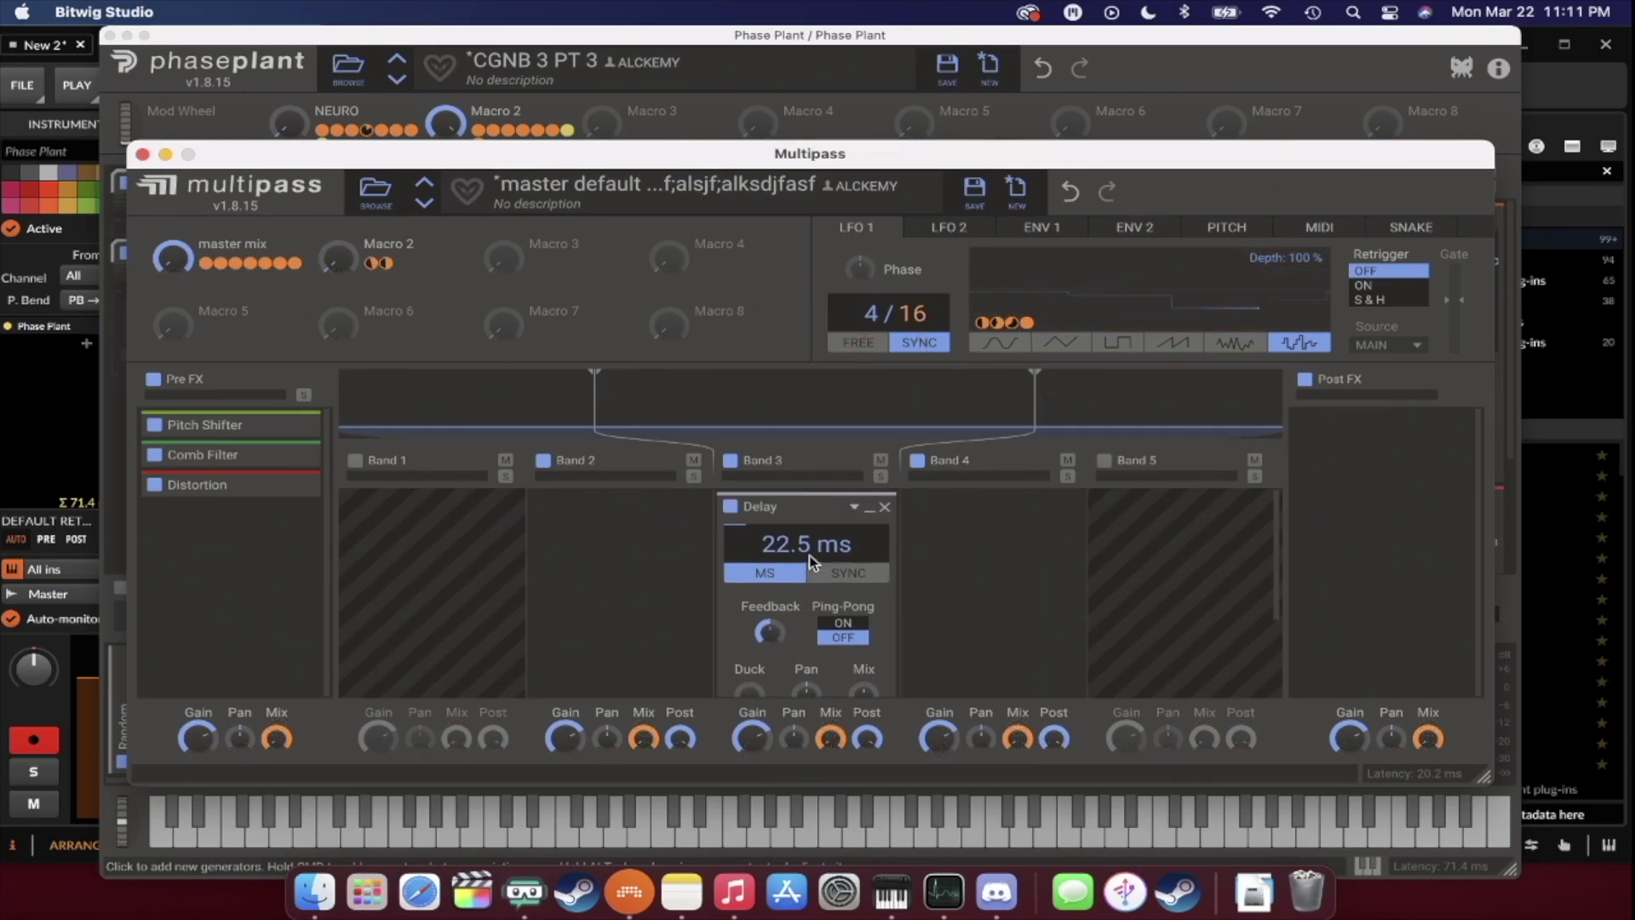
left_click(870, 510)
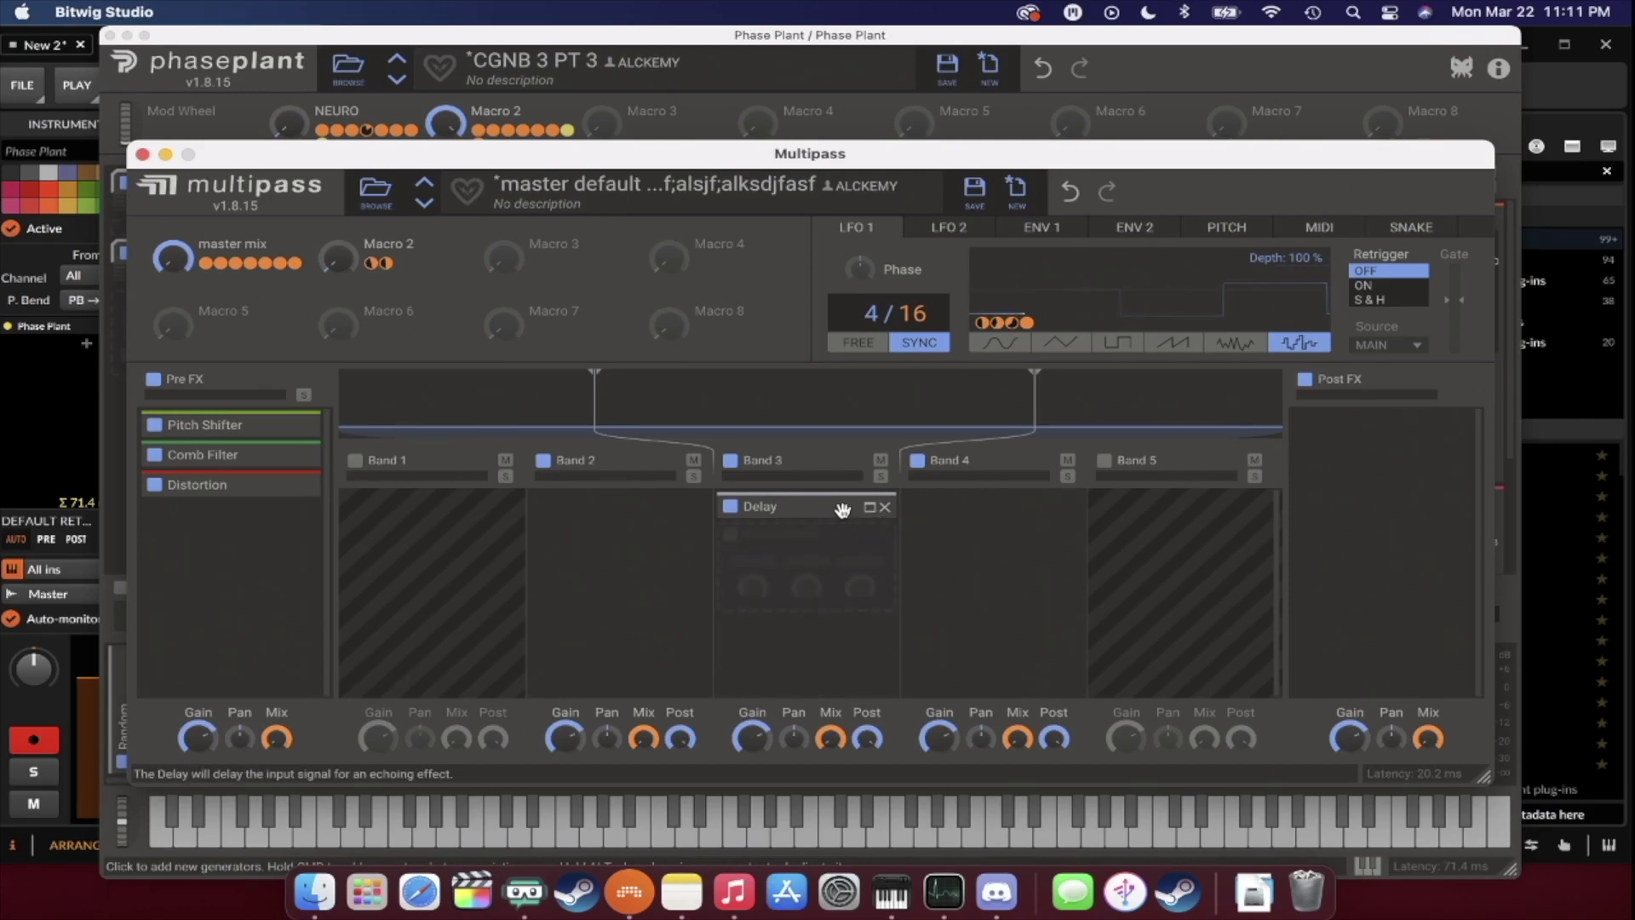
Duplicate the Delay in Band 3, reset the copy's time to 200 ms, and remove LFO 1 from its Mix.
mouse_move(840, 538)
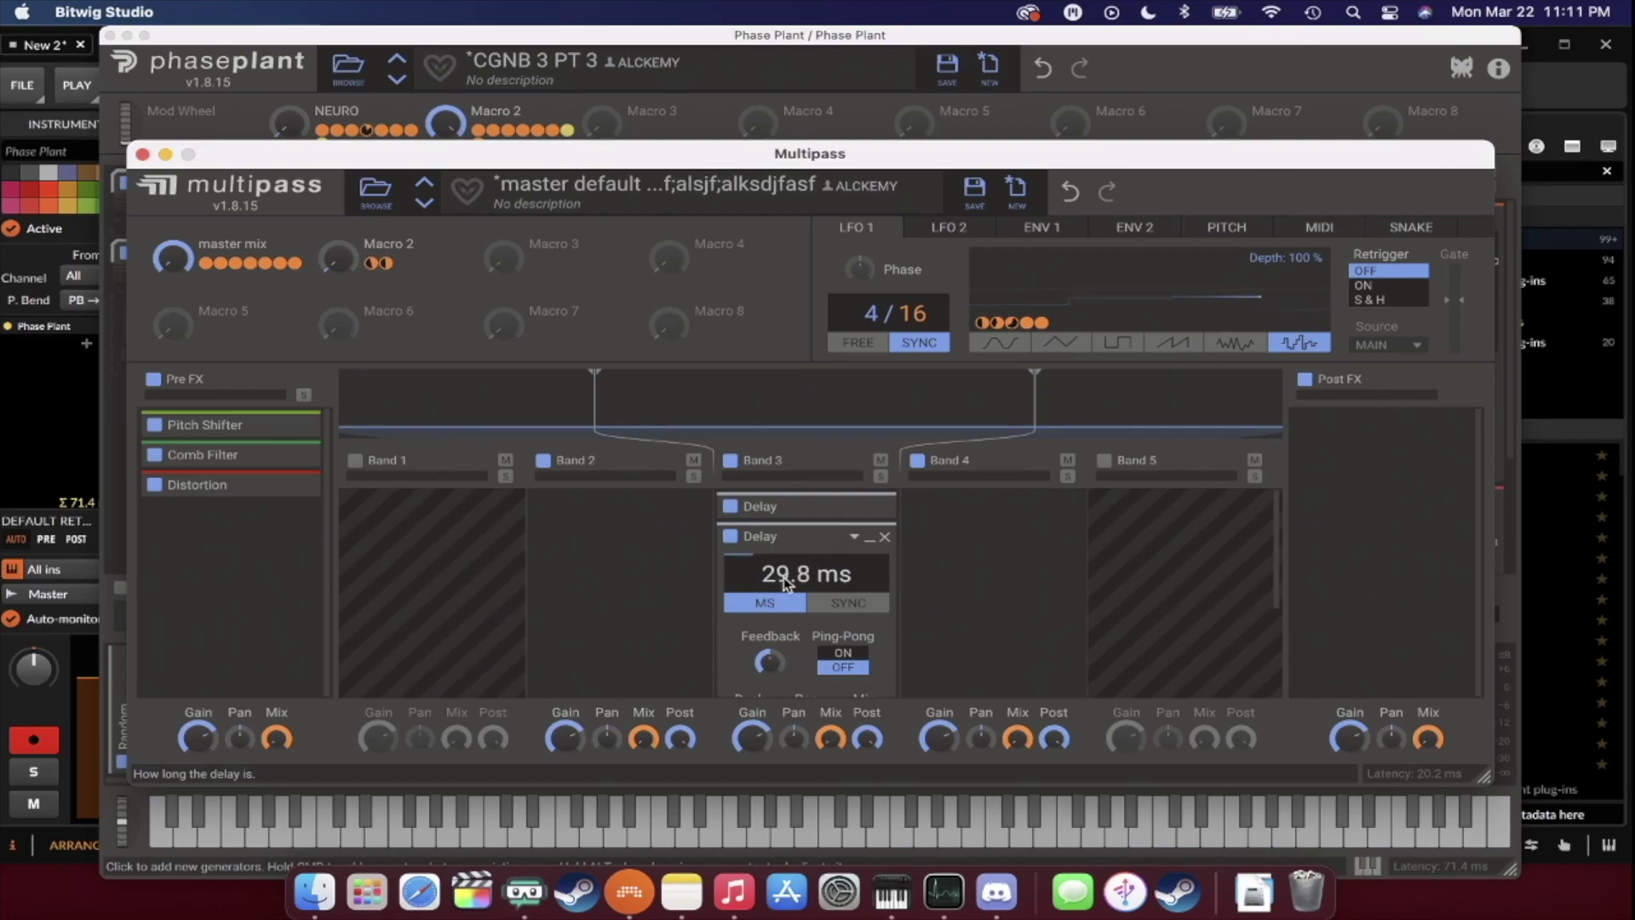
double_click(783, 576)
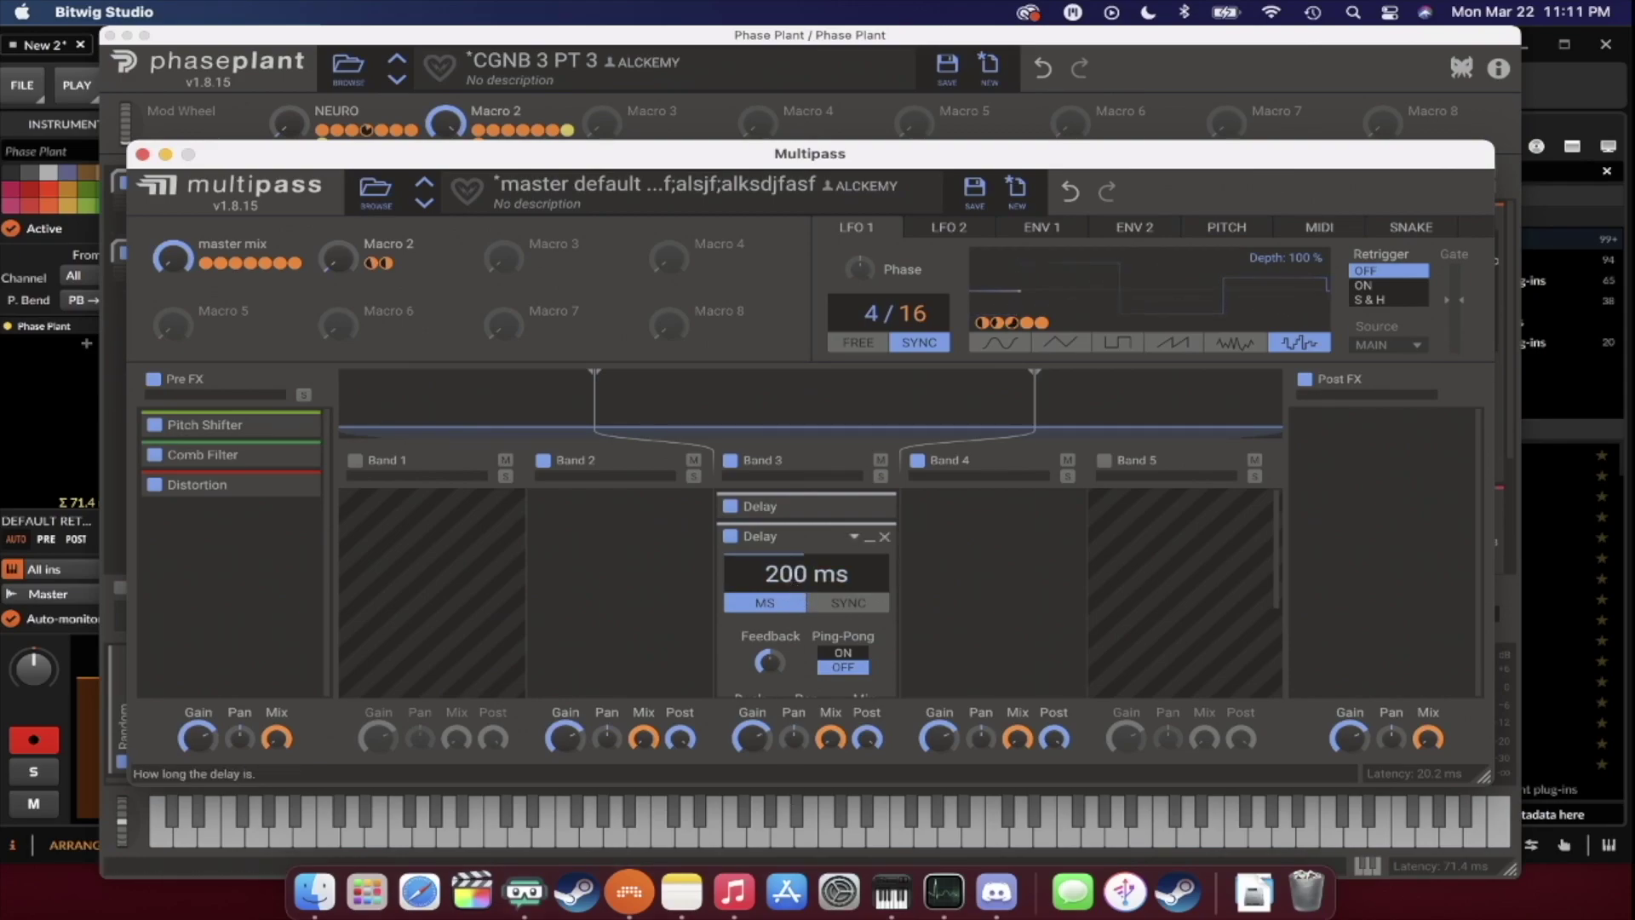
scroll(790, 580, "down", 3)
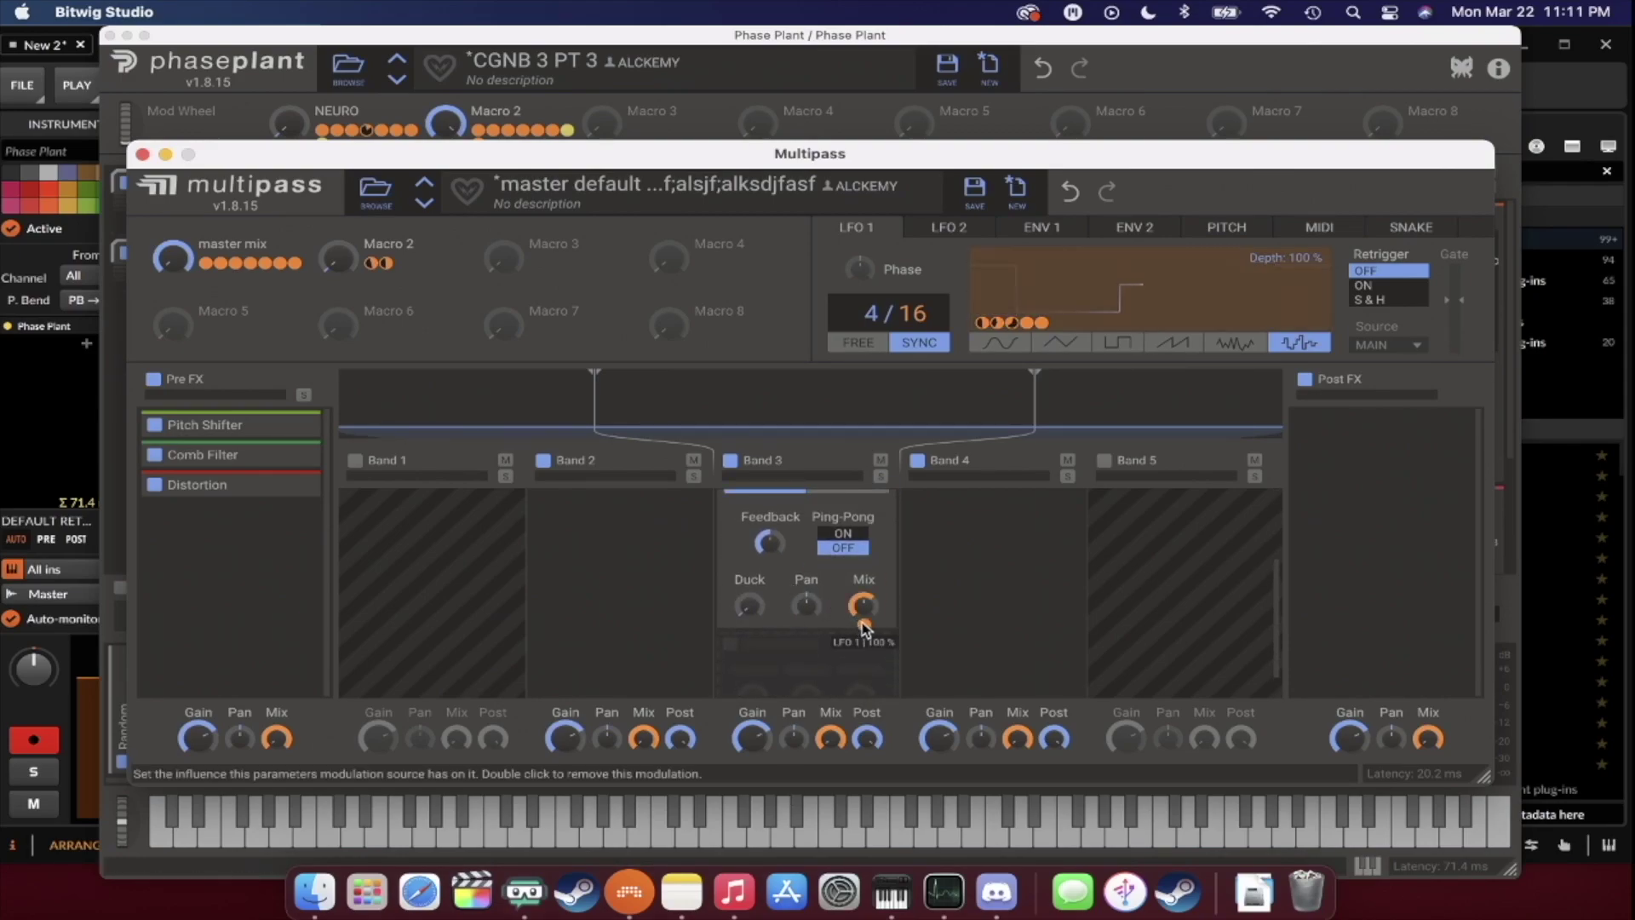
Set LFO 2 to the stepped random waveform, modulate the second Delay's Mix with it, and minimize that Delay.
left_click(949, 227)
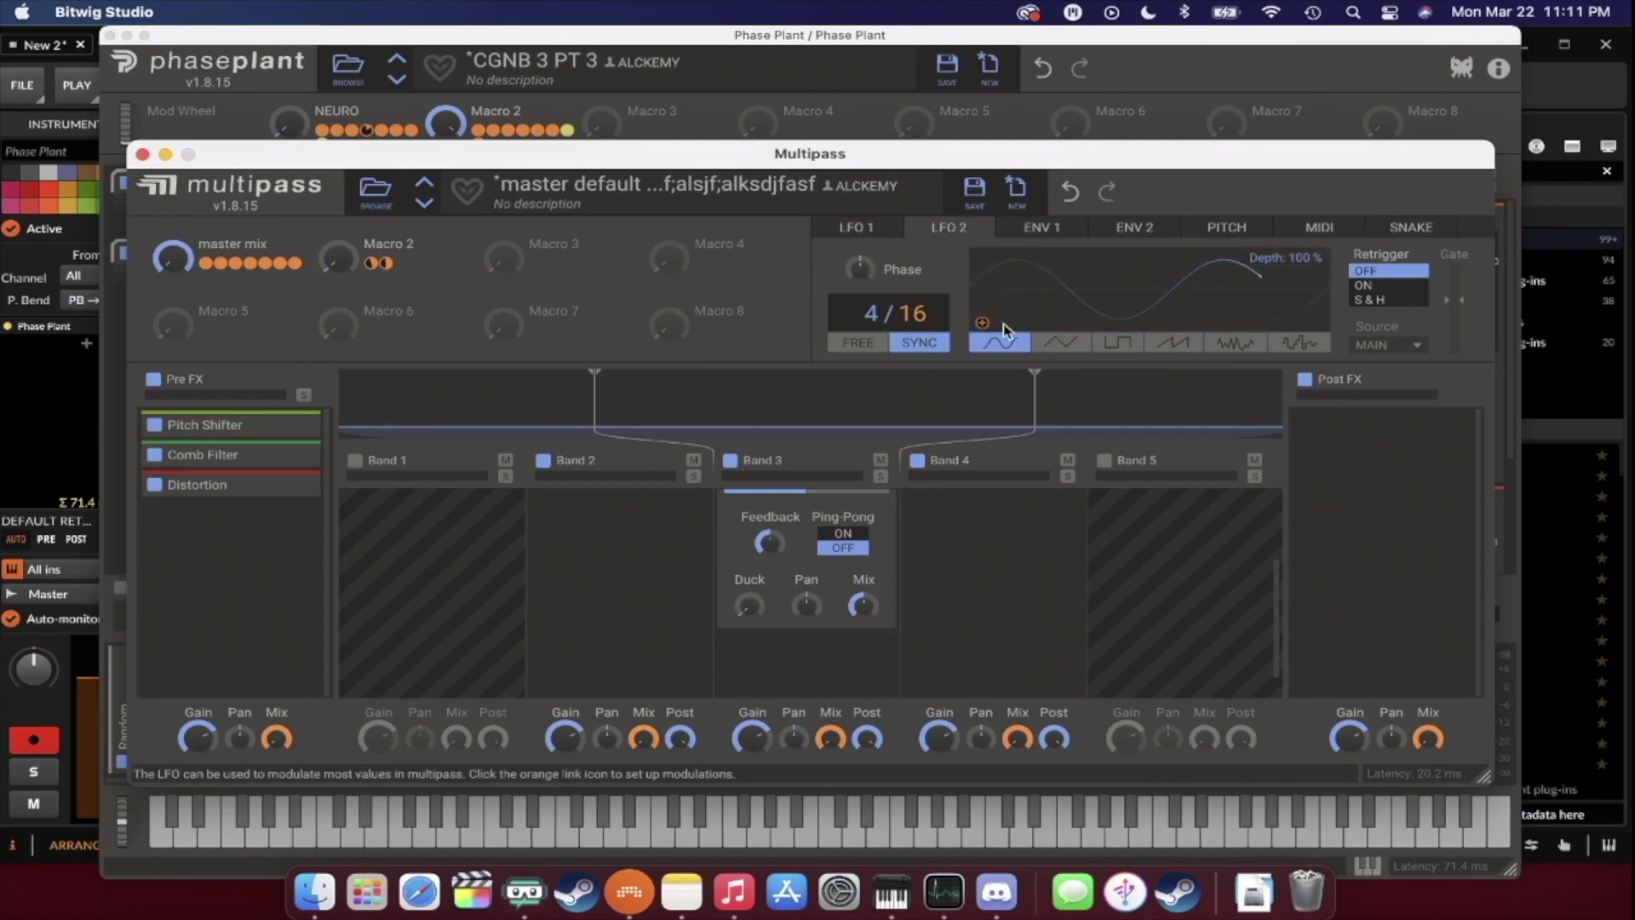
left_click(1296, 343)
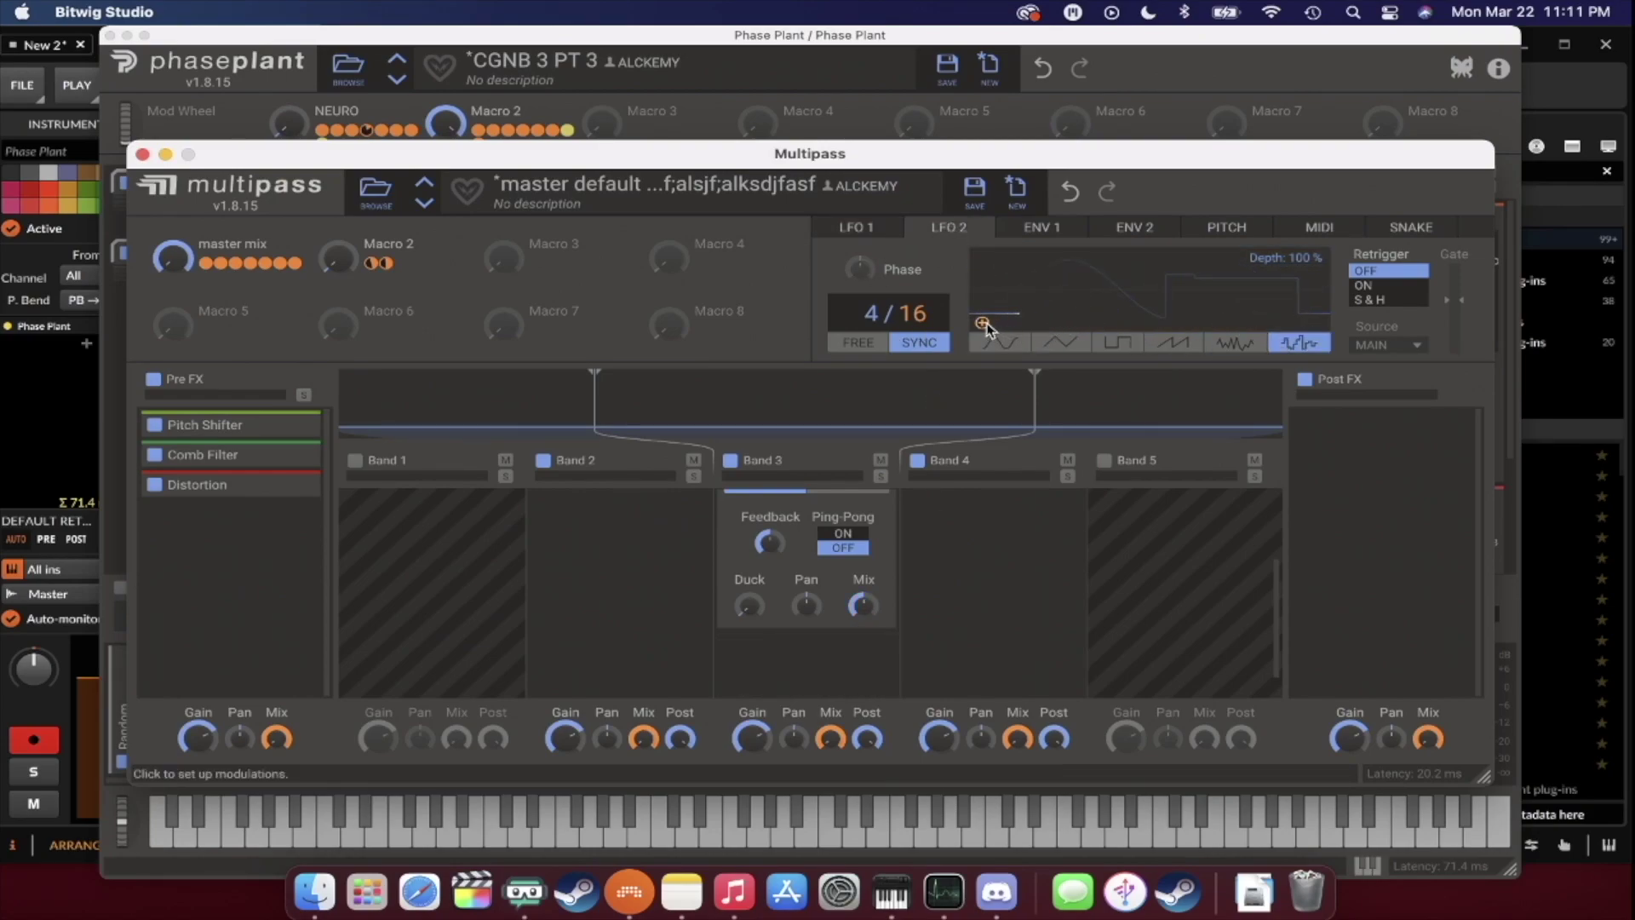
left_click_drag(982, 323, 862, 606)
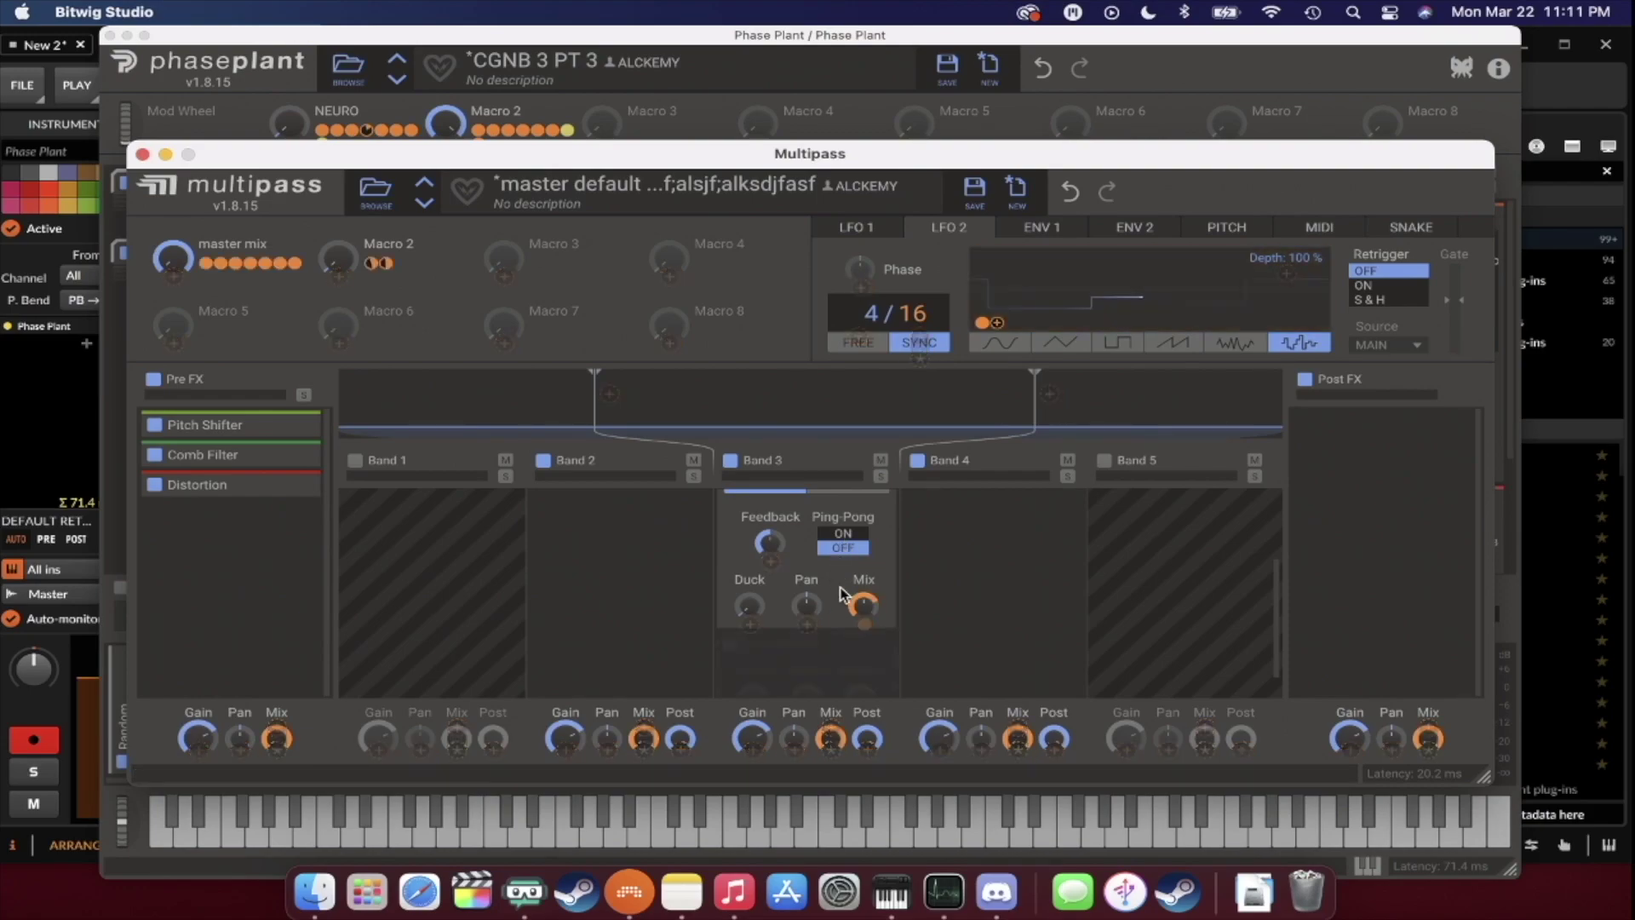
scroll(843, 593, "up", 3)
left_click(870, 539)
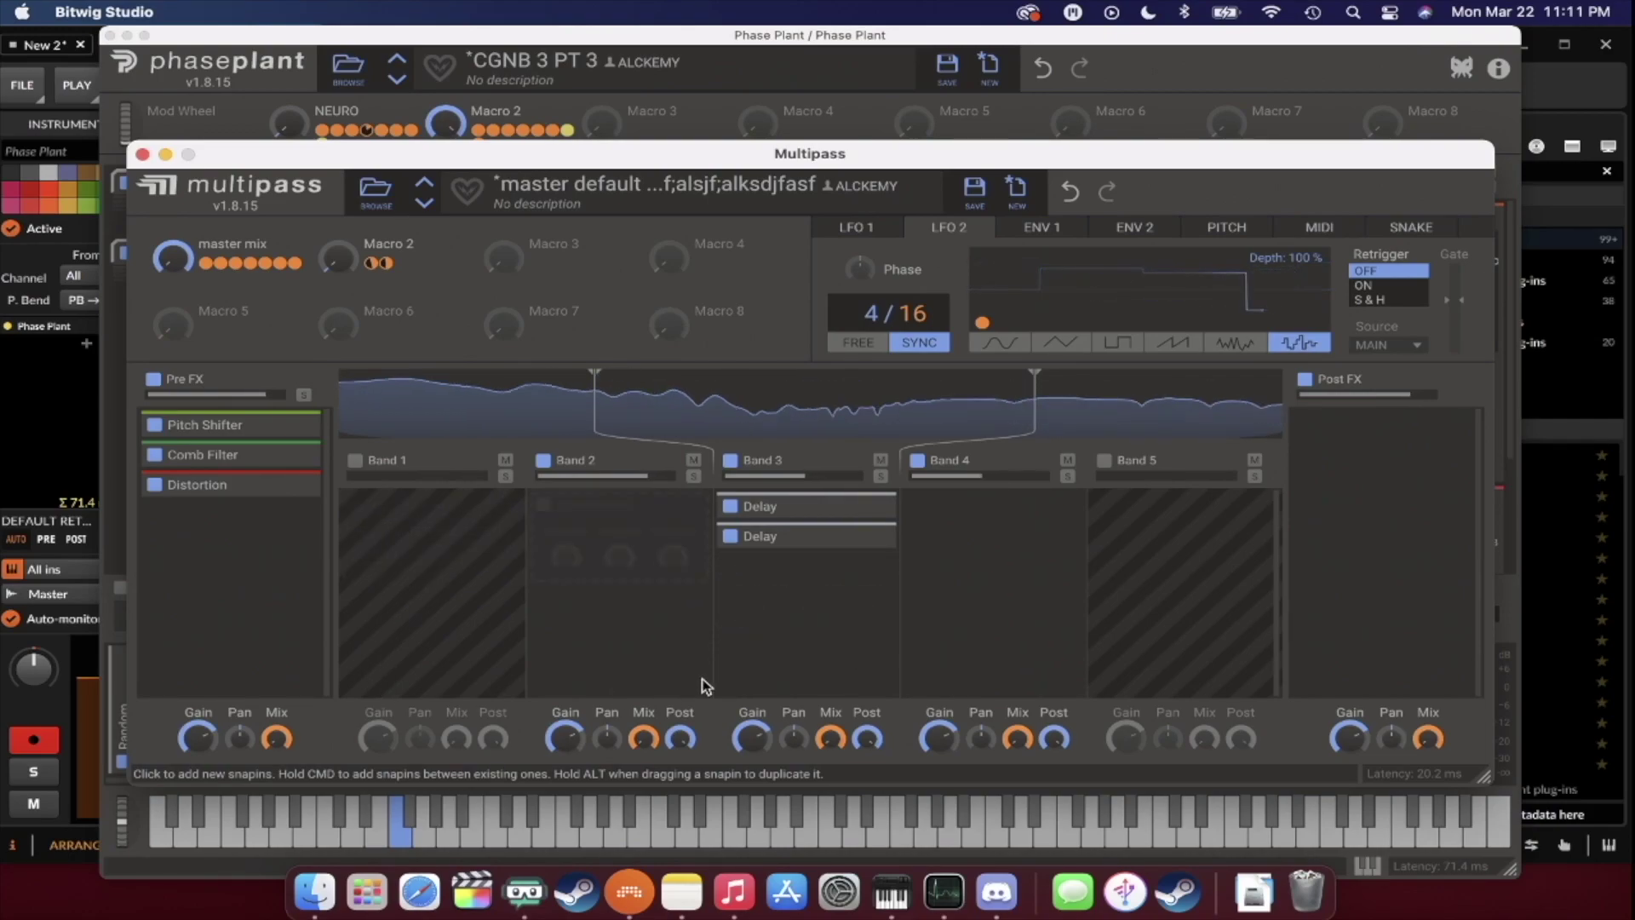
Add a Stereo effect to Post FX, modulate its Width with LFO 2, and minimize it.
left_click(1374, 441)
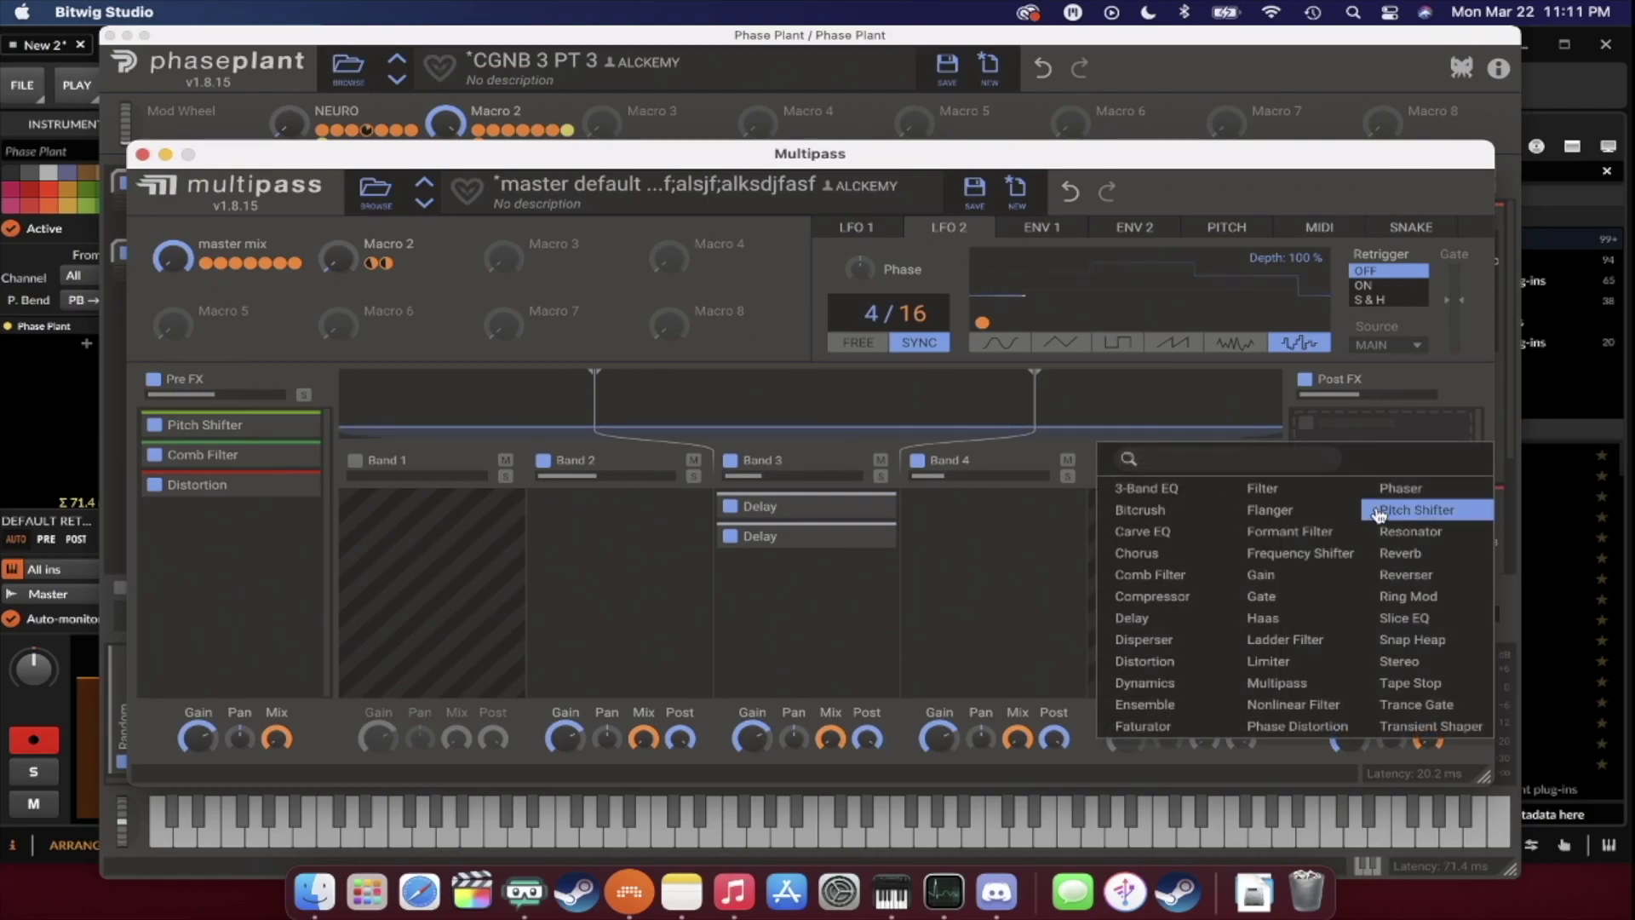
left_click(1401, 661)
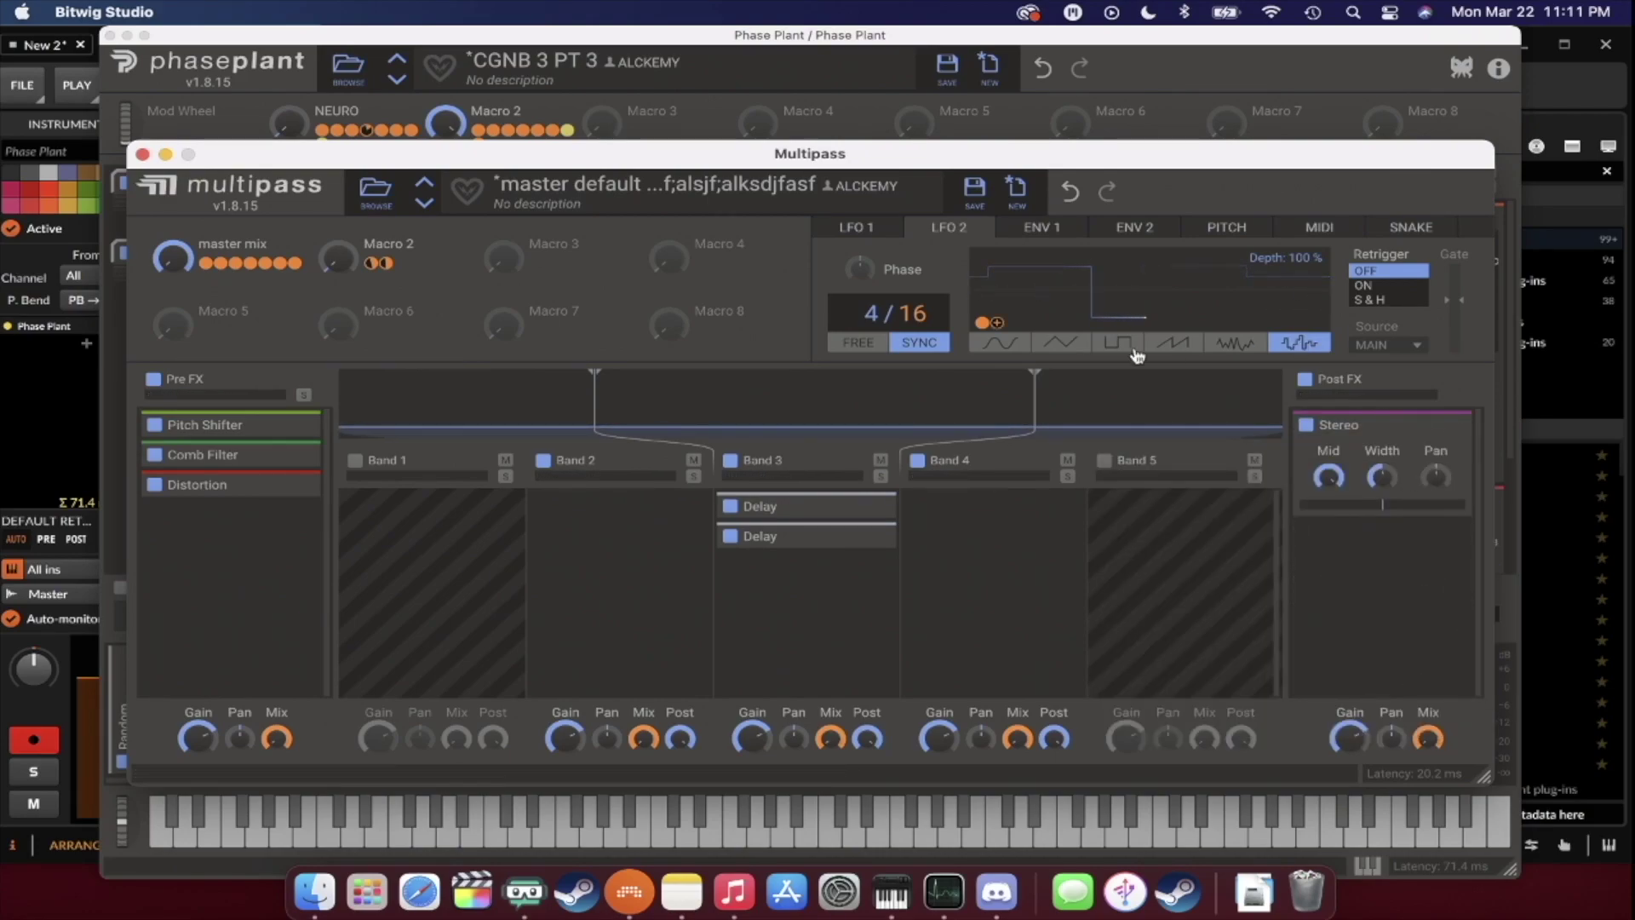
left_click_drag(996, 323, 1382, 497)
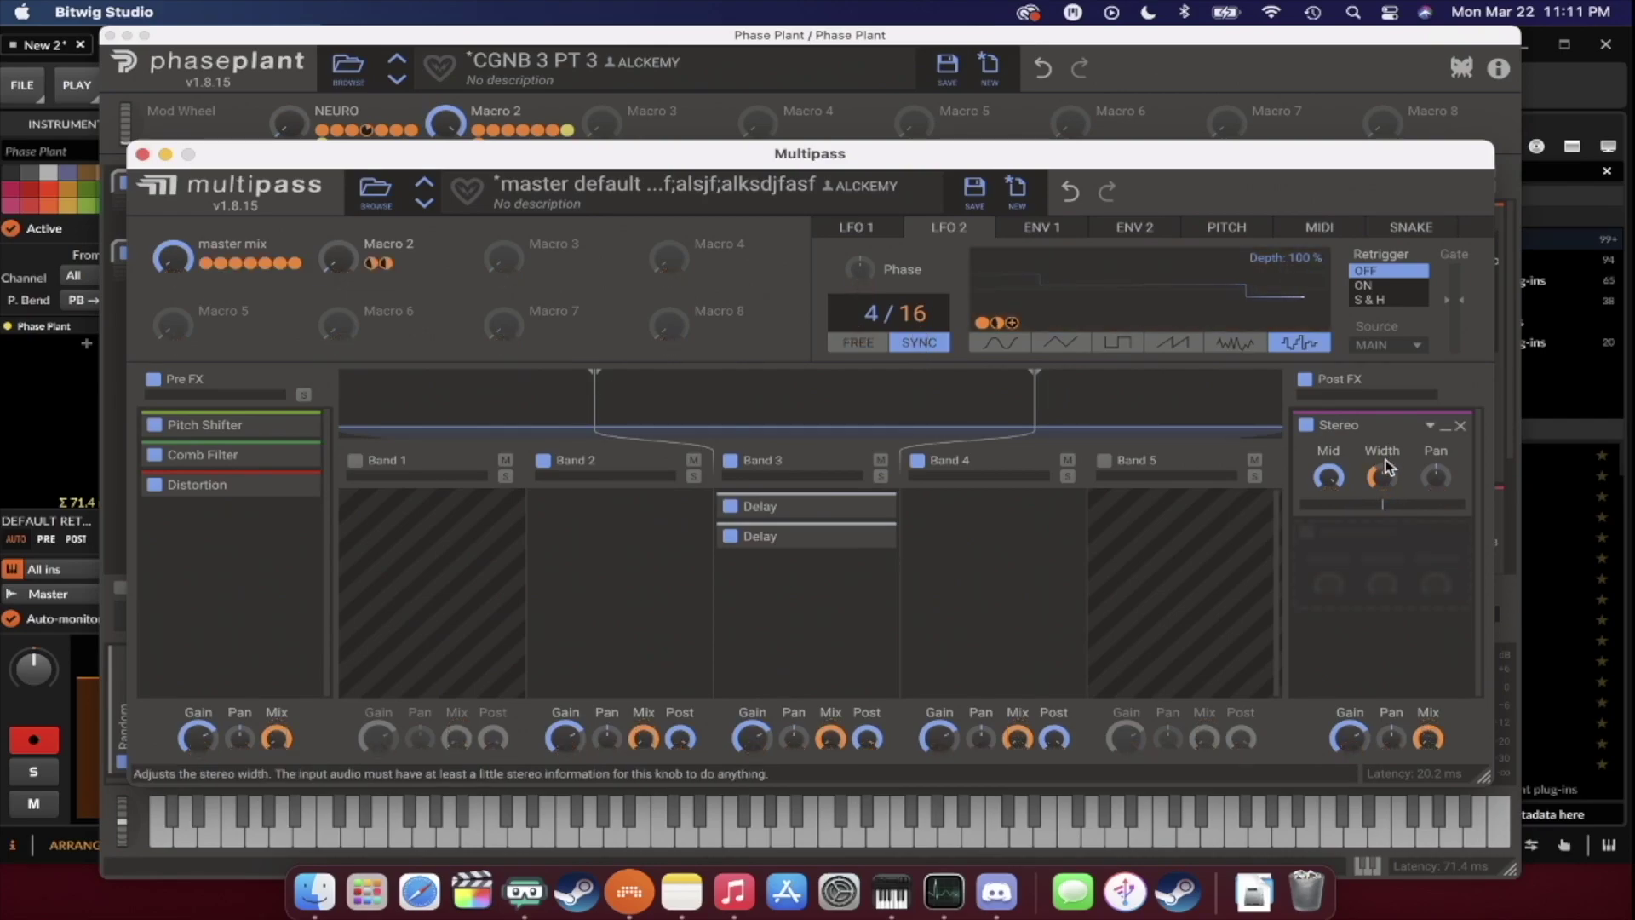
left_click(1445, 425)
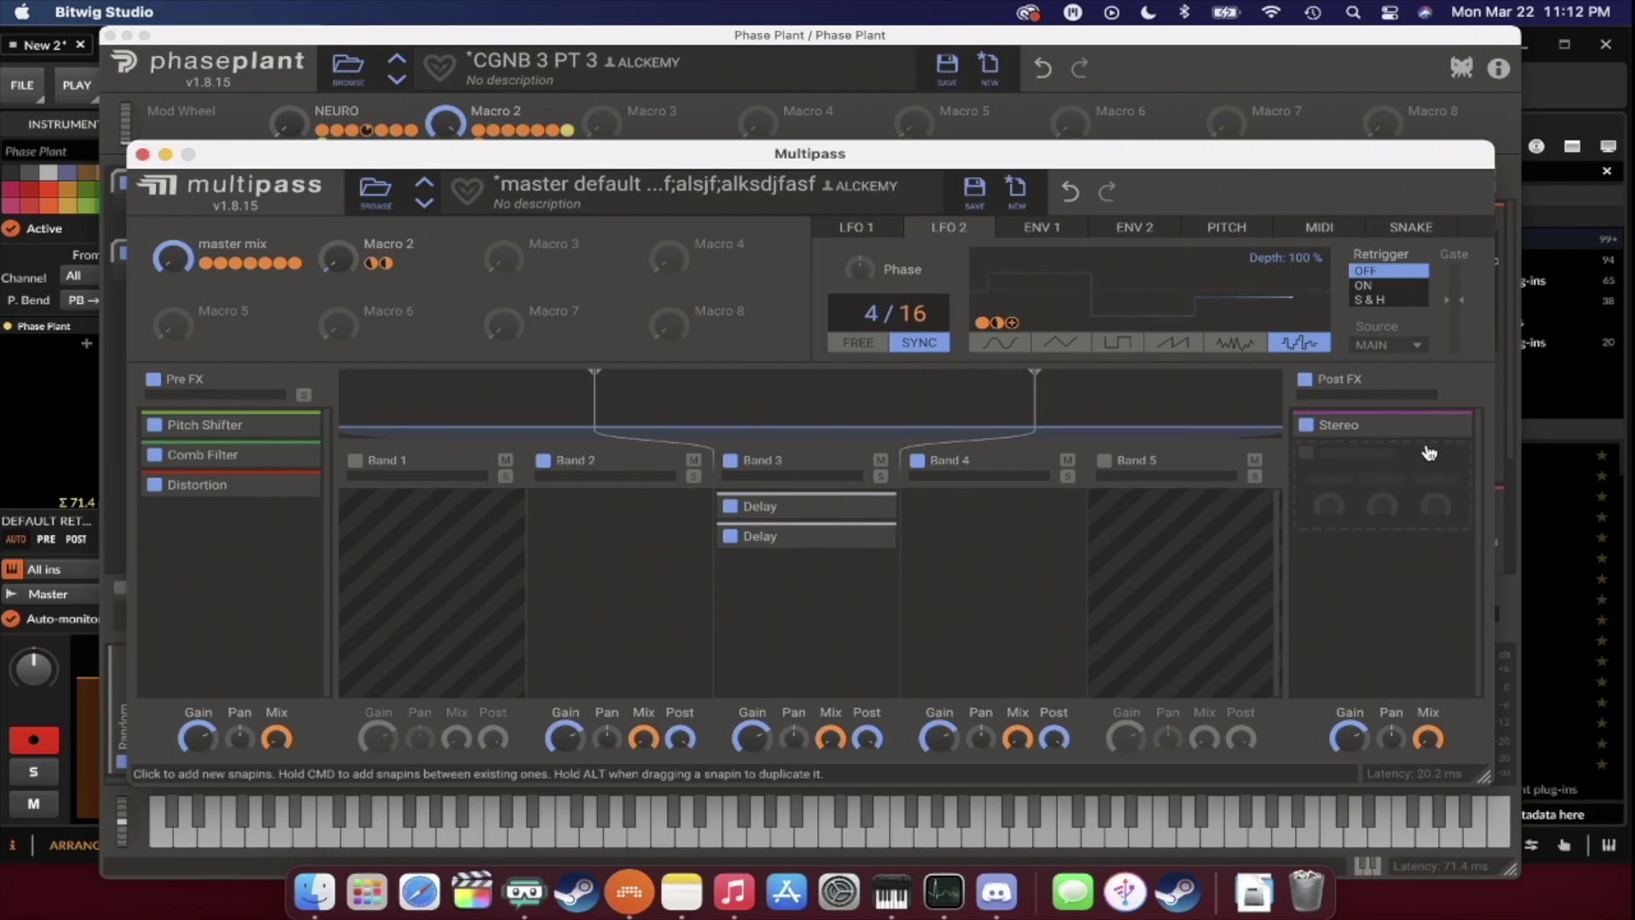
Add a Faturator after the Stereo effect in Post FX, modulate its Fuzz with LFO 2, and minimize it.
left_click(1342, 480)
left_click(1141, 763)
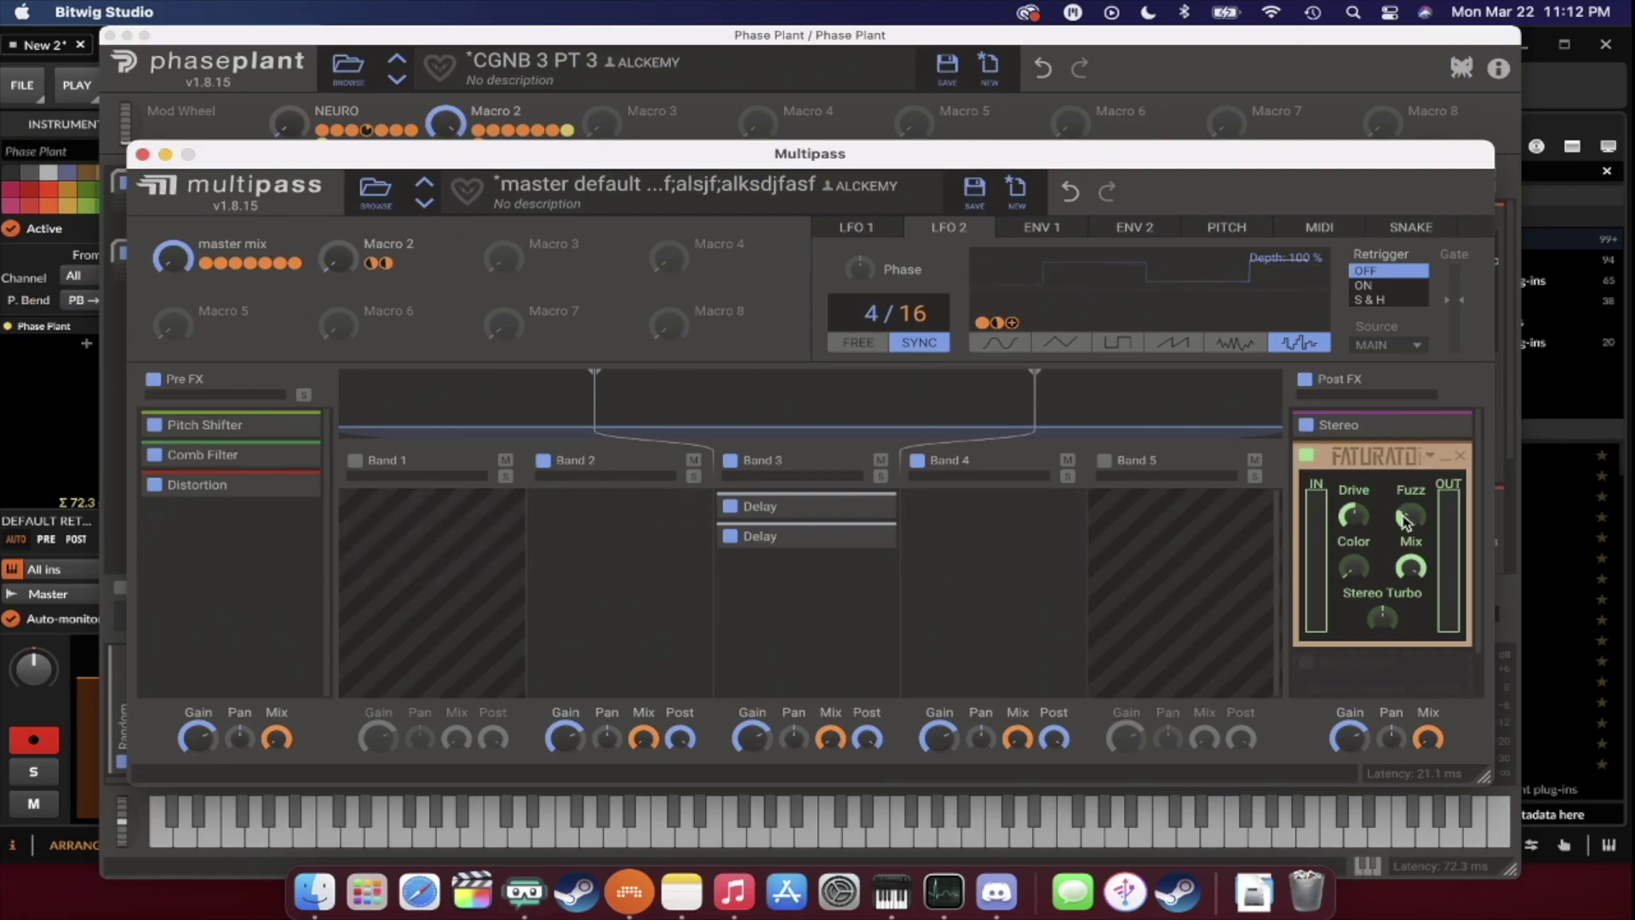
left_click_drag(1019, 323, 1410, 536)
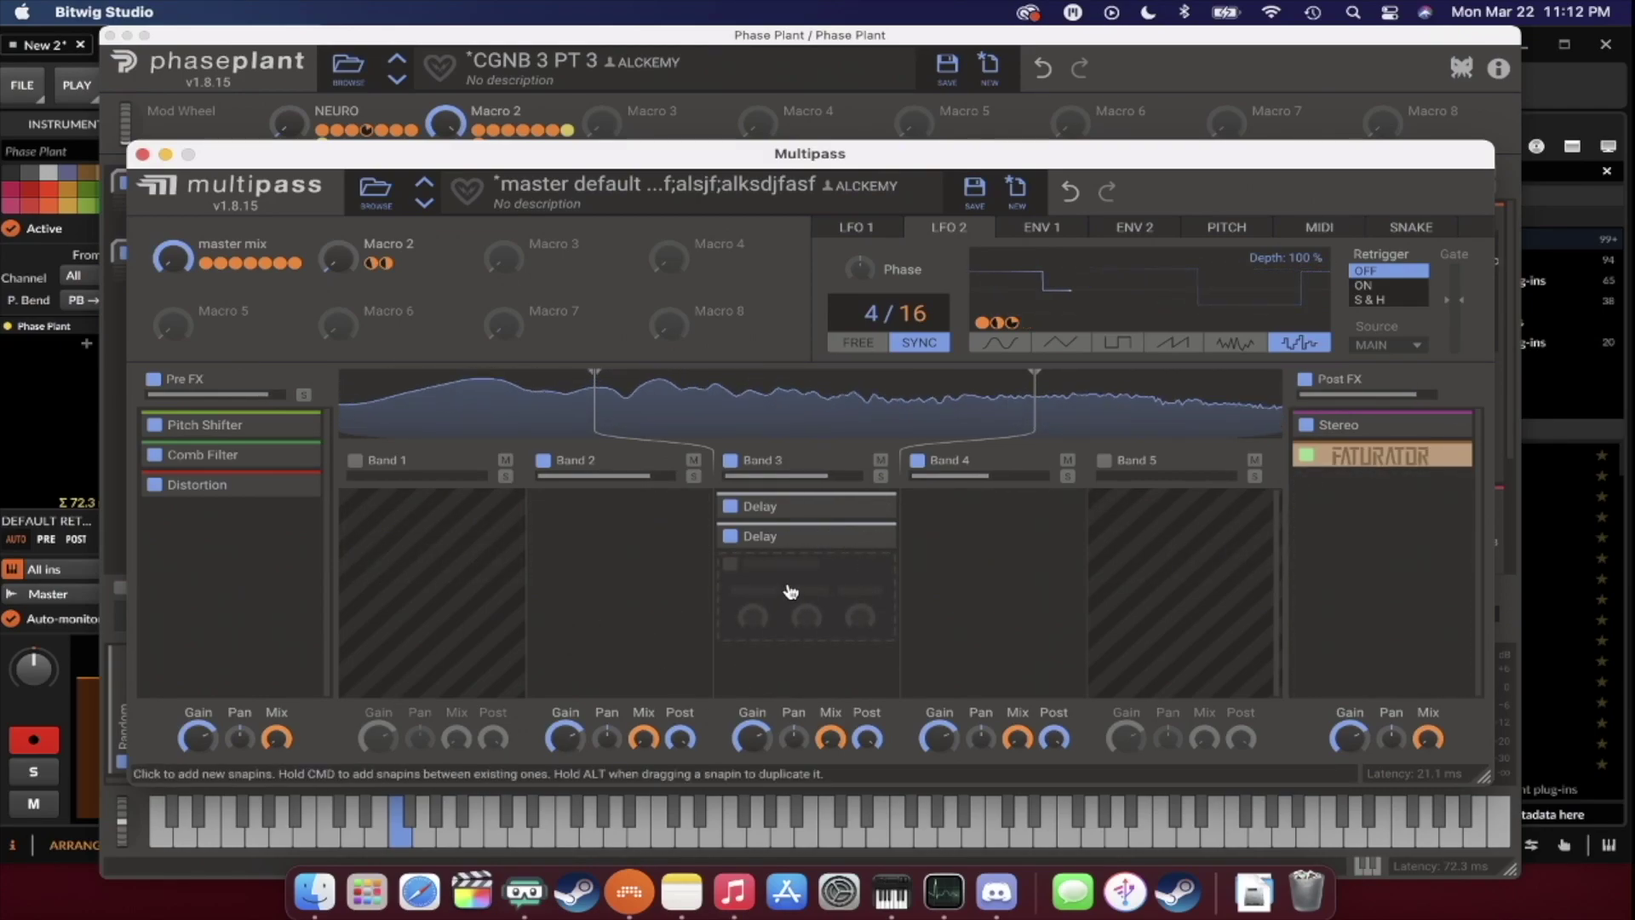
Add a Slice EQ to Band 3 with a boost near 55 Hz, a cut near 600 Hz and a boost near 4 kHz.
left_click(805, 596)
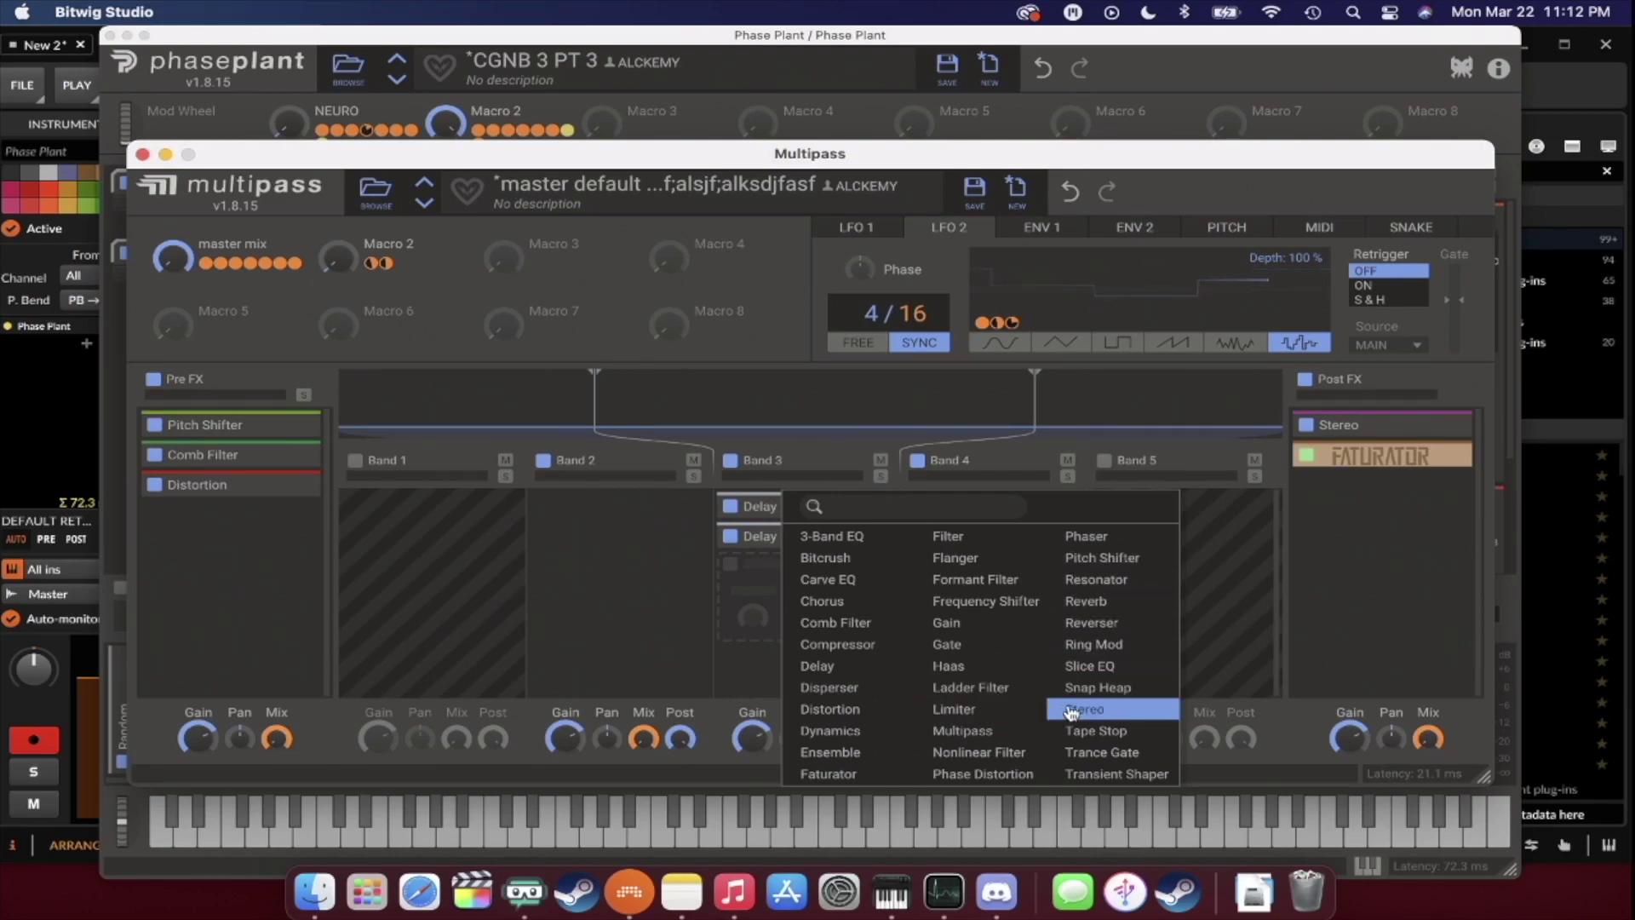
left_click(1090, 666)
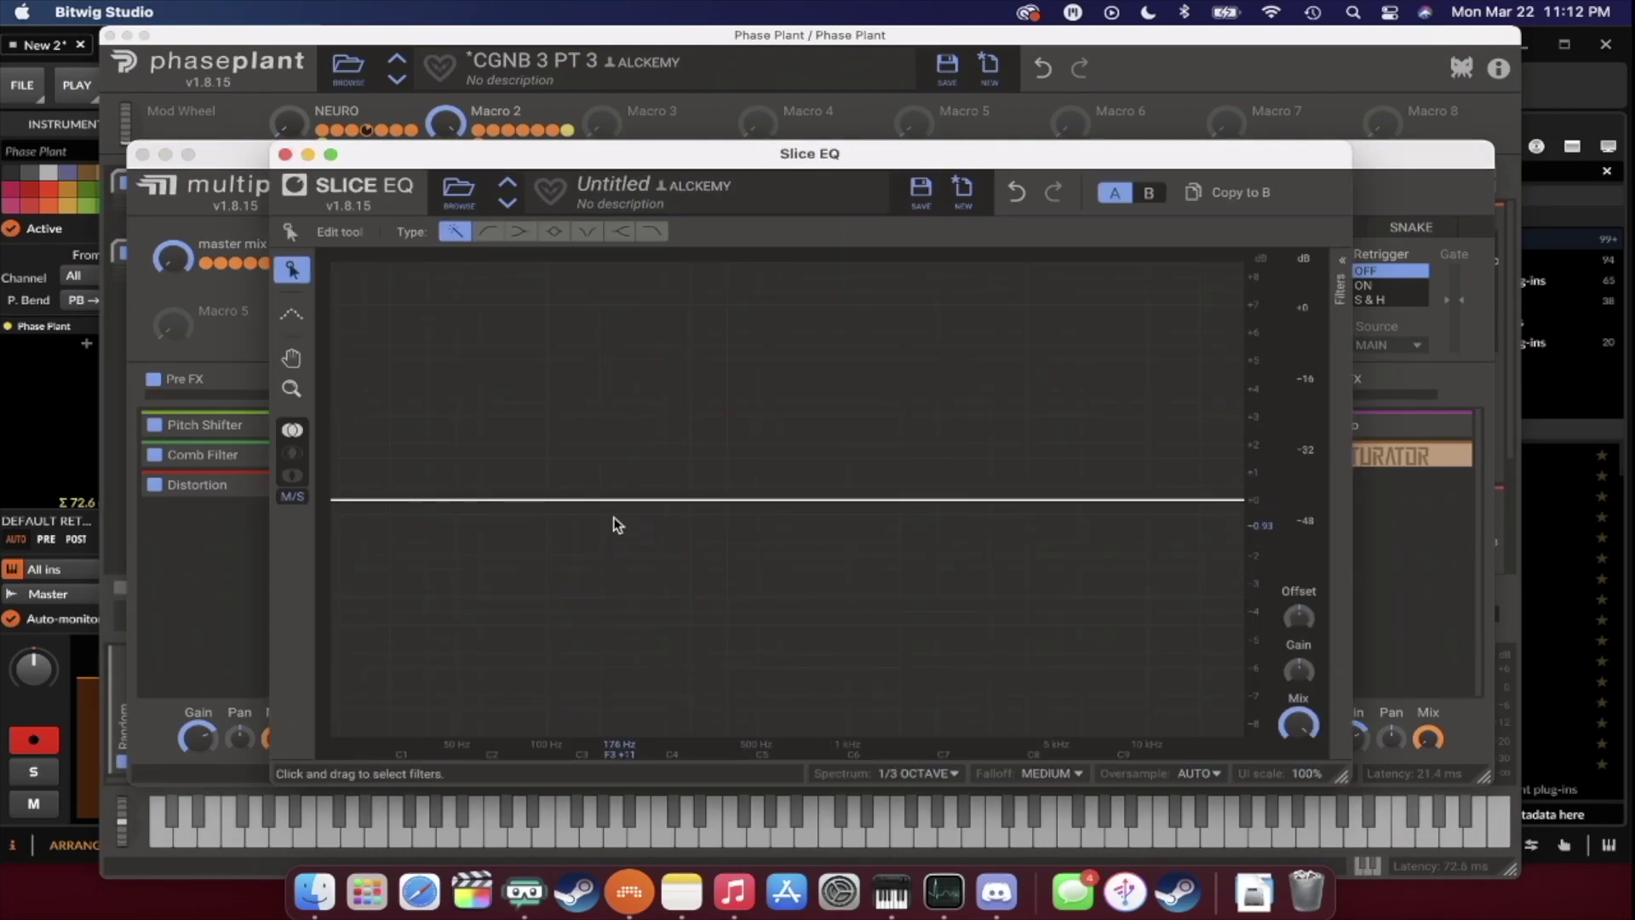
double_click(596, 500)
left_click_drag(595, 501, 470, 301)
double_click(777, 500)
left_click_drag(776, 500, 784, 703)
double_click(968, 521)
left_click_drag(968, 522, 1032, 330)
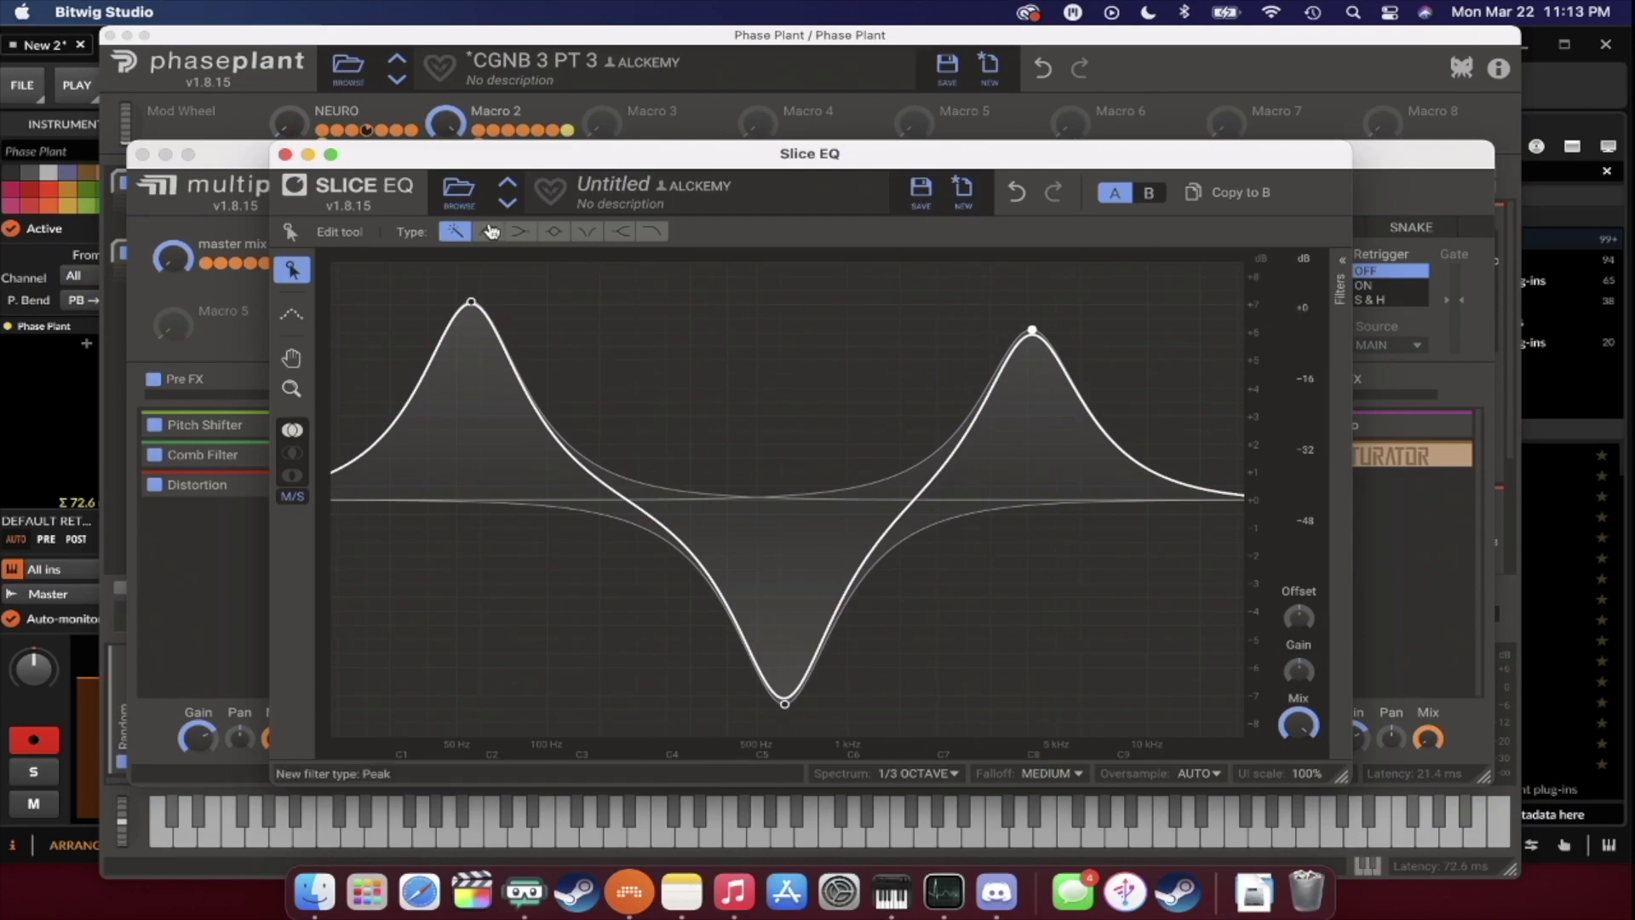
left_click(285, 155)
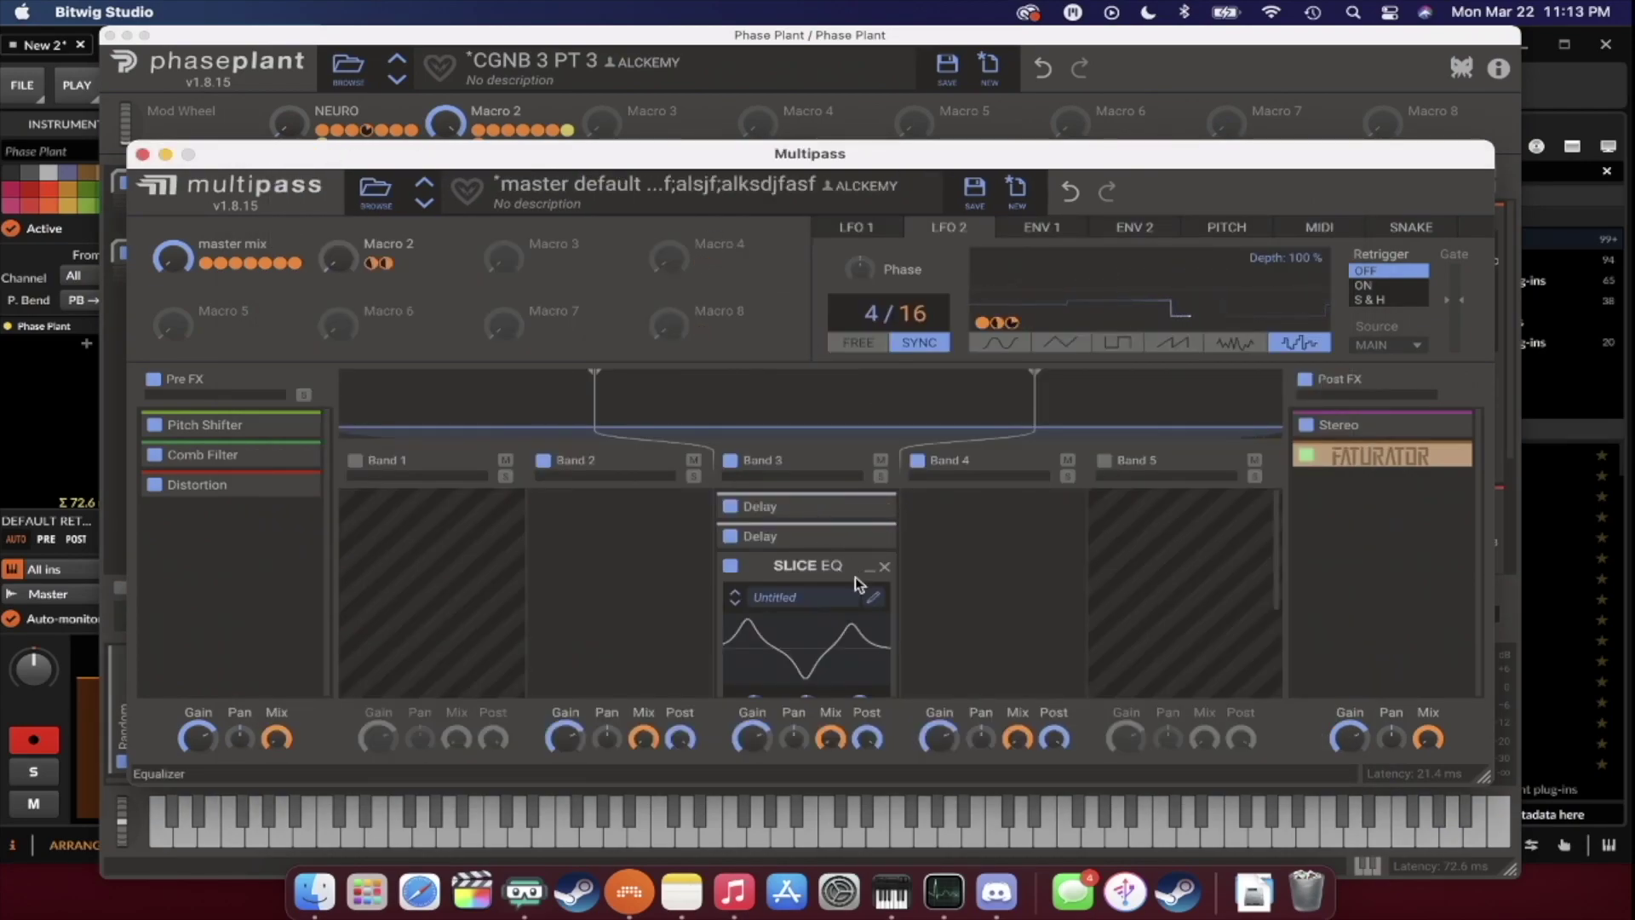
Reopen the Slice EQ and move its highest peak to about 1.52 kHz at +6.57 dB.
left_click(873, 596)
left_click_drag(1028, 333, 904, 321)
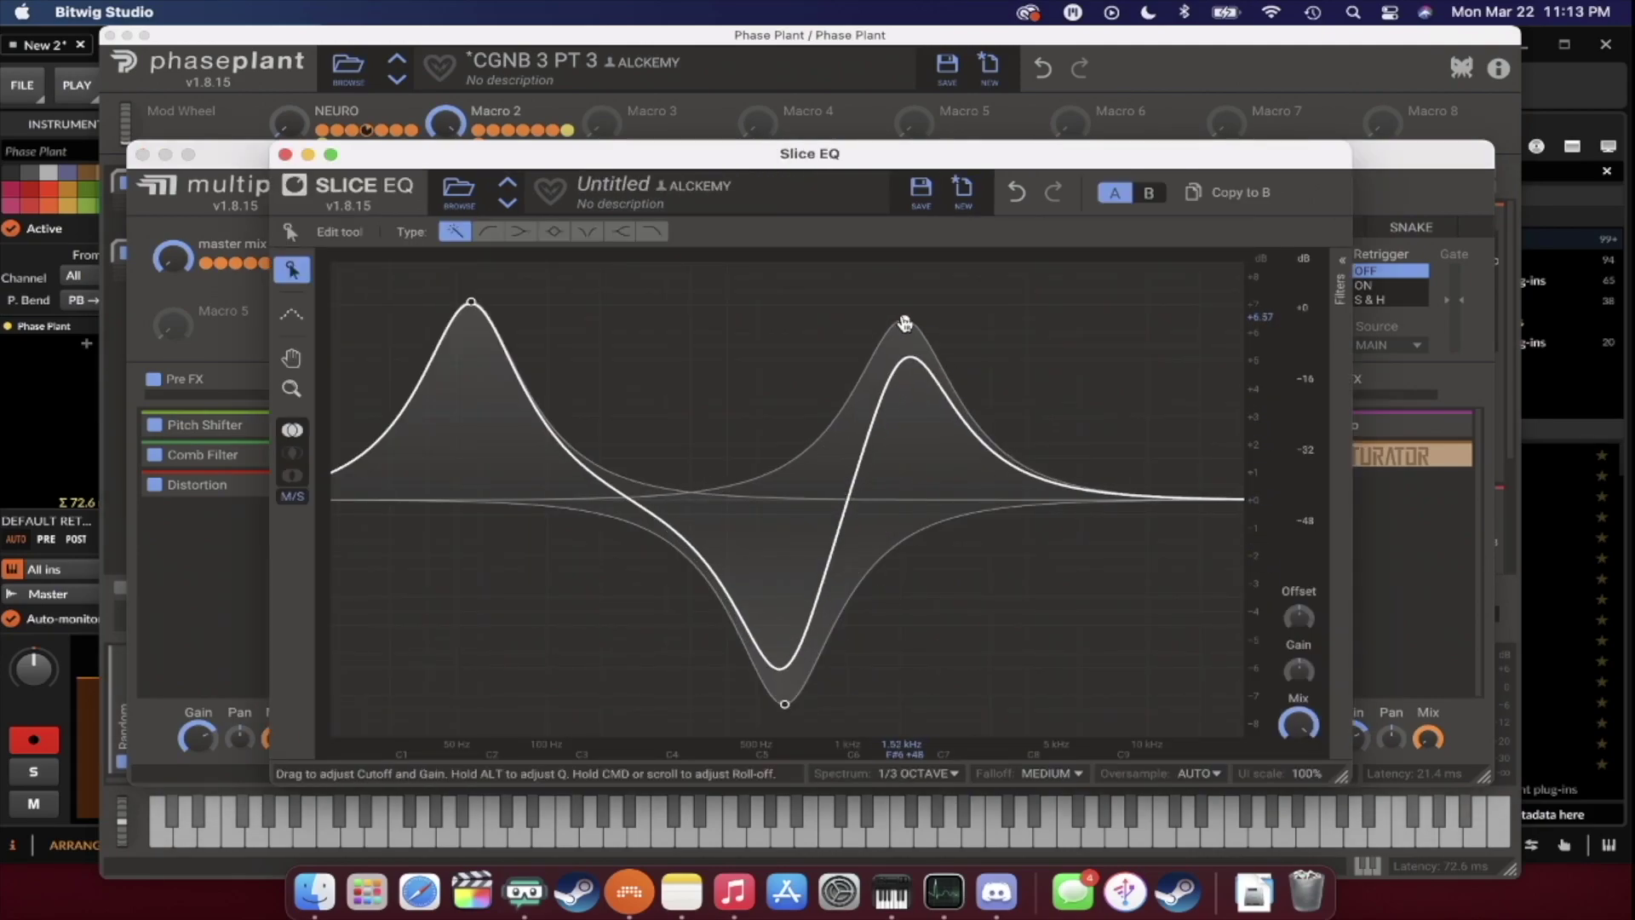
left_click(286, 155)
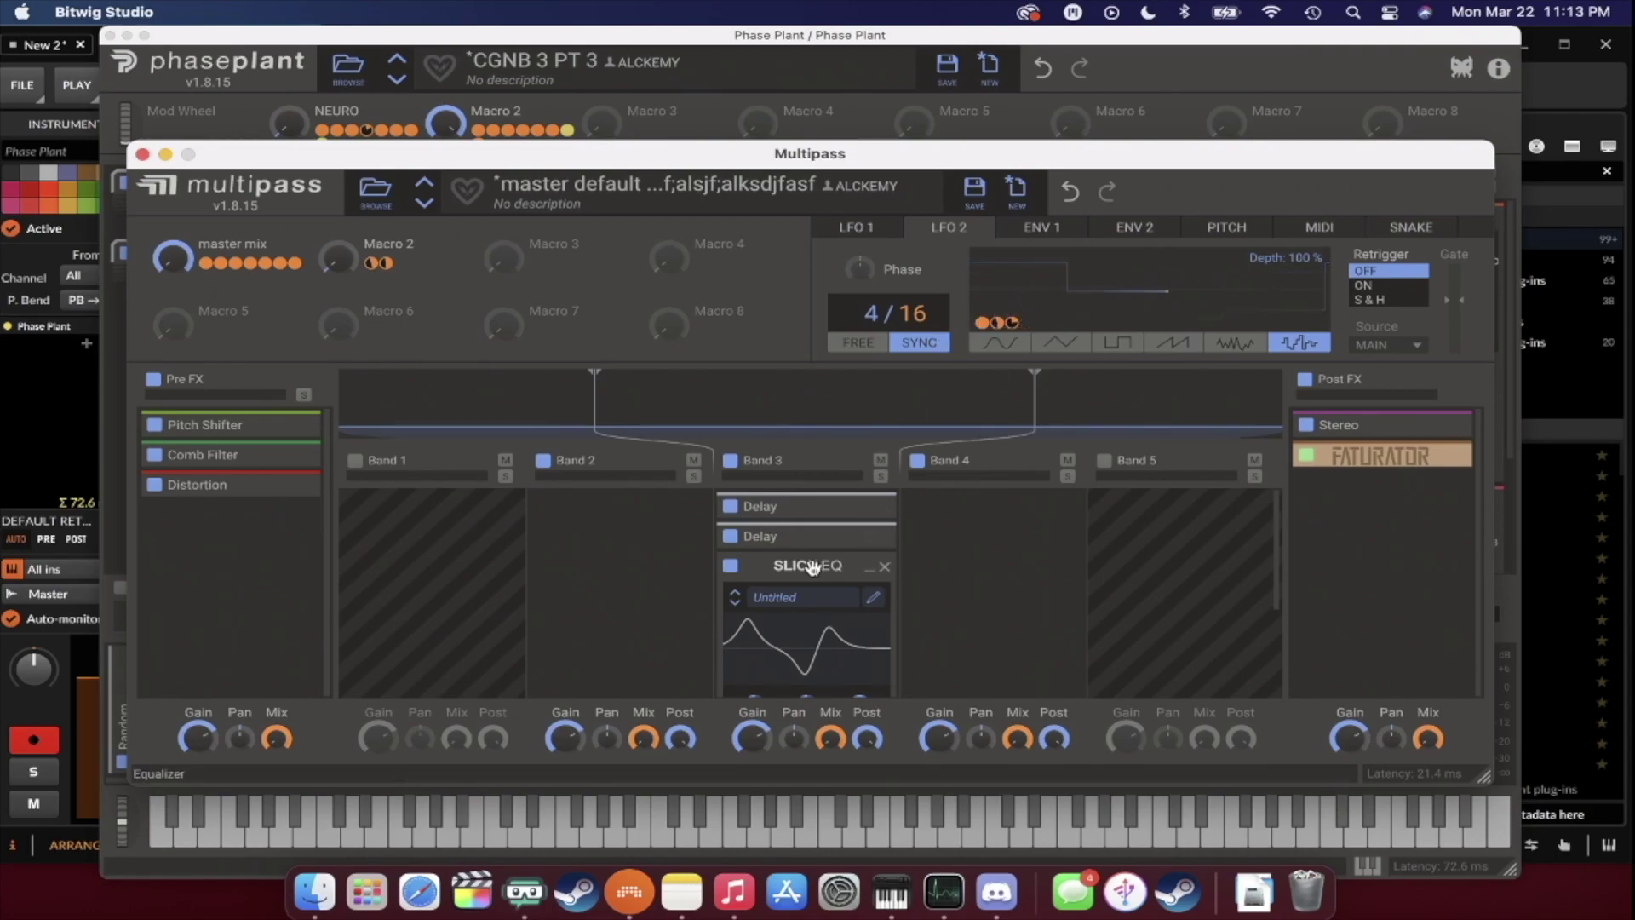
Modulate the Slice EQ's Mix with LFO 2 and its Offset with LFO 1, and solo Band 3.
scroll(811, 567, "down", 3)
left_click_drag(1026, 328, 860, 673)
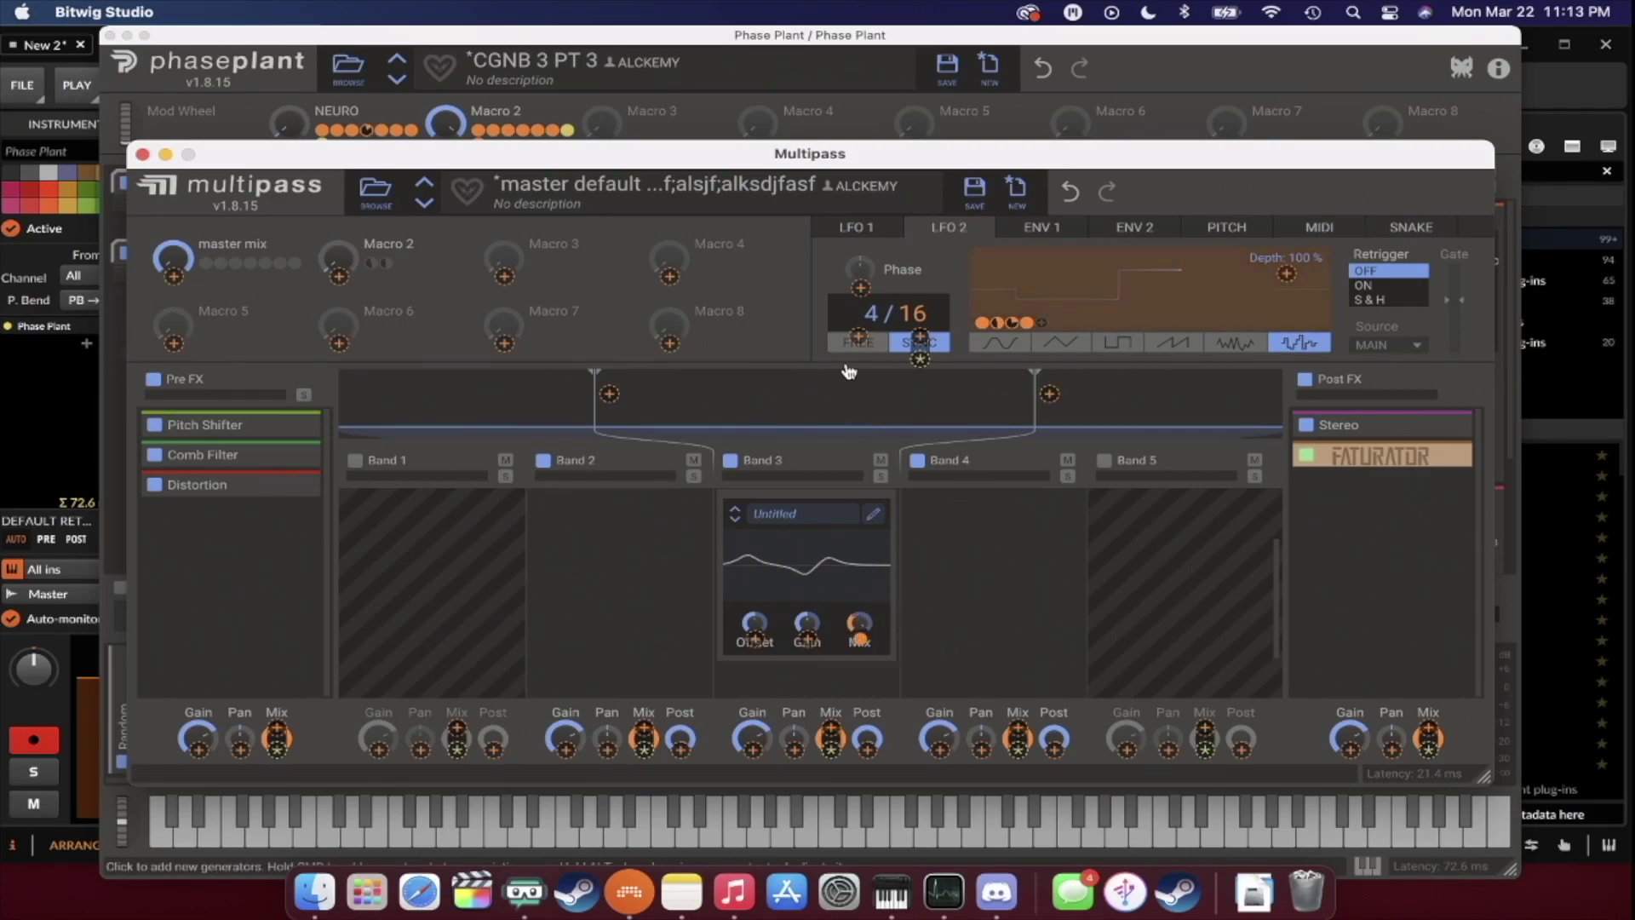
left_click(856, 227)
left_click(1041, 323)
left_click_drag(758, 641, 757, 632)
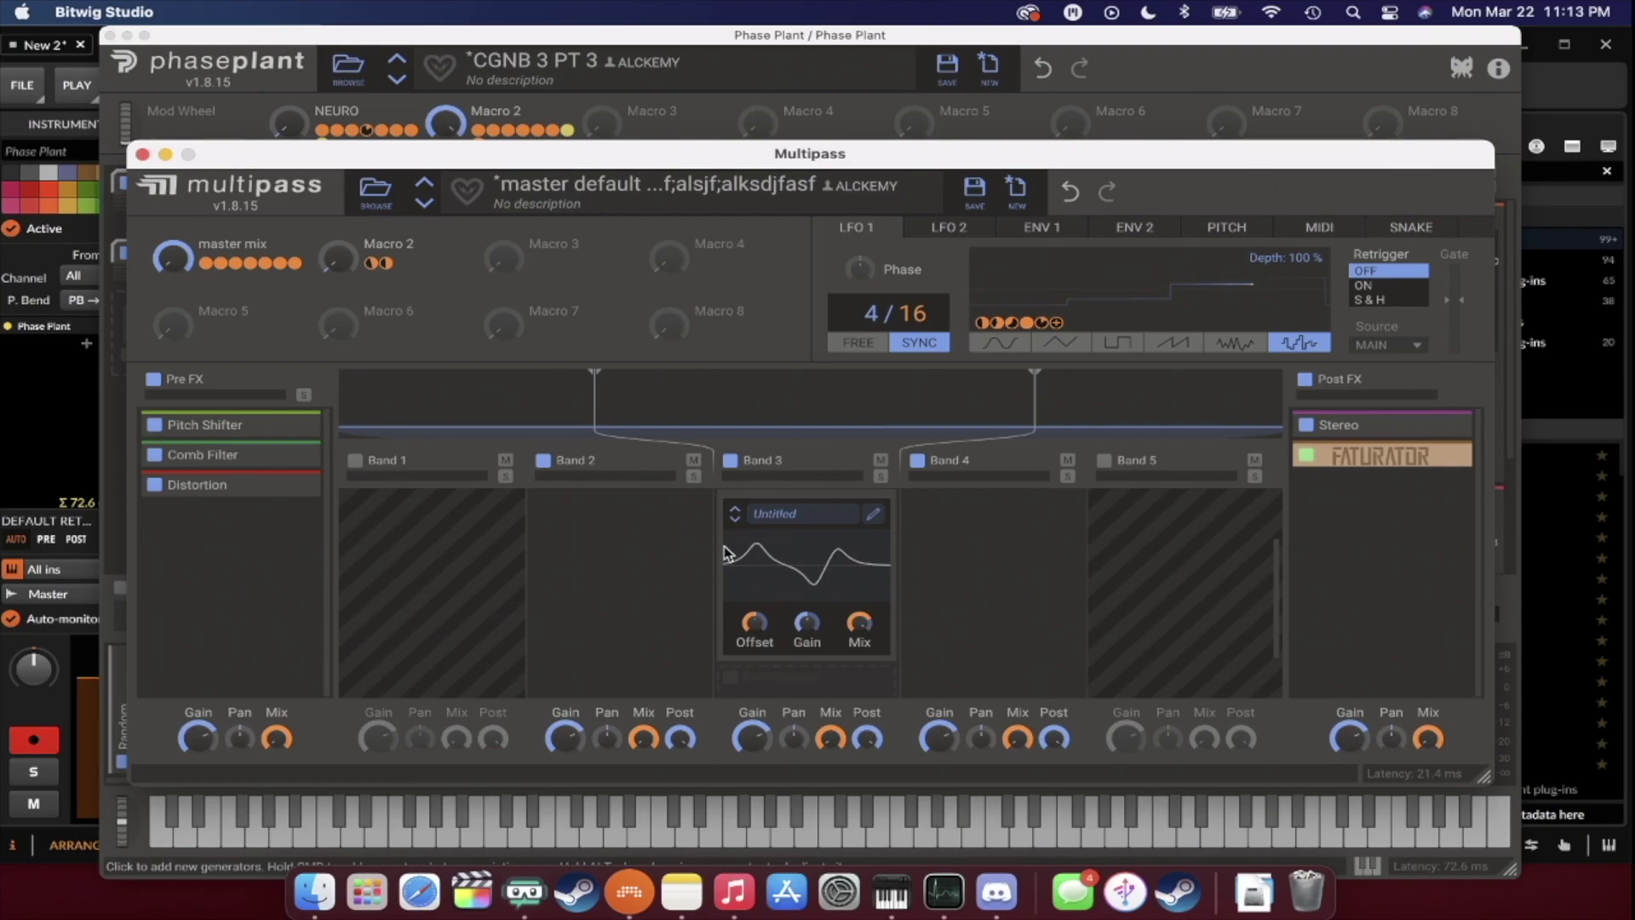
left_click(881, 476)
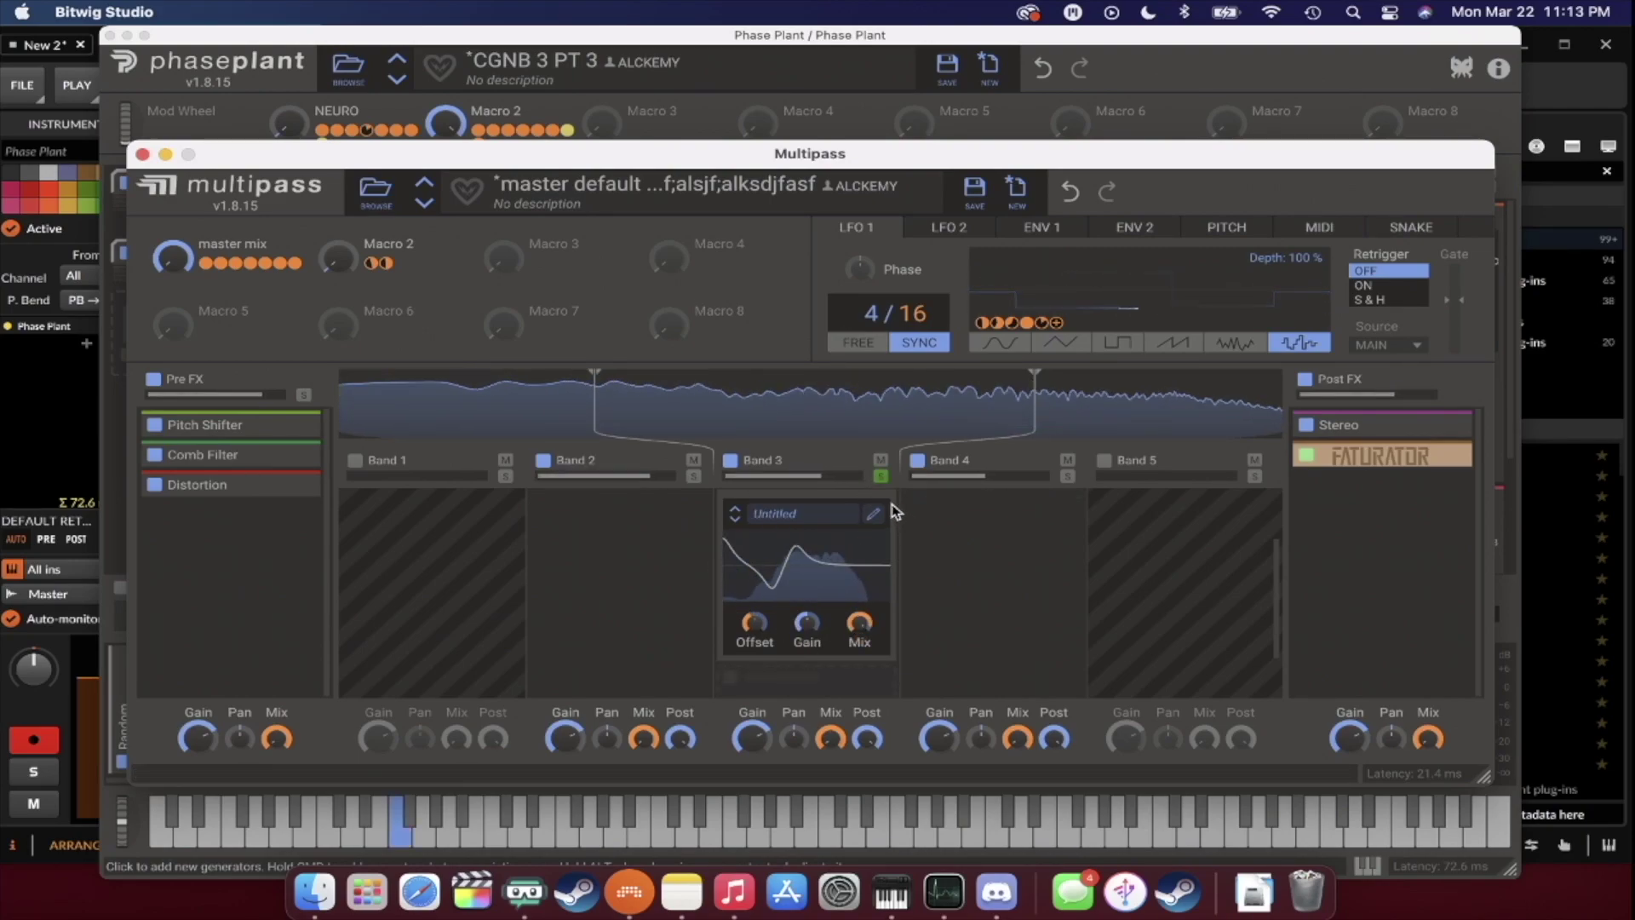
Turn off the solo on Band 3 and minimize its Slice EQ.
left_click(881, 476)
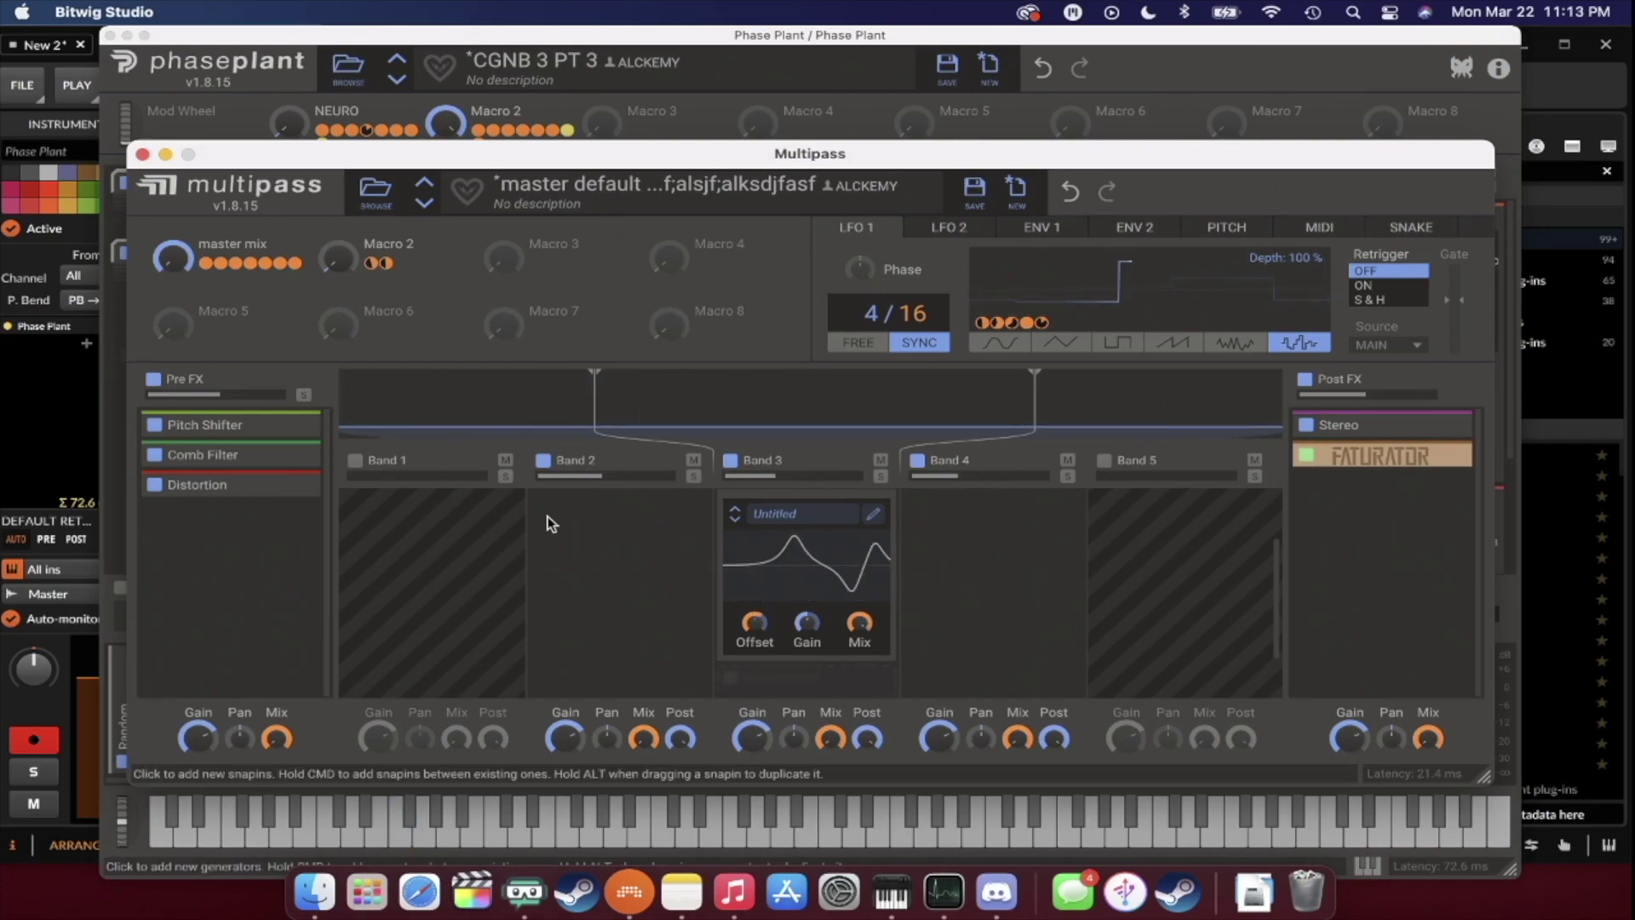
scroll(697, 557, "up", 3)
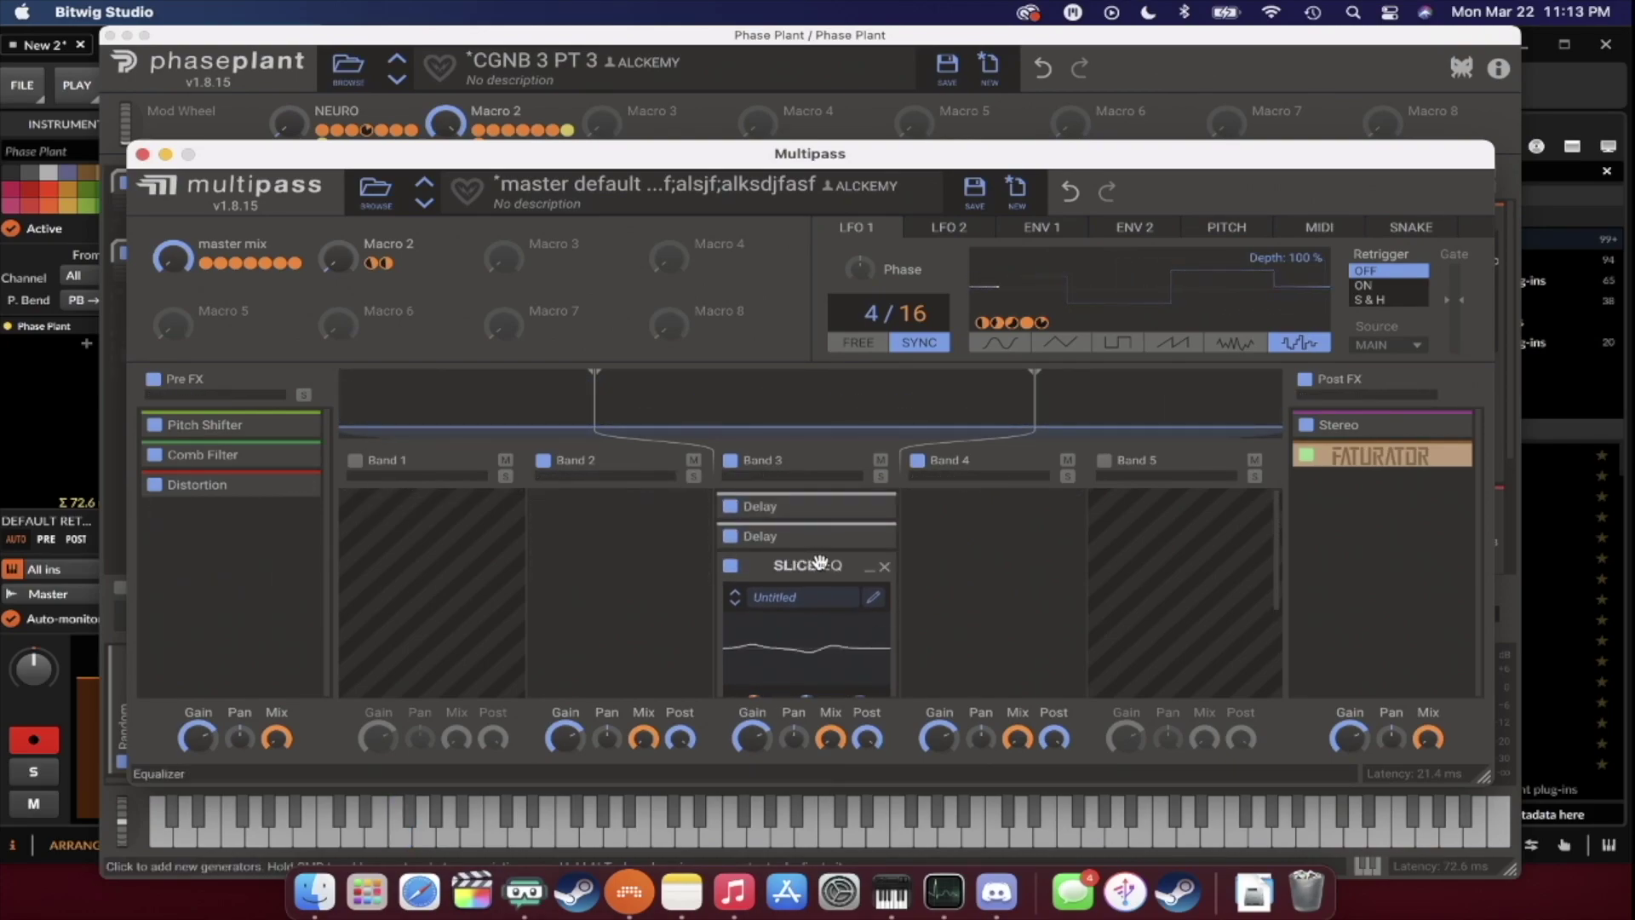
left_click(869, 569)
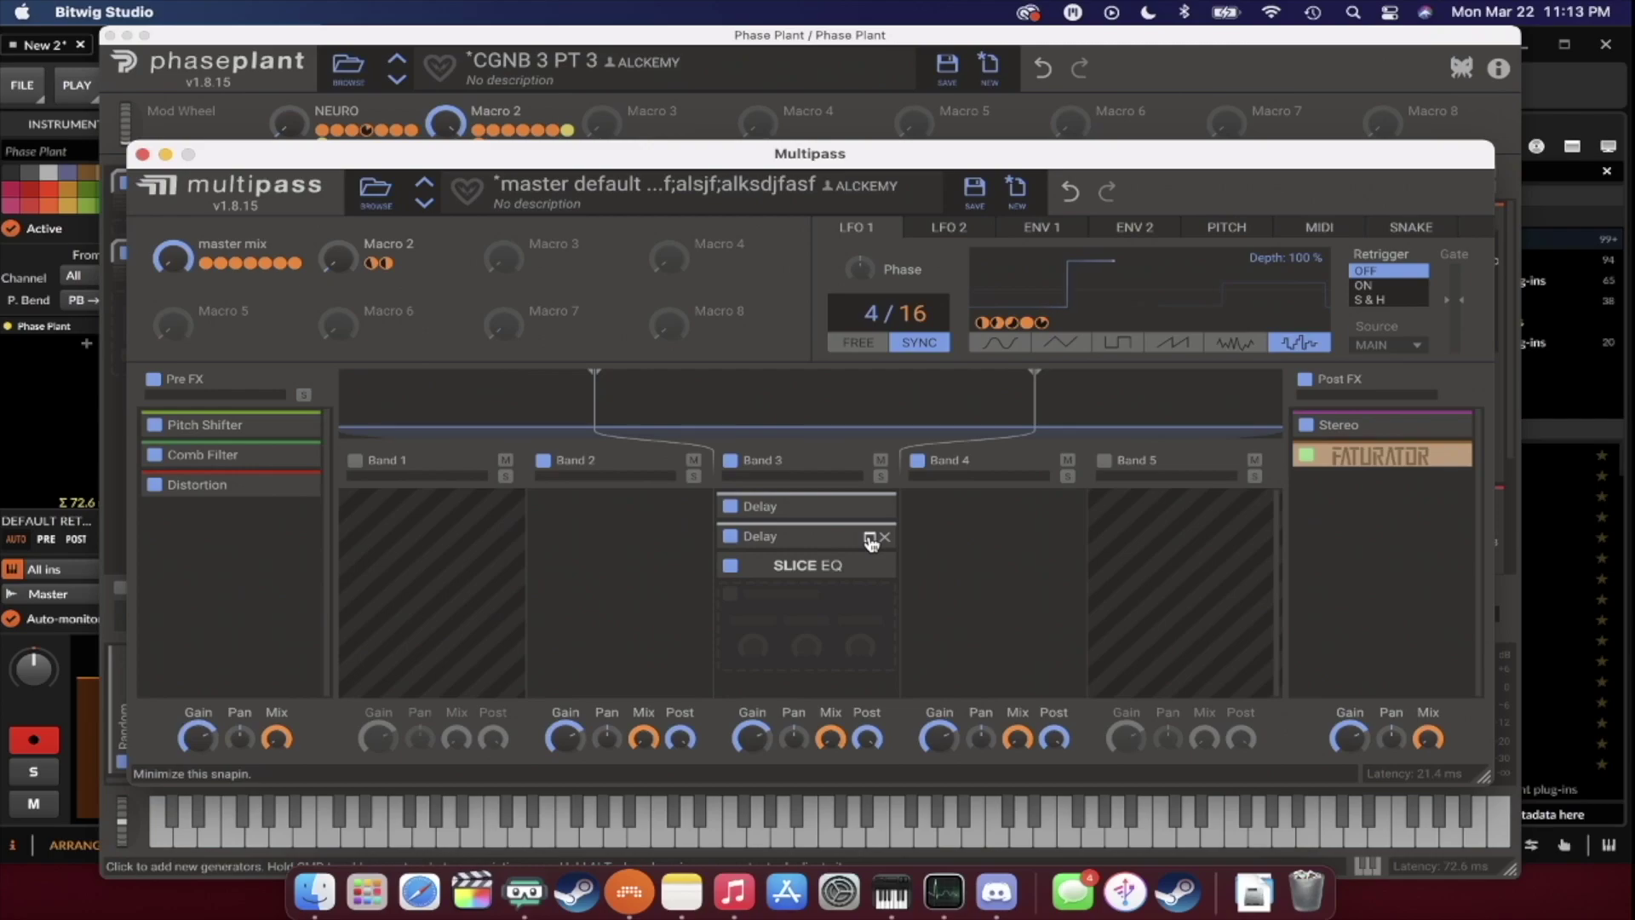
Reopen both Delays in Band 3, set the first Delay's Feedback to about 50 %, and minimize them again.
left_click(869, 539)
scroll(796, 562, "down", 2)
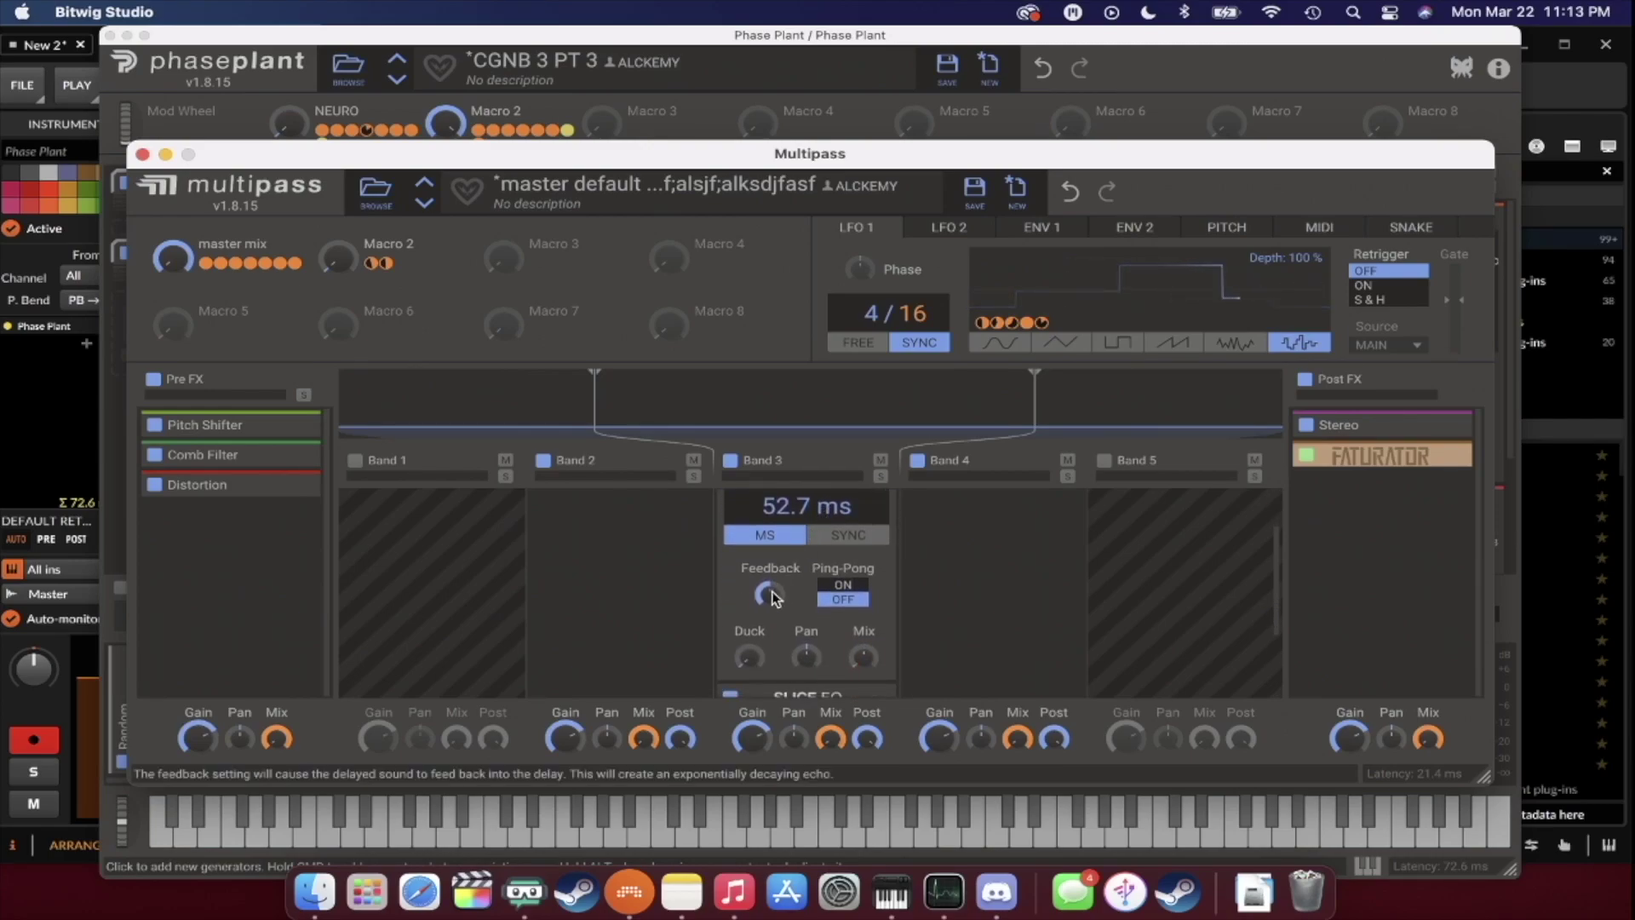
scroll(771, 598, "up", 2)
left_click(870, 511)
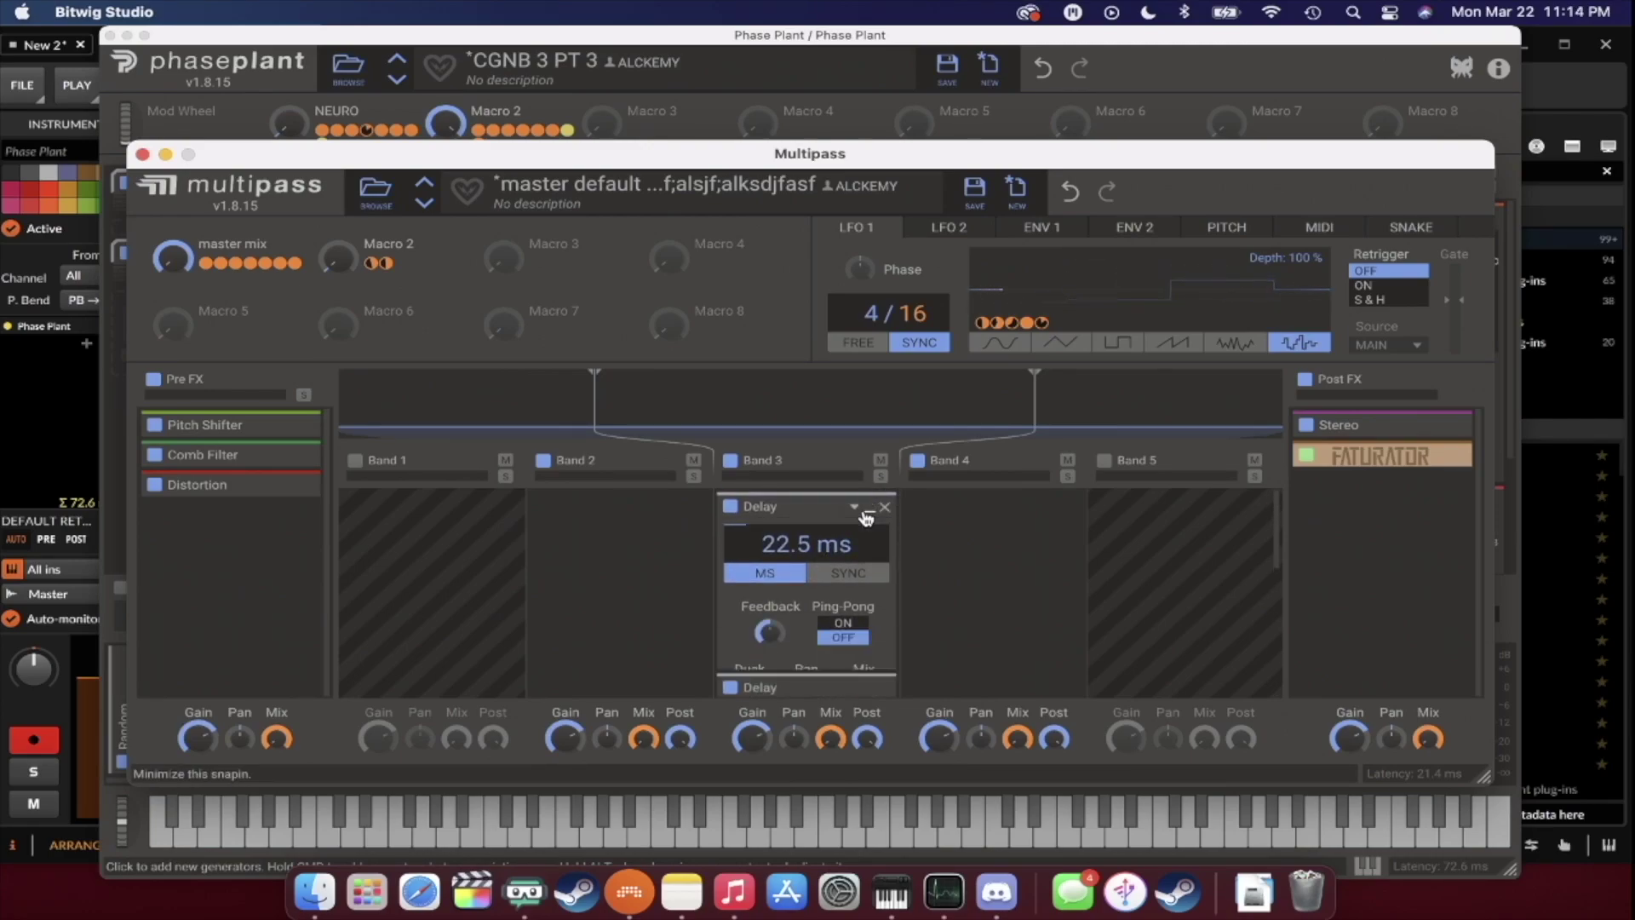
scroll(768, 637, "down", 3)
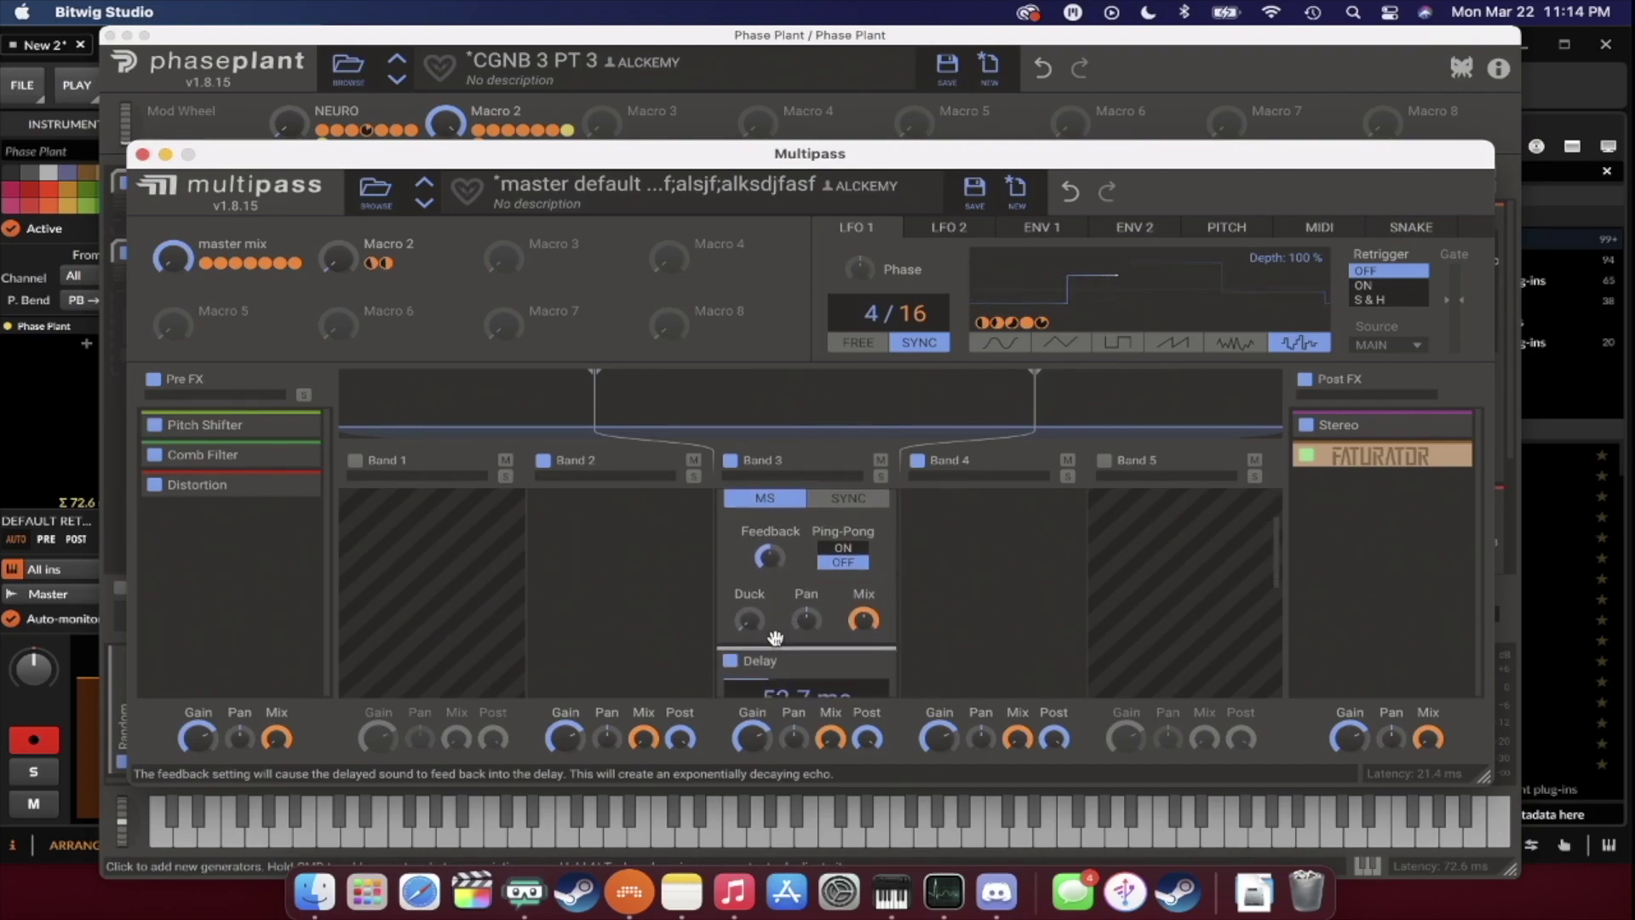
scroll(783, 580, "up", 3)
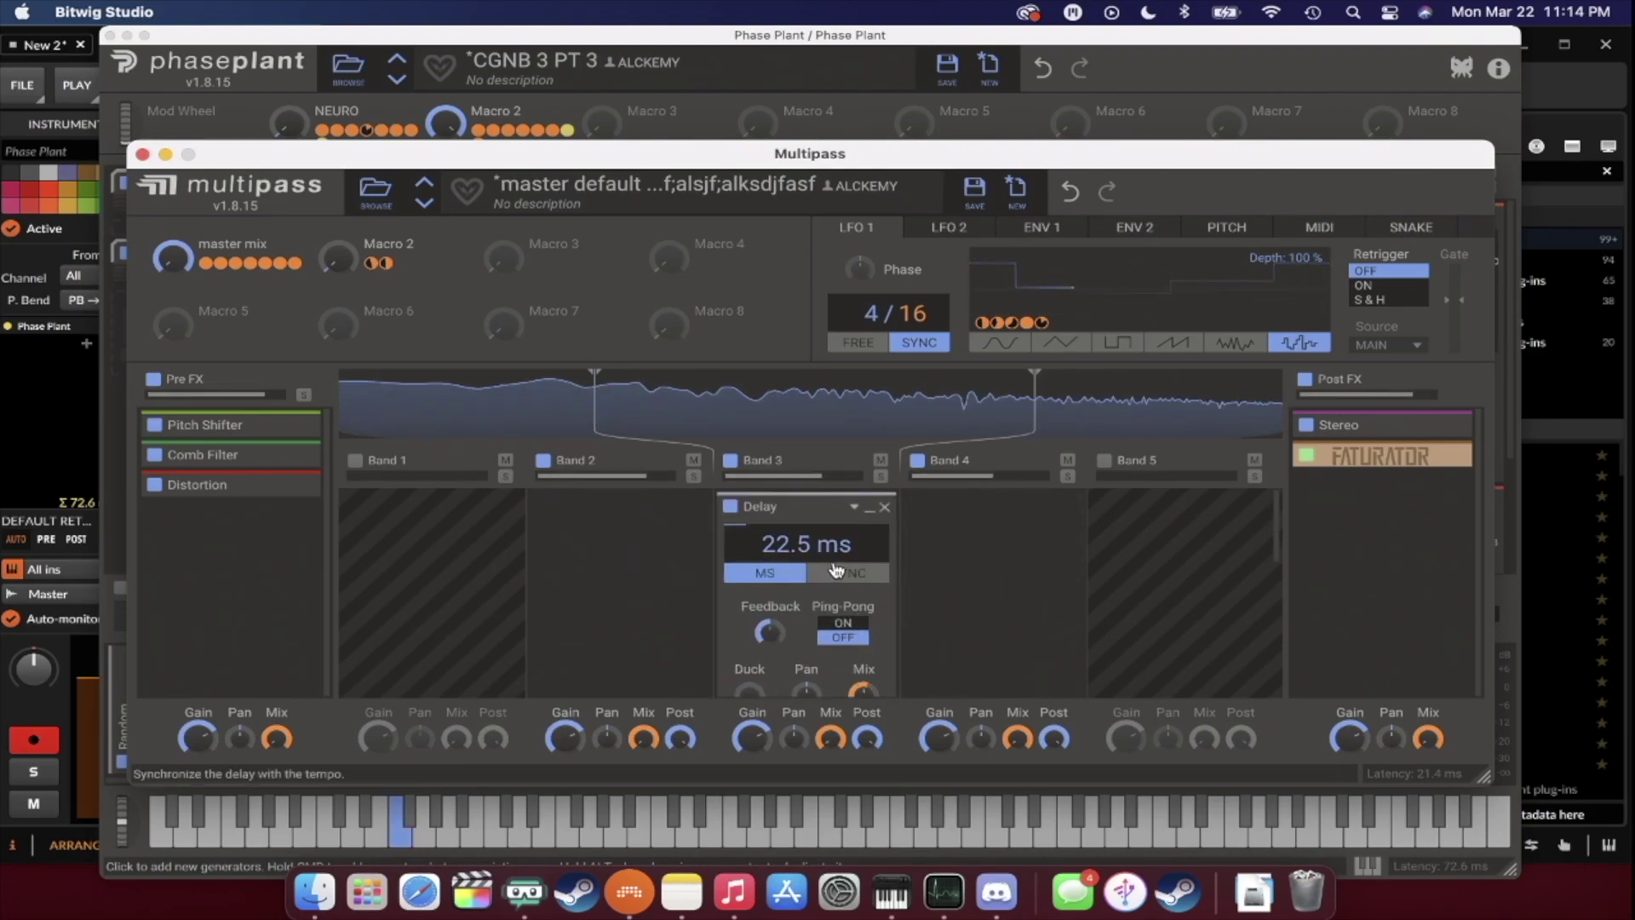
left_click(869, 507)
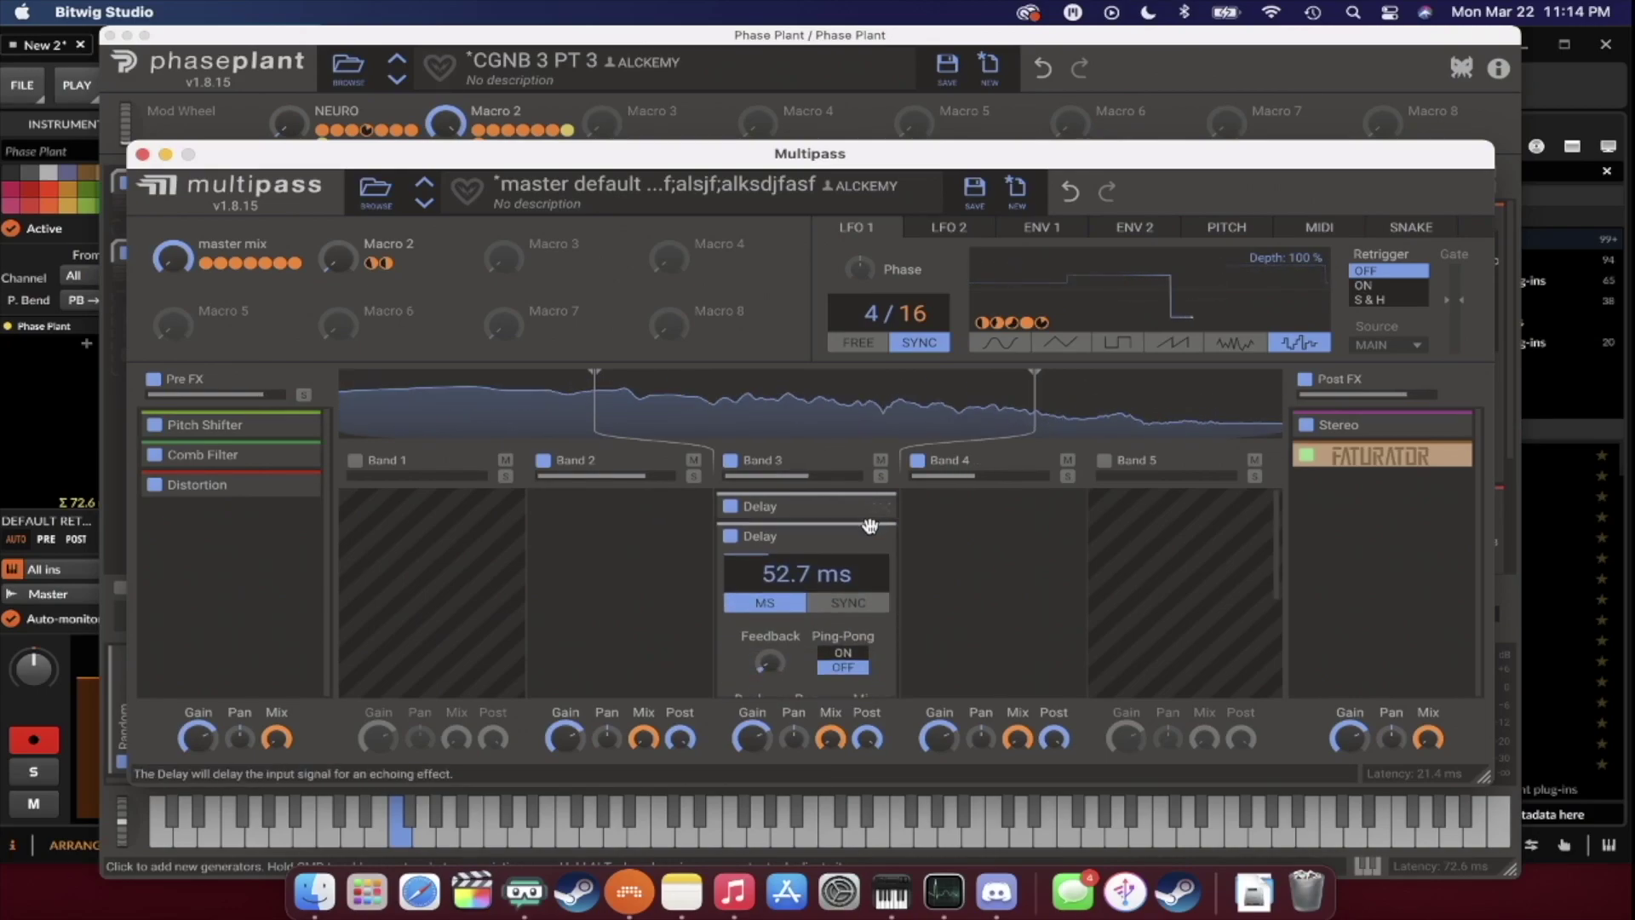
left_click(872, 540)
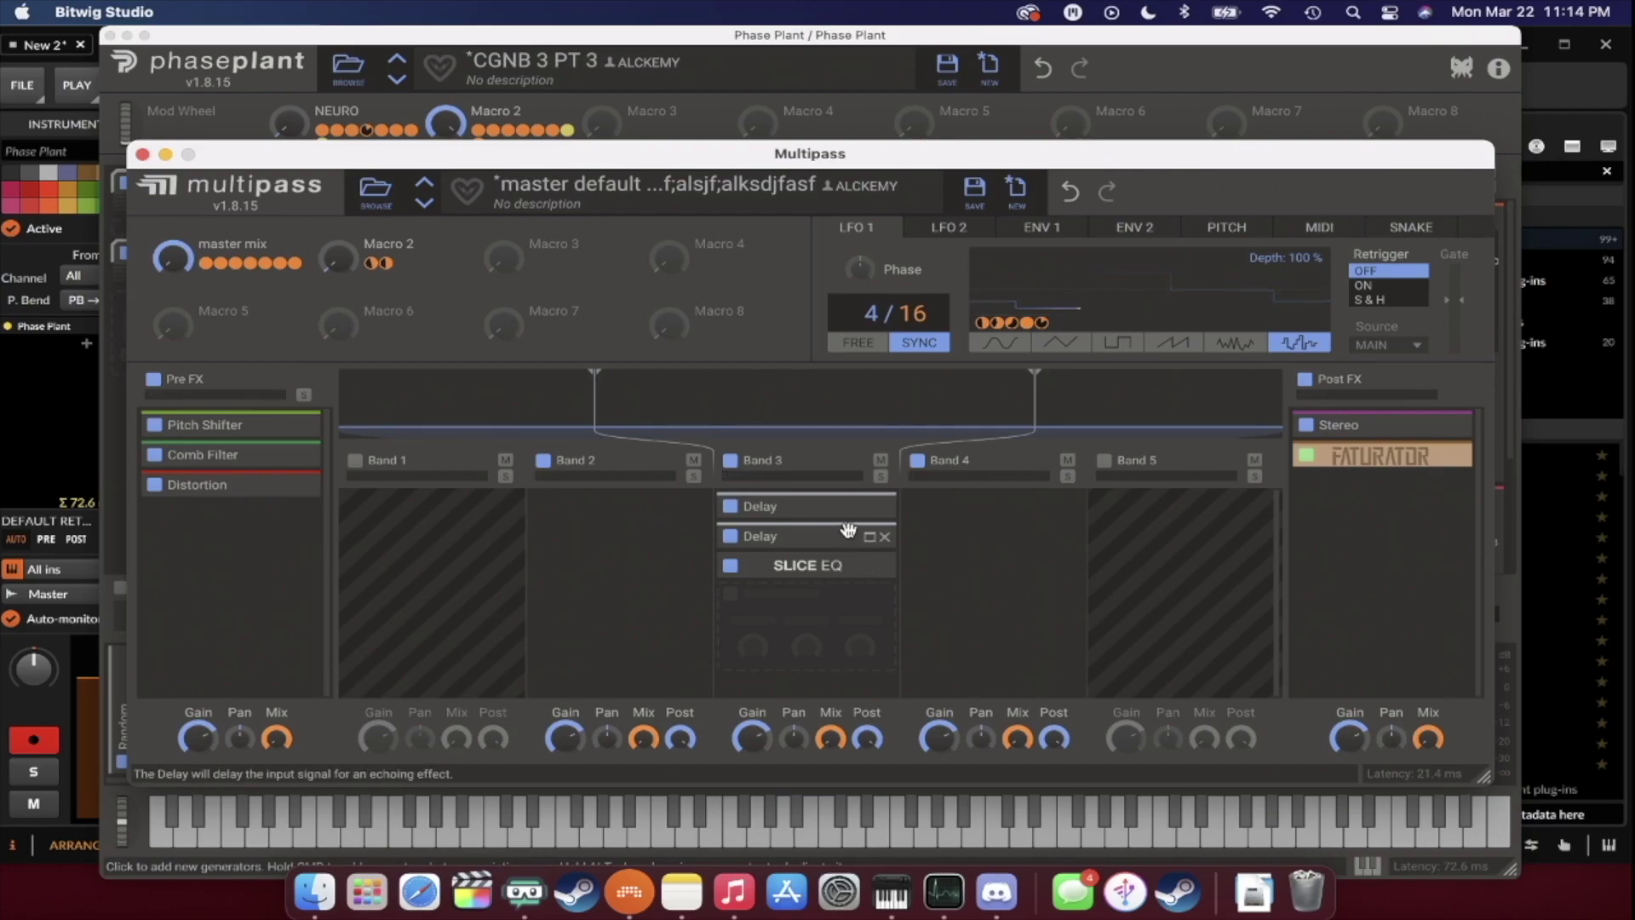
left_click(870, 509)
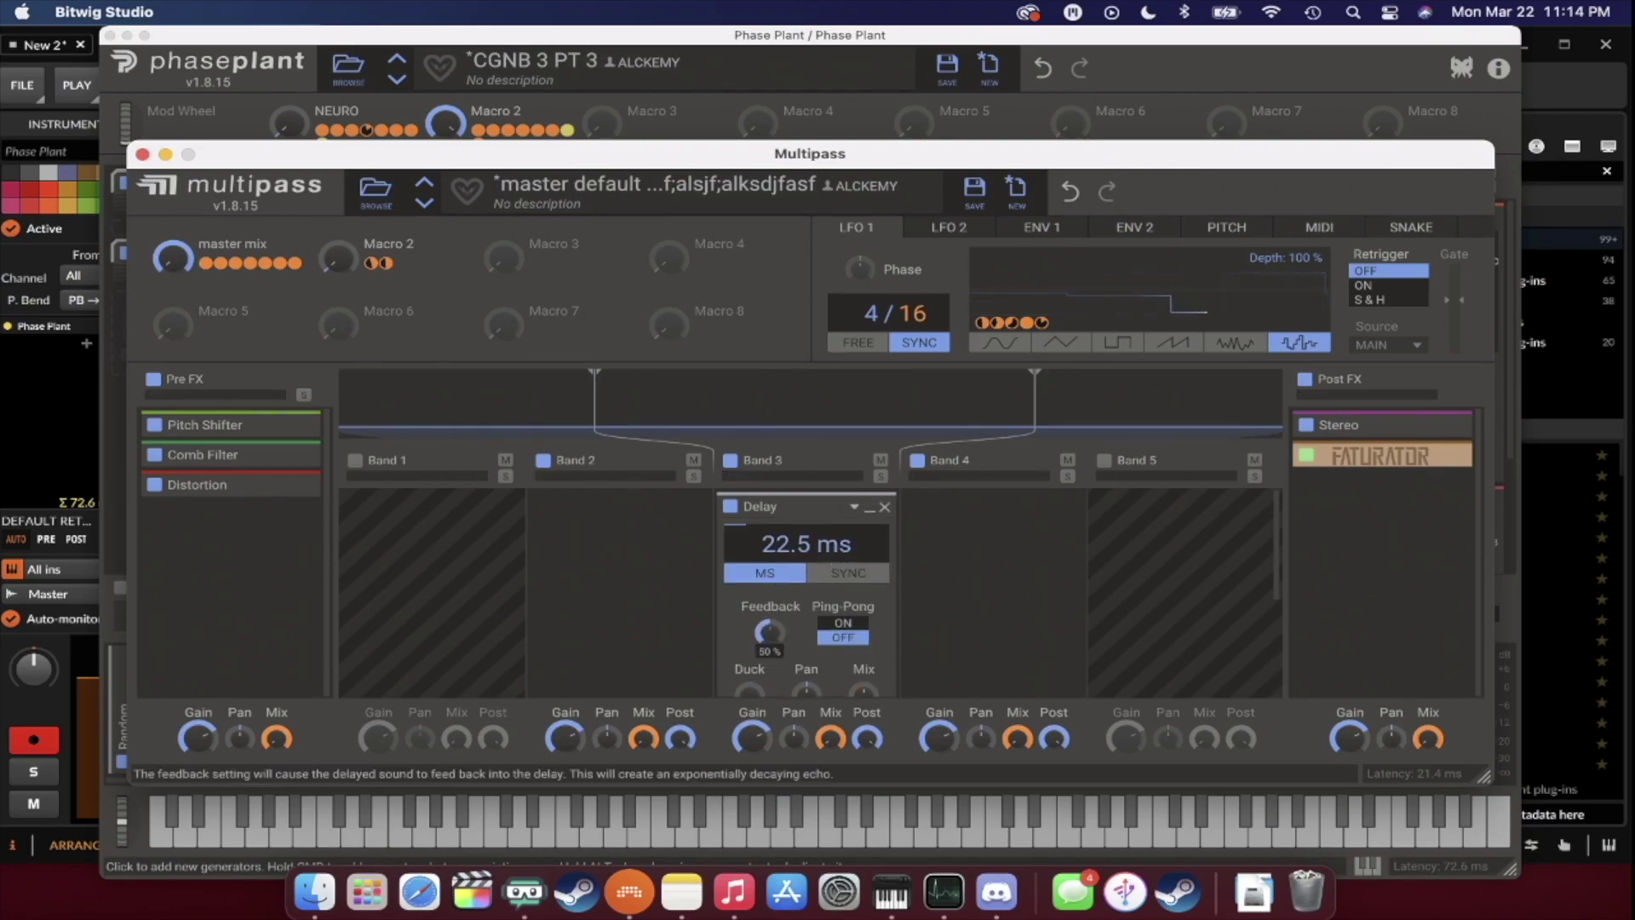
left_click(872, 509)
Add an Ensemble with 6 voices after the Slice EQ in Band 3, modulate its Mix with LFO 1, and minimize it.
left_click(847, 637)
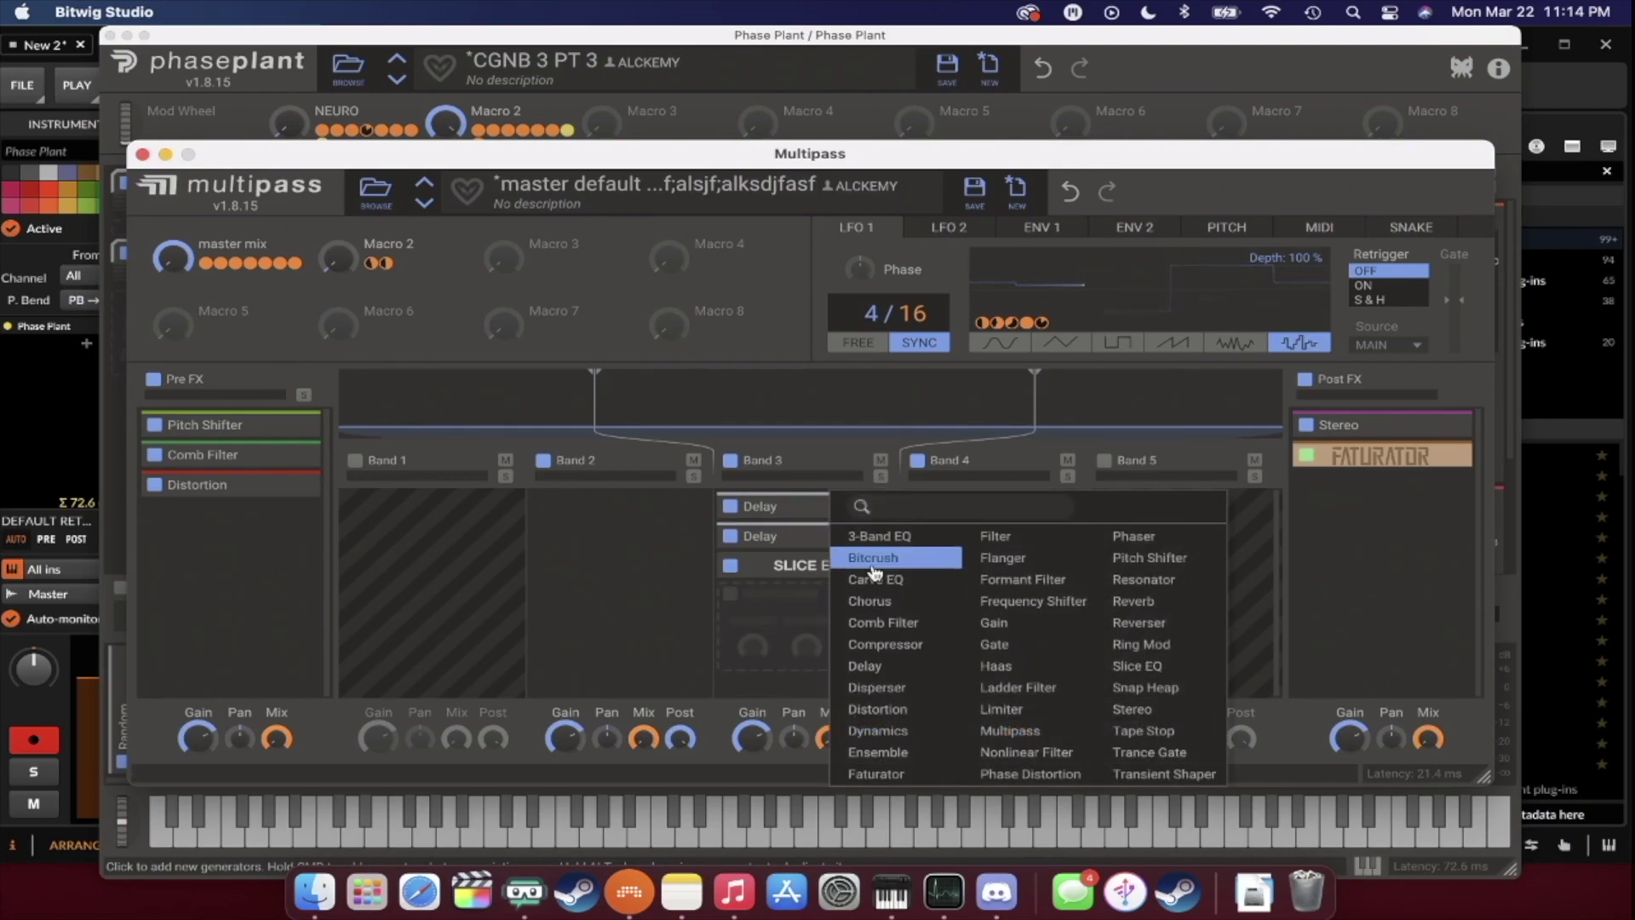
left_click(877, 751)
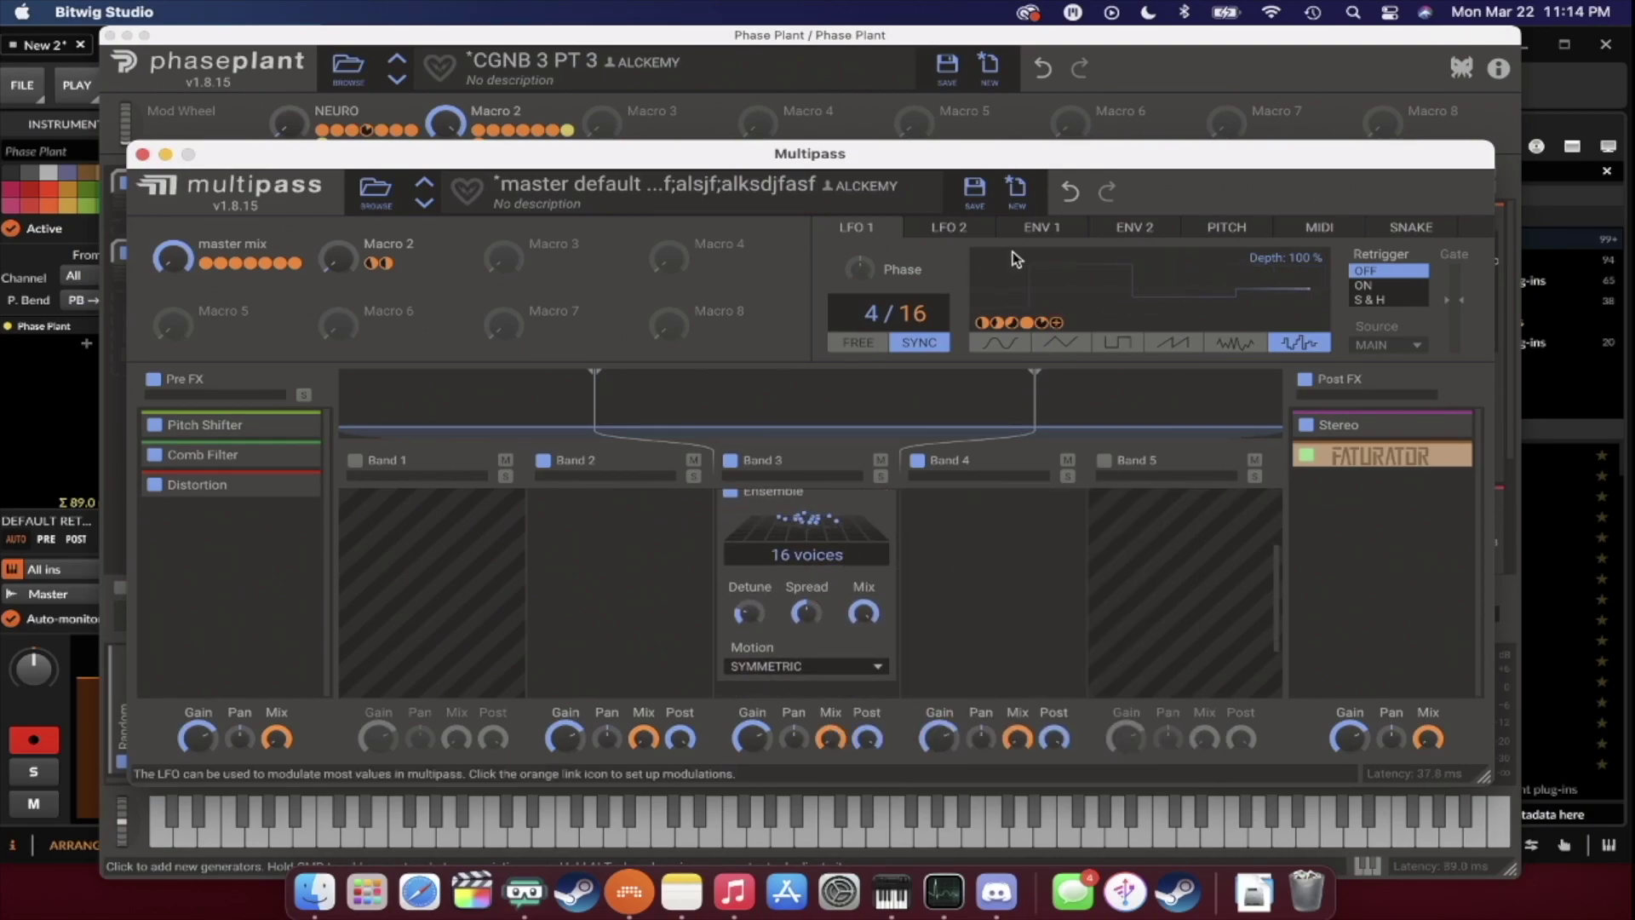
left_click_drag(1059, 321, 862, 615)
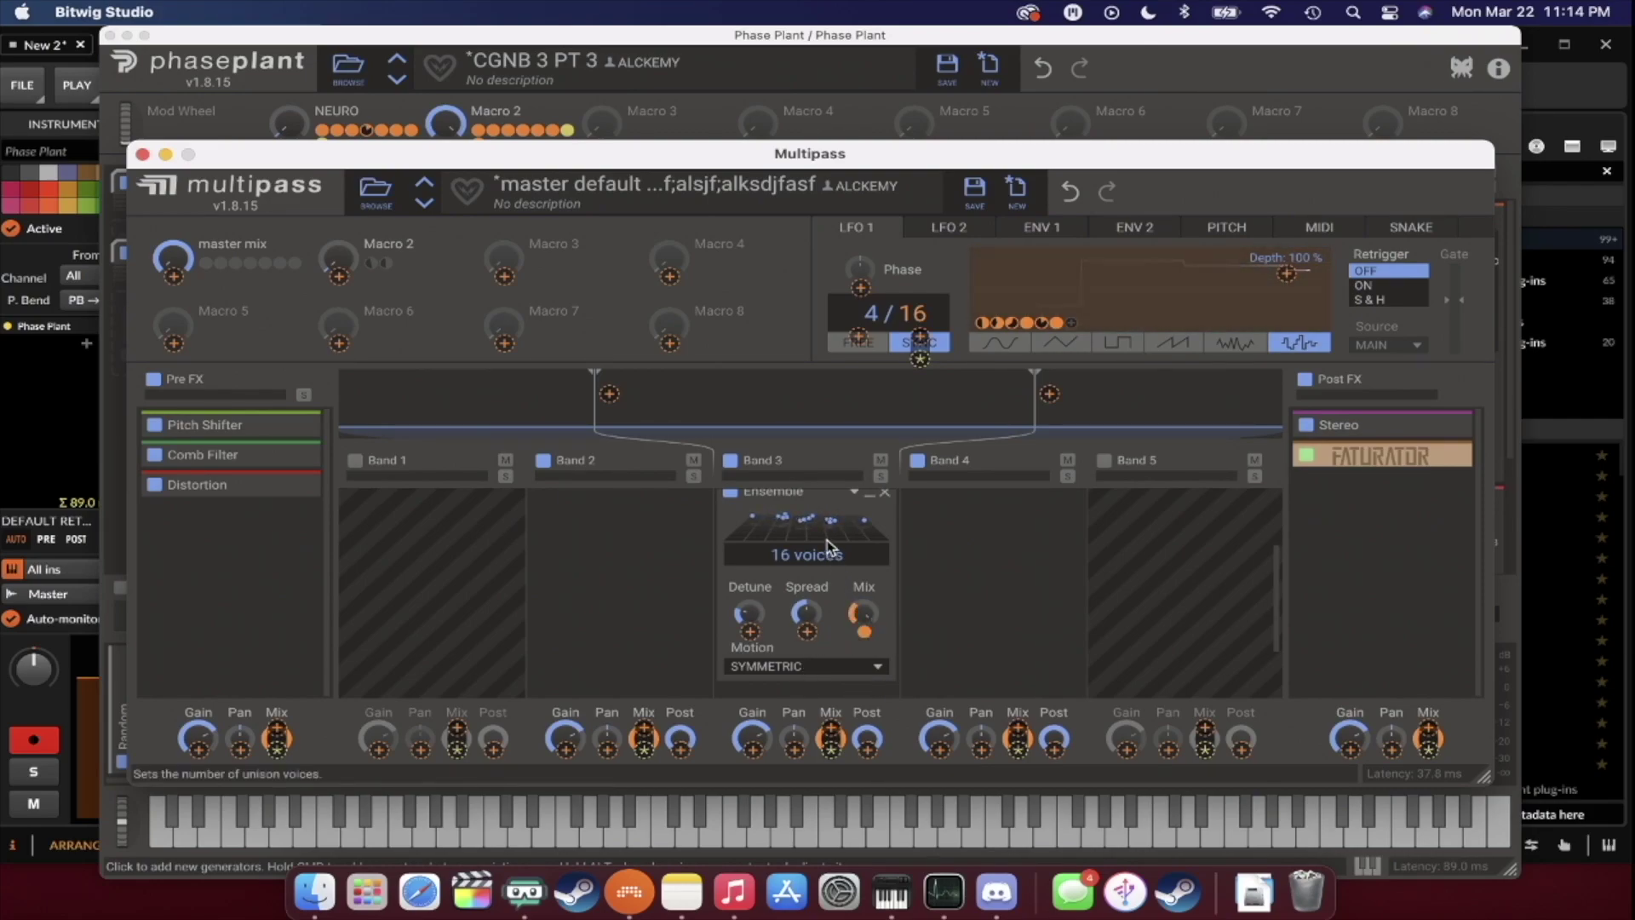
left_click(947, 226)
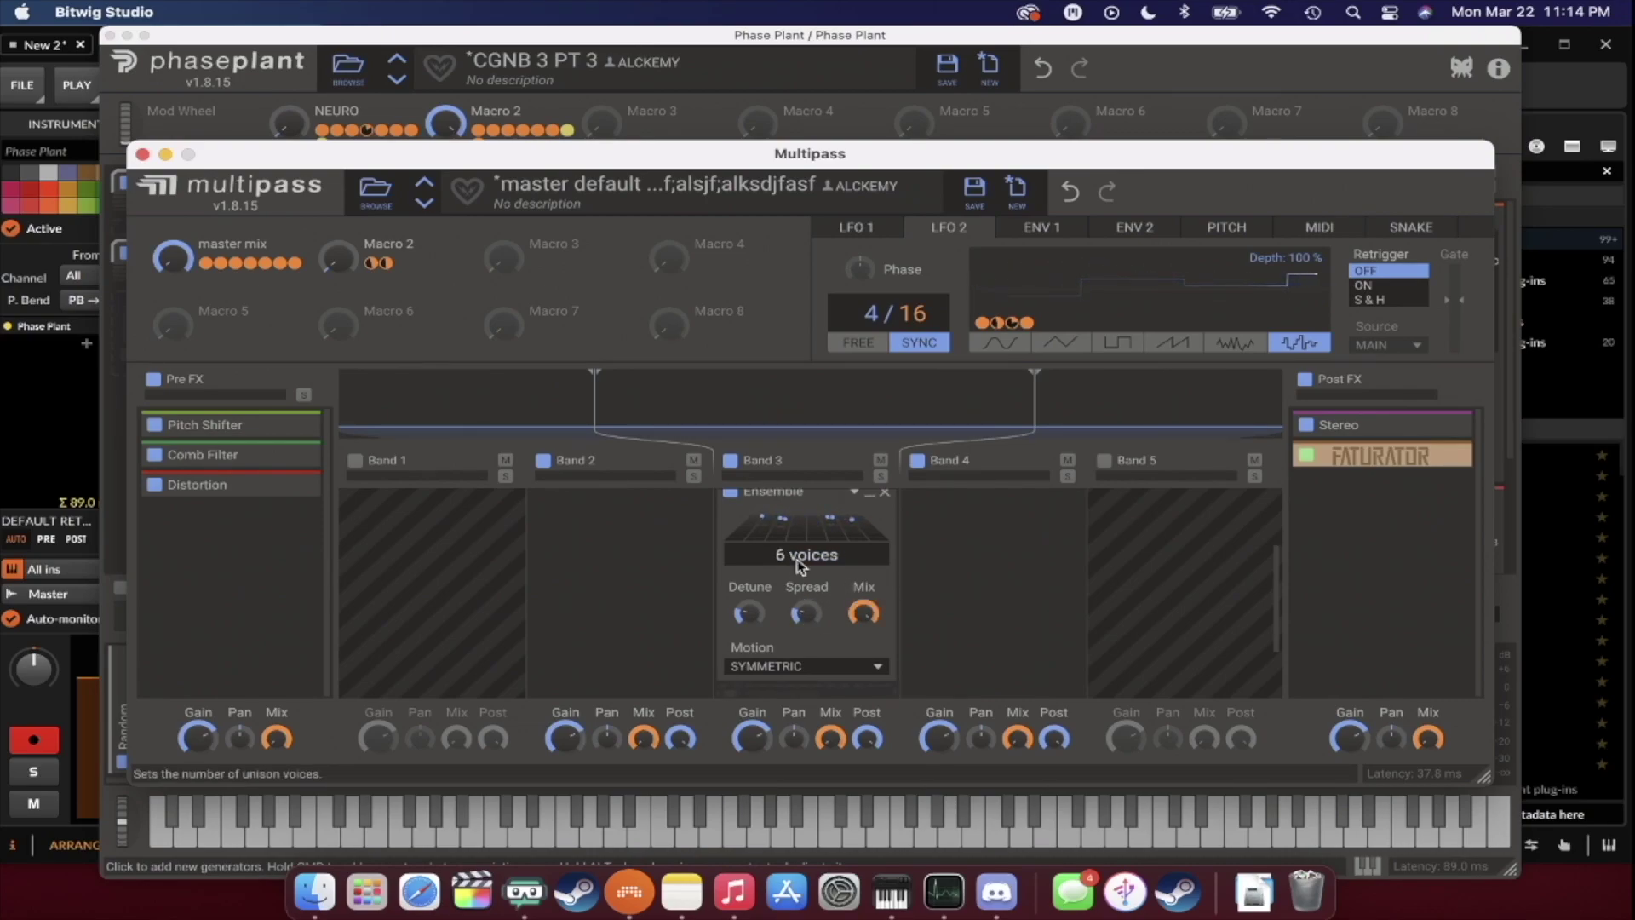
scroll(768, 593, "up", 3)
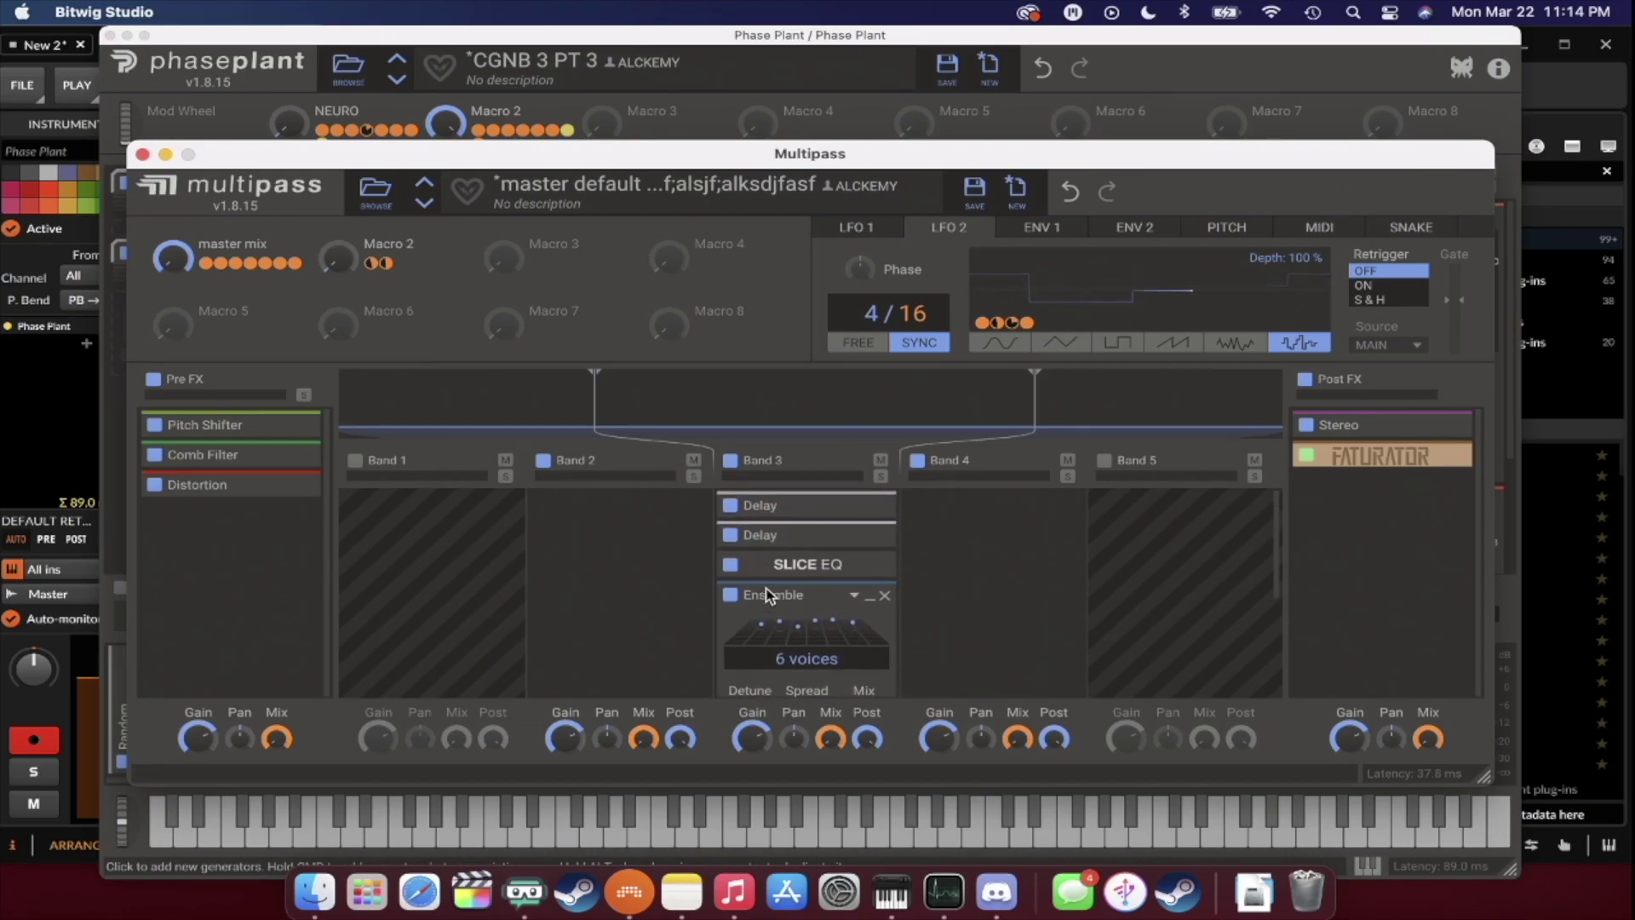
left_click(869, 601)
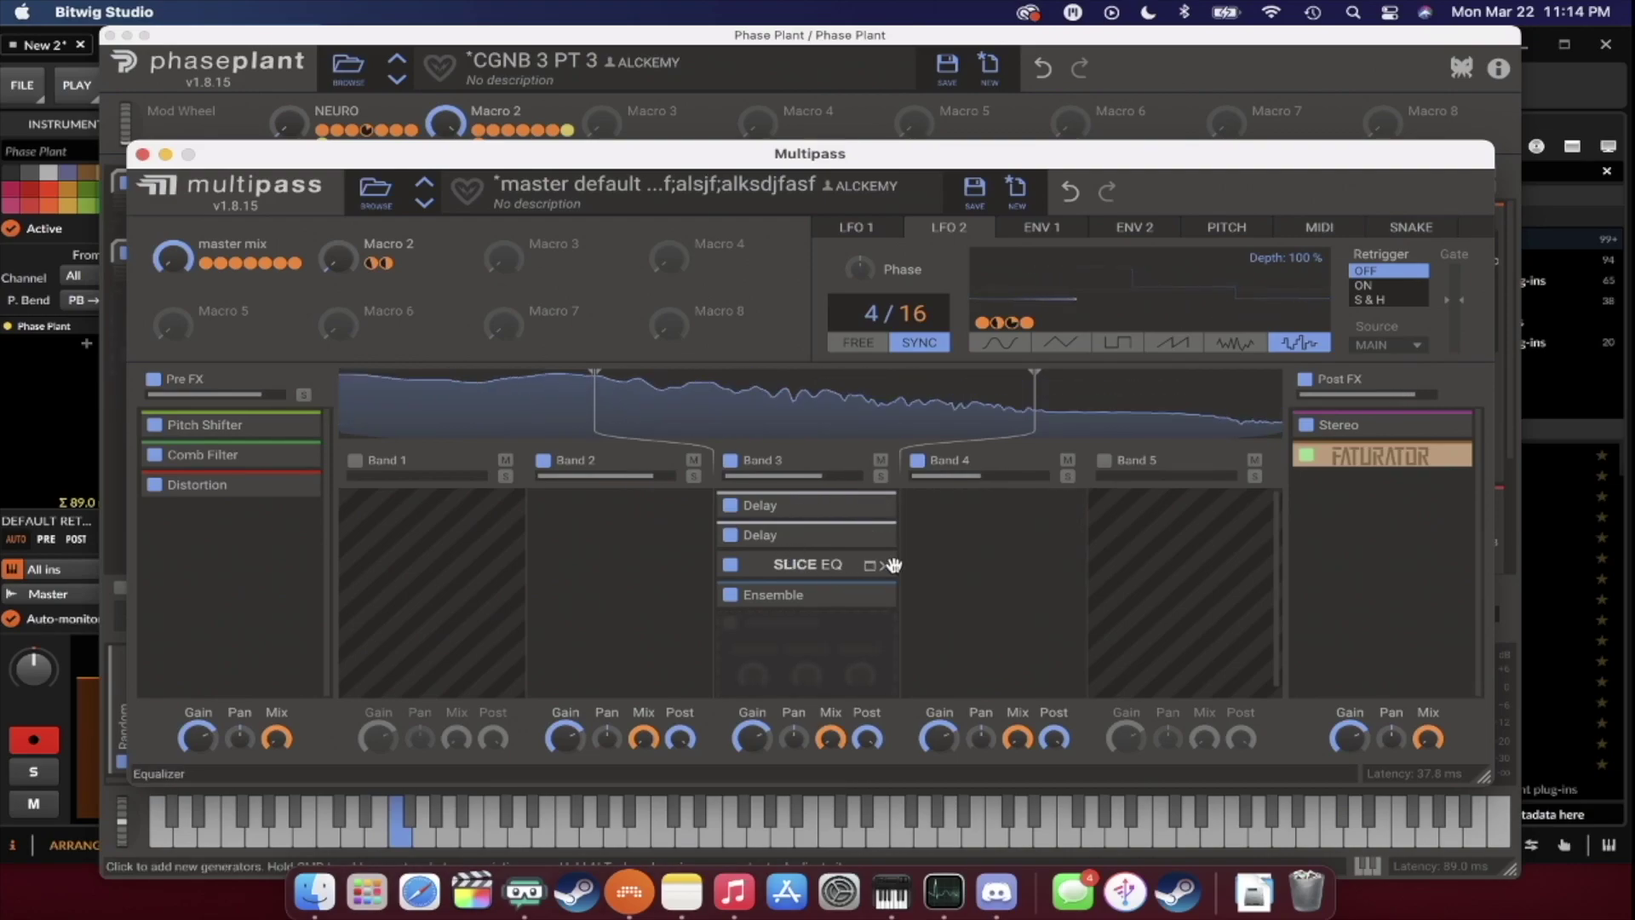
Add a Chorus to Band 4, modulating its Mix with LFO 2 and its Delay with LFO 1.
left_click(948, 509)
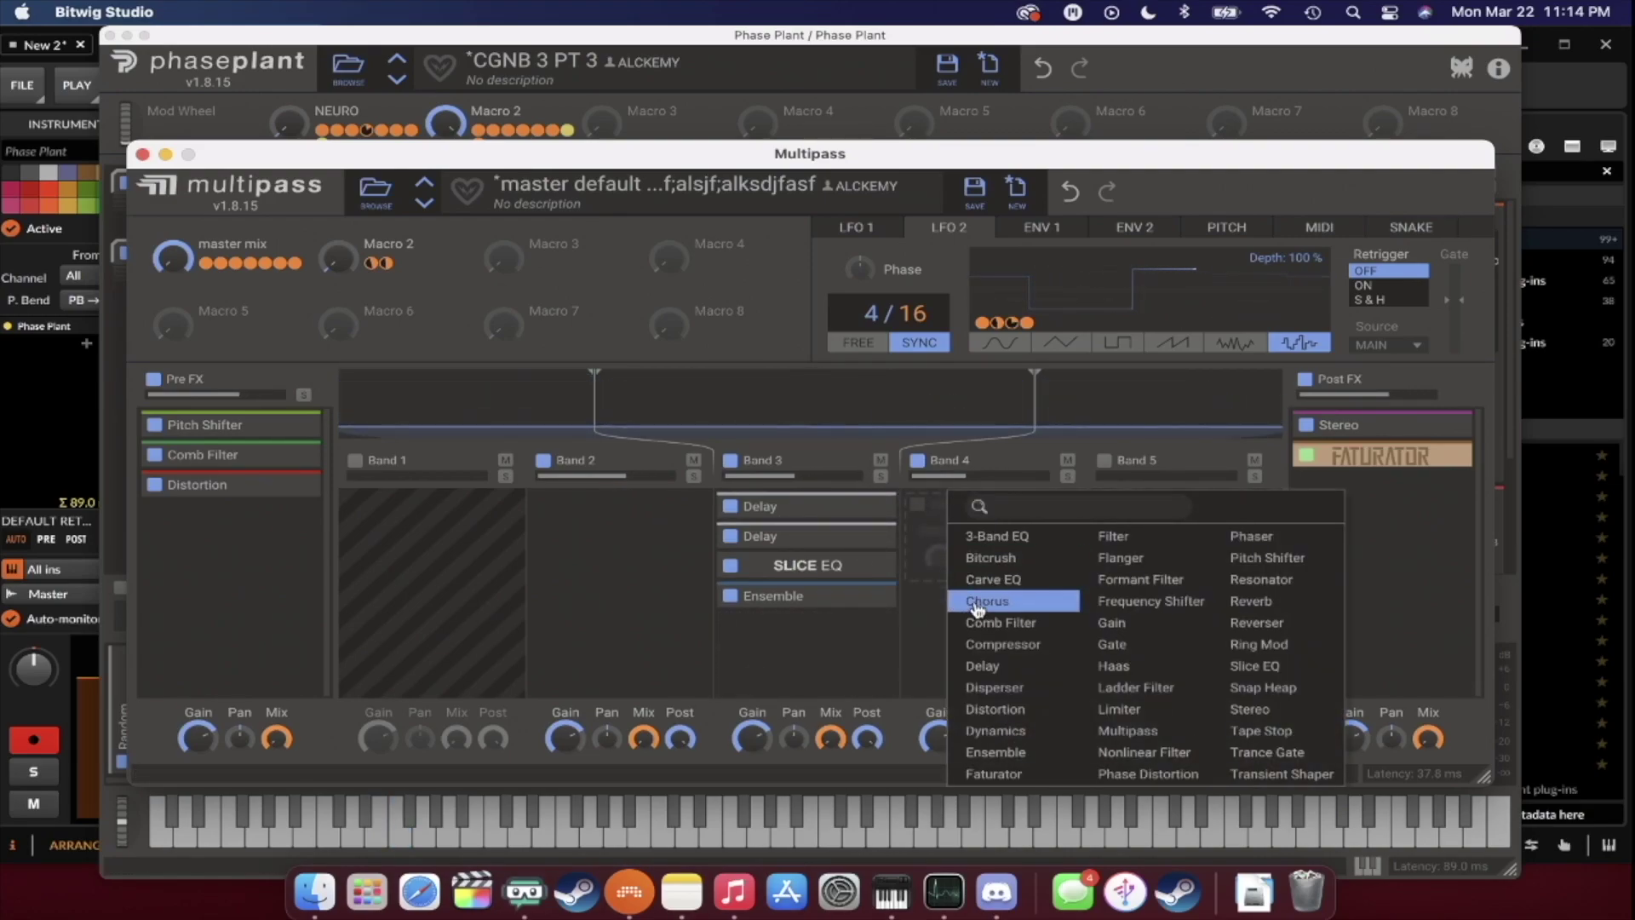
left_click(987, 602)
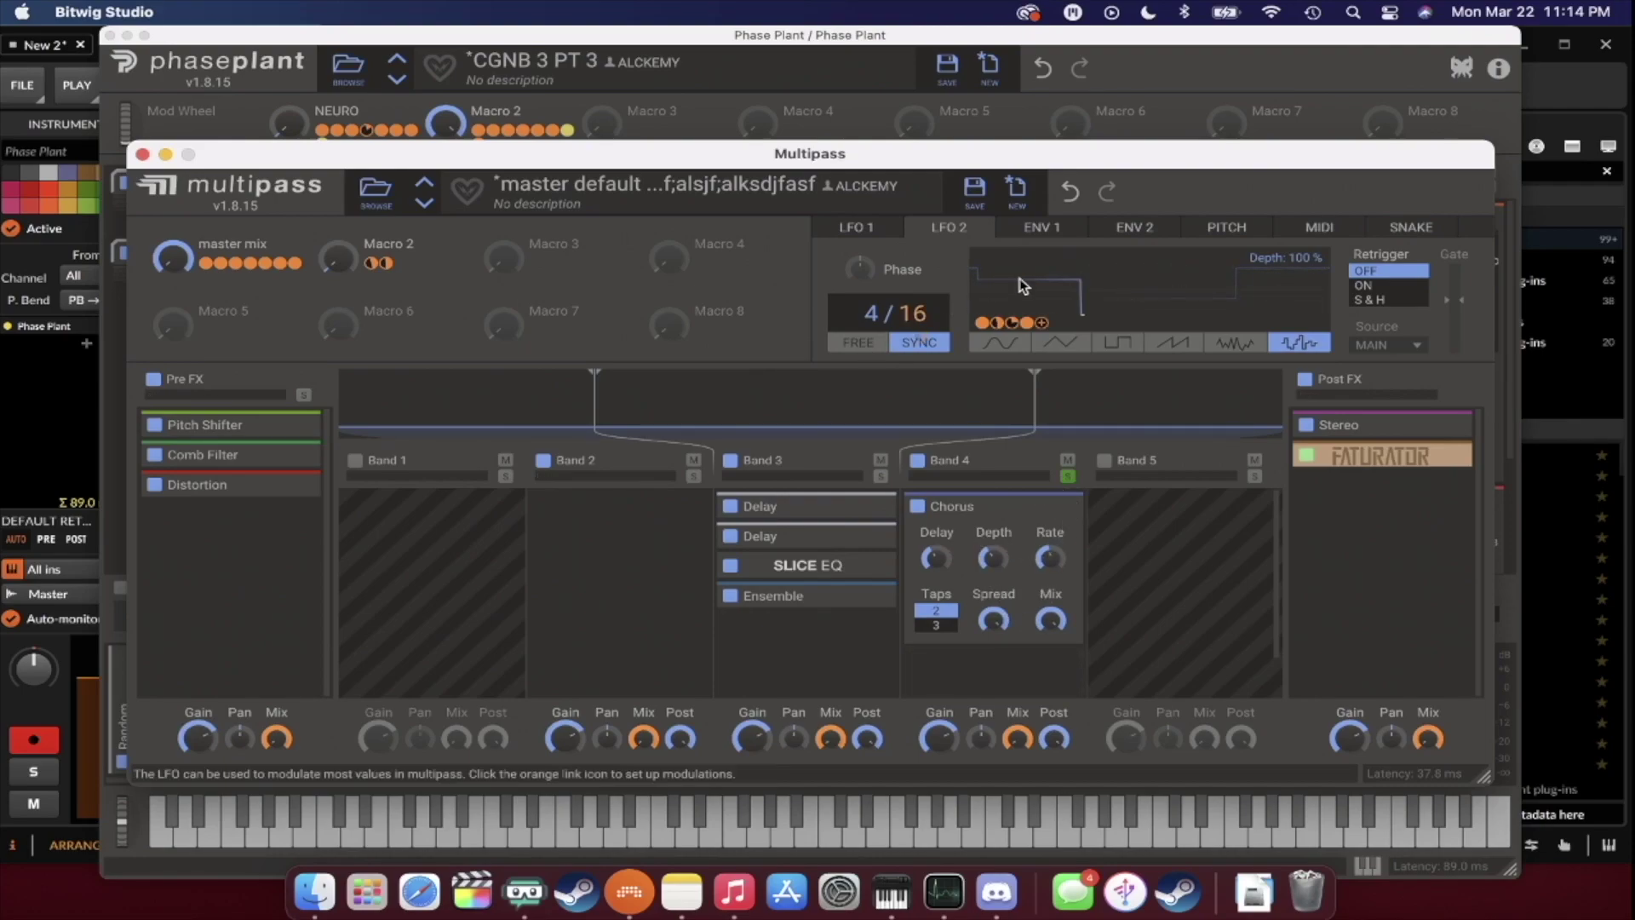
left_click_drag(1045, 320, 1050, 620)
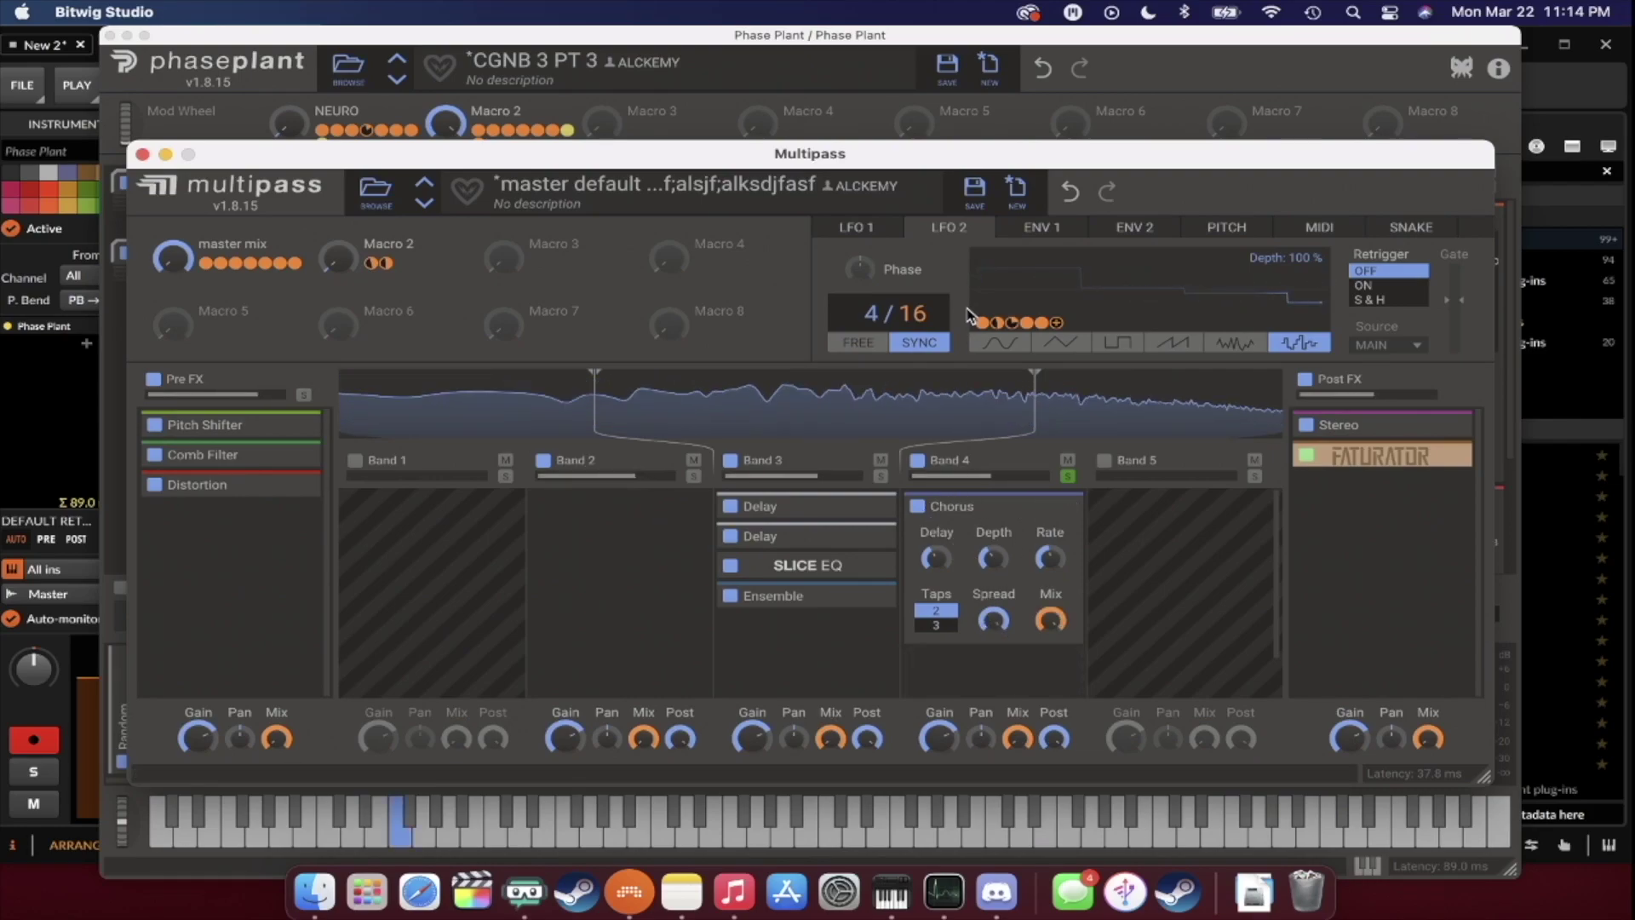
left_click(855, 227)
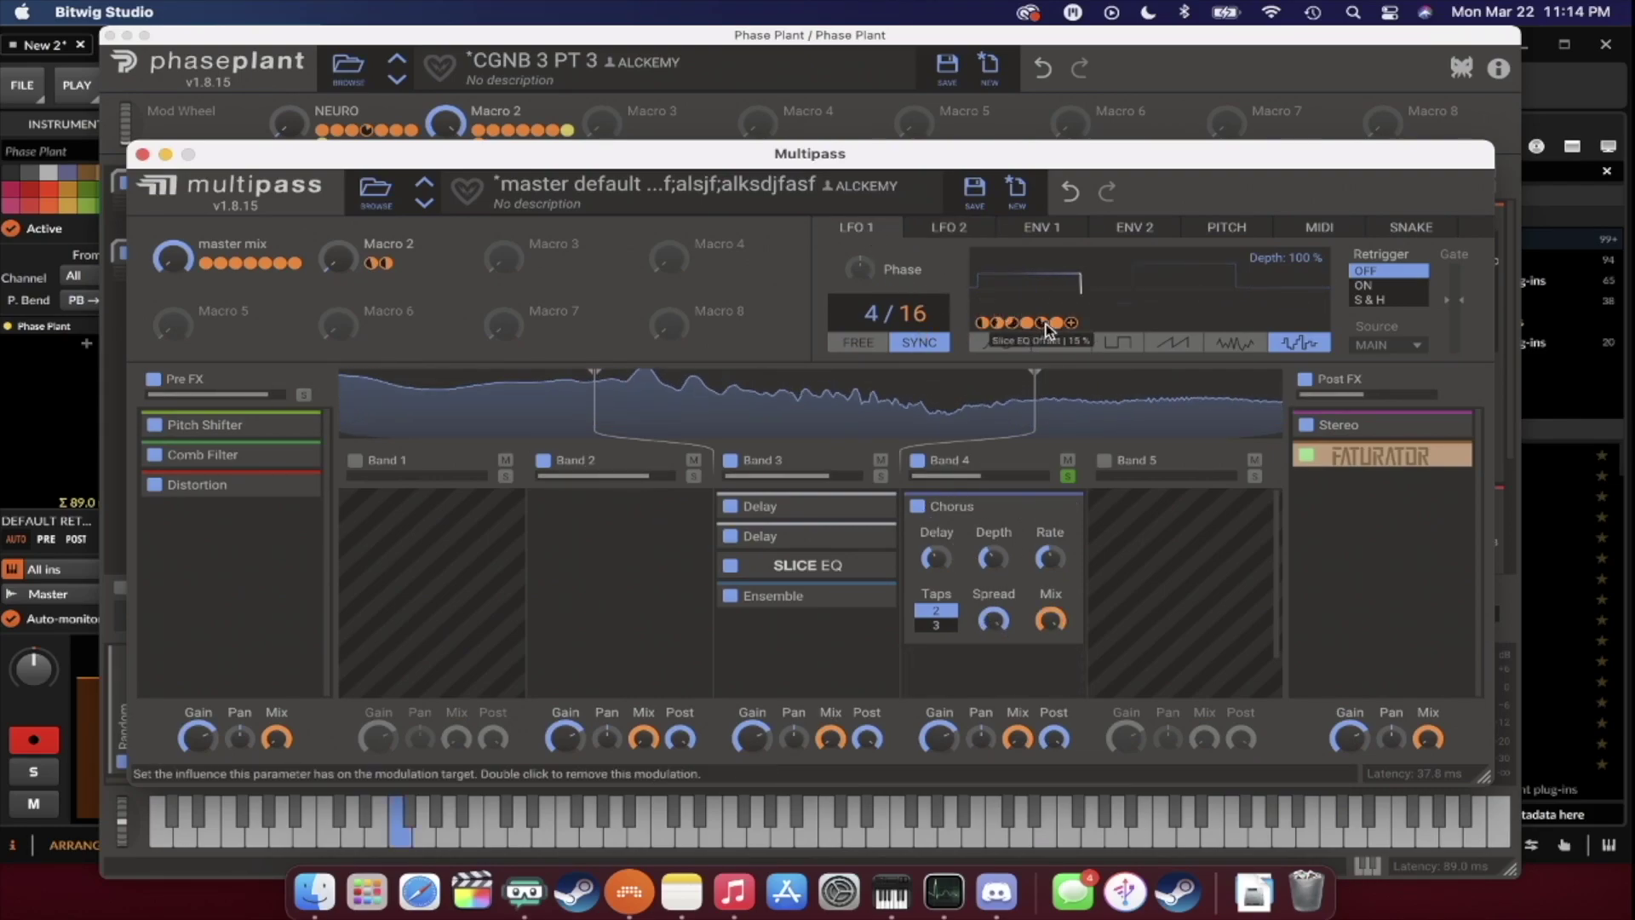
left_click_drag(1075, 325, 955, 561)
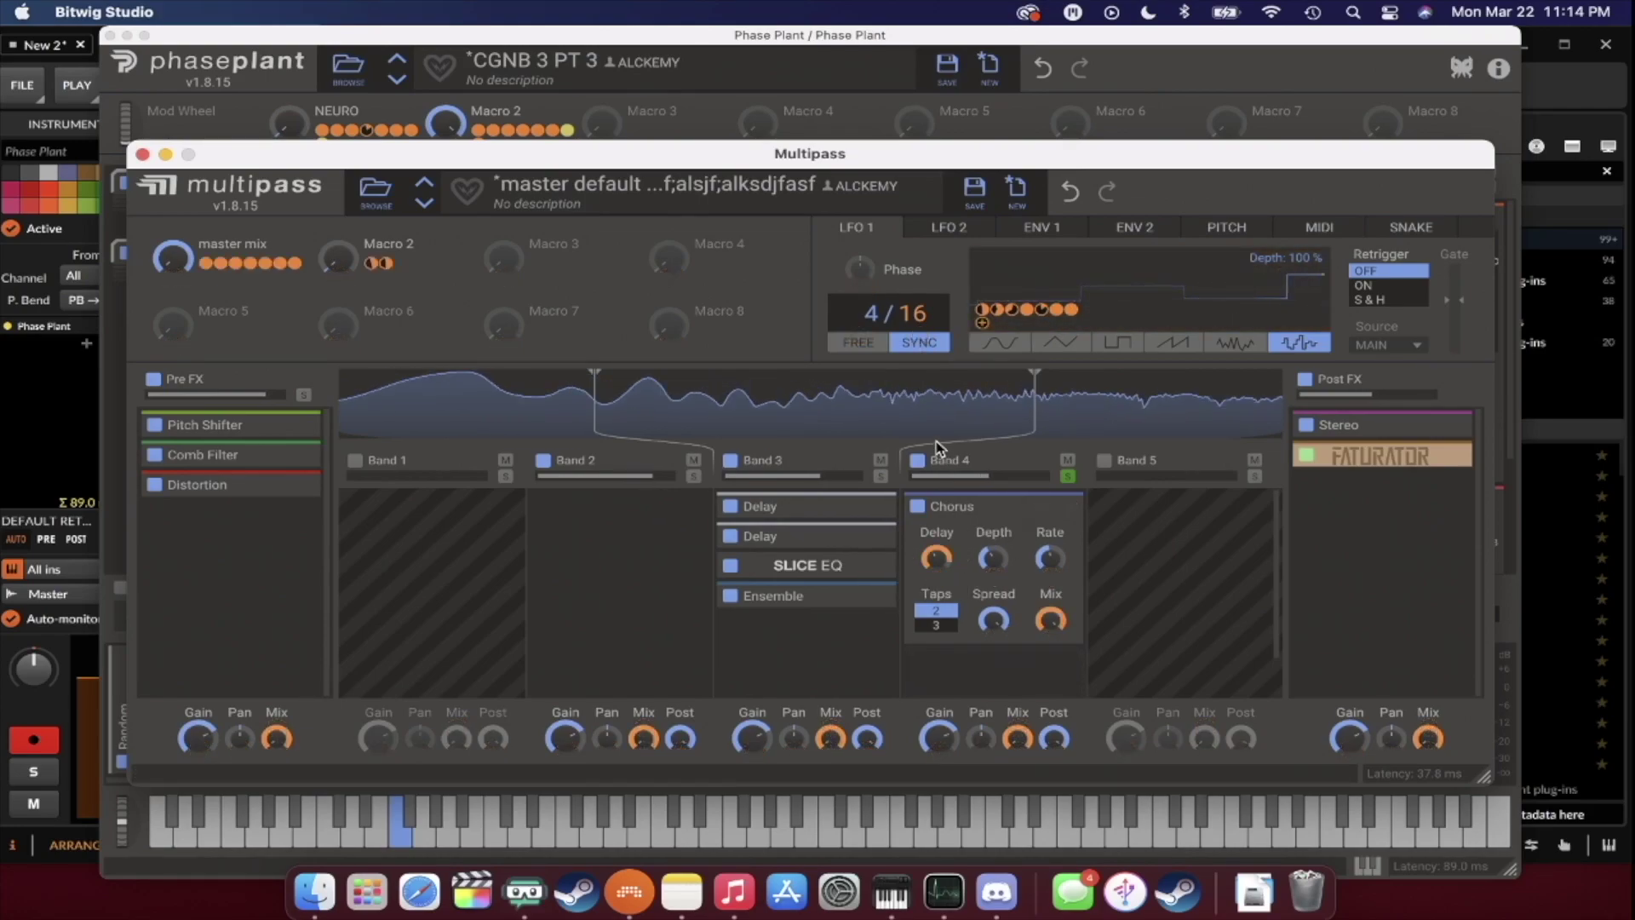
mouse_move(995, 499)
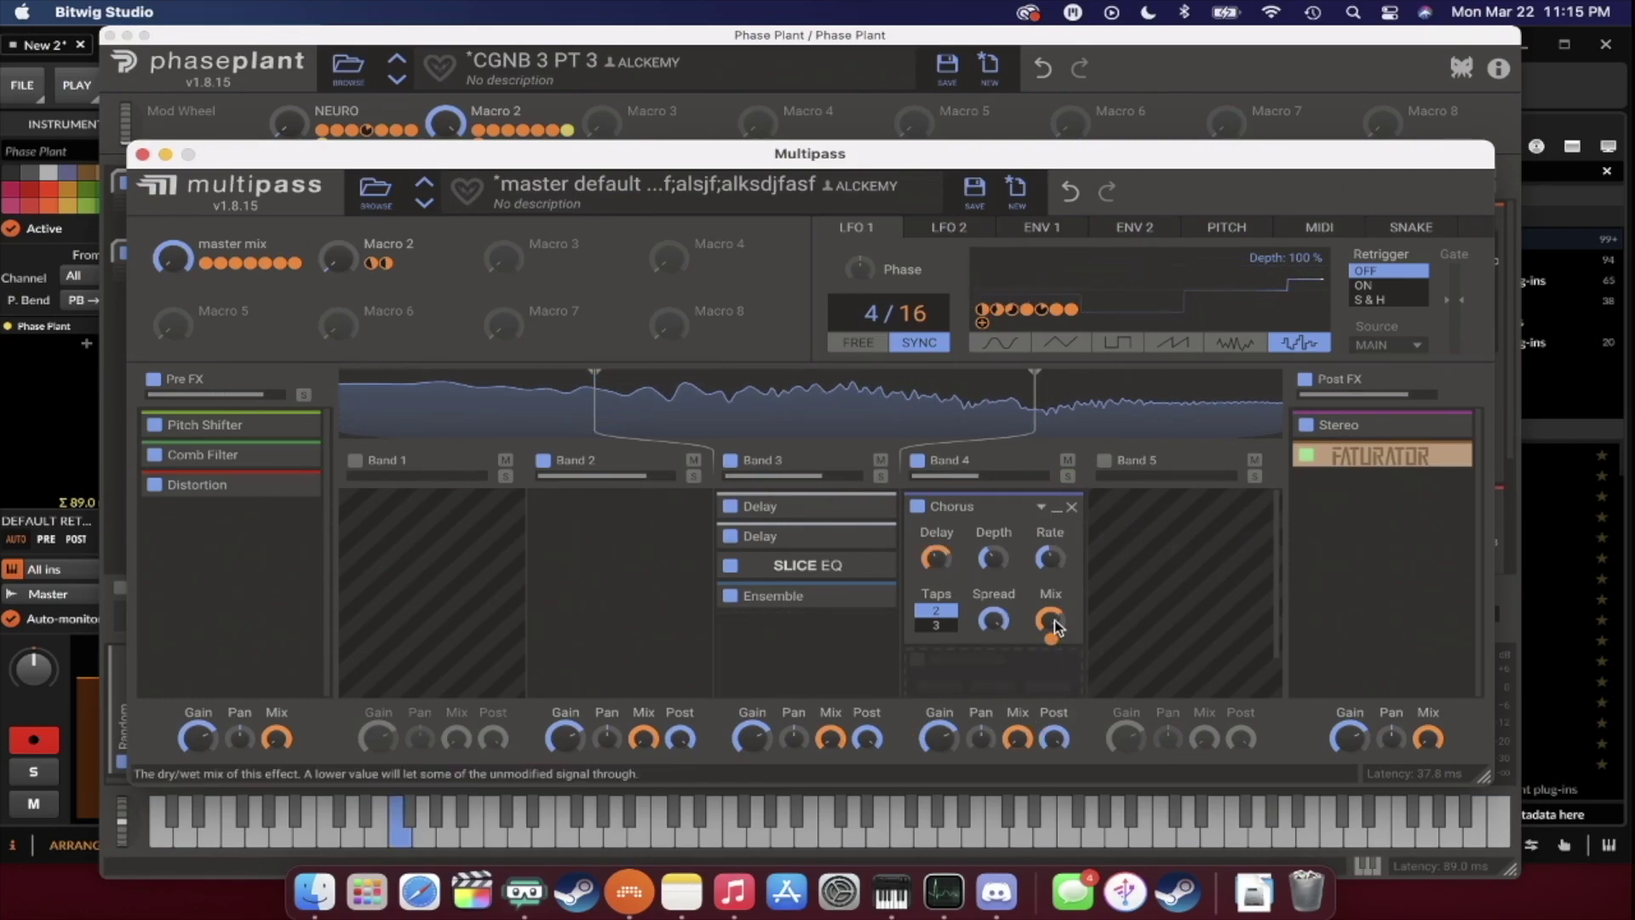
mouse_move(1053, 640)
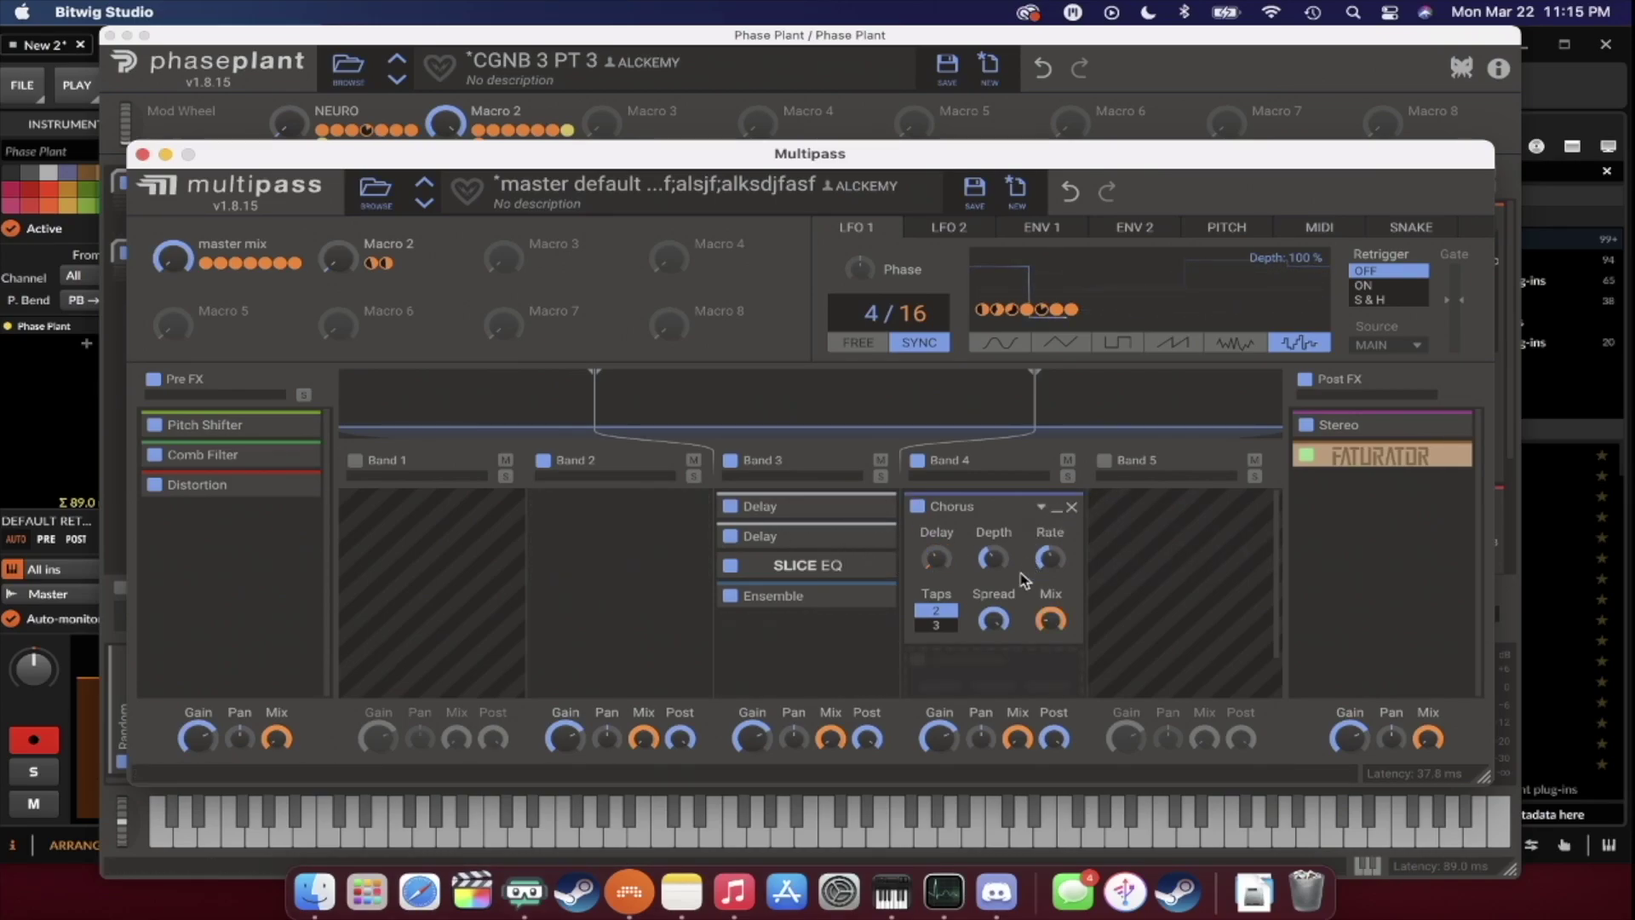
Minimize the Chorus, add a Reverb below it in Band 4 with its Mix modulated by LFO 2, and minimize the Reverb.
left_click(1042, 506)
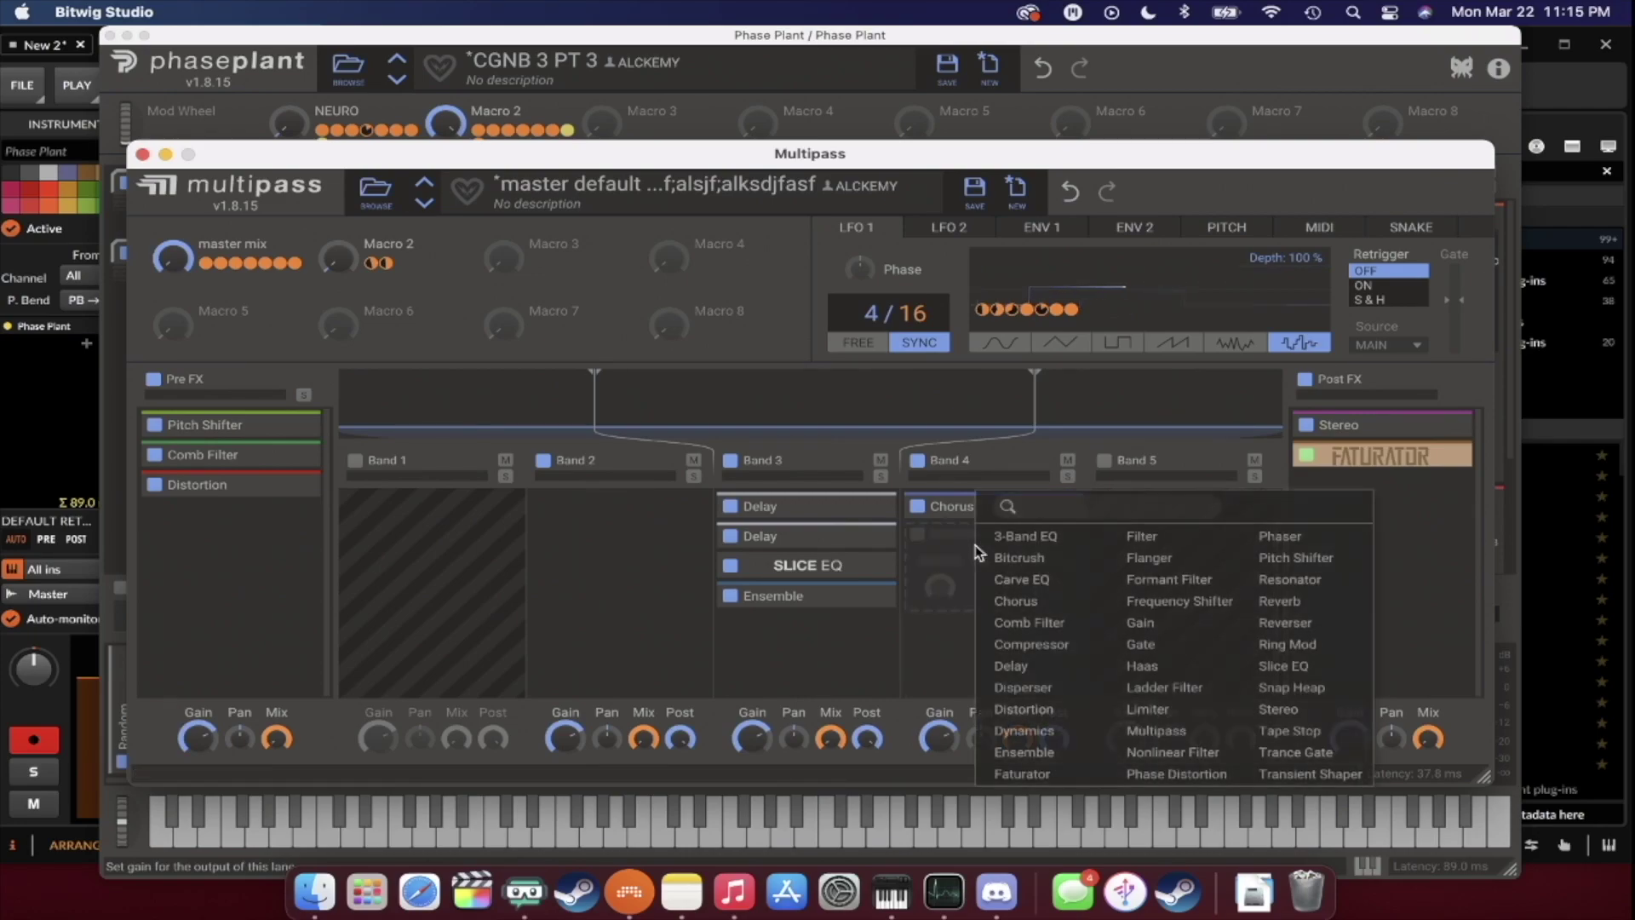
left_click(1279, 604)
left_click(949, 227)
left_click_drag(1056, 320, 1049, 650)
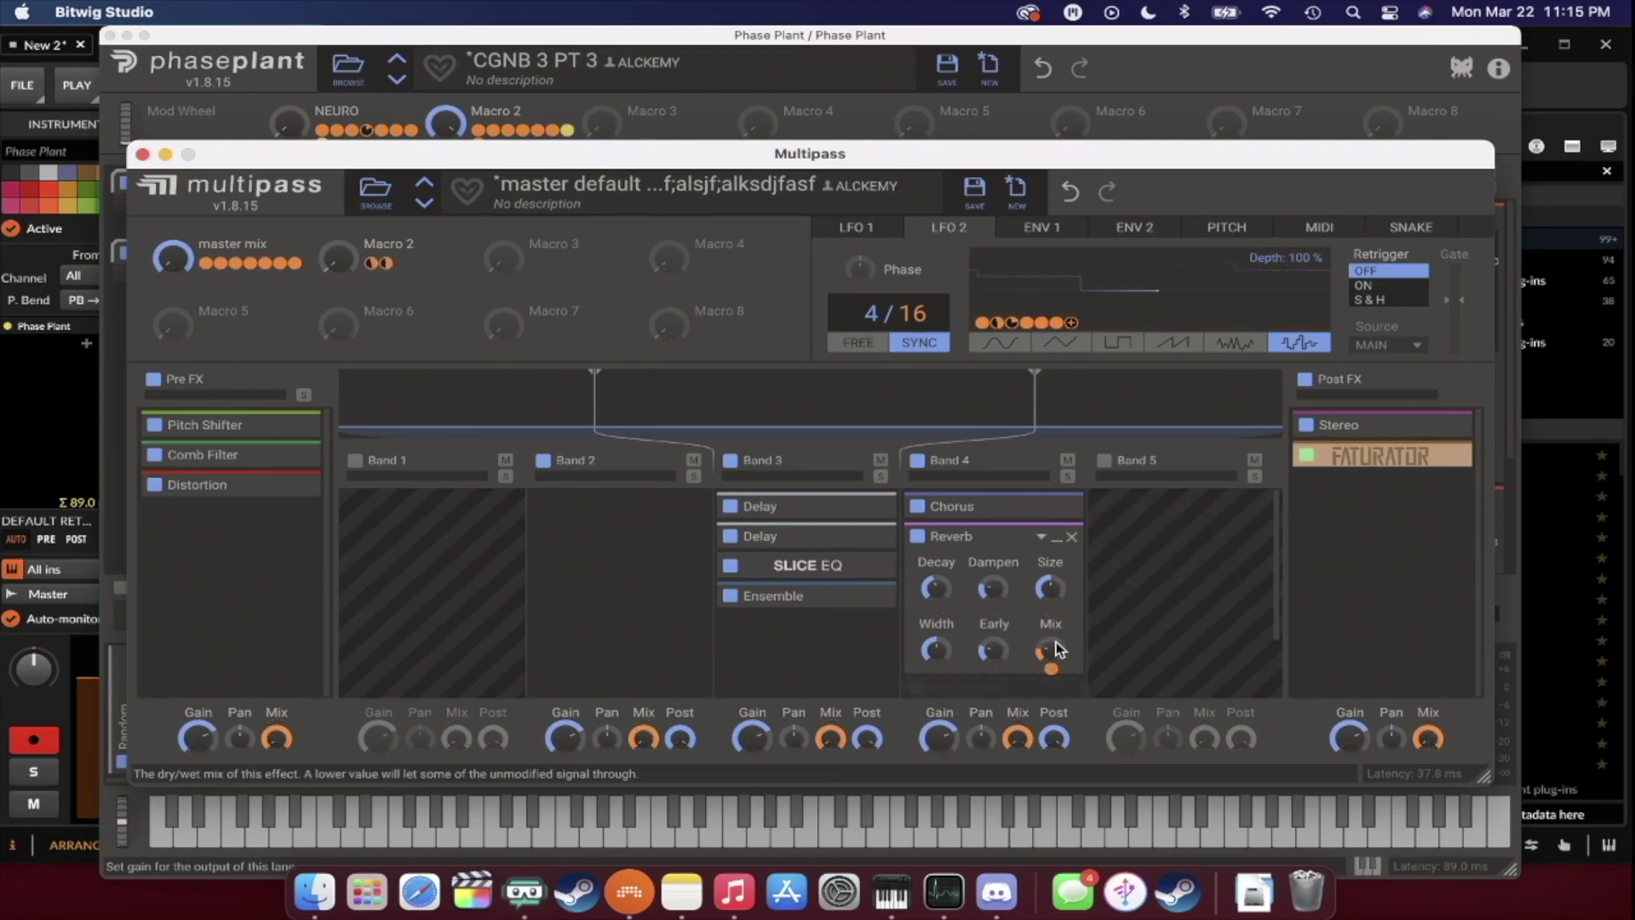
left_click(1058, 546)
Add a Nonlinear Filter after the Reverb in Band 4, set to notch type and Digital mode with Drive at about 43 %.
left_click(974, 576)
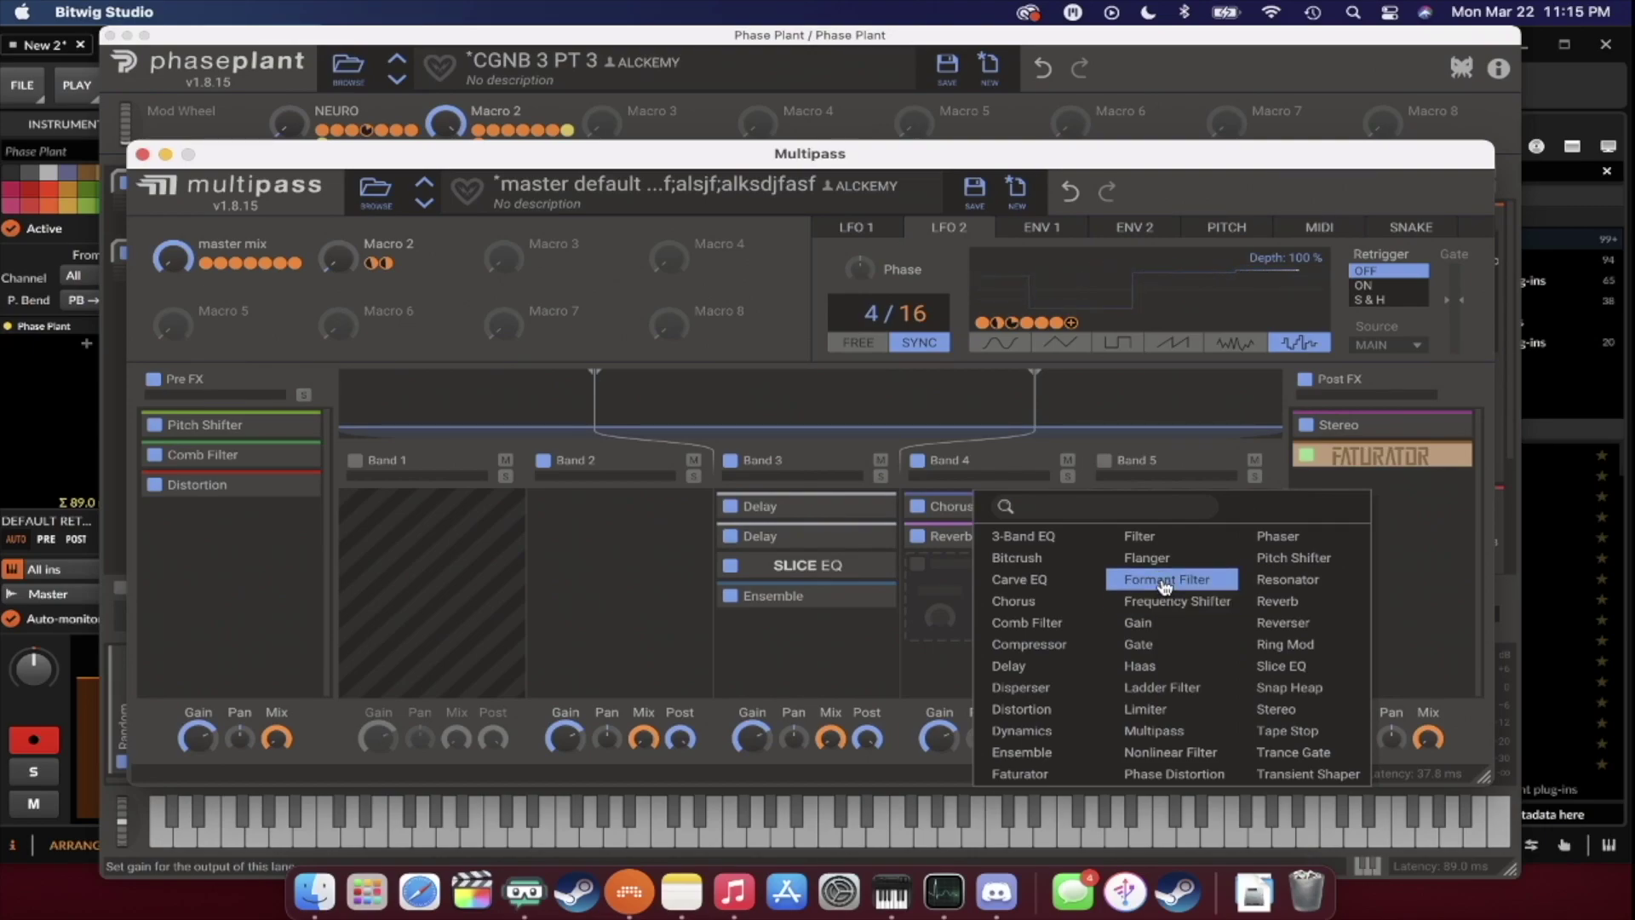
left_click(1168, 752)
scroll(1040, 600, "down", 2)
left_click(1060, 582)
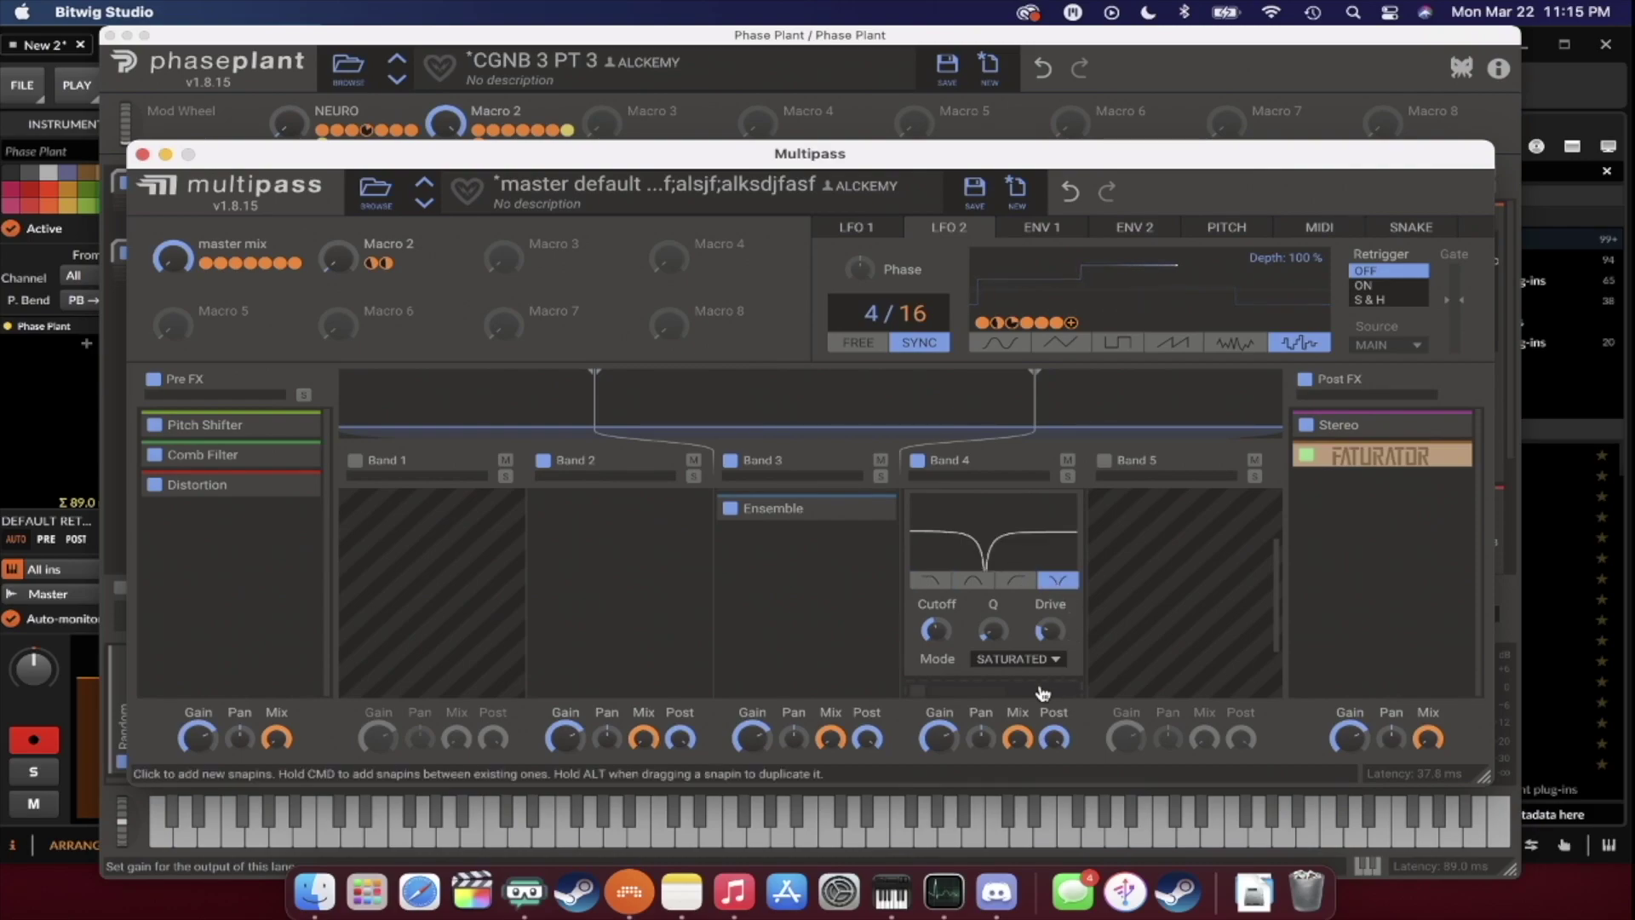
left_click(1005, 658)
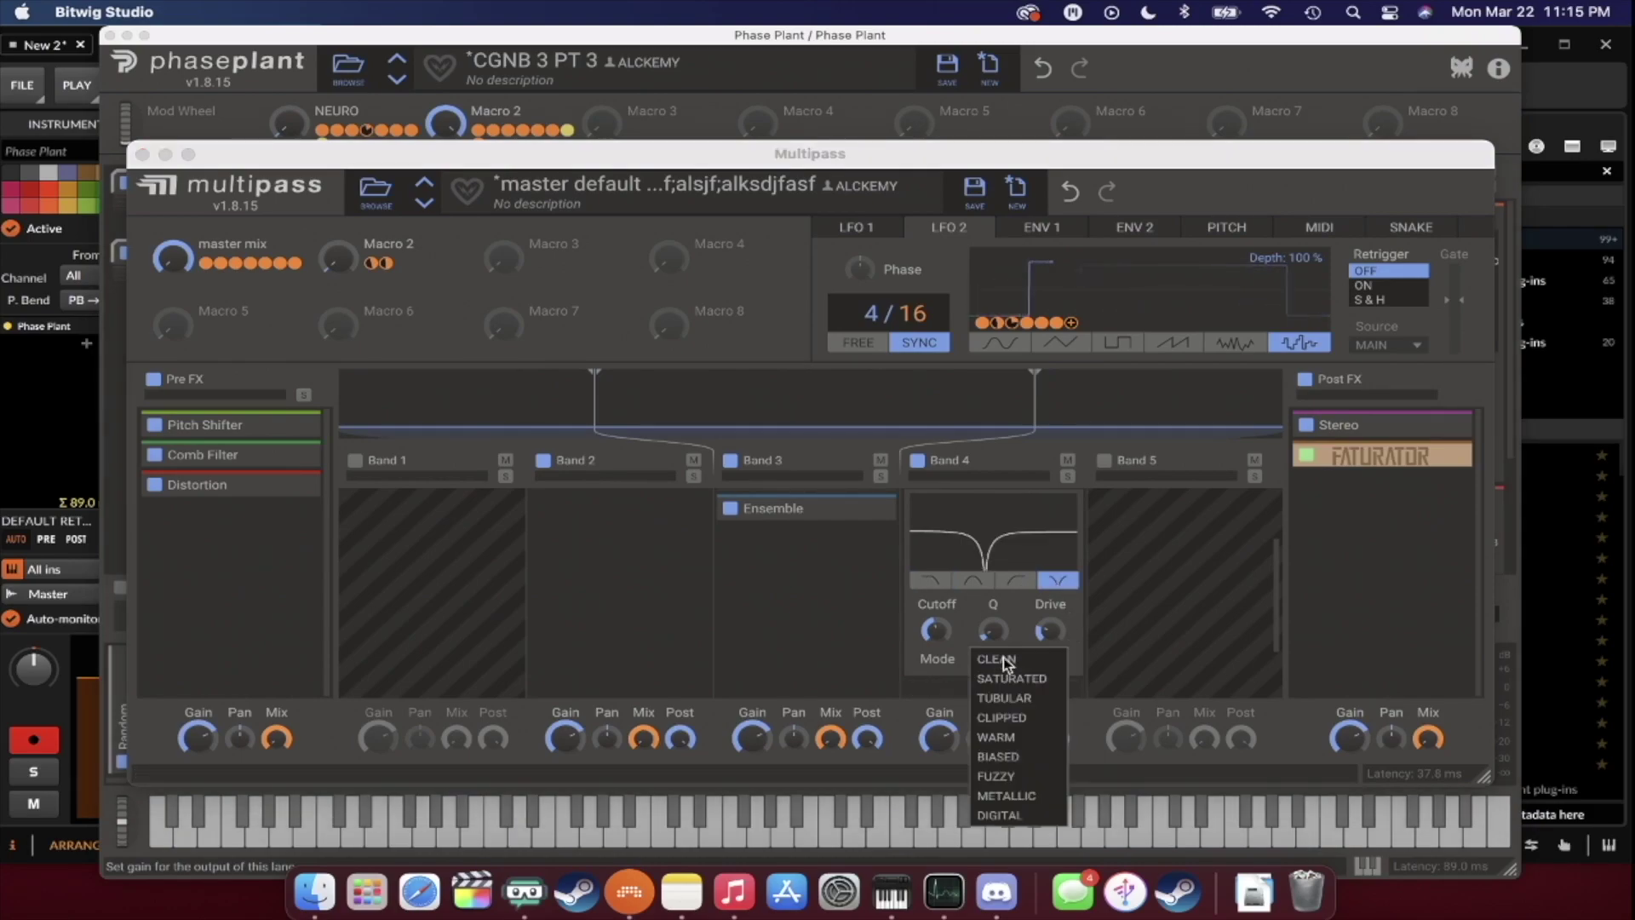
left_click(1003, 814)
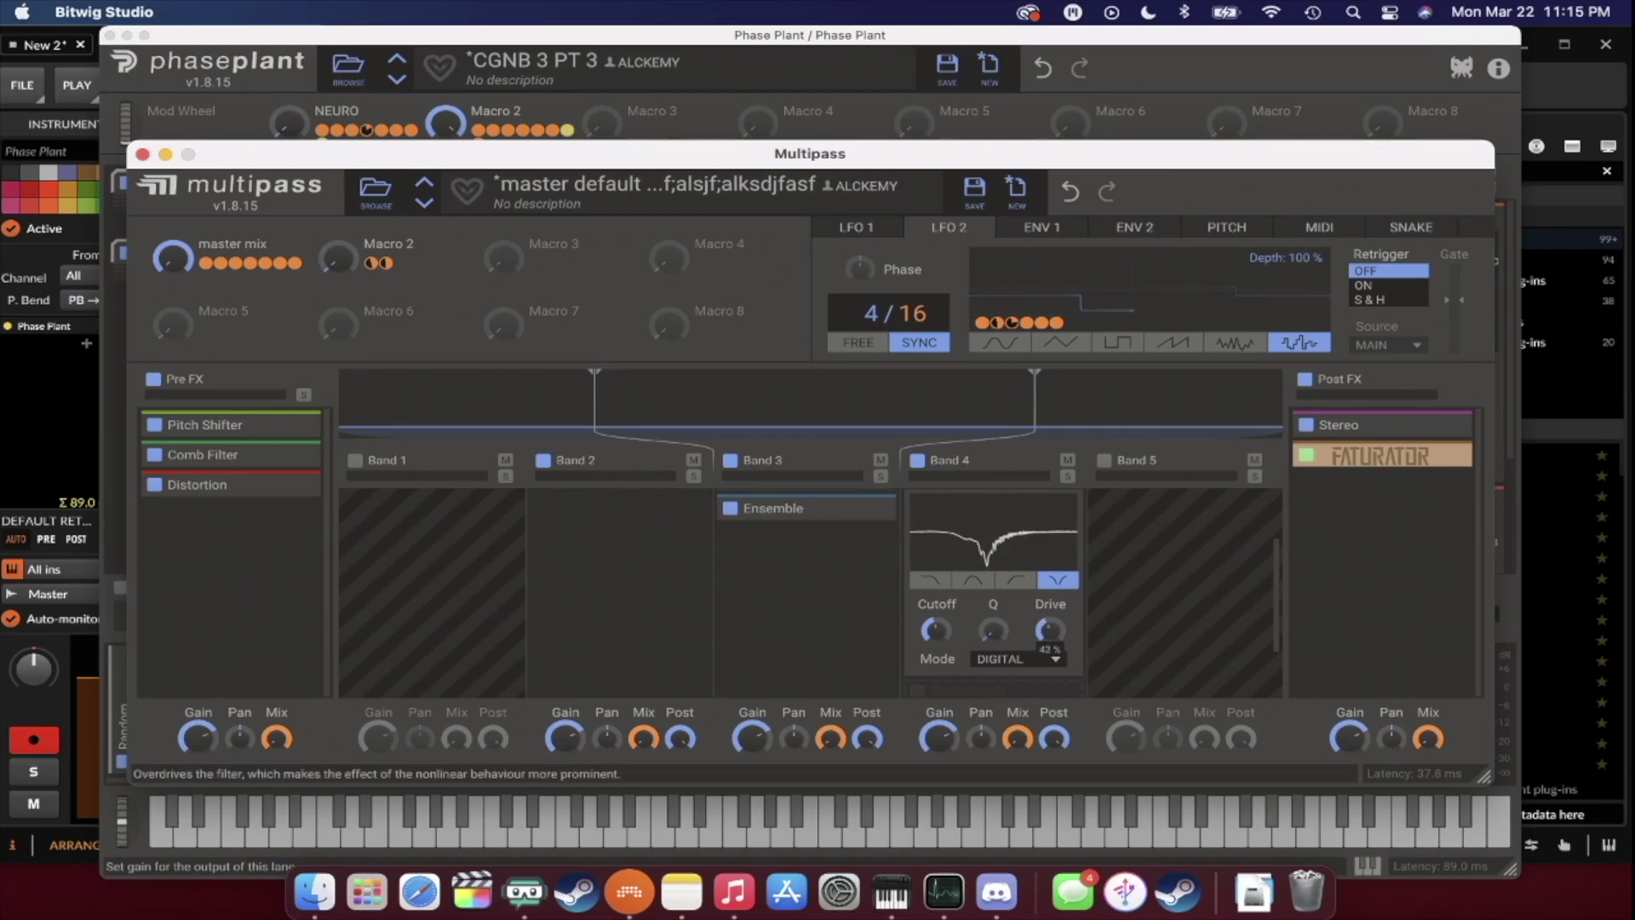
Modulate the Nonlinear Filter's Drive with LFO 1 and its Cutoff with LFO 2.
left_click(867, 238)
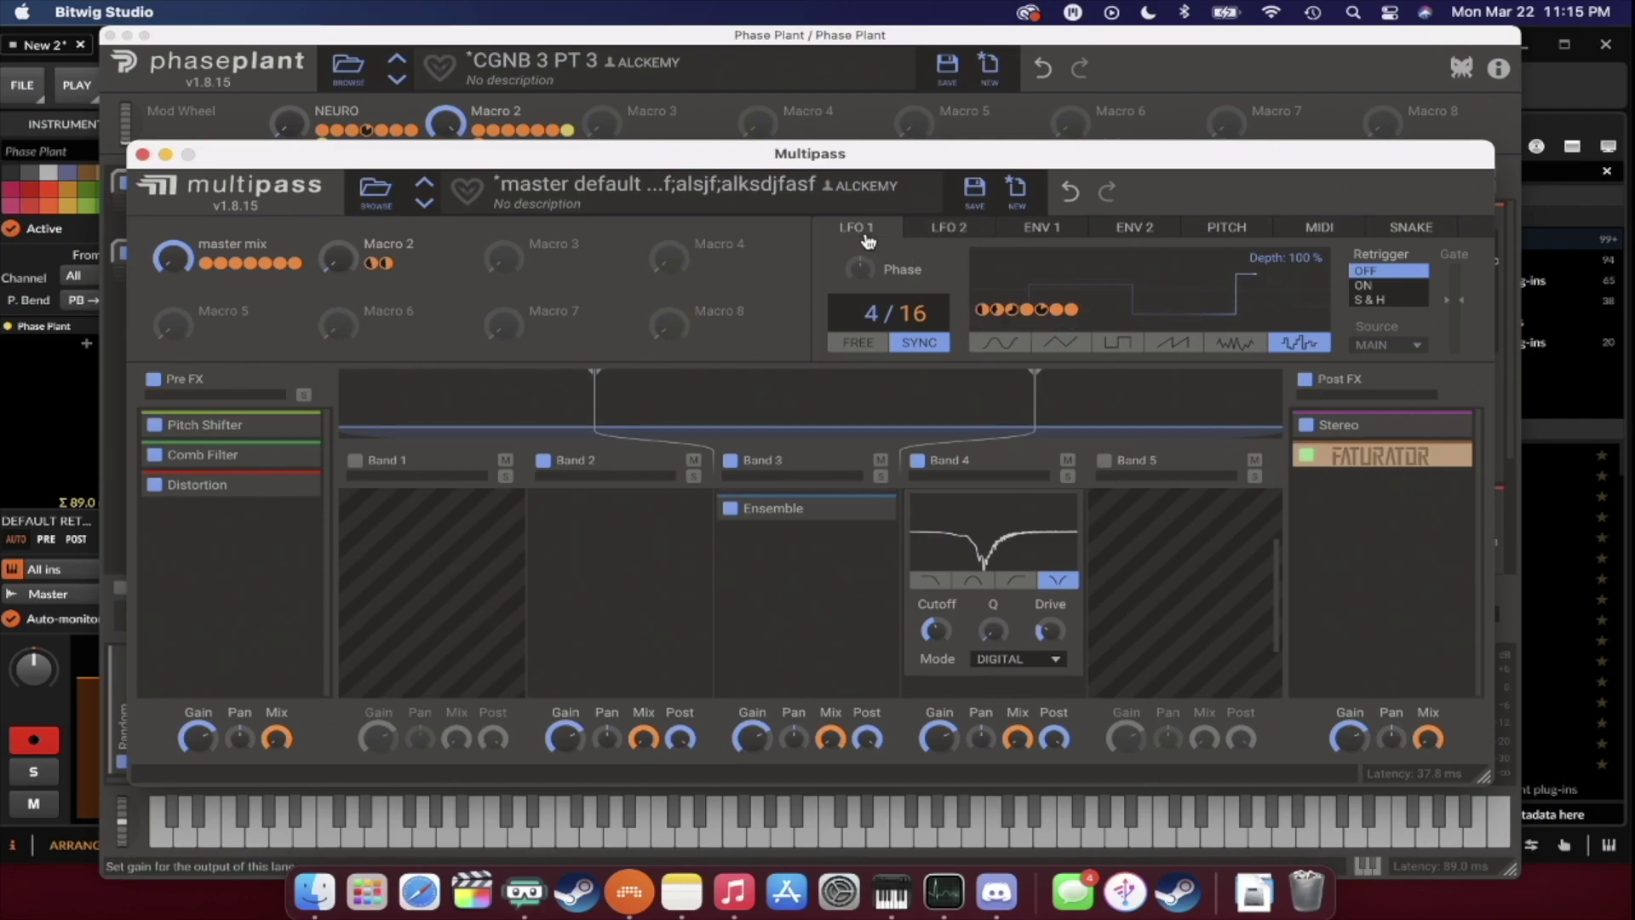
left_click_drag(982, 322, 1049, 634)
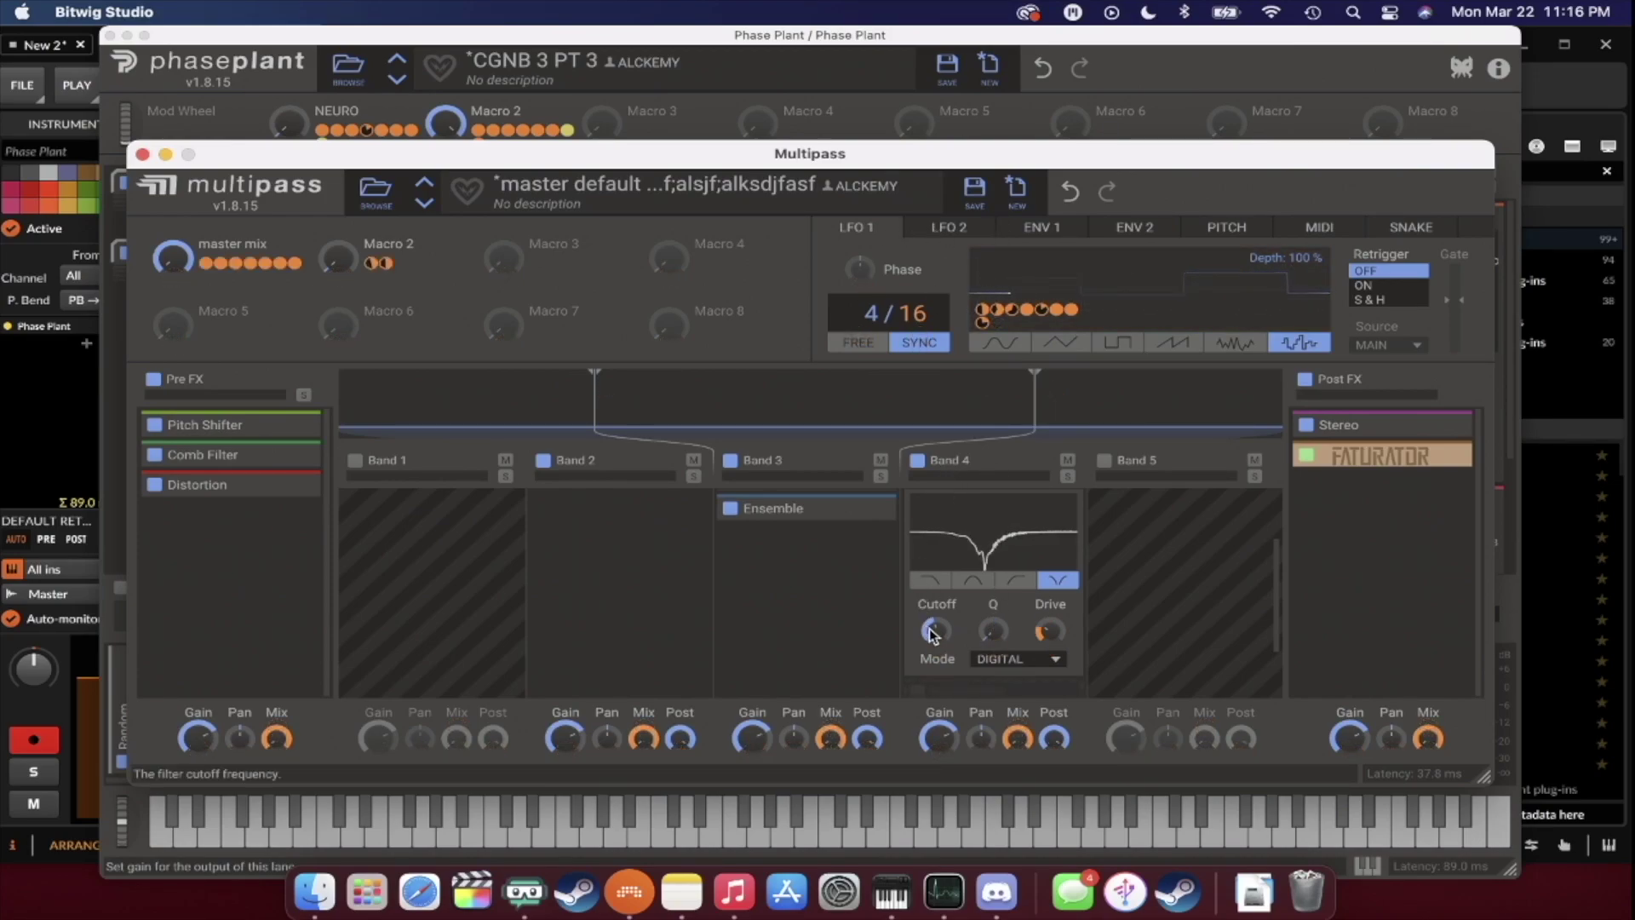
left_click(948, 227)
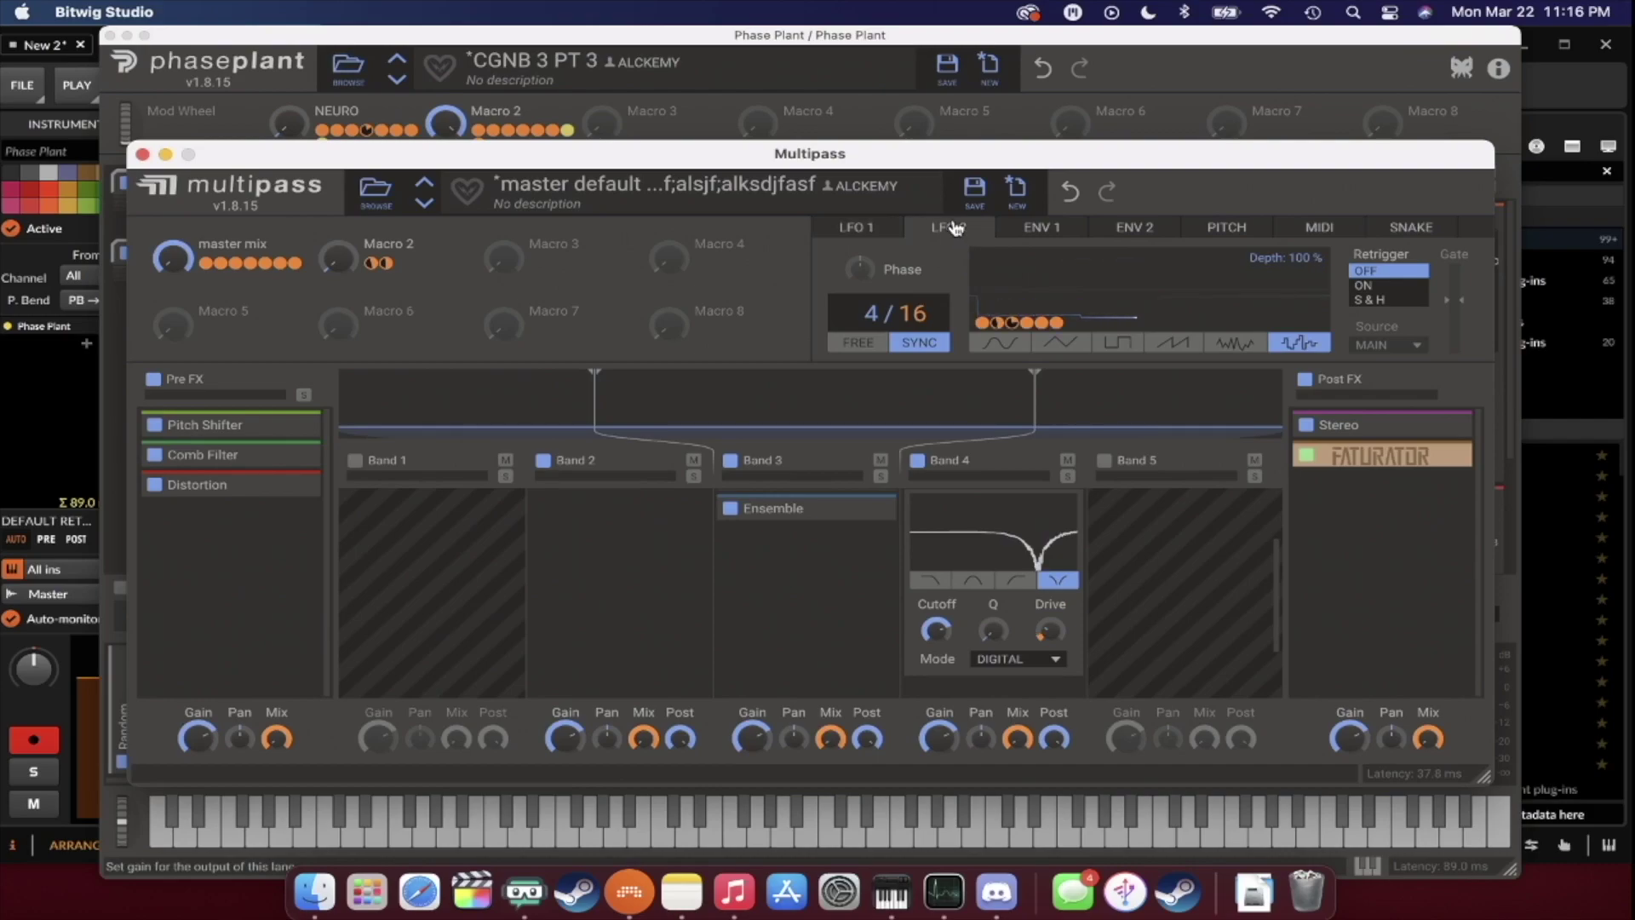
left_click_drag(1070, 324, 935, 632)
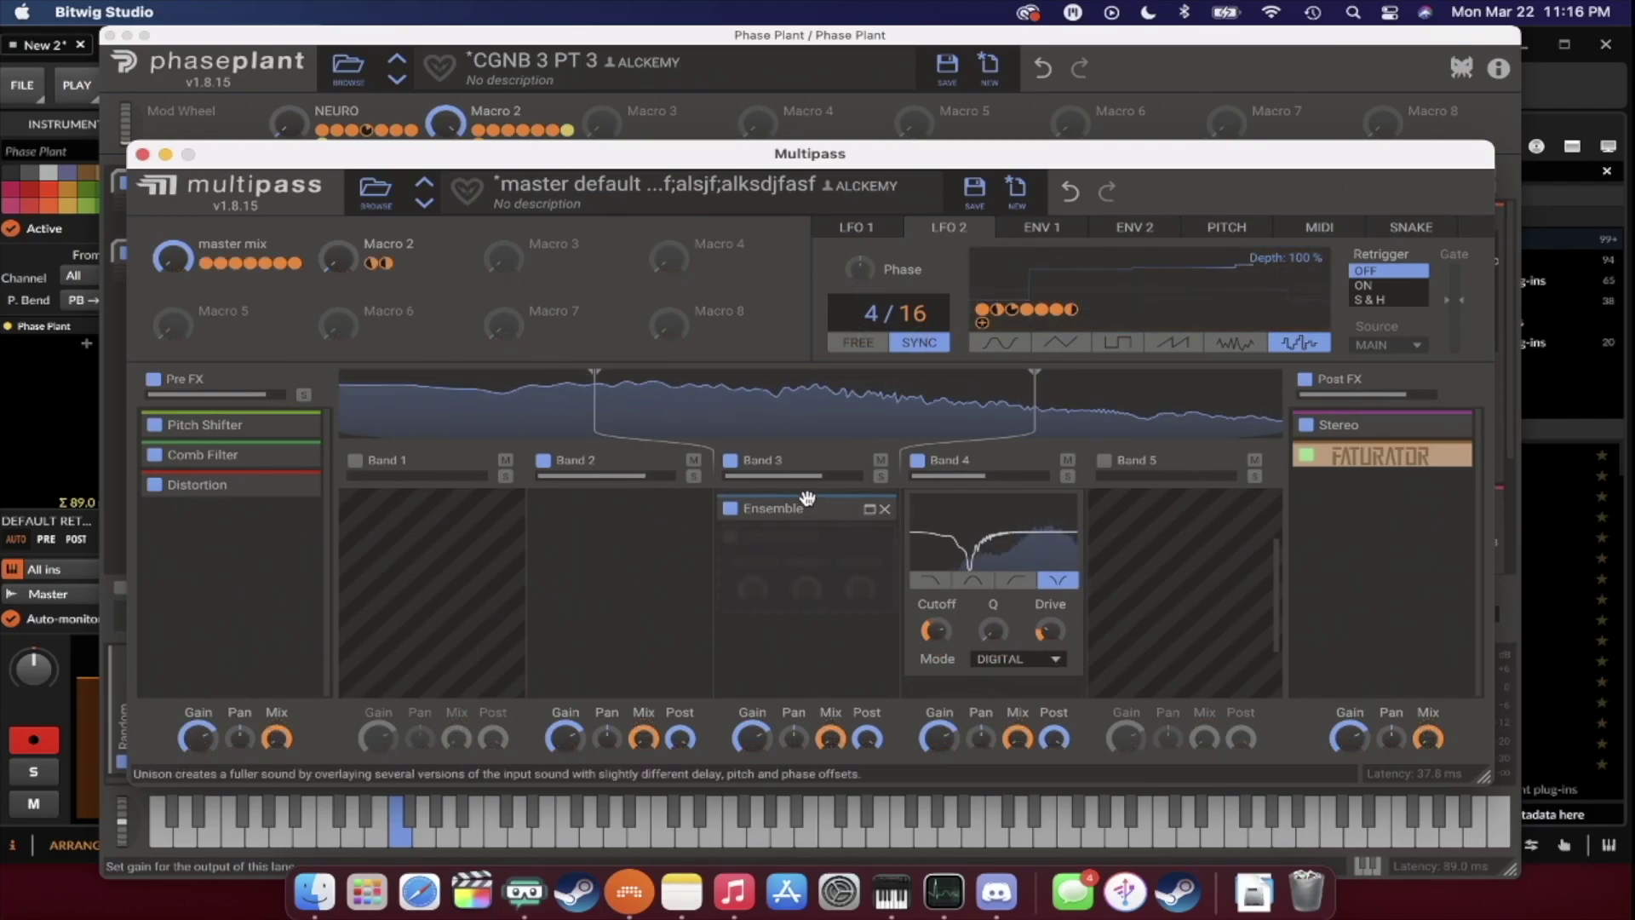
mouse_move(565, 340)
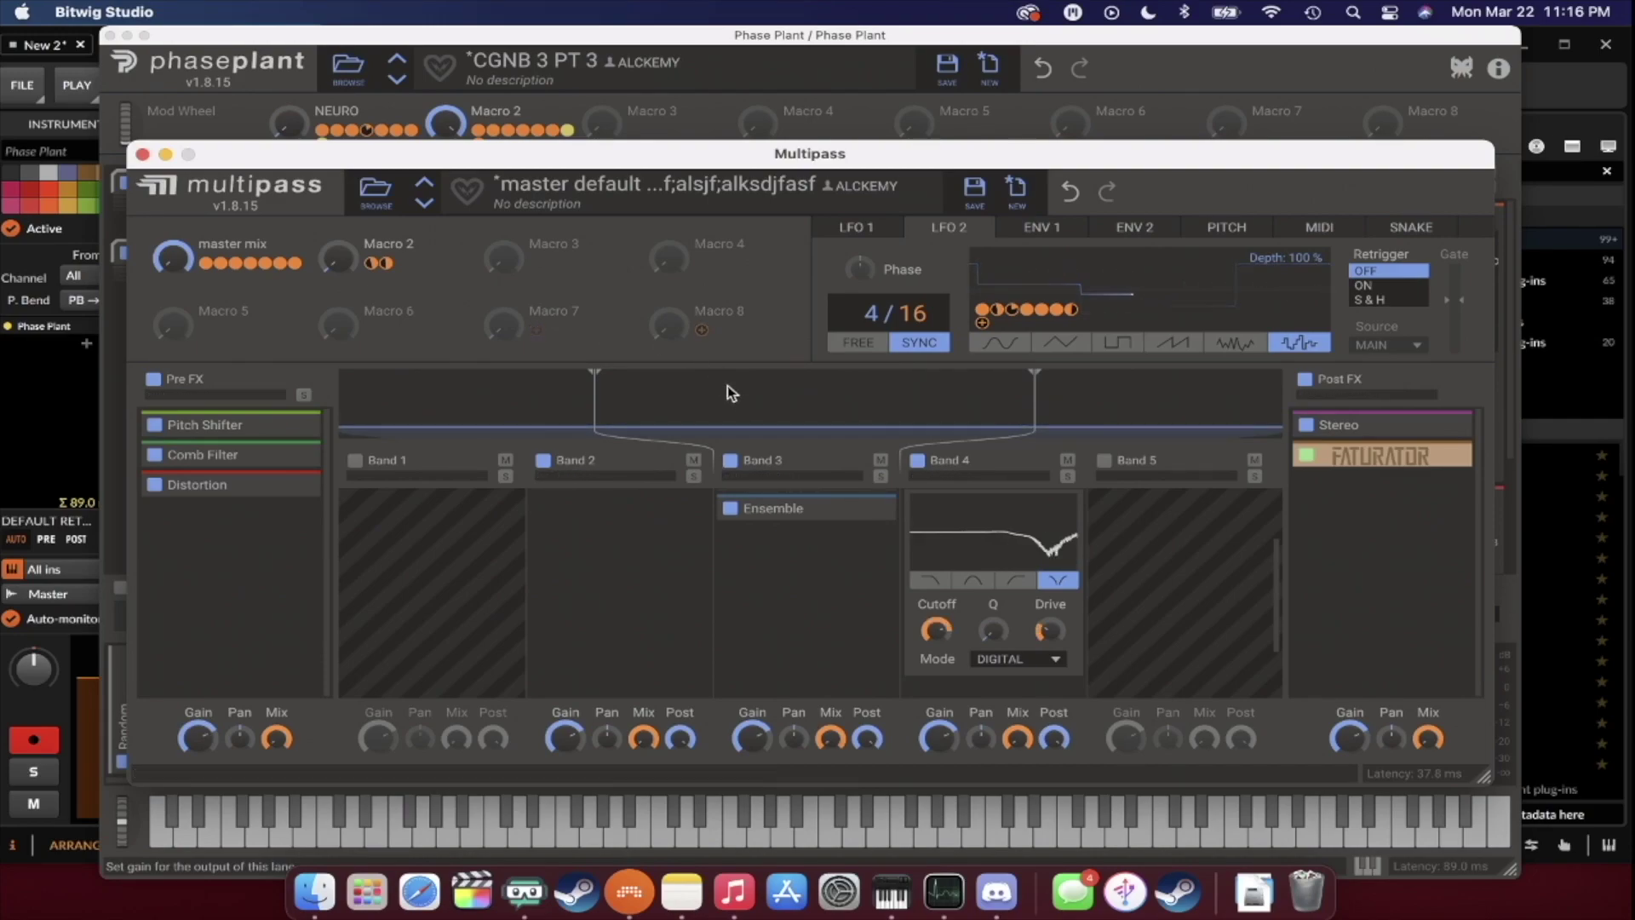
scroll(1063, 524, "up", 3)
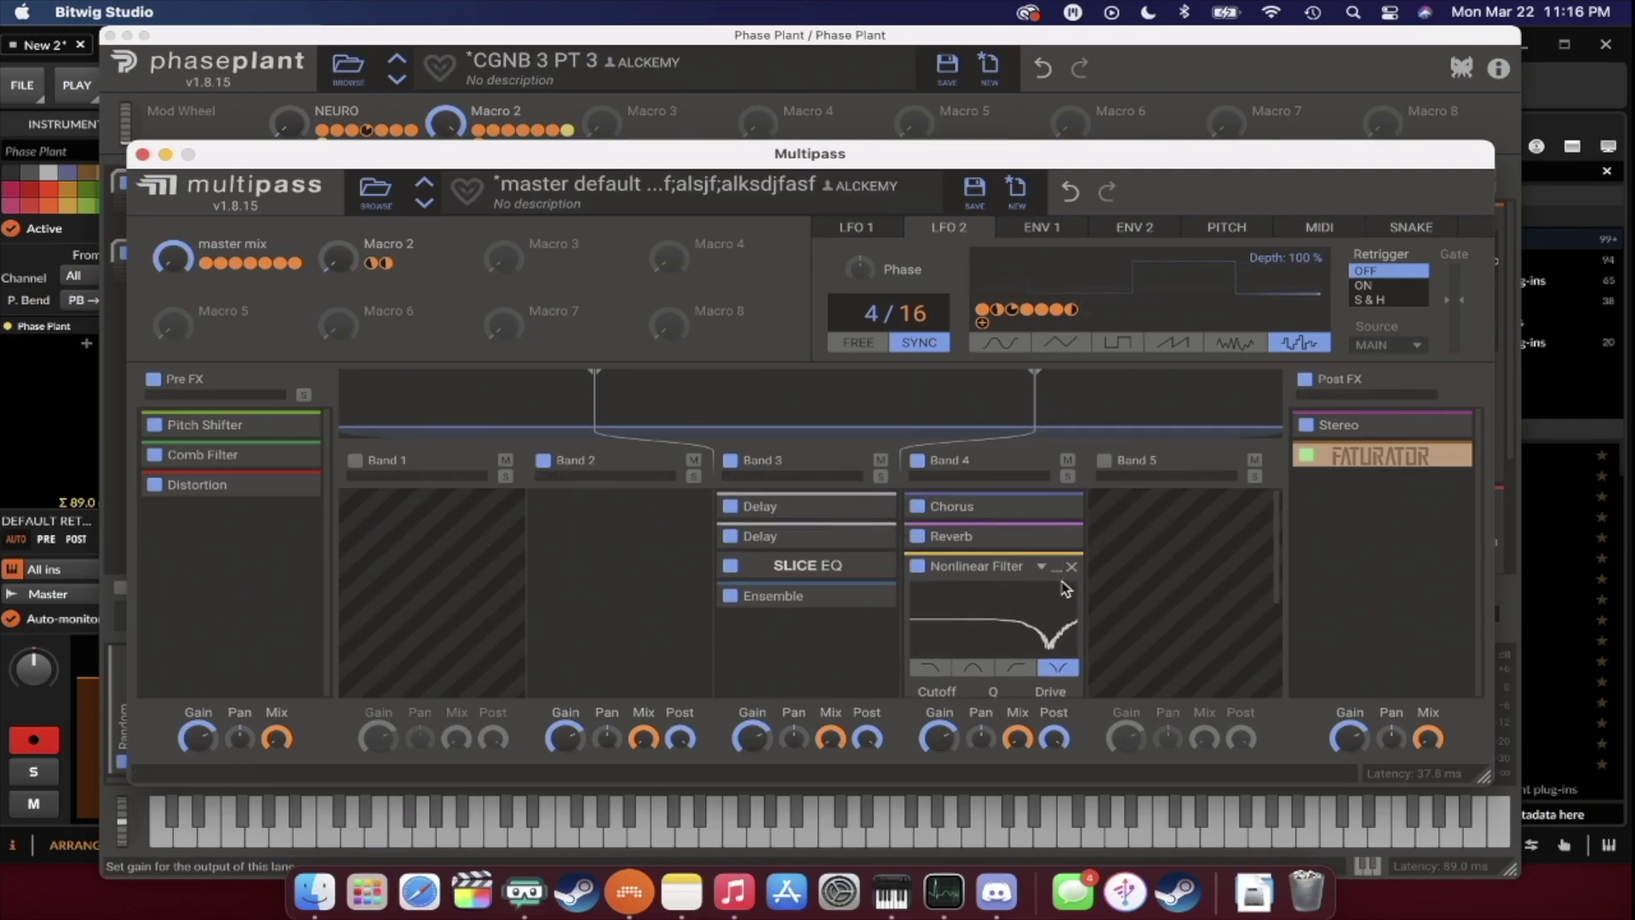
Minimize the Nonlinear Filter in Band 4 and add a Delay at the start of Post FX, tempo-synced at 3/16.
left_click(1056, 569)
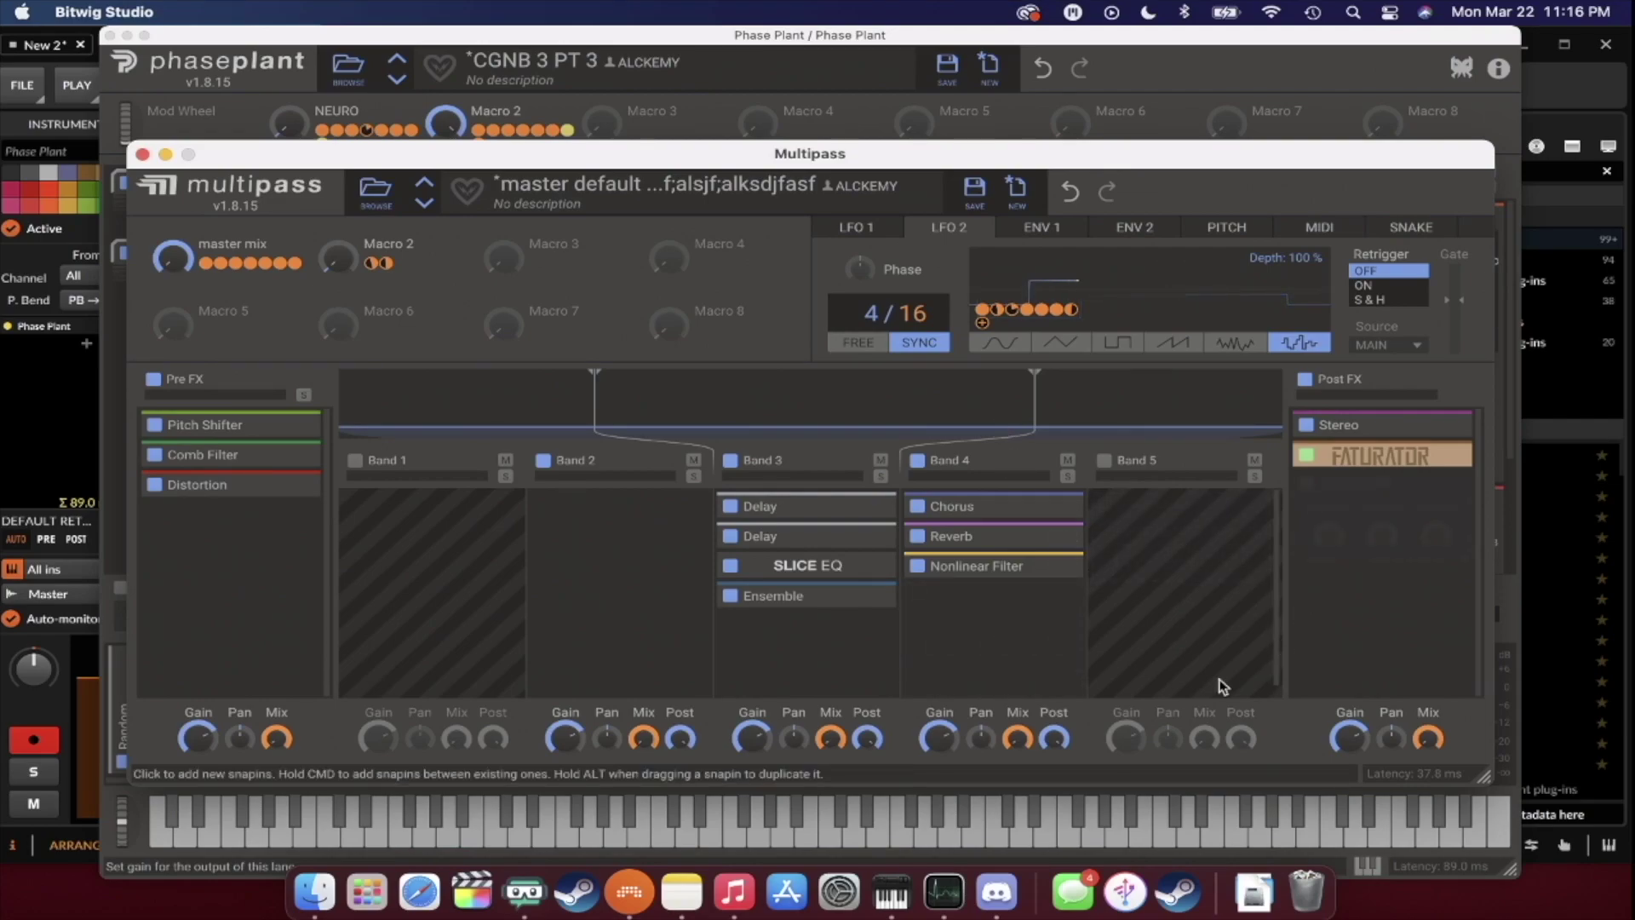
mouse_move(1057, 519)
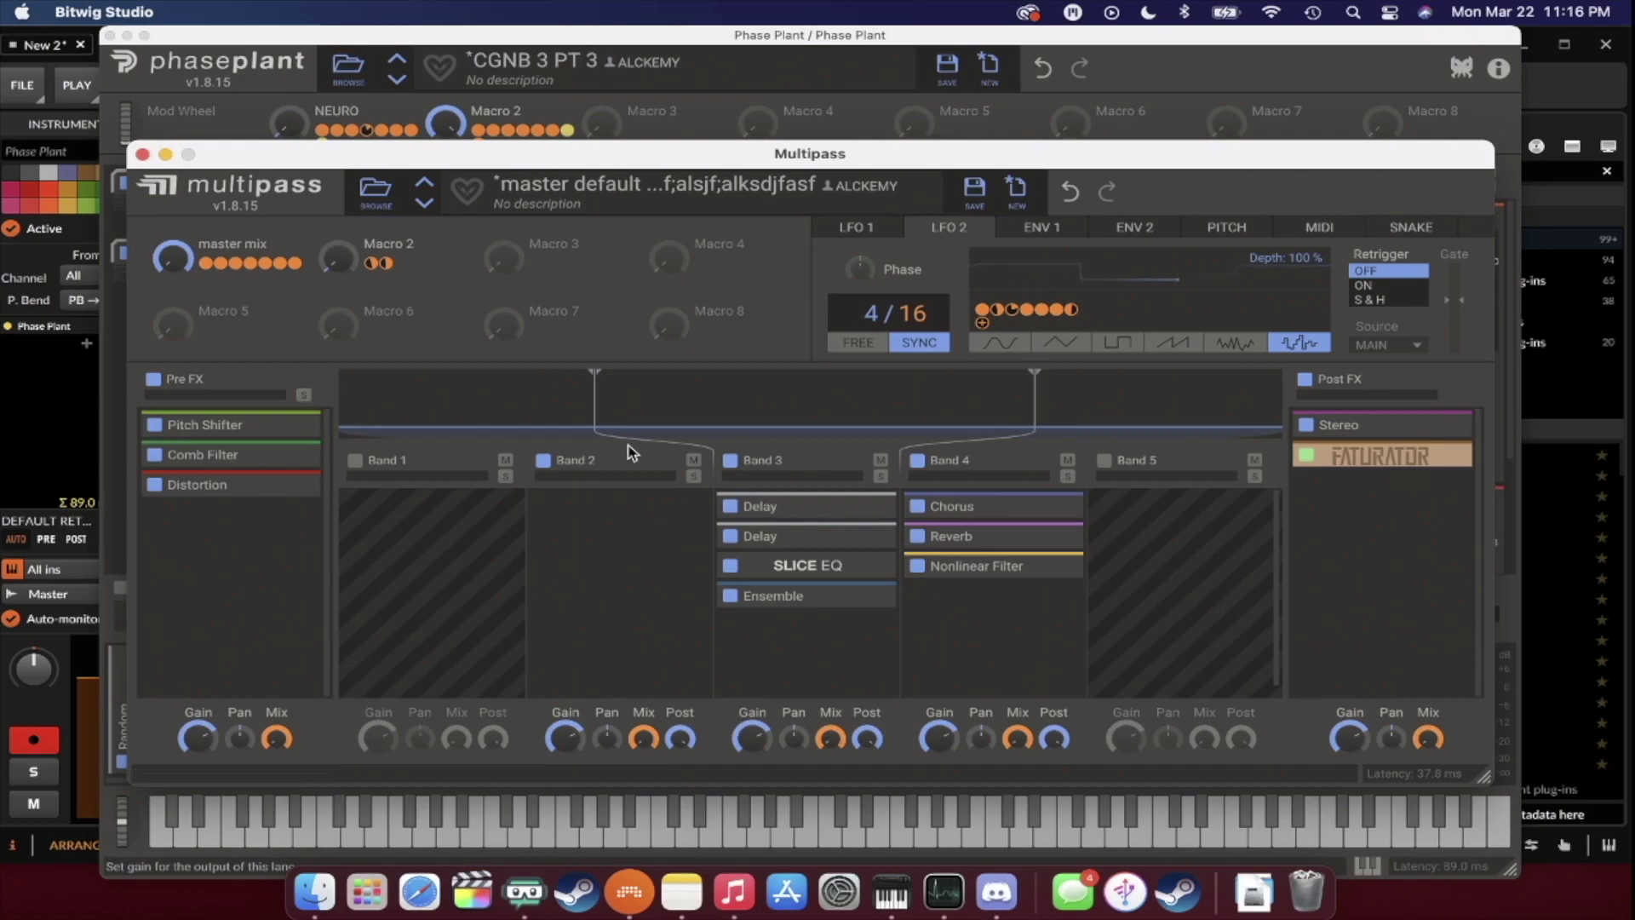
left_click(1344, 511)
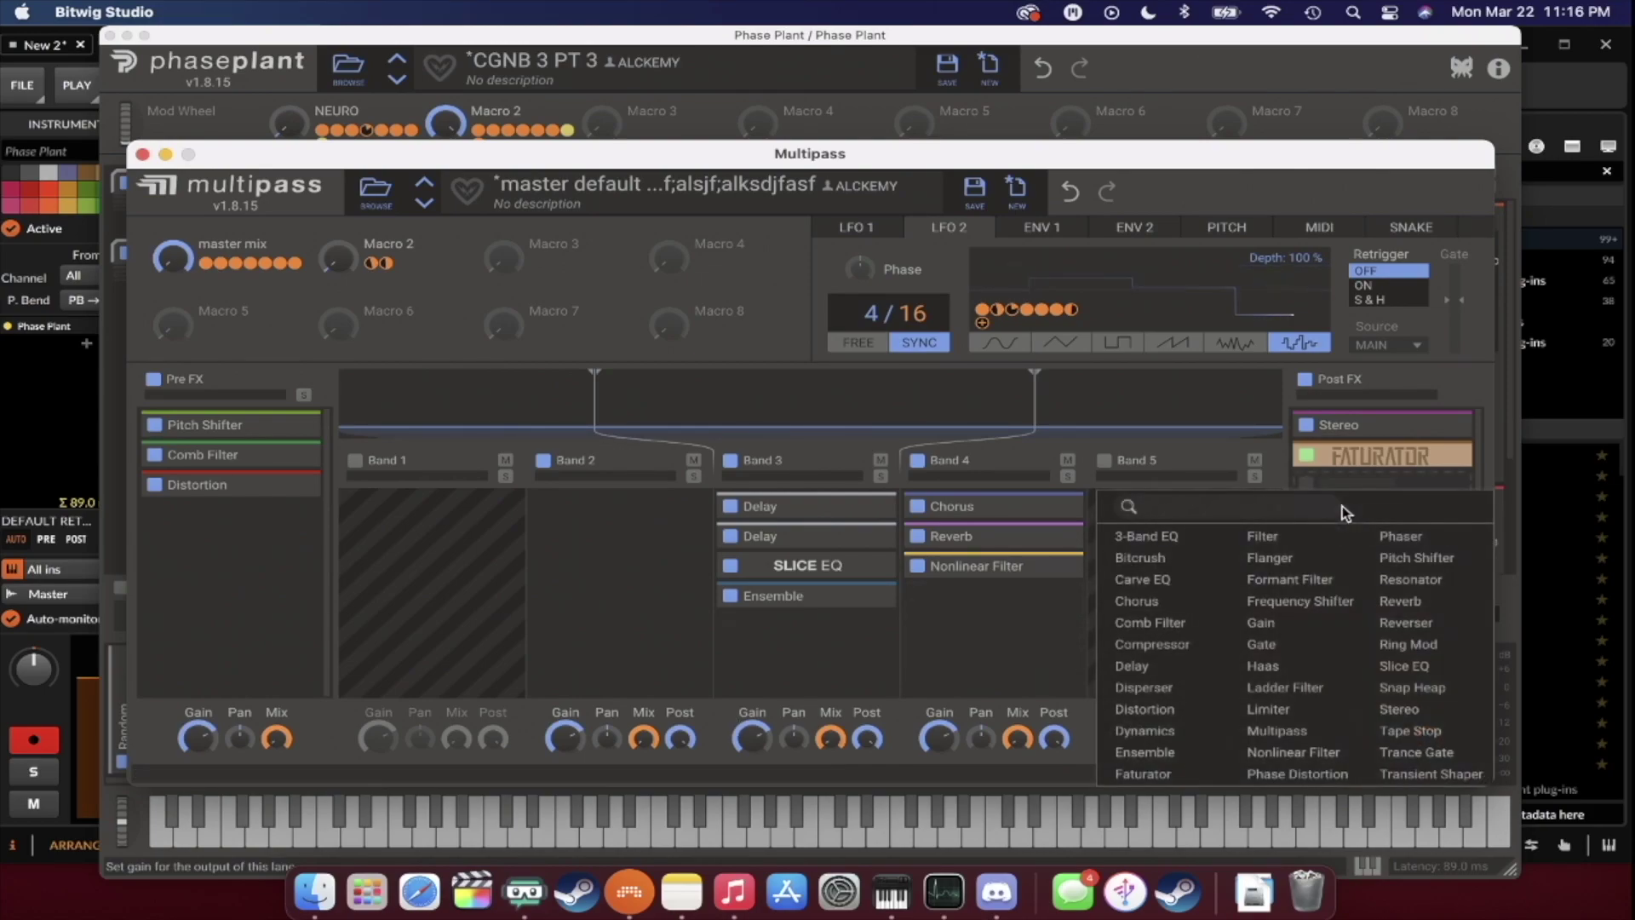
left_click(1137, 665)
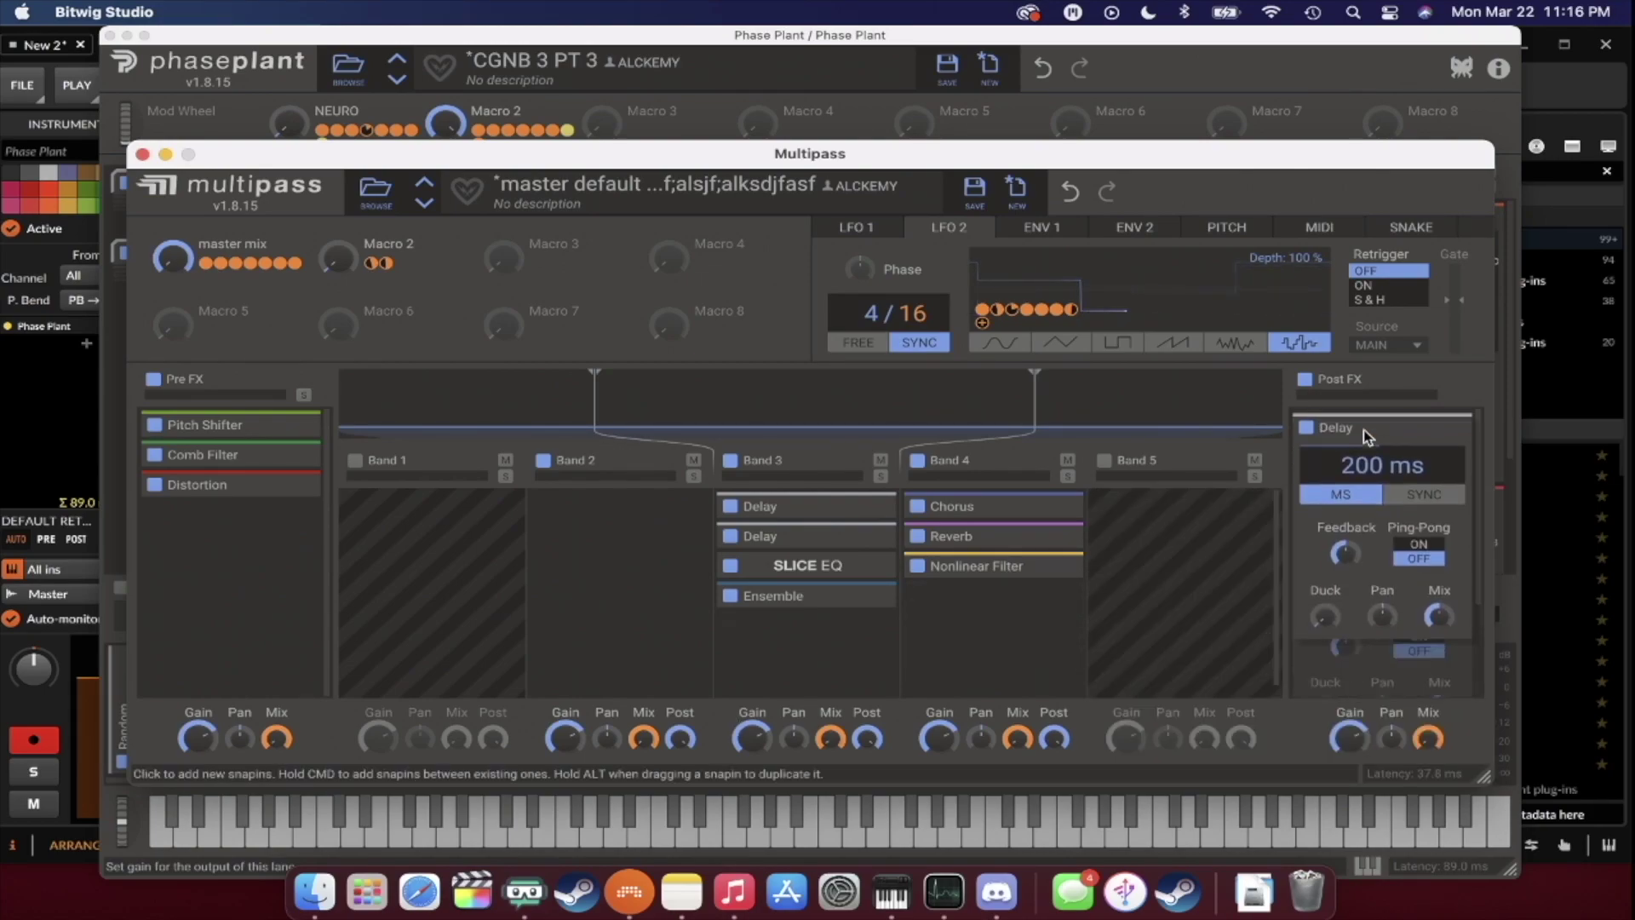
left_click(1420, 482)
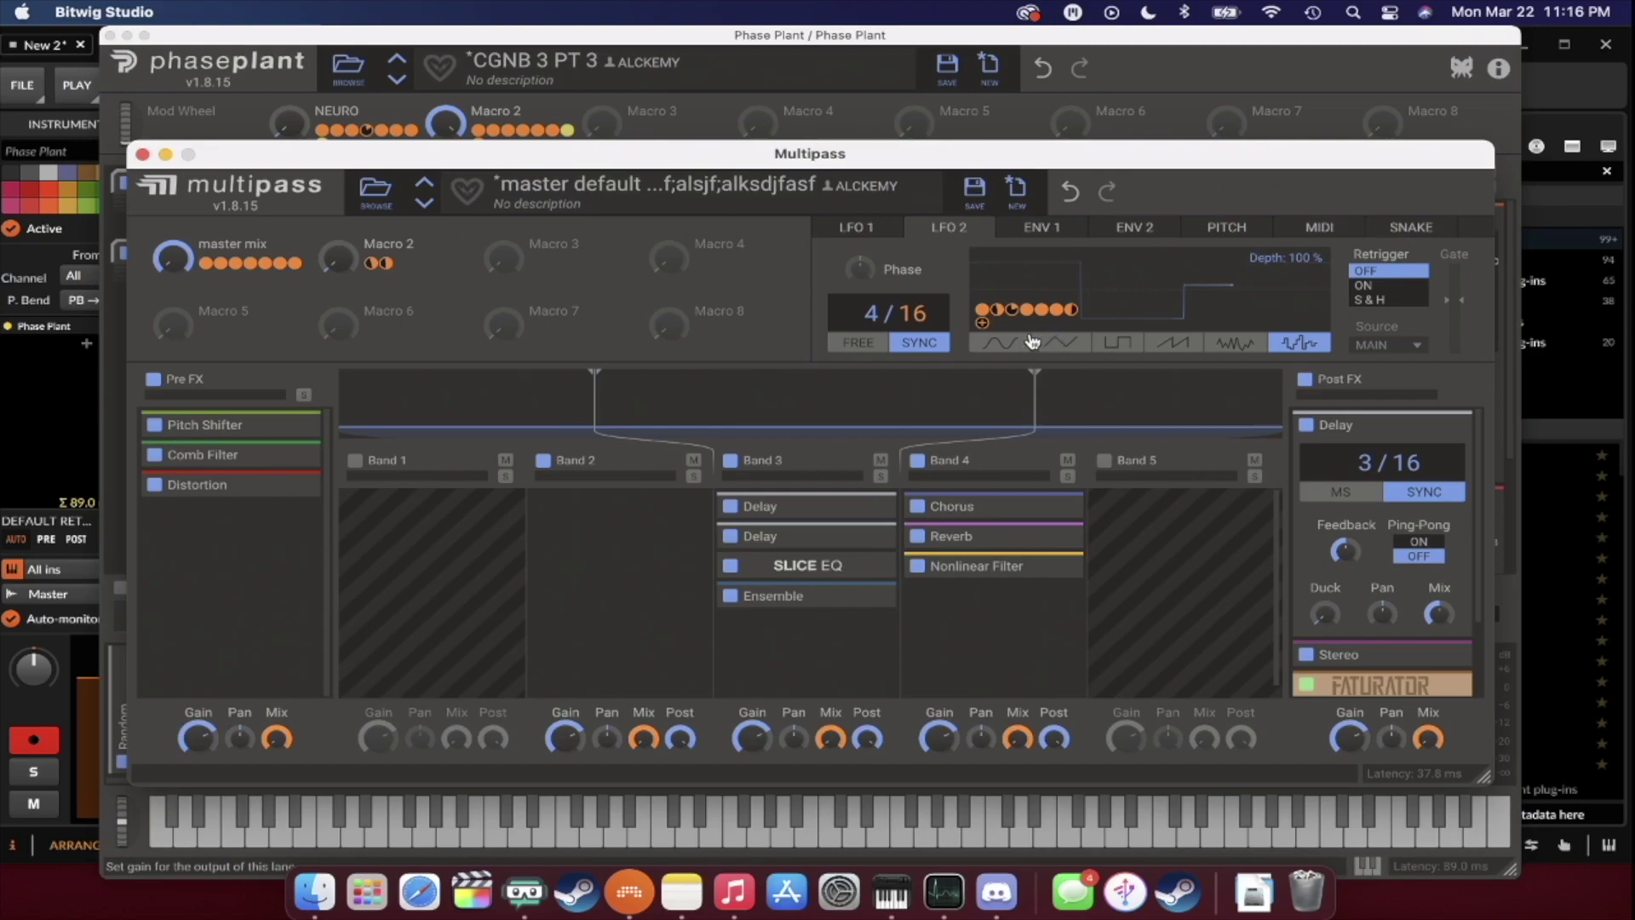
Modulate the Post FX Delay's Mix with LFO 2, minimize the Delay, and check the Chorus settings in Band 4.
left_click_drag(981, 323, 1409, 584)
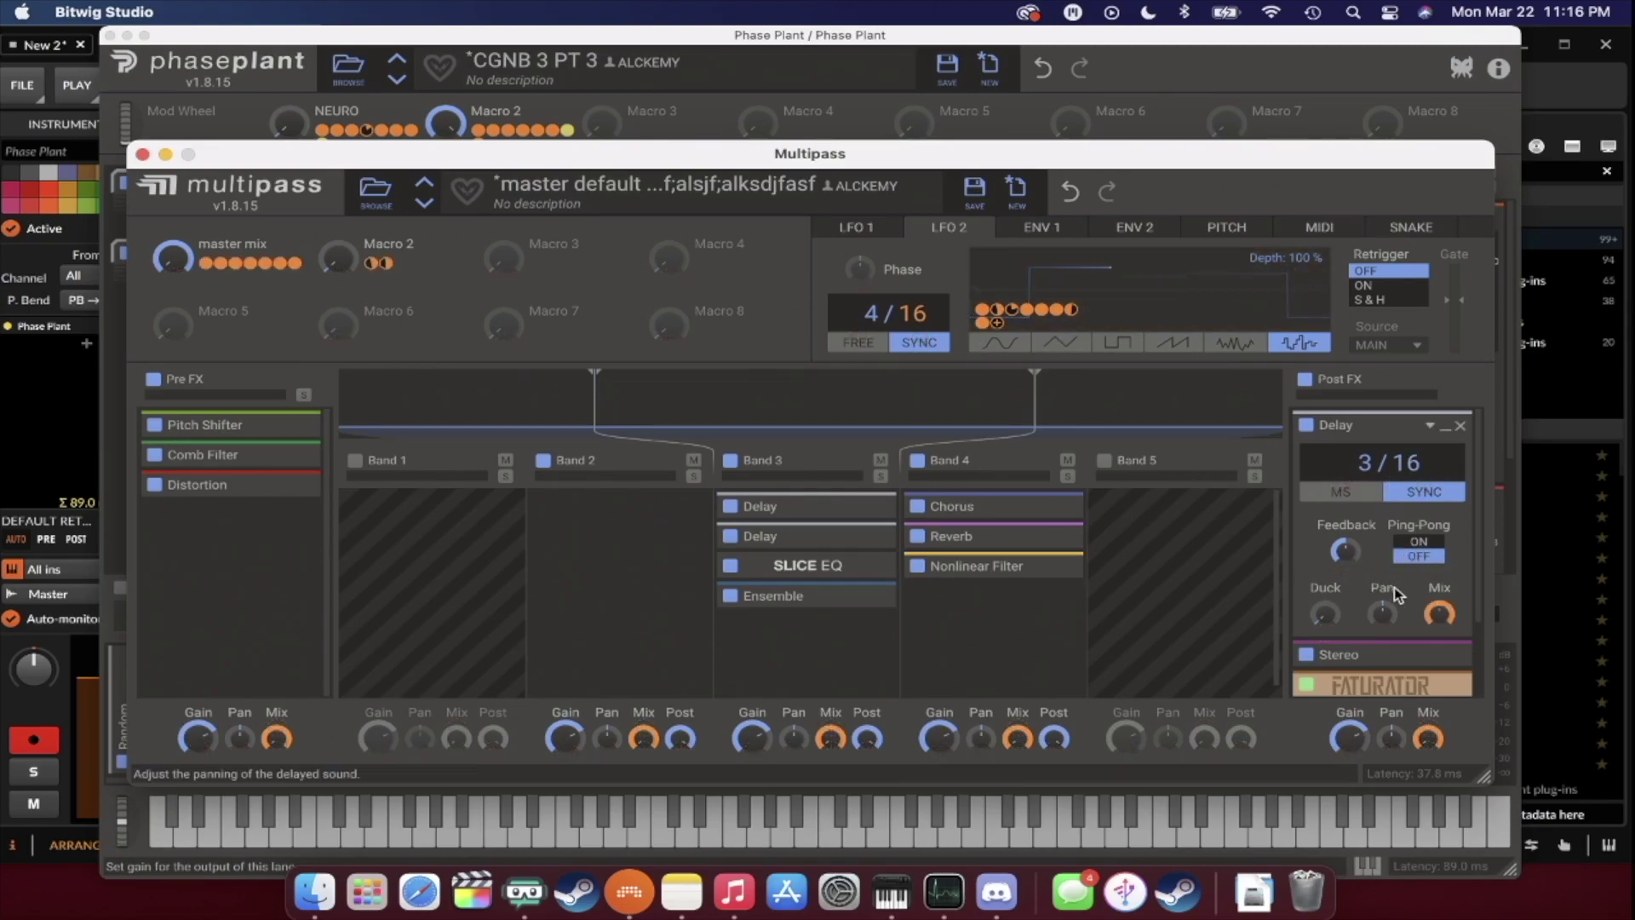
left_click(1444, 426)
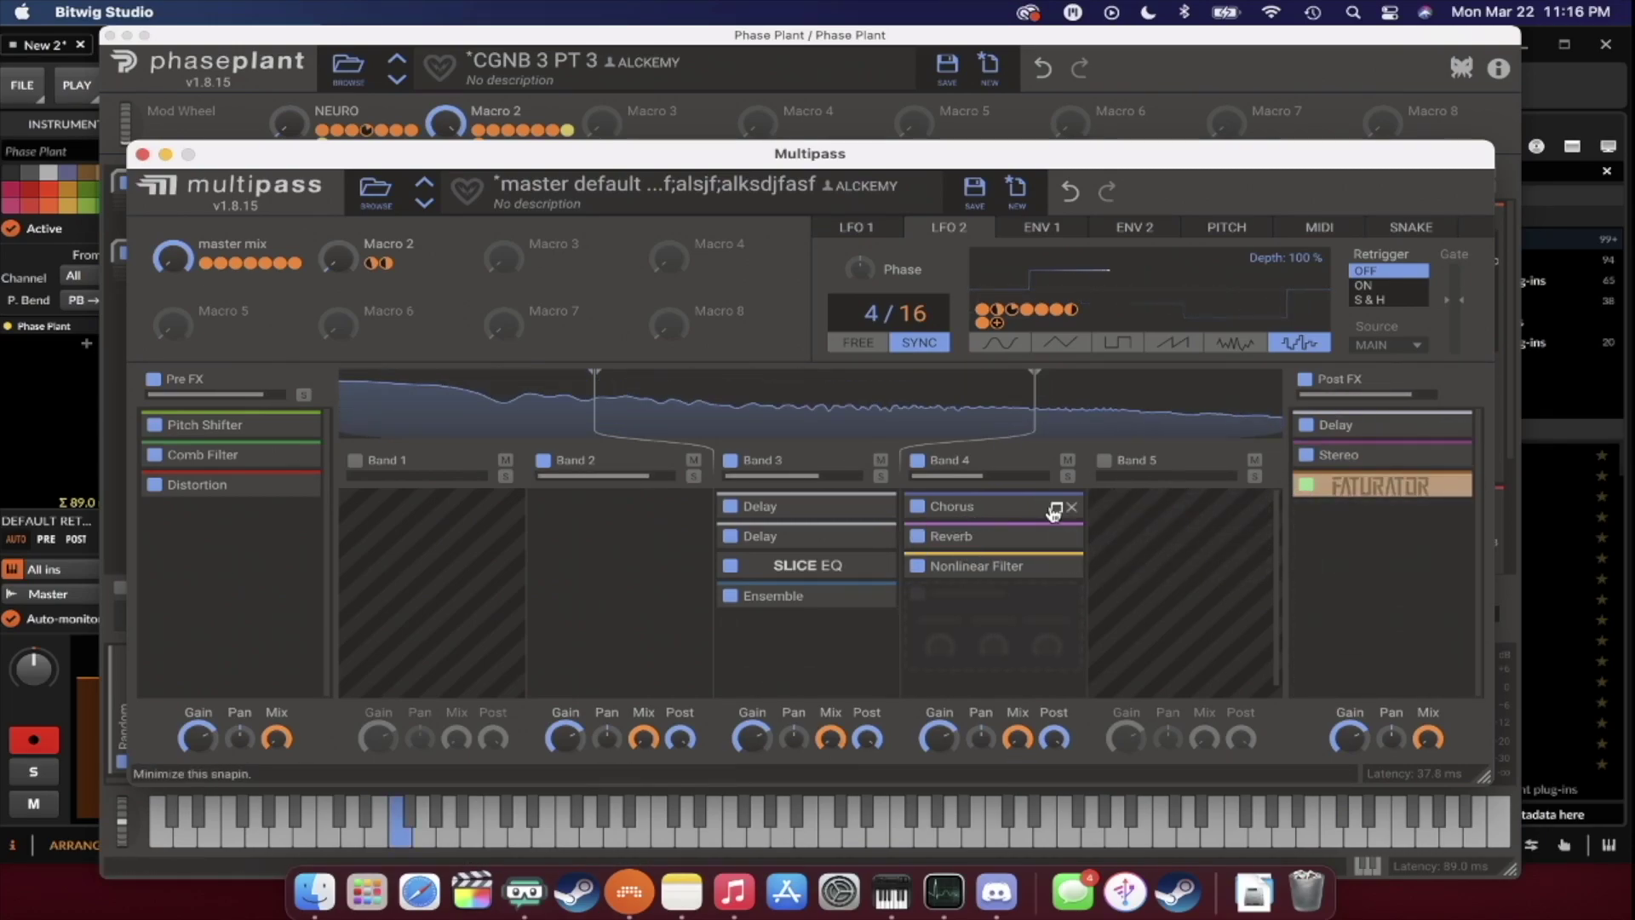
left_click(1054, 509)
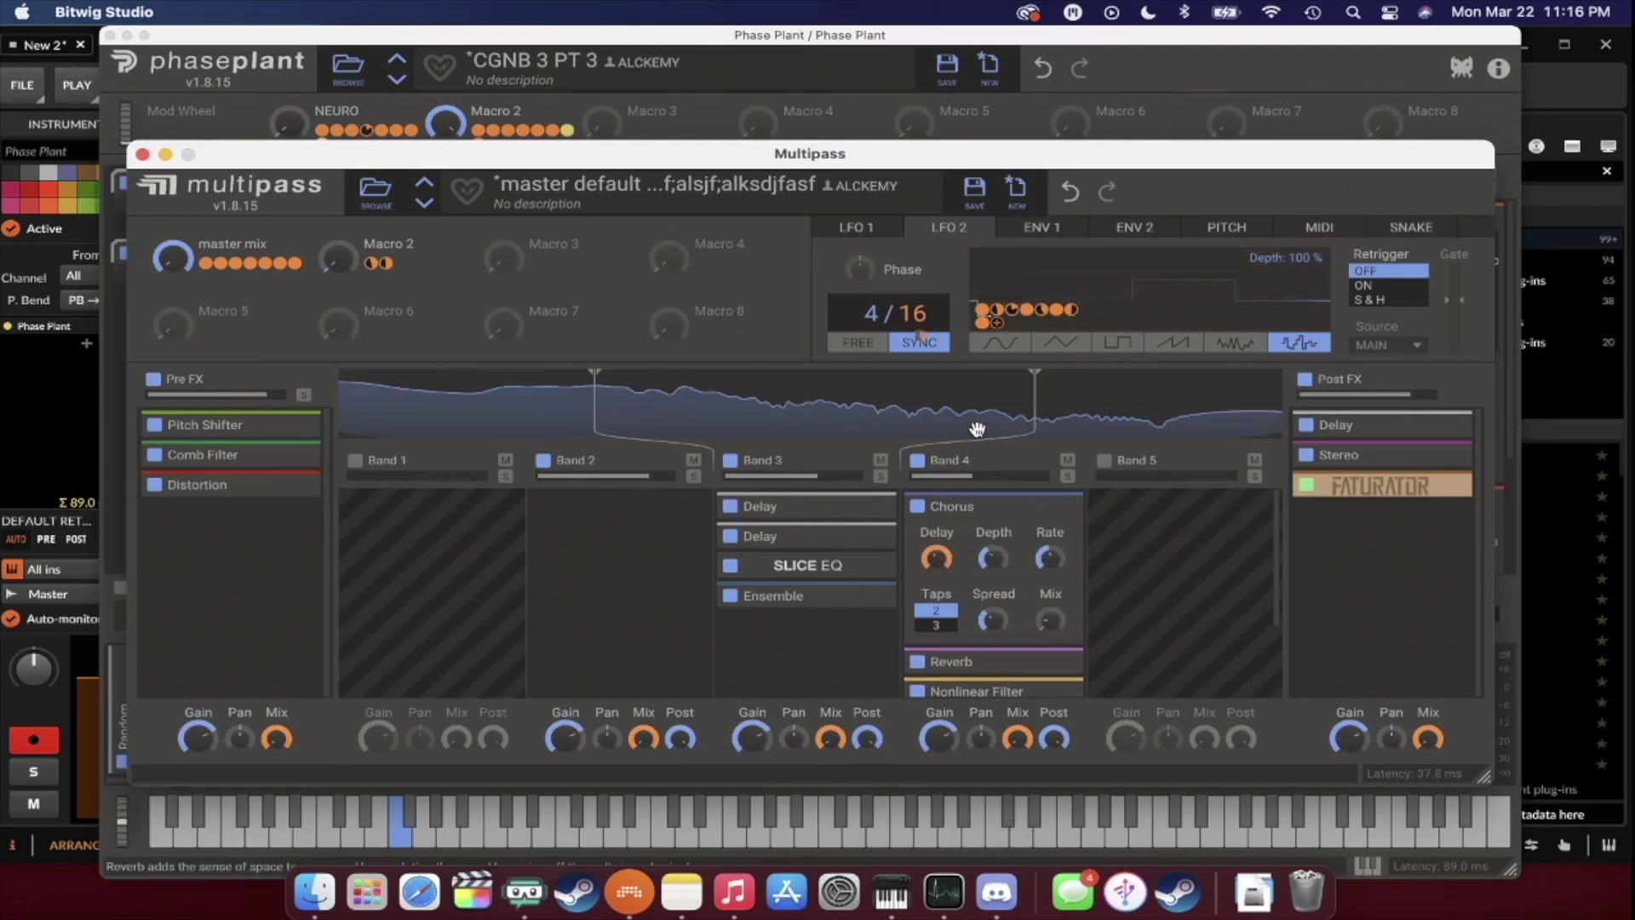
left_click(1058, 511)
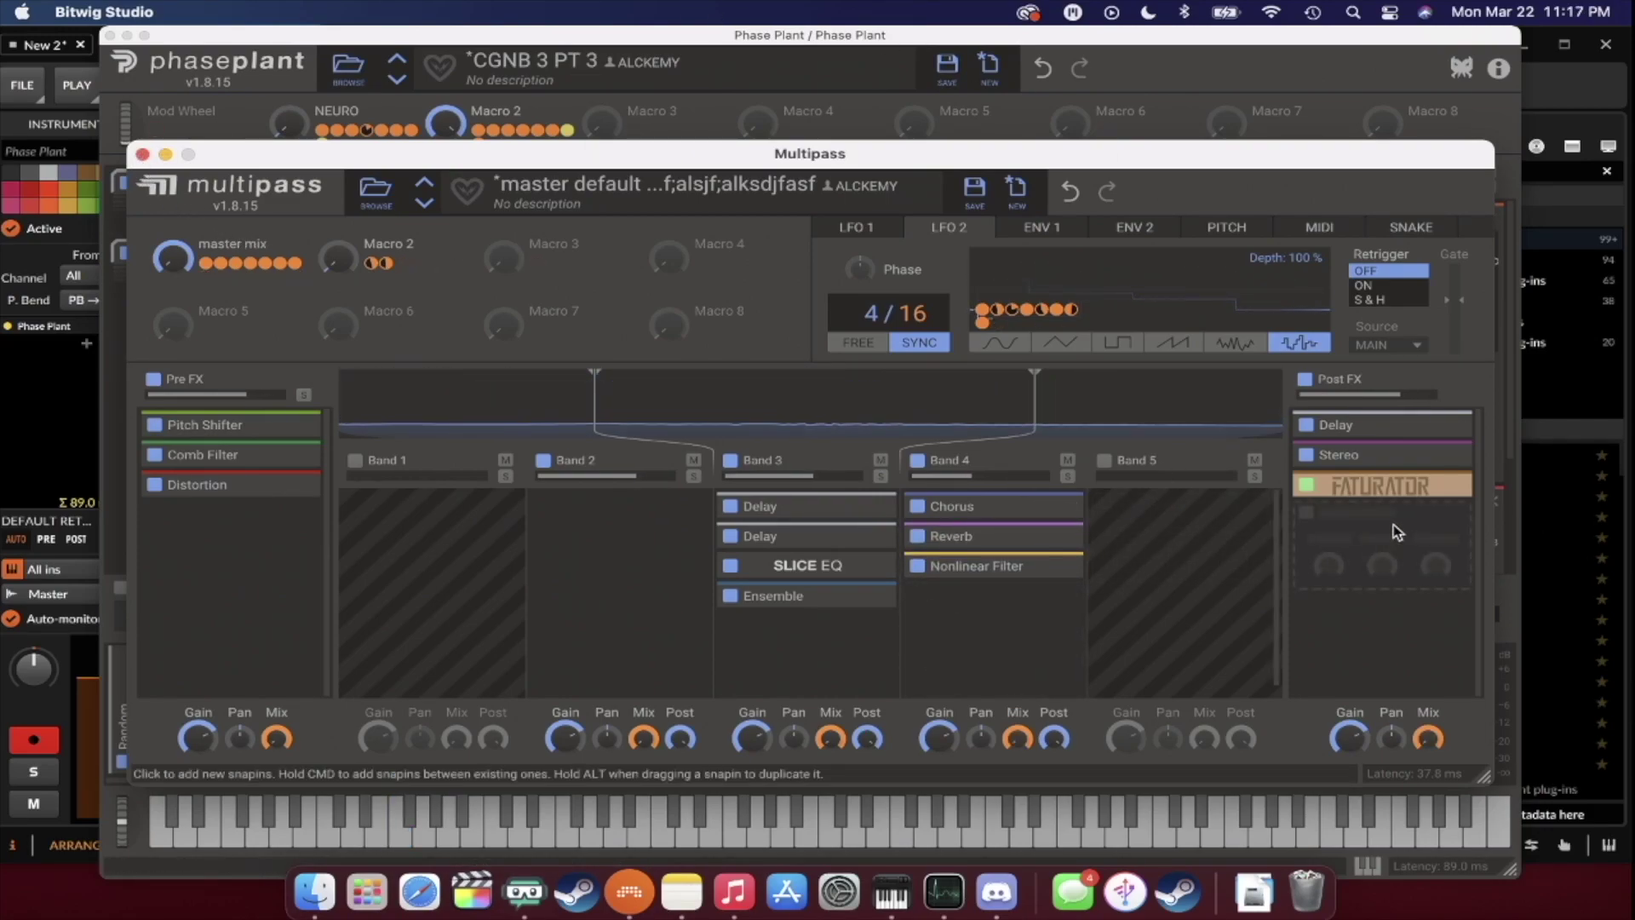
Duplicate the Slice EQ from Band 3 to the end of Post FX, after the Faturator.
left_click(1393, 549)
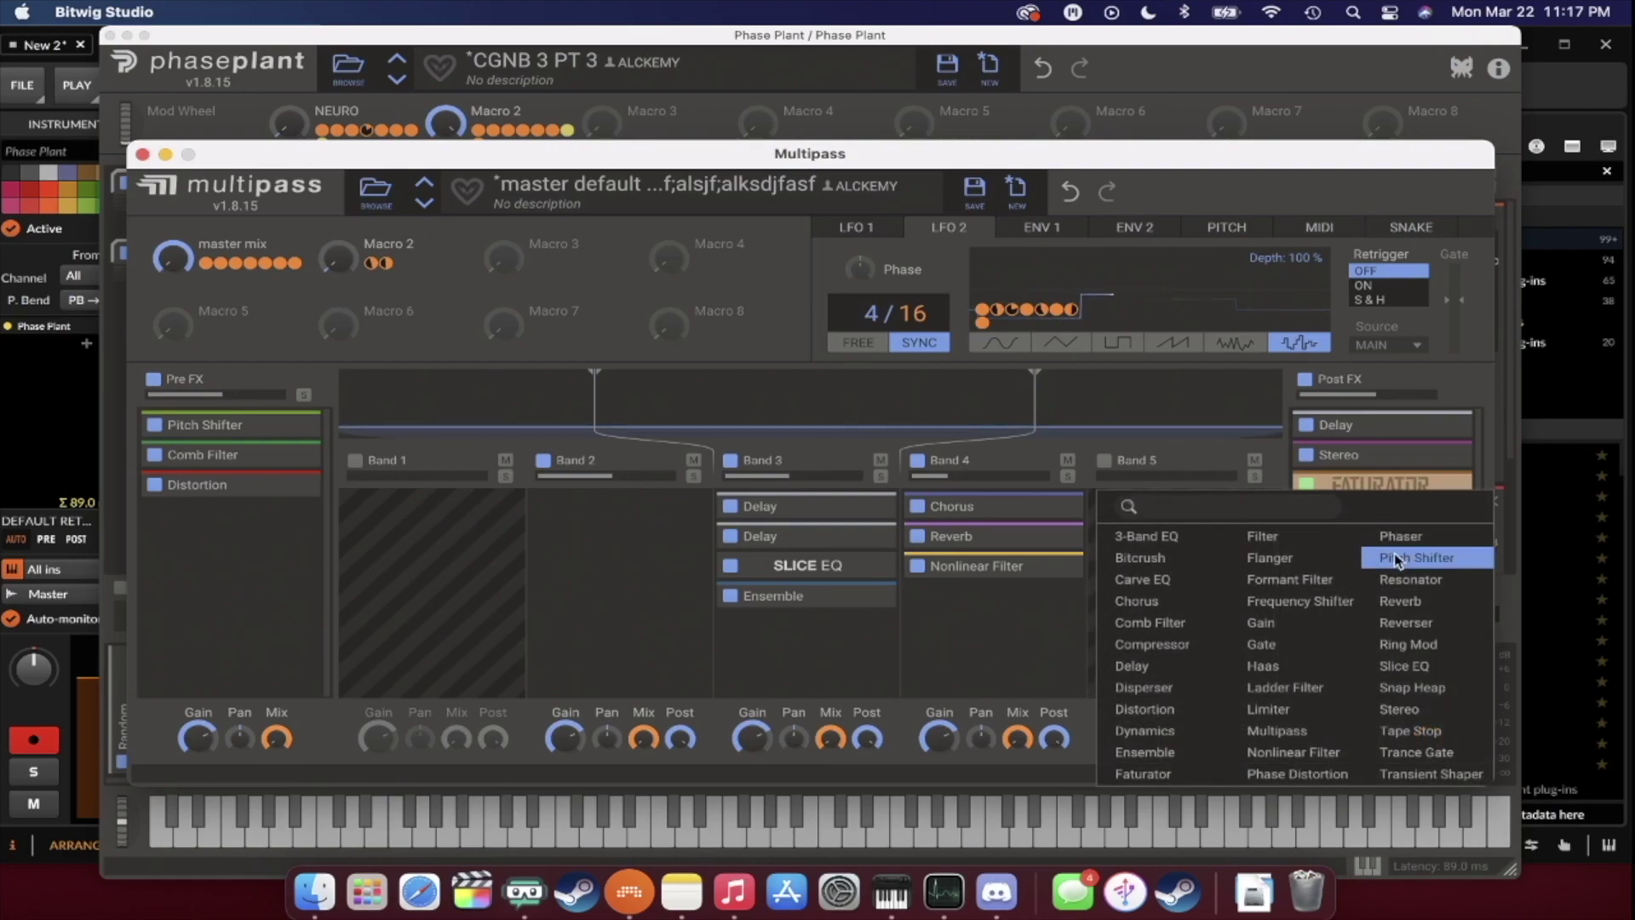
left_click(834, 584)
left_click_drag(801, 566, 1424, 524)
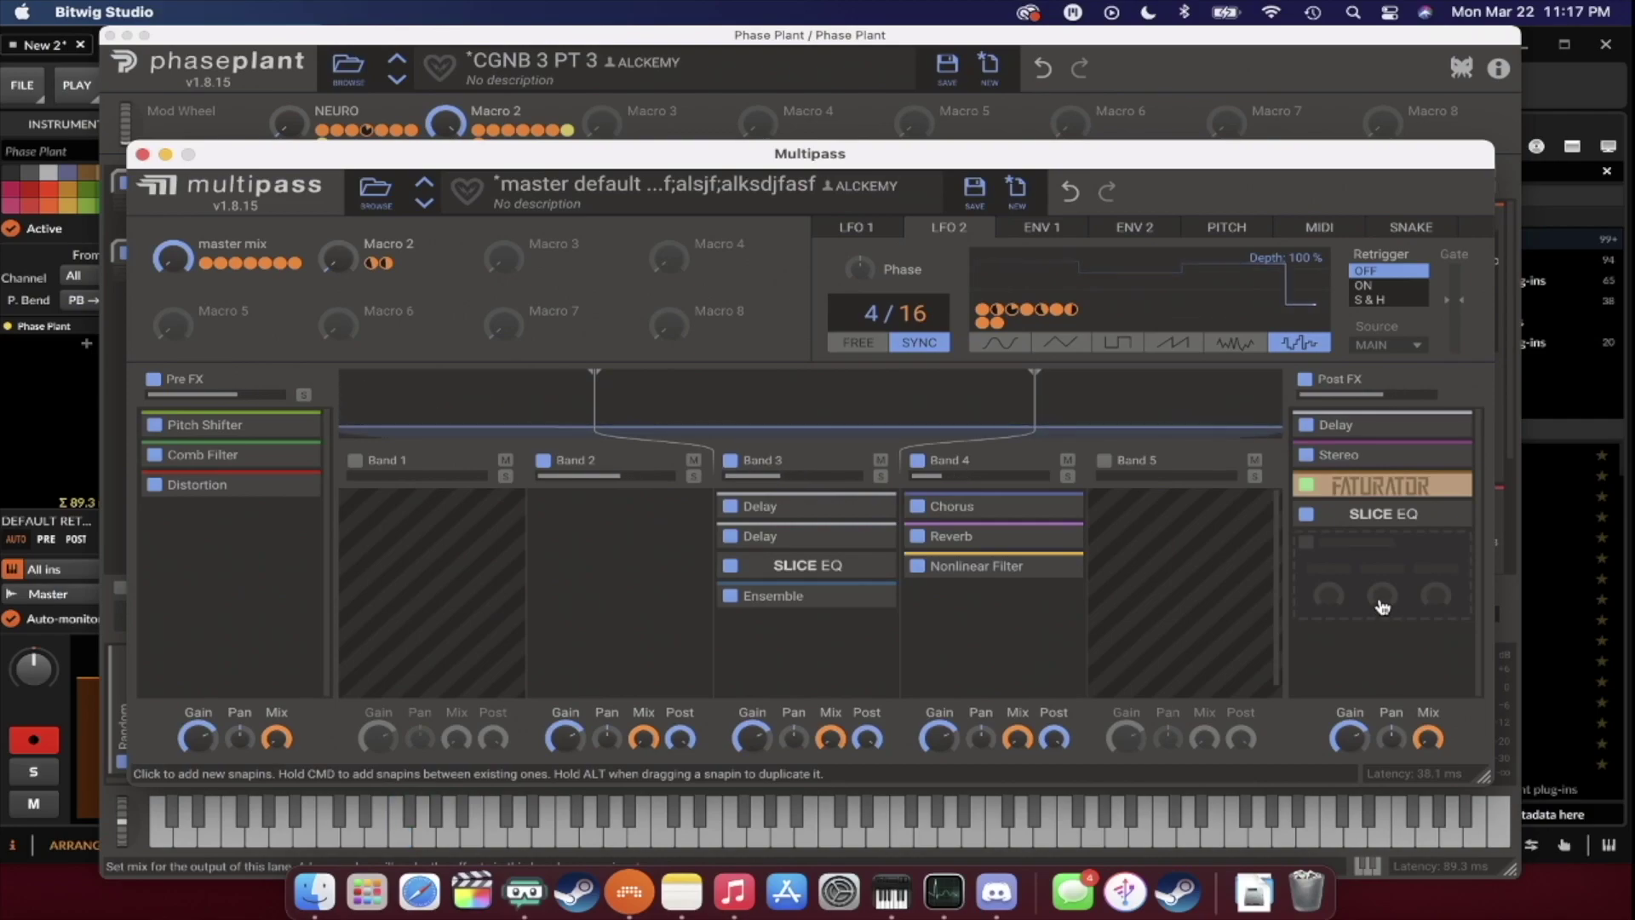
left_click(1373, 572)
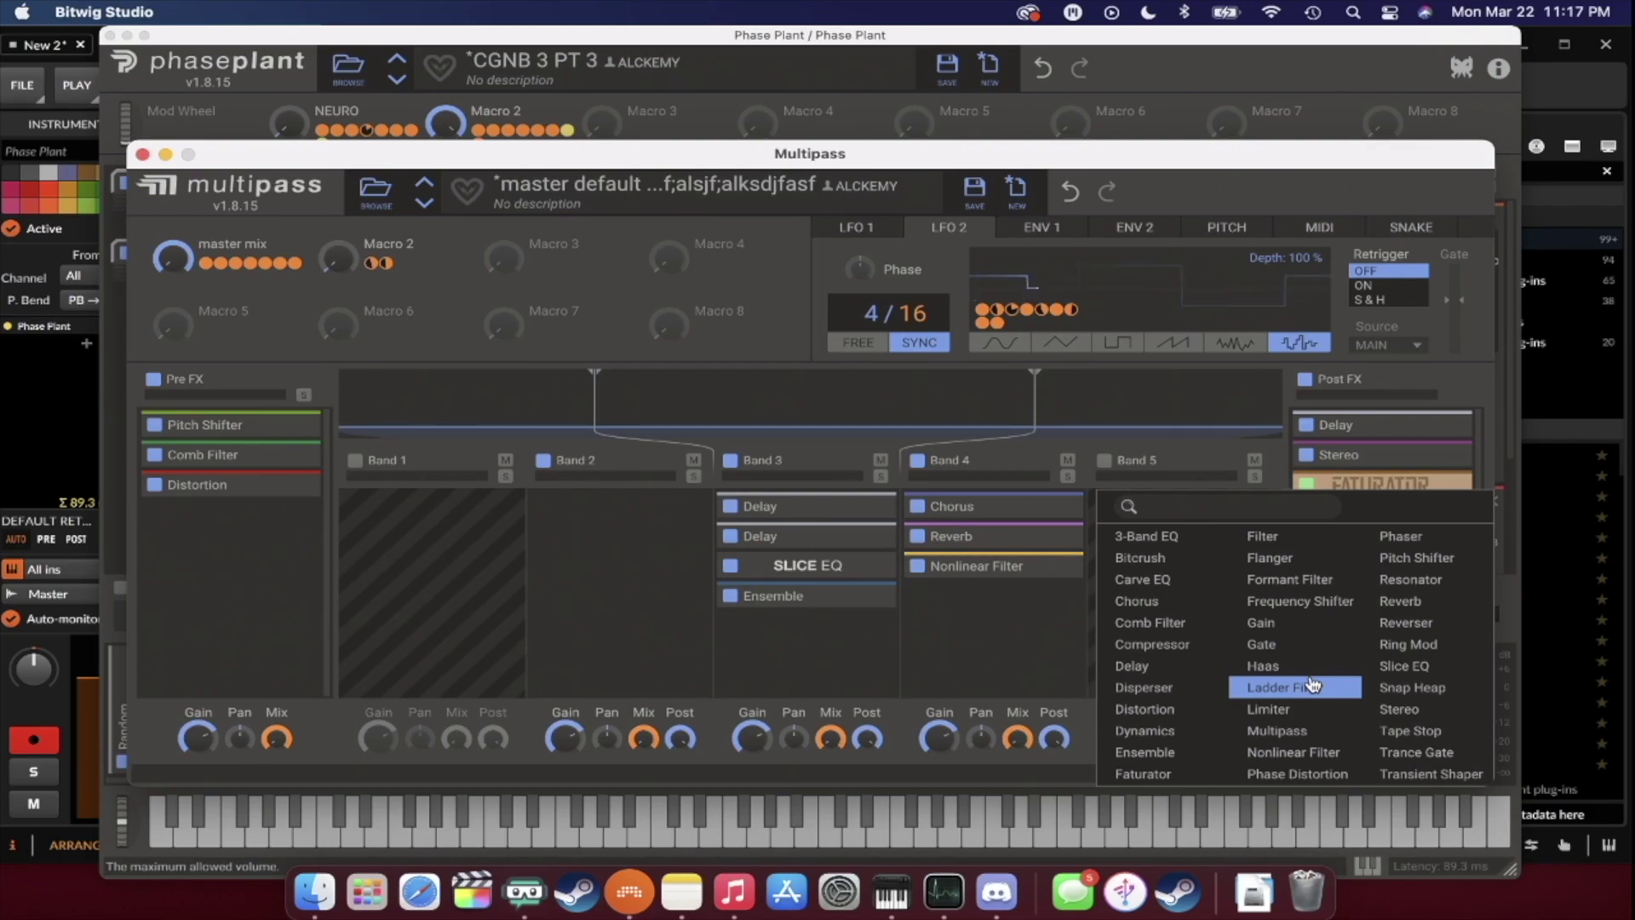
Turn on Ping-Pong in the Post FX Delay, modulate its Feedback with LFO 1, and minimize it.
left_click(1452, 425)
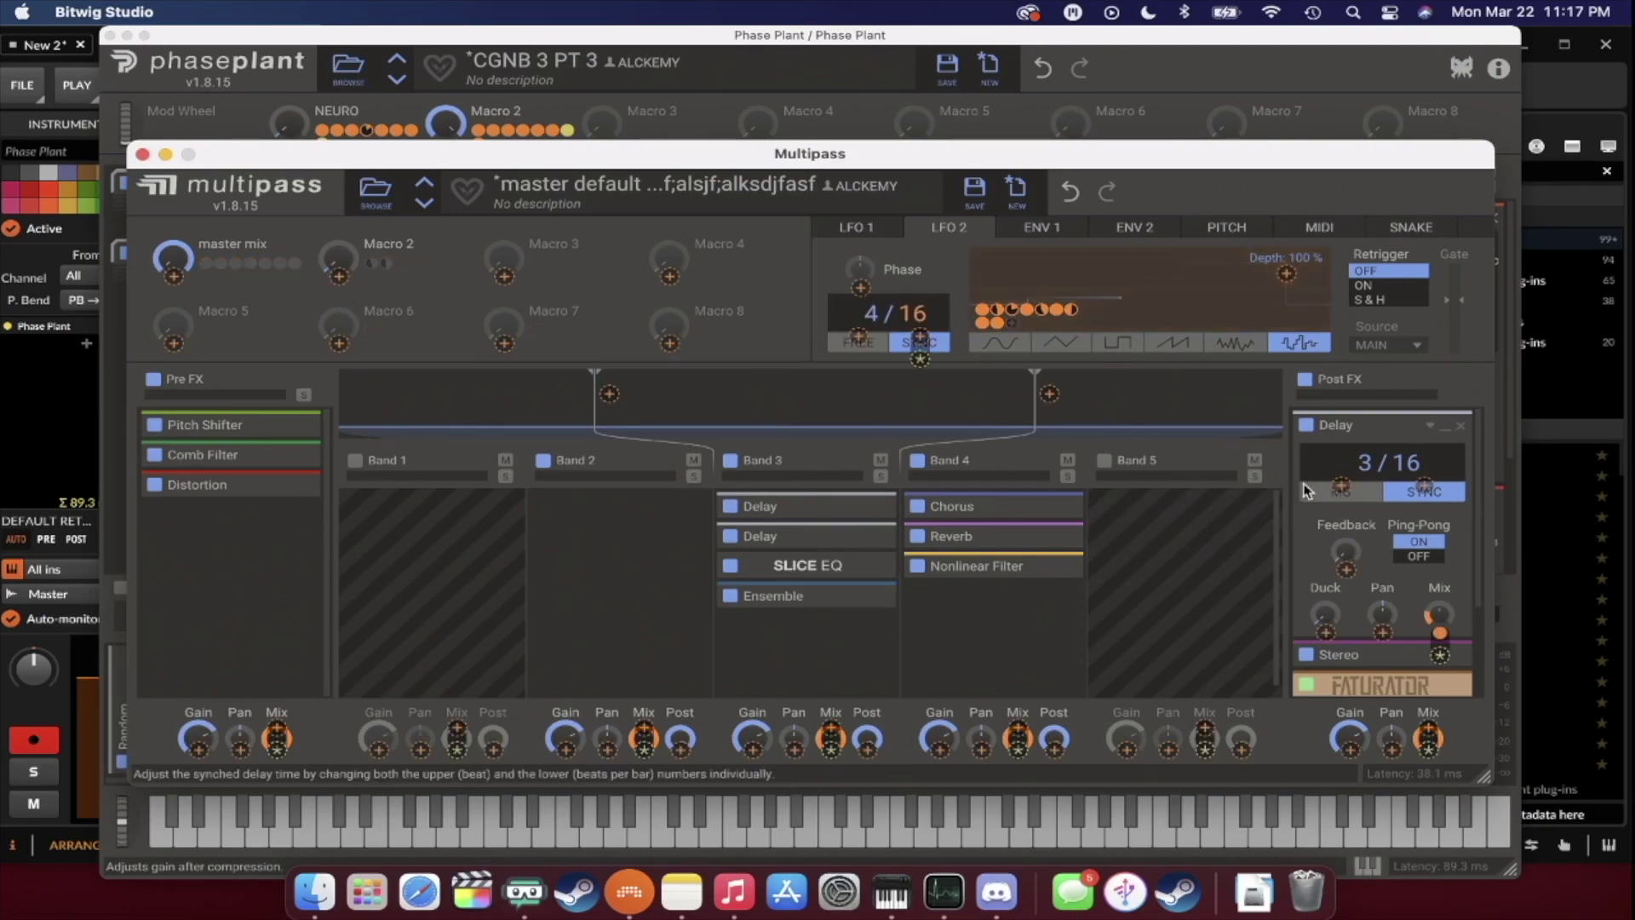
left_click(875, 229)
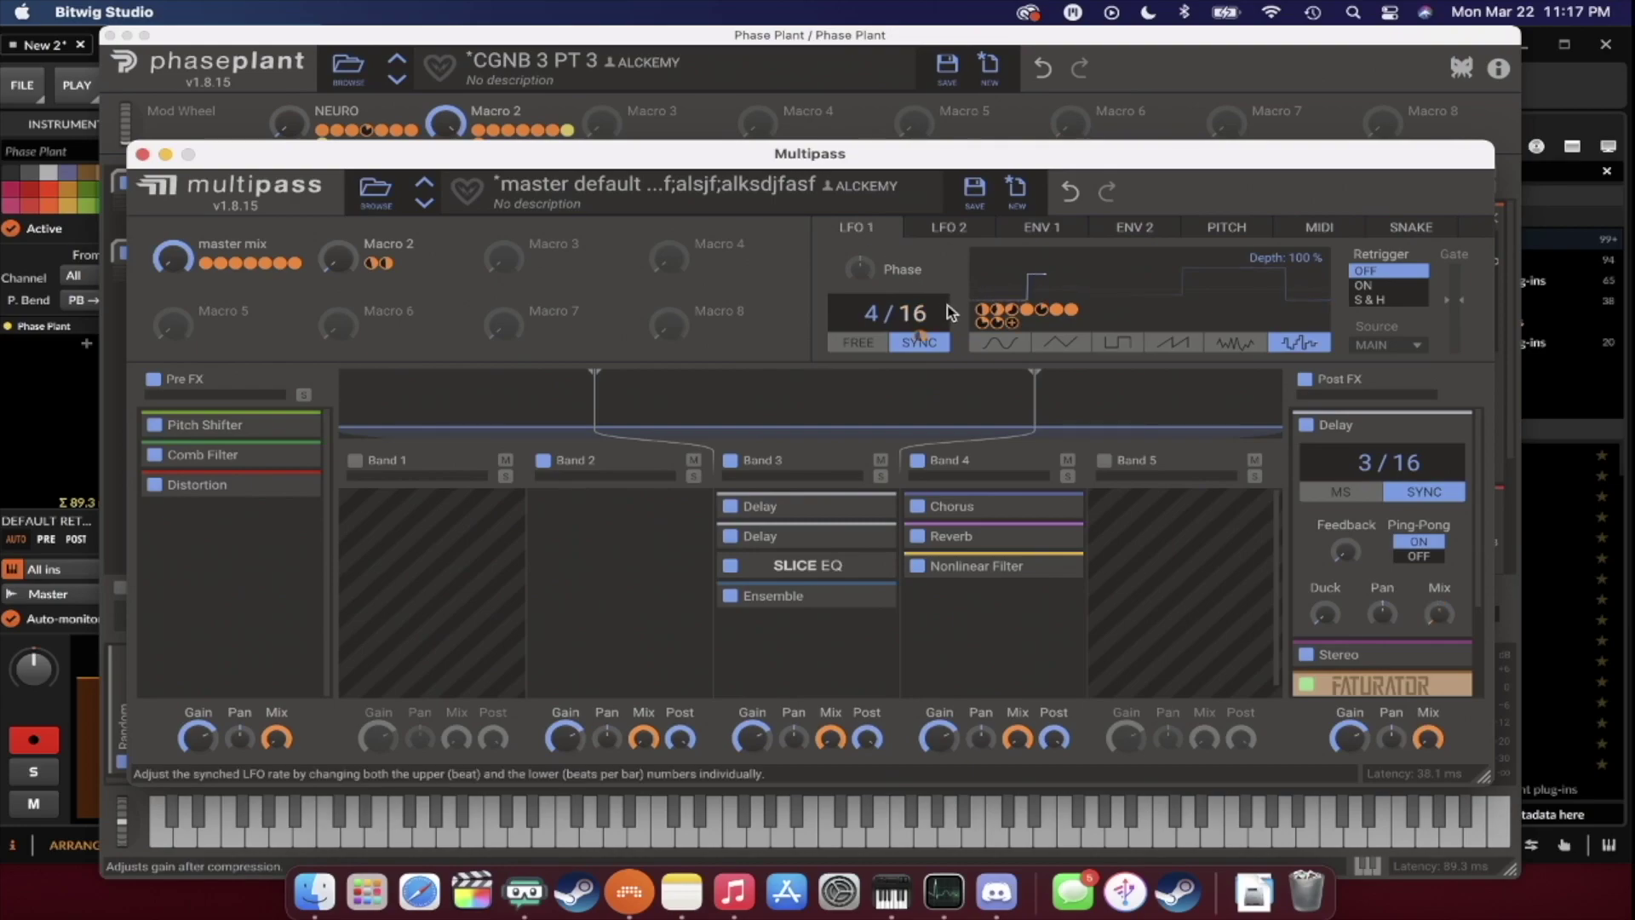
left_click_drag(1021, 314, 1336, 536)
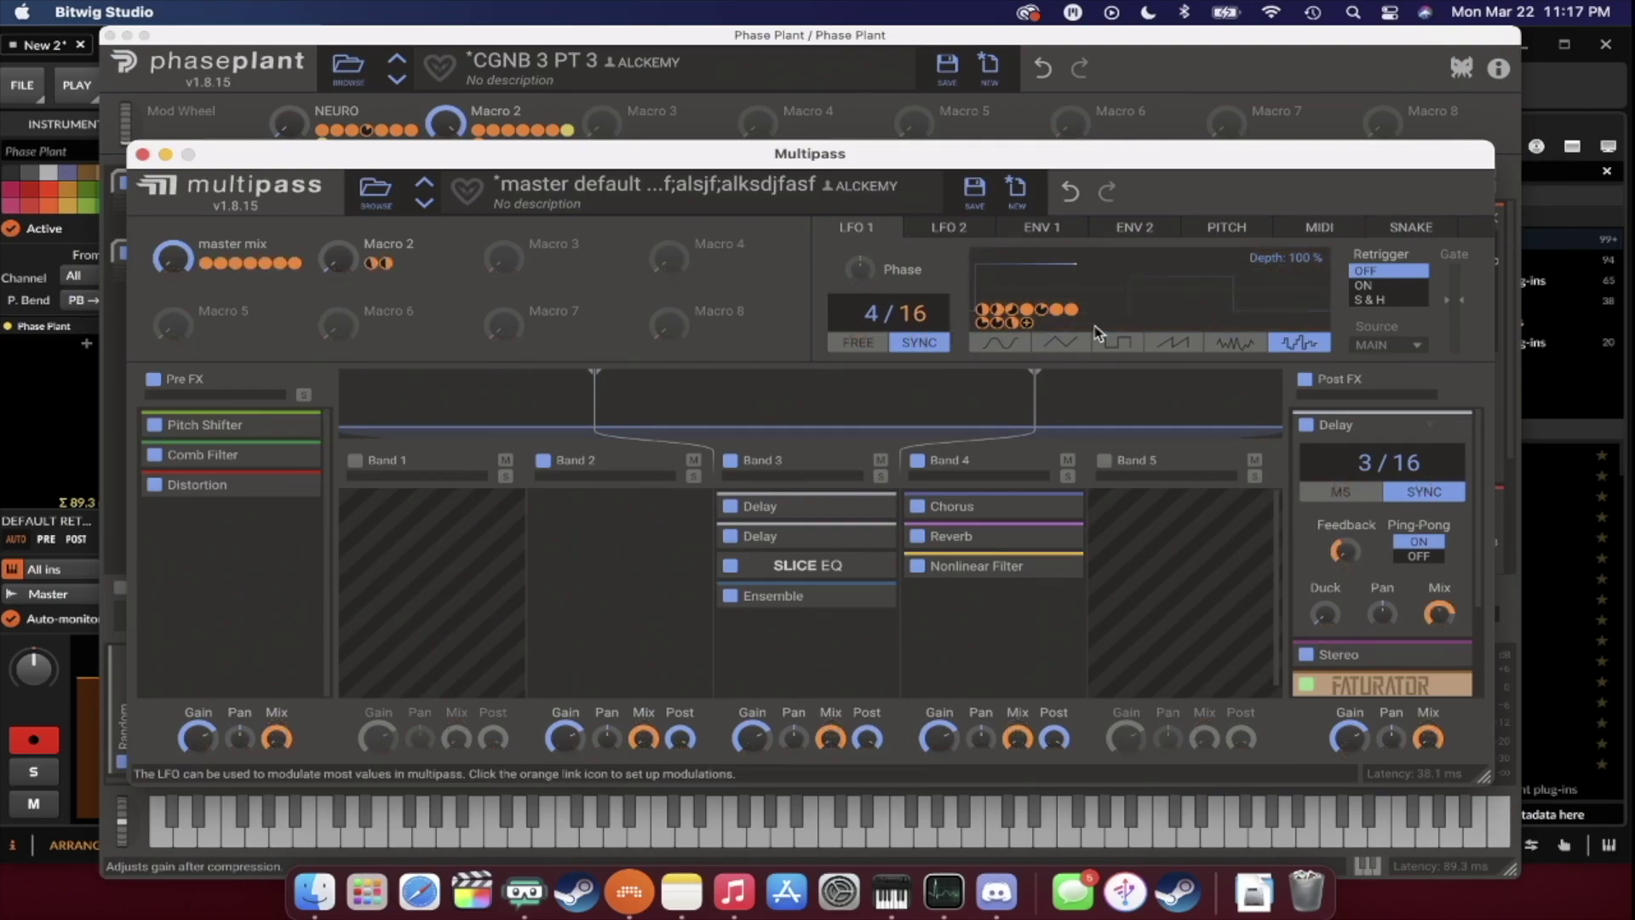
left_click(1444, 436)
Add a second Delay after the Slice EQ in Post FX, with Feedback at 0 % and a free time of about 94 ms.
left_click(1390, 566)
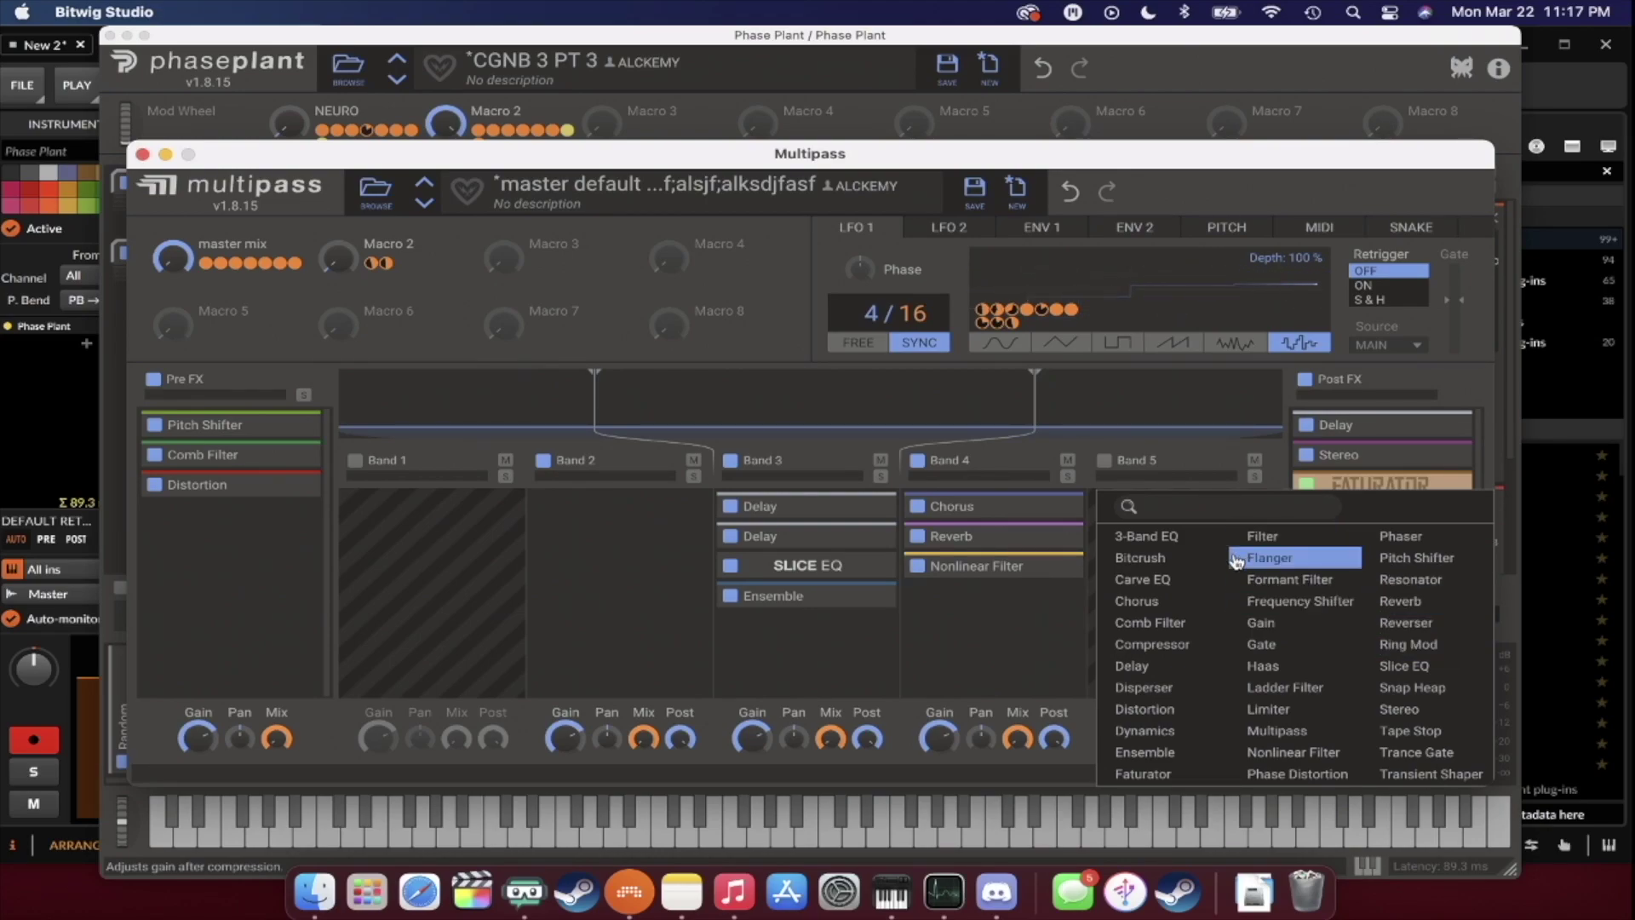
left_click(1163, 667)
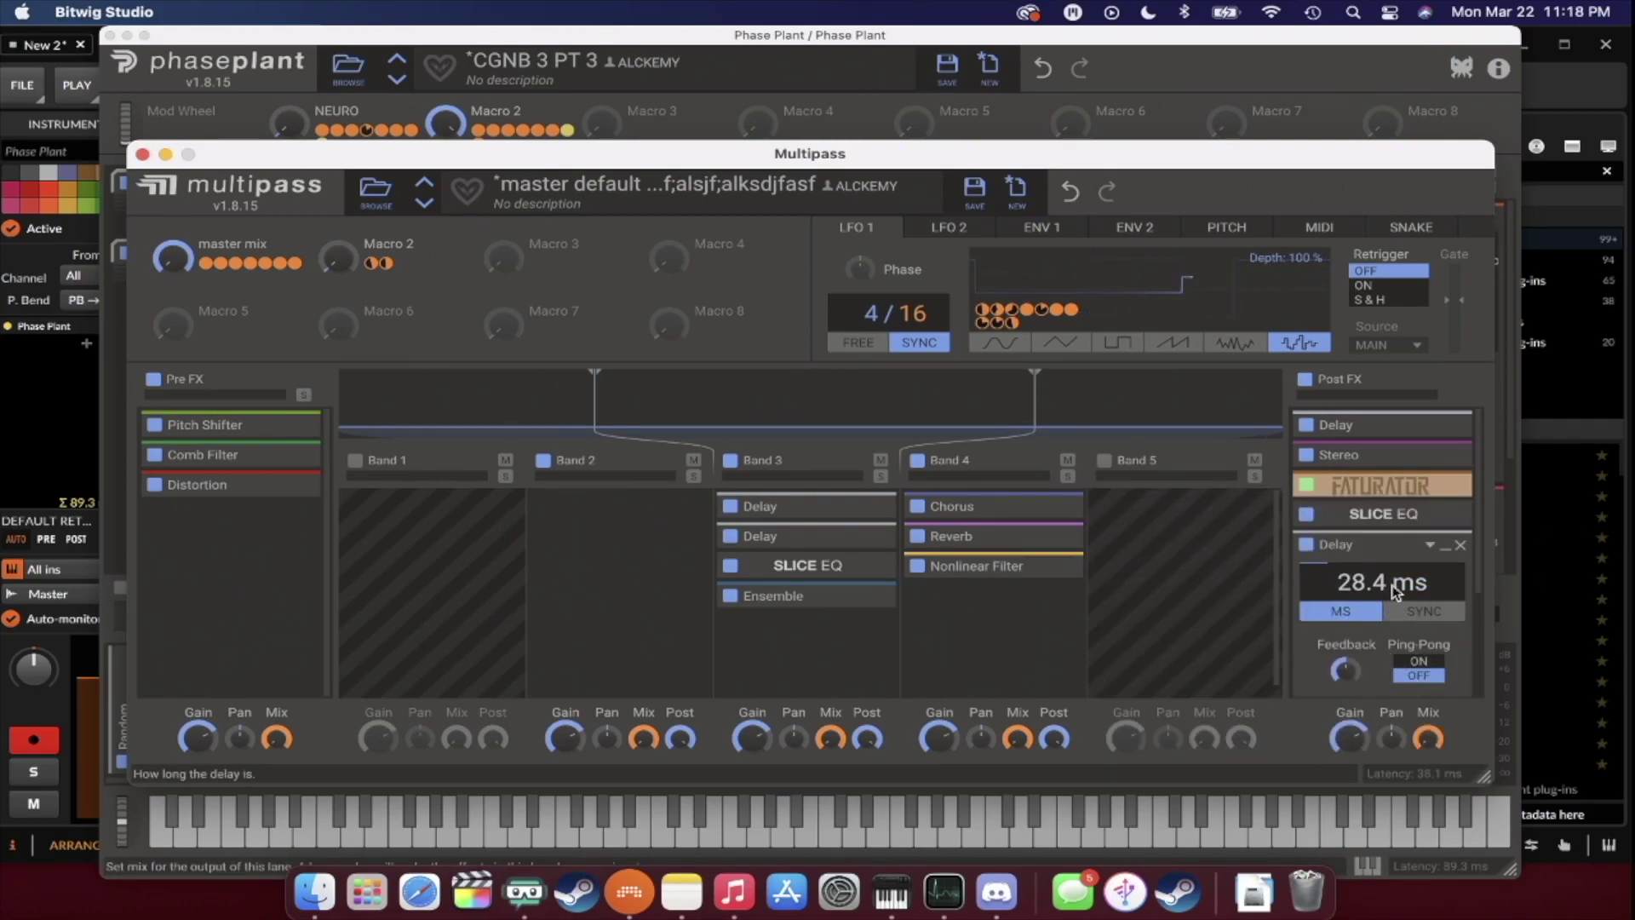
scroll(1386, 553, "down", 3)
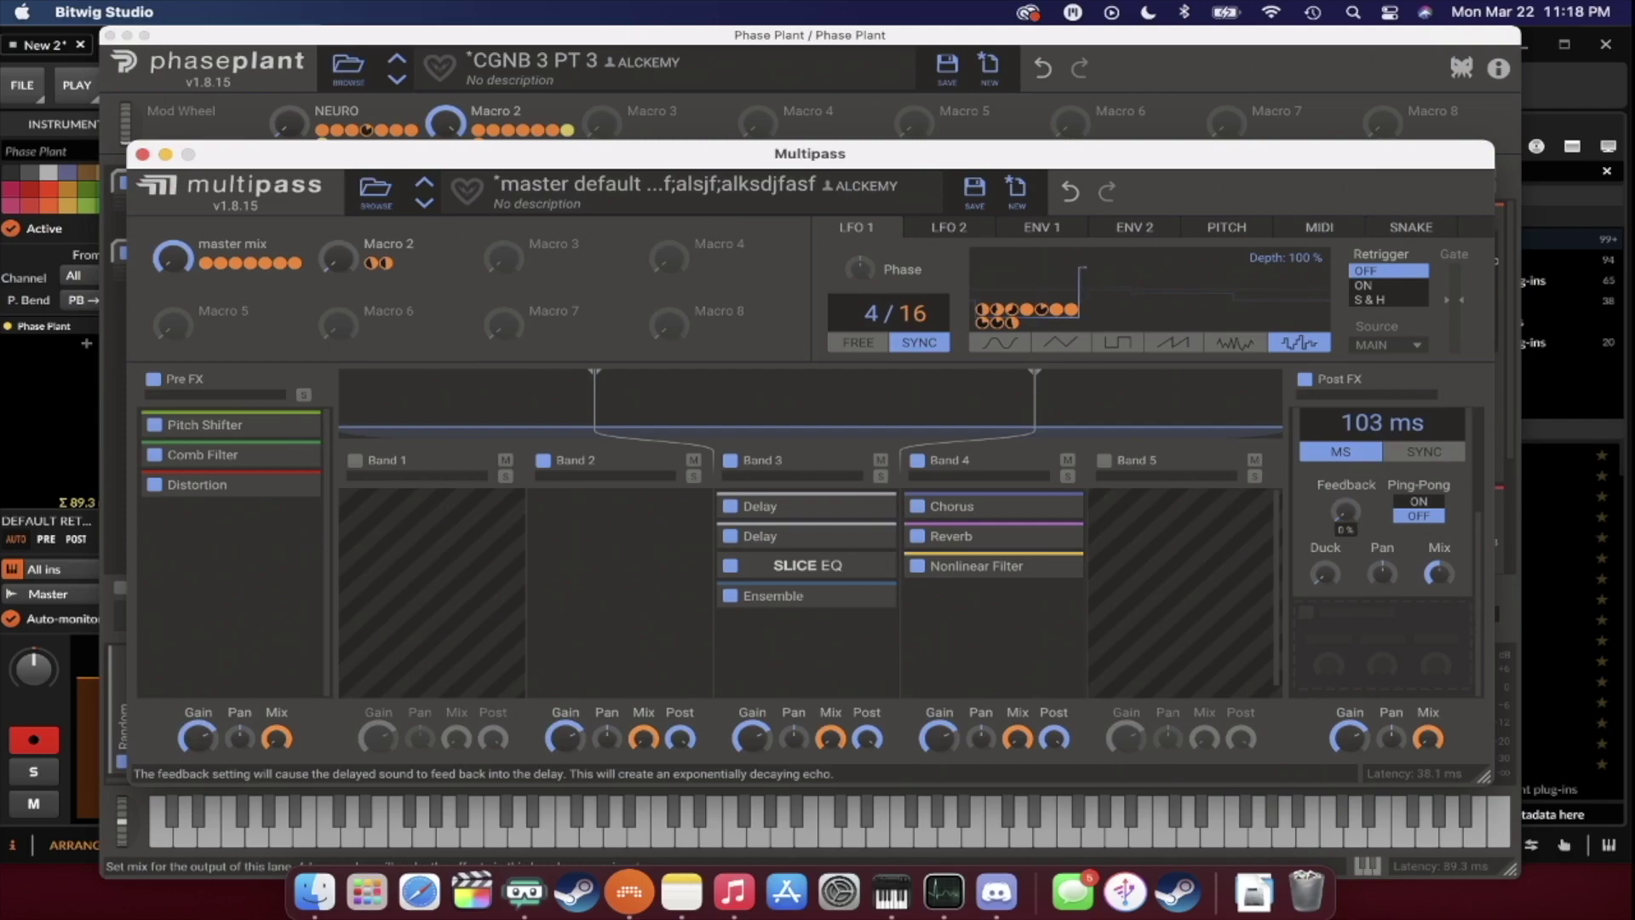
scroll(1413, 549, "up", 3)
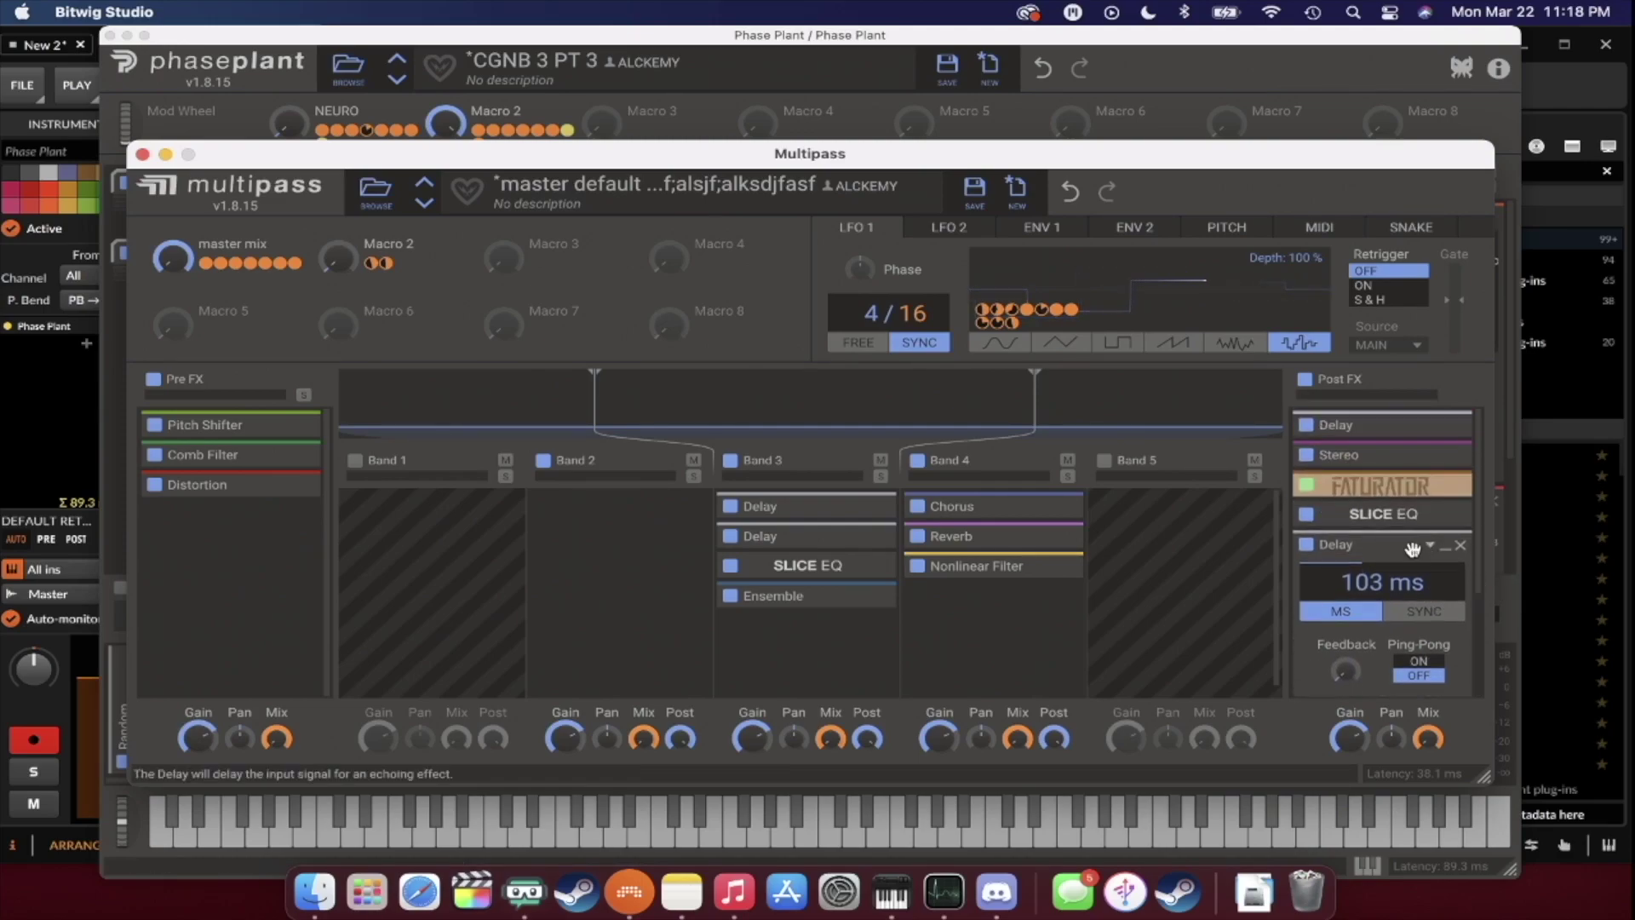
left_click_drag(1373, 588, 1372, 596)
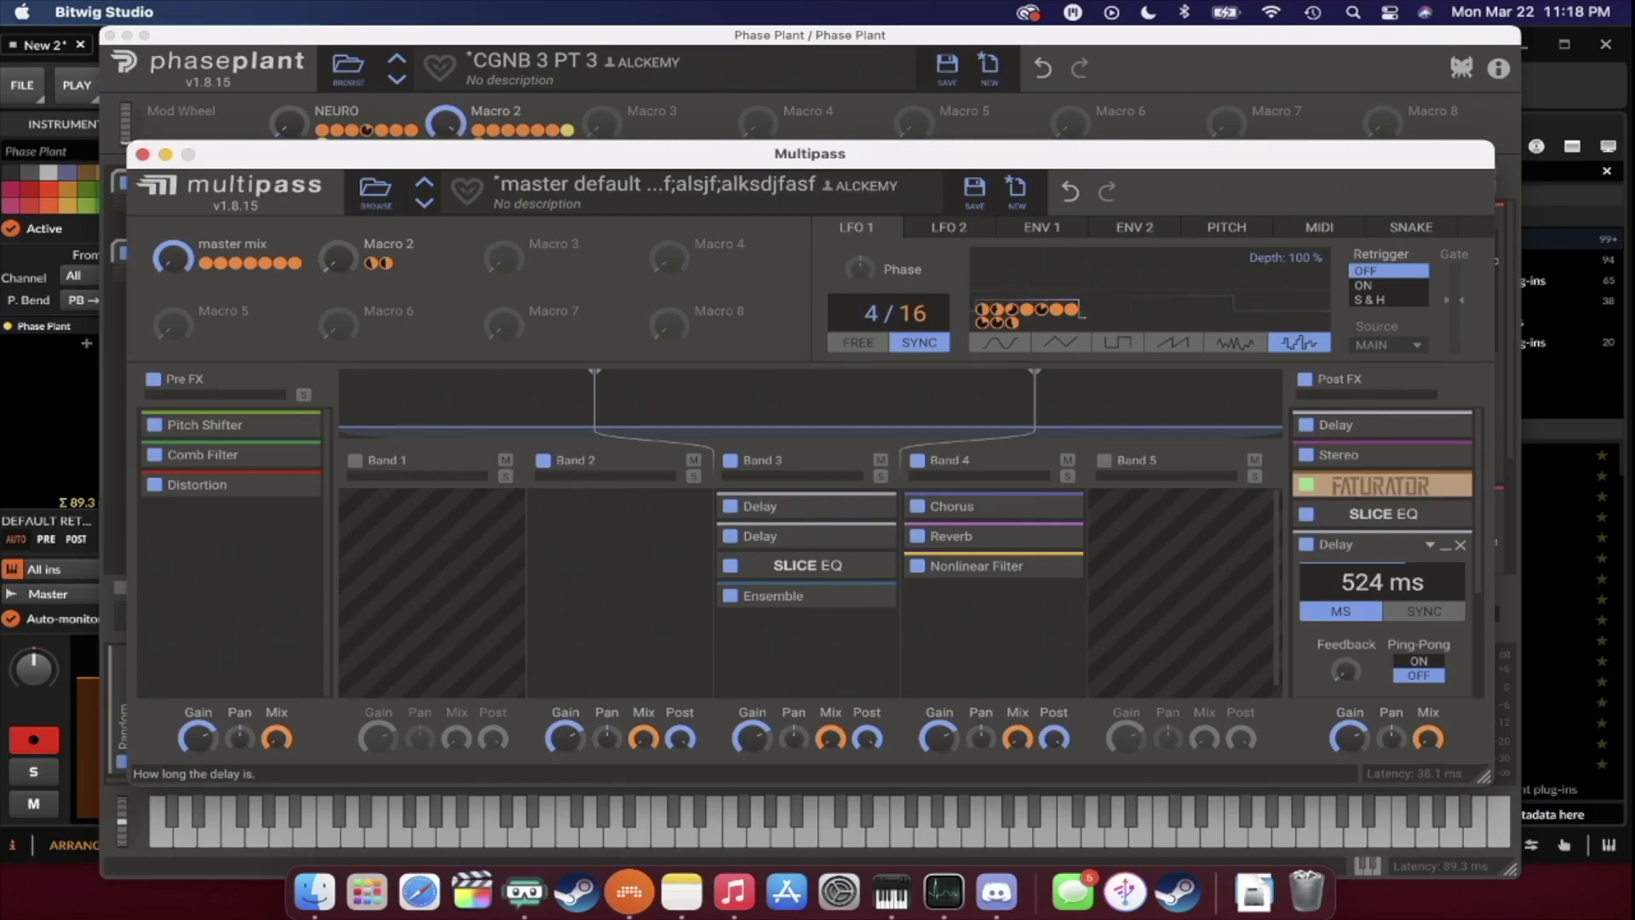
mouse_move(1382, 582)
left_mouse_down()
mouse_move(1382, 541)
mouse_move(1382, 630)
mouse_move(1382, 545)
mouse_move(1382, 615)
mouse_move(1382, 586)
left_mouse_up()
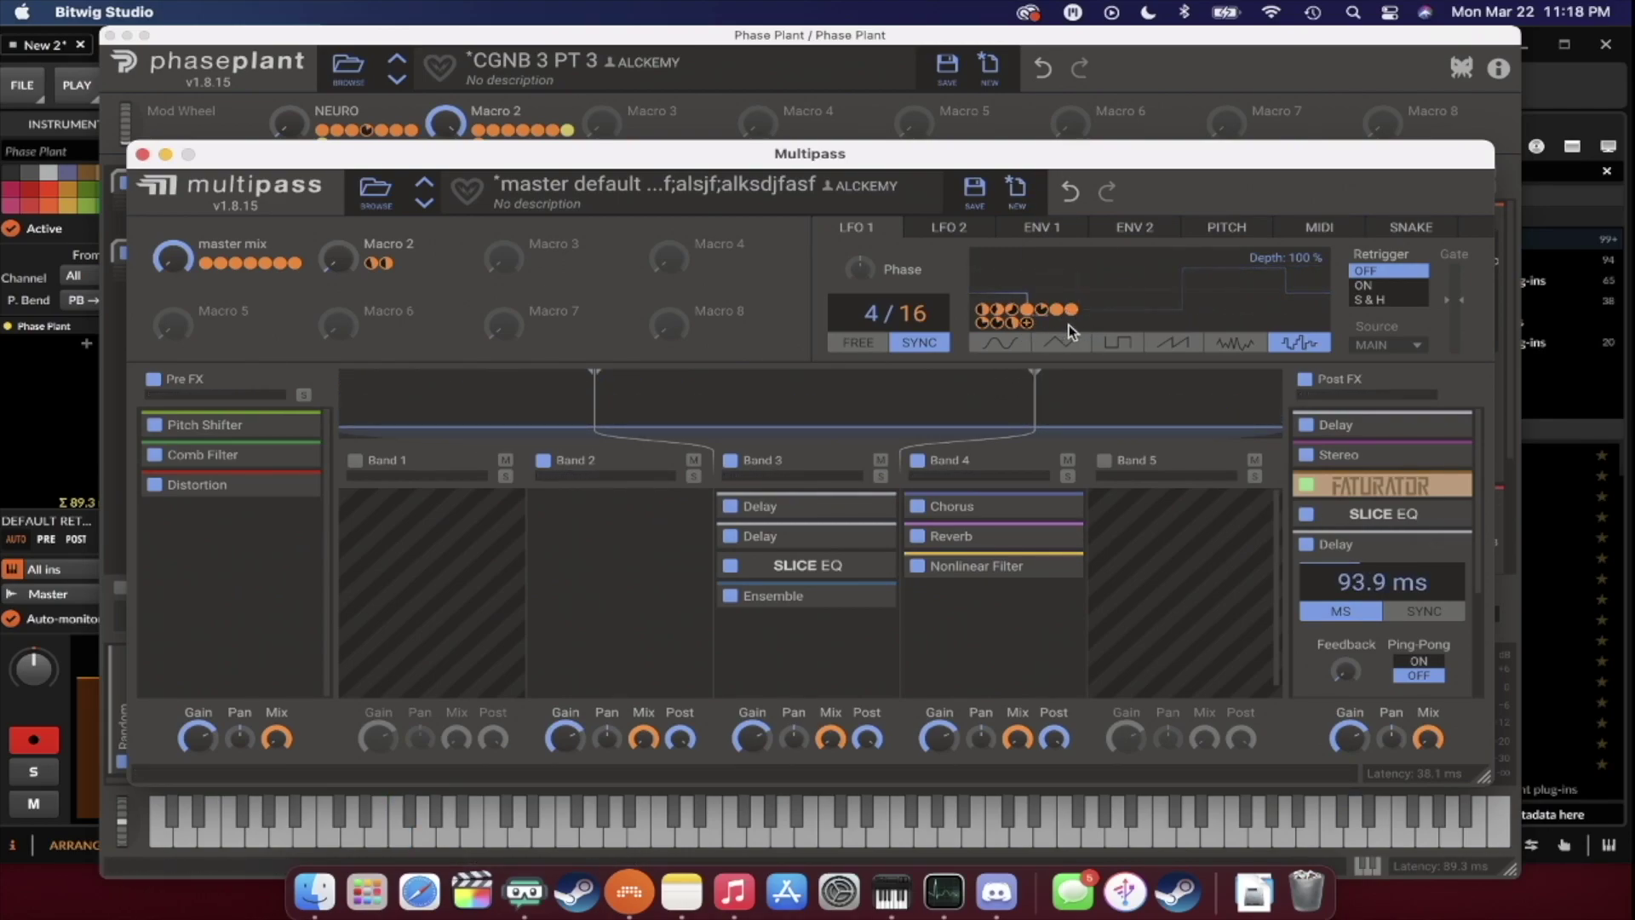
Set the second Delay's time to 16.5 ms with full Mix, modulating its time with LFO 1 and its Feedback with LFO 2.
left_click_drag(1028, 327, 1382, 606)
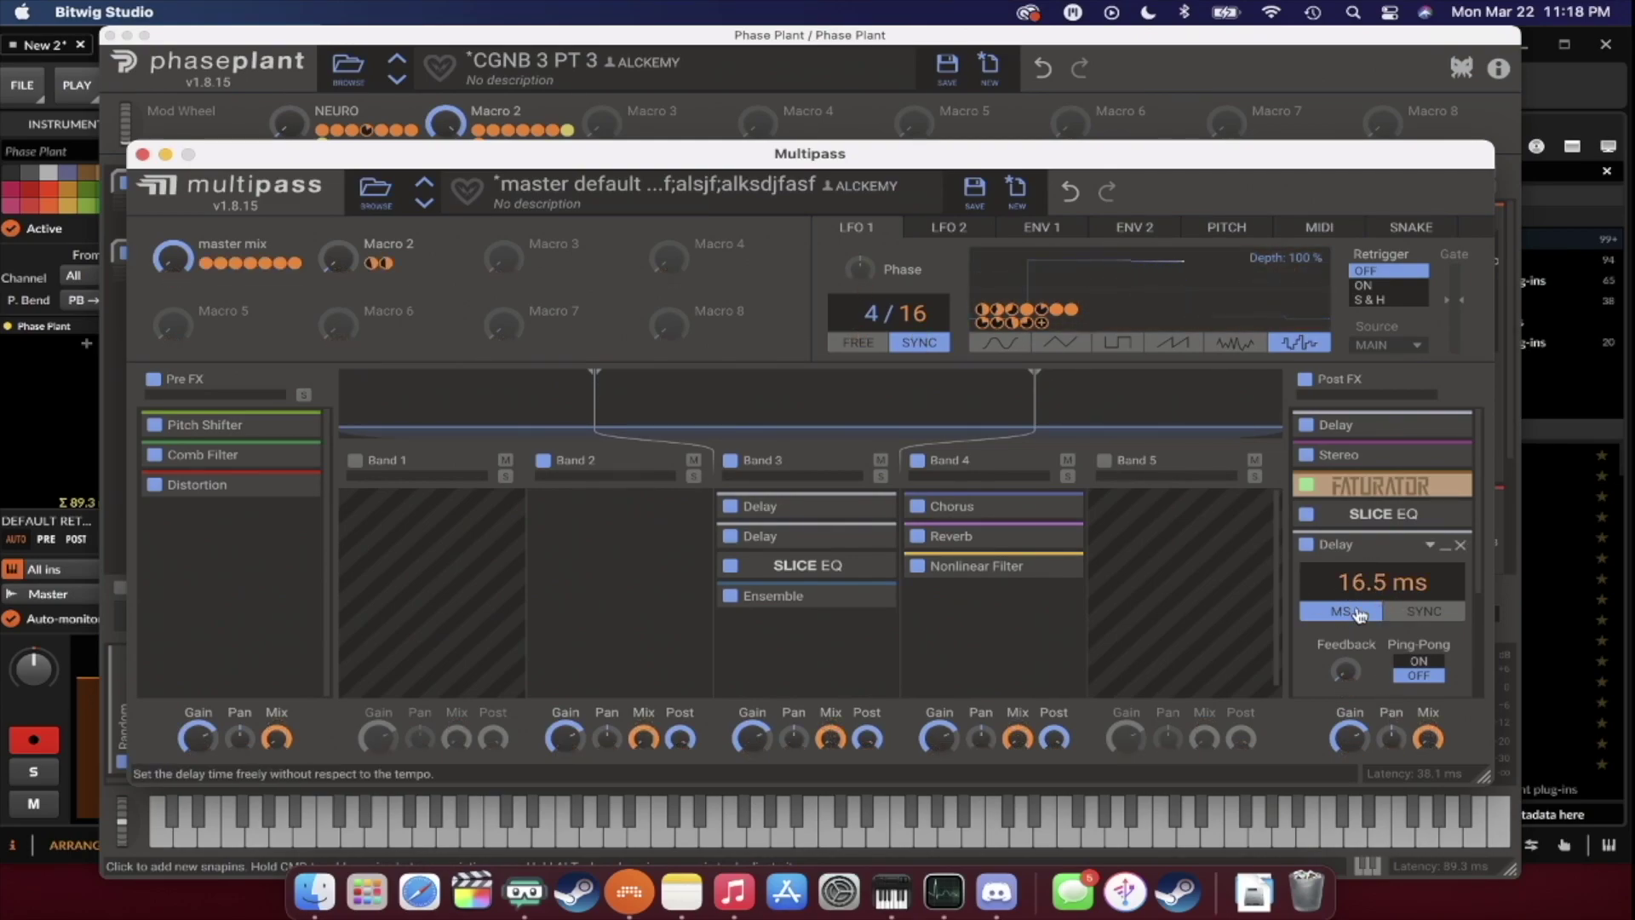
scroll(1359, 613, "down", 3)
left_click(945, 231)
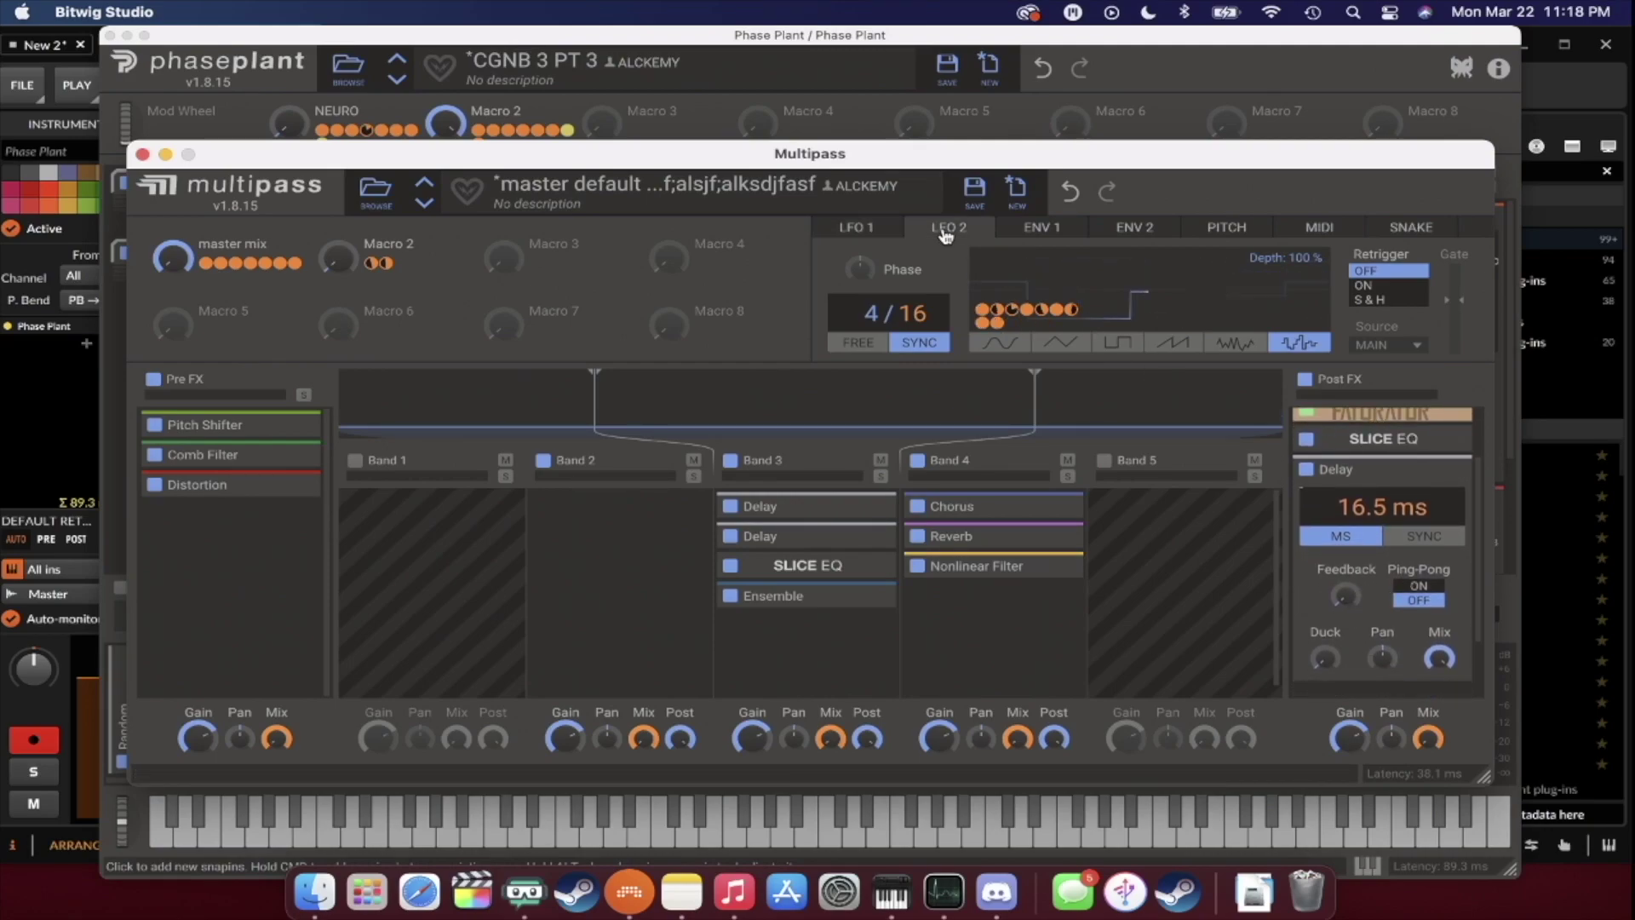
left_click_drag(1013, 319, 1345, 611)
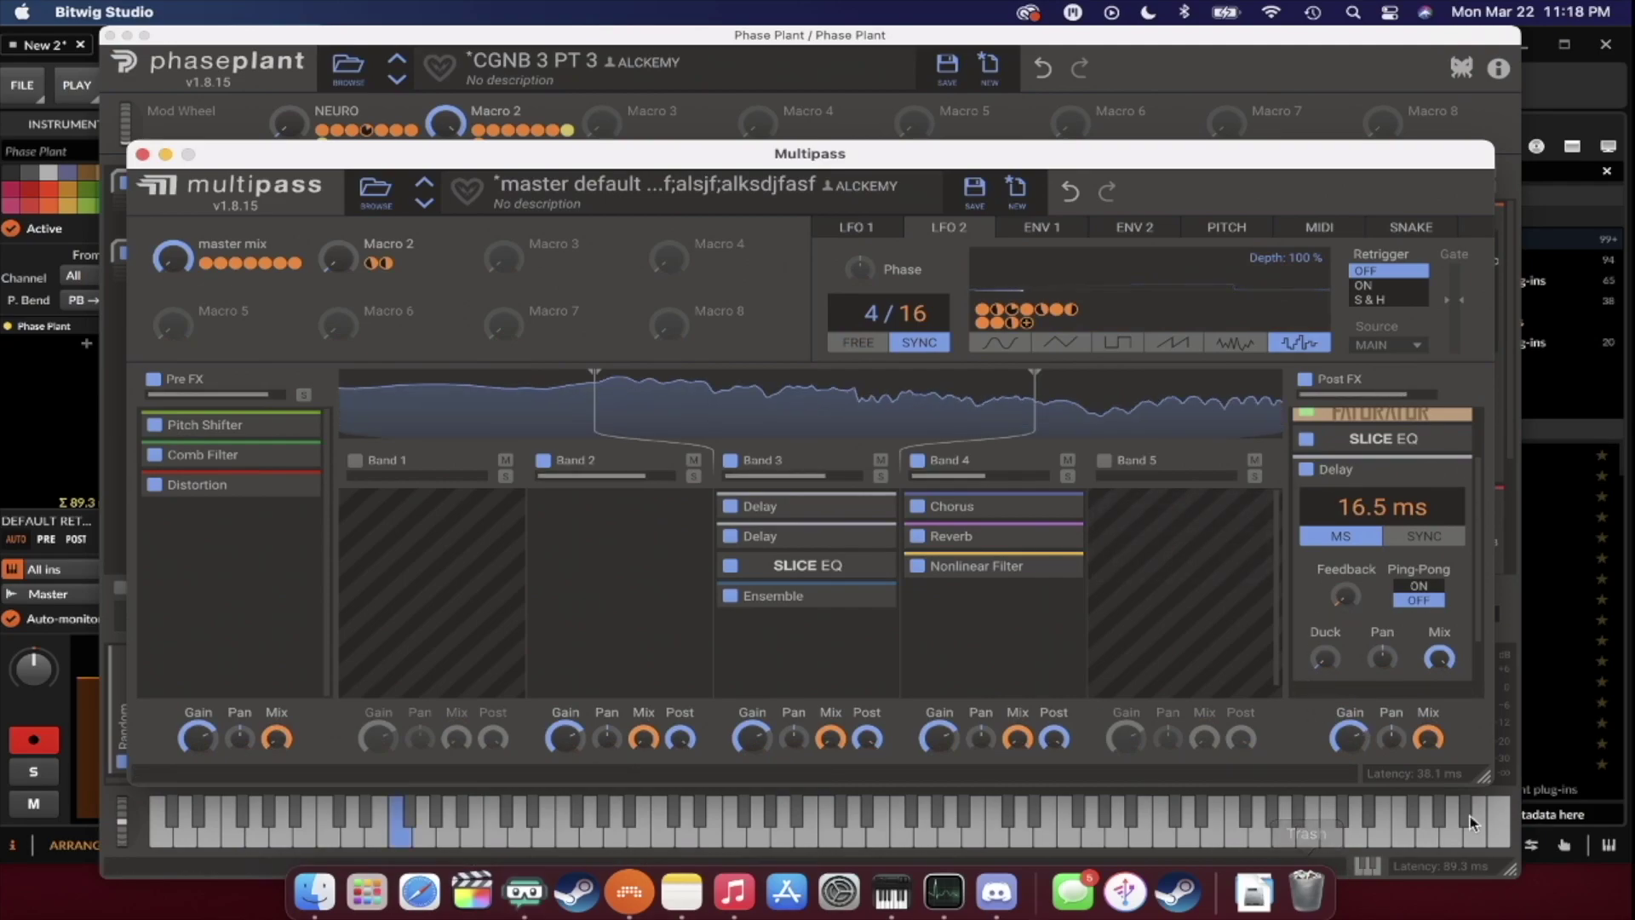
left_click(1439, 471)
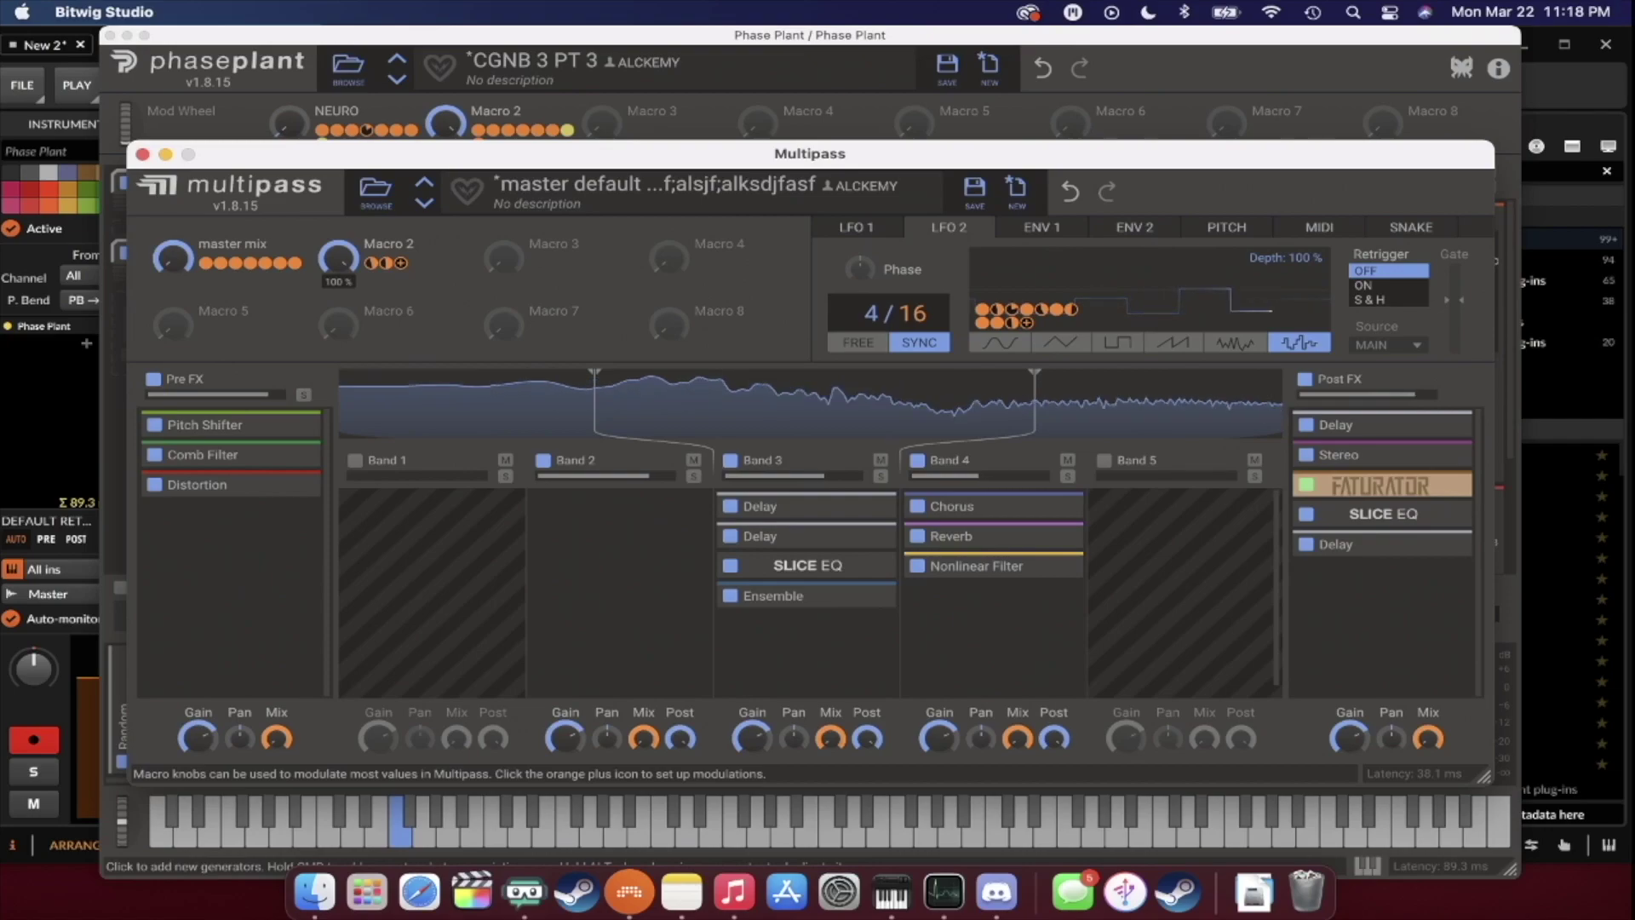
Audition Macro 2, move the 16.5 ms Delay from Post FX into Band 2, and leave it minimized.
left_click_drag(336, 263, 335, 383)
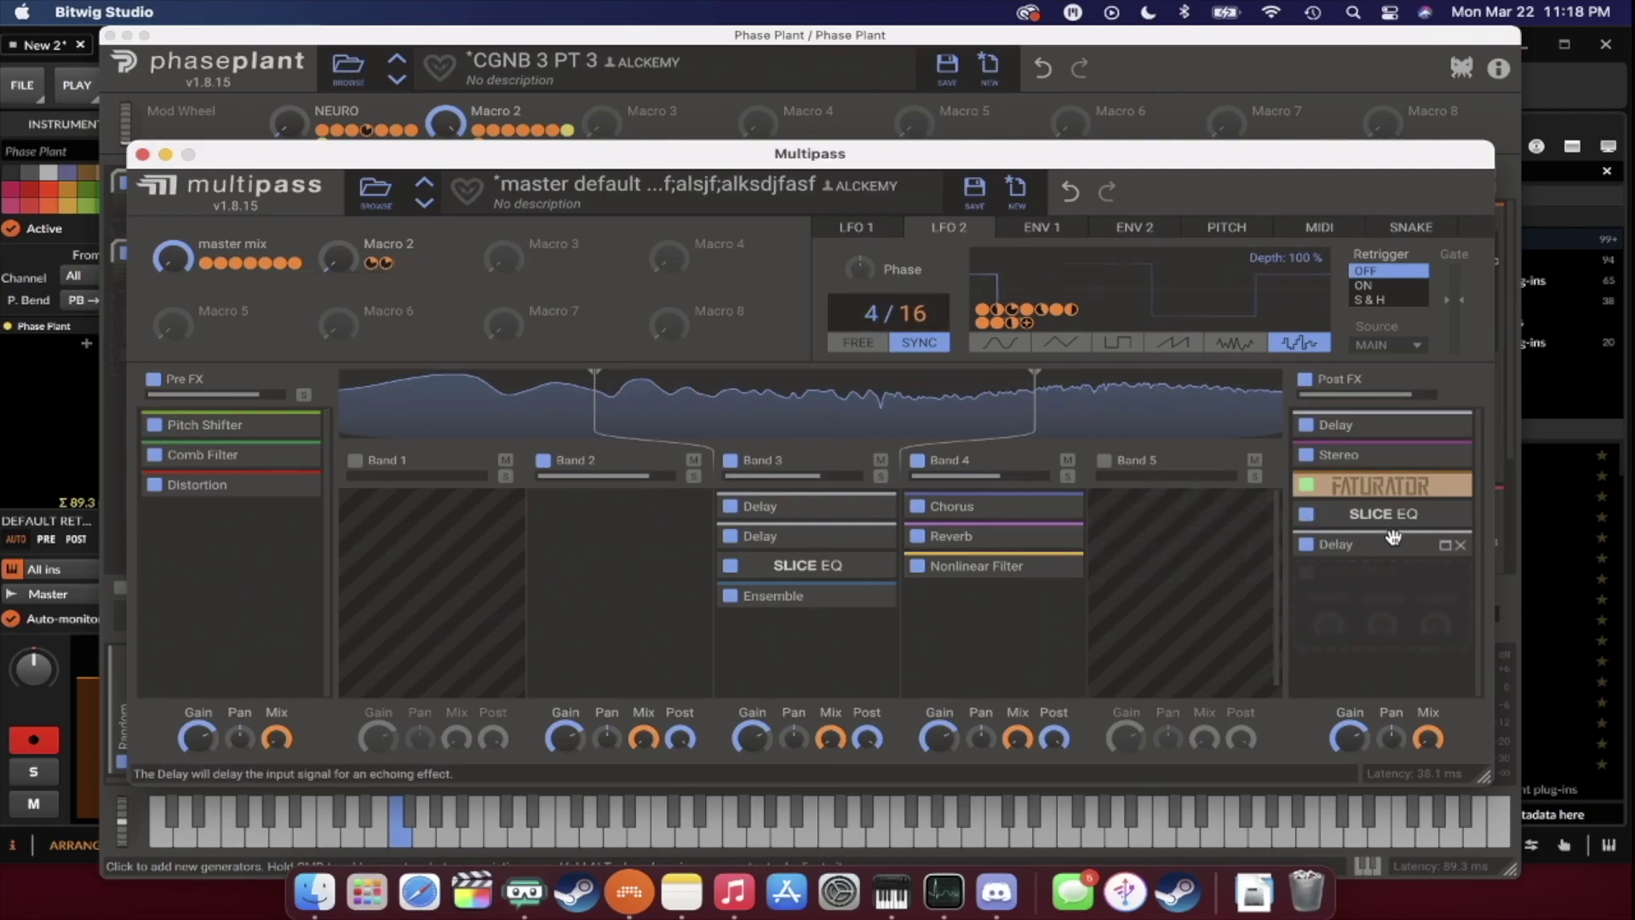
left_click_drag(1387, 545, 1388, 428)
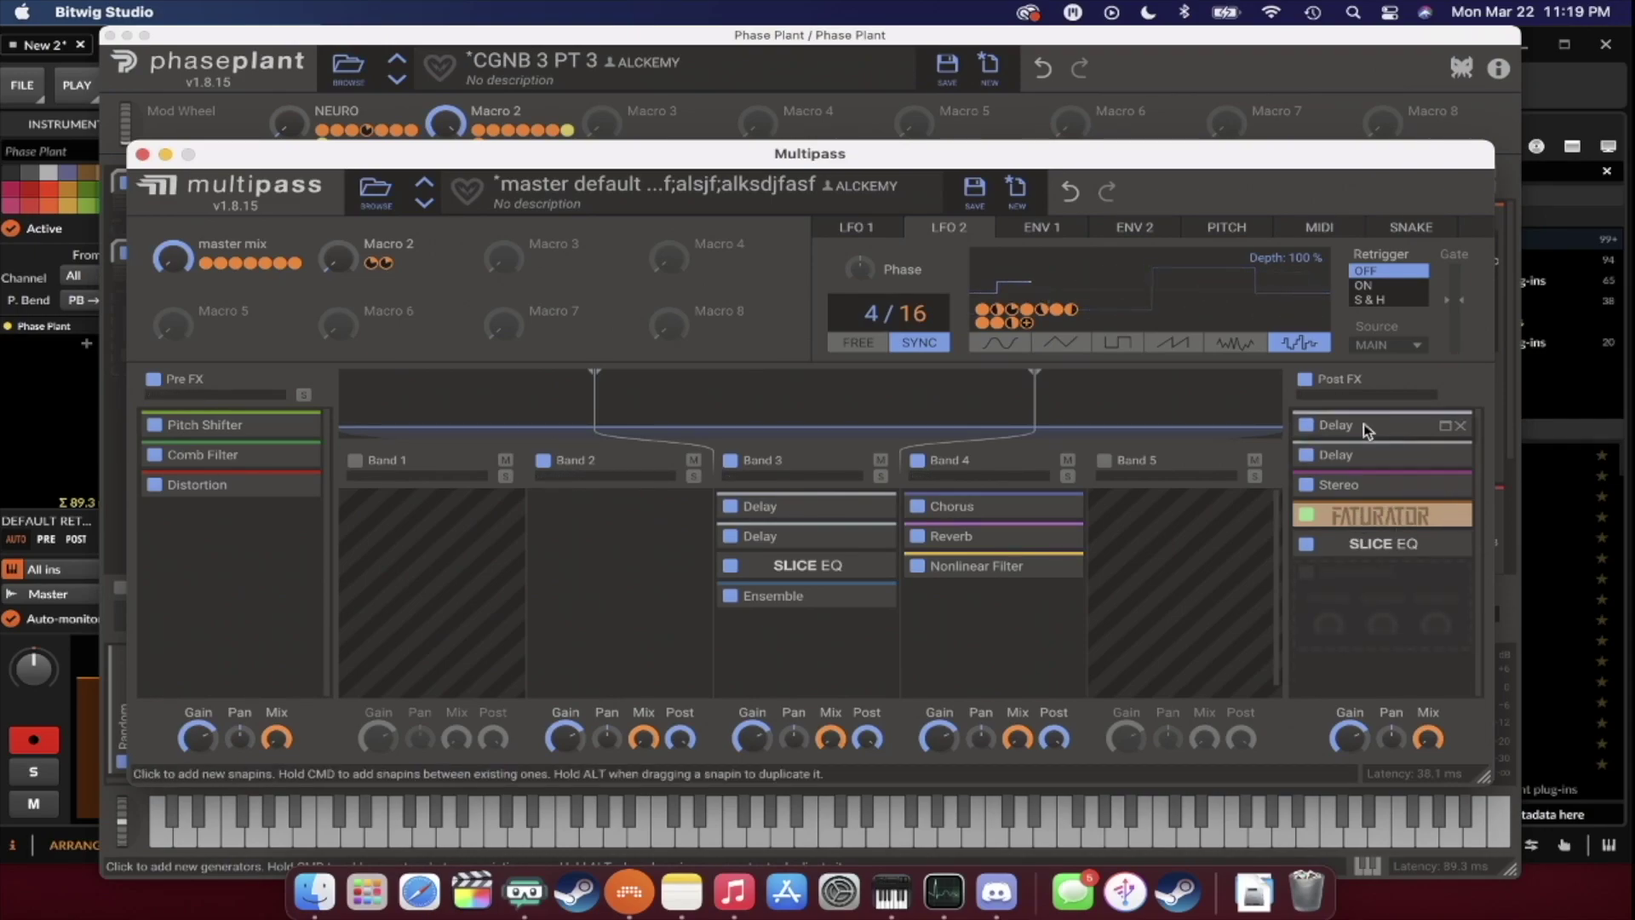
left_click_drag(1363, 468, 1362, 470)
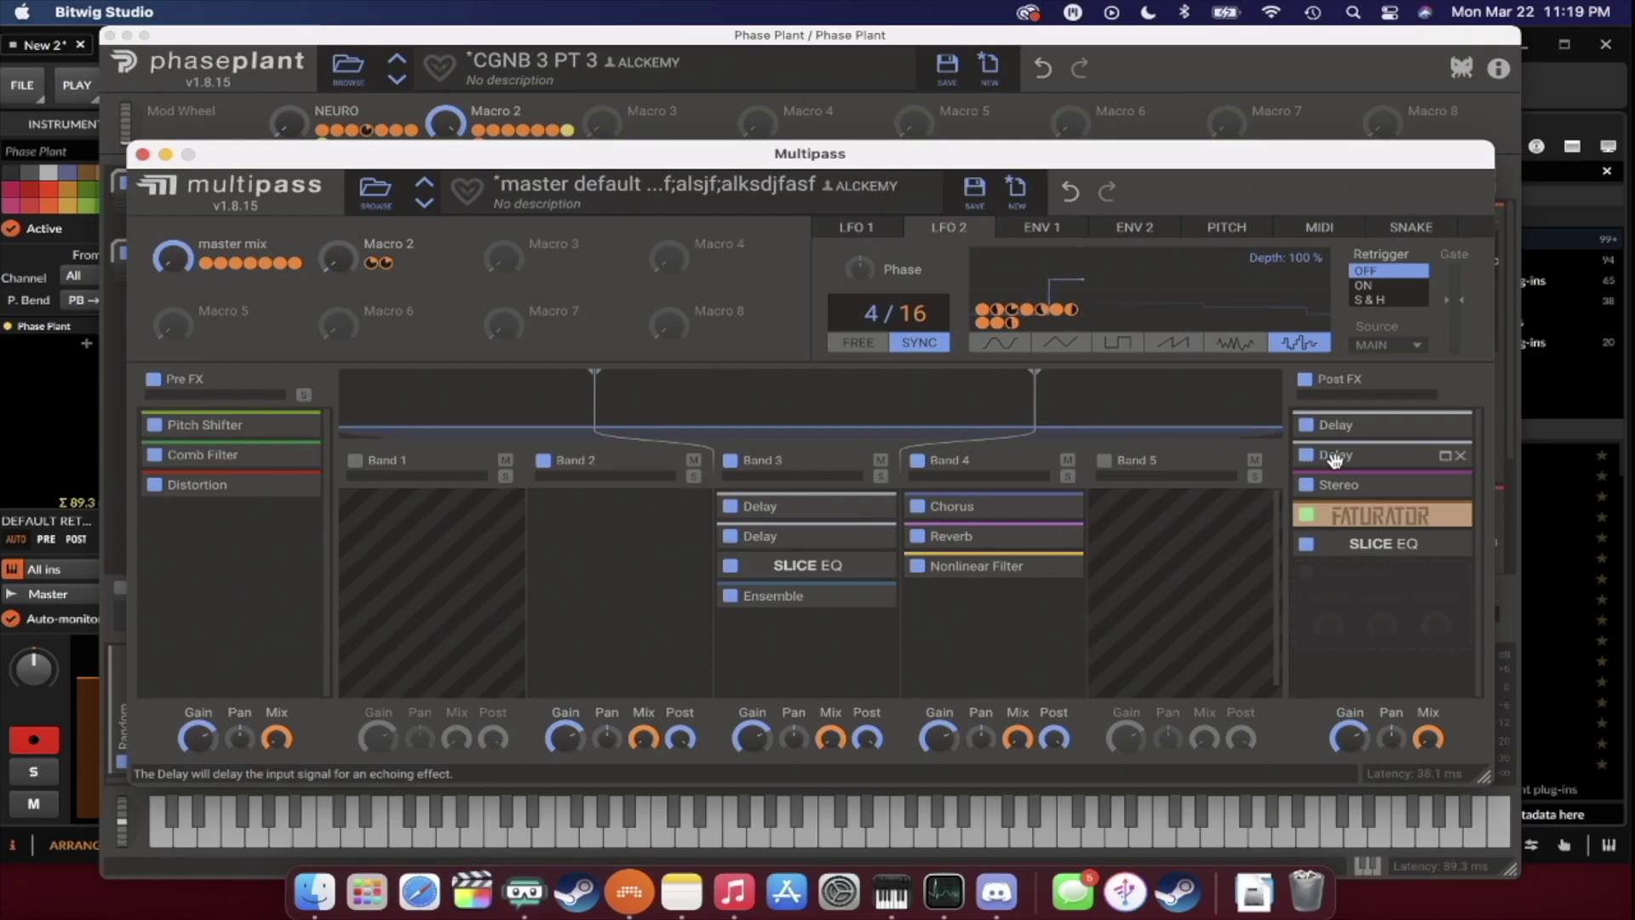
left_click_drag(1335, 458, 569, 514)
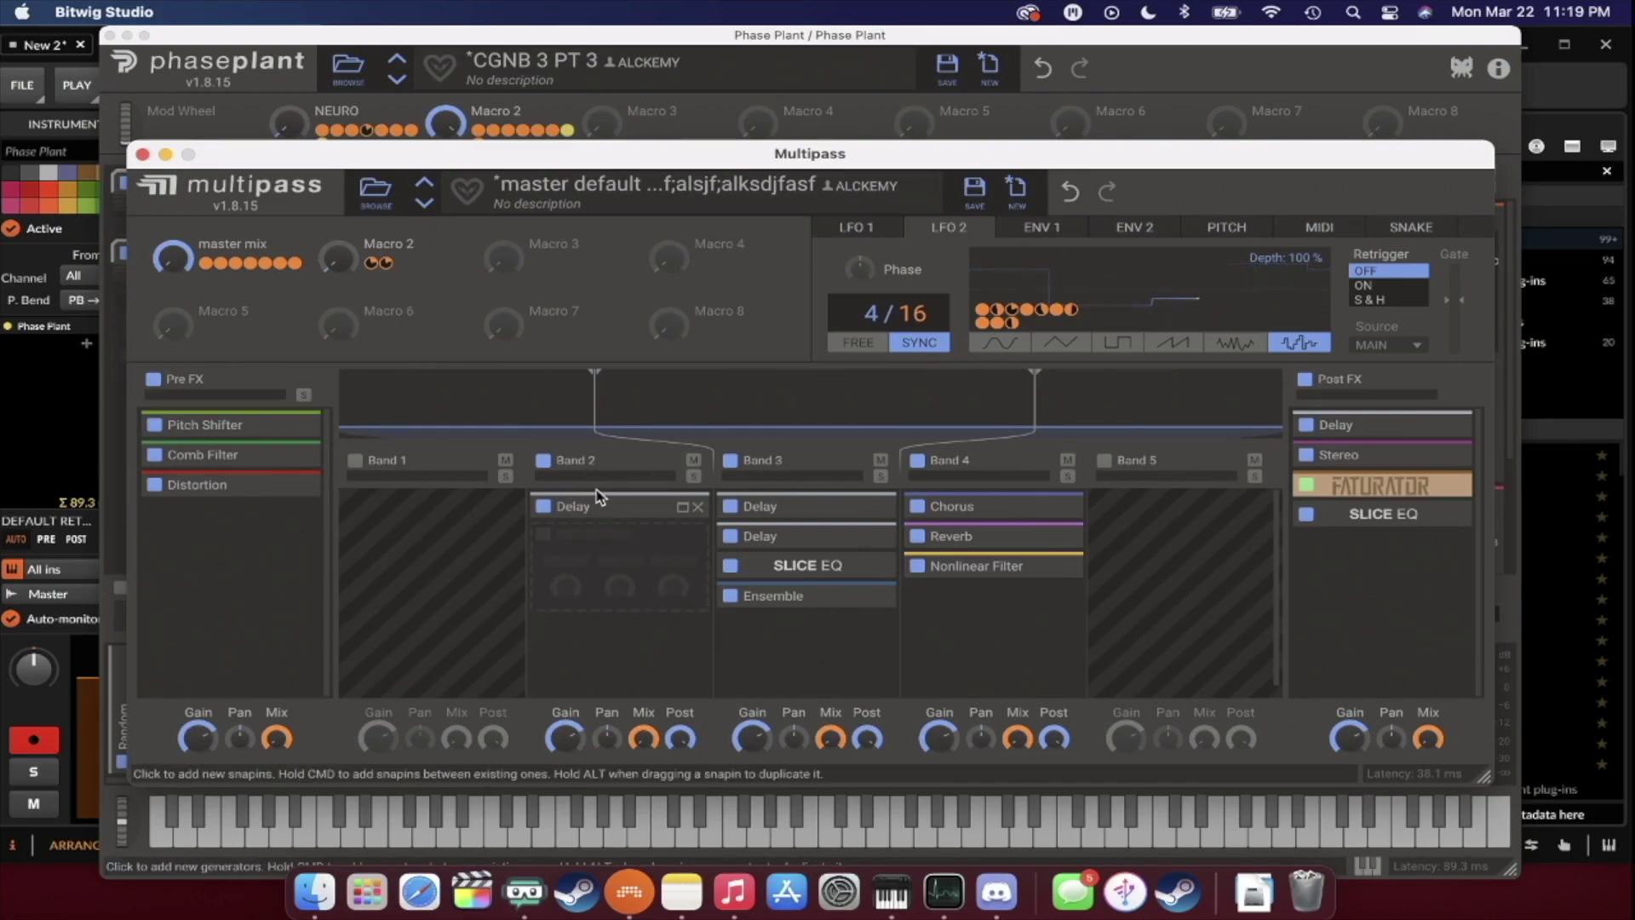
left_click(682, 507)
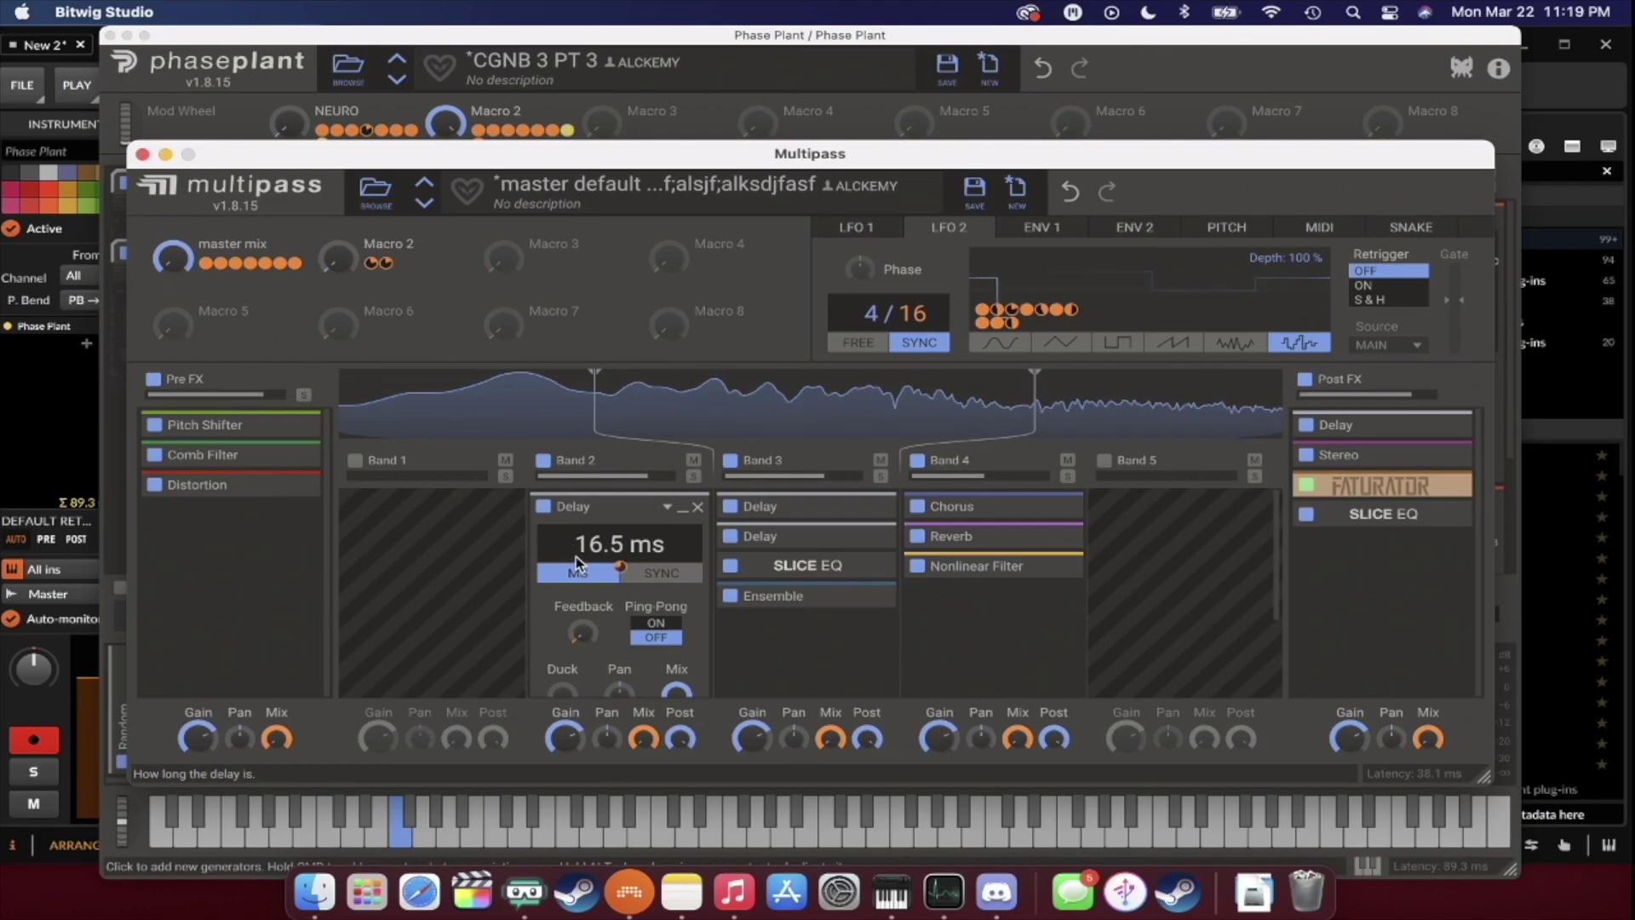
left_click(682, 507)
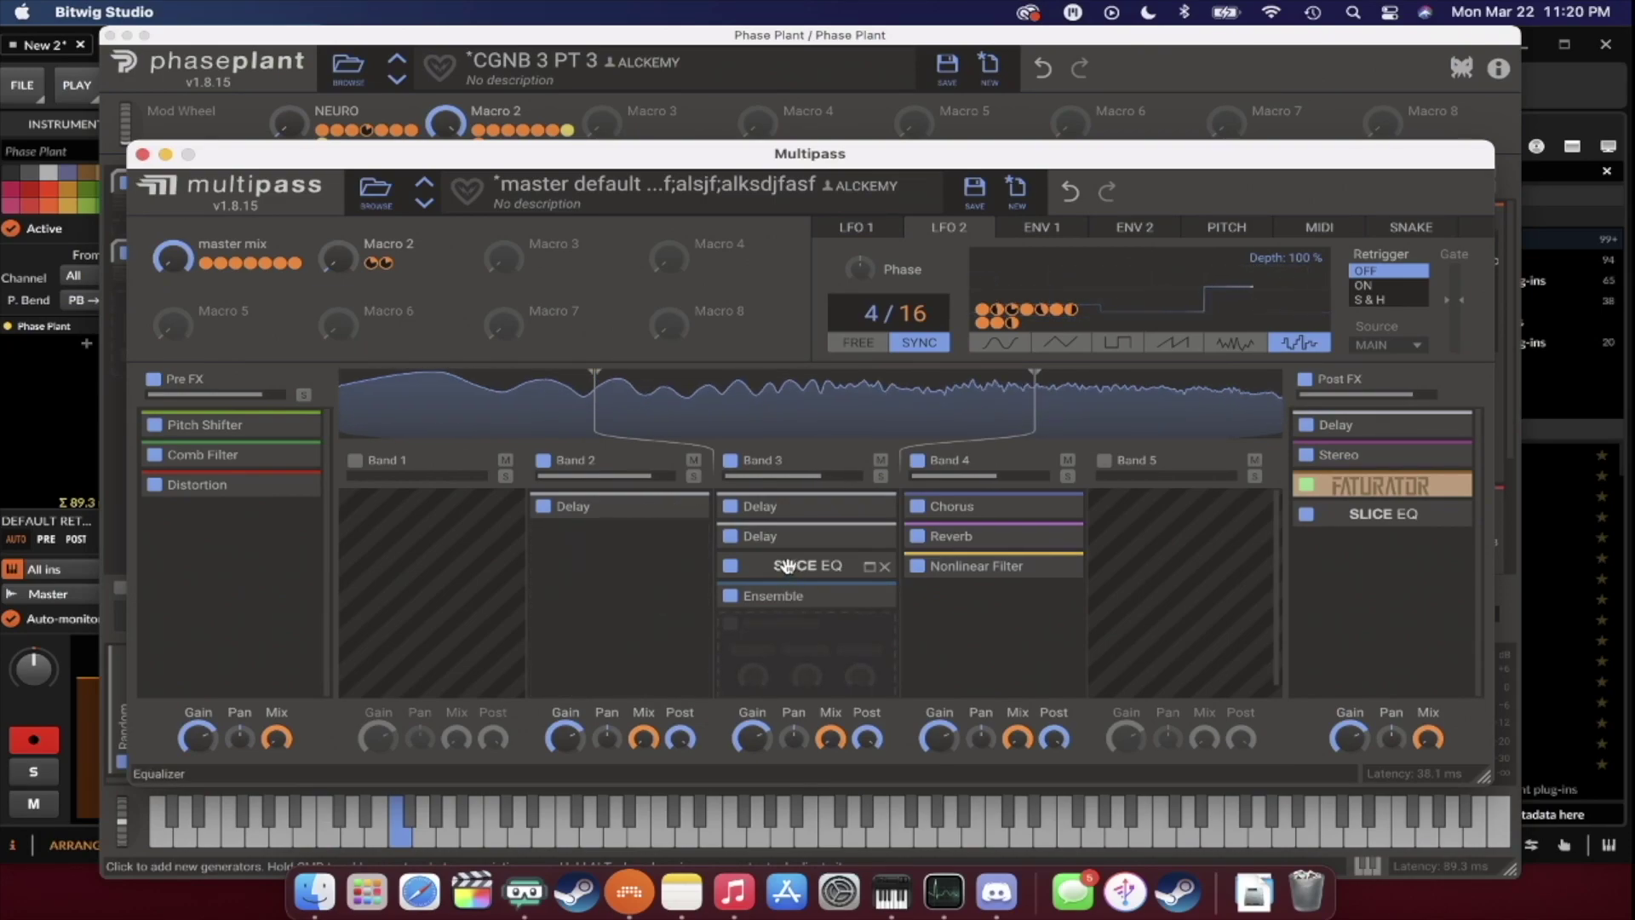
Move the Ensemble to the start of Band 3 and close the Multipass editor after sweeping Macro 2 back to minimum.
left_click_drag(774, 596, 771, 506)
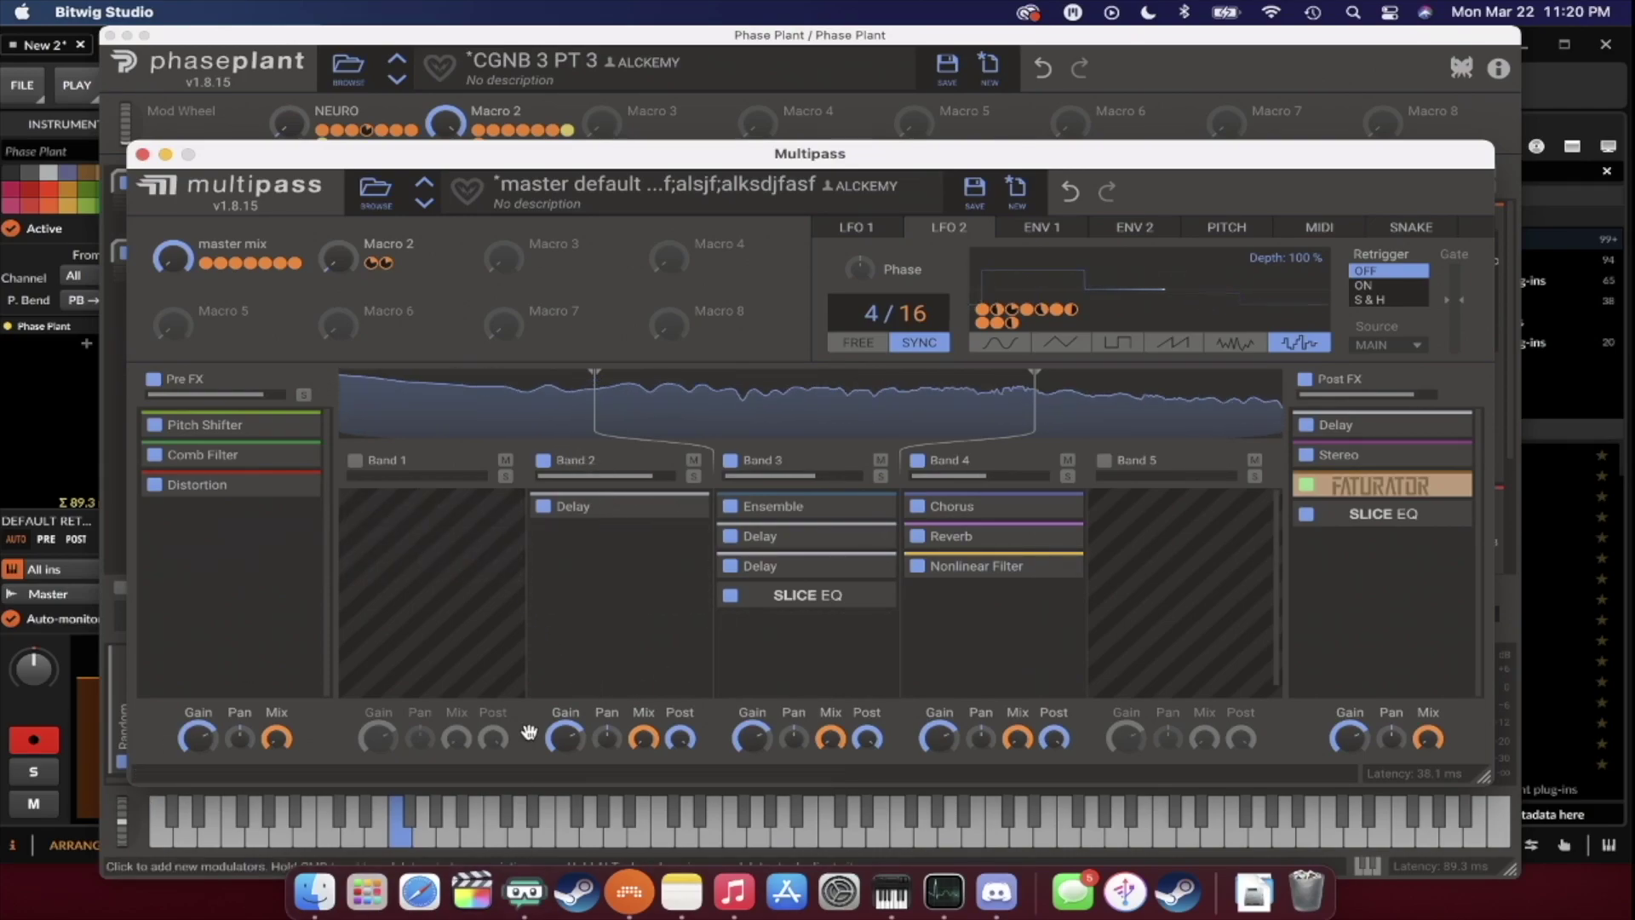
mouse_move(338, 257)
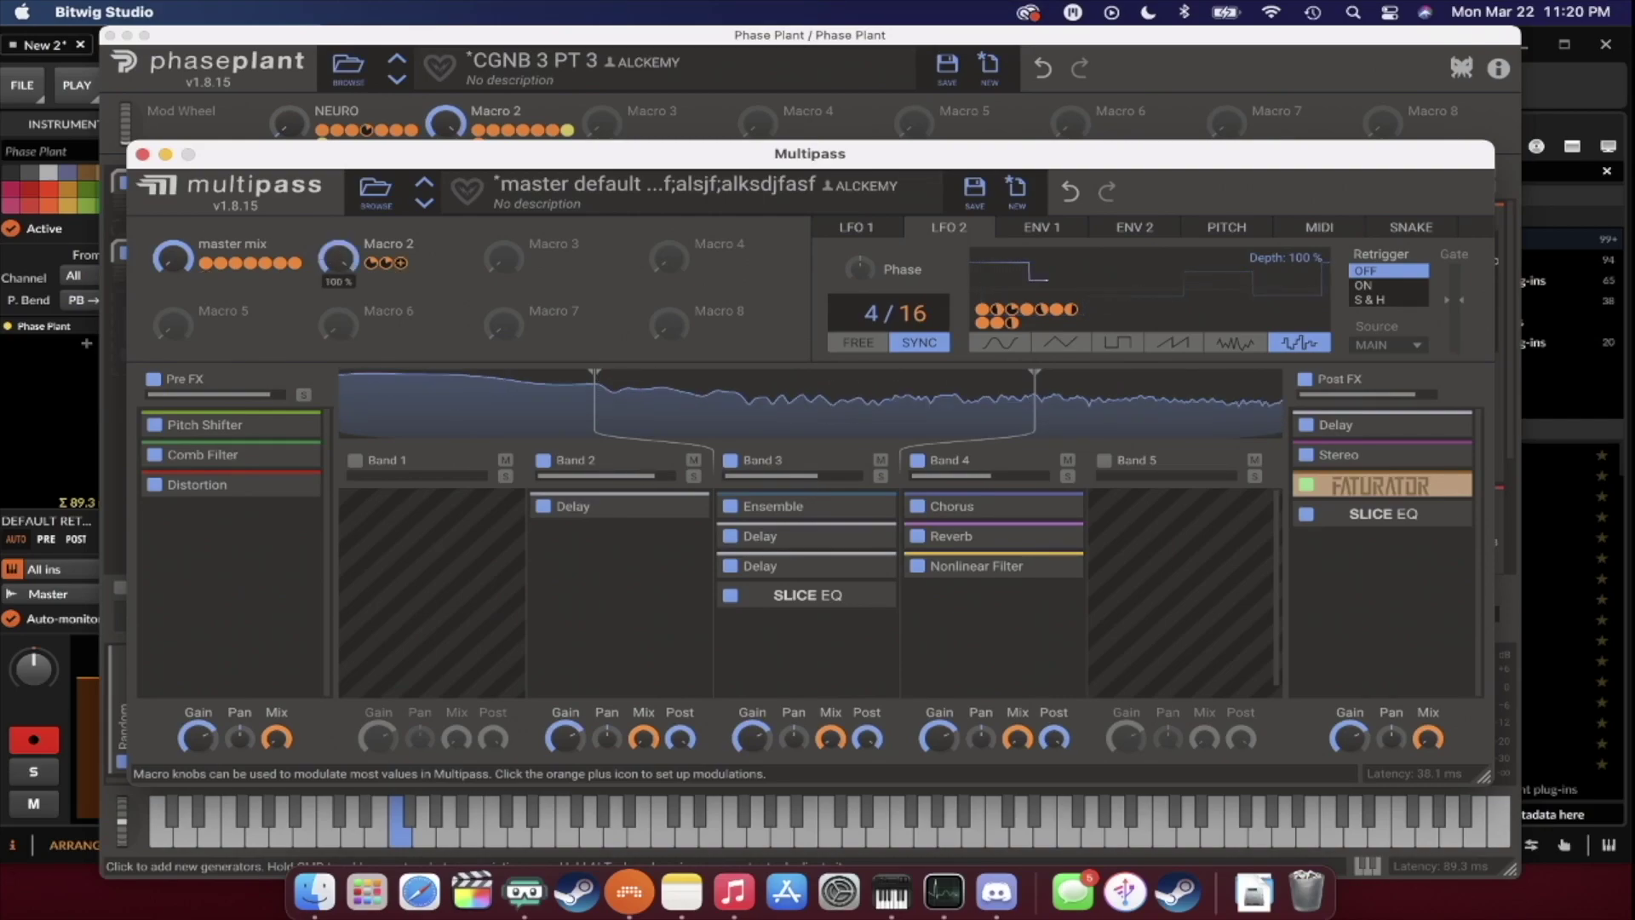
left_click_drag(338, 257, 338, 374)
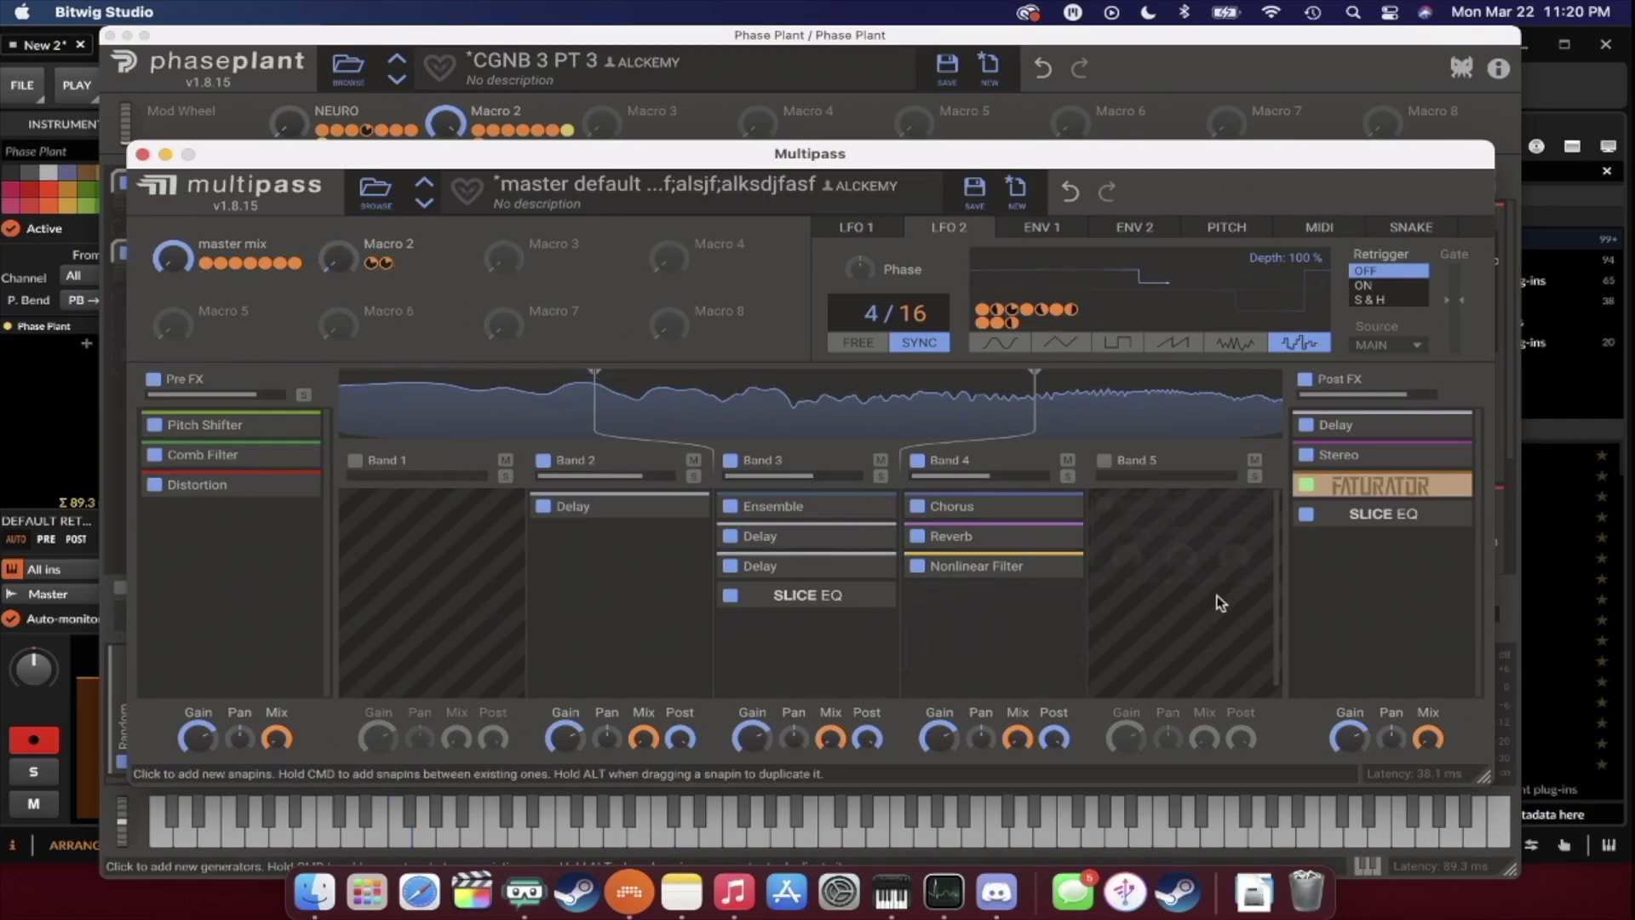
left_click(143, 154)
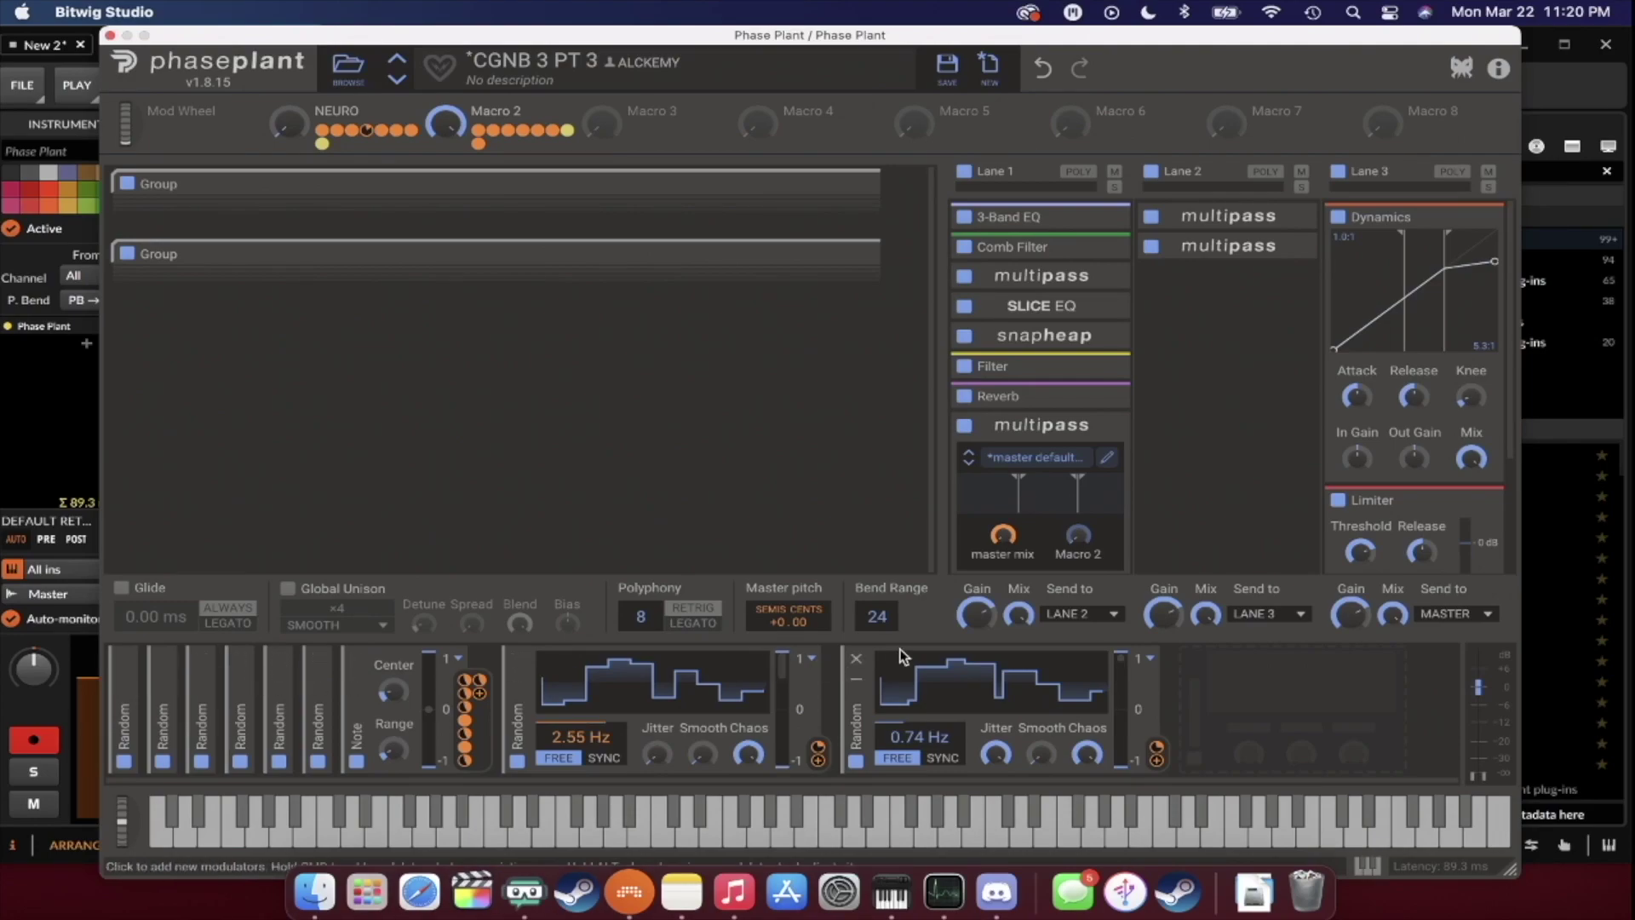
Modulate the last Multipass's Macro 2 with the 0.74 Hz Random modulator and audition the NEURO and generator macros.
left_click_drag(1156, 757, 1111, 551)
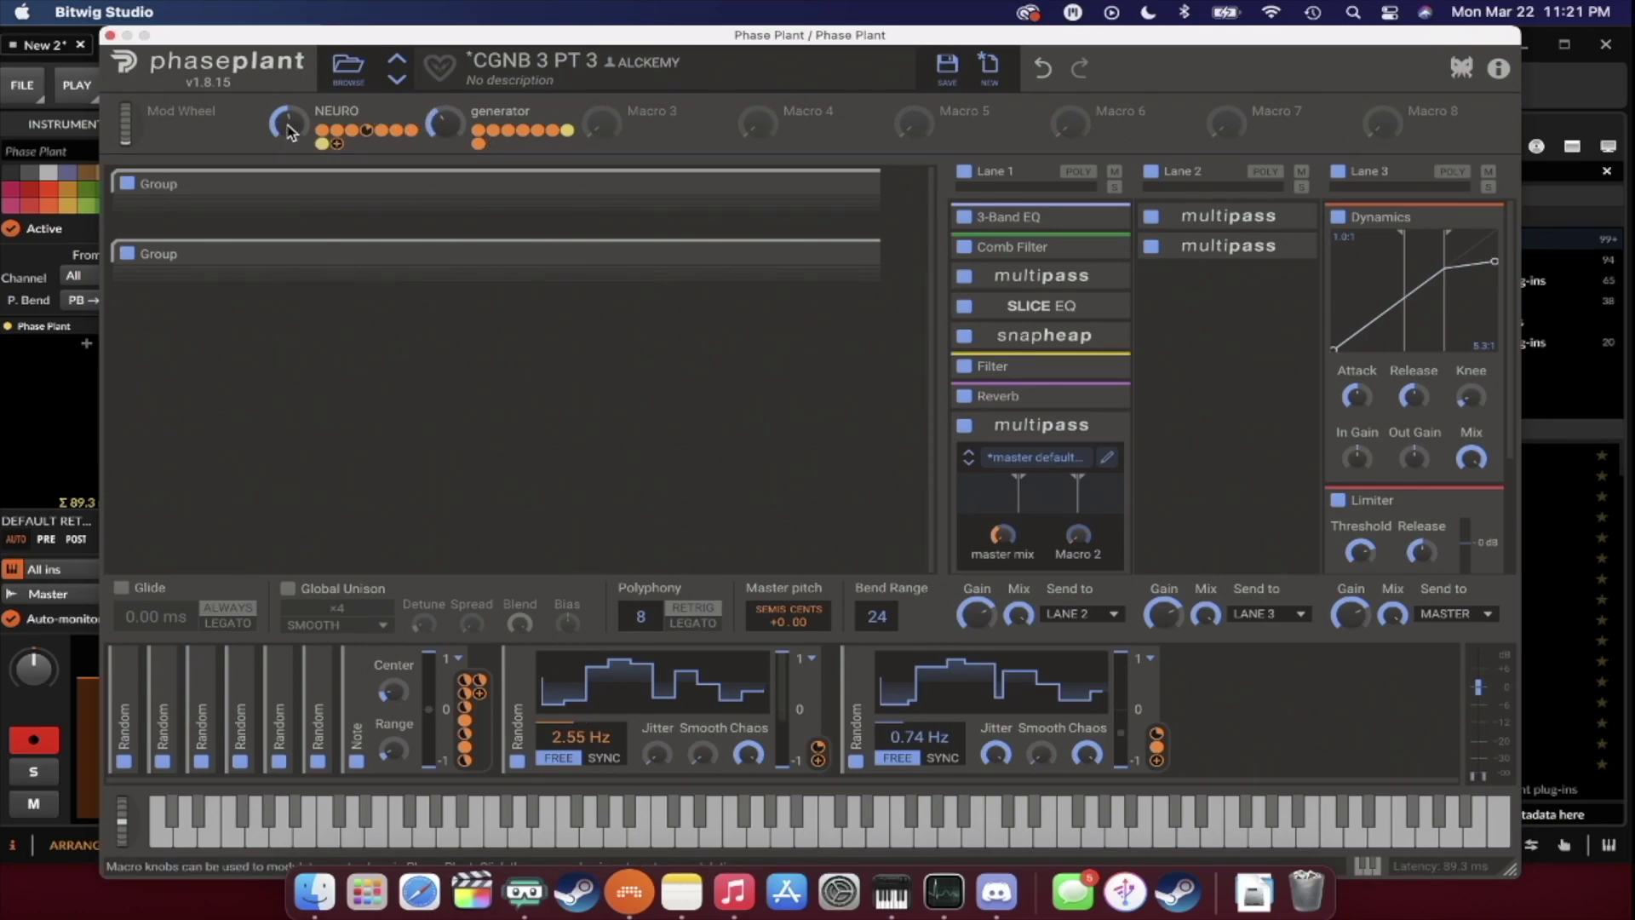
left_click_drag(288, 124, 444, 85)
left_click_drag(288, 123, 287, 68)
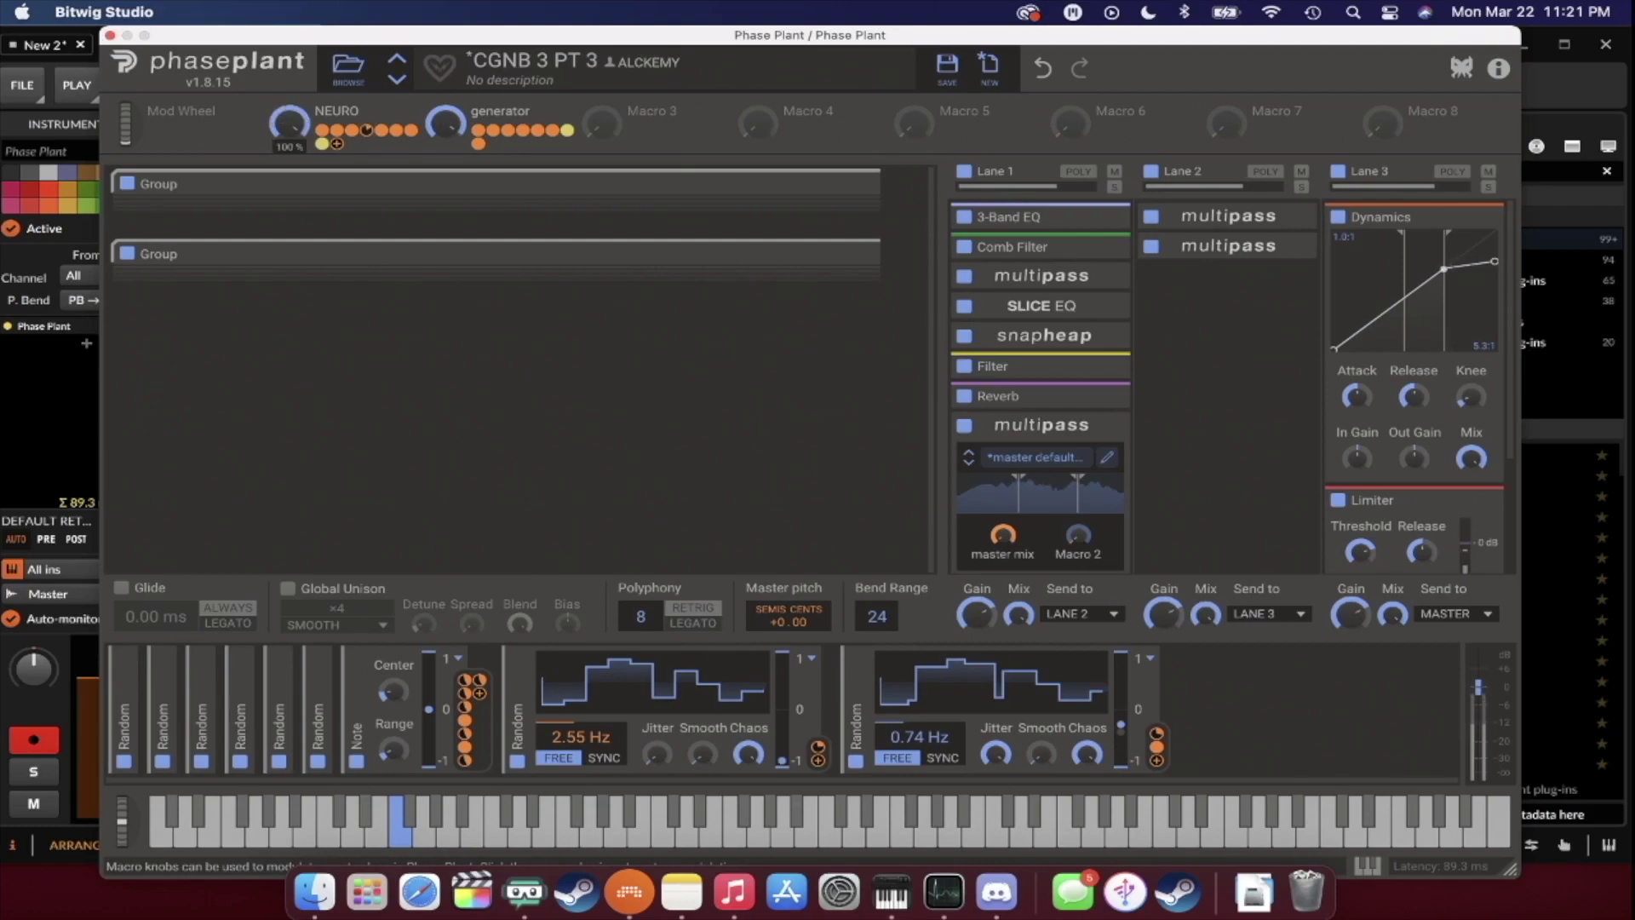
left_click_drag(287, 124, 288, 179)
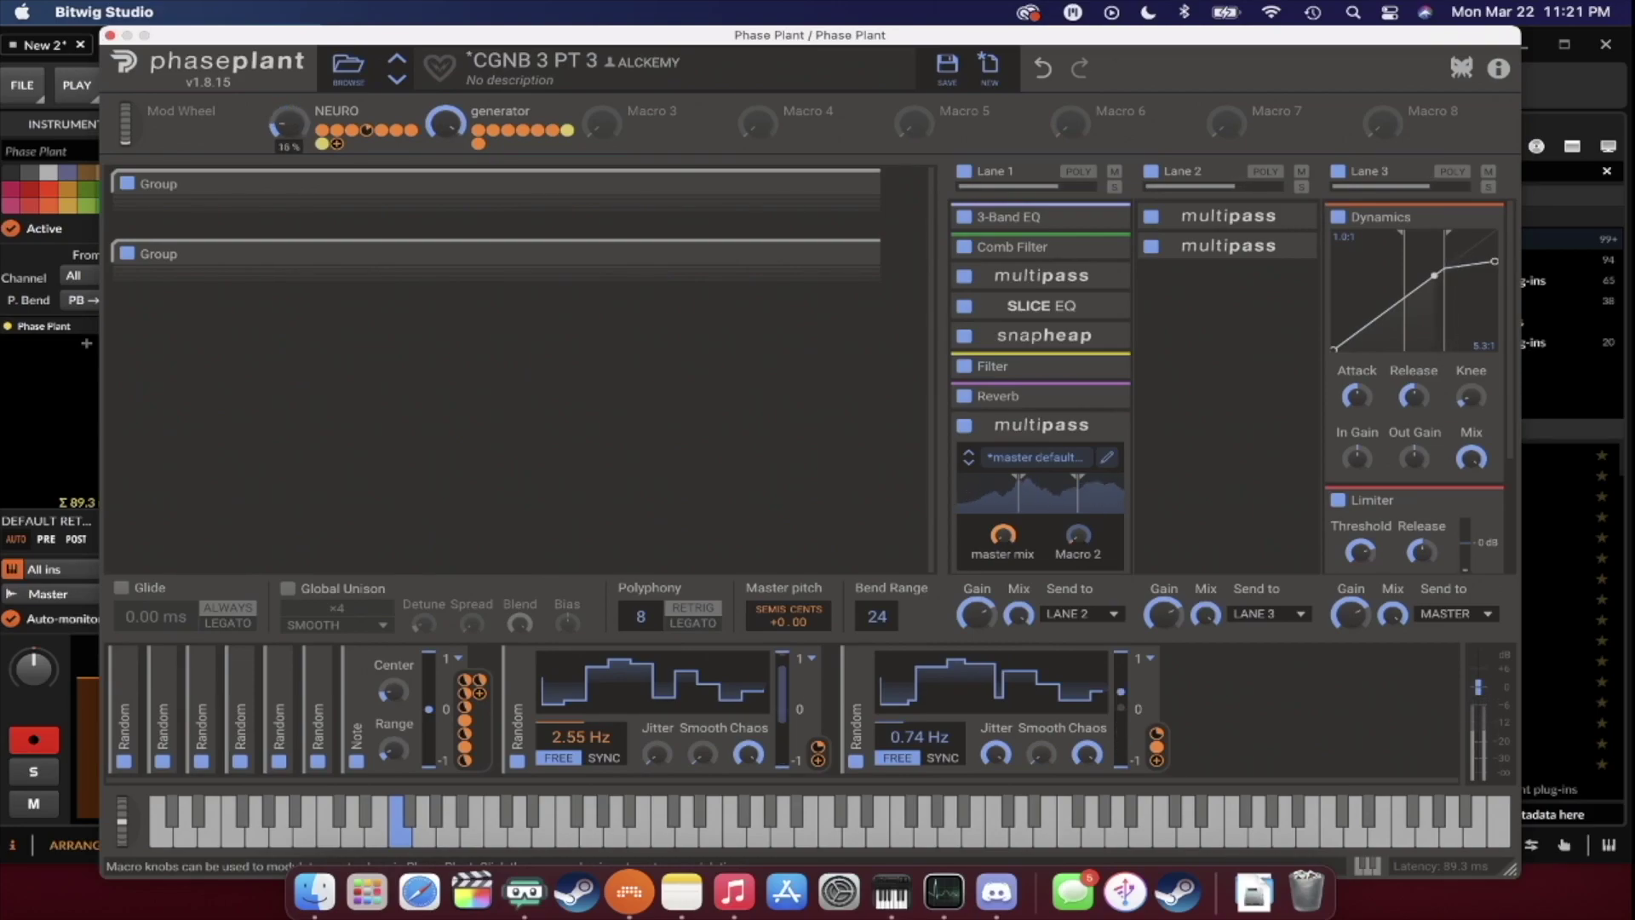
left_click_drag(445, 123, 444, 179)
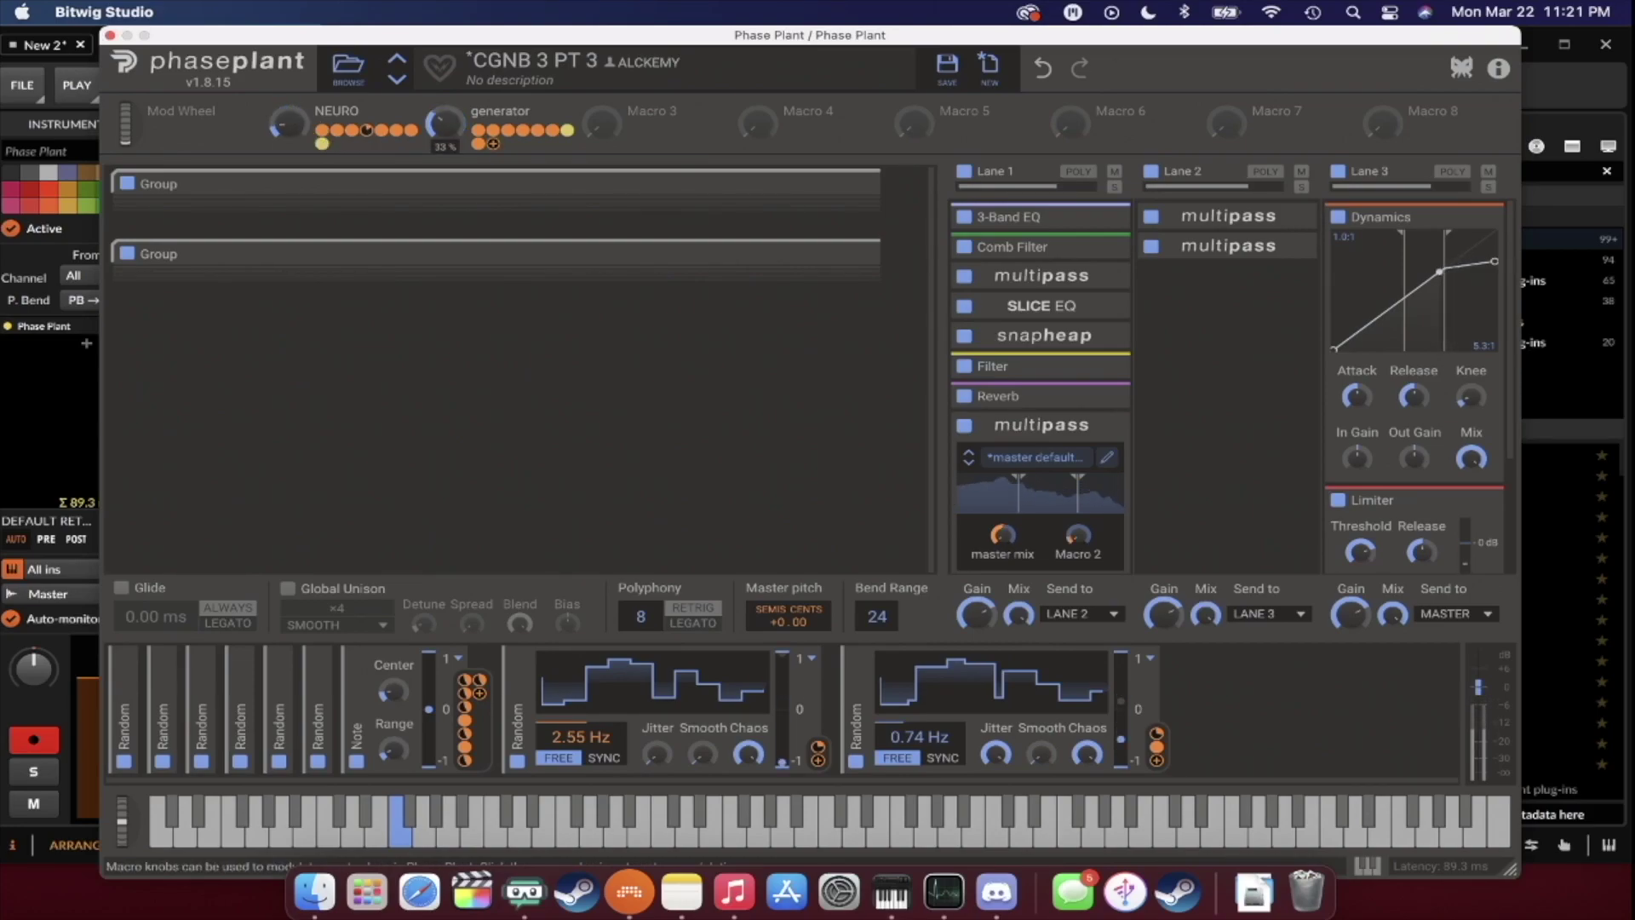
Move Reverb to the start of Post FX, Nonlinear Filter and Chorus into Band 3, and Faturator into Band 4, auditioning the generator macro.
left_click(1098, 464)
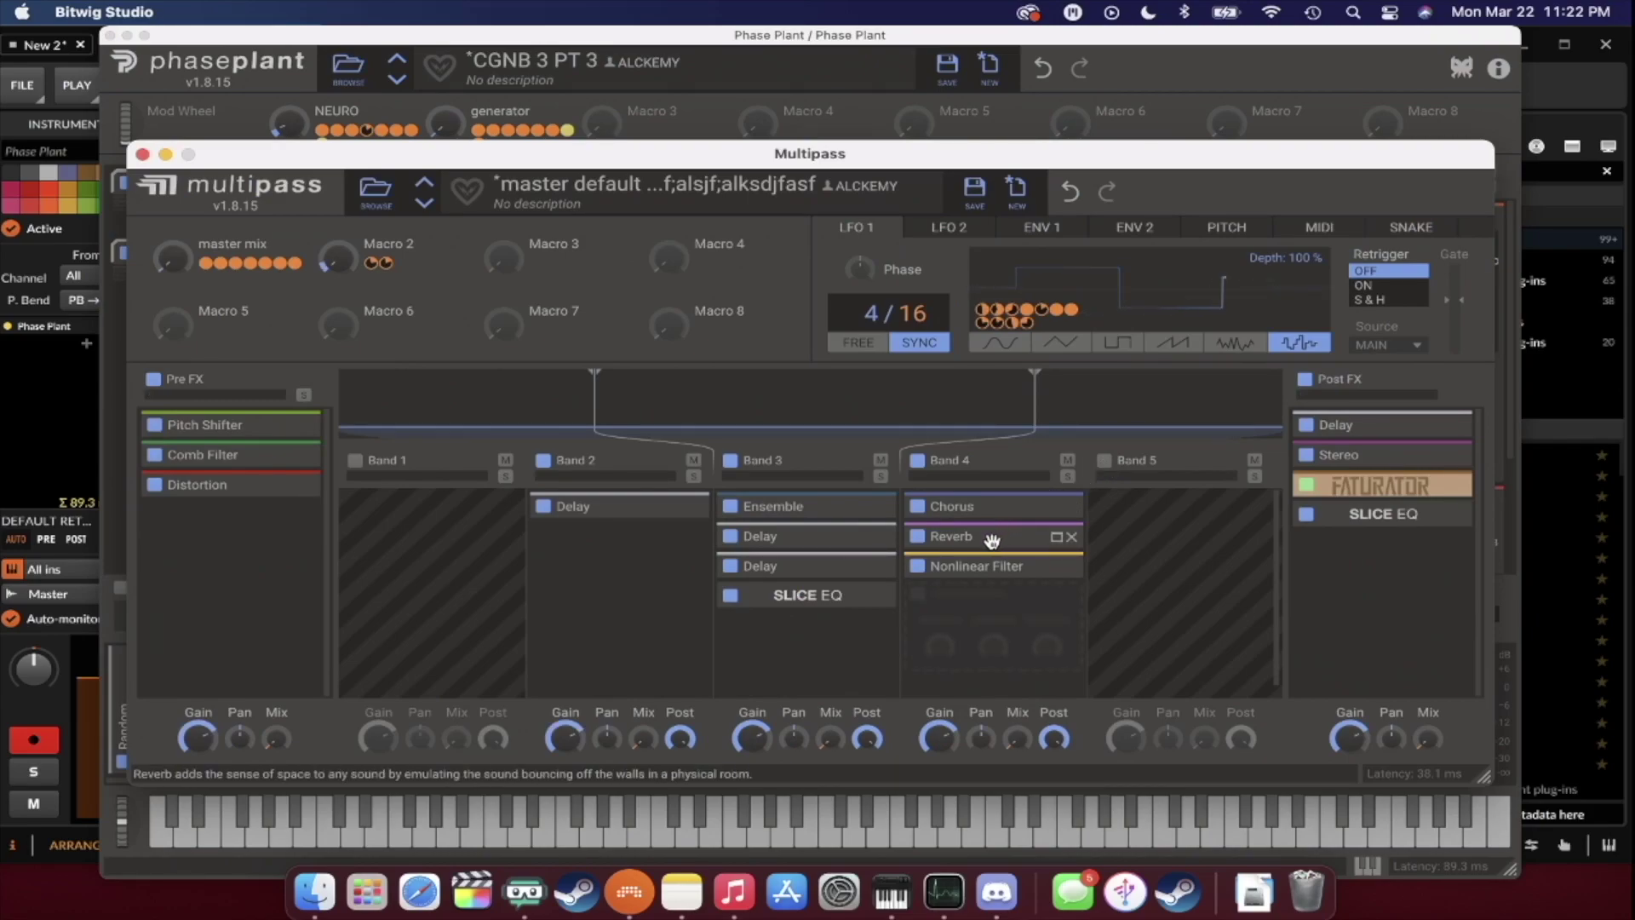
left_click_drag(992, 539, 1376, 432)
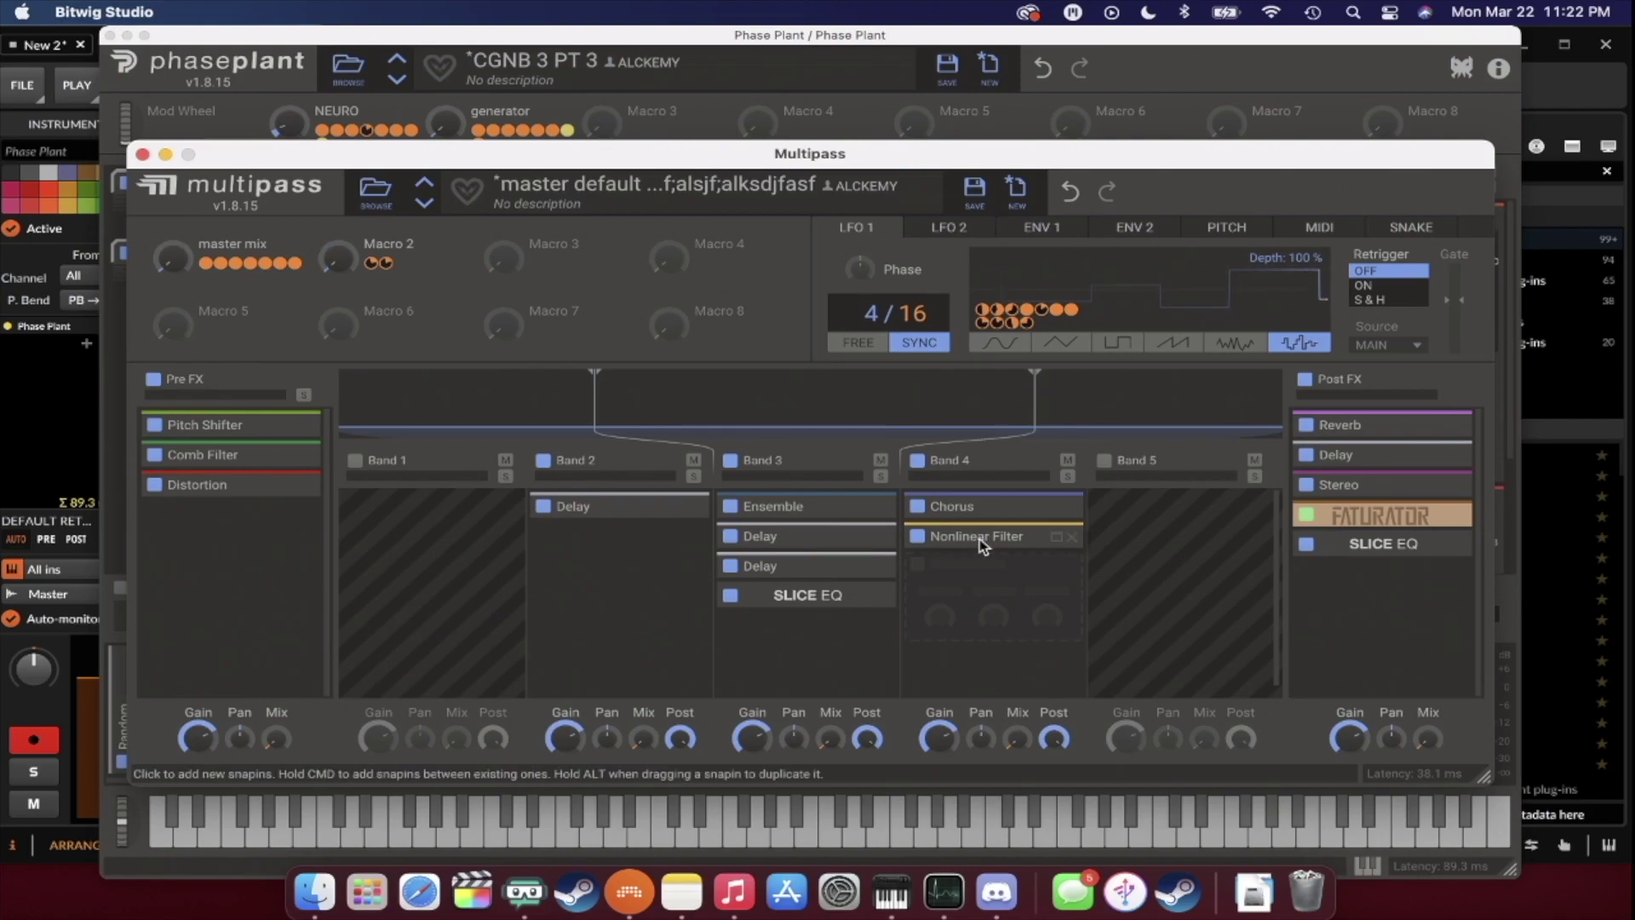
left_click_drag(981, 540, 784, 632)
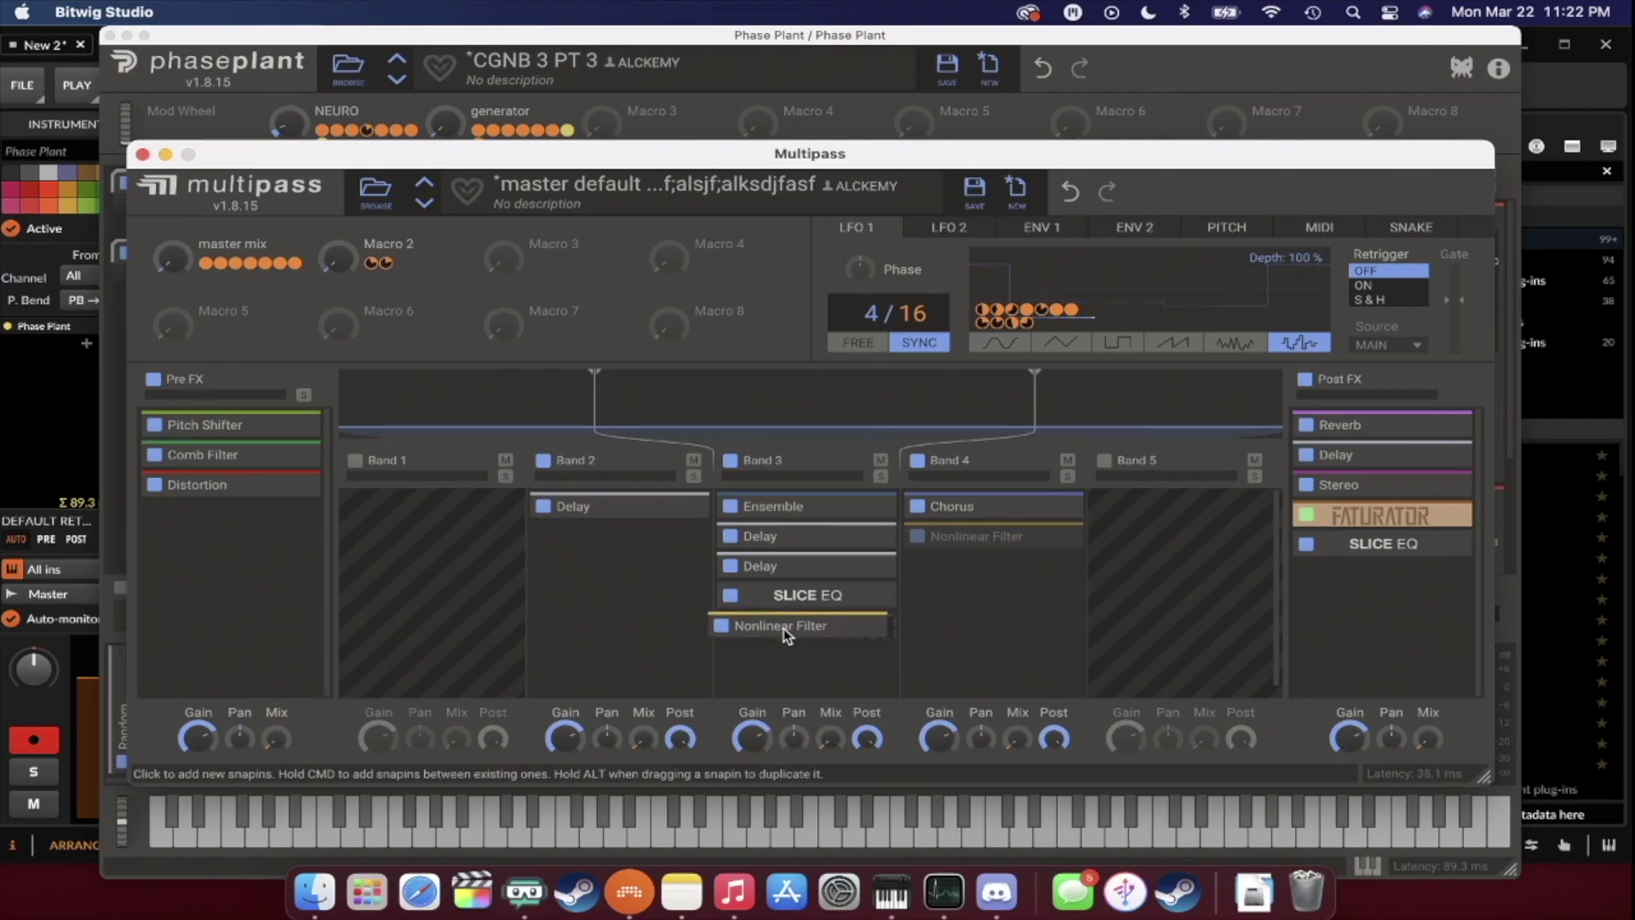
left_click_drag(951, 506, 787, 597)
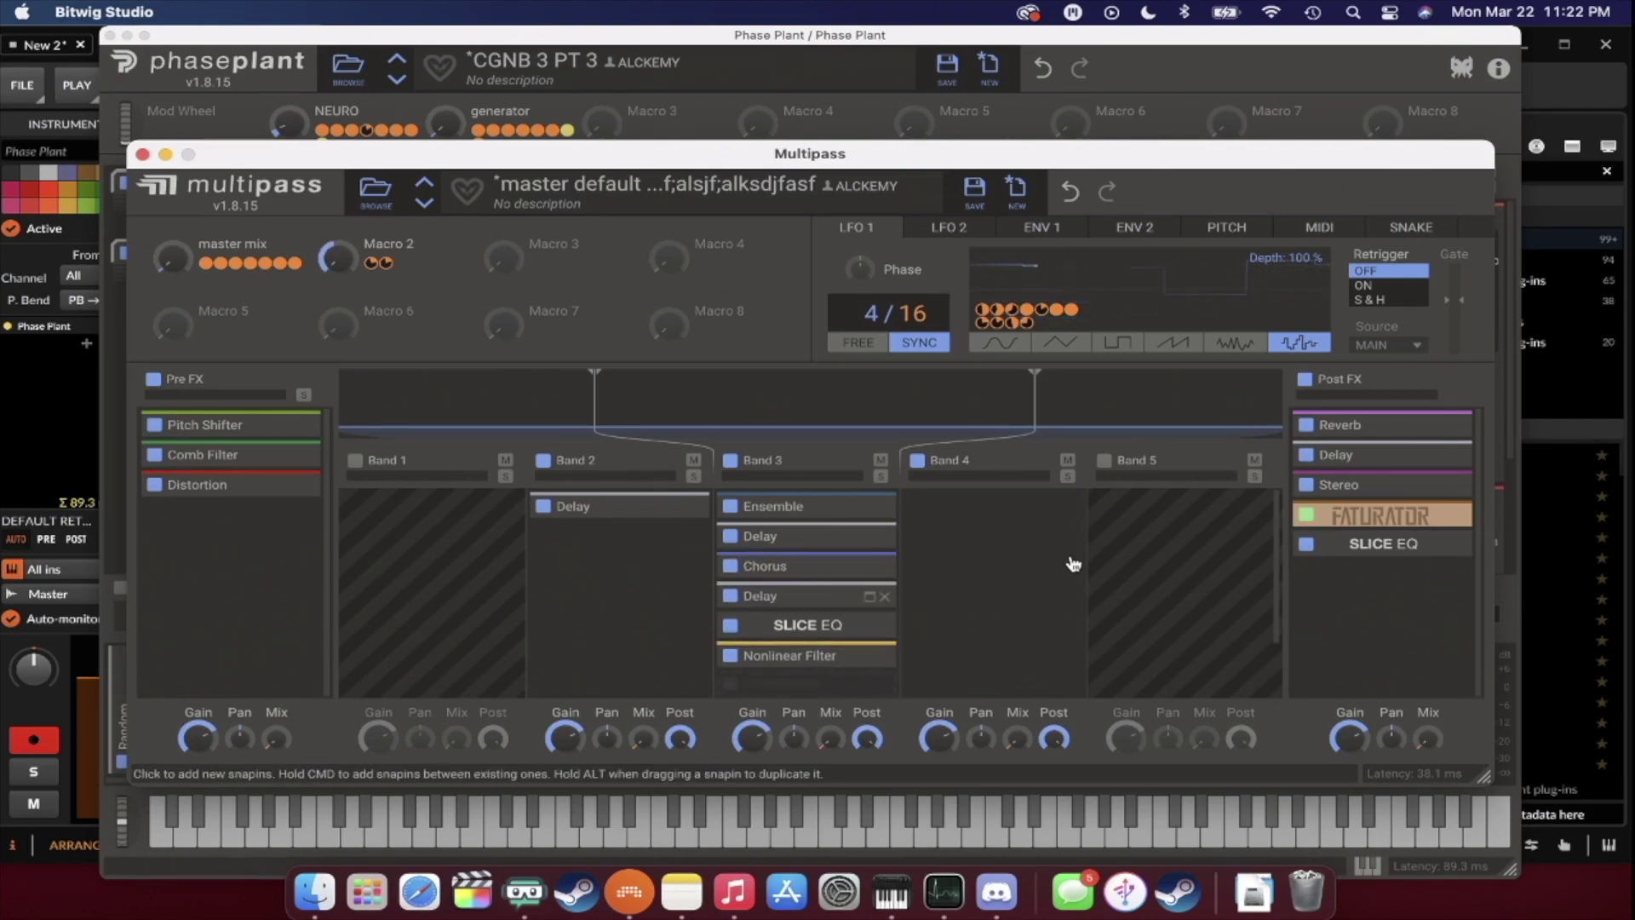
left_click_drag(1379, 515, 1009, 526)
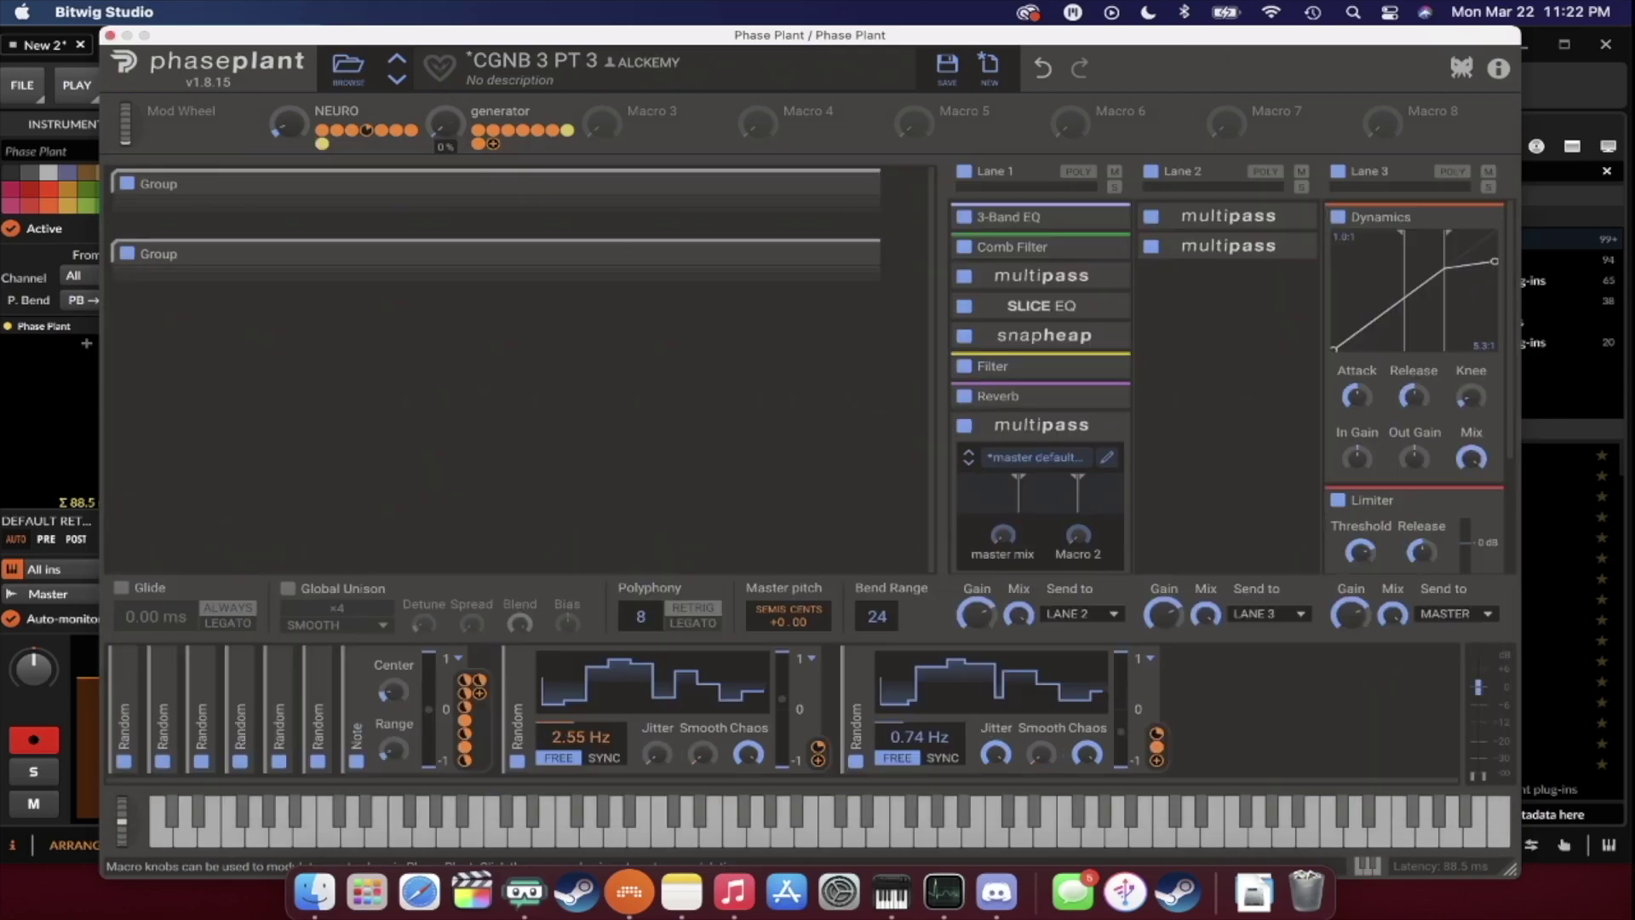
left_click(444, 124)
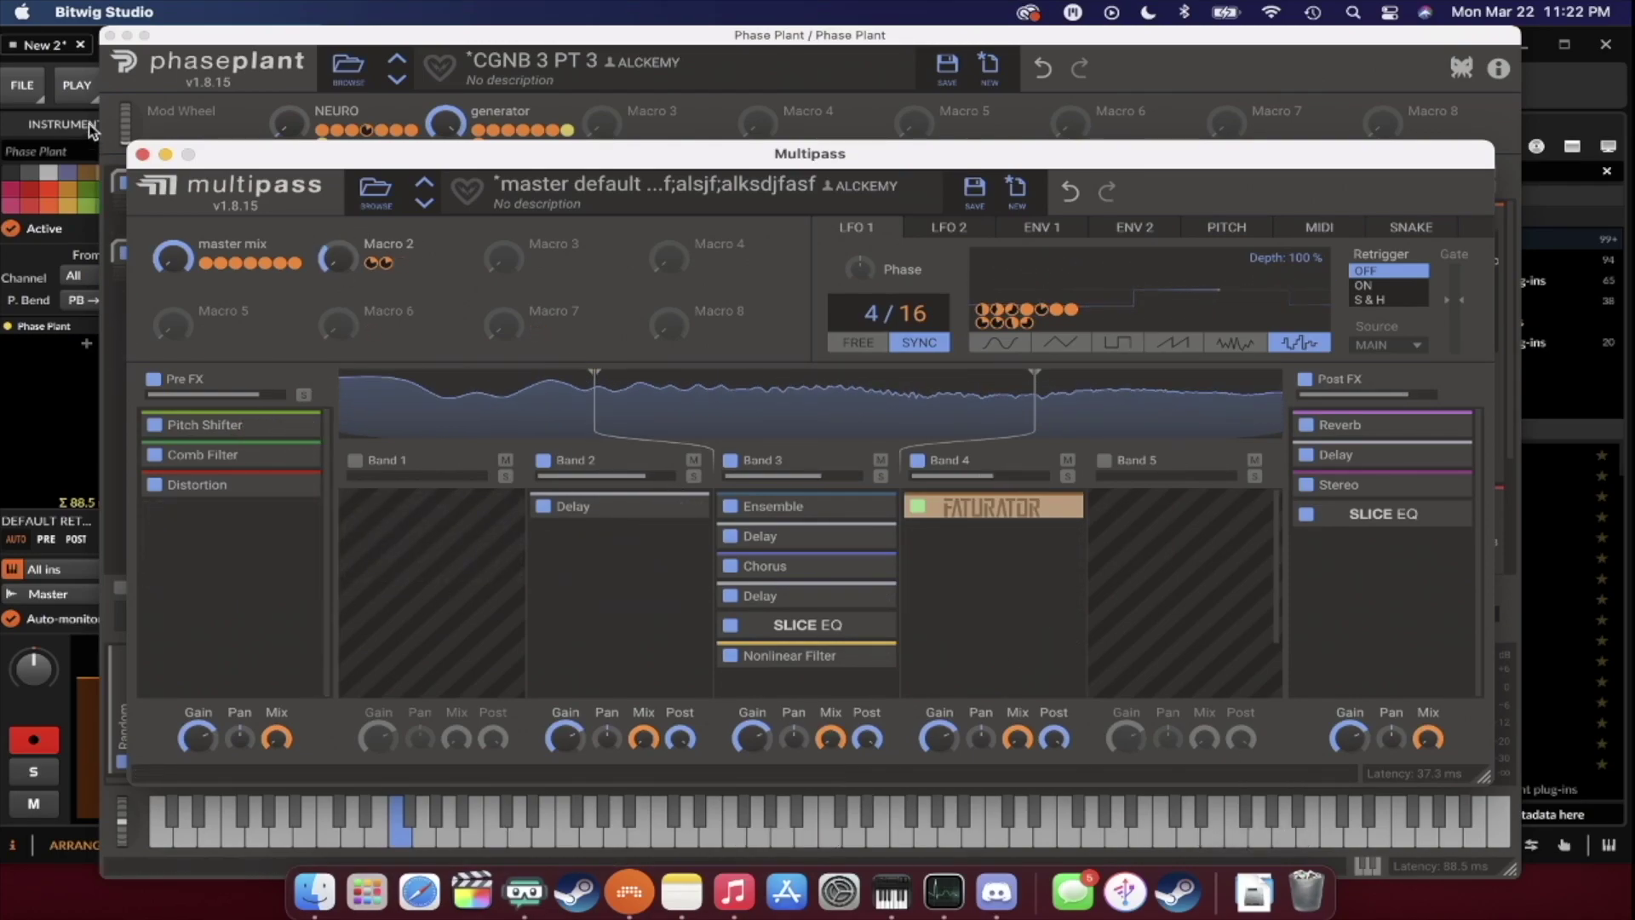
left_click(142, 155)
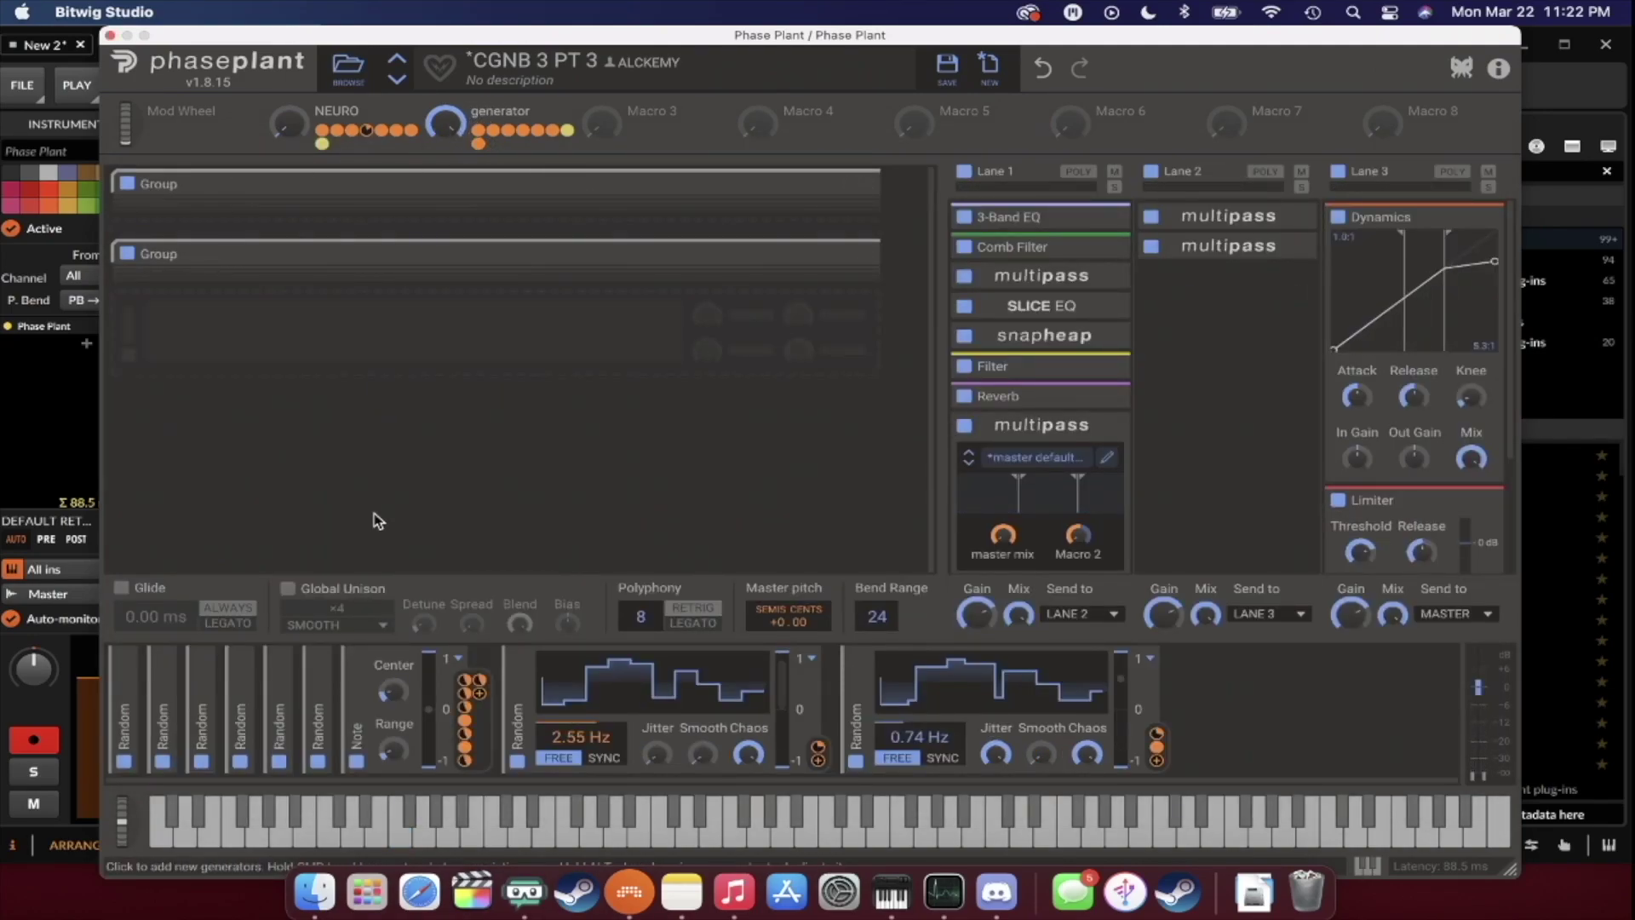
Move Band 3's Slice EQ ahead of its last Delay and relocate the Nonlinear Filter to the start of Post FX.
left_click(1107, 461)
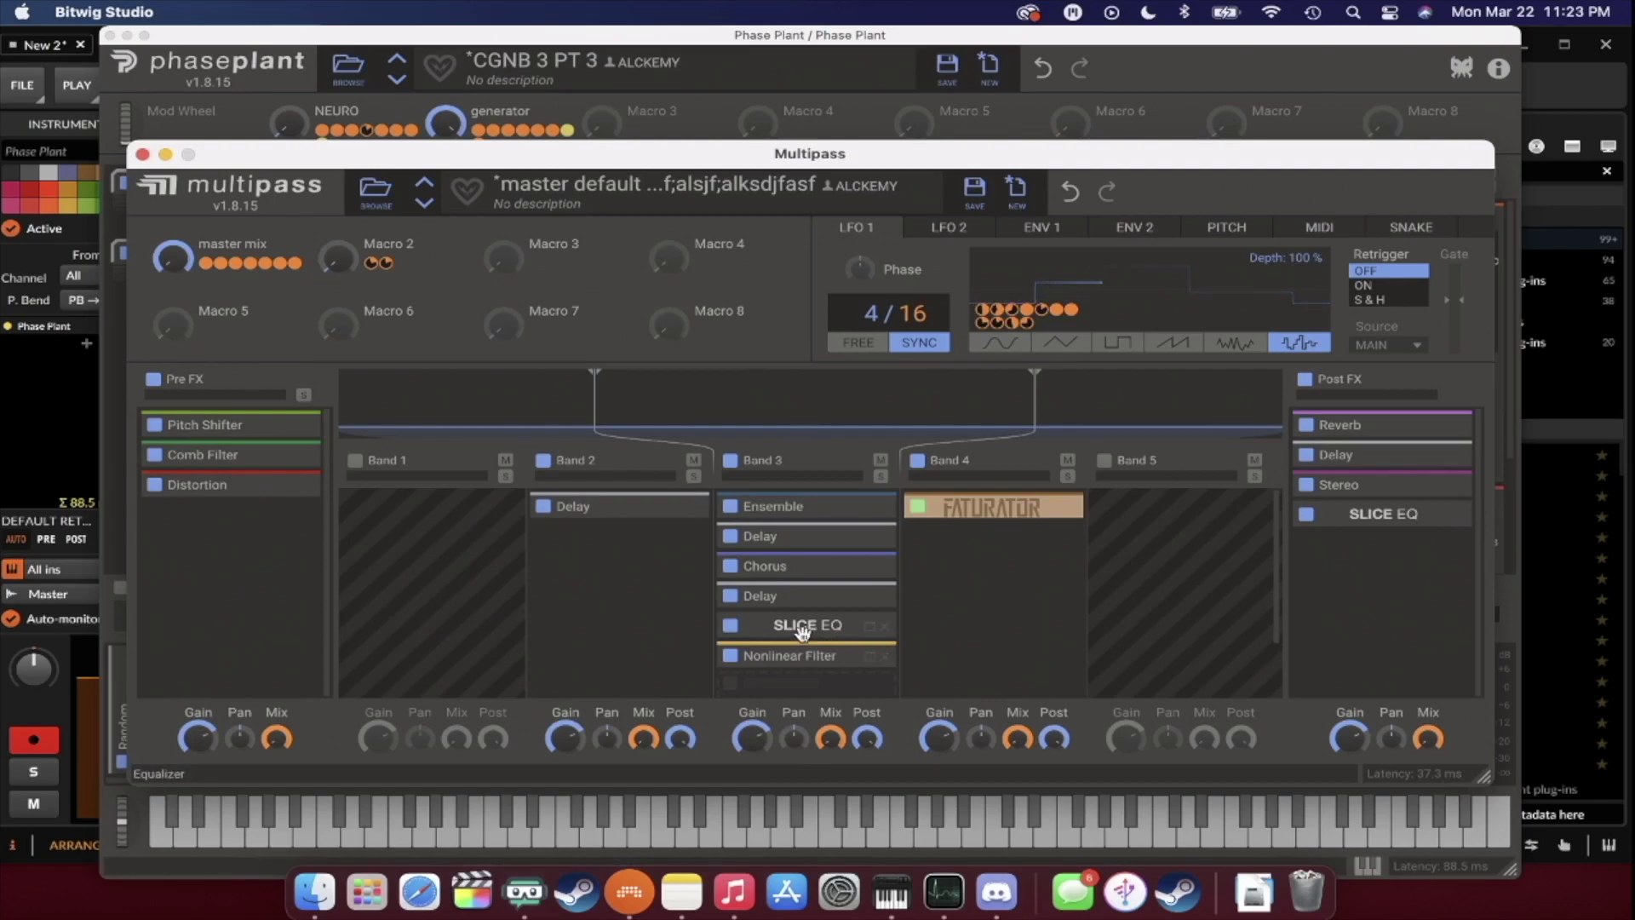
left_click_drag(803, 630, 809, 595)
left_click_drag(809, 664, 249, 515)
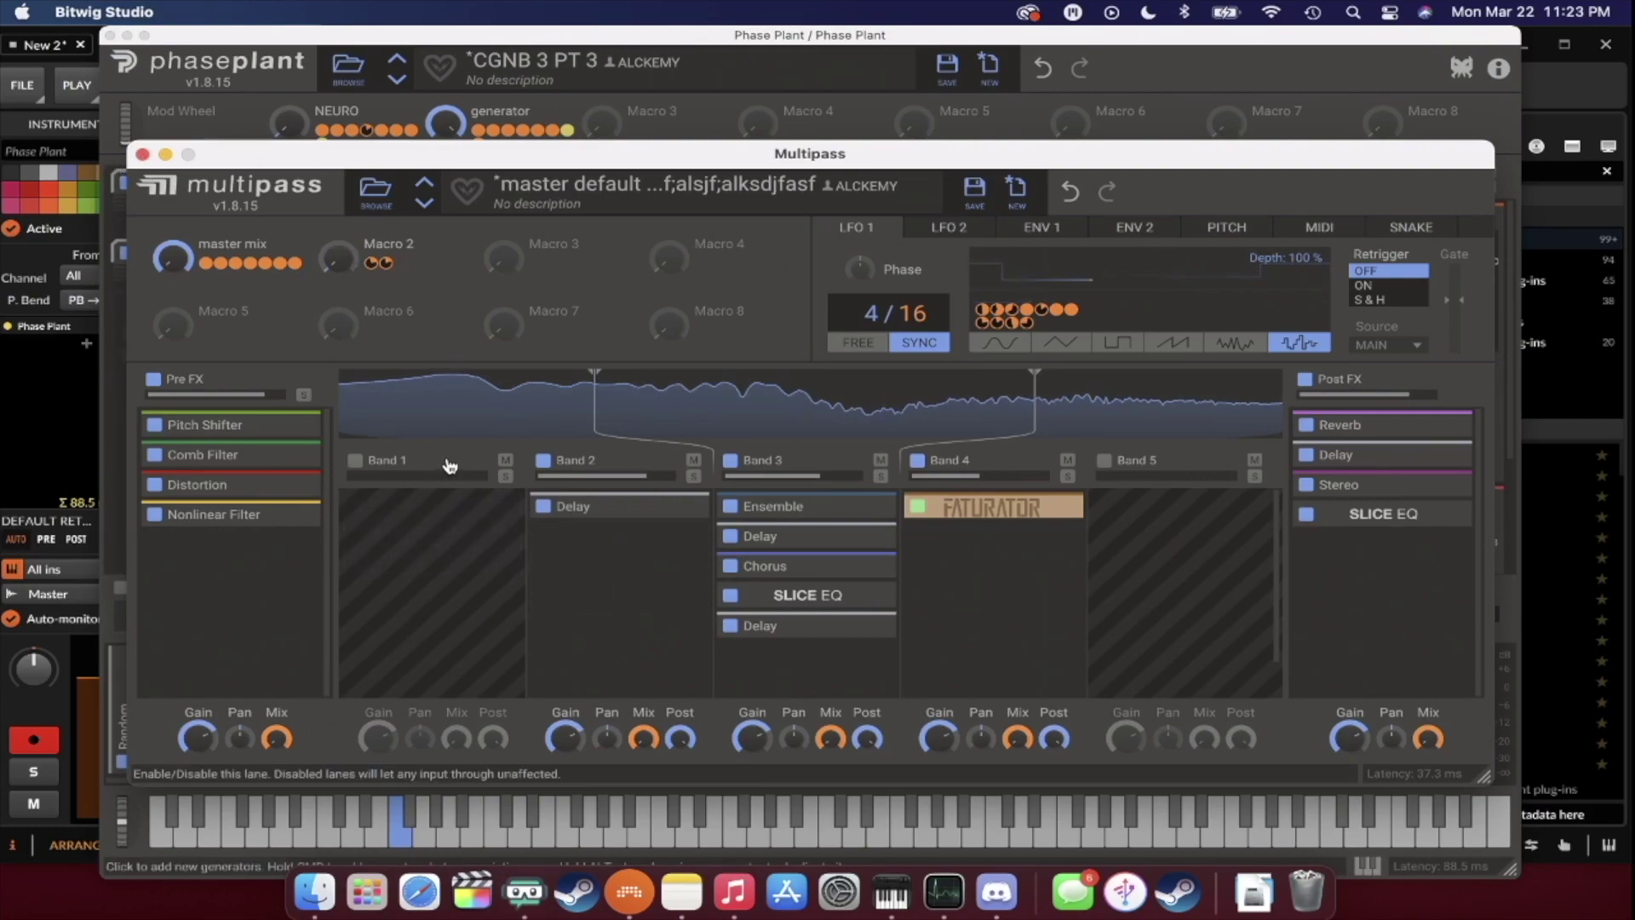
left_click(182, 509)
left_click_drag(187, 522, 1368, 423)
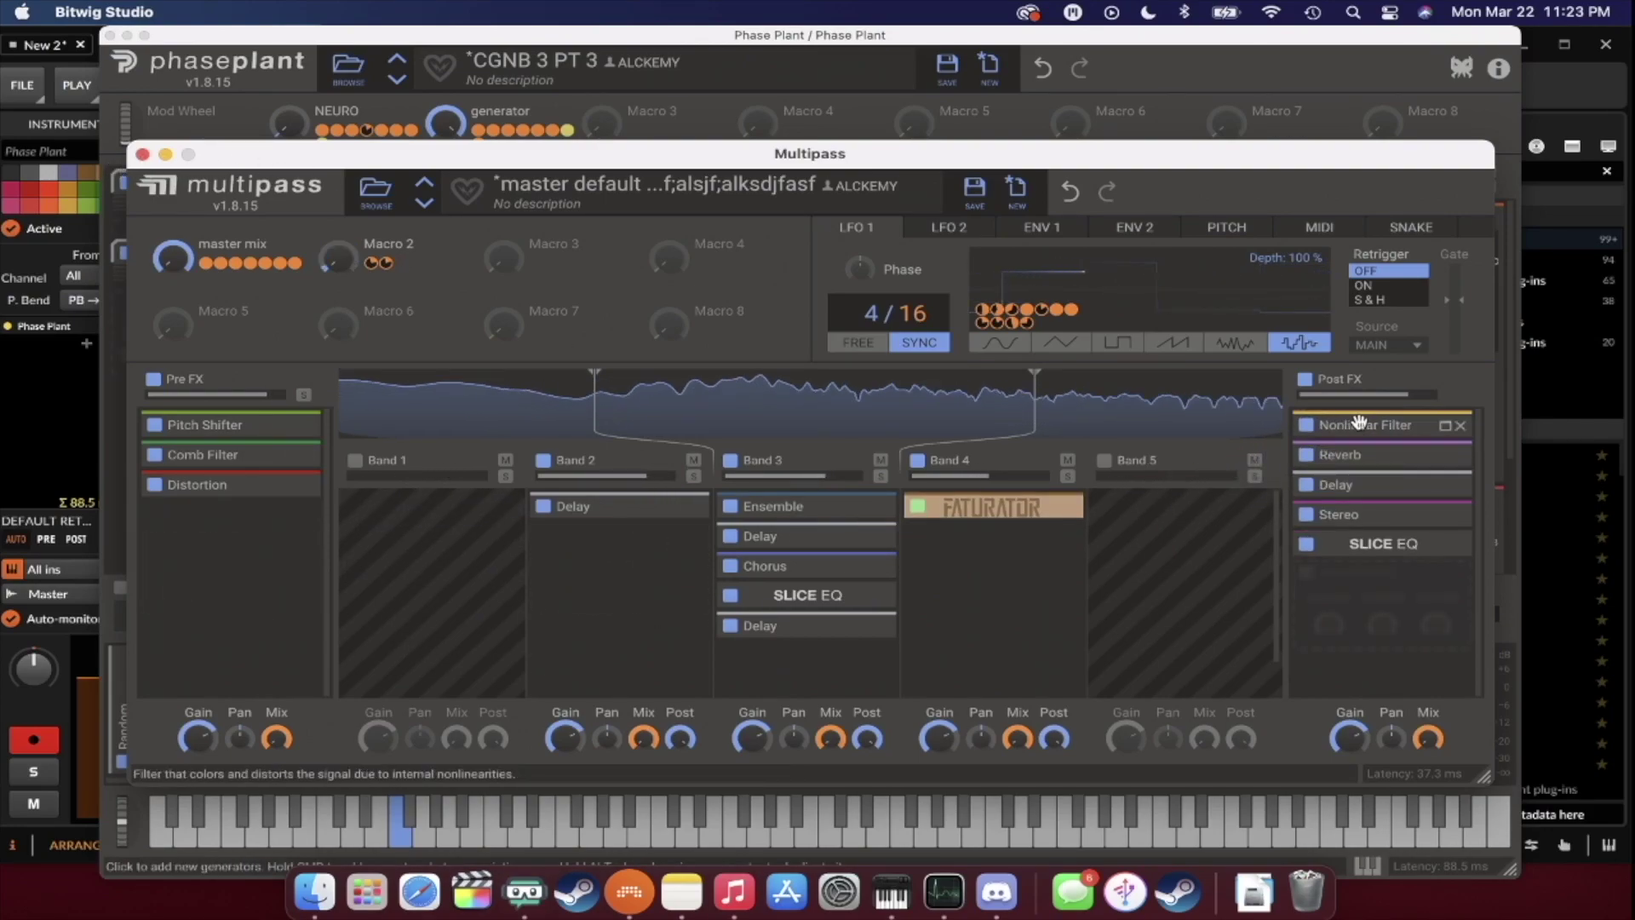
Fine-tune the cutoff of the Nonlinear Filter in Post FX and leave the filter minimized.
left_click(1443, 426)
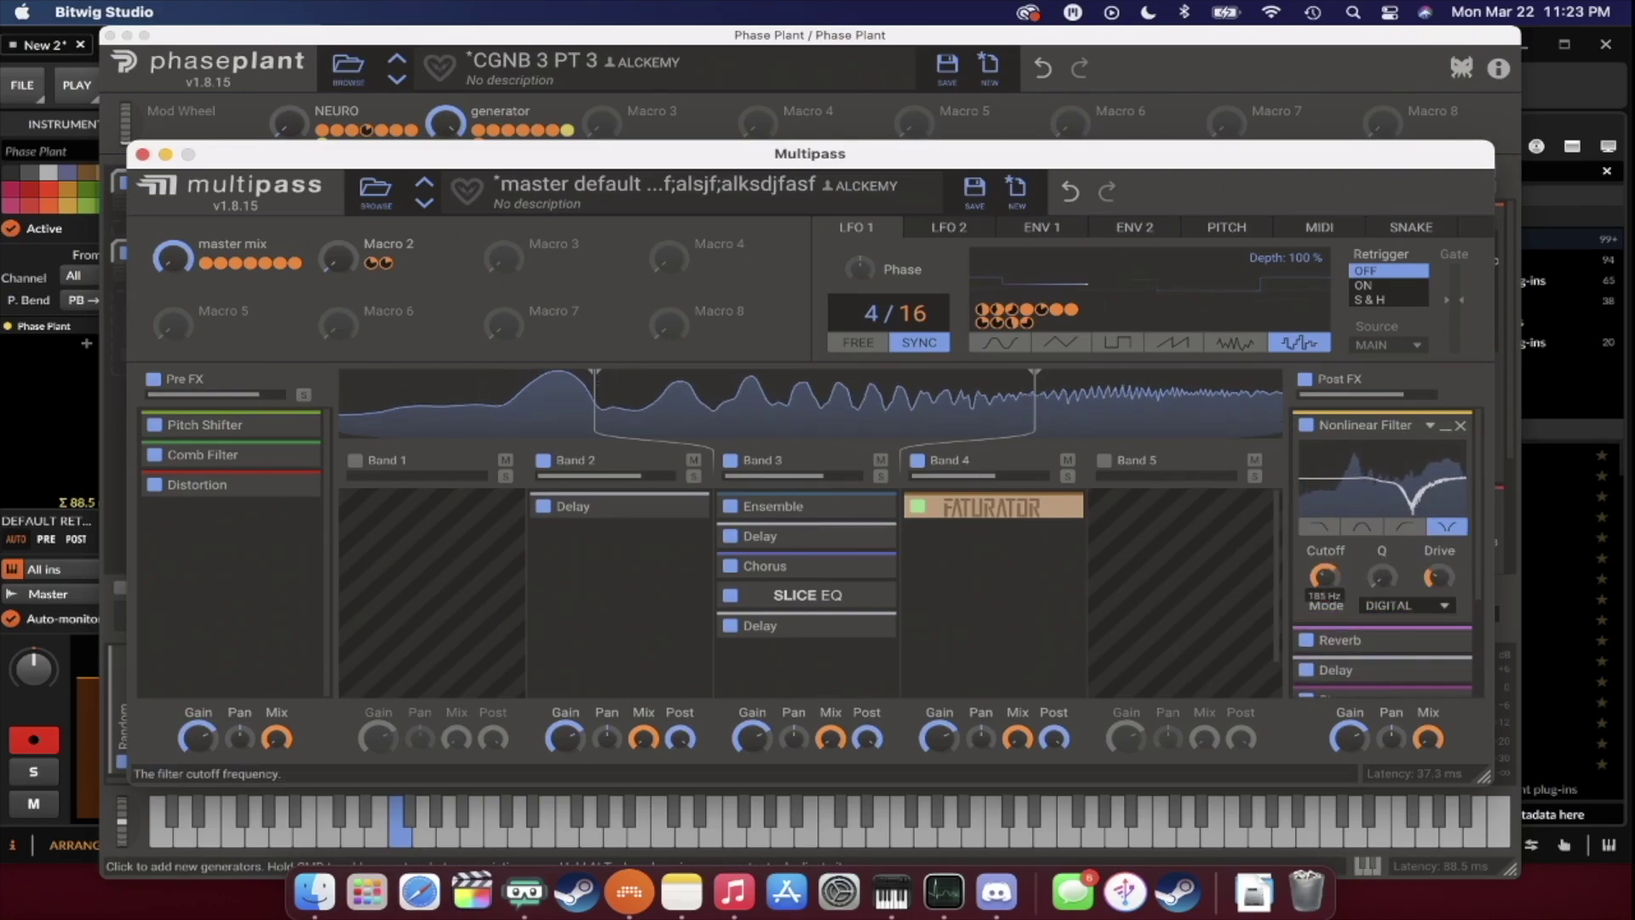
left_click_drag(1324, 576, 1324, 596)
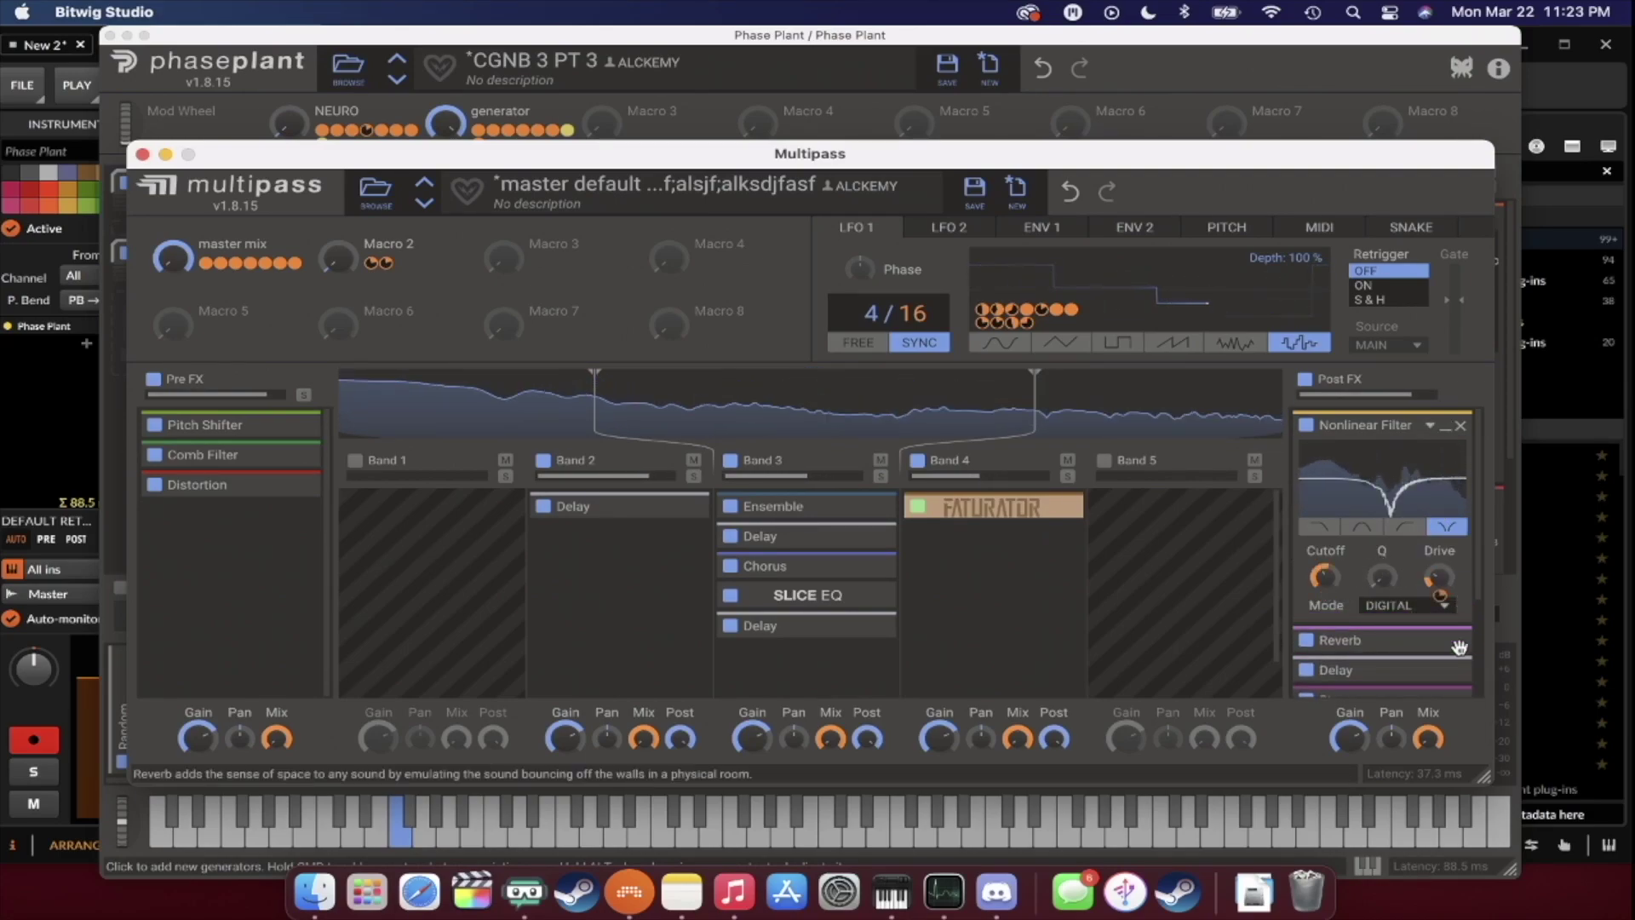
left_click(438, 300)
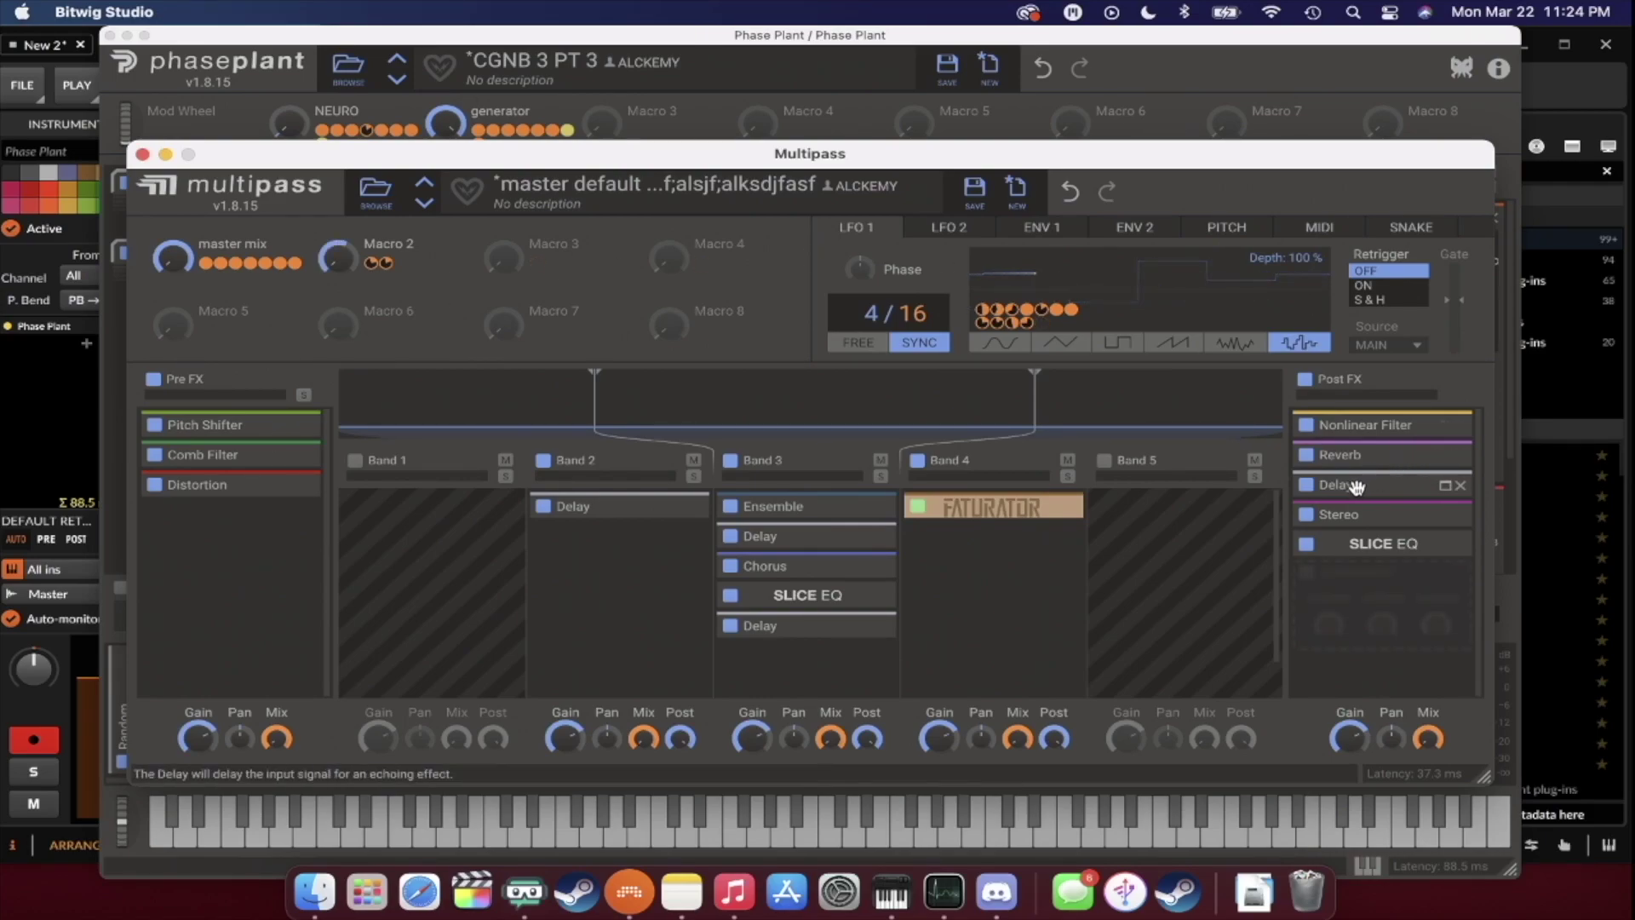
Modulate the Post FX Delay's Feedback with LFO 2, adjust its Mix, and audition the generator macro with the Multipass editor closed.
left_click(1433, 485)
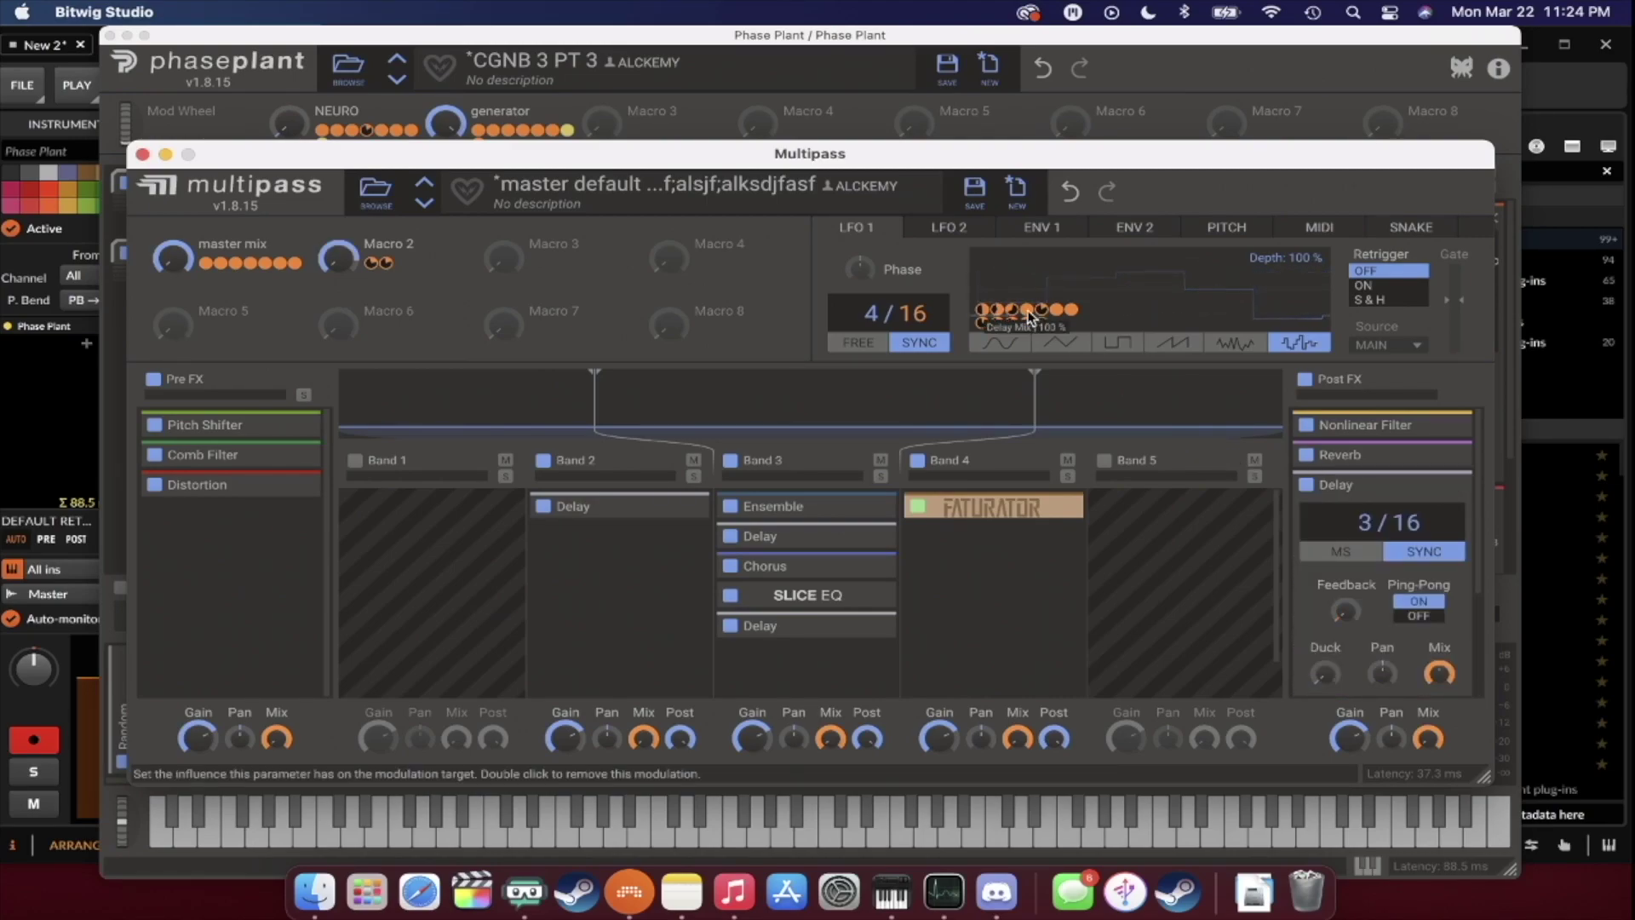
left_click(949, 228)
left_click_drag(1025, 322, 1344, 610)
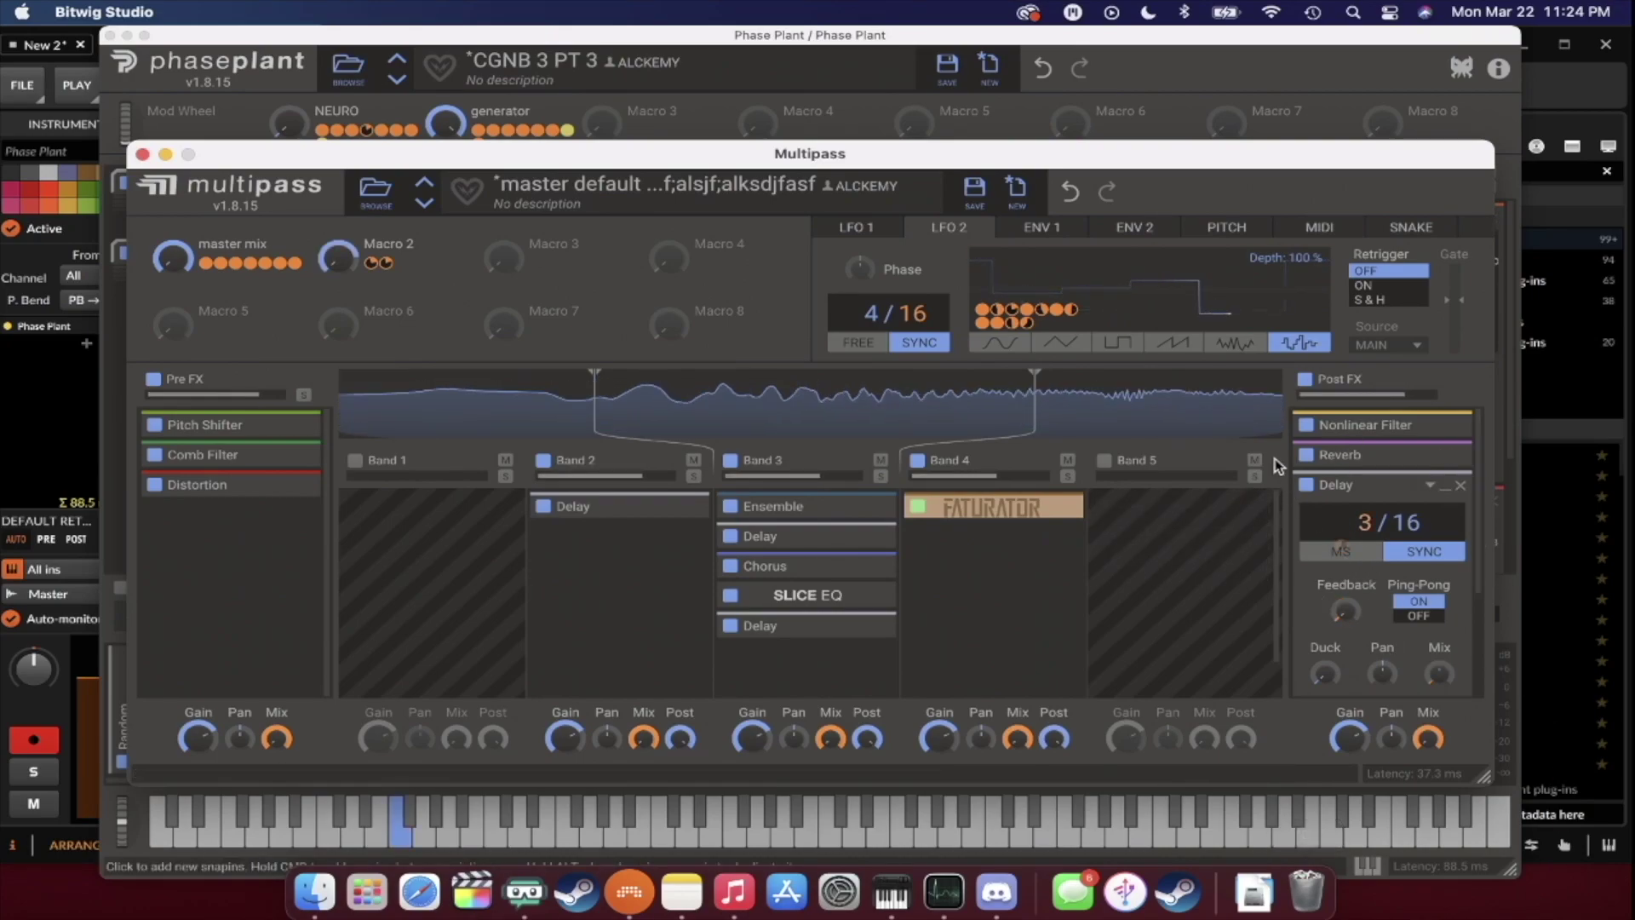
left_click_drag(1439, 672, 1478, 682)
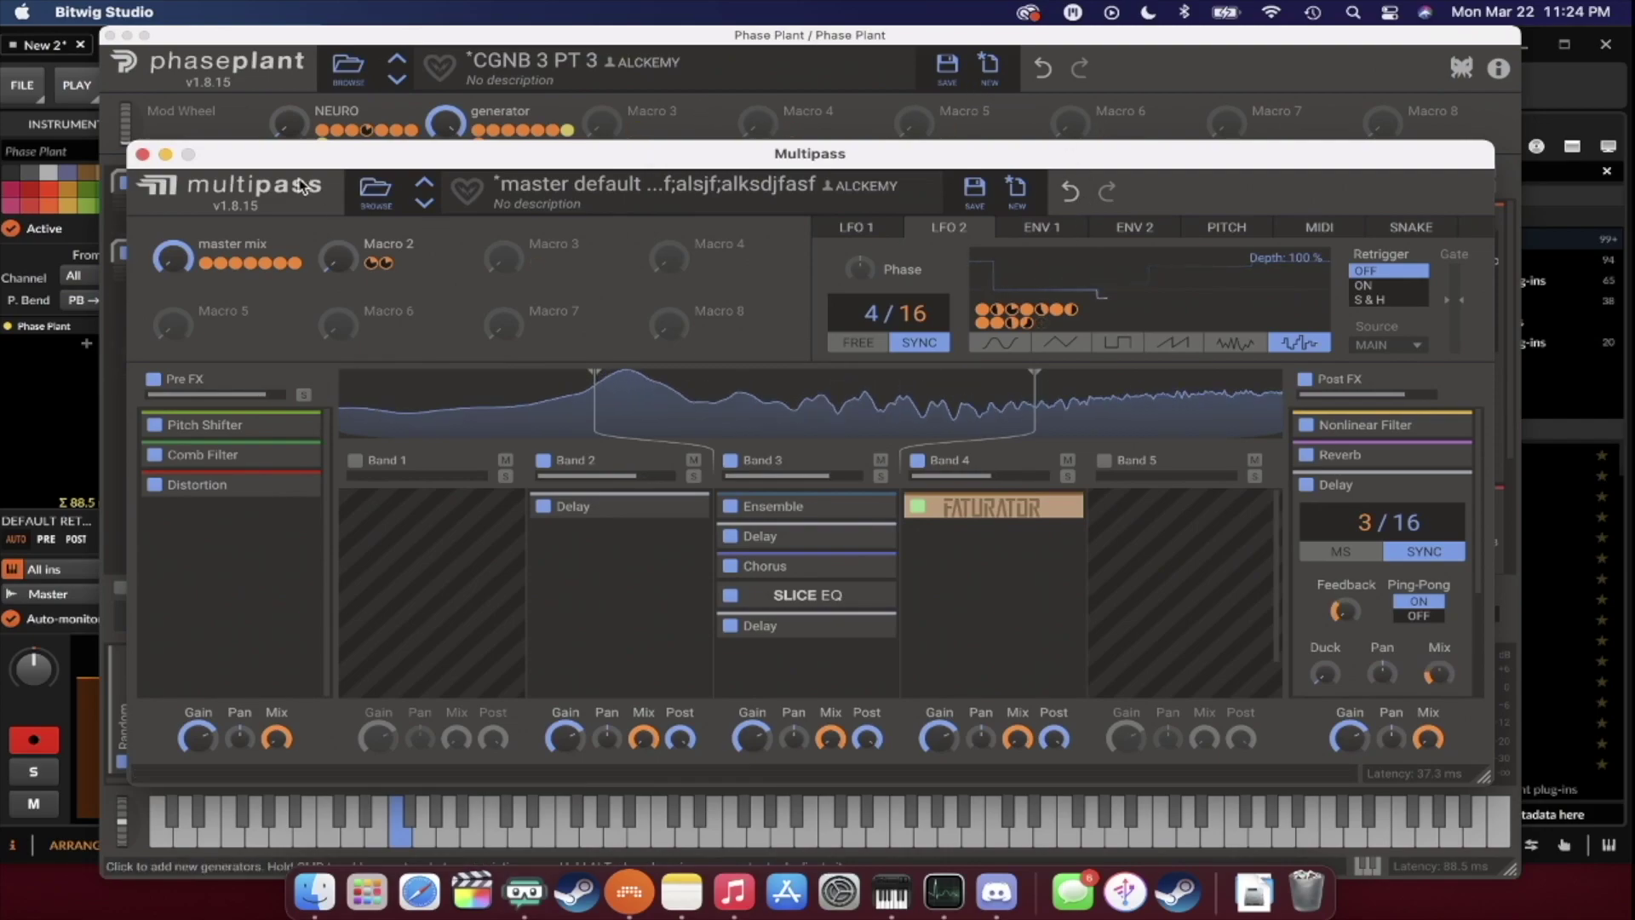
left_click(143, 155)
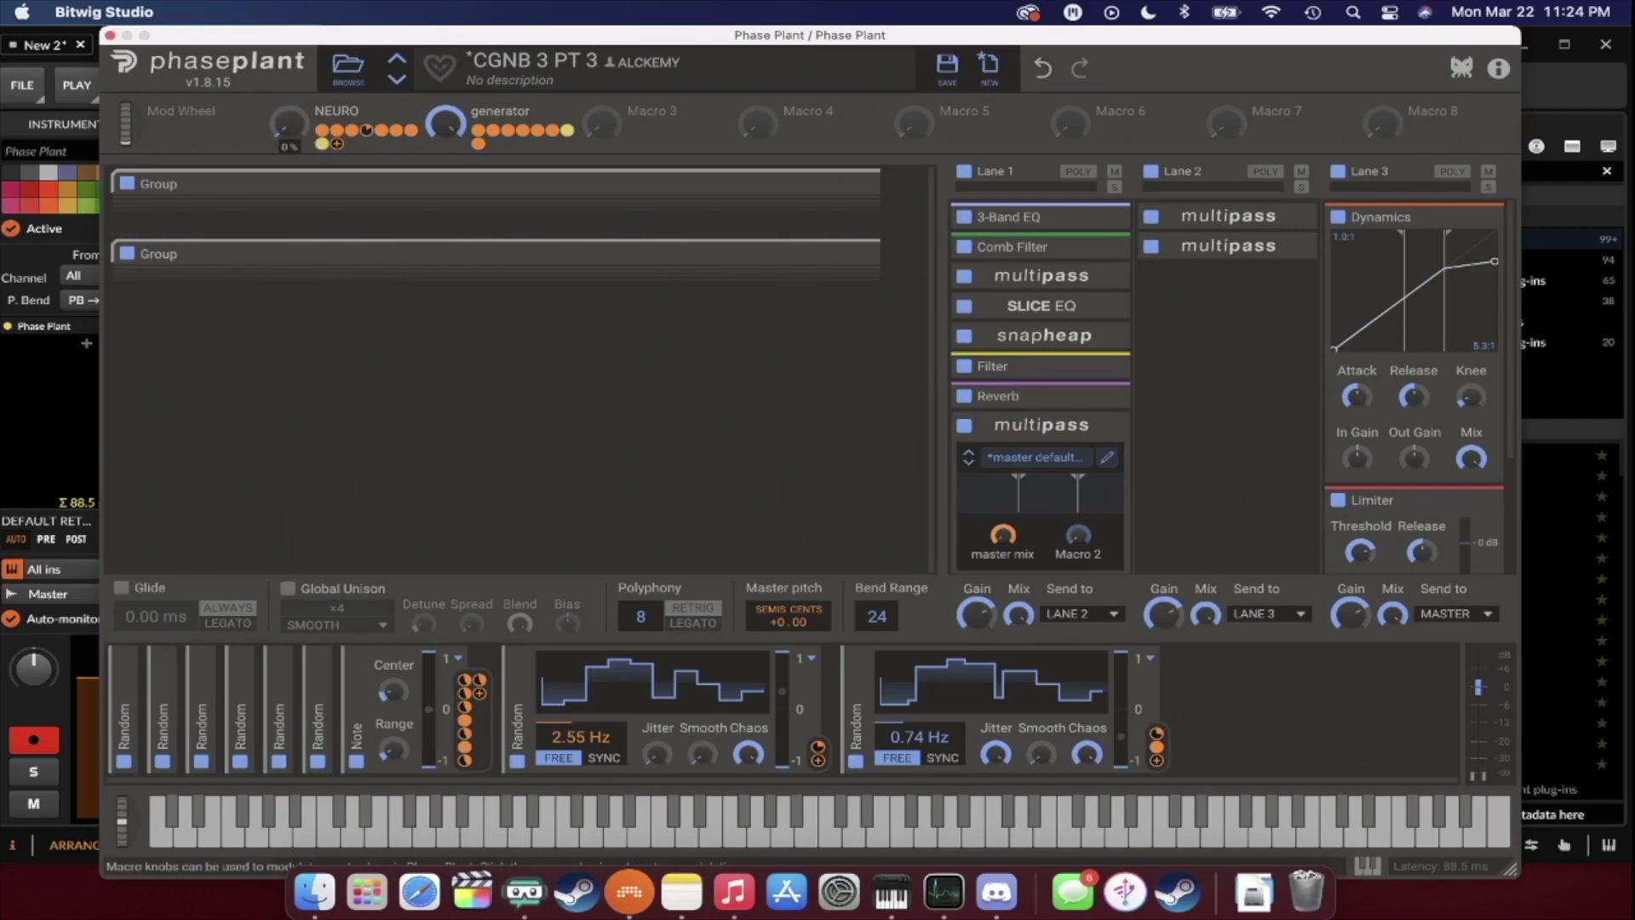
left_click_drag(449, 125, 448, 136)
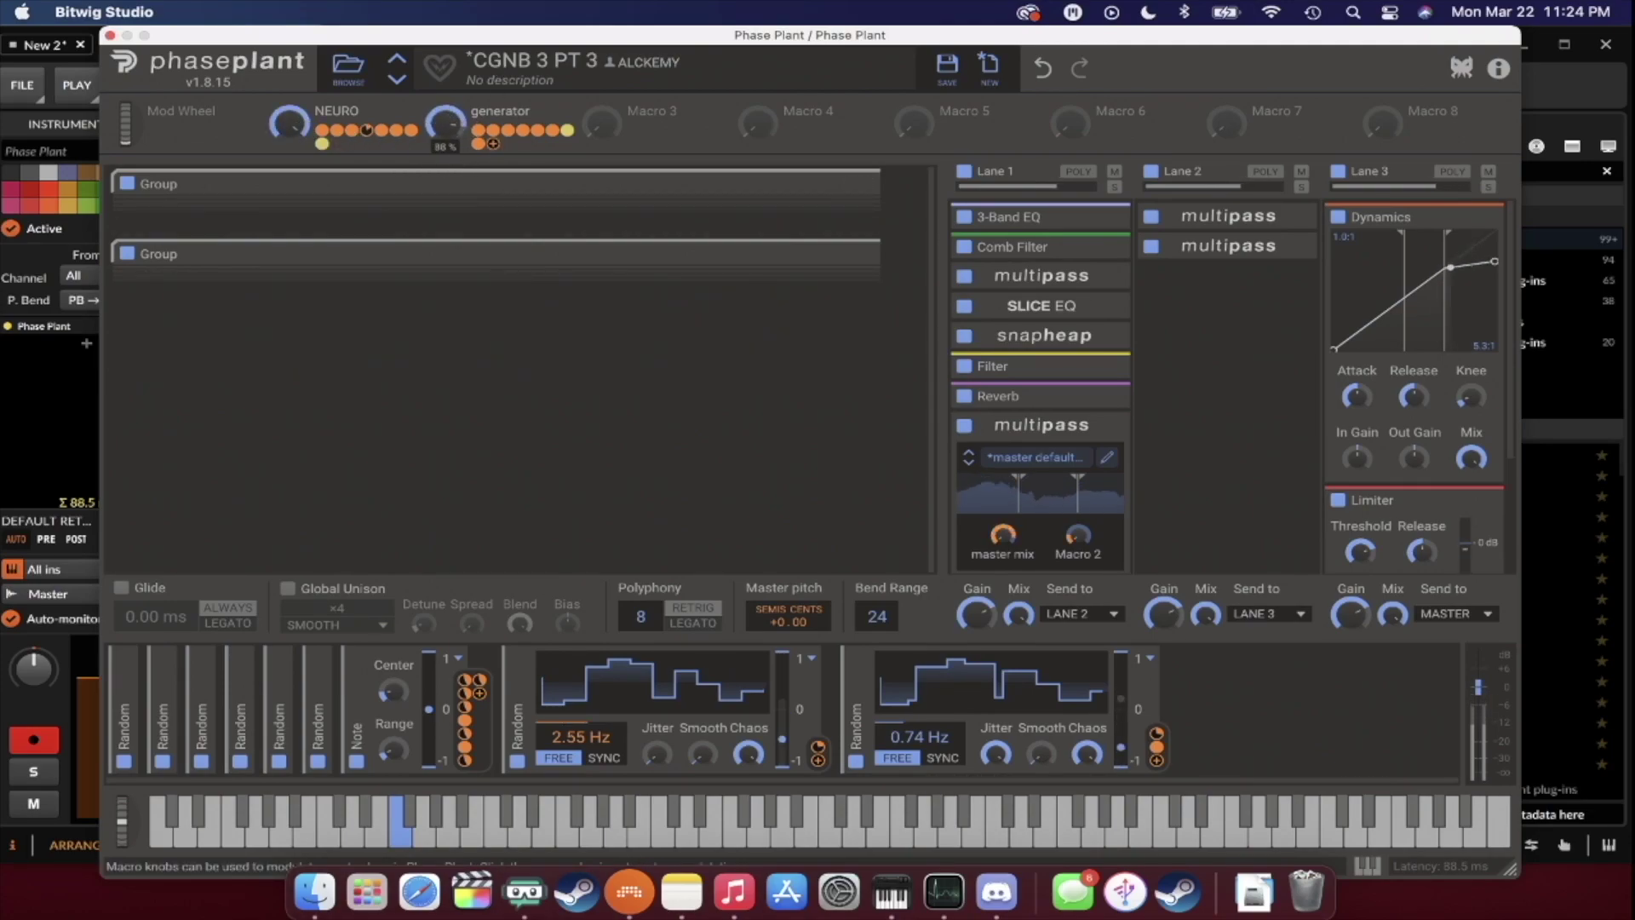
Reopen the Multipass editor and set the Post FX Delay's synced time to 1/16.
left_click(1107, 457)
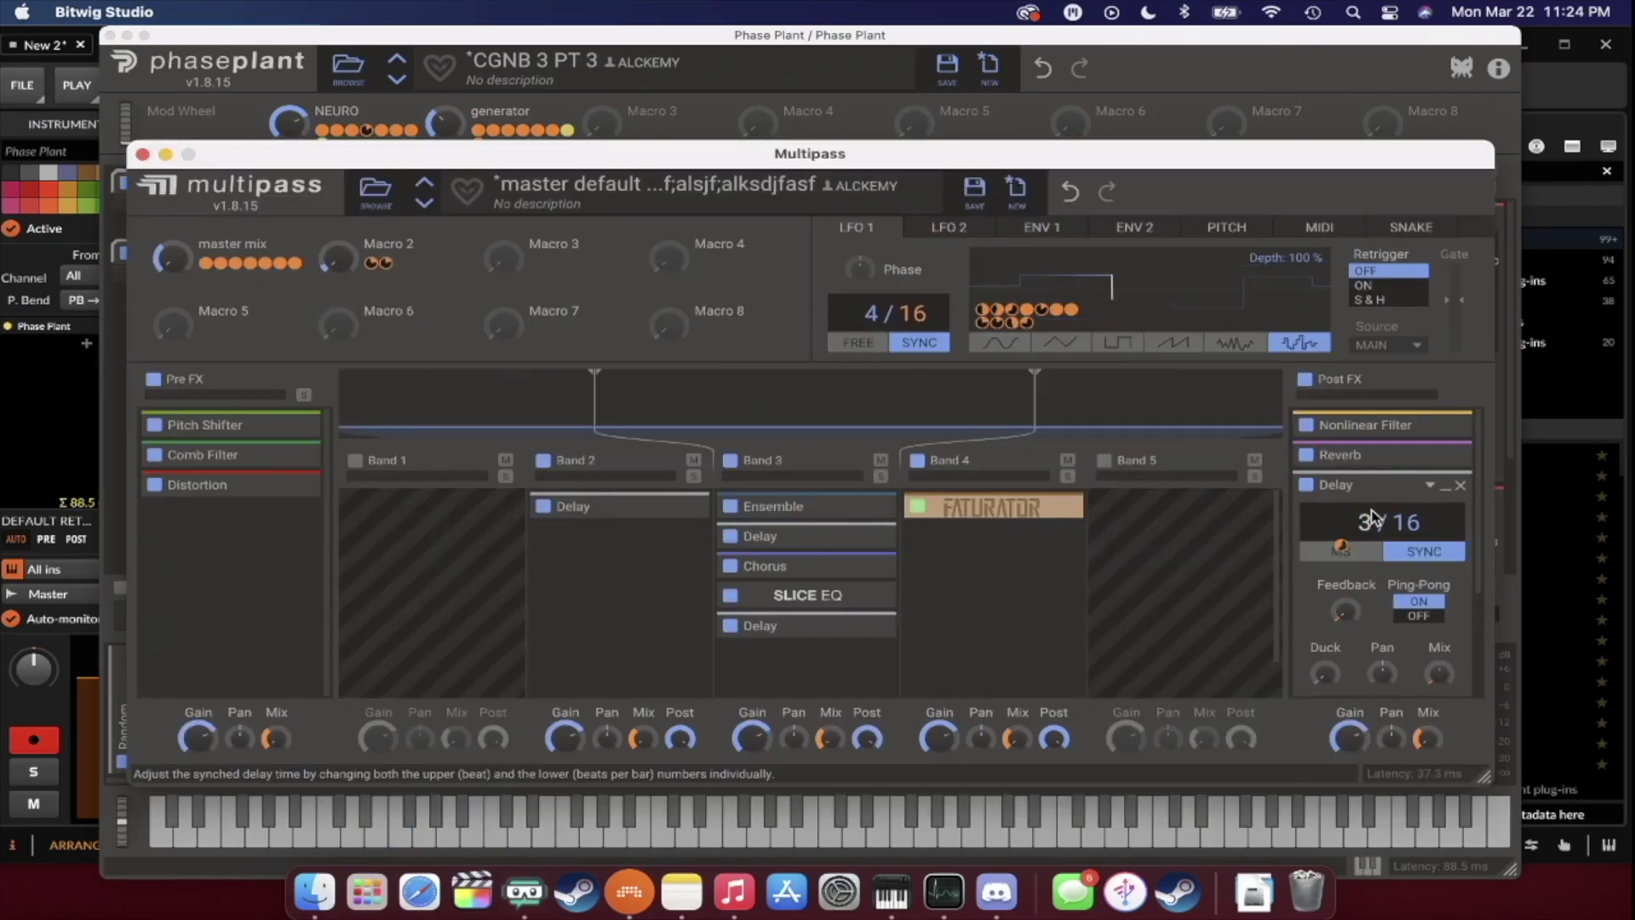
mouse_move(1343, 548)
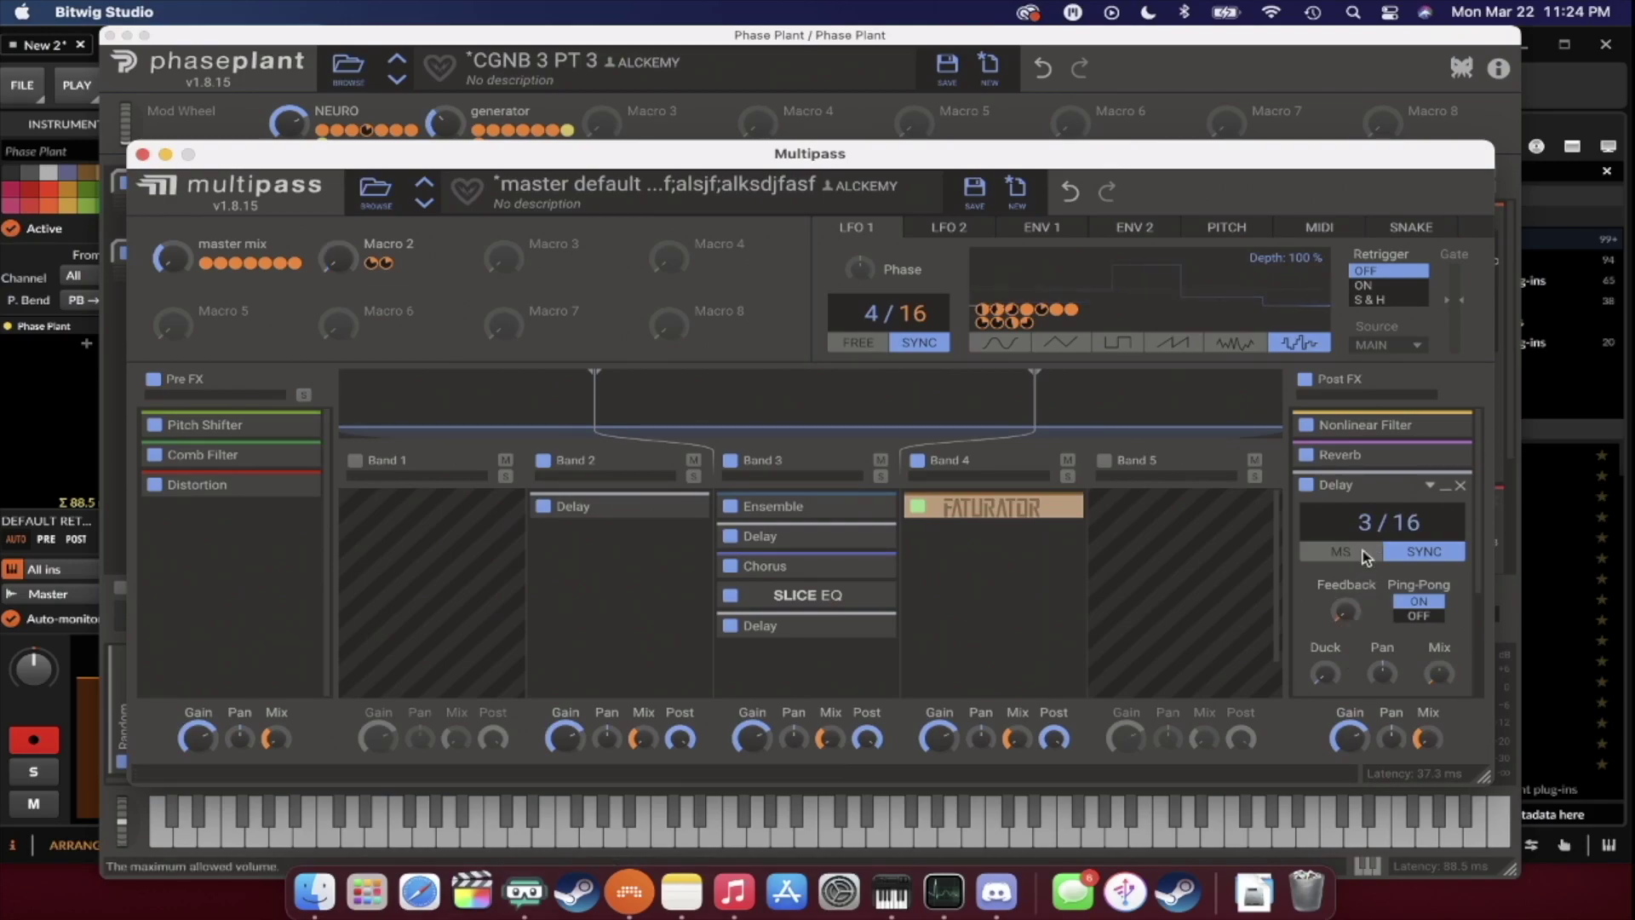
mouse_move(1439, 690)
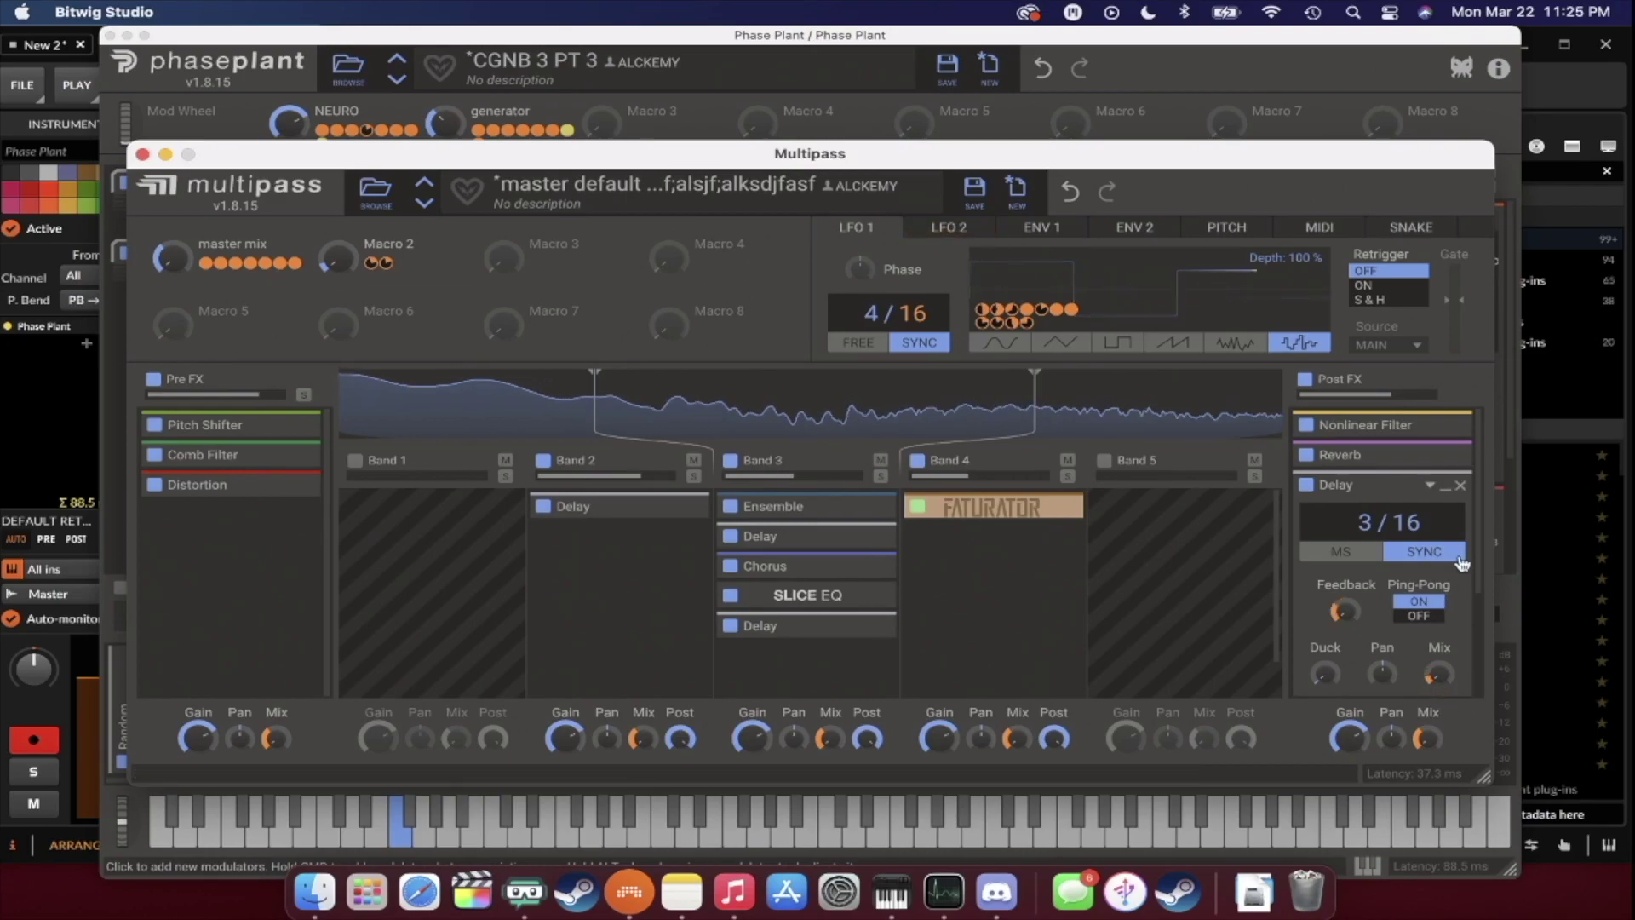
left_click_drag(1365, 522, 1365, 545)
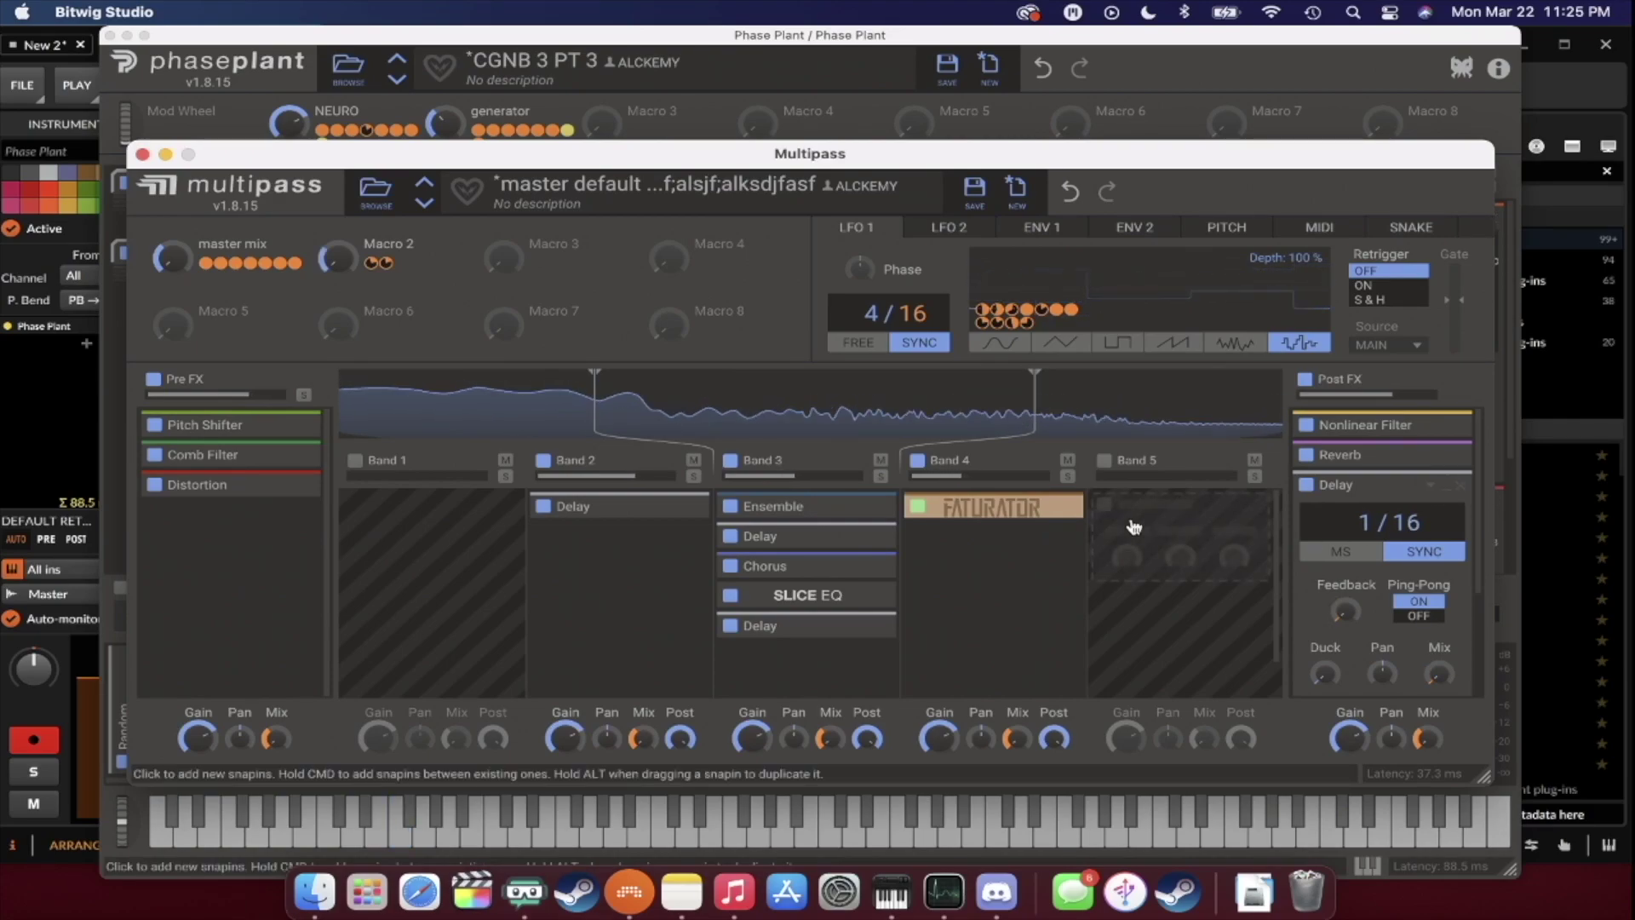
Solo Band 4 and add a Disperser after the Faturator.
left_click(1058, 494)
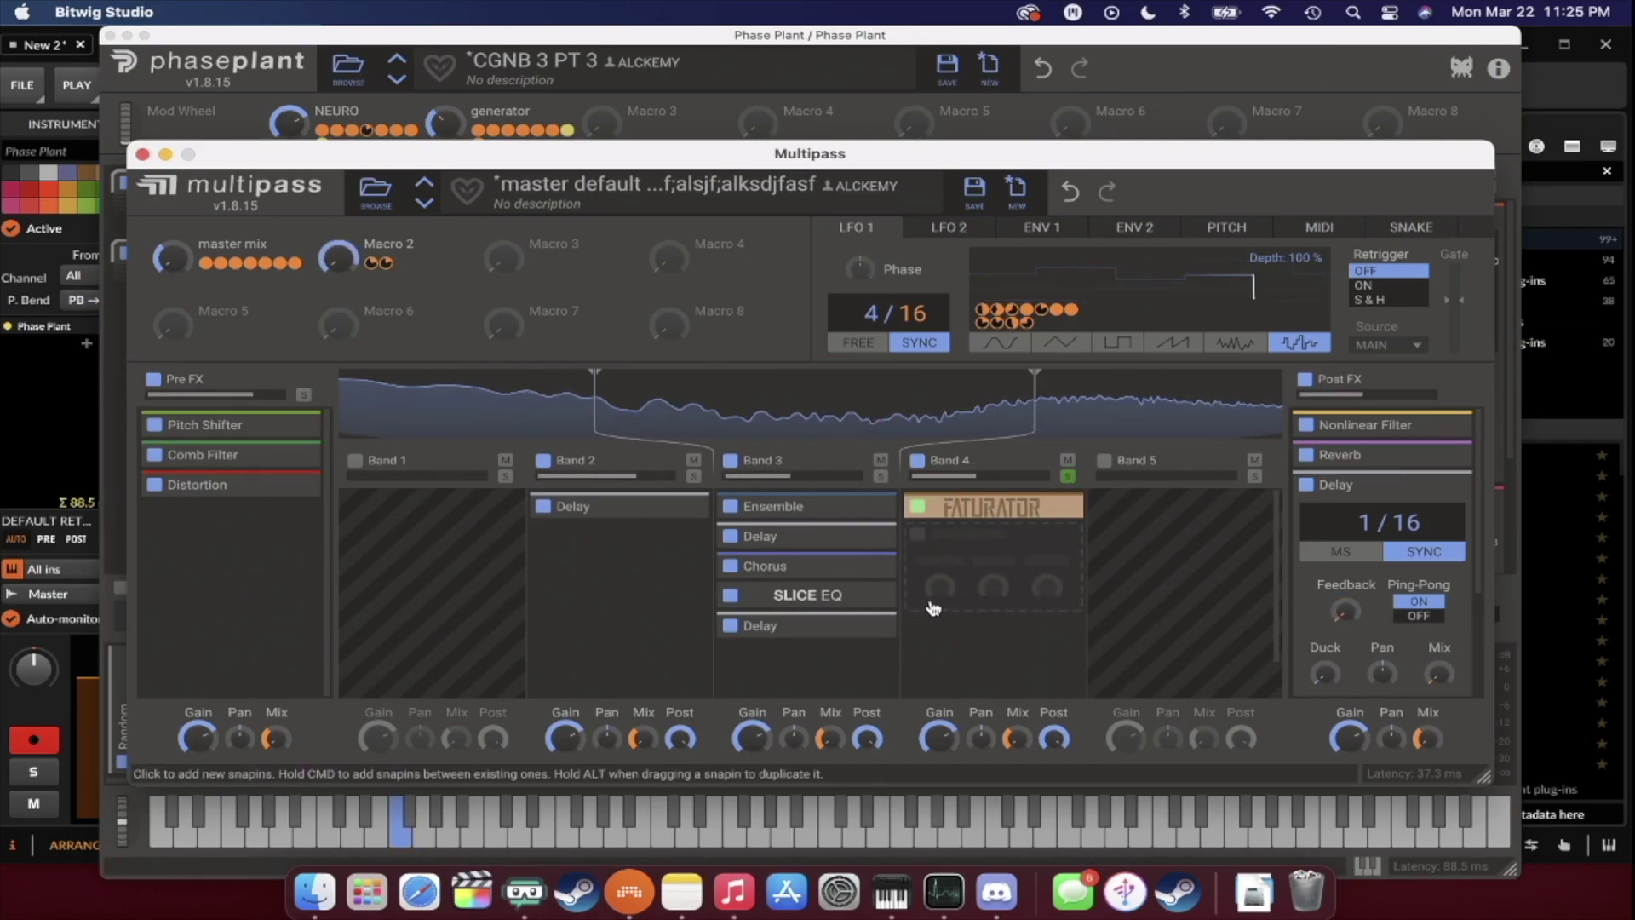
left_click(971, 557)
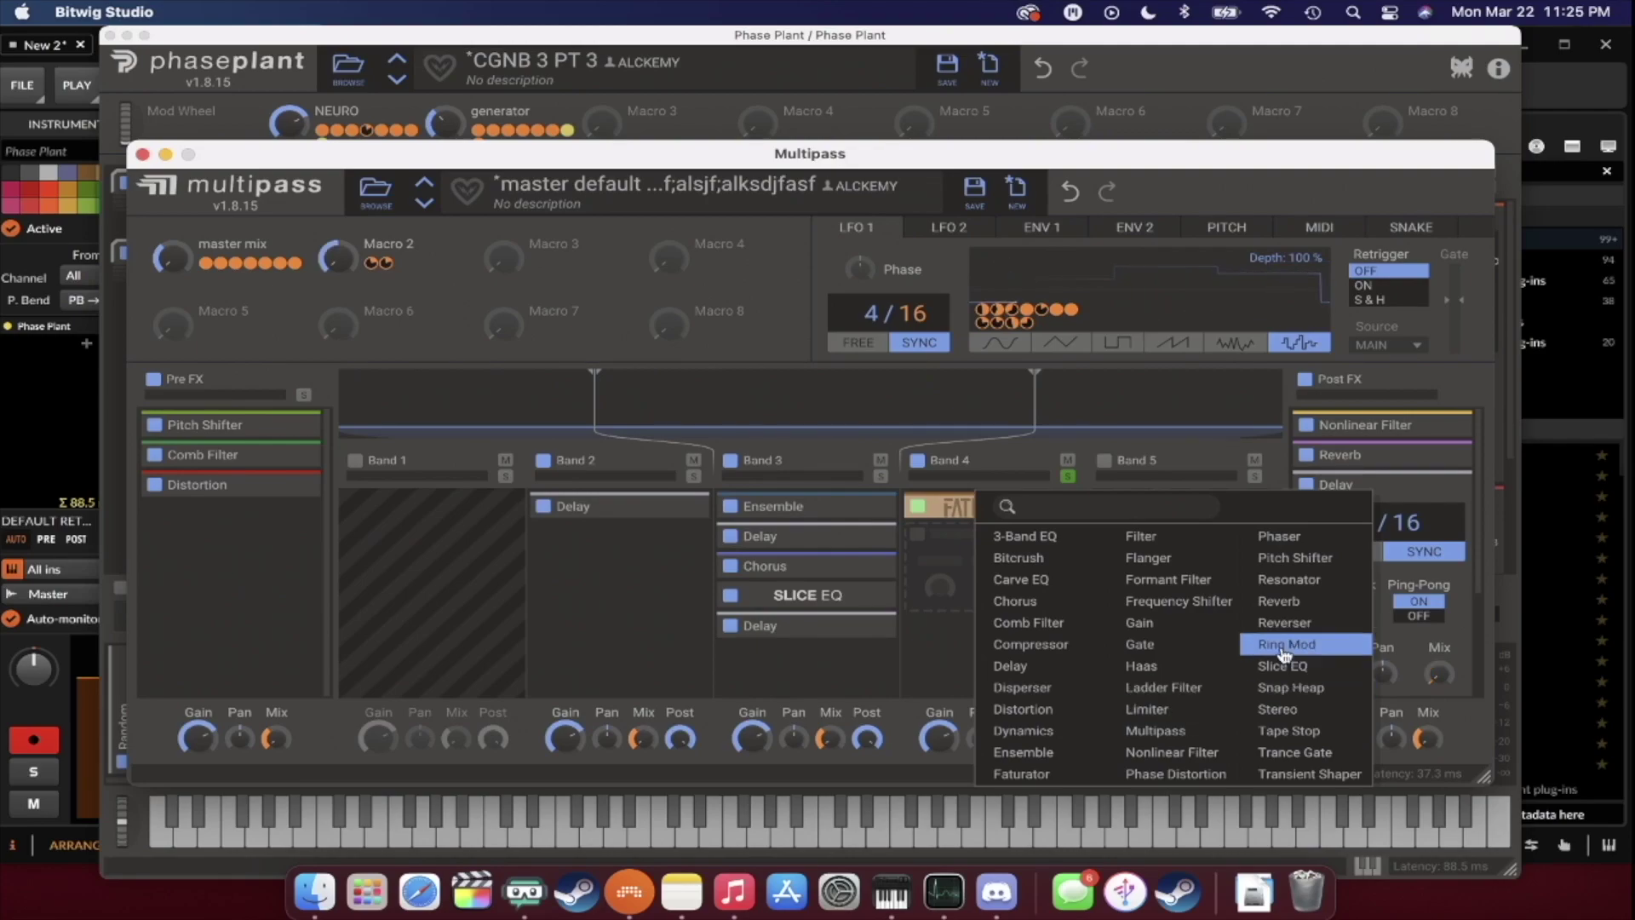
left_click(1039, 687)
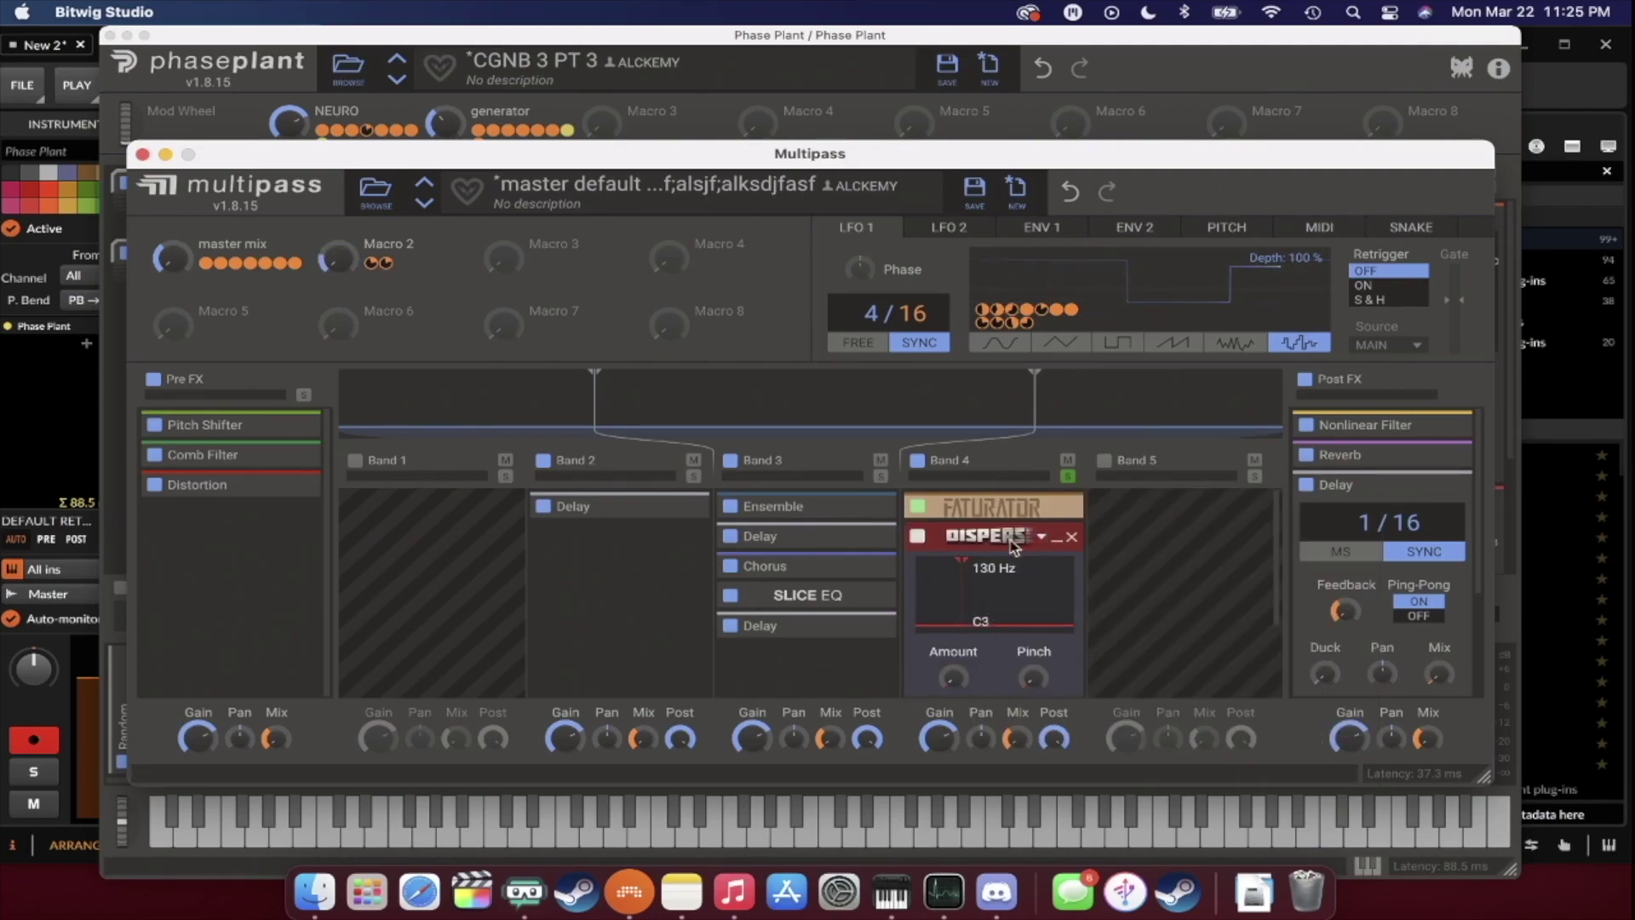
Modulate the Disperser's Amount with LFO 2, adjust its Pinch, and minimize it.
left_click_drag(1057, 321, 953, 679)
scroll(952, 664, "down", 1)
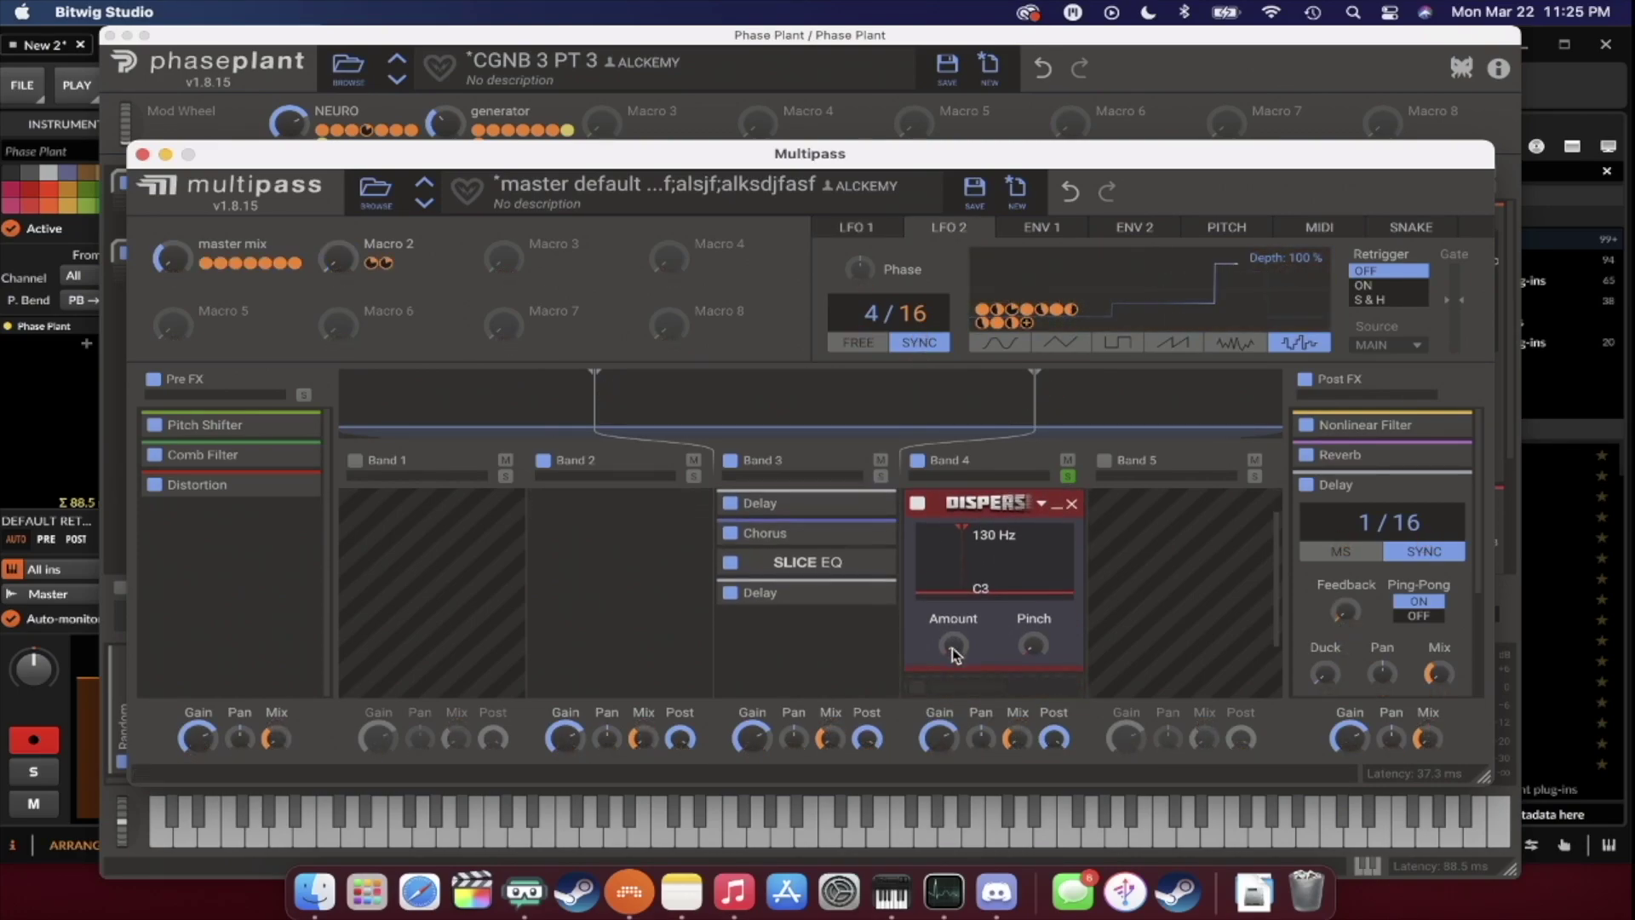
left_click_drag(1028, 329, 953, 630)
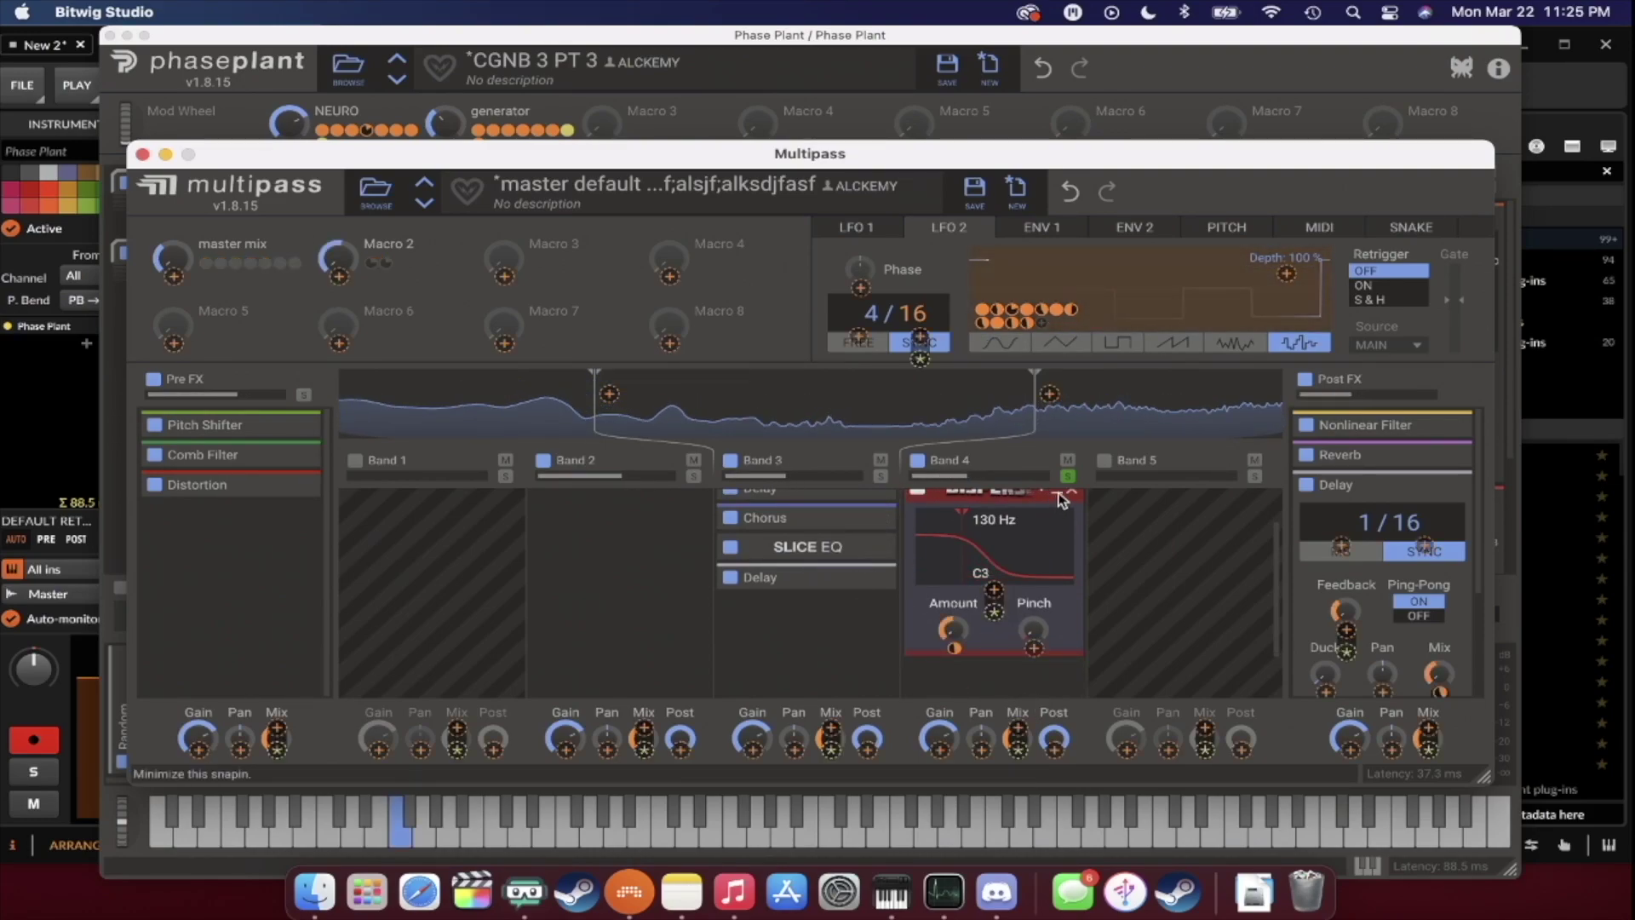
scroll(1044, 533, "up", 1)
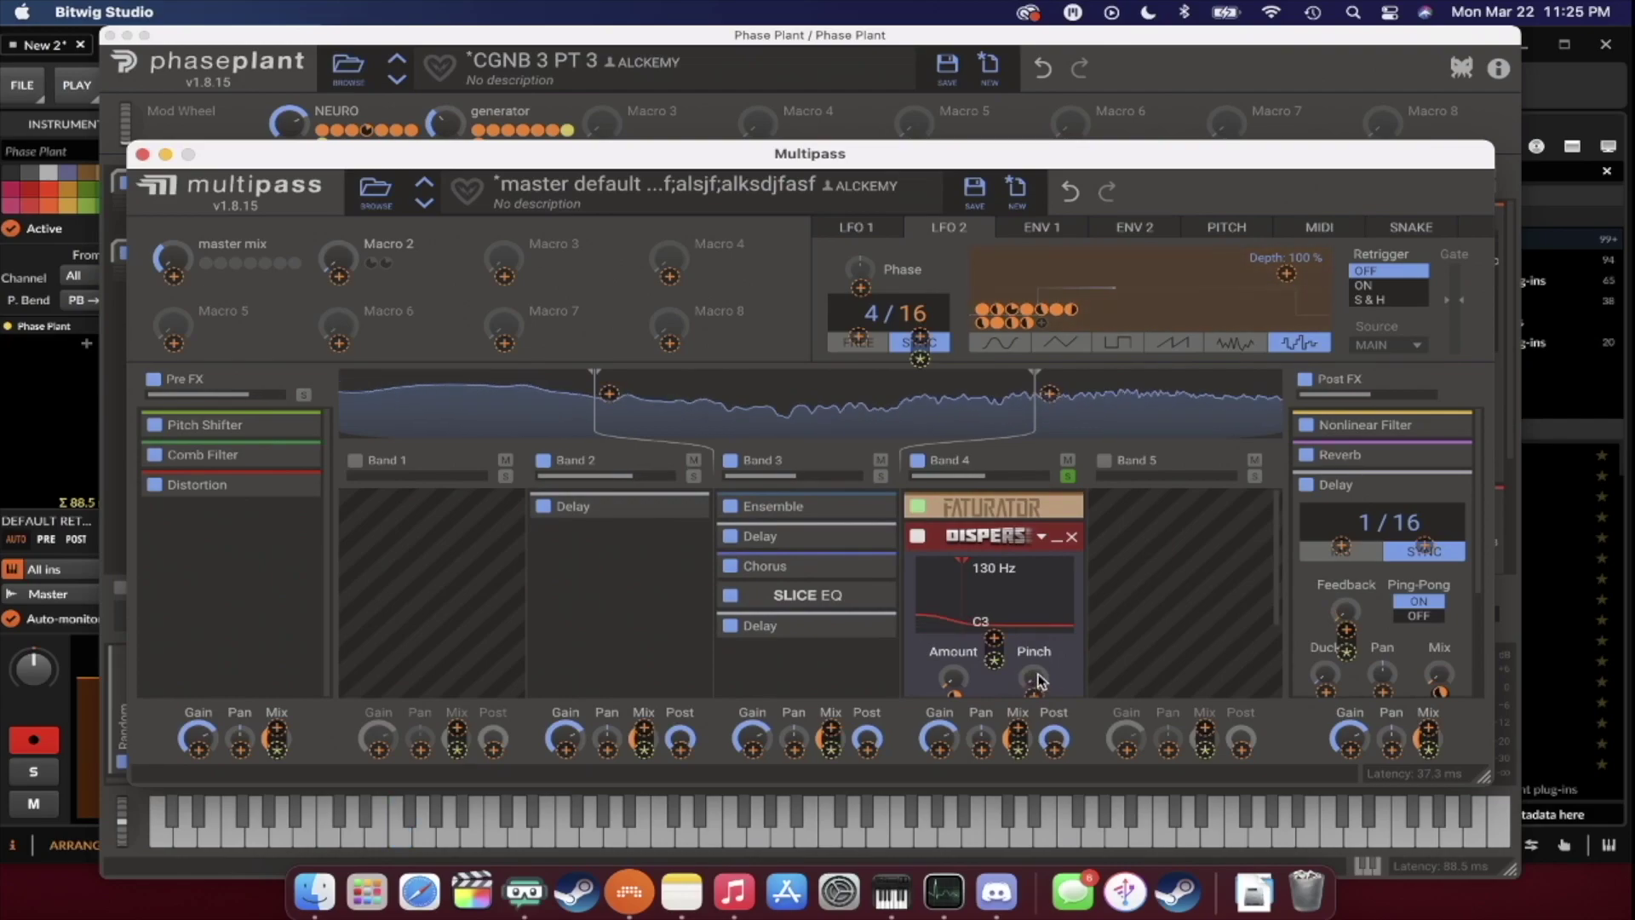
left_click_drag(1037, 681, 1033, 615)
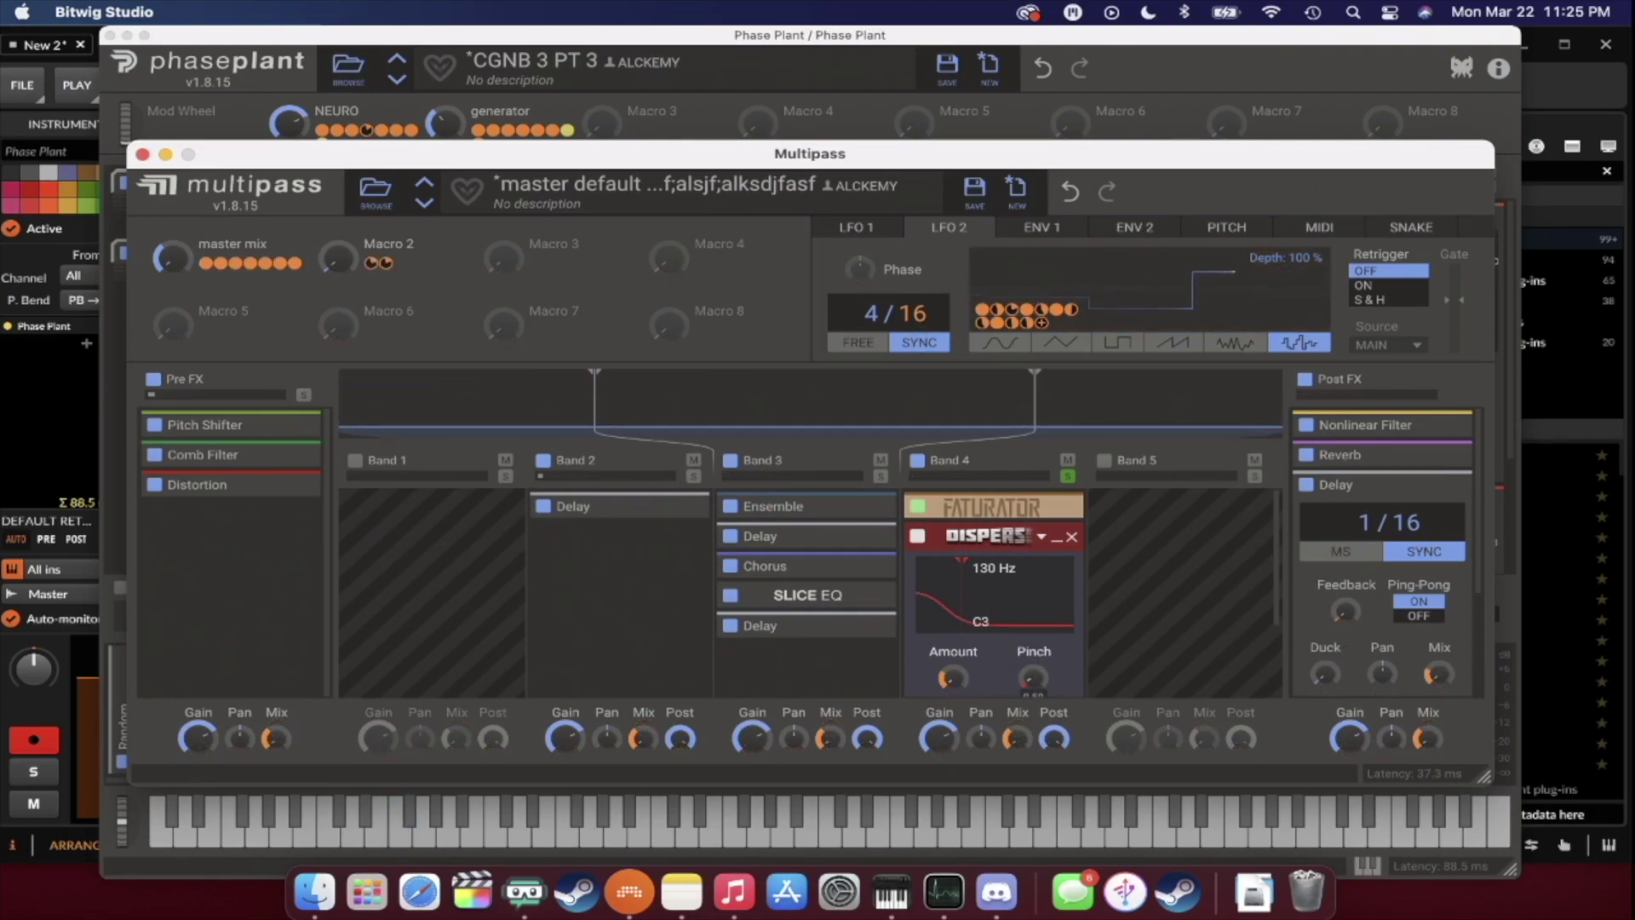
left_click(1055, 537)
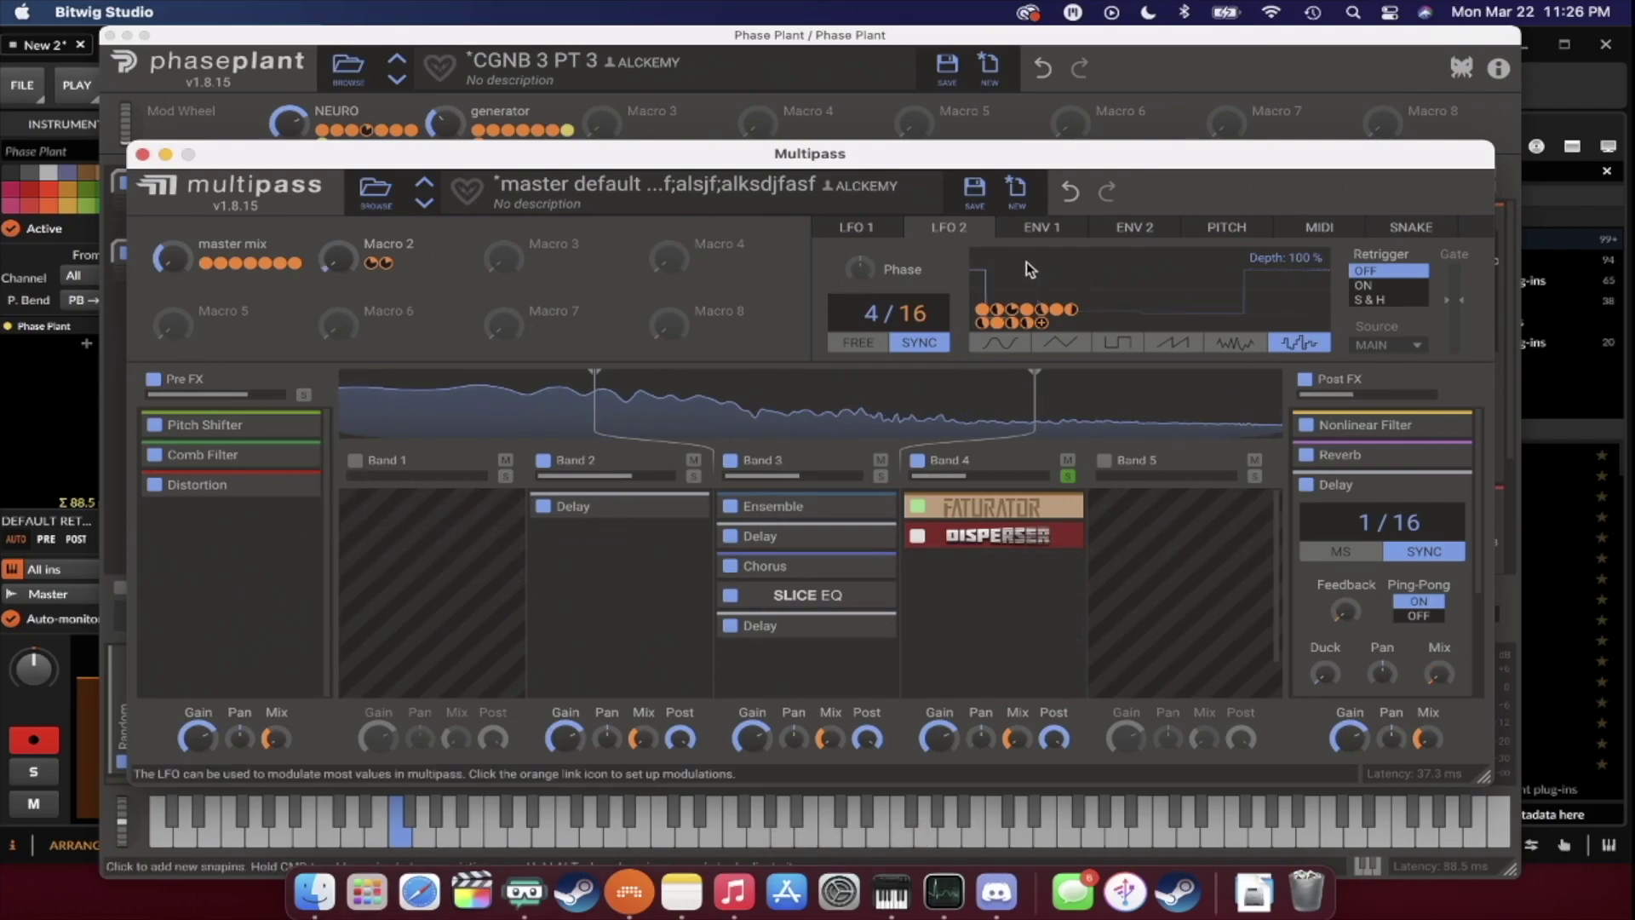
Add a Ring Mod after the Disperser in Band 4 and modulate its Mix with LFO 2.
left_click(990, 579)
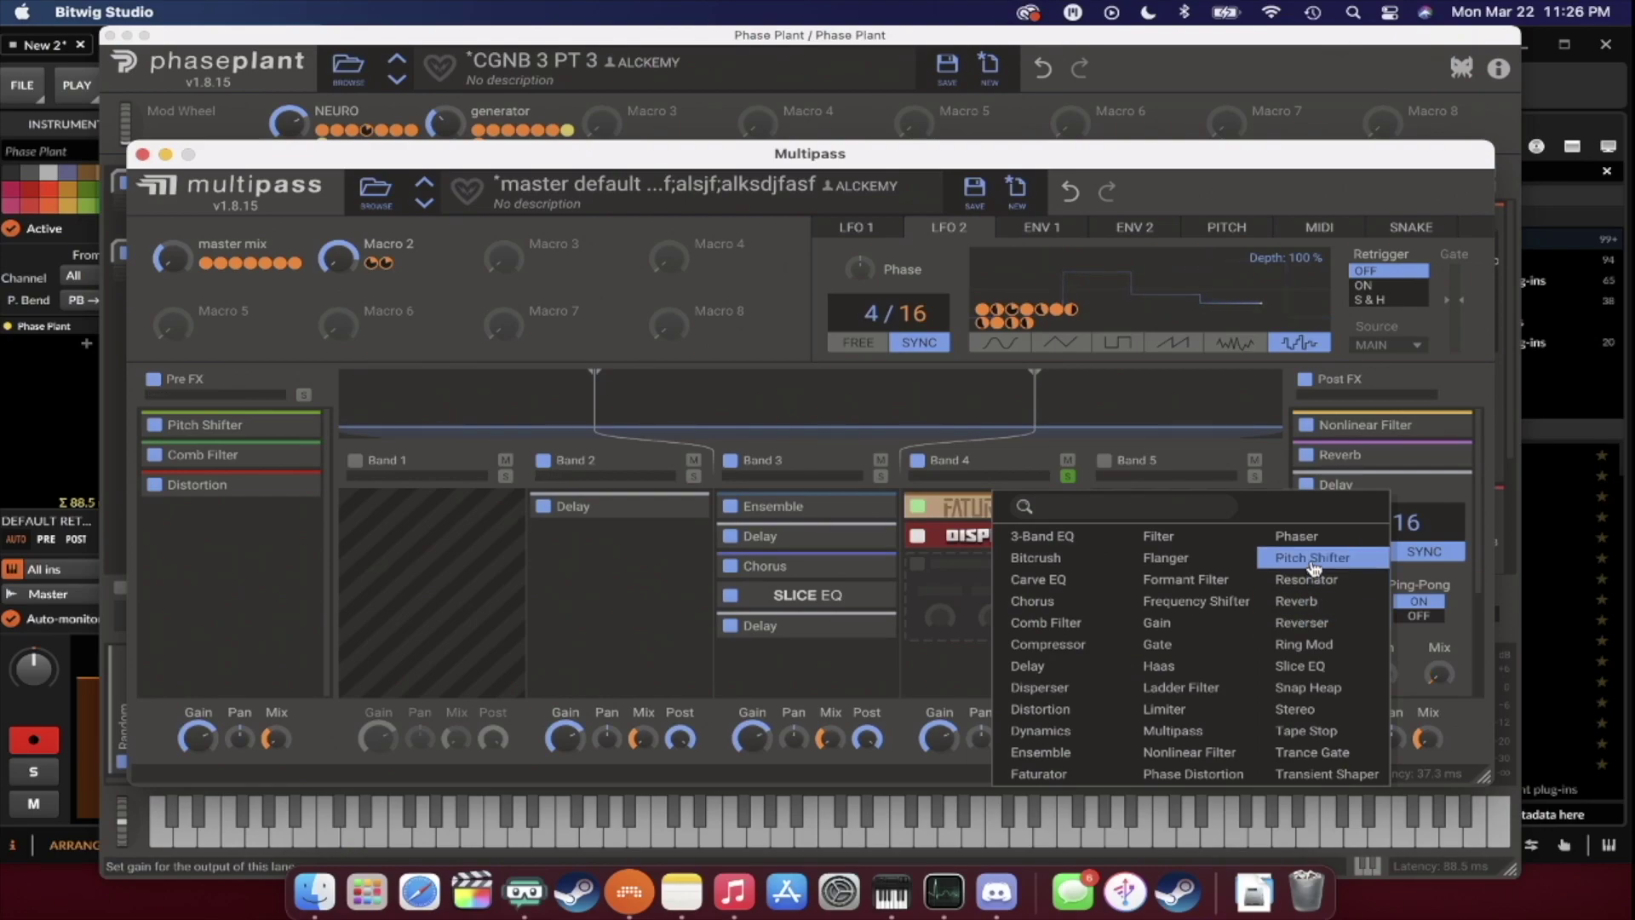
left_click(1305, 645)
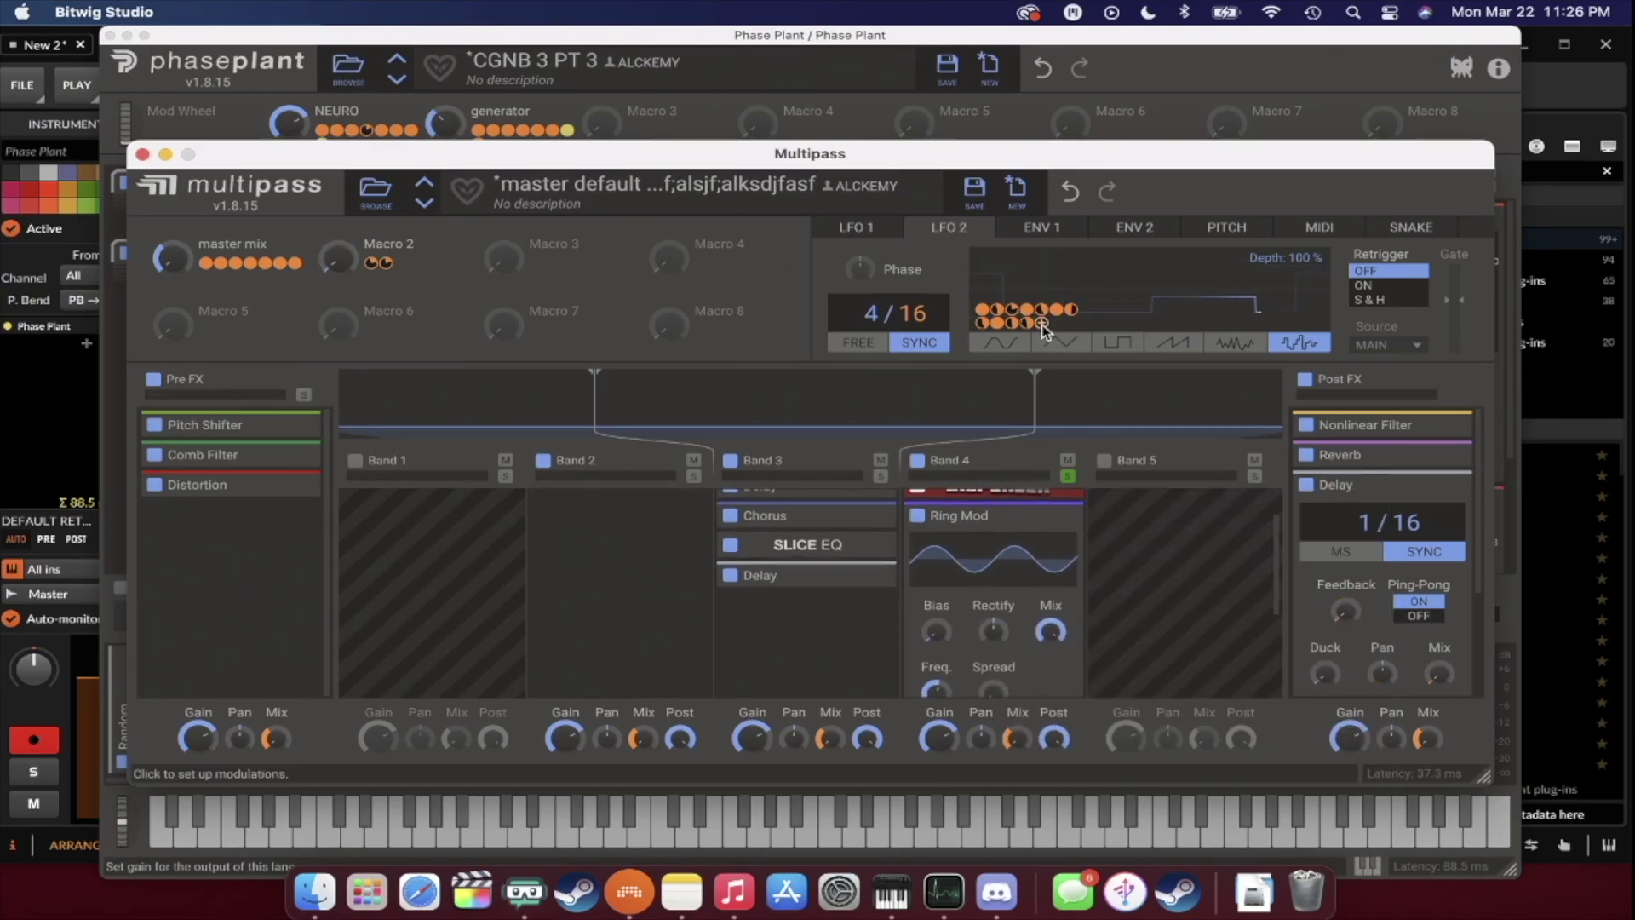
left_click(1043, 325)
left_click(1051, 649)
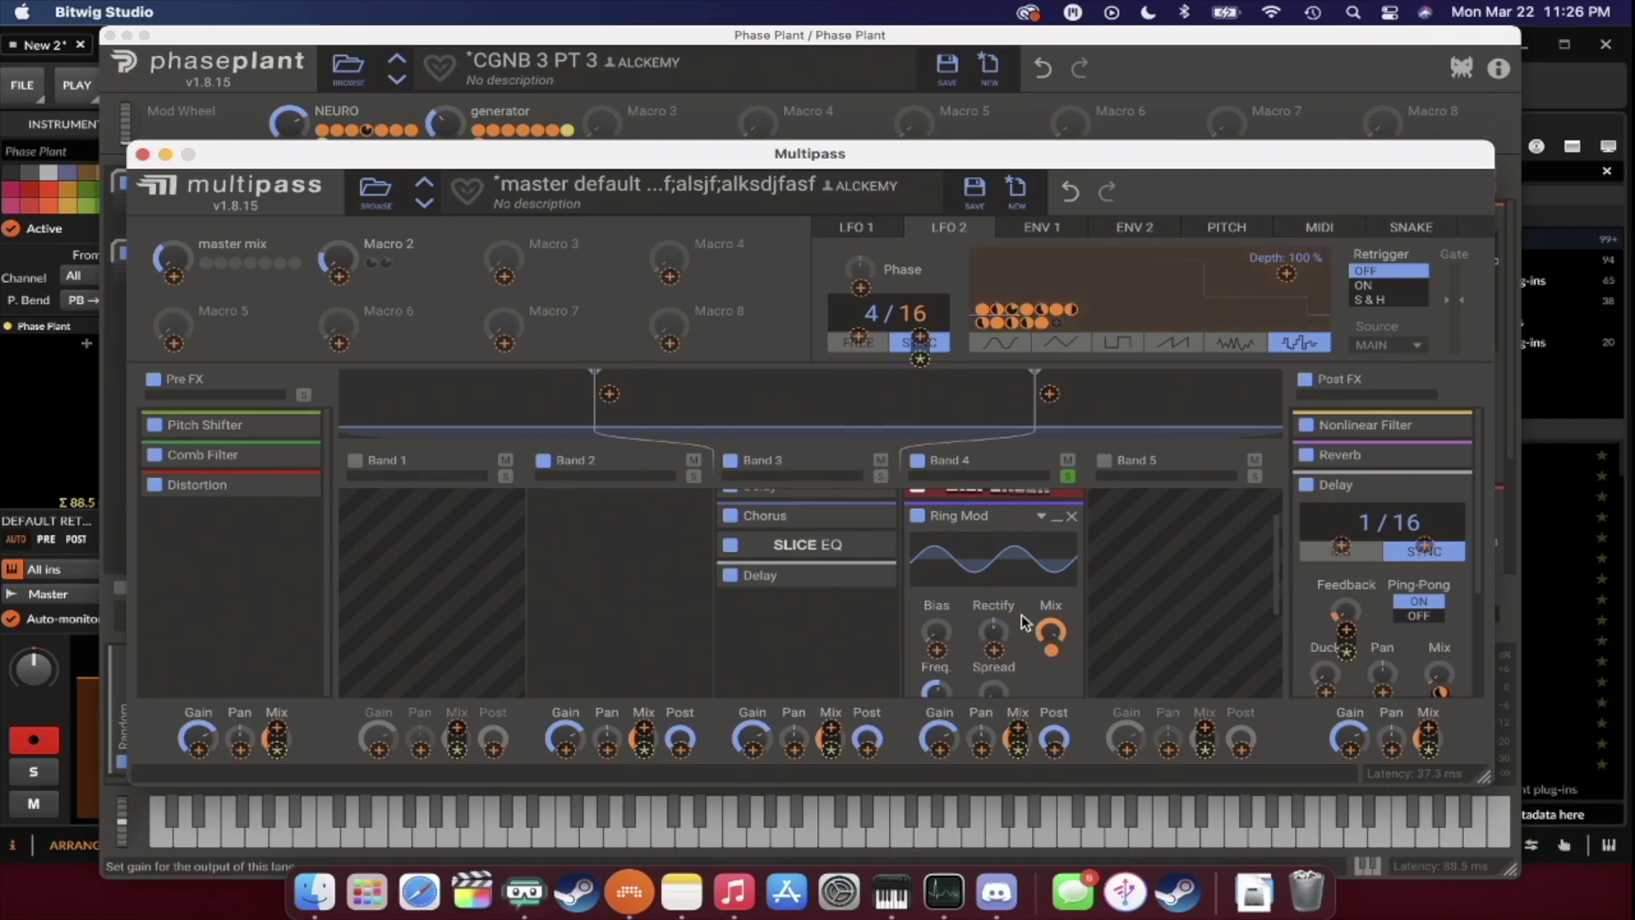
scroll(1020, 616, "down", 3)
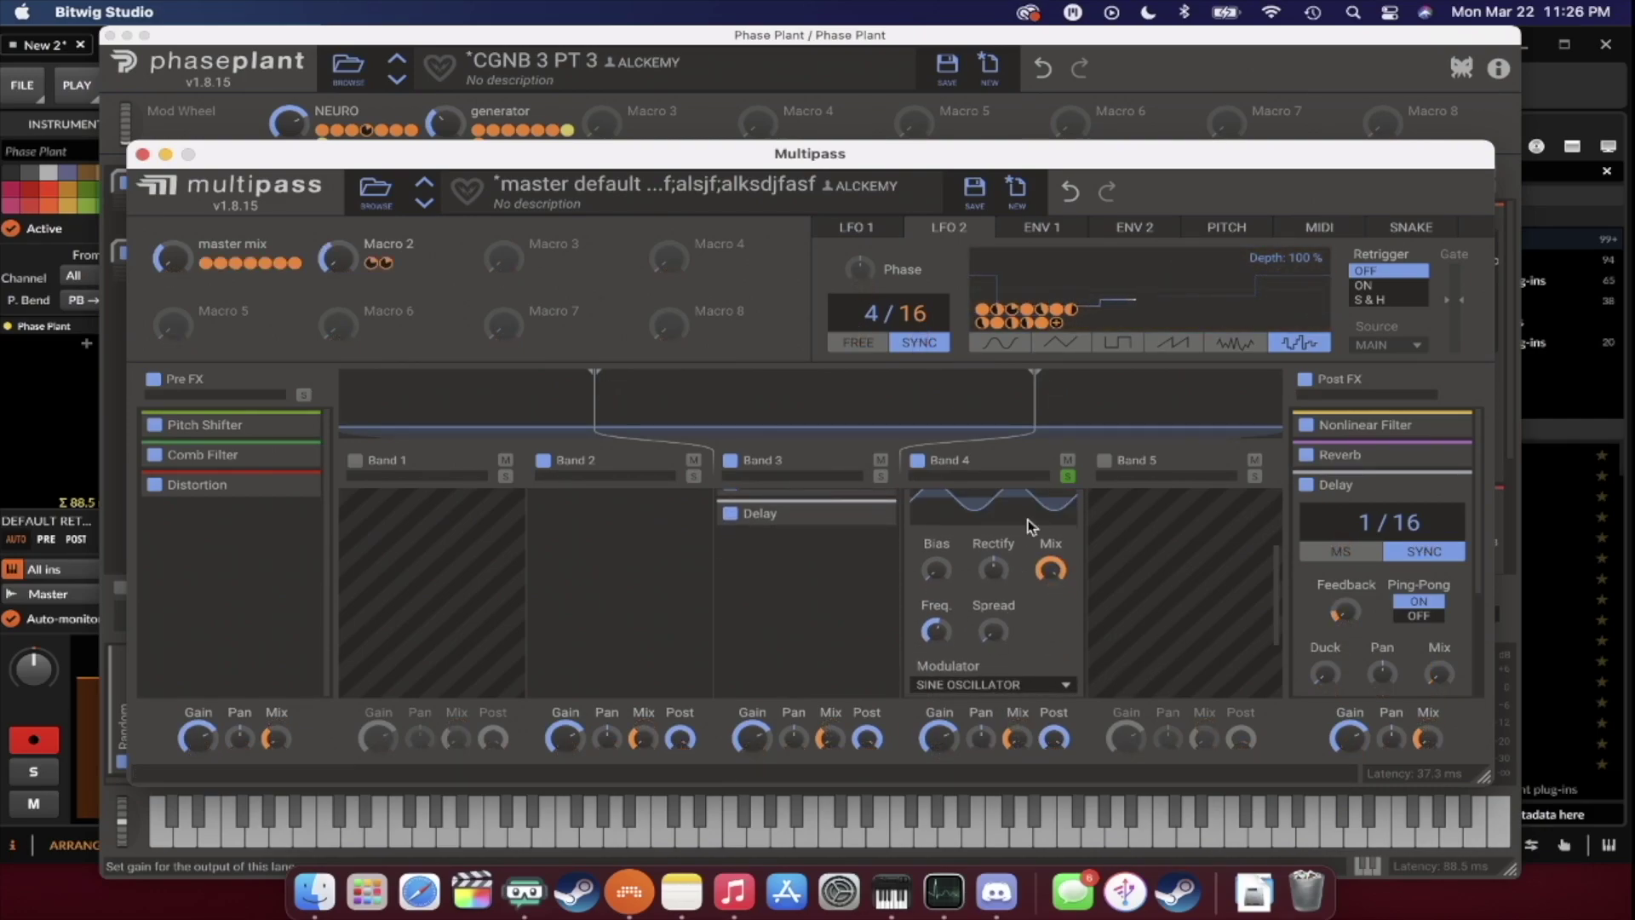
scroll(1016, 554, "up", 2)
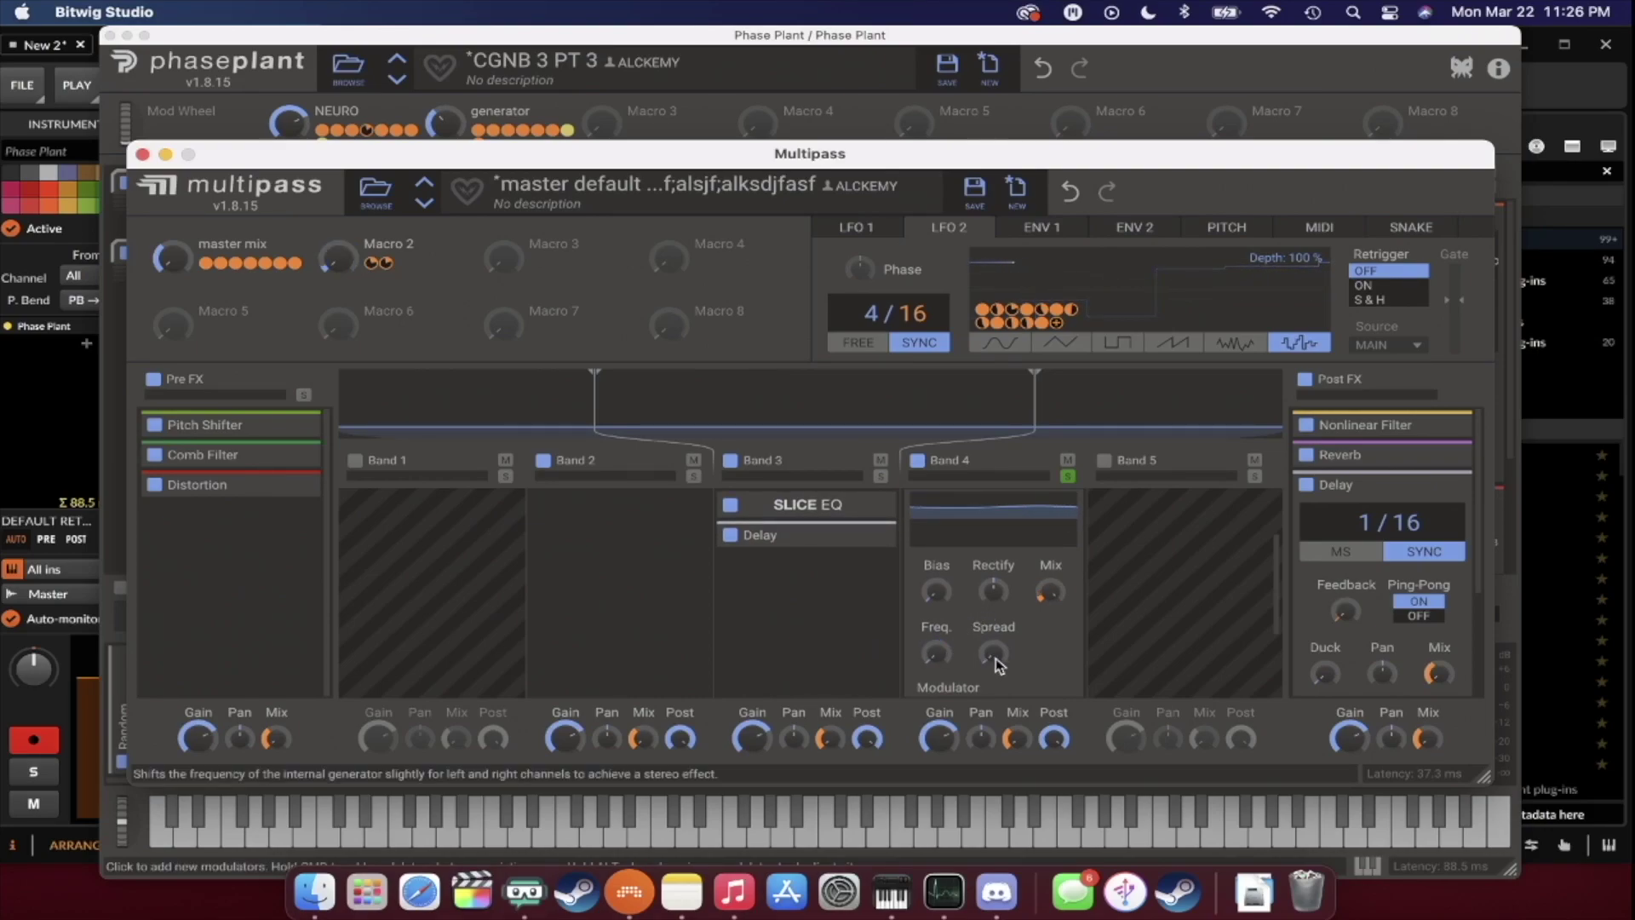
Adjust the Ring Mod's Mix and Spread by ear, and modulate its Spread with LFO 2.
left_click_drag(1050, 590, 1056, 527)
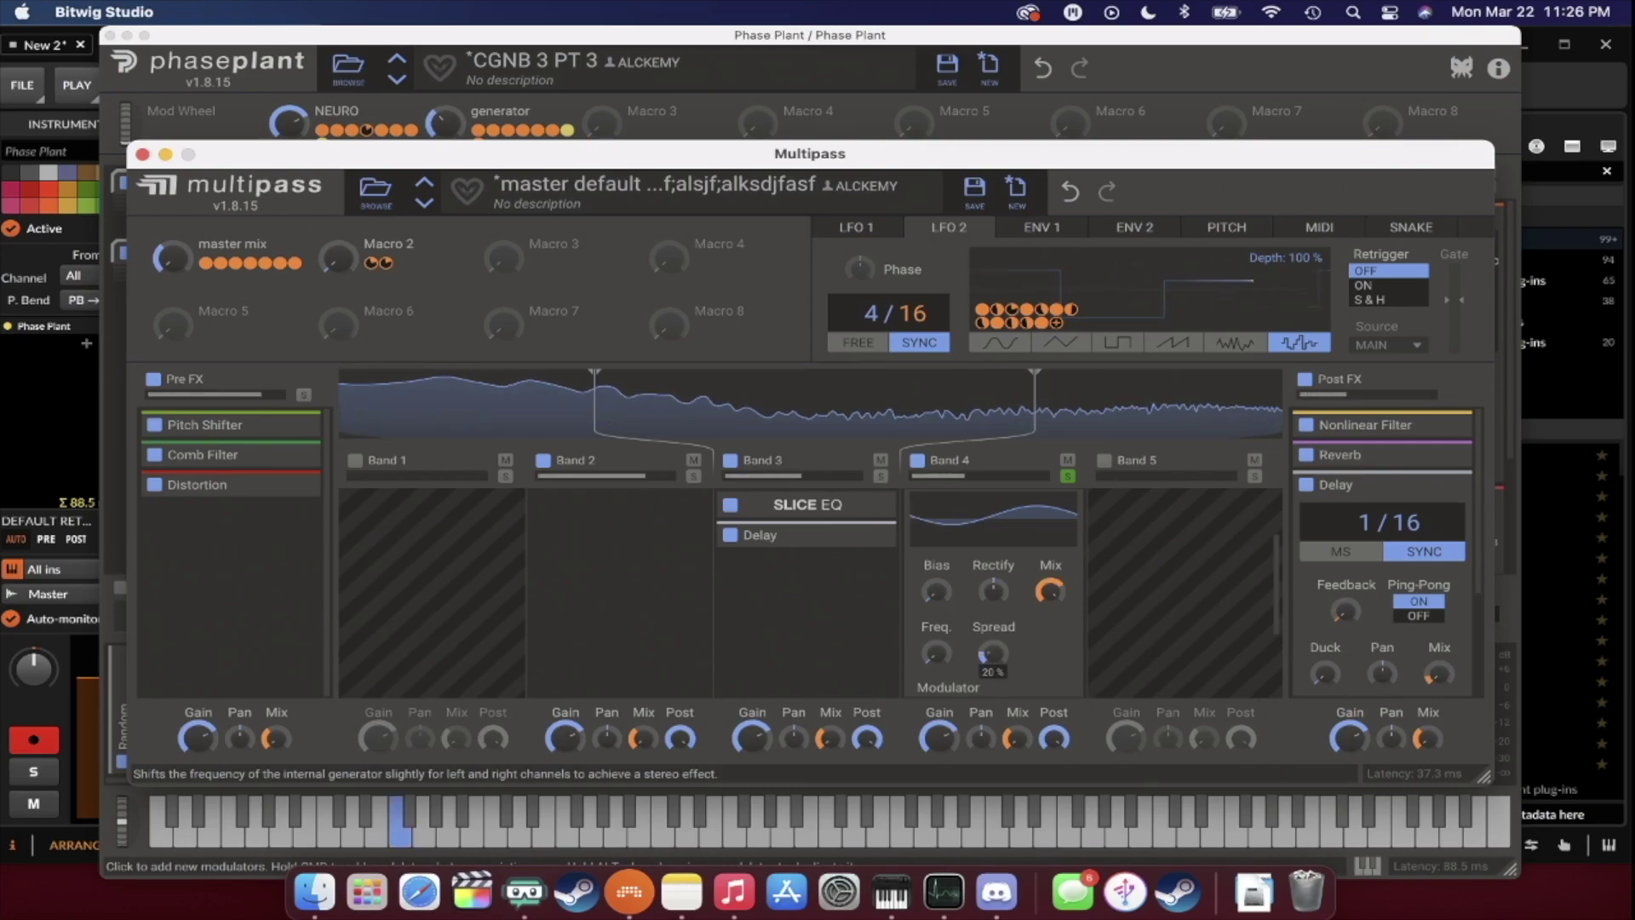
left_click_drag(993, 660, 996, 663)
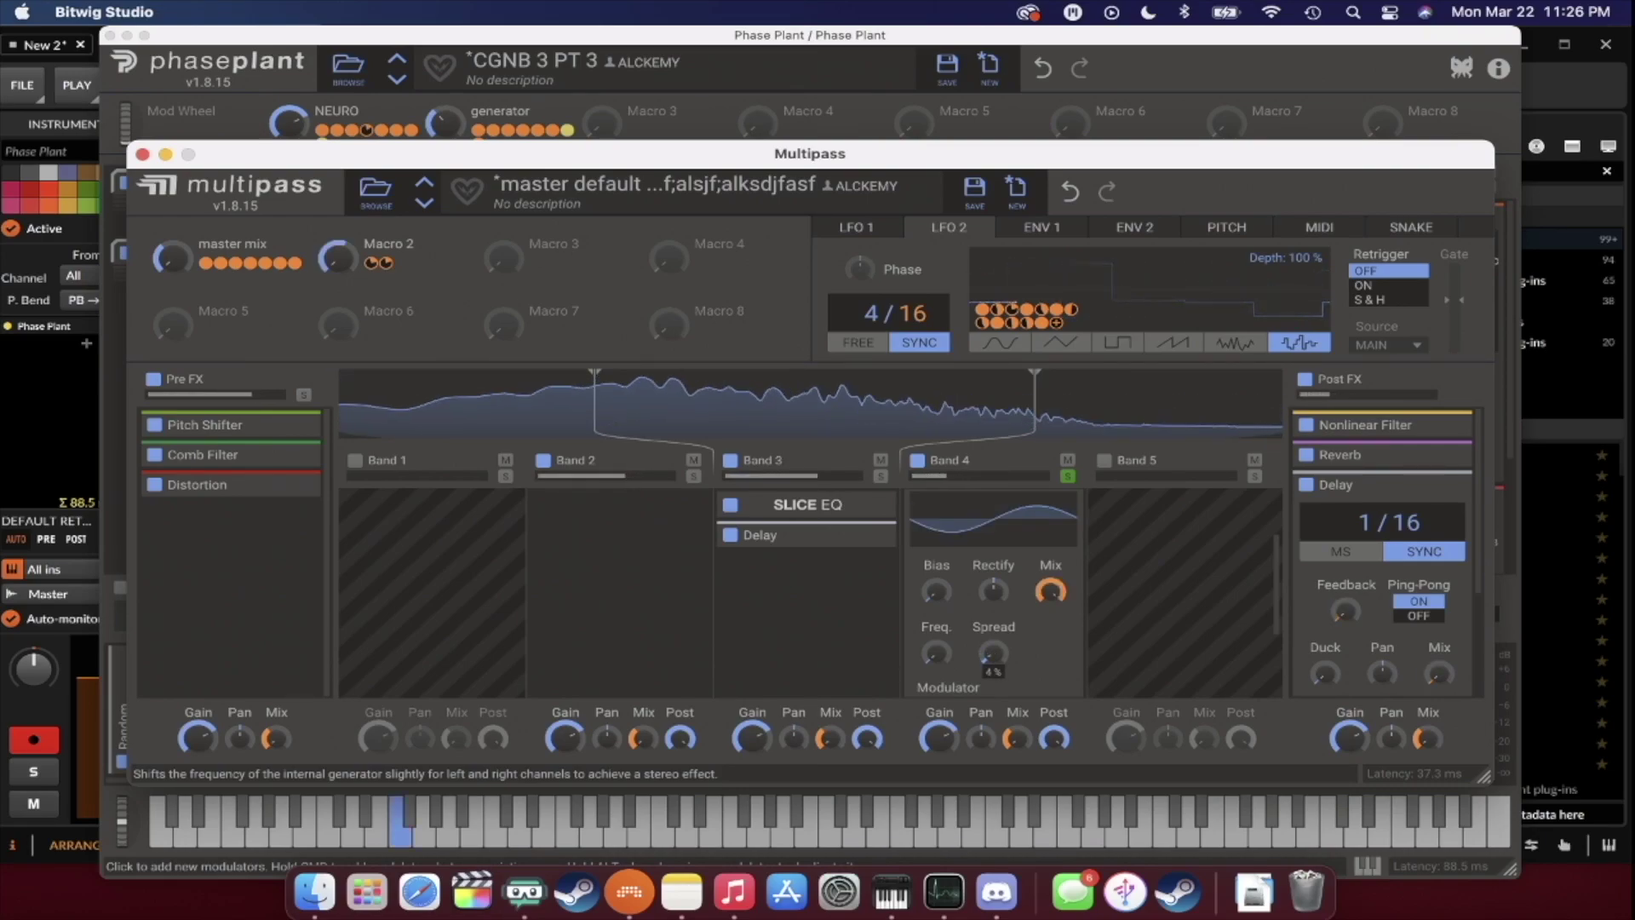
mouse_move(1050, 590)
left_mouse_down()
mouse_move(1049, 638)
mouse_move(1050, 602)
left_mouse_up()
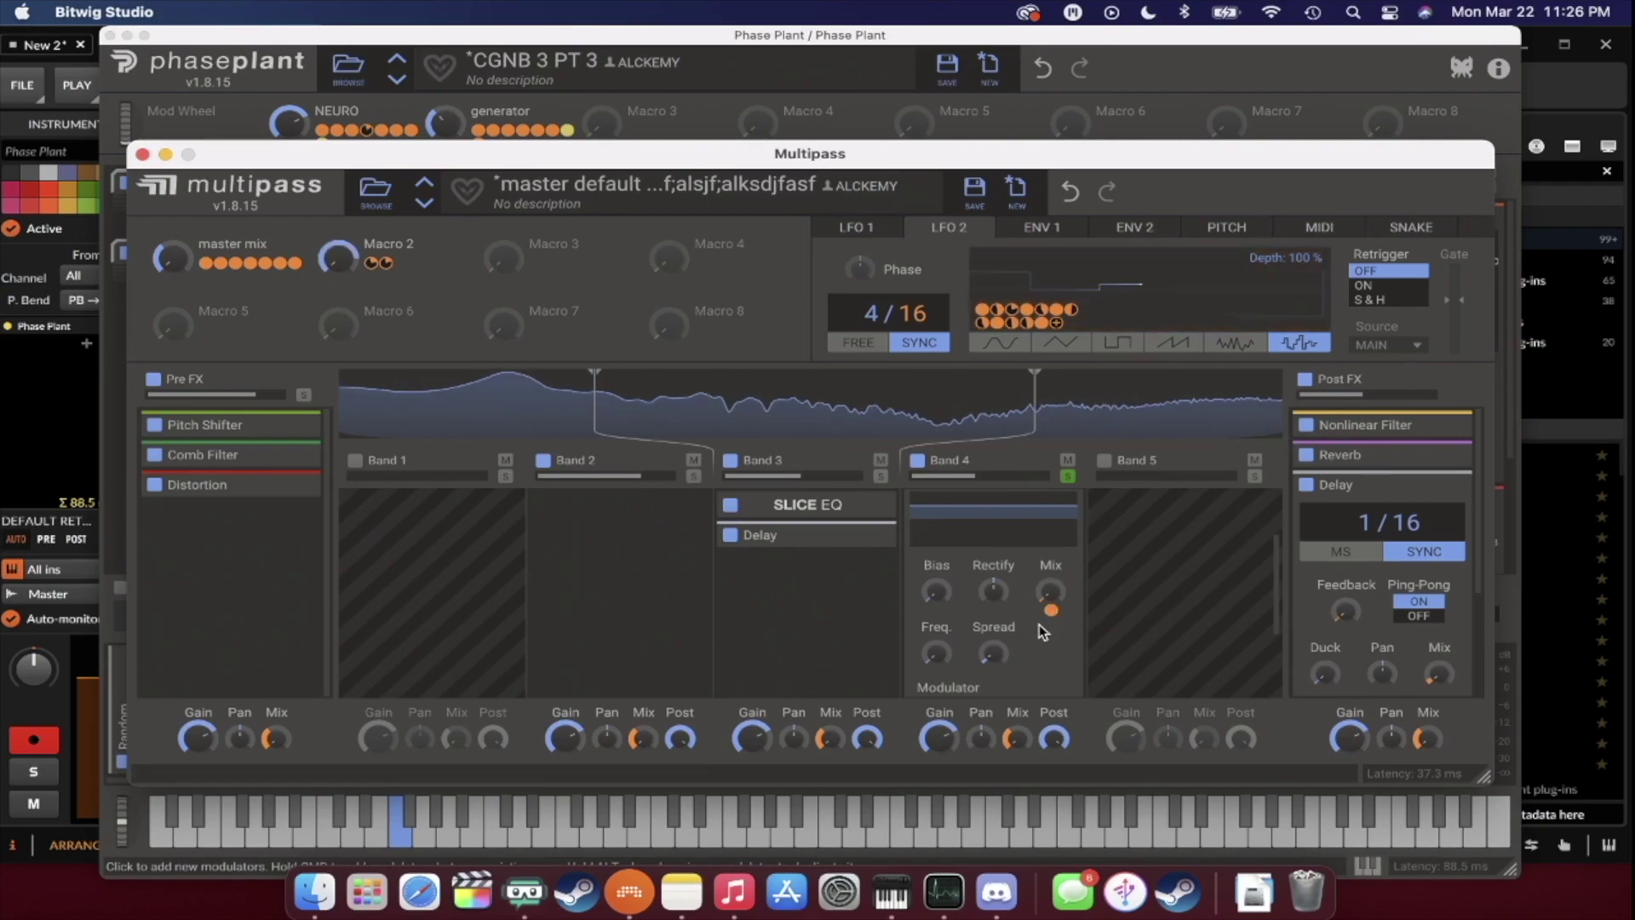
left_click_drag(993, 653, 993, 649)
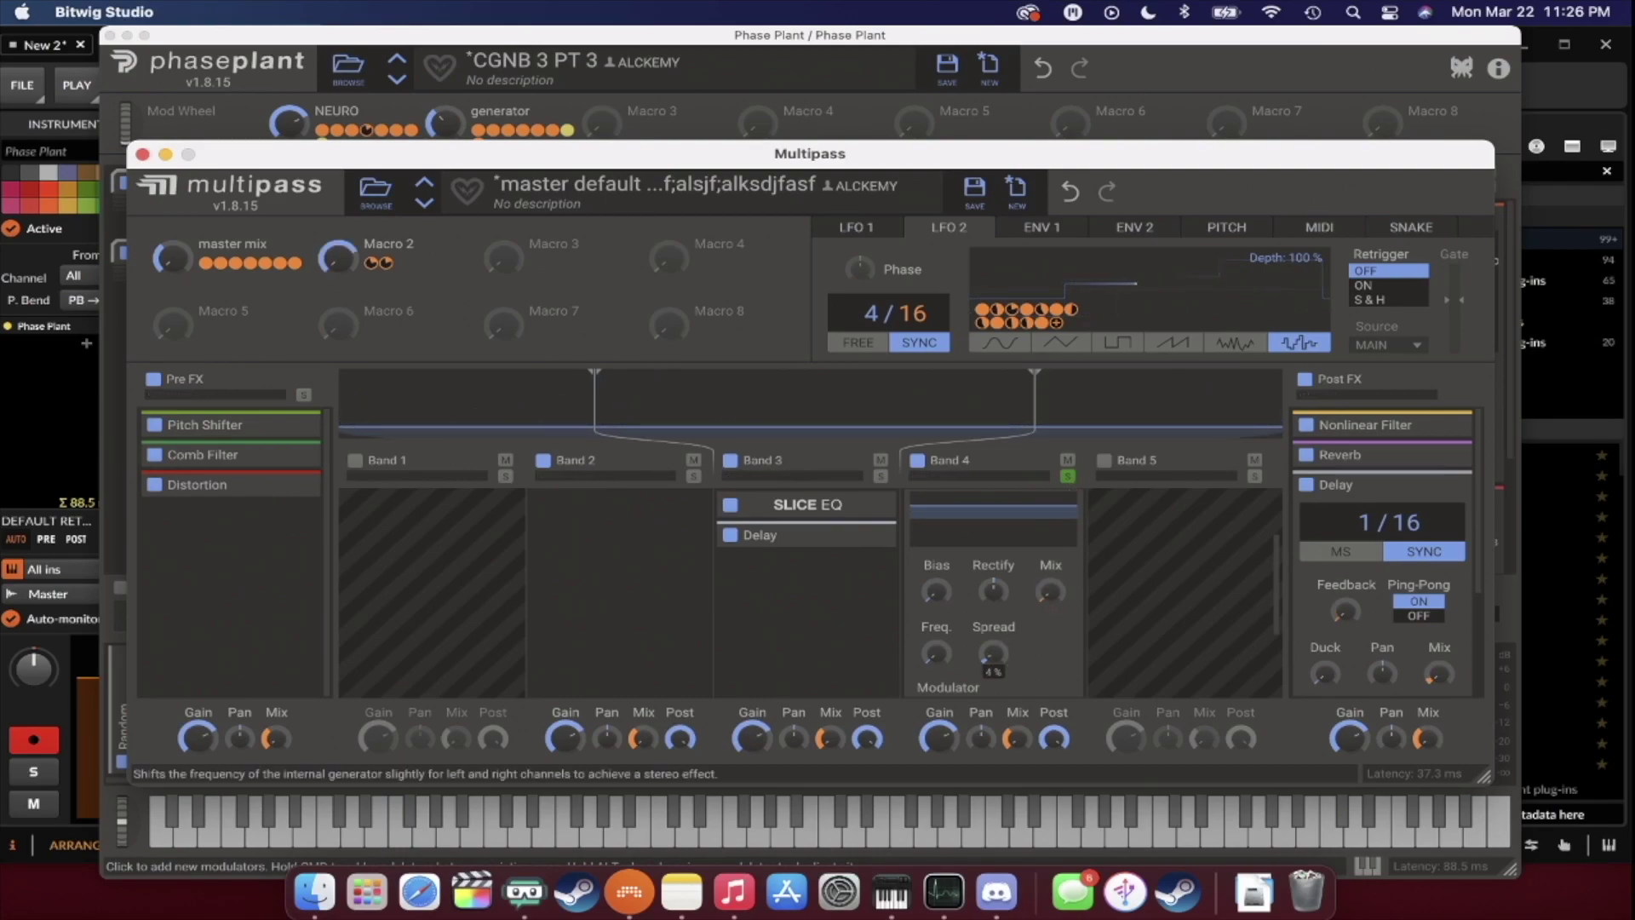
left_click_drag(1060, 328, 994, 655)
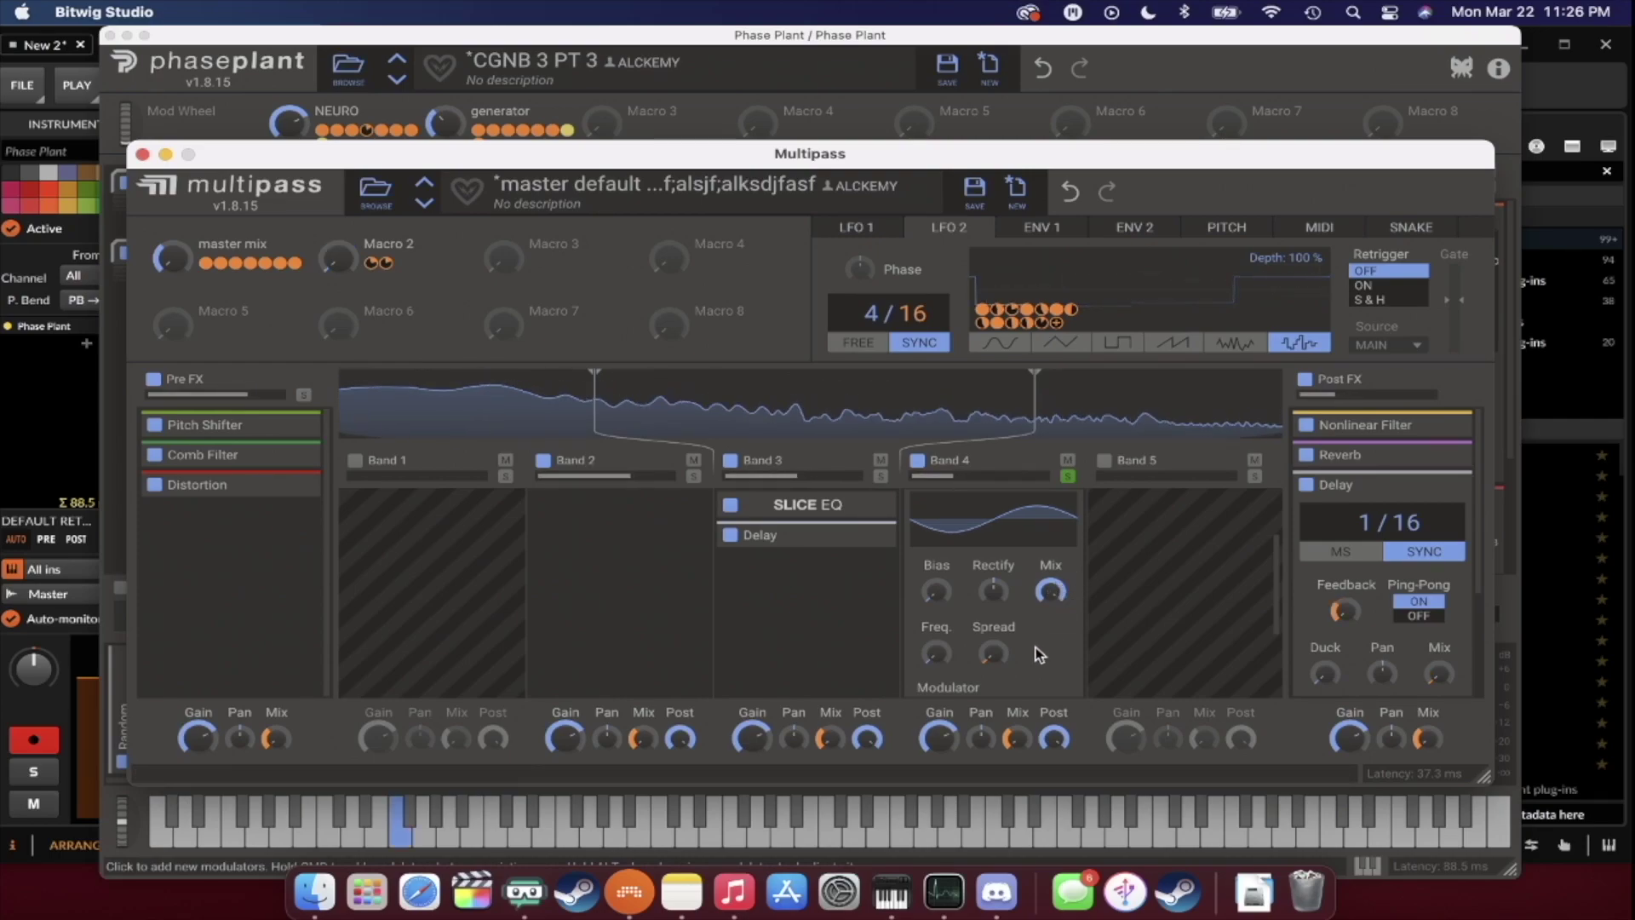
mouse_move(994, 672)
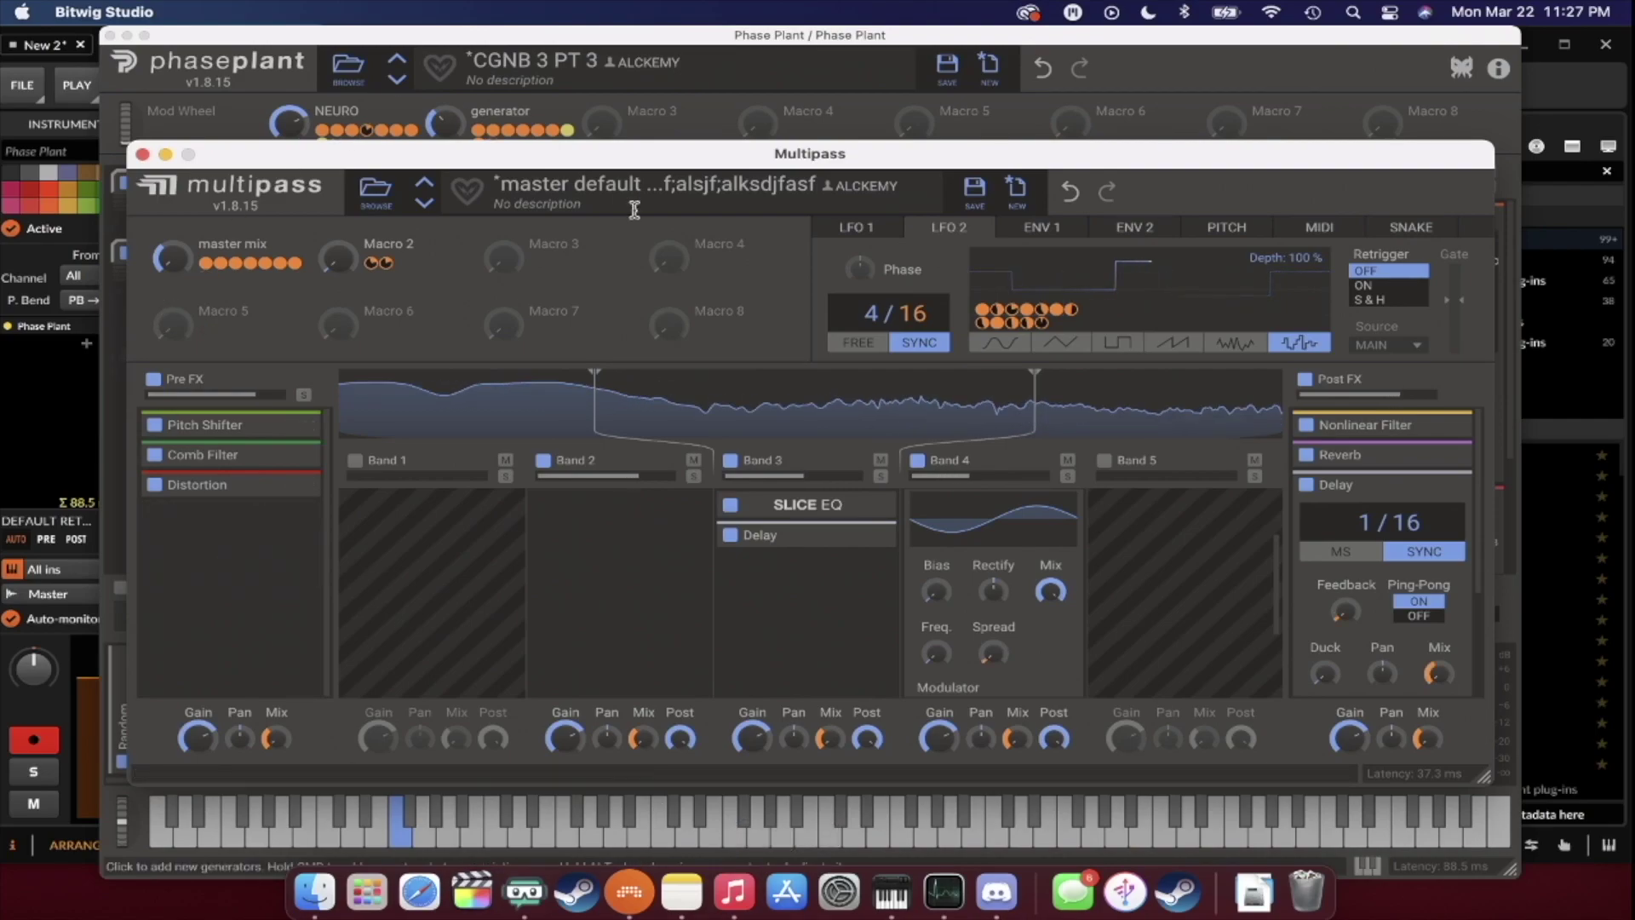
Return to Phase Plant, minimize the master Multipass in Lane 1, and move it directly above the Slice EQ.
left_click(458, 107)
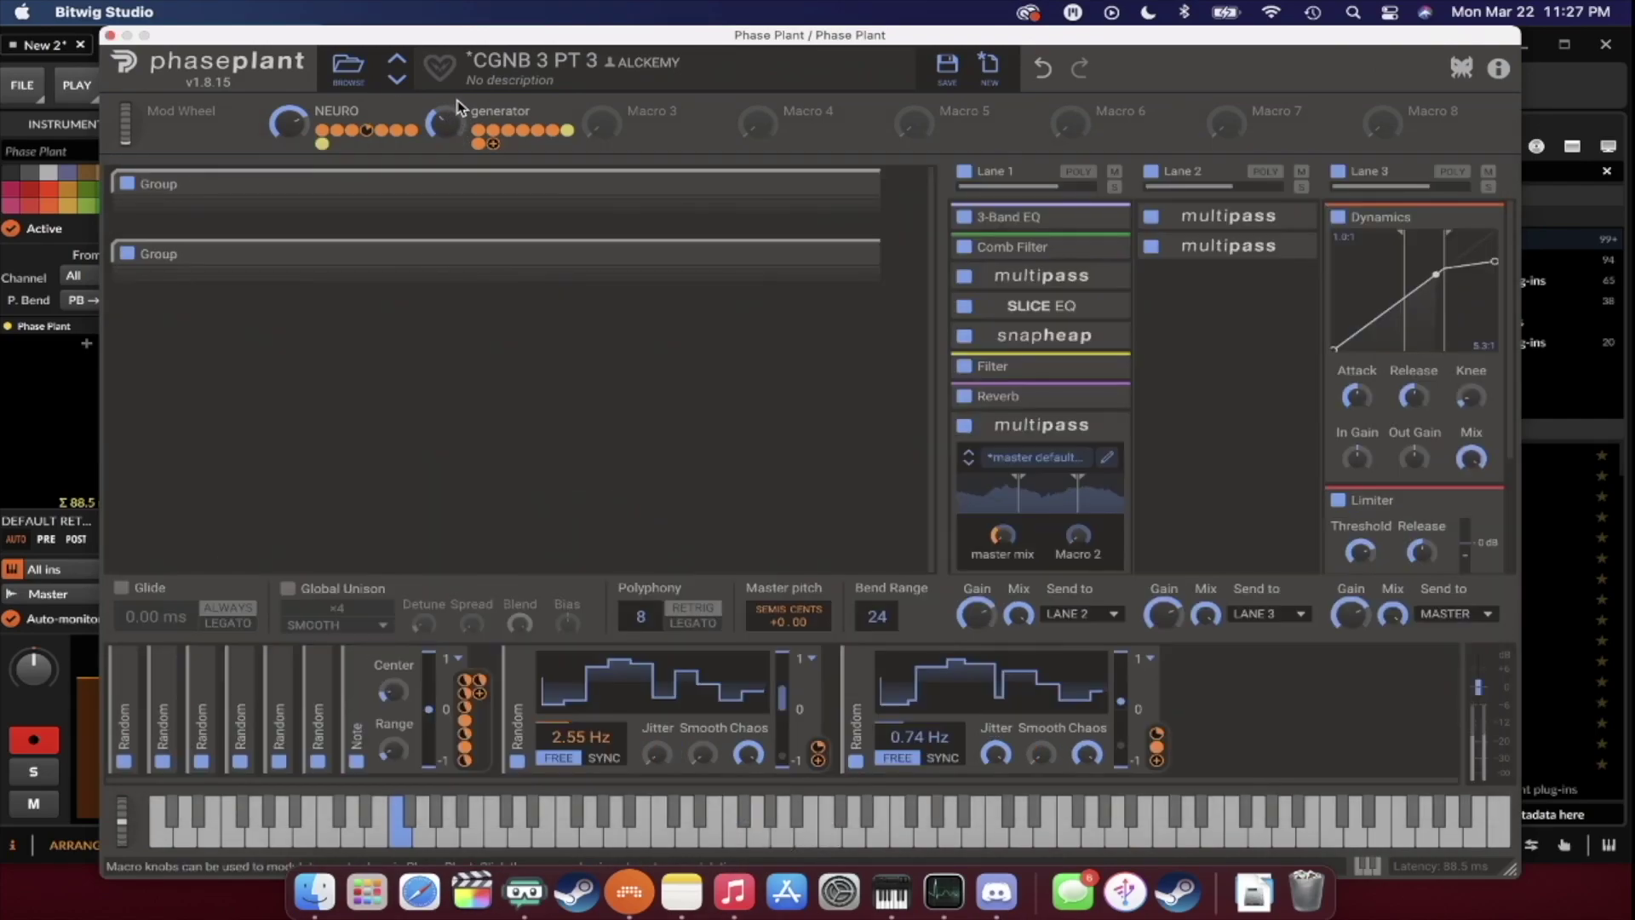
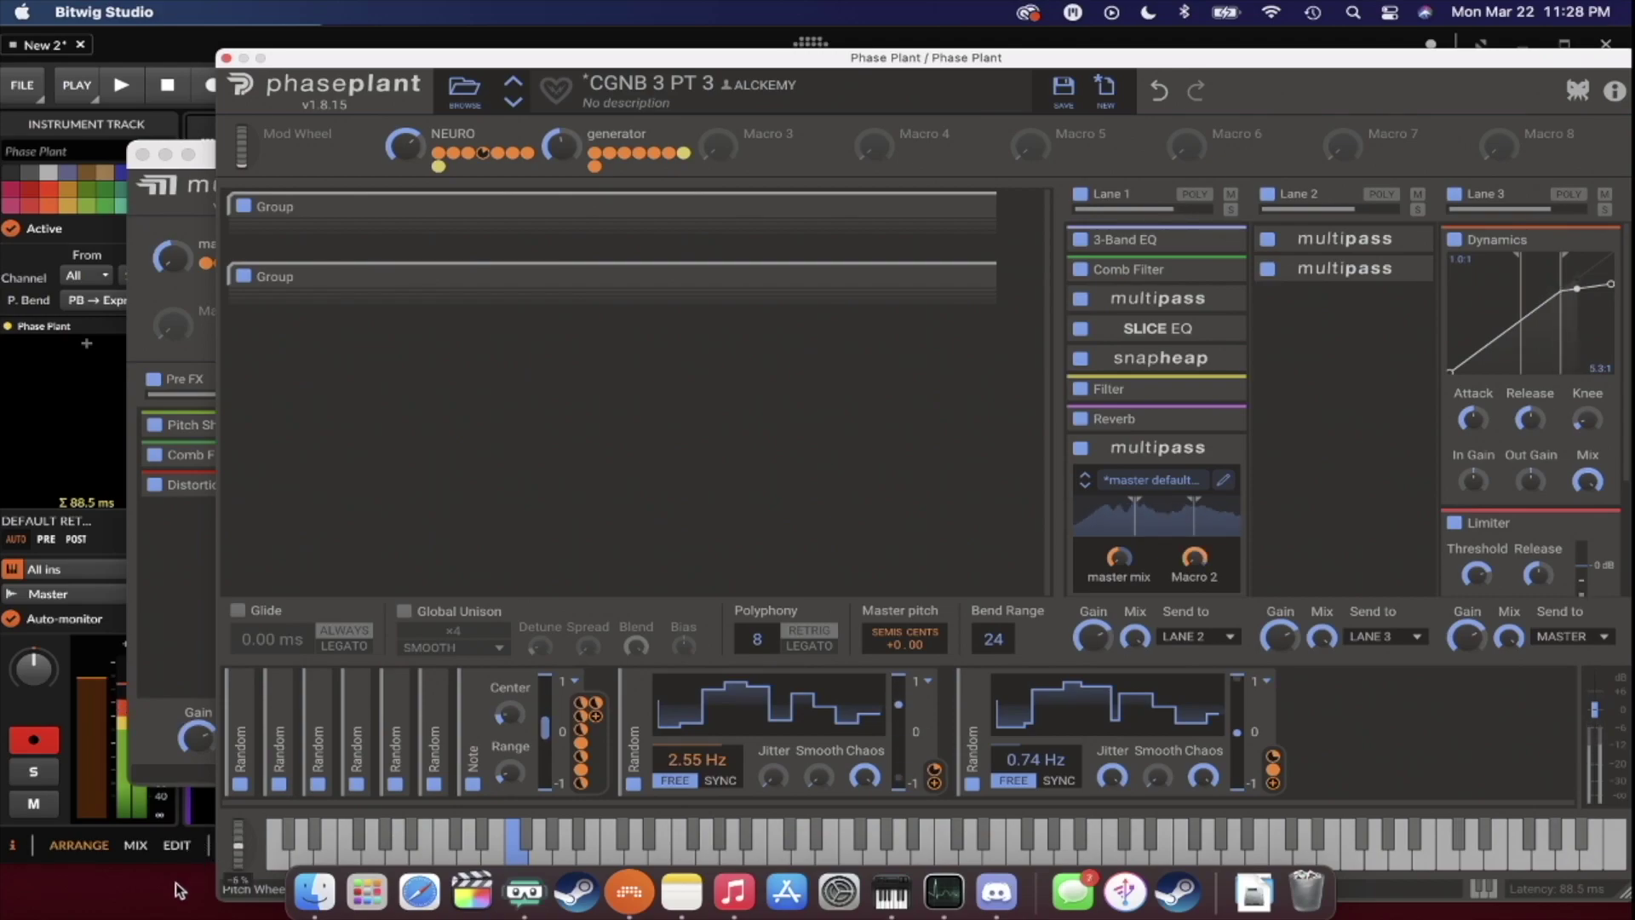
mouse_move(608, 173)
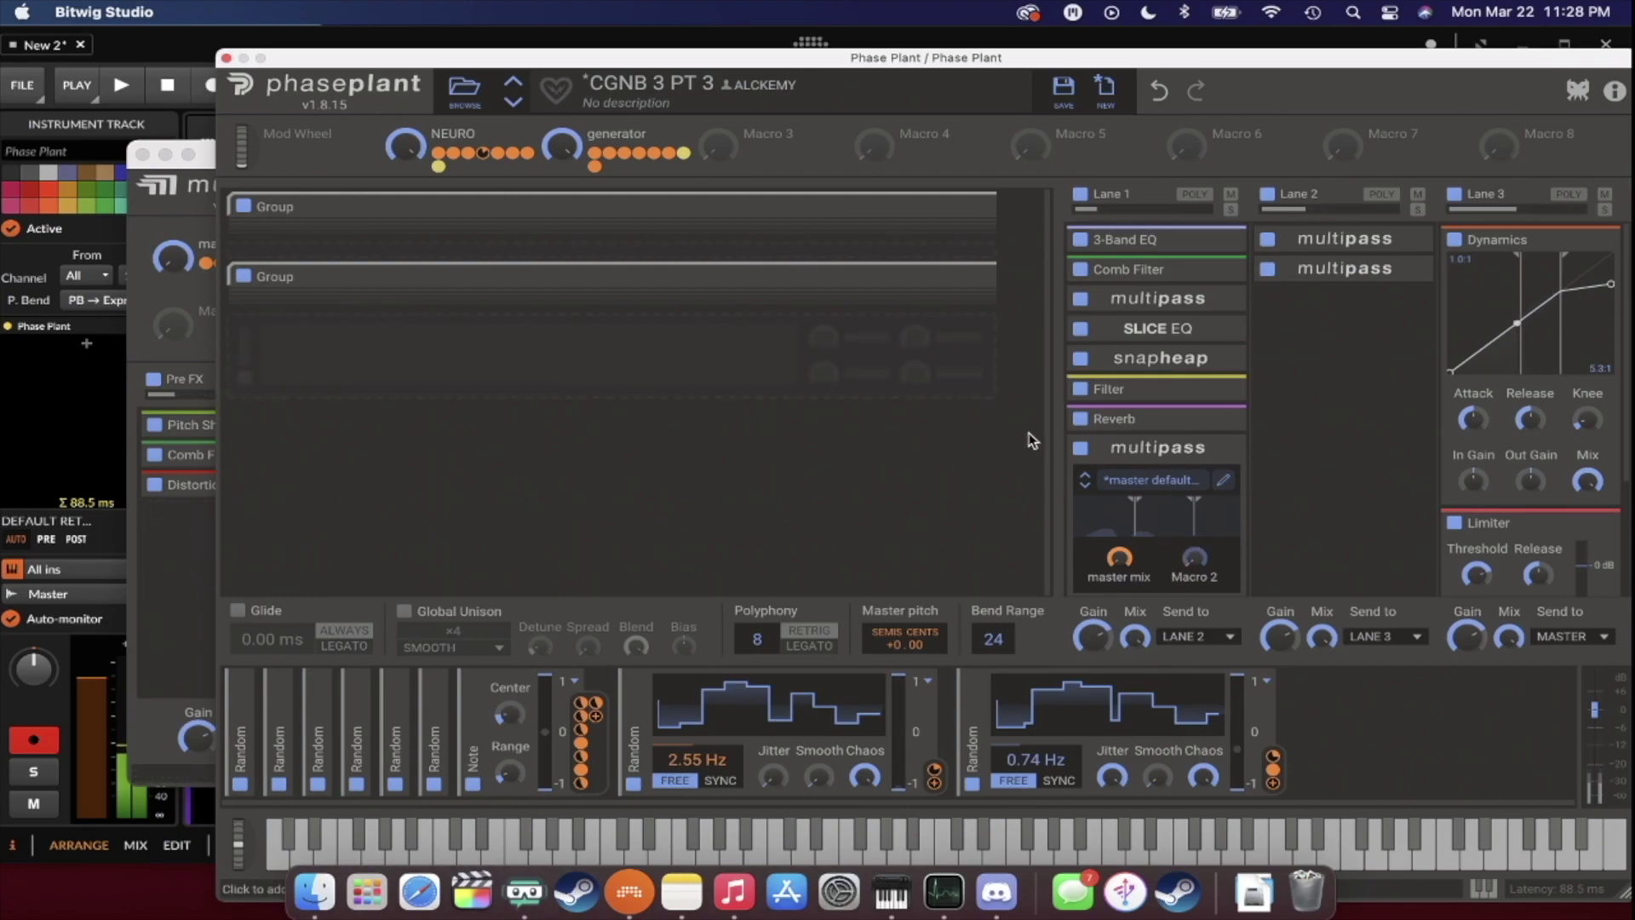
left_click(1190, 451)
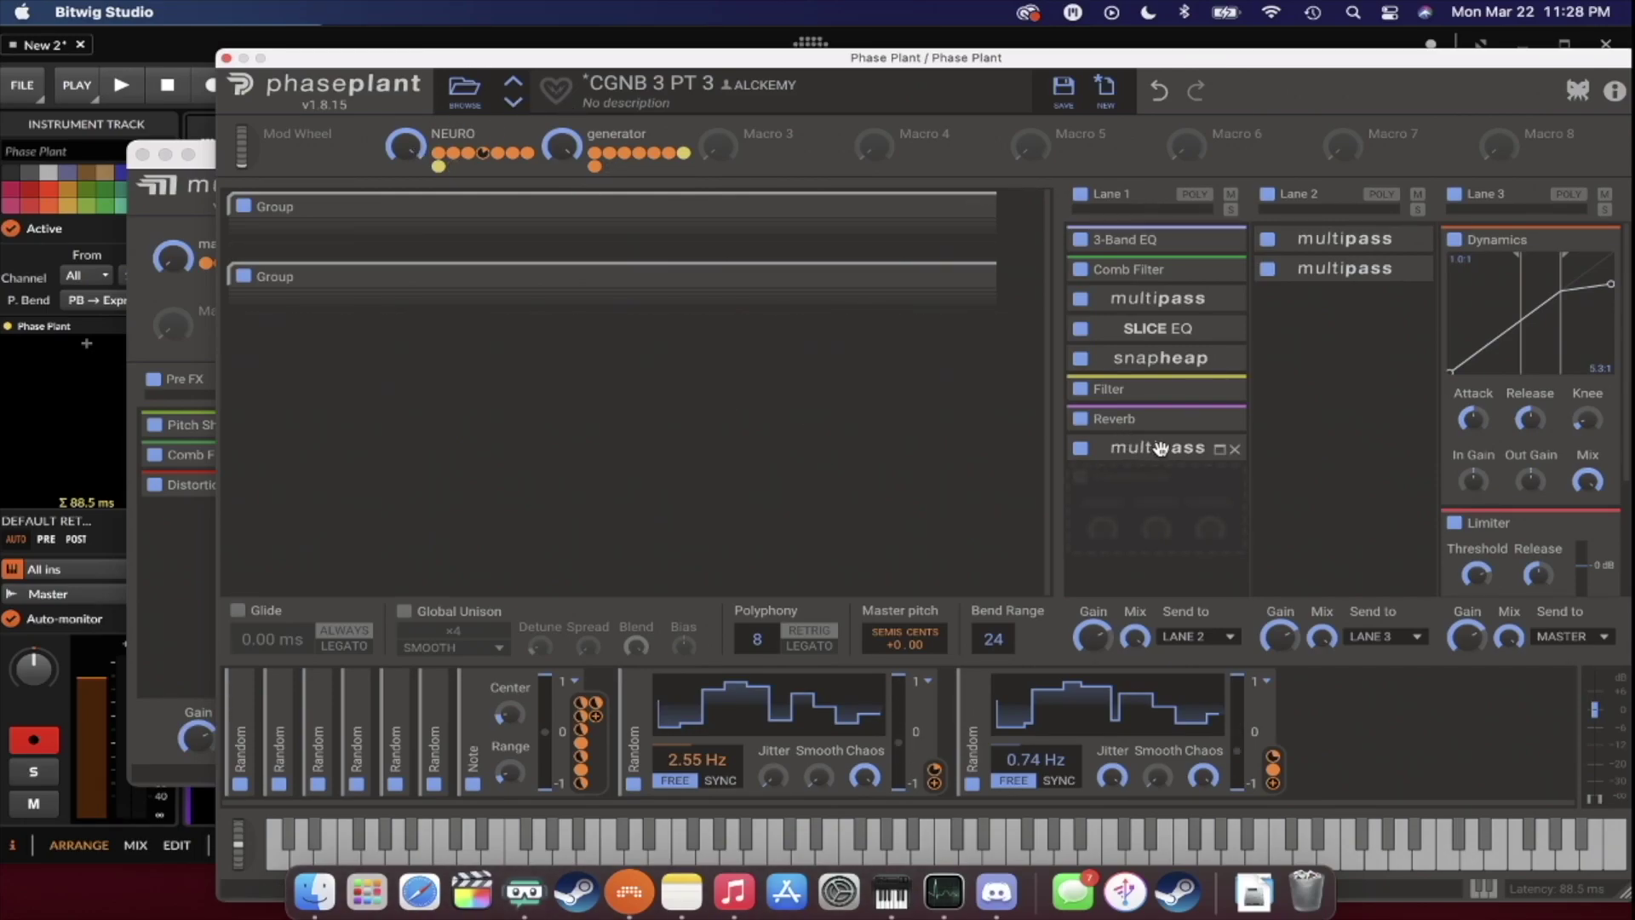
left_click_drag(1165, 449, 1168, 308)
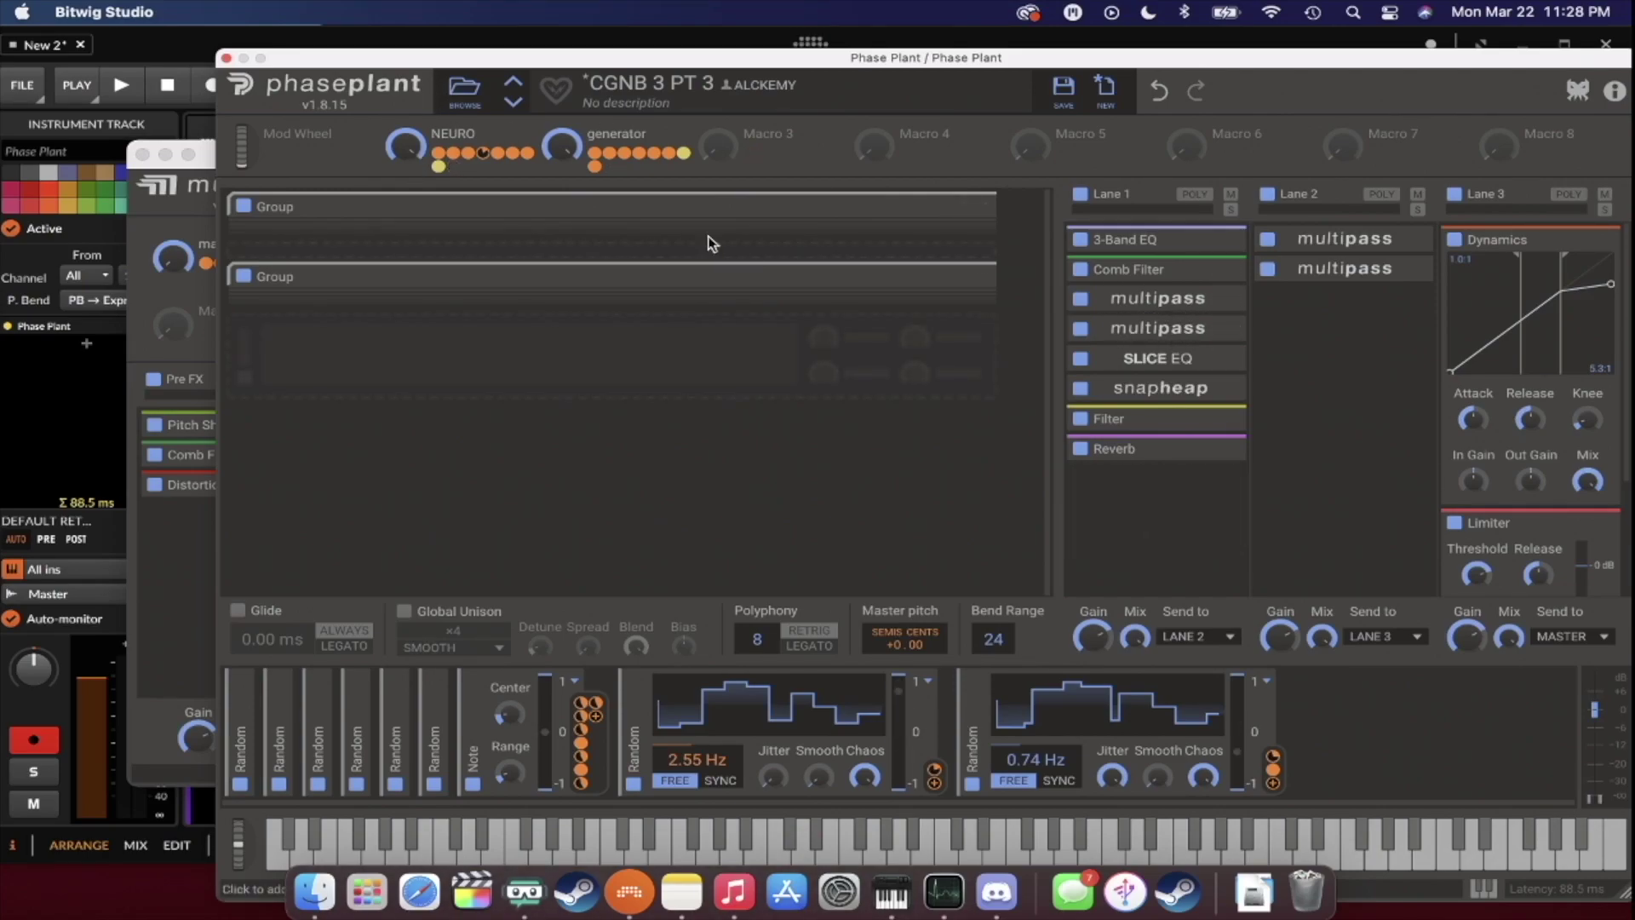
Audition the reordered Lane 1 effect chain by sweeping the NEURO and generator macros.
left_click(568, 150)
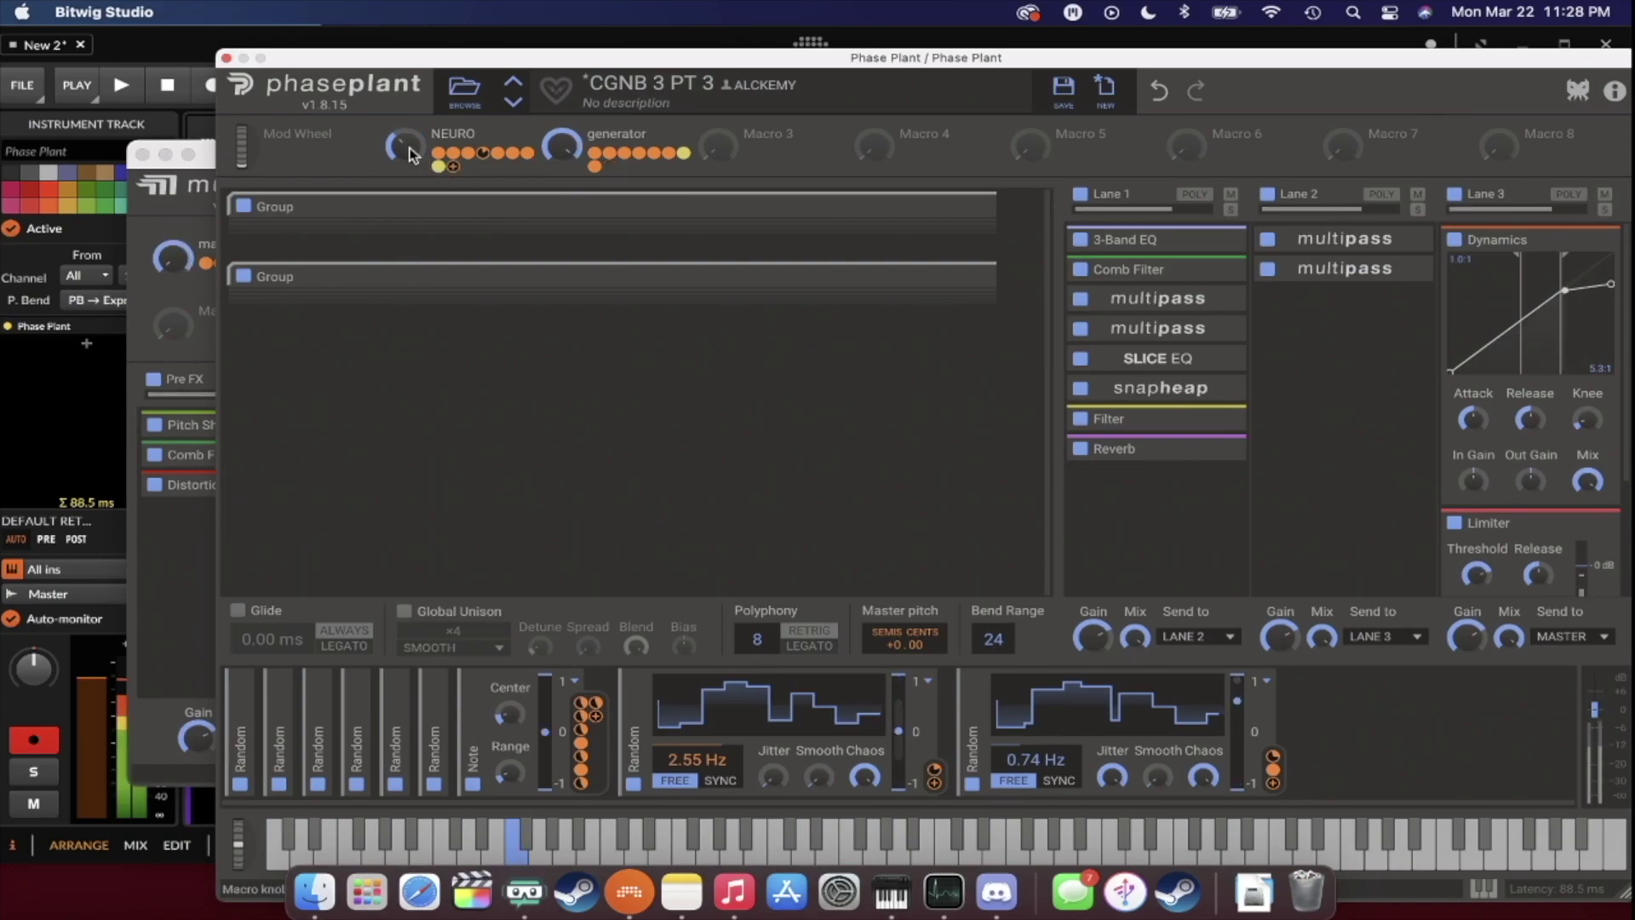
left_click_drag(403, 147, 403, 205)
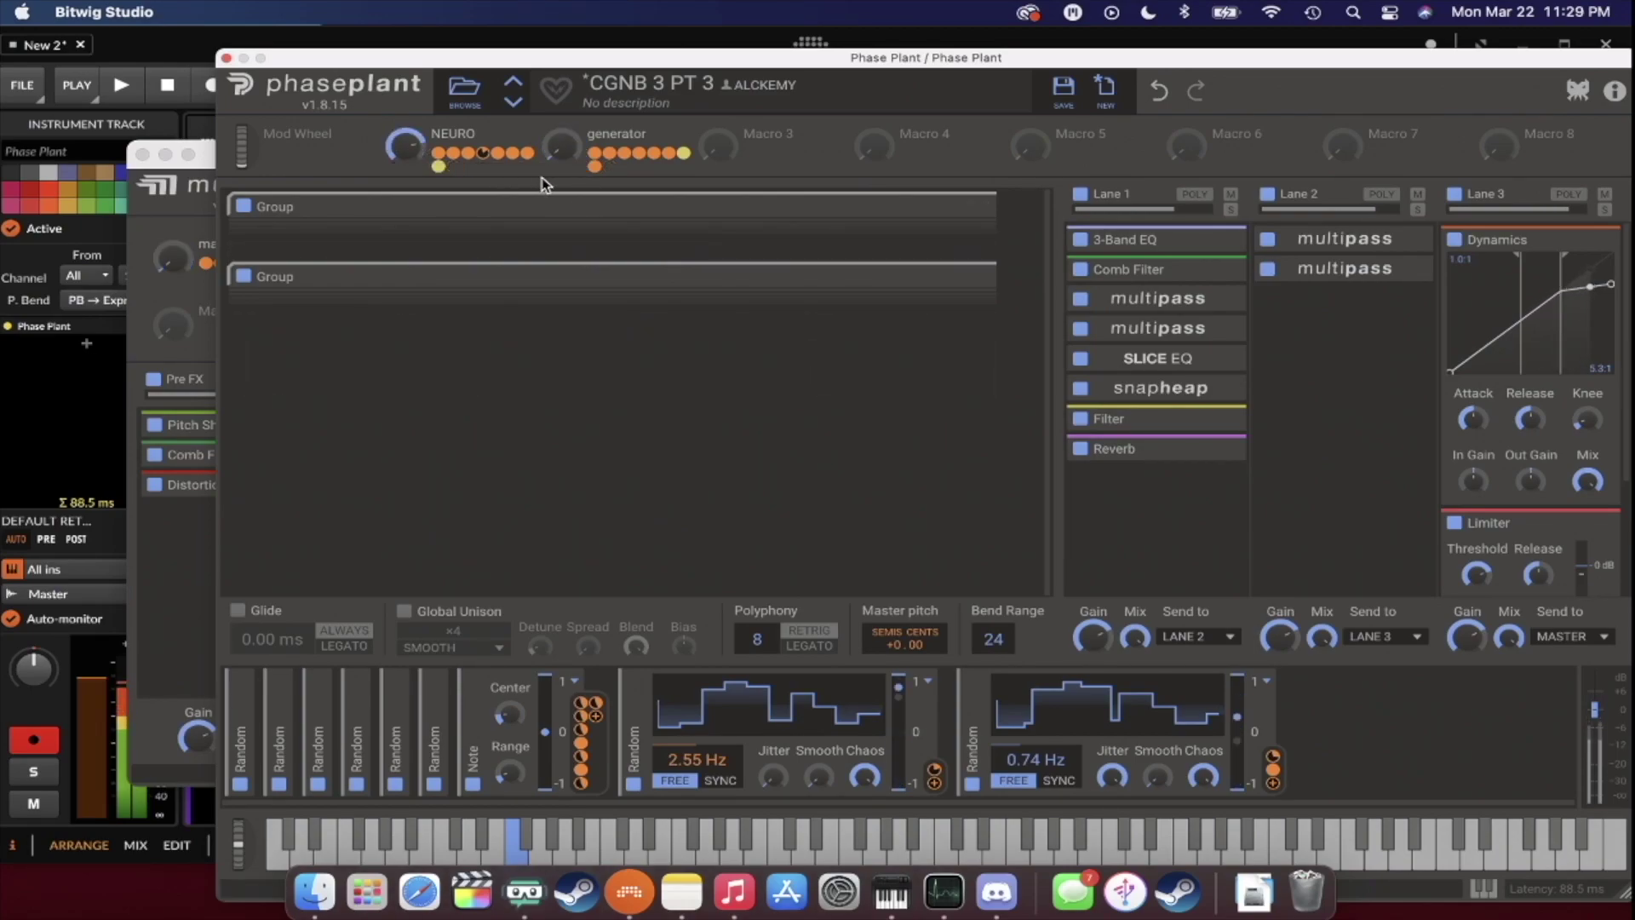
mouse_move(561, 147)
left_mouse_down()
mouse_move(562, 74)
mouse_move(561, 147)
left_mouse_up()
left_click_drag(405, 146, 405, 147)
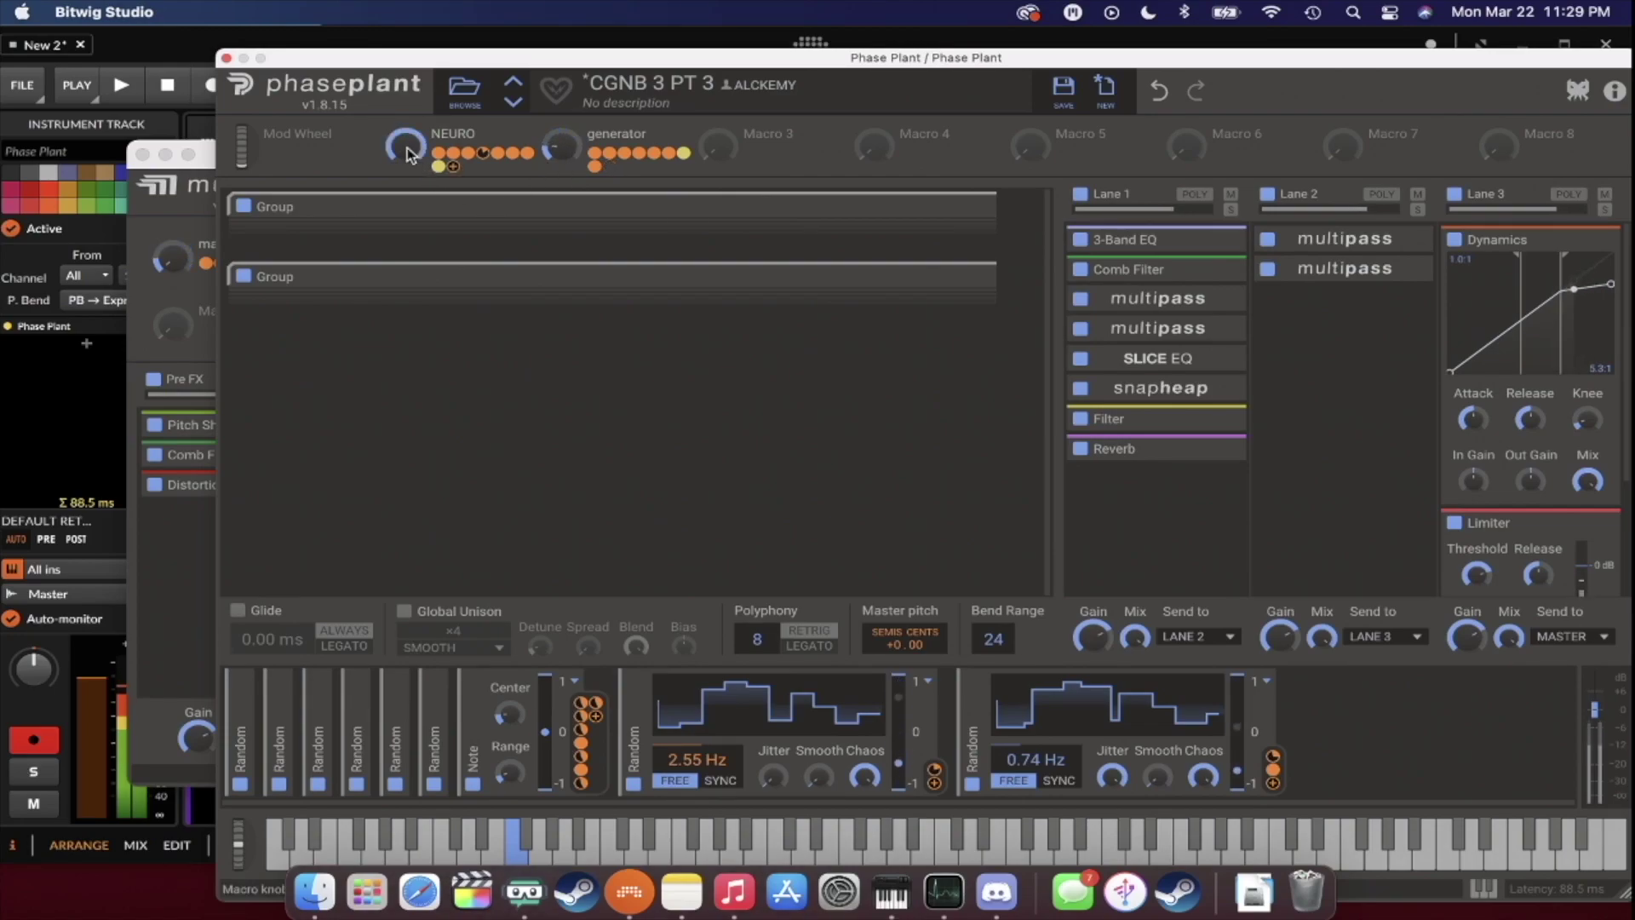
Undo the recent macro changes and the Multipass reordering in Lane 1.
left_click(1158, 92)
left_click(1158, 92)
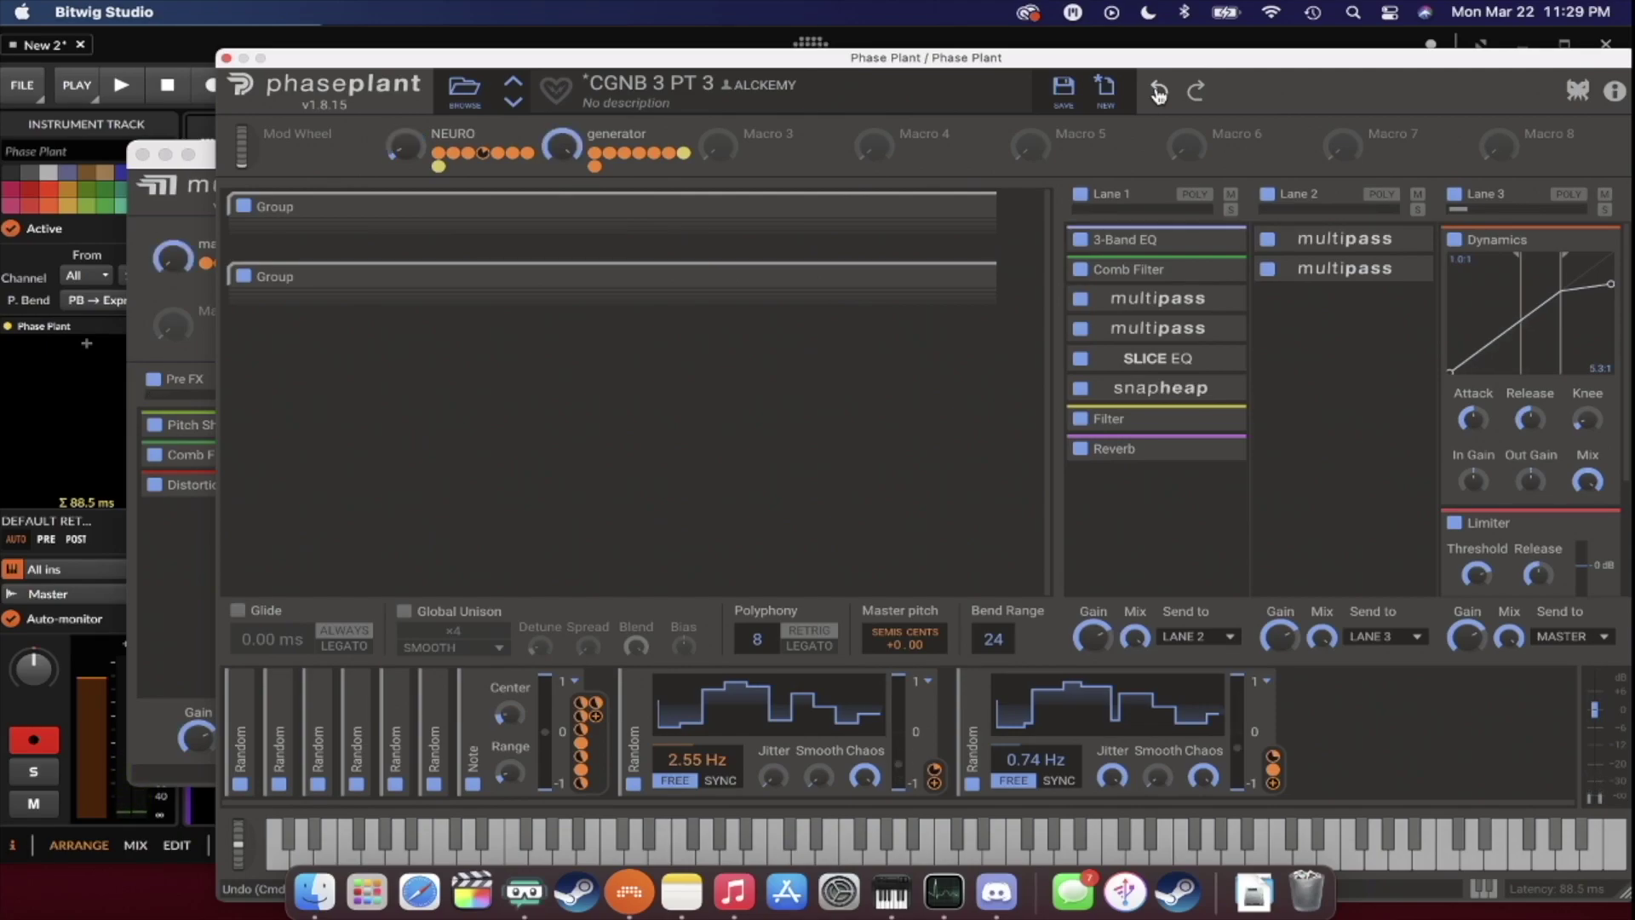
left_click(1158, 92)
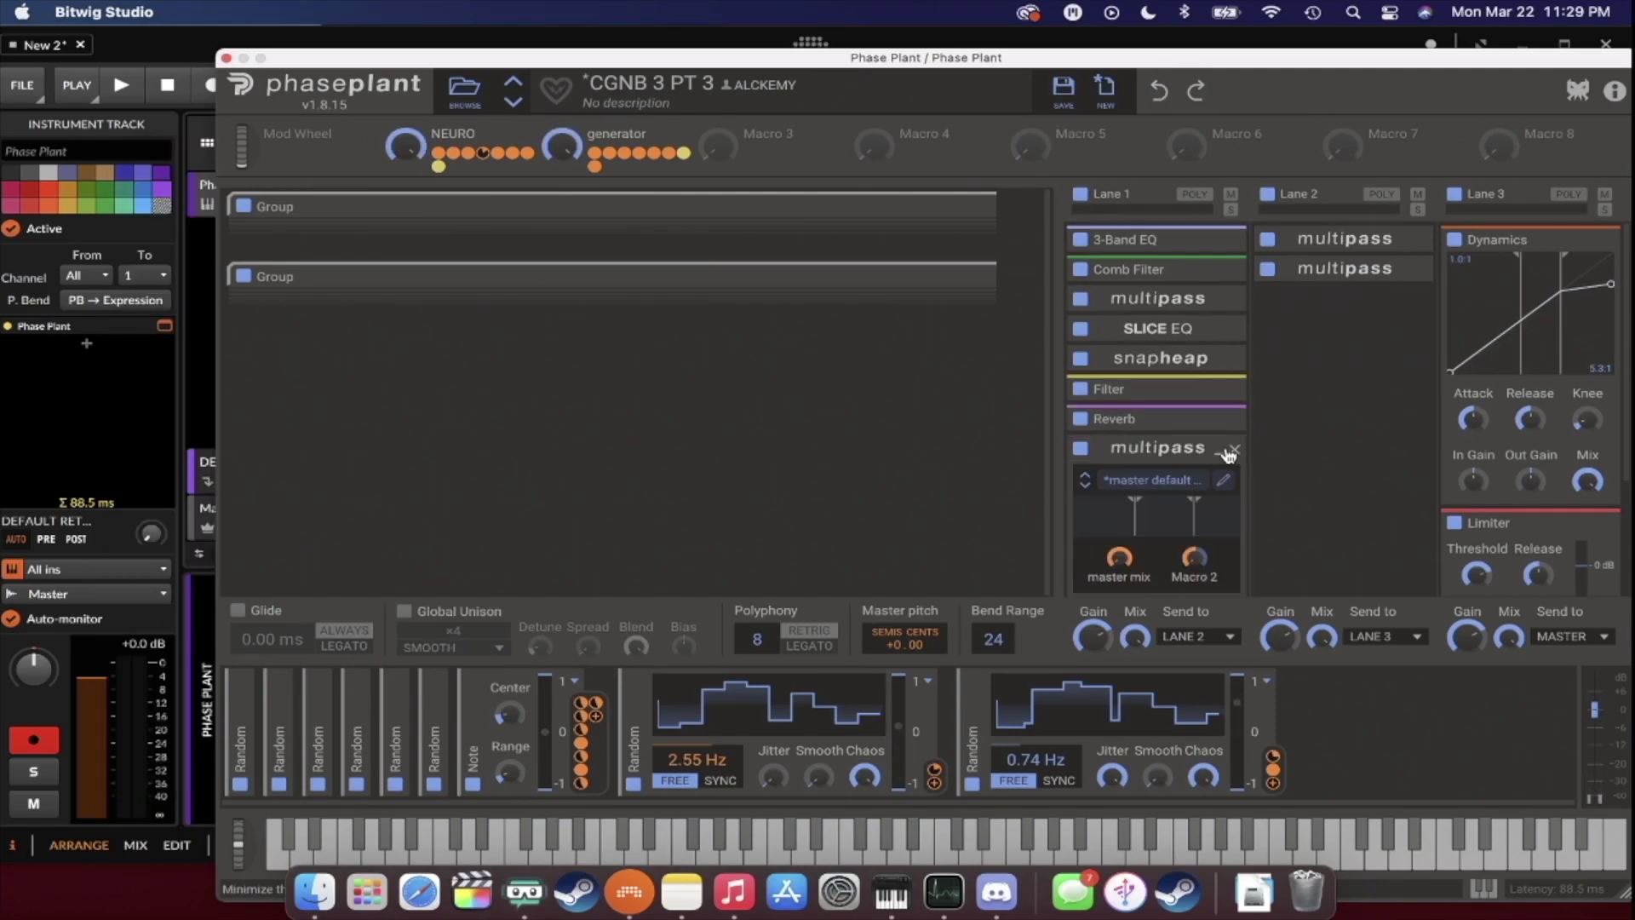
Reopen the master Multipass editor, expand and bypass the Disperser in Band 4, and close the editor.
left_click(1223, 451)
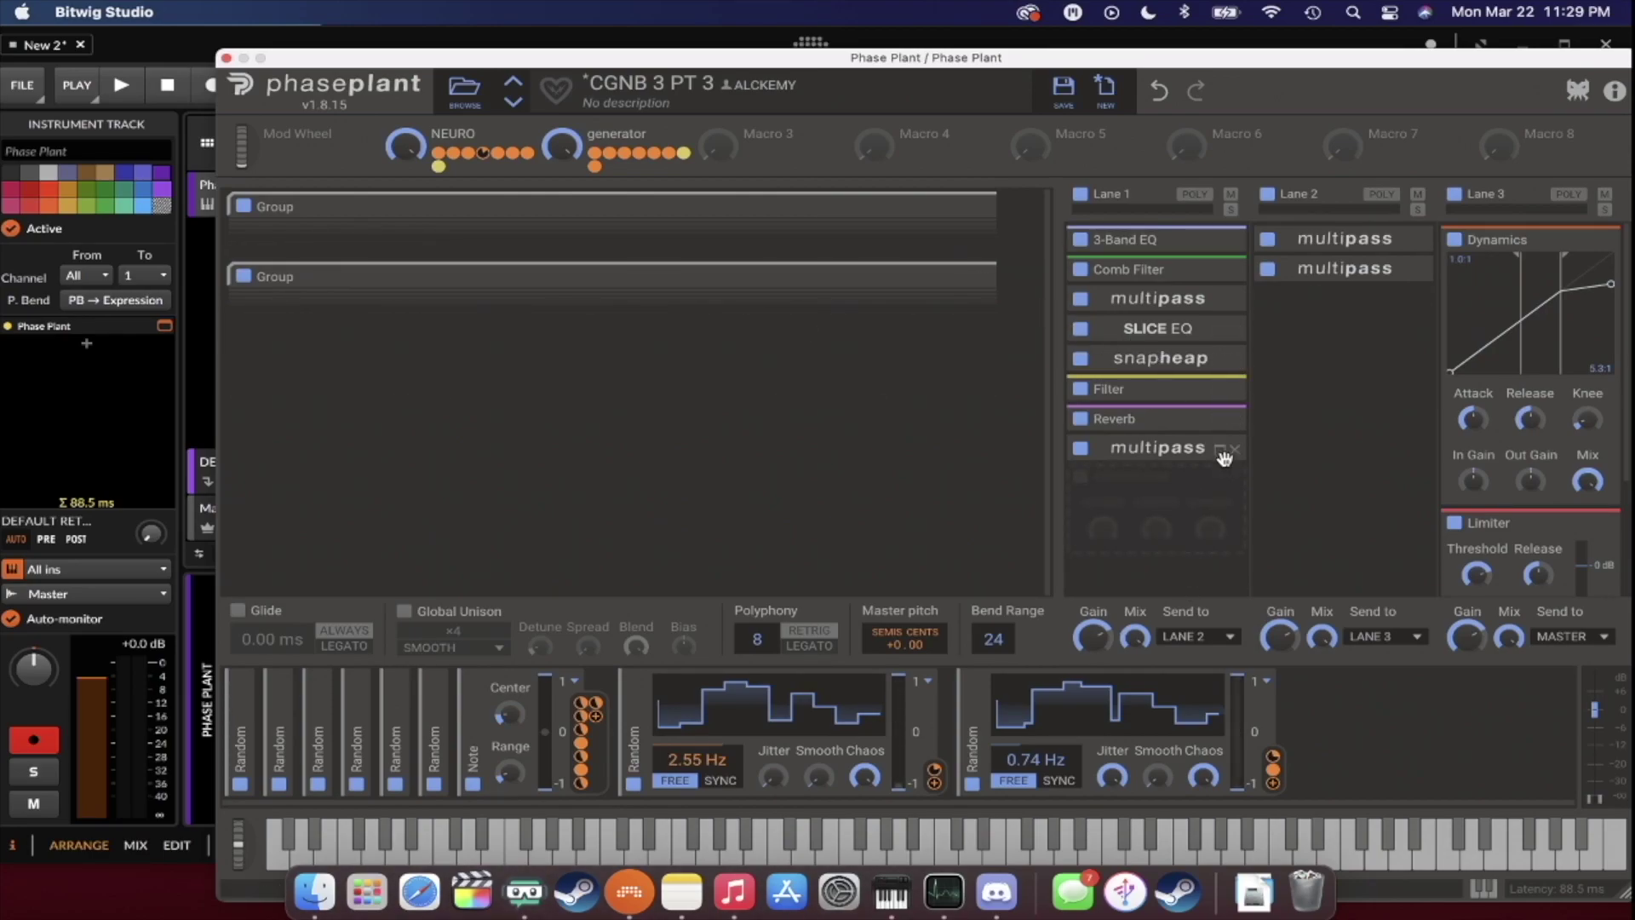
left_click(1226, 452)
left_click(1226, 479)
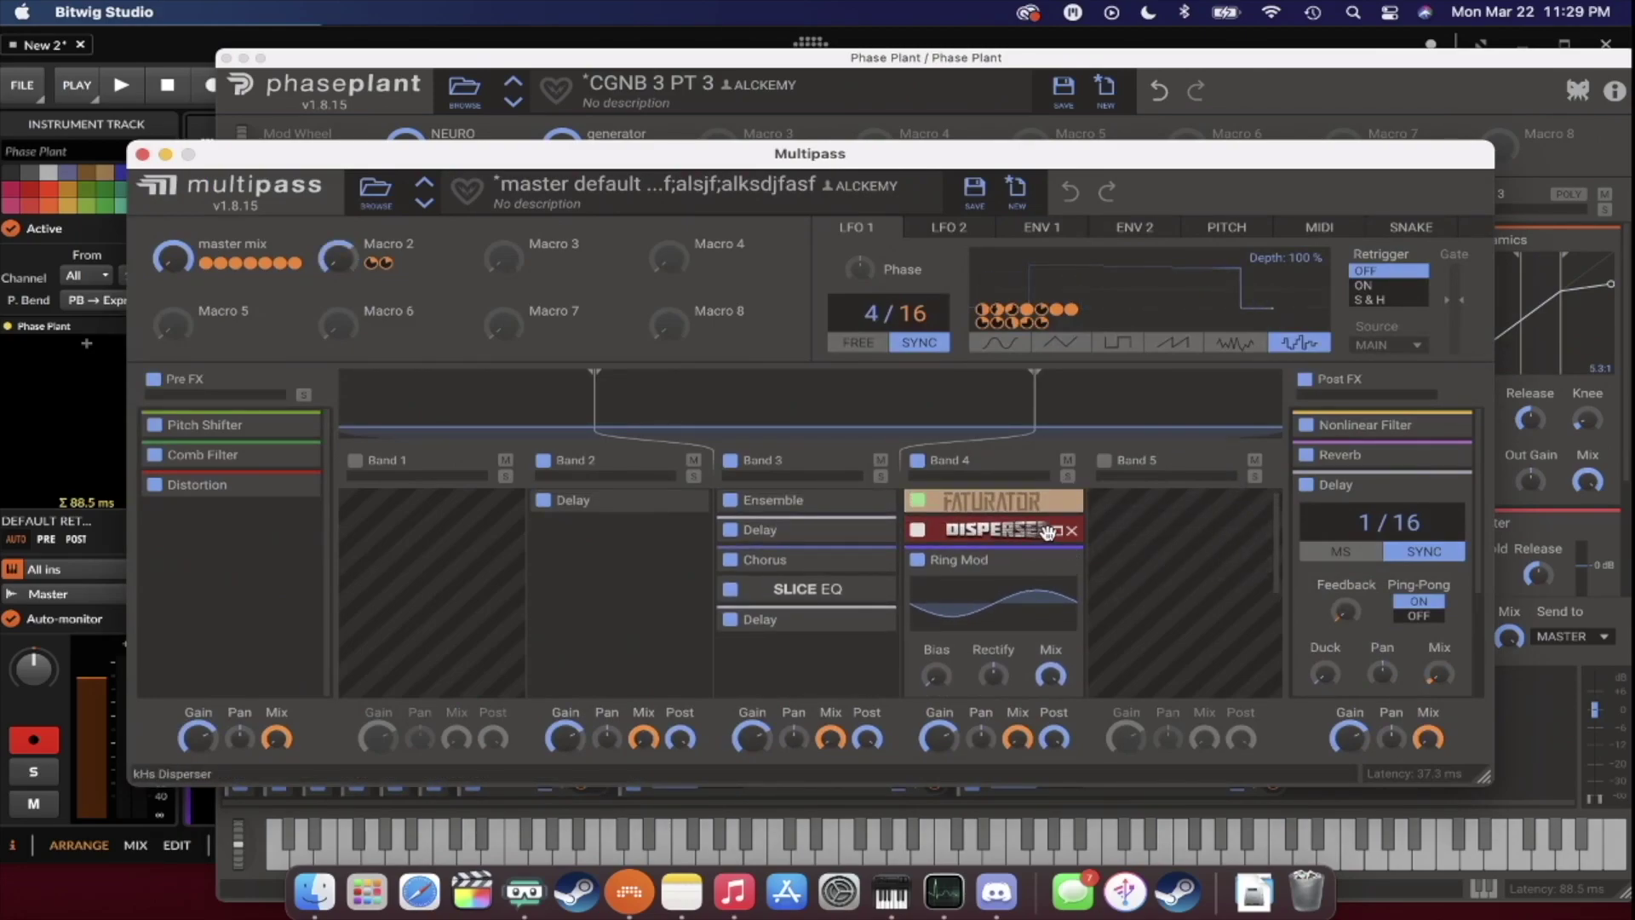
left_click(1018, 530)
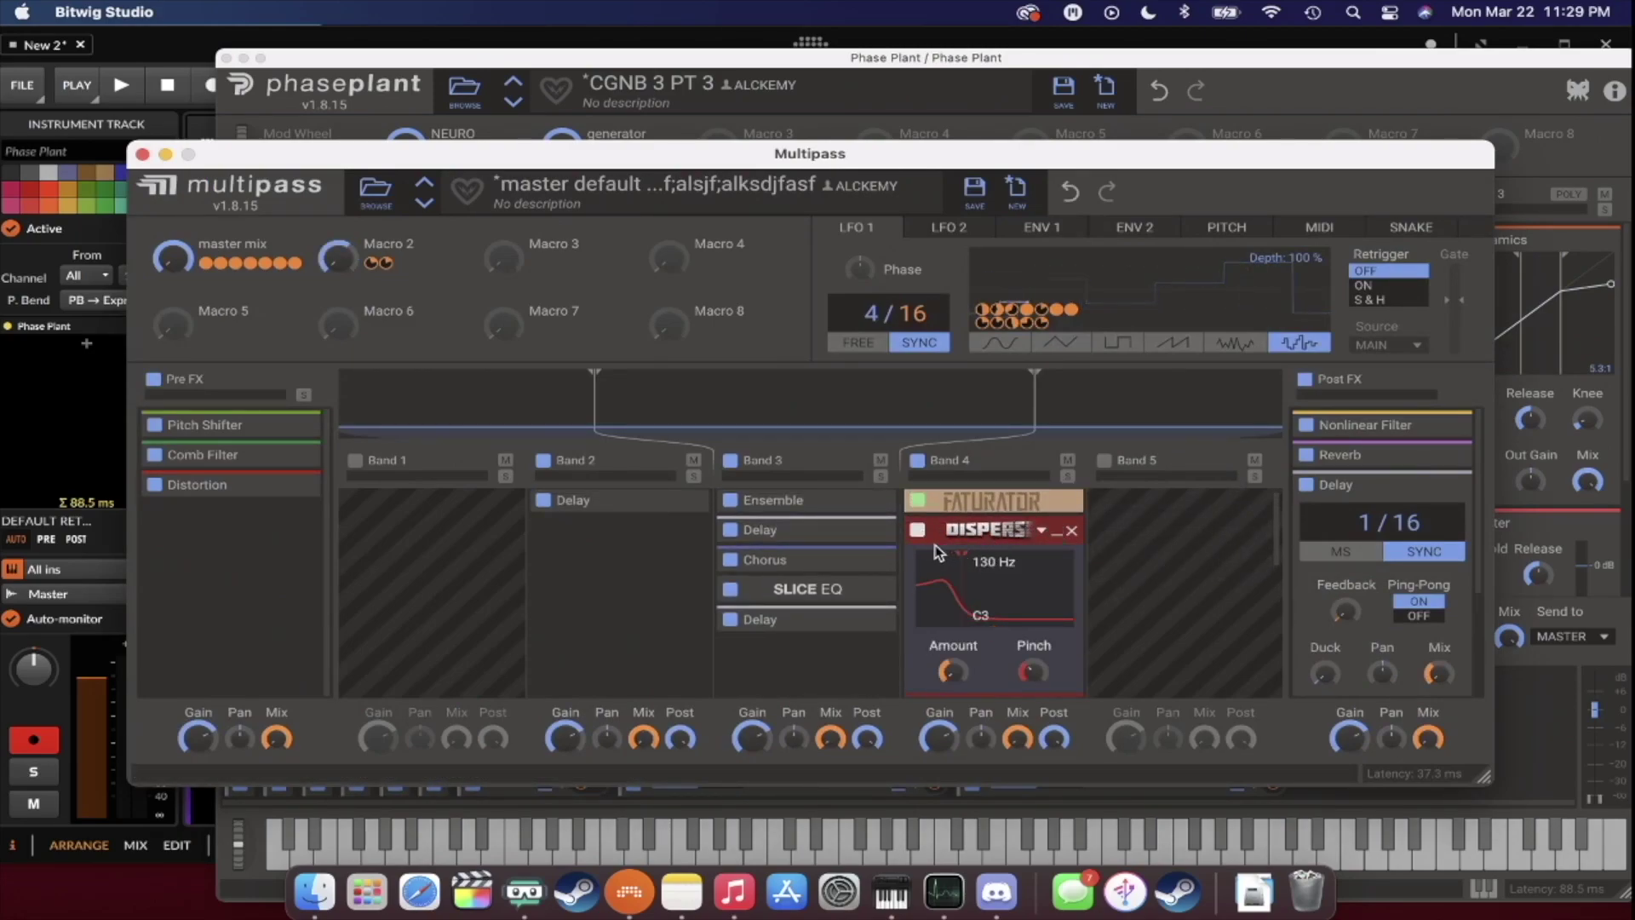
left_click(917, 530)
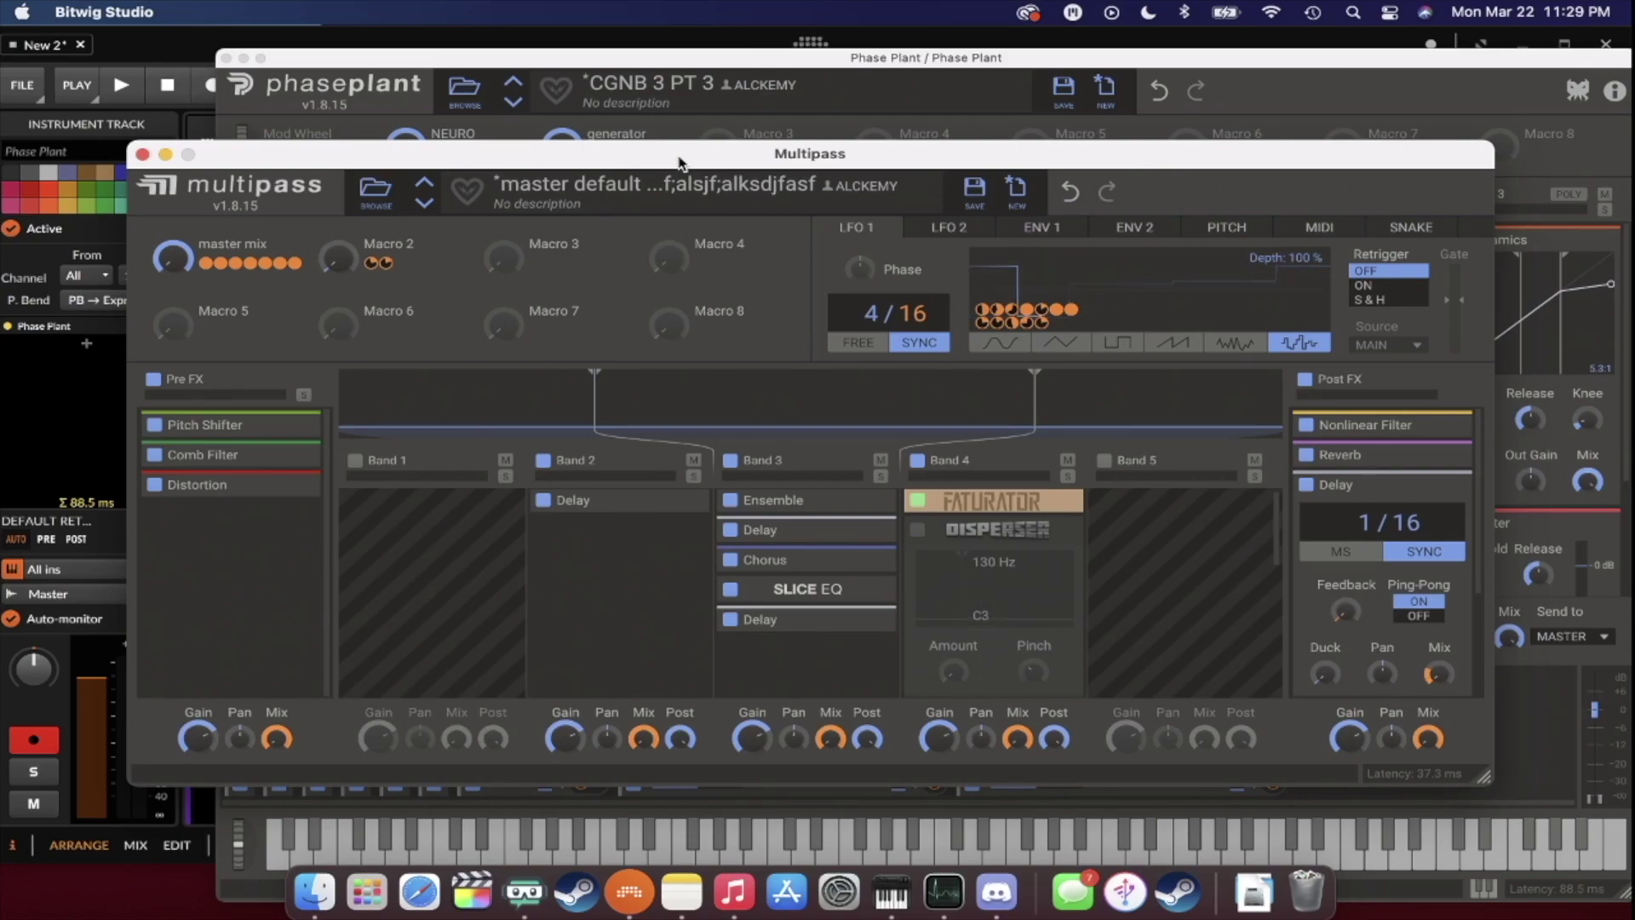
left_click(142, 154)
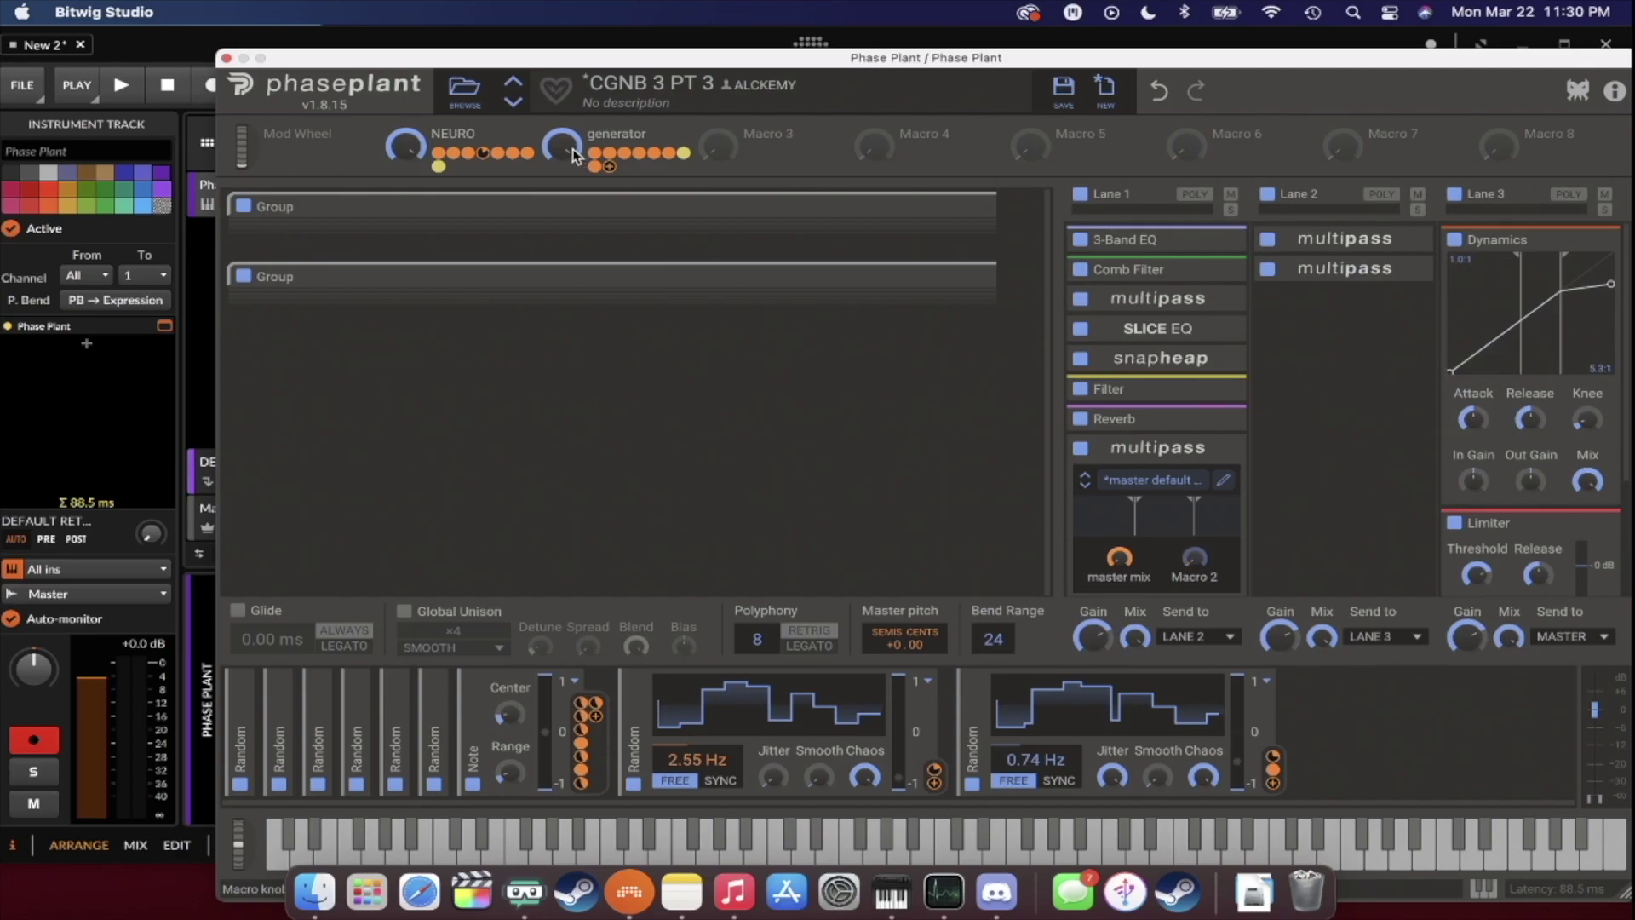
Audition the patch with the Disperser bypassed by sweeping the NEURO and generator macros.
mouse_move(406, 147)
left_mouse_down()
mouse_move(406, 190)
mouse_move(405, 147)
left_mouse_up()
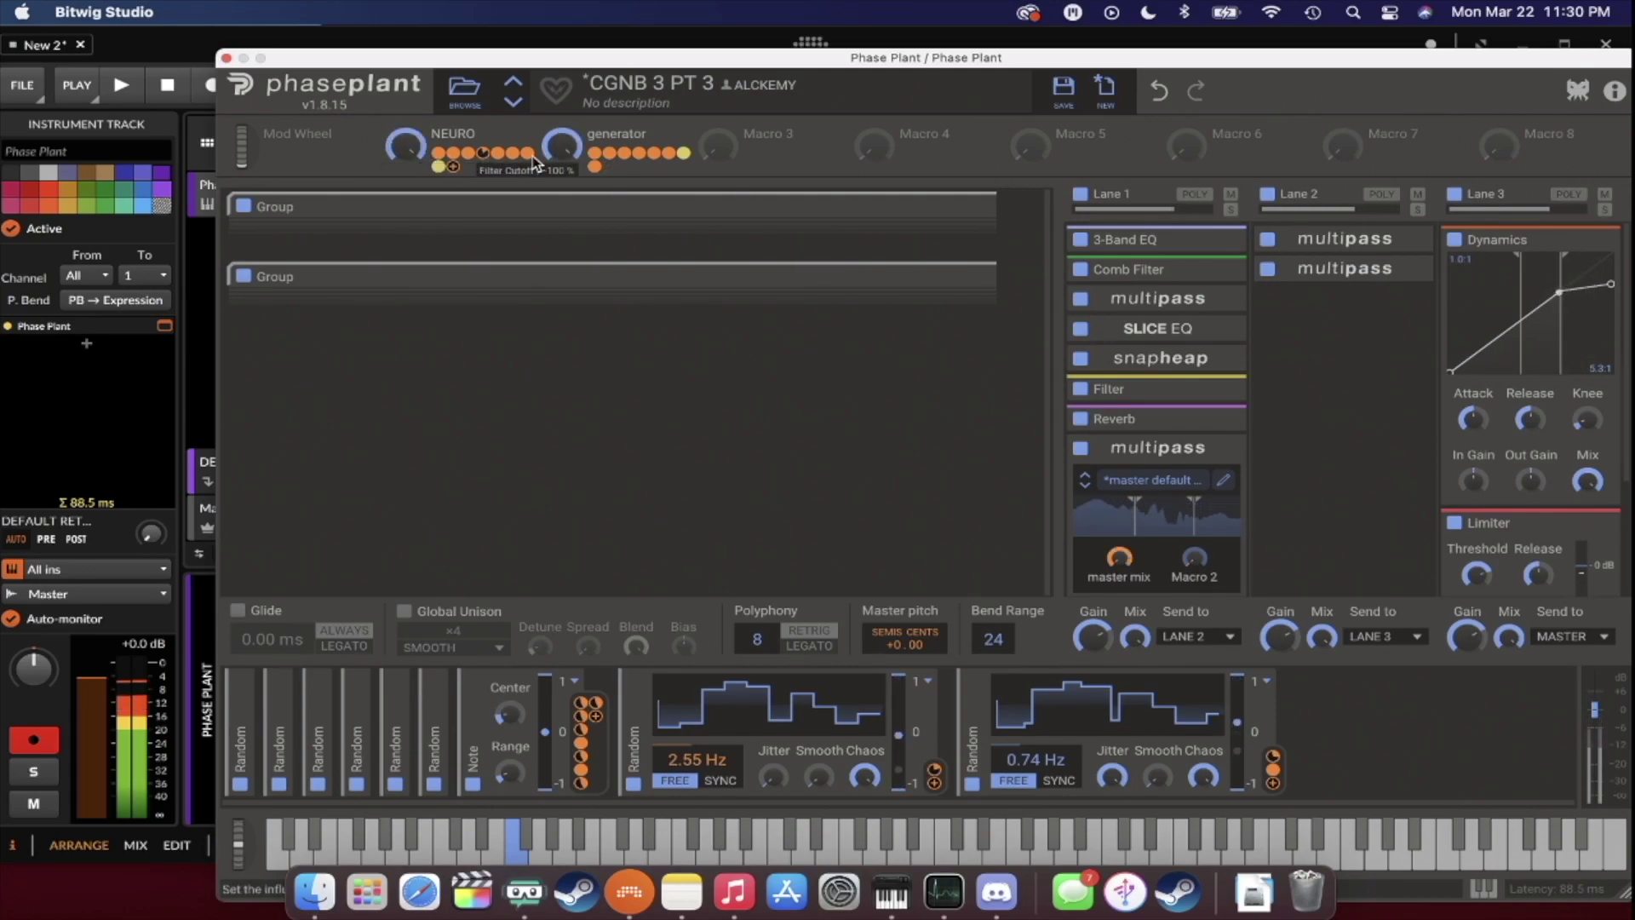
left_click_drag(561, 146, 561, 223)
left_click_drag(405, 147, 405, 205)
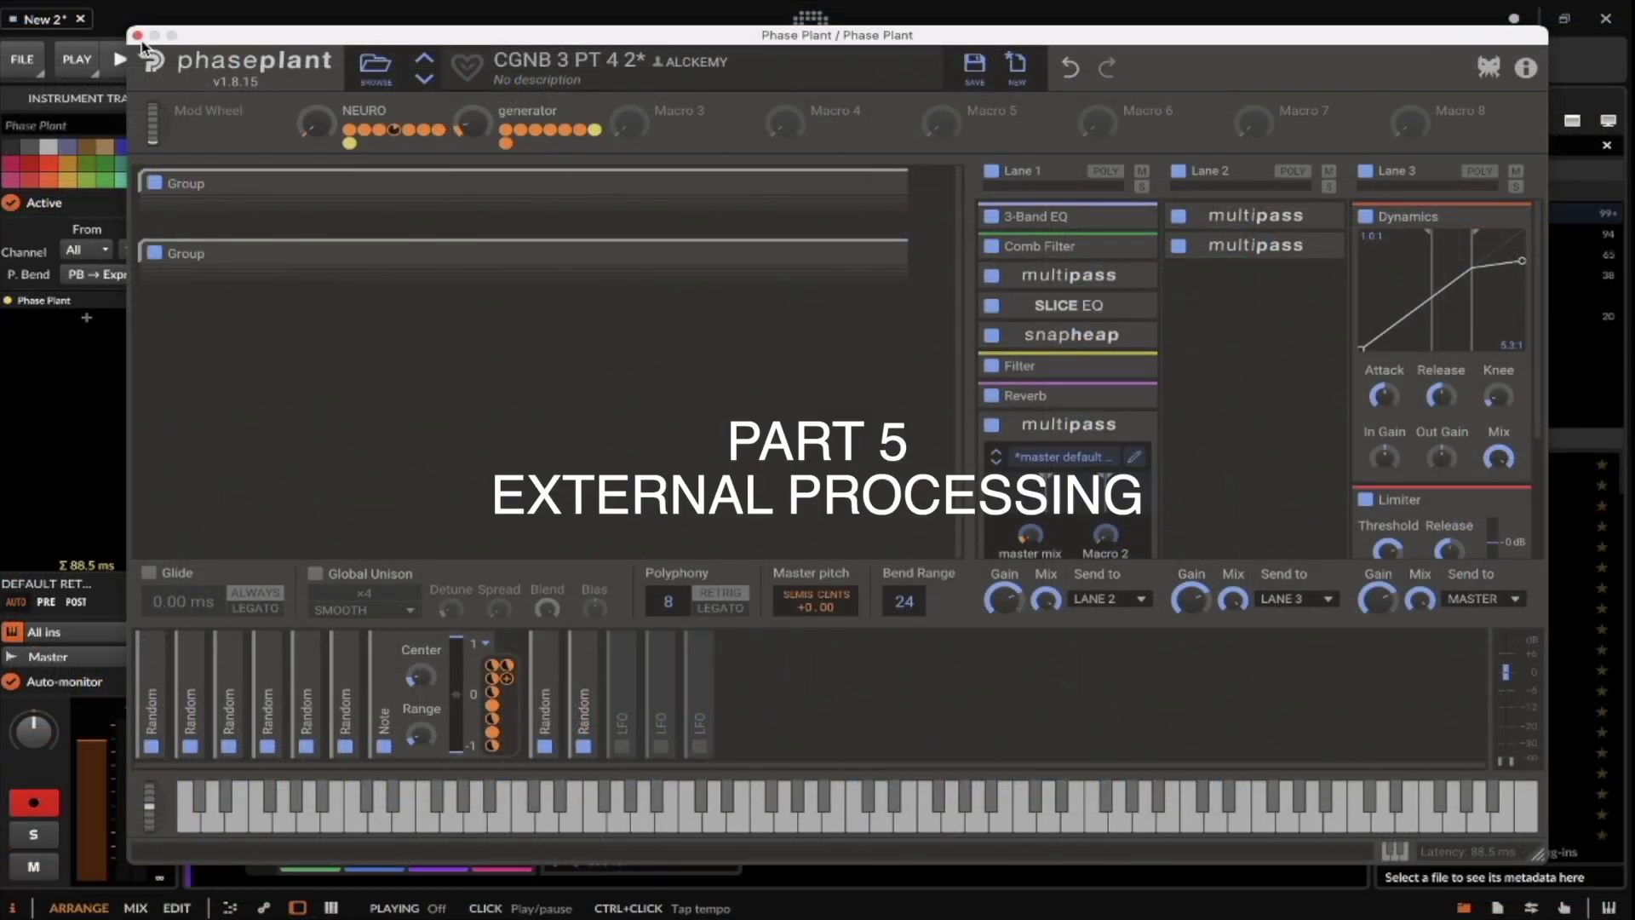
left_click(137, 37)
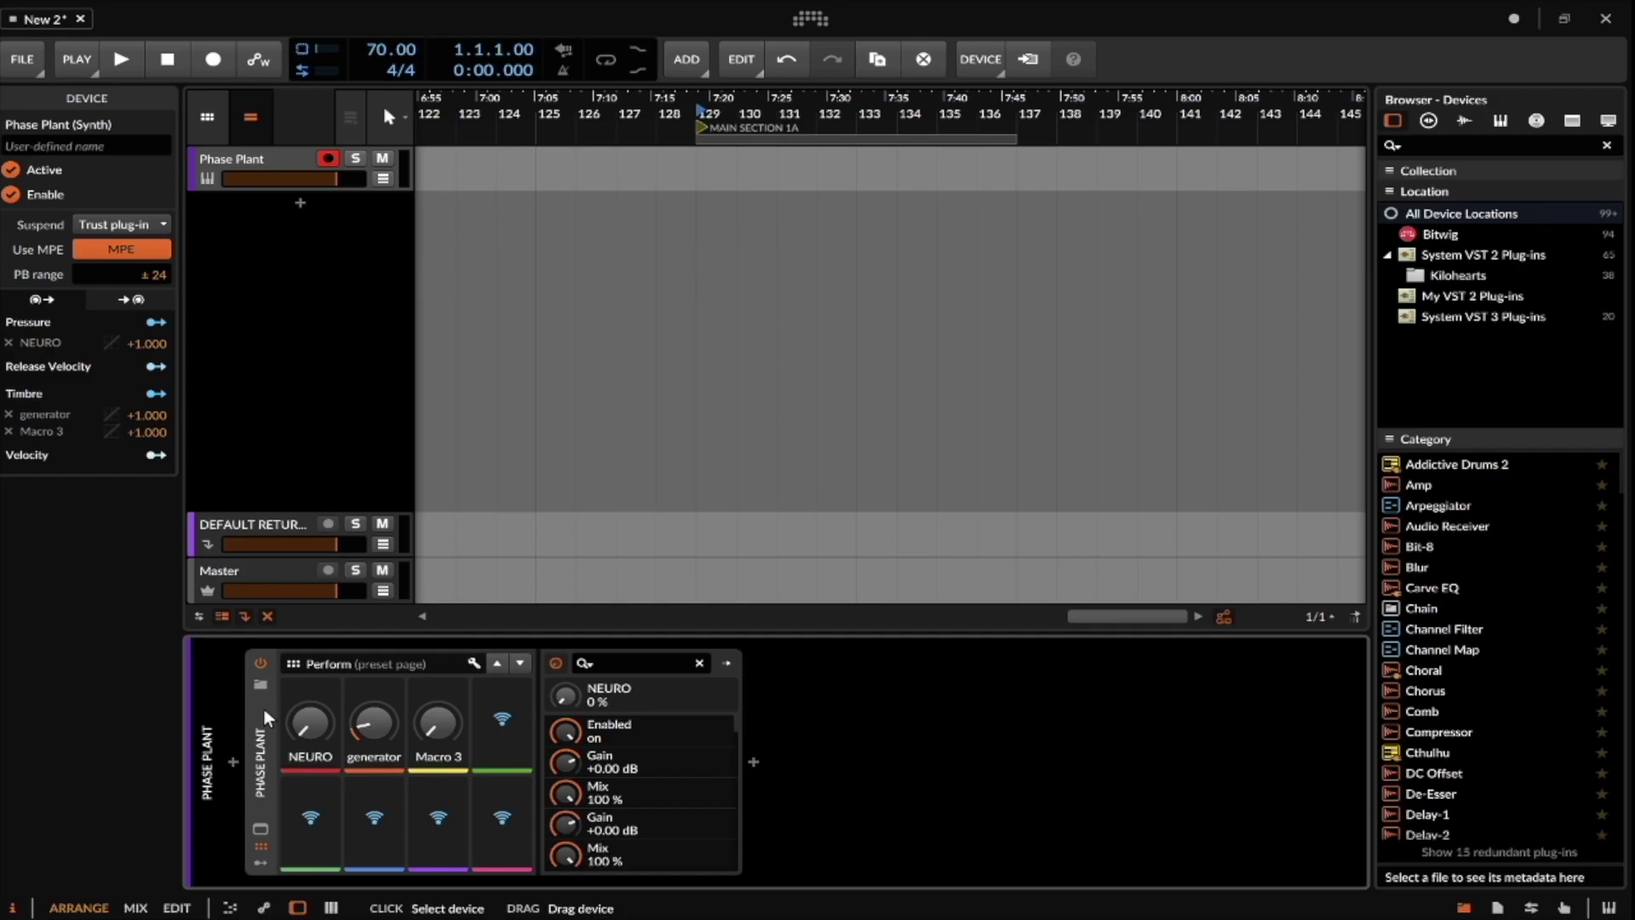
left_click(383, 178)
mouse_move(305, 726)
left_mouse_down()
mouse_move(305, 643)
mouse_move(305, 732)
left_mouse_up()
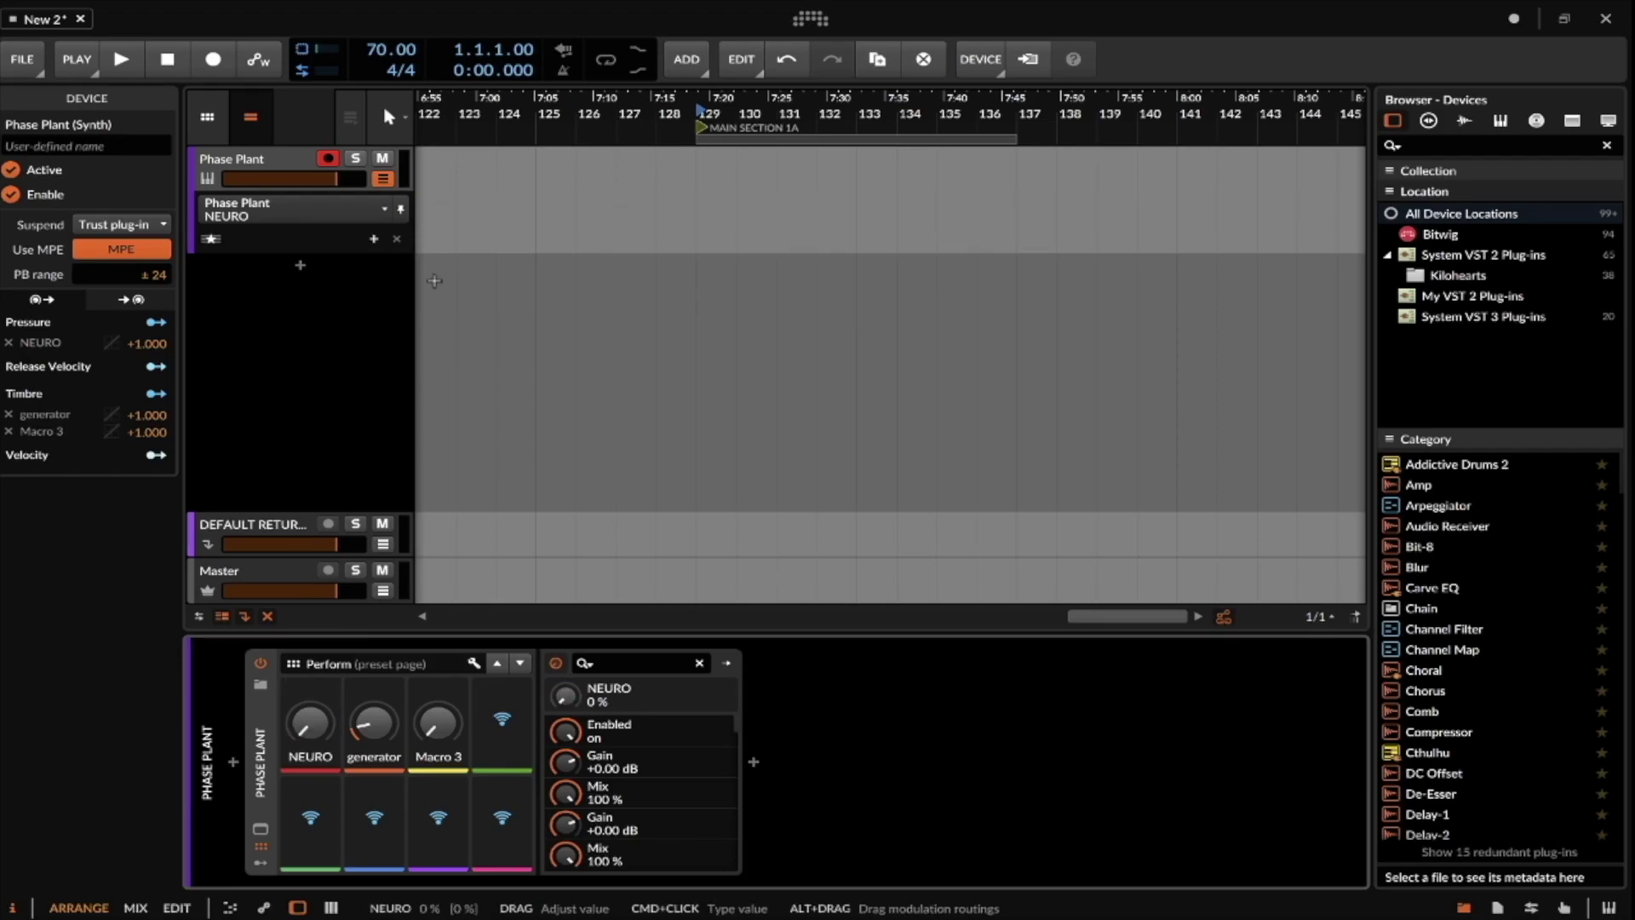
left_click(383, 178)
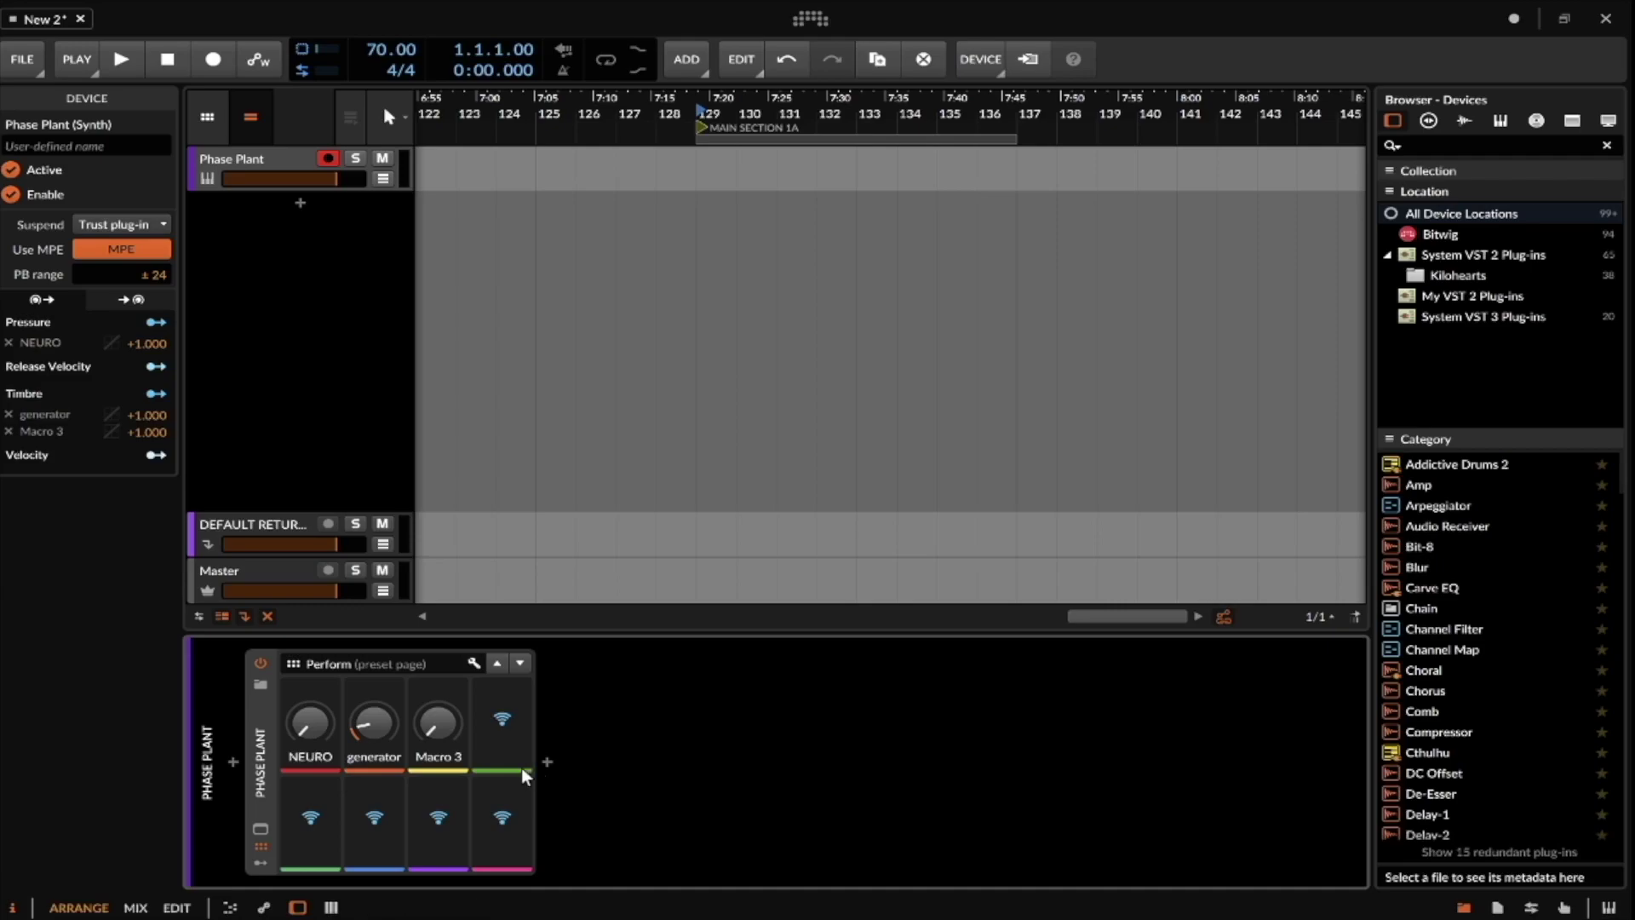
left_click(263, 848)
Find and insert FabFilter Pro-Q 3 after Phase Plant in the device chain and bring its editor into focus.
left_click(288, 761)
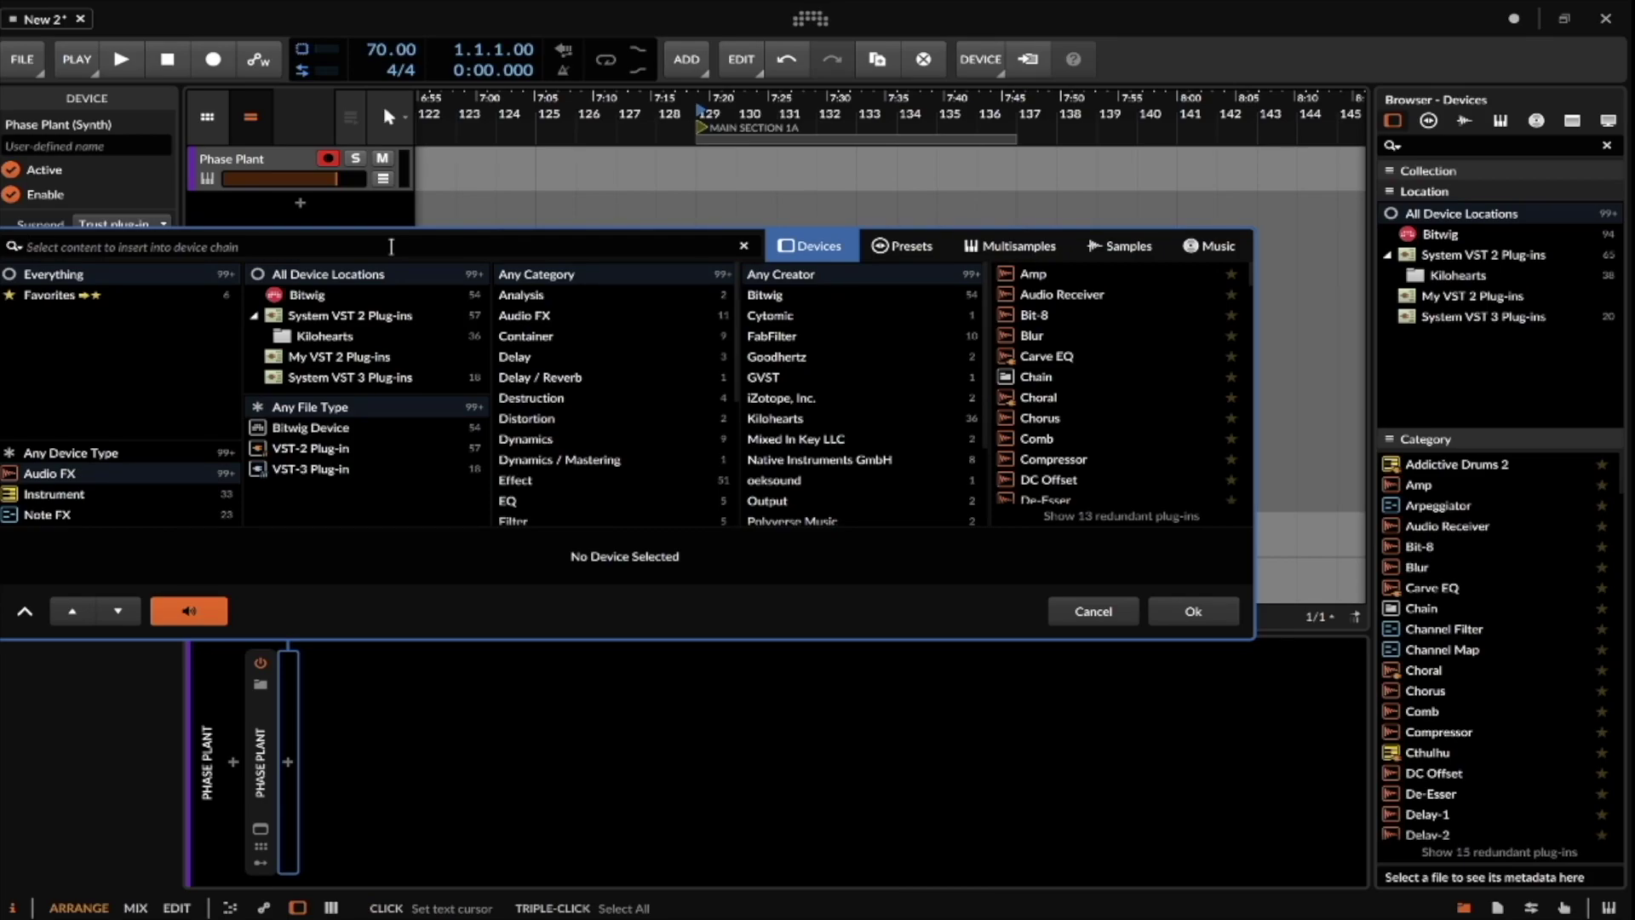
type("PRO")
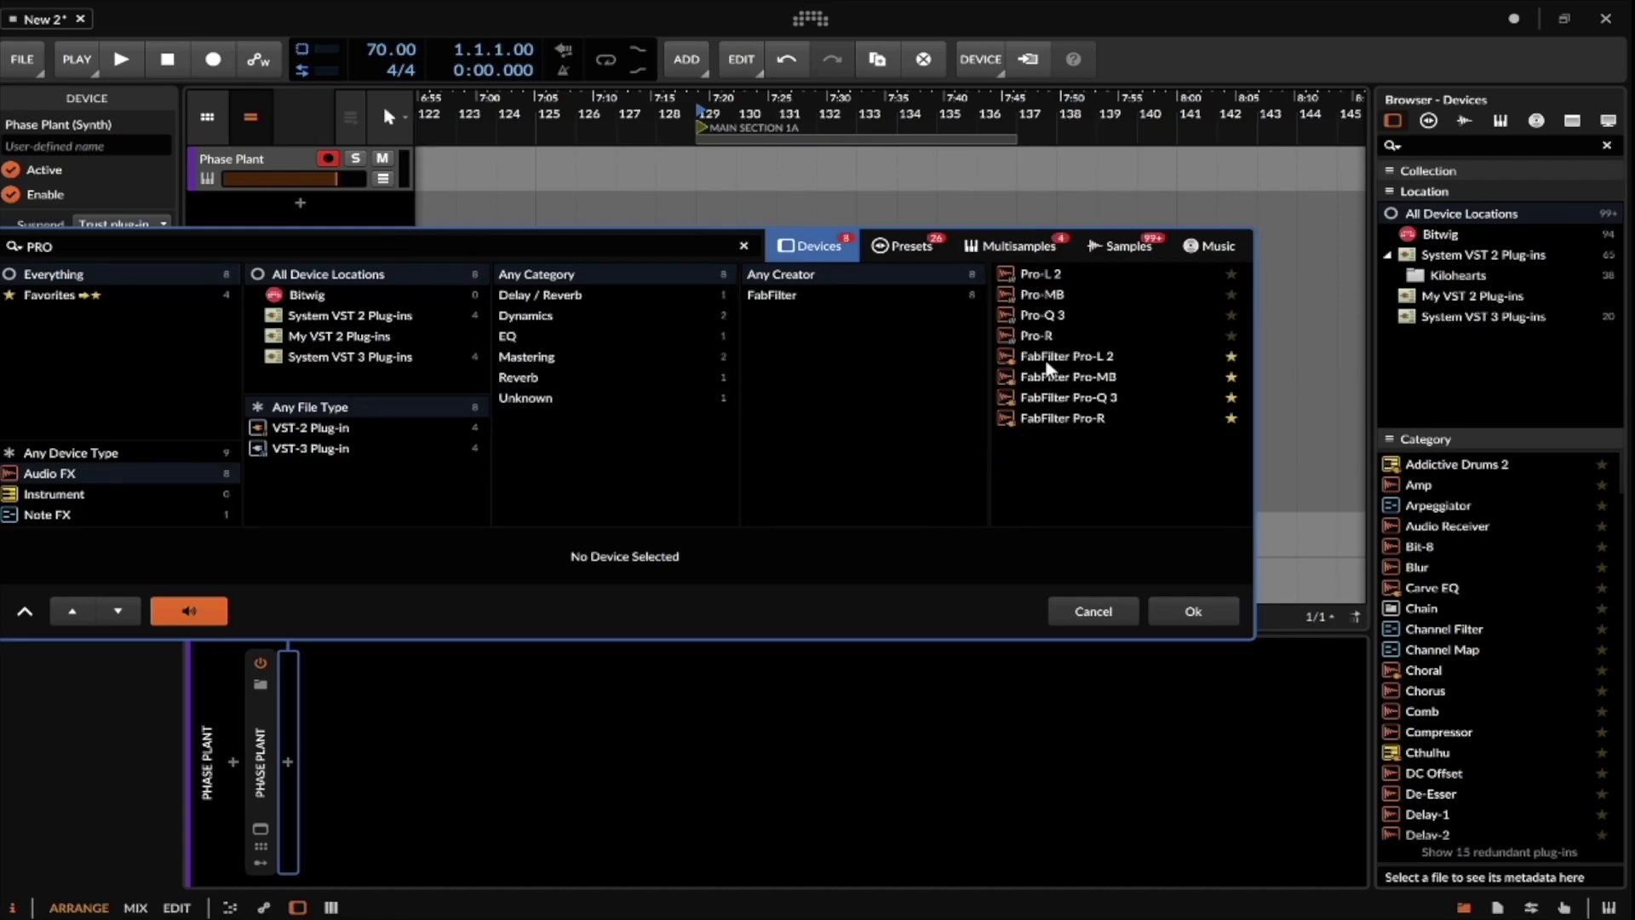
left_click(1056, 395)
left_click(1203, 610)
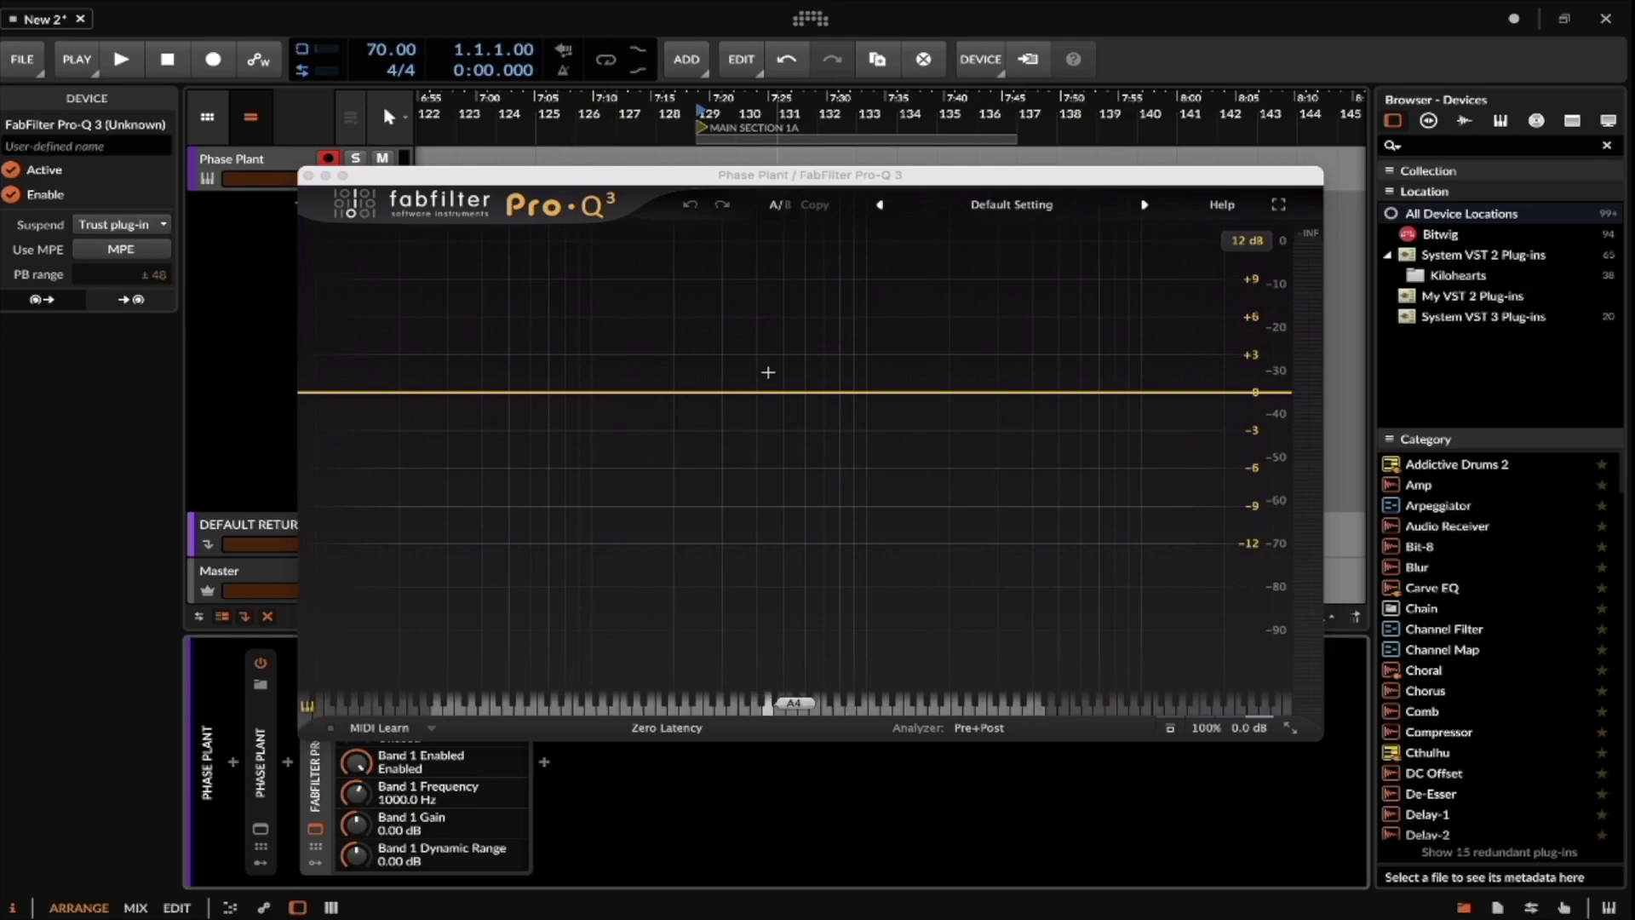
left_click(970, 206)
left_click(733, 315)
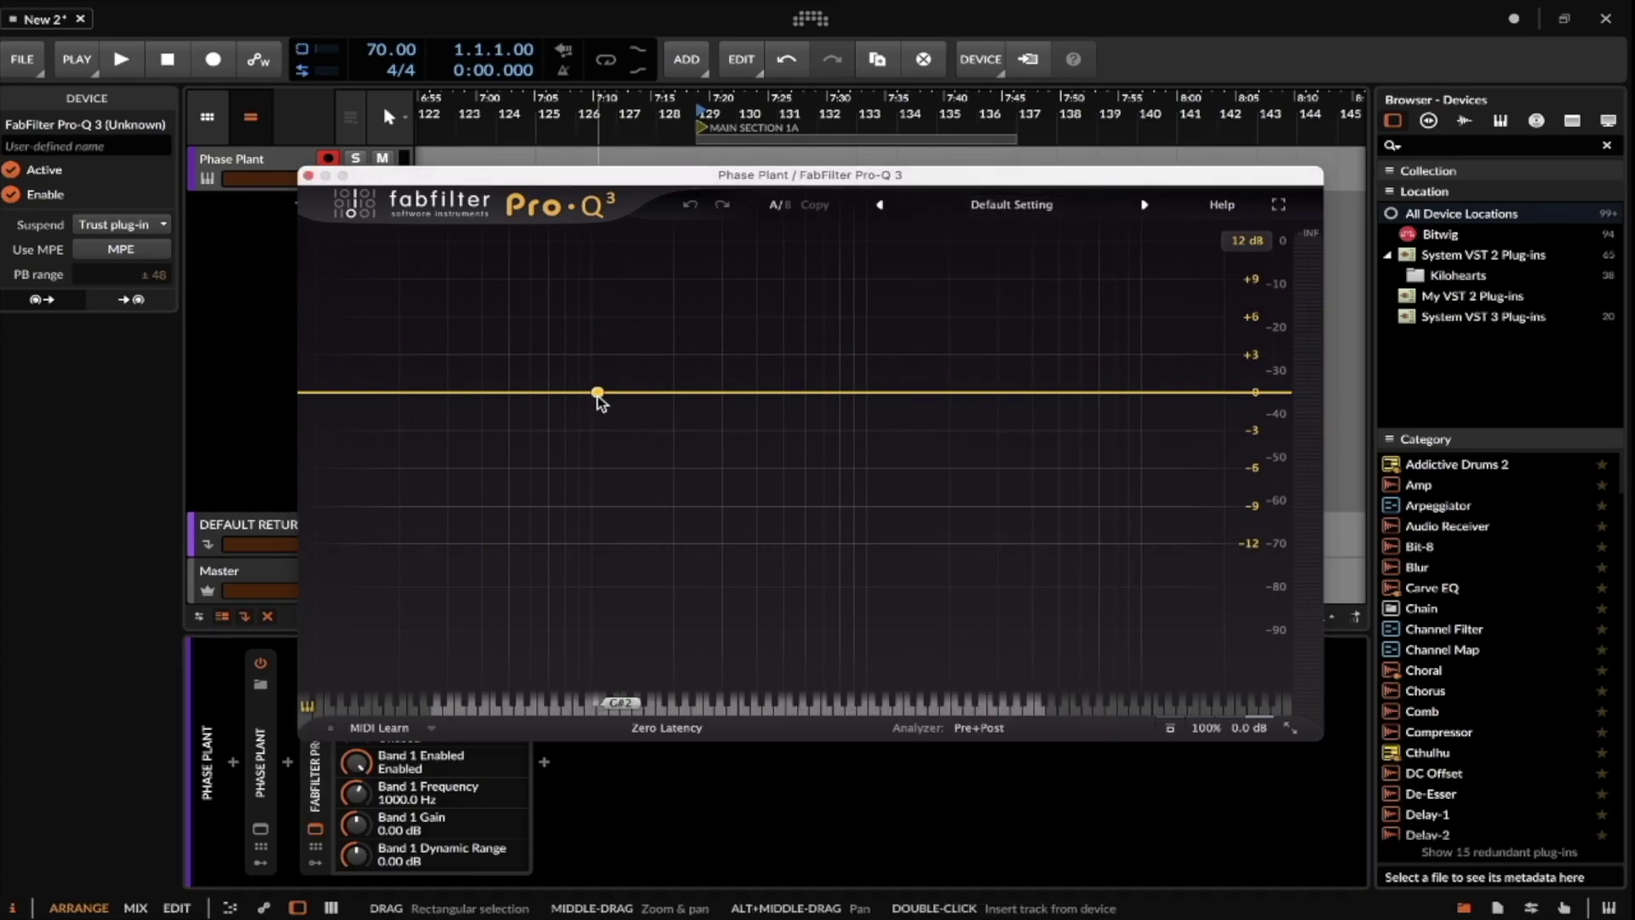
Add a bell boost of about +11 dB near 118 Hz and a bell cut of about -6 dB near 220 Hz with a Q of about 3.
left_click_drag(598, 392, 616, 259)
left_click(723, 393)
left_click_drag(723, 393, 686, 470)
scroll(668, 463, "up", 3)
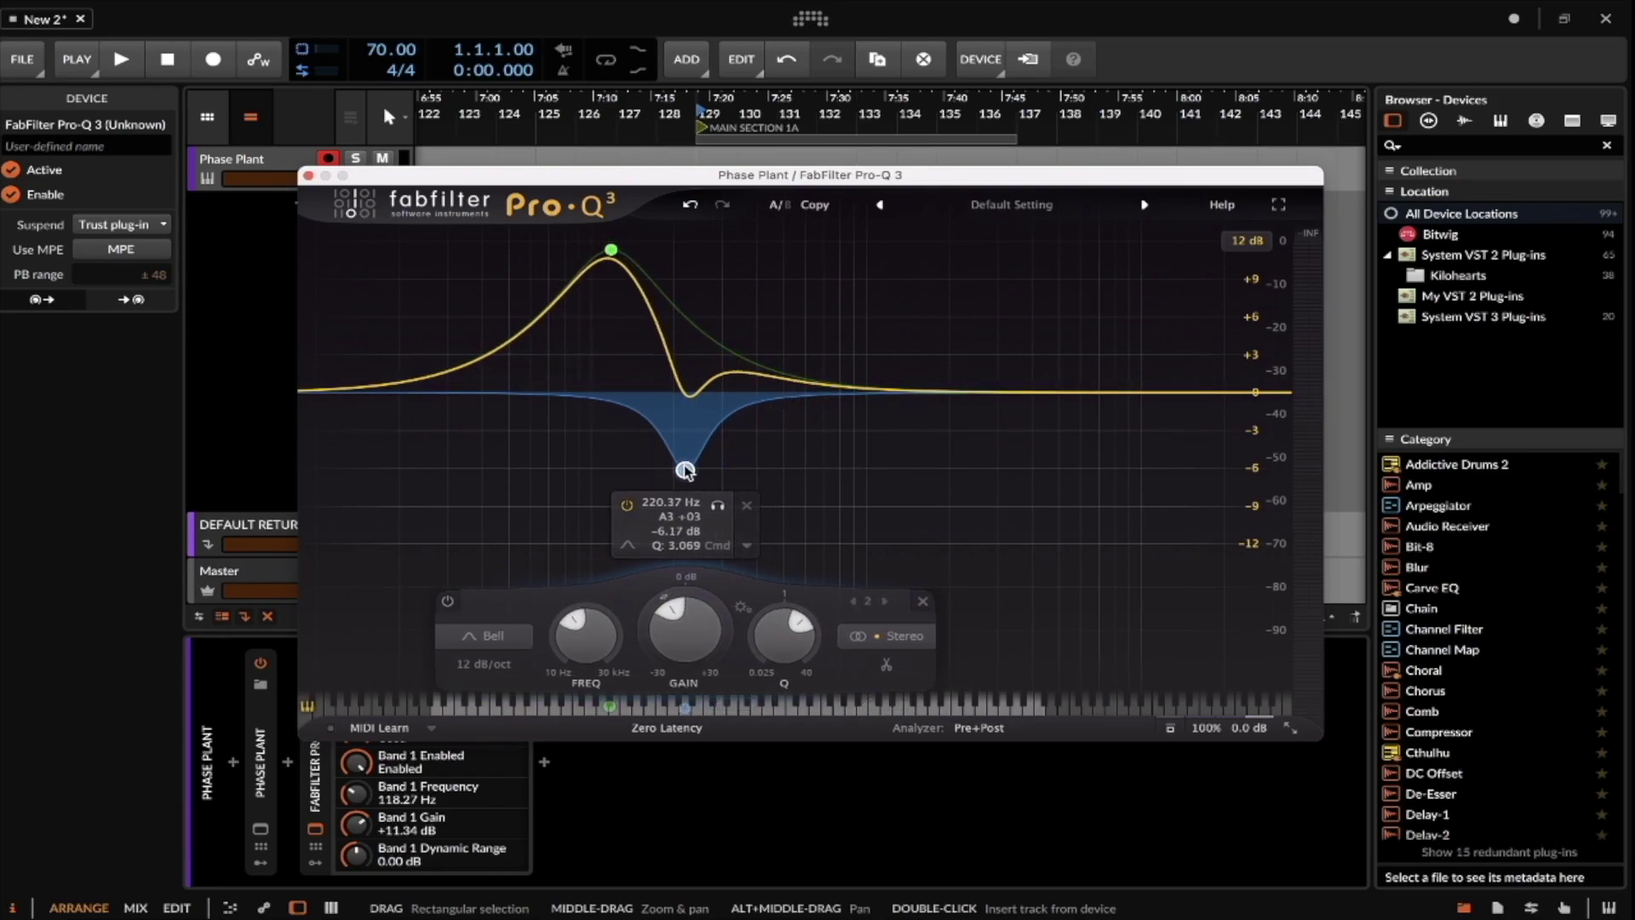
Move the boost band to about 70 Hz with about +20 dB of gain, checking it against Phase Plant, and close the EQ editor.
left_click_drag(611, 249, 558, 259)
left_click(261, 828)
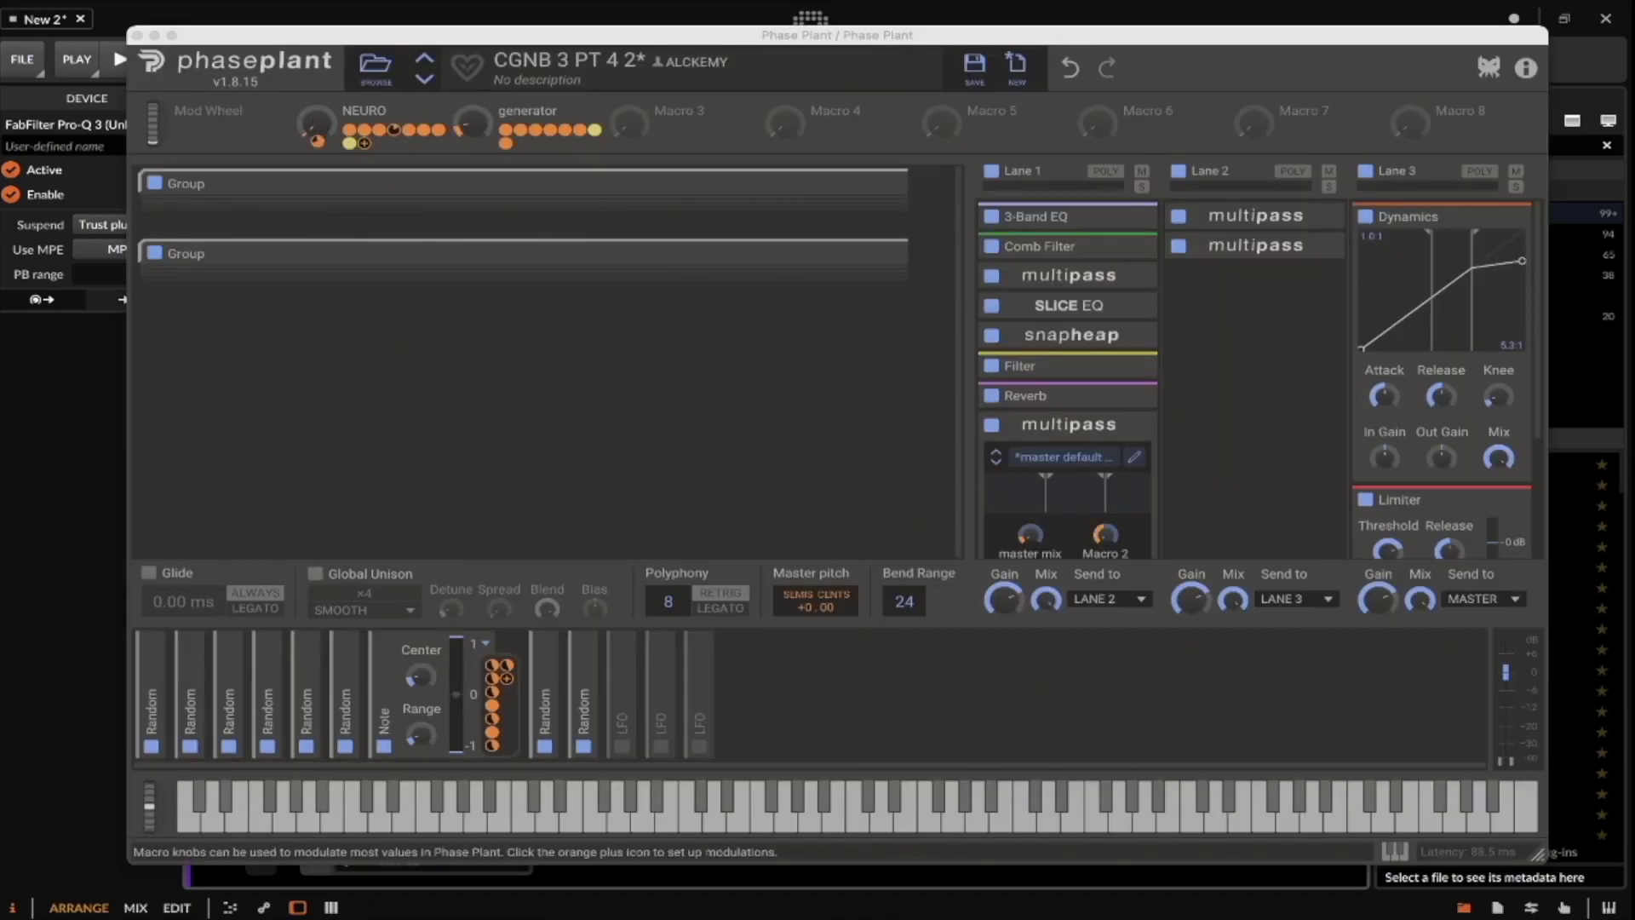
left_click(137, 35)
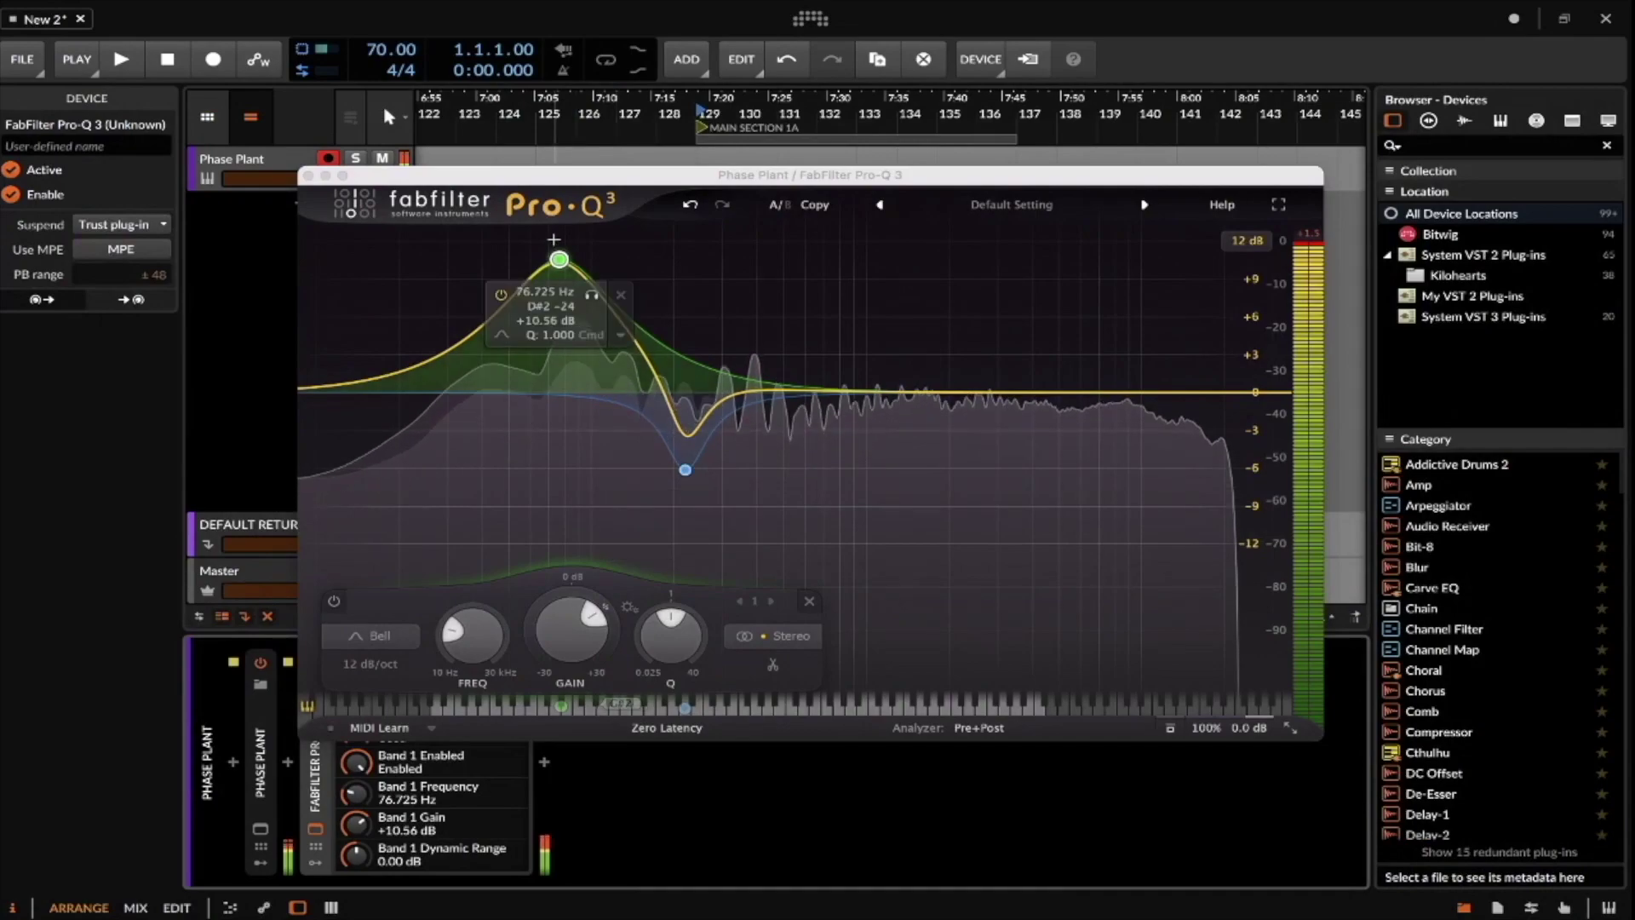
mouse_move(559, 259)
left_mouse_down()
mouse_move(661, 253)
mouse_move(323, 247)
mouse_move(821, 242)
mouse_move(475, 239)
mouse_move(747, 219)
mouse_move(544, 227)
mouse_move(693, 332)
mouse_move(588, 323)
mouse_move(456, 264)
mouse_move(596, 305)
mouse_move(548, 288)
left_mouse_up()
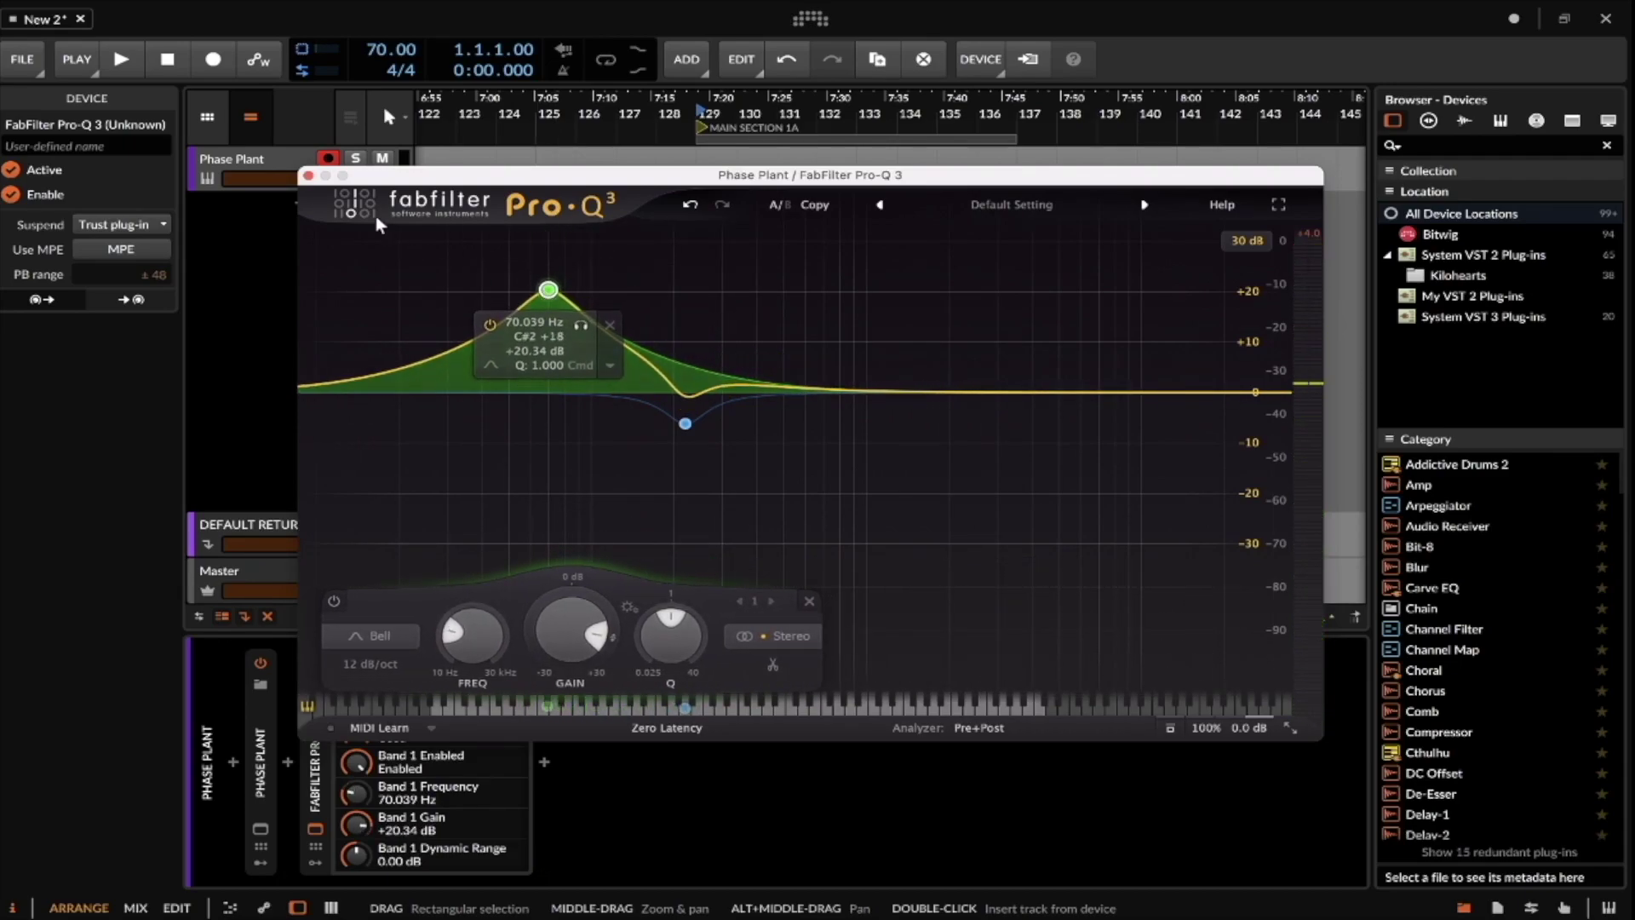
left_click(307, 175)
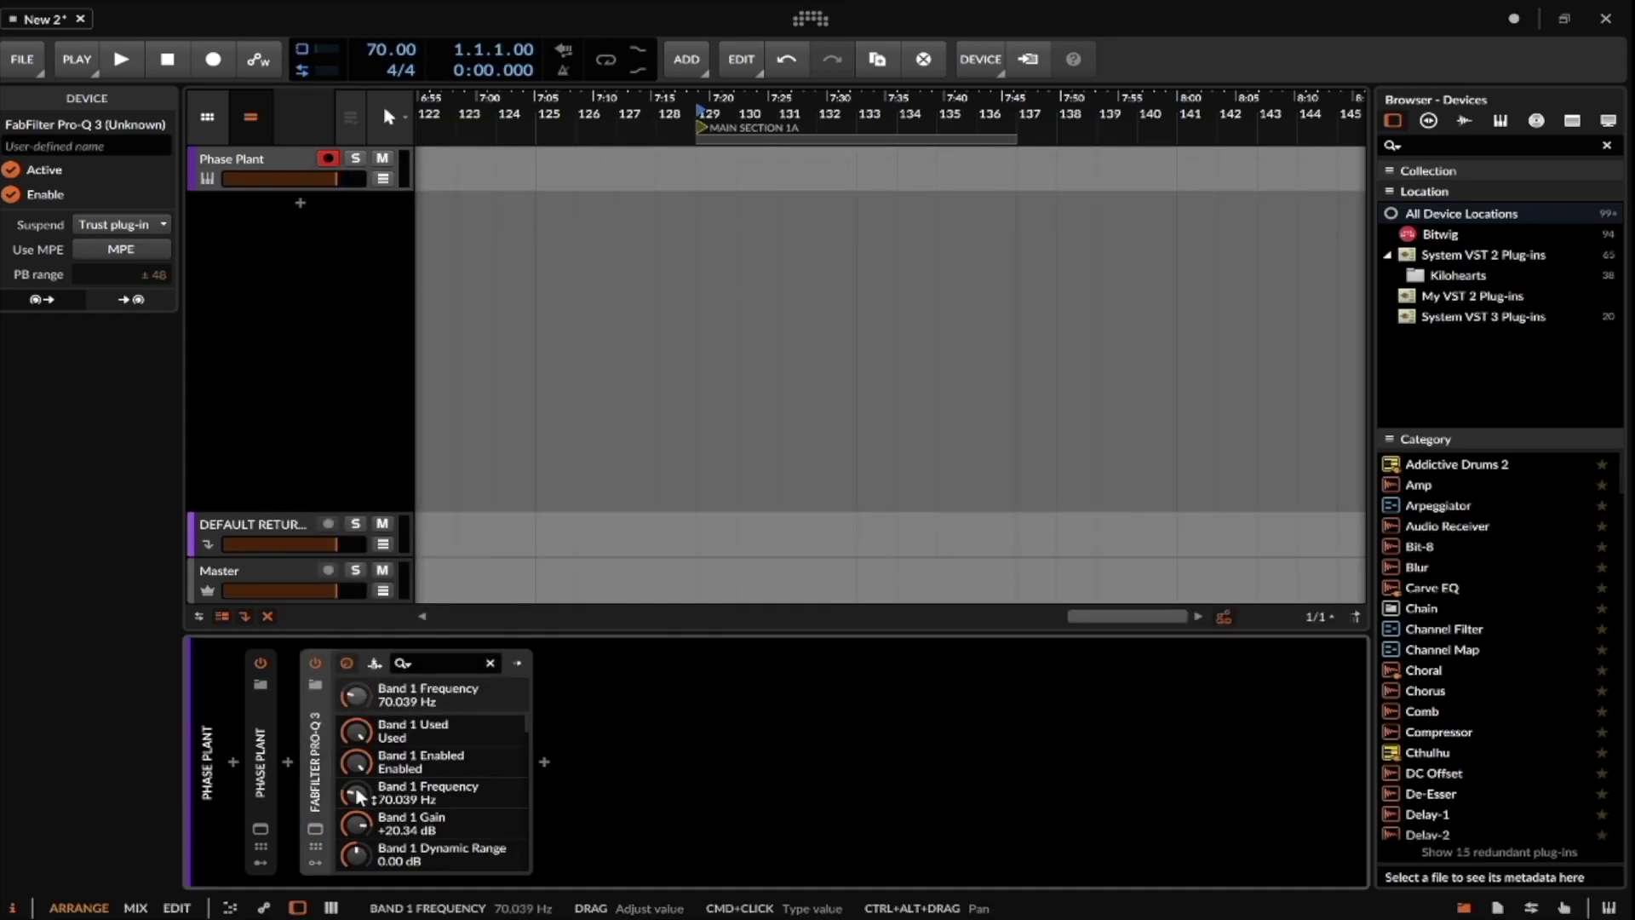
Find and insert a Random modulator on the FabFilter Pro-Q 3 device.
left_click(350, 687)
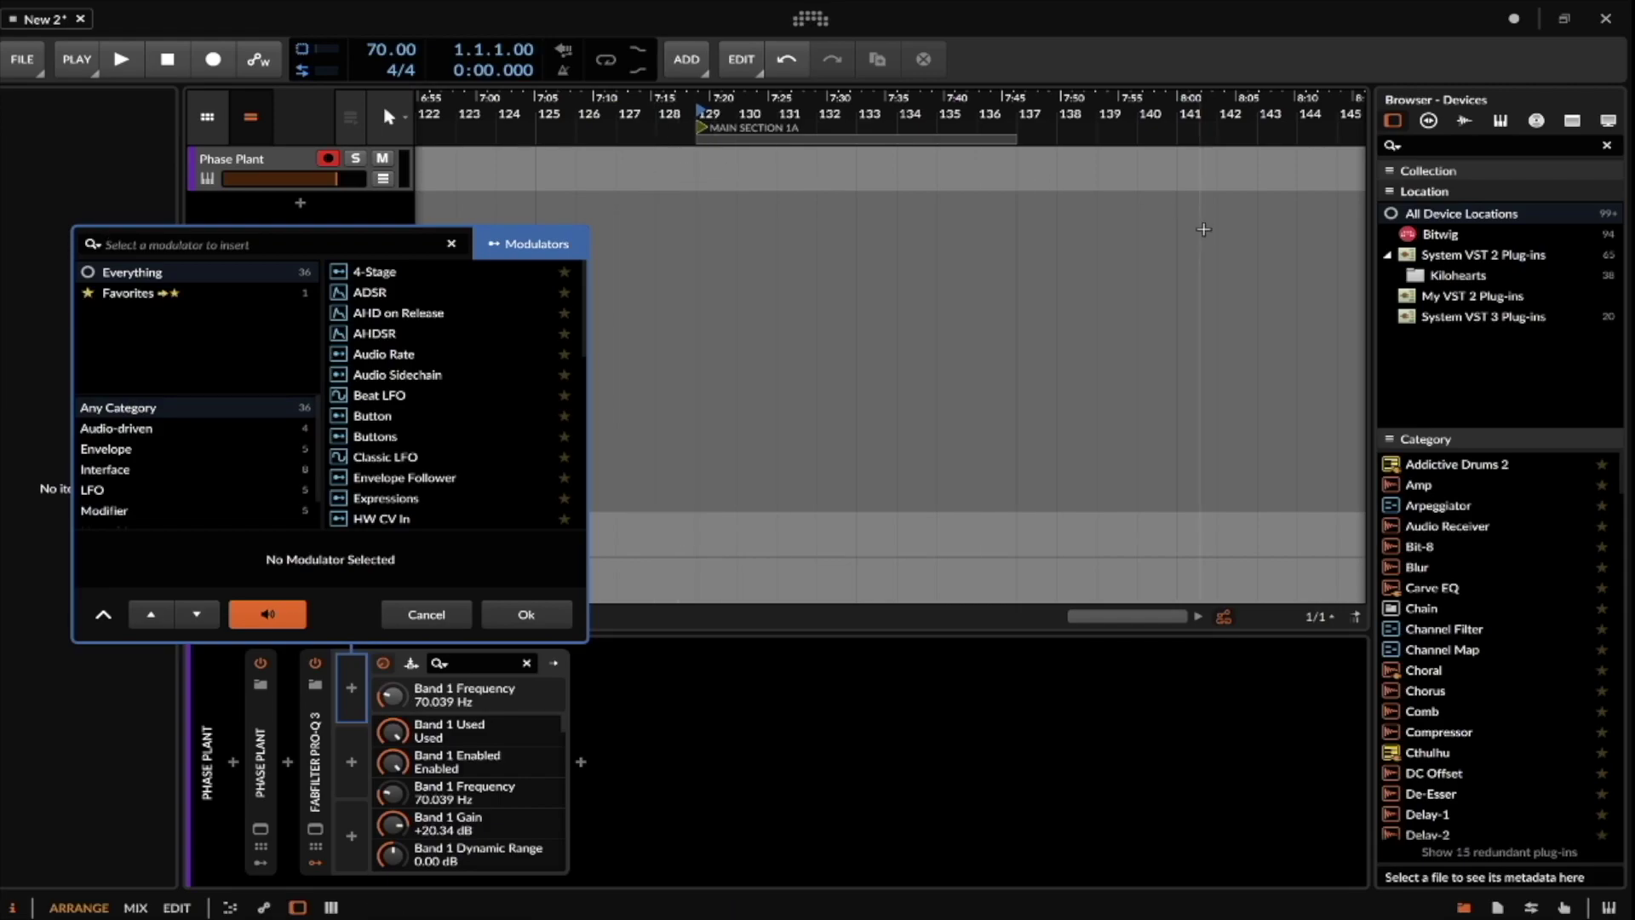
type("RANDOM")
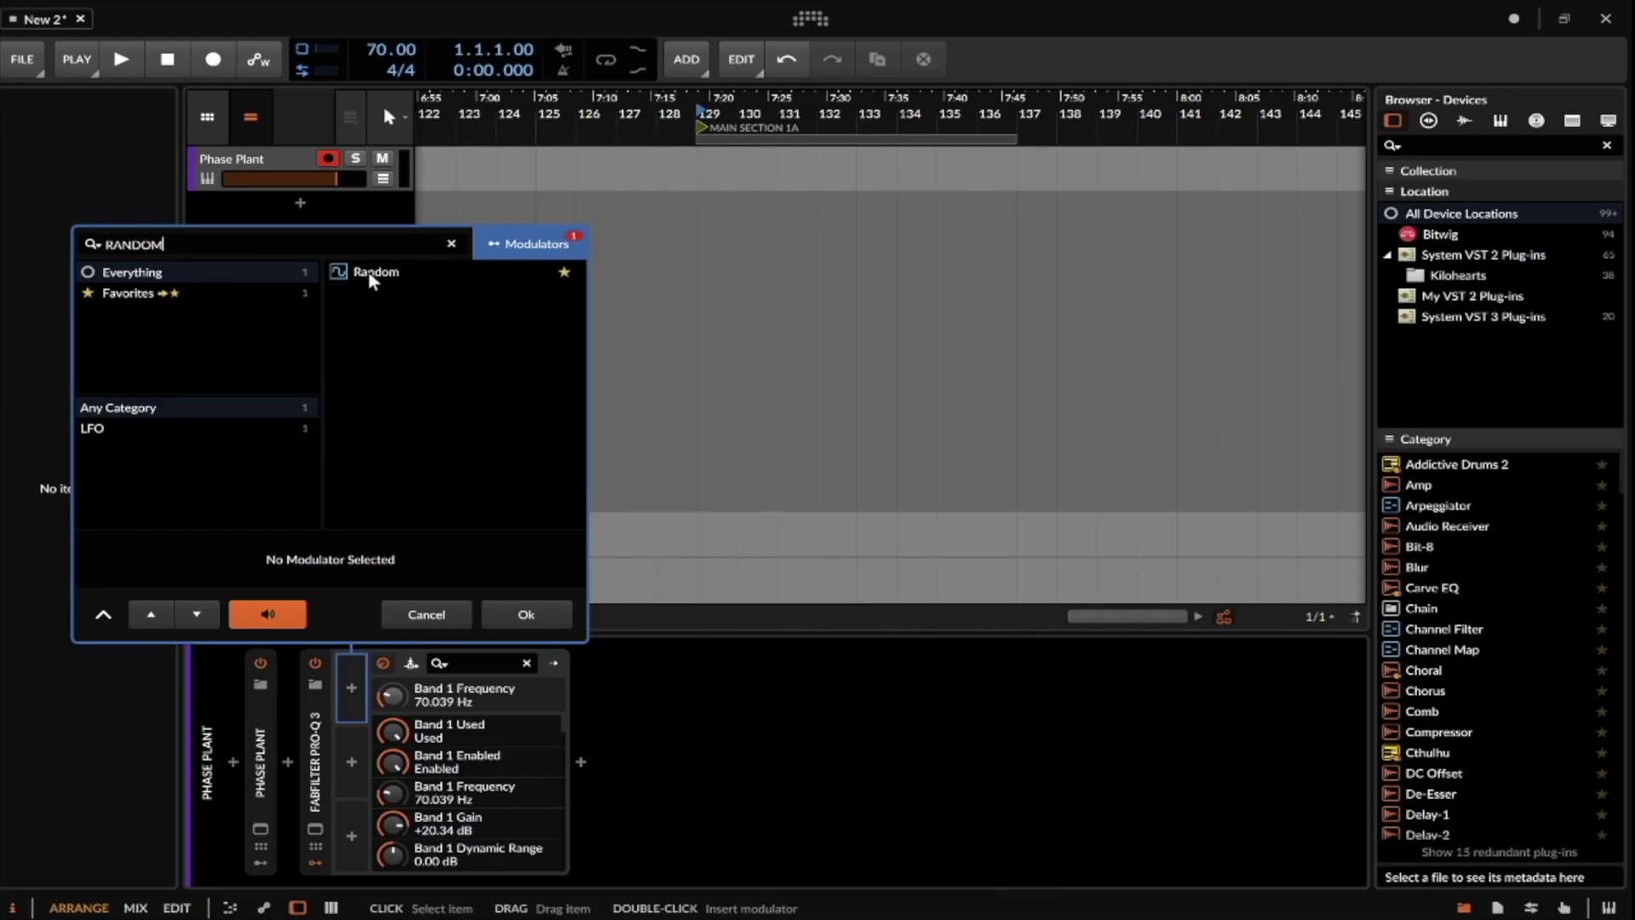
left_click(372, 273)
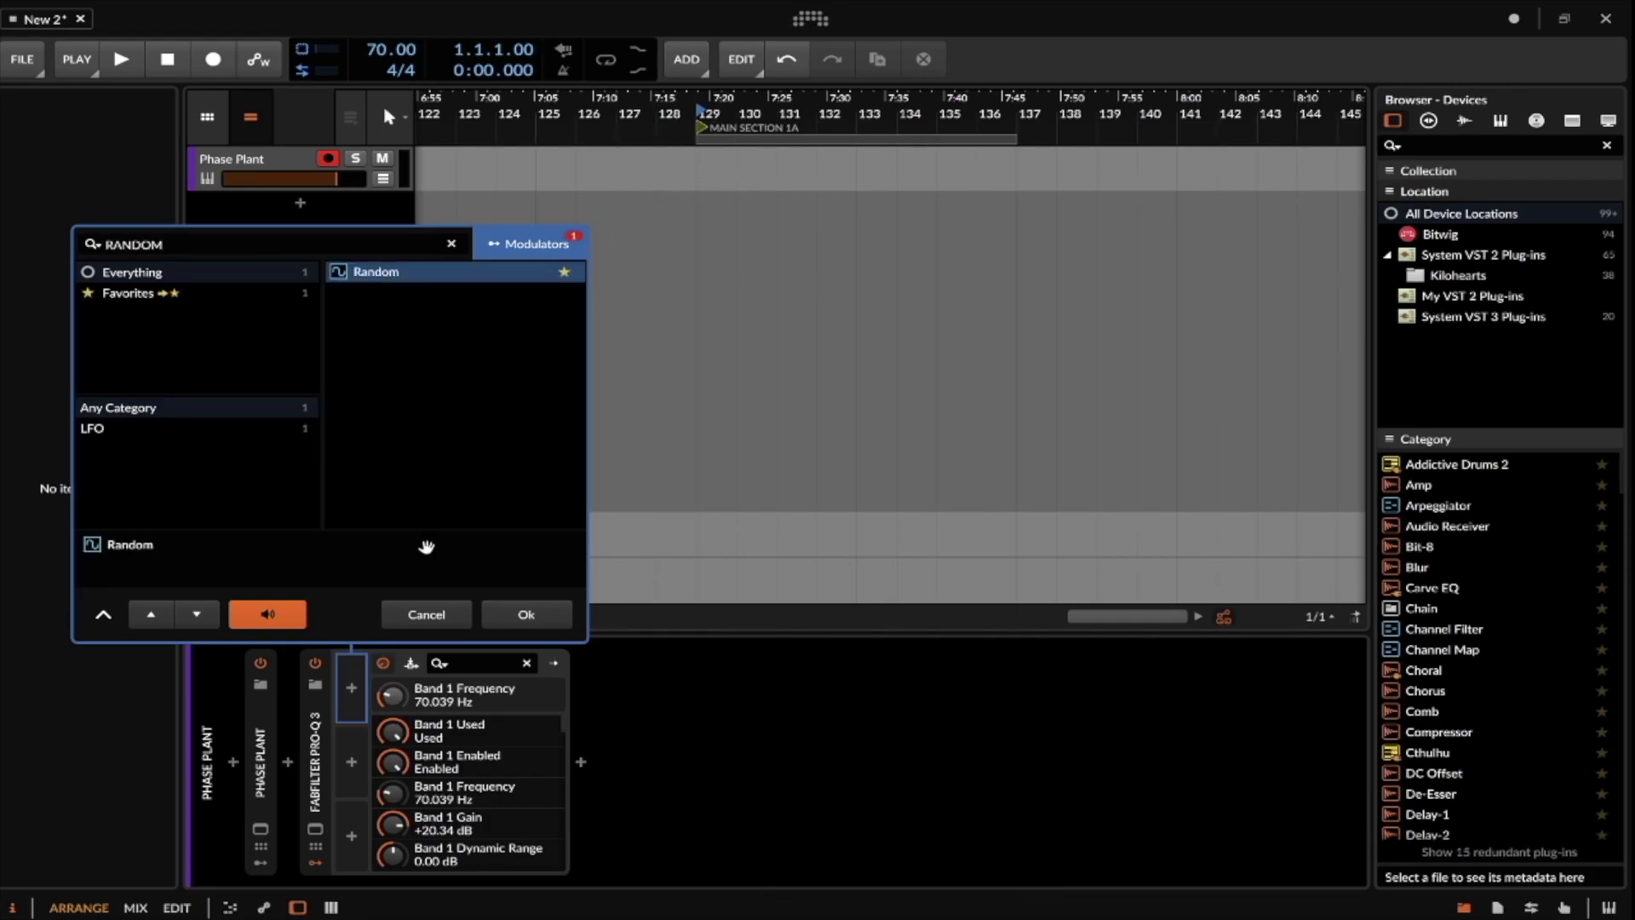
left_click(523, 615)
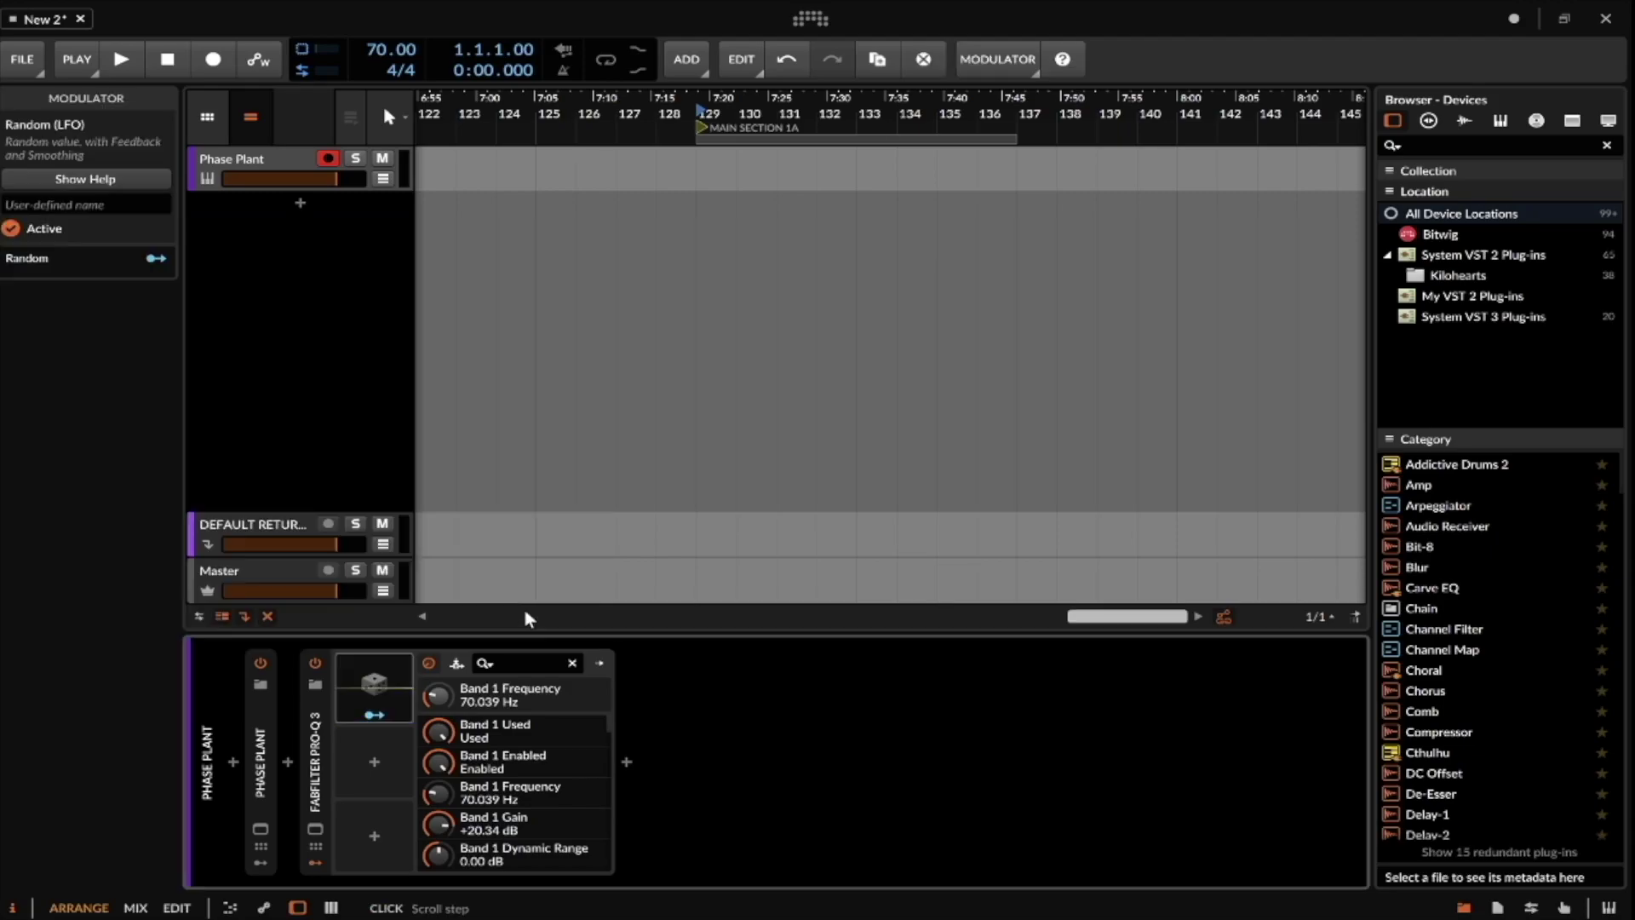
Map the Random modulator to Band 1 Frequency at +0.160 and check the moving boost in the EQ editor.
left_click(386, 707)
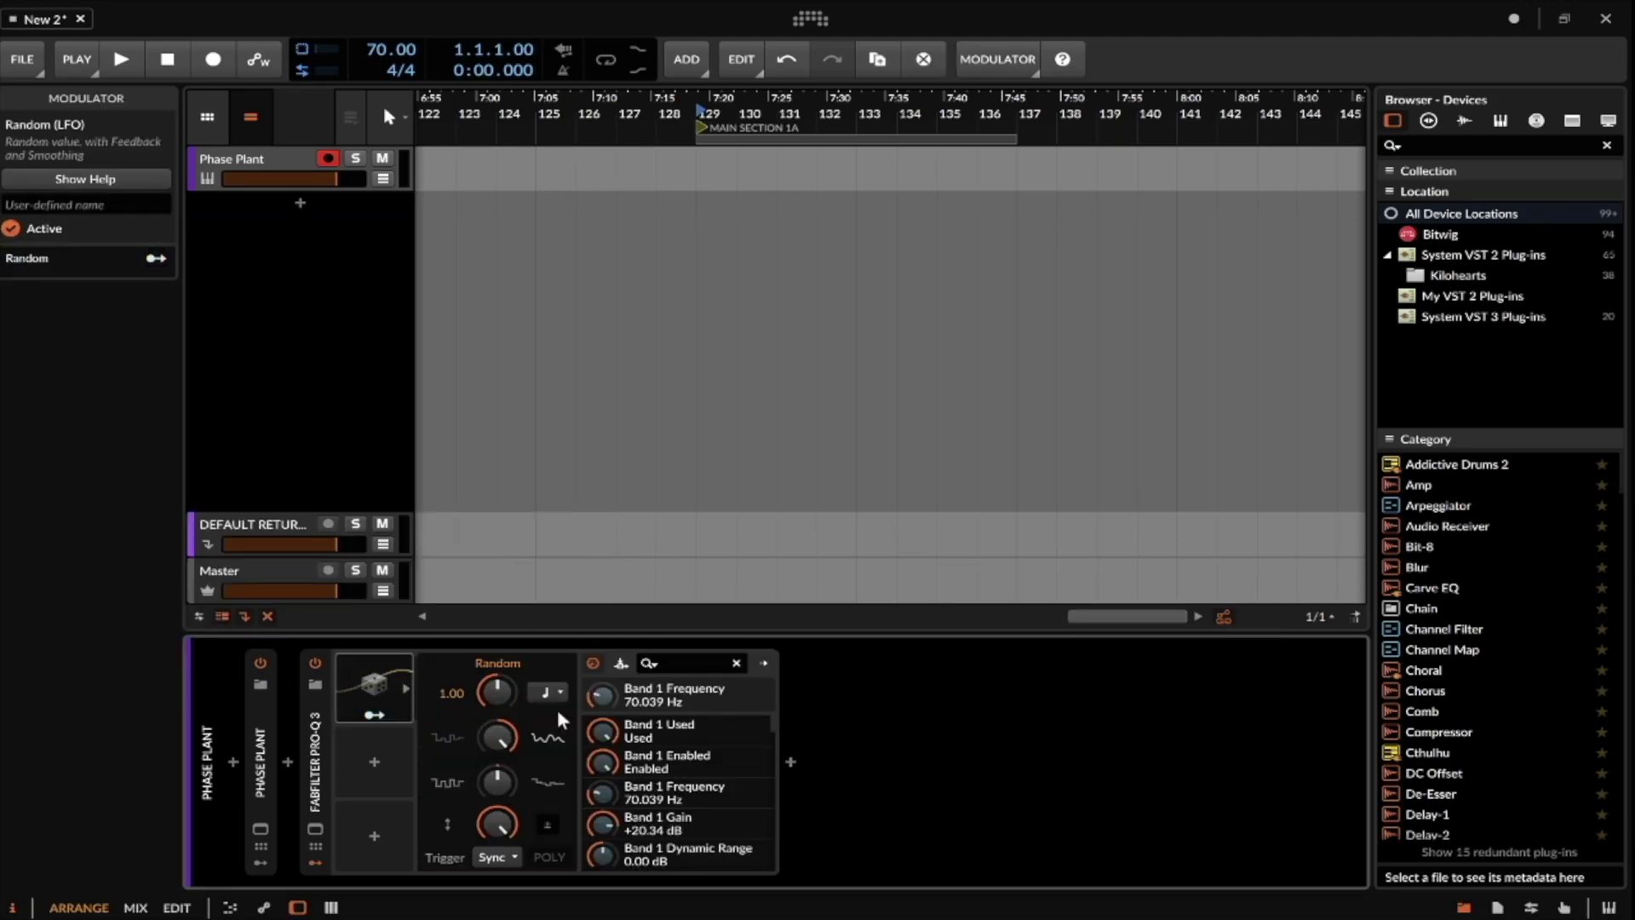
left_click_drag(602, 707, 602, 699)
left_click(314, 828)
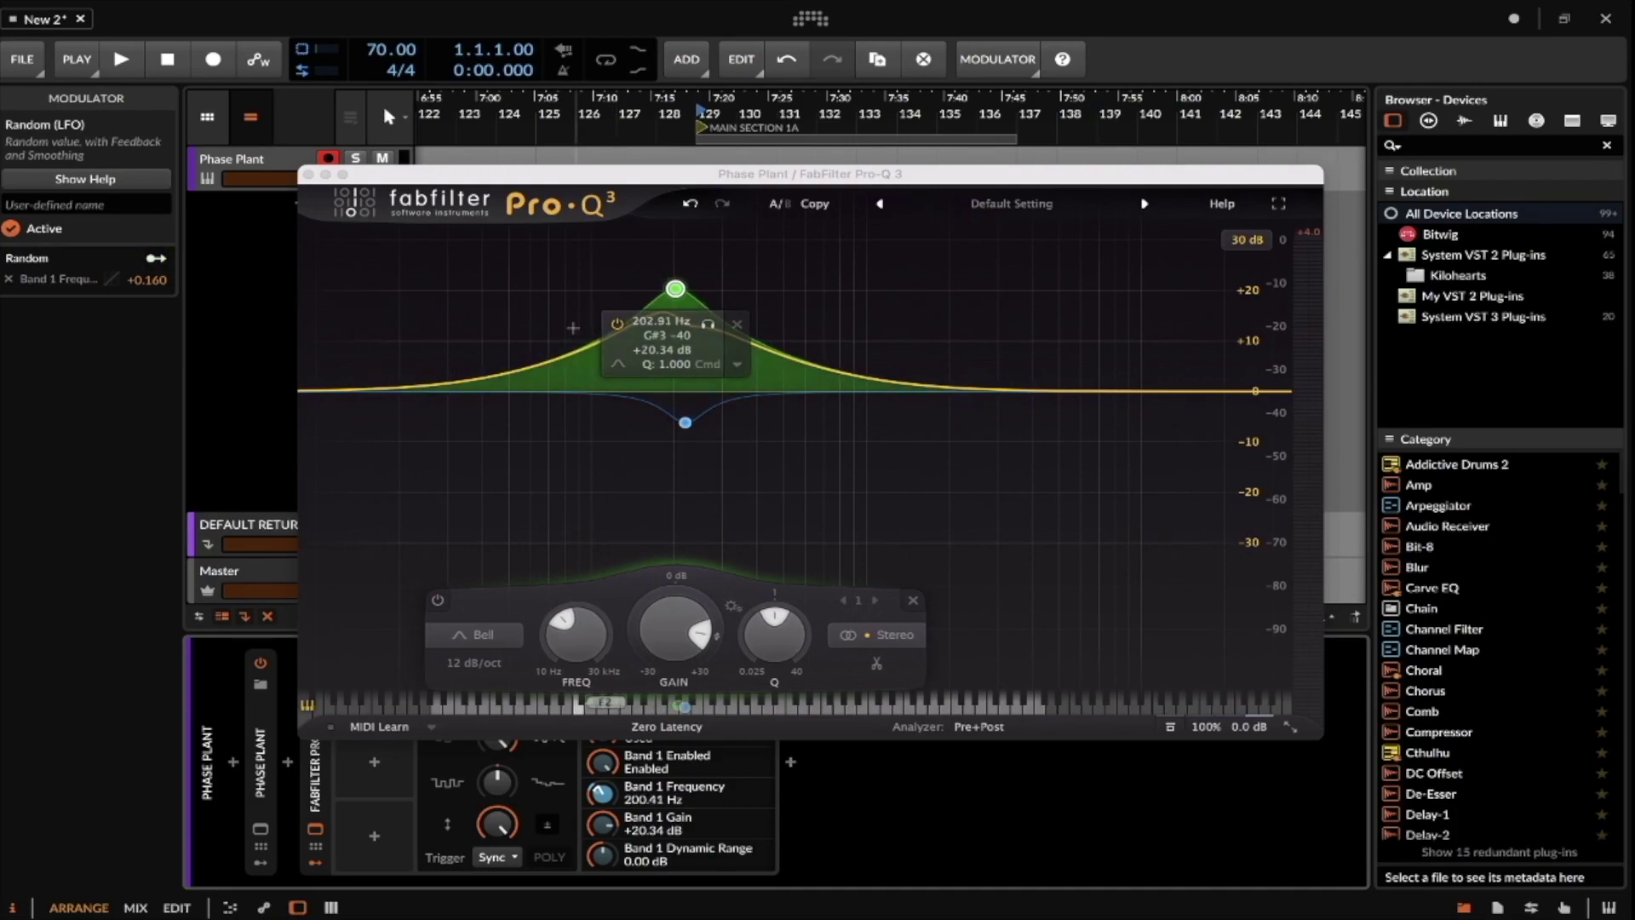
left_click(309, 174)
left_click(373, 715)
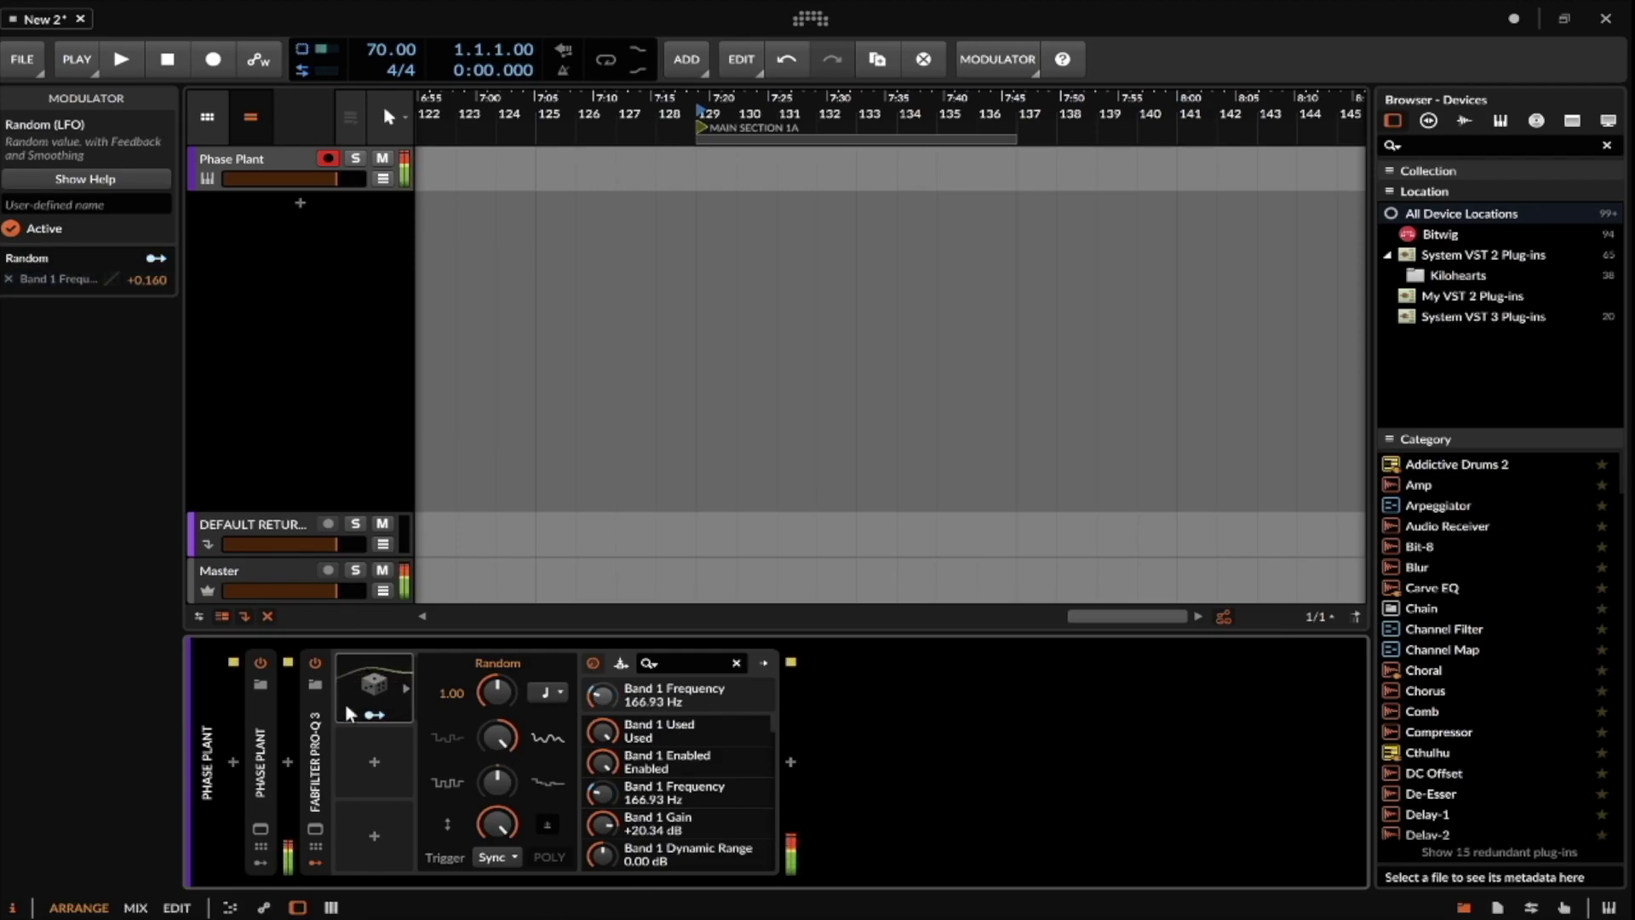
Collapse Pro-Q 3's parameter list, change the cut band near 220 Hz to a Notch with a Q of 0.559, and close the editor.
left_click(332, 763)
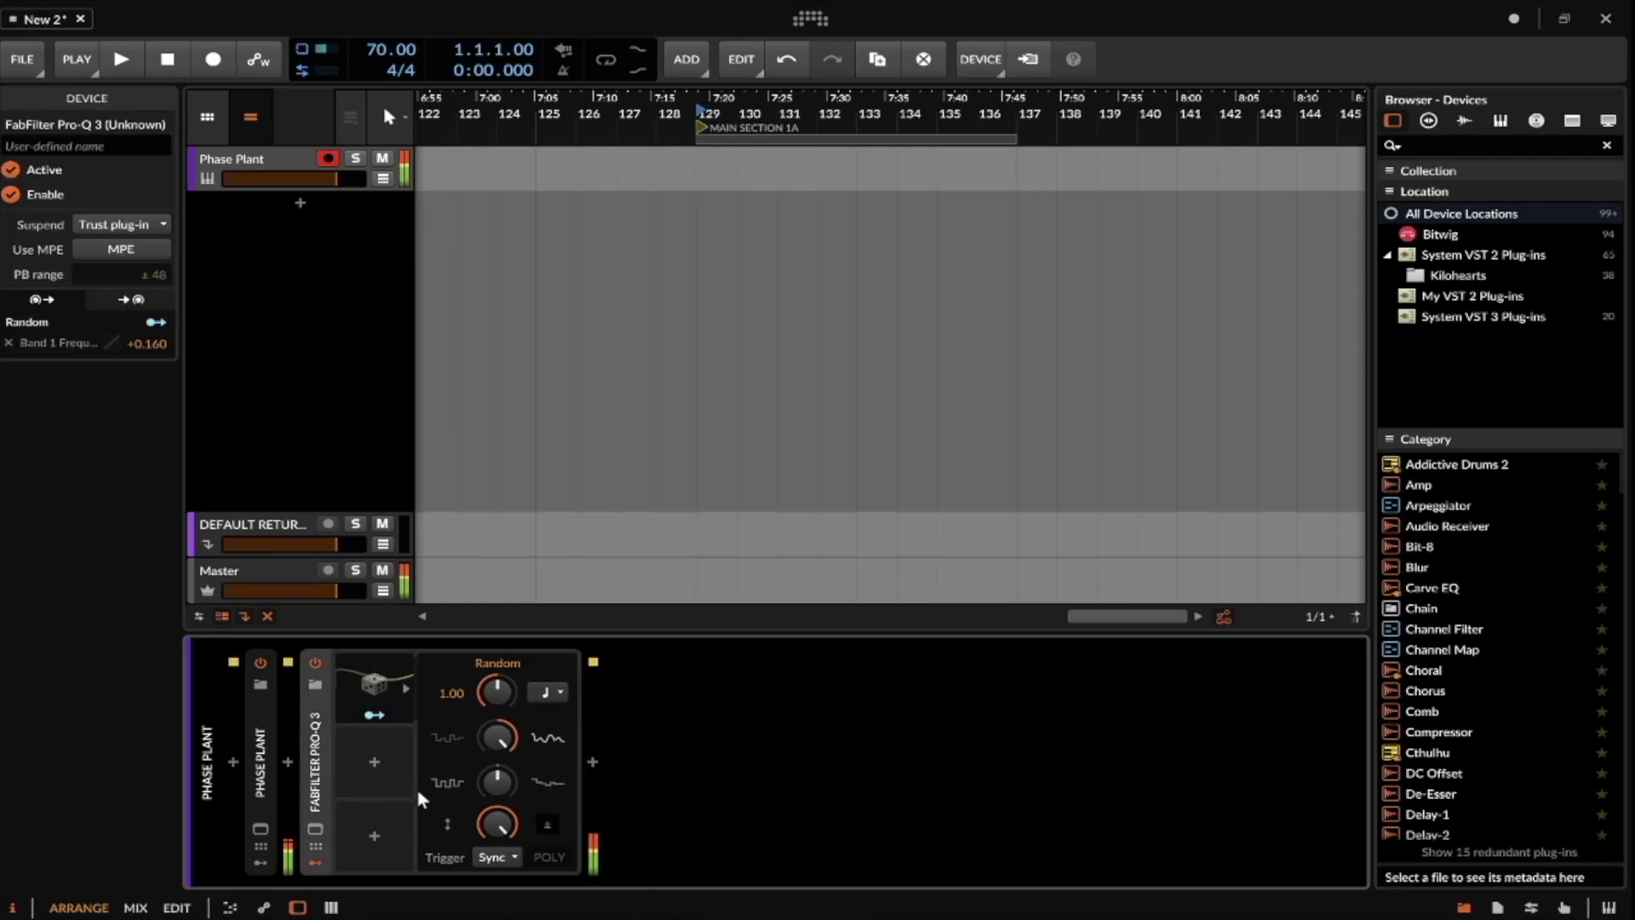
left_click(315, 829)
left_click(686, 422)
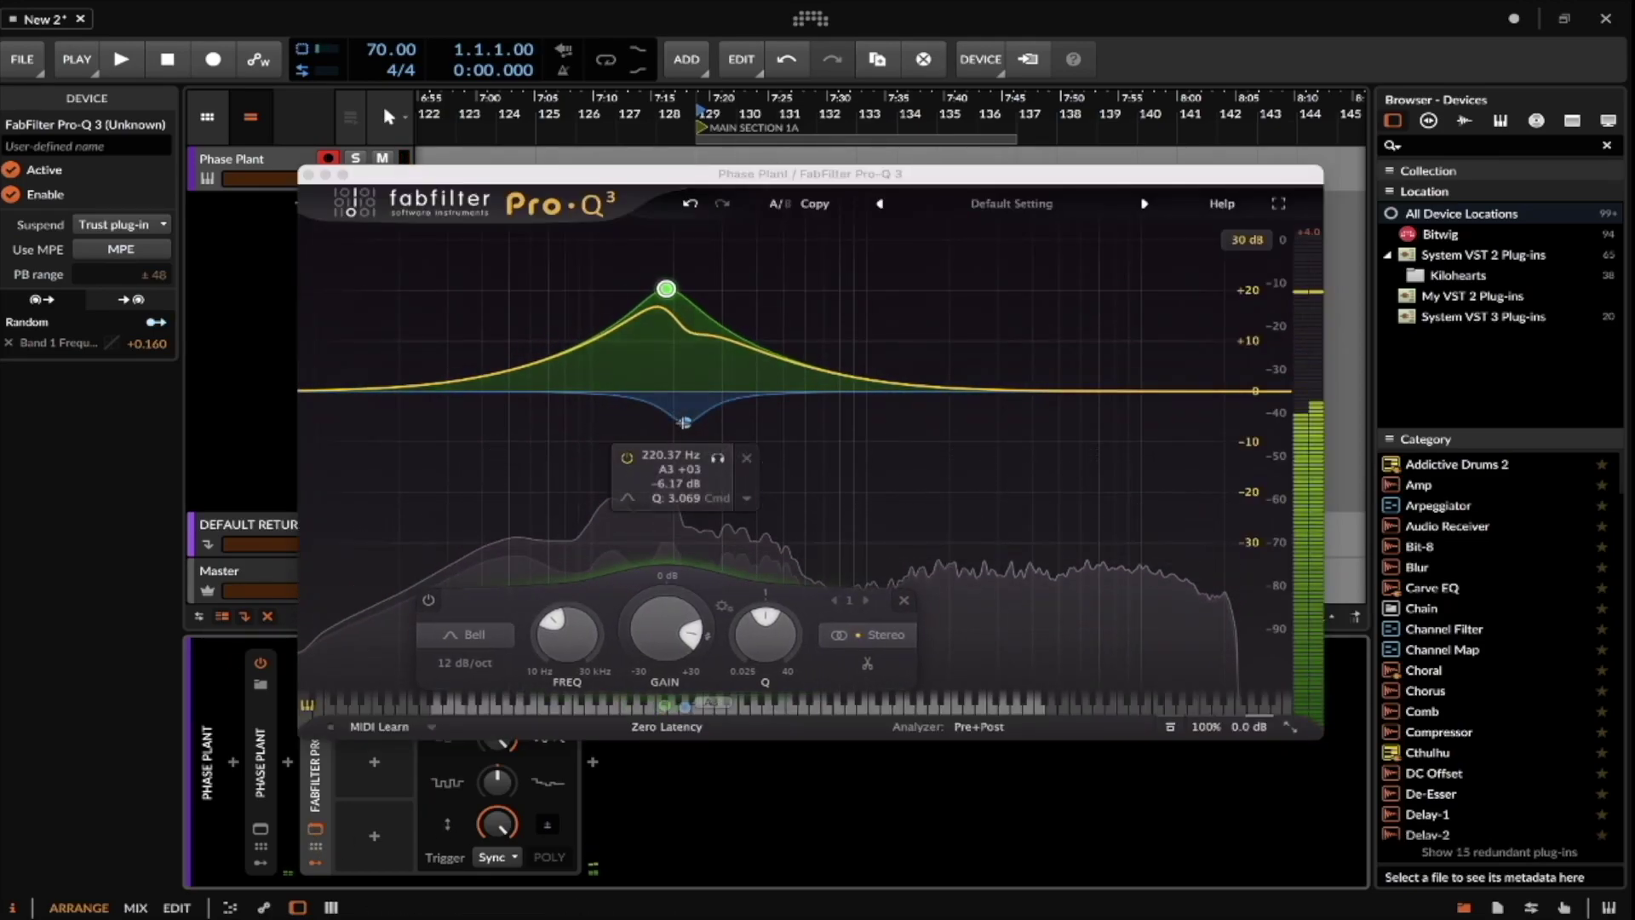
left_click(501, 636)
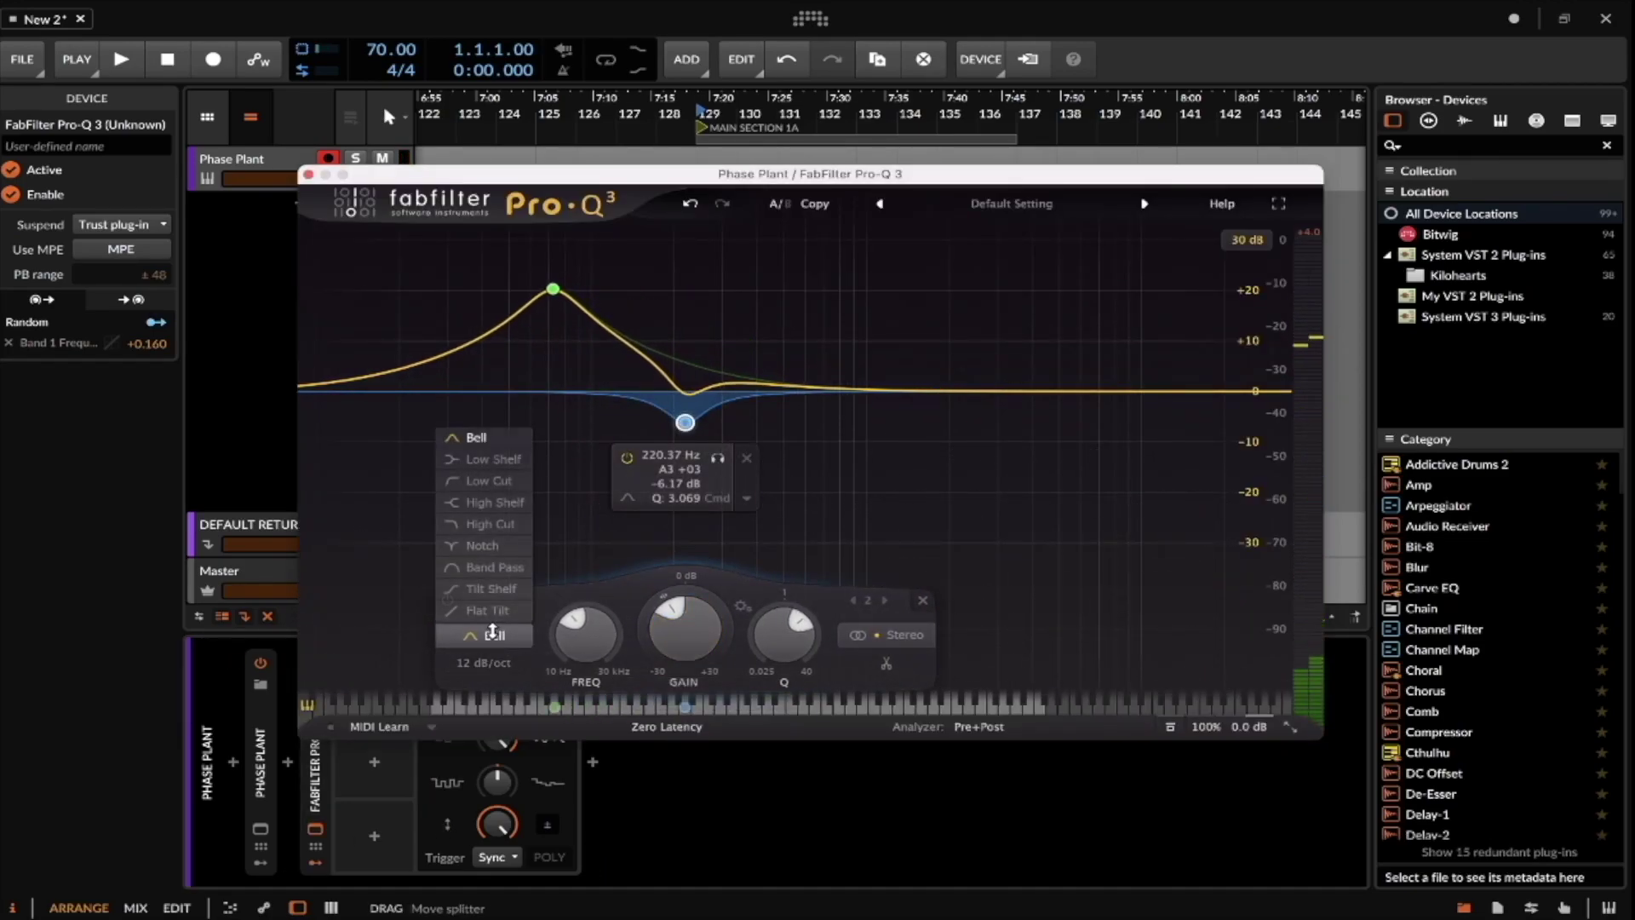
left_click(512, 546)
left_click_drag(781, 632, 771, 668)
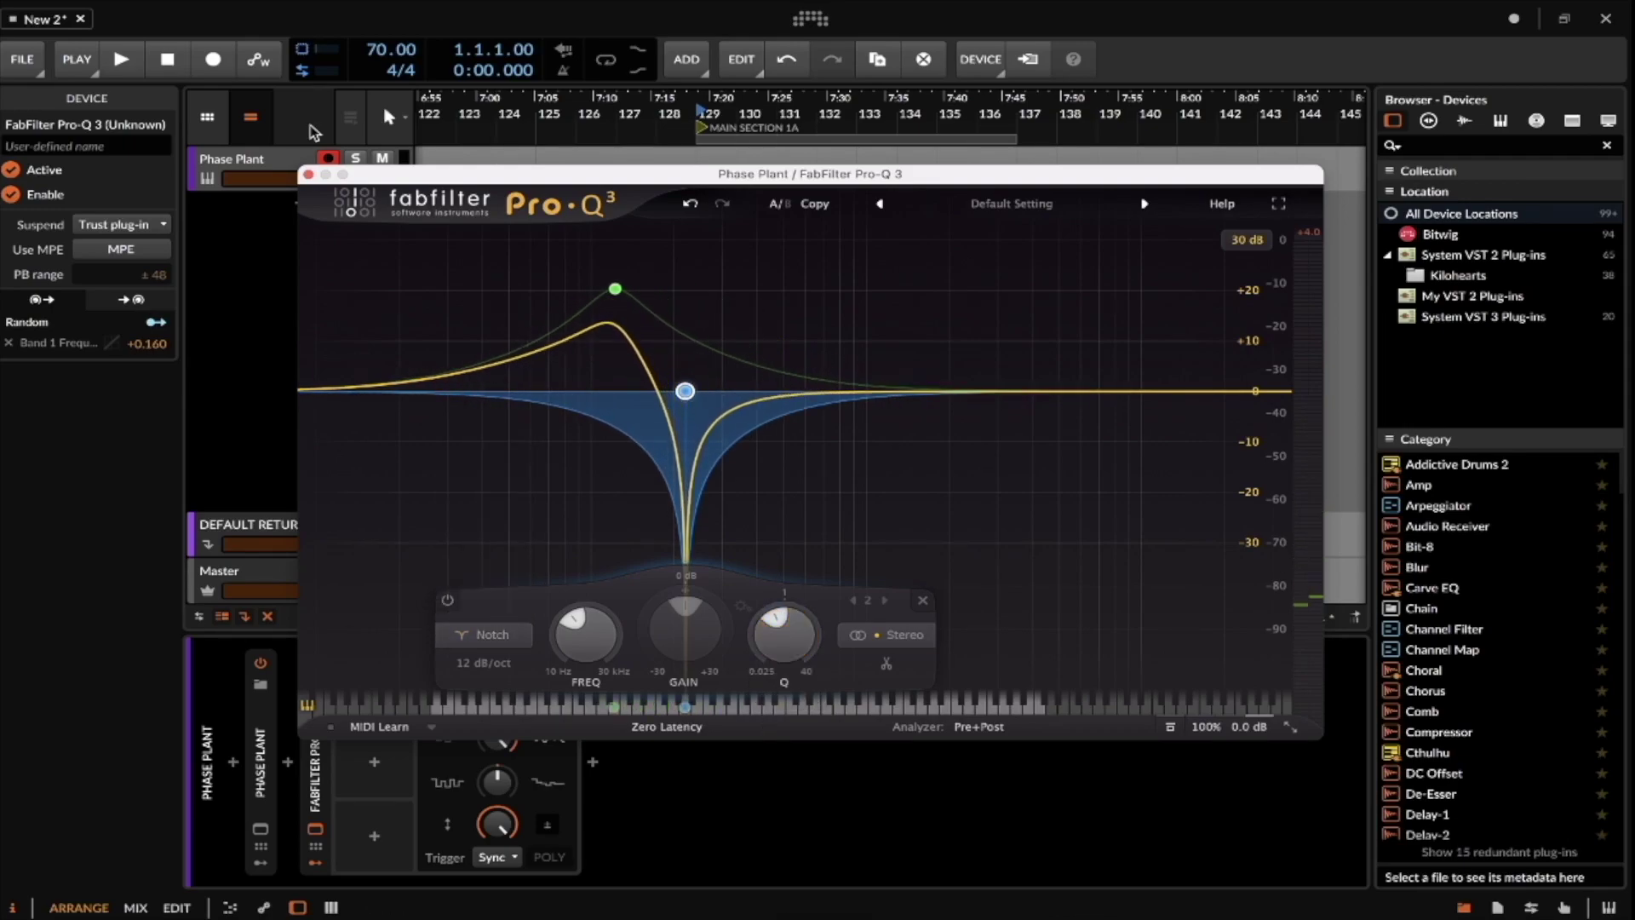
left_click(309, 173)
Duplicate the Random modulator into the second modulator slot and show the copy's settings.
left_click(377, 685)
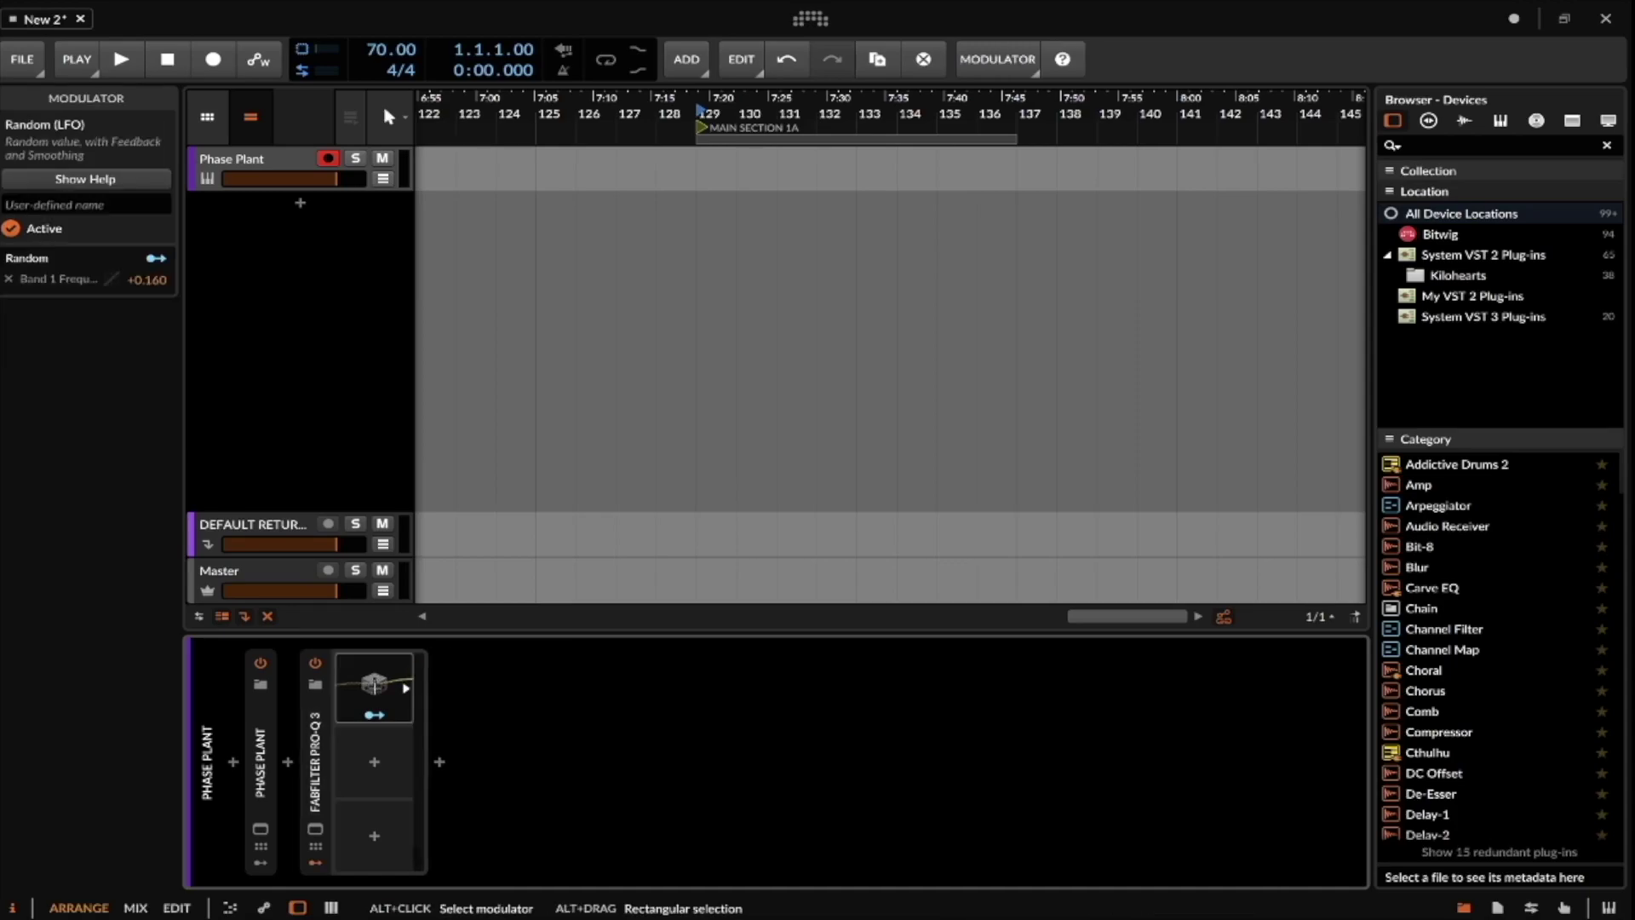
left_click(373, 685)
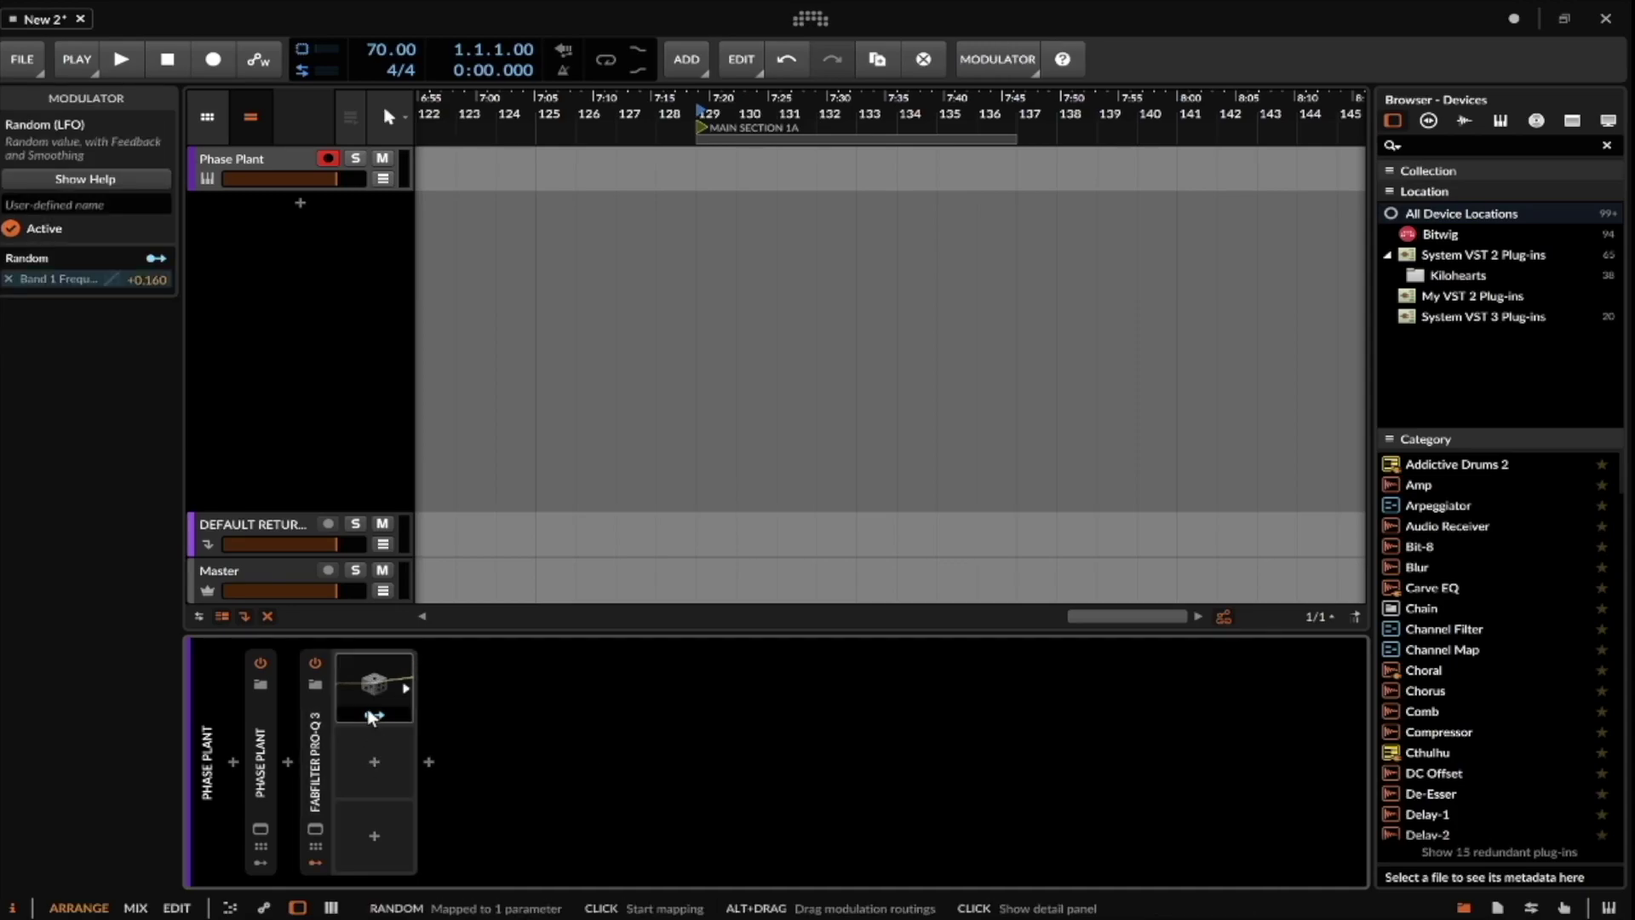
left_click_drag(376, 682, 372, 792)
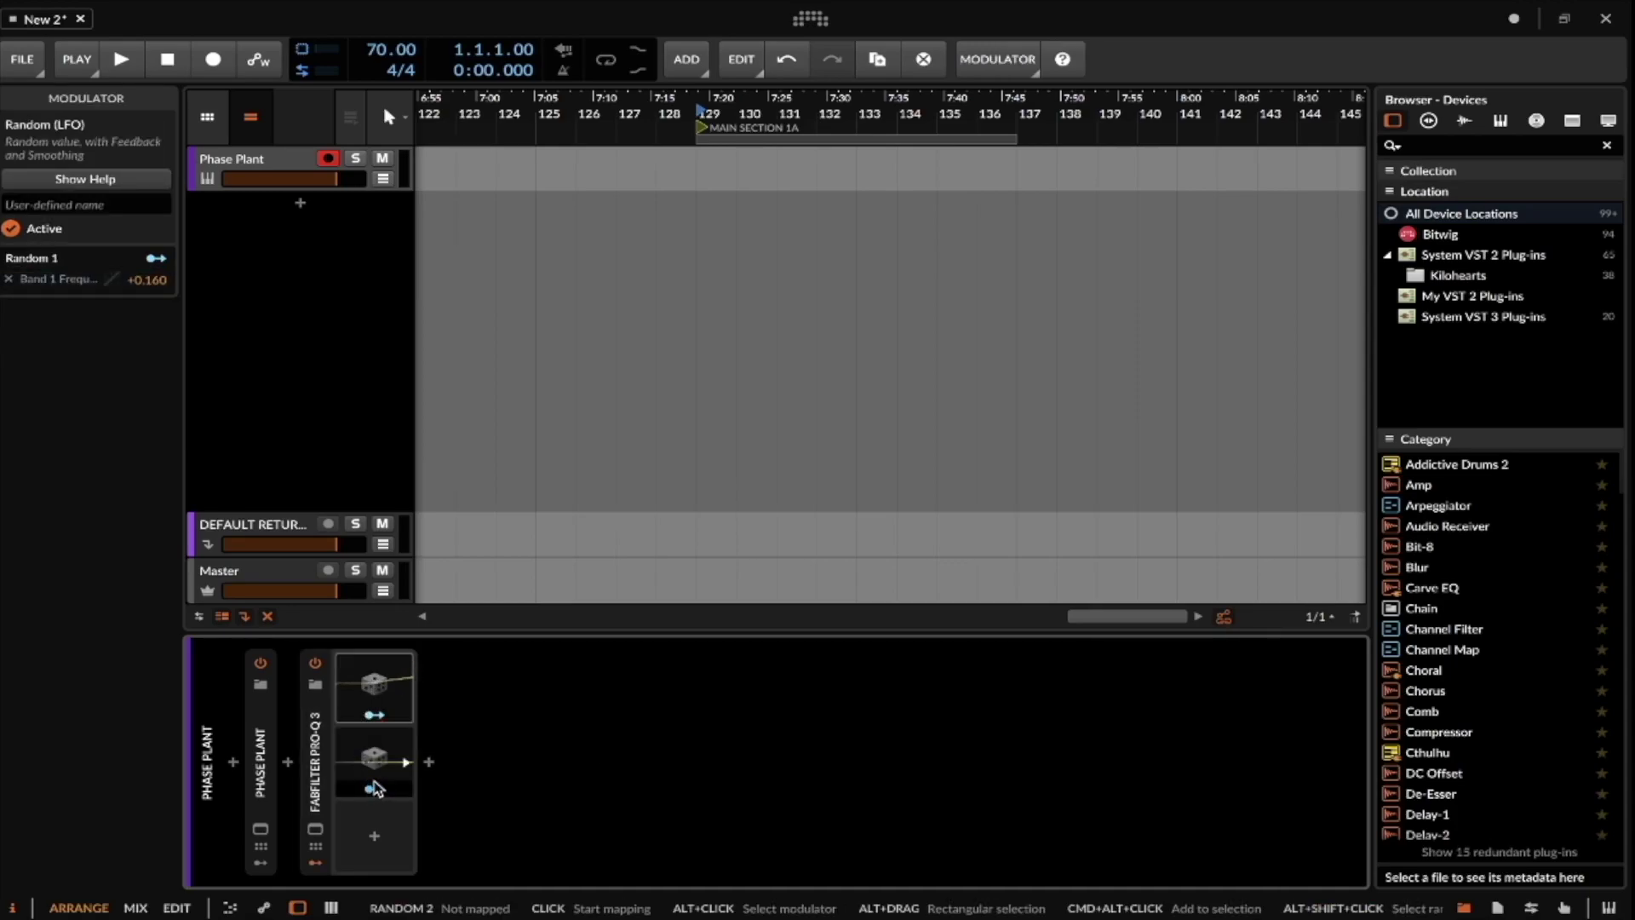
left_click(375, 769)
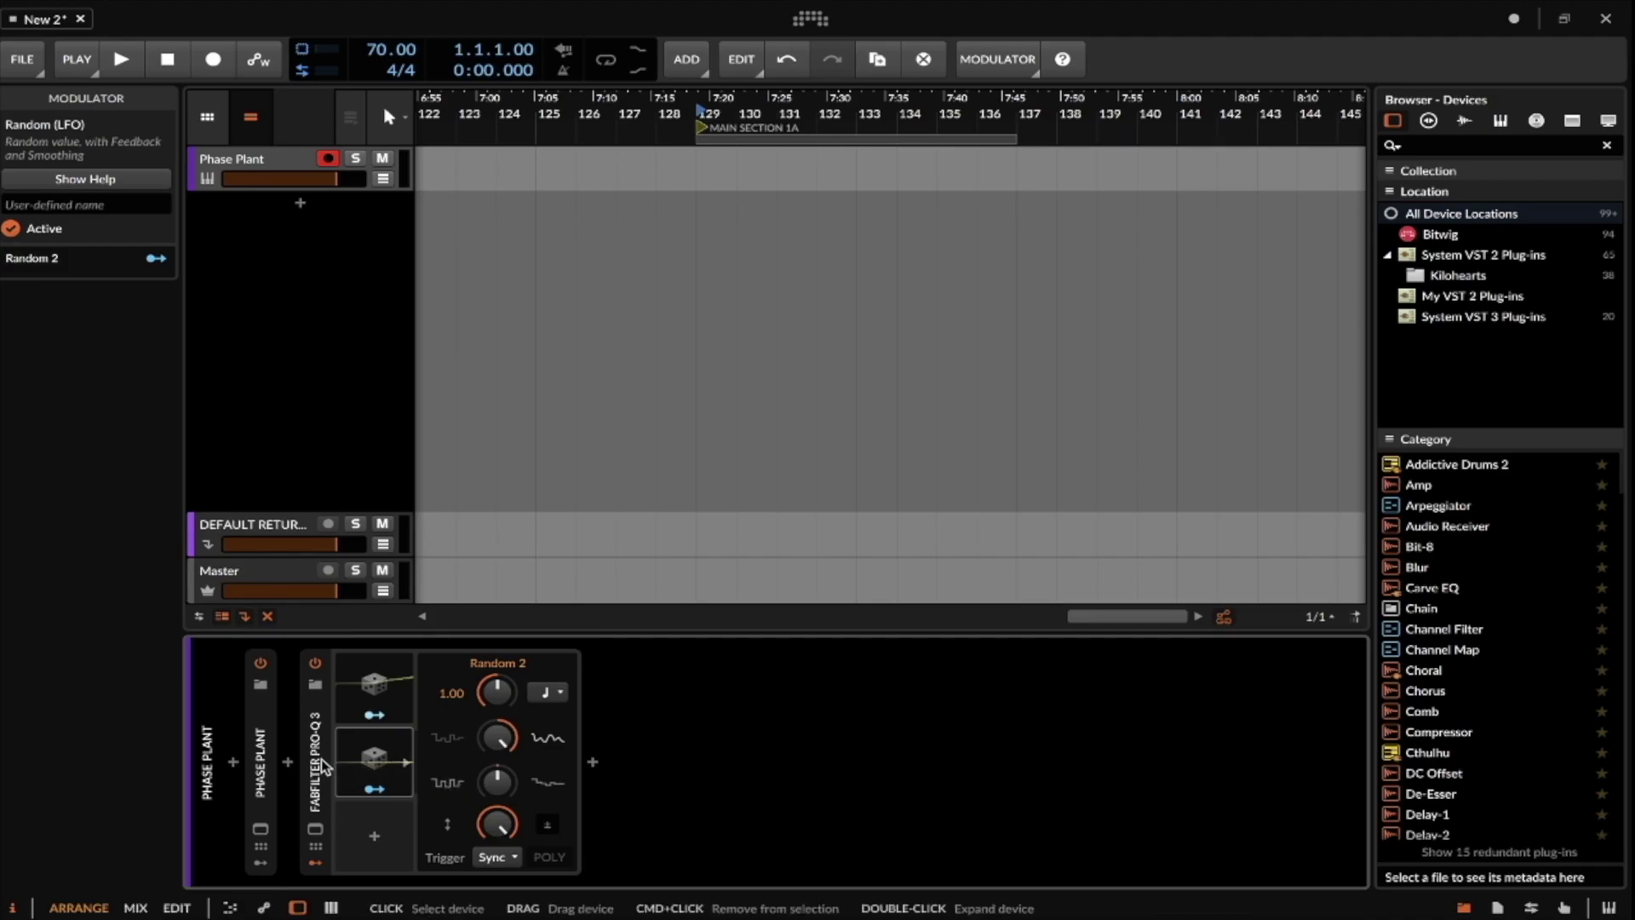
Map Random 2 to Band 2 Frequency with a modulation amount of -0.235.
left_click(374, 788)
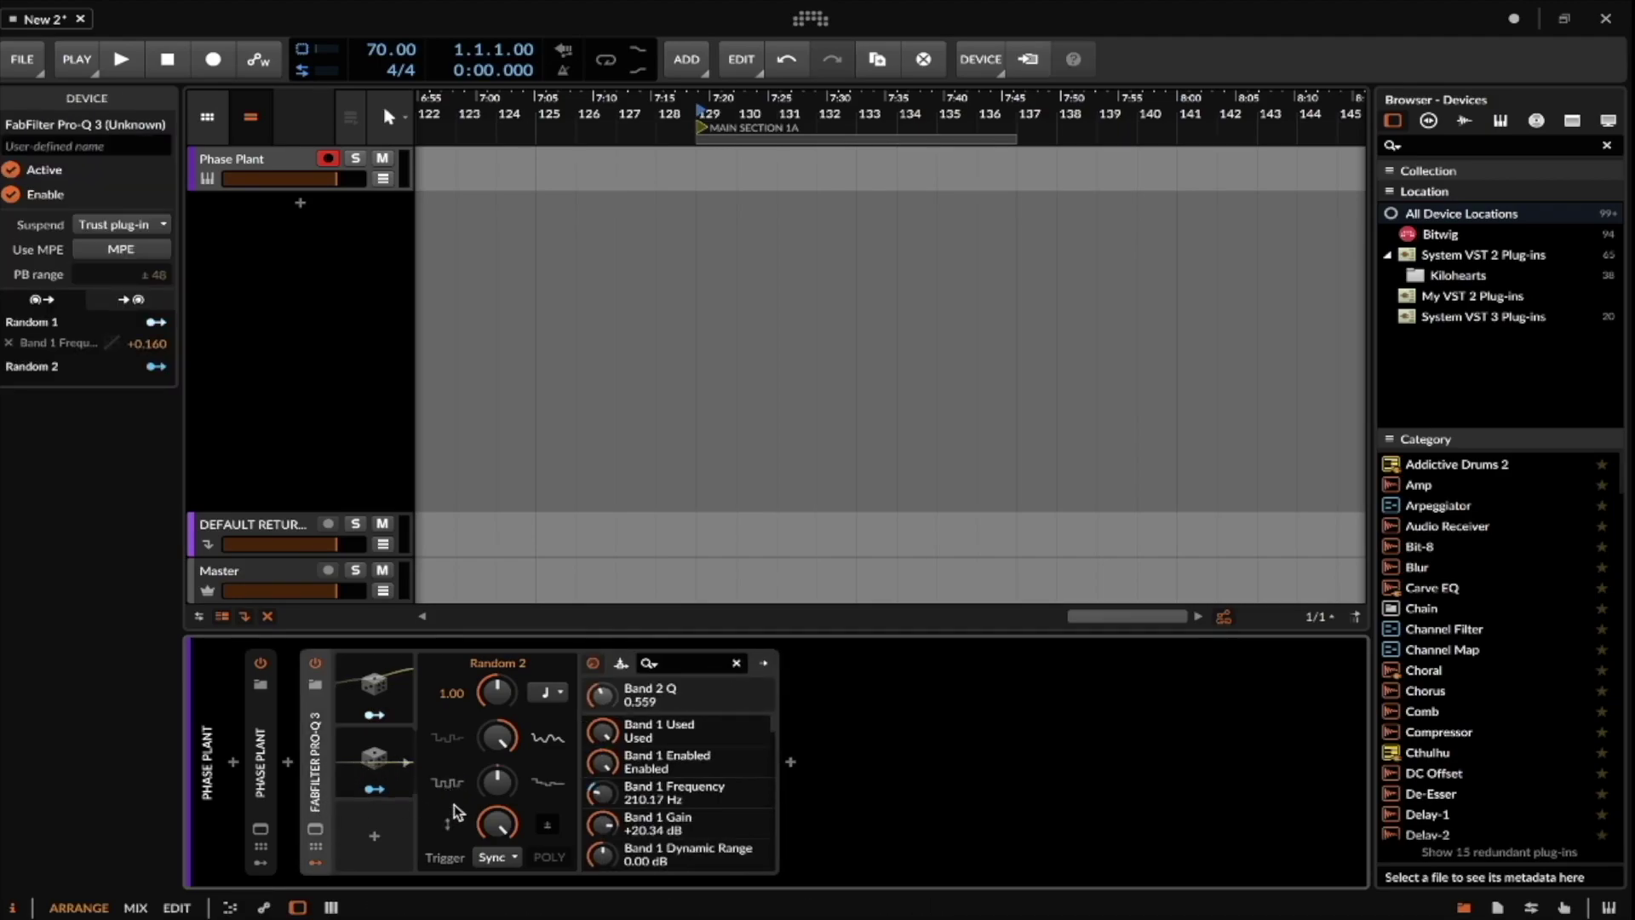
scroll(649, 803, "down", 2)
scroll(649, 803, "down", 5)
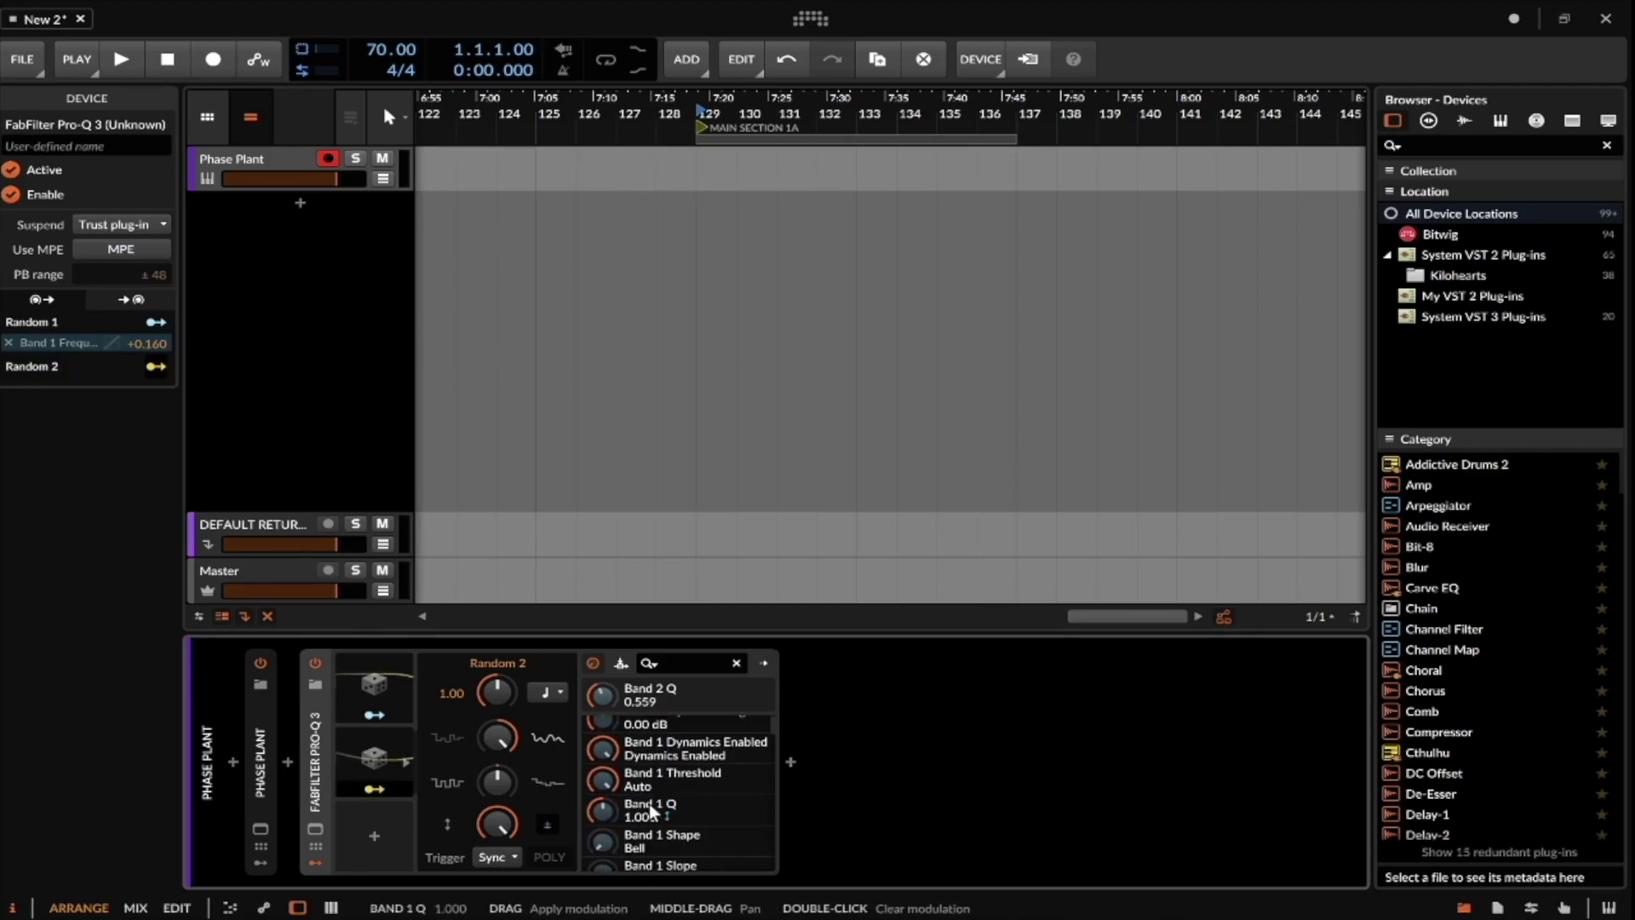
scroll(649, 804, "down", 3)
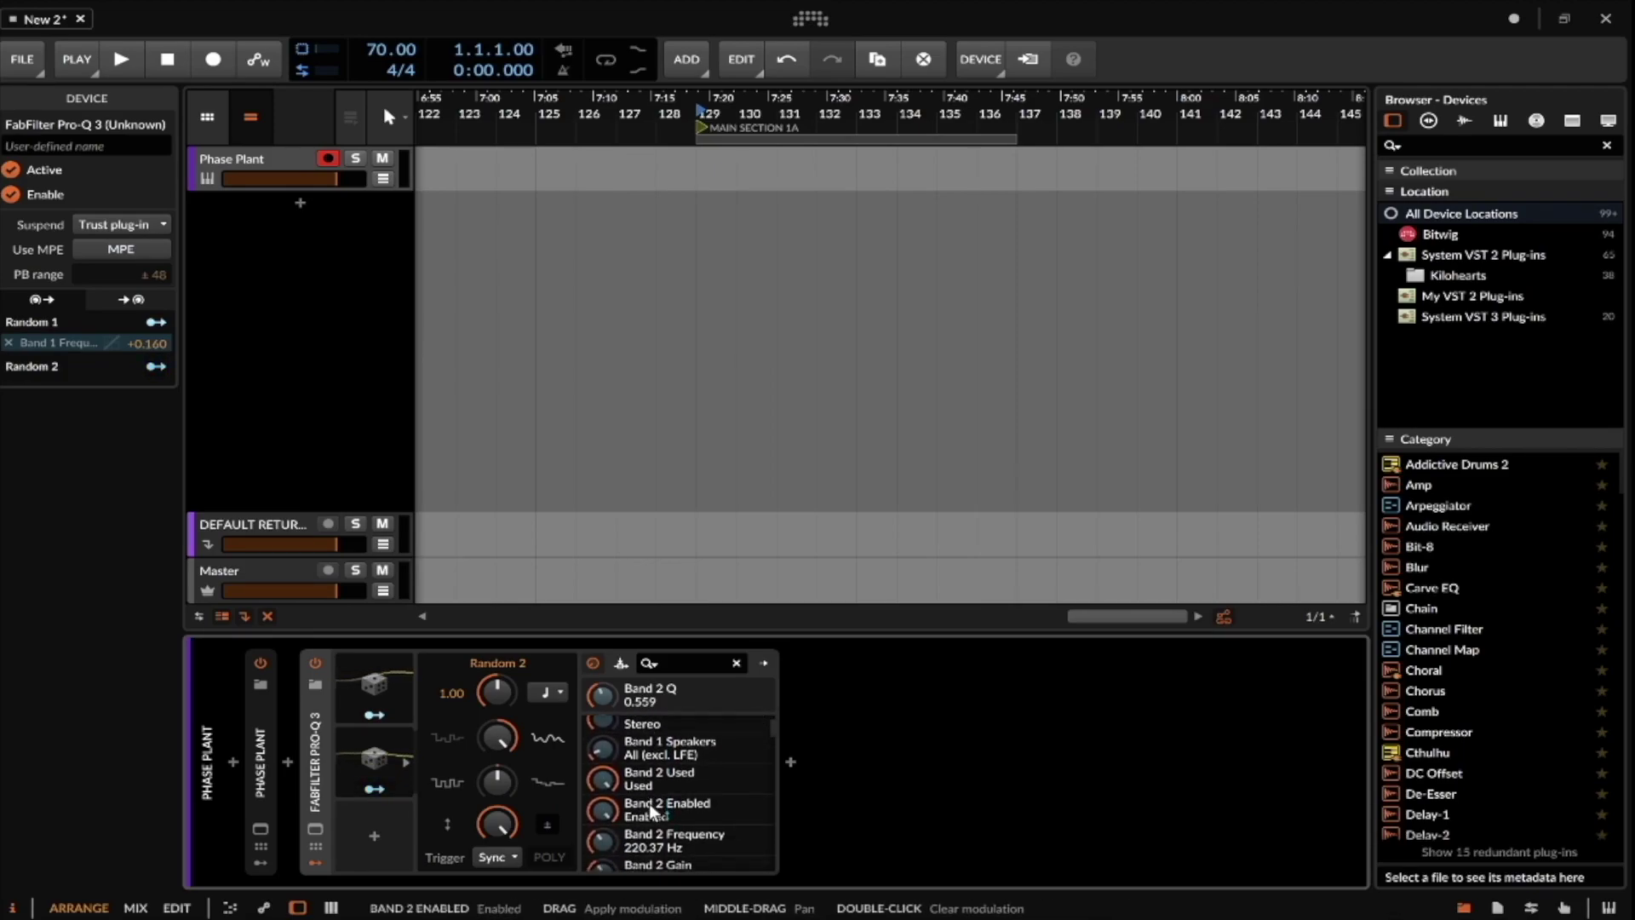
left_click_drag(607, 827, 607, 827)
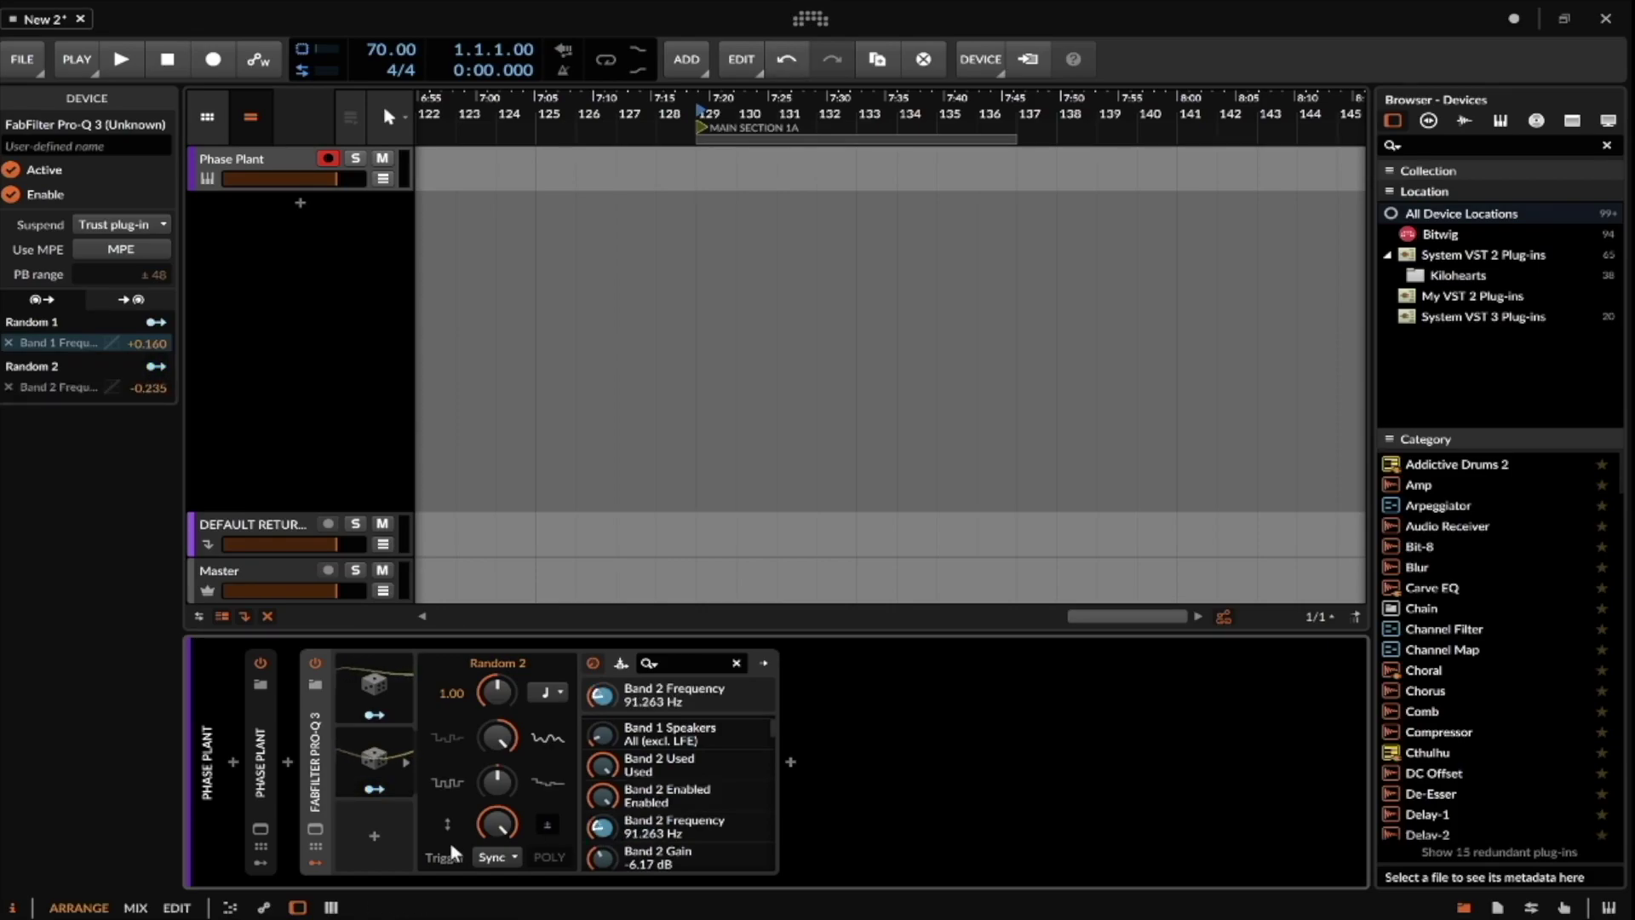
left_click(374, 789)
Audition the two modulated EQ bands in the Pro-Q 3 editor, and check the patch and its macros in Phase Plant.
left_click(315, 828)
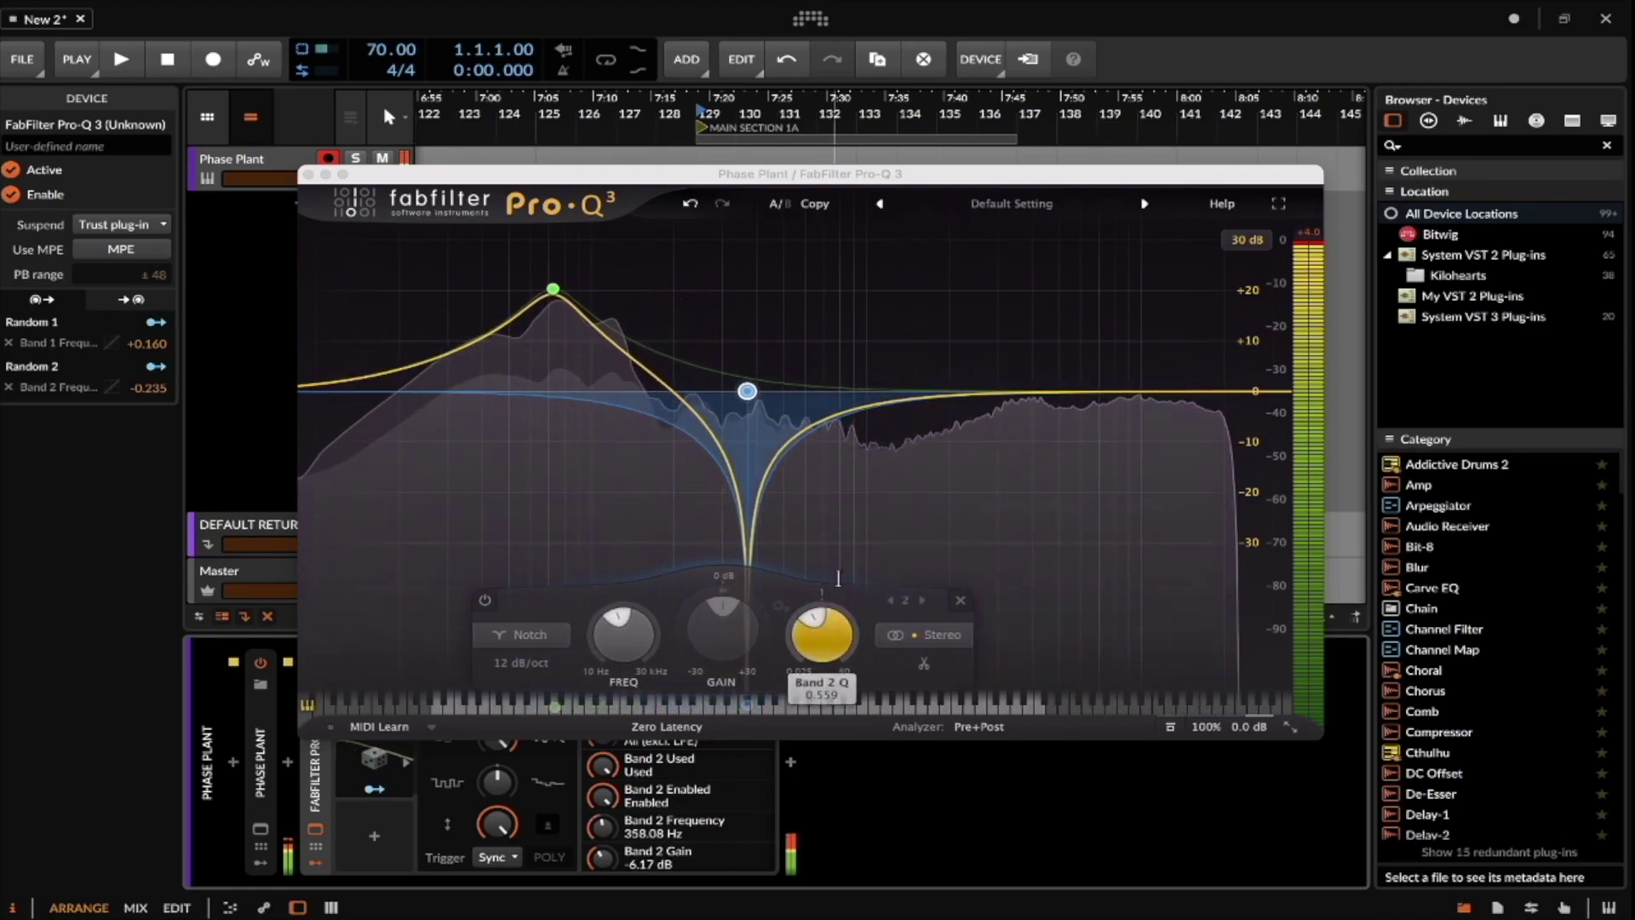
left_click(308, 175)
left_click(260, 828)
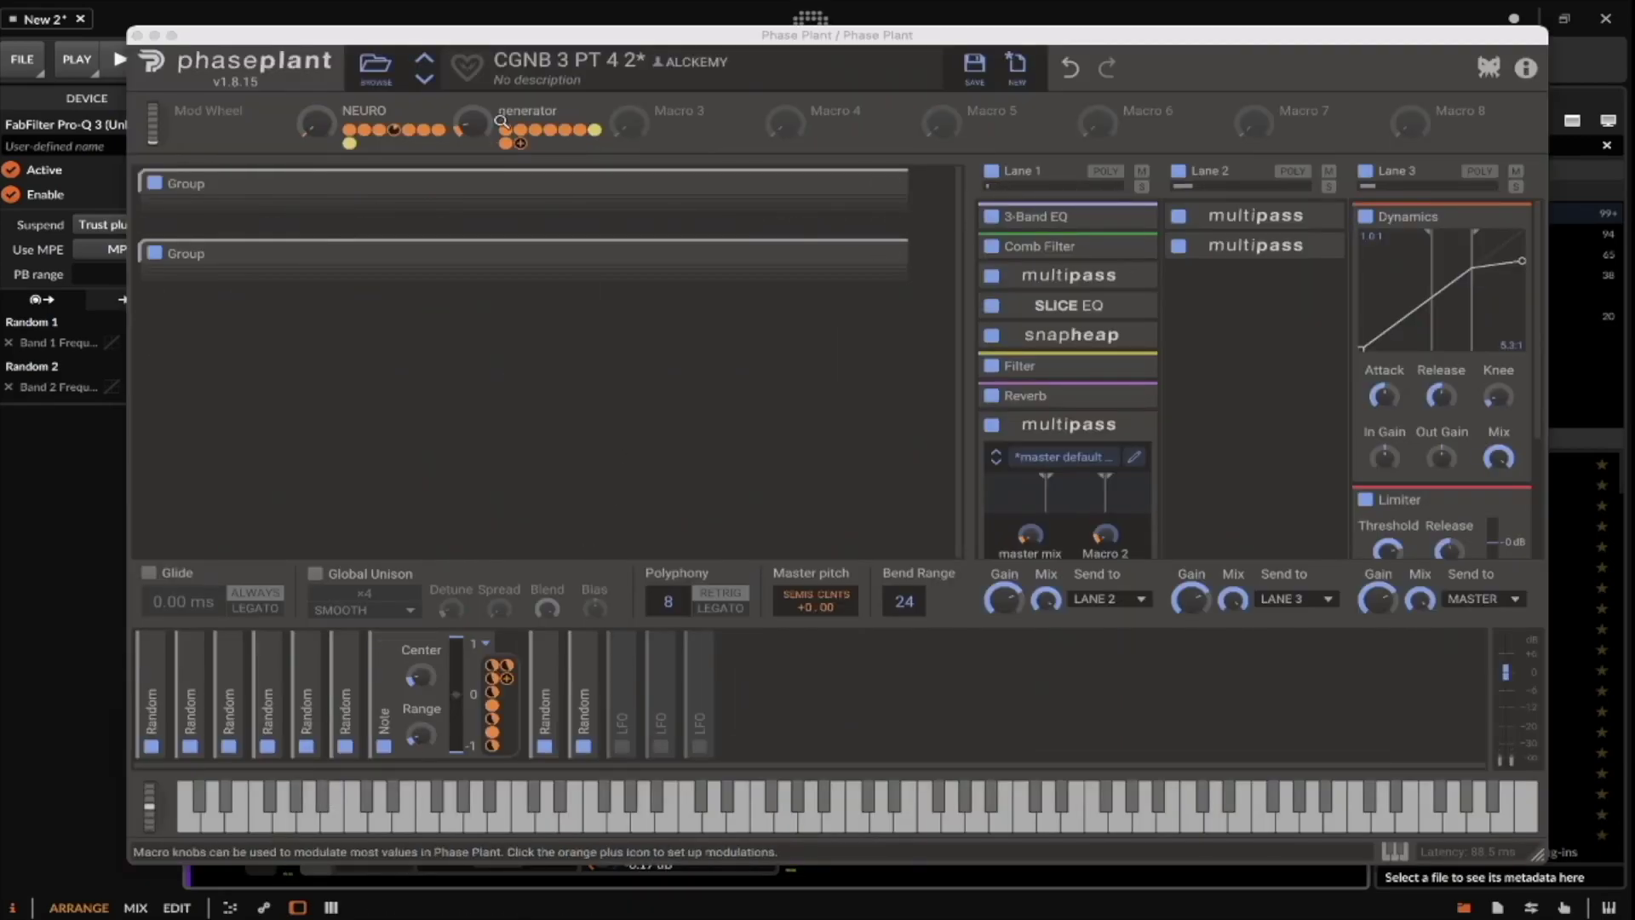
left_click(137, 35)
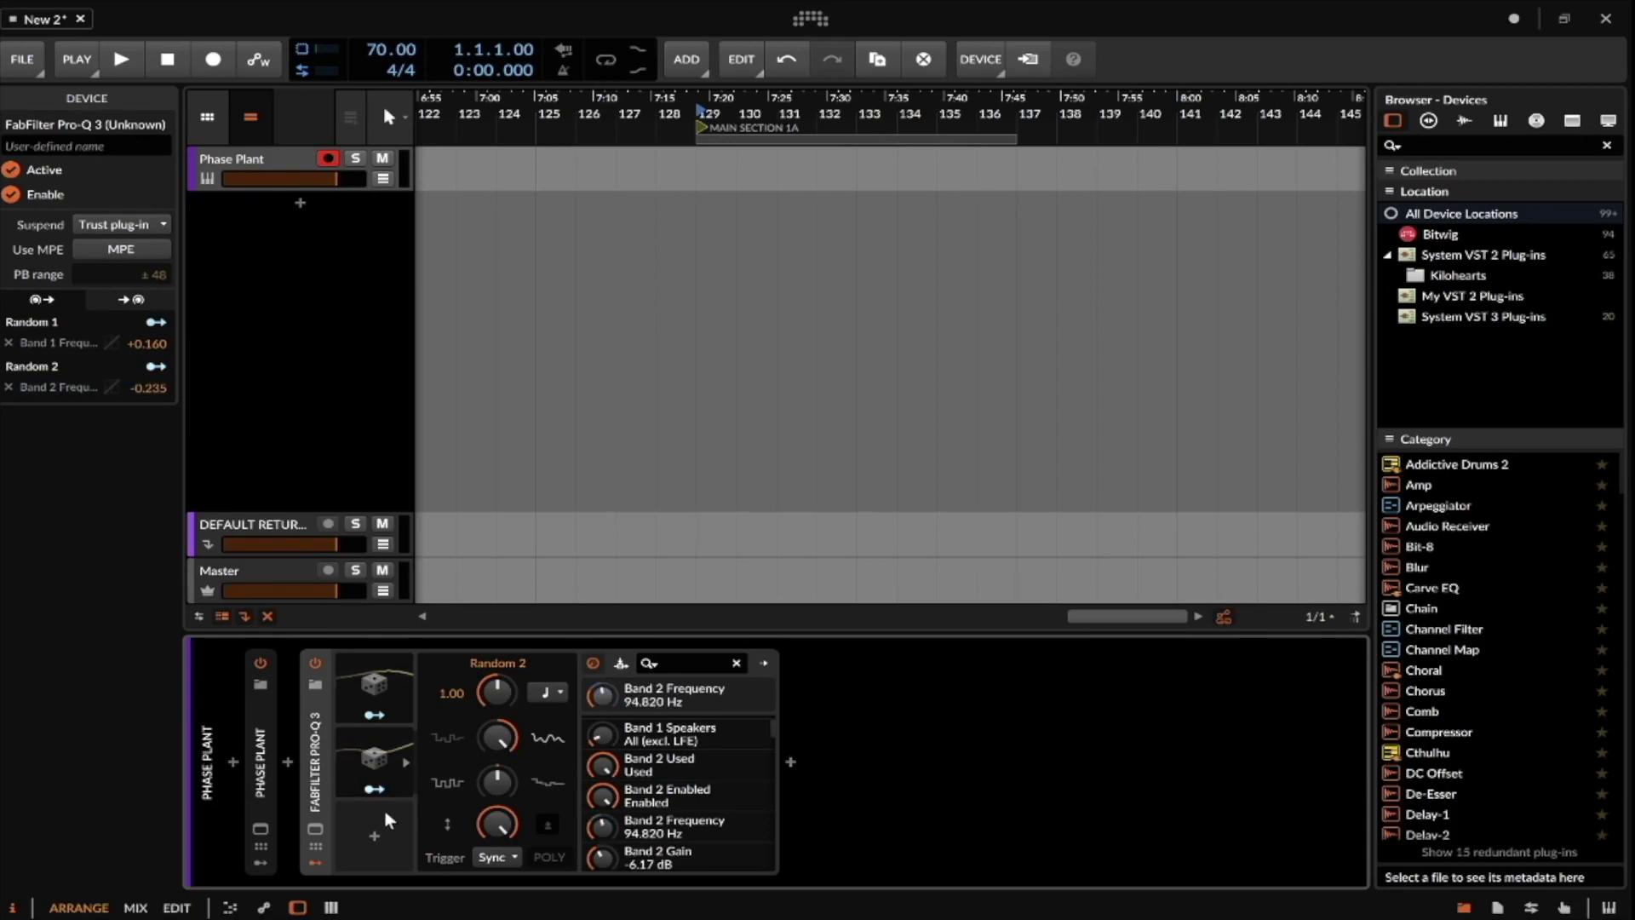
left_click(260, 830)
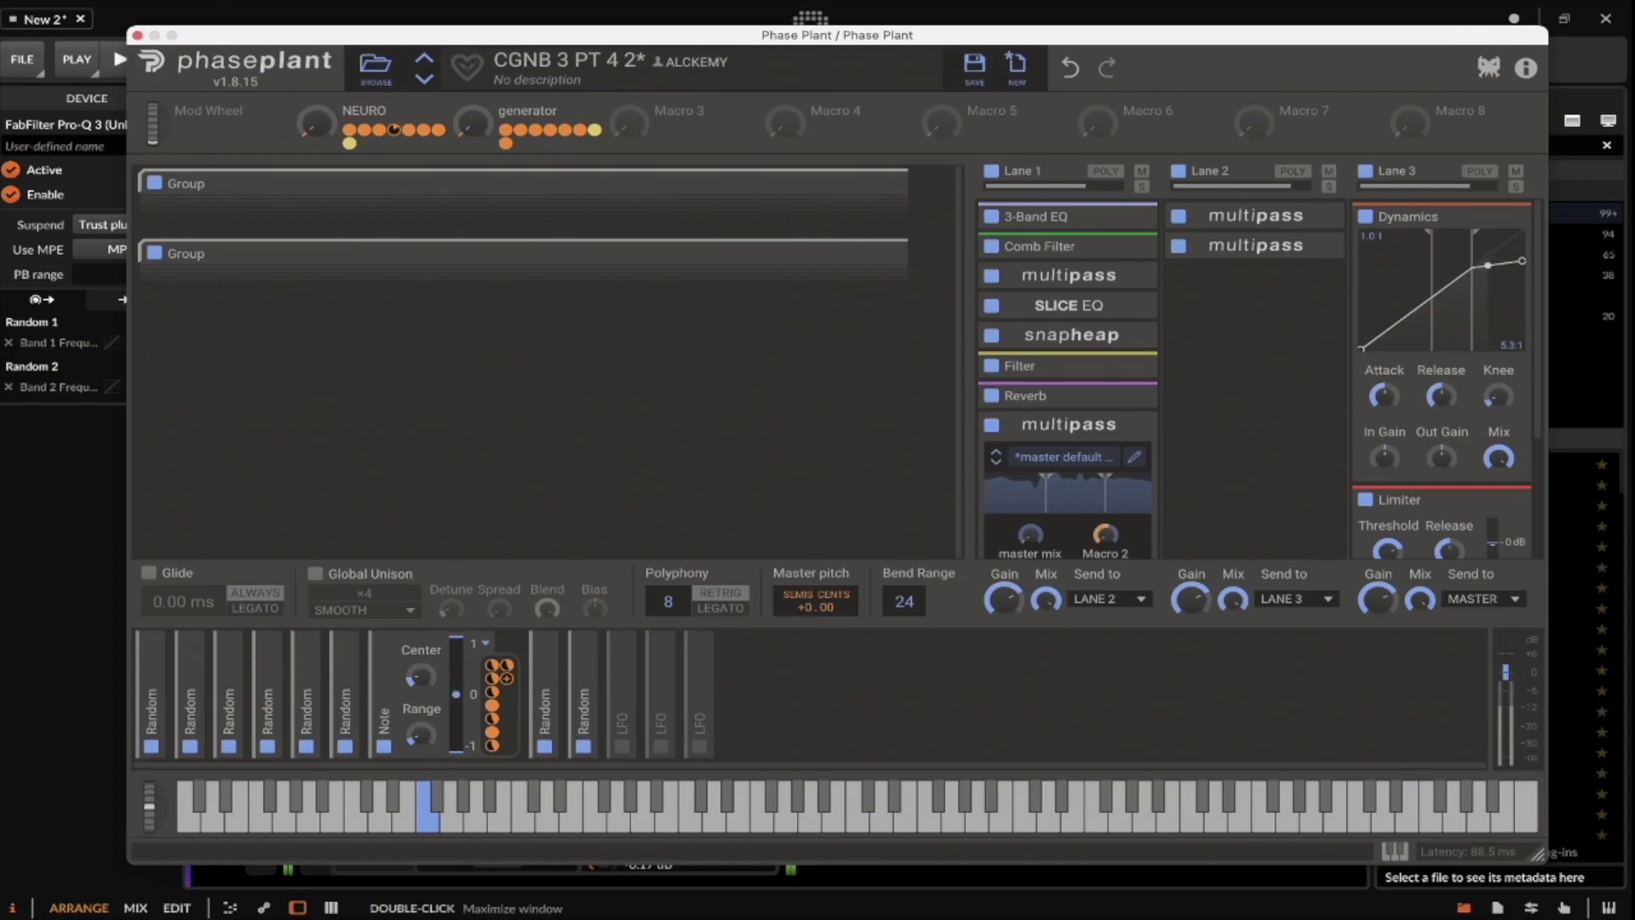
left_click(137, 35)
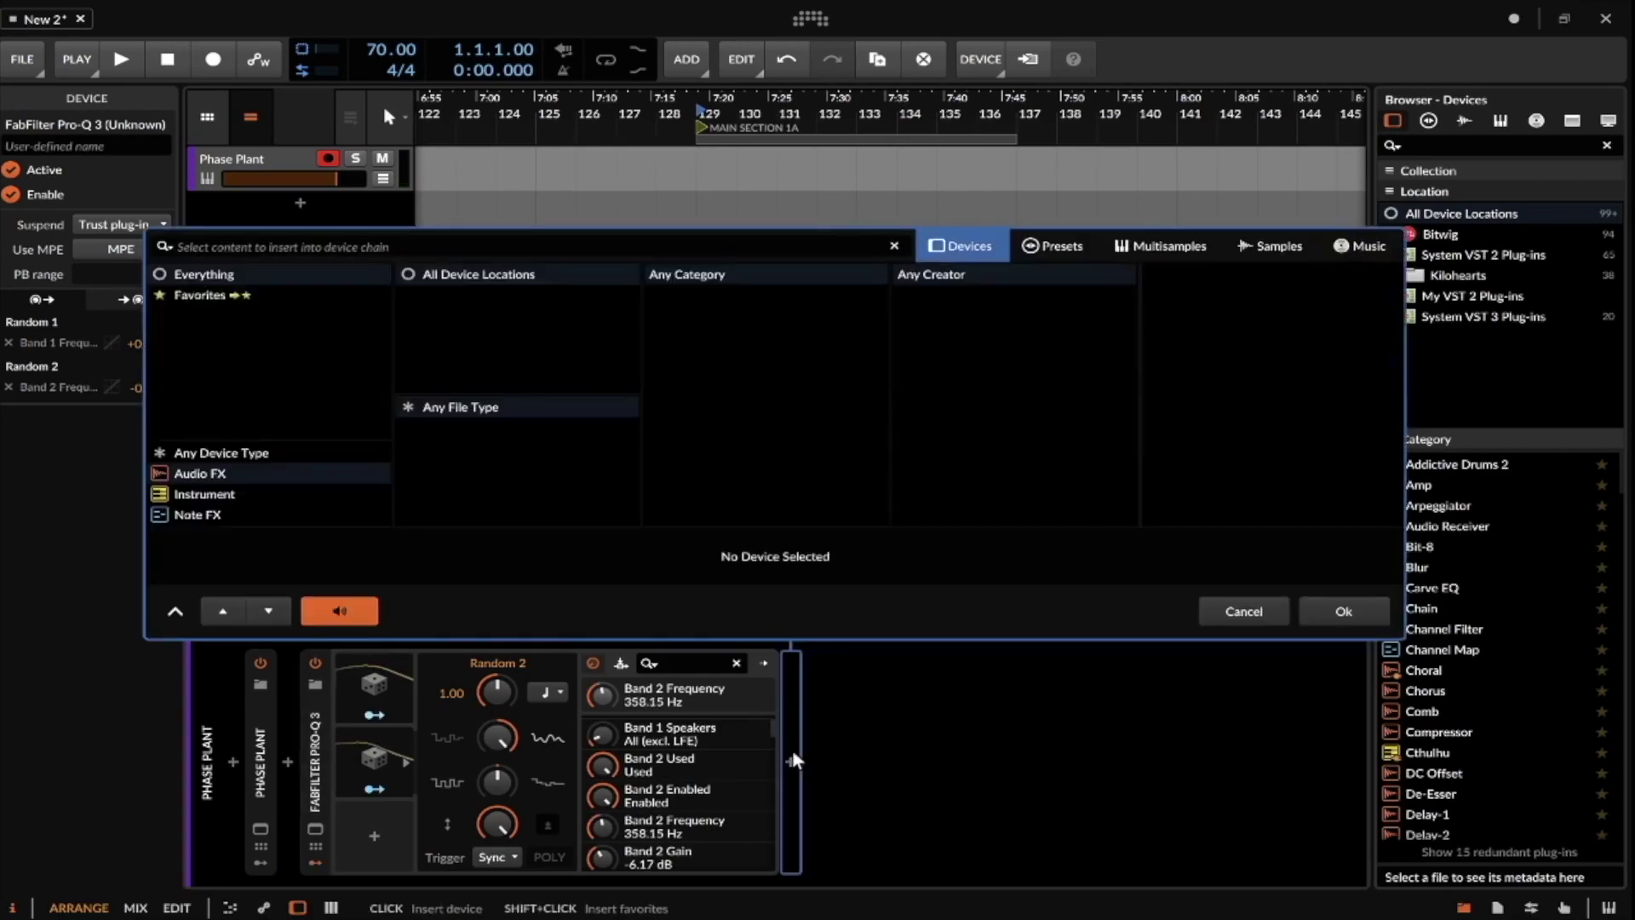
Find and insert Bitwig's Saturator after FabFilter Pro-Q 3 in the device chain.
left_click(790, 761)
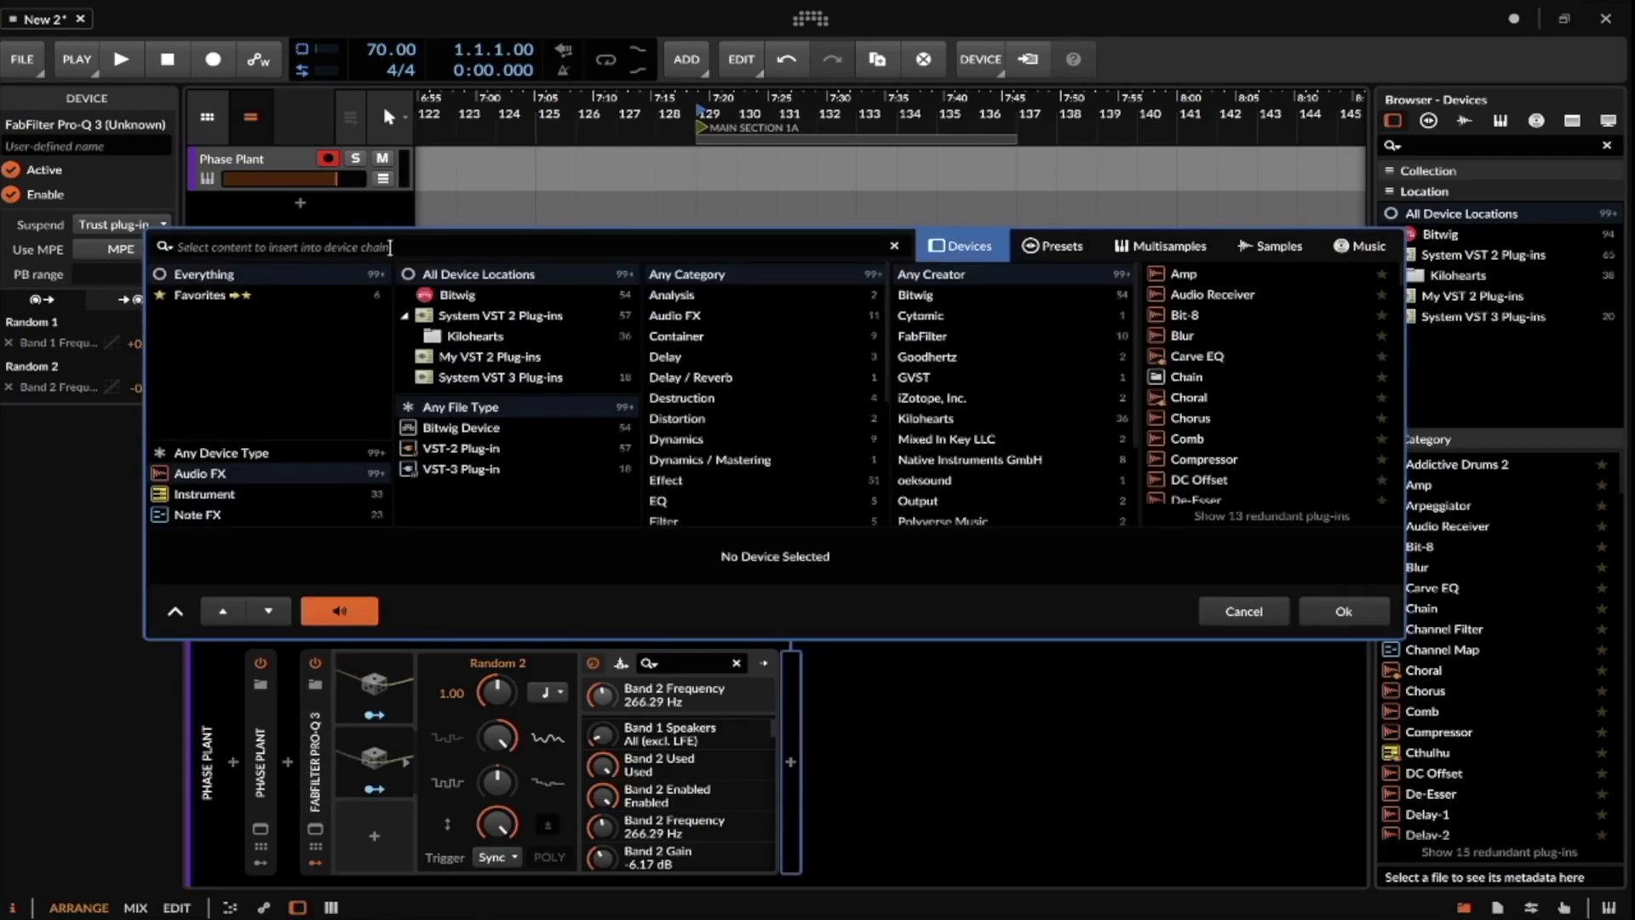
type("SAT")
left_click(1209, 315)
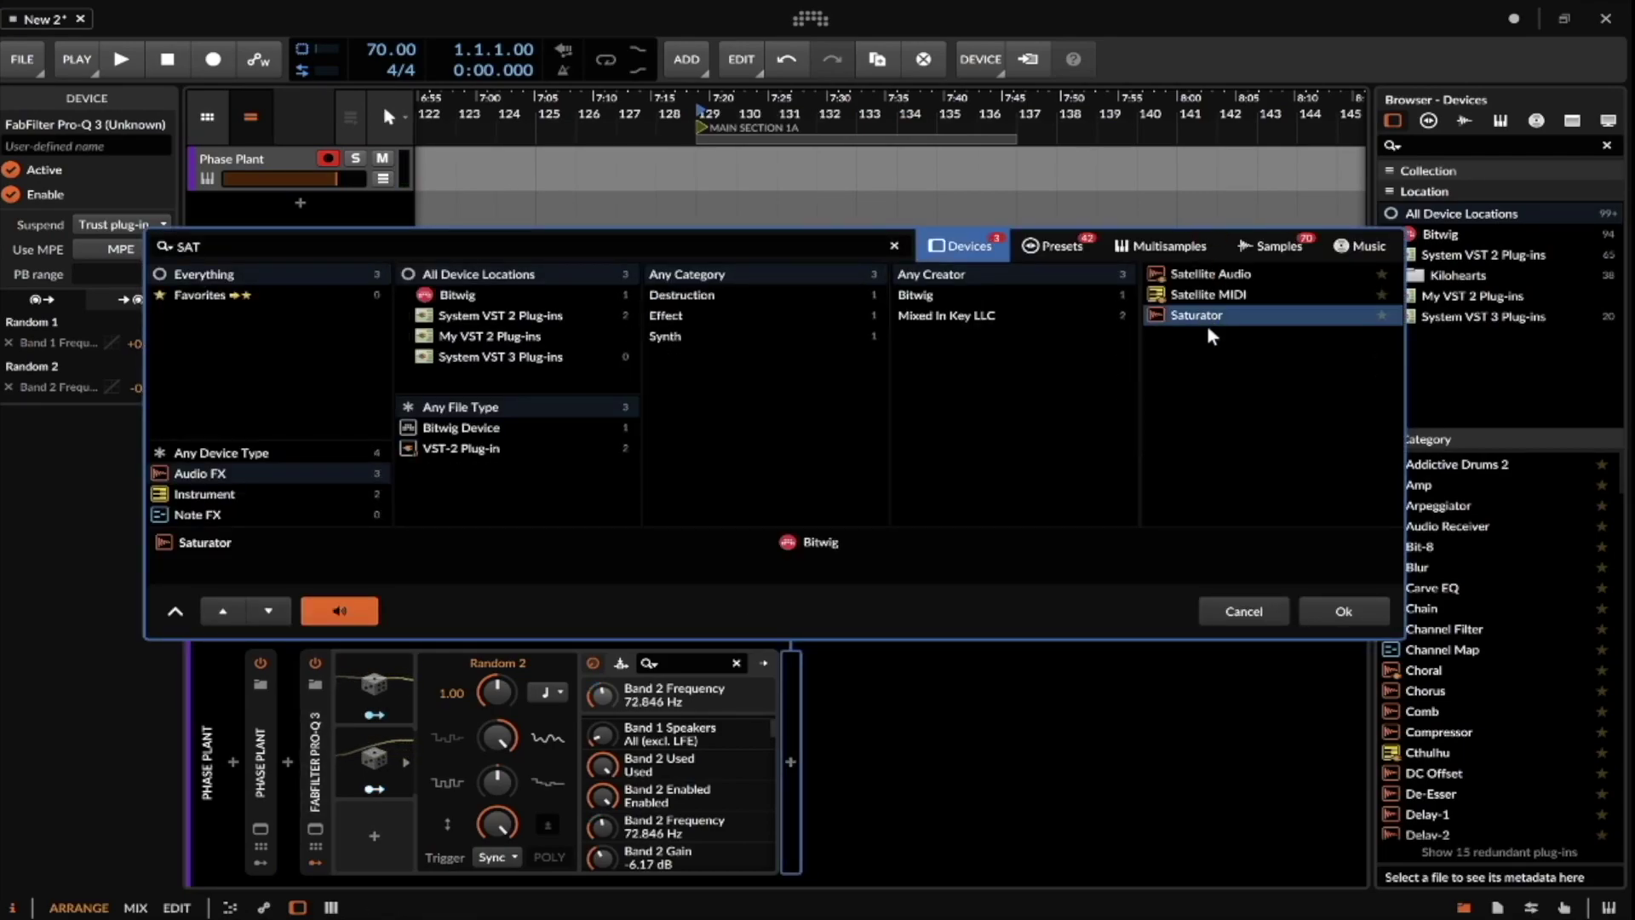
left_click(1345, 610)
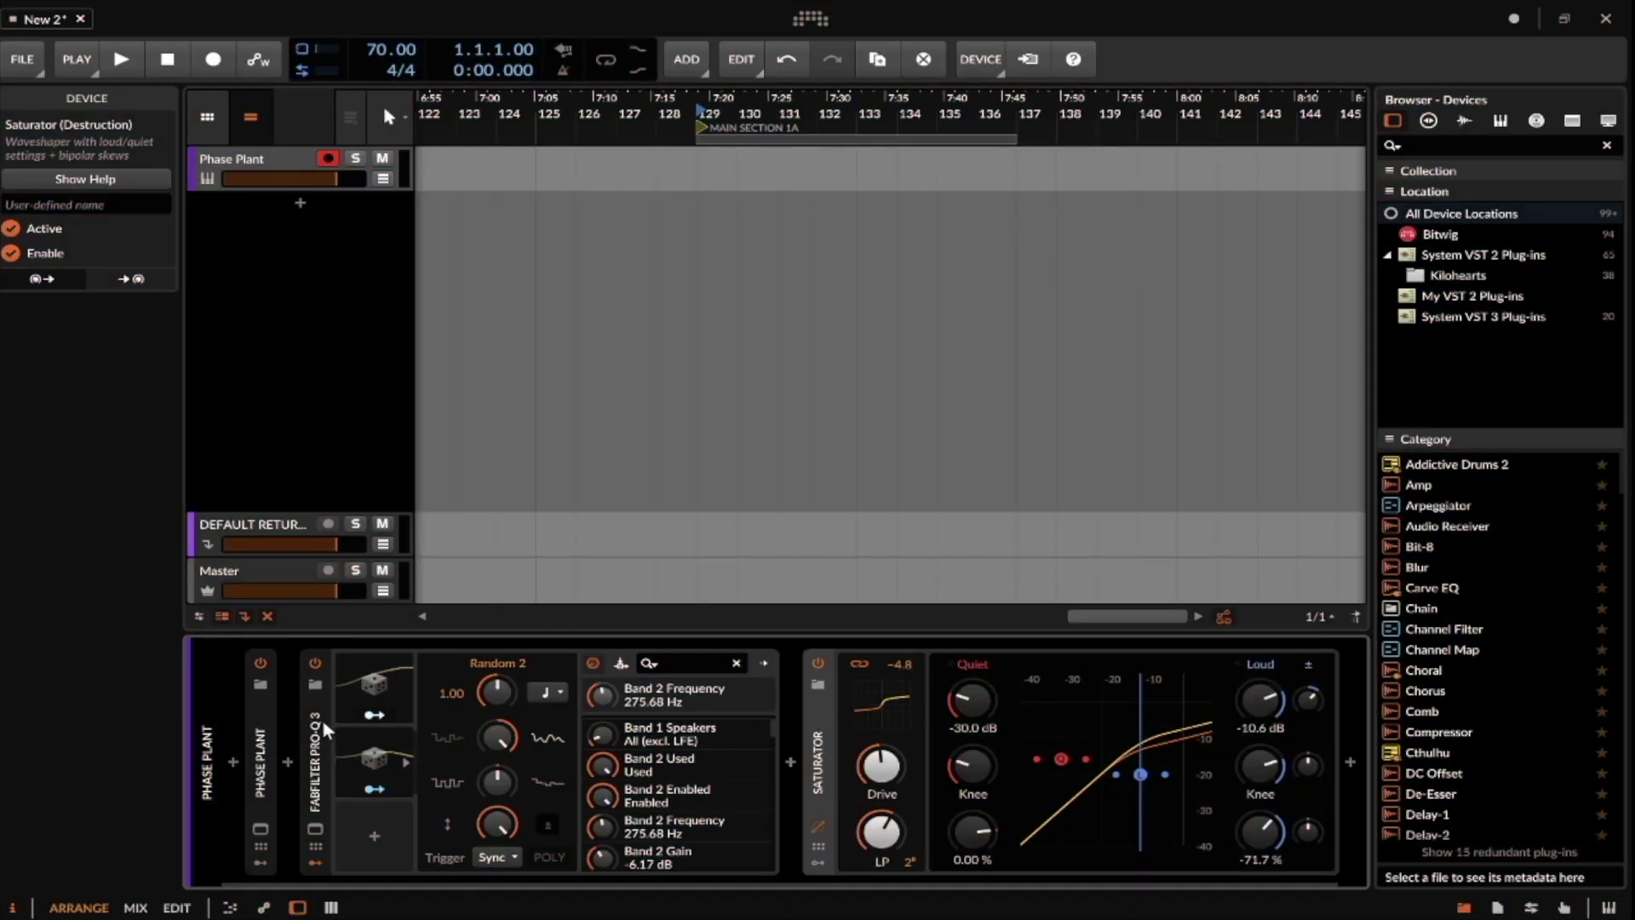
Collapse the Saturator and hide Pro-Q 3's parameters and modulators in the device chain.
left_click(320, 718)
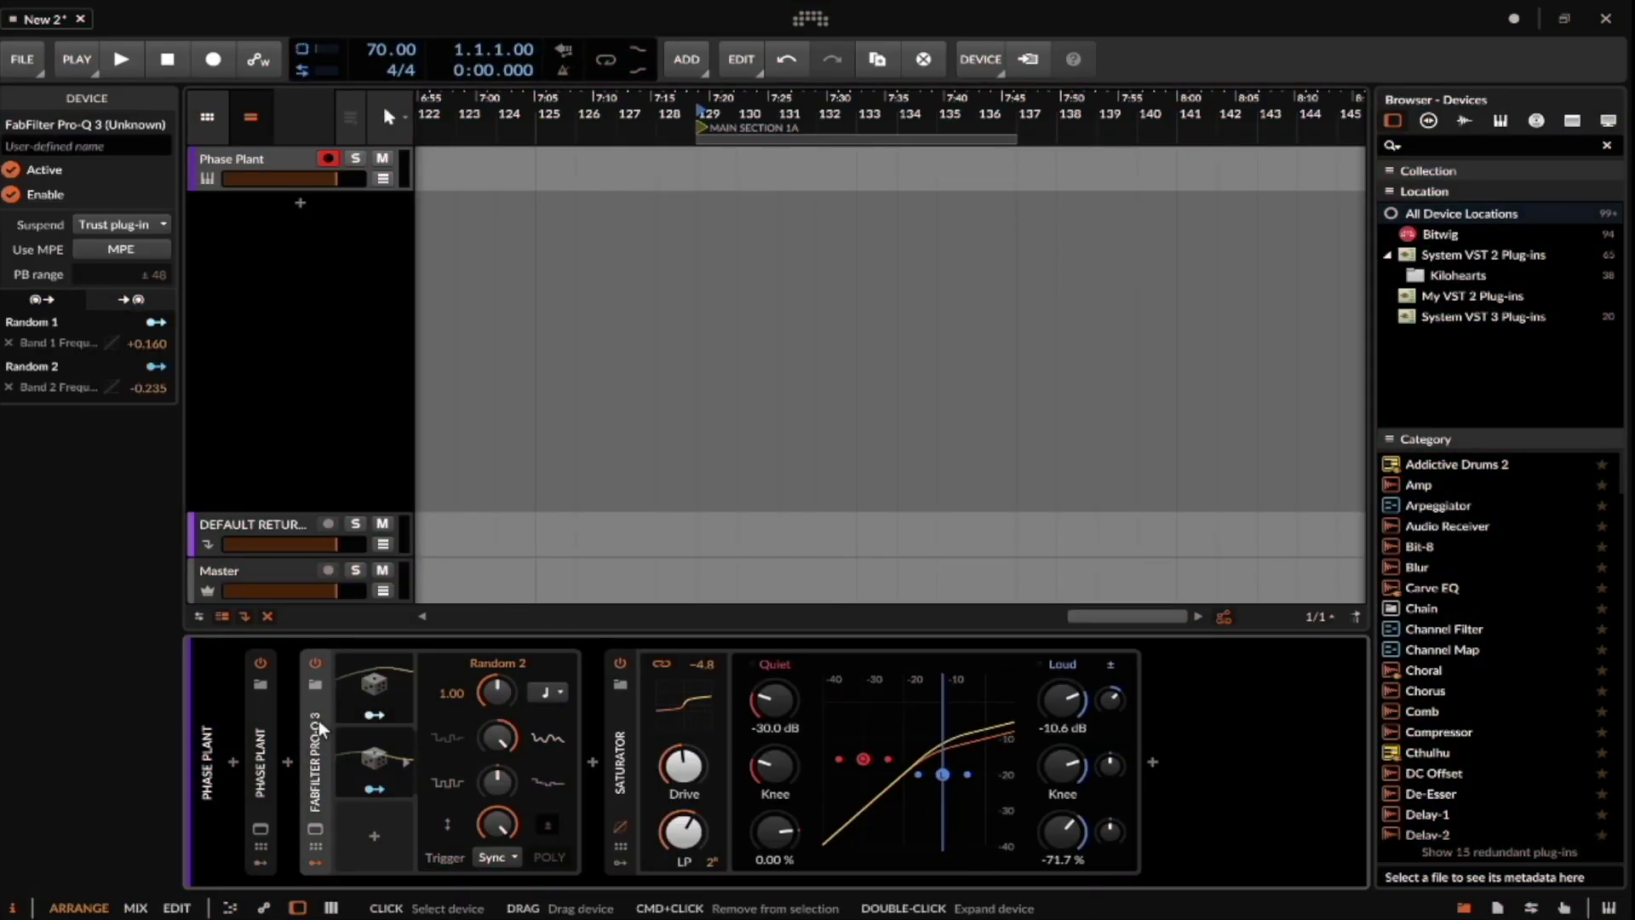
double_click(613, 724)
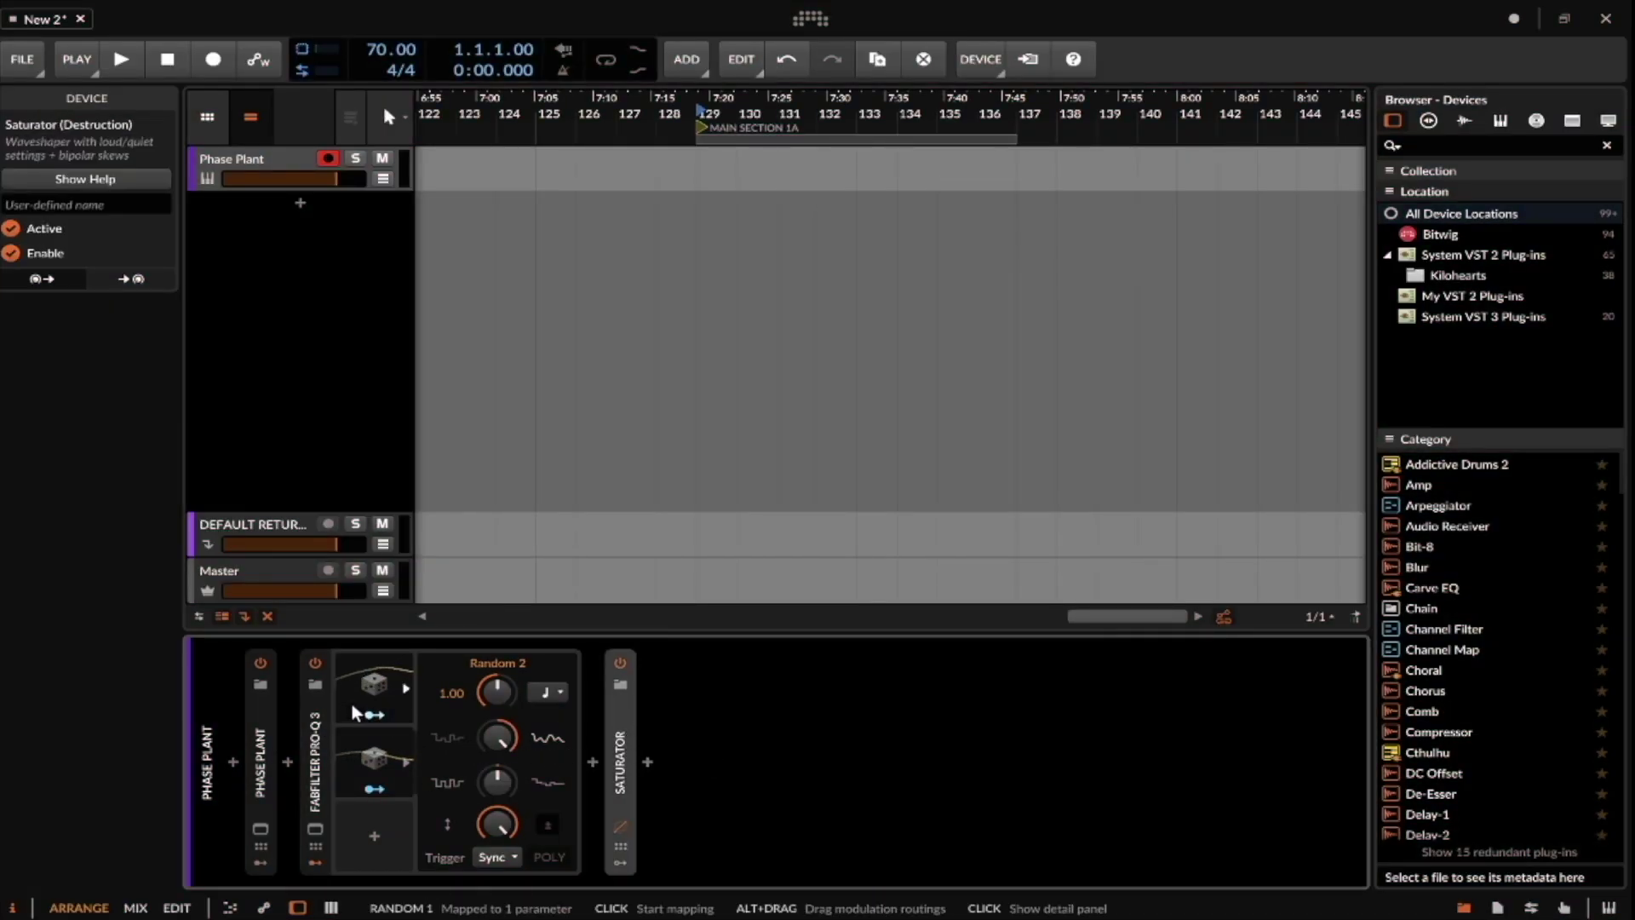
left_click(311, 848)
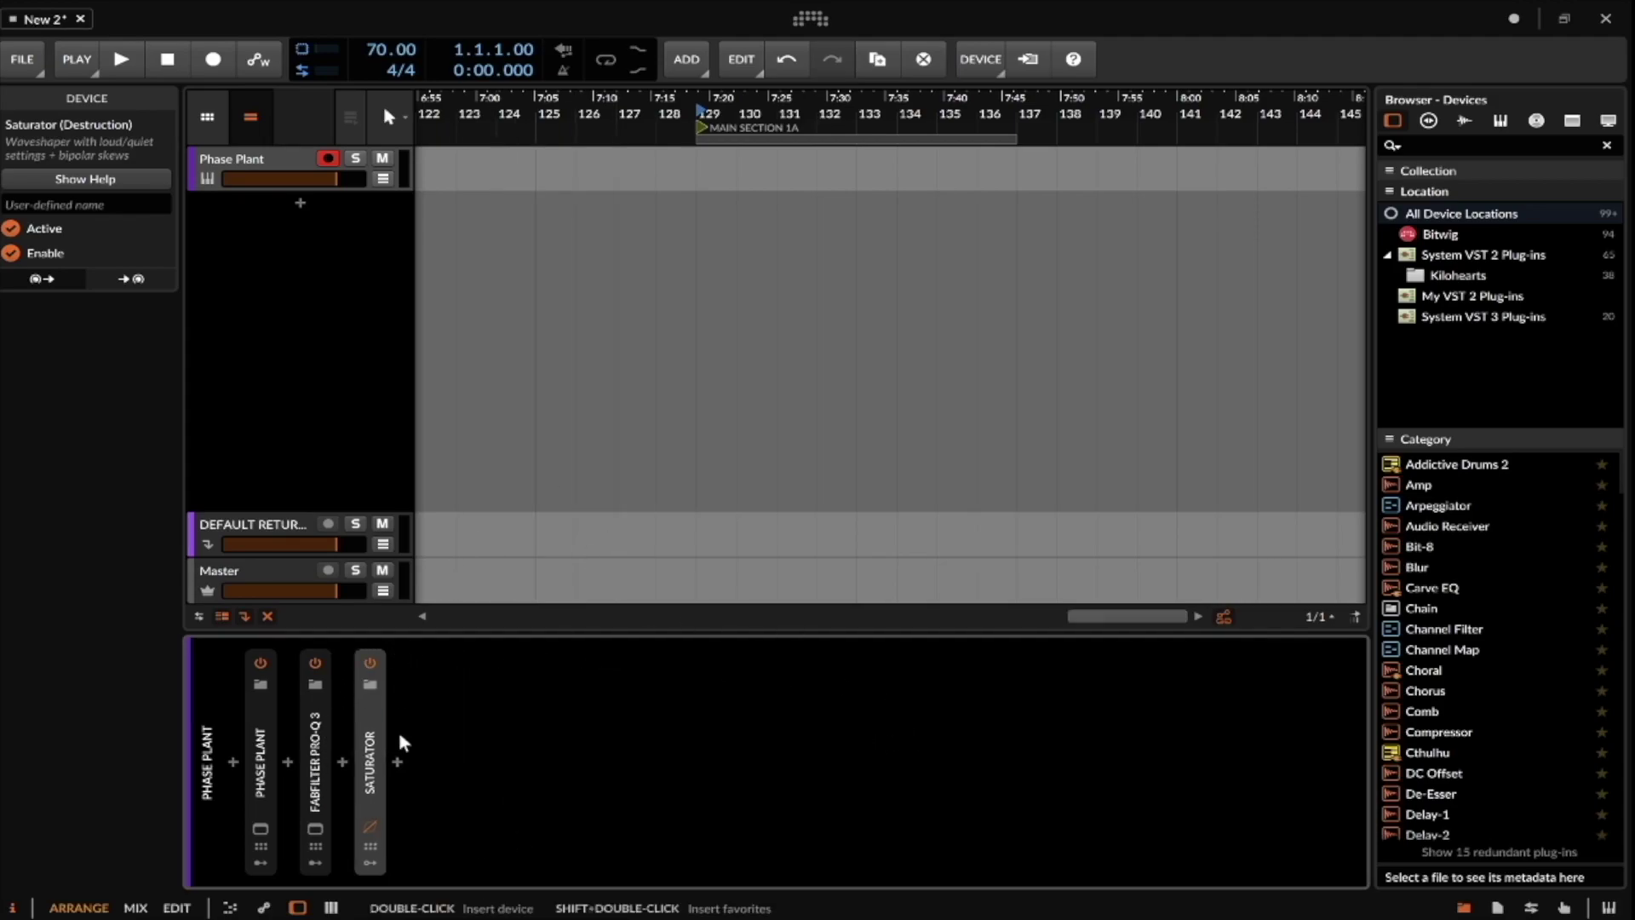
Open the Saturator, lower its low-pass setting while auditioning the bass, and collapse the device again.
left_click(370, 705)
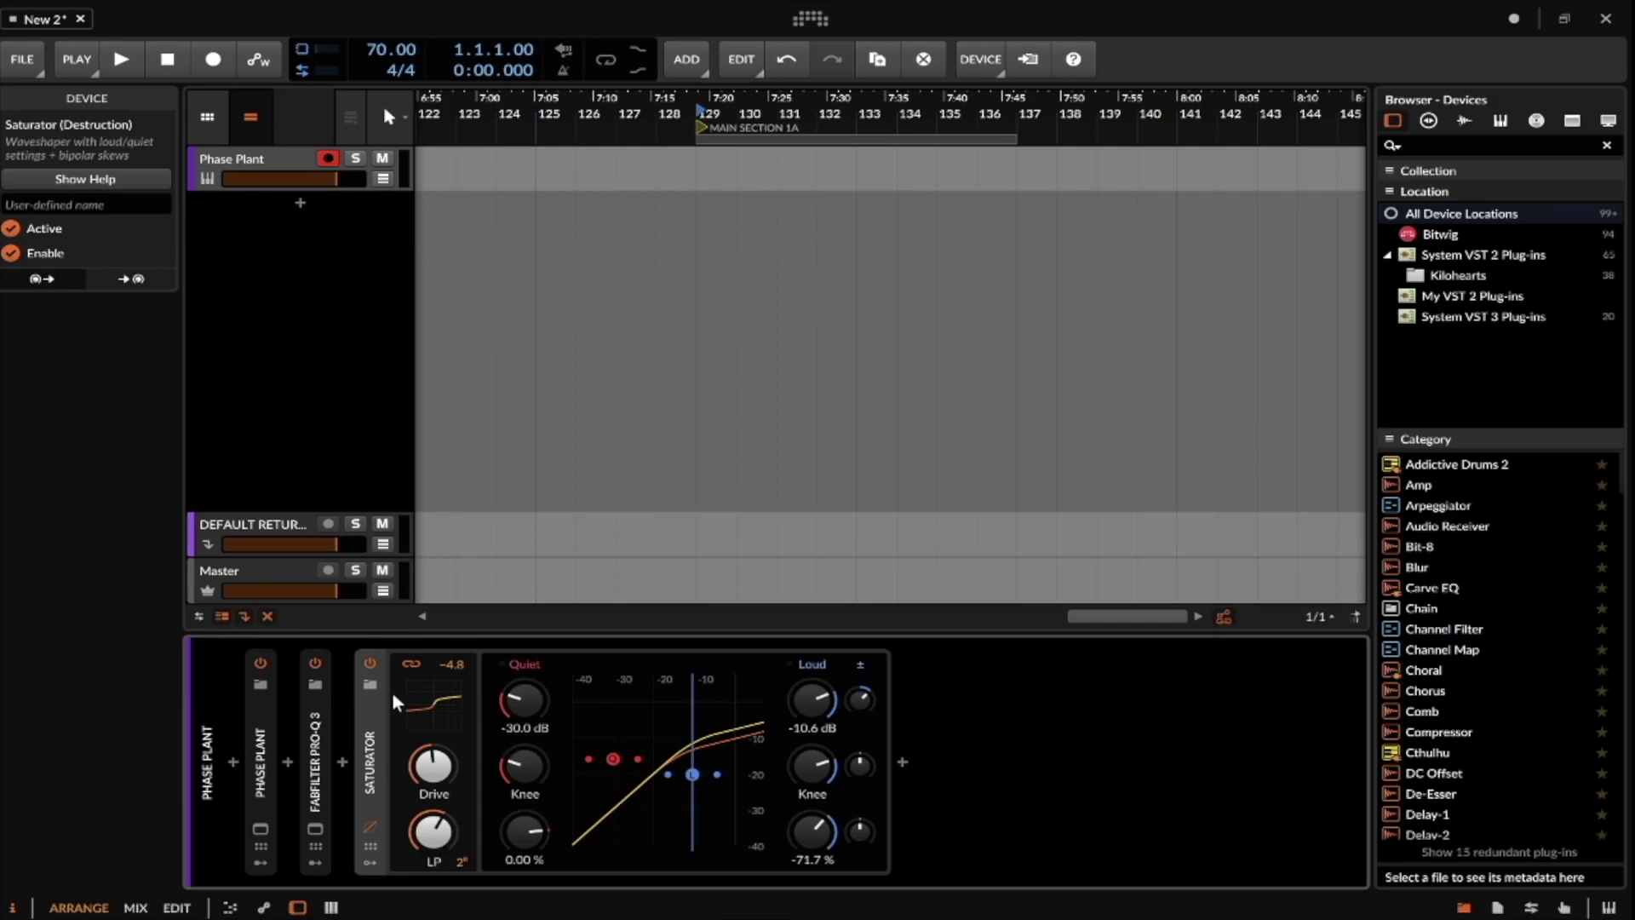
left_click(368, 723)
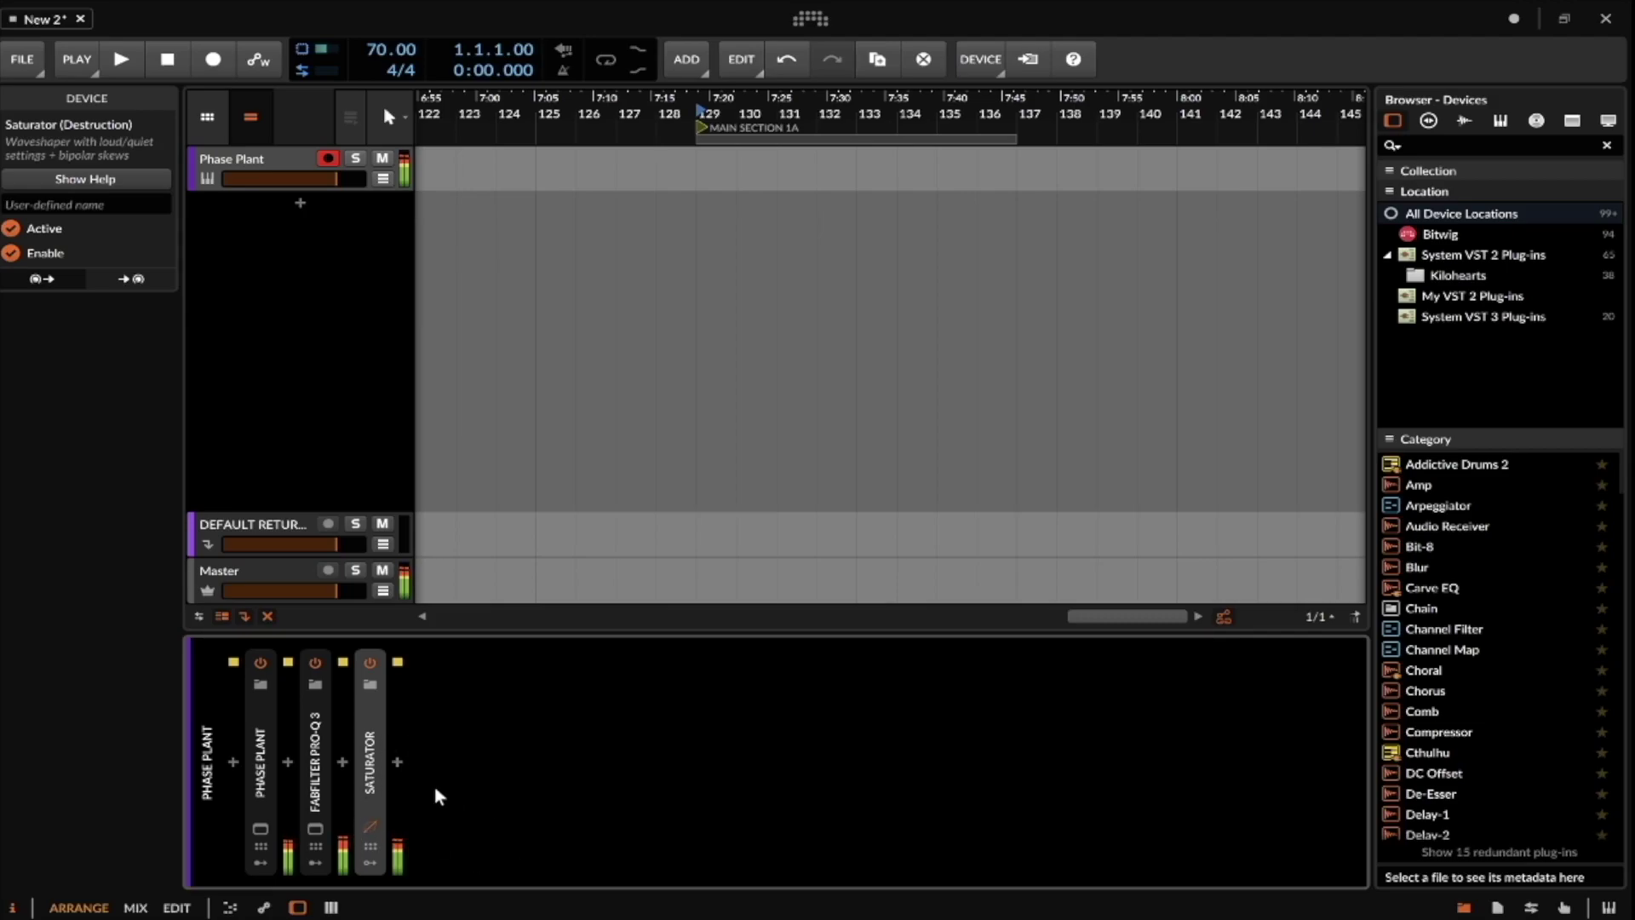
left_click(374, 770)
left_click_drag(433, 764, 432, 774)
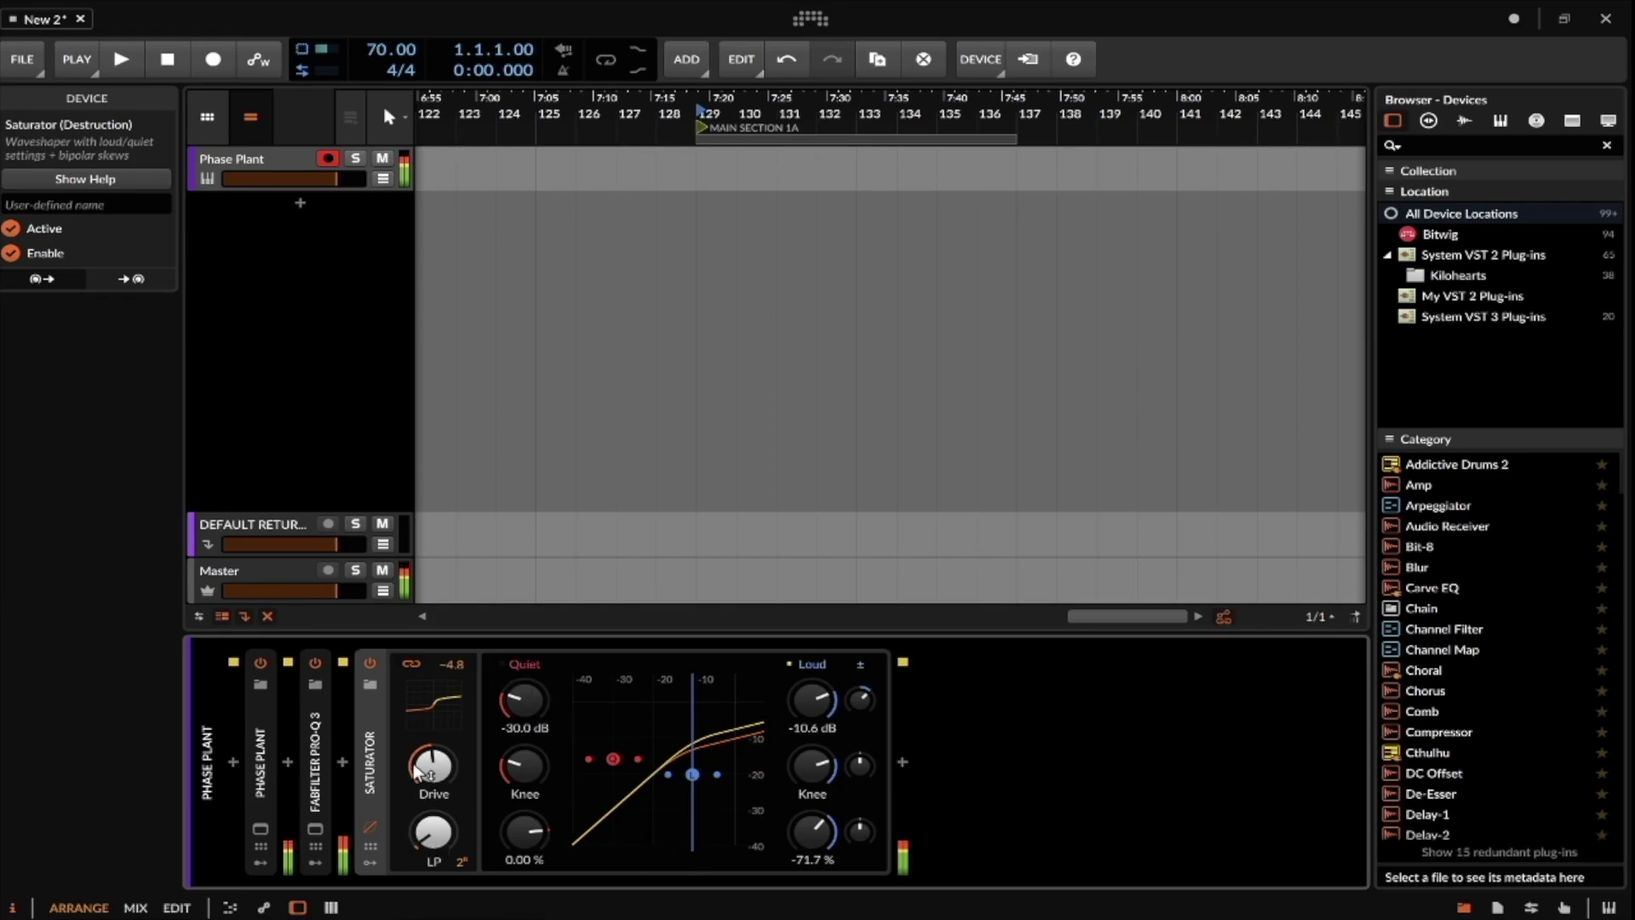
left_click(371, 738)
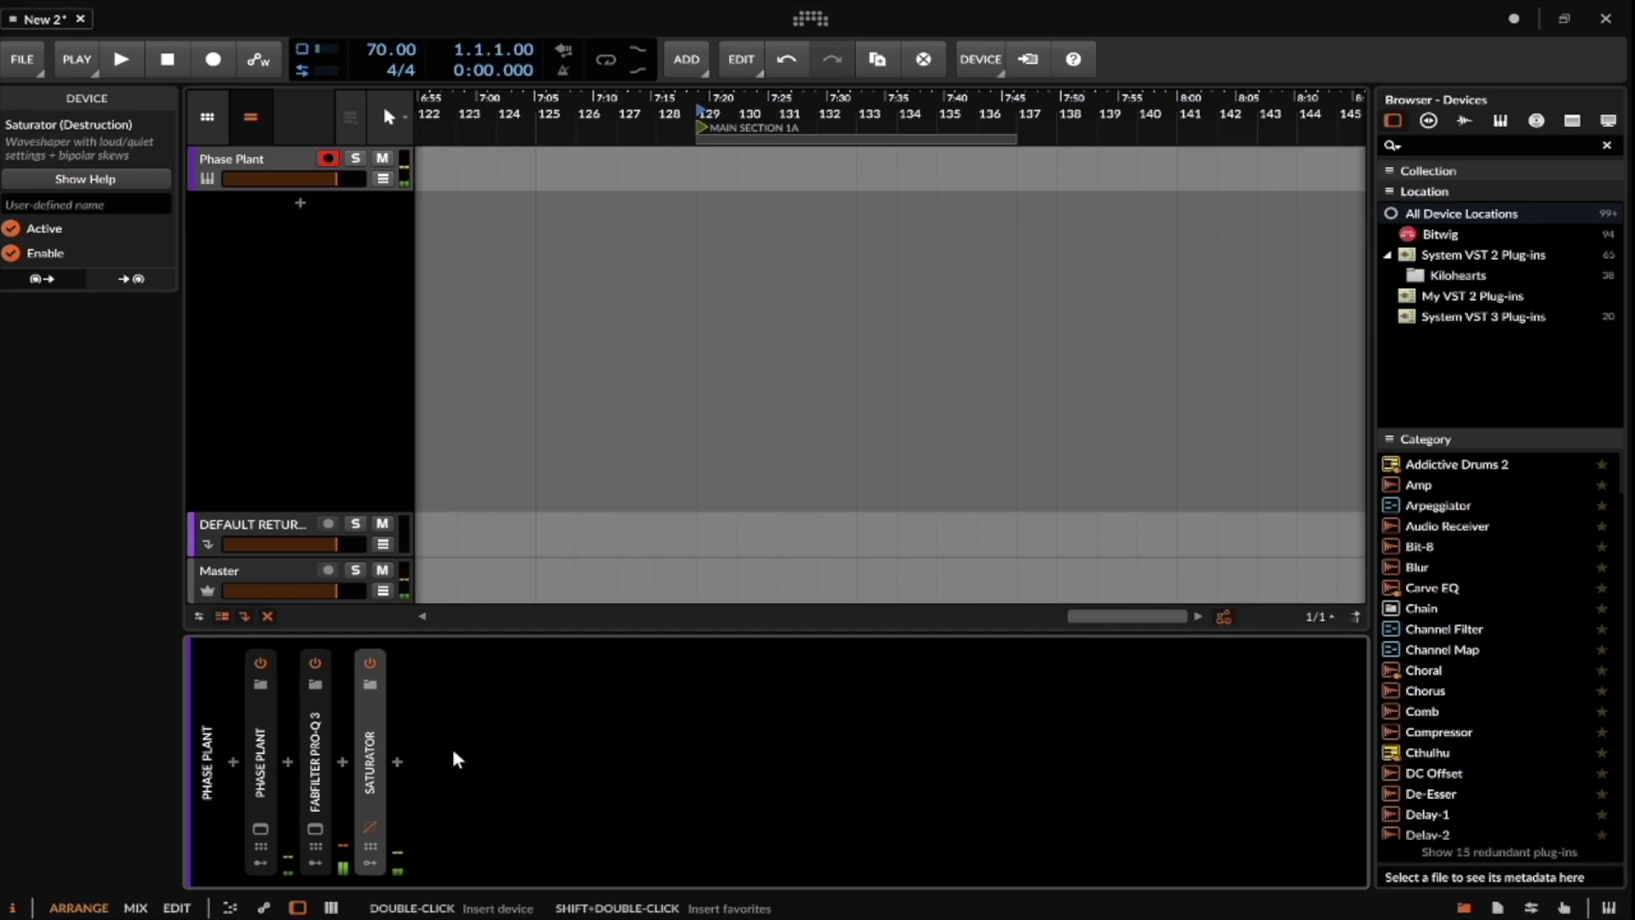
Find and insert Kilohearts Slice EQ after the Saturator, close its editor and collapse the device.
left_click(398, 762)
type("SLICE")
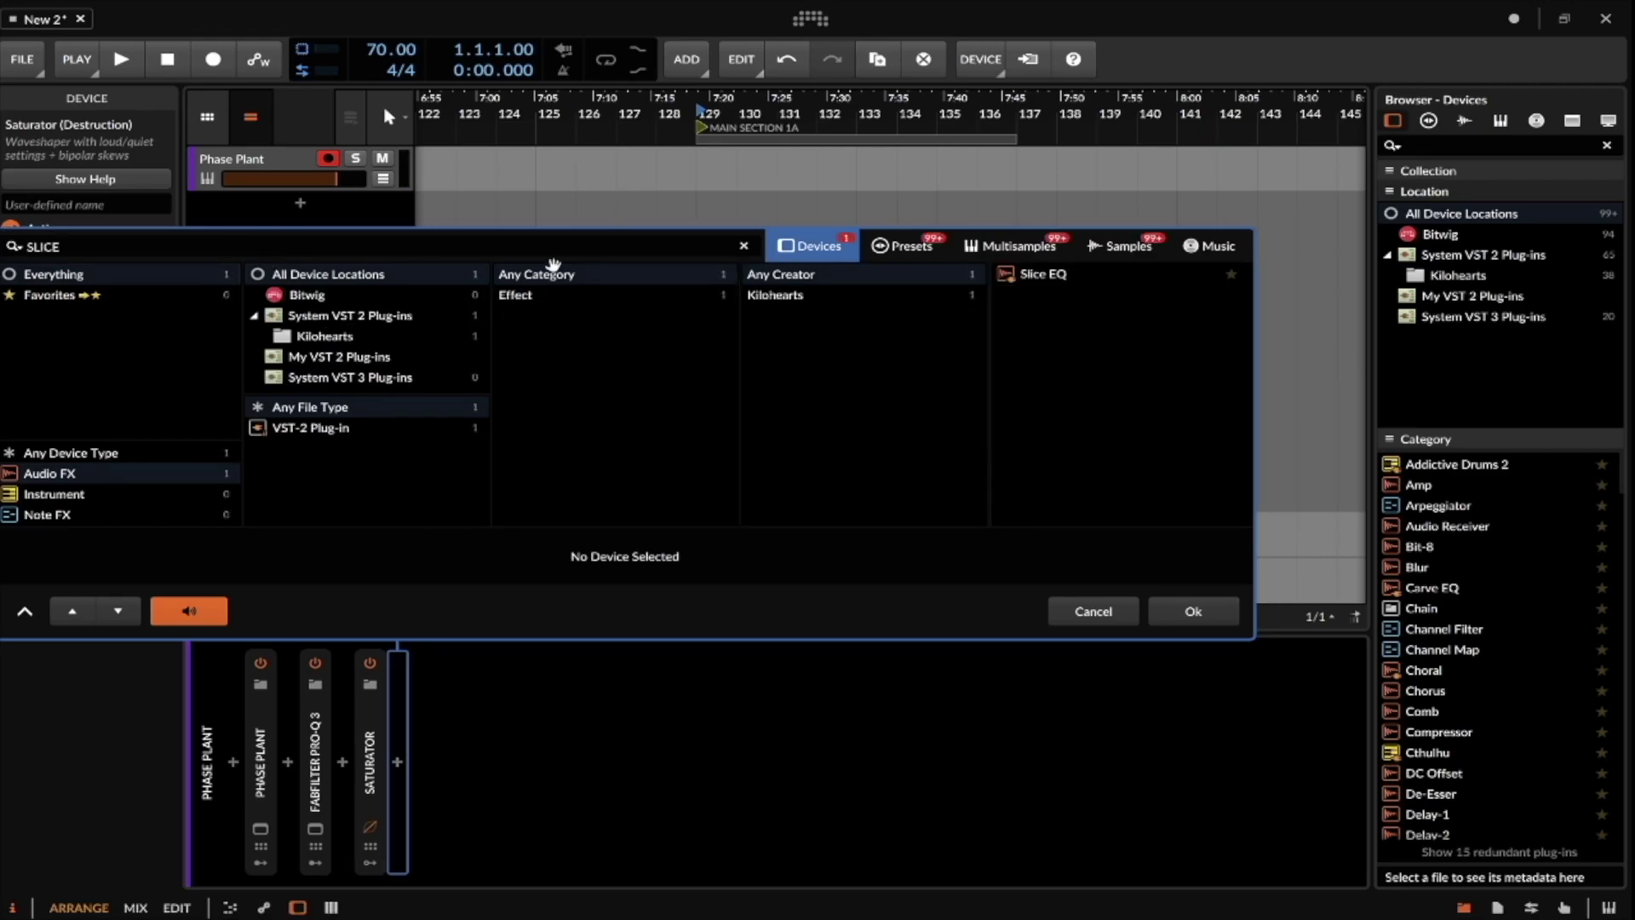
left_click(1043, 273)
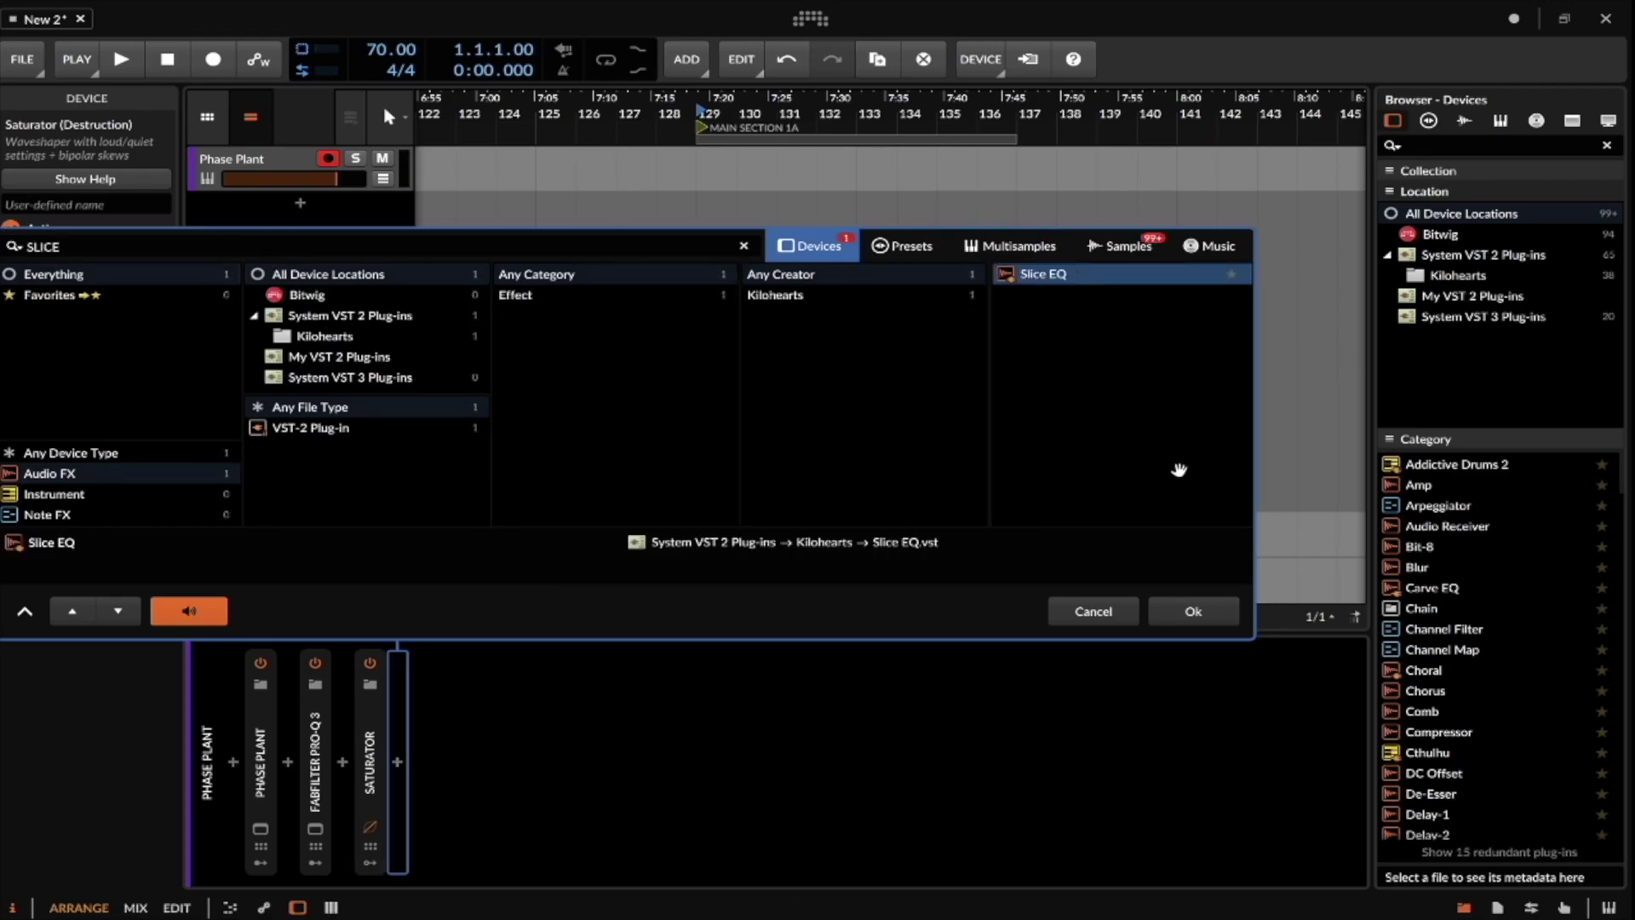
left_click(1192, 611)
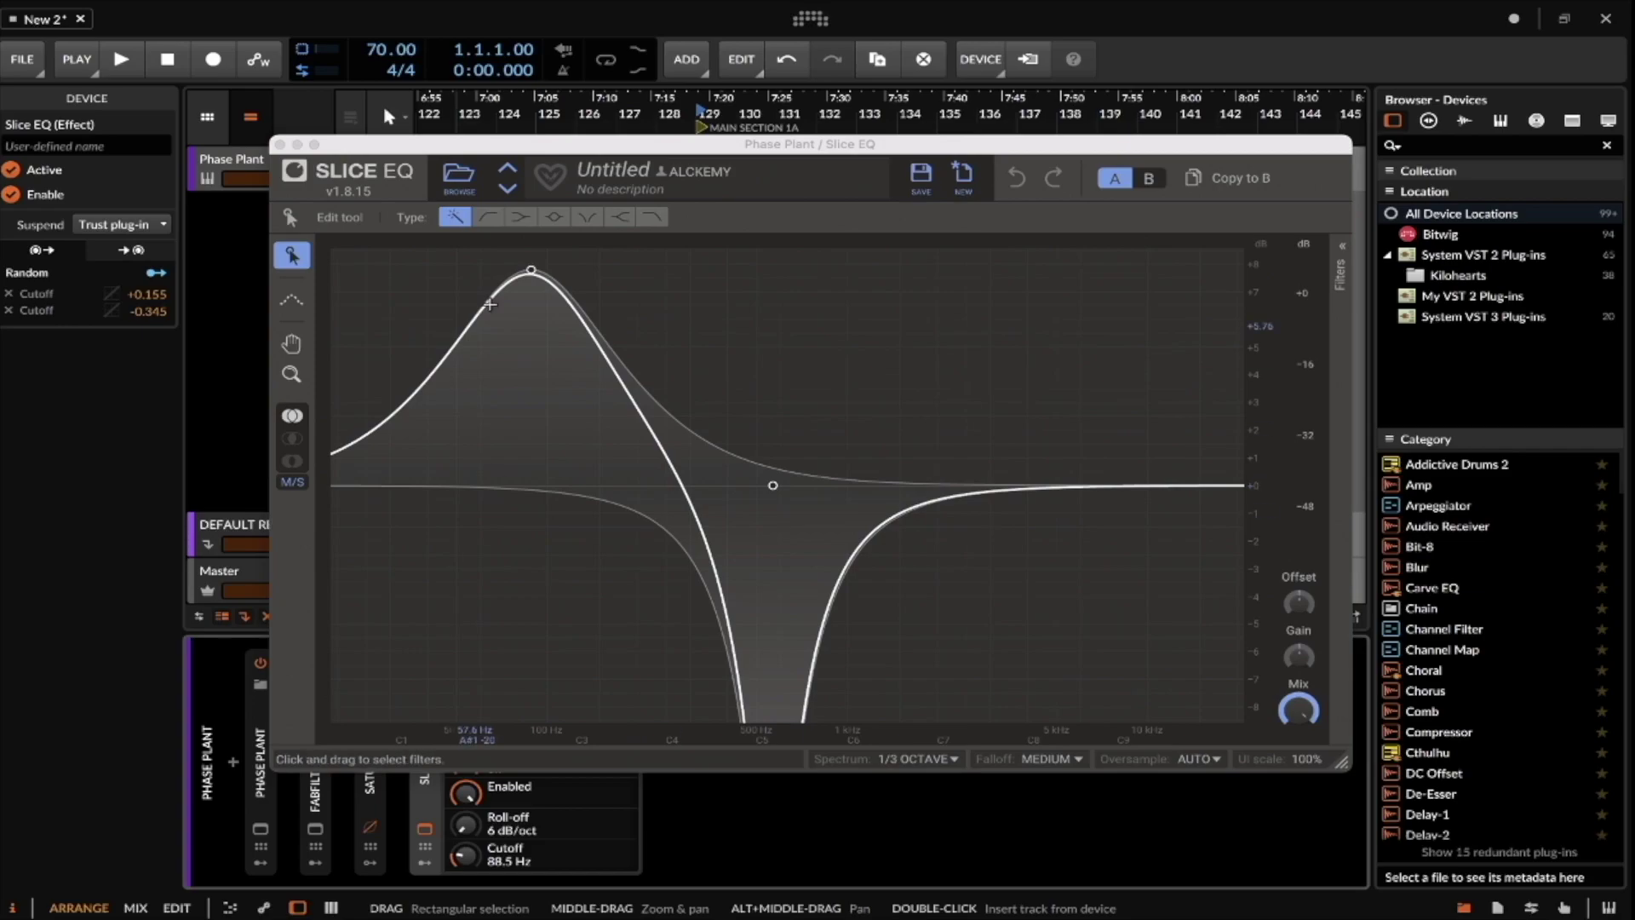
left_click(280, 145)
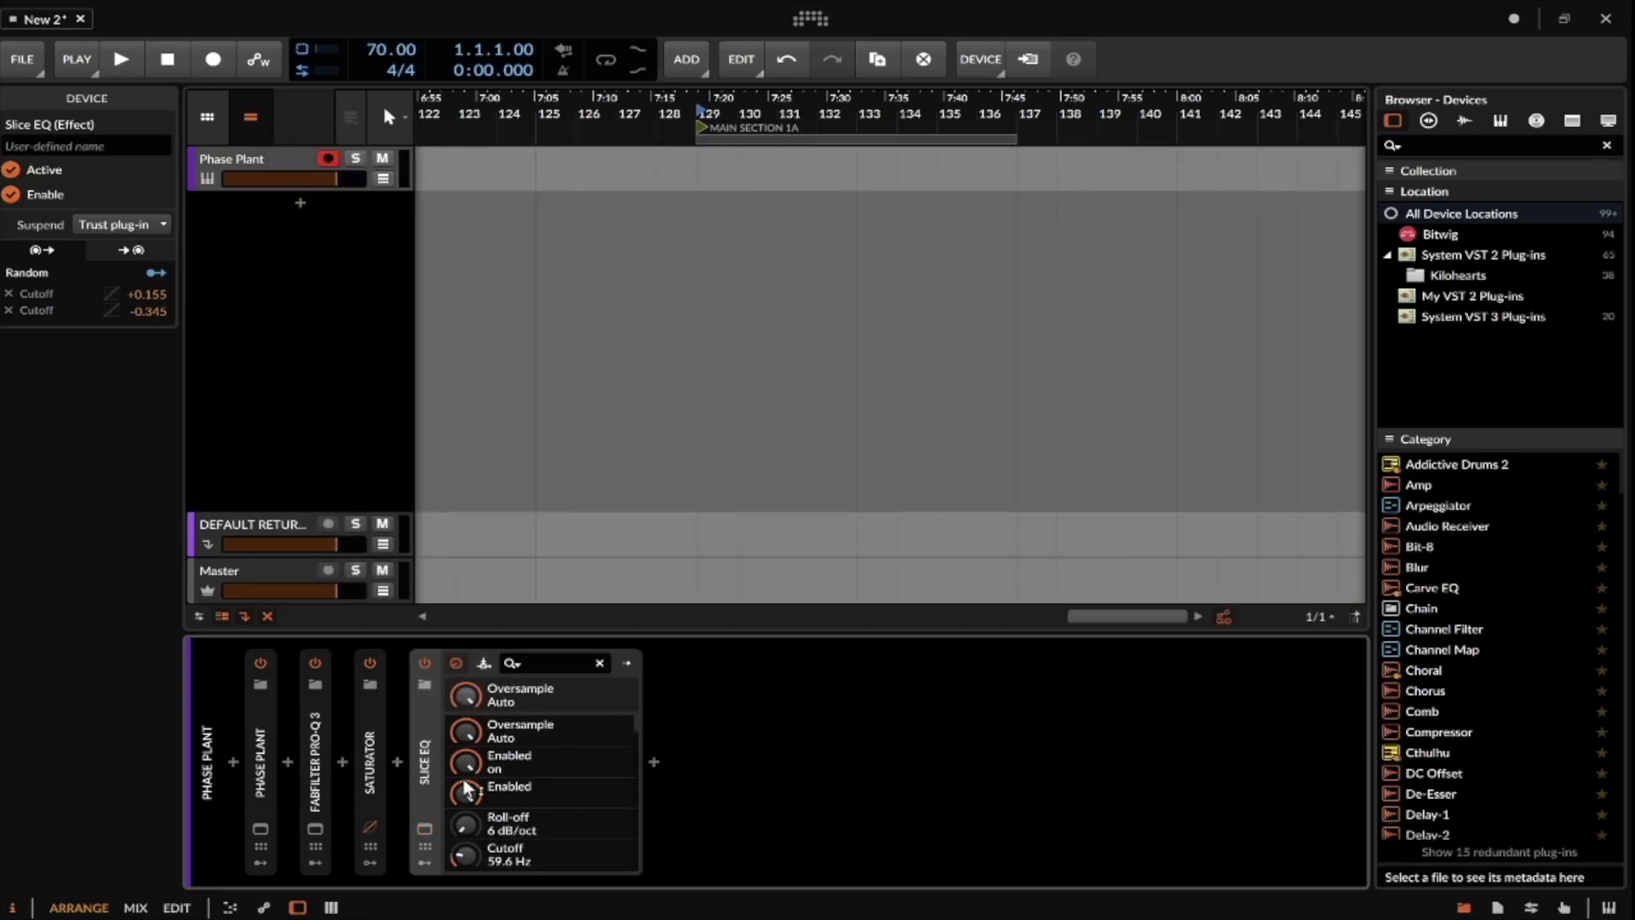
left_click(419, 732)
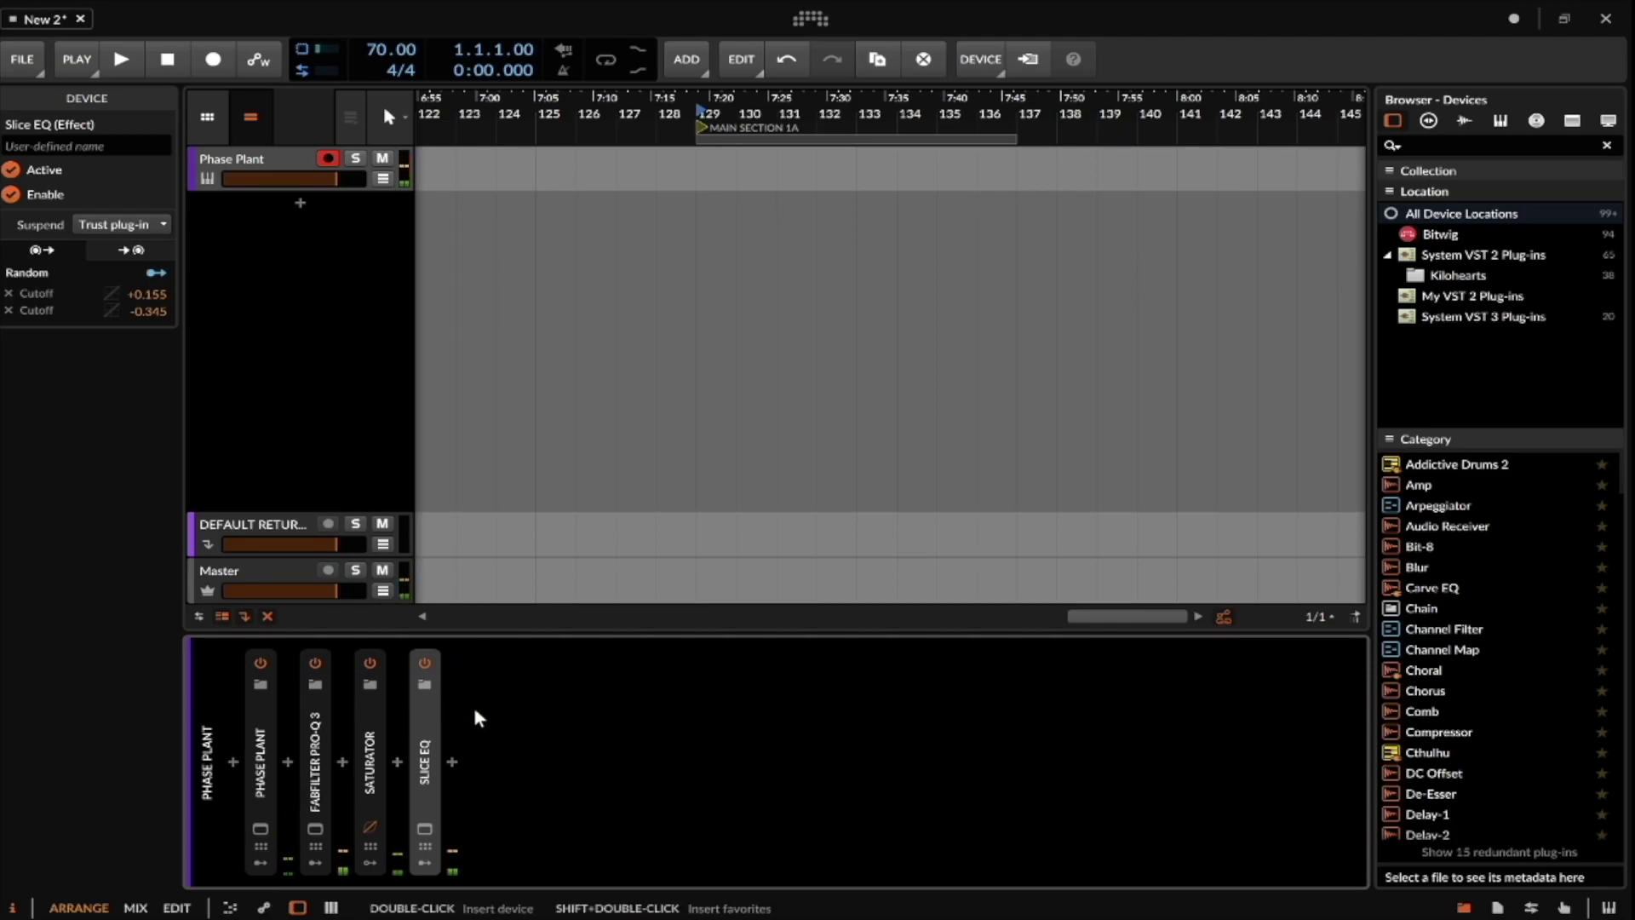
Review the effect lanes and modulators of the patch in Phase Plant, and check Slice EQ in the device chain.
left_click(260, 828)
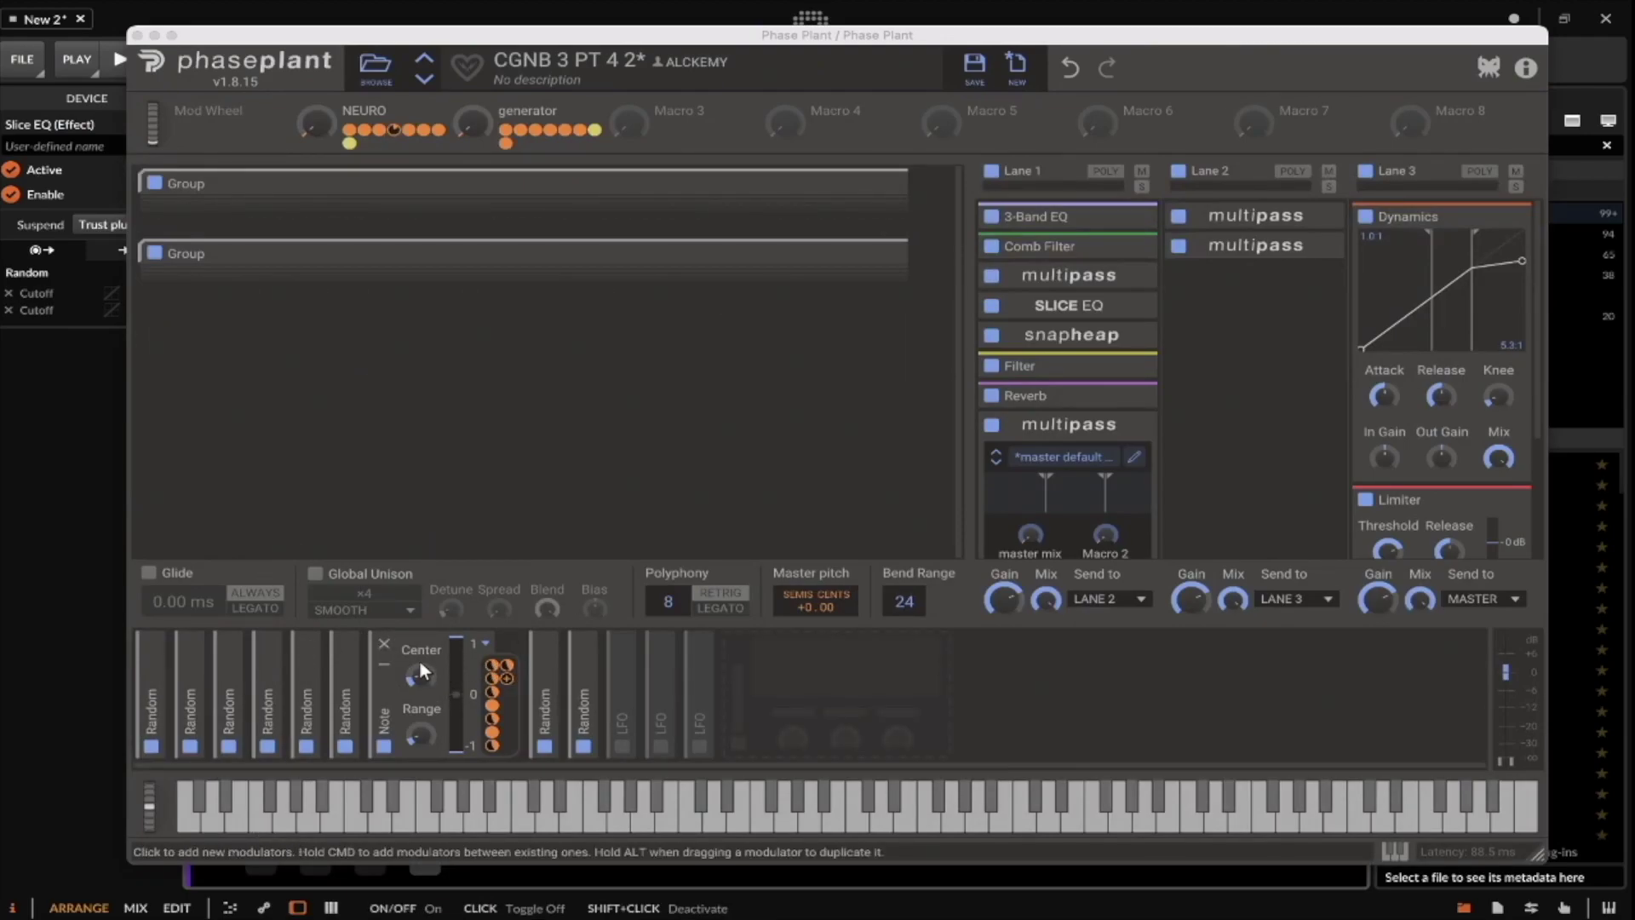
left_click(137, 35)
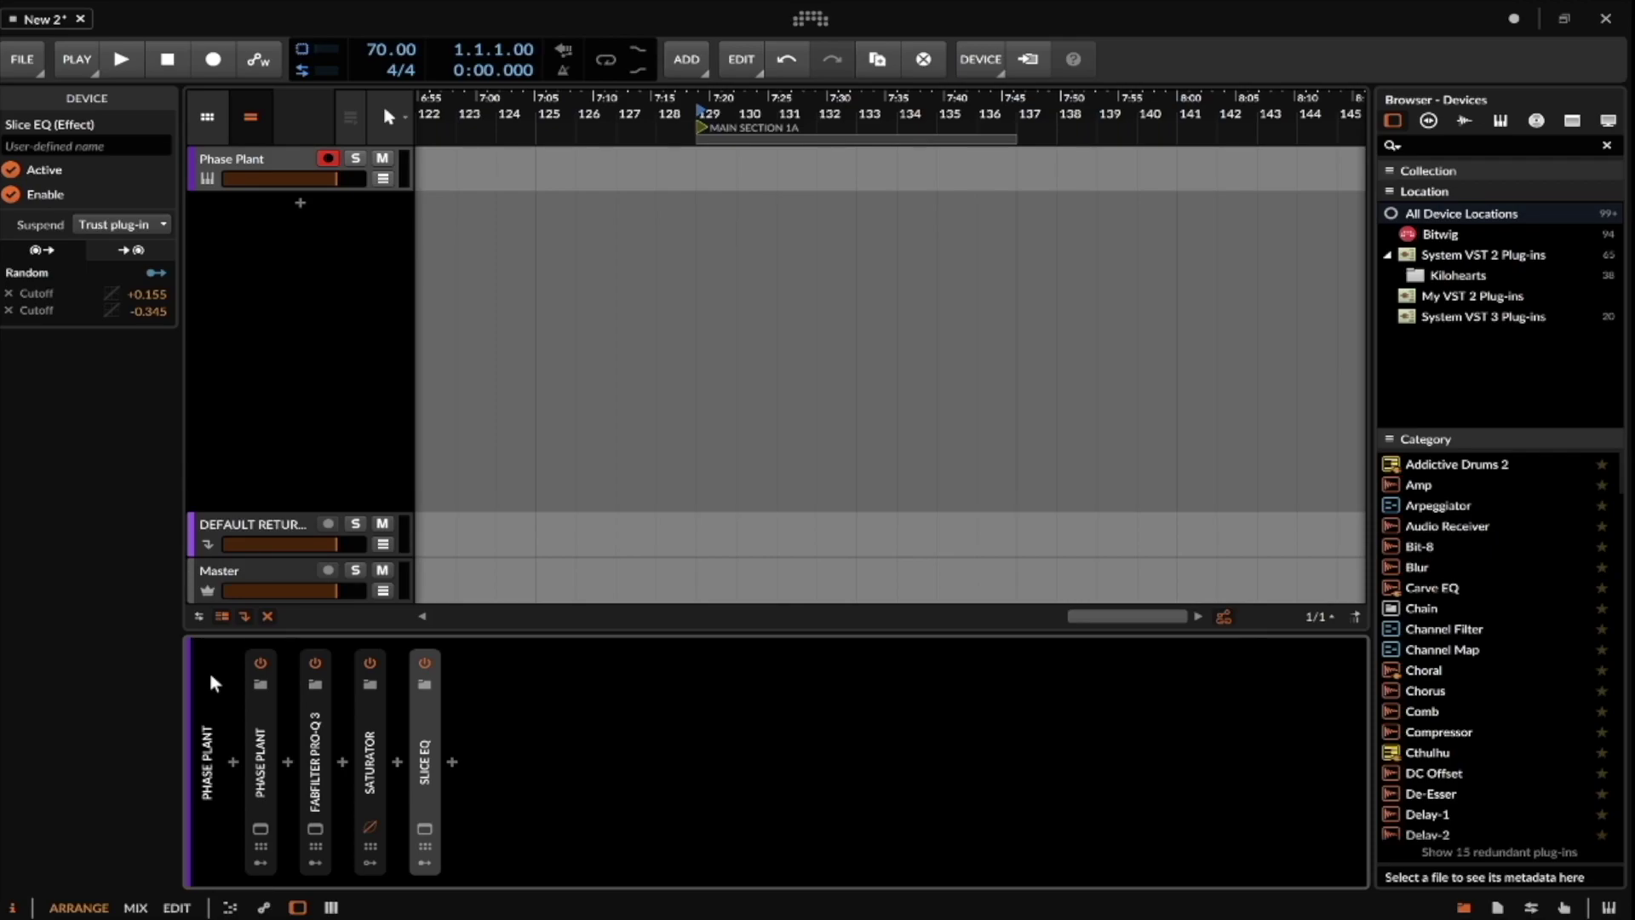
double_click(418, 736)
double_click(426, 708)
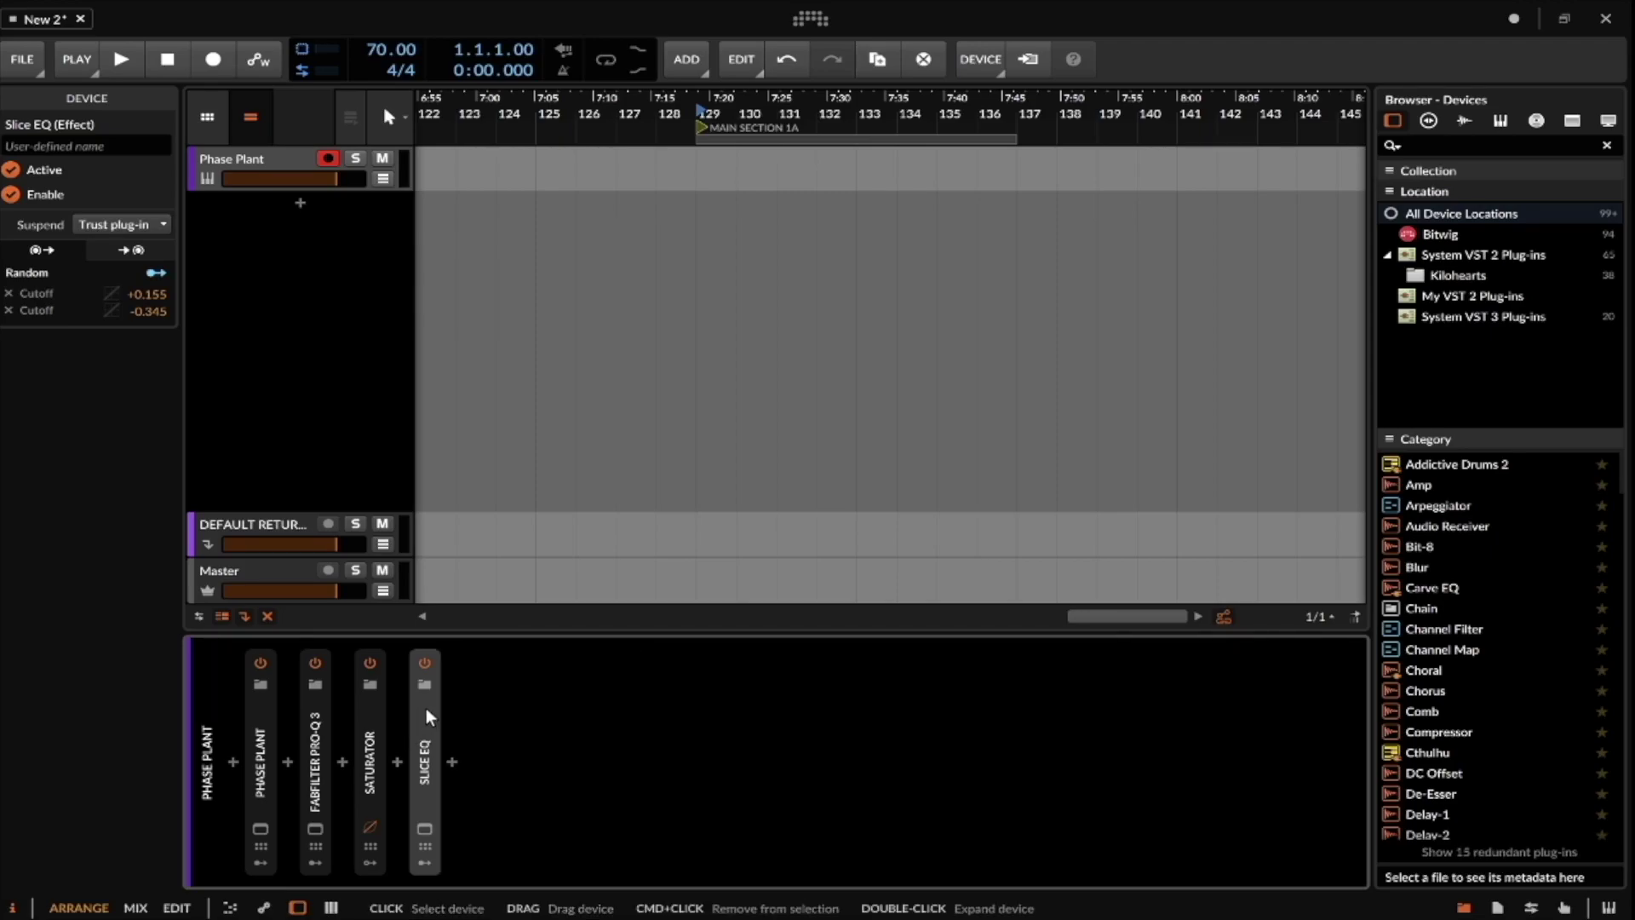
Expand FabFilter Pro-Q 3 and move the Saturator and Slice EQ together into its nested FX chain.
double_click(316, 730)
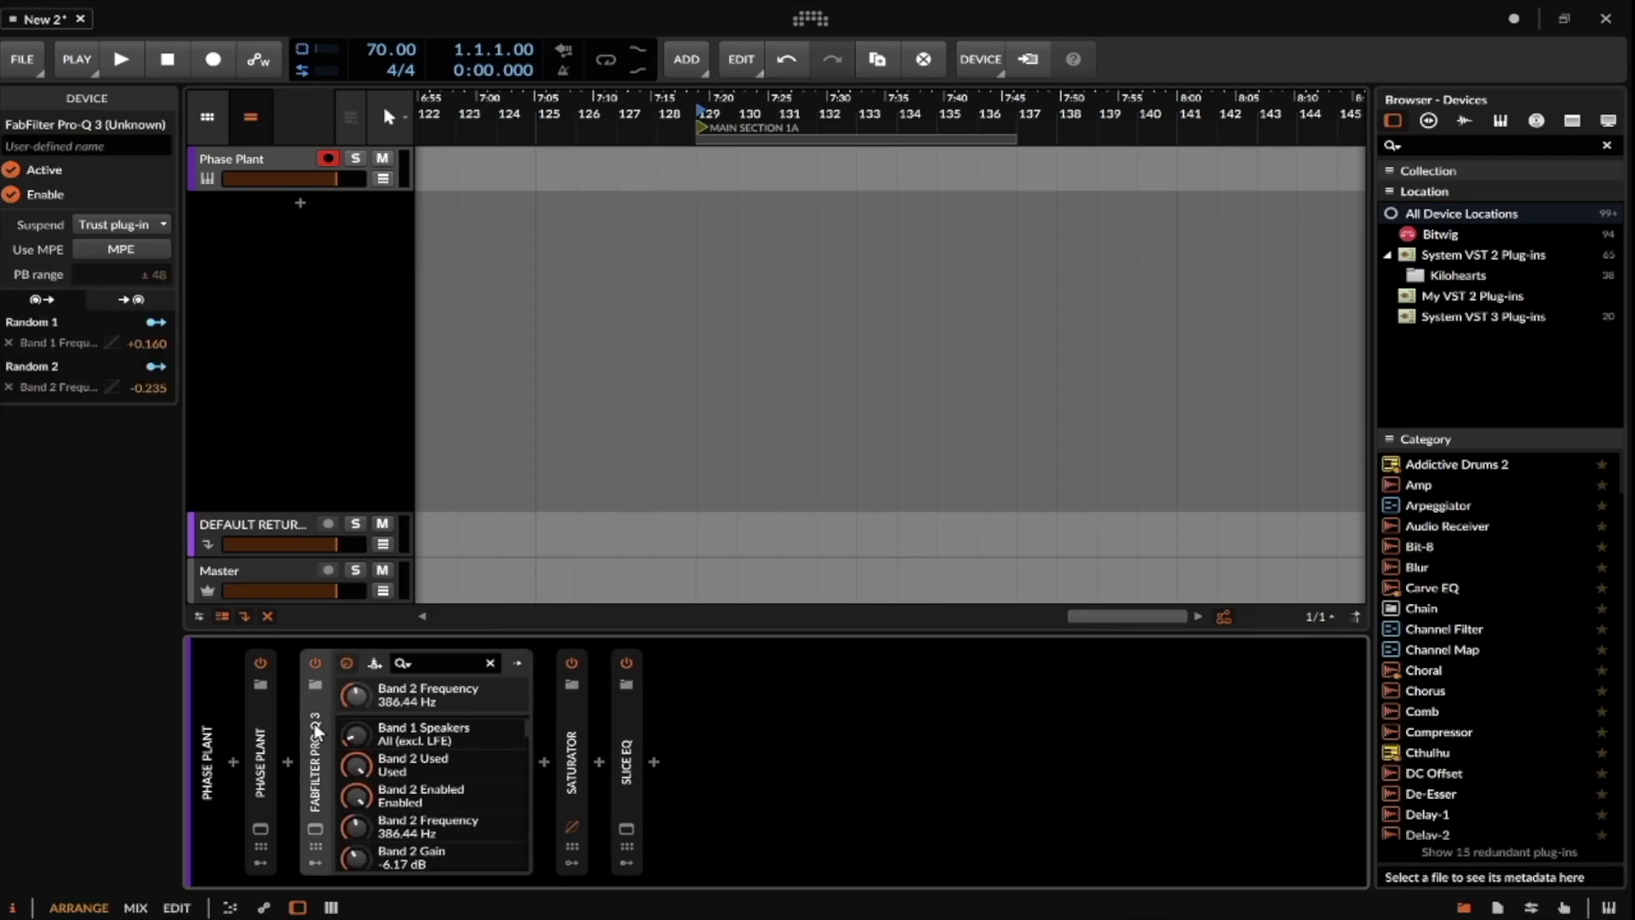
left_click(584, 708)
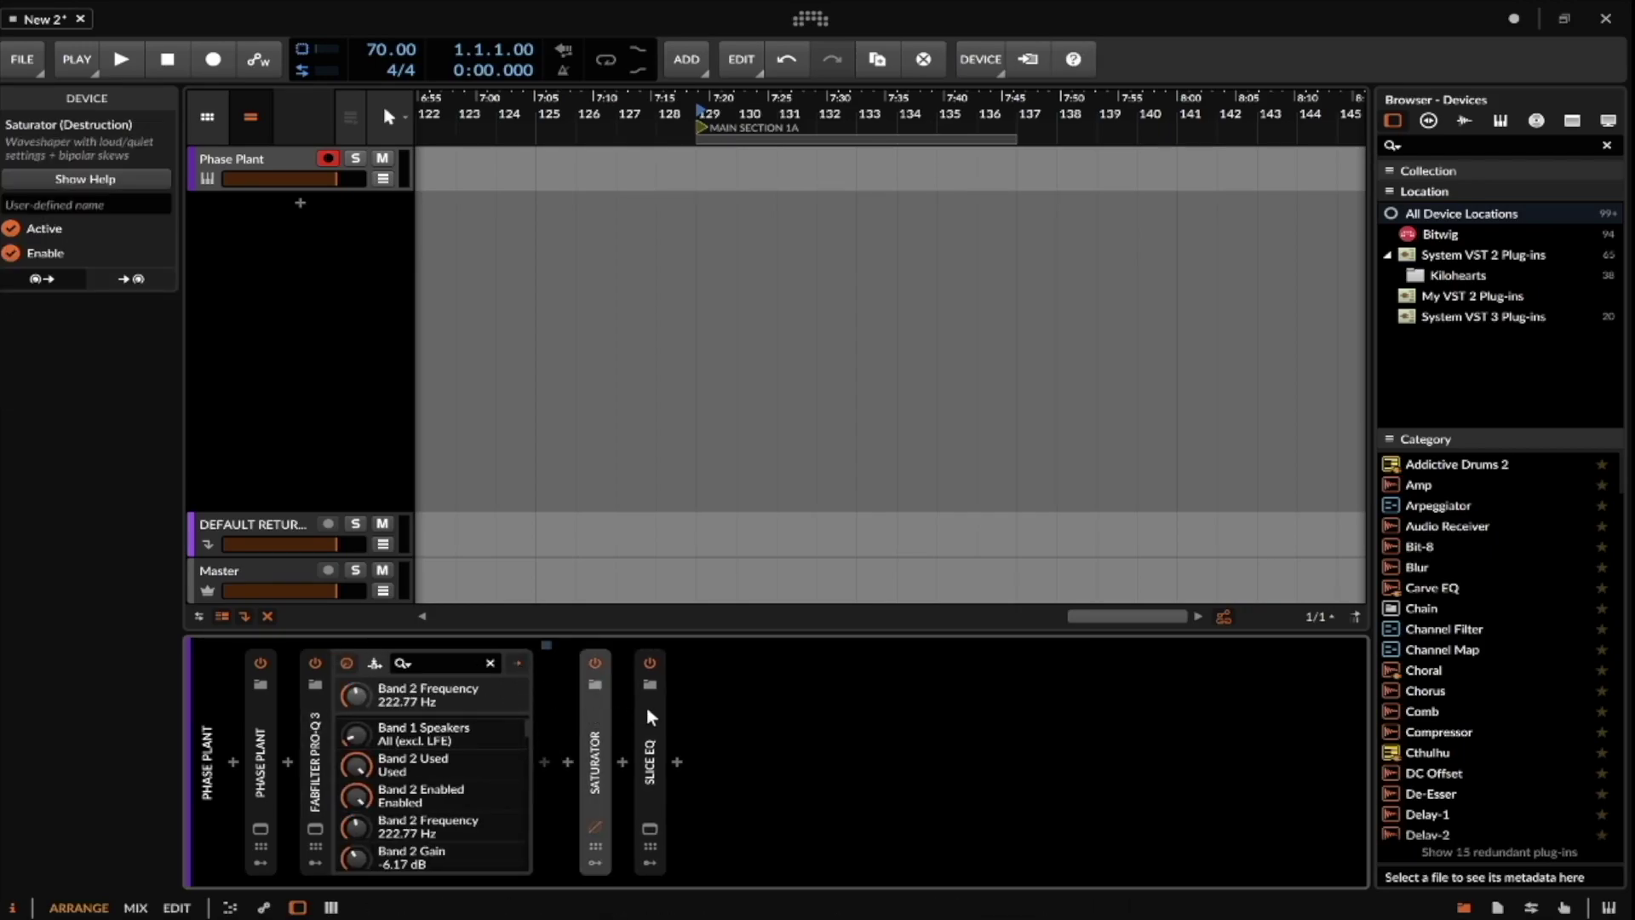
left_click(645, 706, "ctrl")
left_click_drag(628, 709, 542, 708)
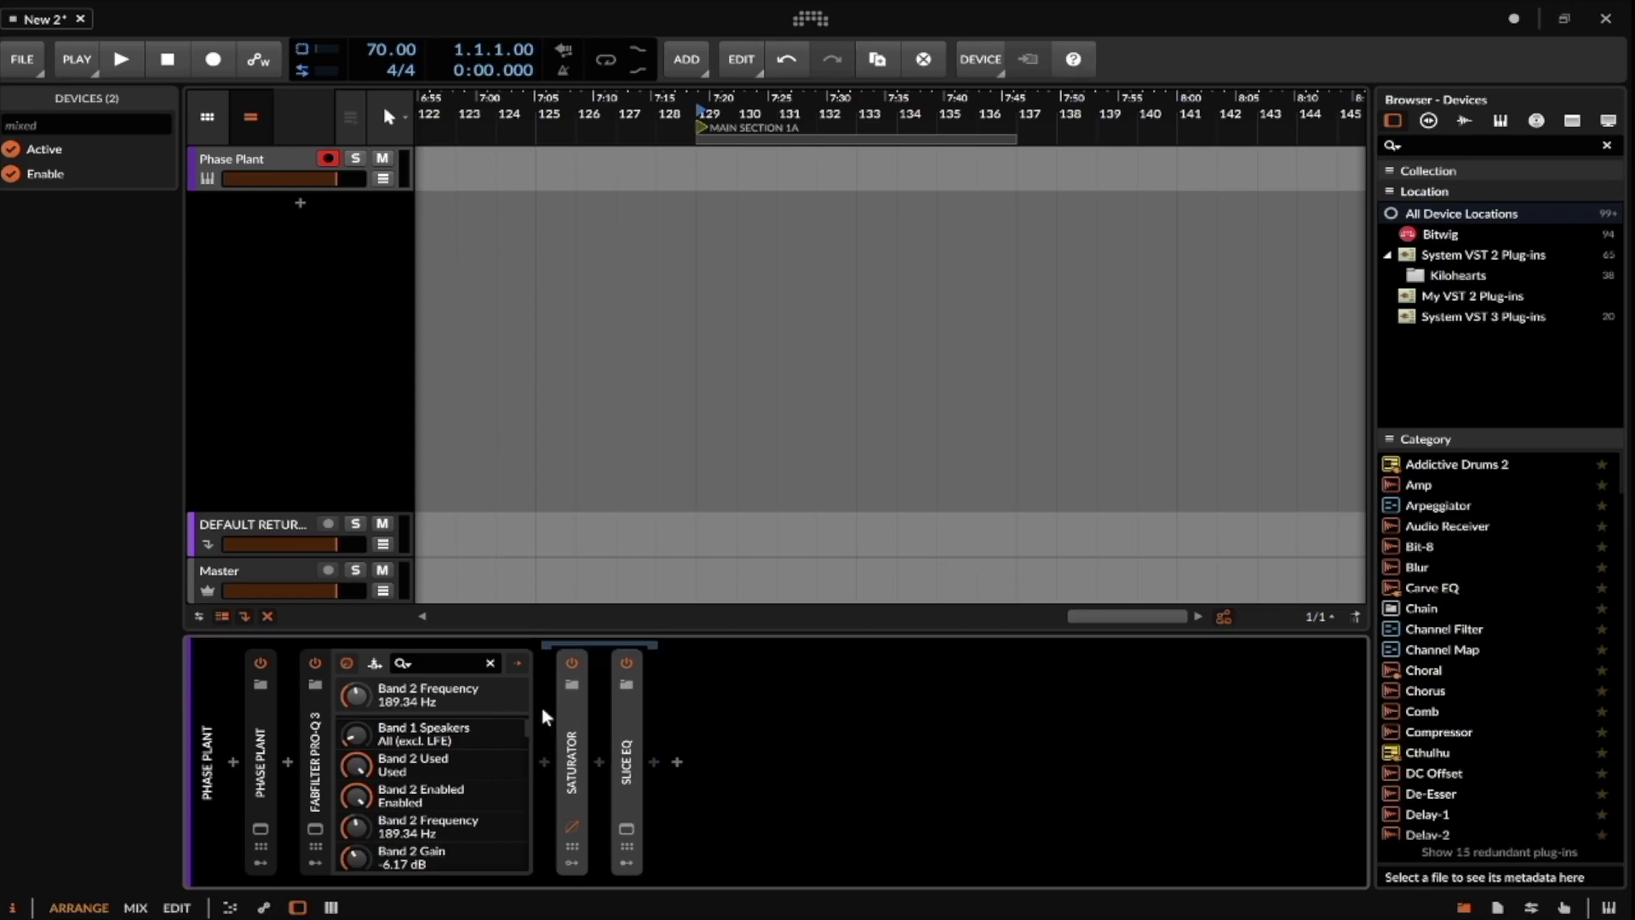
Add a Keytrack modulator to FabFilter Pro-Q 3 and look at its settings alongside the nested Saturator.
left_click(316, 862)
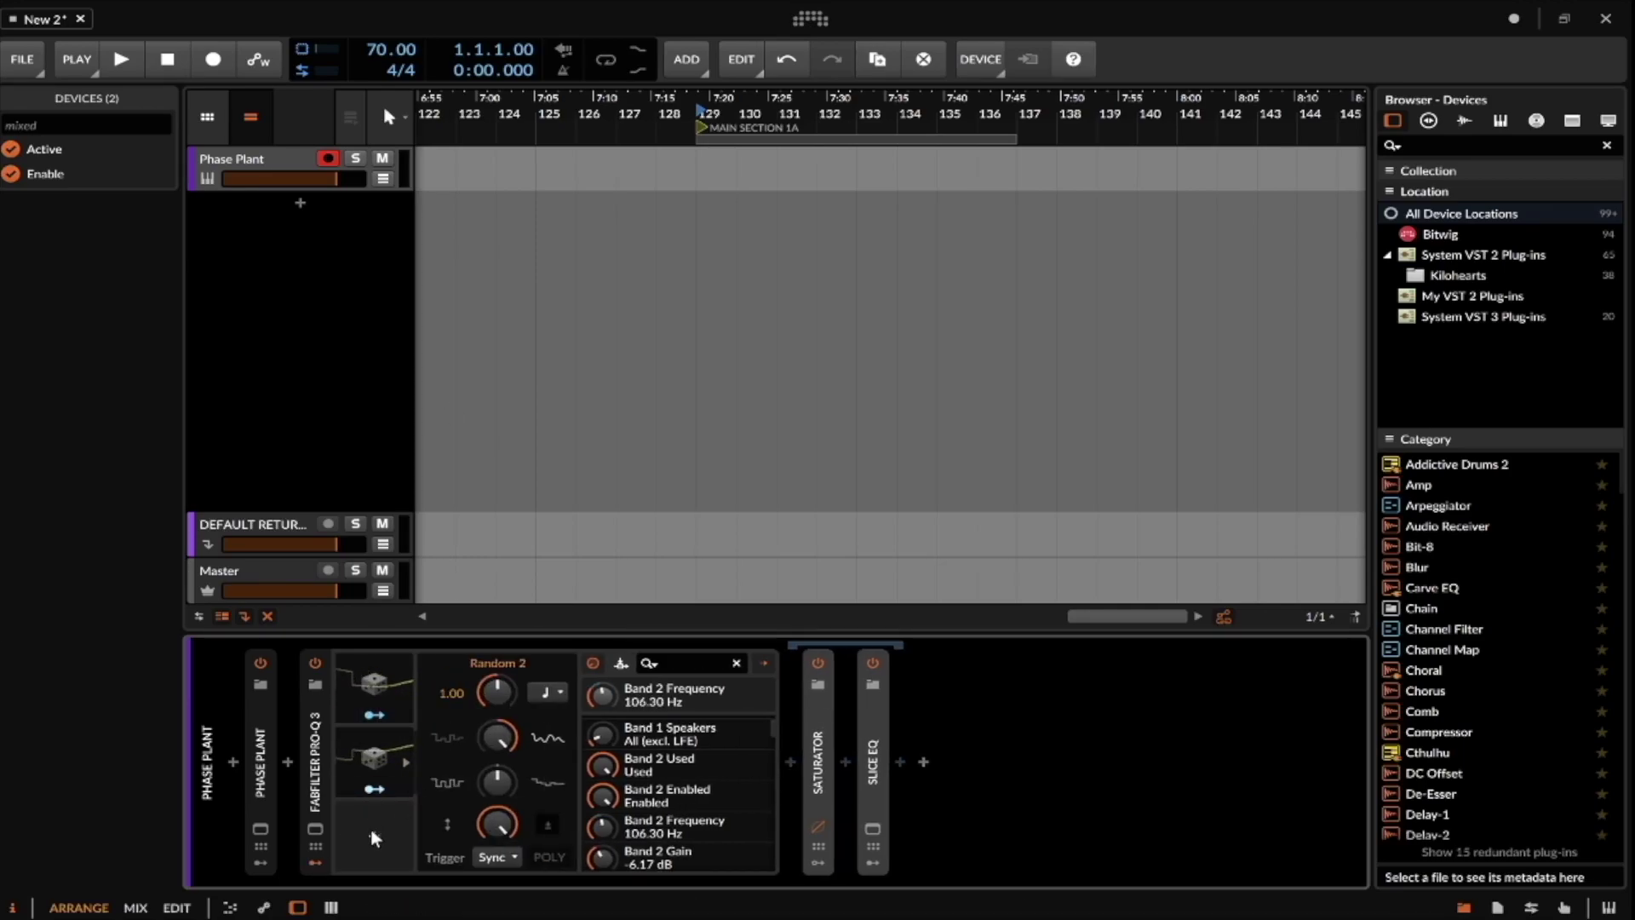
left_click(372, 831)
type("key")
key("Return")
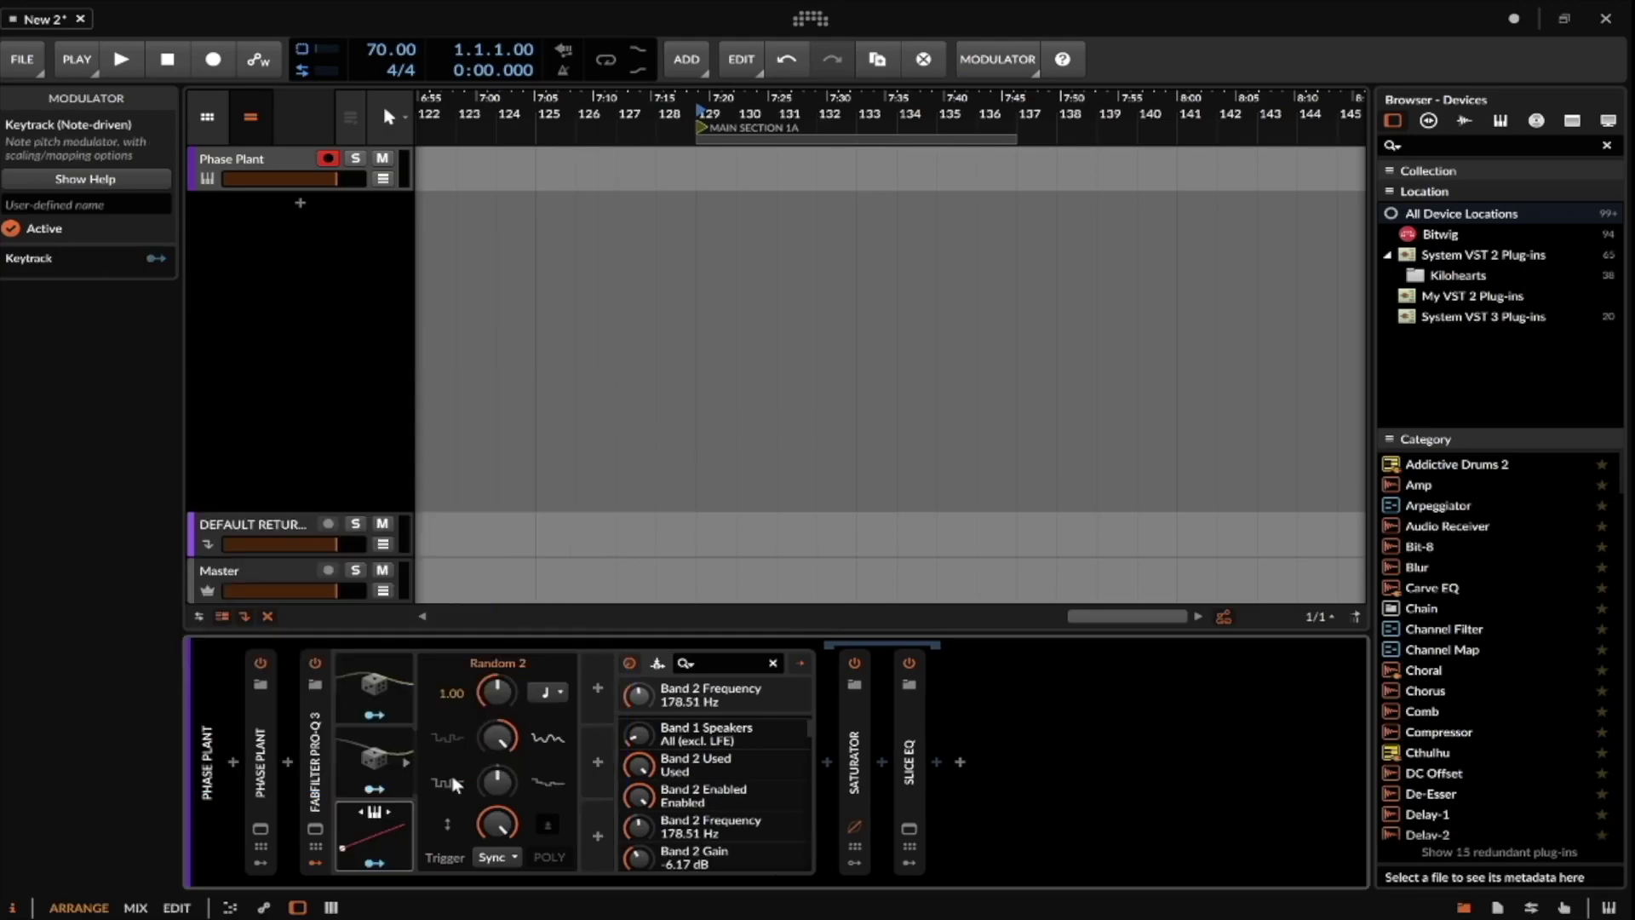
left_click(378, 856)
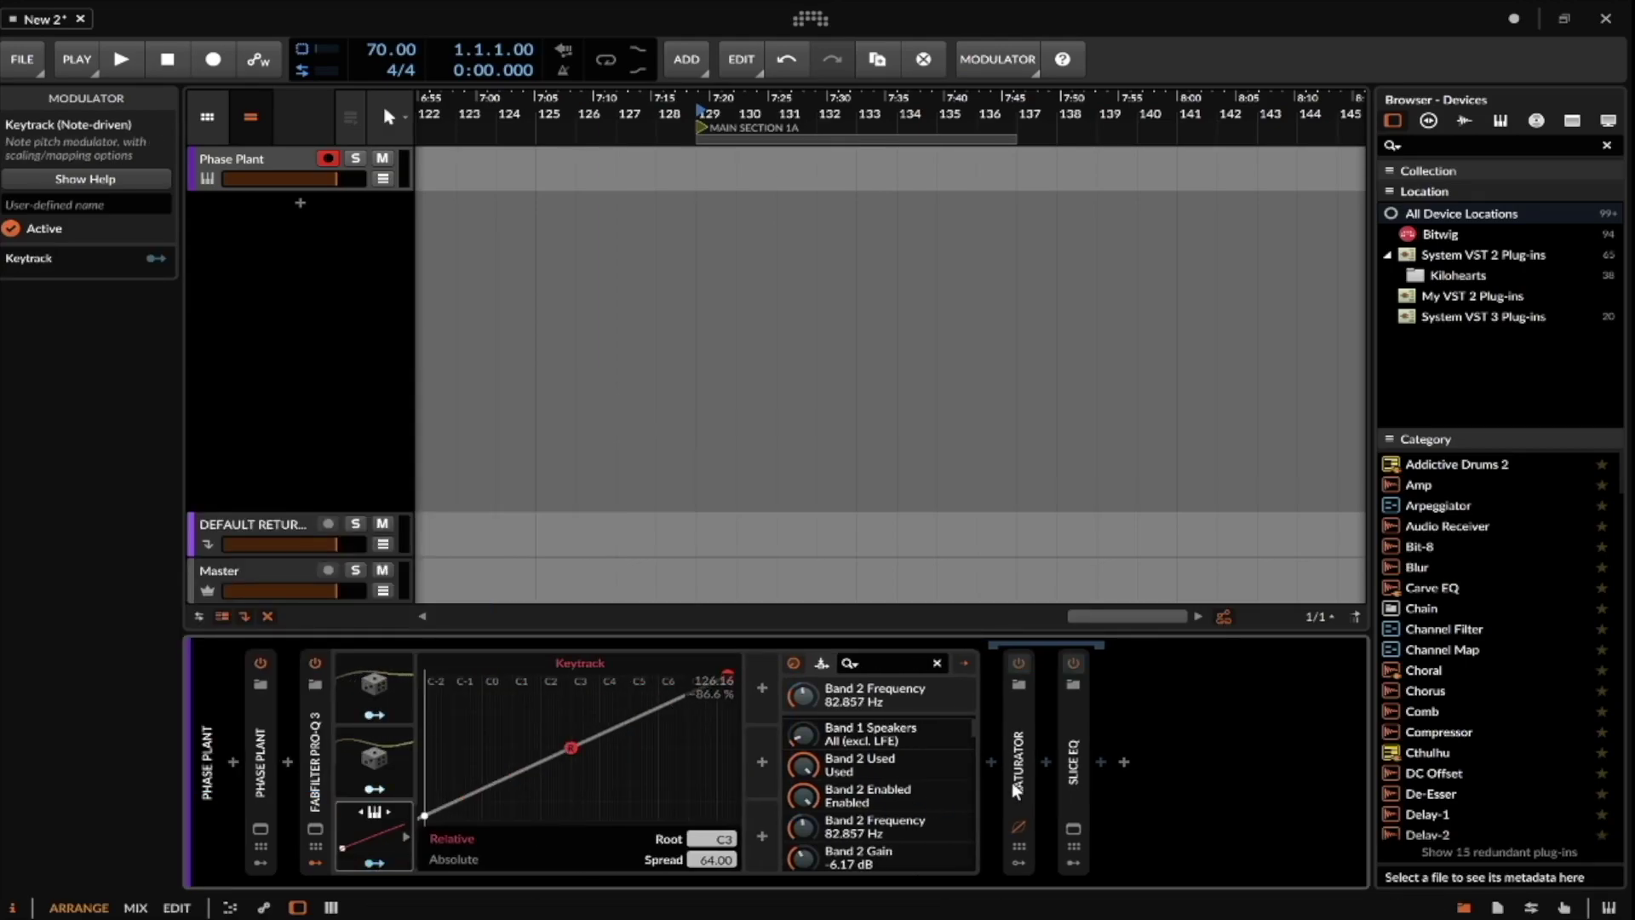
left_click(1014, 703)
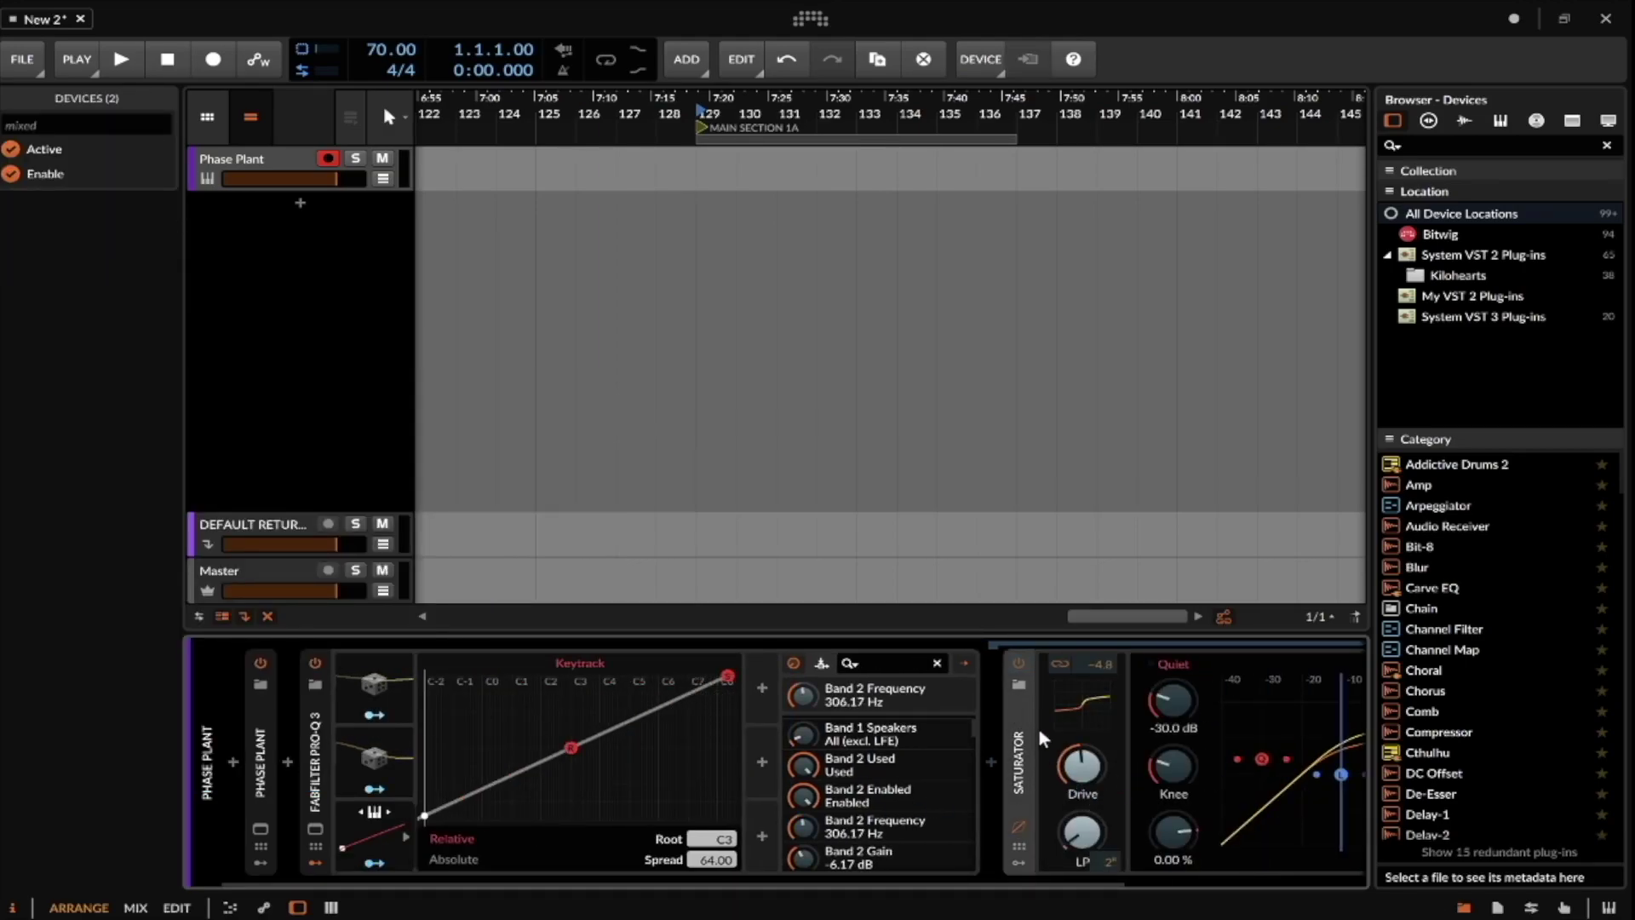
left_click(1022, 730)
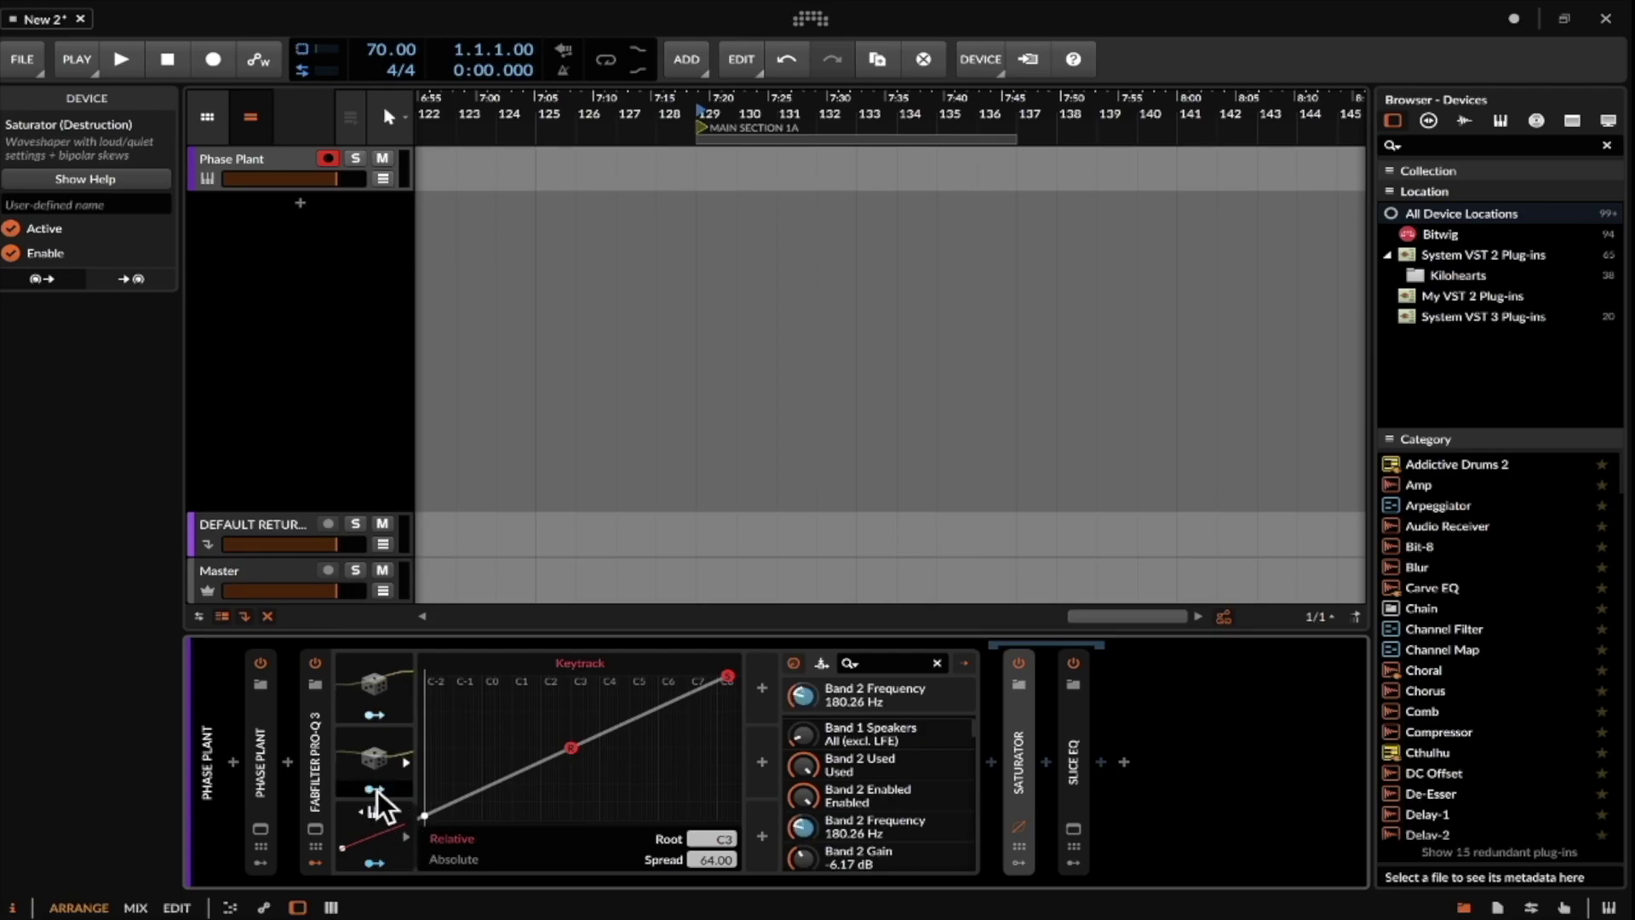
Delete the Keytrack modulator from FabFilter Pro-Q 3 and hide the device's modulators.
left_click(361, 824)
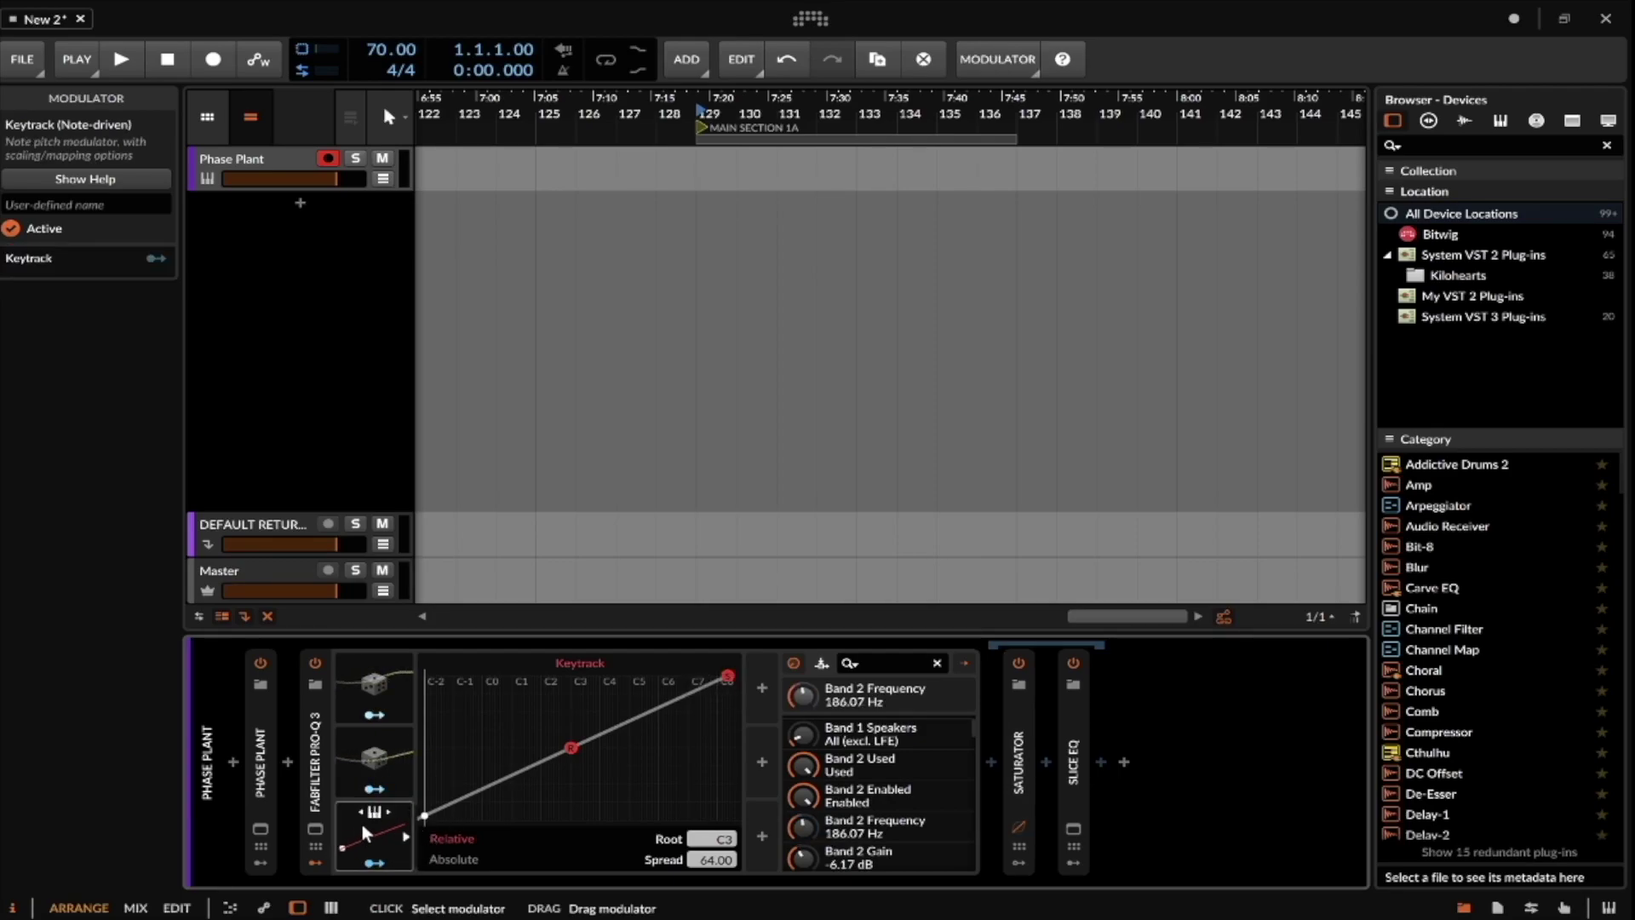
key("Delete")
left_click(317, 752)
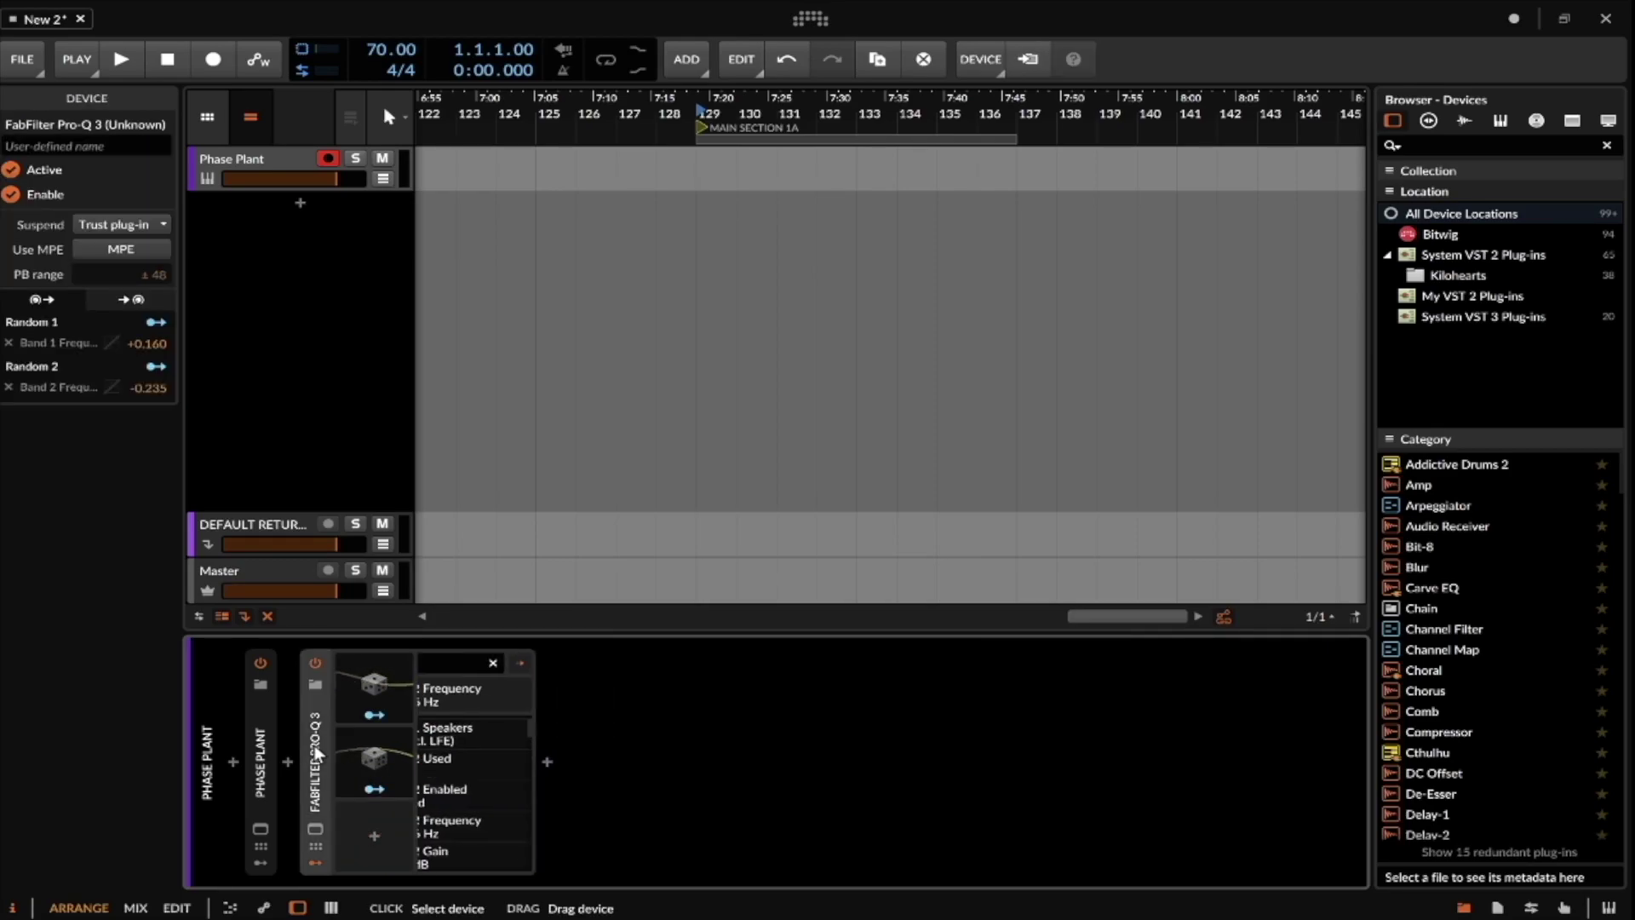
left_click(316, 860)
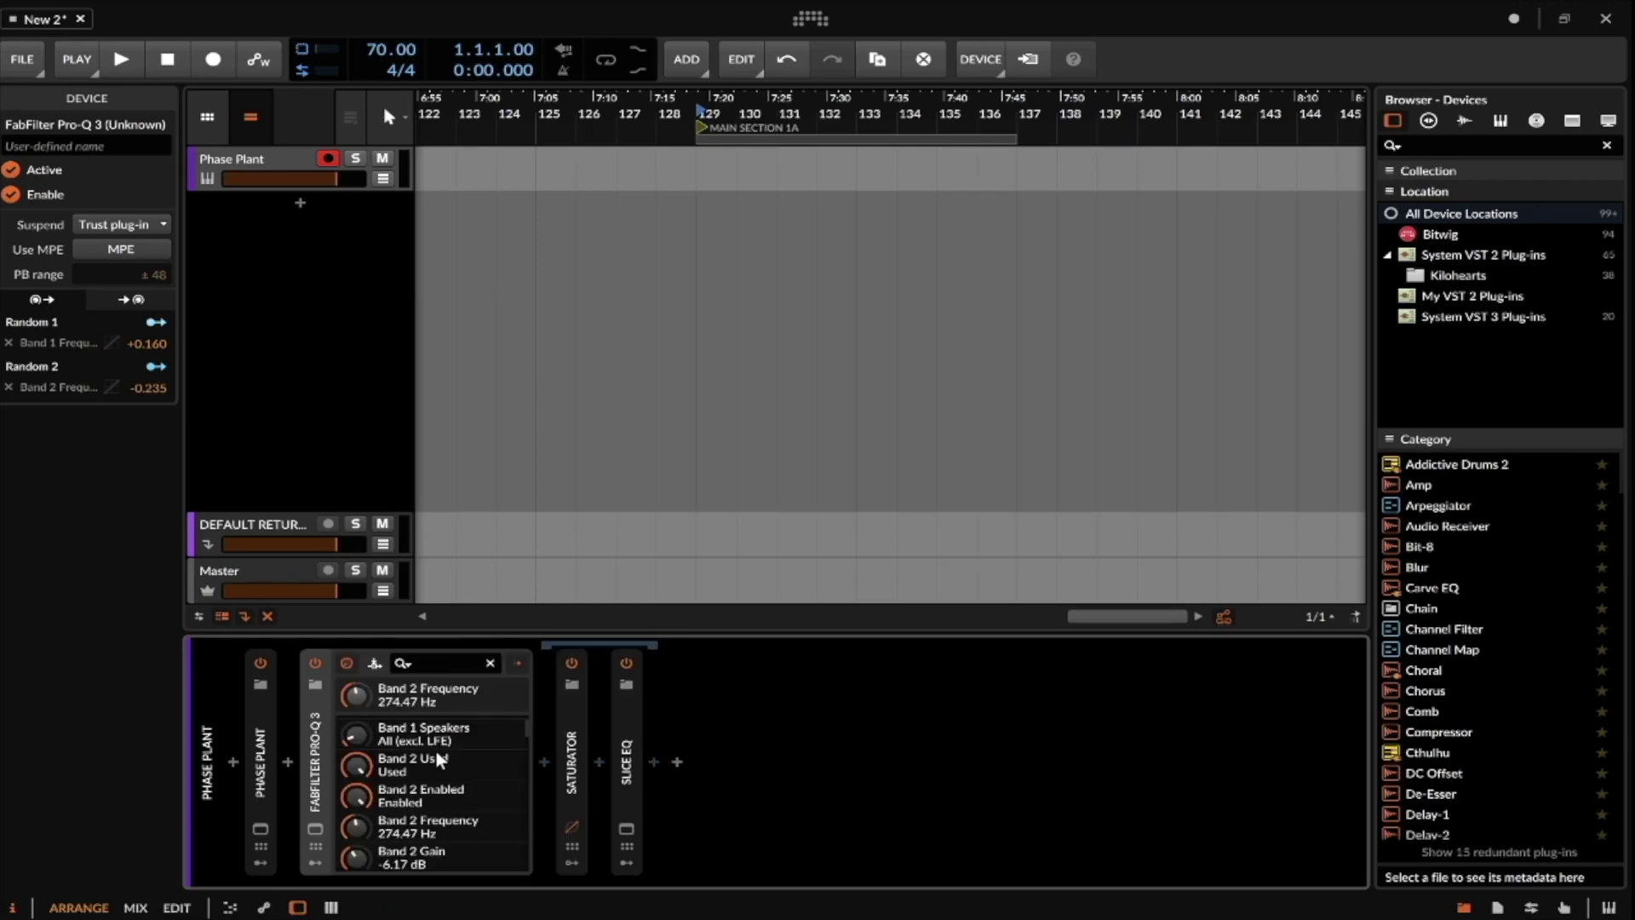
Collapse FabFilter Pro-Q 3 and insert Bitwig's Vocoder after it in the device chain.
left_click(315, 734)
left_click(342, 761)
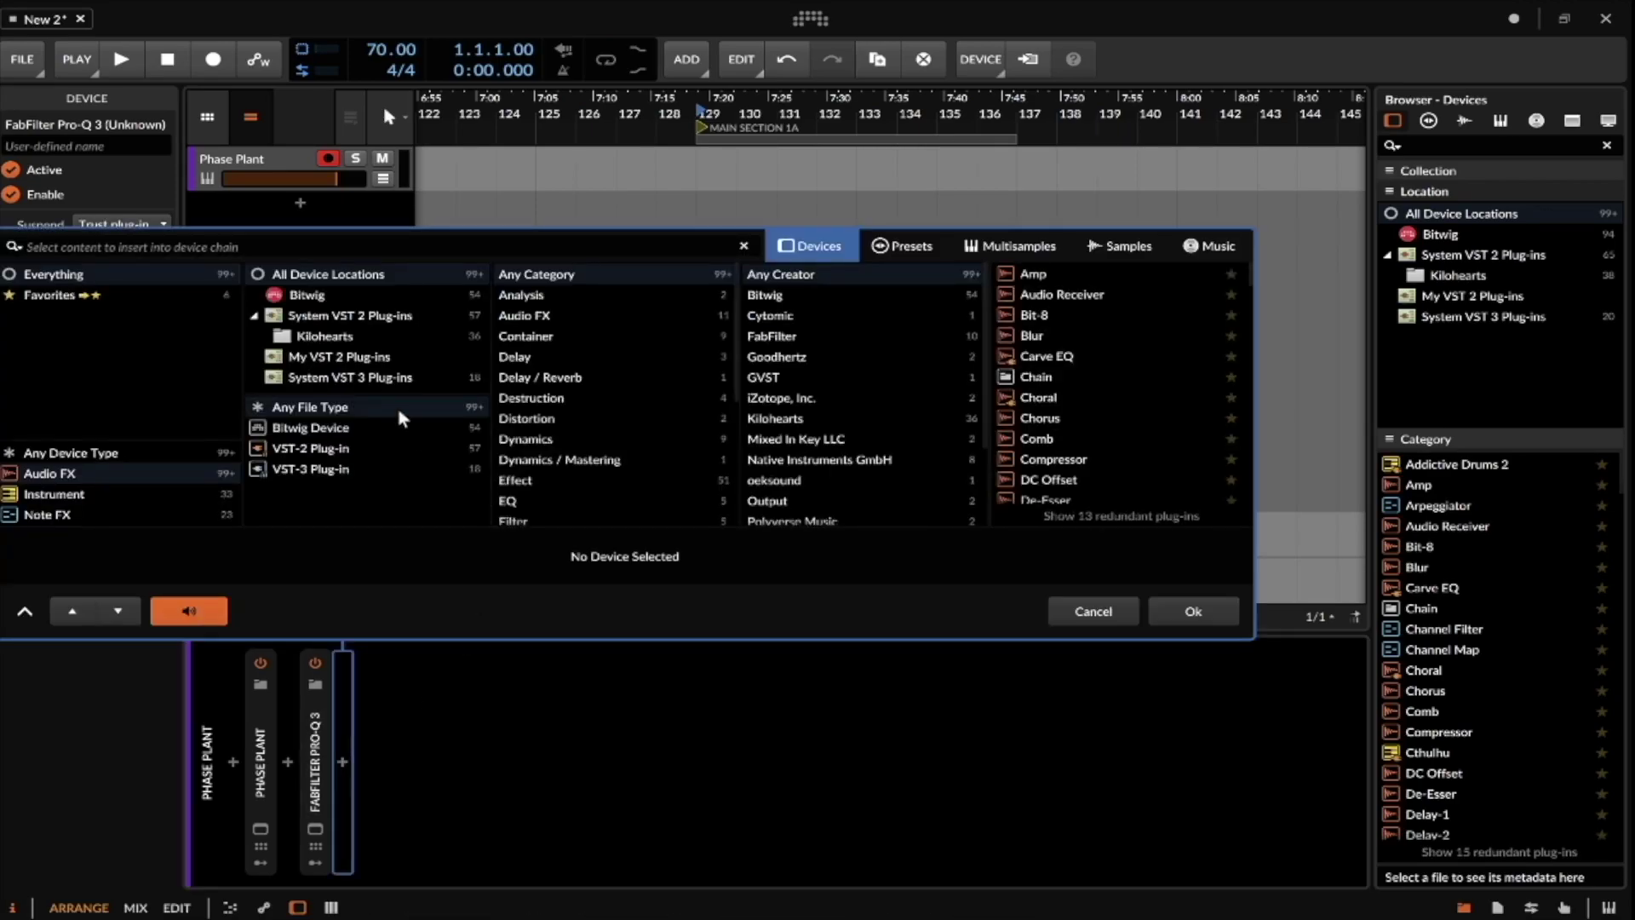
type("VOCODER")
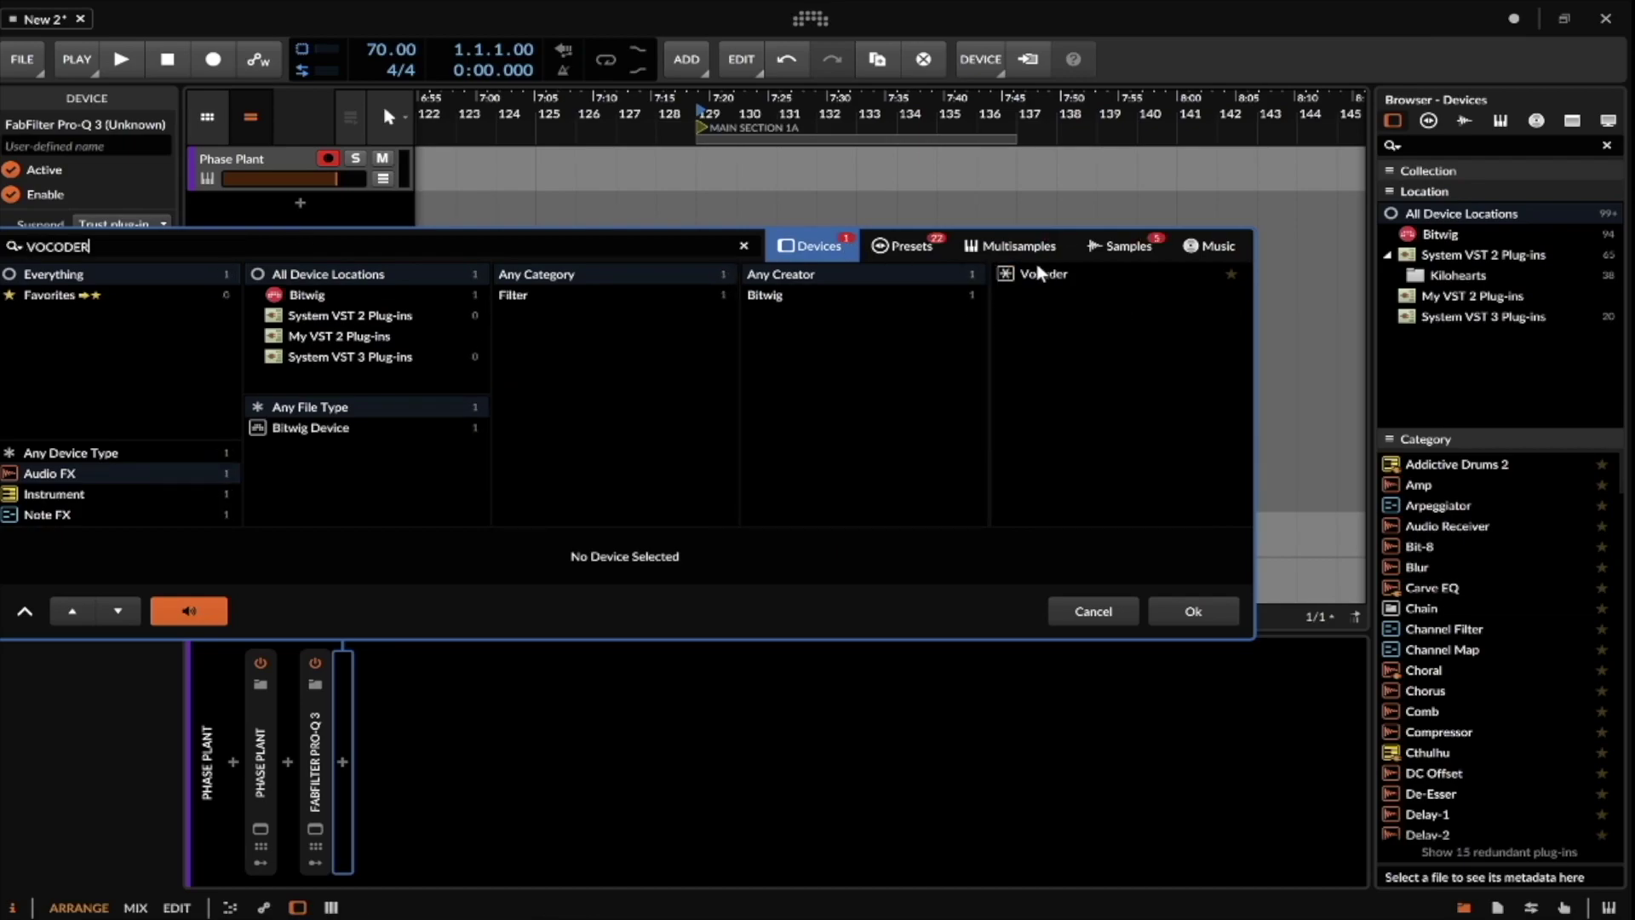
left_click(1040, 275)
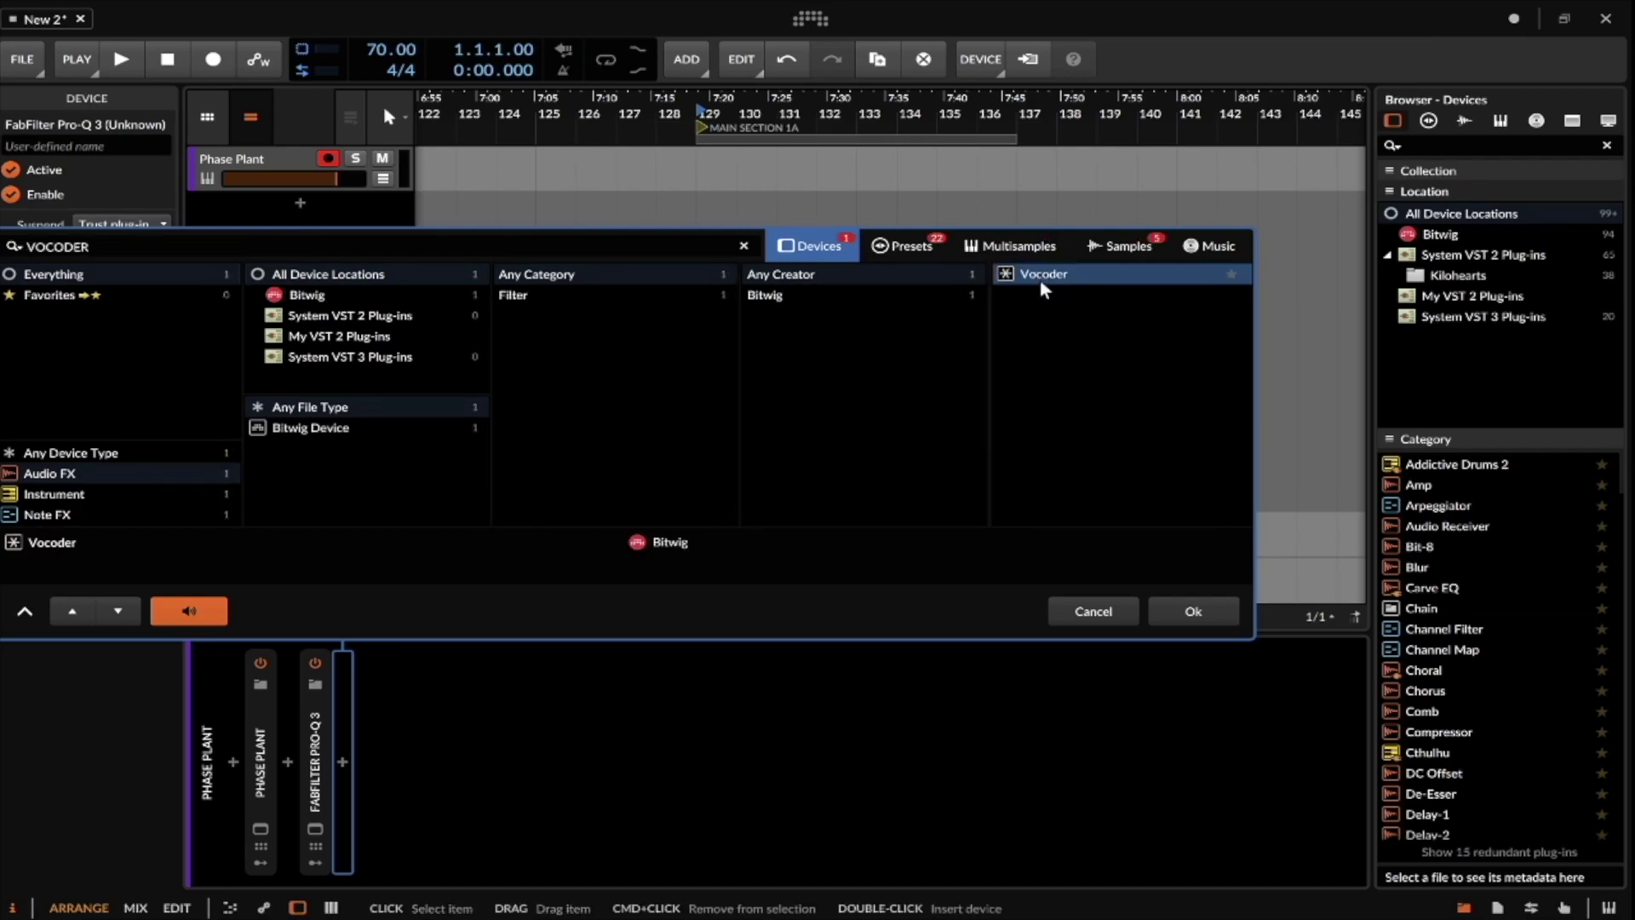
left_click(1189, 608)
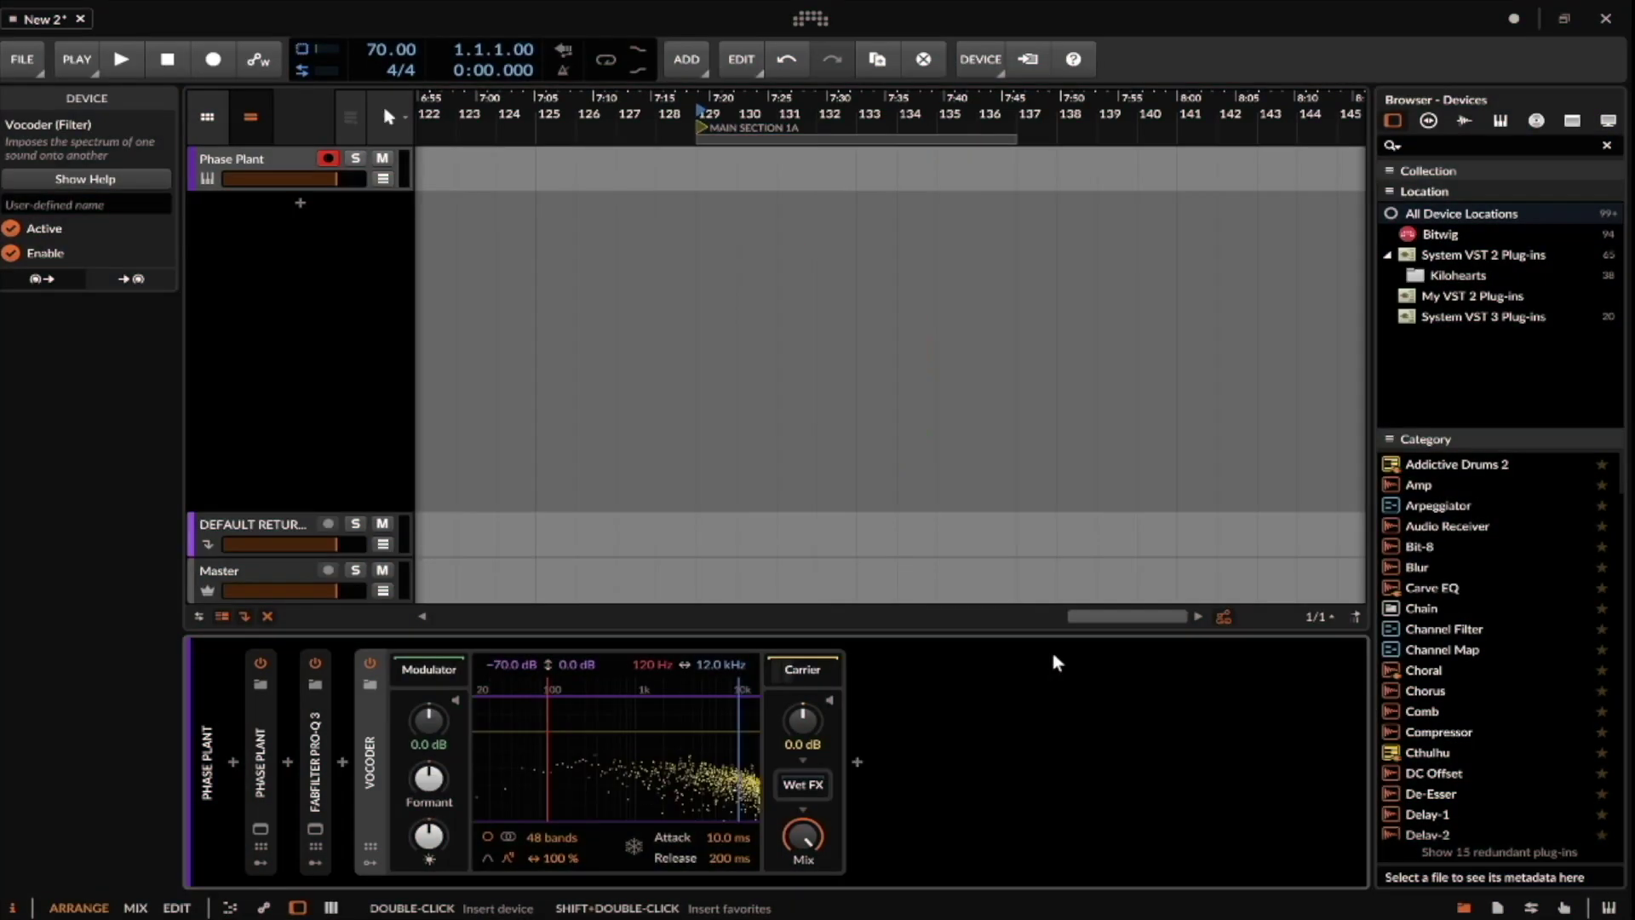
Set the Vocoder's frequency range to 81.7 Hz–19.9 kHz, reduce its Mix and raise its brightness.
left_click_drag(547, 738, 529, 734)
left_click_drag(807, 839, 807, 903)
left_click_drag(428, 835, 429, 796)
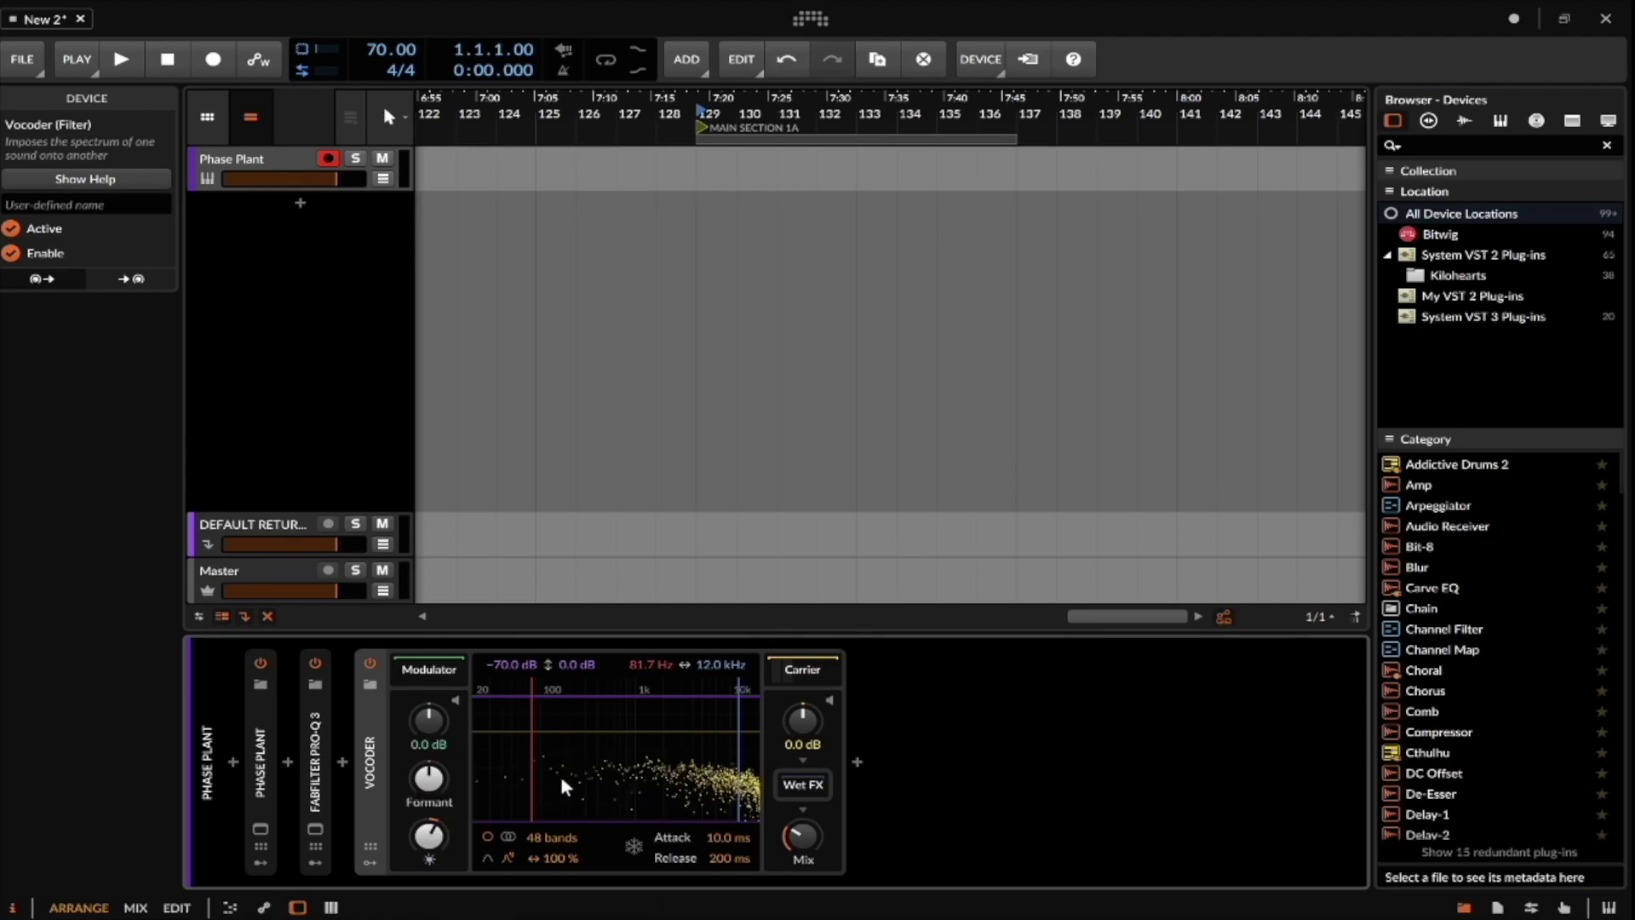
left_click_drag(737, 691, 760, 686)
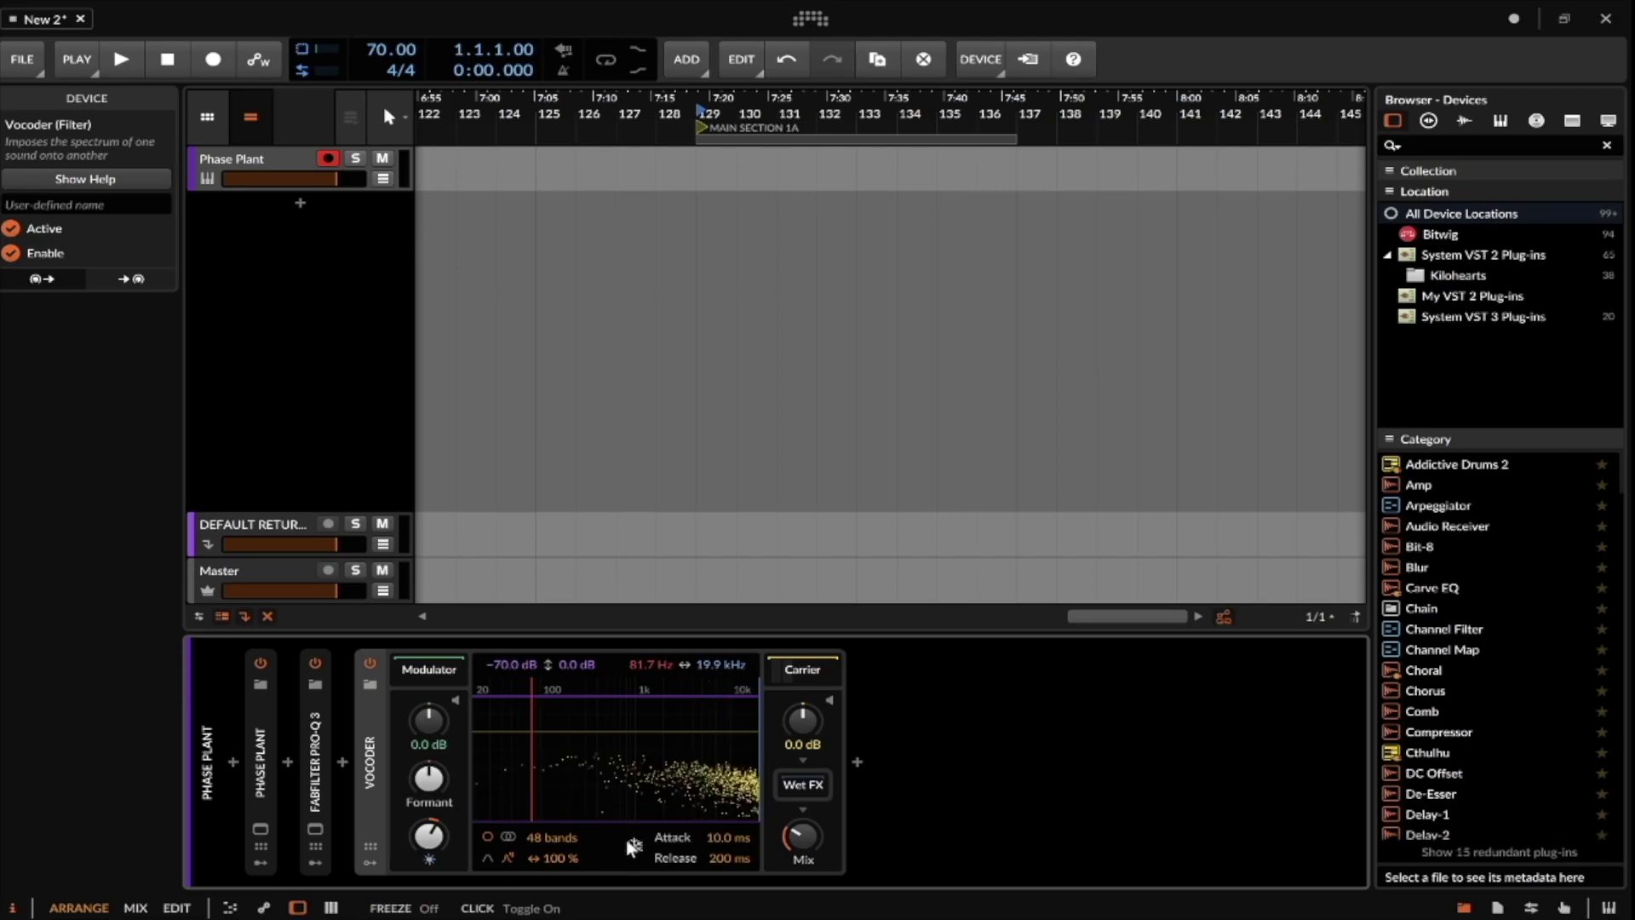
Audition band settings on the Vocoder, and set it to 48 bands, 248 % bandwidth and a 10.0 ms release.
mouse_move(561, 828)
left_mouse_down()
mouse_move(563, 911)
mouse_move(540, 792)
mouse_move(539, 833)
left_mouse_up()
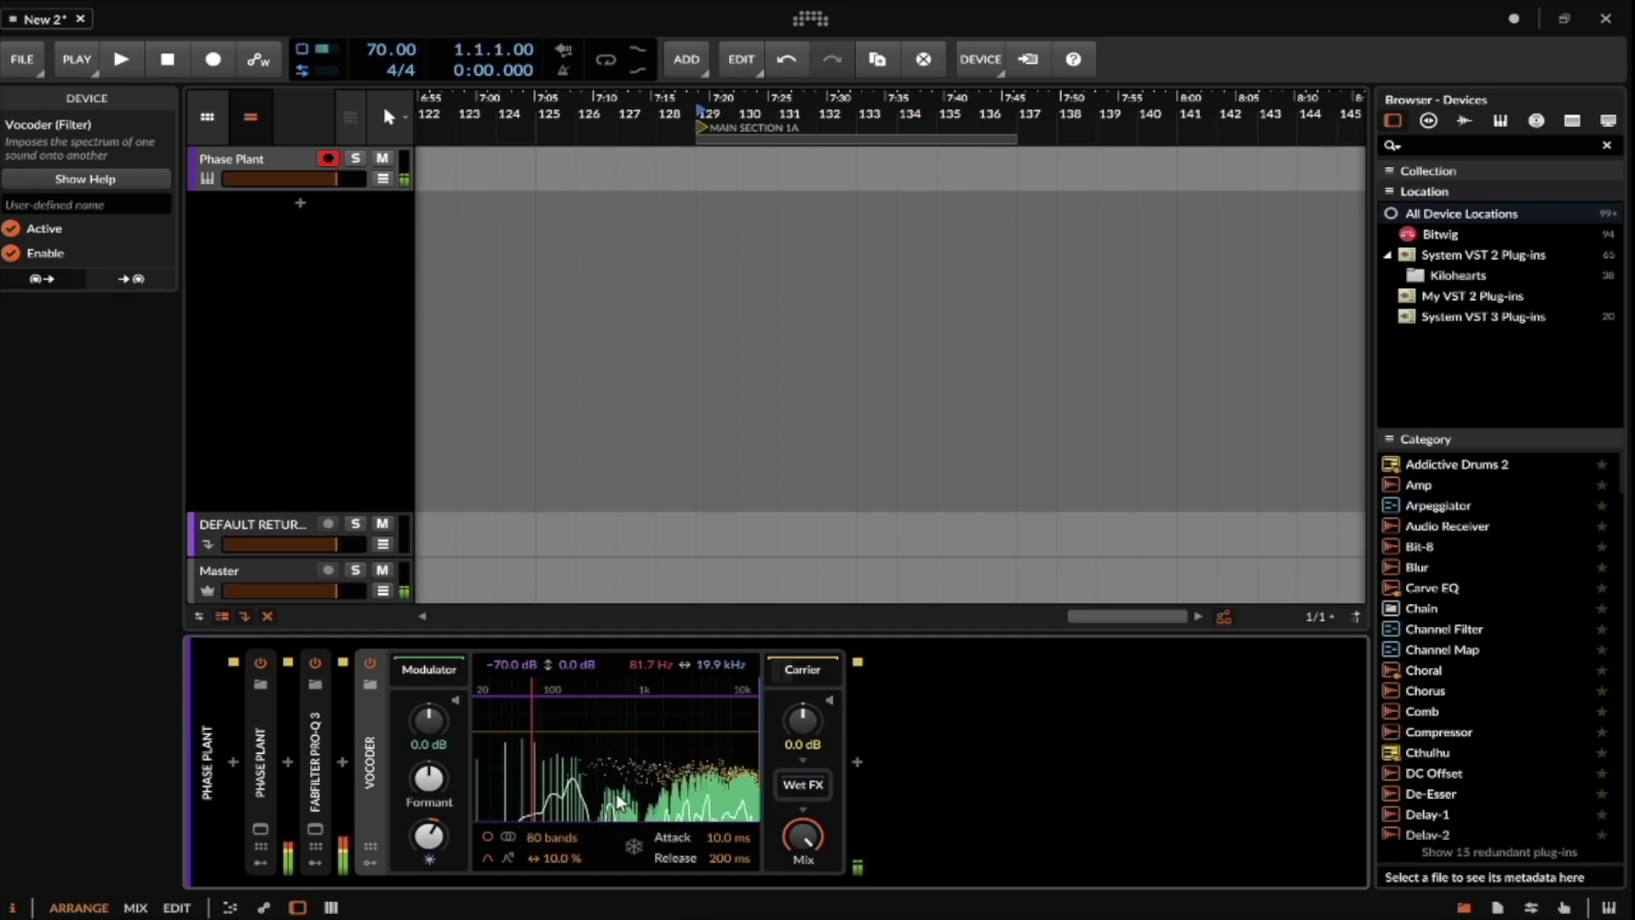
mouse_move(558, 833)
left_mouse_down()
mouse_move(558, 860)
mouse_move(552, 819)
left_mouse_up()
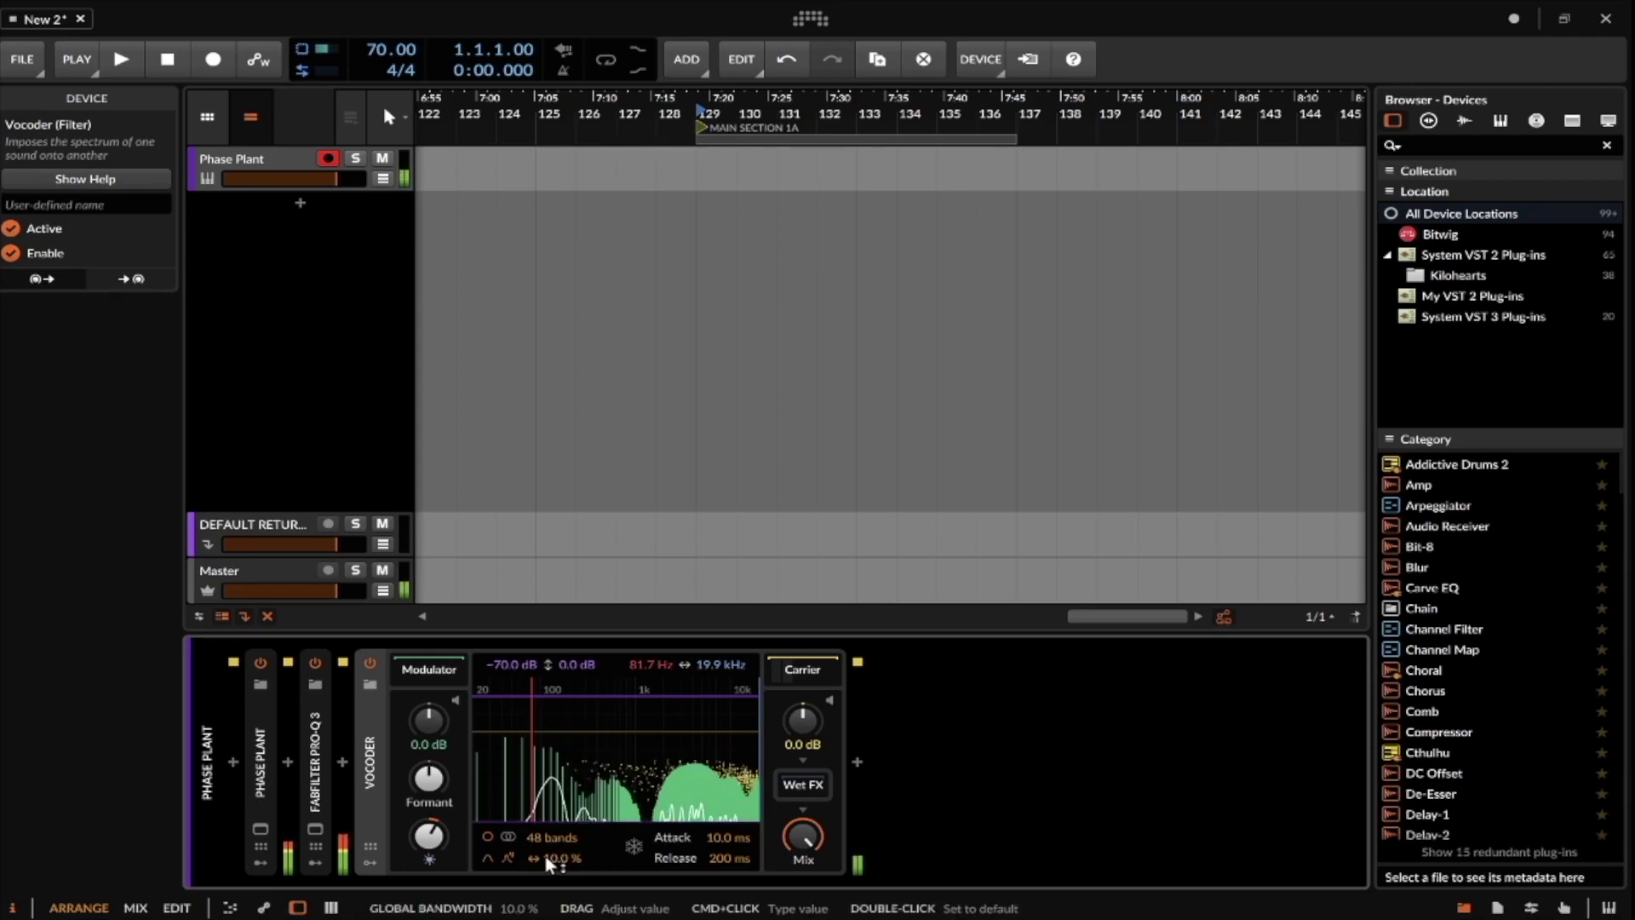
left_click_drag(557, 856, 557, 756)
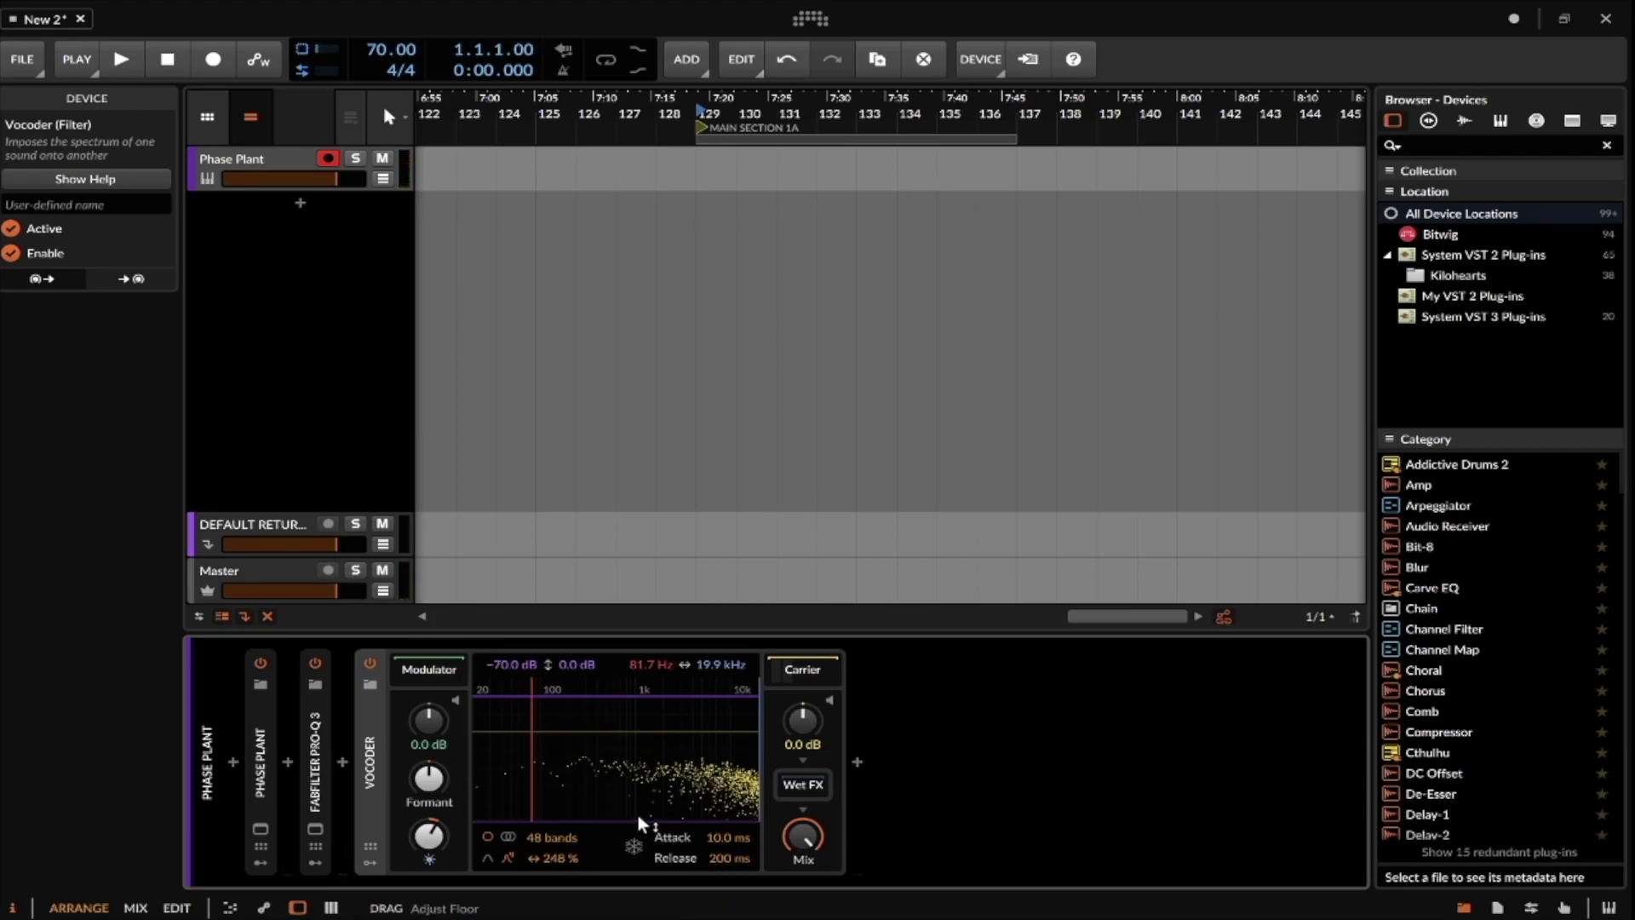
double_click(721, 851)
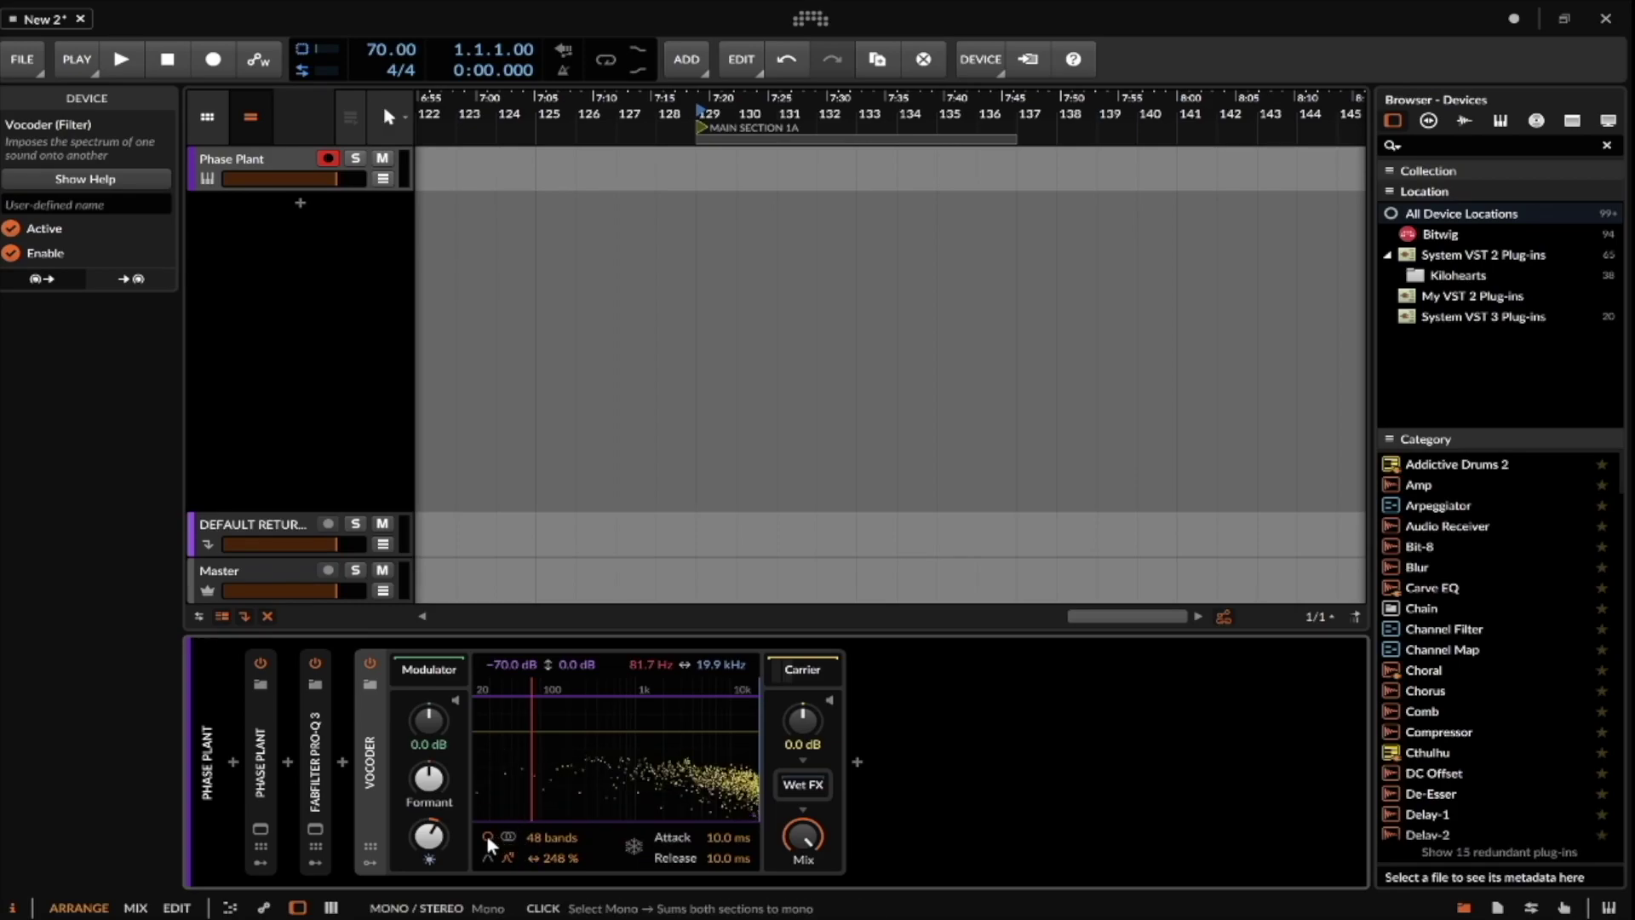
Reduce the Vocoder's Mix and open its Carrier device chain.
left_click(803, 836)
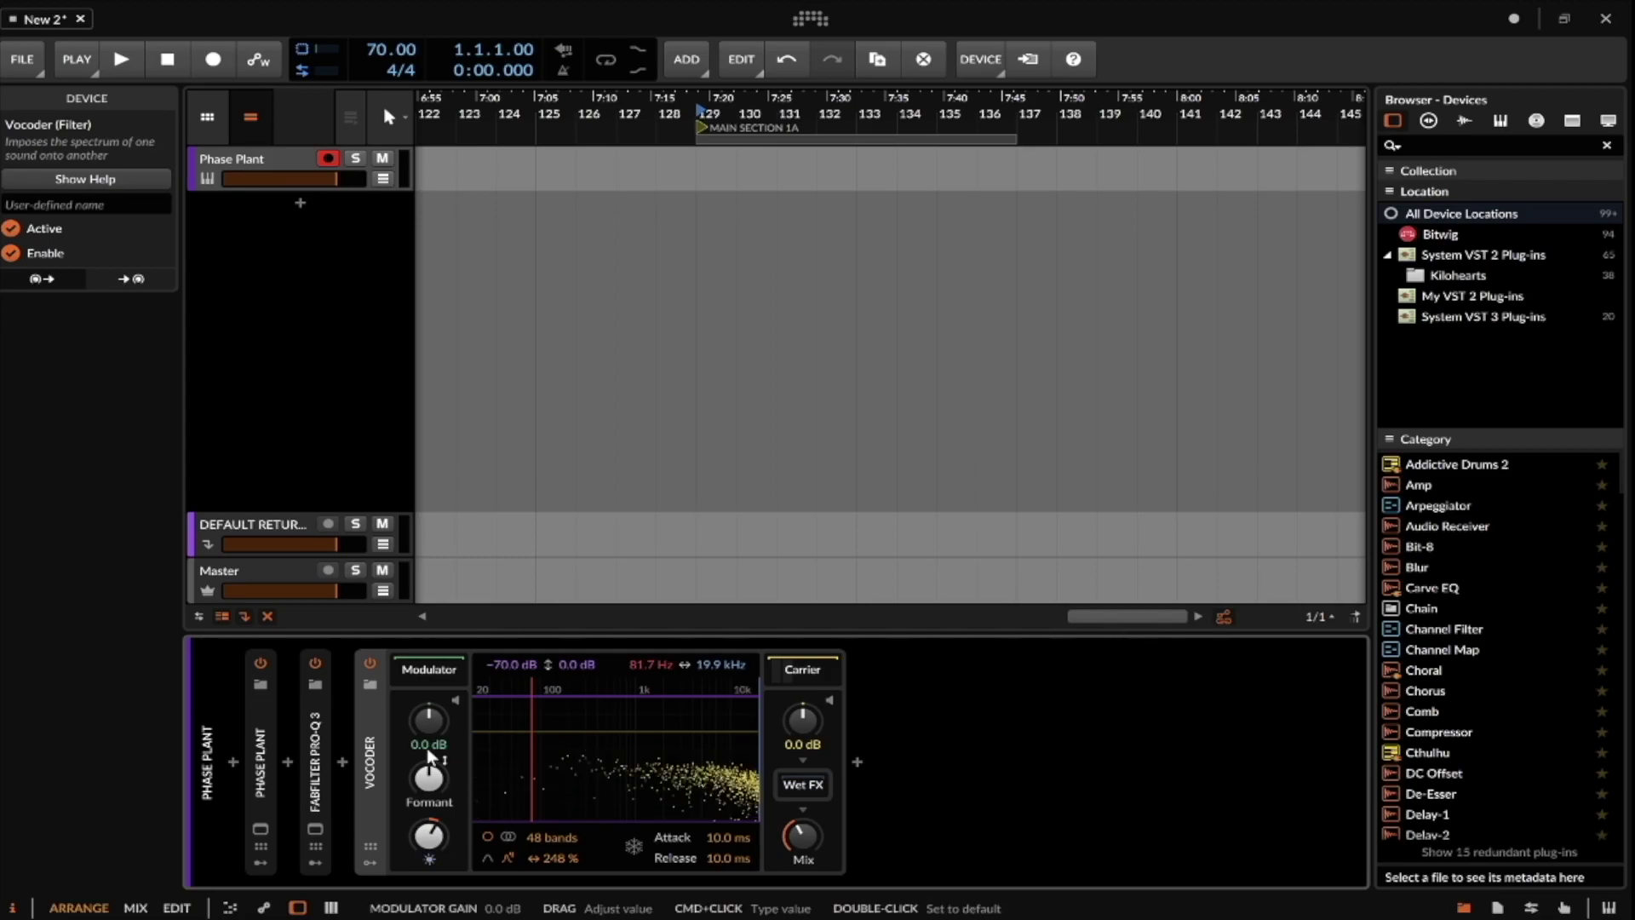
left_click(800, 670)
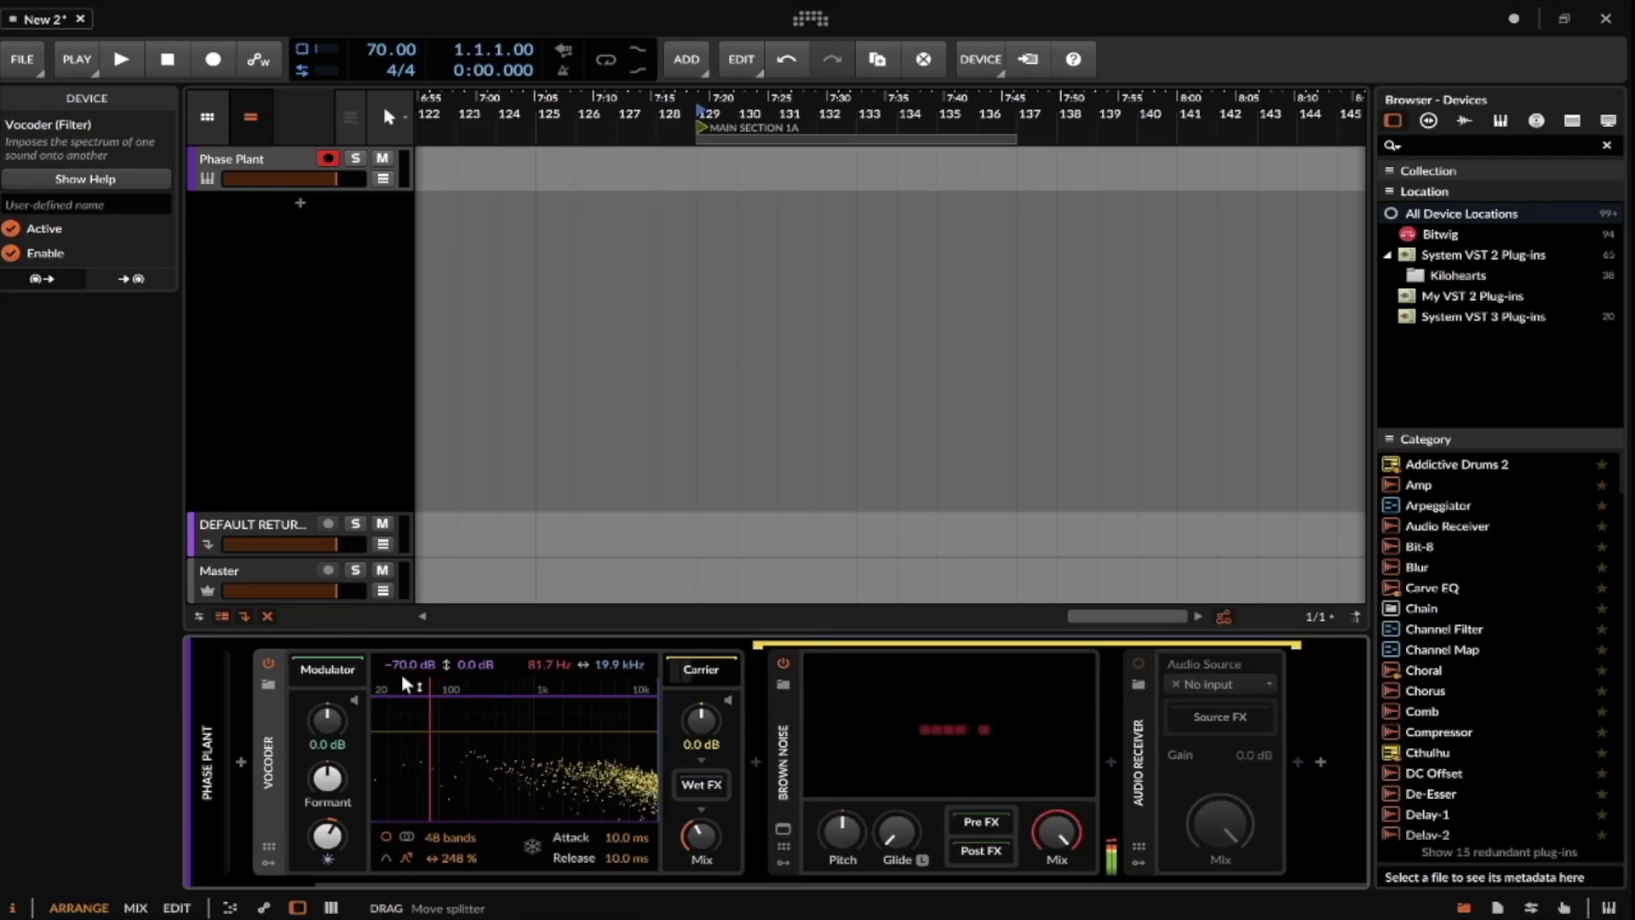
Insert the Phase Plant instrument at the start of the vocoder's carrier chain, ahead of Brown Noise.
left_click(756, 763)
type("PHASE")
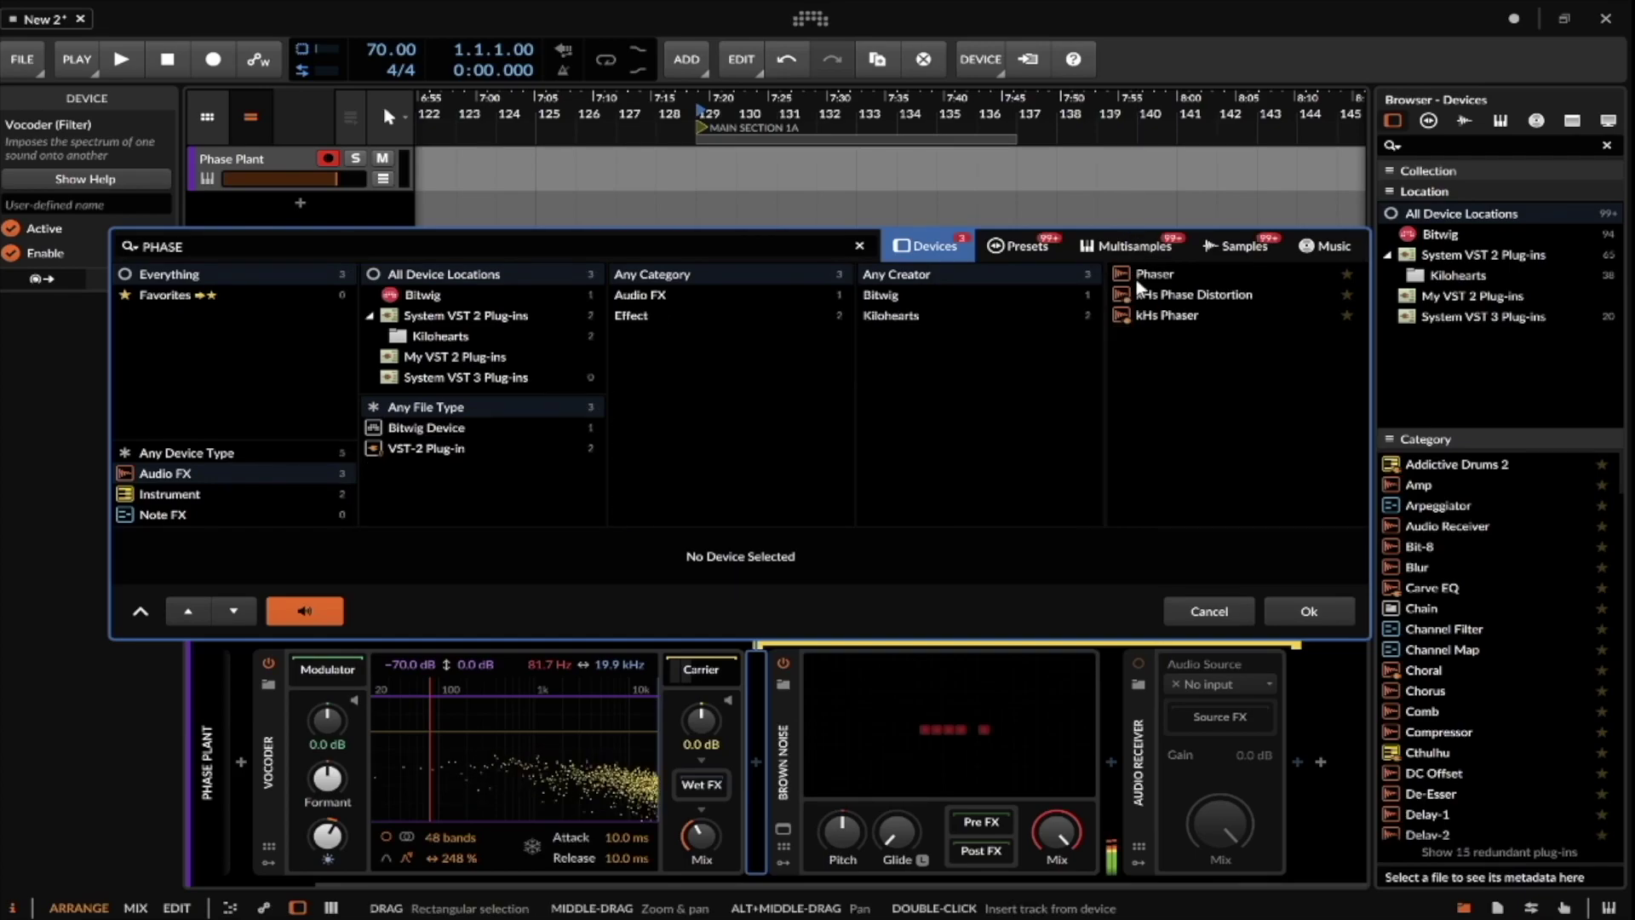
left_click(169, 494)
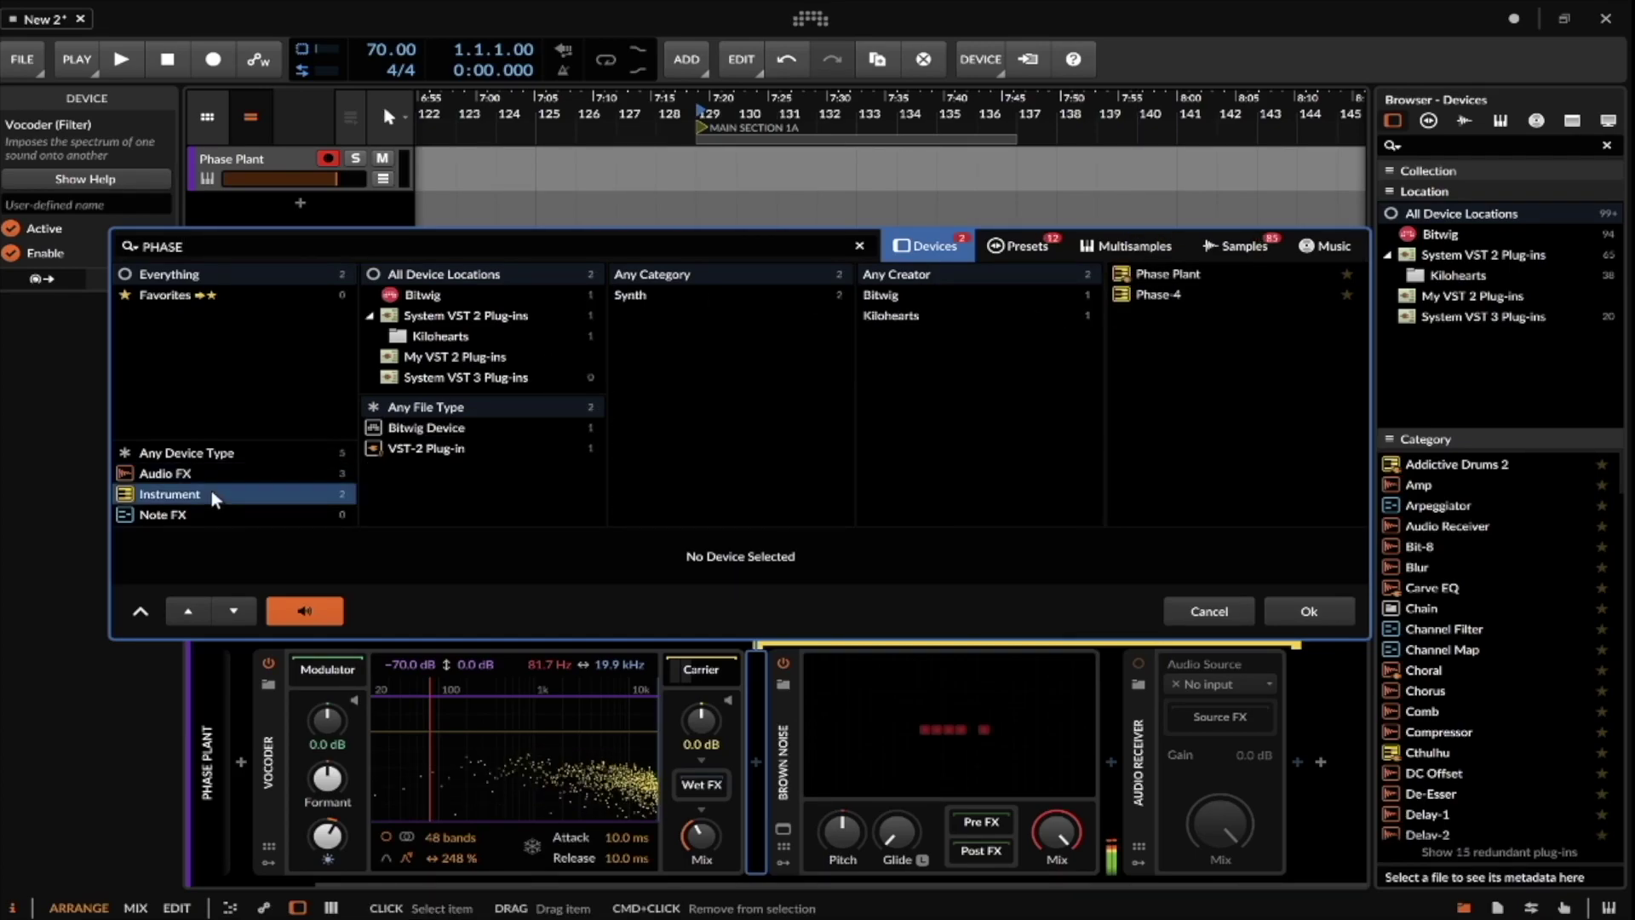
left_click(1154, 273)
left_click(1329, 608)
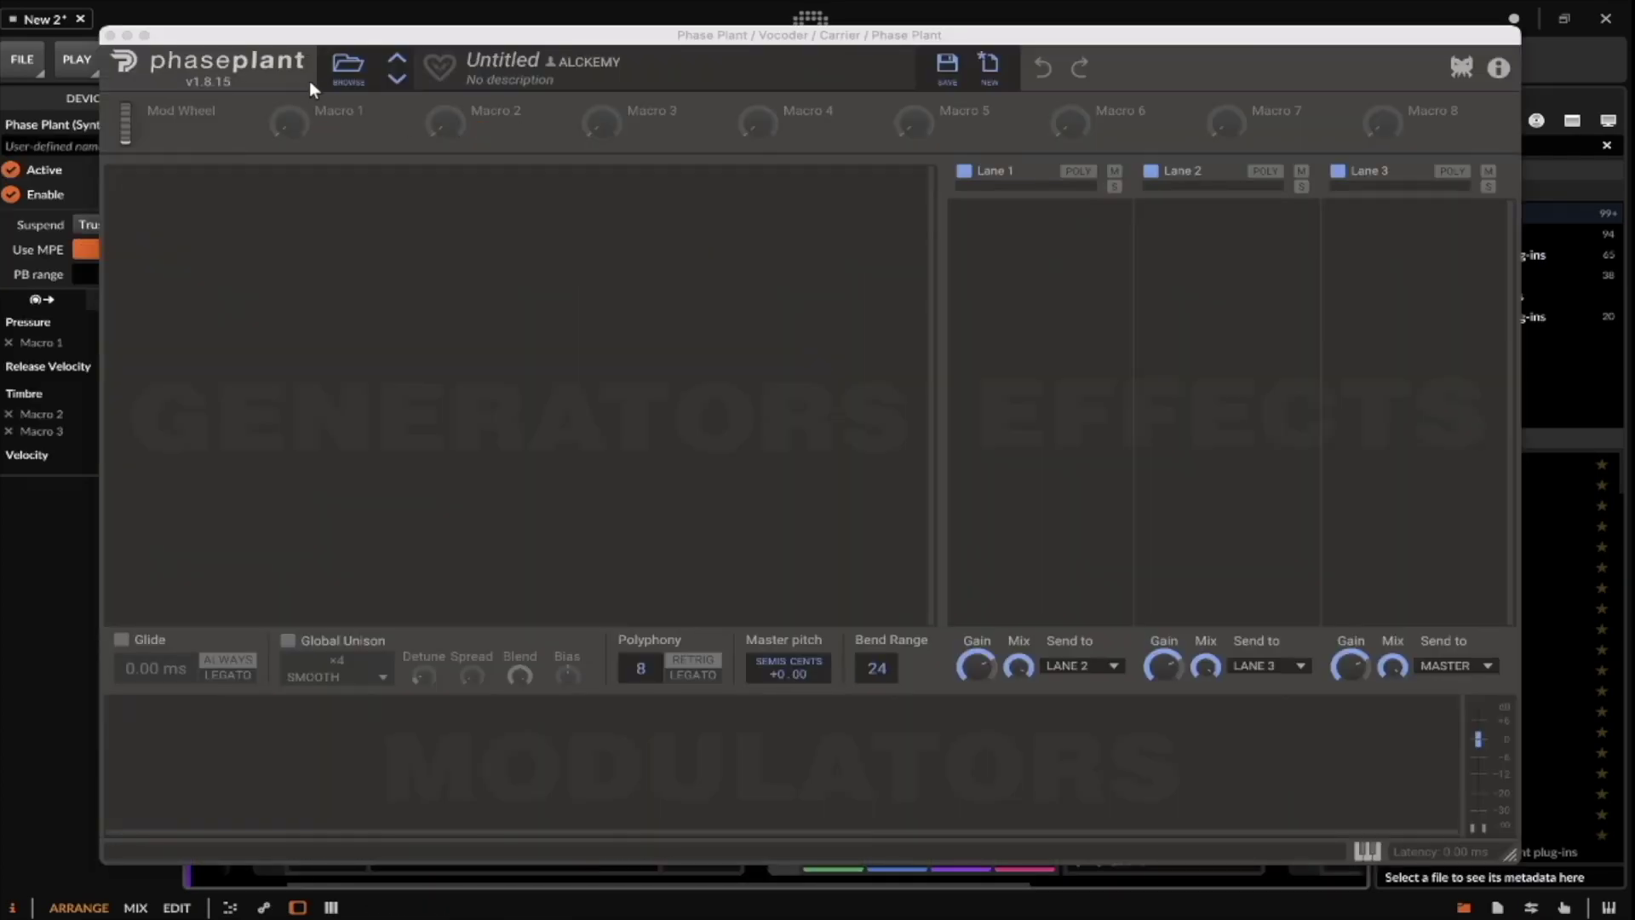
Search the carrier Phase Plant's presets for Pad, load the ET pad preset and close the plug-in window.
left_click(348, 67)
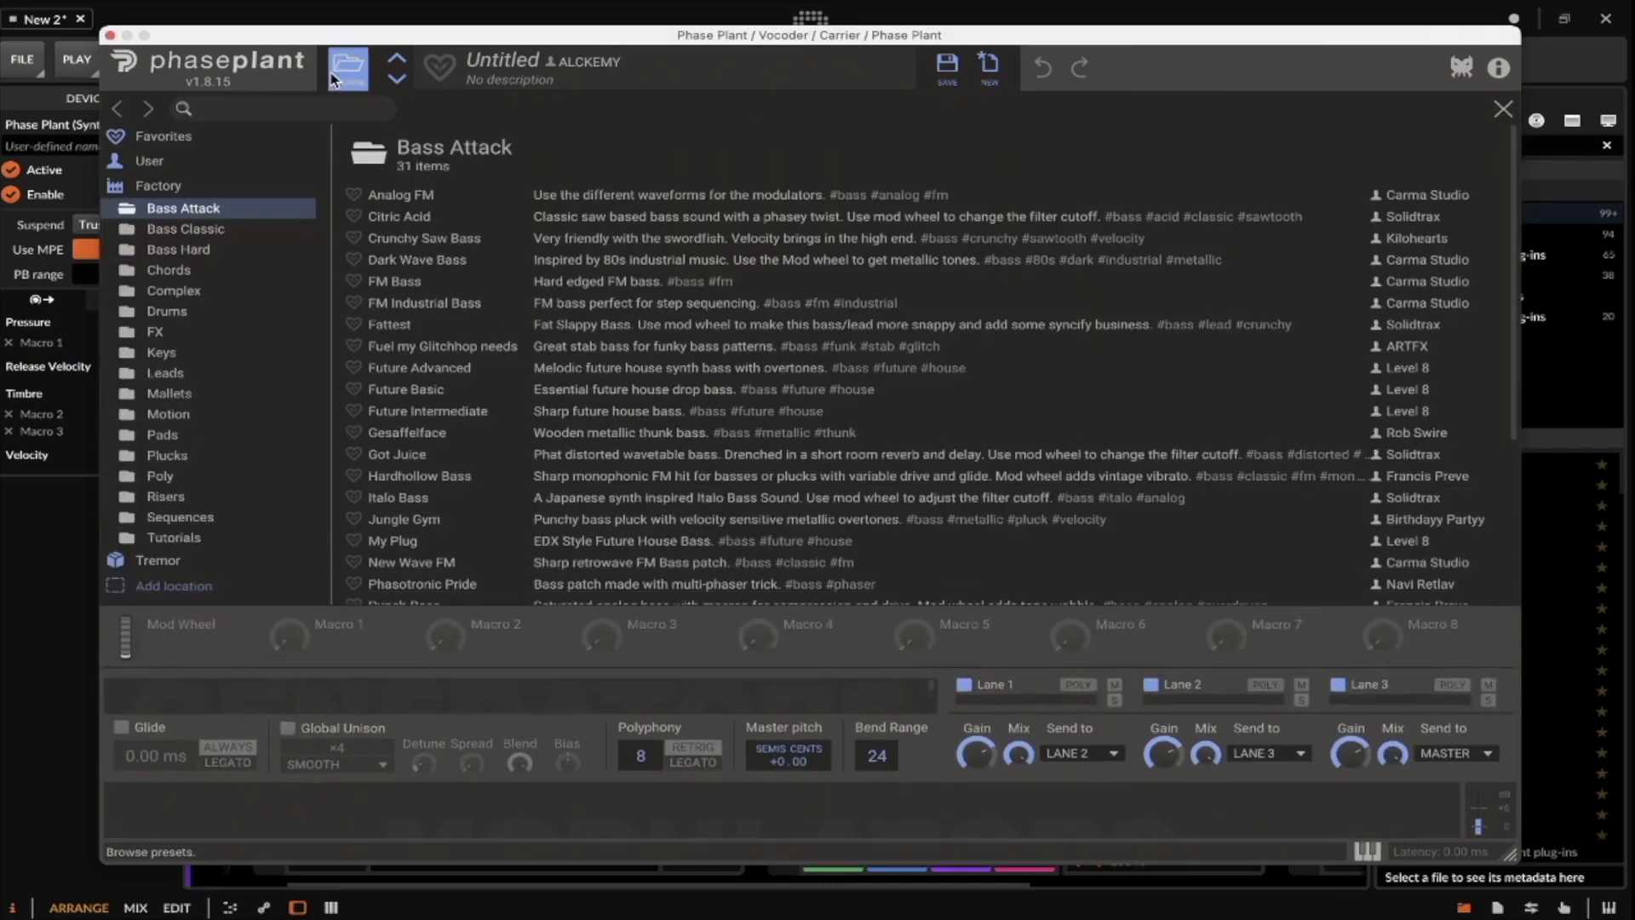
left_click(213, 107)
type("P")
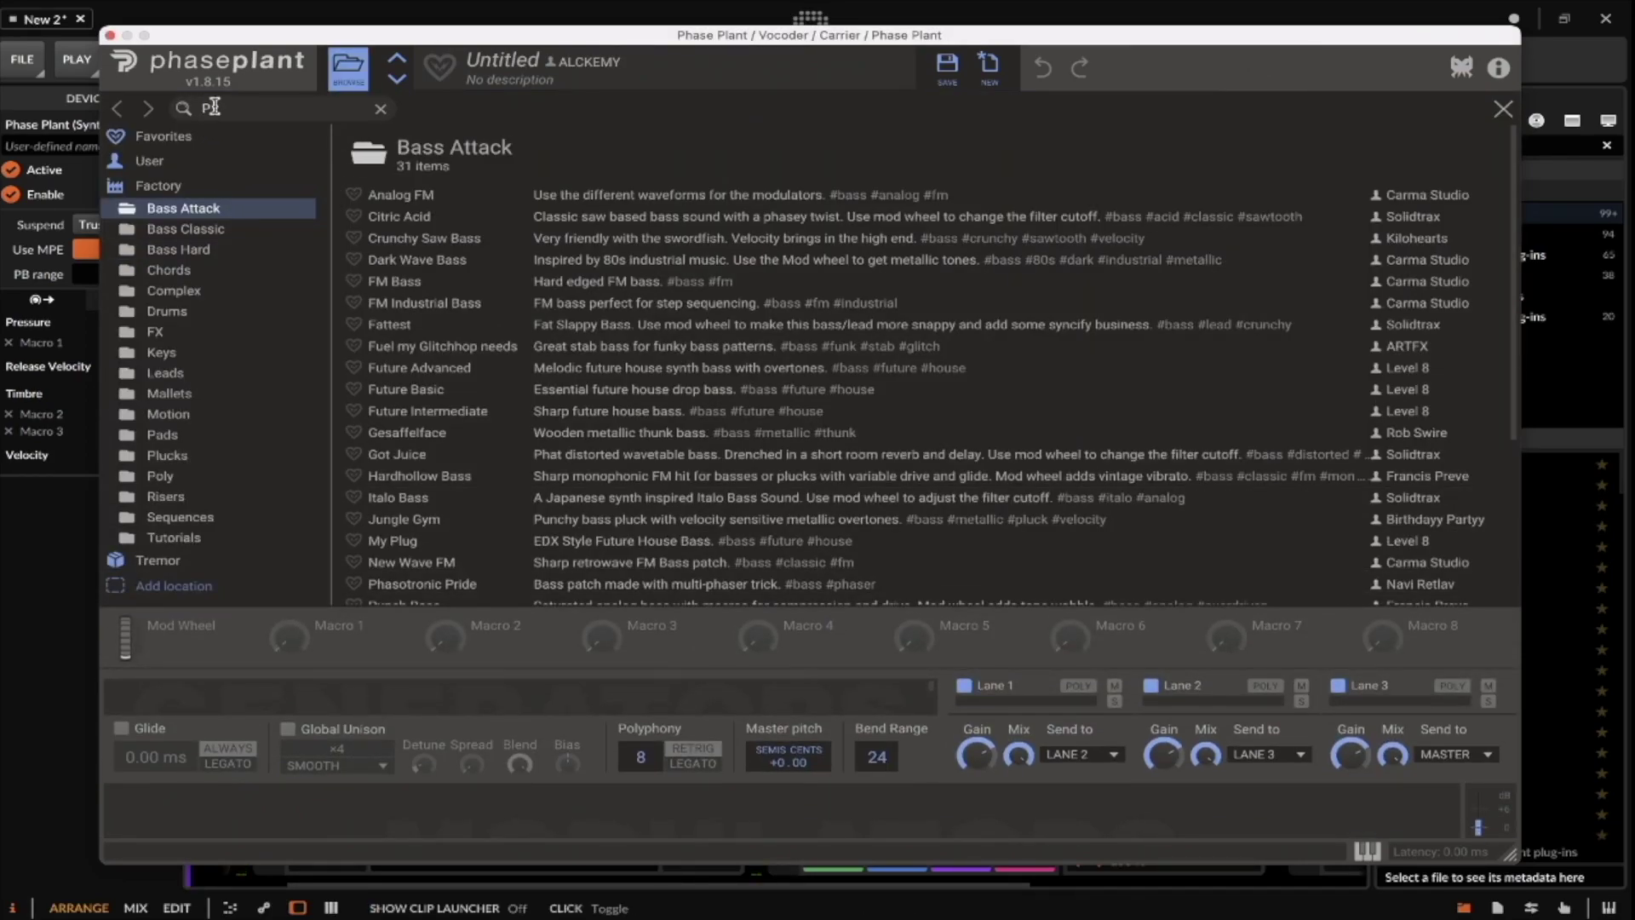
type("as")
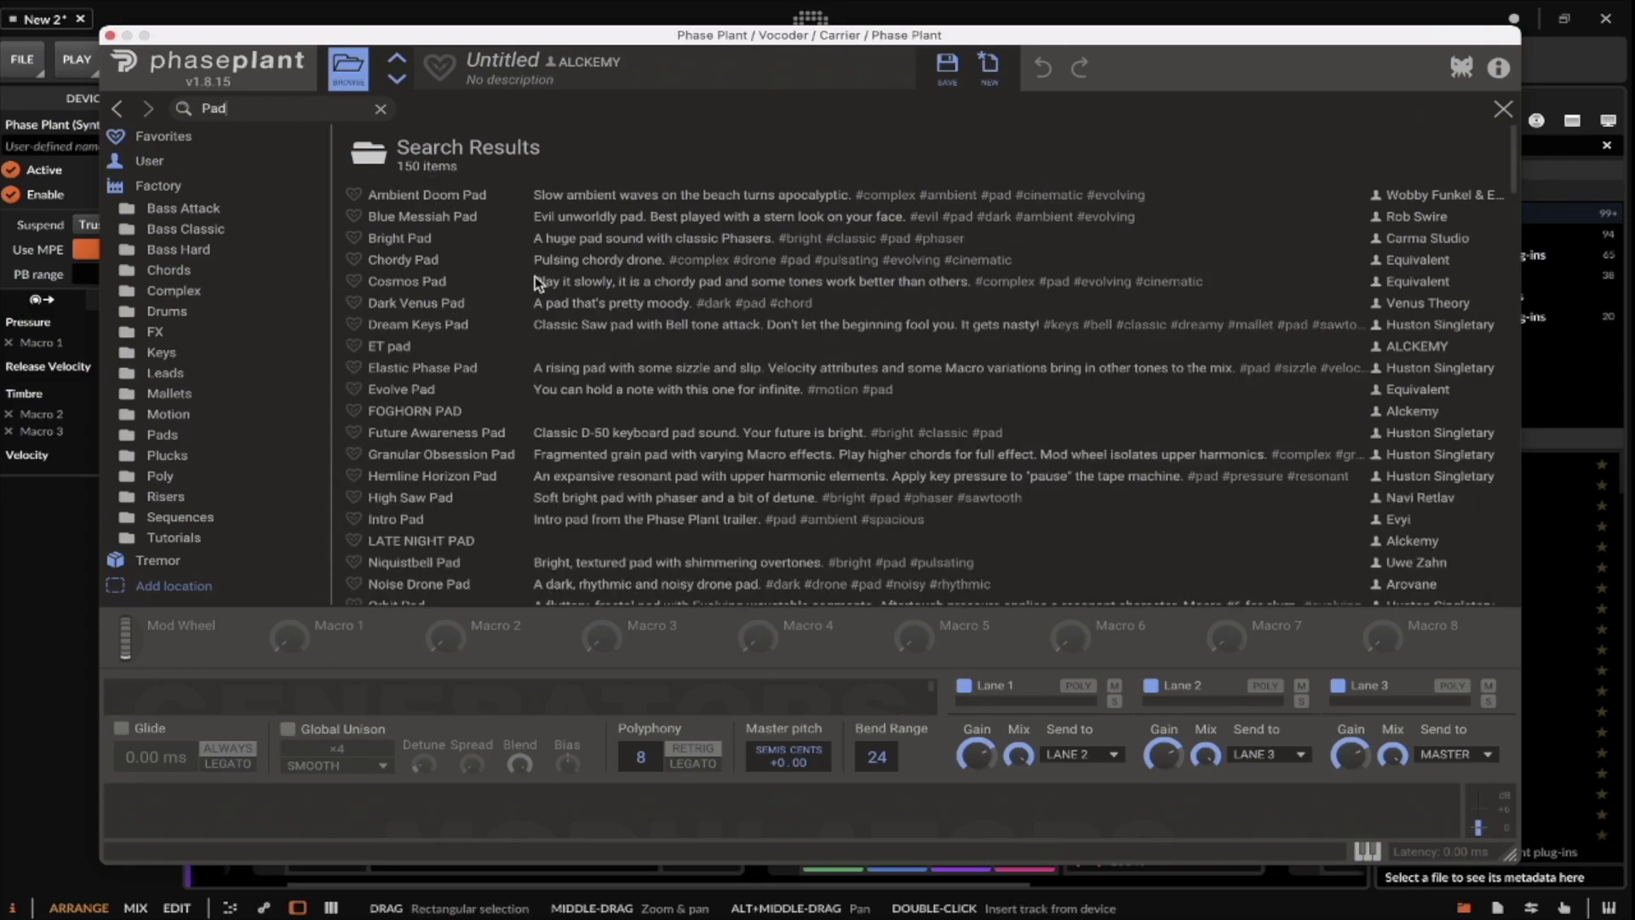
left_click(885, 299)
key("alt+F4")
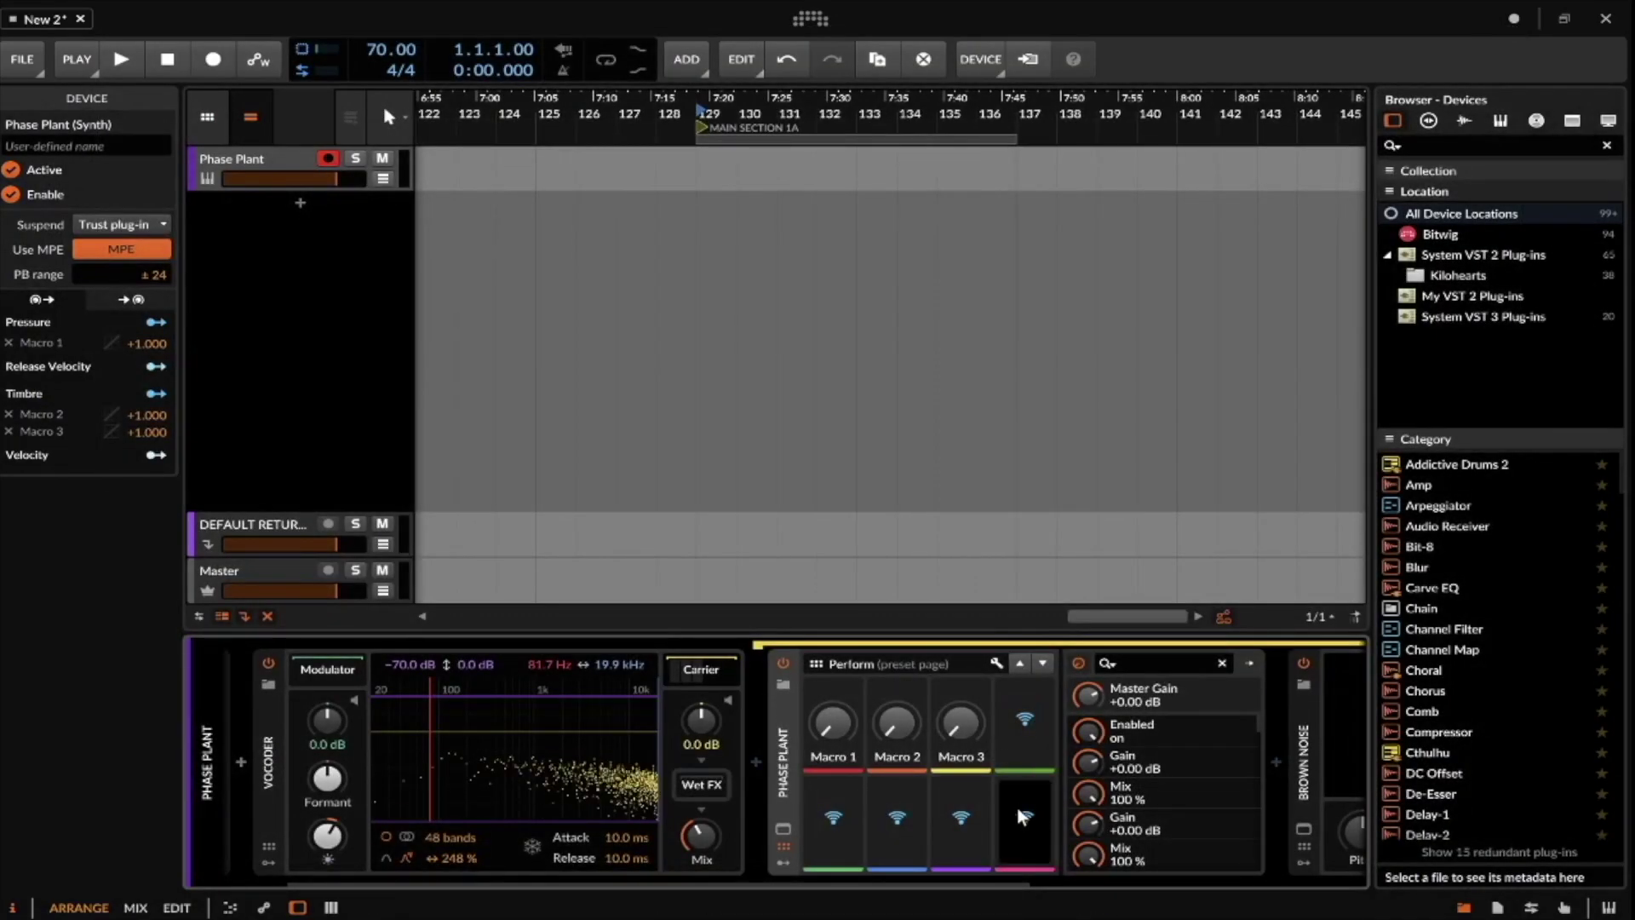
Reset the vocoder's mix to 100 % and switch off the Brown Noise device in the carrier chain.
scroll(1016, 805, "right", 3)
scroll(810, 789, "right", 3)
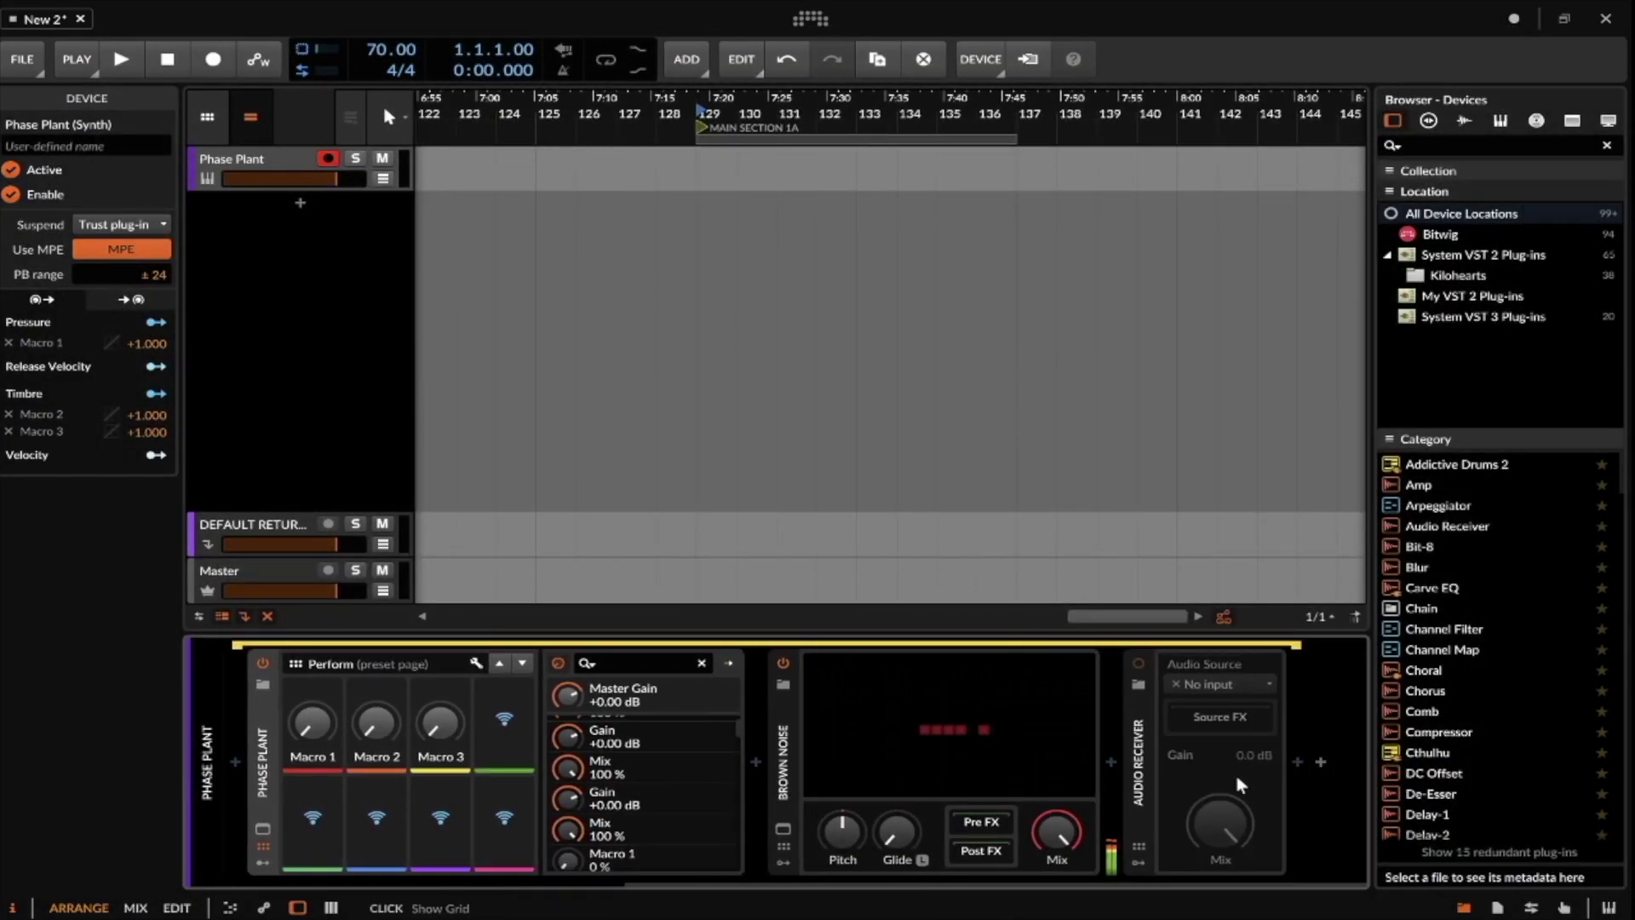
scroll(584, 740, "left", 6)
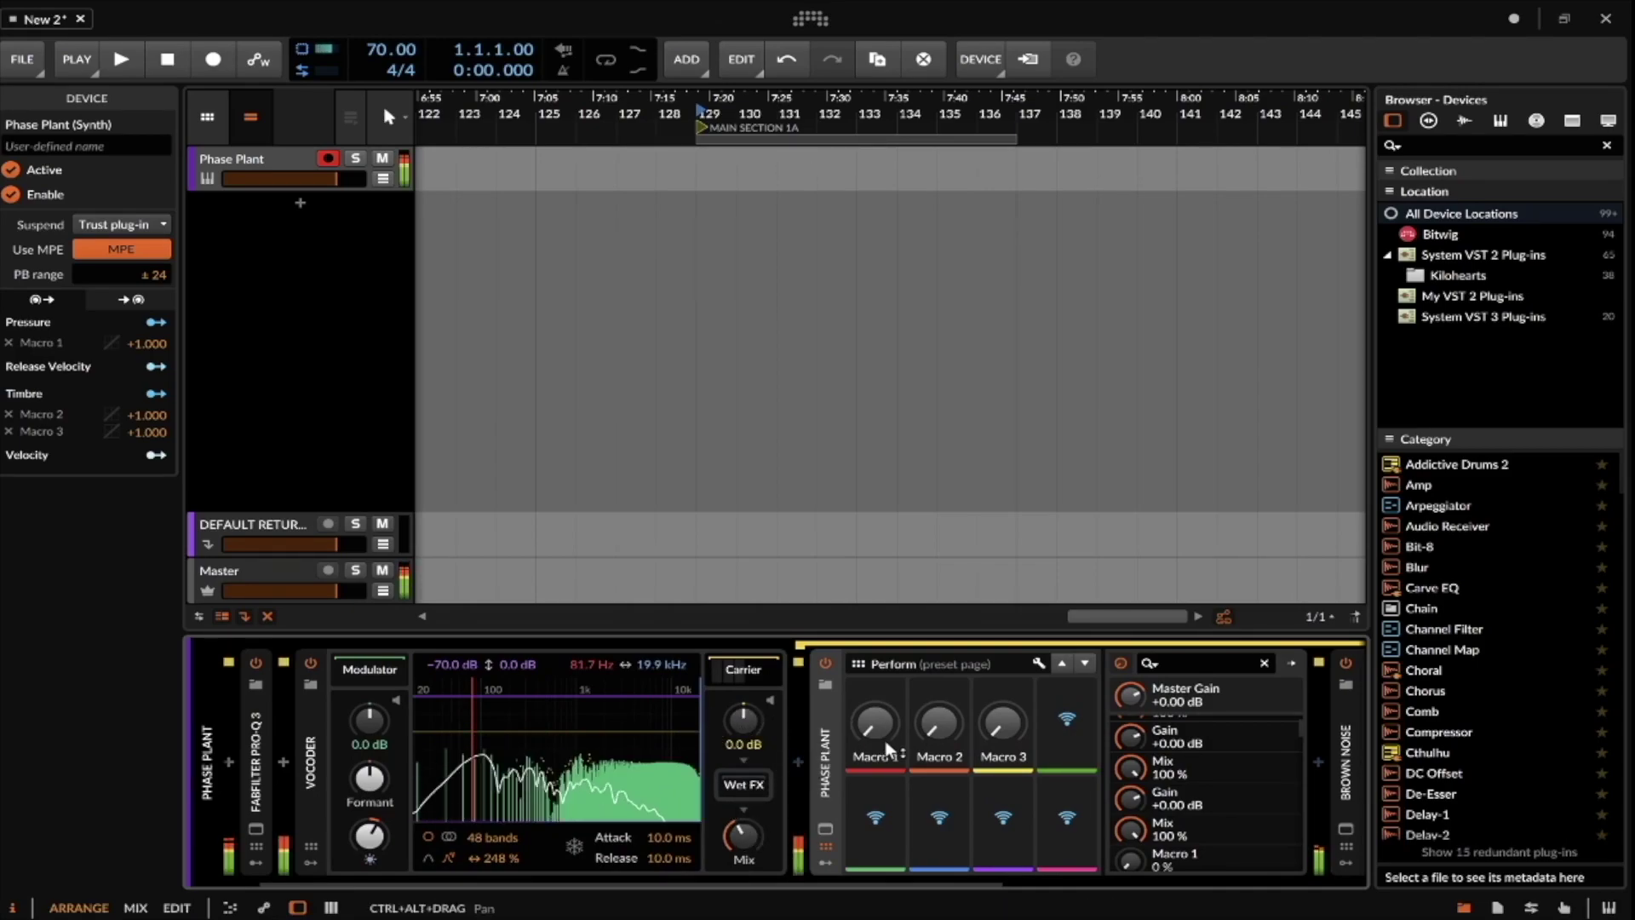
double_click(746, 835)
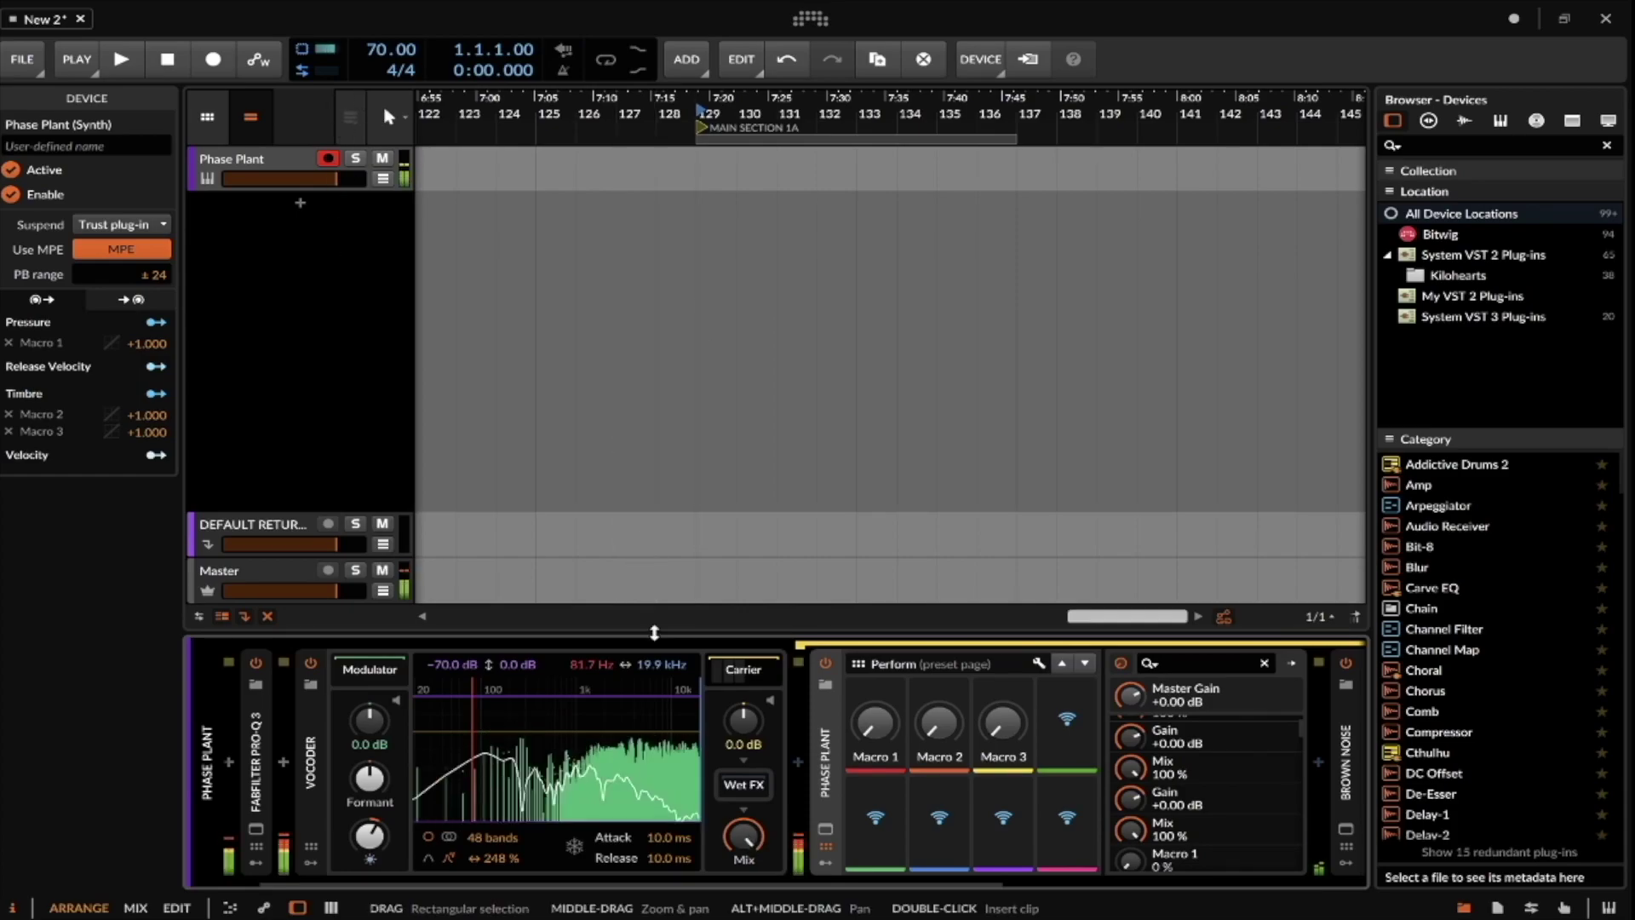
scroll(805, 730, "down", 3)
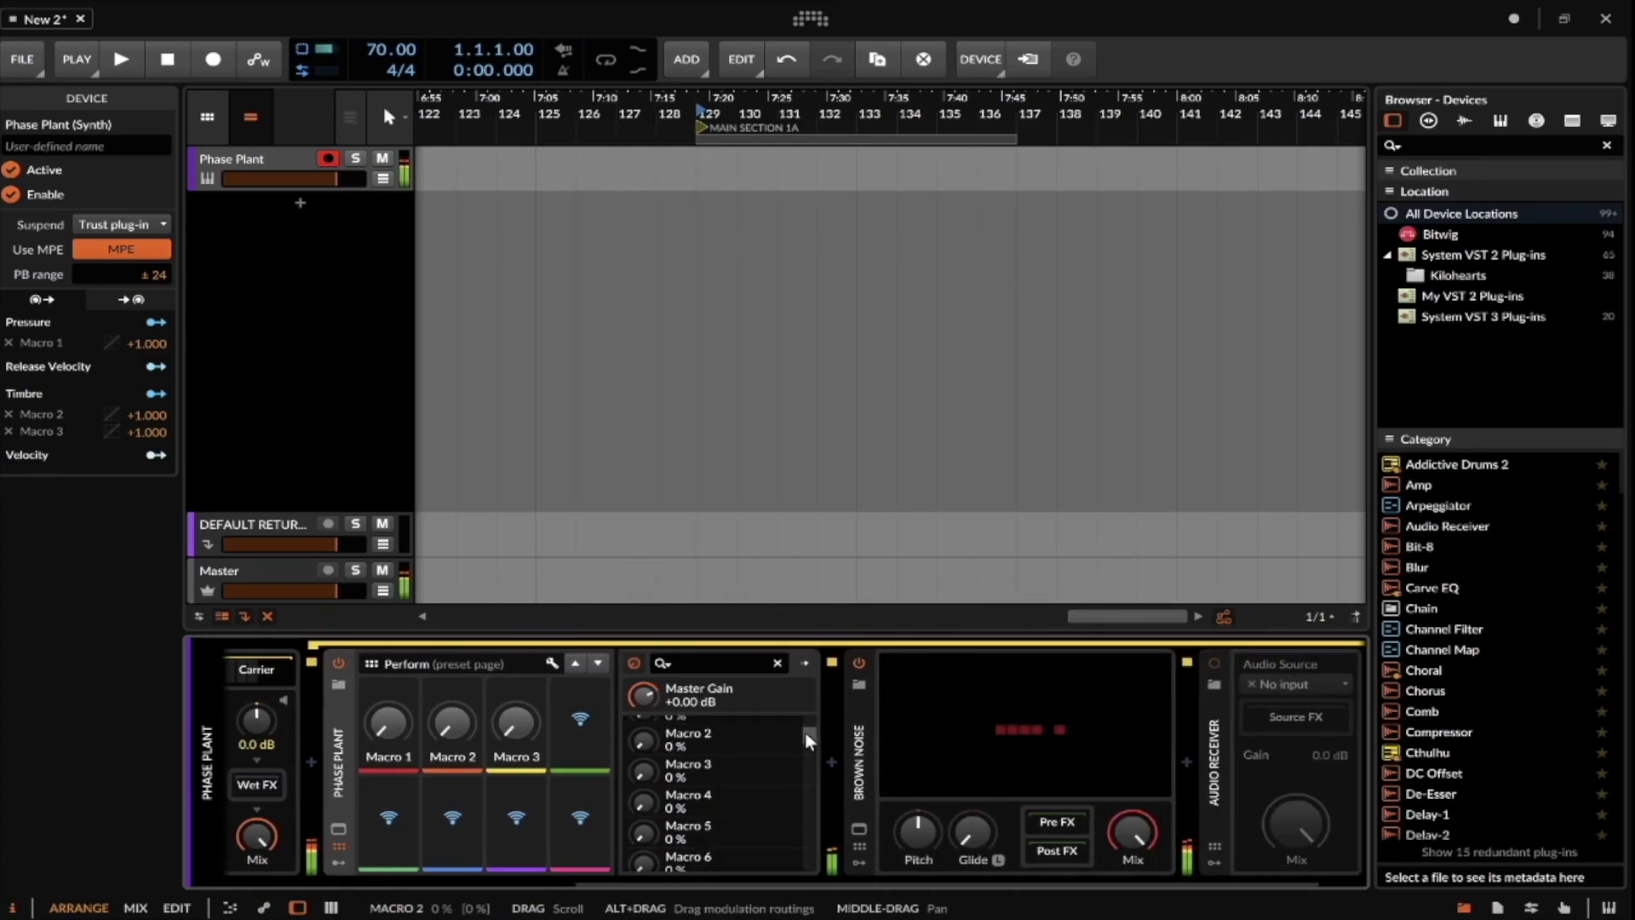
left_click(858, 662)
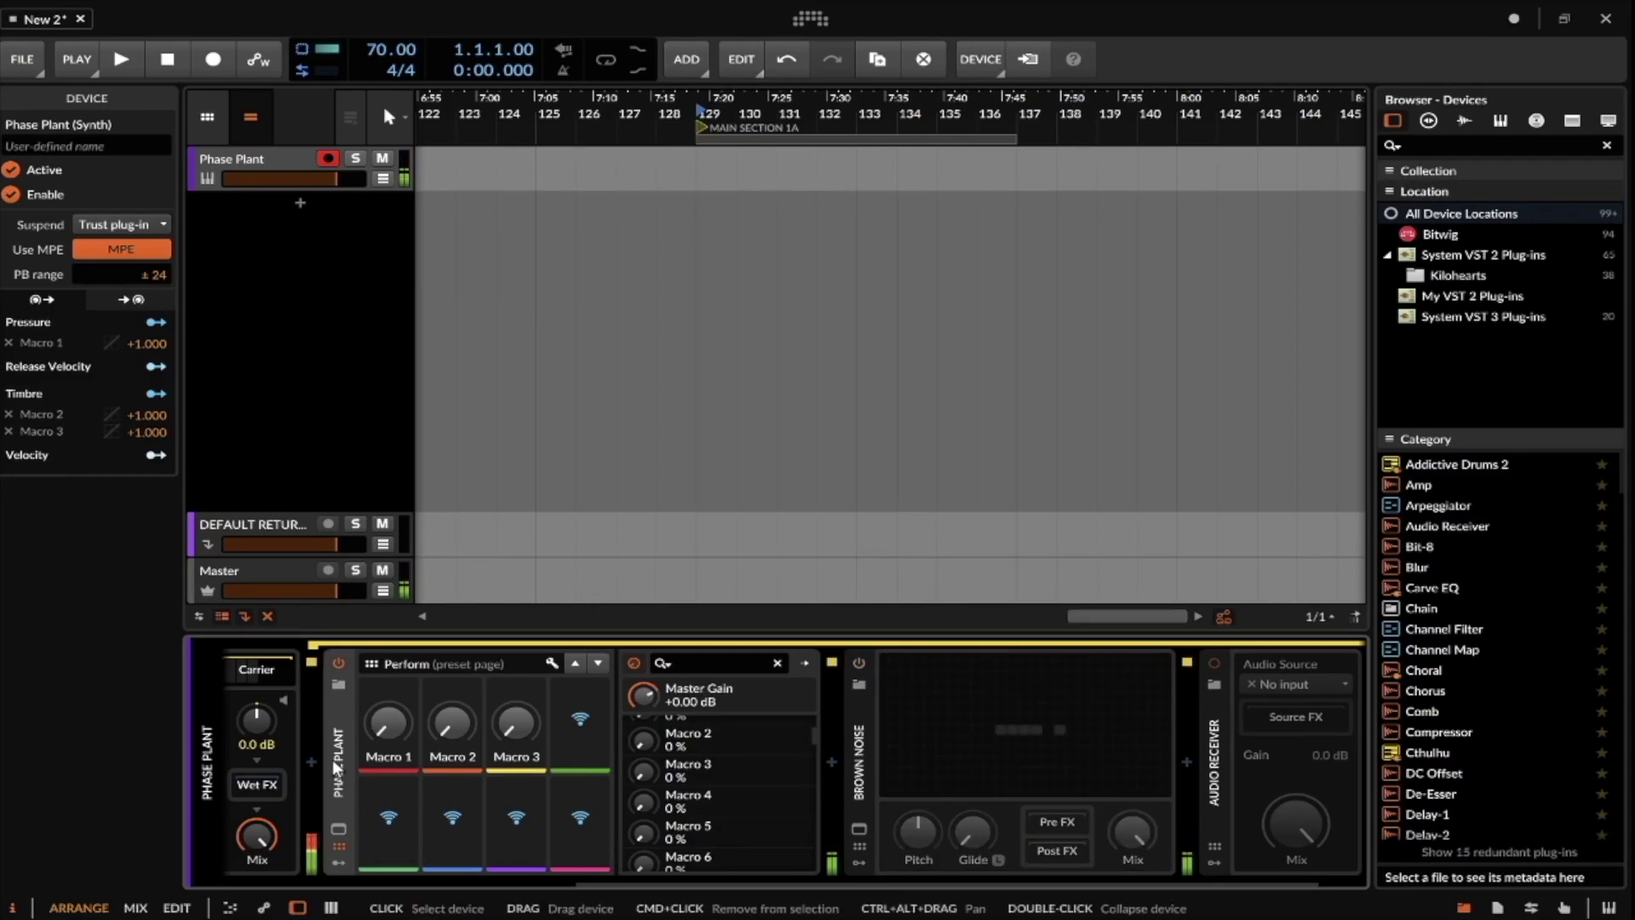
Lower the vocoder's mix to blend the dry sound with the Phase Plant carrier.
scroll(332, 758, "up", 2)
scroll(332, 758, "up", 5)
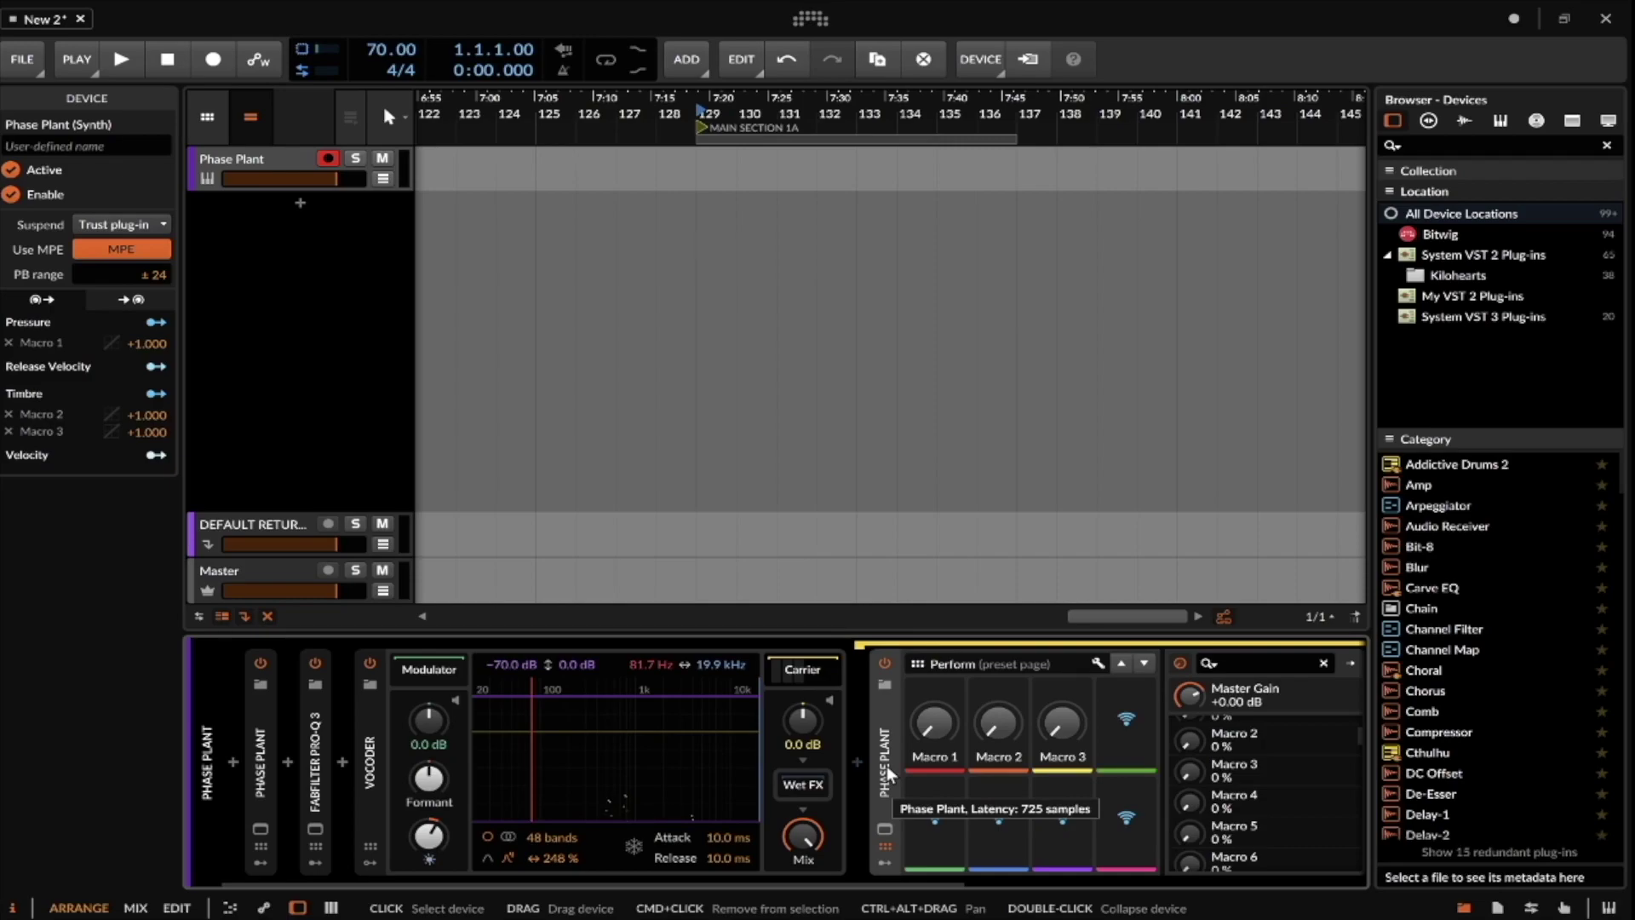
mouse_move(802, 835)
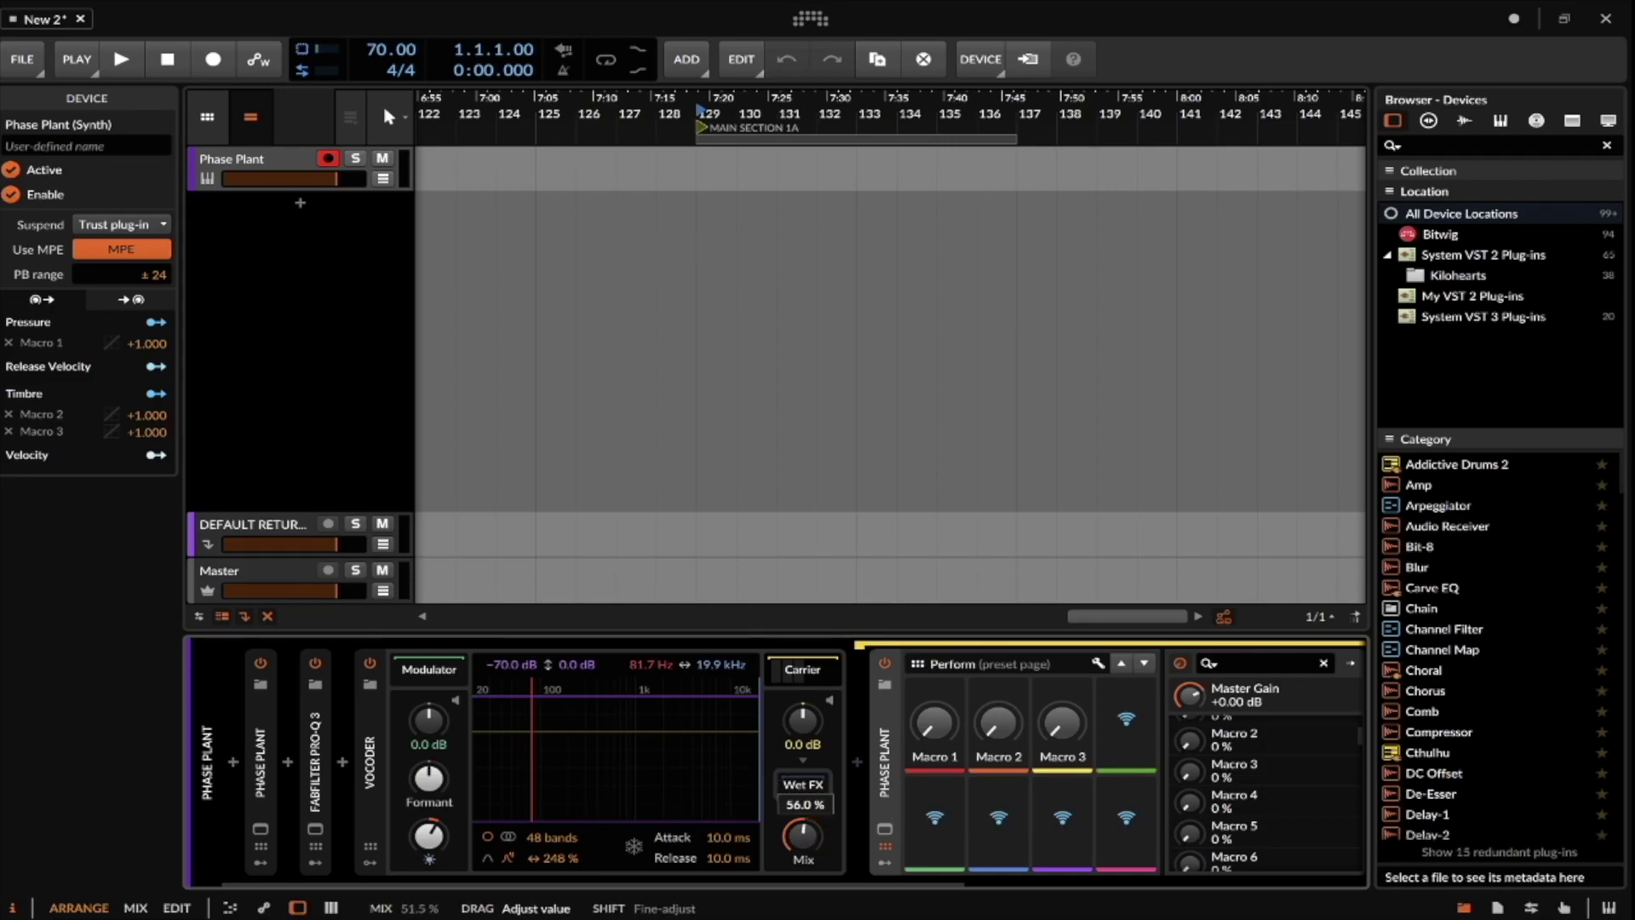
left_click_drag(802, 835, 804, 837)
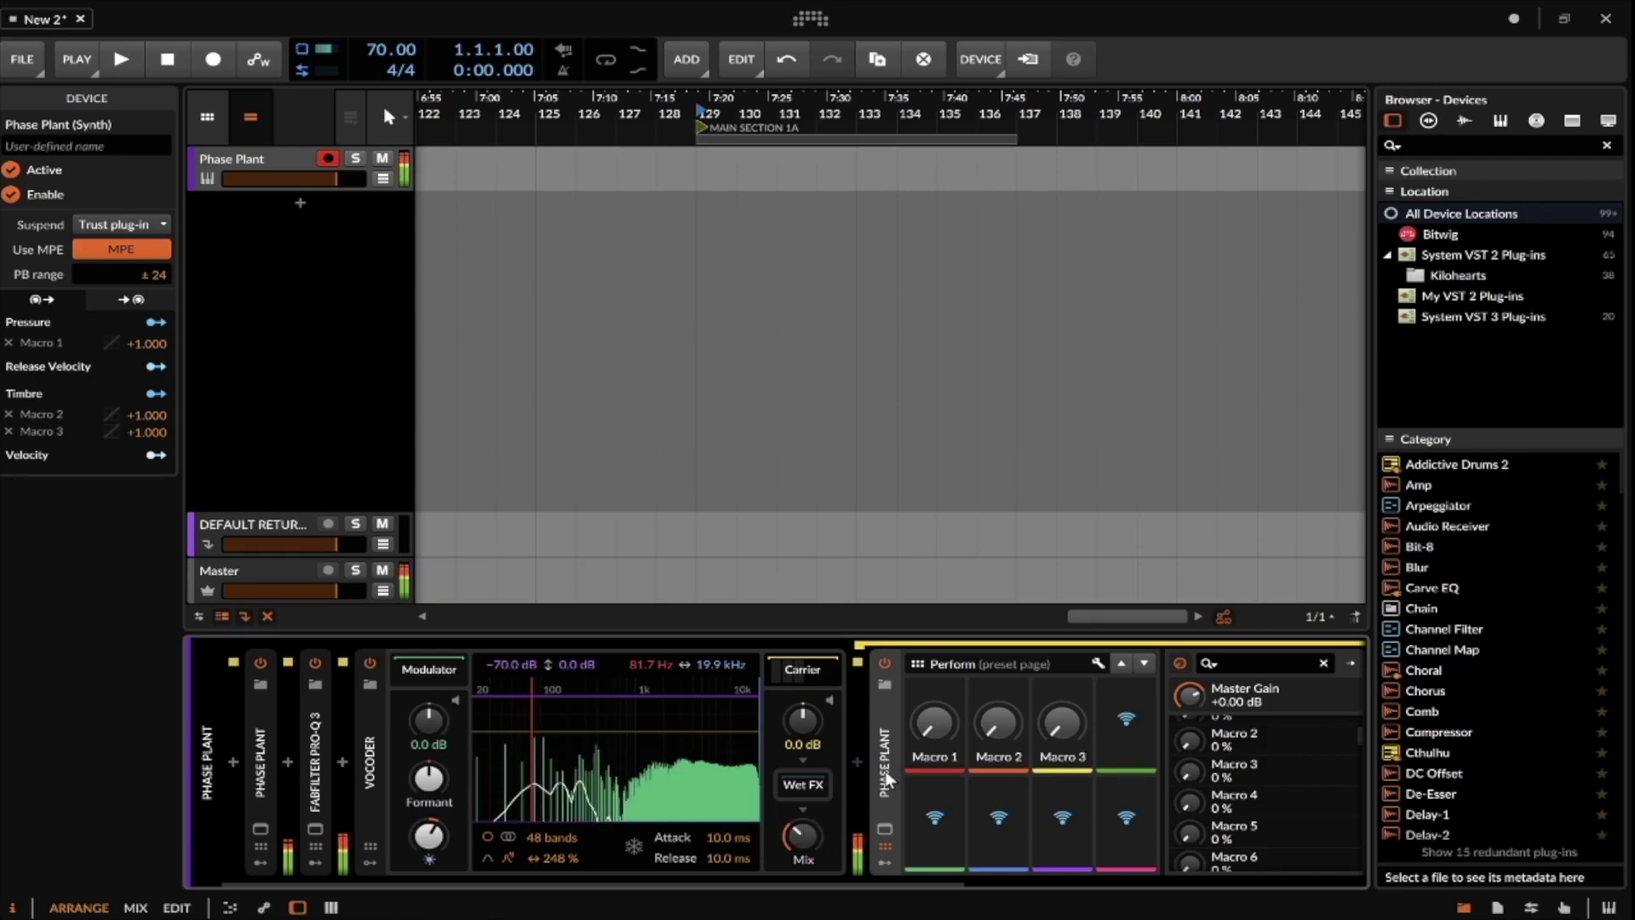
Raise the carrier Phase Plant's master pitch to +24 semitones and close the plug-in window.
left_click(885, 684)
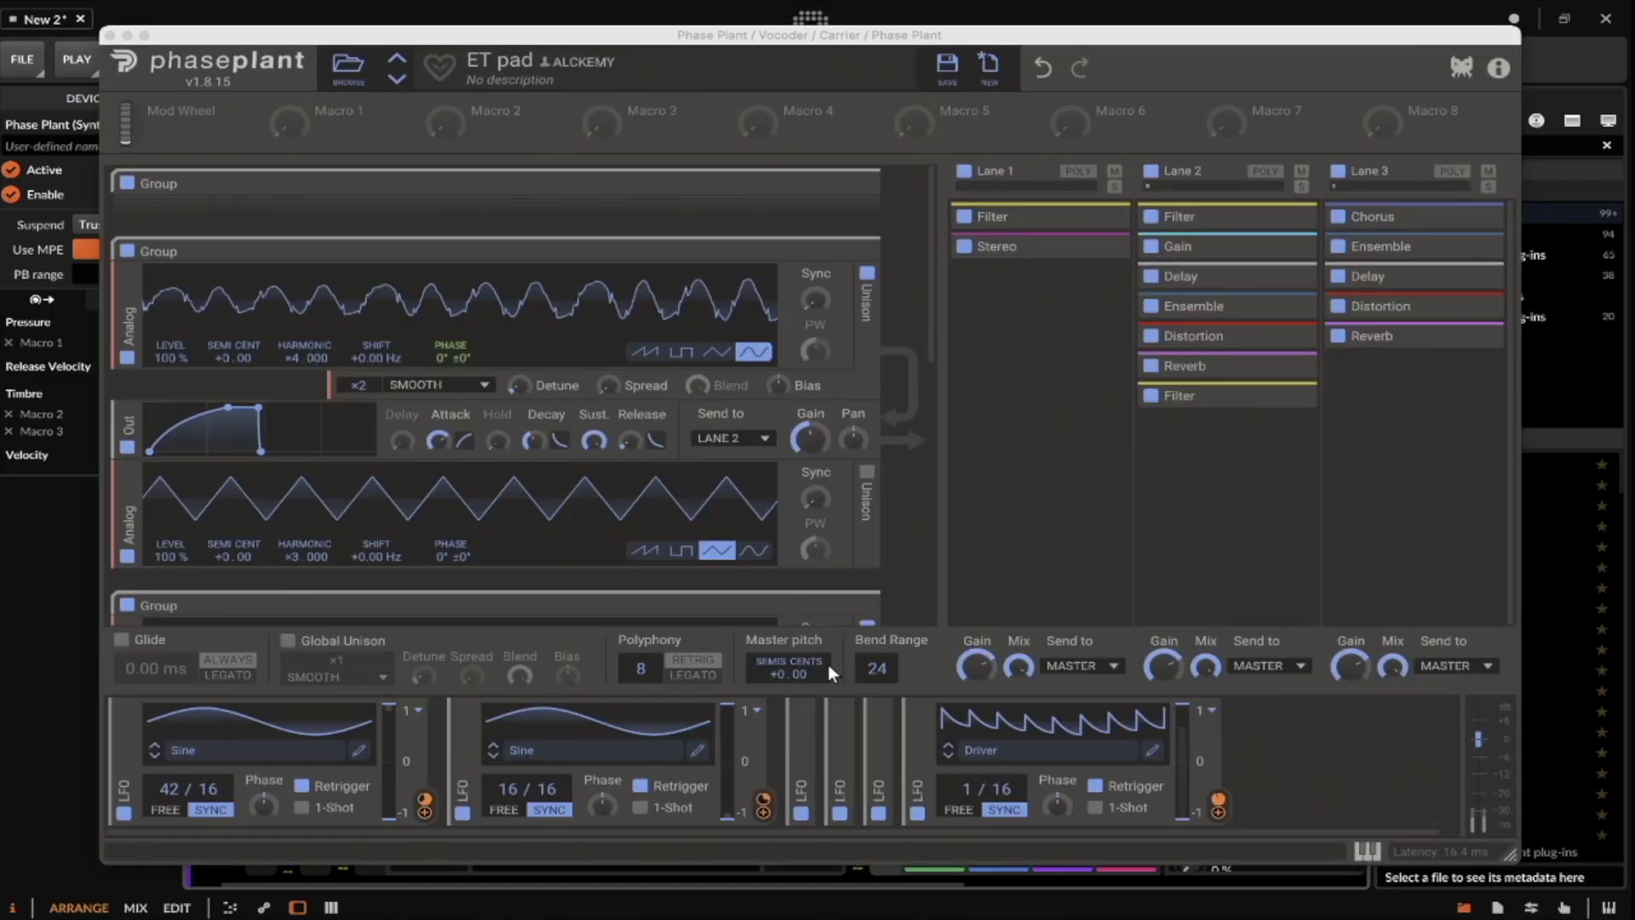
left_click_drag(783, 677, 778, 635)
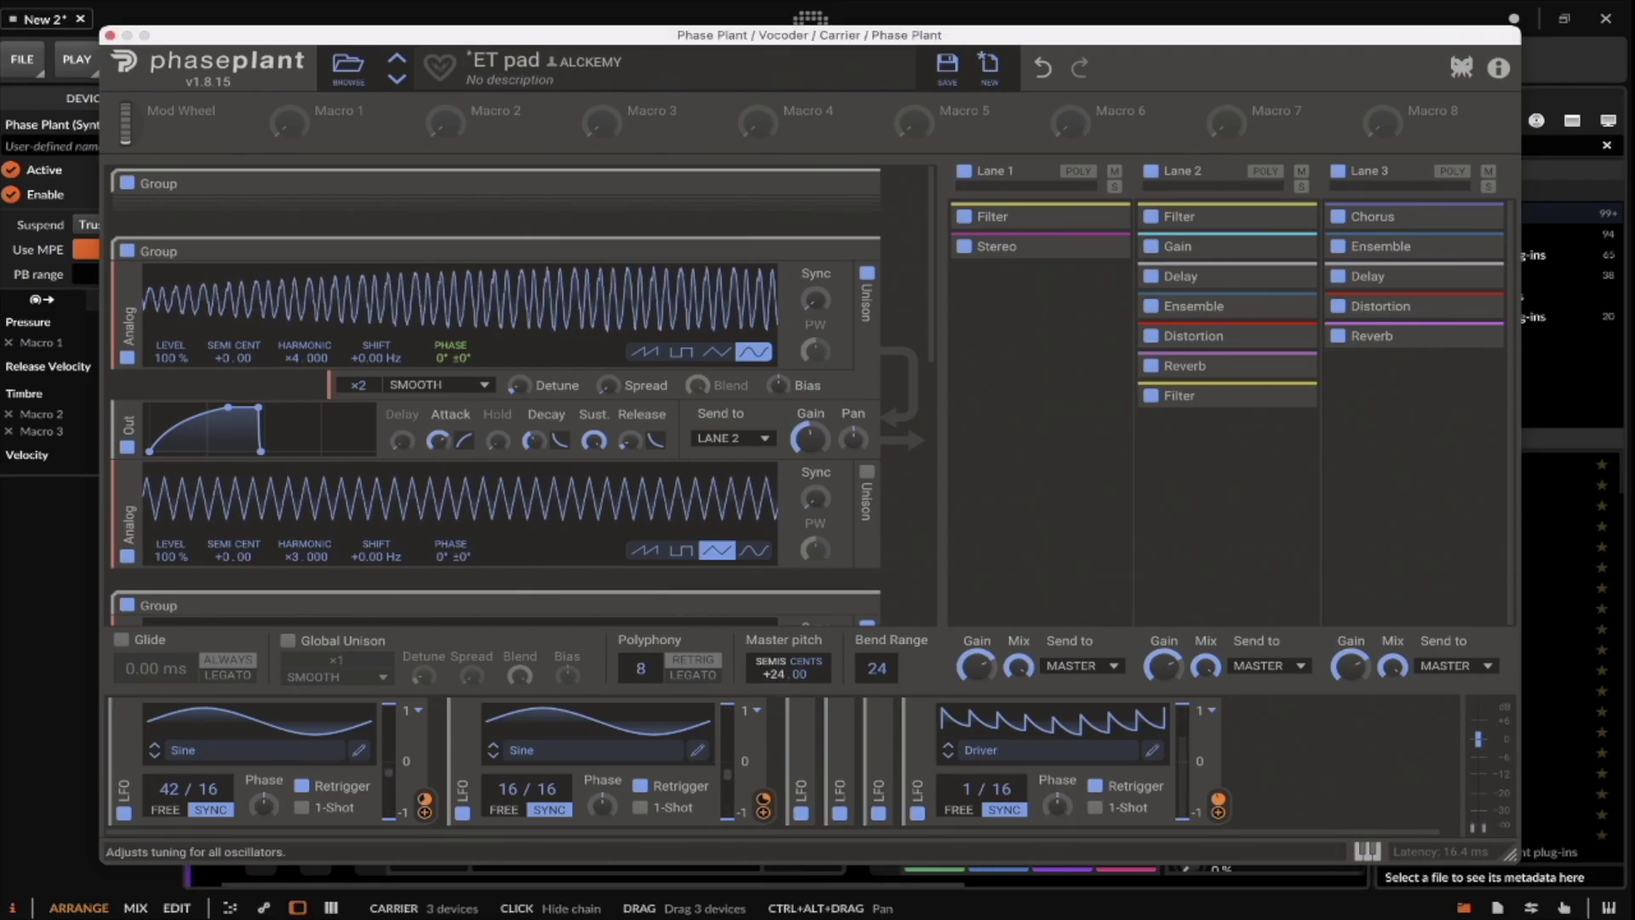
left_click(111, 36)
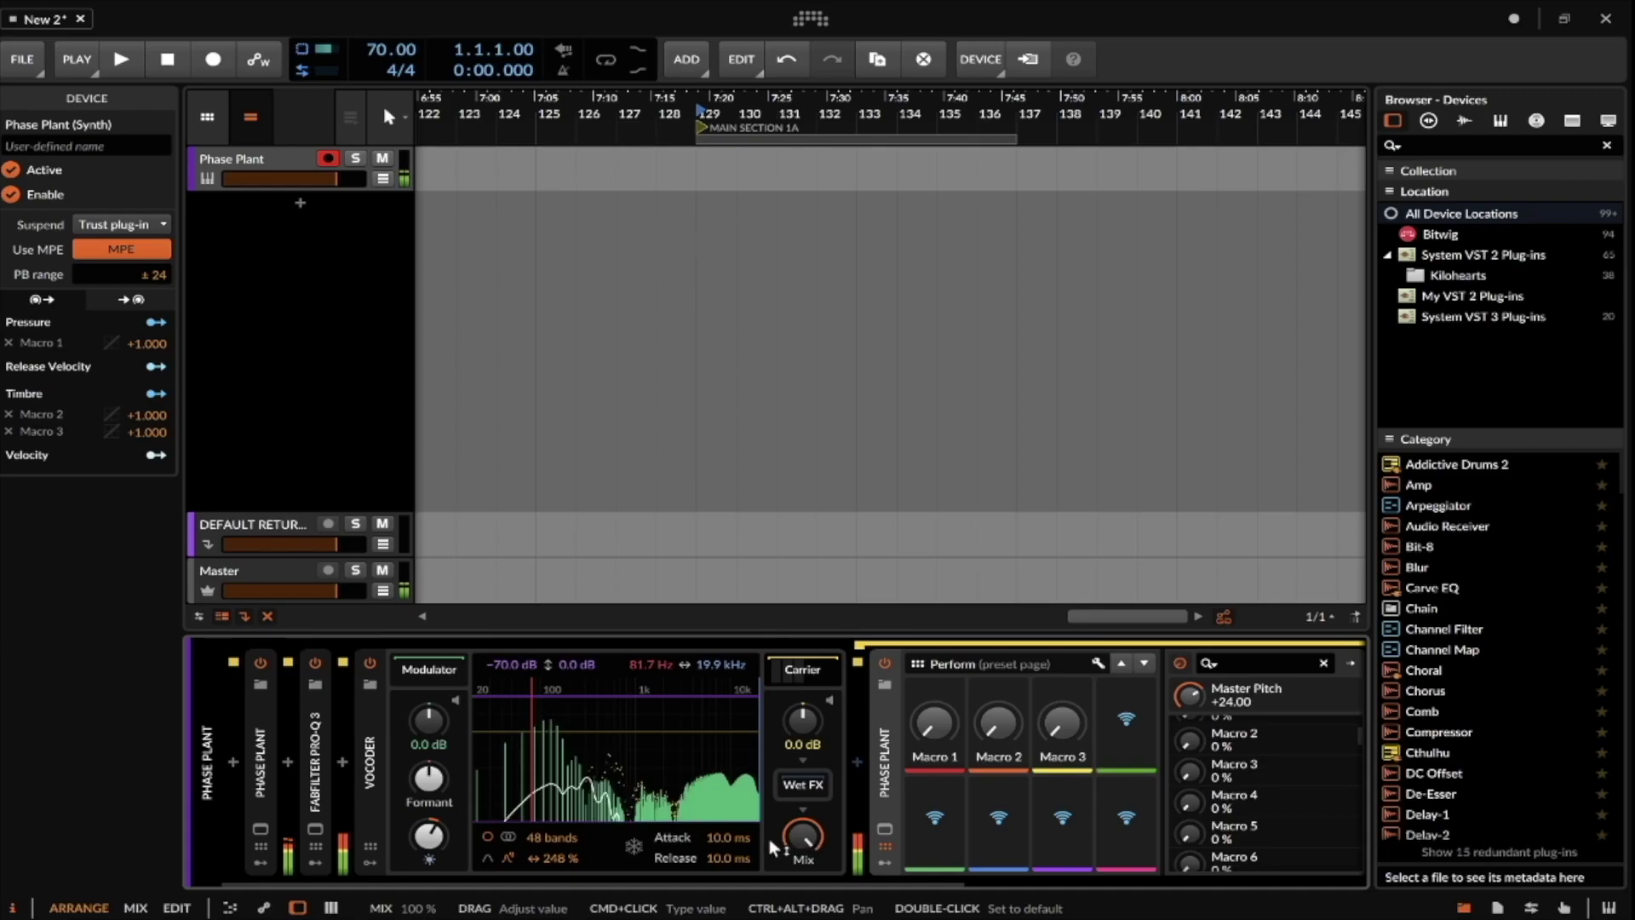
Set the vocoder's release to 462 ms and its mix to 22 %.
mouse_move(717, 855)
left_mouse_down()
mouse_move(718, 817)
mouse_move(715, 856)
left_mouse_up()
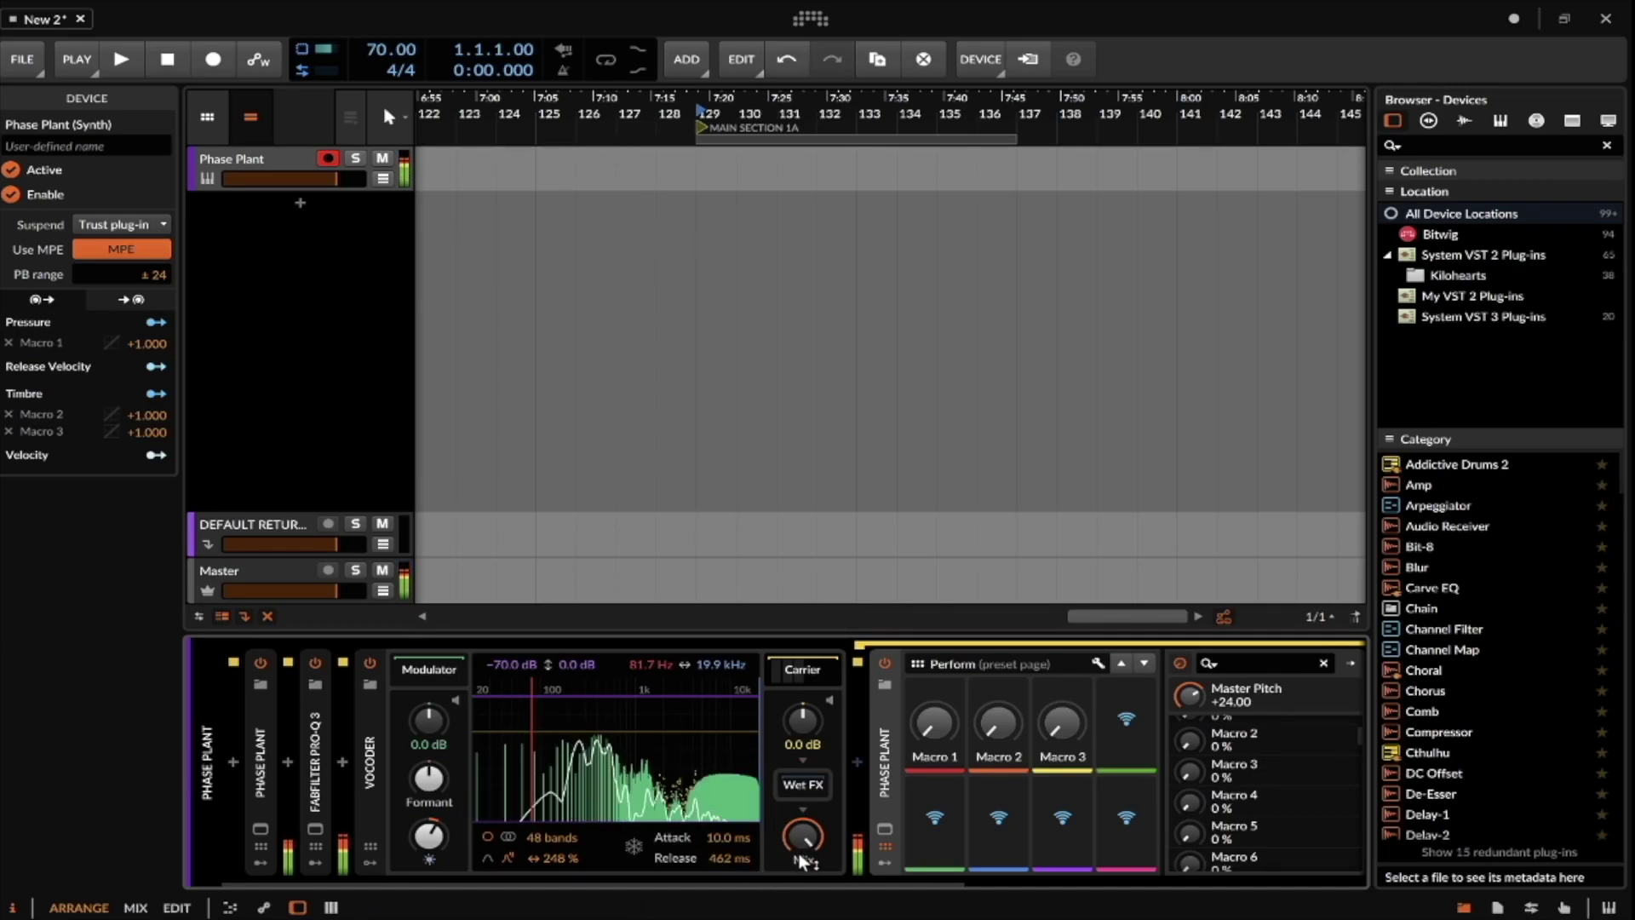
mouse_move(803, 831)
left_mouse_down()
mouse_move(804, 860)
mouse_move(802, 830)
left_mouse_up()
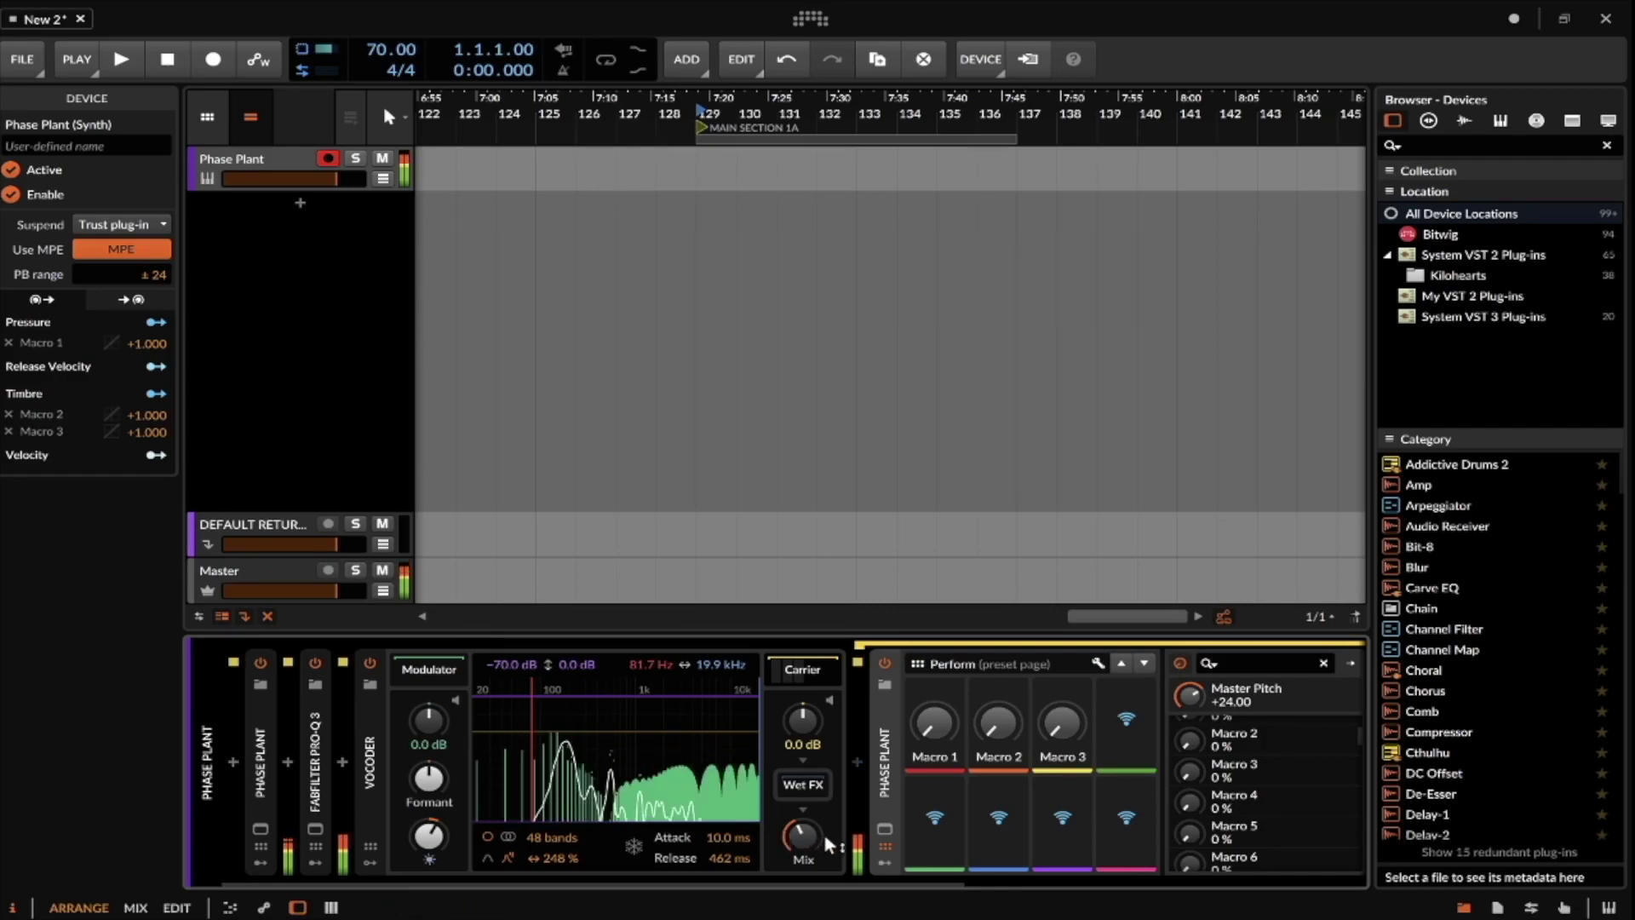
mouse_move(801, 836)
left_mouse_down()
mouse_move(801, 766)
mouse_move(822, 834)
left_mouse_up()
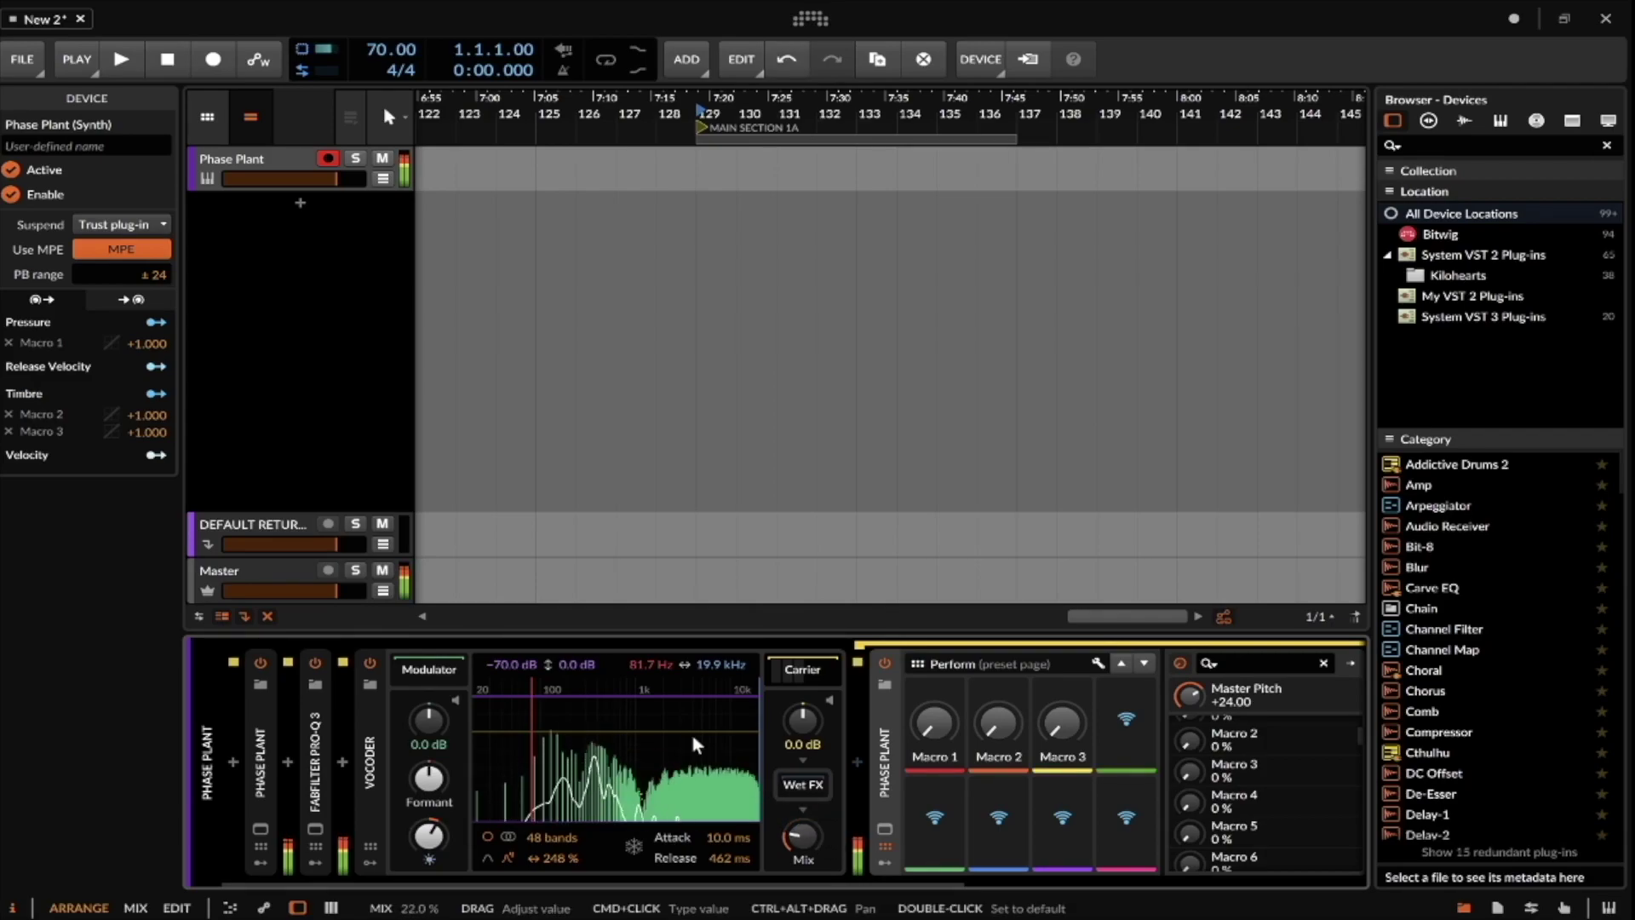
Examine the generators and effect lanes of the ET pad patch in the carrier Phase Plant.
scroll(359, 719, "right", 5)
scroll(546, 756, "left", 5)
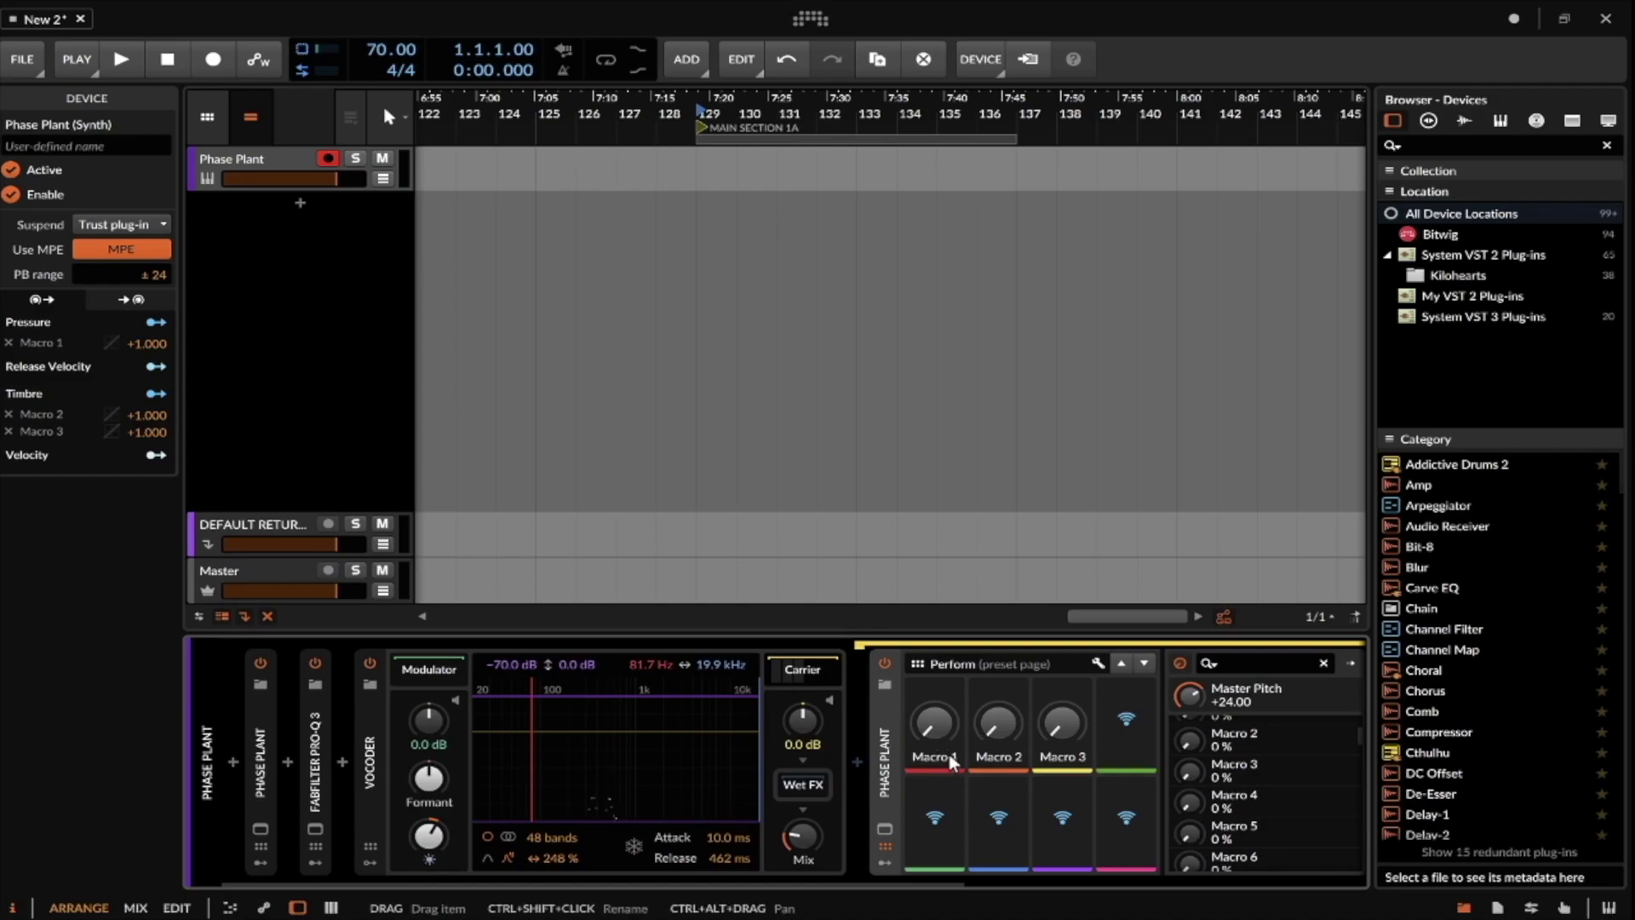
scroll(947, 753, "right", 5)
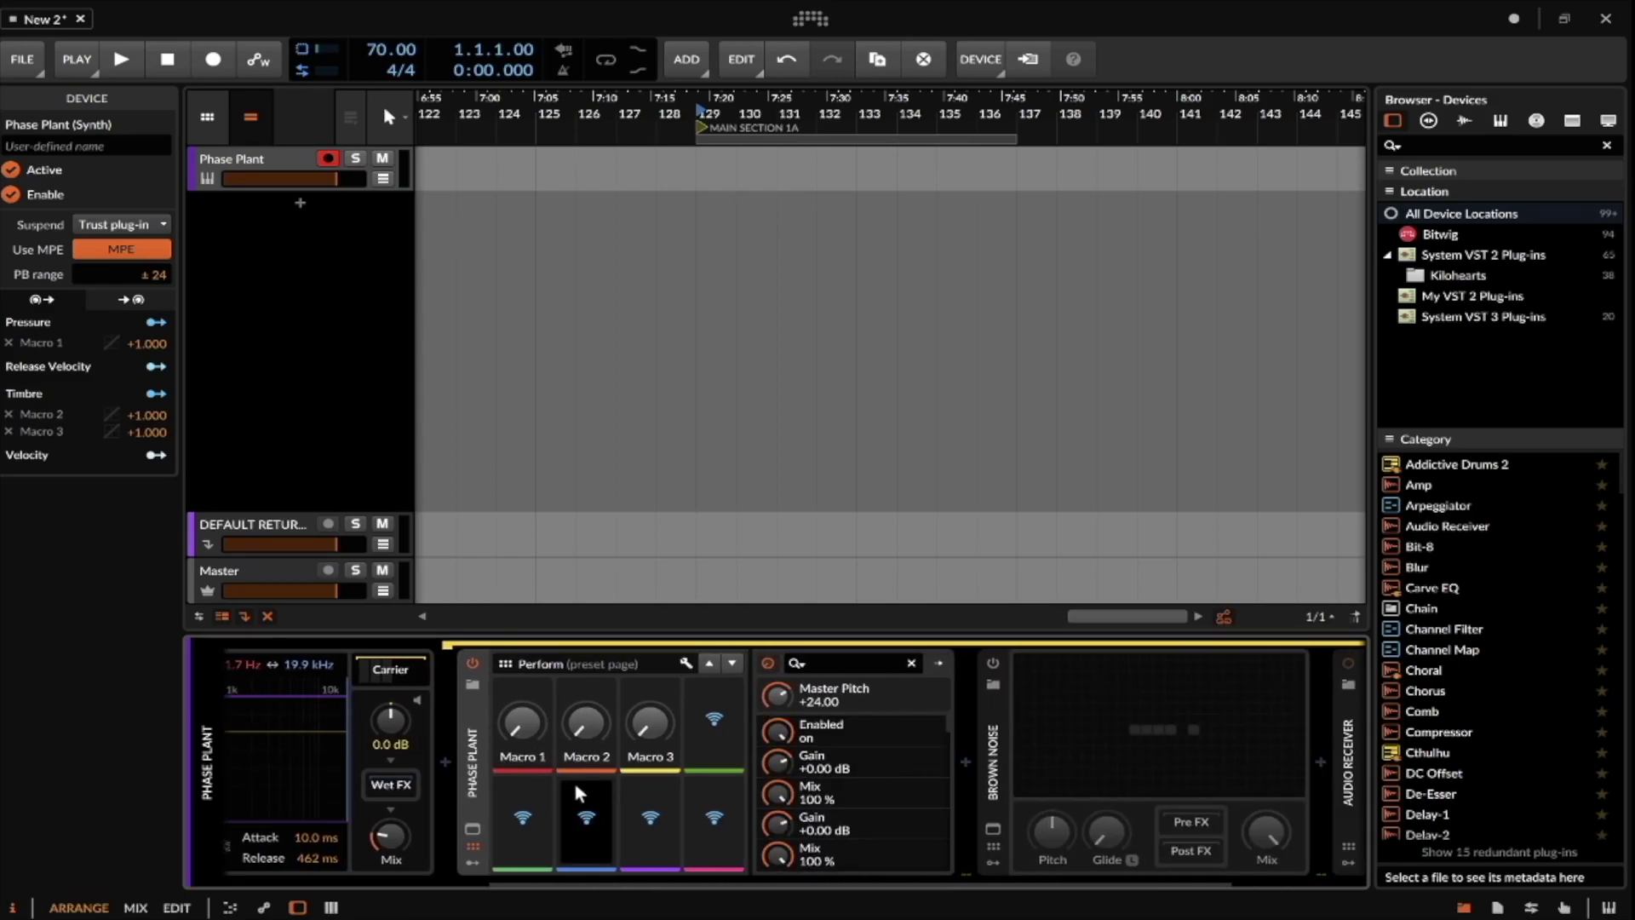
left_click(472, 827)
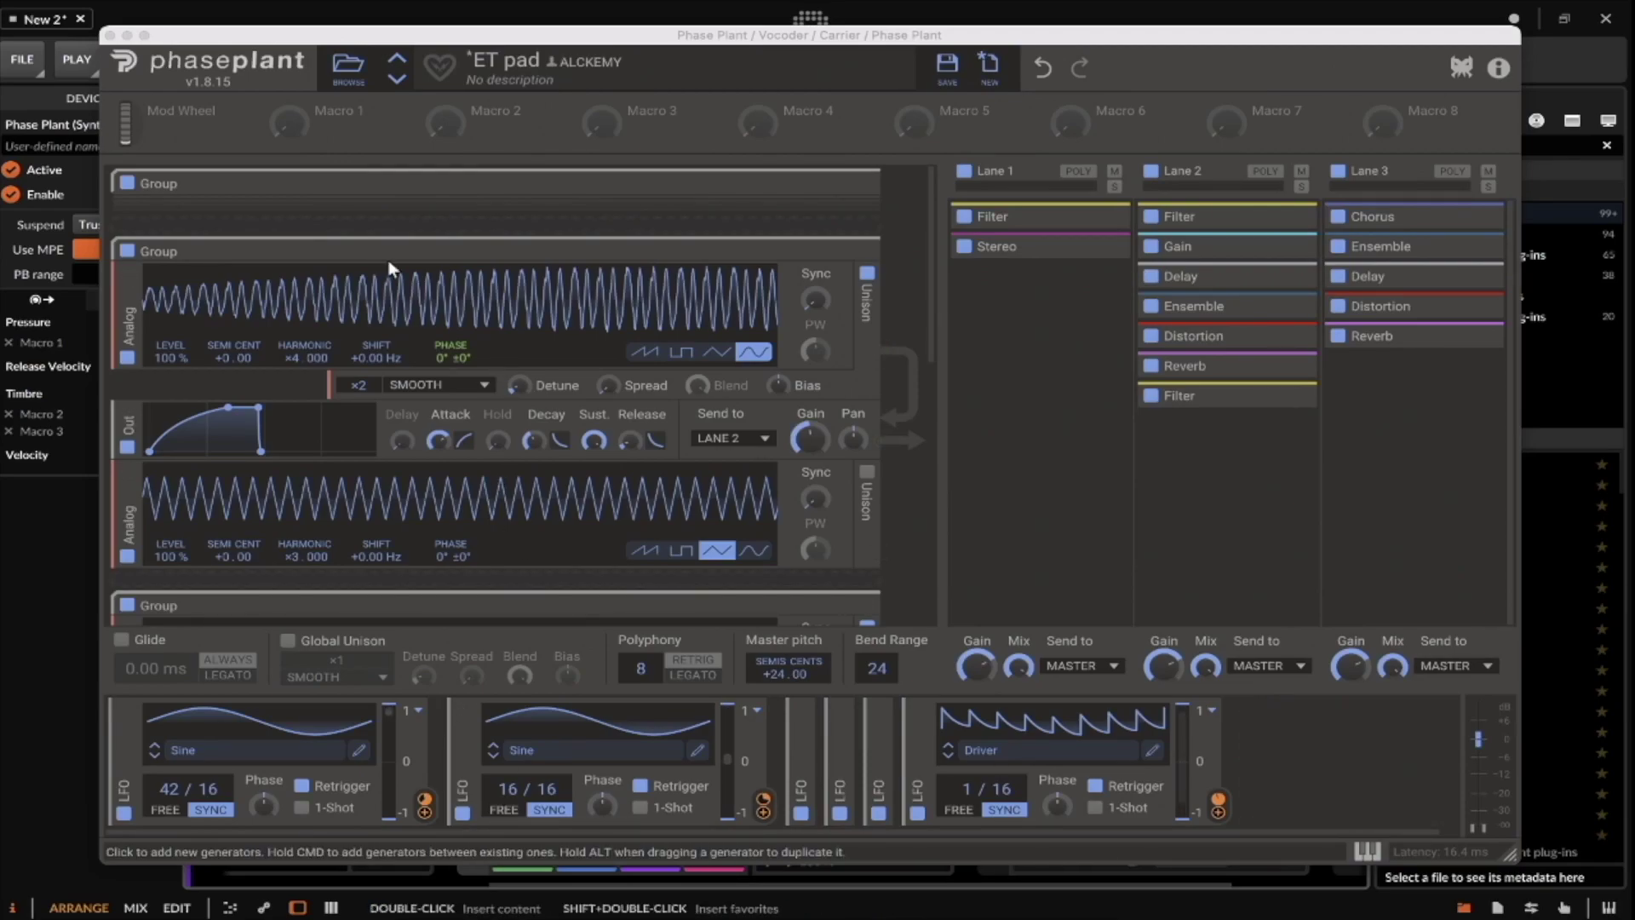
scroll(361, 246, "down", 2)
scroll(361, 255, "up", 2)
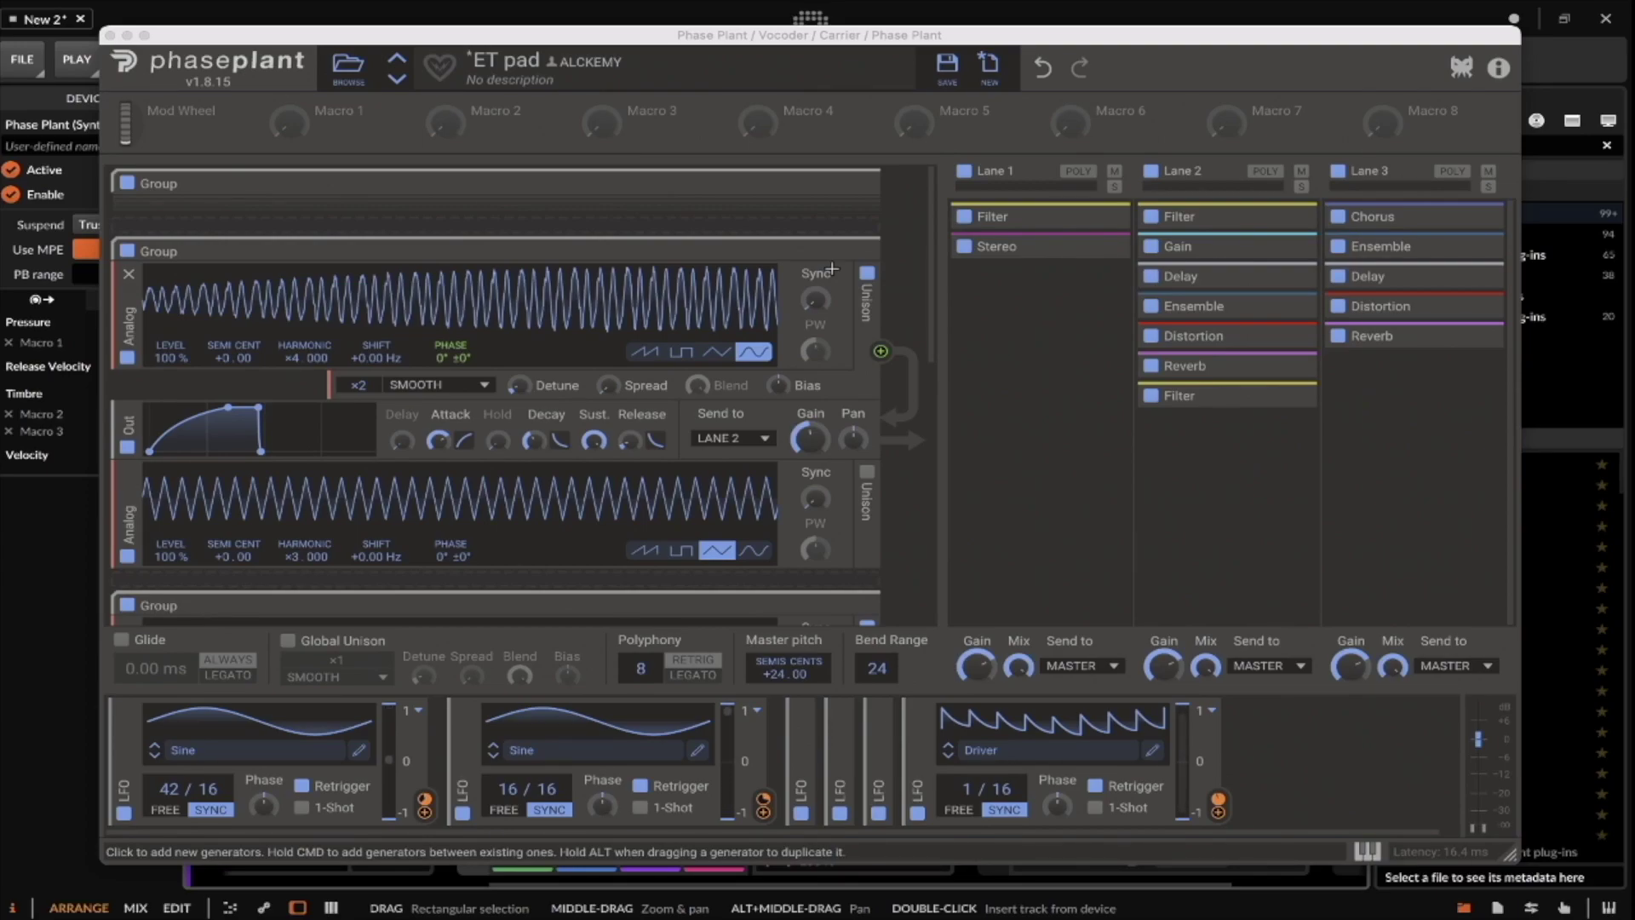
left_click(107, 35)
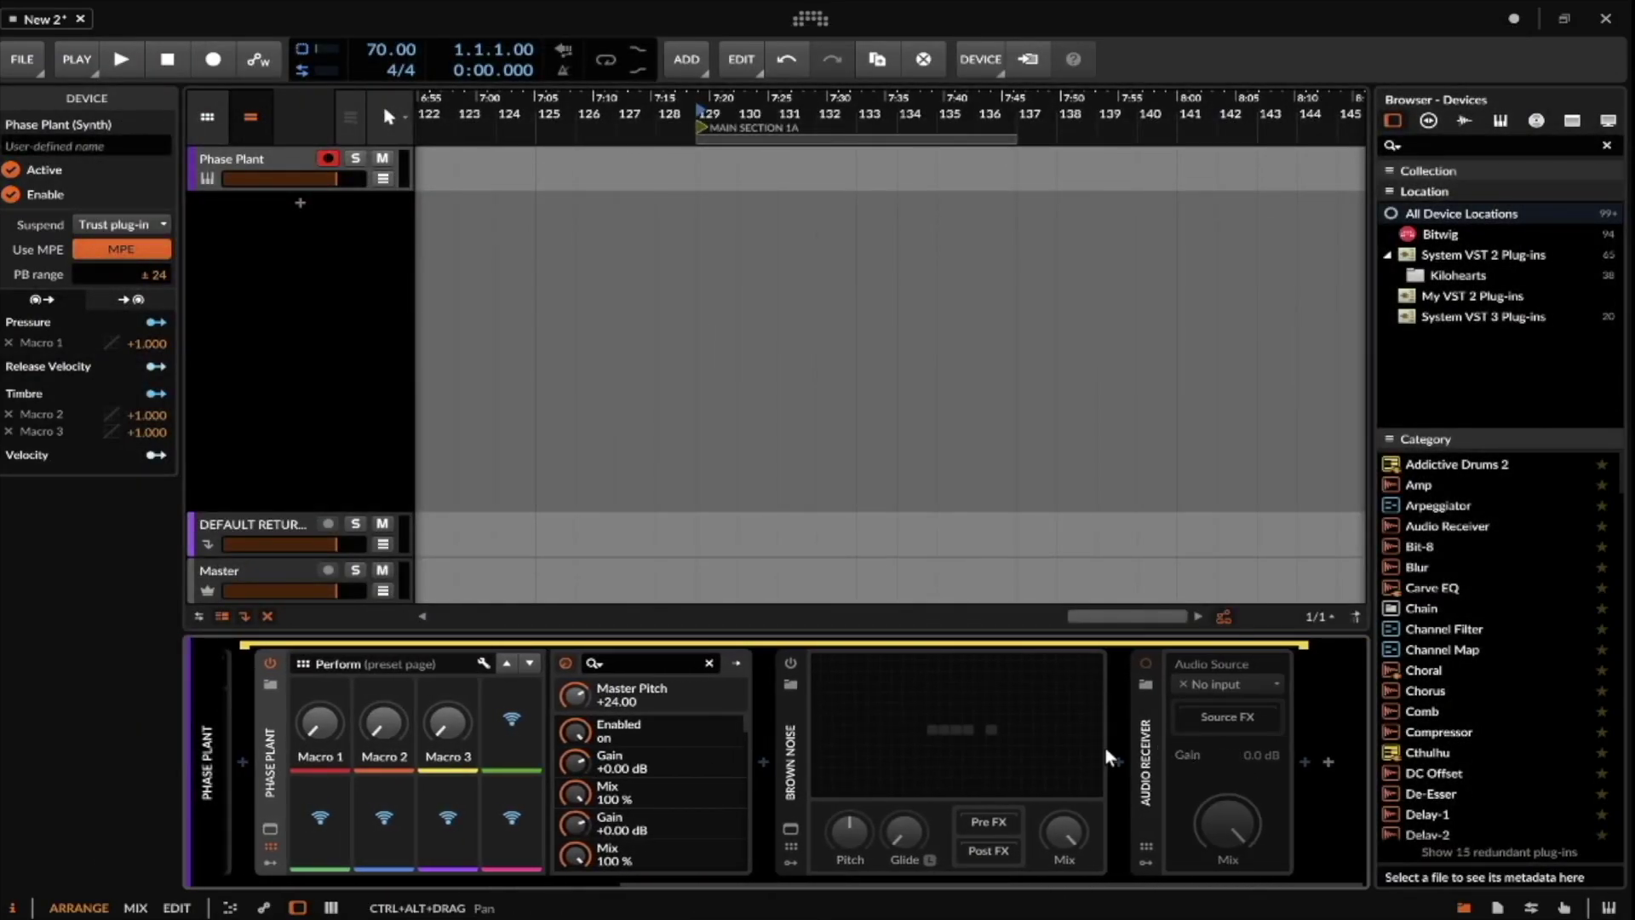
Delete Phase Plant and Brown Noise from the vocoder's carrier chain and collapse the vocoder.
left_click(1146, 751)
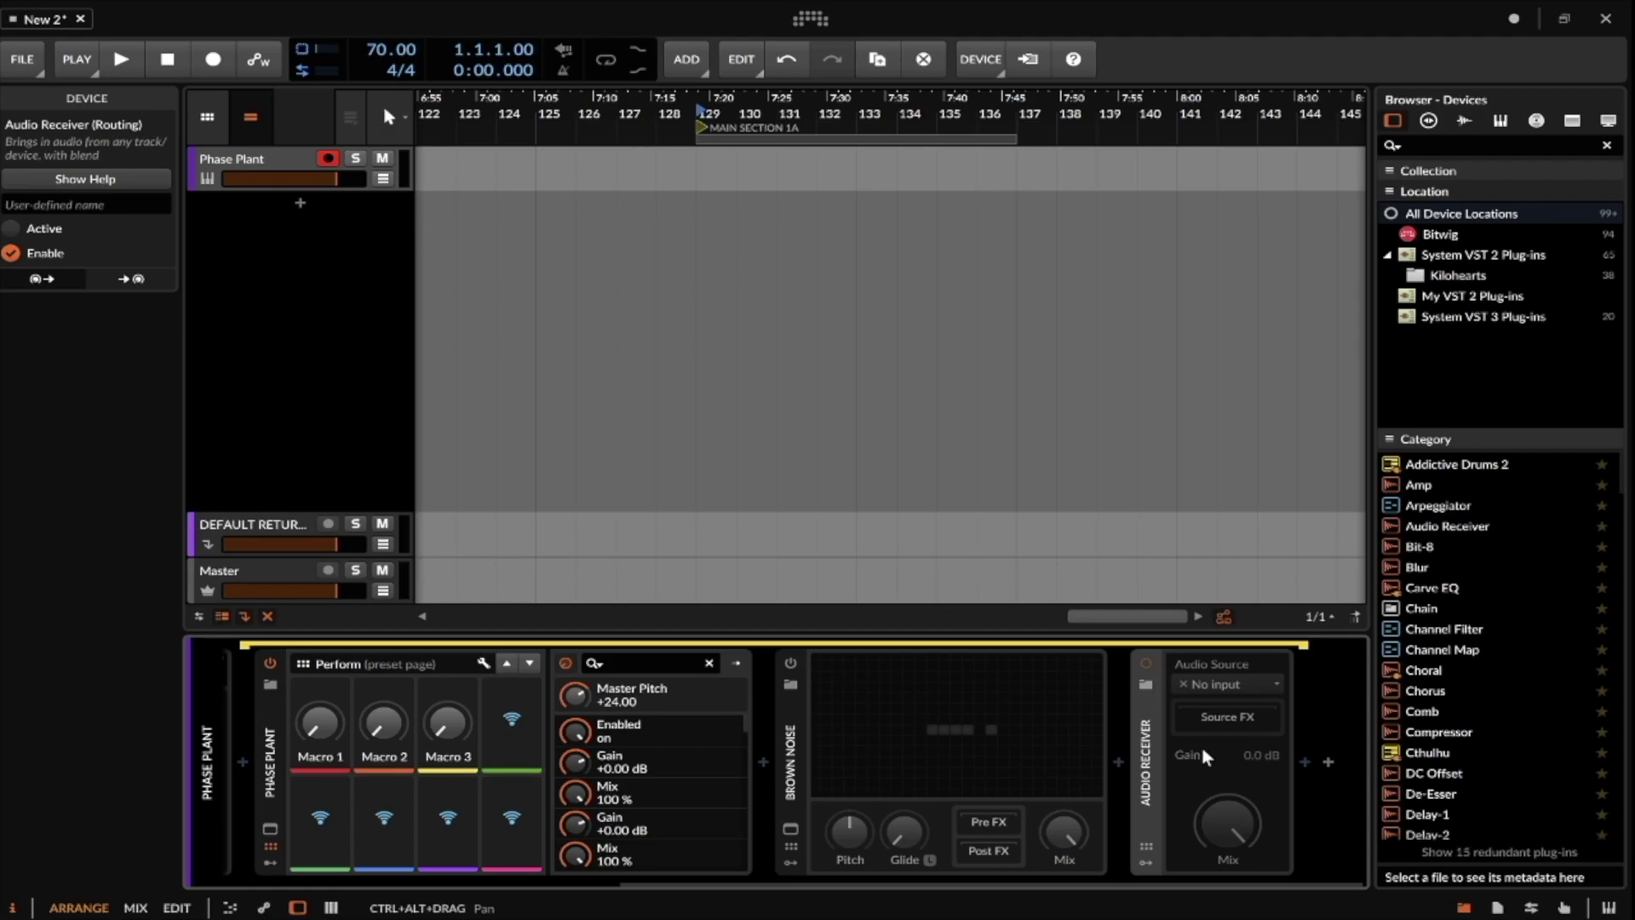
scroll(1202, 745, "up", 5)
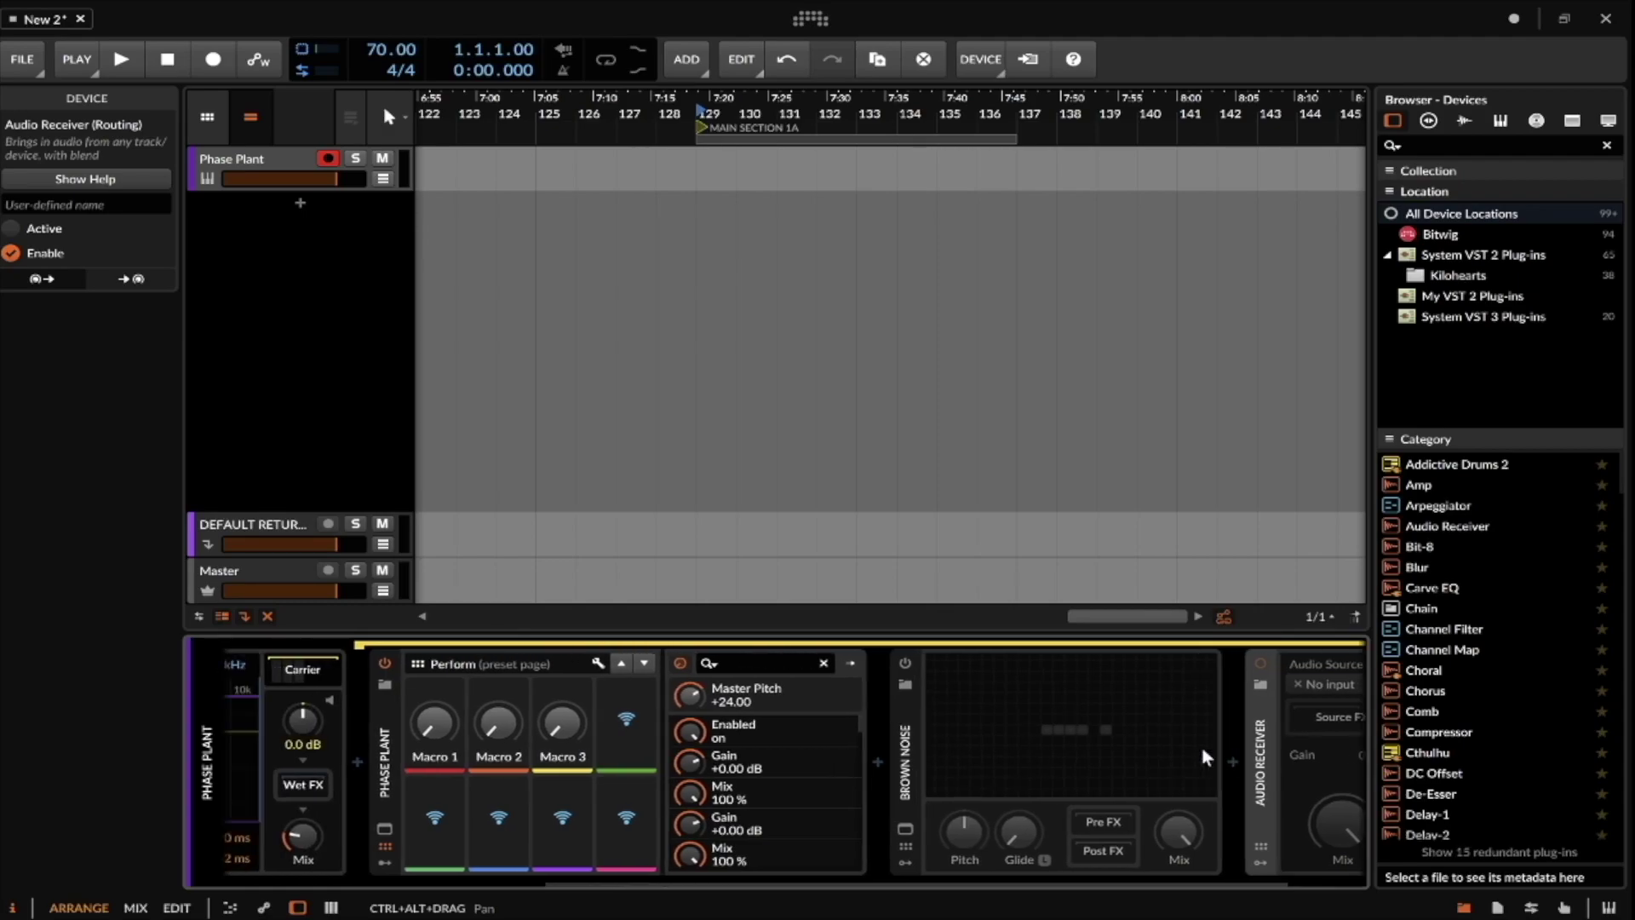
left_click(791, 712)
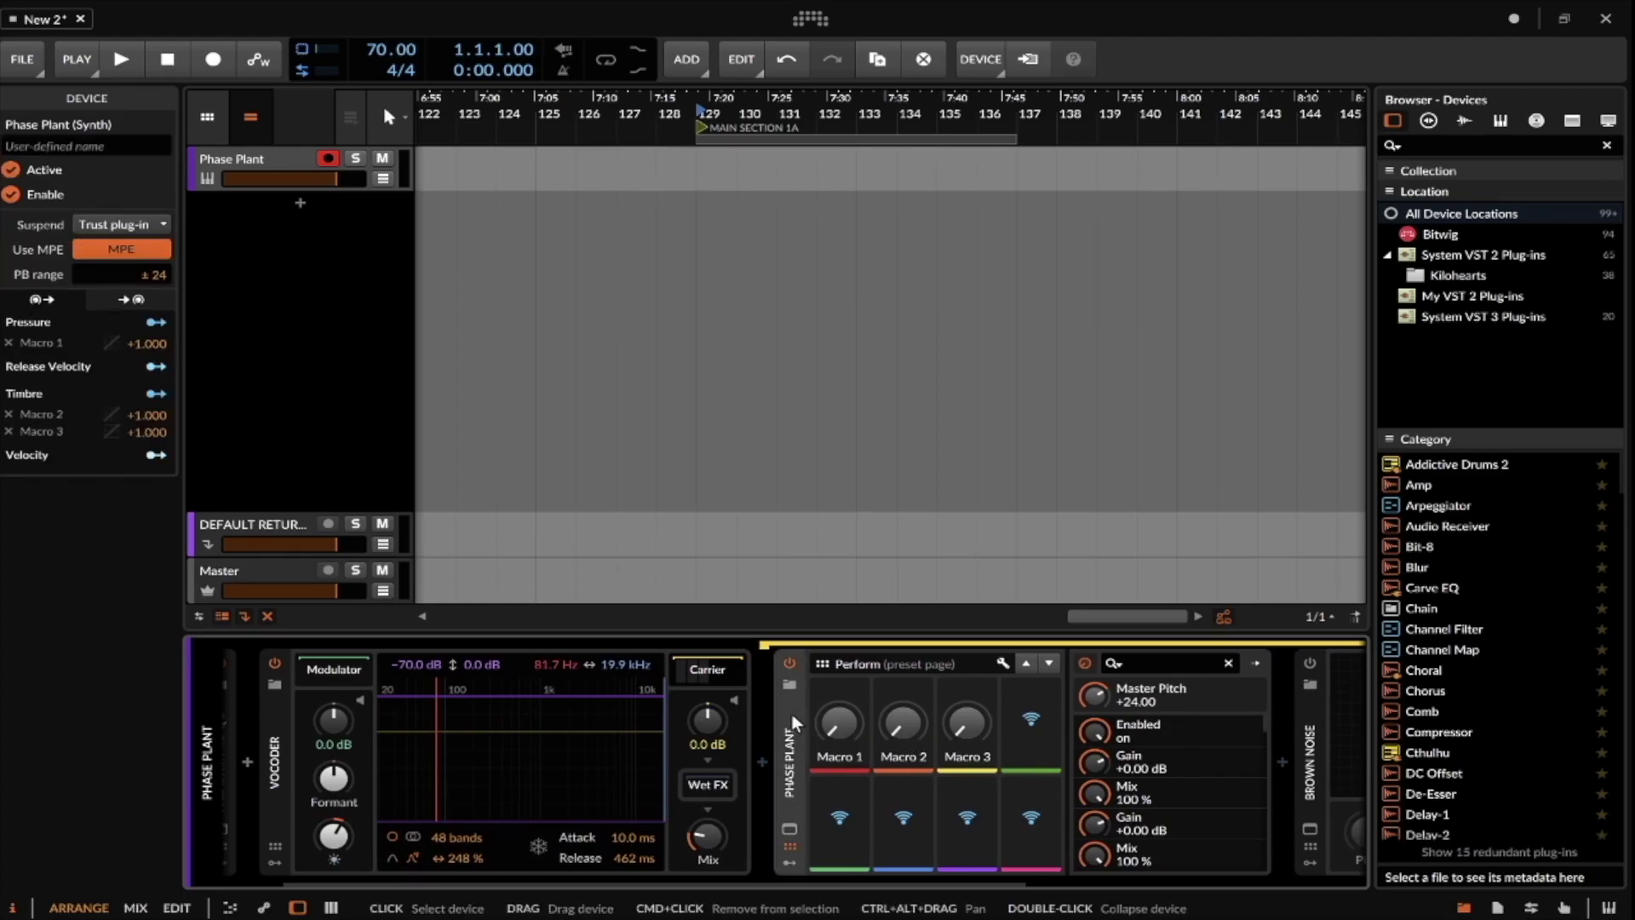
key("Delete")
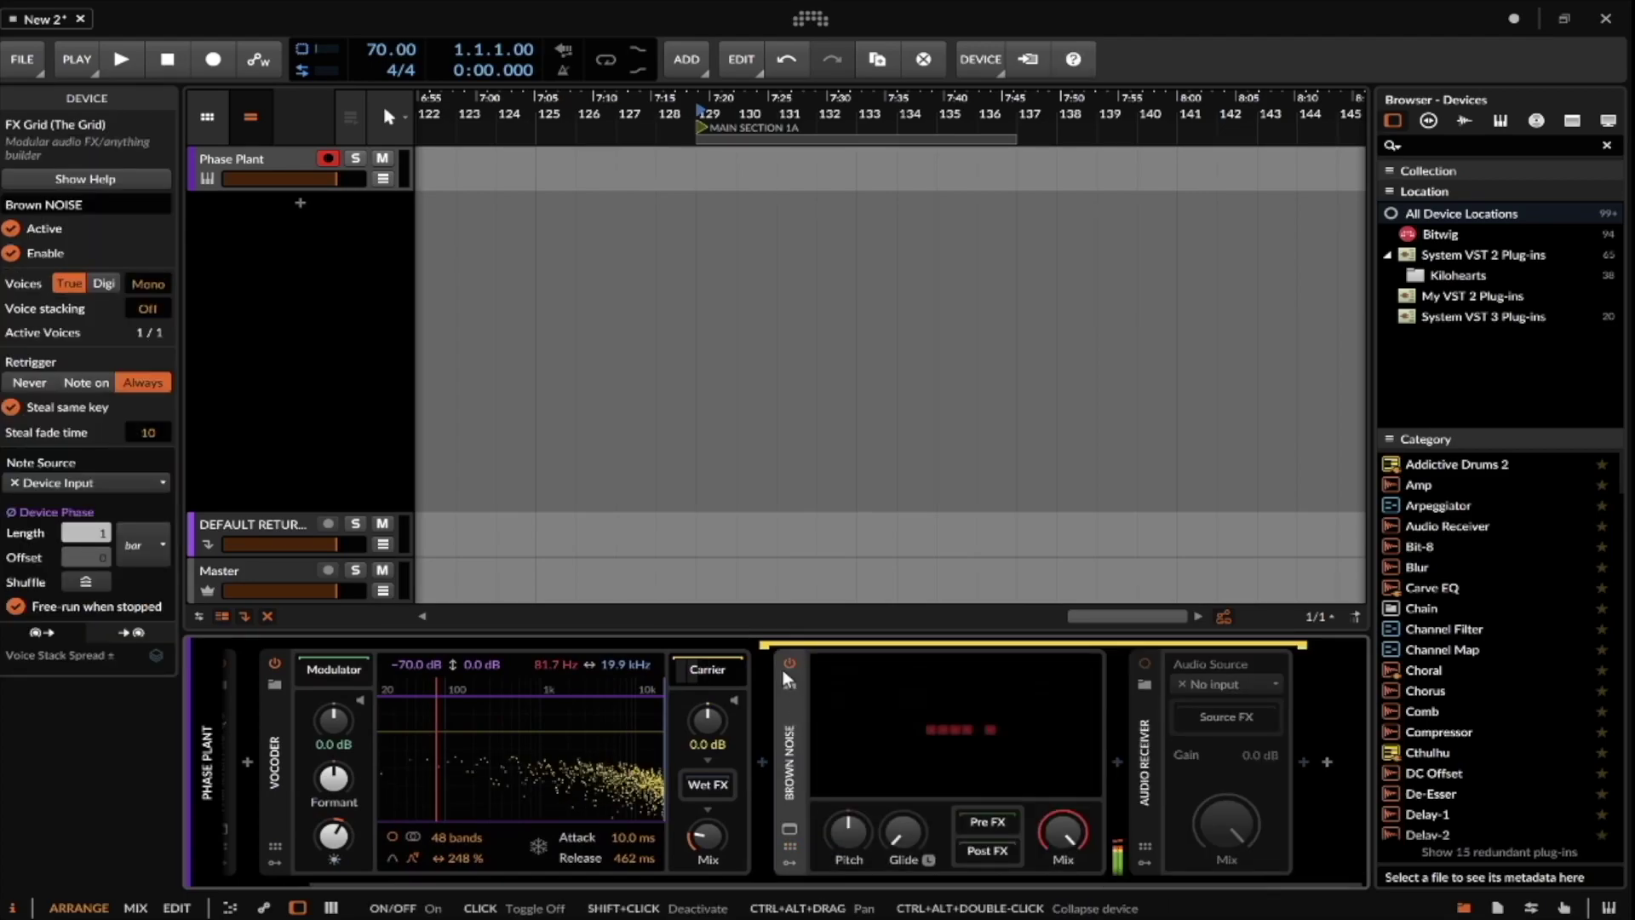
left_click(789, 738)
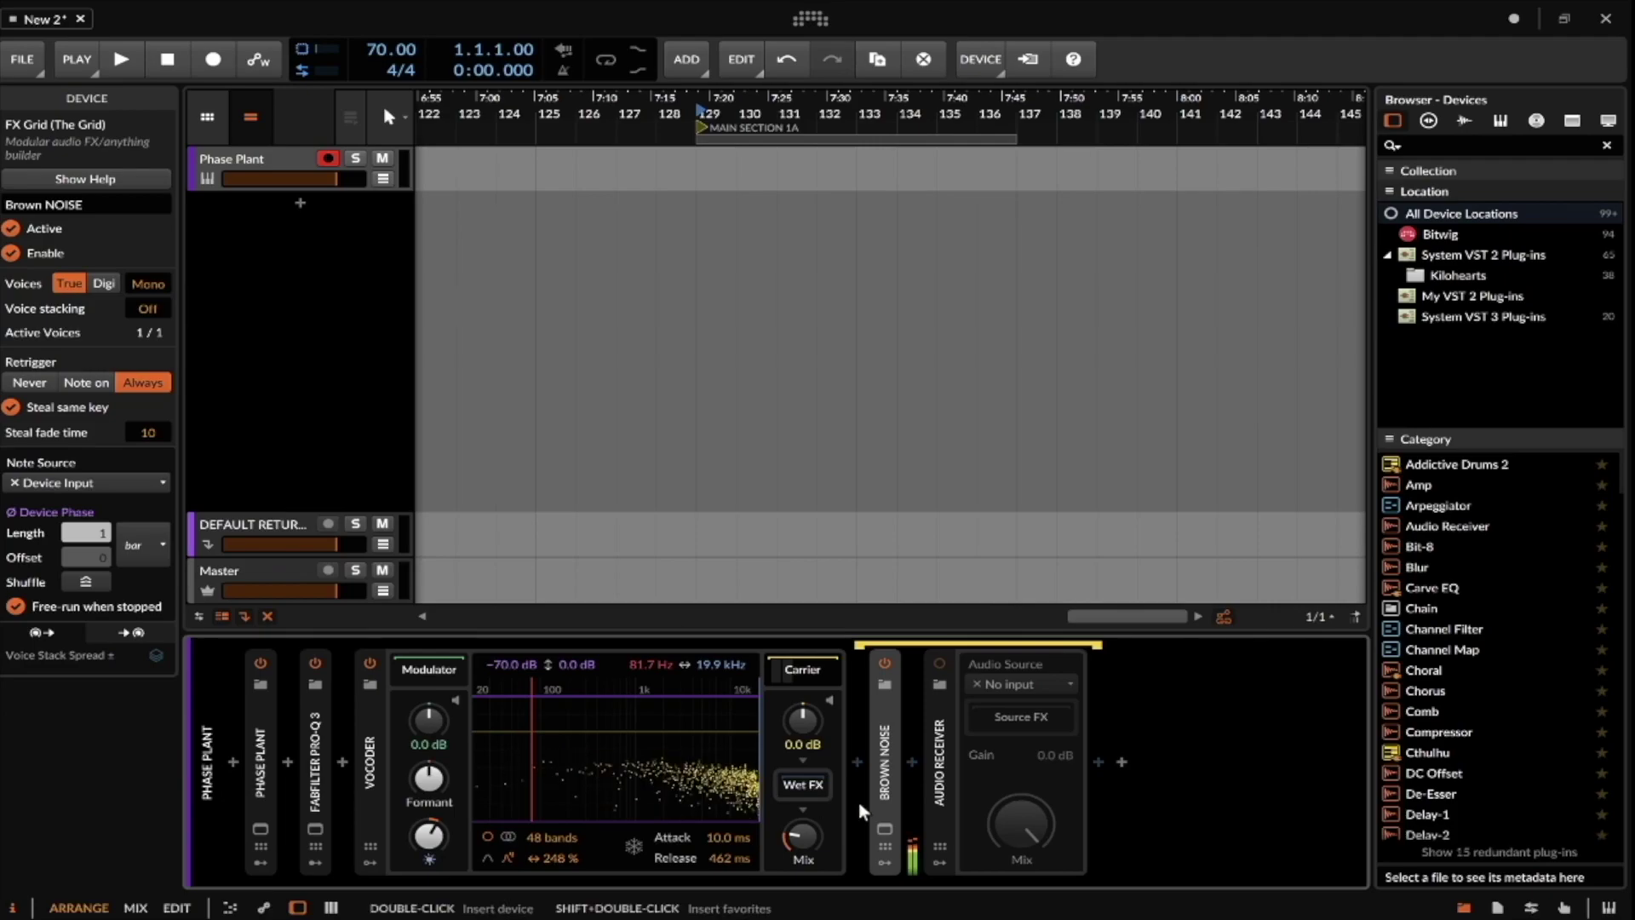
key("Delete")
left_click(368, 719)
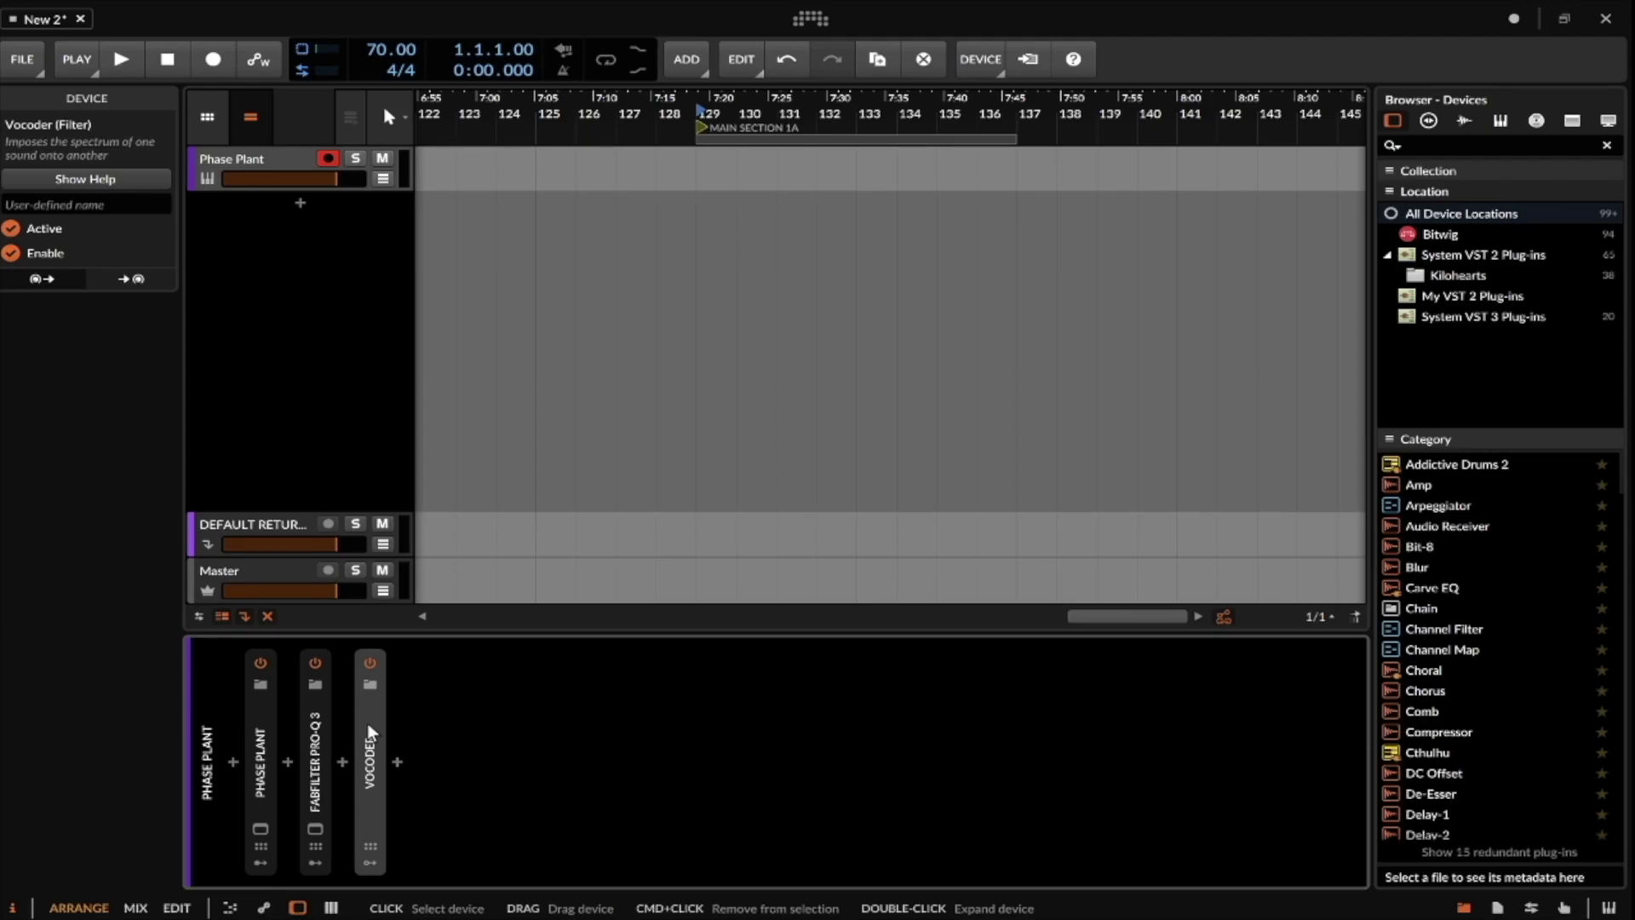
Insert a Multiband FX-3 container after the vocoder in the device chain.
left_click(399, 760)
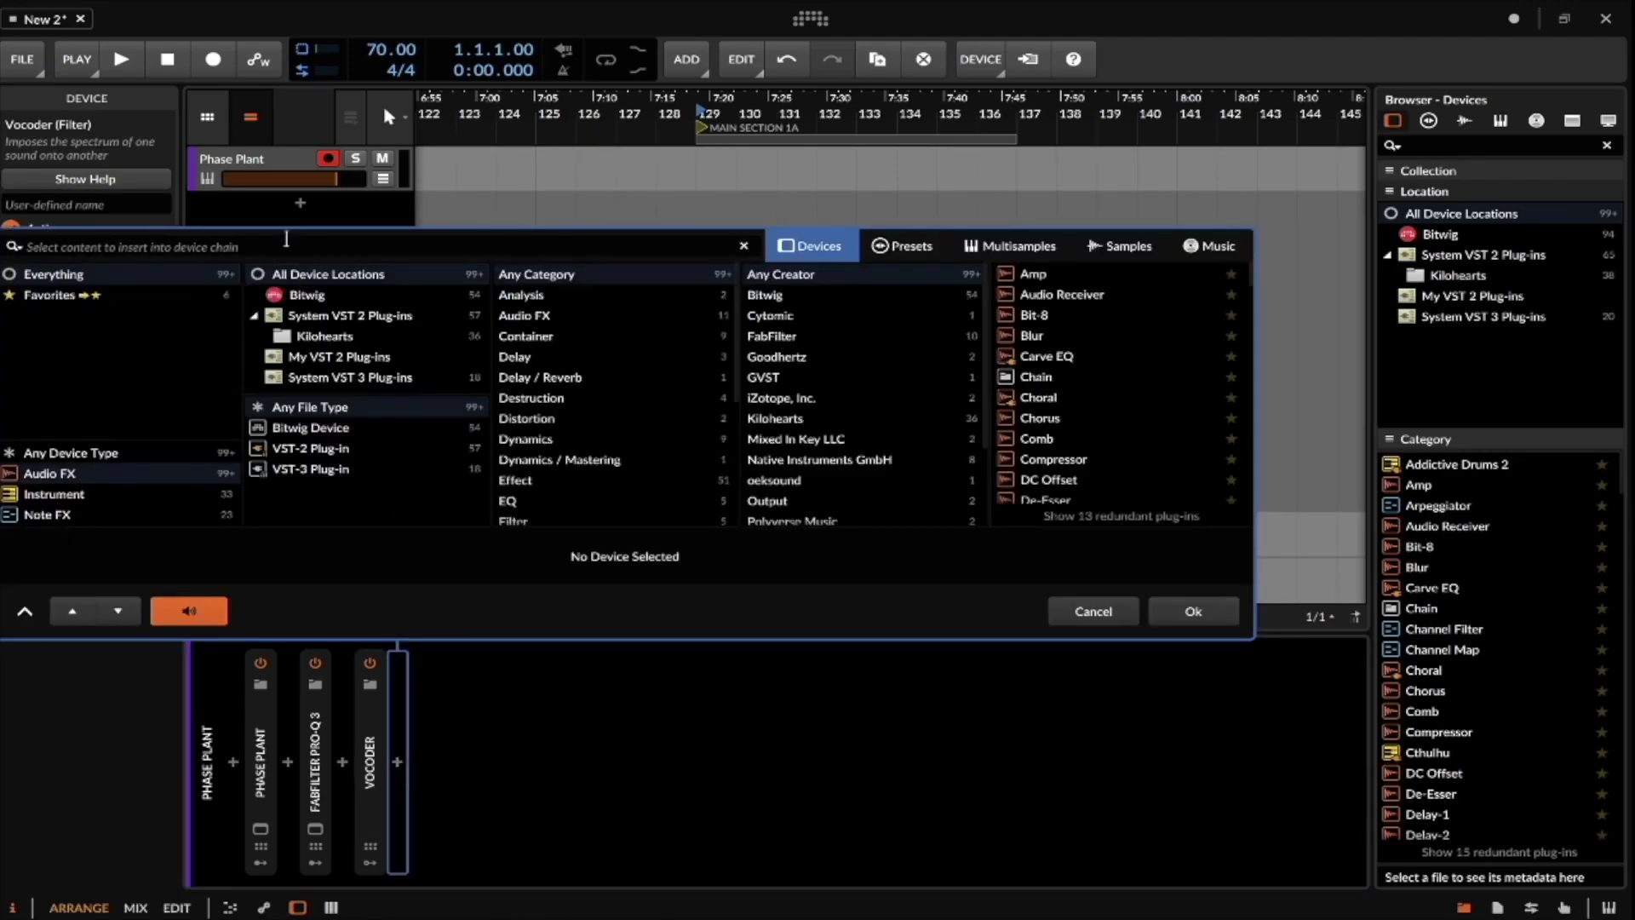
type("F")
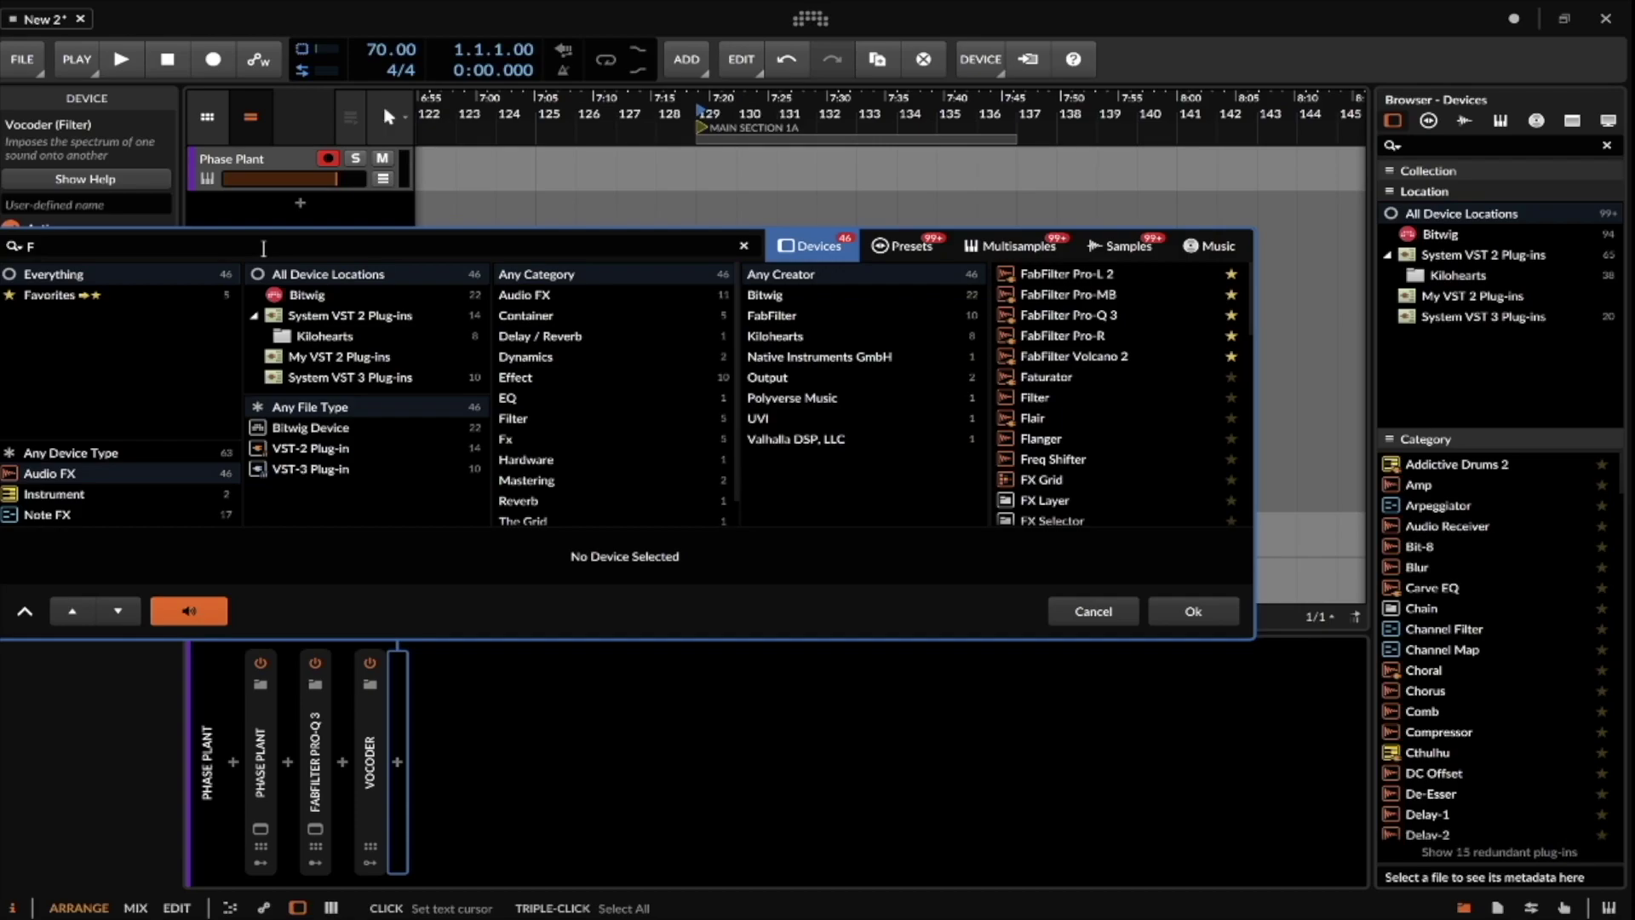
type("X")
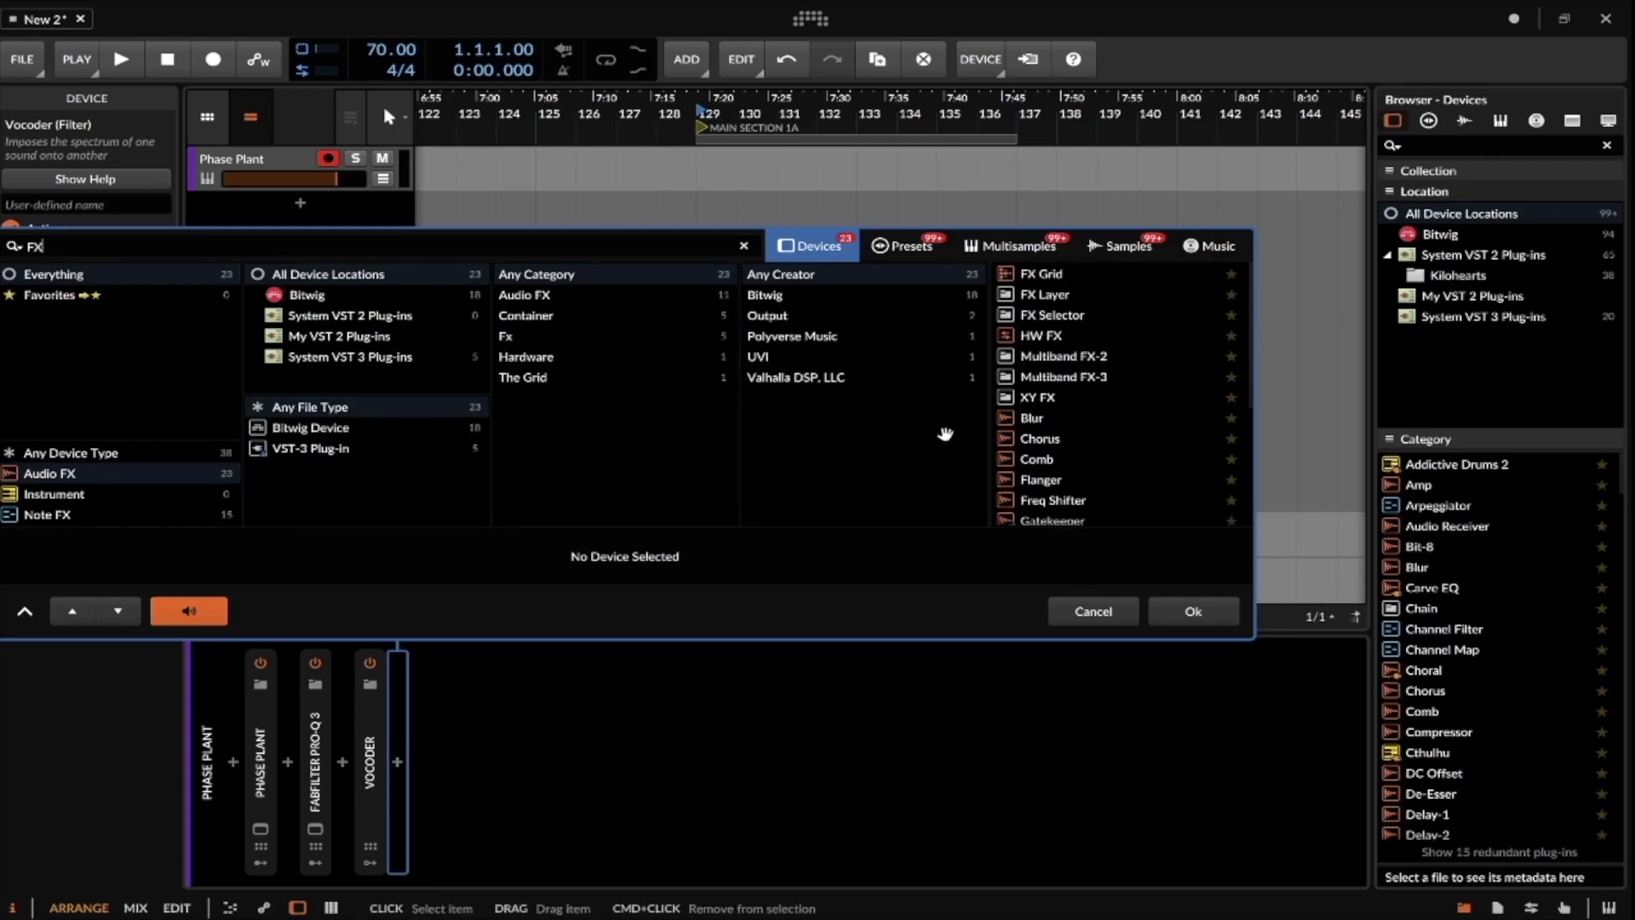
left_click(1060, 372)
left_click(1193, 610)
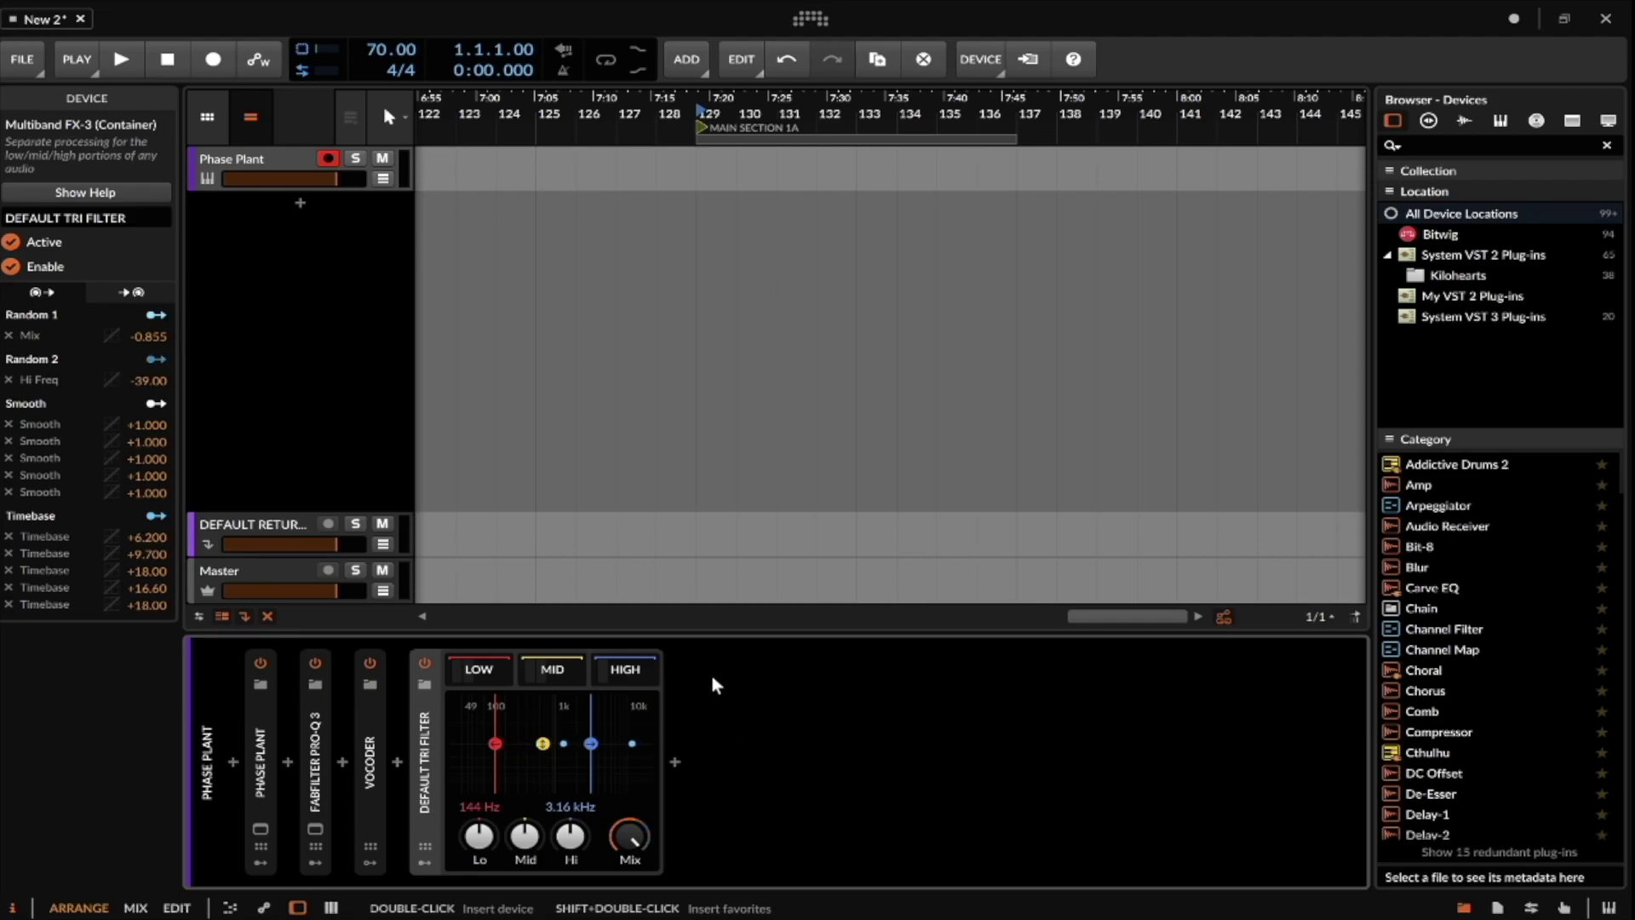
Examine the filter settings in the Low, Mid and High band chains of the Multiband FX-3.
left_click(480, 671)
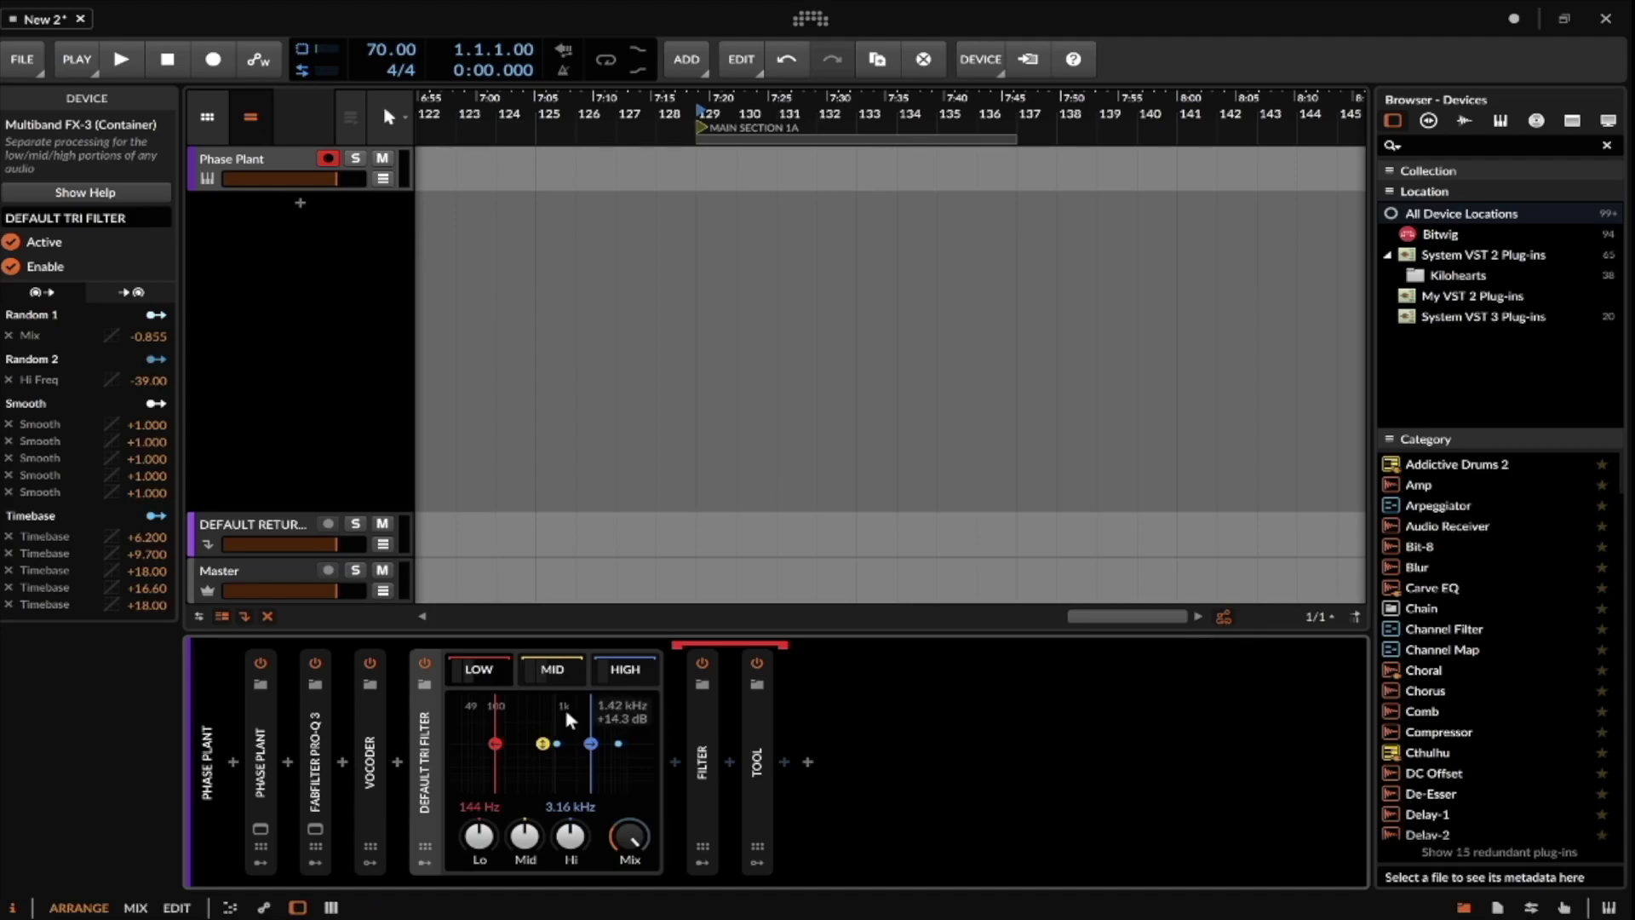
double_click(711, 736)
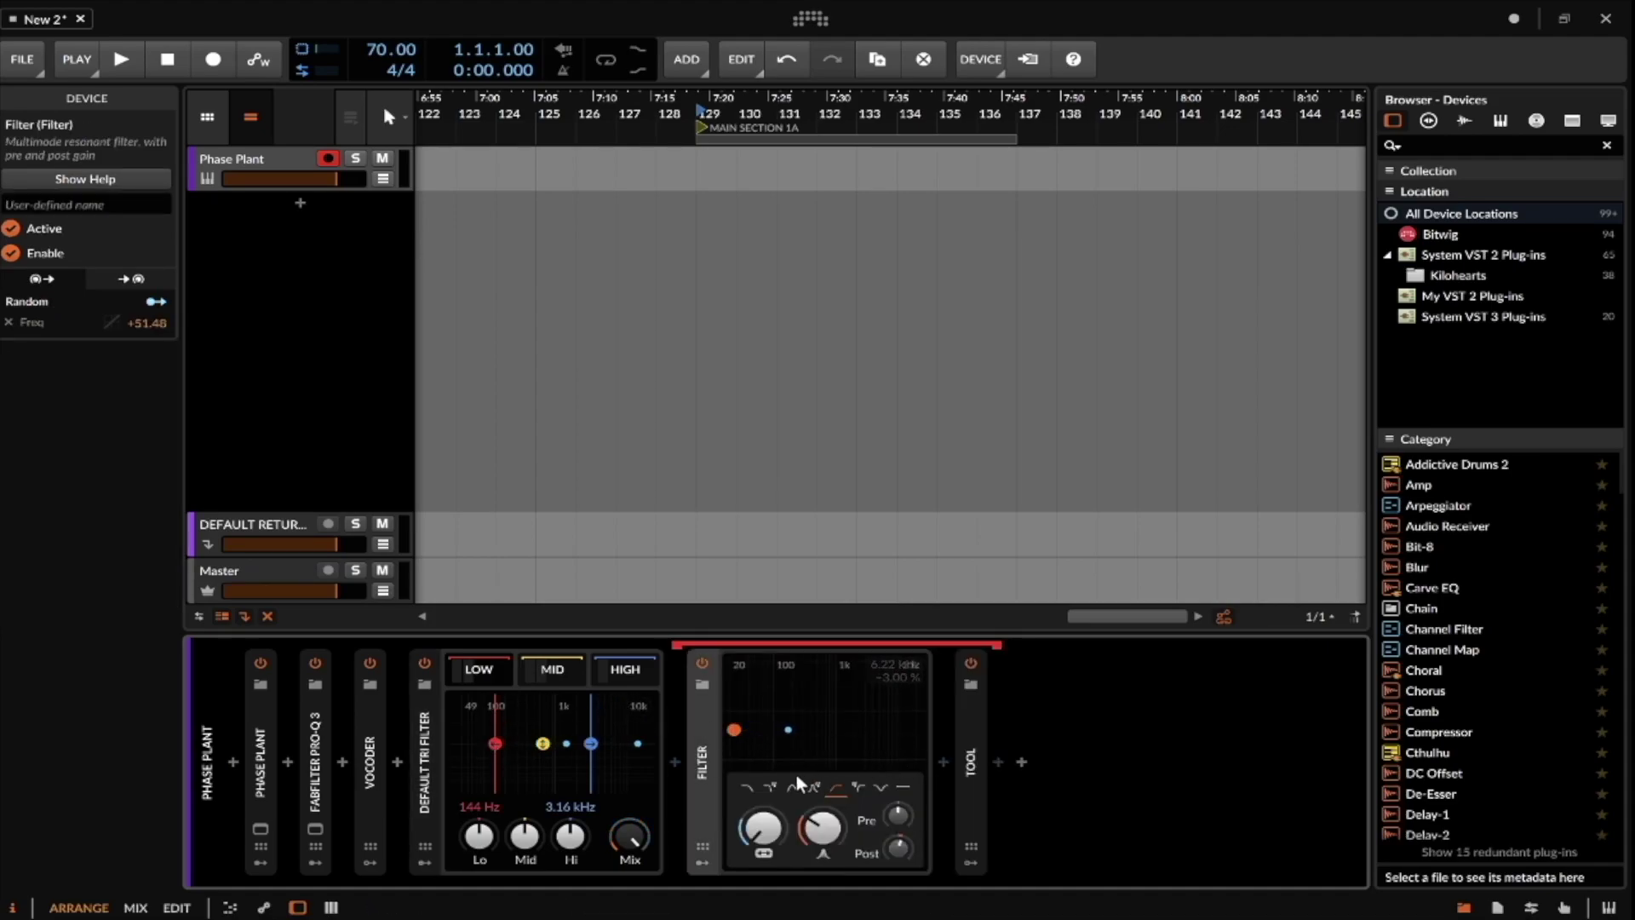
left_click(538, 673)
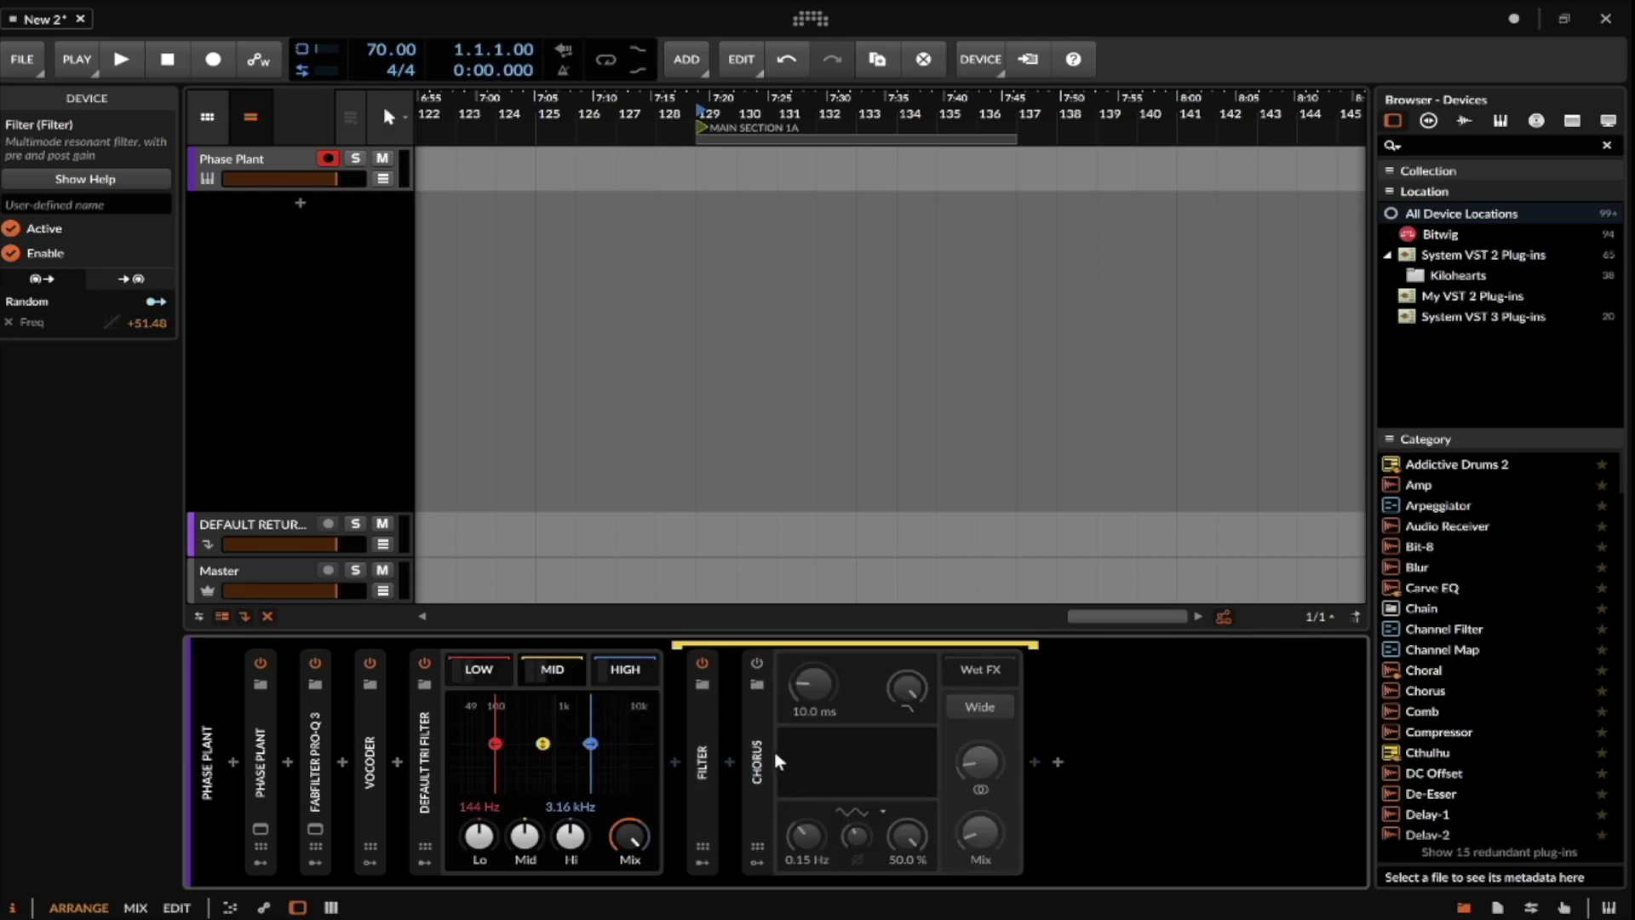
double_click(699, 724)
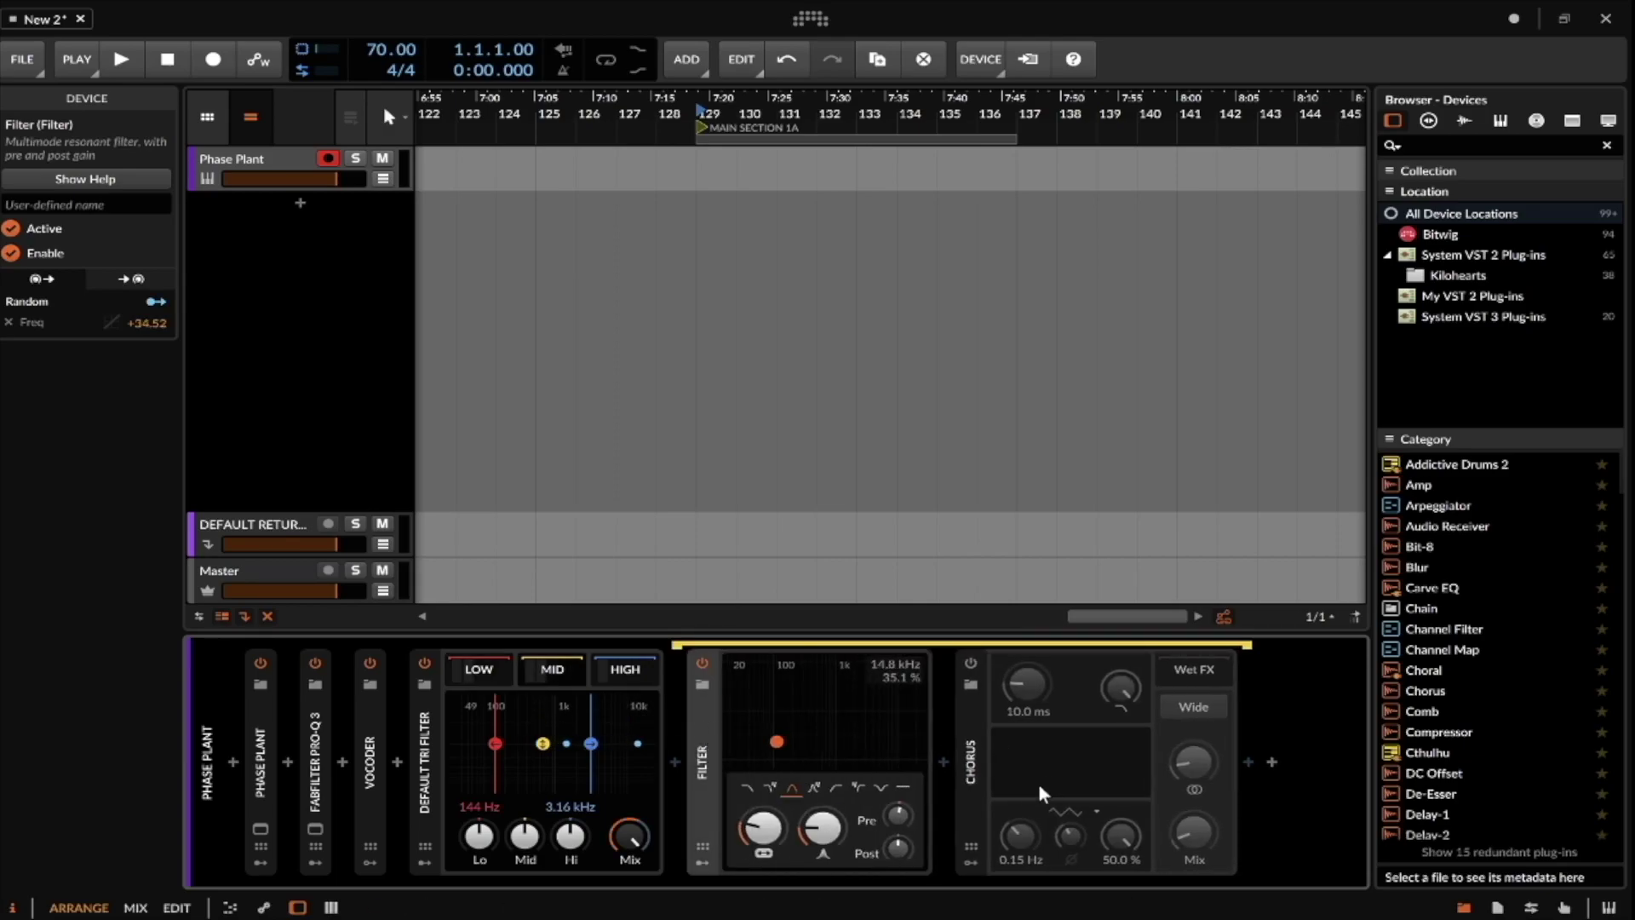
double_click(715, 722)
left_click(621, 671)
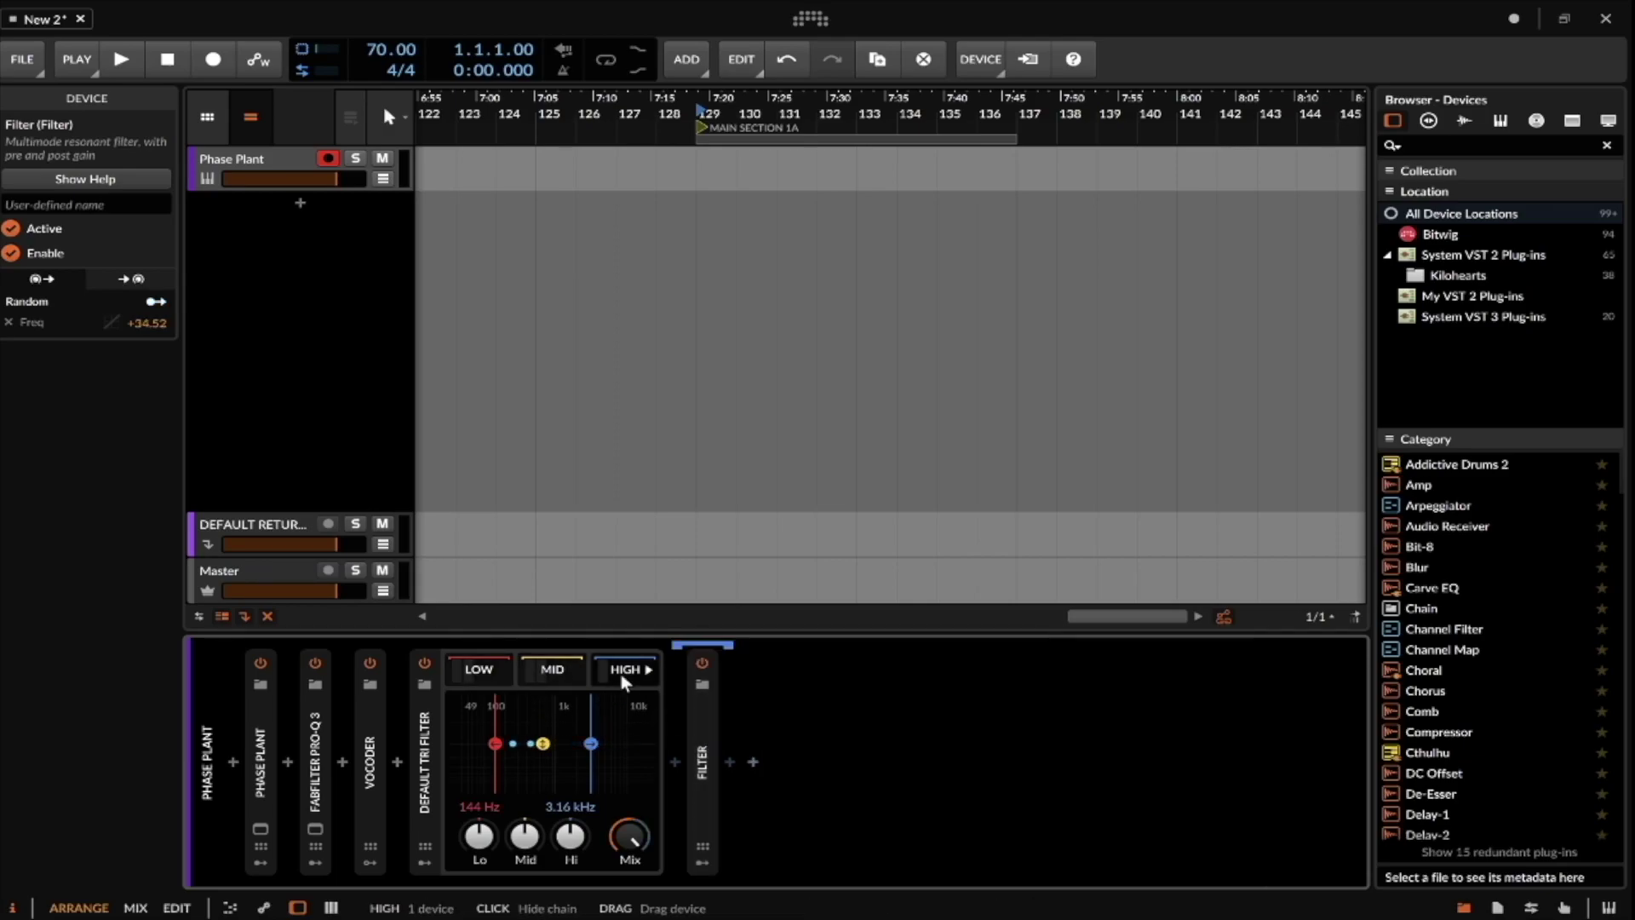
double_click(701, 720)
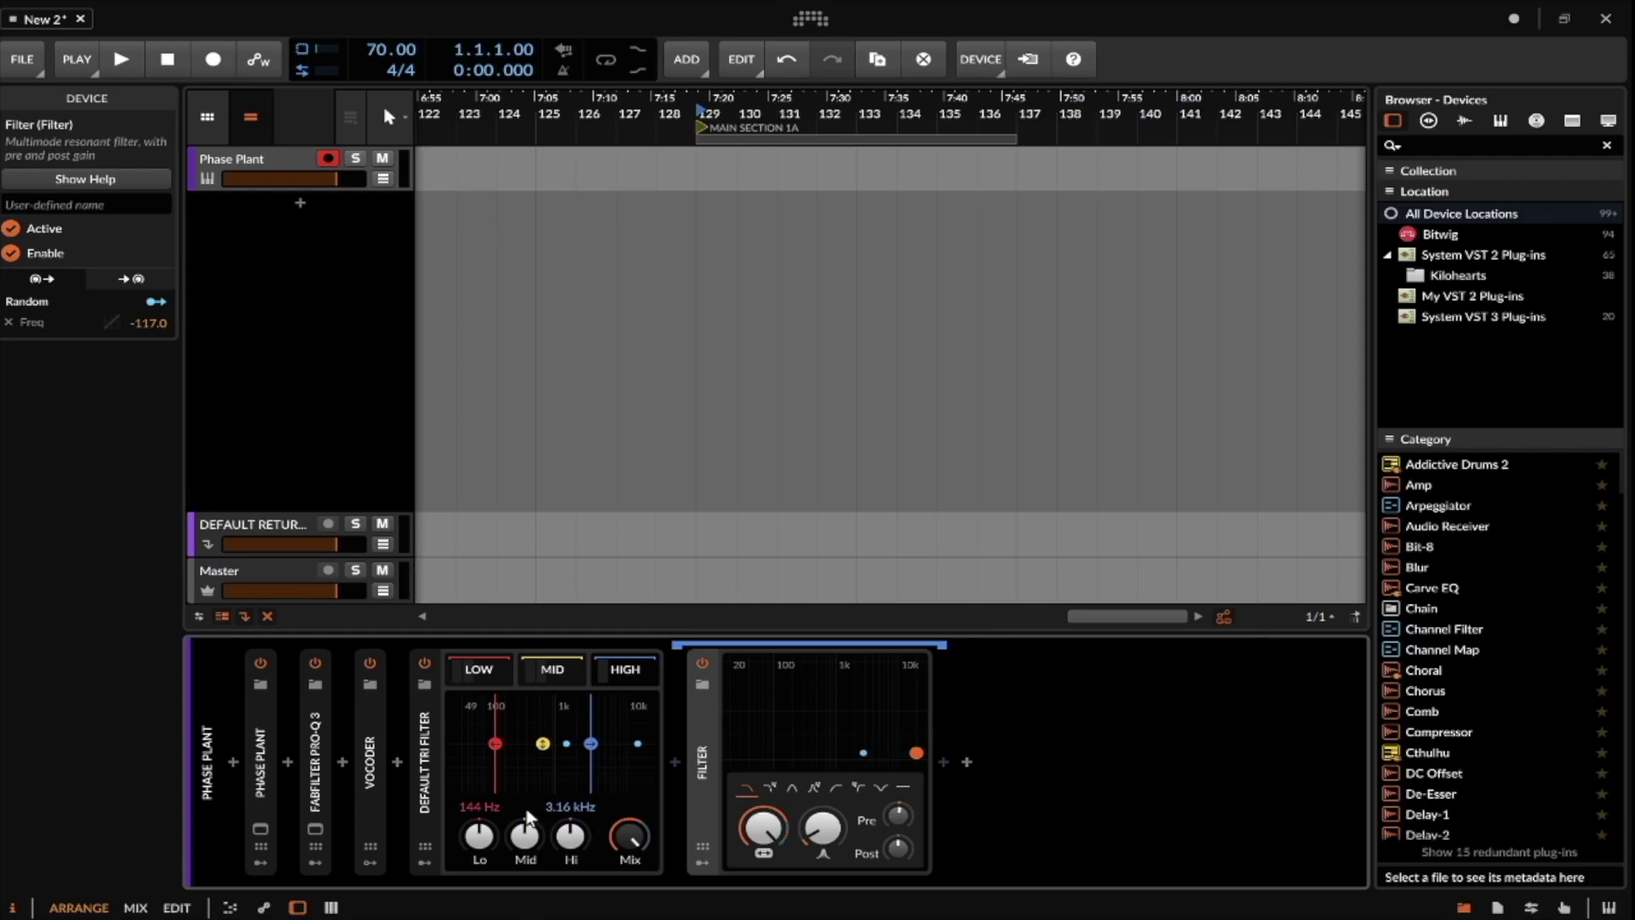
Show the modulators of the Multiband FX-3 and collapse its main panel.
left_click(424, 860)
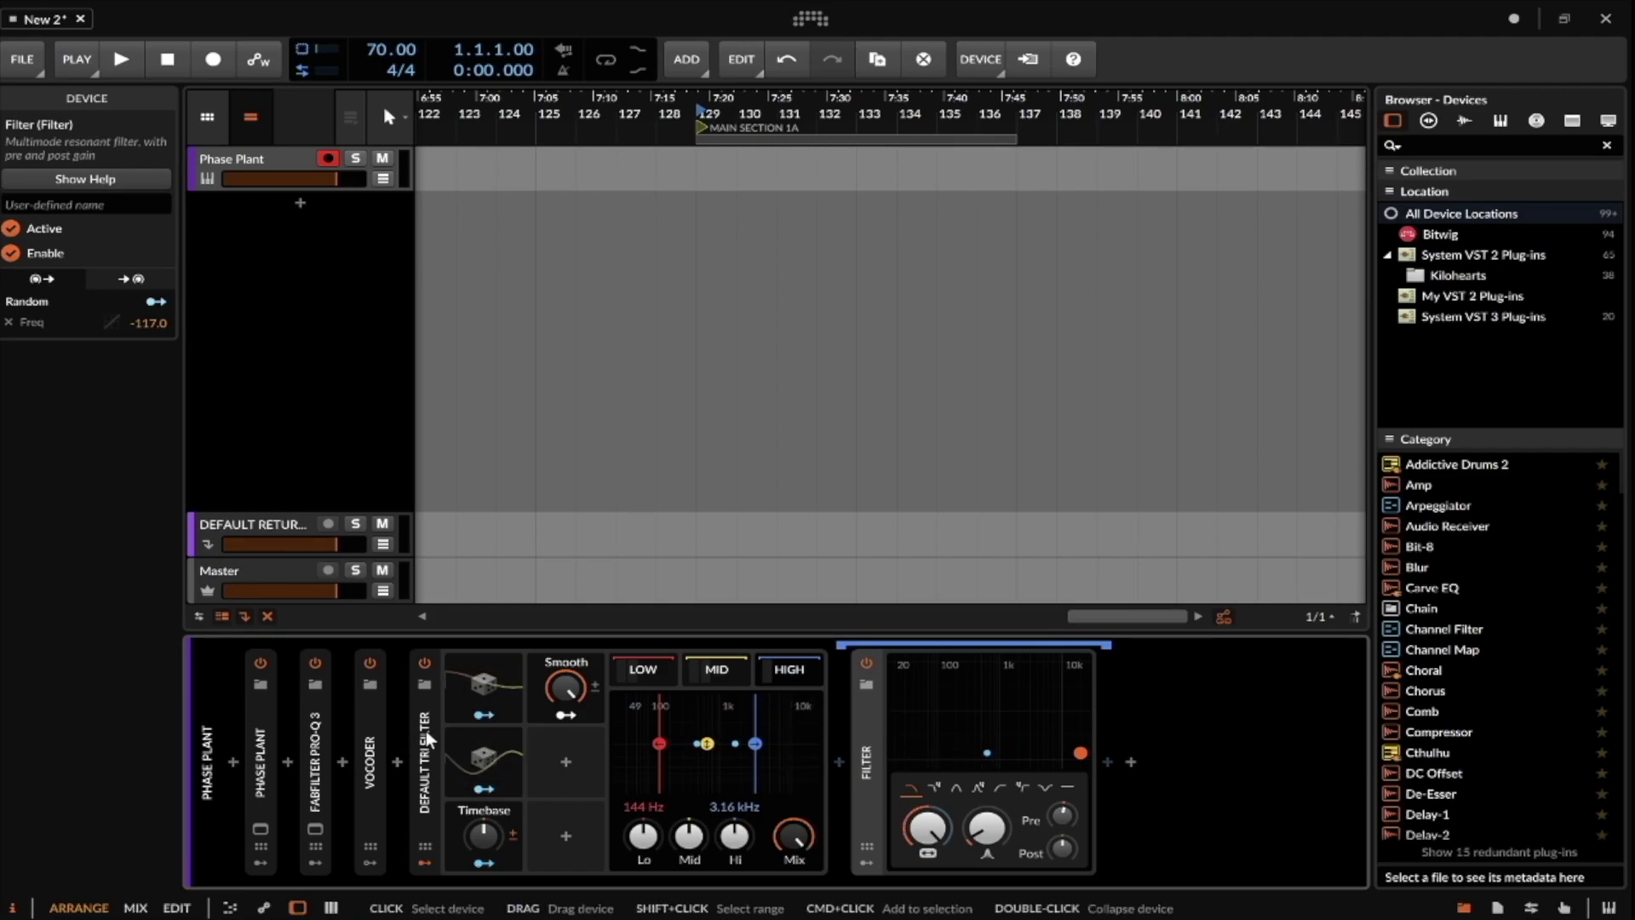
left_click(428, 764)
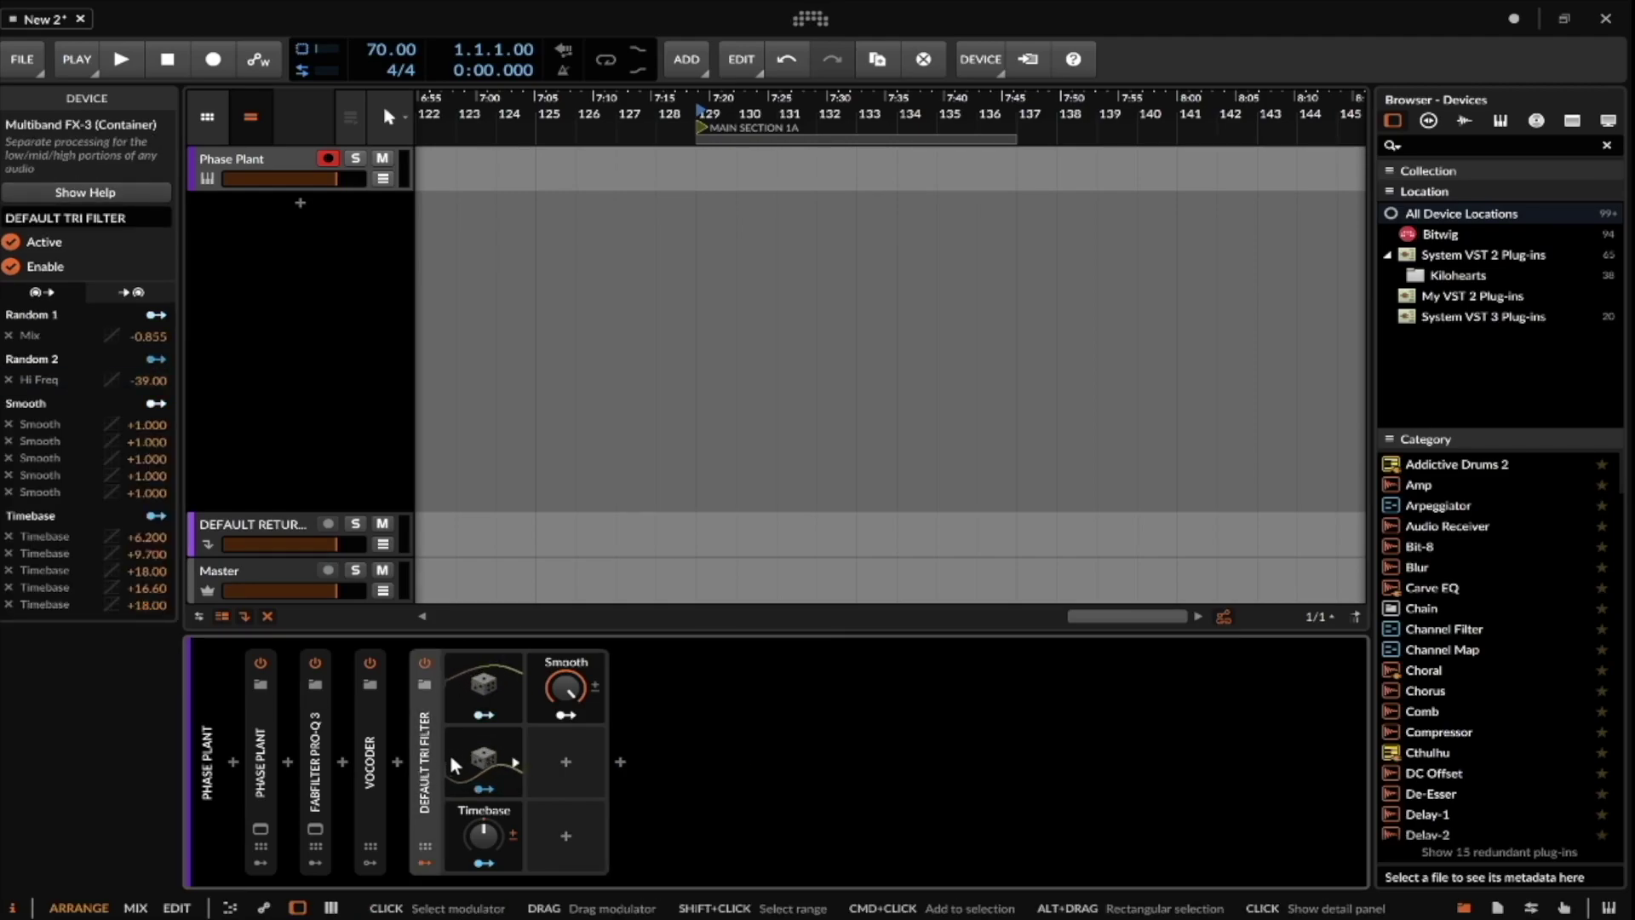
Audition the Phase Plant patch through the effect chain while moving its pitch wheel, and close the plug-in window.
left_click(260, 828)
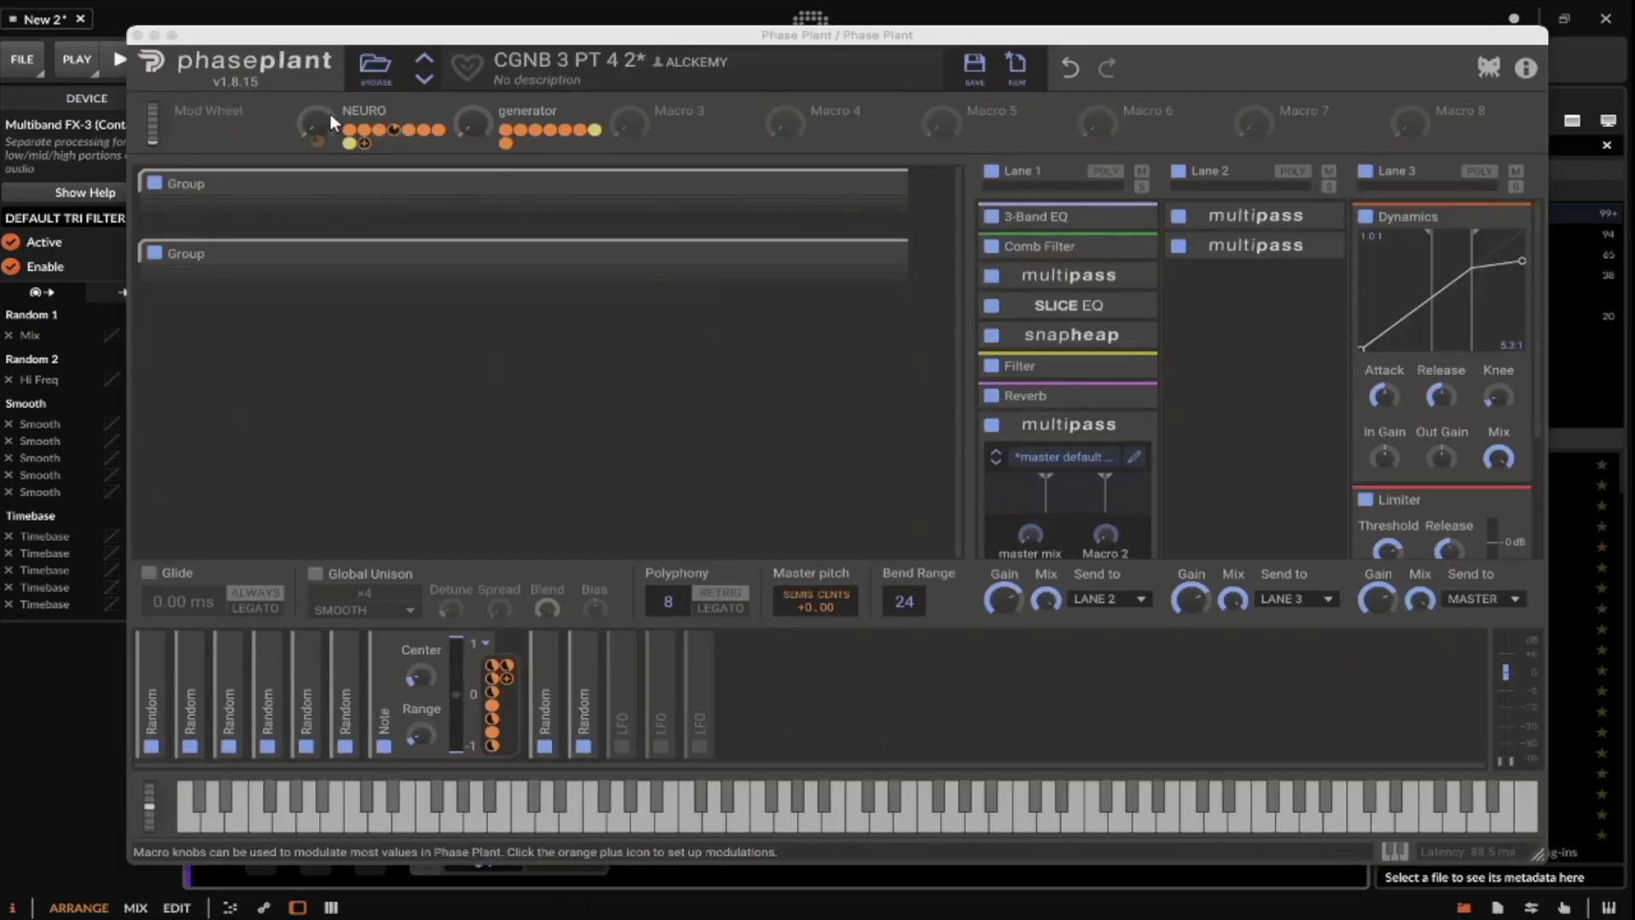
left_click(137, 35)
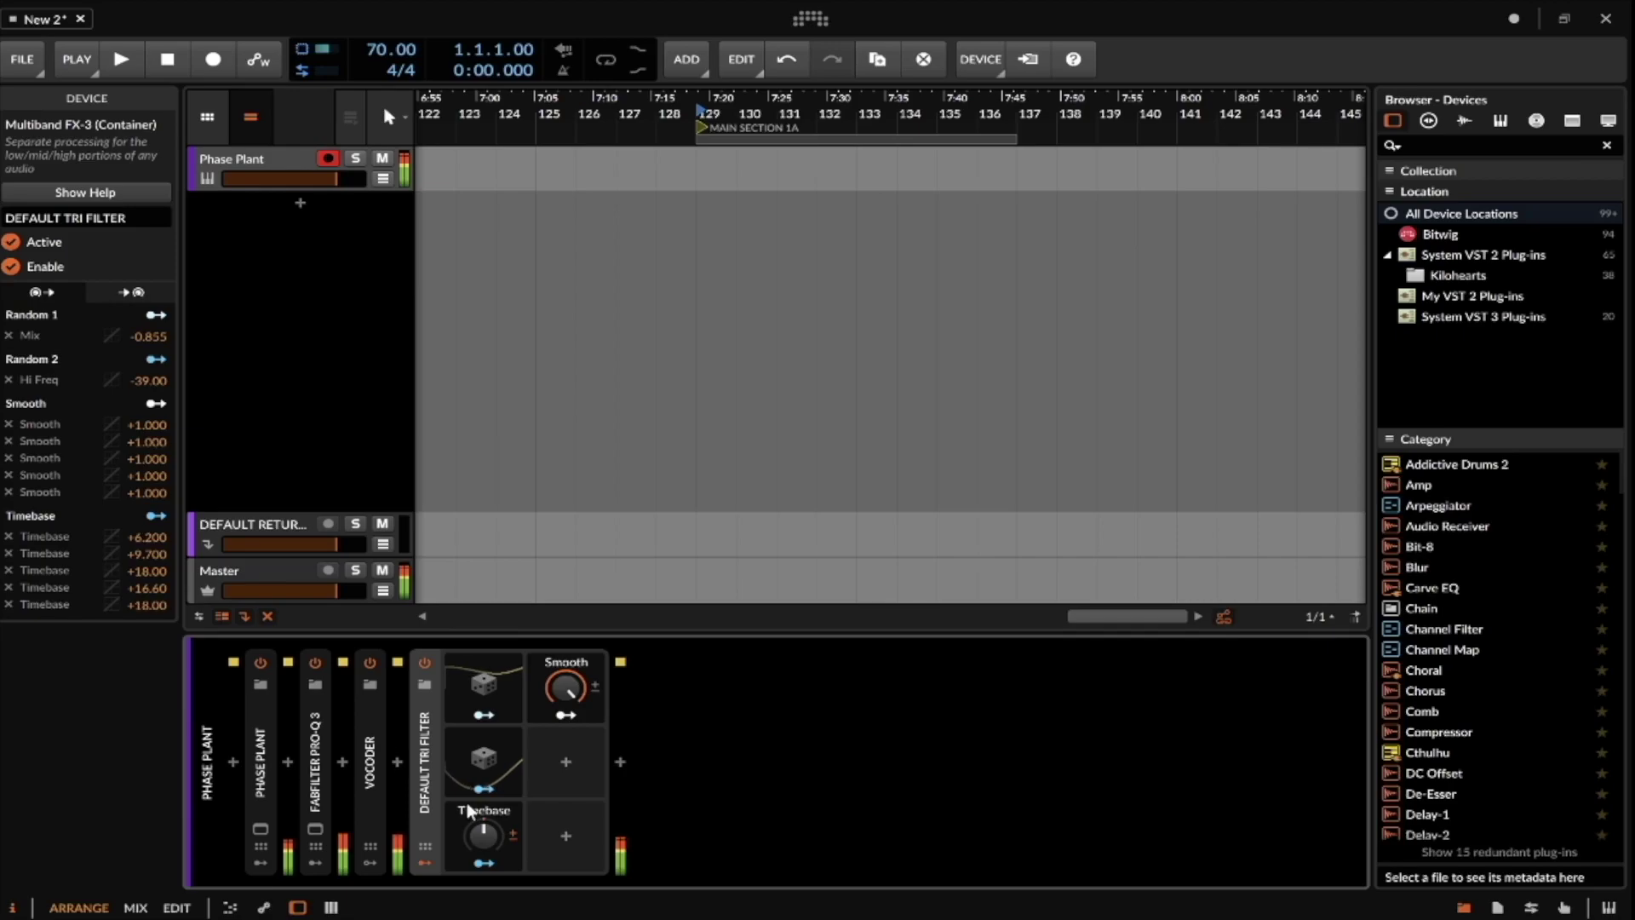
left_click(260, 828)
left_click_drag(147, 817, 179, 853)
left_click_drag(151, 852, 153, 856)
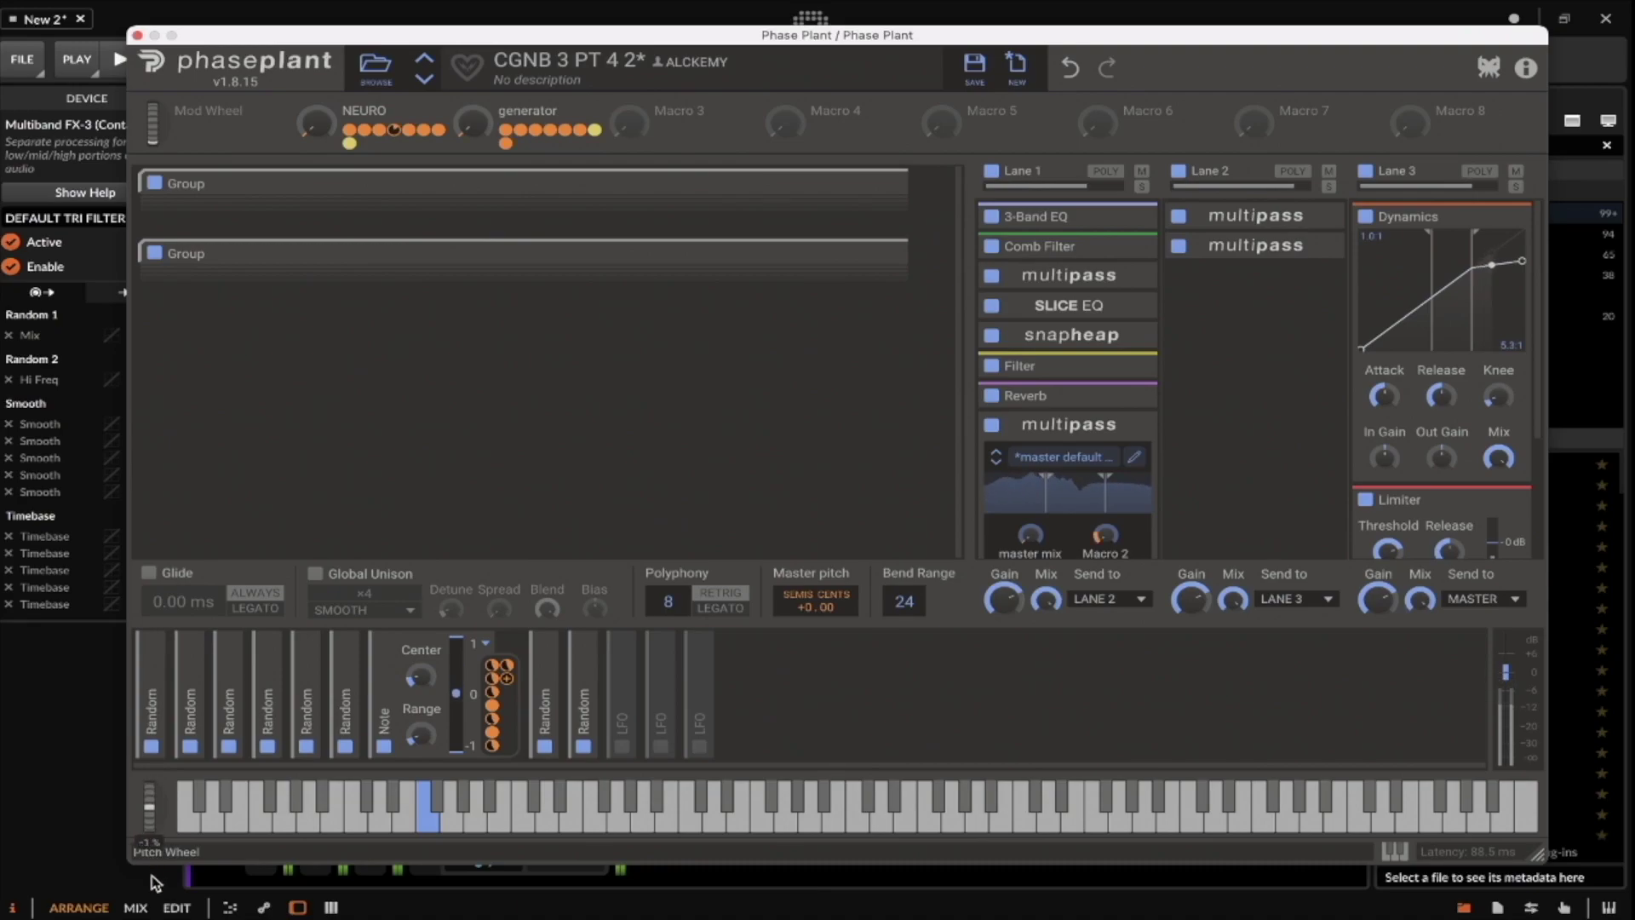
left_click(137, 35)
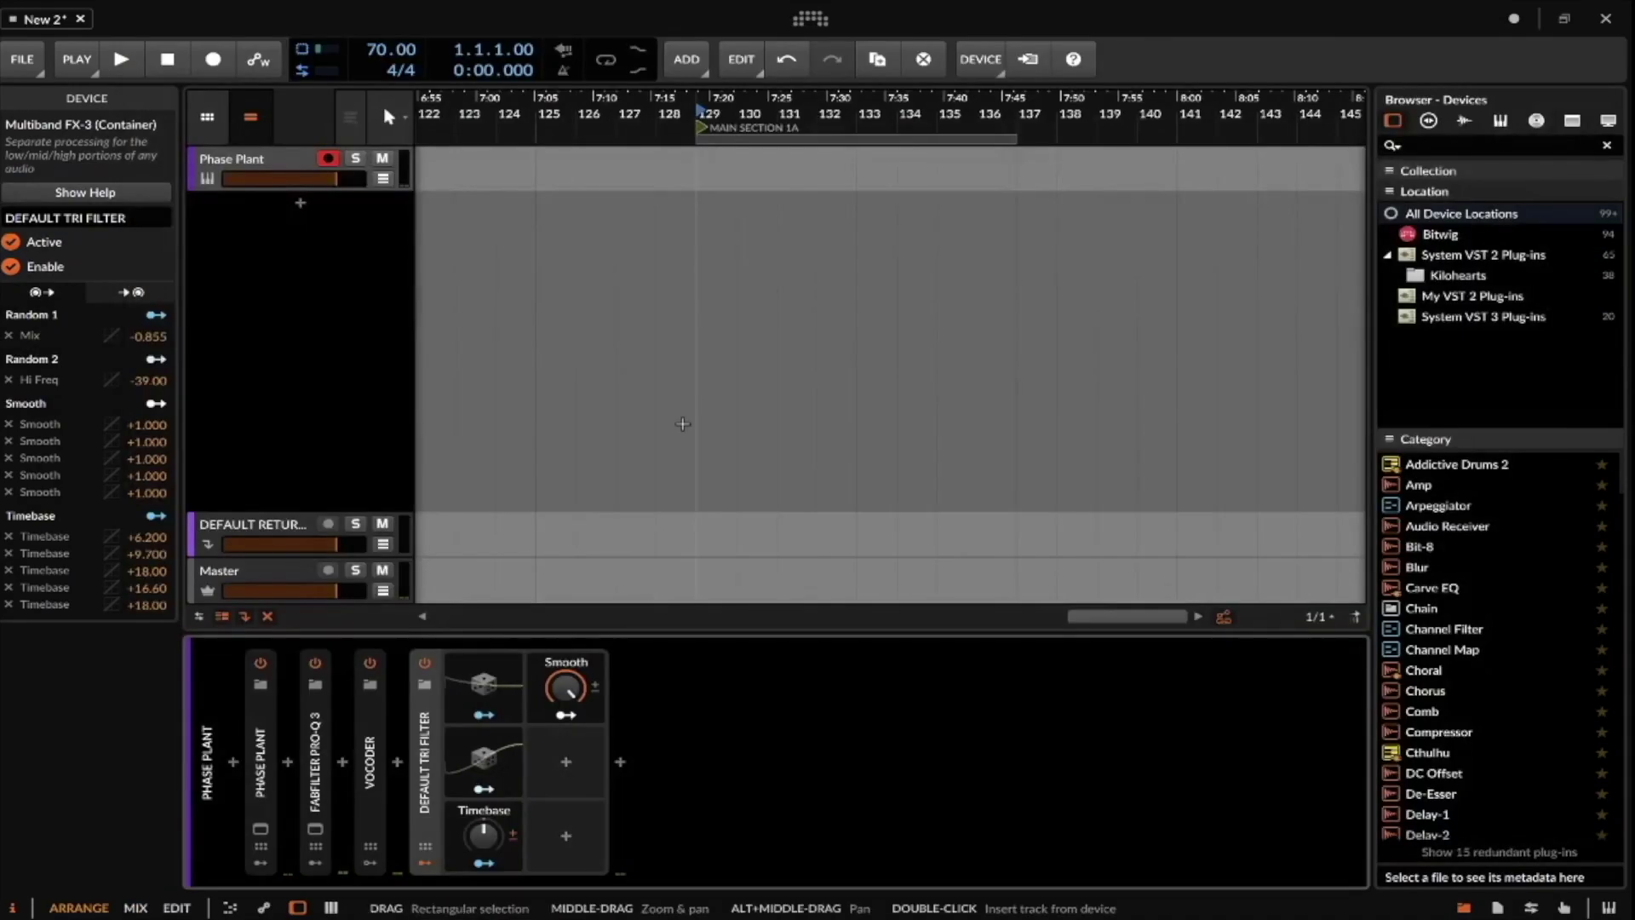
Expand the Multiband FX-3 and activate the Chorus in its Mid band chain.
left_click(420, 705)
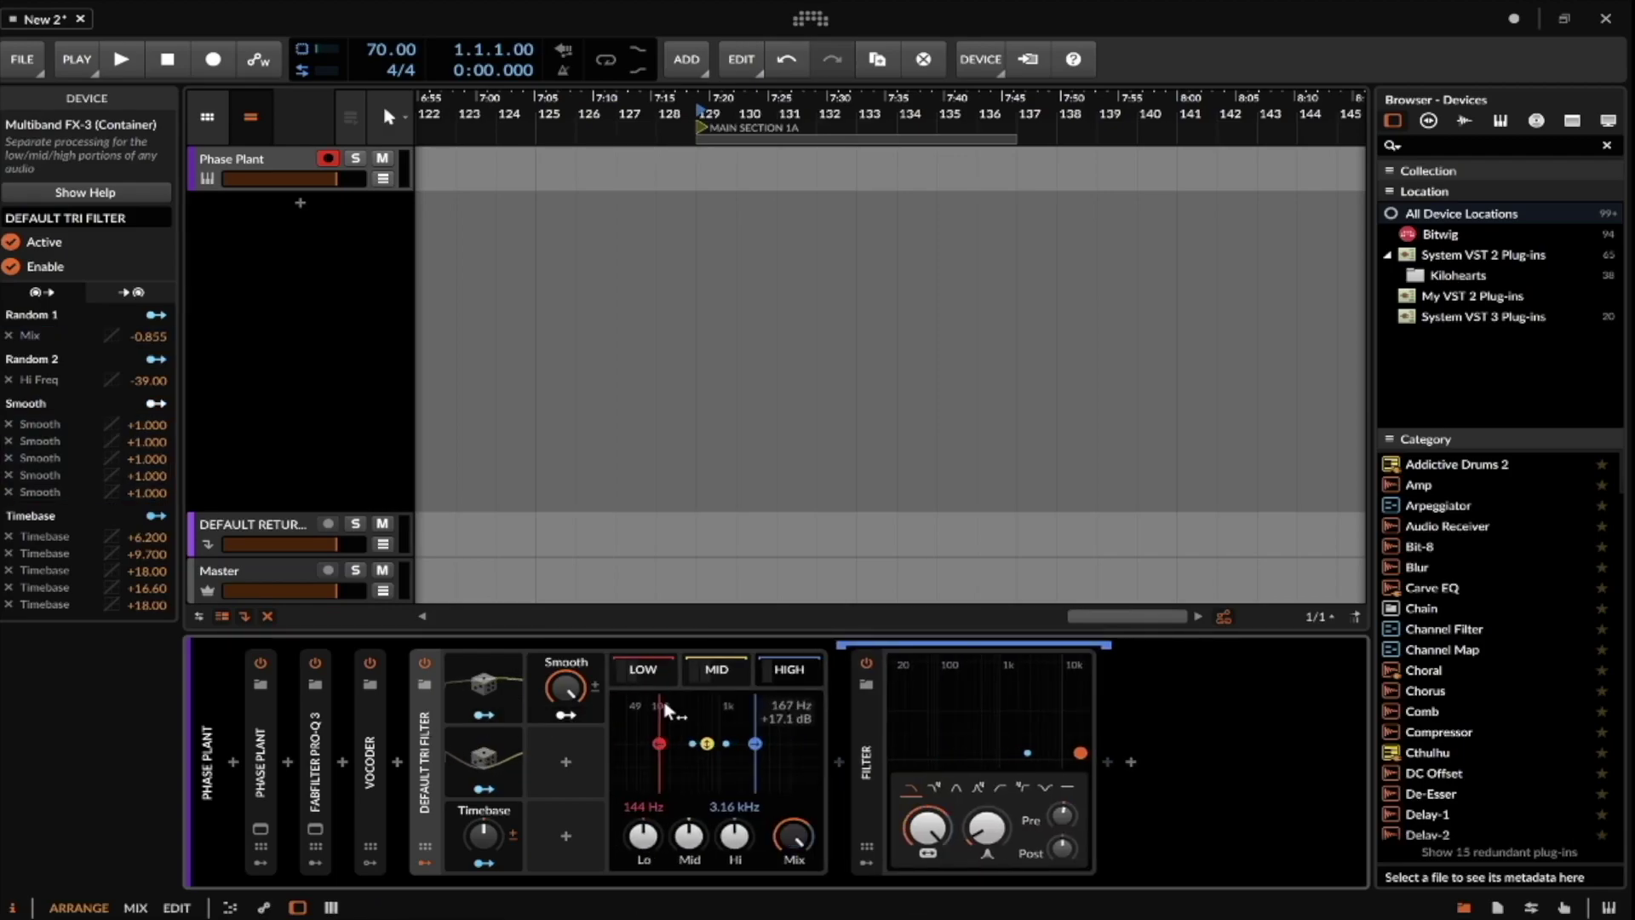
left_click(707, 671)
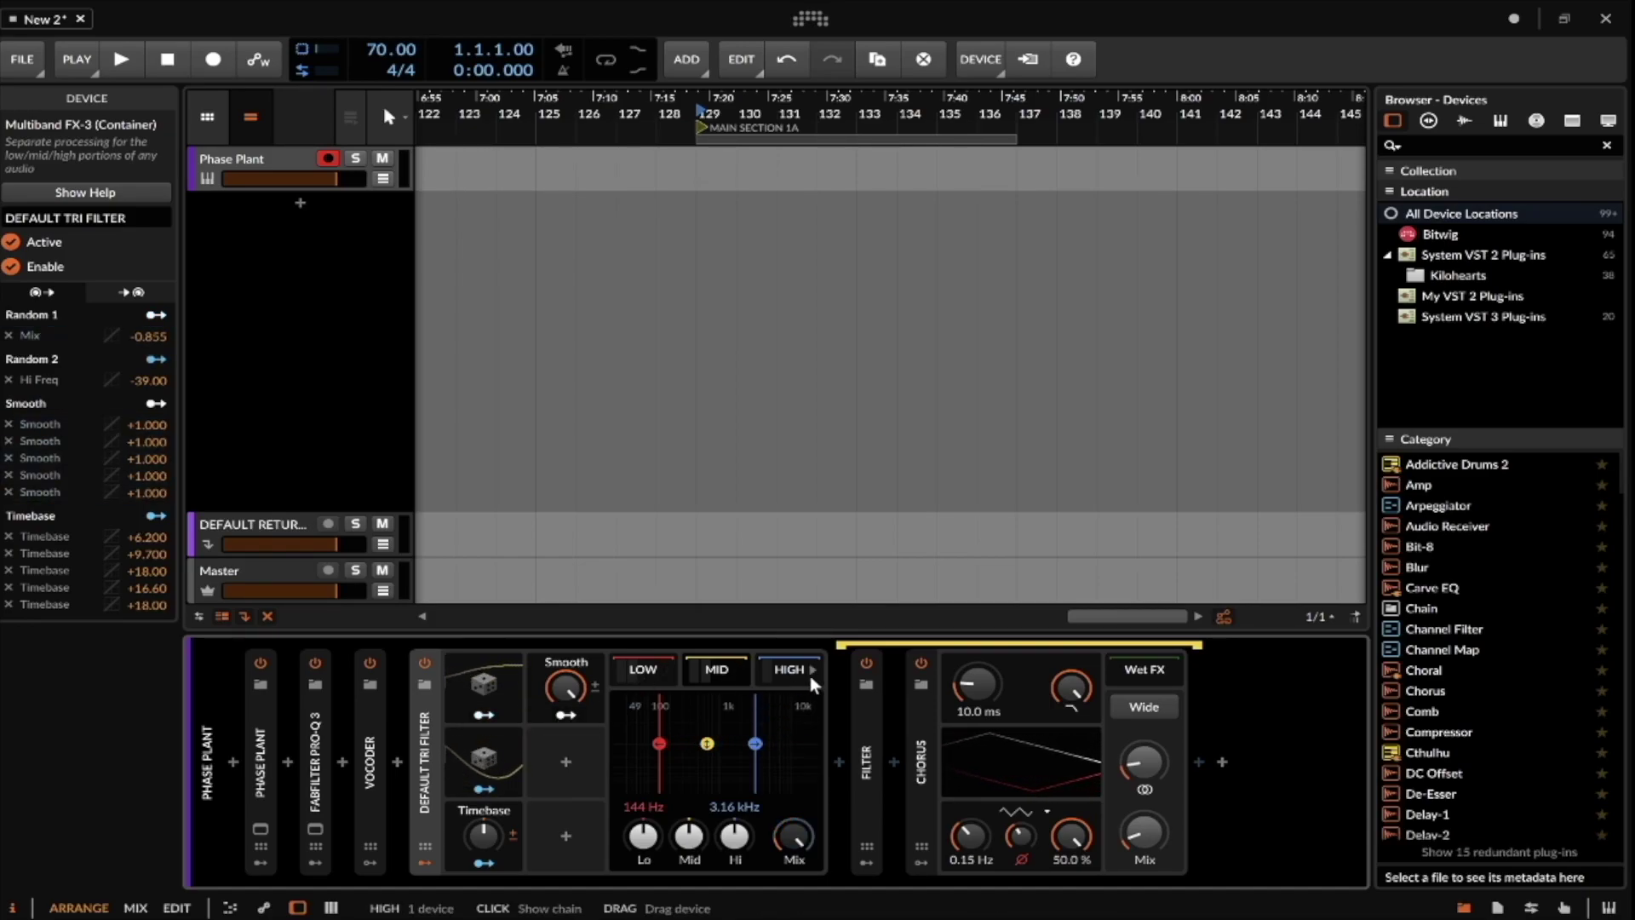
Insert a nested Multiband FX-3 ahead of the filter in the Low band chain.
left_click(647, 676)
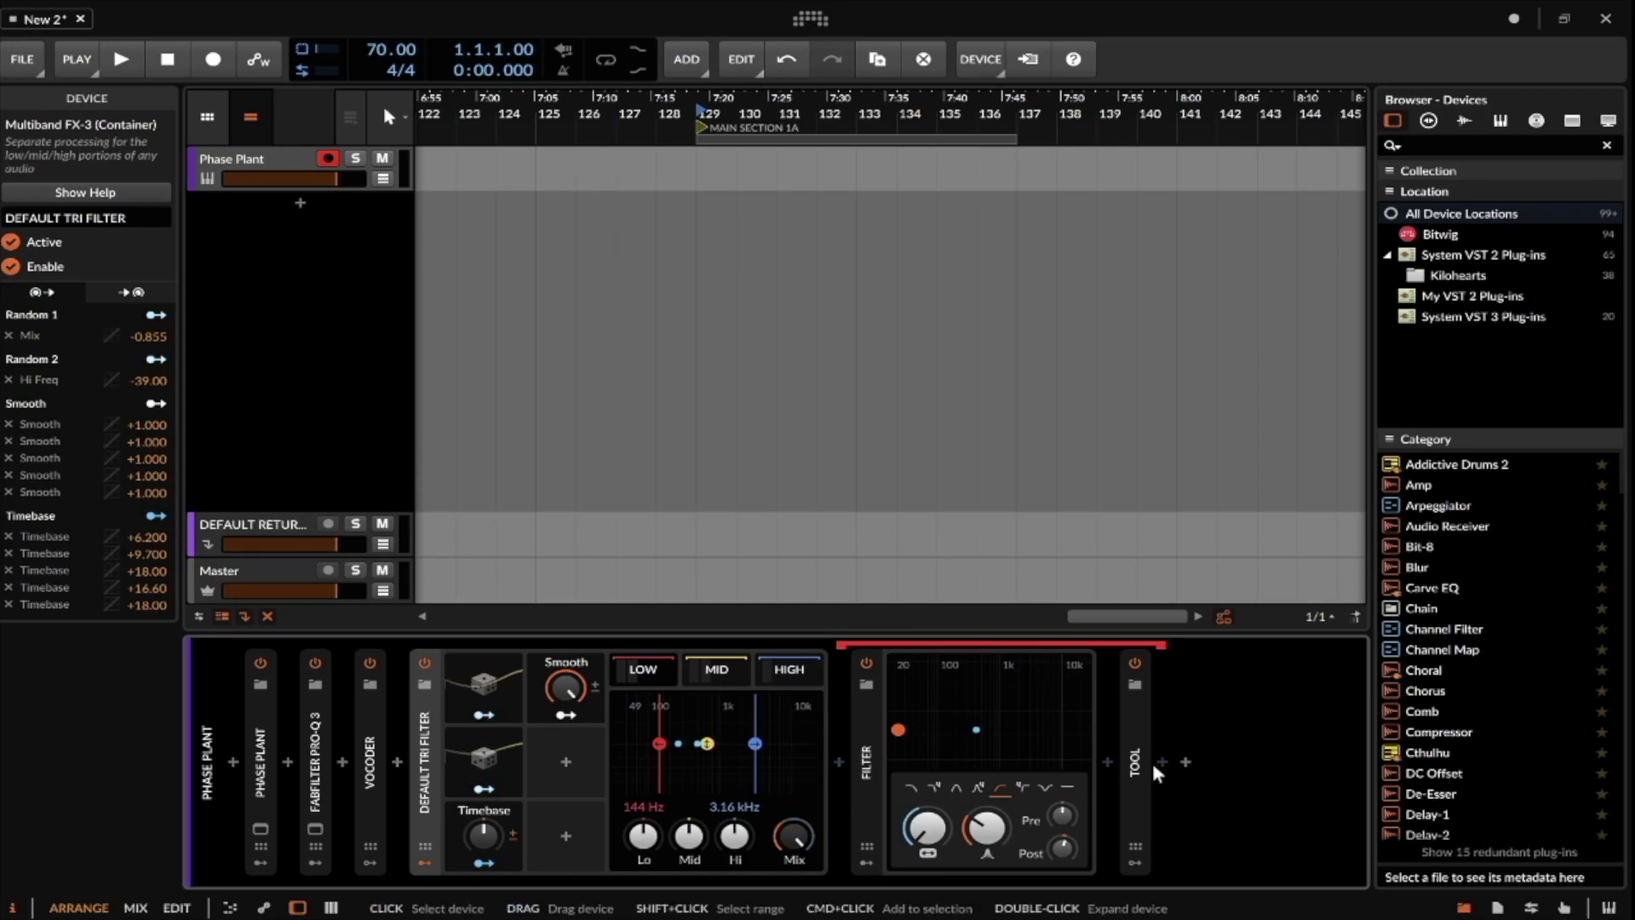
left_click(839, 761)
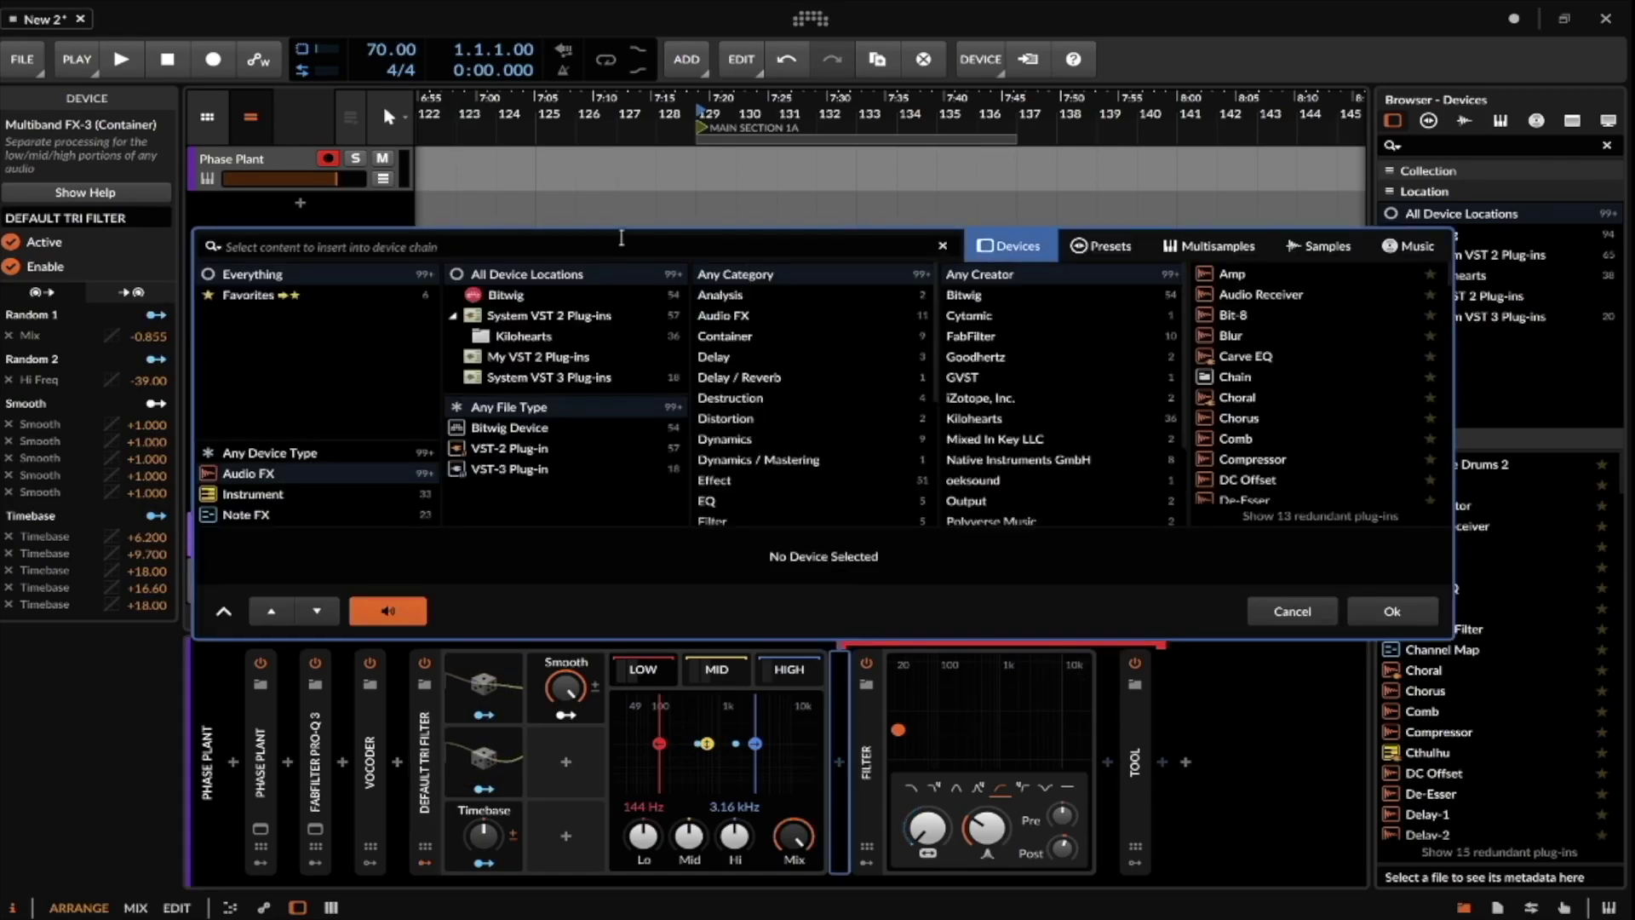
type("FX")
left_click(1264, 380)
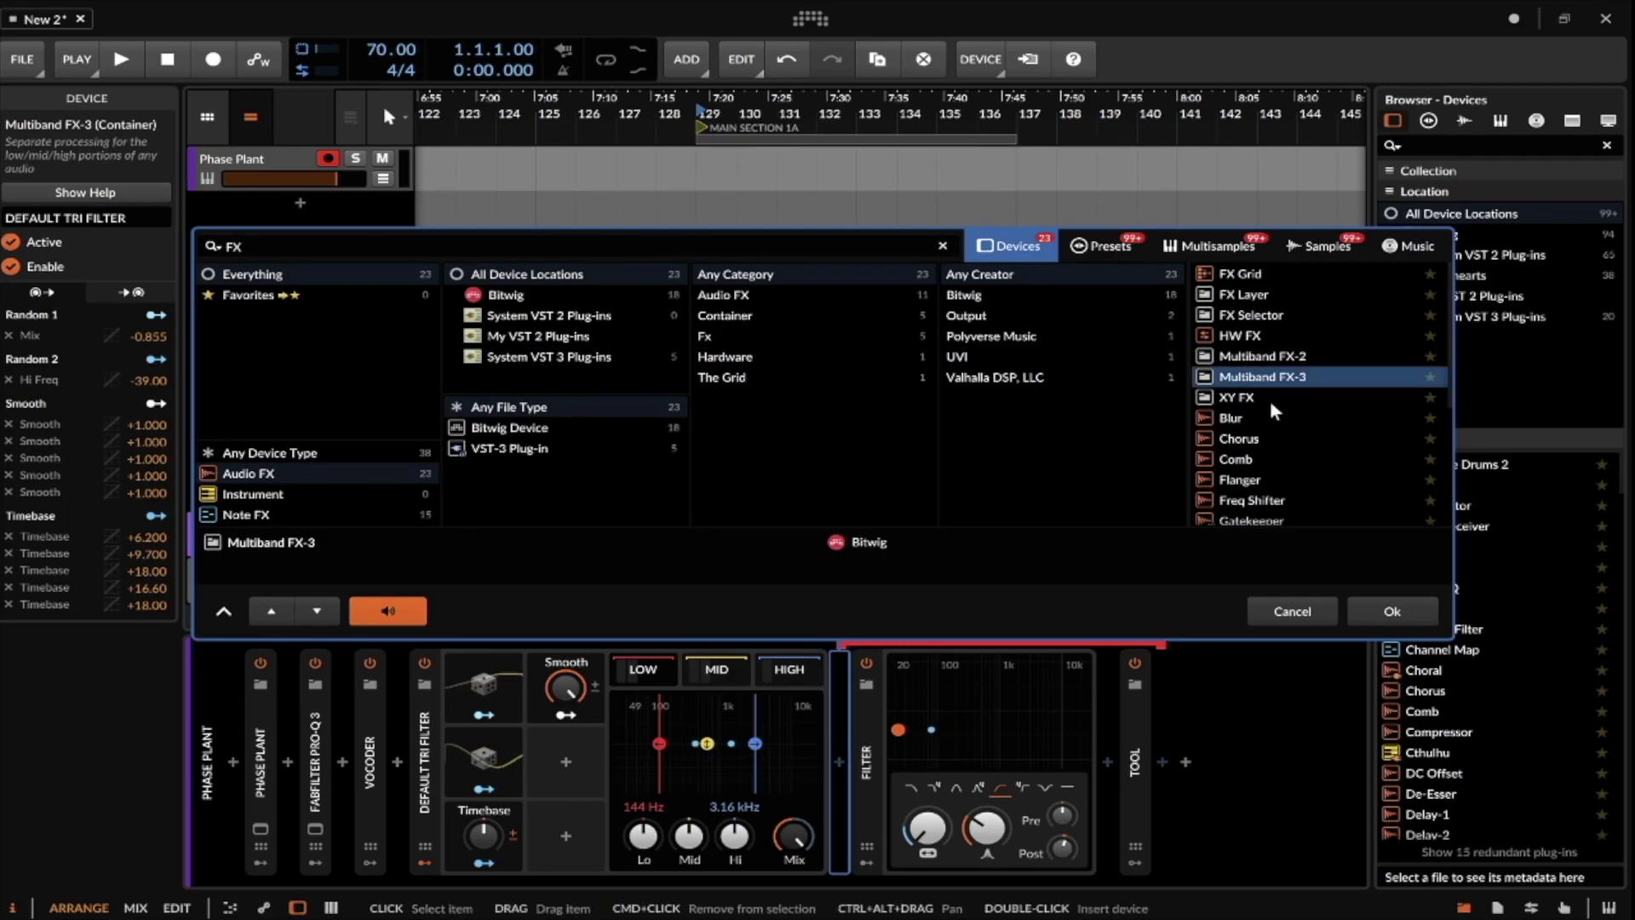
left_click(1390, 608)
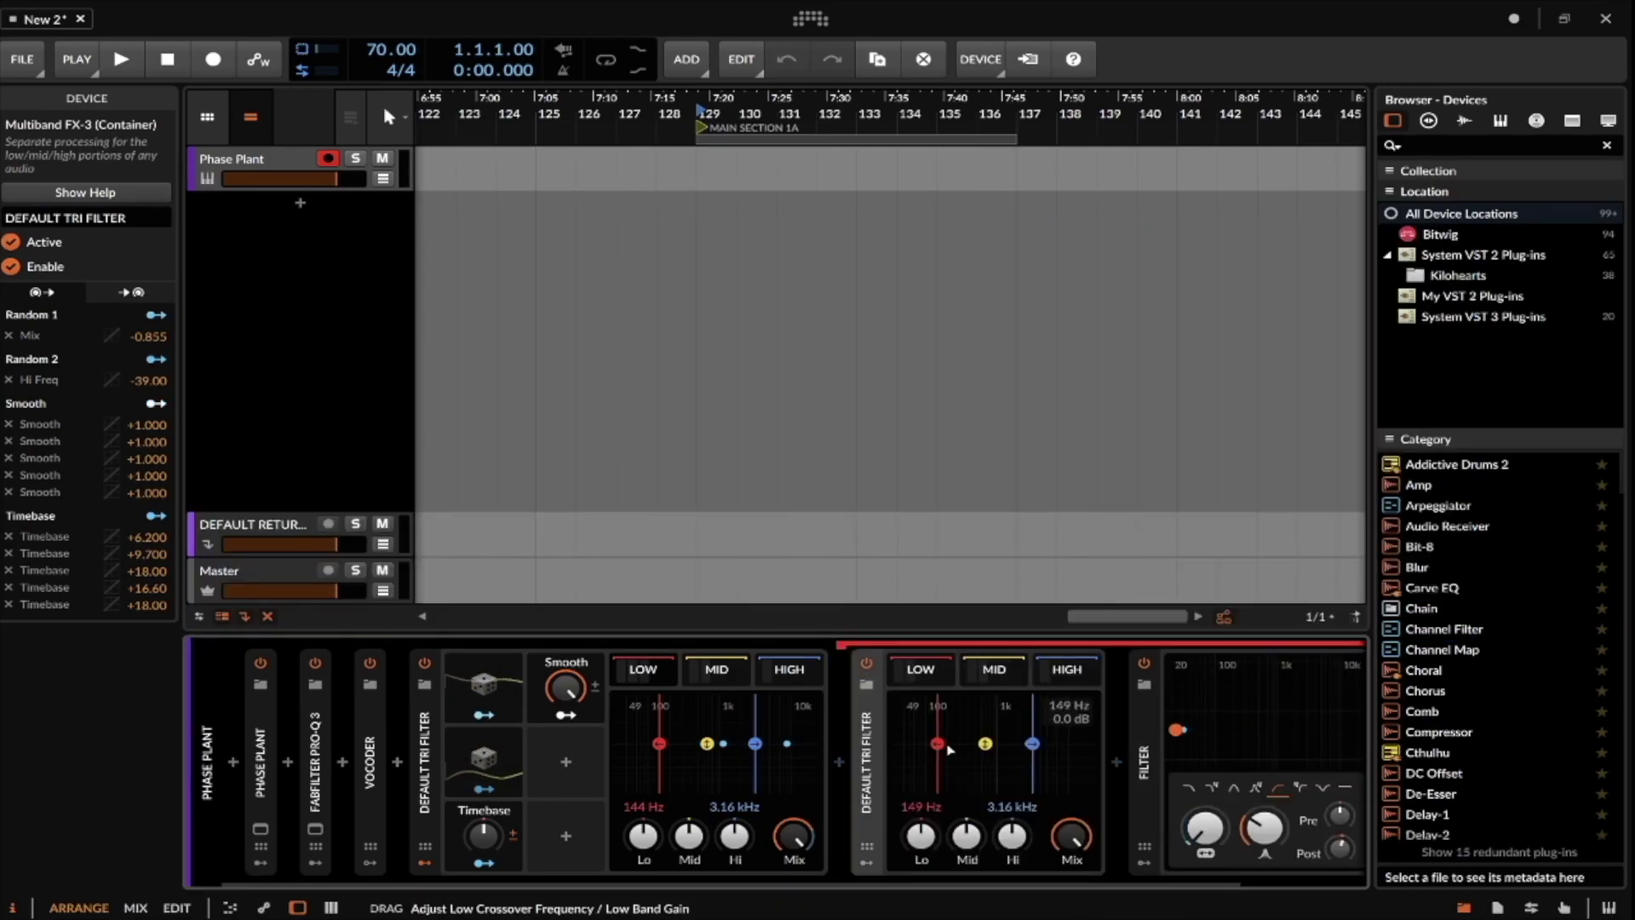
Set the nested Multiband FX-3's crossovers to 98.5 Hz and 202 Hz.
left_click_drag(1033, 744, 1062, 744)
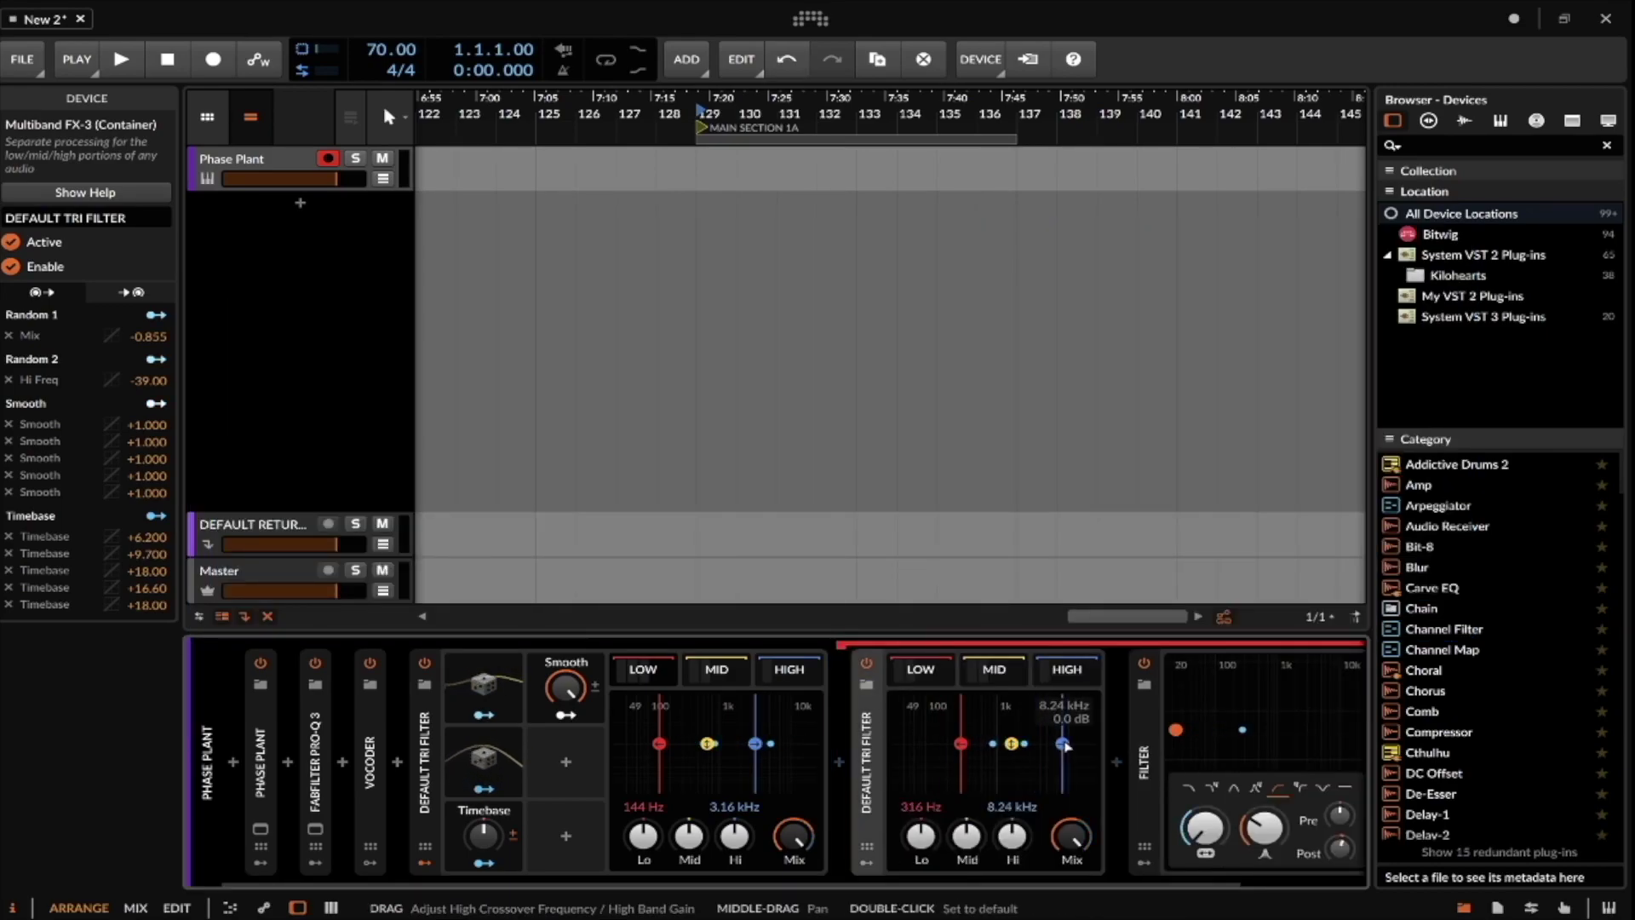
left_click_drag(961, 743, 924, 743)
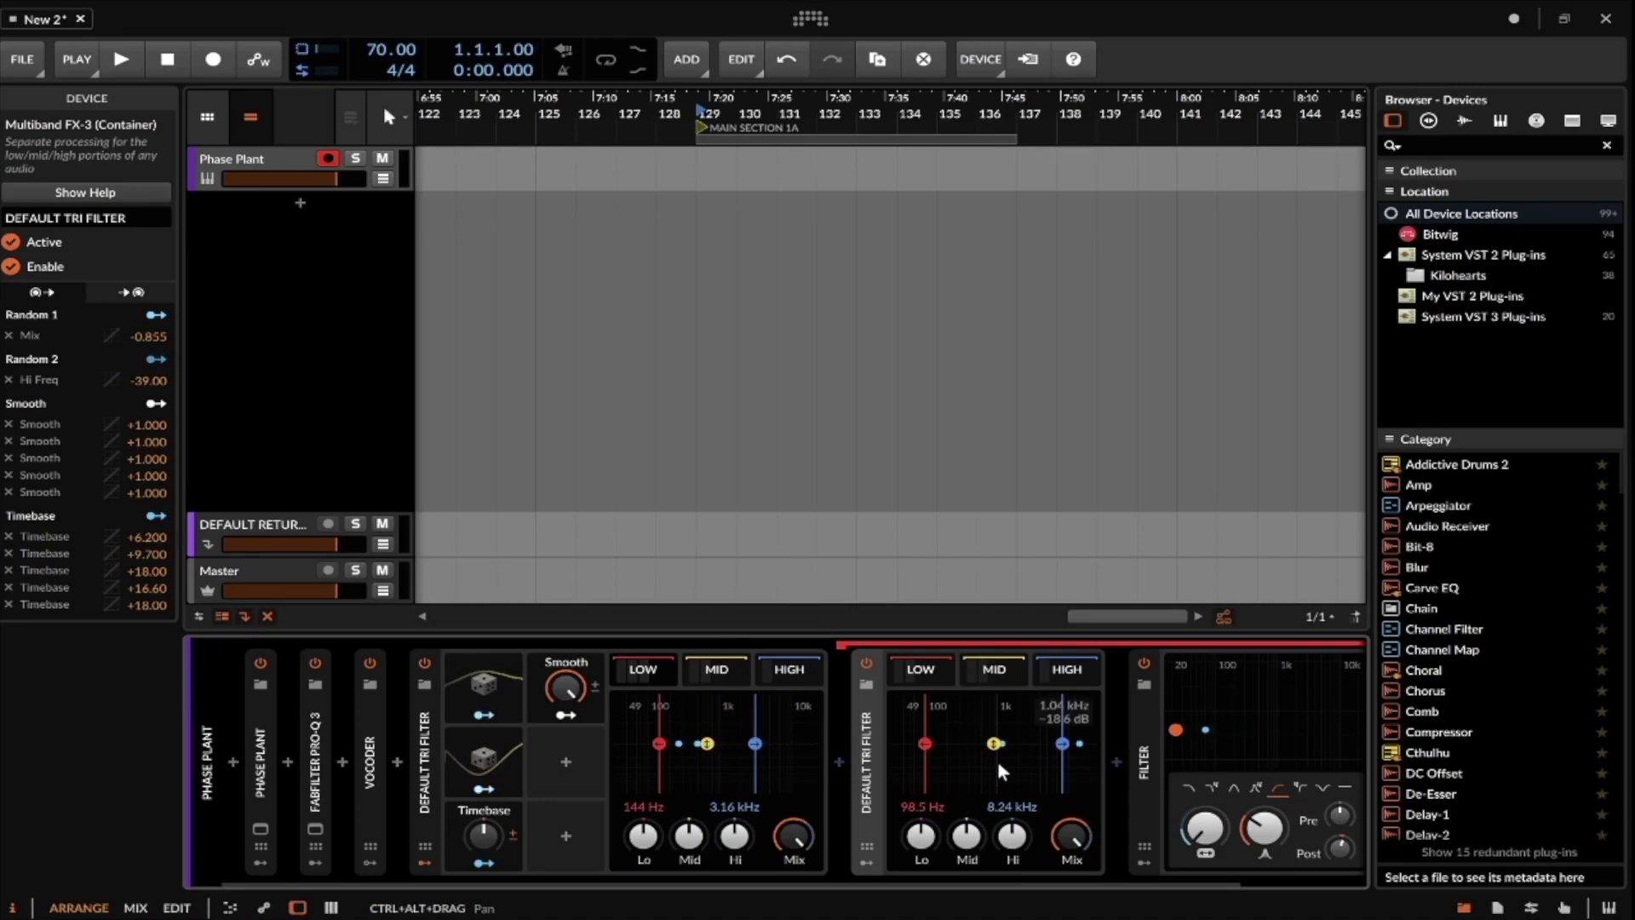
left_click_drag(1062, 743, 972, 743)
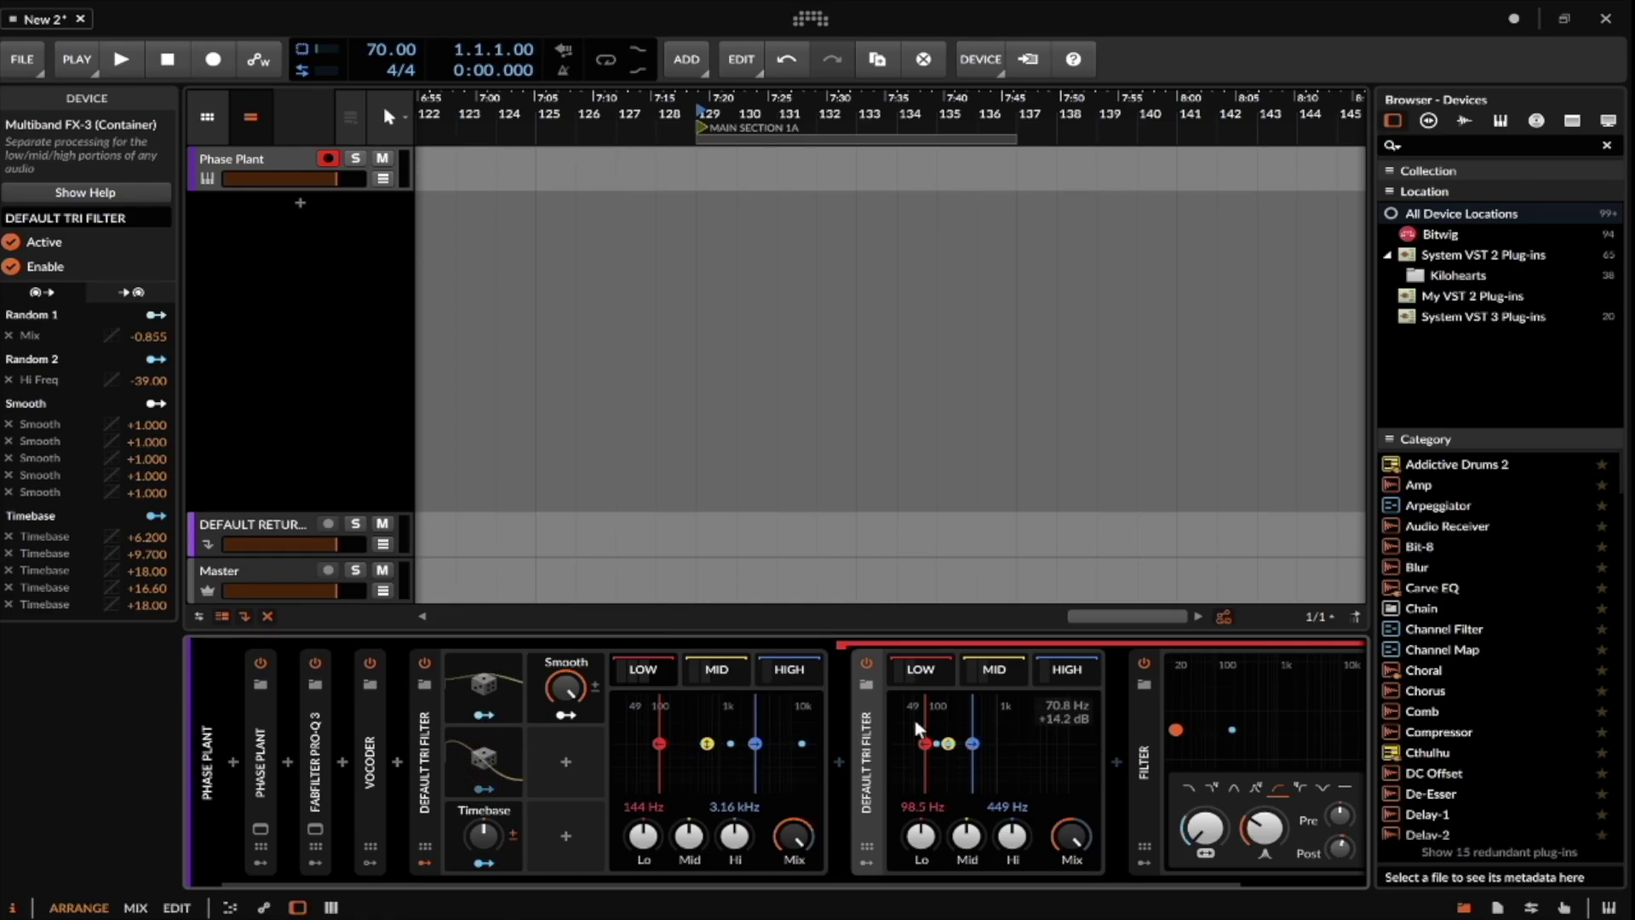
left_click_drag(973, 743, 946, 743)
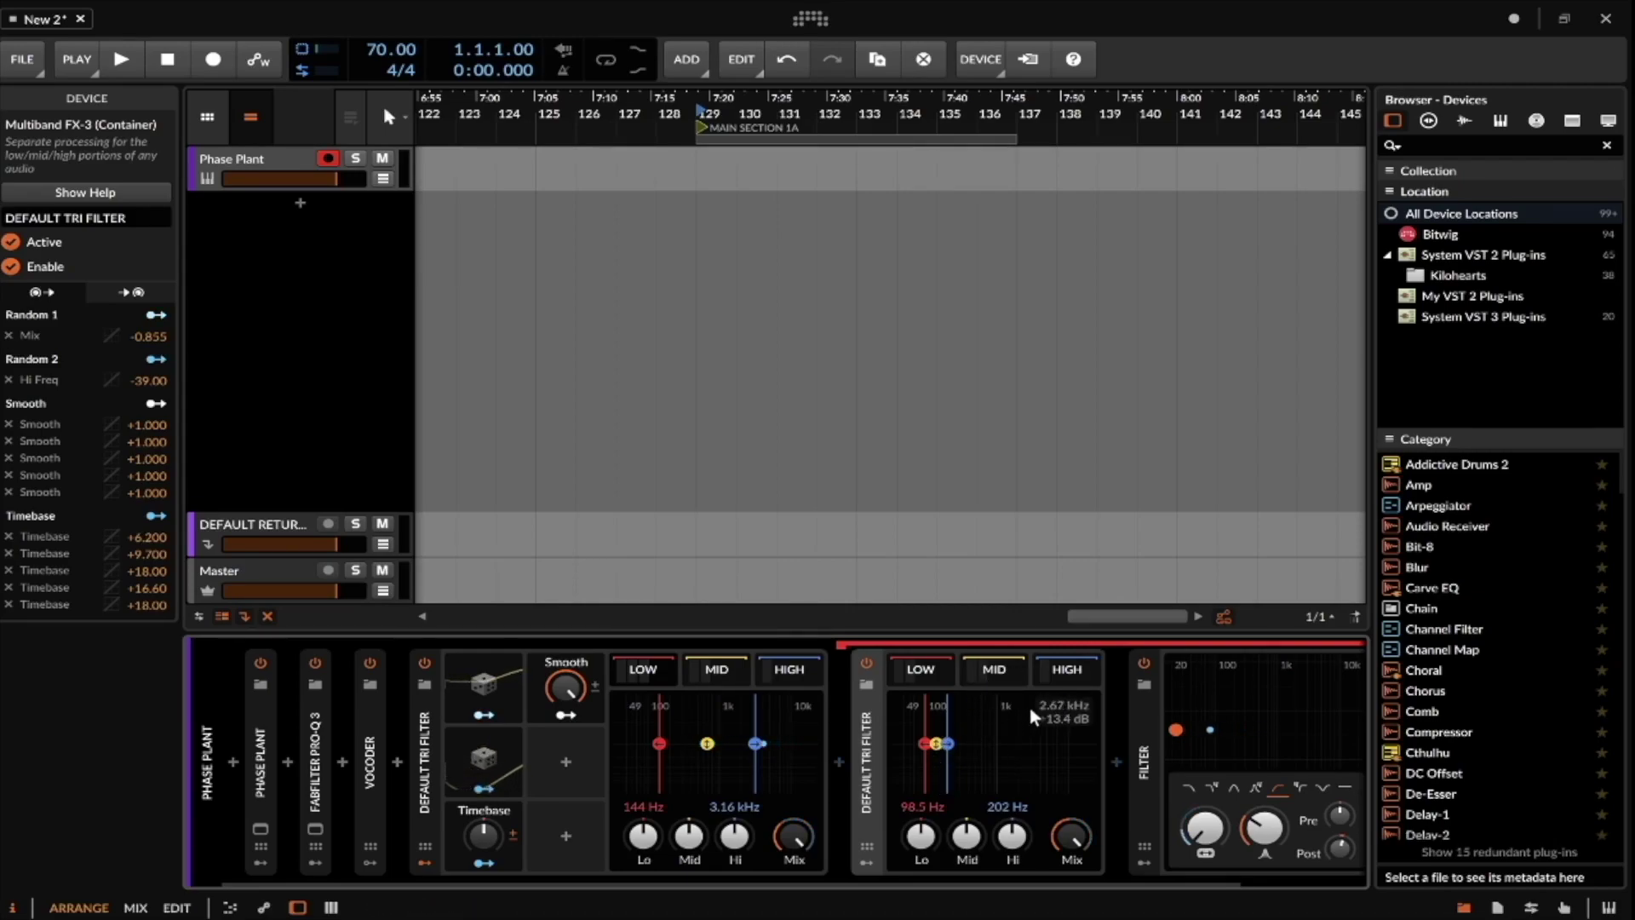
Delete the nested Multiband FX-3, and collapse the Low band's filter and the outer container.
key("Delete")
double_click(868, 729)
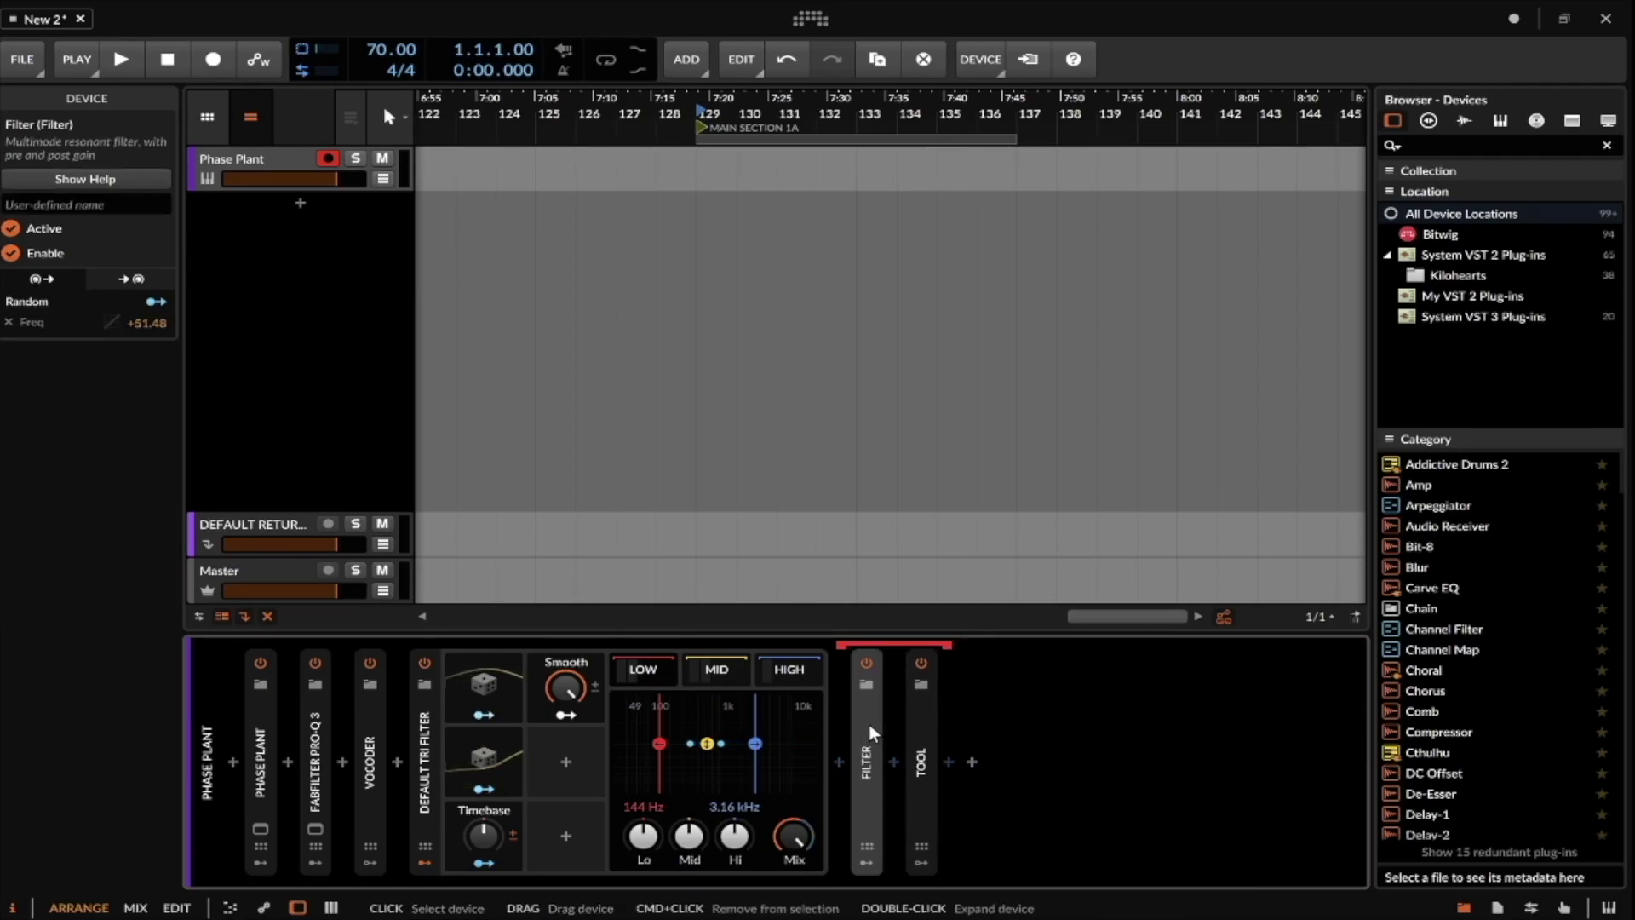
double_click(423, 741)
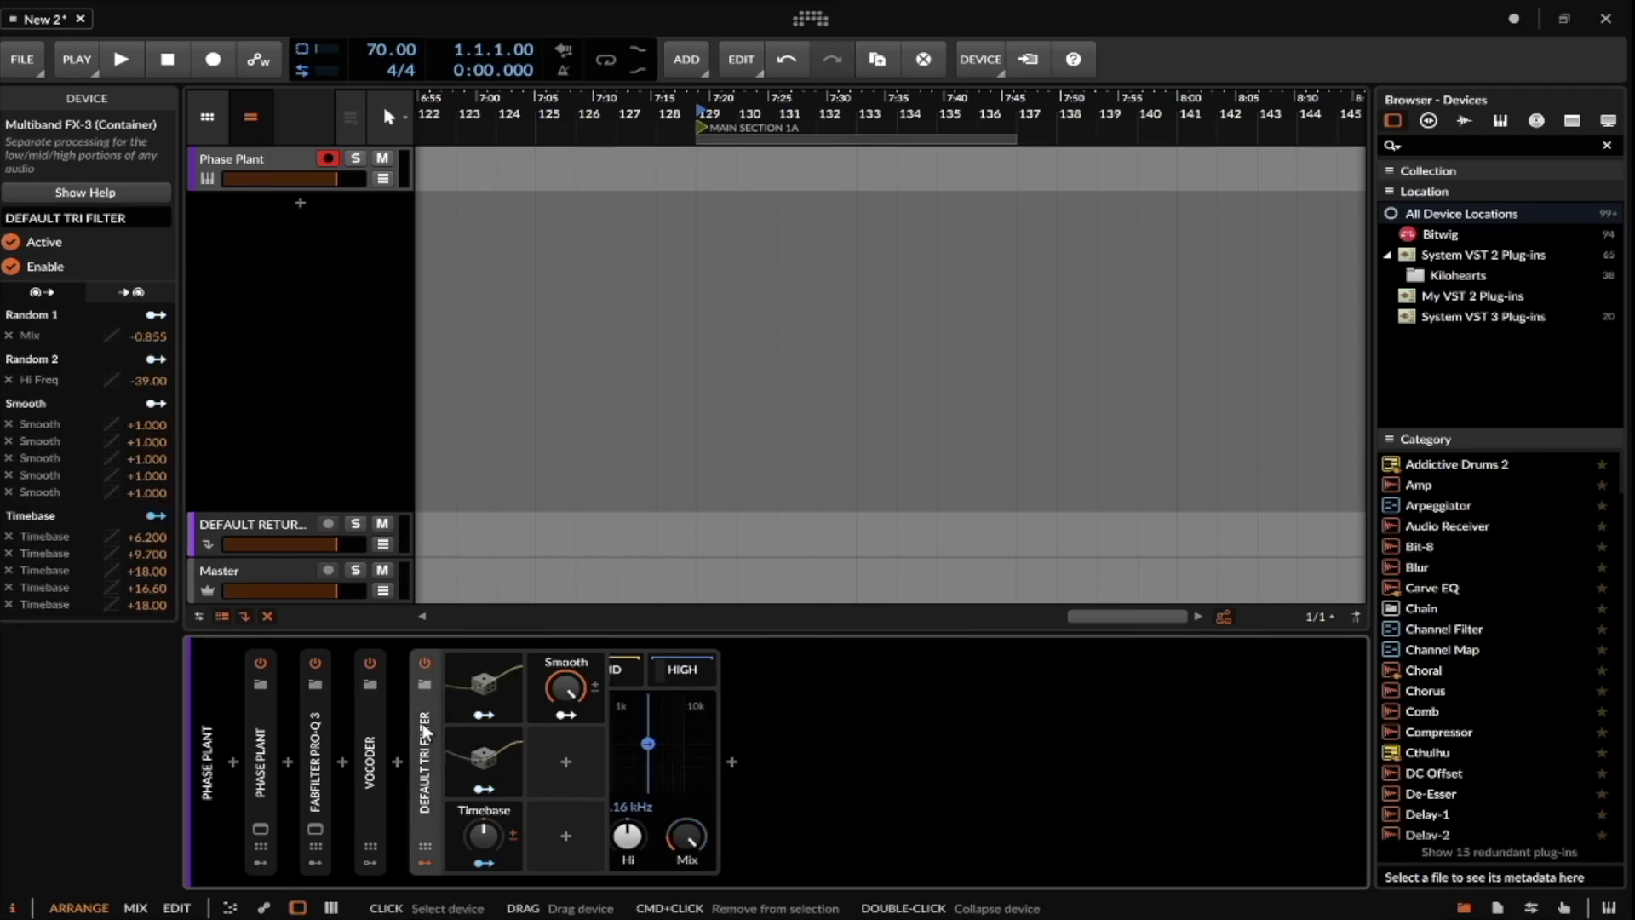
Open the editor of the first Multipass in Lane 1 of the Phase Plant patch.
left_click(260, 815)
left_click(259, 826)
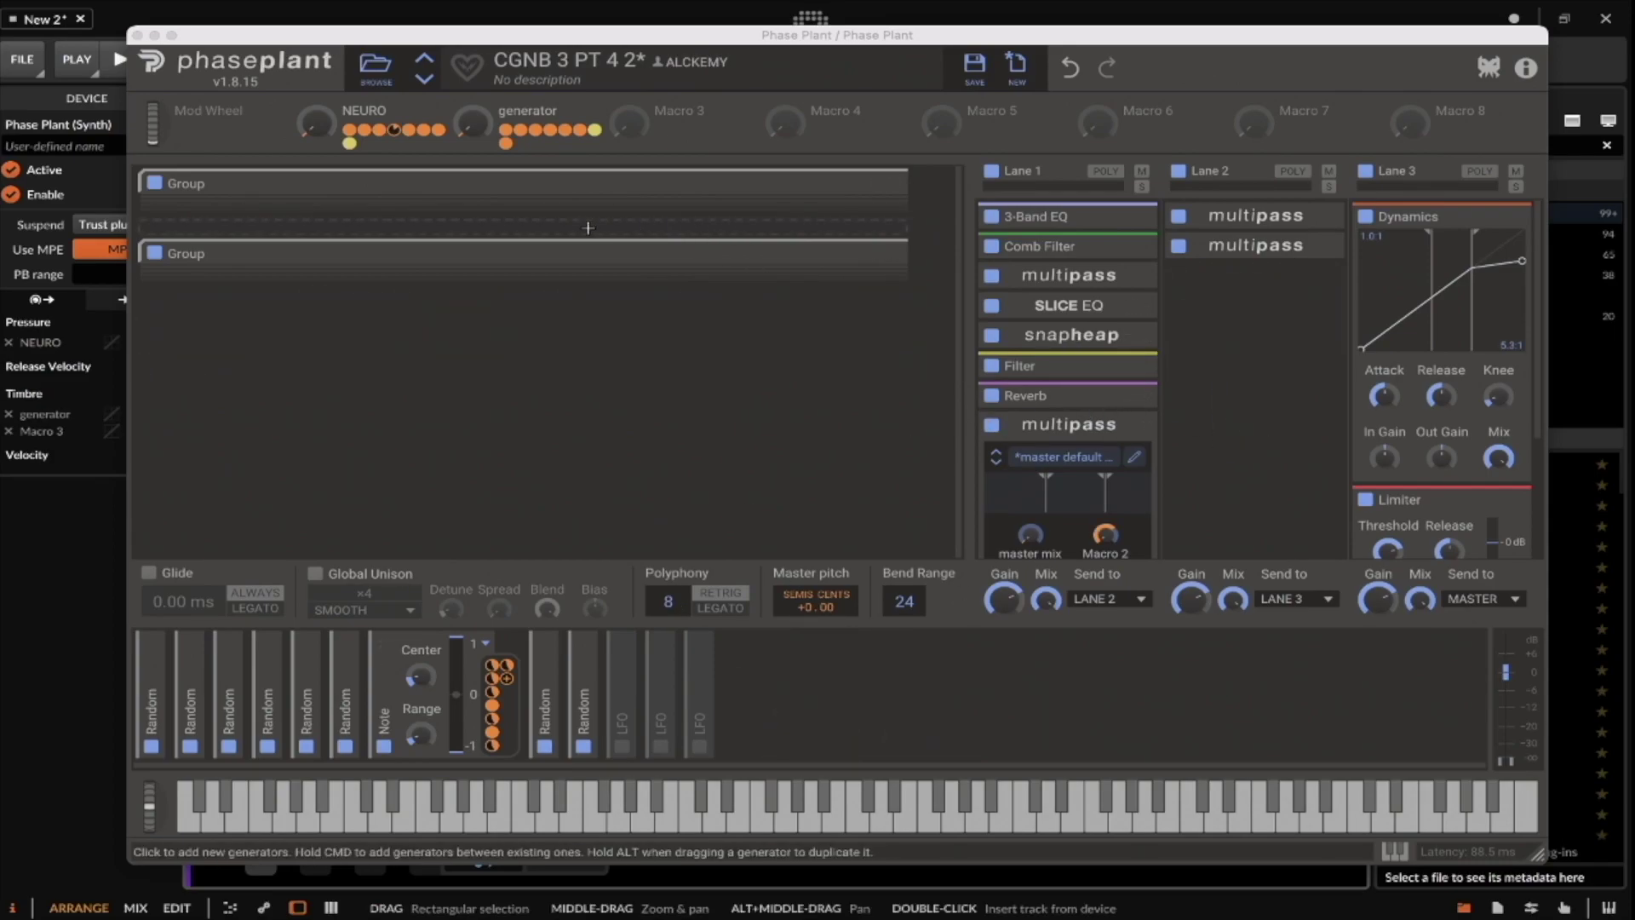
left_click(1132, 276)
left_click(1135, 310)
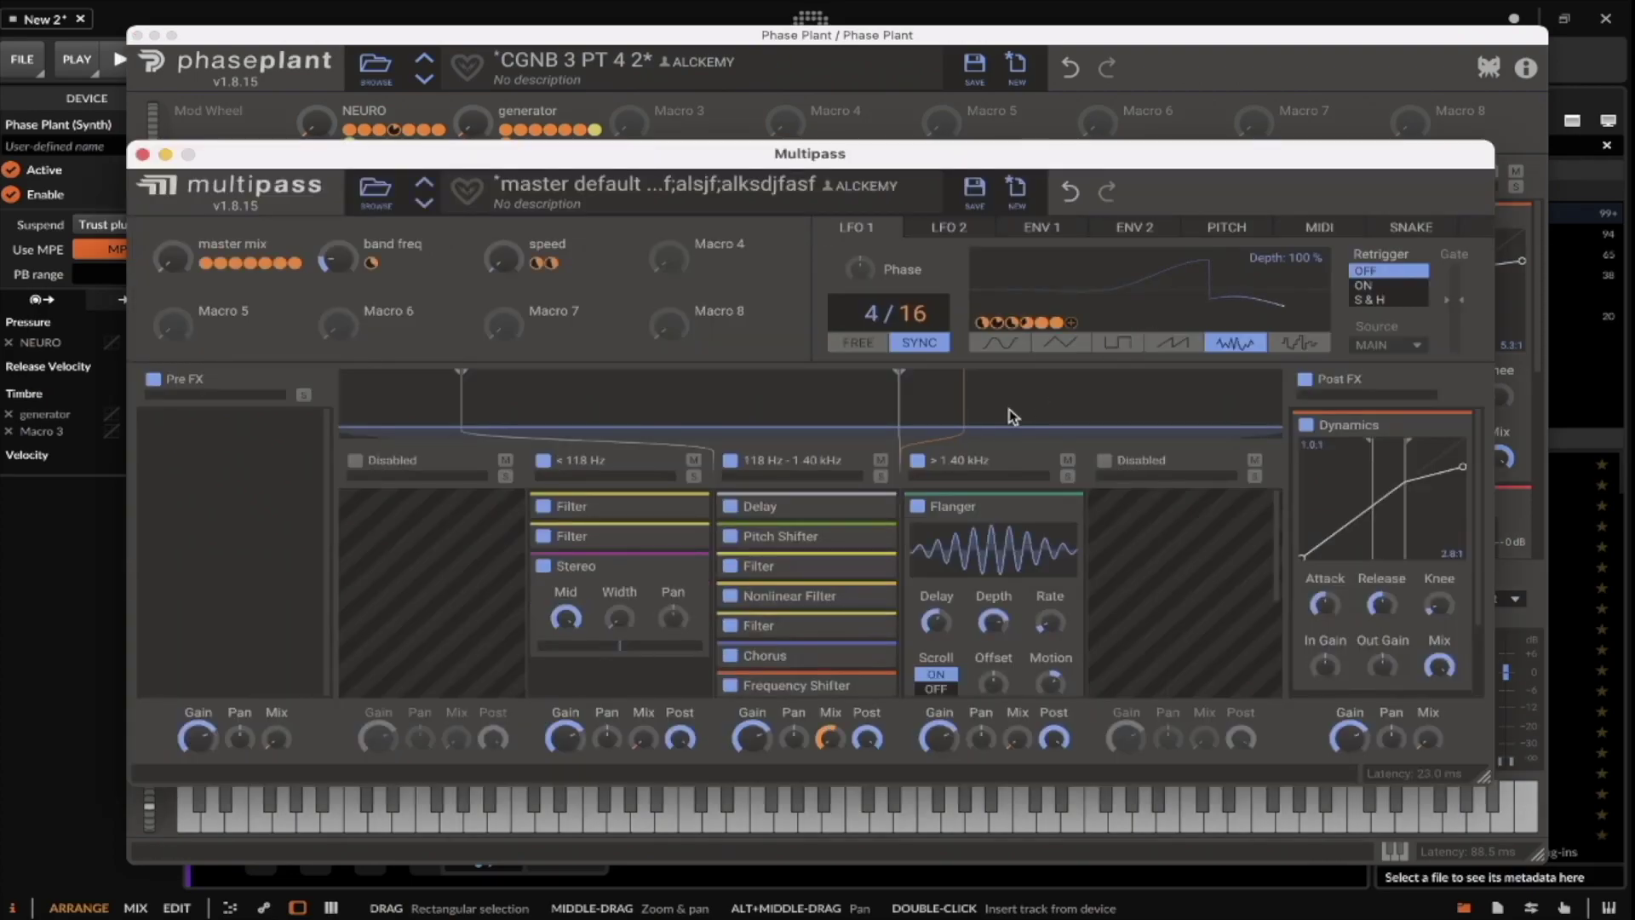
Try nesting a Multipass in the band below 118 Hz, with its two crossovers moved close together at low frequencies.
left_click(591, 615)
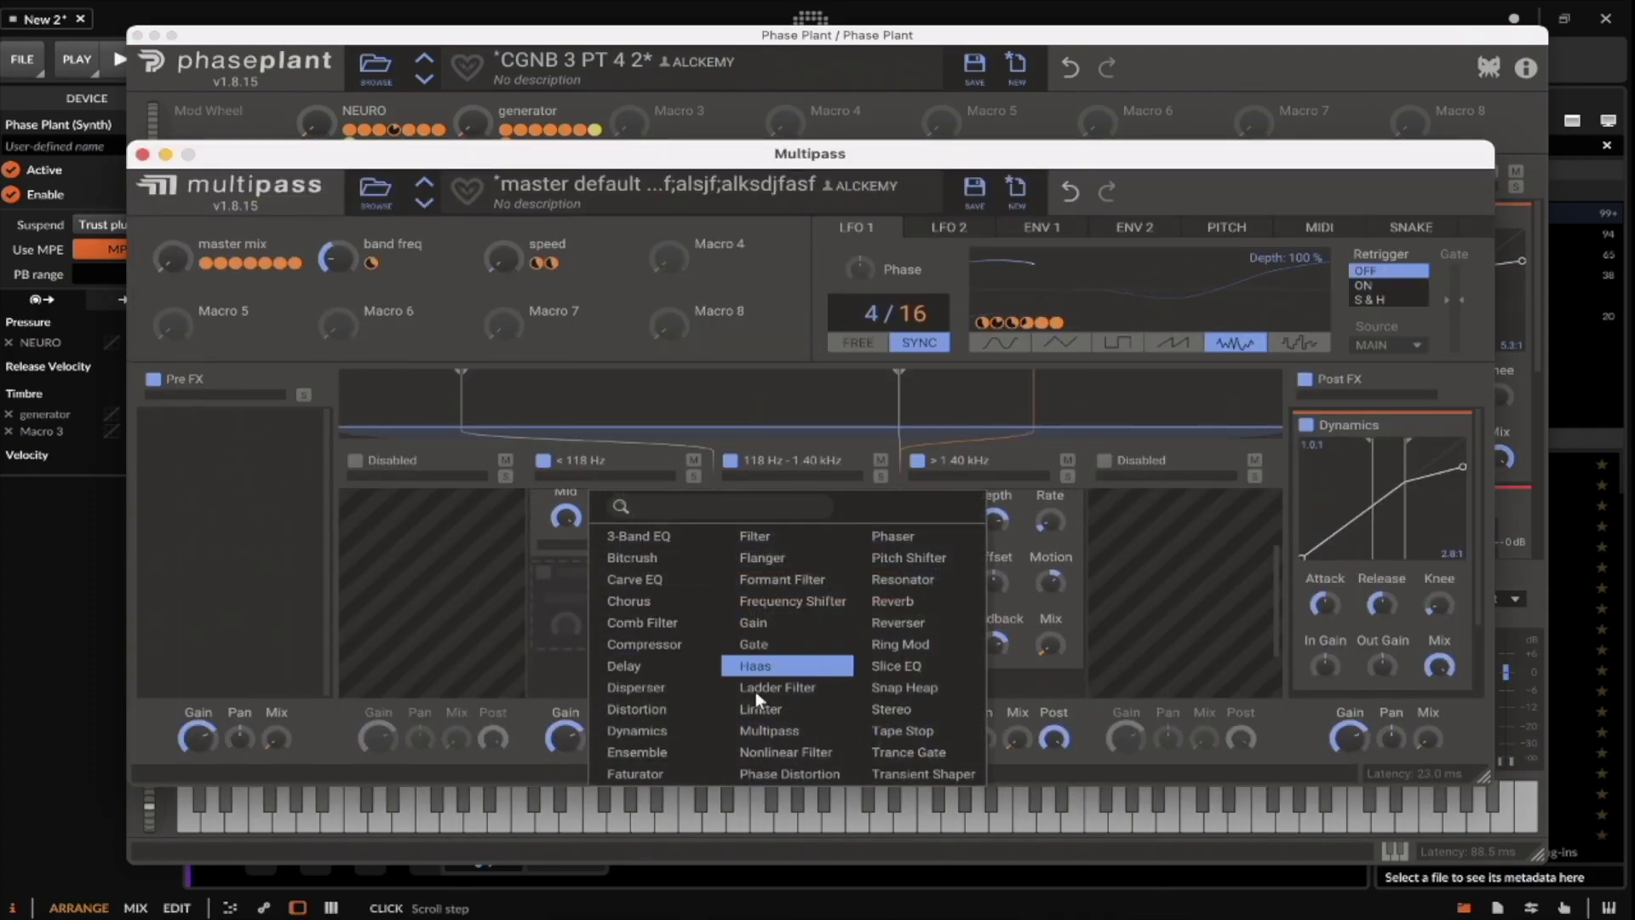
left_click(819, 726)
left_click(631, 535)
left_click_drag(594, 379, 343, 378)
left_click_drag(1026, 393, 514, 400)
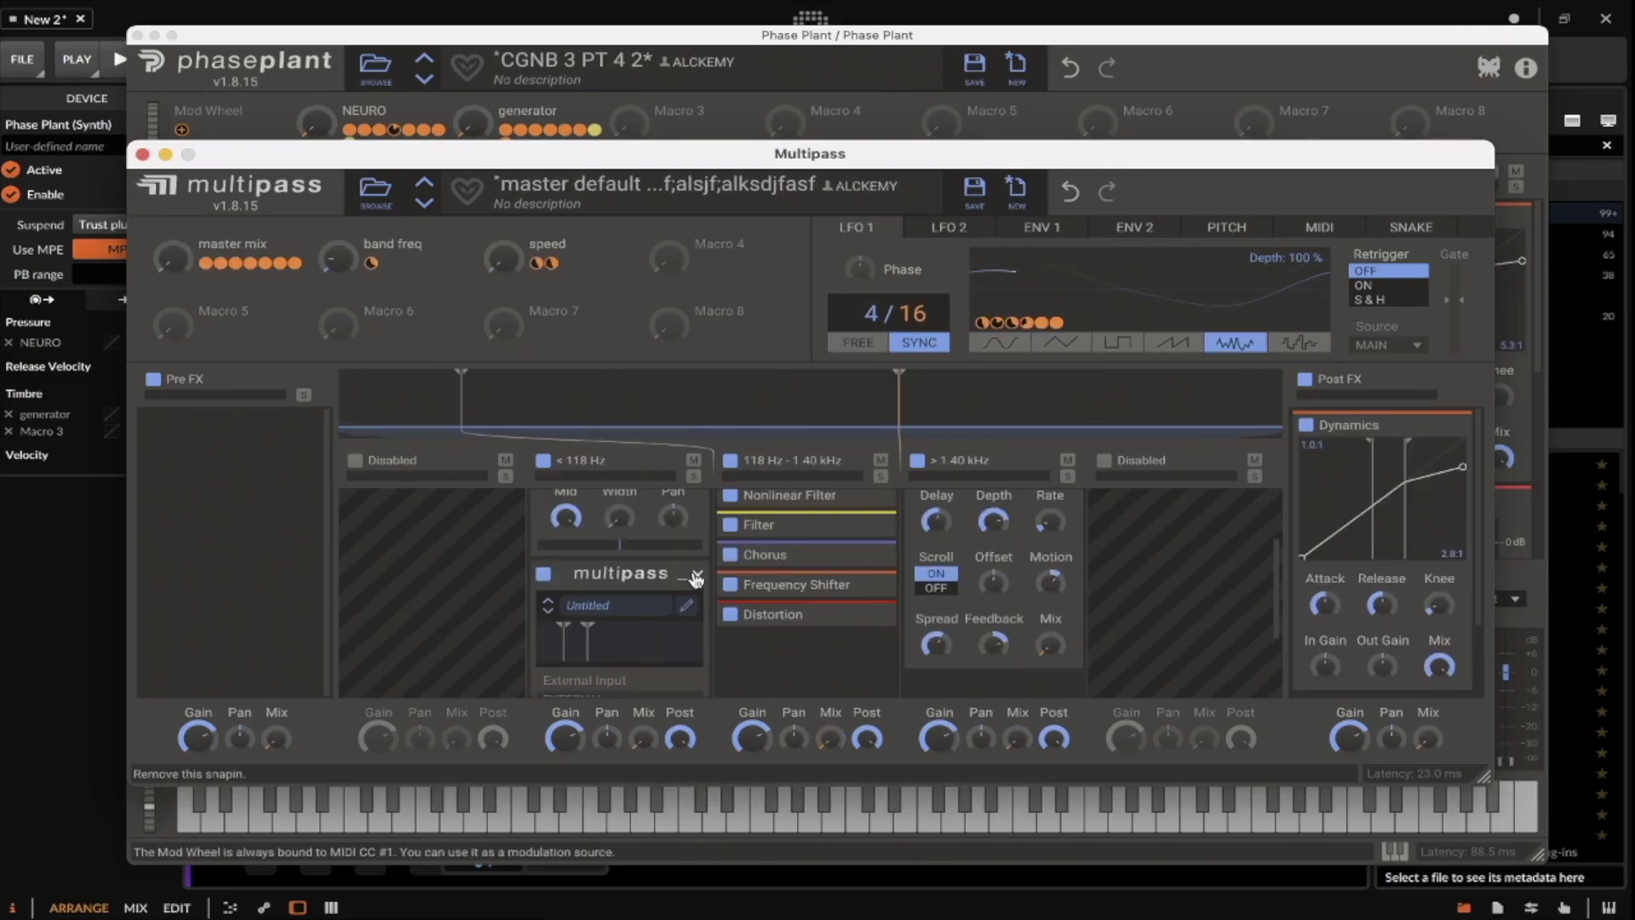
Close the Multipass and Phase Plant windows and expand the Multiband FX-3 again.
left_click(142, 153)
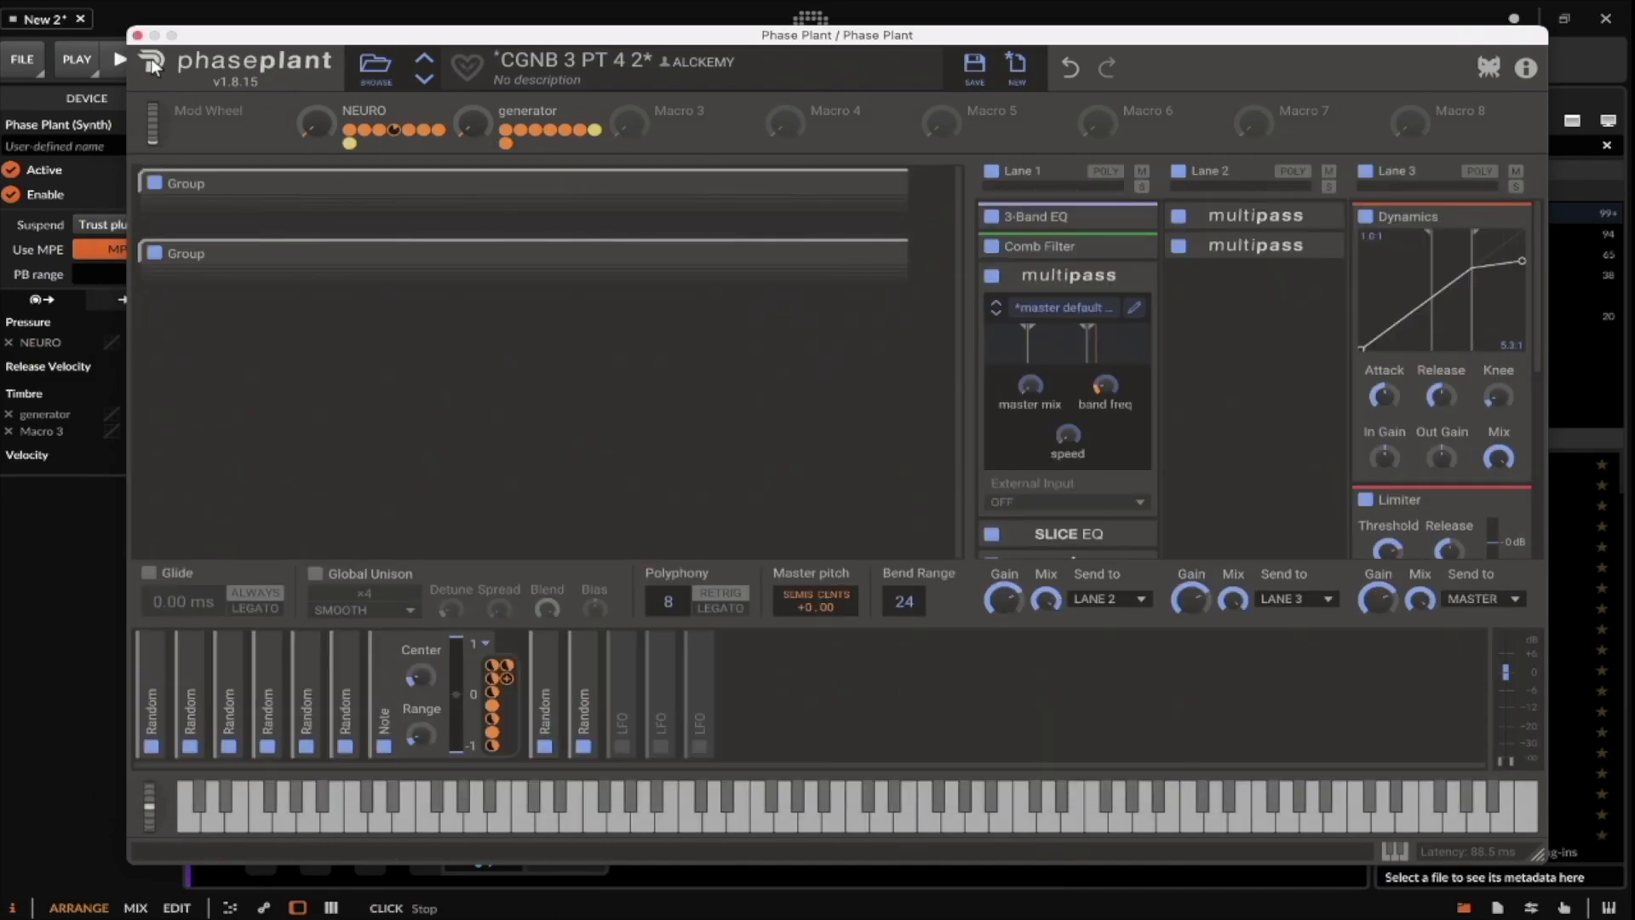
left_click(139, 36)
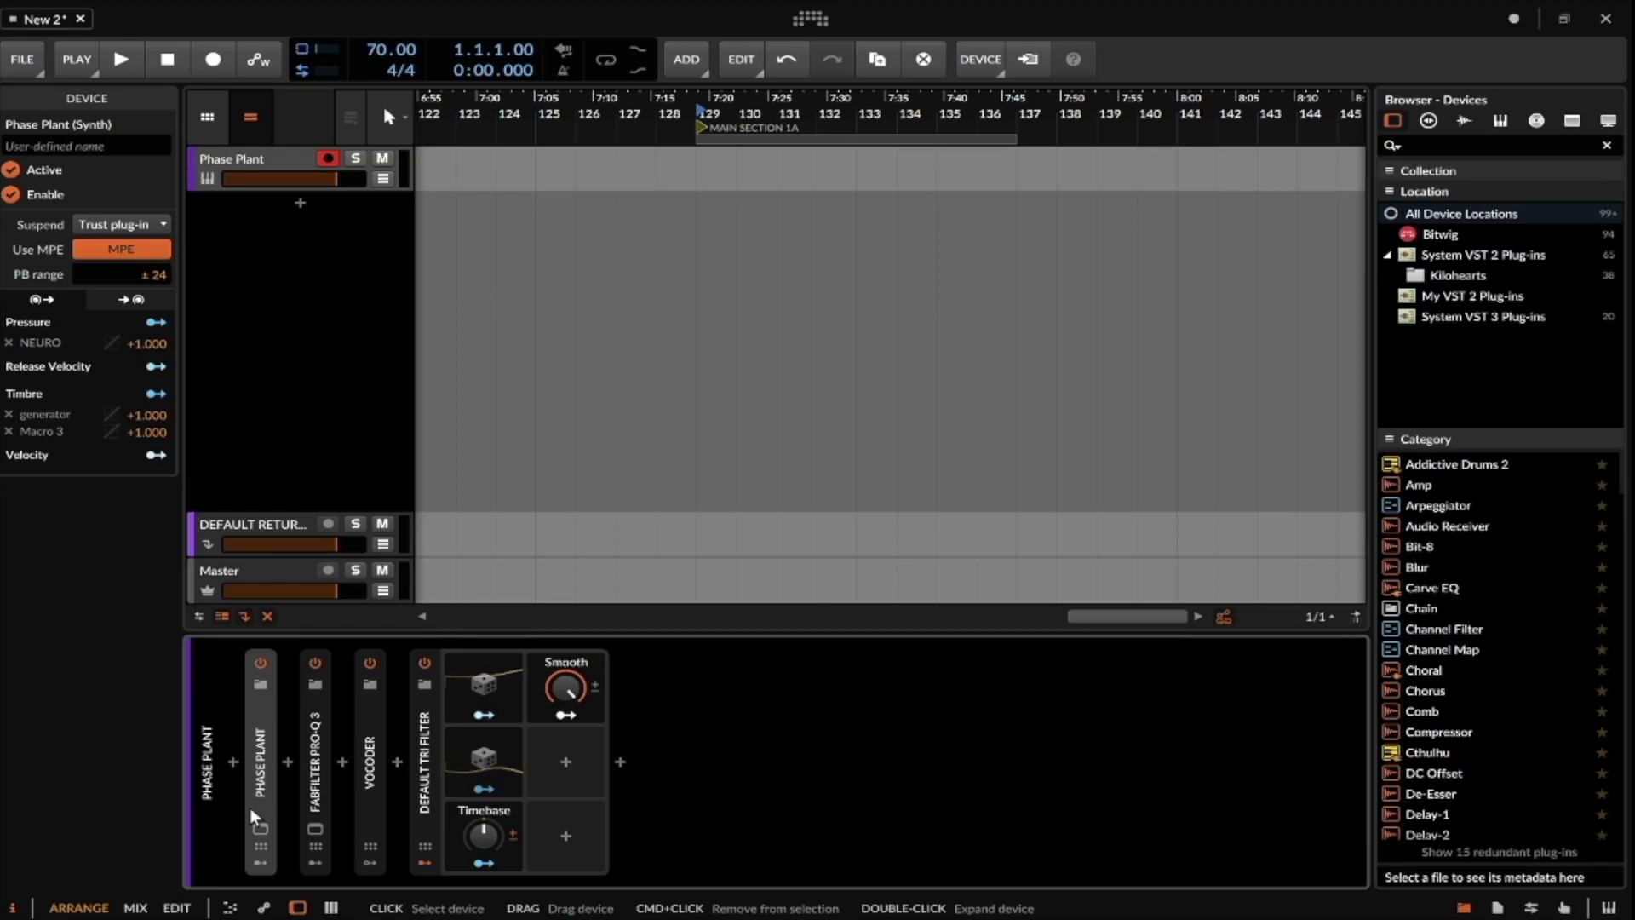
left_click(421, 718)
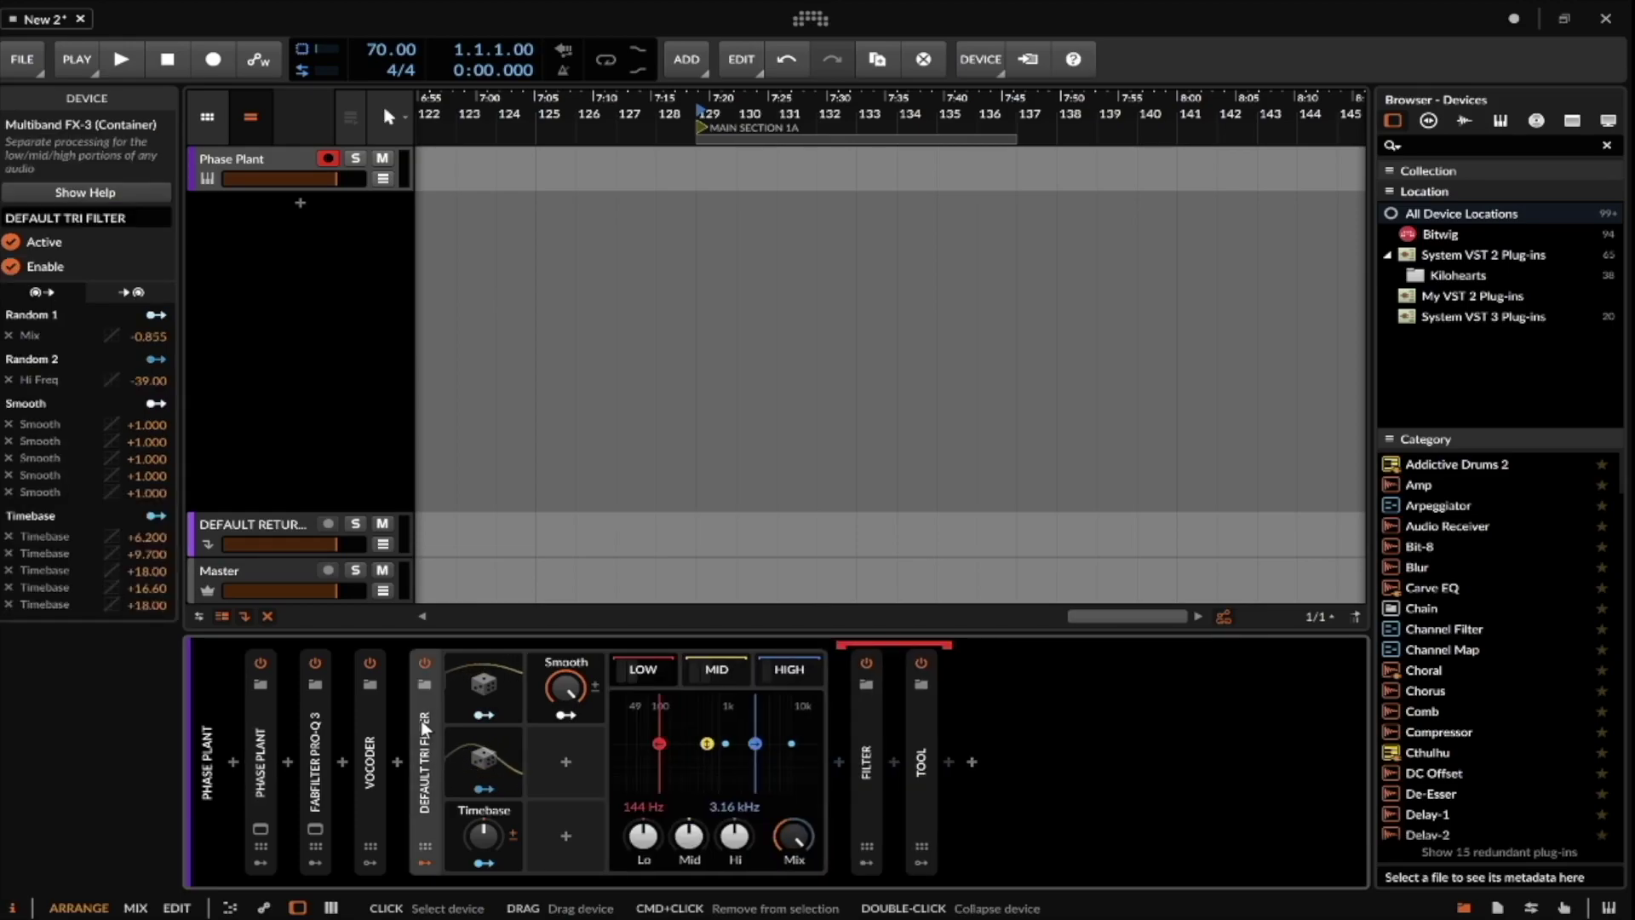
Review the Mid band's effect chain in DEFAULT TRI FILTER, and leave the container collapsed with its modulators hidden.
double_click(425, 701)
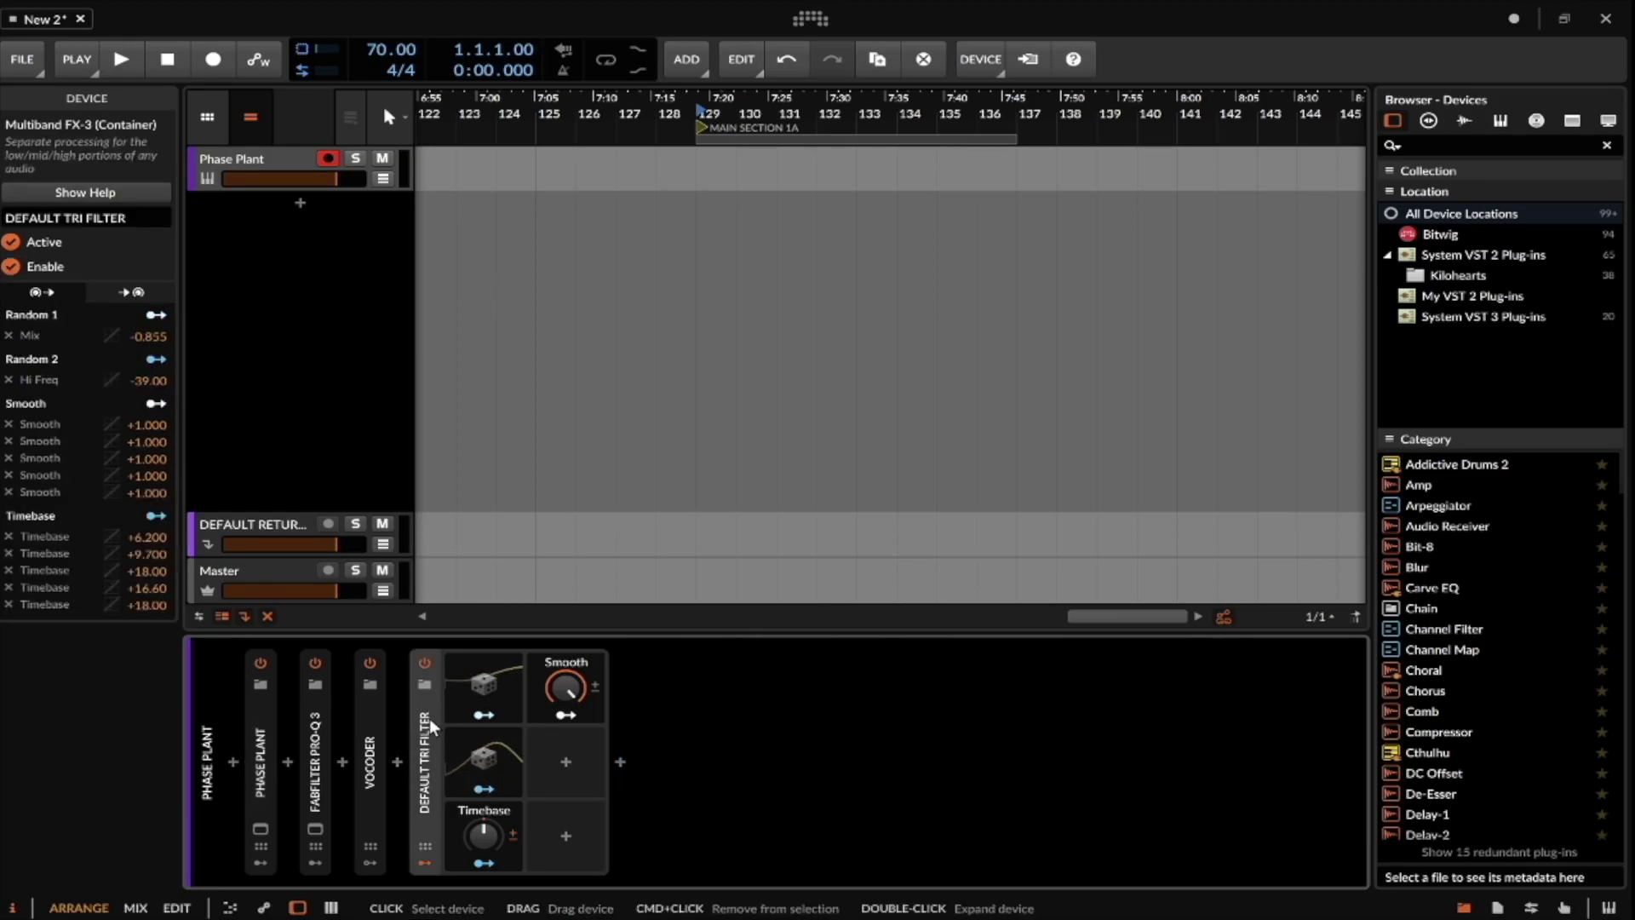
left_click(423, 860)
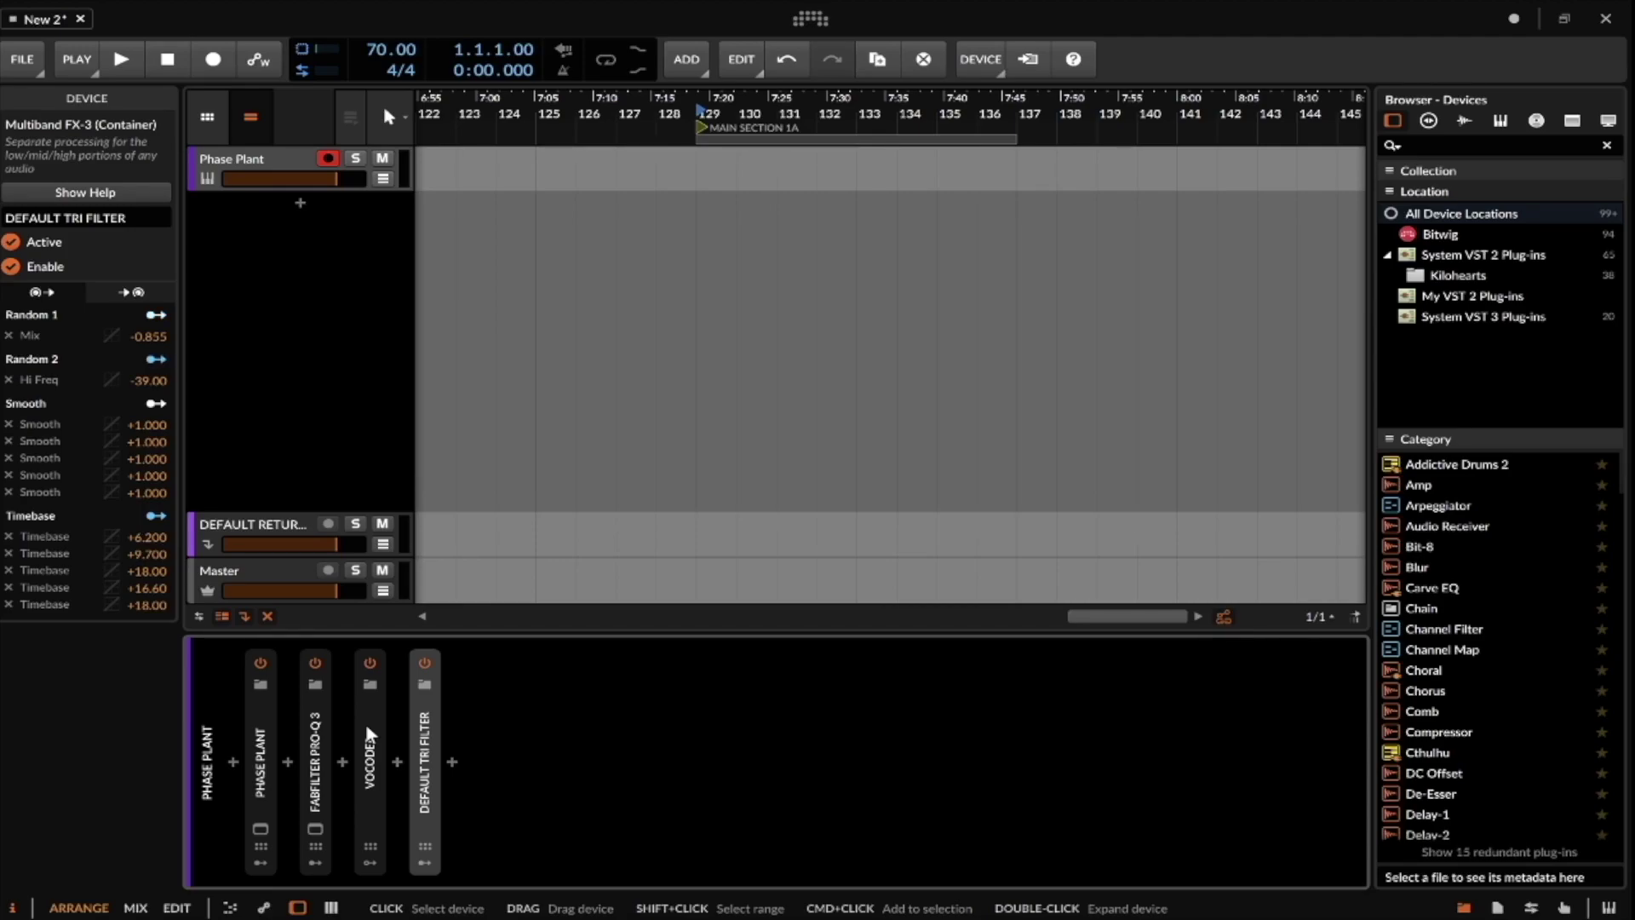
double_click(419, 720)
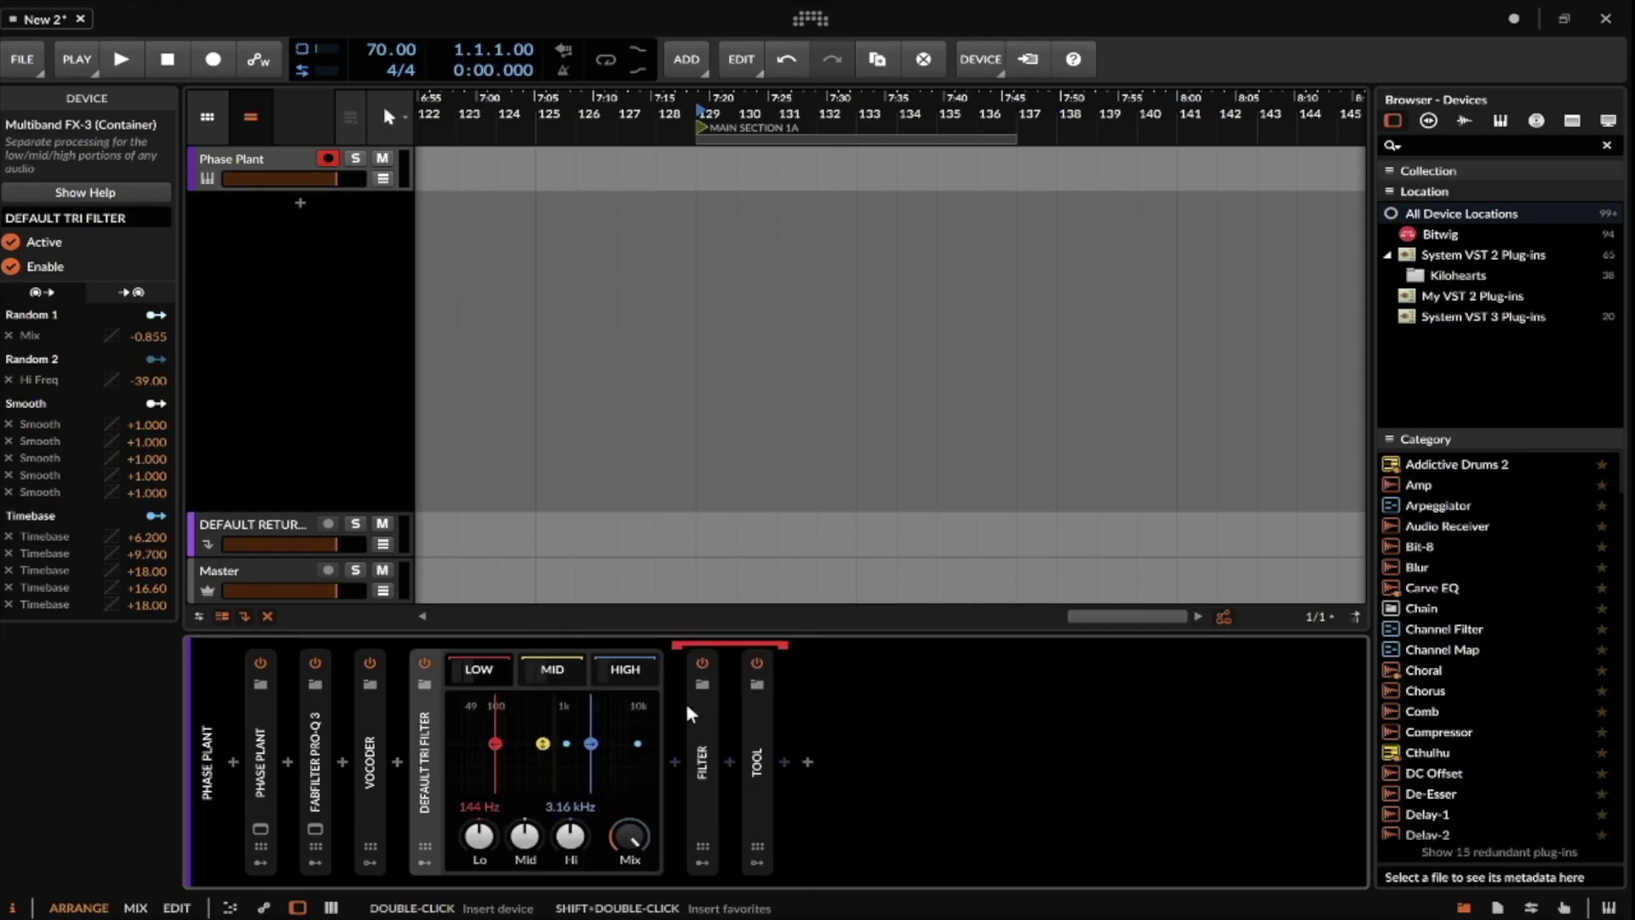
left_click(552, 669)
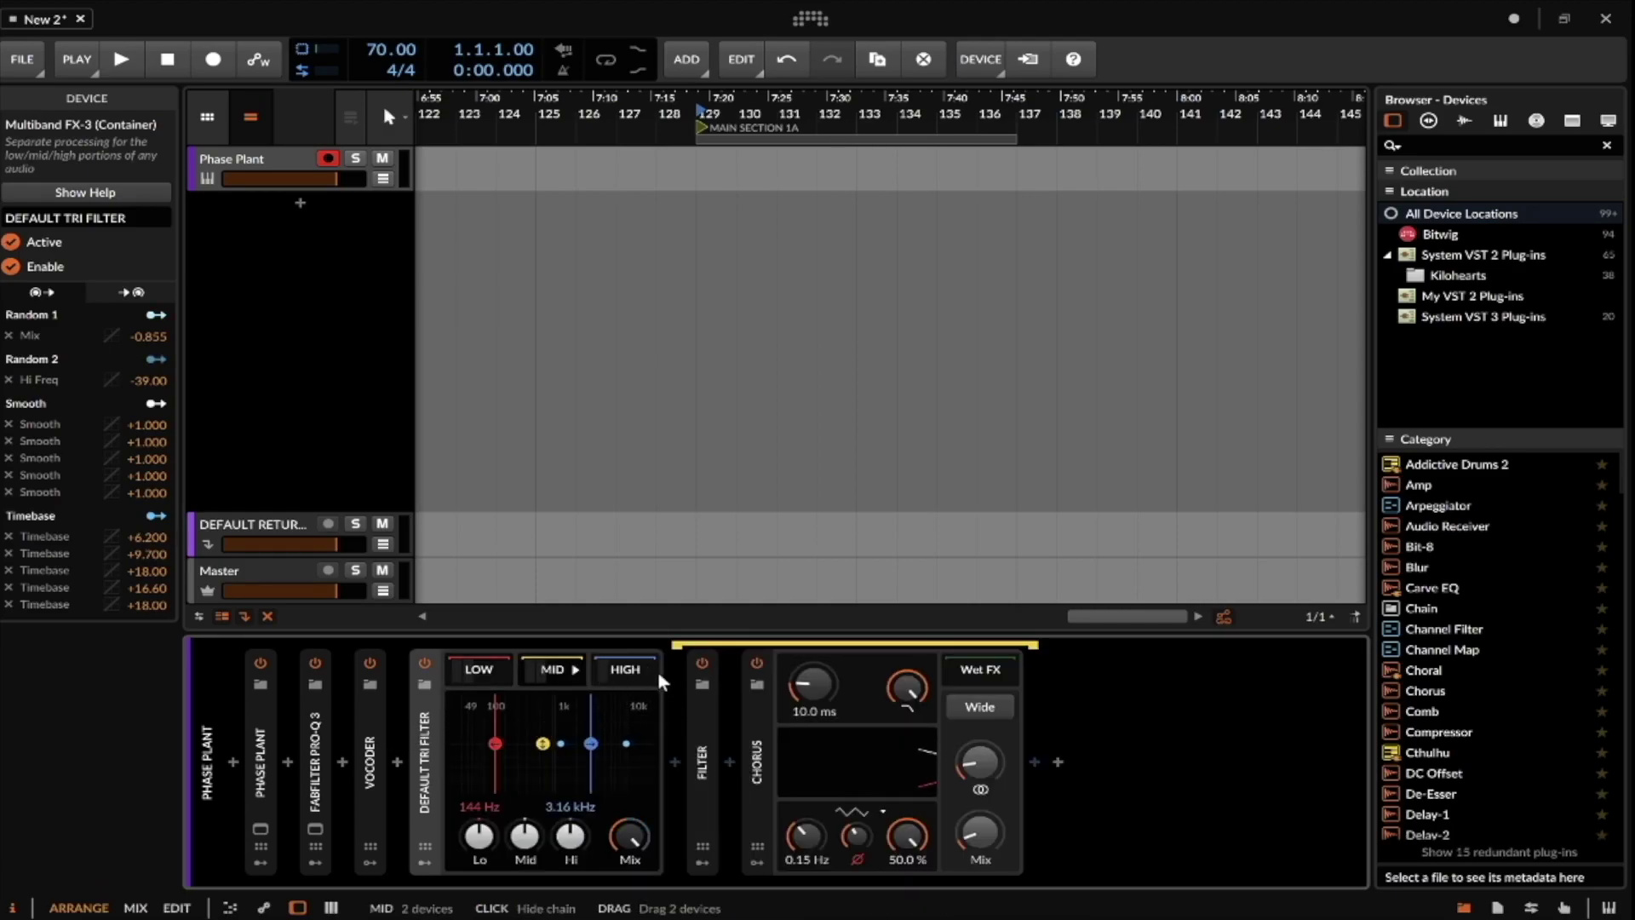
left_click(424, 686)
left_click(424, 684)
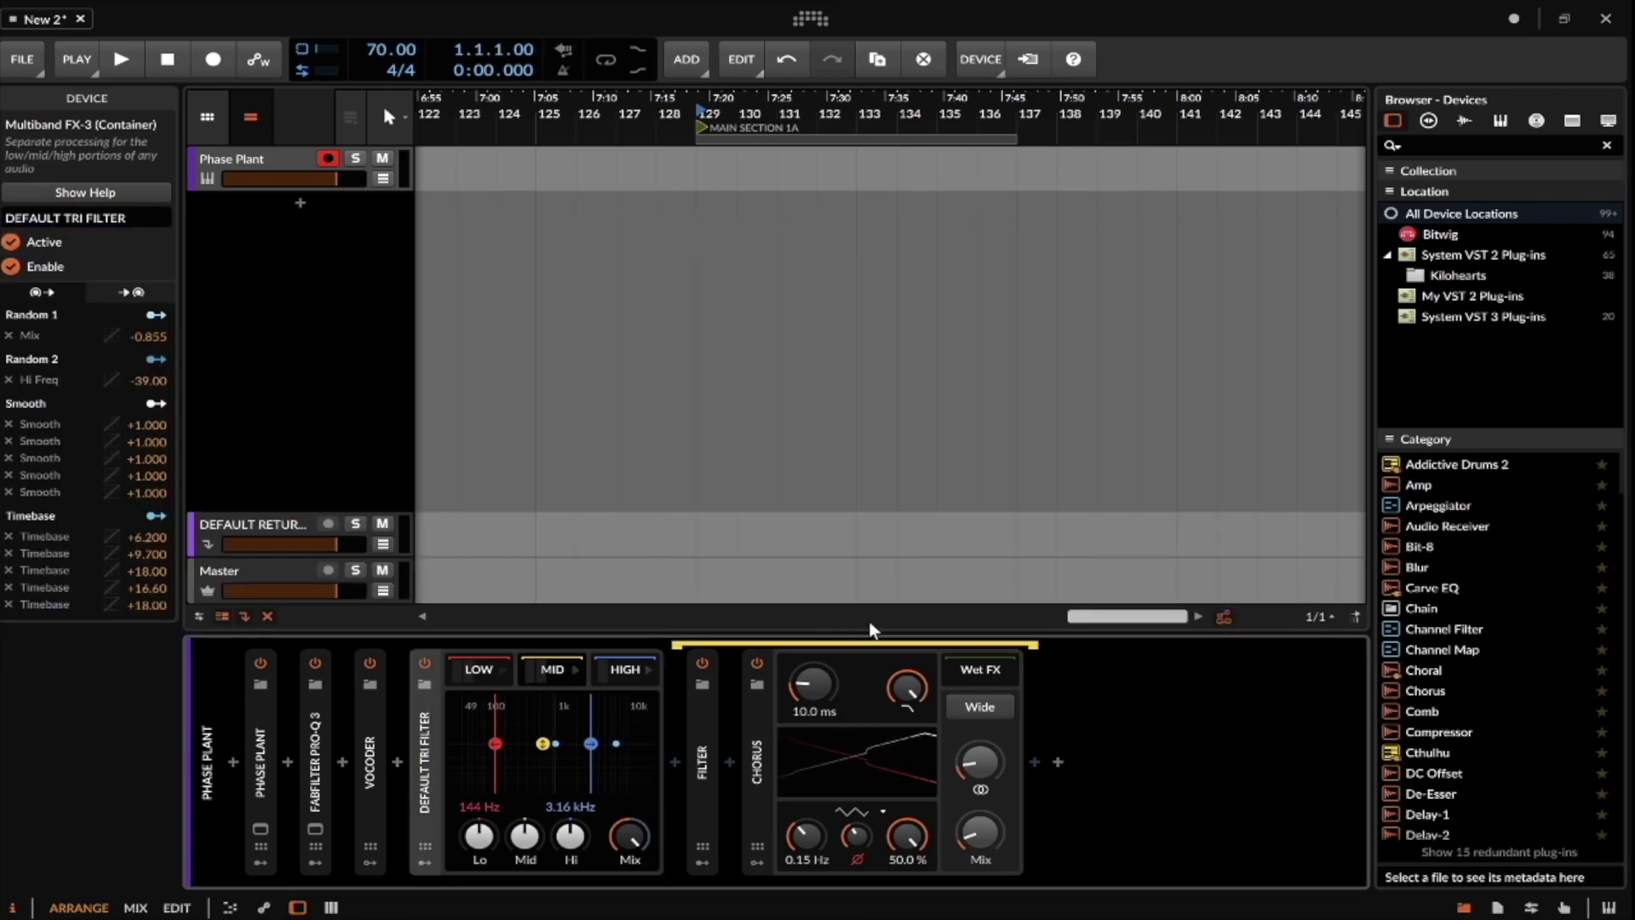
left_click(424, 862)
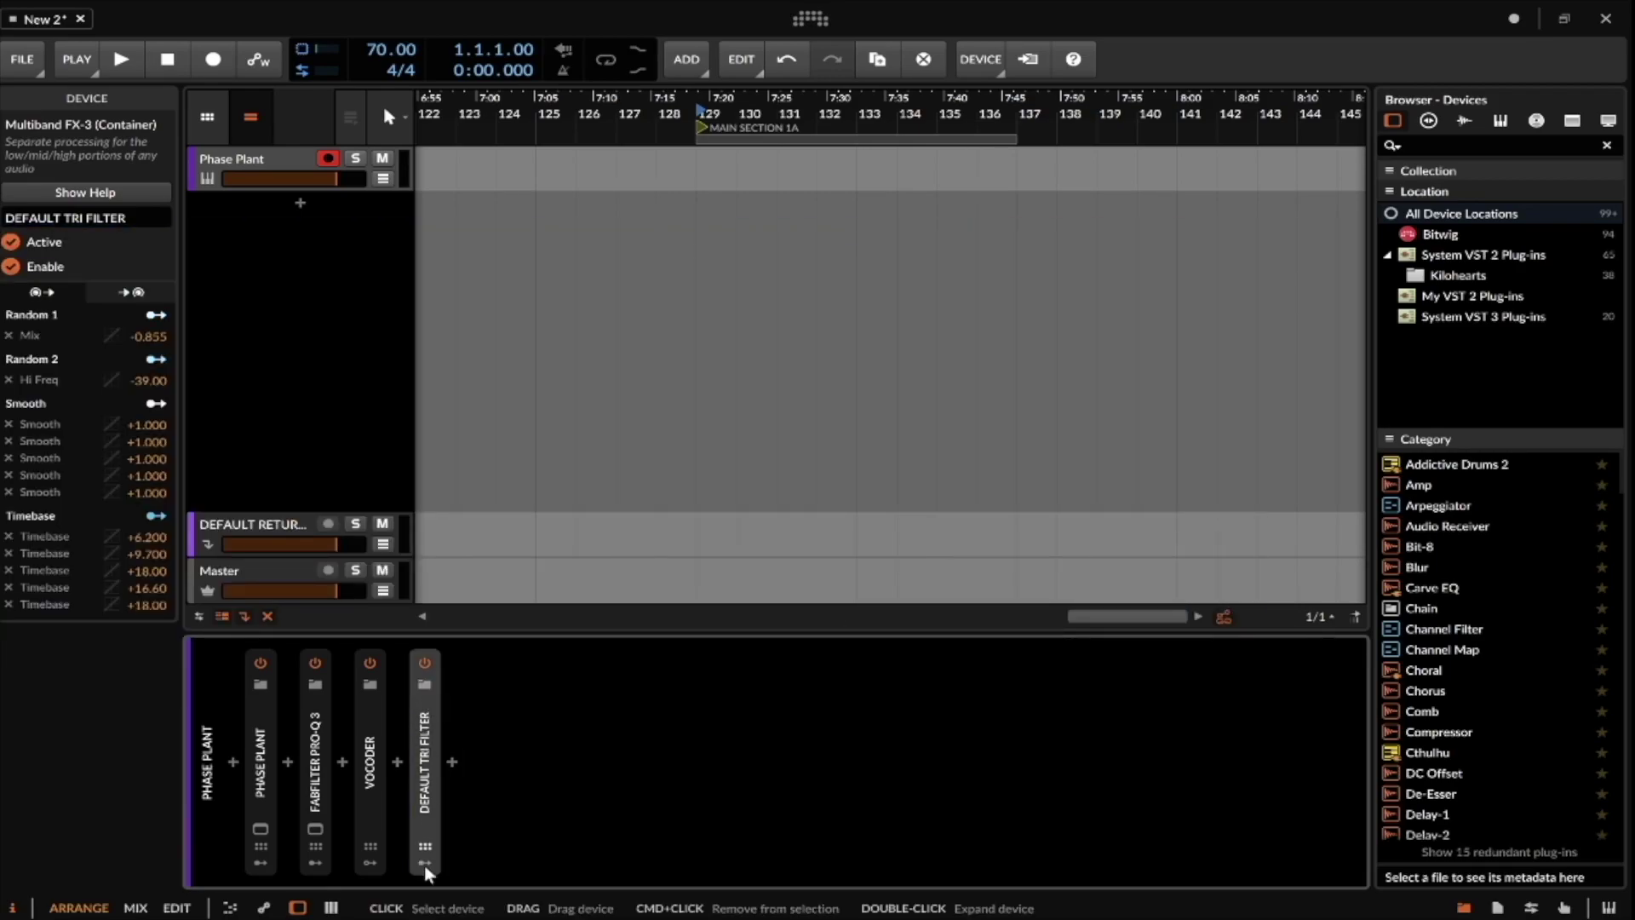
Add Bitwig's Pitch Shifter to the device chain after DEFAULT TRI FILTER.
left_click(453, 762)
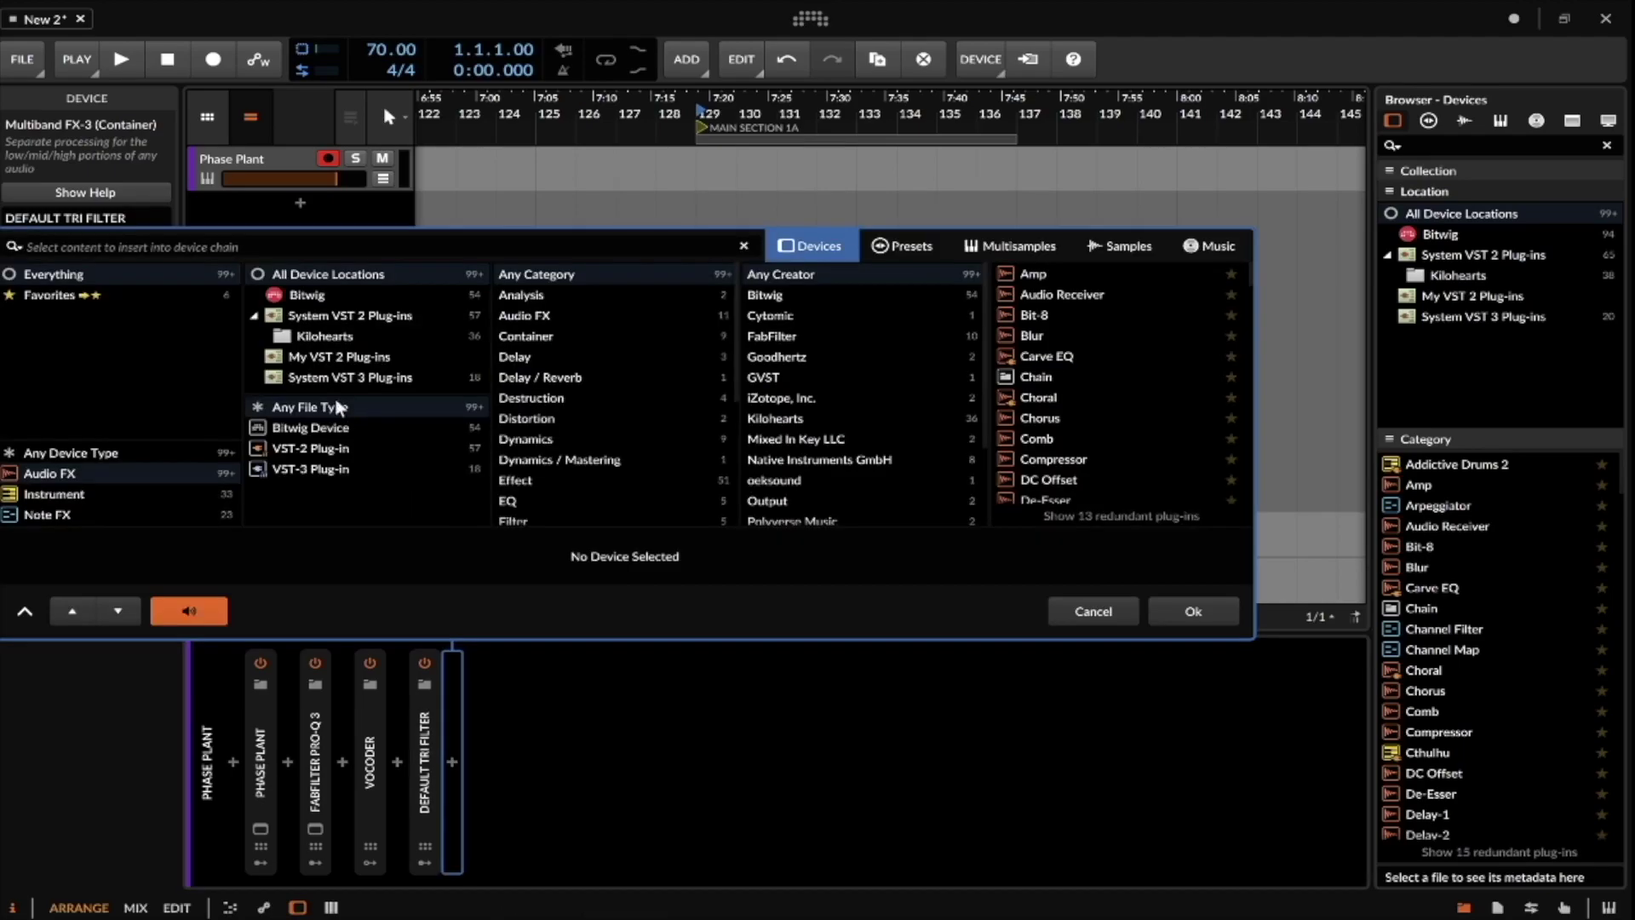
type("PITCH")
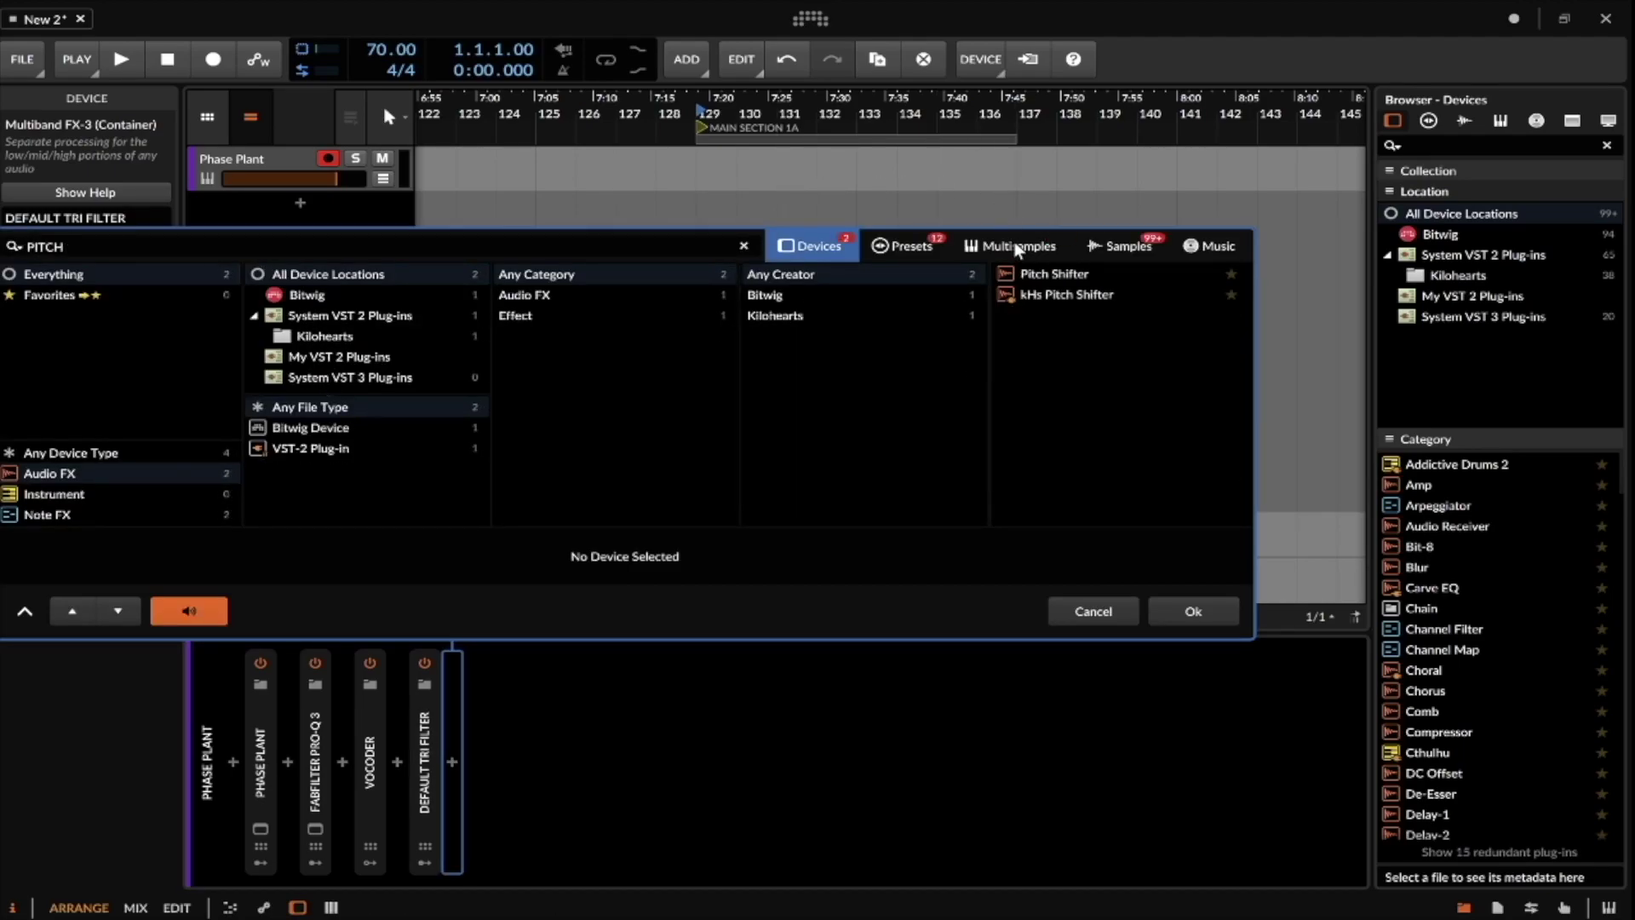
left_click(1030, 269)
left_click(1196, 610)
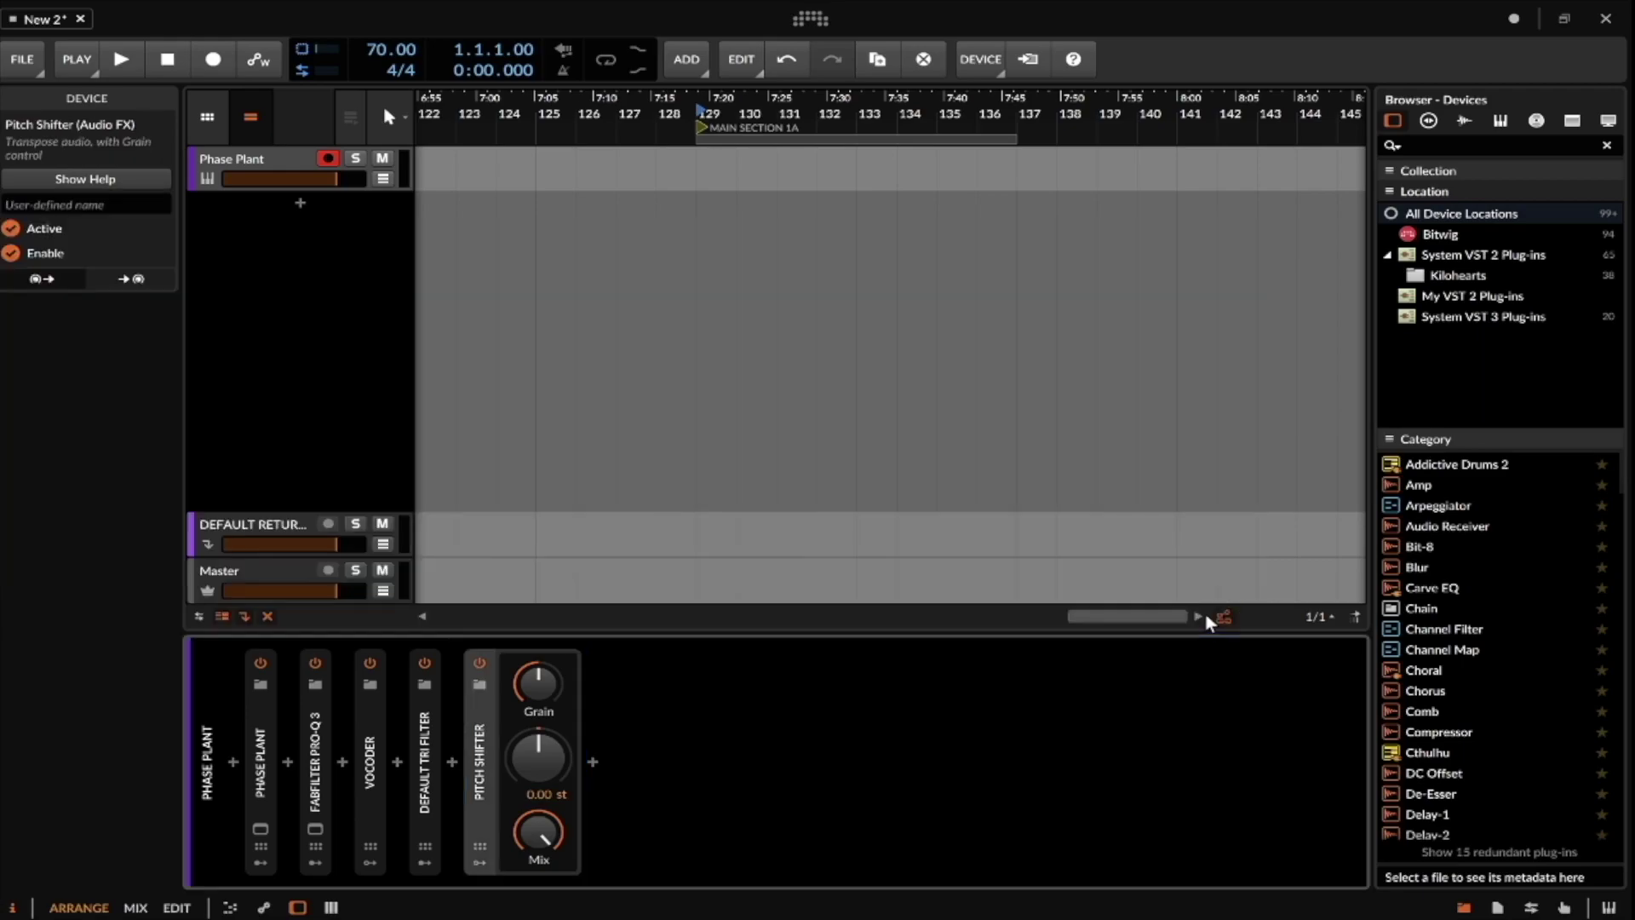
Show the Pitch Shifter's modulators and load its RONDO OF PITCH V2 preset.
left_click(480, 862)
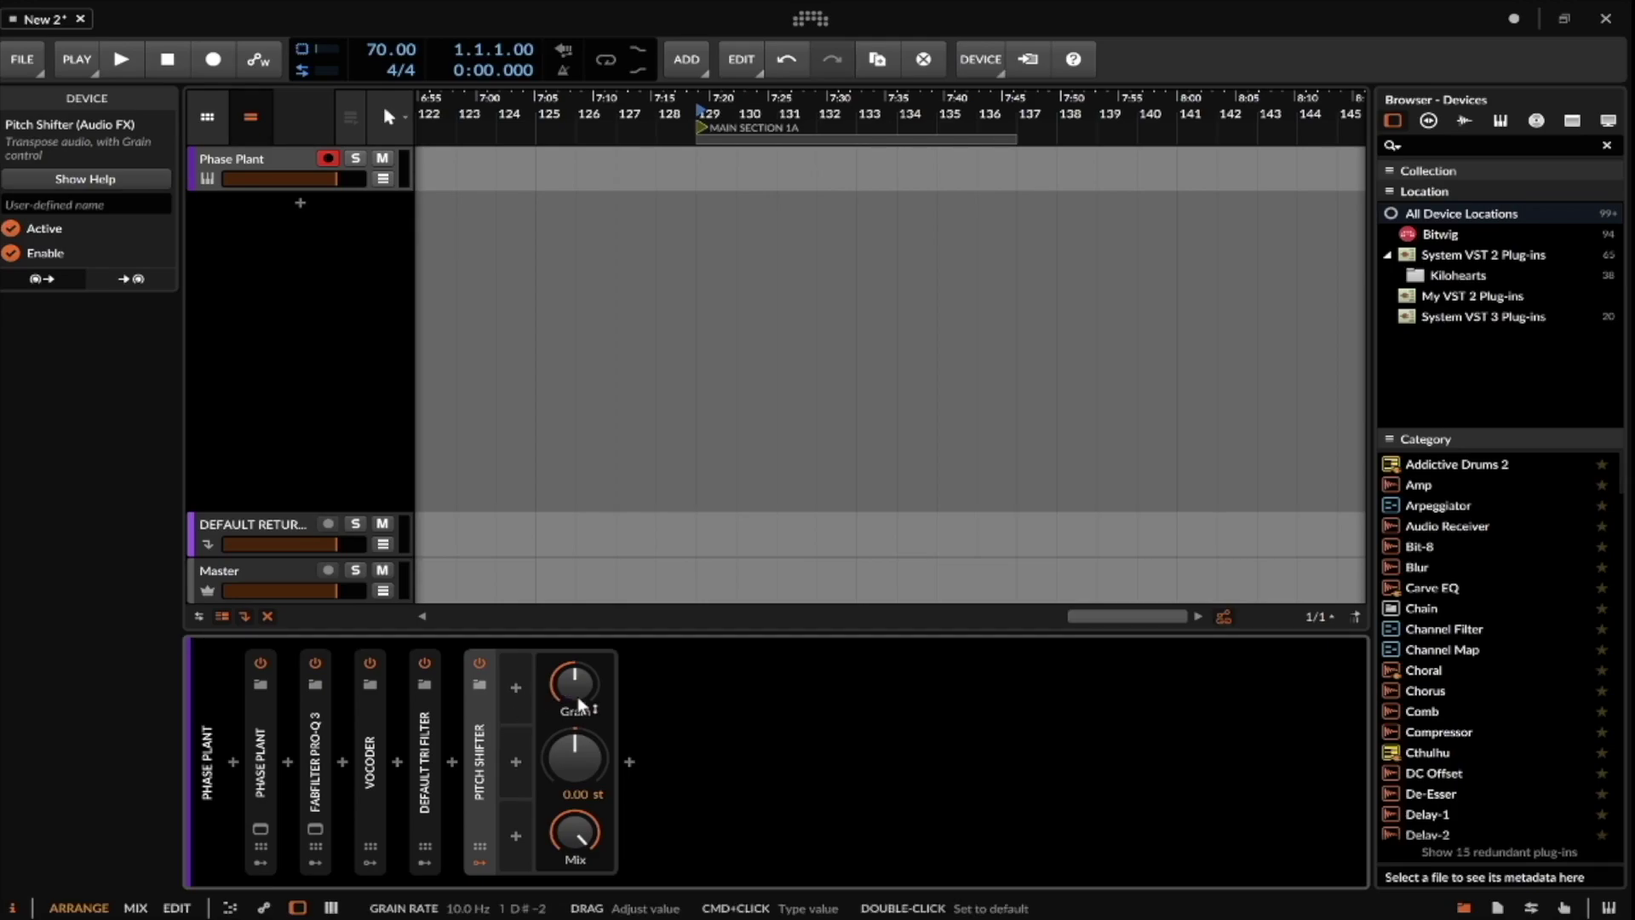
left_click(482, 686)
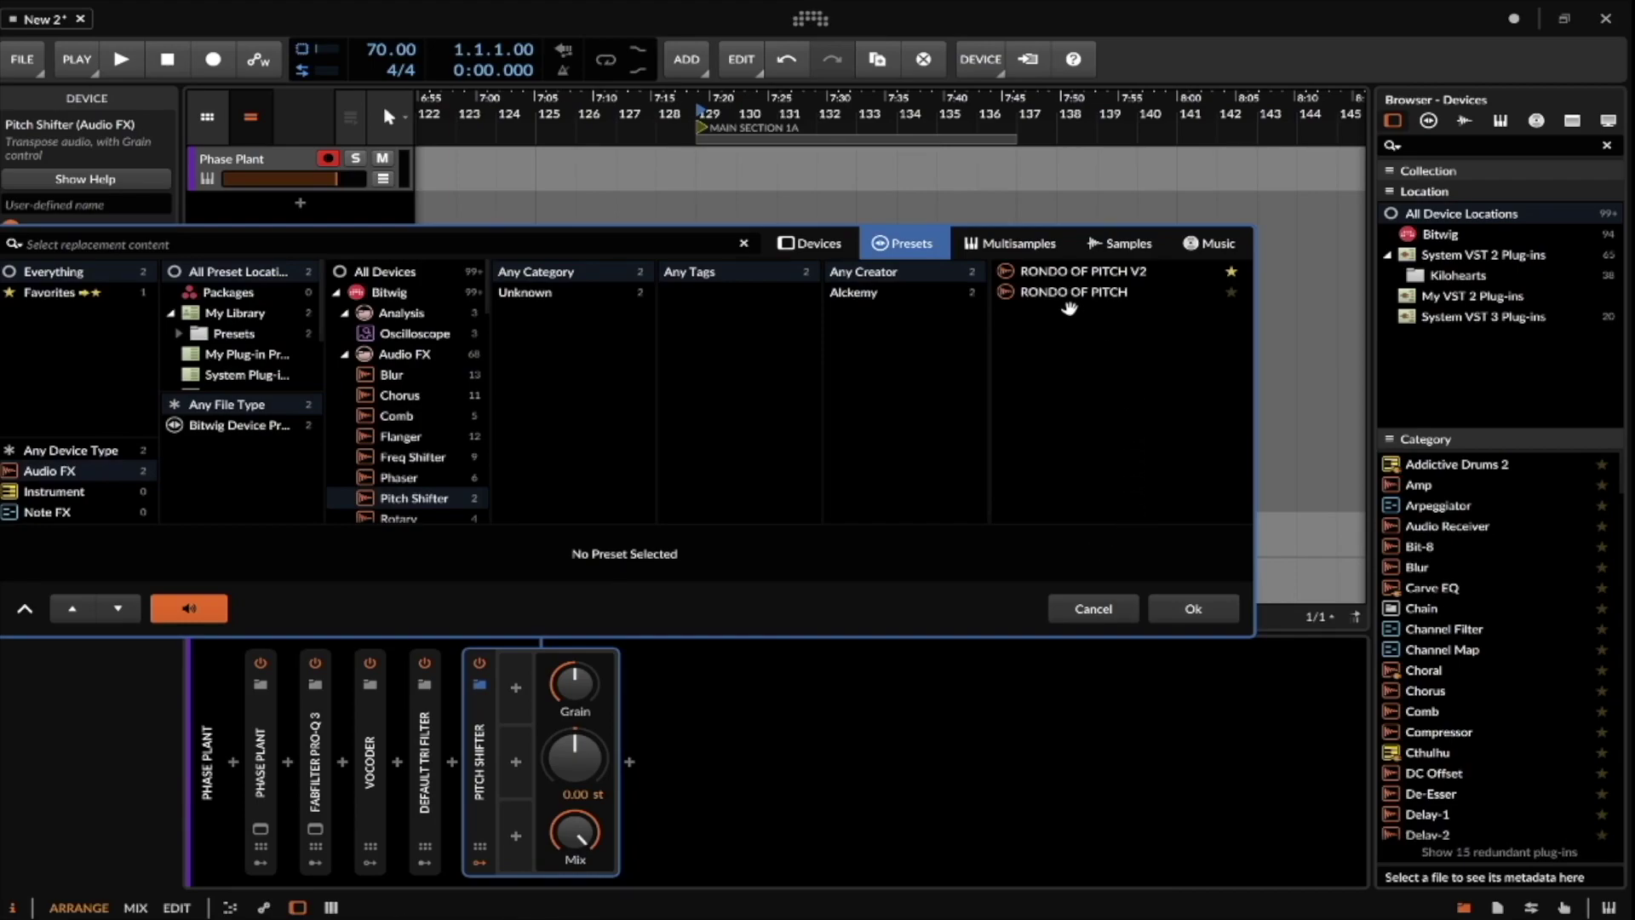
left_click(1055, 273)
left_click(1192, 607)
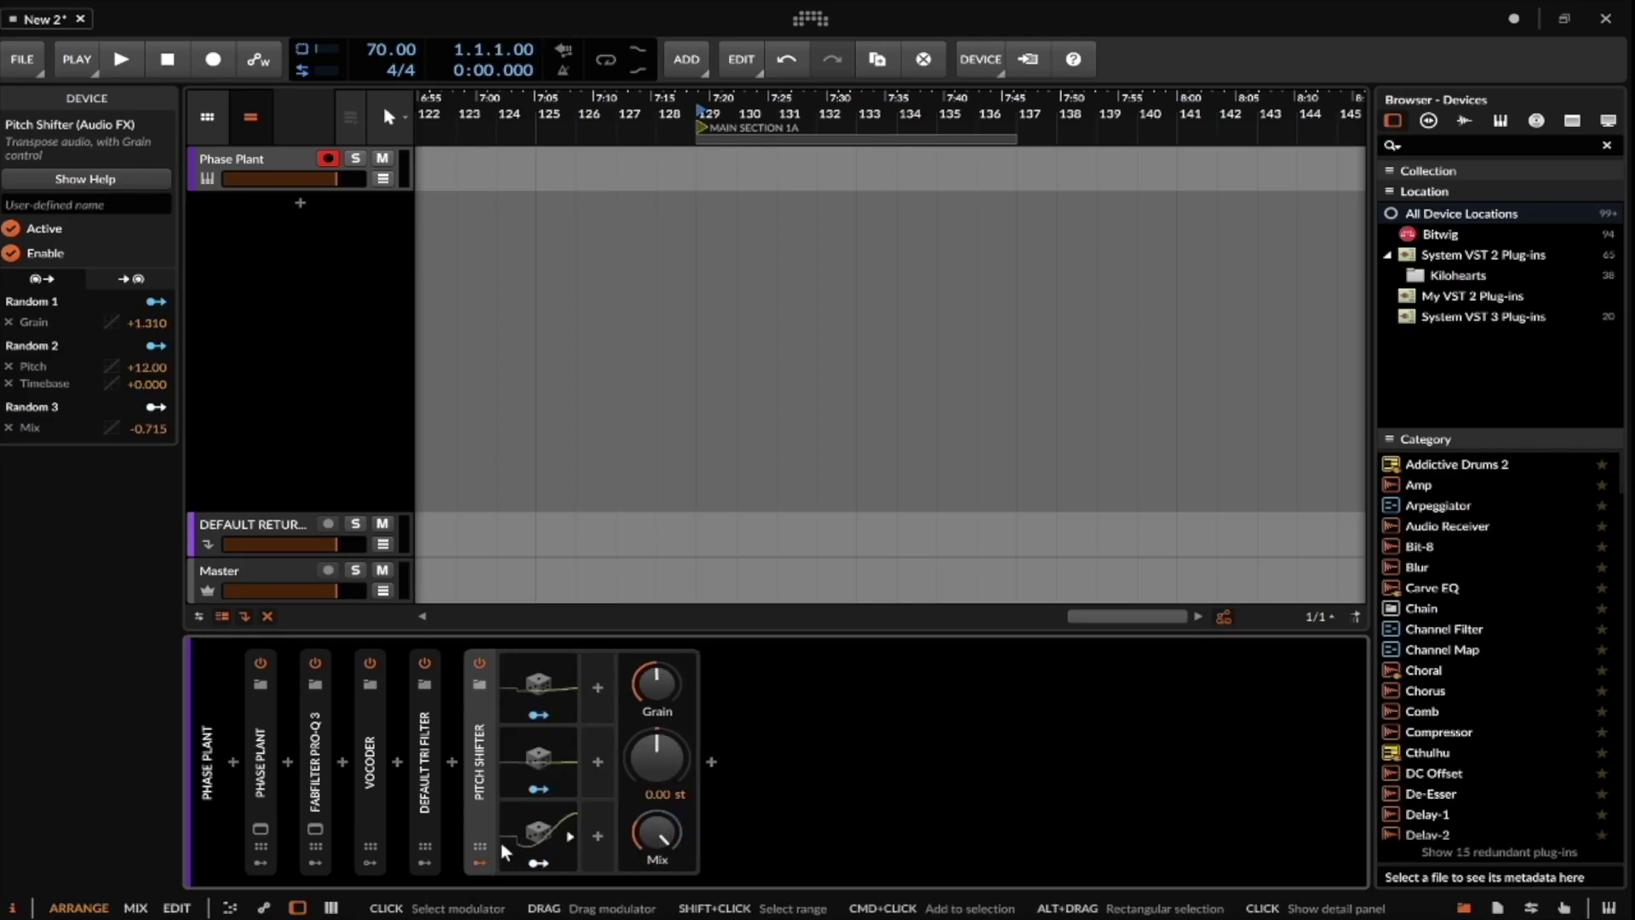
Compare the patch with the Pitch Shifter on and bypassed, leaving the device enabled and collapsed.
left_click(259, 824)
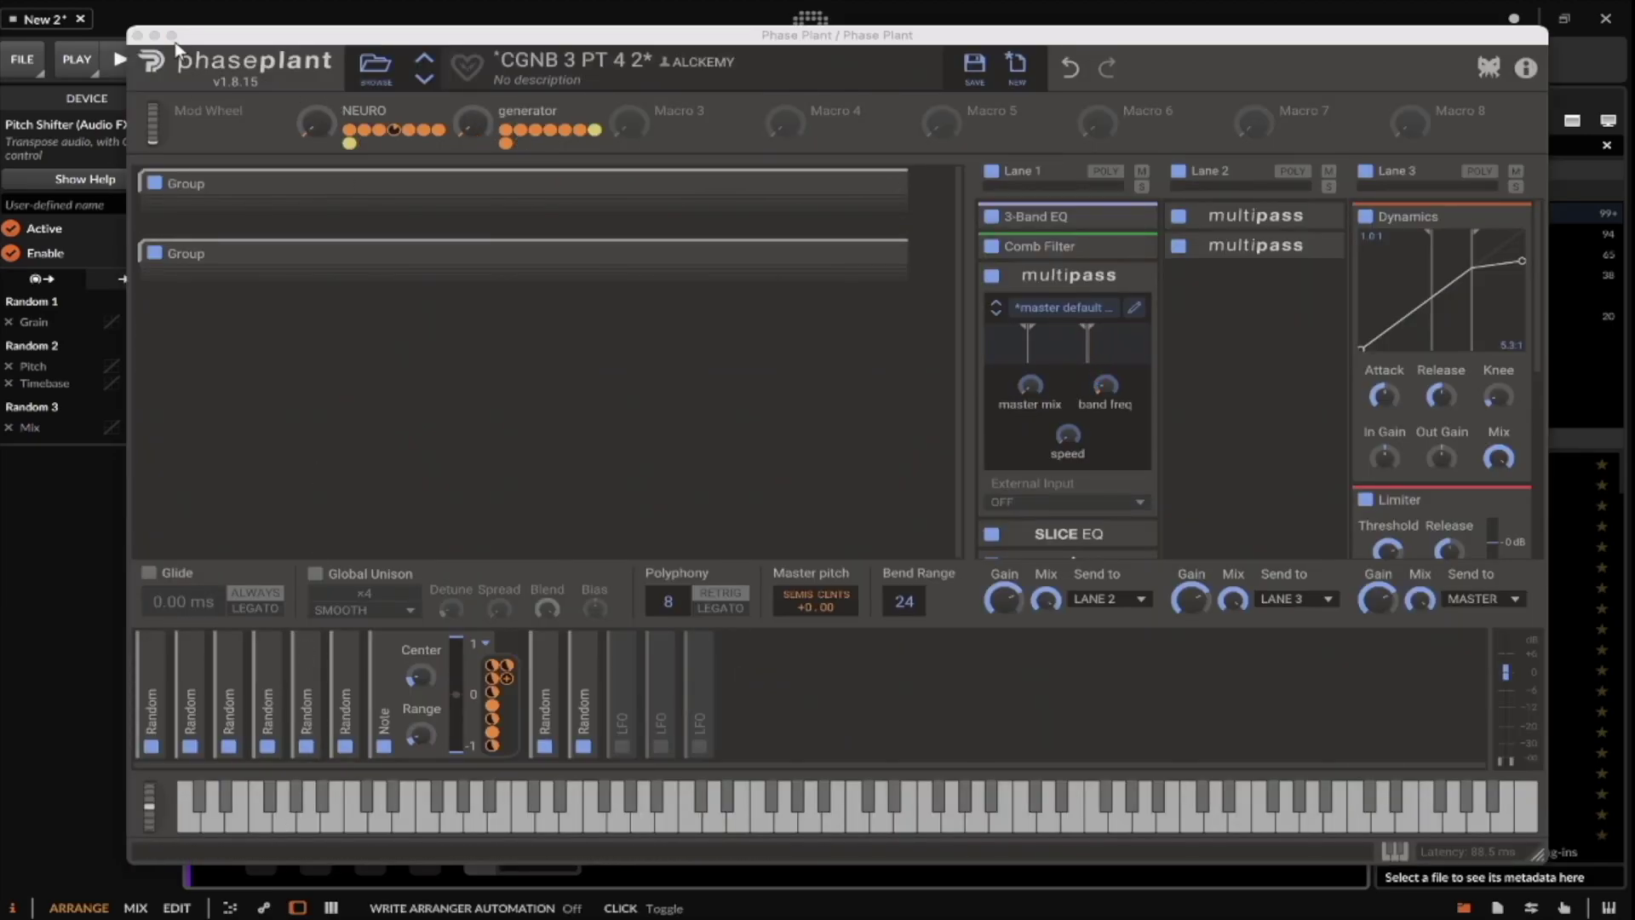
left_click(137, 35)
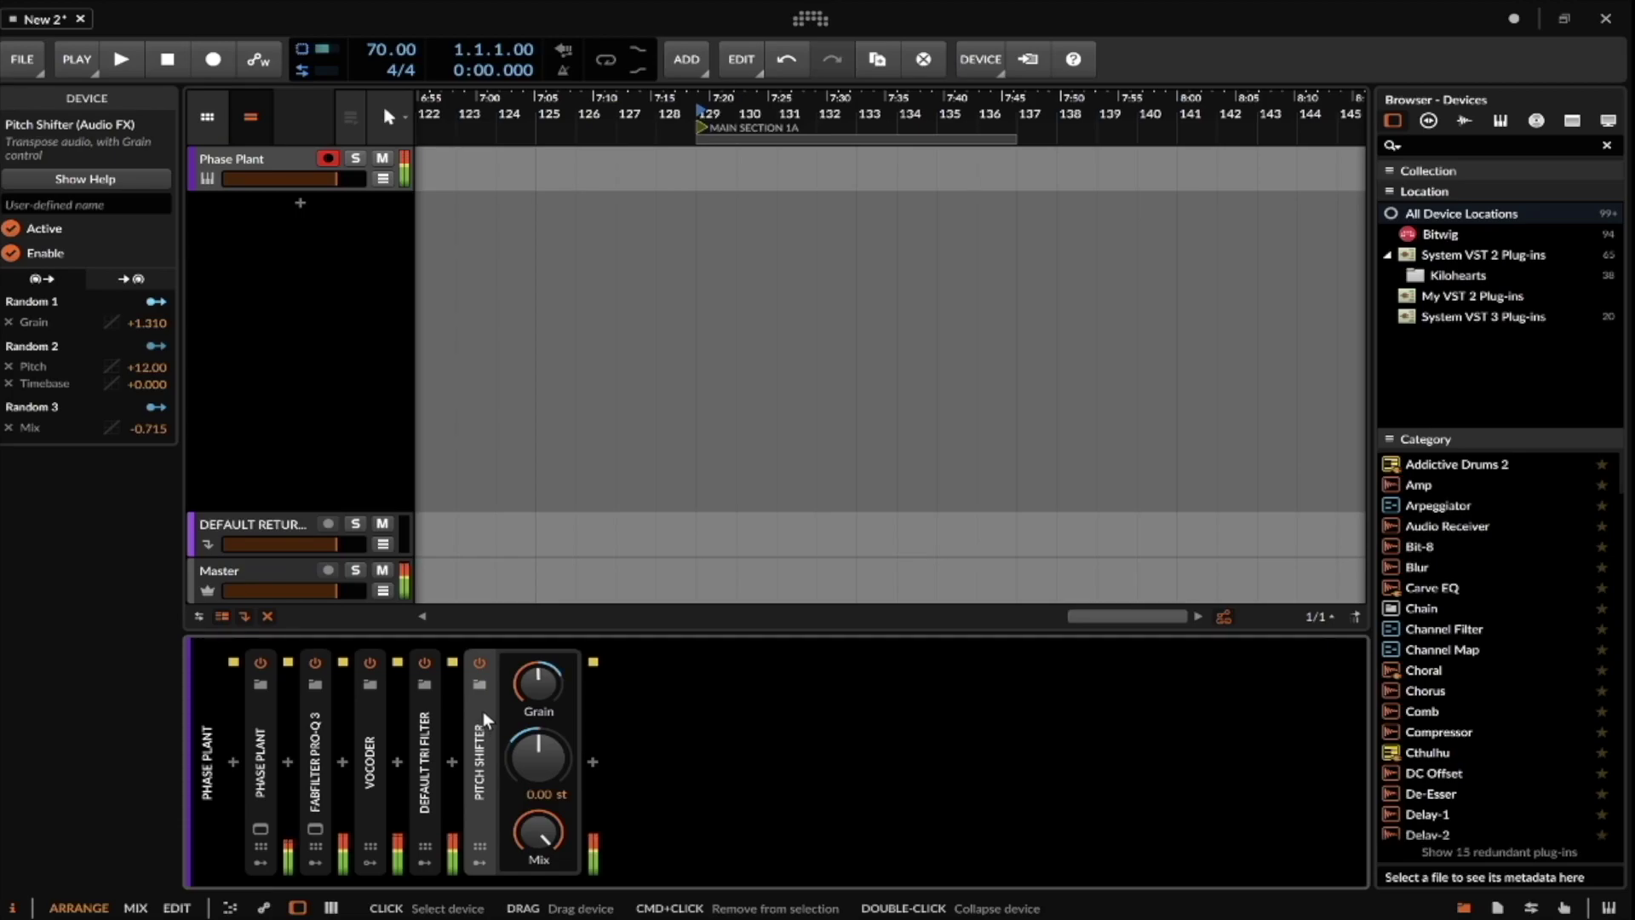
left_click(482, 663)
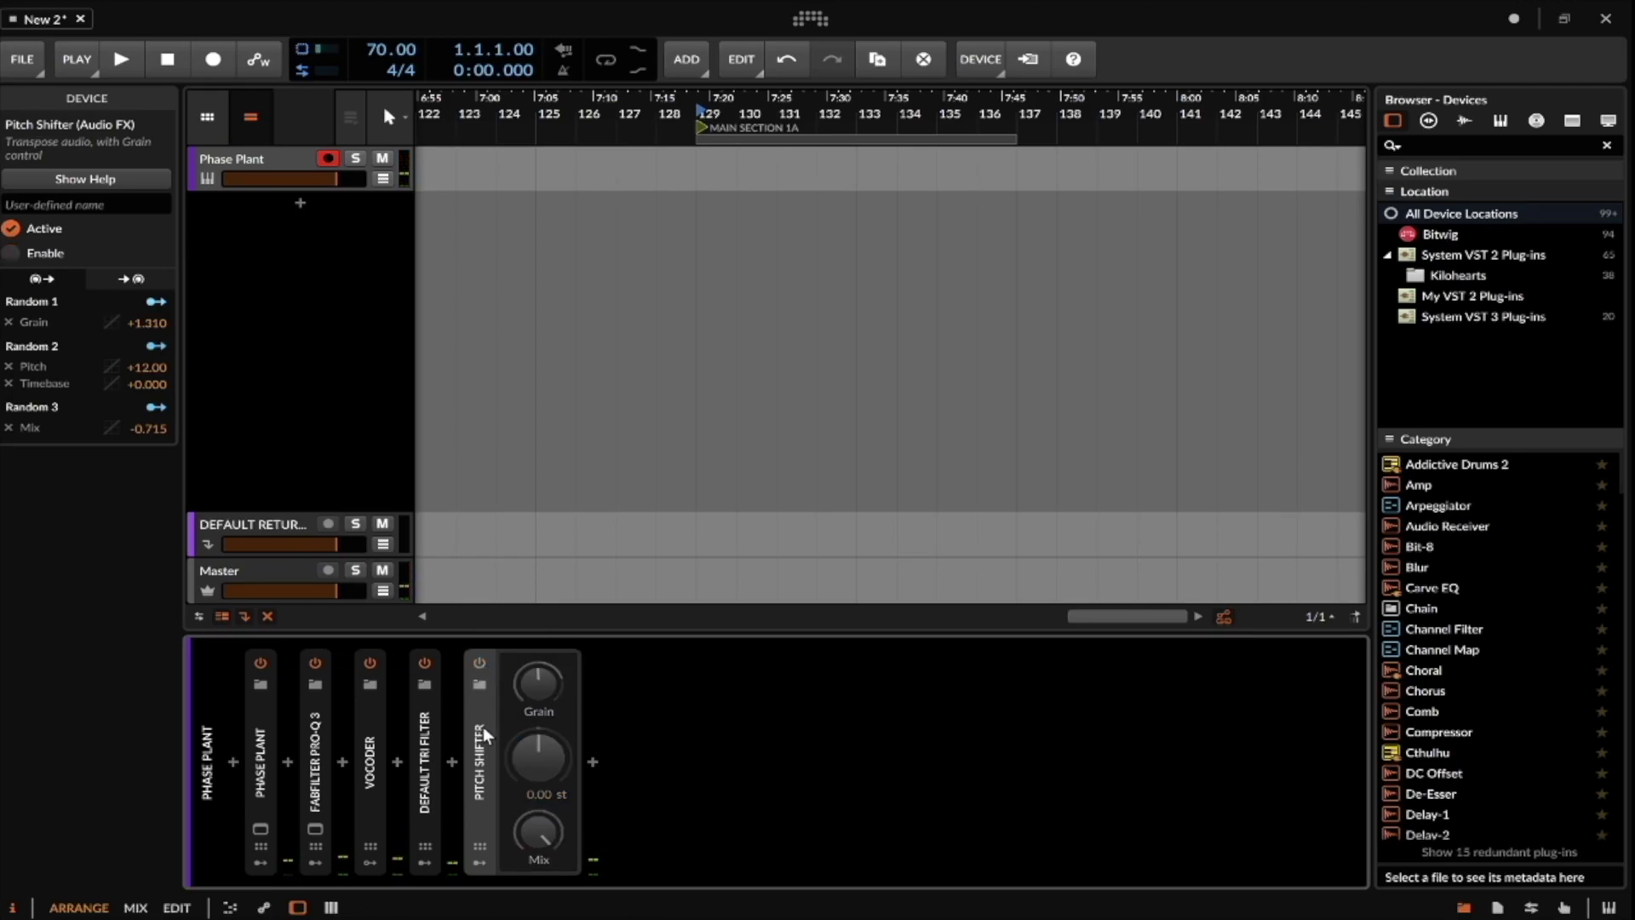
double_click(477, 727)
left_click(482, 663)
Try stacking two duplicates of the Pitch Shifter, and delete both copies.
key("ctrl+d")
key("ctrl+d")
left_click(529, 713)
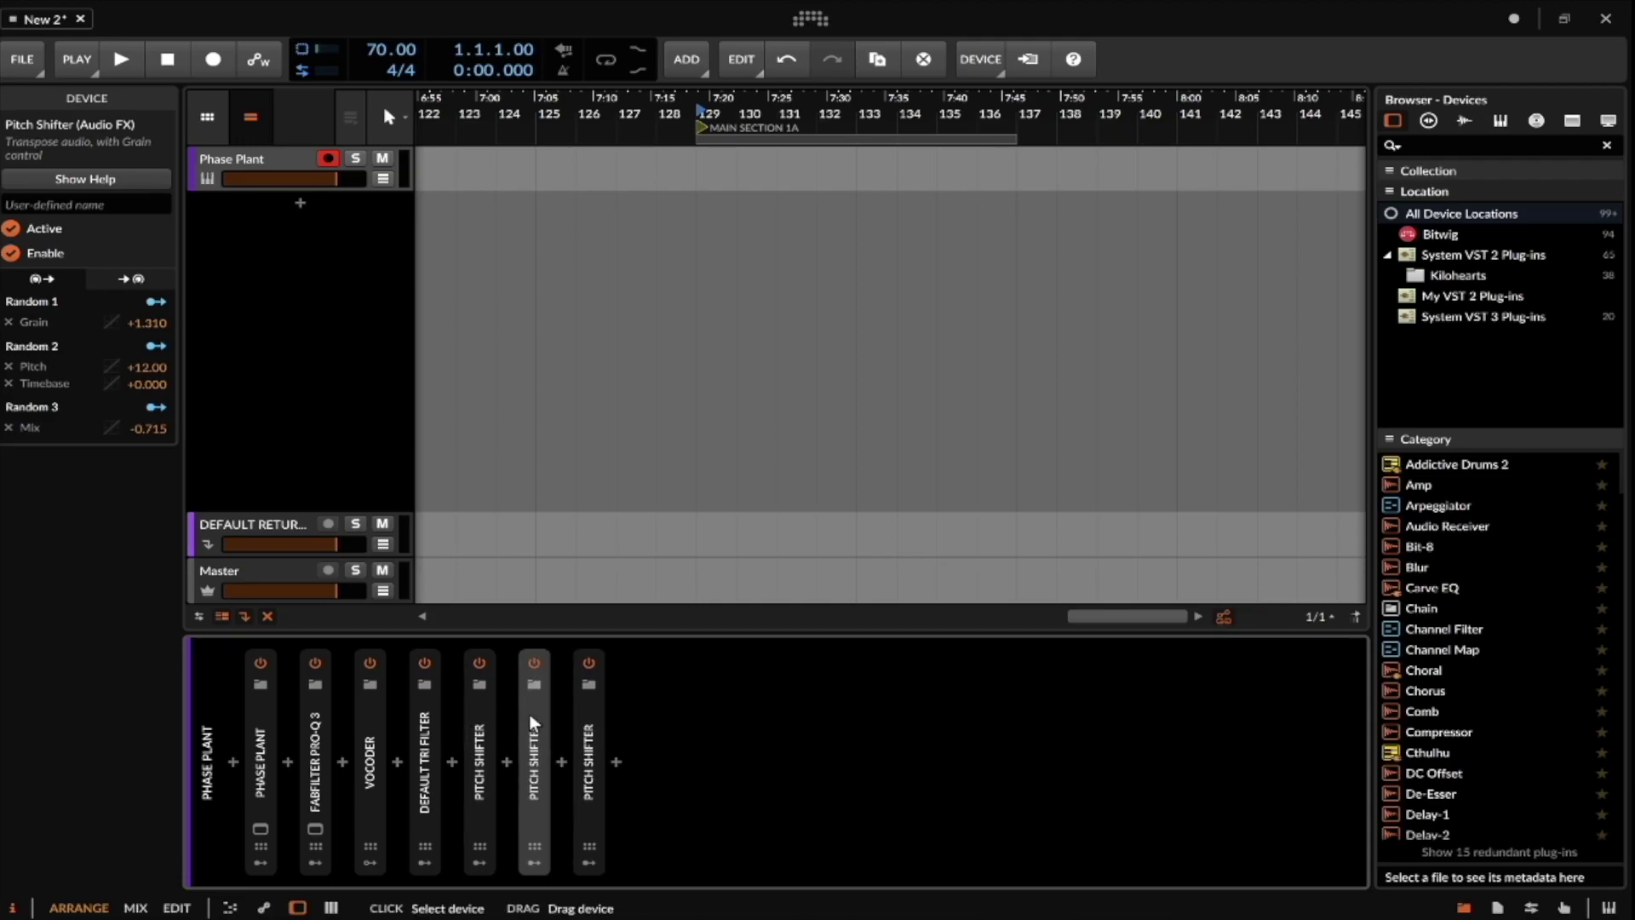
left_click(579, 713, "shift")
key("Delete")
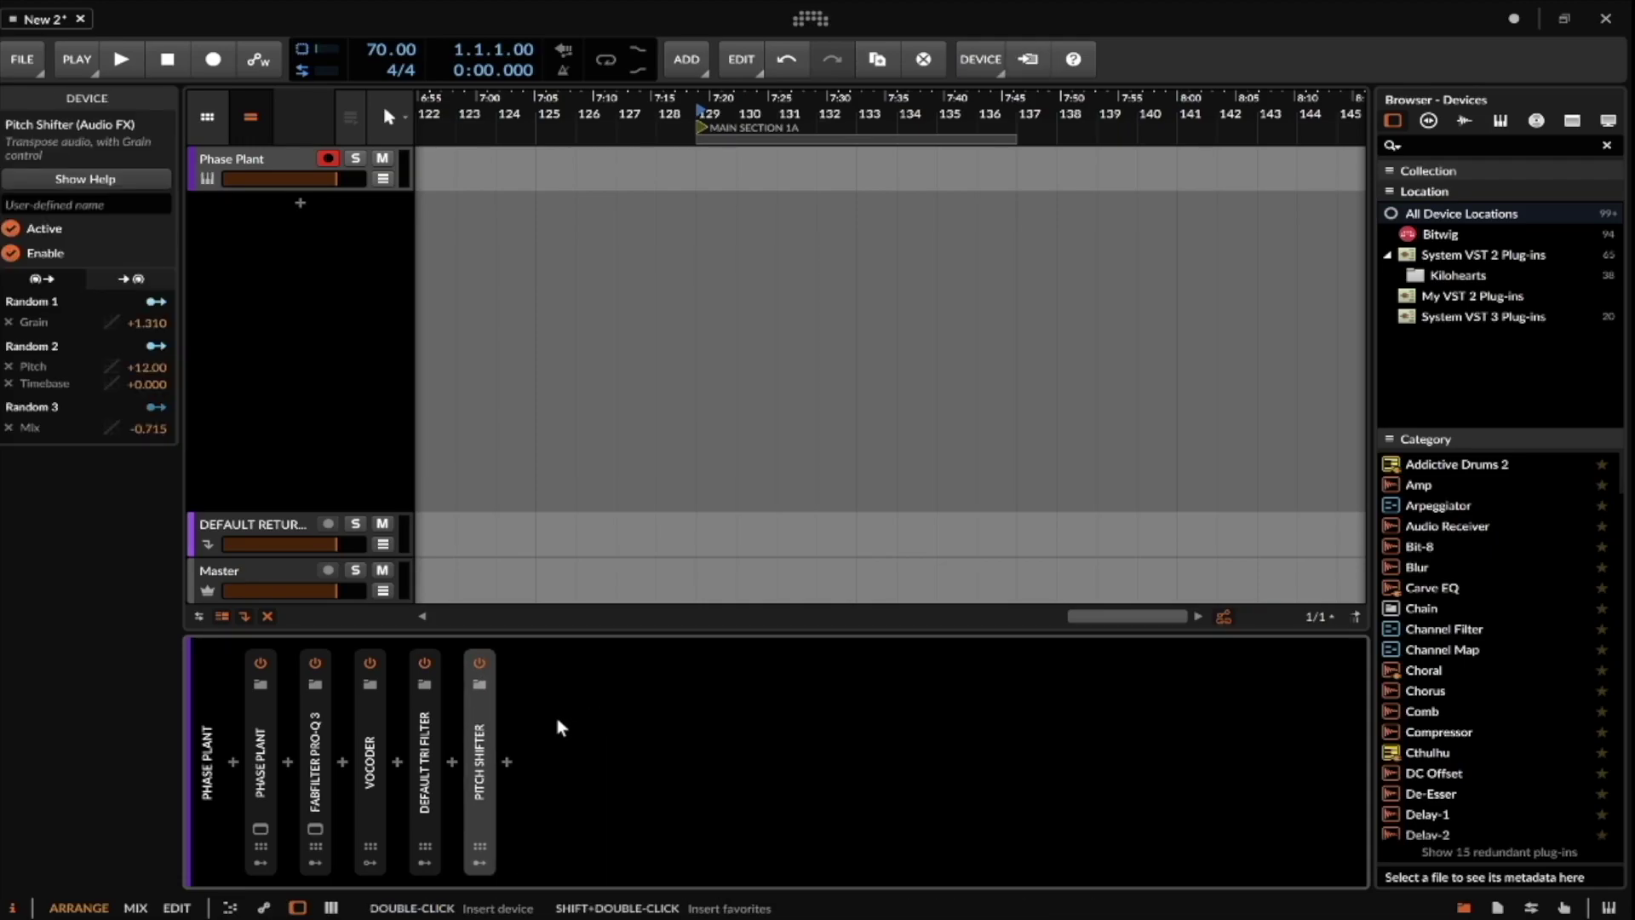
Add Bitwig's Freq Shifter to the device chain after the Pitch Shifter.
left_click(508, 760)
type("FRE")
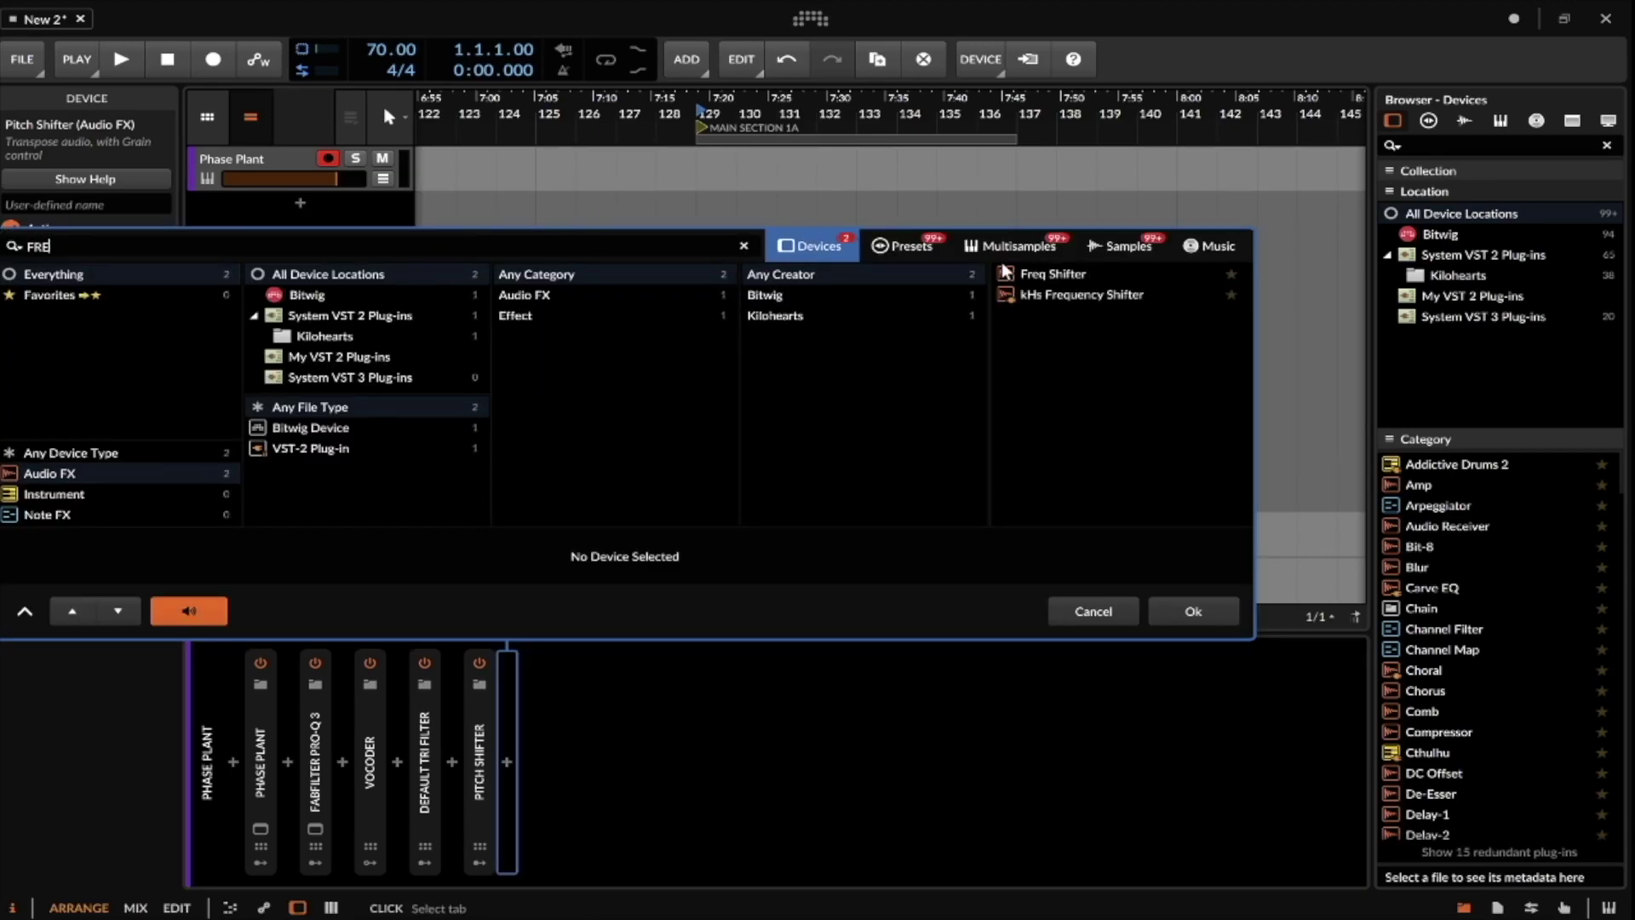
left_click(1056, 274)
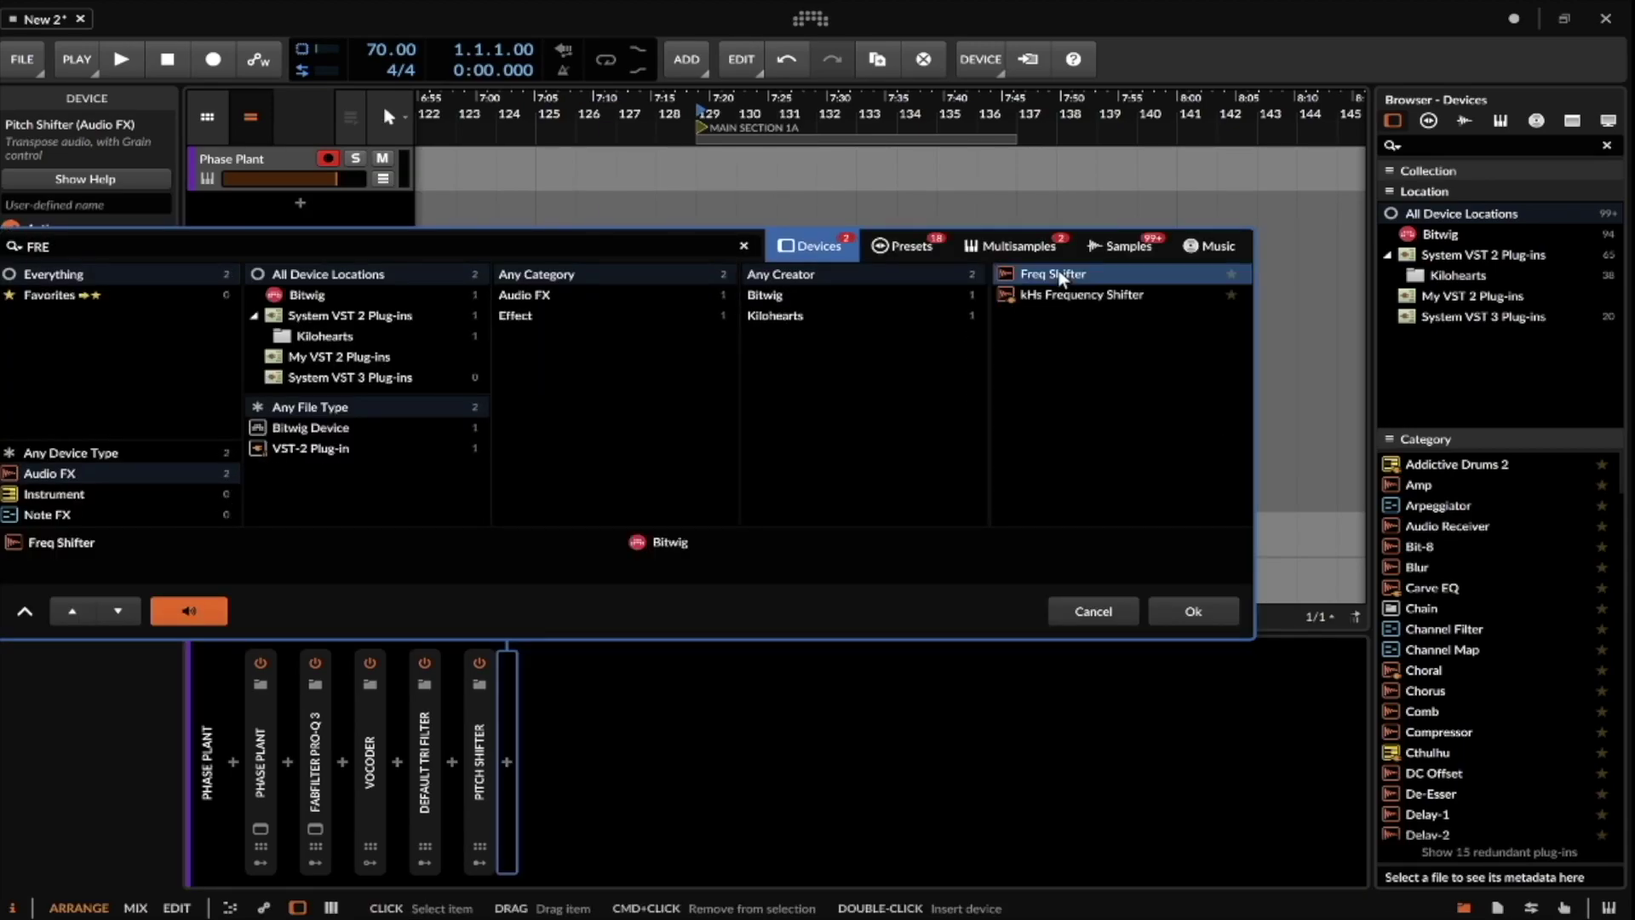
left_click(1209, 606)
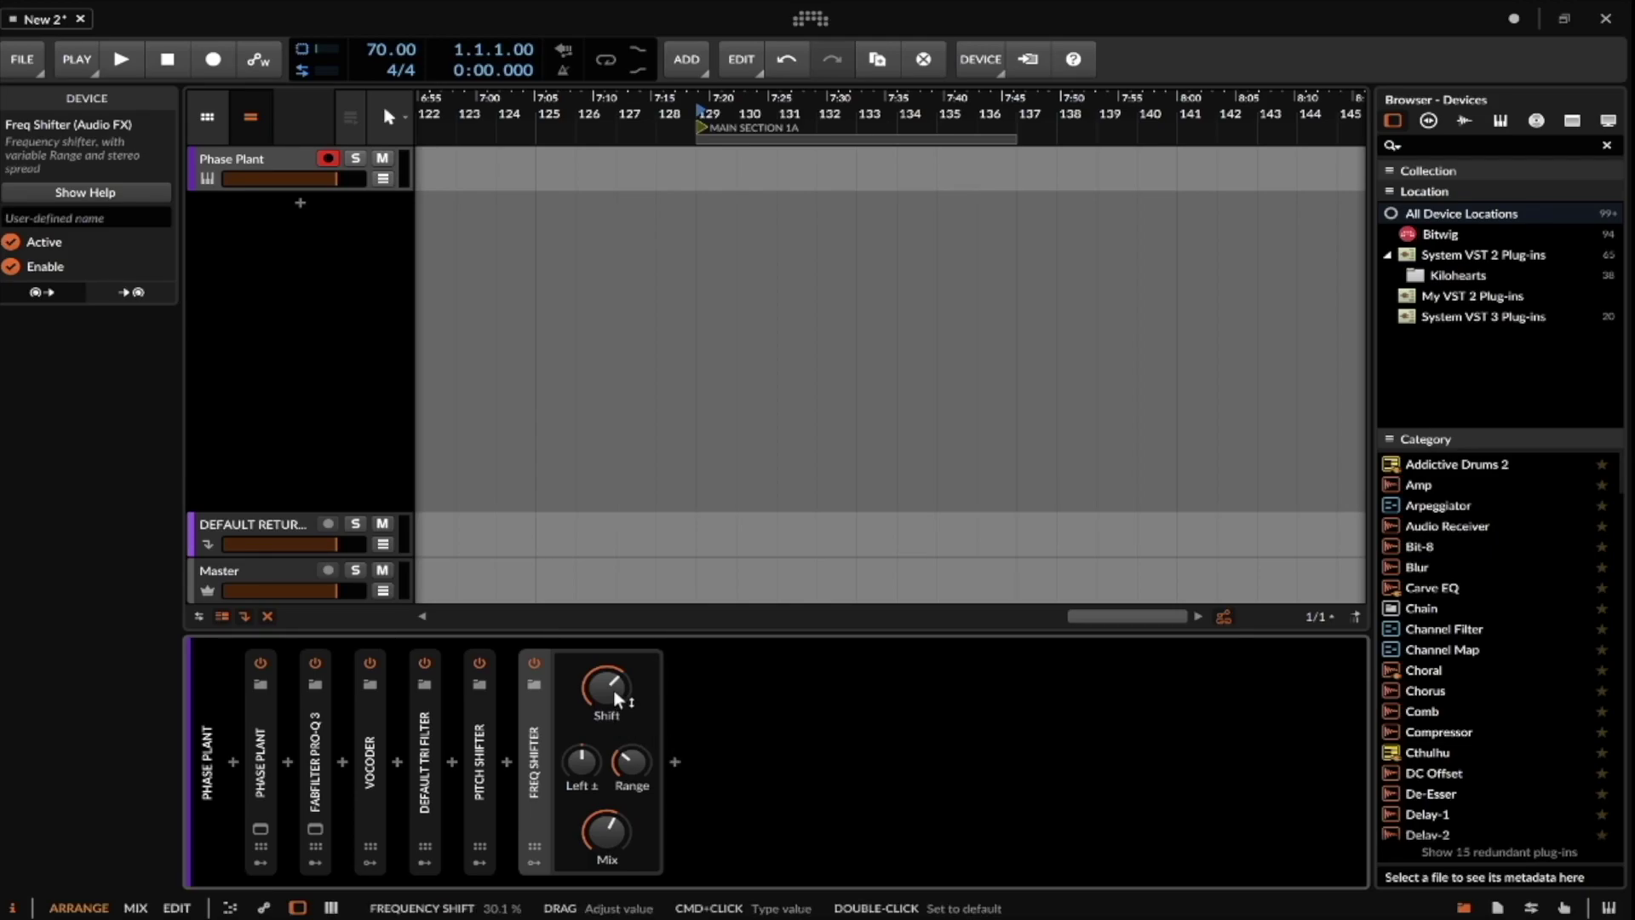
Set the Freq Shifter's shift to about 14.1 % and its mix to about 55.5 %, and raise its range.
left_click(606, 830)
left_click_drag(606, 830, 615, 791)
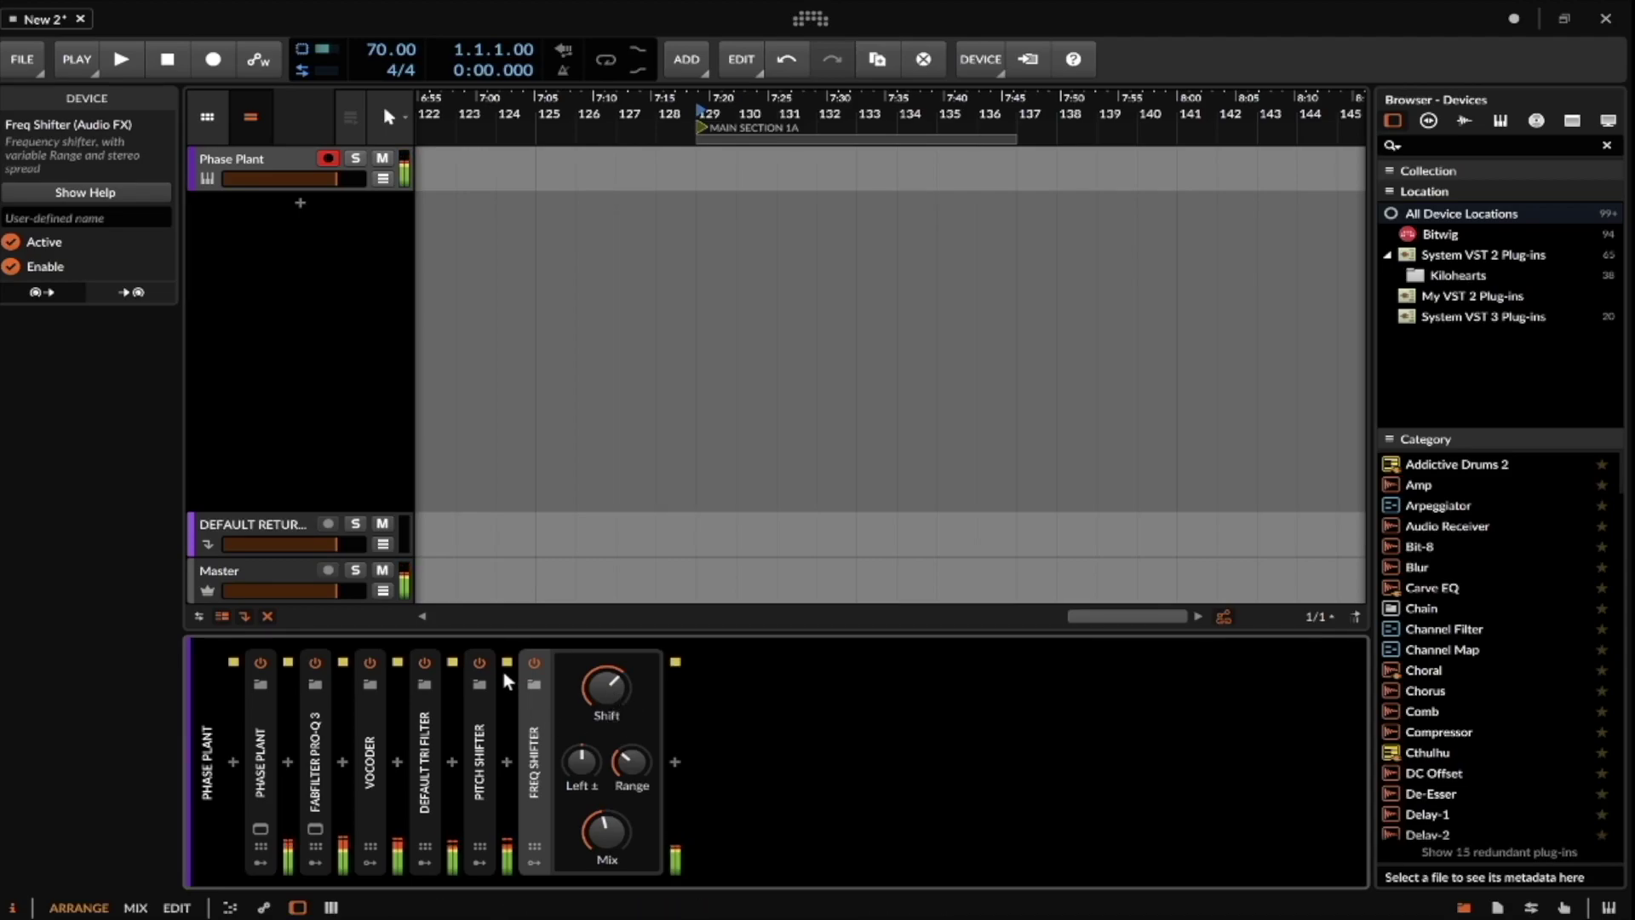
left_click_drag(630, 760, 630, 751)
left_click_drag(606, 685, 606, 681)
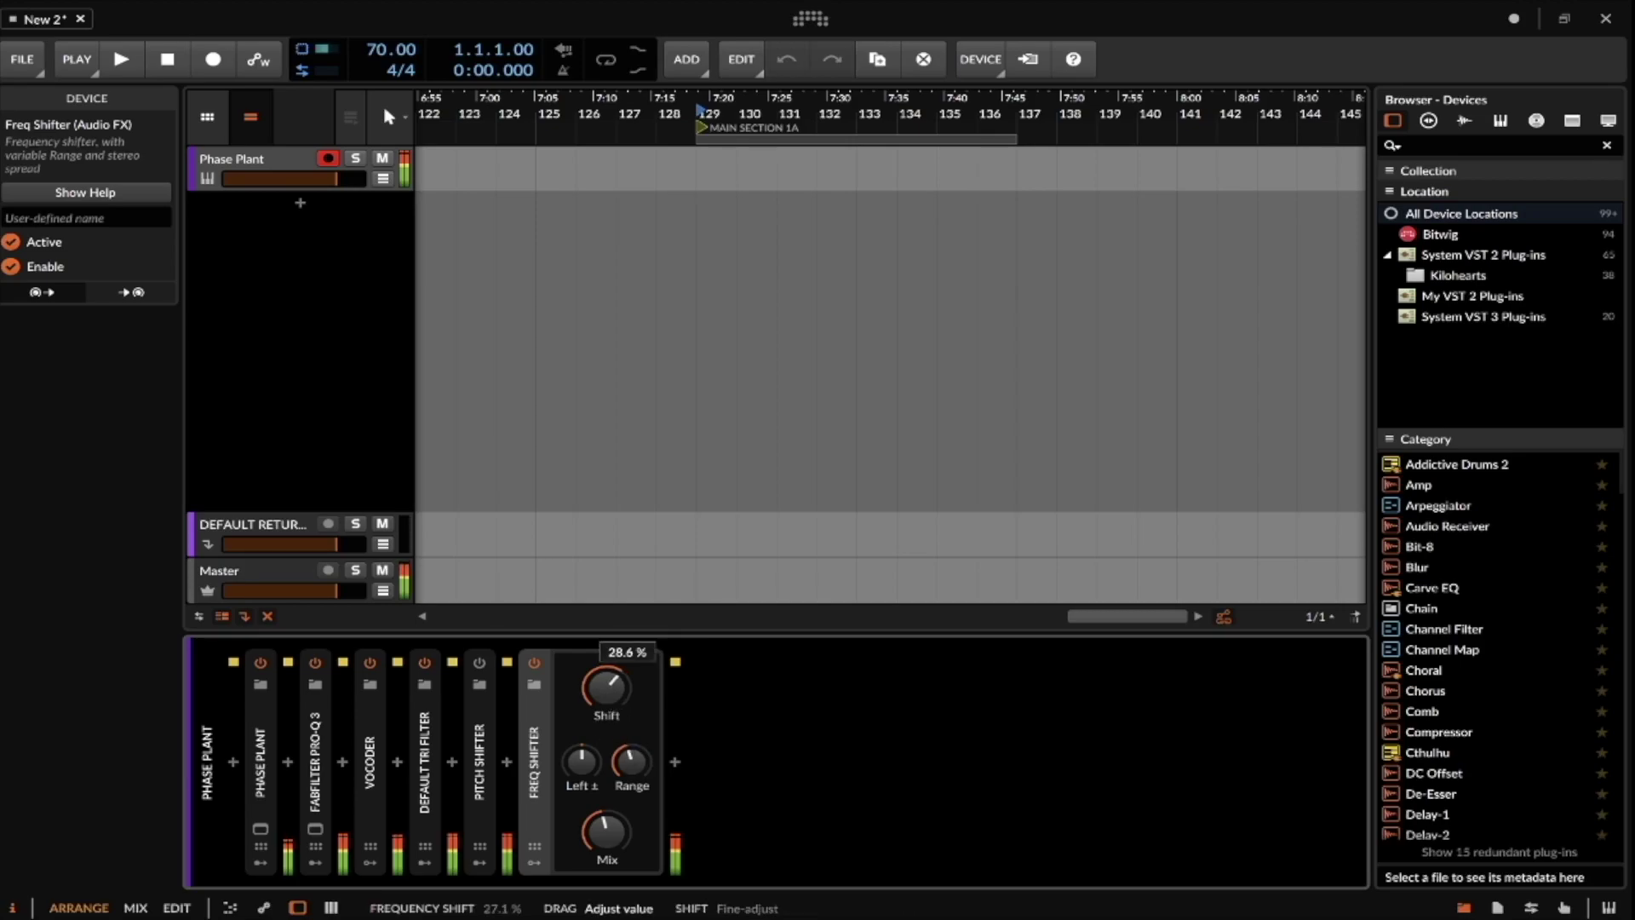
left_click_drag(606, 830, 606, 830)
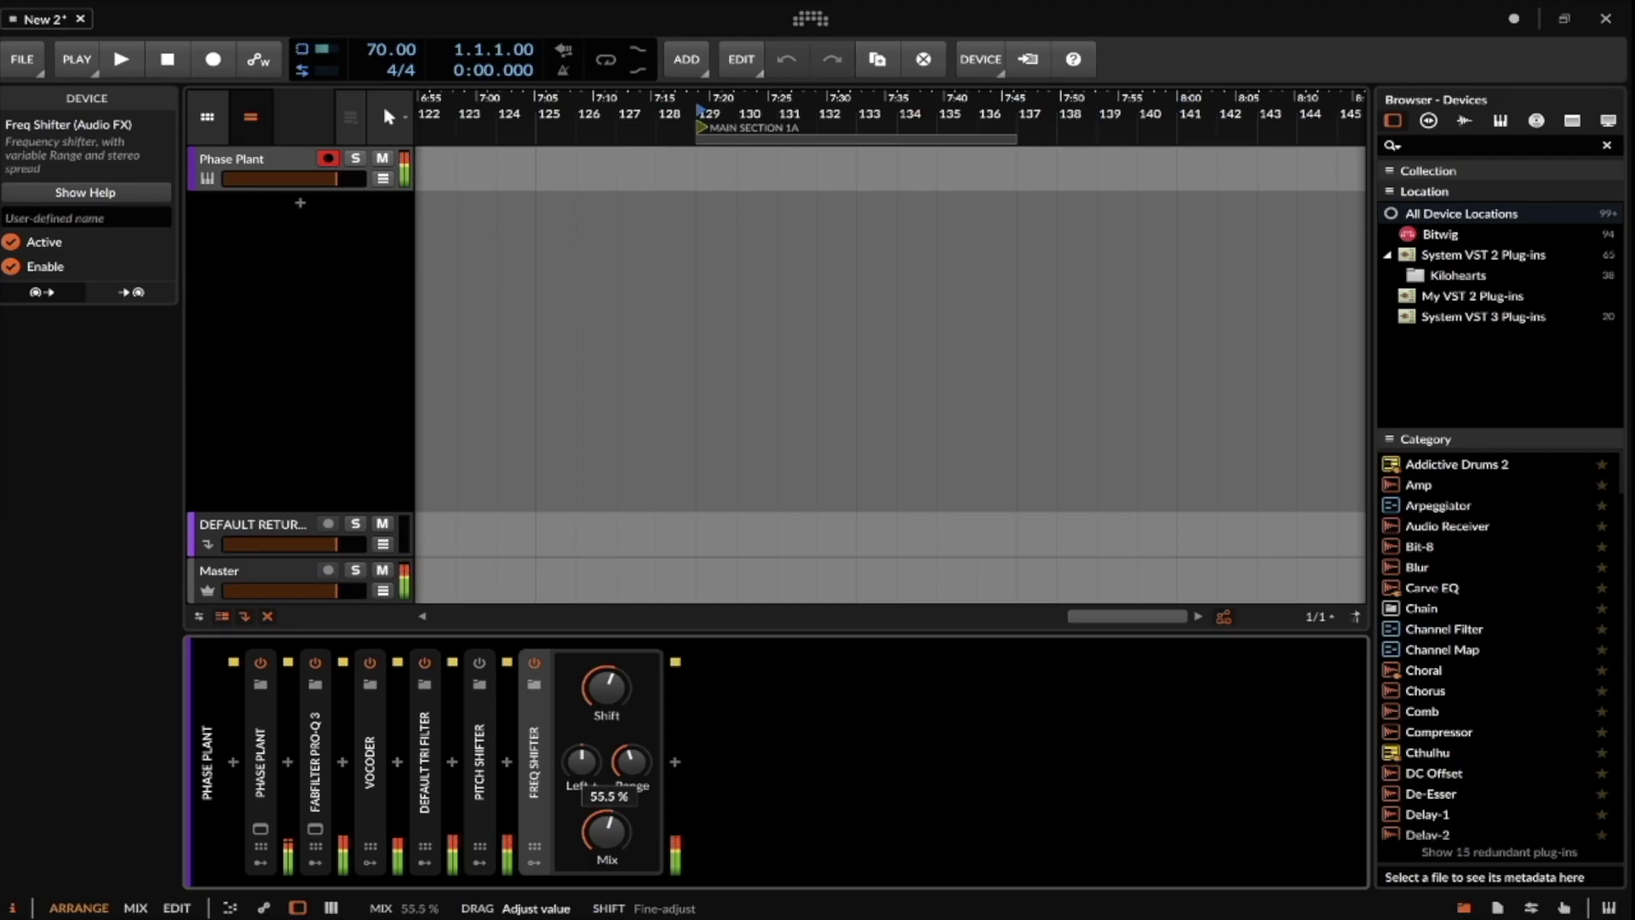
Audition the Phase Plant patch while bending its pitch wheel up to about 78 % and back to centre.
left_click(261, 828)
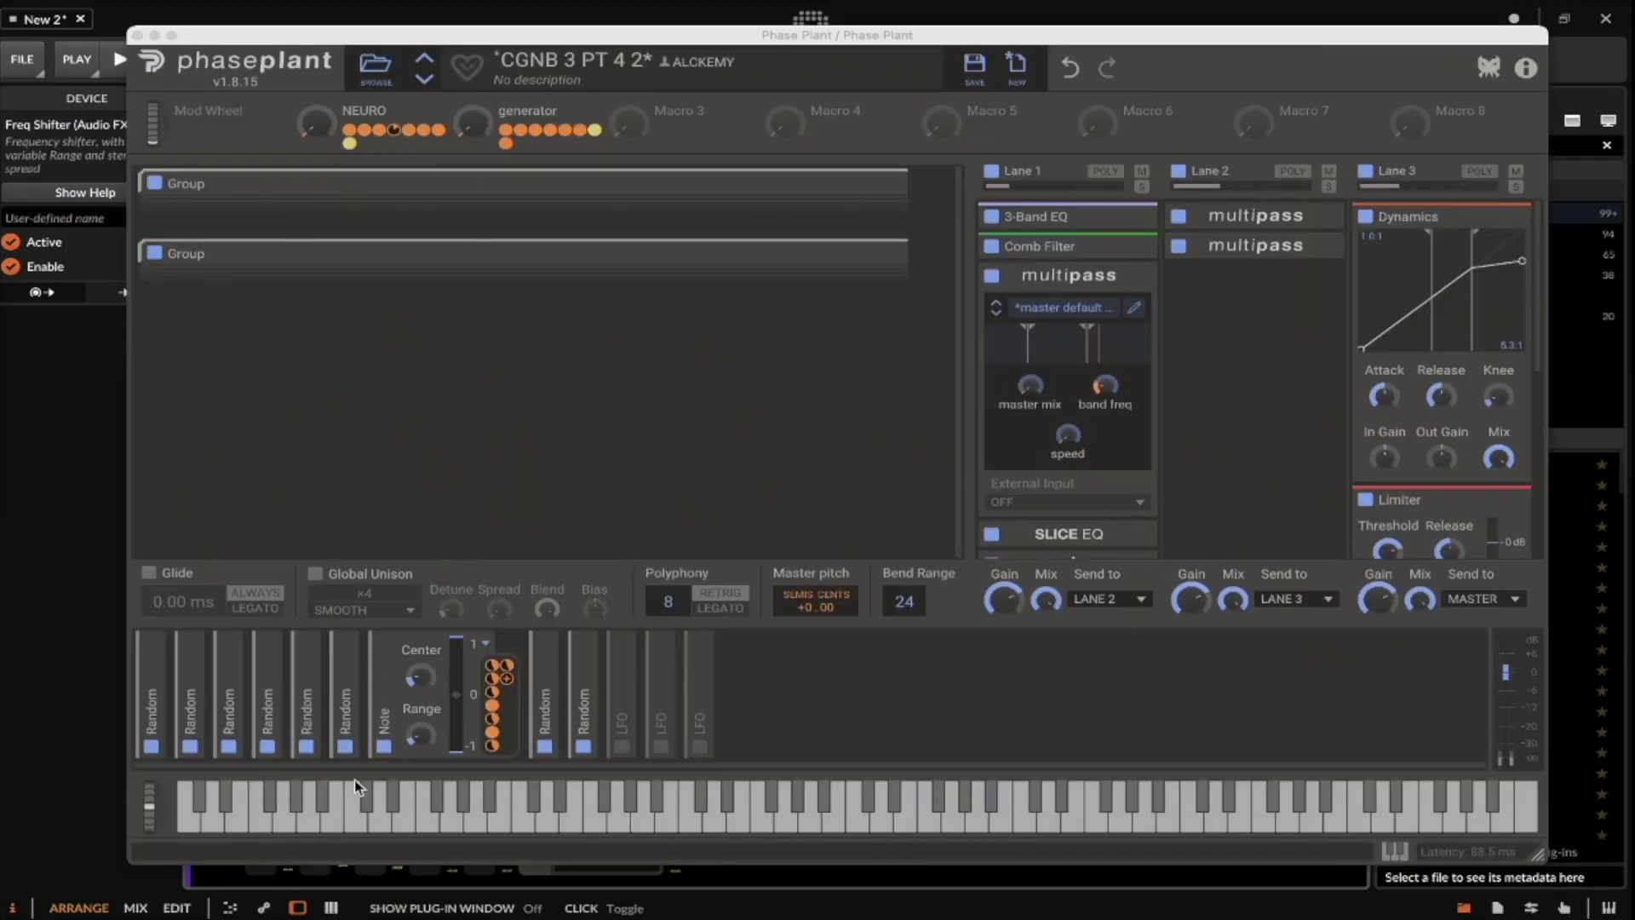
left_click_drag(155, 818, 162, 775)
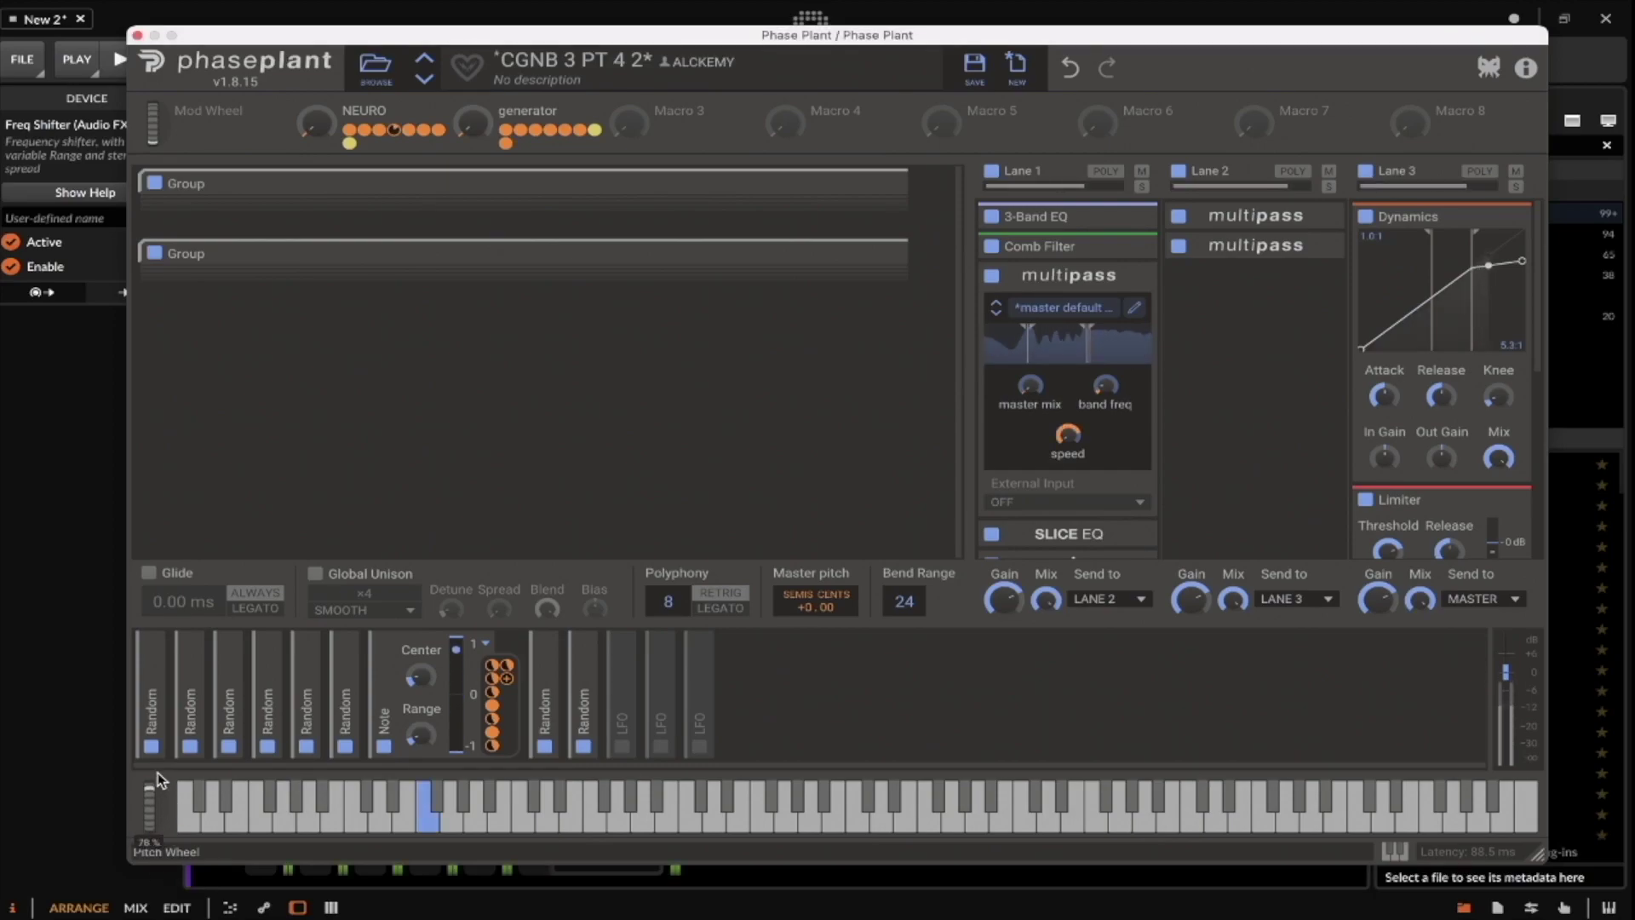
left_click_drag(158, 776, 155, 804)
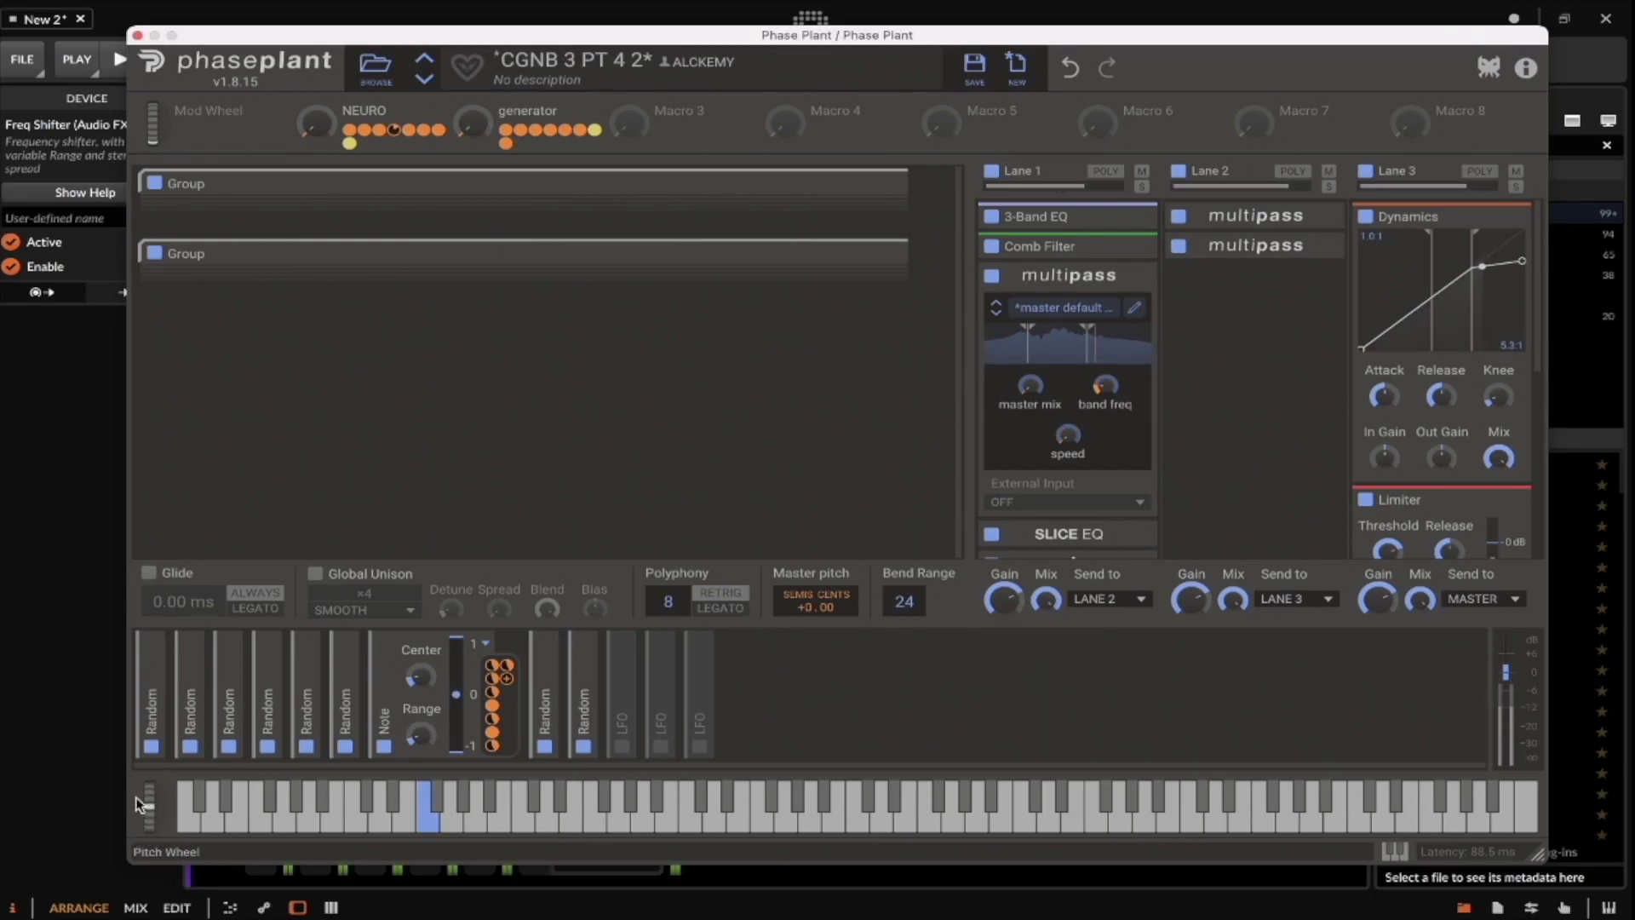
left_click(137, 34)
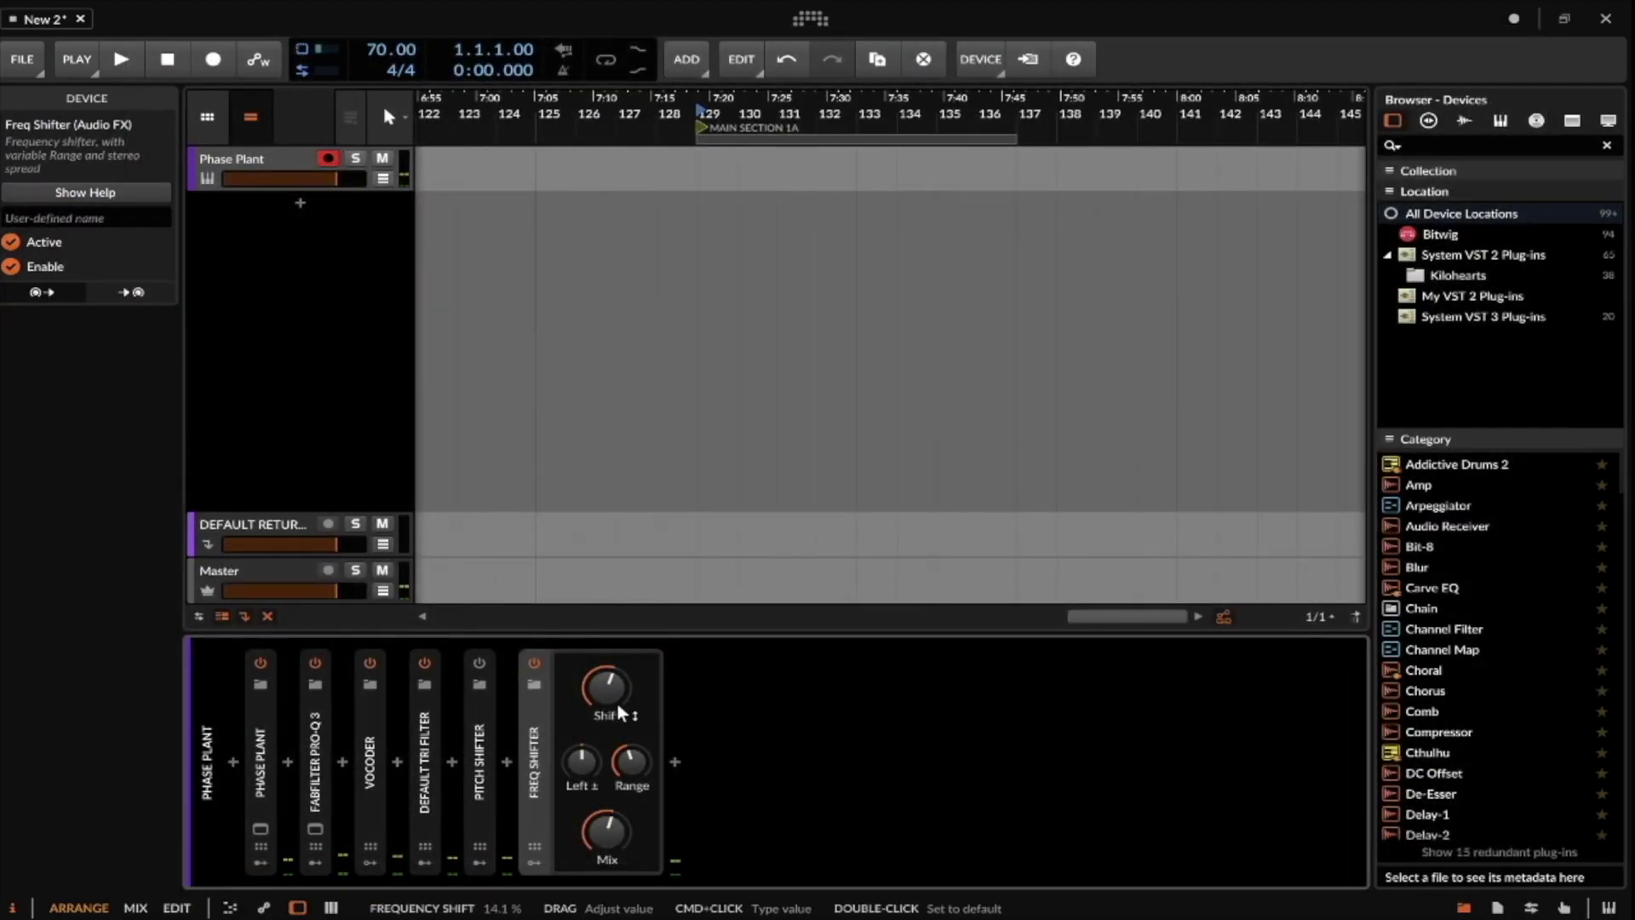
Collapse the Freq Shifter and move it ahead of the Pitch Shifter in the device chain.
double_click(536, 720)
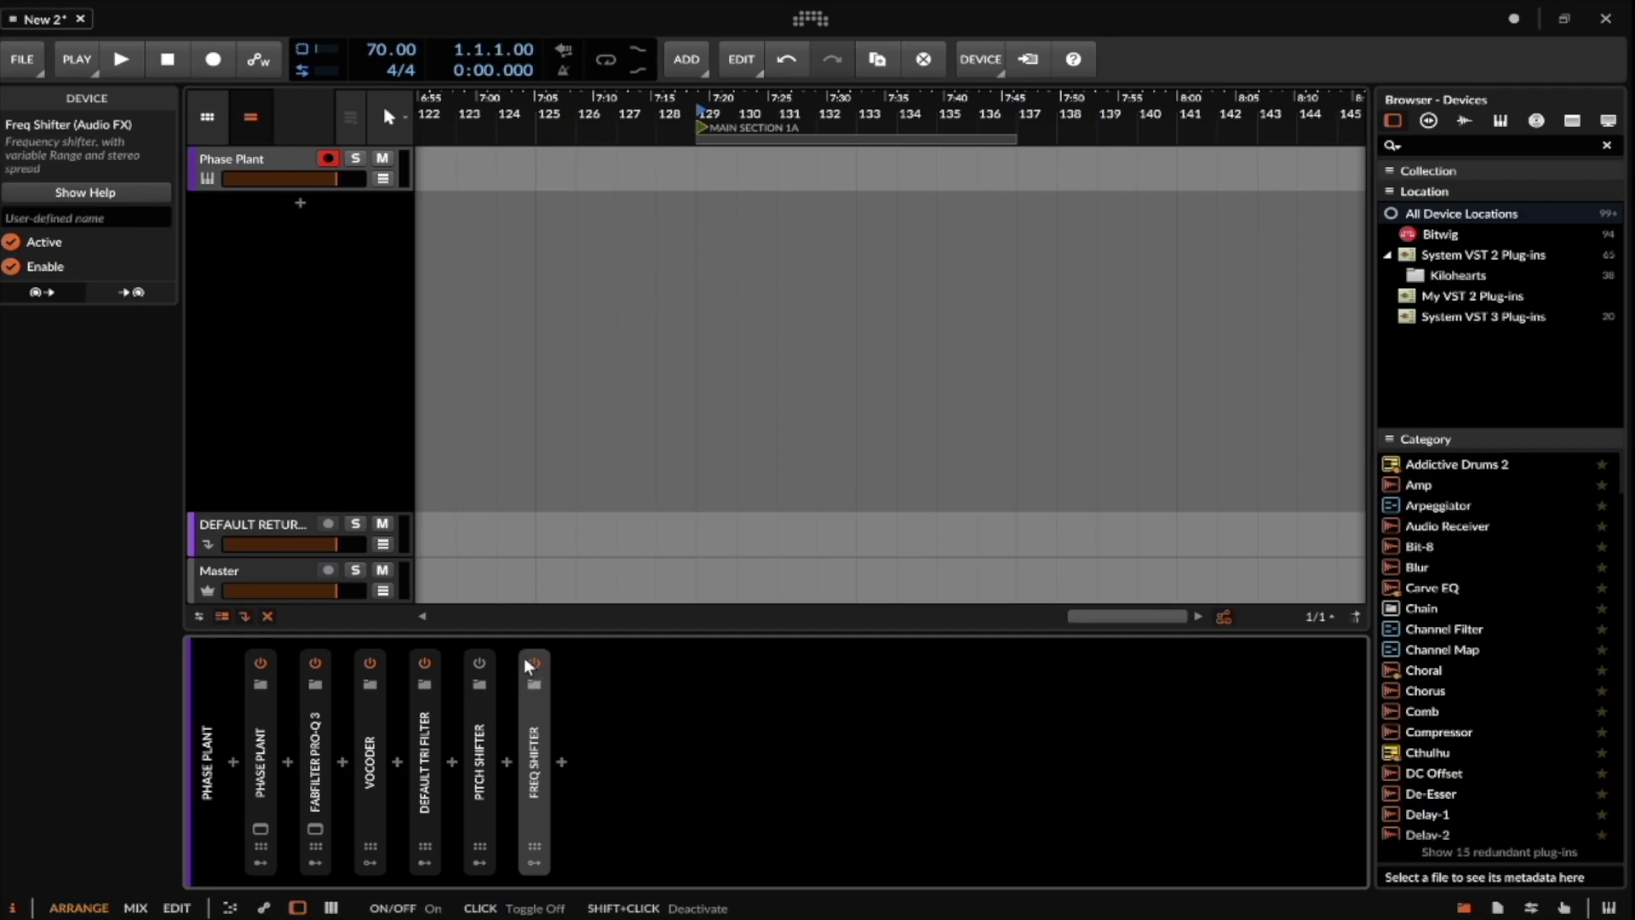
left_click_drag(536, 712, 464, 724)
left_click(561, 763)
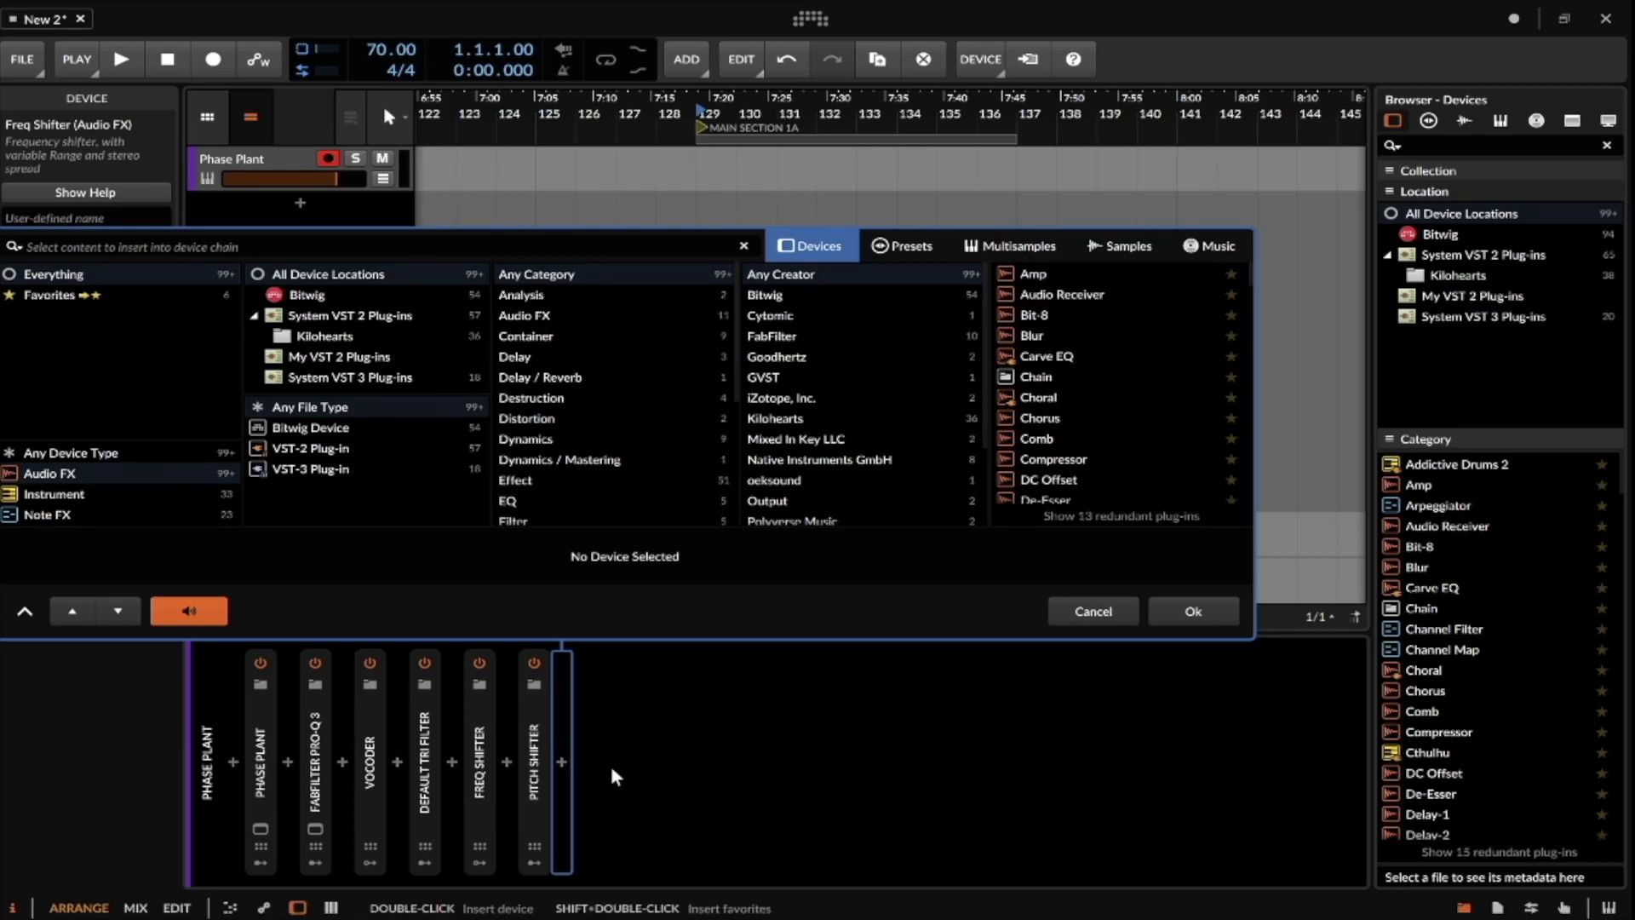
left_click(1094, 615)
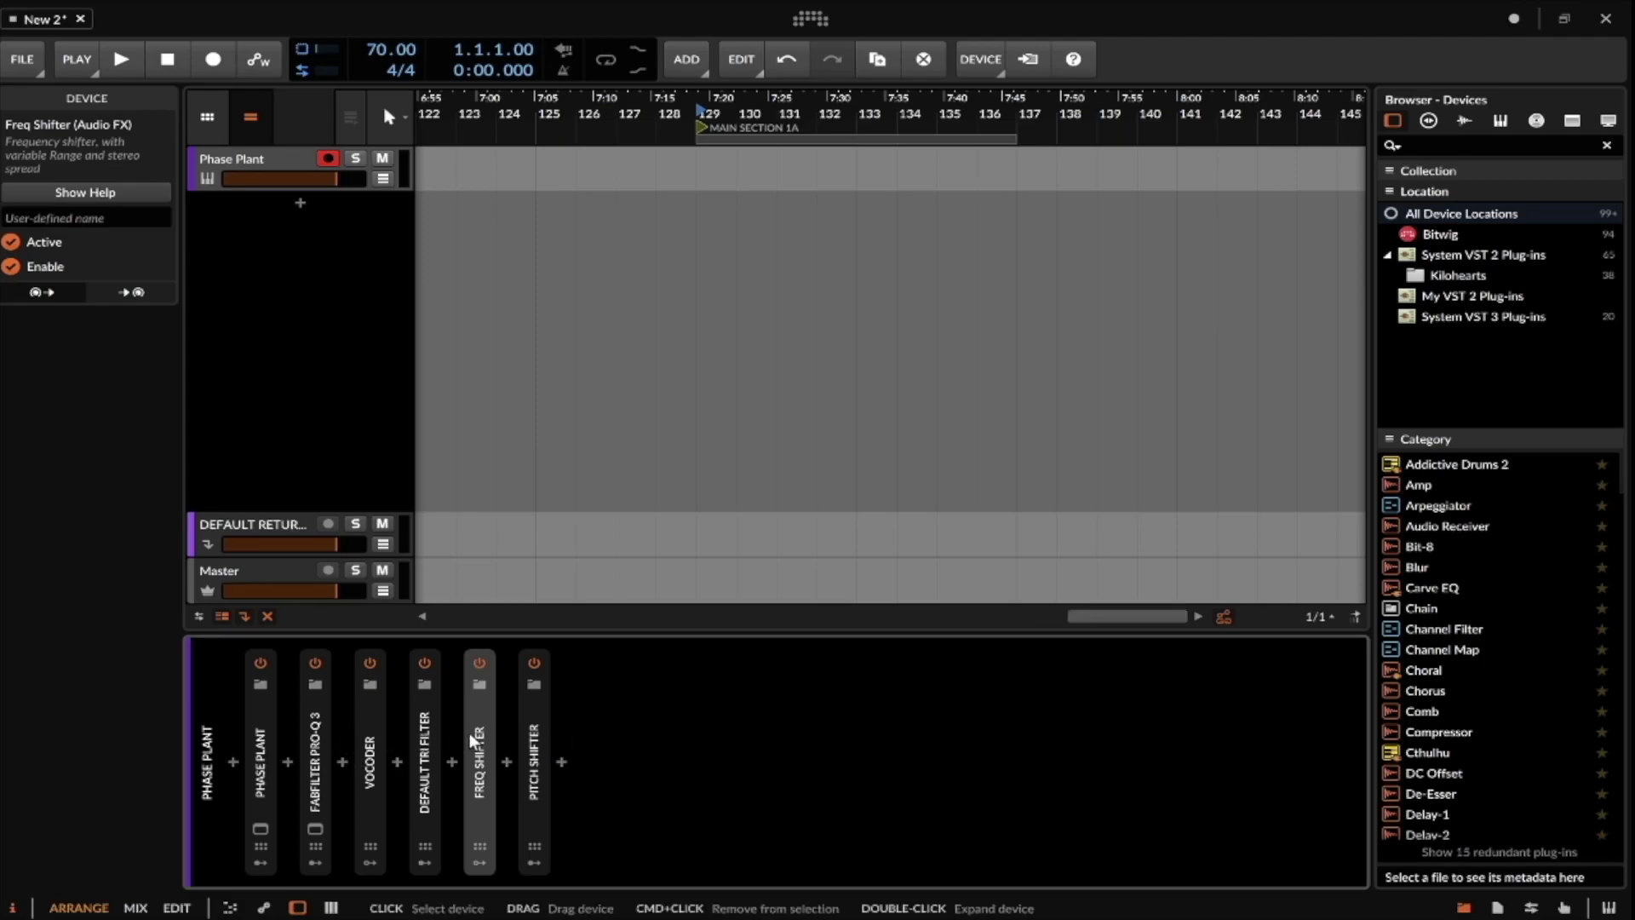
Move the Freq Shifter into the Mid band of DEFAULT TRI FILTER and show that band's chain.
double_click(427, 723)
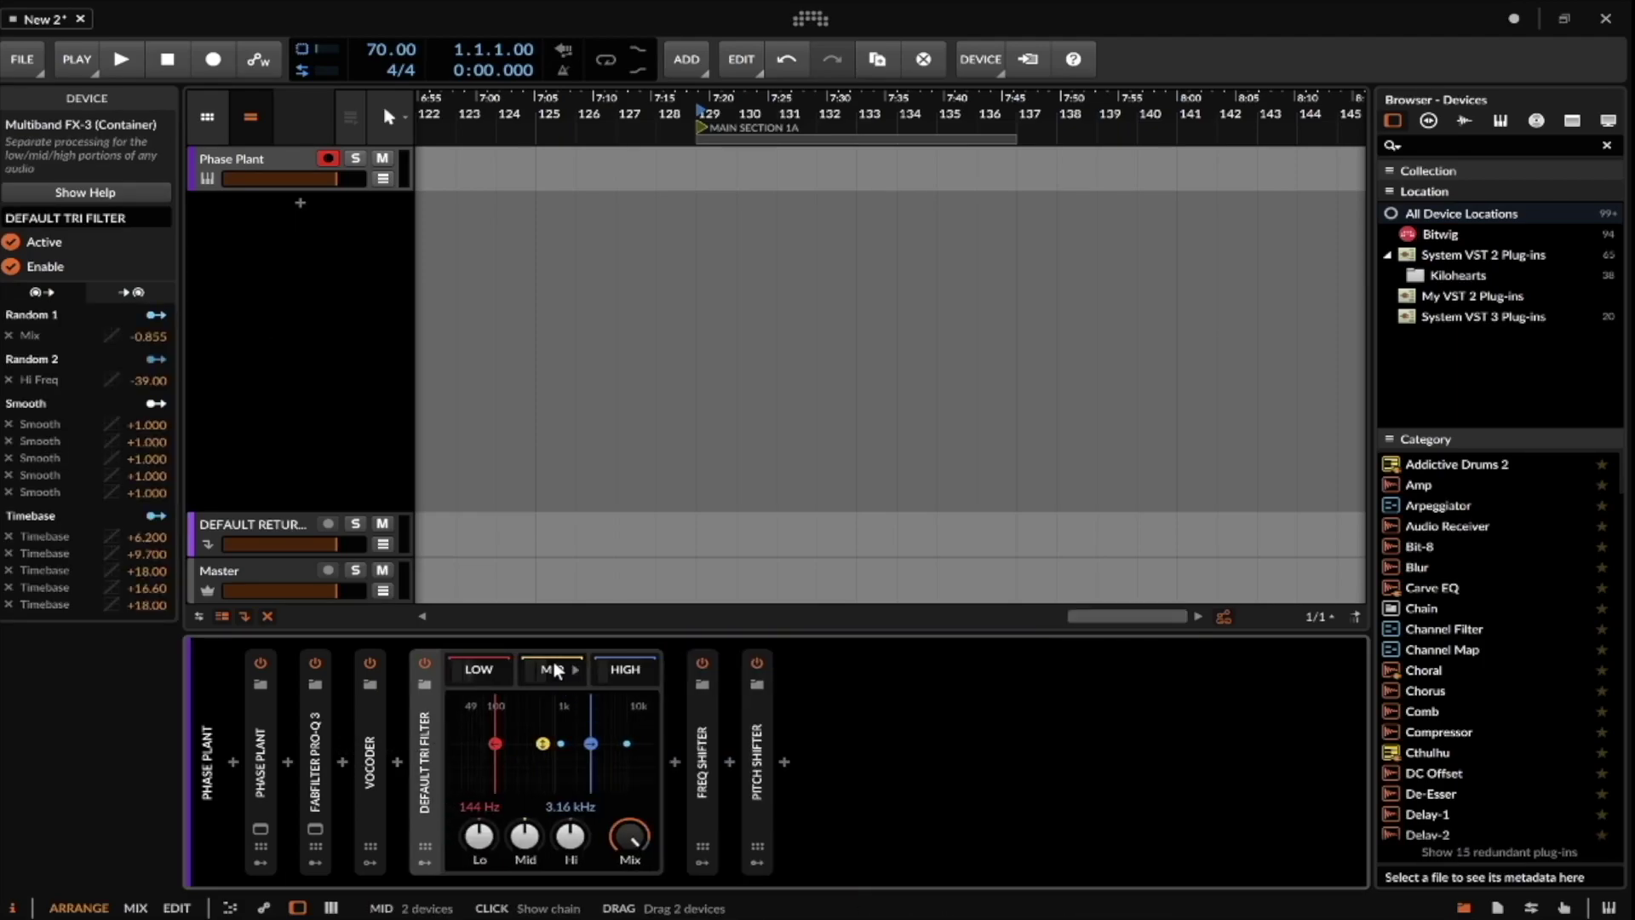
left_click(756, 727)
left_click_drag(701, 727, 545, 677)
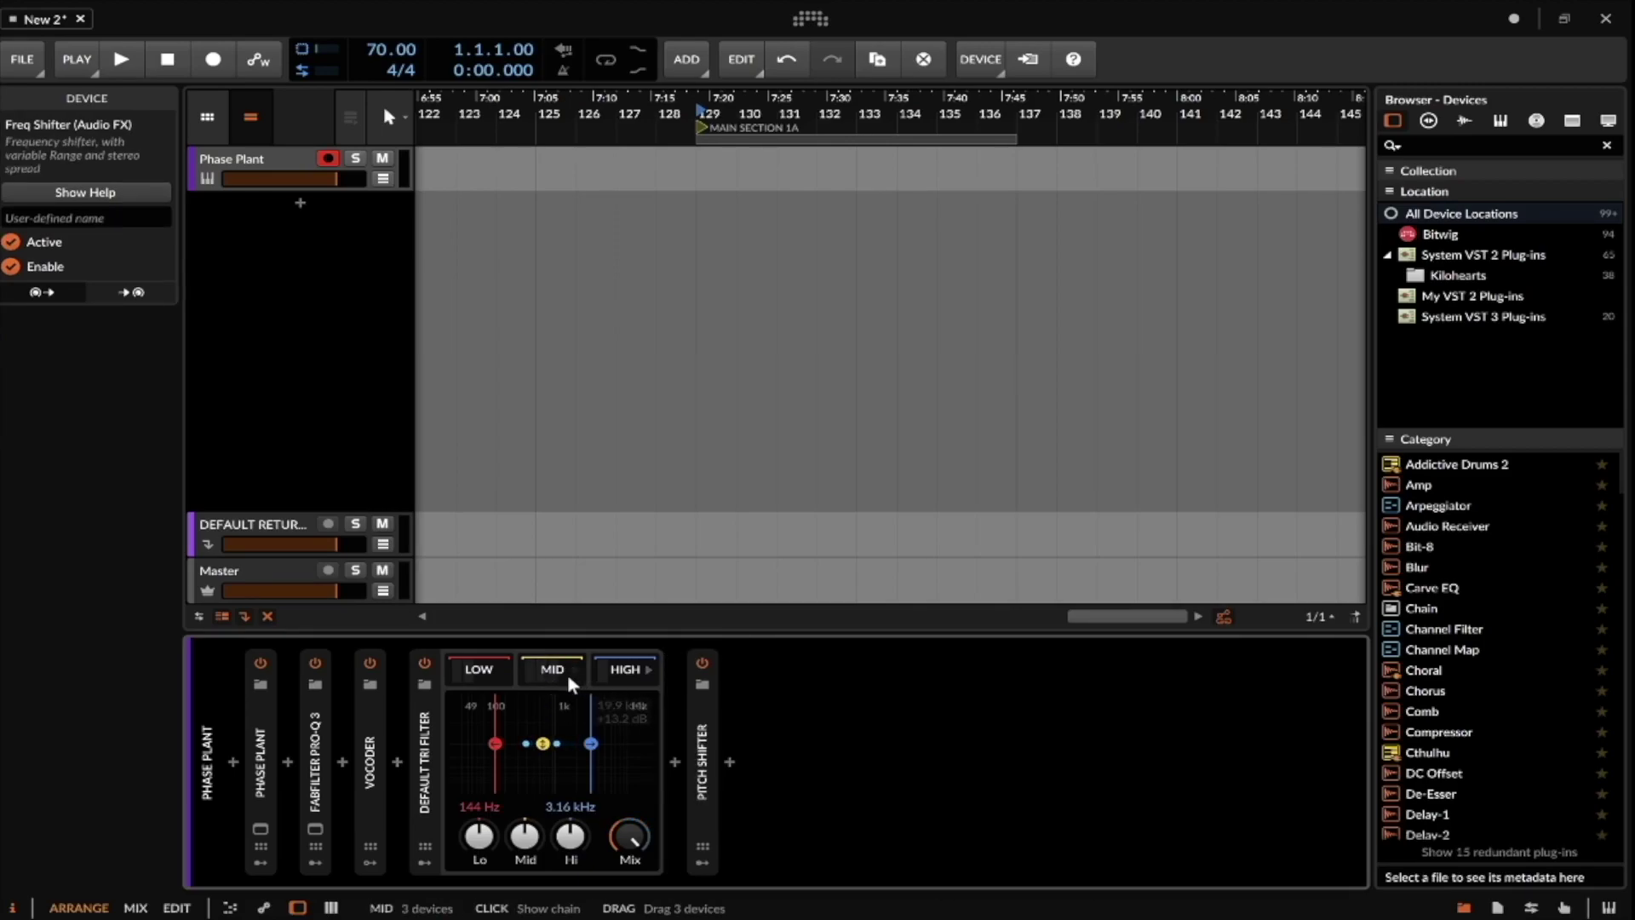
left_click(558, 666)
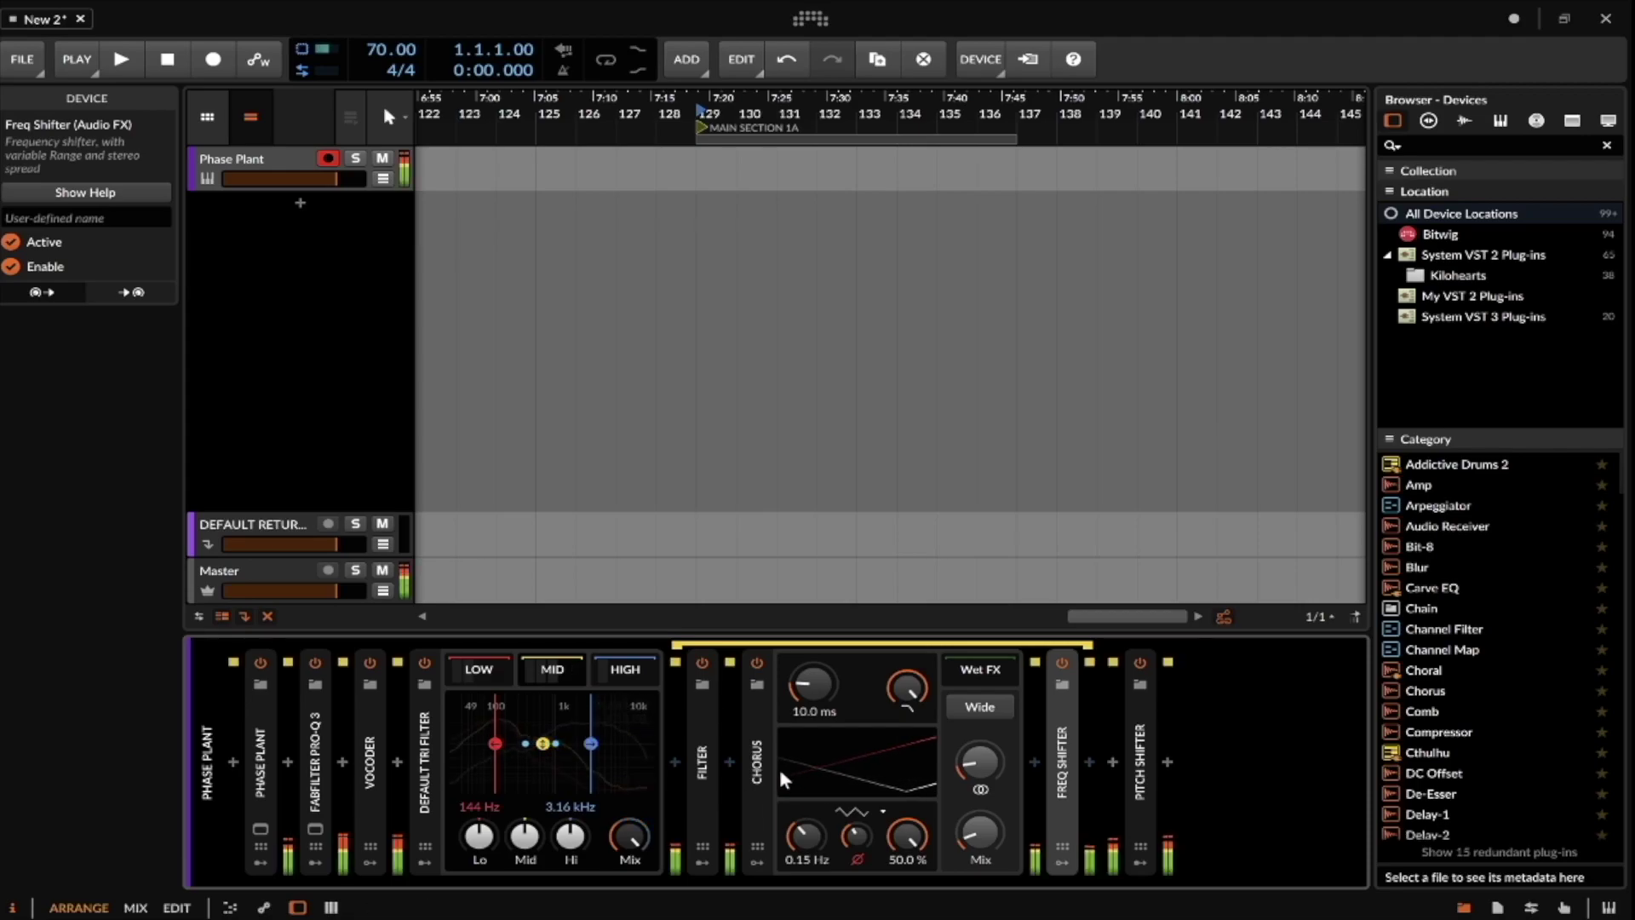
Bypass the Pitch Shifter, readjust the shift of the Mid band's Freq Shifter, and collapse that device.
left_click(1140, 664)
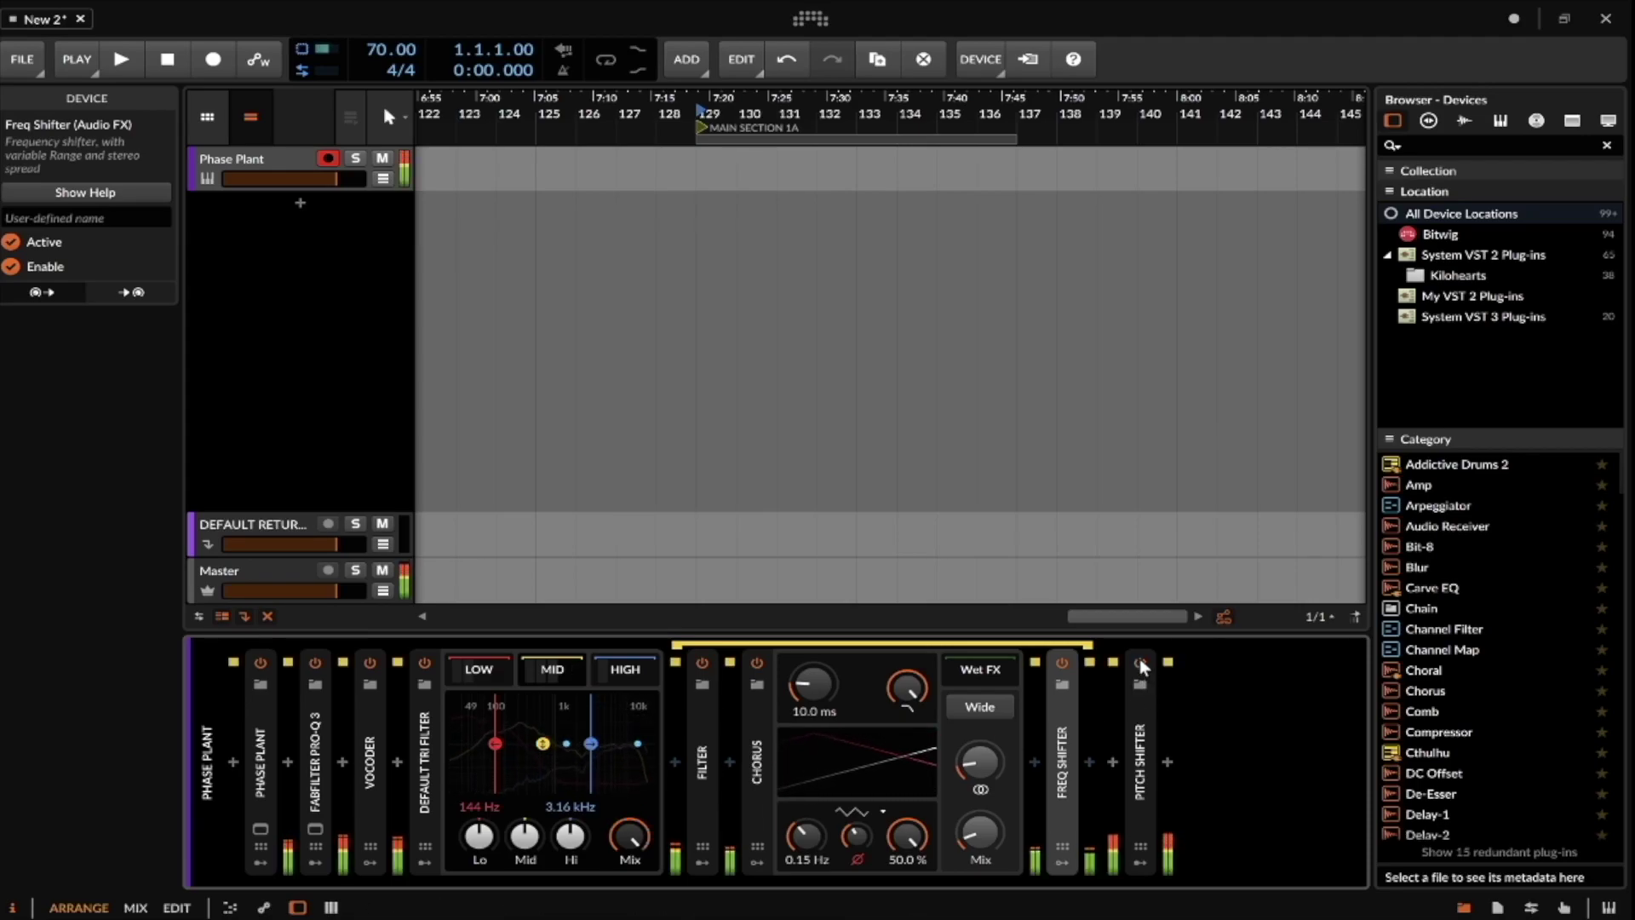
double_click(1063, 713)
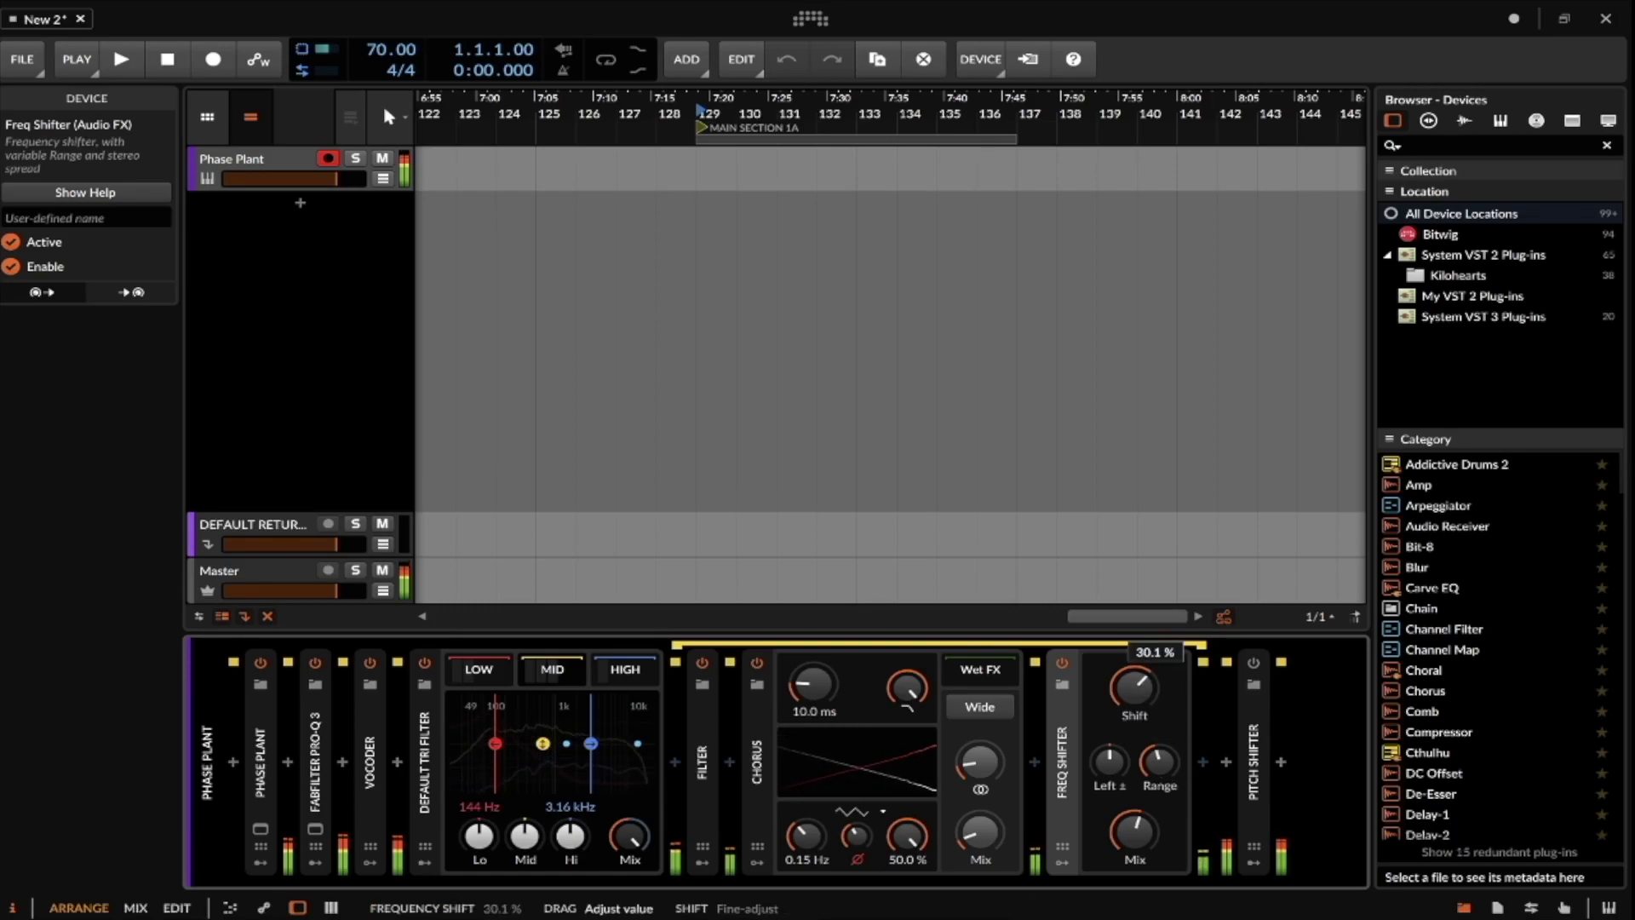
left_click_drag(1134, 686, 1132, 683)
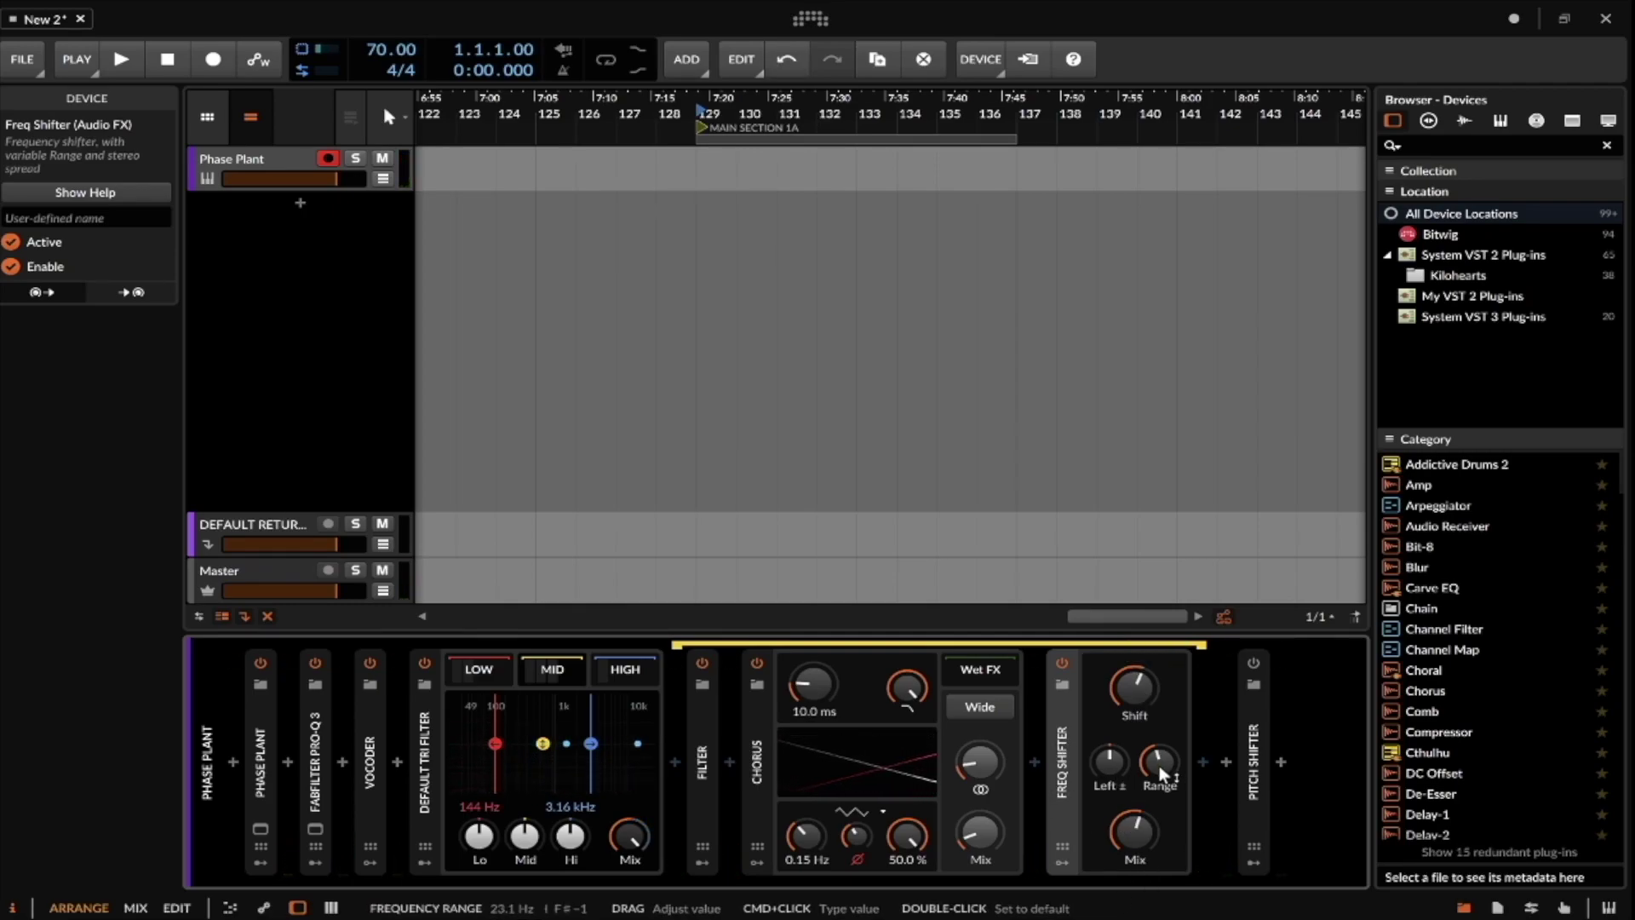
double_click(1060, 713)
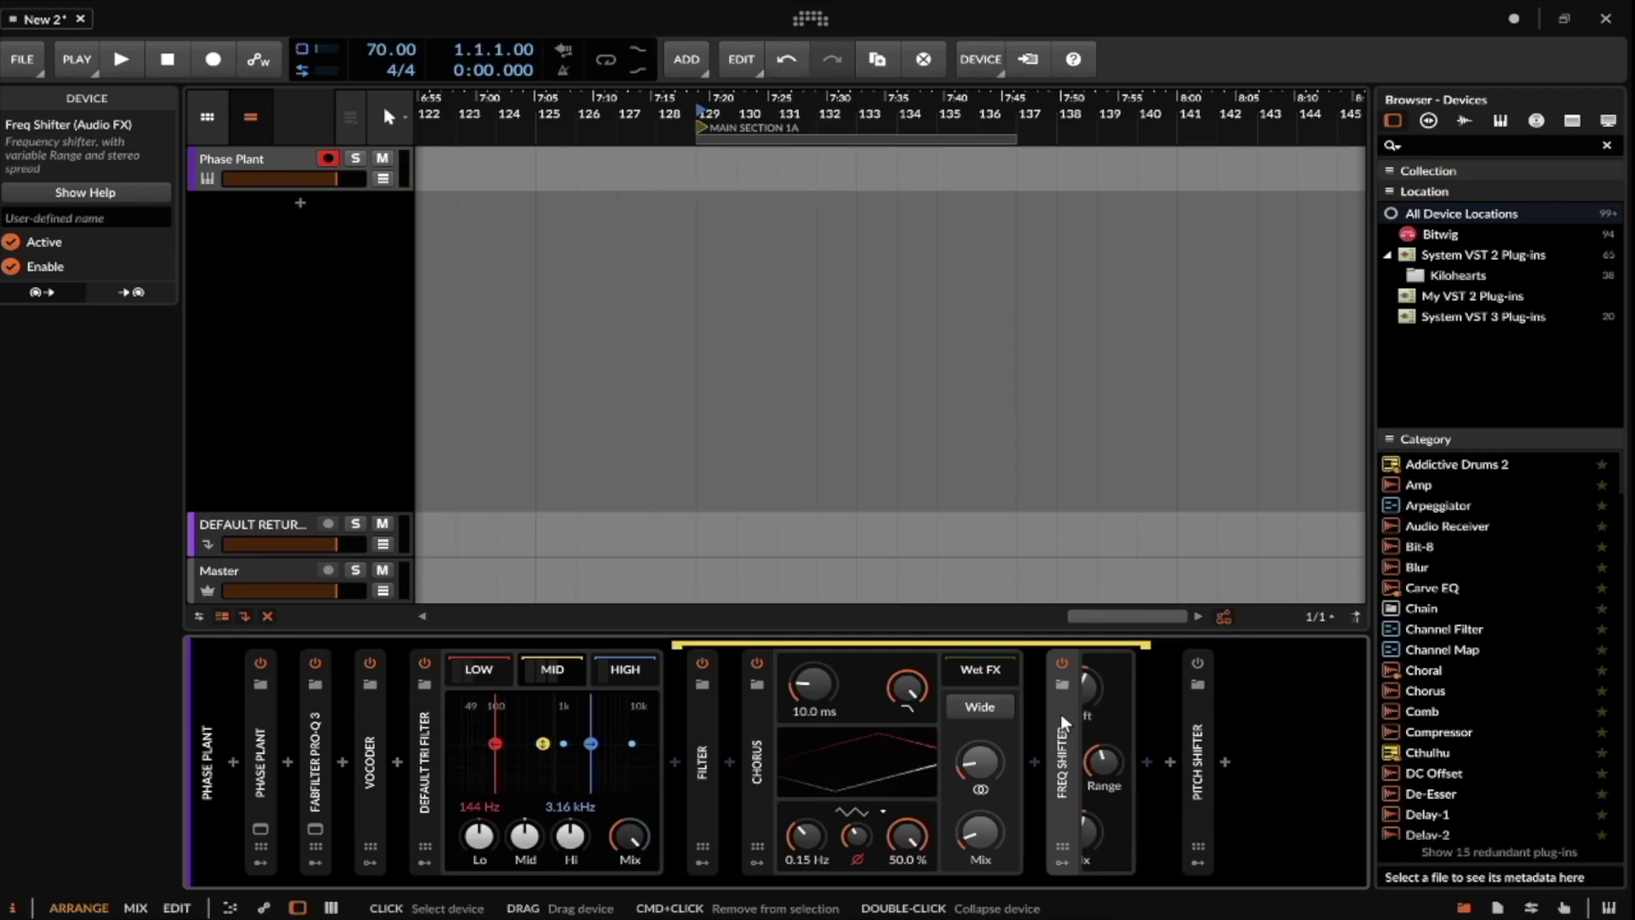
Move the Freq Shifter out of DEFAULT TRI FILTER's Mid band to just before the Pitch Shifter, and collapse the container.
left_click(755, 711)
double_click(754, 708)
left_click(701, 713)
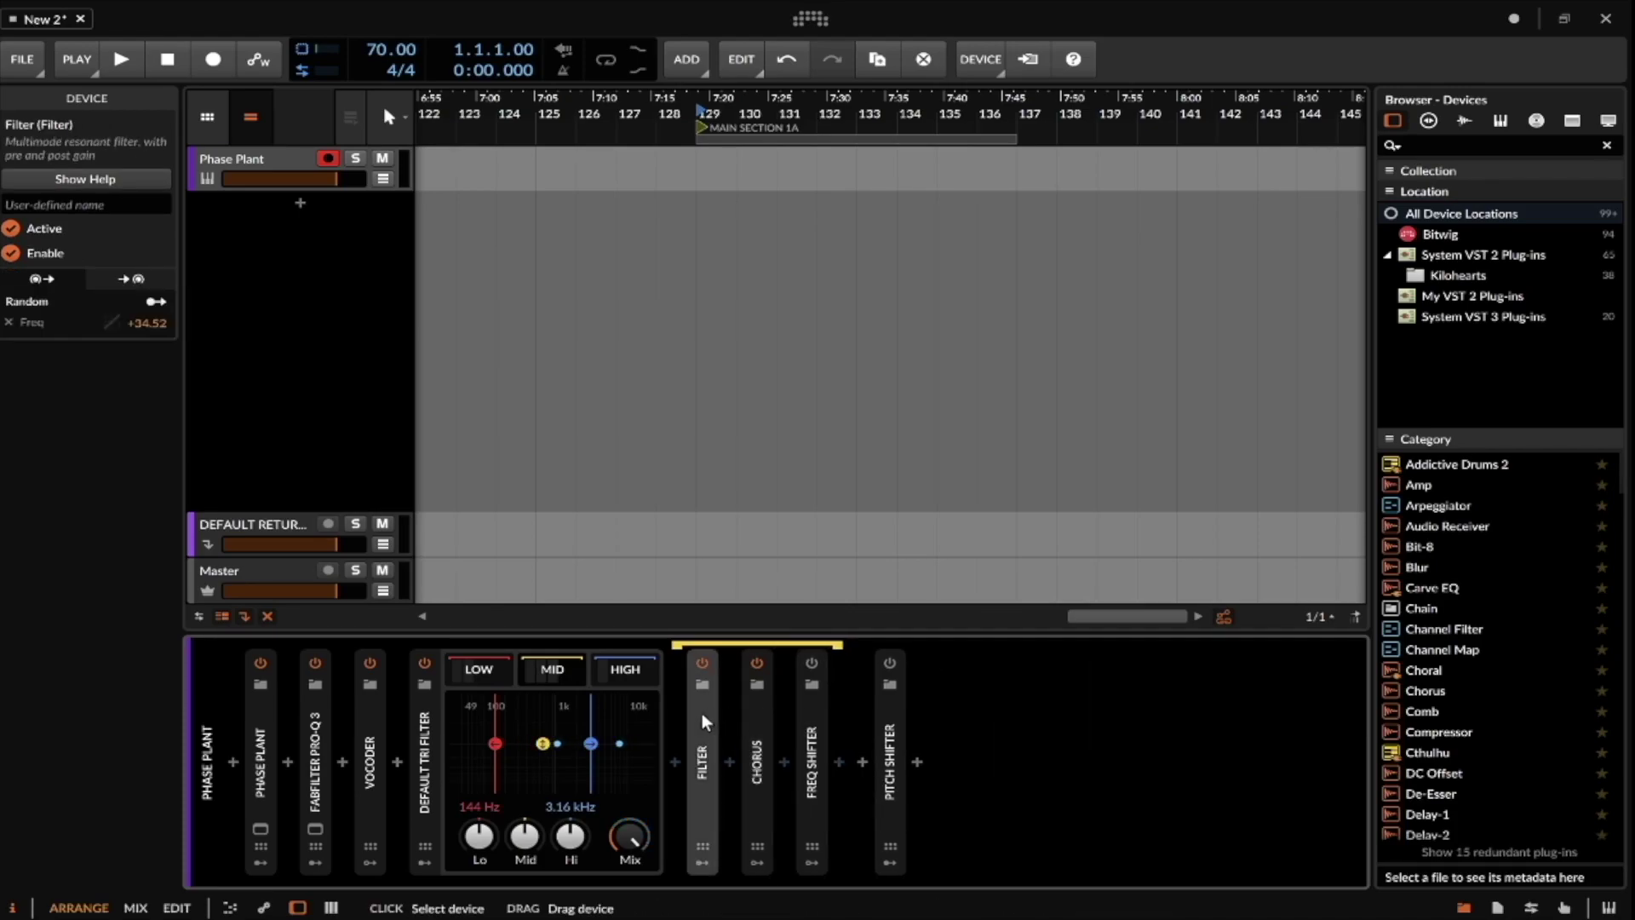
left_click(890, 730)
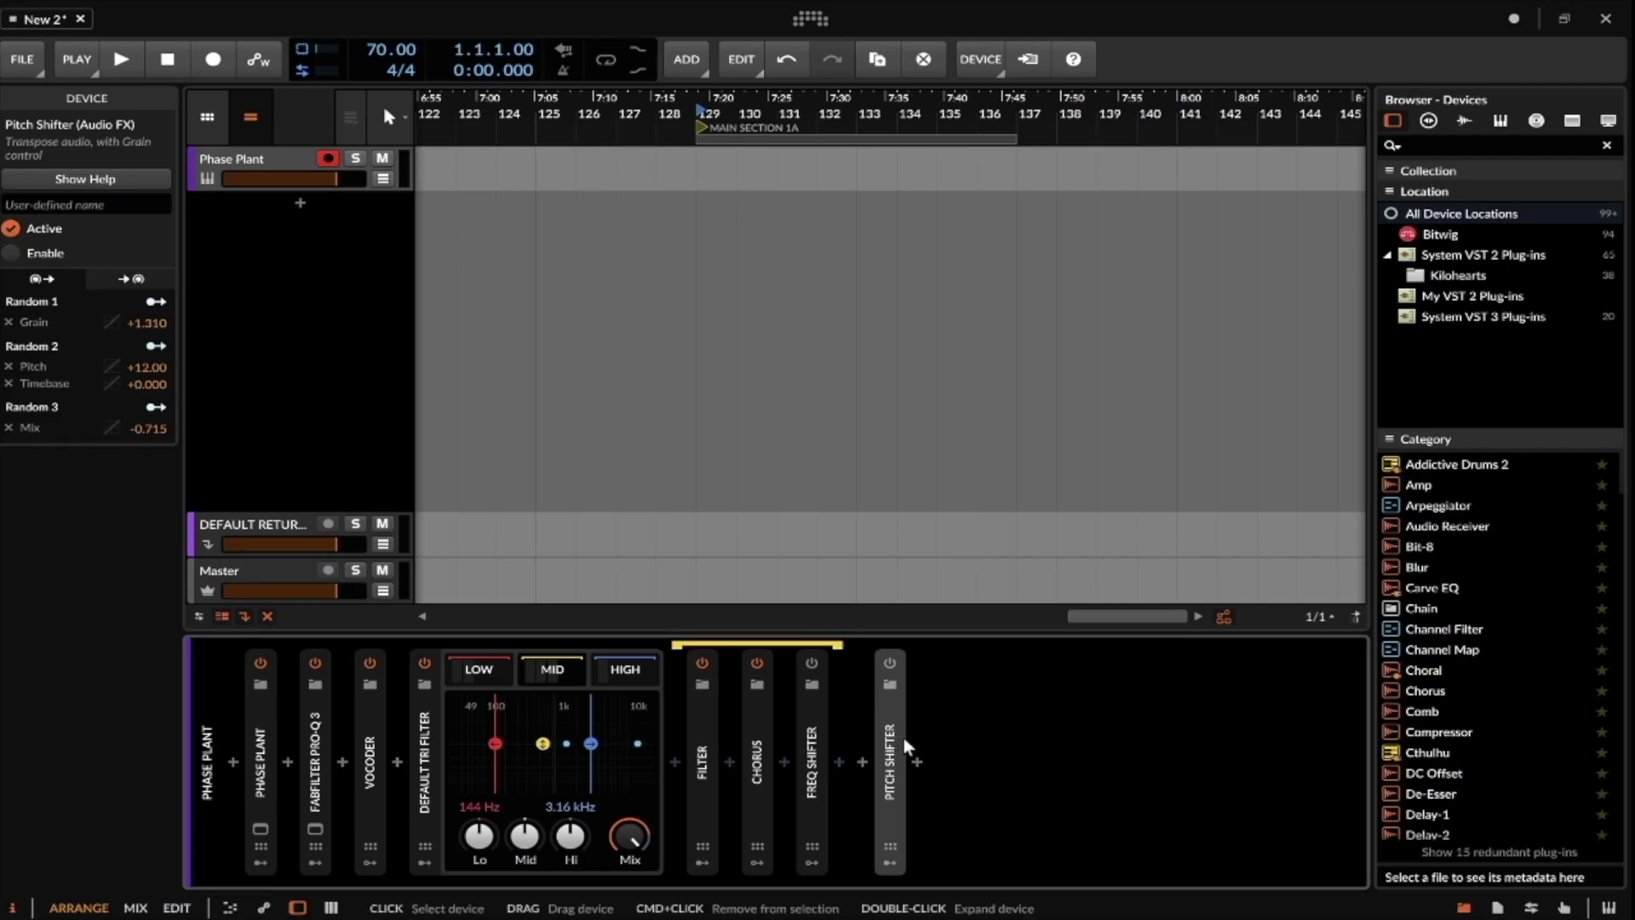
left_click_drag(805, 718, 877, 732)
double_click(428, 729)
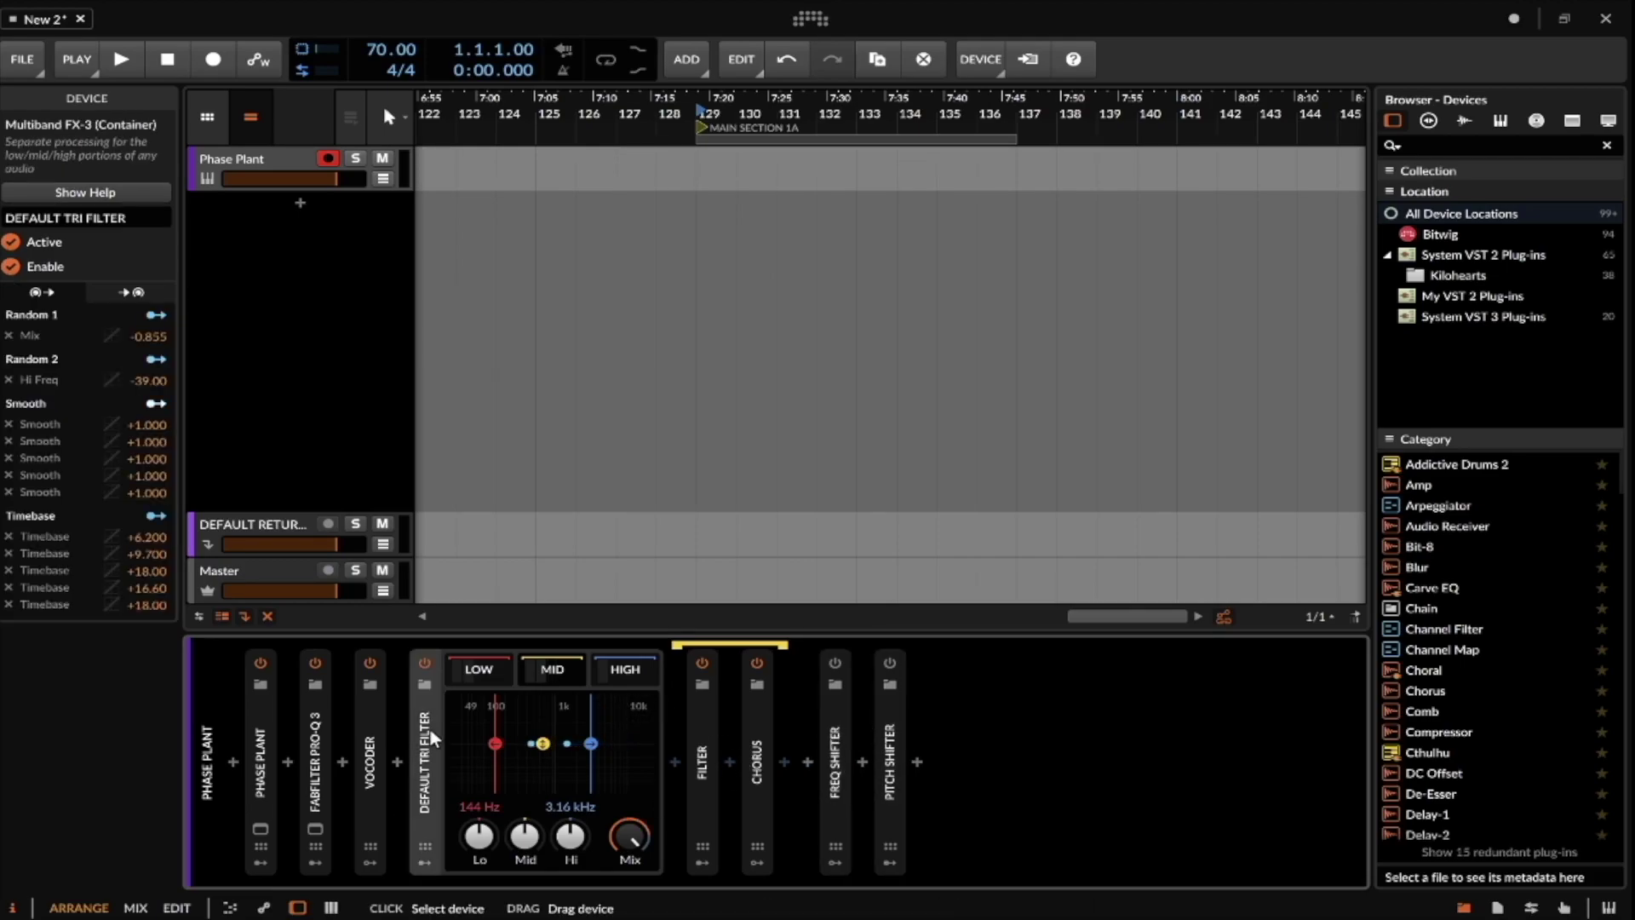
Insert the Raum reverb at the end of the device chain and set its mix to 0 %.
left_click(561, 761)
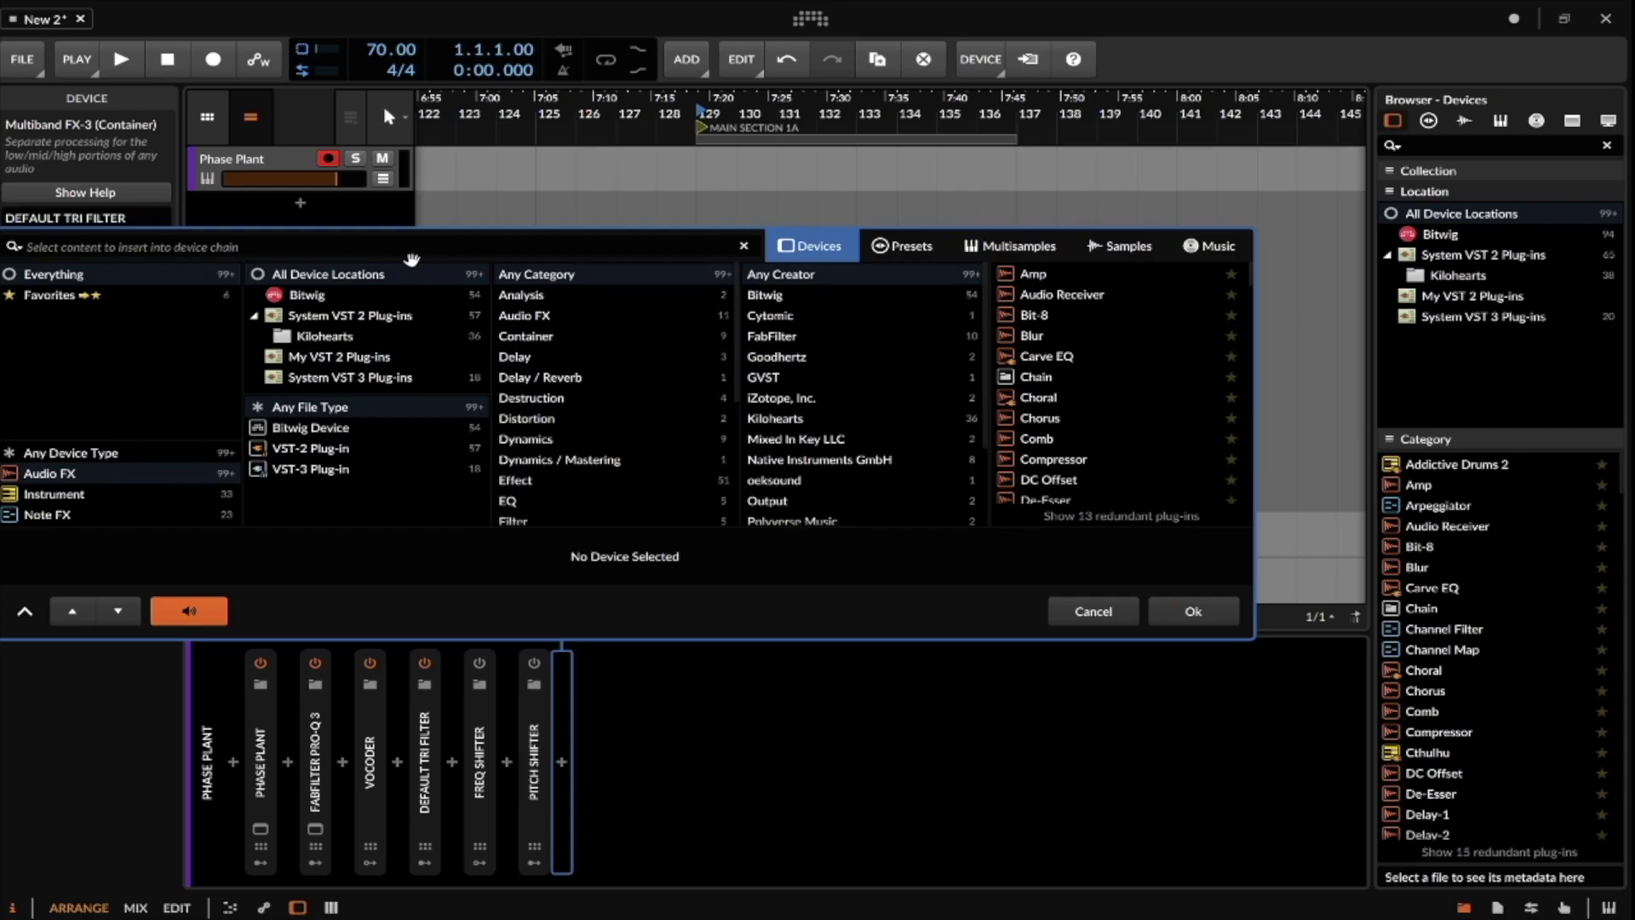
type("REVE")
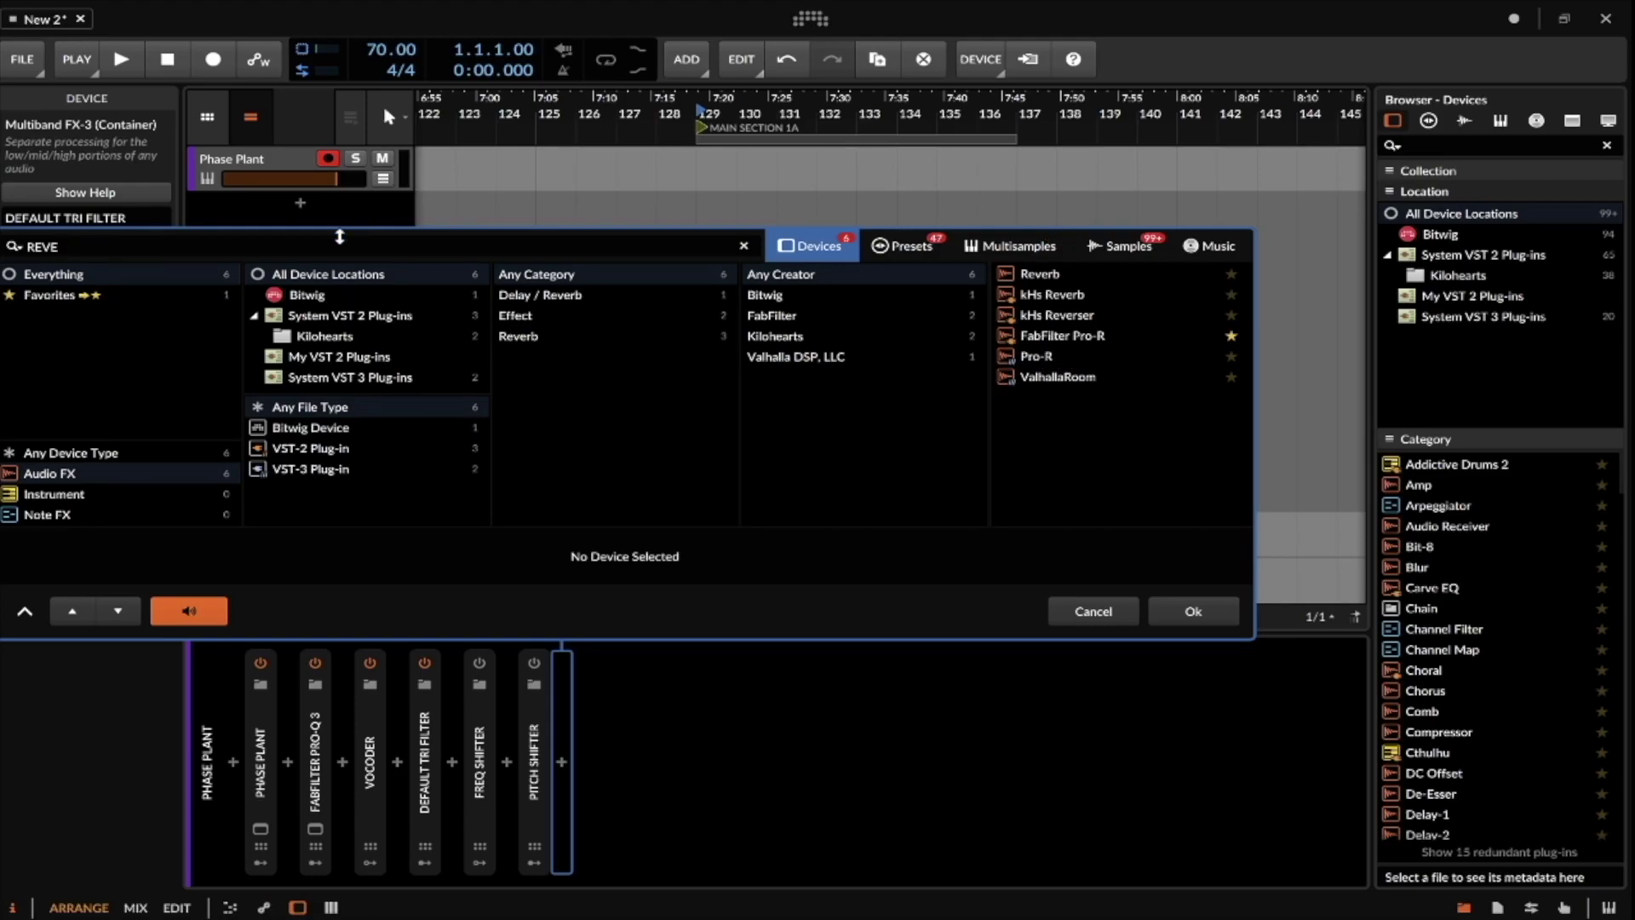
type("AUM")
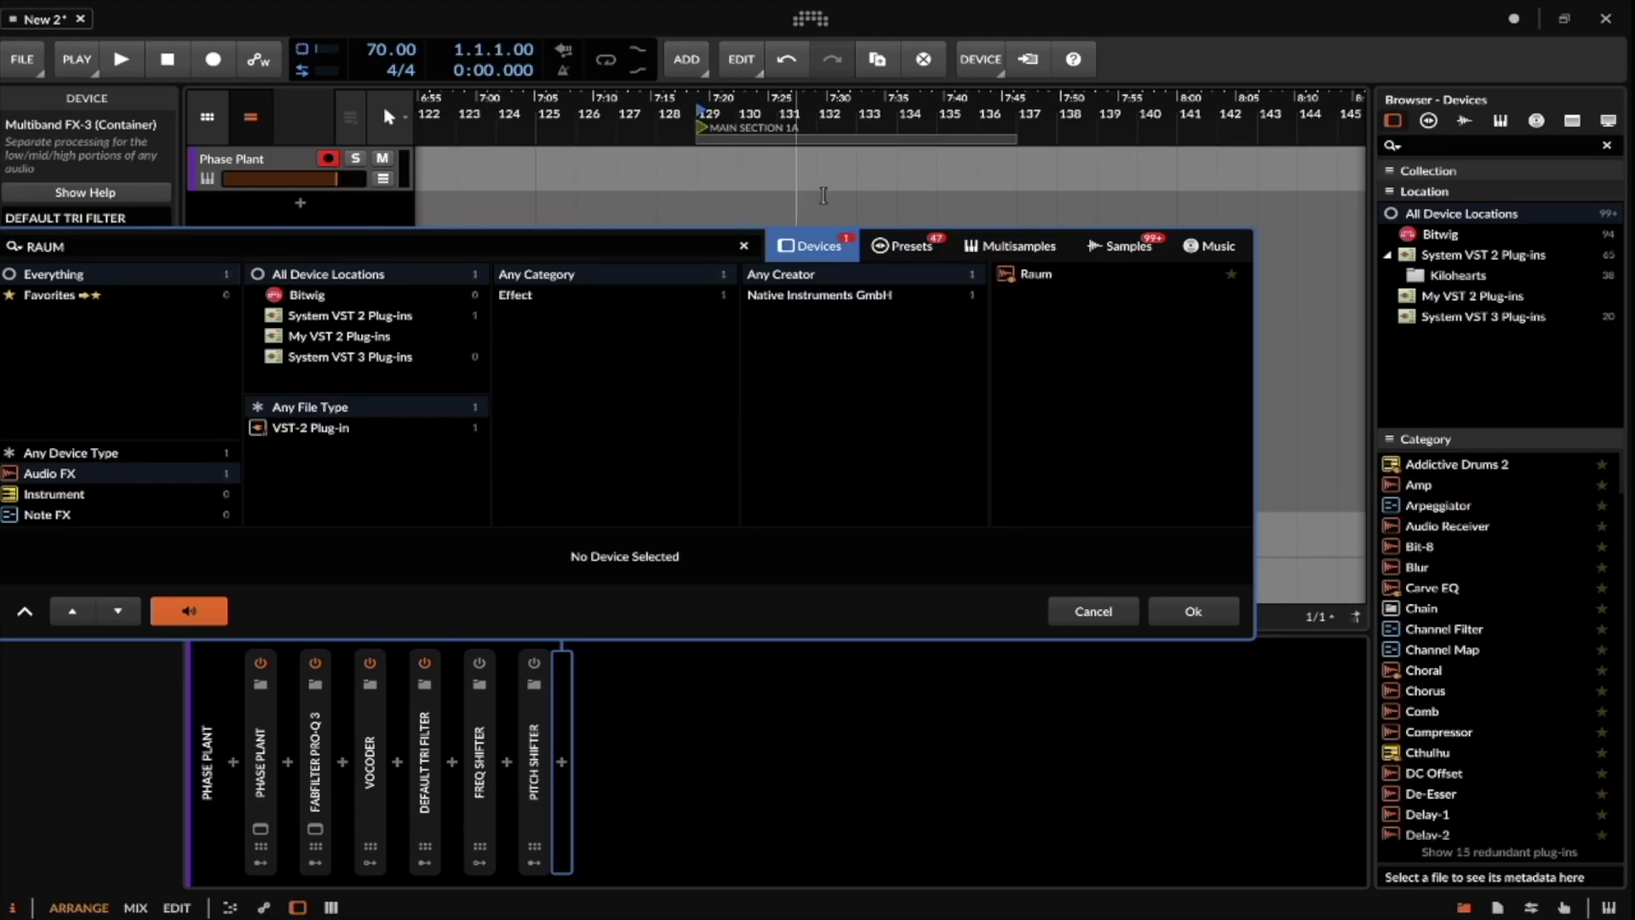
left_click(1092, 269)
left_click(1210, 617)
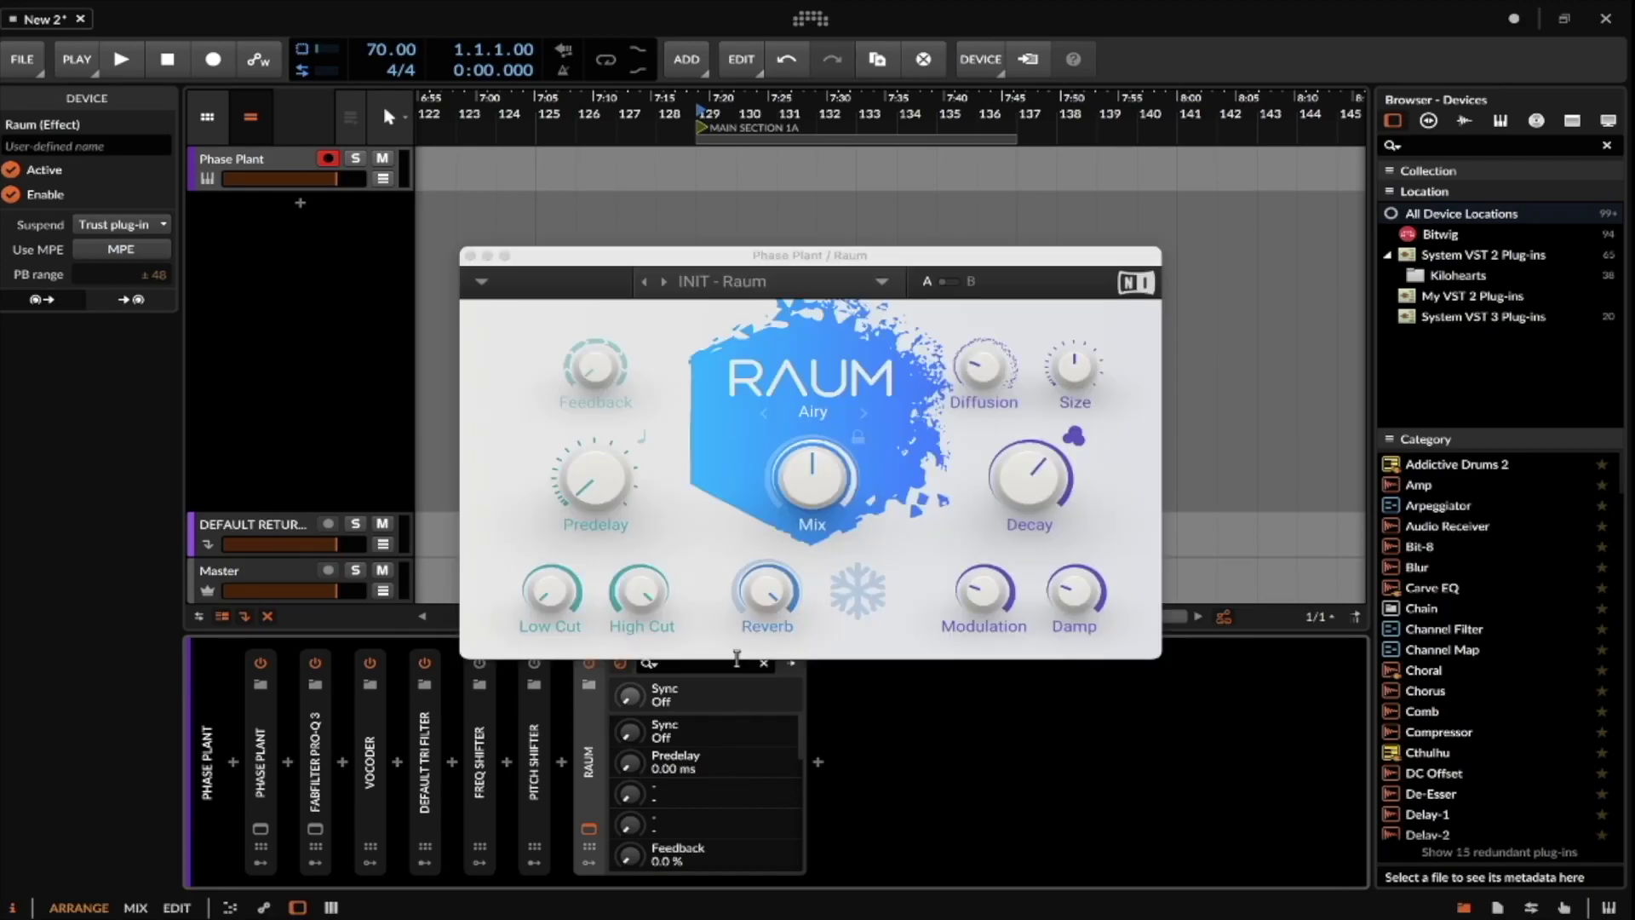
left_click_drag(831, 475, 832, 545)
left_click(471, 257)
Show Raum's modulator slots and add a Random modulator.
left_click(589, 862)
left_click(626, 838)
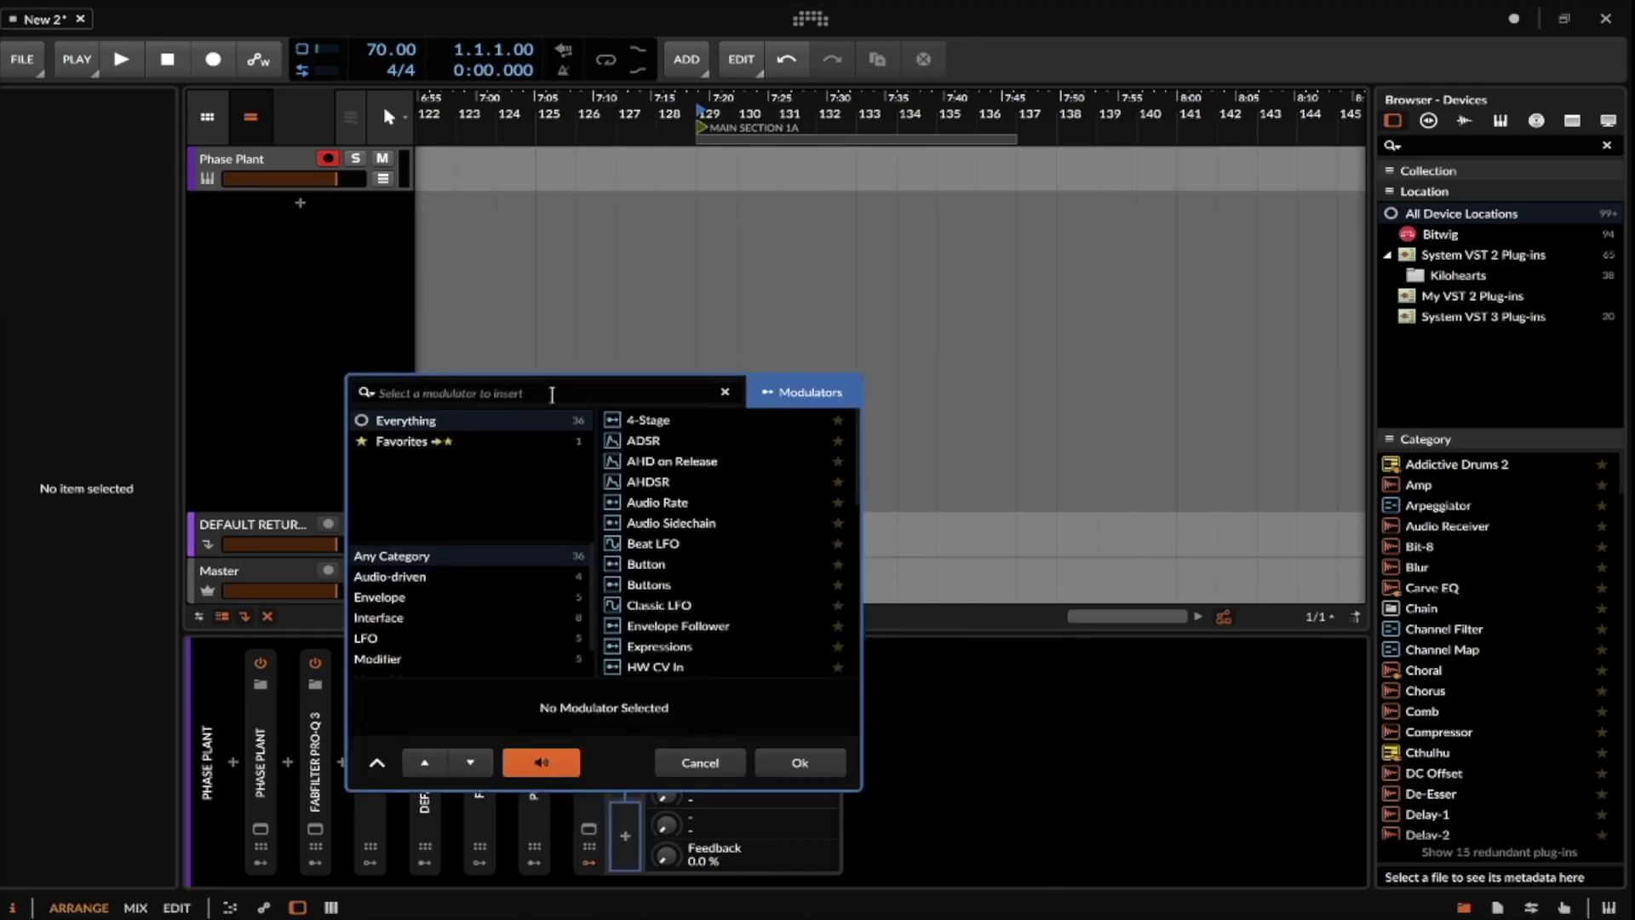
type("RAN")
left_click(649, 419)
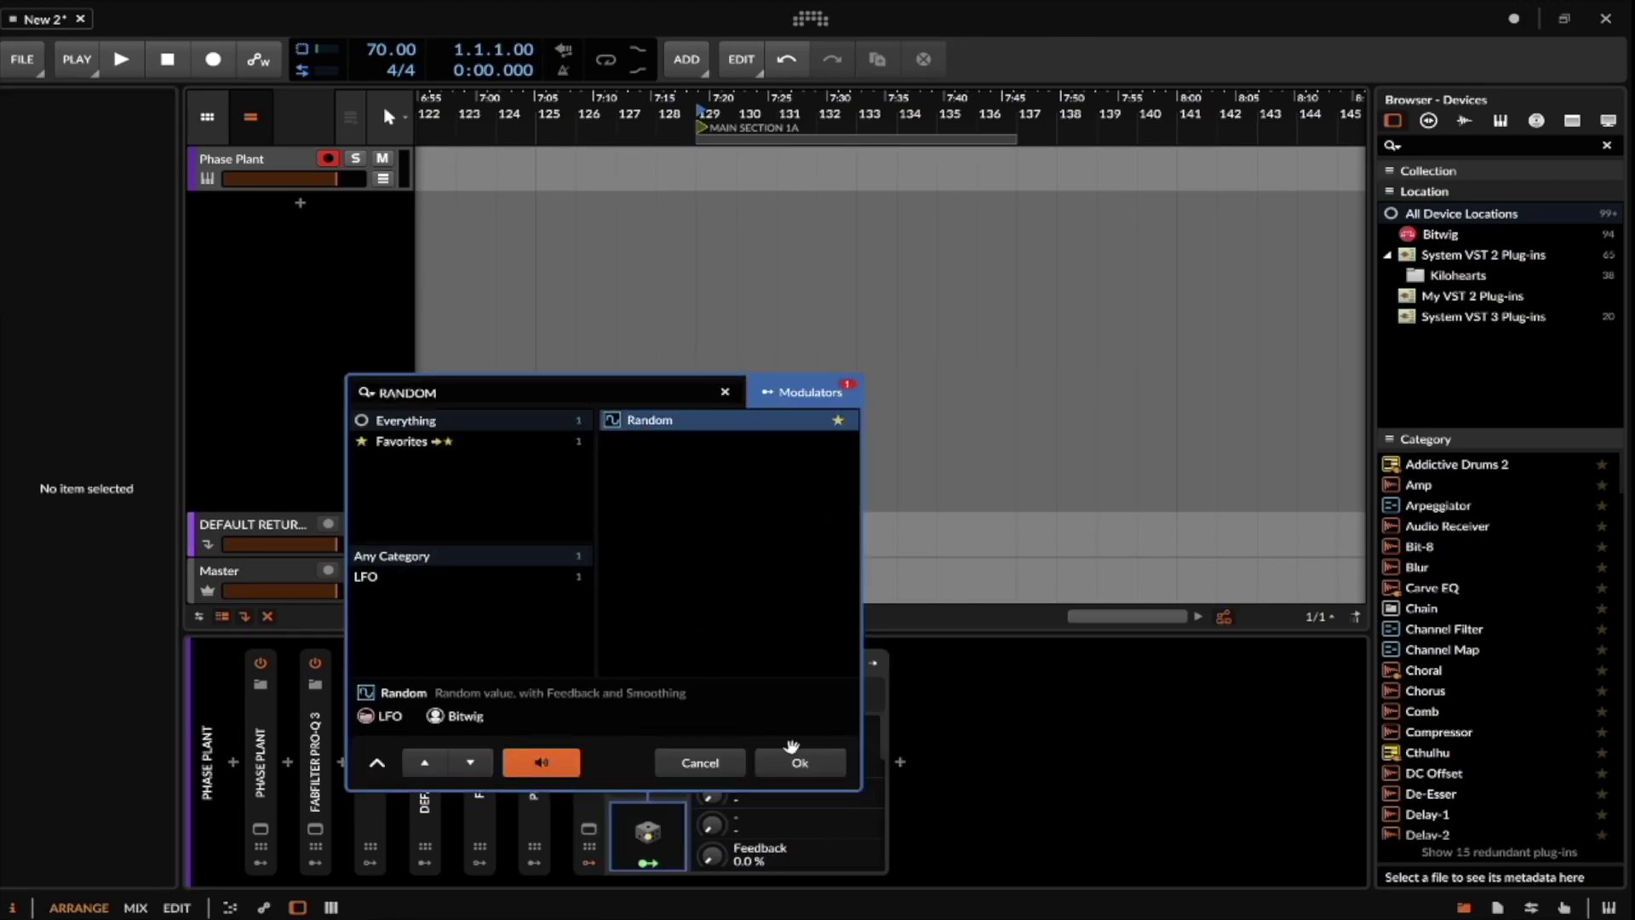
left_click(787, 761)
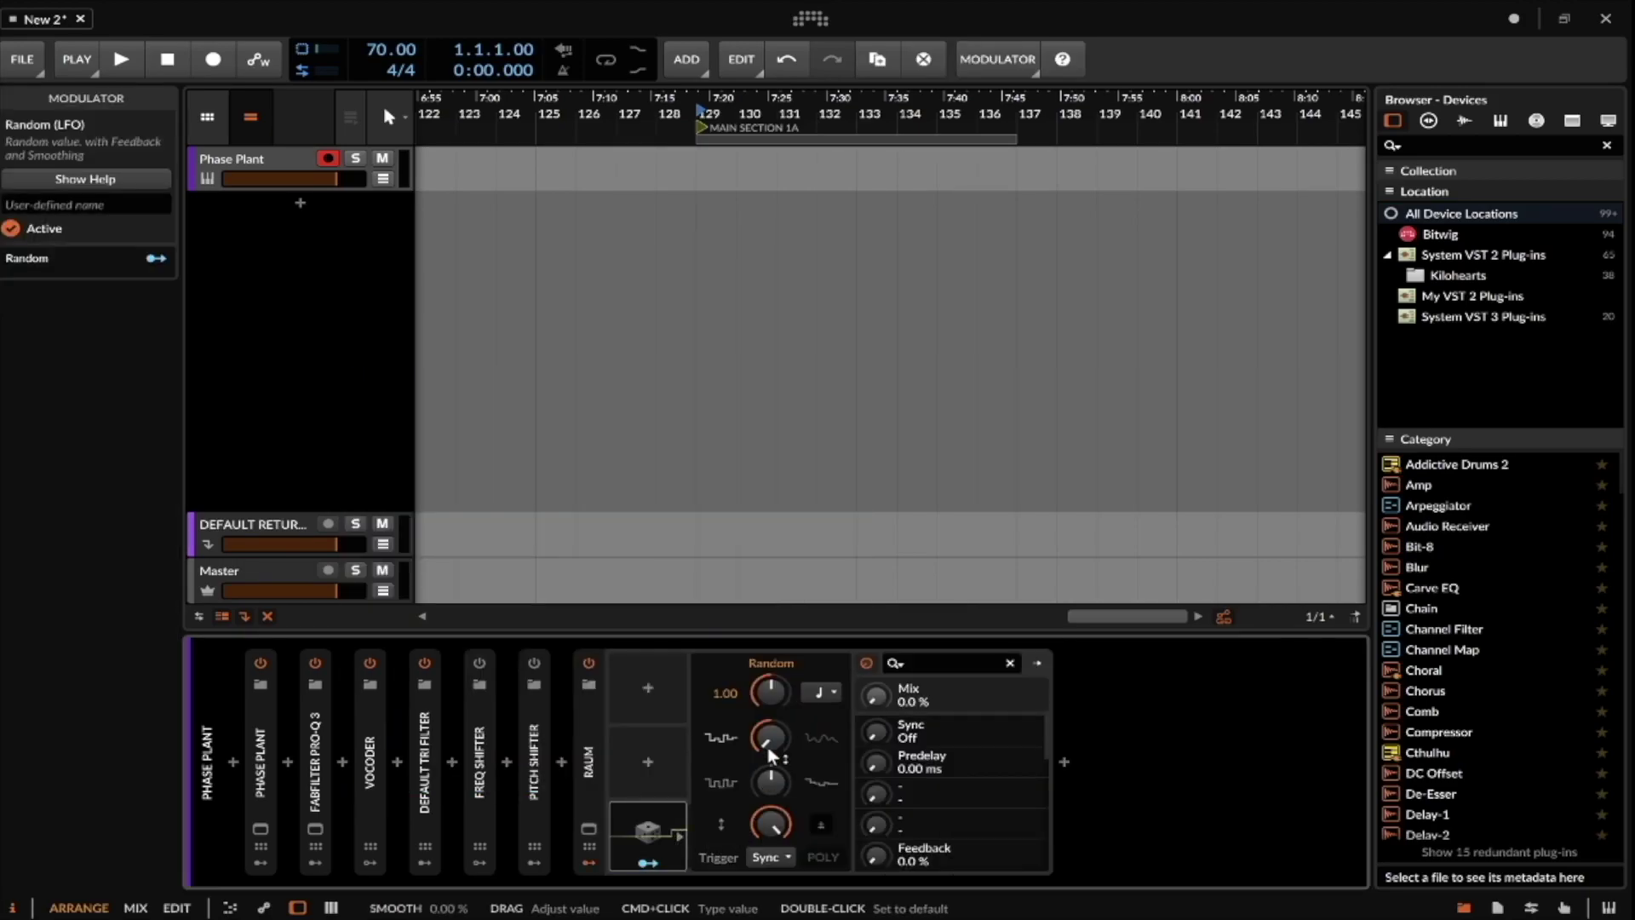
Map the fully smoothed Random modulator to Raum's Mix with an amount of +0.230, and hide Raum's modulators.
left_click(648, 862)
left_click_drag(874, 696, 874, 665)
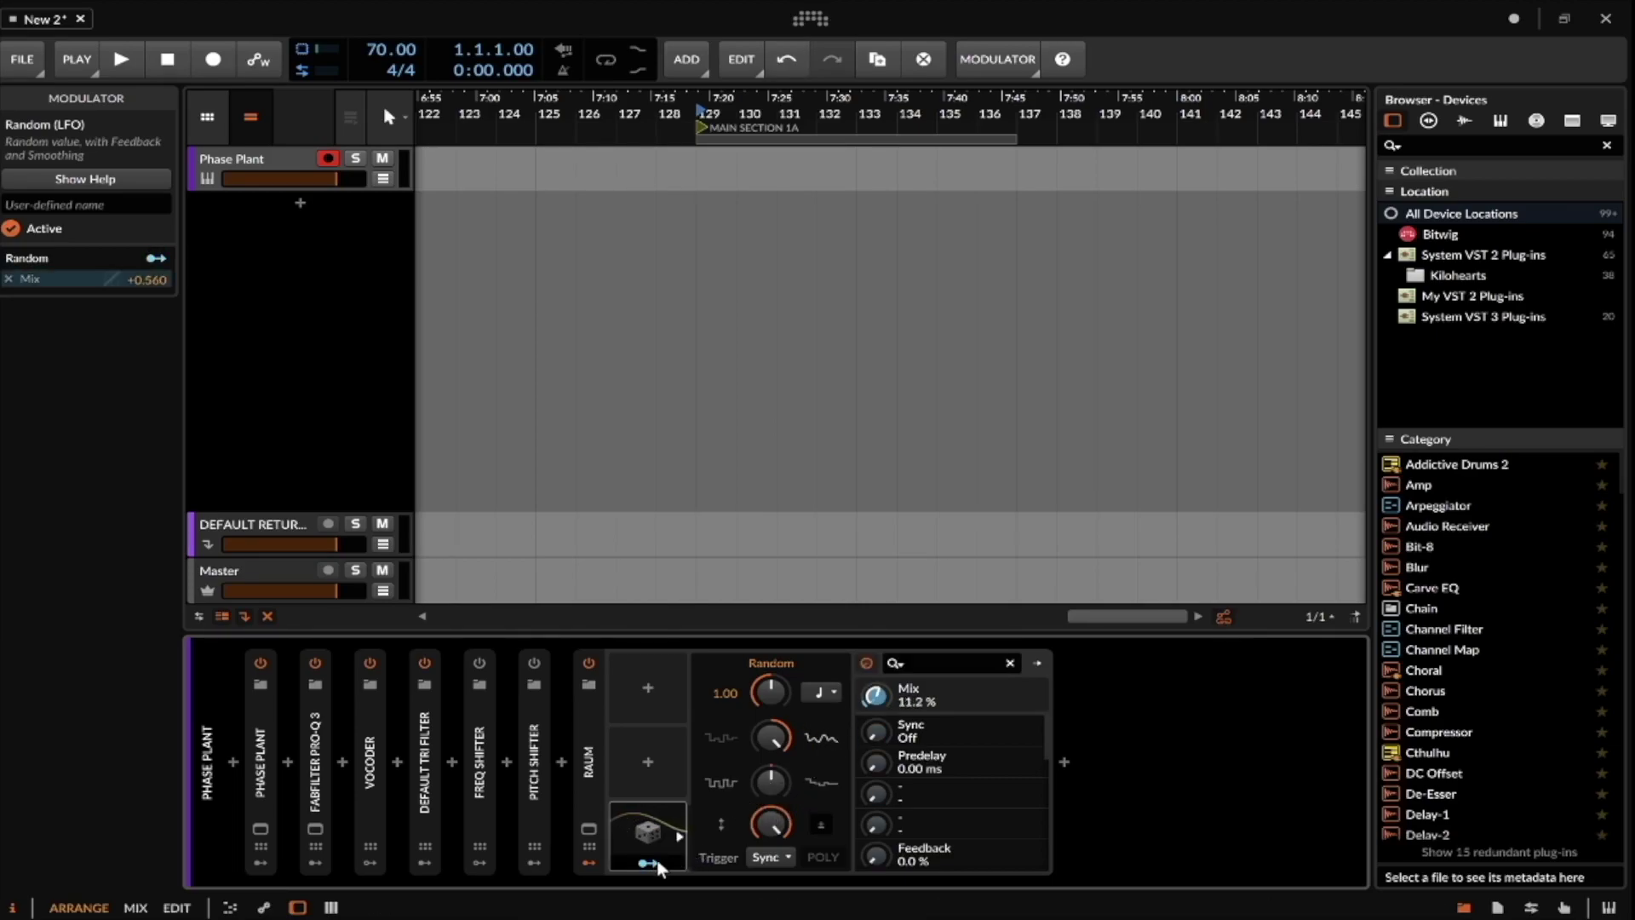
left_click_drag(877, 698, 863, 761)
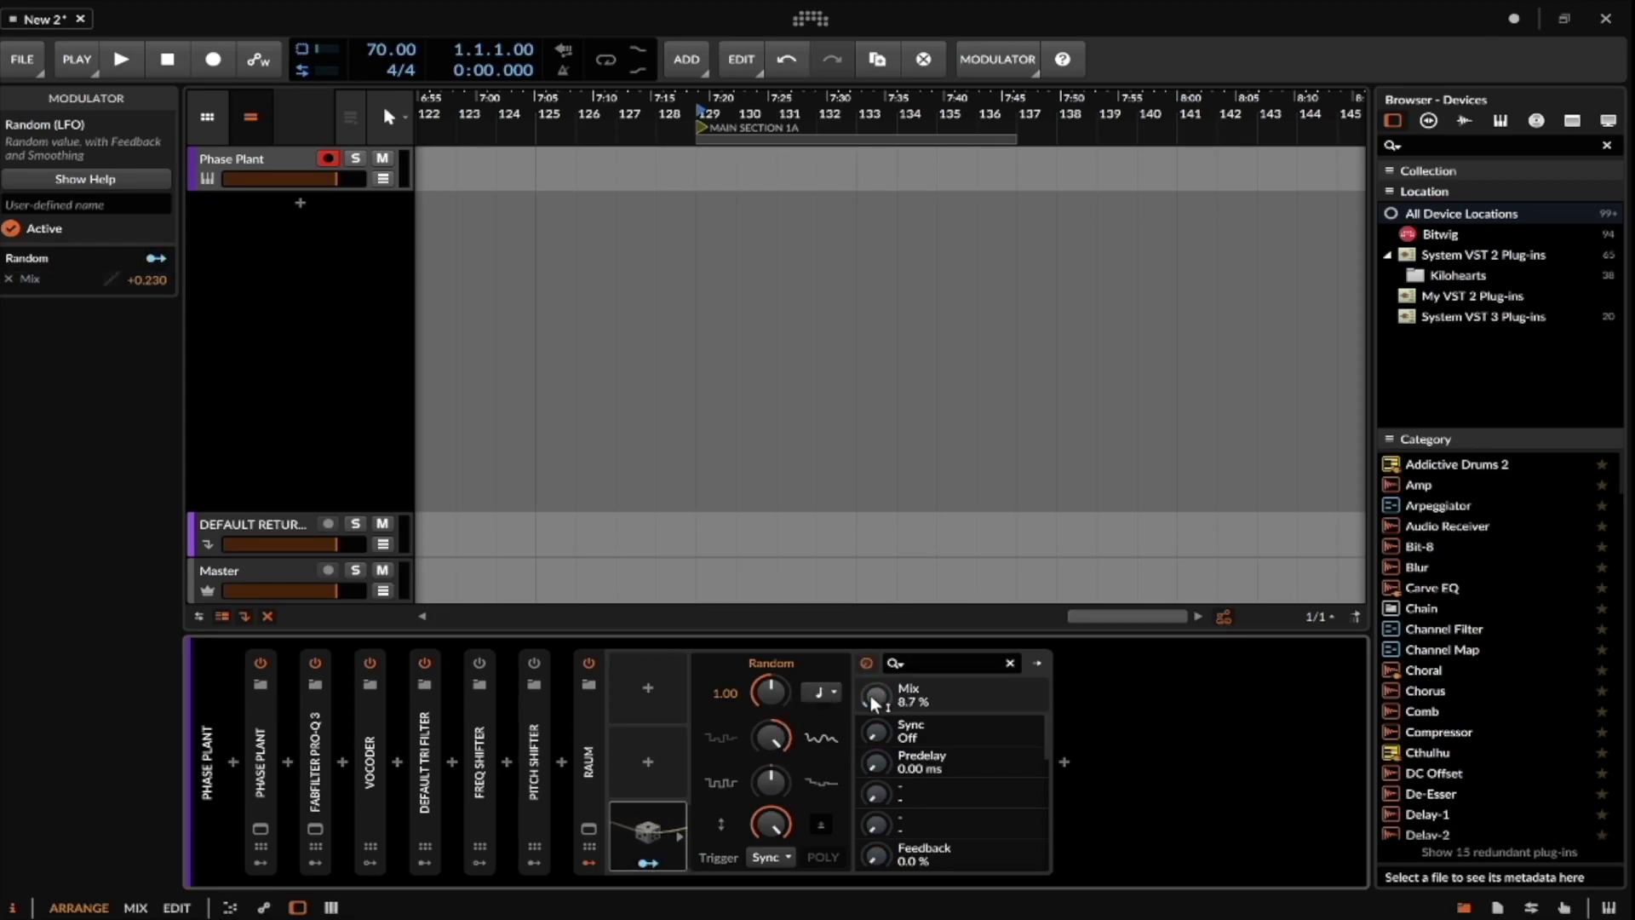
left_click(594, 725)
left_click(593, 725)
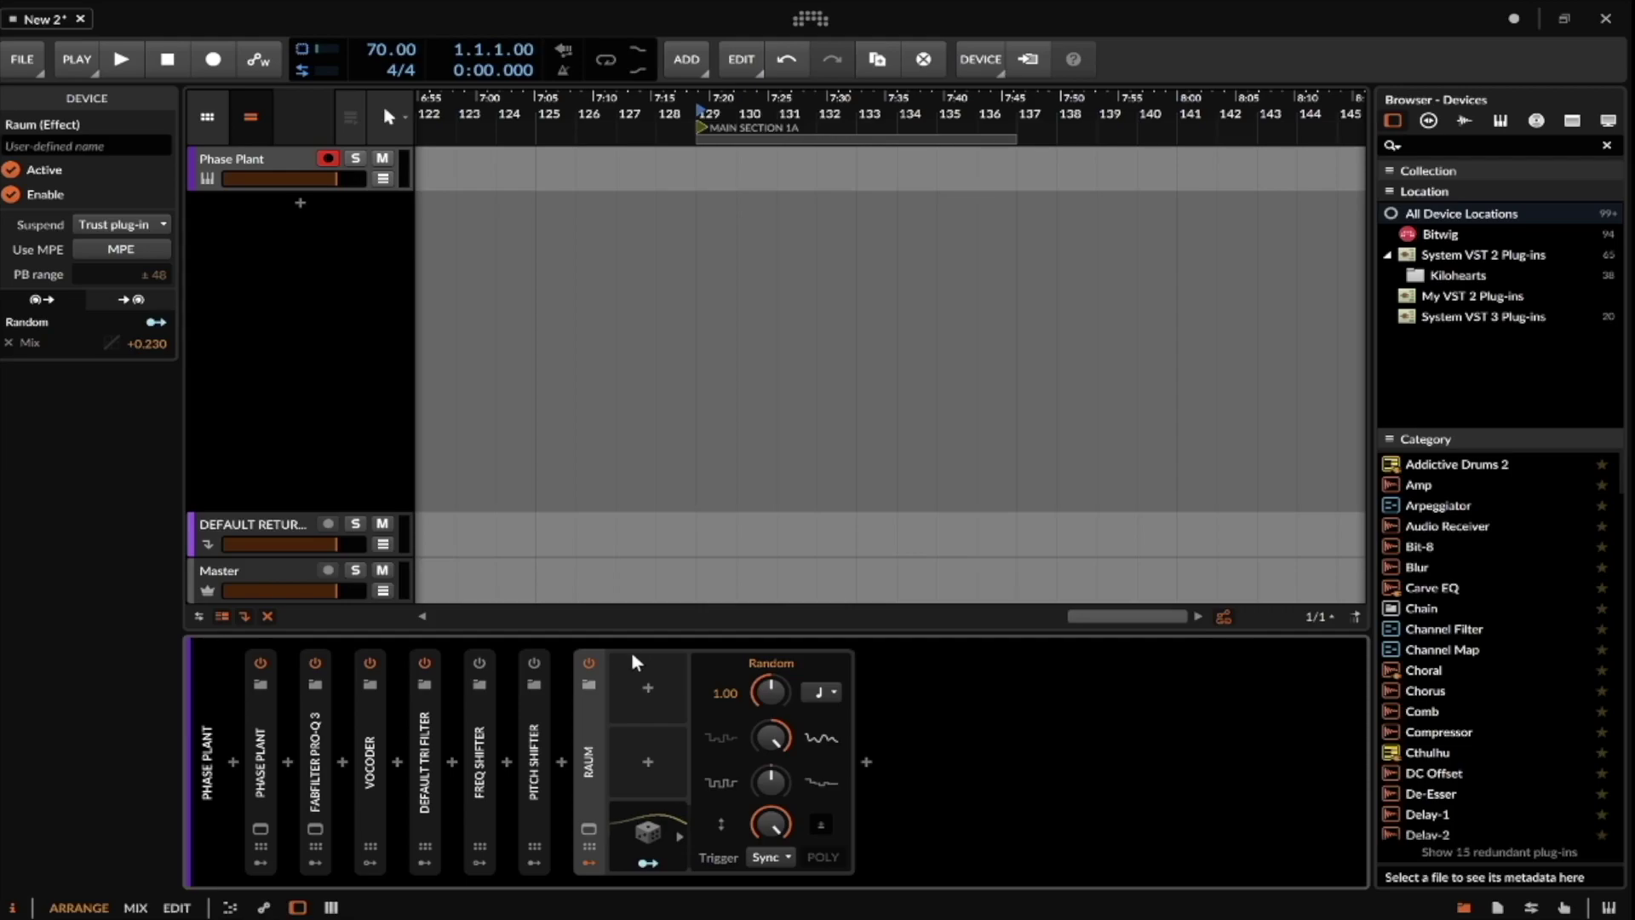
left_click(595, 724)
left_click(588, 864)
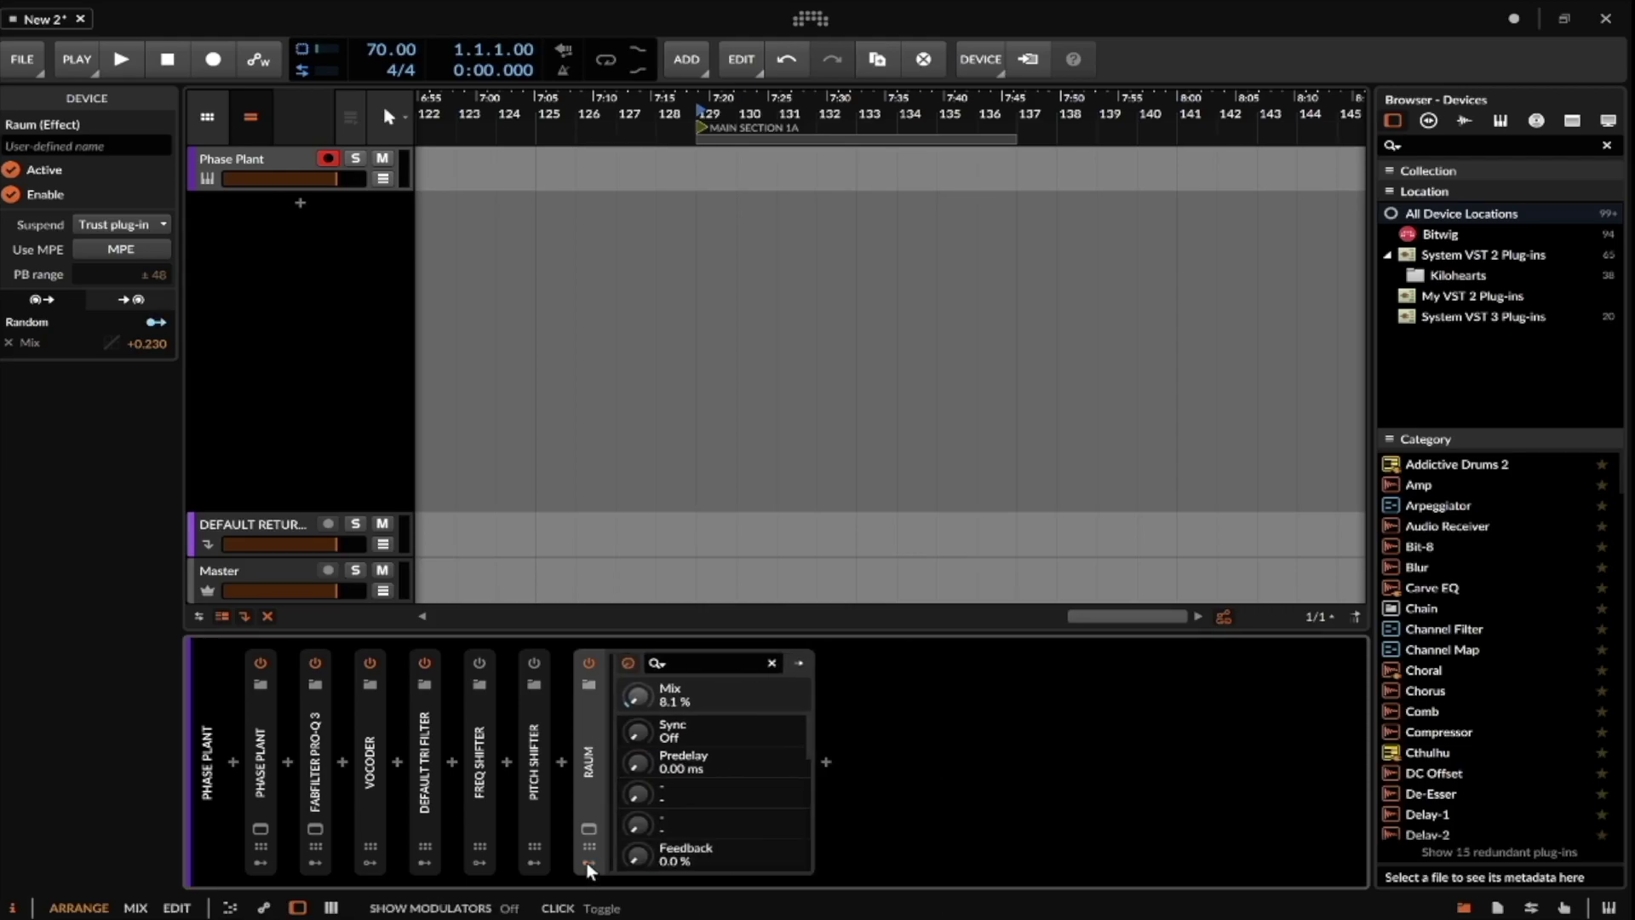
Insert Bitwig's Filter after Raum and switch it to the low-pass mode.
left_click(815, 761)
type("FILTER")
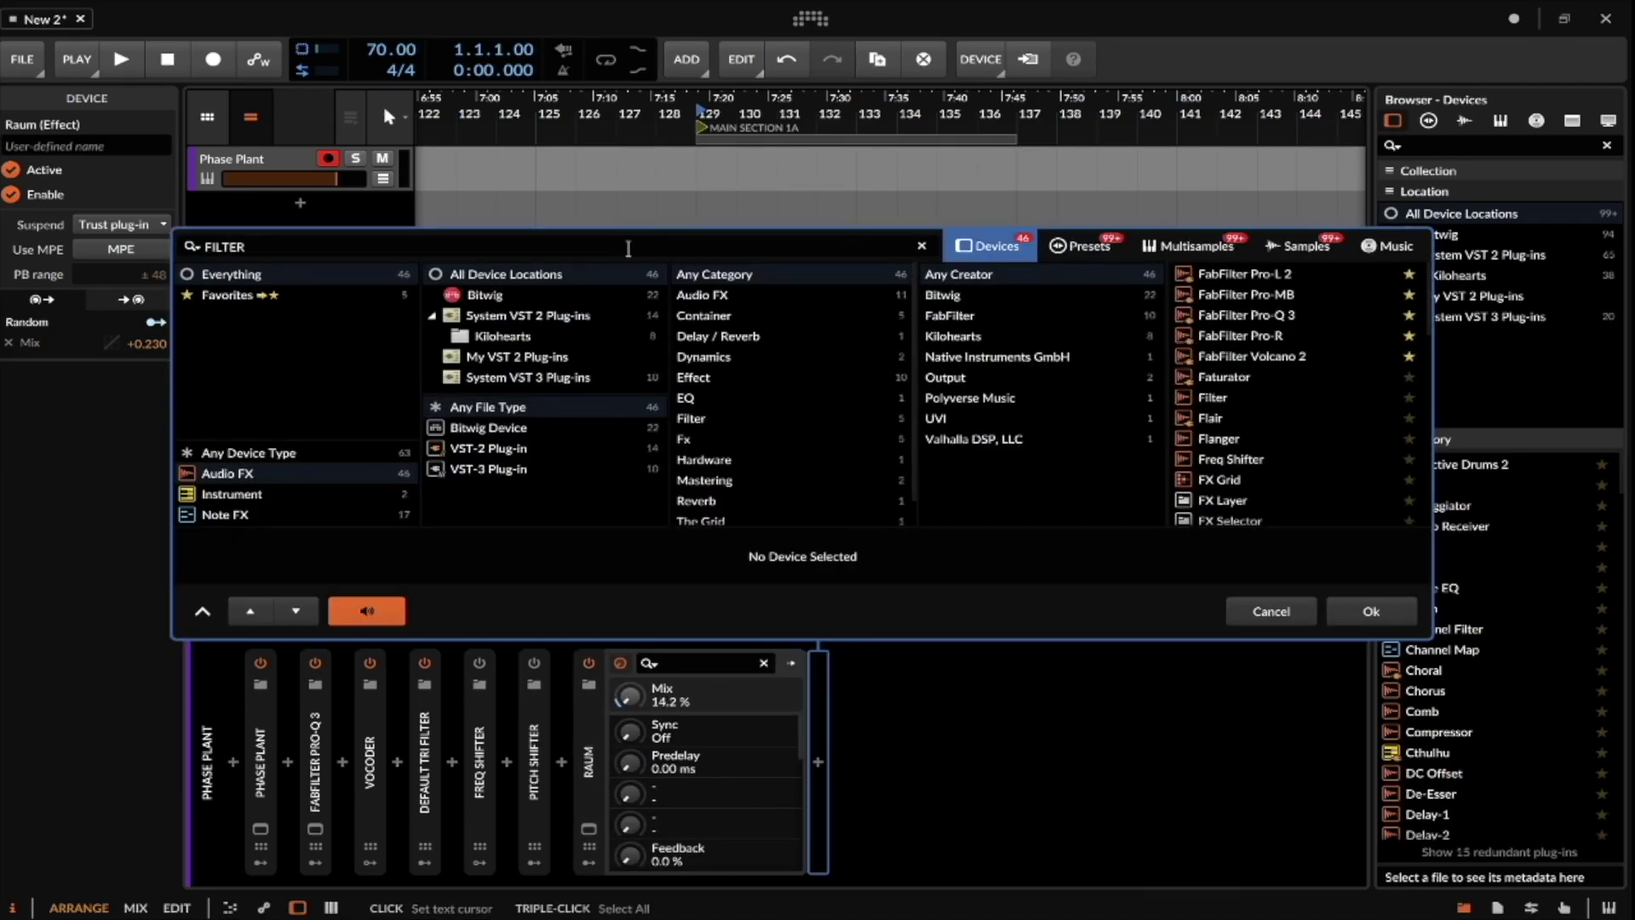
left_click(1234, 272)
key("Return")
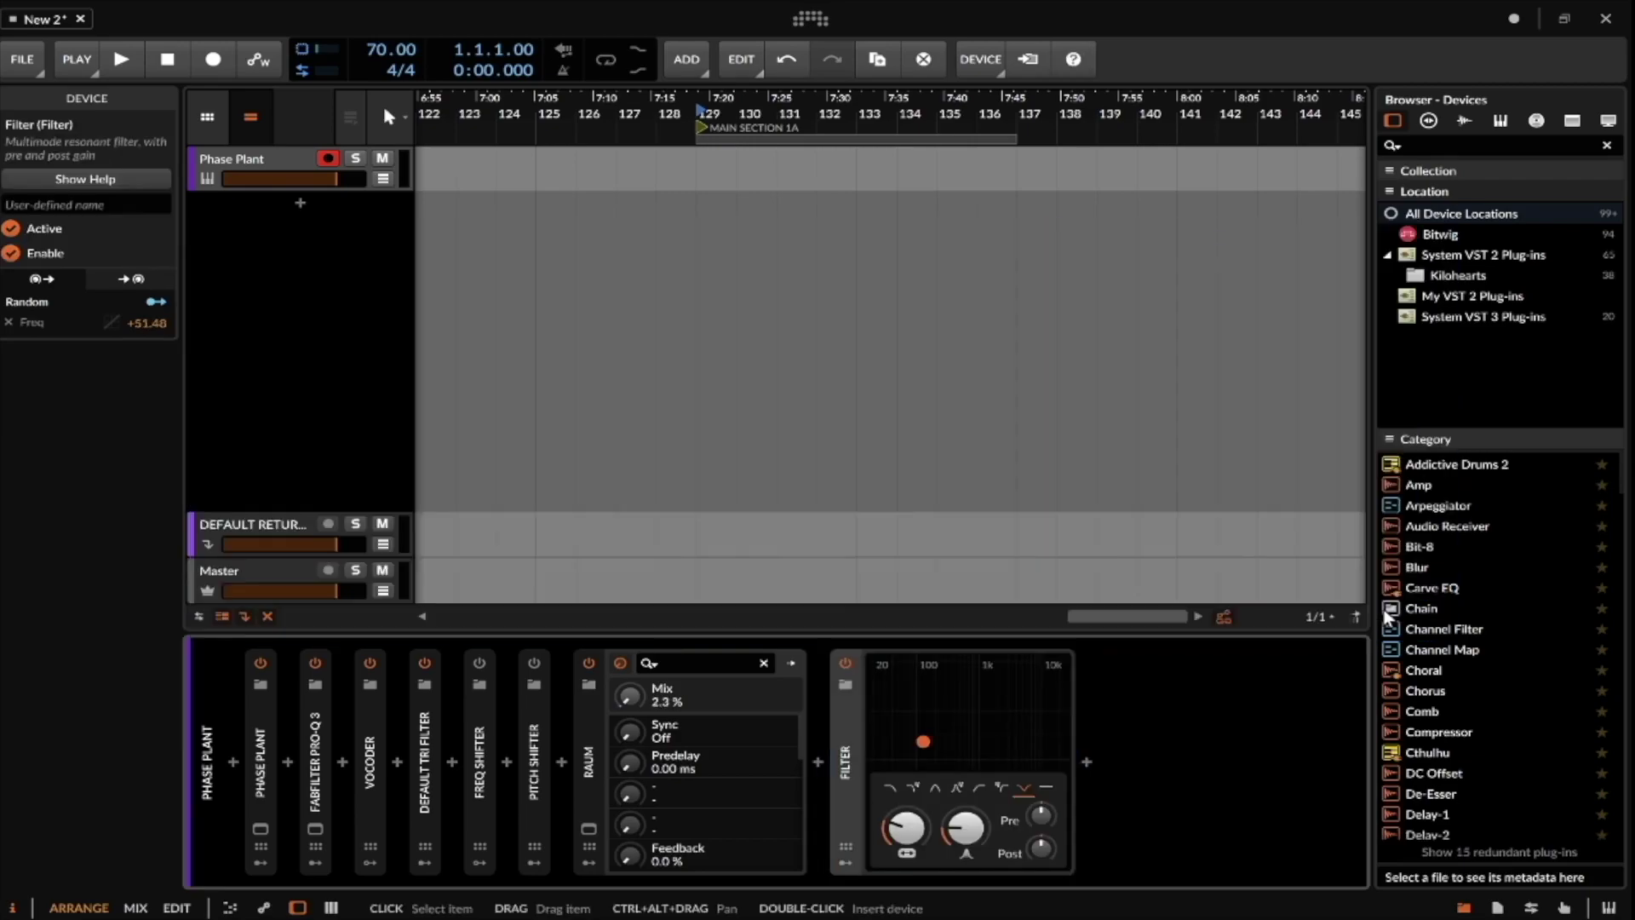
left_click(890, 787)
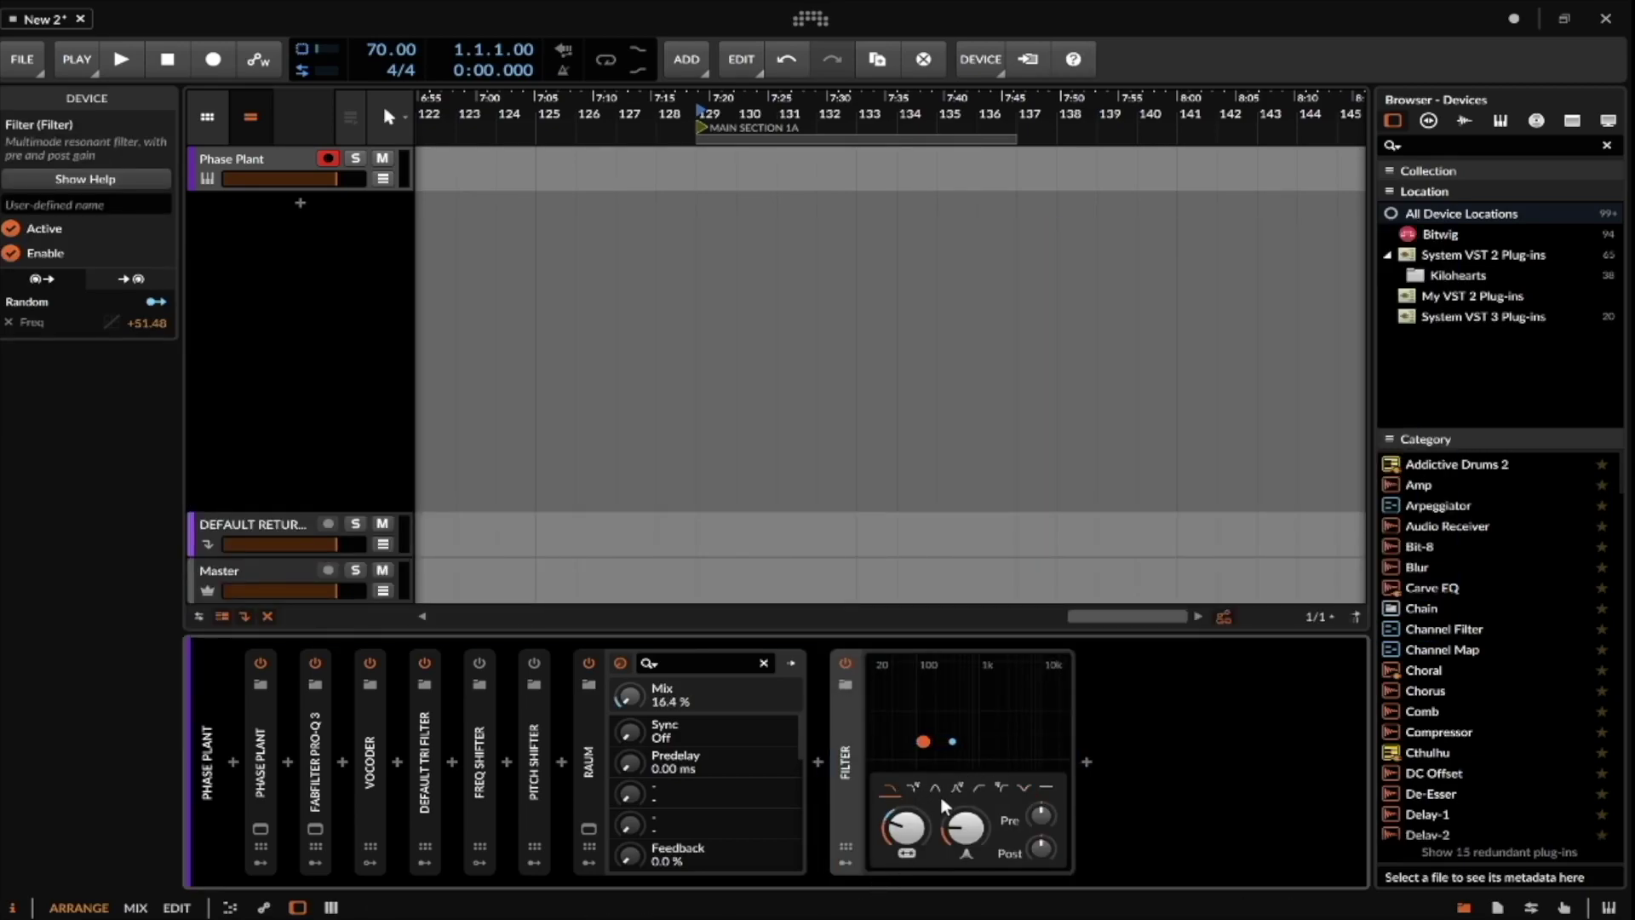
Set the Random modulation of the new Filter's frequency to +89.51 and raise its frequency, collapsing Filter and Raum.
left_click(848, 860)
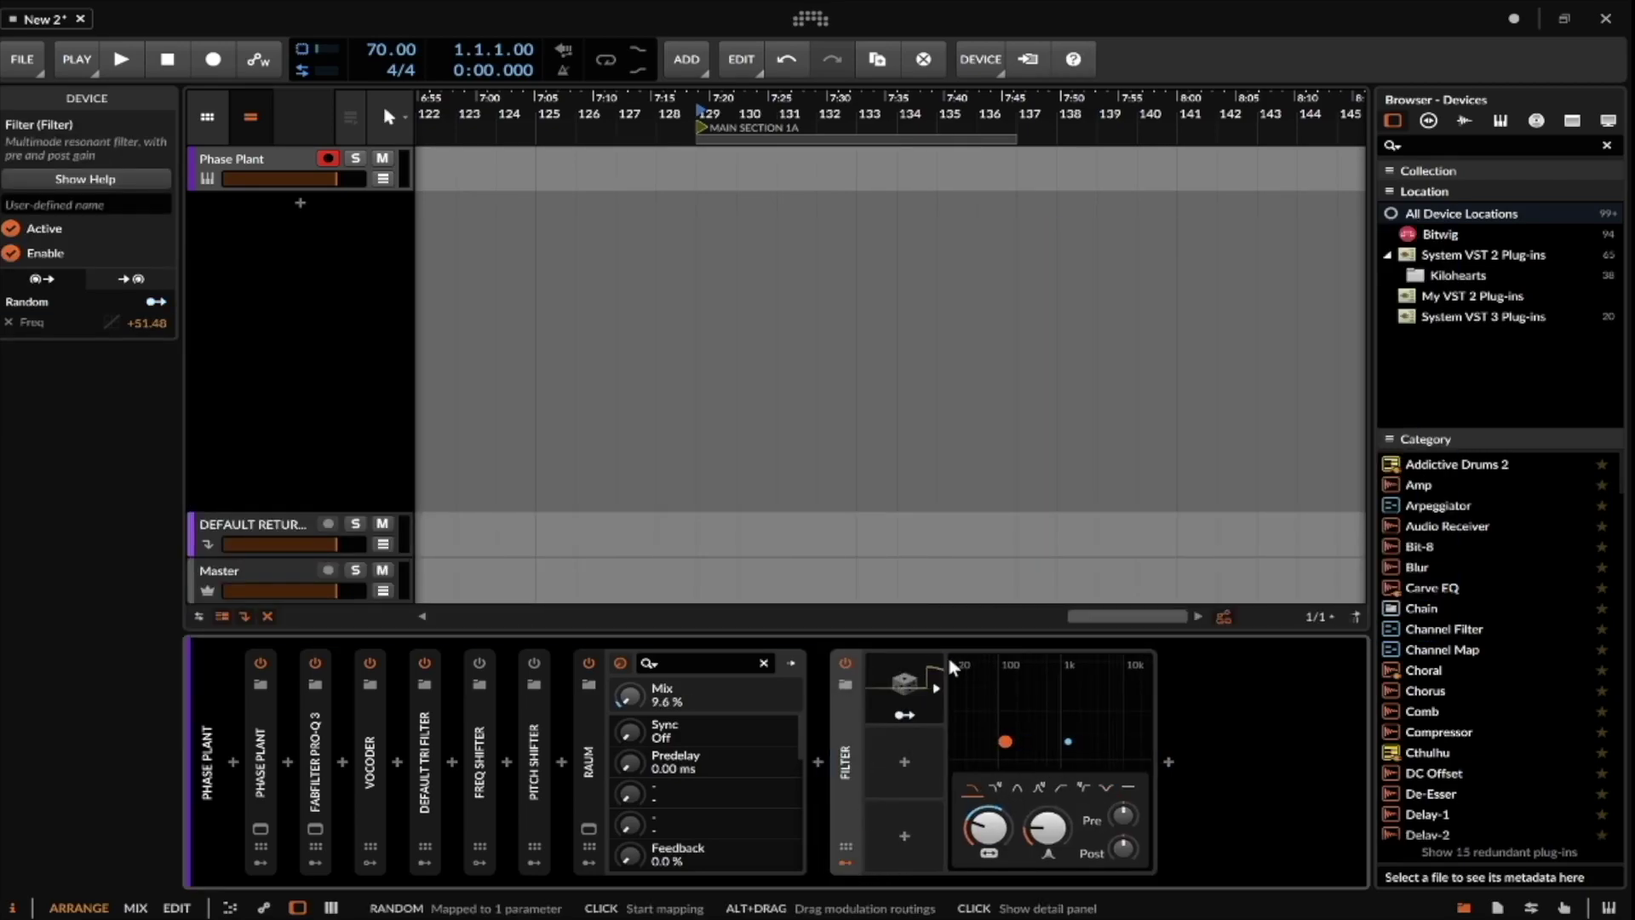
left_click(912, 719)
left_click_drag(985, 836, 989, 813)
left_click(907, 714)
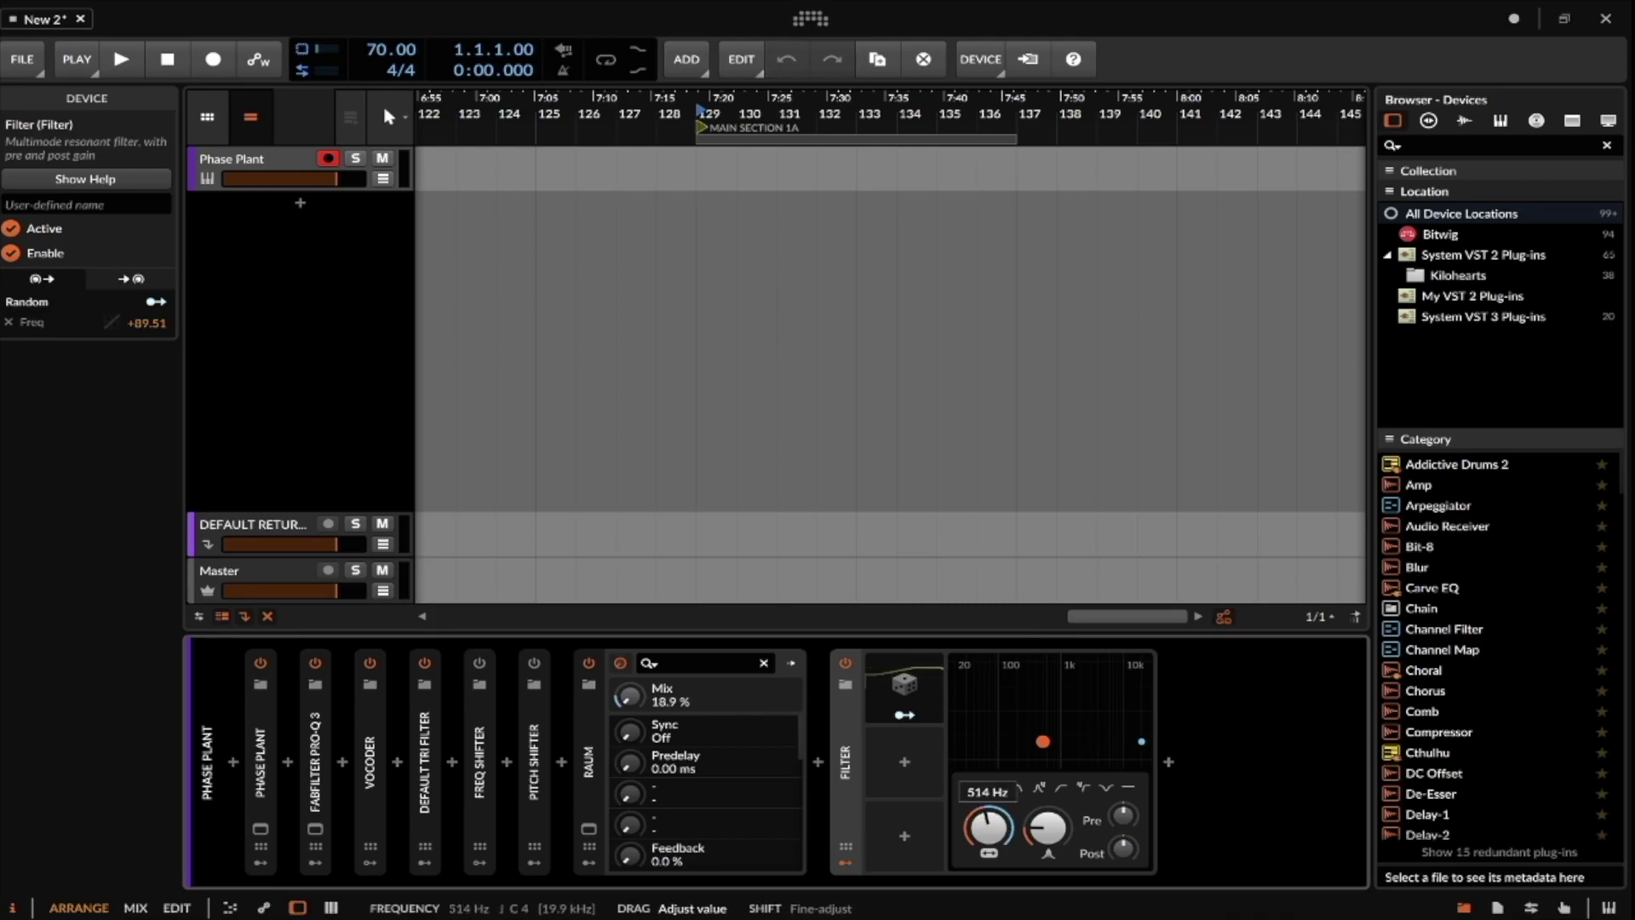
left_click(904, 686)
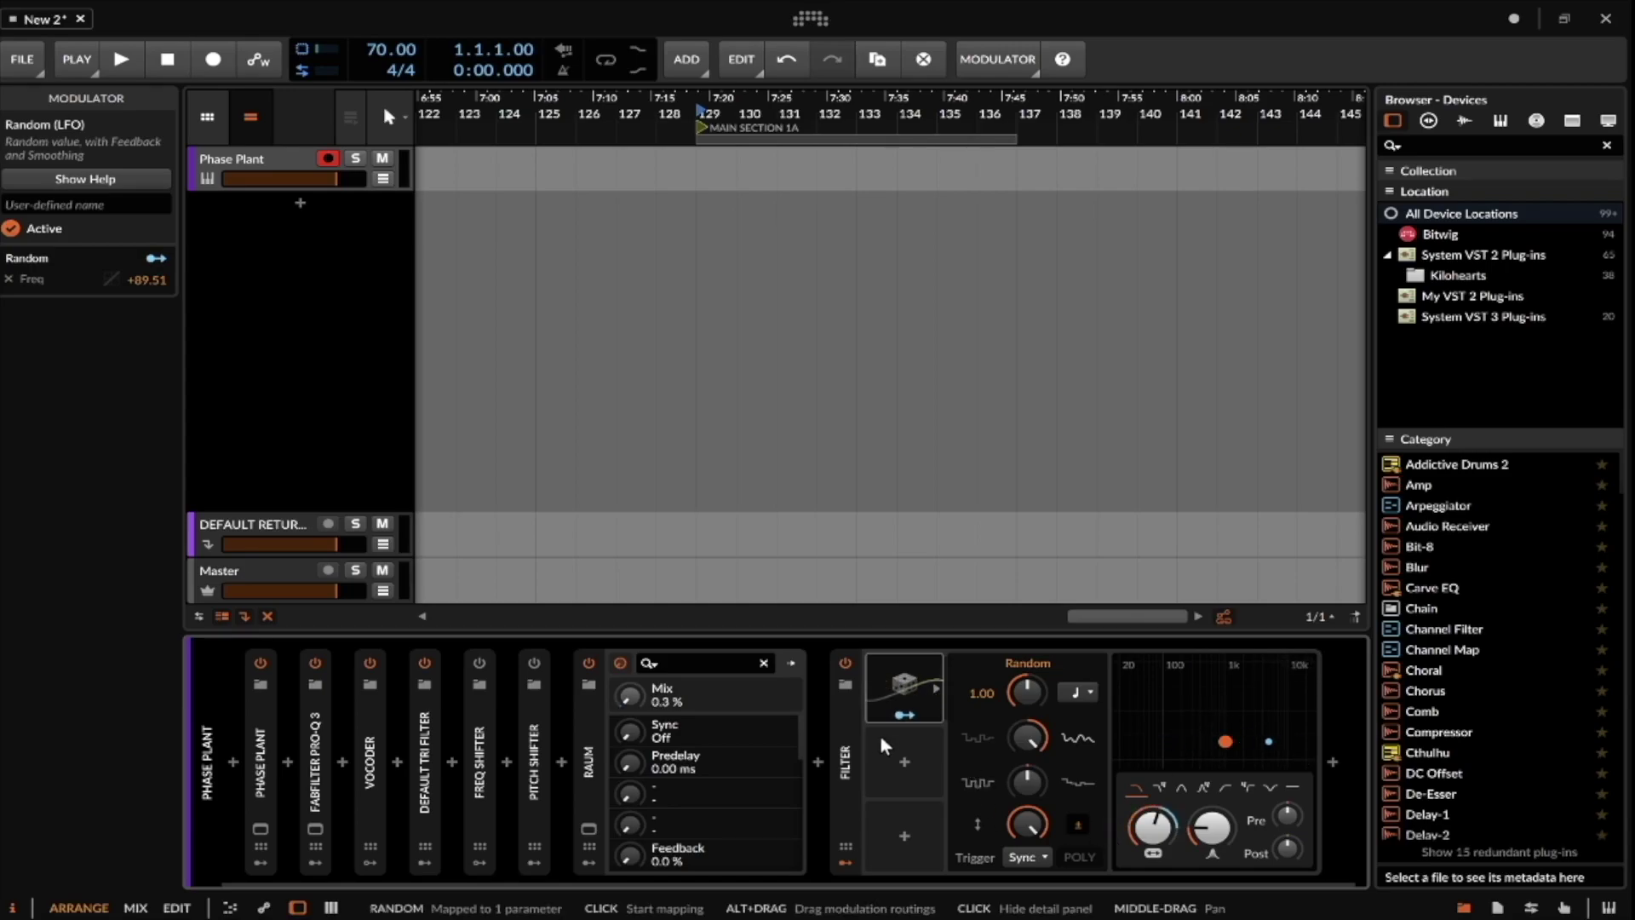
left_click(853, 735)
left_click(579, 719)
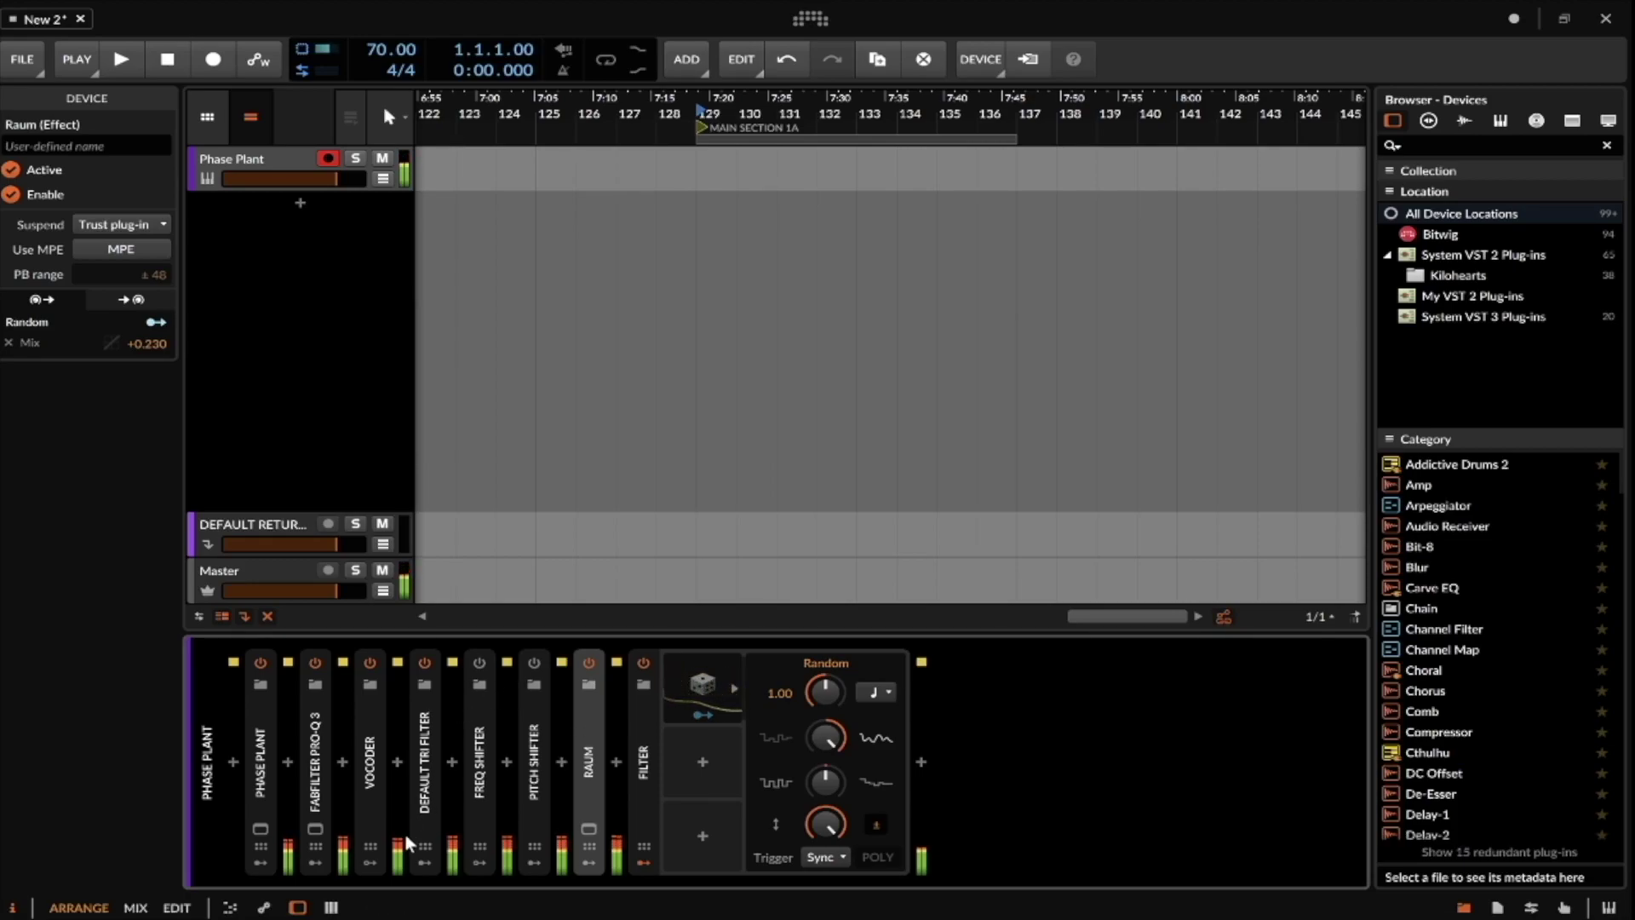
Check the timebase options of the Filter's Random modulator, keeping Quarter note.
left_click(734, 687)
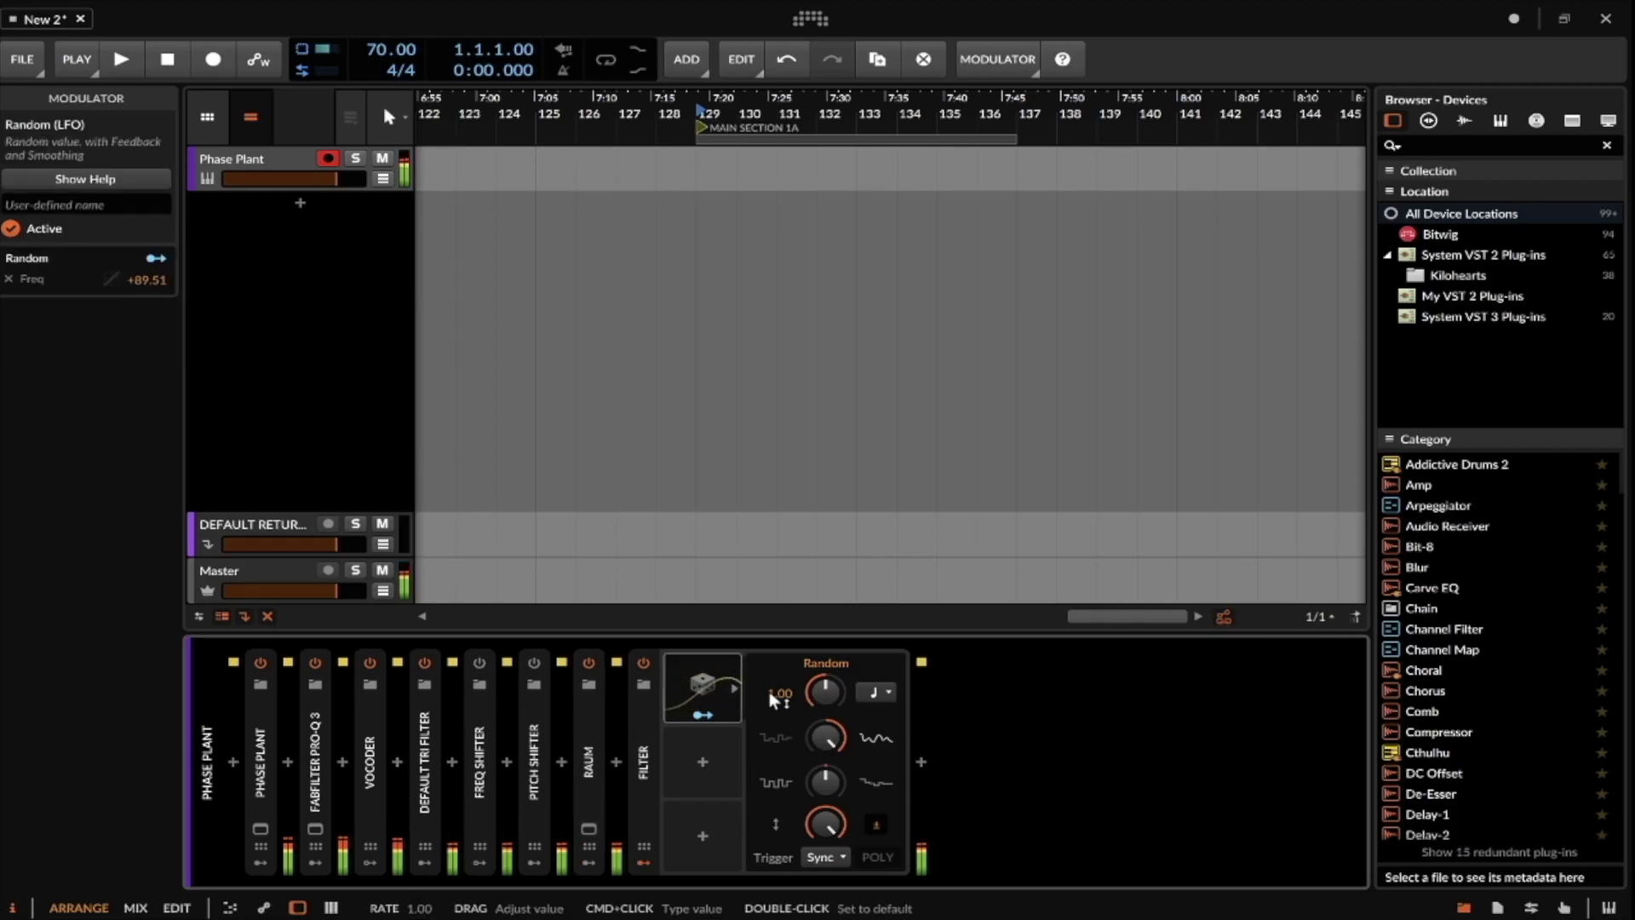
left_click(736, 687)
left_click(736, 686)
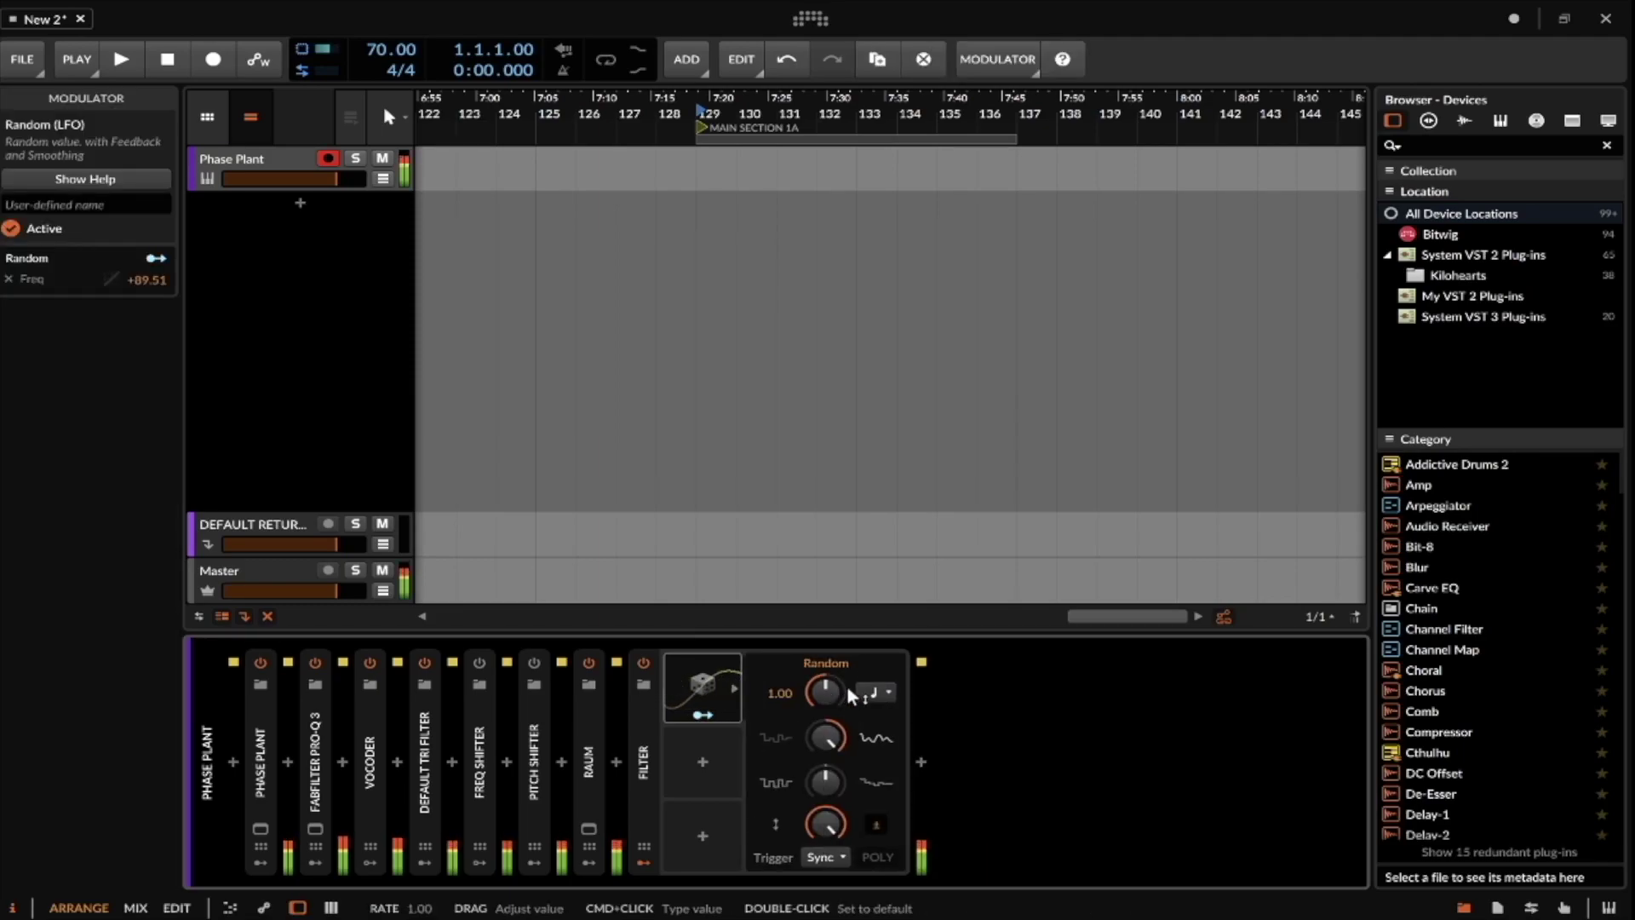
left_click(879, 692)
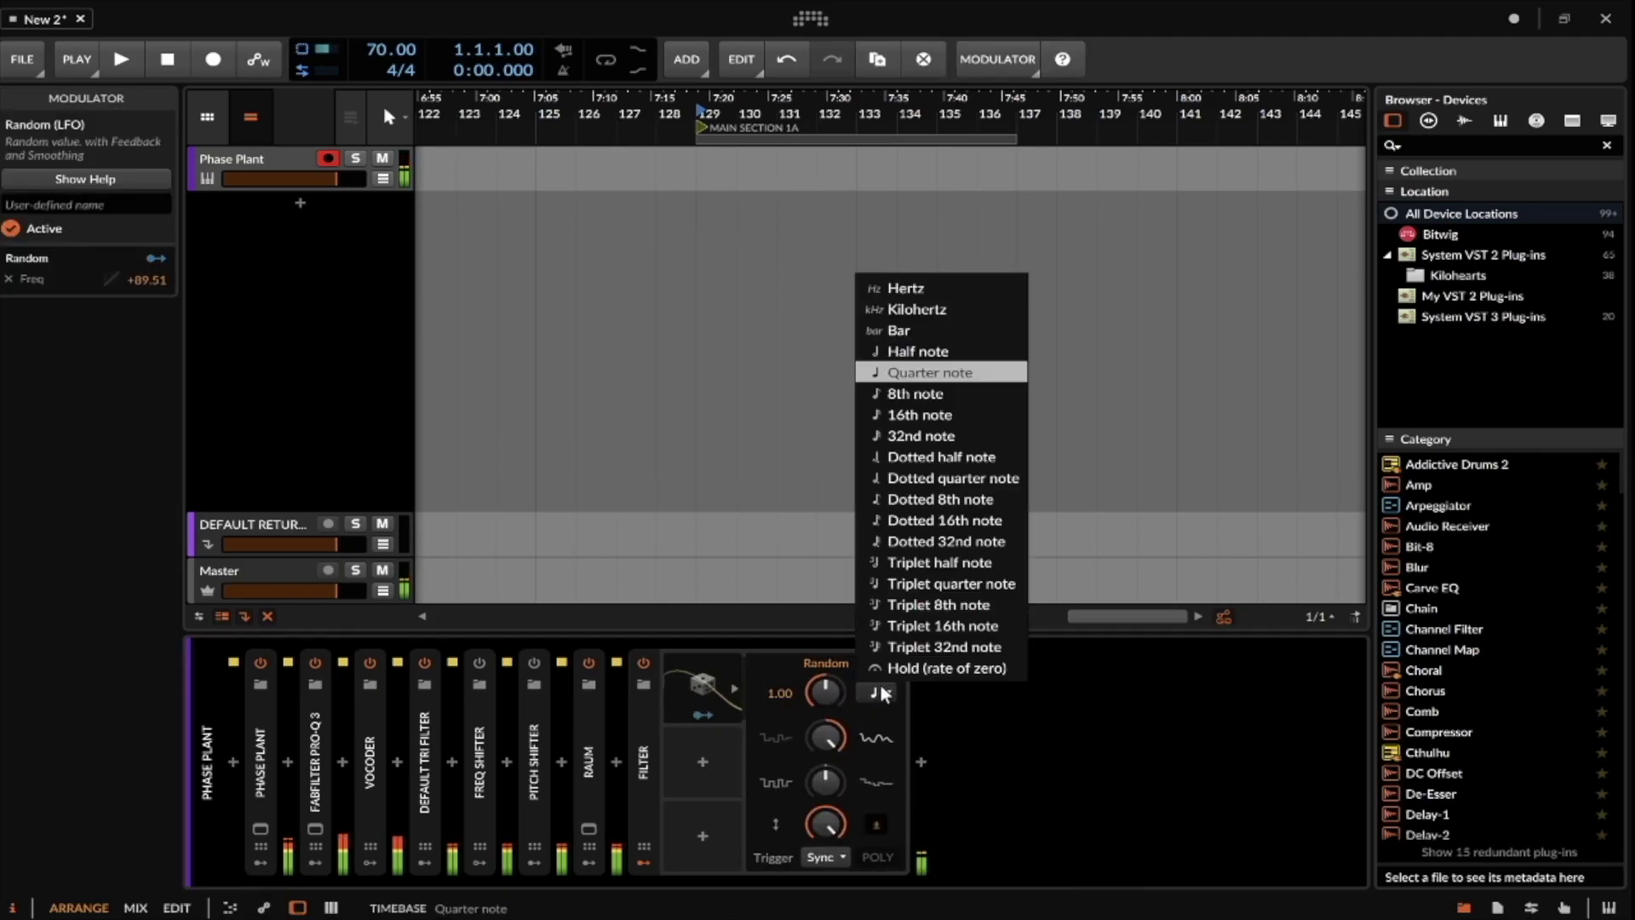
left_click(920, 379)
left_click(644, 733)
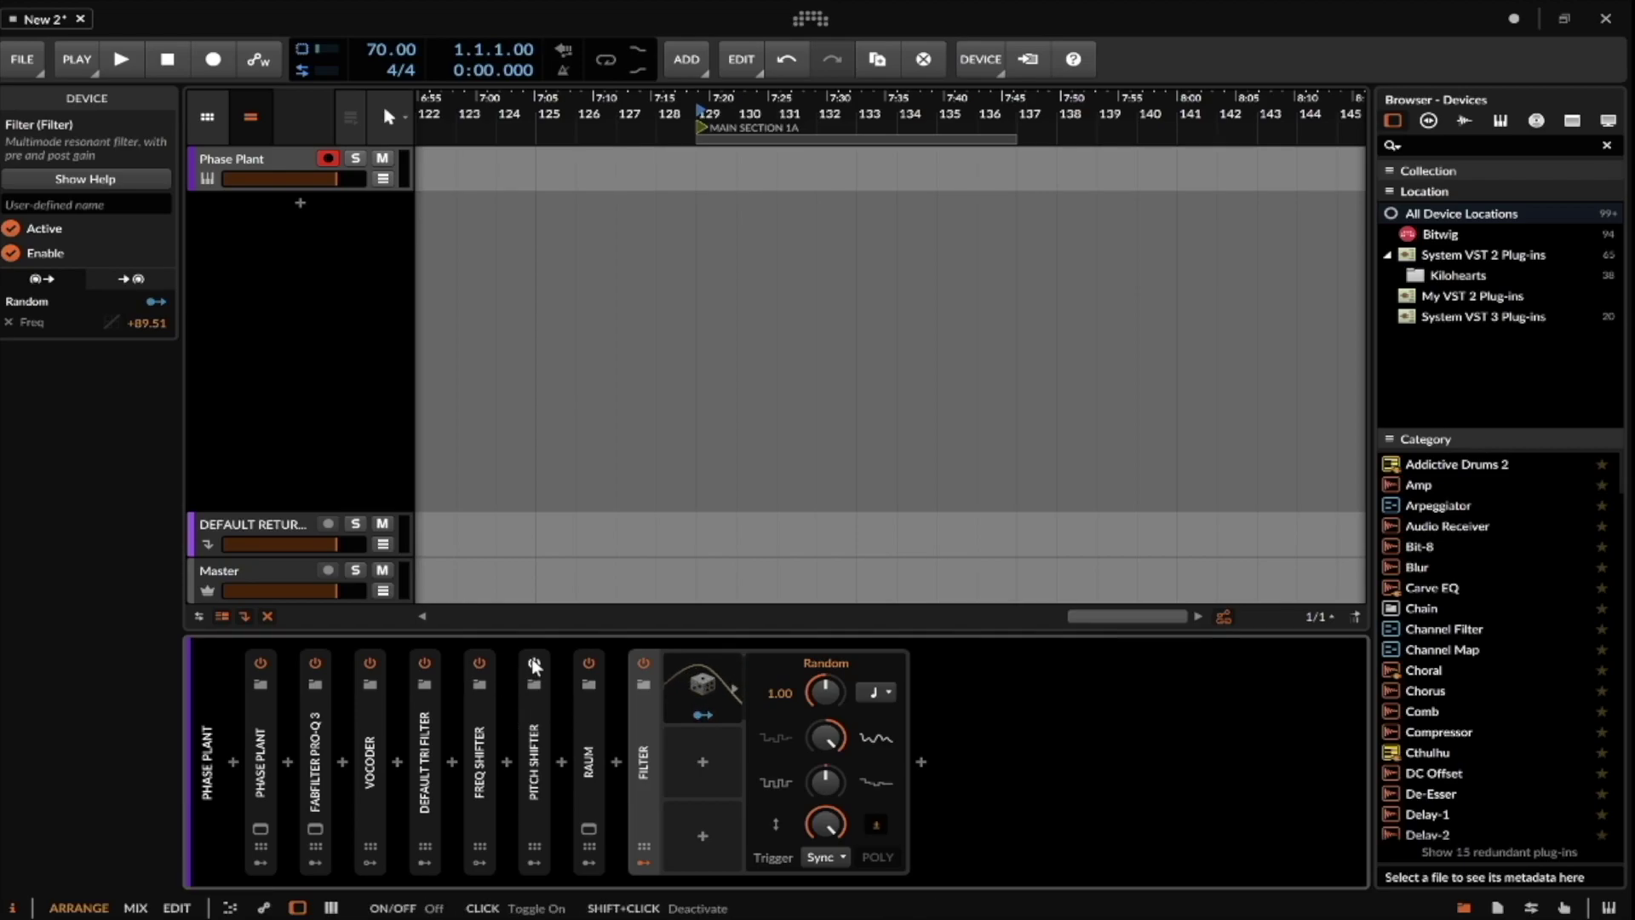
Insert a Multiband FX-2 container after the Filter and expand it.
left_click(920, 763)
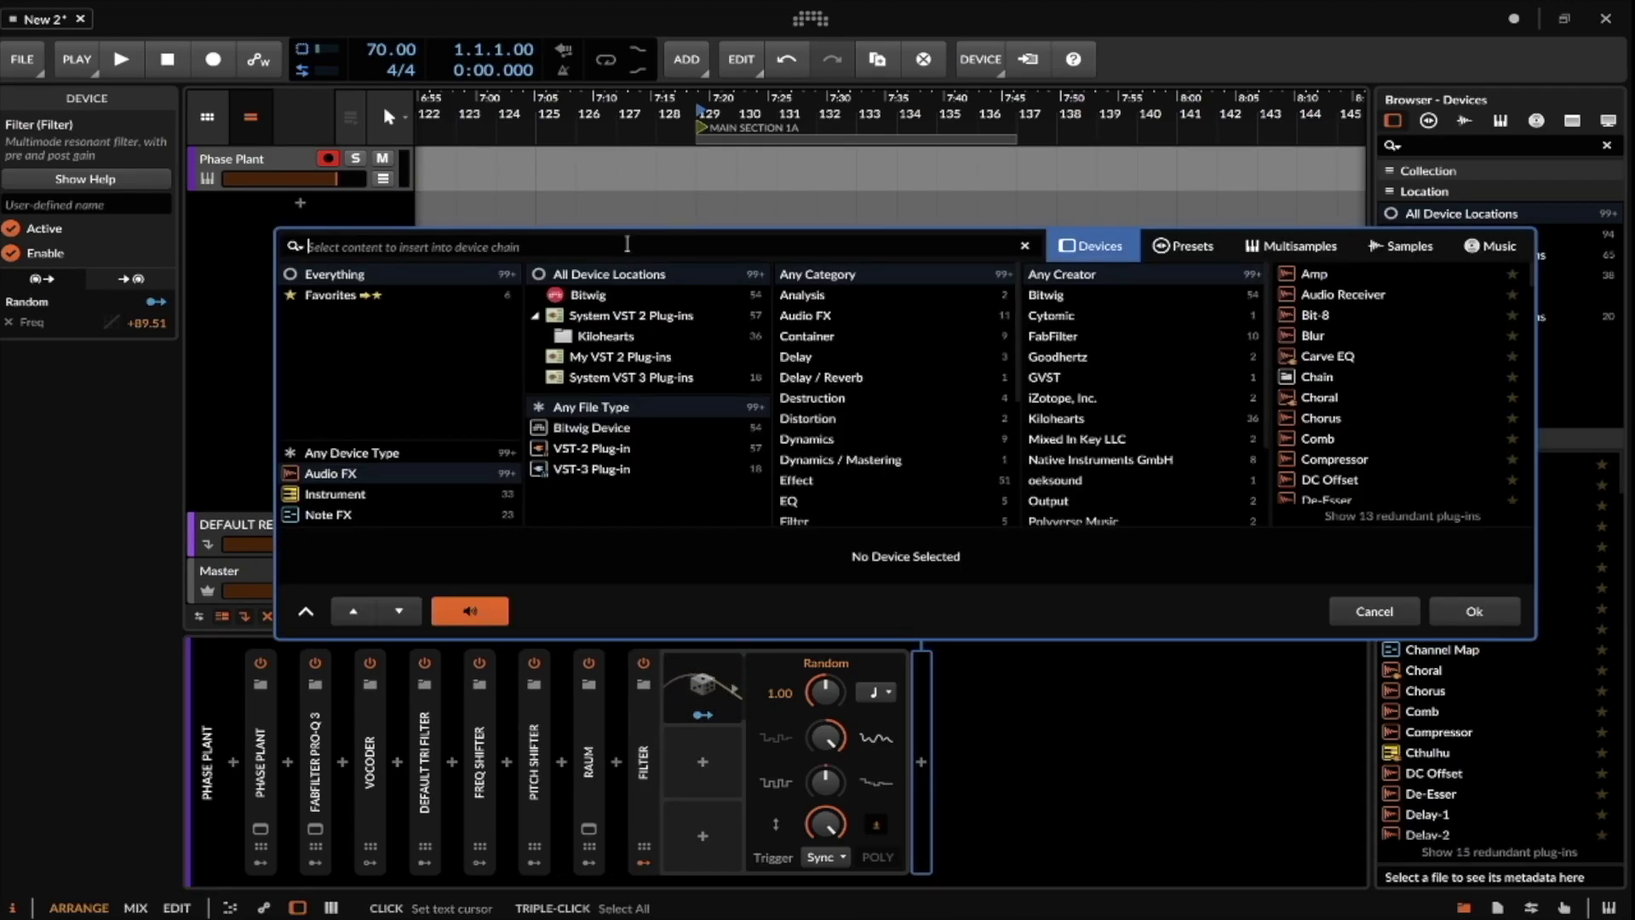
type("FX")
left_click(1362, 354)
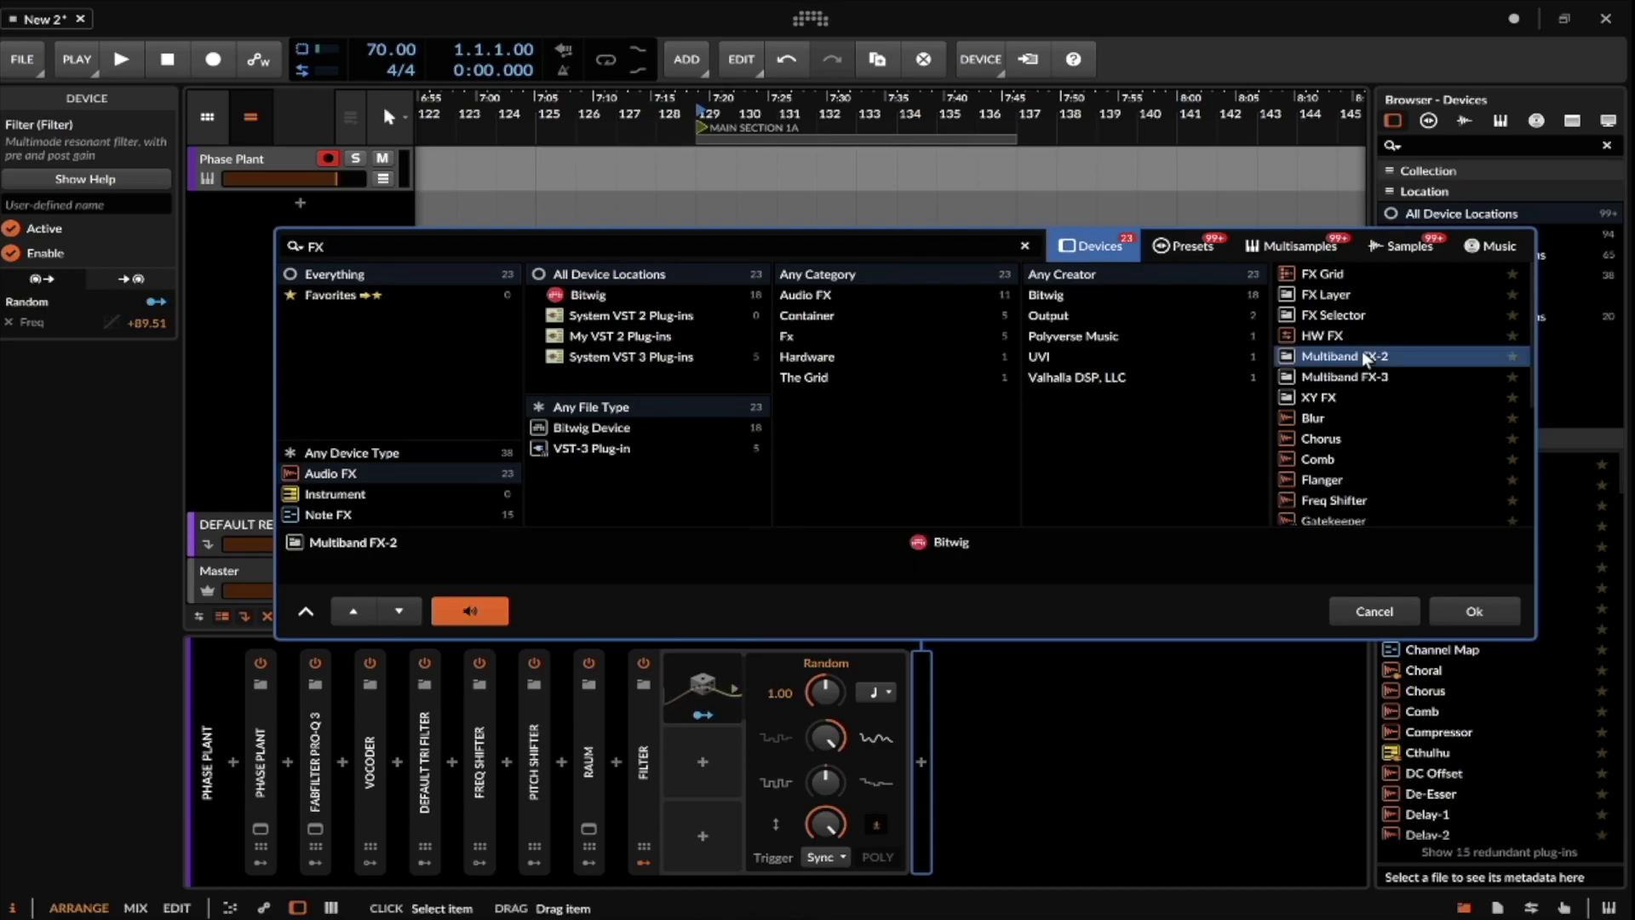
left_click(1492, 608)
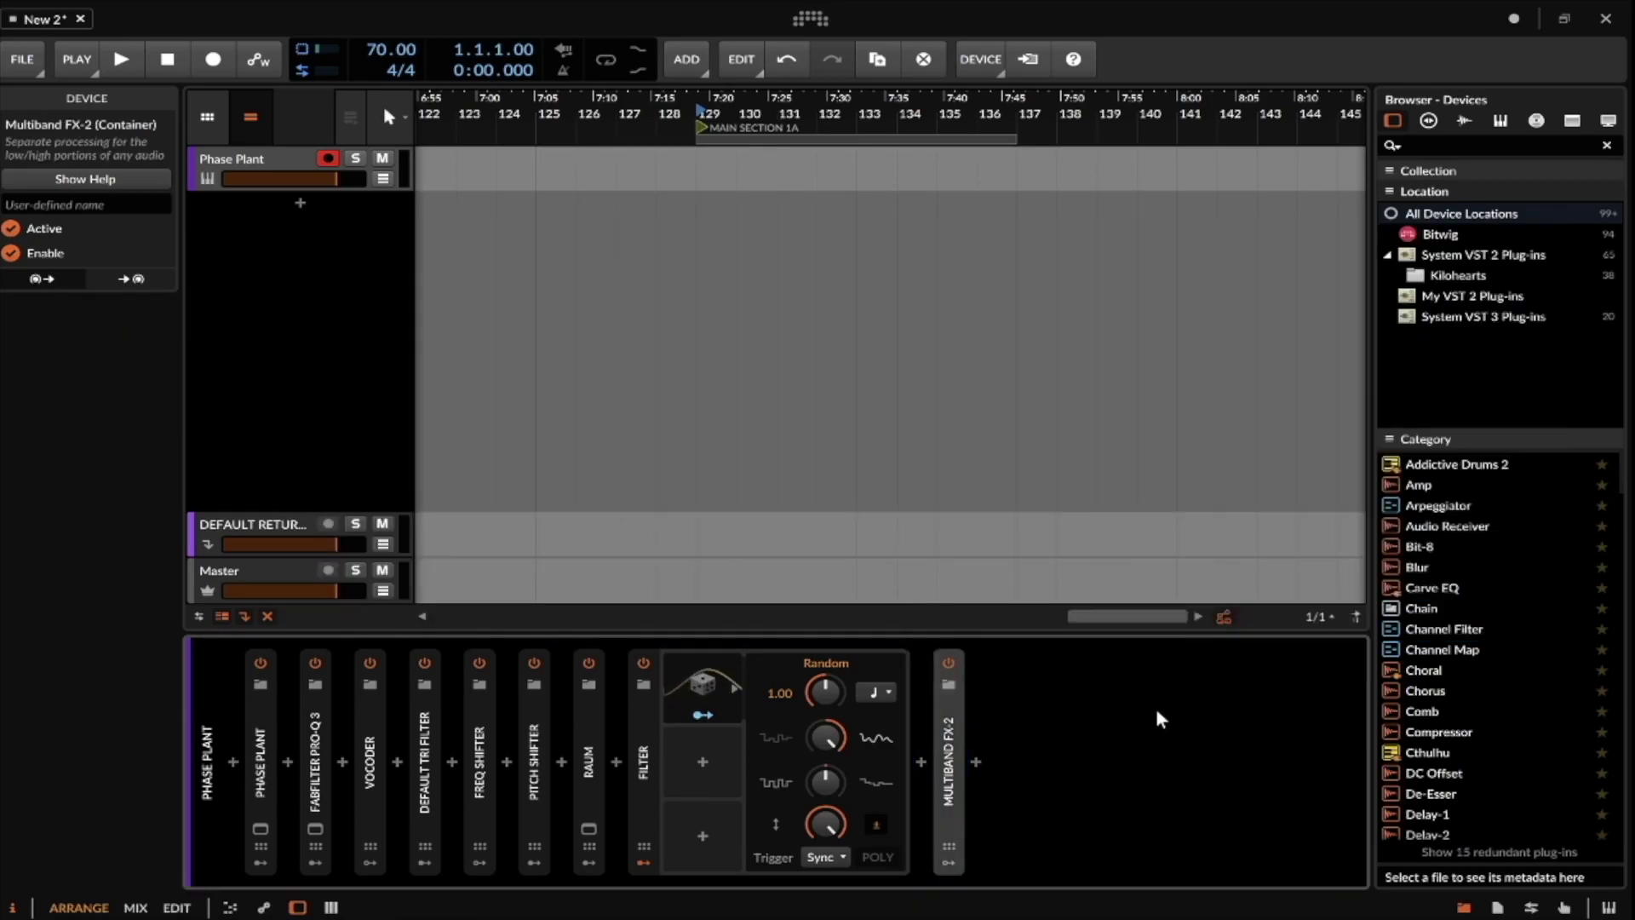
left_click(952, 718)
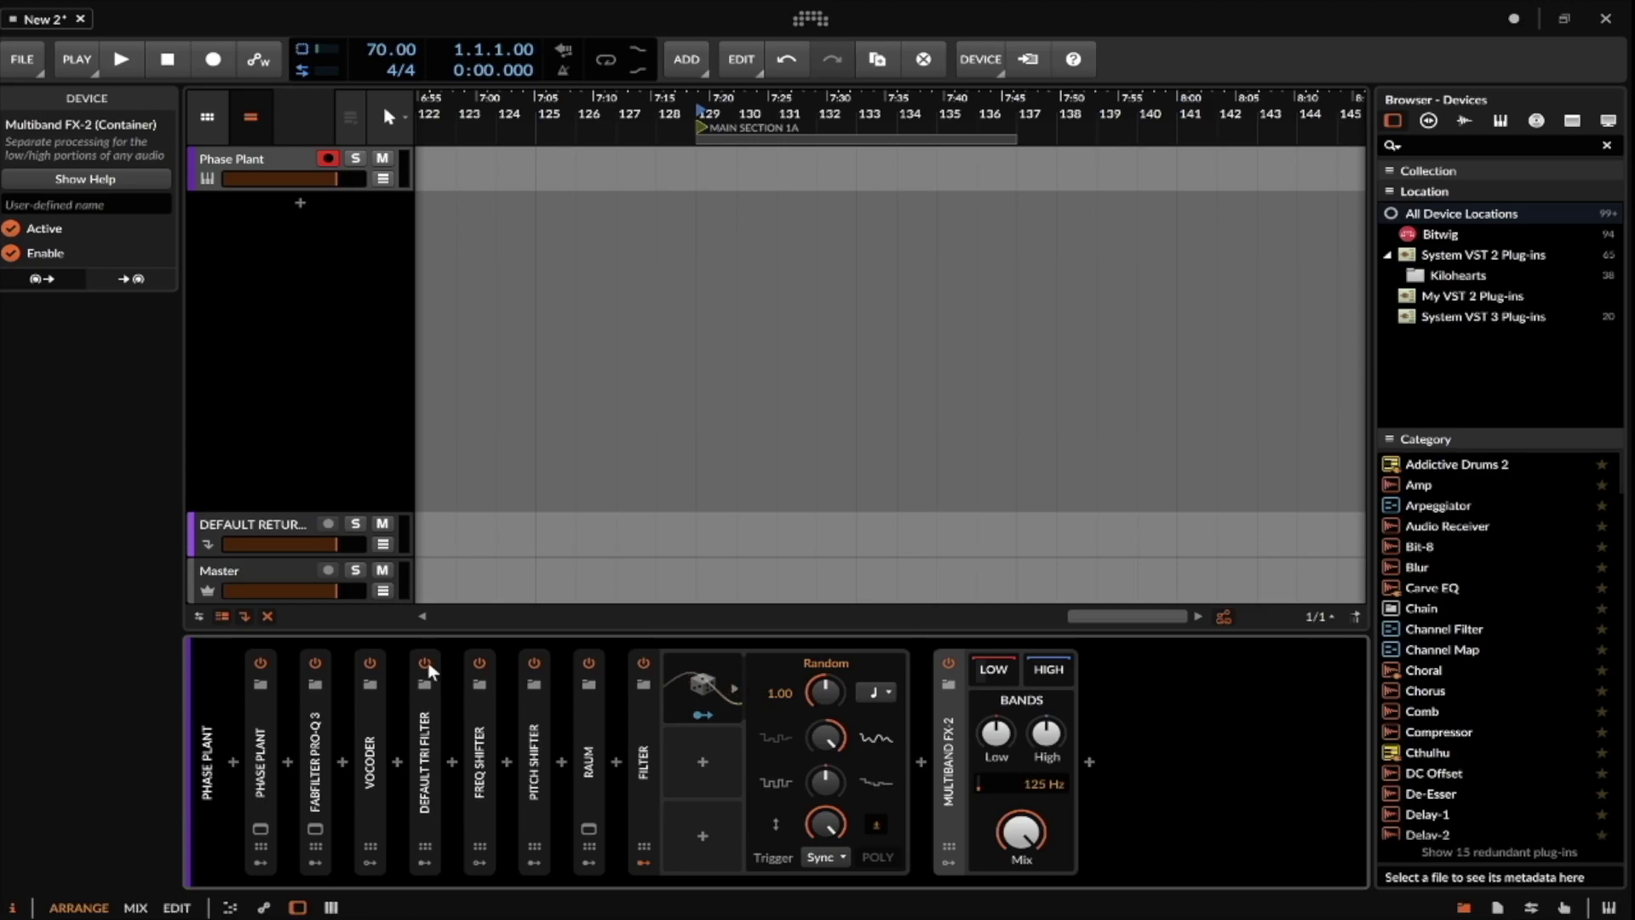
left_click(259, 826)
Insert FabFilter Pro-MB after the Multiband FX-2 container.
left_click(975, 760)
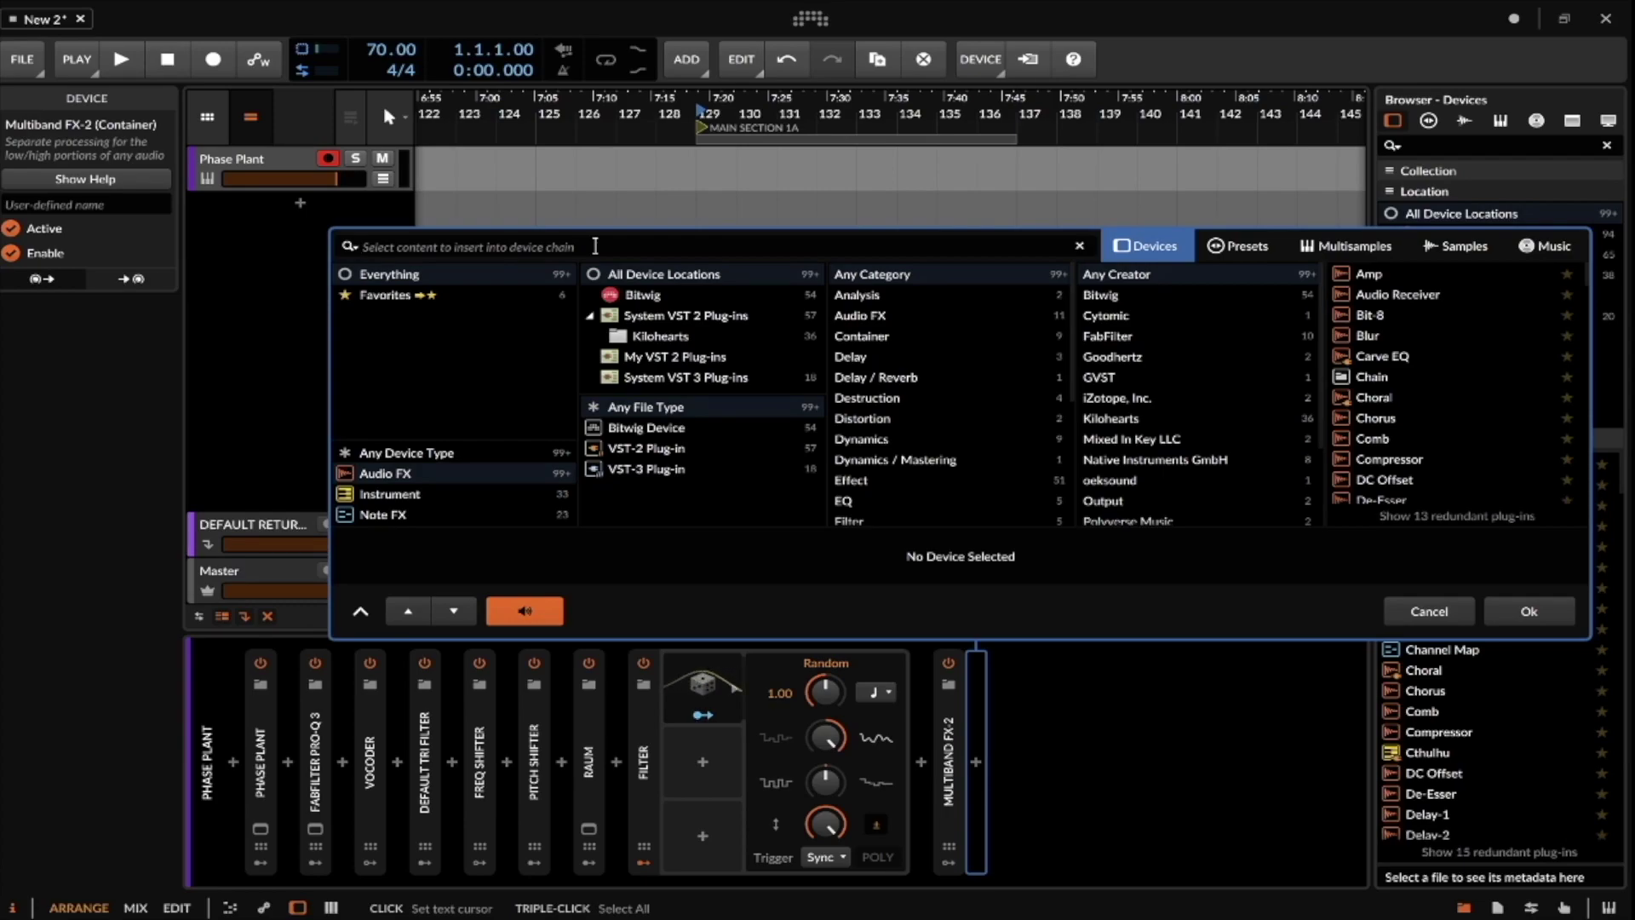
type("PRO")
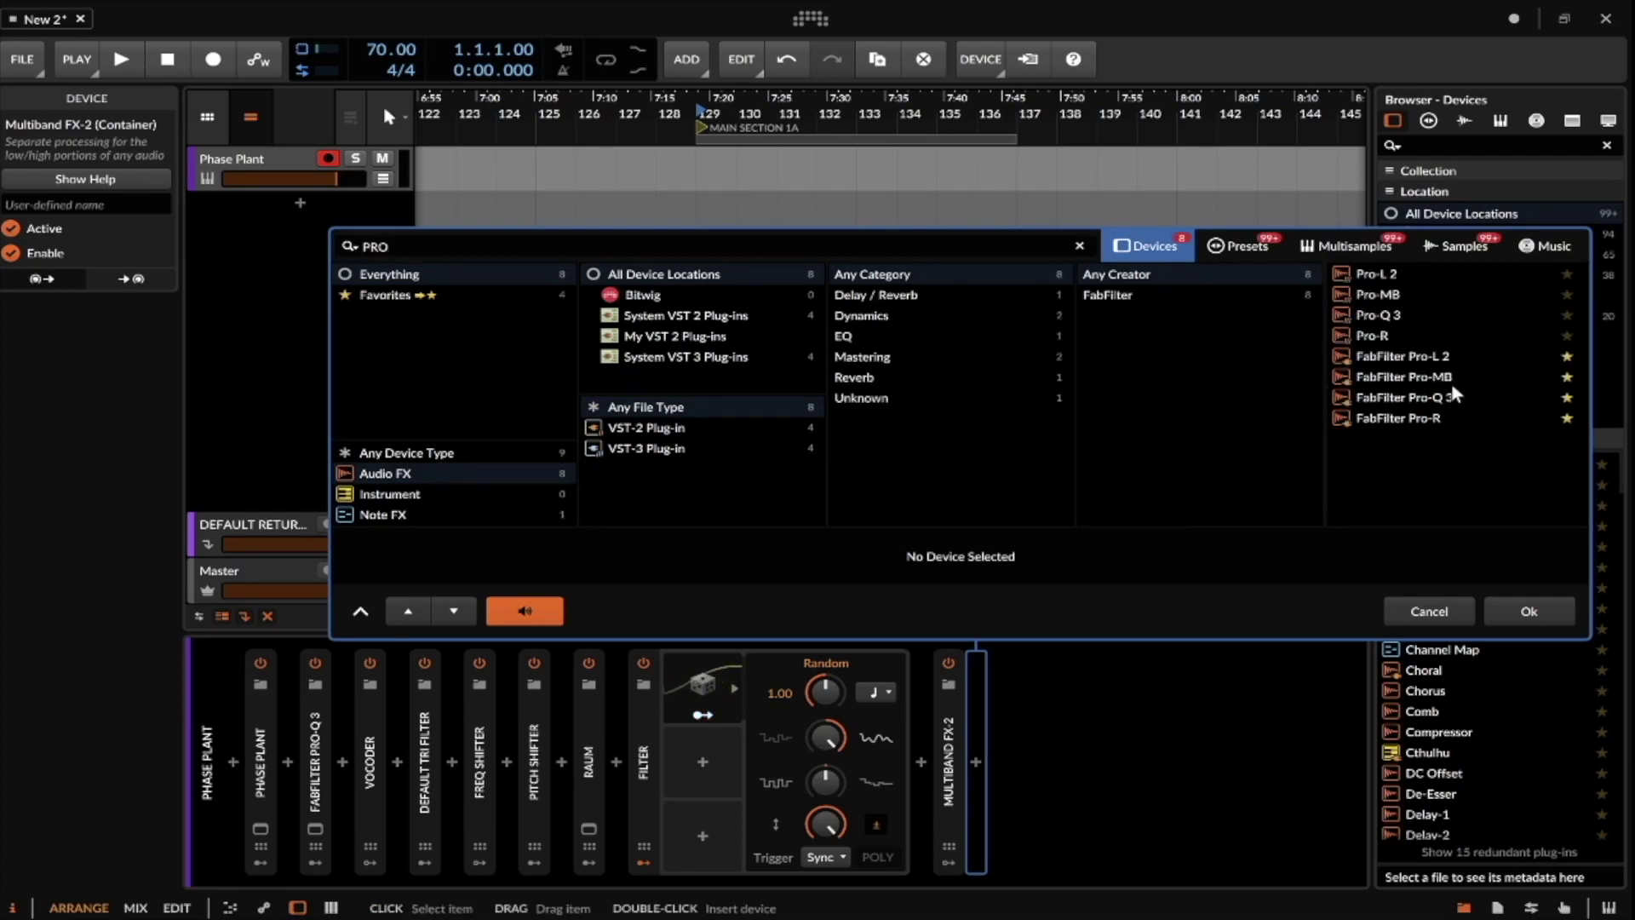
left_click(1444, 376)
left_click(1529, 611)
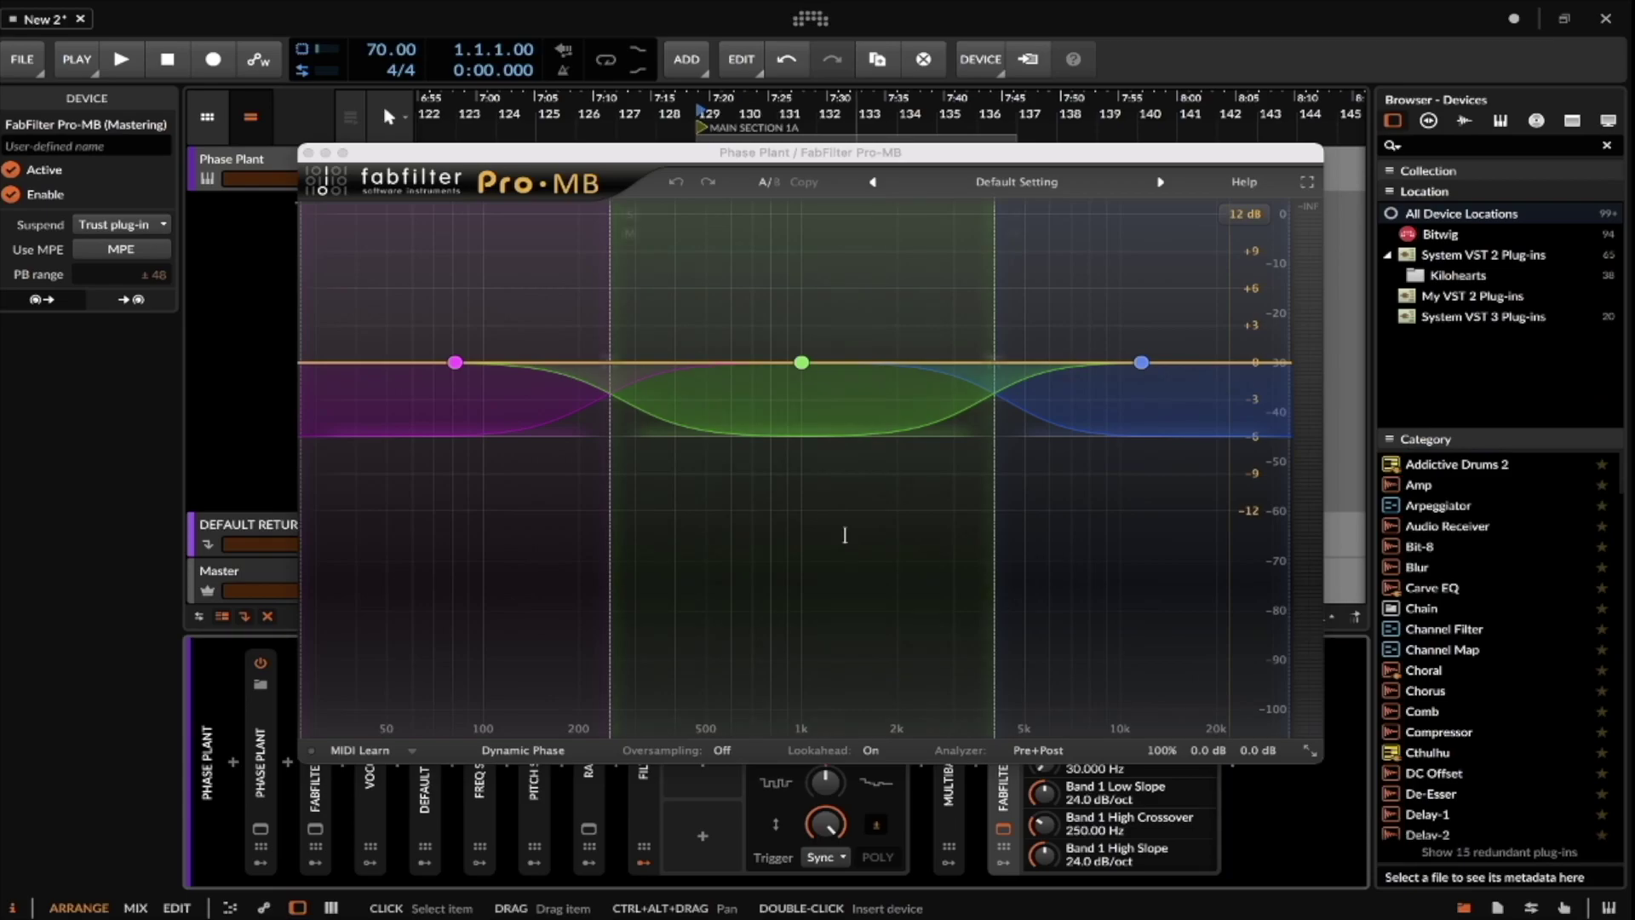
Raise the range of Pro-MB's high band to about +6 dB and the mid band's level to +0.46 dB.
mouse_move(1140, 362)
left_mouse_down()
mouse_move(1135, 309)
mouse_move(1145, 364)
left_mouse_up()
left_click_drag(937, 596, 922, 485)
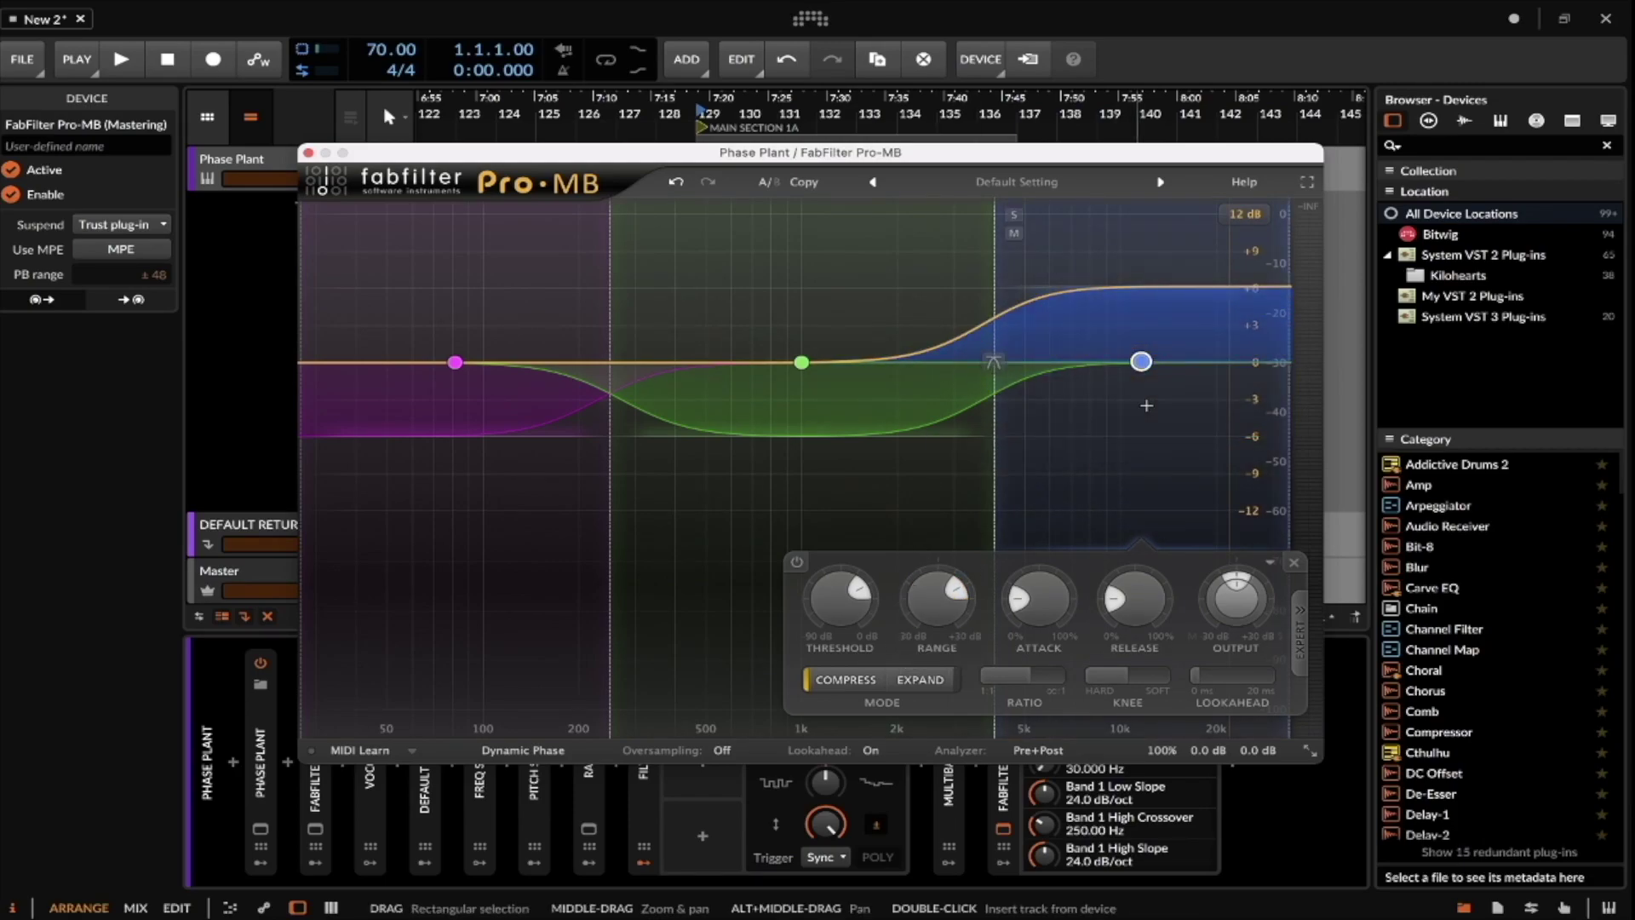
left_click_drag(830, 362, 835, 356)
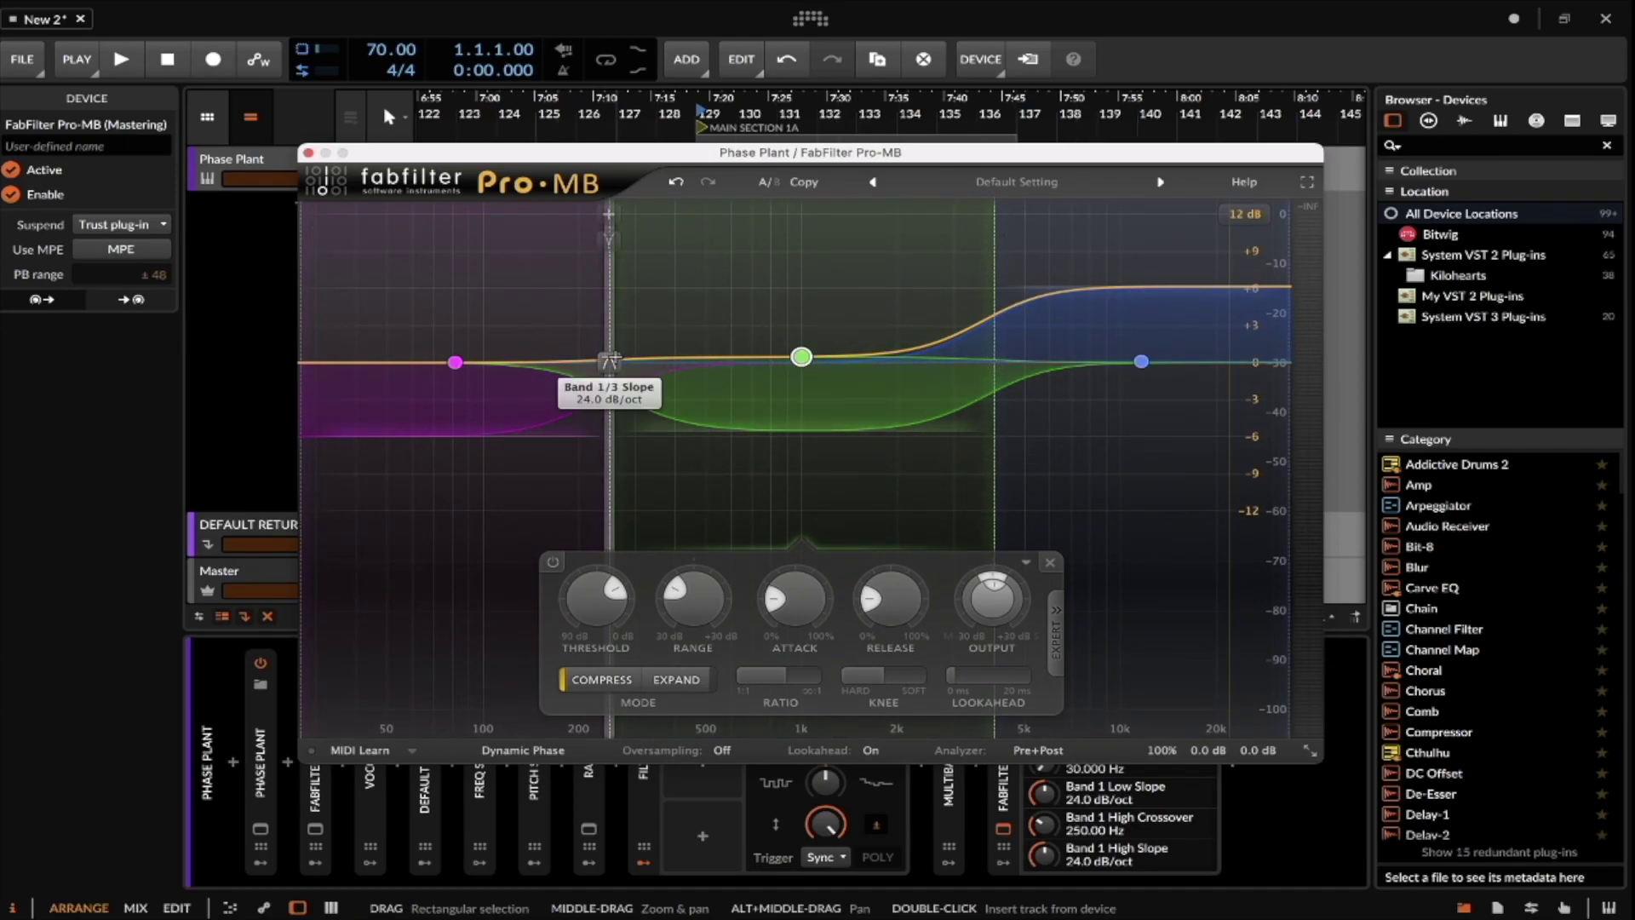
Shorten the mid band's attack, lengthen its release and set its range to -2.53 dB, closing Pro-MB.
mouse_move(612, 360)
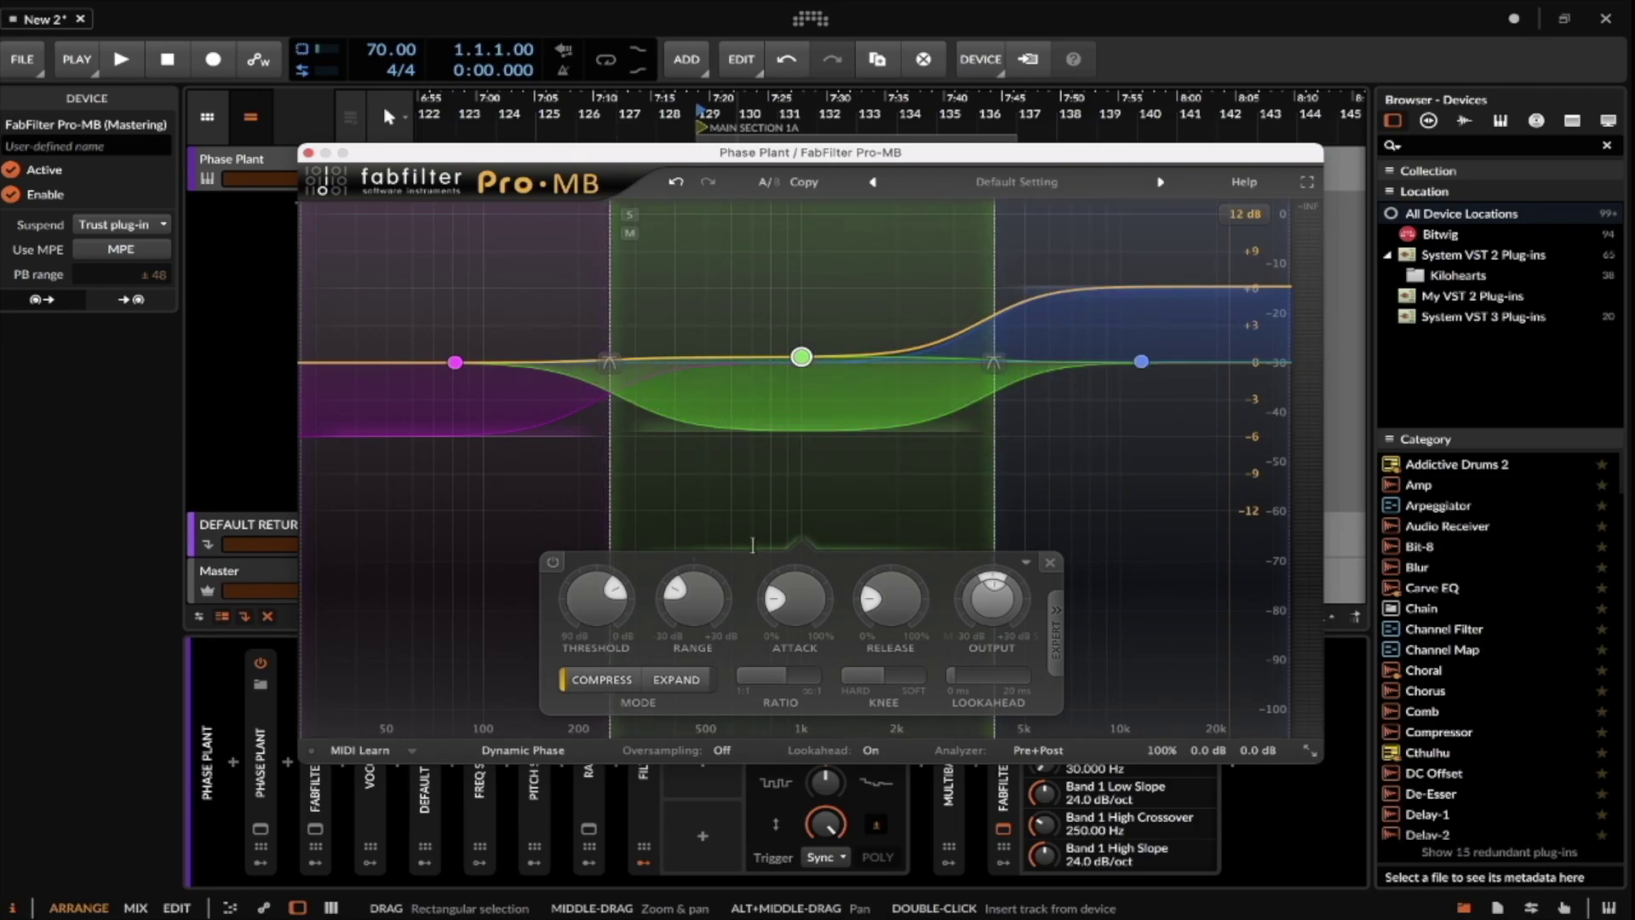
mouse_move(702, 593)
left_click_drag(702, 593, 770, 634)
left_click_drag(894, 616, 866, 487)
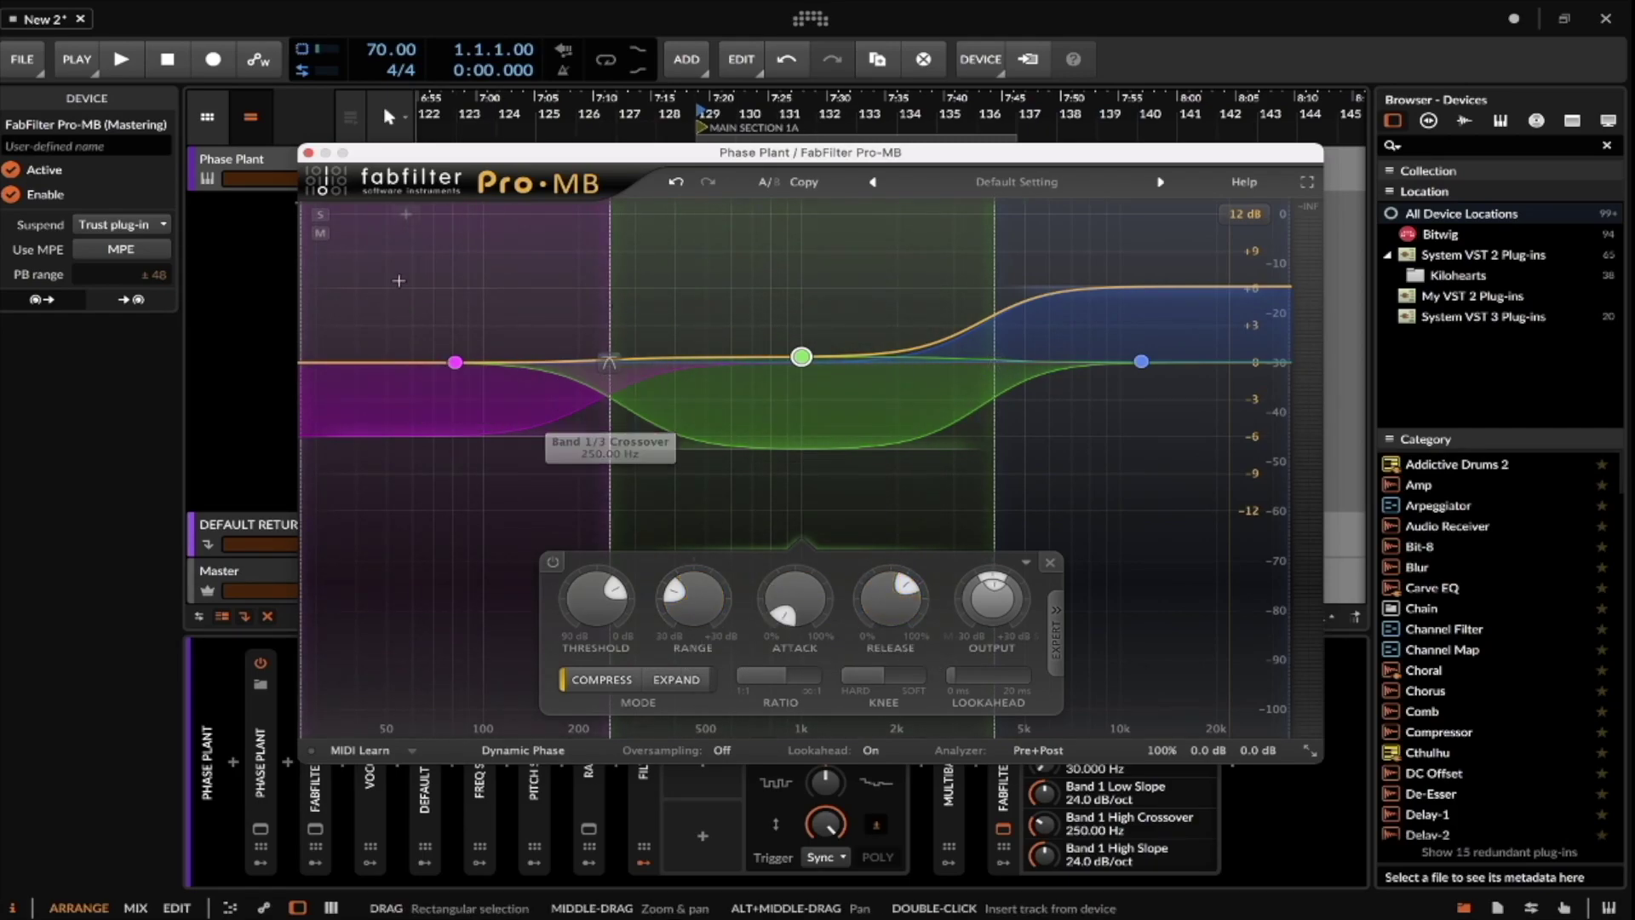
key("space")
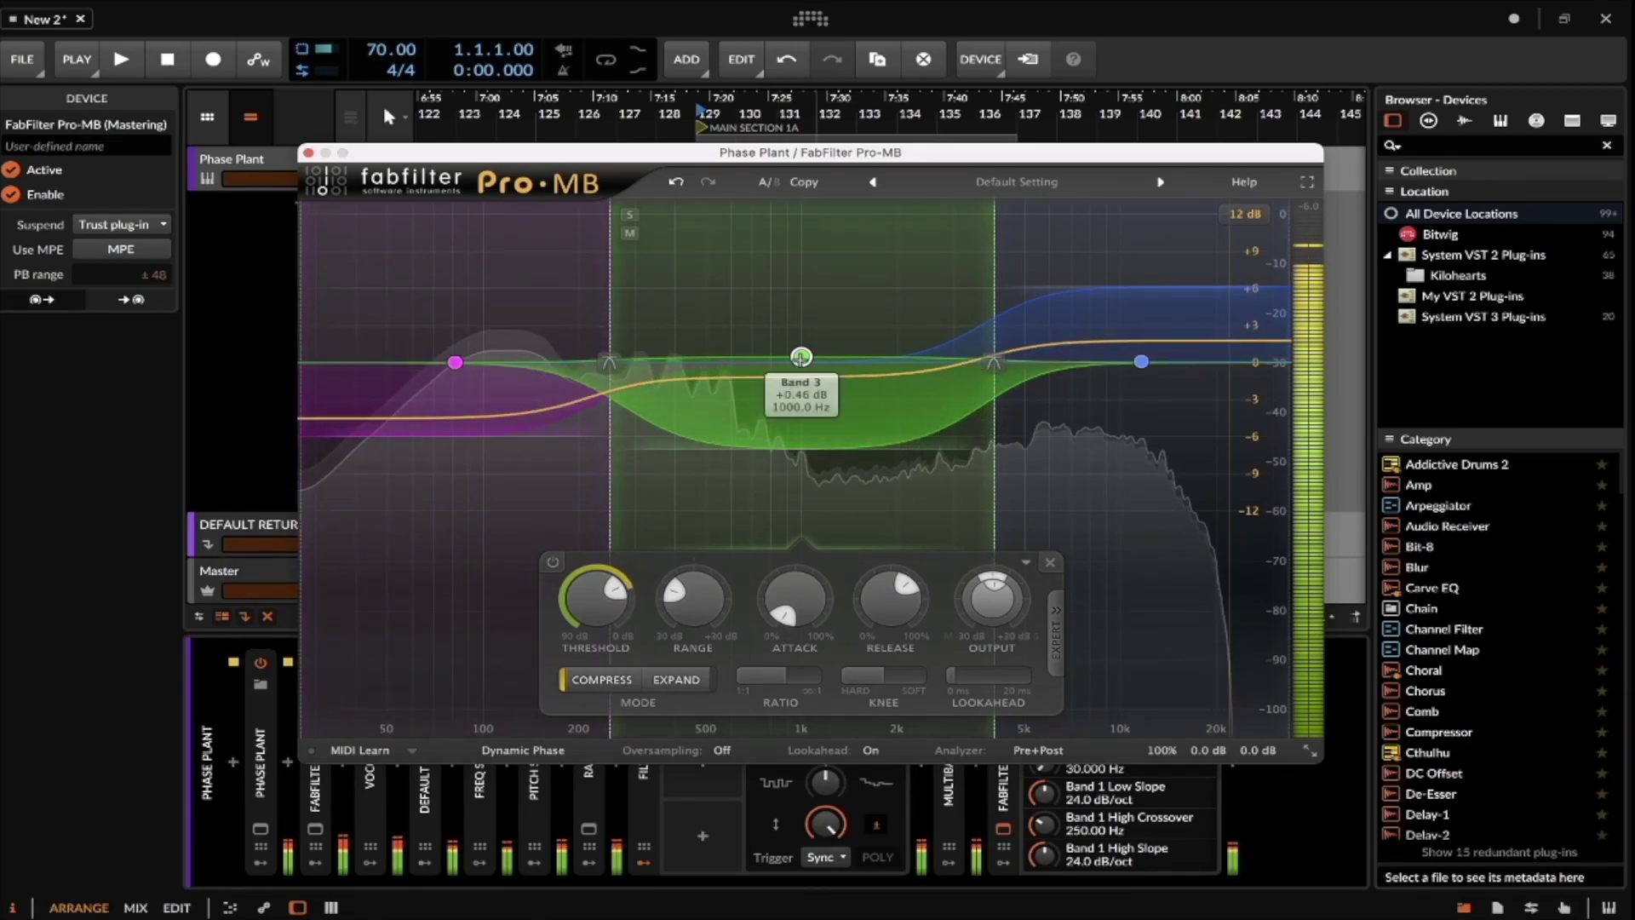
left_click_drag(692, 597, 701, 538)
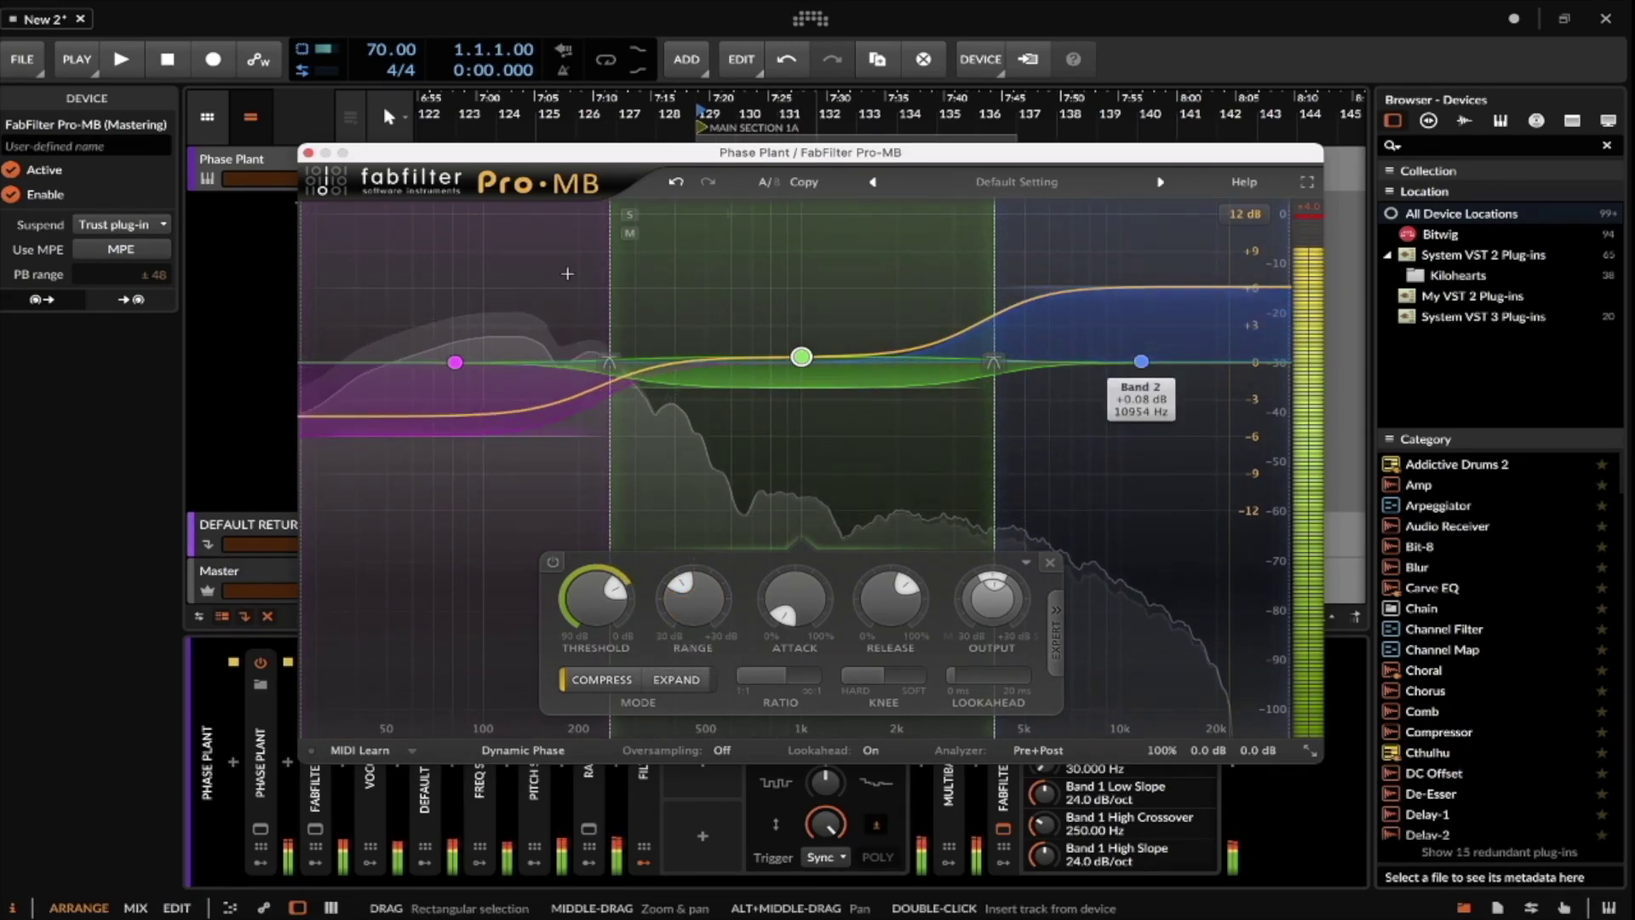
left_click(309, 155)
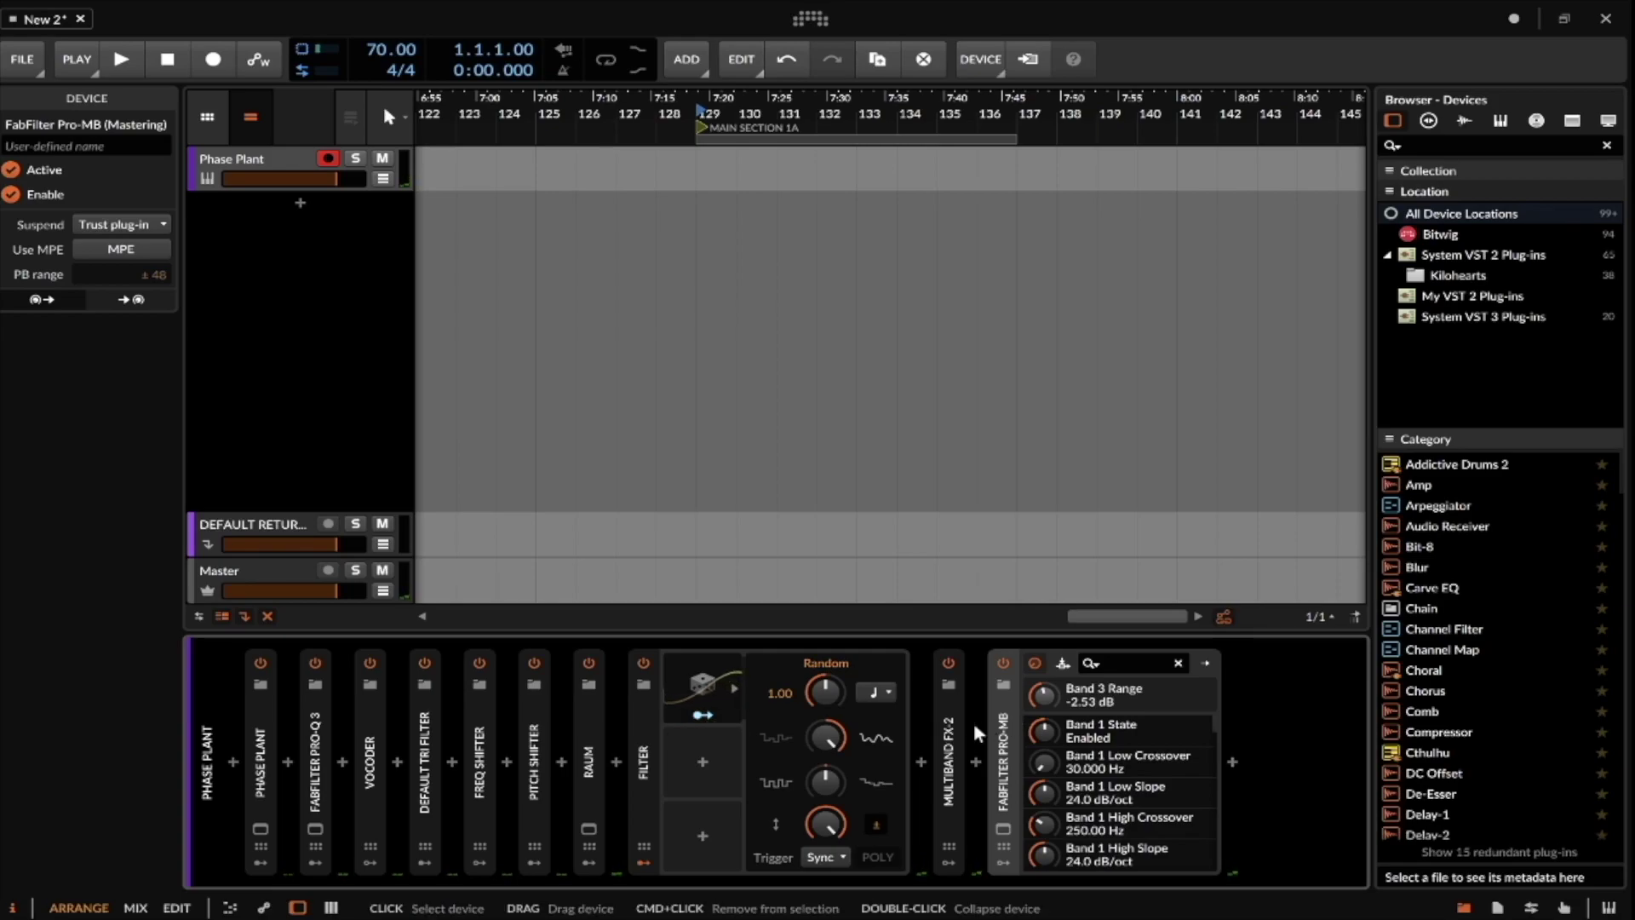
Collapse the Filter with its modulators, and move Raum before the Vocoder and Default Tri Filter after Freq Shifter.
left_click(644, 728)
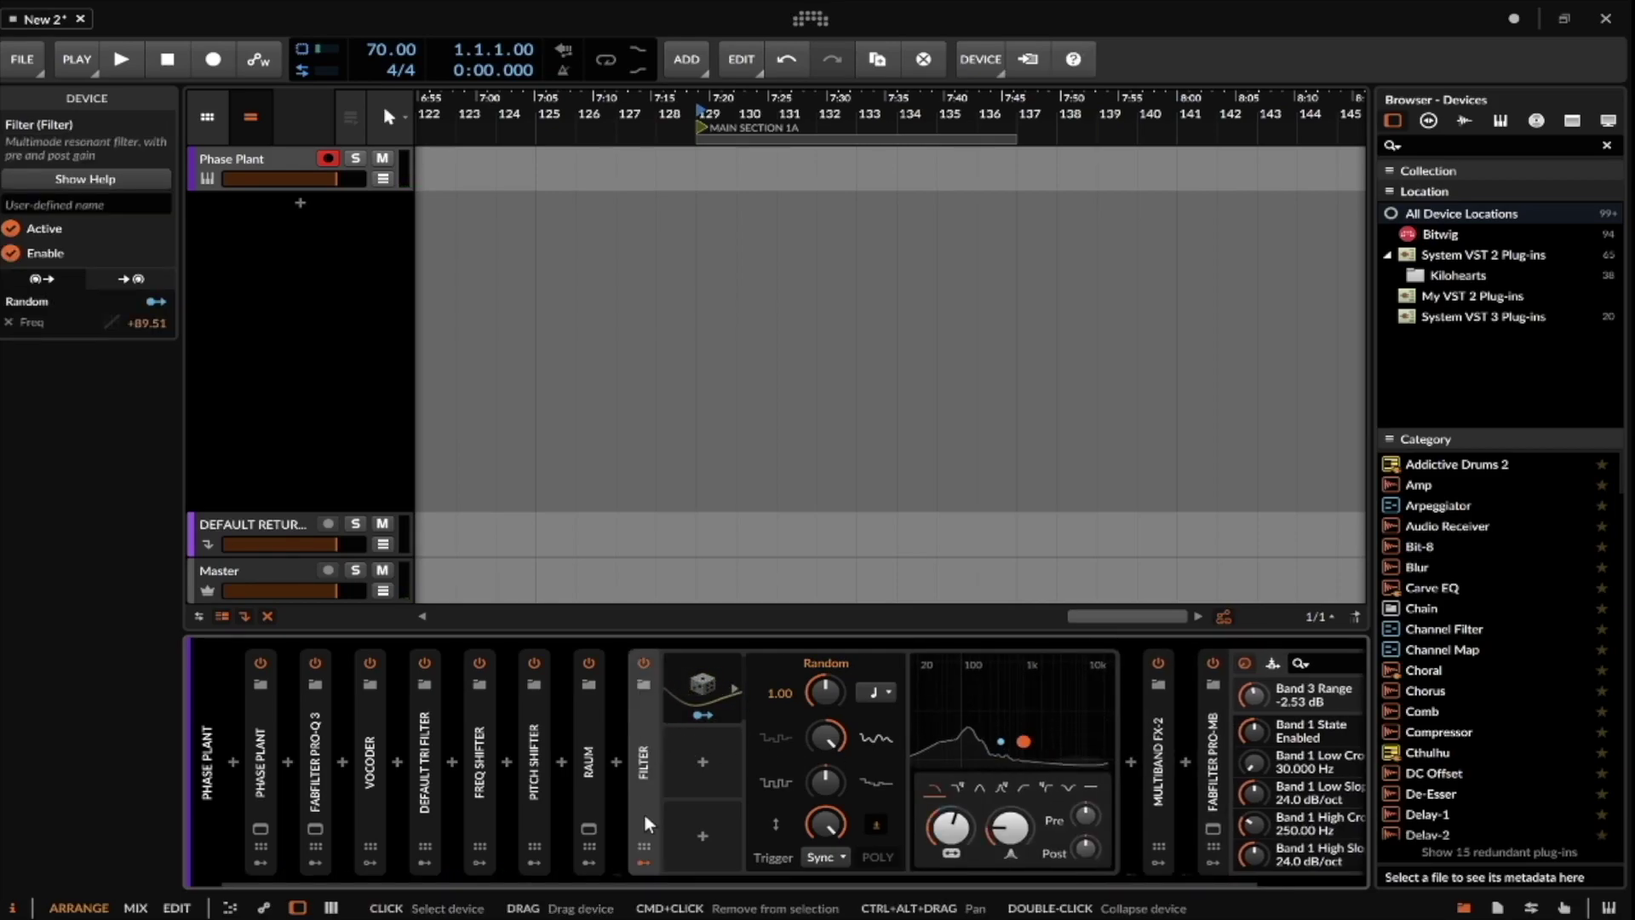
left_click(645, 848)
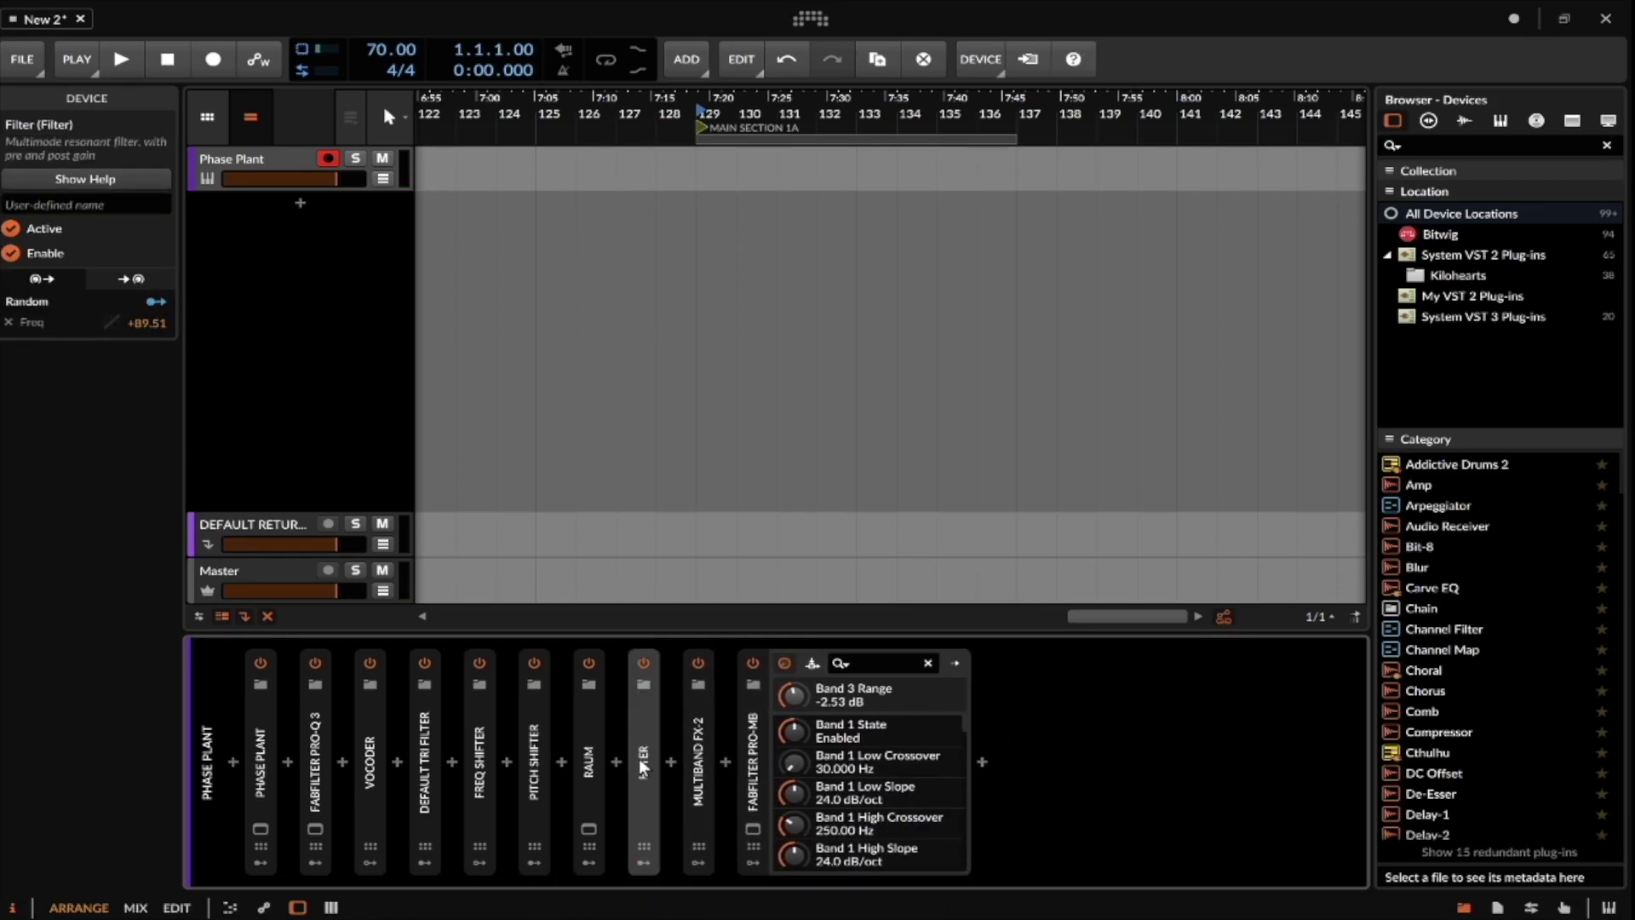
left_click_drag(581, 718, 349, 724)
left_click_drag(470, 724, 560, 732)
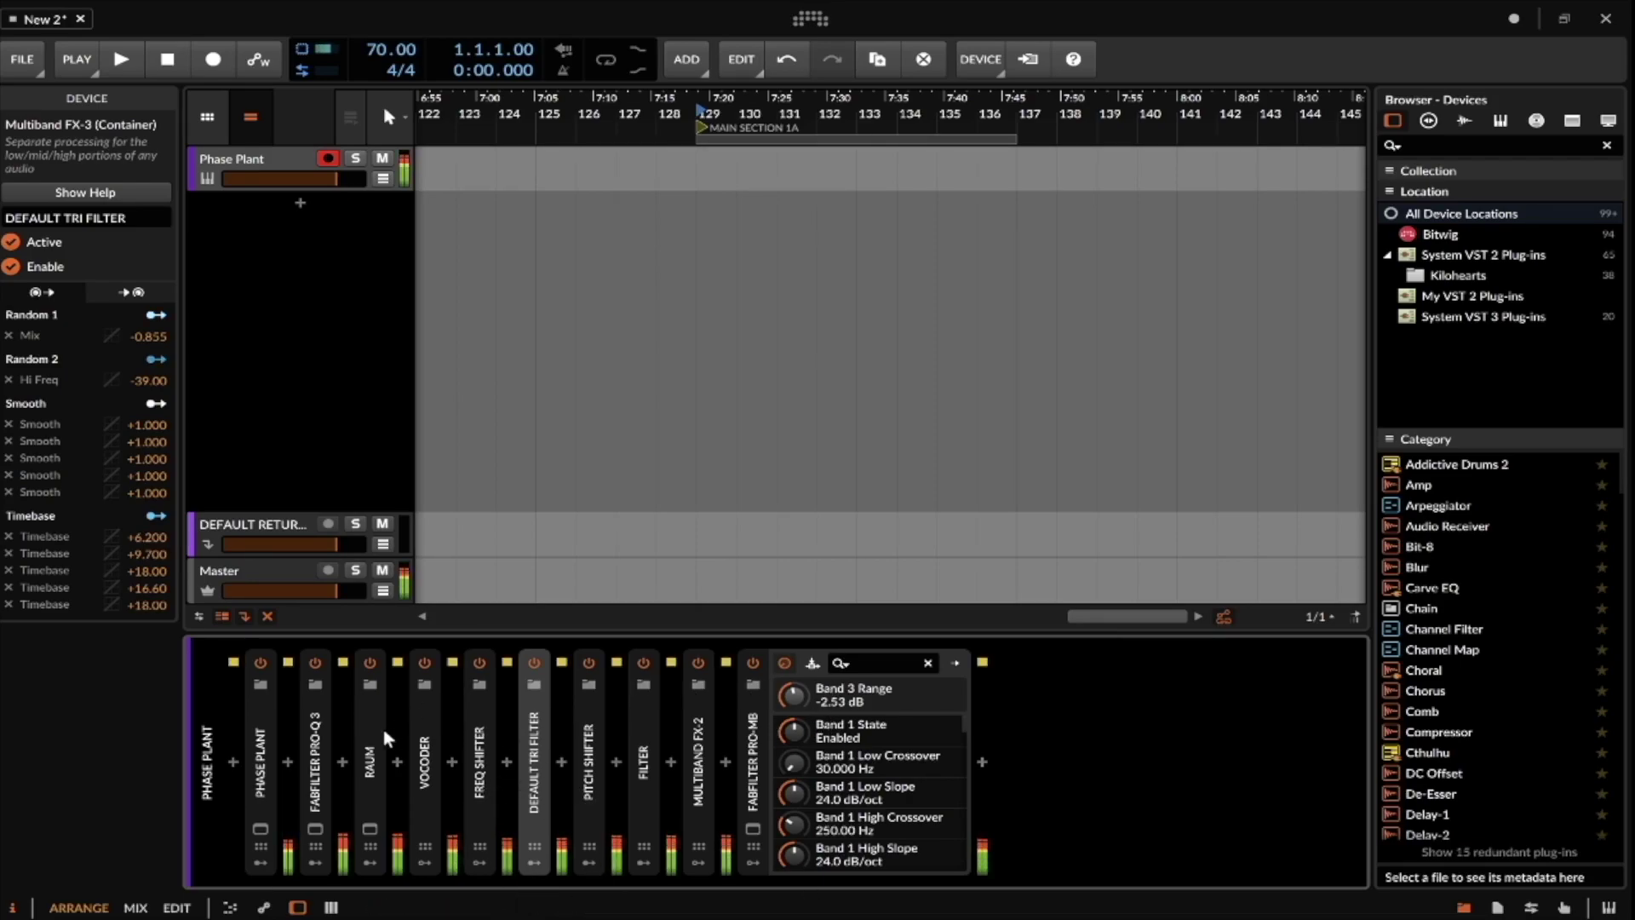
Collapse Pro-MB and insert The Glue compressor after it.
double_click(751, 749)
left_click(780, 759)
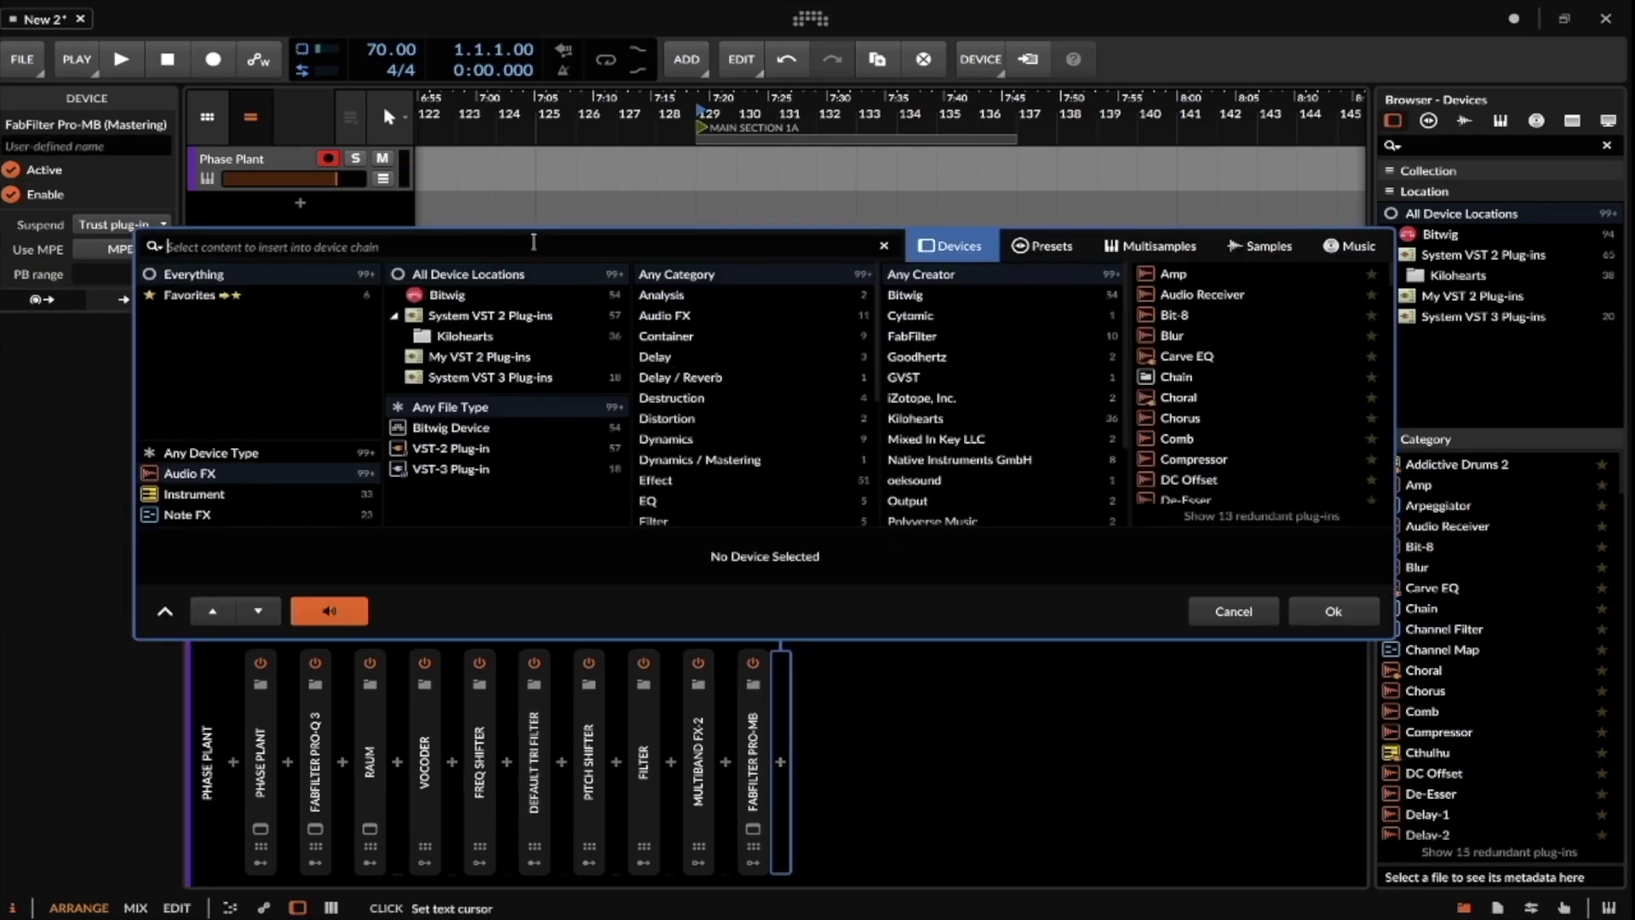
type("THE")
left_click(1173, 275)
left_click(1333, 610)
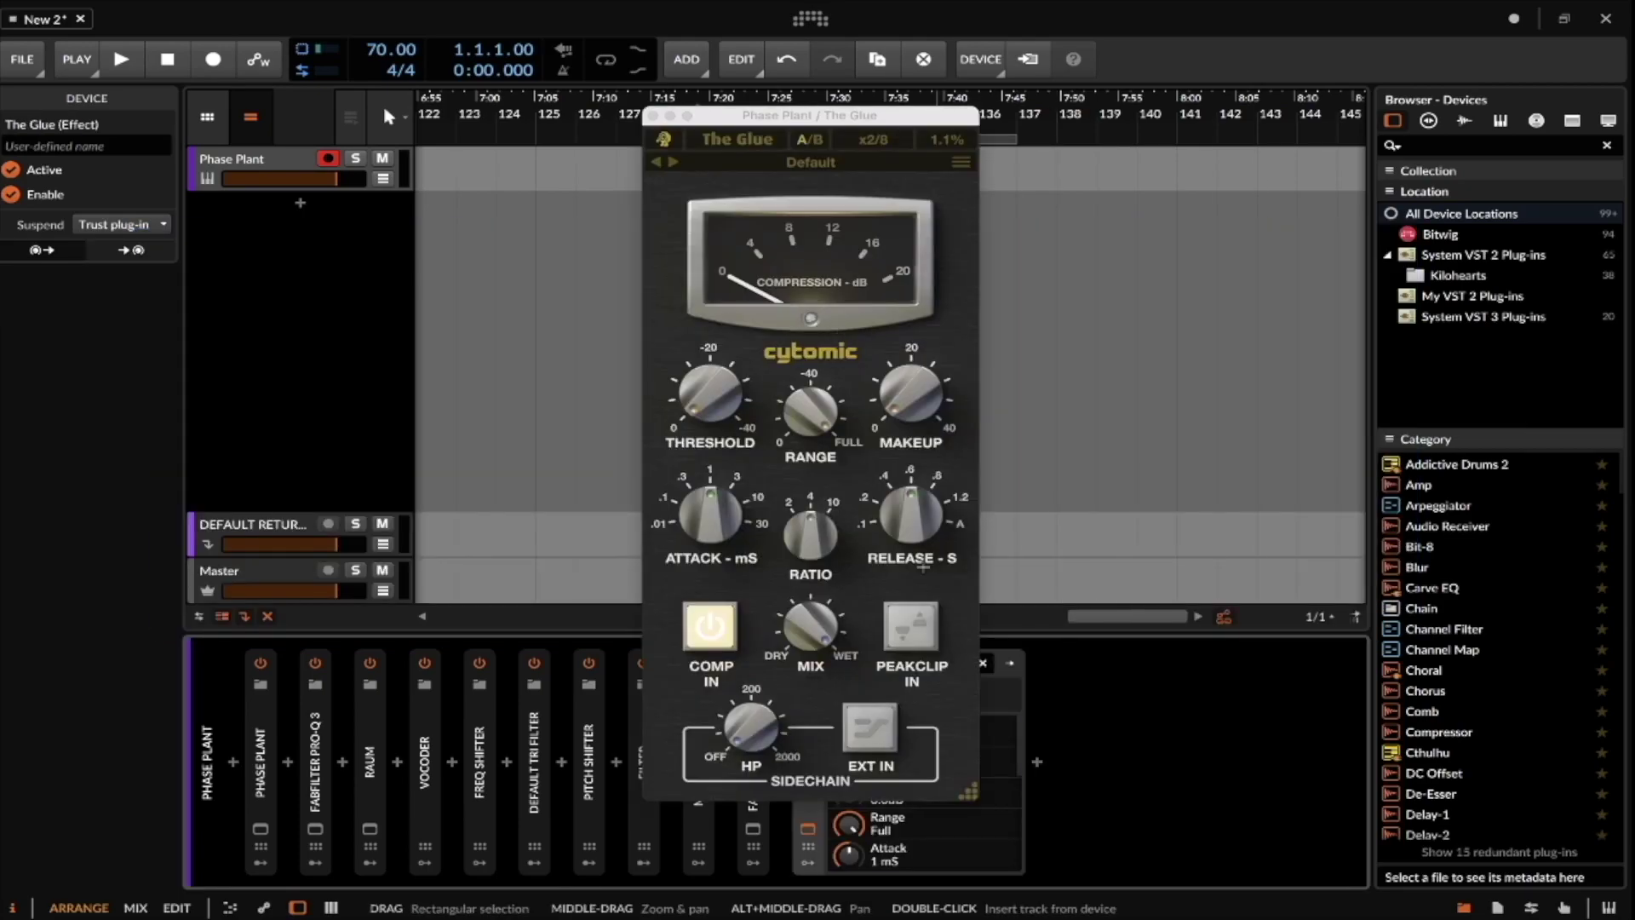
Enable Peak Clip in The Glue and set its threshold to -18.3 dB.
left_click(911, 626)
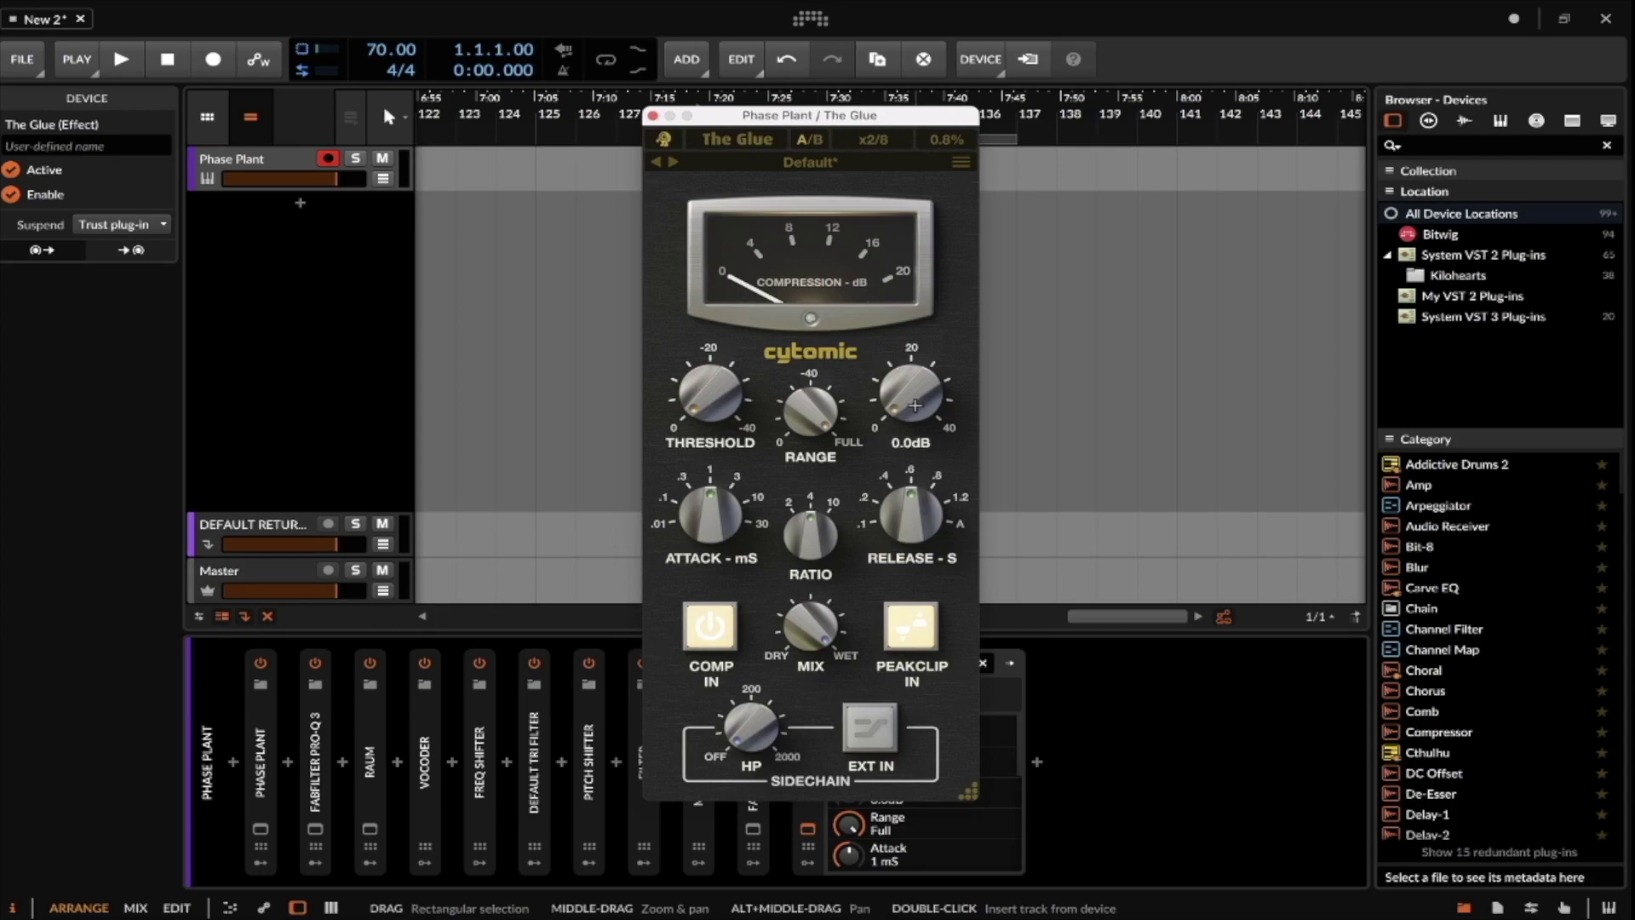
left_click_drag(915, 406, 915, 340)
mouse_move(839, 598)
mouse_move(789, 411)
left_click_drag(726, 422, 679, 345)
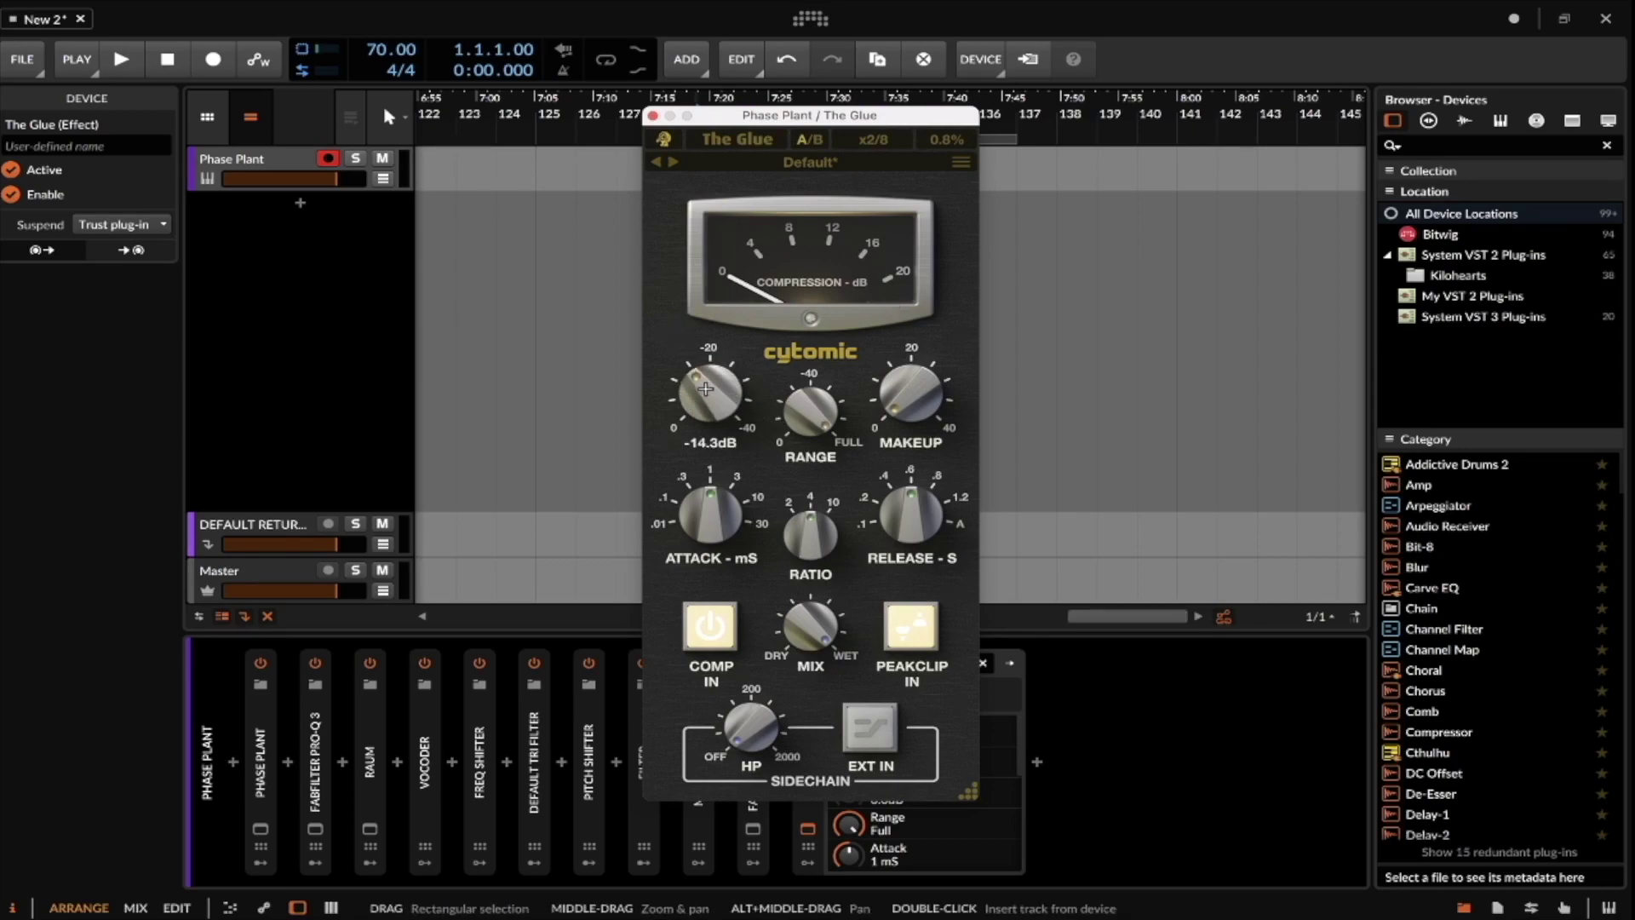
left_click_drag(704, 392, 709, 368)
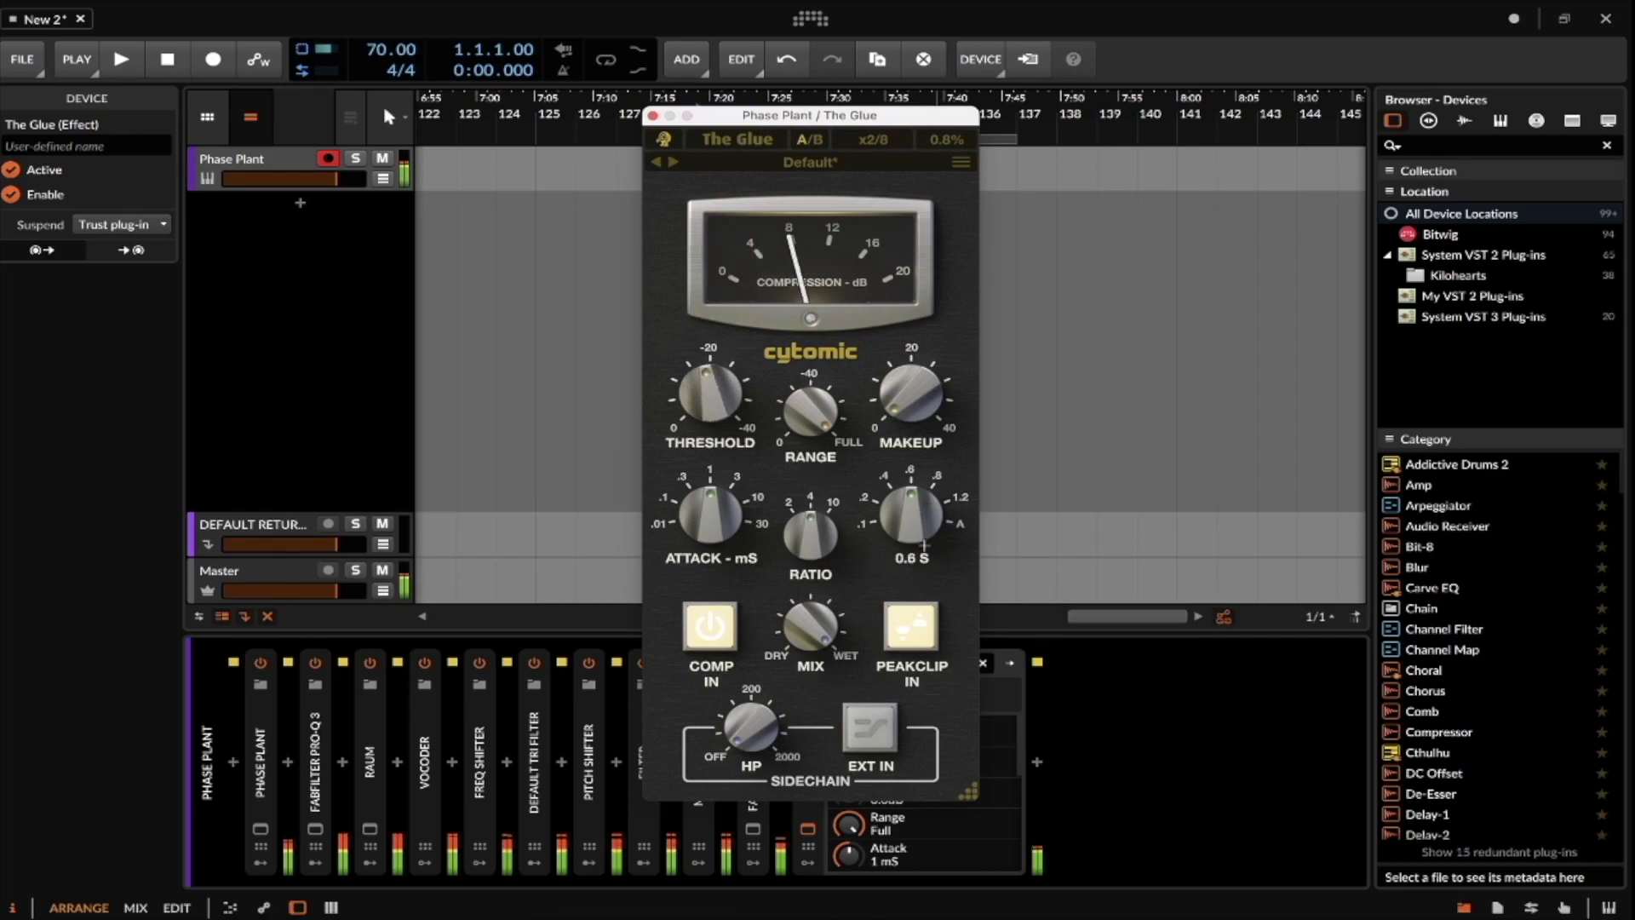
Set The Glue's makeup gain to 10.3 dB and close the plug-in window.
mouse_move(904, 404)
left_click_drag(905, 404, 889, 359)
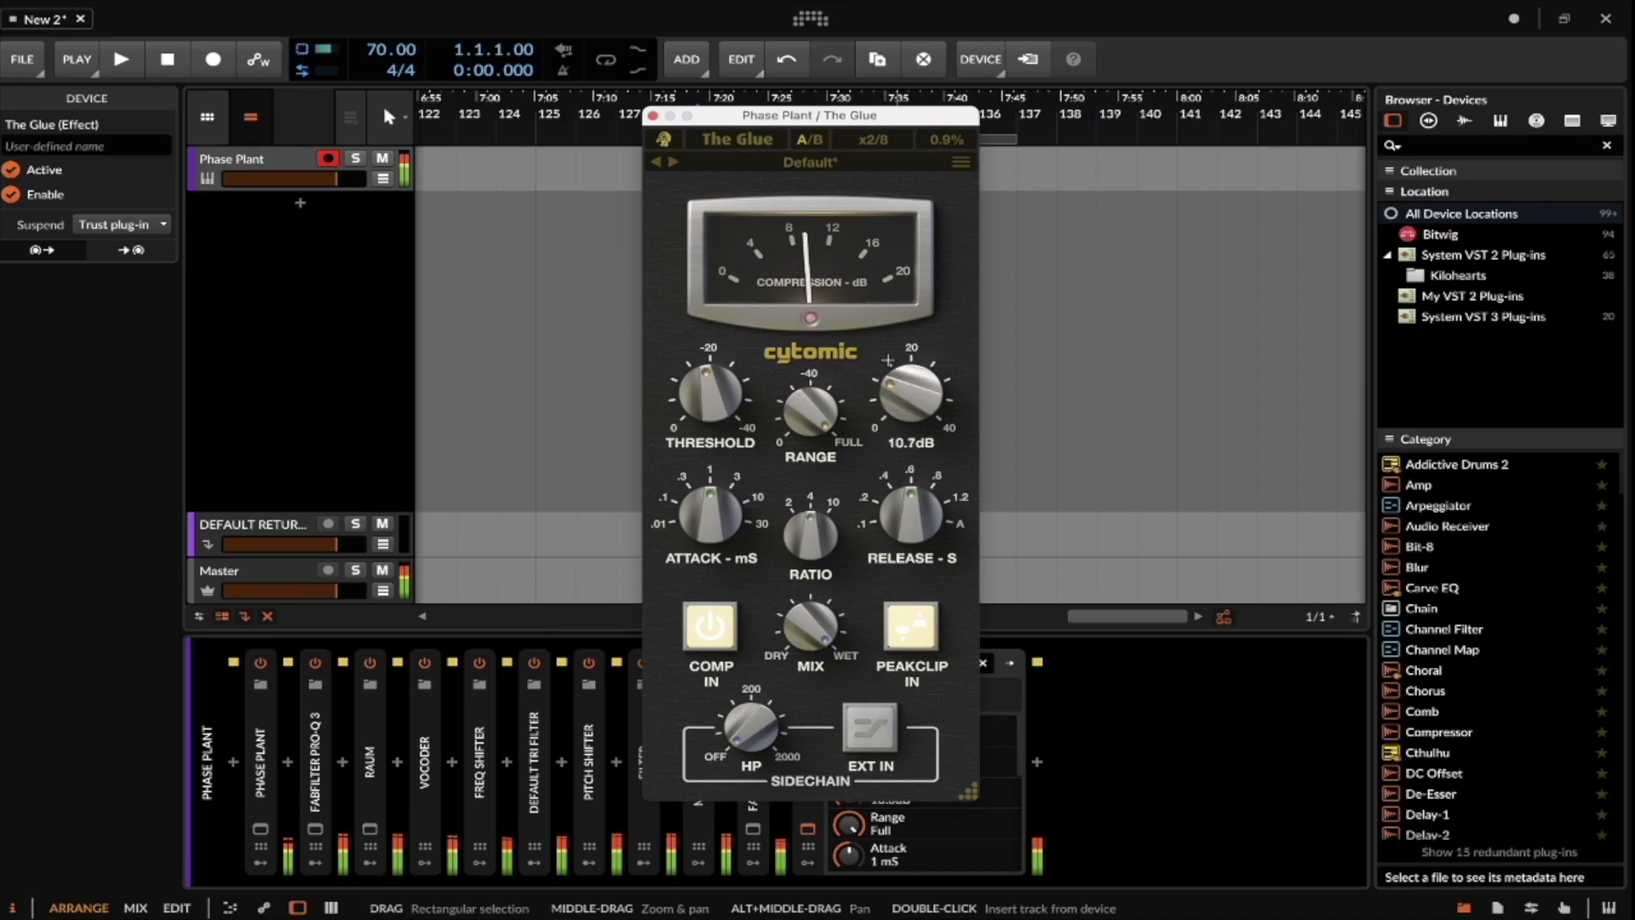
left_click(653, 114)
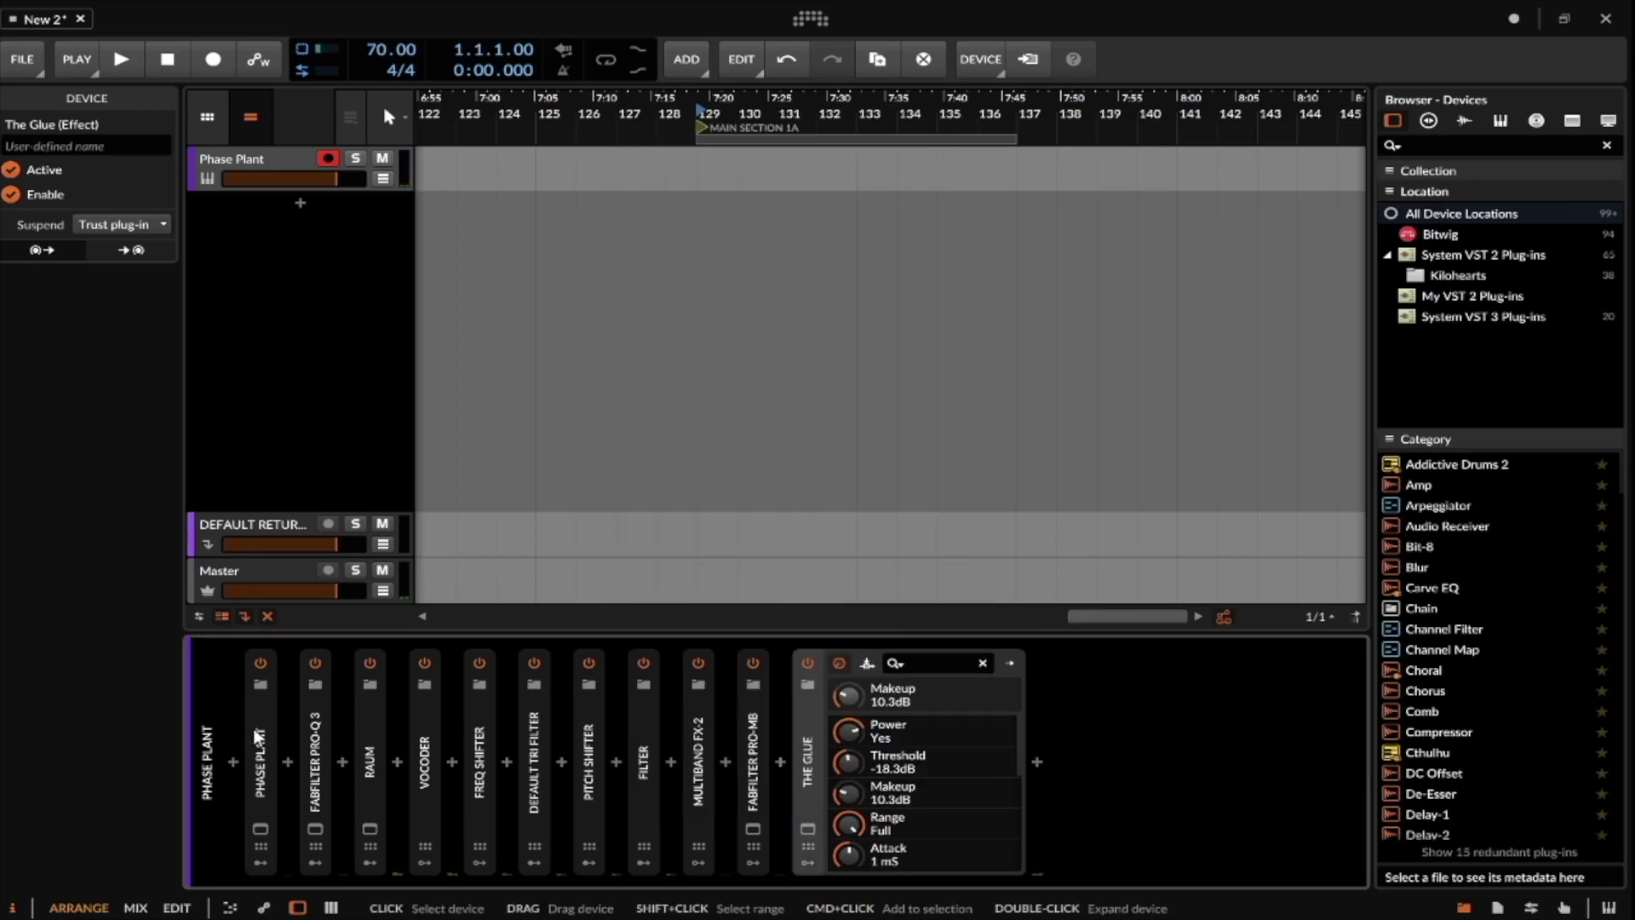
Raise Phase Plant's NEURO macro to full and its generator macro to 48%, closing the synth window.
left_click(261, 828)
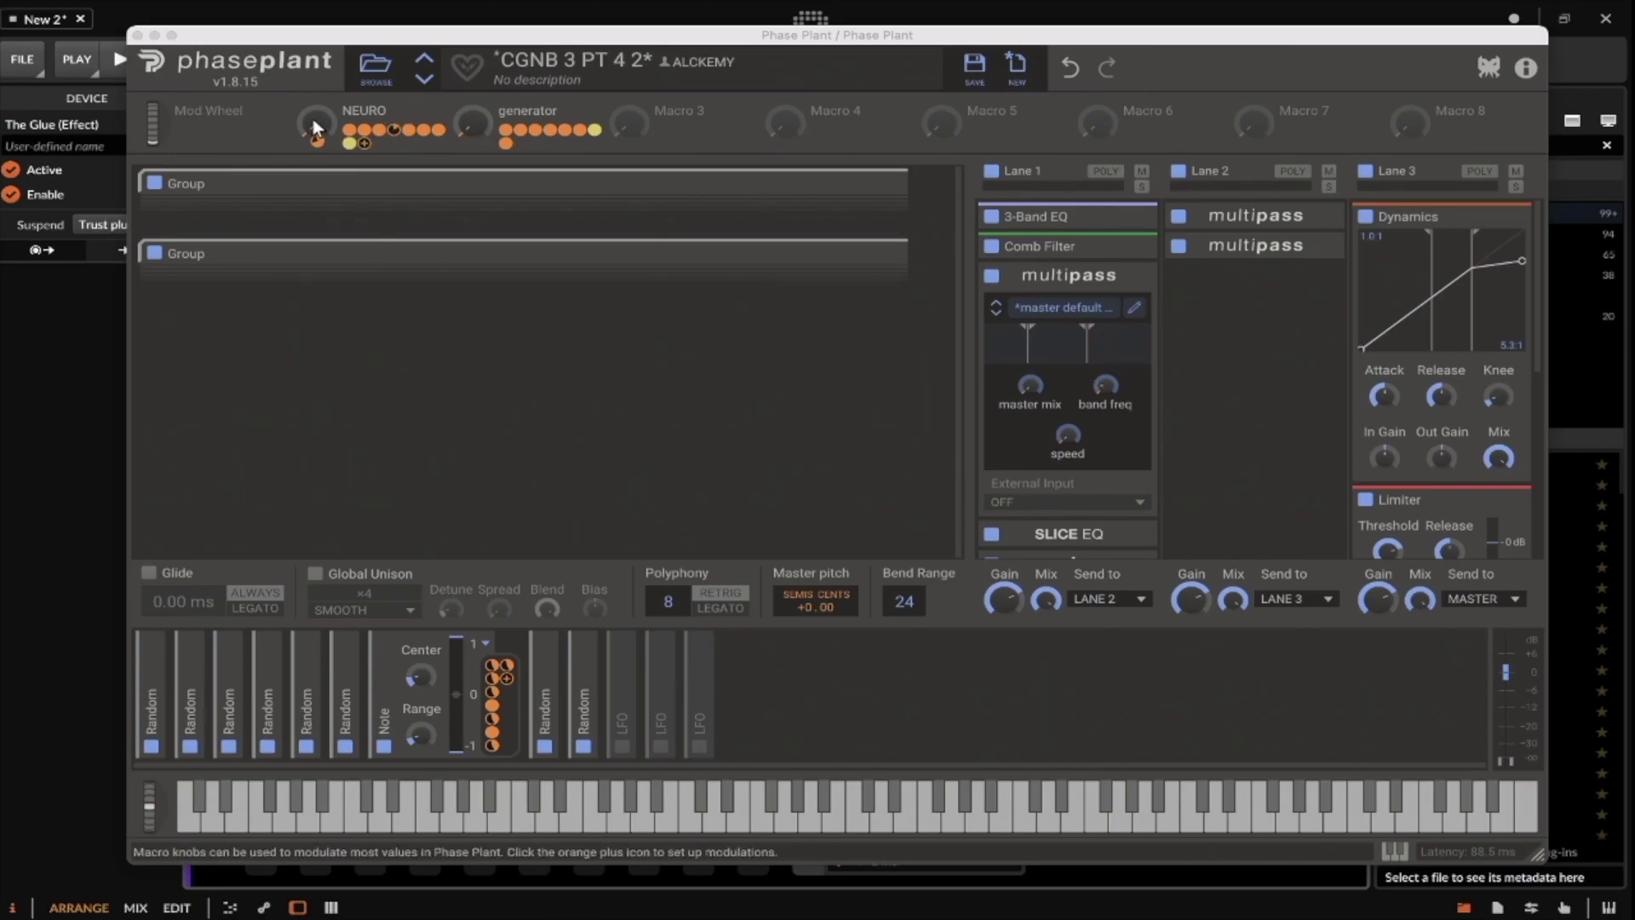
mouse_move(441, 129)
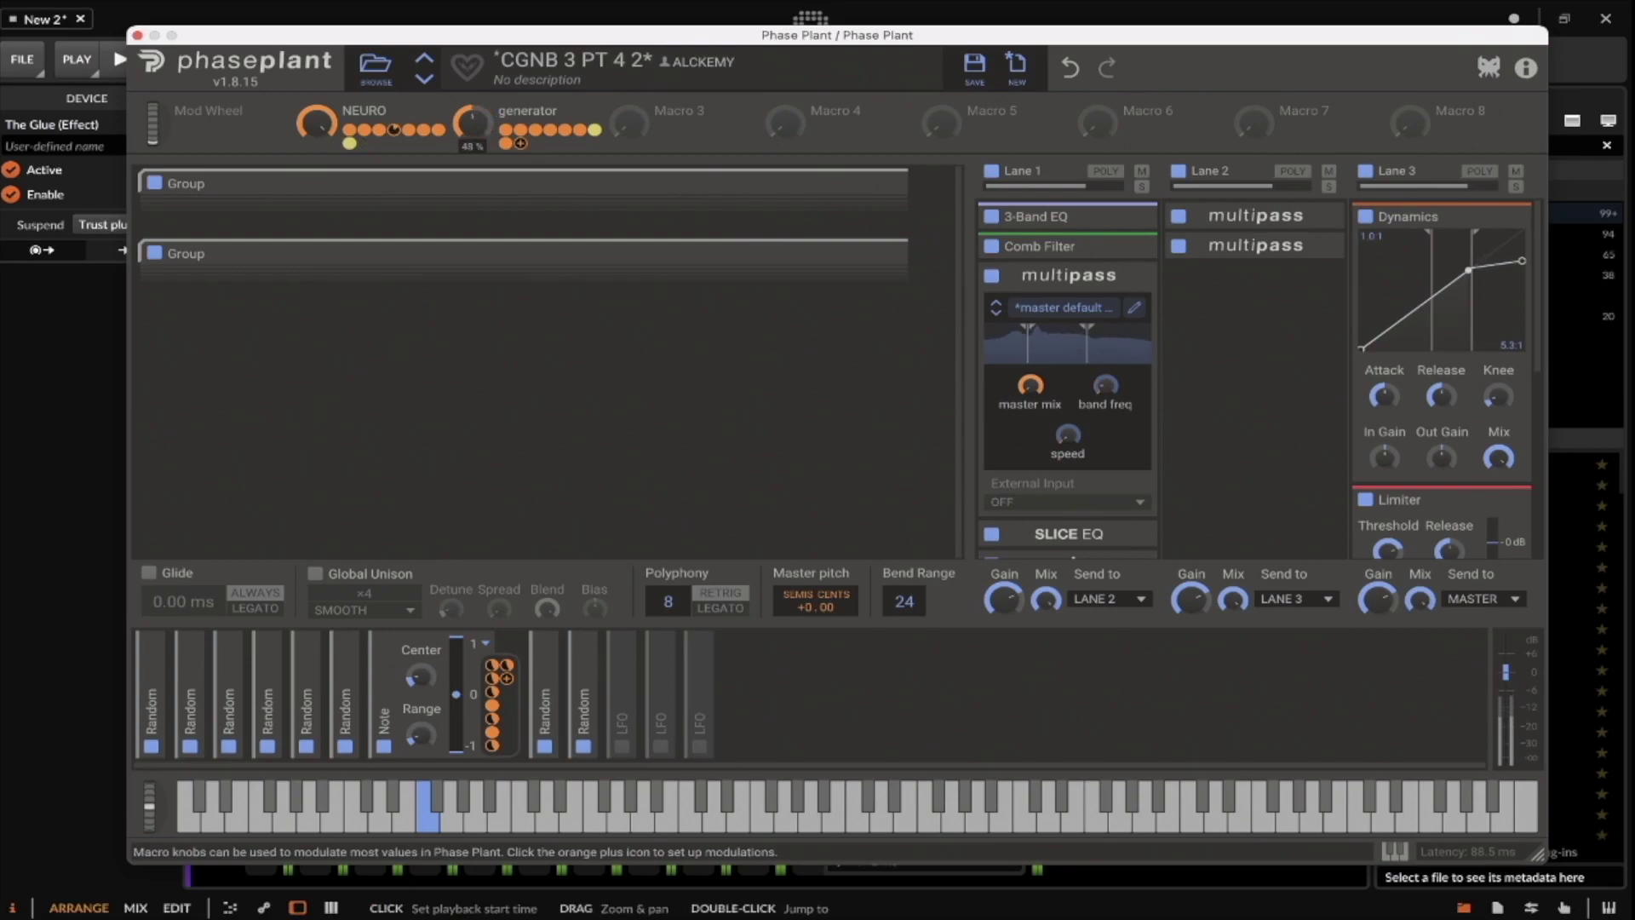
left_click(767, 873)
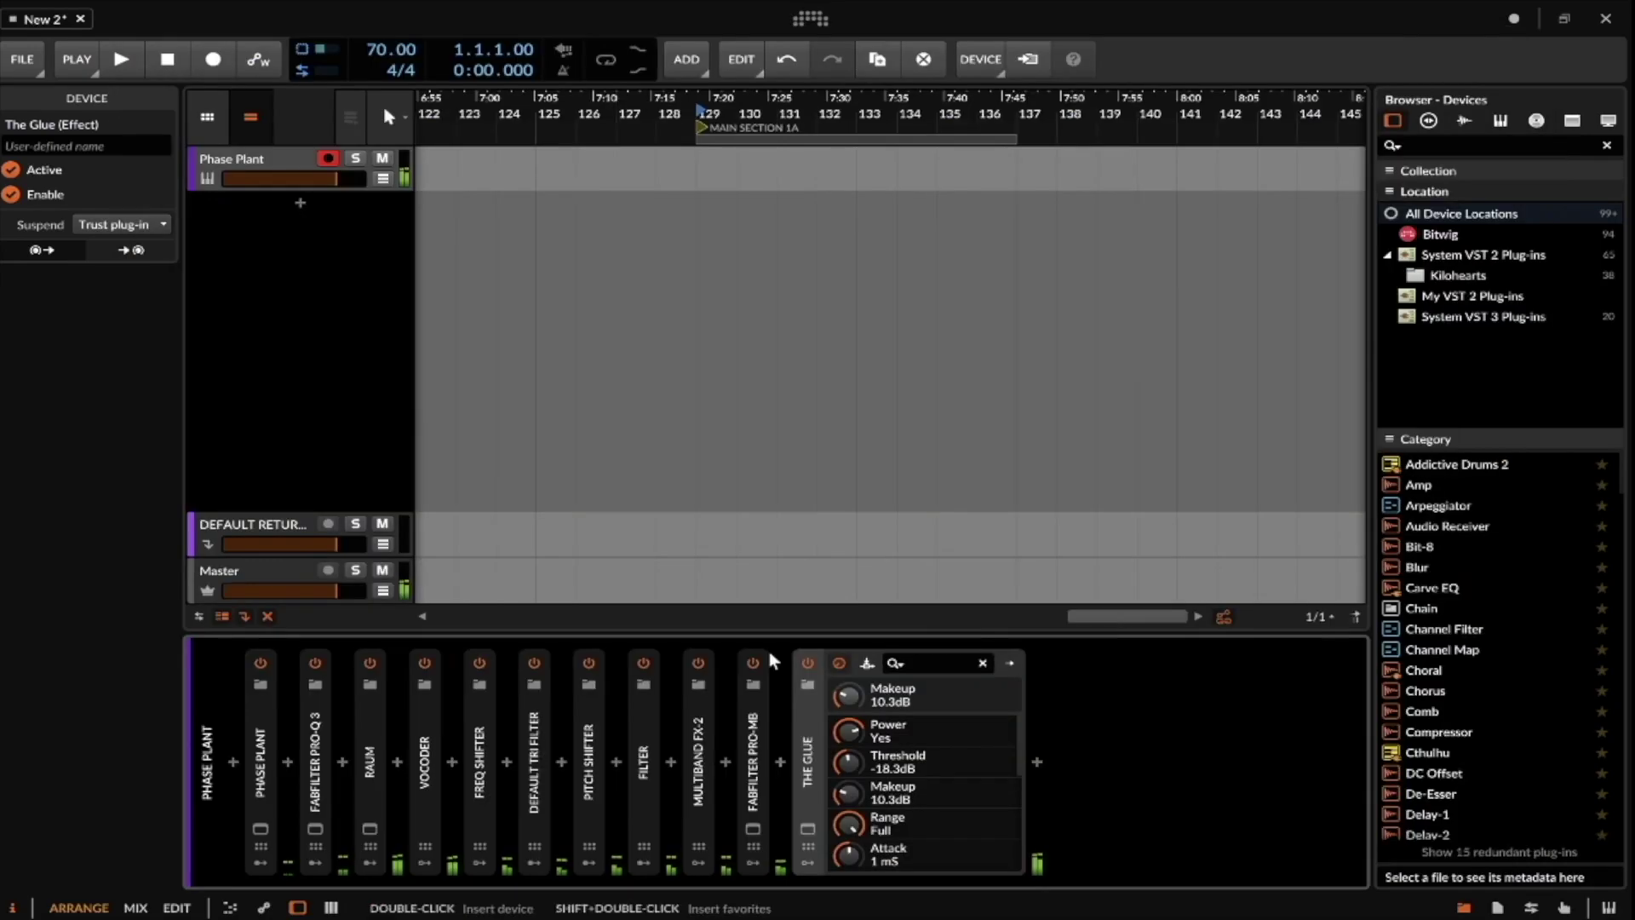
Expand the Filter and raise its frequency to maximum, and turn Phase Plant's generator macro up to full.
double_click(645, 729)
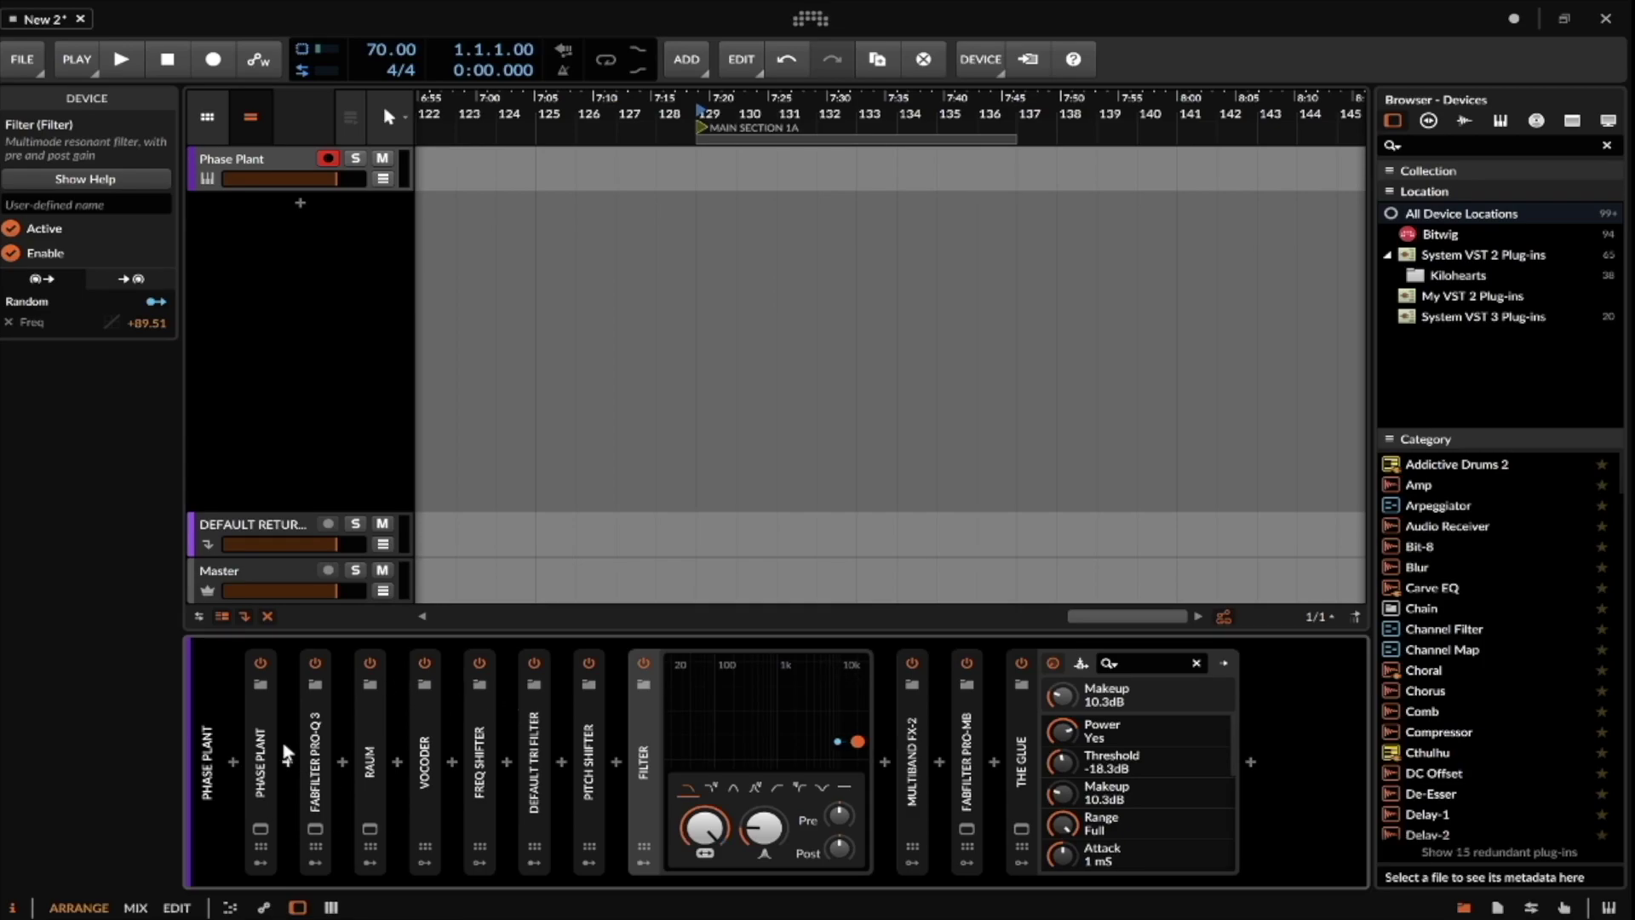
left_click(259, 822)
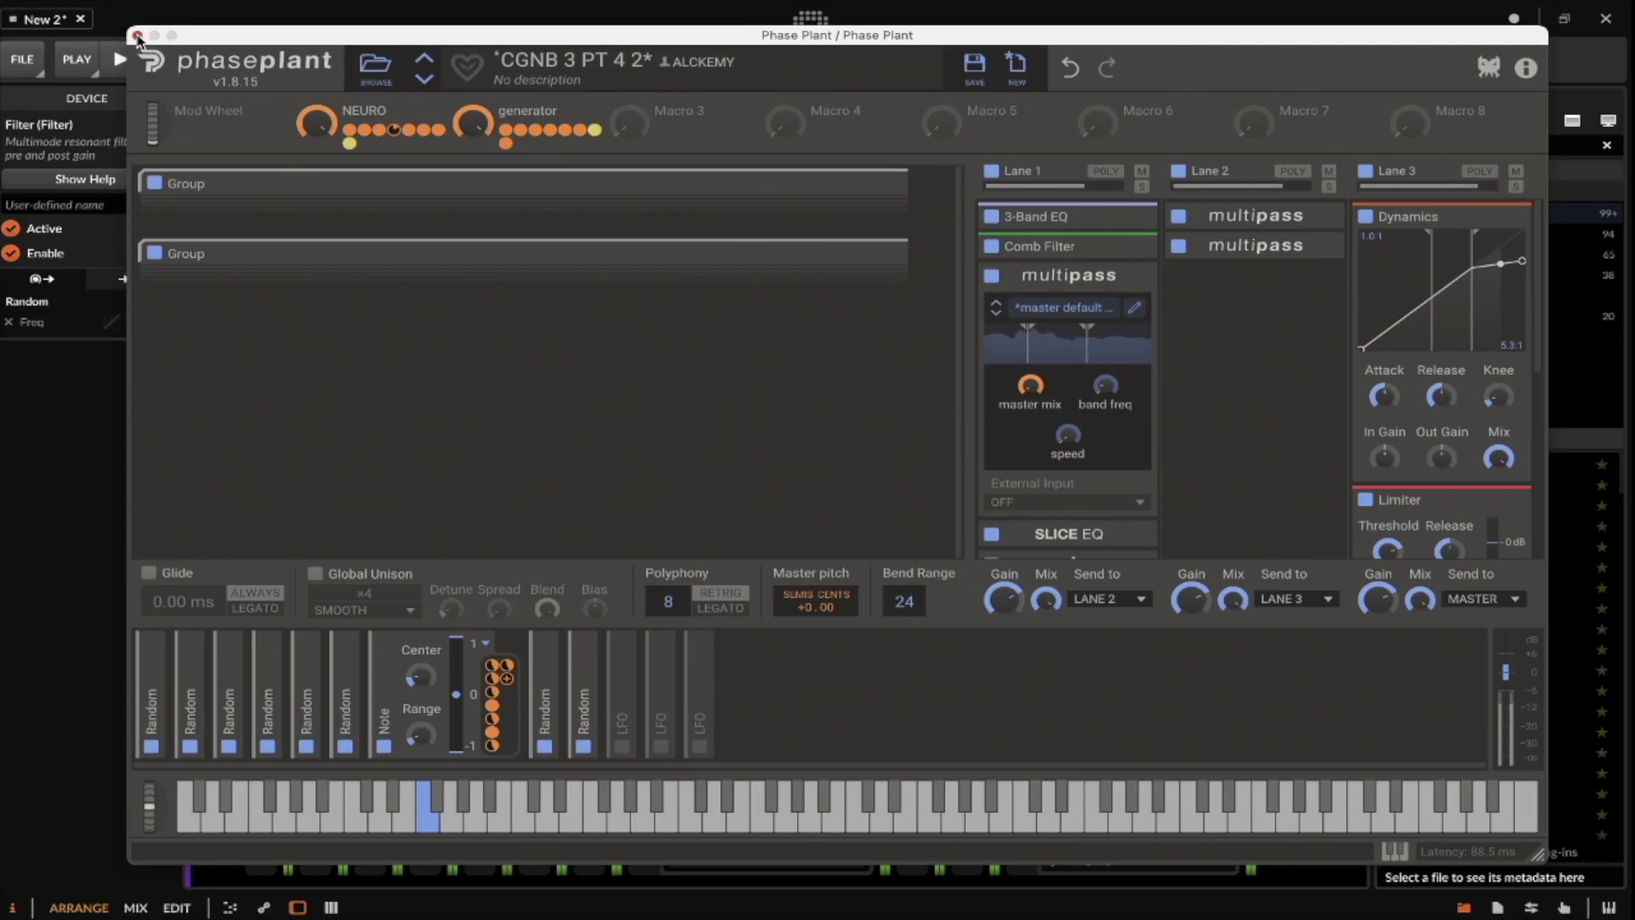
left_click(137, 36)
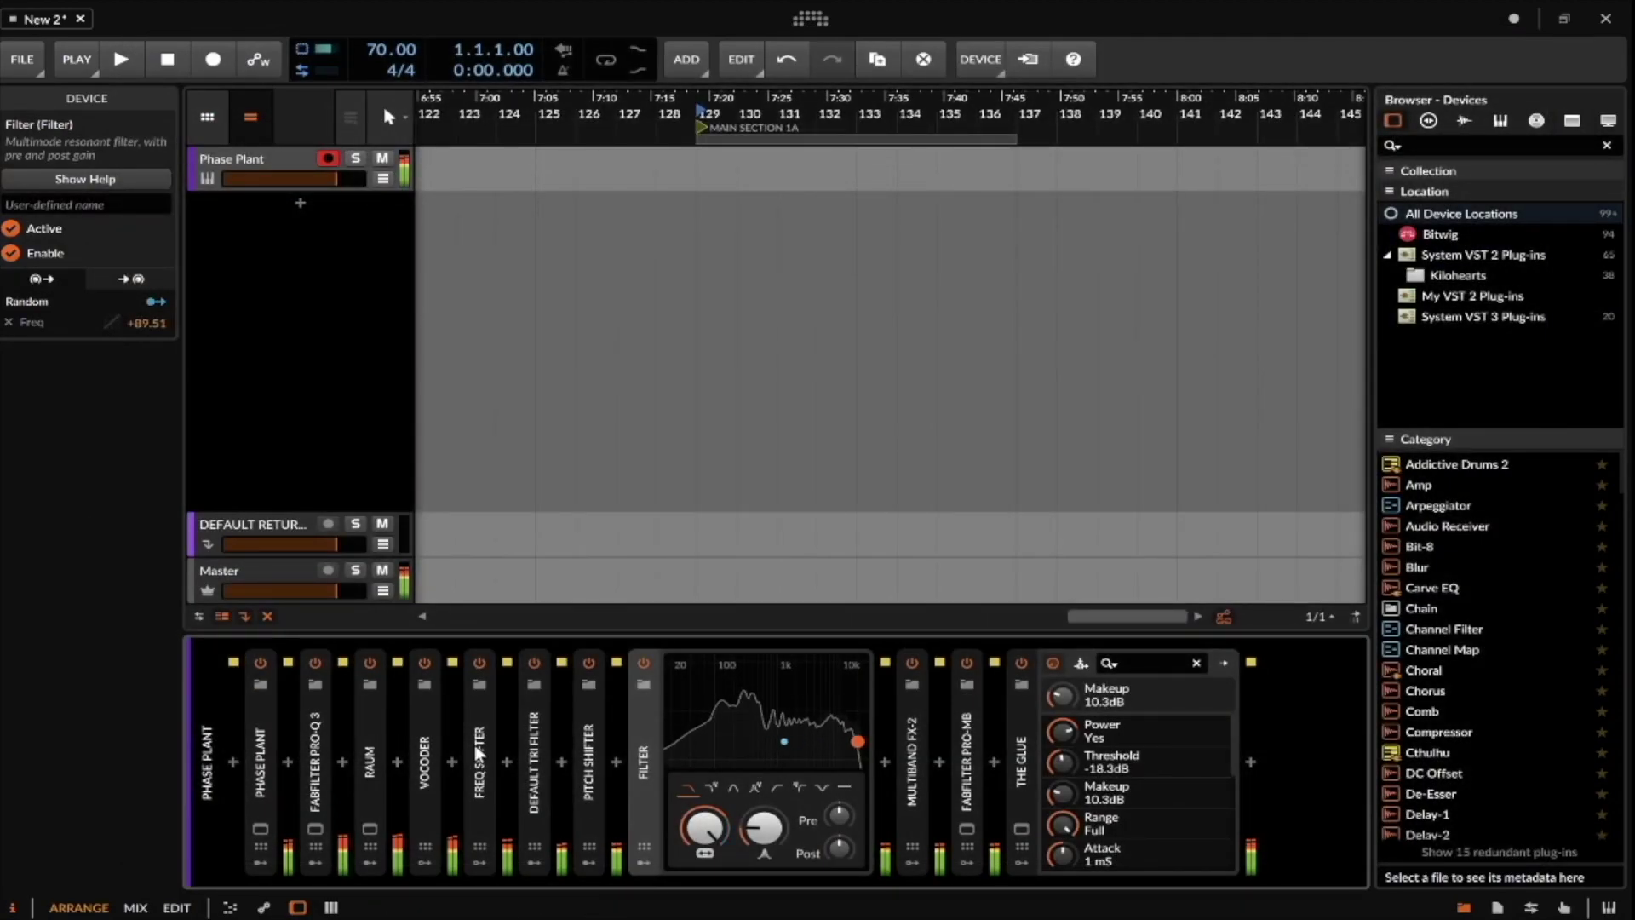
Move the Filter before the Pitch Shifter and expand the Pitch Shifter with its modulators.
left_click(487, 720)
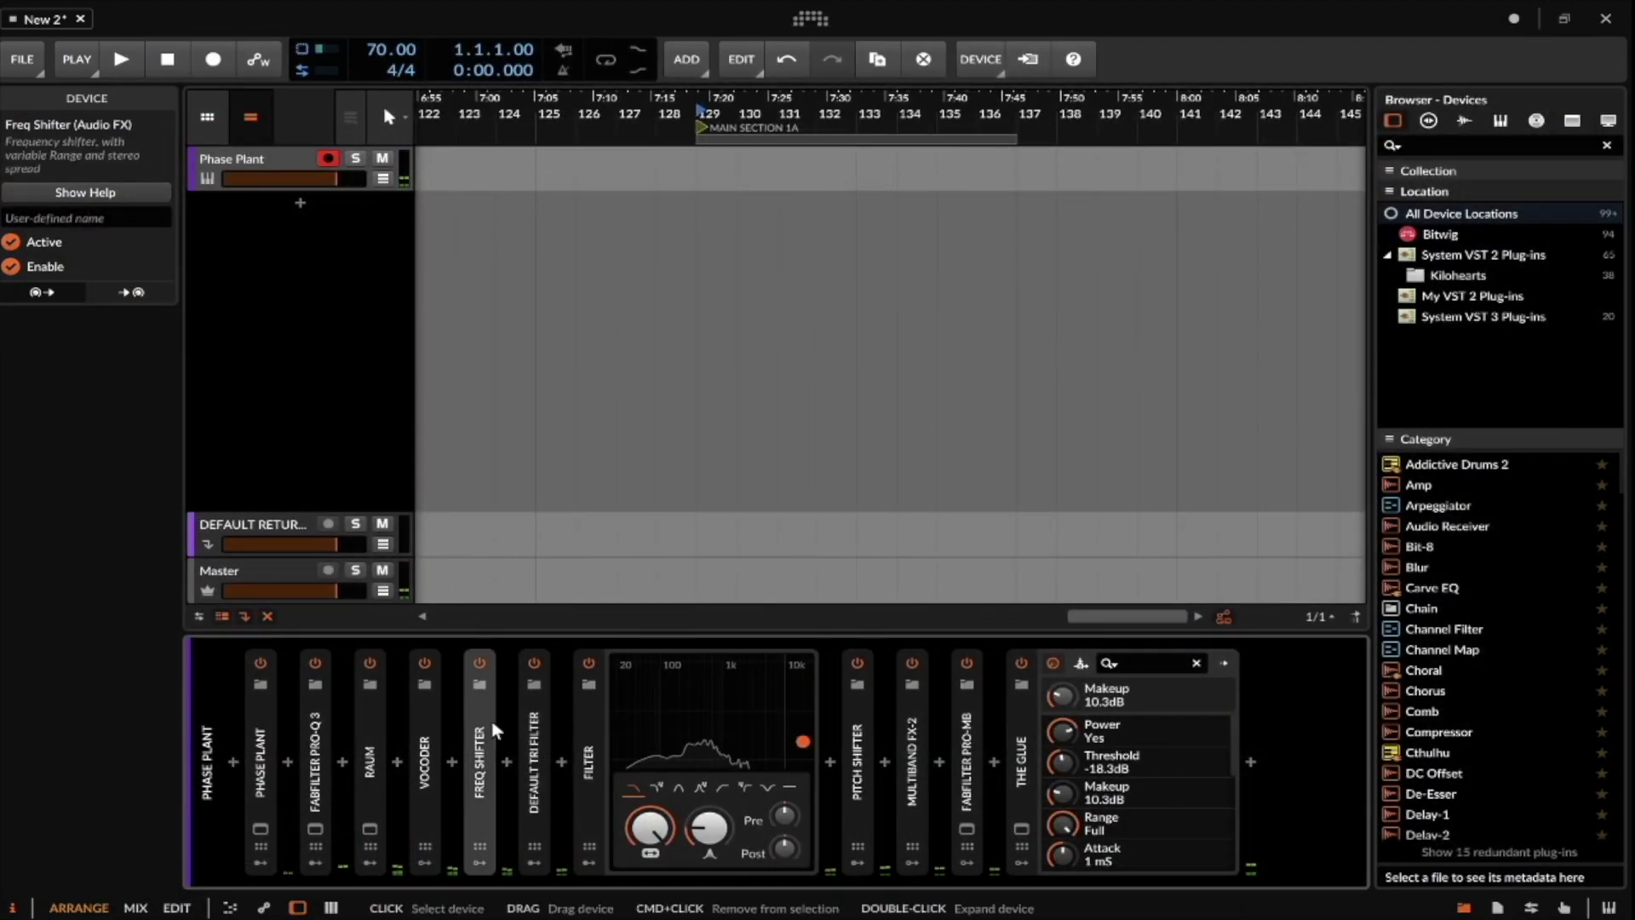
double_click(863, 738)
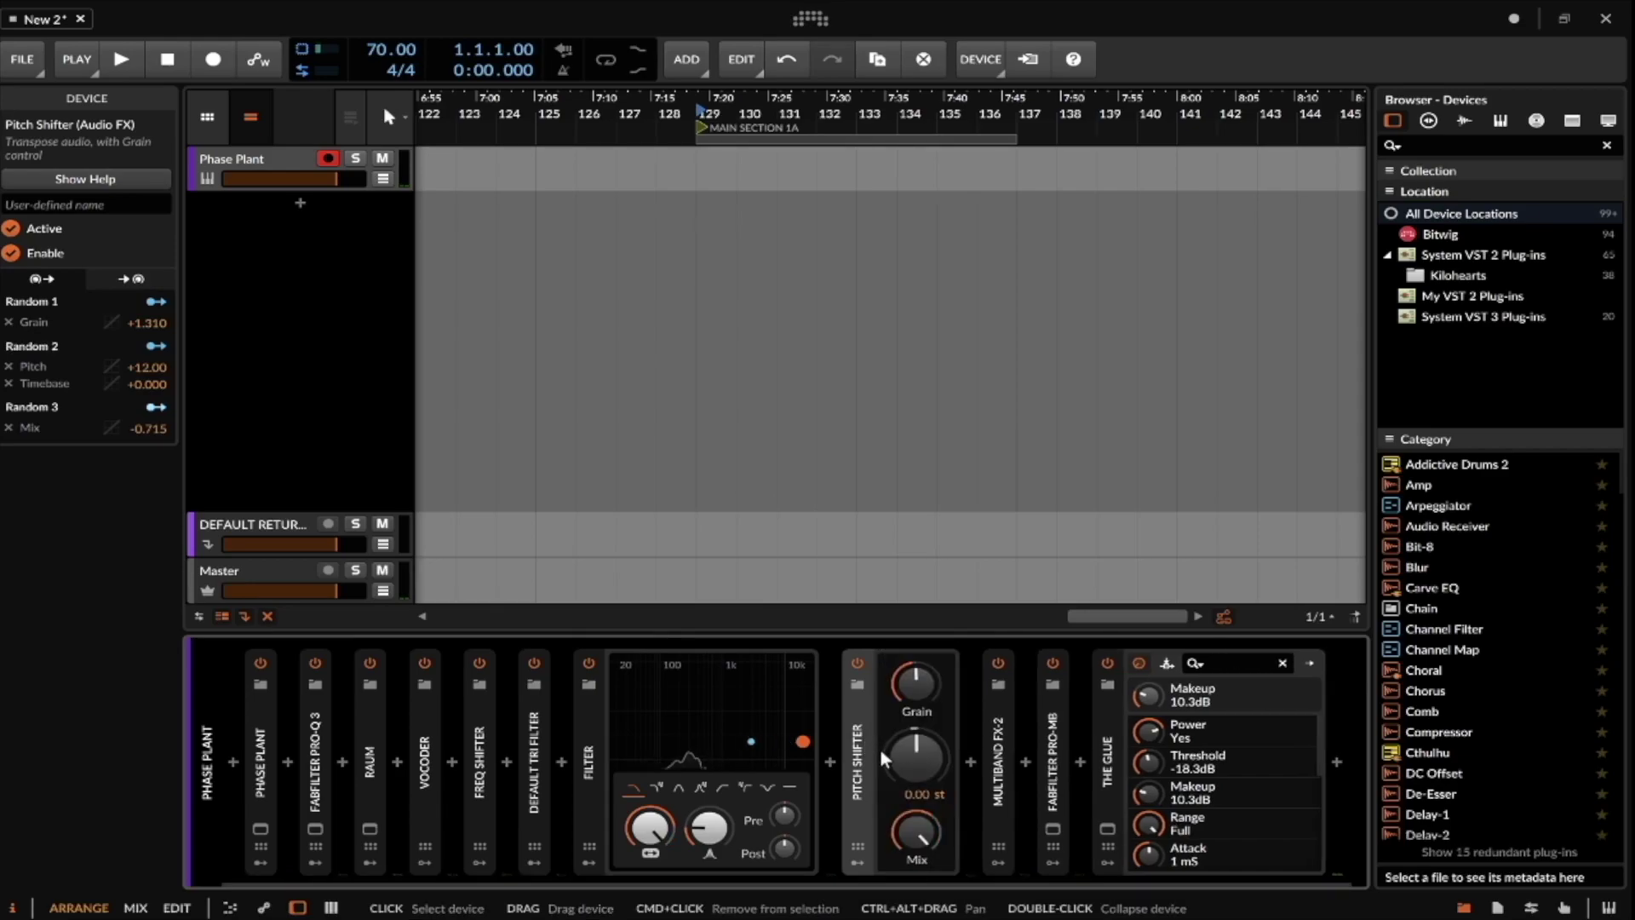
left_click(857, 862)
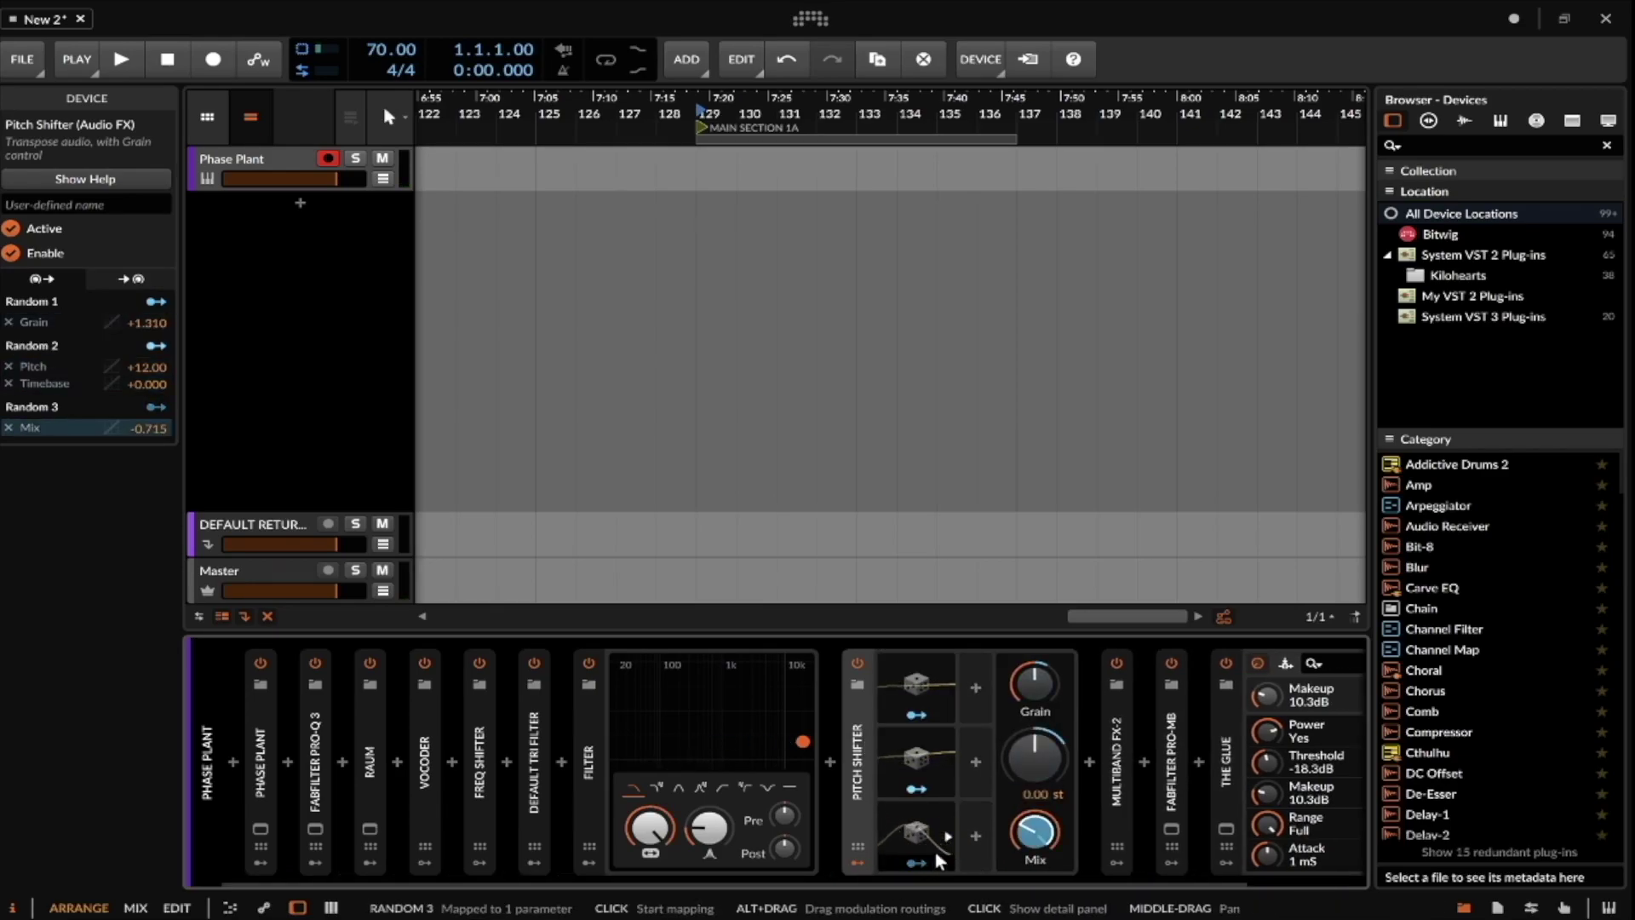
Set the timebase of the Pitch Shifter's Random 3 modulator to 8th note.
left_click(946, 832)
left_click(1089, 692)
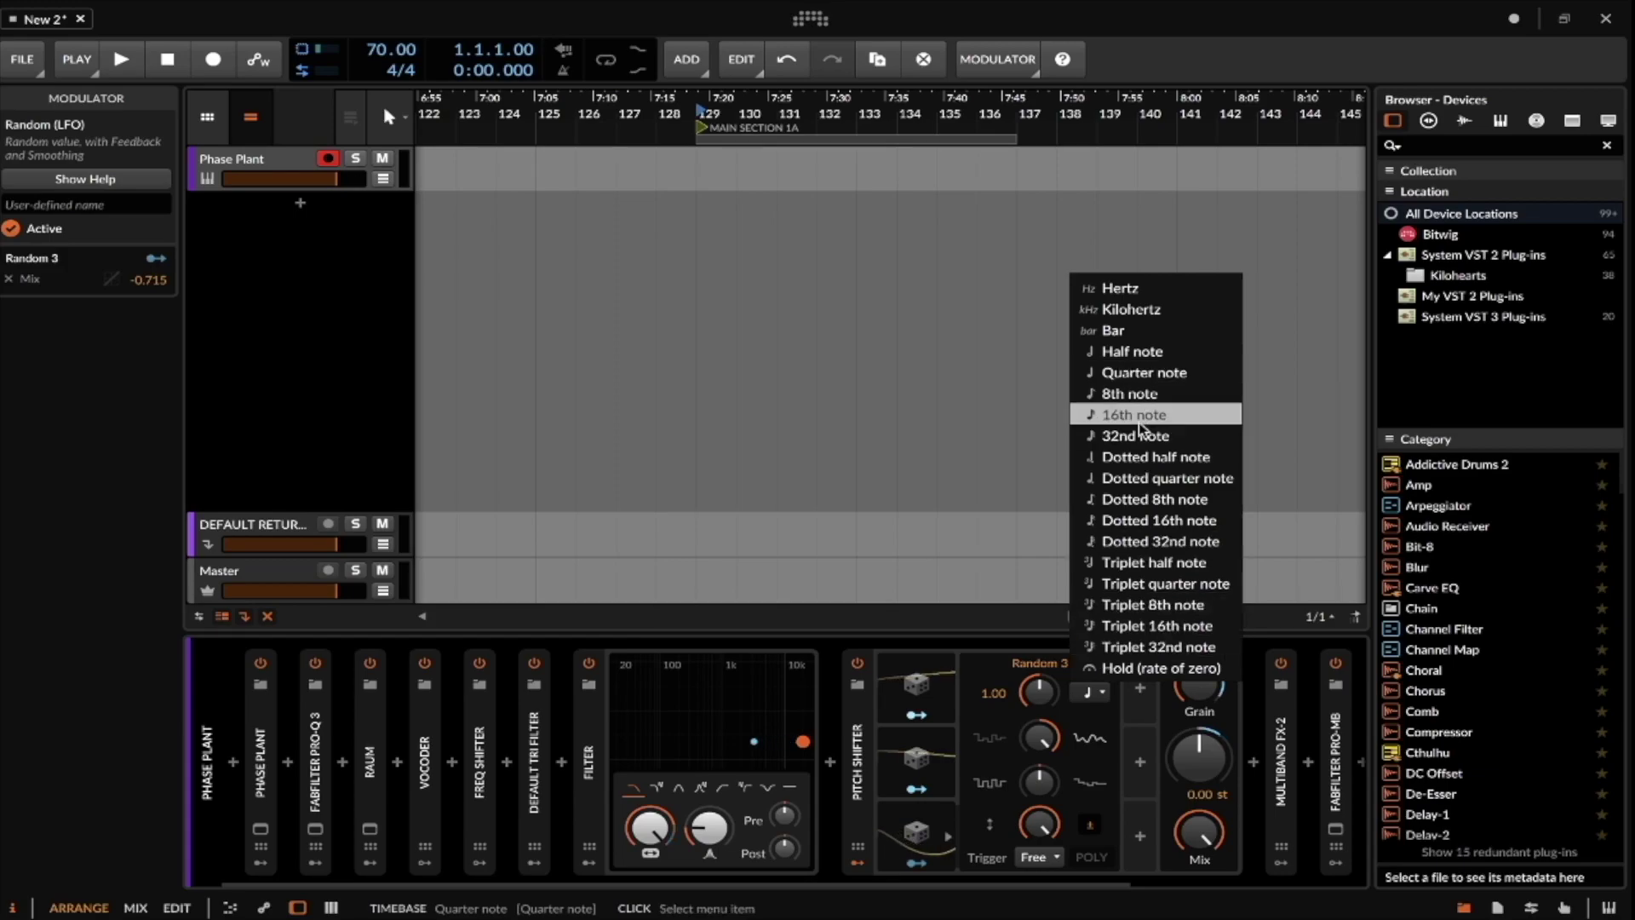
left_click(1132, 393)
Check the timebase of Random 2 and set the timebase of Random 1 to Quarter note.
left_click(950, 767)
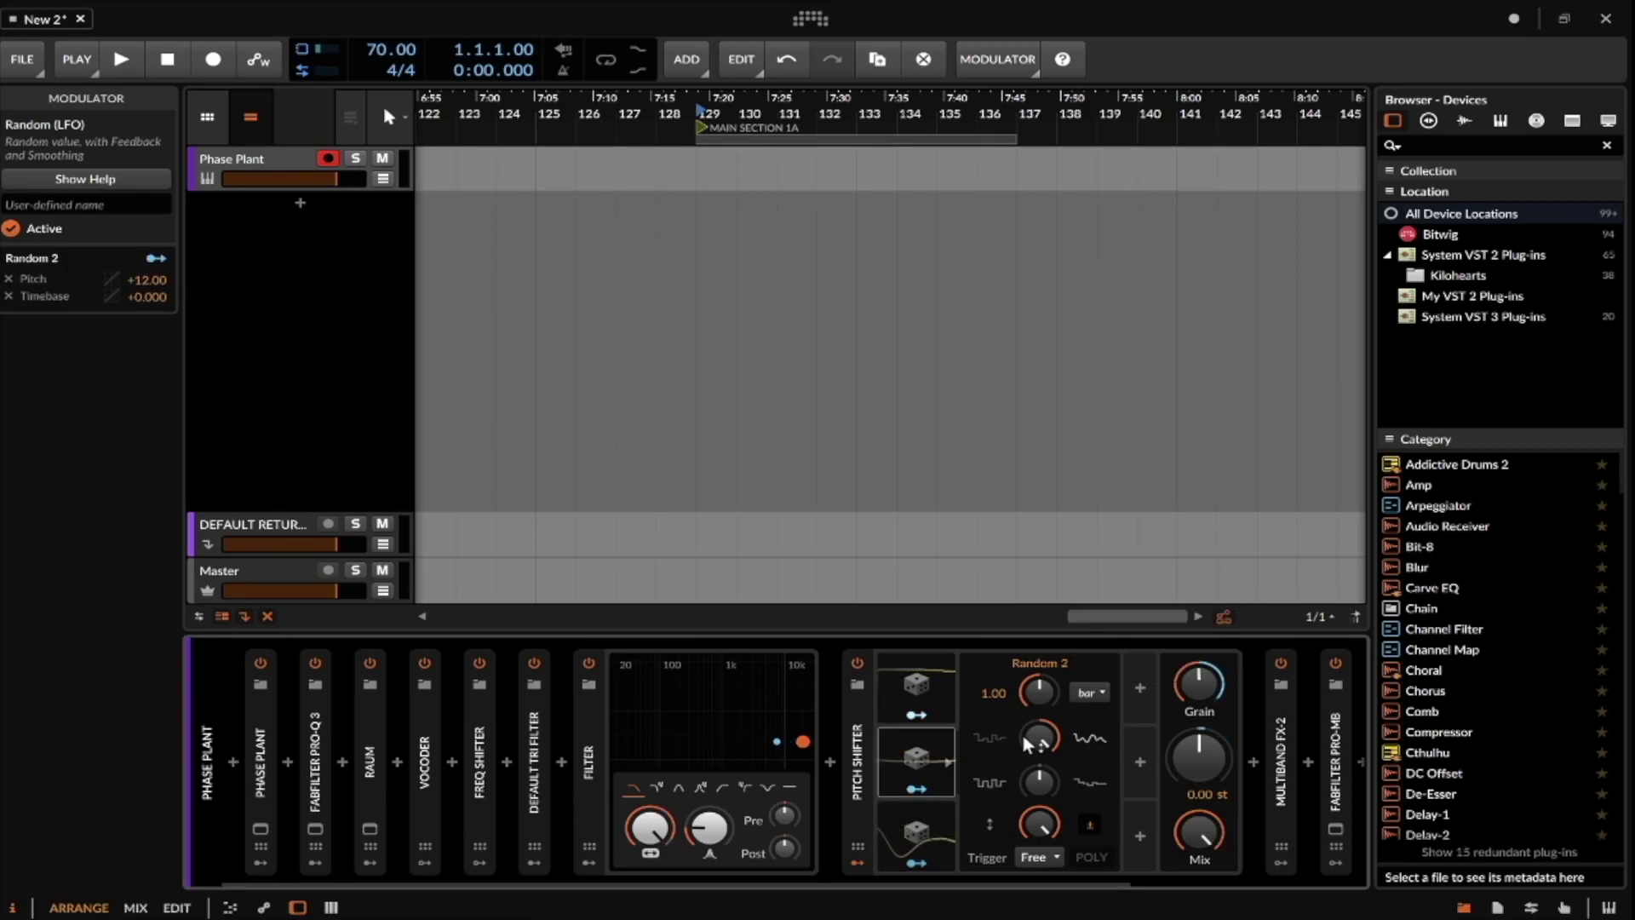
left_click(1086, 692)
left_click(916, 685)
left_click(916, 685)
left_click(1074, 693)
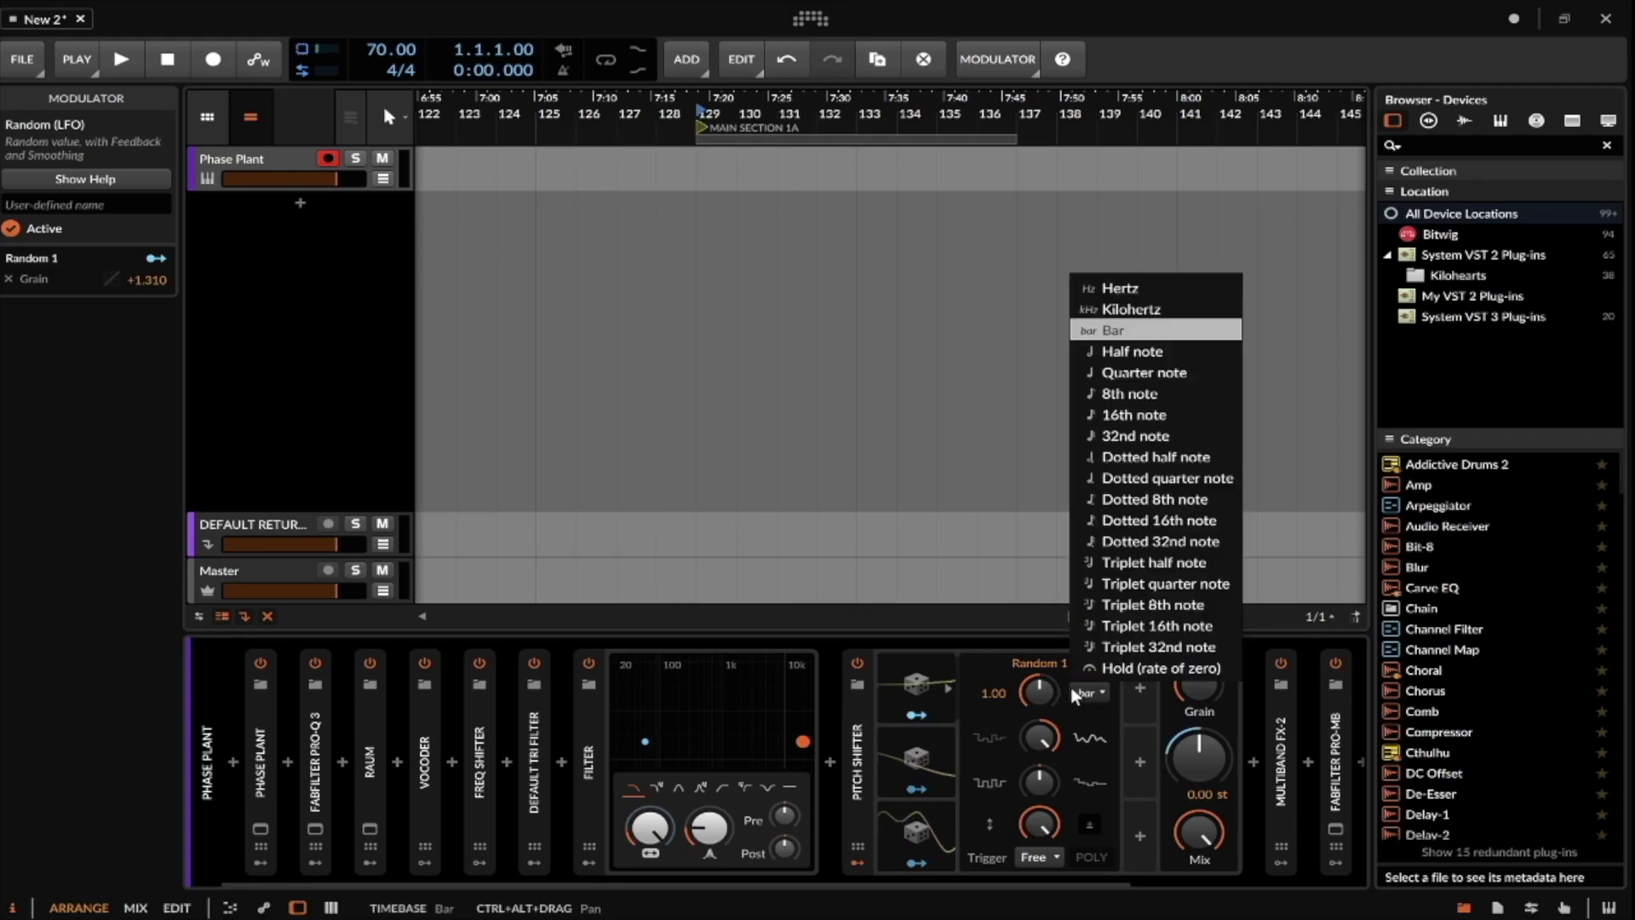
left_click(1141, 373)
Collapse the parameters of the Pitch Shifter and Filter, and open the Phase Plant window.
left_click(846, 739)
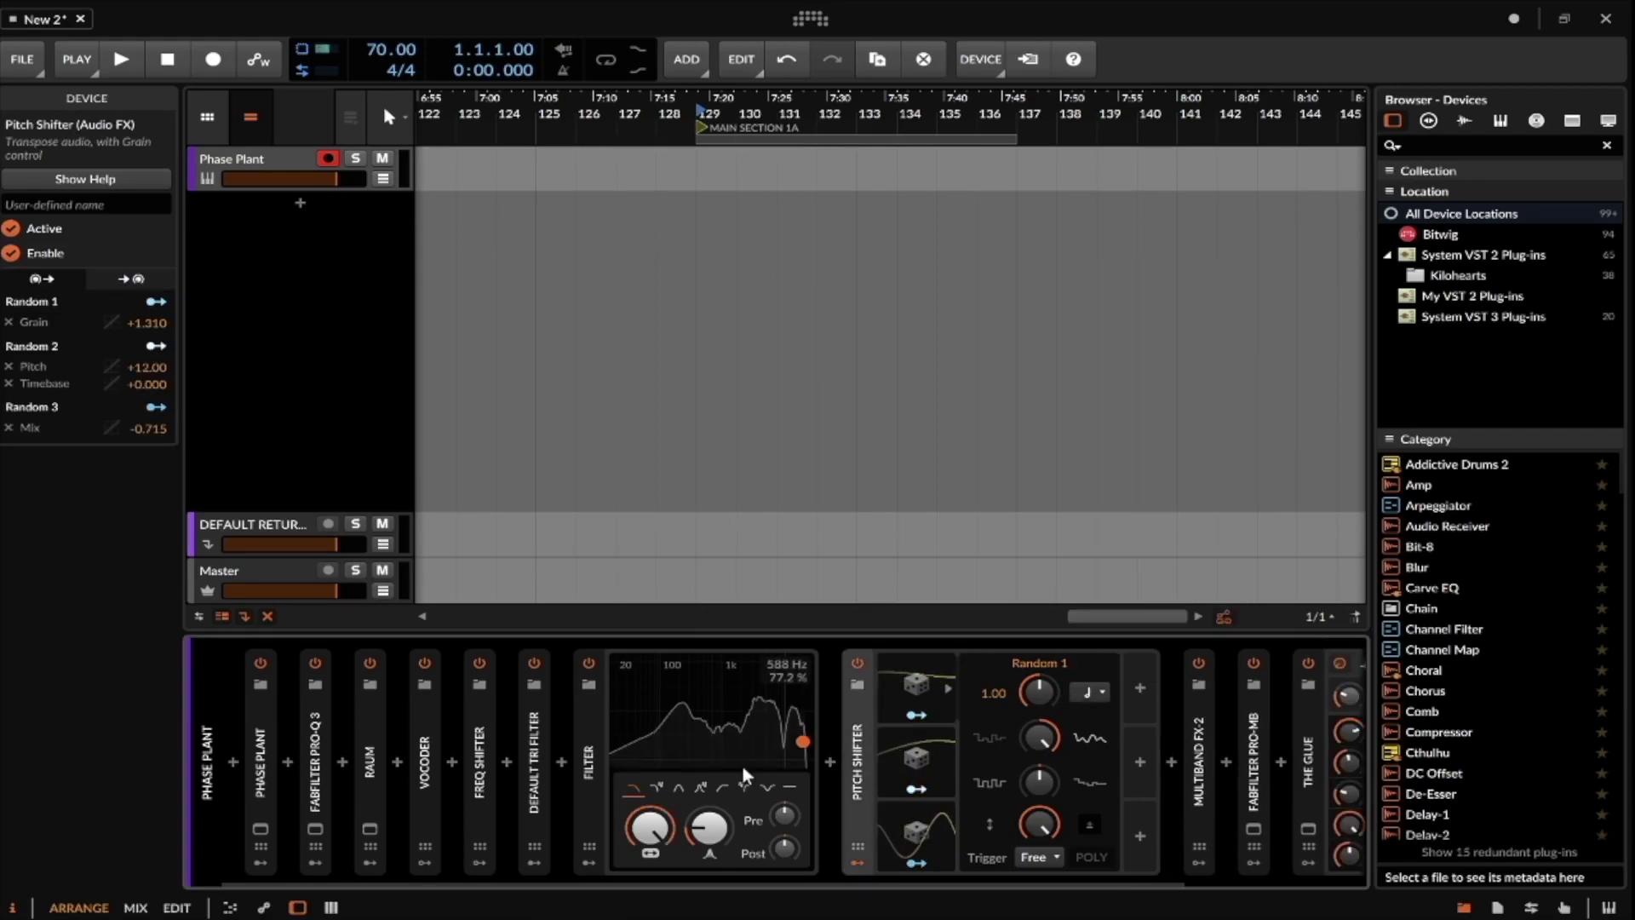
left_click(586, 725)
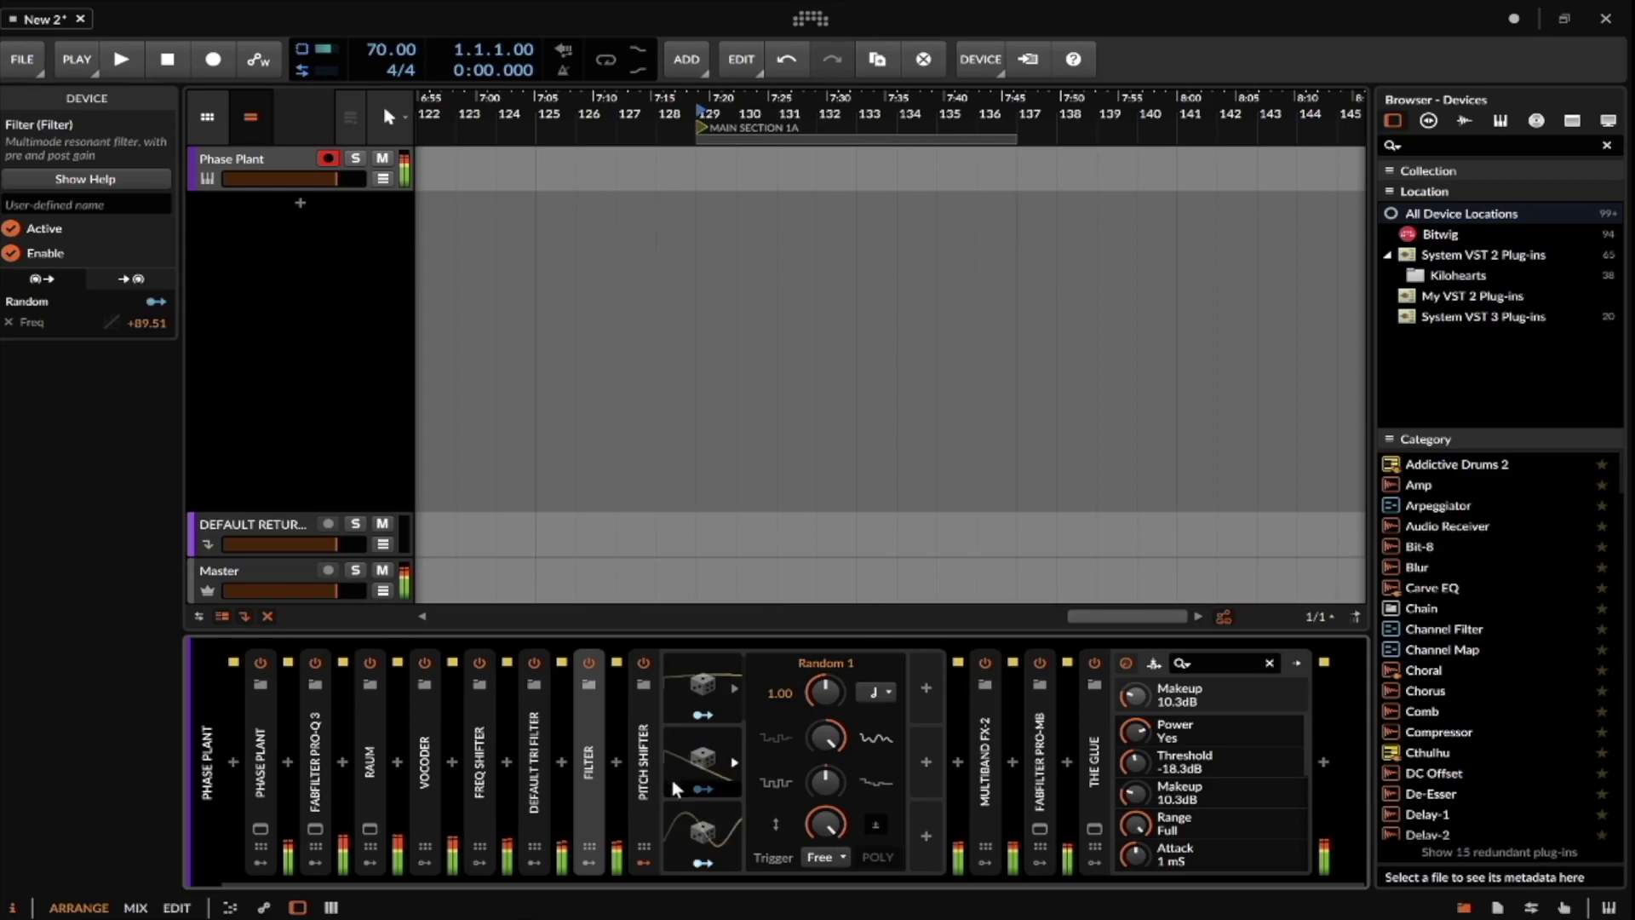
left_click(261, 827)
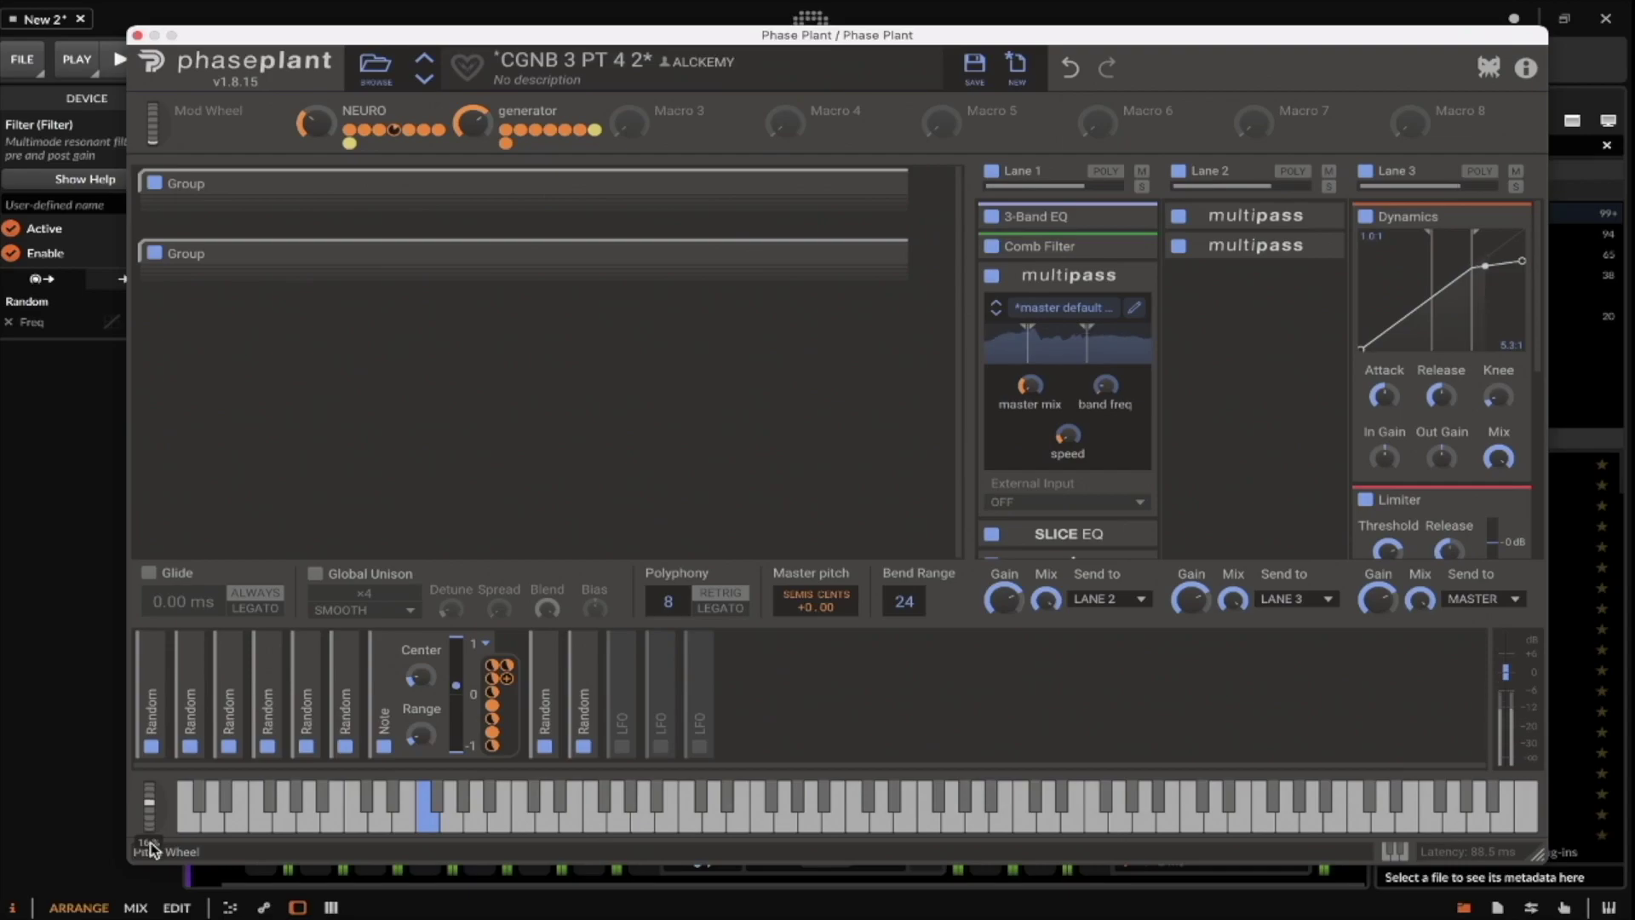
Close the Phase Plant window, move the Pitch Shifter directly after FabFilter Pro-Q 3 and hide its modulators.
mouse_move(315, 122)
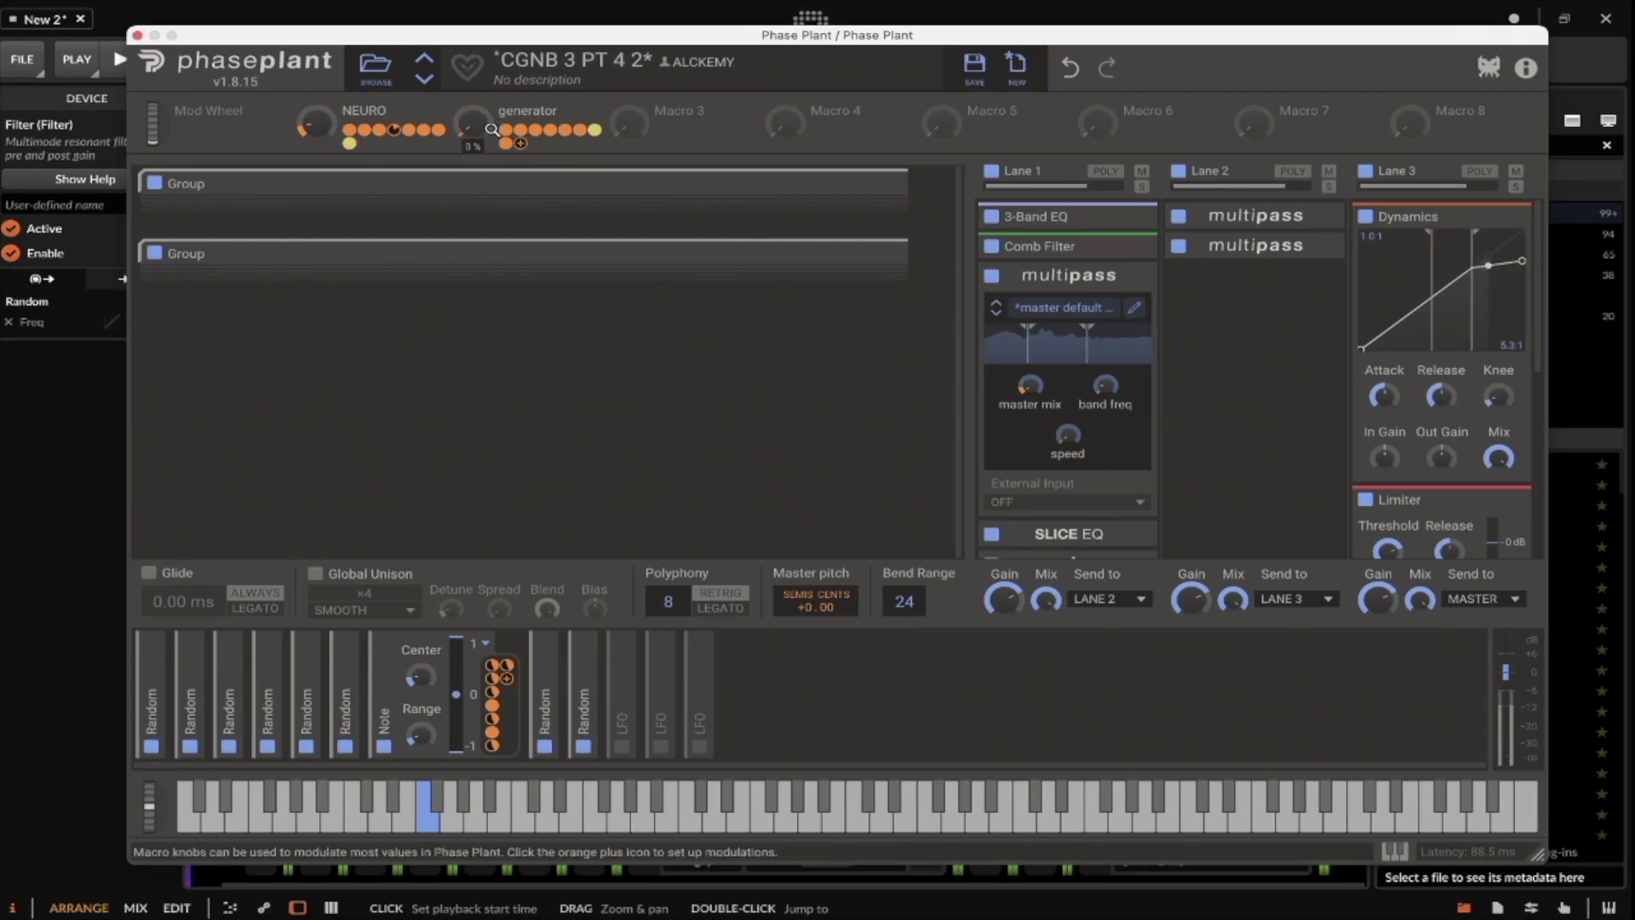
left_click(137, 36)
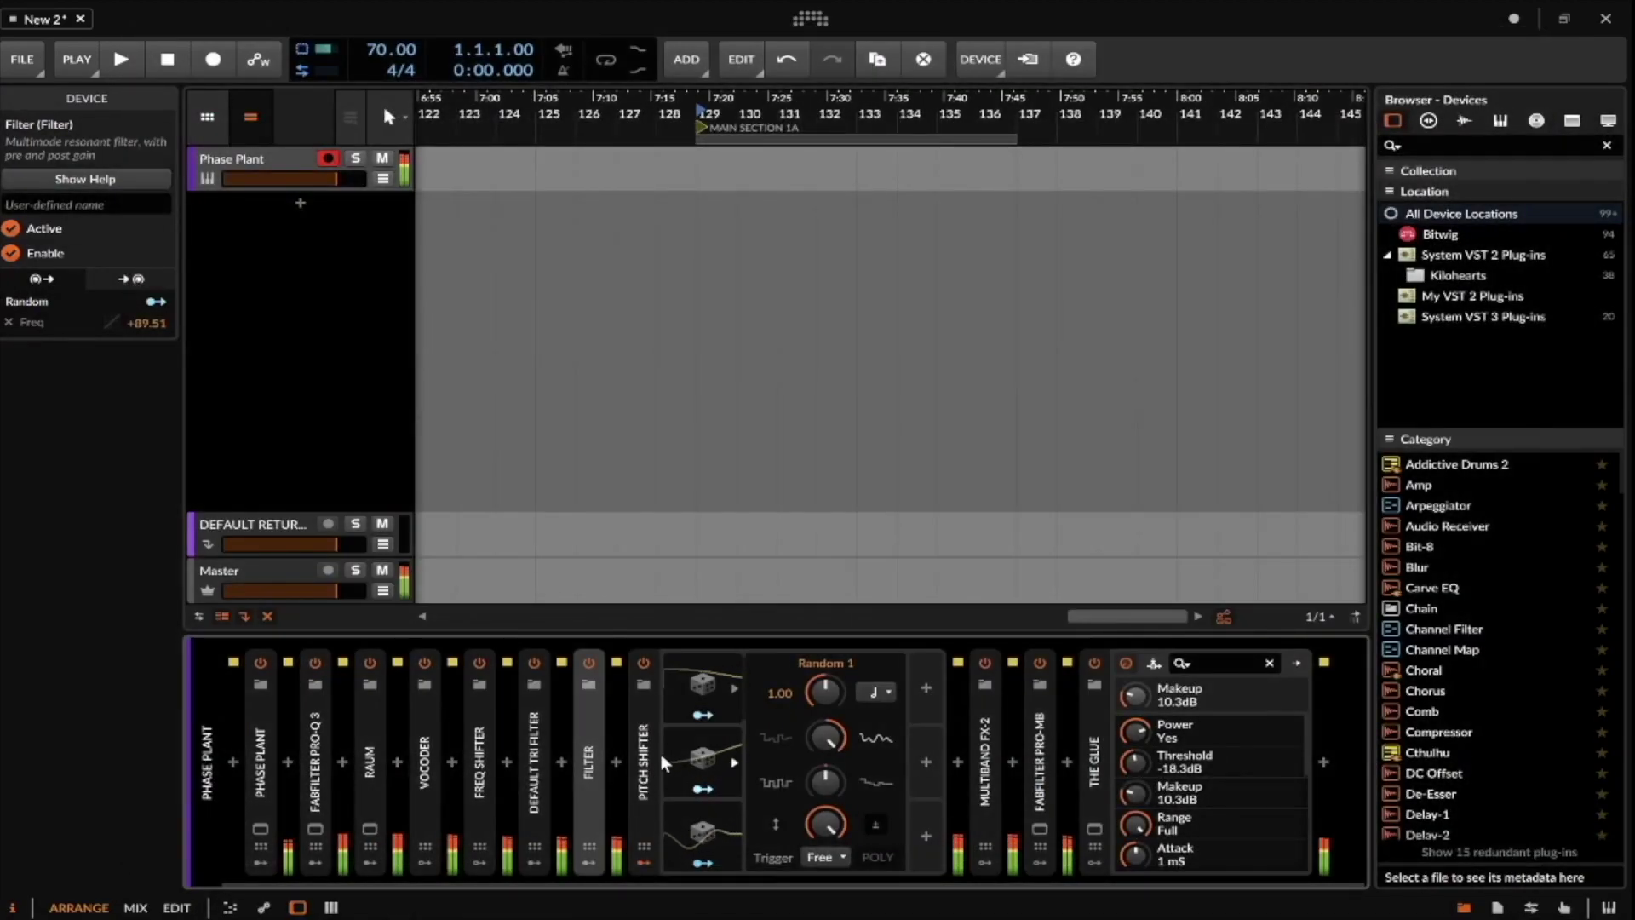
left_click_drag(427, 747, 349, 761)
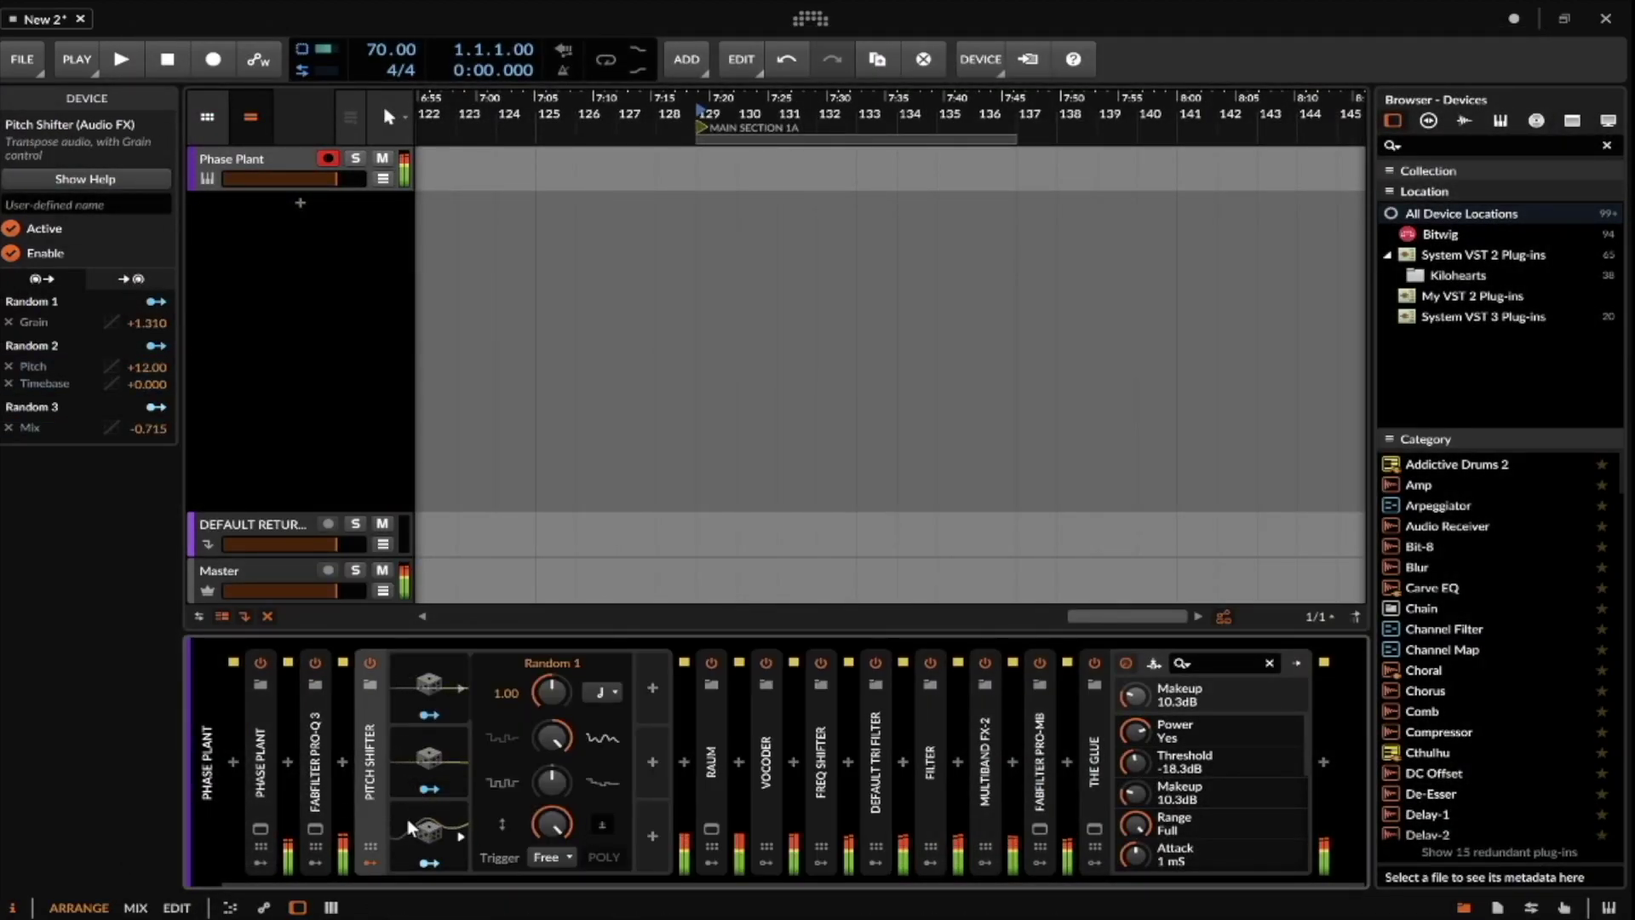
left_click(371, 859)
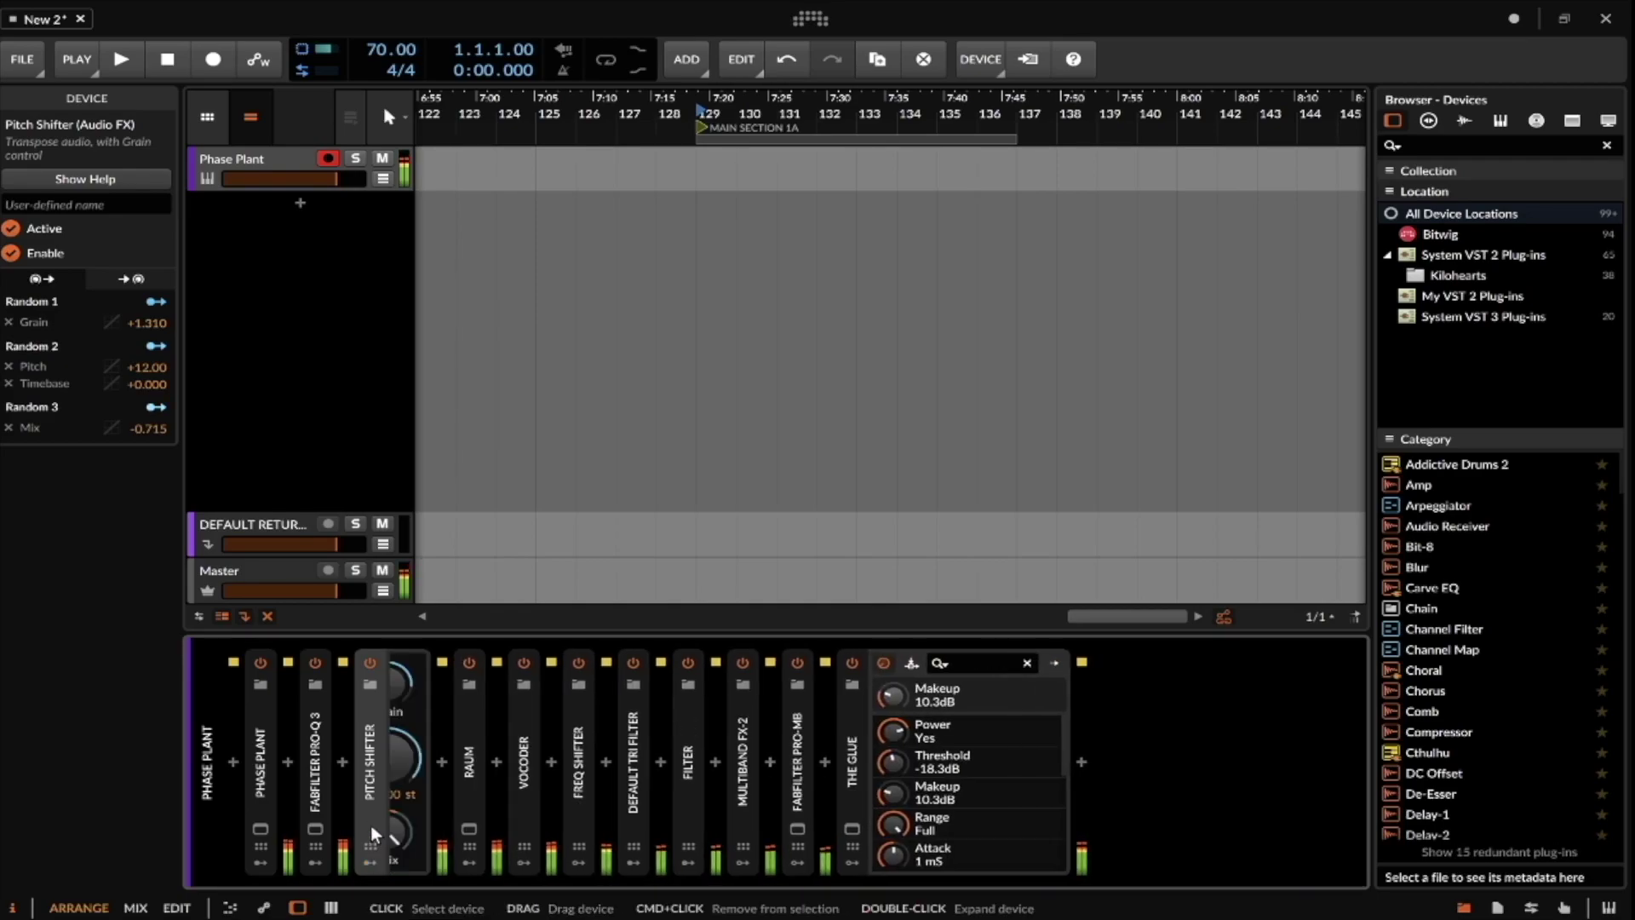
left_click(263, 862)
left_click(258, 862)
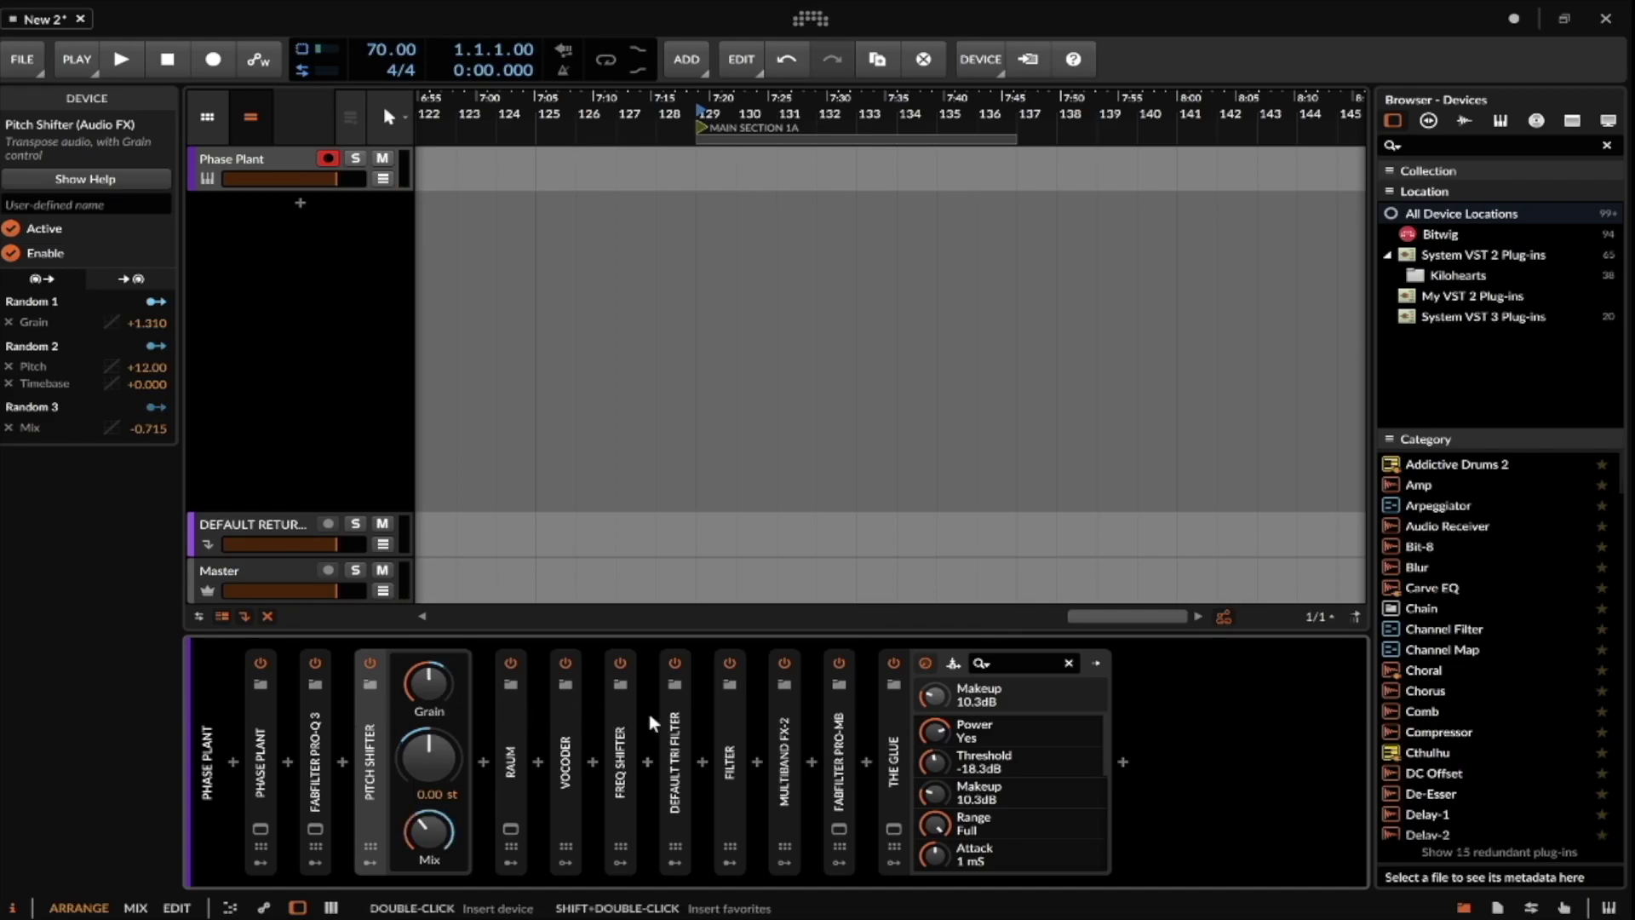
Bypass the FabFilter Pro-Q 3, Raum and Default Tri Filter devices.
left_click(315, 663)
left_click(510, 663)
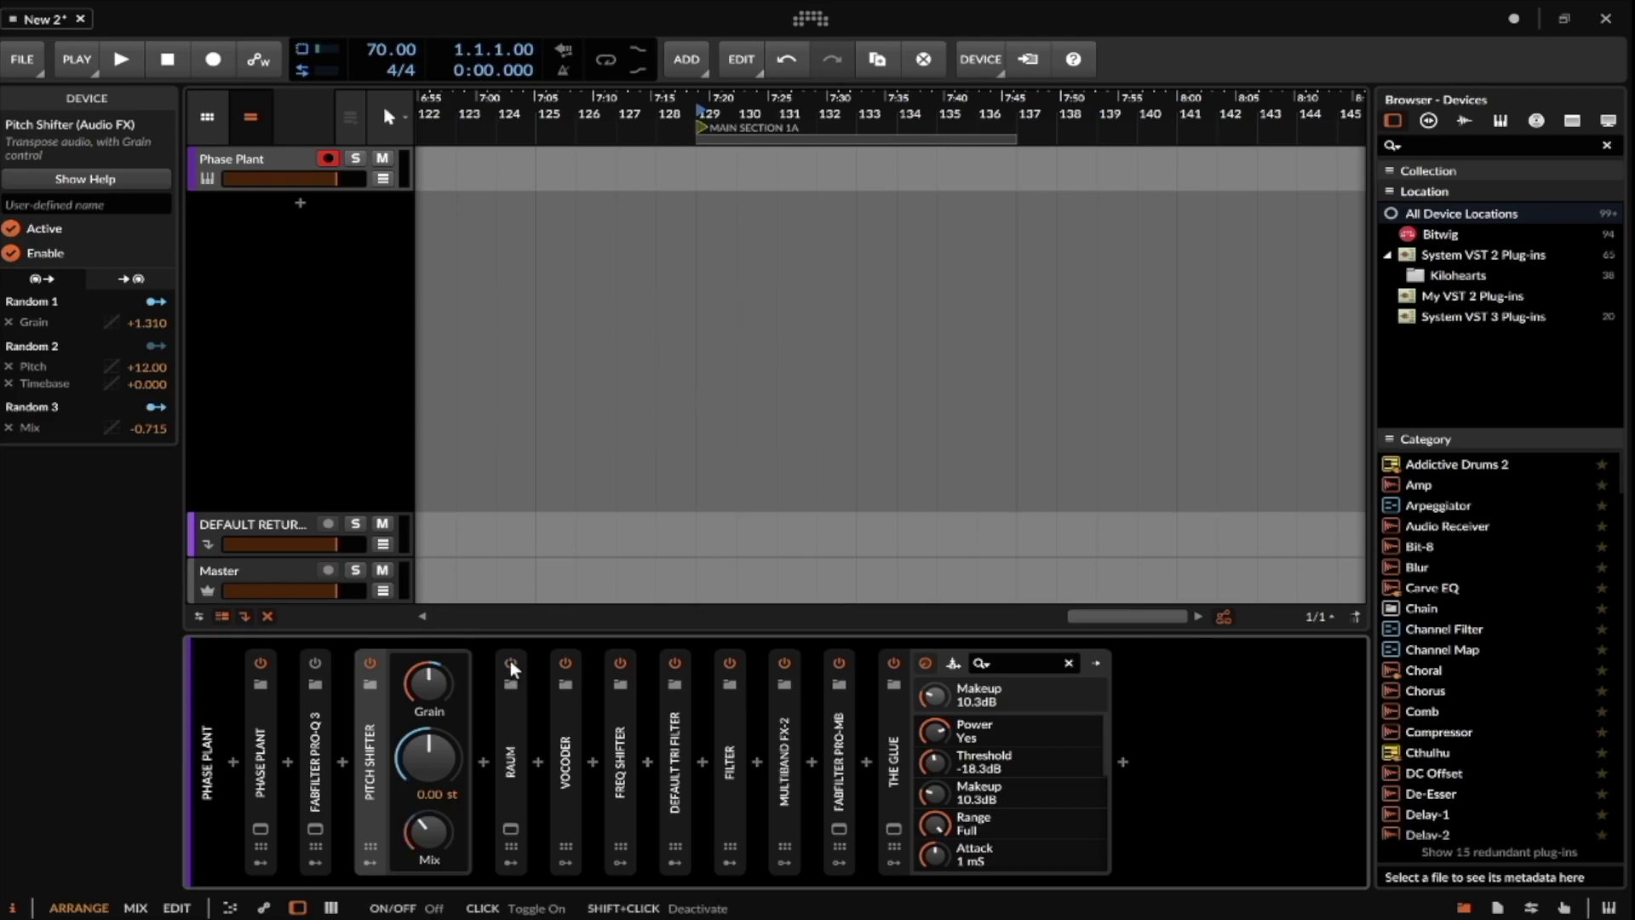
left_click(677, 662)
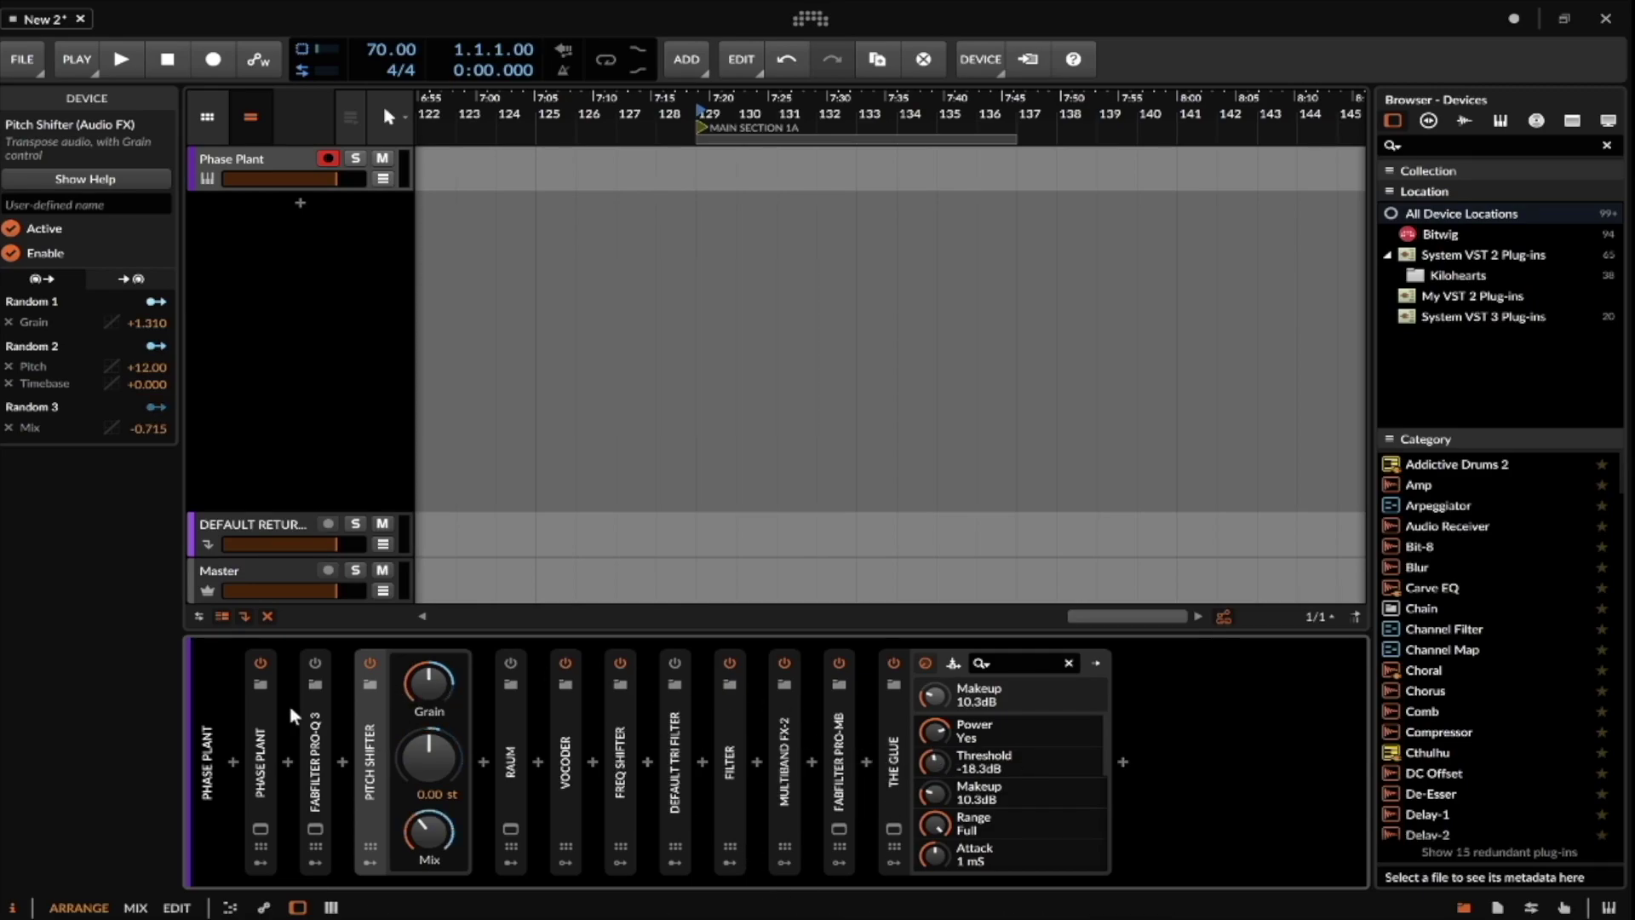
Open Phase Plant, audition the sound while sweeping its NEURO macro, and close the window.
left_click(260, 828)
left_click(319, 132)
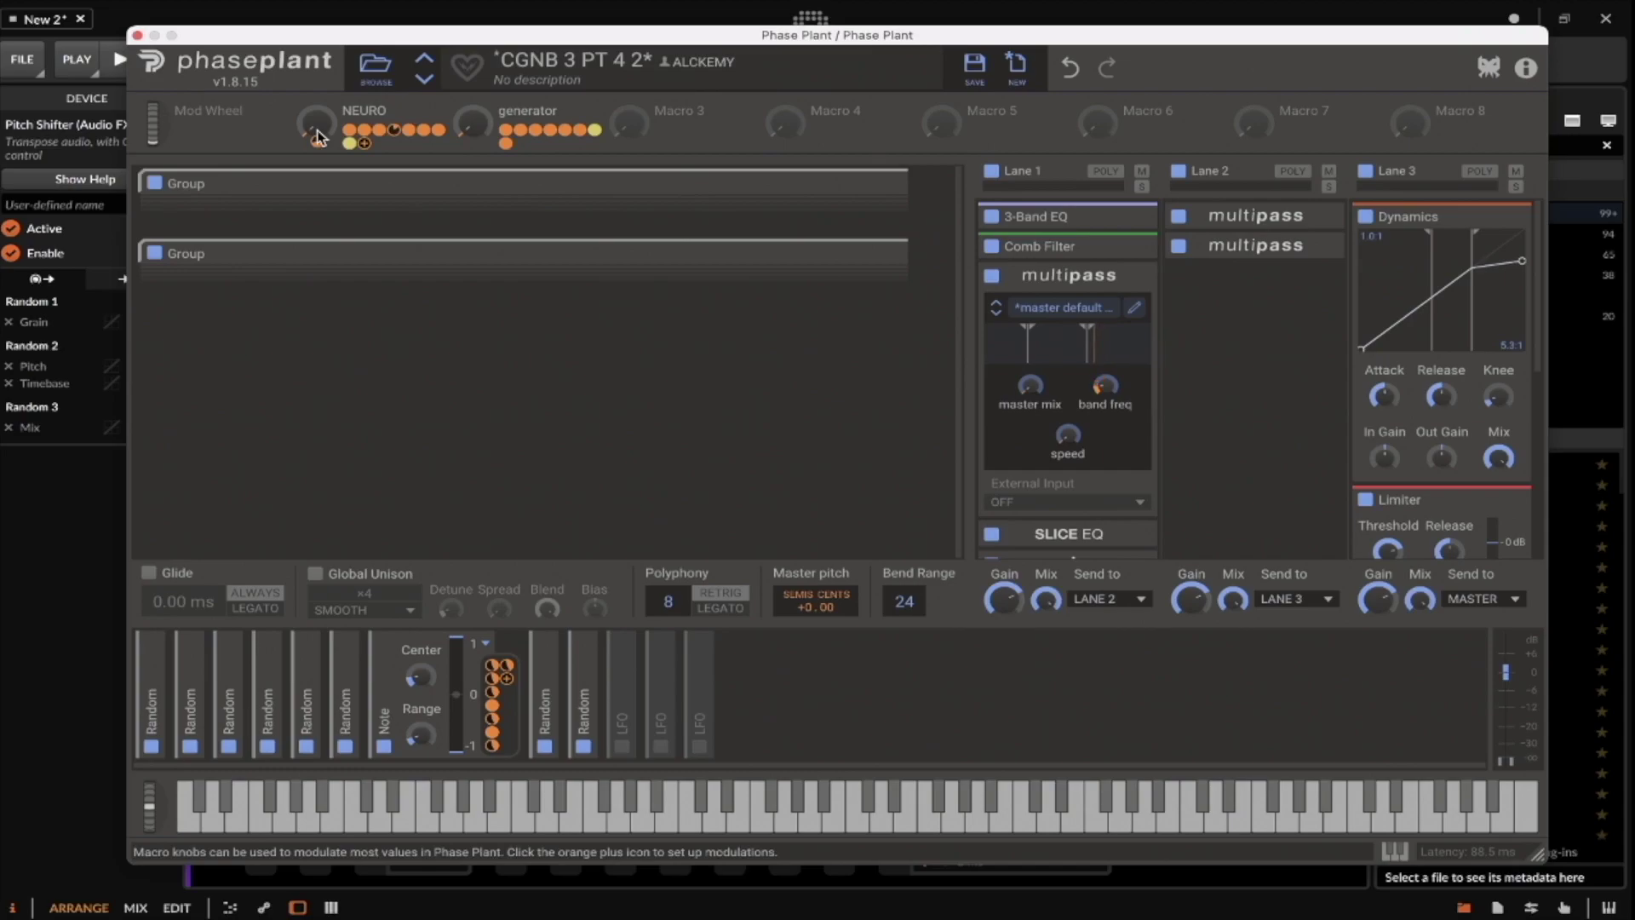
key("space")
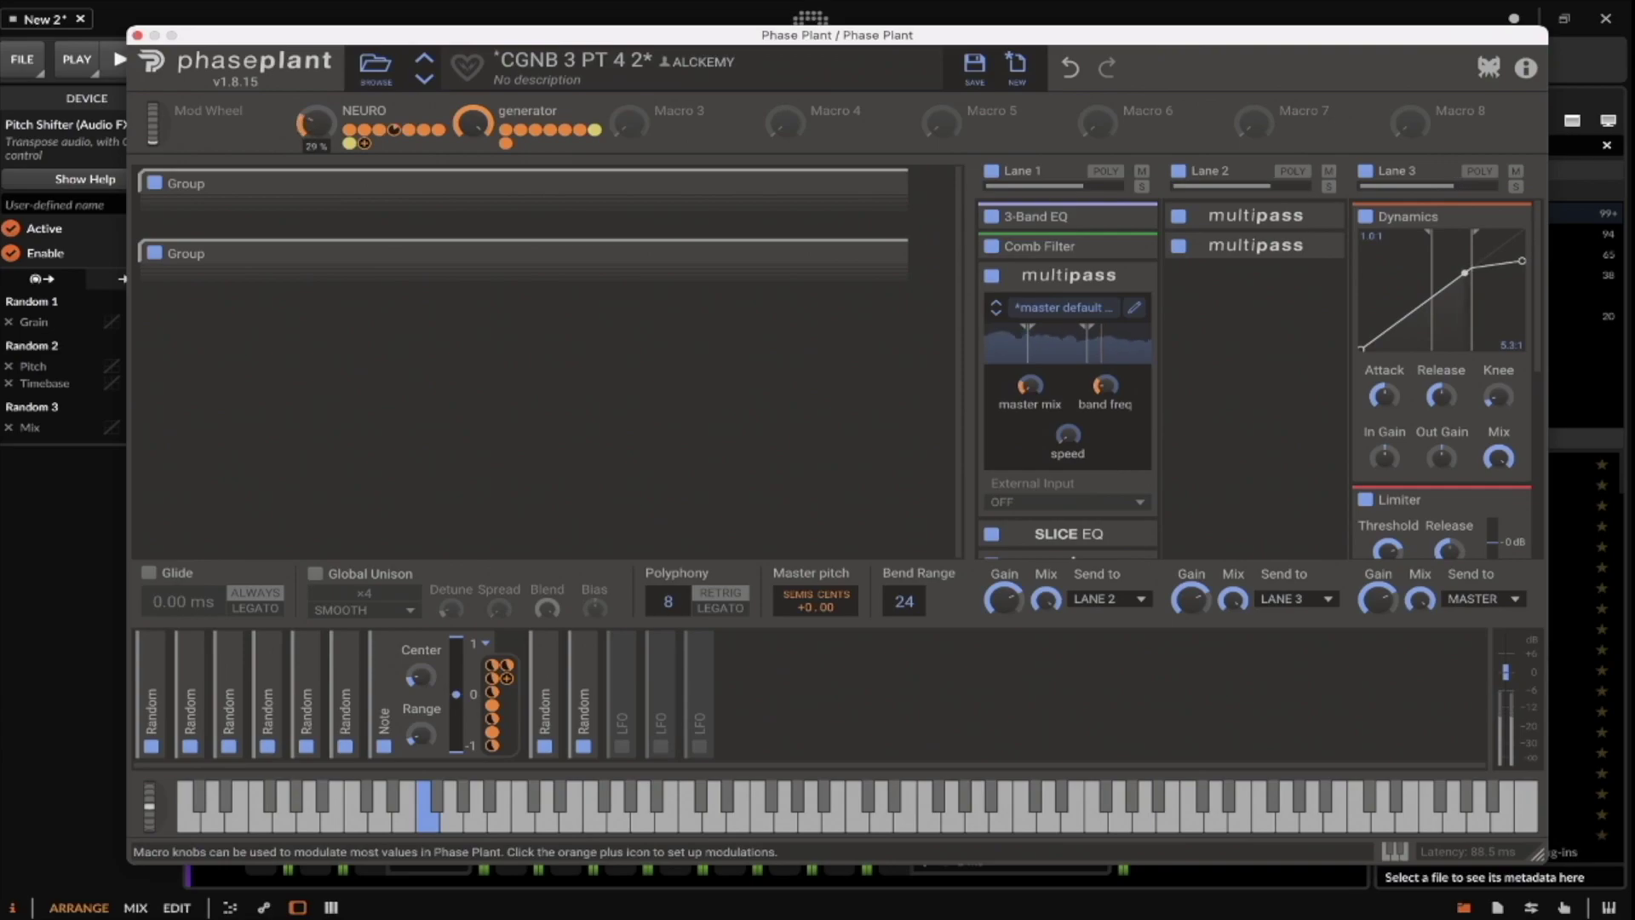
left_click_drag(331, 117, 330, 121)
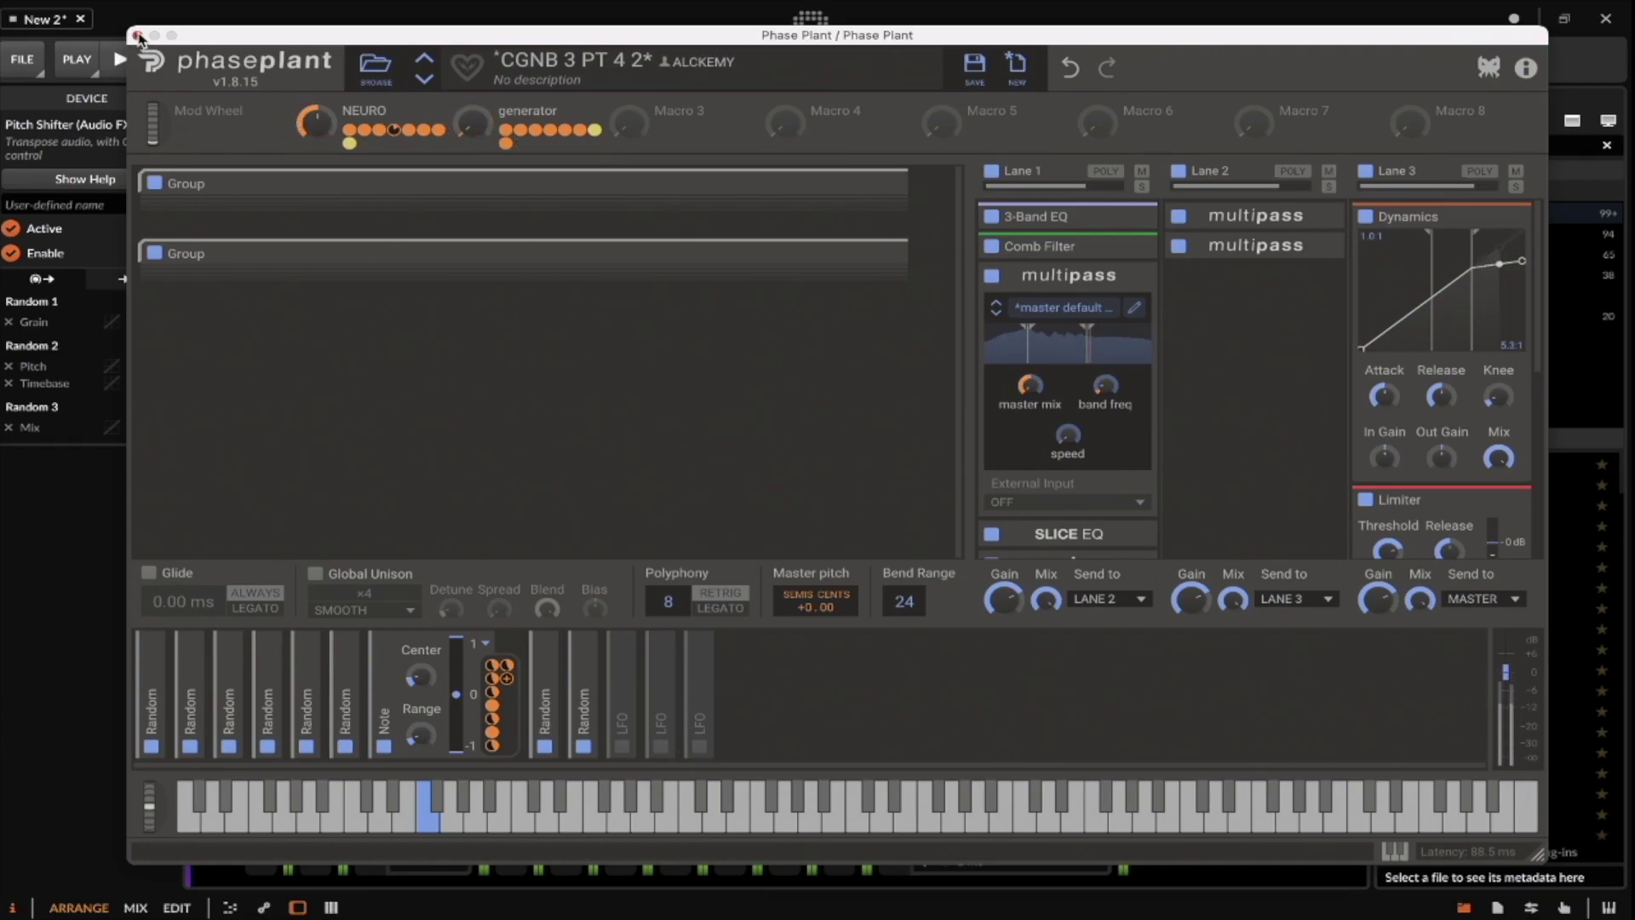
left_click(136, 35)
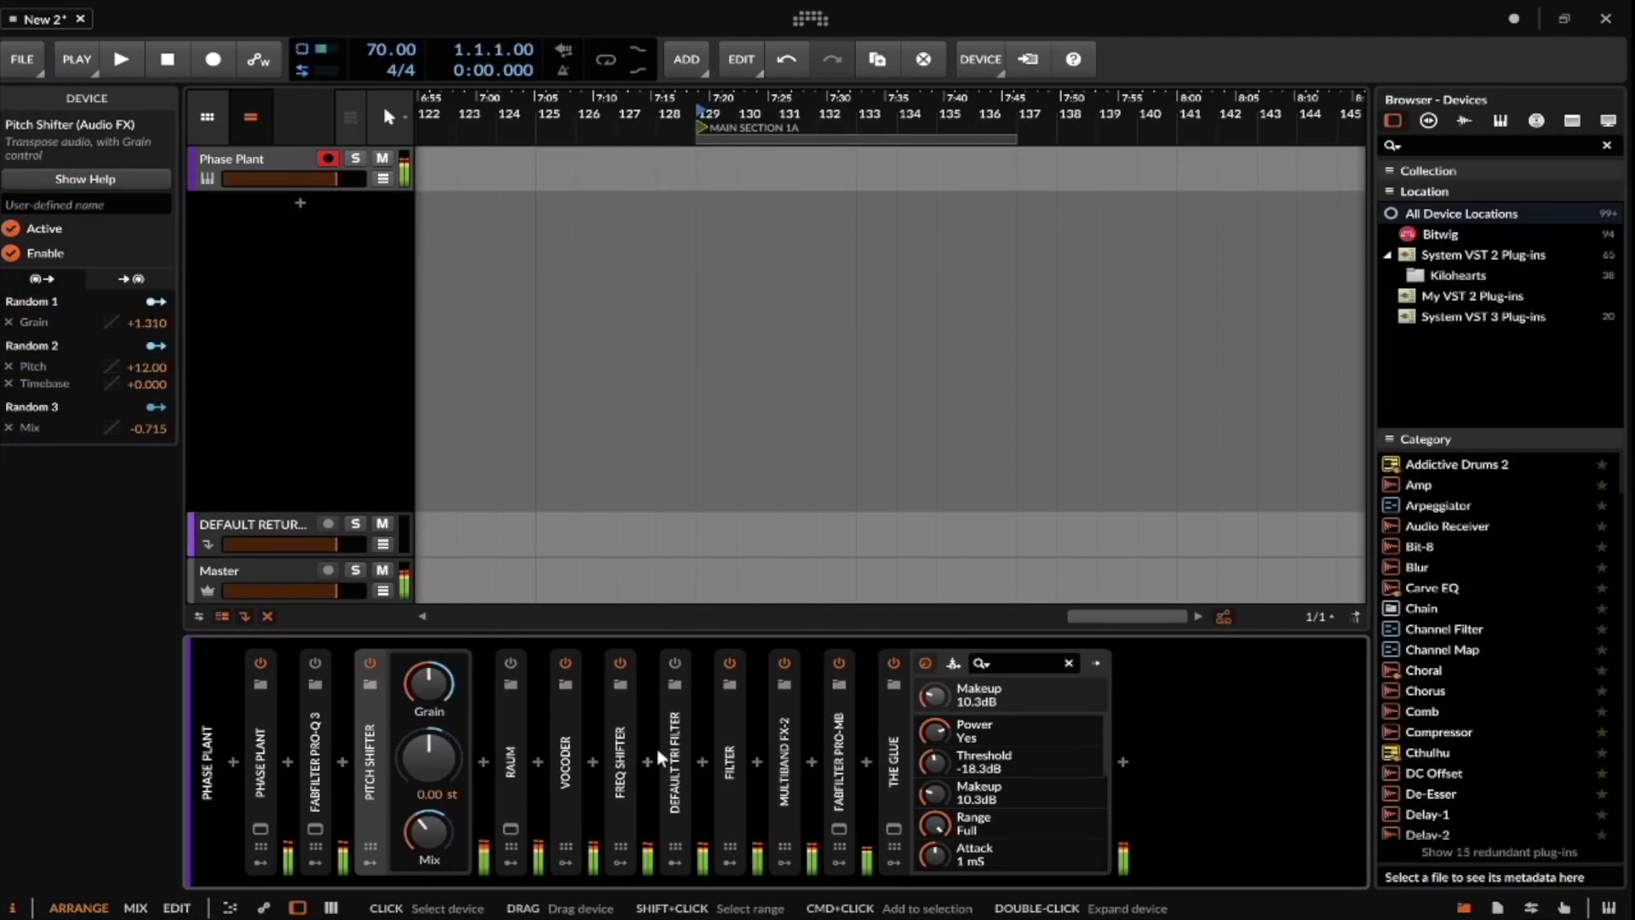
Expand the Freq Shifter's parameters, collapse those of the Pitch Shifter, and bypass the Freq Shifter.
double_click(620, 727)
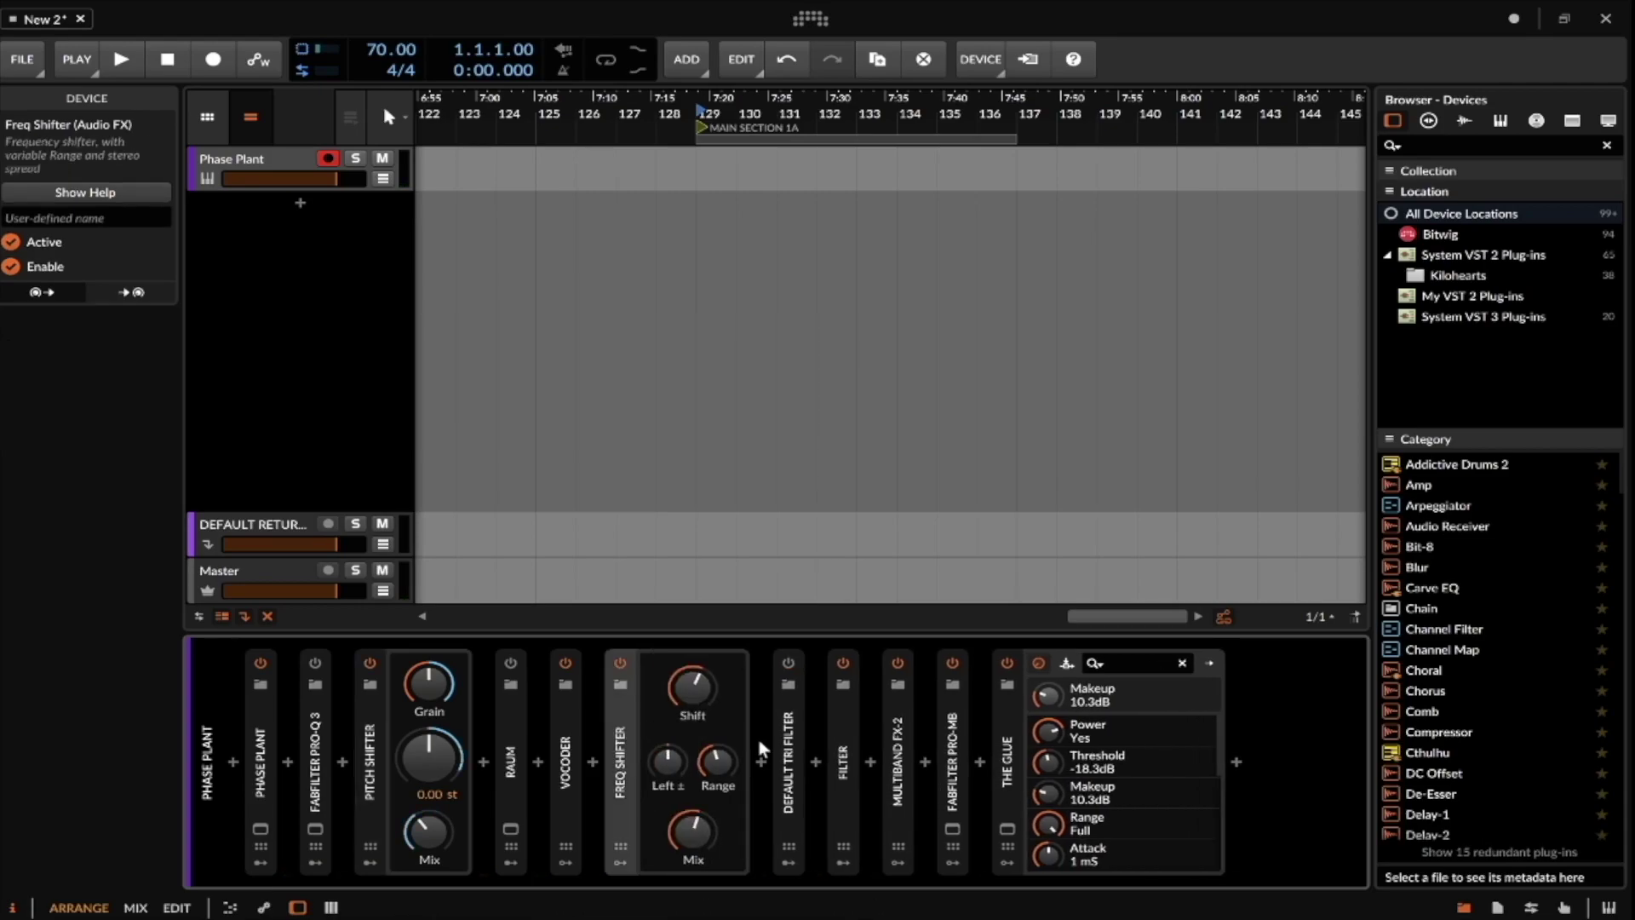
double_click(365, 721)
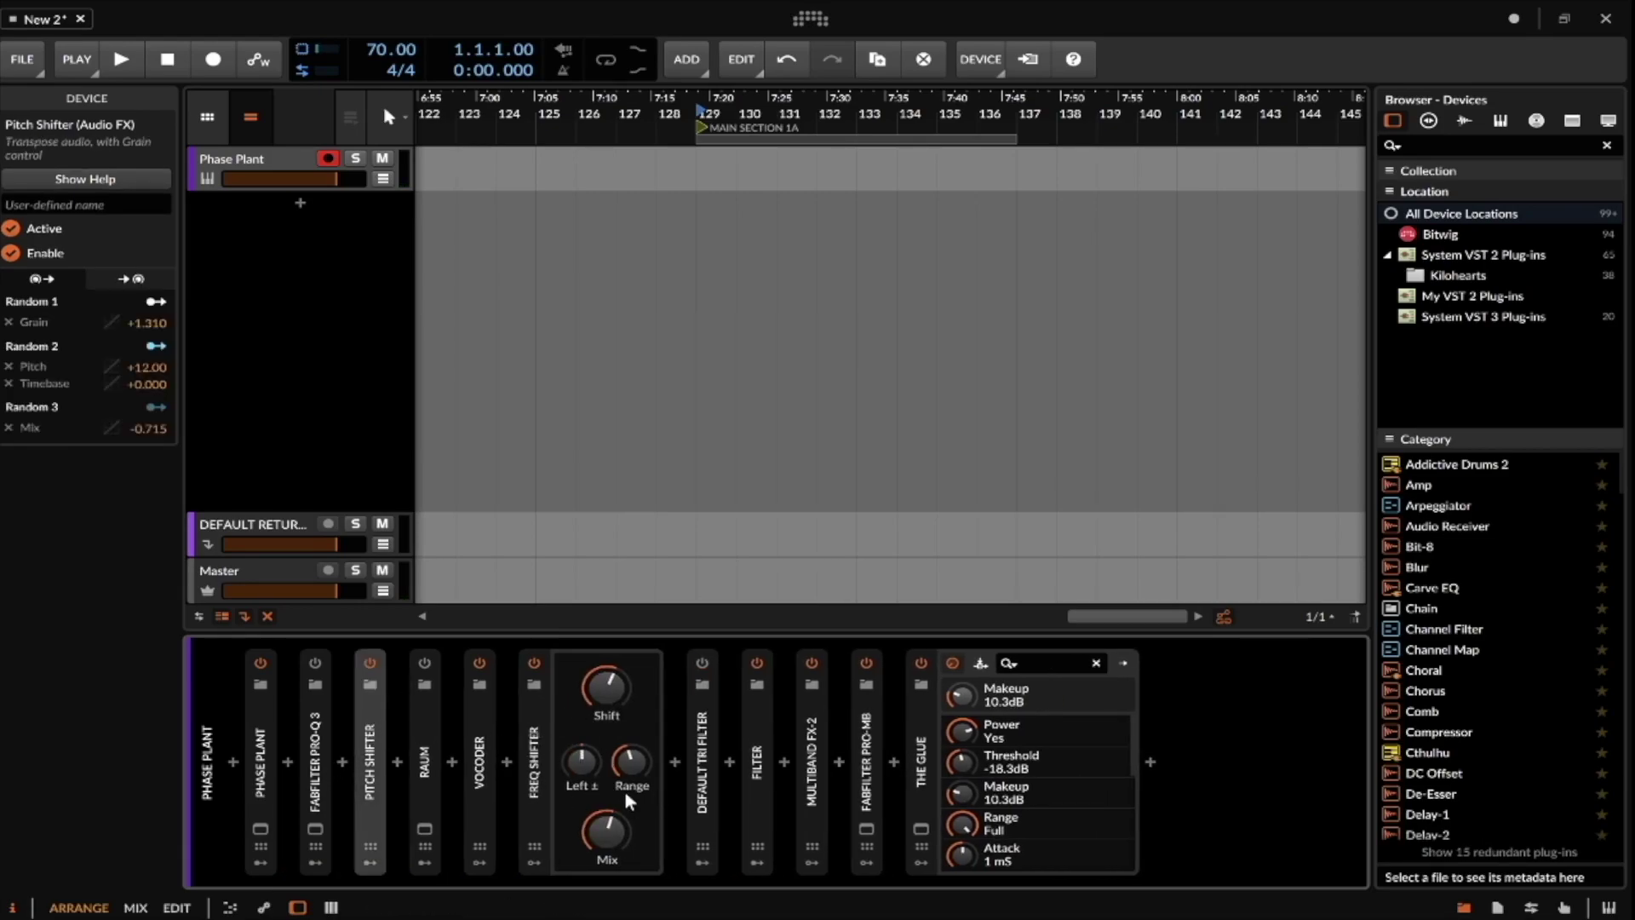
left_click(534, 661)
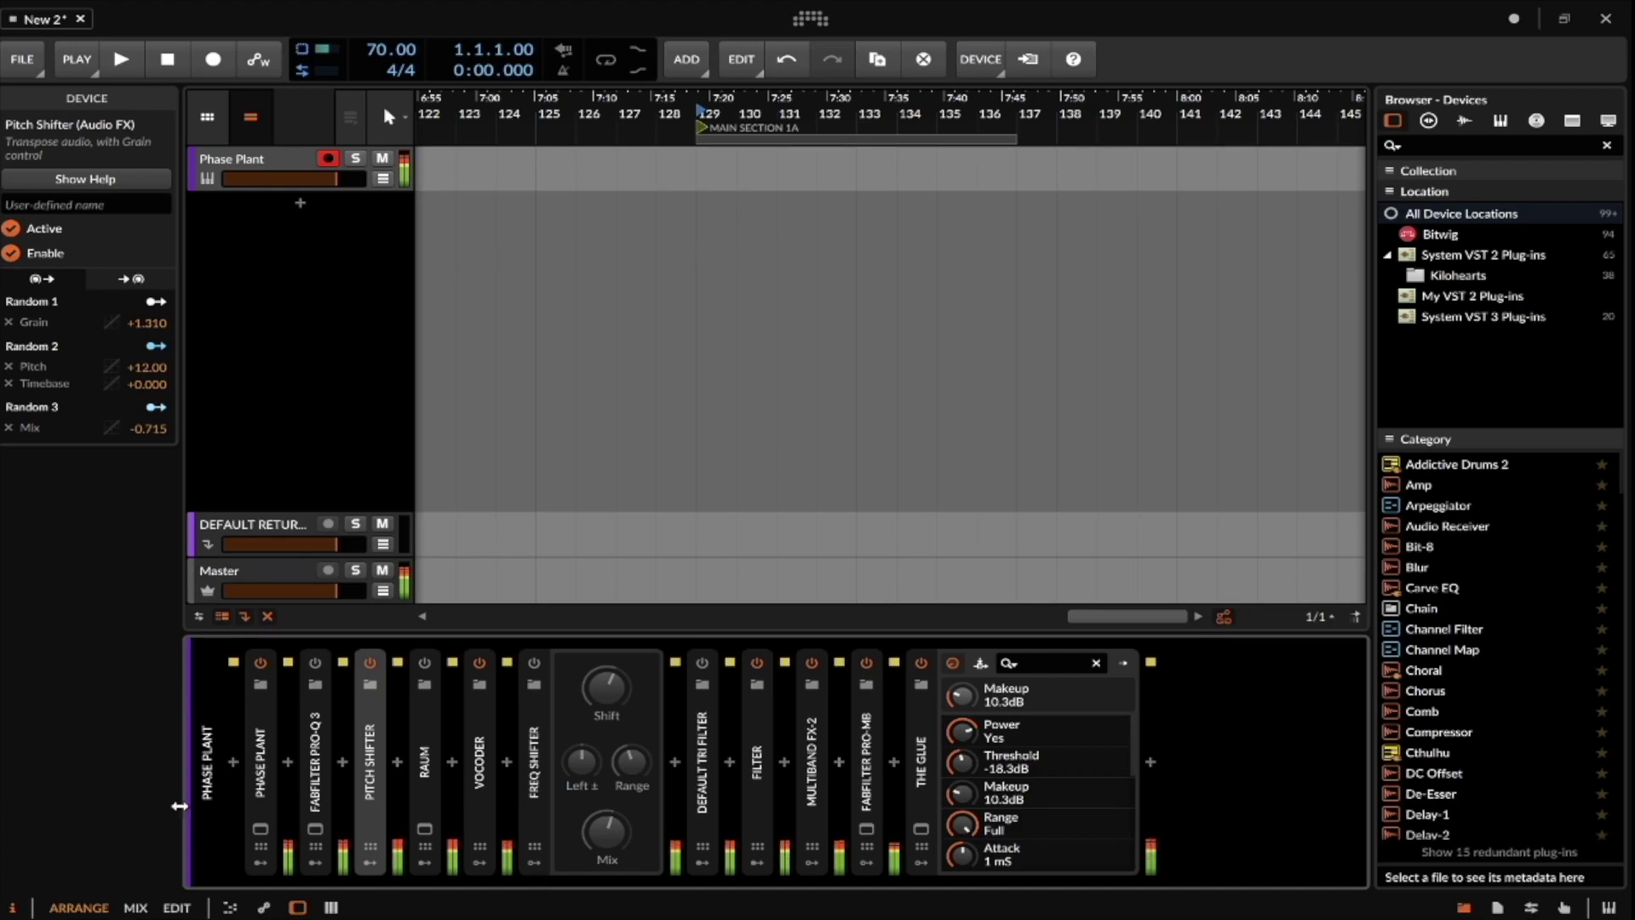
Audition the sound in Phase Plant with the NEURO macro at 100 % and close the window.
left_click(261, 830)
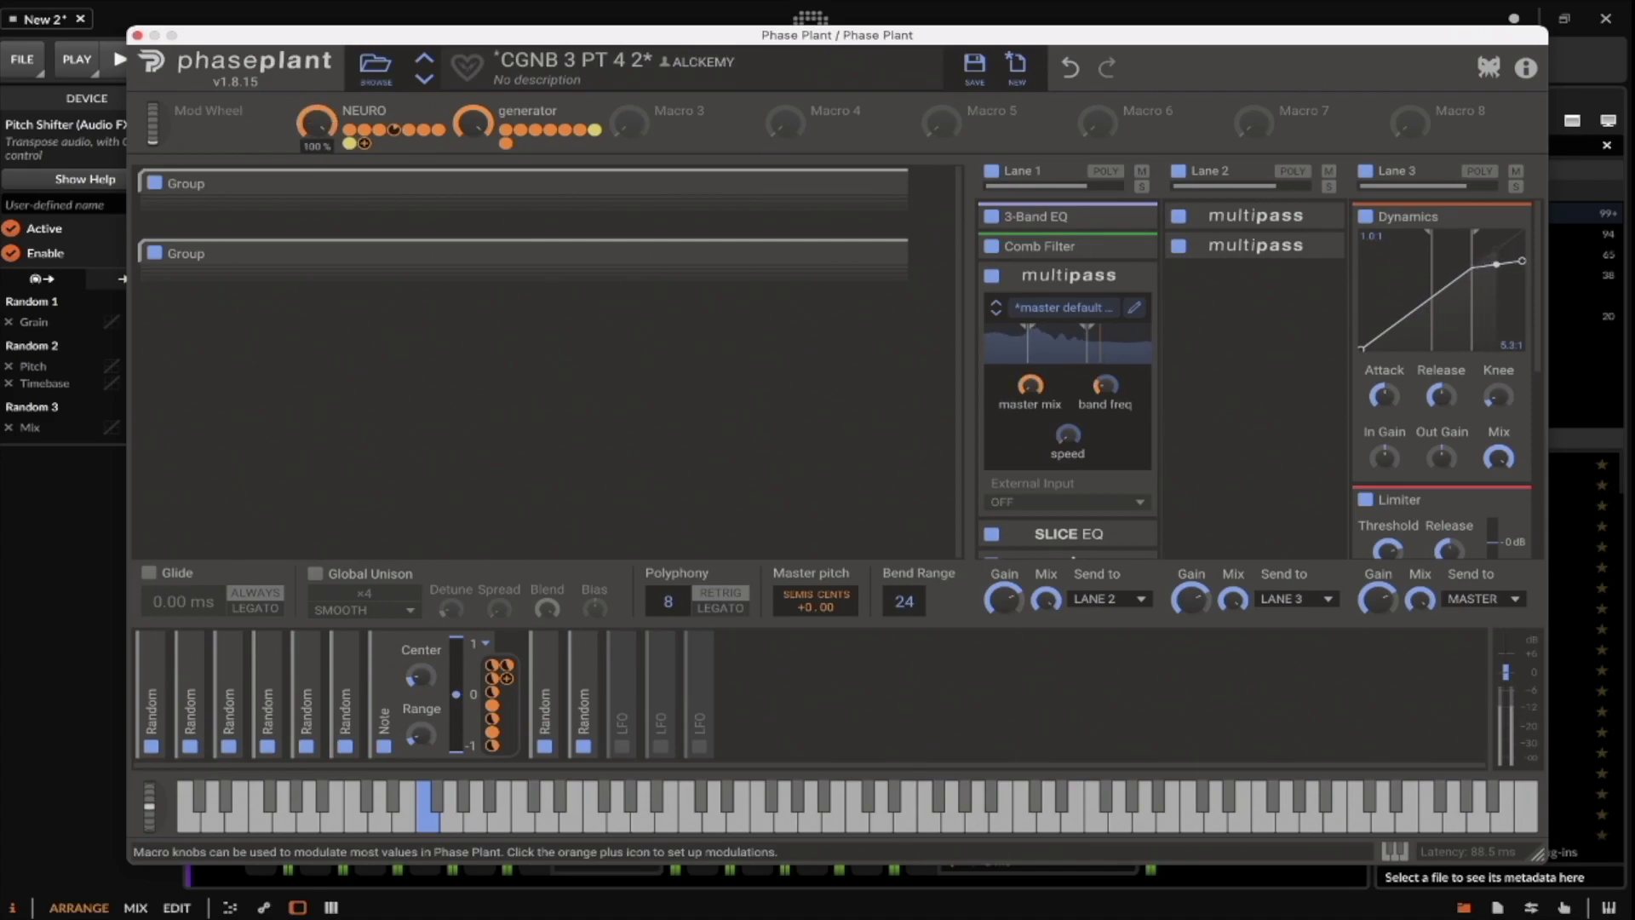
left_click(138, 36)
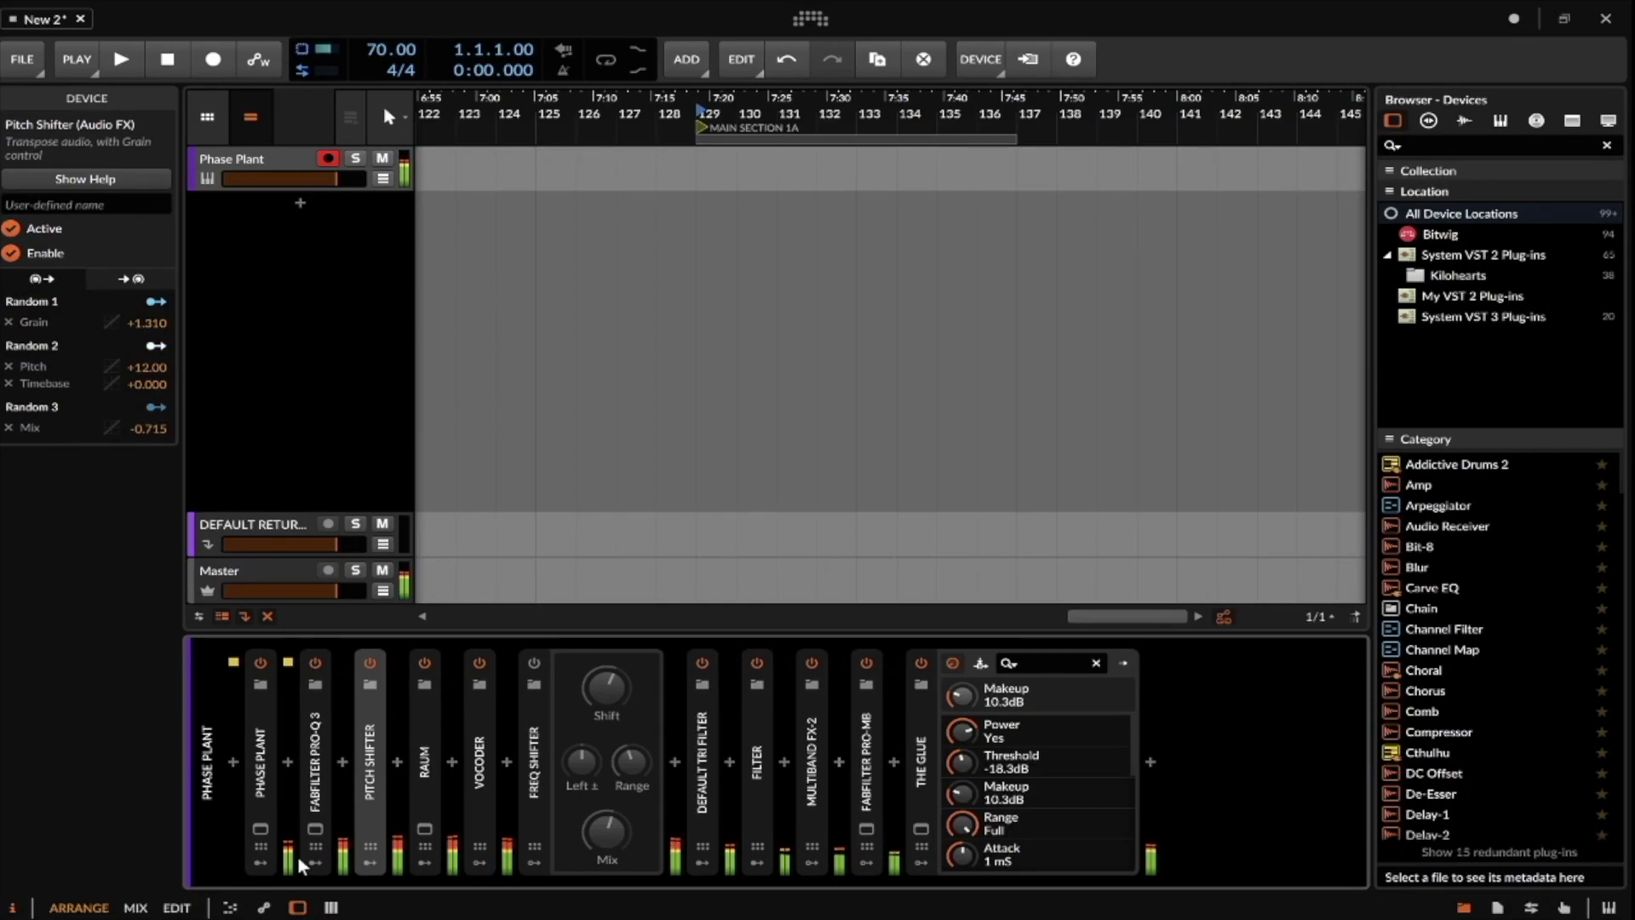
left_click(261, 683)
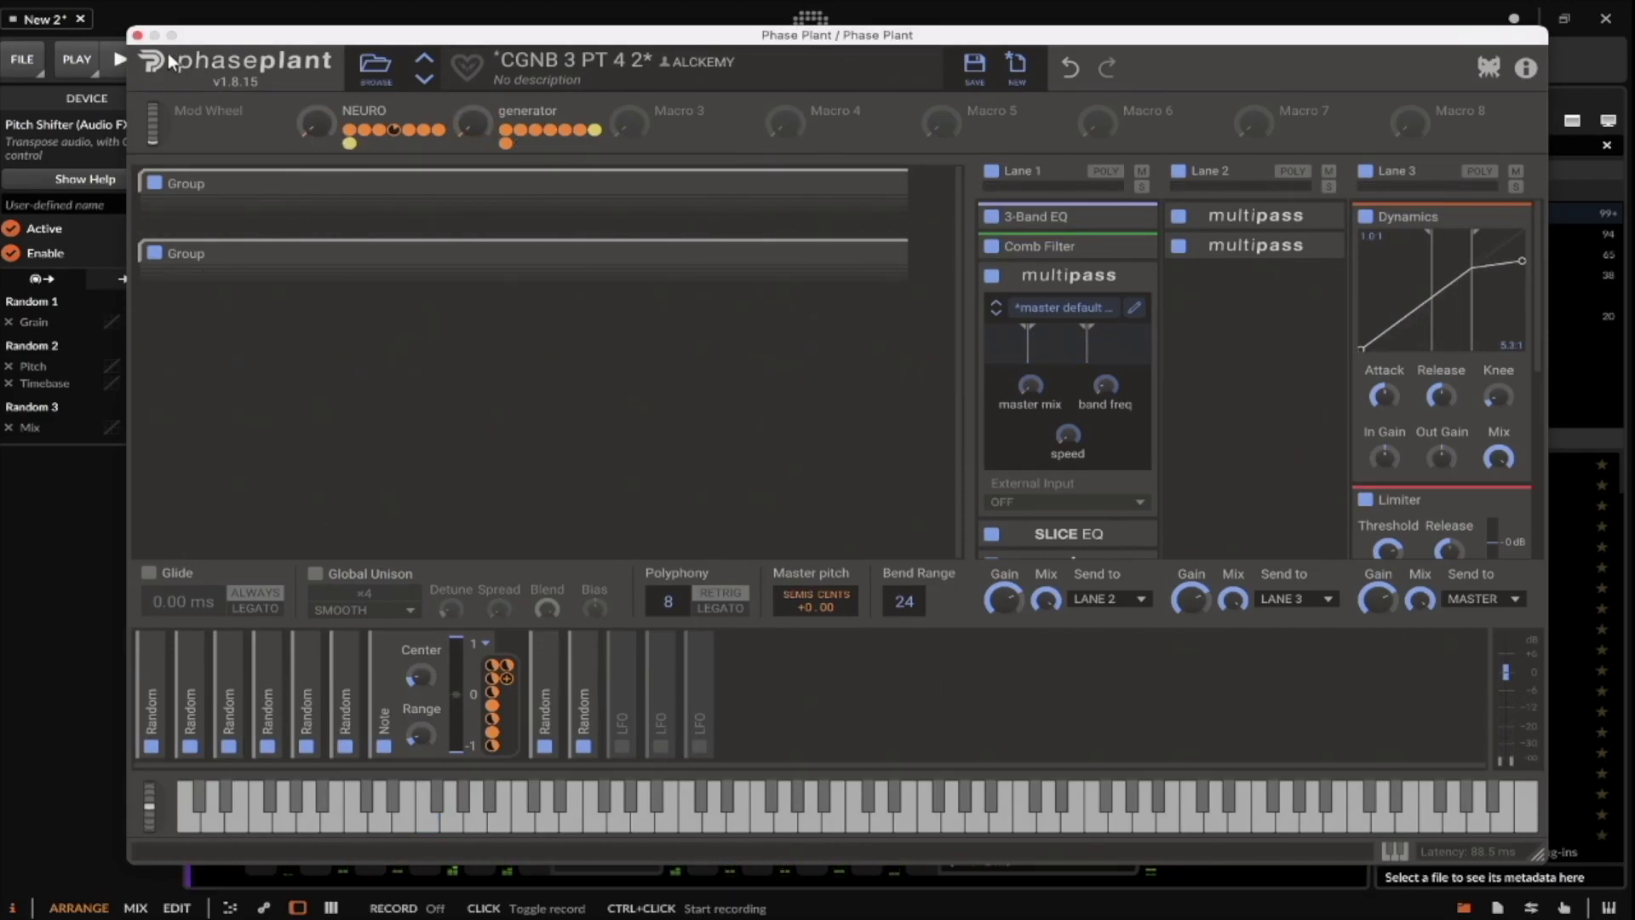
left_click(137, 34)
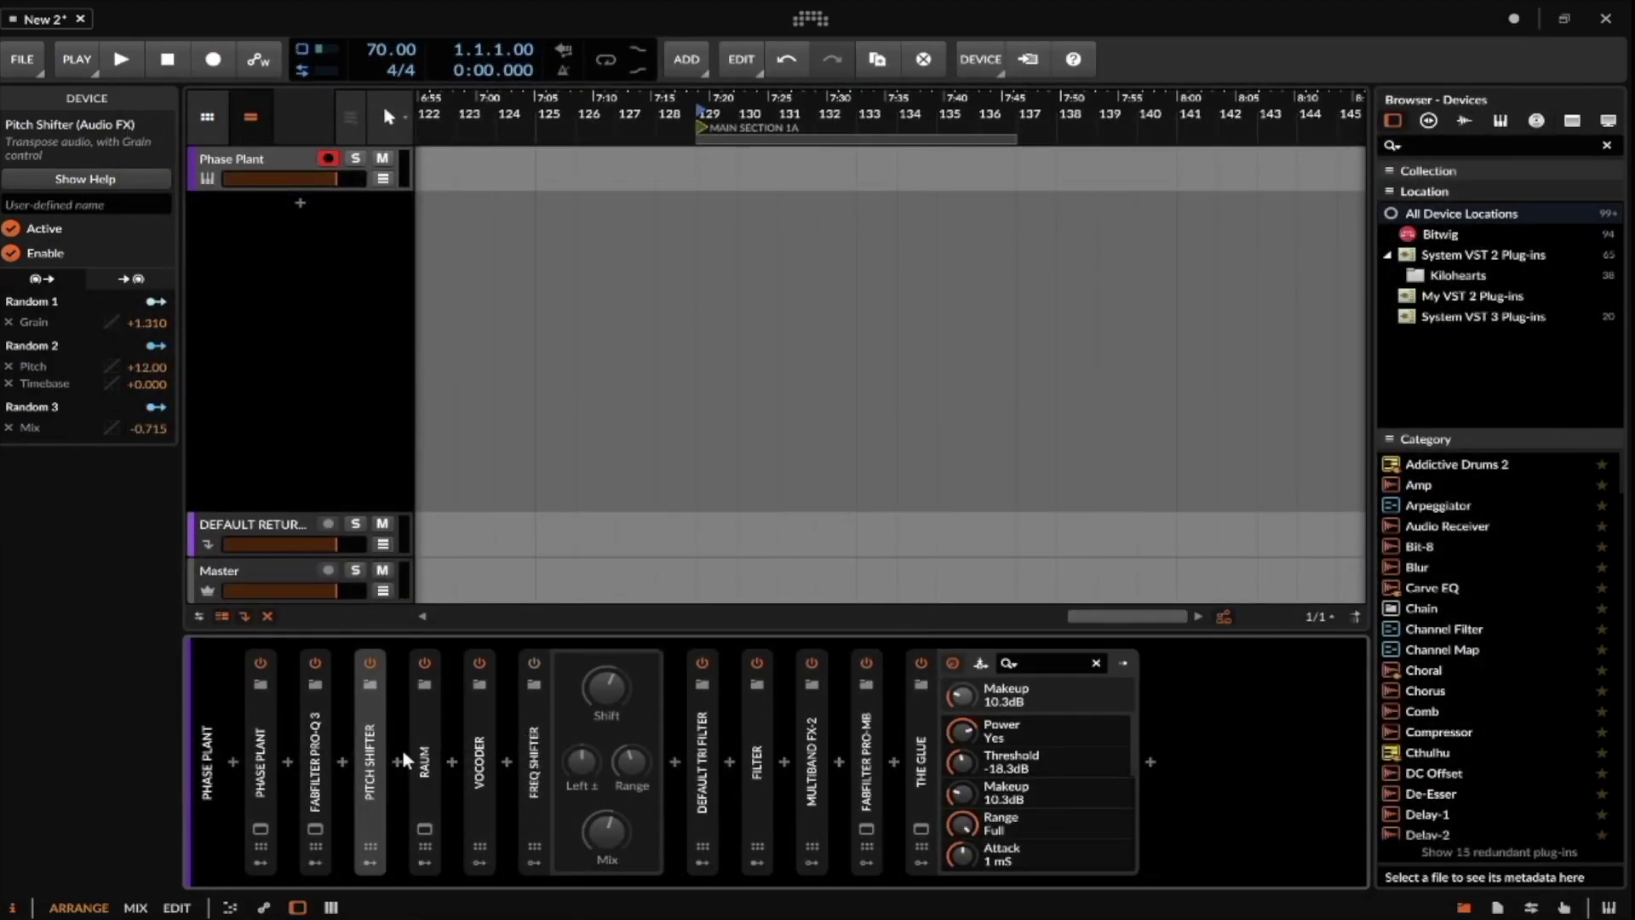
Collapse the Freq Shifter's parameters and hide its modulator slots.
left_click(529, 726)
left_click(533, 864)
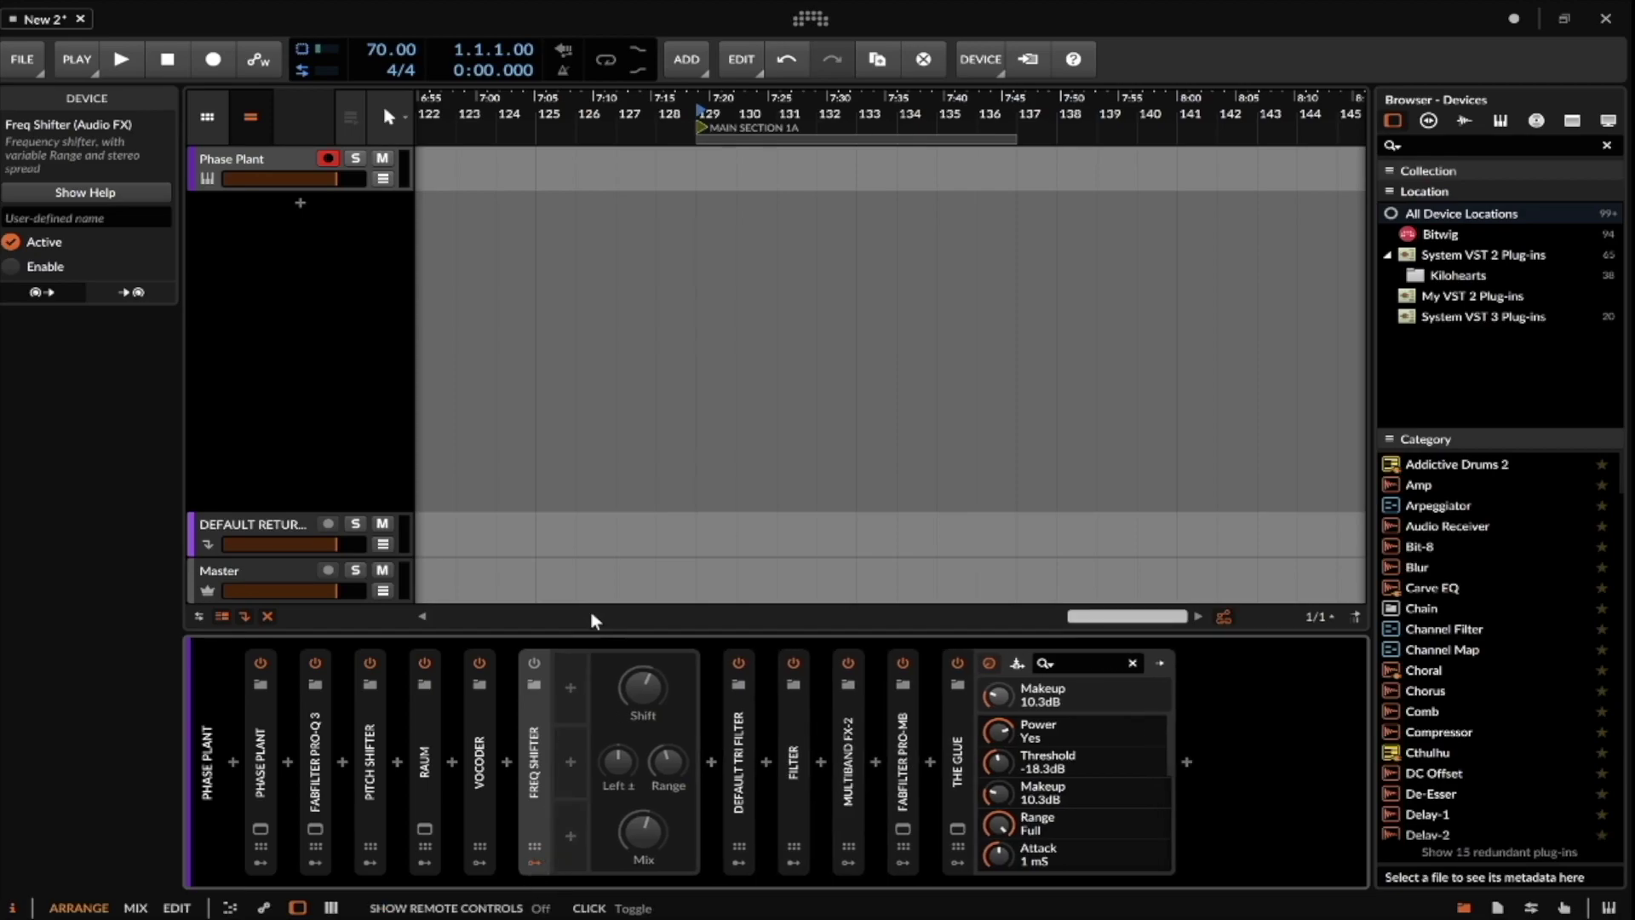
double_click(537, 708)
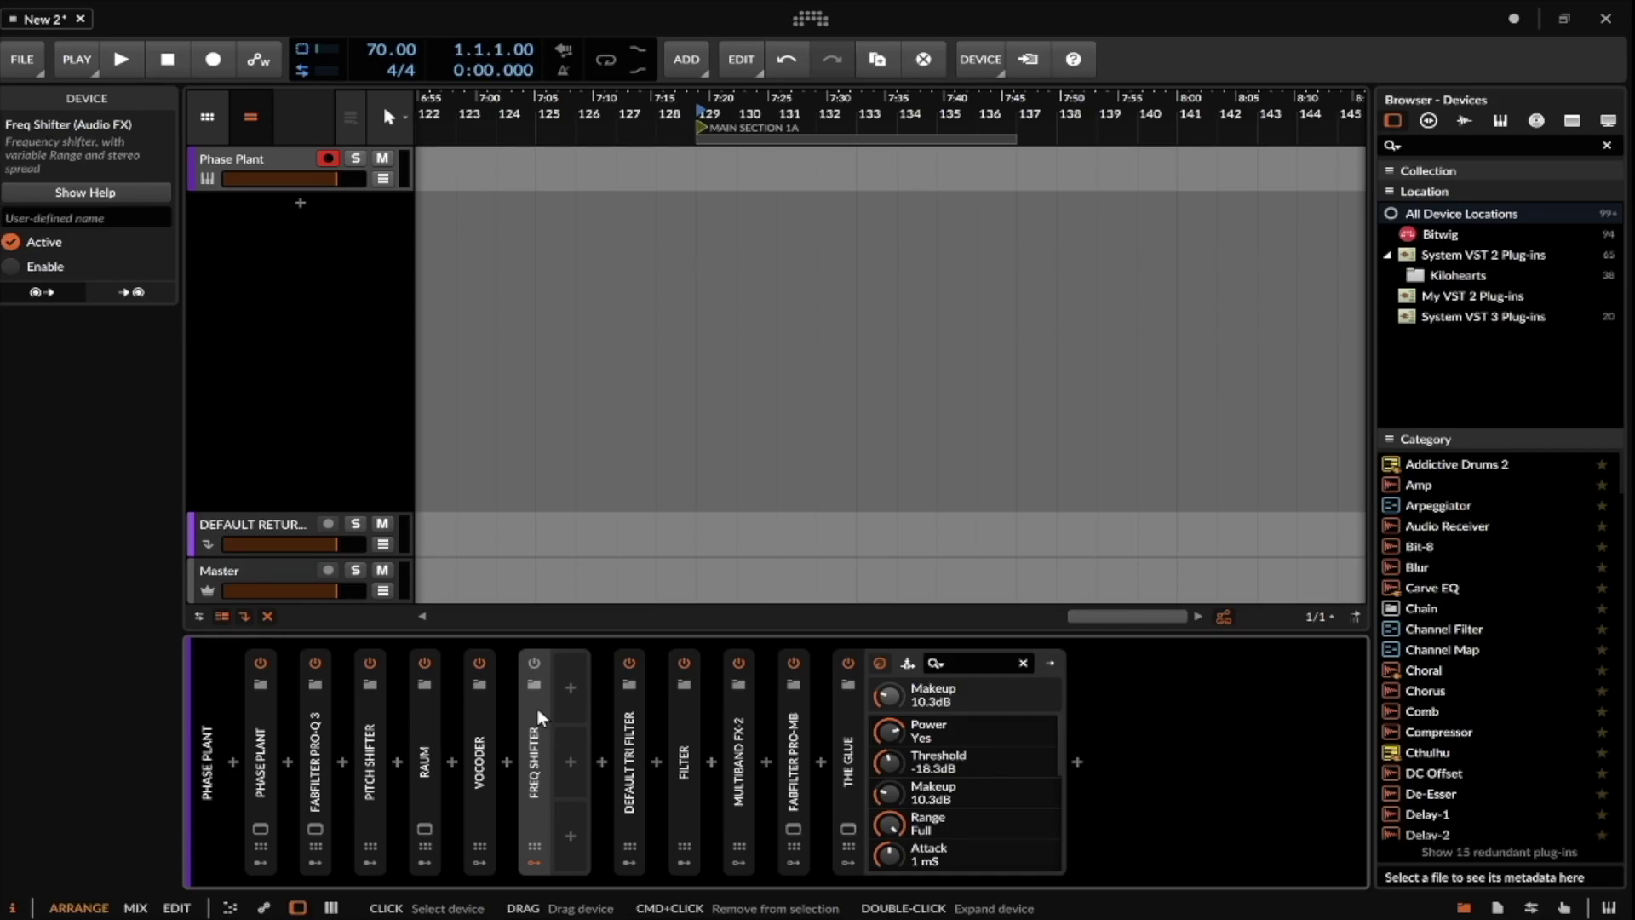
double_click(538, 708)
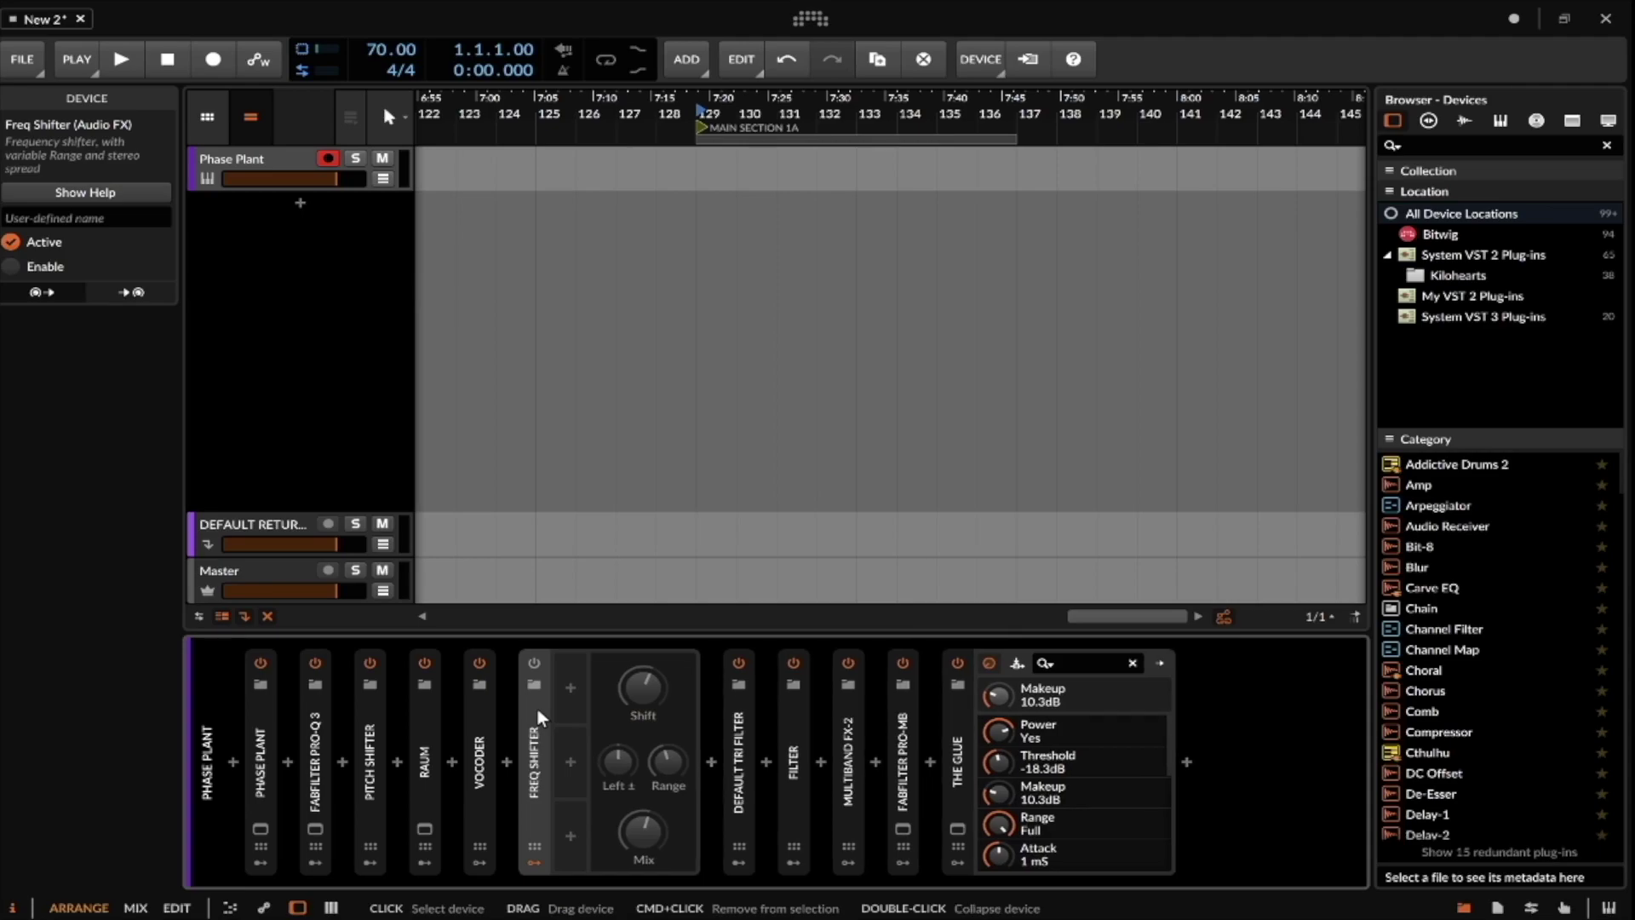
double_click(536, 707)
left_click(534, 863)
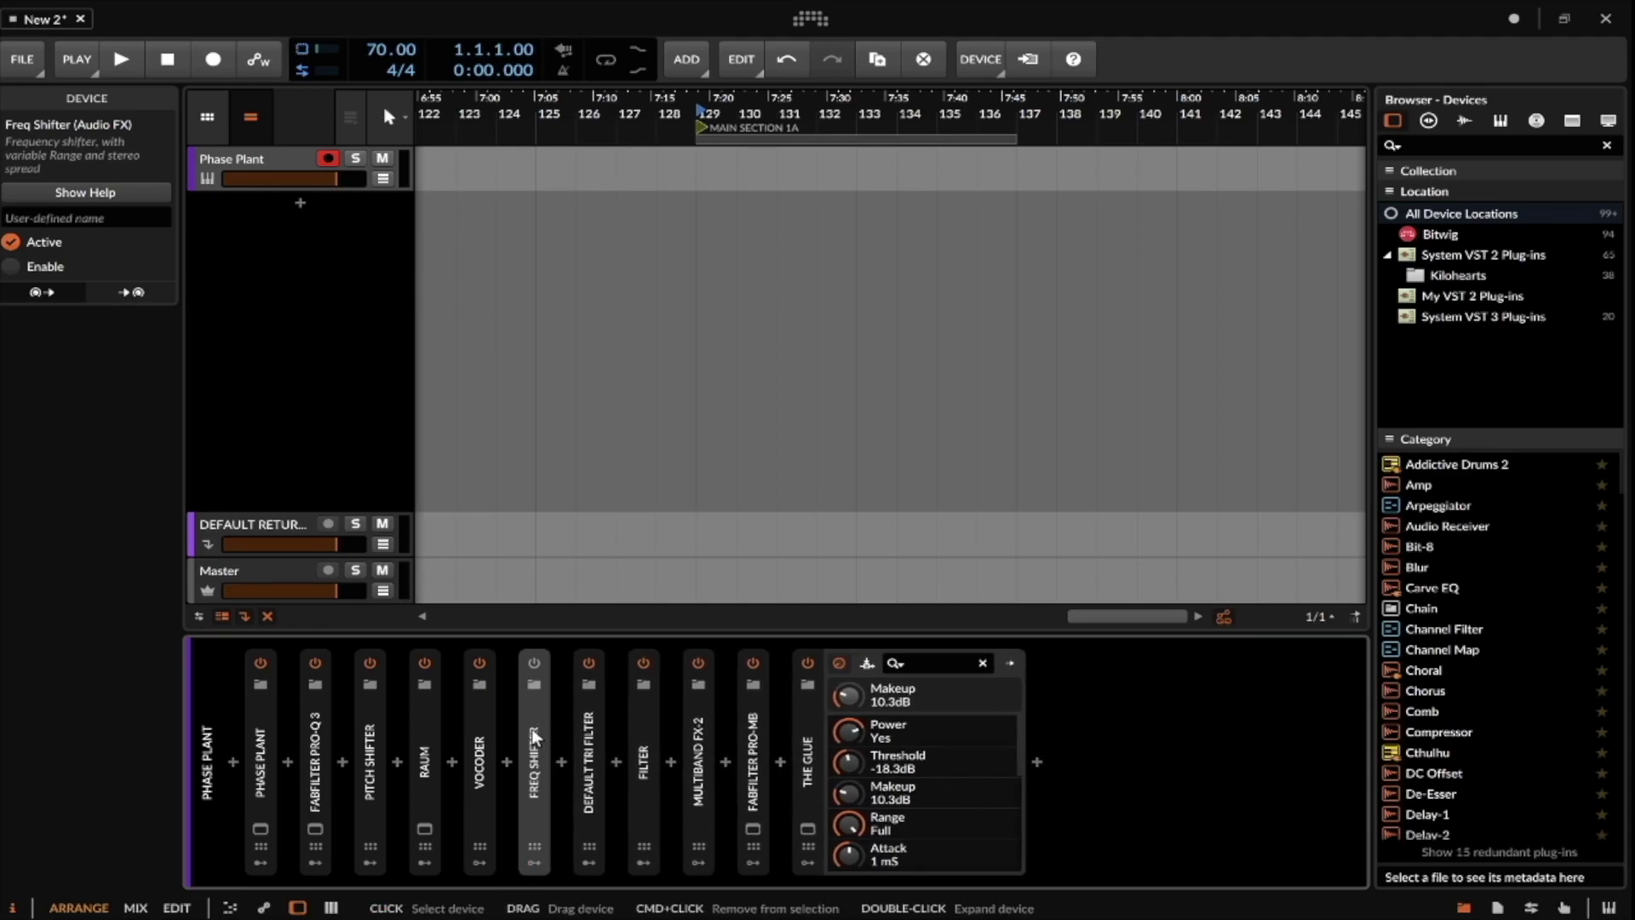
left_click(780, 761)
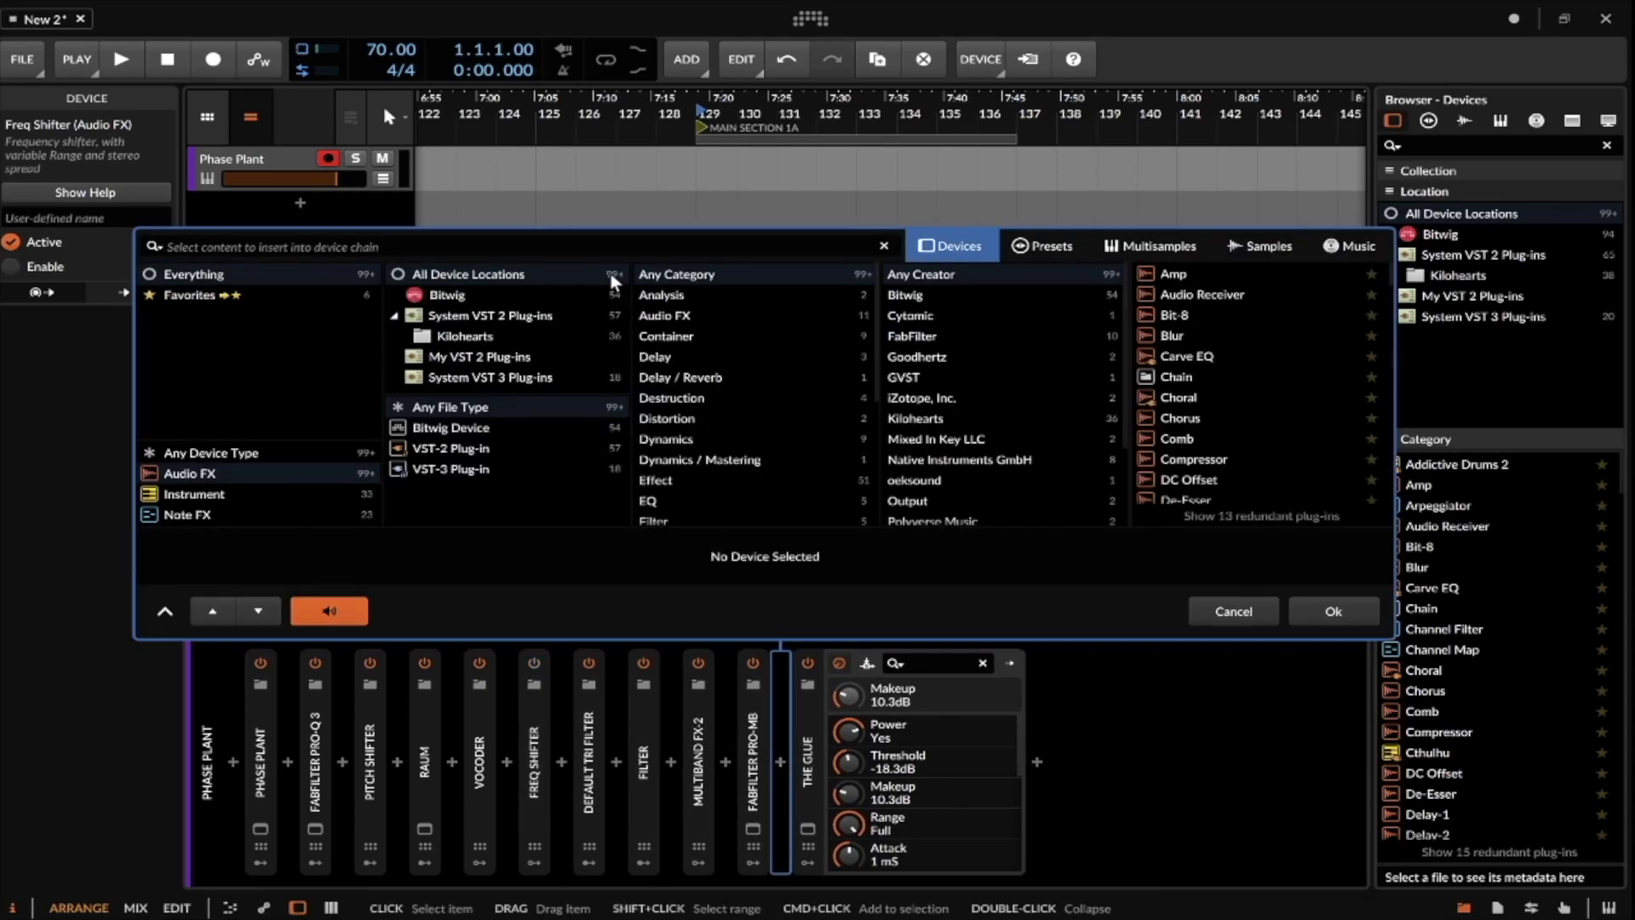
type("OTT")
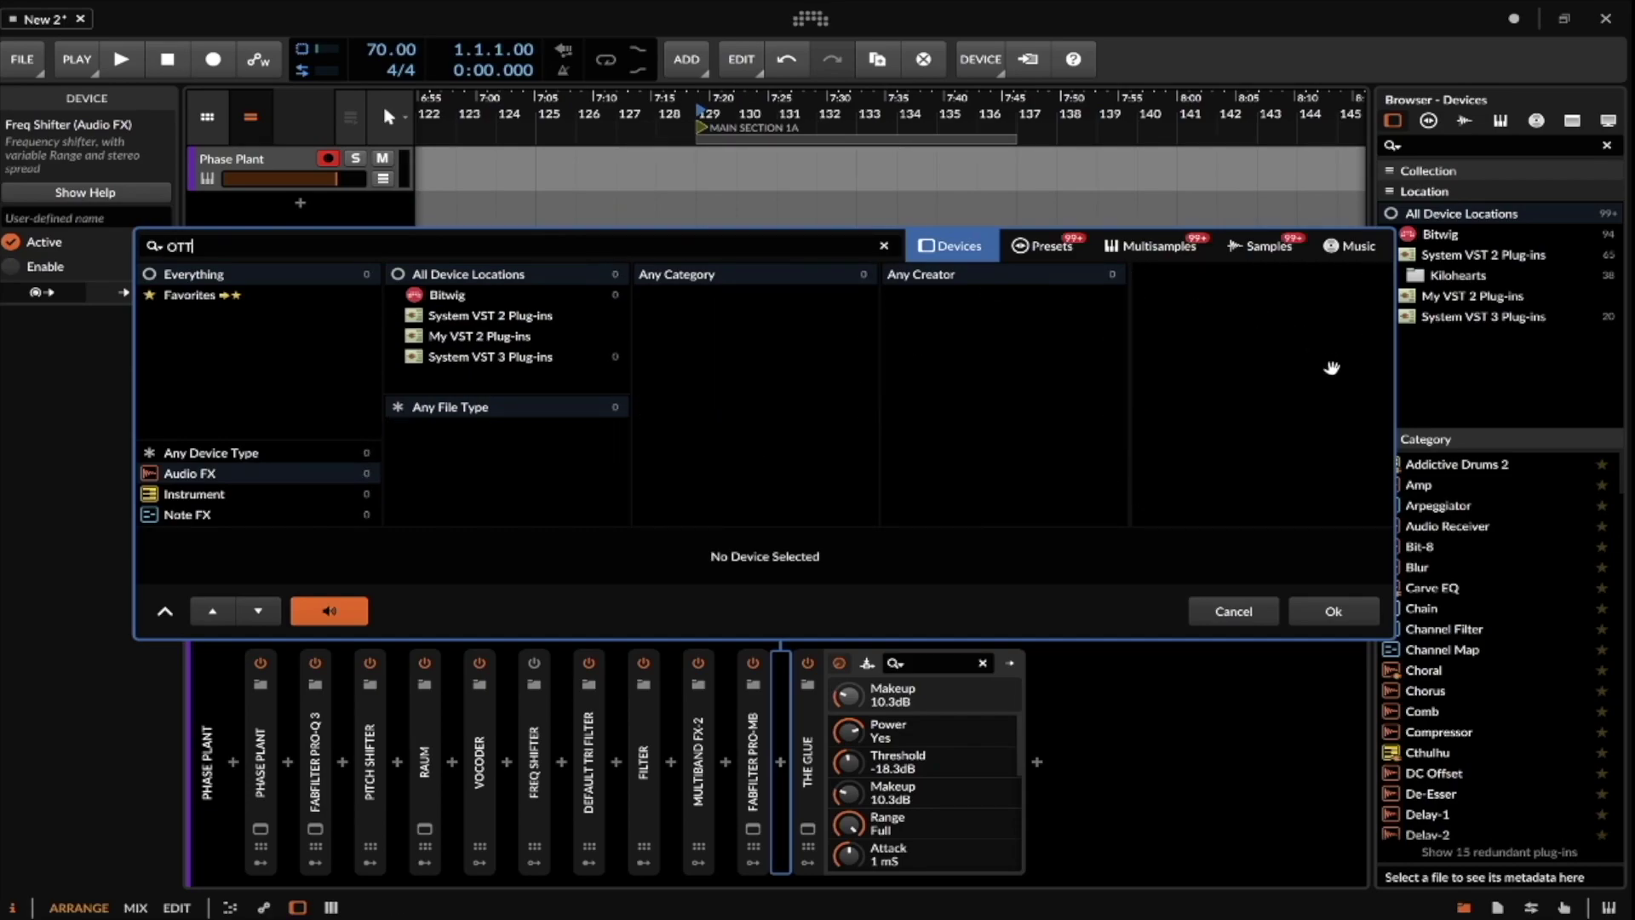
key("ctrl+a")
key("BackSpace")
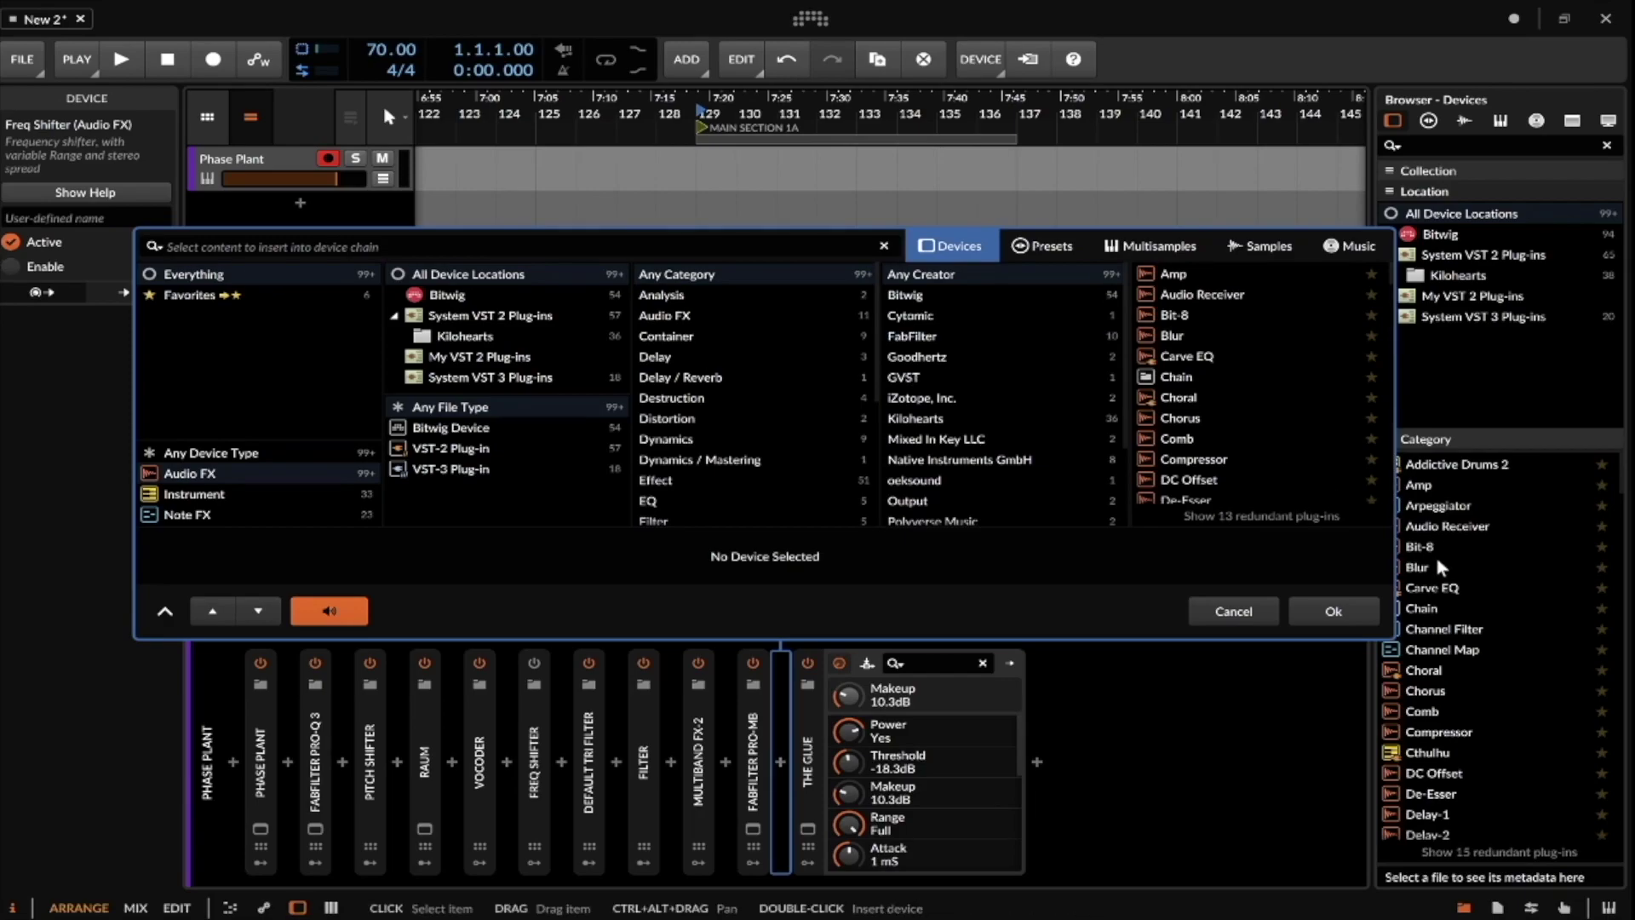
left_click(1254, 607)
Collapse The Glue's remote controls, turn its makeup gain down to about 0 and close its window.
double_click(804, 723)
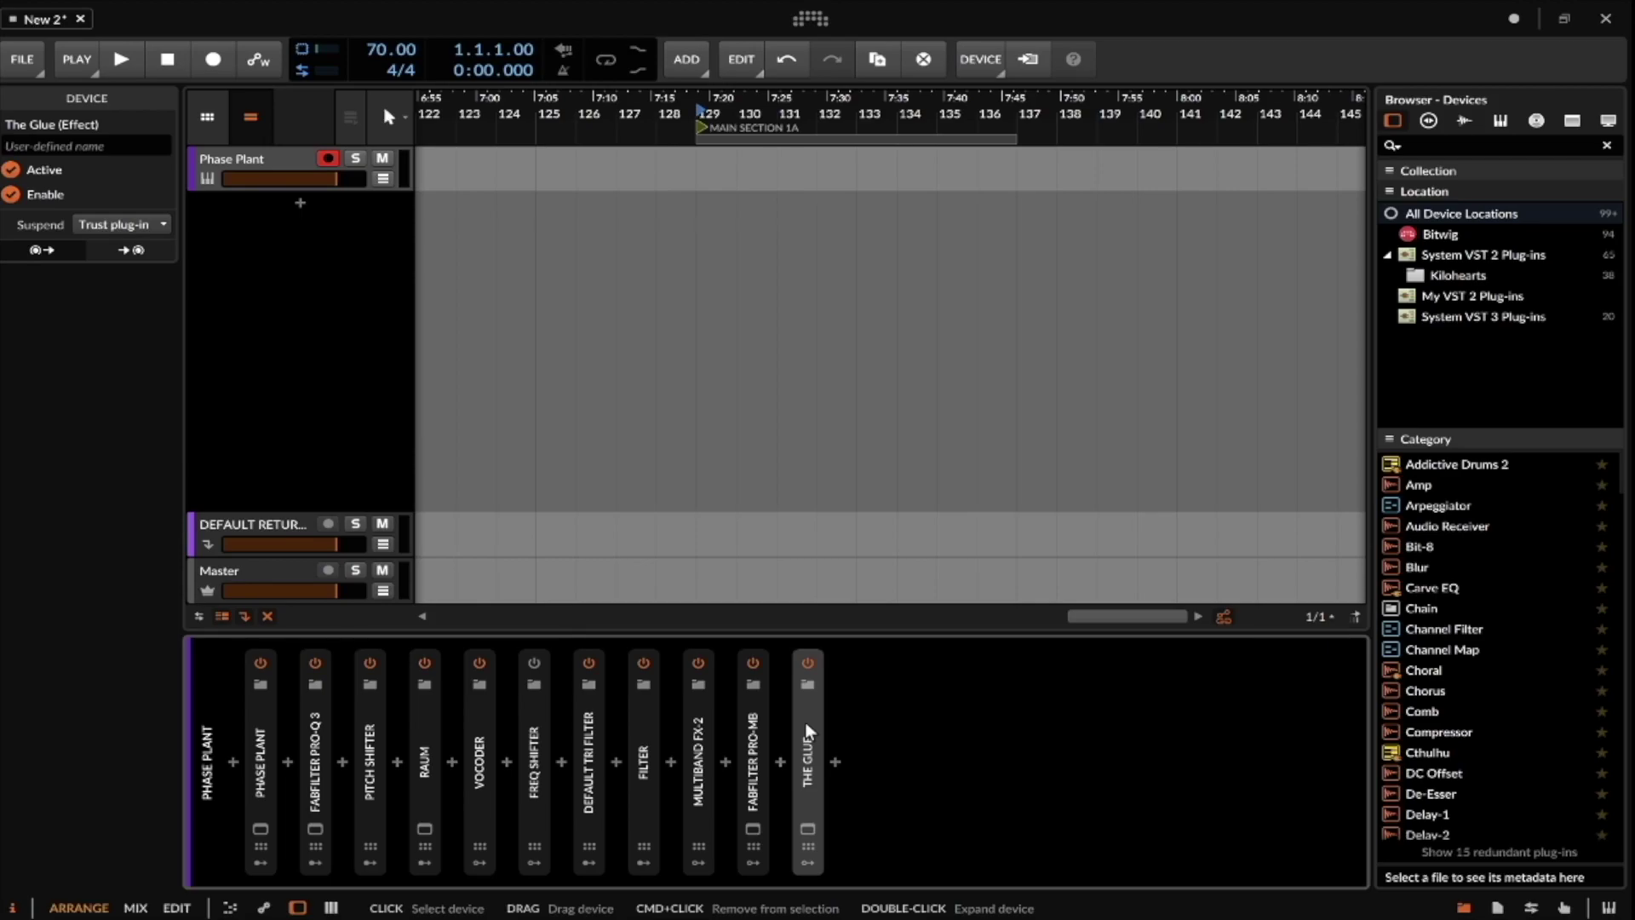
left_click(808, 827)
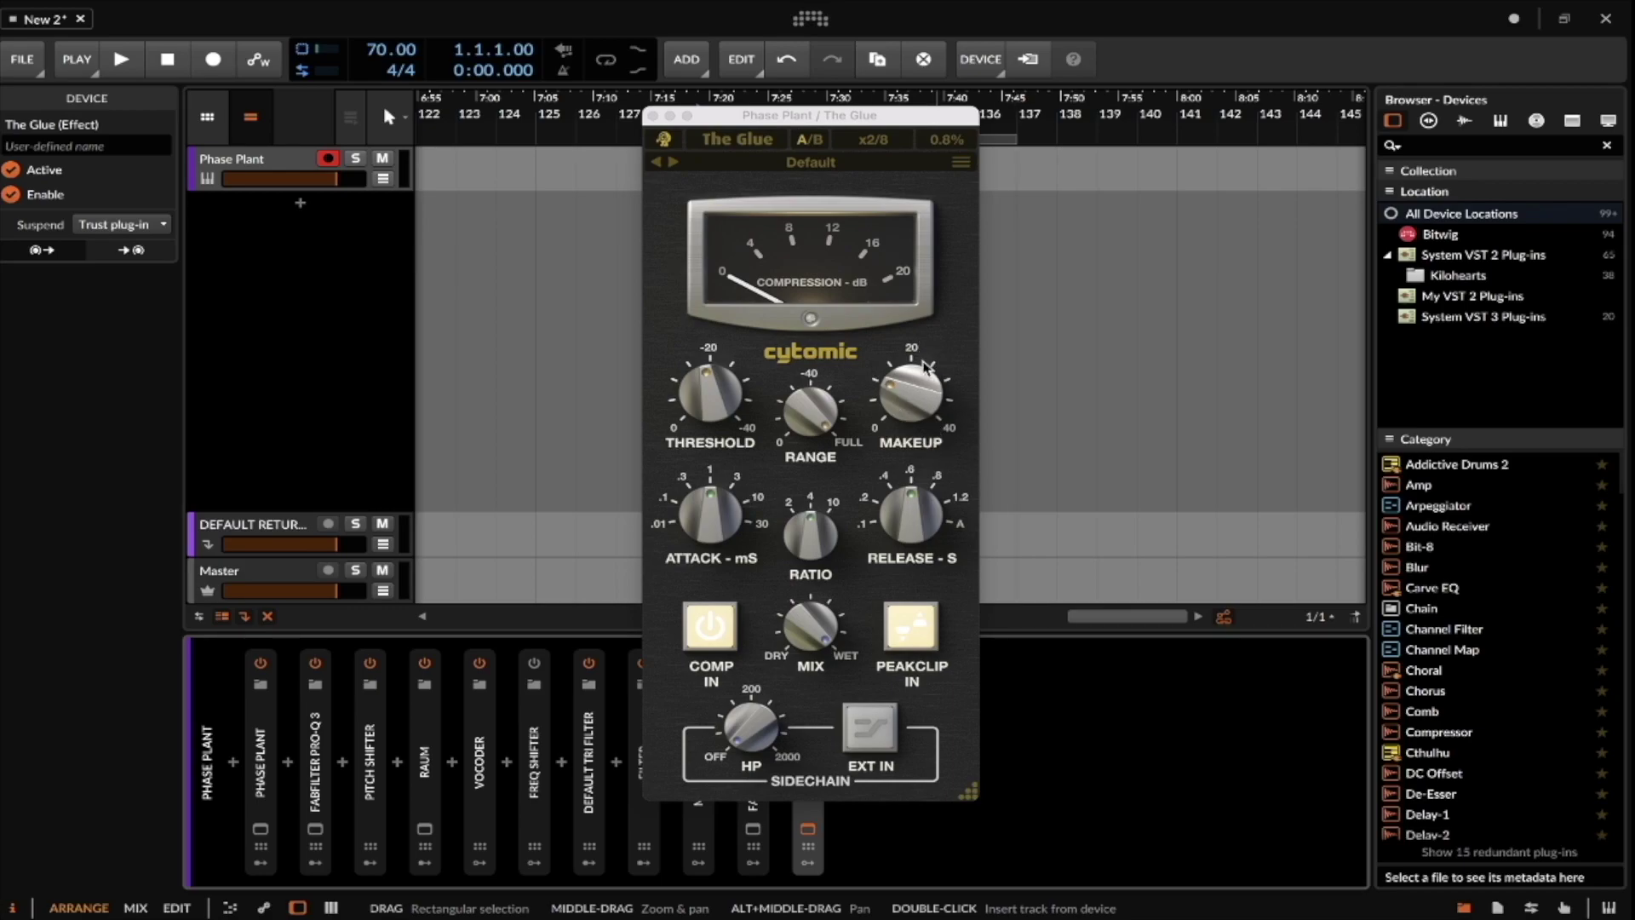
left_click_drag(924, 379, 924, 413)
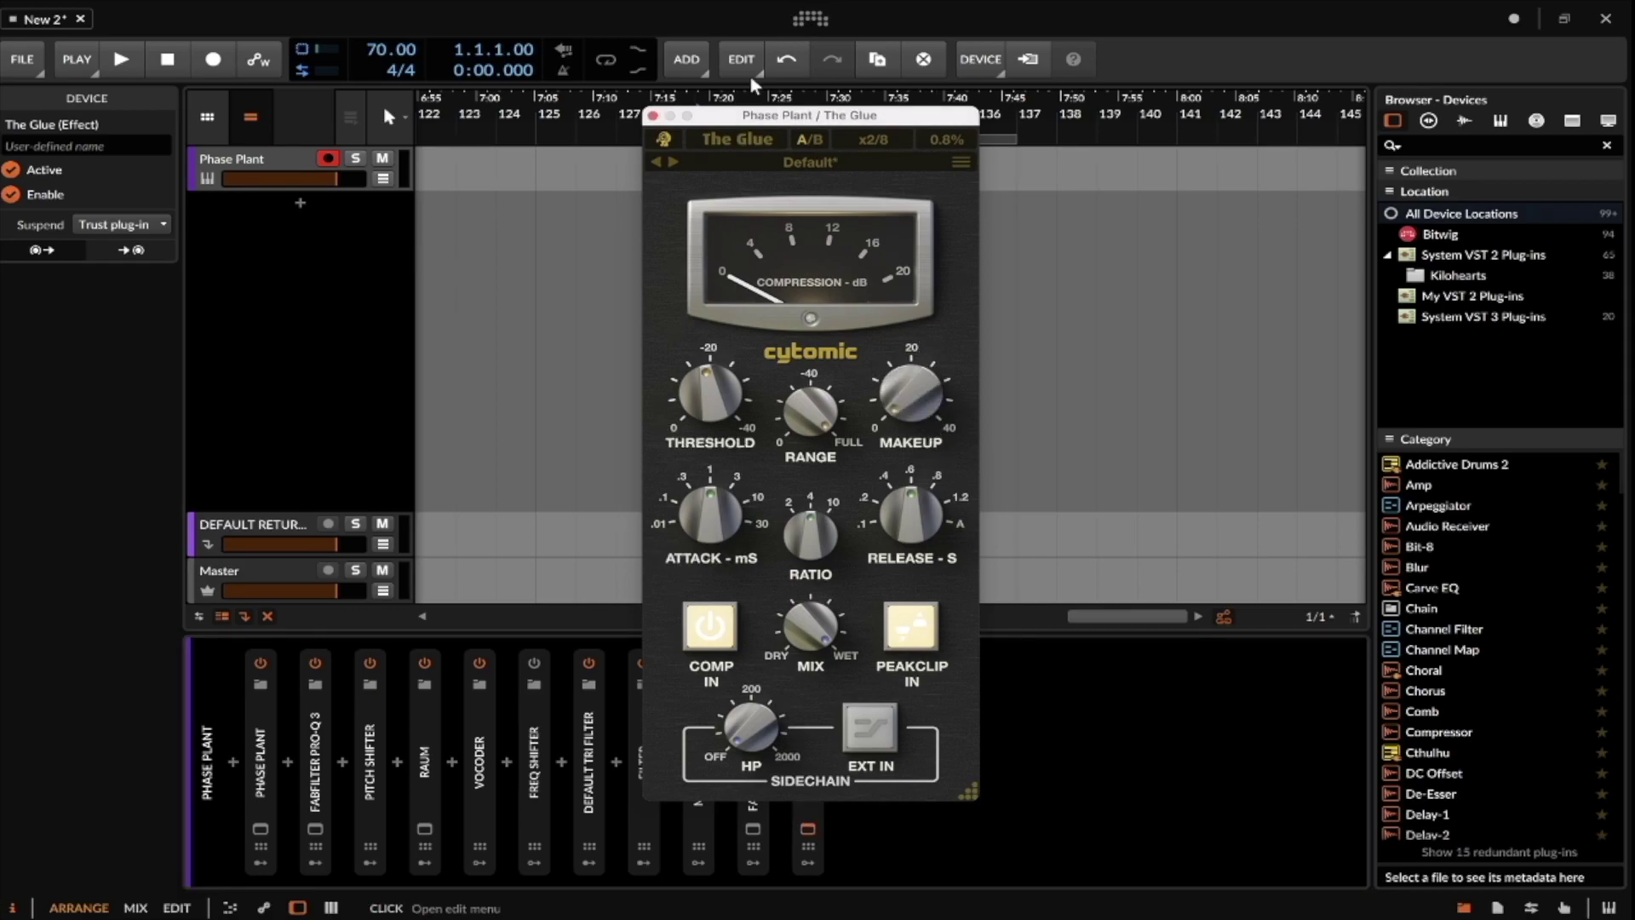
left_click(653, 115)
Try GClip after The Glue with its clip level at 19 %, and remove the device.
left_click(835, 761)
left_click(431, 243)
type("CLIP")
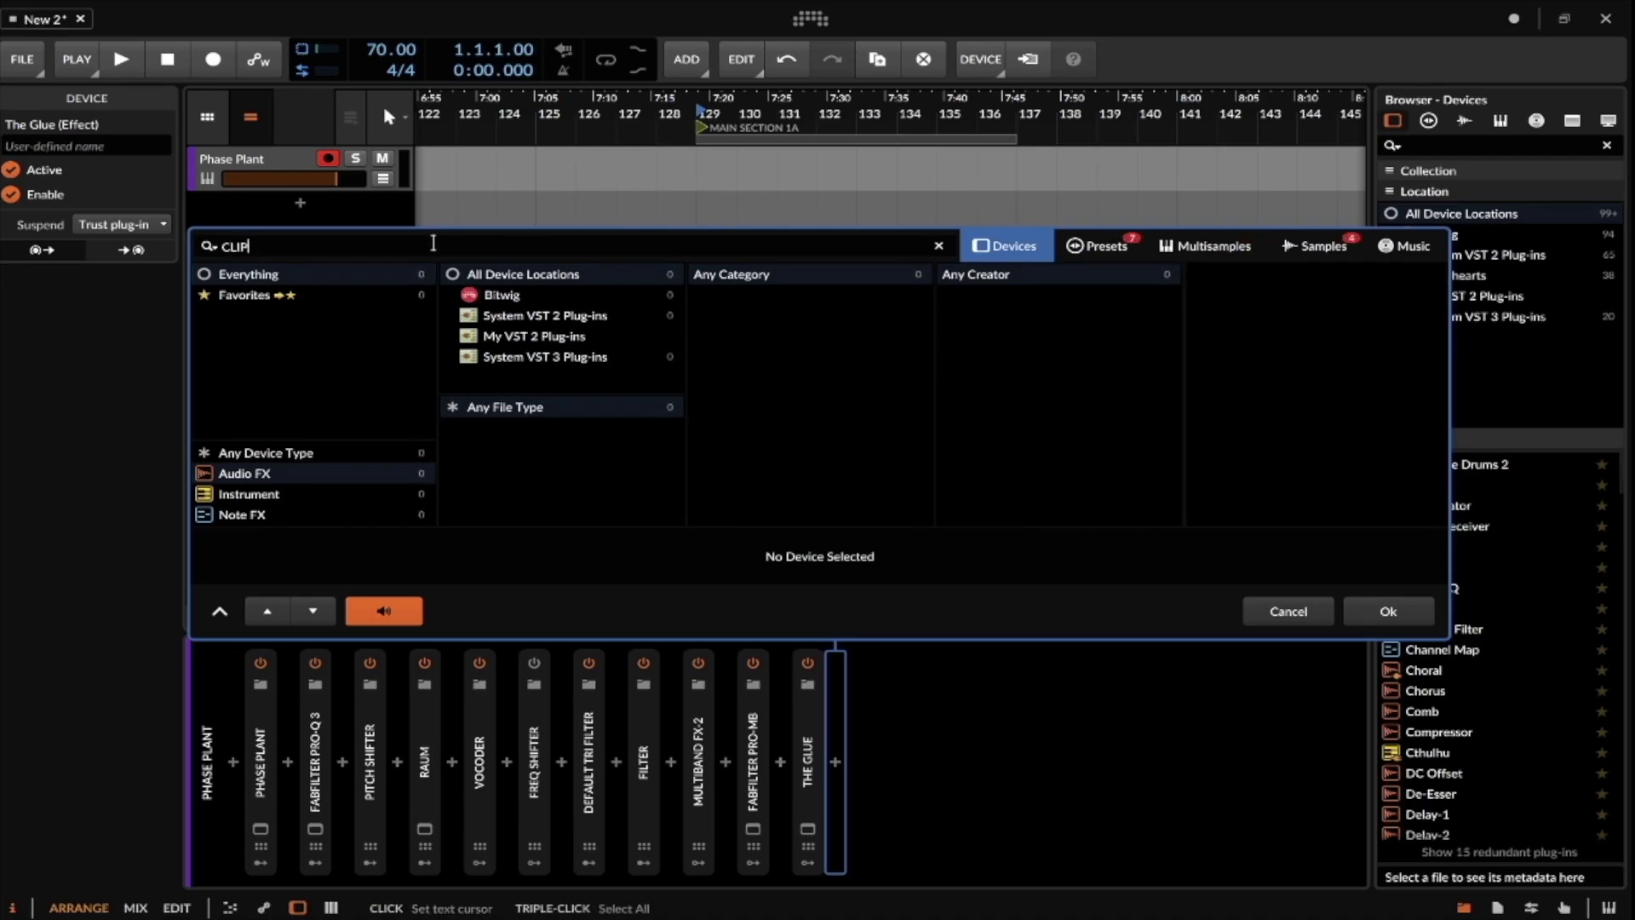
key("Return")
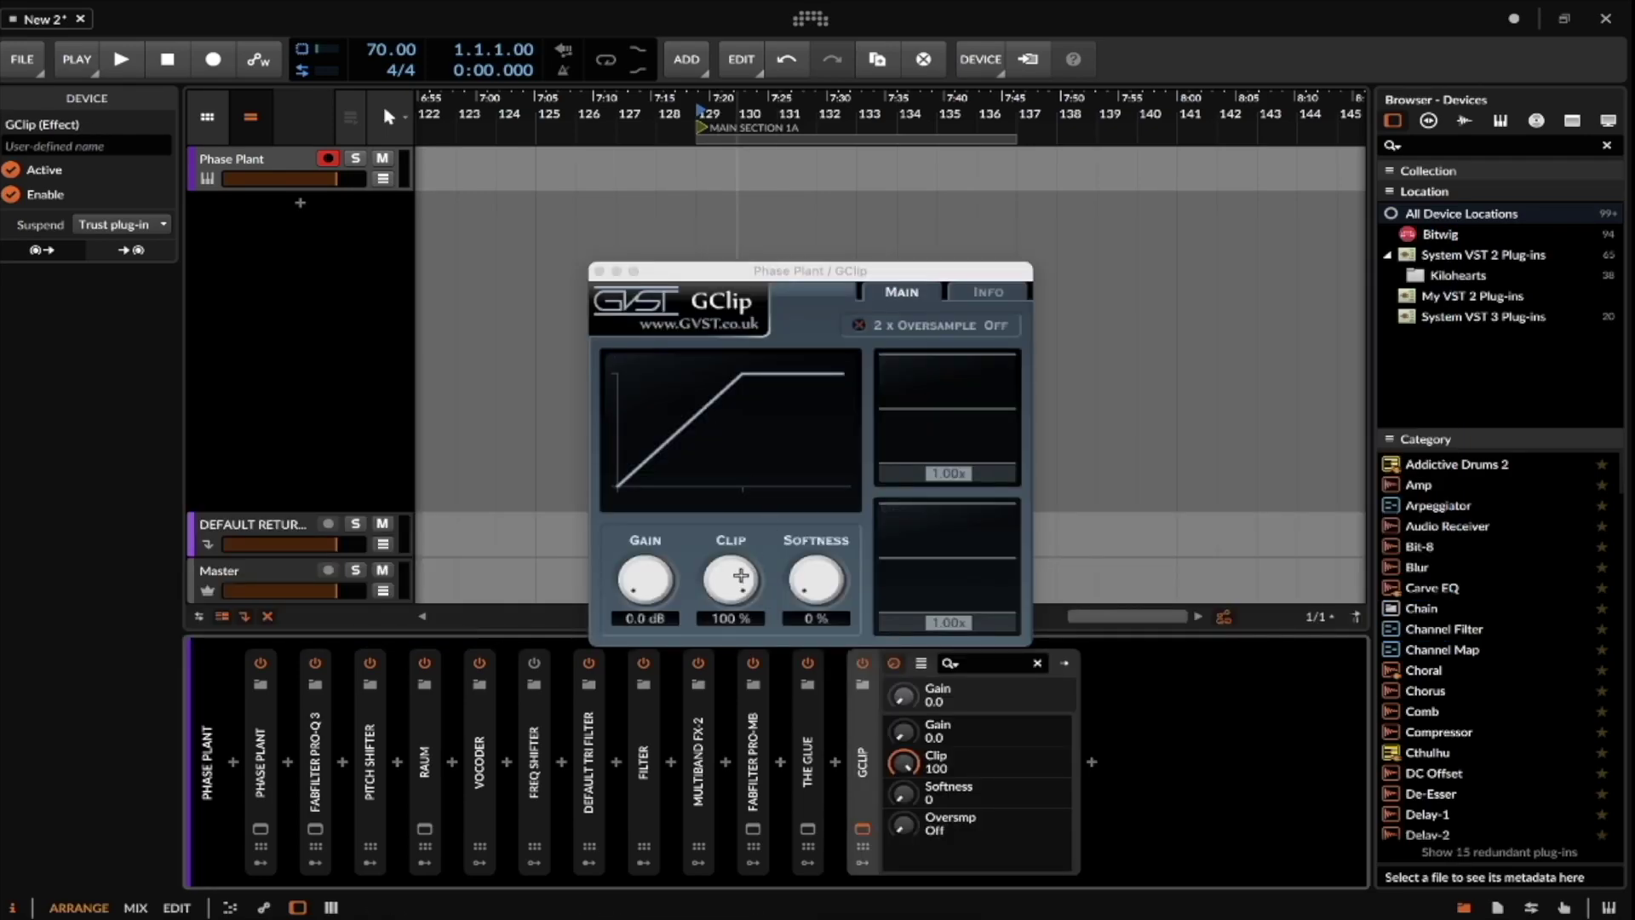
left_click_drag(733, 583, 728, 681)
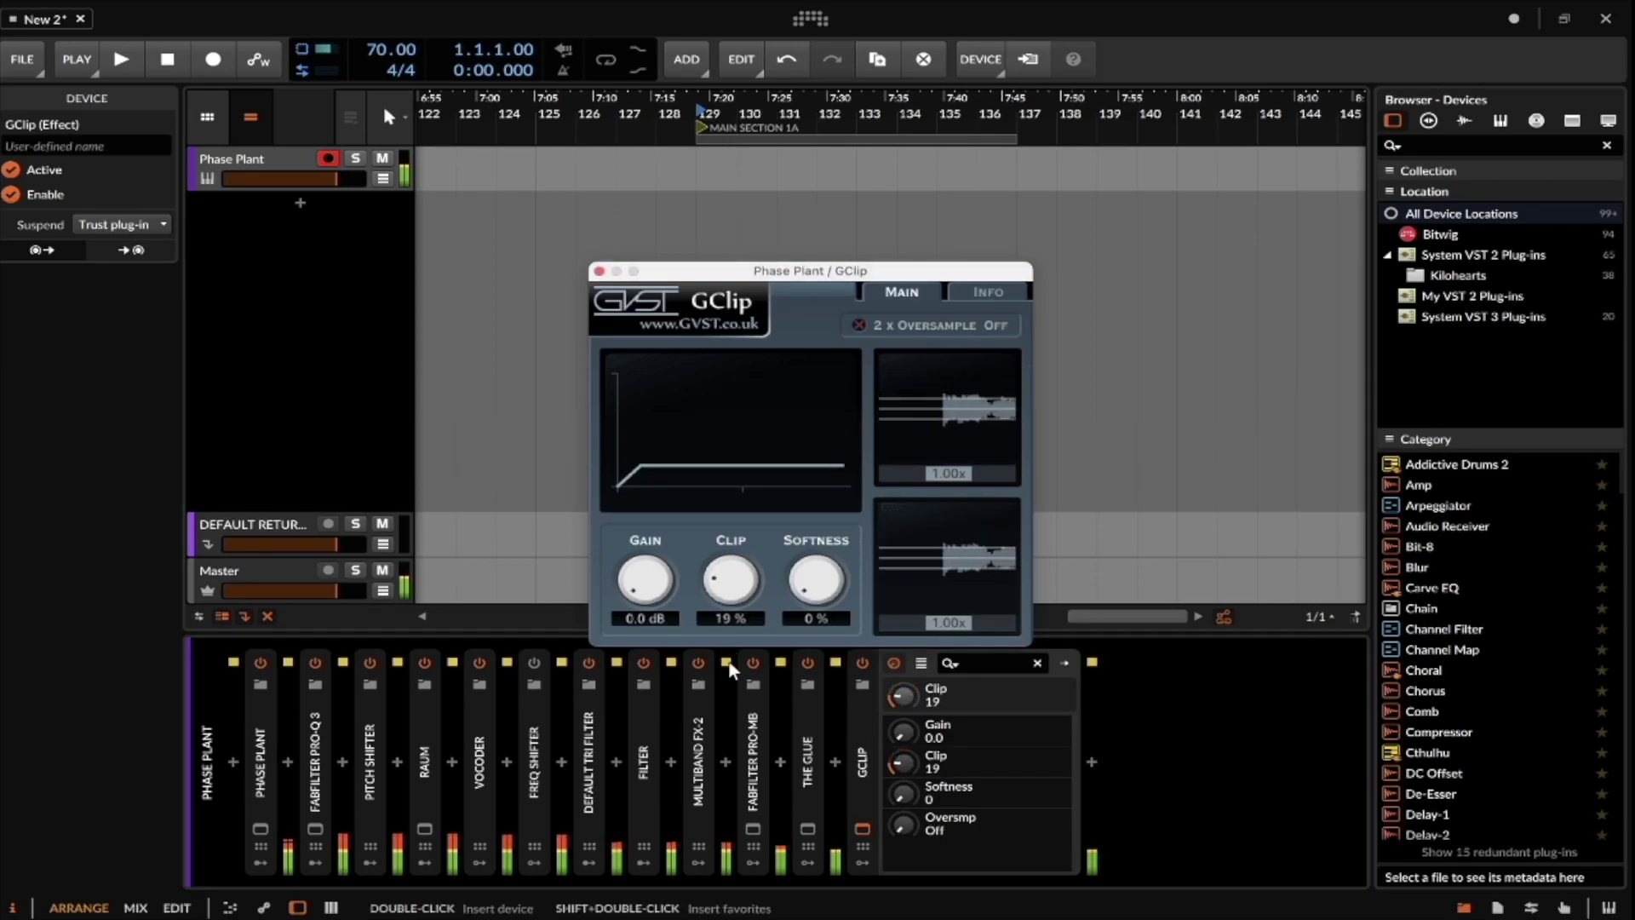
mouse_move(641, 611)
left_mouse_down()
mouse_move(635, 541)
mouse_move(635, 609)
left_mouse_up()
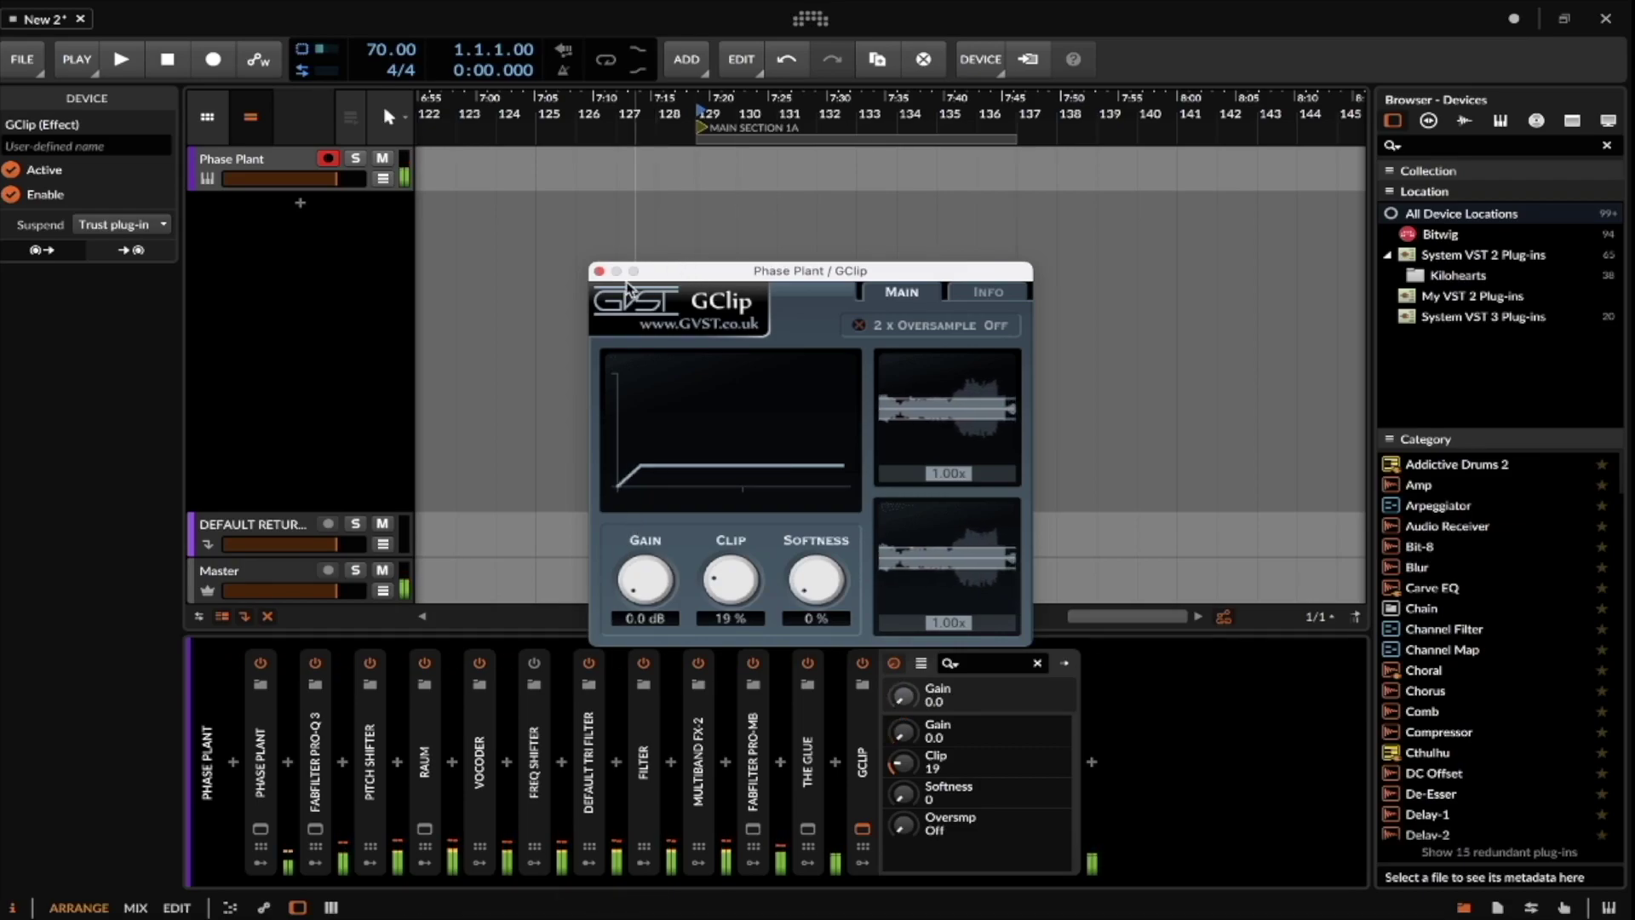
left_click(863, 829)
key("Delete")
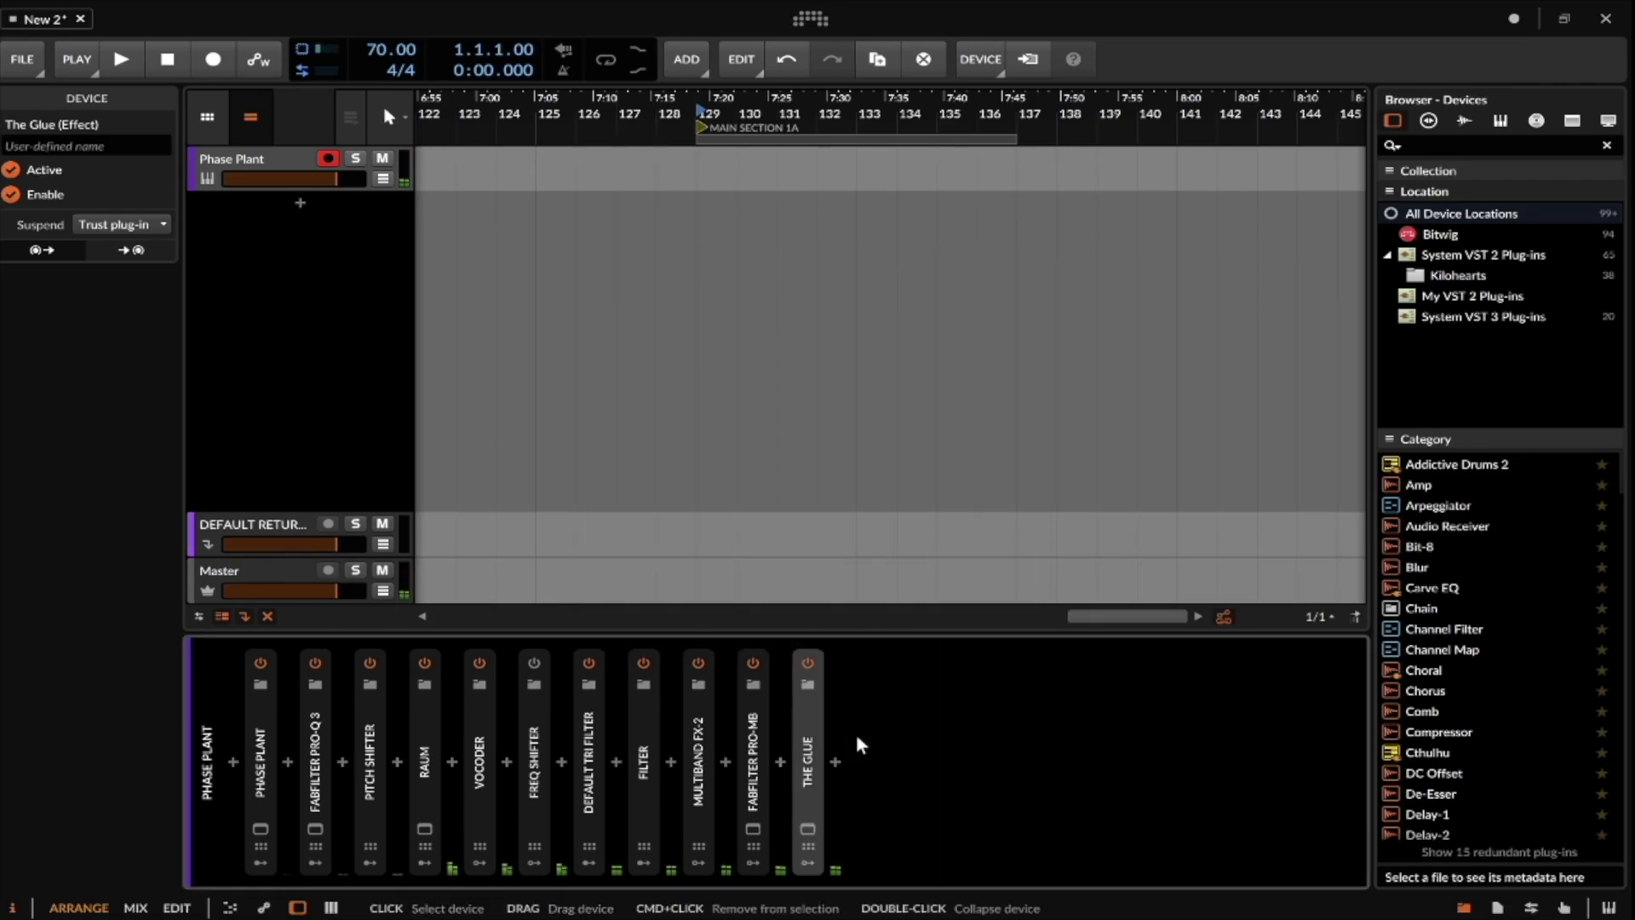
Insert the VST3 version of Pro-L 2 after The Glue at the end of the chain.
double_click(843, 753)
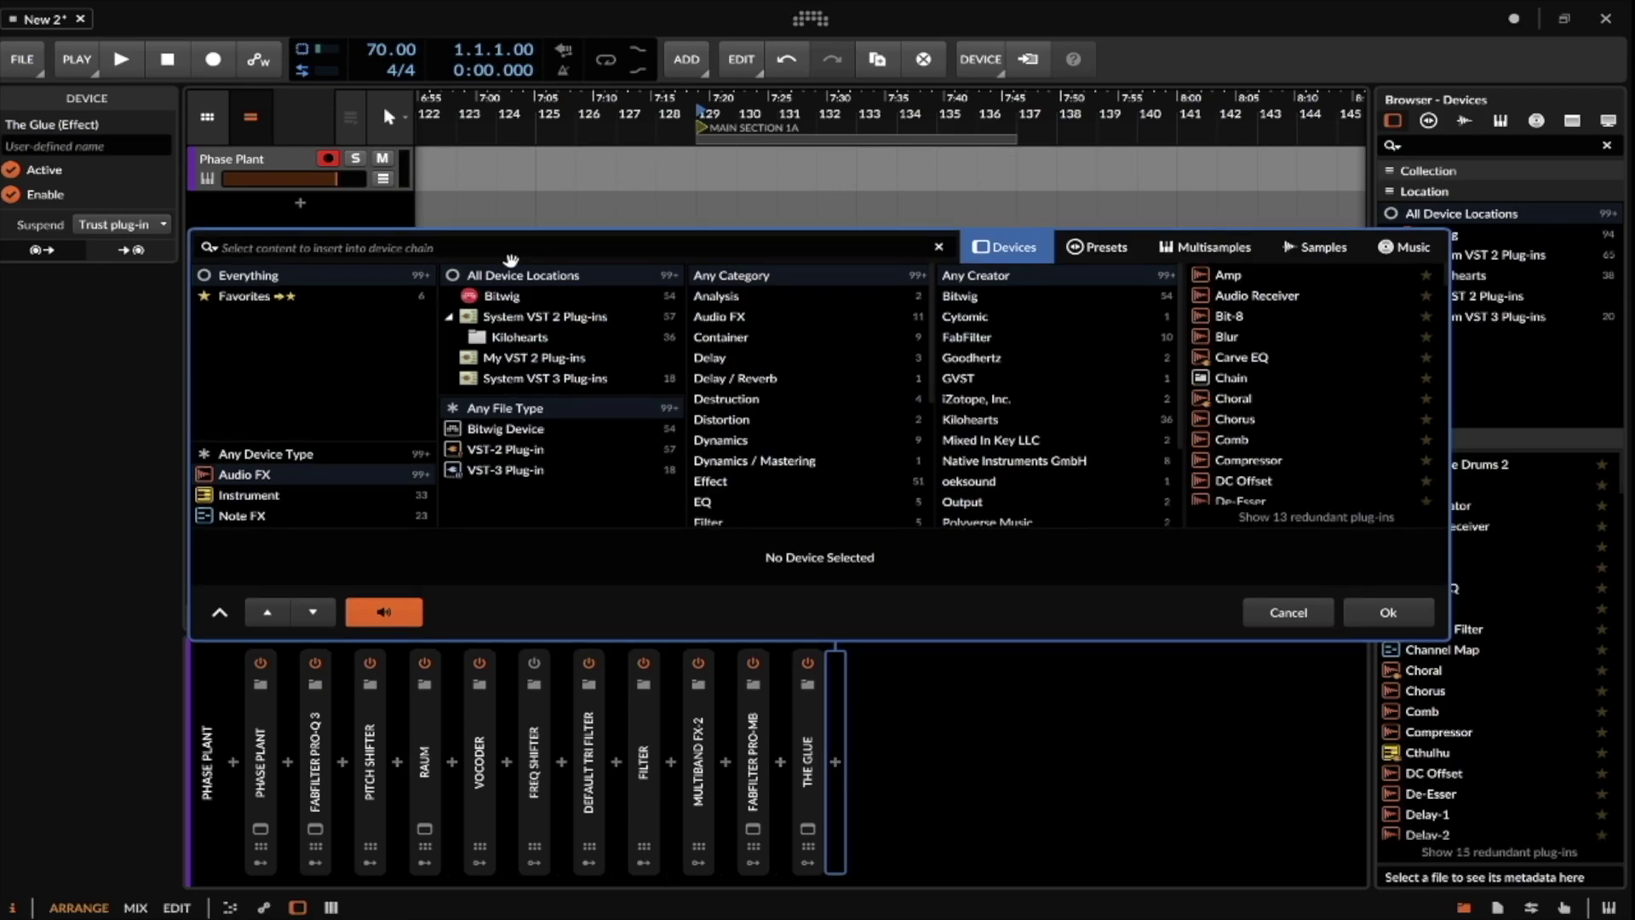
type("PRO")
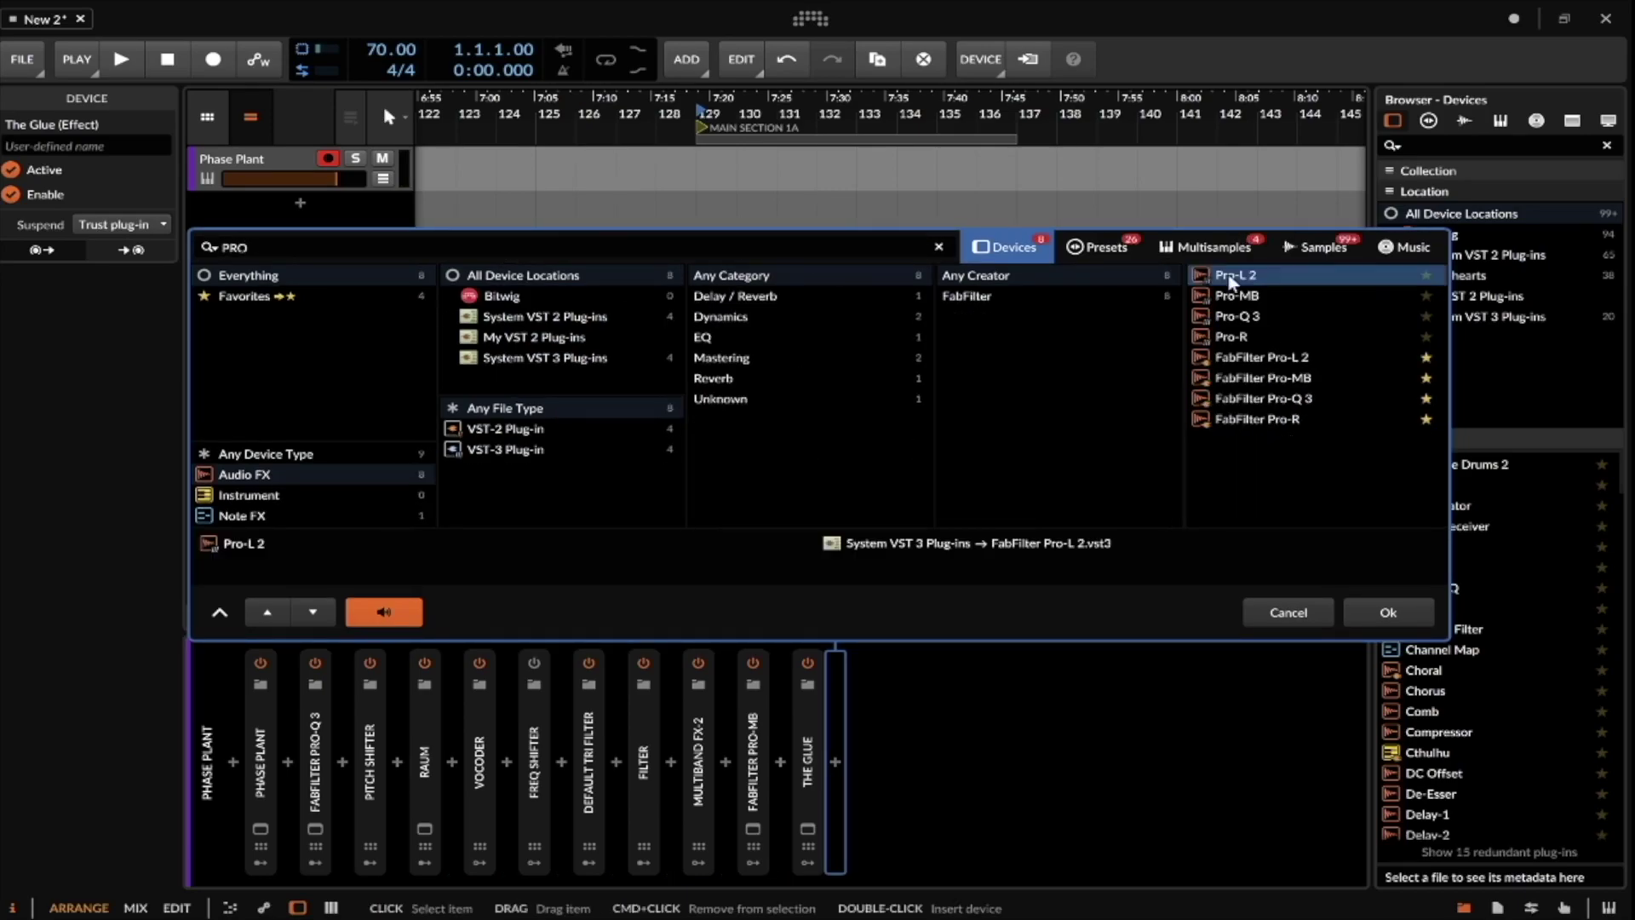
key("Down")
left_click(1384, 613)
Raise Pro-L 2's gain to about +12.9 dB and close its window.
left_click_drag(321, 555, 324, 431)
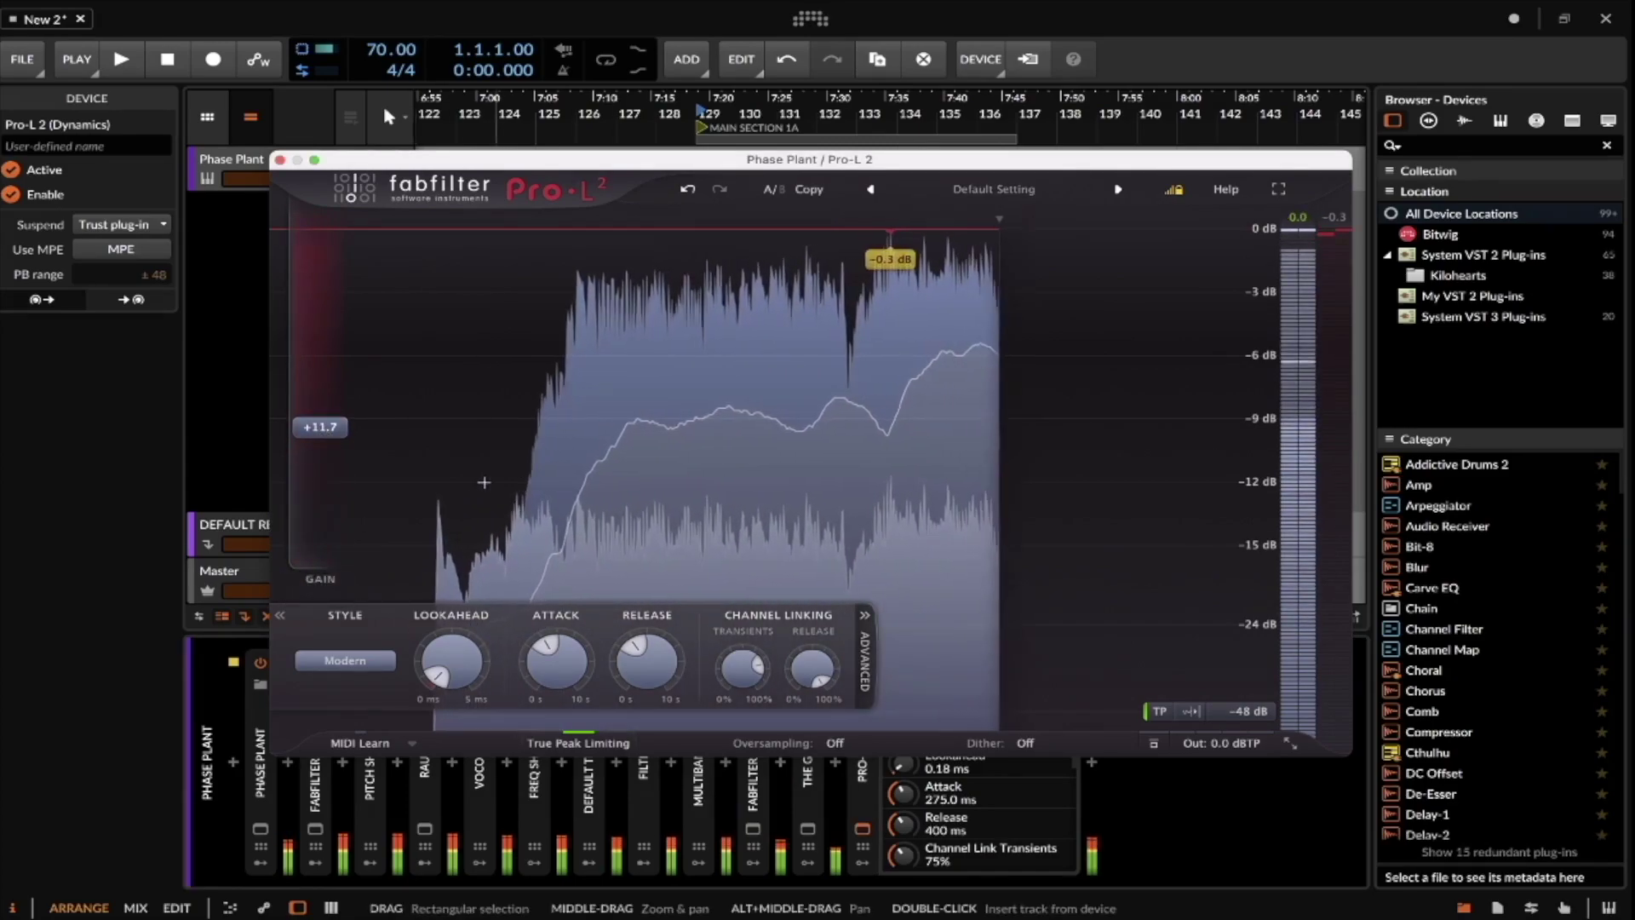
left_click_drag(341, 443, 332, 412)
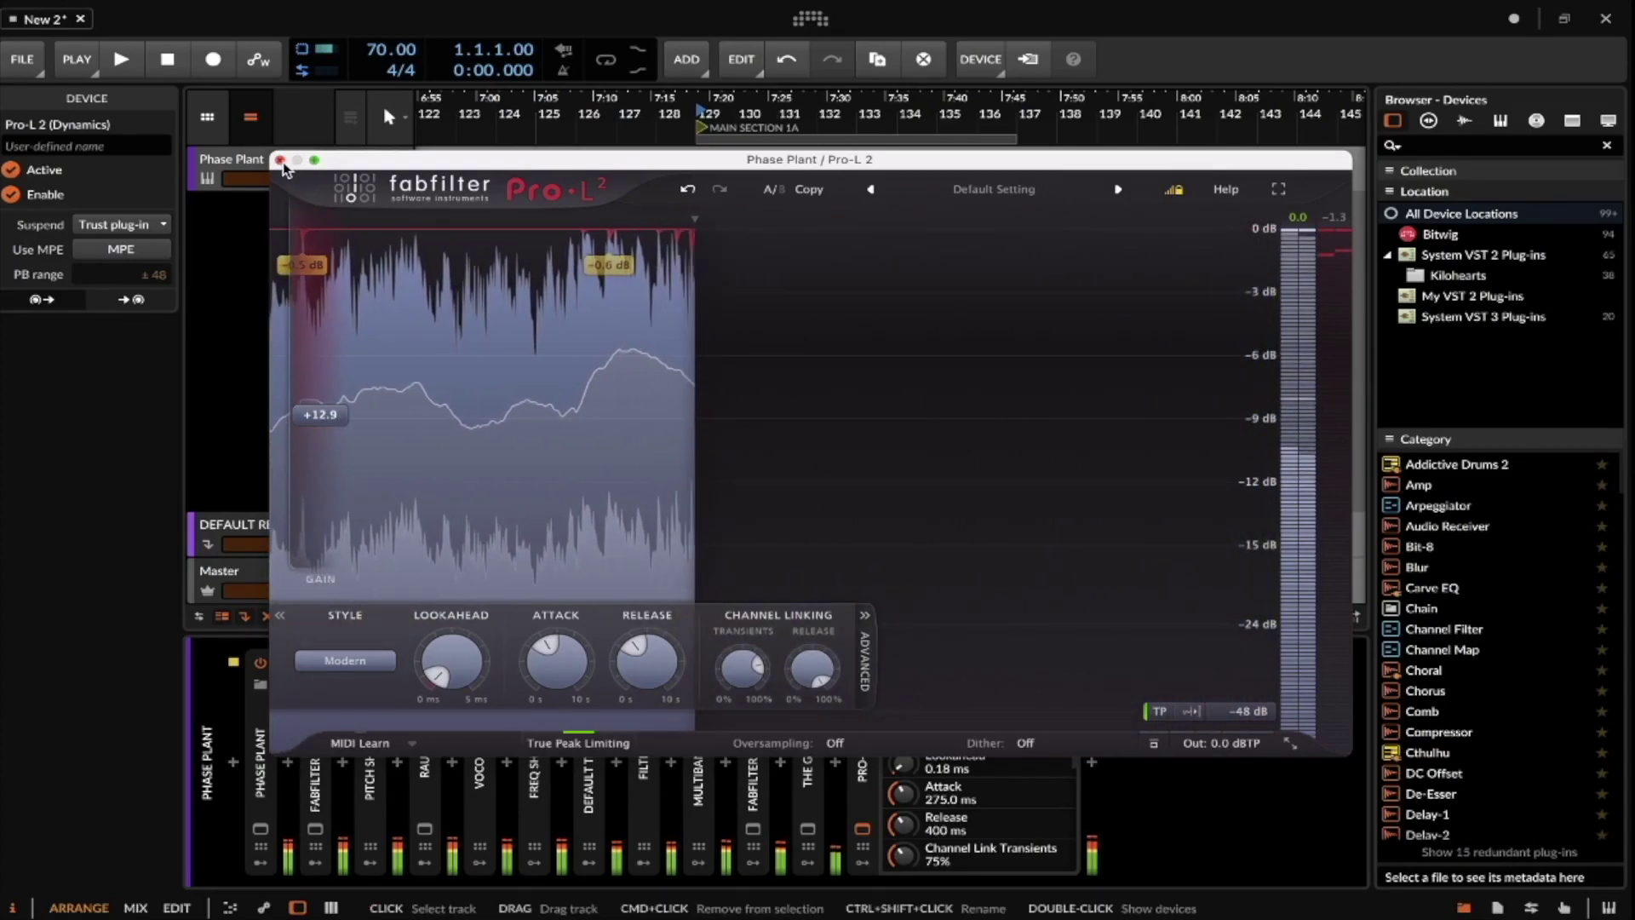
left_click(279, 162)
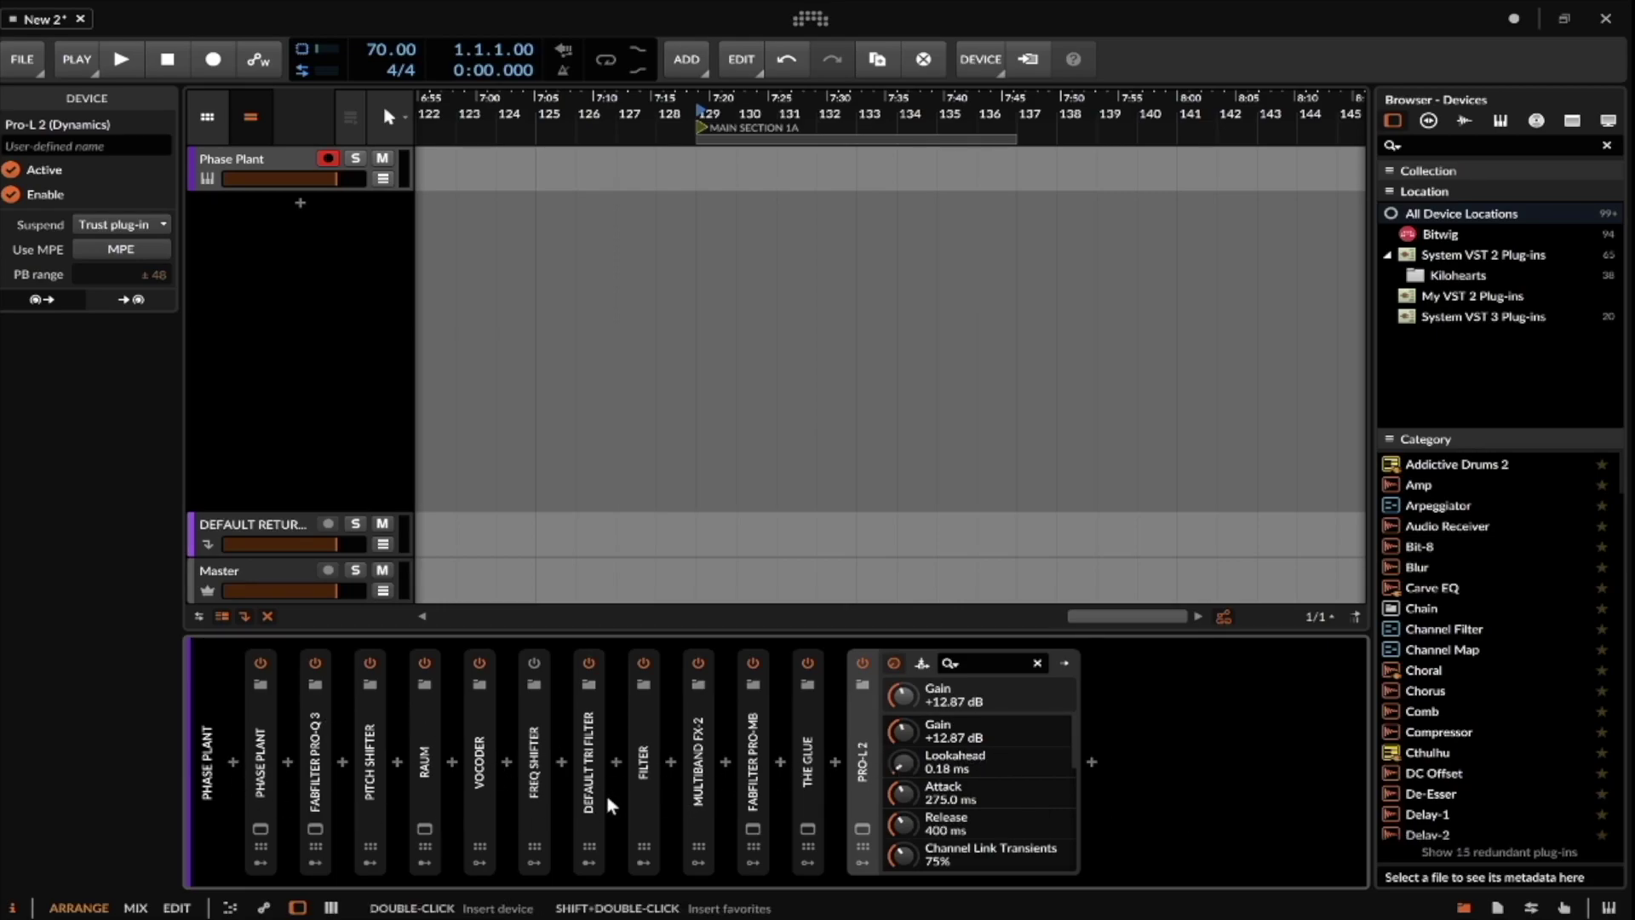
Examine the Phase Plant patch window and the devices on the default return track.
double_click(253, 771)
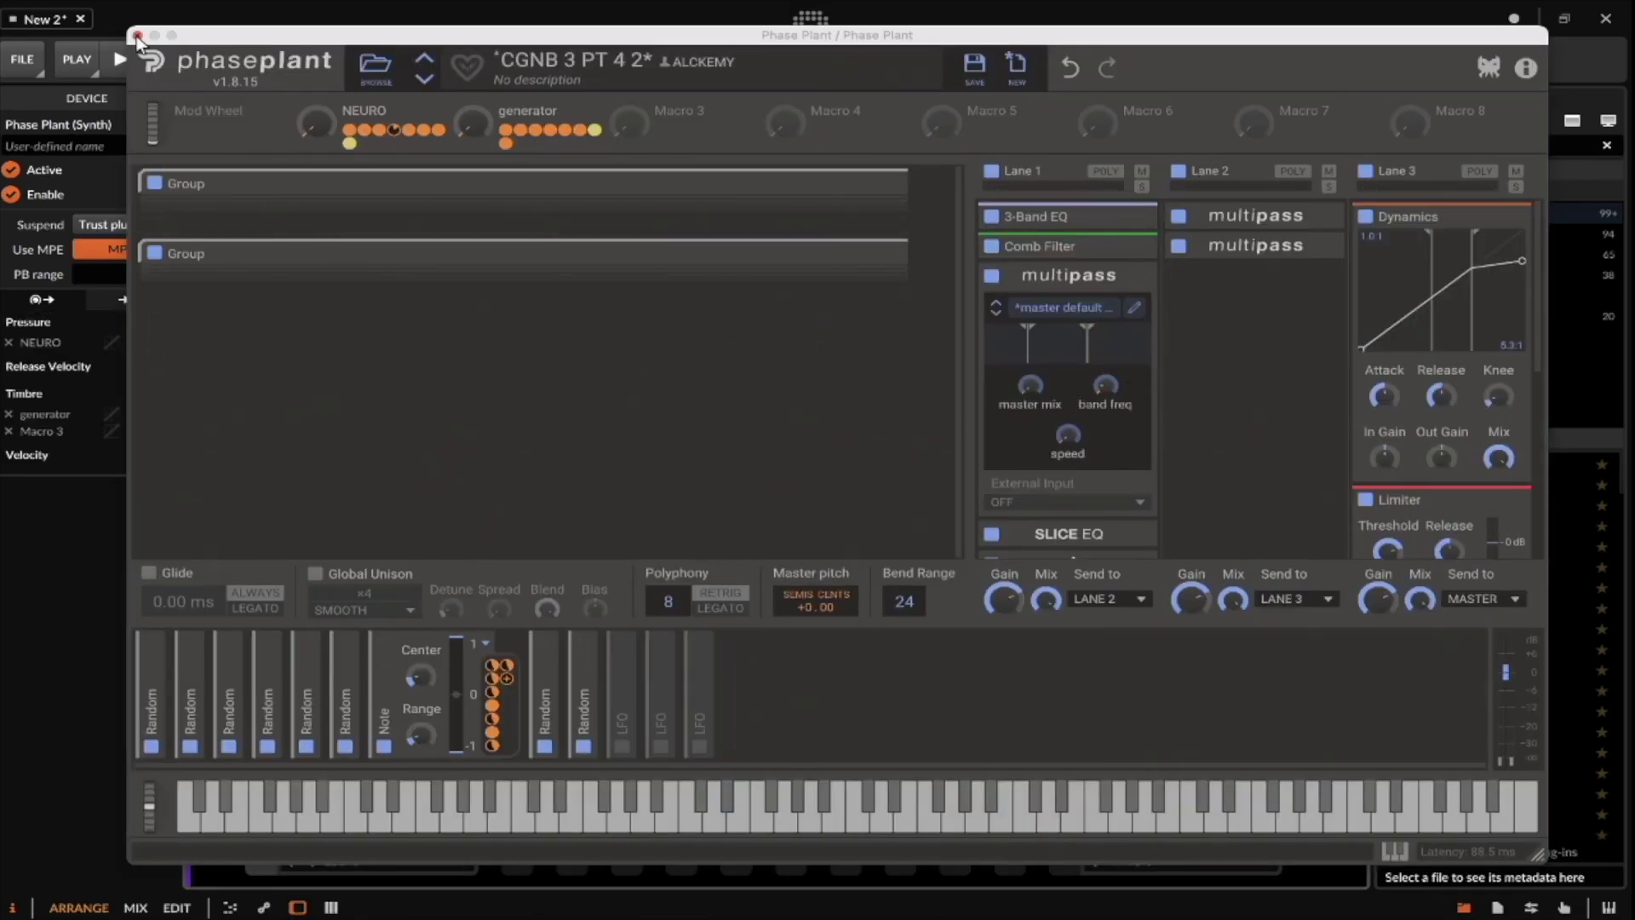
double_click(247, 770)
double_click(250, 701)
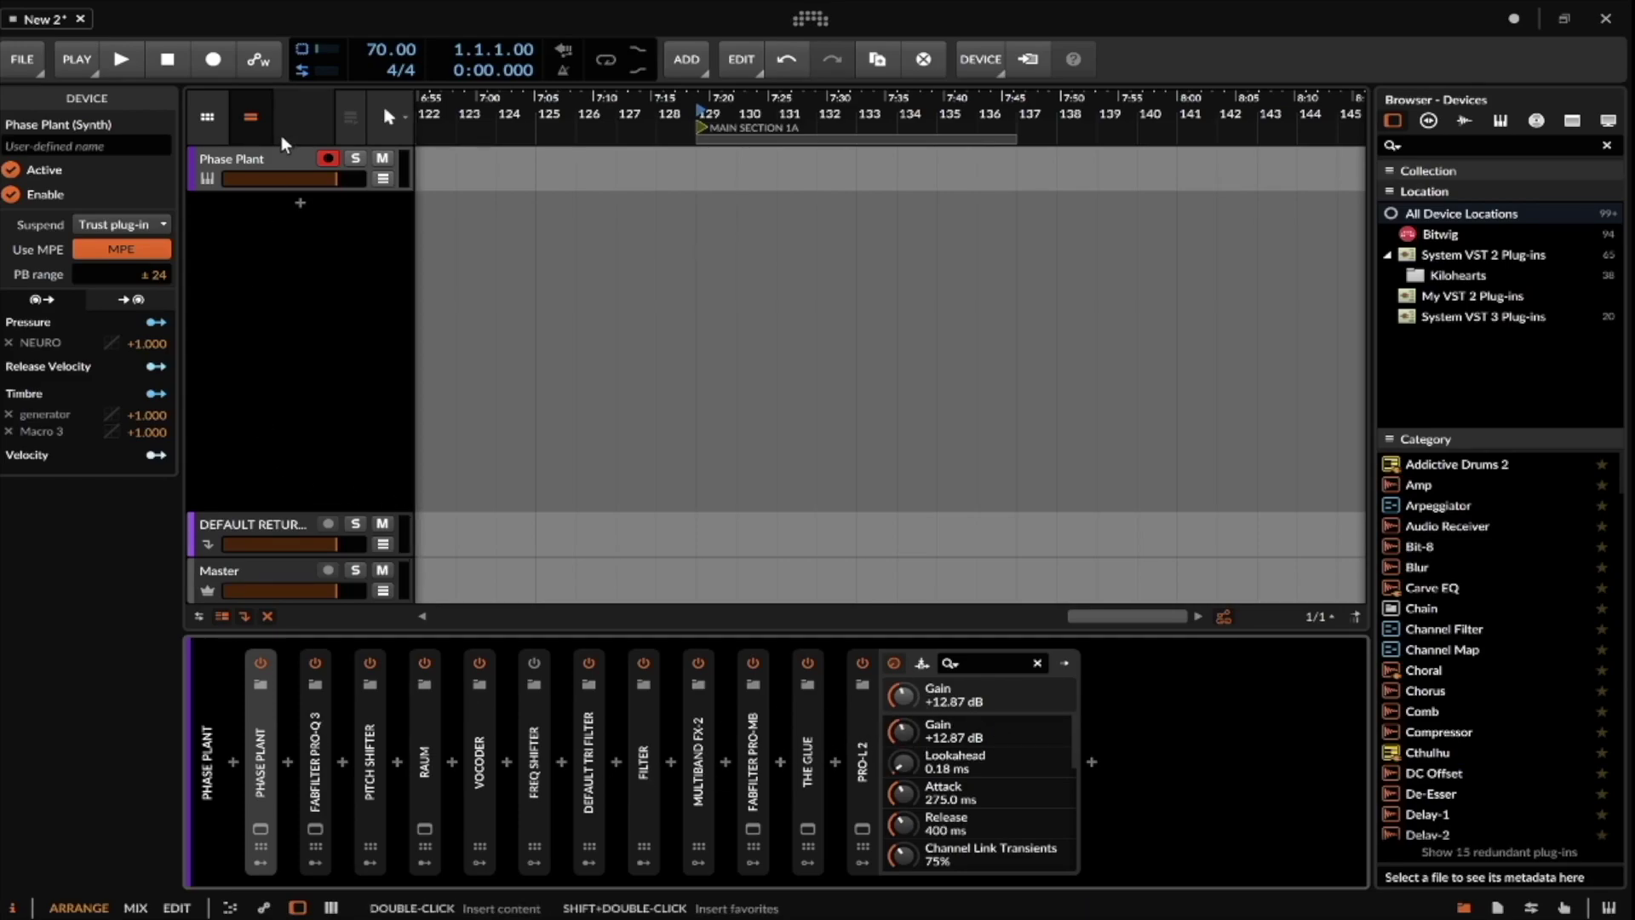
left_click(266, 155)
left_click(265, 524)
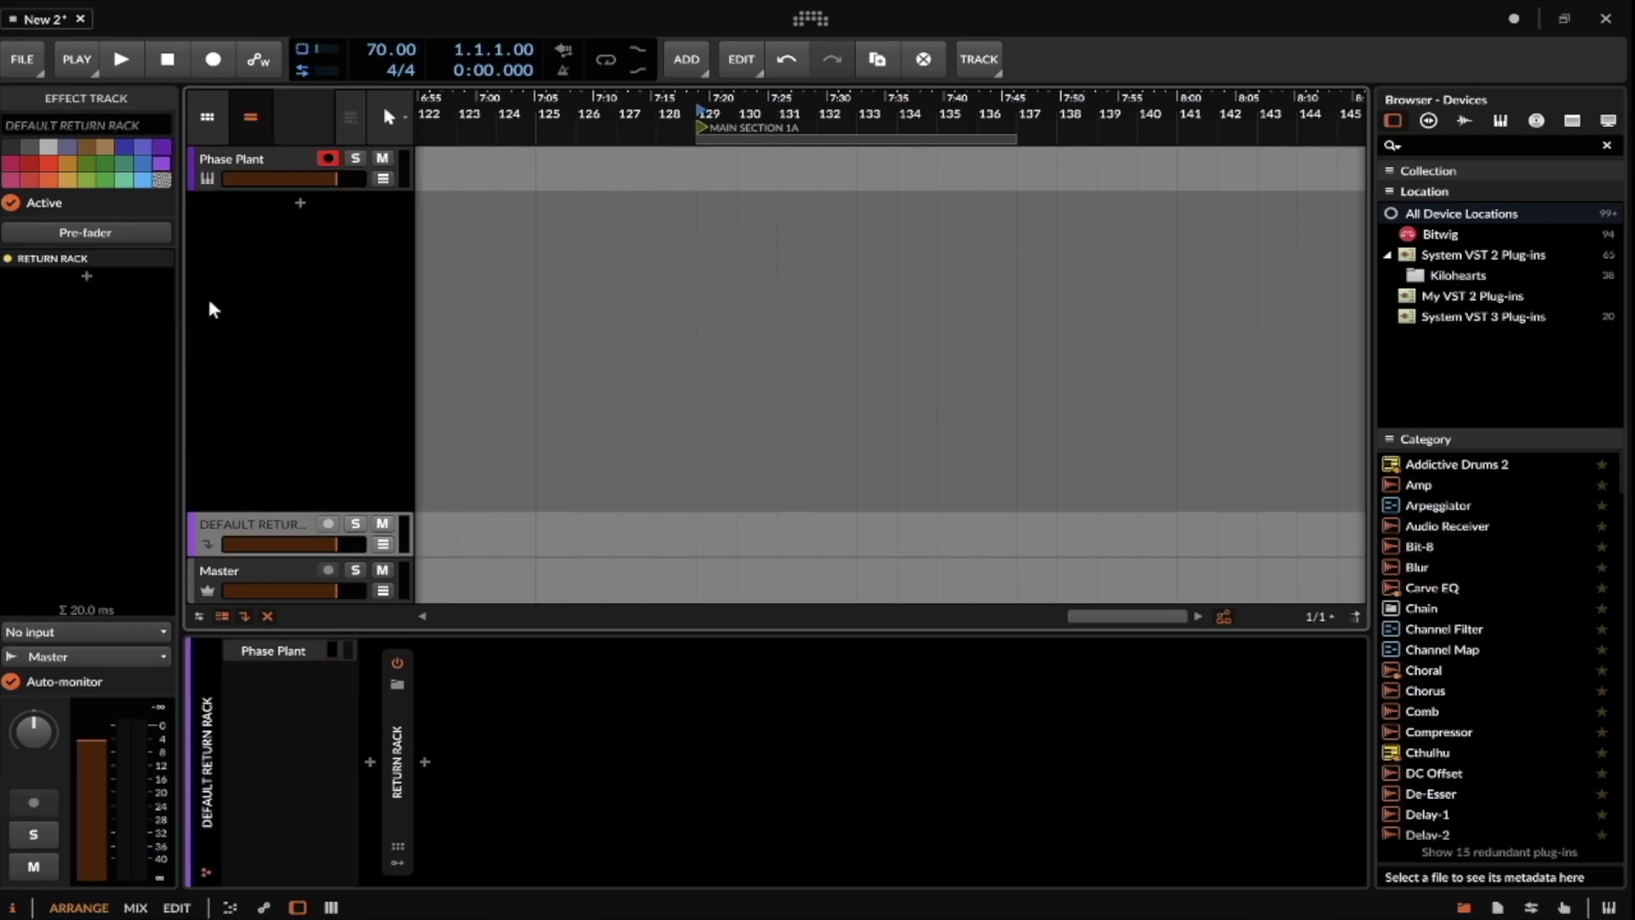
left_click(291, 153)
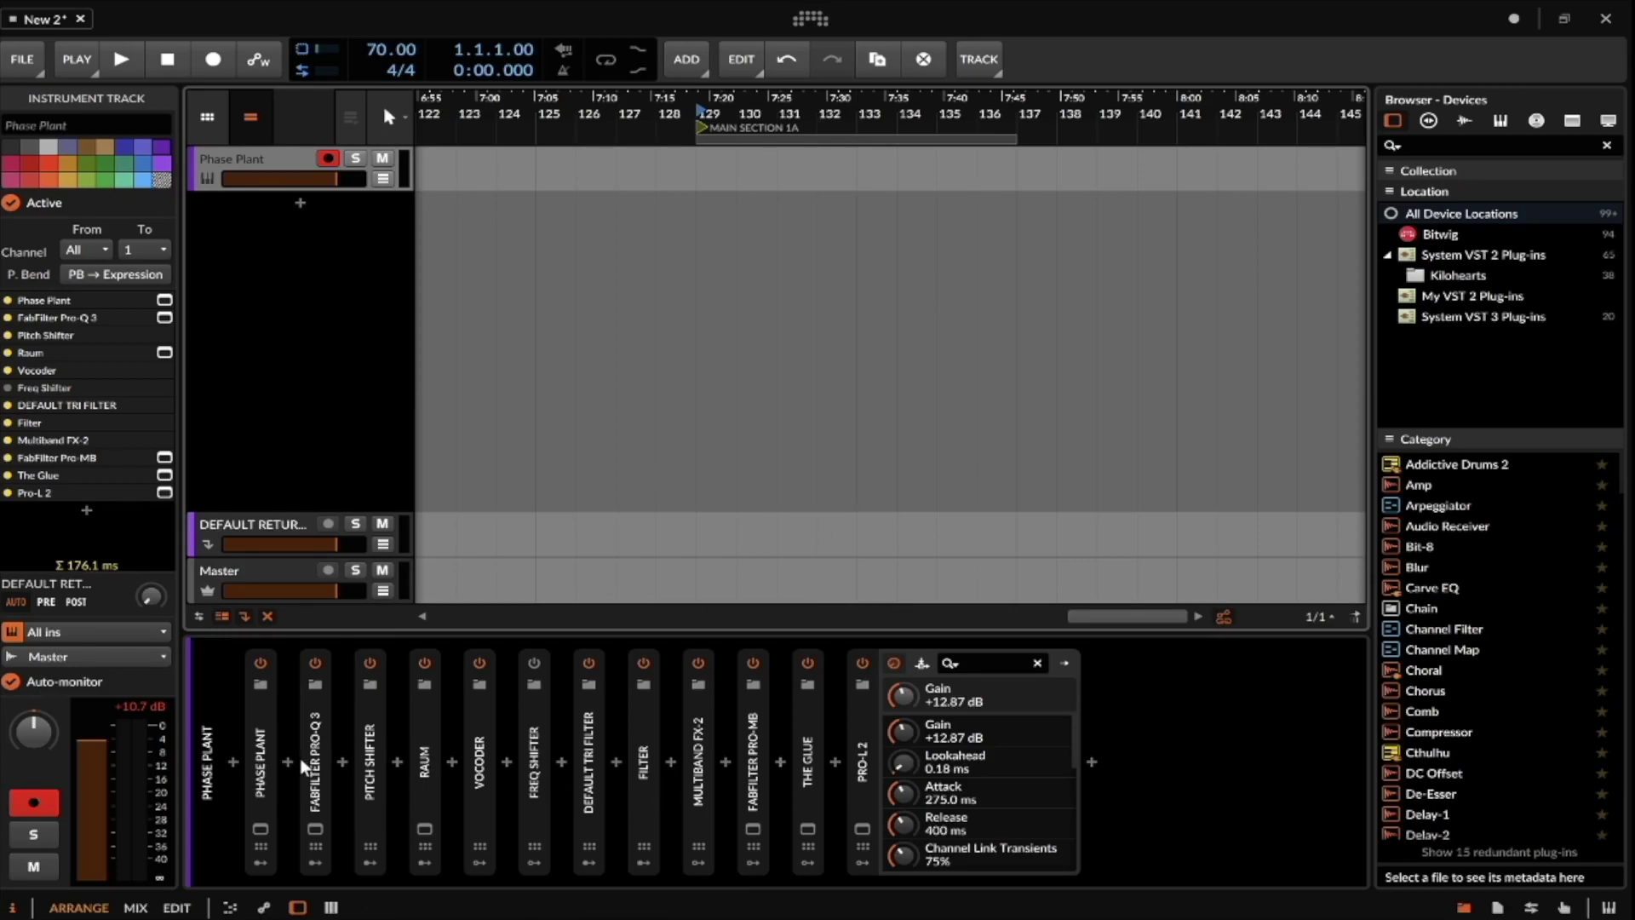
left_click(260, 828)
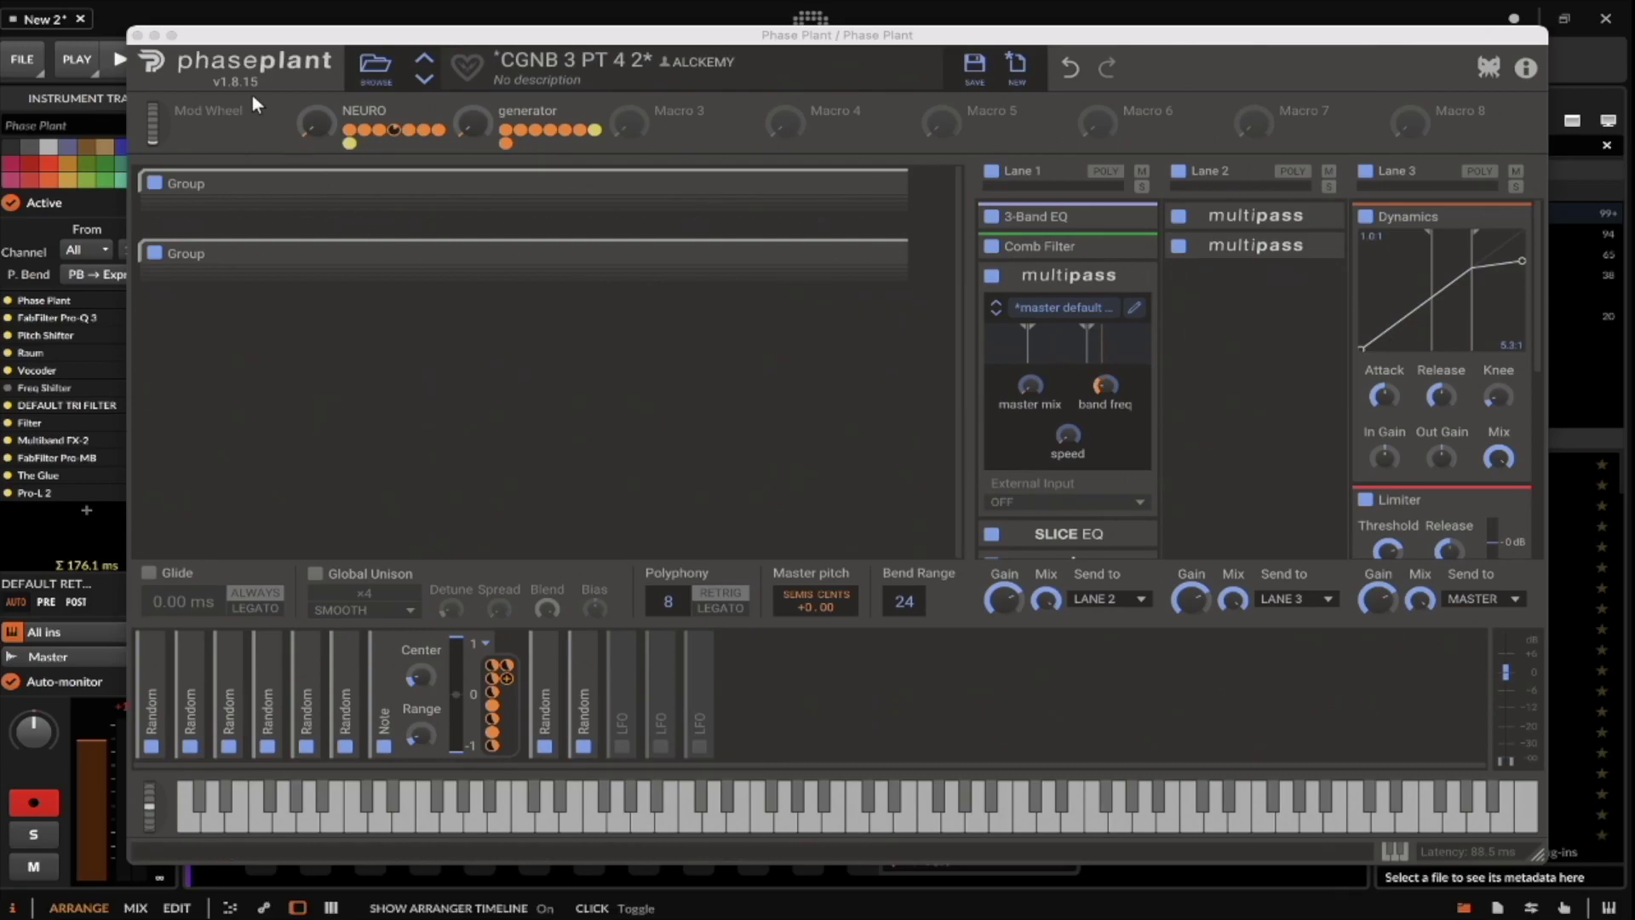
left_click(138, 35)
left_click(264, 732)
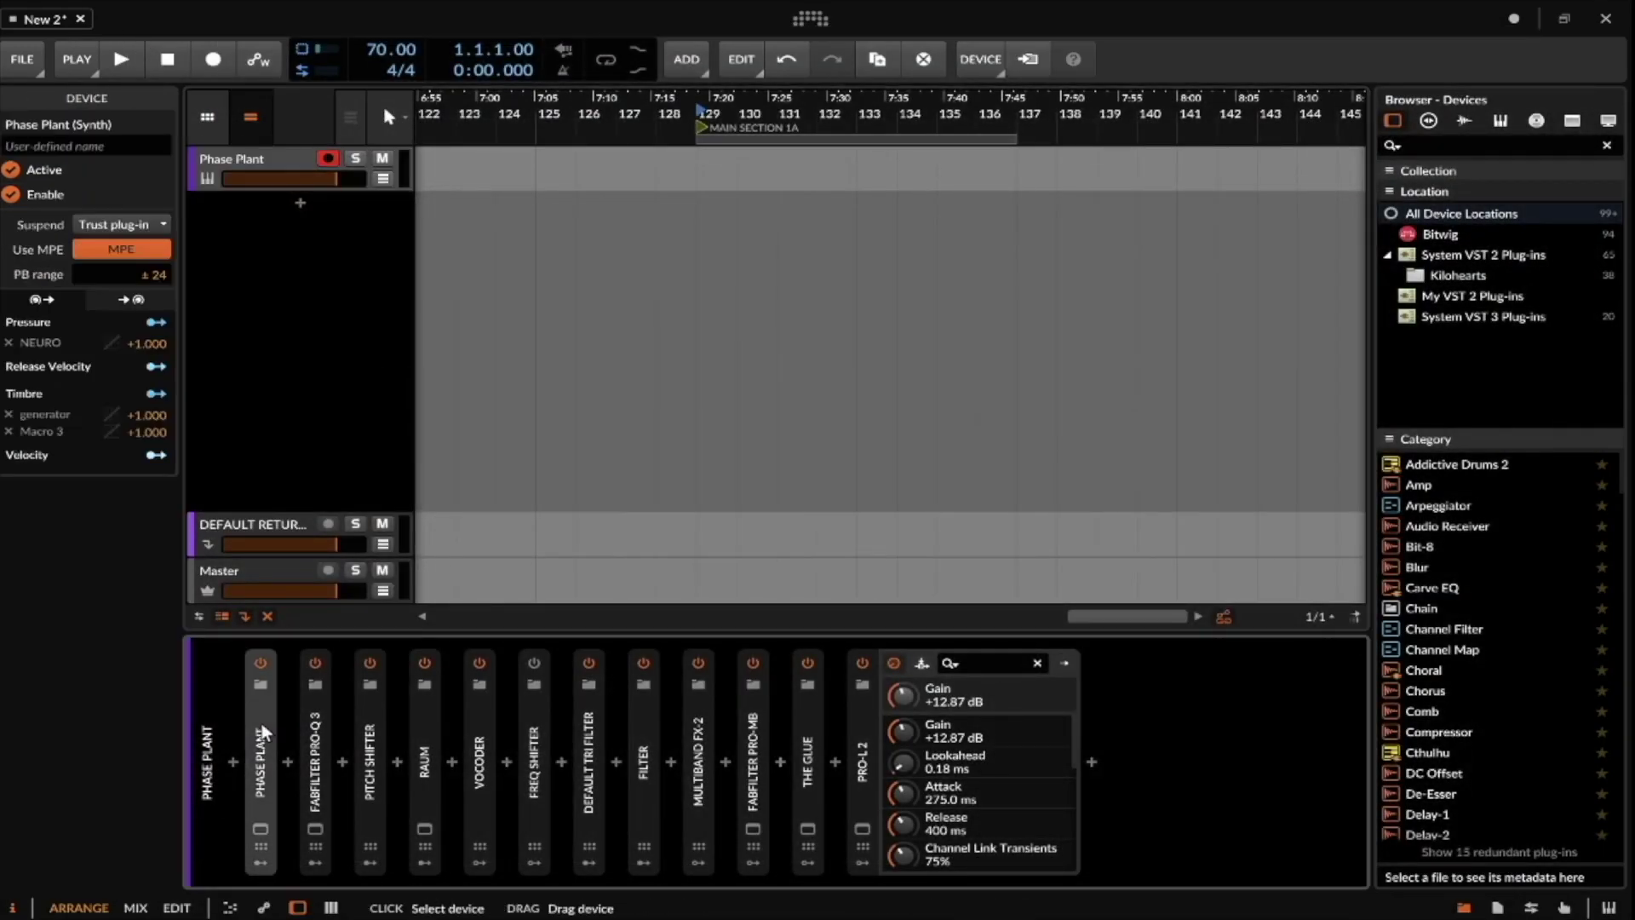
double_click(264, 732)
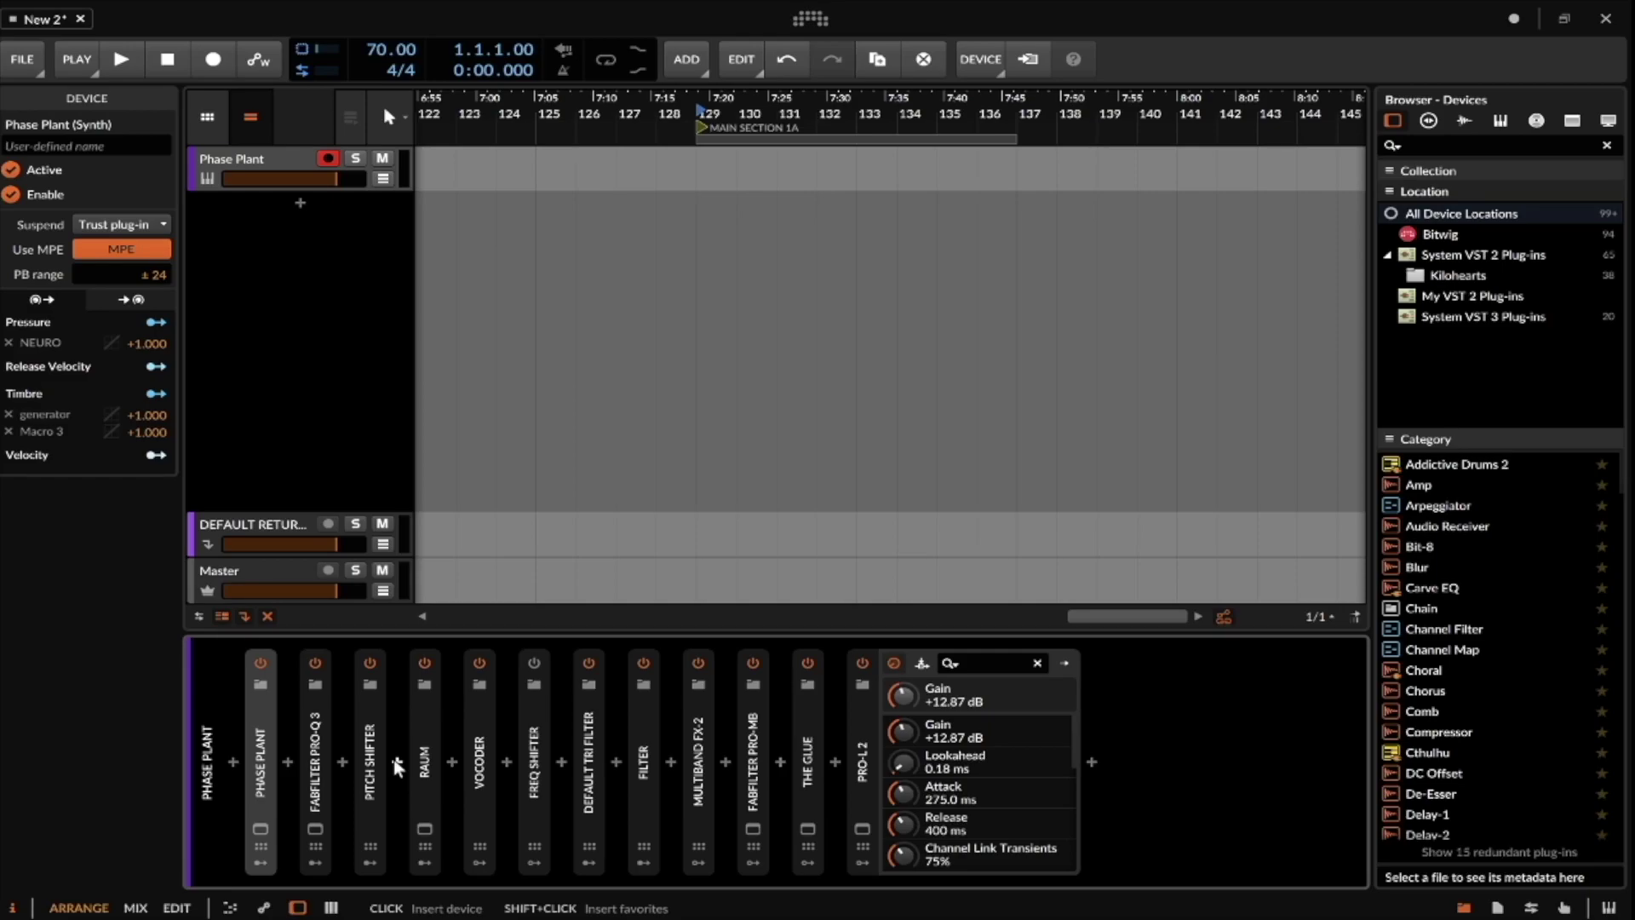
Try a Delay-4 between FabFilter Pro-MB and The Glue, and remove the device.
left_click(780, 761)
type("DEL")
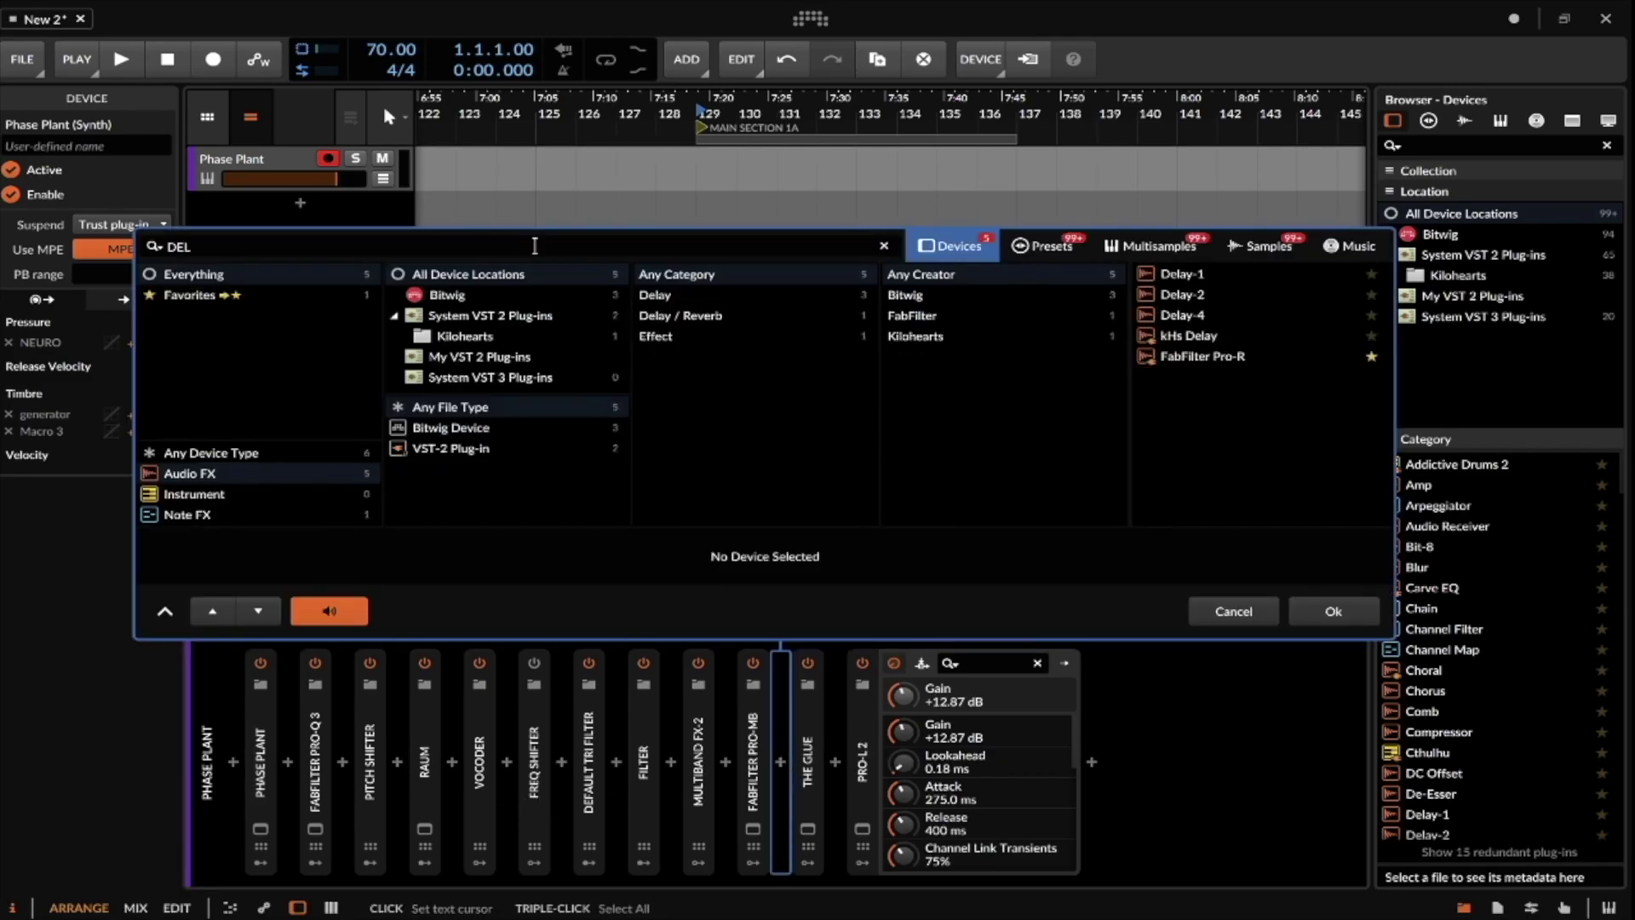
type("AY")
double_click(1182, 315)
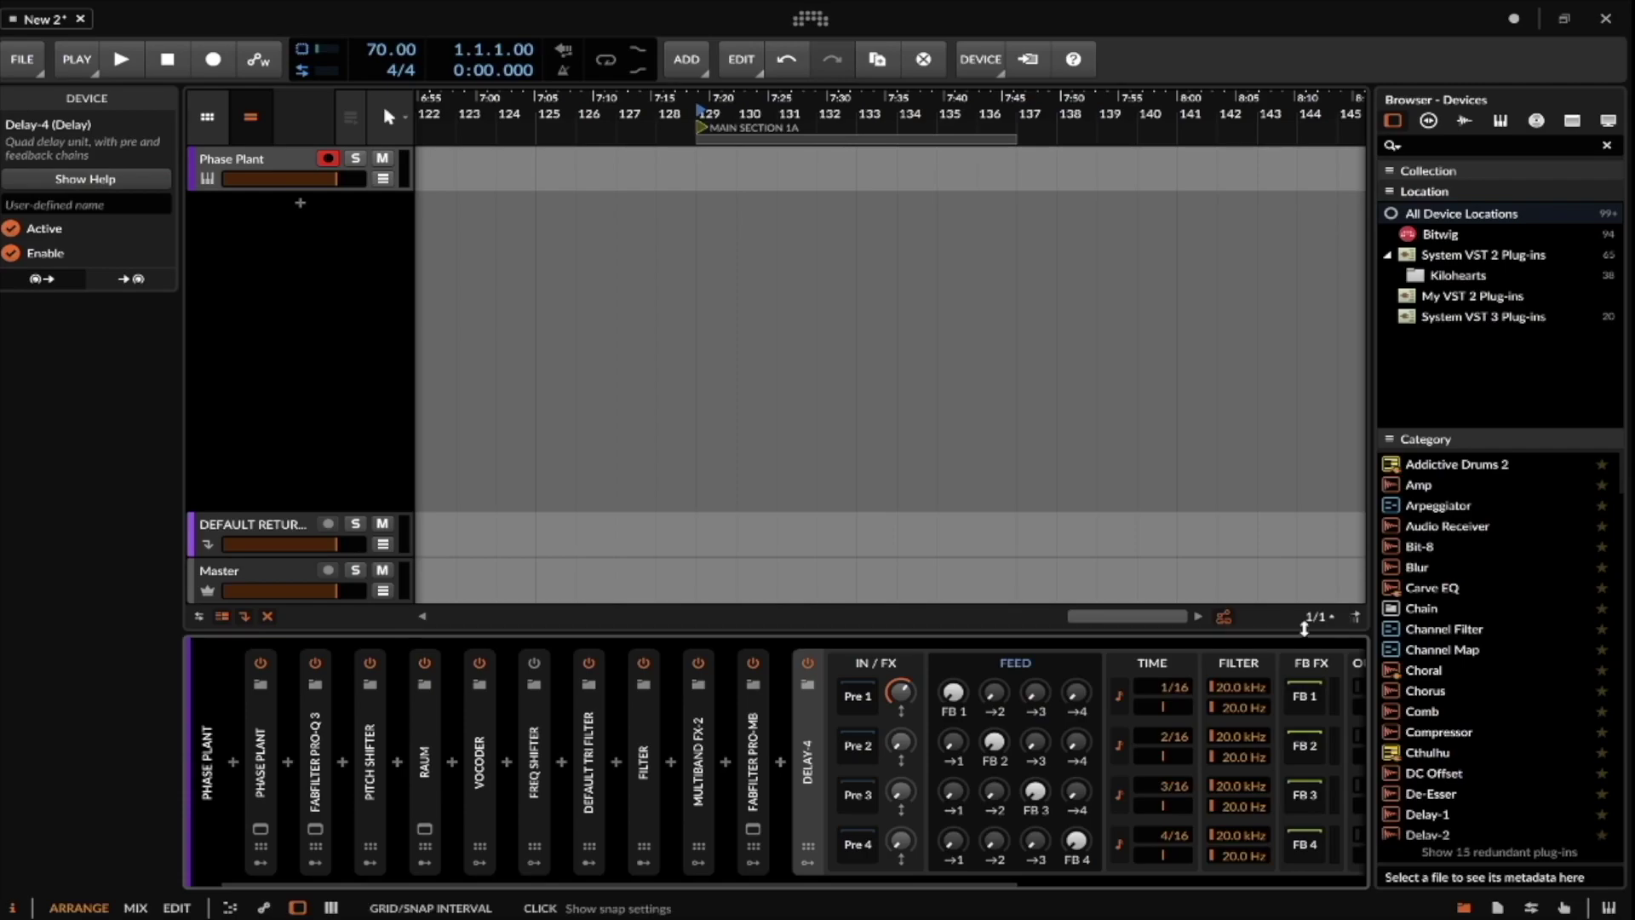
scroll(987, 741, "down", 5)
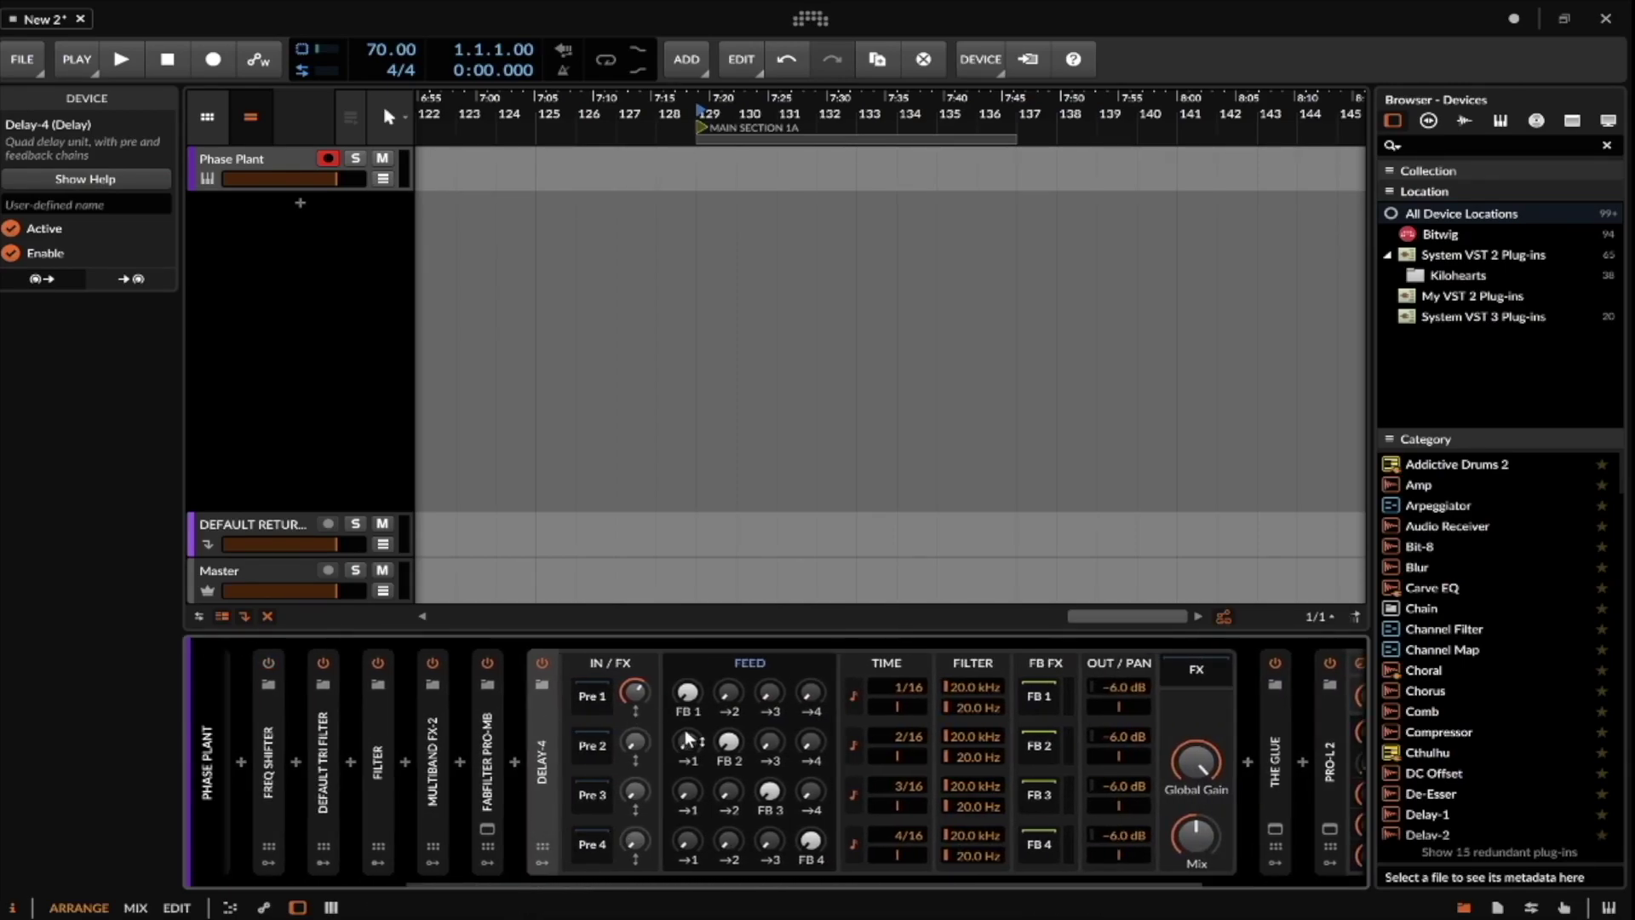
scroll(687, 724, "down", 1)
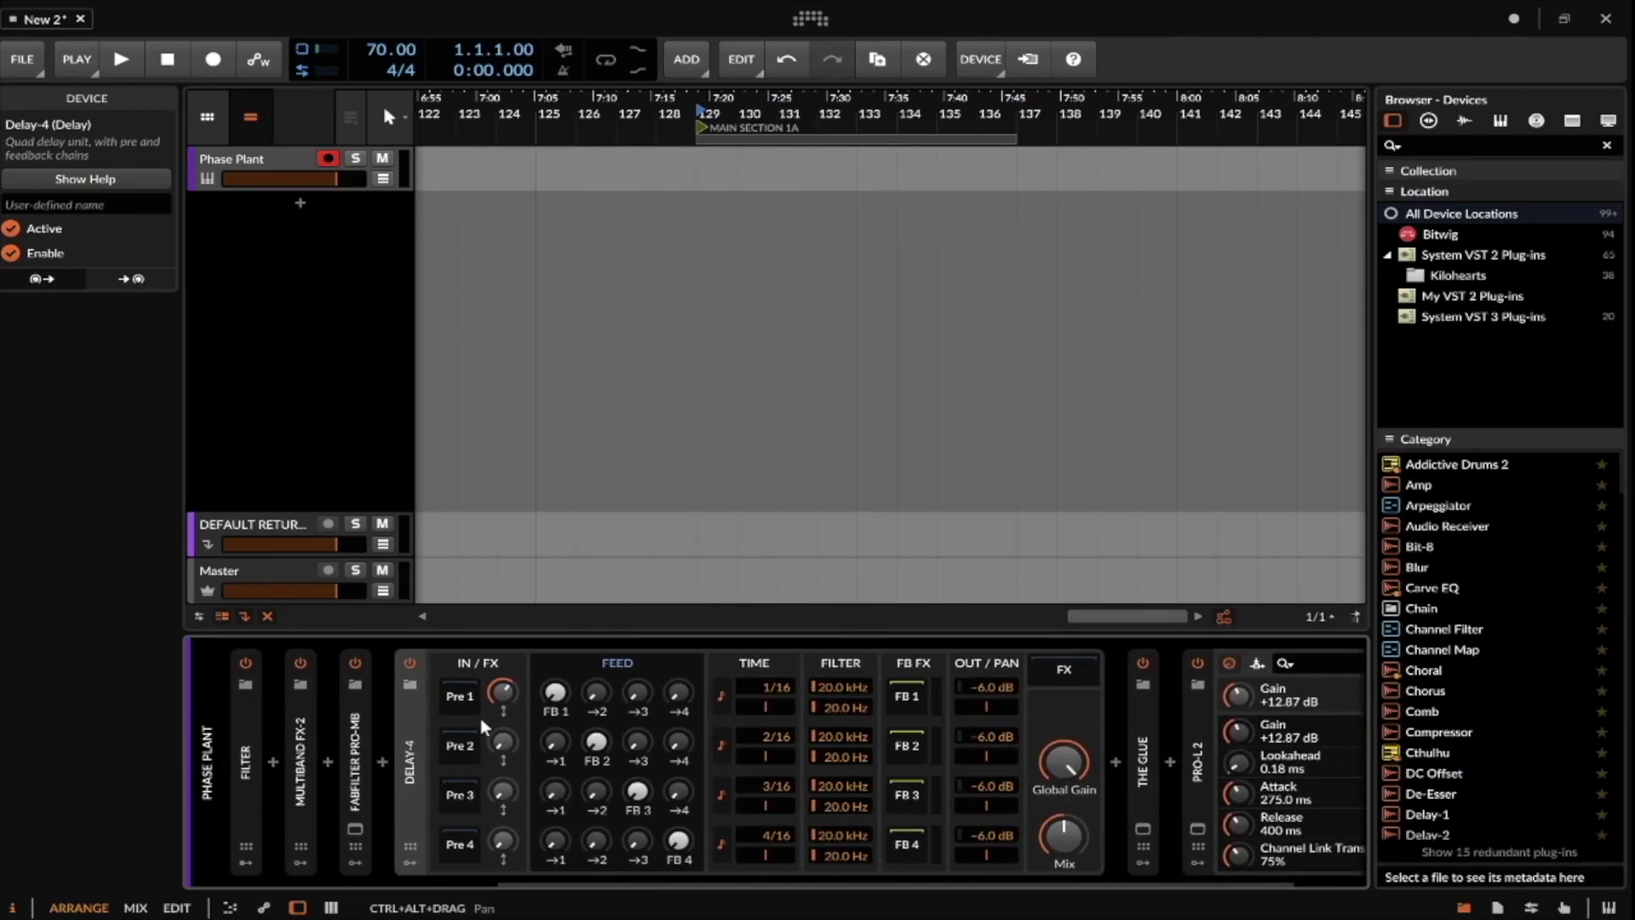
key("Delete")
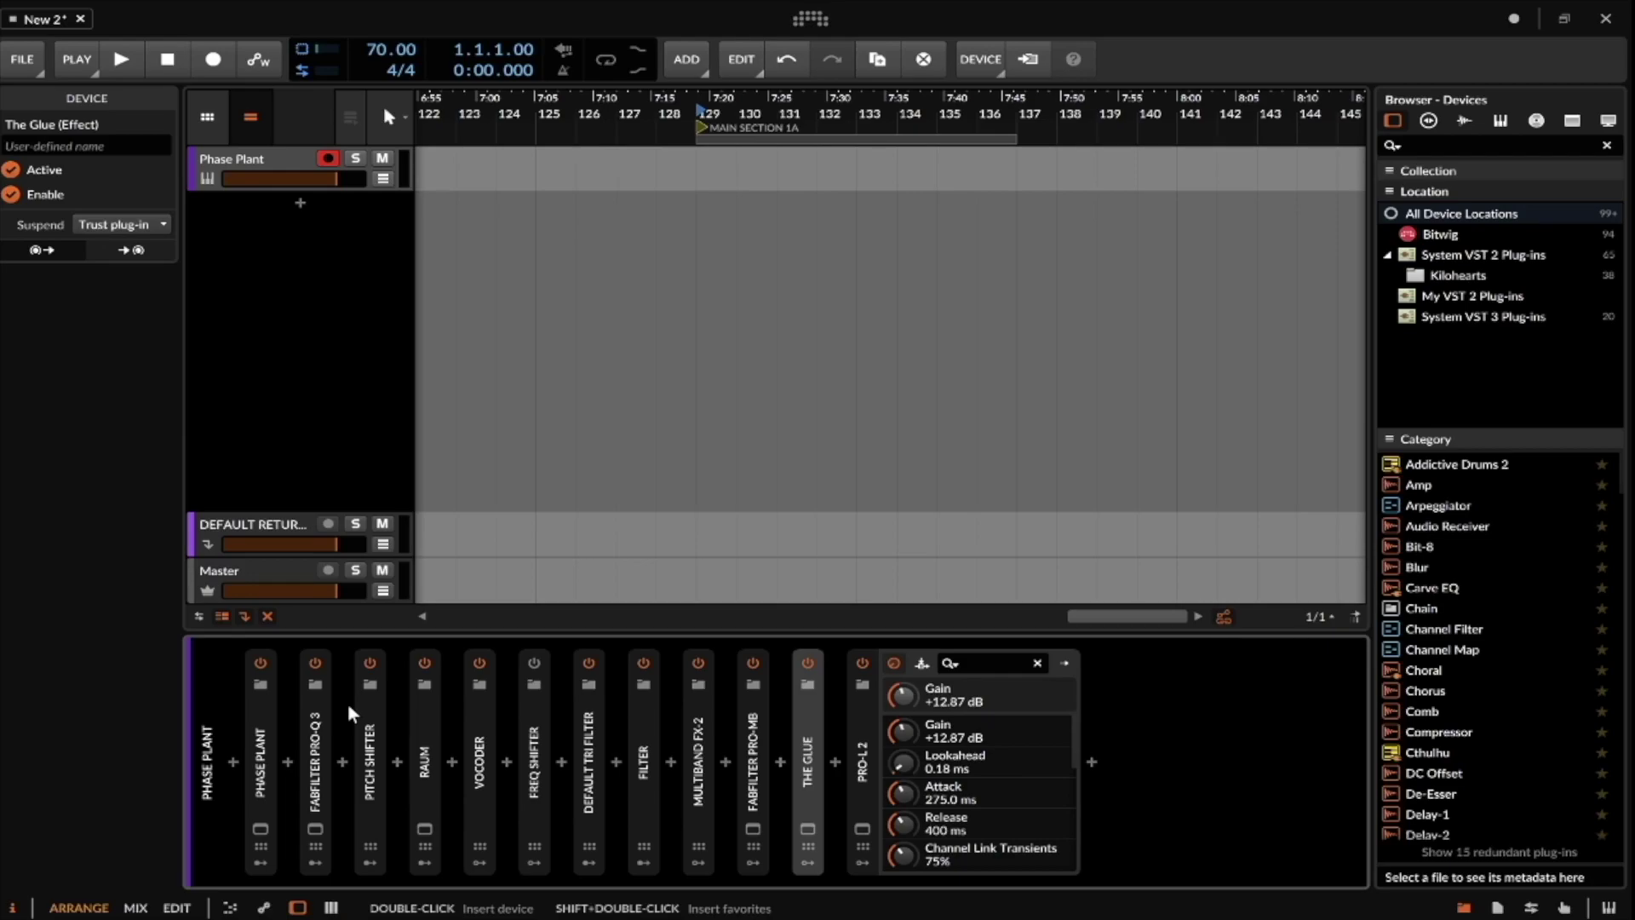
Group the effects from FabFilter Pro-Q 3 to The Glue into an FX Layer, disable it and collapse it.
left_click(324, 723)
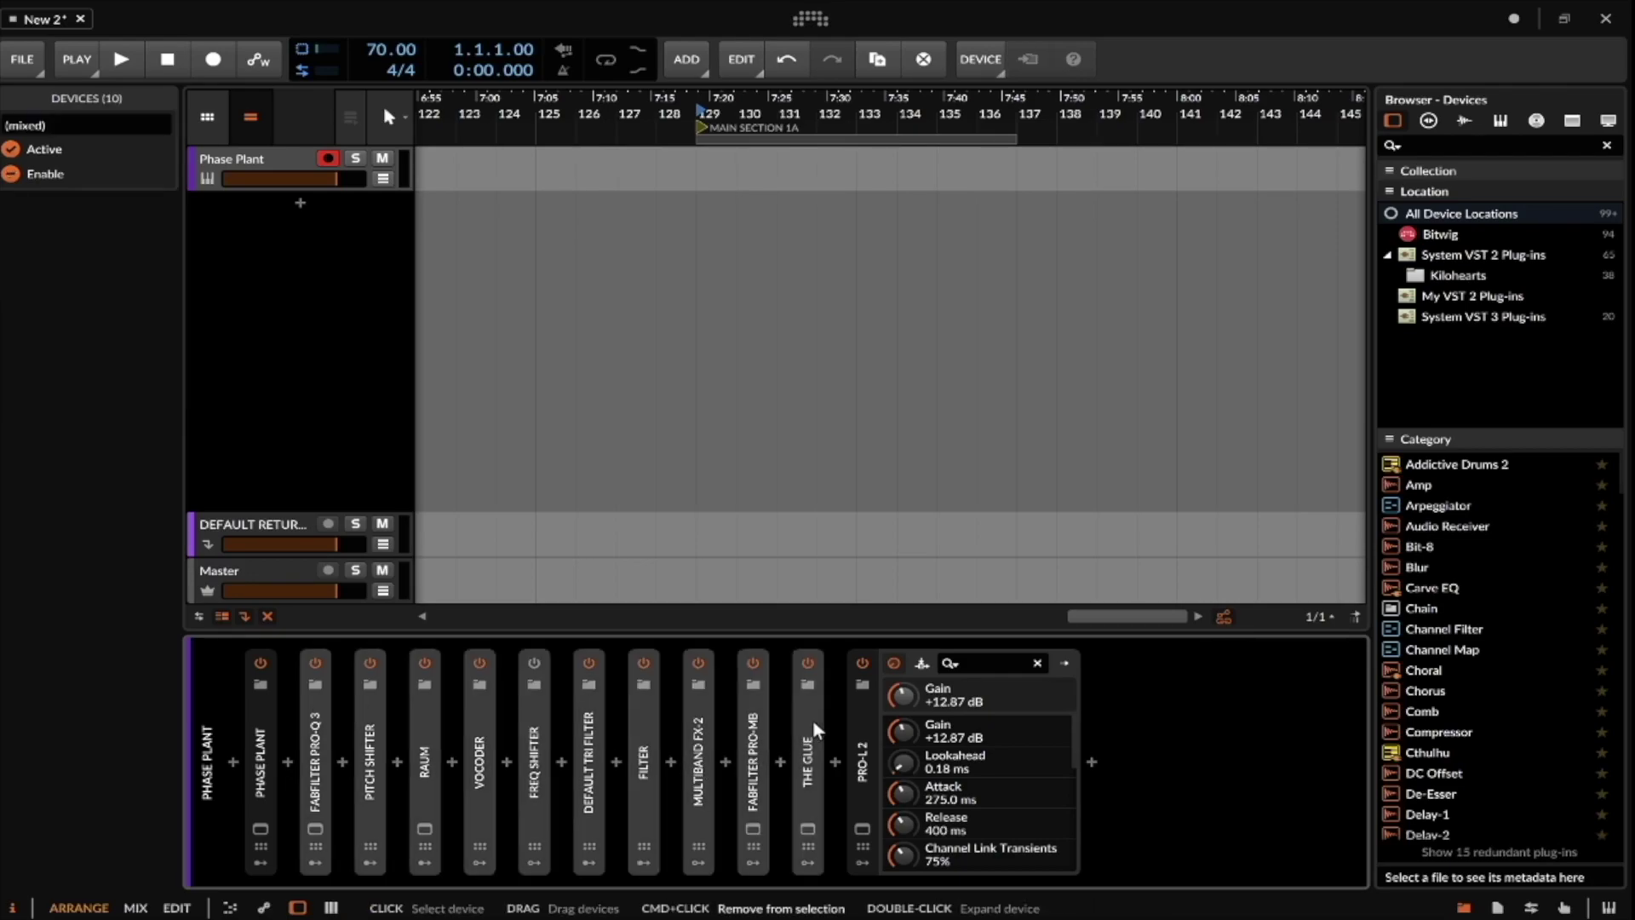
key("ctrl+g")
left_click(315, 662)
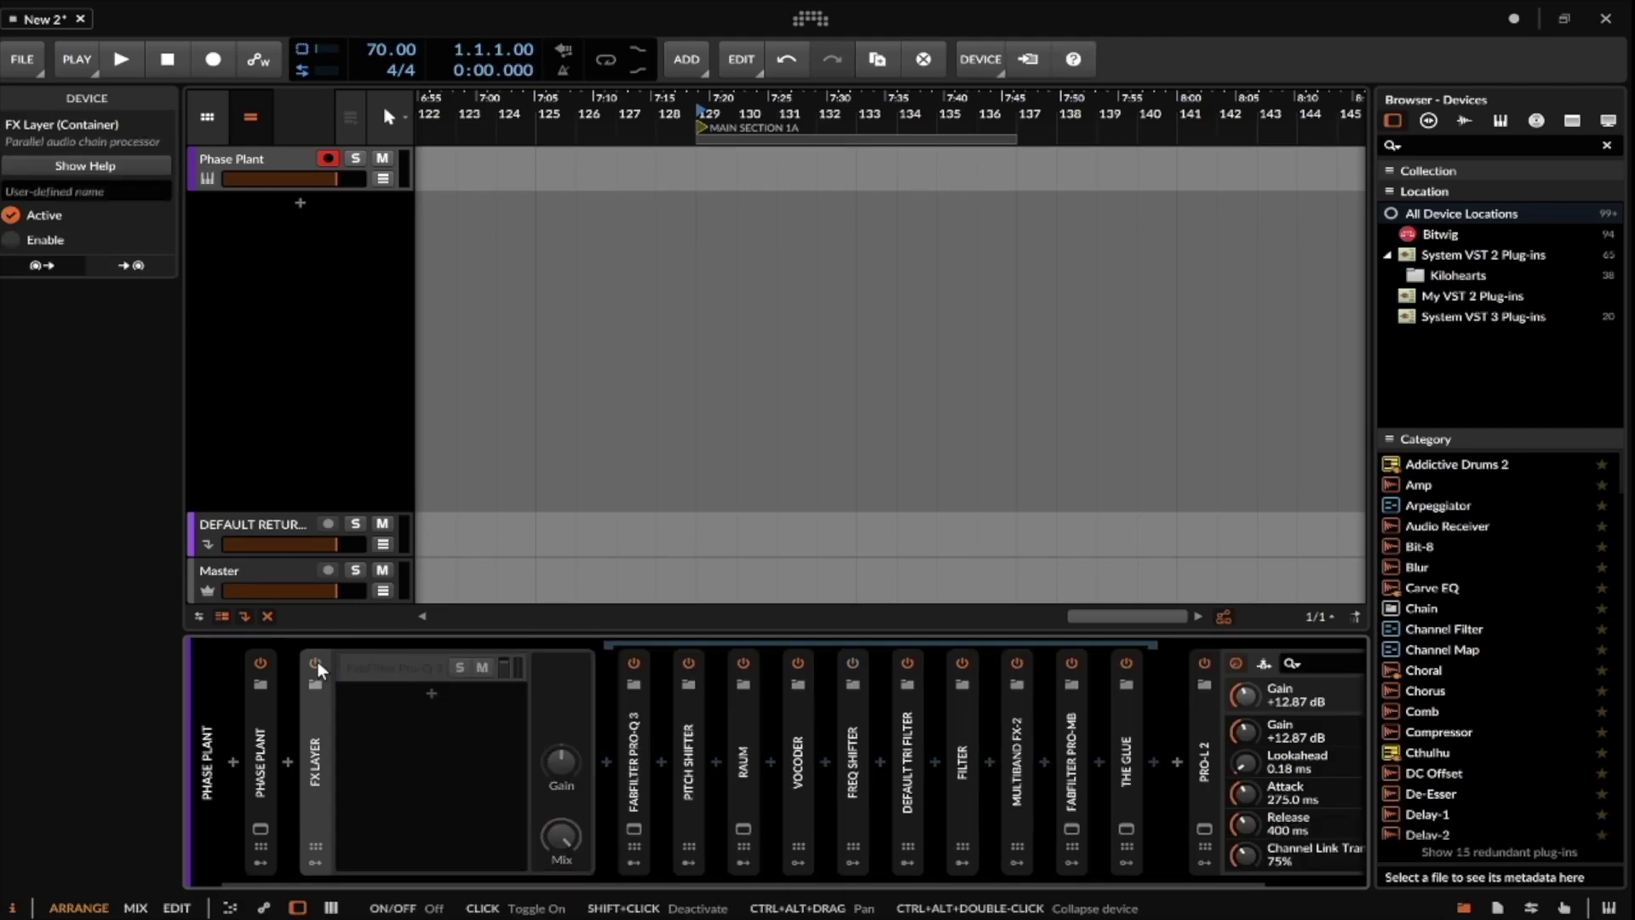
left_click(317, 715)
double_click(317, 715)
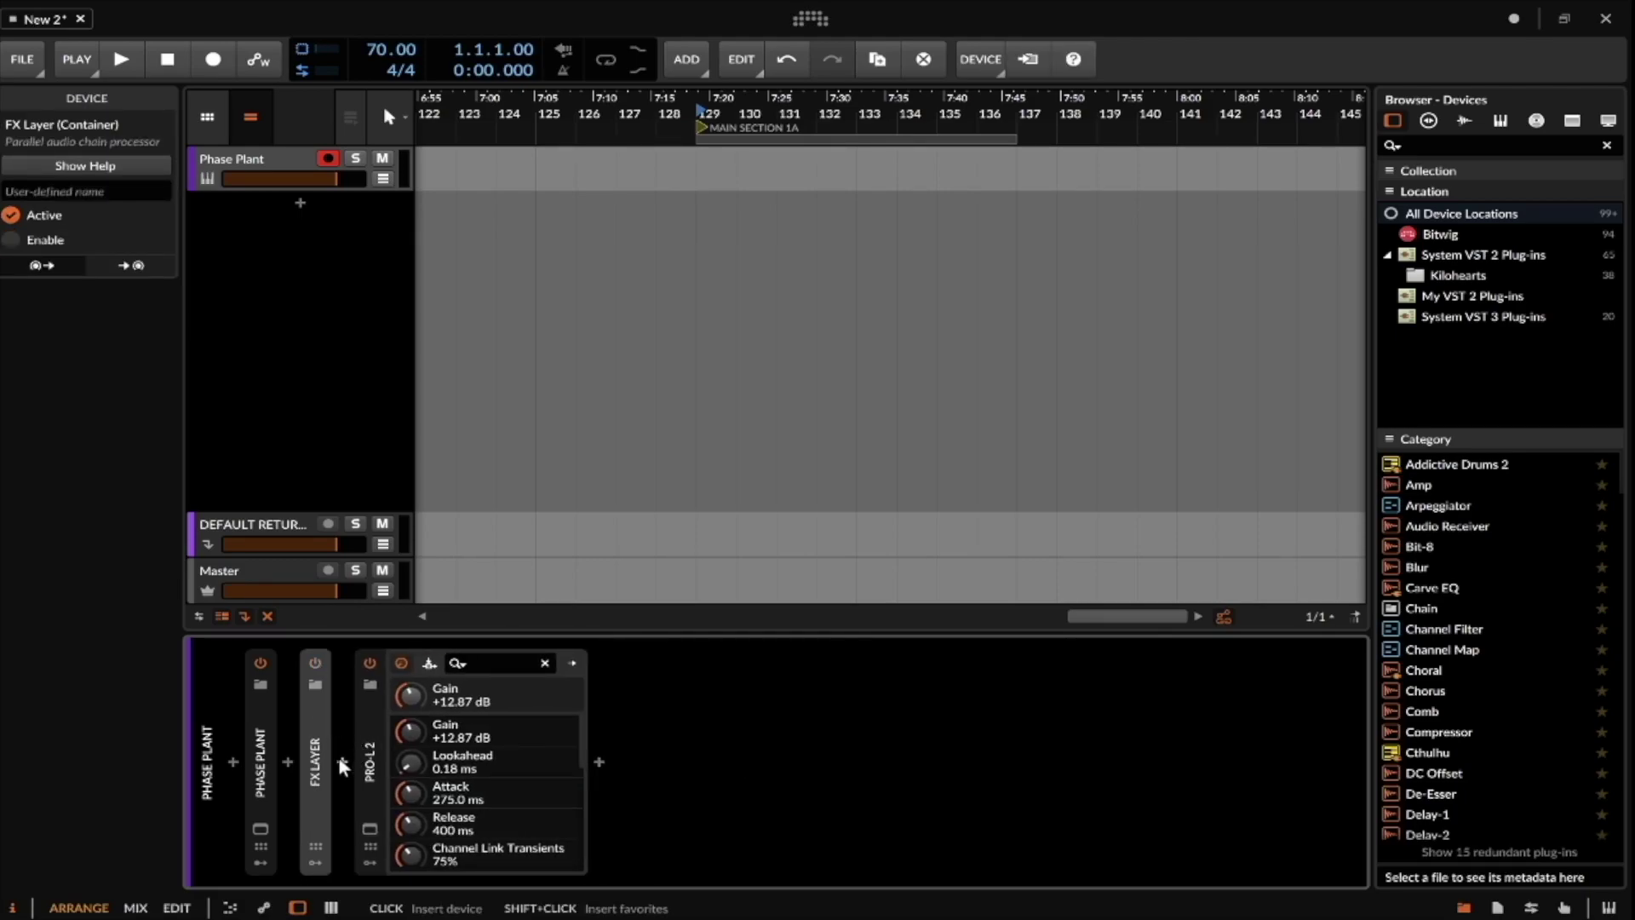
Insert Portal between the FX Layer and Pro-L 2 and show its grain controls.
left_click(341, 762)
type("Pro")
key("BackSpace")
key("BackSpace")
type("ortal")
left_click(1190, 611)
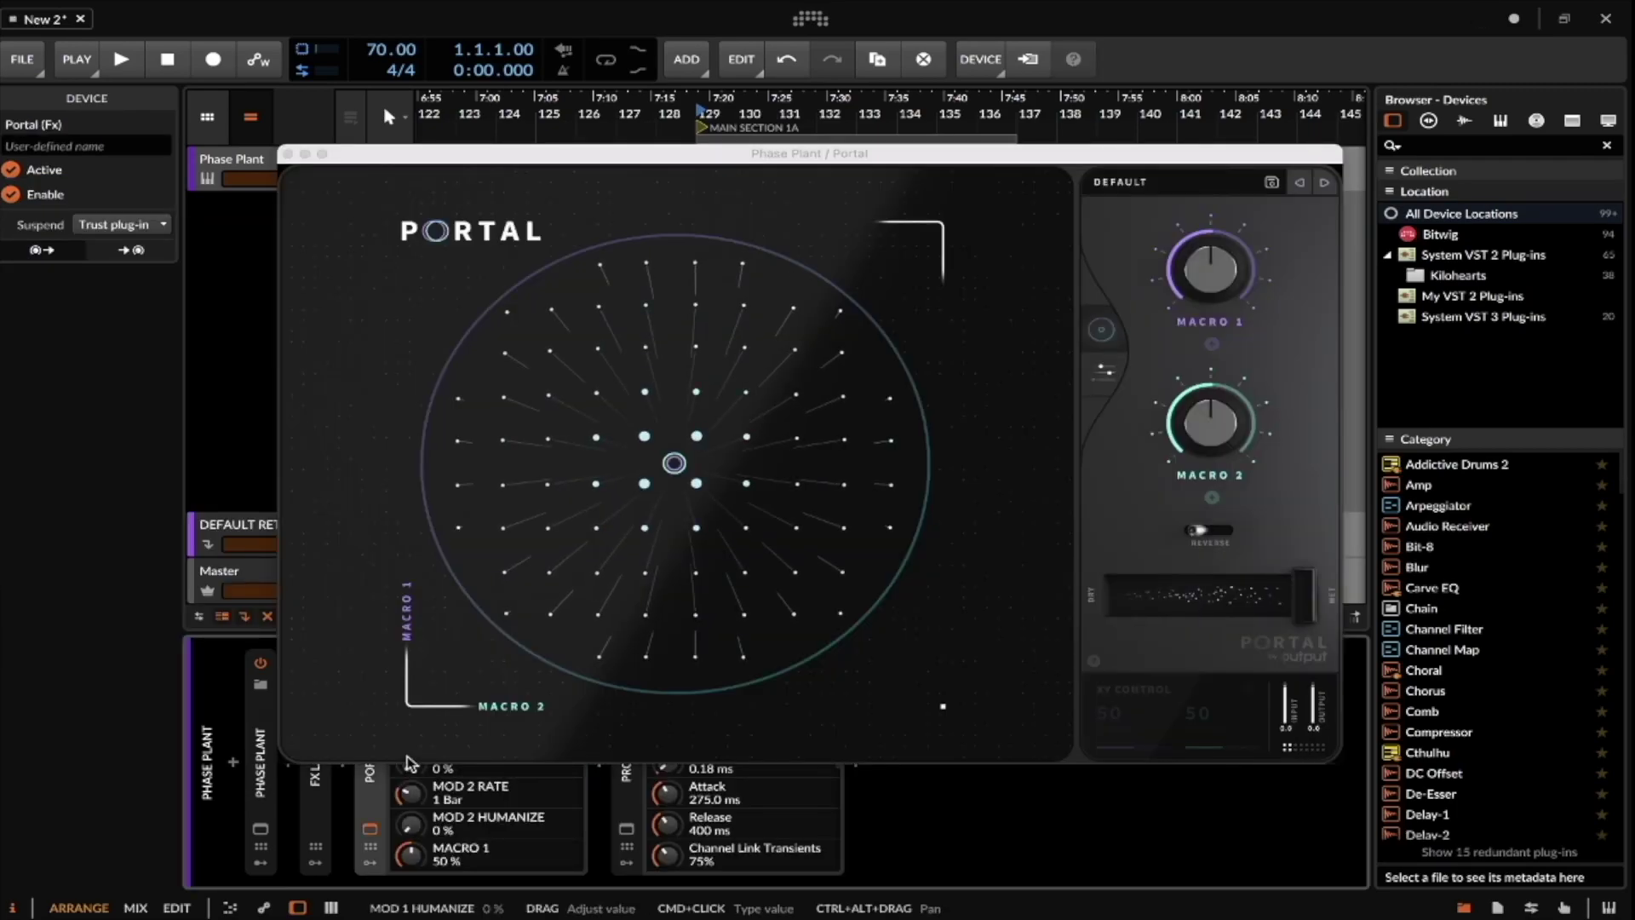
left_click(1103, 370)
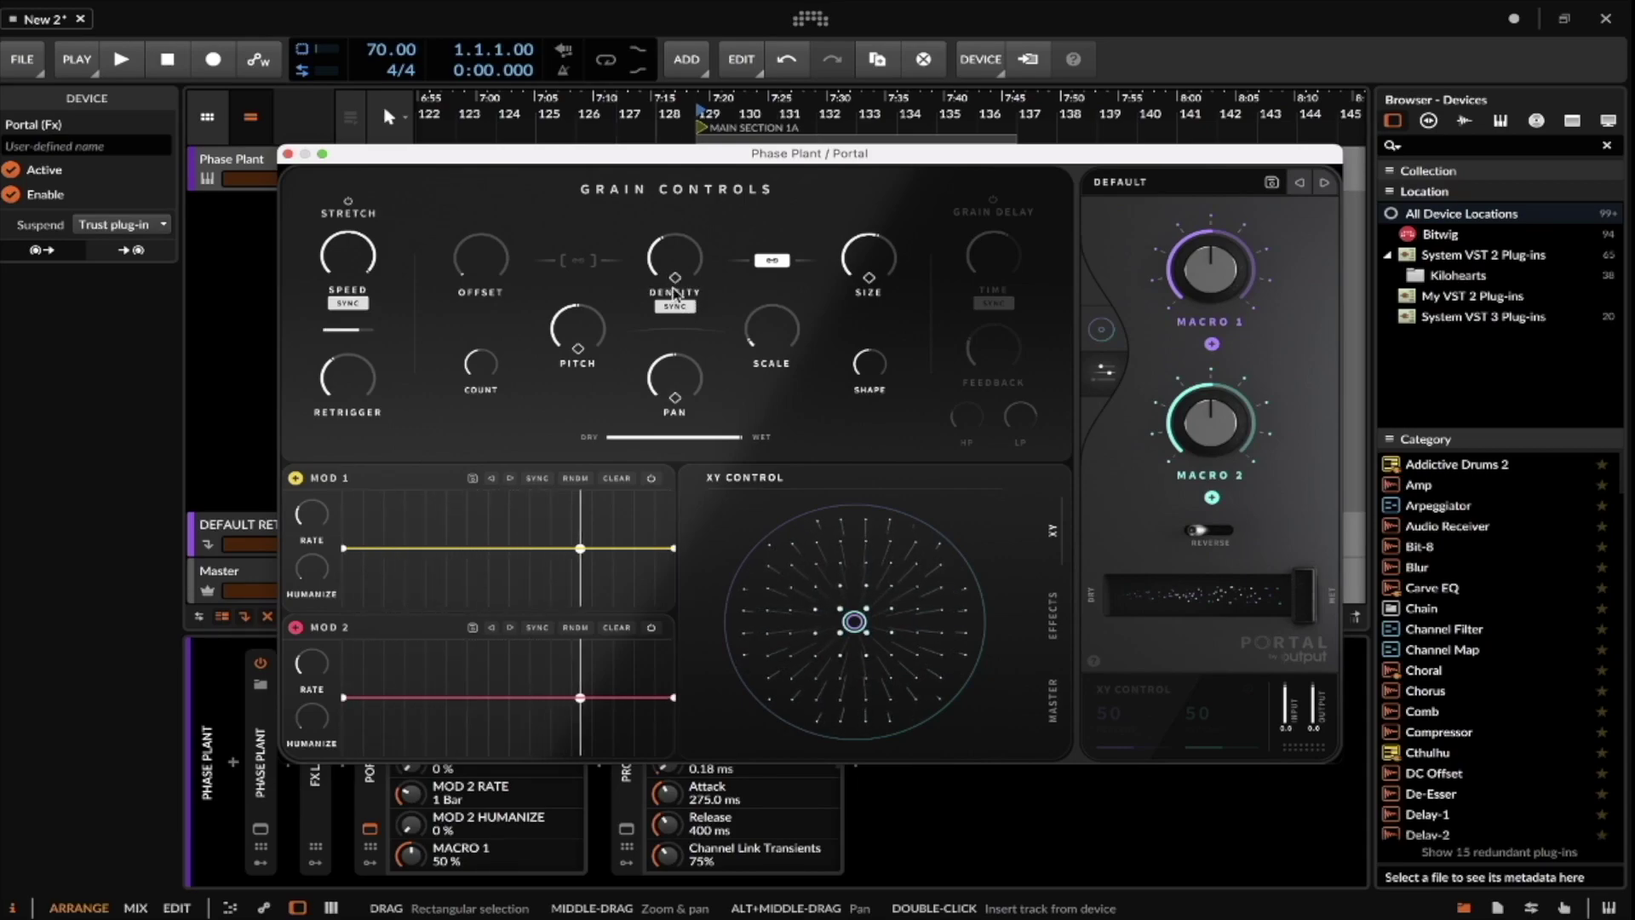
Turn Portal's stretch speed down and try grain densities of 1/4 and 1/64 T.
mouse_move(675, 271)
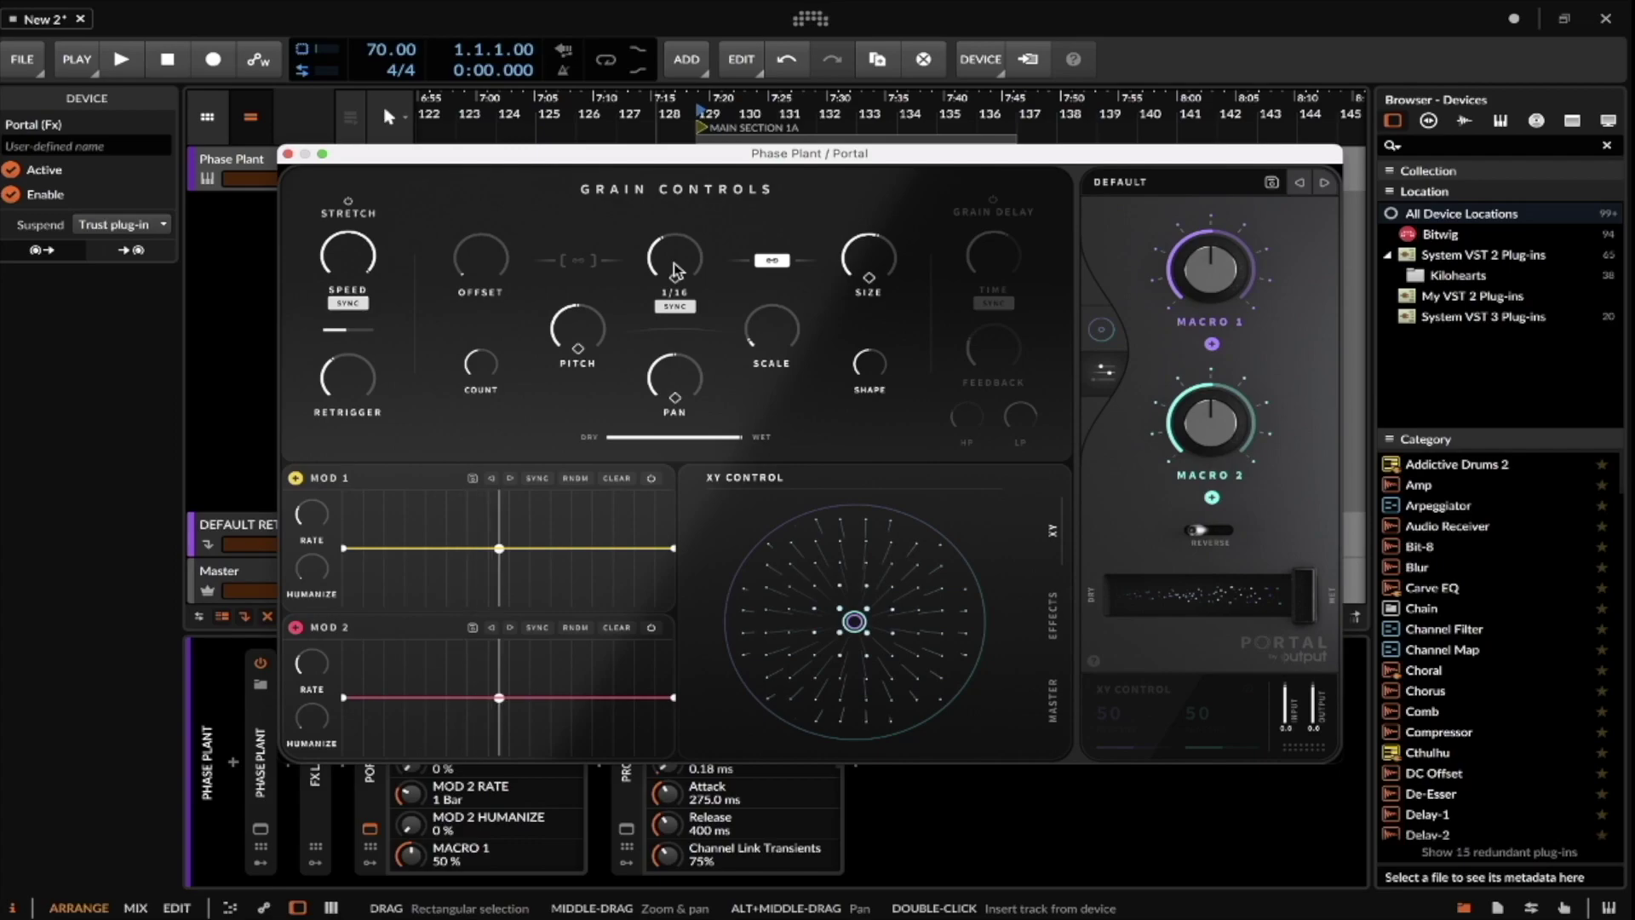
mouse_move(733, 332)
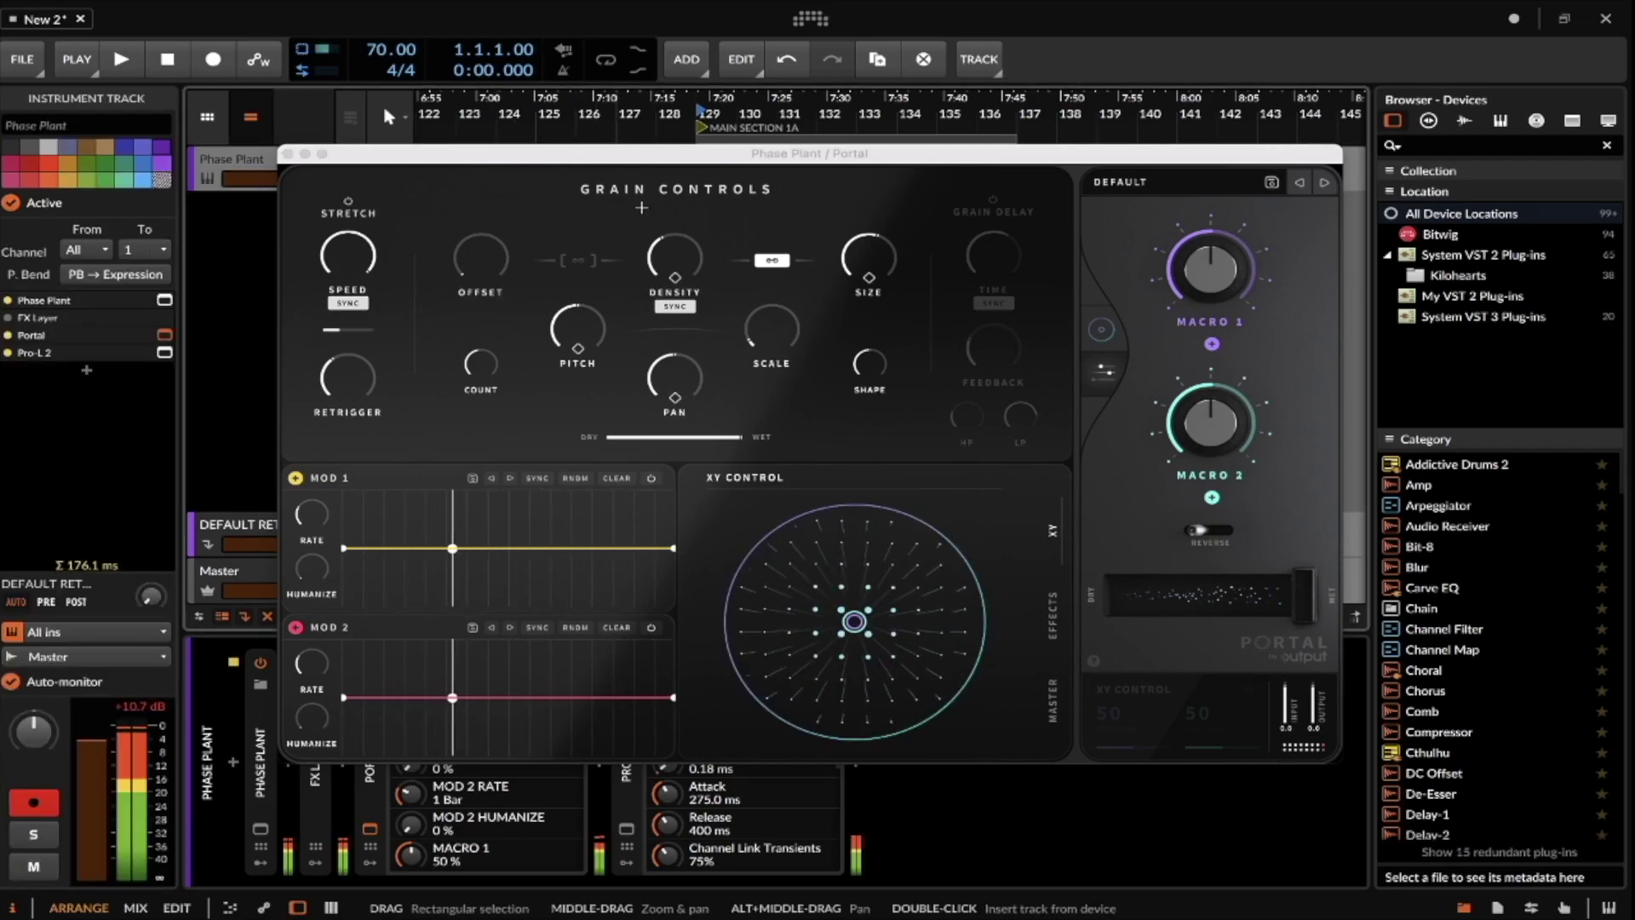
left_click(342, 270)
mouse_move(344, 375)
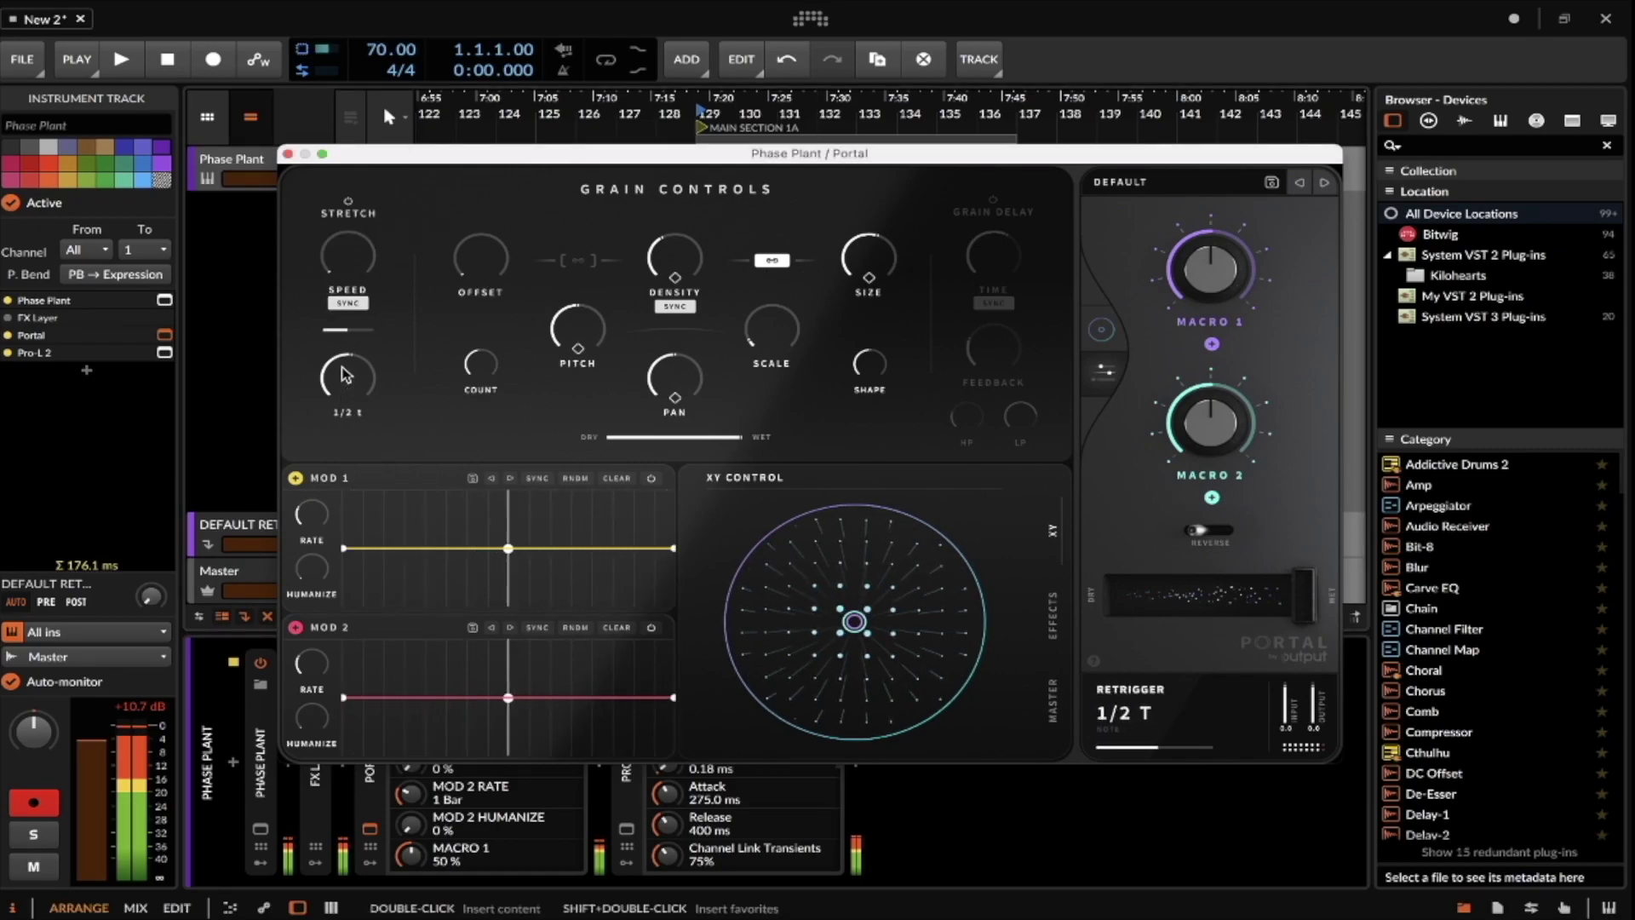
mouse_move(675, 223)
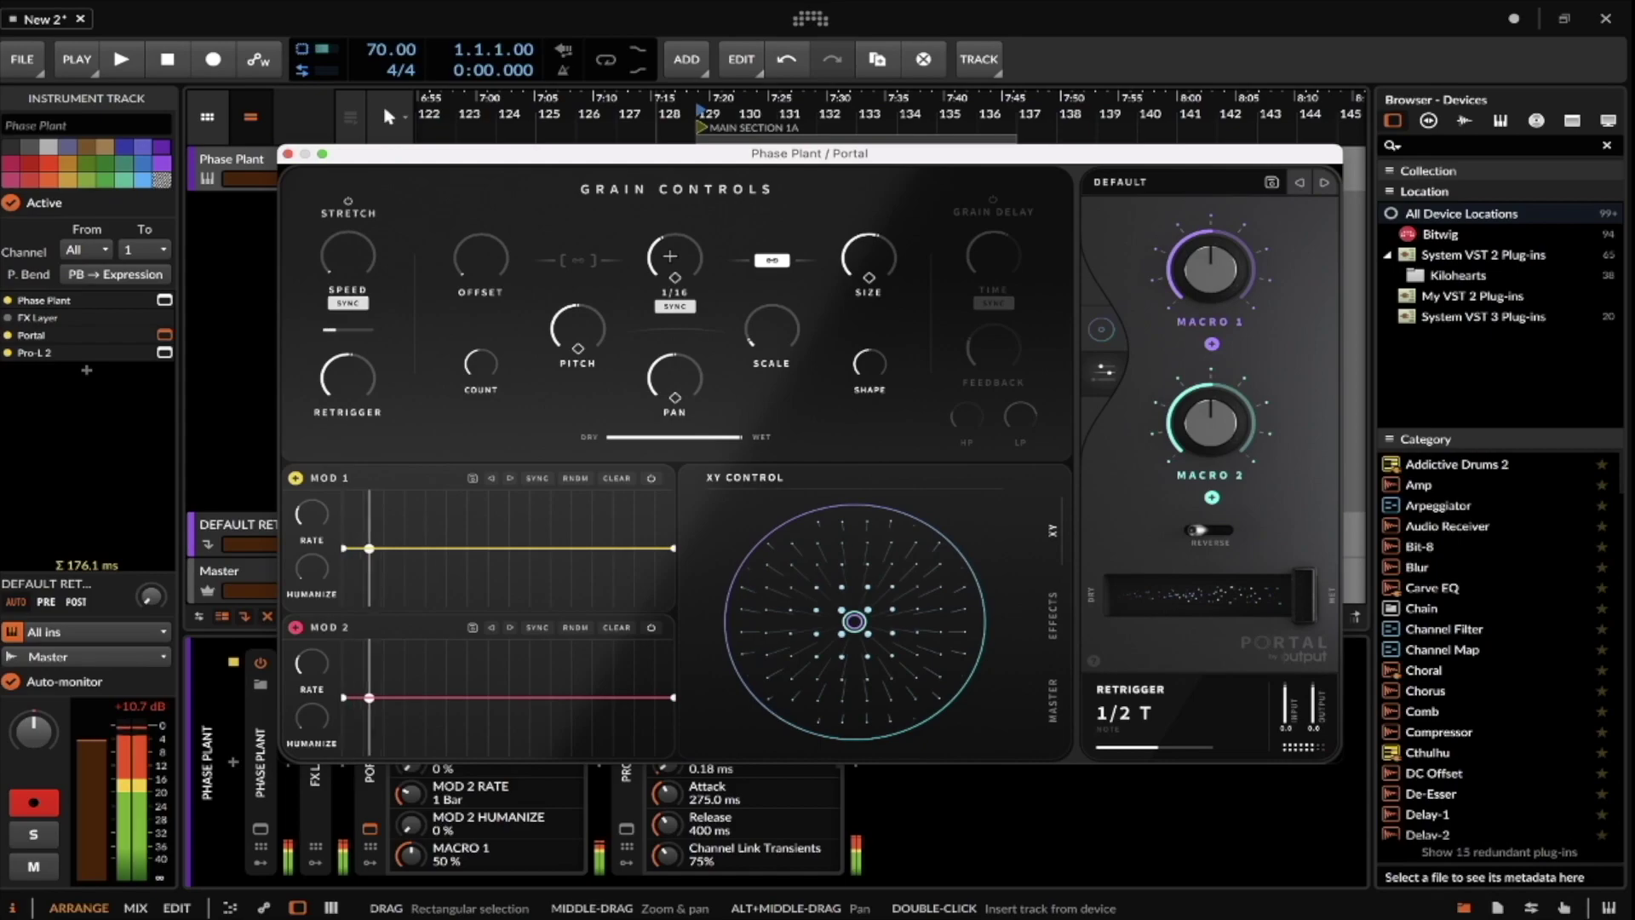
left_click_drag(674, 223, 674, 213)
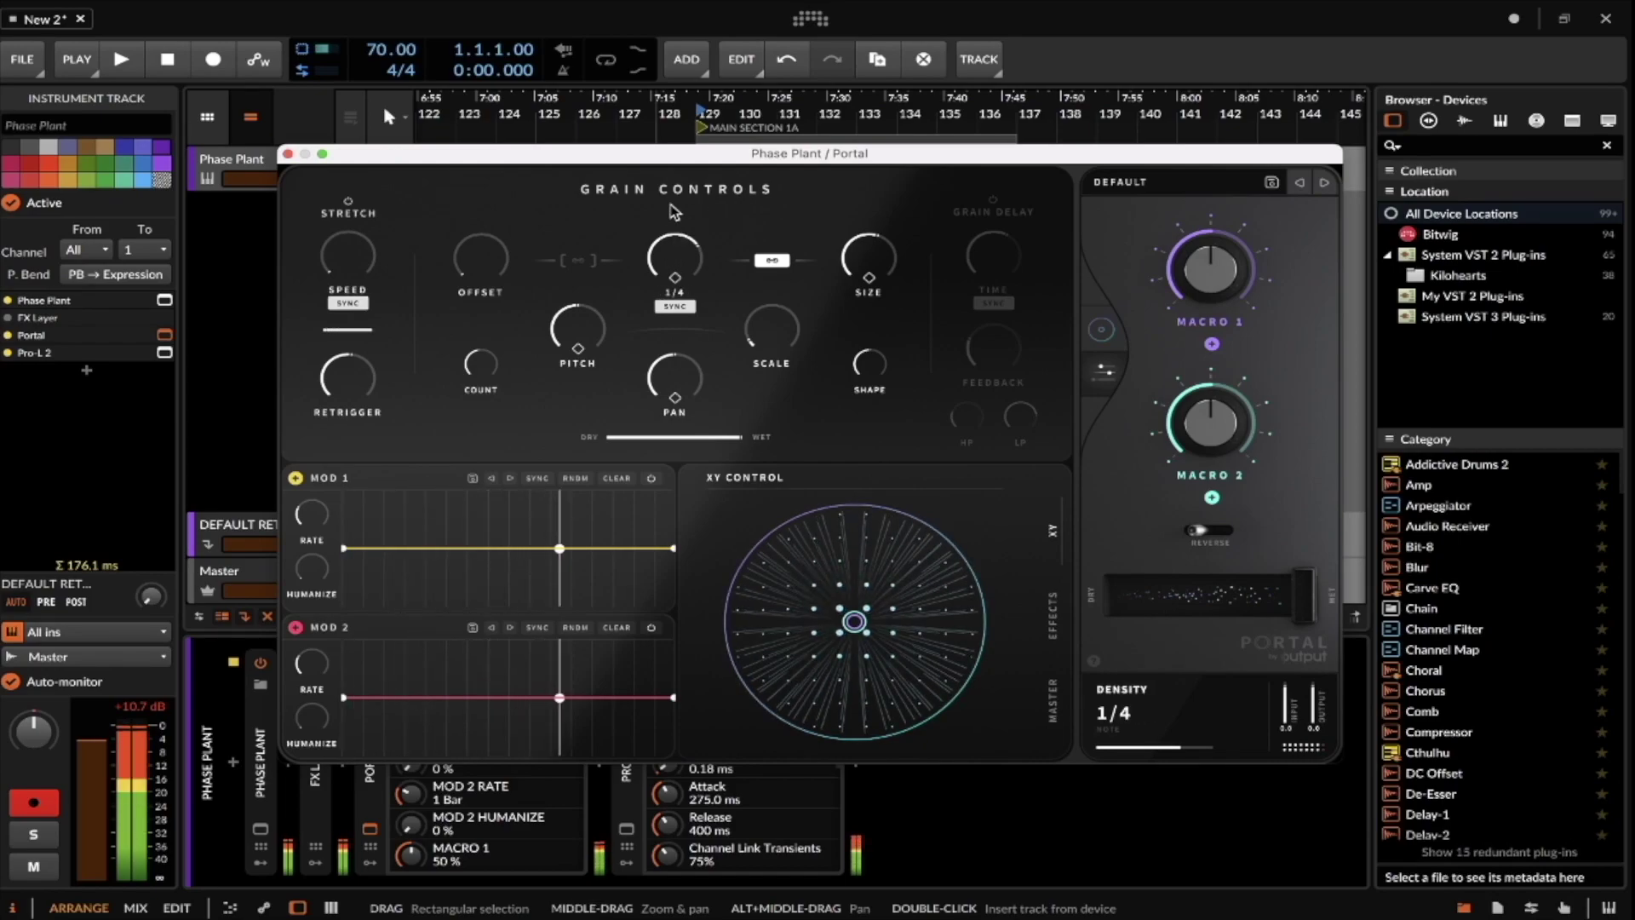
left_click_drag(674, 212, 694, 315)
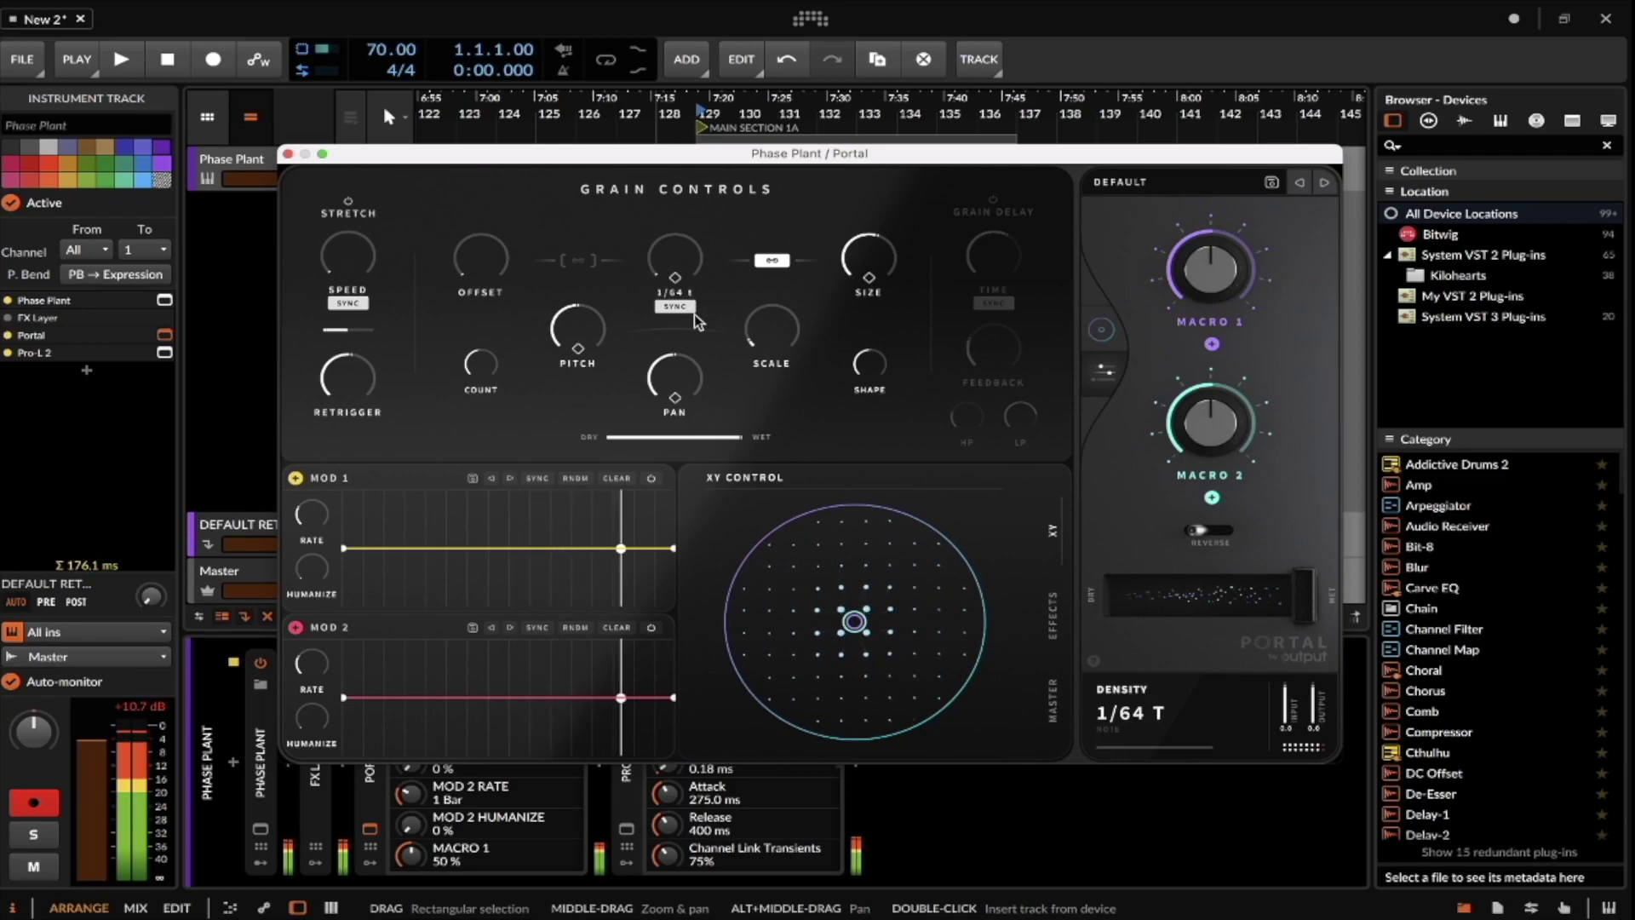
mouse_move(365, 239)
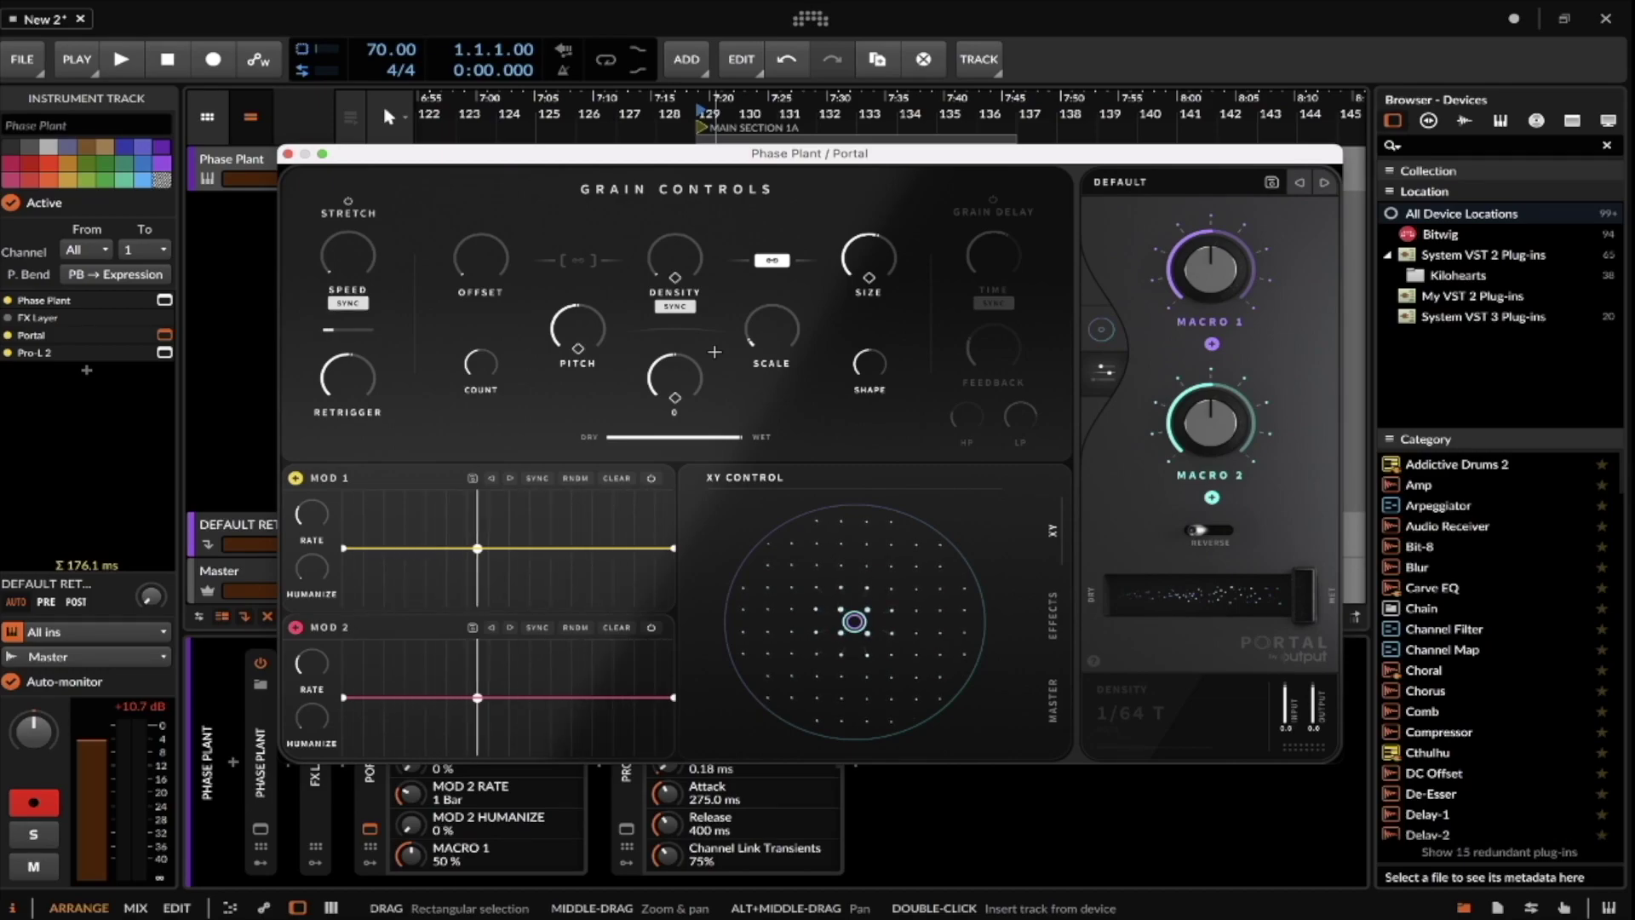
Replace Portal with a Delay-1 placed directly after the FX Layer, before Filter.
left_click(356, 739)
left_click(342, 760)
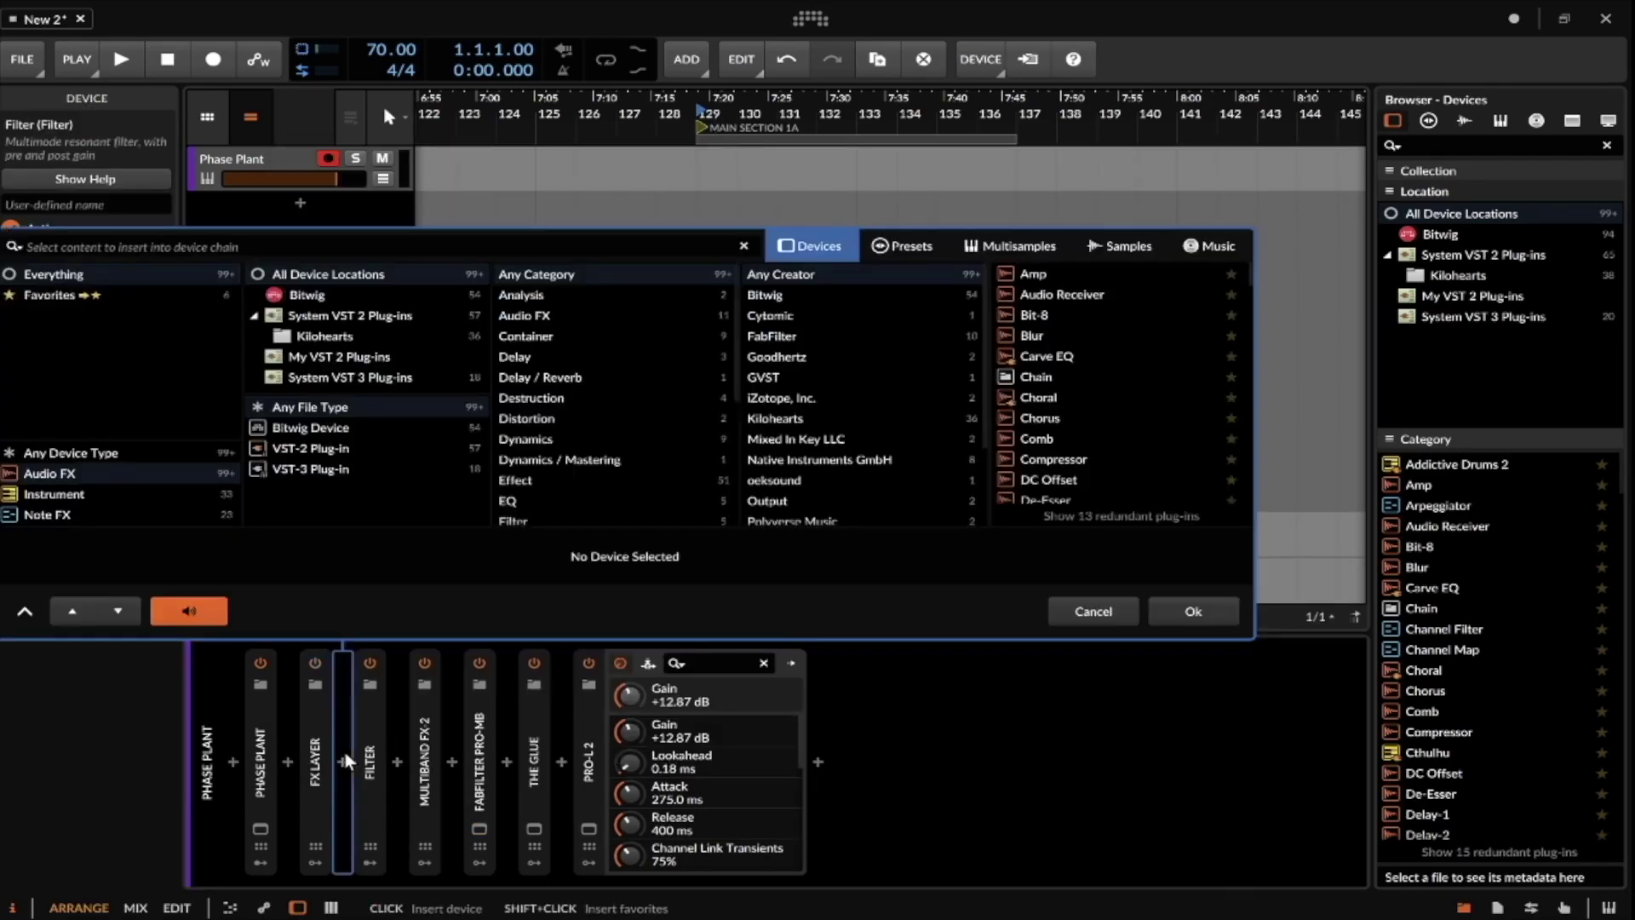
type("DELAY")
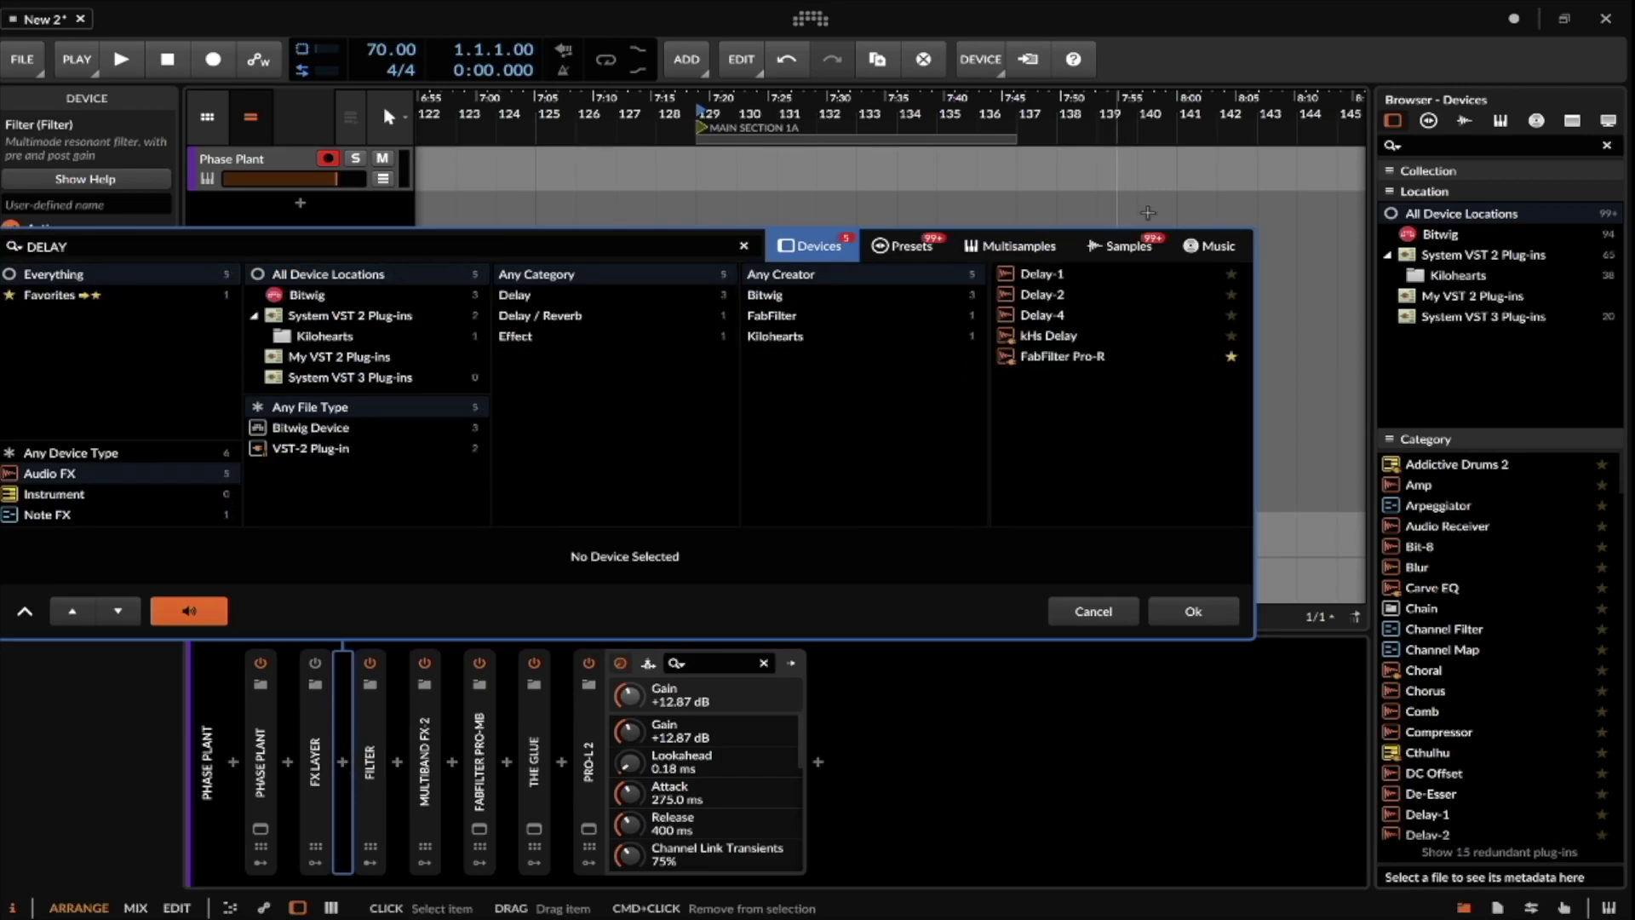
left_click(1090, 273)
left_click(1193, 611)
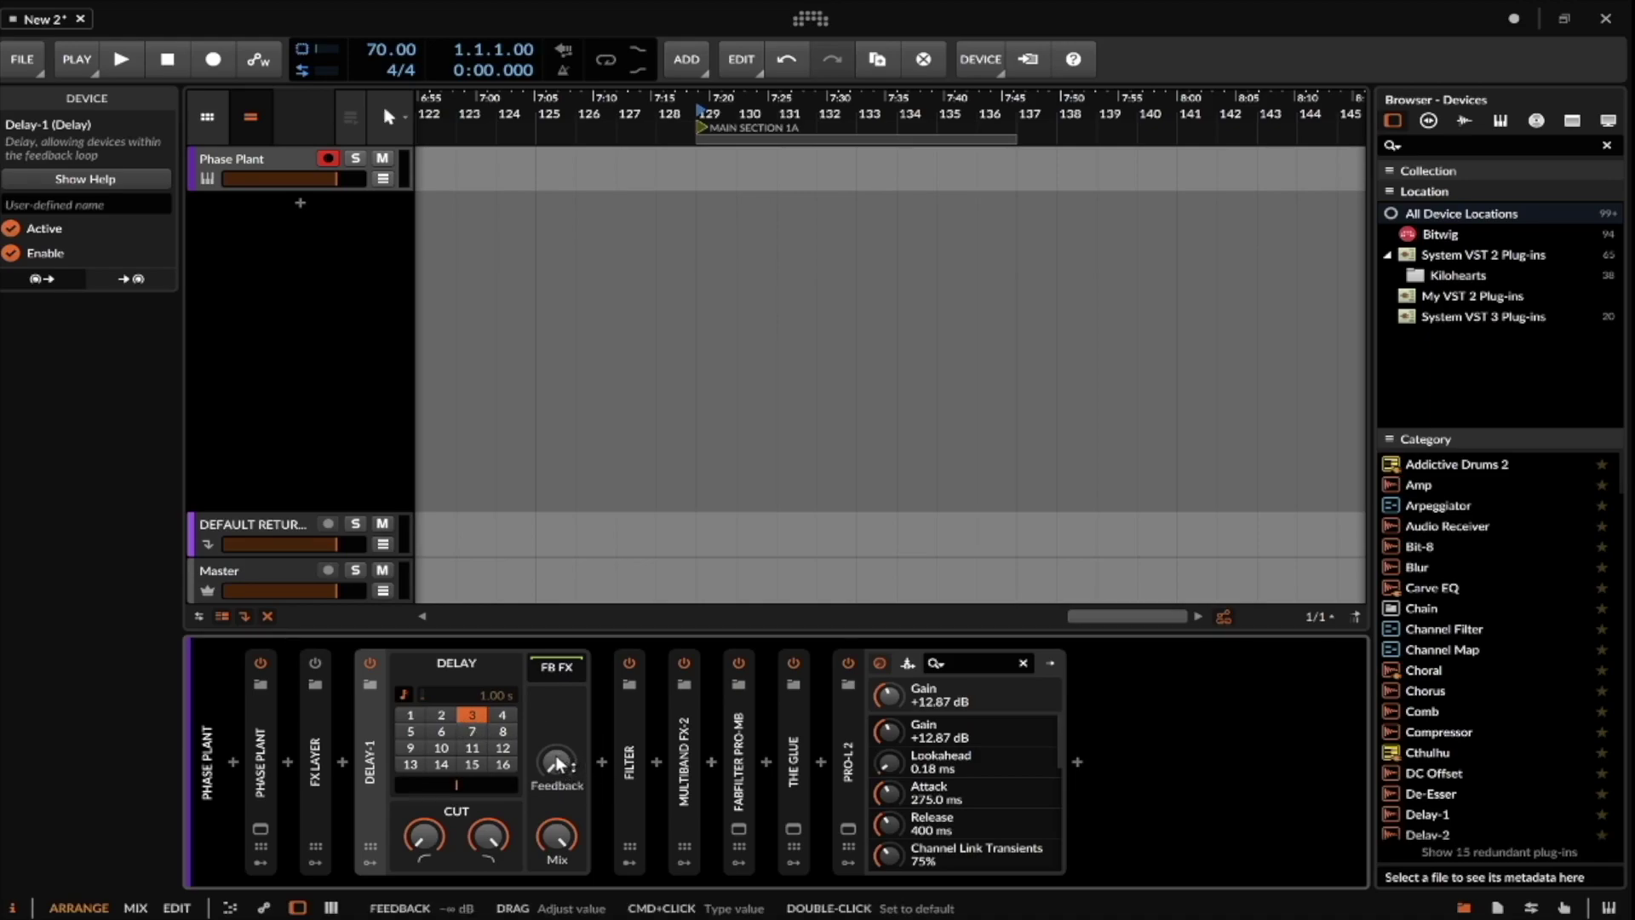
Switch Delay-1 to unsynced time, set the delay time to 10 ms and raise the feedback.
left_click(403, 693)
left_click_drag(492, 696, 492, 720)
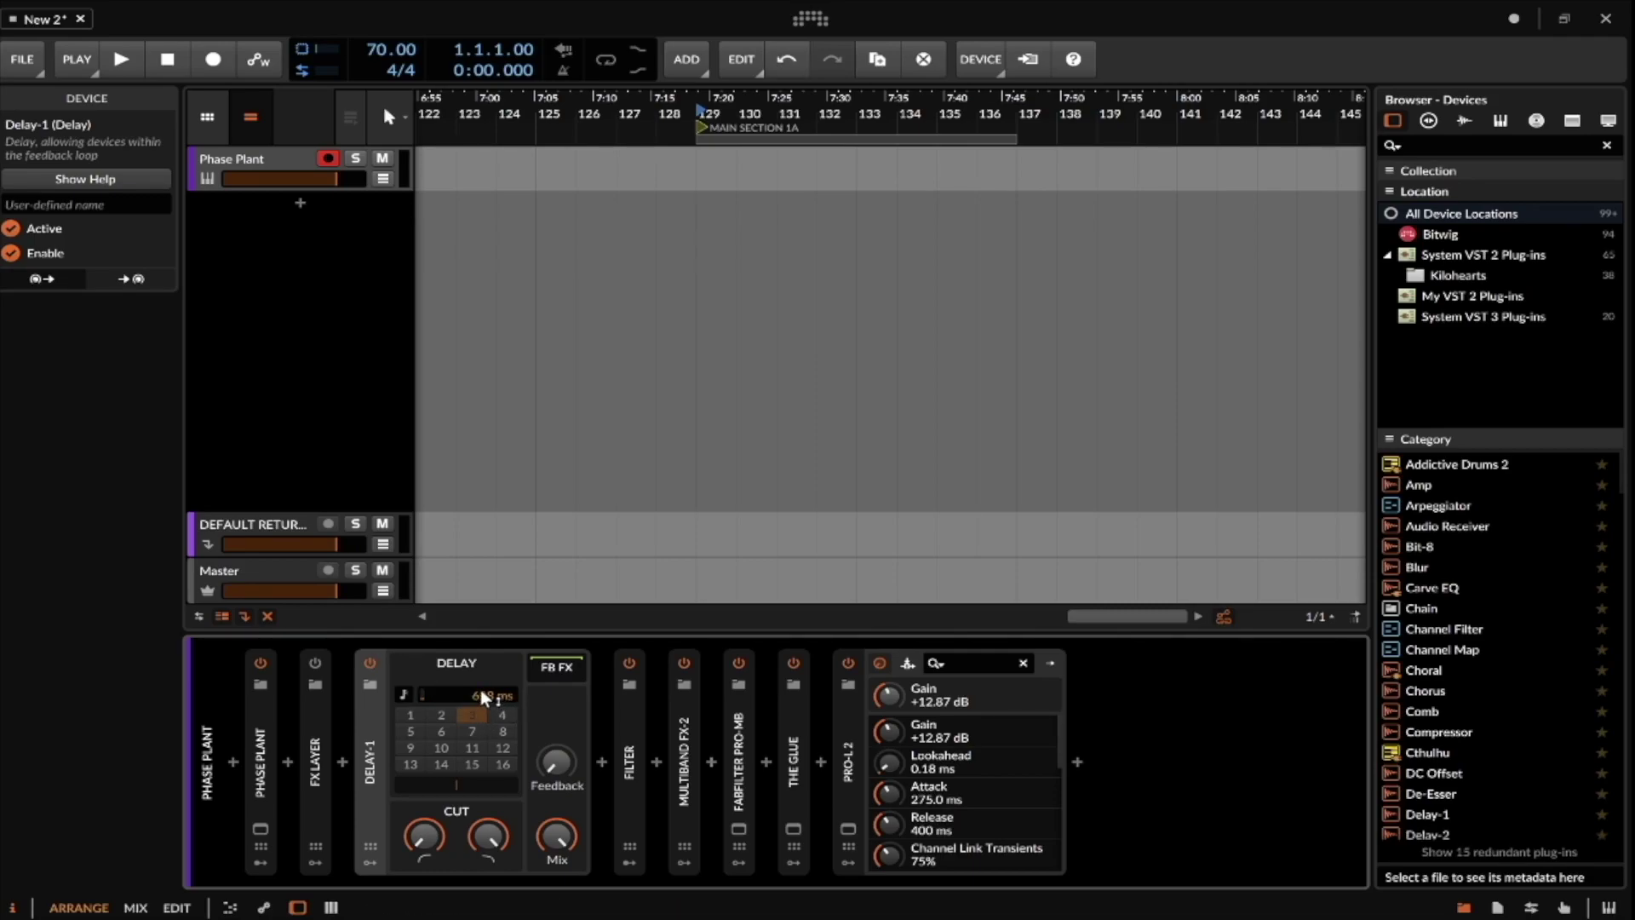
left_click_drag(477, 688, 478, 620)
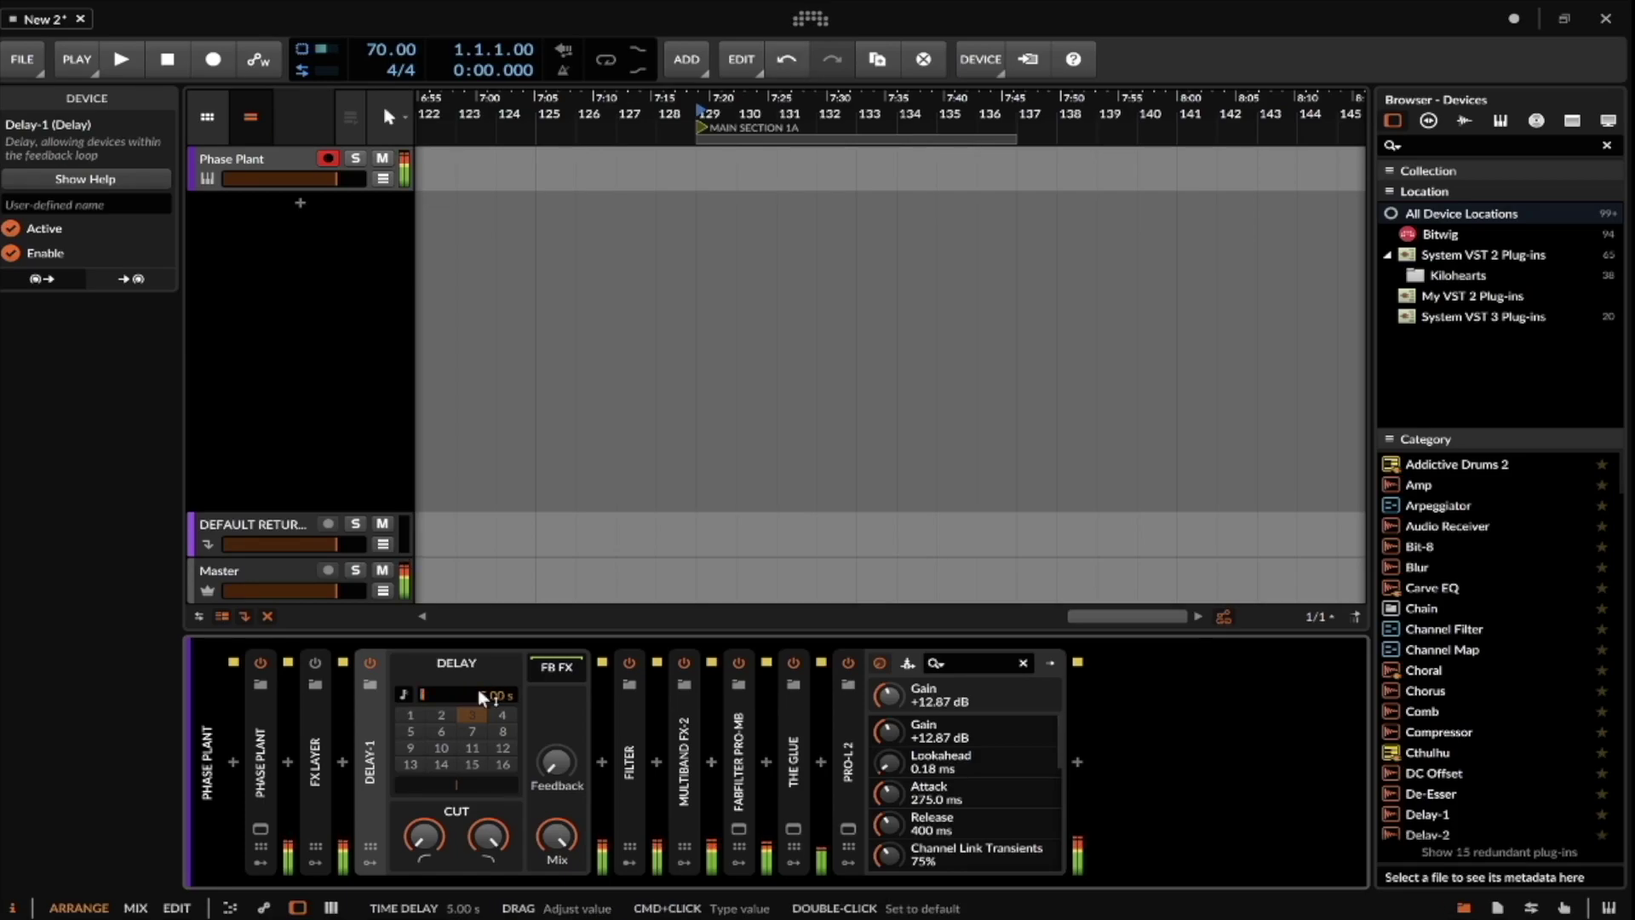
mouse_move(493, 693)
left_mouse_down()
mouse_move(493, 741)
mouse_move(483, 664)
mouse_move(483, 724)
left_mouse_up()
left_click_drag(562, 762, 562, 763)
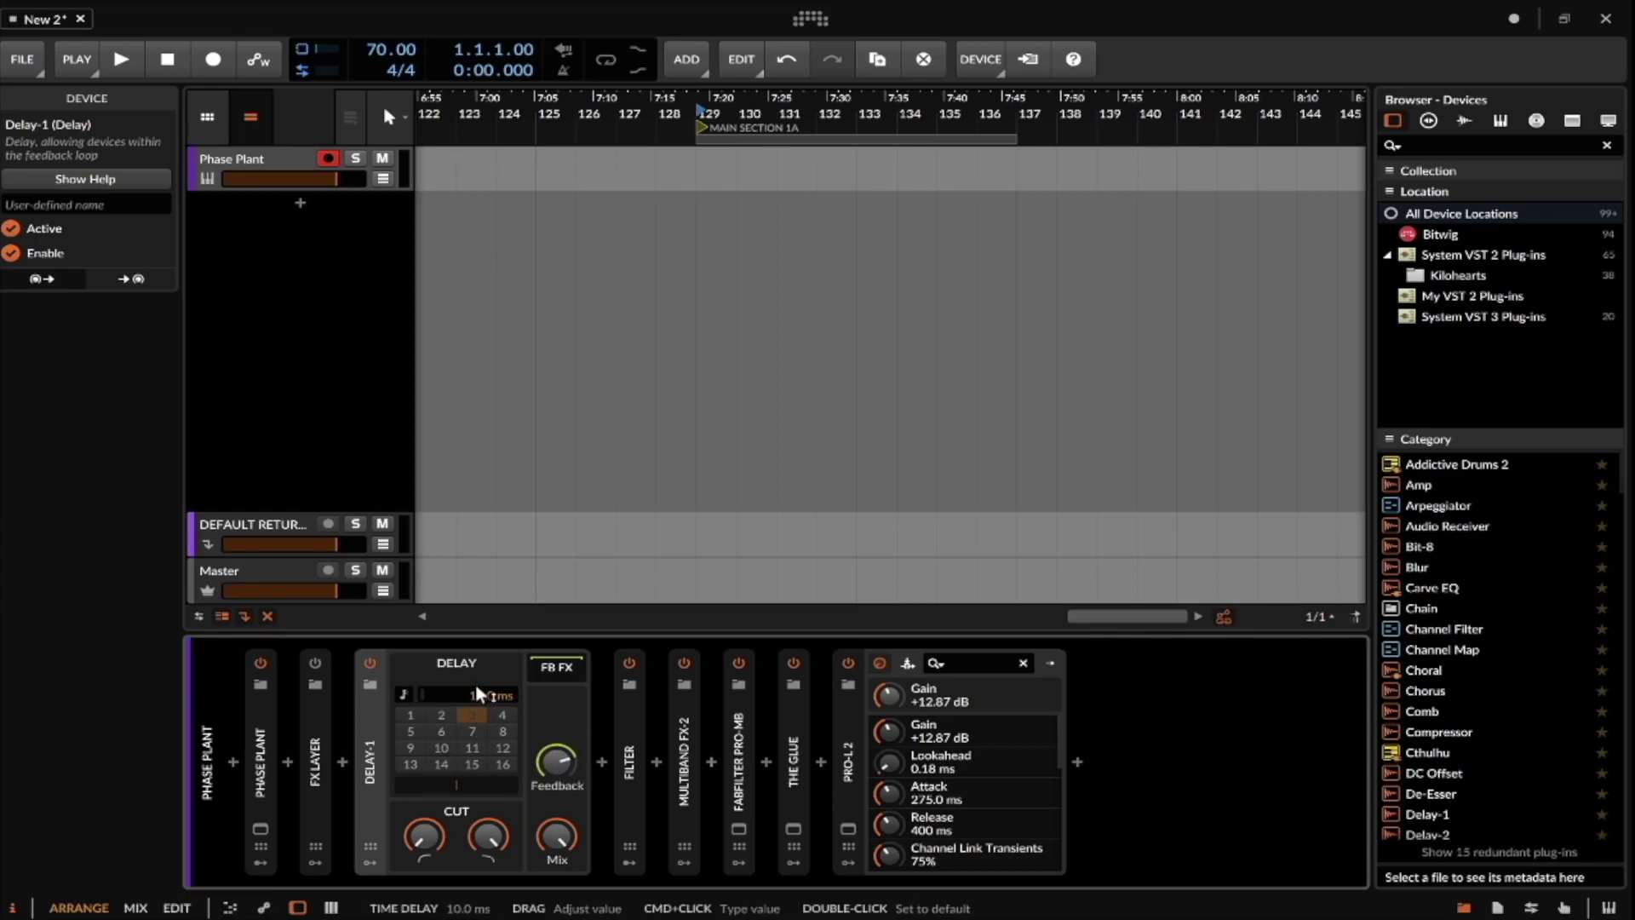
Raise Delay-1's feedback, change its delay time to 49 ms, and turn the feedback fully down.
left_click_drag(546, 760, 546, 760)
mouse_move(475, 692)
left_mouse_down()
mouse_move(476, 673)
mouse_move(475, 707)
left_mouse_up()
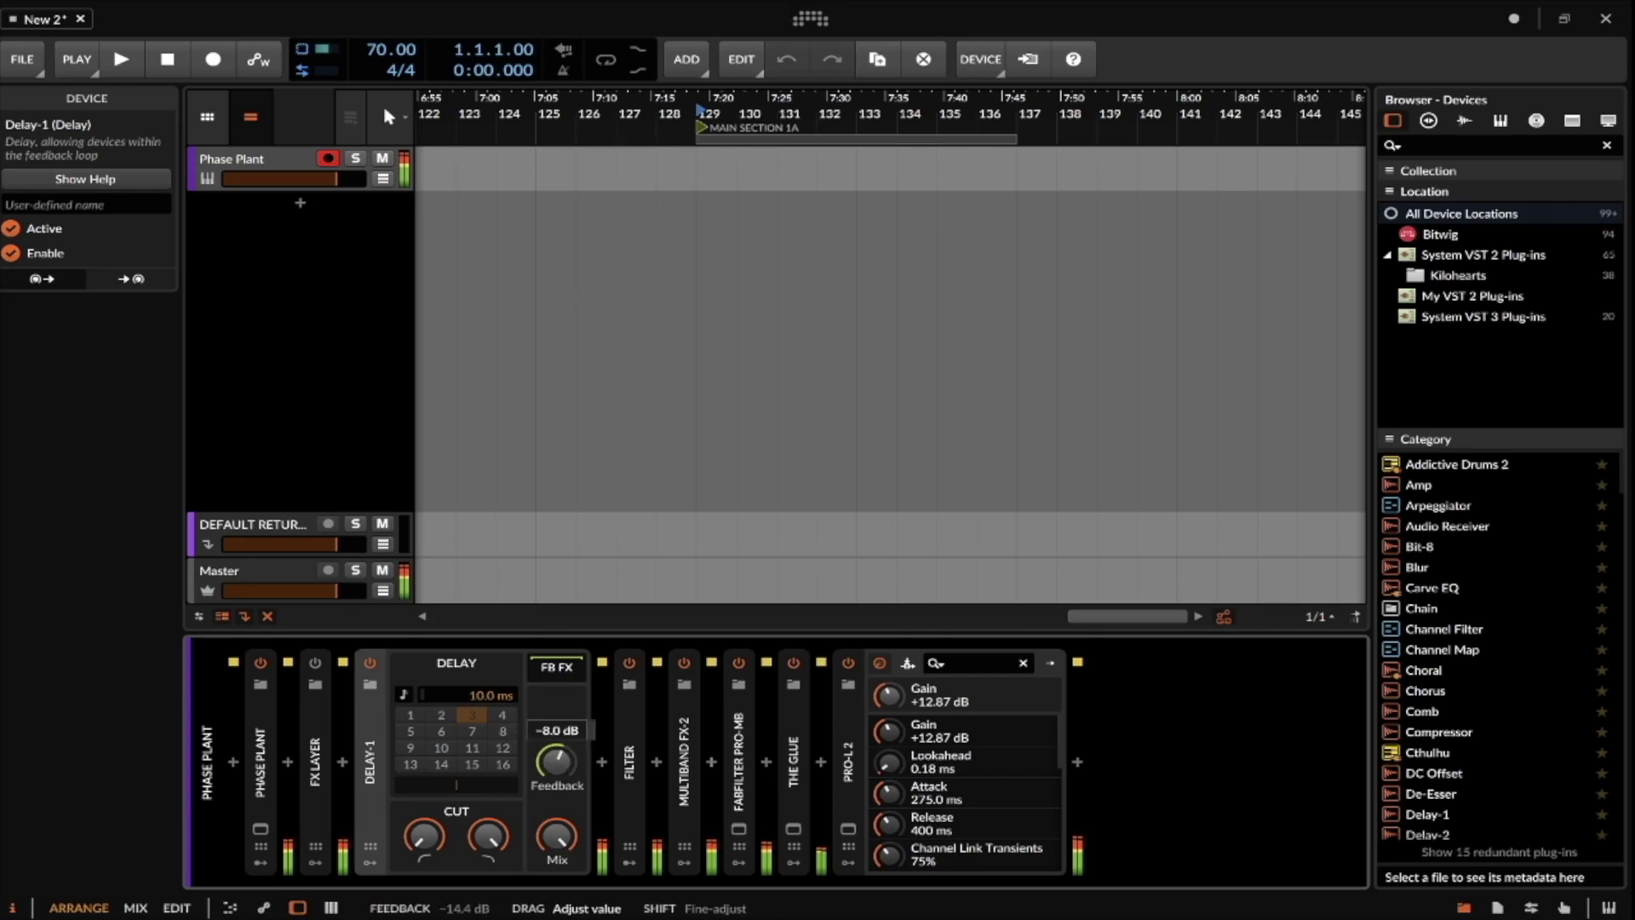
mouse_move(478, 698)
left_mouse_down()
mouse_move(479, 647)
mouse_move(485, 720)
left_mouse_up()
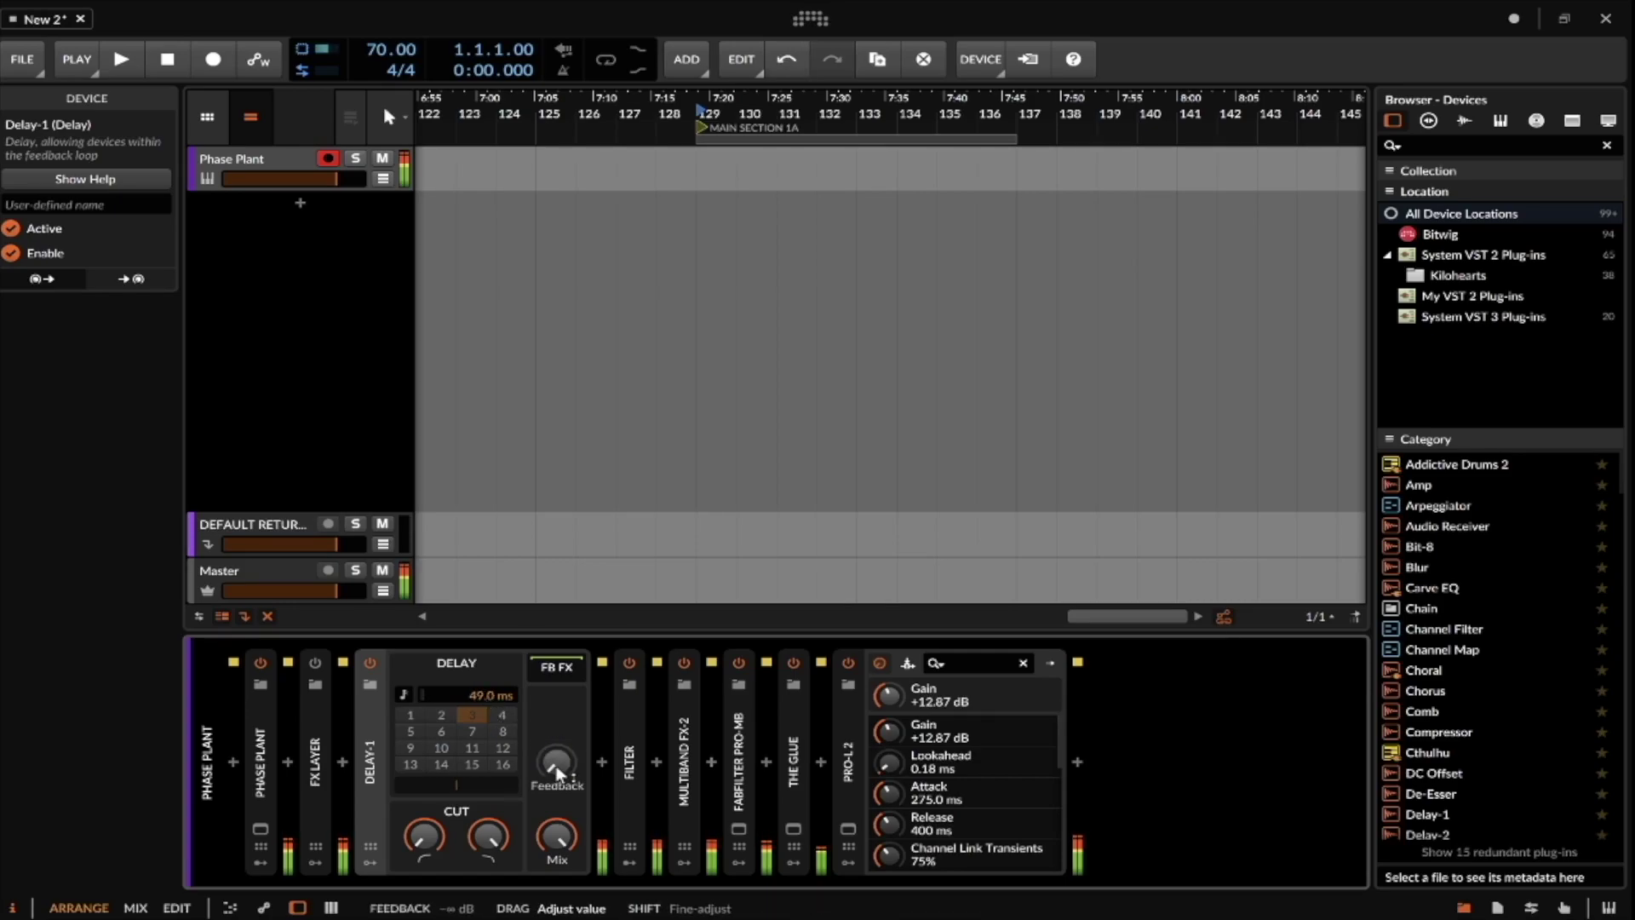
Disable Delay-1, collapse its controls, and add the FX Layer to the selection.
left_click(369, 662)
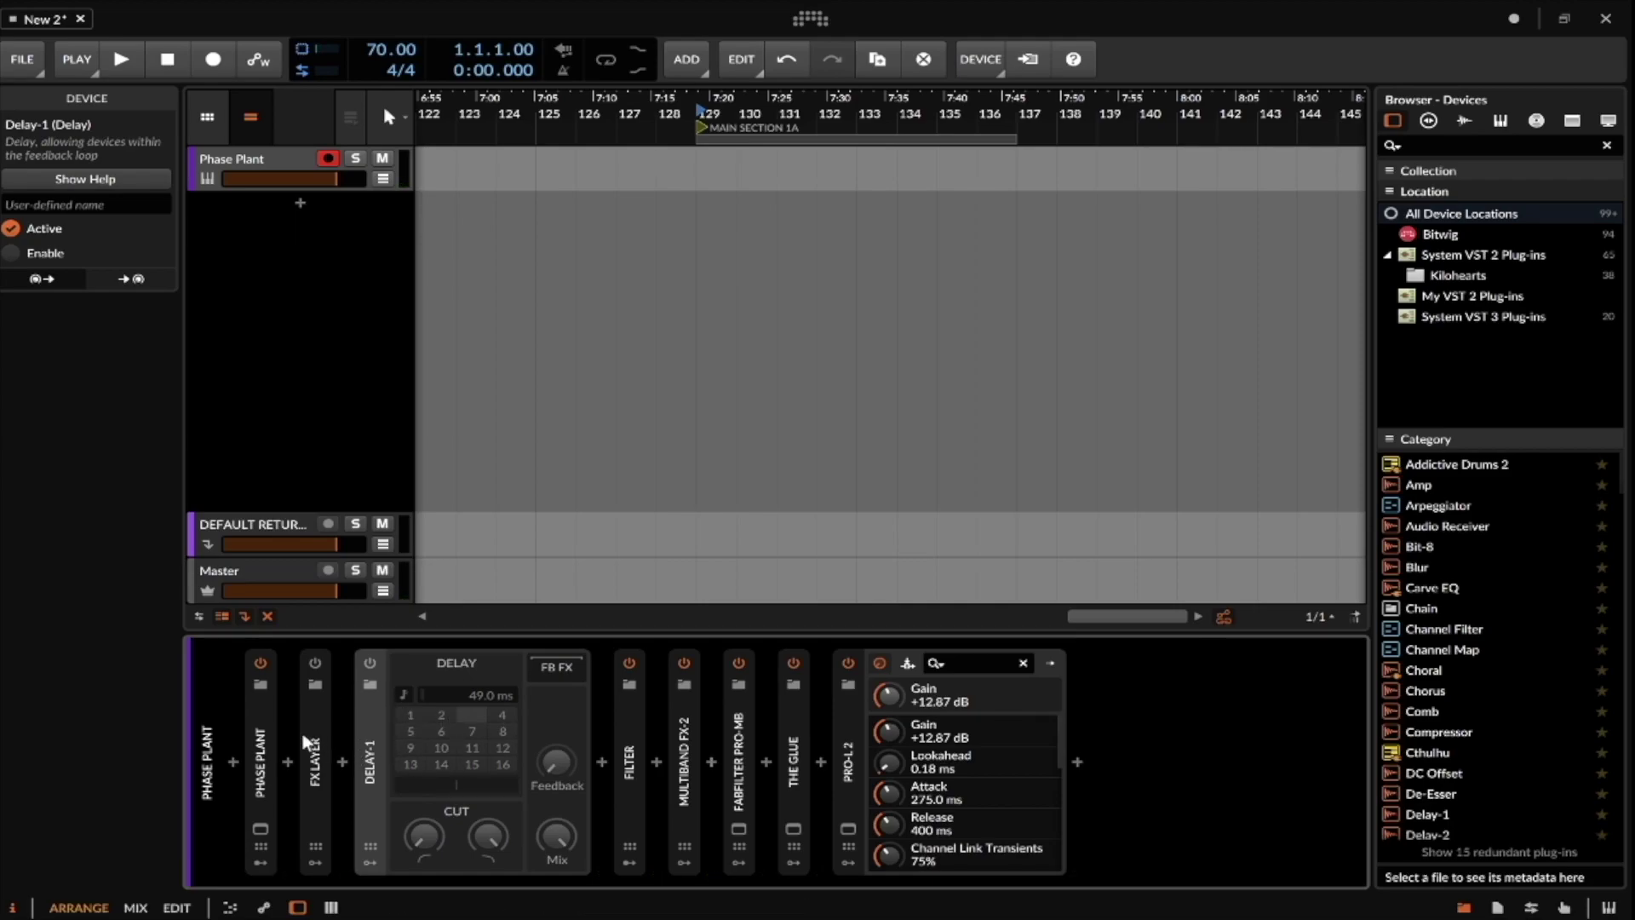
double_click(369, 729)
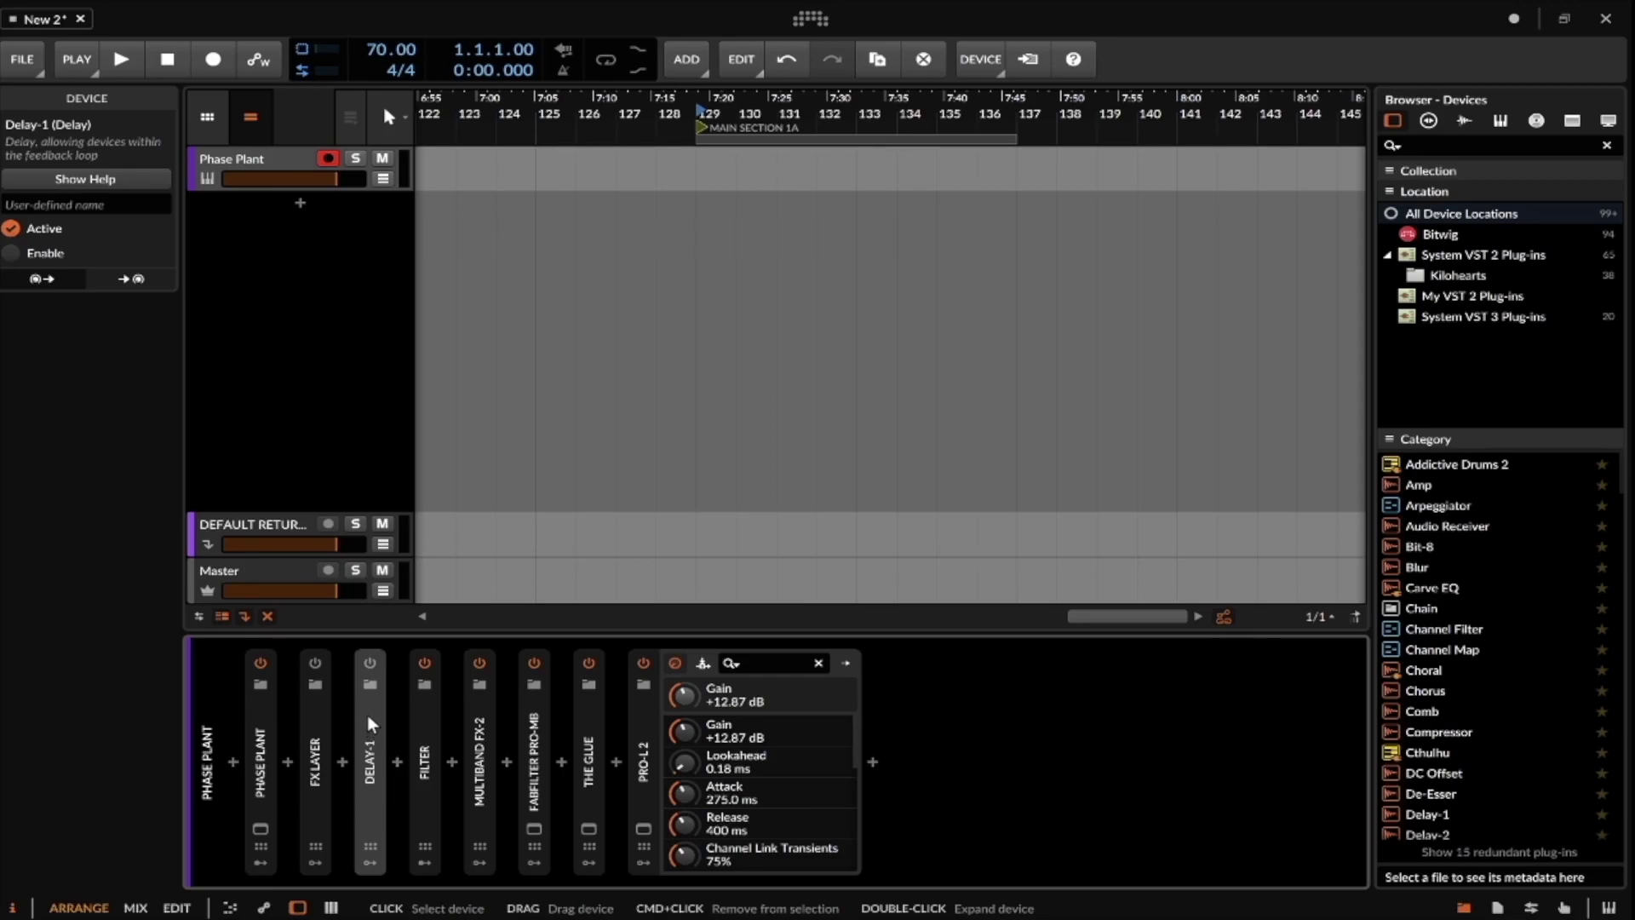
left_click(316, 732, "super")
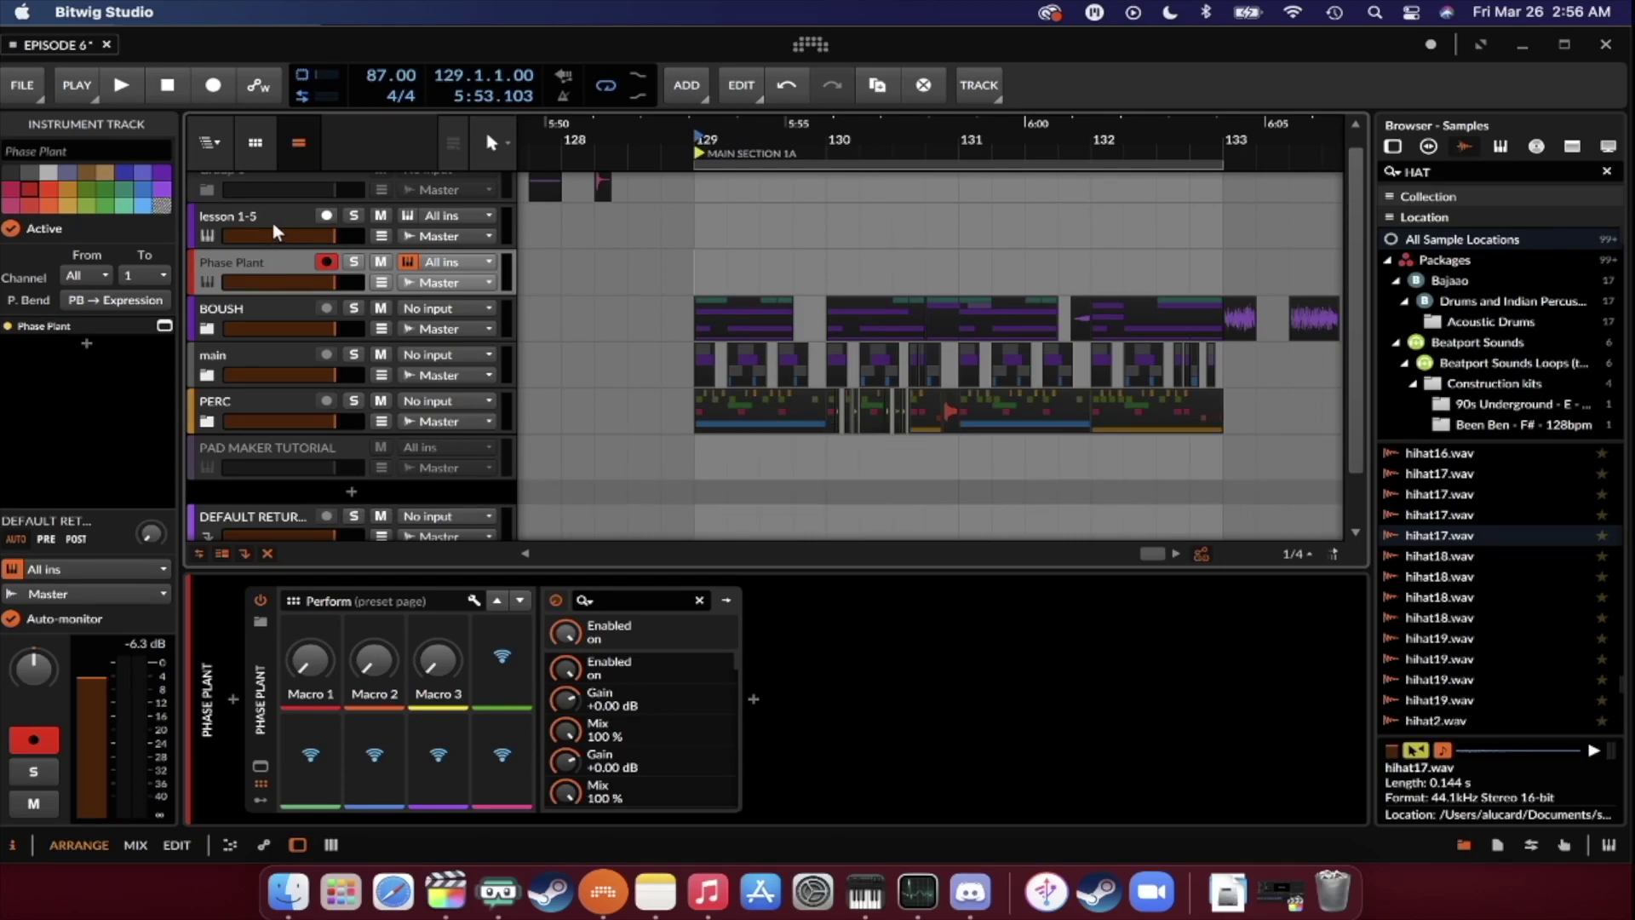
Select the lesson 1-5 track, mute the BOUSH group, and play MAIN SECTION 1A from bar 129.
left_click(273, 222)
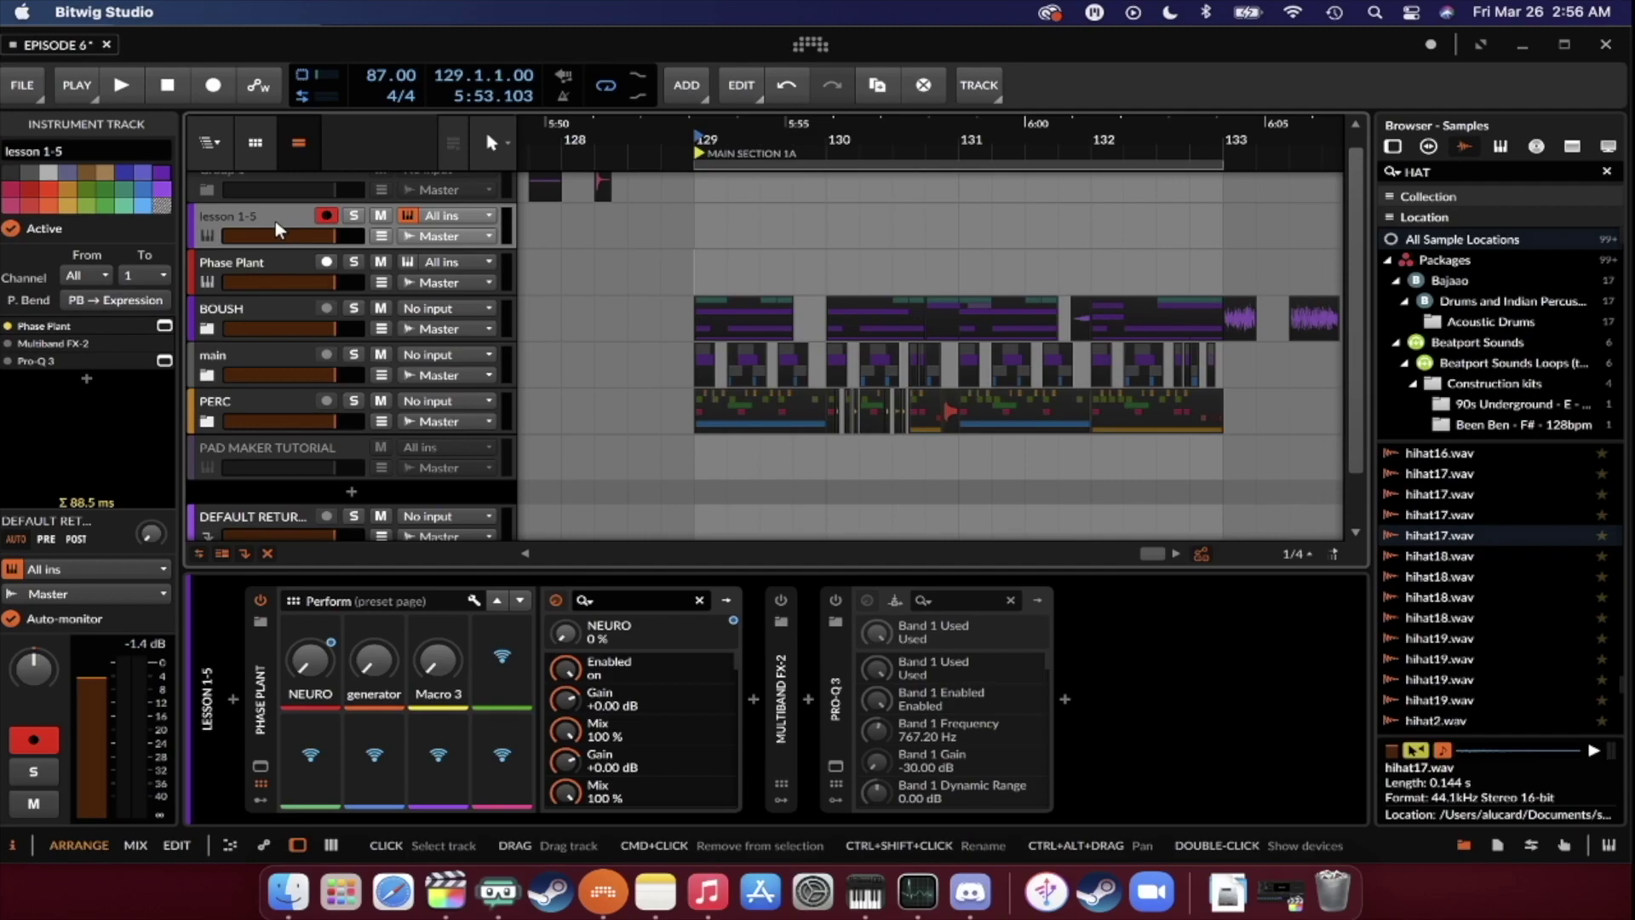
left_click(696, 283)
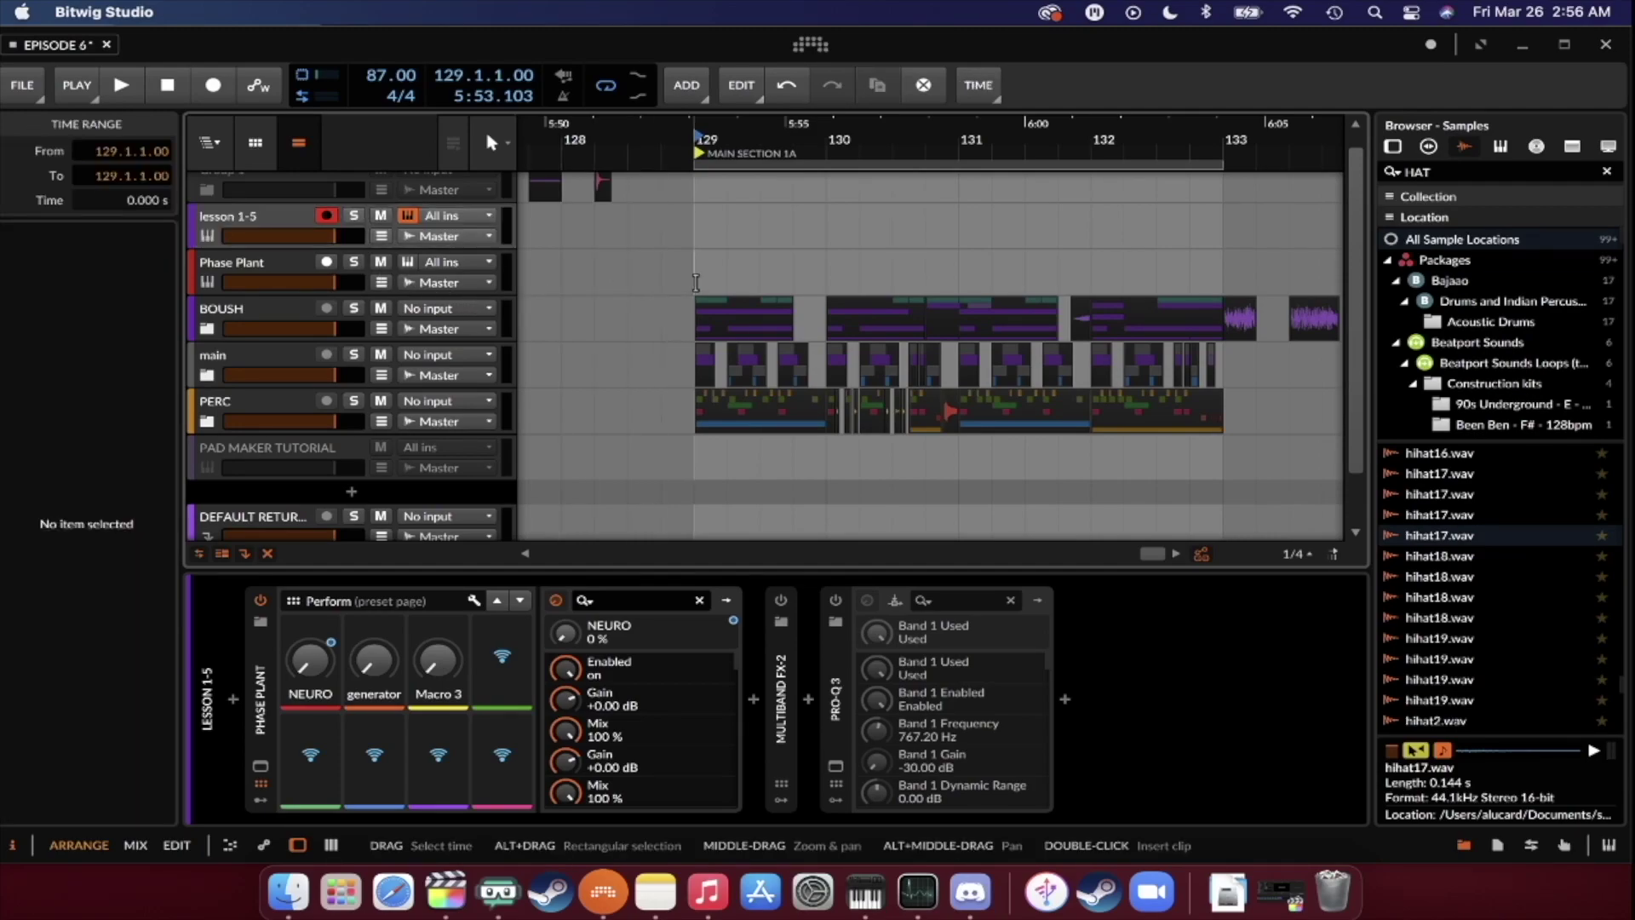
scroll(713, 272, "up", 3)
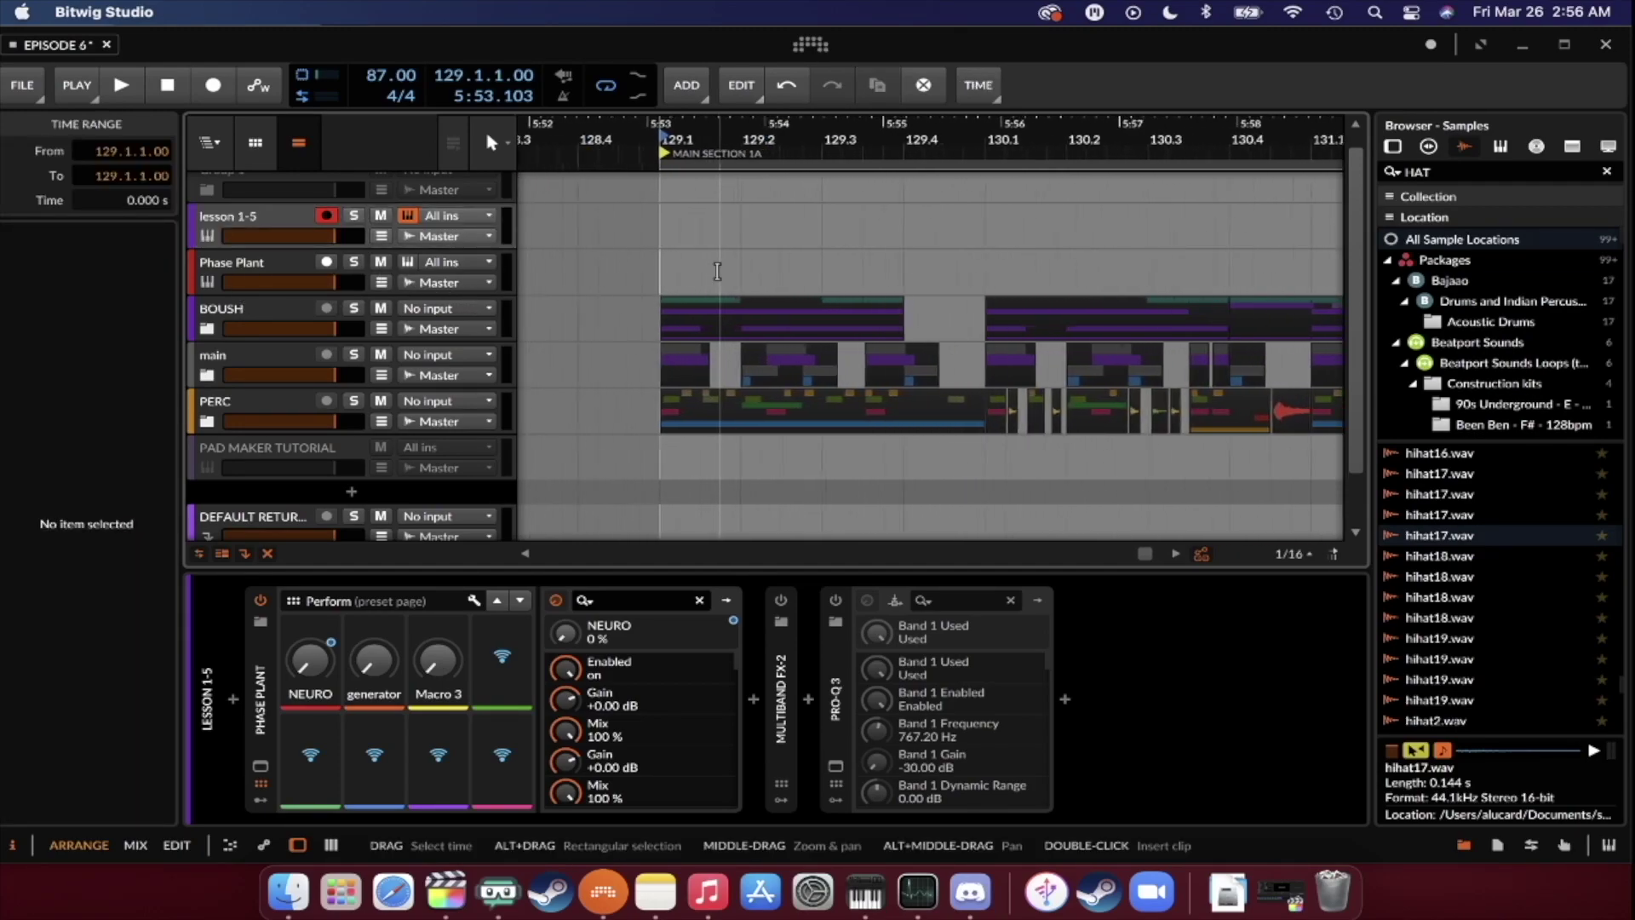
left_click(381, 307)
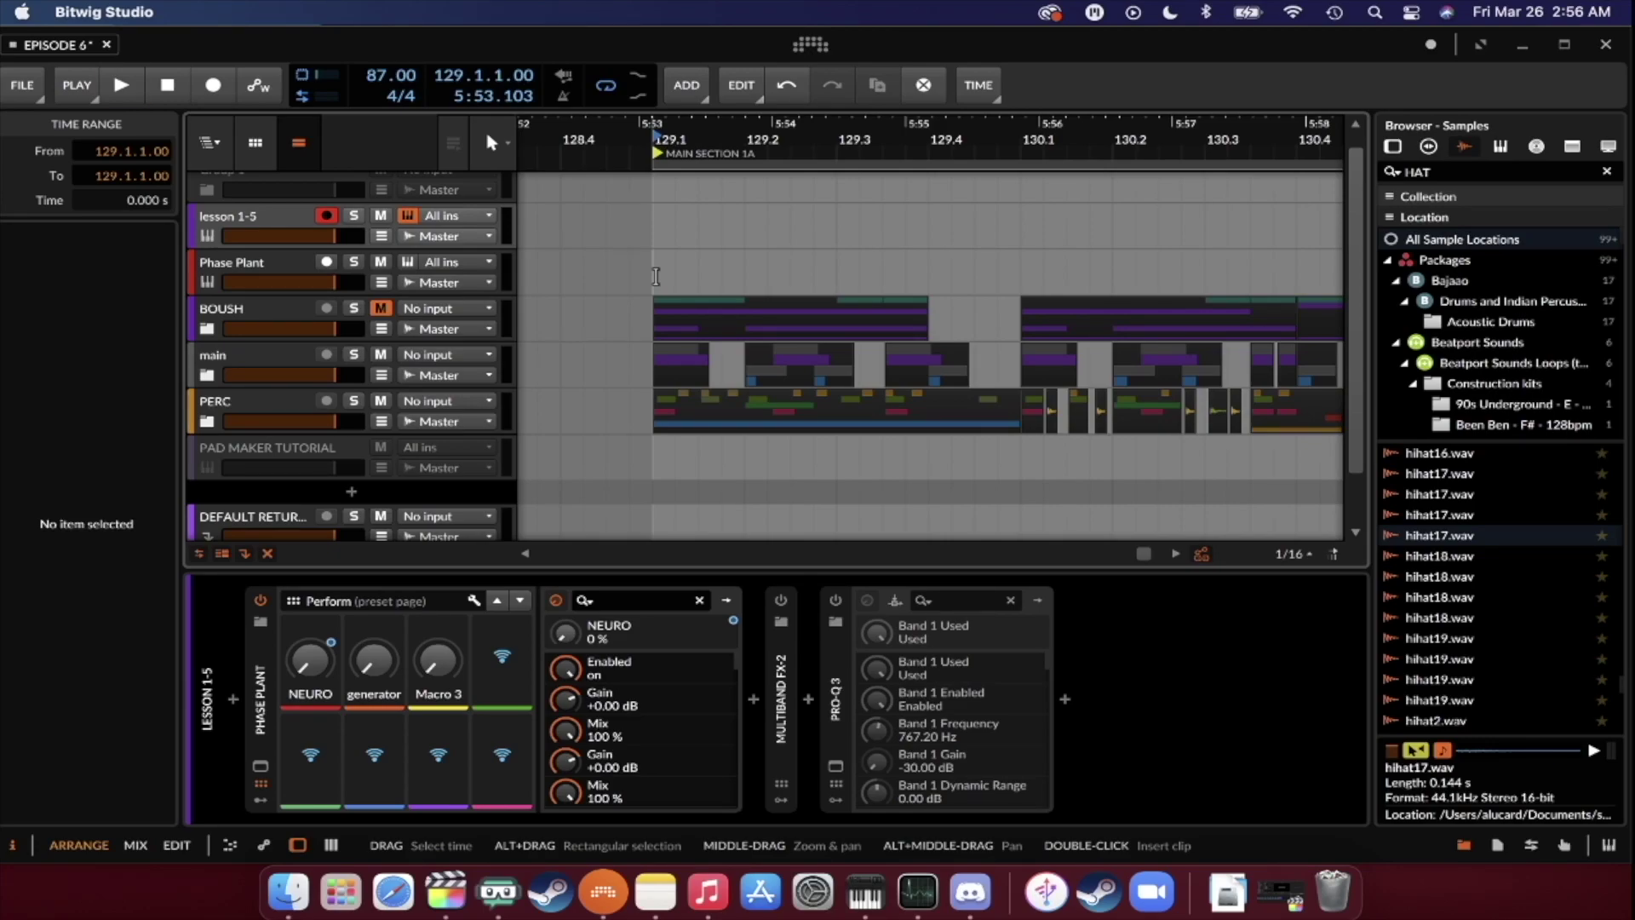
key("space")
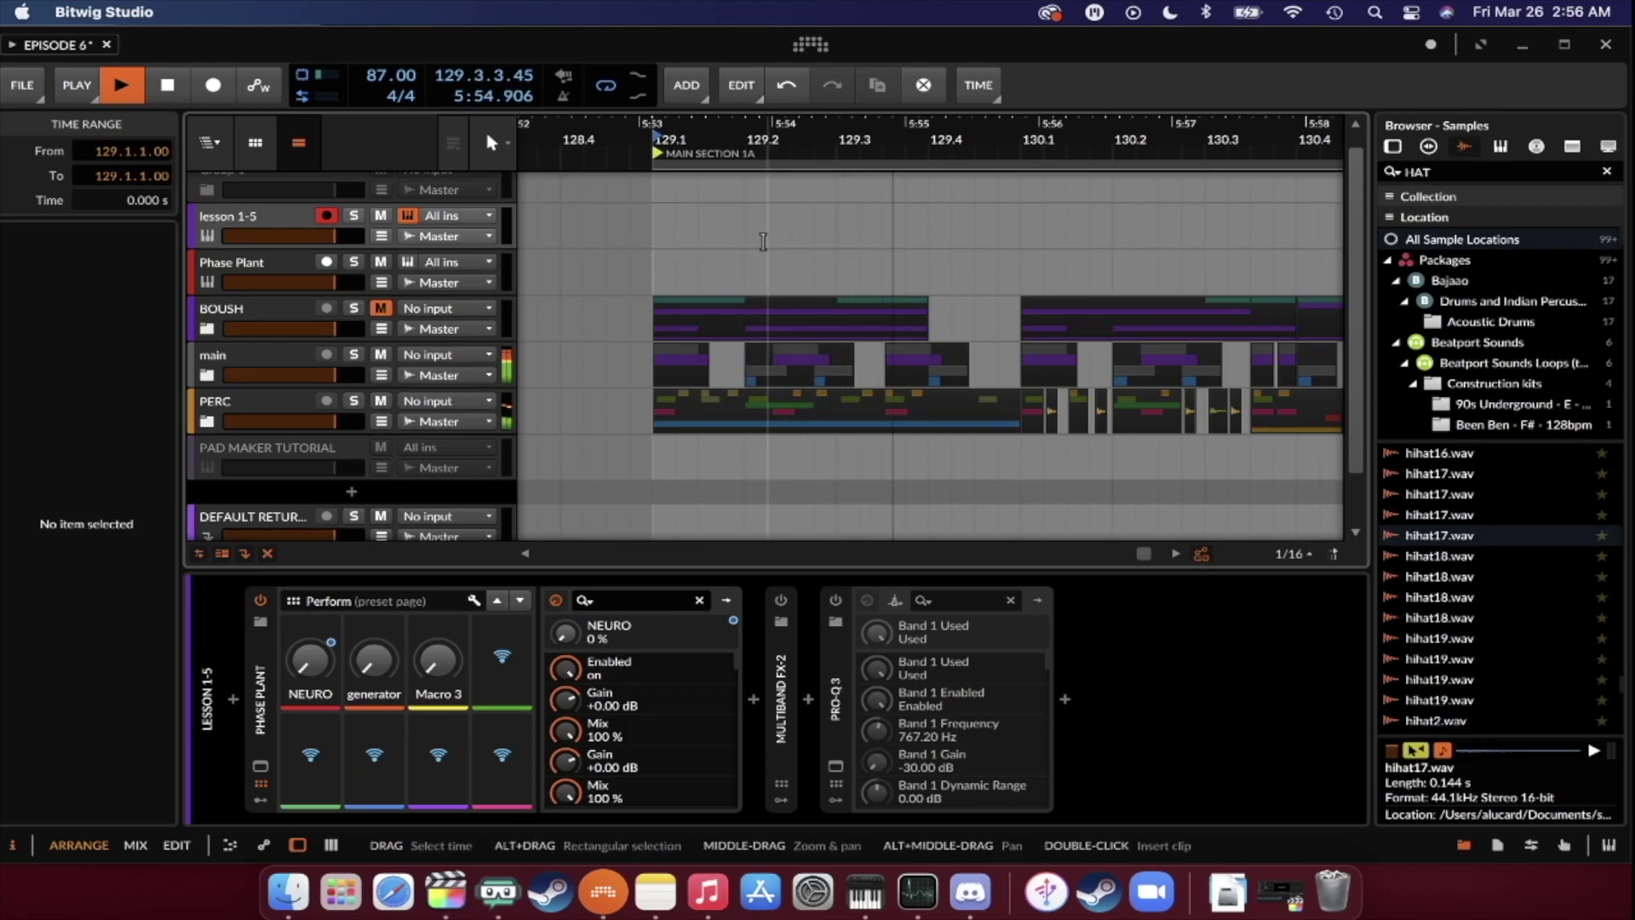
scroll(763, 241, "down", 3)
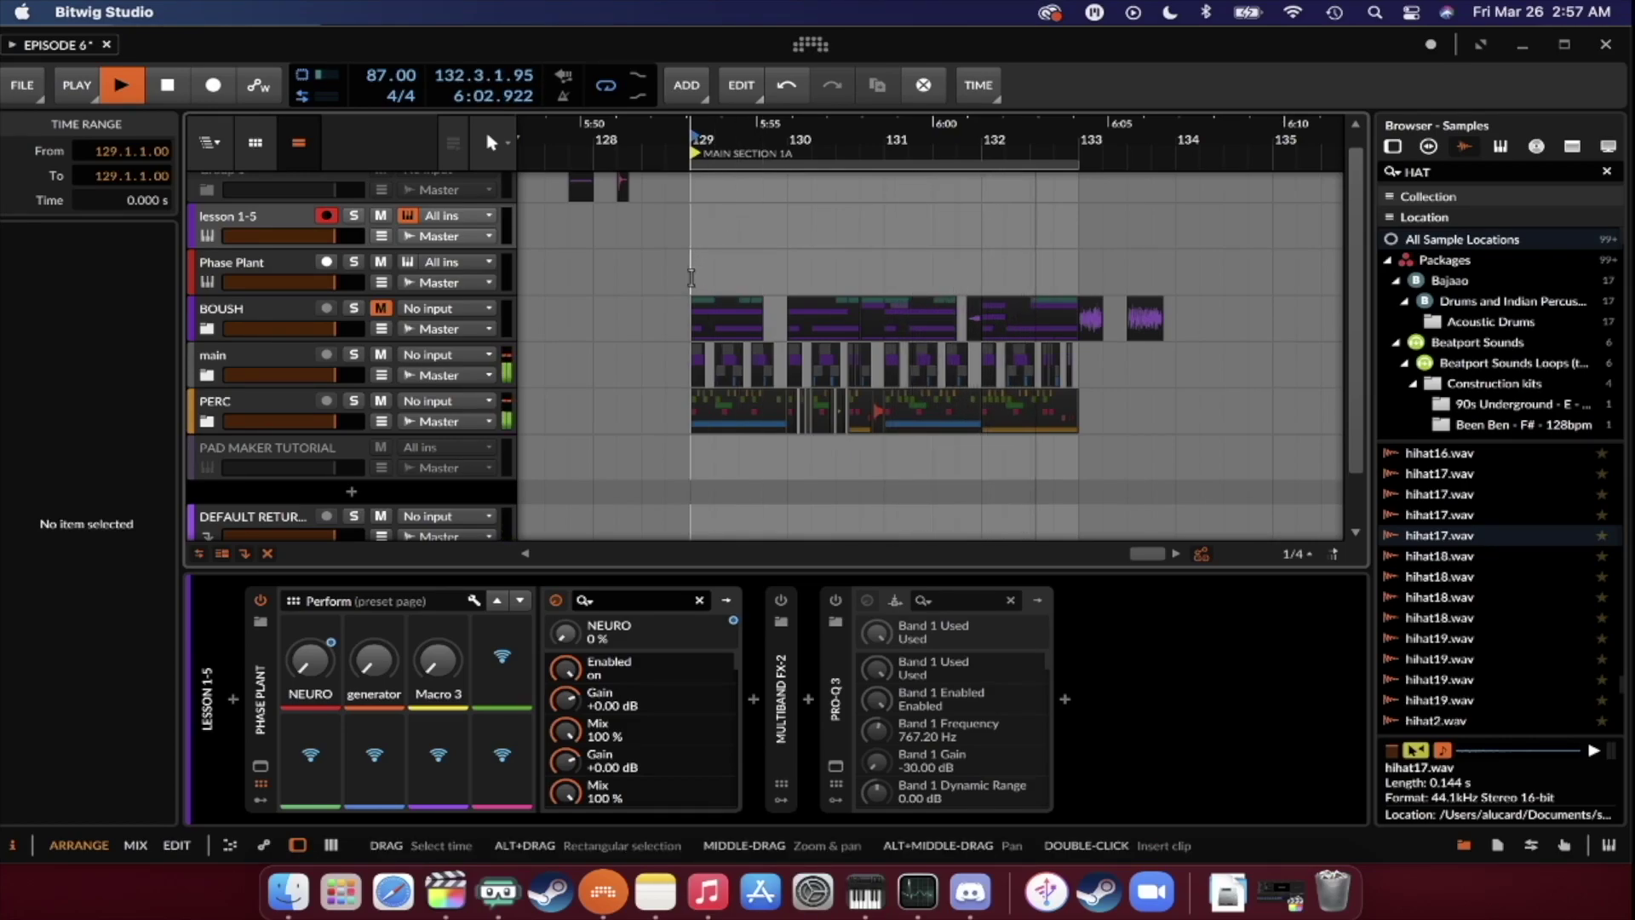
key("space")
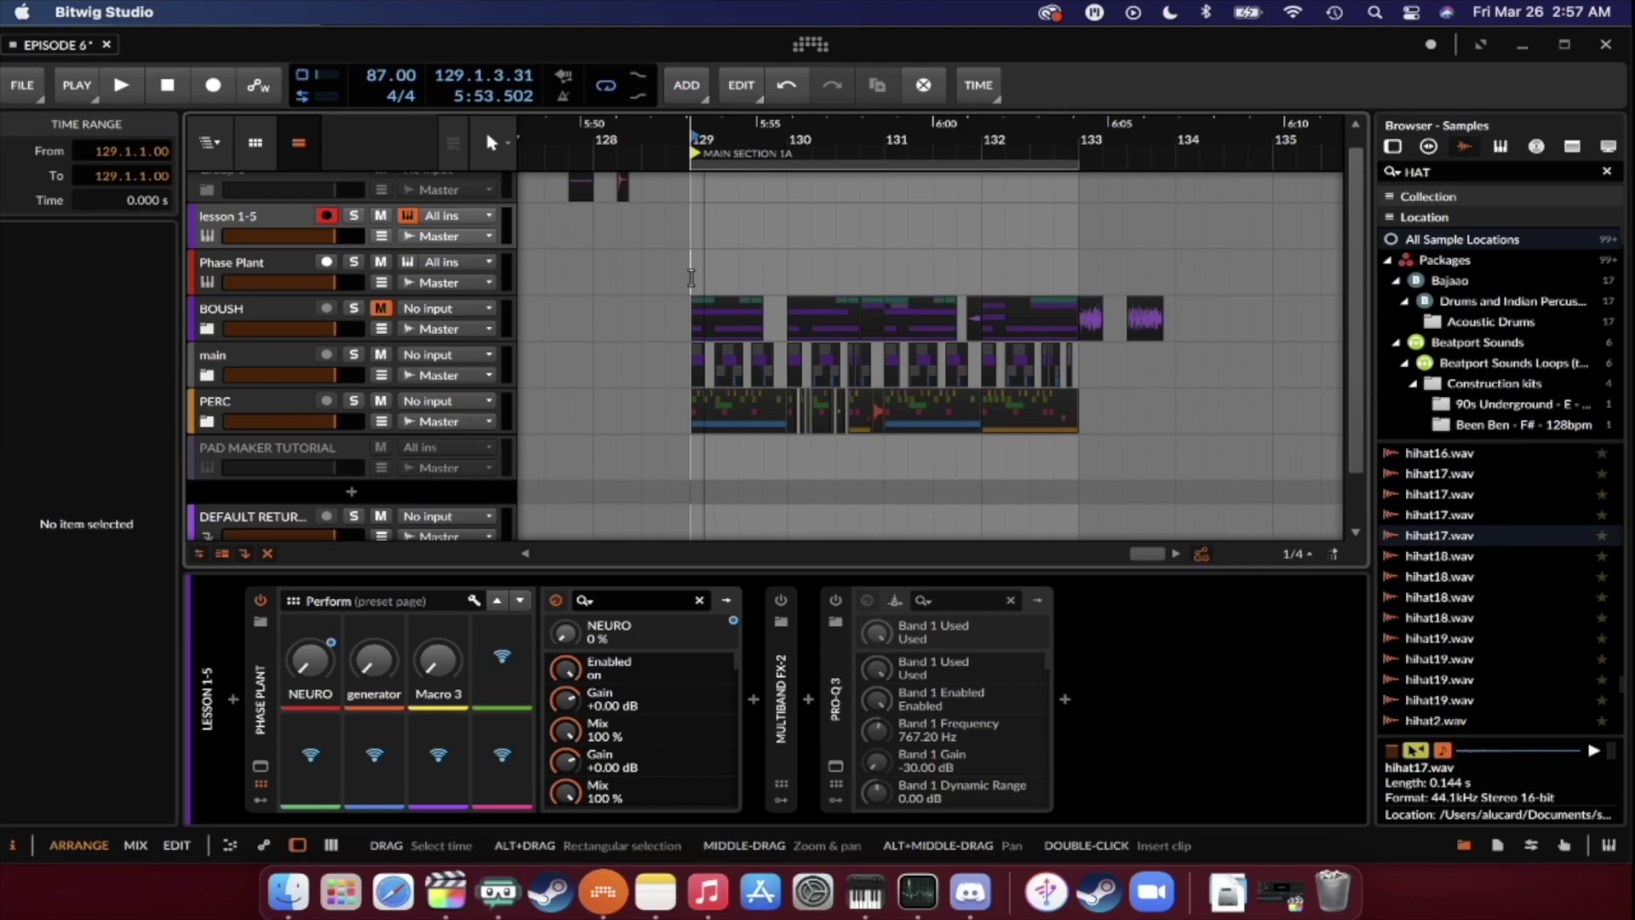
Expand the BOUSH group and look through its subtracks down to the Master track.
left_click(208, 328)
scroll(274, 324, "down", 1)
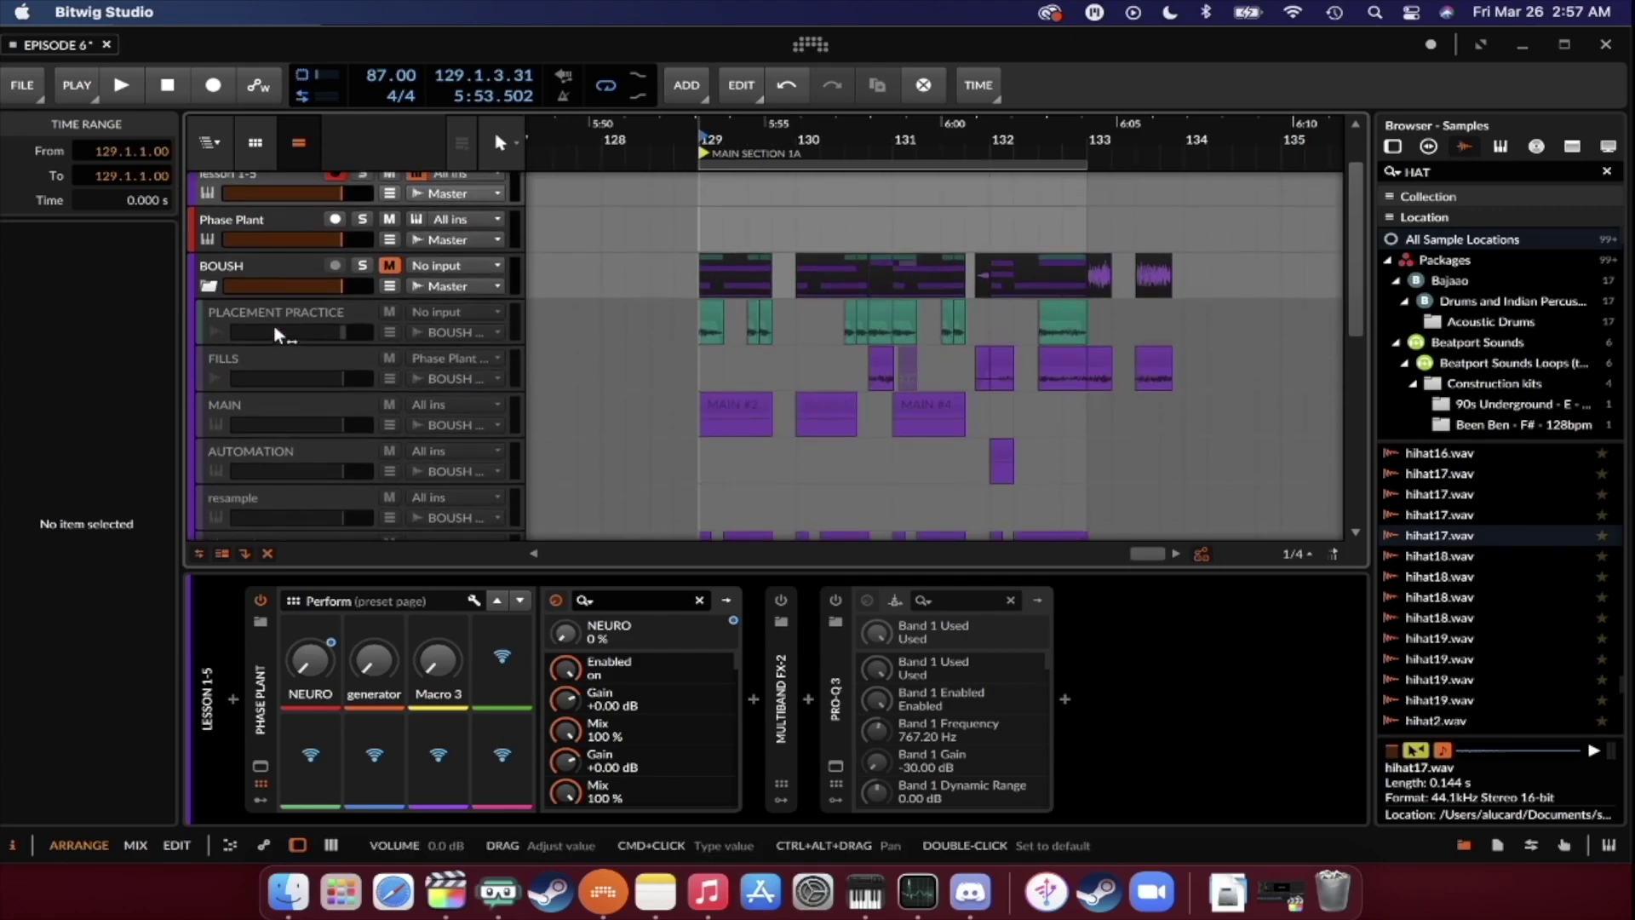
scroll(273, 333, "up", 1)
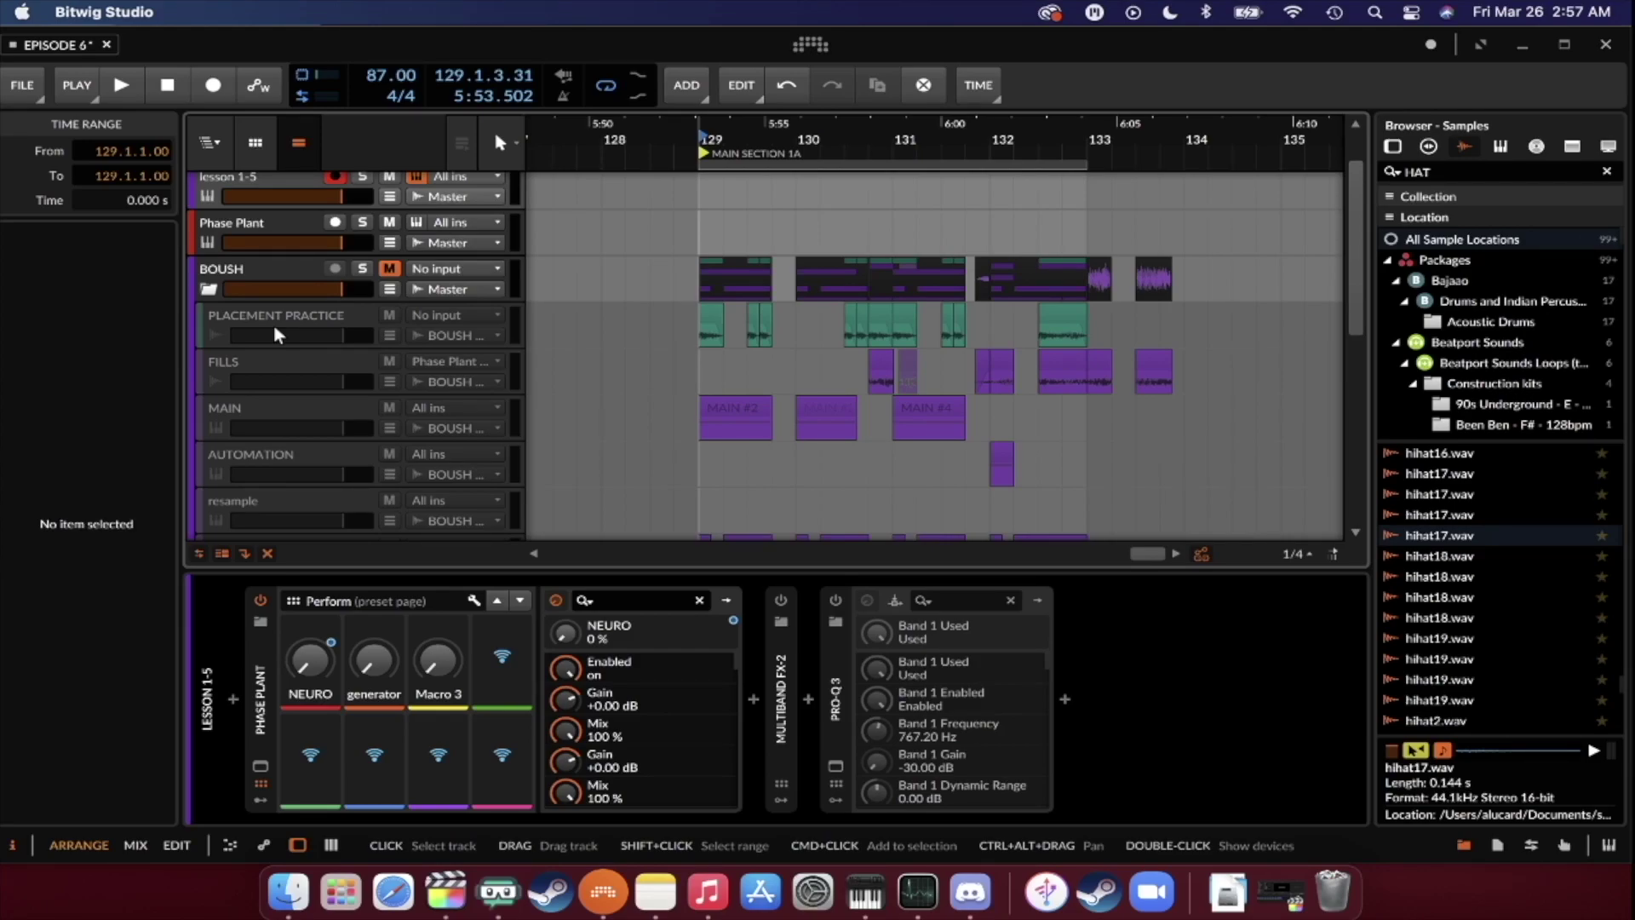
scroll(273, 324, "down", 10)
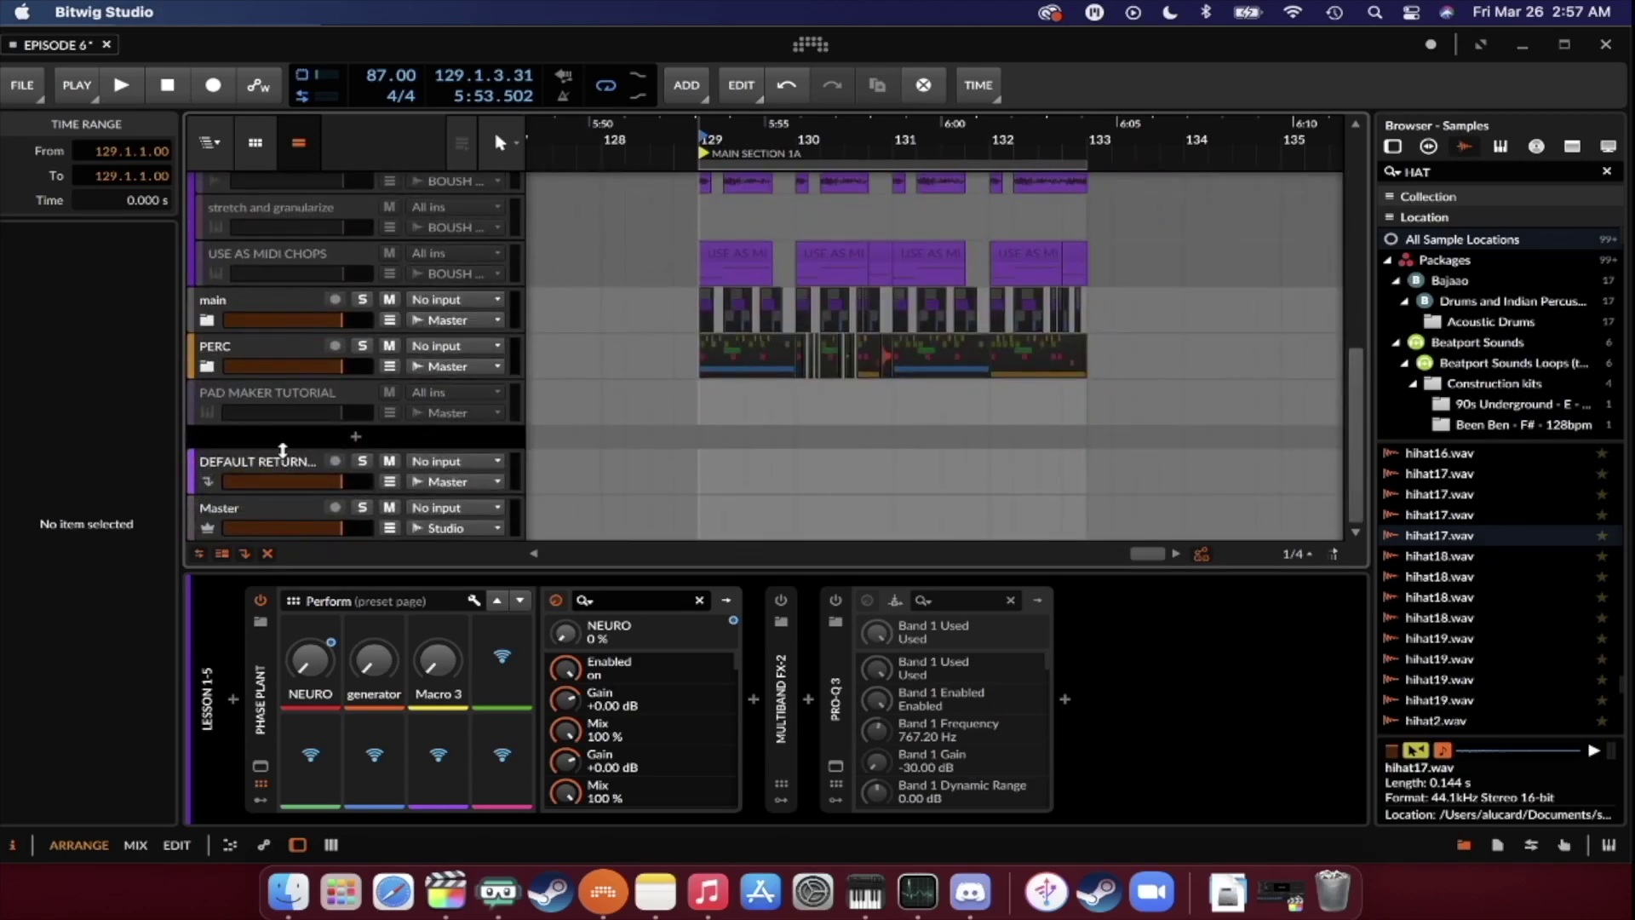
Check the Master track's devices, and inspect the Audio Sidechain modulation of the Tool on the BOUSH group.
left_click(274, 510)
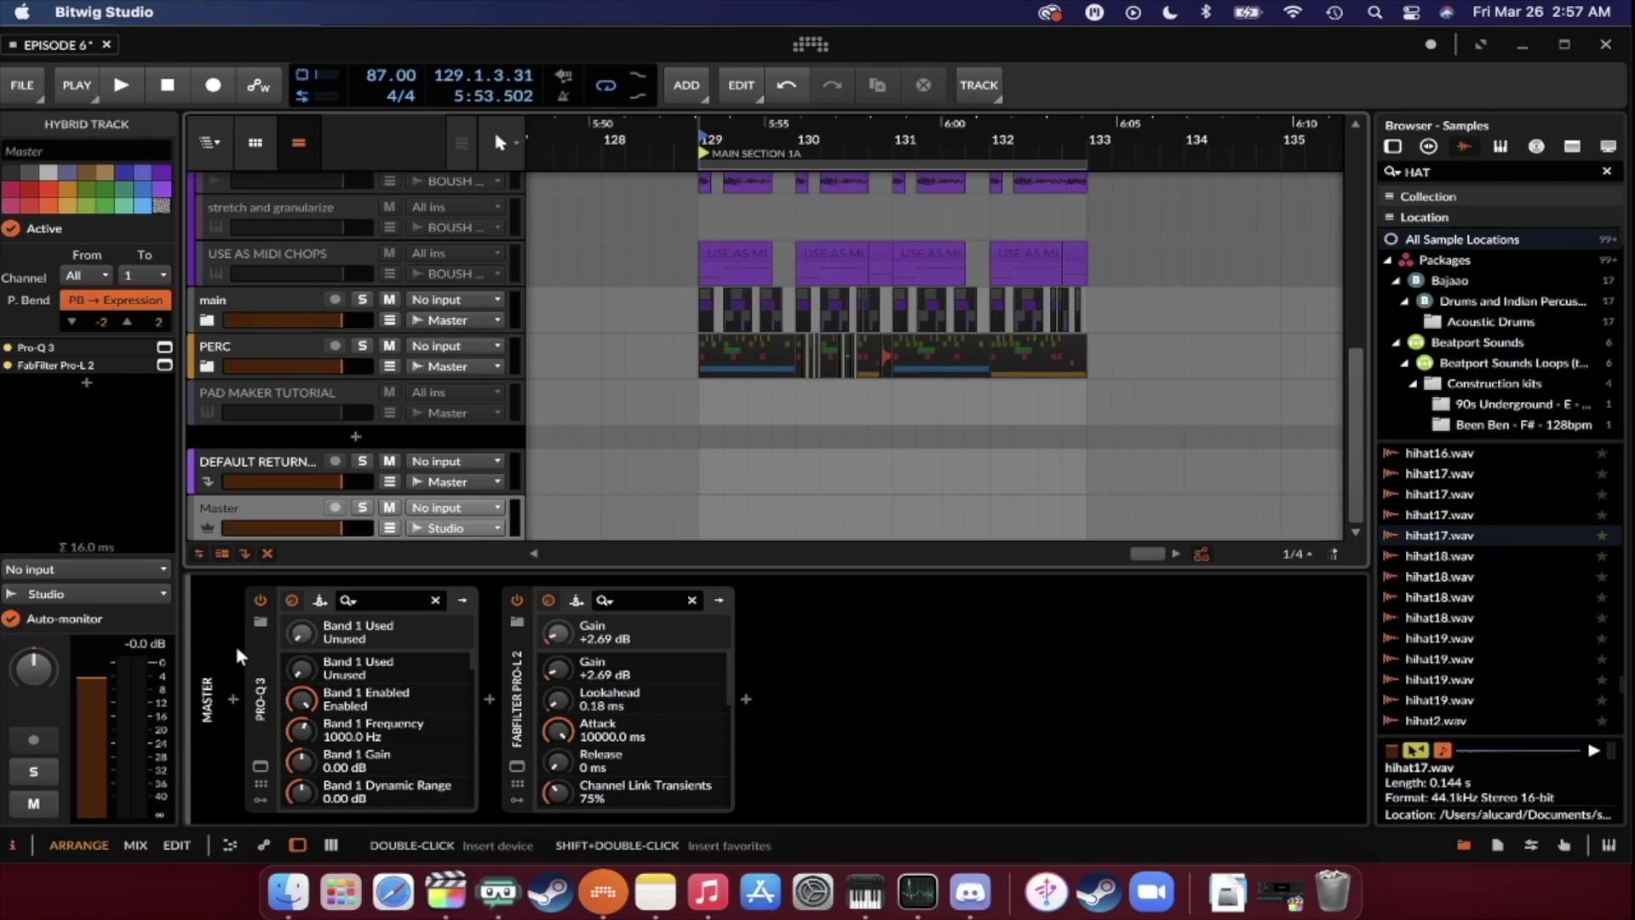
scroll(192, 442, "up", 5)
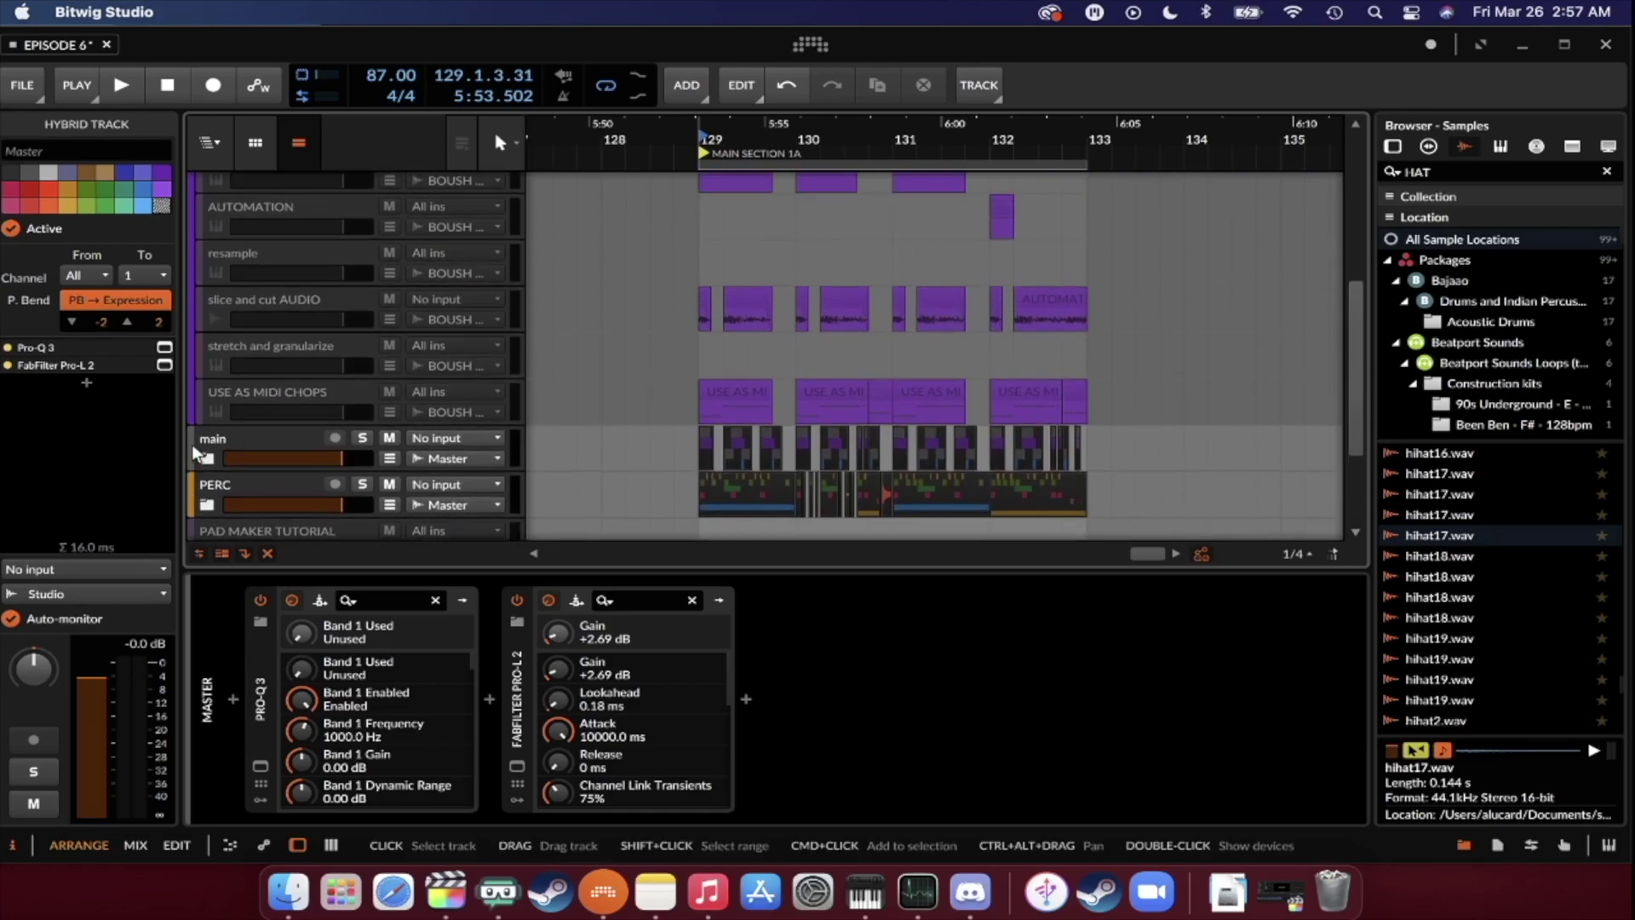
scroll(227, 422, "up", 5)
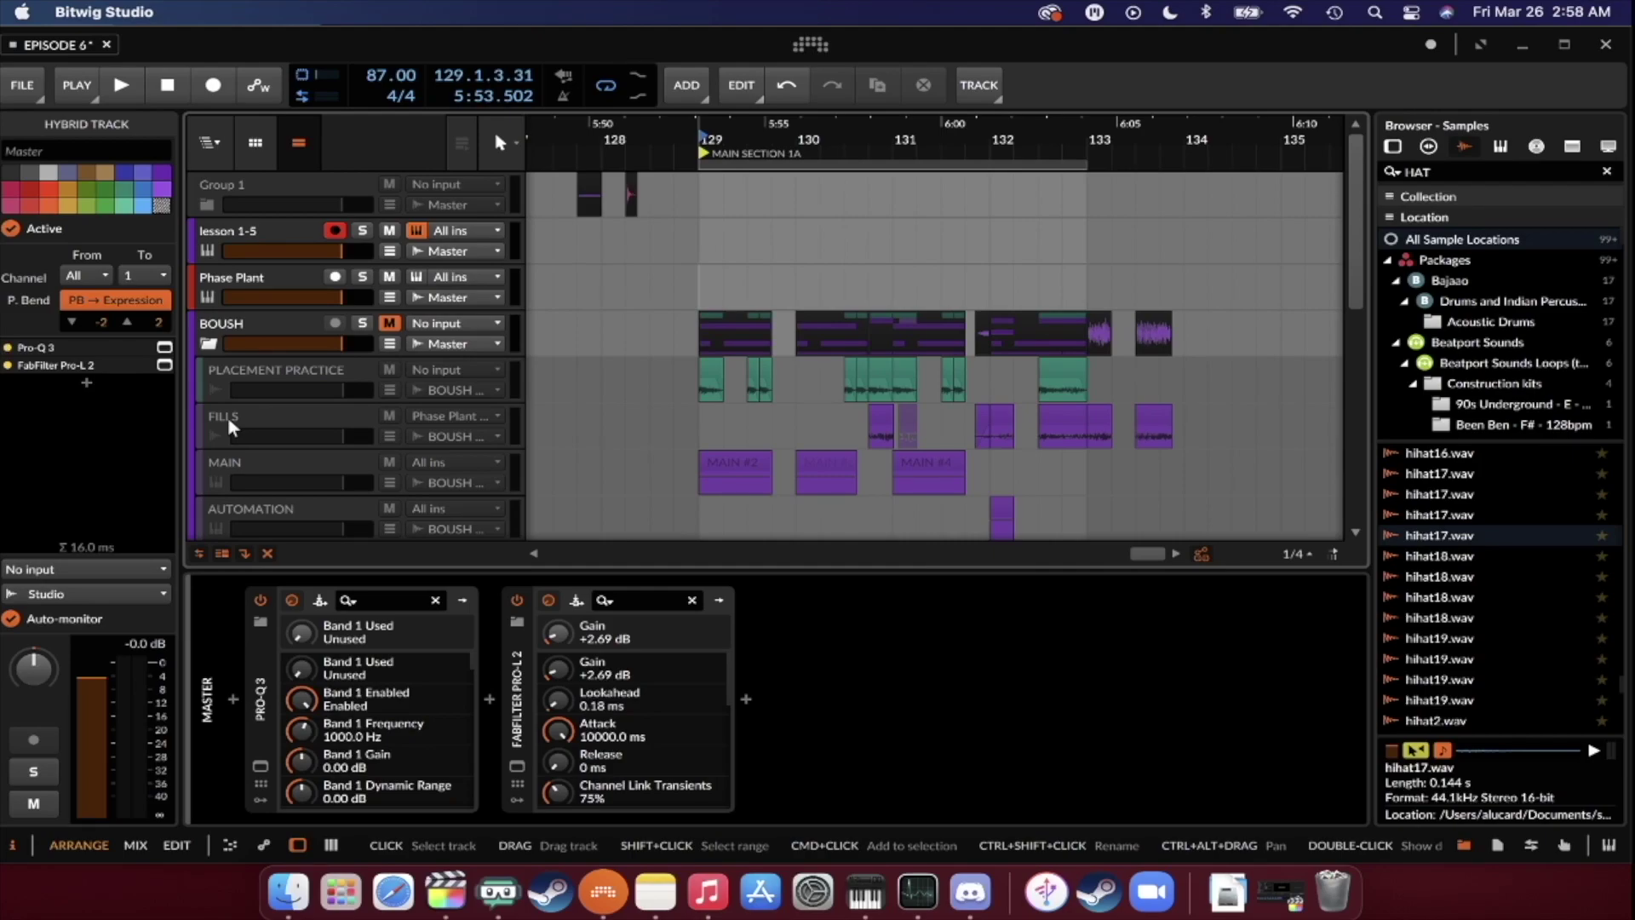
left_click(272, 328)
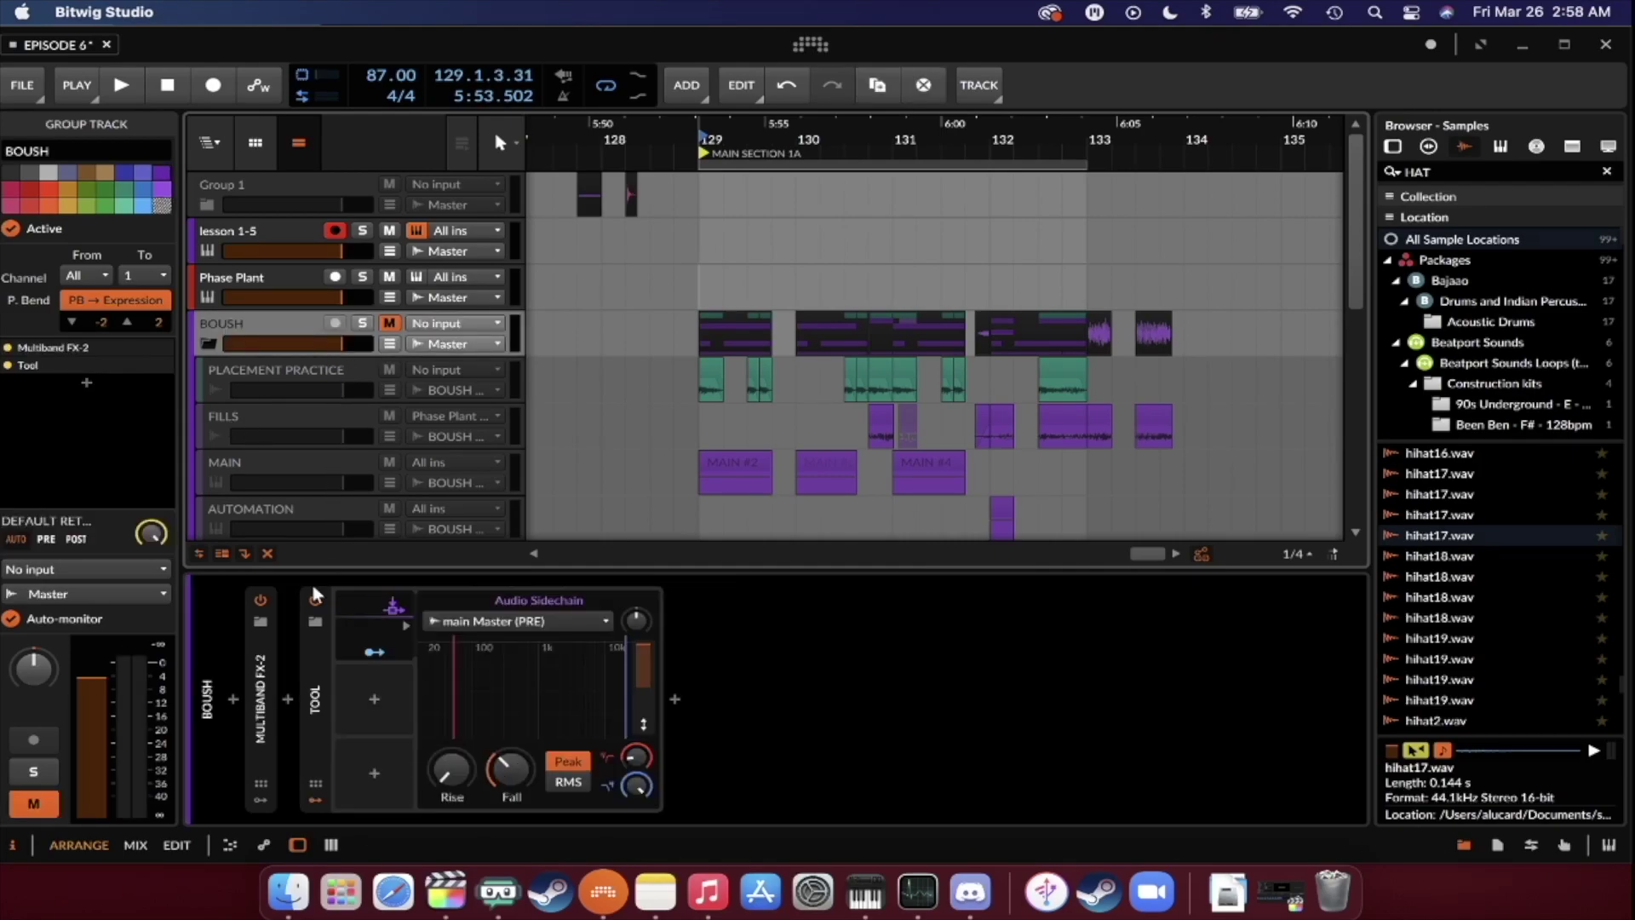
left_click(325, 662)
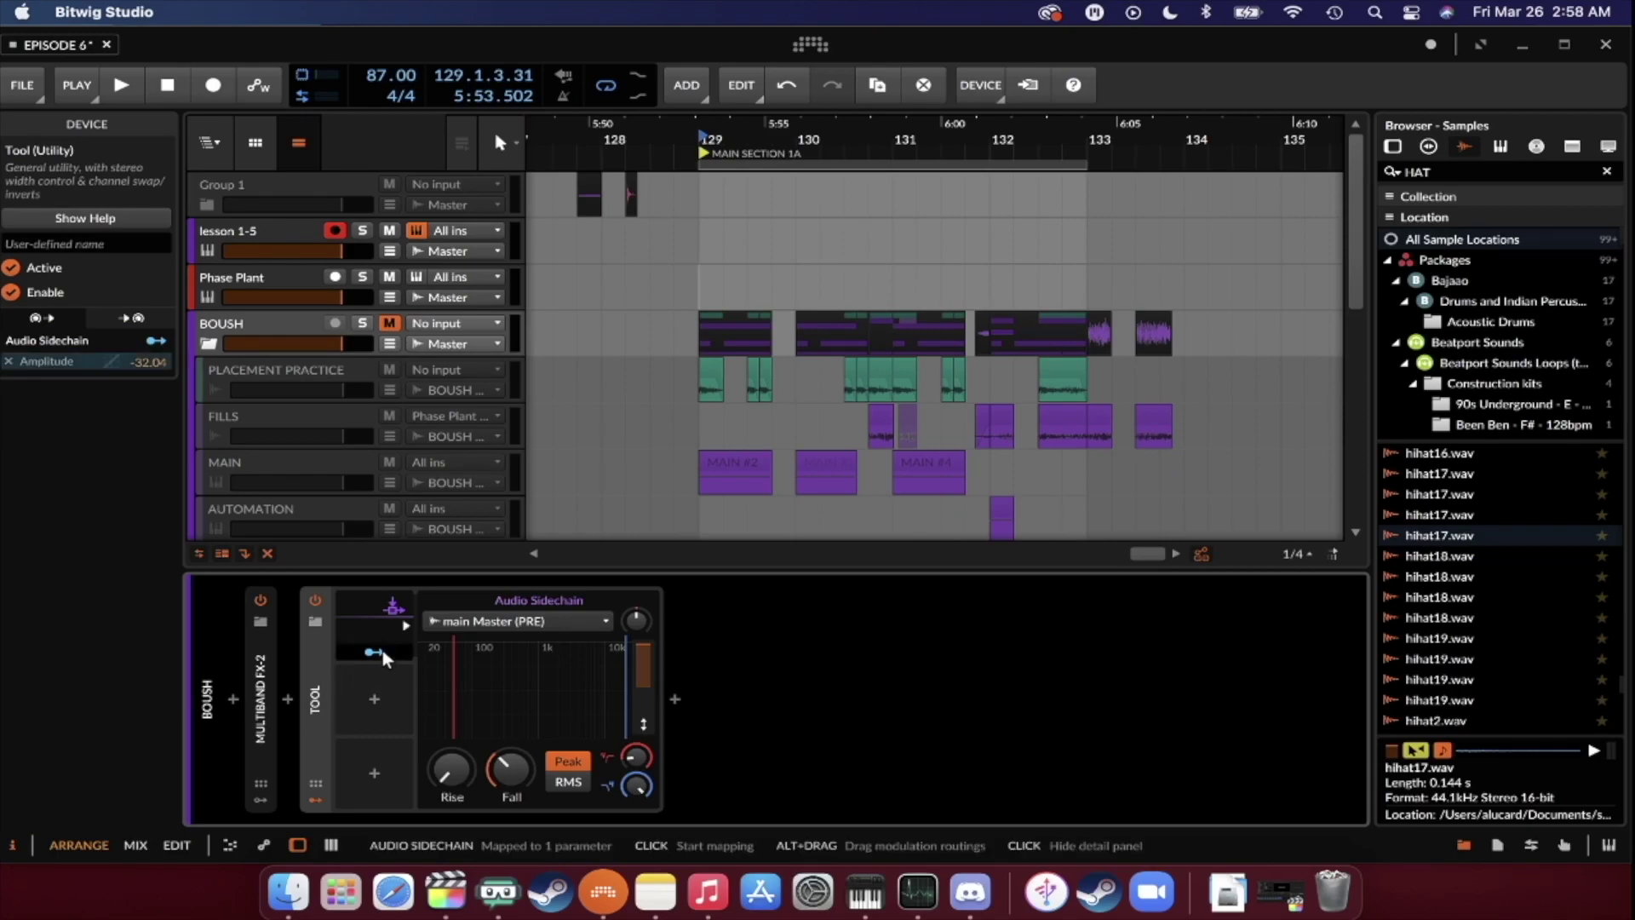
Expand the main group and examine the placement of its kick, snare and clap clips.
scroll(245, 243, "down", 6)
left_click(207, 319)
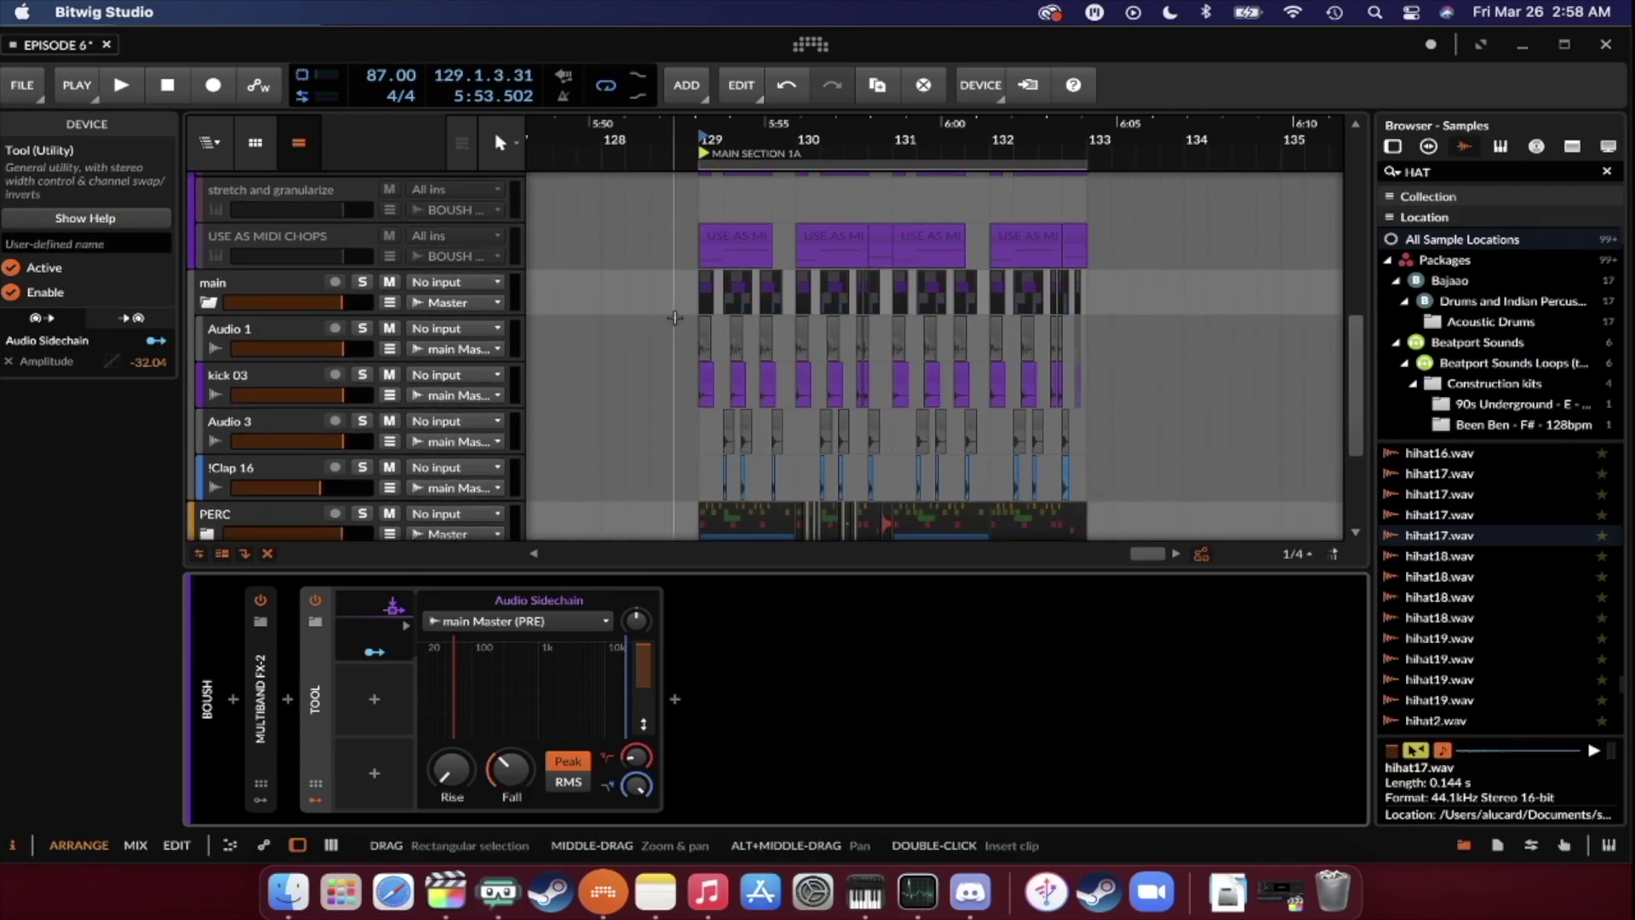
scroll(676, 317, "up", 8)
scroll(892, 358, "right", 5)
scroll(766, 374, "down", 2)
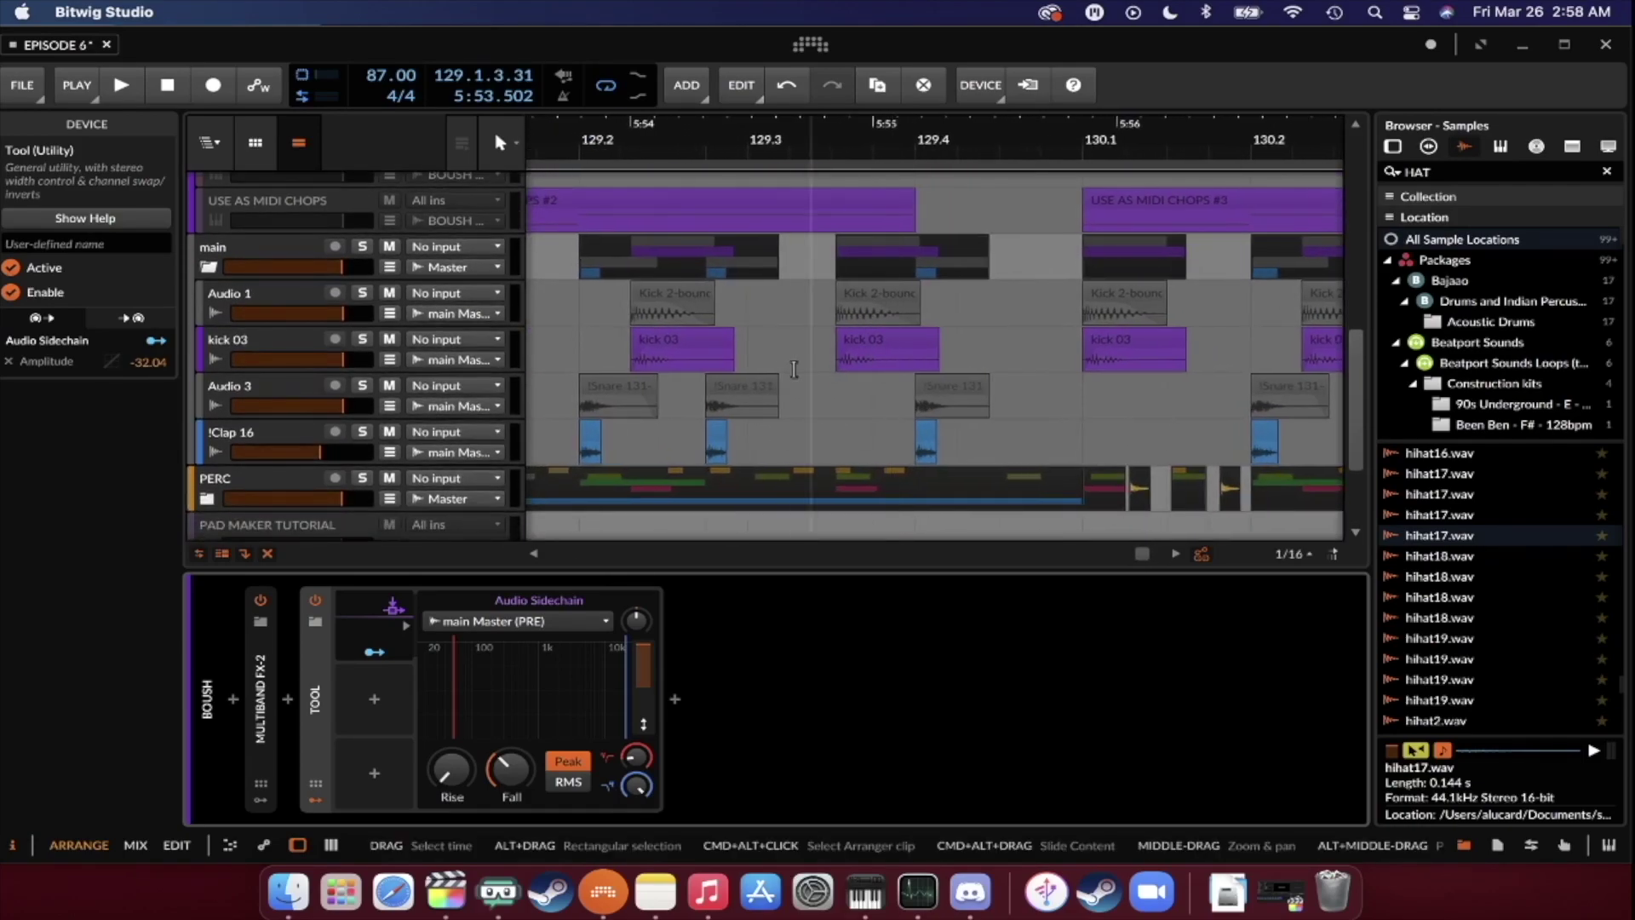
scroll(625, 387, "down", 5)
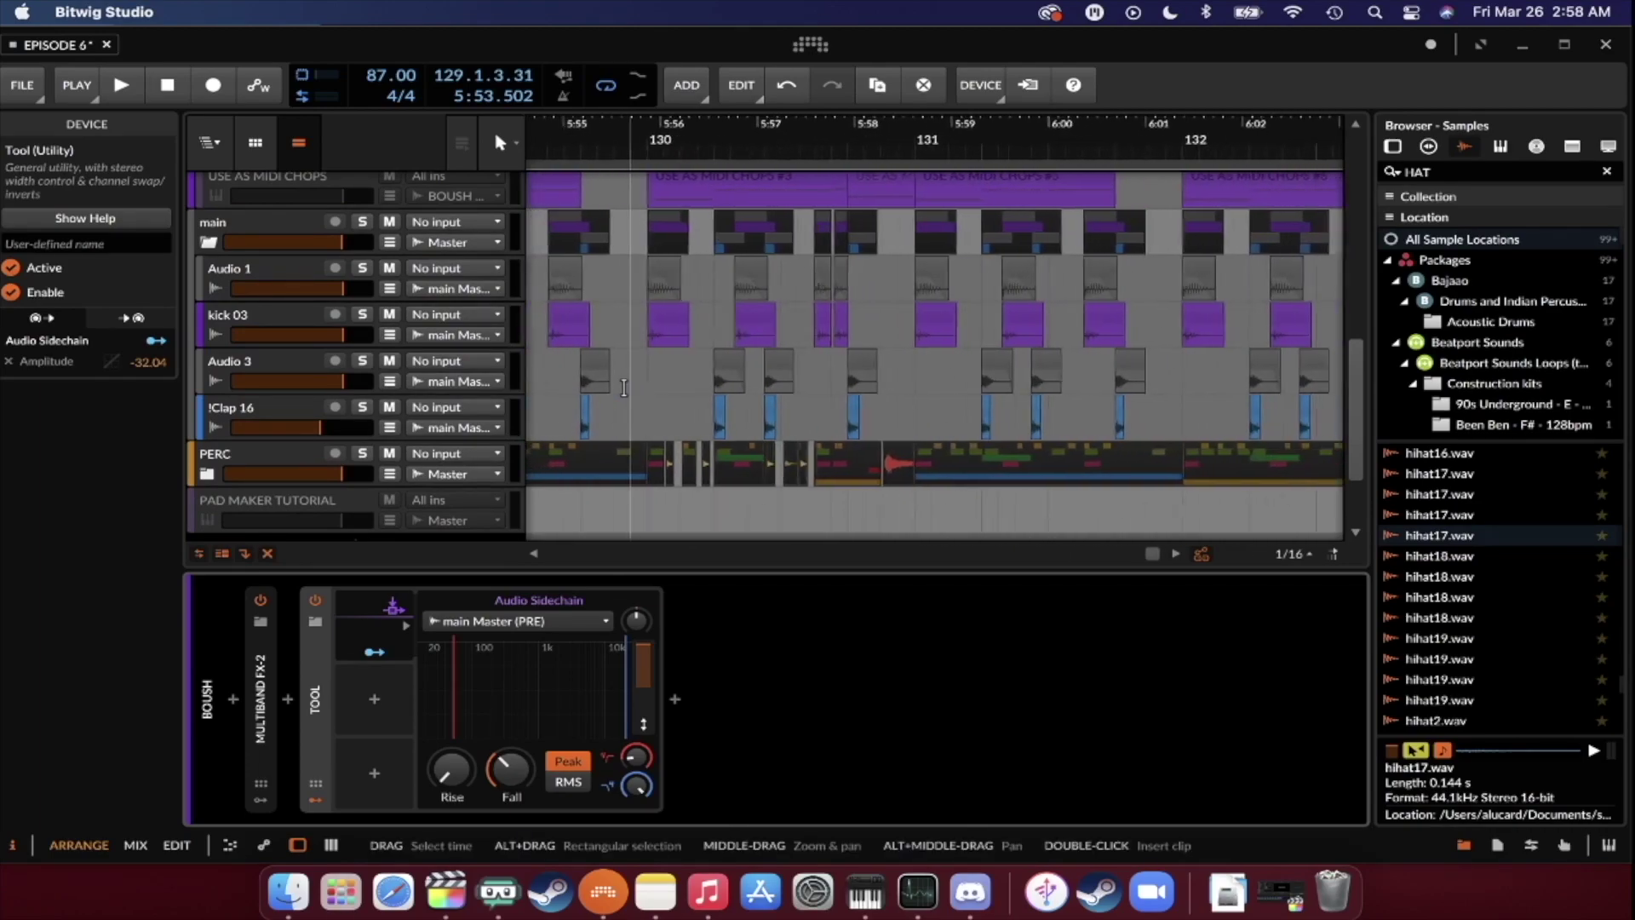
Audition the main group in solo, show its Raum and GClip devices, and turn the solo off.
left_click(362, 222)
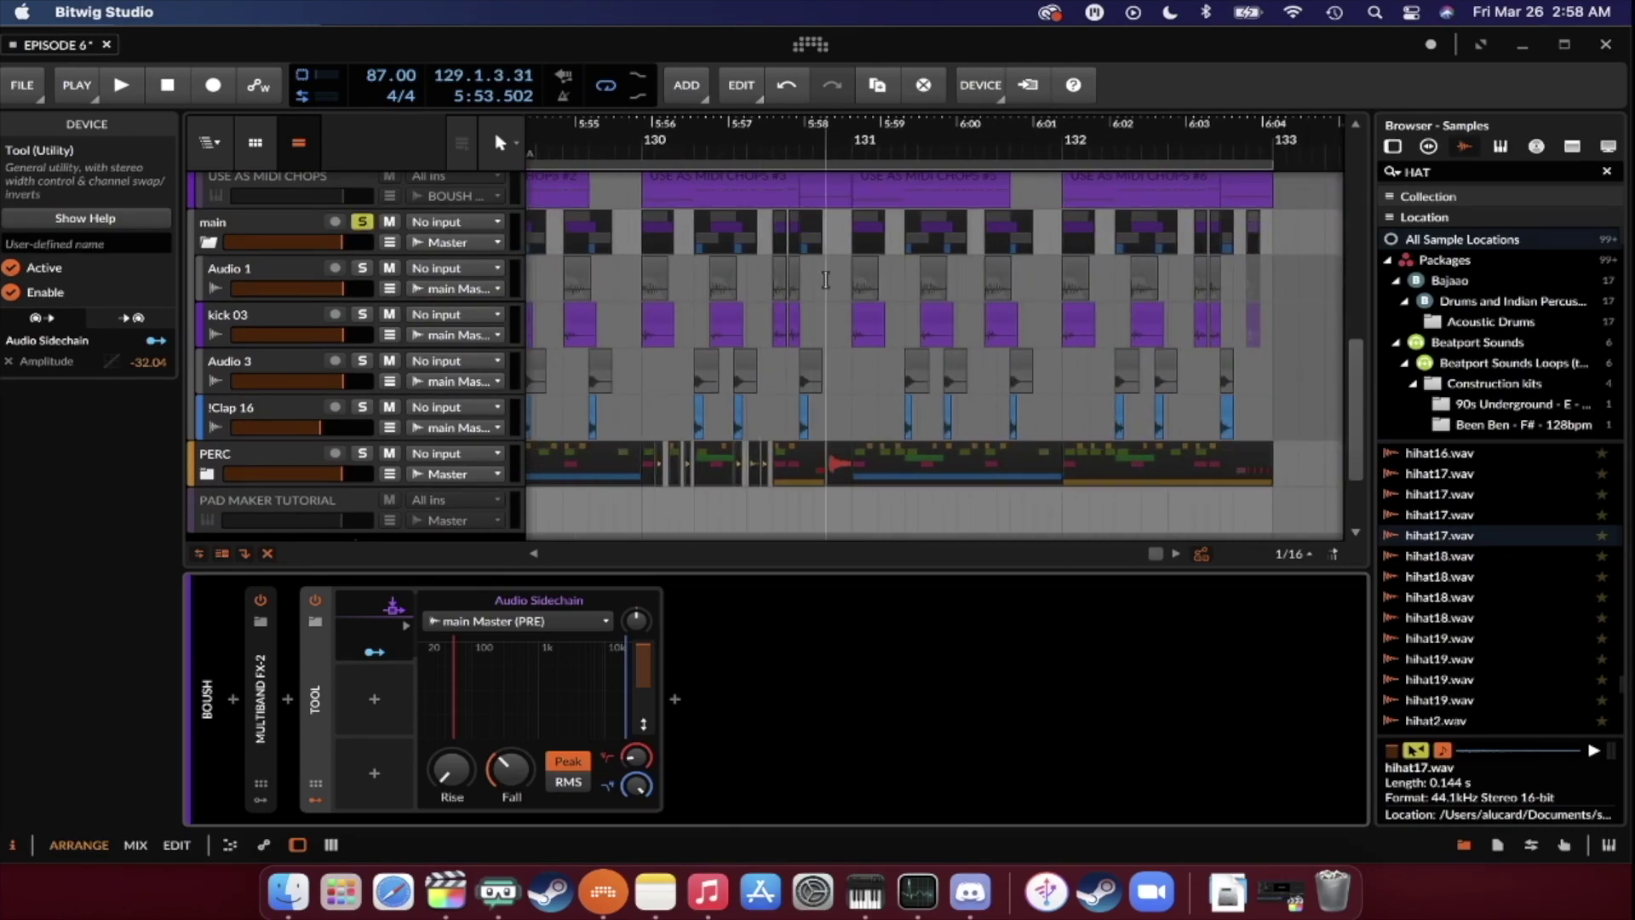
key("space")
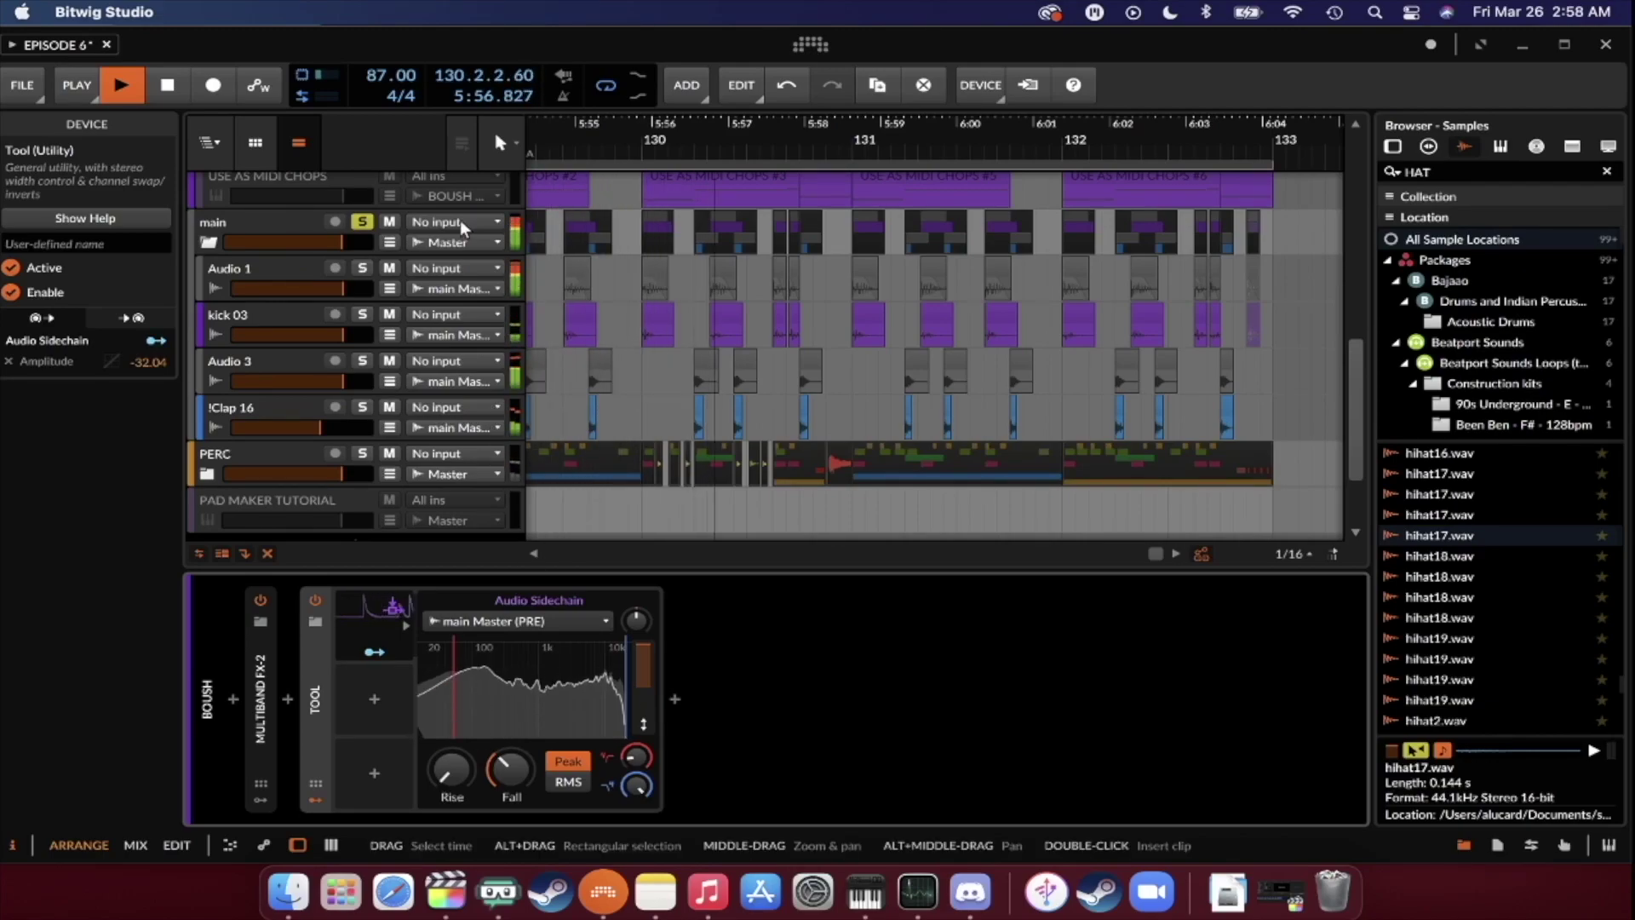
key("space")
left_click(302, 222)
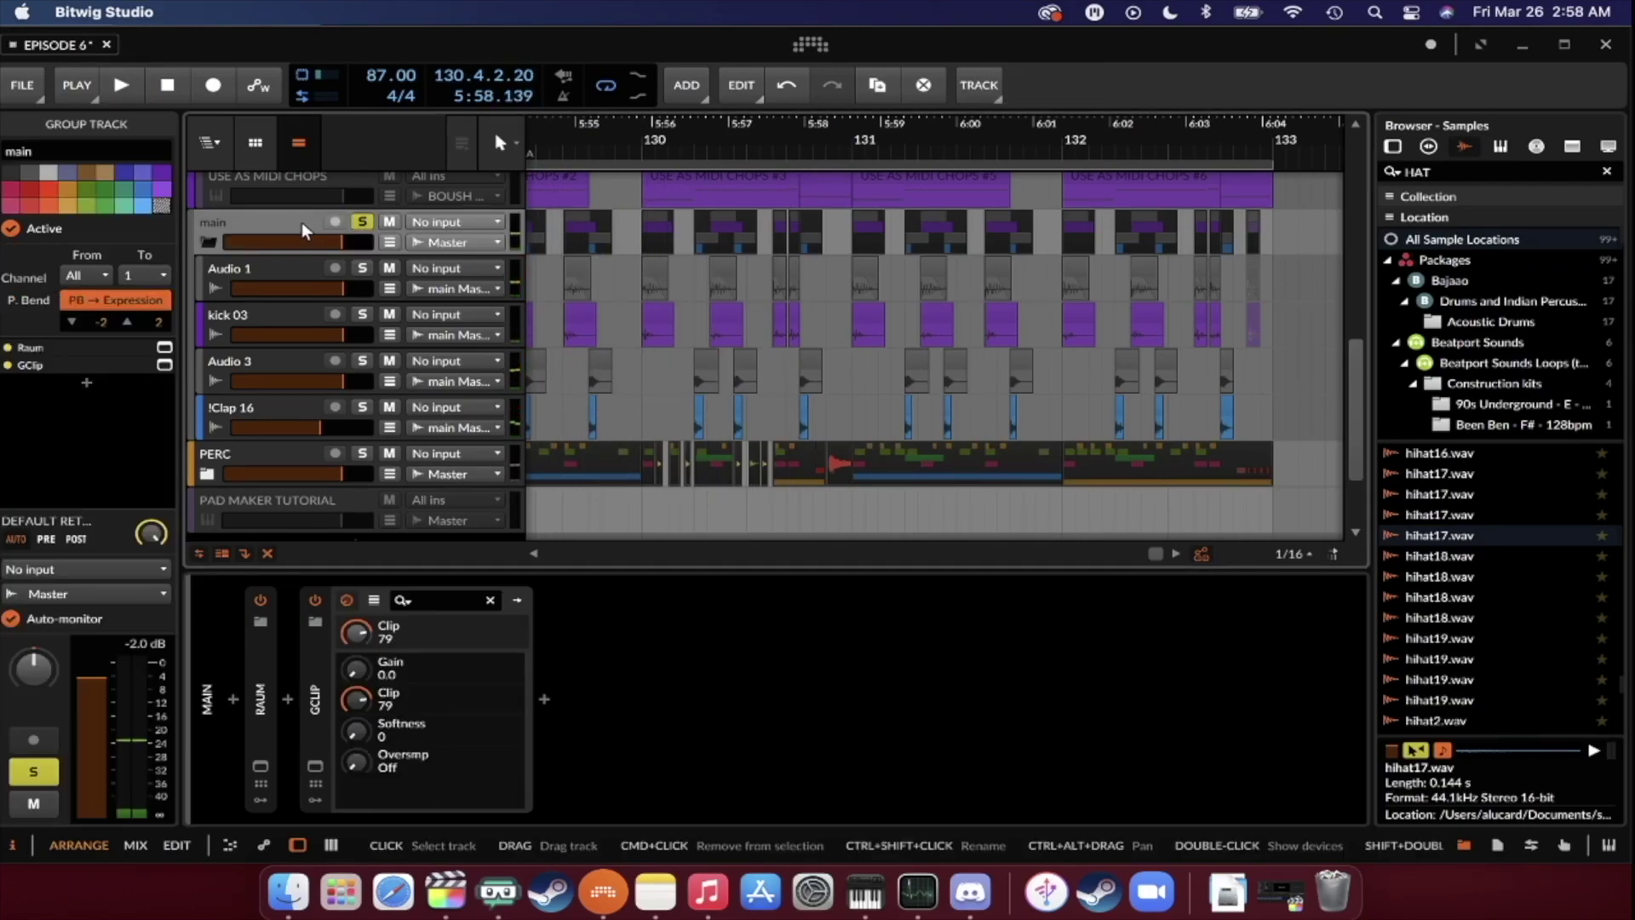
left_click(361, 222)
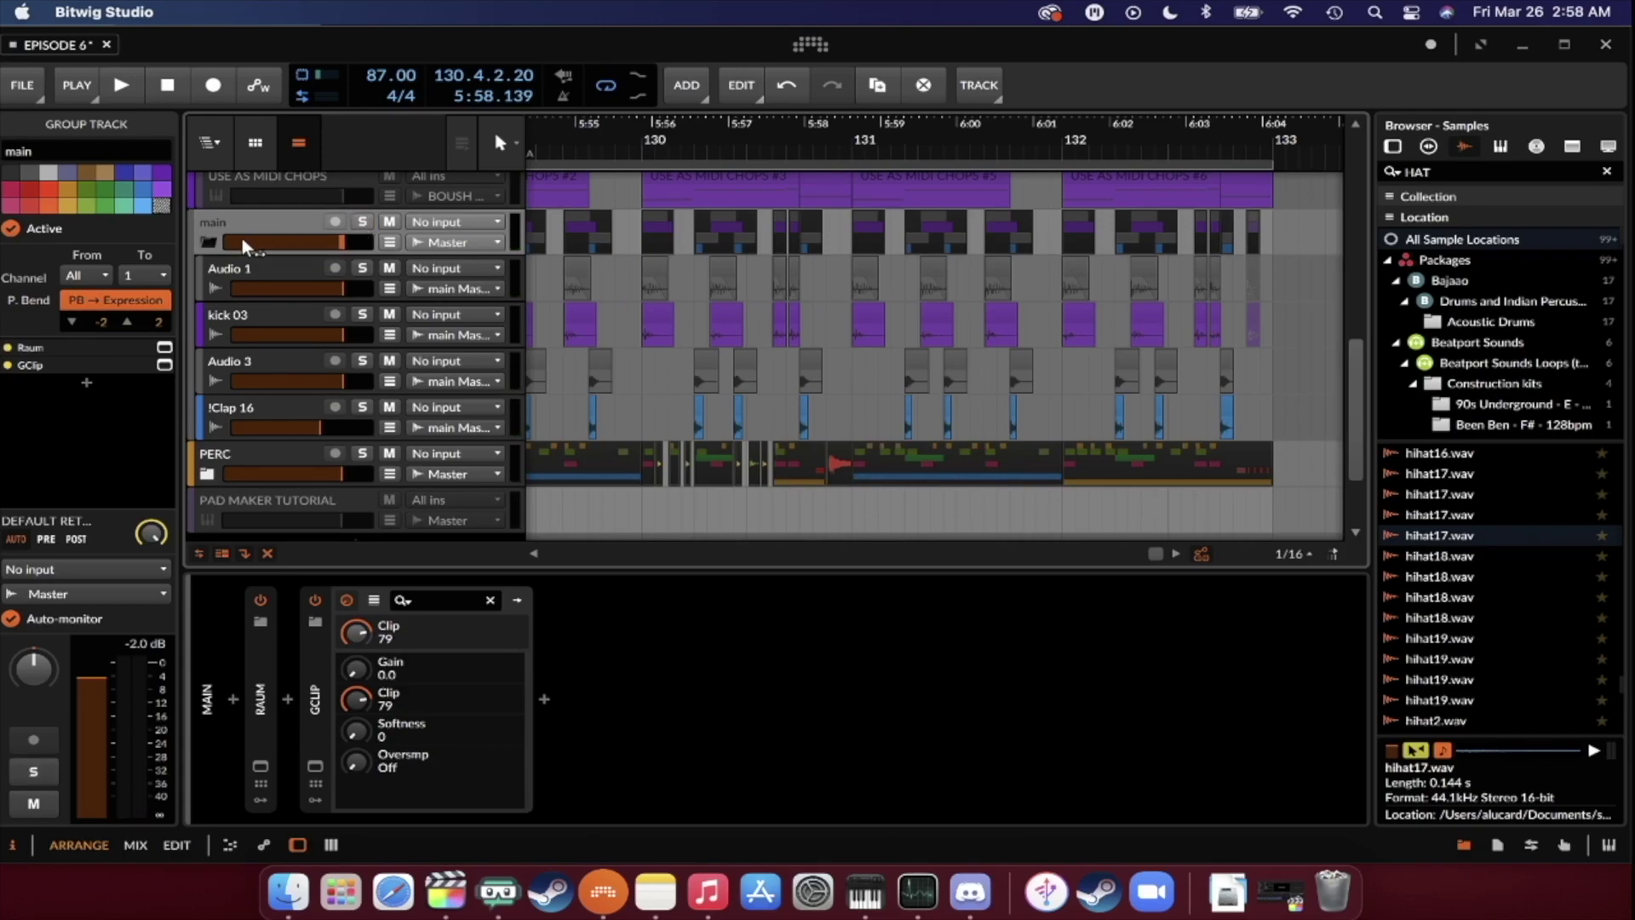
Return to the BOUSH group's devices and inspect the Tool's volume, gain, pan and width controls beside its Audio Sidechain.
scroll(212, 240, "up", 6)
scroll(212, 240, "up", 3)
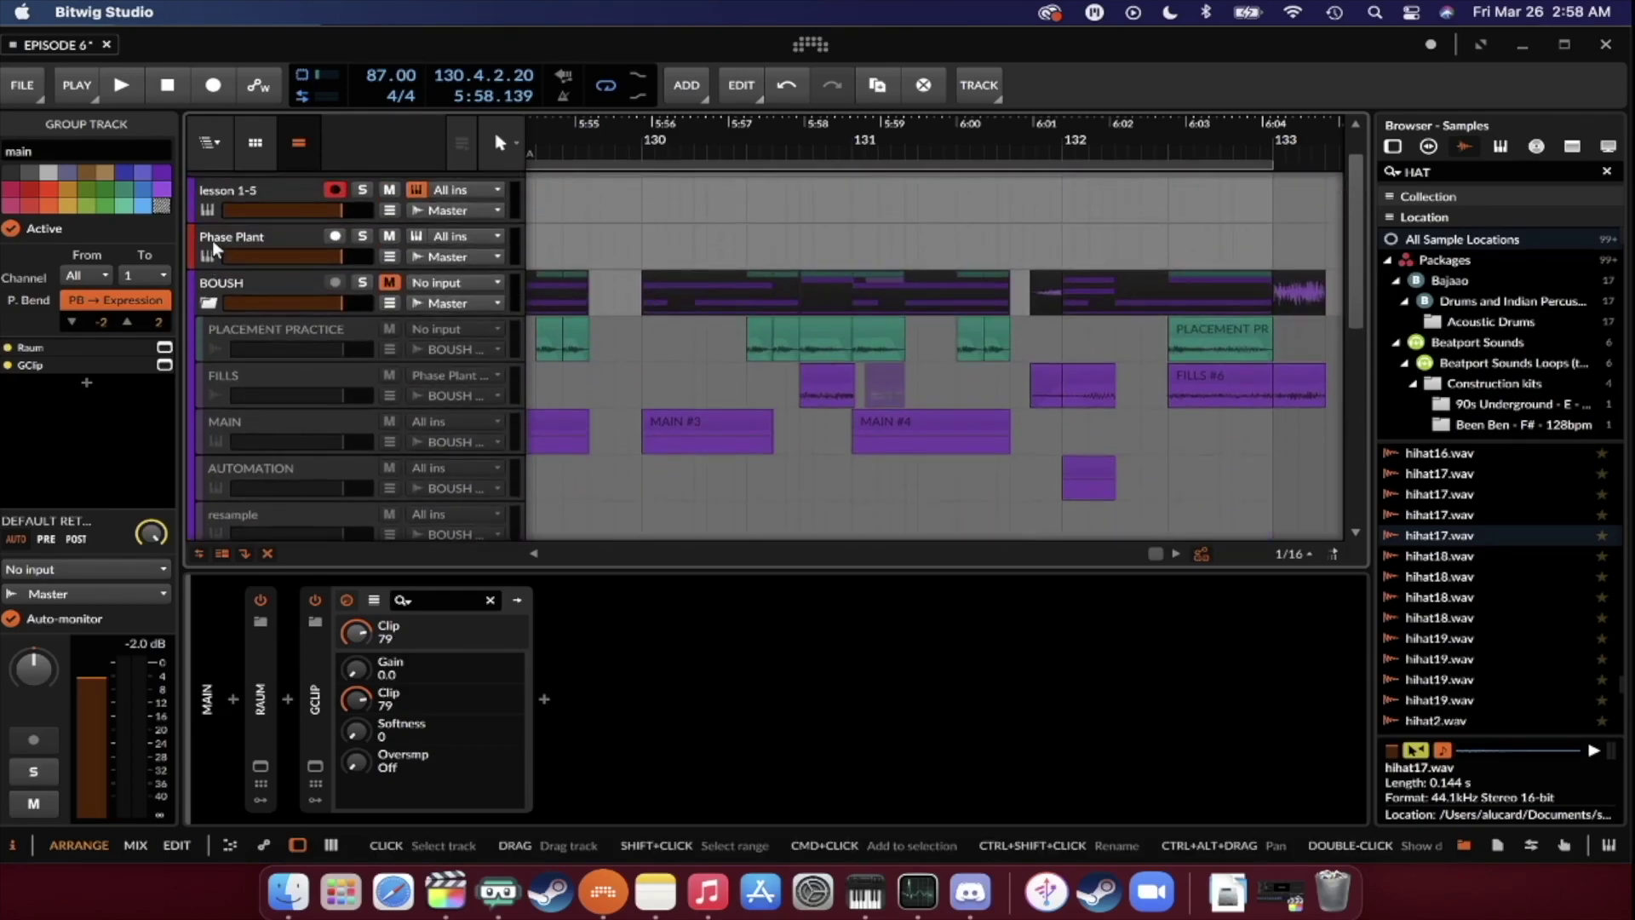
left_click(273, 285)
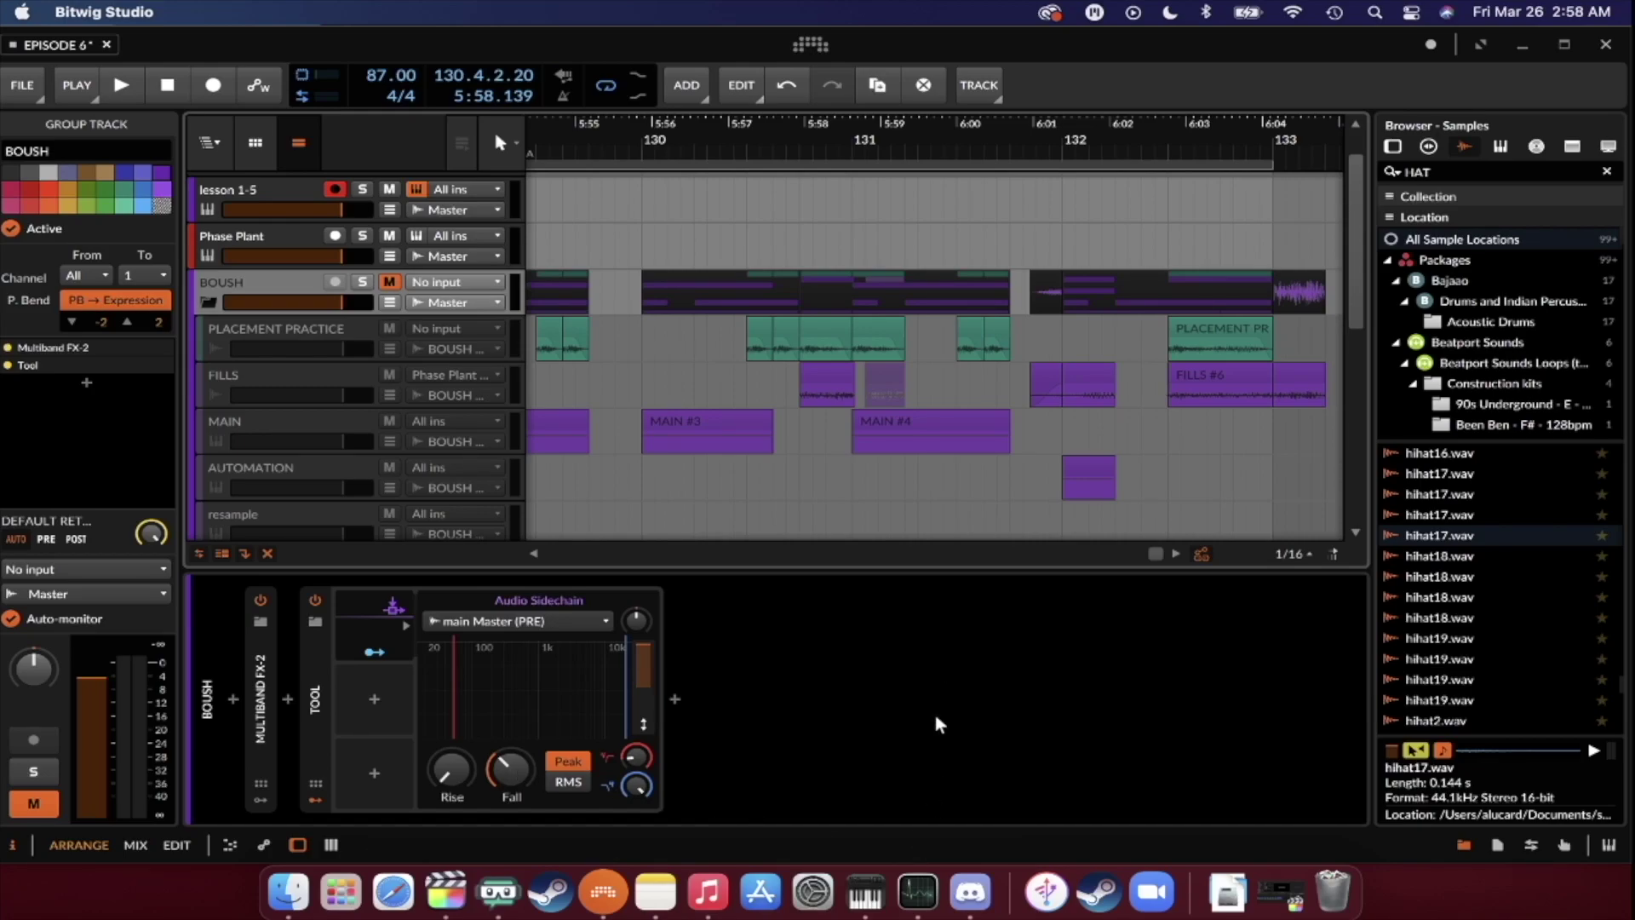
scroll(750, 390, "left", 3)
scroll(749, 391, "down", 3)
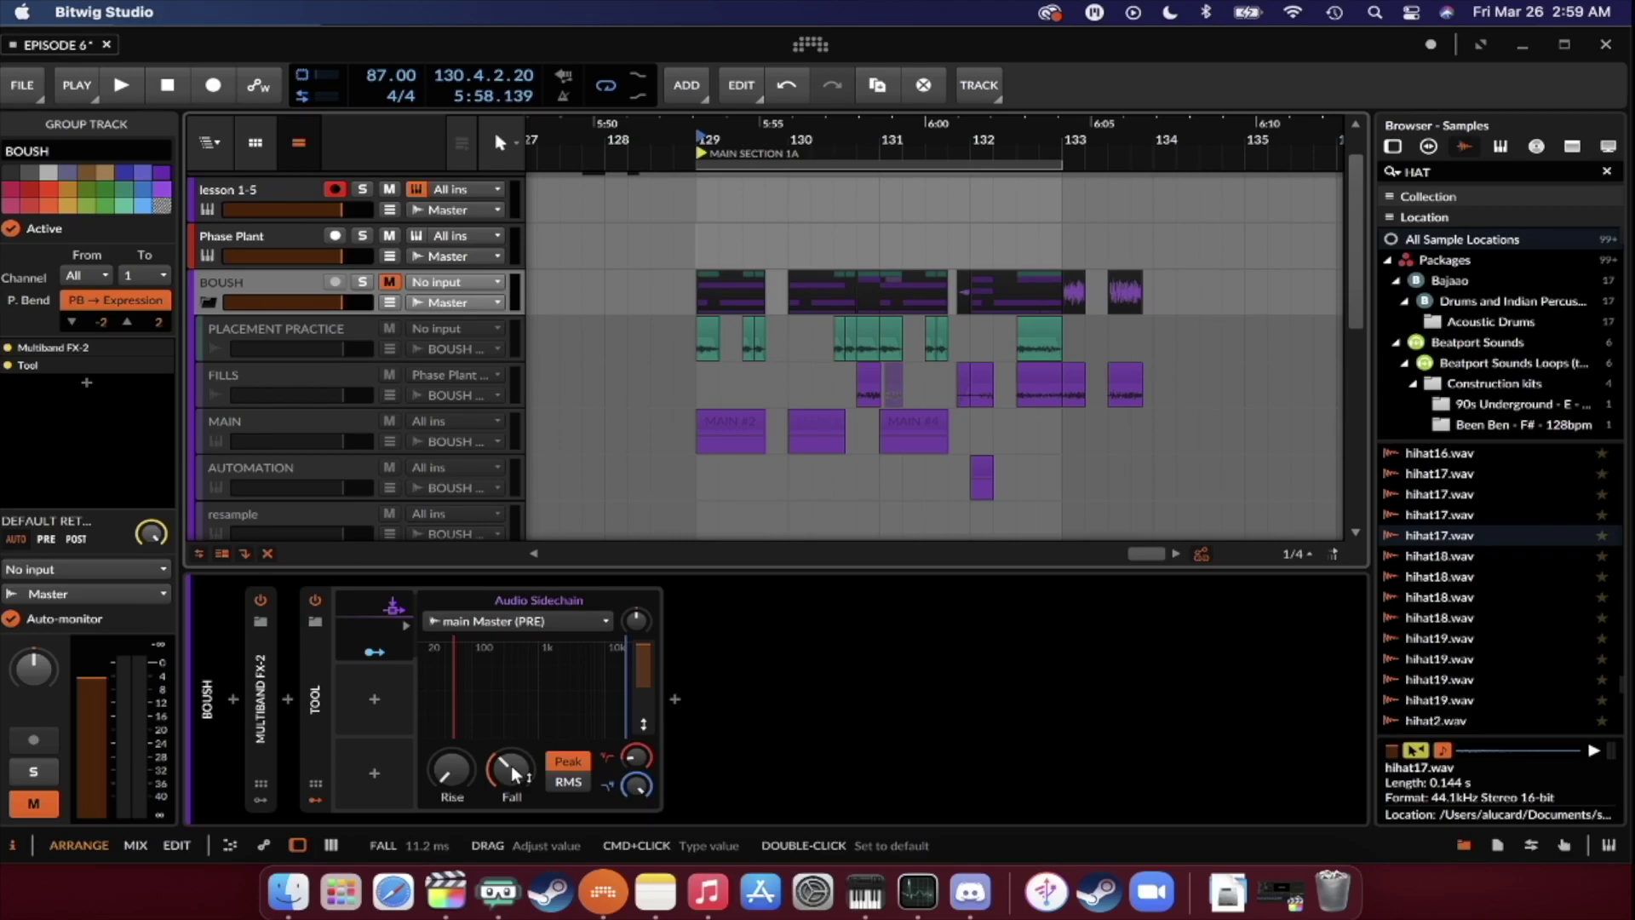
double_click(308, 666)
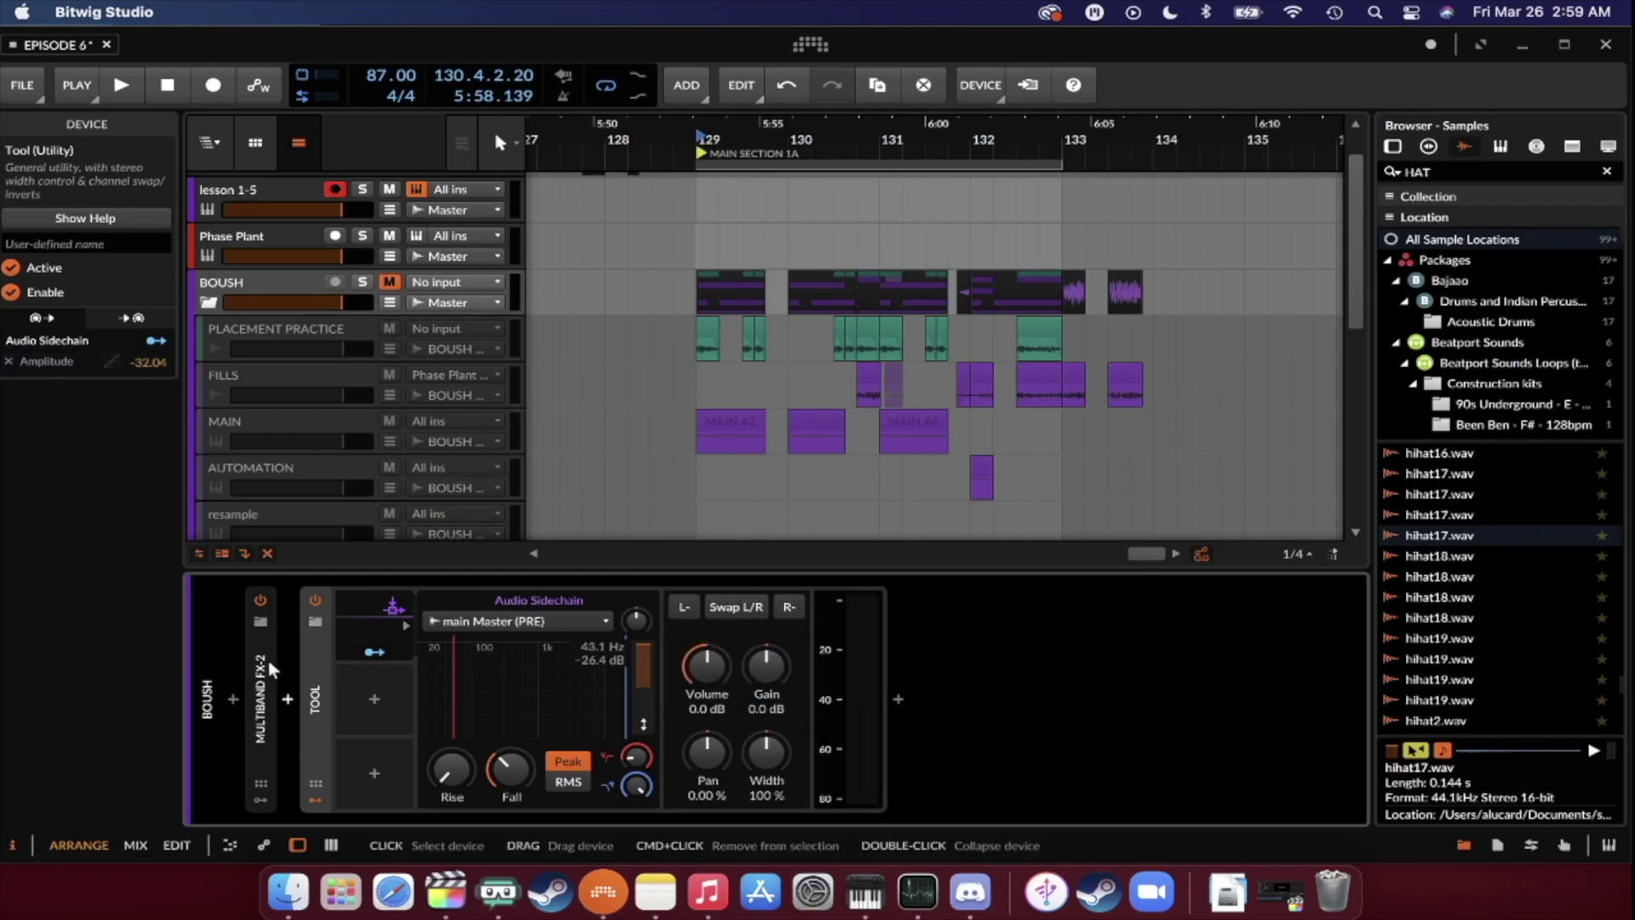
double_click(314, 650)
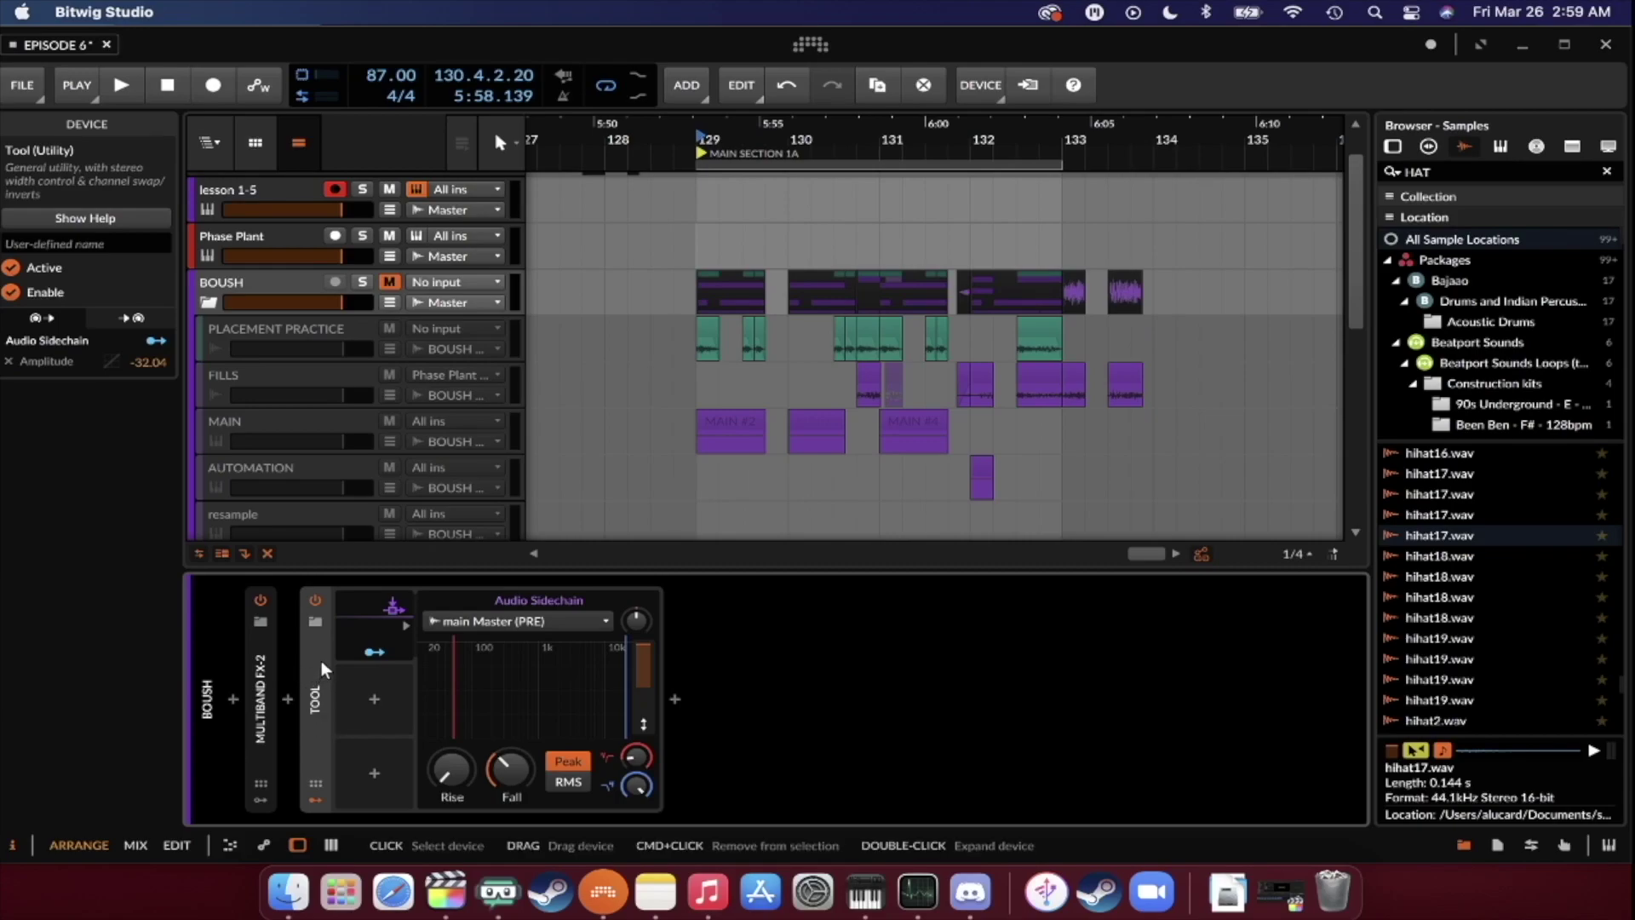
double_click(322, 668)
double_click(320, 661)
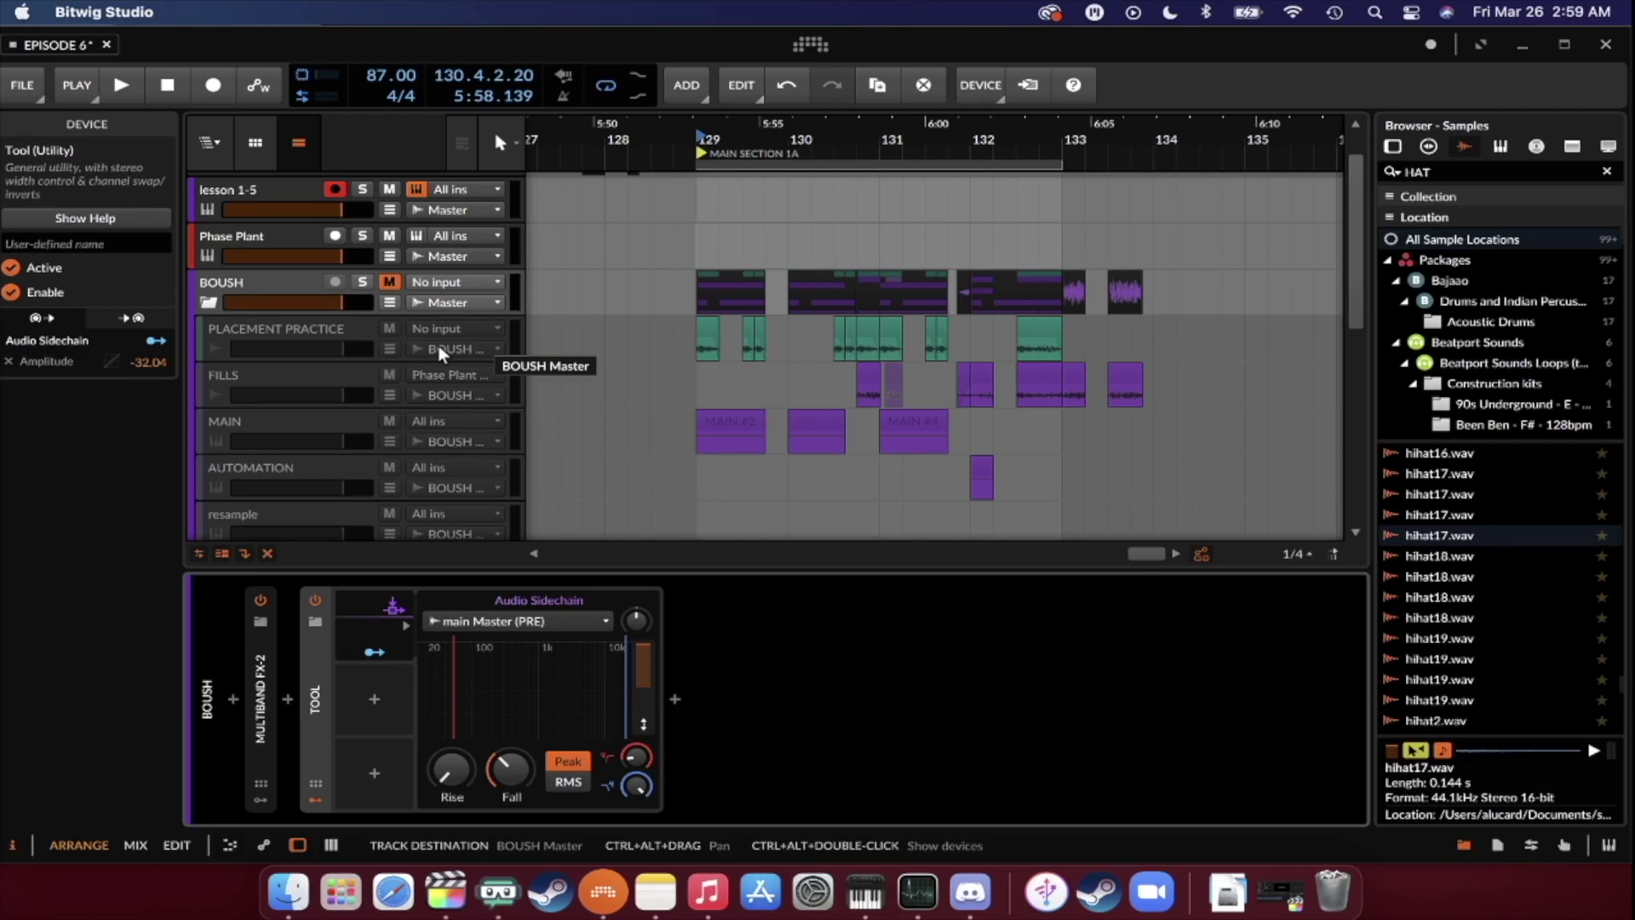
Hide the Tool's modulators and expand Multiband FX-2 to show its band settings and nested Raum.
left_click(315, 799)
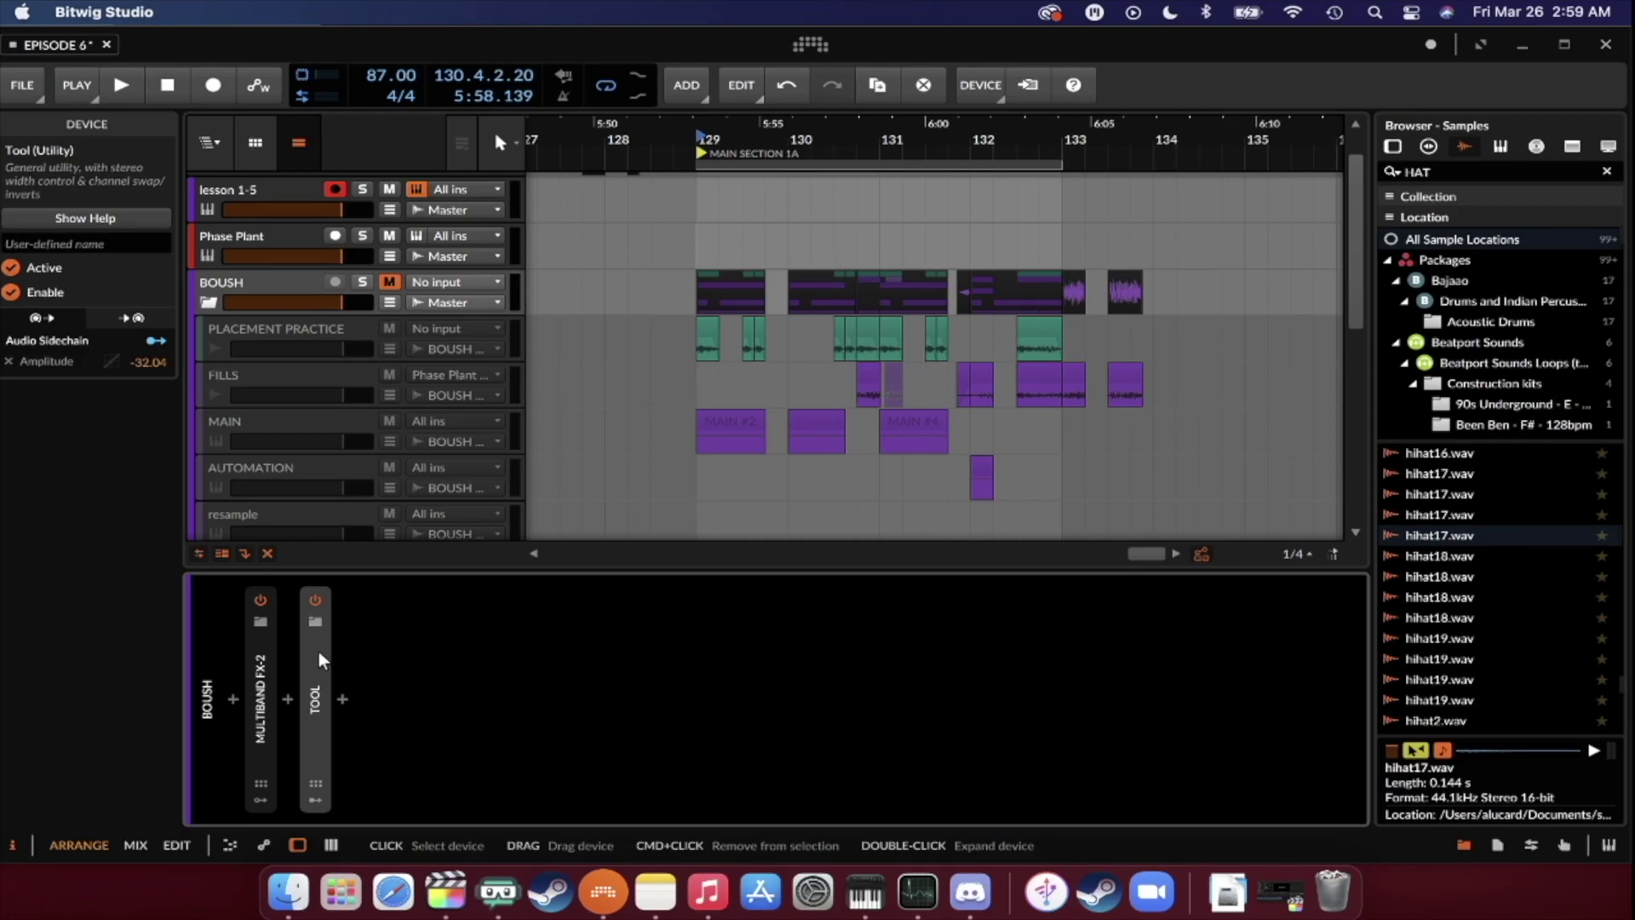
double_click(264, 652)
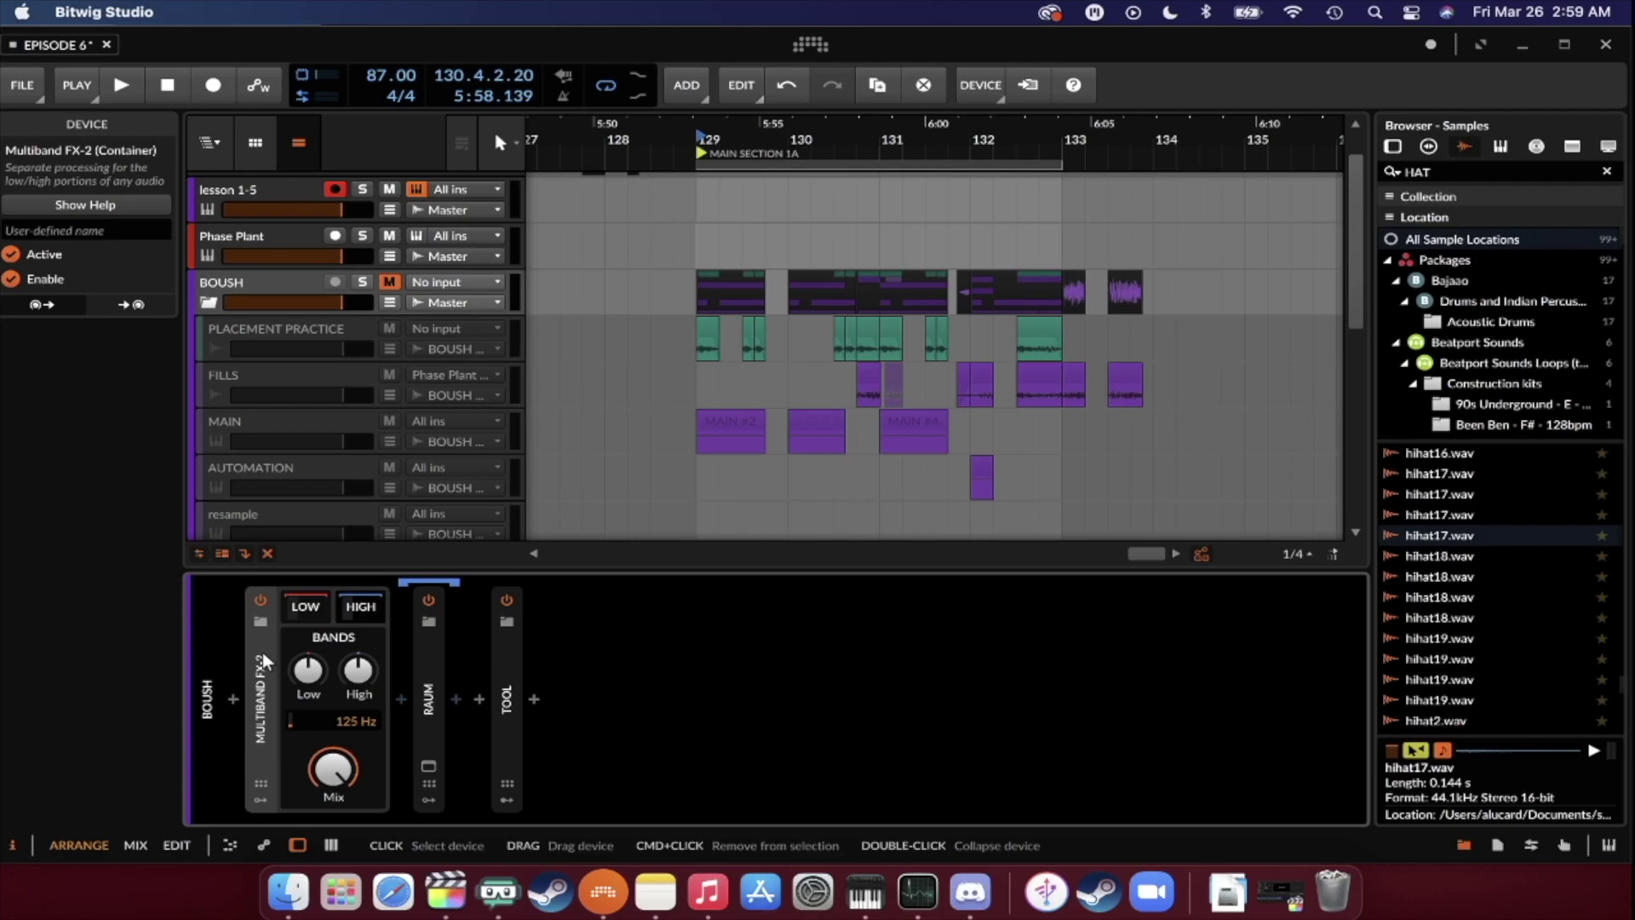
Inspect the Tool in Multiband FX-2's low band and the Raum plug-in's reverb settings in its high band.
left_click(299, 610)
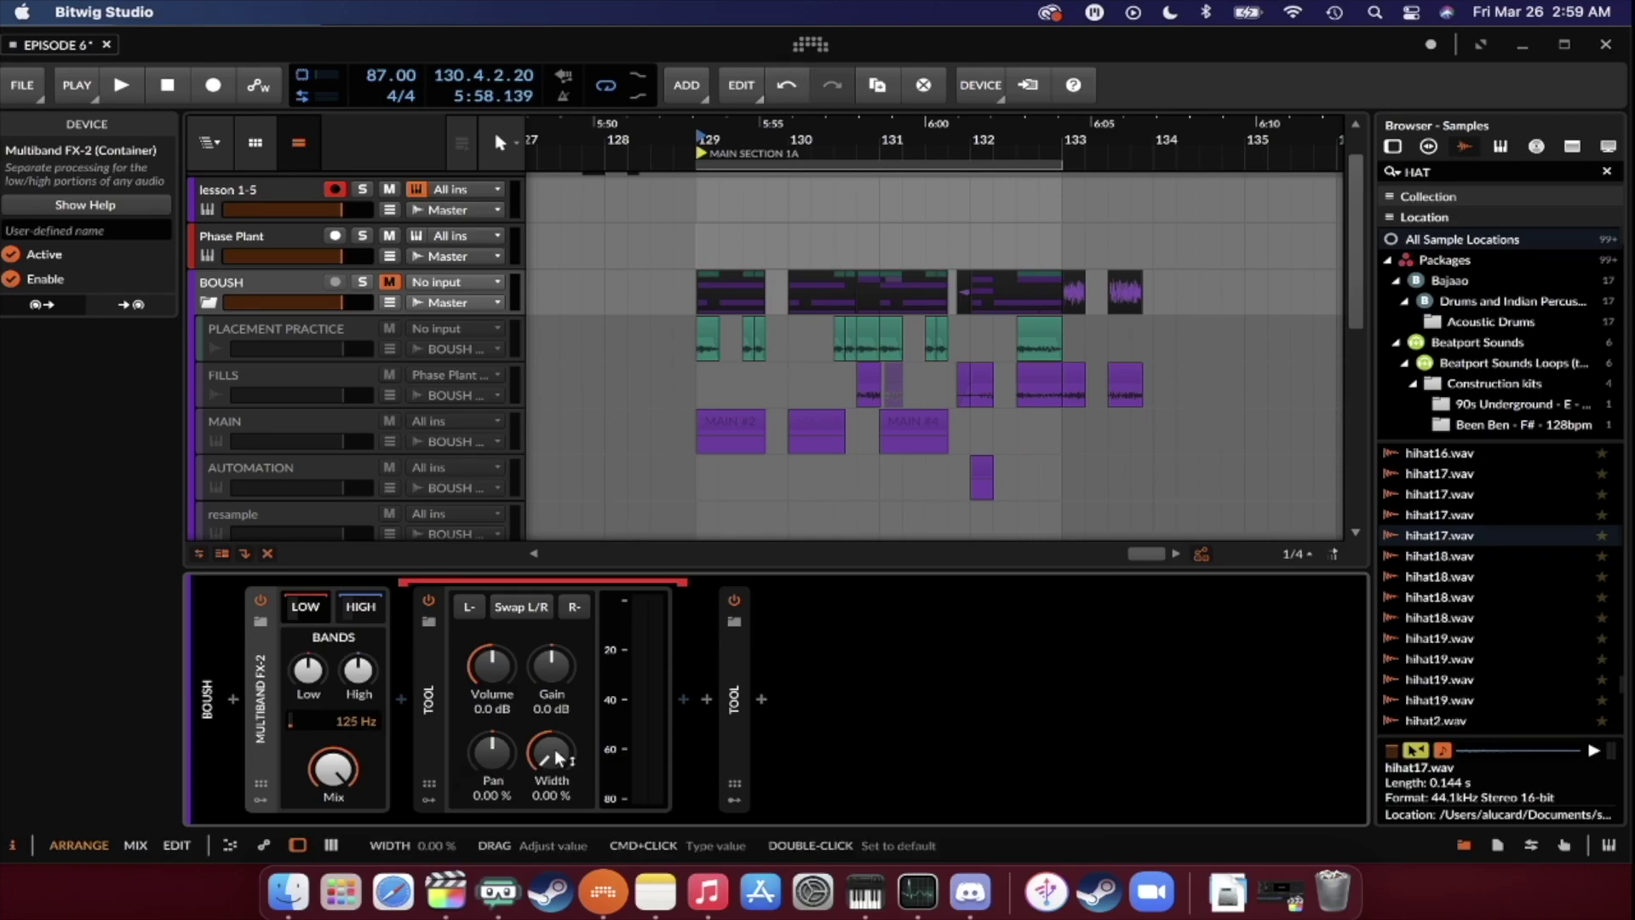
key("super+z")
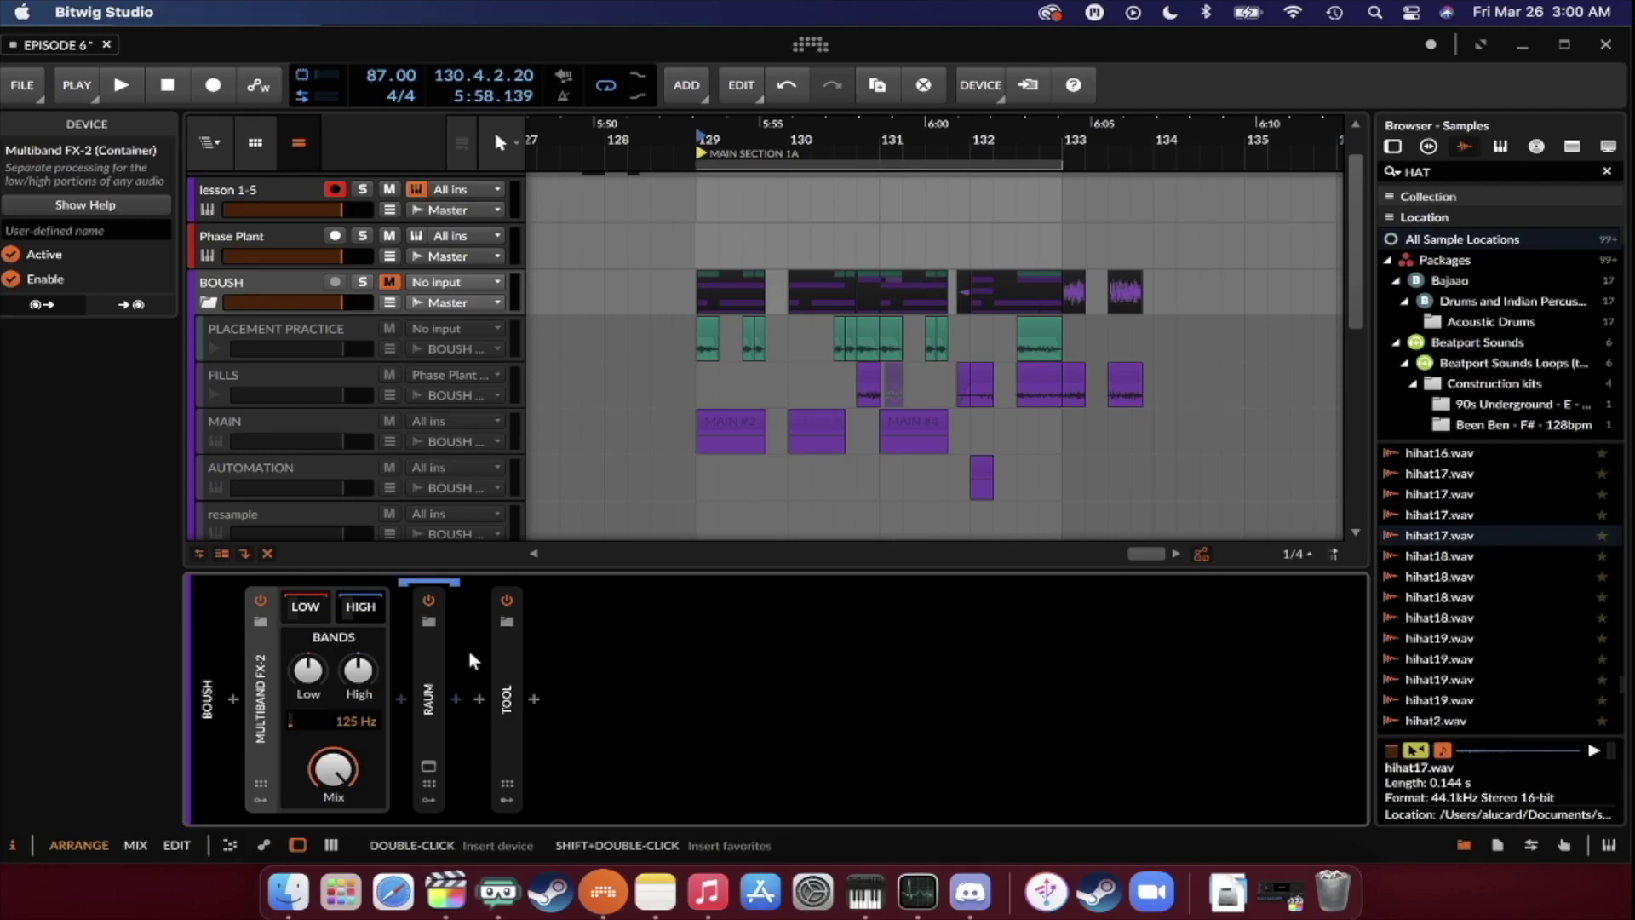
double_click(429, 649)
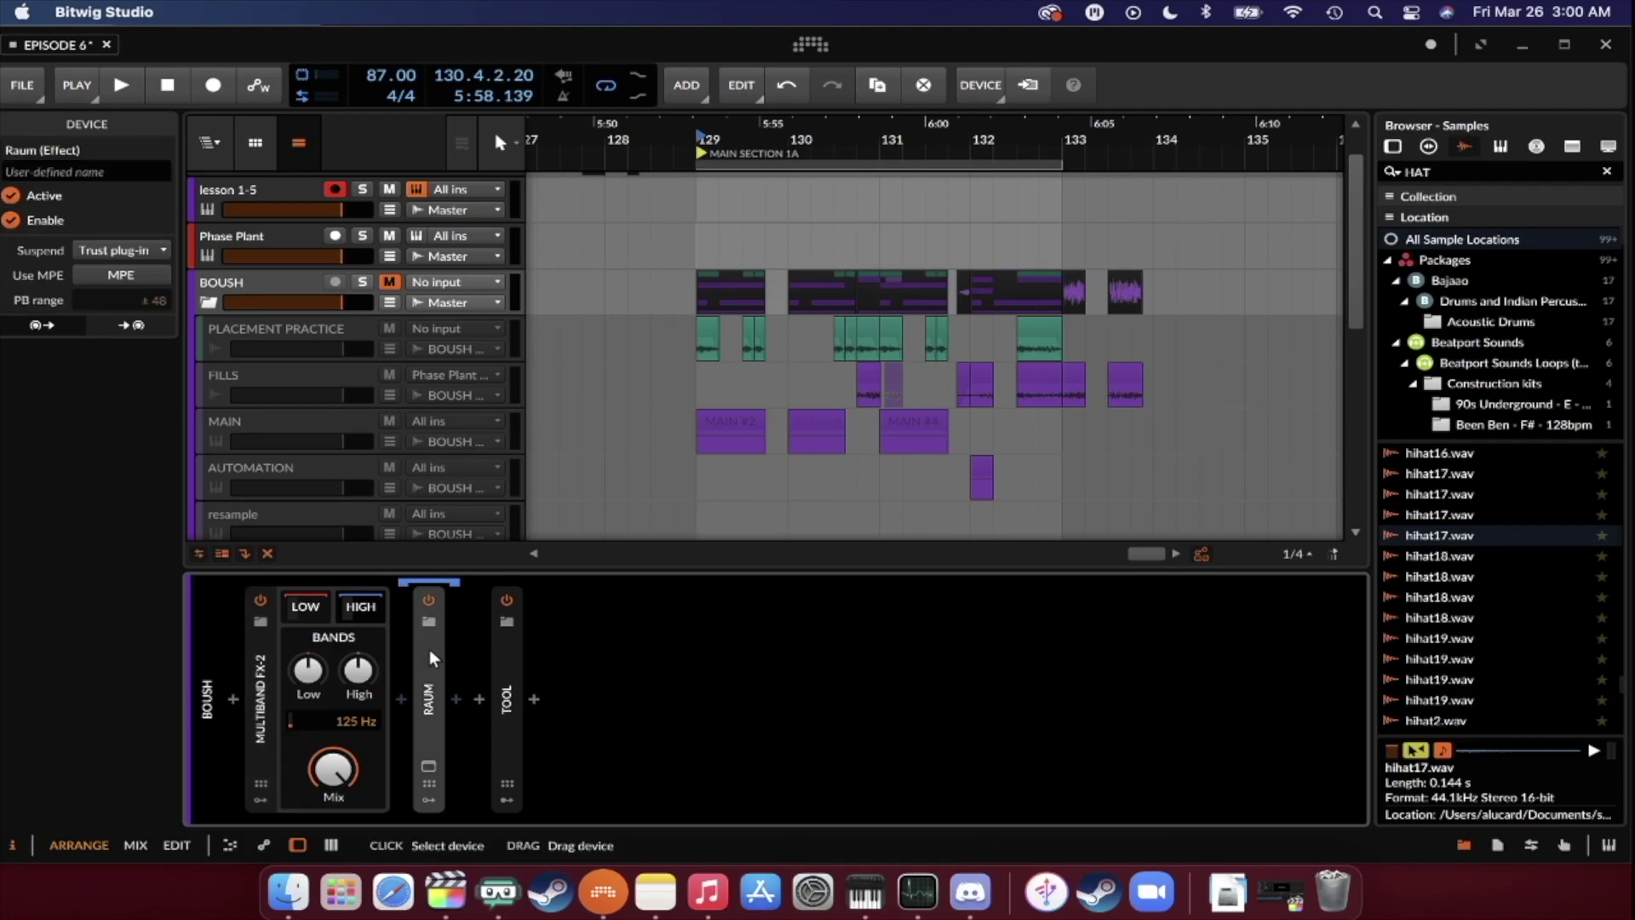
left_click(429, 766)
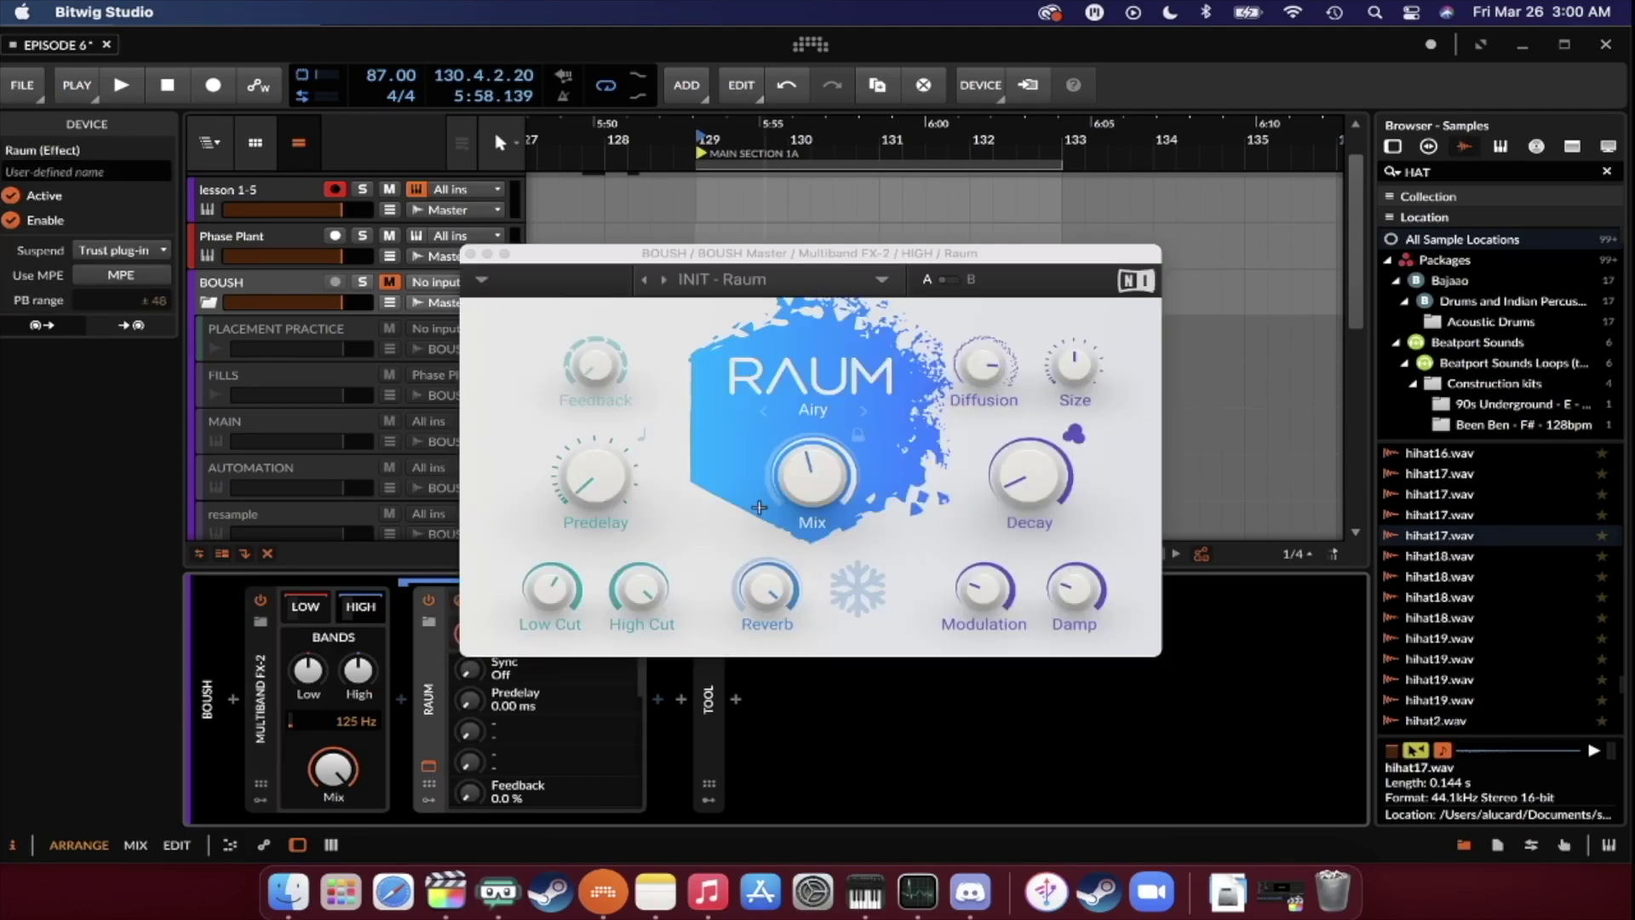
left_click(1026, 481)
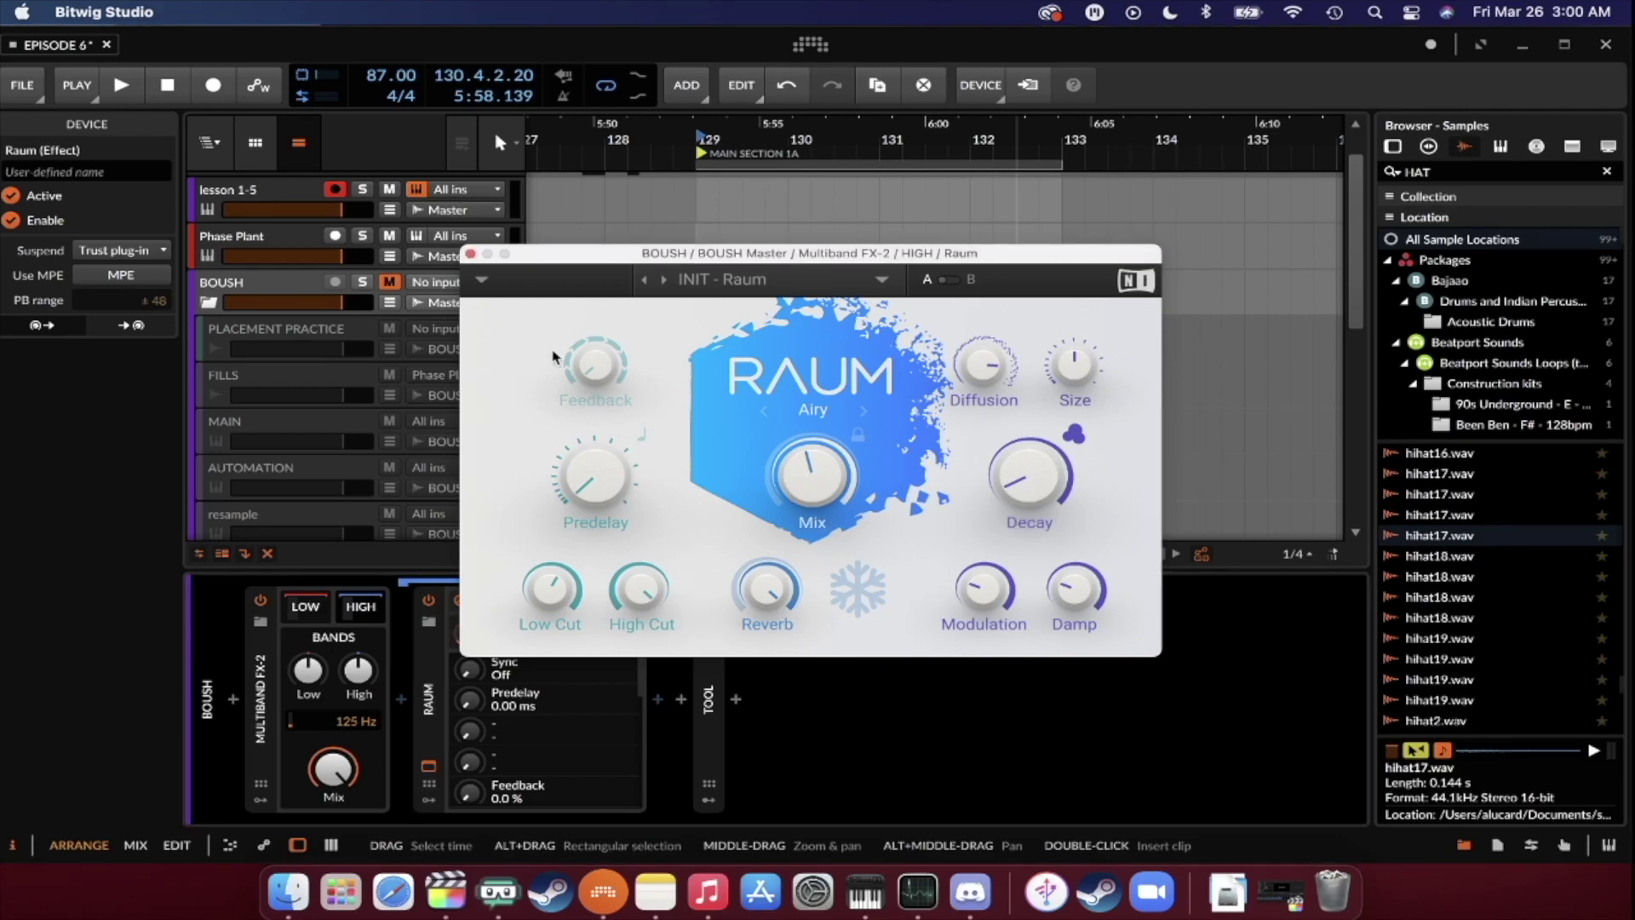
left_click(470, 253)
Activate the FILLS track inside the BOUSH group and select its clip at 130.4.1.
scroll(761, 277, "up", 3)
scroll(398, 289, "down", 5)
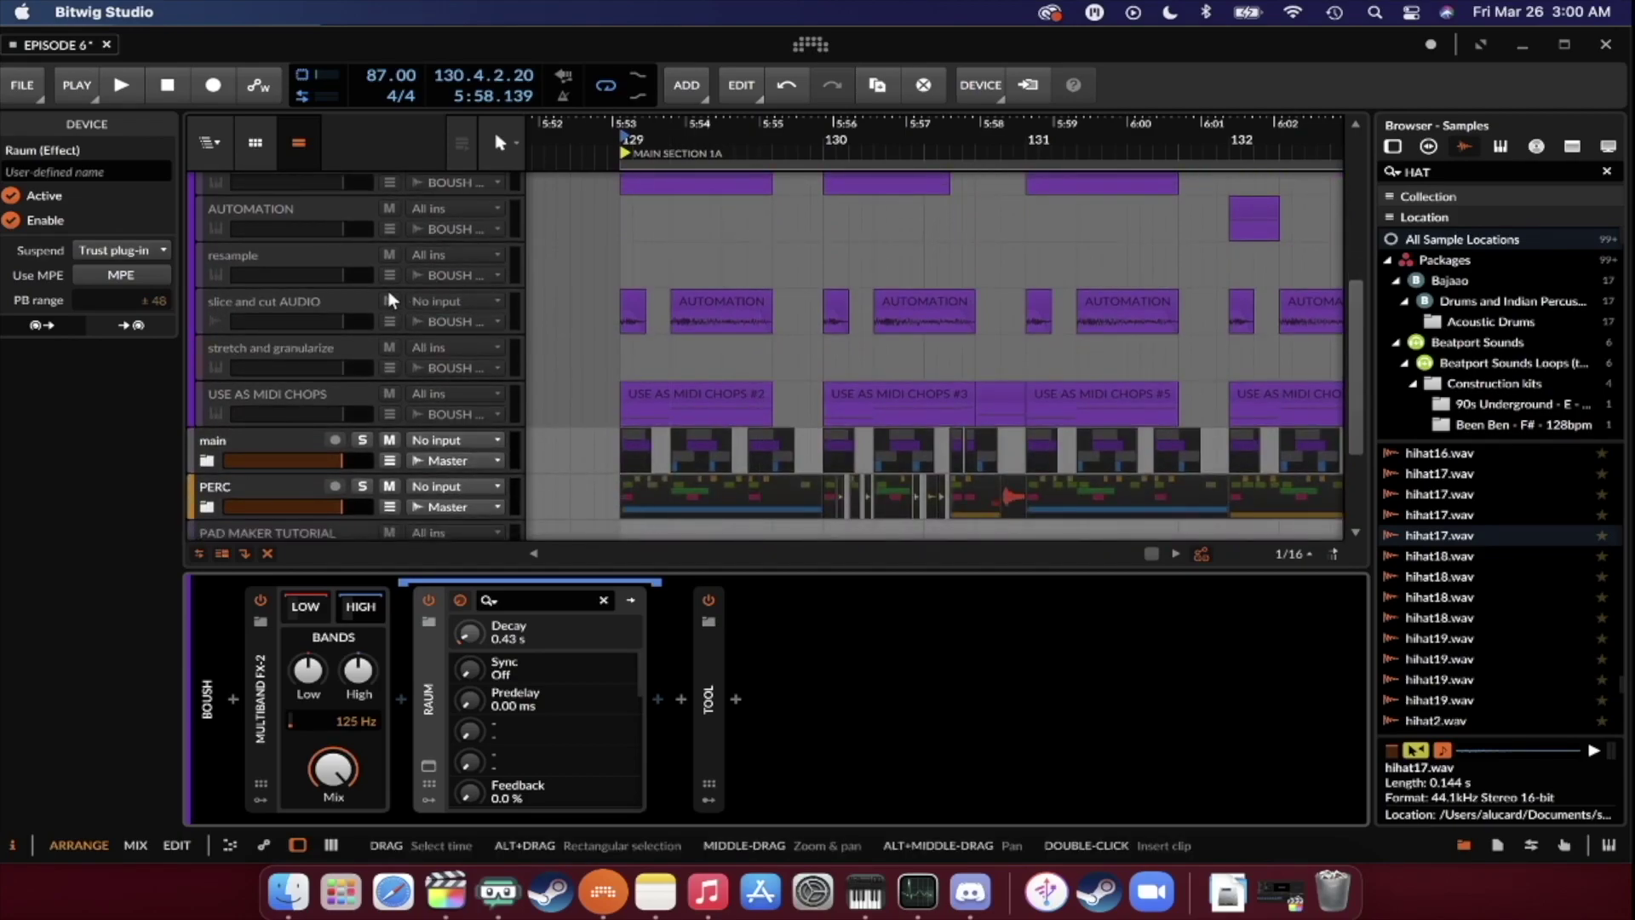
left_click(301, 295)
scroll(353, 341, "up", 3)
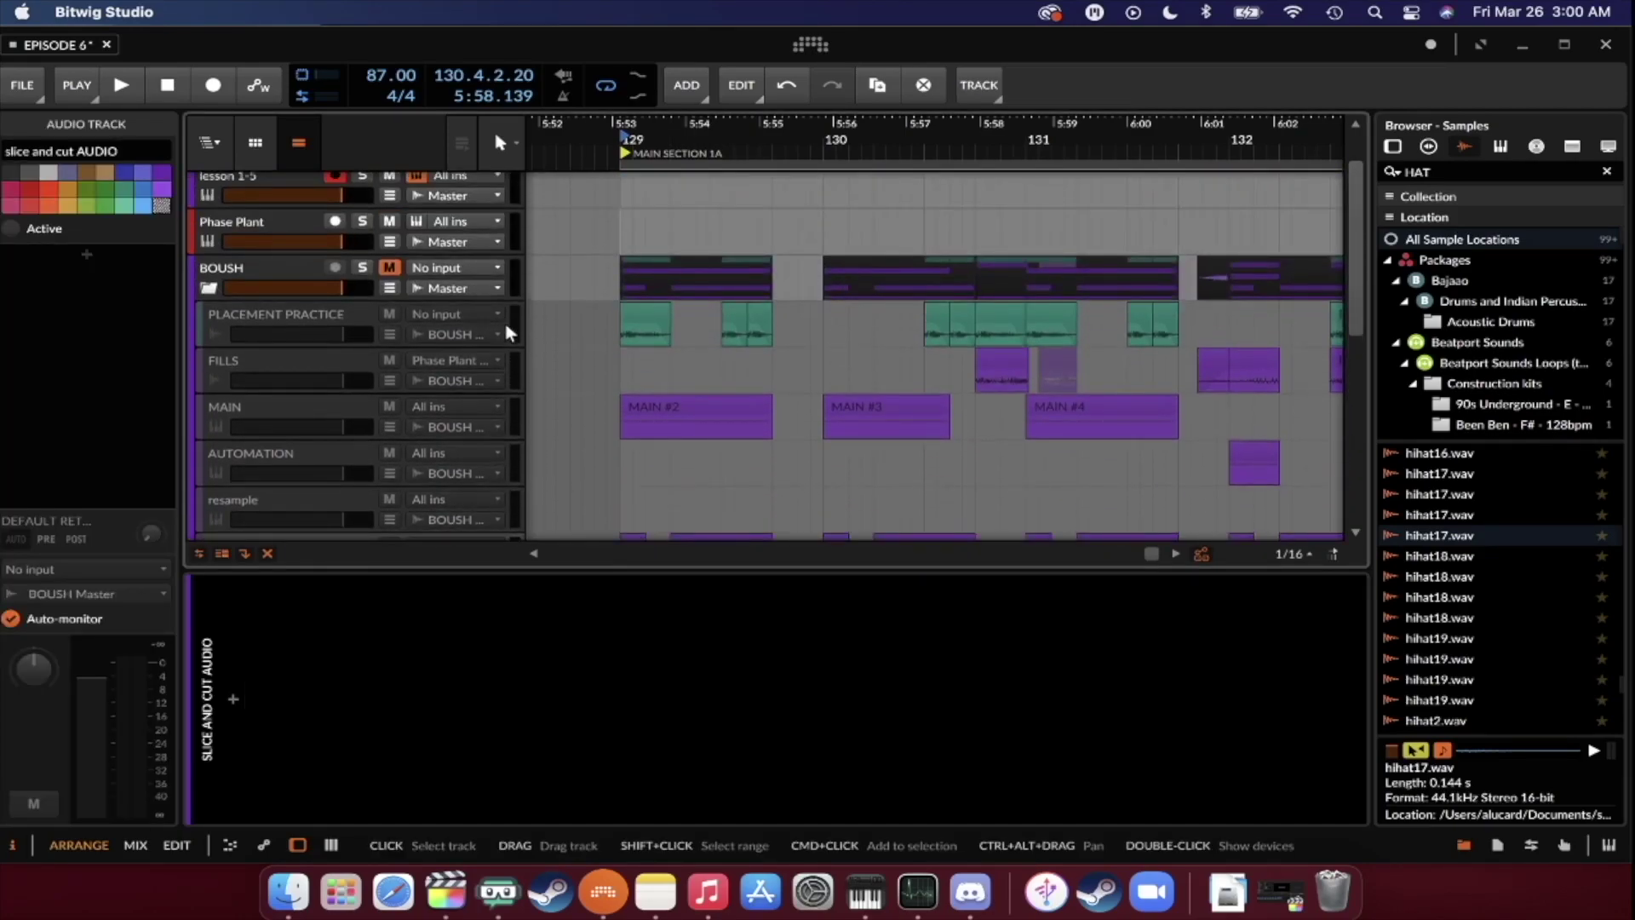
left_click(329, 351)
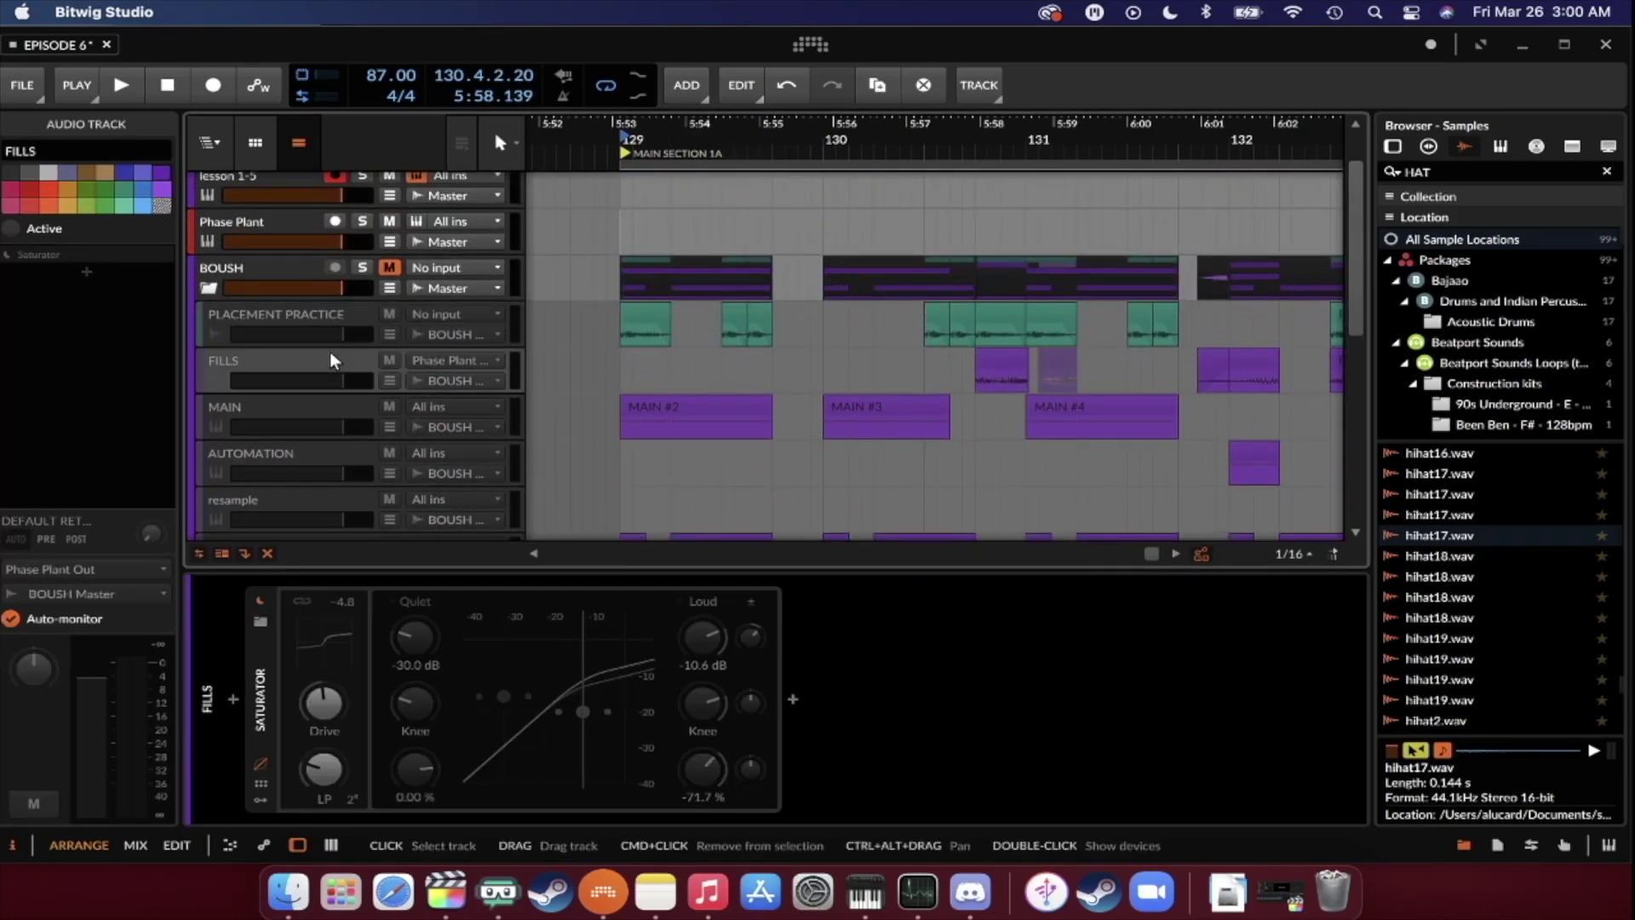
left_click(1011, 371)
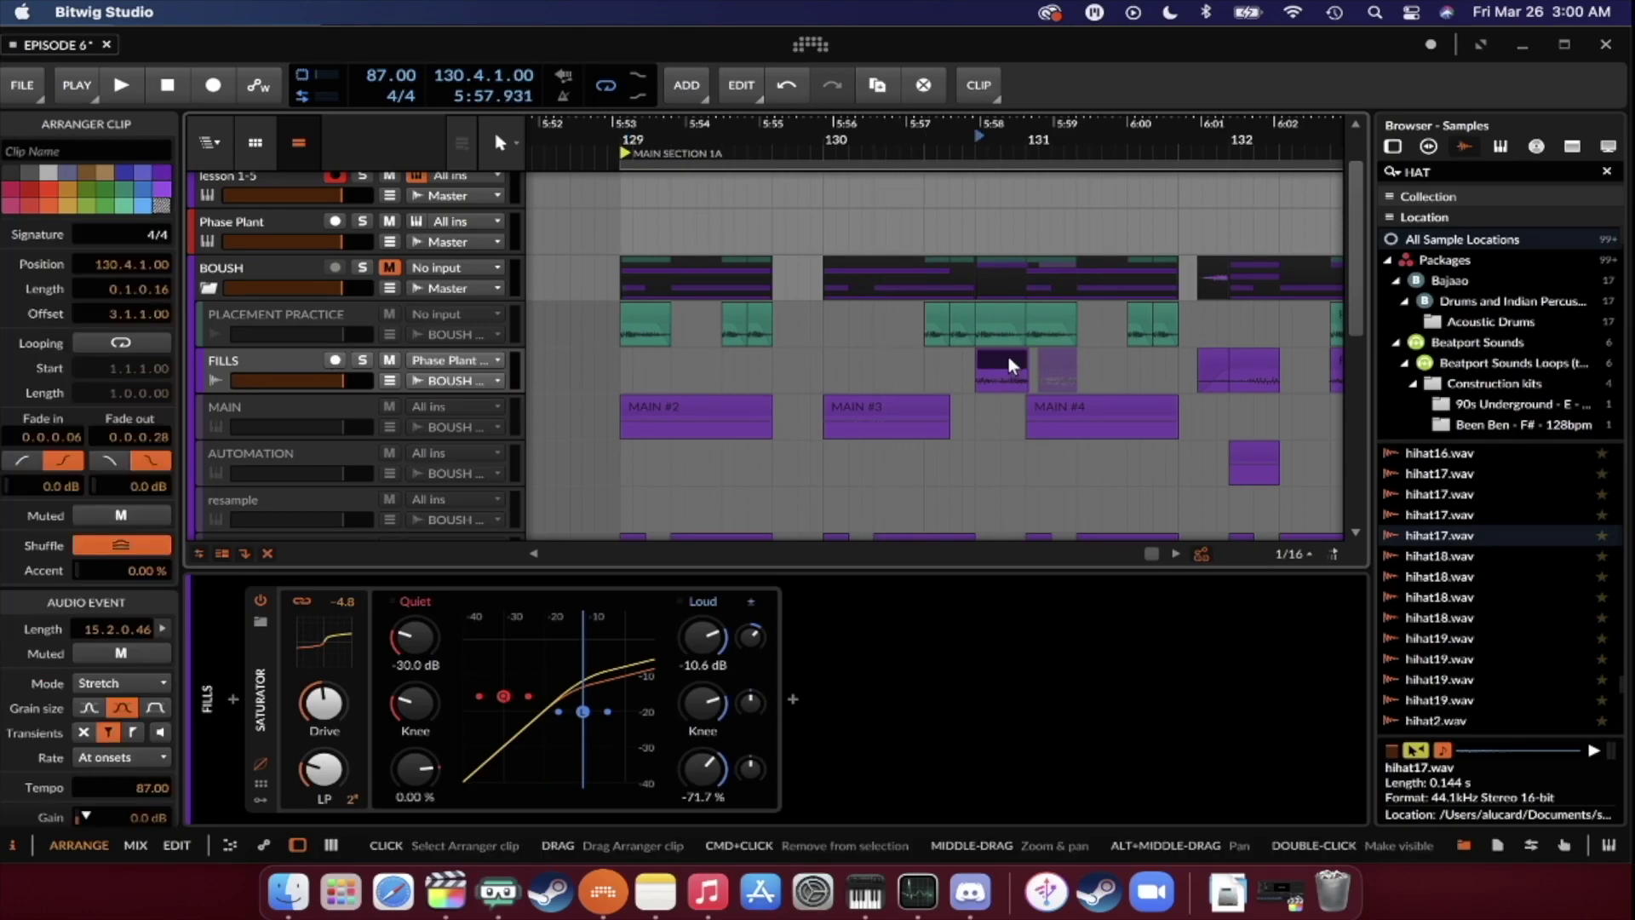
Unmute the BOUSH group and audition the FILLS clips in solo through FILLS #6, leaving the solo off.
left_click(364, 359)
key("space")
left_click(390, 269)
key("space")
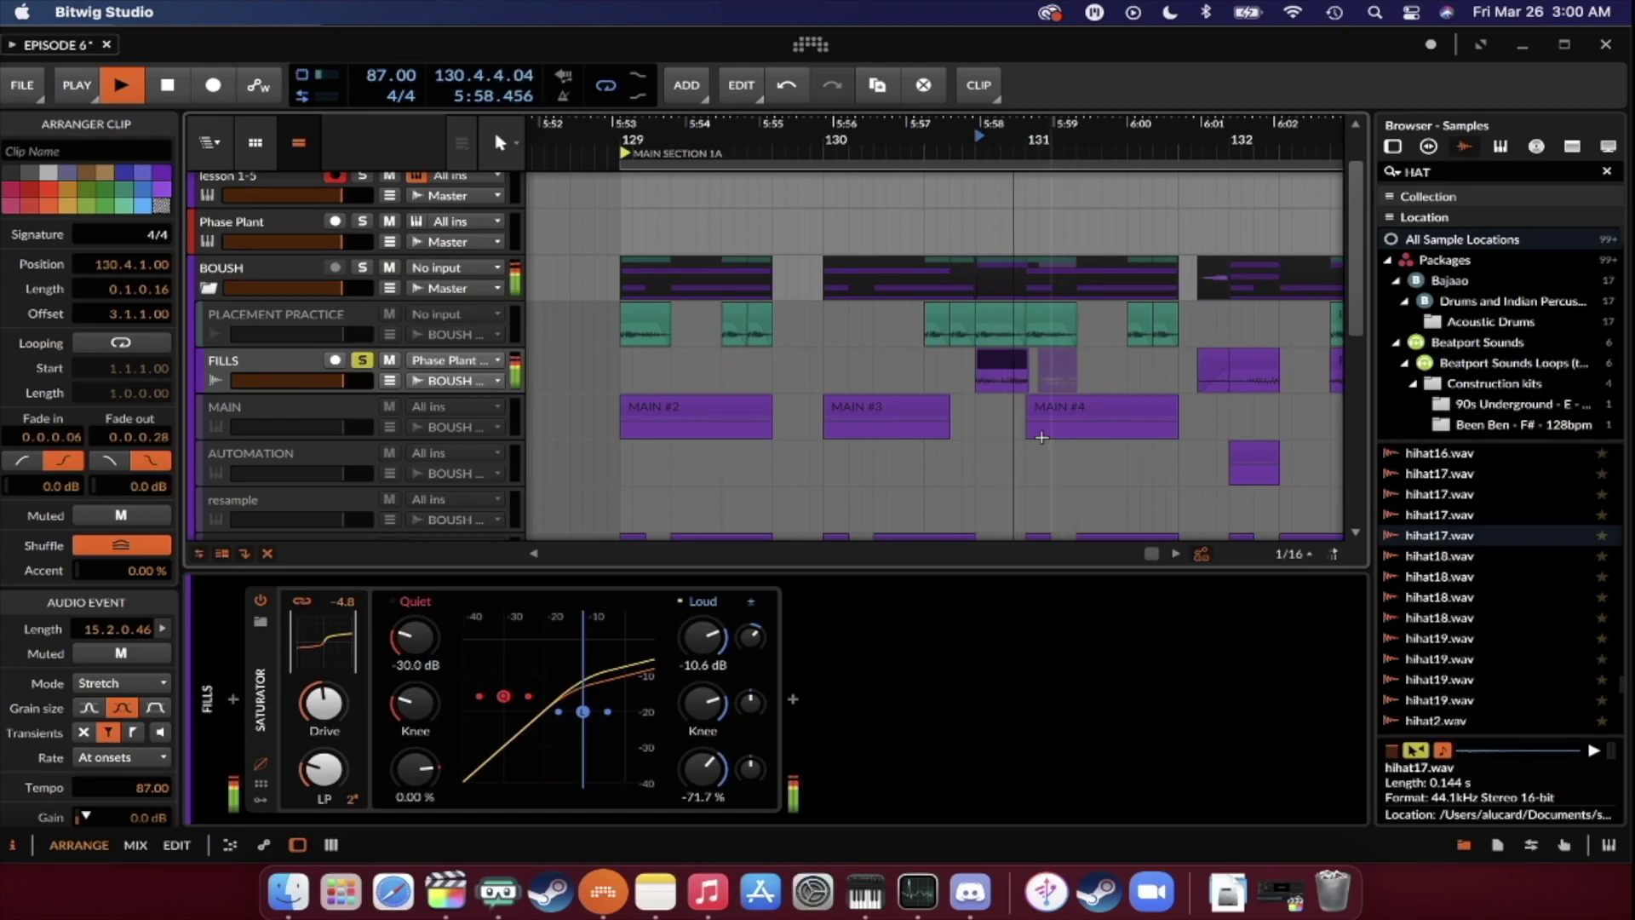
left_click(1024, 366)
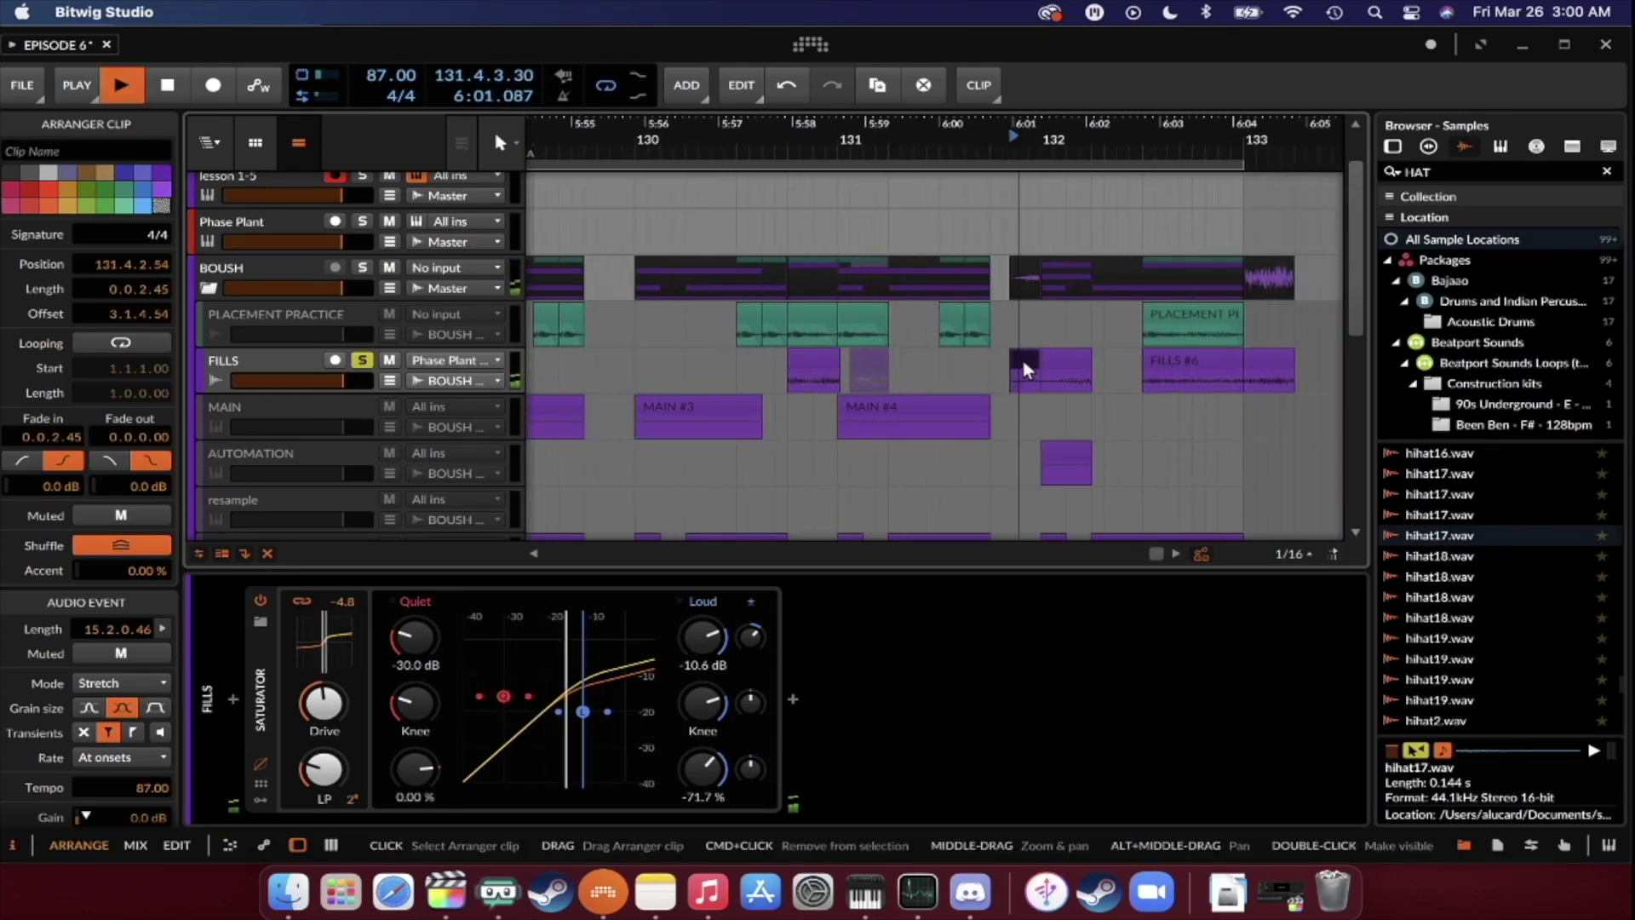
left_click(1089, 362)
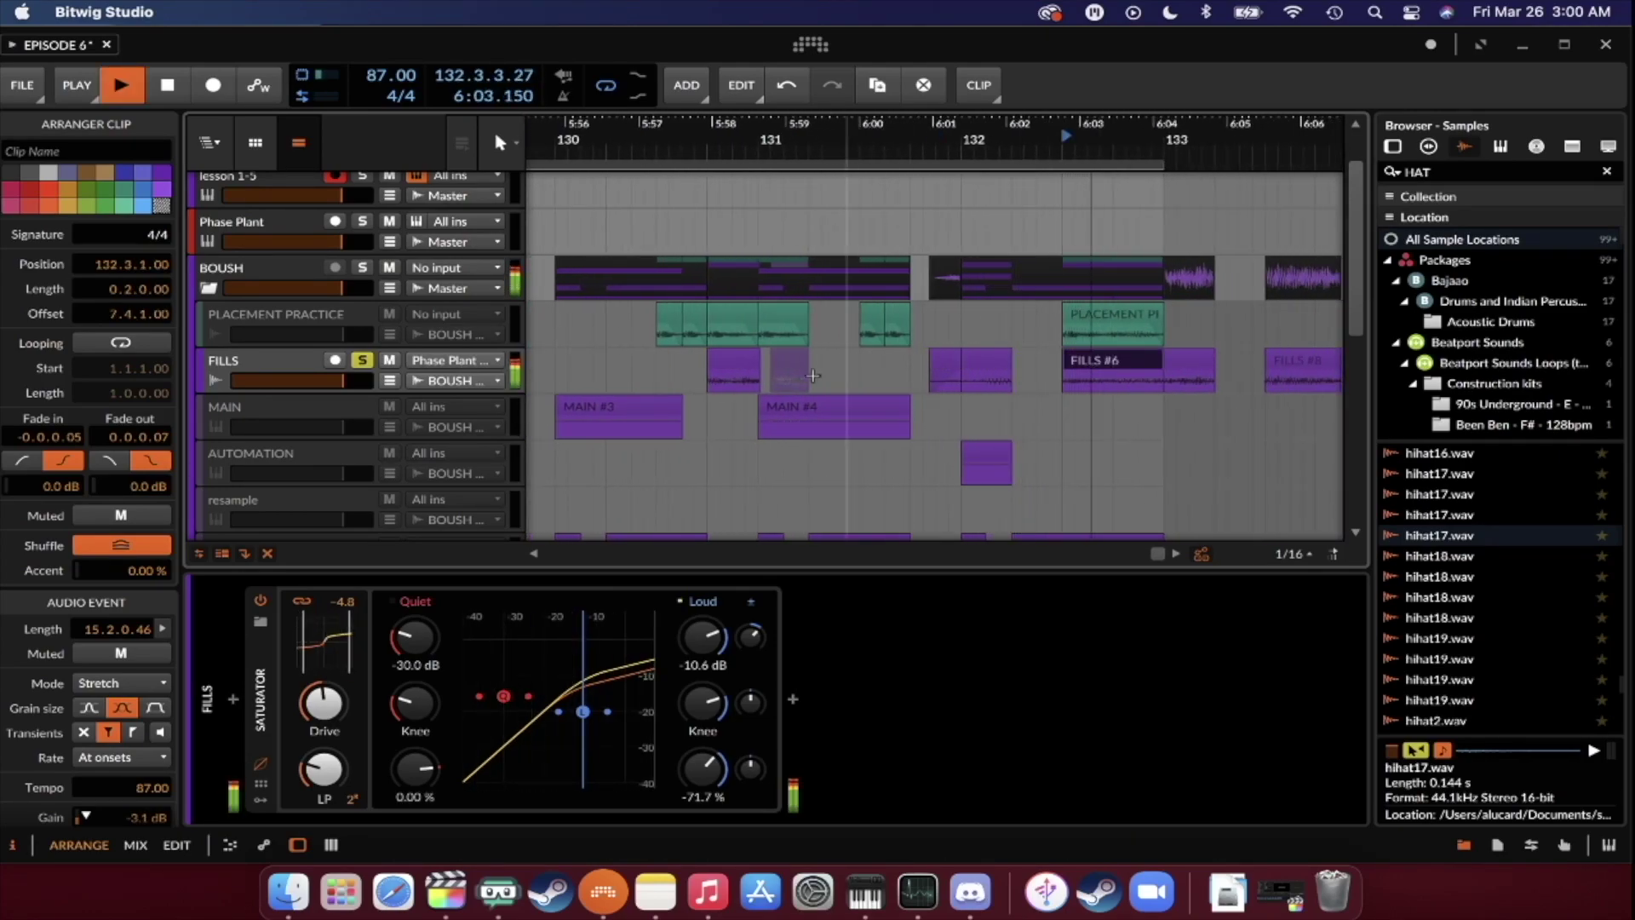
key("space")
left_click(363, 360)
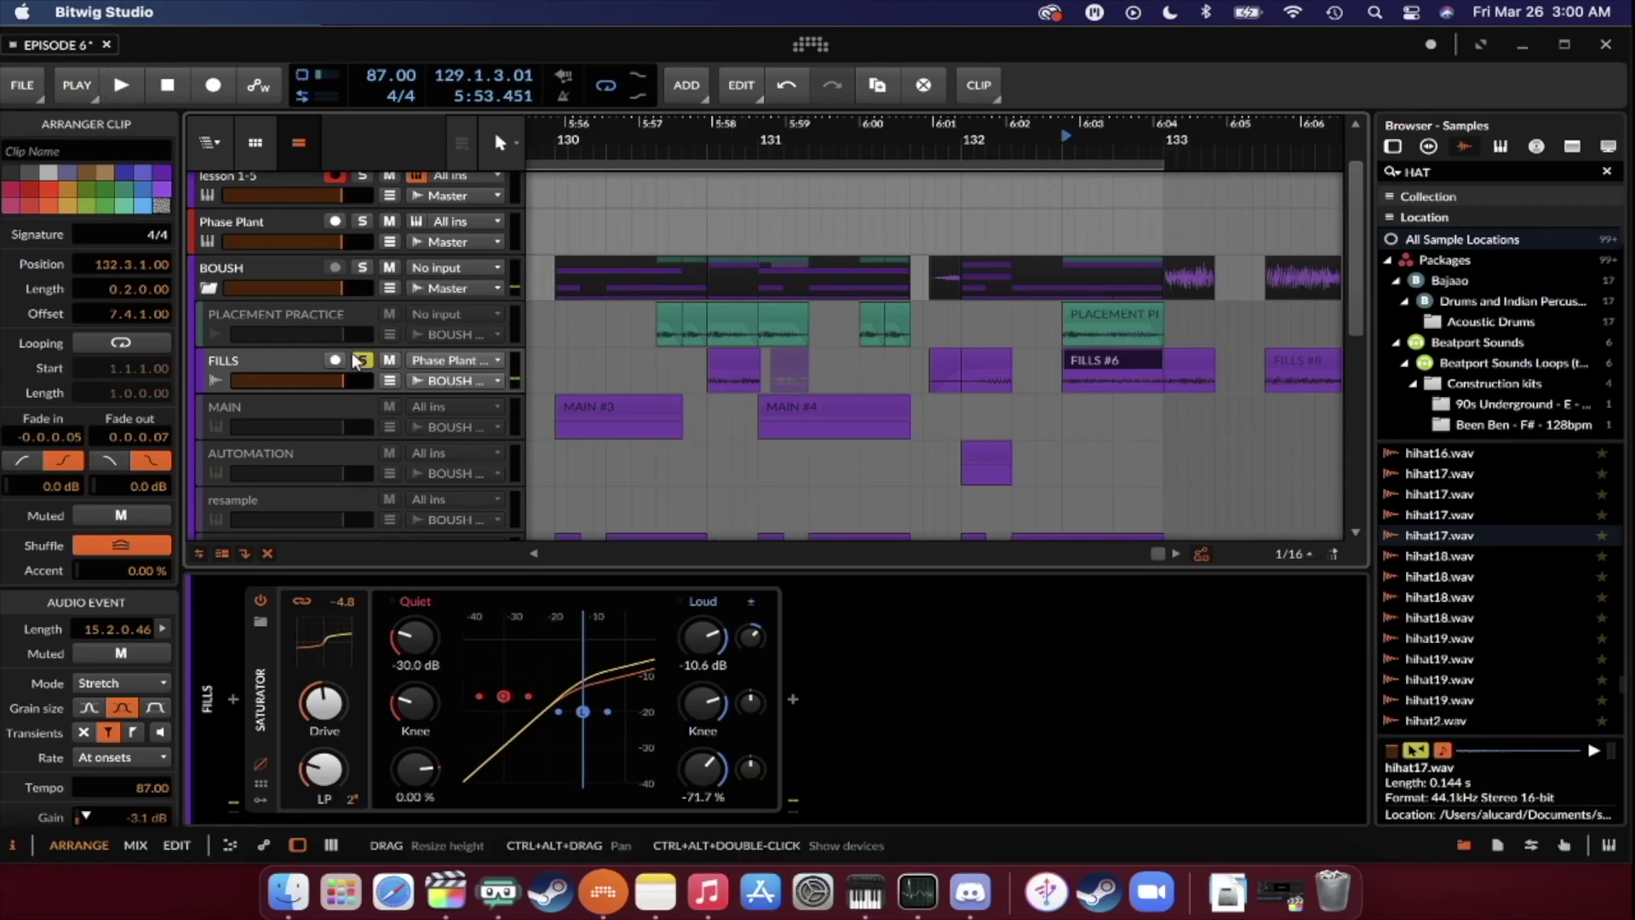
Reopen the BOUSH group's high-band Raum window, review its mix and decay controls, and close it.
scroll(725, 375, "down", 1)
scroll(725, 374, "left", 5)
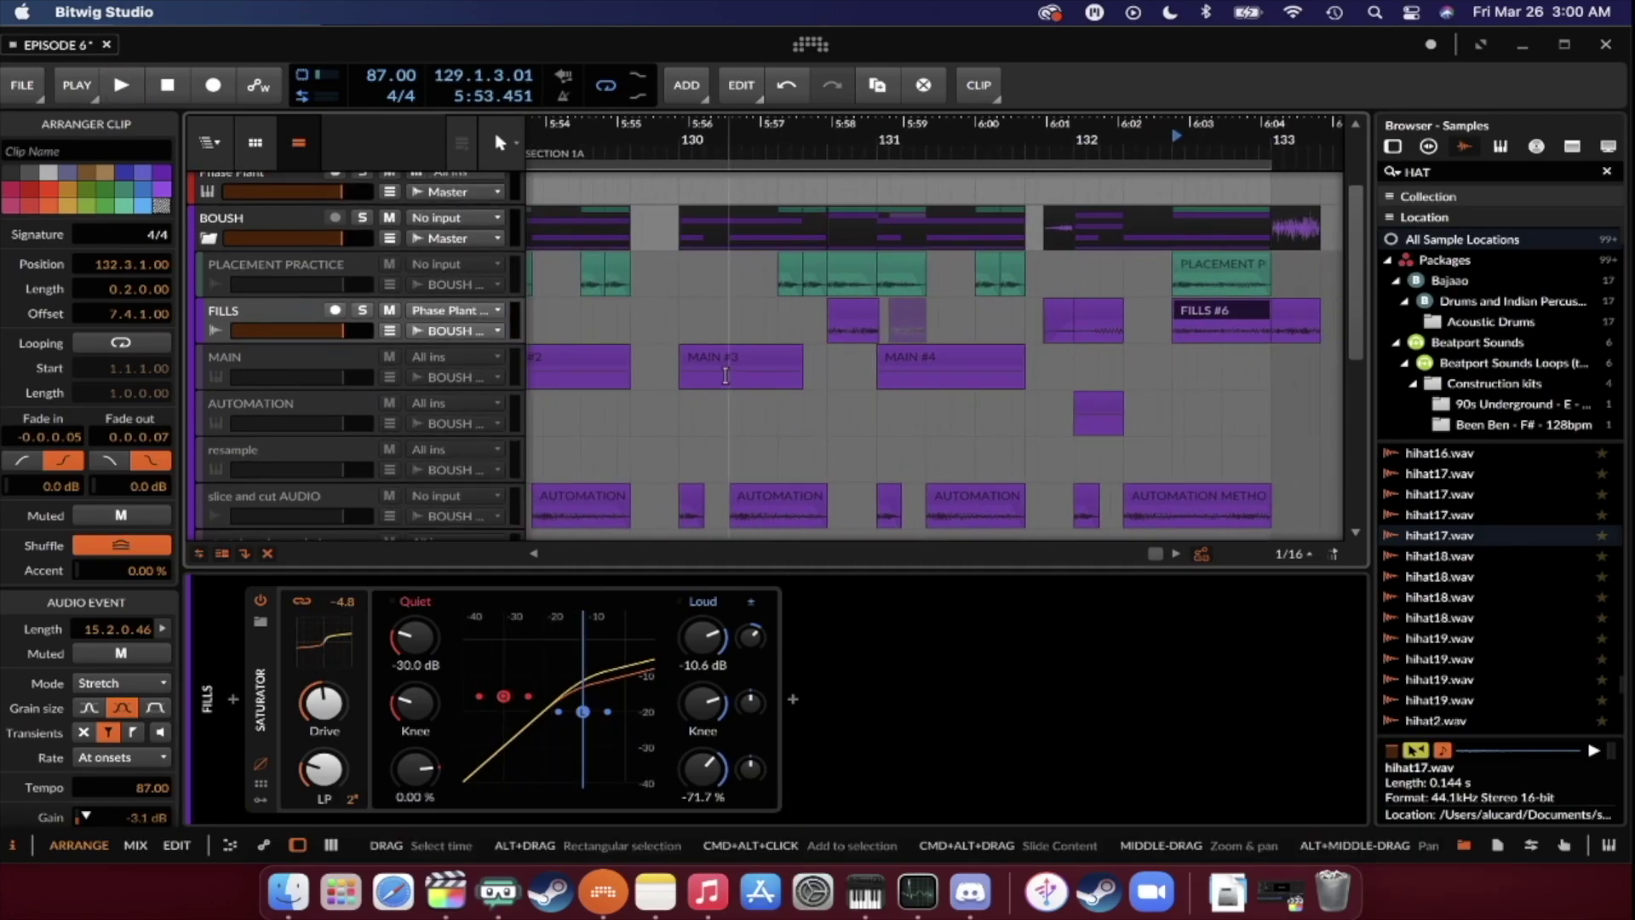
left_click(261, 223)
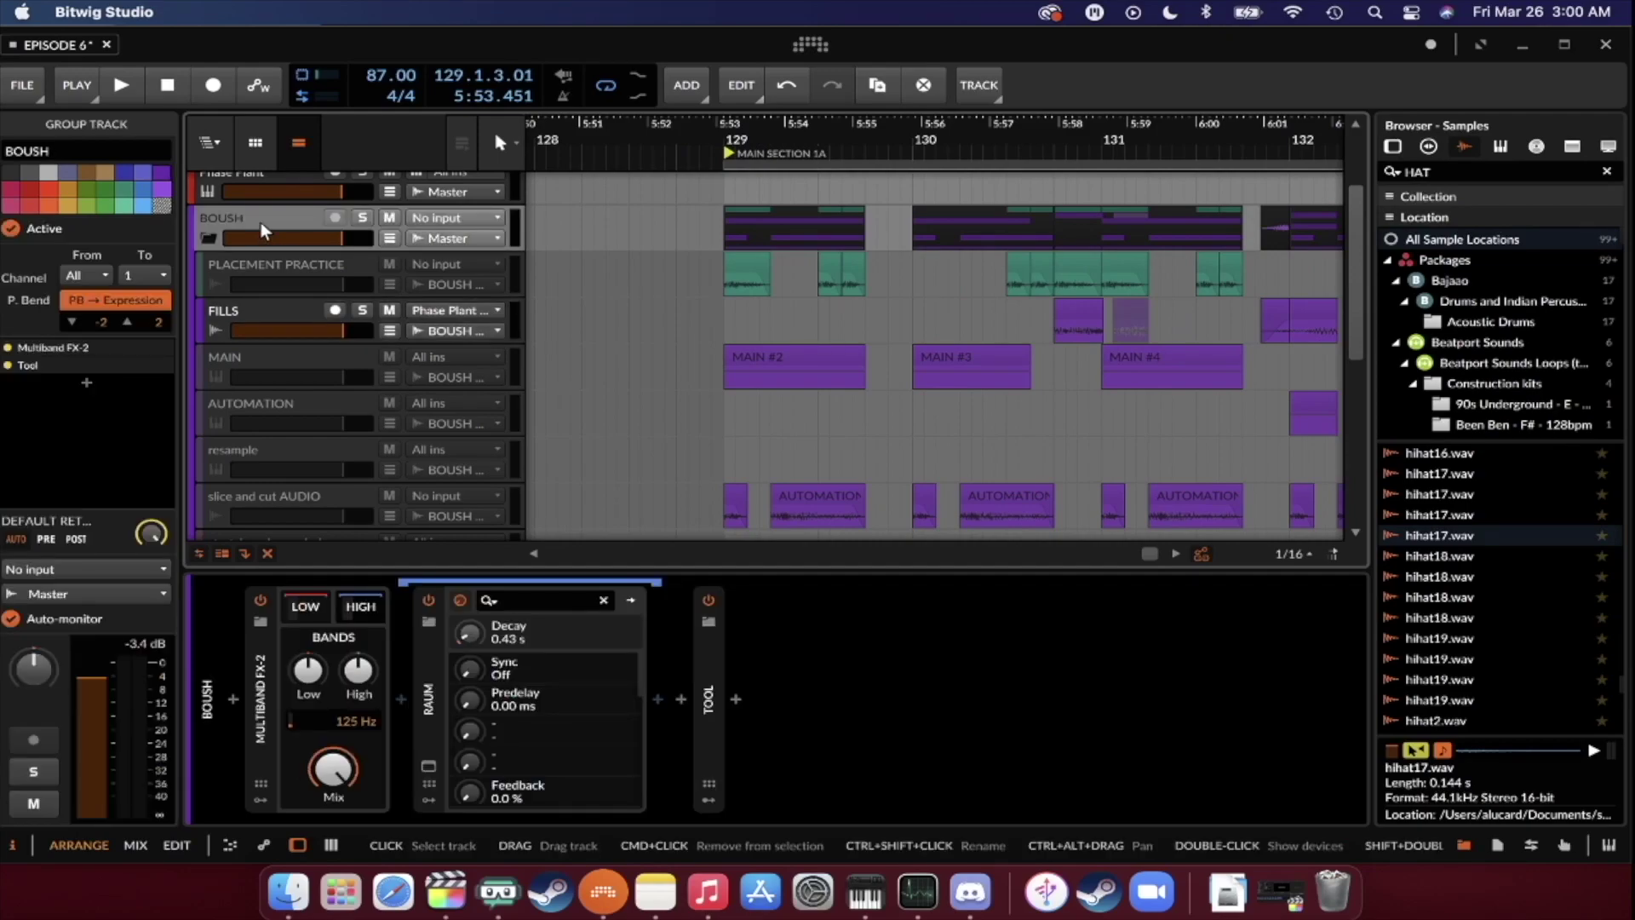
left_click(428, 766)
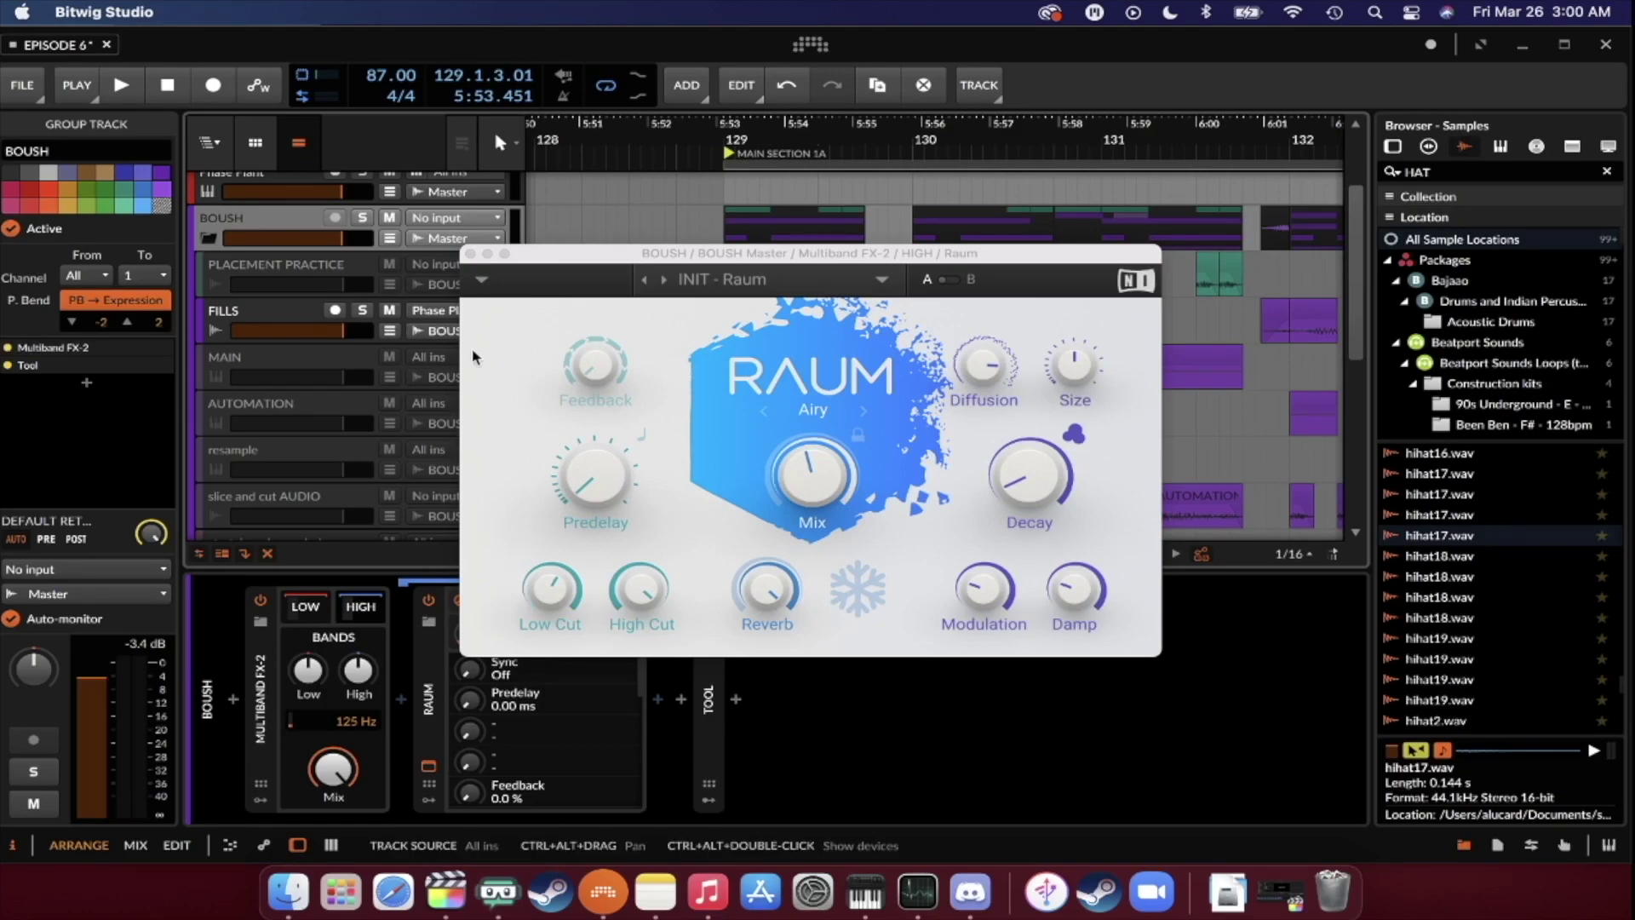
left_click(471, 254)
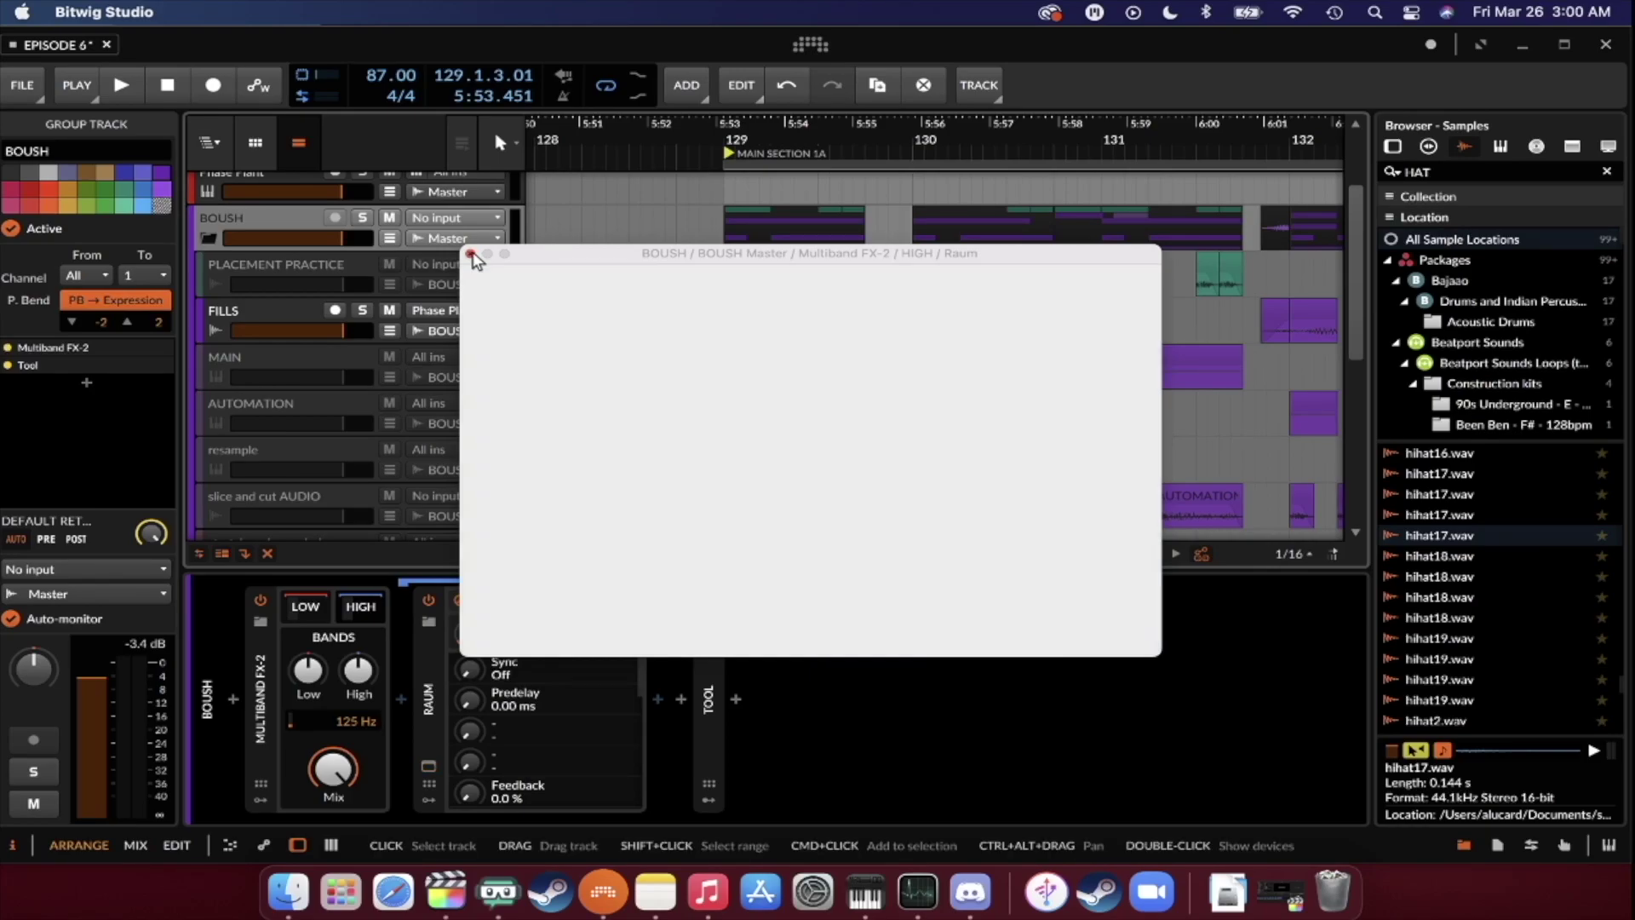
Examine how the PLACEMENT PRACTICE, FILLS, MAIN and slice and cut AUDIO clips are arranged within the BOUSH group.
left_click(258, 261)
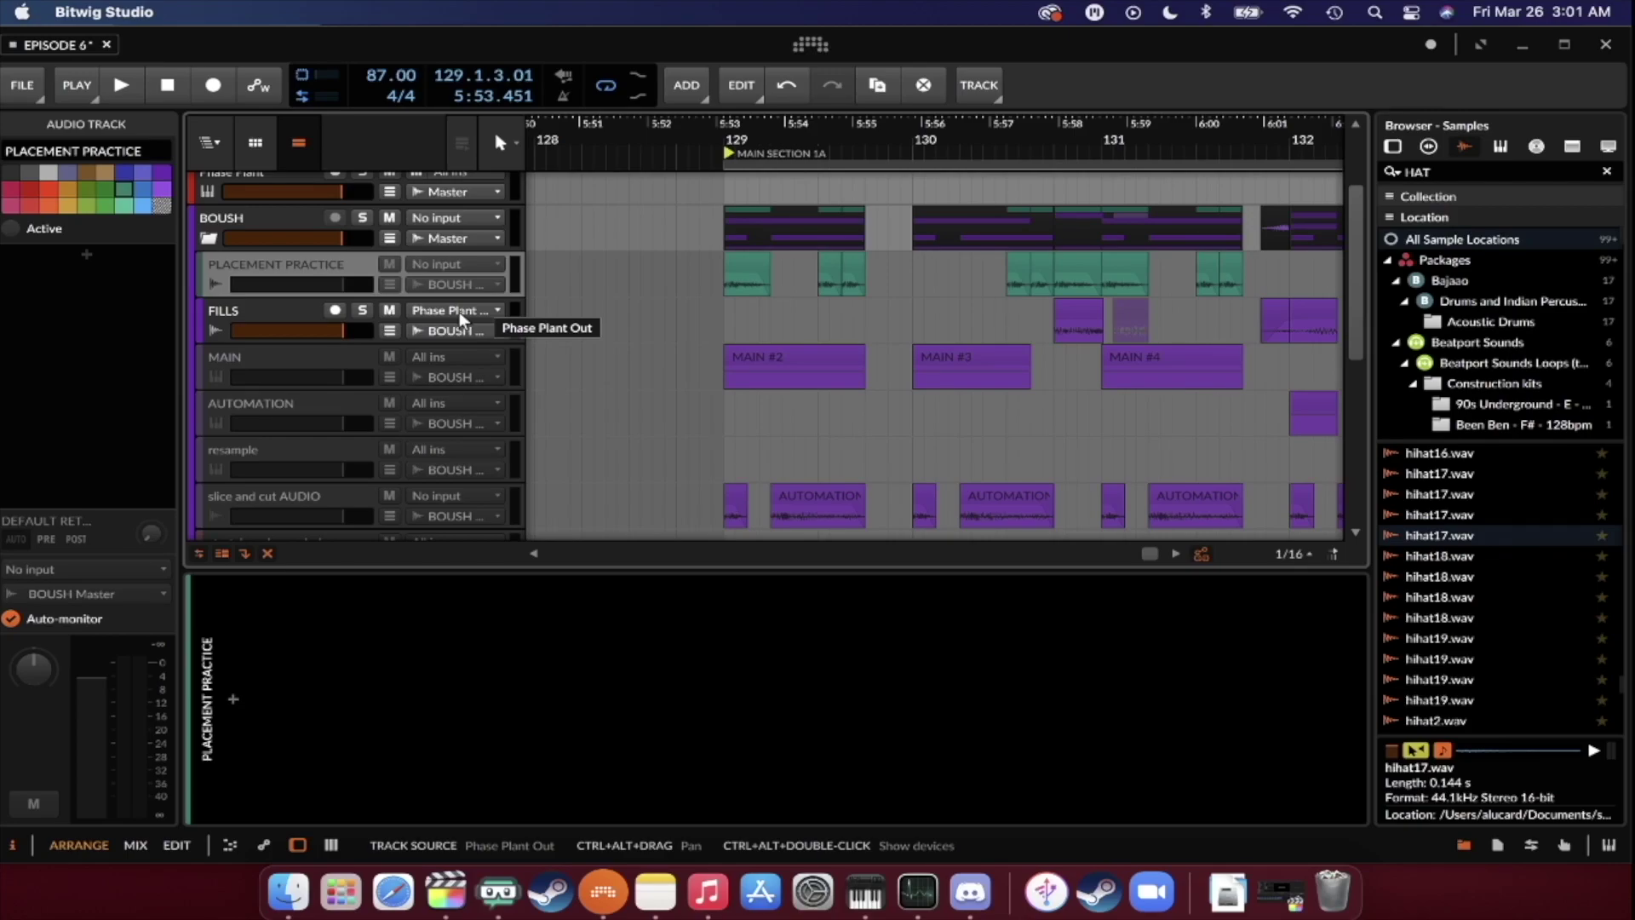
left_click(290, 218)
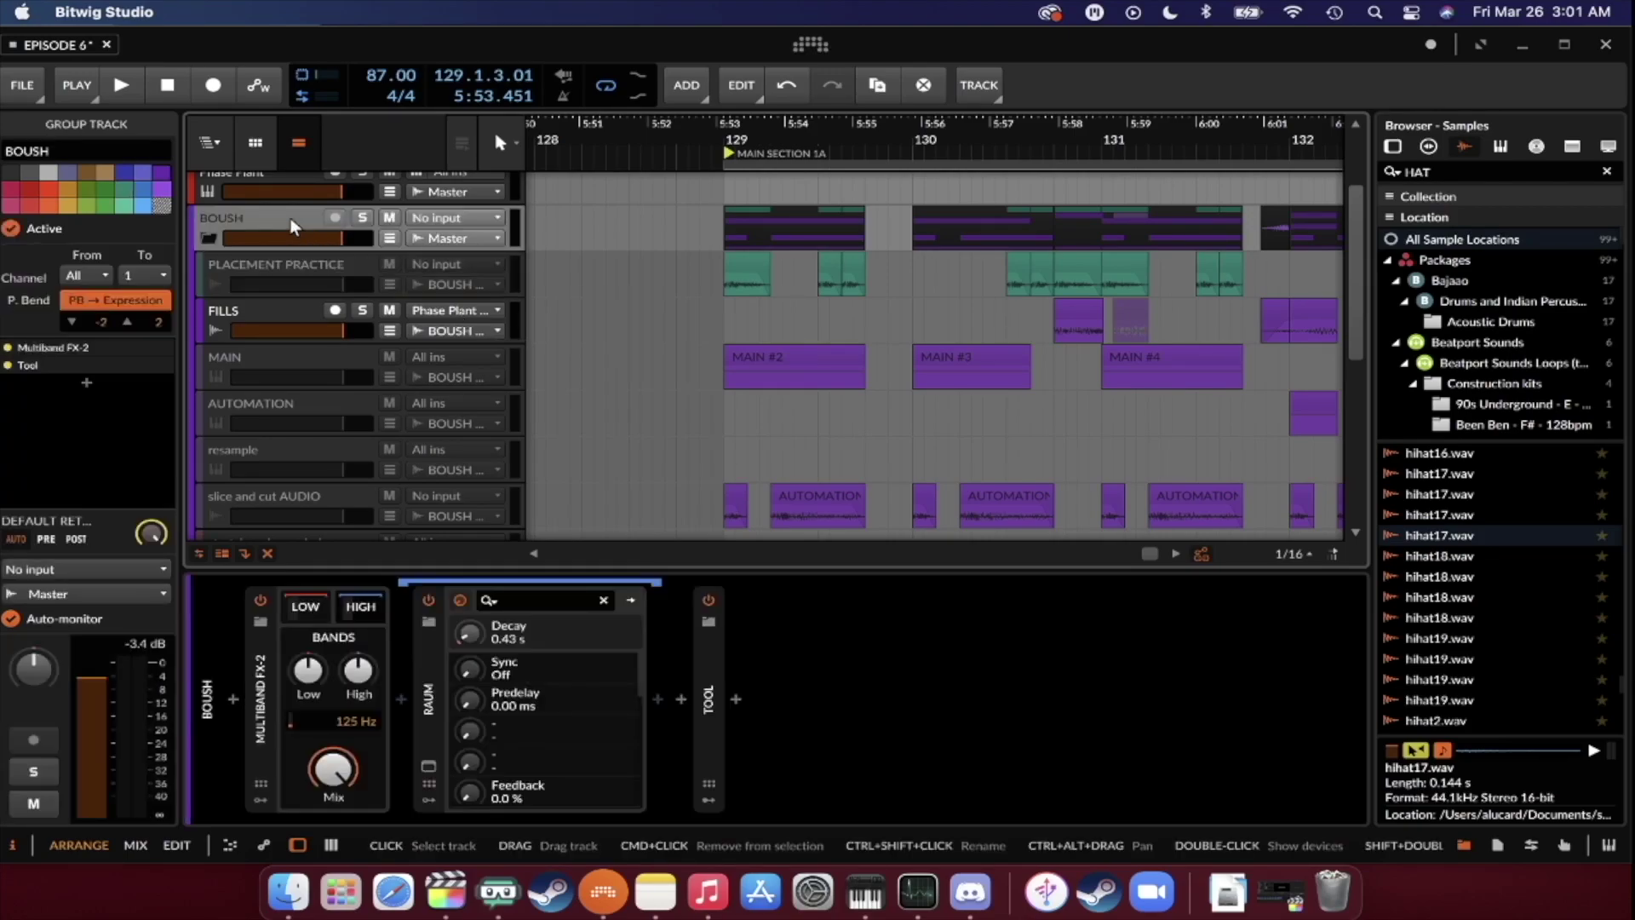
scroll(856, 311, "right", 5)
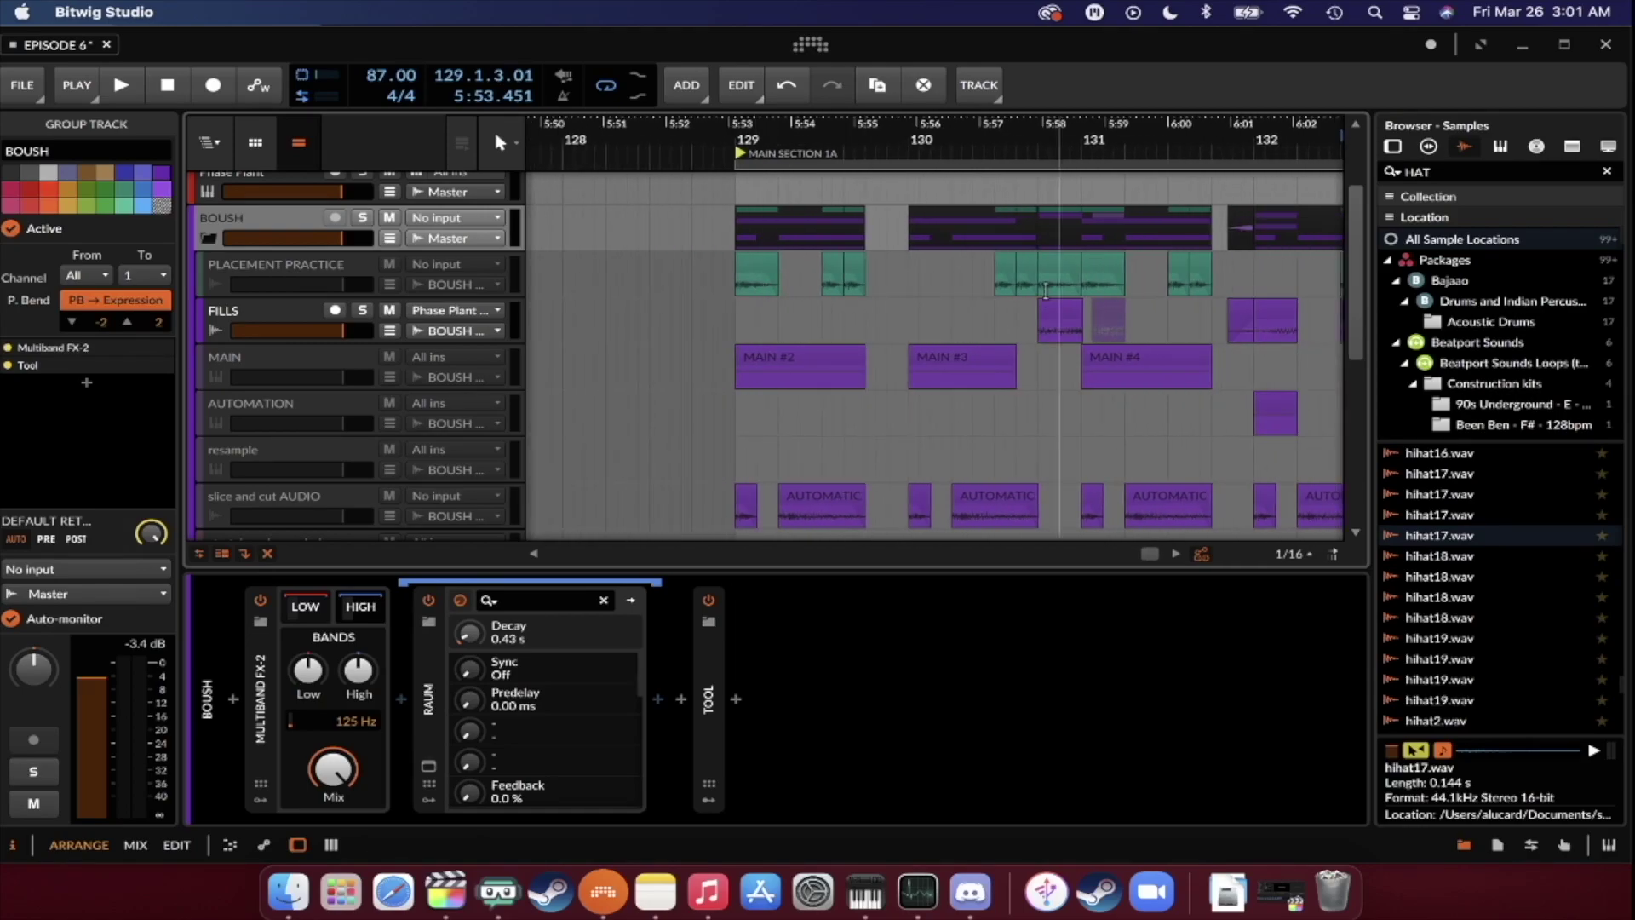
scroll(993, 295, "down", 3)
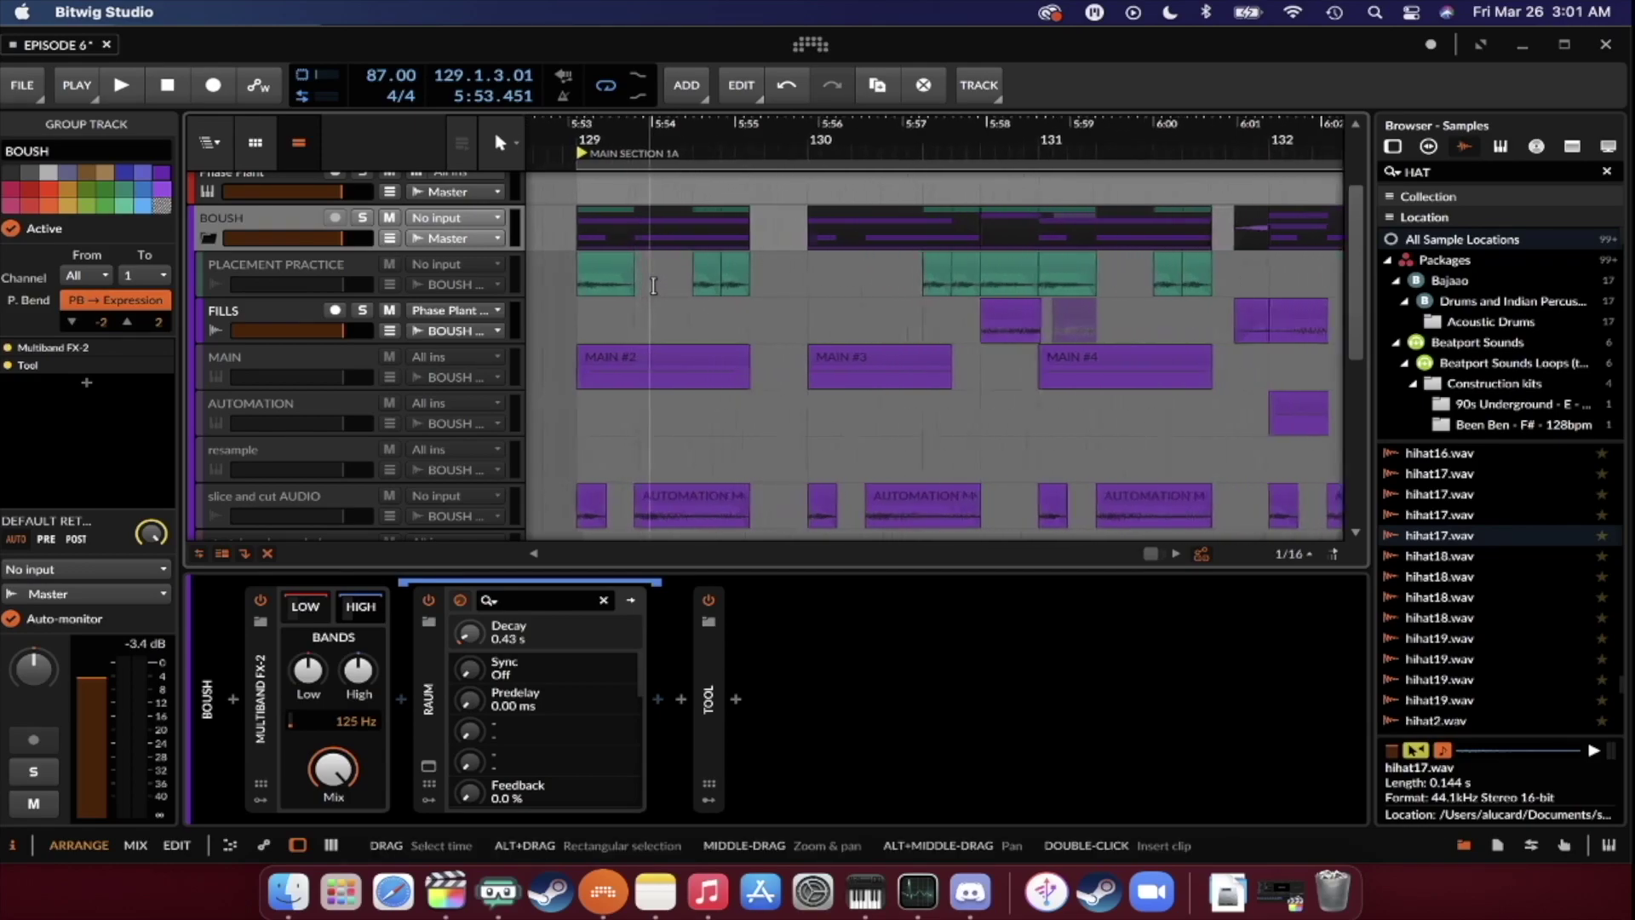
scroll(823, 298, "up", 3)
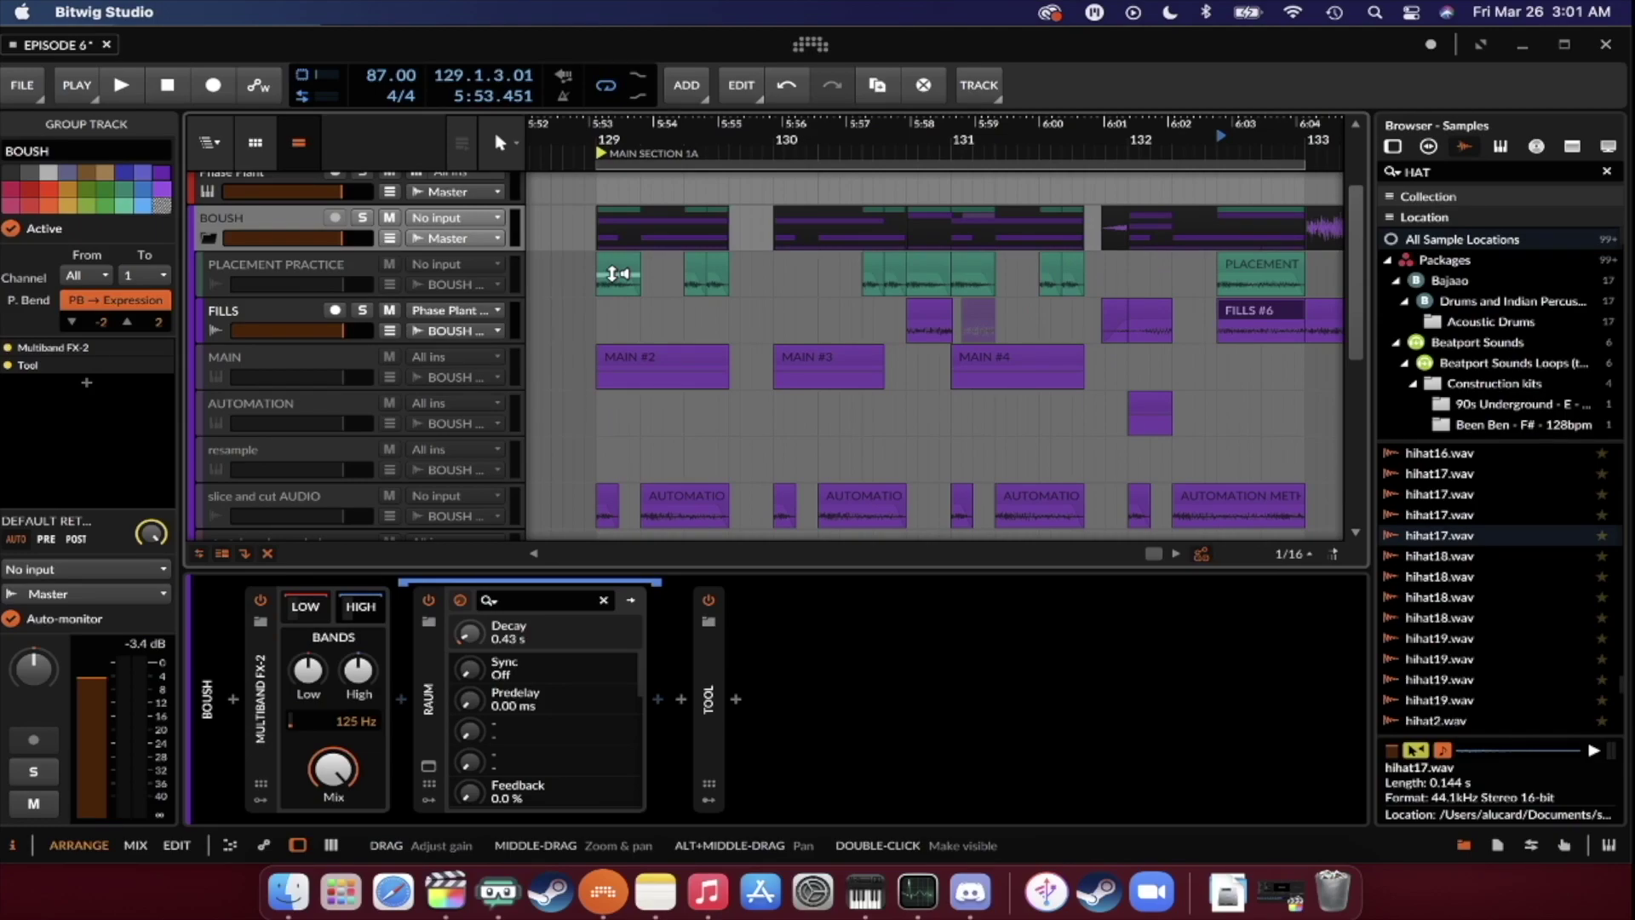
scroll(612, 273, "down", 3)
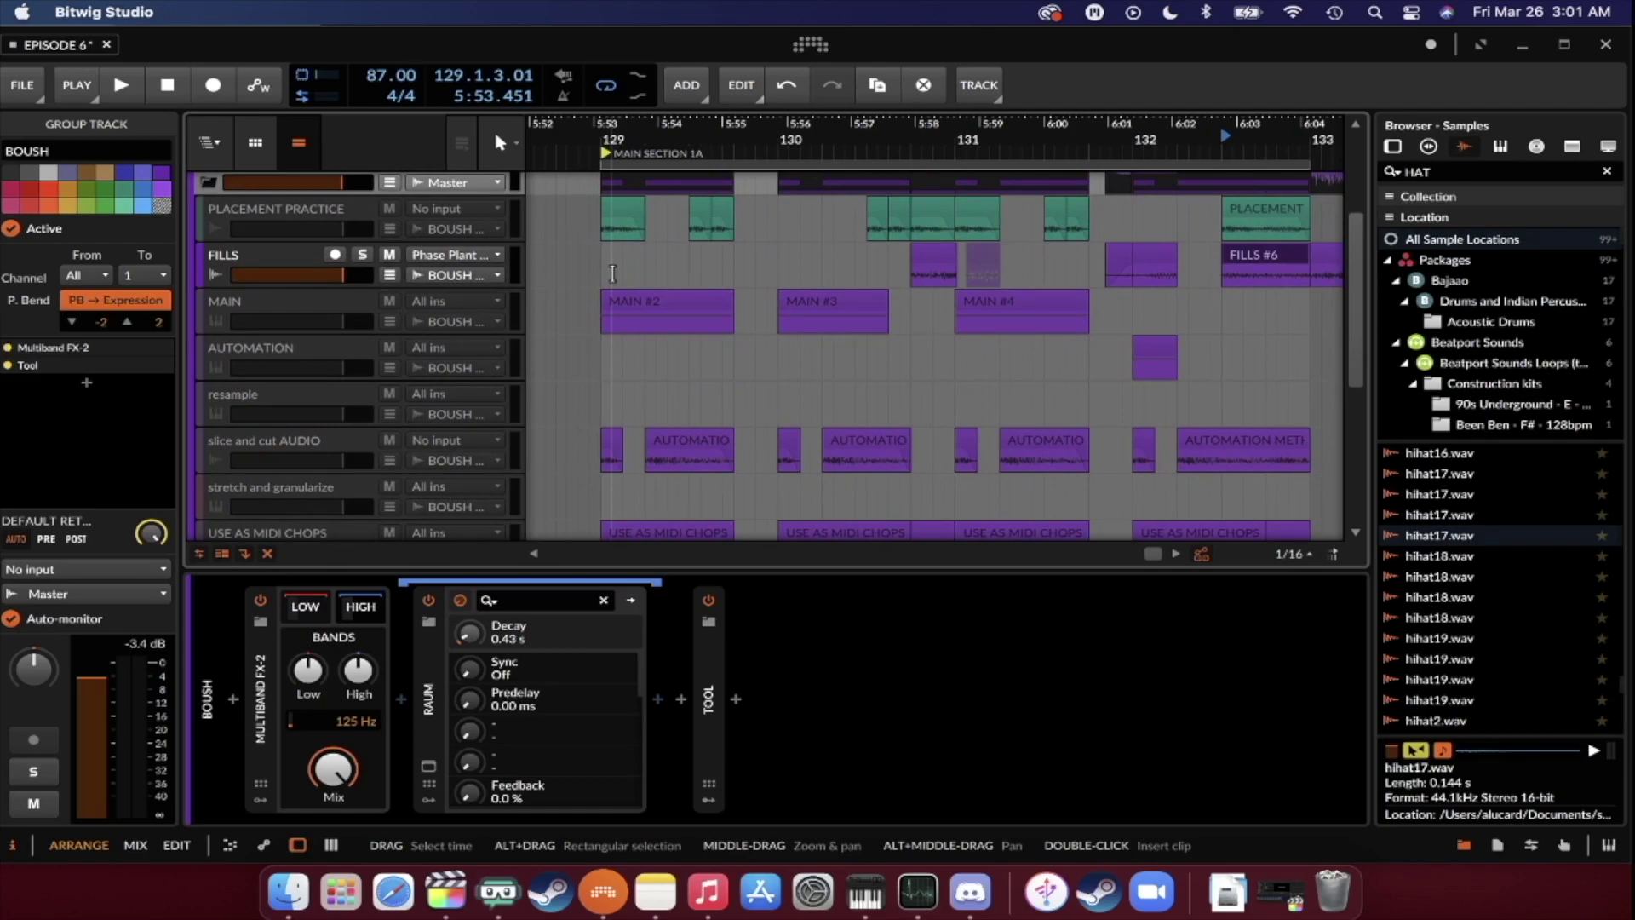
scroll(611, 273, "down", 5)
scroll(795, 350, "up", 10)
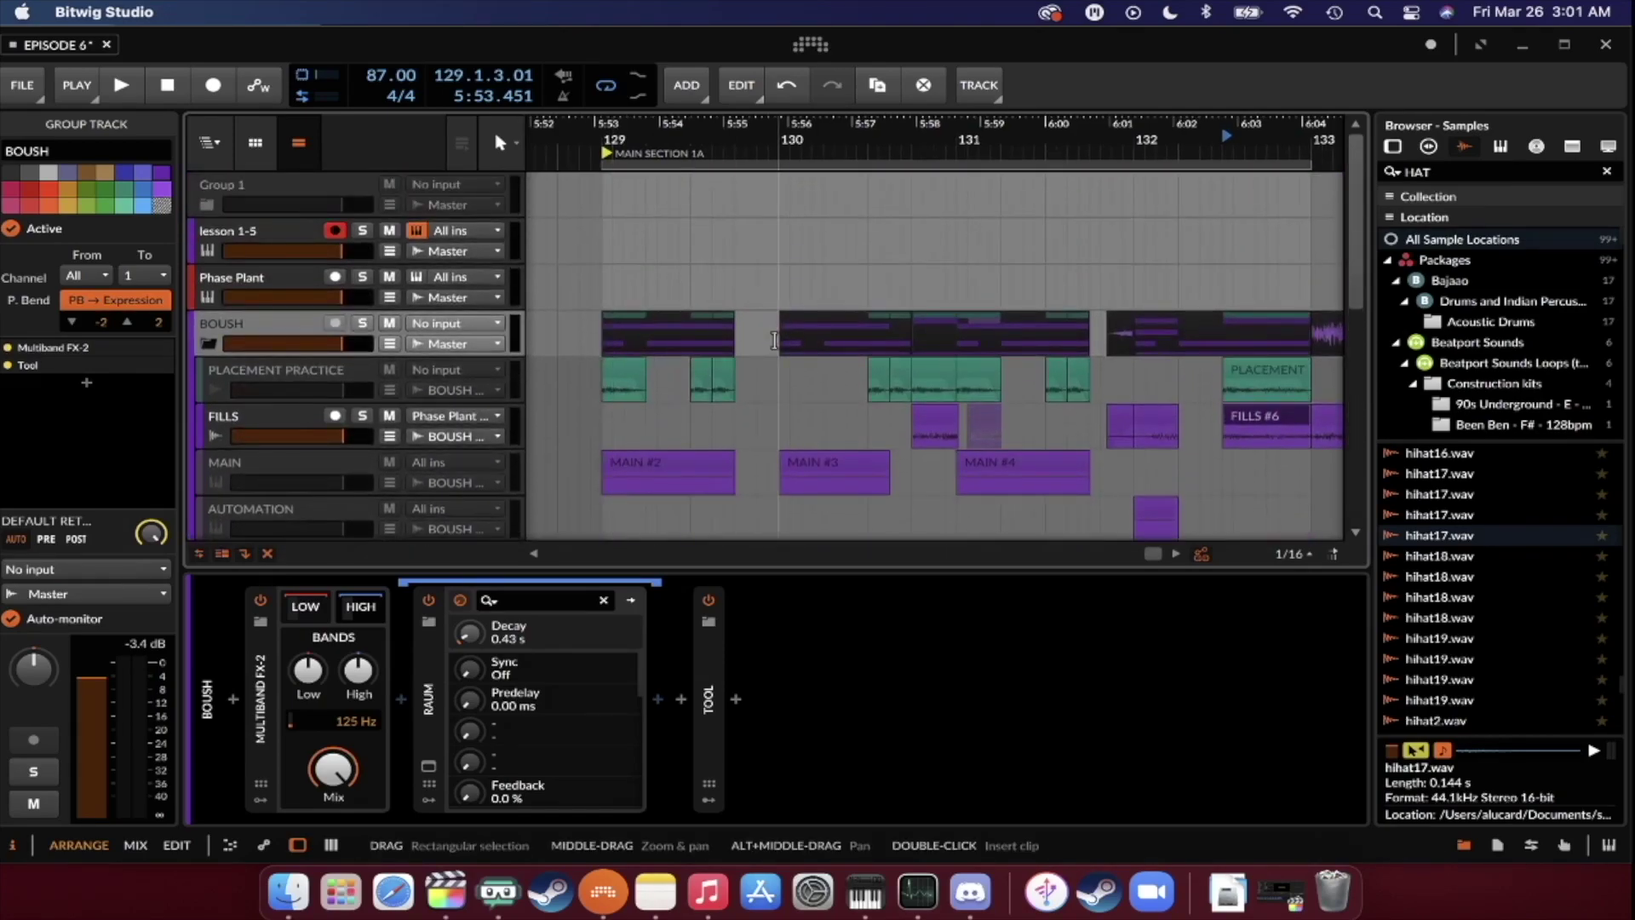
scroll(795, 349, "down", 10)
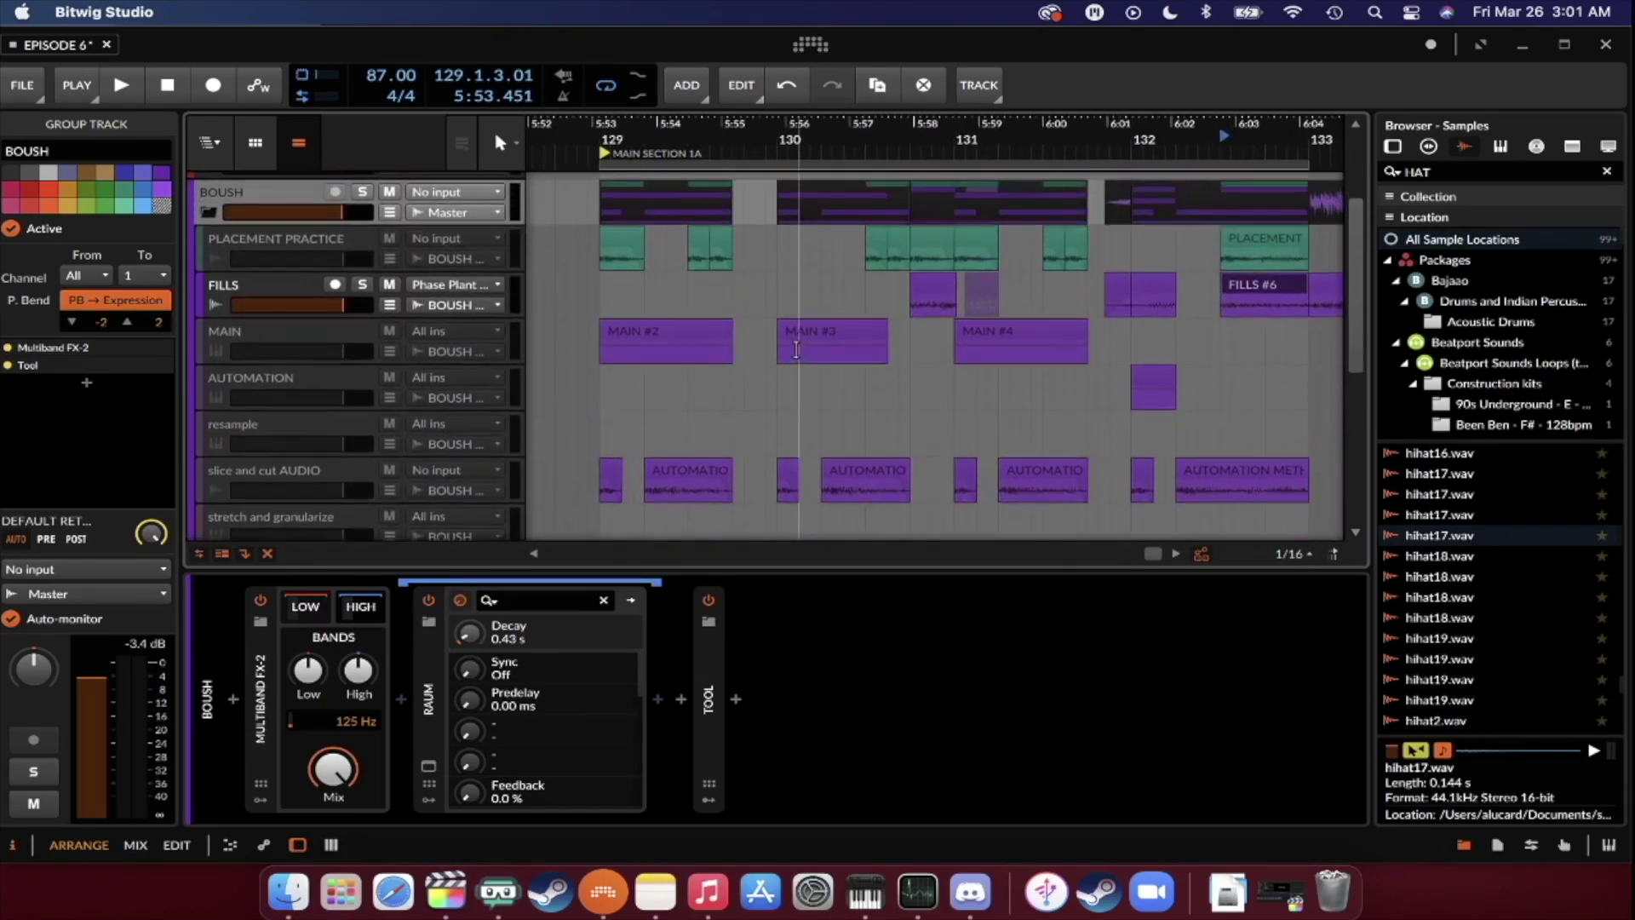
Show the default return track's ValhallaRoom mixer volume automation and view its ramp leading up to bar 130.
left_click(319, 462)
left_click(391, 482)
scroll(594, 462, "down", 1)
scroll(745, 459, "up", 4)
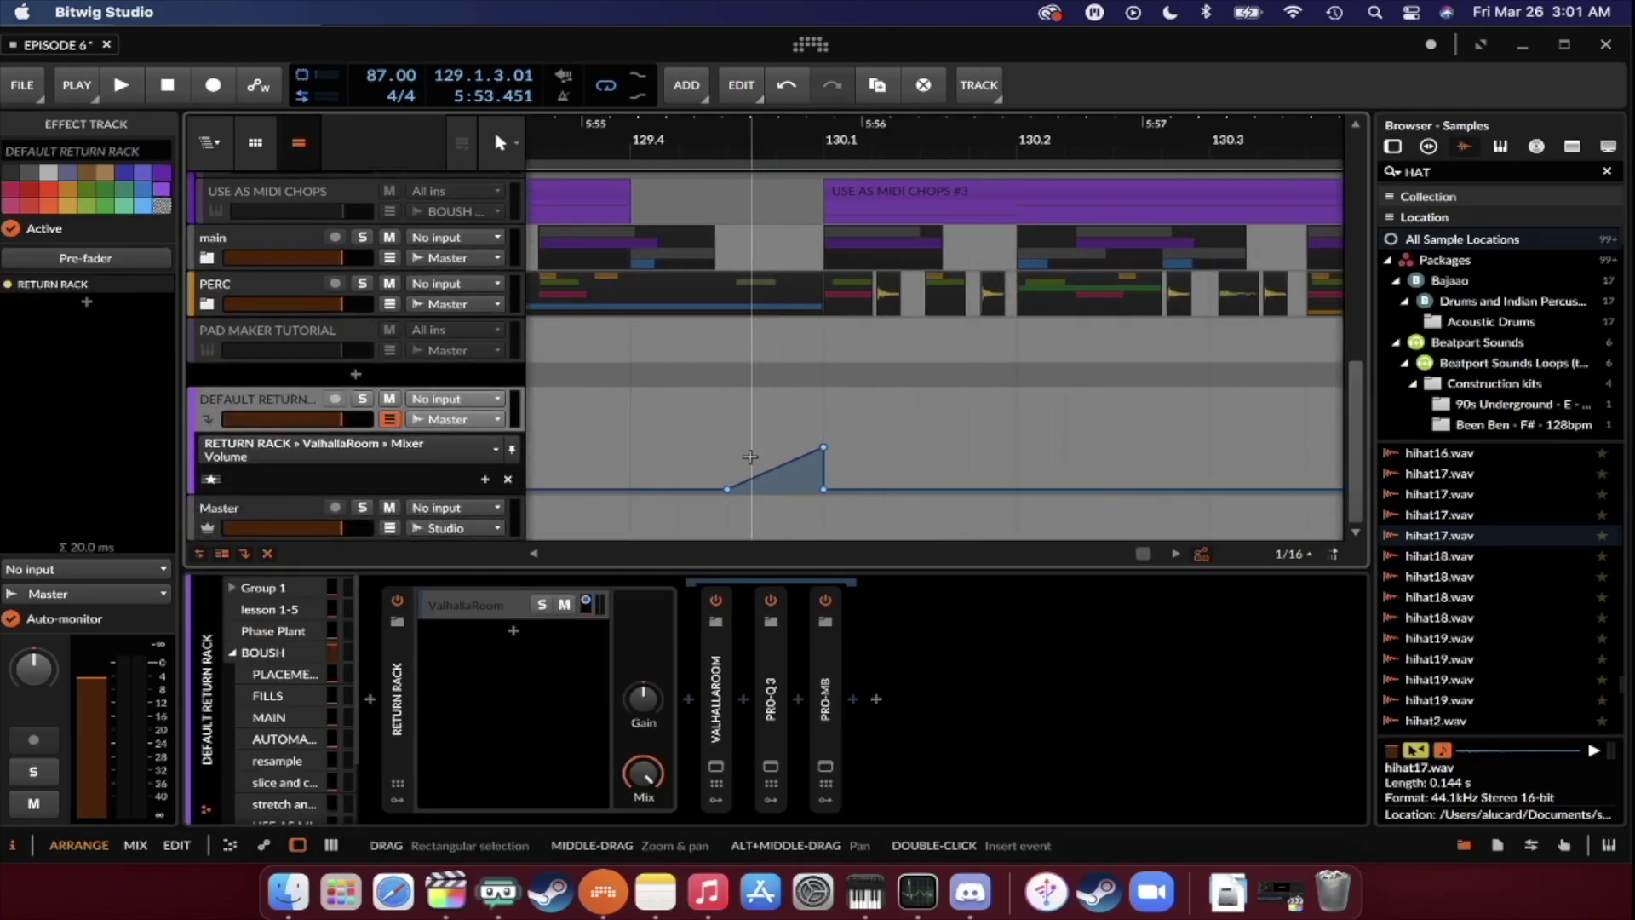
Audition the return track's reverb ramps in solo from 129.4.3, and in the full mix from 130.3.2.
left_click(732, 460)
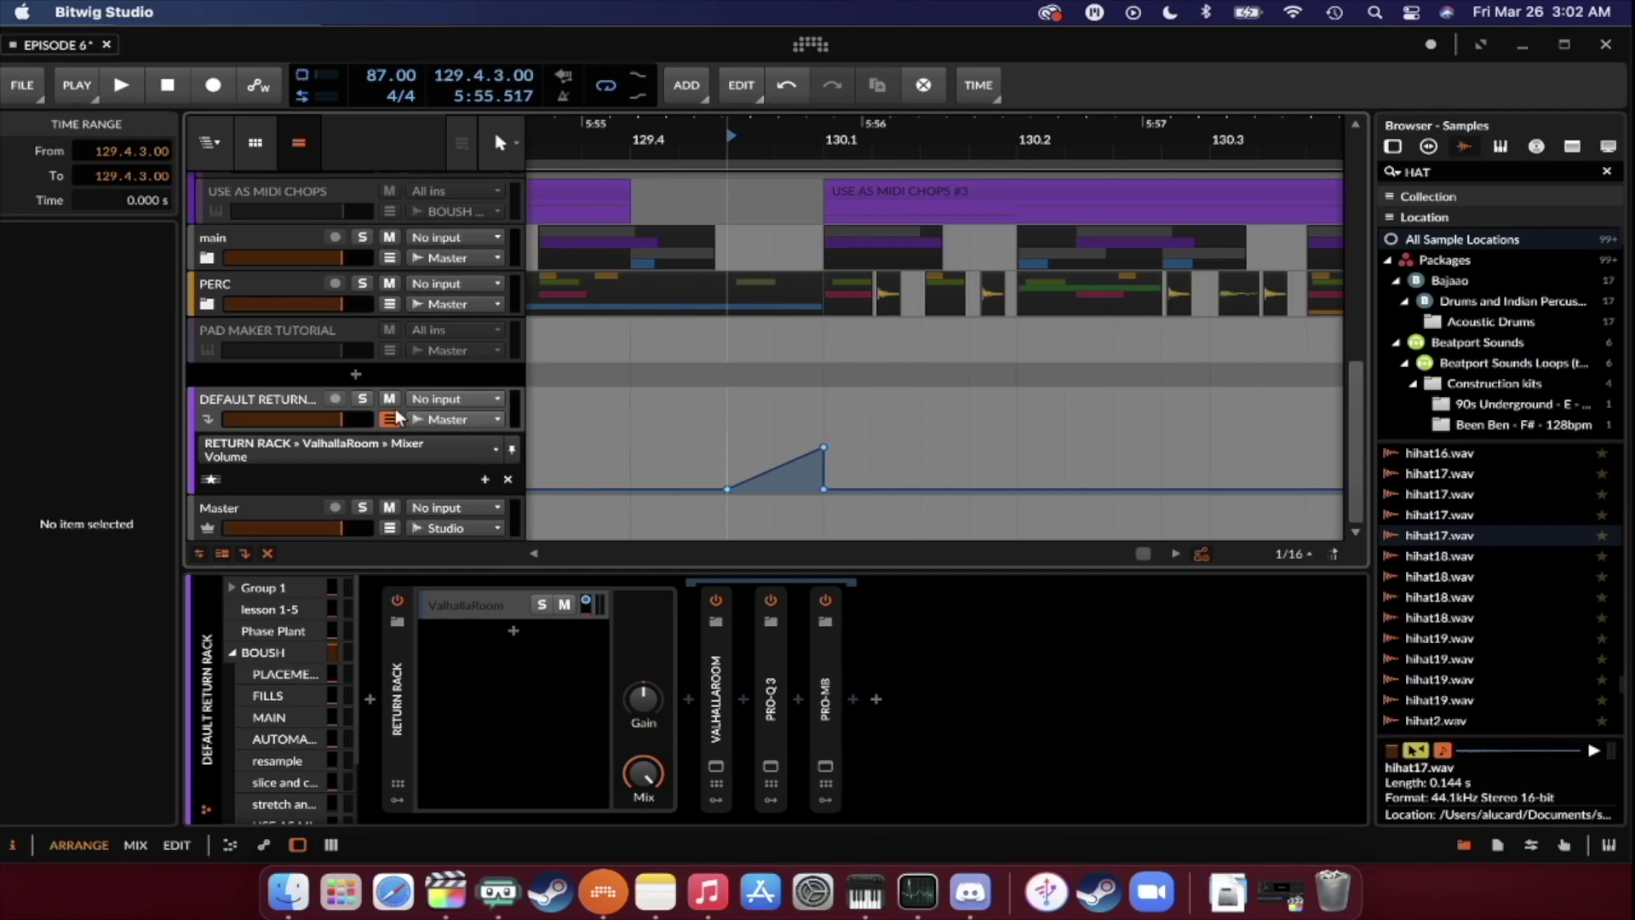
left_click(362, 398)
key("space")
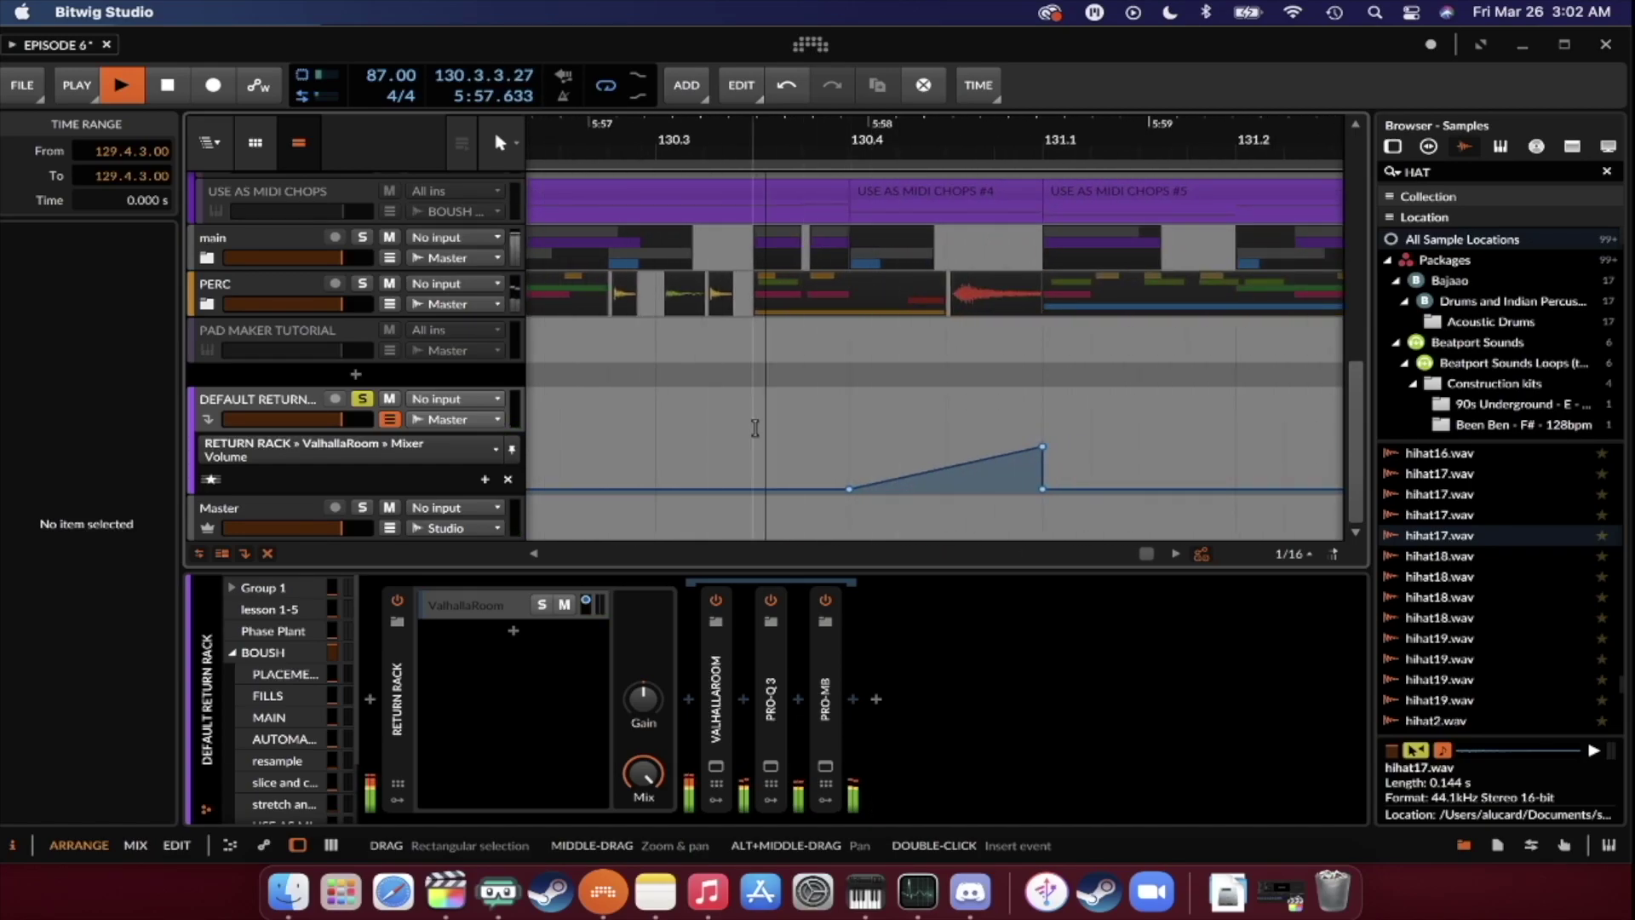
key("space")
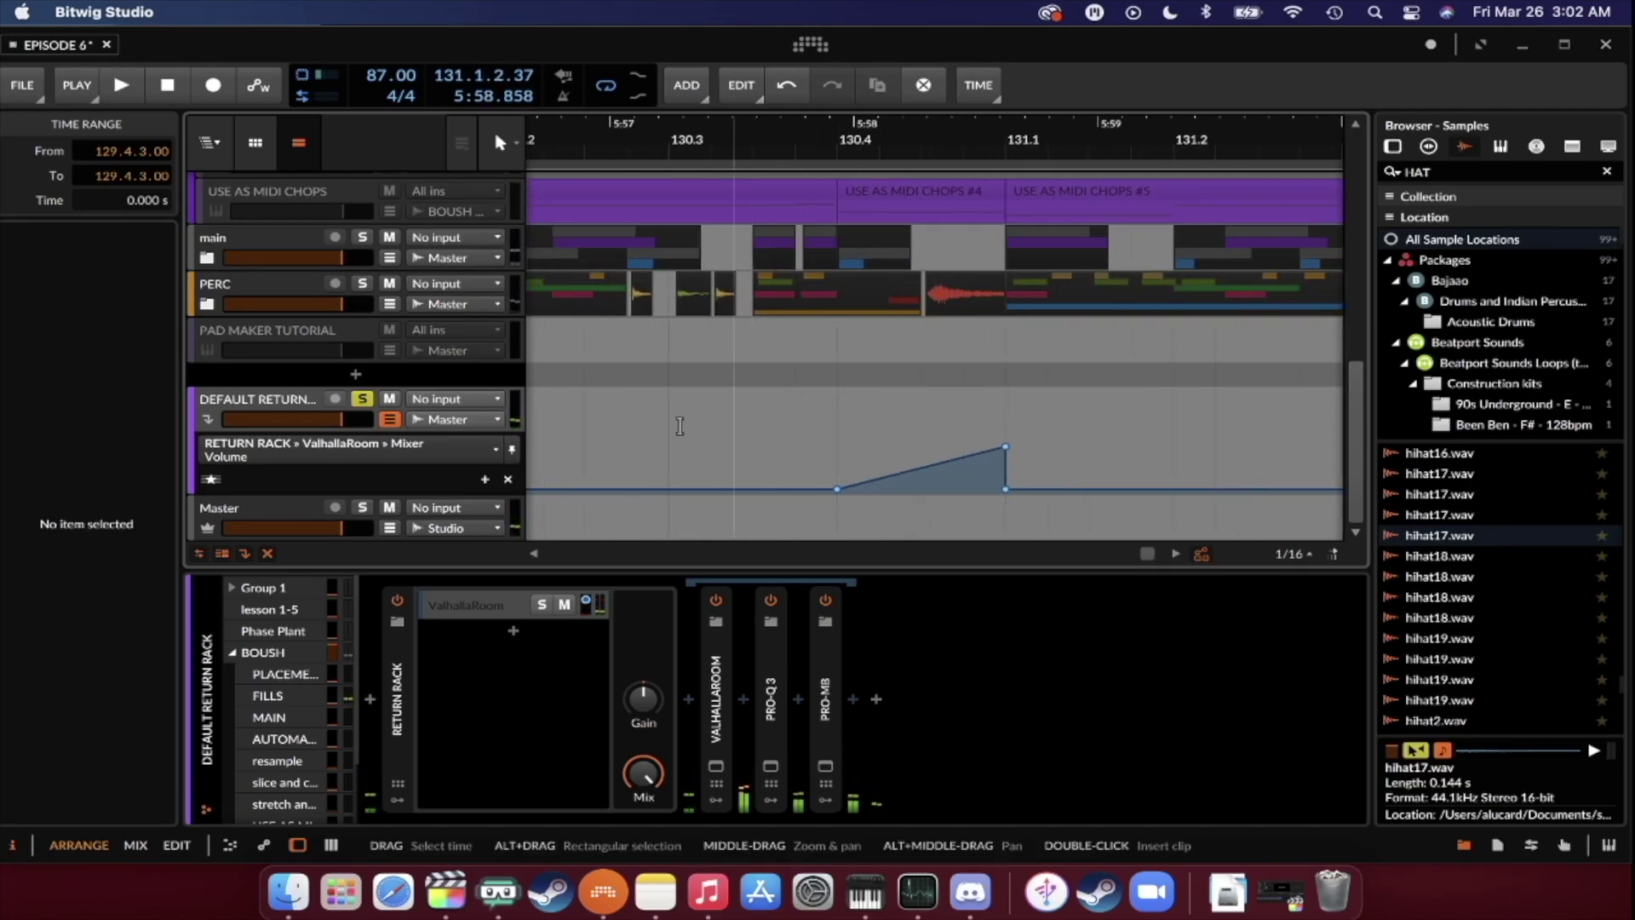
left_click(698, 451)
key("space")
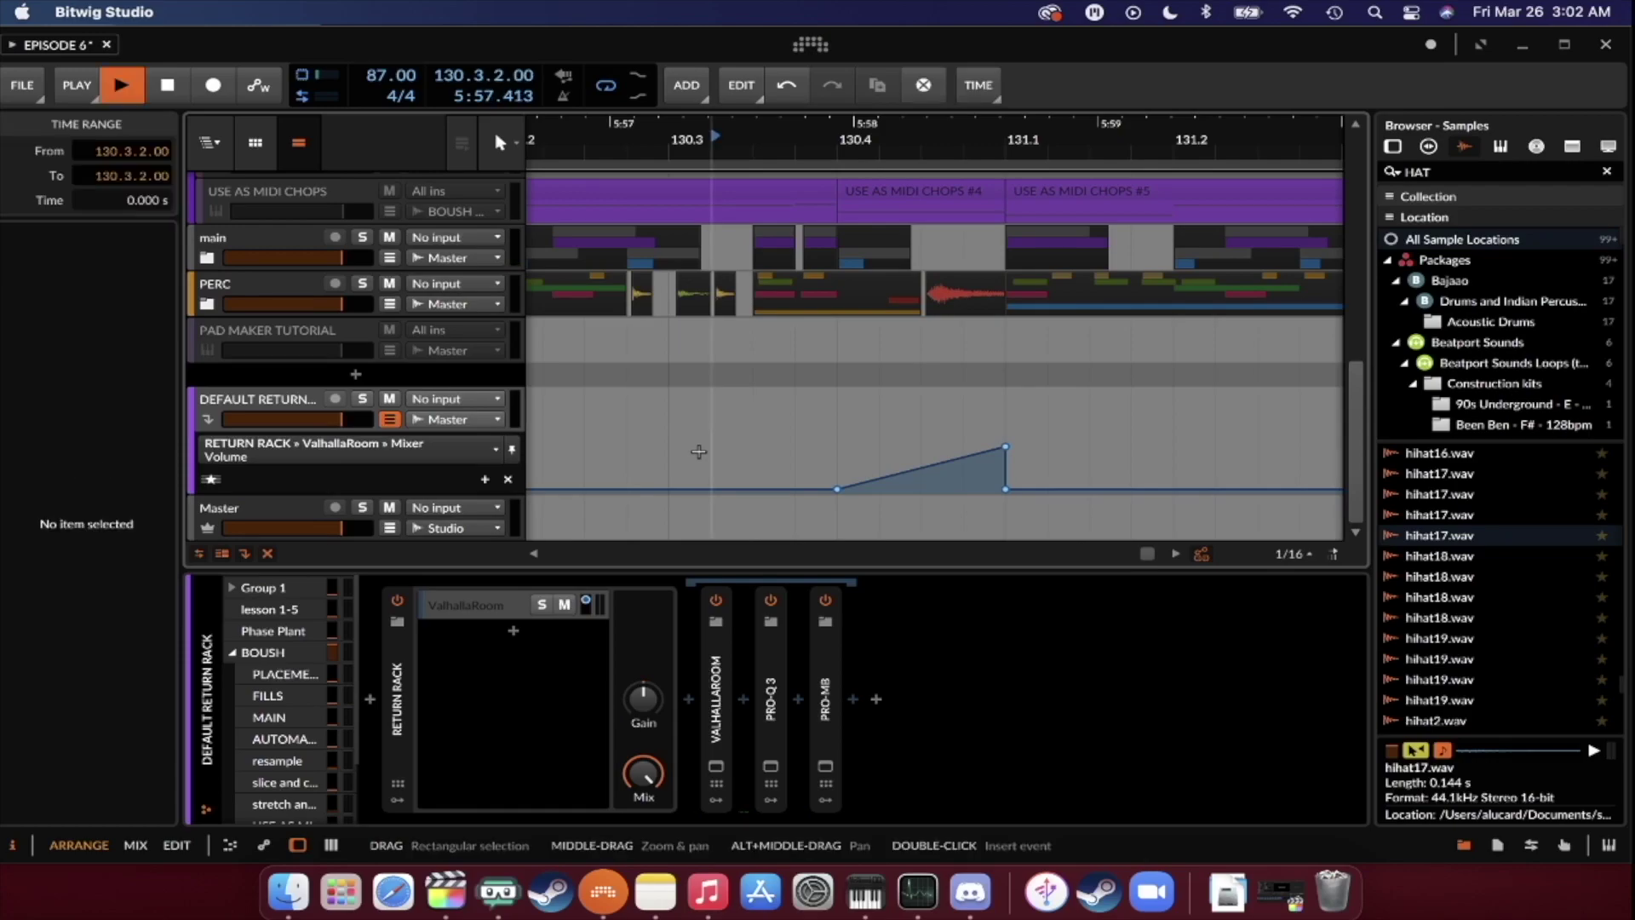
key("space")
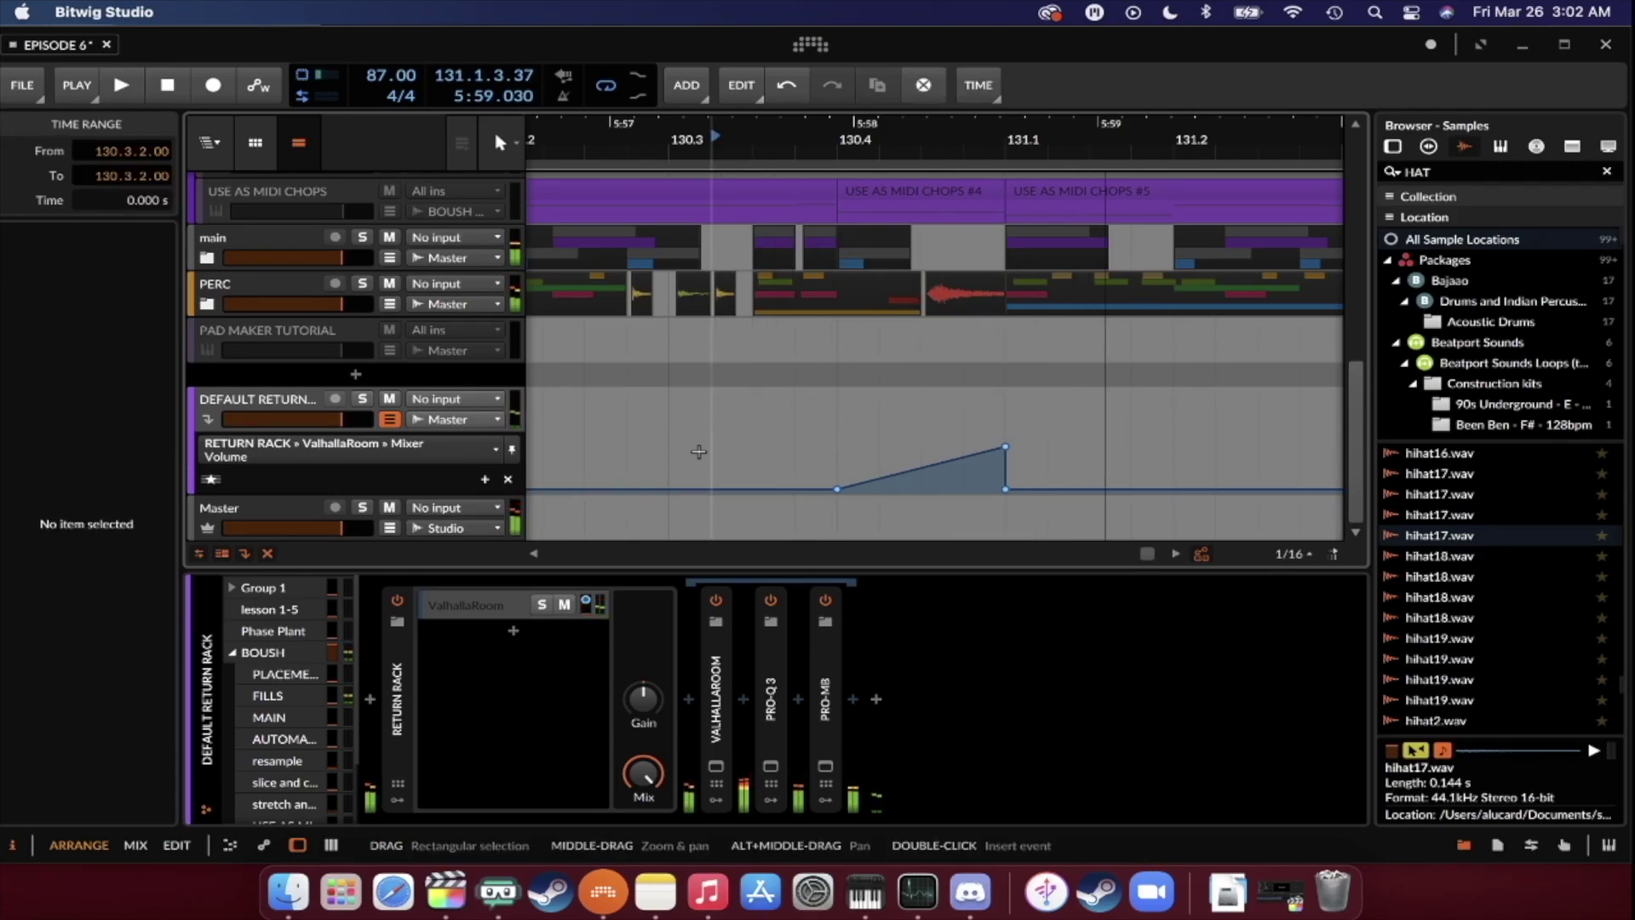
Deactivate the FILLS track in the BOUSH group and select the PLACEMENT PRACTICE track.
scroll(787, 364, "down", 3)
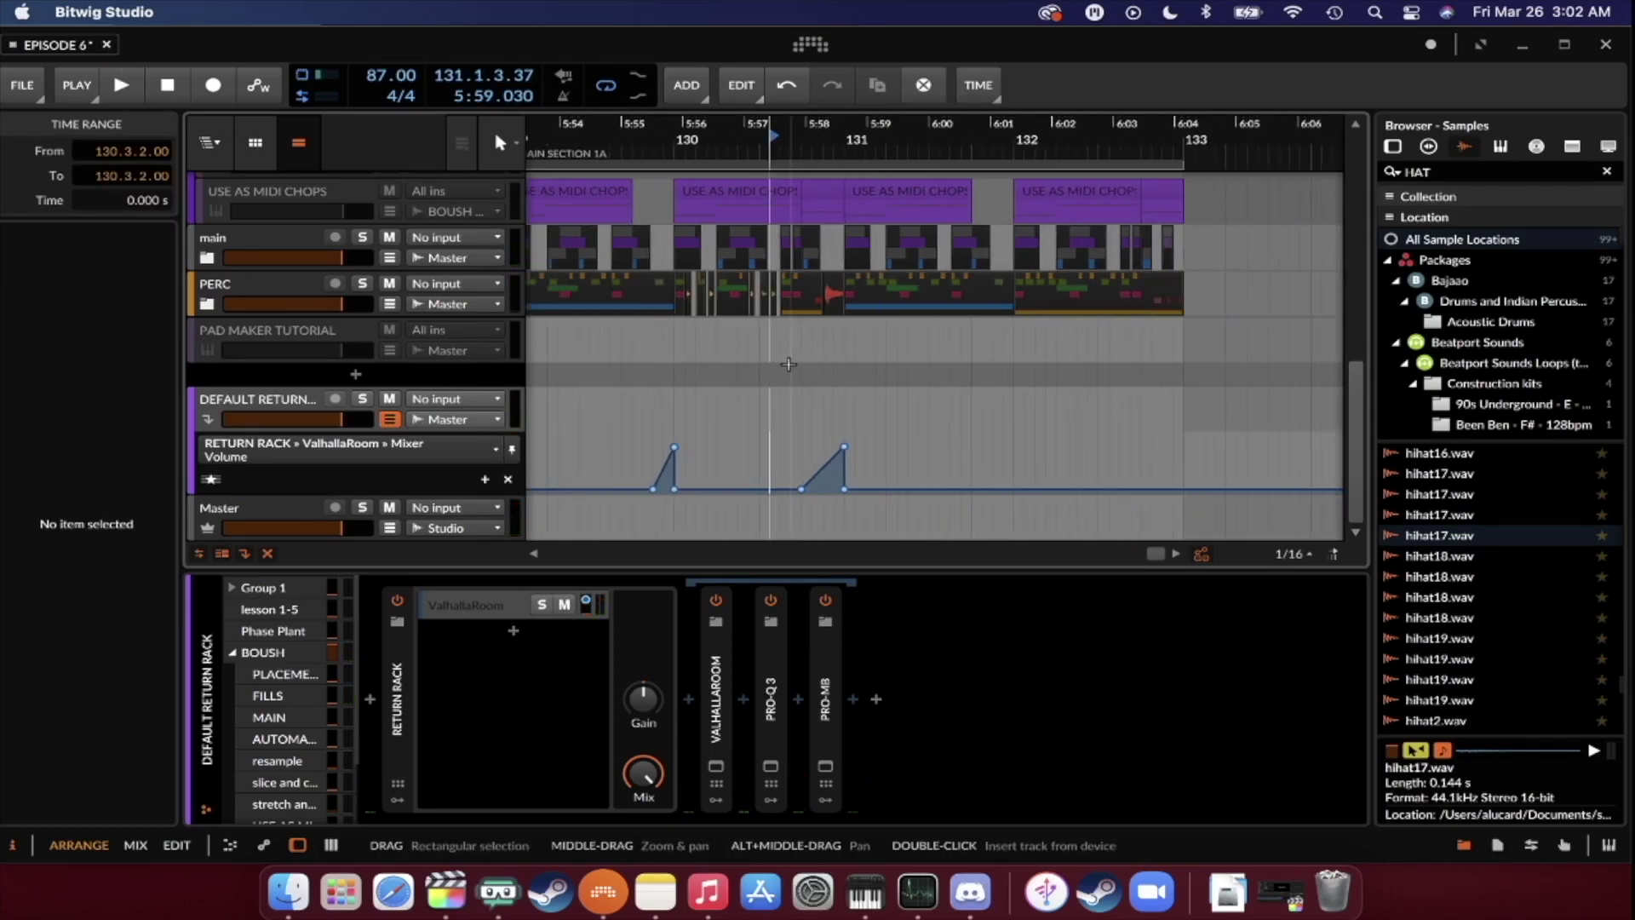
scroll(788, 363, "down", 3)
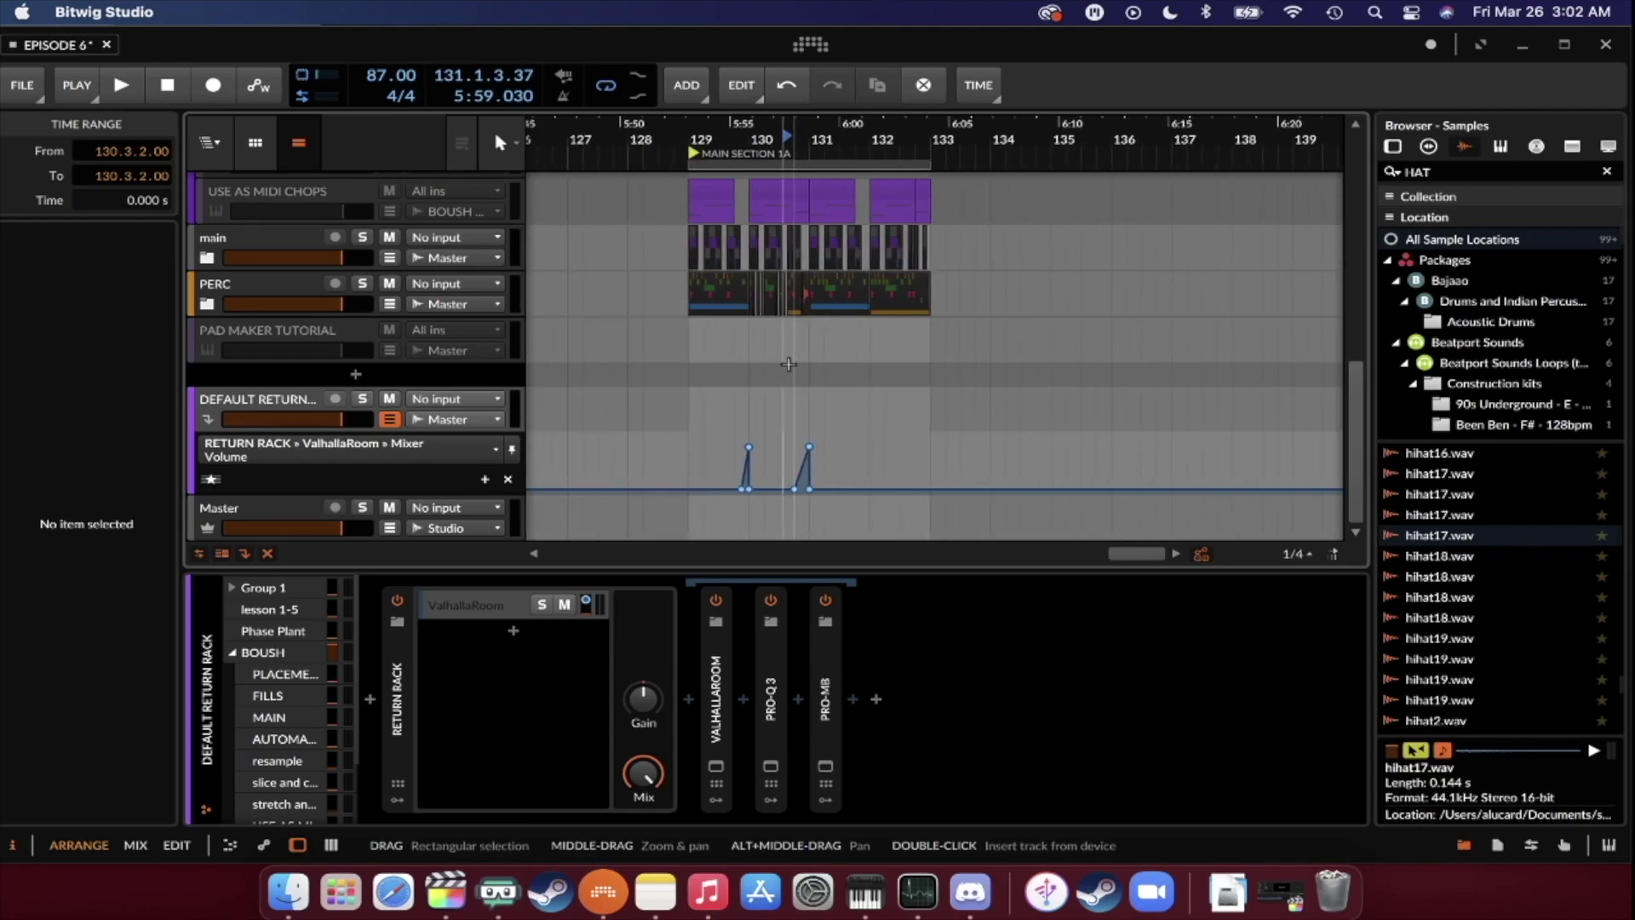
scroll(790, 364, "up", 5)
scroll(789, 365, "down", 1)
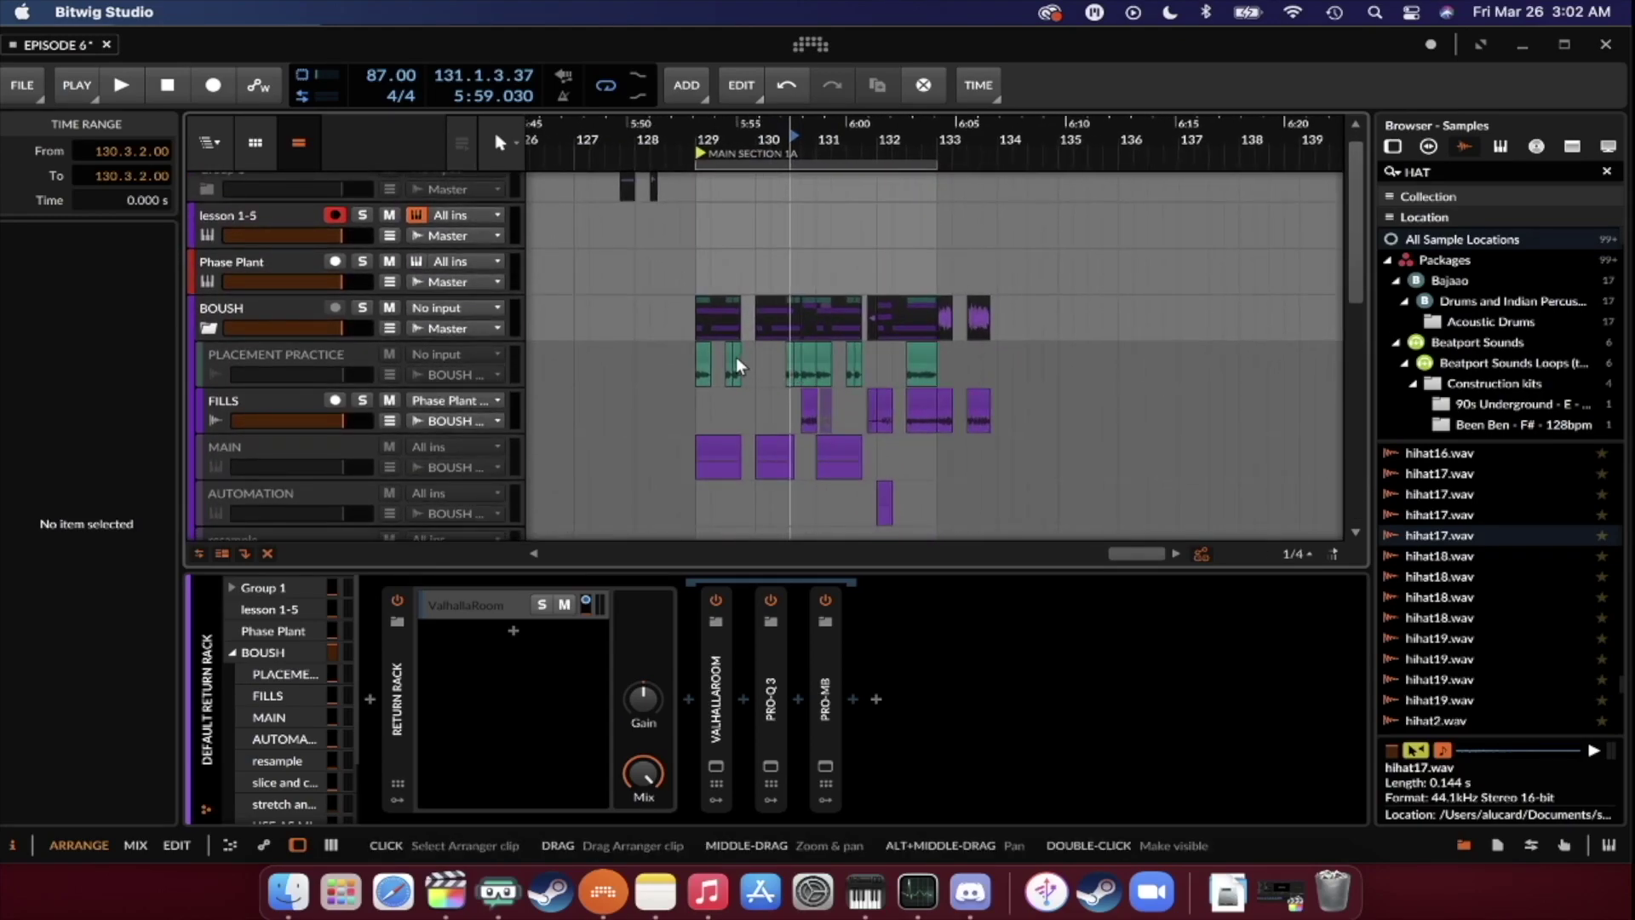
scroll(736, 362, "down", 2)
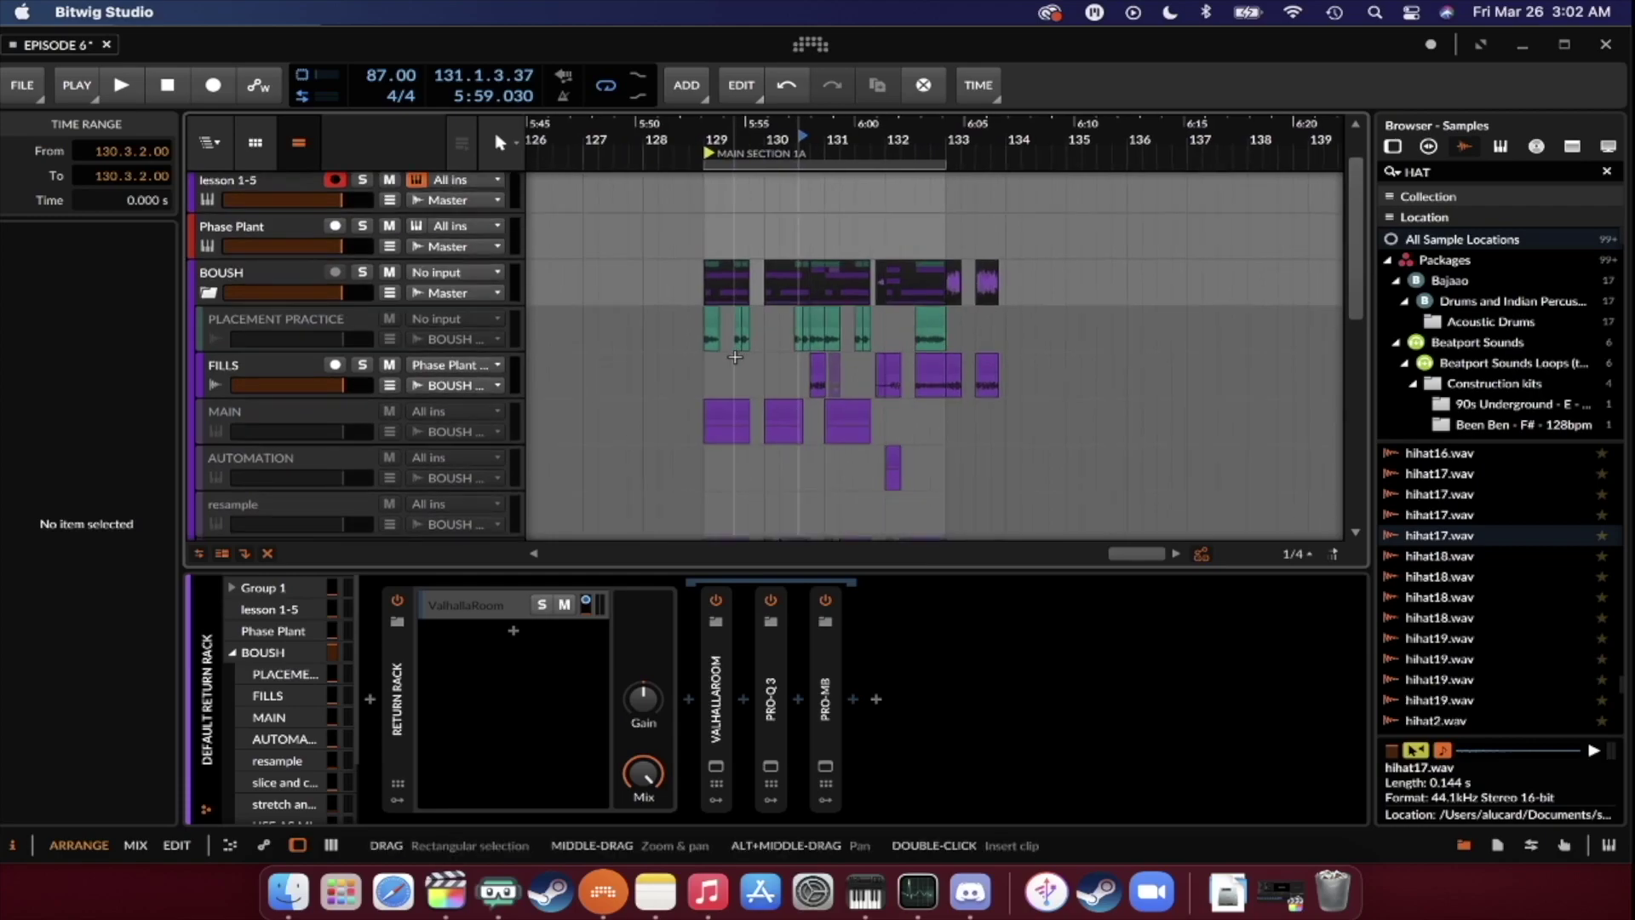
left_click(282, 361)
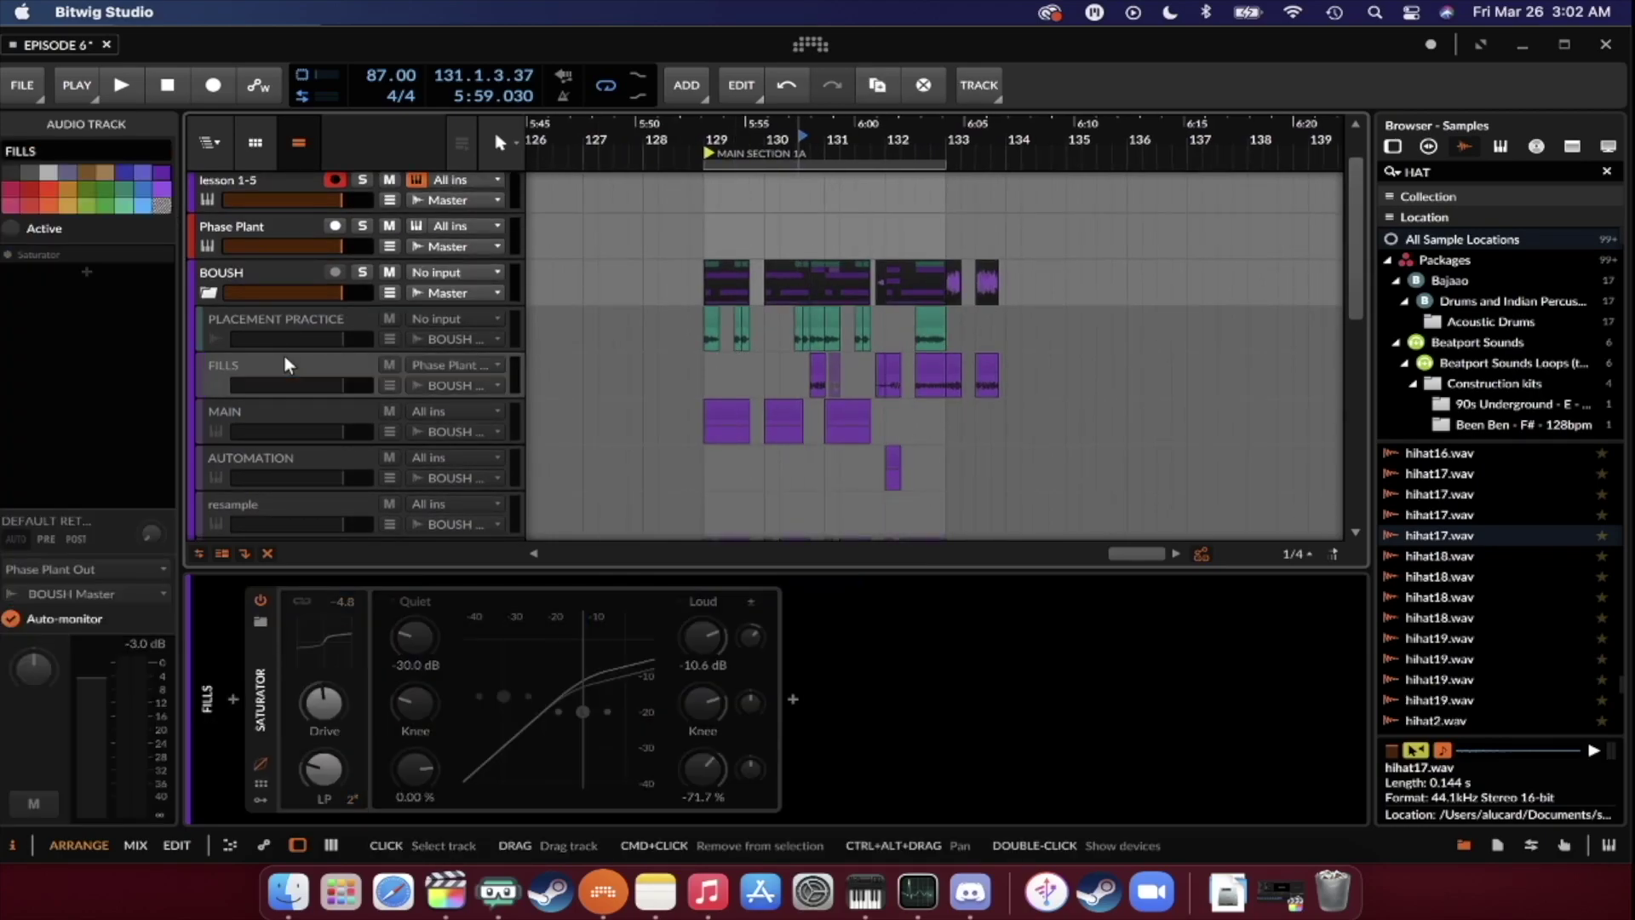
left_click(273, 320)
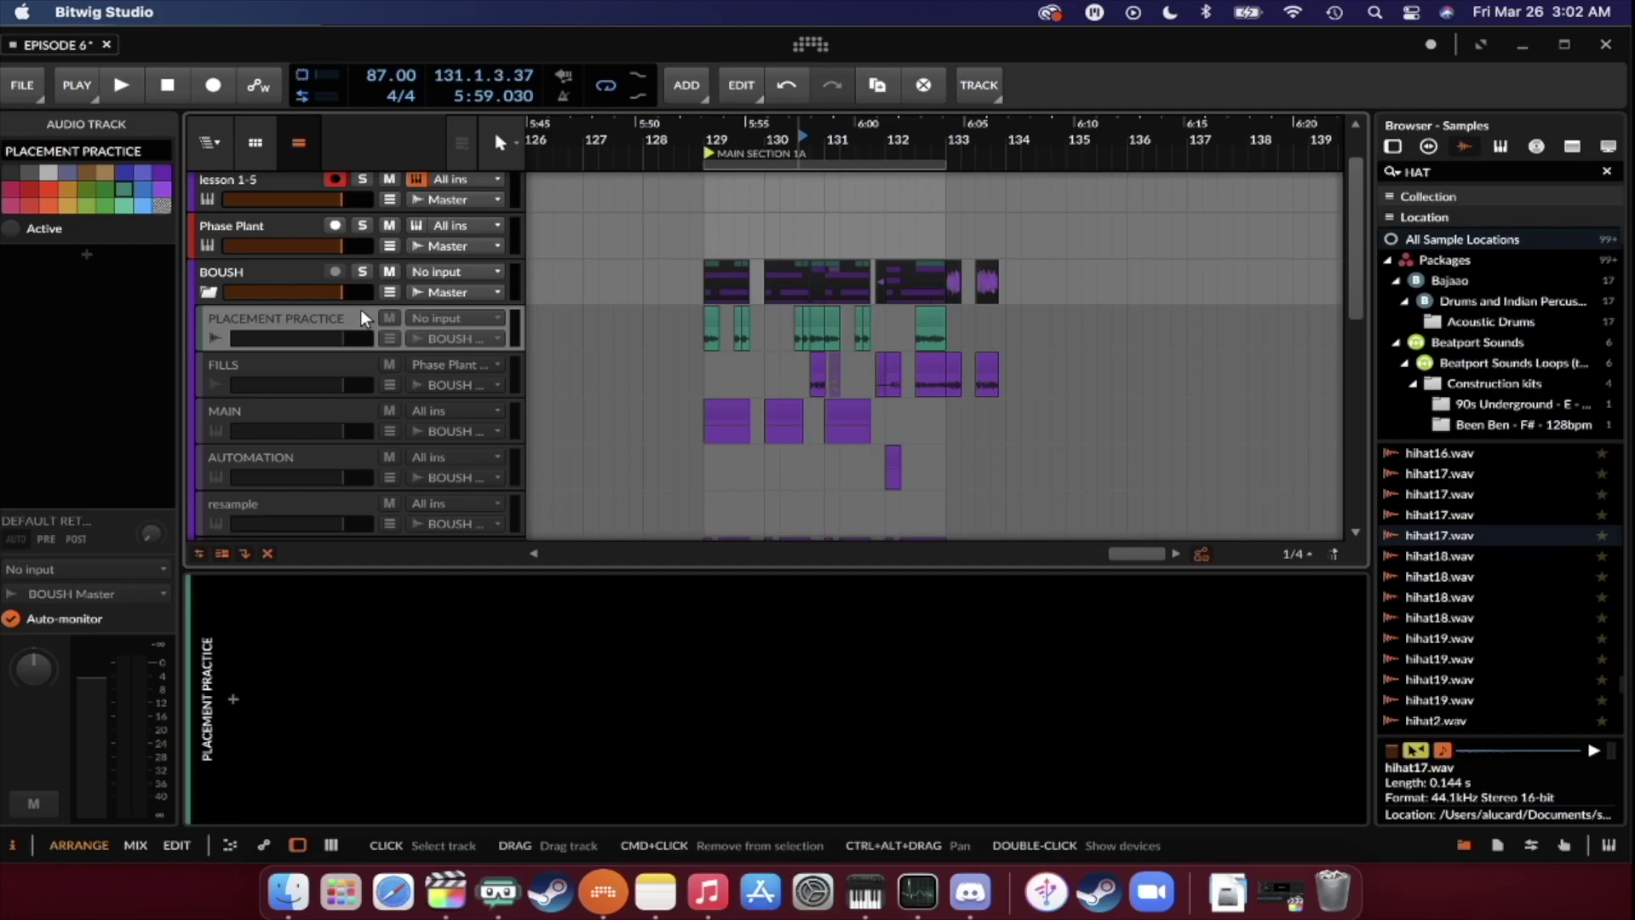
Select the first PLACEMENT PRACTICE clip at 129.1.1 and examine how the track's clips are placed across MAIN SECTION 1A.
scroll(401, 345, "down", 1)
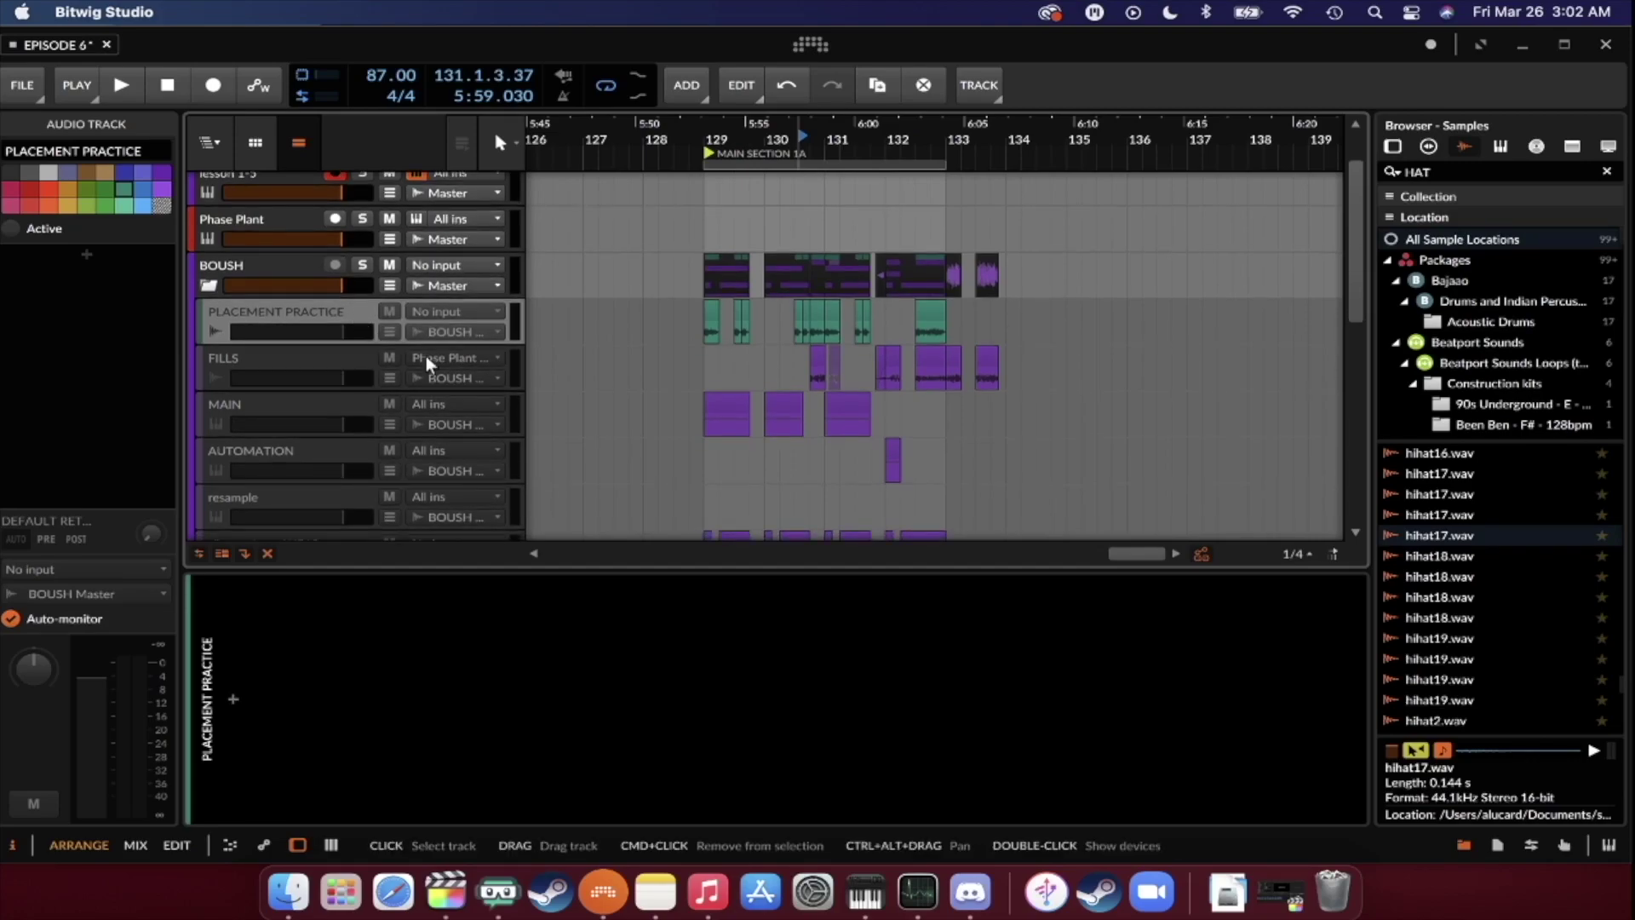
scroll(633, 349, "up", 5)
scroll(632, 349, "right", 5)
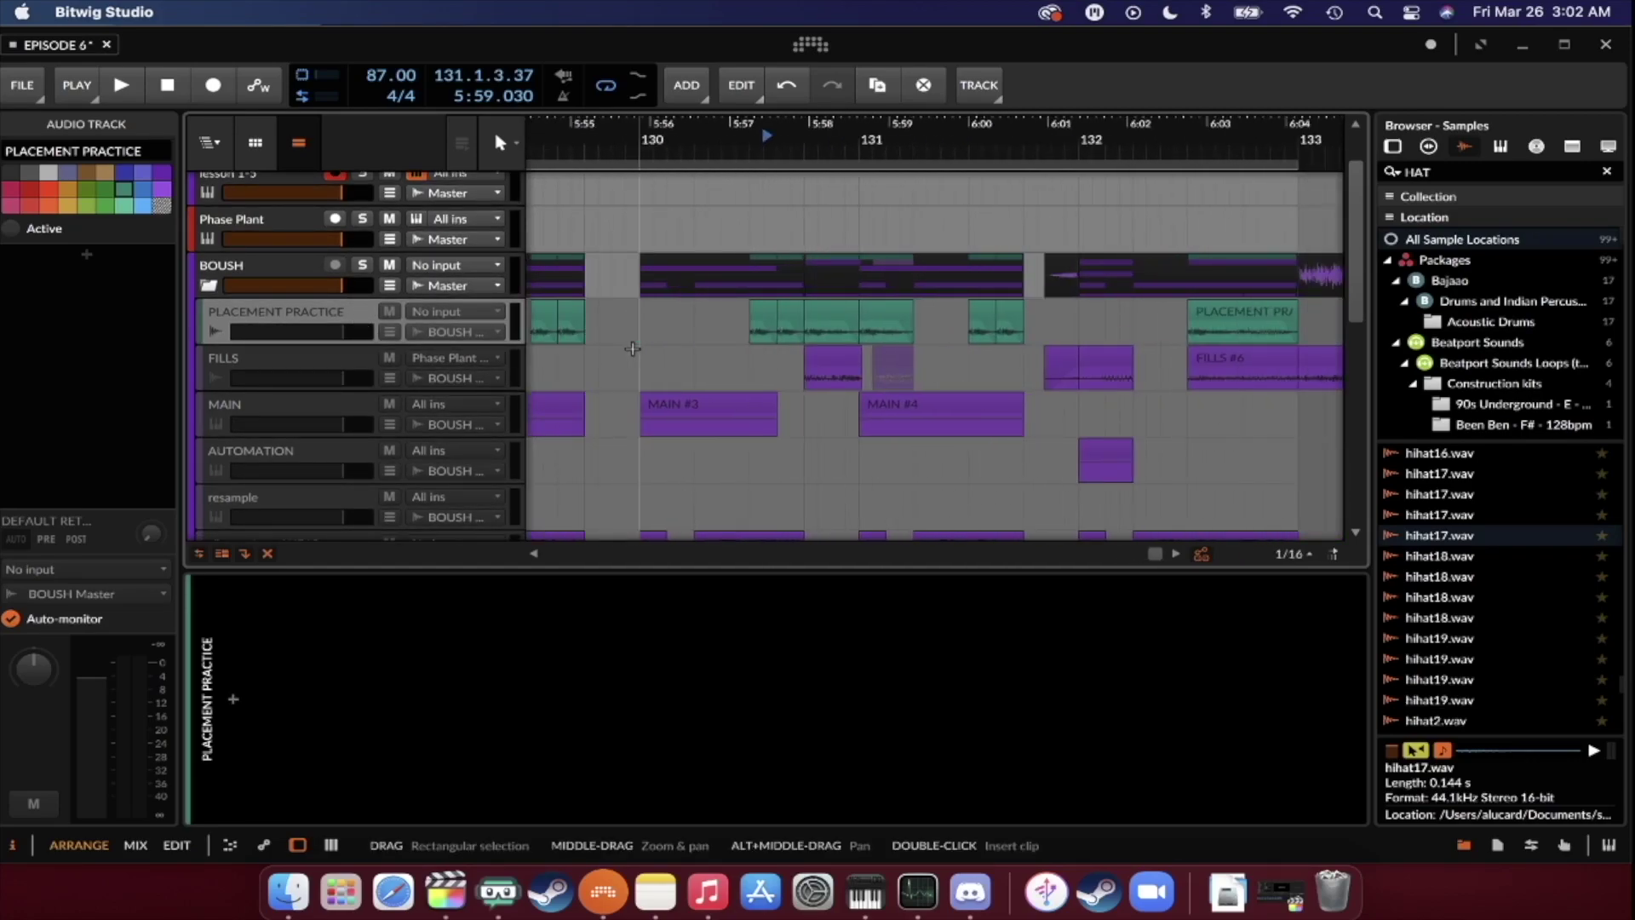
scroll(633, 349, "down", 2)
scroll(632, 349, "left", 5)
scroll(633, 349, "down", 1)
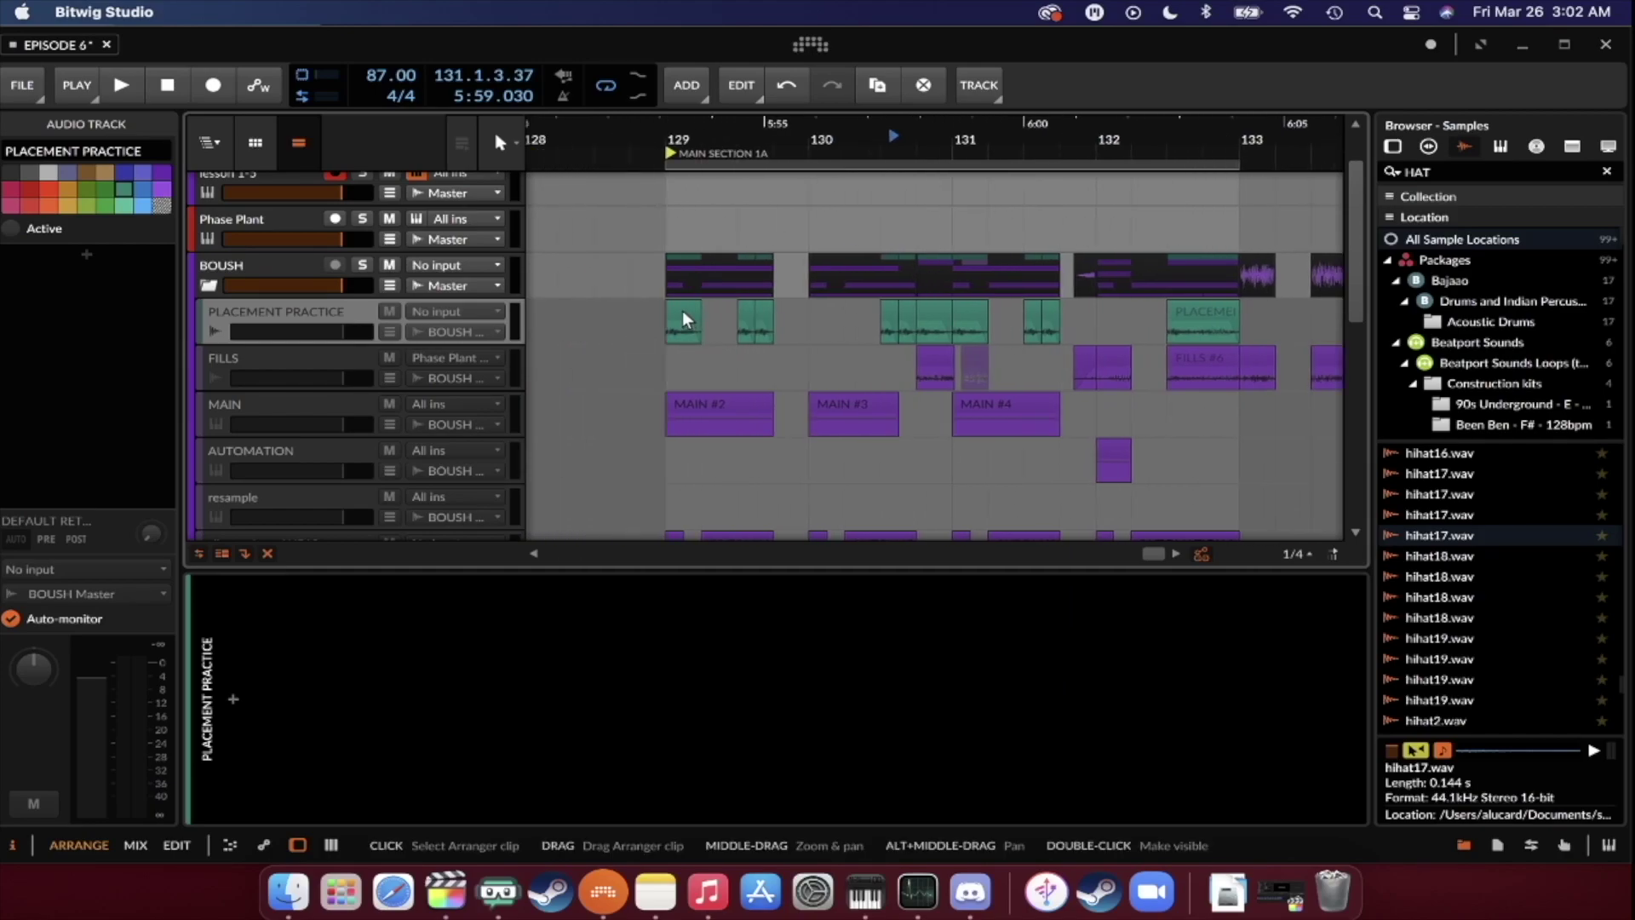
left_click(682, 315)
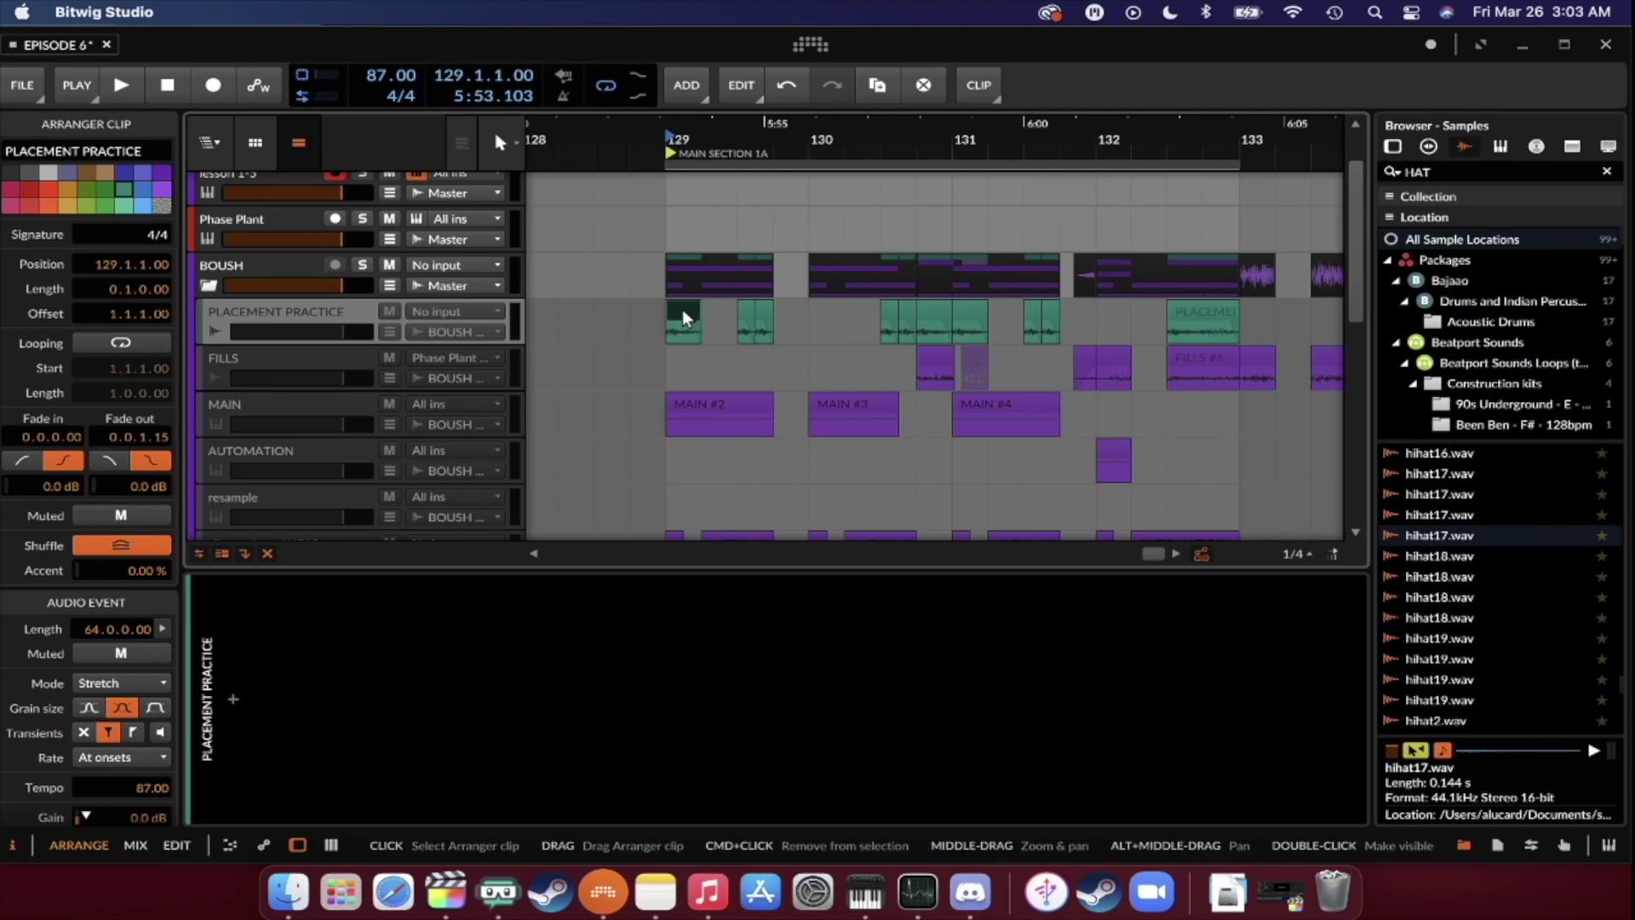
scroll(682, 309, "up", 3)
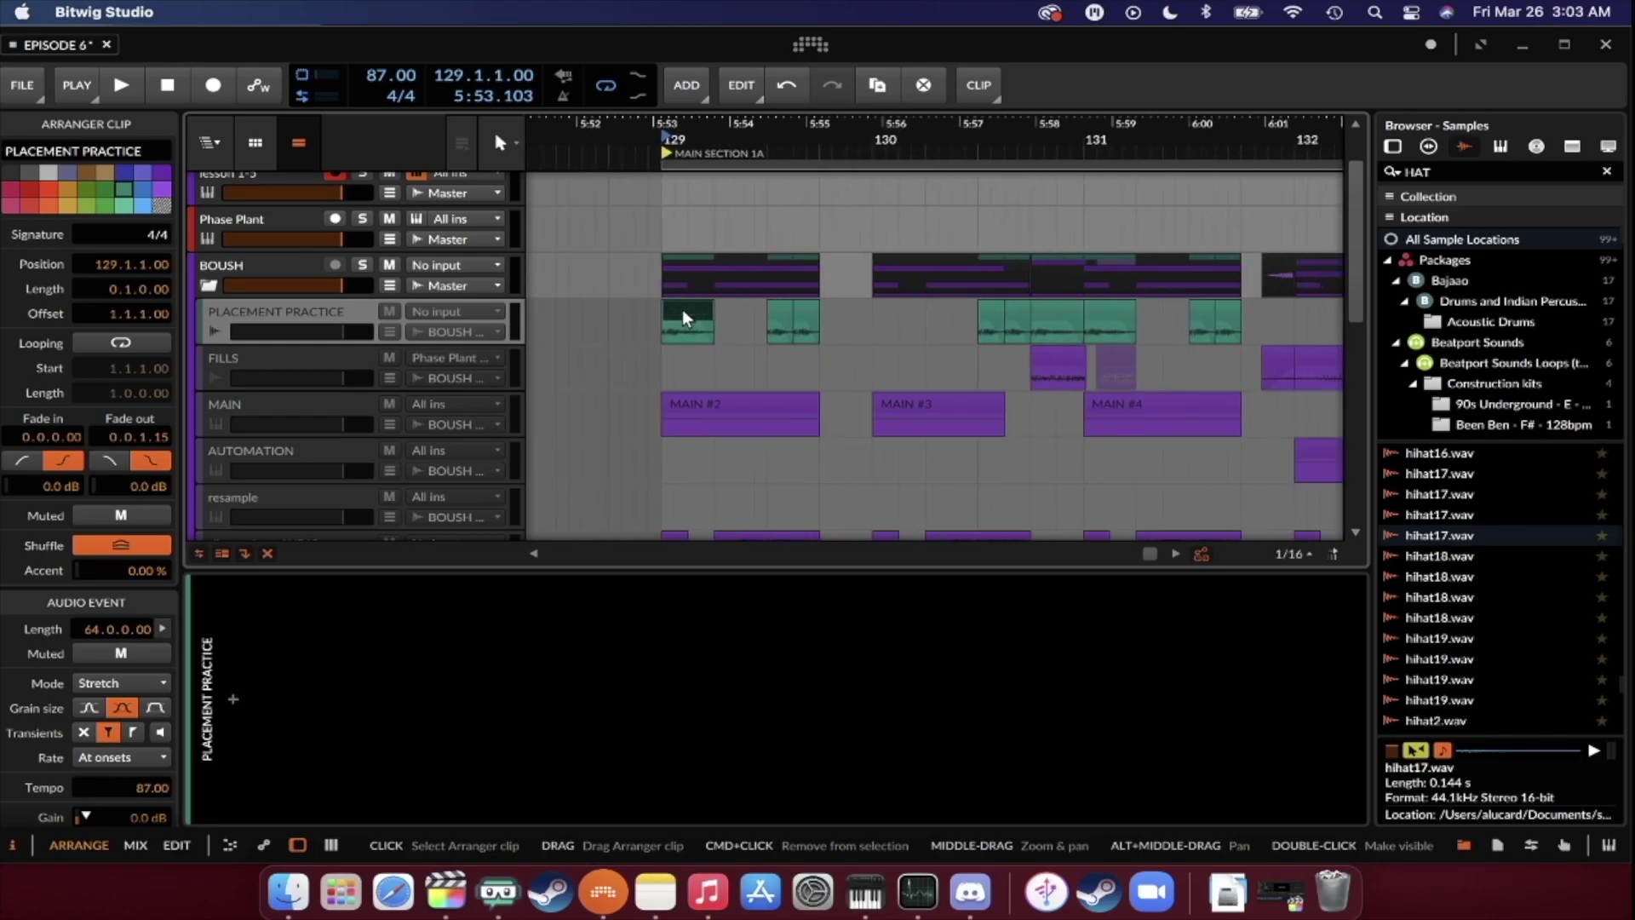
scroll(682, 310, "down", 3)
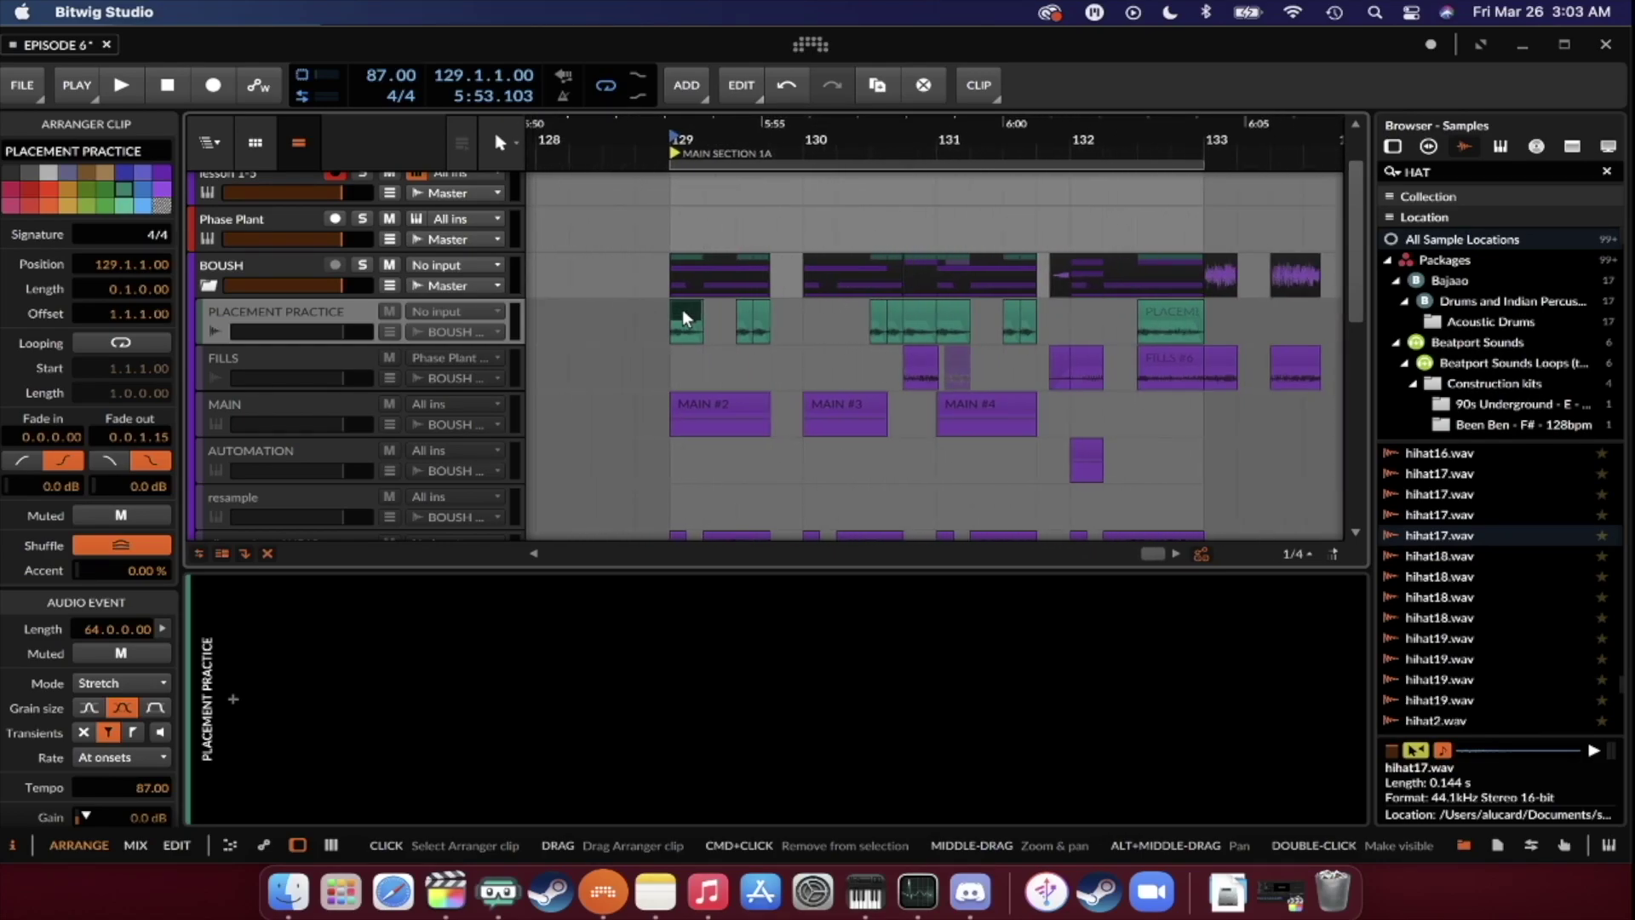
scroll(682, 315, "up", 2)
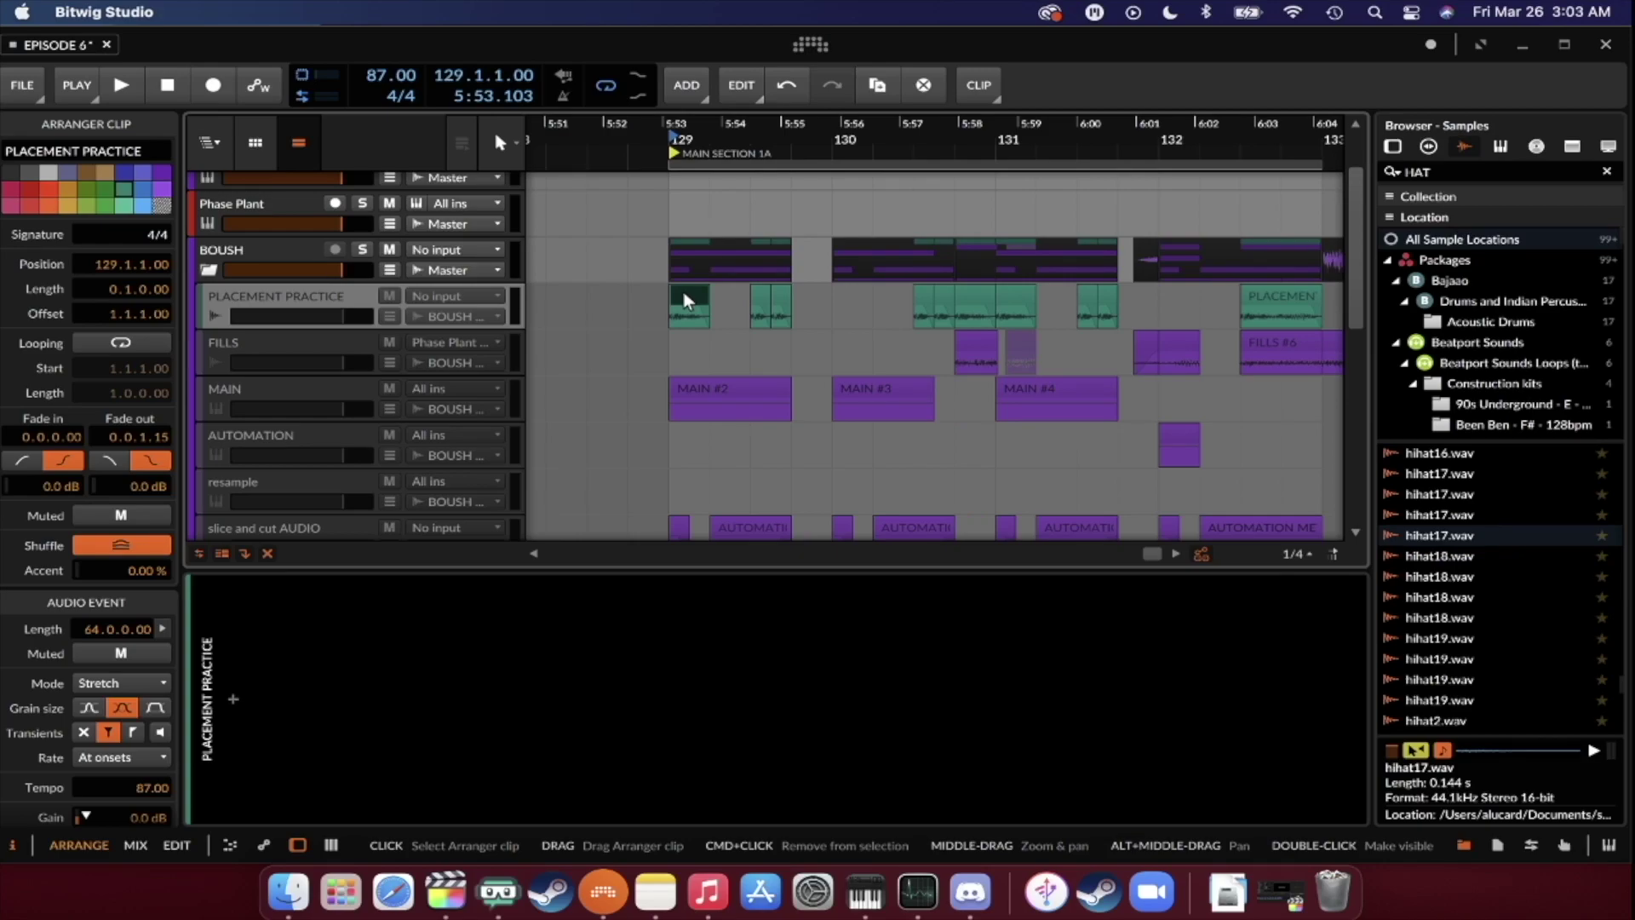
scroll(684, 300, "down", 2)
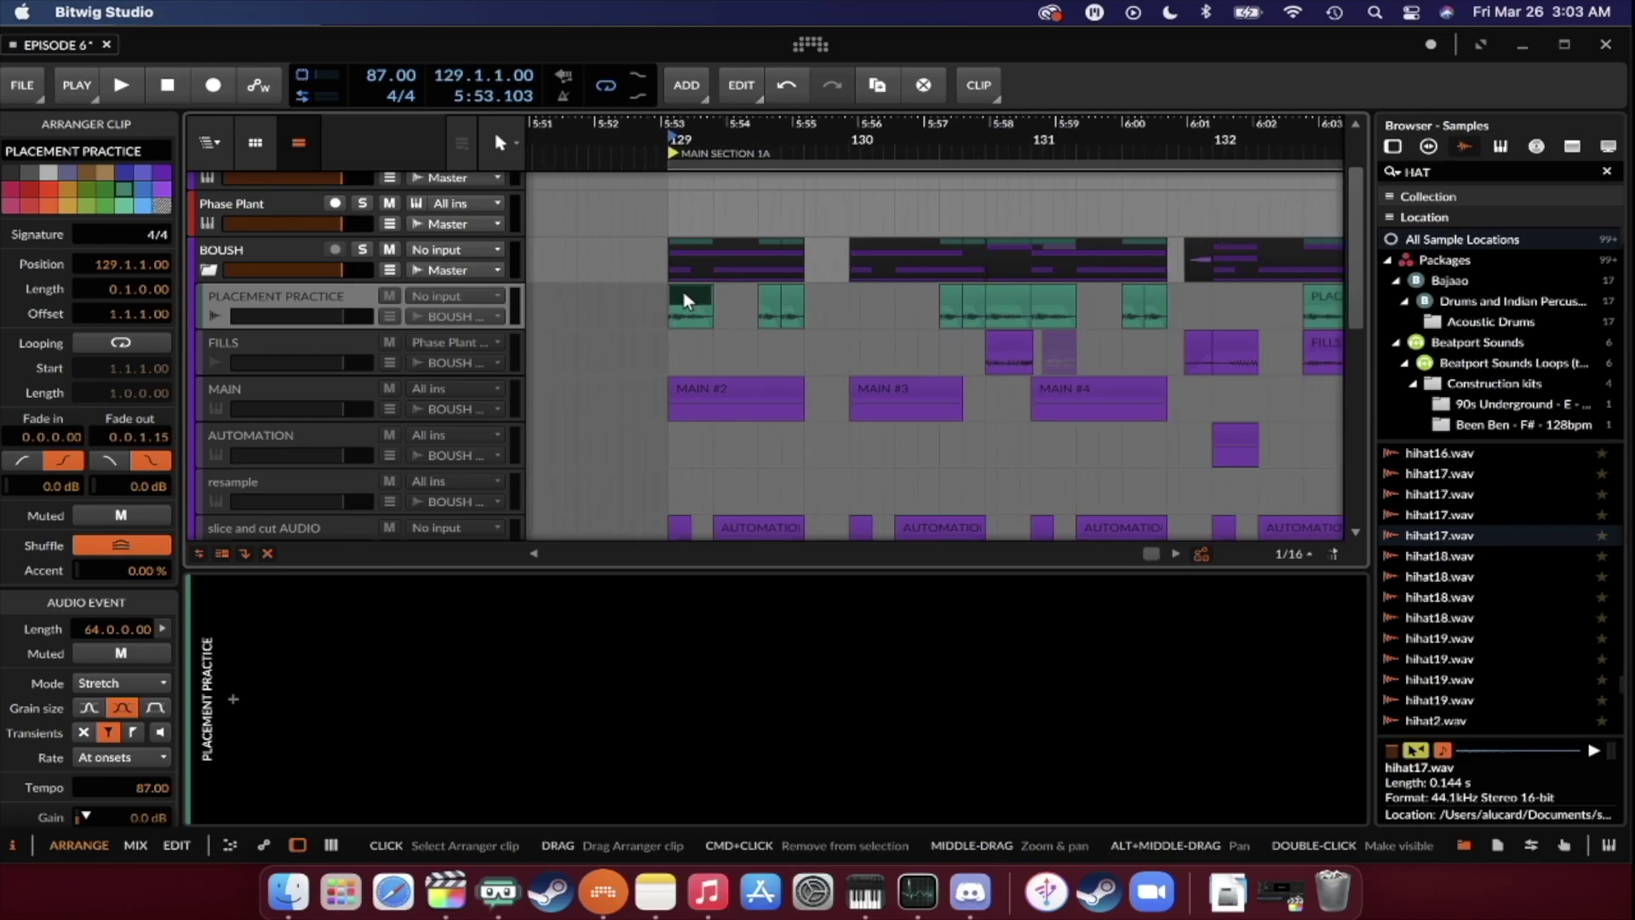
scroll(684, 293, "up", 2)
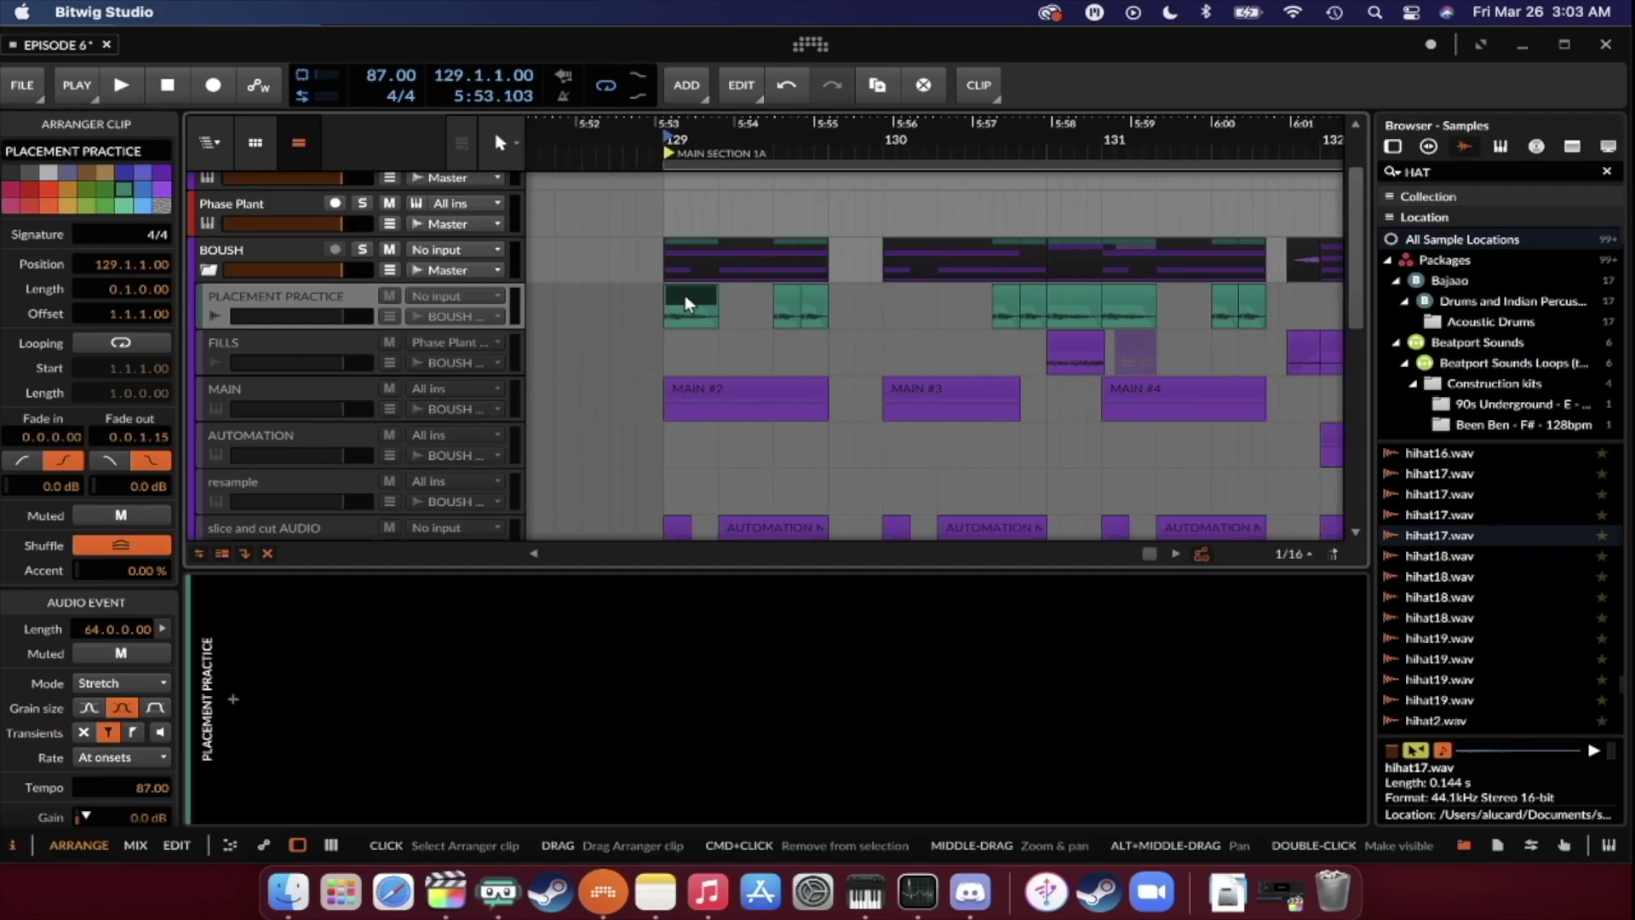
Play MAIN SECTION 1A from 129.1.1 through bar 132 to hear the gaps with the BOUSH parts deactivated.
left_click(662, 311)
scroll(662, 311, "down", 2)
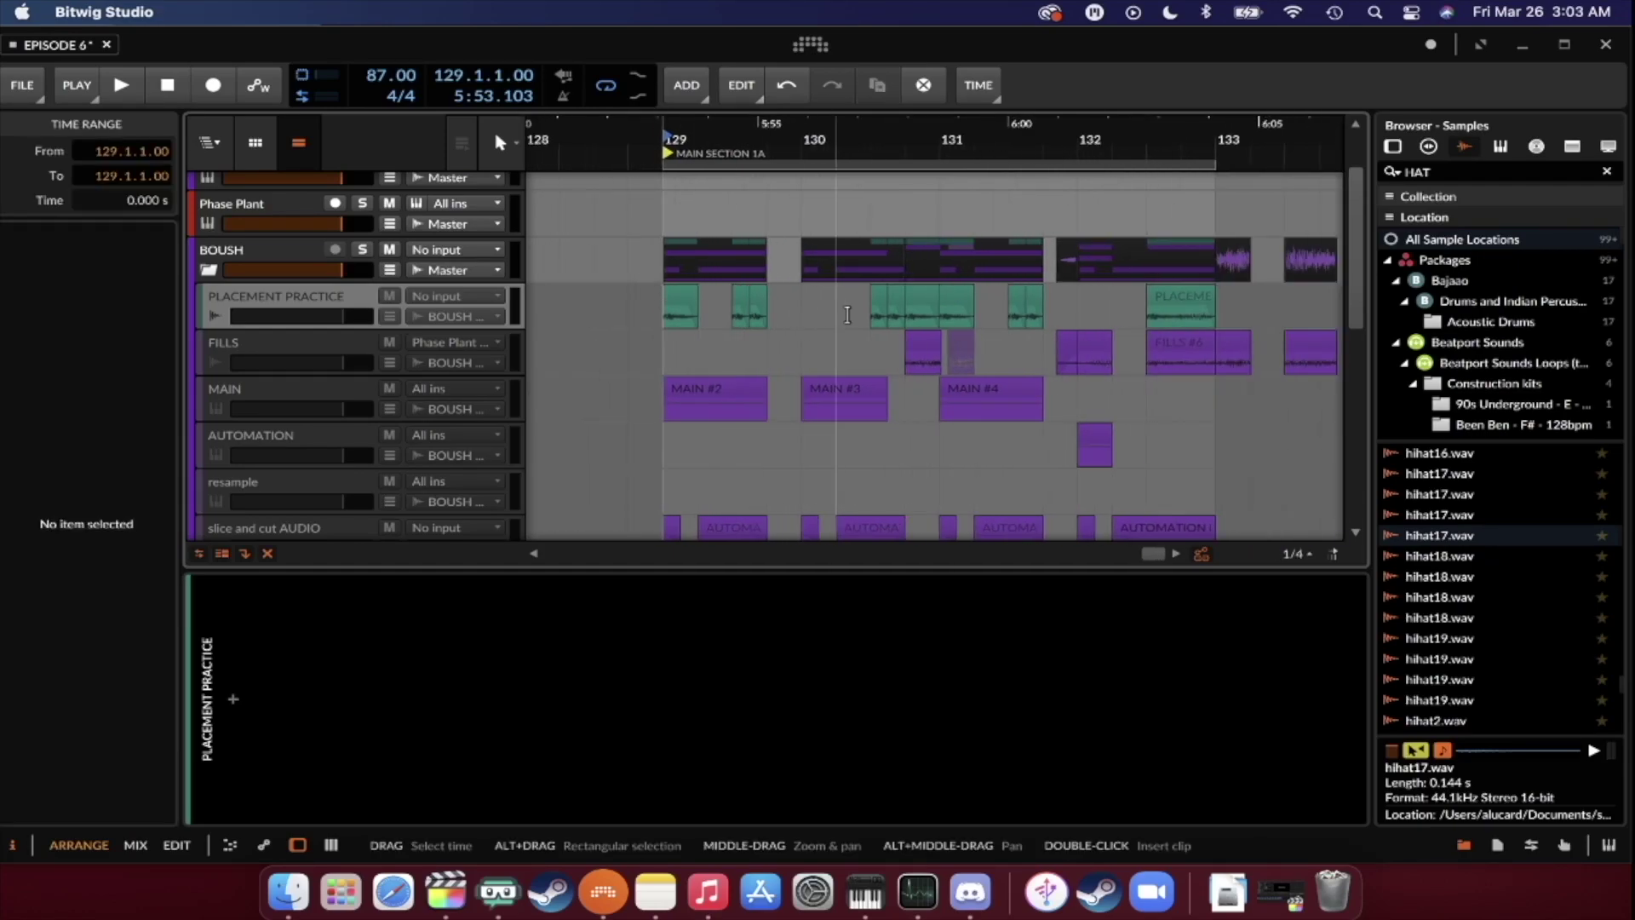
key("space")
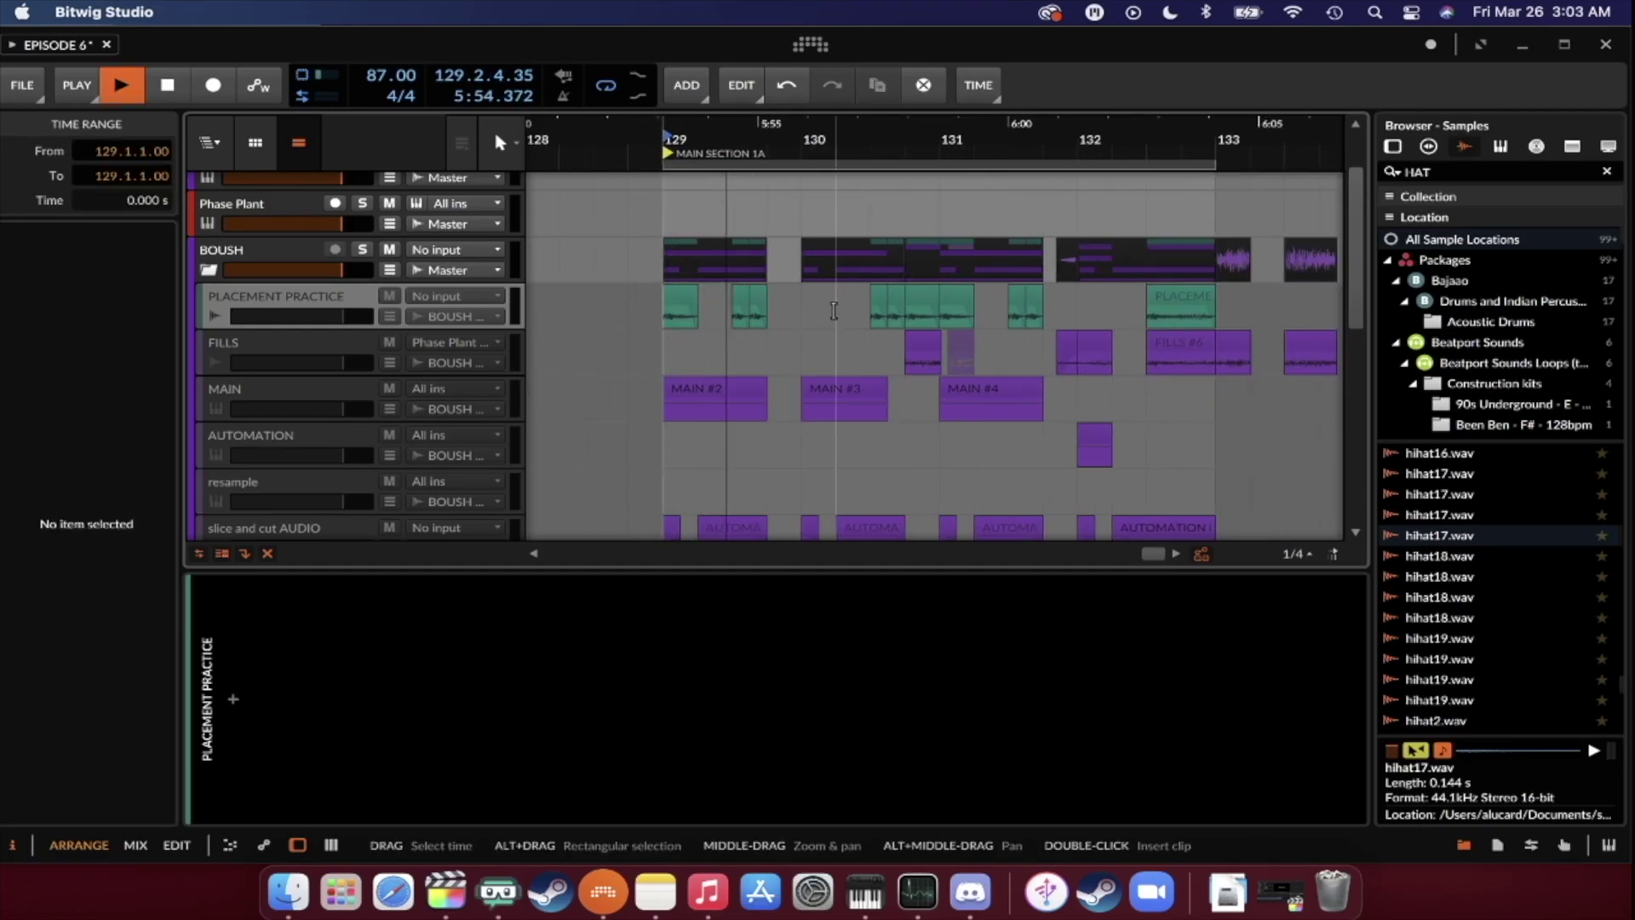
key("space")
key("space")
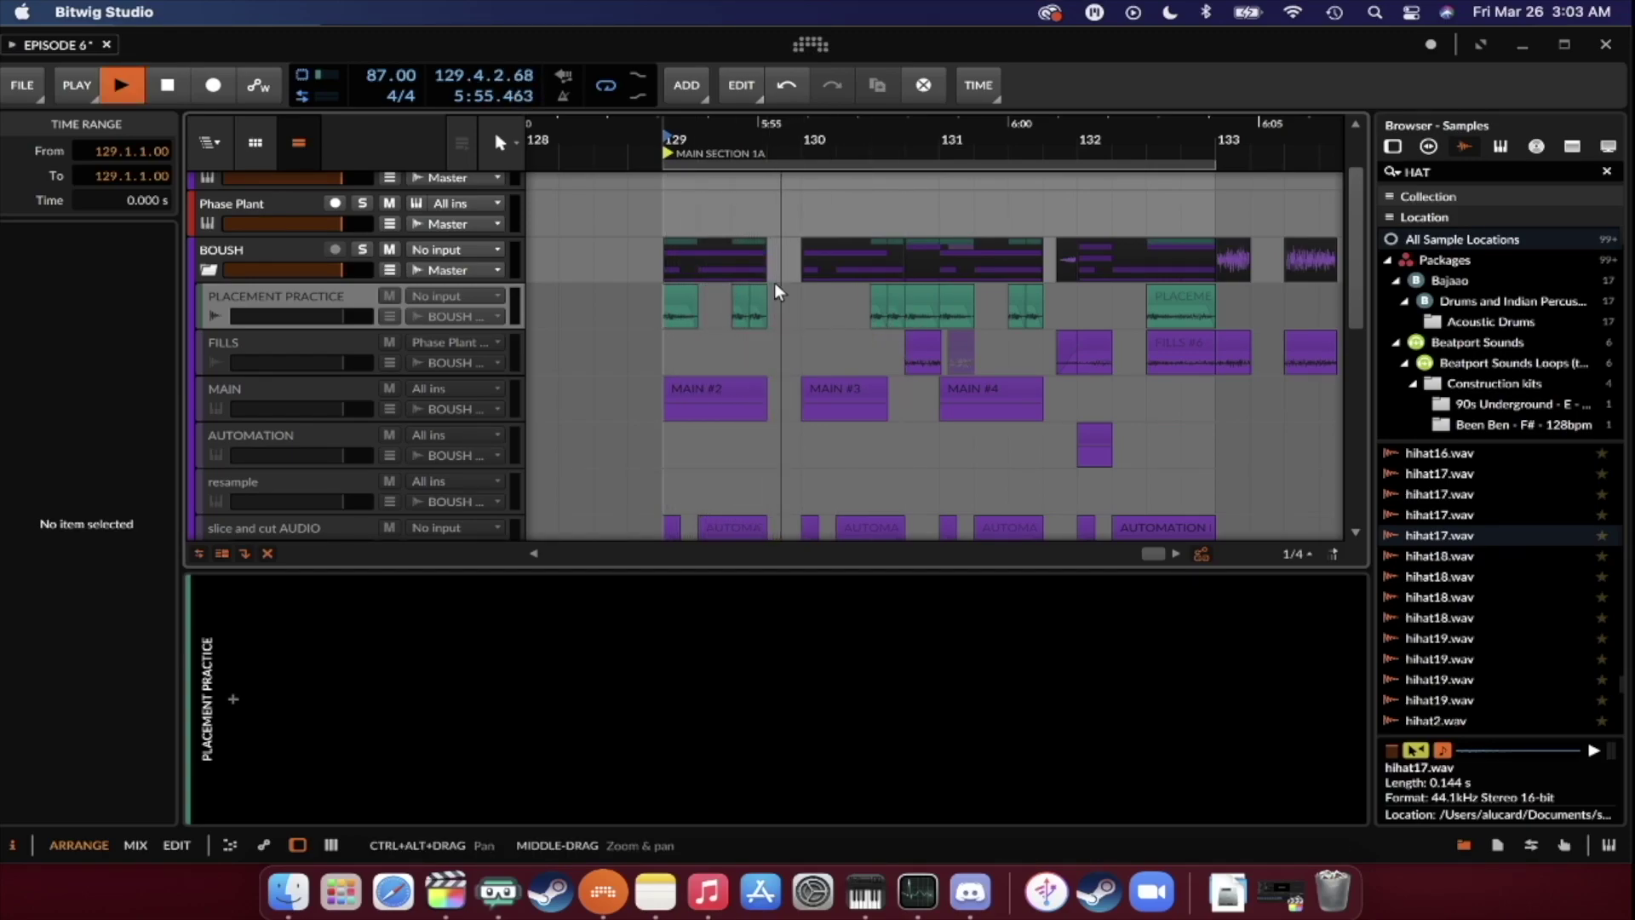
scroll(776, 284, "right", 1)
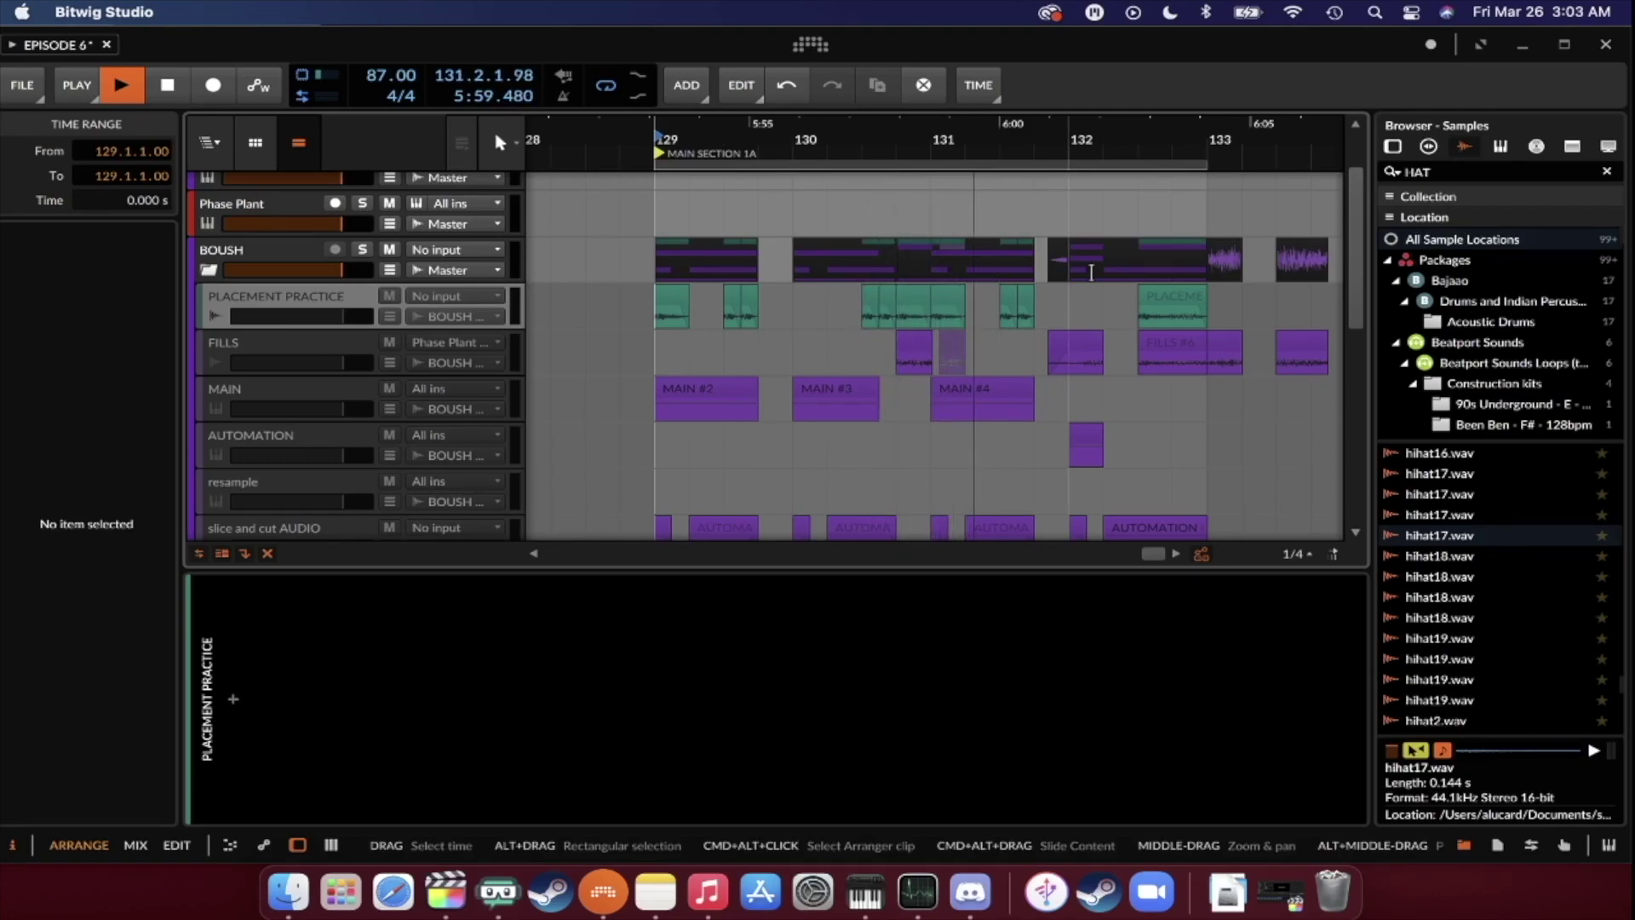
scroll(1107, 272, "right", 5)
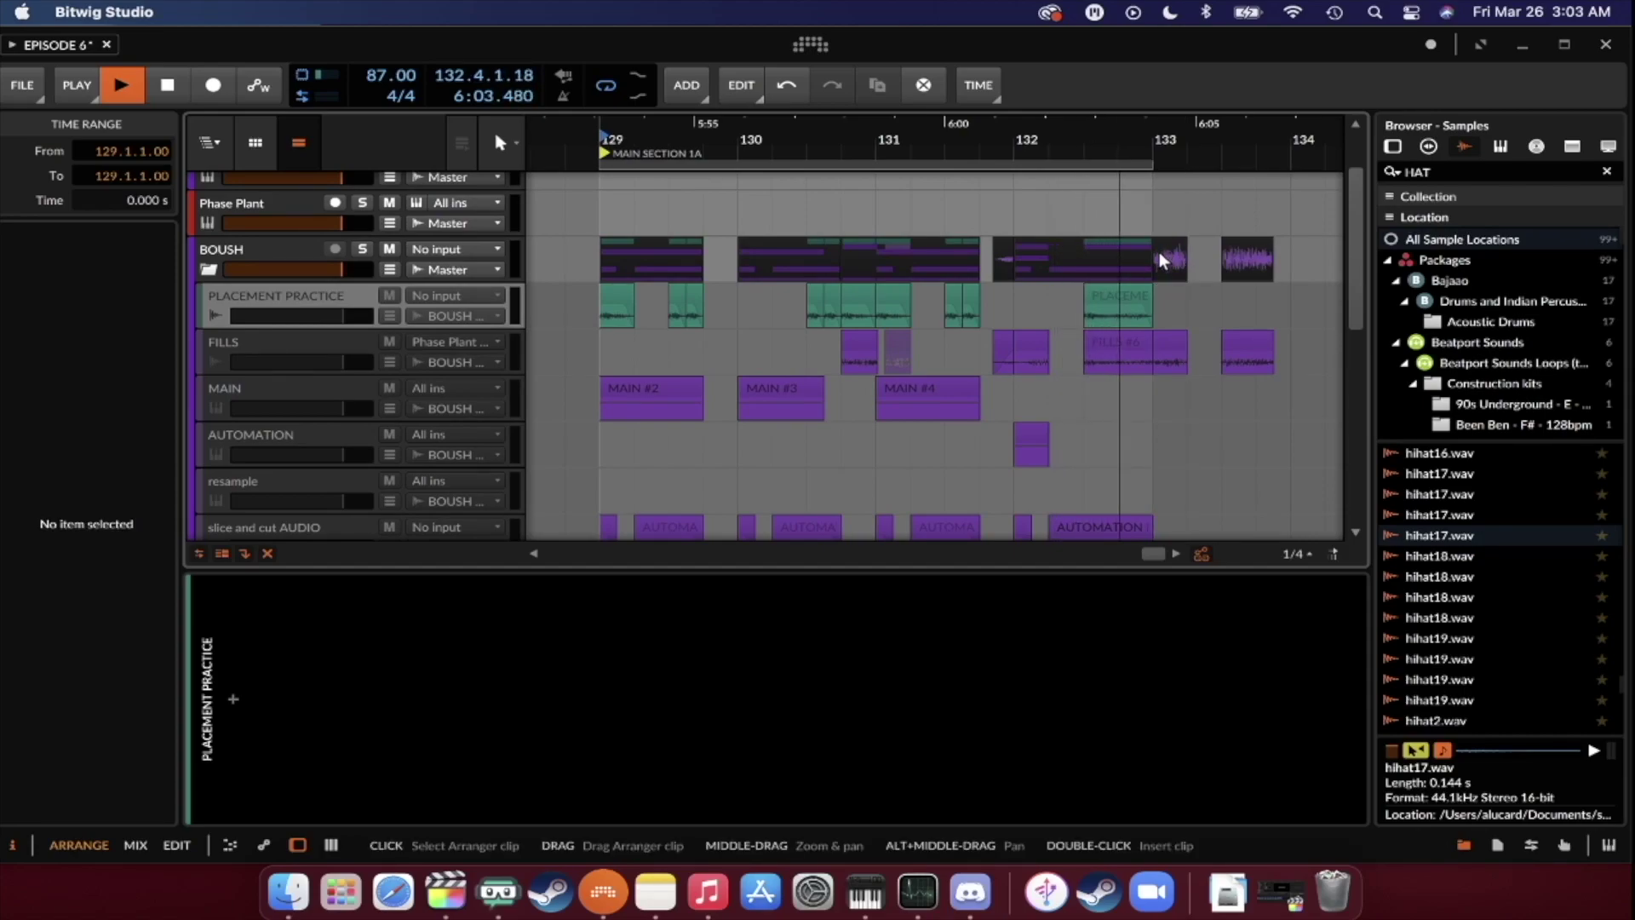
key("space")
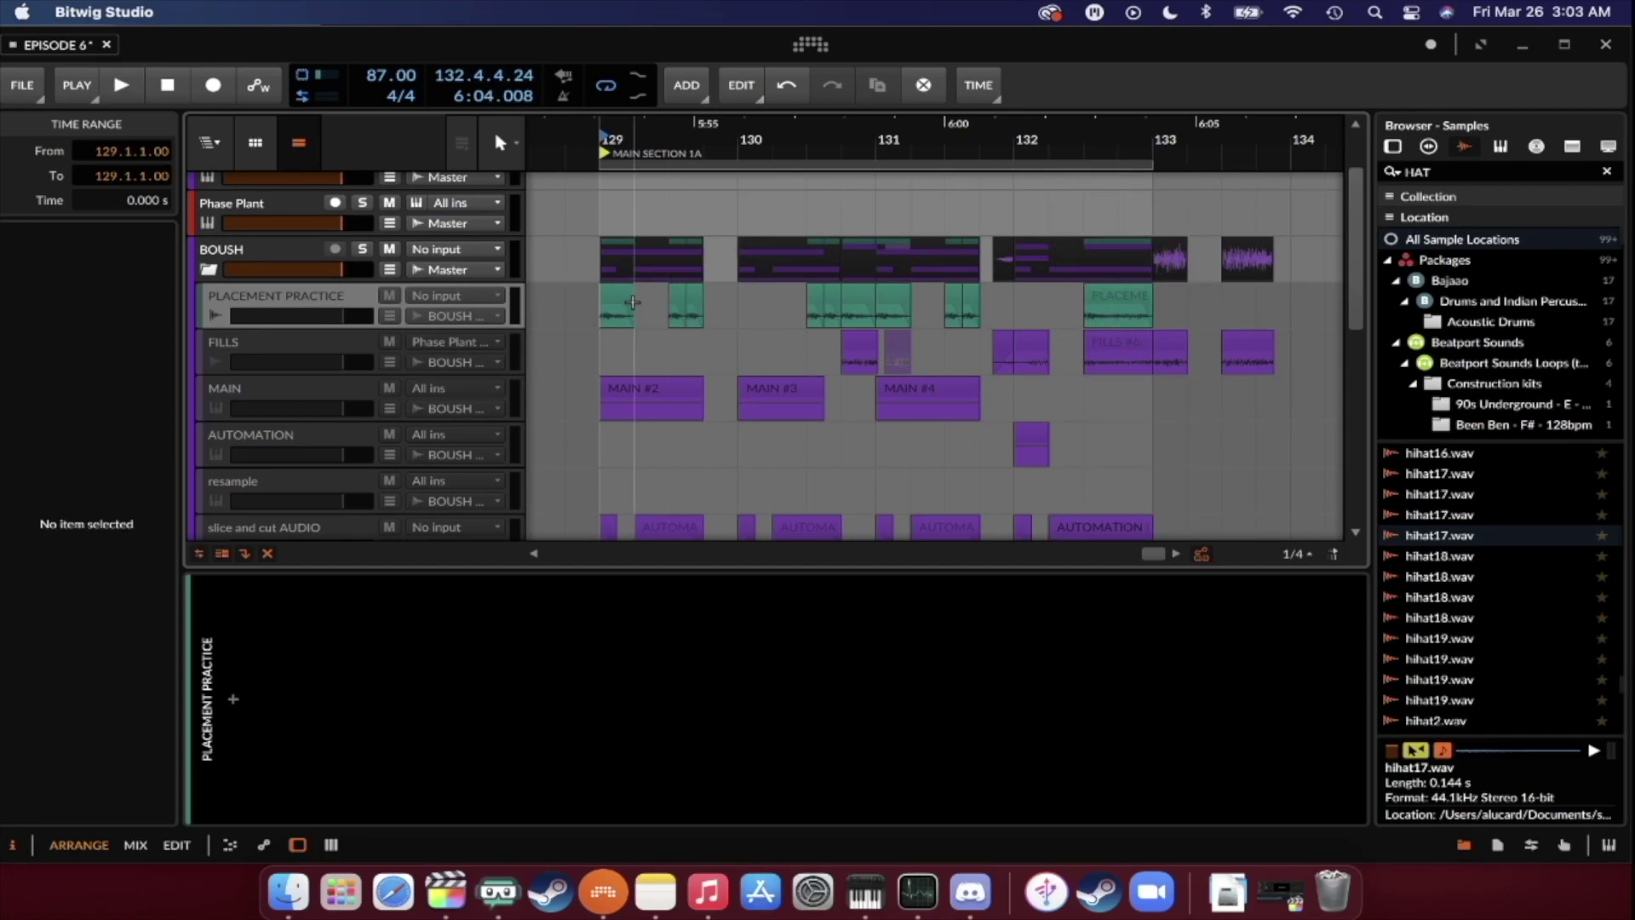
Select the opening PLACEMENT PRACTICE clip and compare the clip placement with the main, PERC and return tracks below.
scroll(616, 301, "up", 3)
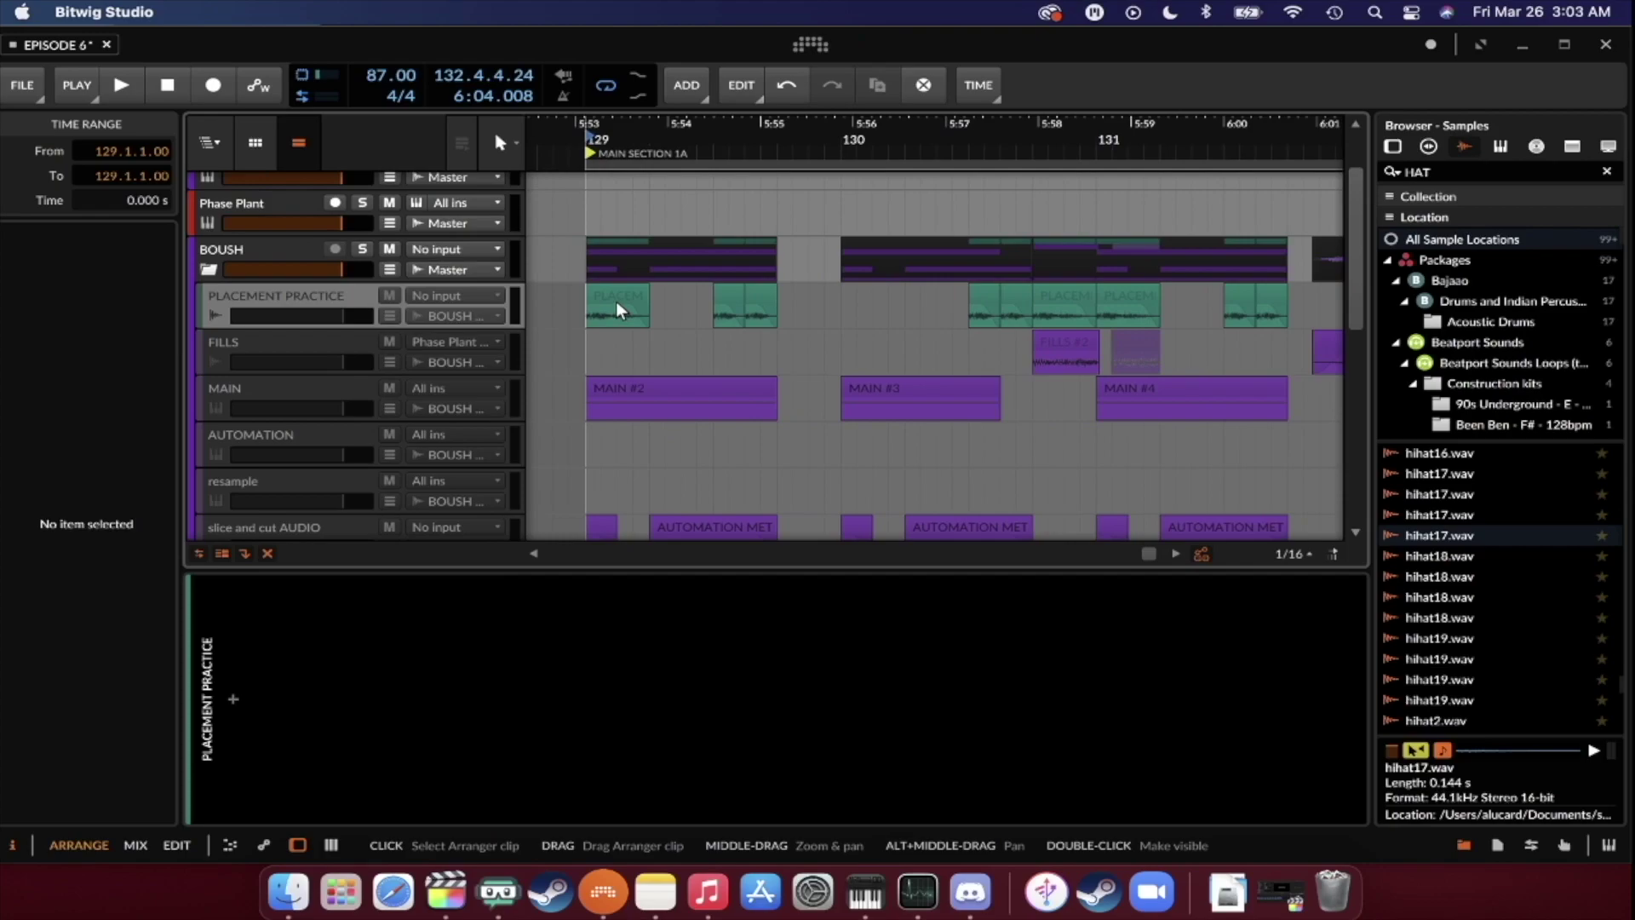
left_click(615, 299)
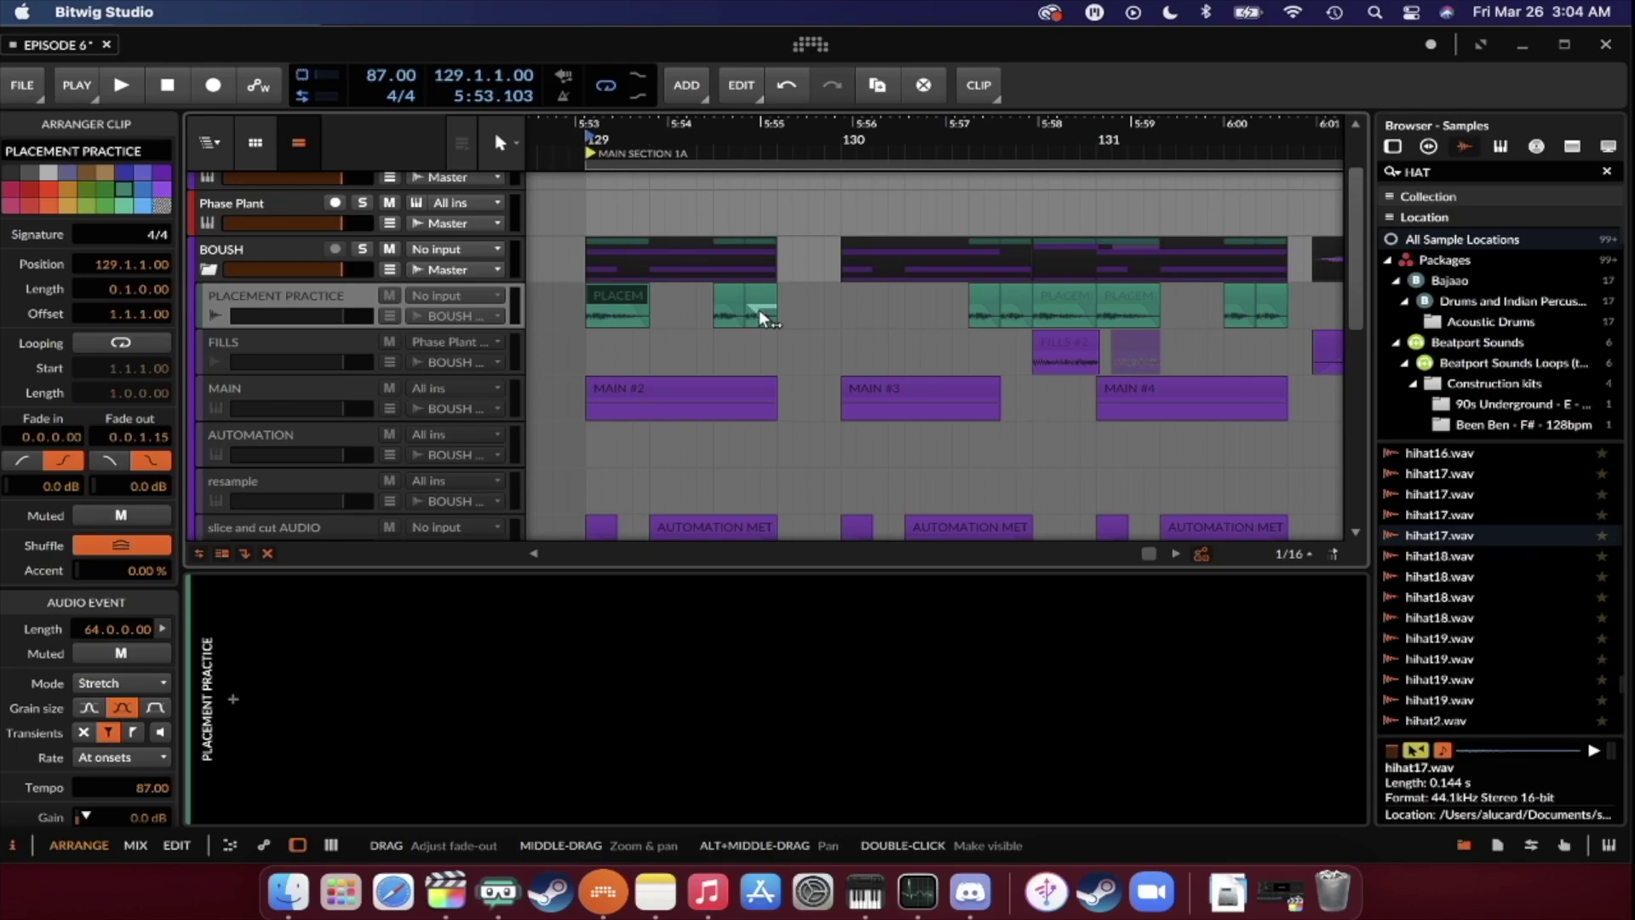
scroll(759, 309, "left", 1)
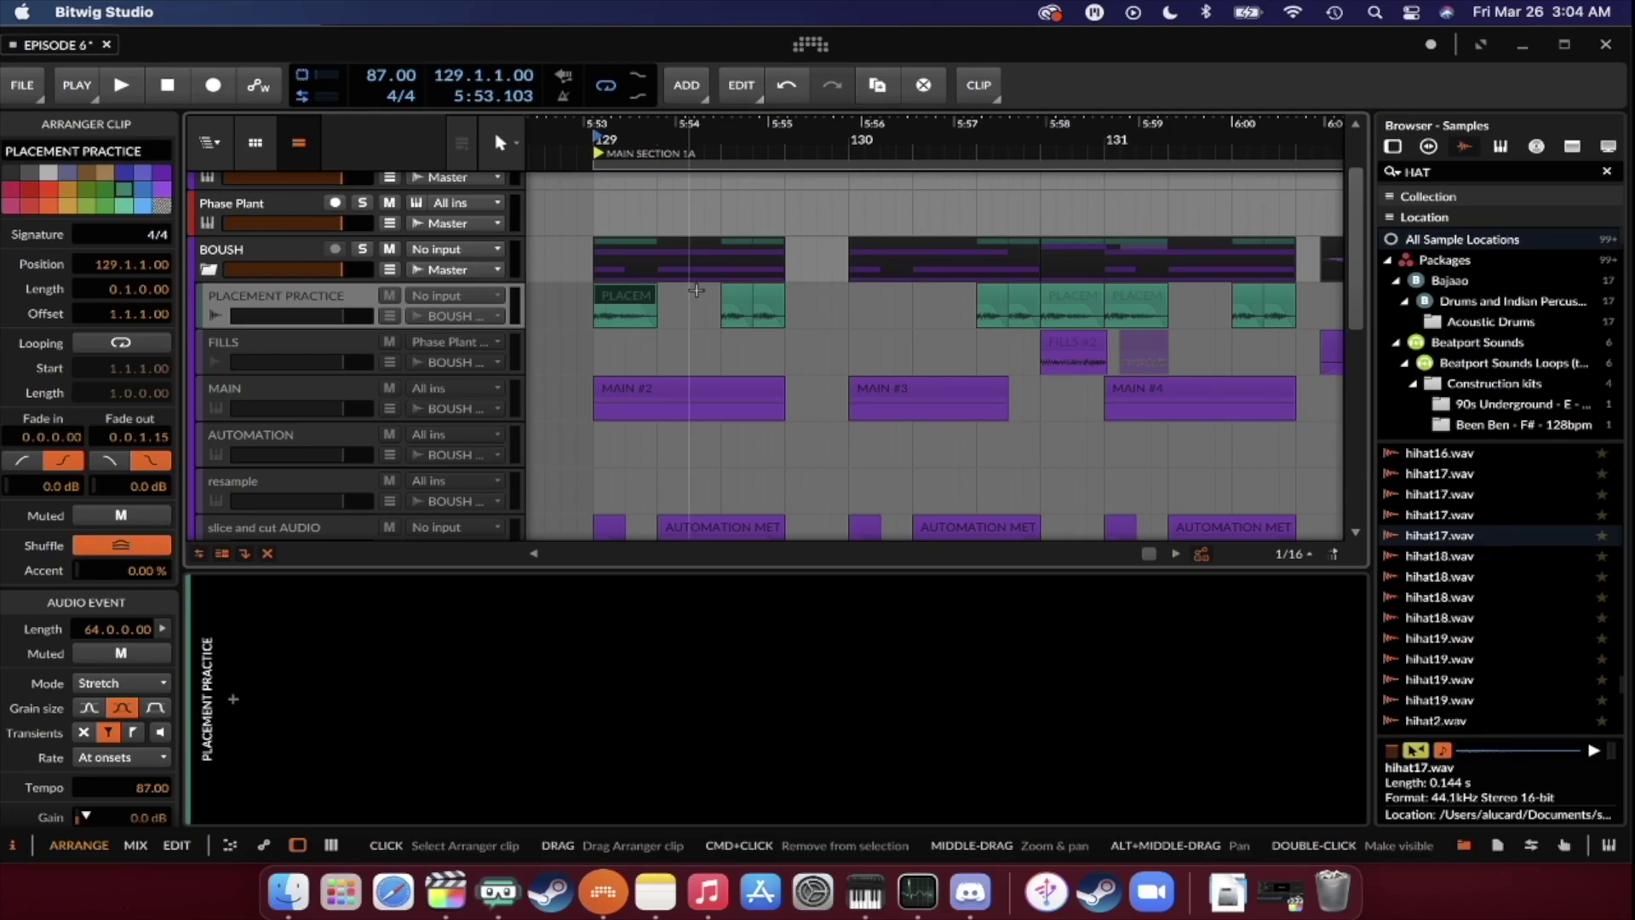
scroll(840, 311, "down", 1)
scroll(840, 311, "down", 2)
scroll(841, 311, "down", 1)
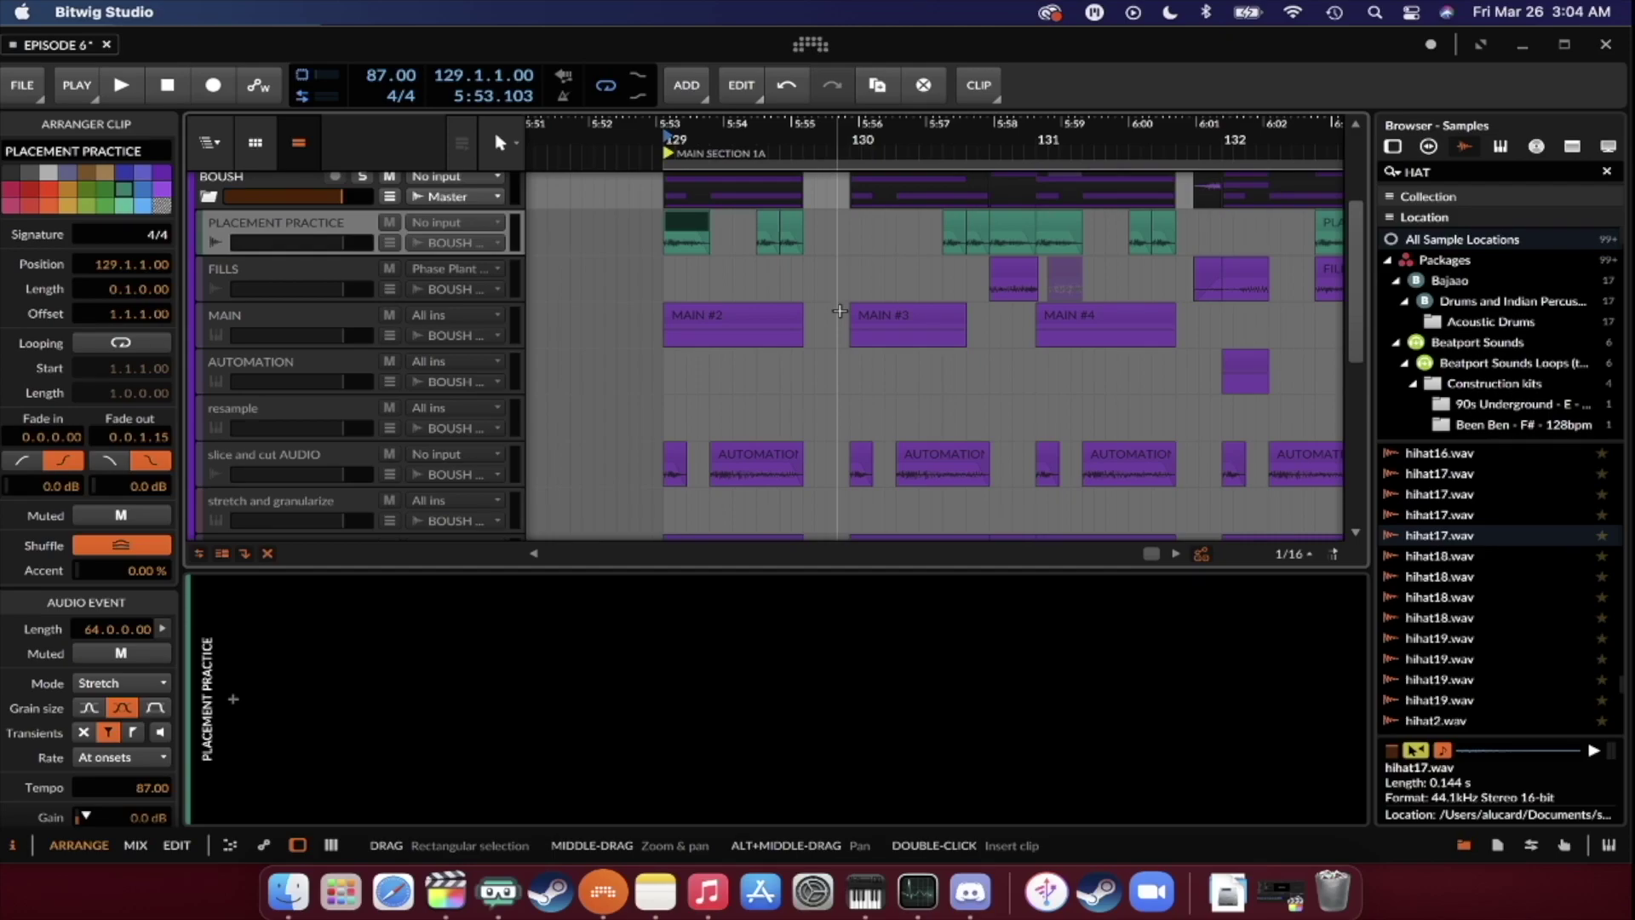
scroll(840, 311, "down", 1)
scroll(840, 311, "down", 5)
scroll(852, 320, "down", 2)
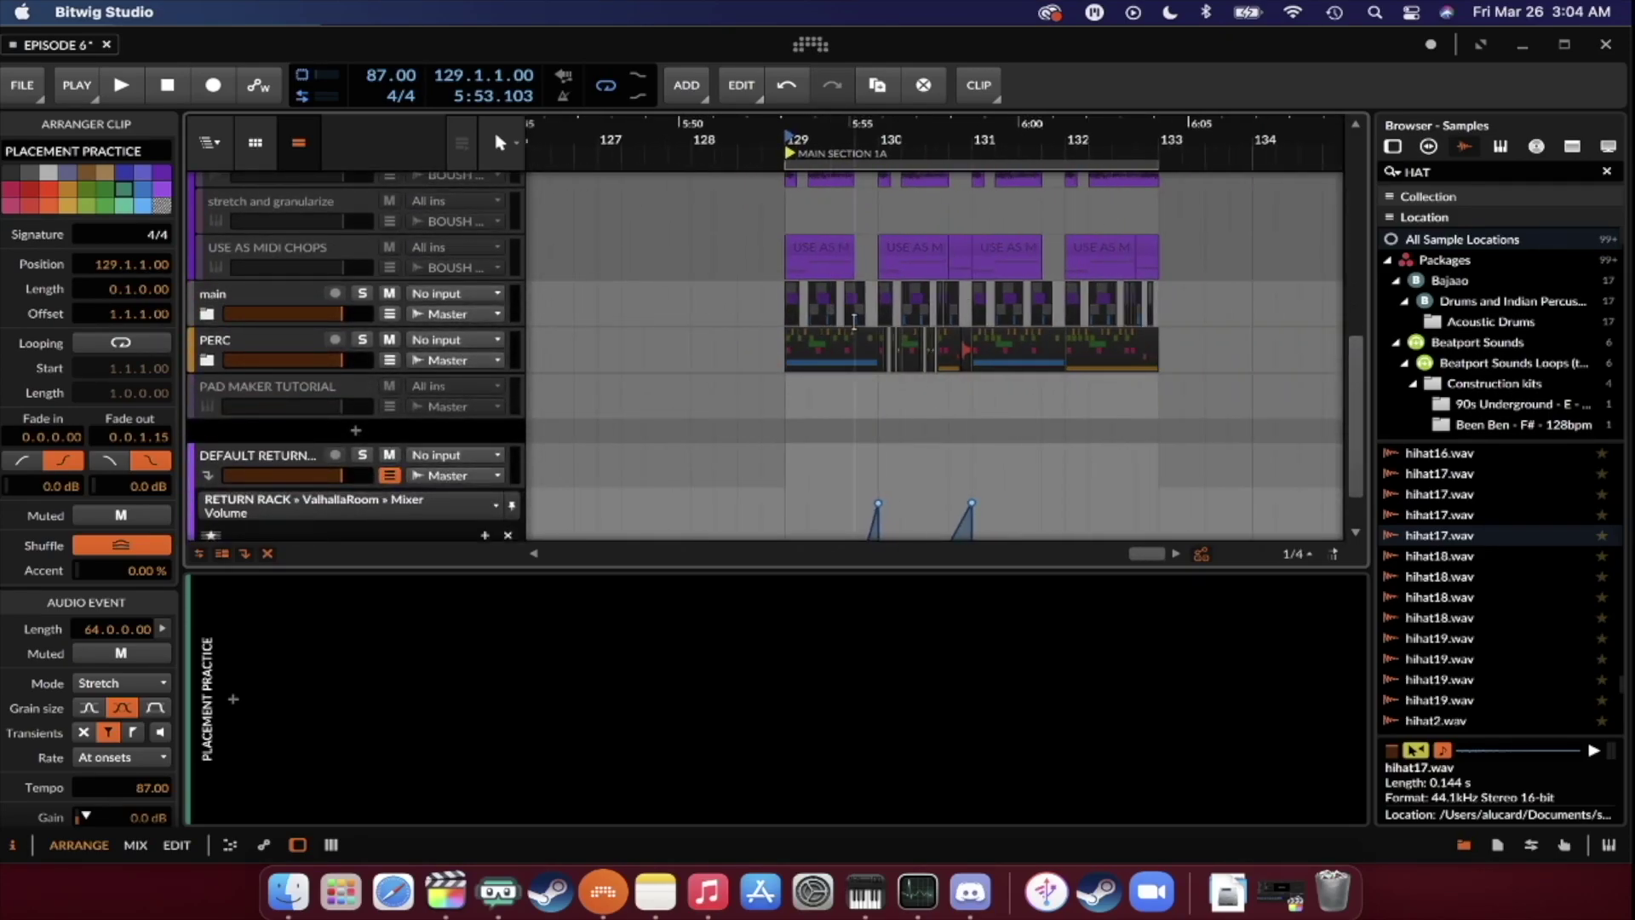
scroll(855, 321, "up", 3)
scroll(767, 358, "up", 4)
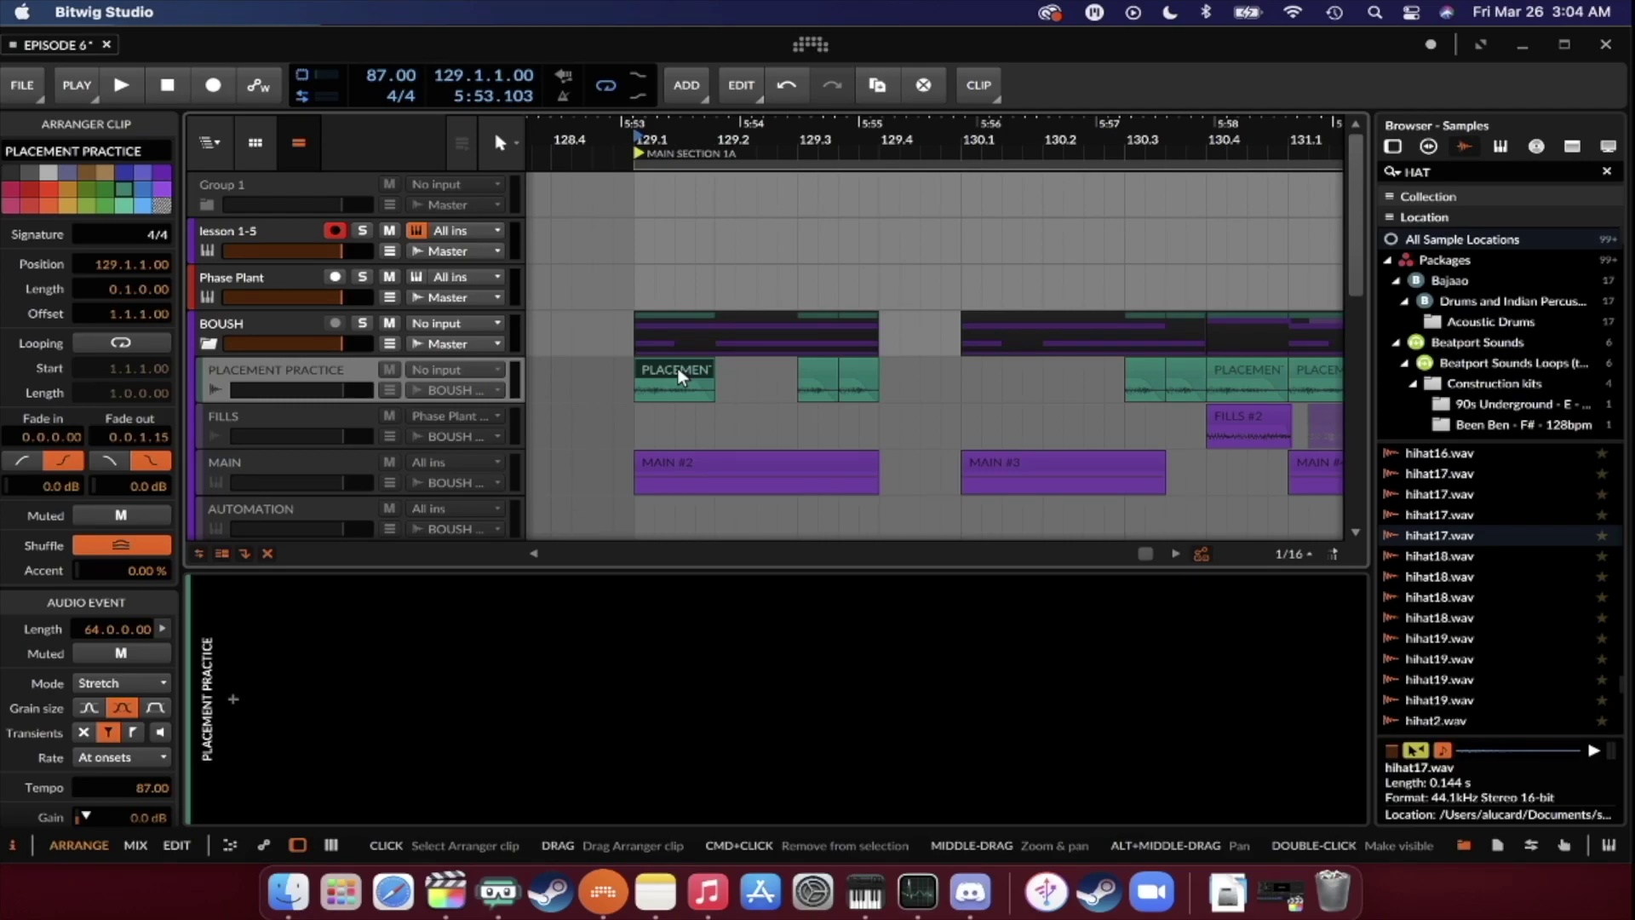
Place the time selection at 129.1.1 and review the whole PLACEMENT PRACTICE track over the main section.
left_click(335, 365)
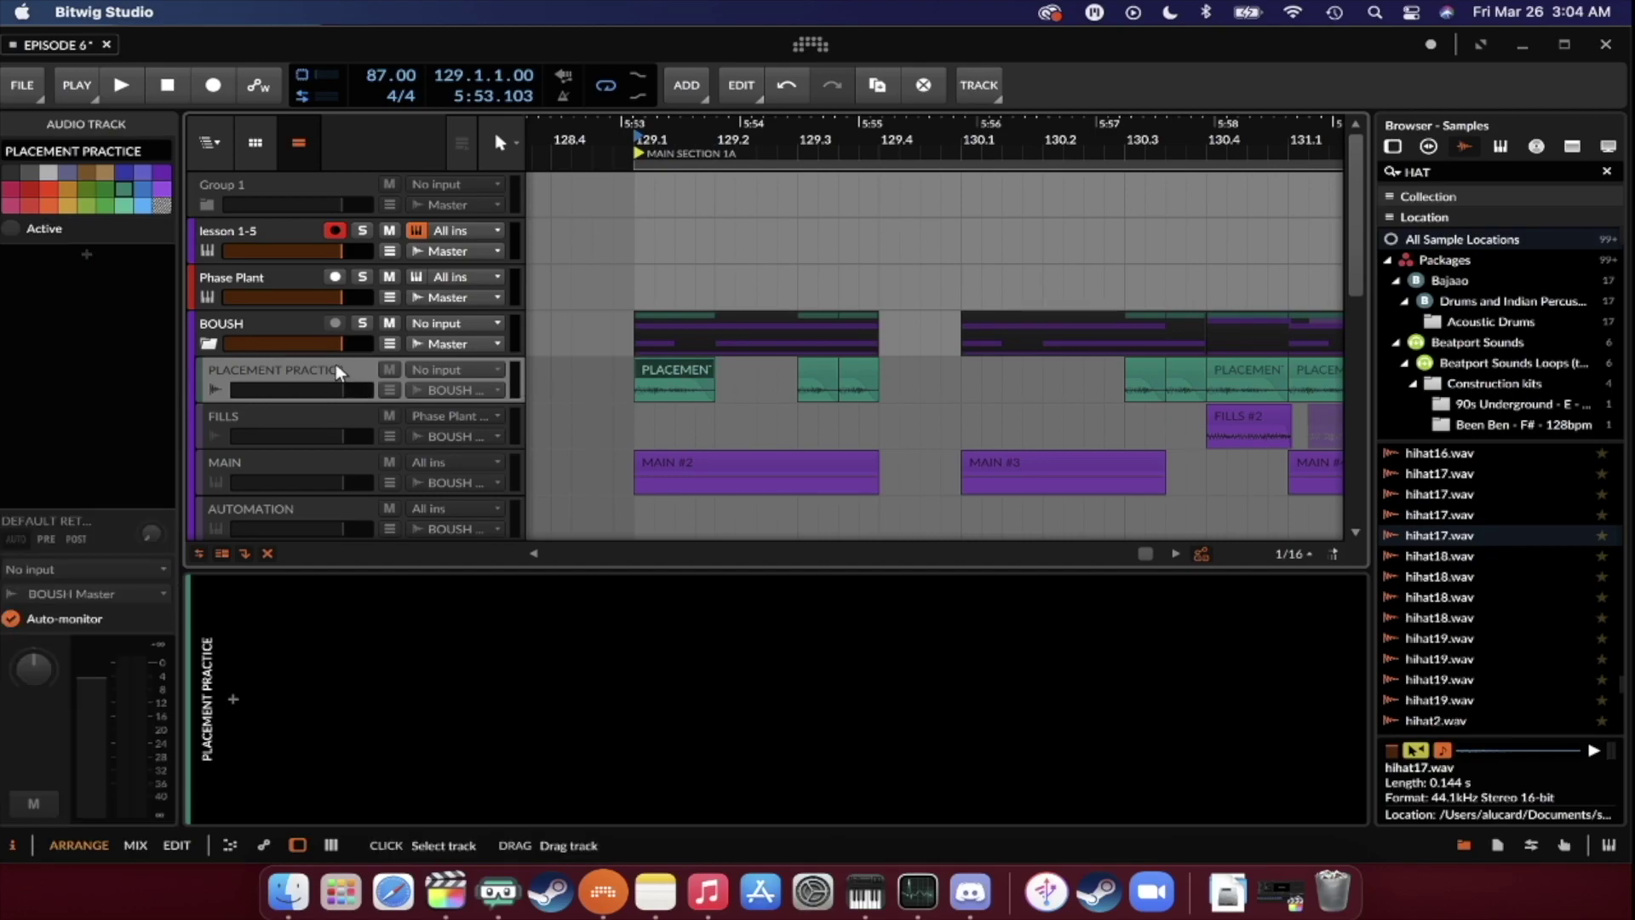
left_click(625, 403)
key("minus")
key("minus")
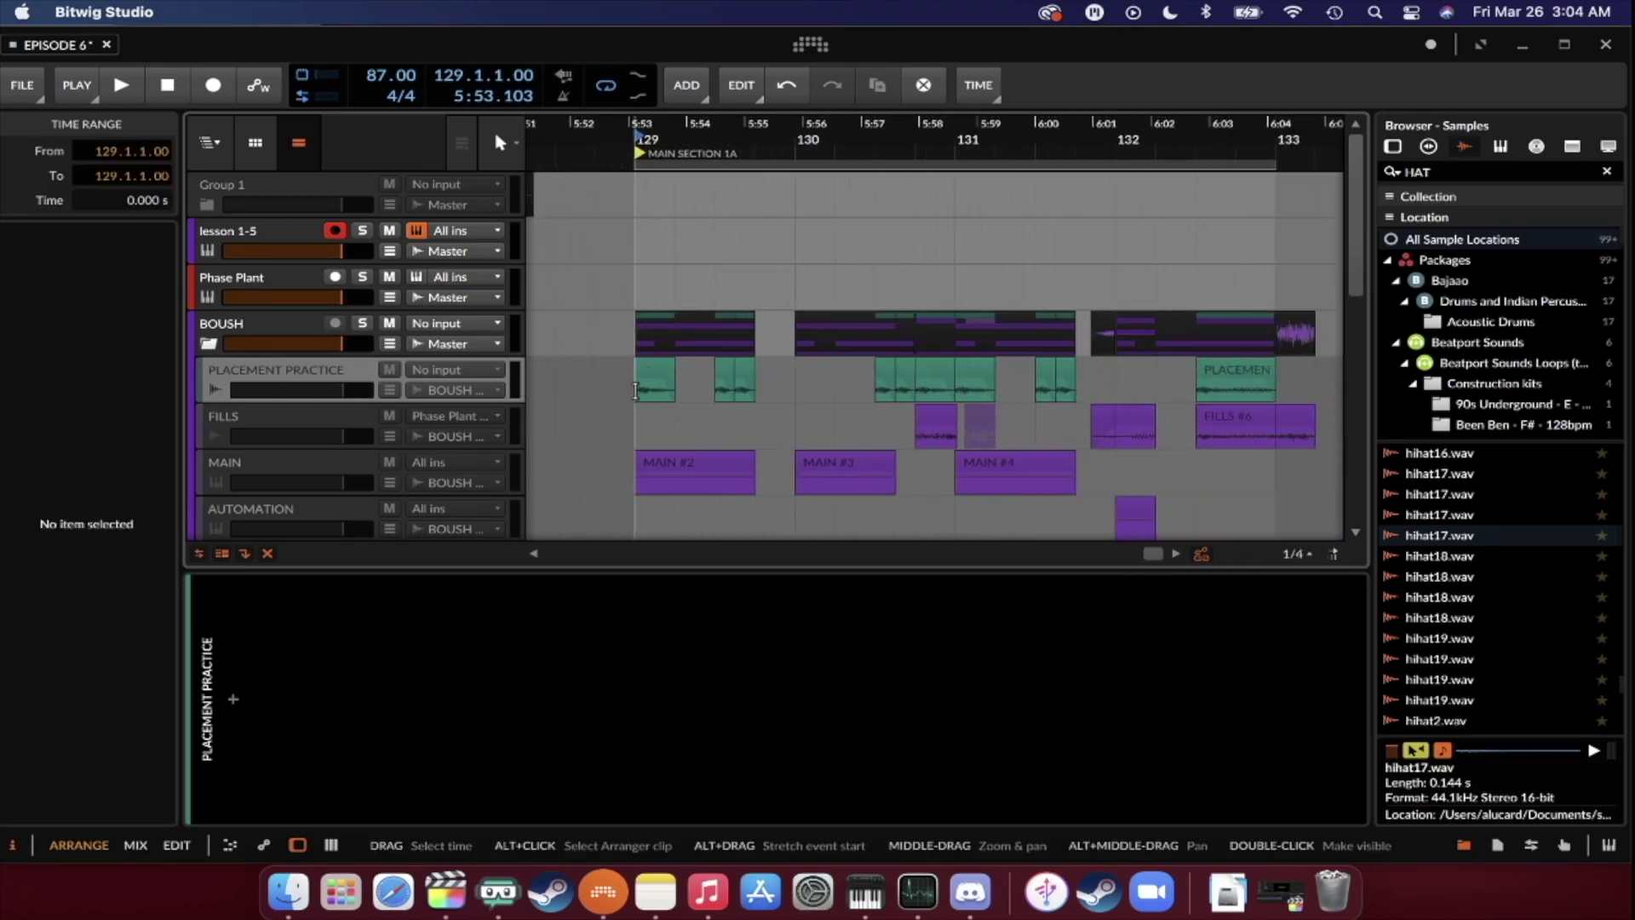
left_click(358, 371)
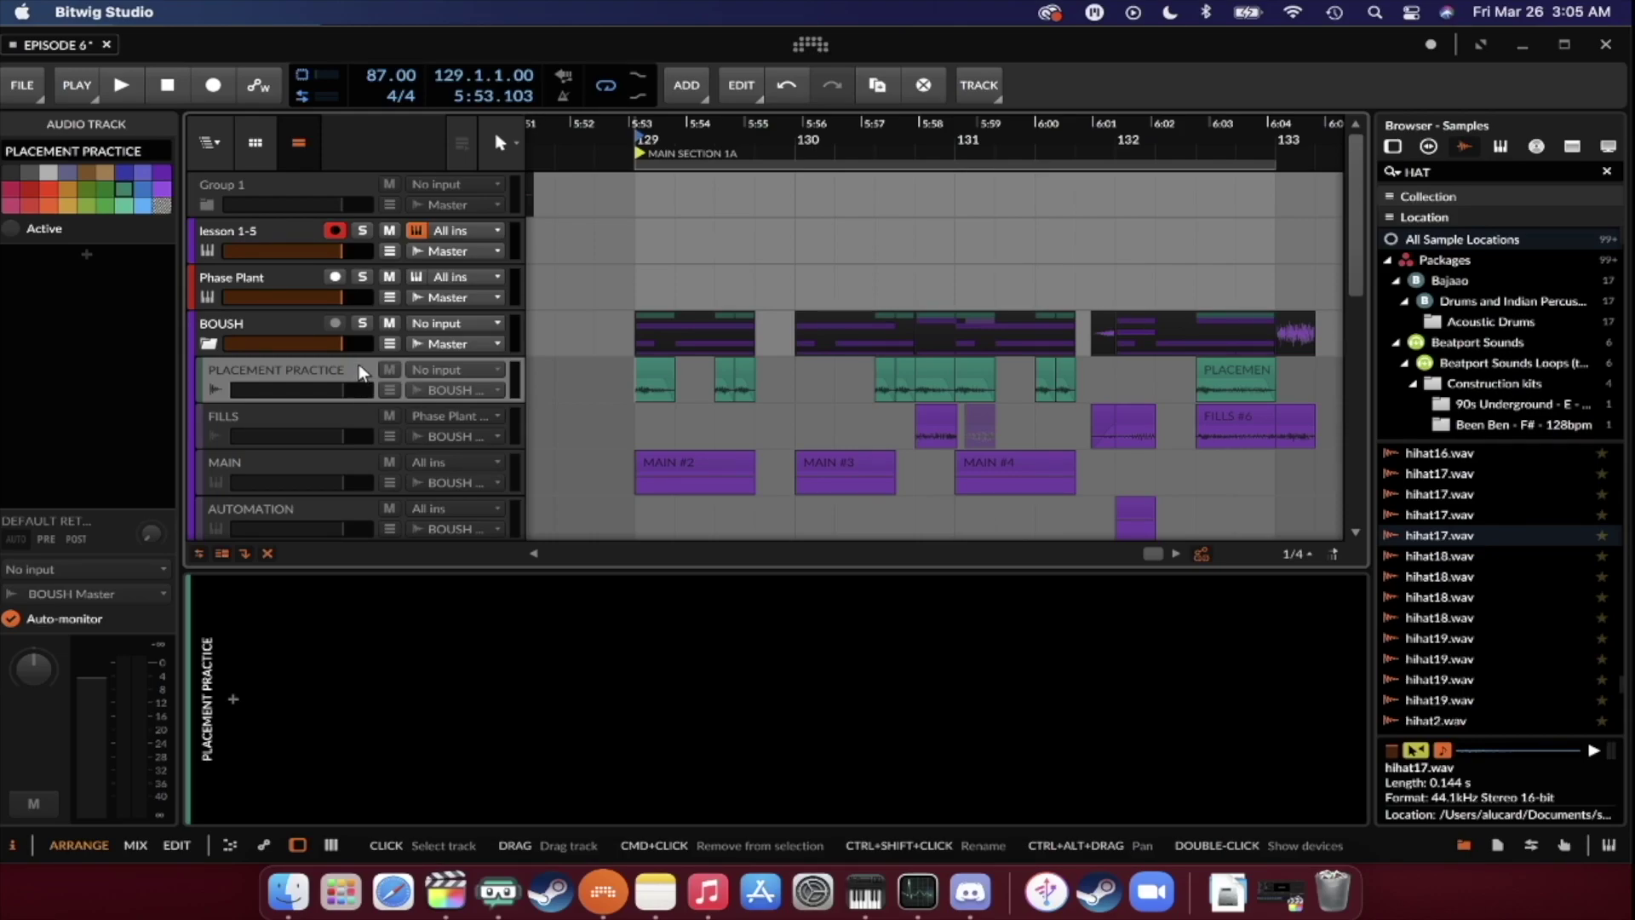
Activate and solo the FILLS track, and play its FILLS #1 source clip from bar 1.
left_click(301, 409)
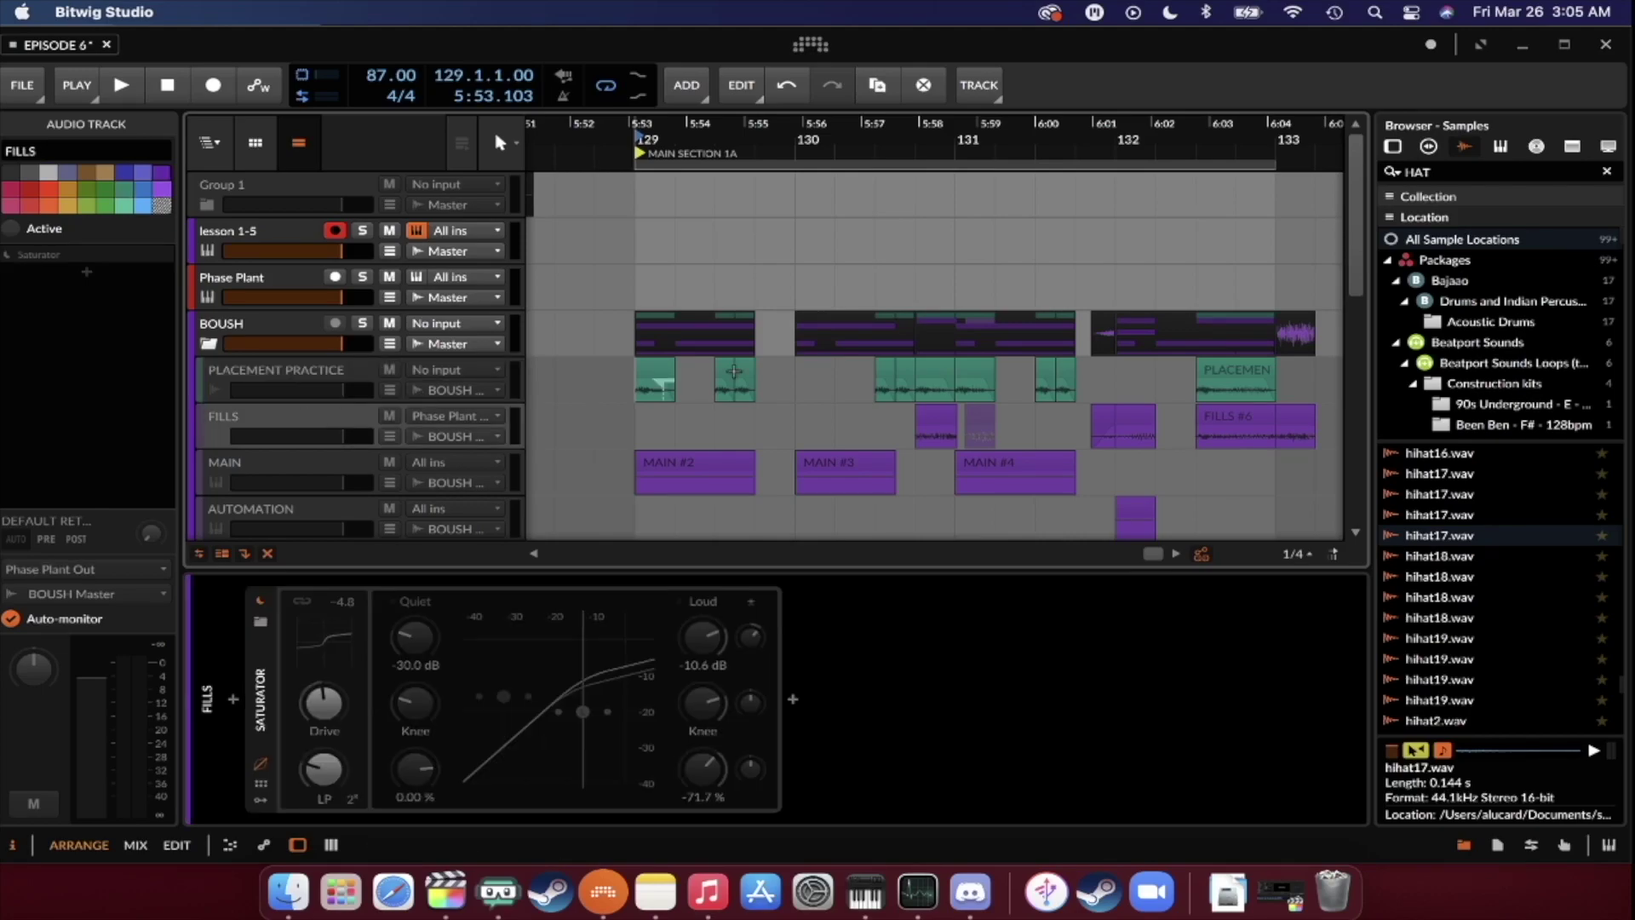
scroll(851, 392, "down", 5)
scroll(895, 399, "down", 8)
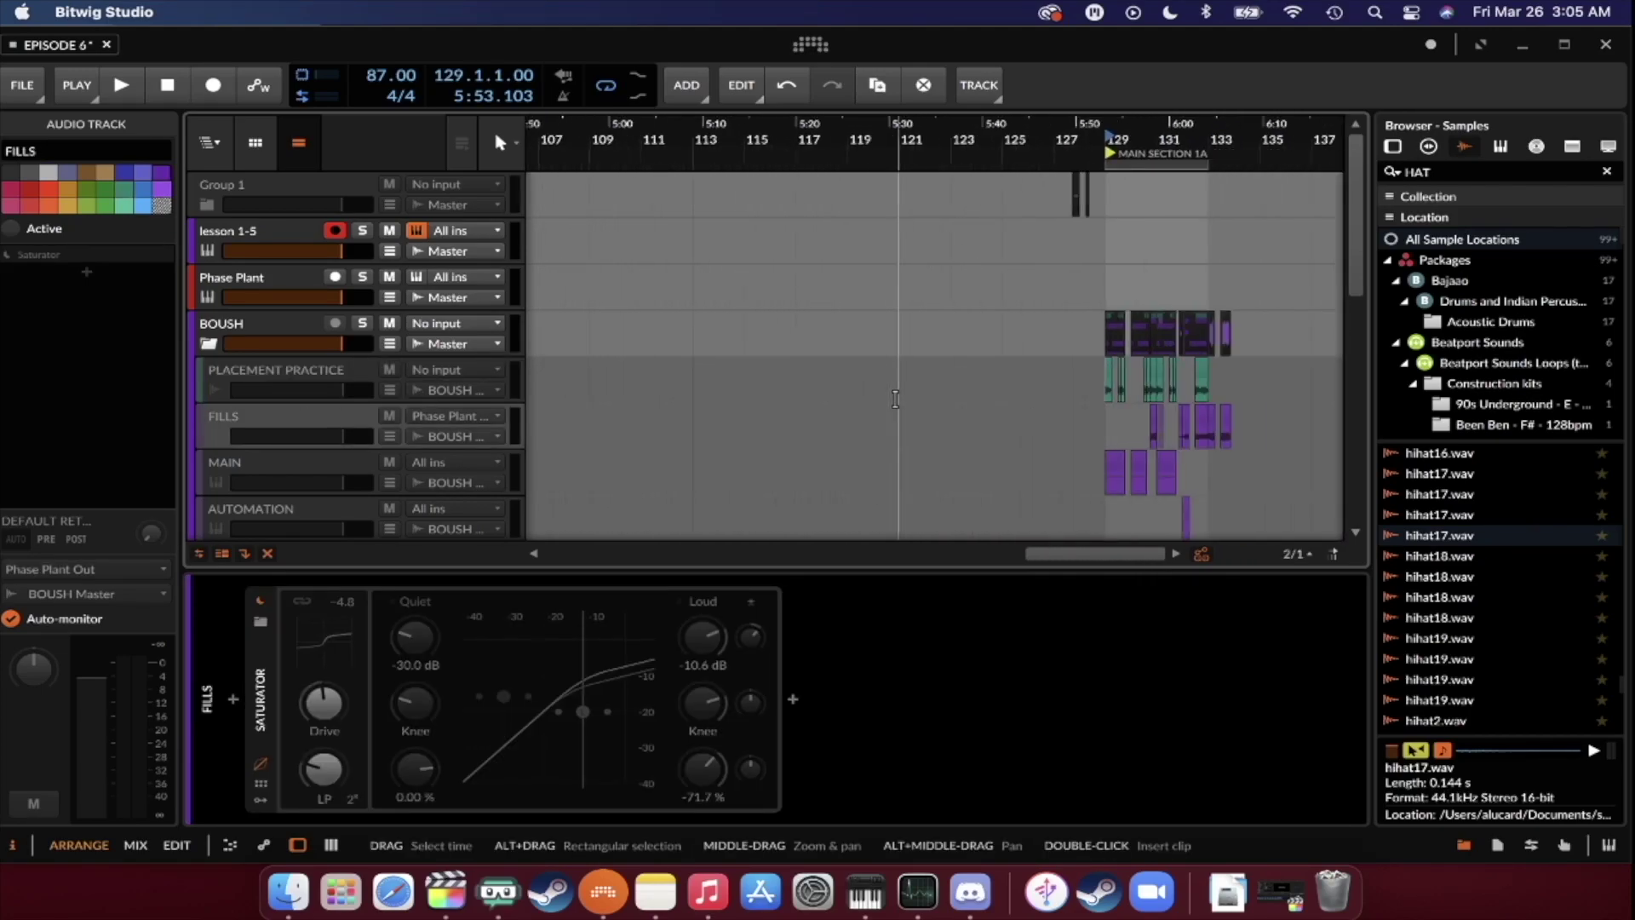
scroll(636, 412, "up", 4)
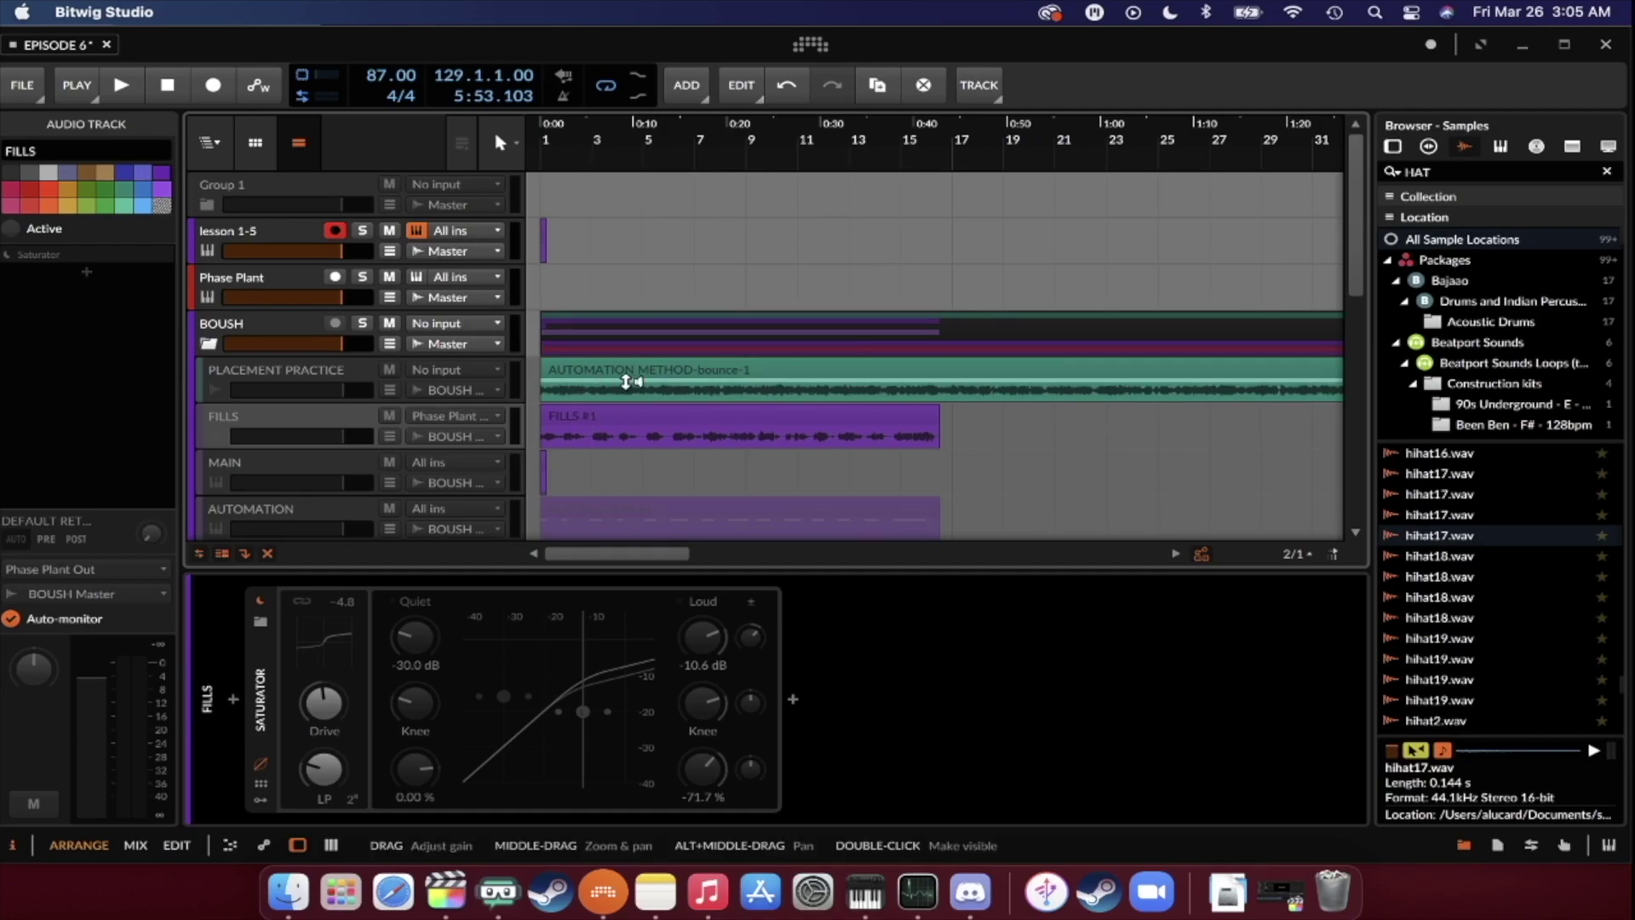
left_click(611, 405)
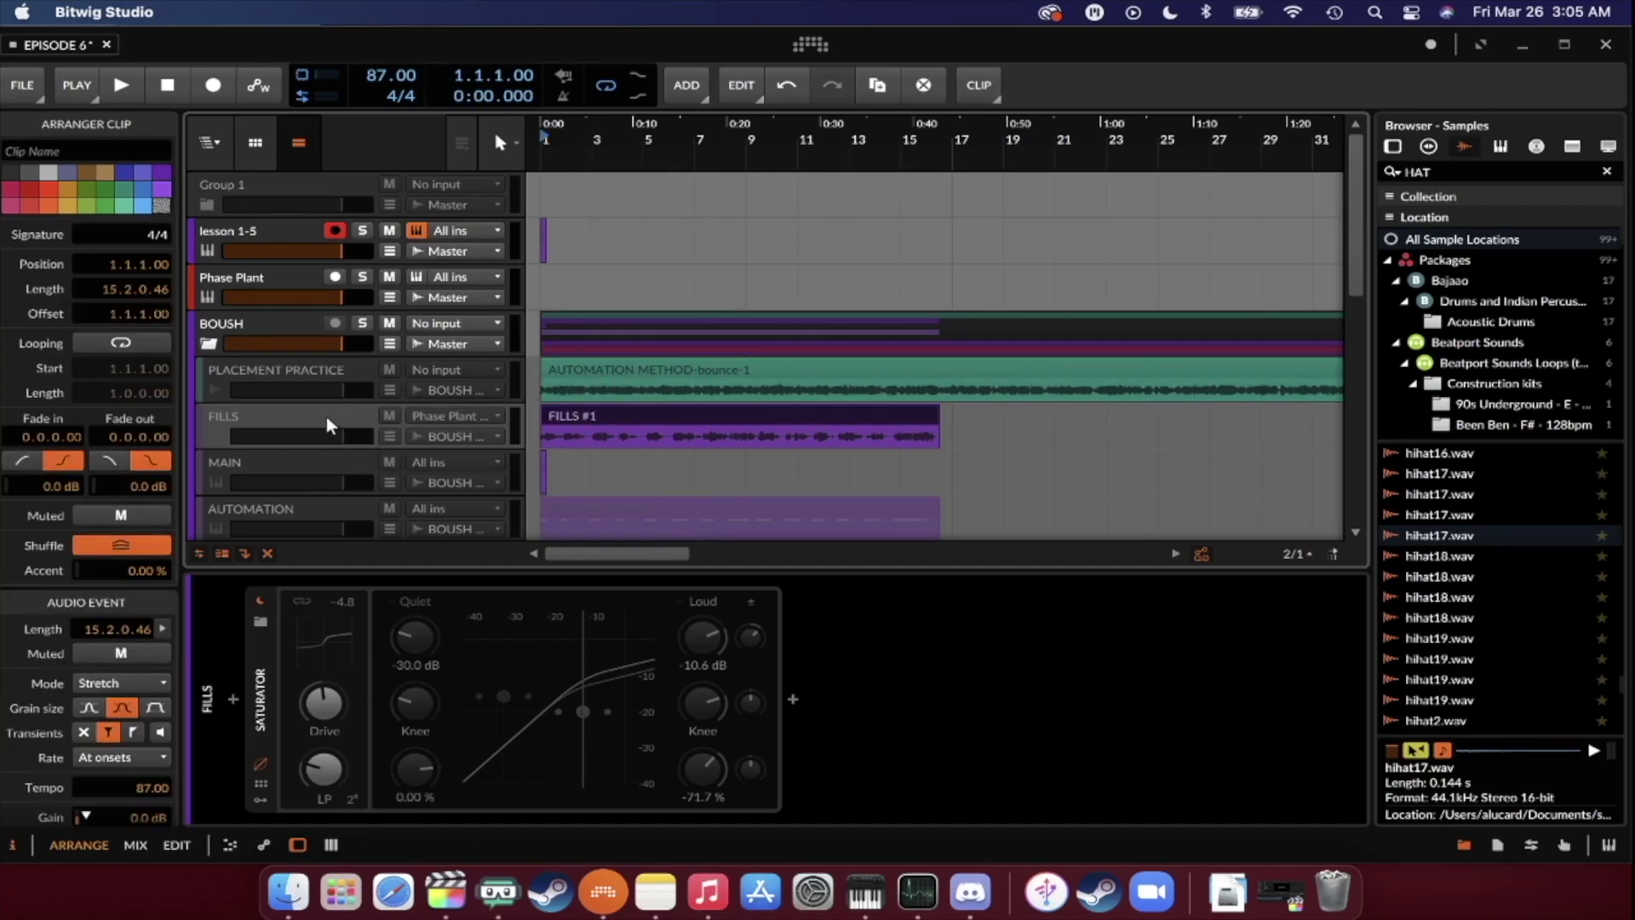
left_click(327, 416)
left_click(361, 415)
key("space")
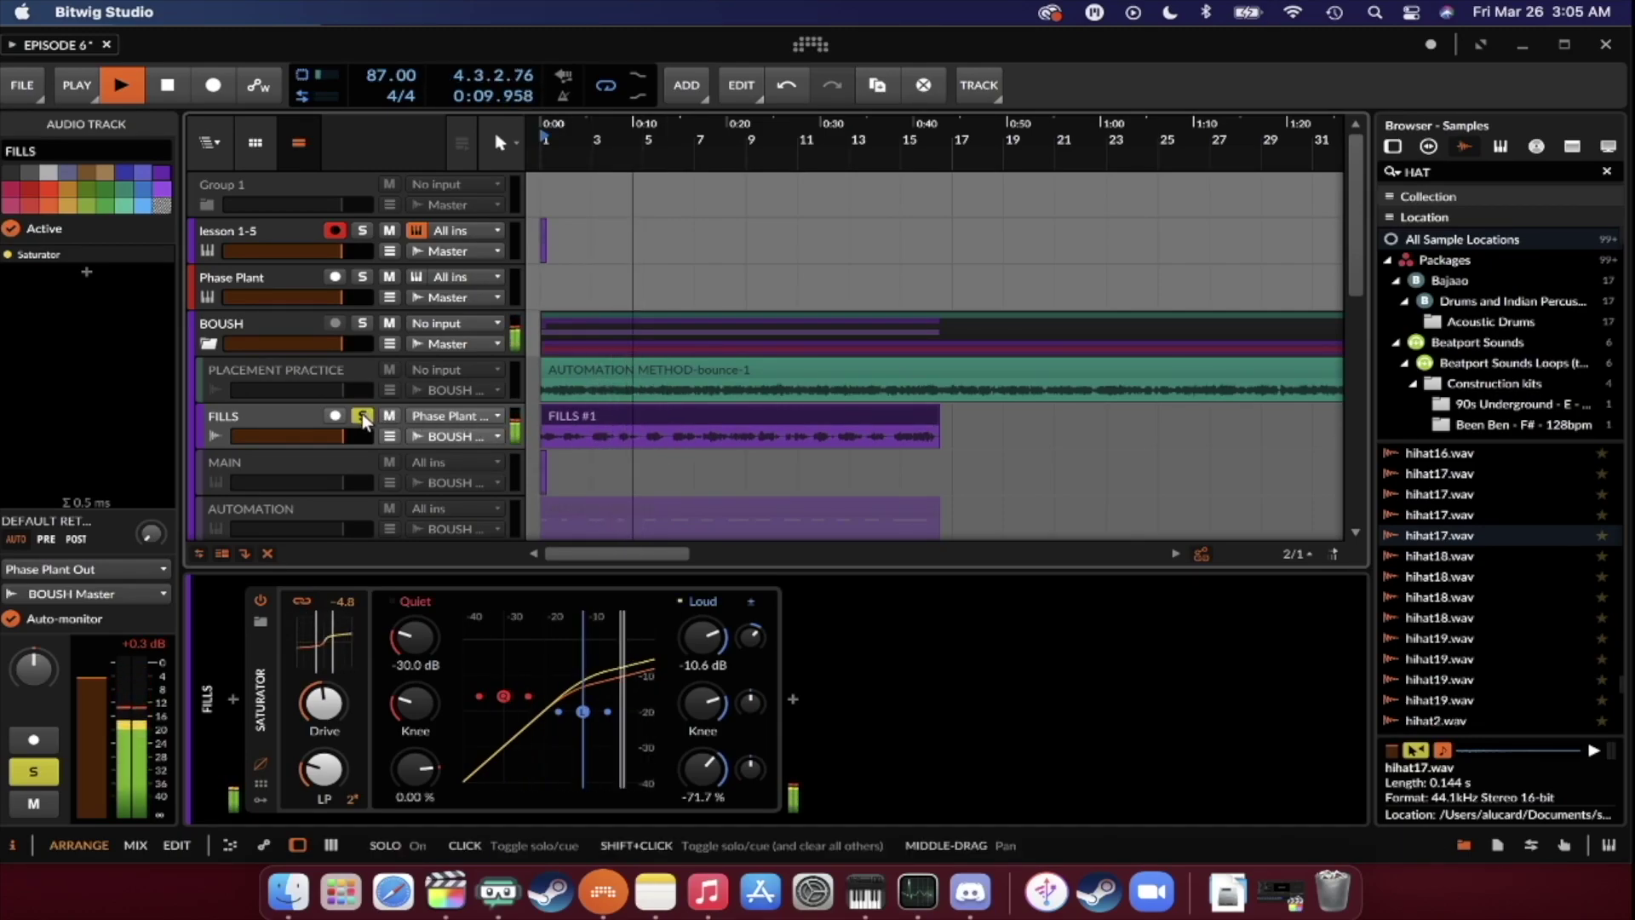
Stop playback of the FILLS #1 source clip and take the FILLS track out of solo.
key("space")
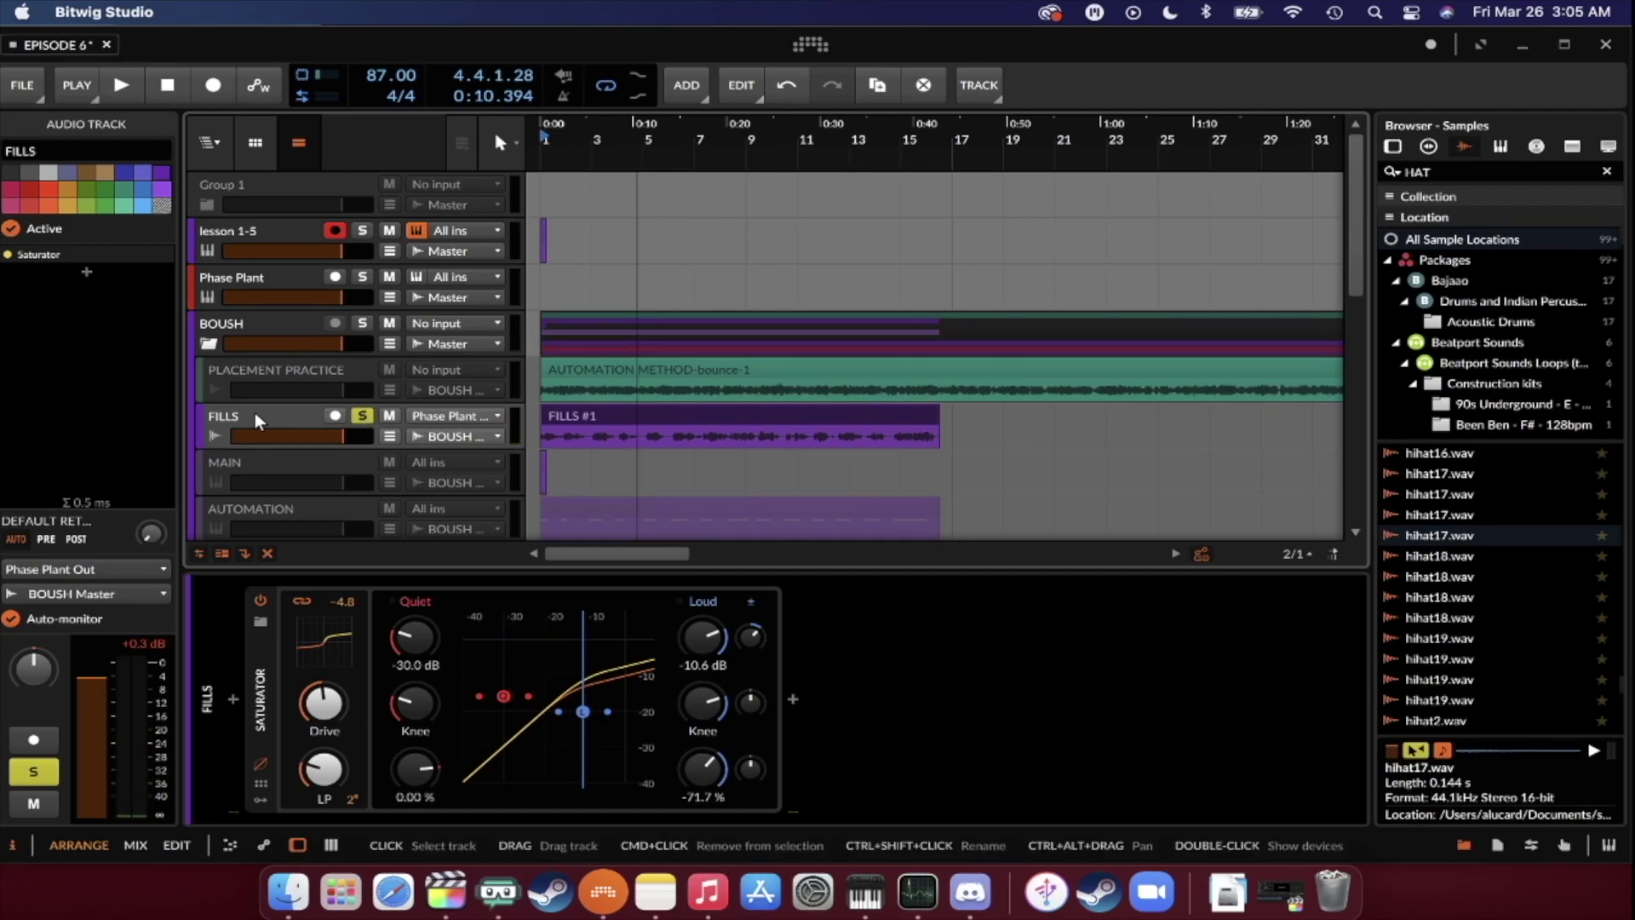
left_click(362, 416)
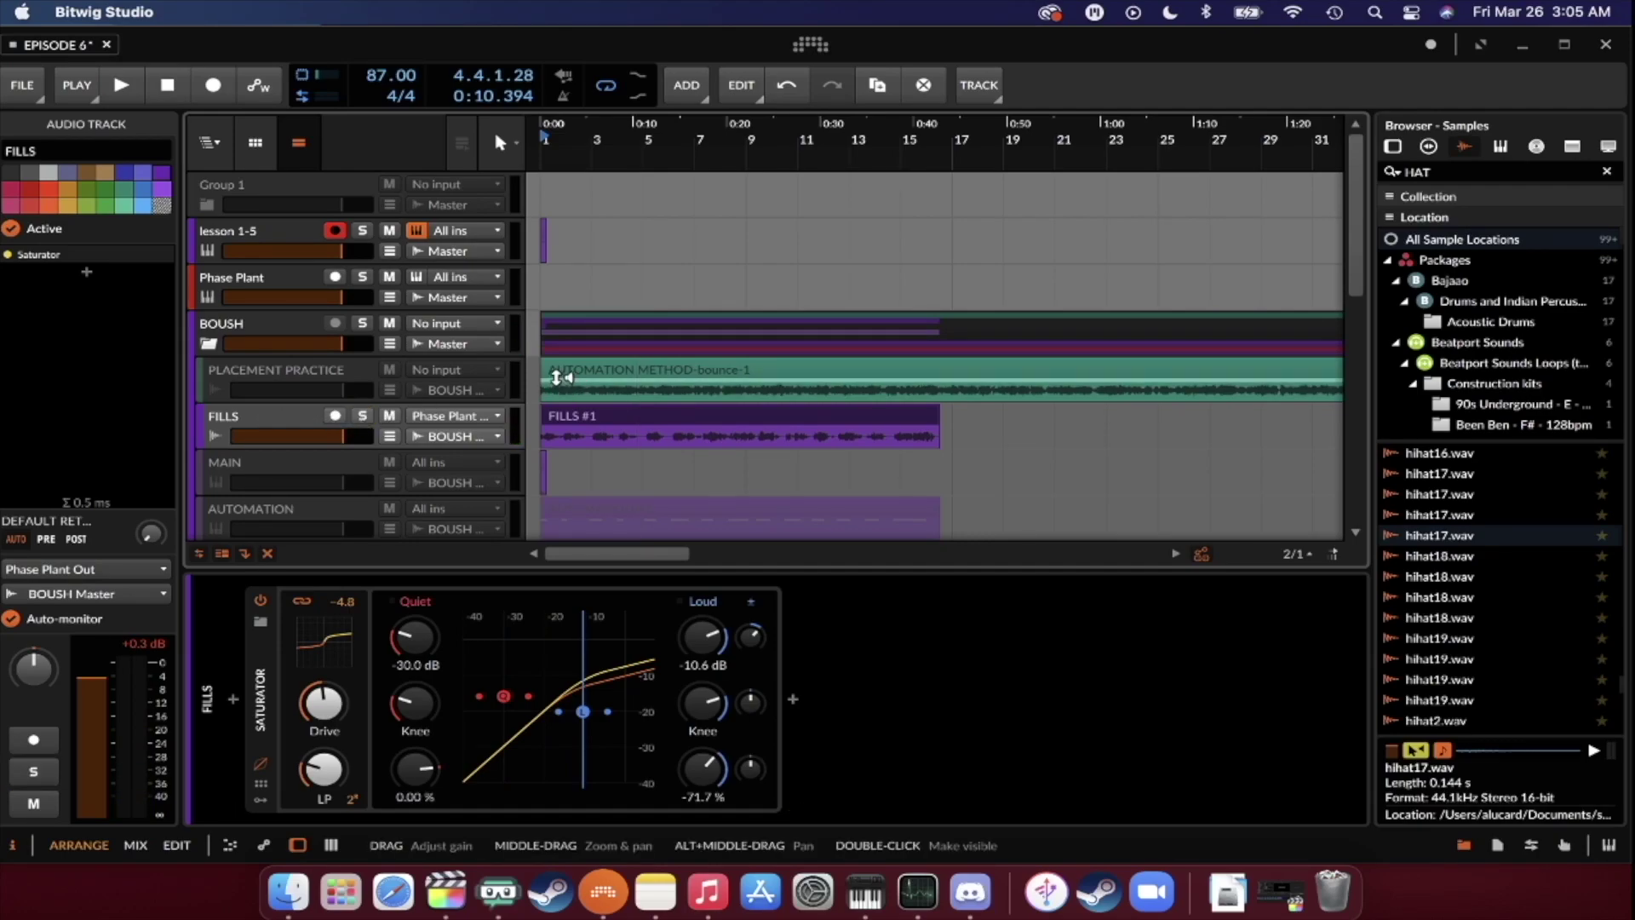
scroll(550, 381, "down", 2)
Select the lesson 1-5 track to show its device chain, and select the FILLS #1 source clip at bar 1.
left_click(258, 230)
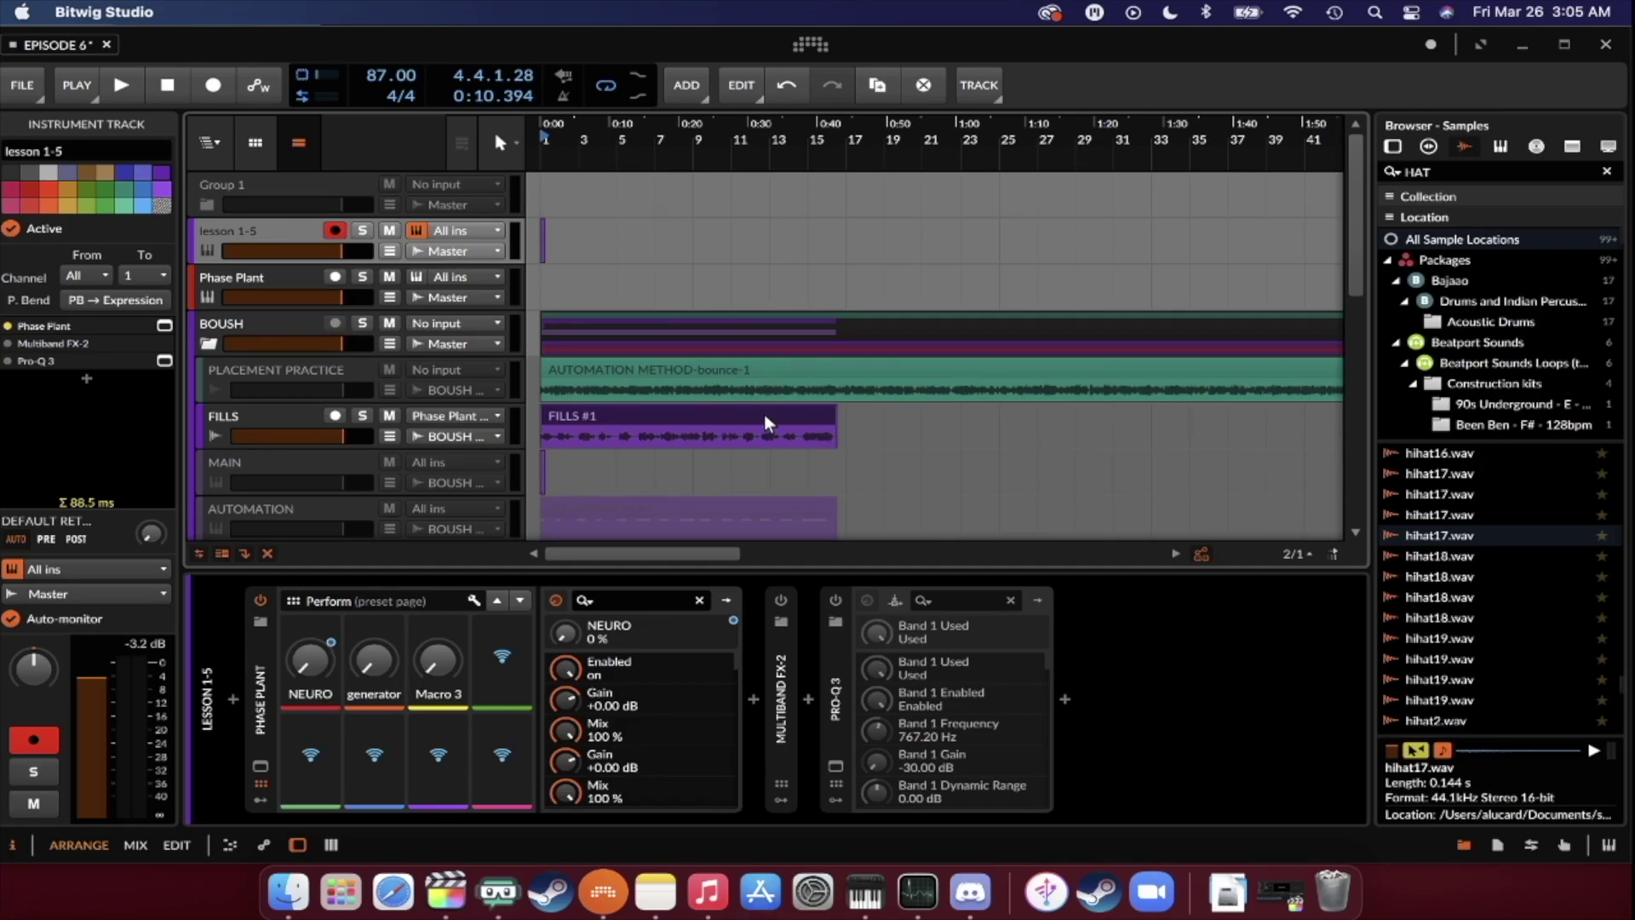
scroll(747, 417, "down", 1)
left_click(611, 379)
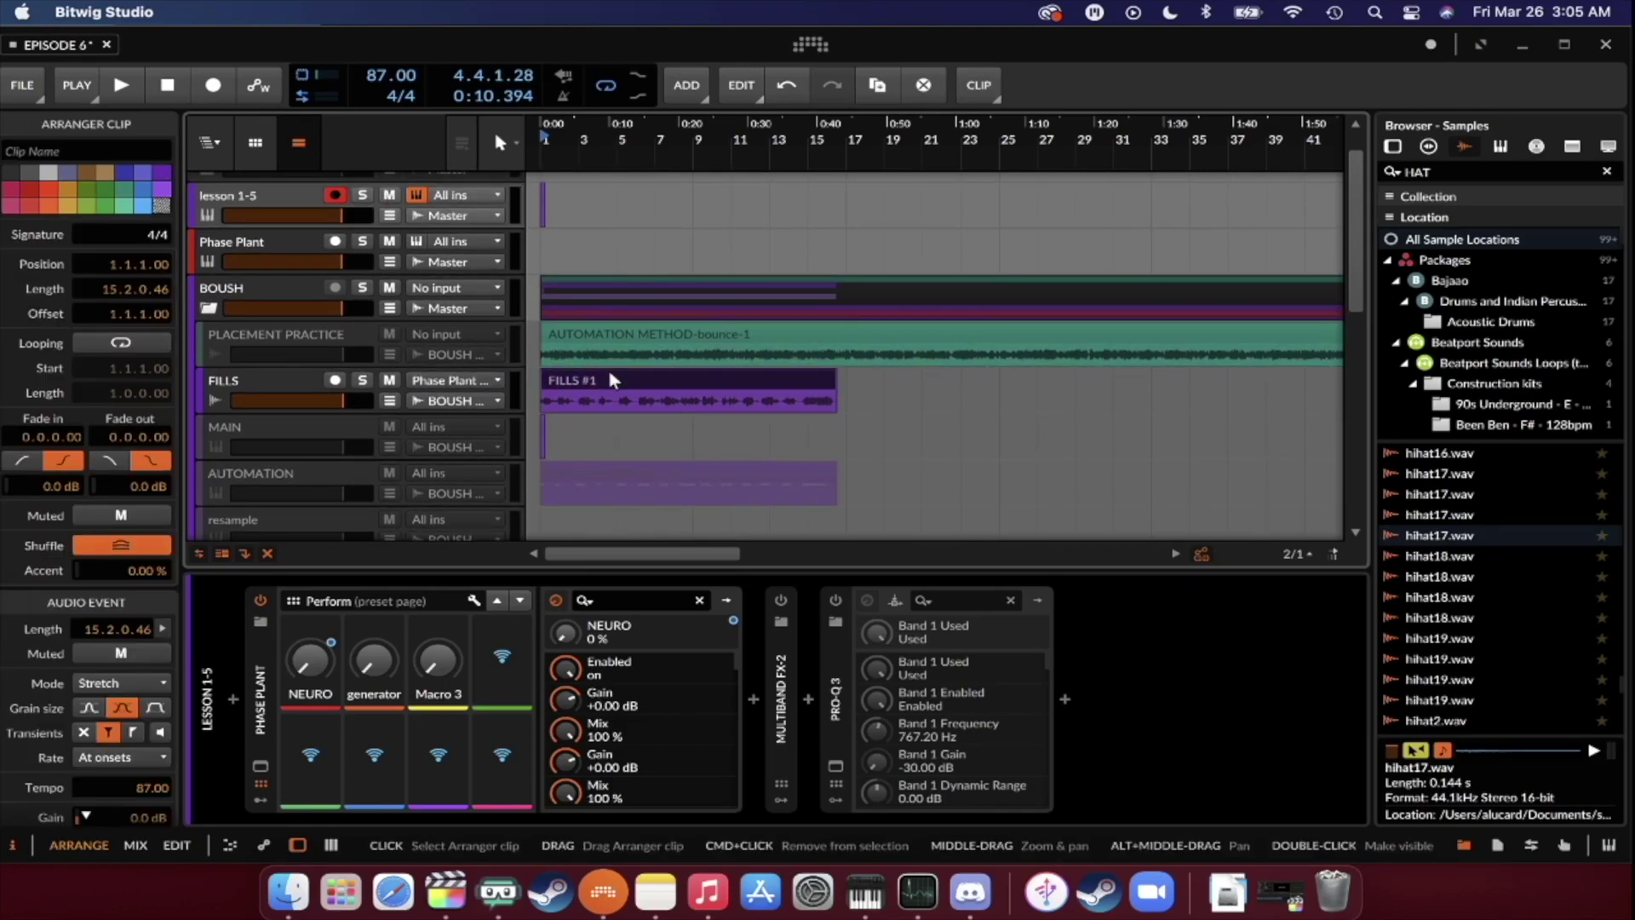
Place the play position at 129.1.1 and play MAIN SECTION 1A with the FILLS track active.
scroll(609, 375, "down", 5, "super")
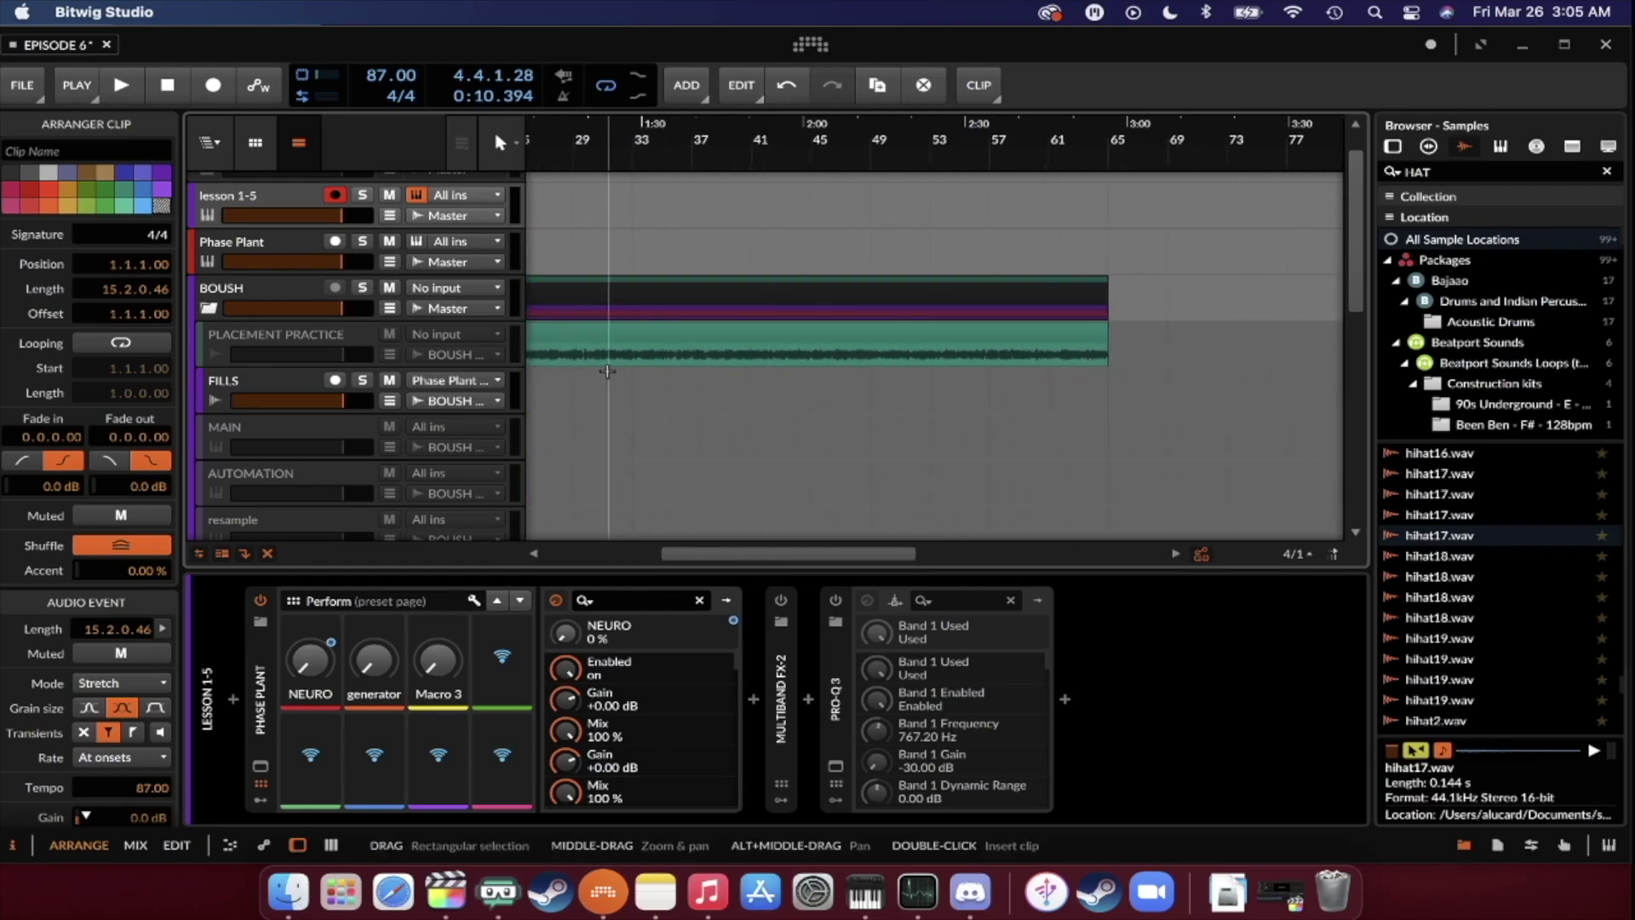
scroll(674, 382, "right", 10)
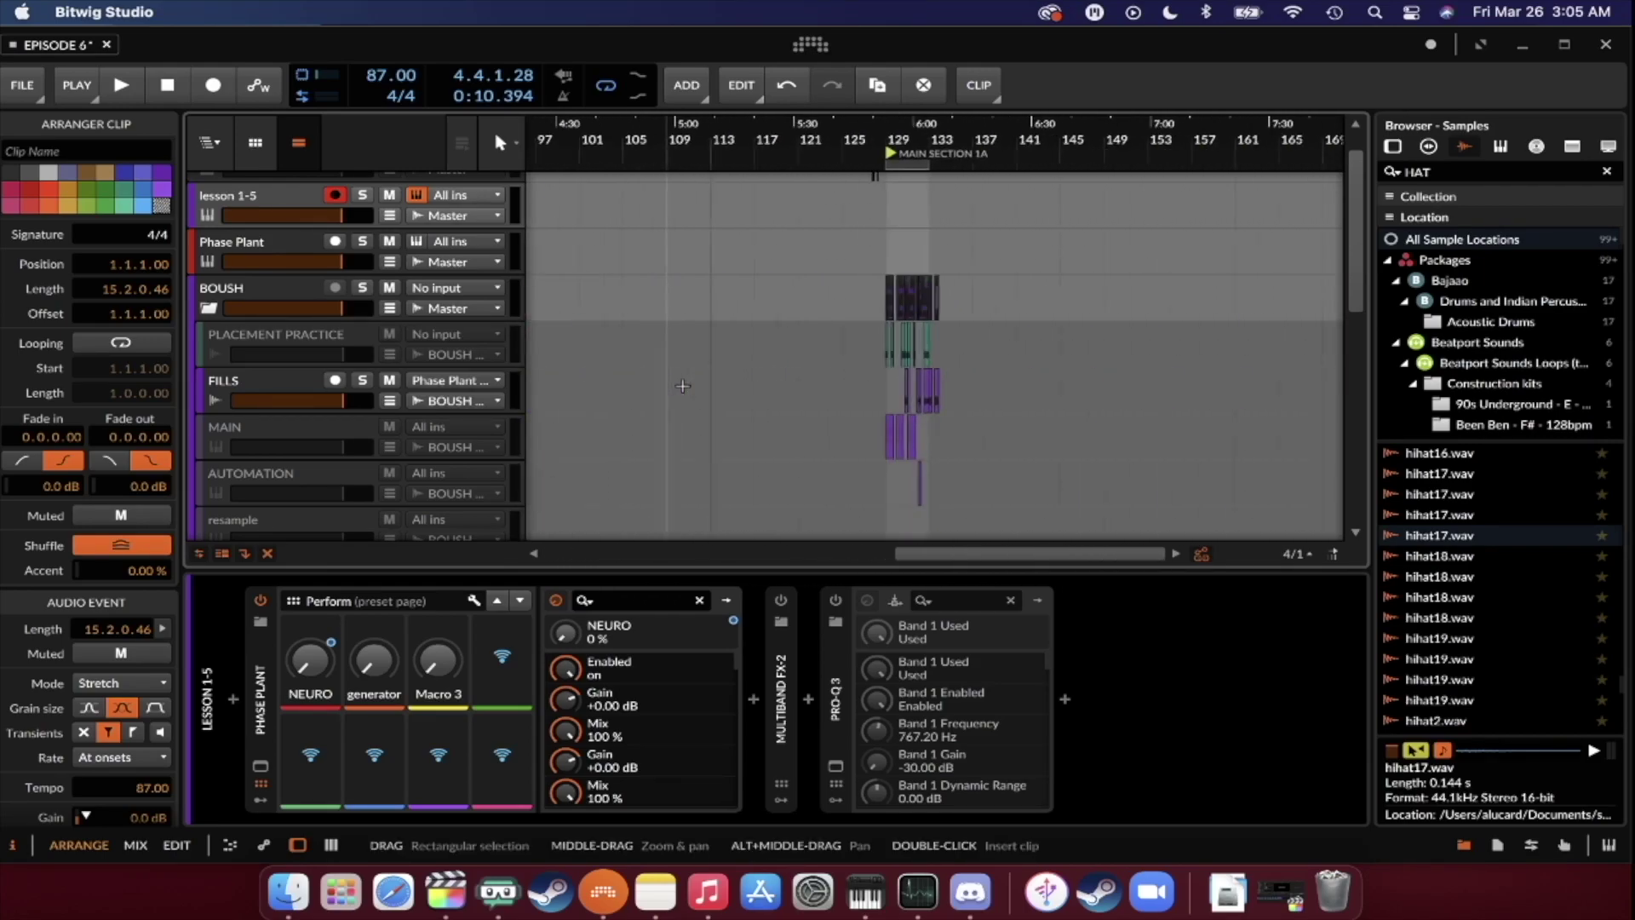
scroll(681, 385, "up", 8, "super")
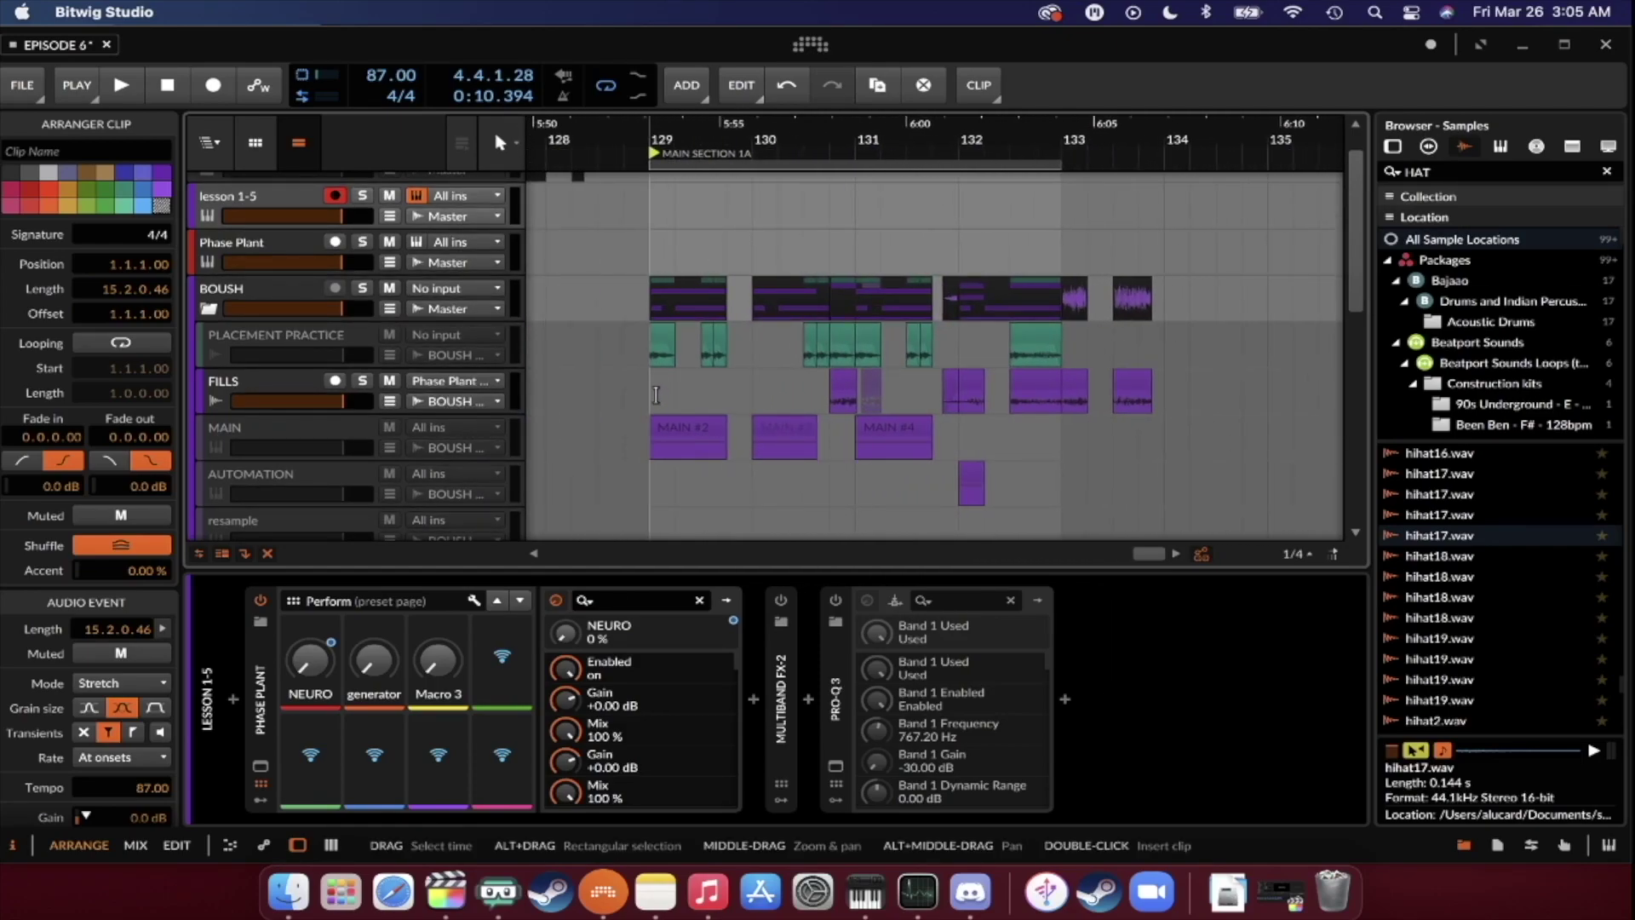
left_click(652, 393)
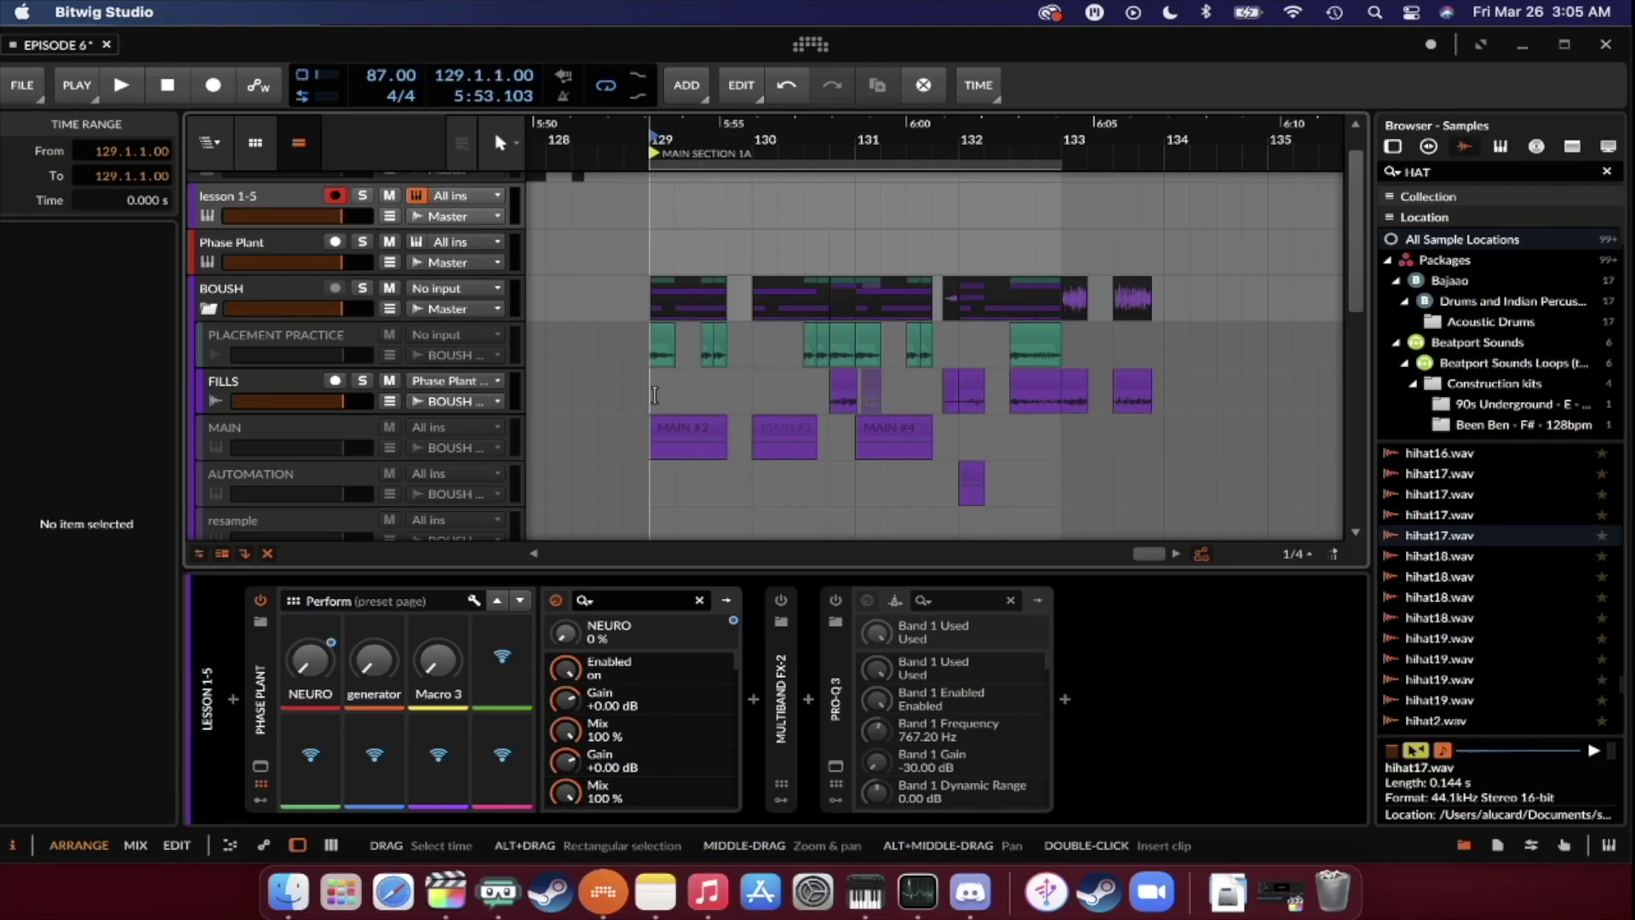
scroll(652, 394, "down", 2)
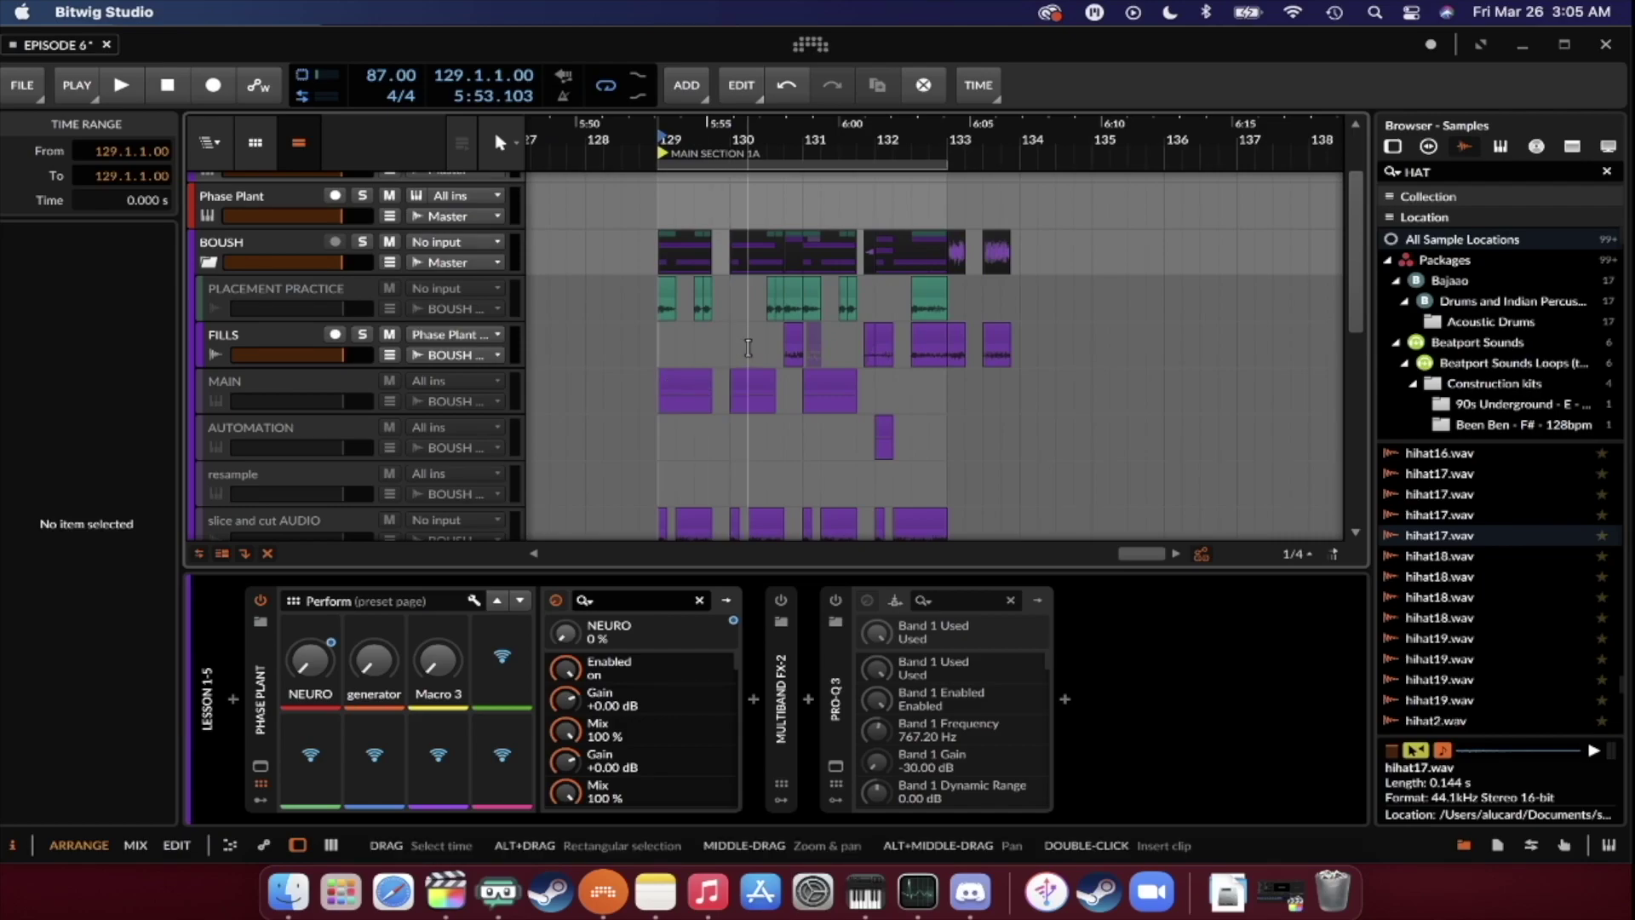
scroll(843, 354, "up", 3)
scroll(871, 353, "down", 2)
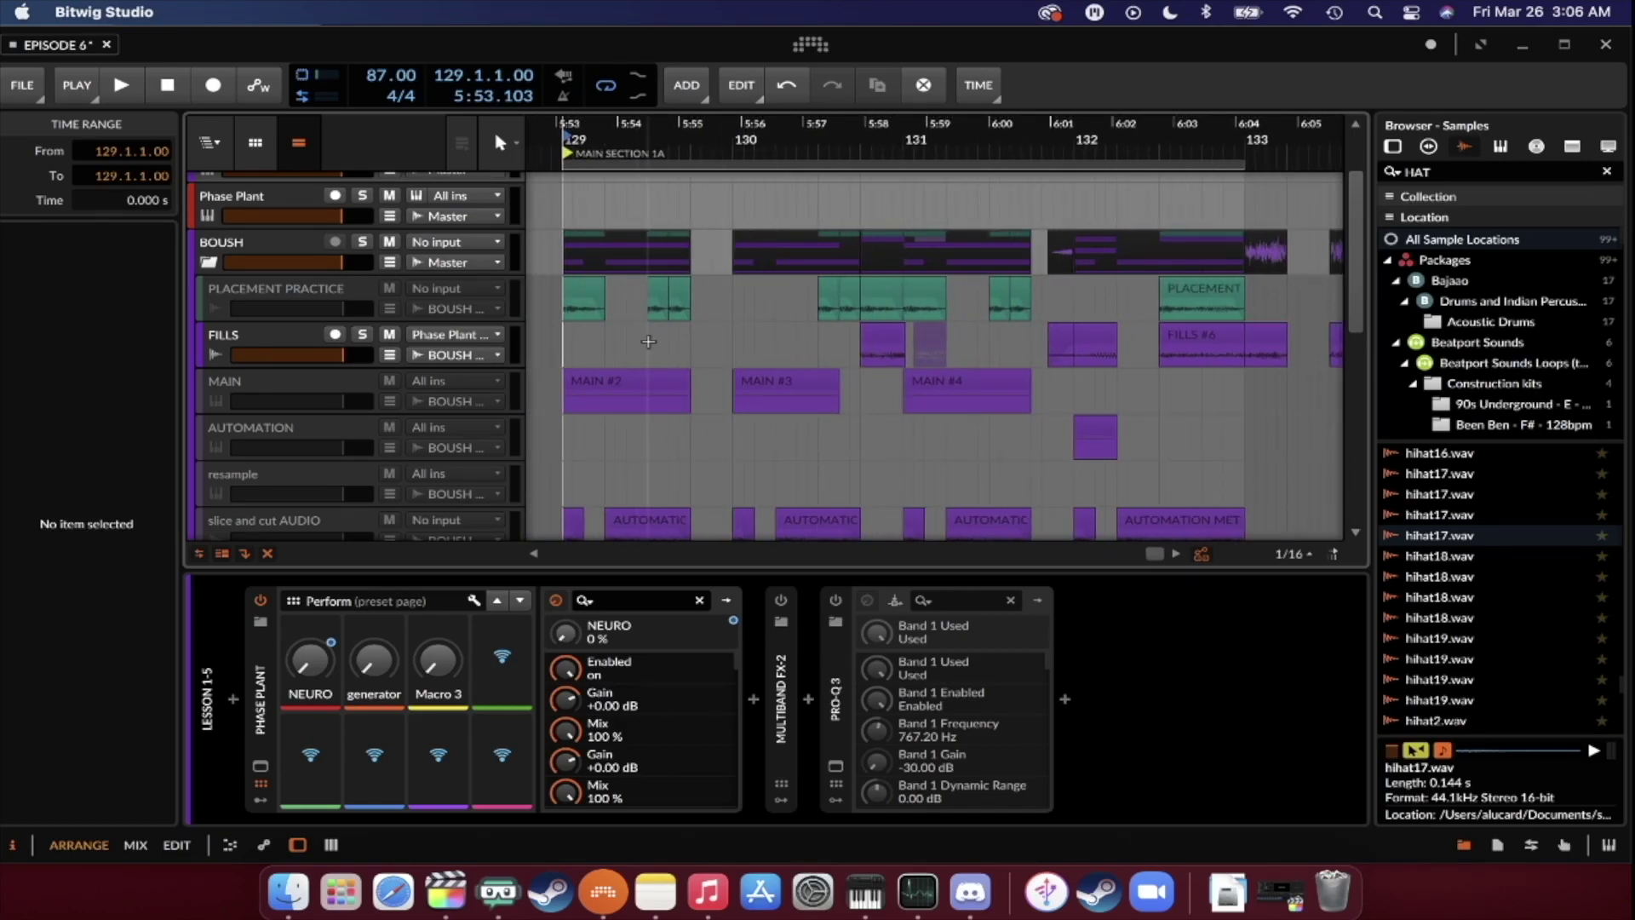
key("space")
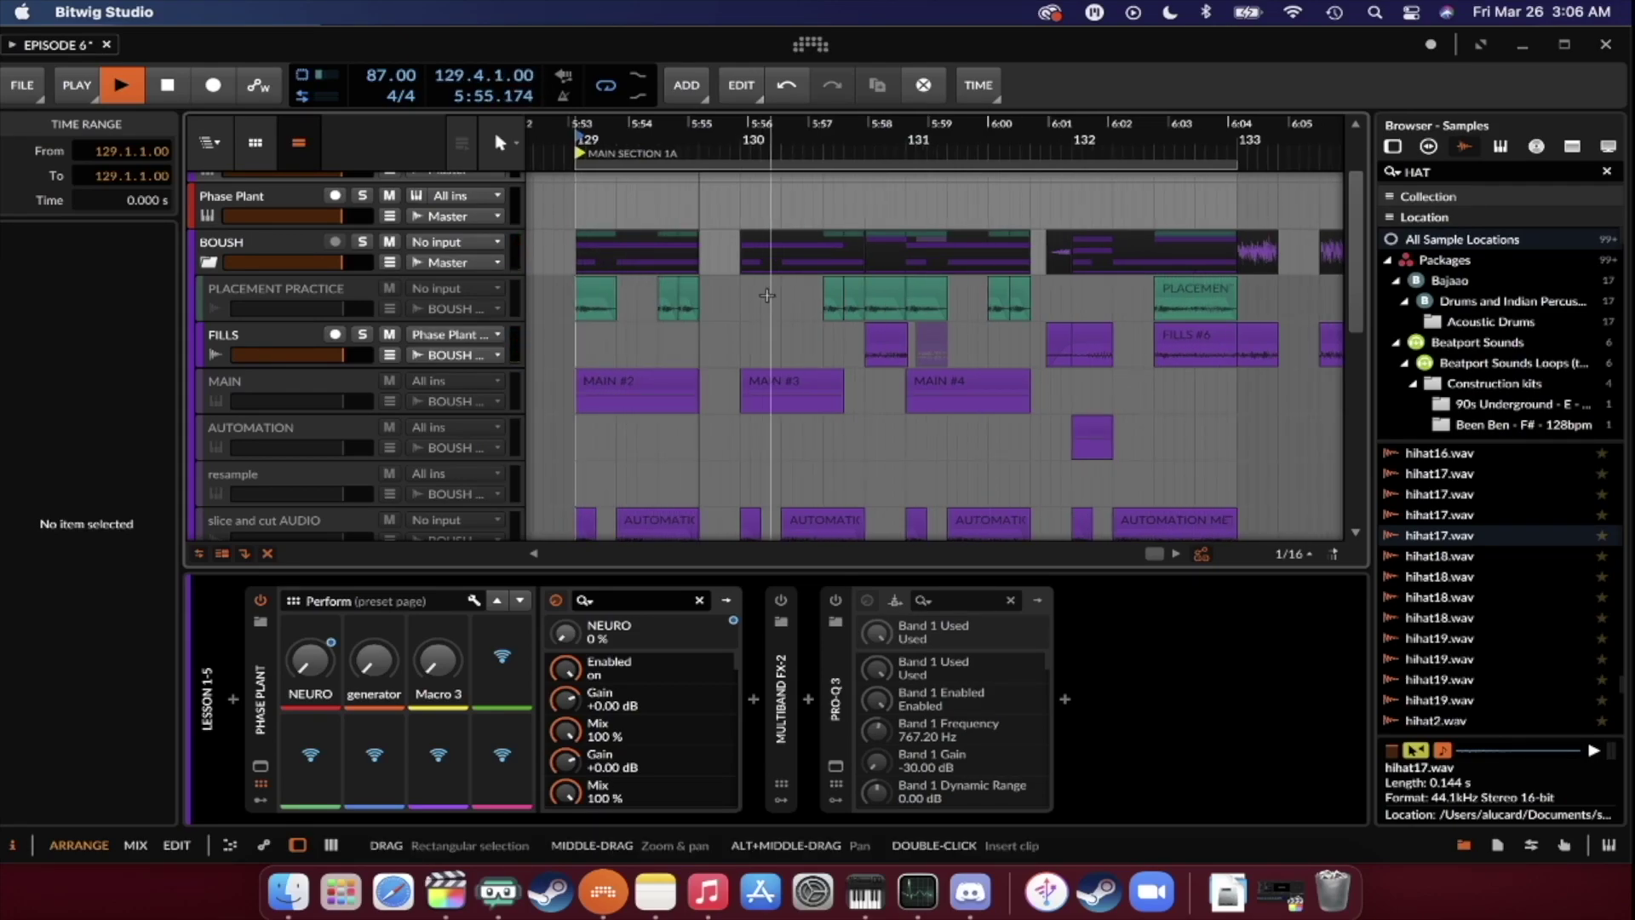
Stop playback and inspect the FILLS clips at 130.4 and 132.3 in the main section.
key("space")
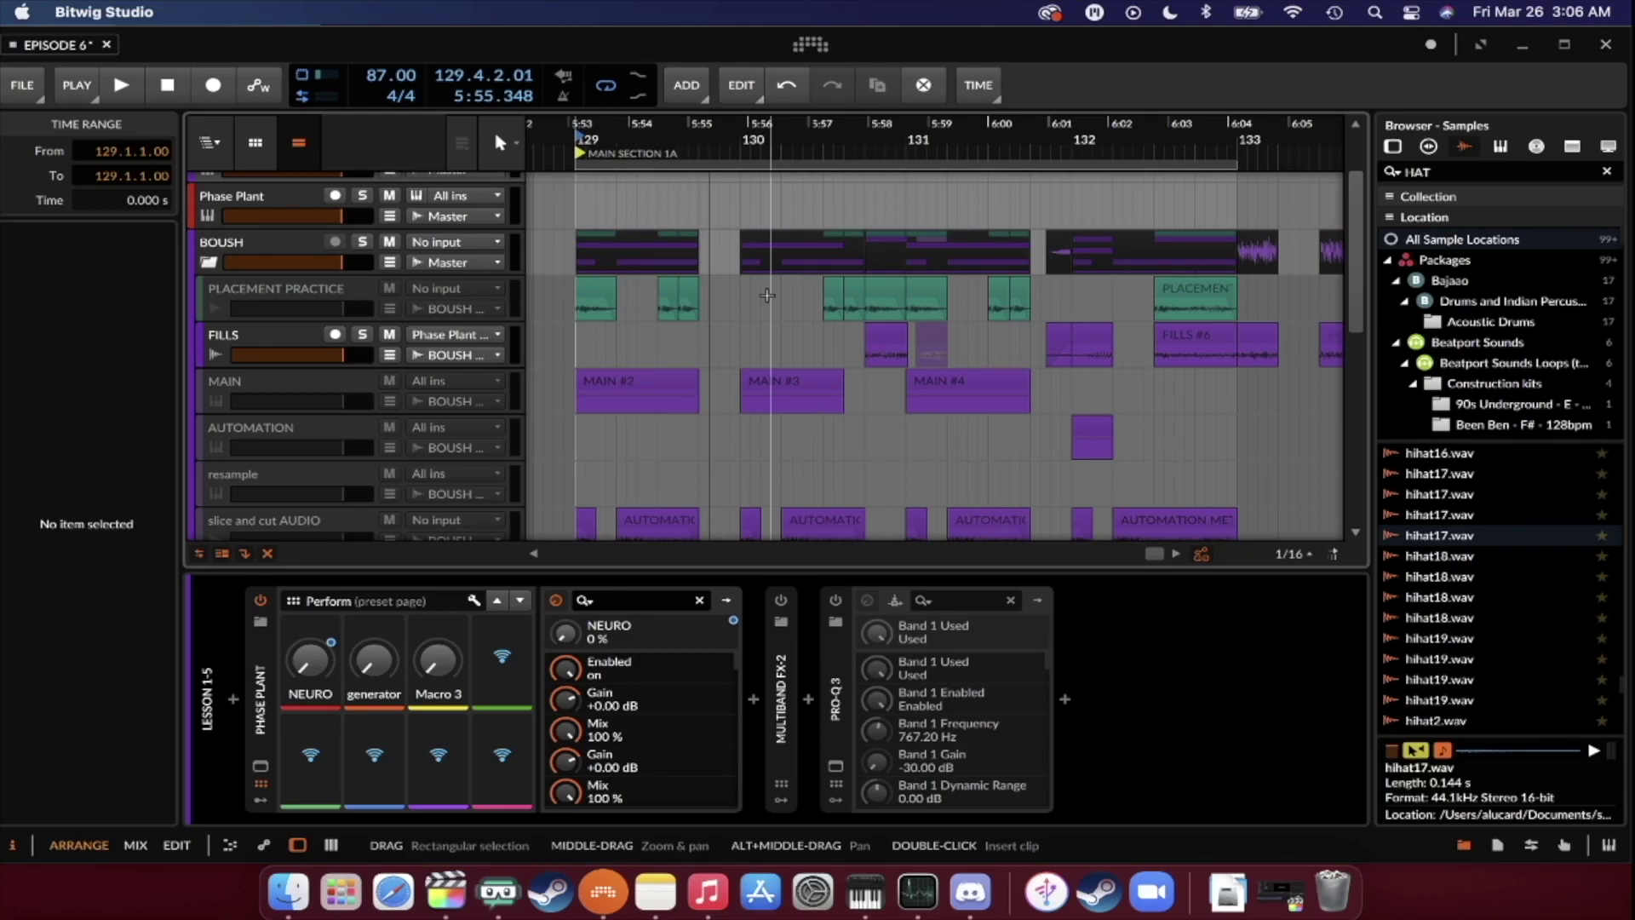
left_click(886, 334)
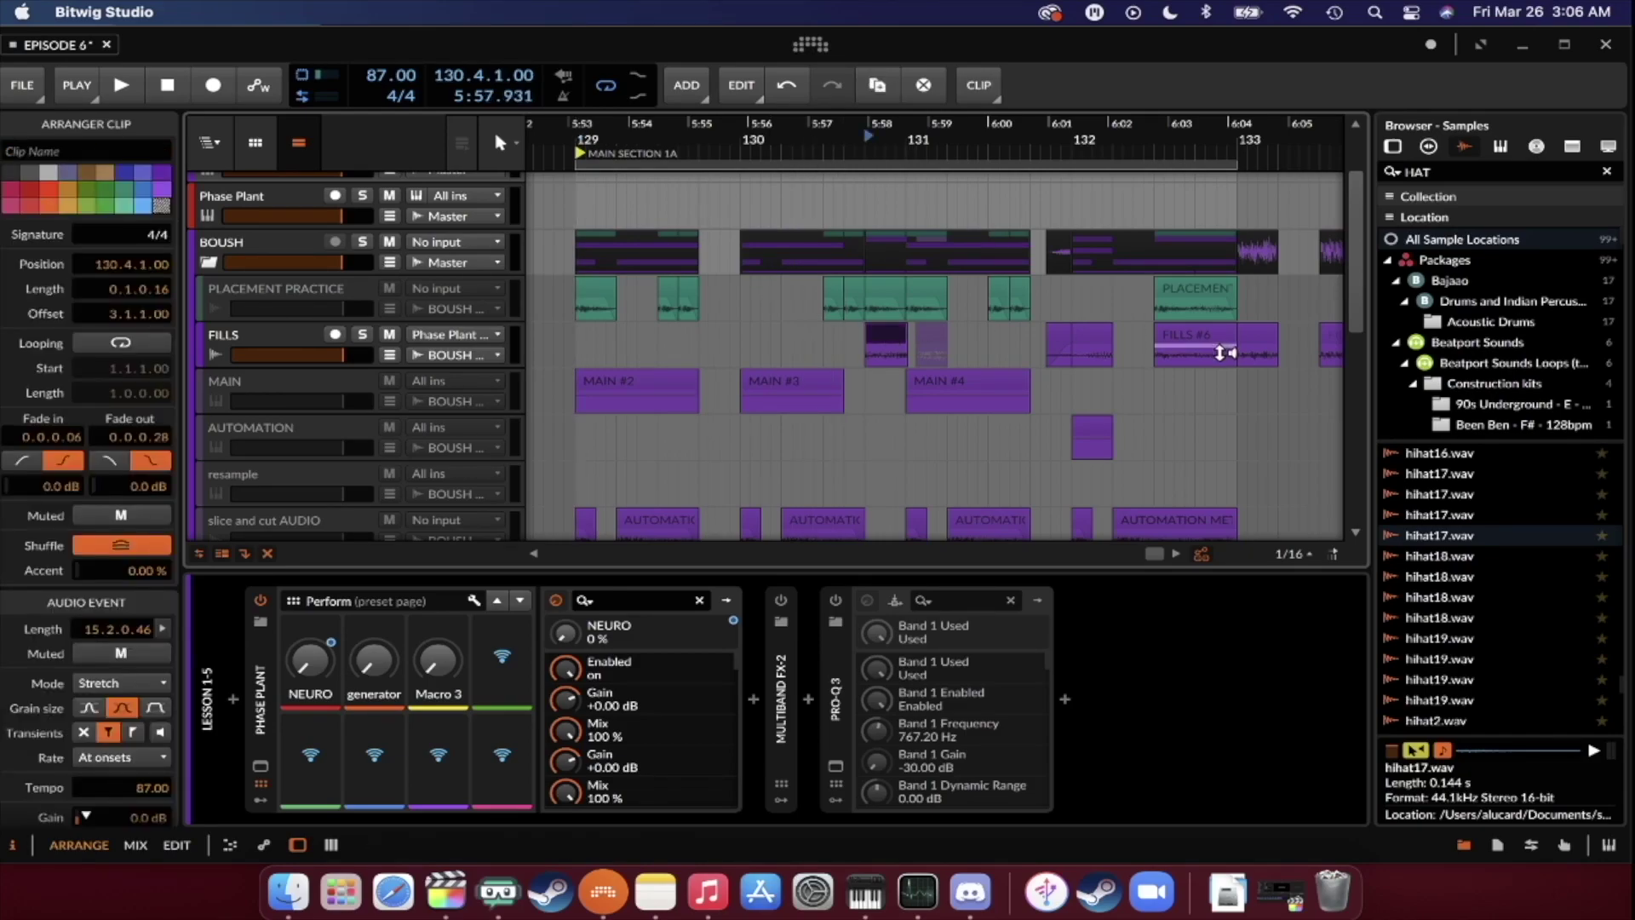
left_click(1197, 339)
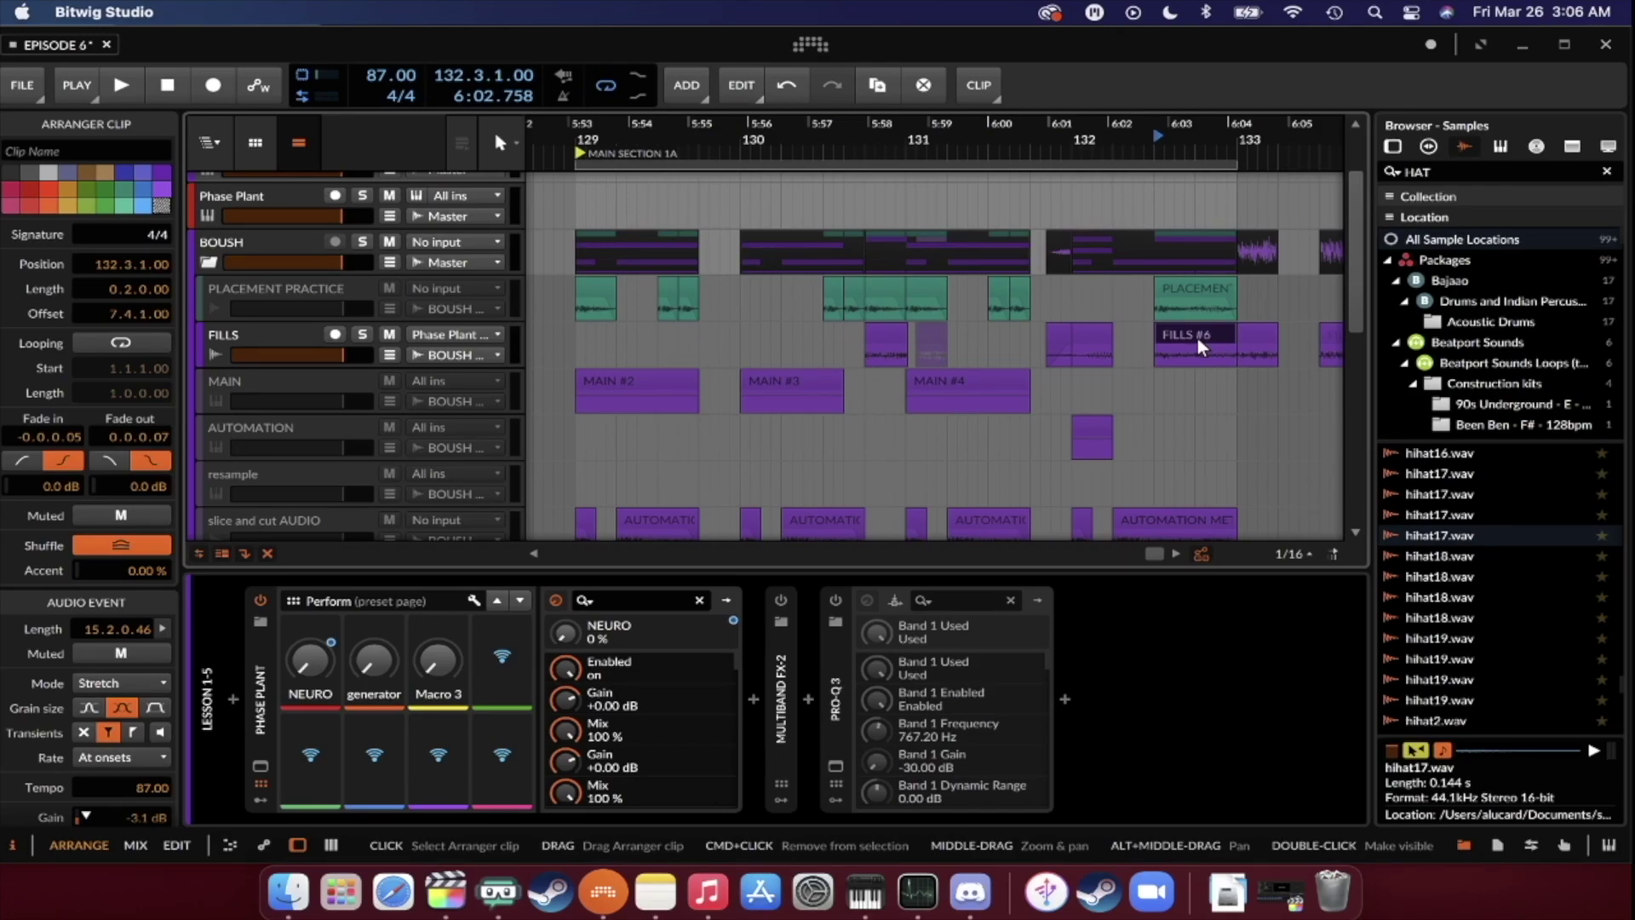
left_click(886, 328)
scroll(886, 329, "down", 3)
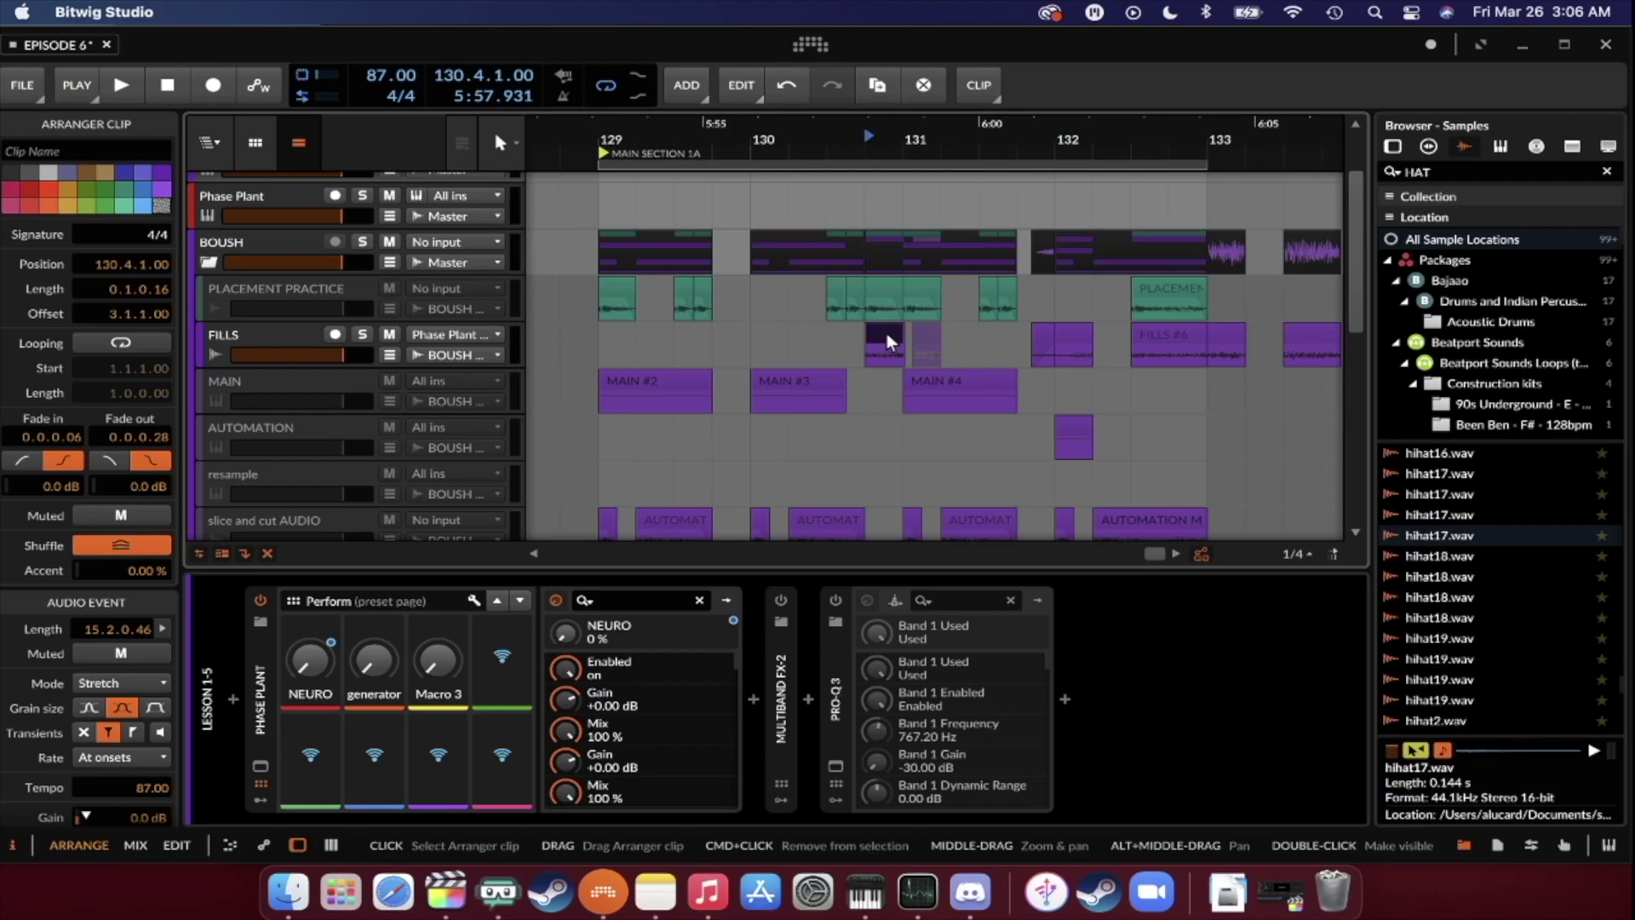
scroll(886, 334, "left", 5)
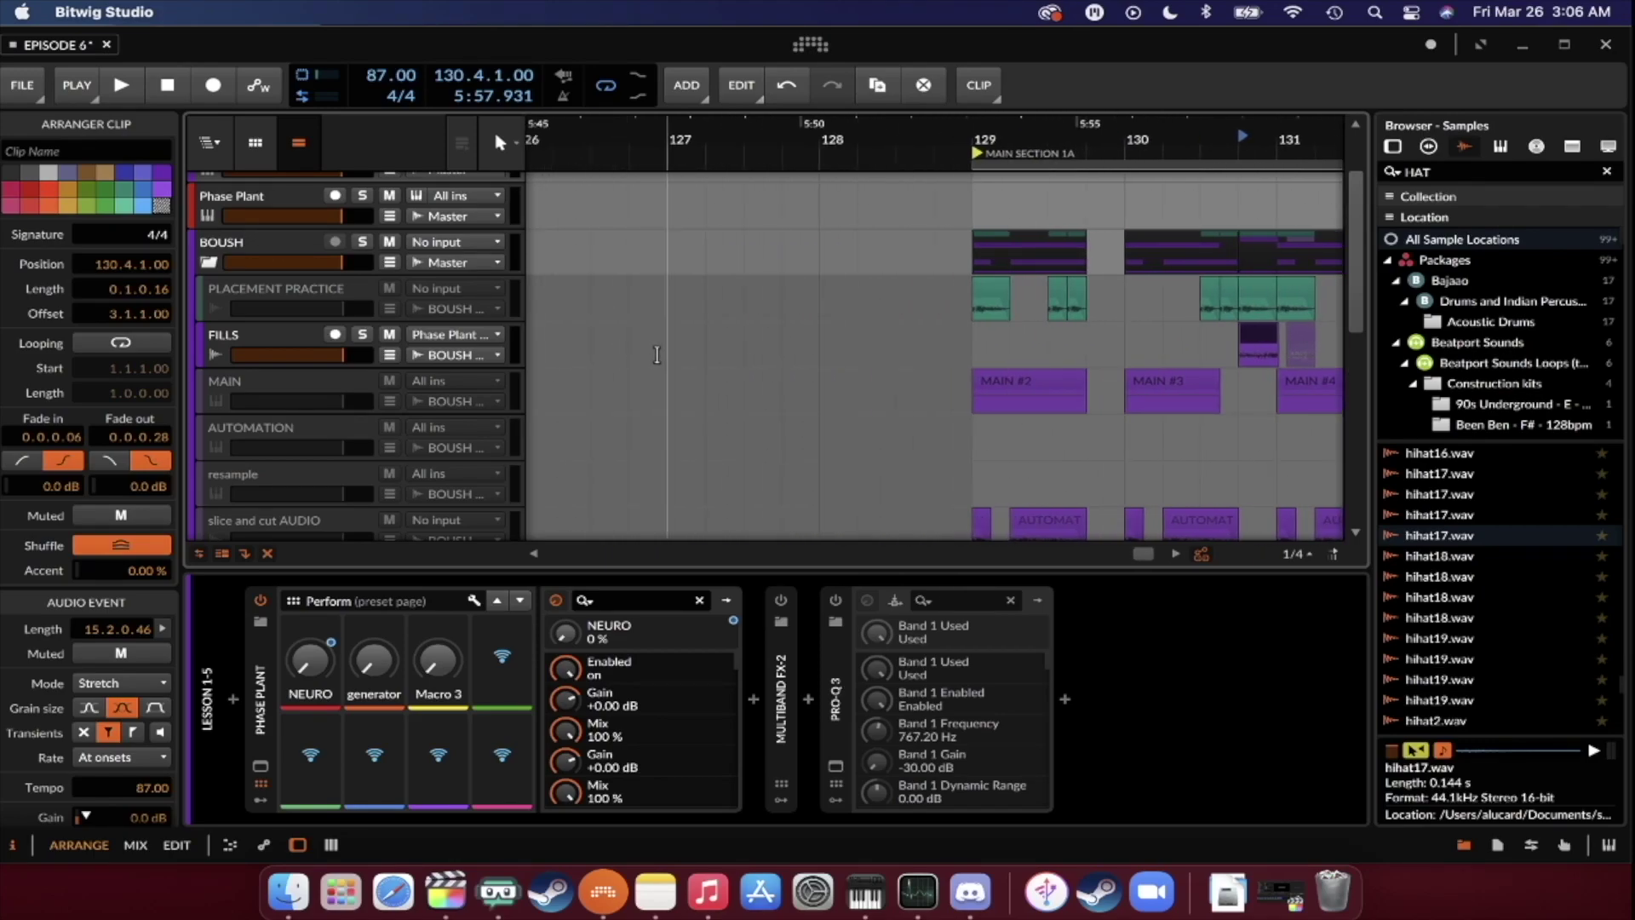
Mark the empty range from bar 127 to 128 on the FILLS track, then select the fill clip at 130.4.
left_click_drag(658, 354, 860, 354)
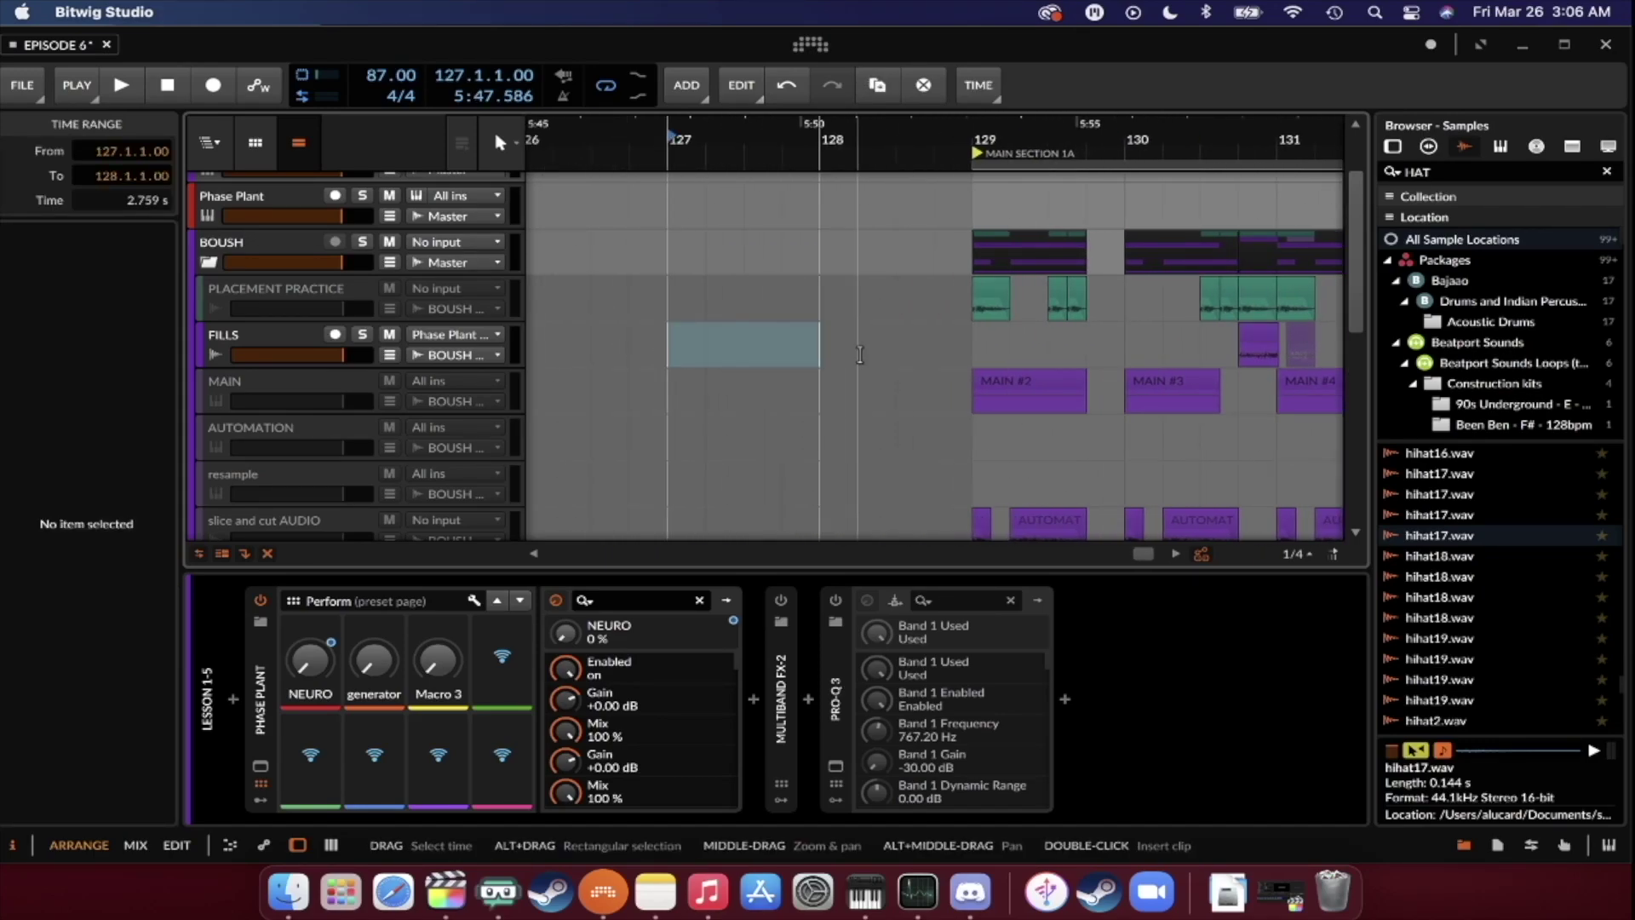
scroll(1135, 342, "down", 3)
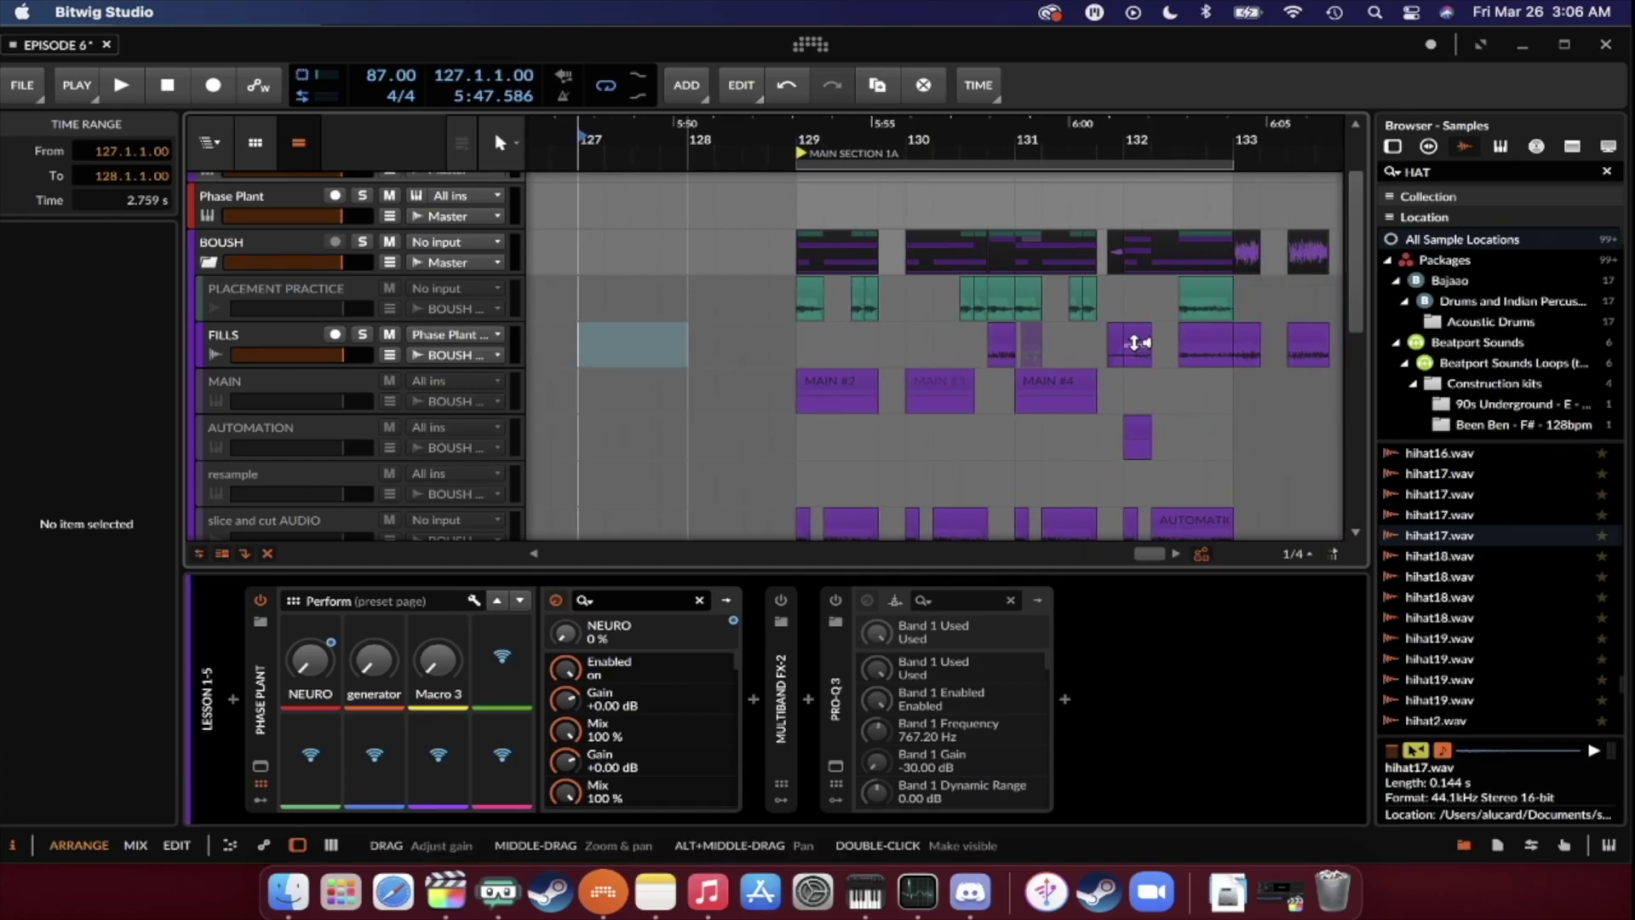
left_click(1003, 336)
scroll(1003, 342, "up", 3)
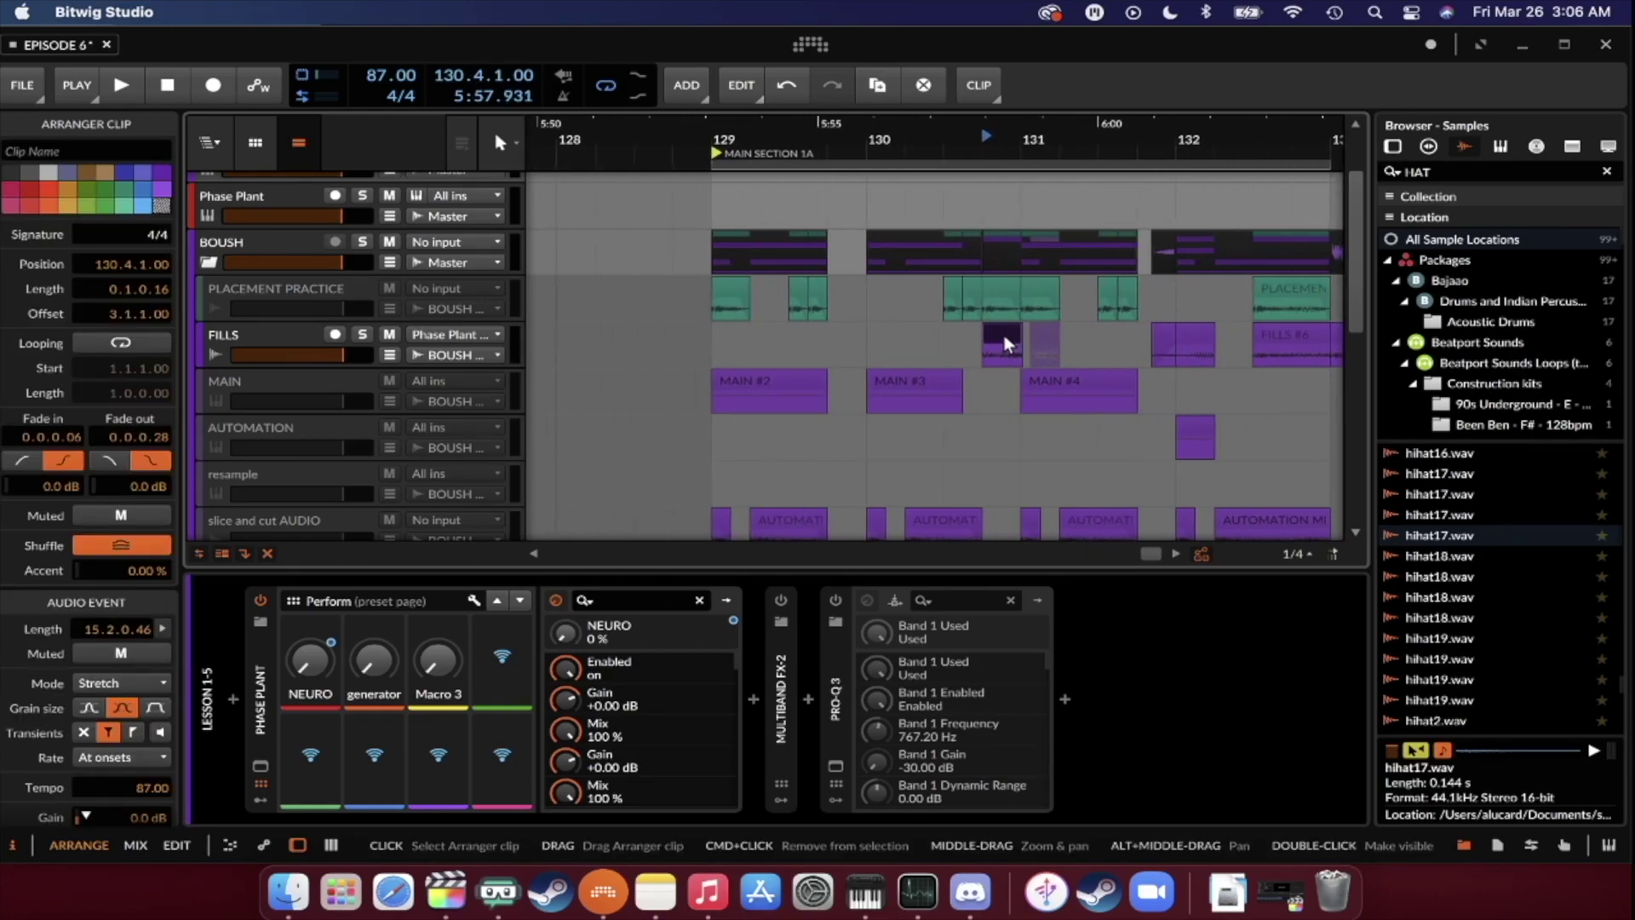
scroll(1003, 342, "down", 3)
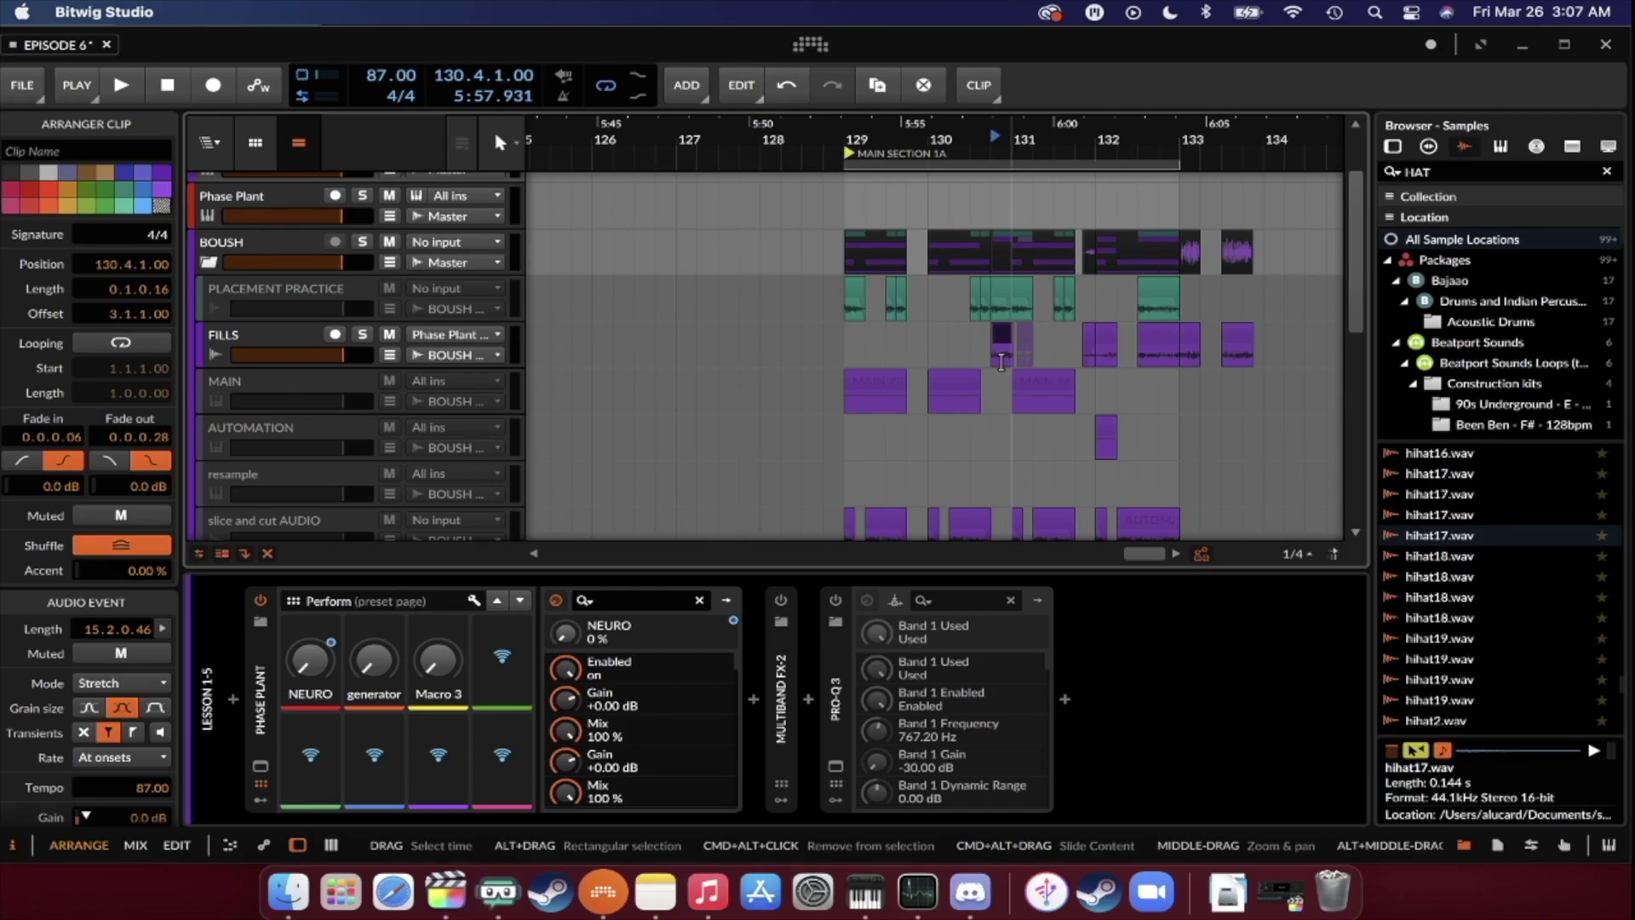
Mark the range 9.1.1.00 to 10.1.4.16 within the long FILLS #1 recording at the start of the arrangement.
scroll(1001, 361, "down", 5)
scroll(897, 360, "left", 10)
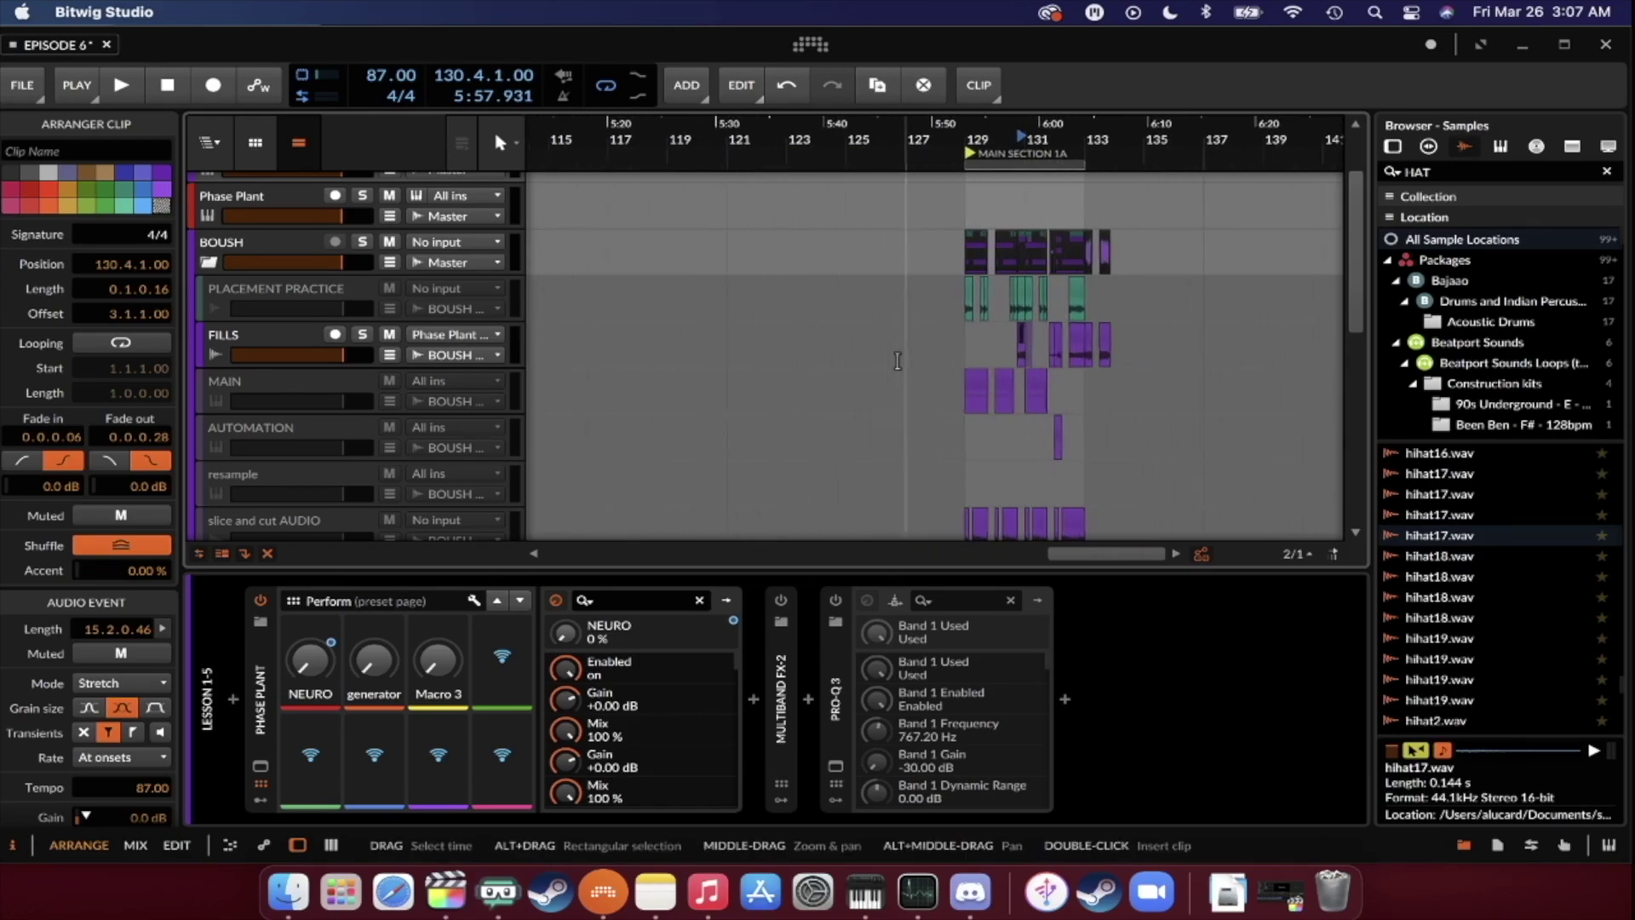
scroll(898, 360, "left", 15)
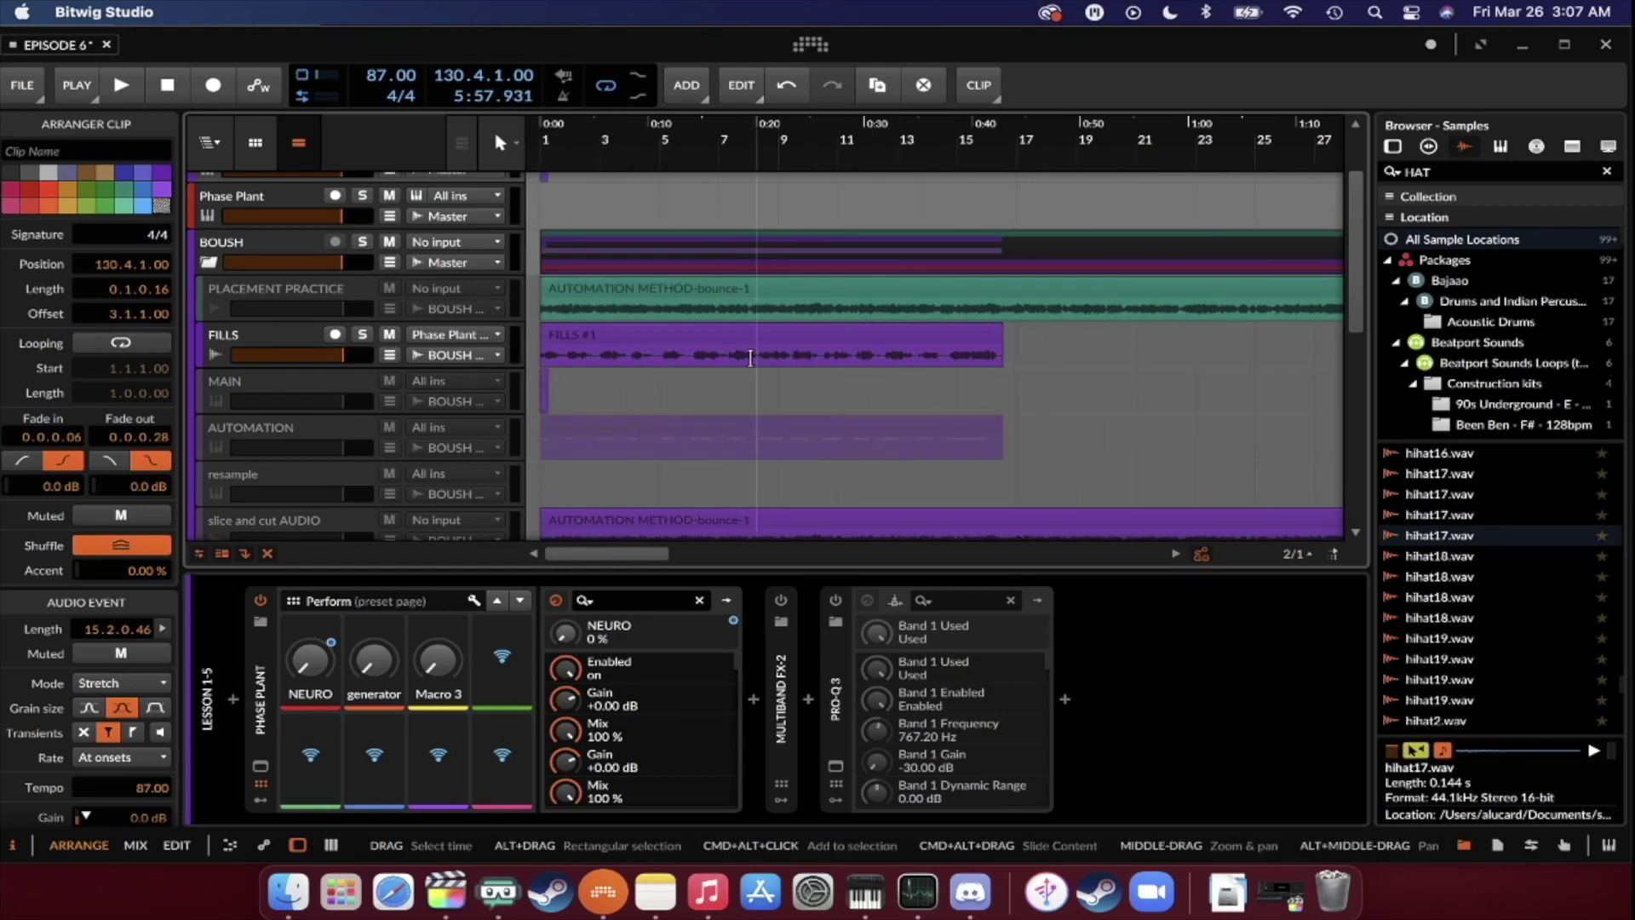
left_click_drag(783, 352, 813, 359)
Return to MAIN SECTION 1A and select the FILLS clip at 130.4.
scroll(813, 360, "up", 2)
scroll(937, 371, "right", 10)
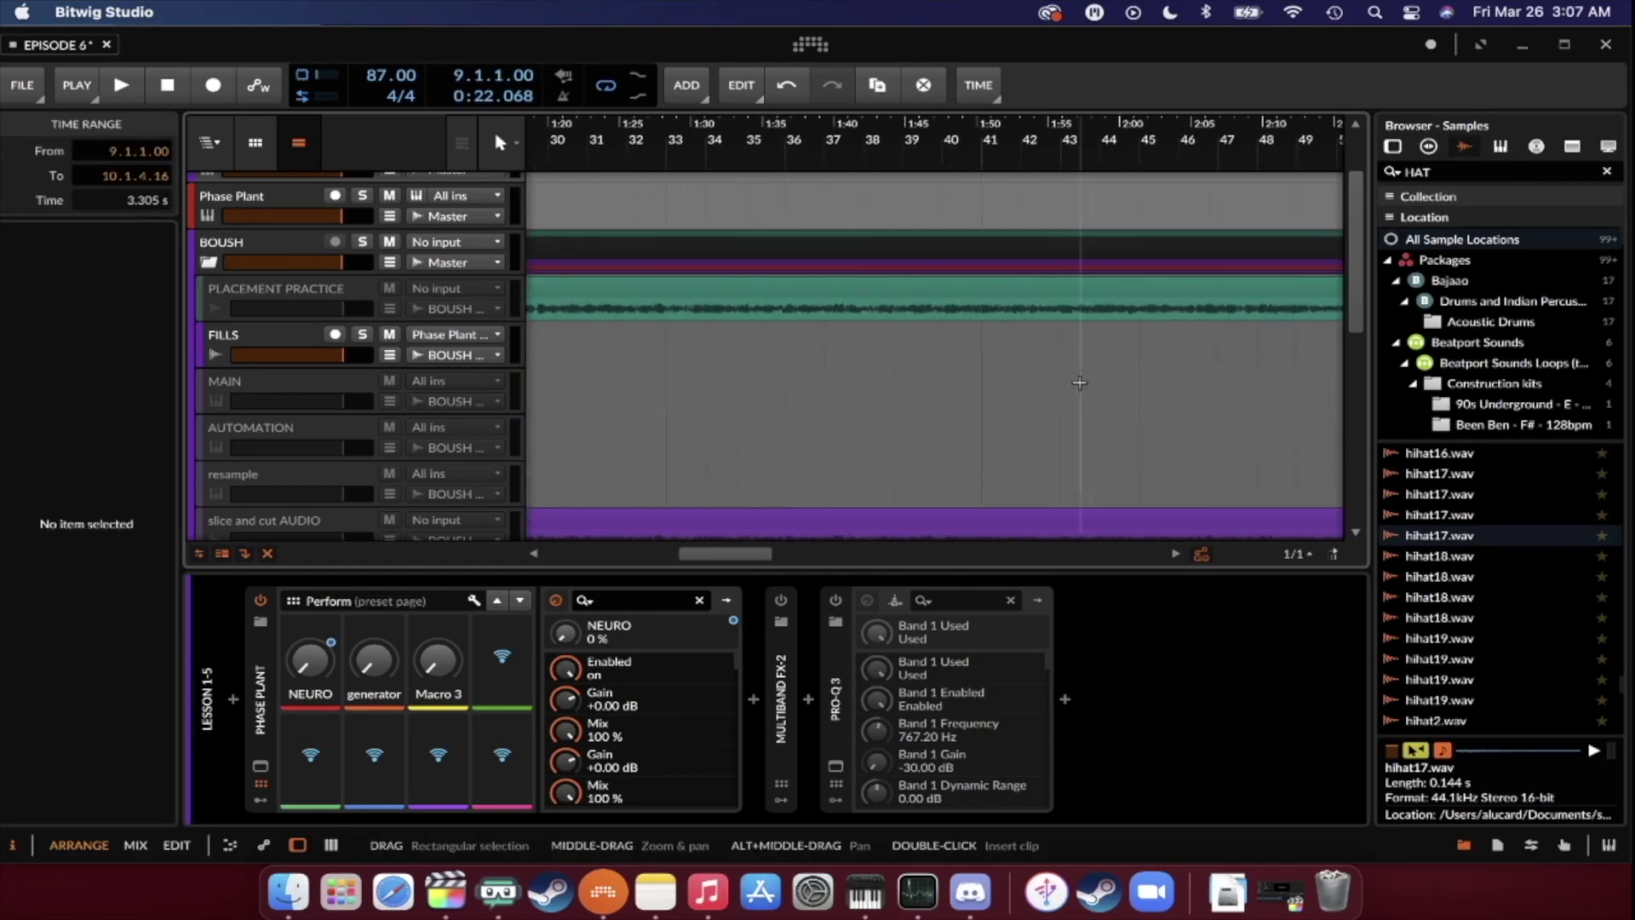
scroll(1078, 382, "right", 12)
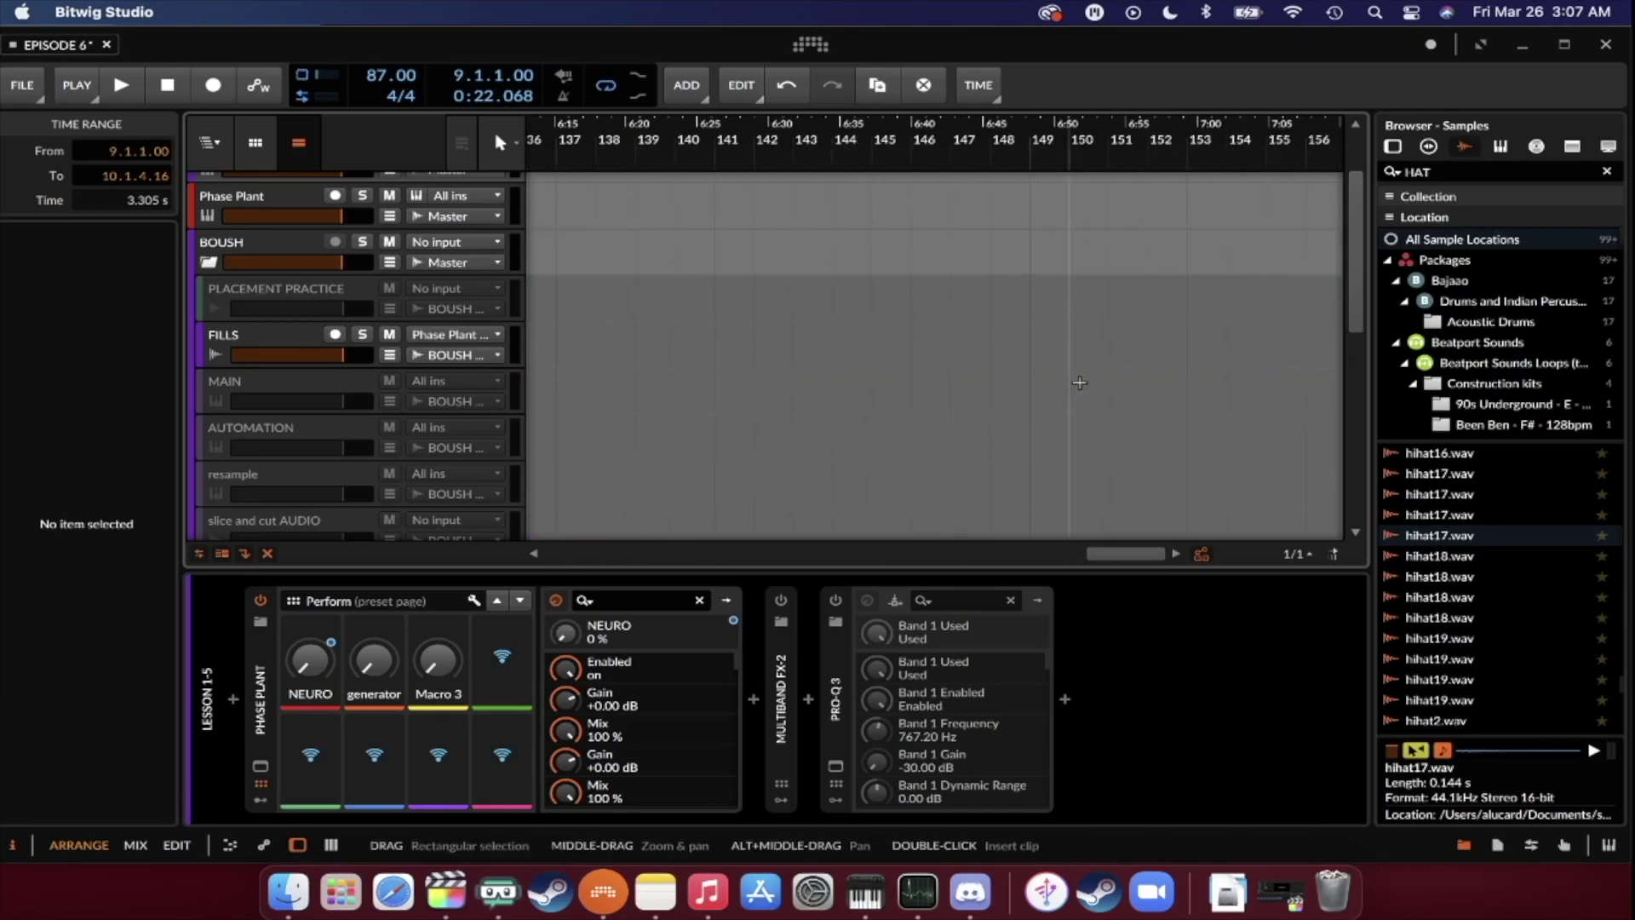
scroll(1079, 382, "left", 3)
scroll(1056, 366, "right", 1)
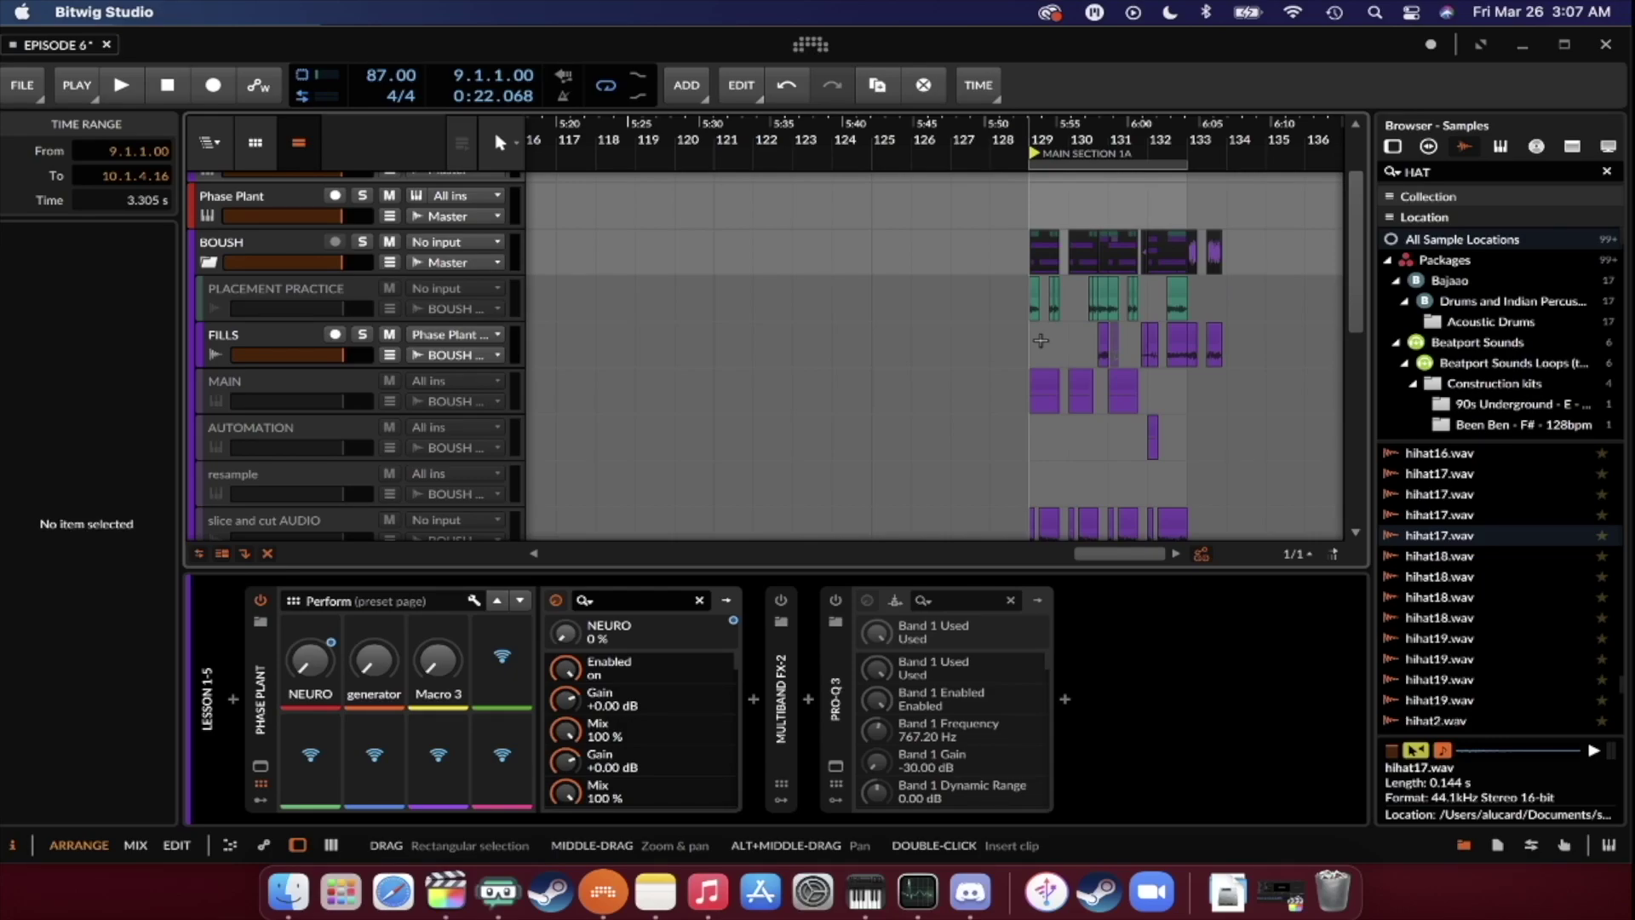
scroll(1043, 338, "up", 5)
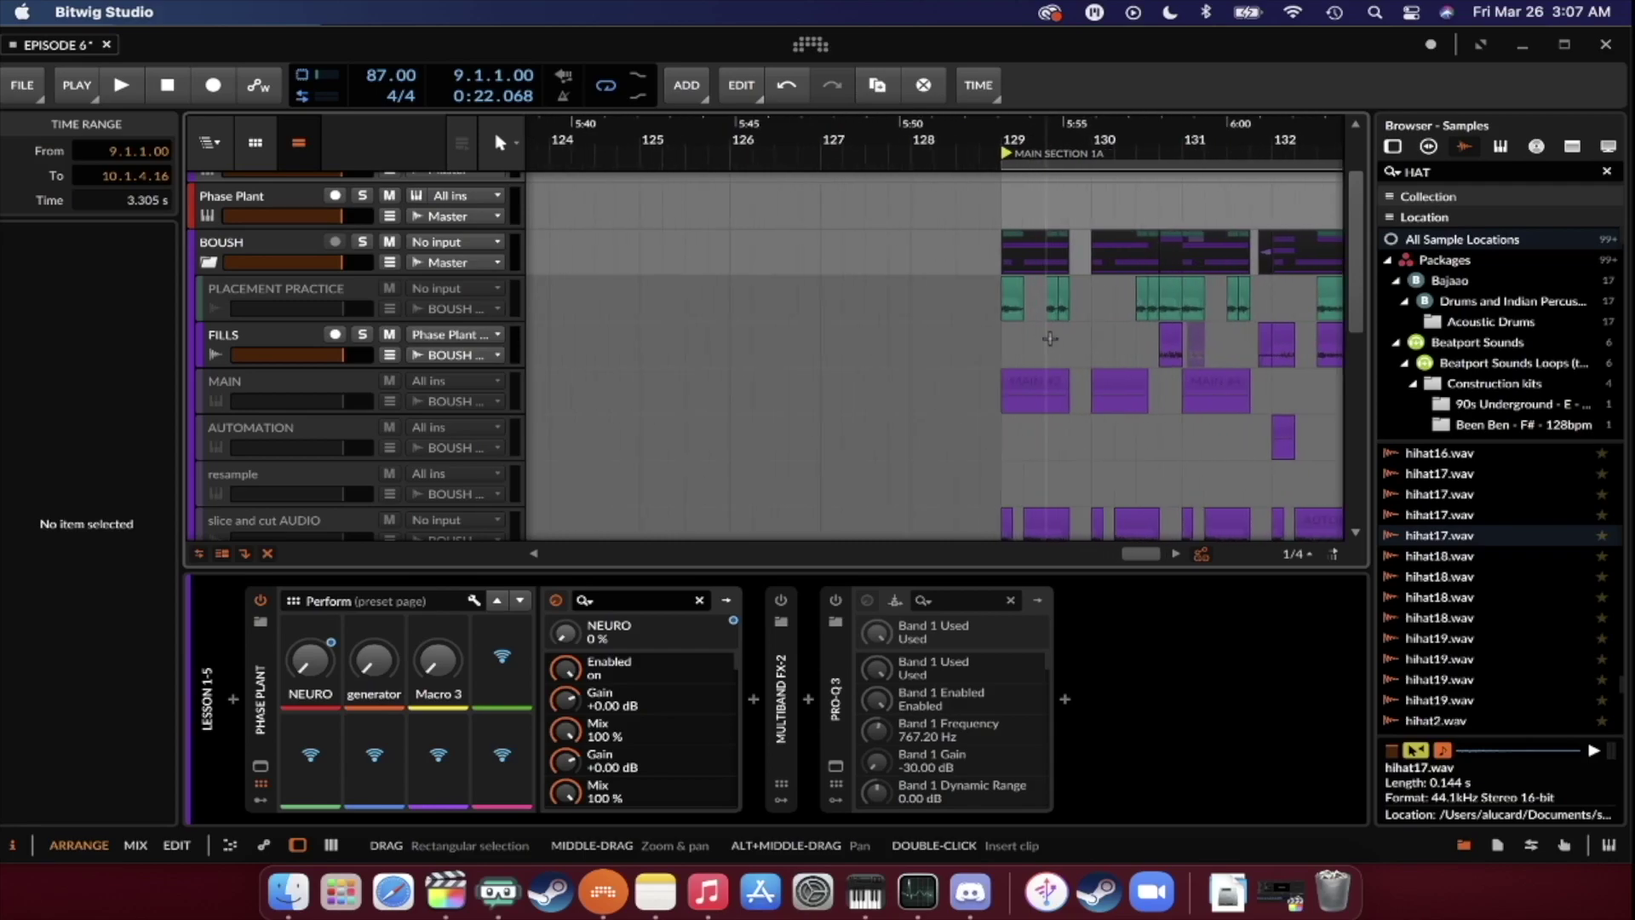
scroll(1043, 341, "right", 3)
left_click(1065, 334)
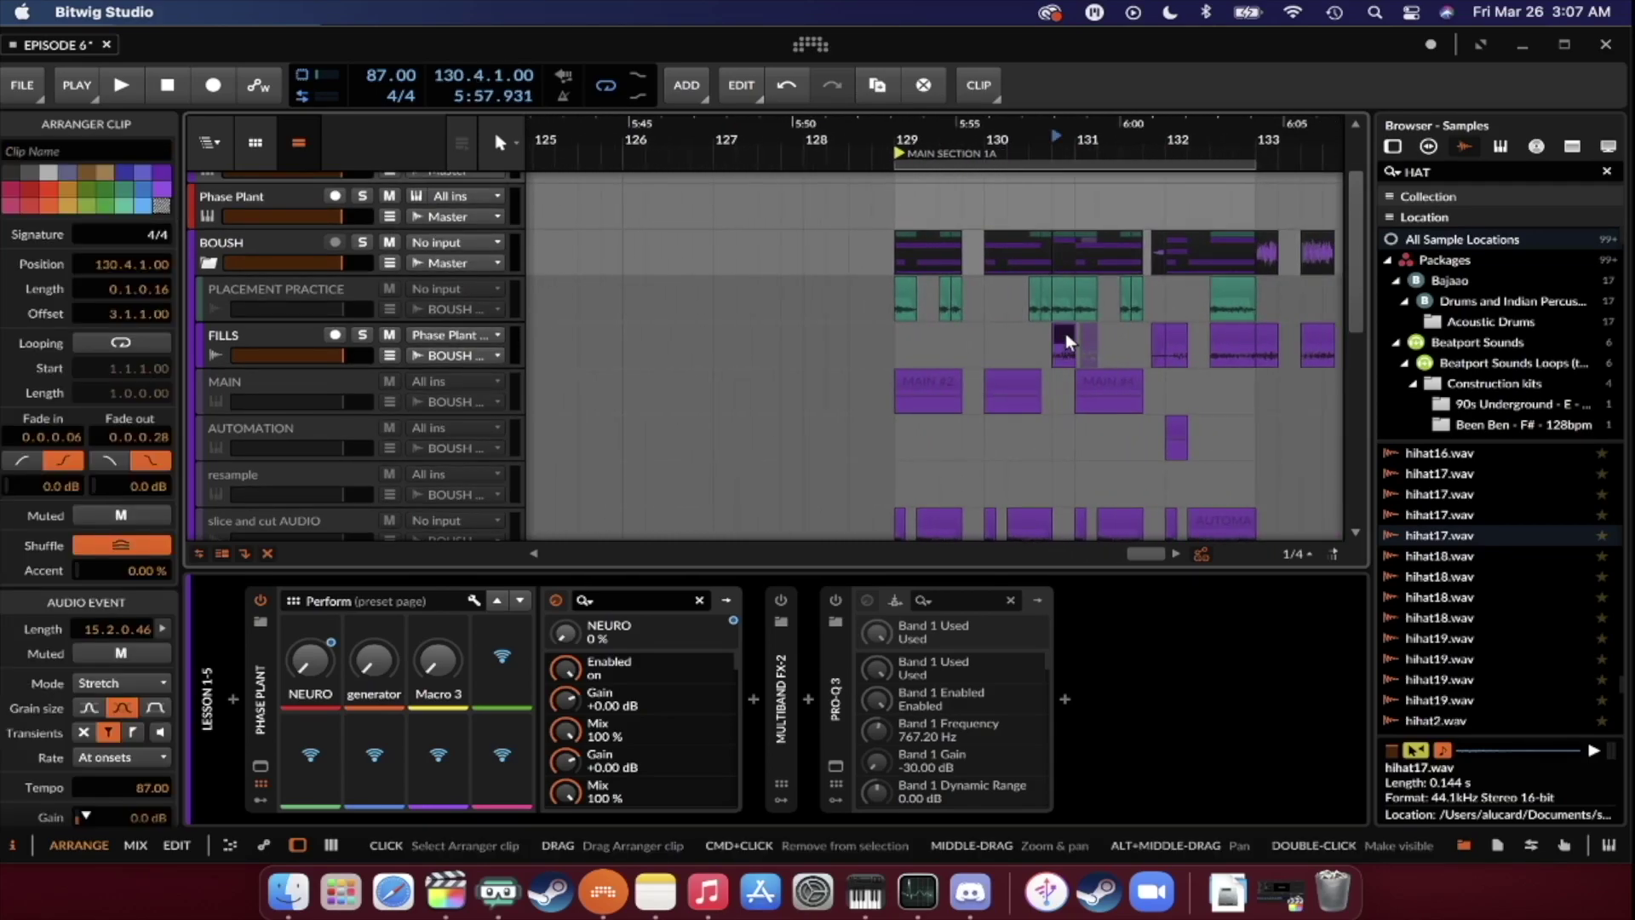
Review the tracks below FILLS and set the play start position to 129.1.1.00.
scroll(1066, 333, "down", 3)
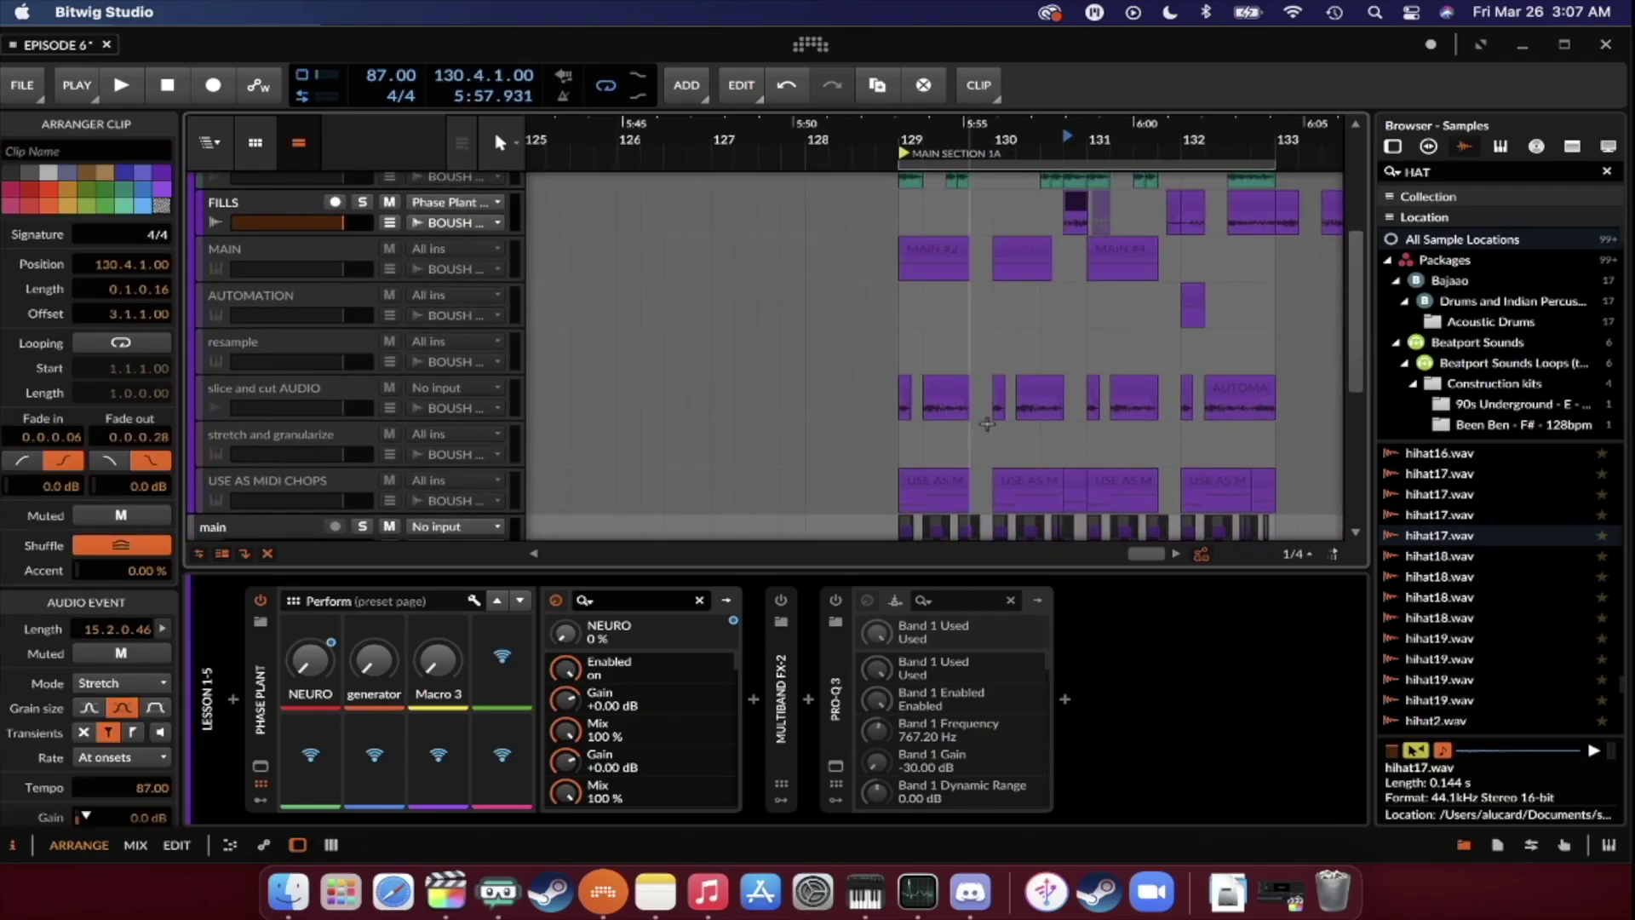
scroll(955, 401, "up", 3)
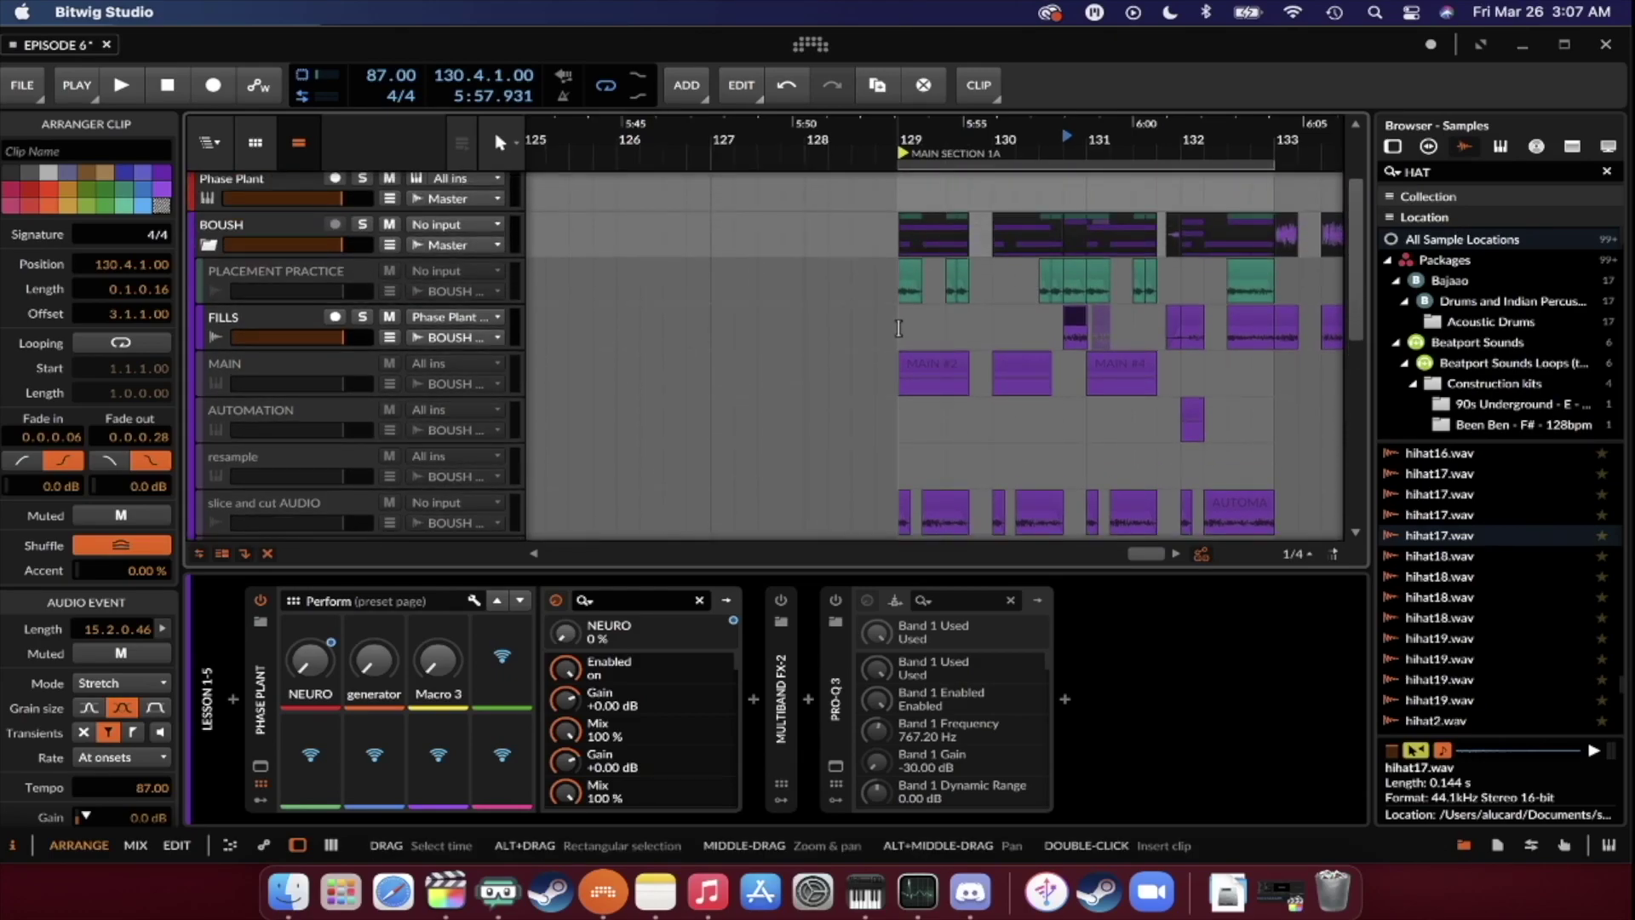
left_click(898, 328)
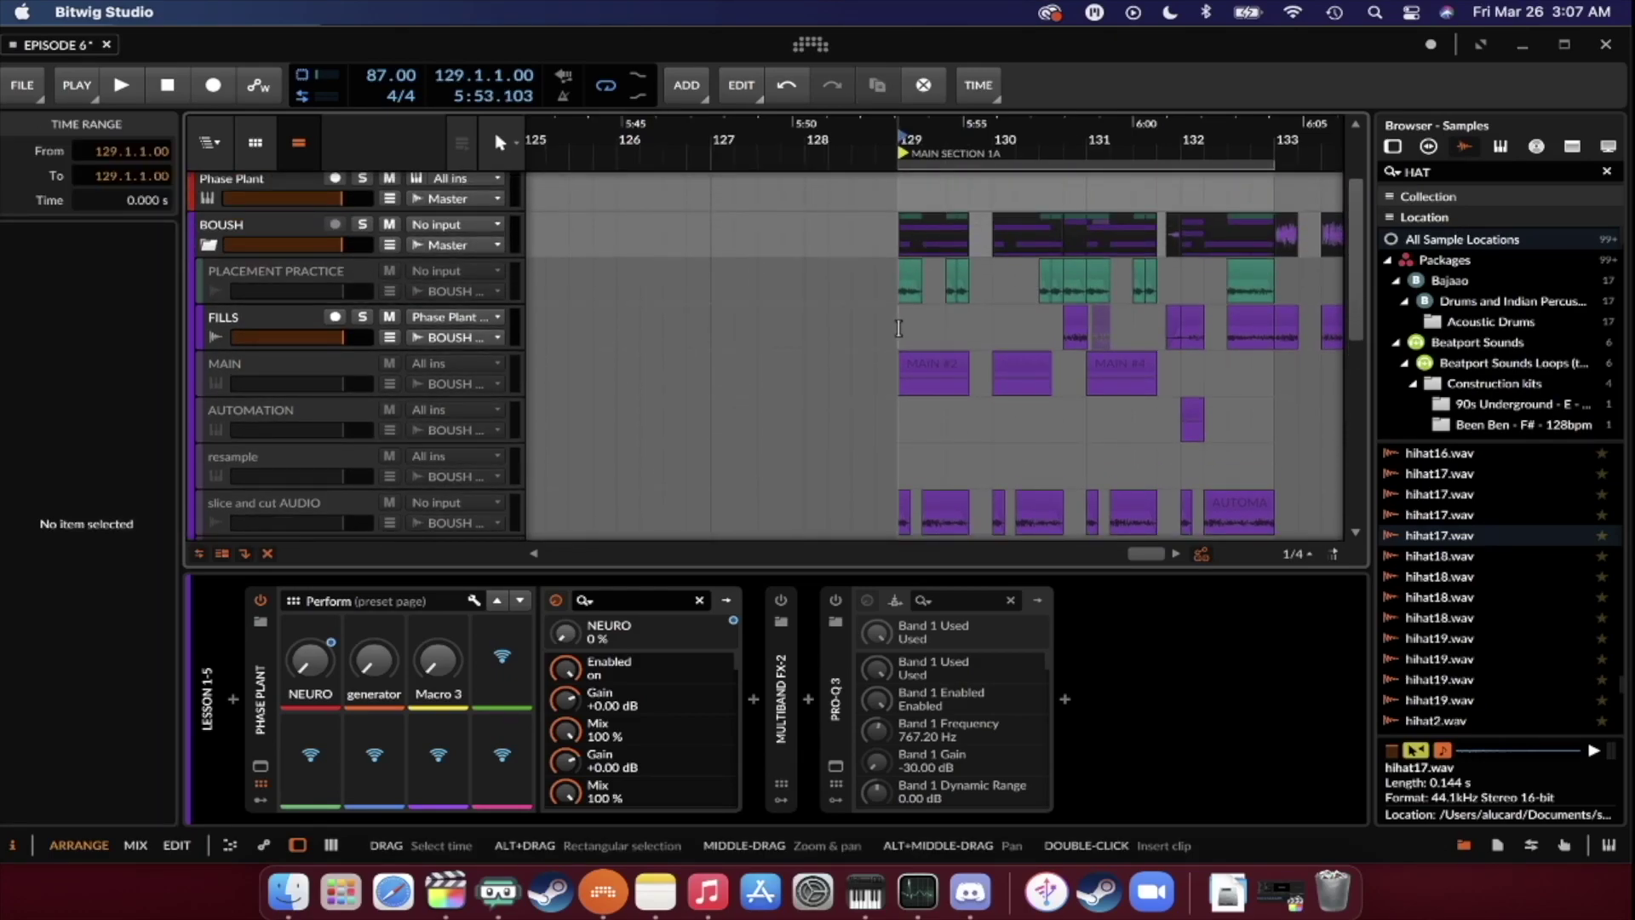
scroll(898, 328, "down", 3)
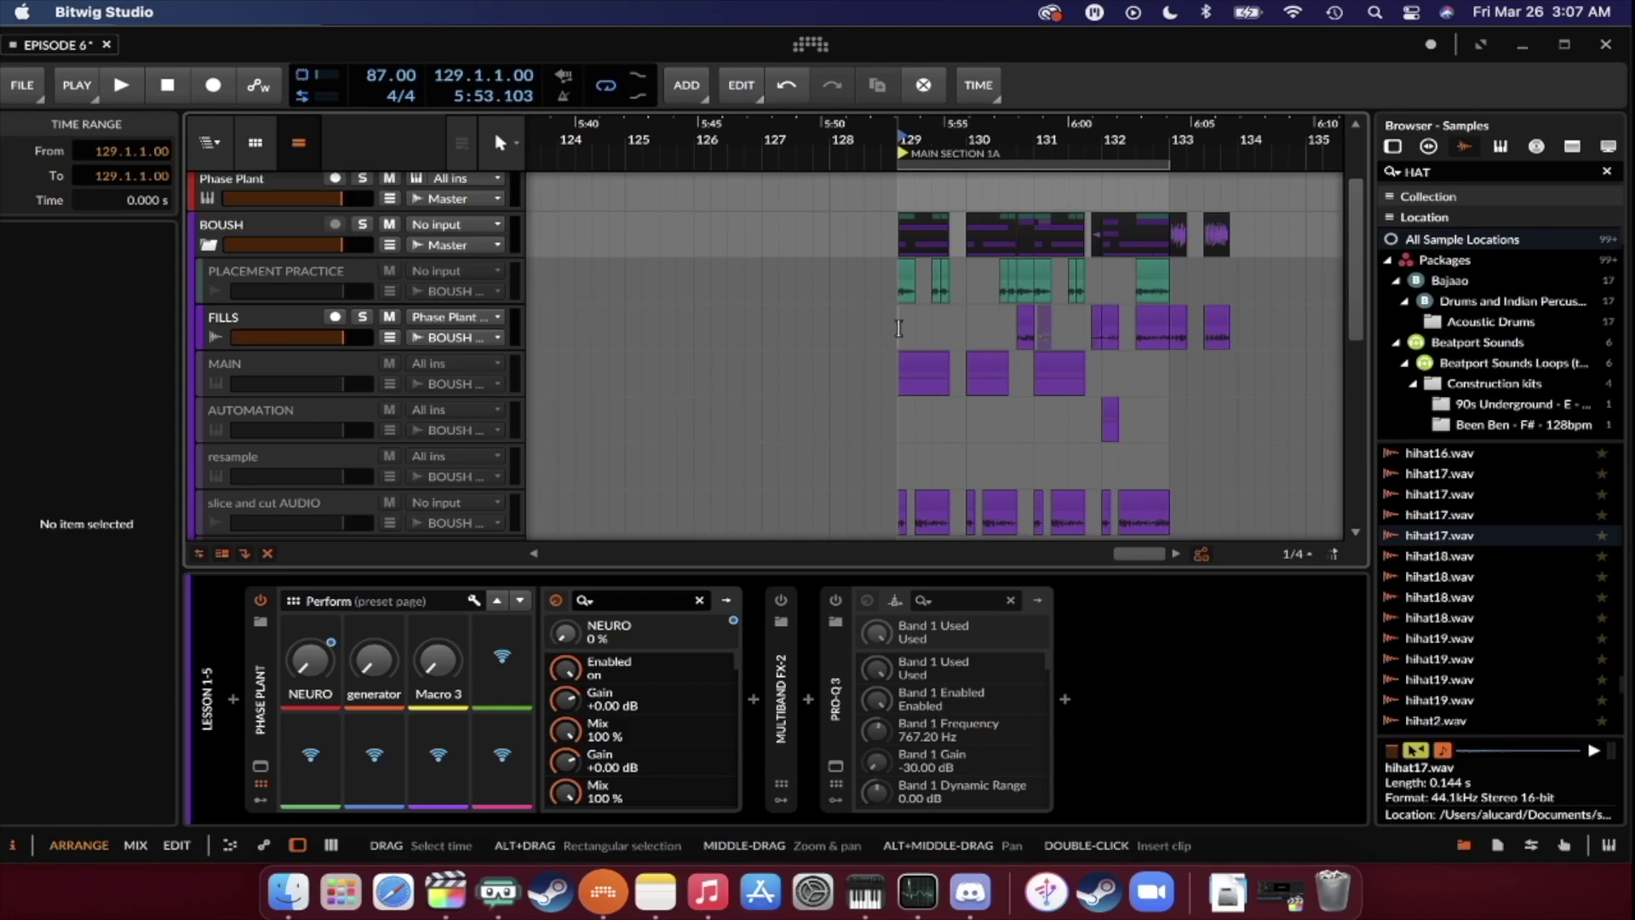
Activate the MAIN instrument track and view its Phase Plant patch, closing the plug-in window again.
left_click(293, 368)
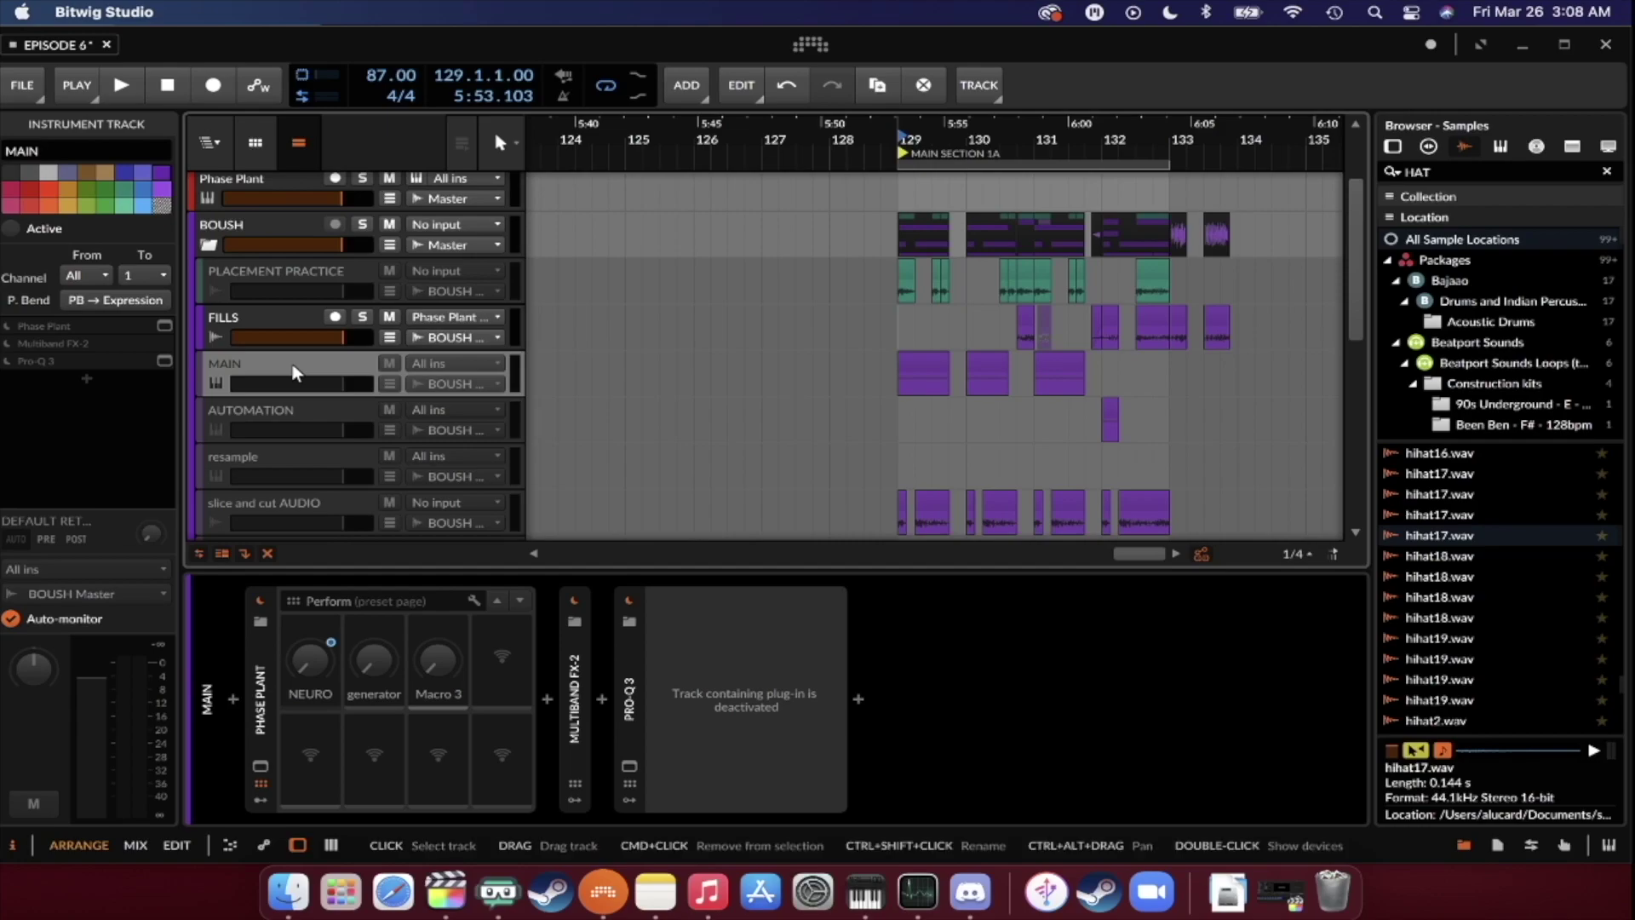
key("alt+a")
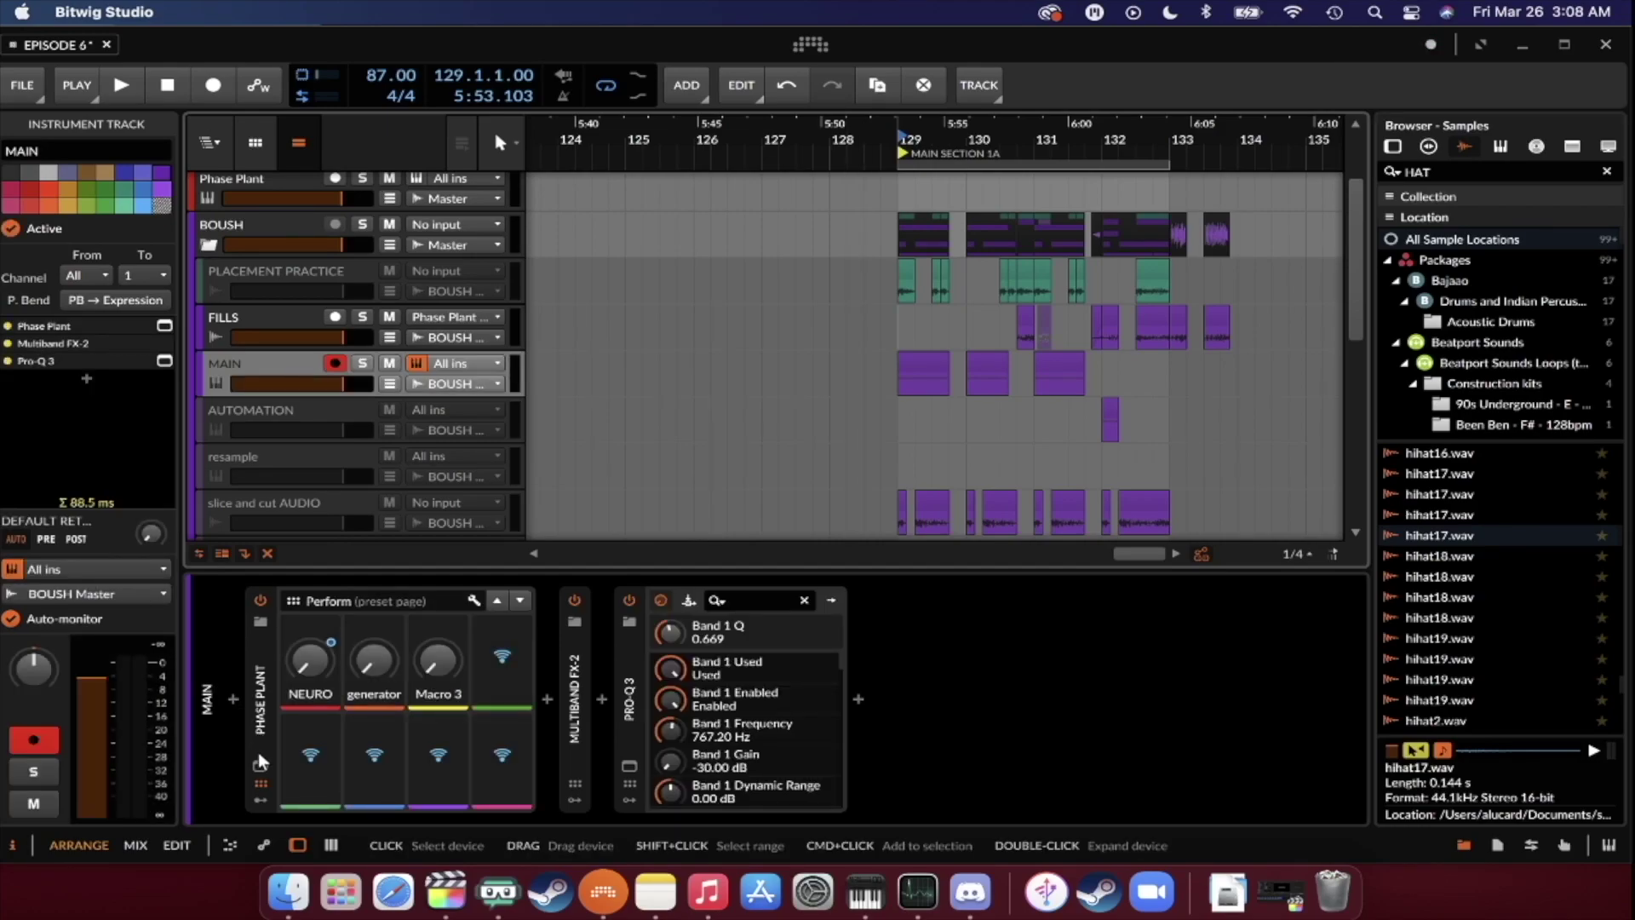
left_click(259, 766)
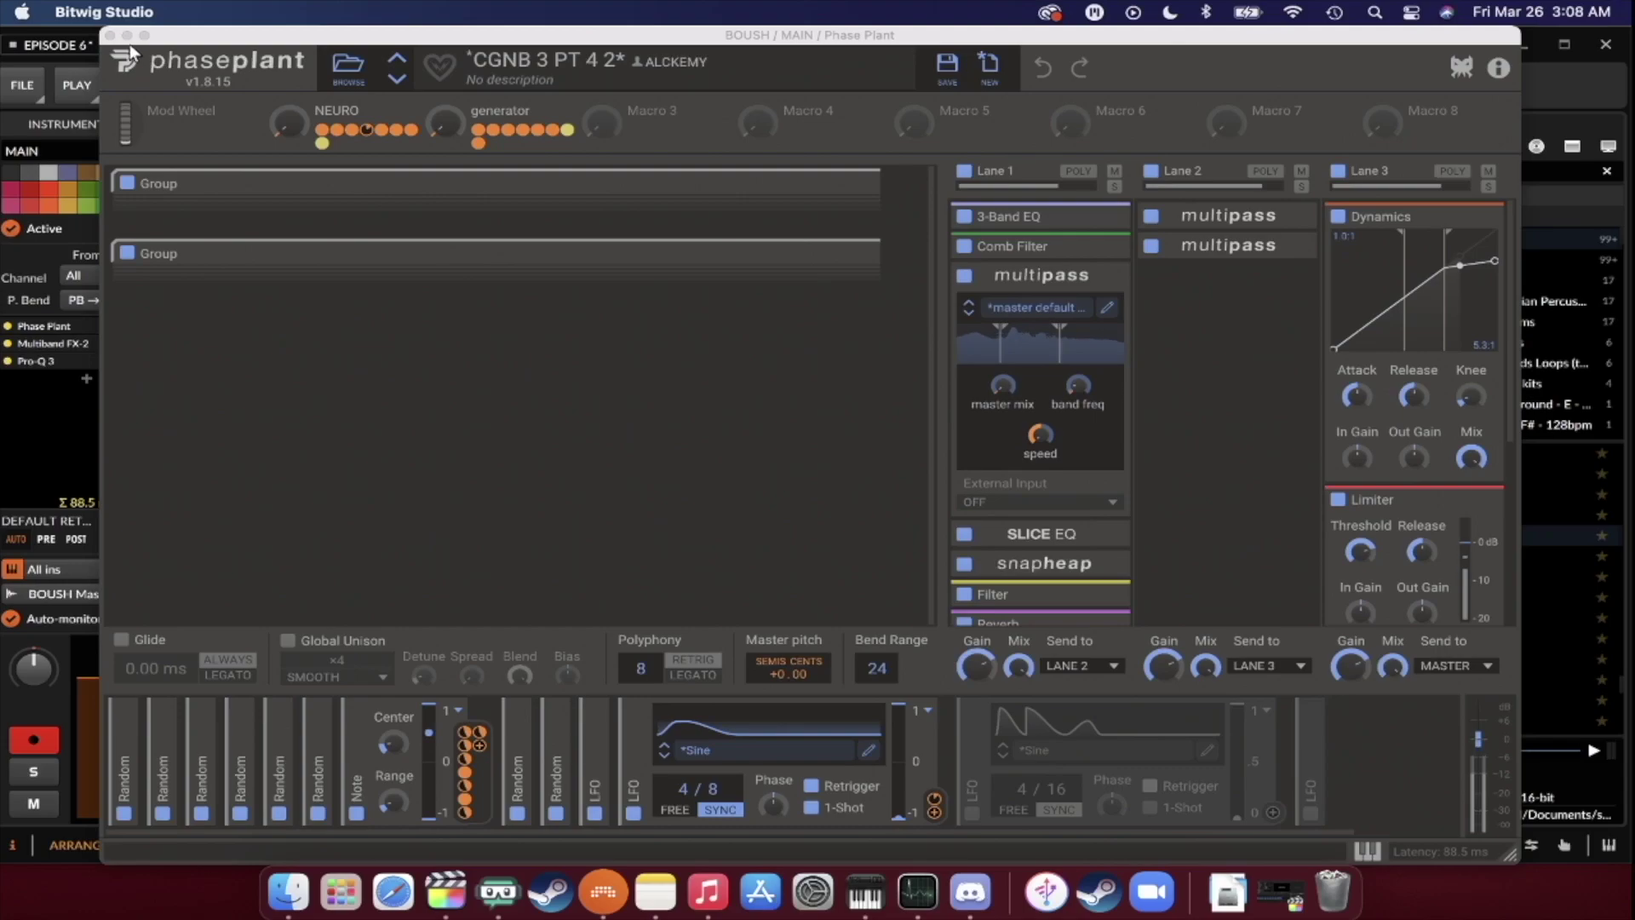
left_click(109, 36)
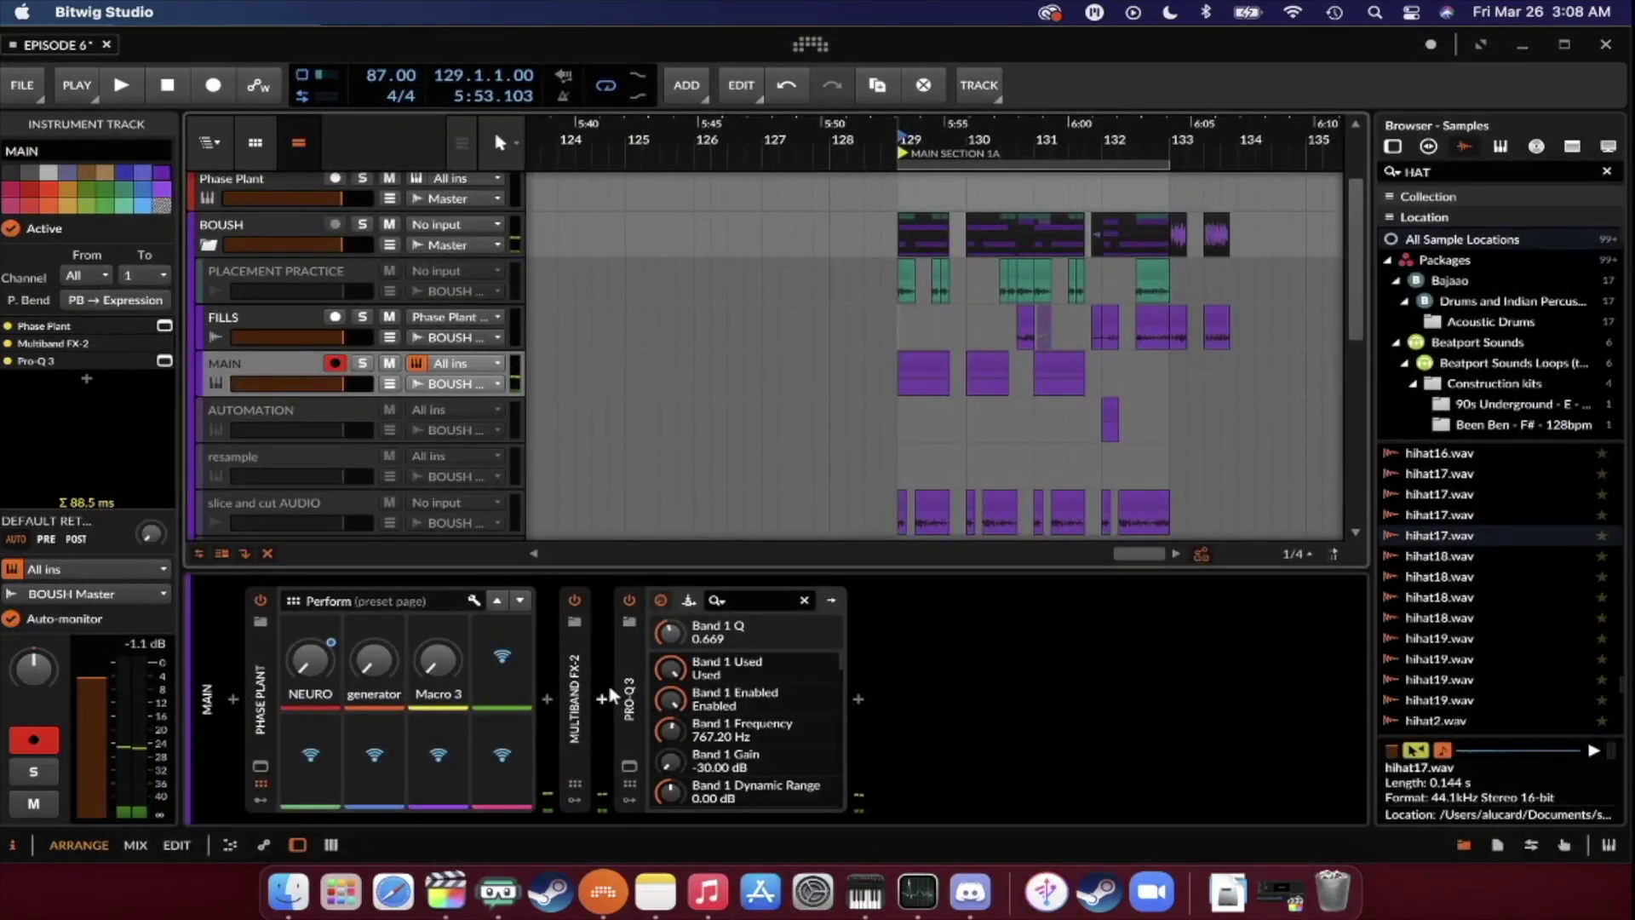
Inspect the mid-range cut in the MAIN track's Pro-Q 3 equalizer, then close its window.
left_click(629, 766)
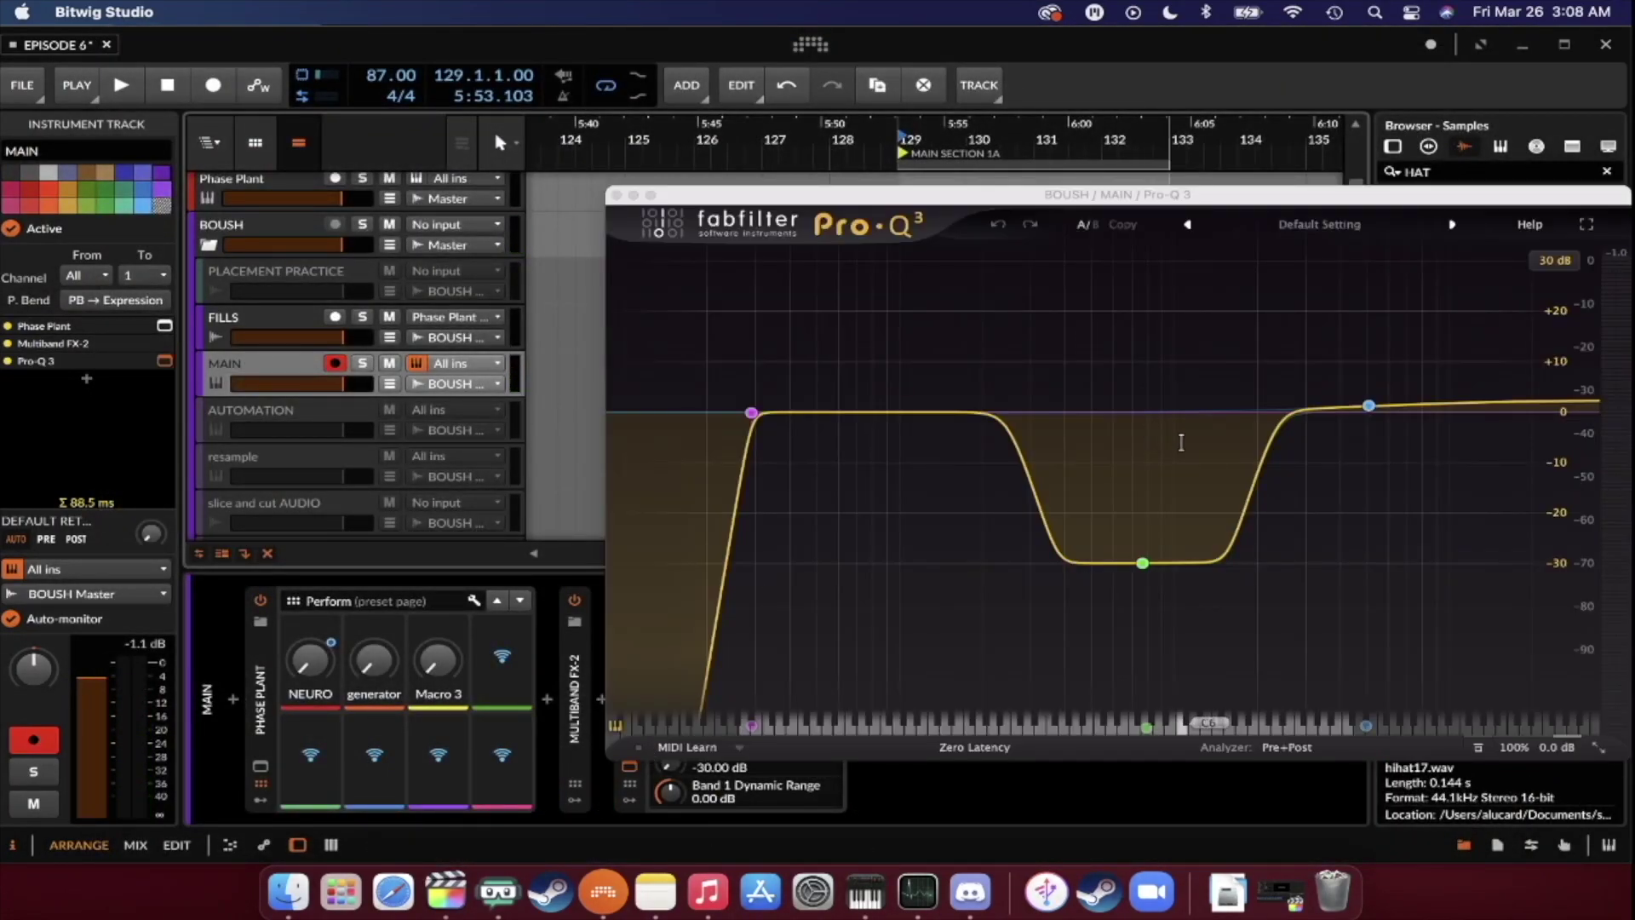
mouse_move(1175, 492)
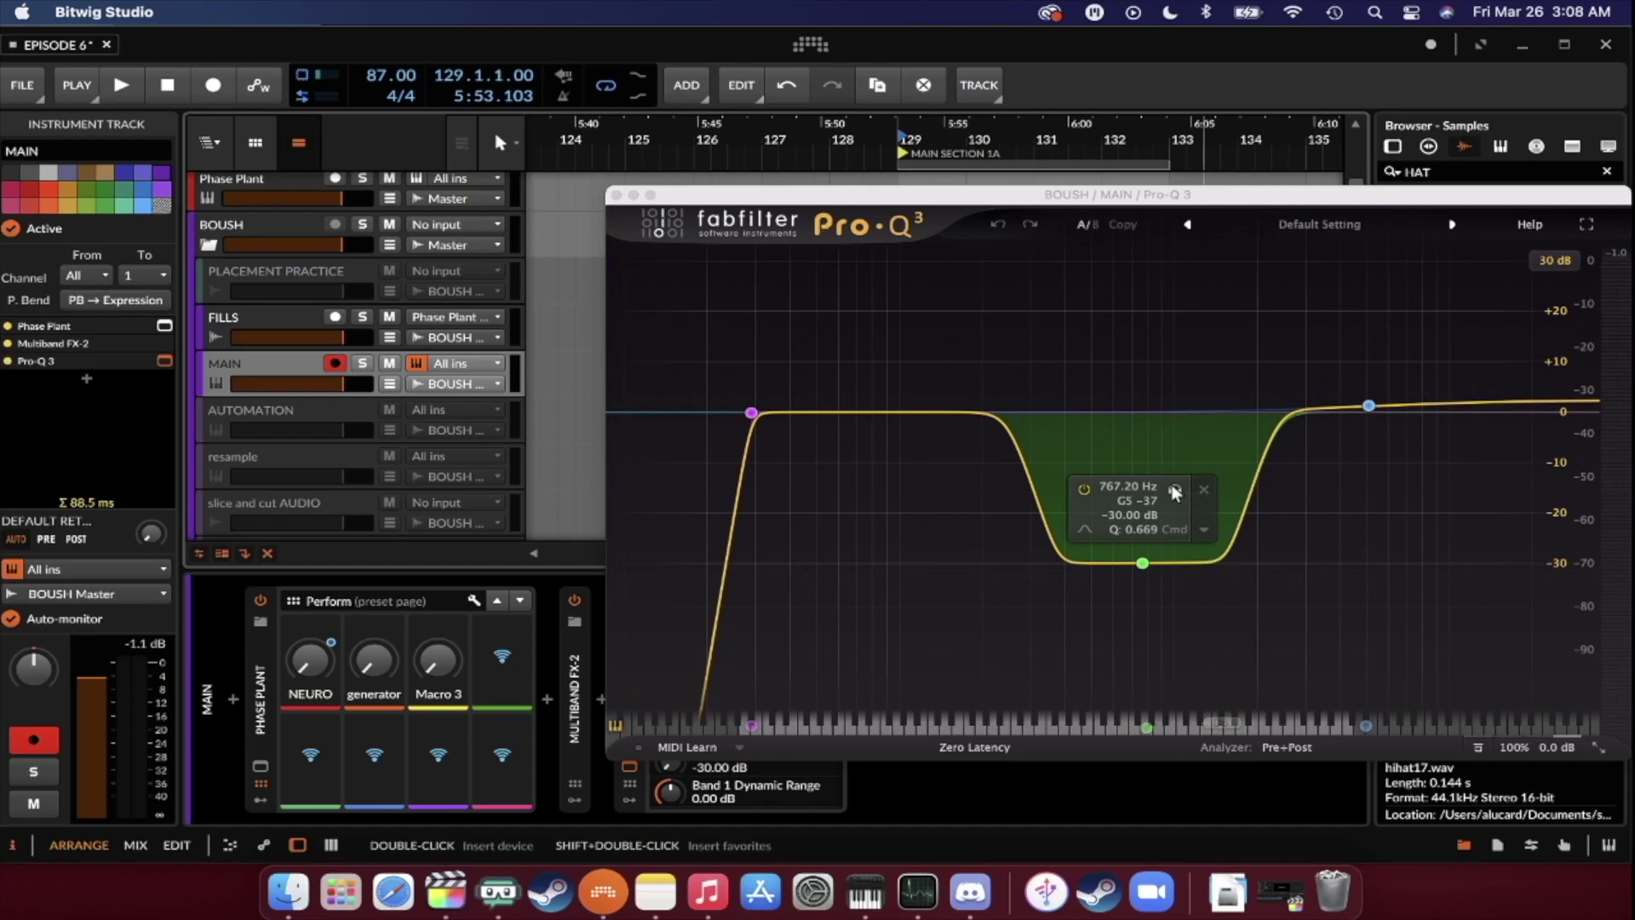
left_click(617, 195)
Expand Multiband FX-2 on the MAIN track, show its High band chain and expand the Chorus device in it.
left_click(575, 698)
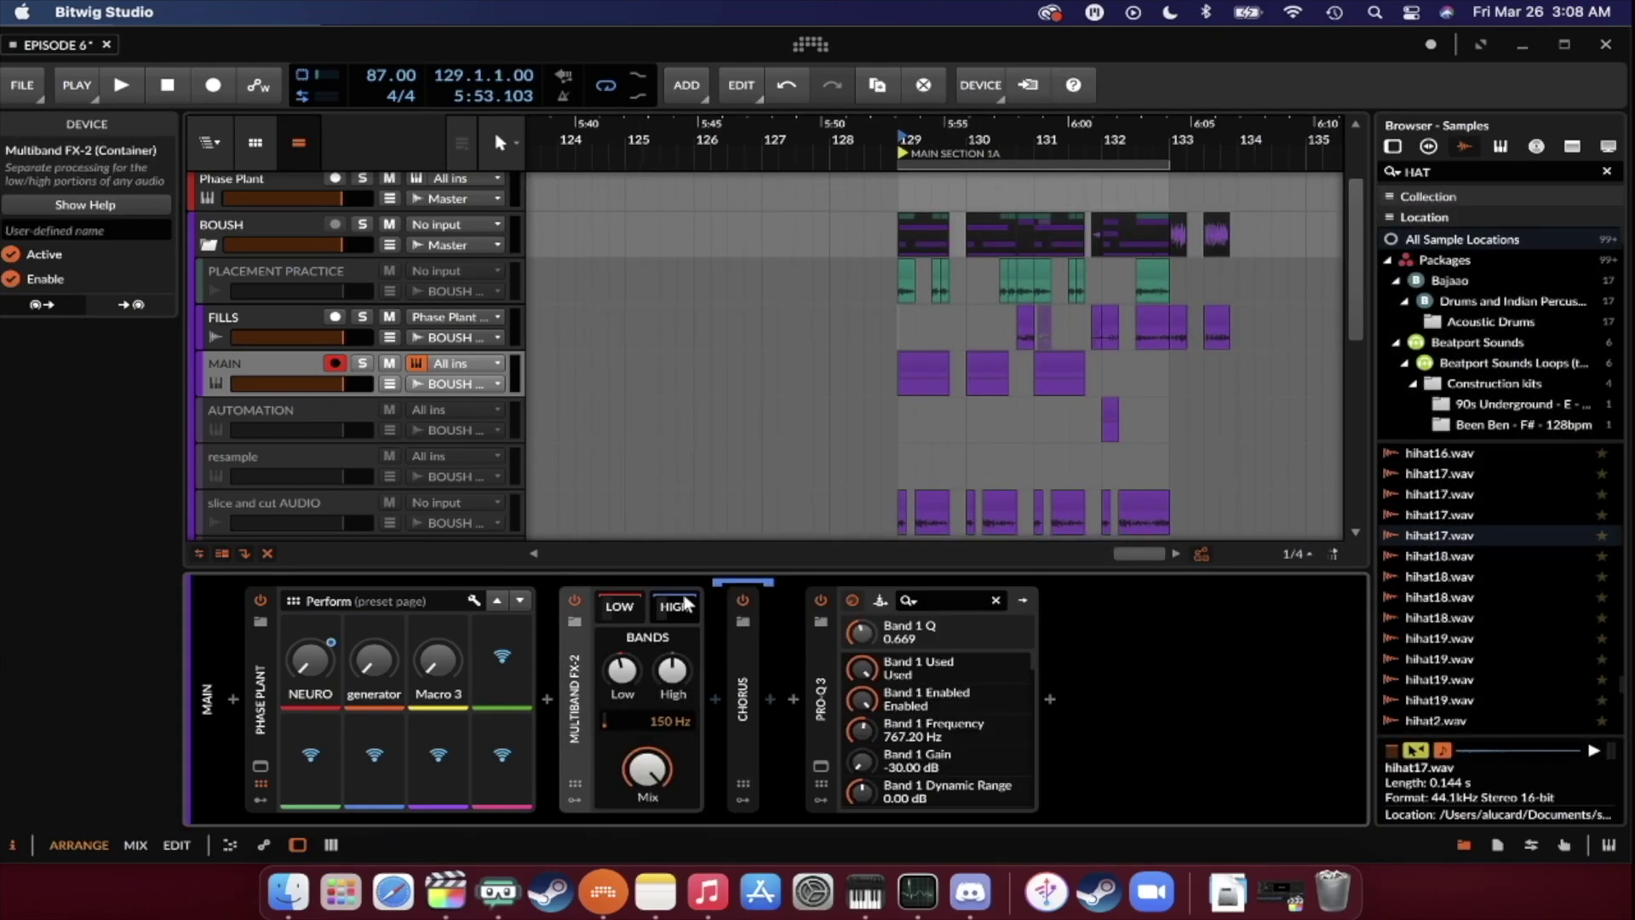
left_click(739, 761)
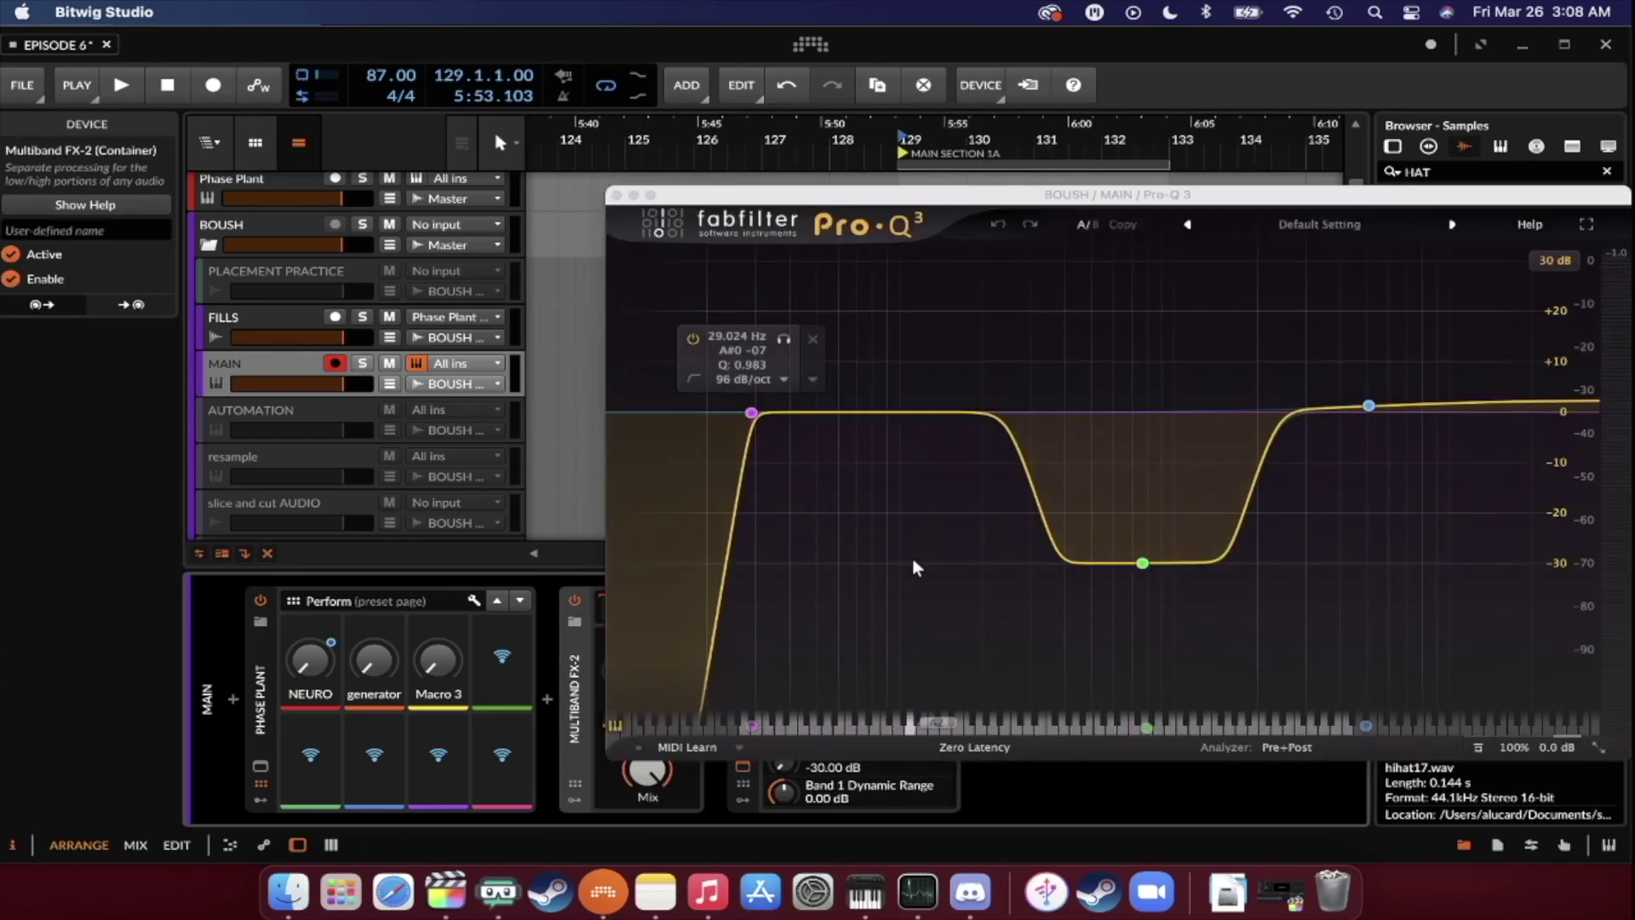
left_click(615, 195)
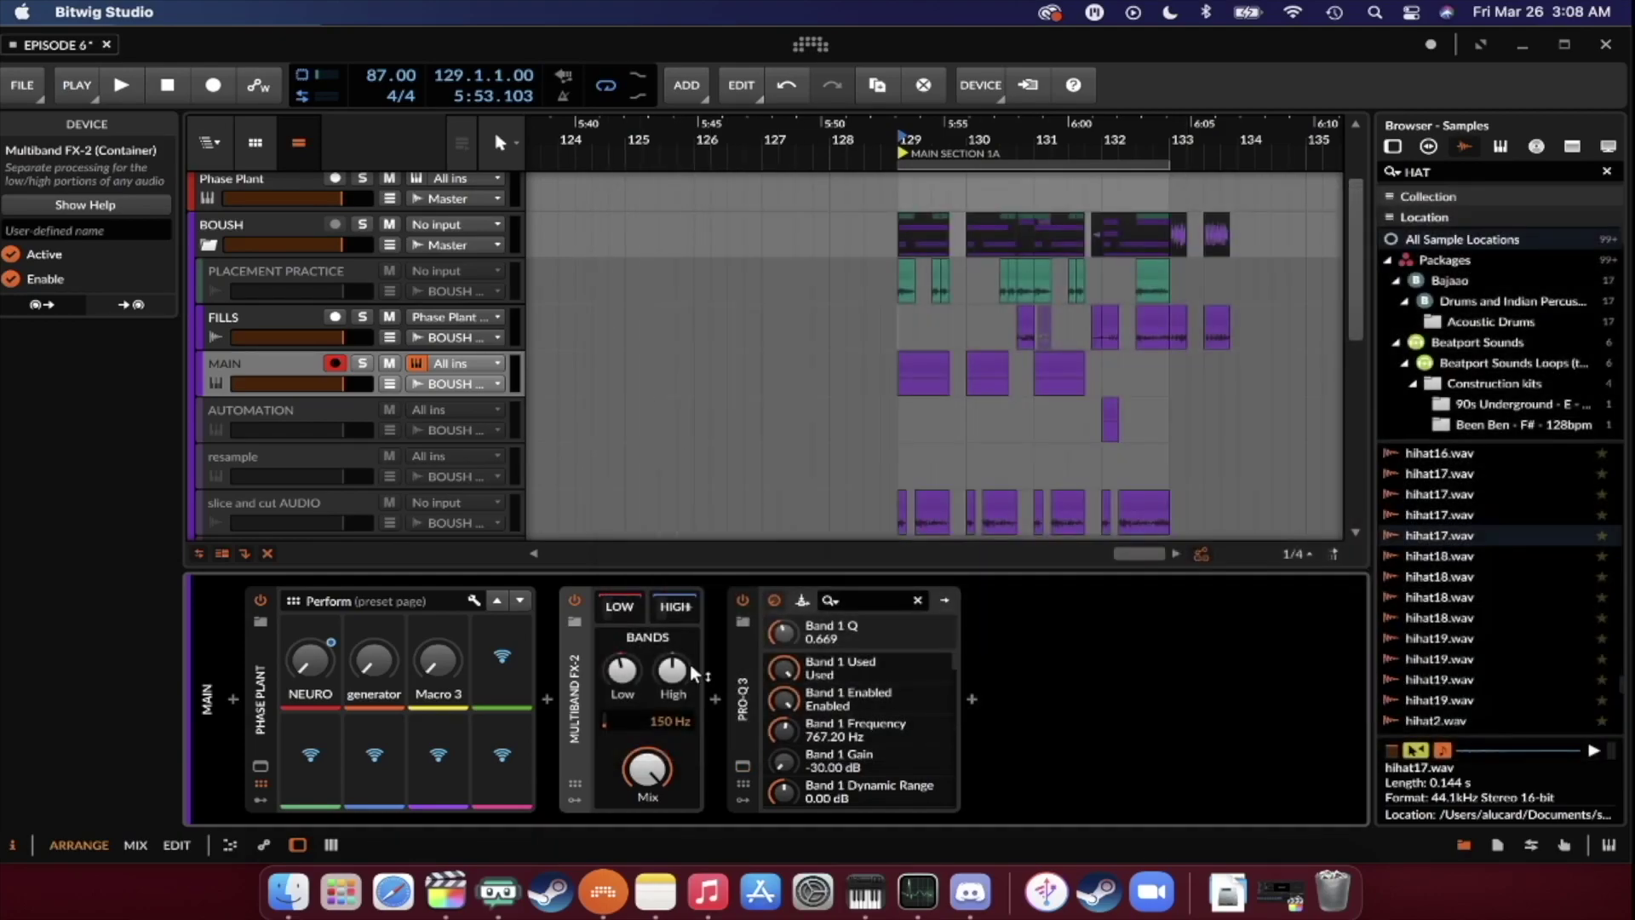
left_click(678, 608)
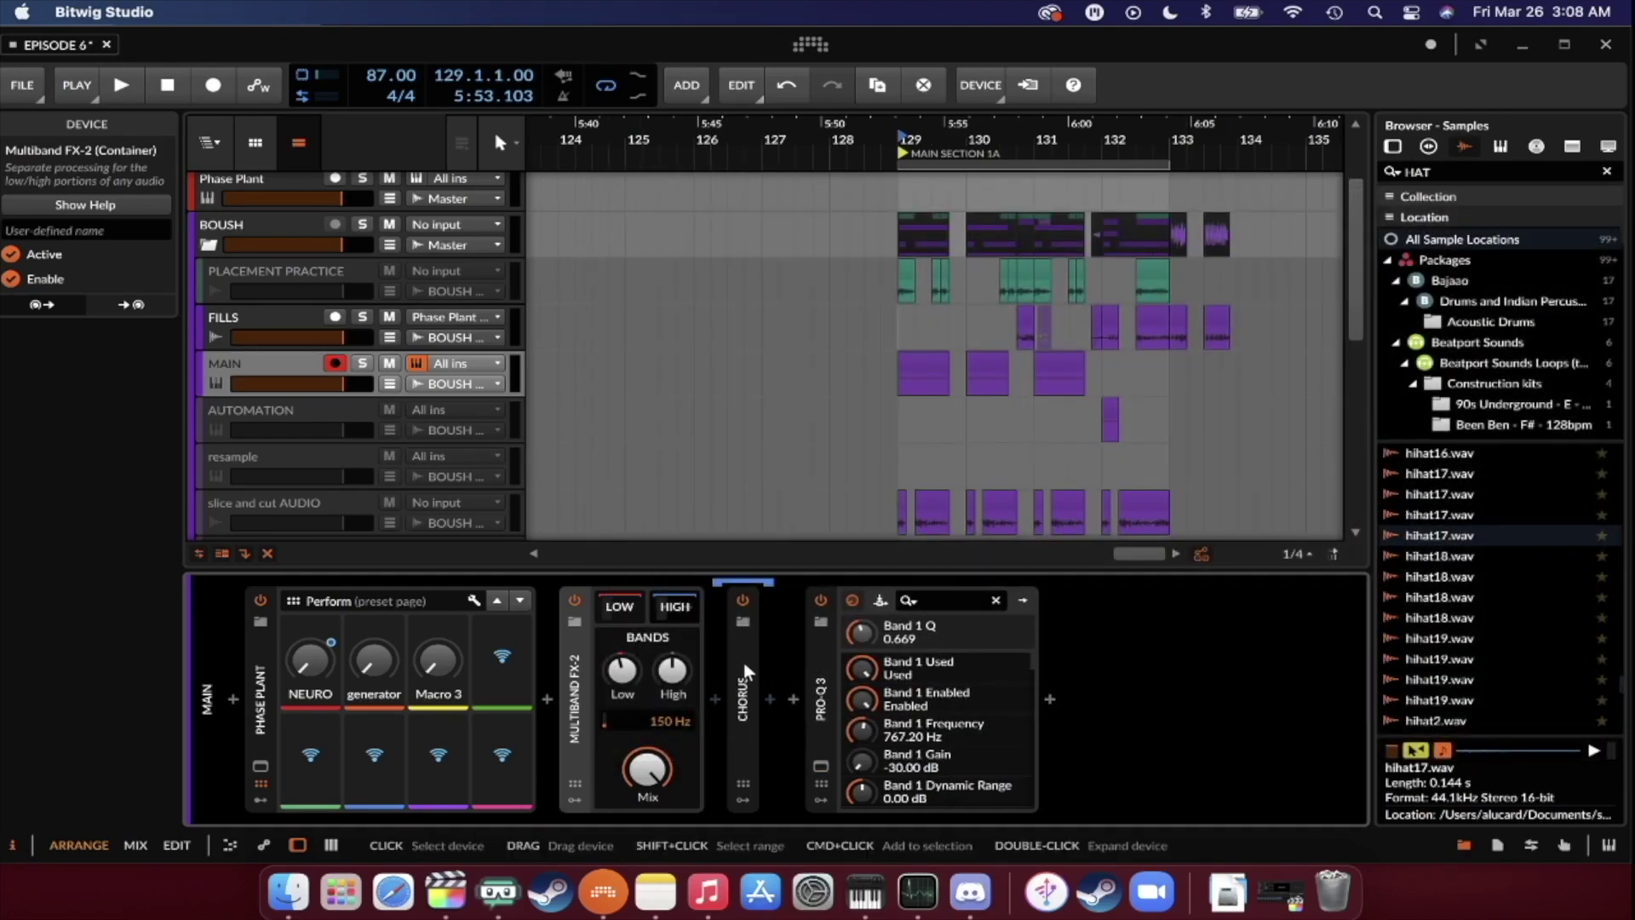
double_click(744, 733)
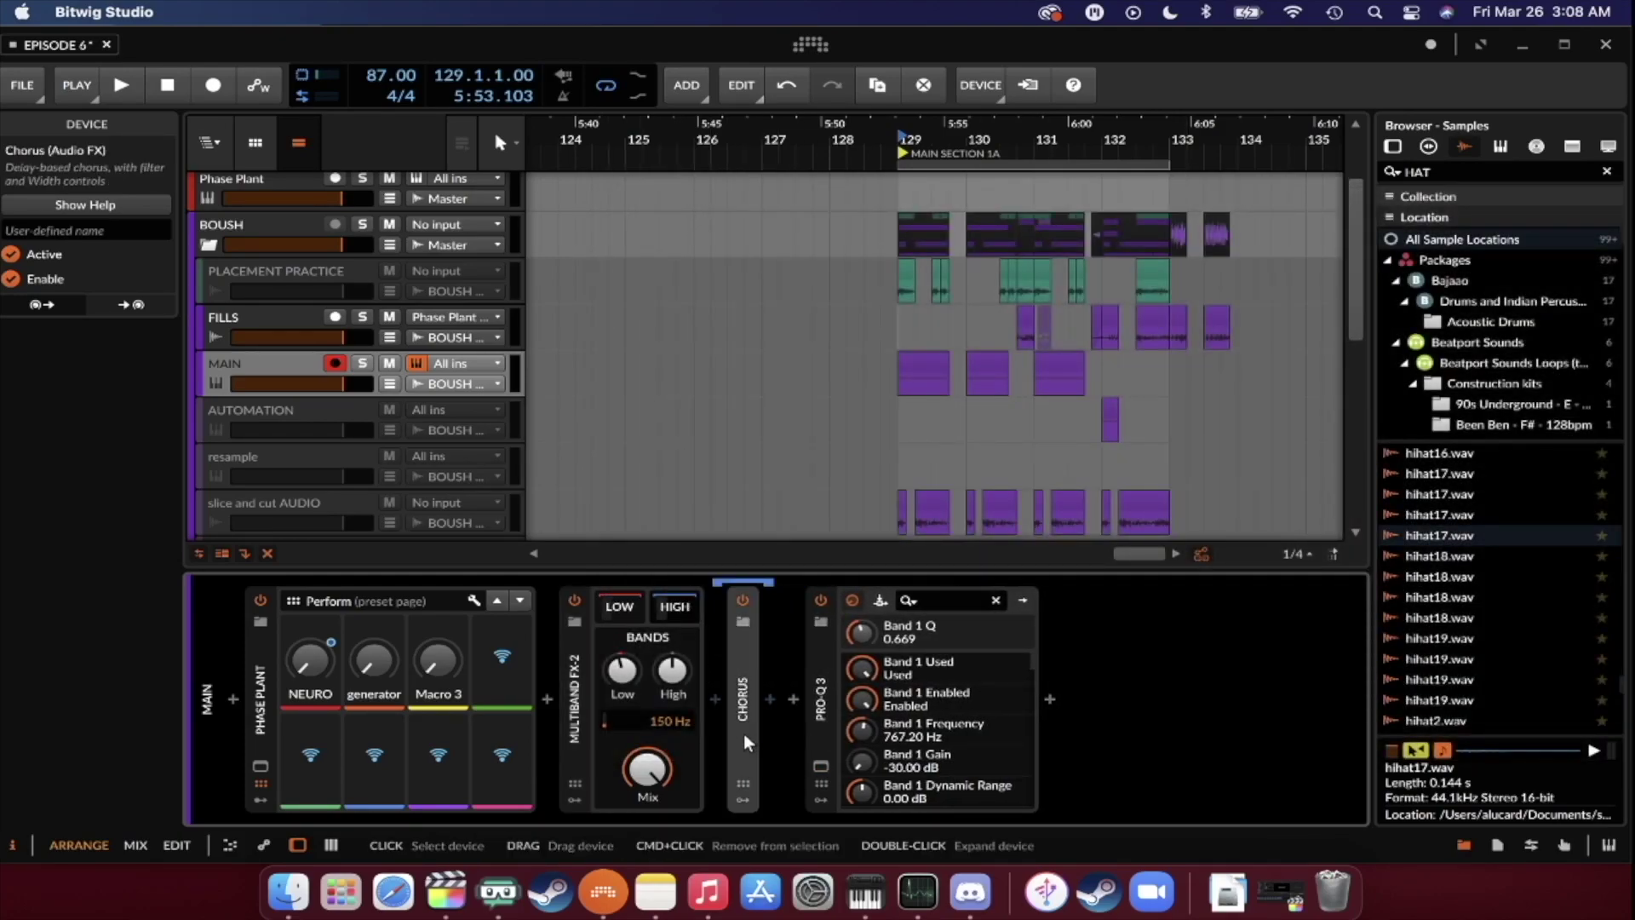
Switch off the Multiband FX-2 and Pro-Q 3 devices on the MAIN track to compare the unprocessed sound.
left_click(576, 601)
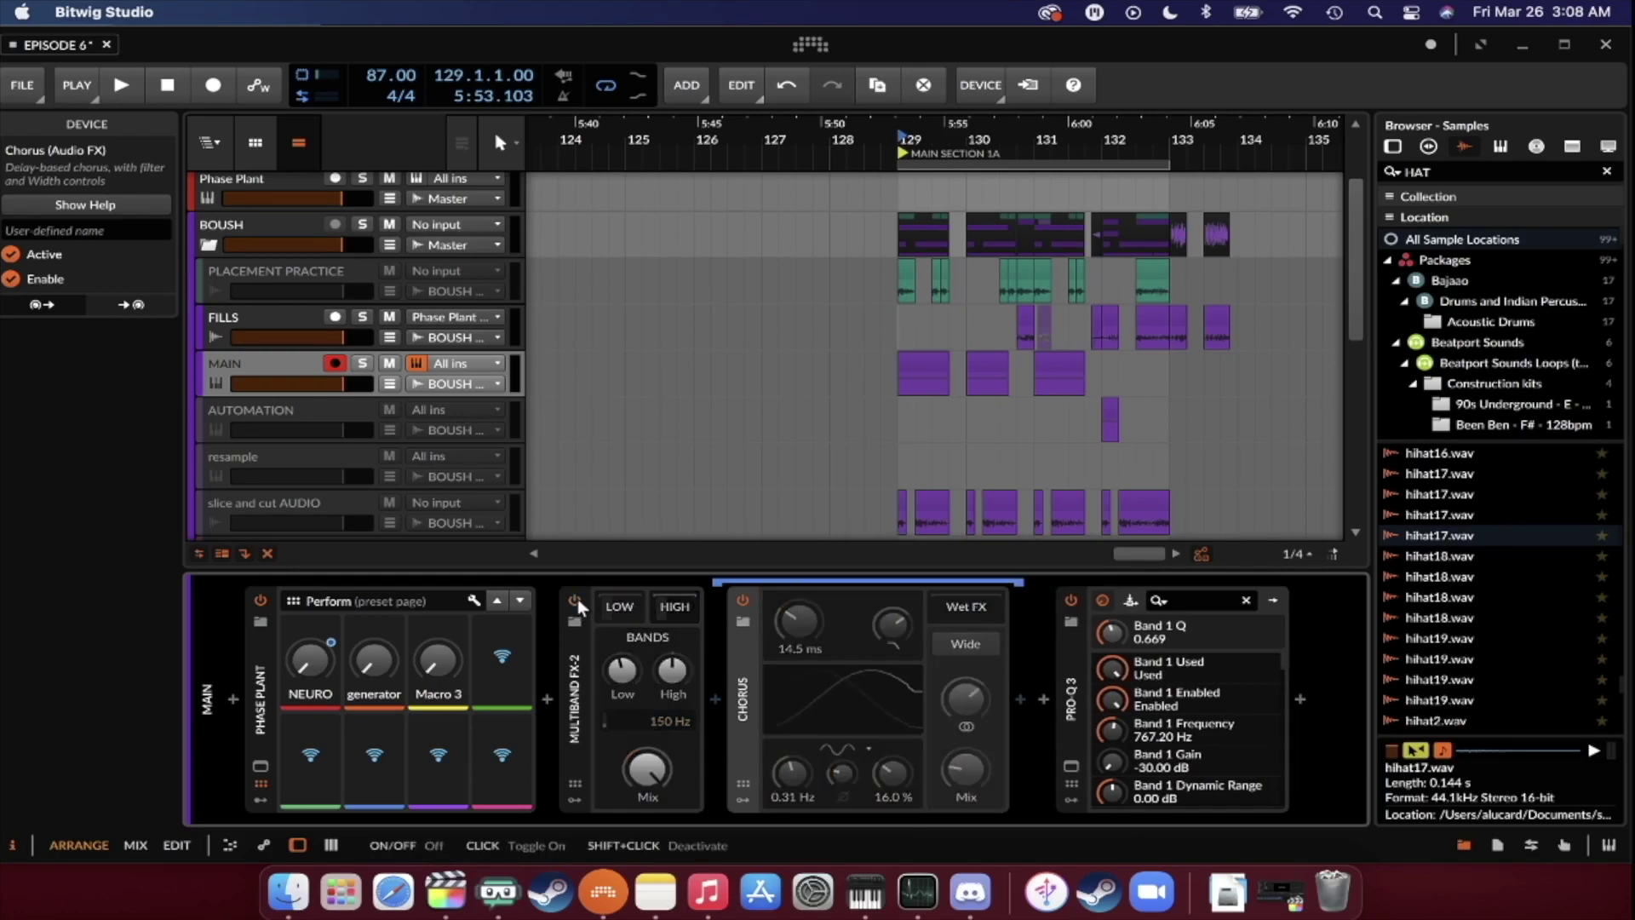
left_click(1071, 603)
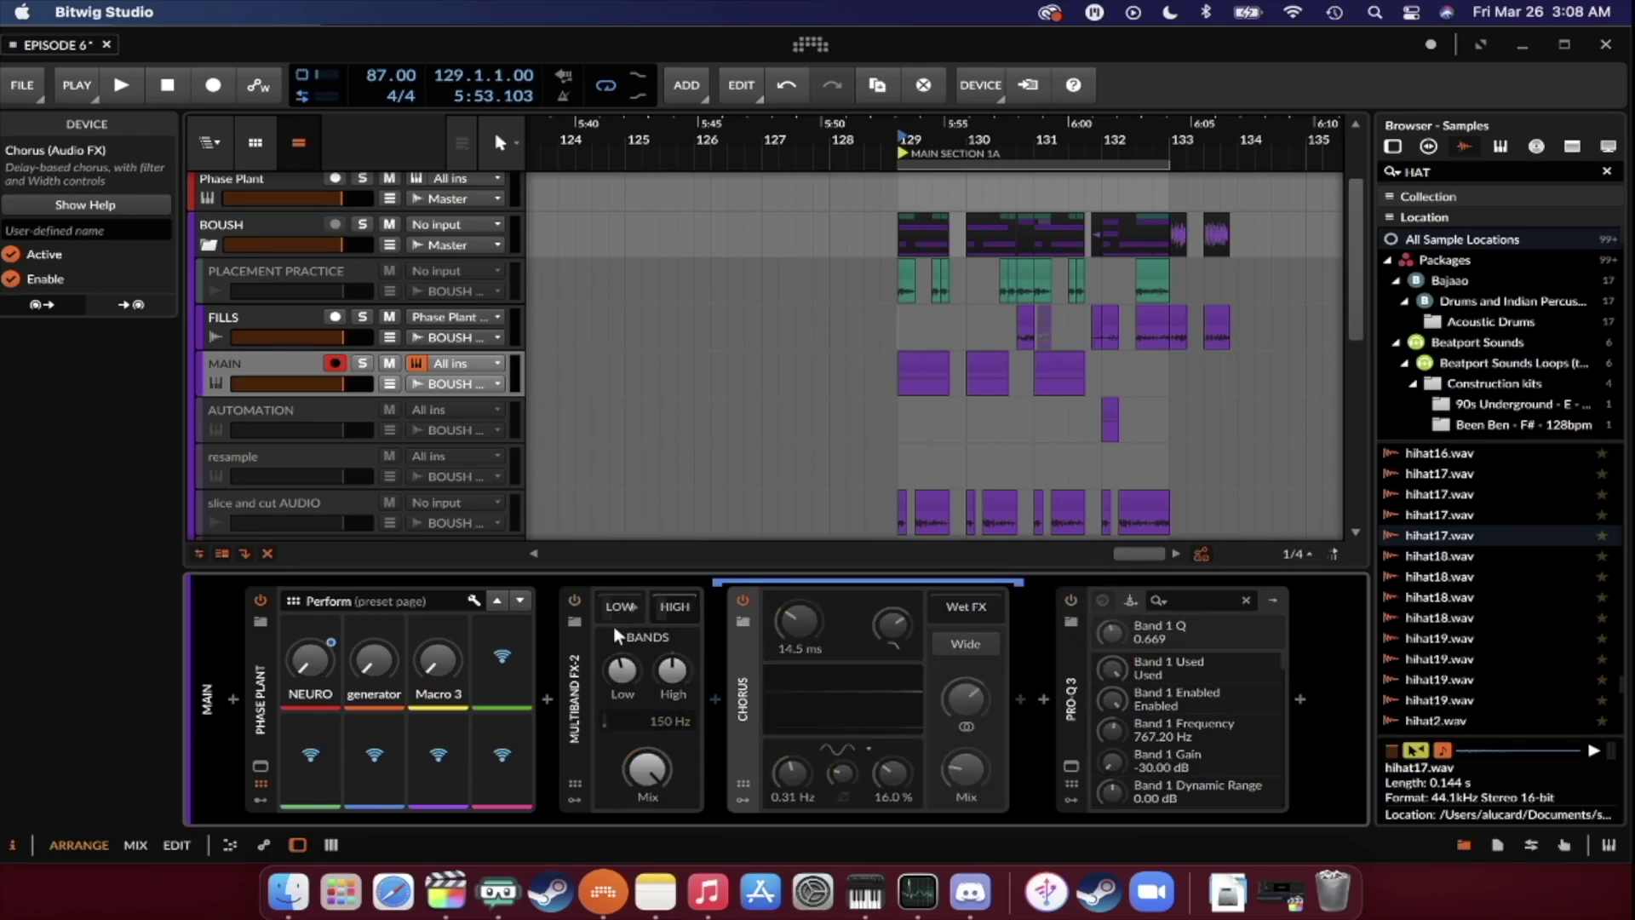
left_click(1072, 600)
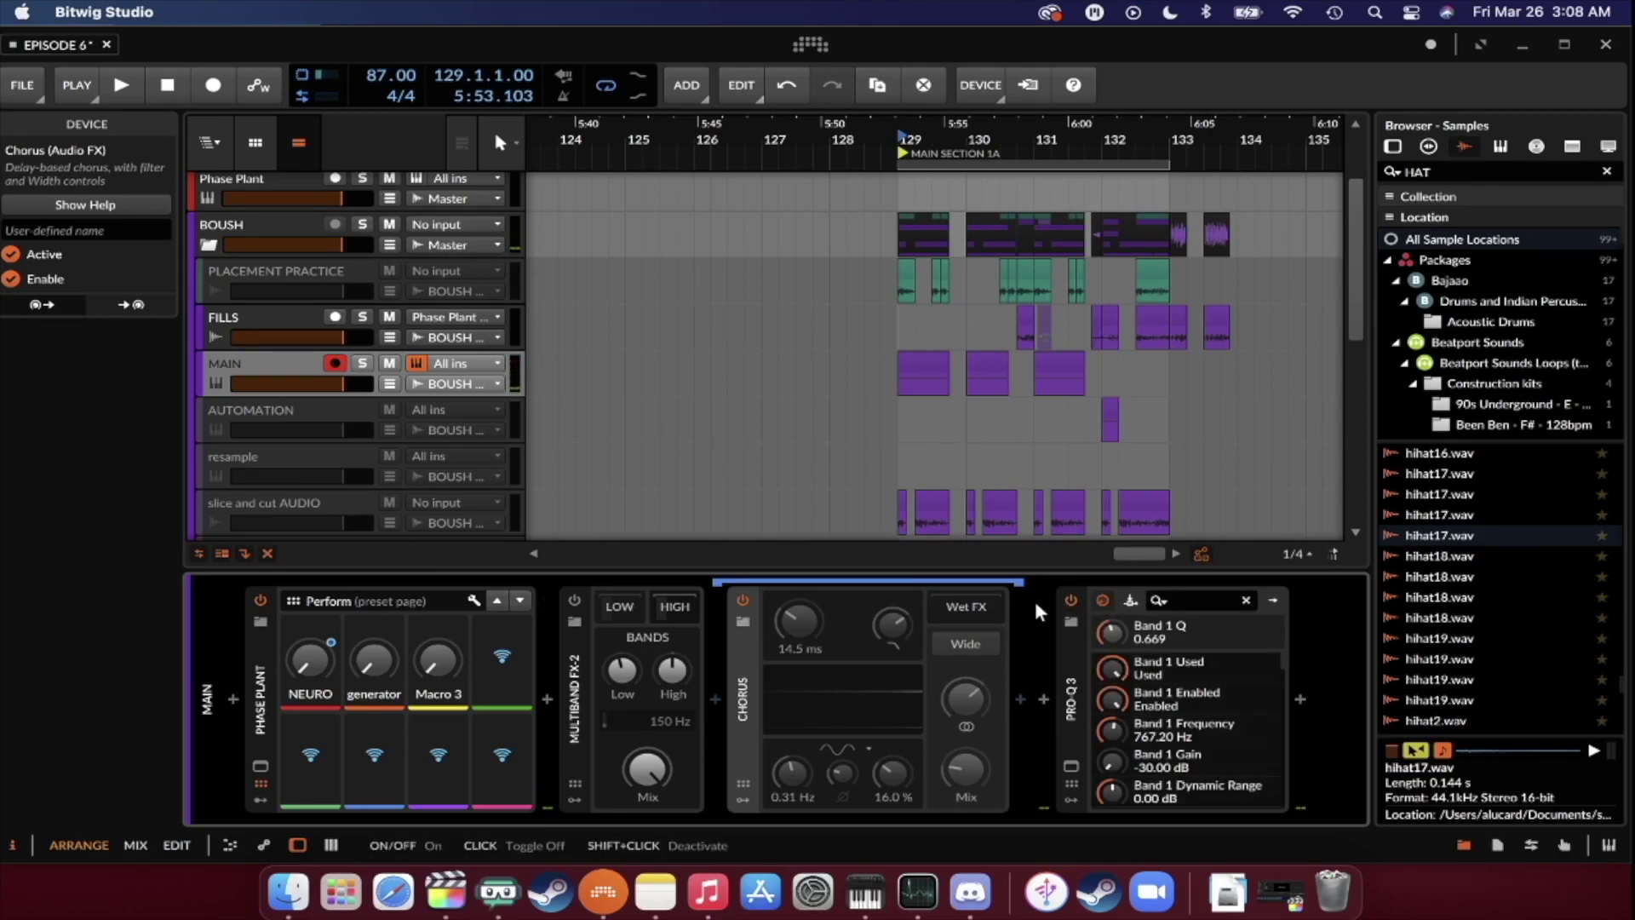
left_click(1102, 600)
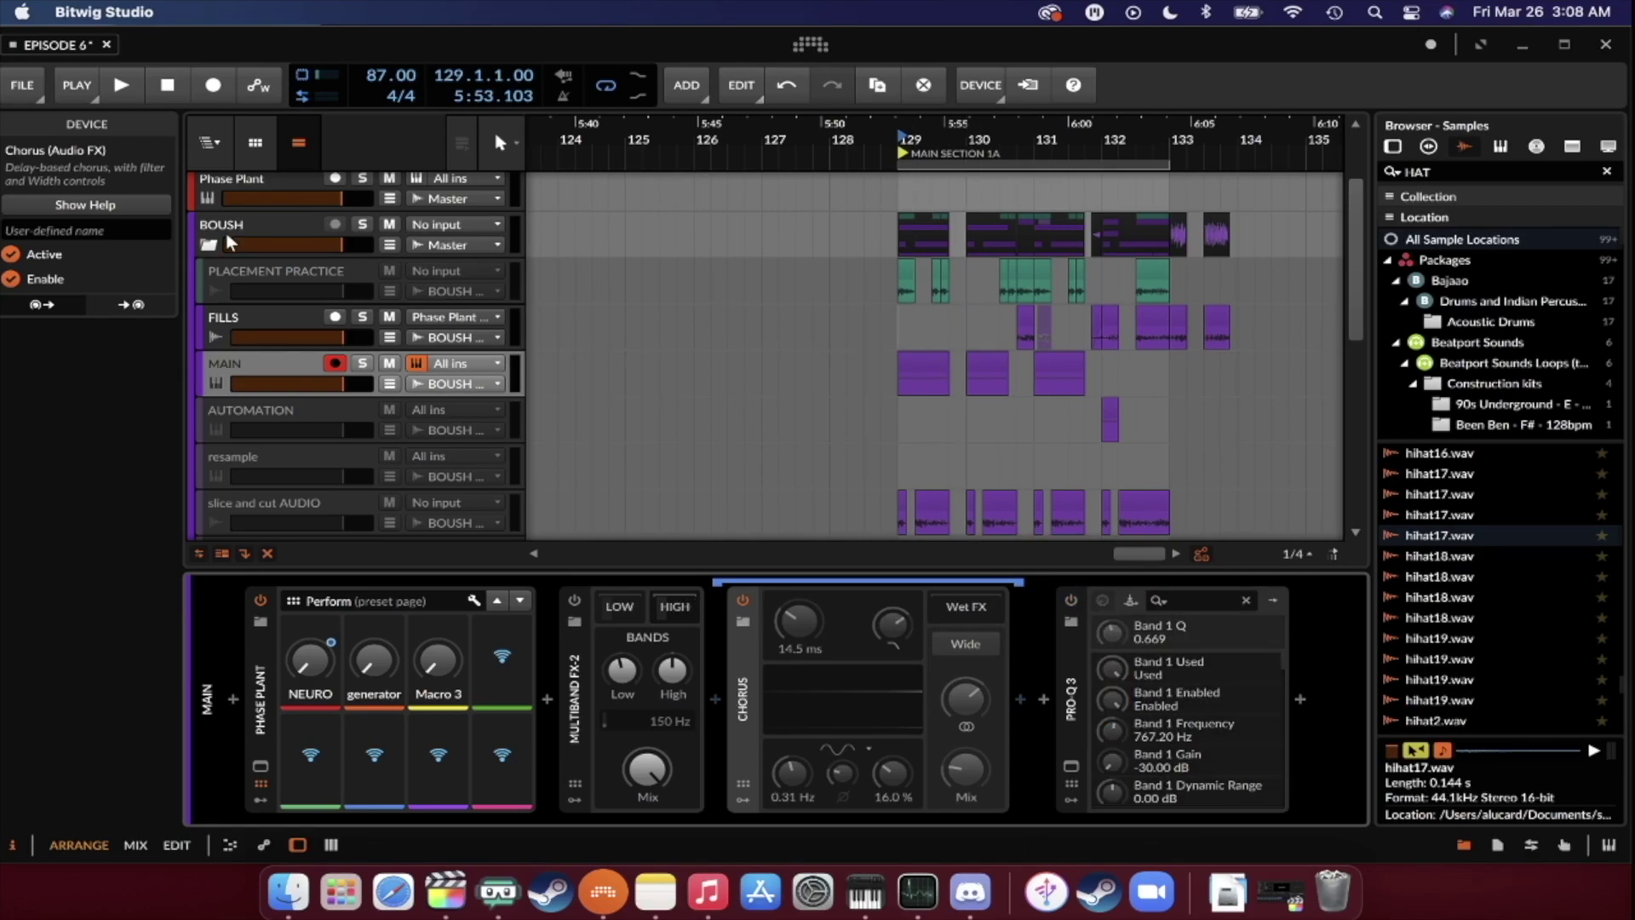
Play the main section from bar 129 with the MAIN track's Multiband FX-2 and Pro-Q 3 bypassed.
scroll(777, 423, "down", 3)
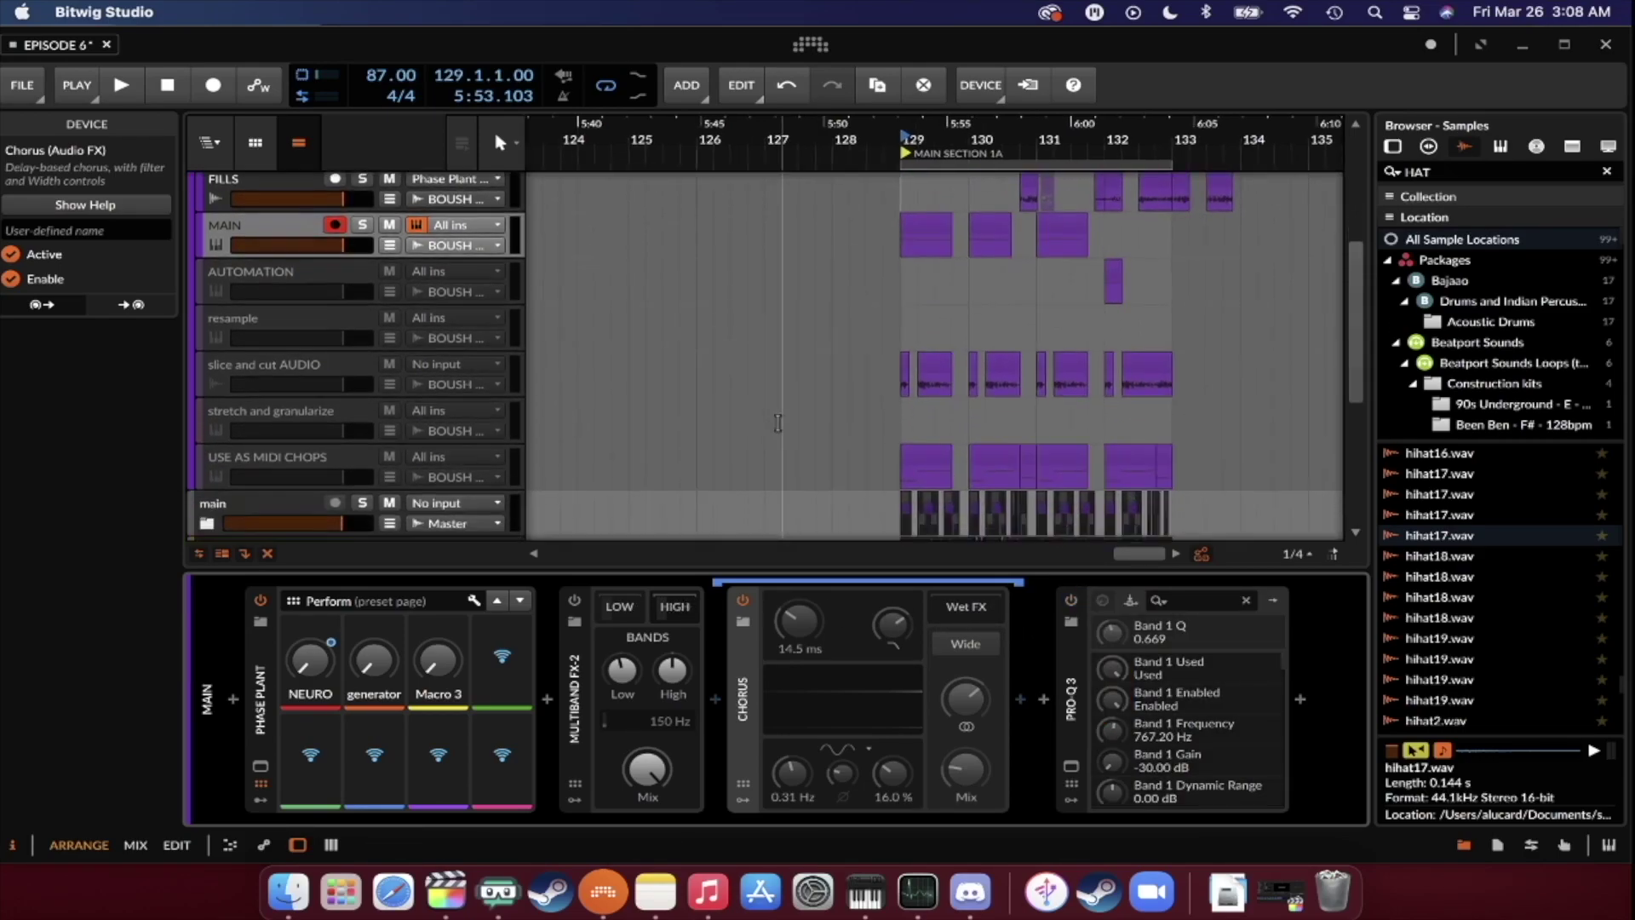
scroll(778, 423, "up", 3)
key("space")
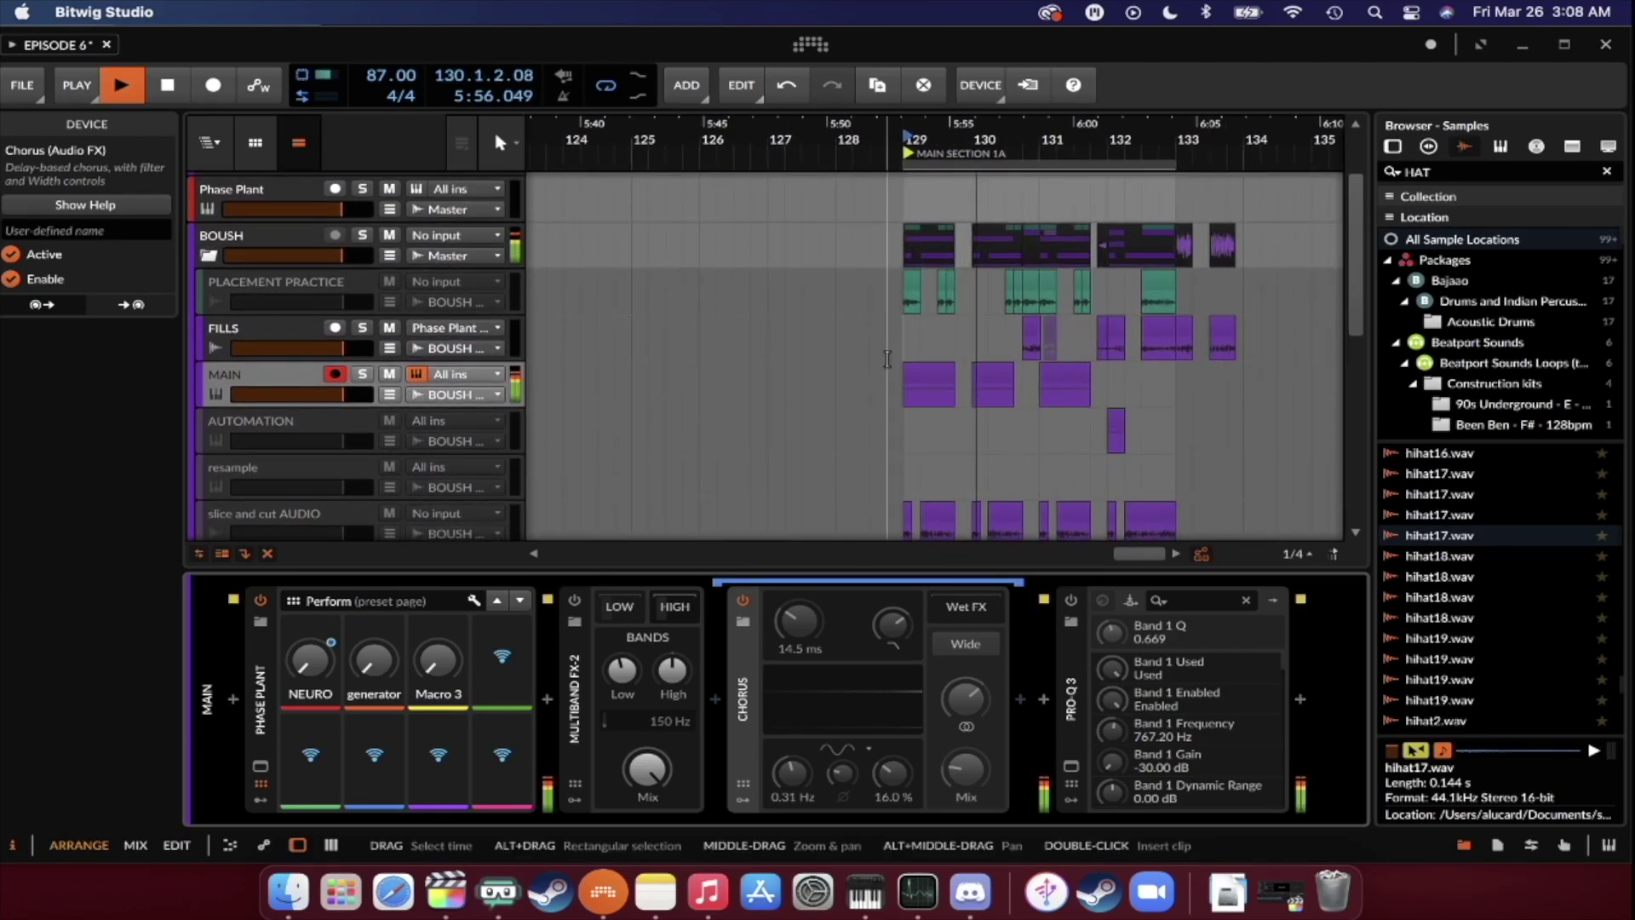
key("space")
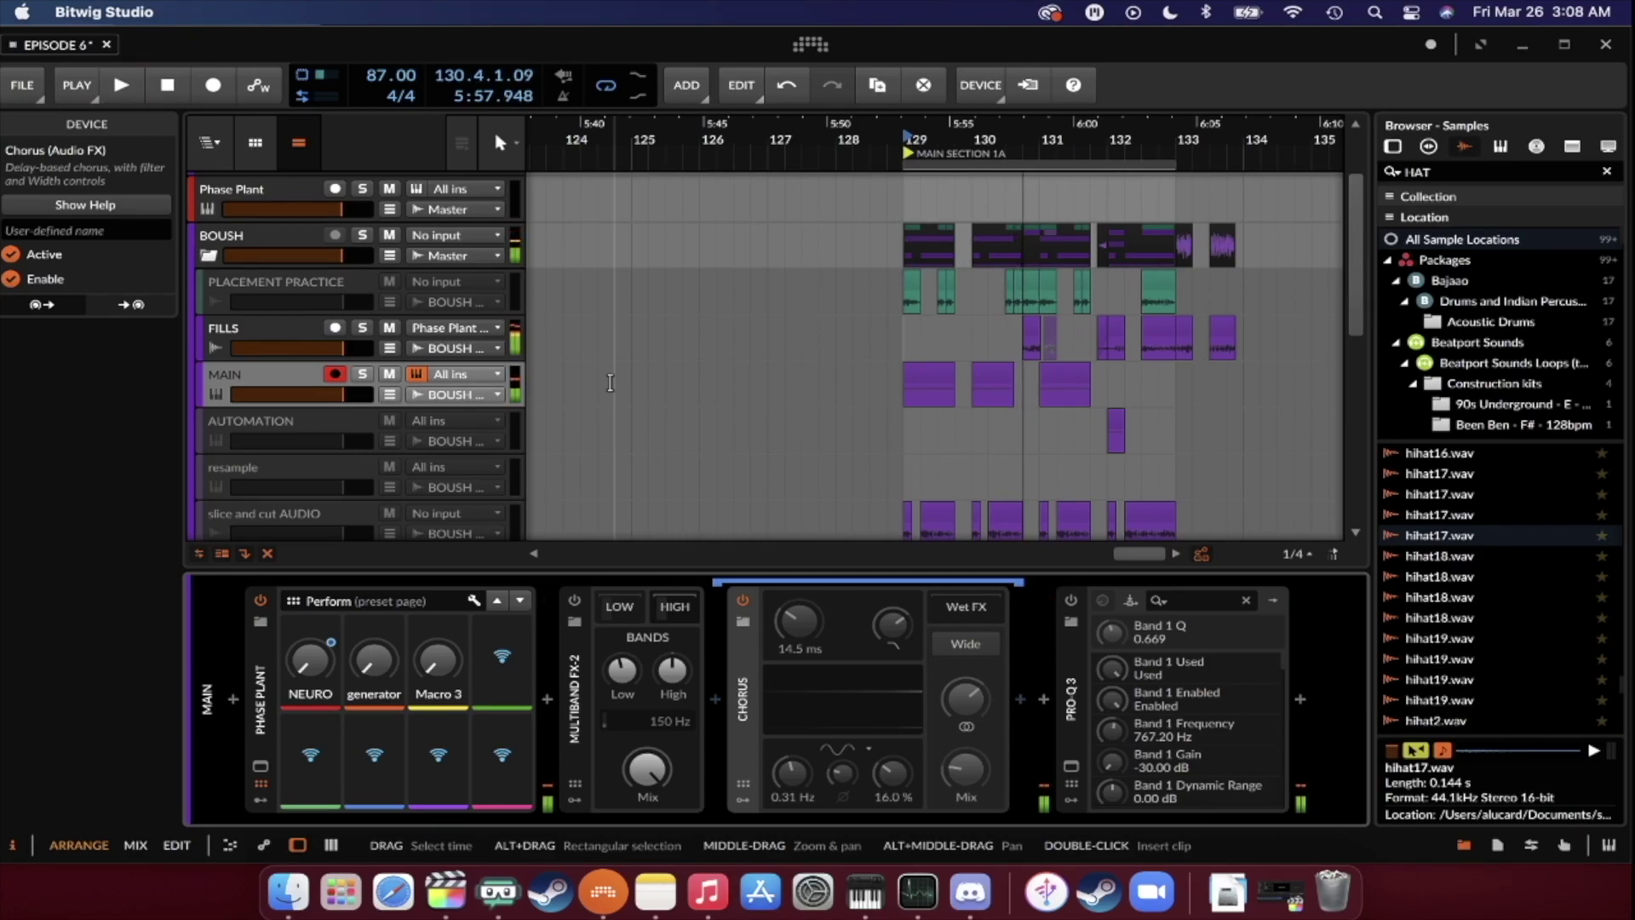
Switch Pro-Q 3 and Multiband FX-2 back on for the MAIN track and play the section from bar 129 again.
left_click(1102, 599)
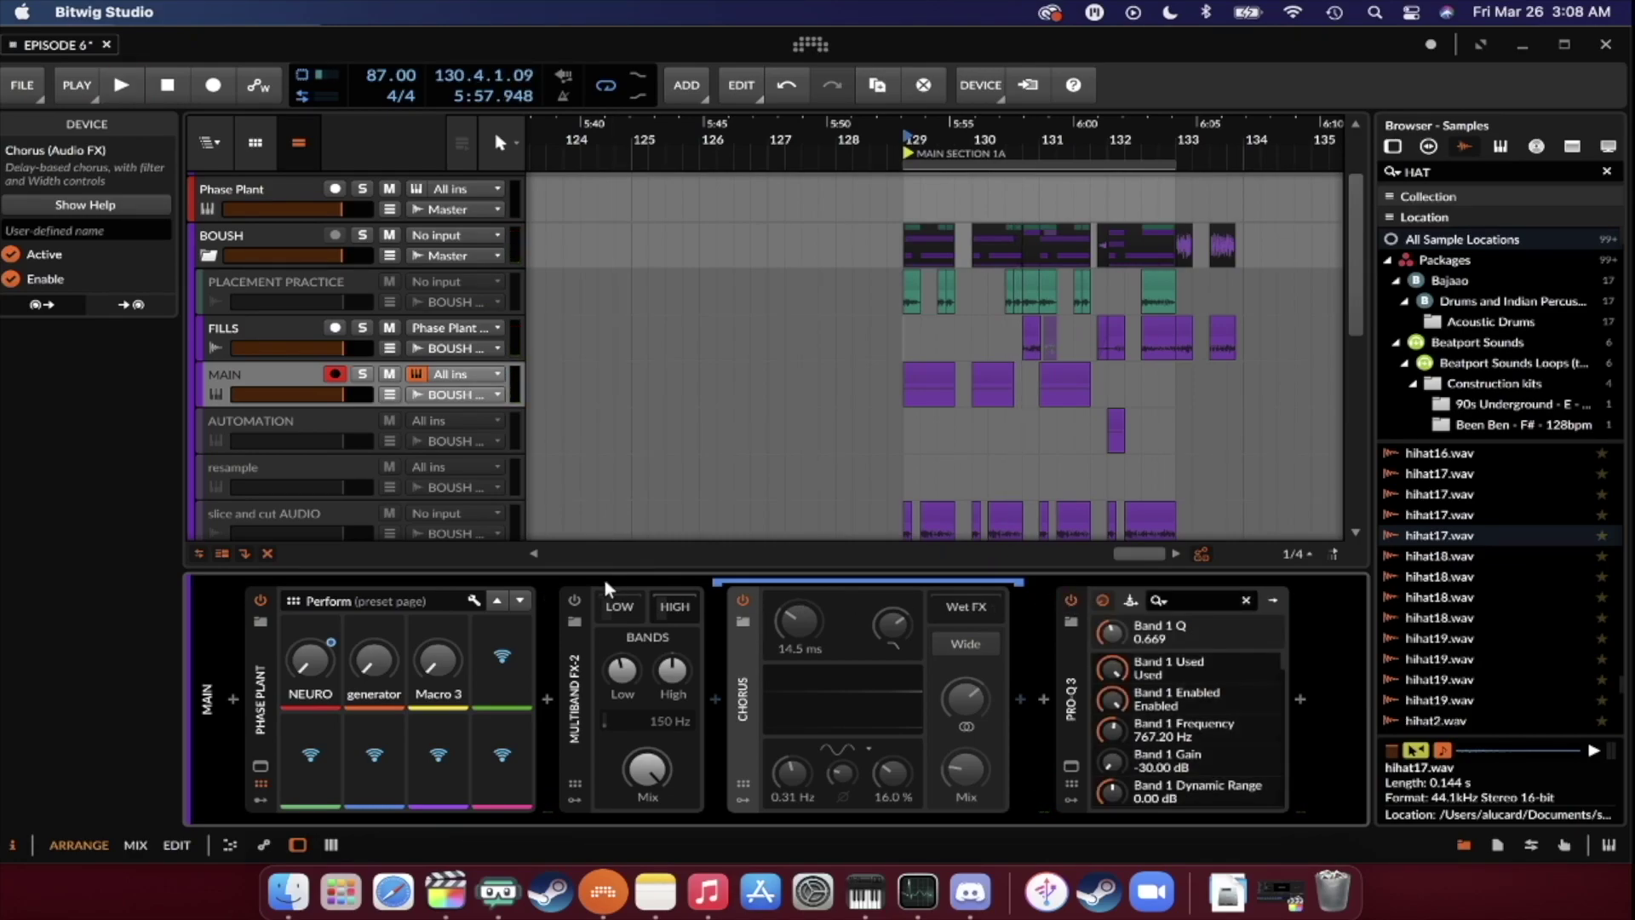
left_click(576, 600)
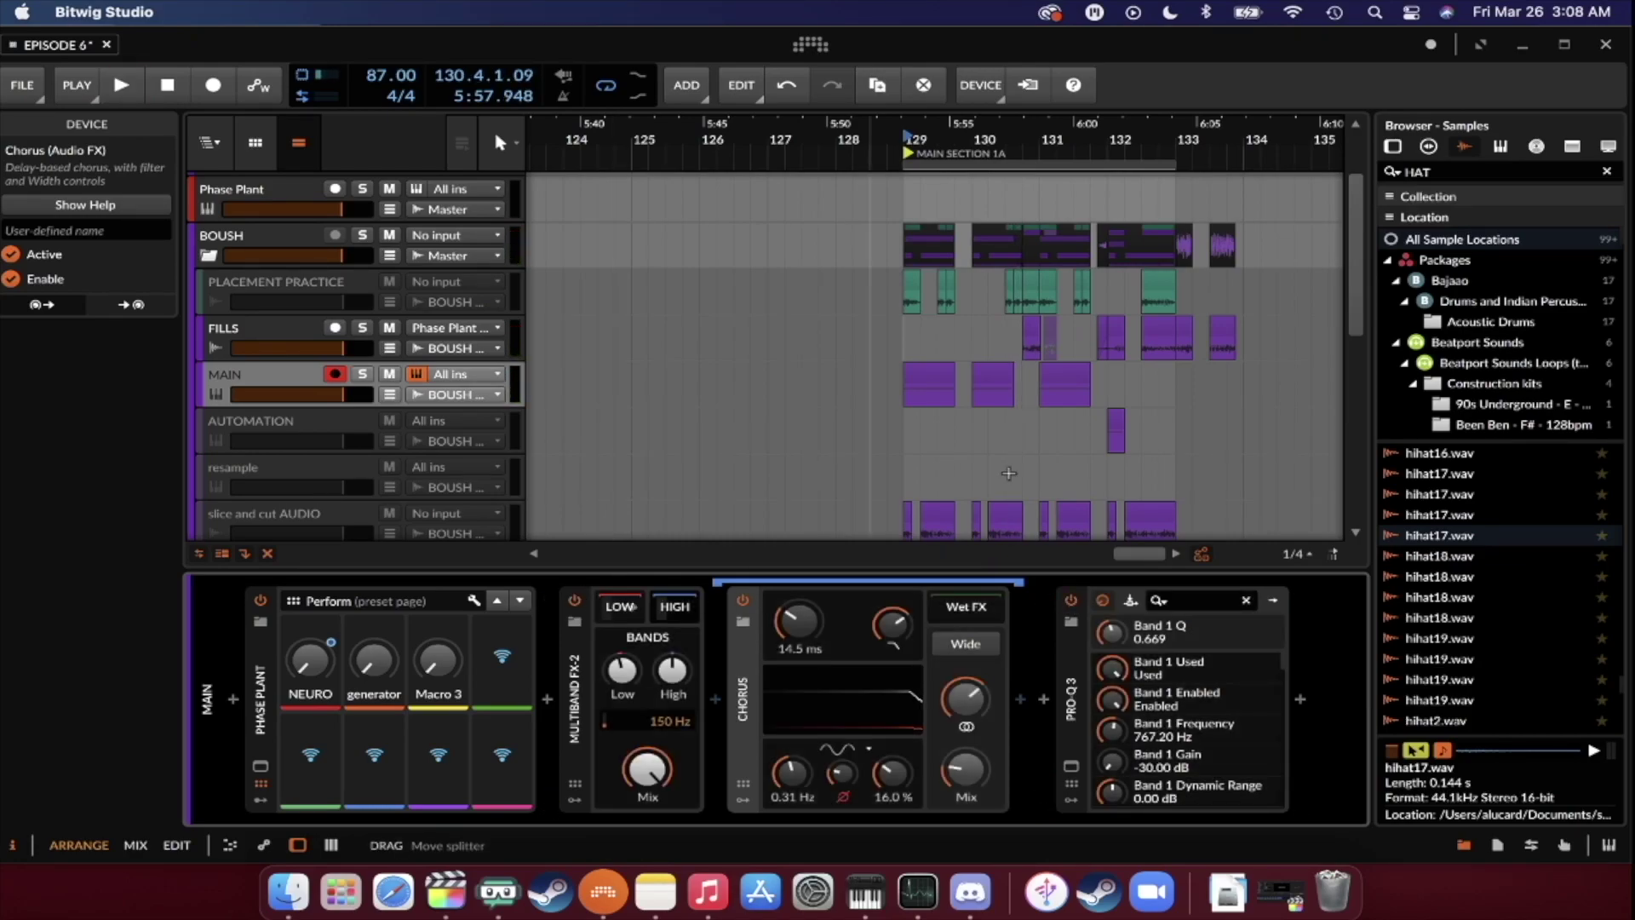
left_click(928, 373)
key("space")
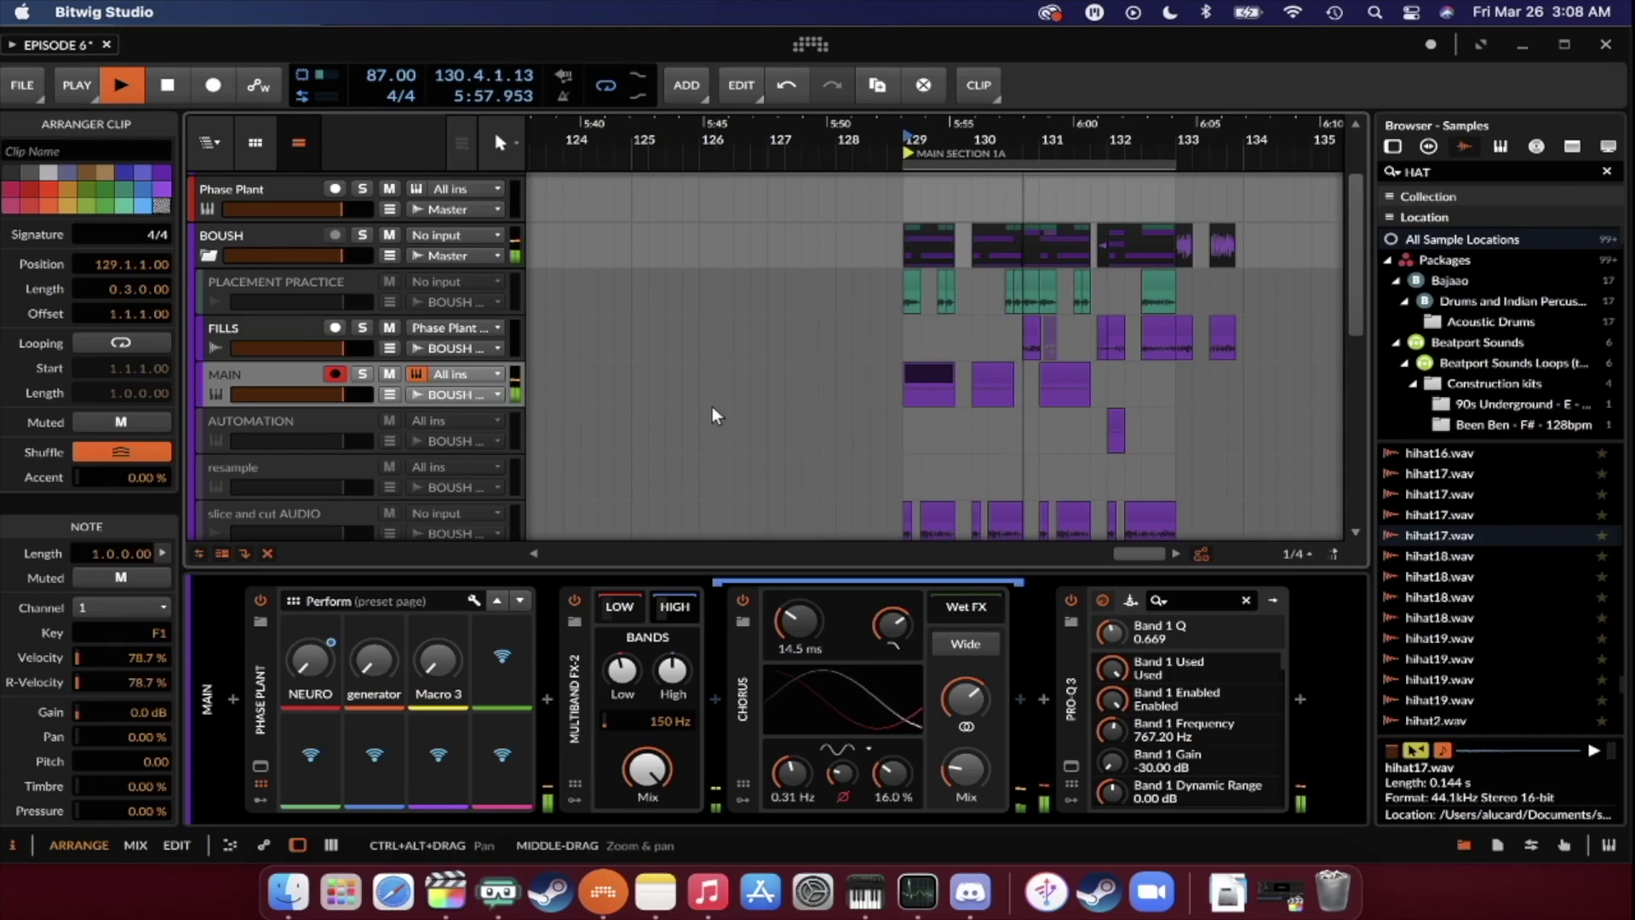
key("space")
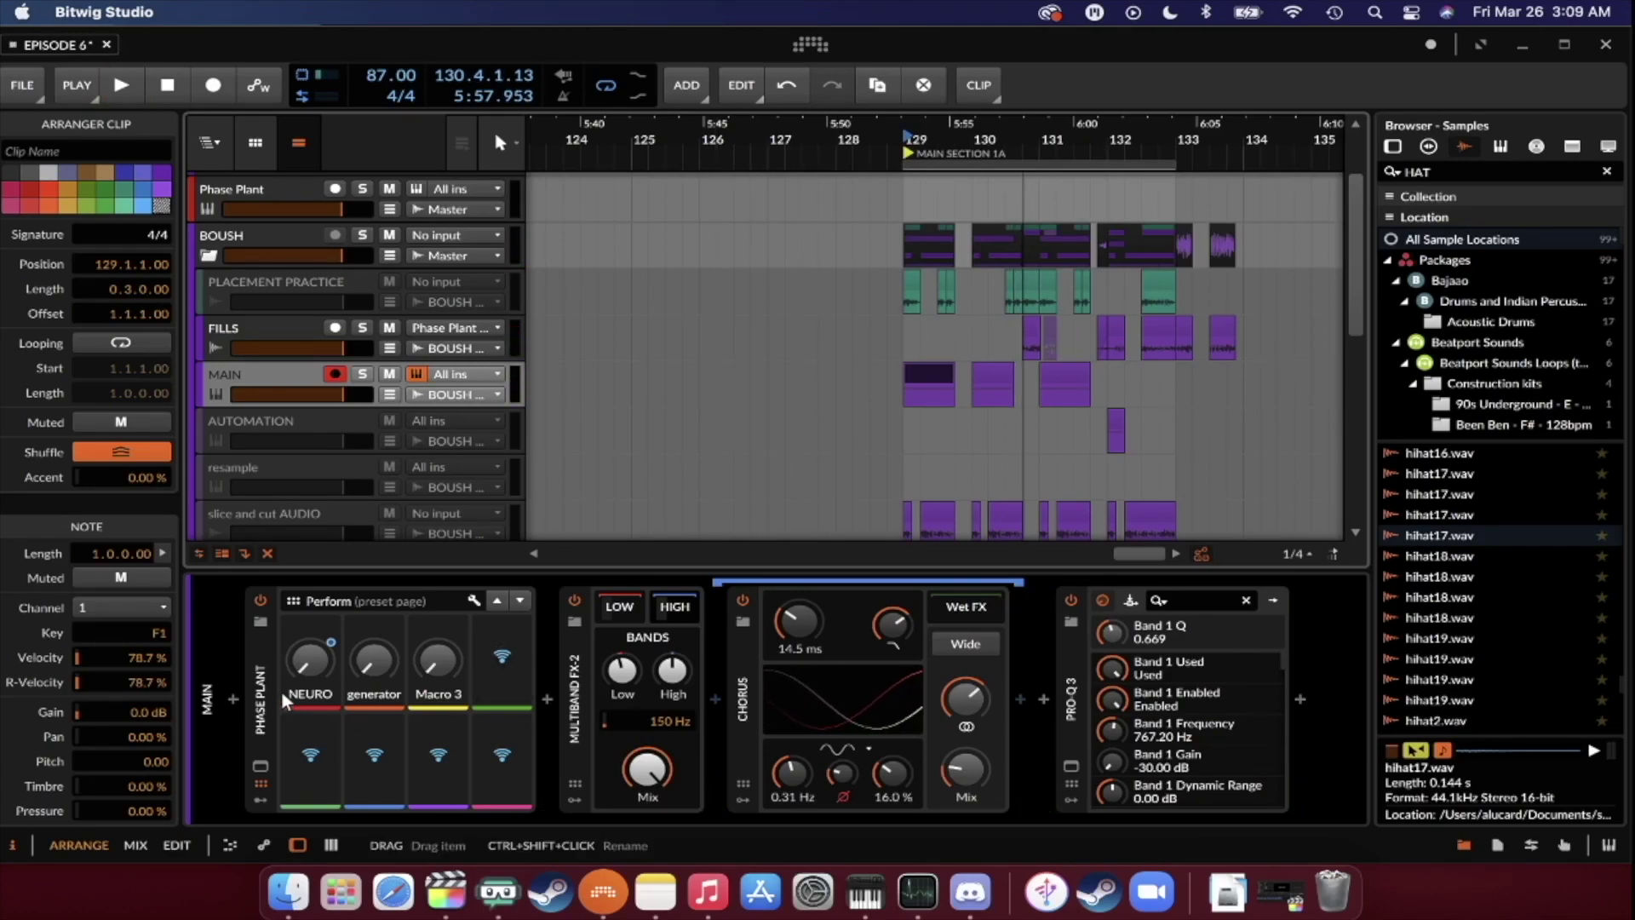
Show MAIN's Phase Plant patch, minimize its 4/16 and adjacent LFO modulators, and expand both 4/8 LFOs.
left_click(263, 652)
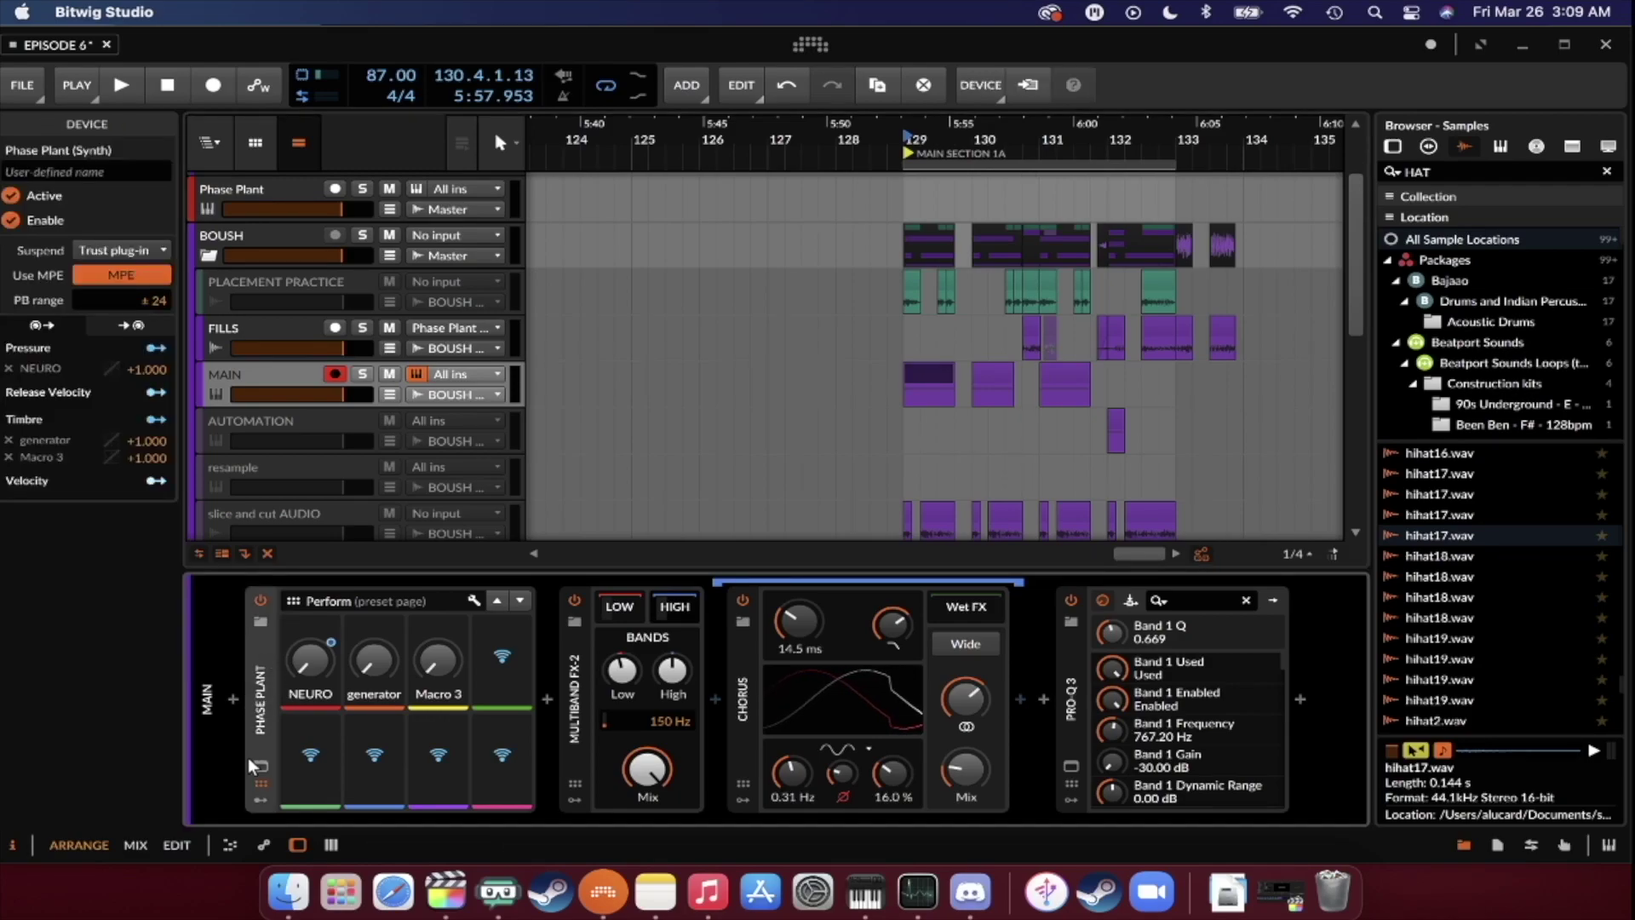
left_click(252, 761)
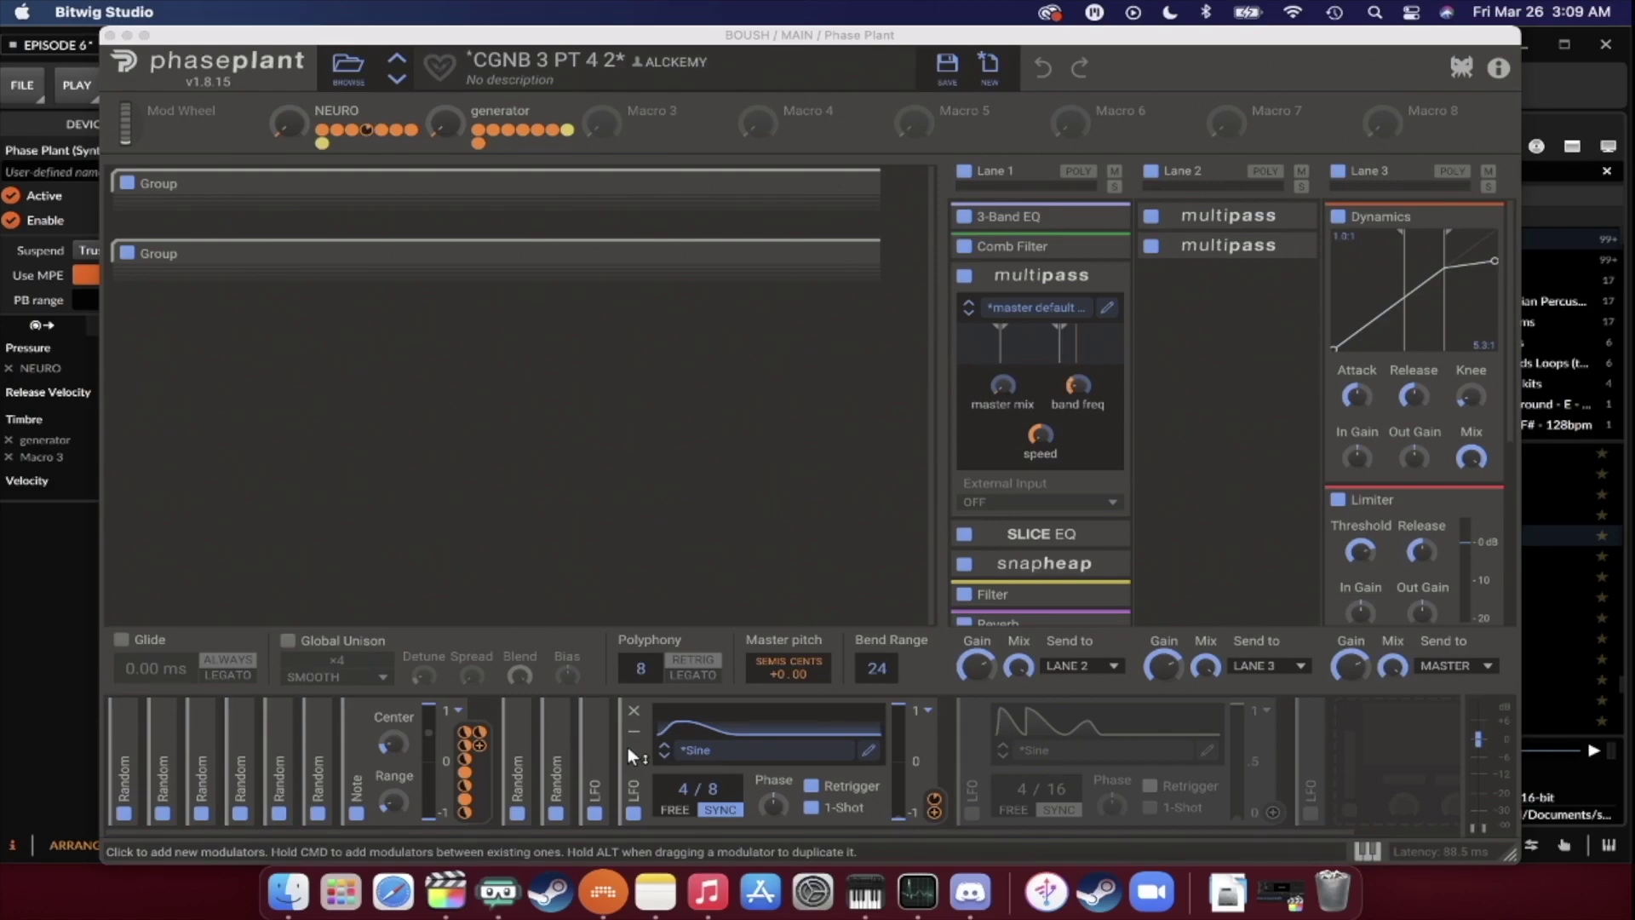
left_click(632, 728)
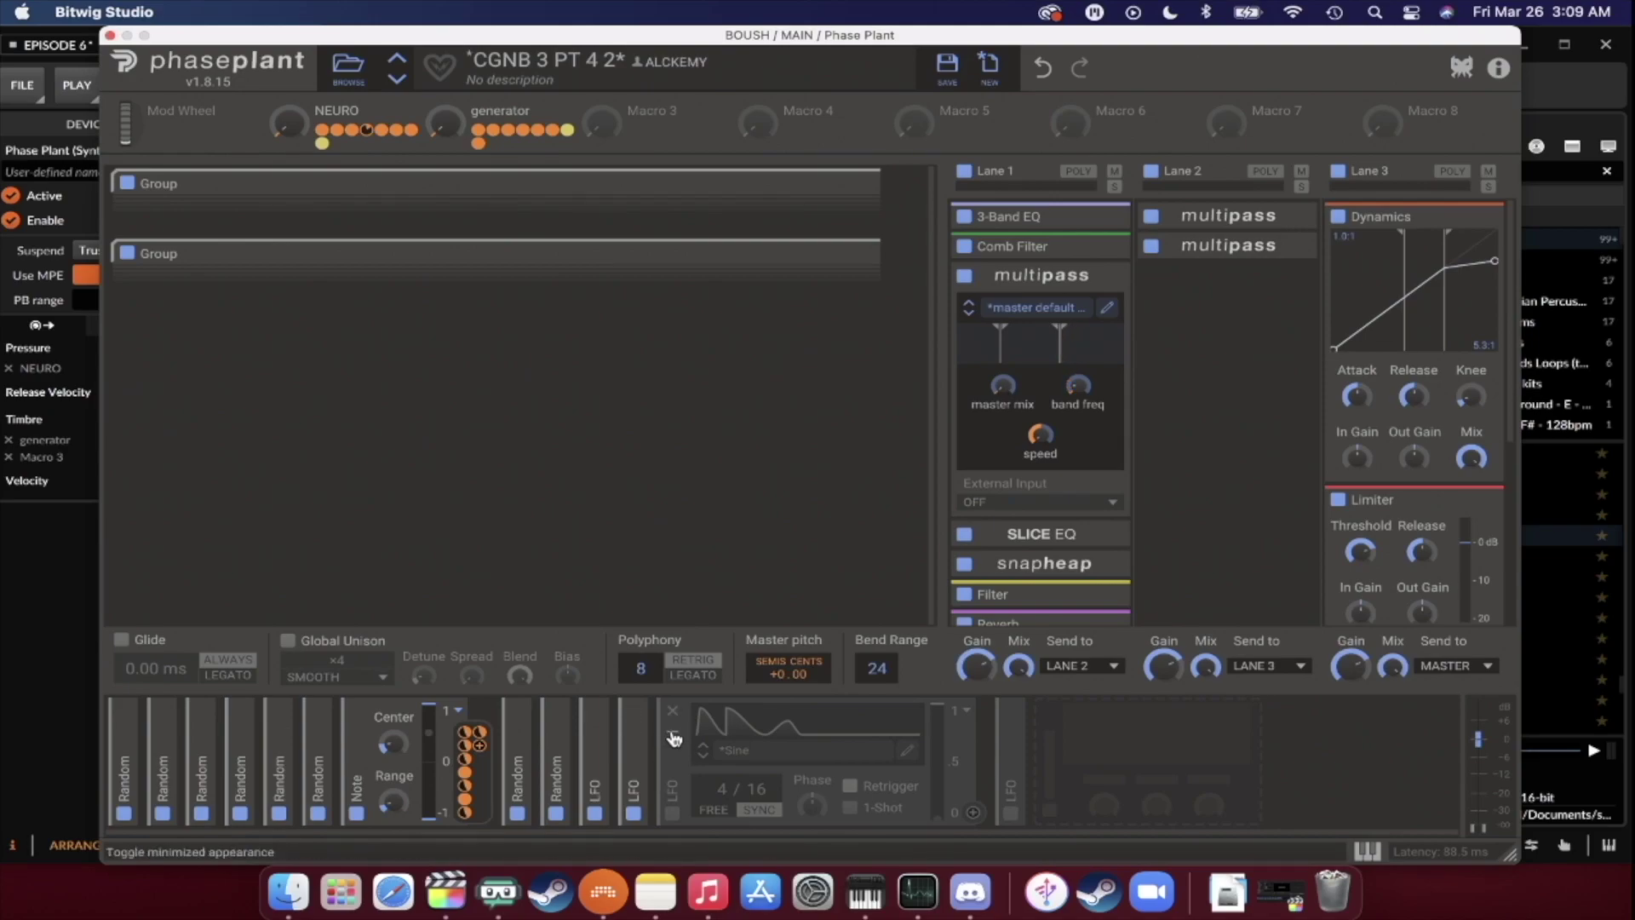
left_click(673, 739)
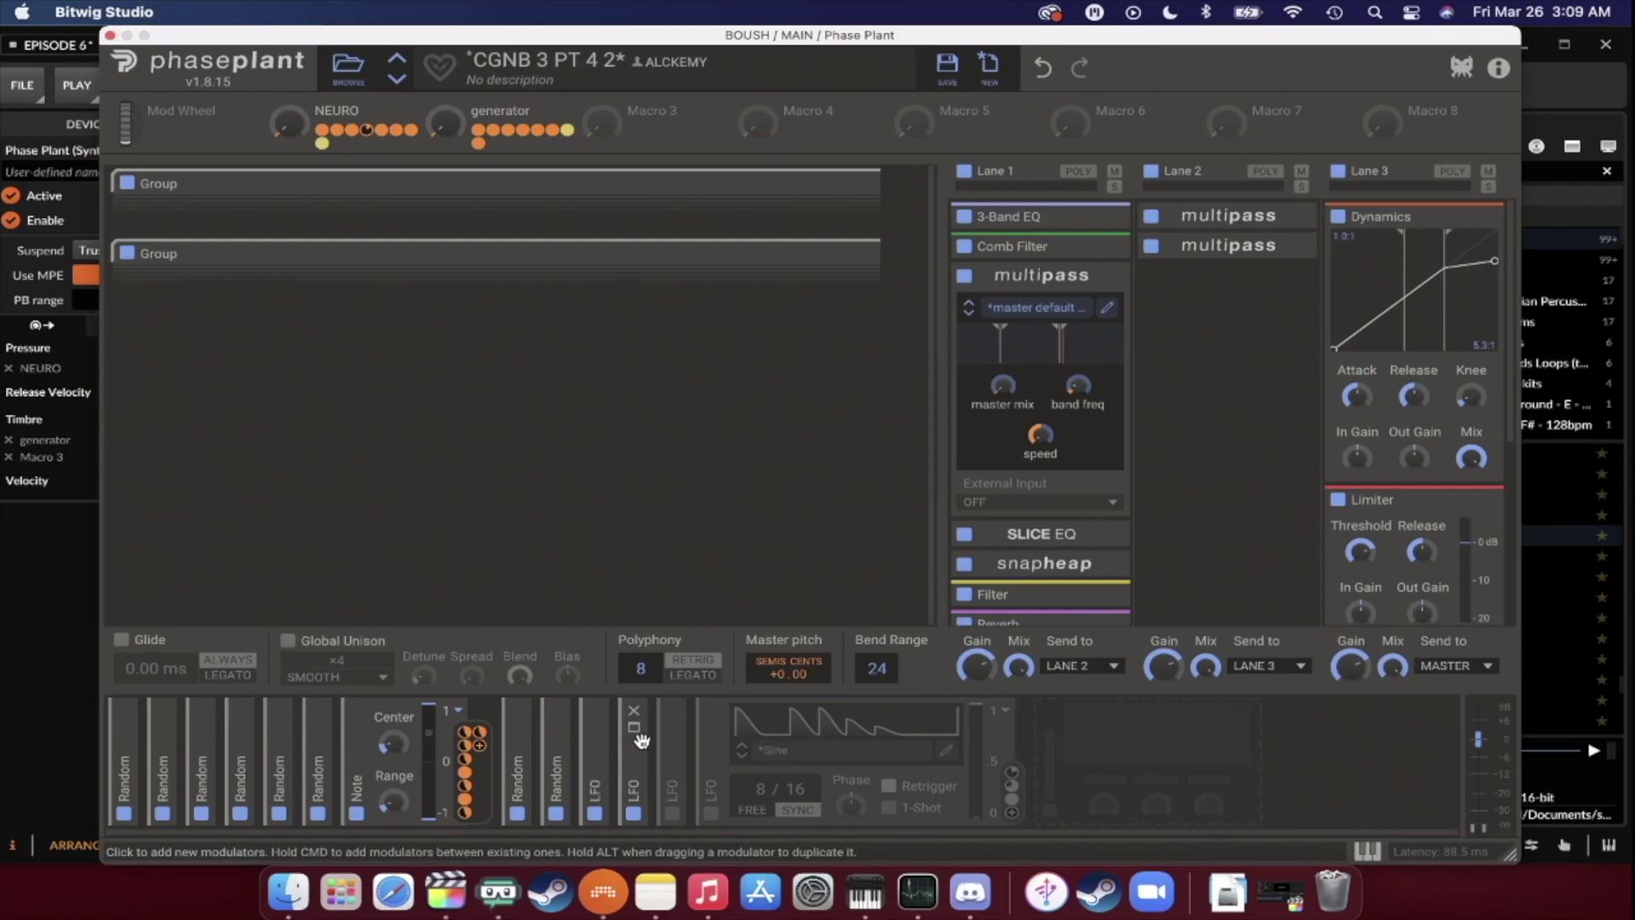
left_click(634, 728)
left_click(595, 728)
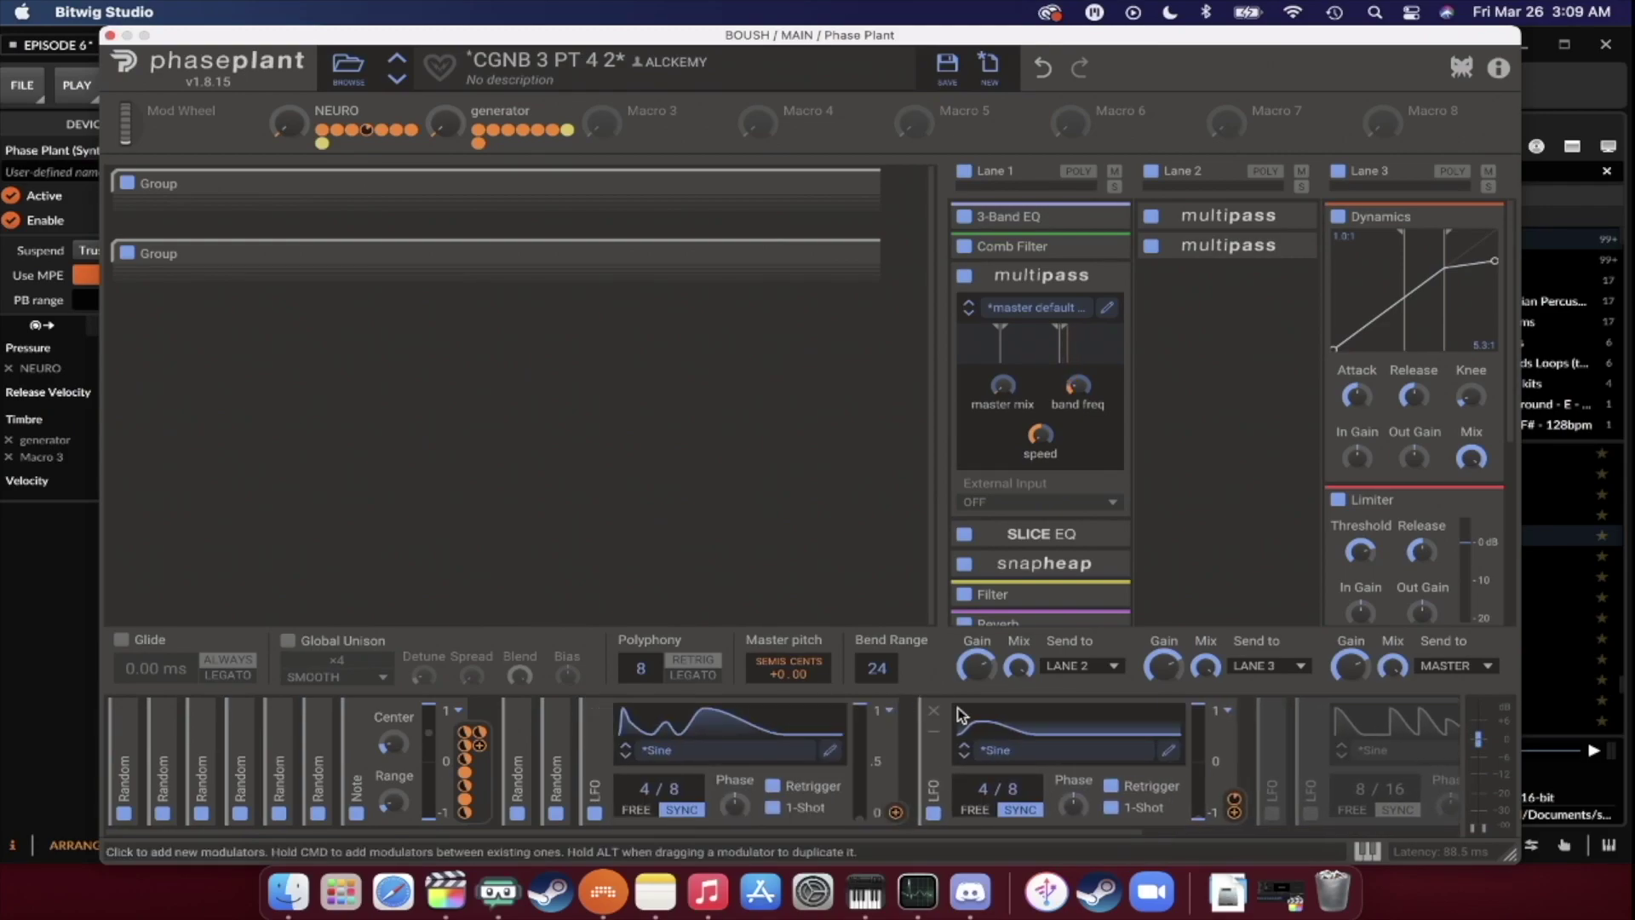
Add a modulation routing from the first 4/8 LFO, then toggle both 4/8 LFOs to compare their effect, leaving both off.
left_click_drag(897, 811, 791, 690)
left_click(895, 800)
left_click(595, 814)
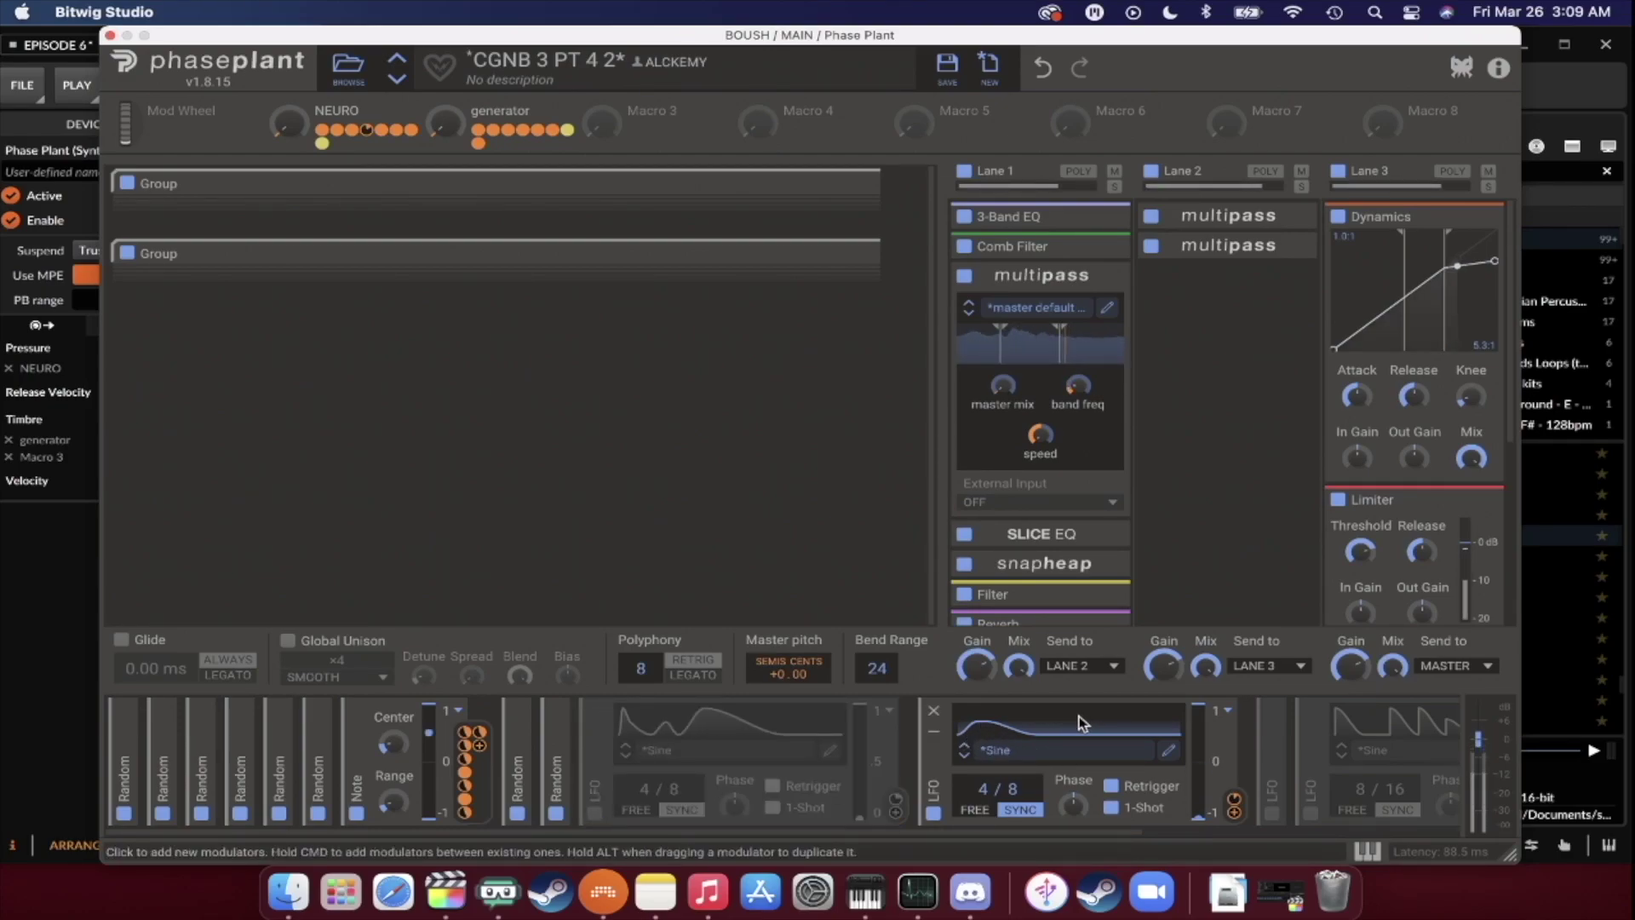
left_click(933, 812)
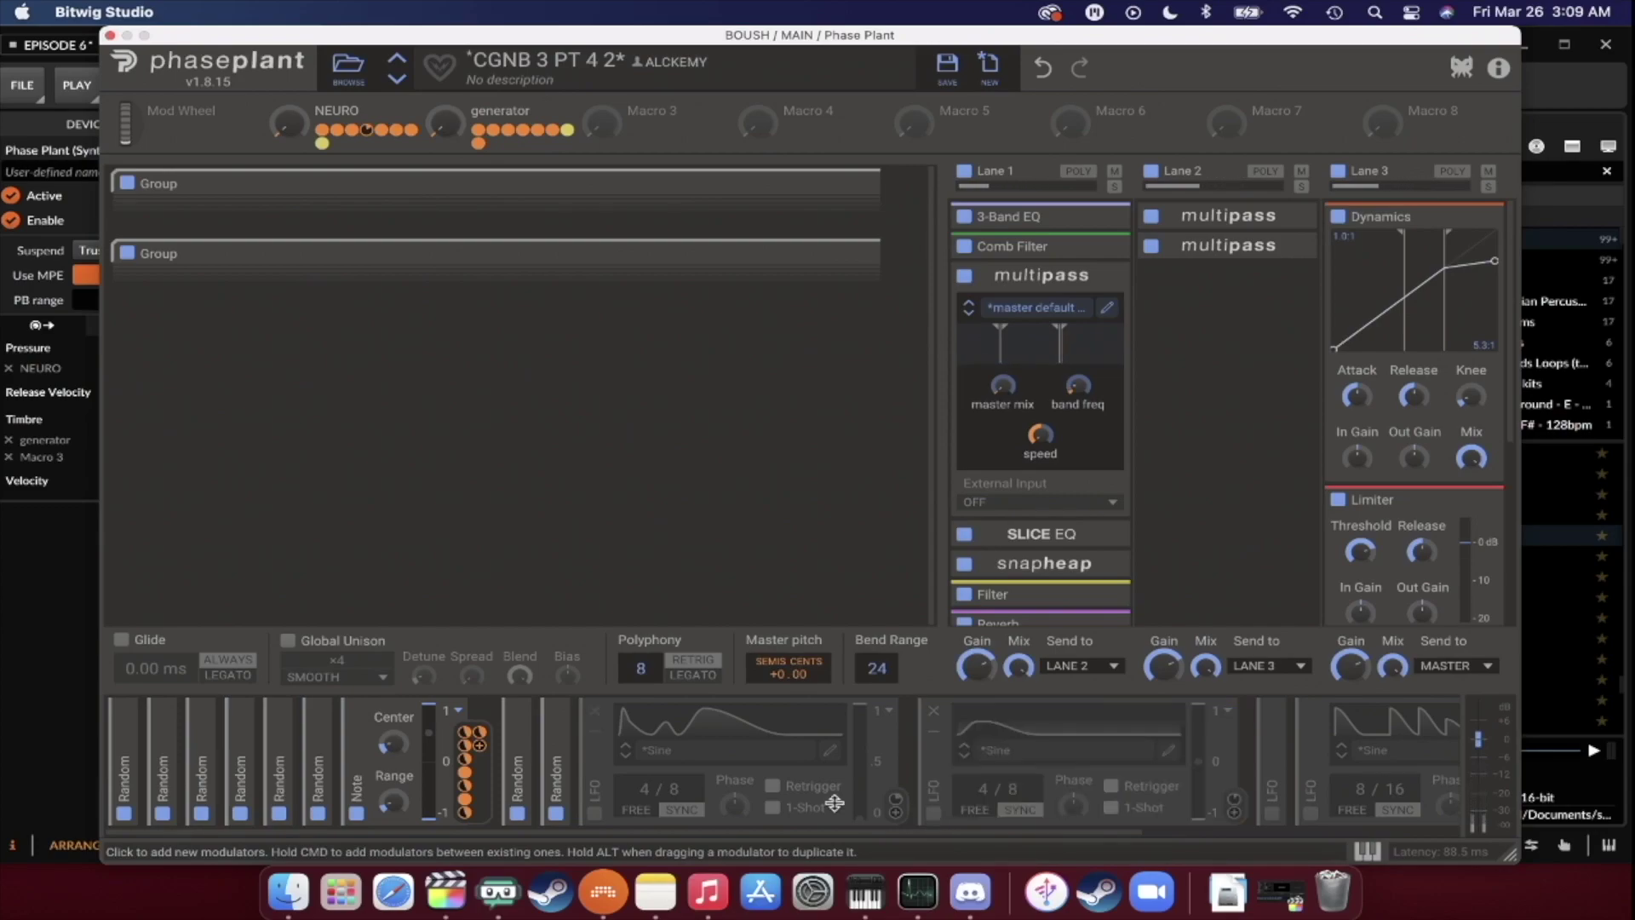
left_click(596, 813)
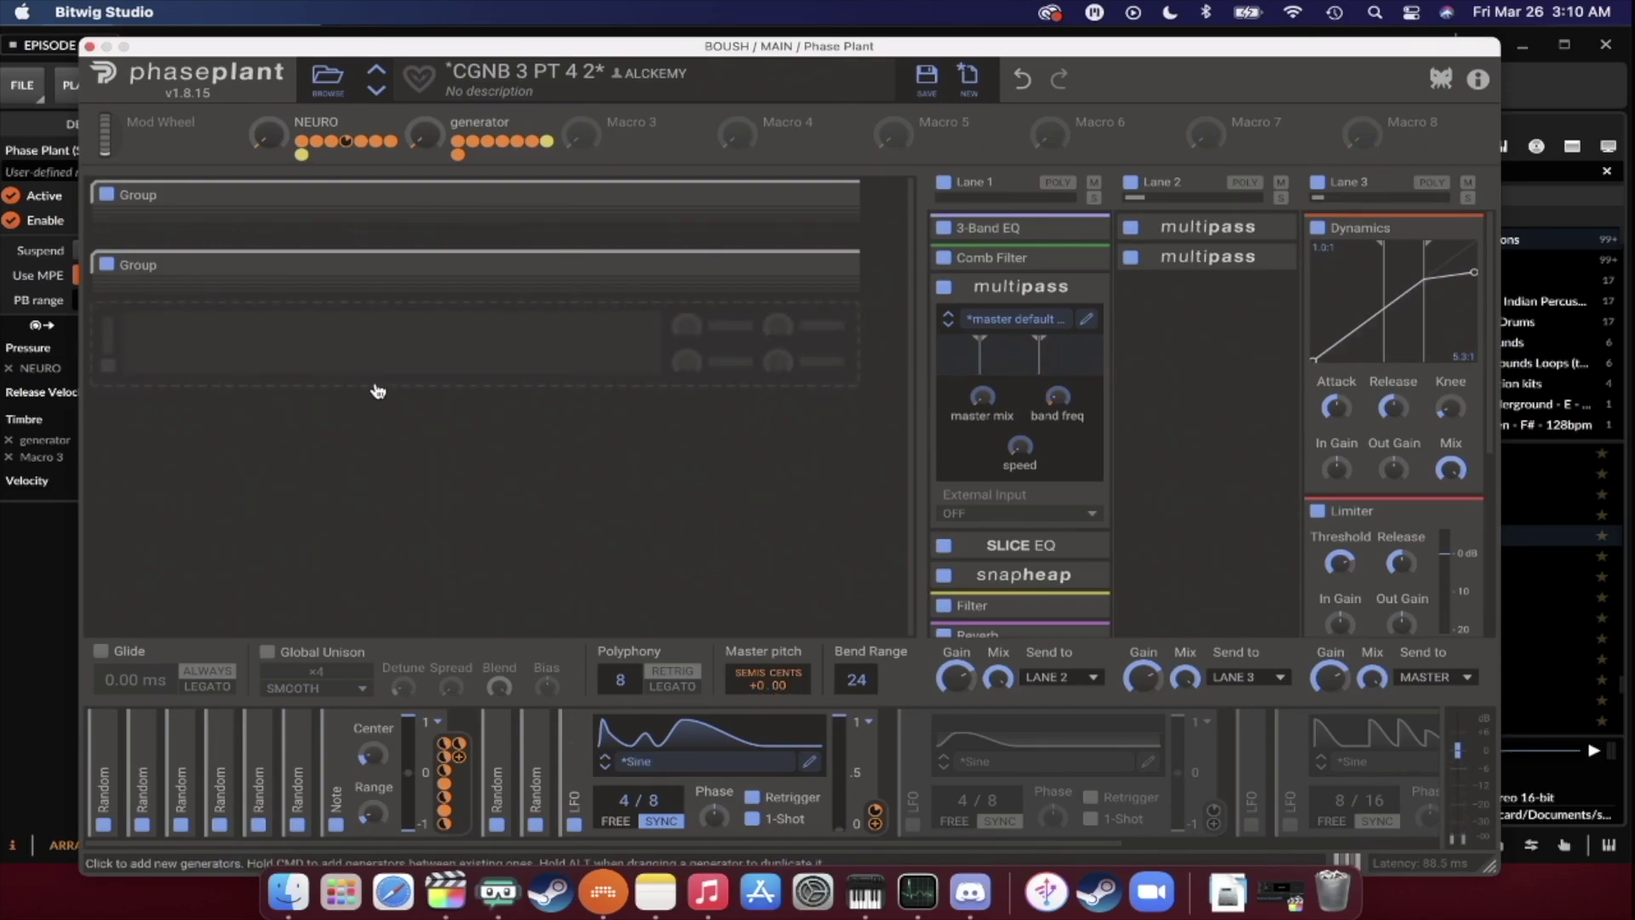
left_click(574, 825)
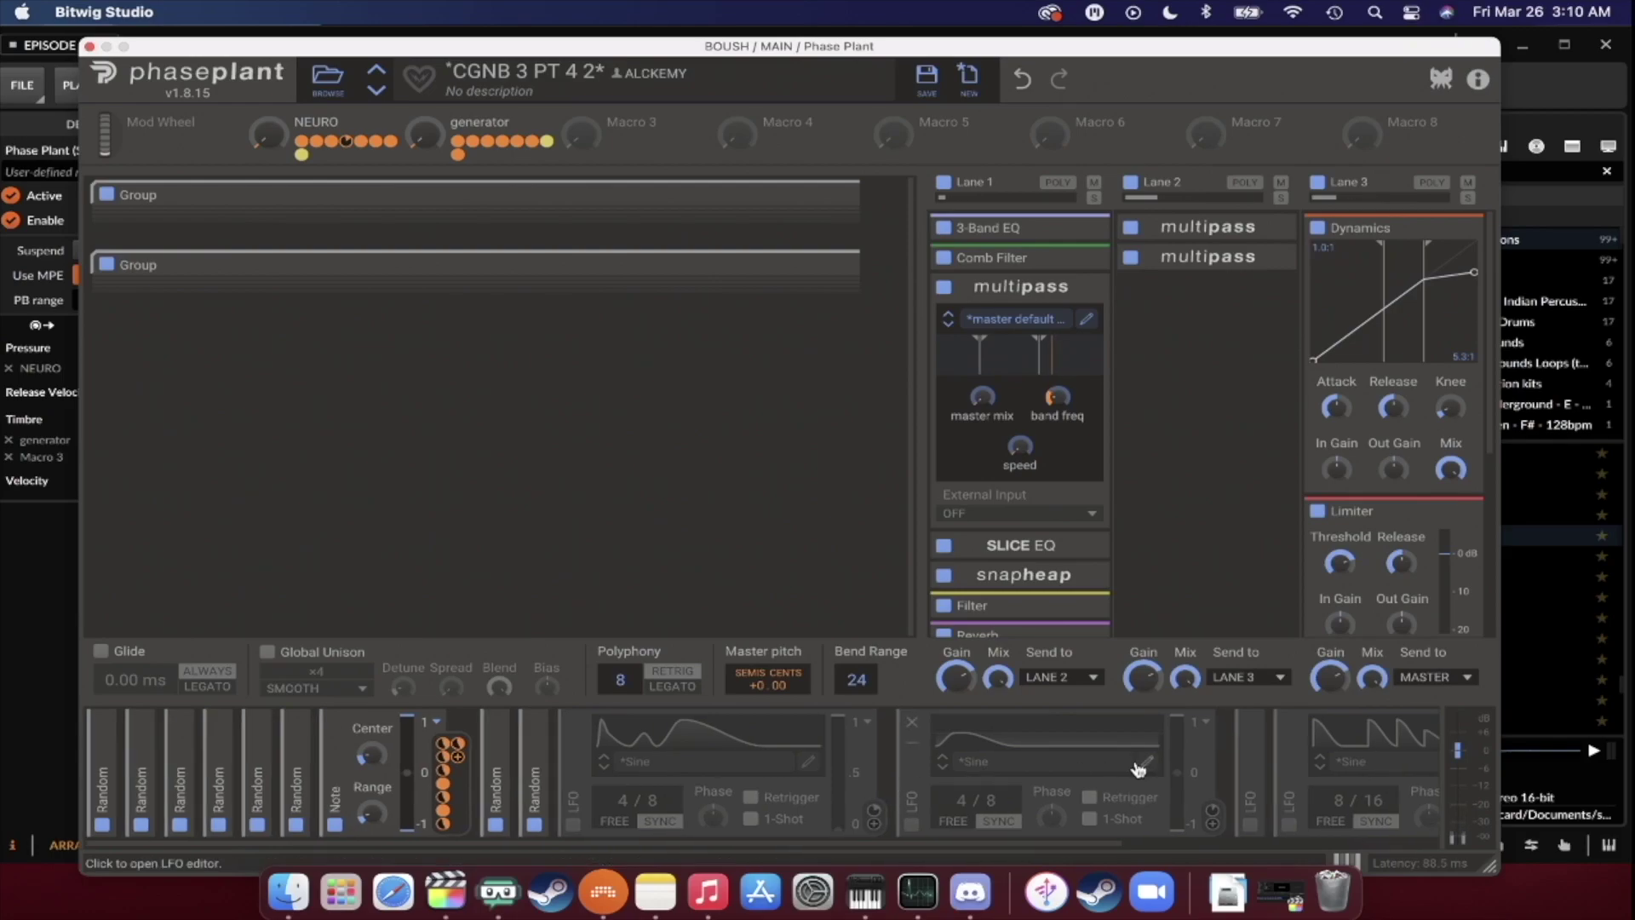
Switch on the 8/16 LFO to hear its modulation and examine its curve in the LFO Editor.
scroll(1137, 765, "right", 5)
left_click(881, 825)
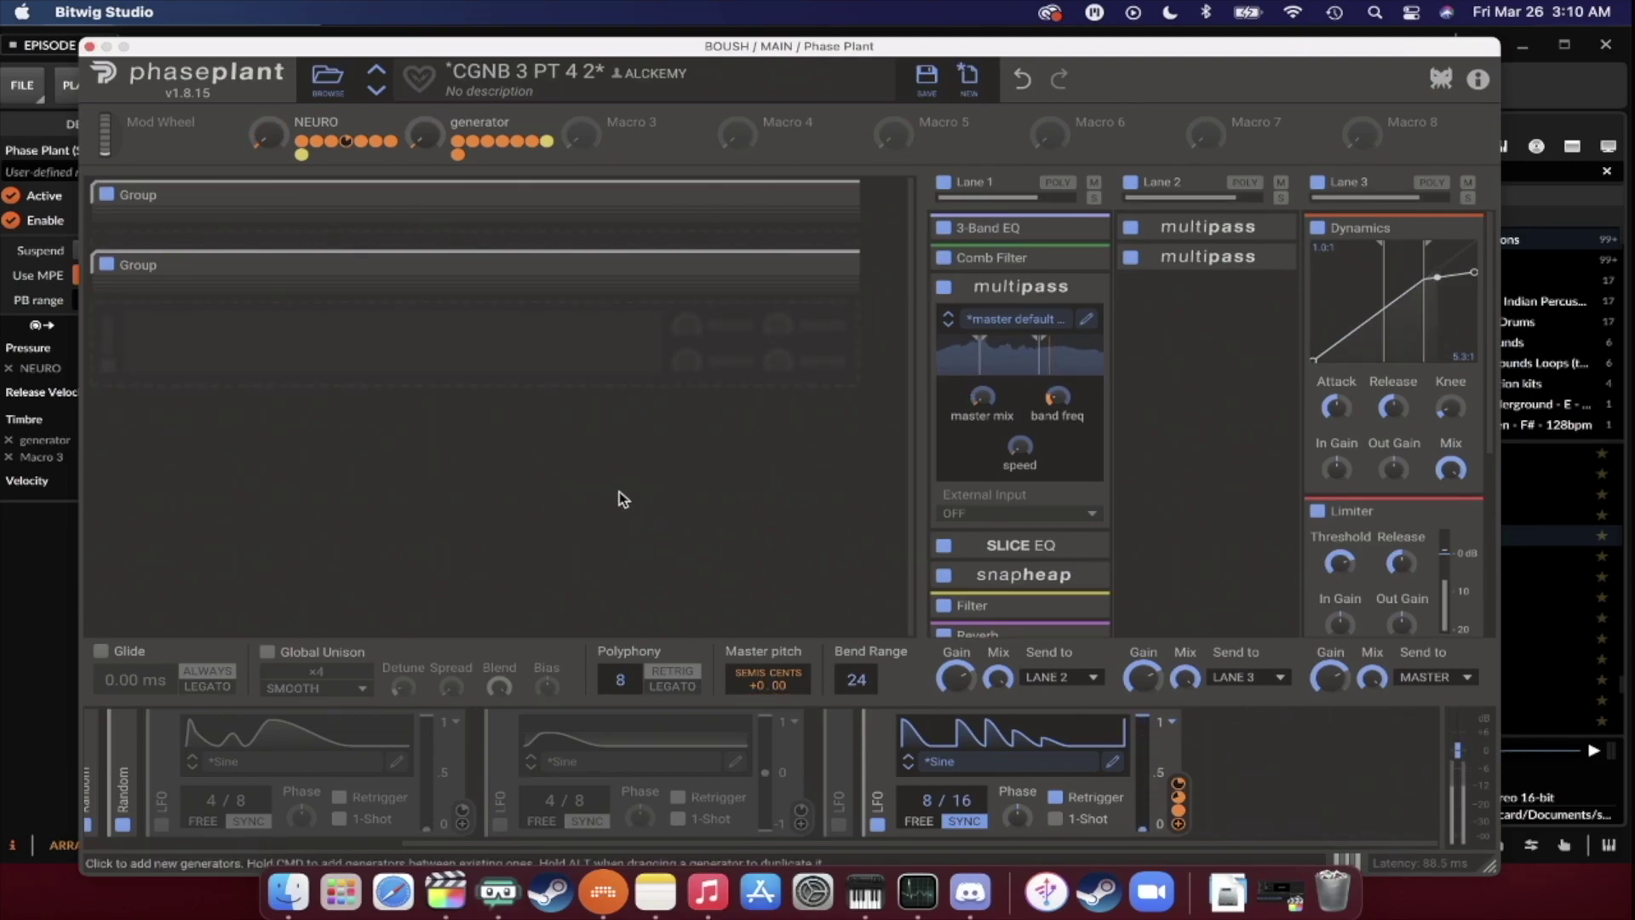
left_click_drag(423, 135, 423, 129)
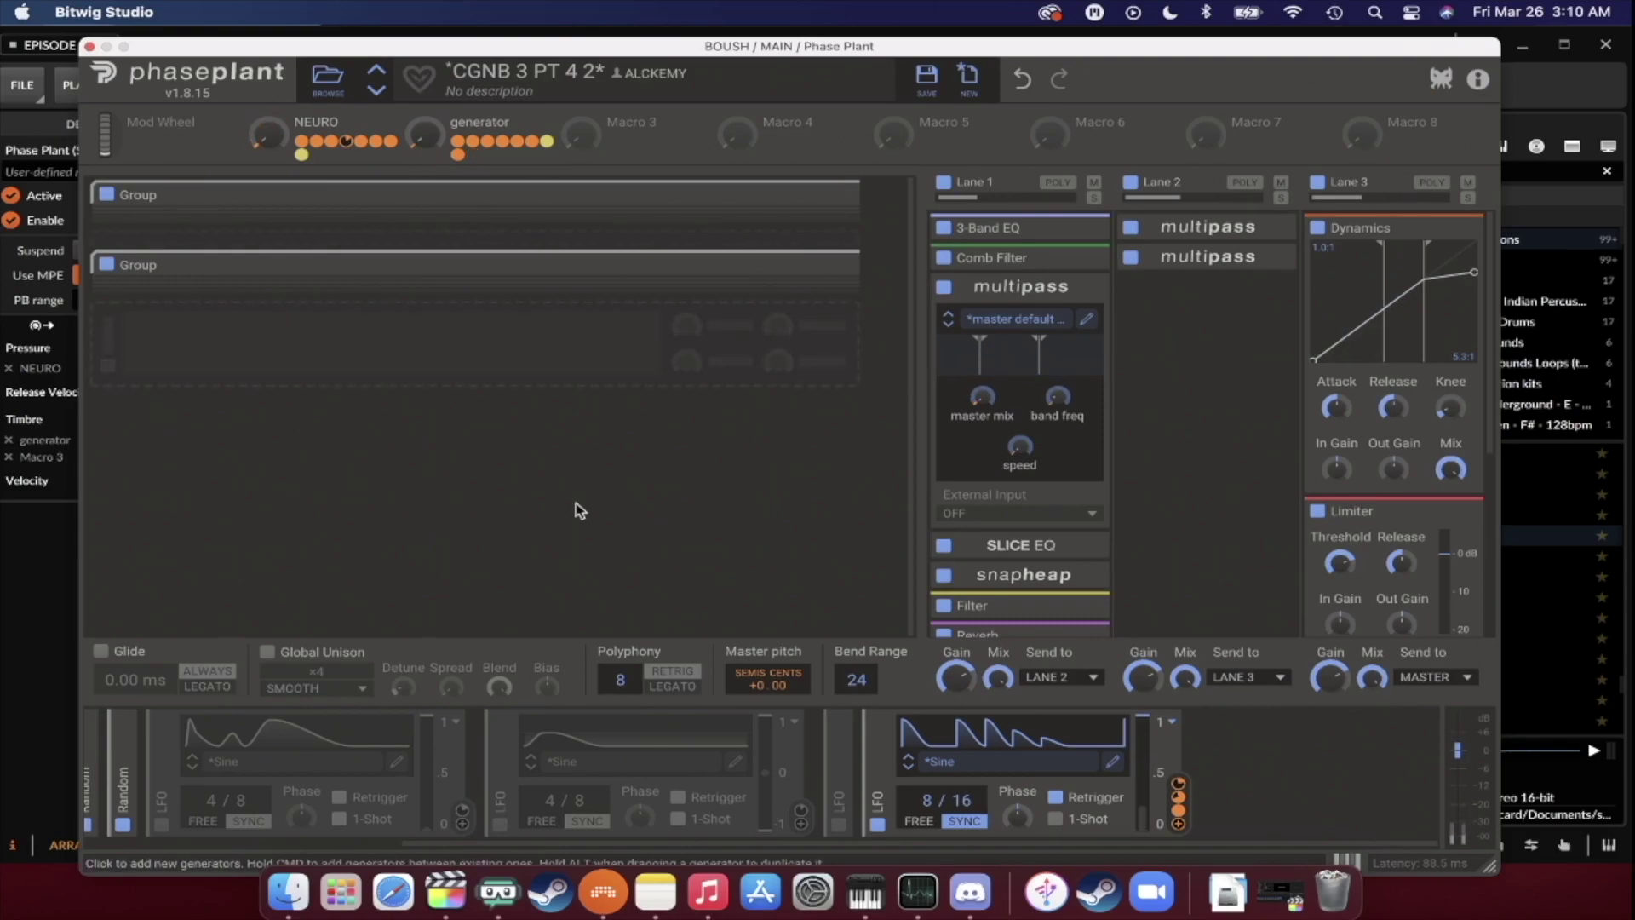
left_click(1114, 763)
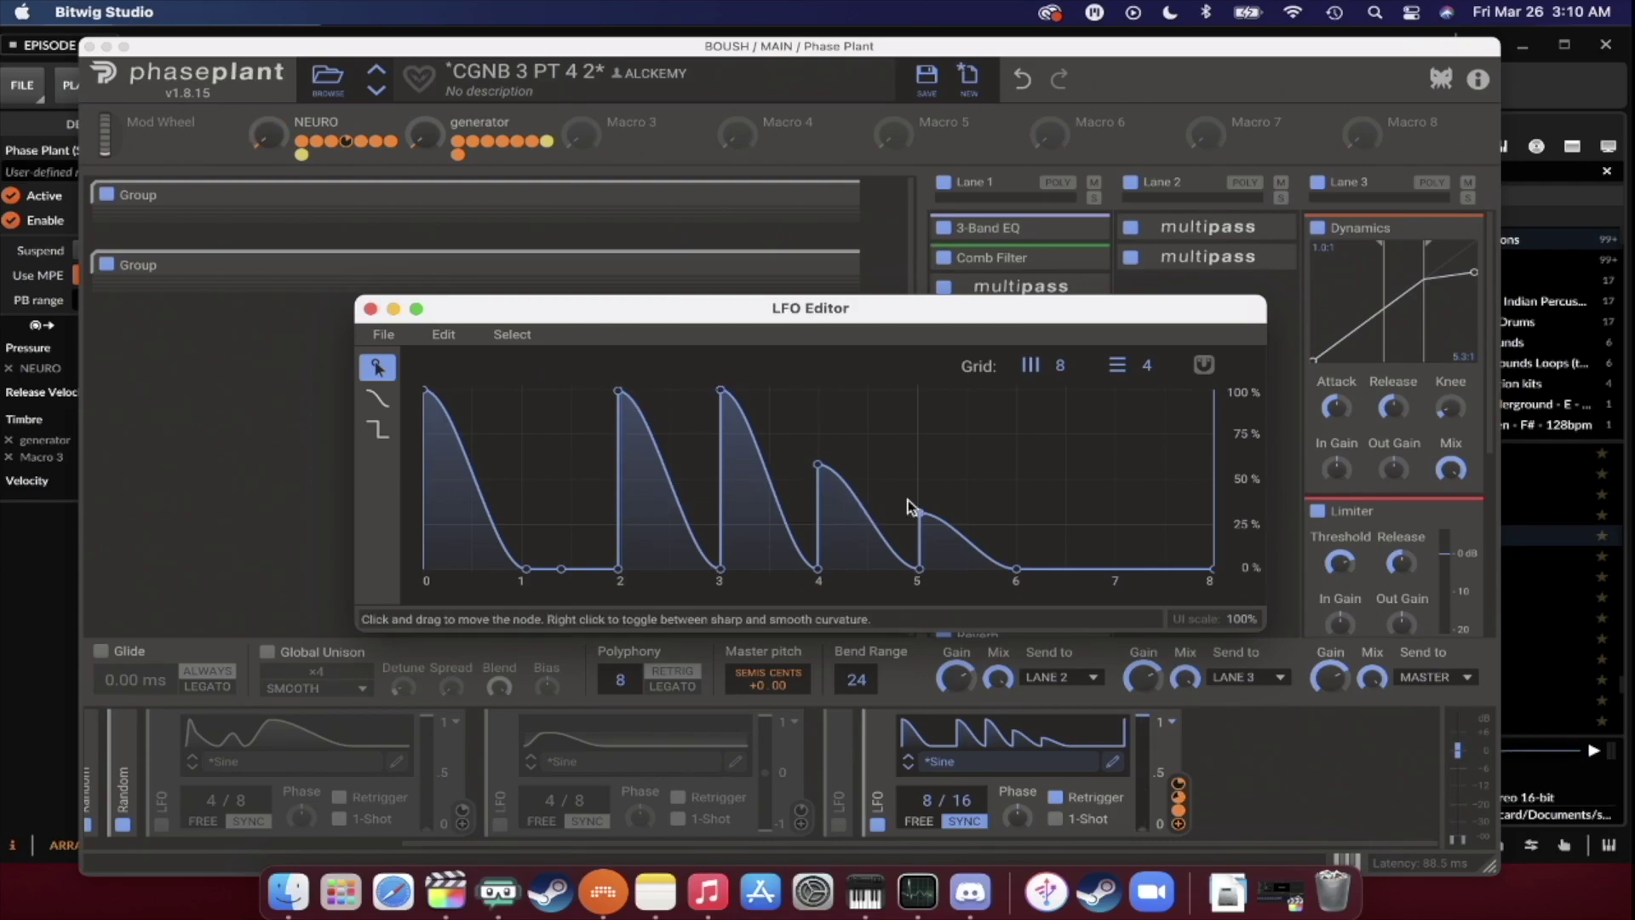
left_click(369, 308)
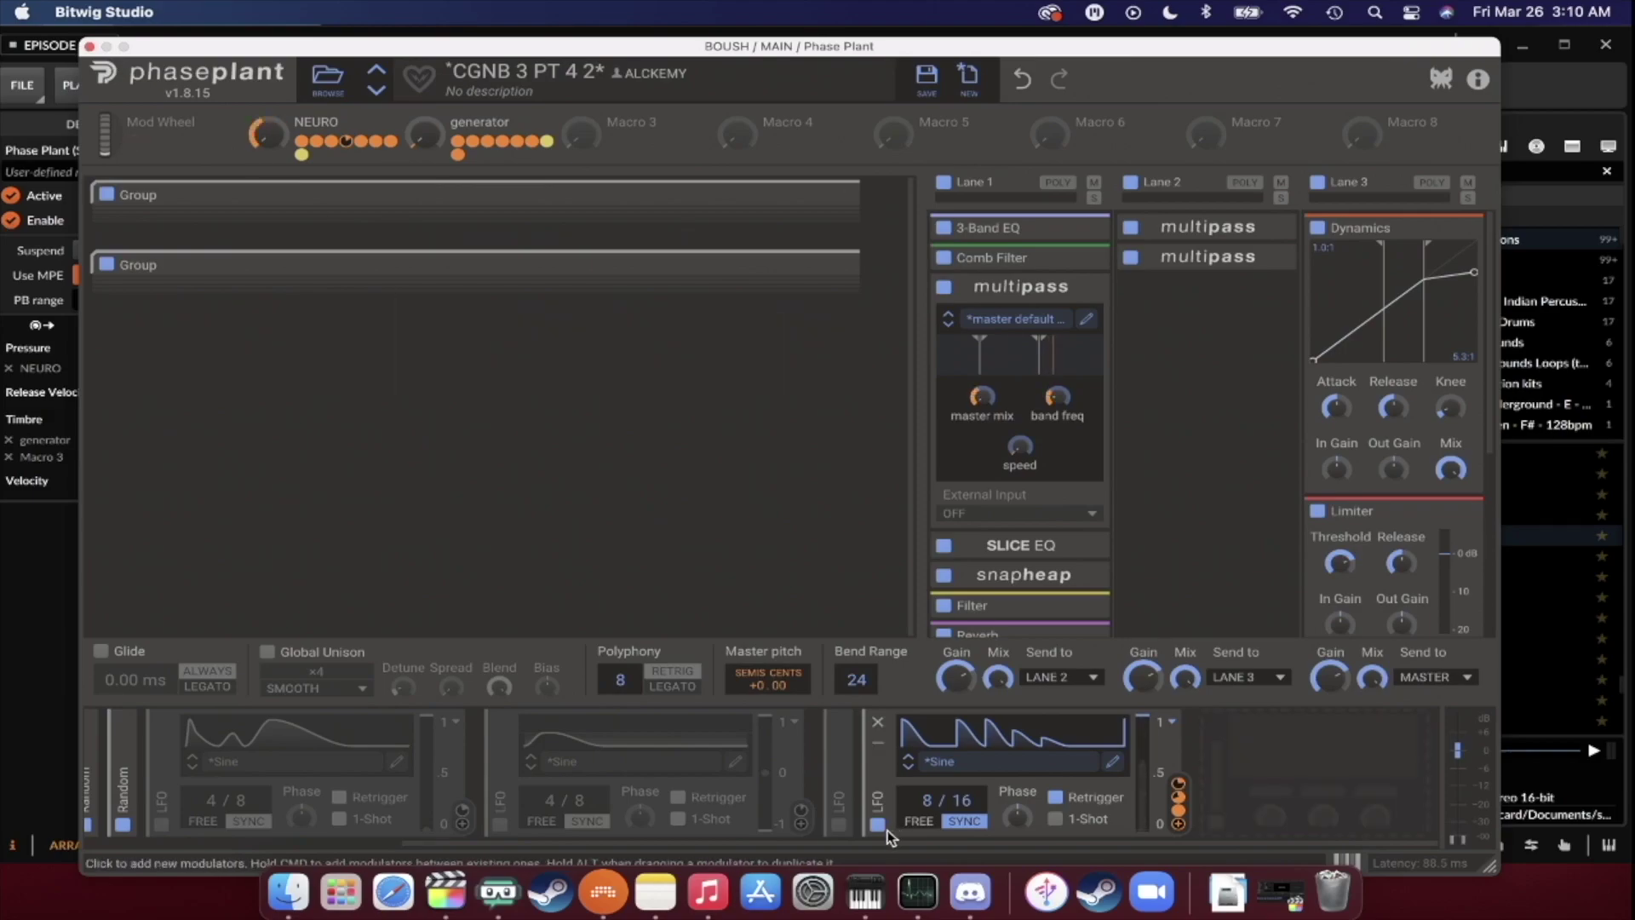
Switch off the 8/16 LFO, turn the second 4/8 LFO back on and close the Phase Plant window.
left_click(877, 824)
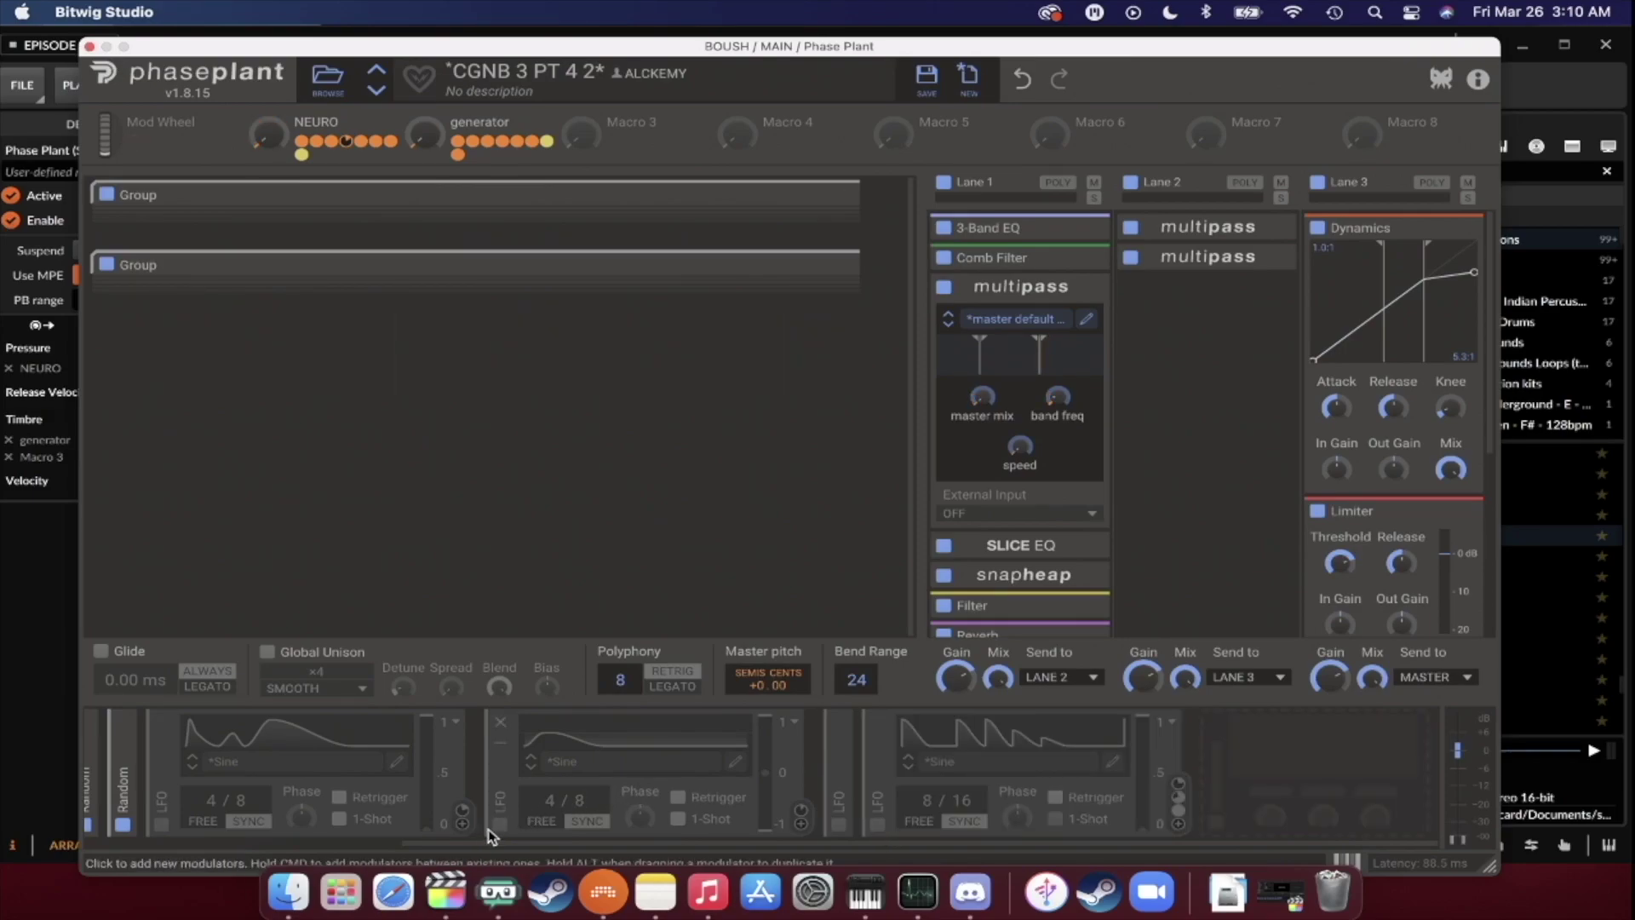
left_click(499, 824)
left_click(89, 46)
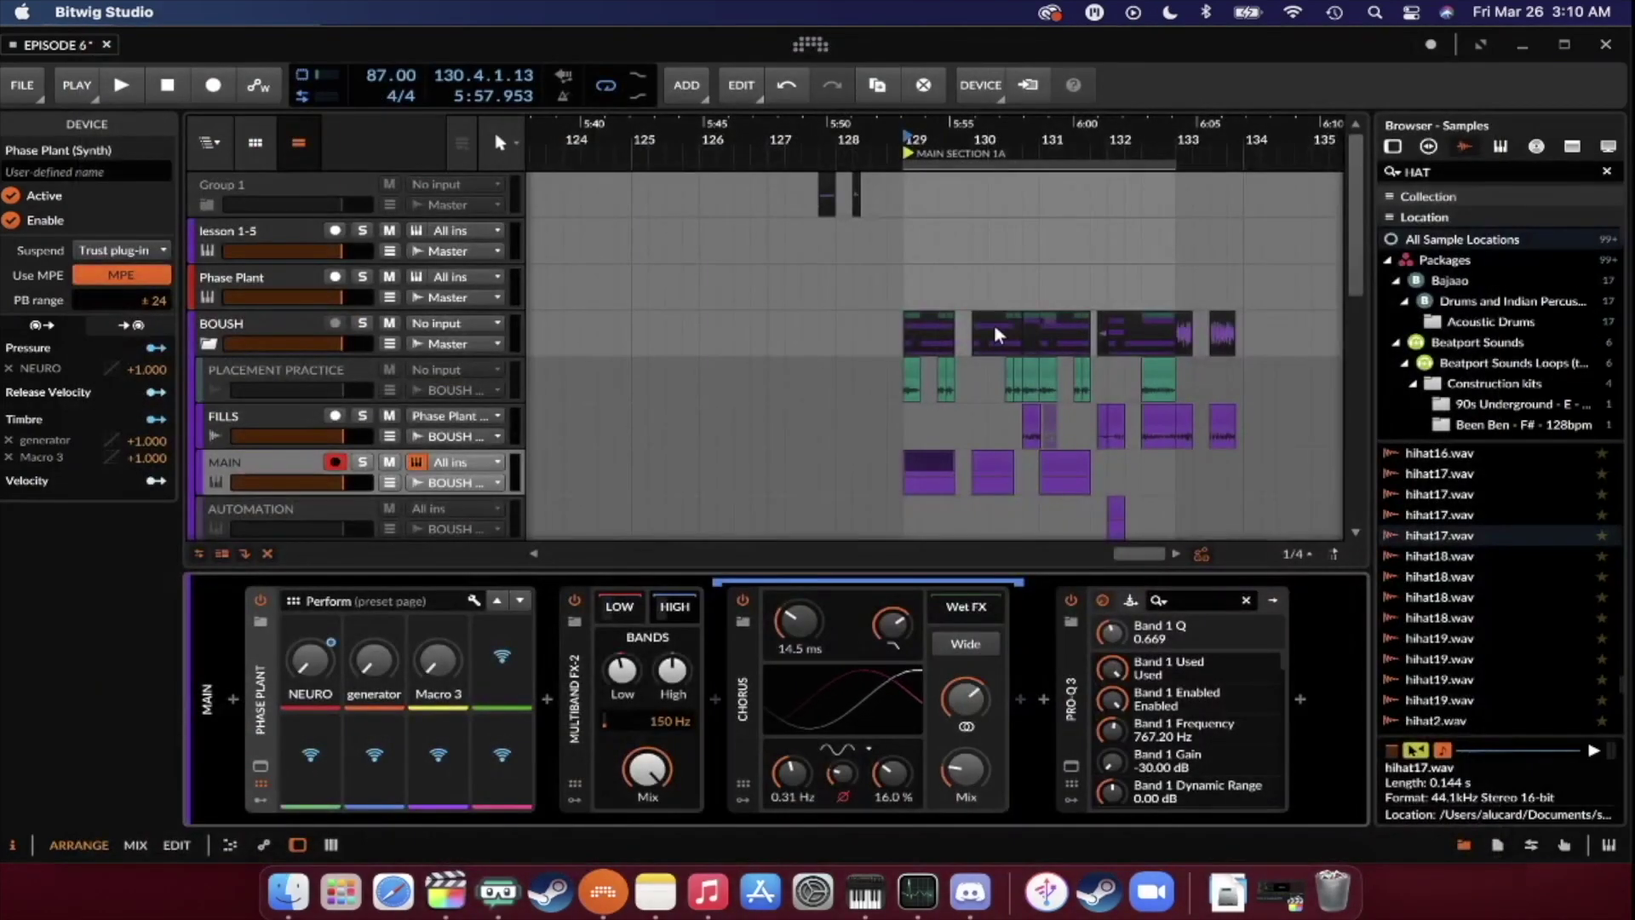
Create a one-bar note clip at bar 137 on the MAIN track and add an F0 note spanning it.
scroll(850, 438, "down", 3)
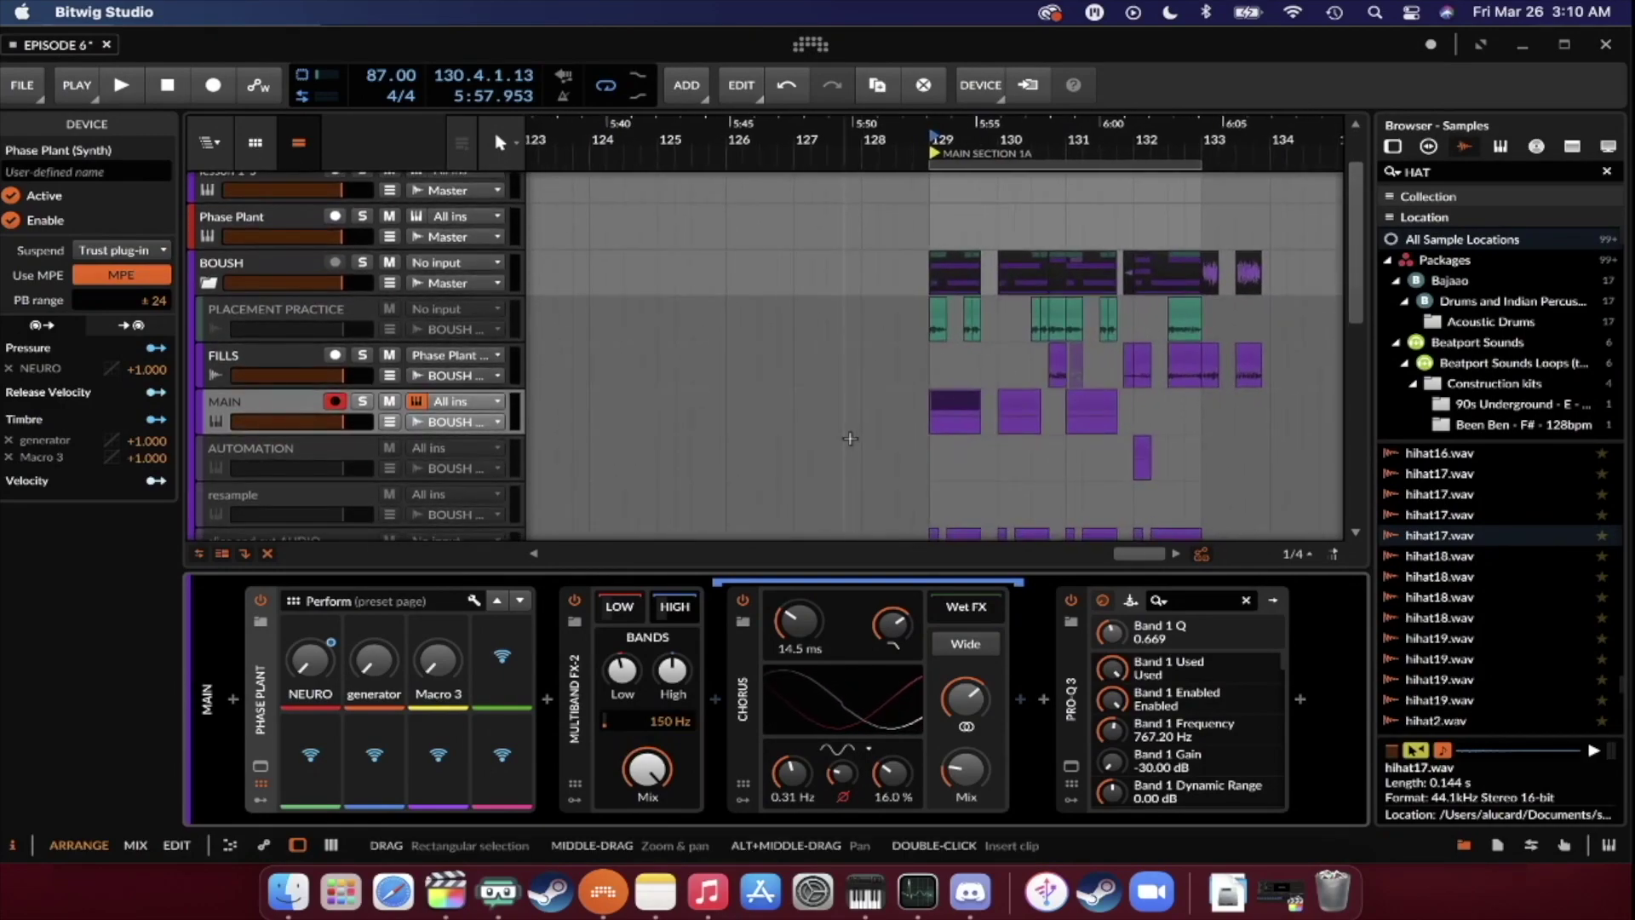
scroll(850, 438, "right", 3)
scroll(850, 438, "right", 10)
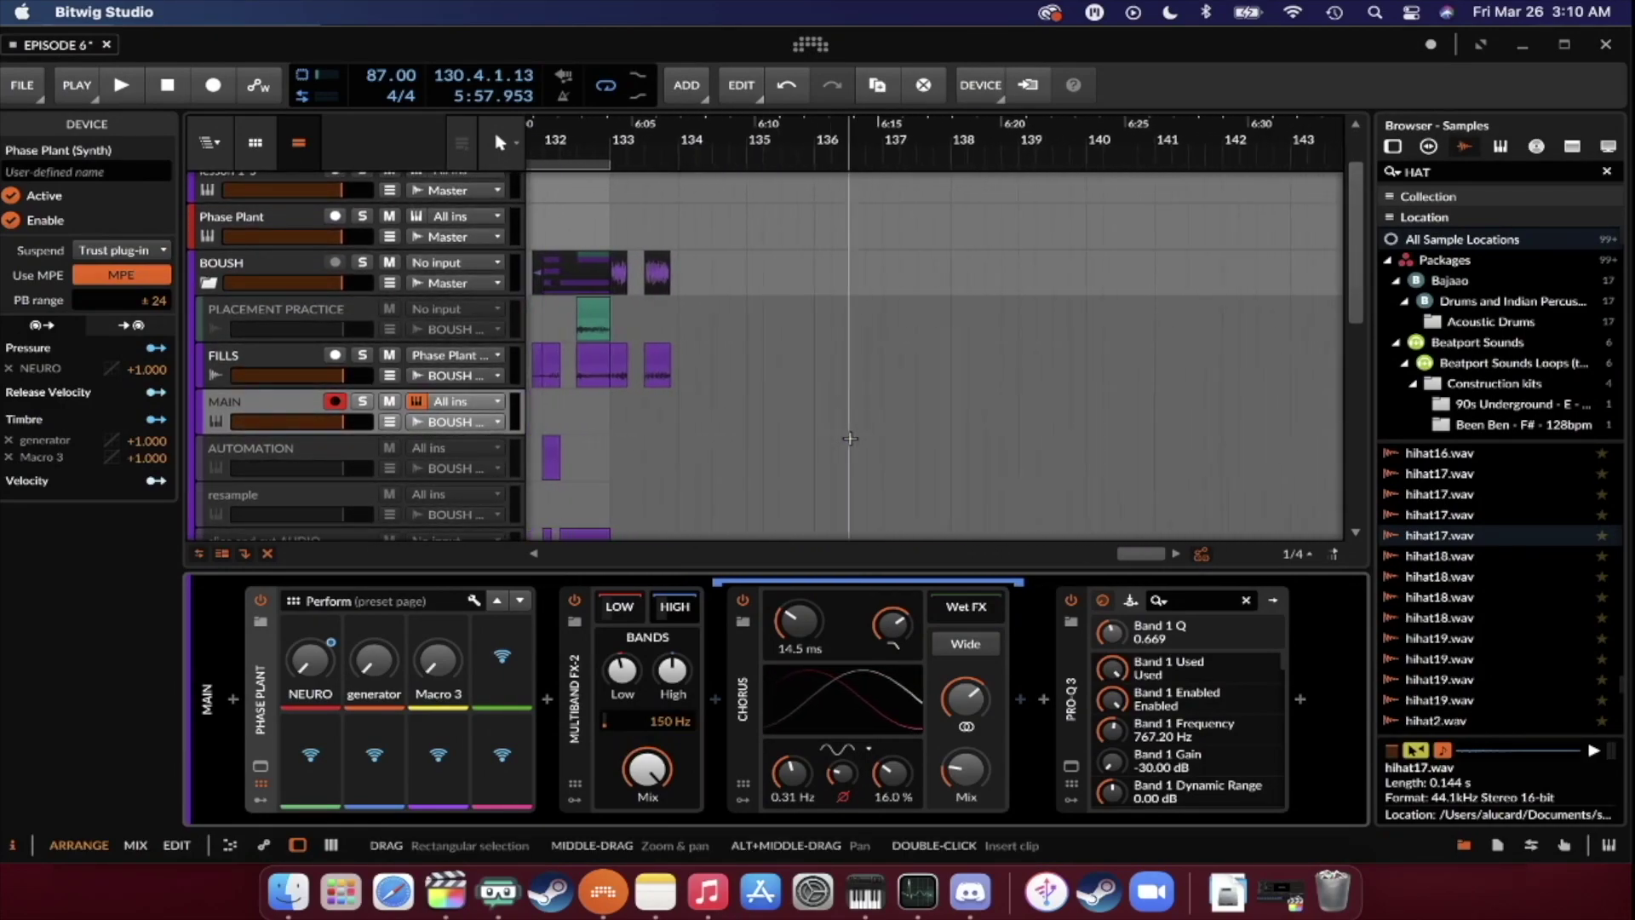
left_click(808, 416)
double_click(808, 417)
scroll(808, 416, "up", 5)
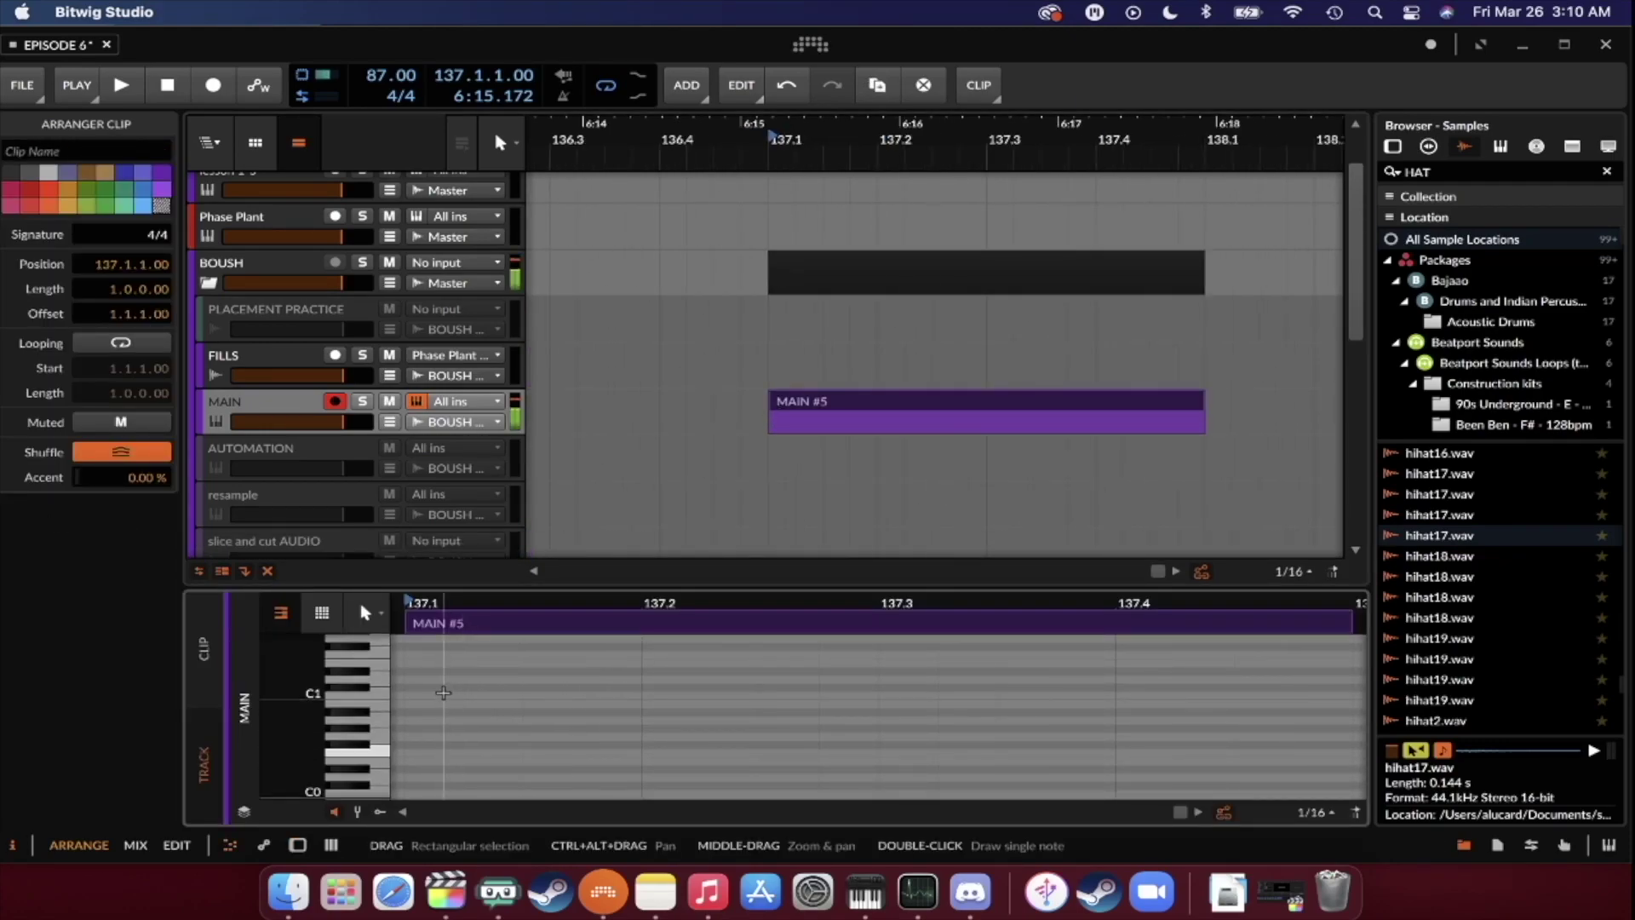
double_click(411, 754)
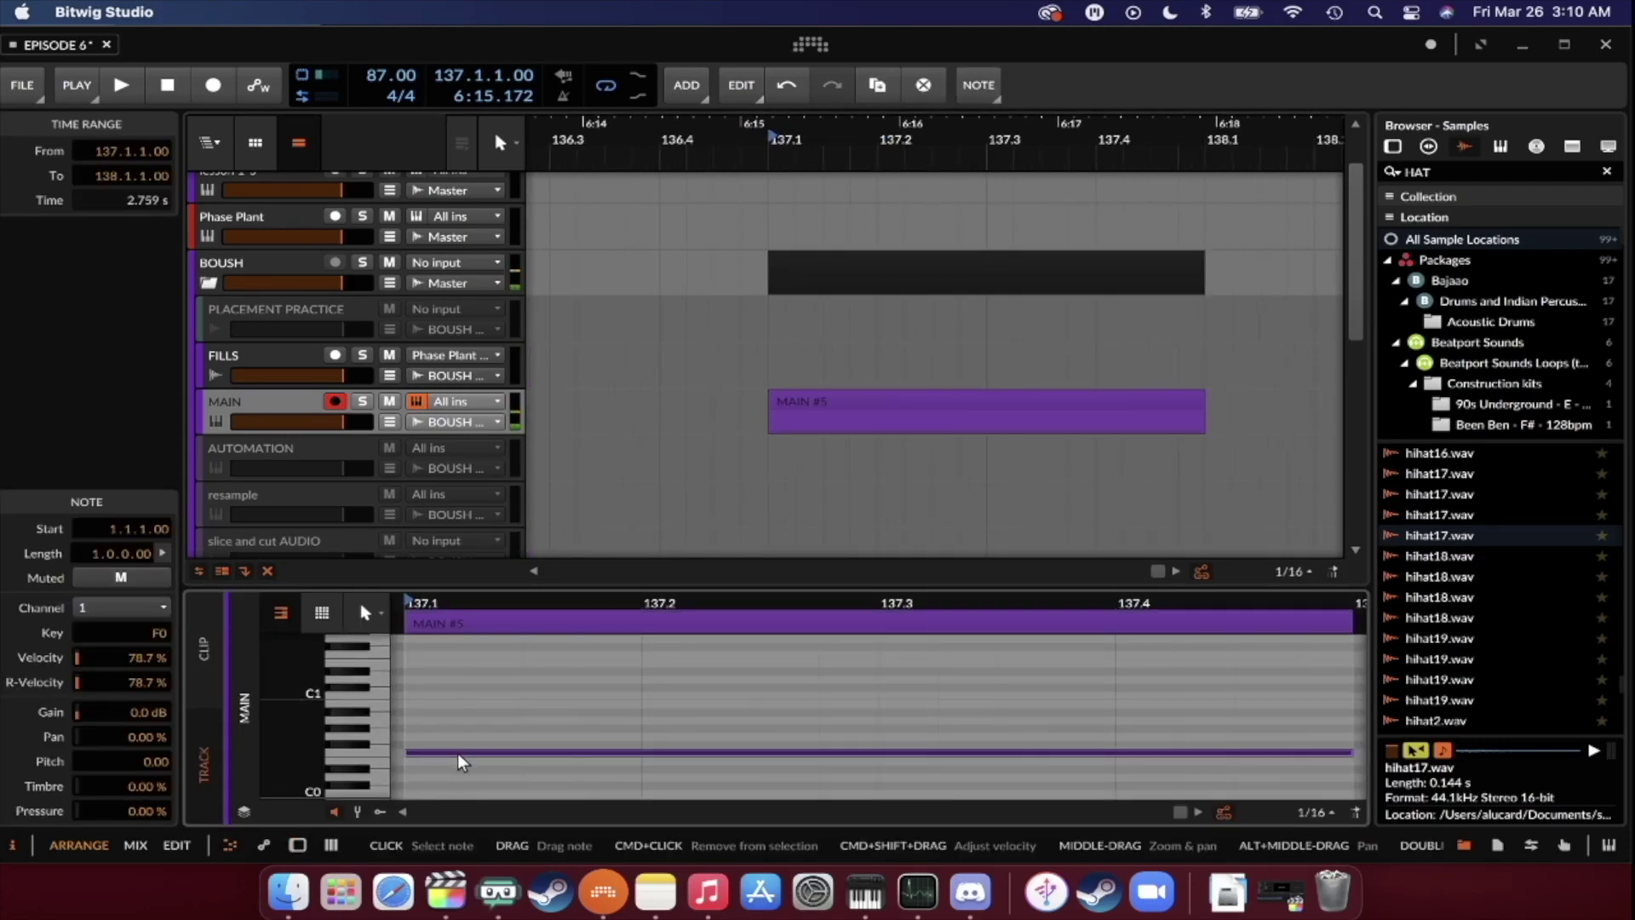
Show the MAIN track's devices and its Phase Plant generator automation lane, then check the active LFO in the Phase Plant window.
left_click(252, 409)
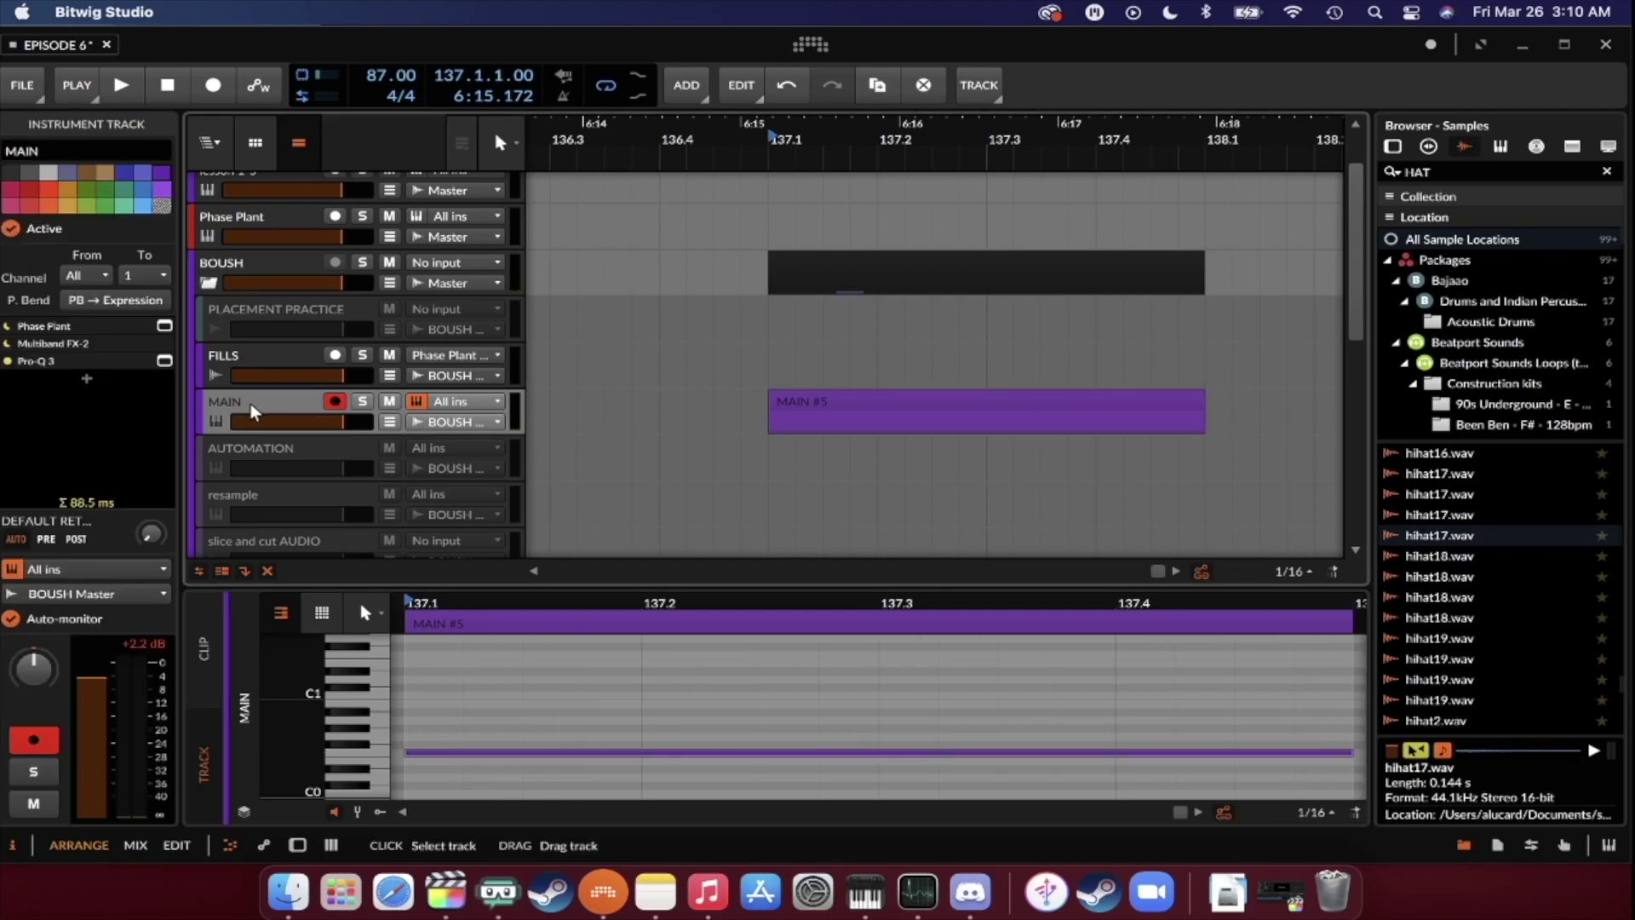
key("d")
left_click(390, 423)
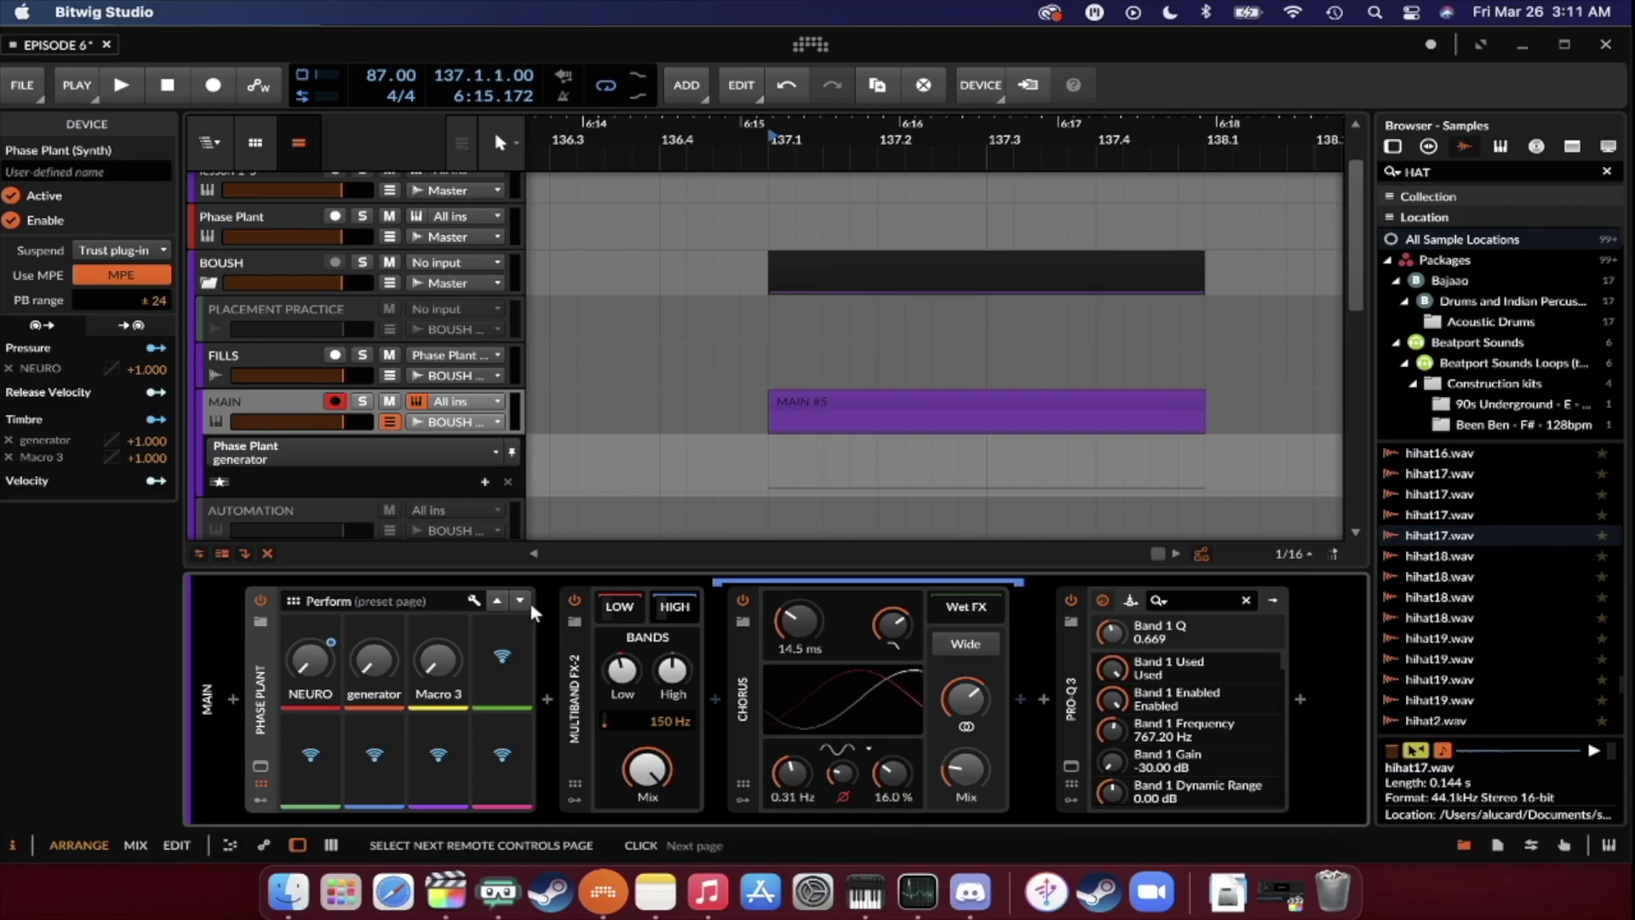
left_click(260, 764)
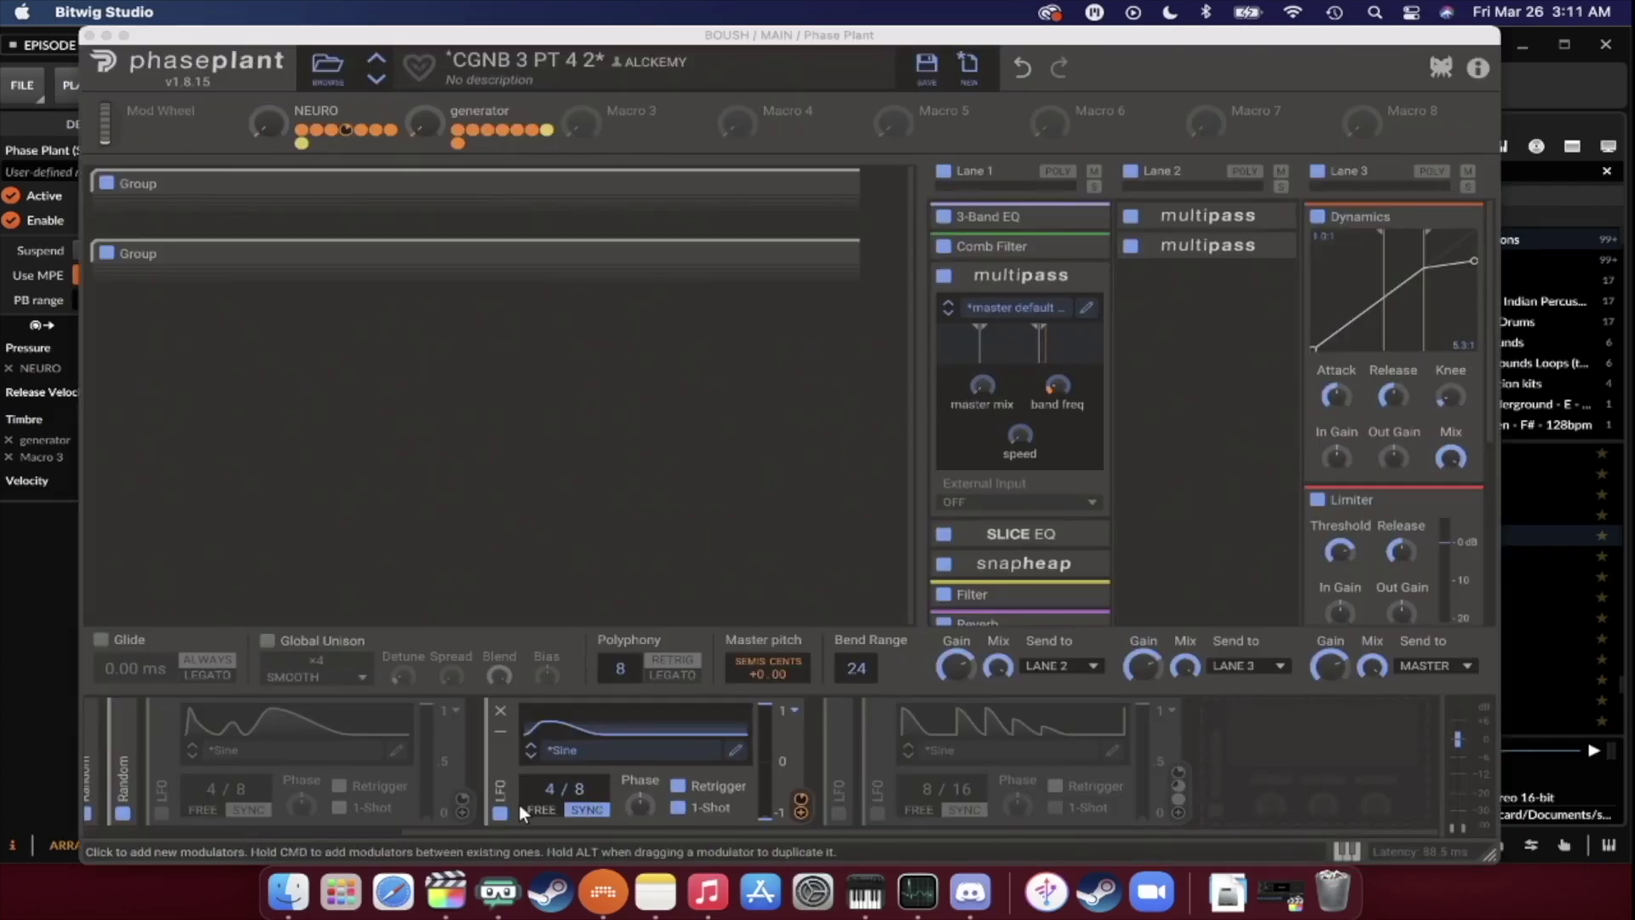
left_click(89, 36)
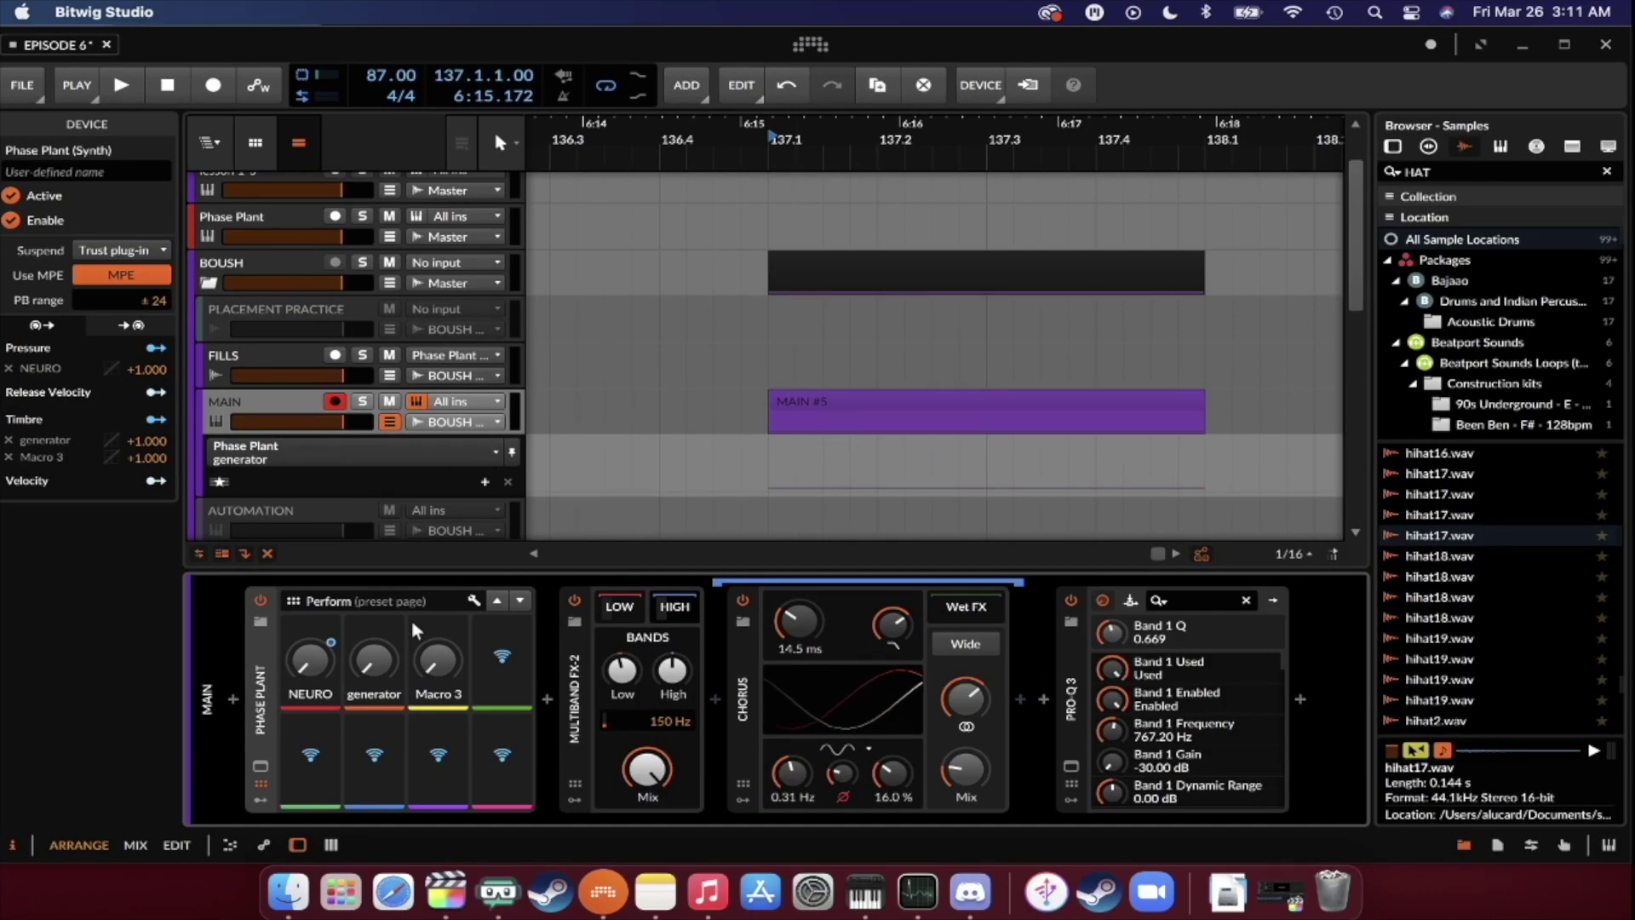
Shorten the new MAIN clip at bar 137 to one beat, play it back and select it.
double_click(943, 414)
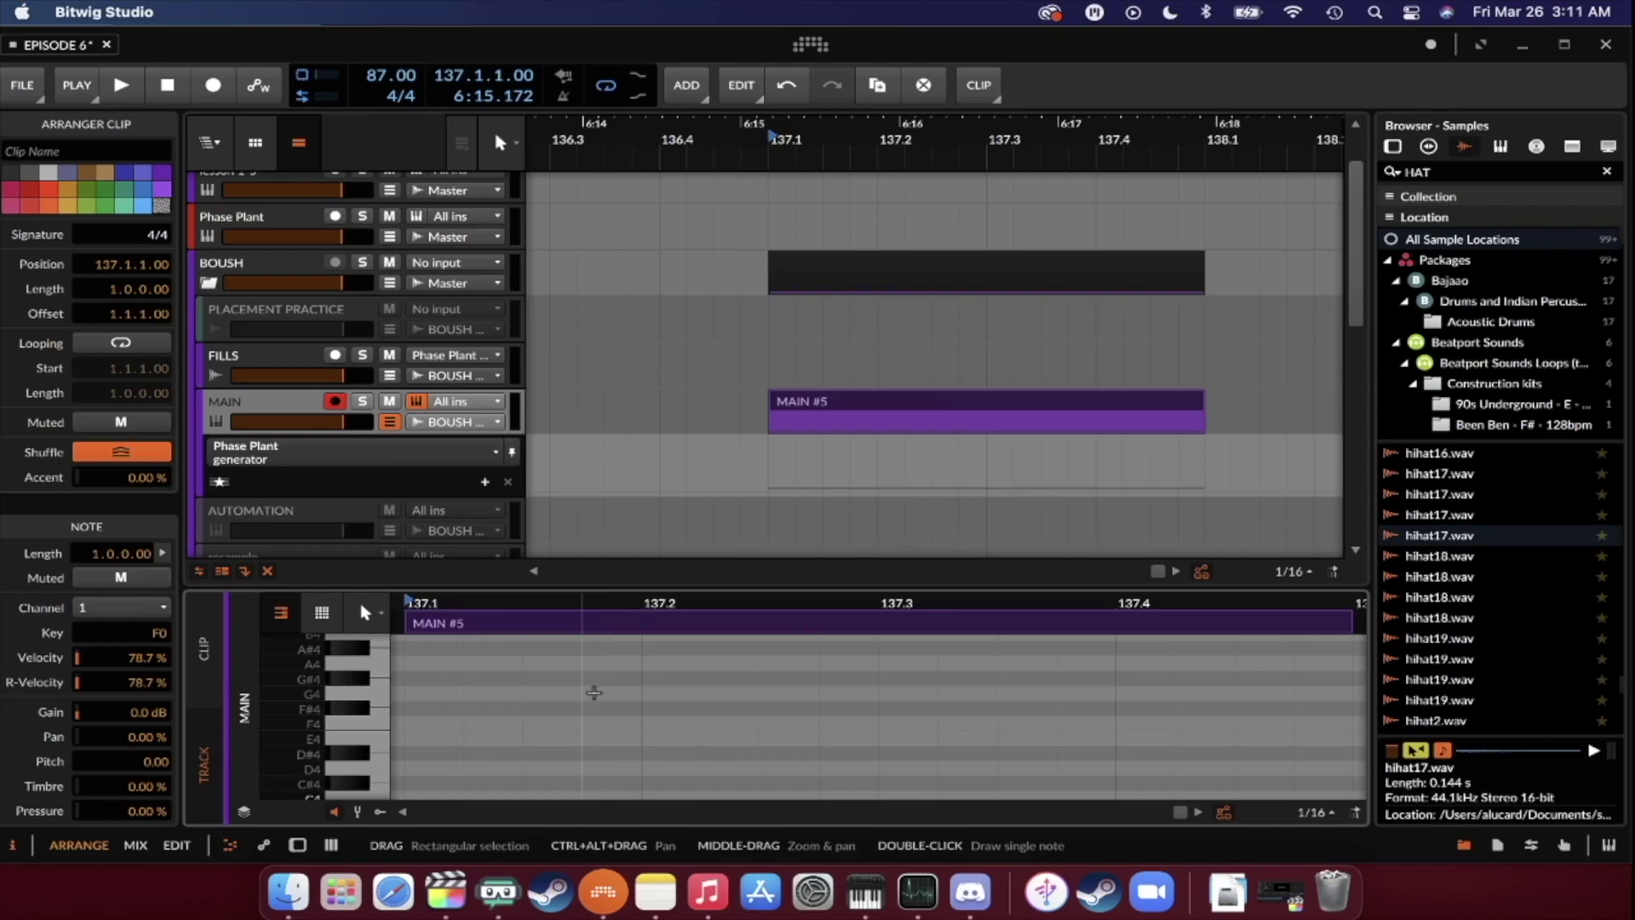
left_click_drag(521, 587, 521, 574)
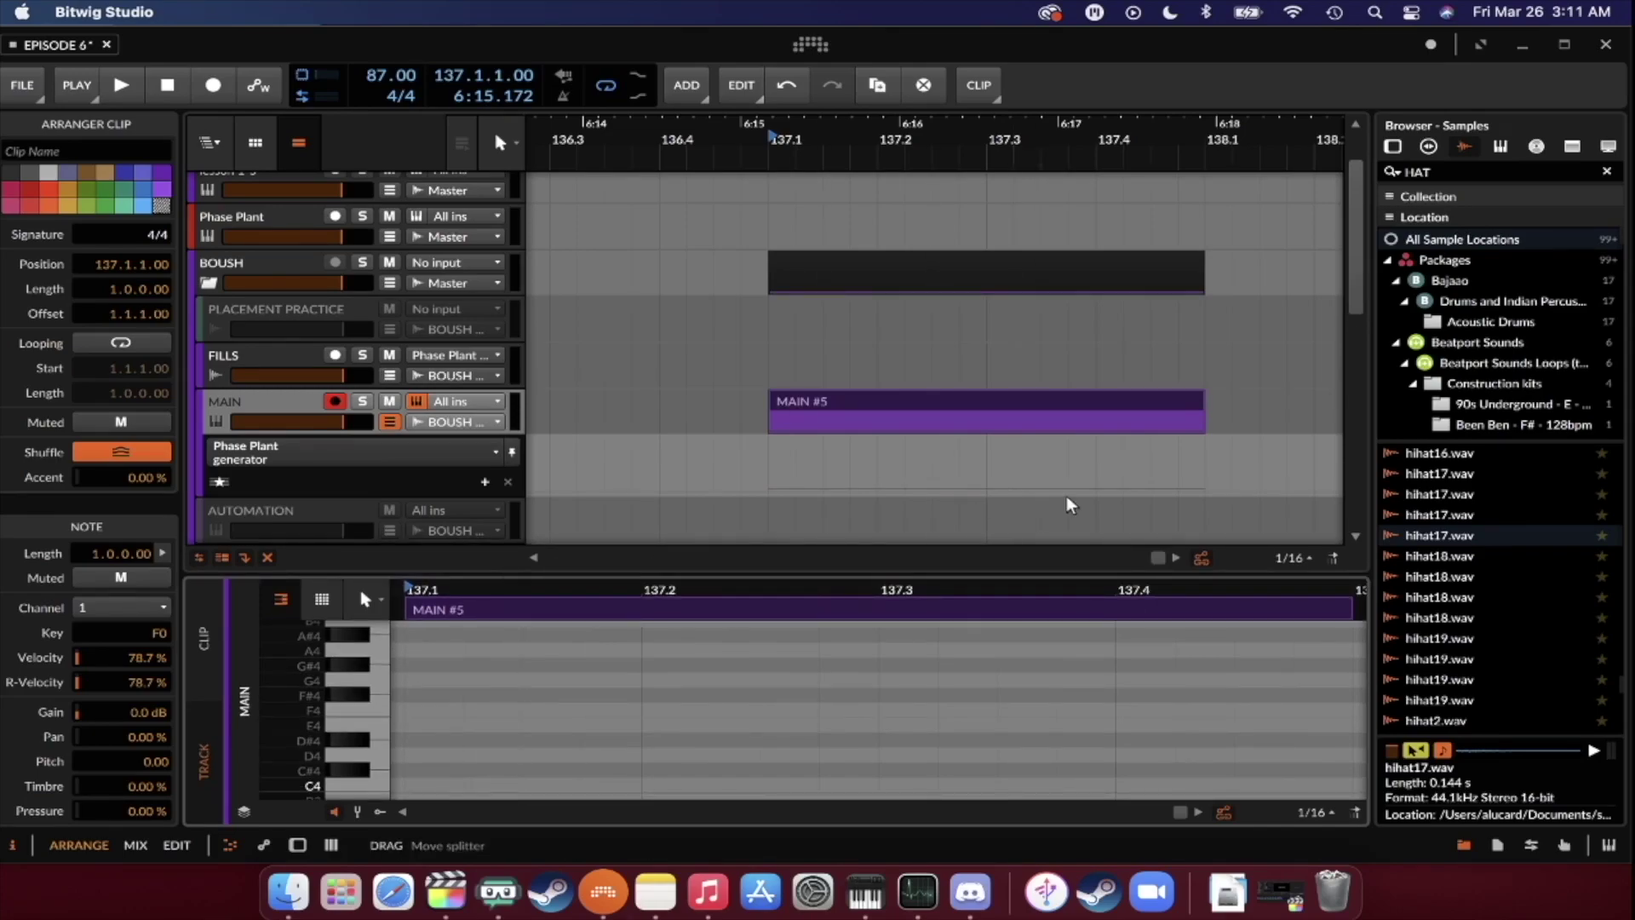
left_click_drag(1197, 410, 854, 393)
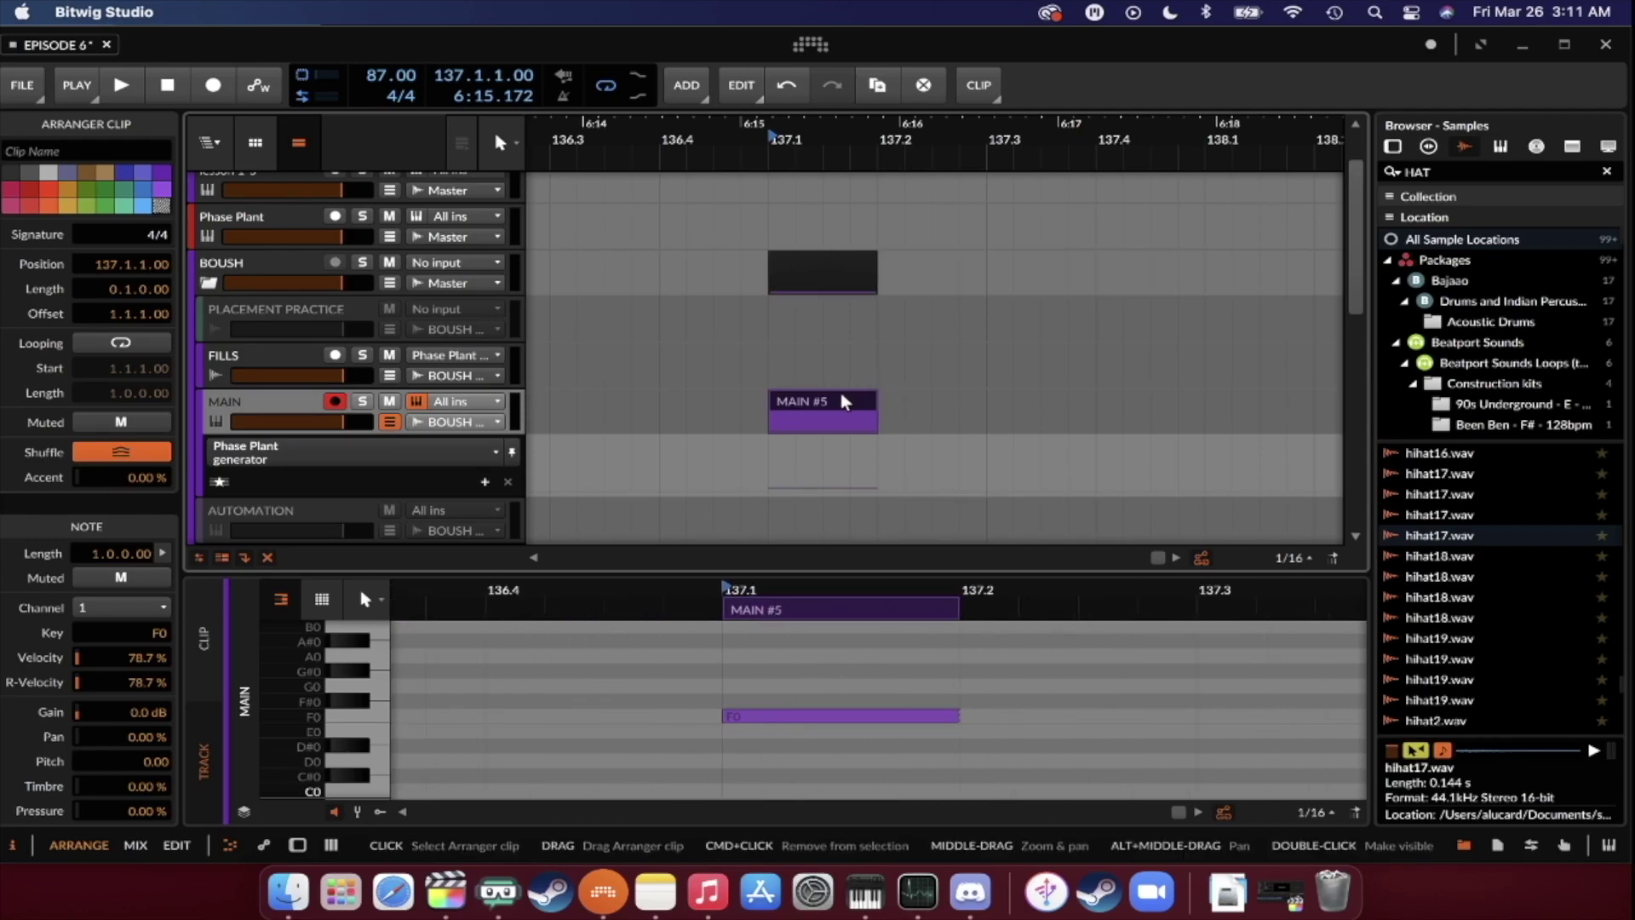
key("space")
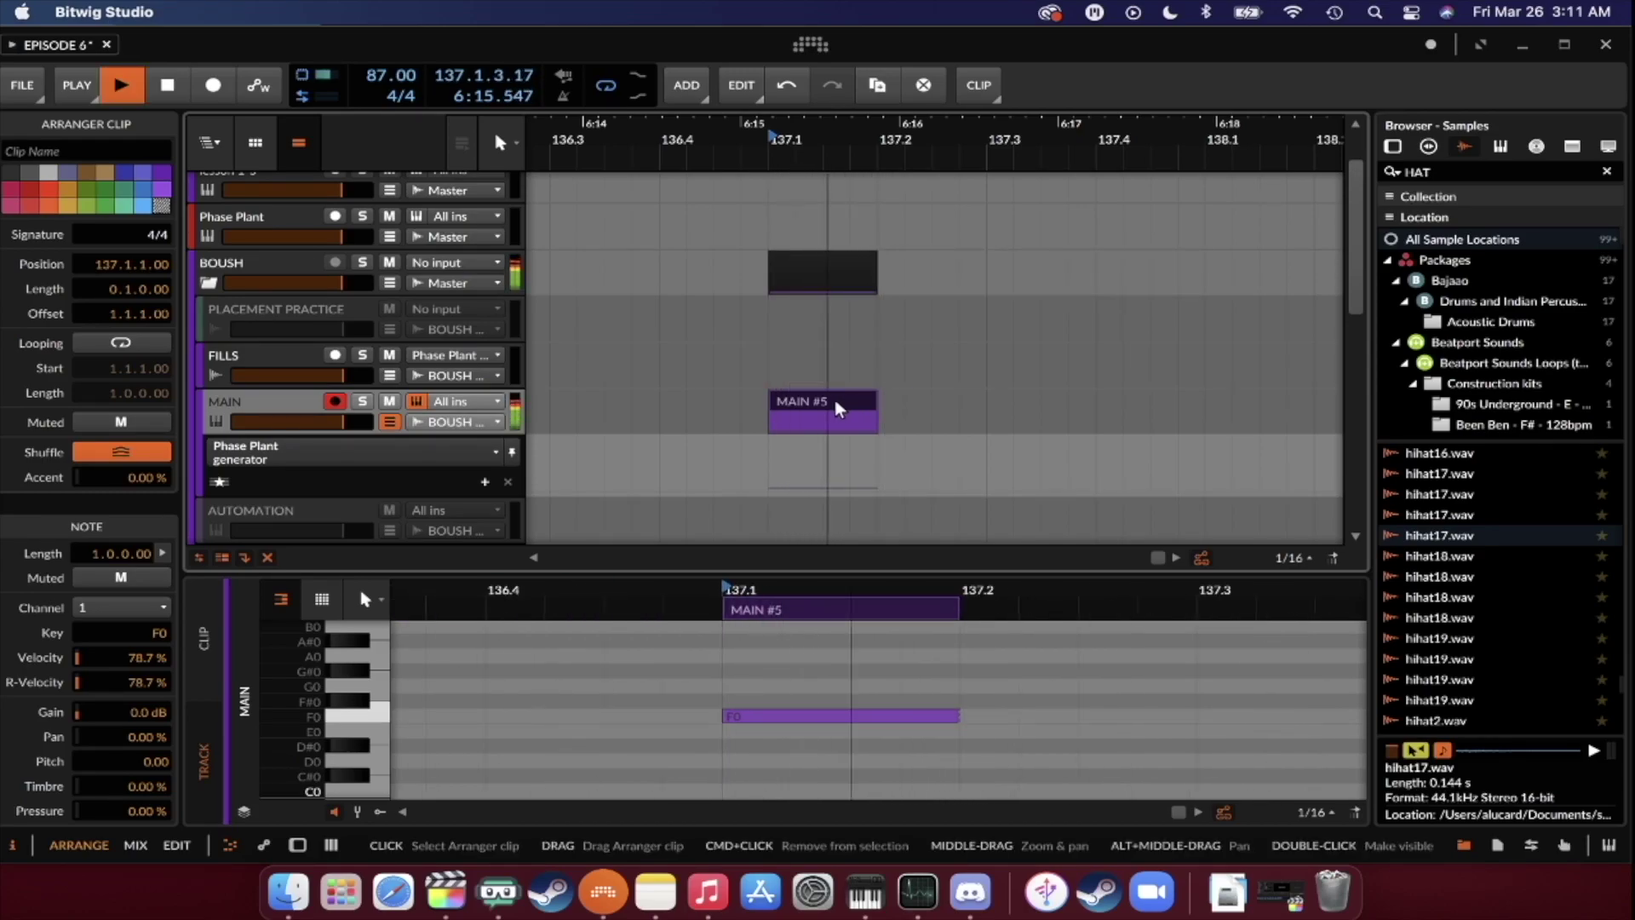
key("space")
left_click(836, 407)
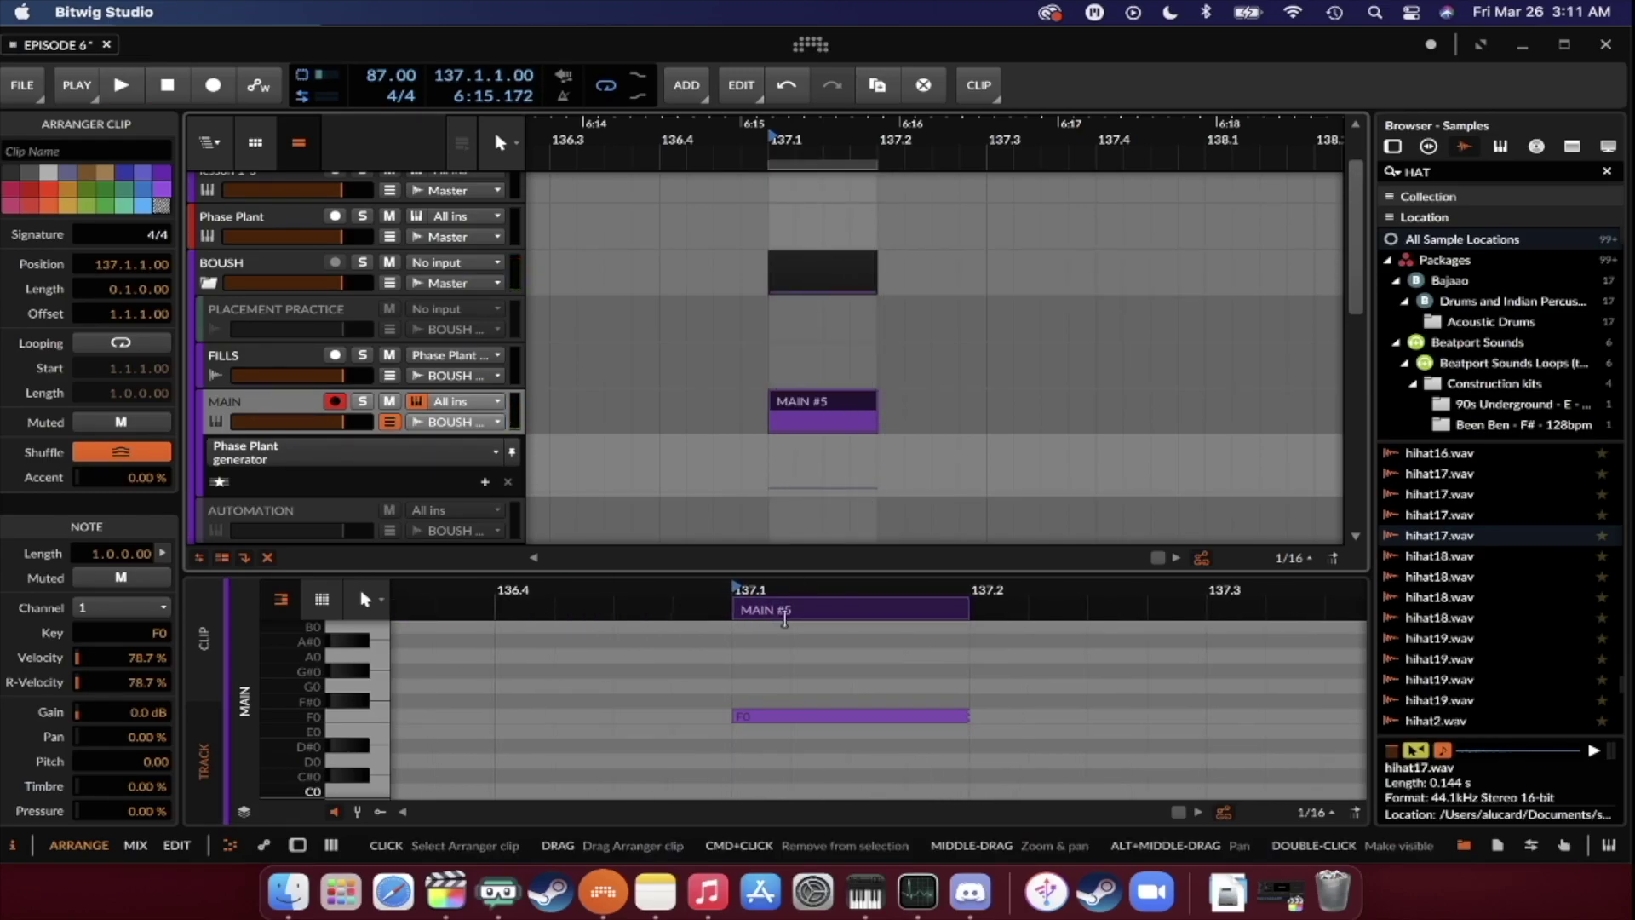
Show pitch expression in the MAIN #5 clip and draw a pitch curve on the F0 note, dipping and then peaking at 6.00 on 1.1.2.00.
left_click(359, 811)
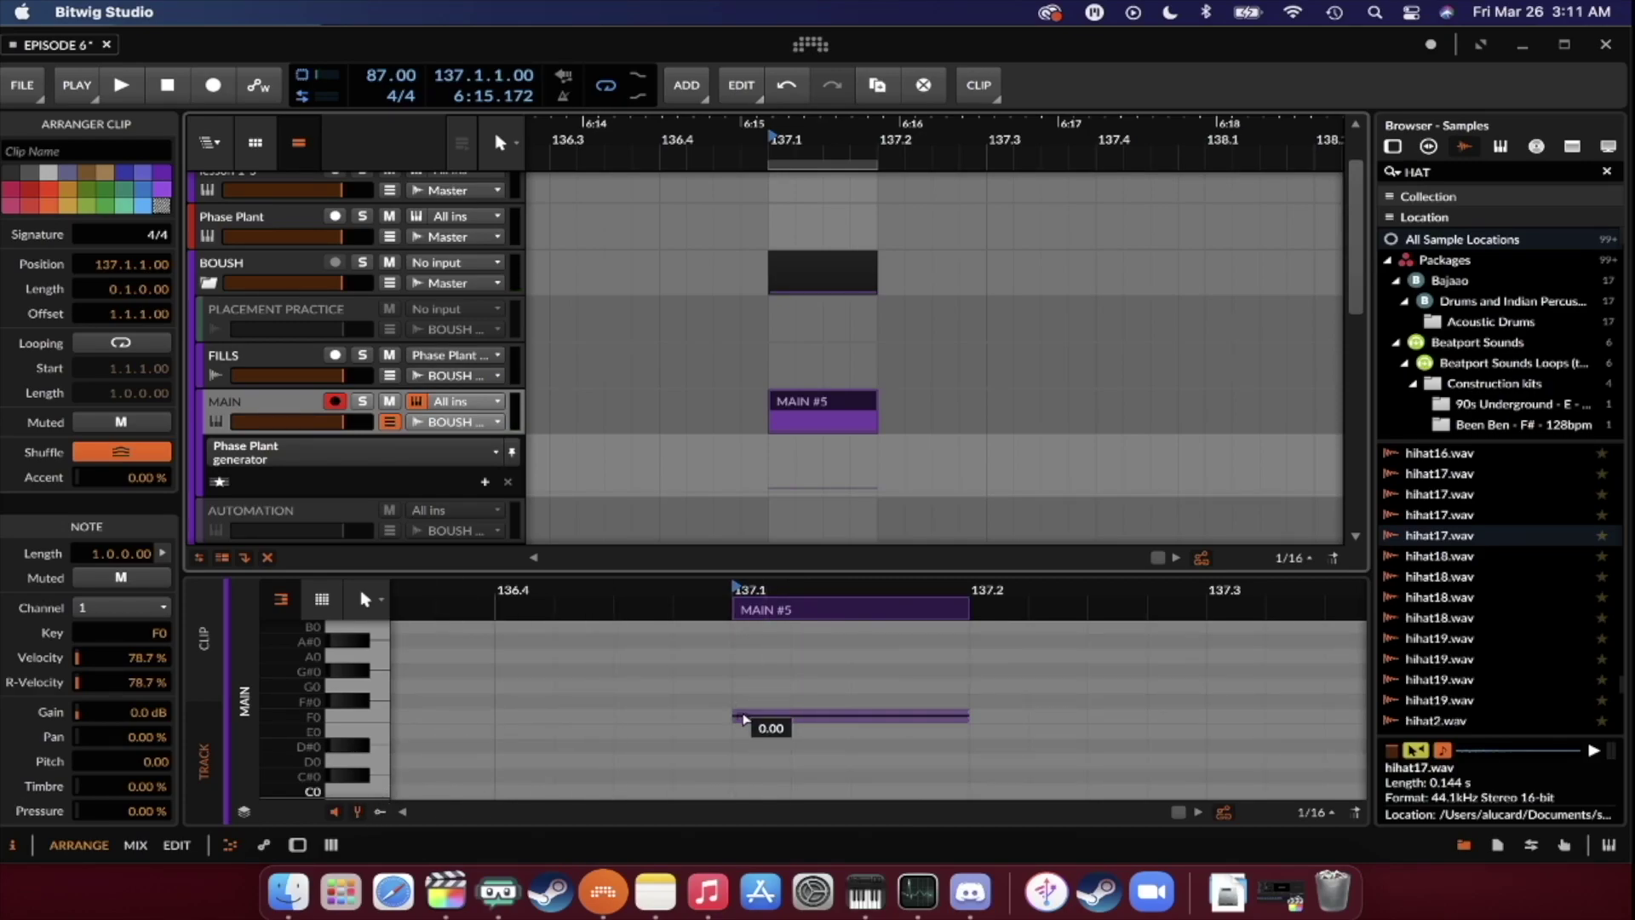
left_click(734, 718)
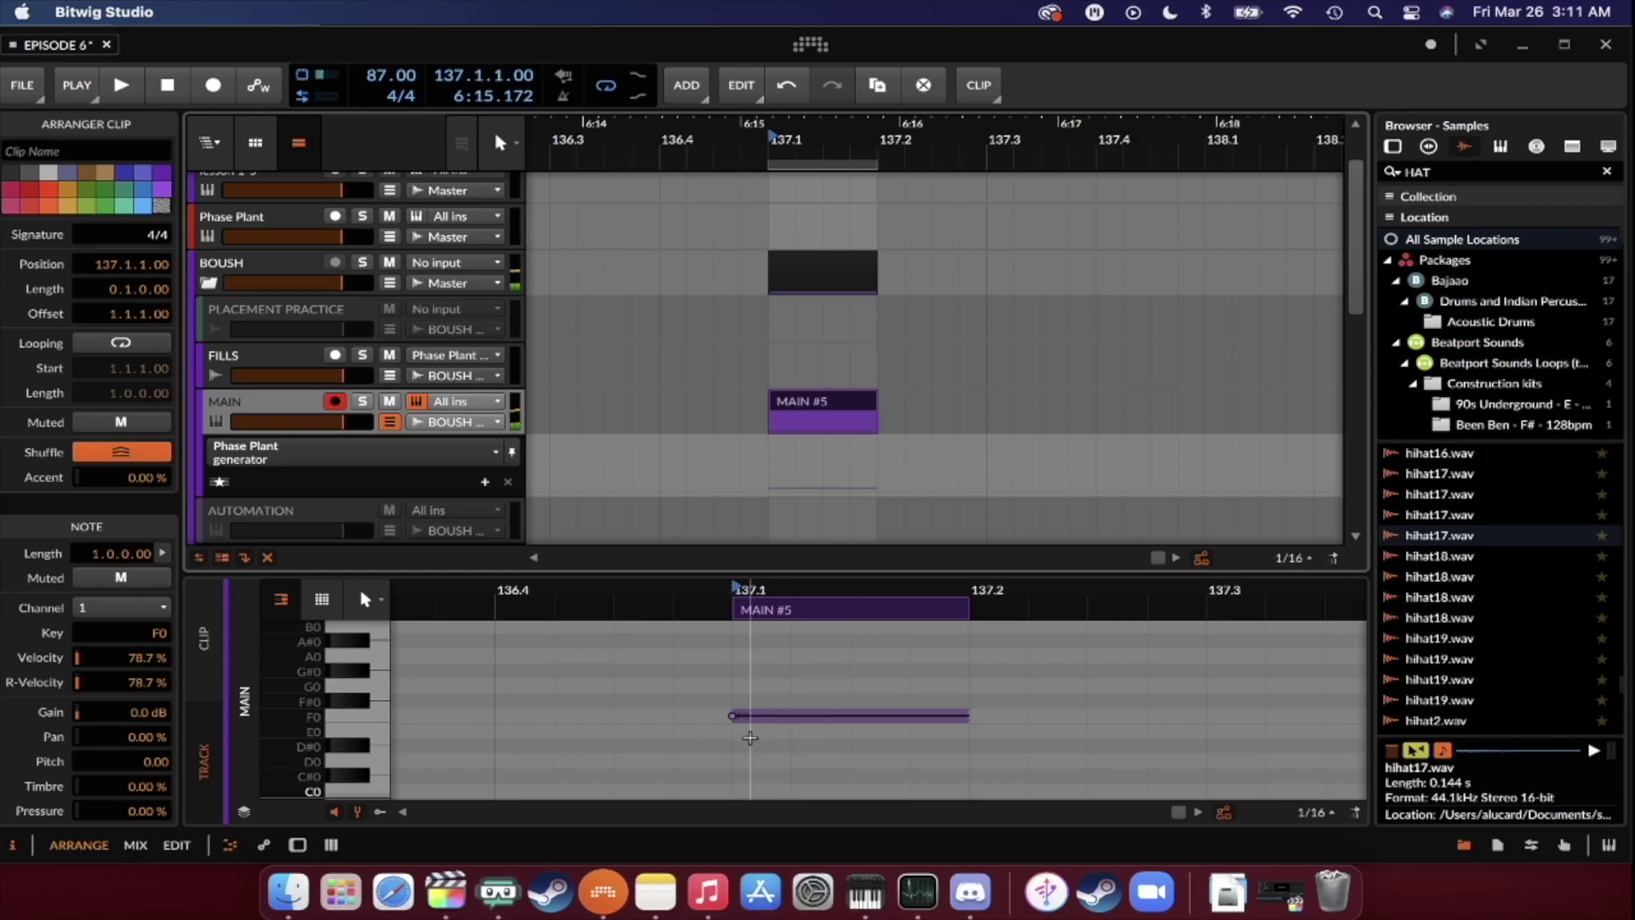
double_click(747, 743)
left_click(754, 745)
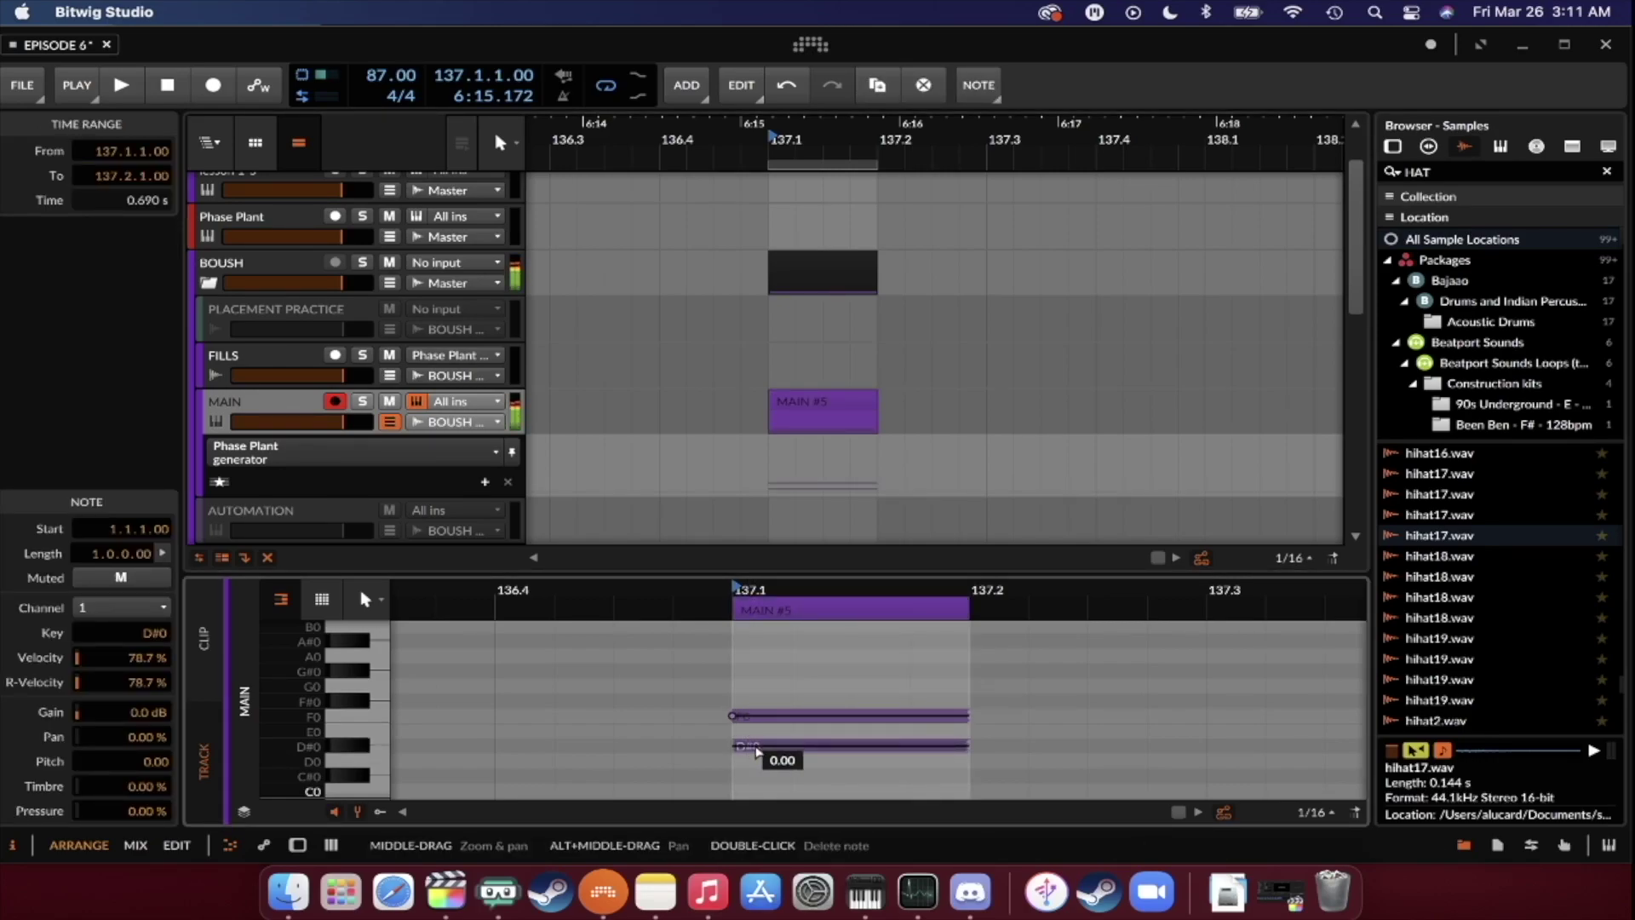
double_click(756, 746)
left_click_drag(732, 716, 791, 701)
left_click(788, 762)
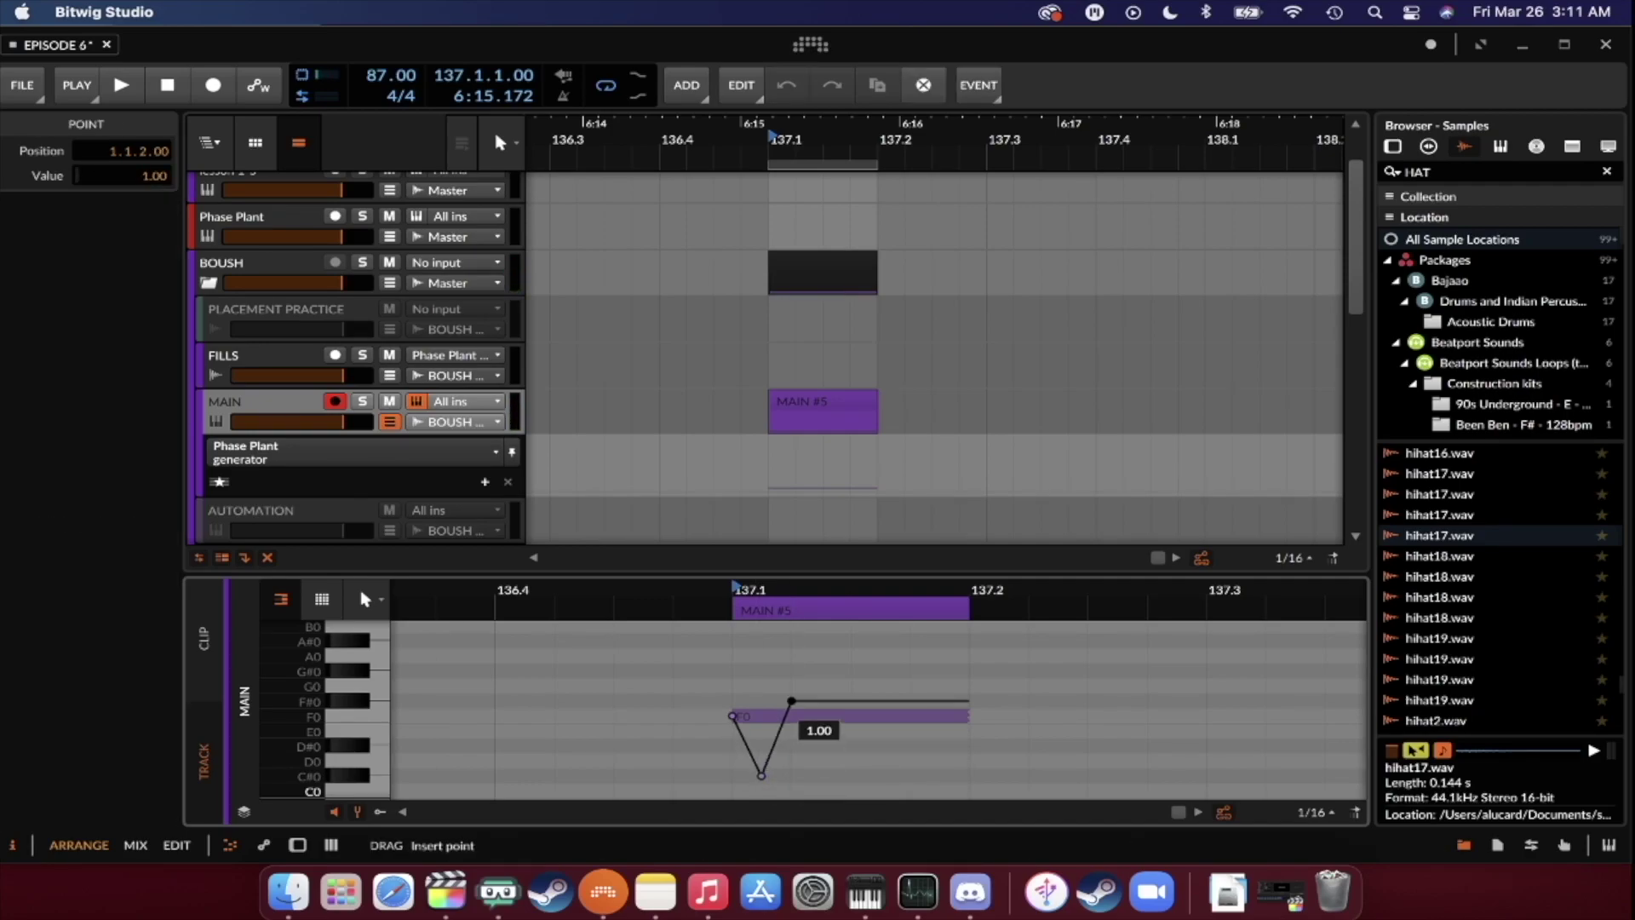
left_click_drag(791, 640, 791, 646)
left_click(884, 647)
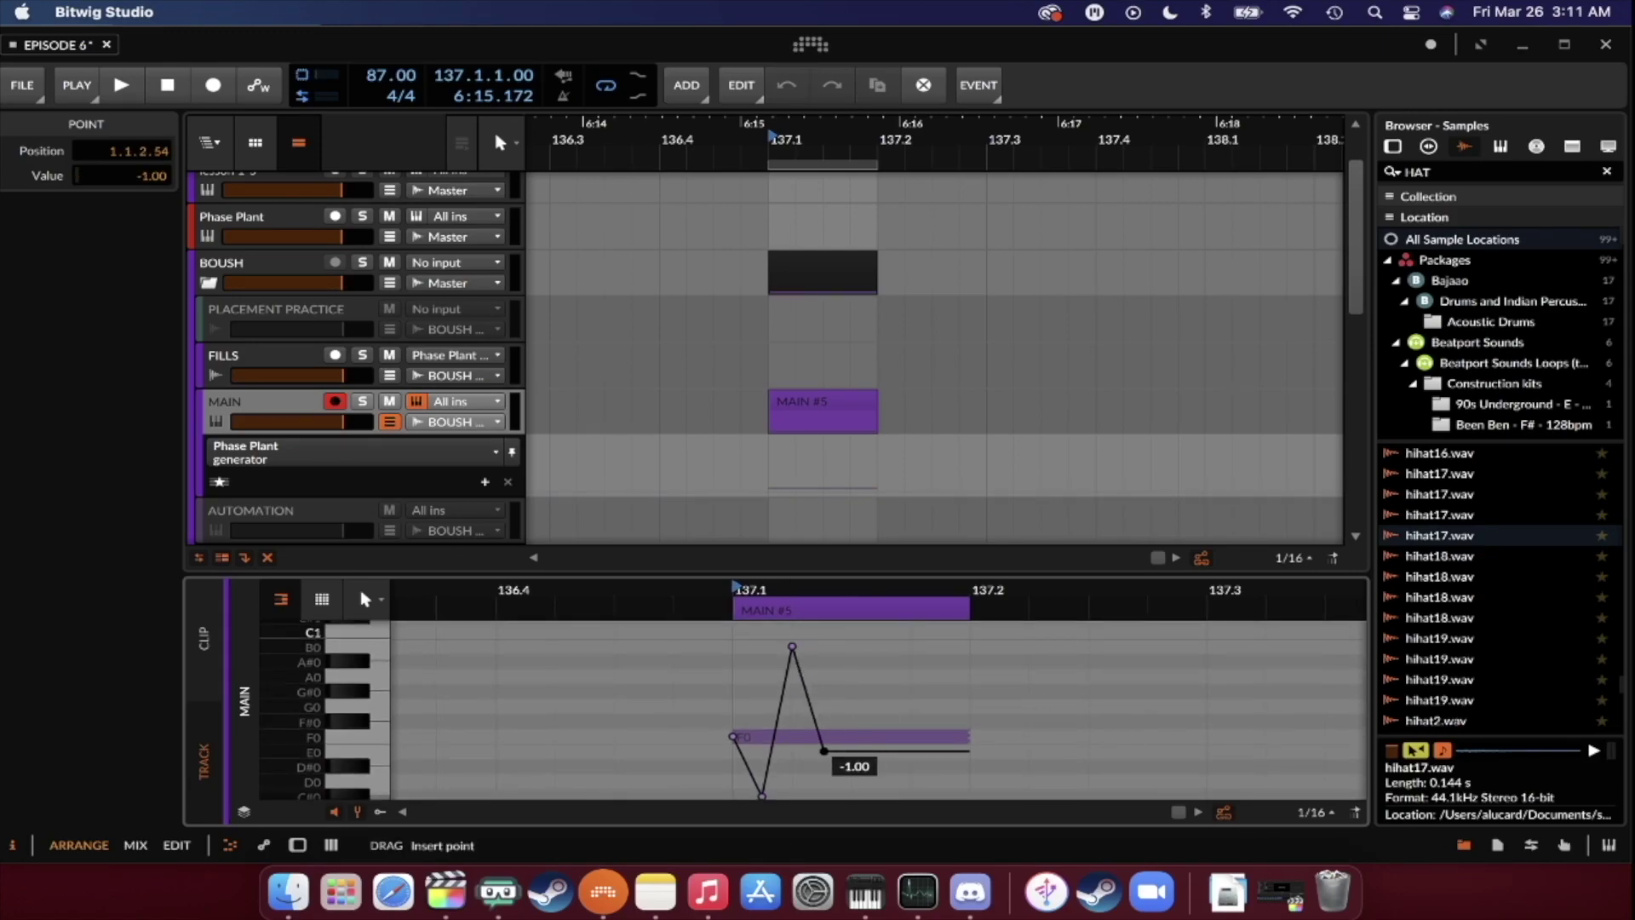
Move the pitch curve's last point nearer the note's end, back at the note's original pitch, while playing the clip.
key("space")
left_click_drag(828, 735, 911, 736)
key("space")
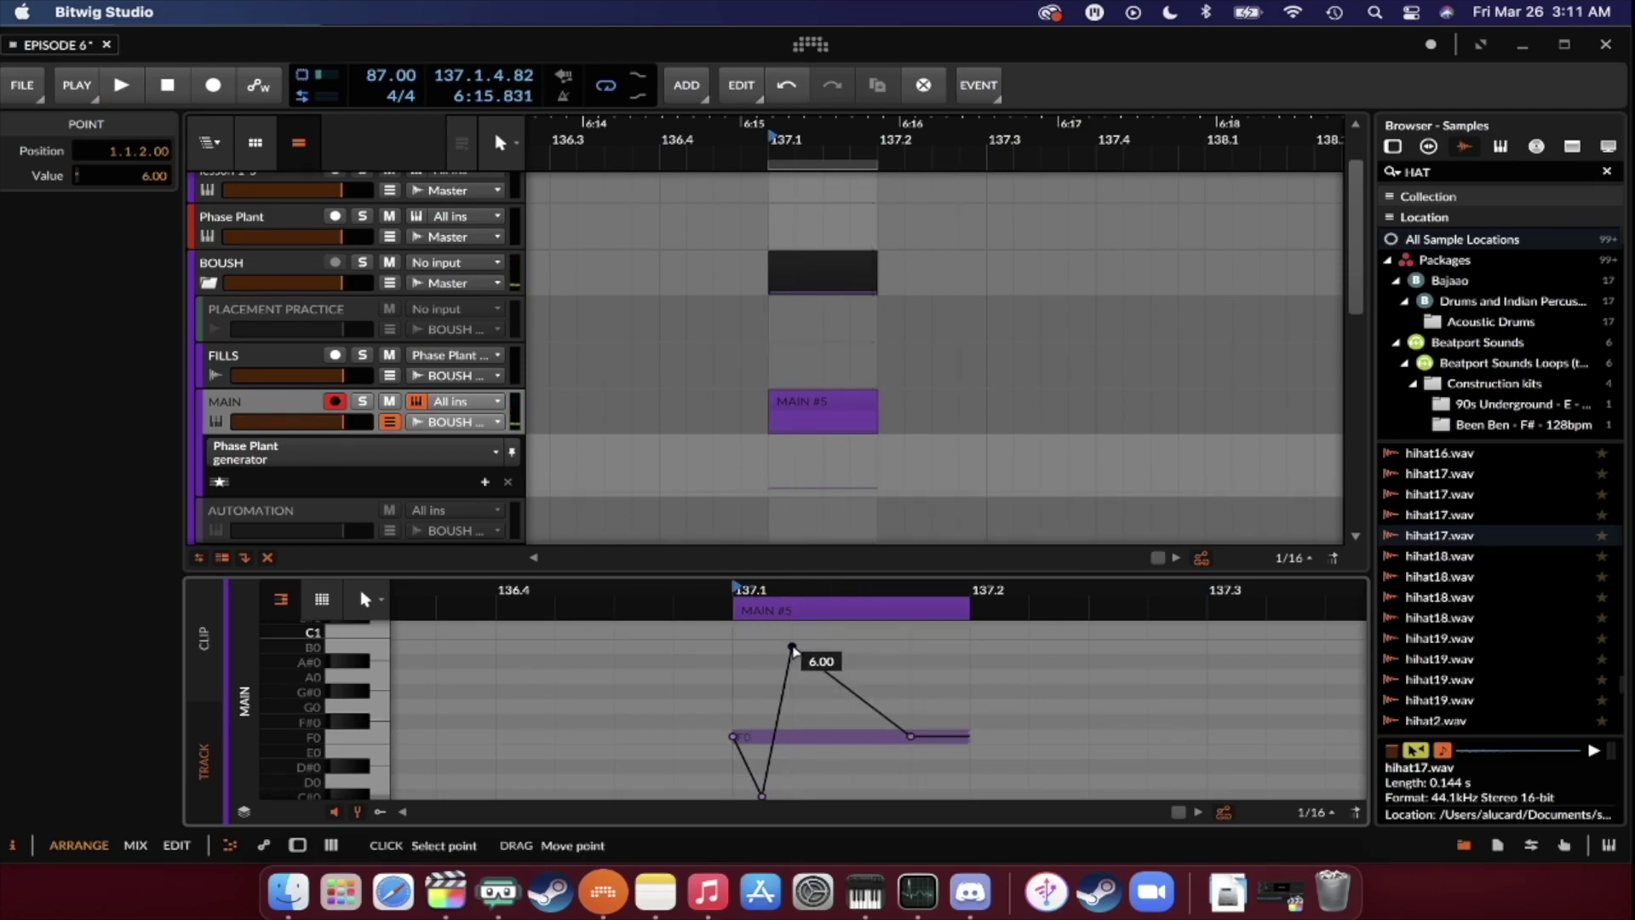
Raise the pitch curve's peak at 1.1.2.00 to 12.00 and play the clip back.
key("space")
scroll(793, 652, "up", 2)
key("space")
left_click_drag(794, 679, 794, 609)
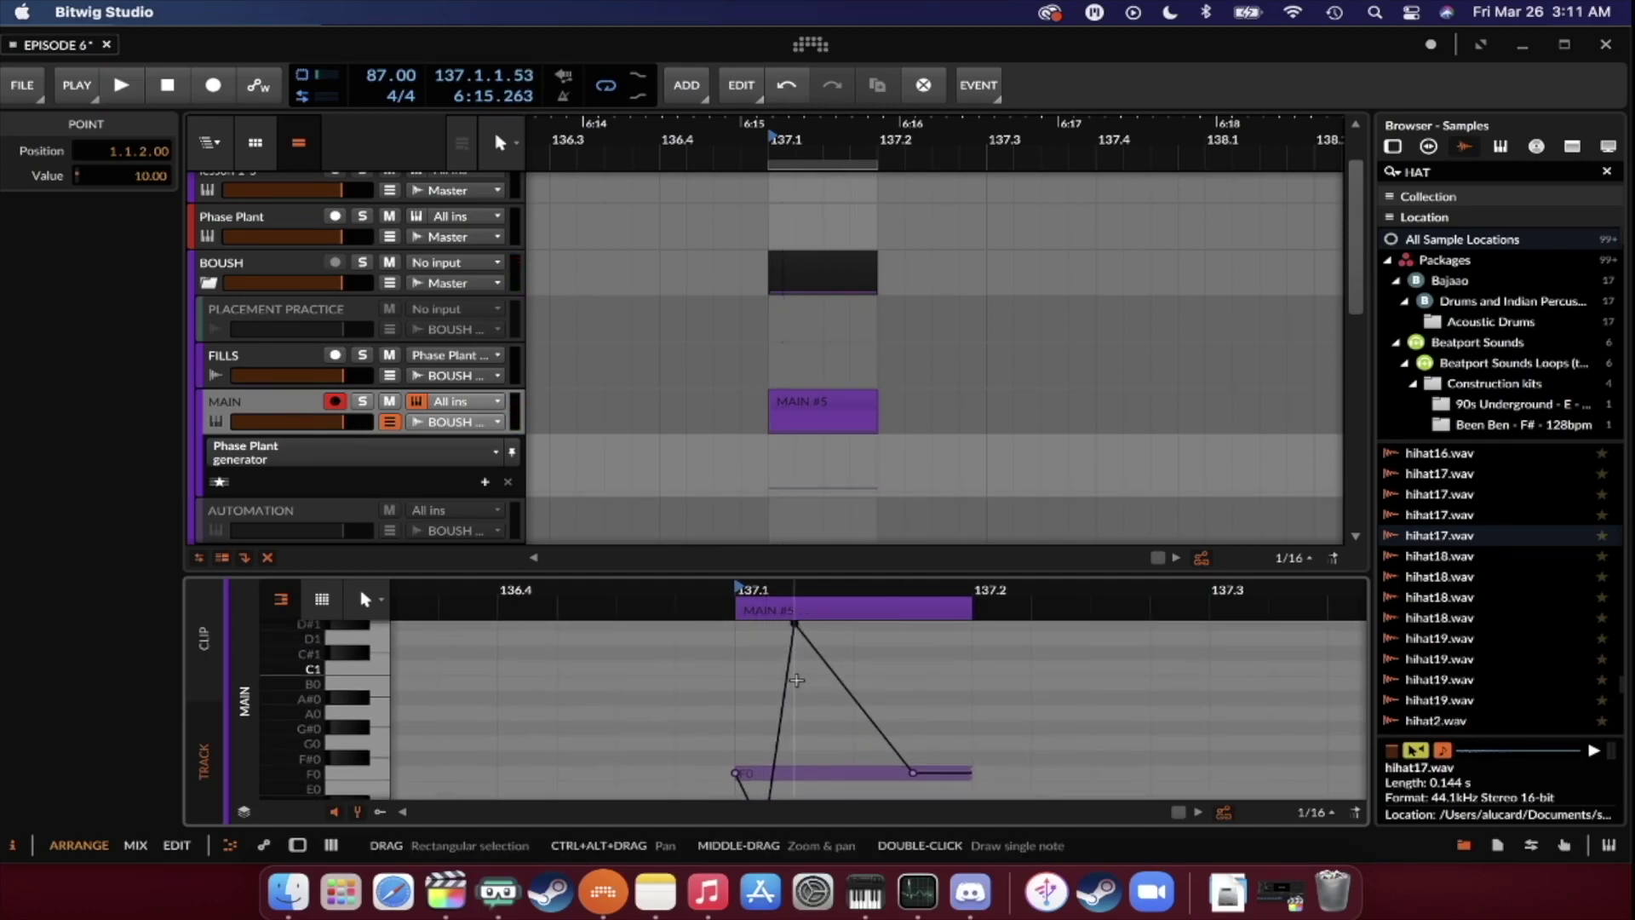
scroll(793, 630, "up", 1)
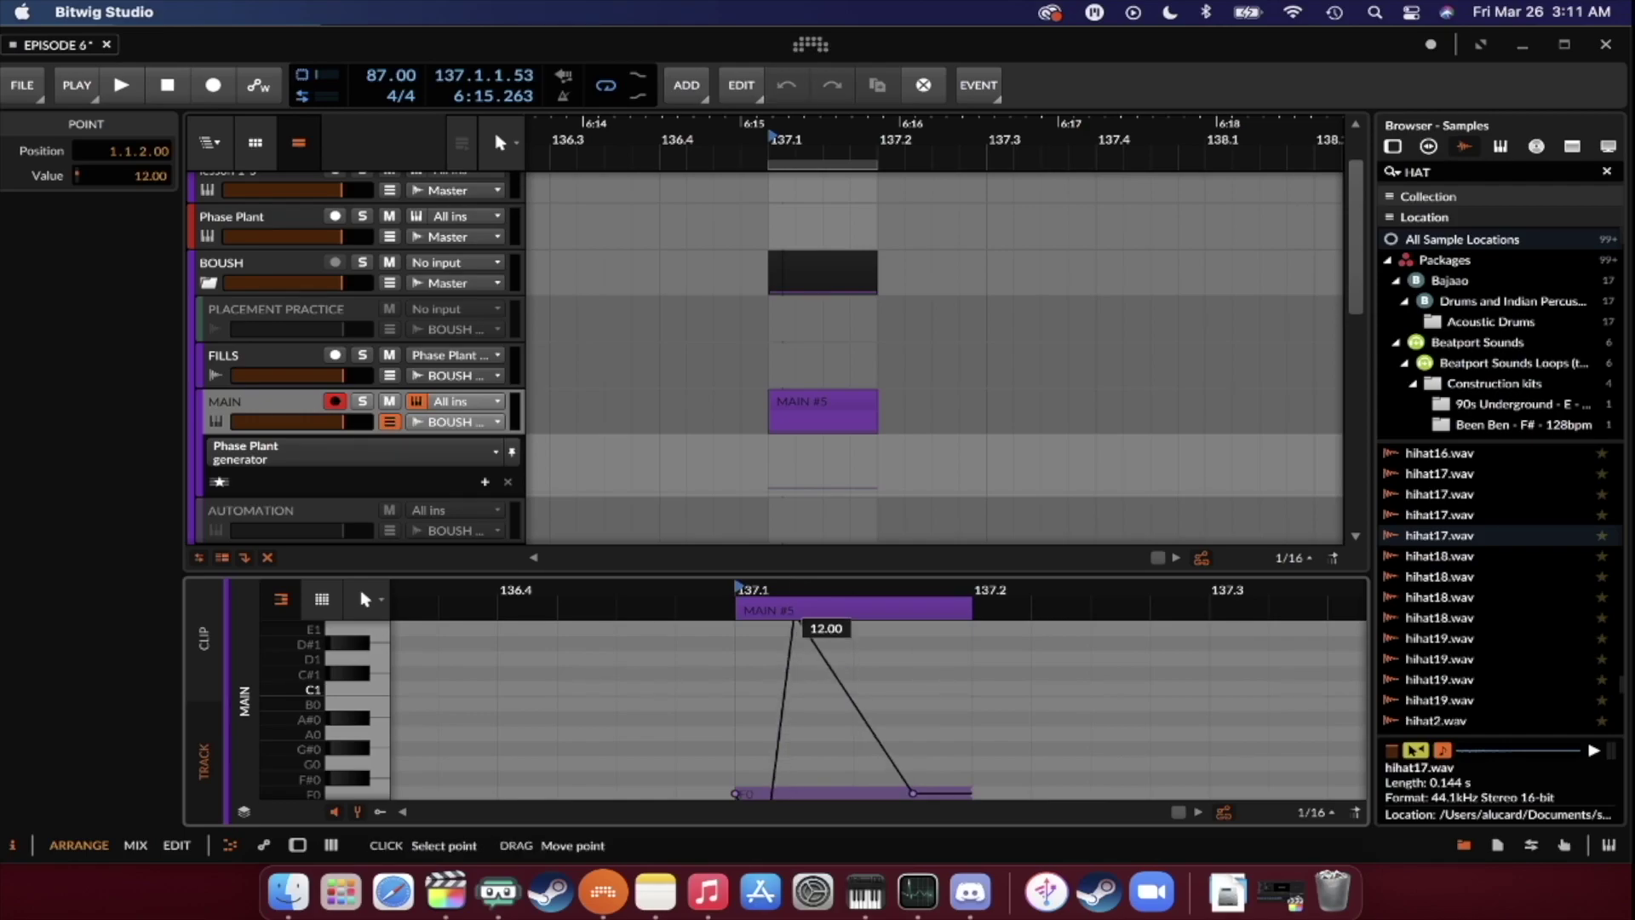
key("space")
key("space")
Show the MAIN track's devices, touch Phase Plant's NEURO macro and hide the track's automation lane.
double_click(281, 397)
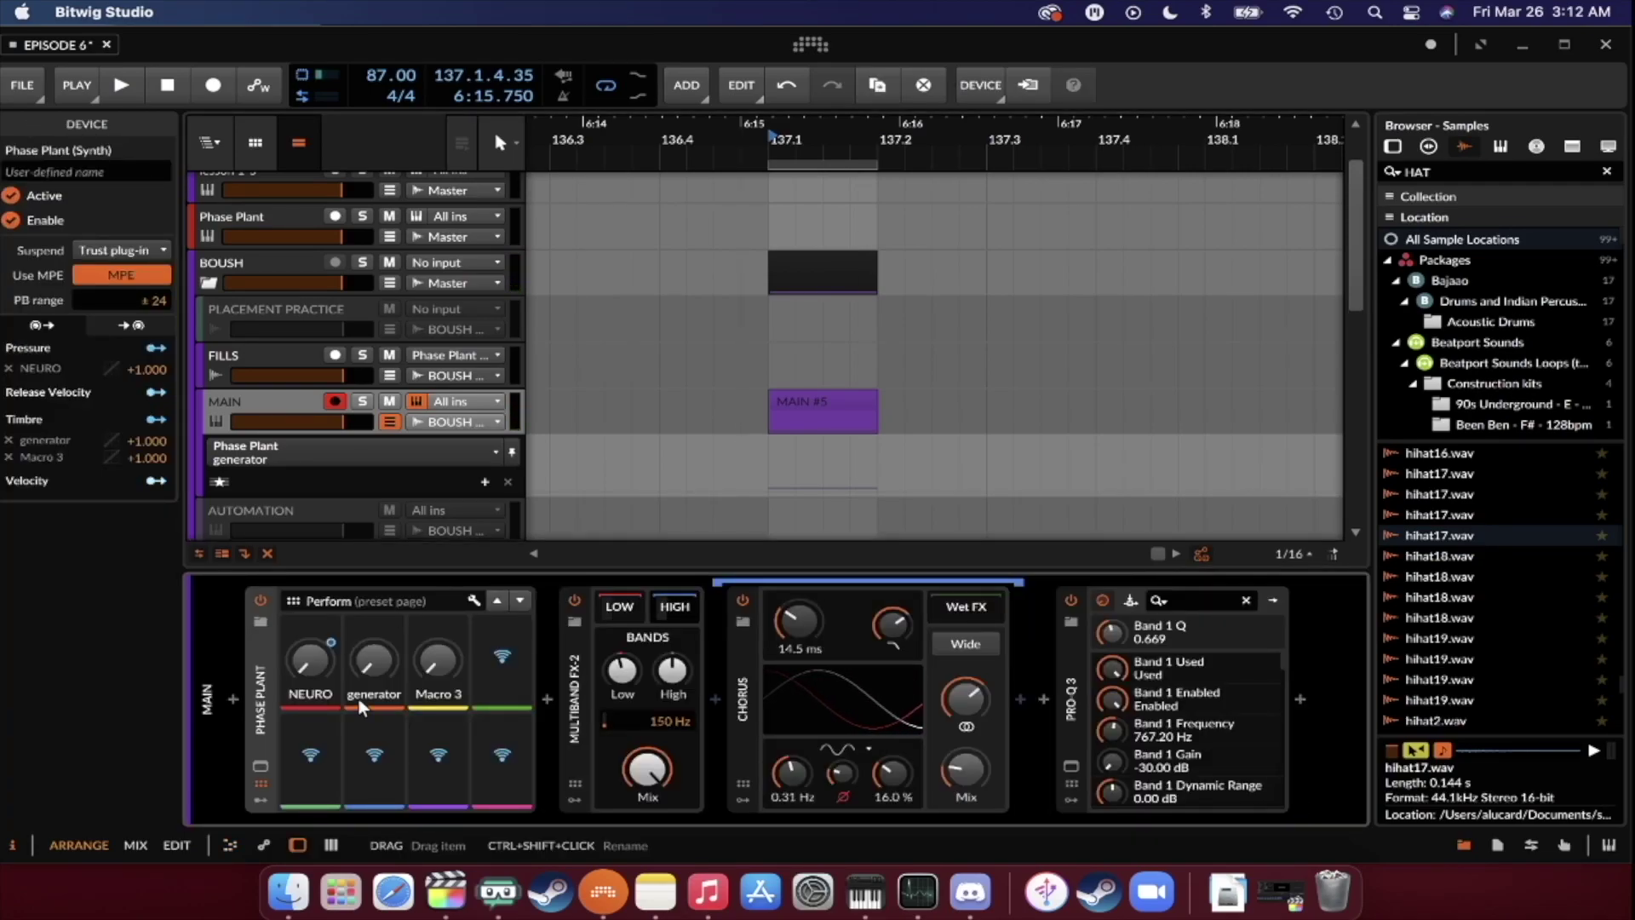
left_click_drag(310, 658, 310, 707)
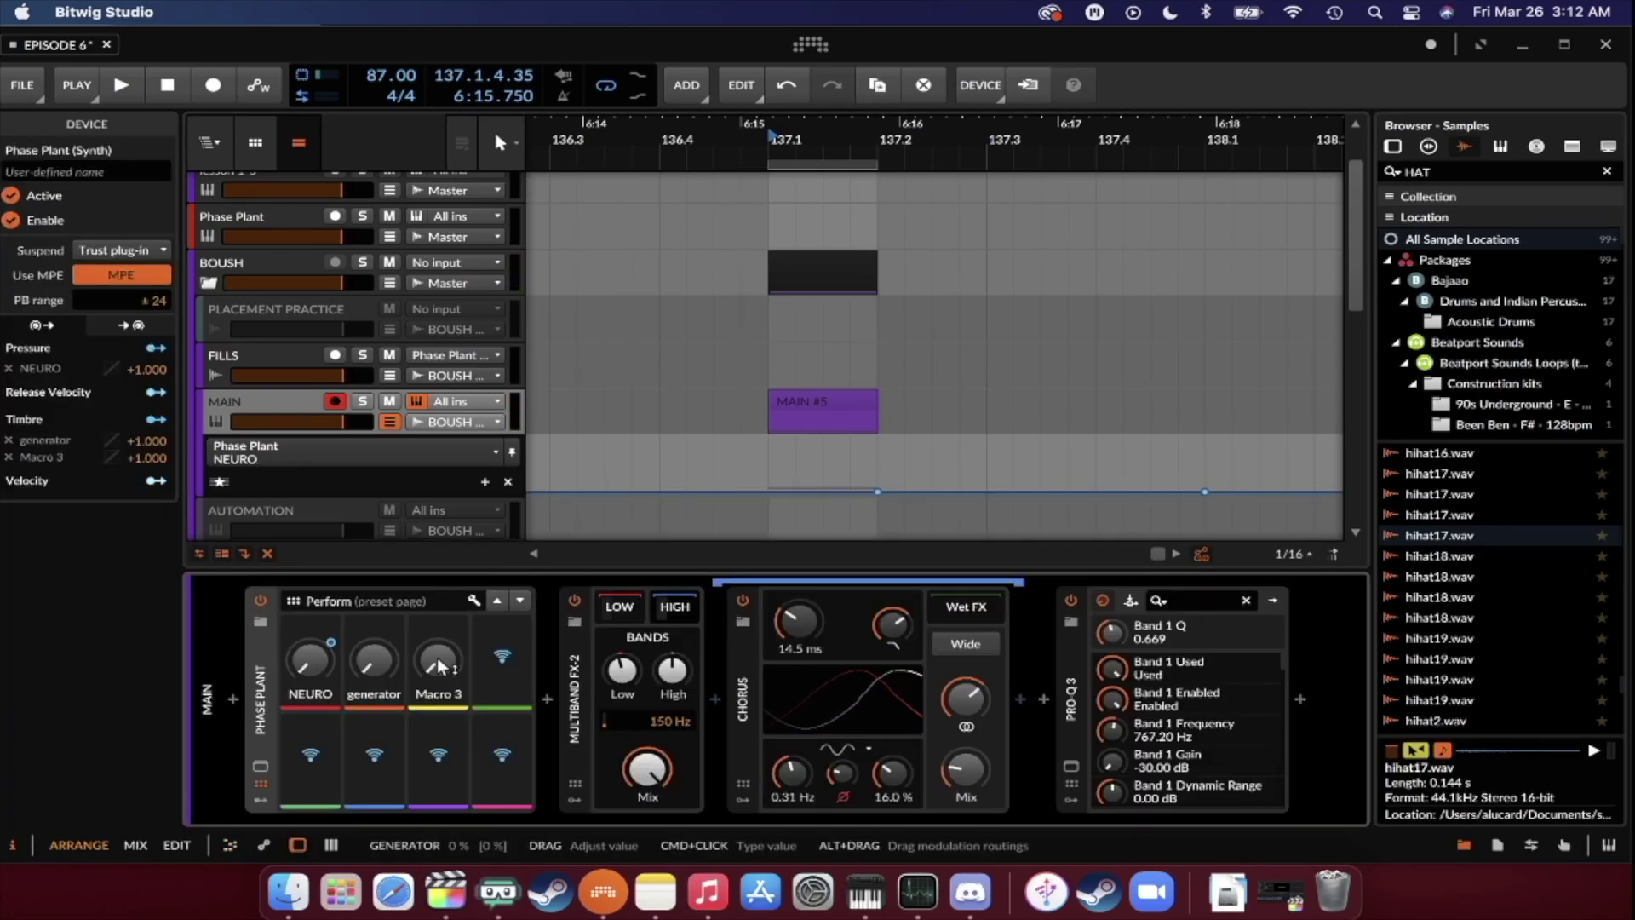
left_click(228, 392)
left_click(388, 422)
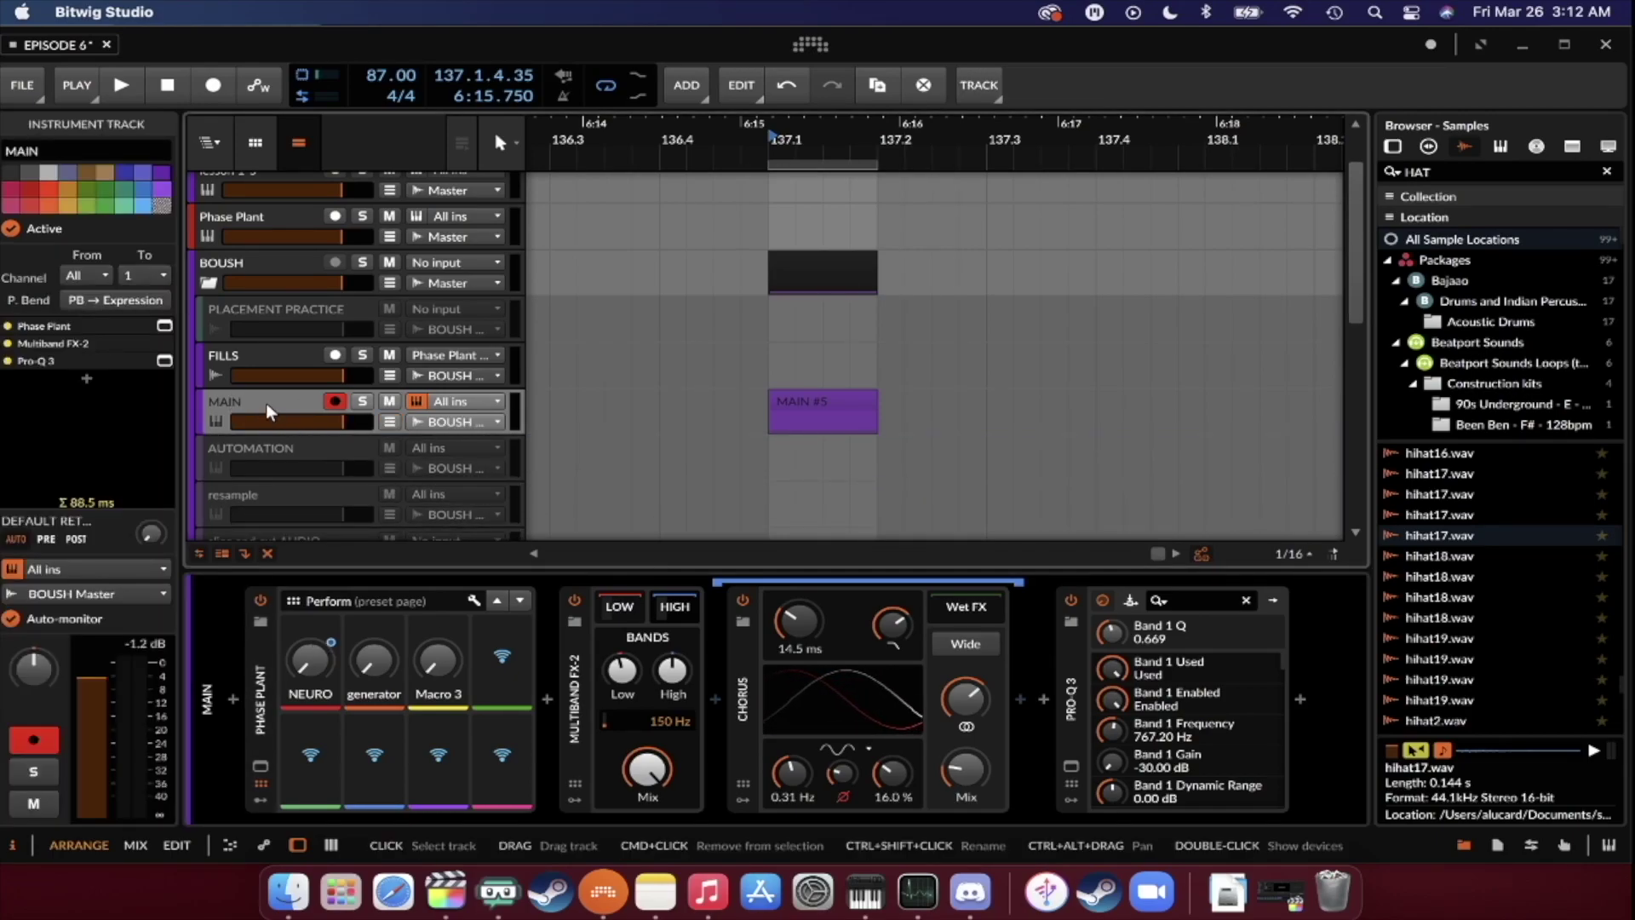
Add an audio track below MAIN, set its input to MAIN (POST) from the BOUSH group and arm it for recording.
key("super+shift+t")
left_click(446, 447)
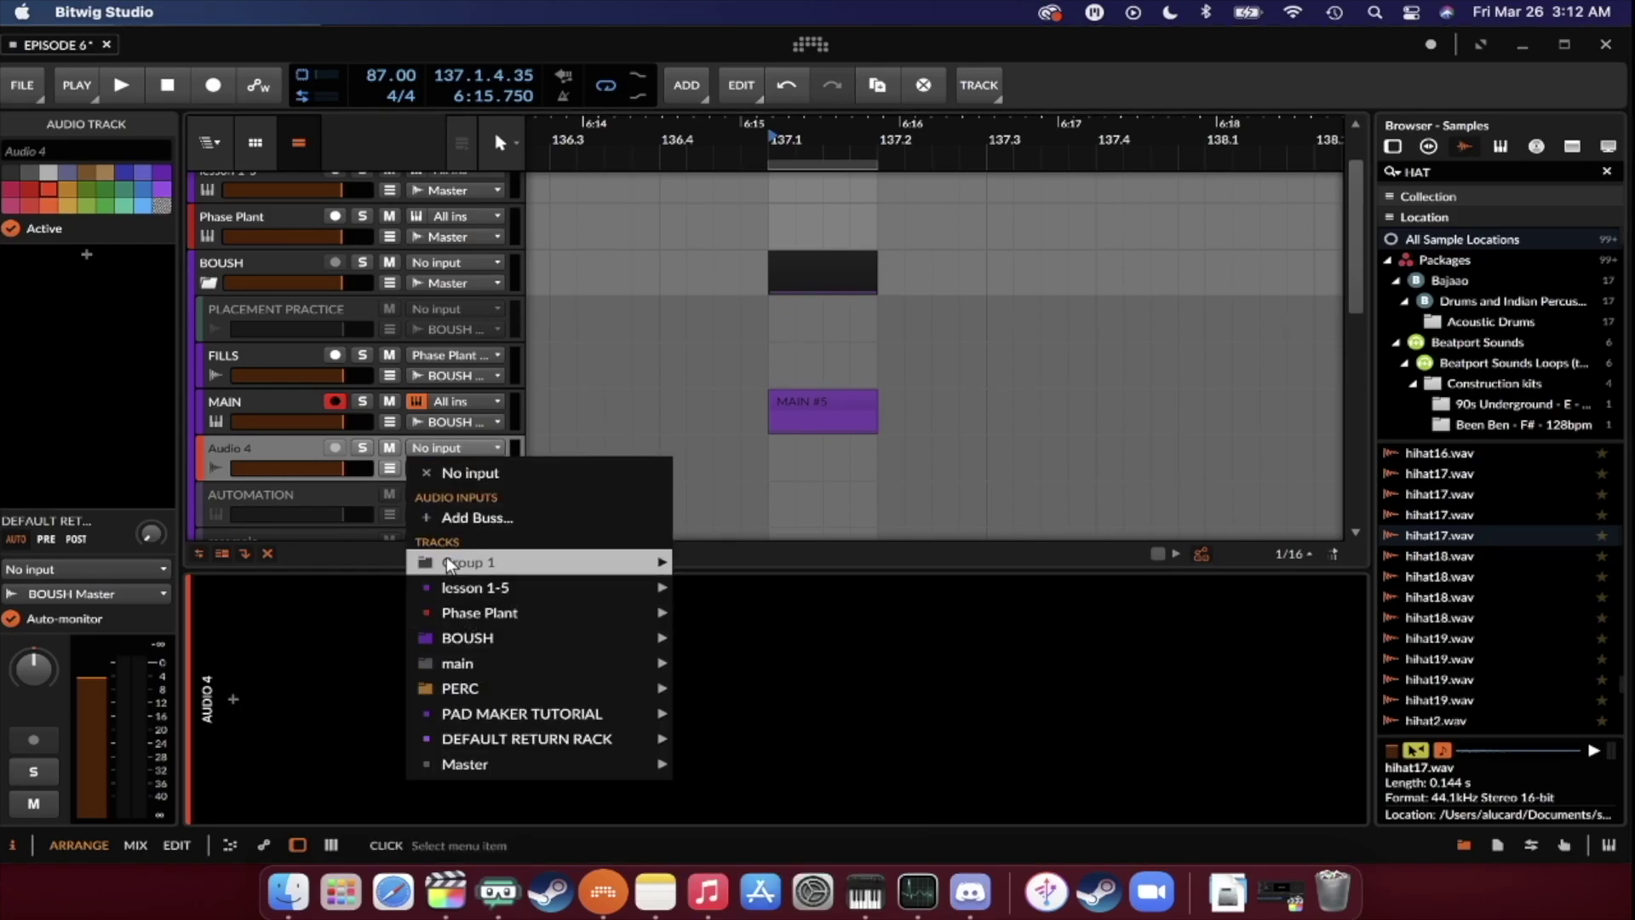
mouse_move(446, 559)
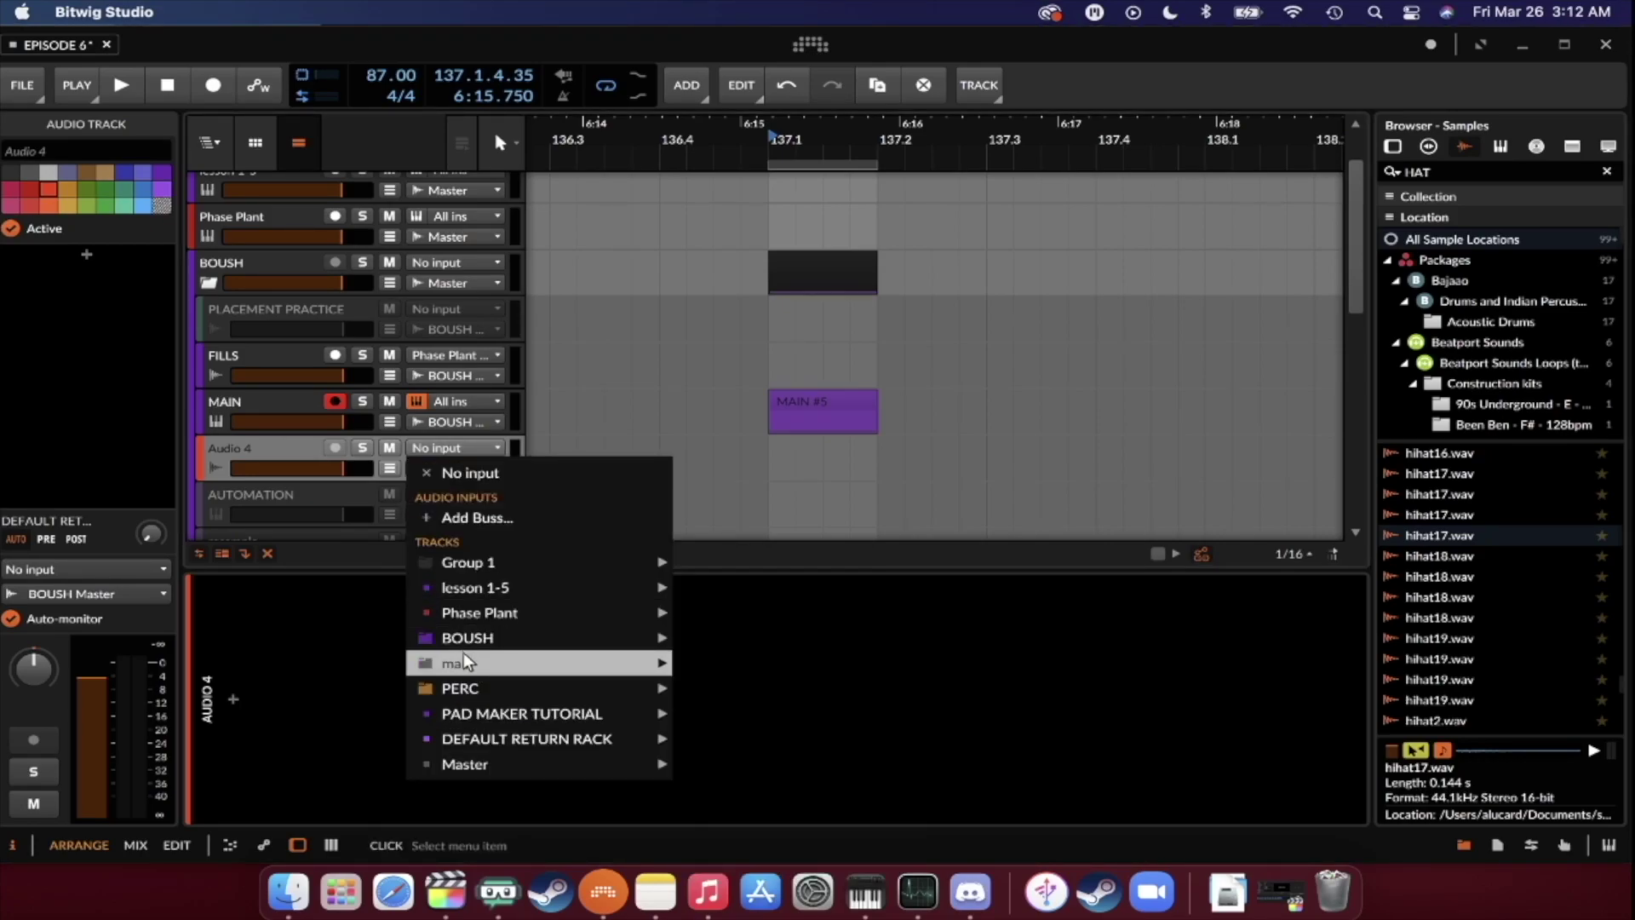
mouse_move(467, 638)
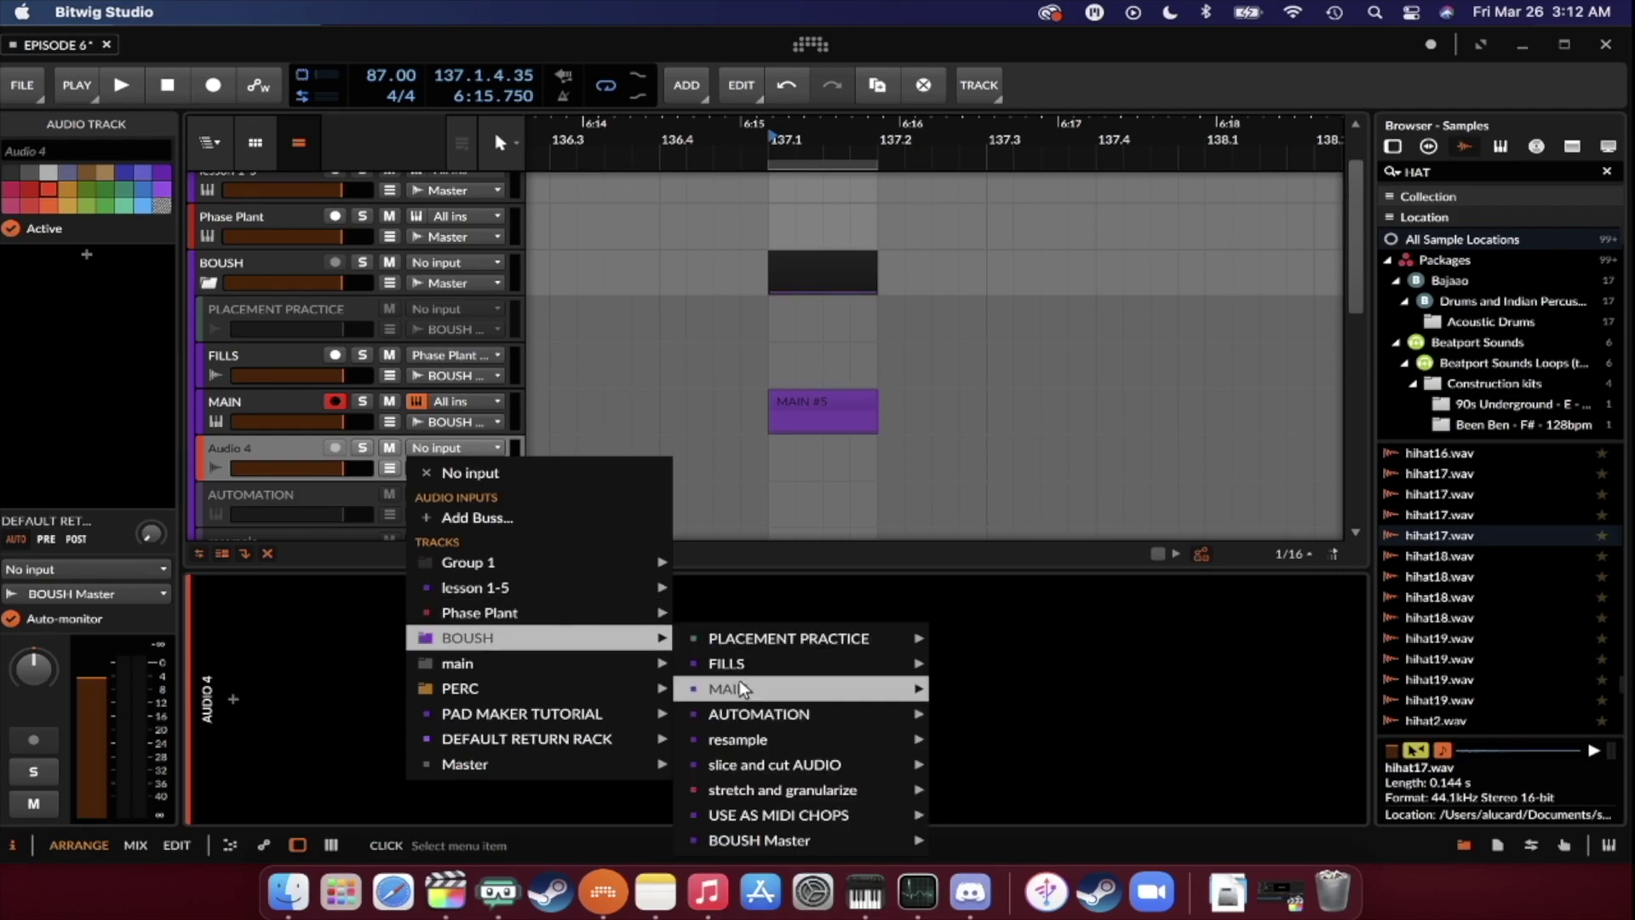
mouse_move(777, 686)
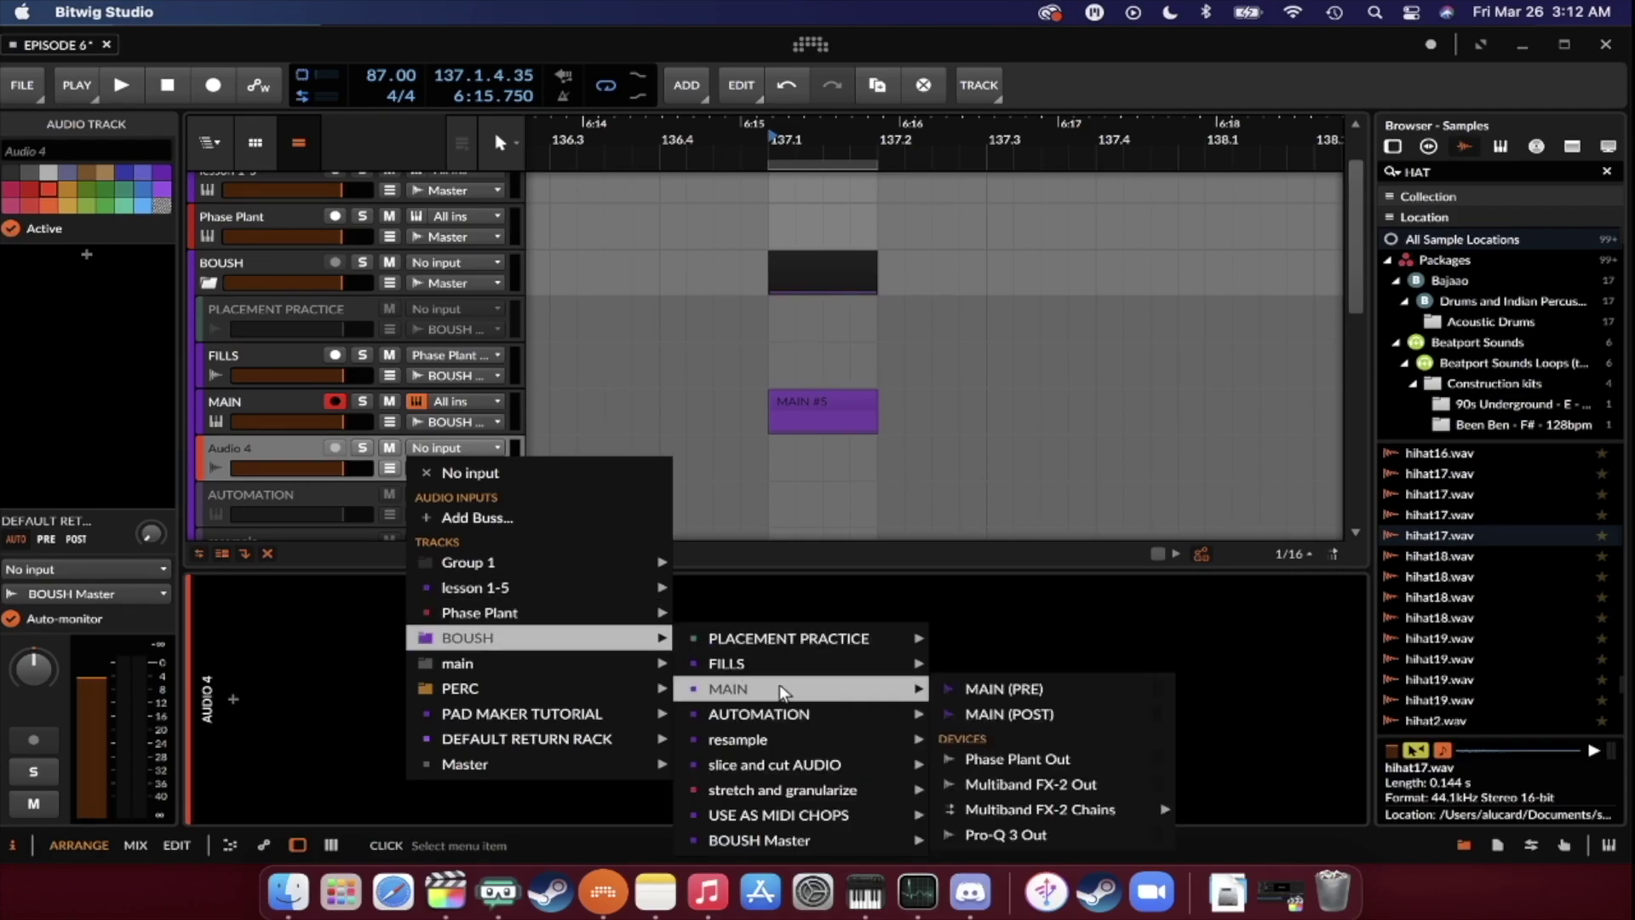
left_click(1010, 714)
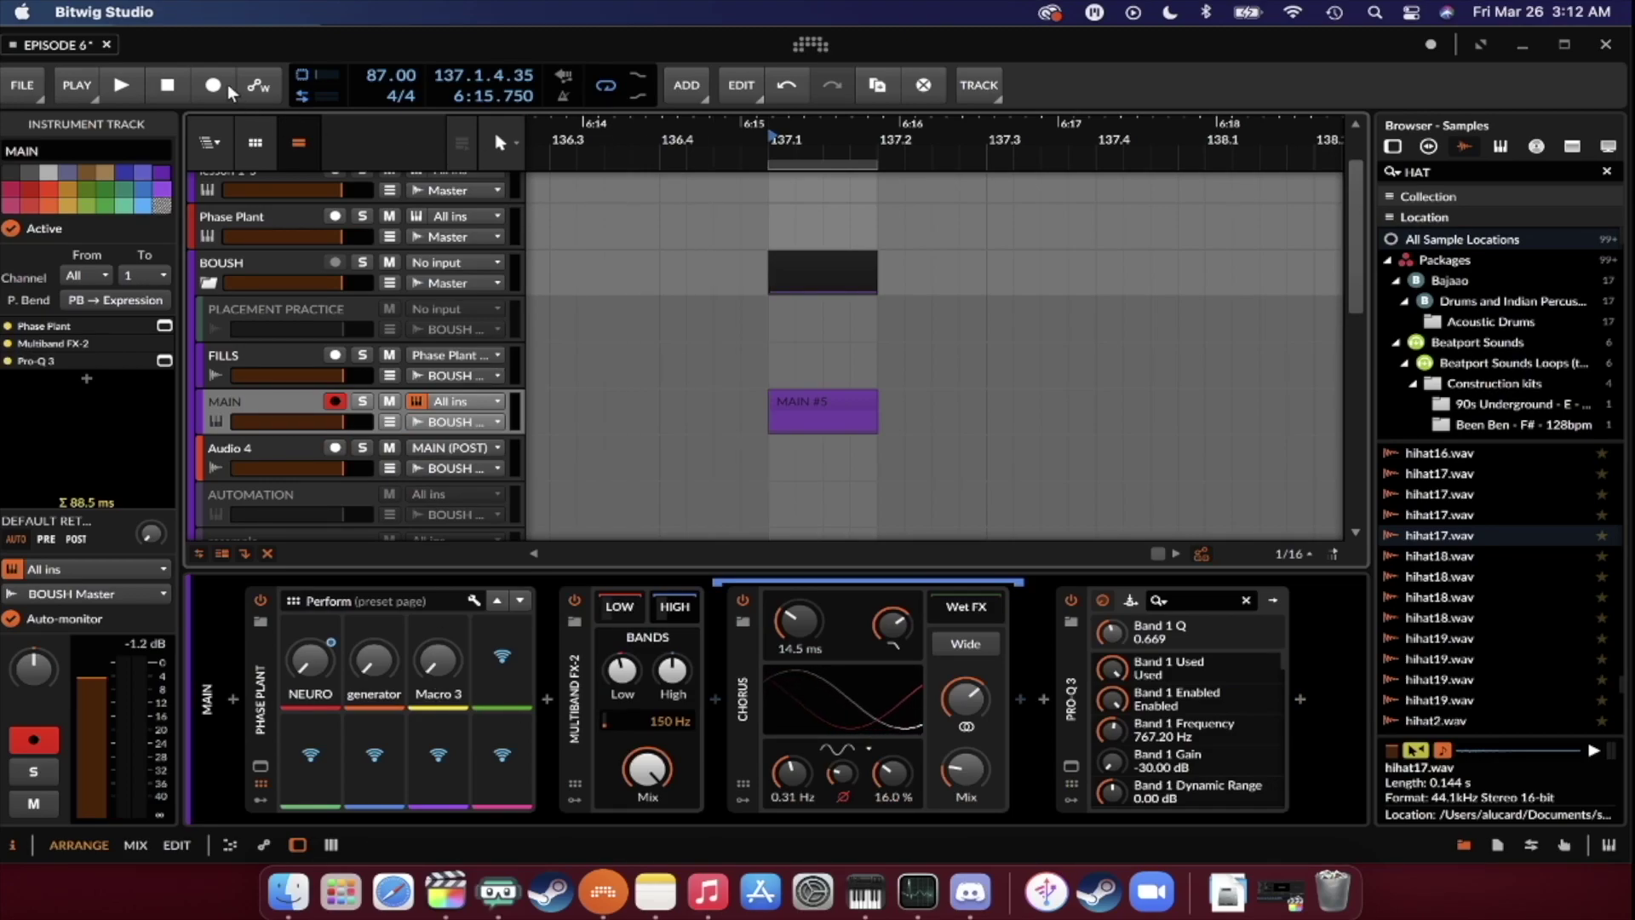
left_click(335, 448)
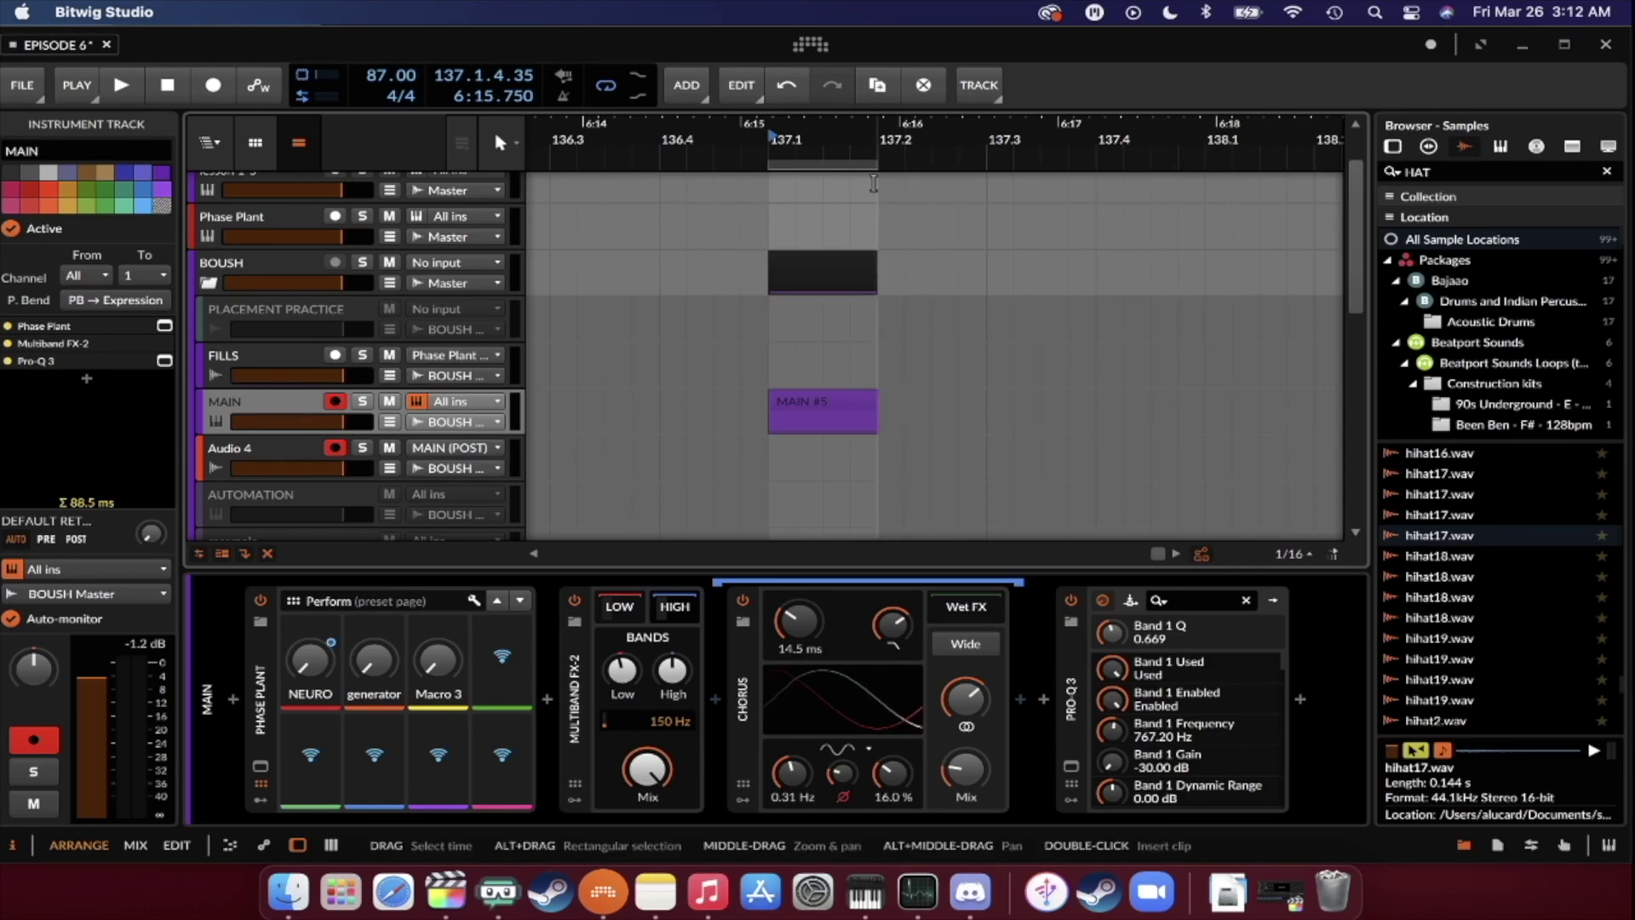
Extend the loop region at bar 137 to 0.2.0.00 and record MAIN to the audio track while sweeping NEURO, generator and Macro 3.
left_click_drag(878, 165, 986, 170)
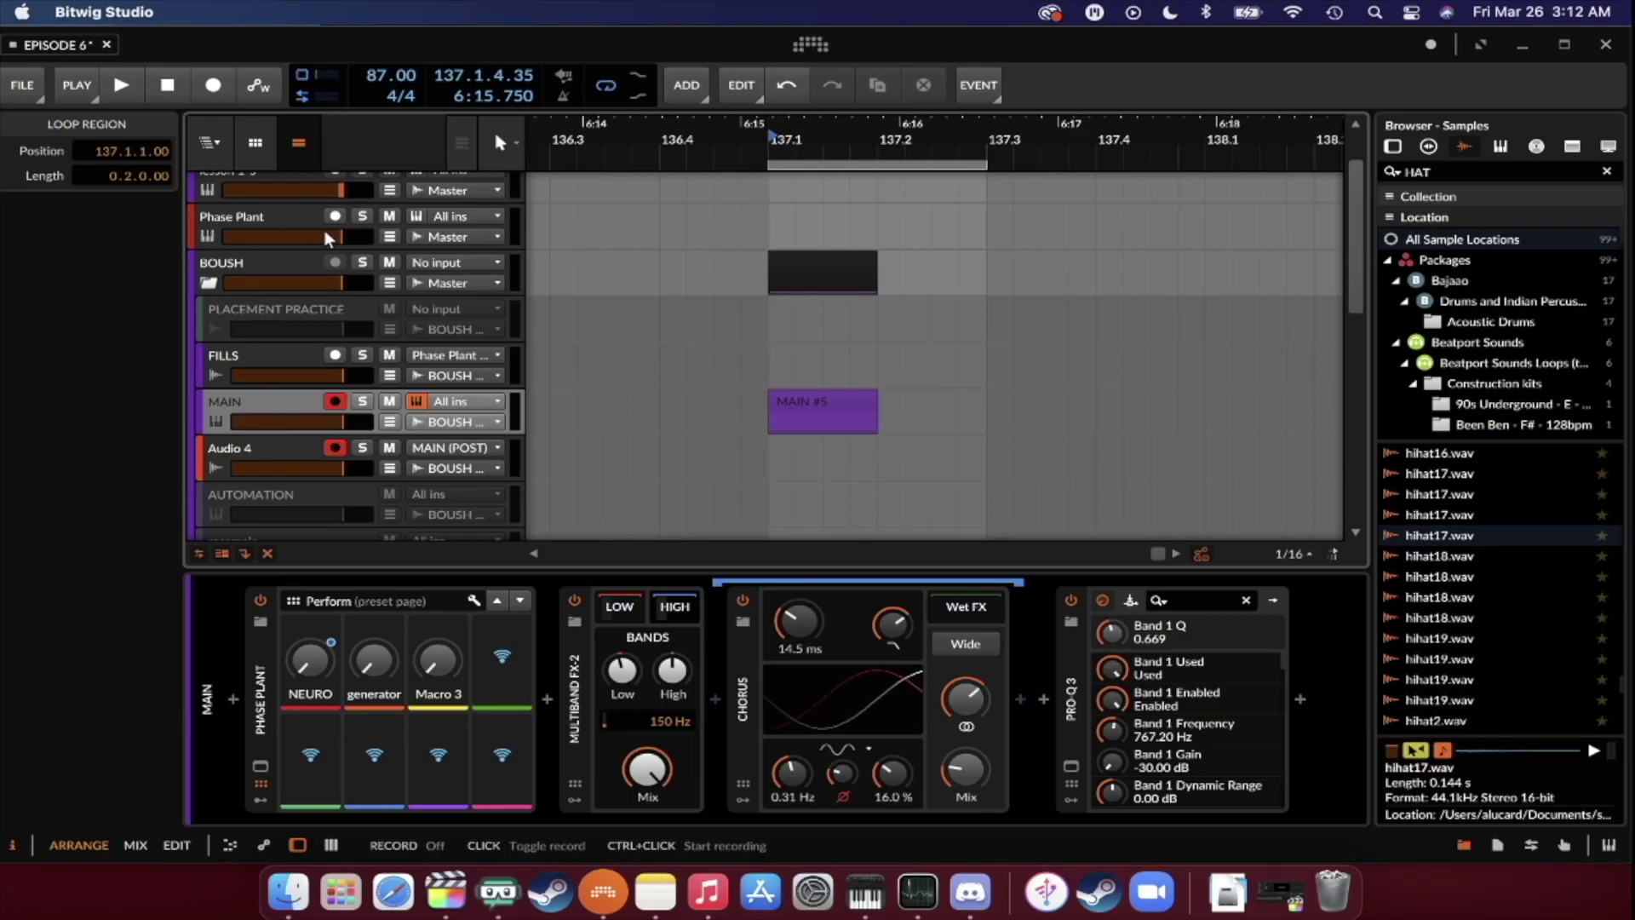
left_click(213, 85, "ctrl")
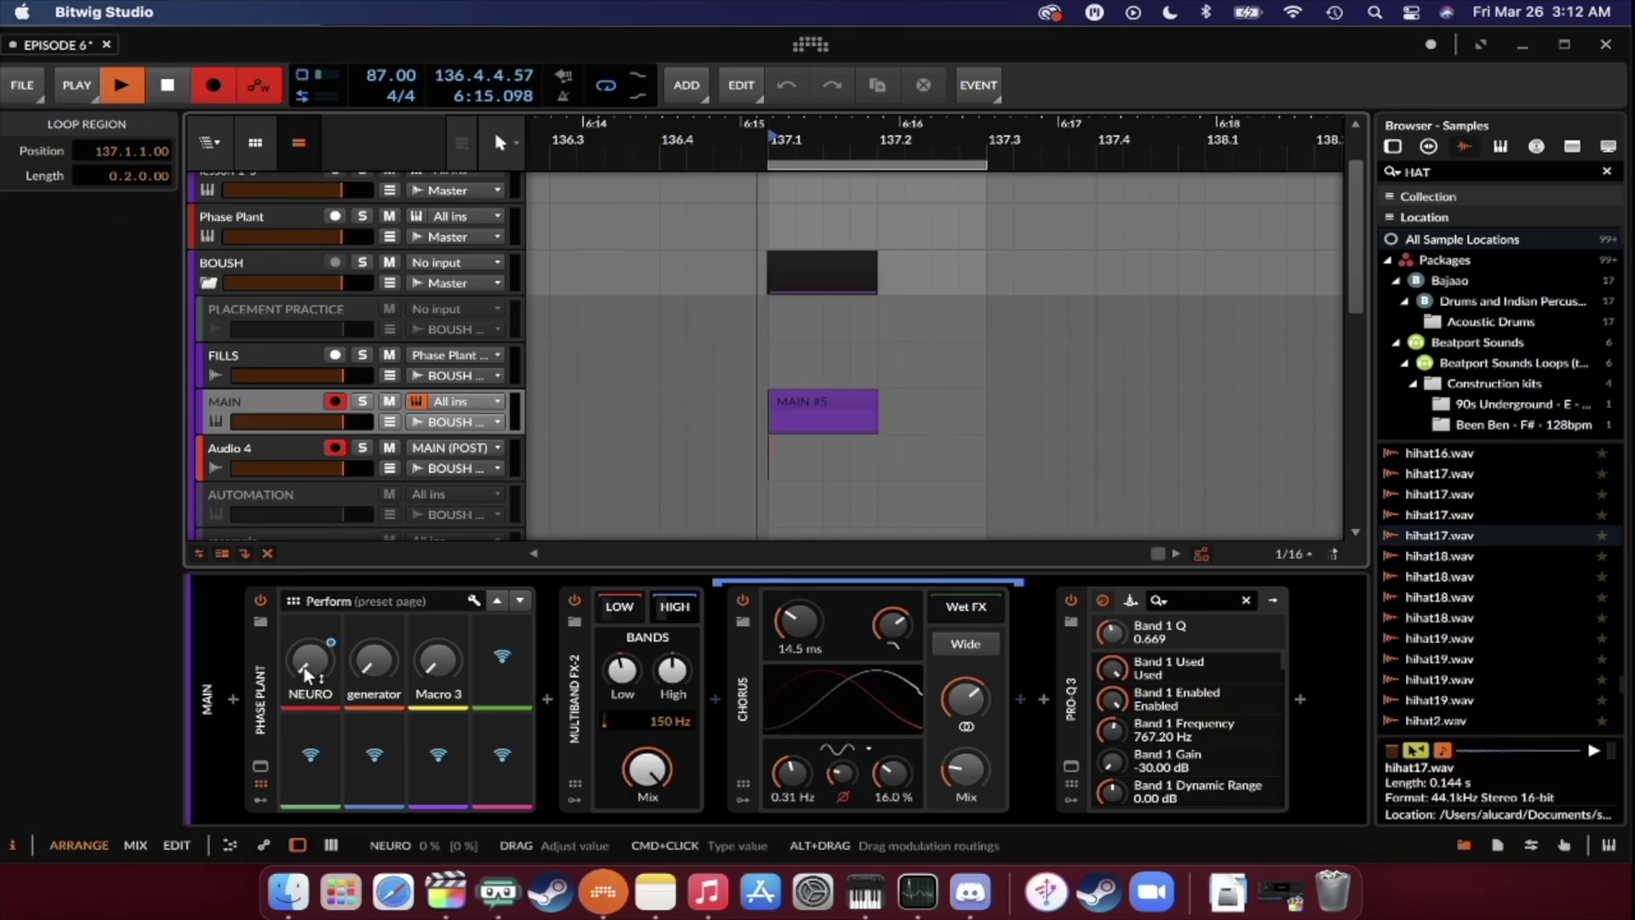
left_click_drag(304, 675, 434, 656)
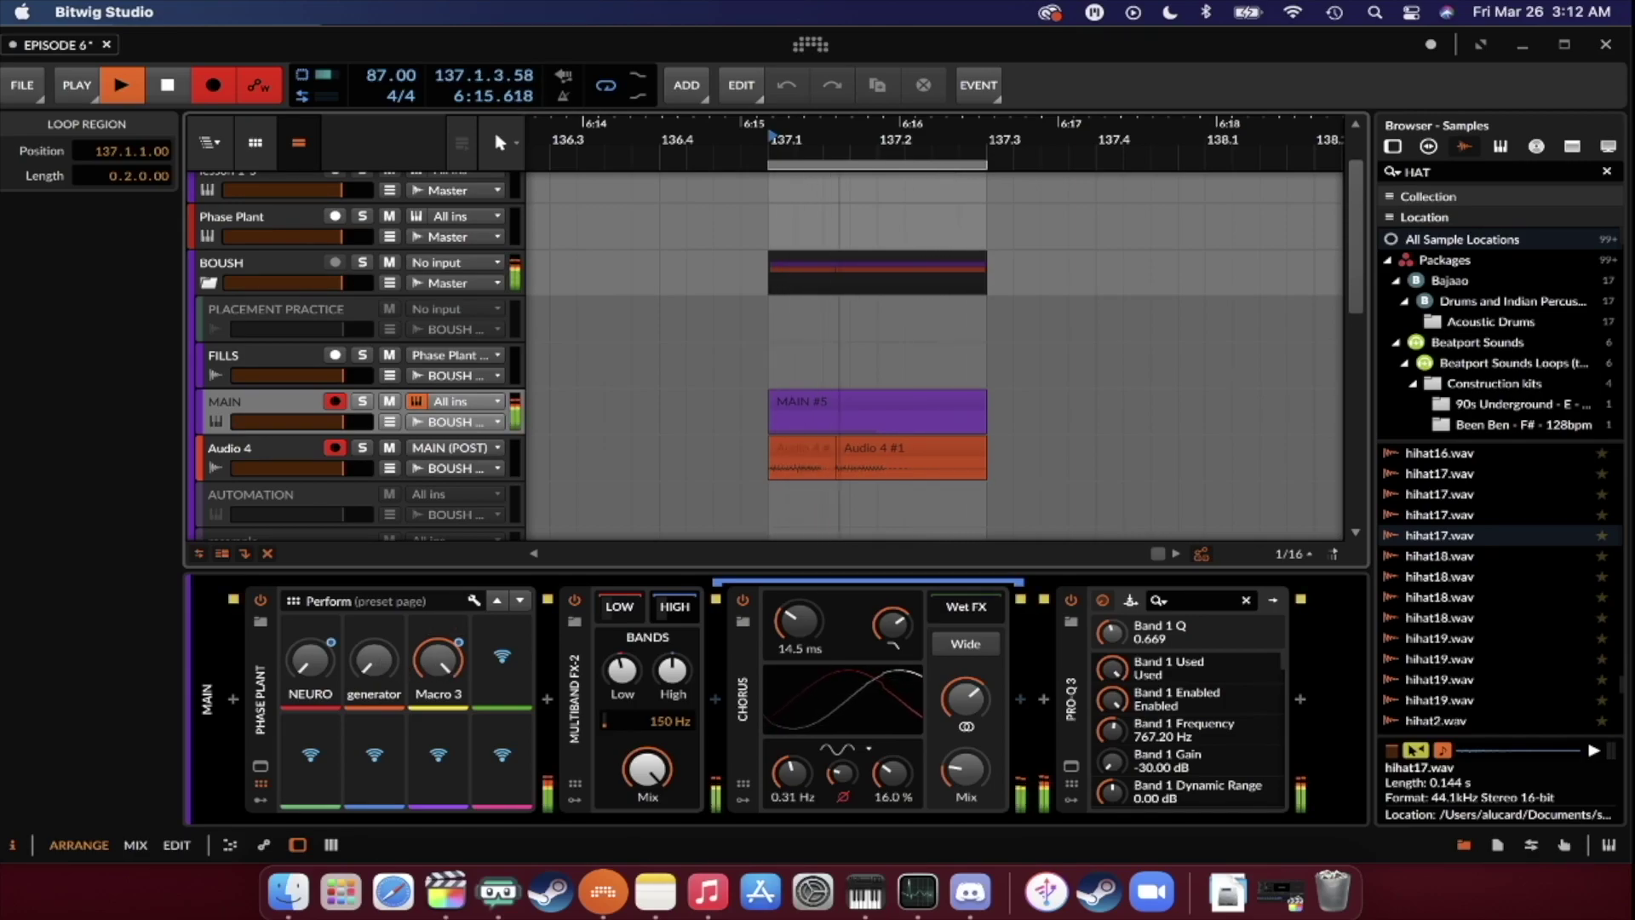
left_click_drag(305, 652, 305, 600)
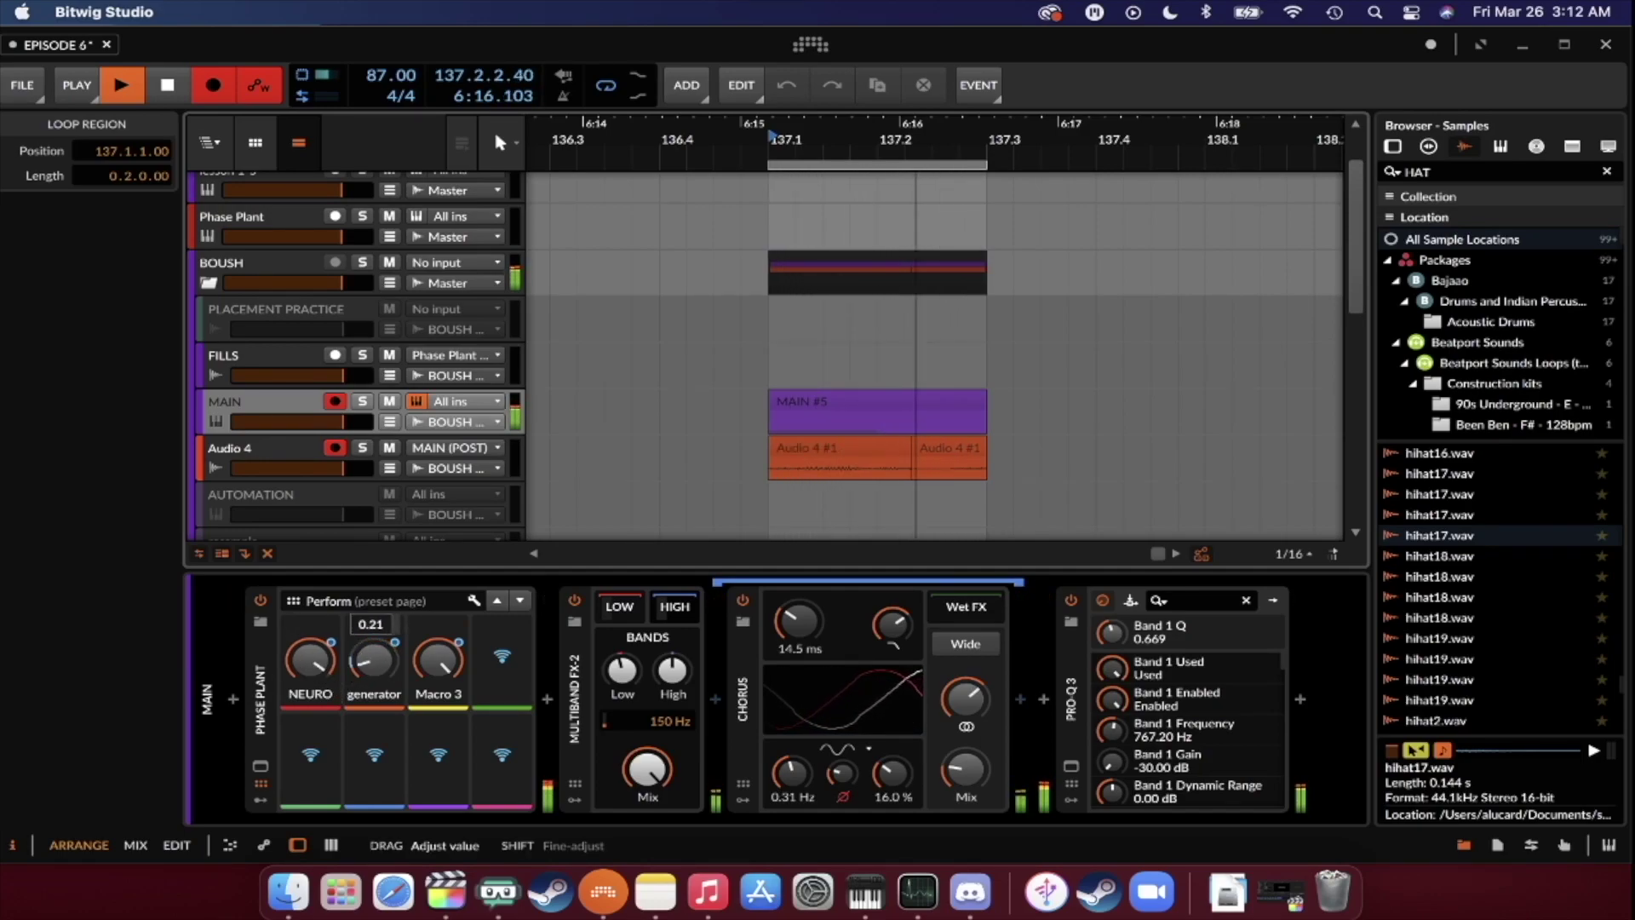
left_click_drag(310, 660, 373, 644)
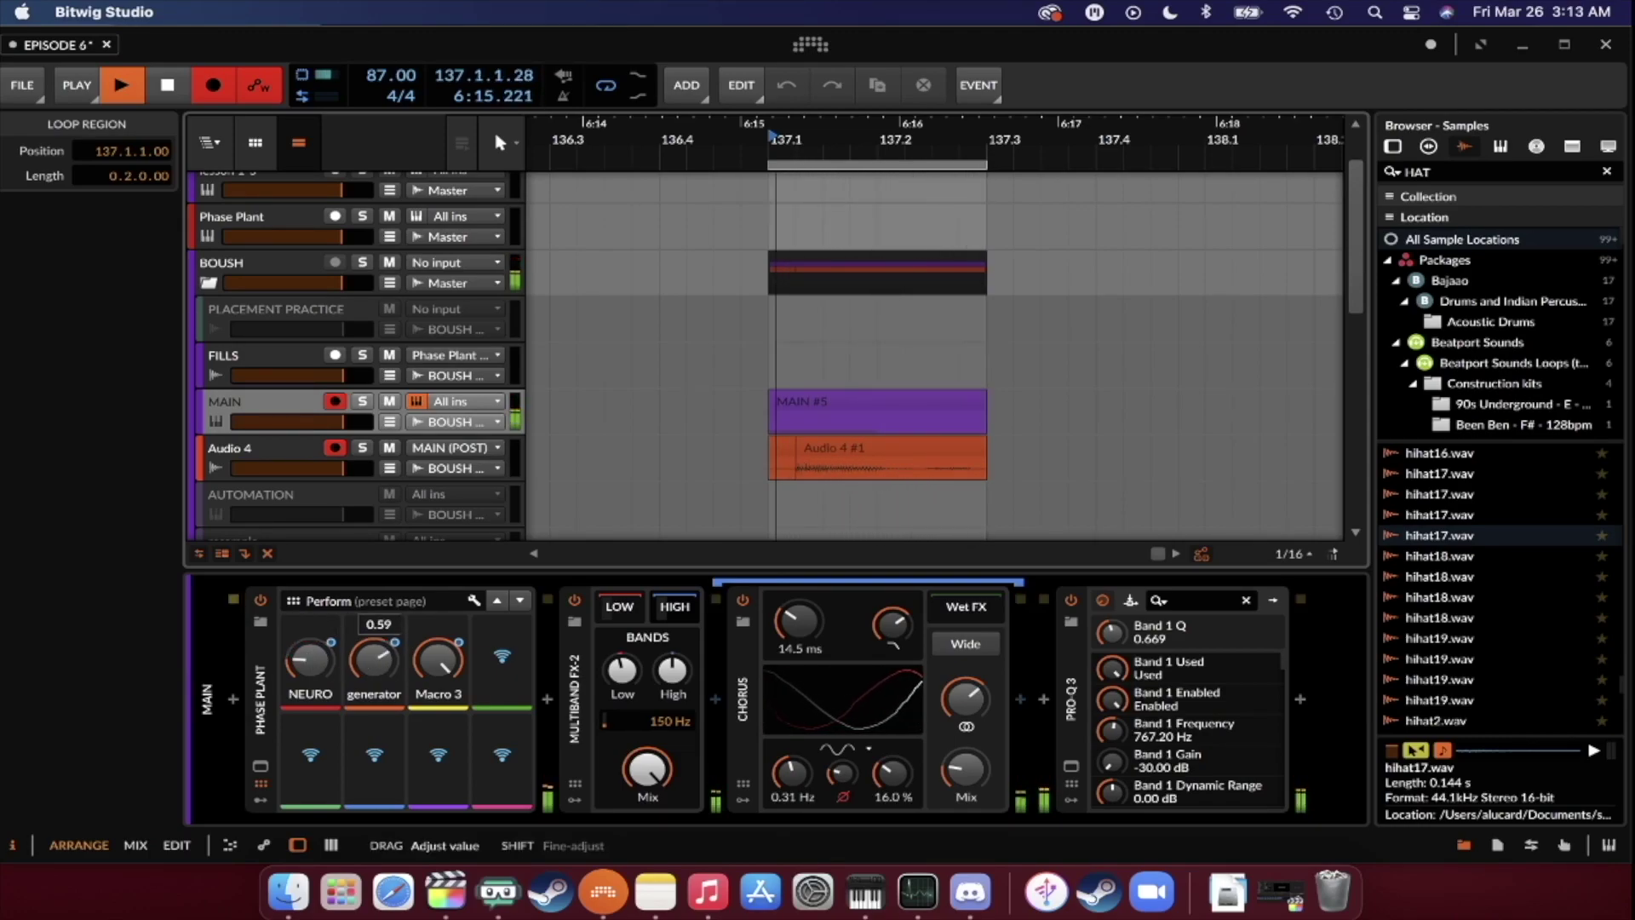
key("space")
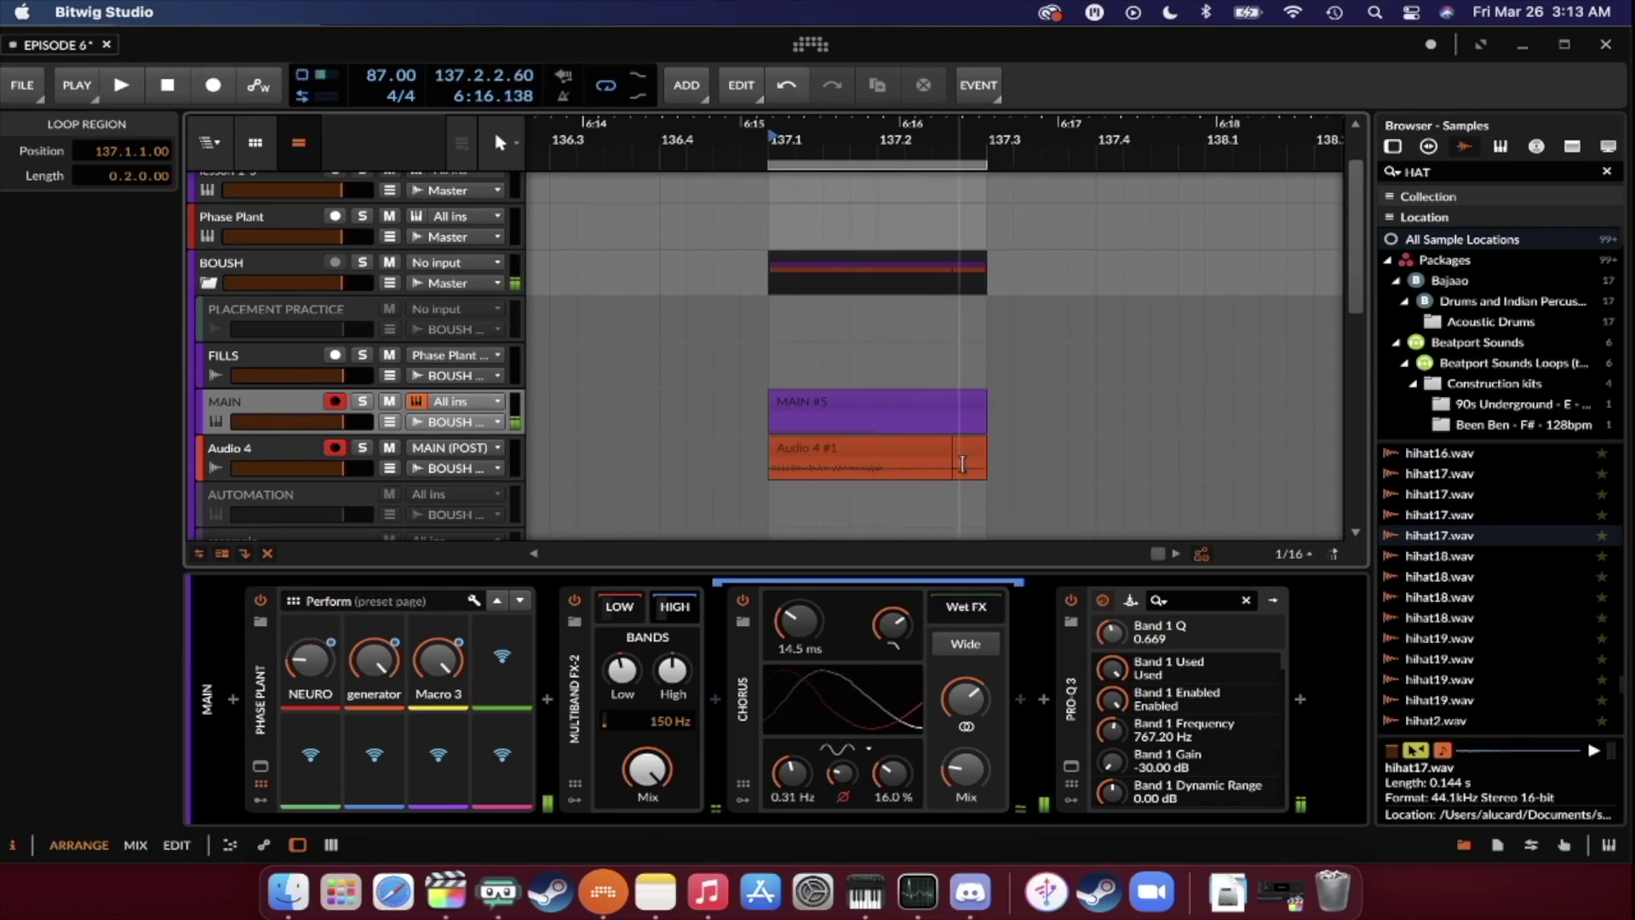
Move the recorded audio clip to 137.3.1.00, right after the MAIN clip, and extend it to reveal the full recording.
left_click_drag(931, 457, 1093, 460)
scroll(1089, 481, "down", 5)
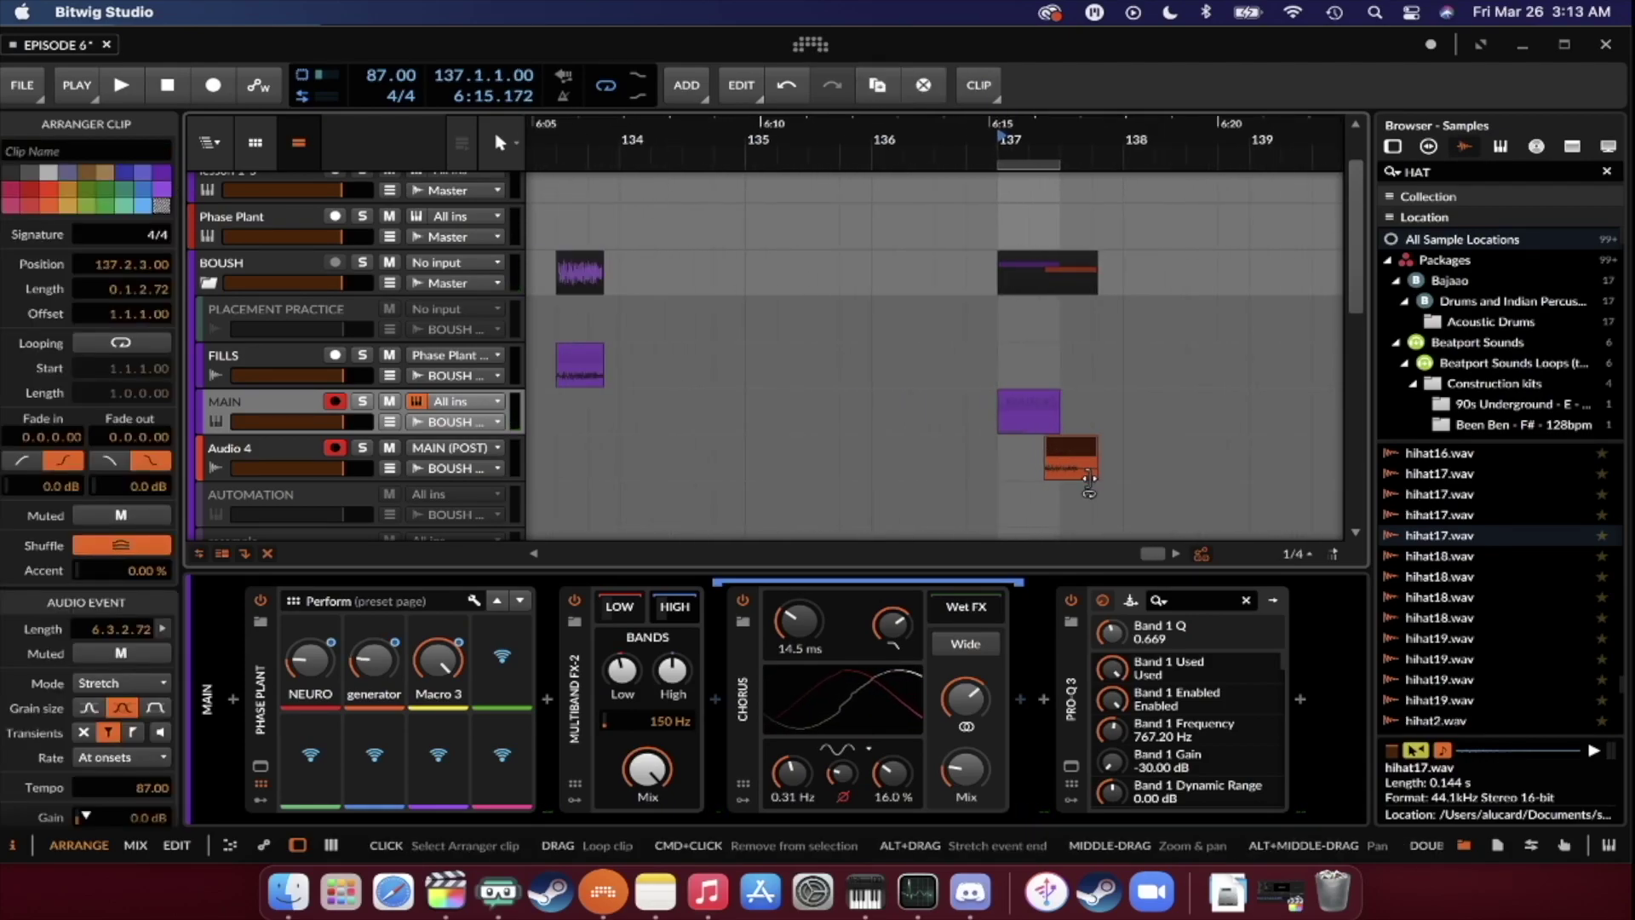
scroll(1089, 481, "right", 3)
left_click_drag(872, 452, 579, 447)
left_click_drag(682, 441, 922, 451)
scroll(921, 451, "right", 8)
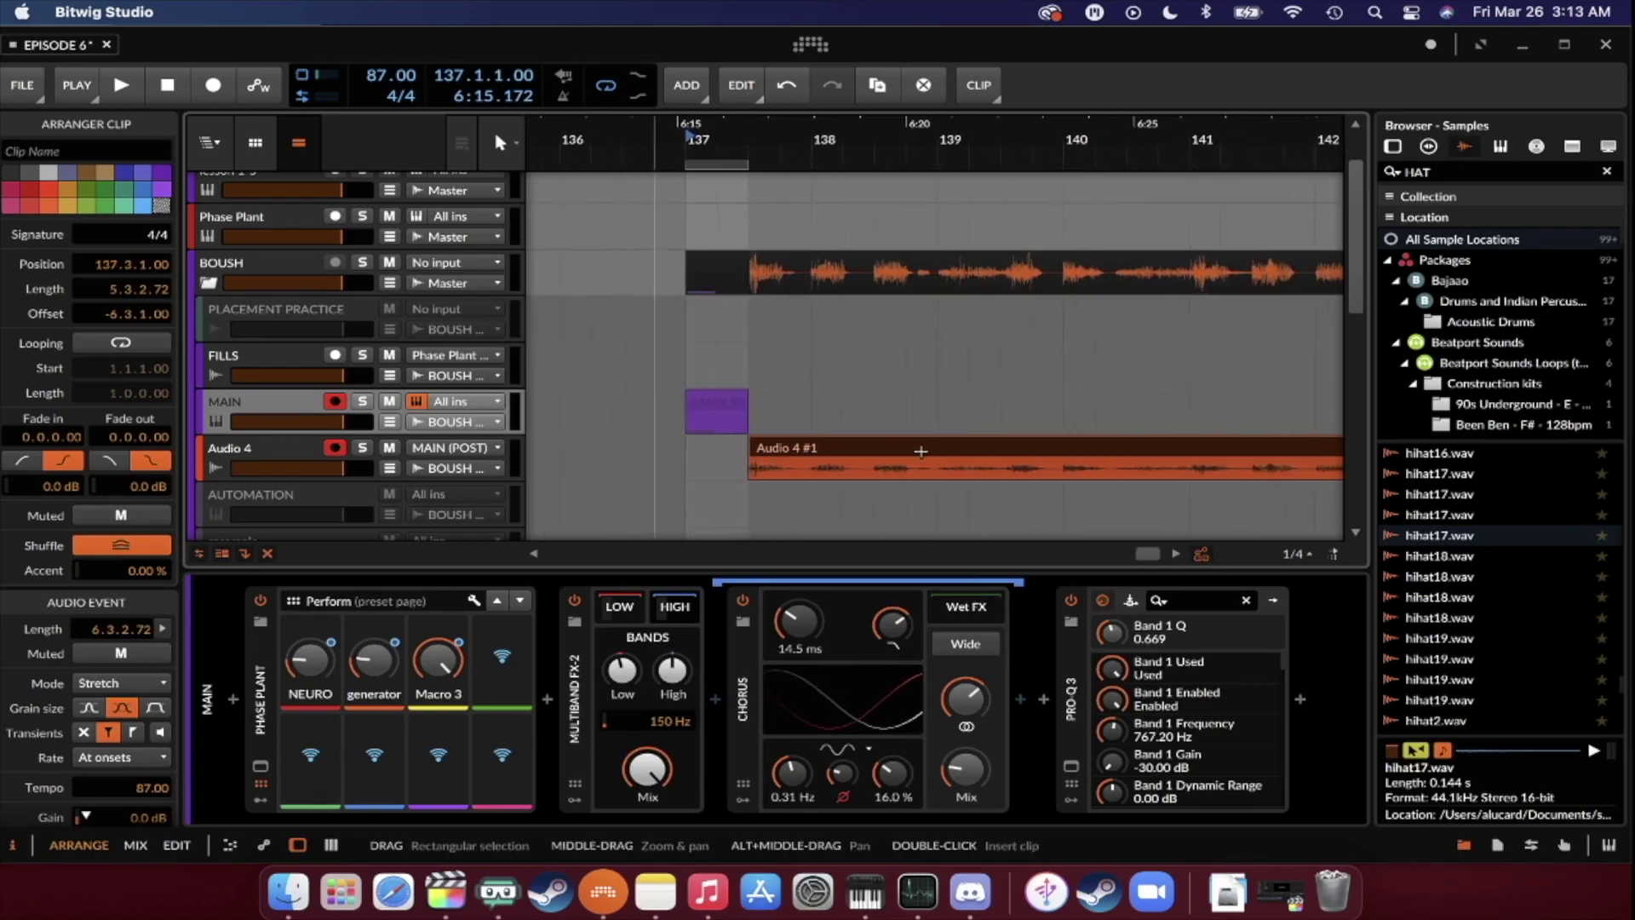
scroll(921, 451, "left", 2)
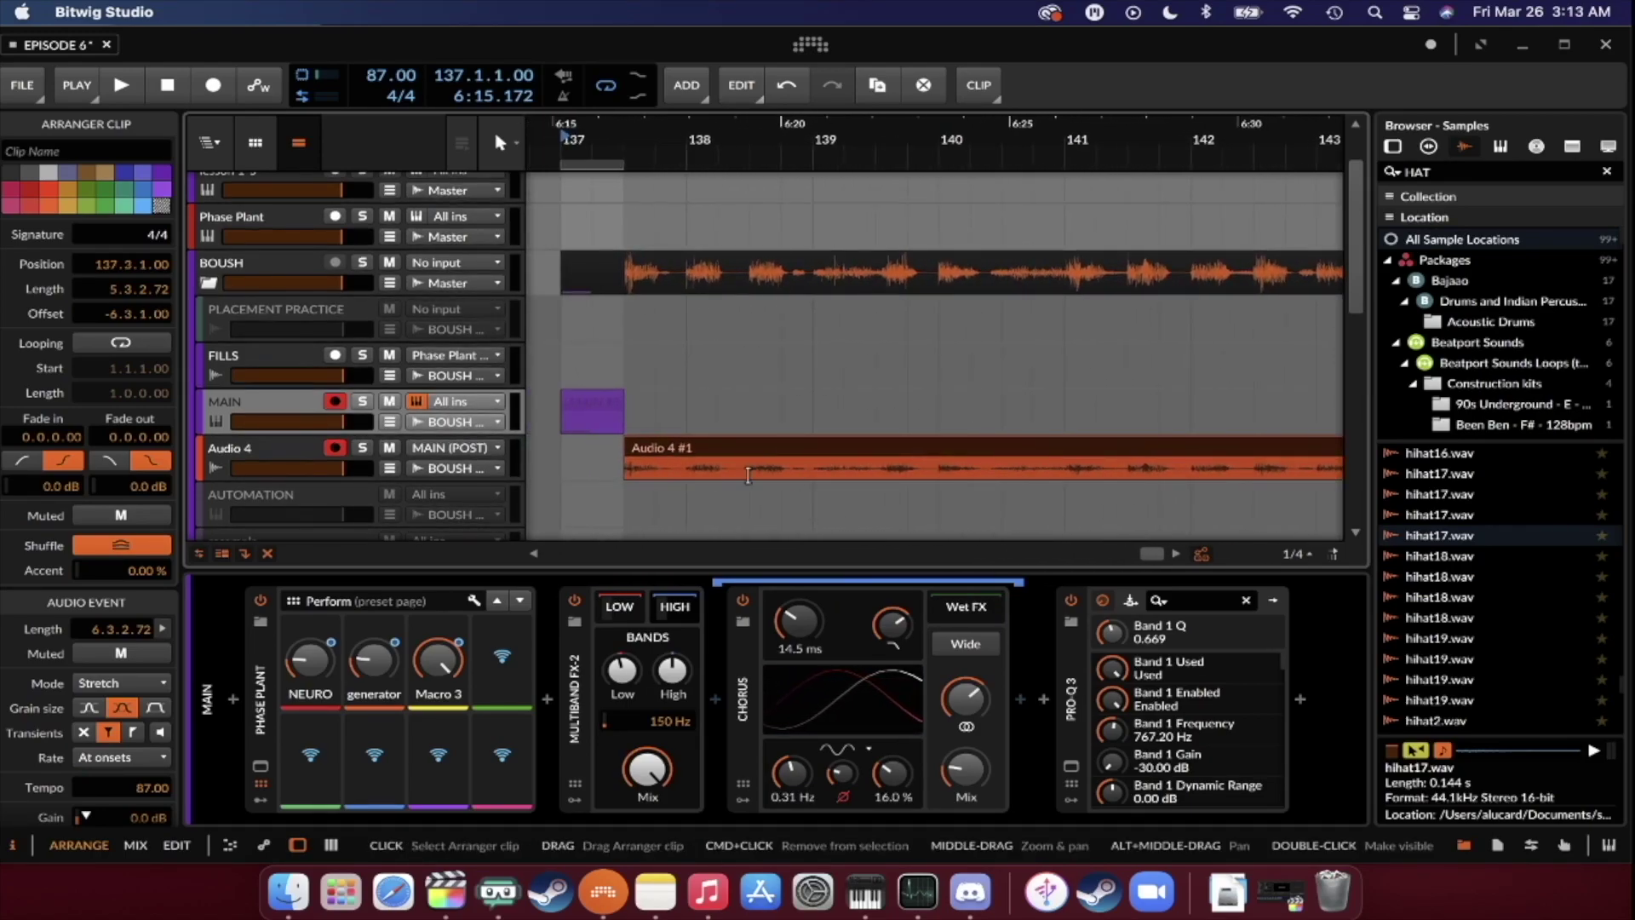
left_click(588, 401)
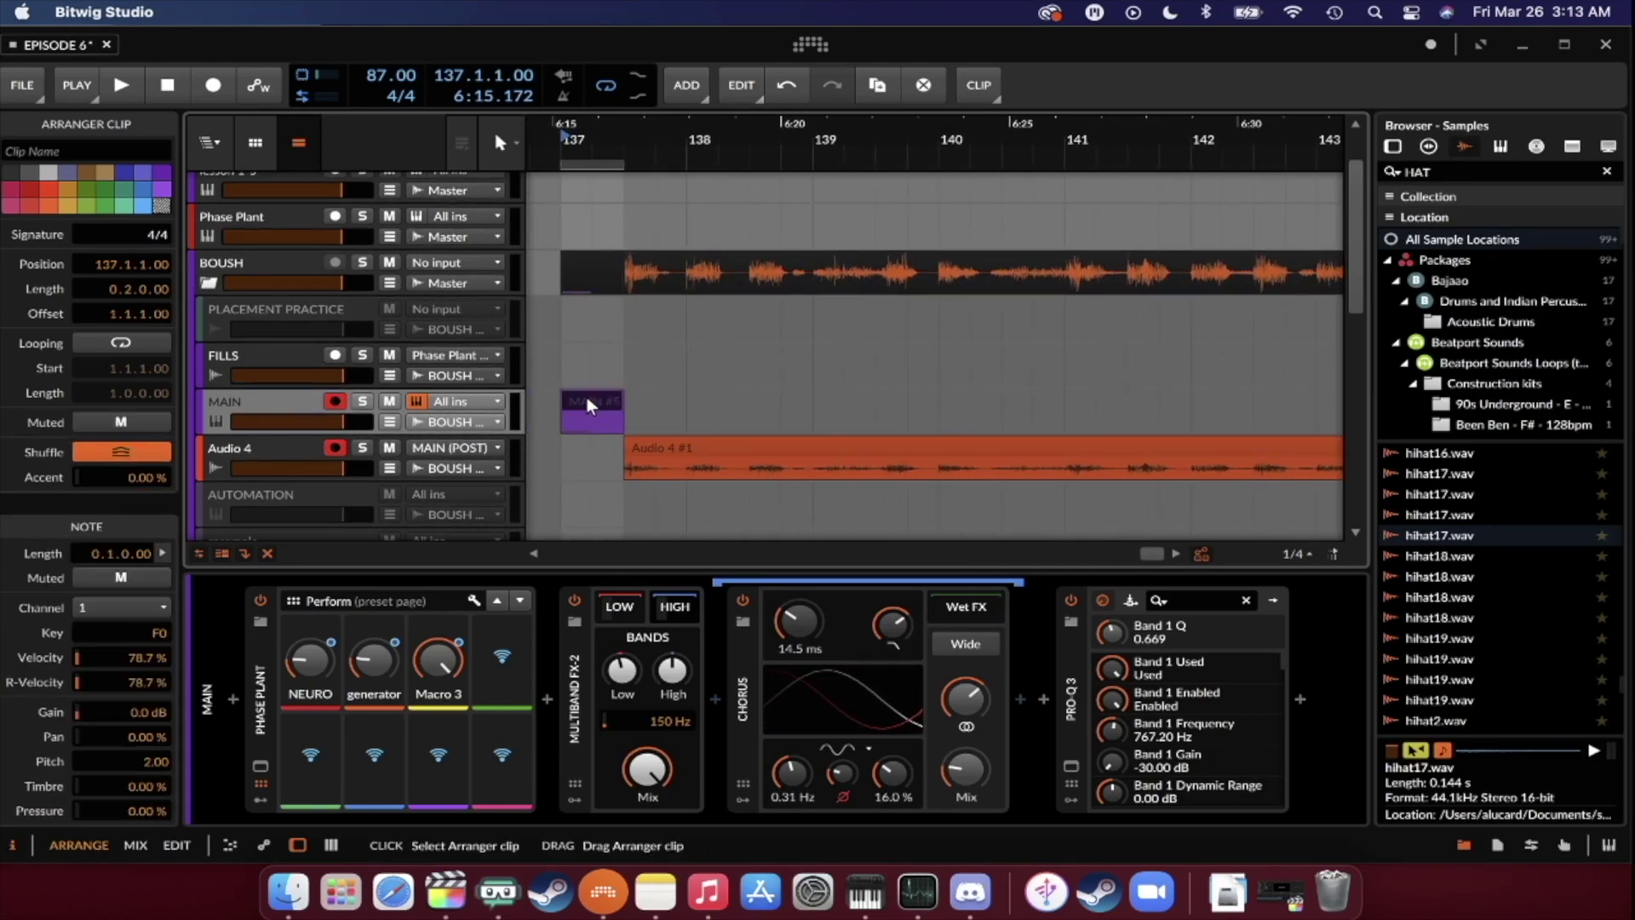
left_click(686, 452)
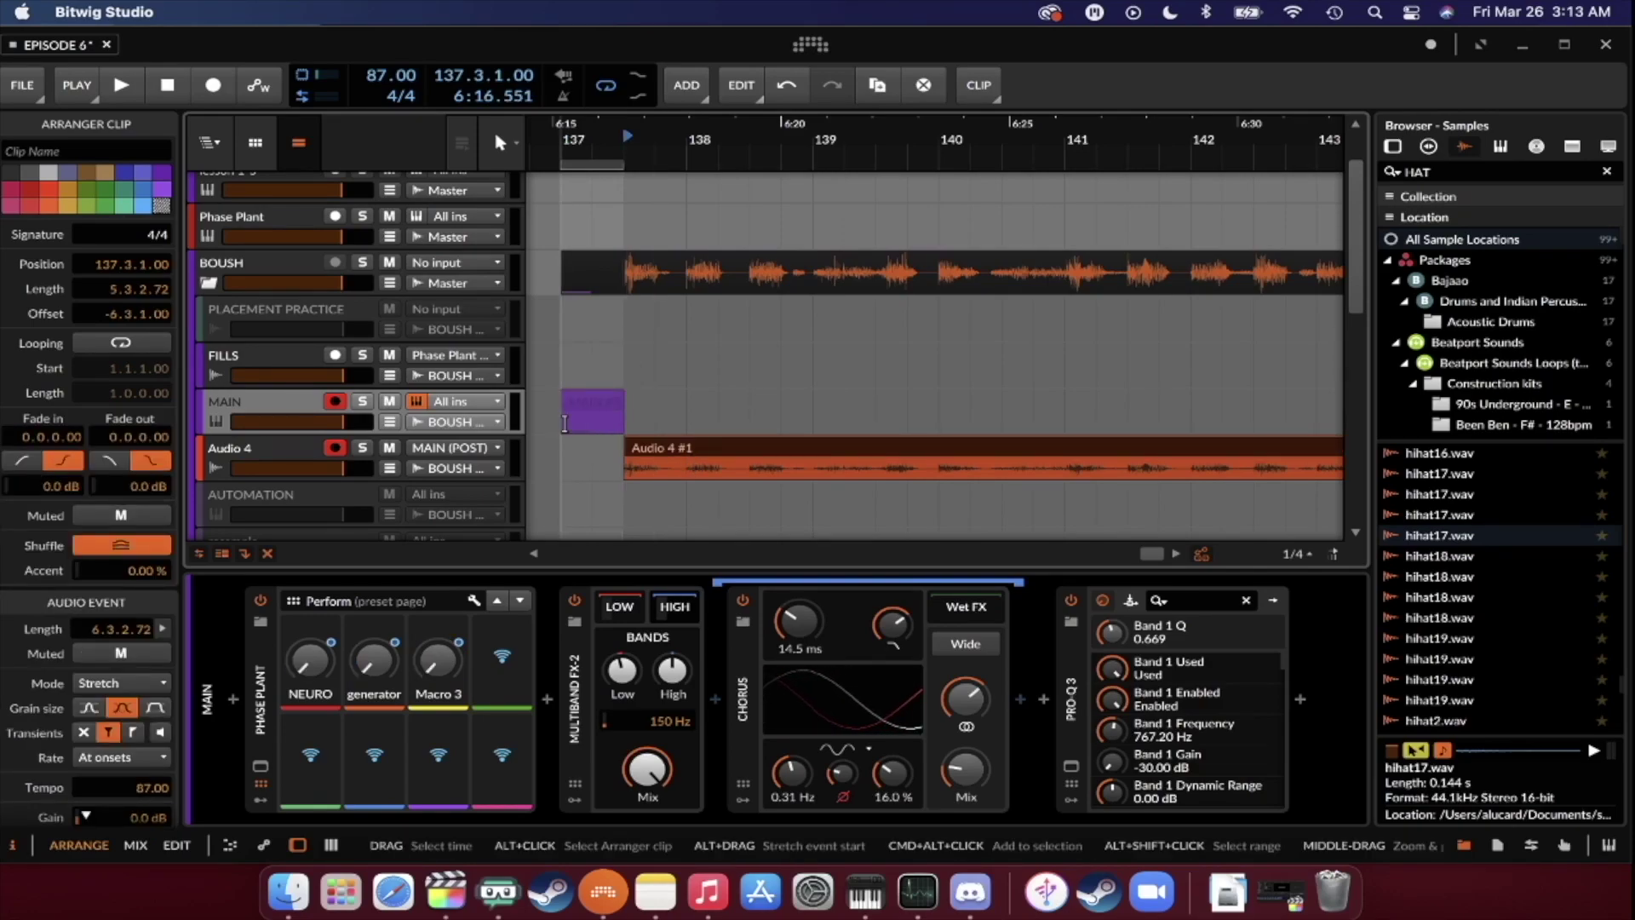
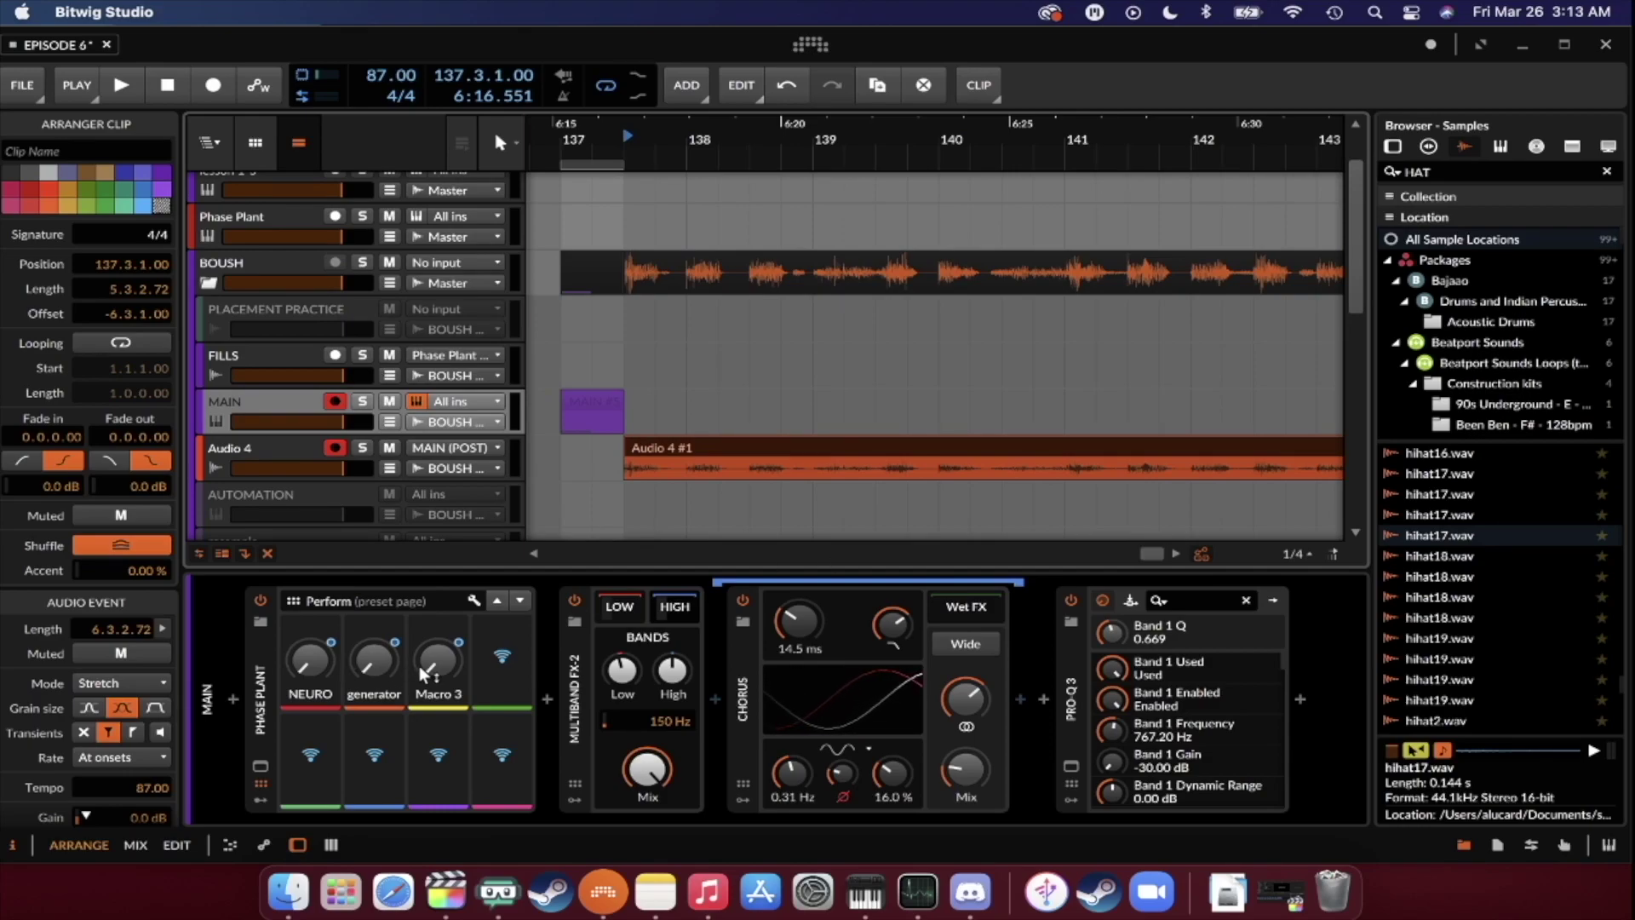
Copy the recording's section from 141.3.1.00 to 142.1.1.00 and paste it at 129.1.1.00 on the audio track, under MAIN #2.
scroll(671, 459, "right", 5)
left_click_drag(686, 468, 746, 477)
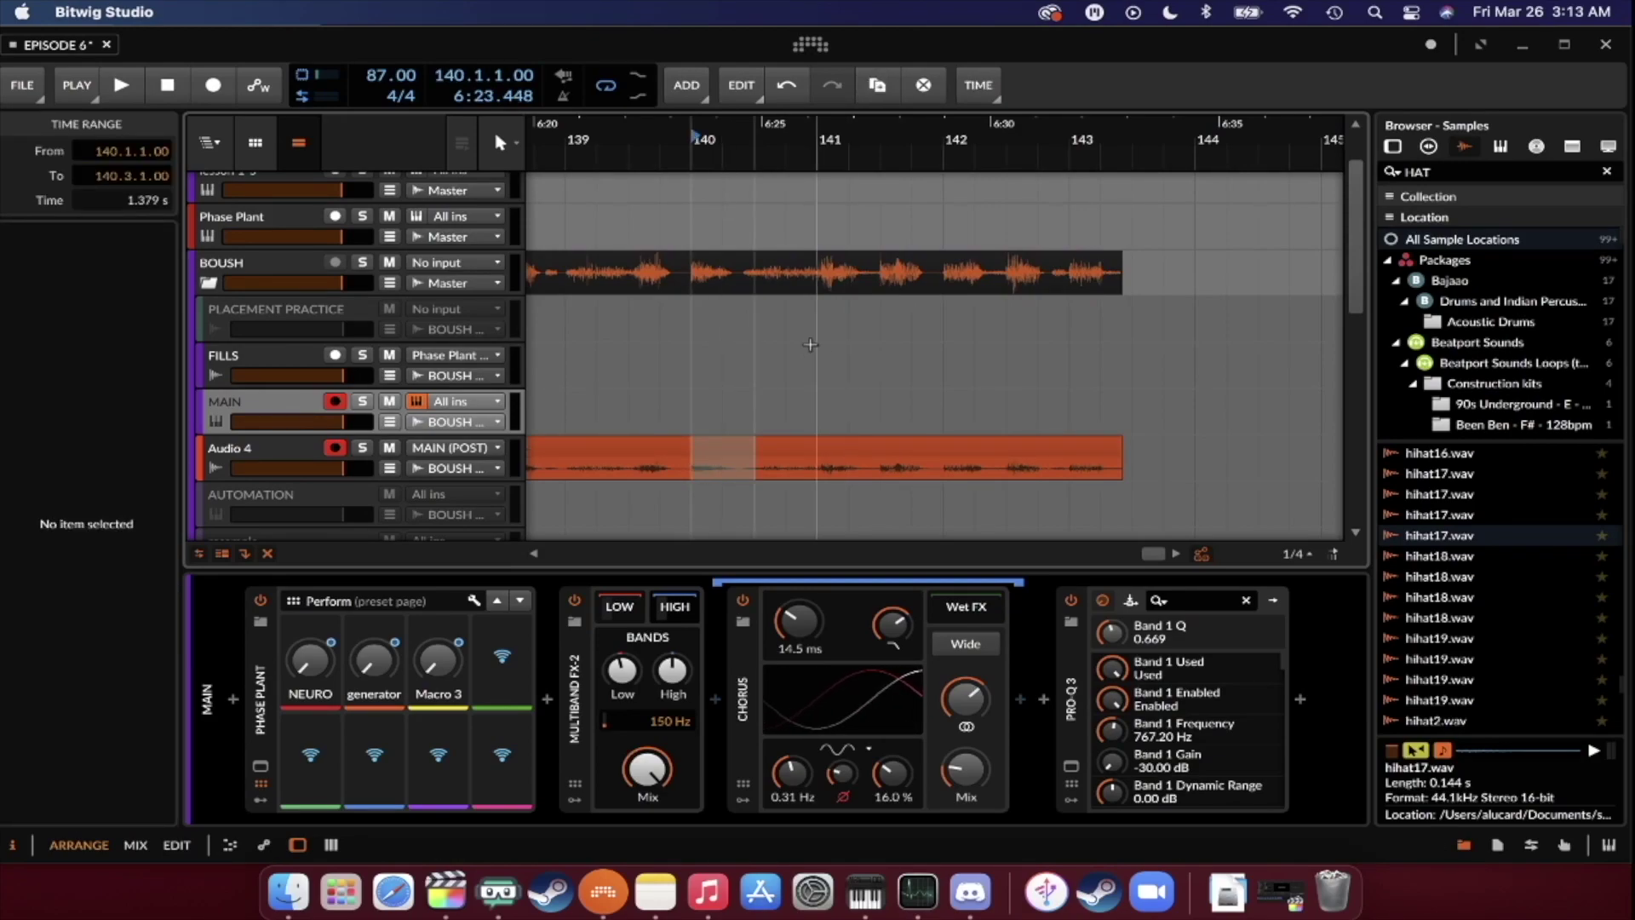
scroll(703, 445, "down", 1)
left_click_drag(870, 470, 928, 475)
scroll(923, 470, "left", 10)
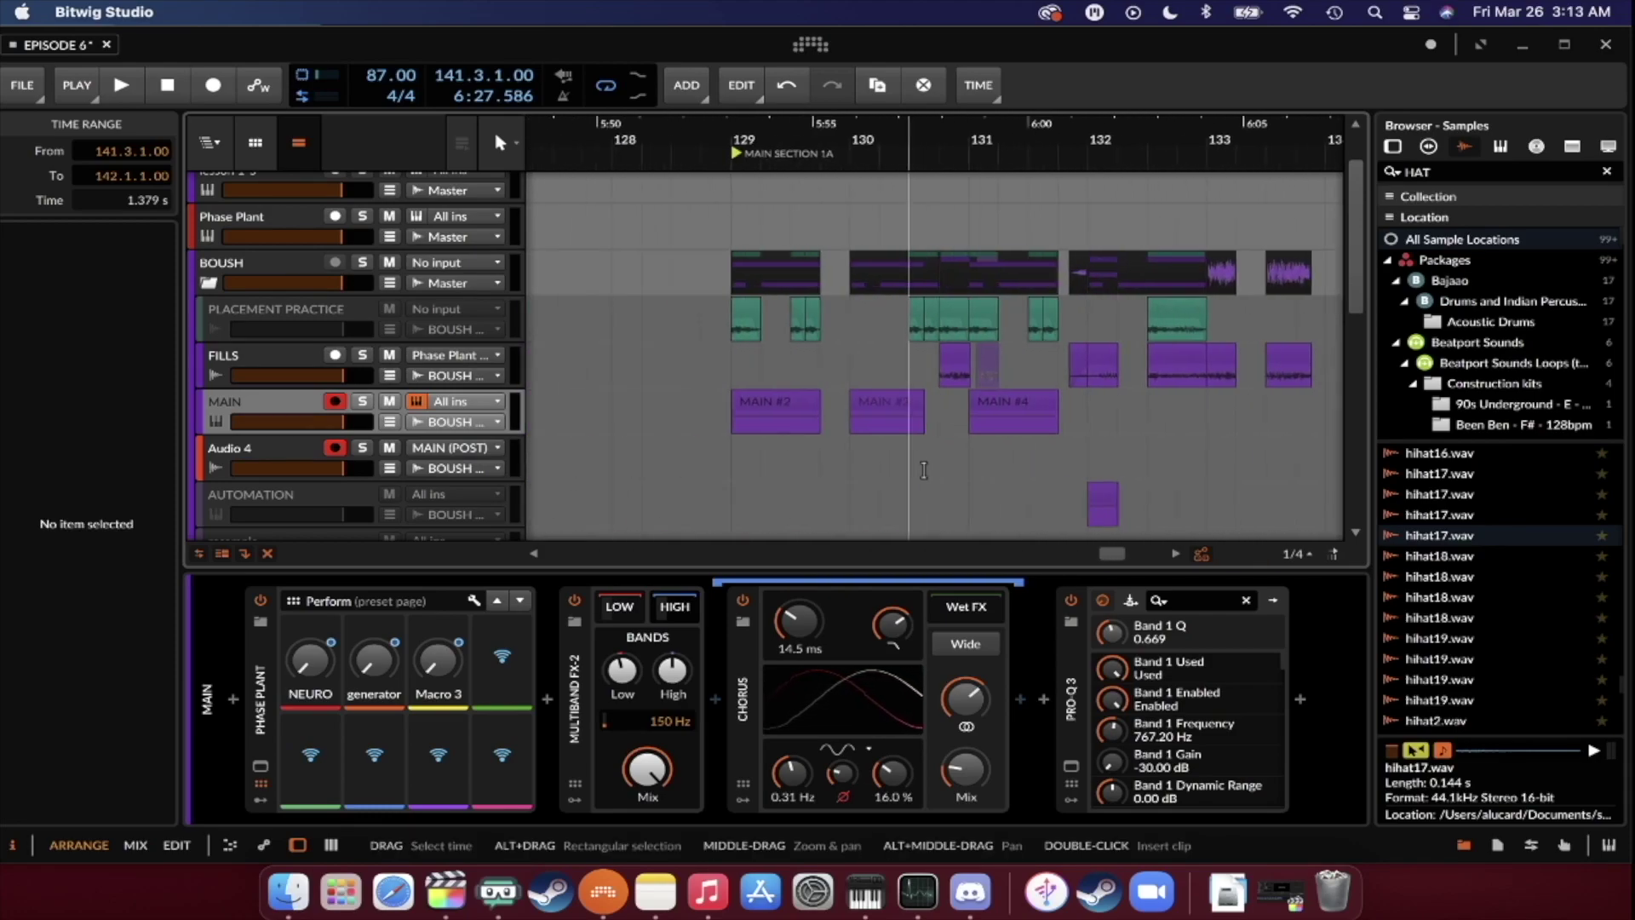
left_click(805, 470)
key("super+v")
scroll(877, 469, "up", 2)
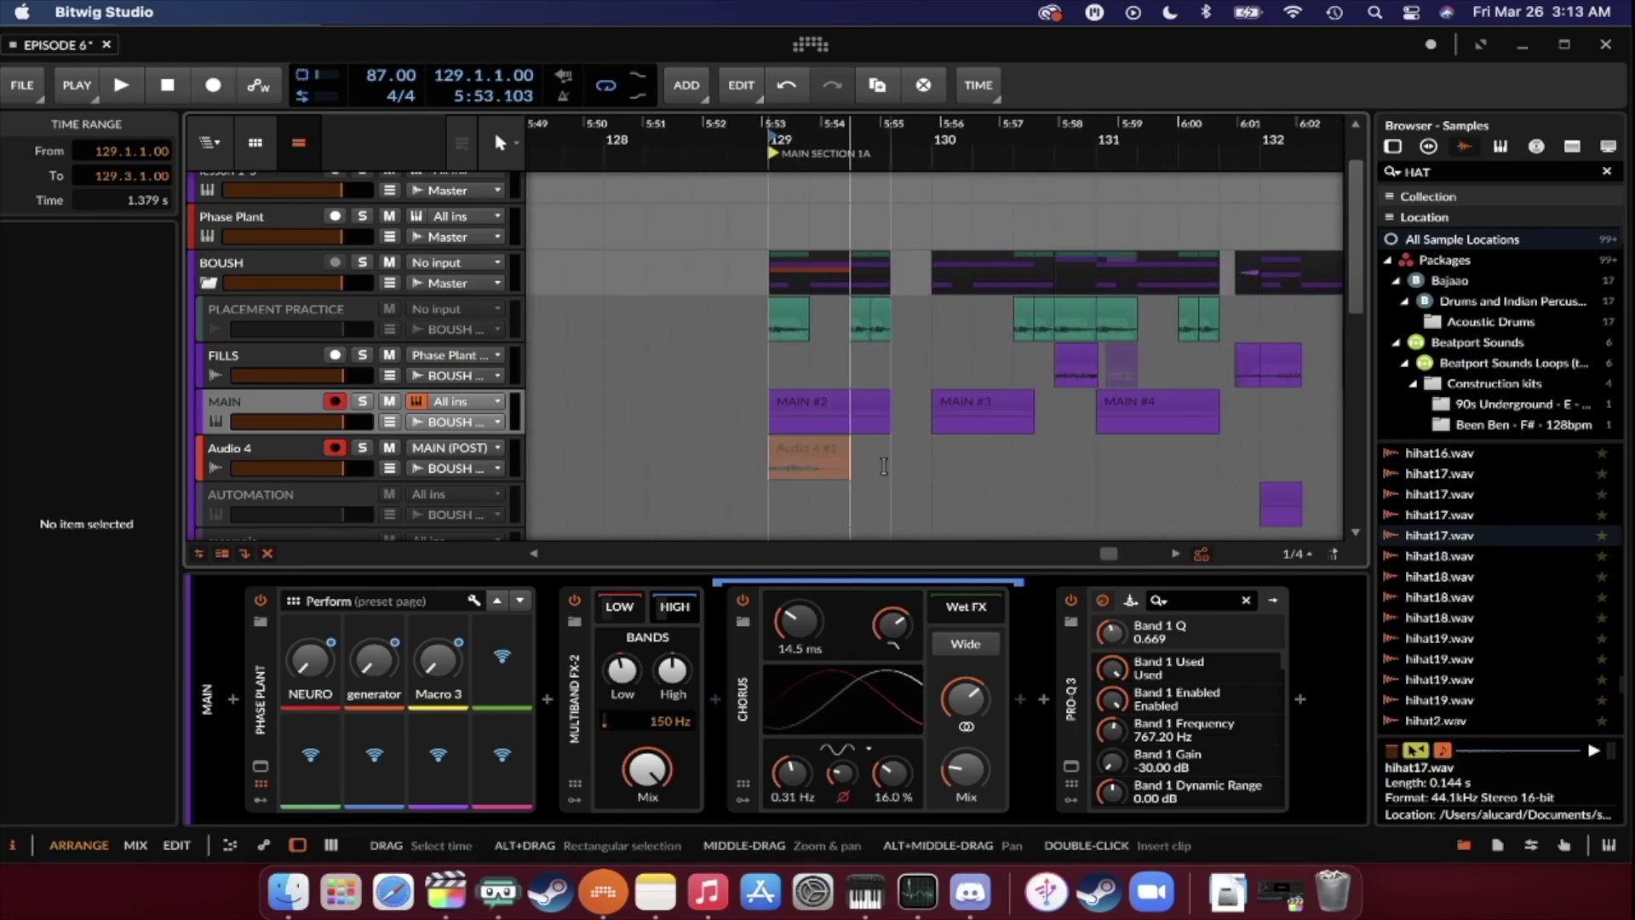
Select the pasted audio clip at bar 129 and look at MAIN's Phase Plant window, closing it again.
left_click(802, 448)
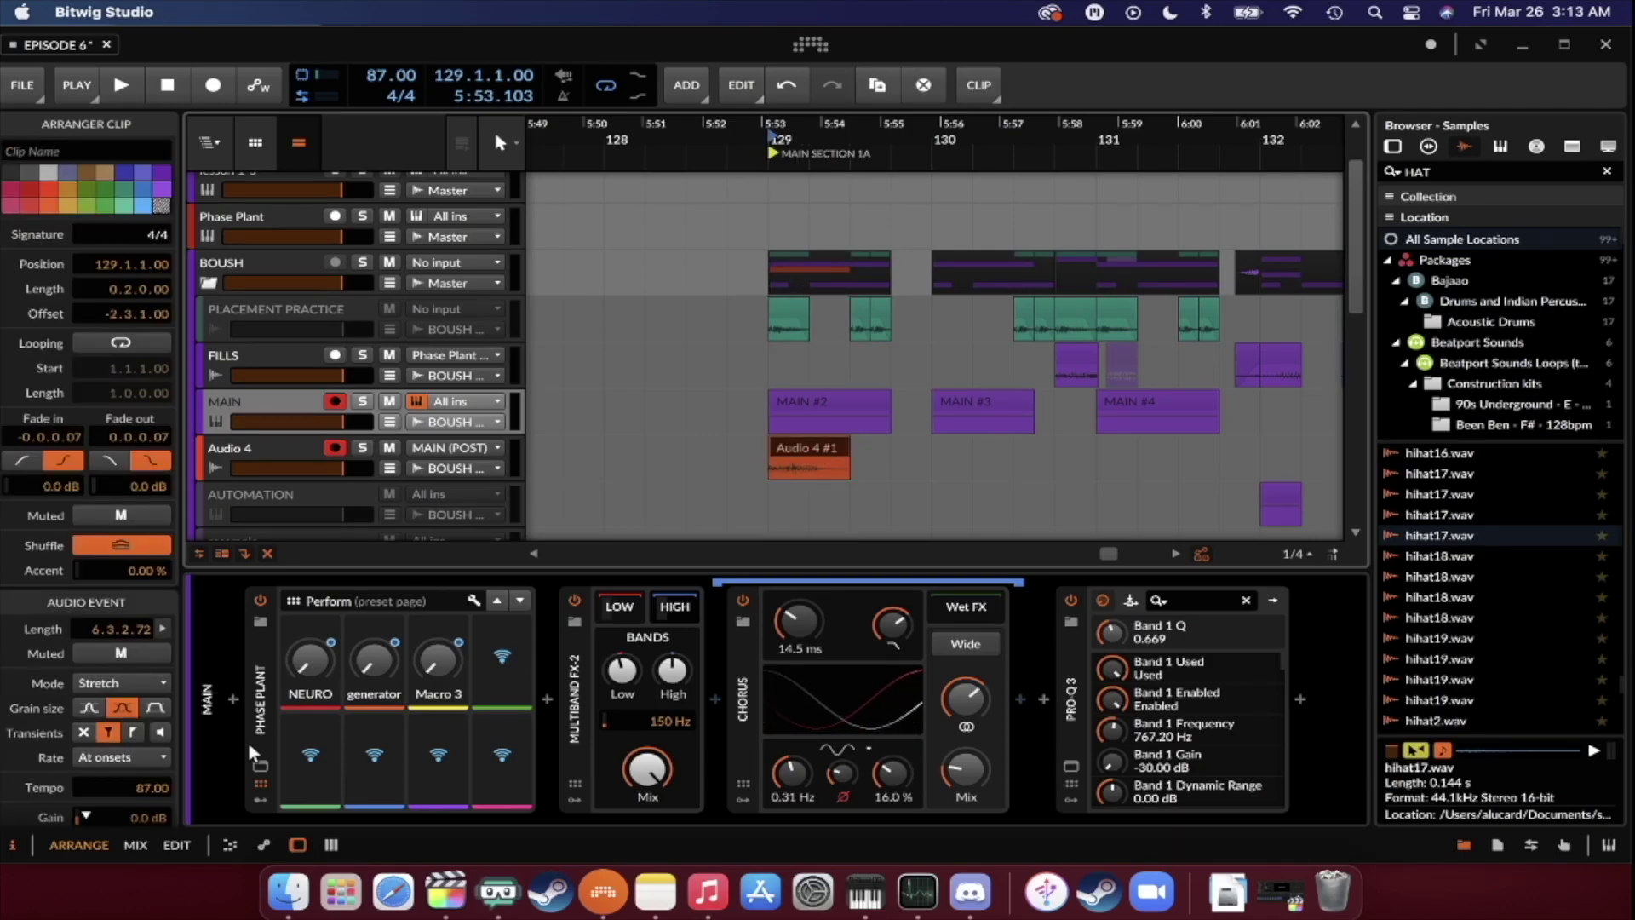
left_click(259, 766)
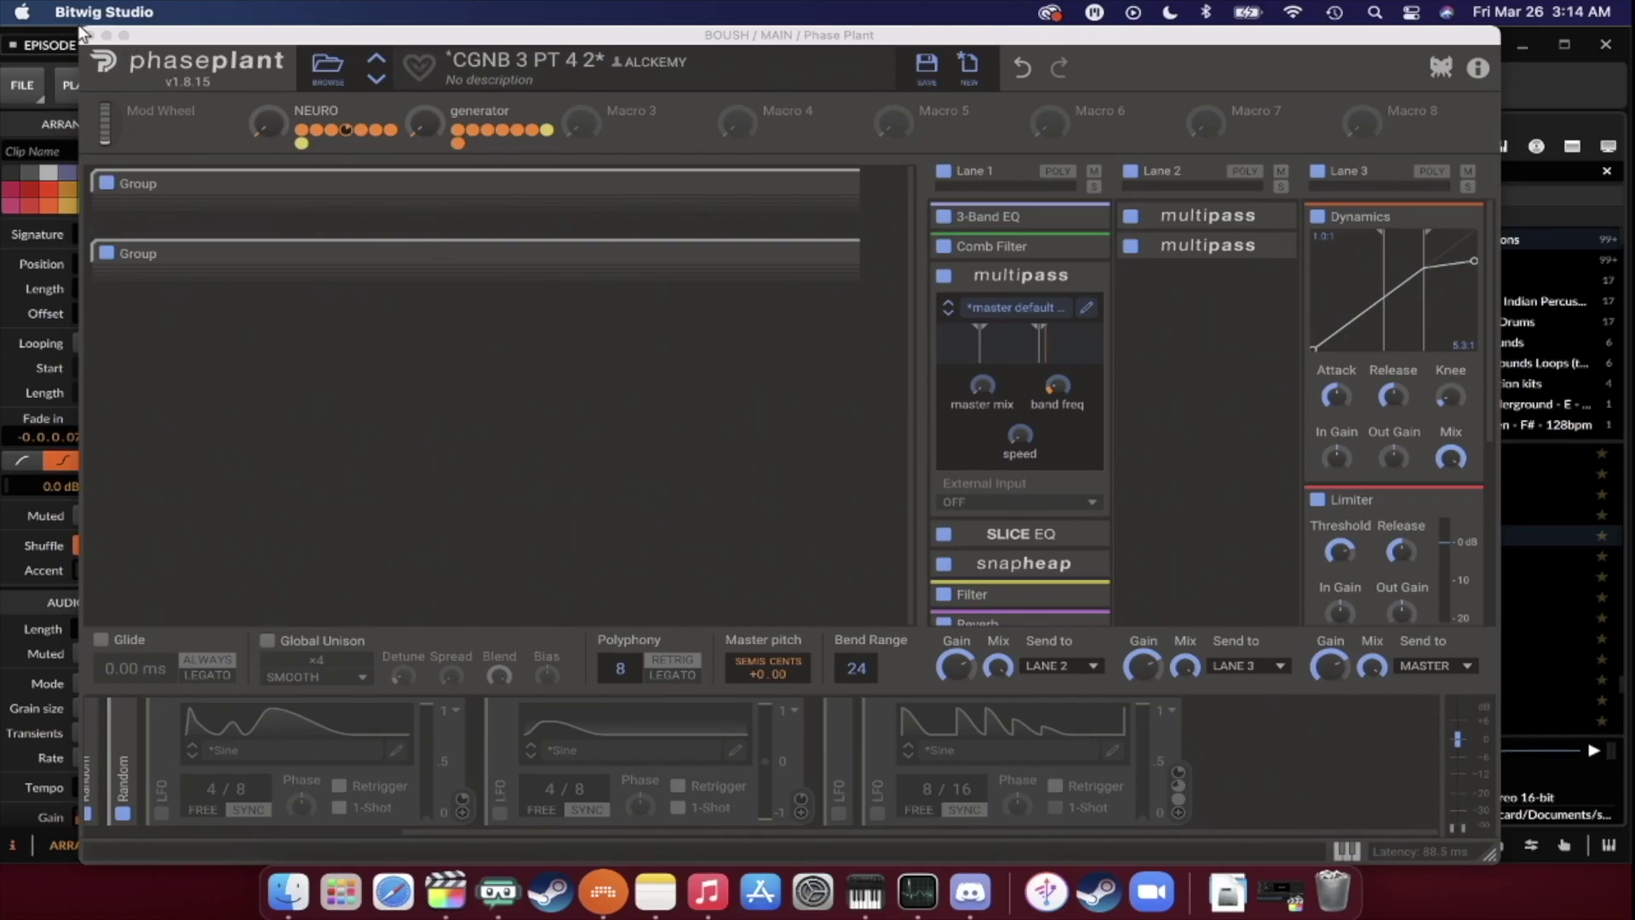
left_click(86, 36)
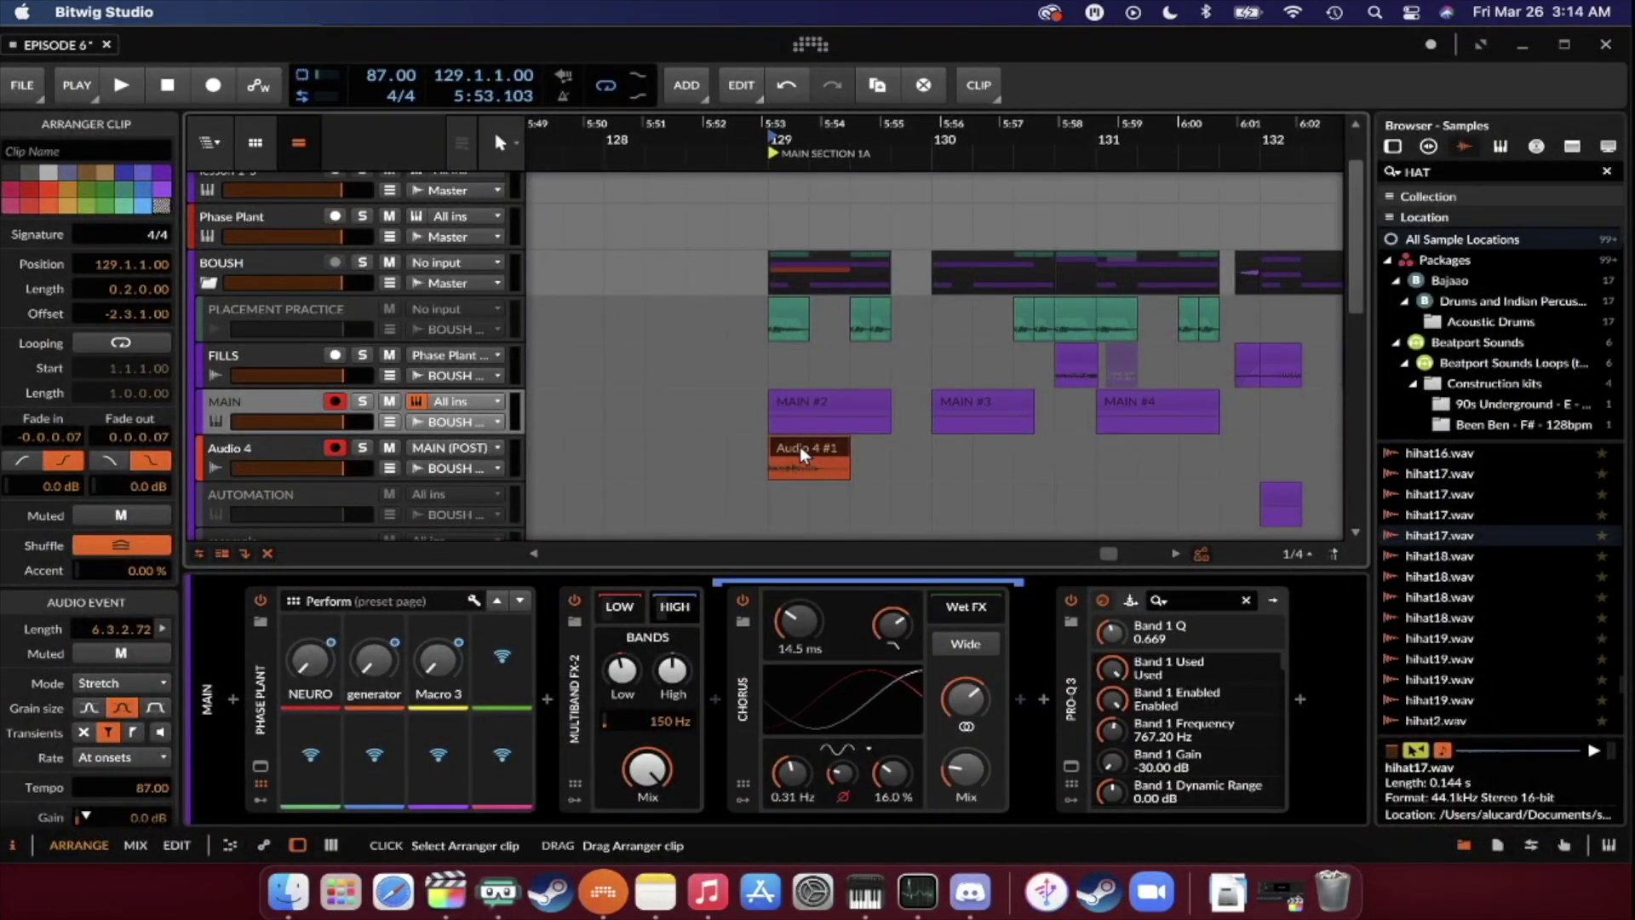
Paste a copy of the audio chop at 132.1.1.00 on the Audio 4 track and solo that track.
scroll(800, 446, "right", 8)
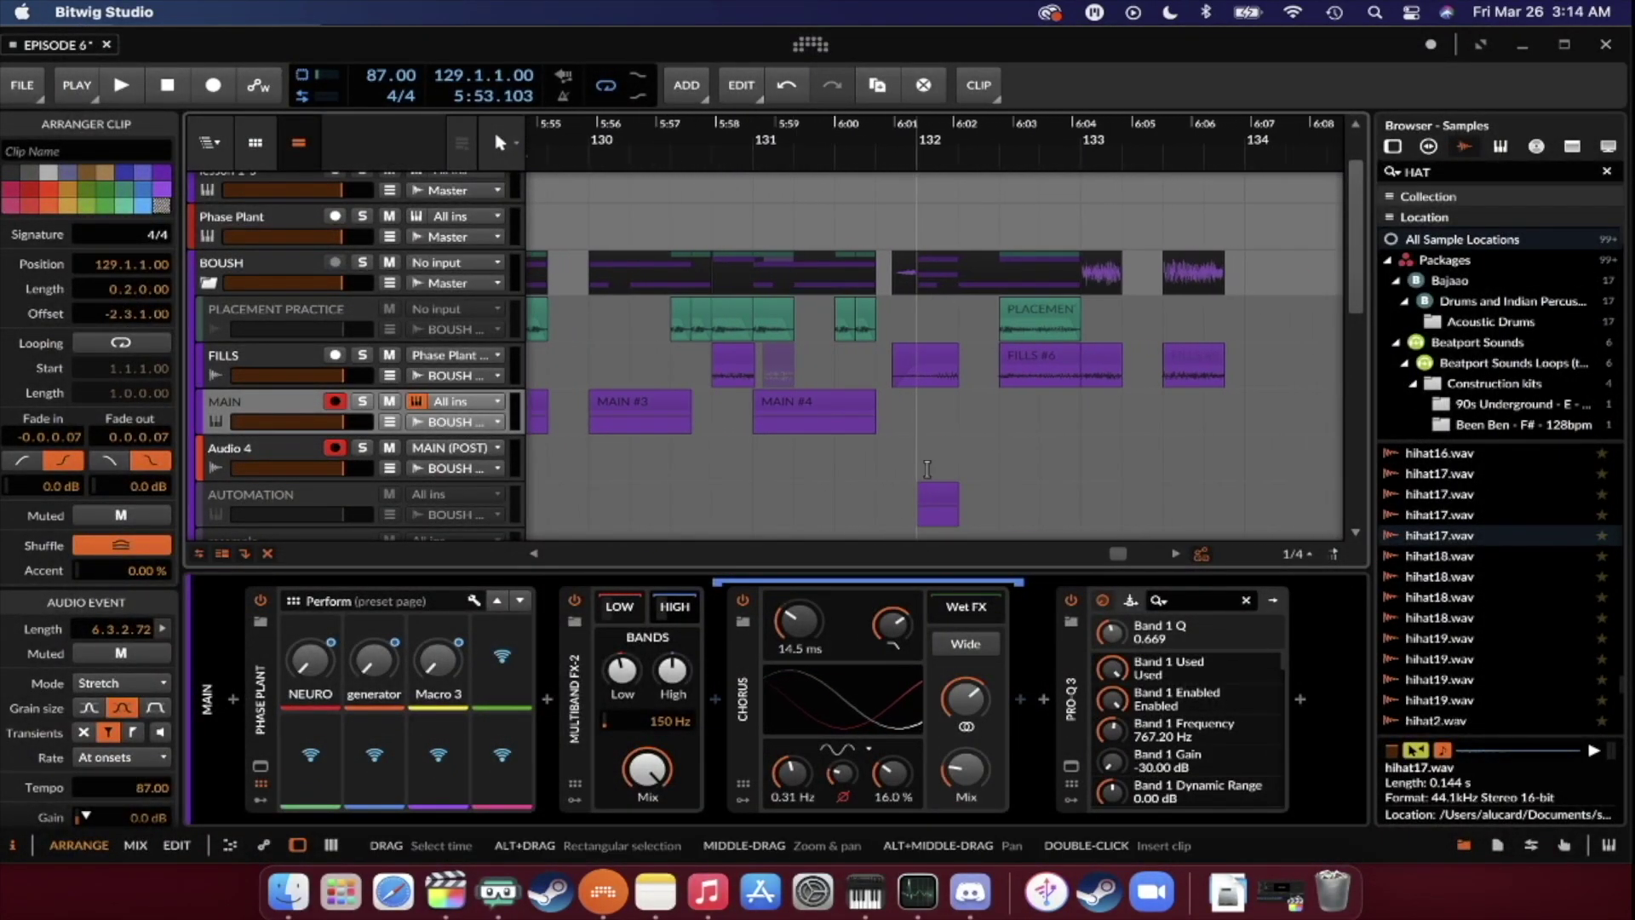
double_click(927, 469)
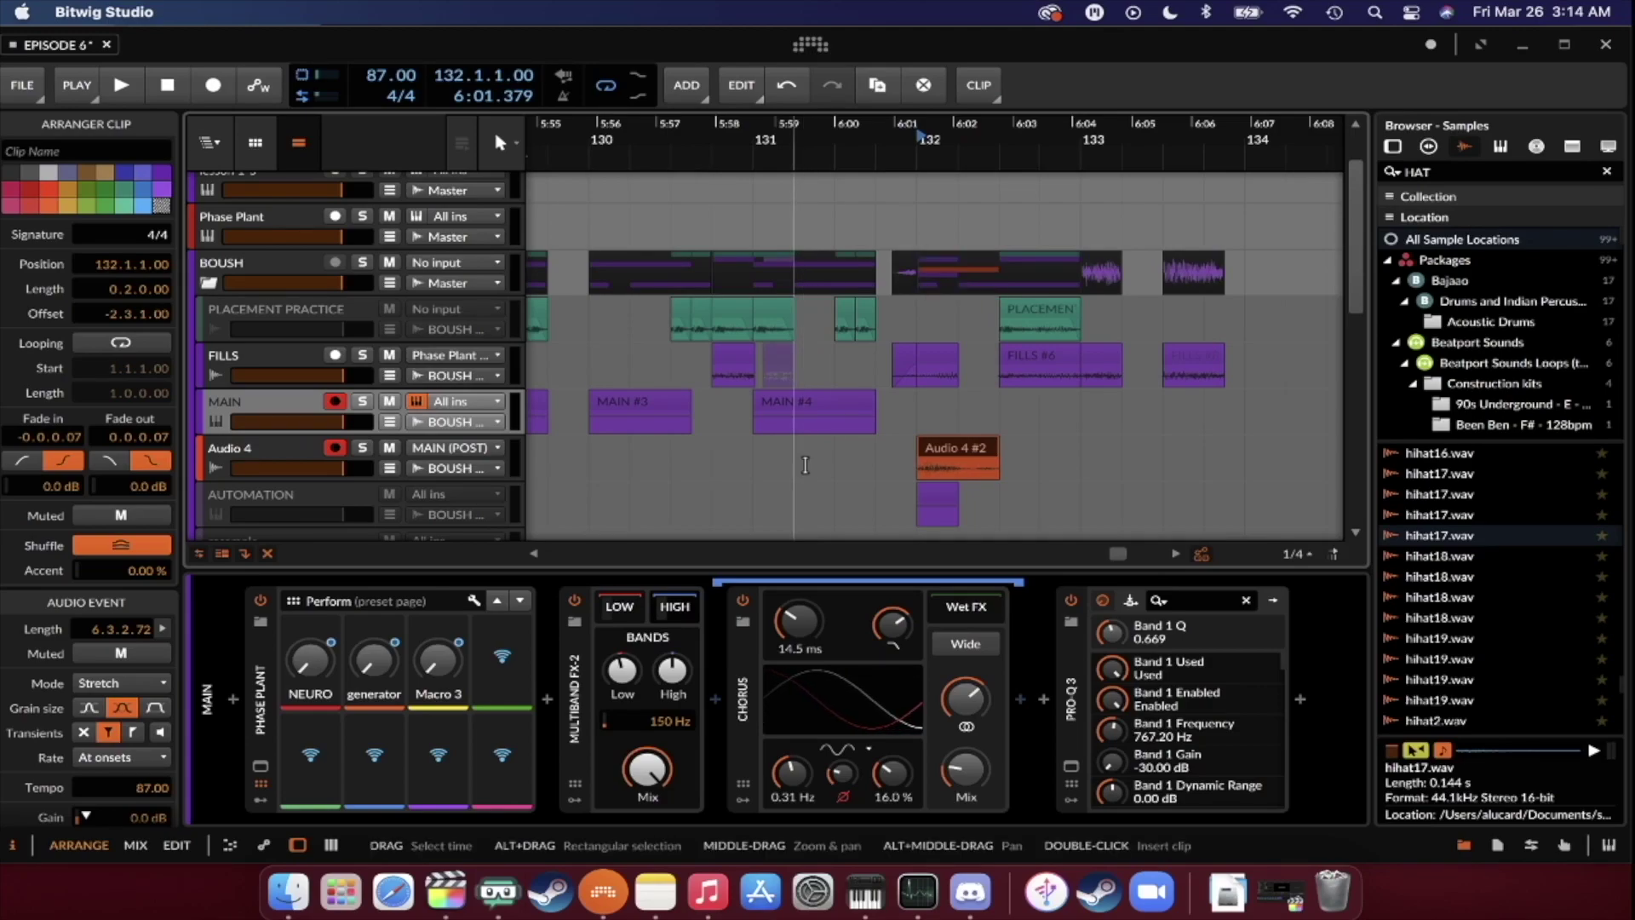
left_click(350, 450)
left_click(362, 448)
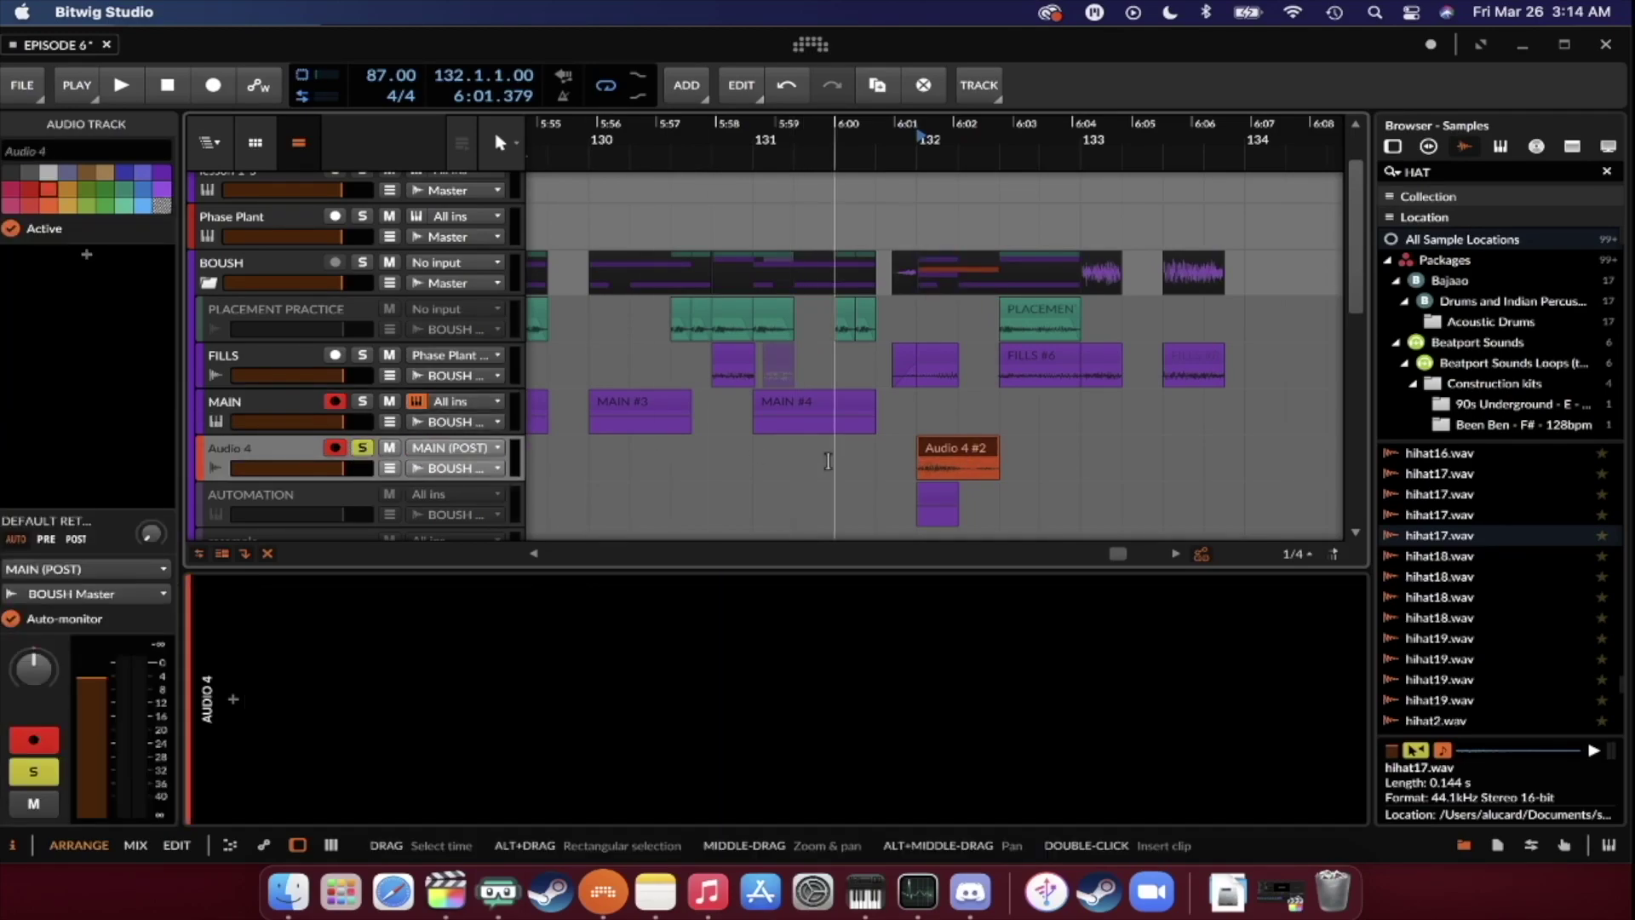
Play the soloed Audio 4 chops at bars 132 and 129.
left_click(936, 449)
key("space")
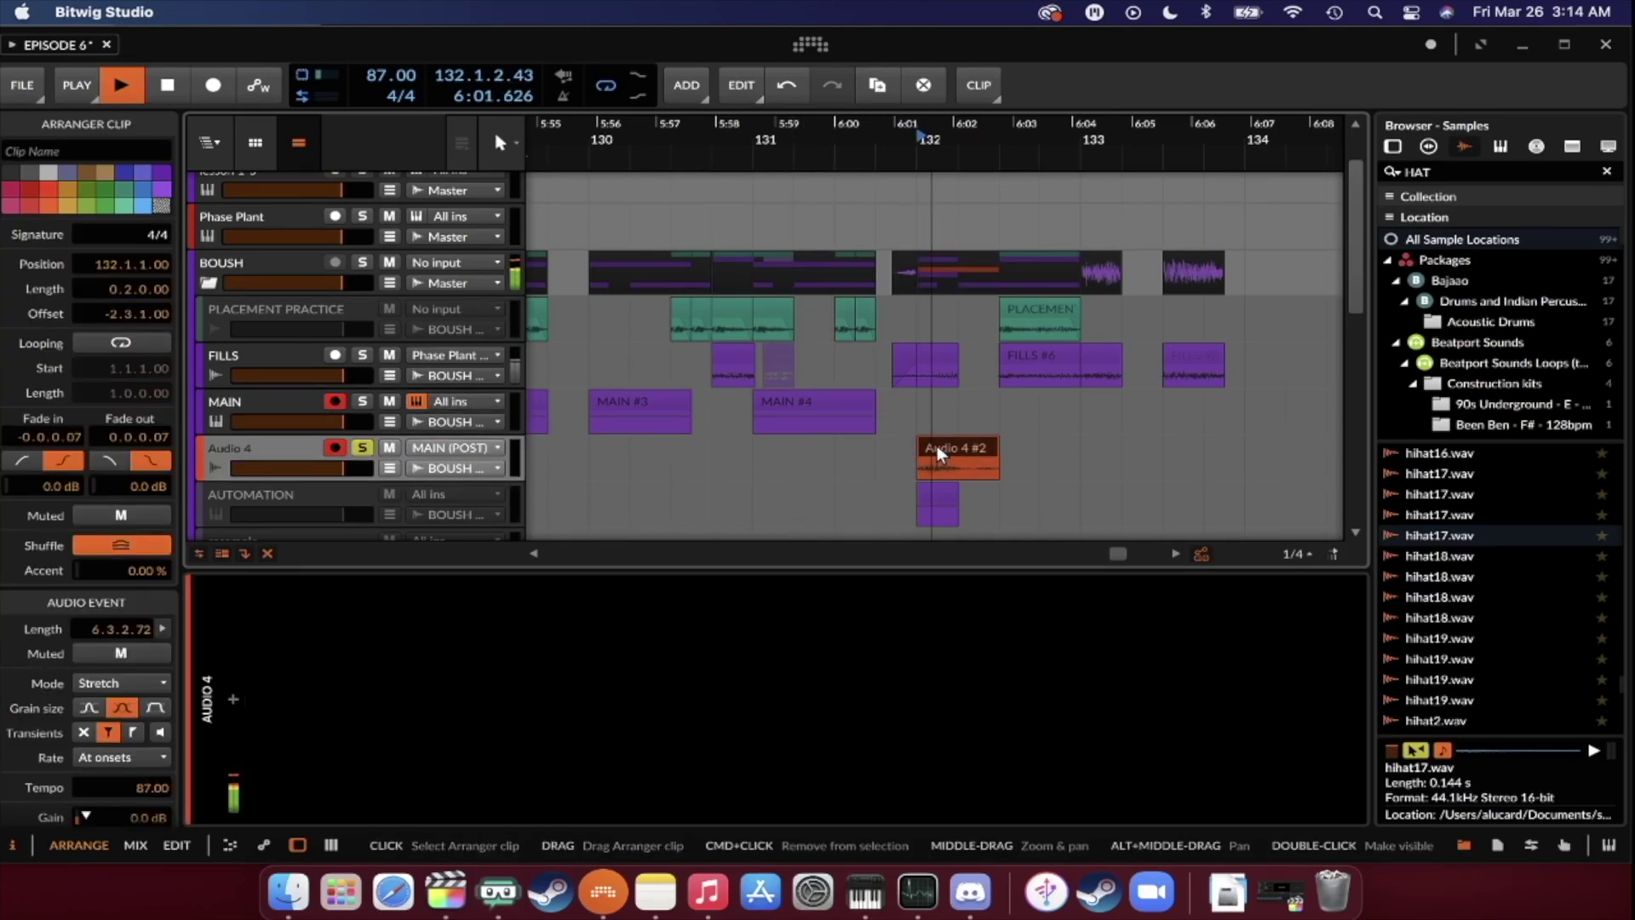
scroll(858, 445, "left", 5)
key("space")
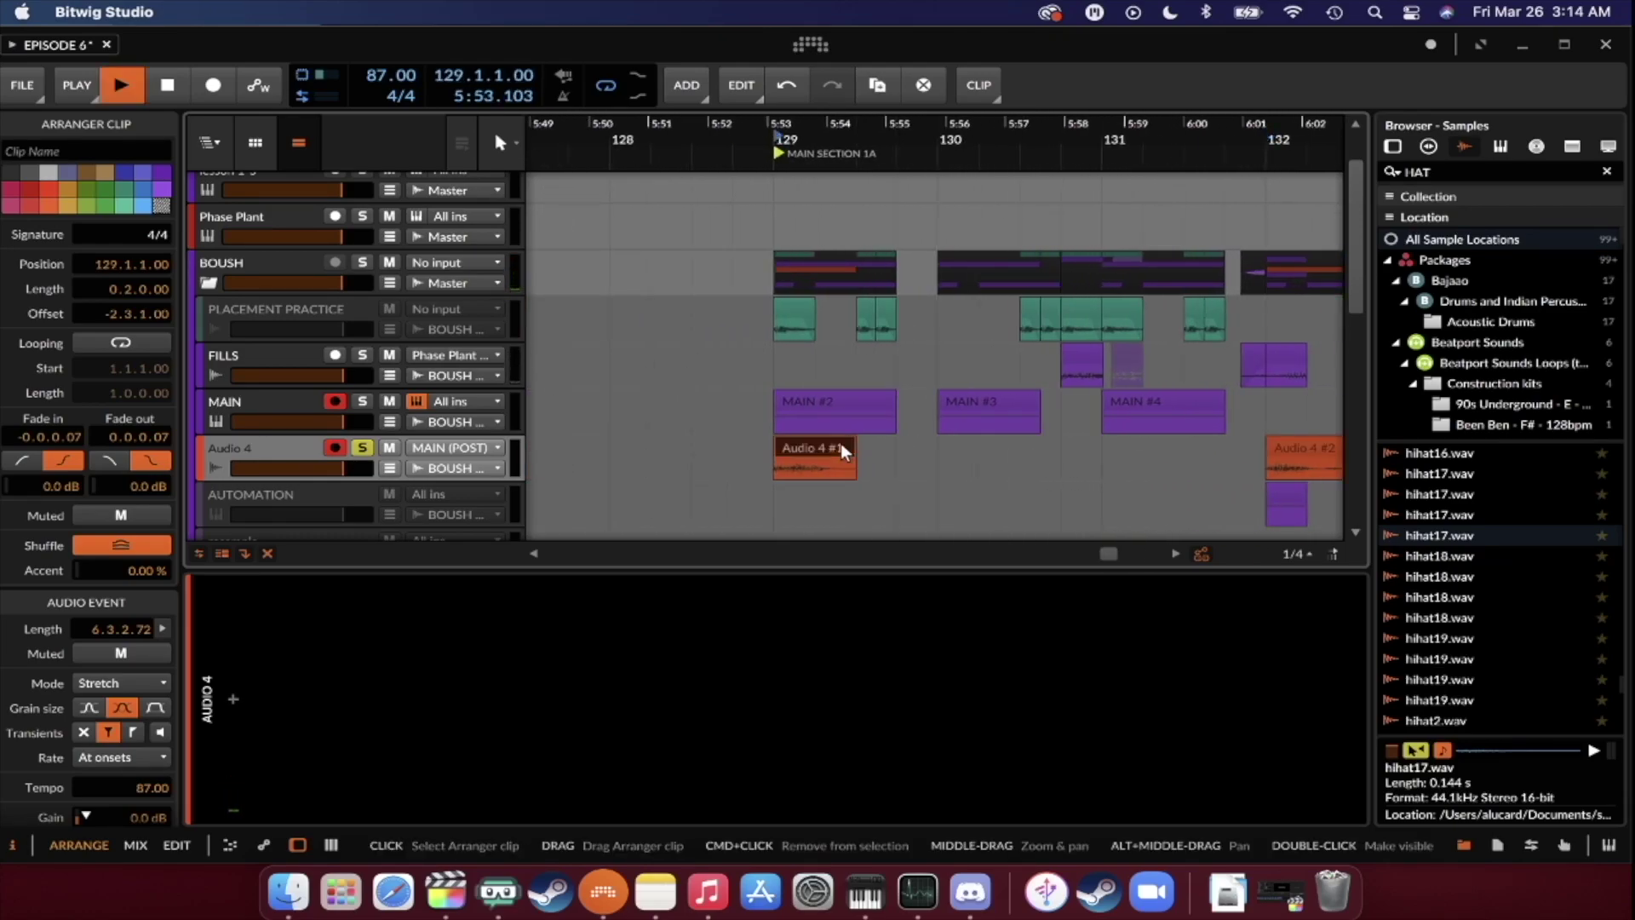
key("space")
left_click(802, 469)
key("space")
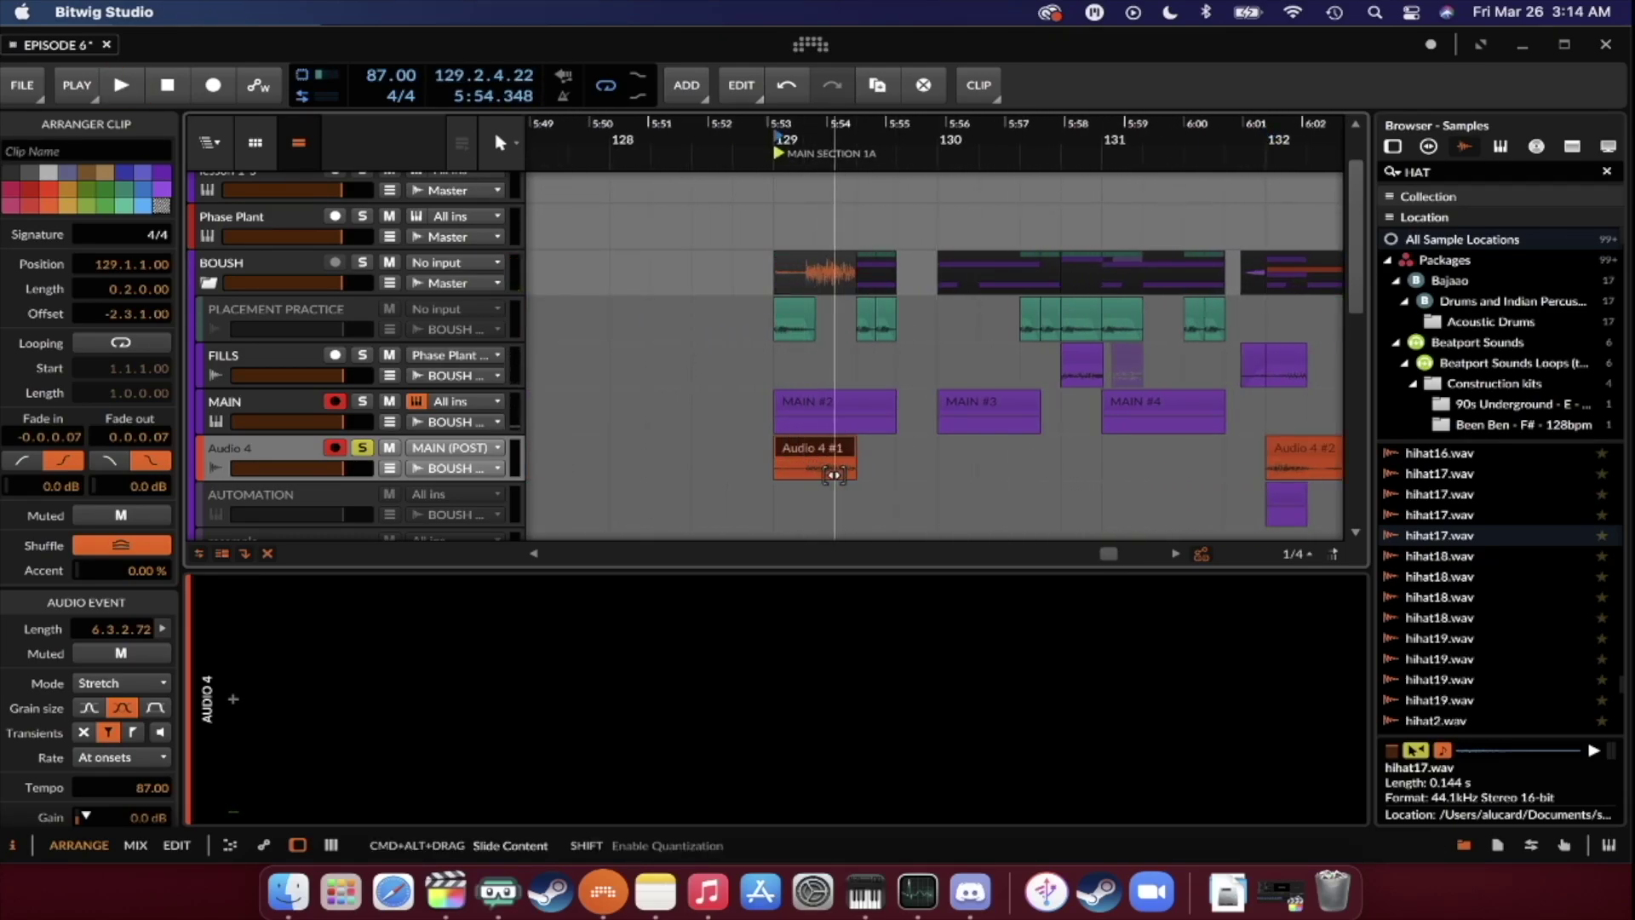
key("space")
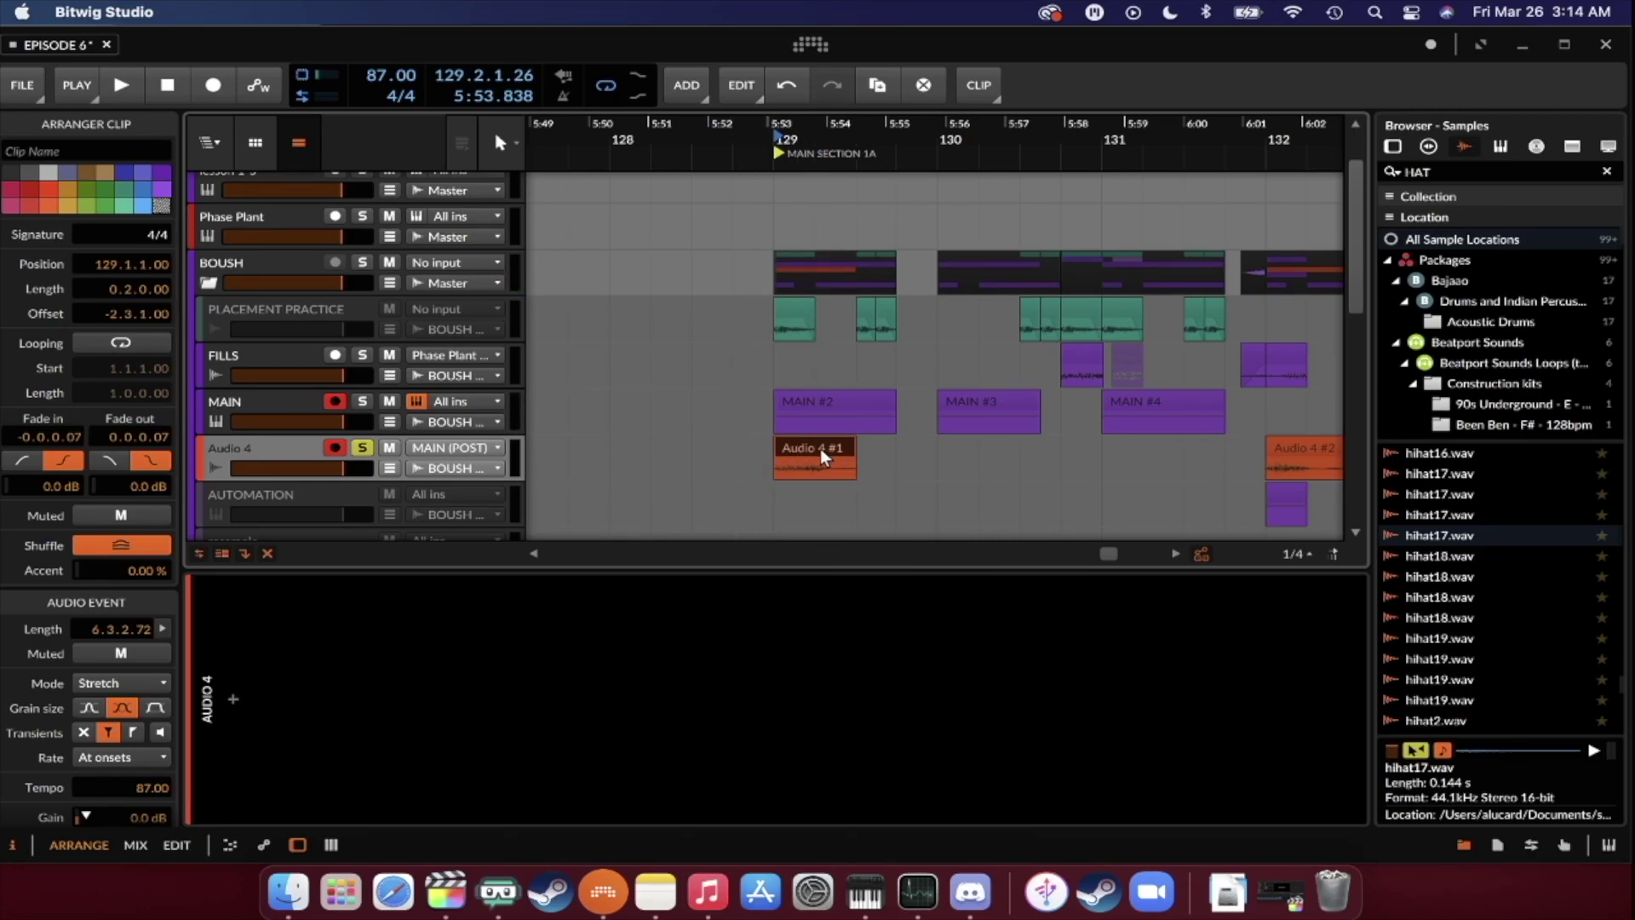
Replay the bar 129 chop from its start and compare it with the copy at bar 132.
key("space")
key("space")
key("space")
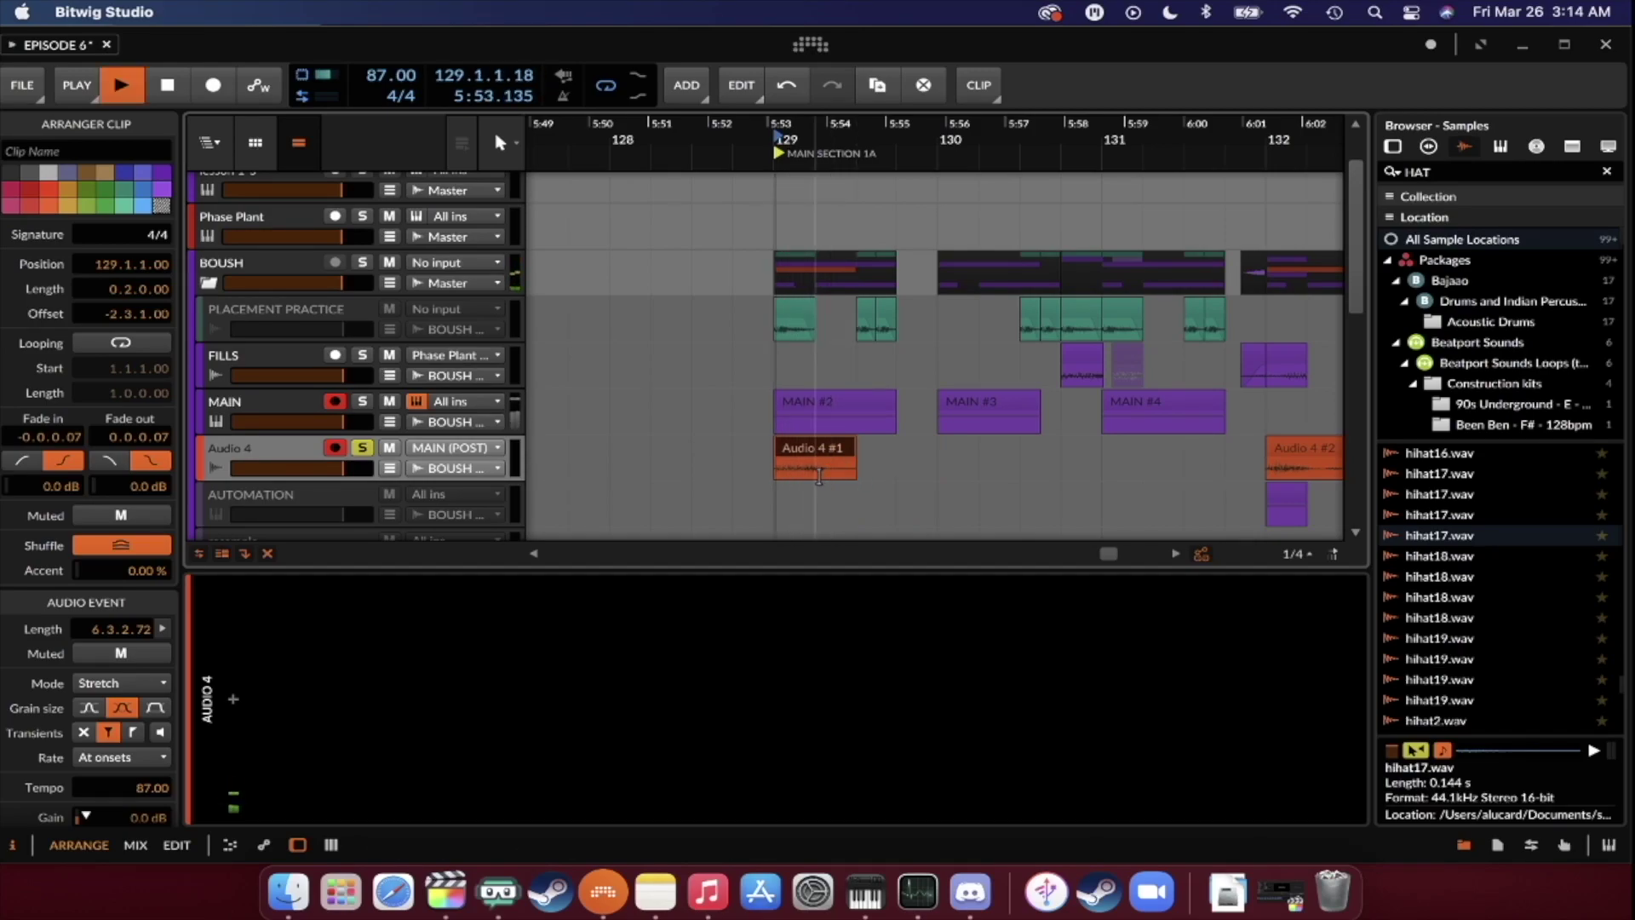
key("space")
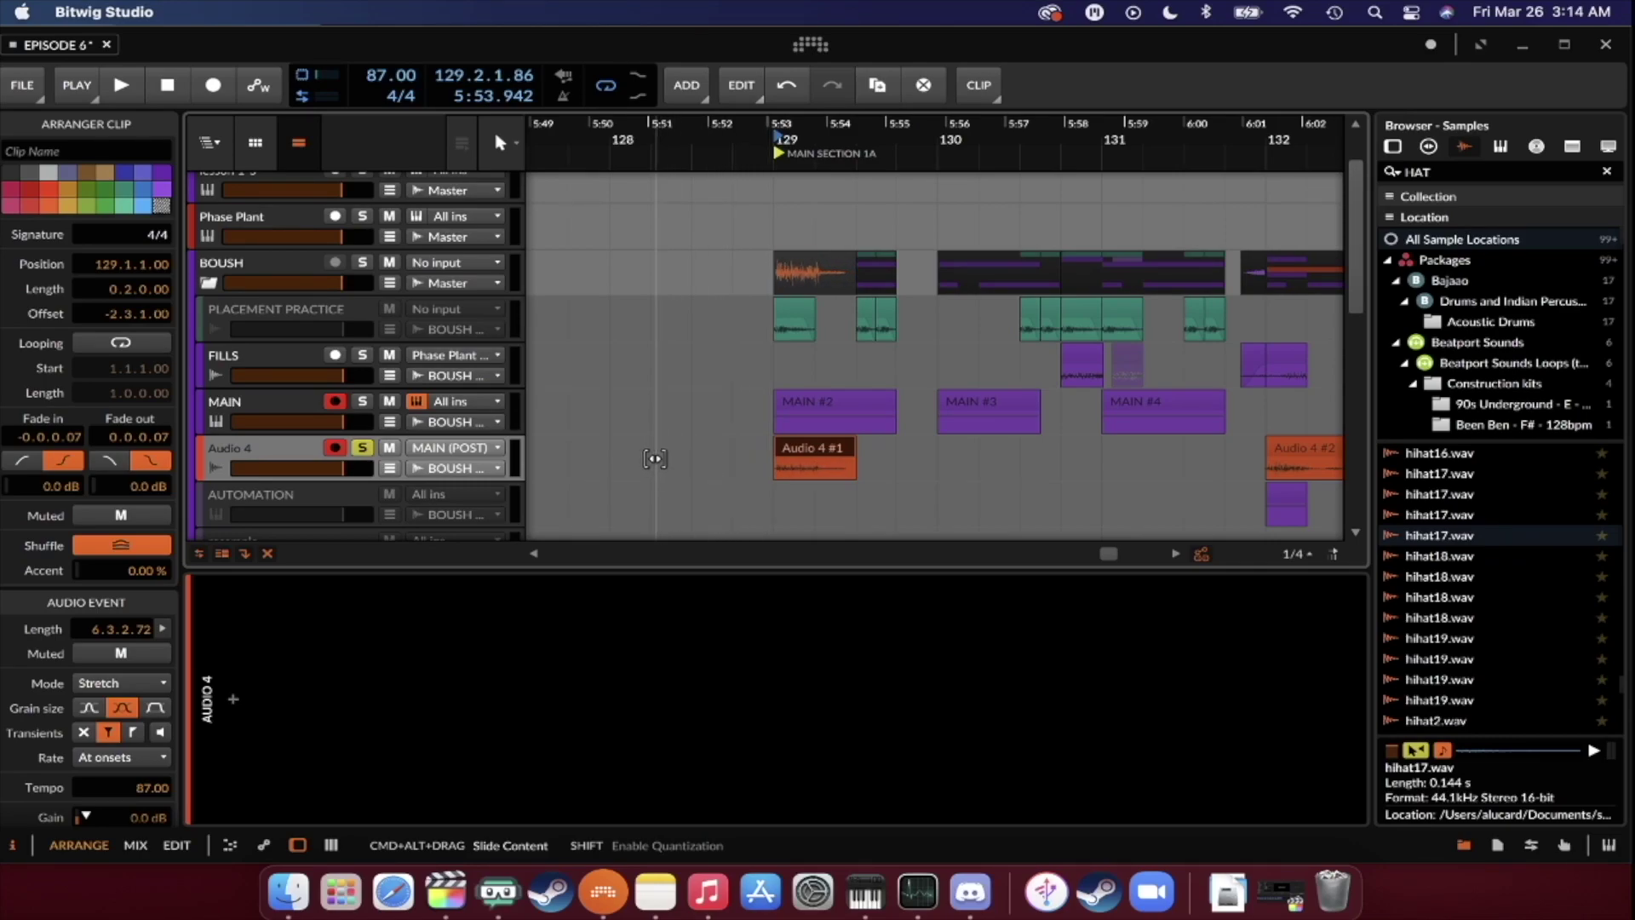
key("space")
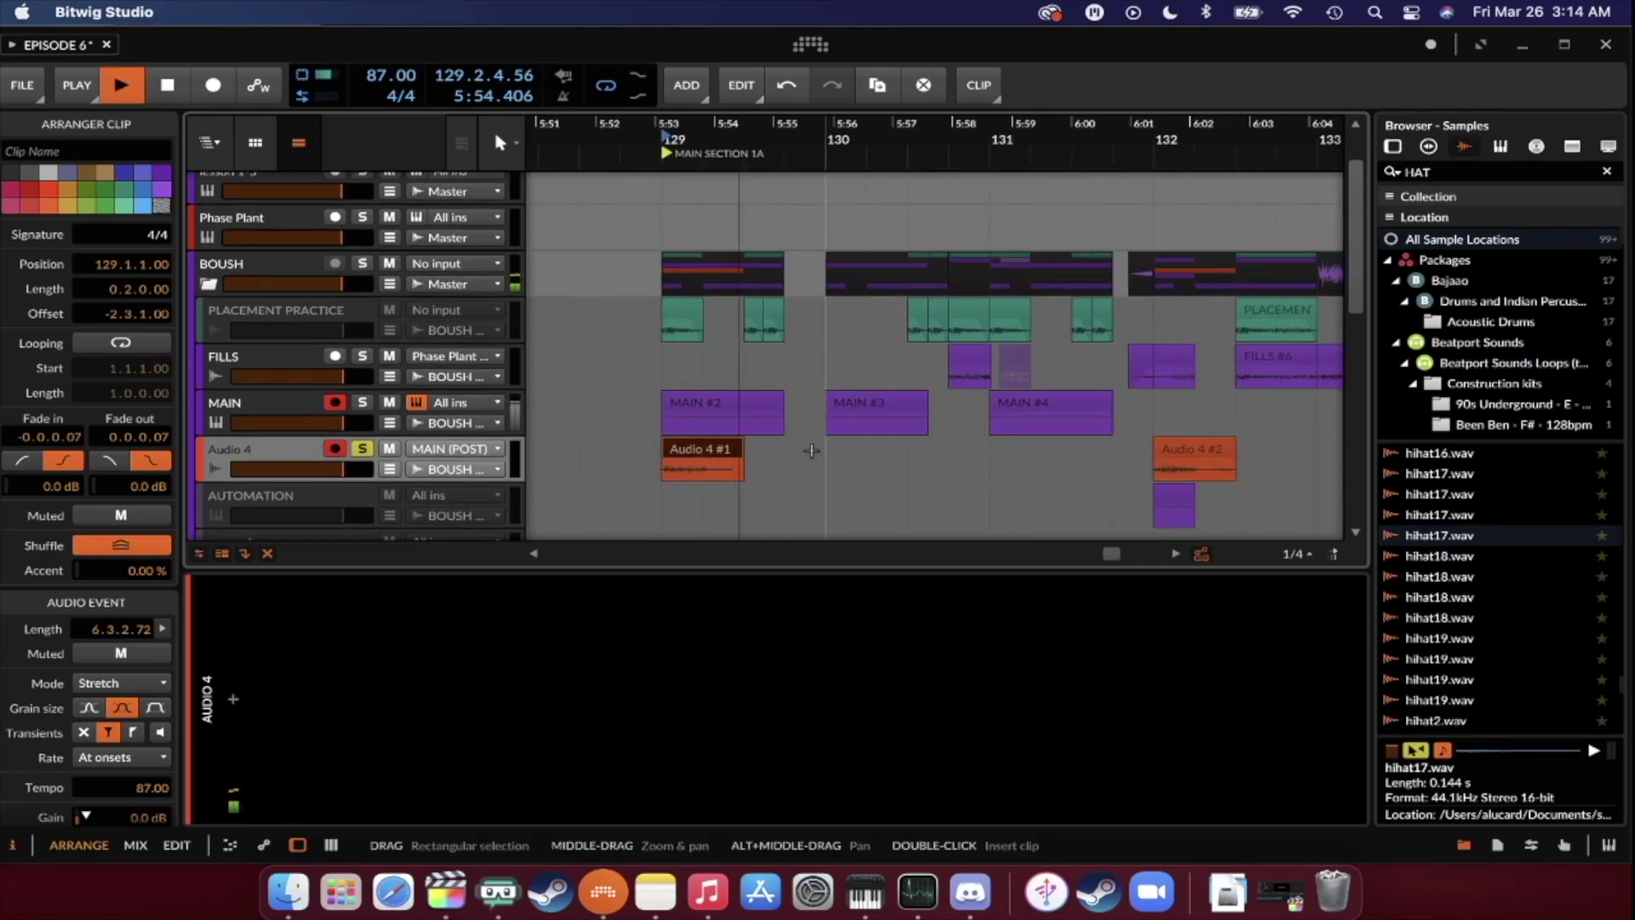
left_click(1187, 446)
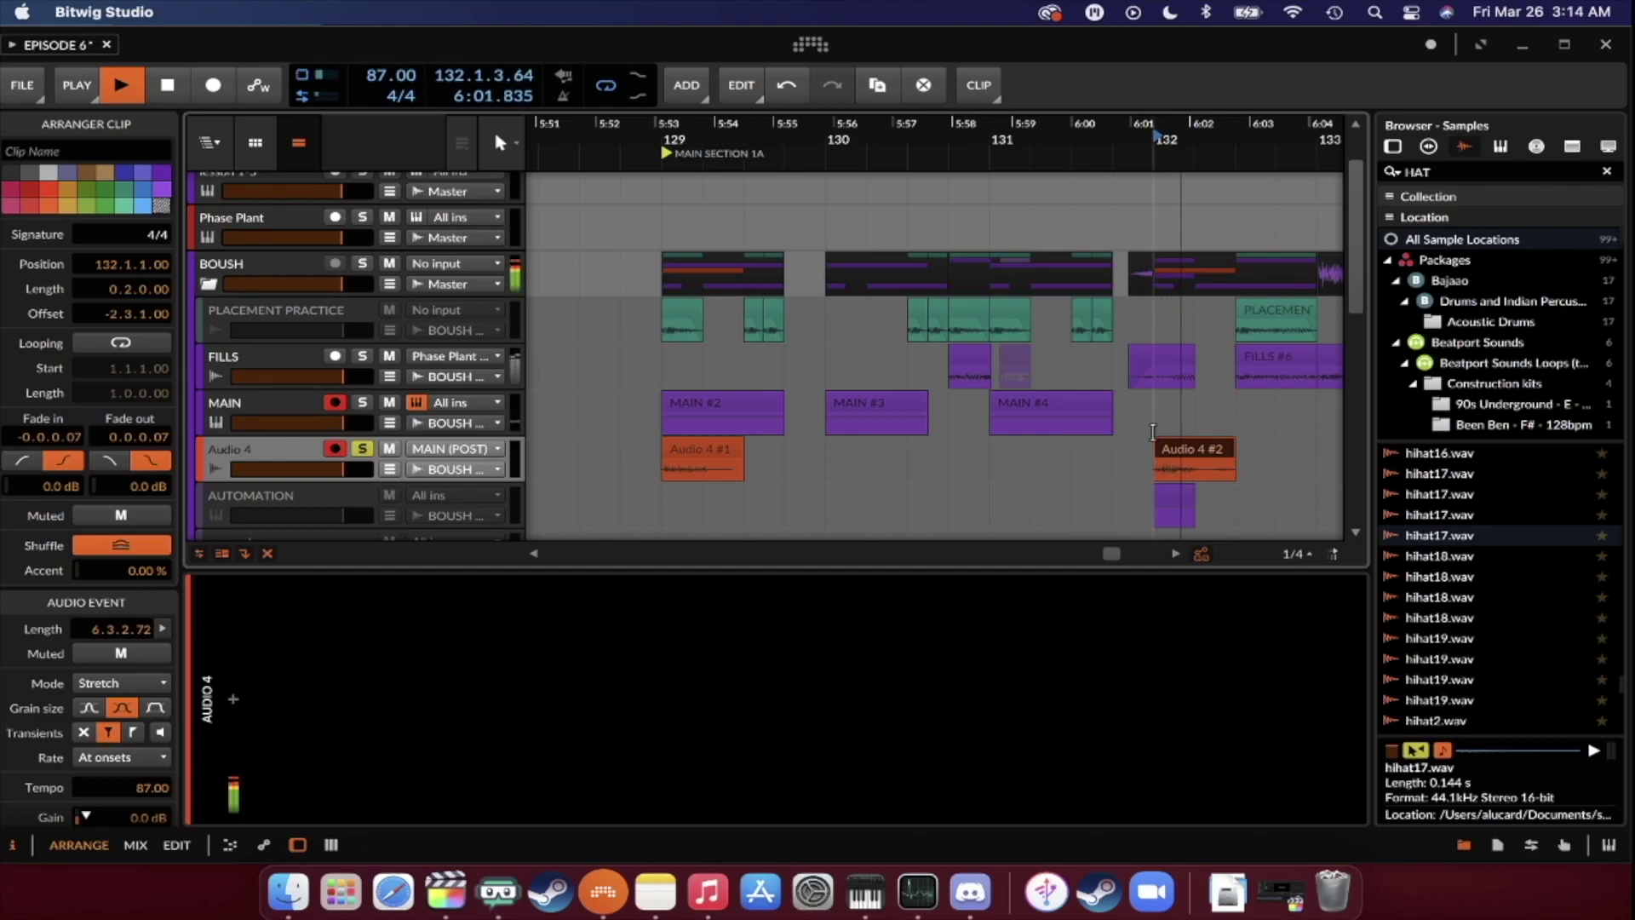
key("space")
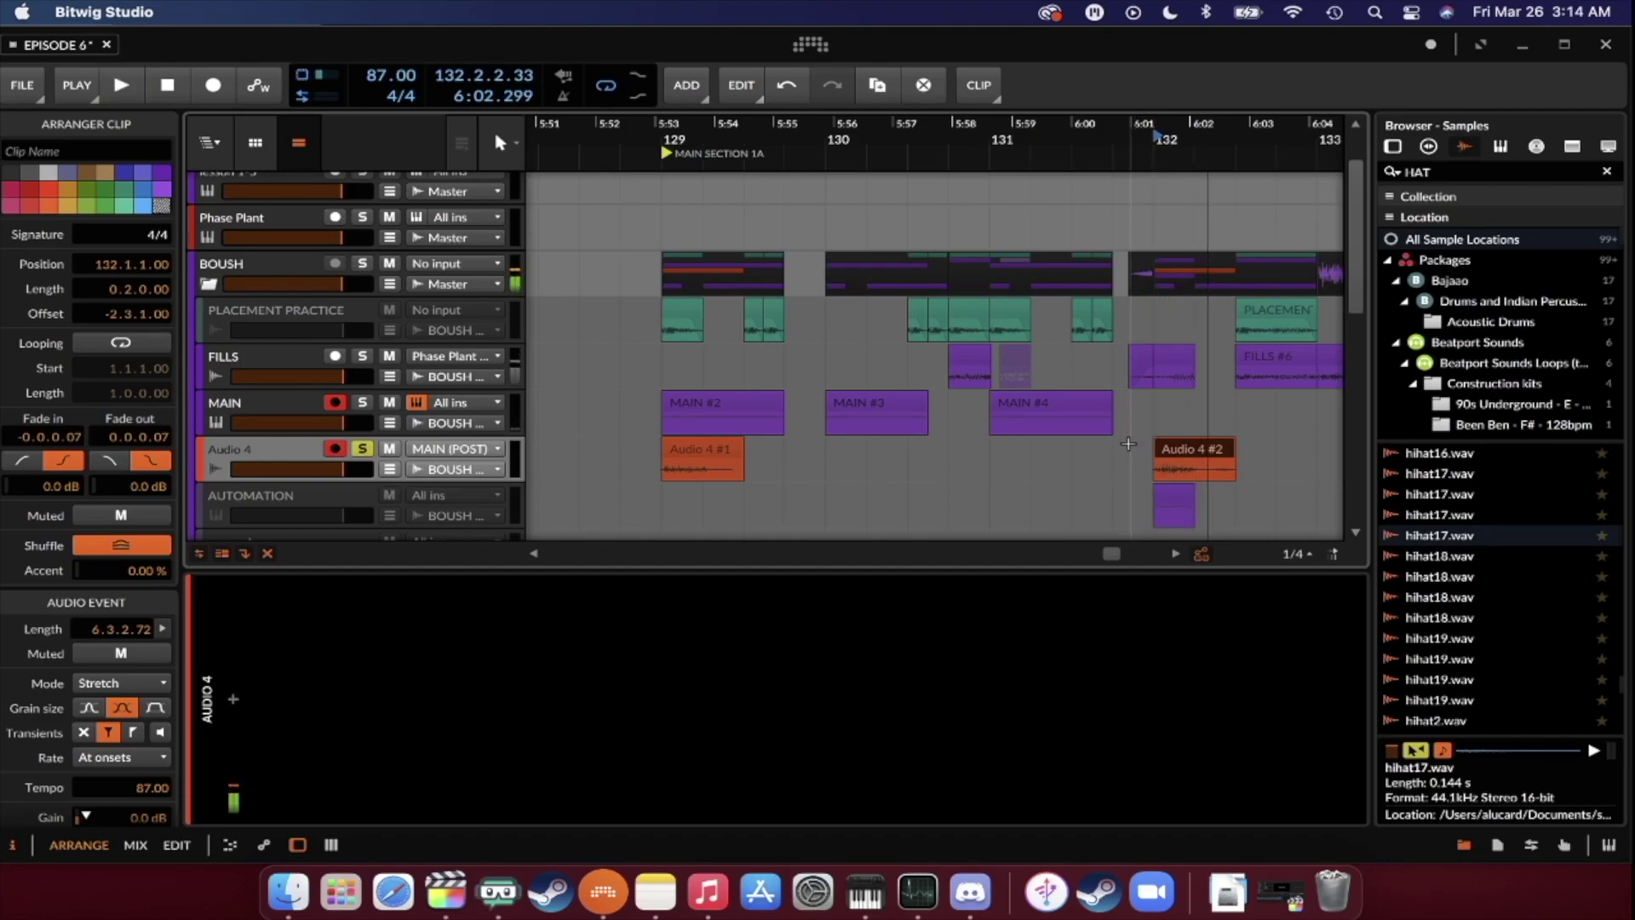
In the MAIN track's Phase Plant, enable the second LFO and leave the first LFO off.
scroll(703, 447, "down", 5)
left_click(714, 452)
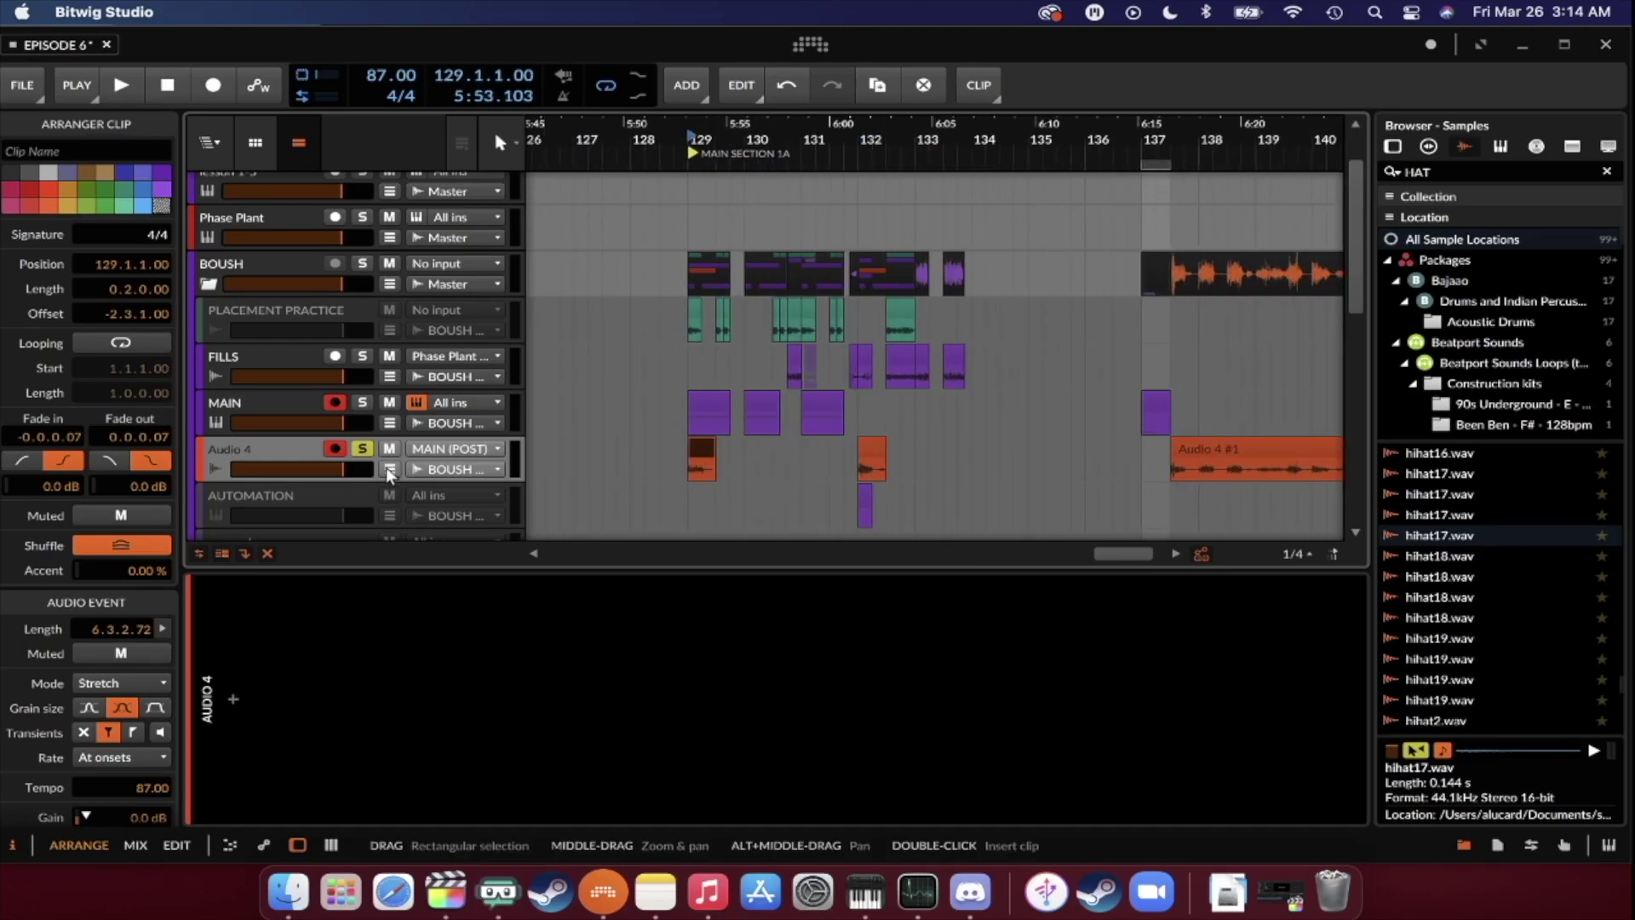
left_click(290, 422)
left_click(266, 766)
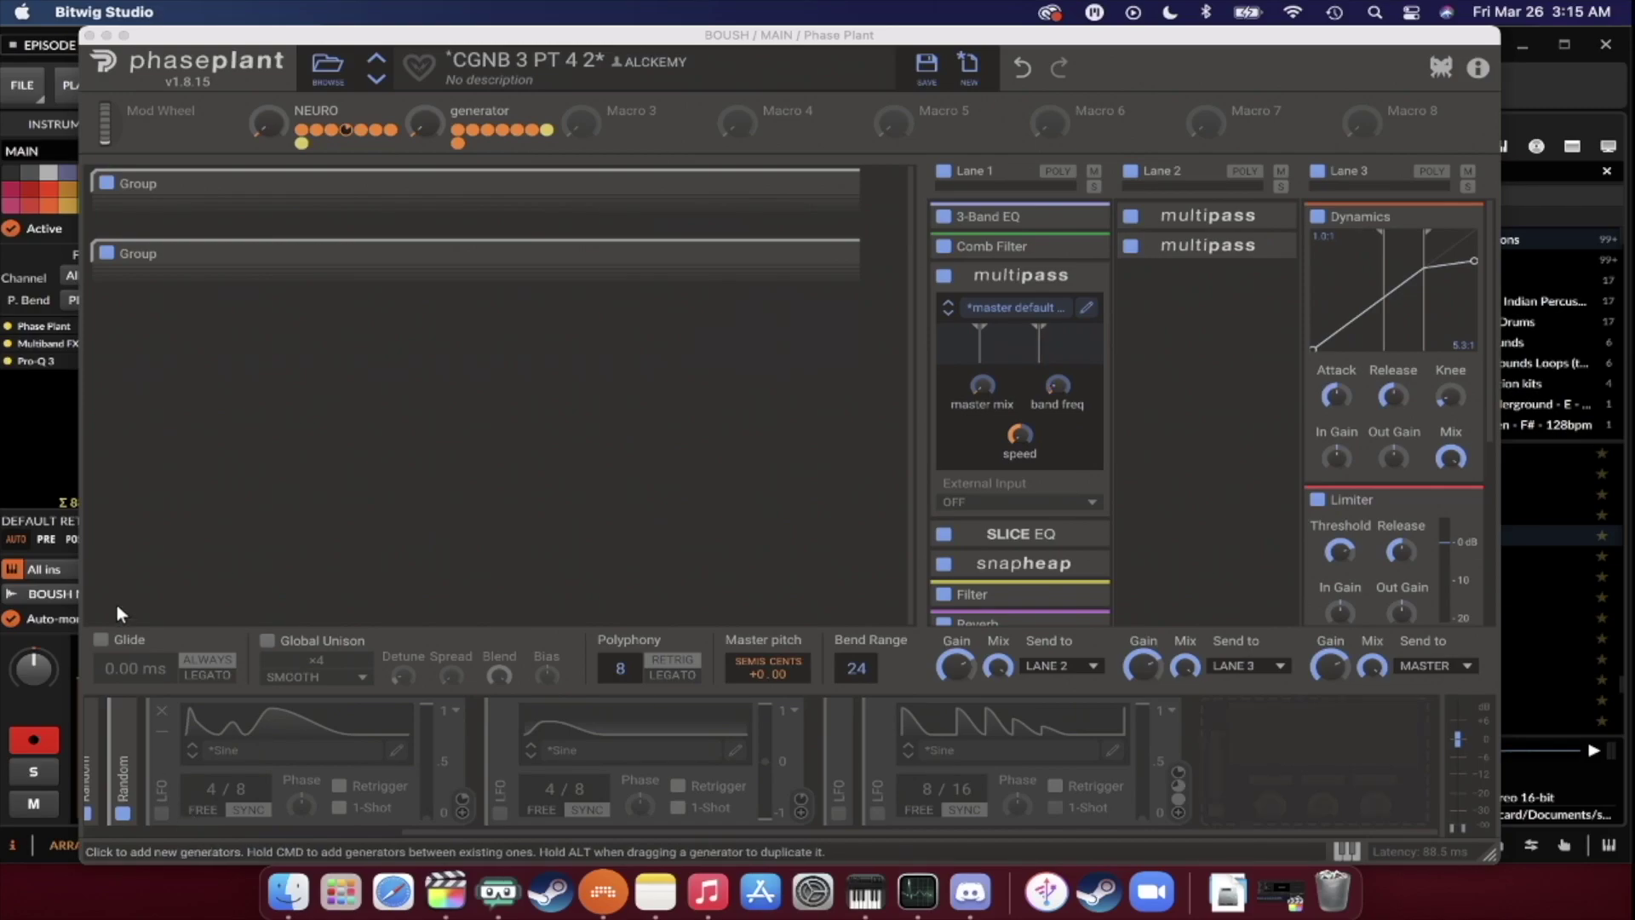
left_click(429, 124)
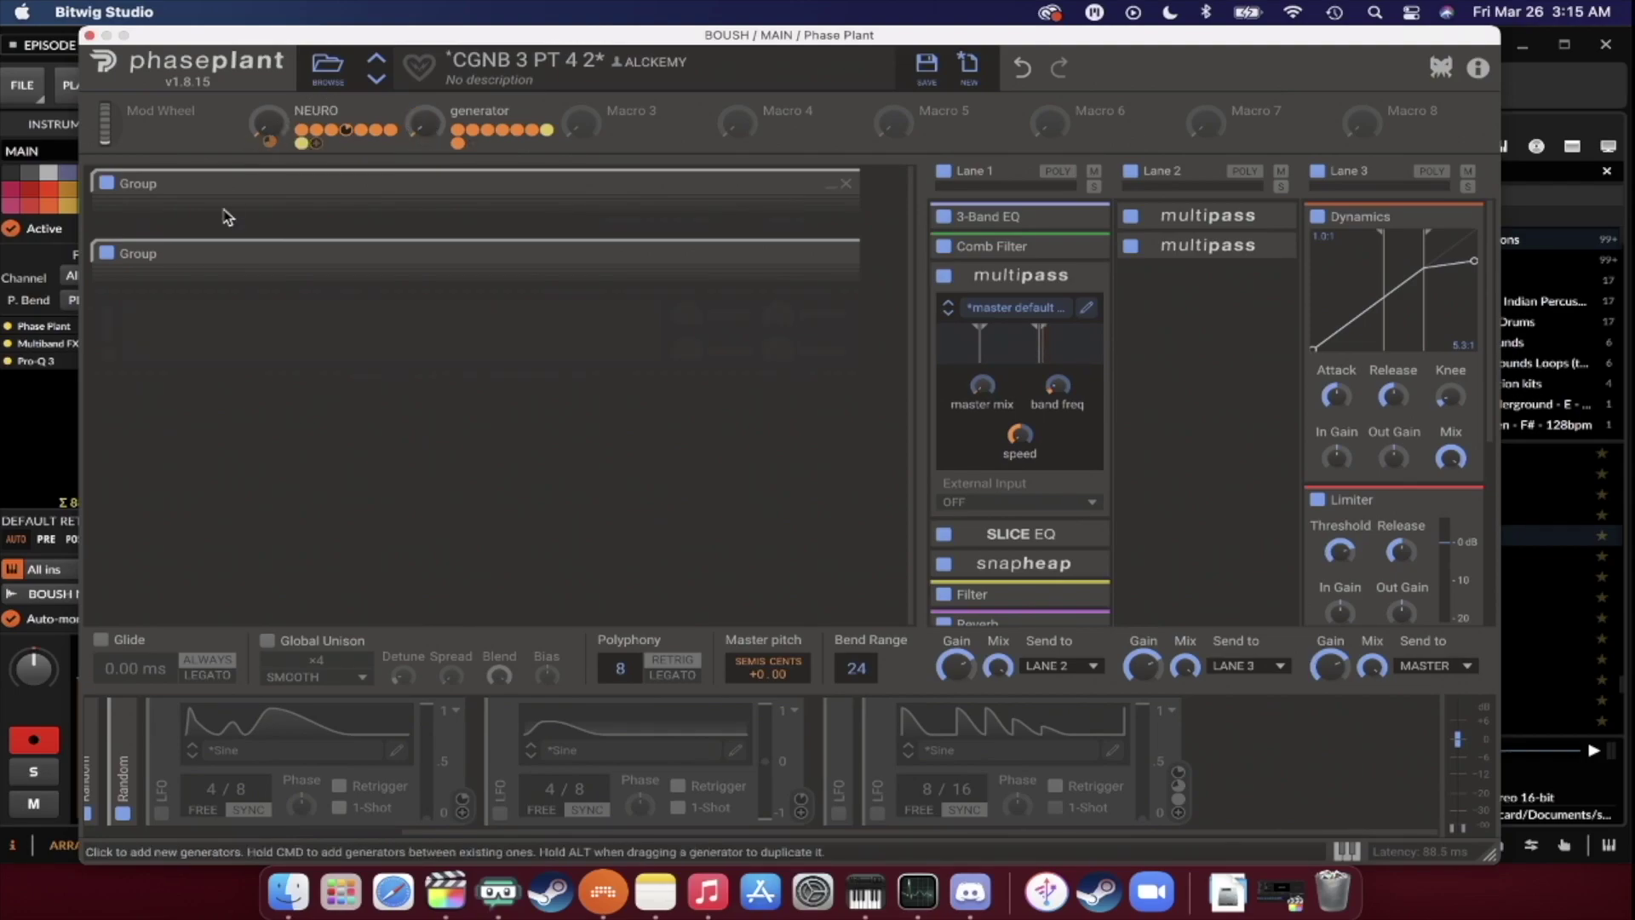
left_click(161, 813)
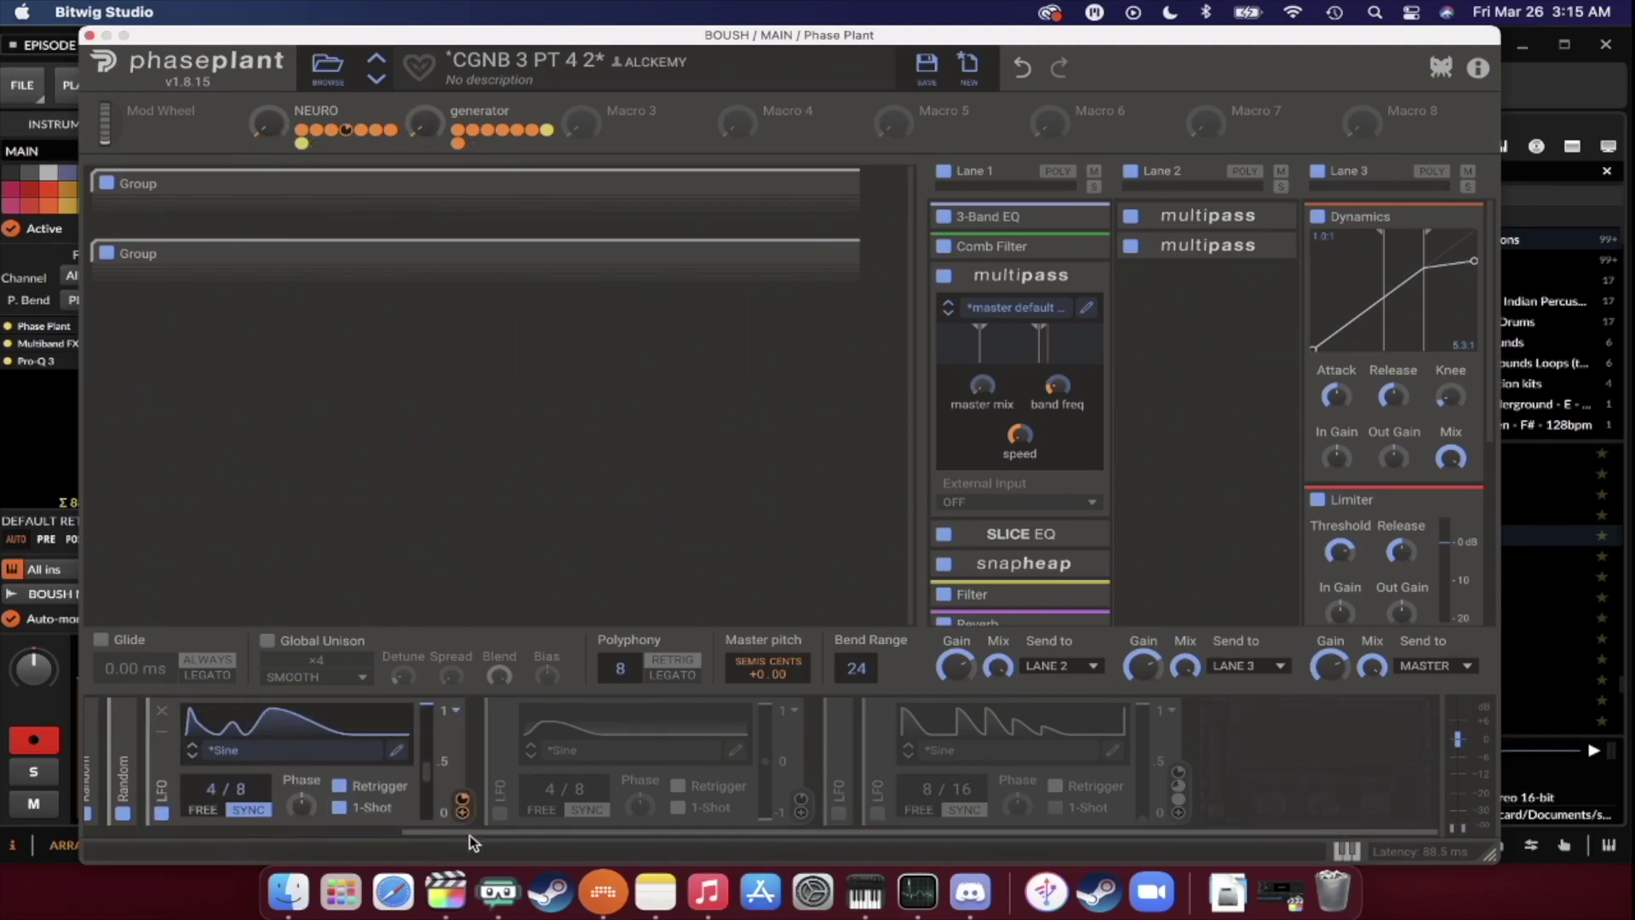
left_click(499, 812)
left_click(161, 812)
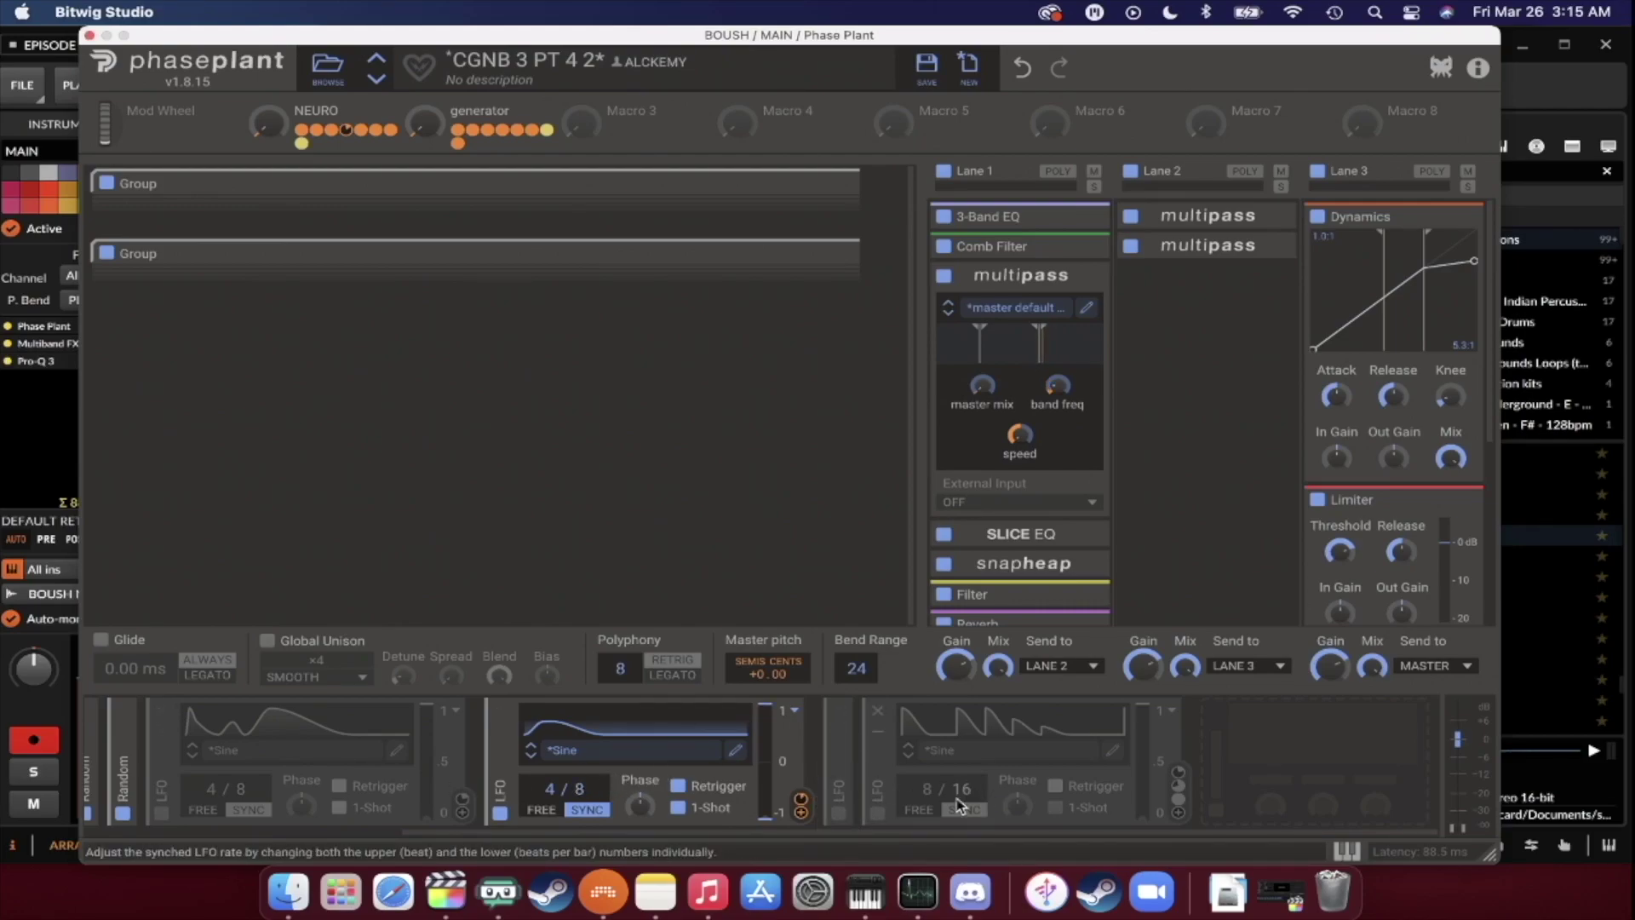
Inspect the second LFO's curve in the LFO Editor, then close the editor and the Phase Plant window.
left_click(732, 753)
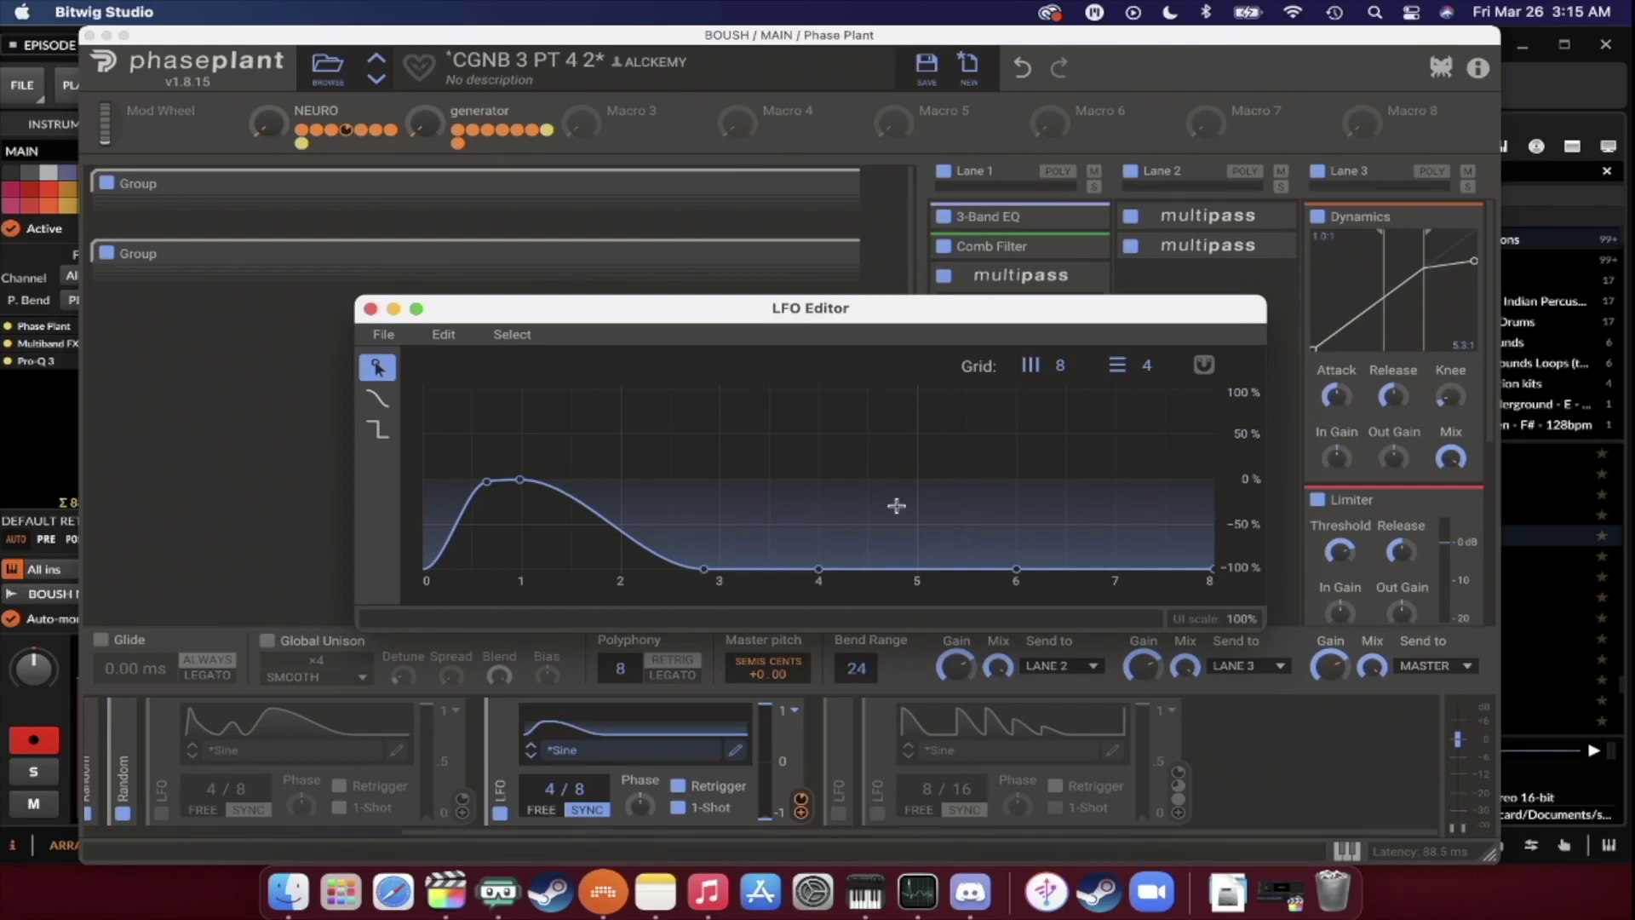
left_click(368, 307)
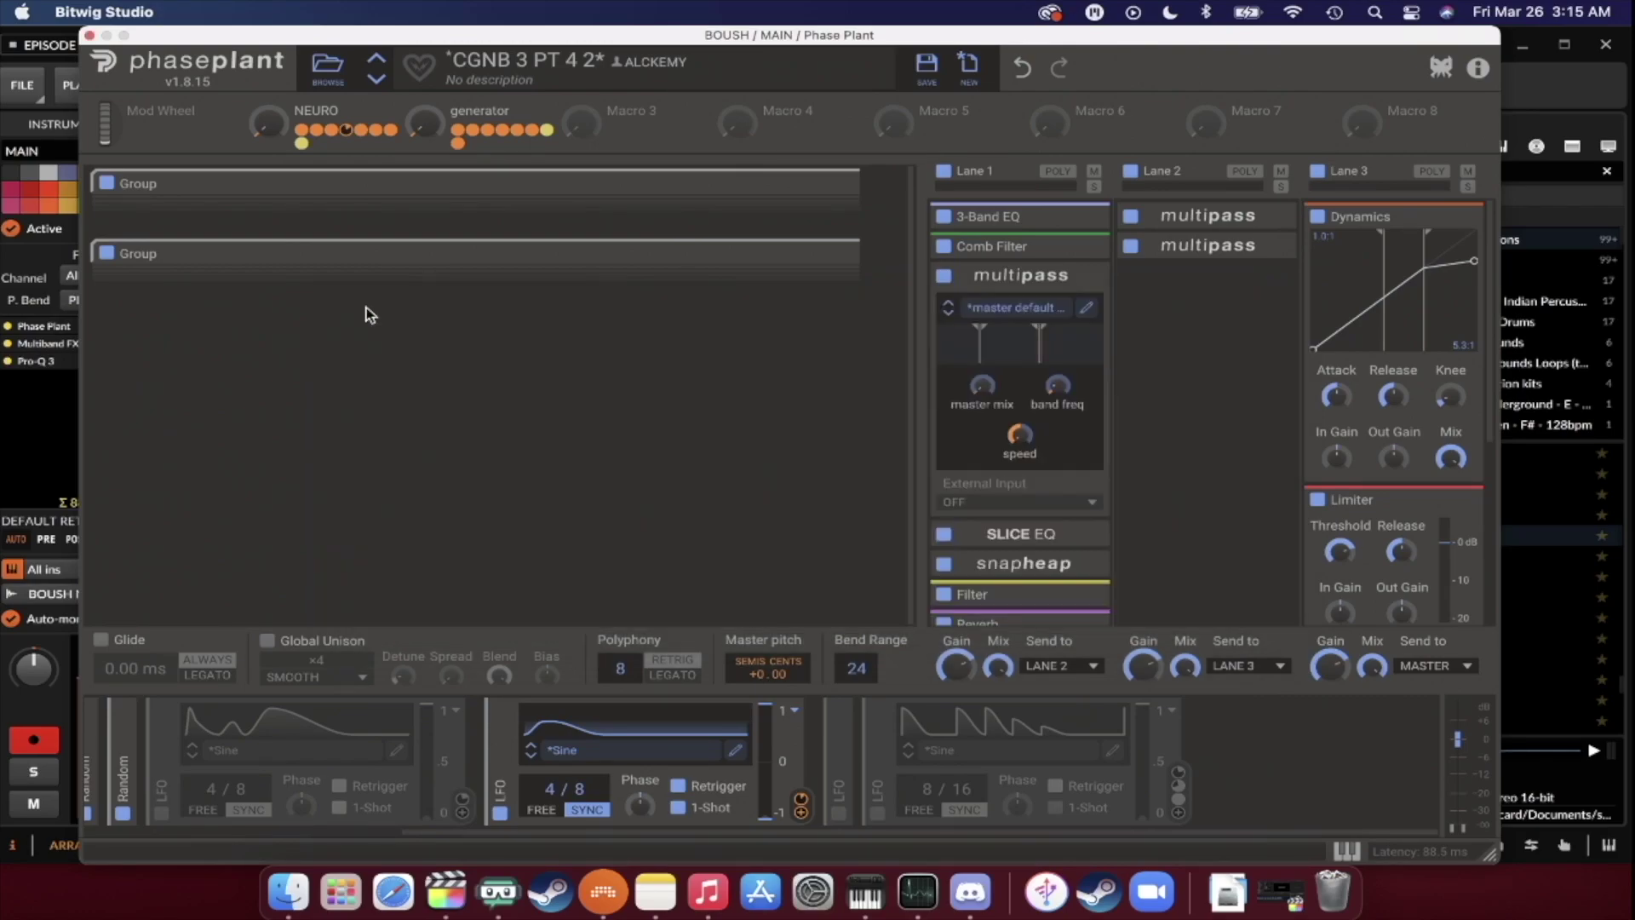
left_click(88, 38)
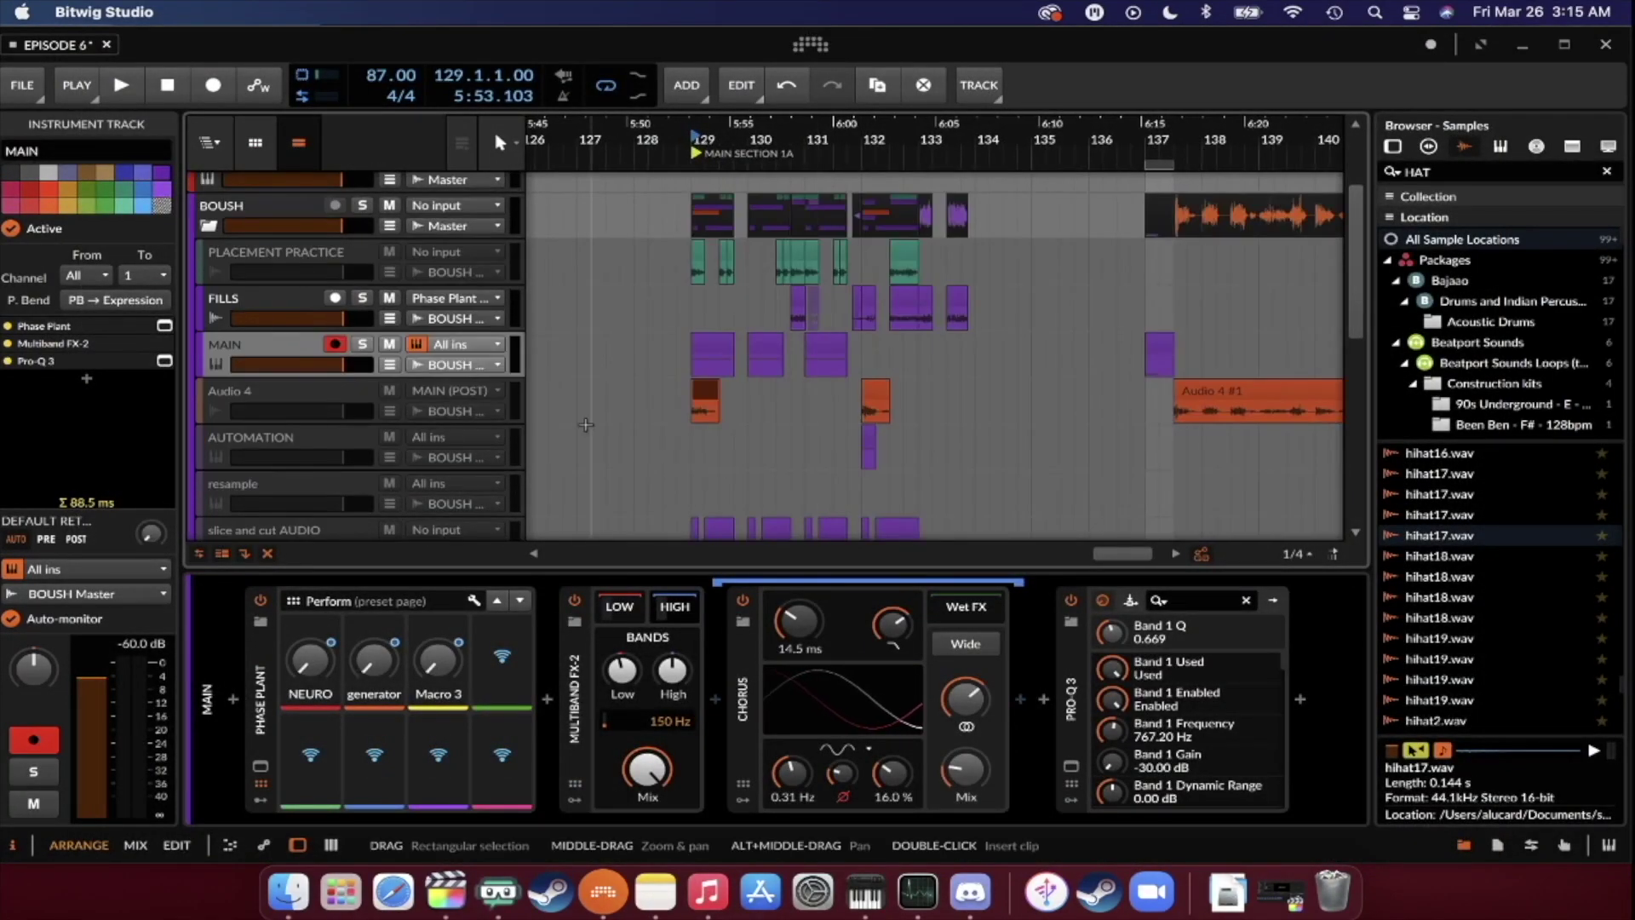
Show MAIN's Phase Plant generator automation, examine the sweeps recorded at bar 137, and hide the lane again.
left_click(389, 364)
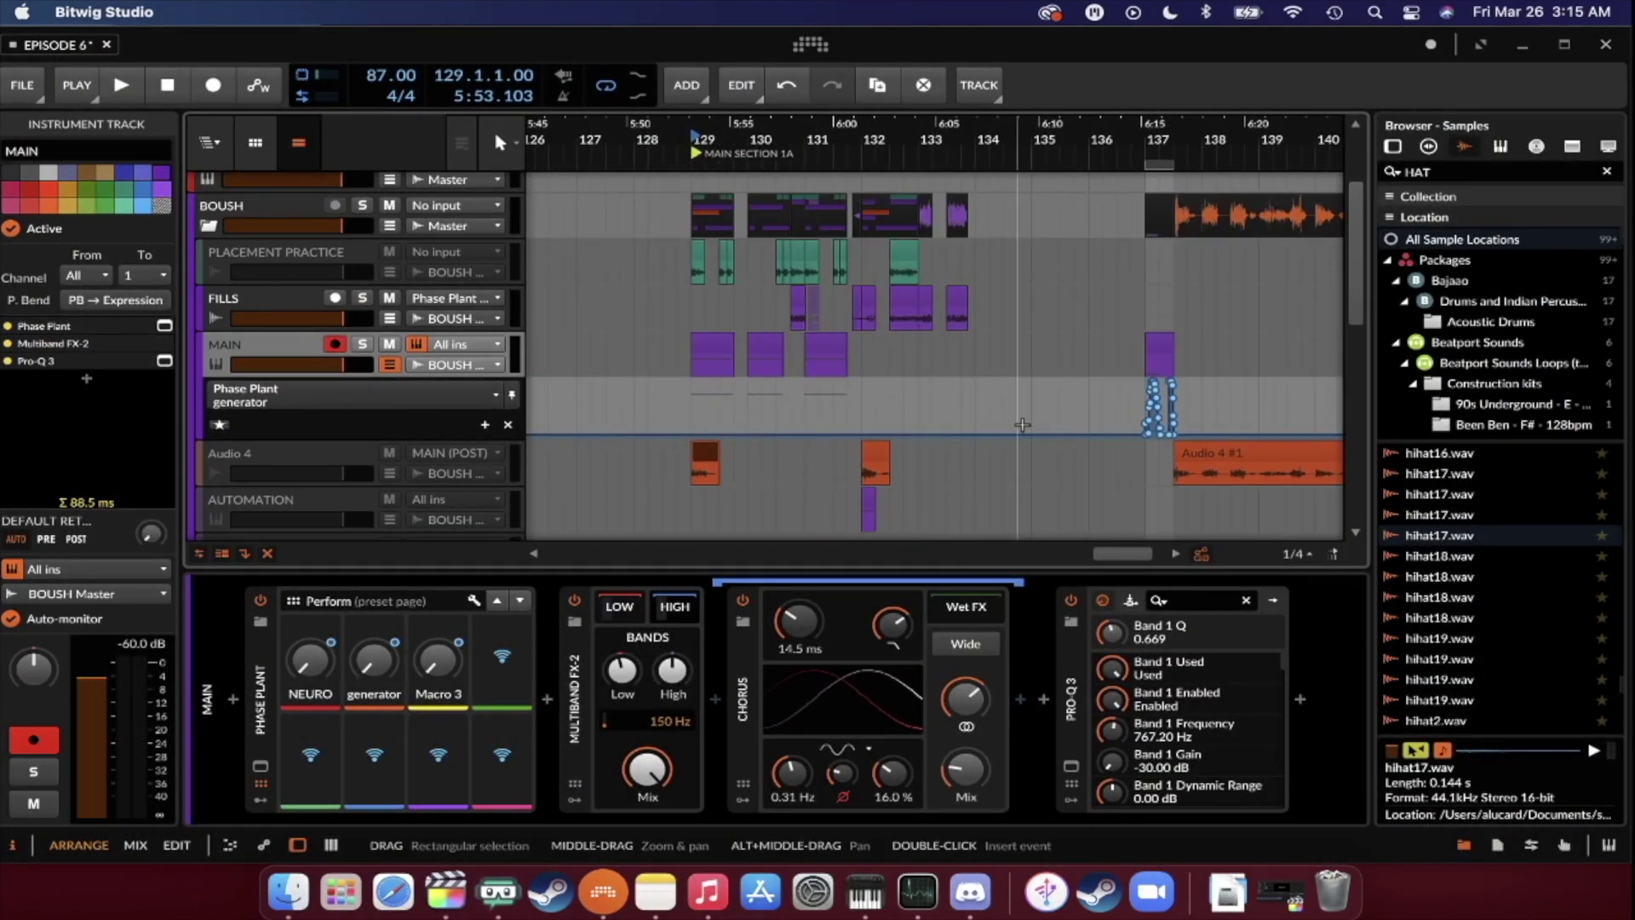
key("z")
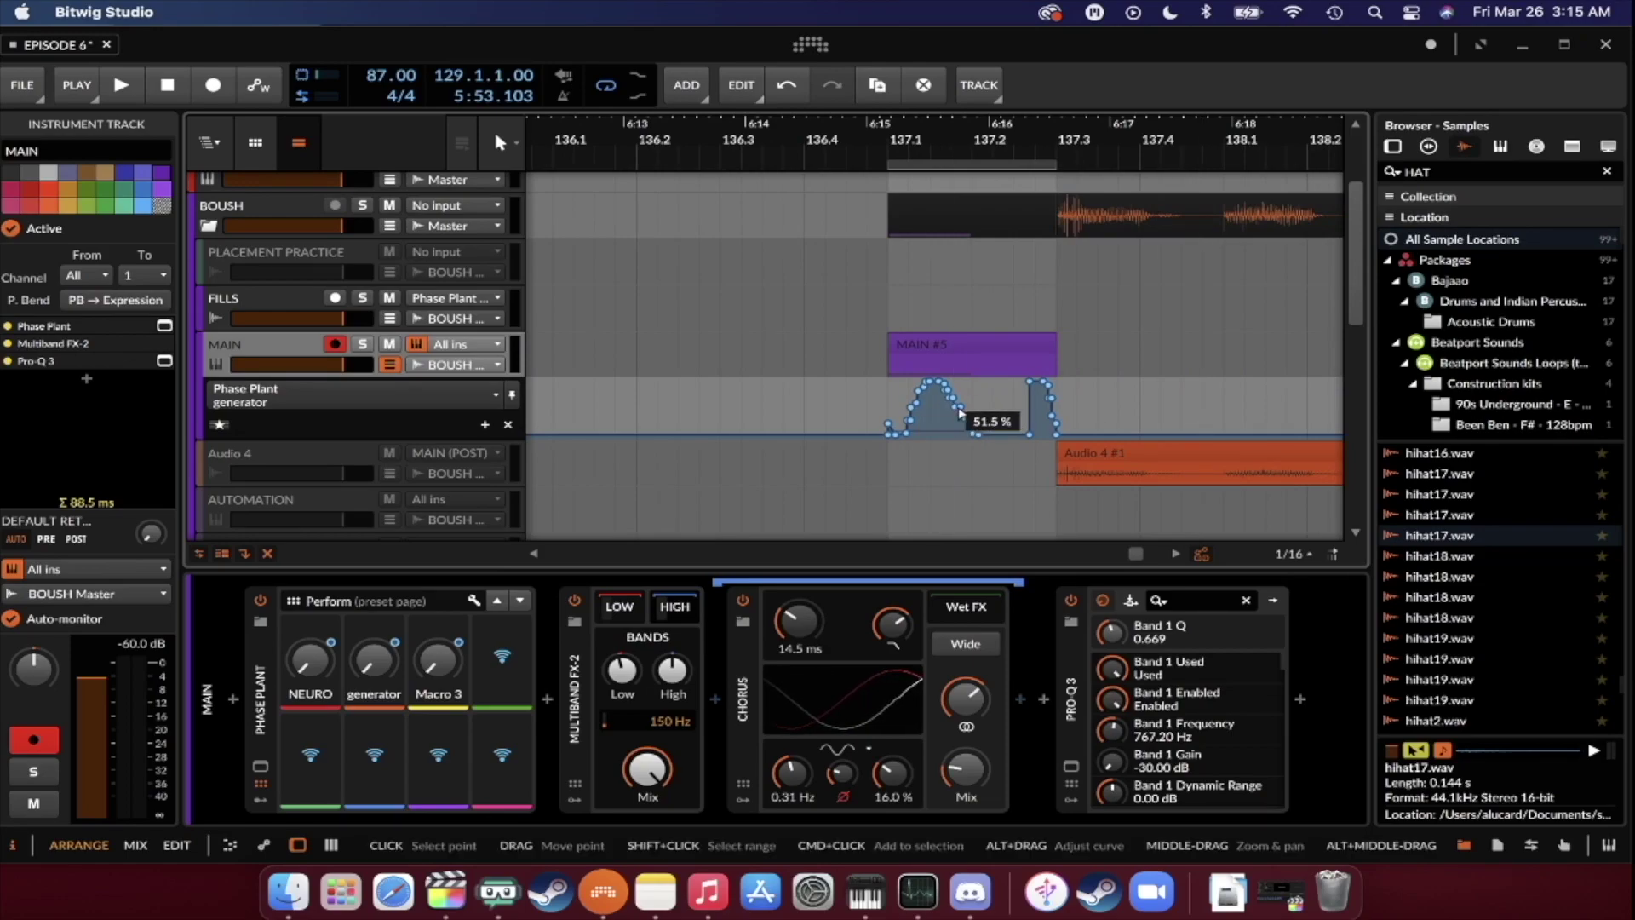
scroll(960, 414, "down", 3)
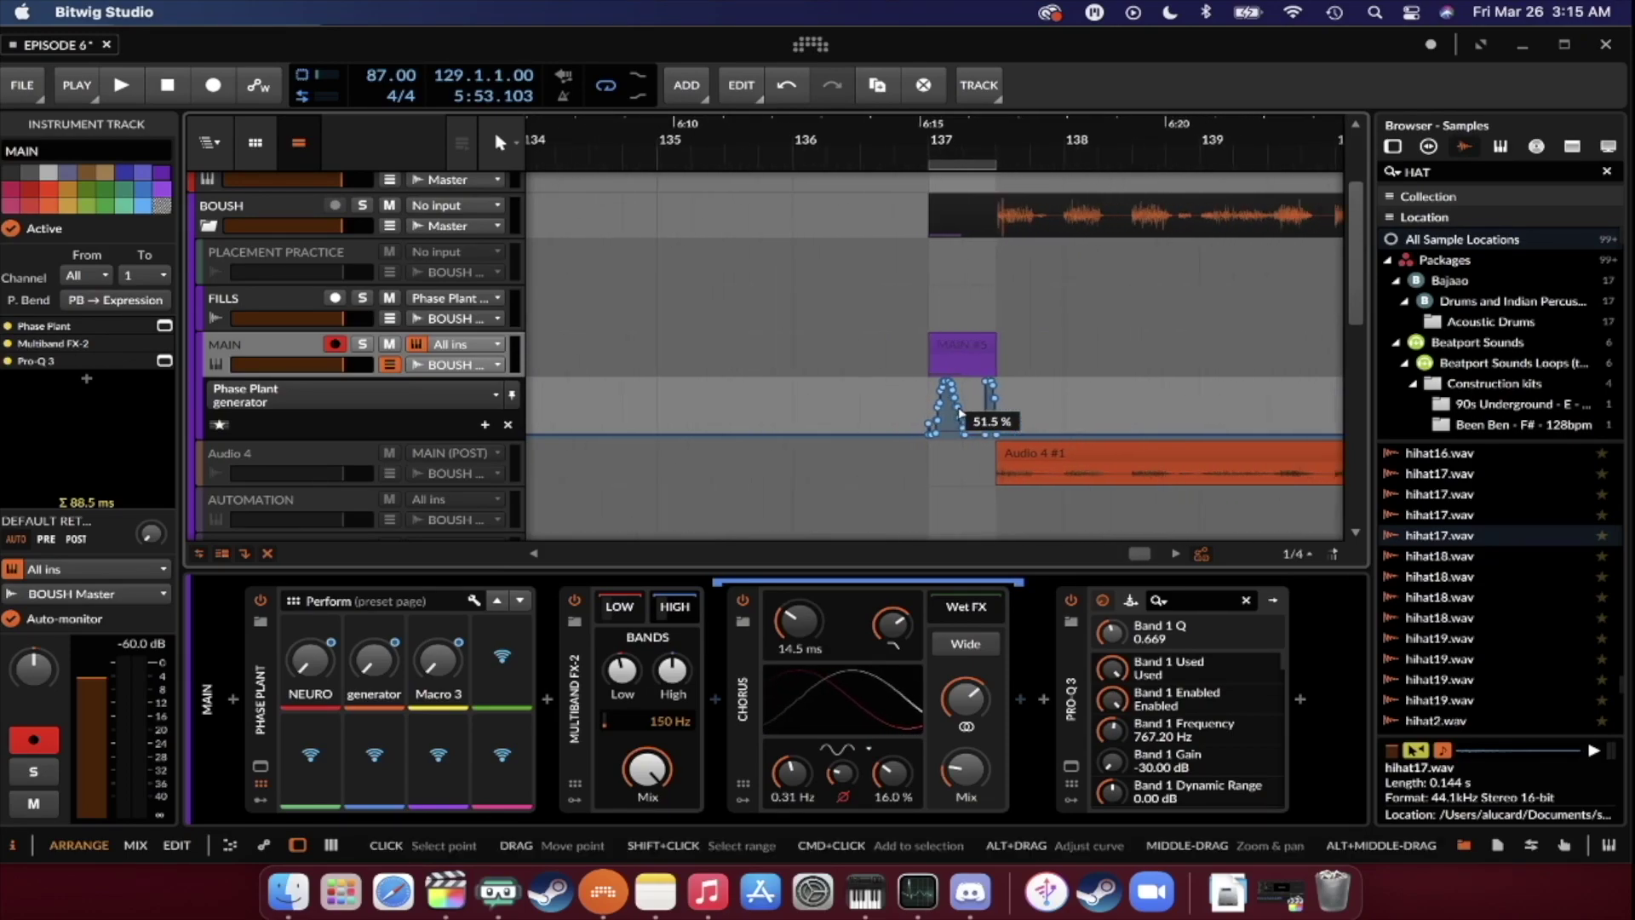
left_click(389, 364)
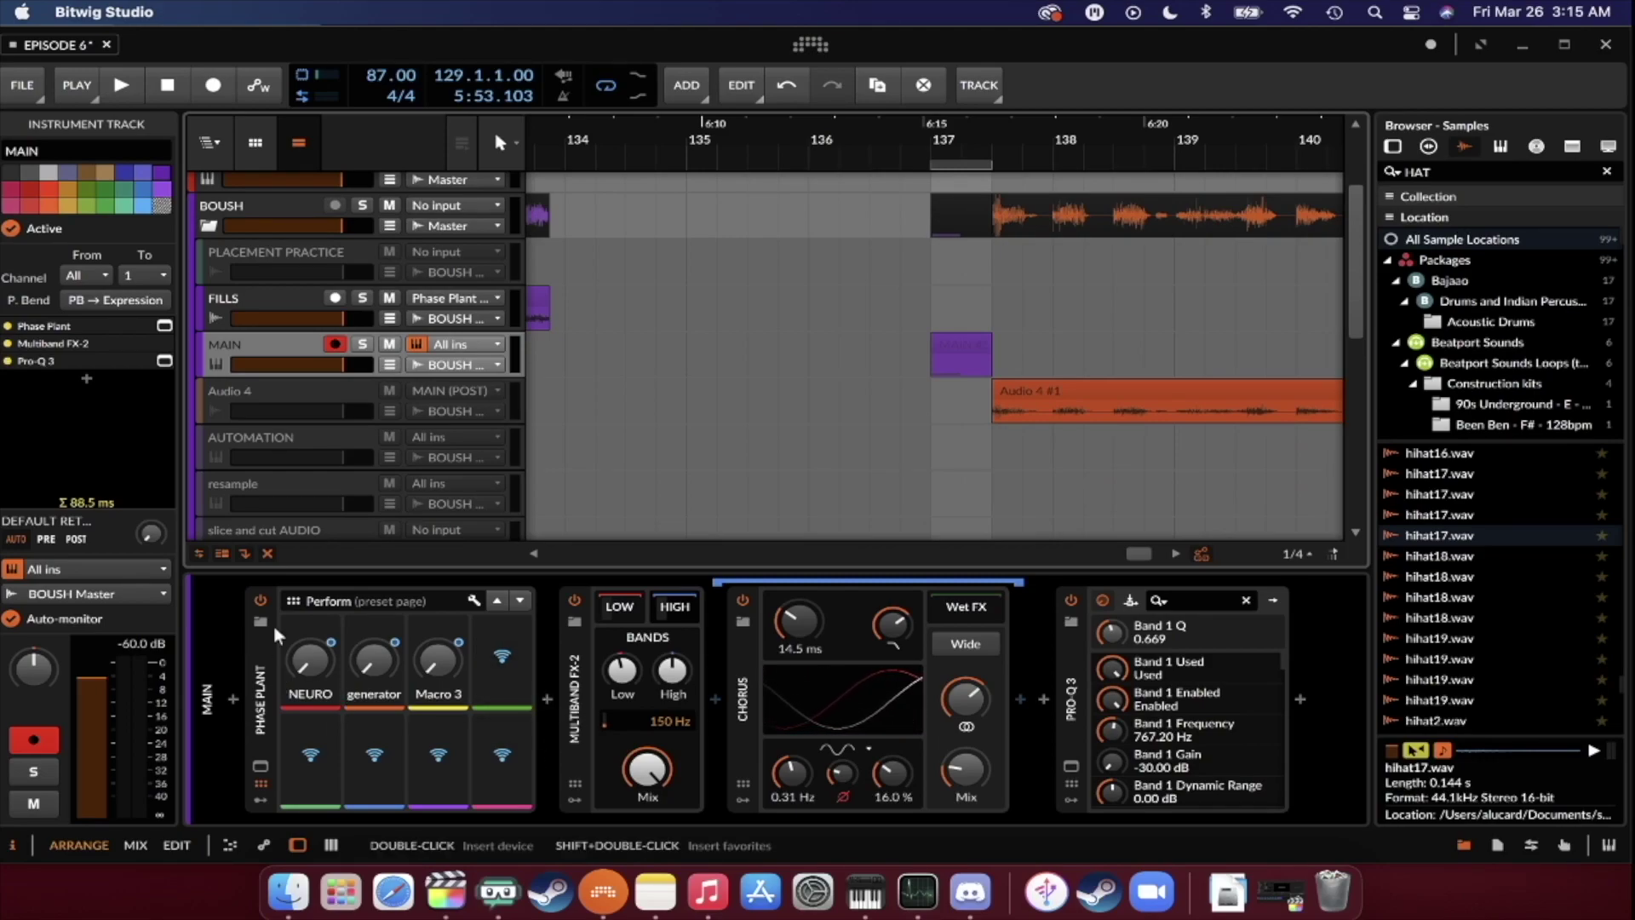
Deactivate the MAIN track.
scroll(815, 427, "left", 2)
scroll(814, 422, "down", 1)
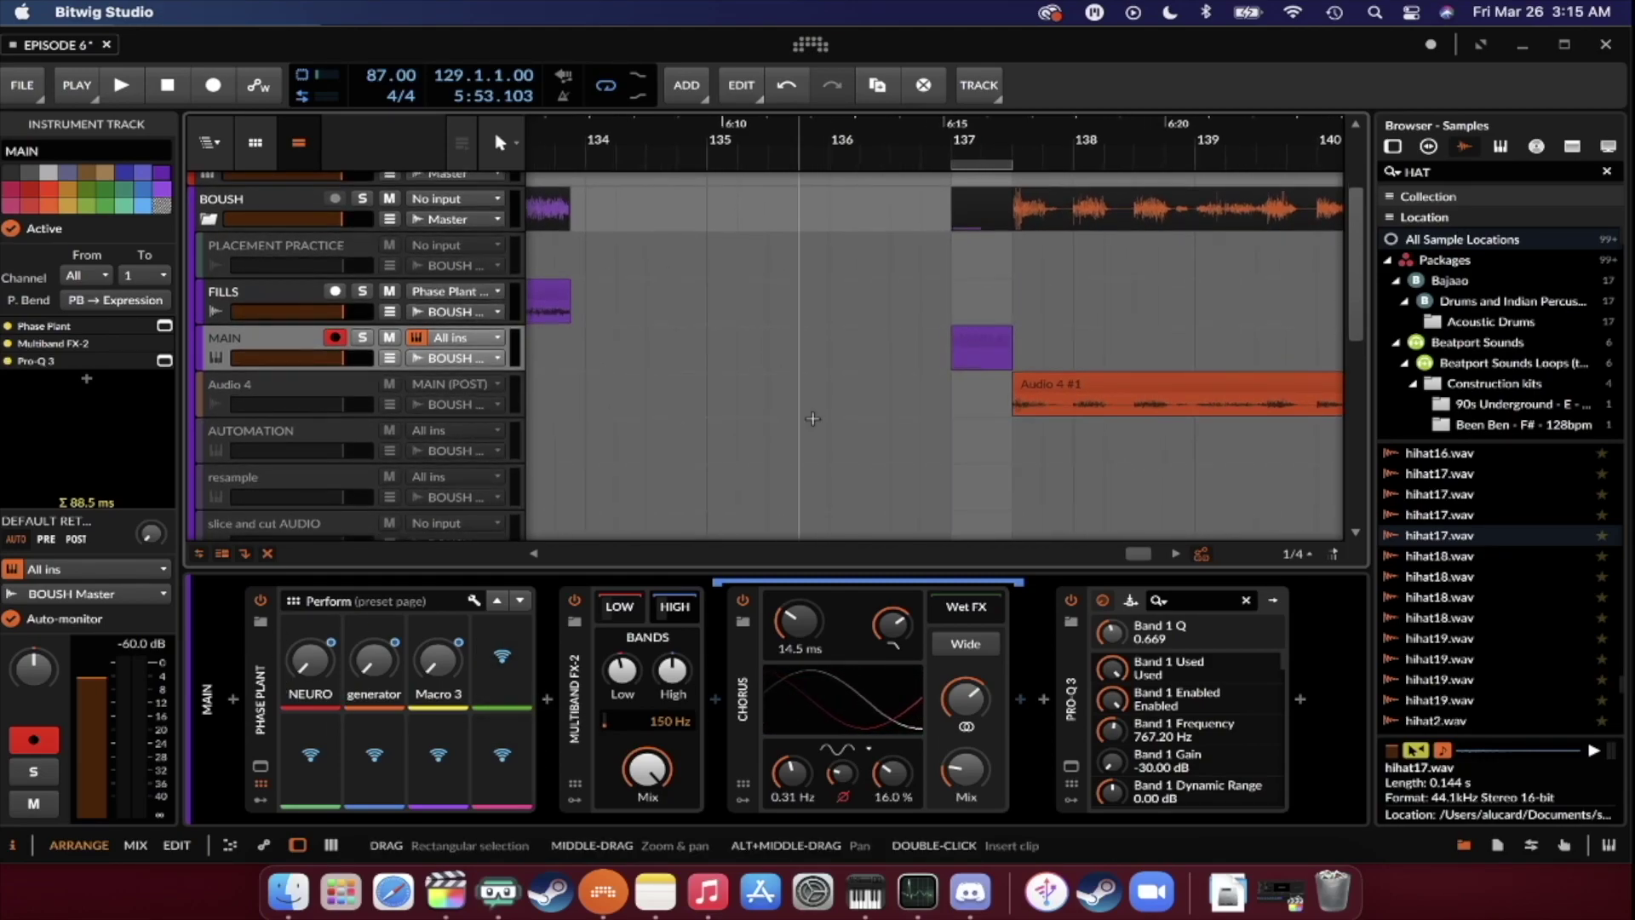
scroll(812, 418, "down", 1)
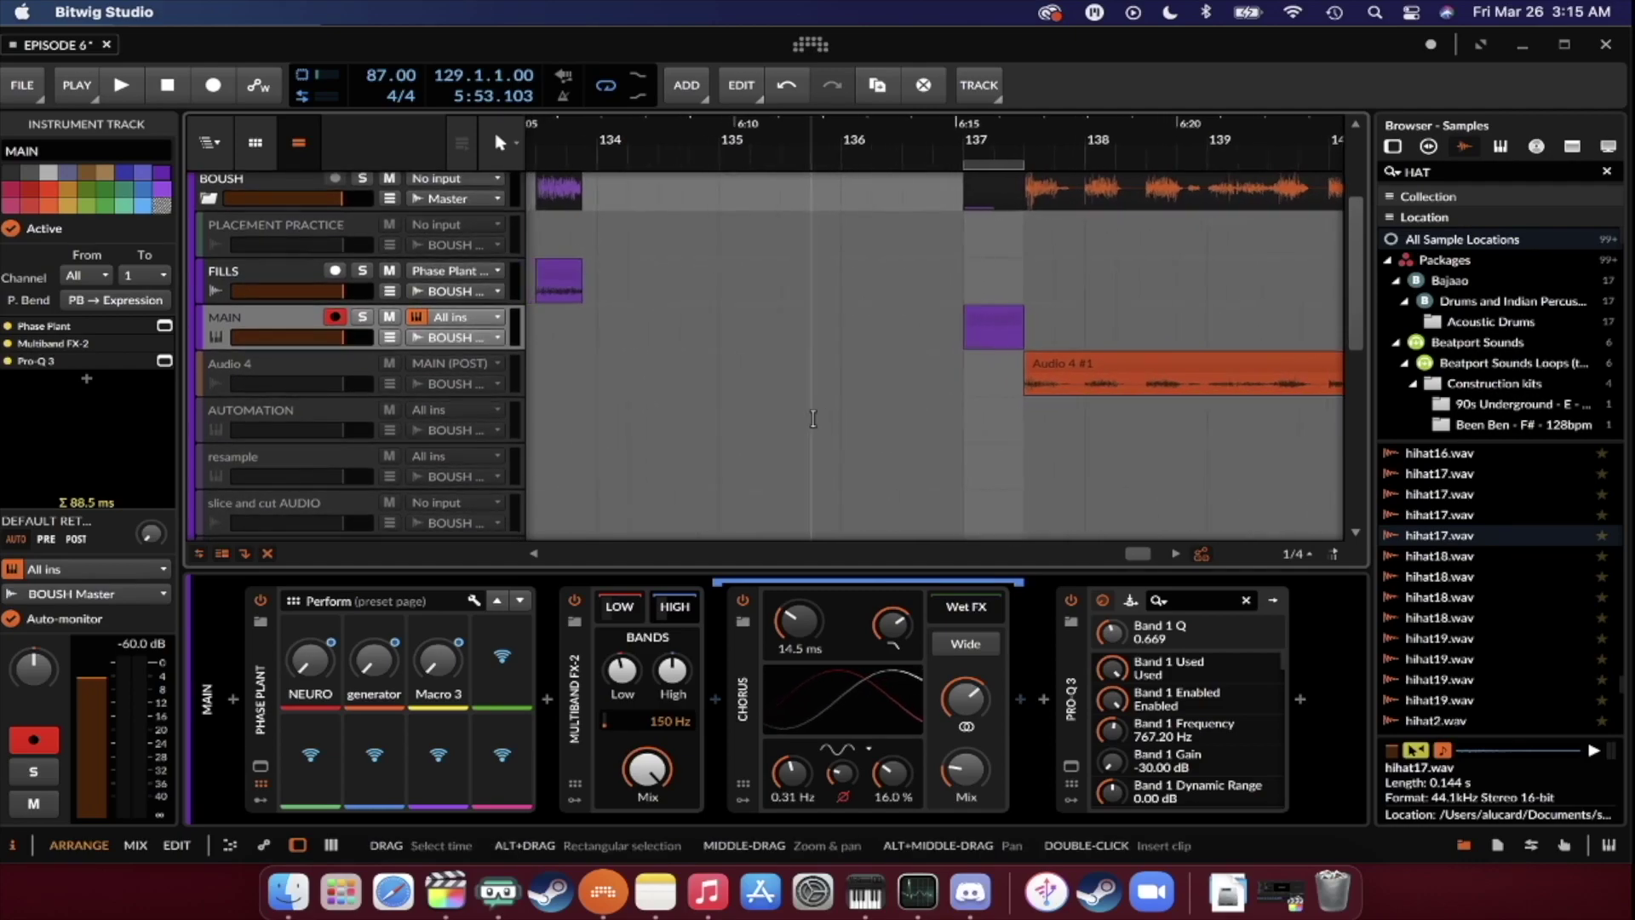
scroll(813, 418, "right", 5)
scroll(812, 418, "down", 3)
left_click(299, 360)
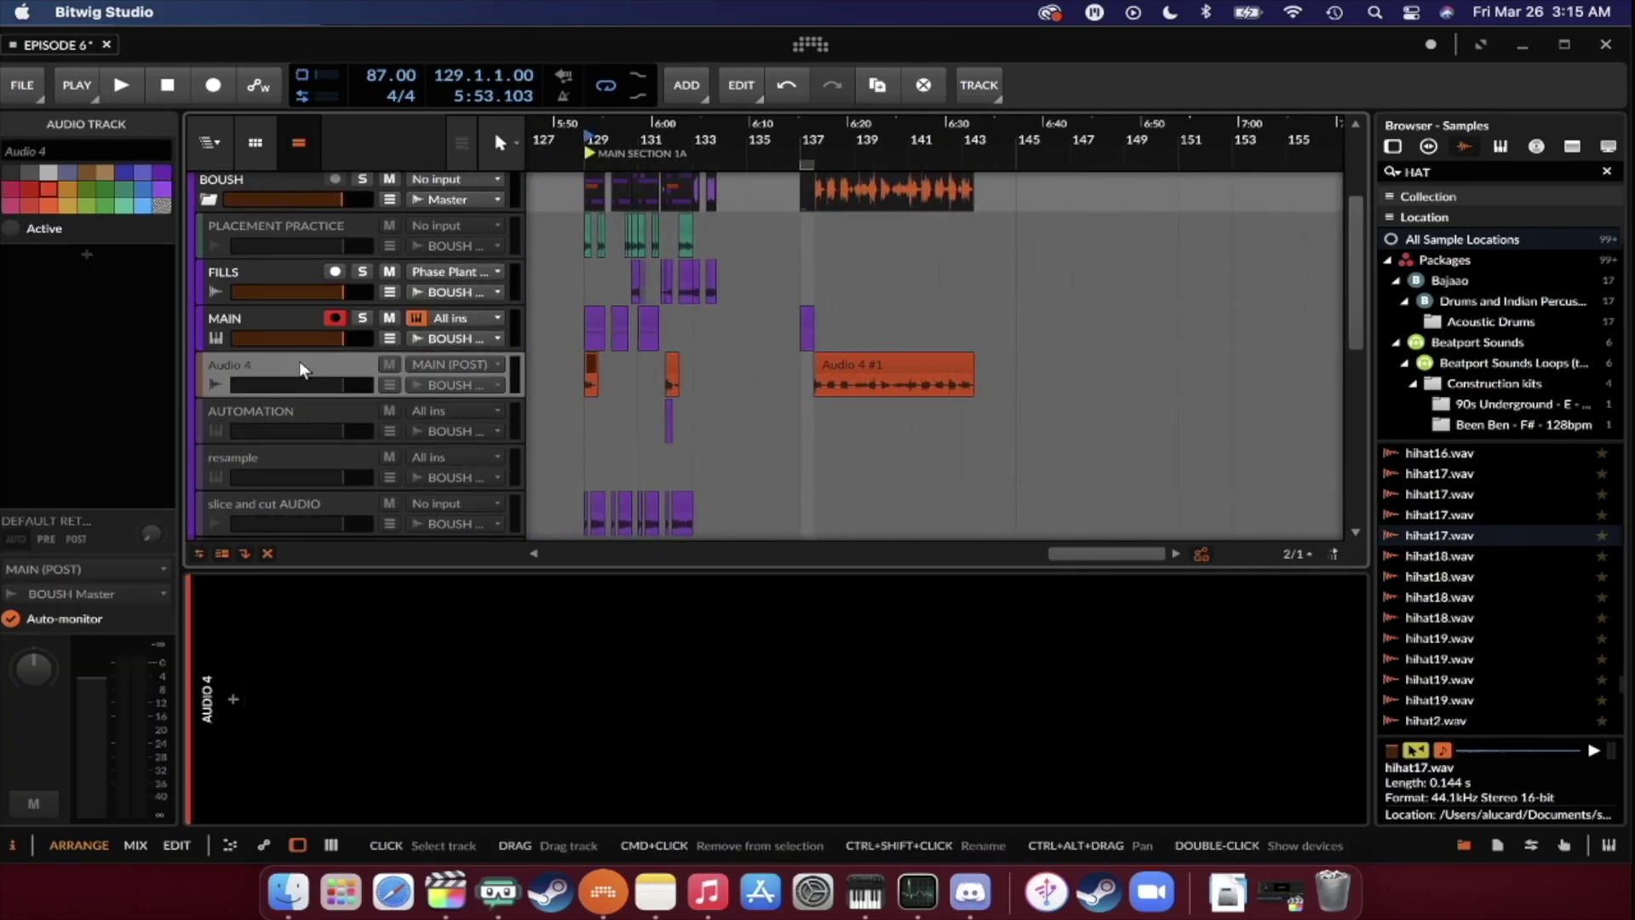
left_click(282, 315)
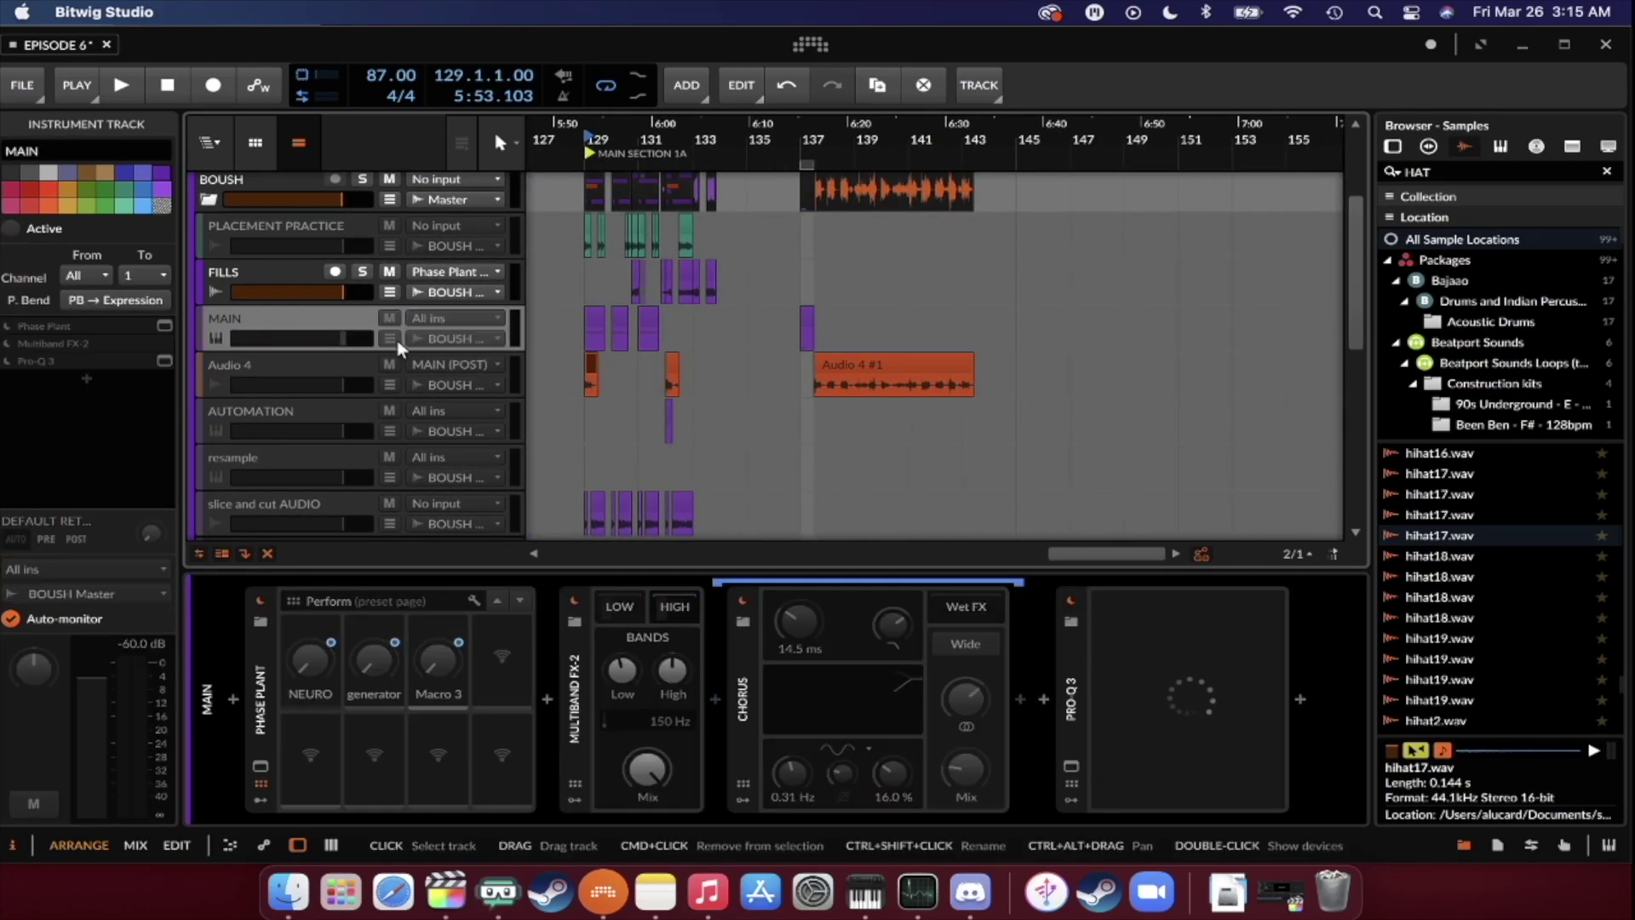
Activate the AUTOMATION track and show the Phase Plant generator automation under its clip at 132.1.1.00.
scroll(564, 349, "down", 3)
scroll(655, 364, "up", 4)
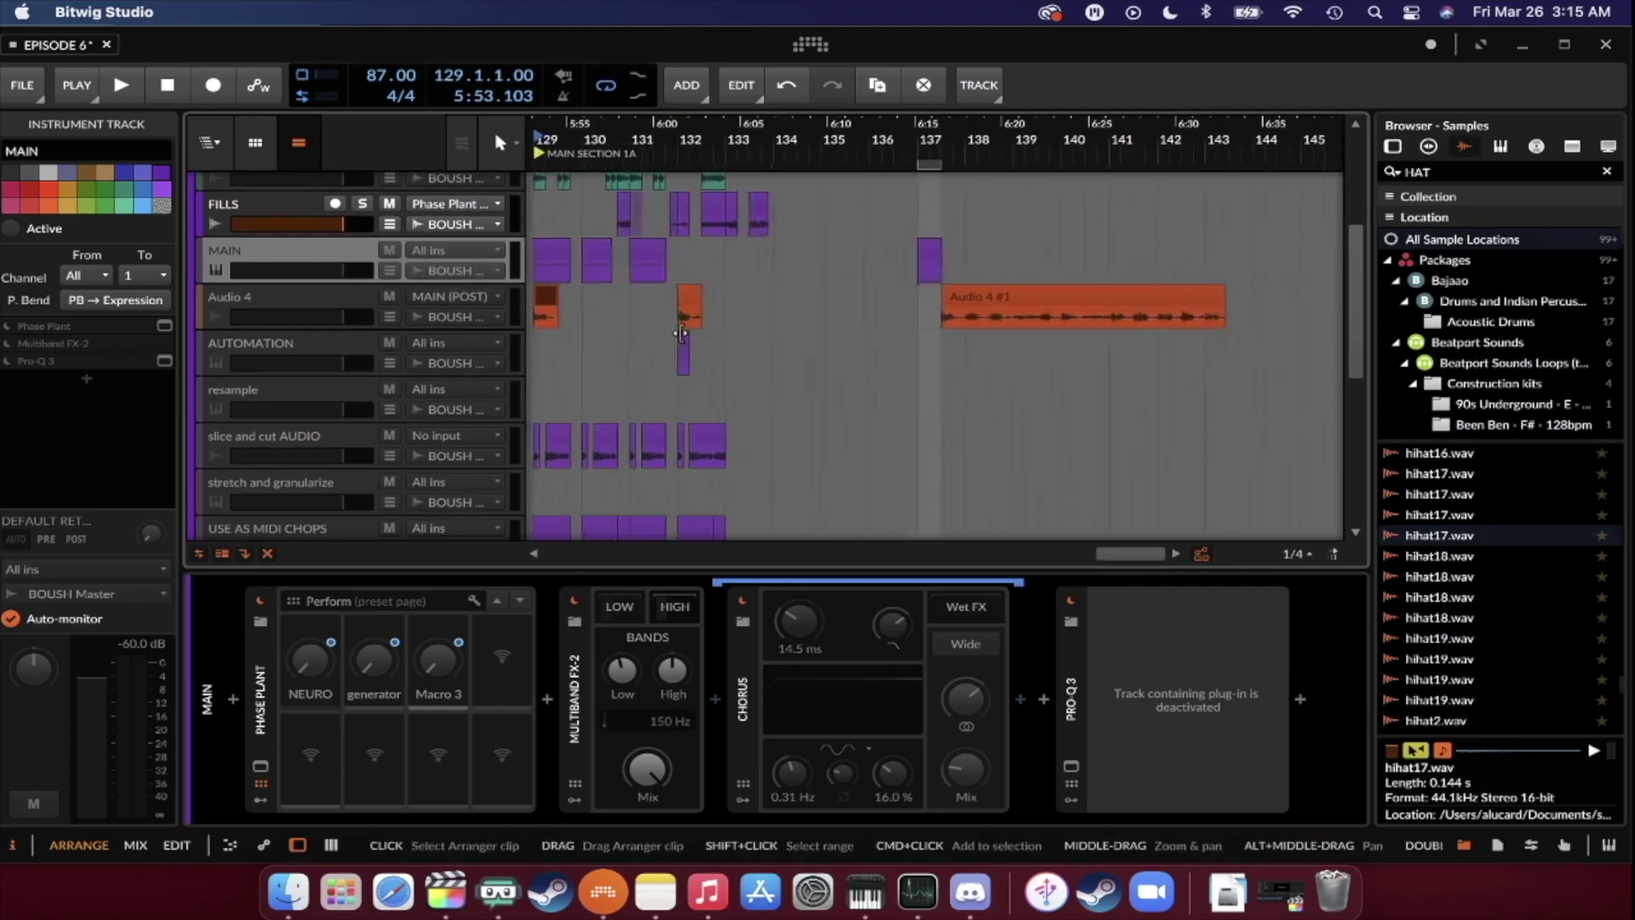
left_click(335, 337)
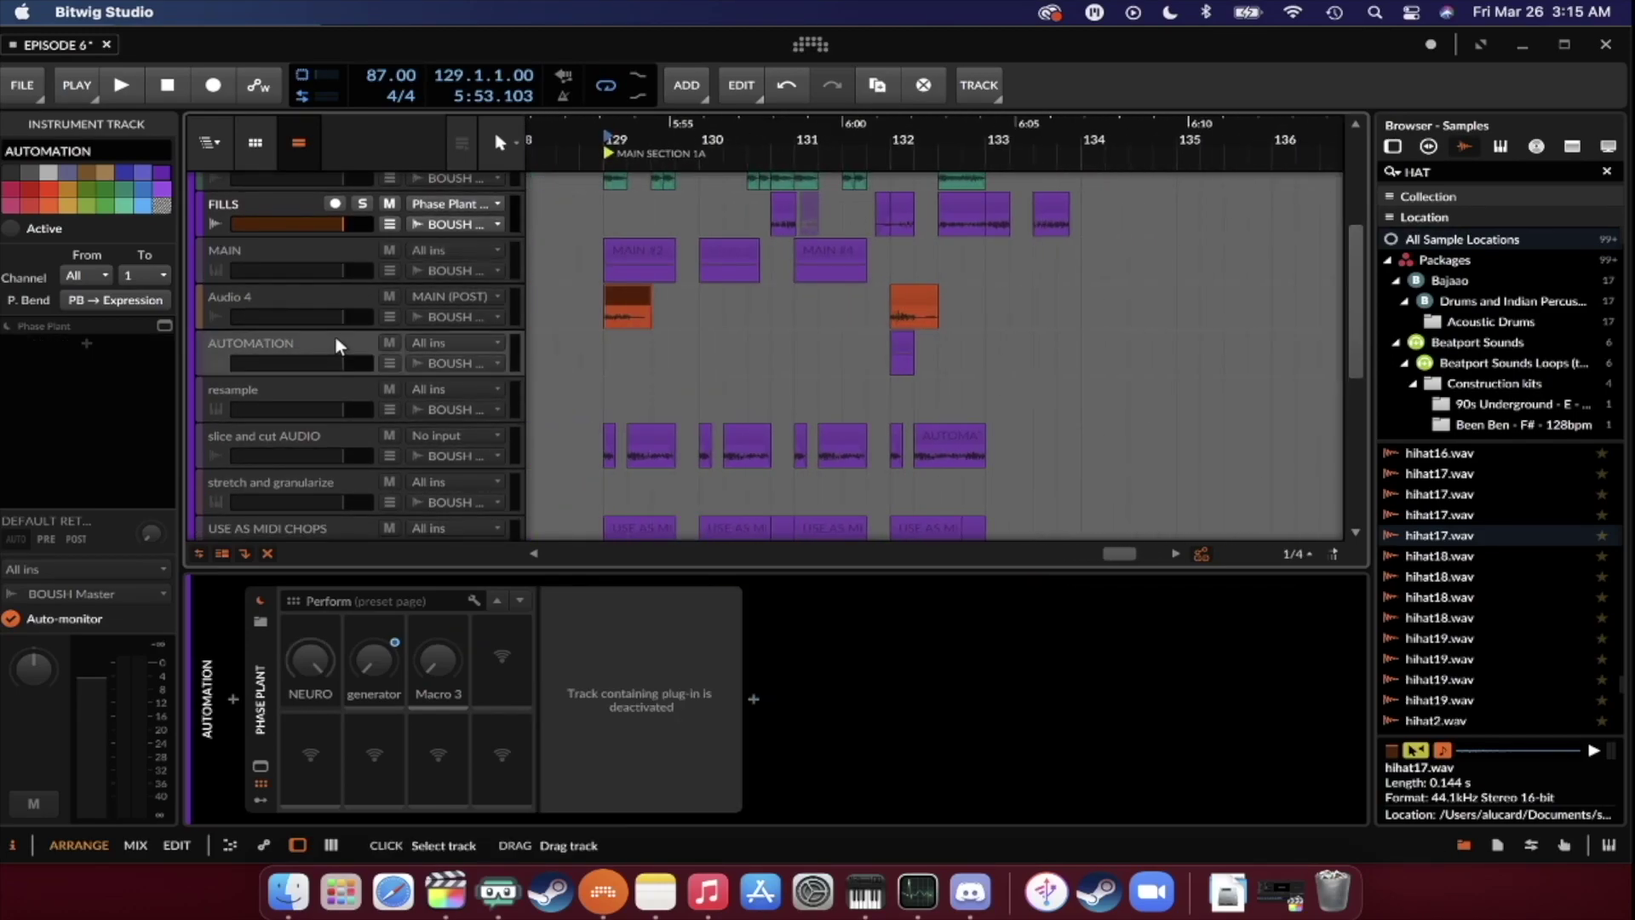
scroll(881, 349, "up", 4)
left_click(881, 345)
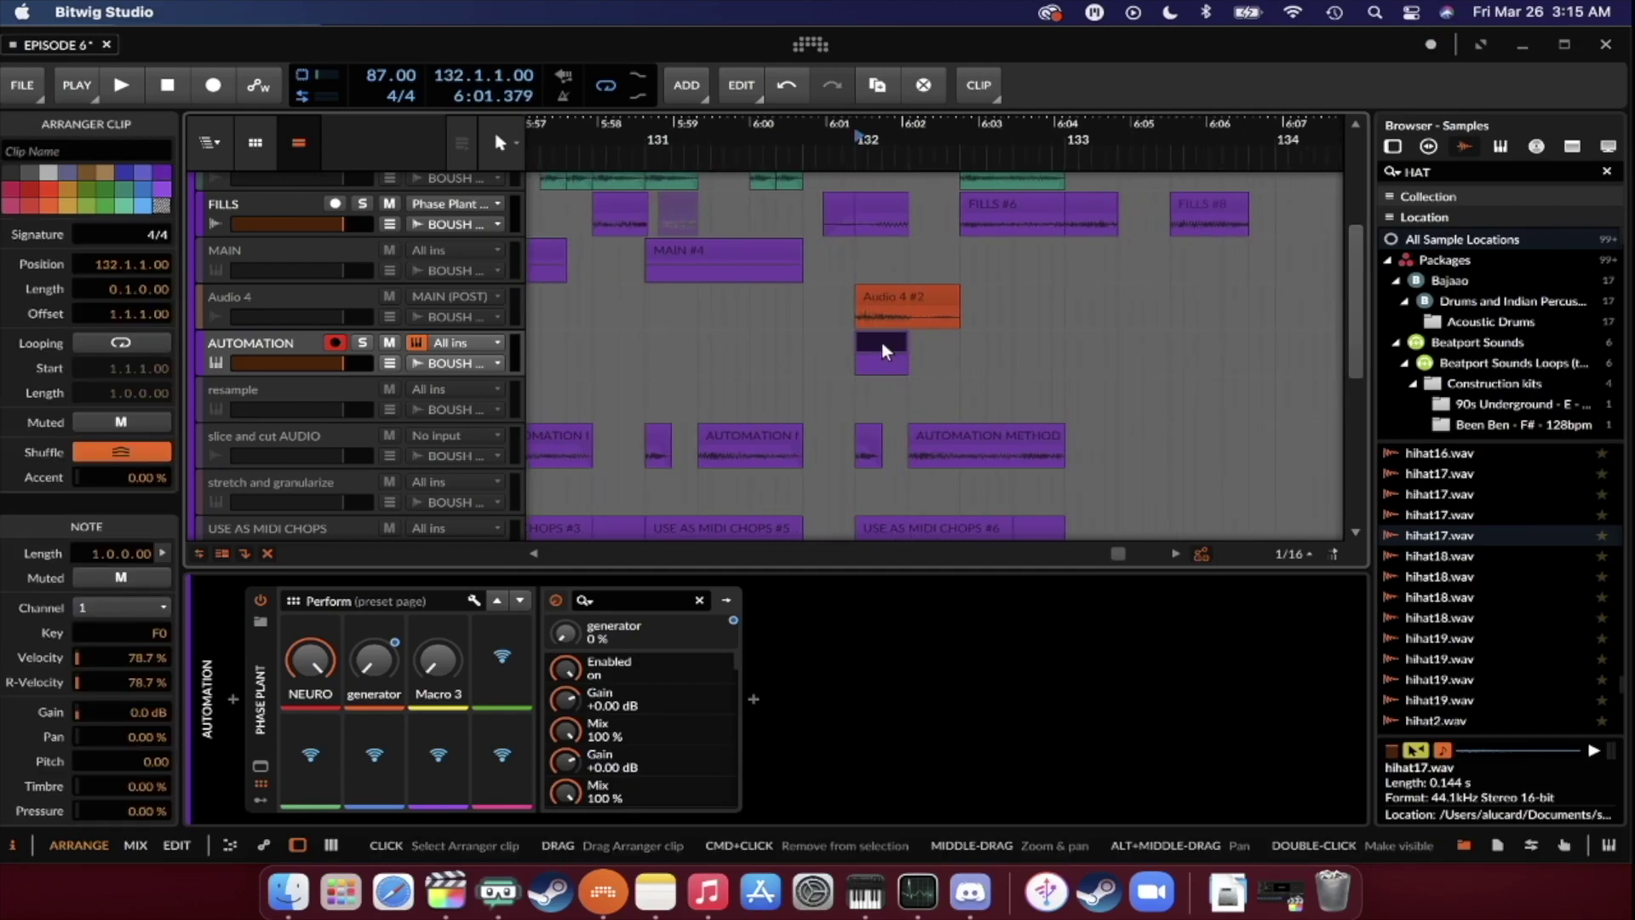
left_click(390, 363)
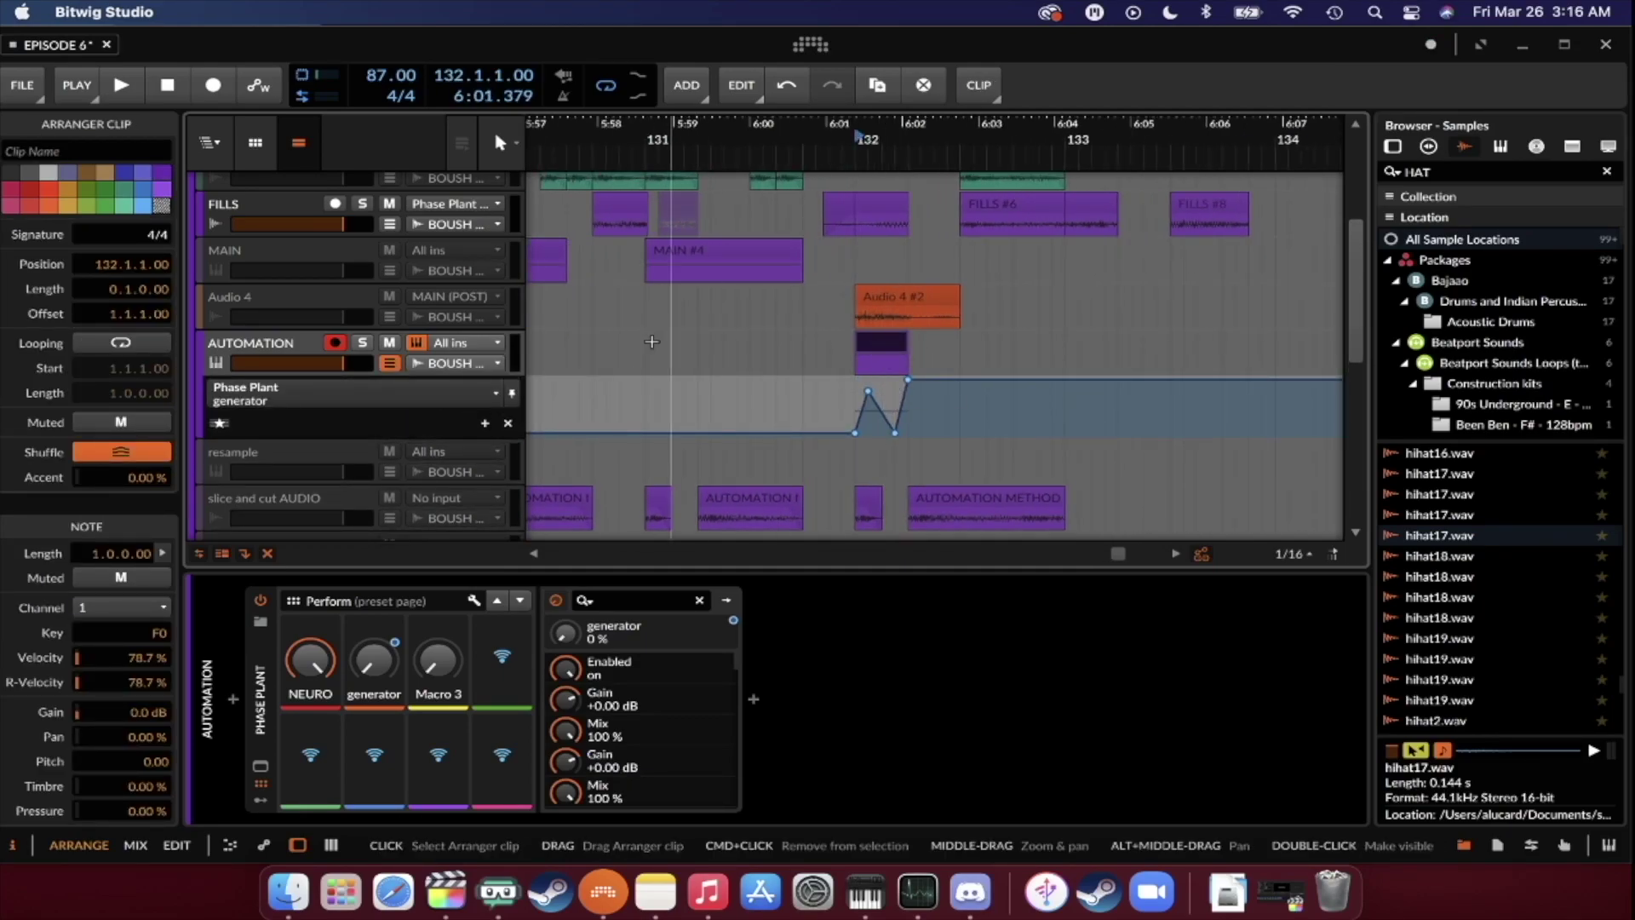
Solo the AUTOMATION track and play its generator-automated clip at bar 132.
key("space")
key("space")
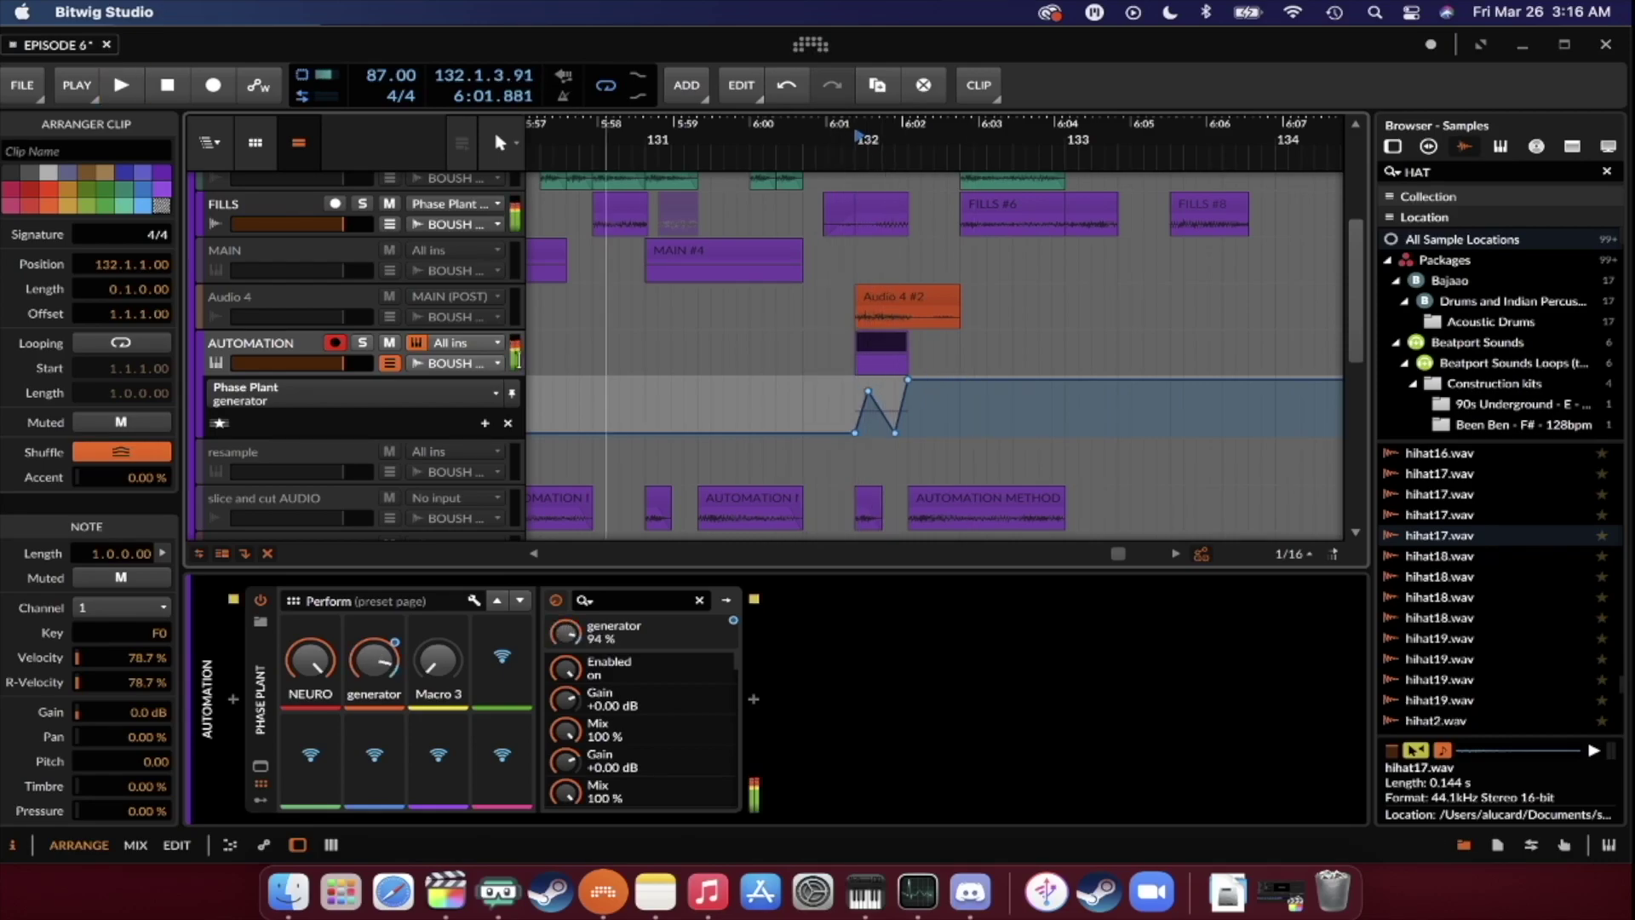
left_click(362, 342)
key("space")
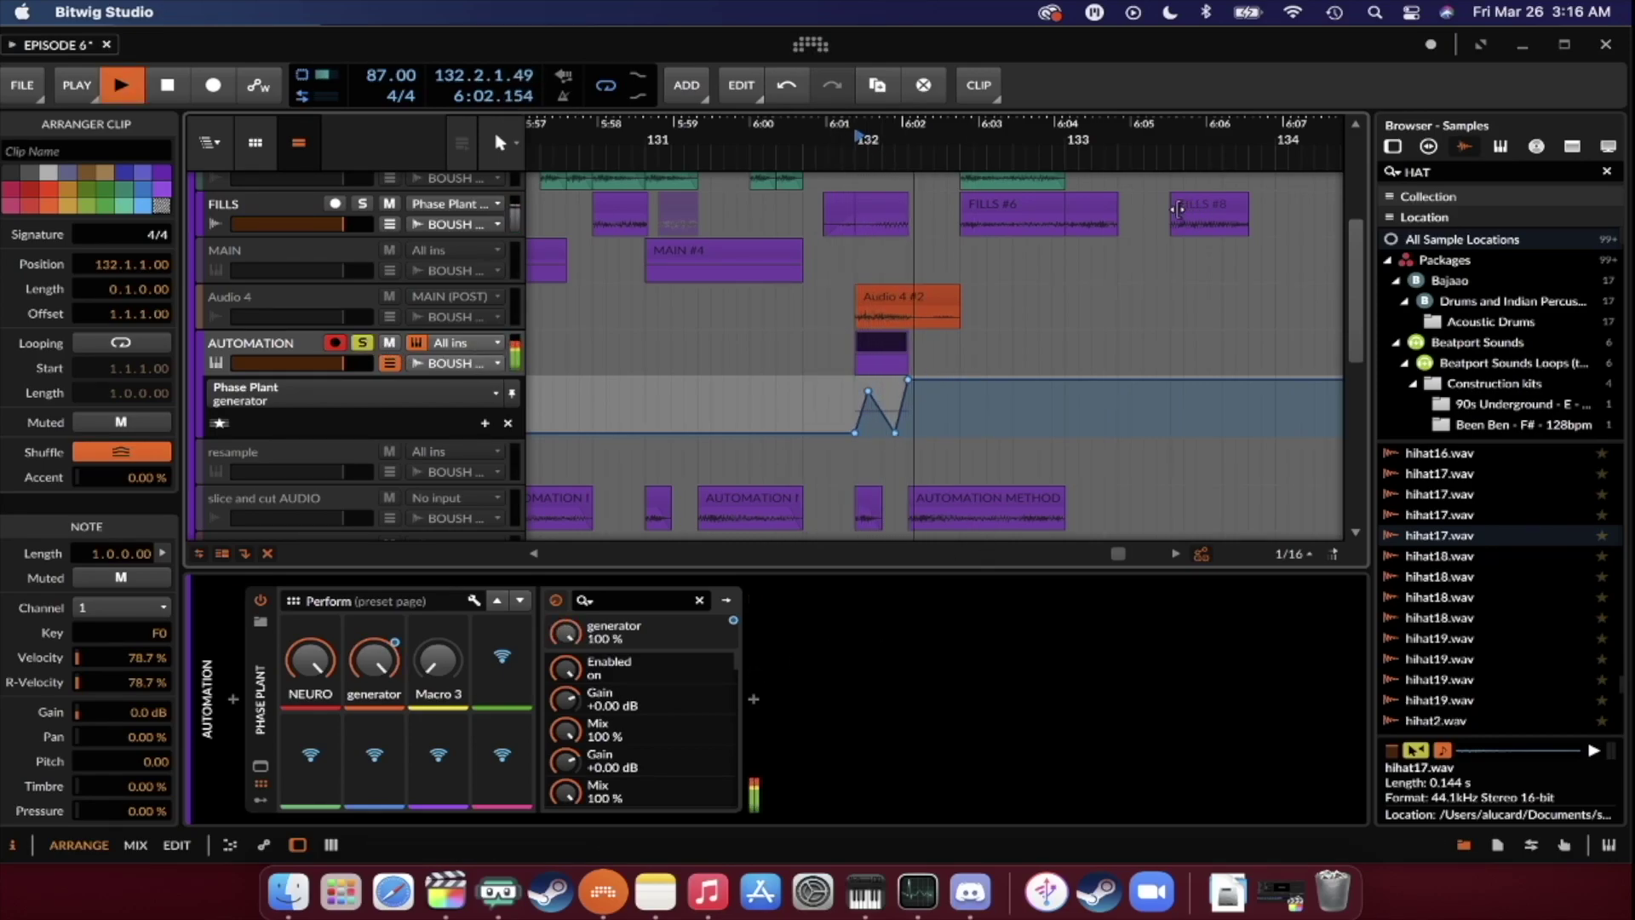
key("space")
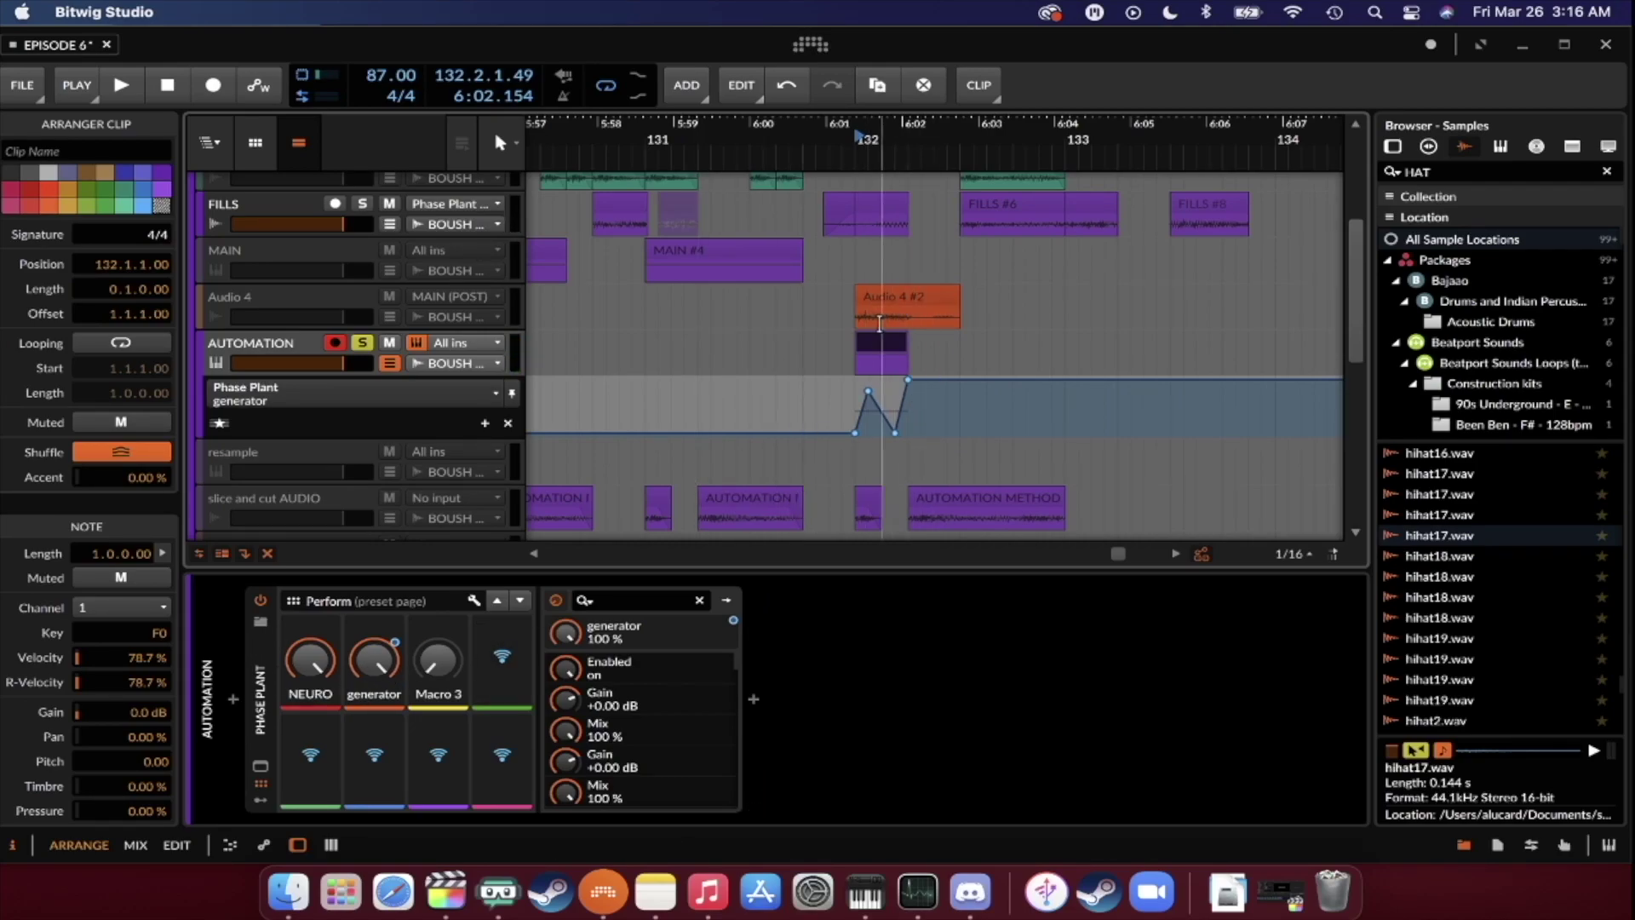
Inspect the AUTOMATION track's Phase Plant patch and replay the generator-automated clip at bar 132.
left_click(260, 765)
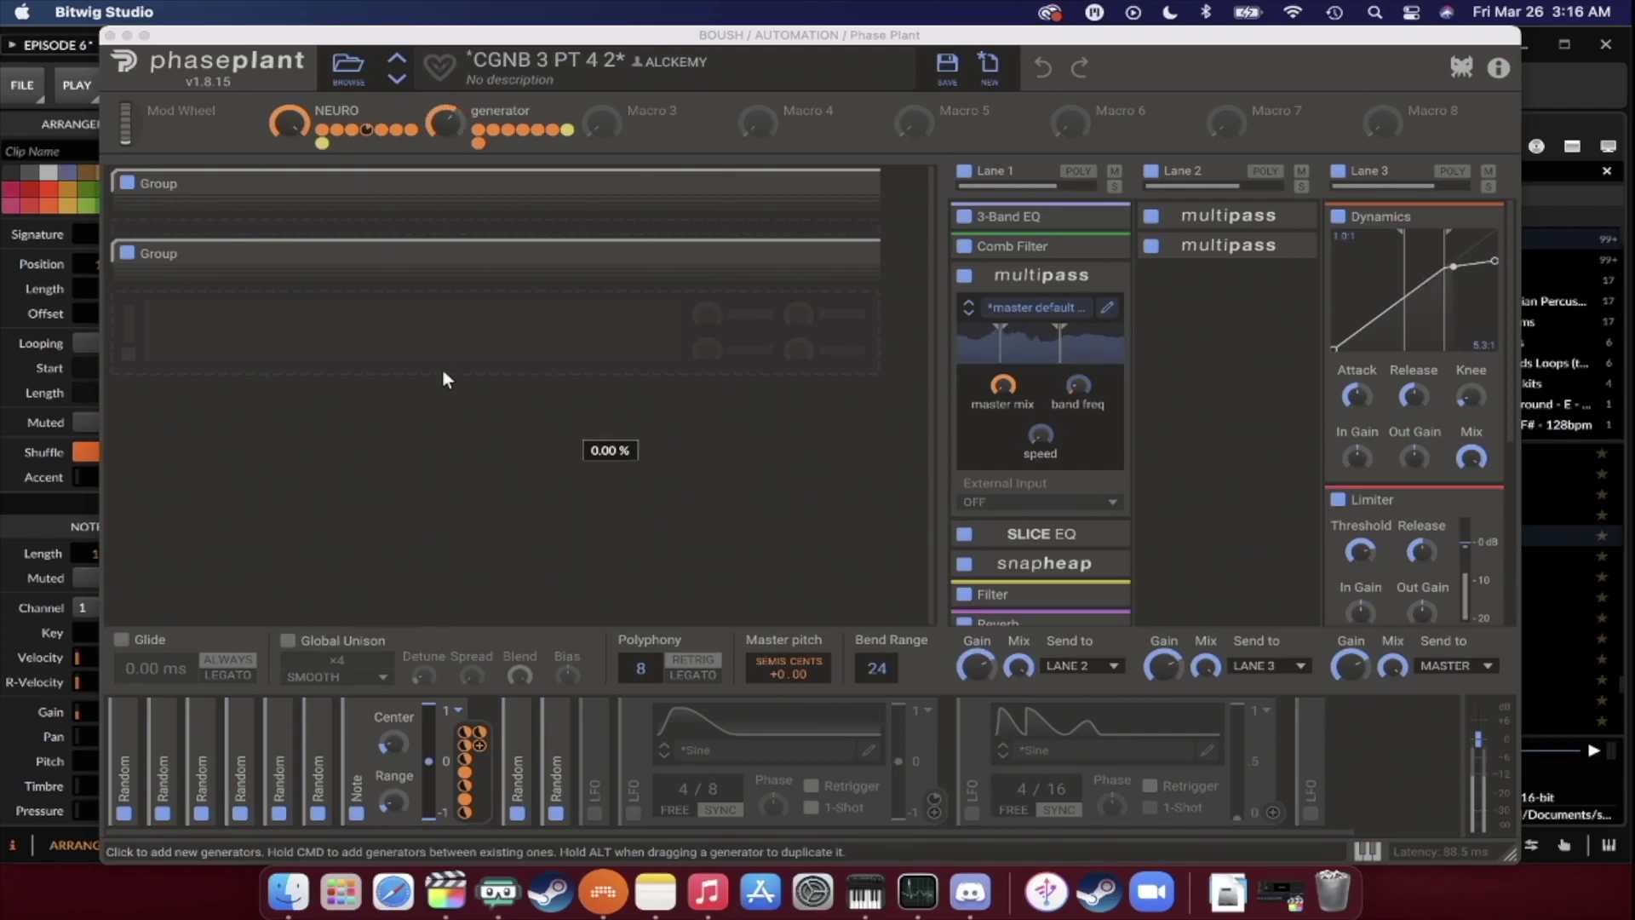
left_click(108, 35)
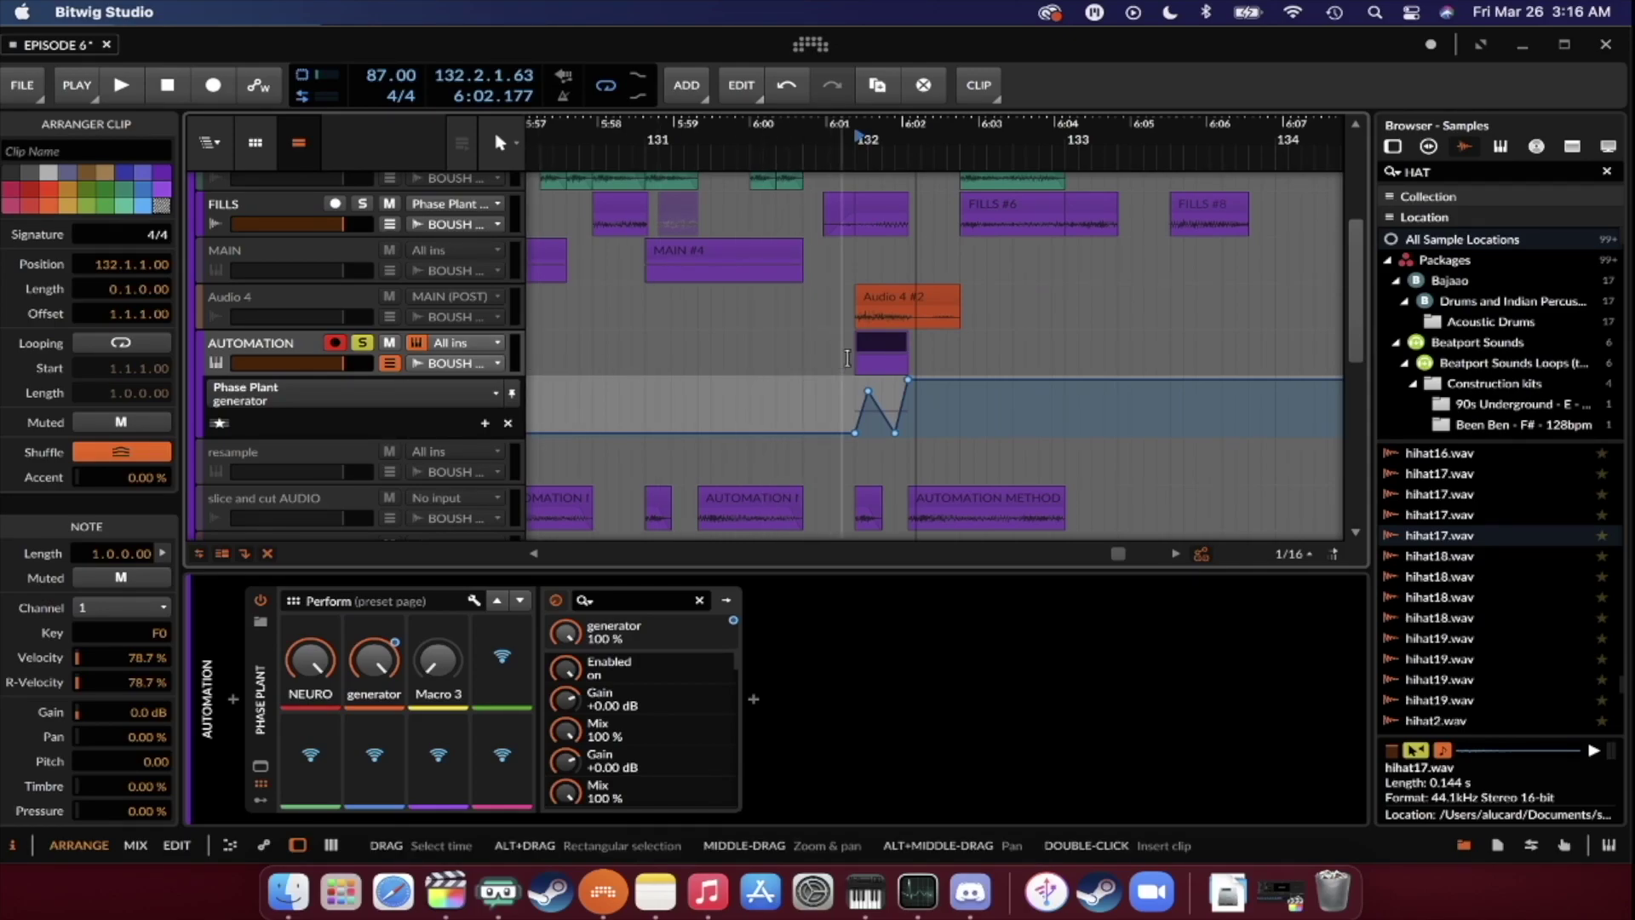
scroll(851, 341, "down", 5)
scroll(860, 325, "up", 5)
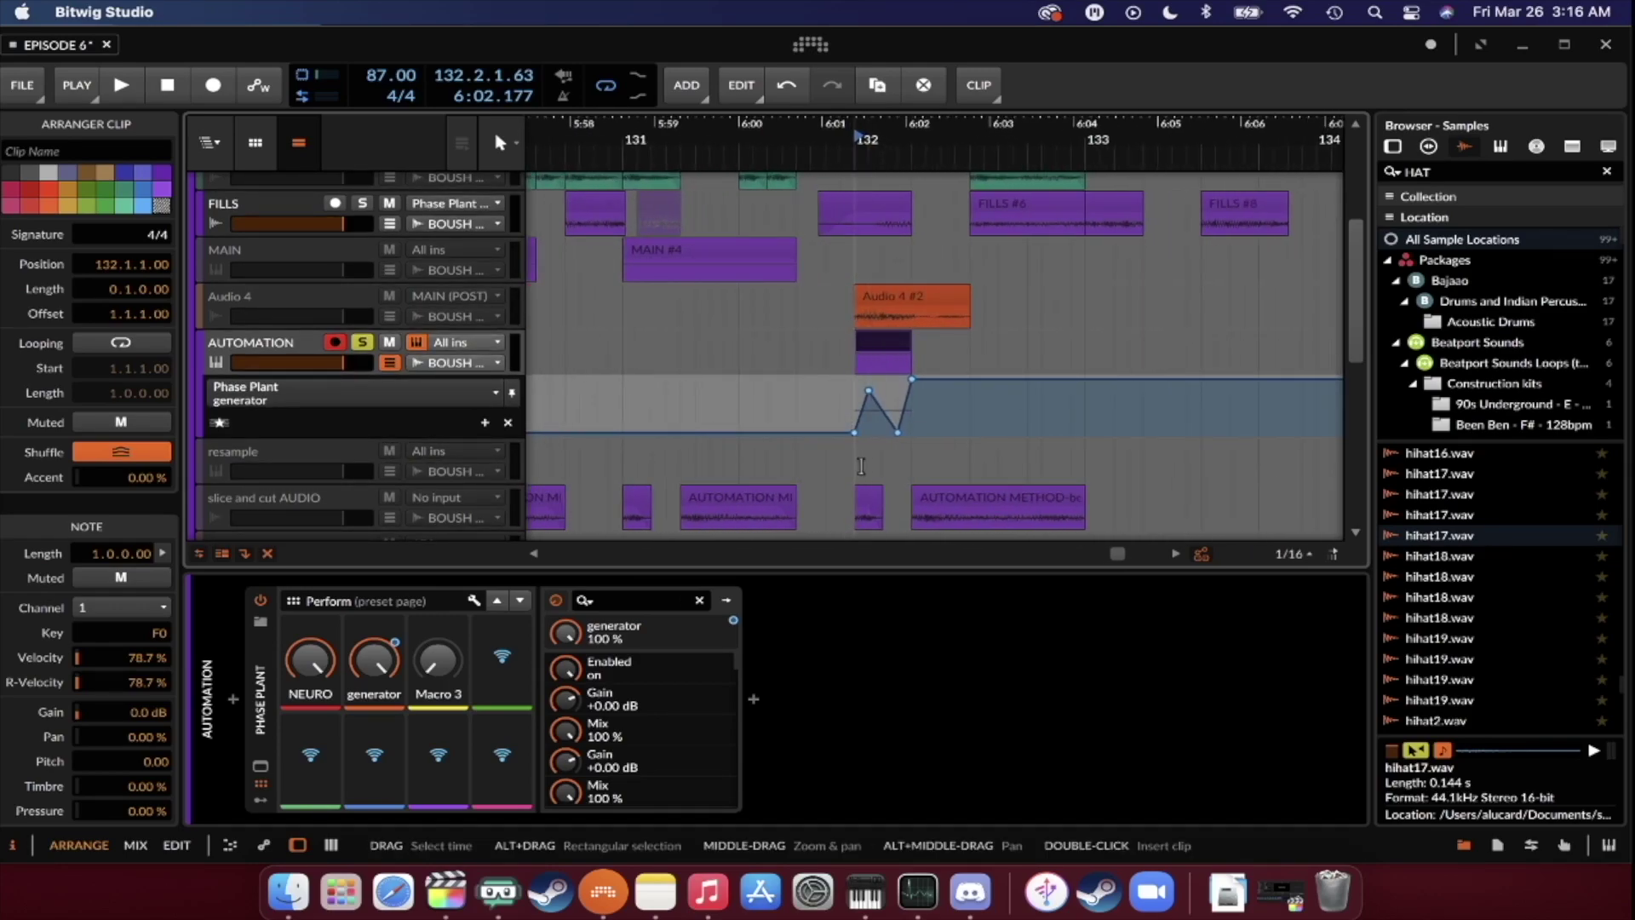
scroll(869, 494, "down", 3)
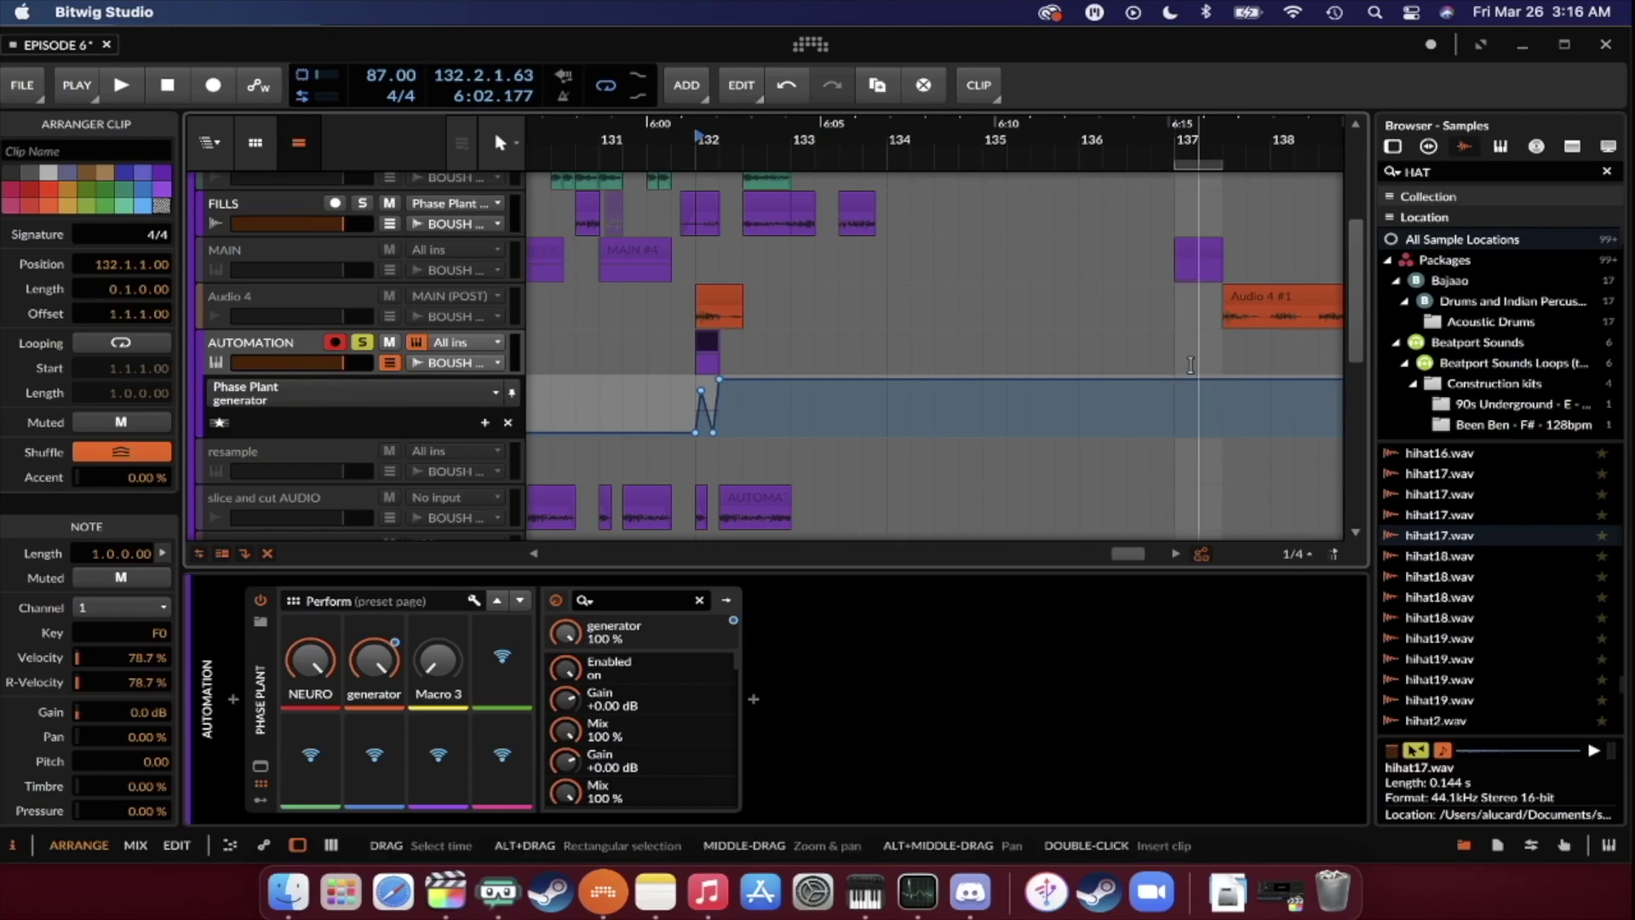
key("space")
key("space")
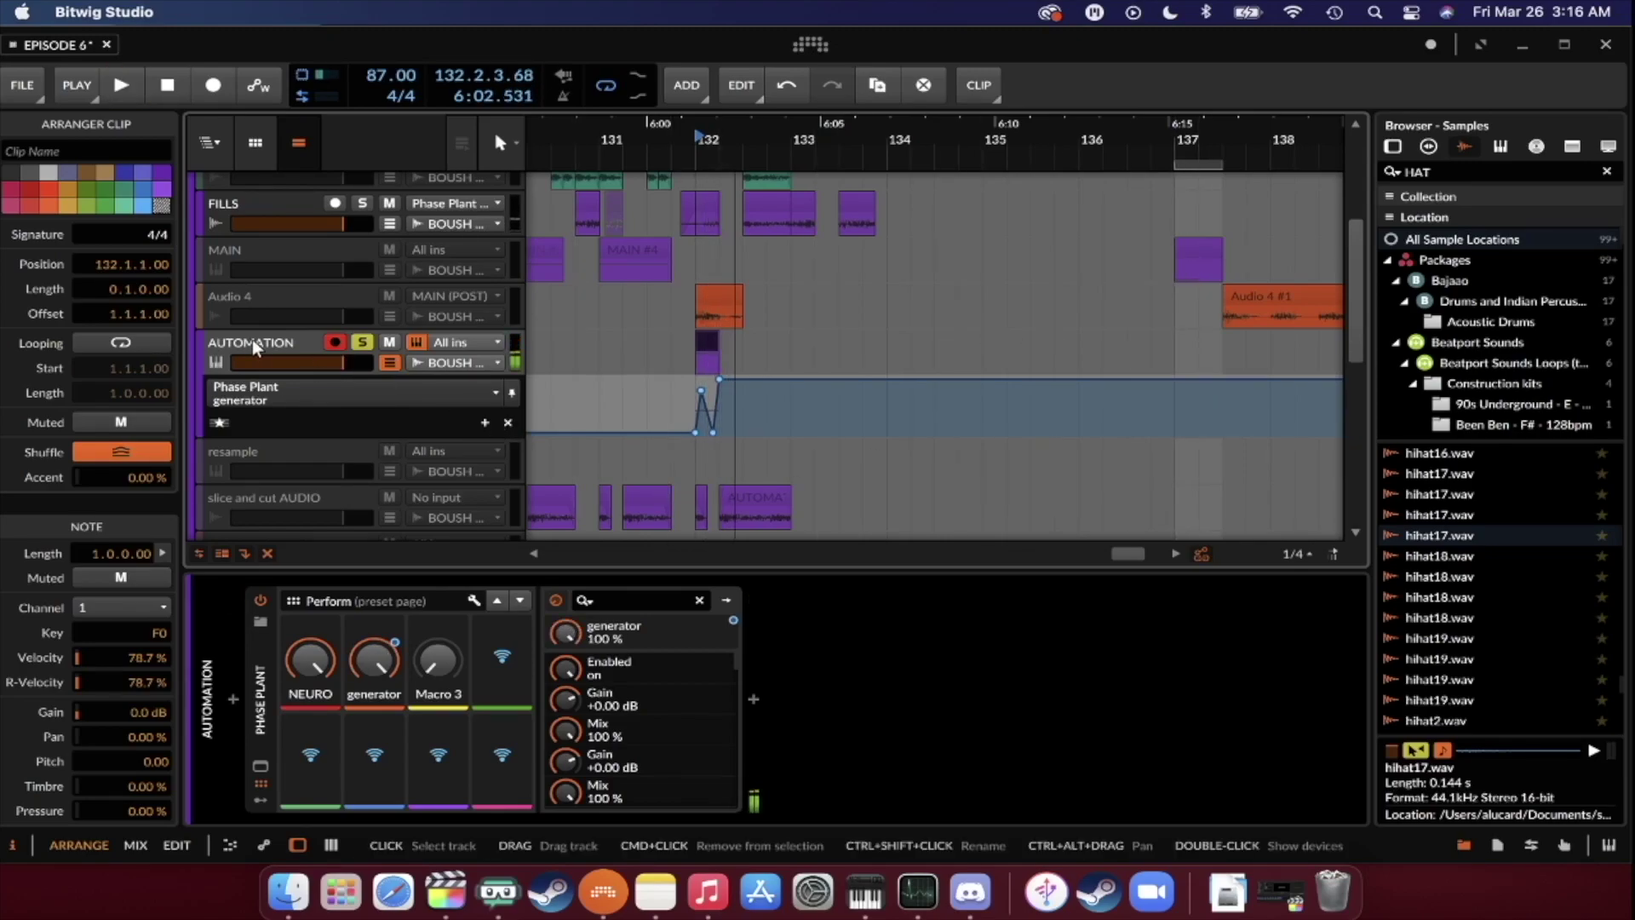
Examine the AUTOMATION track's generator curve from 132.1.1.00 alongside the clips on the surrounding tracks.
left_click(305, 341)
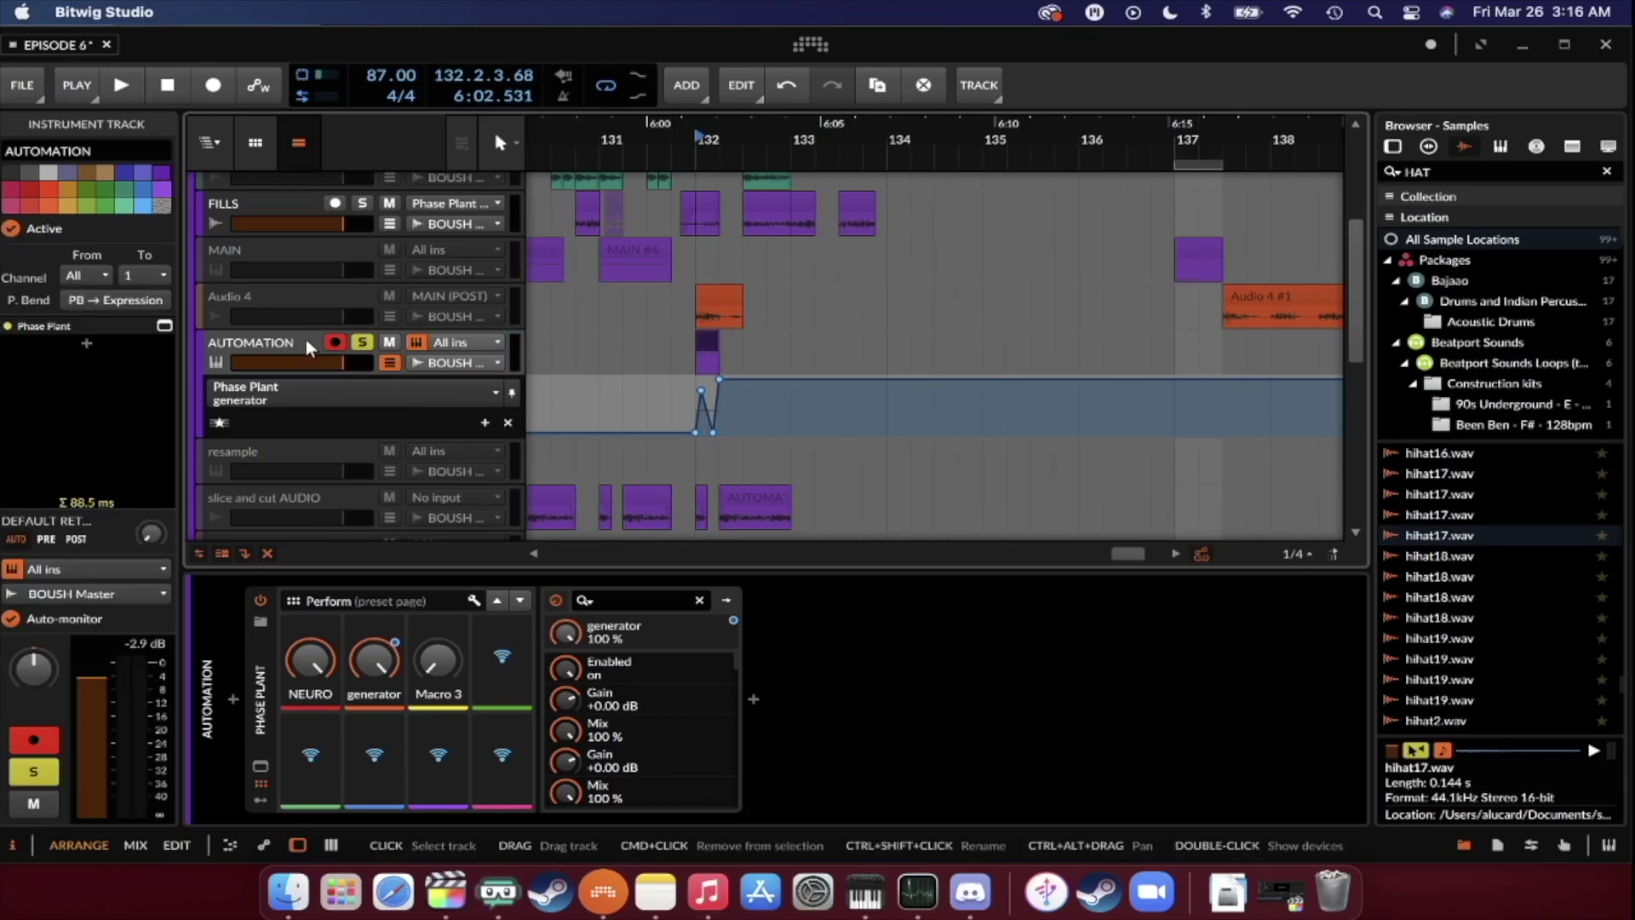
scroll(697, 361, "up", 3)
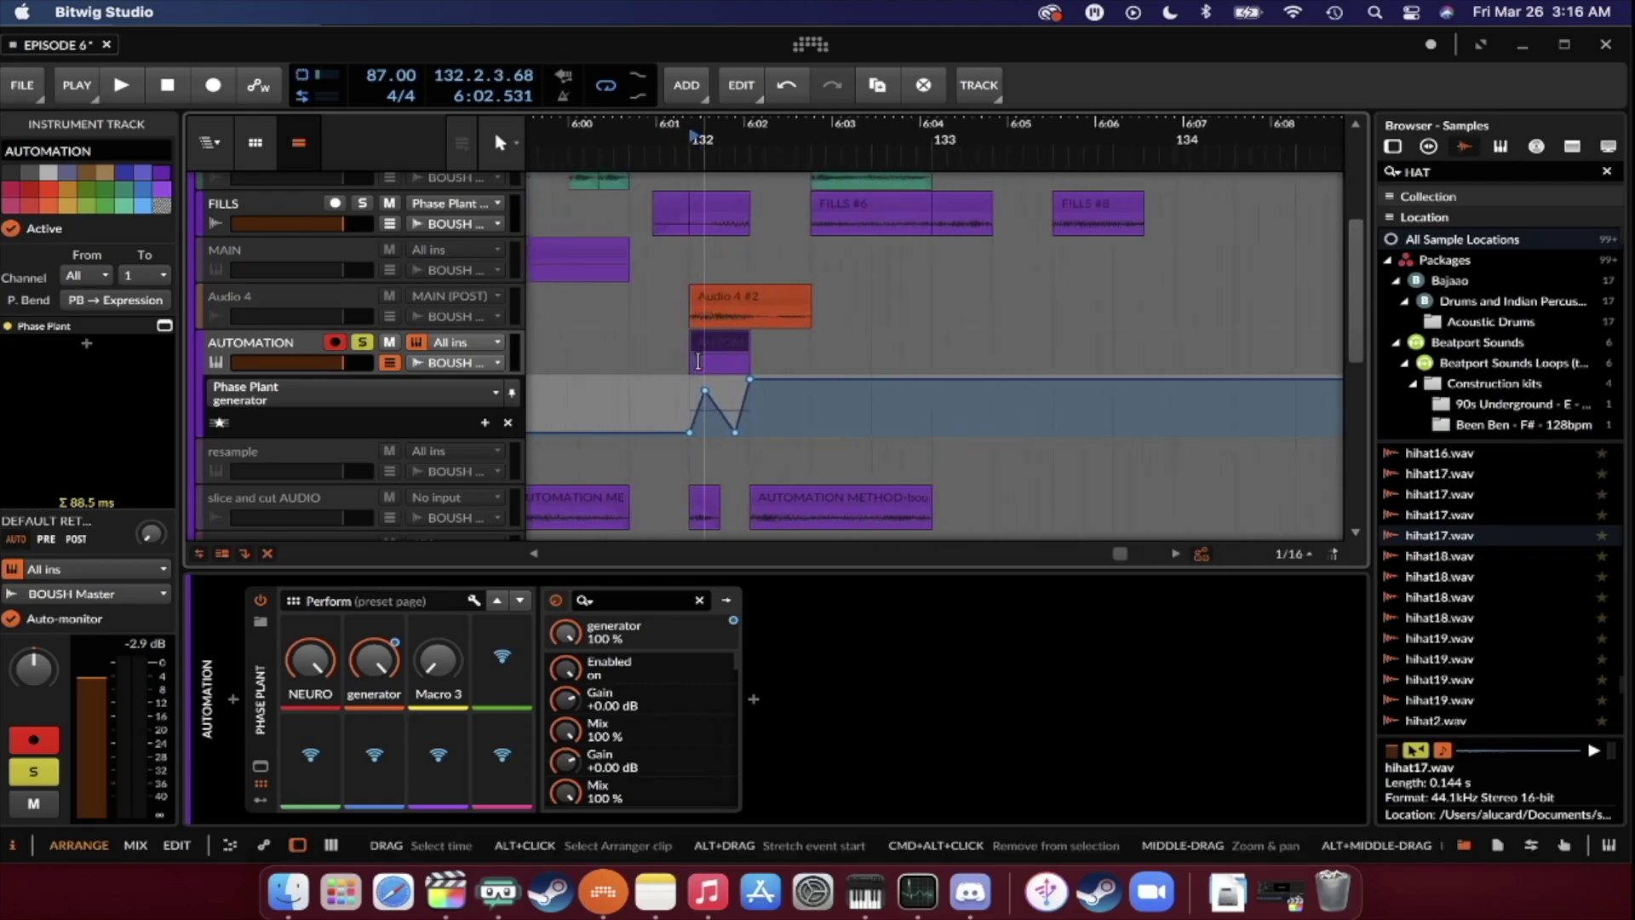
scroll(697, 361, "up", 2)
left_click(678, 398)
scroll(679, 399, "down", 2)
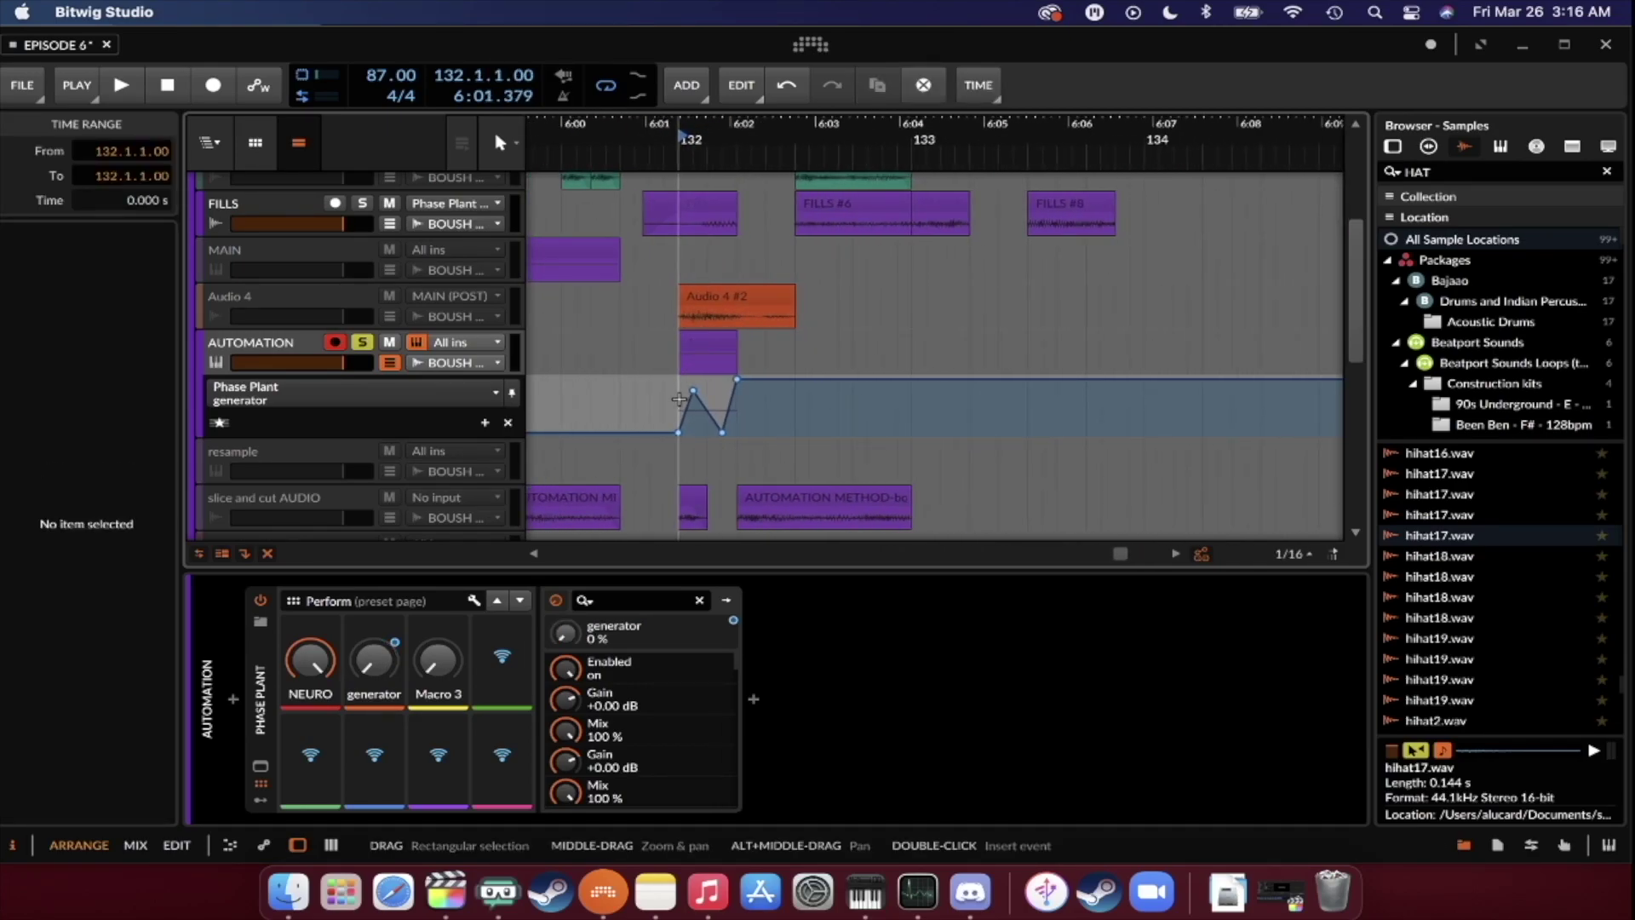
scroll(678, 398, "down", 1)
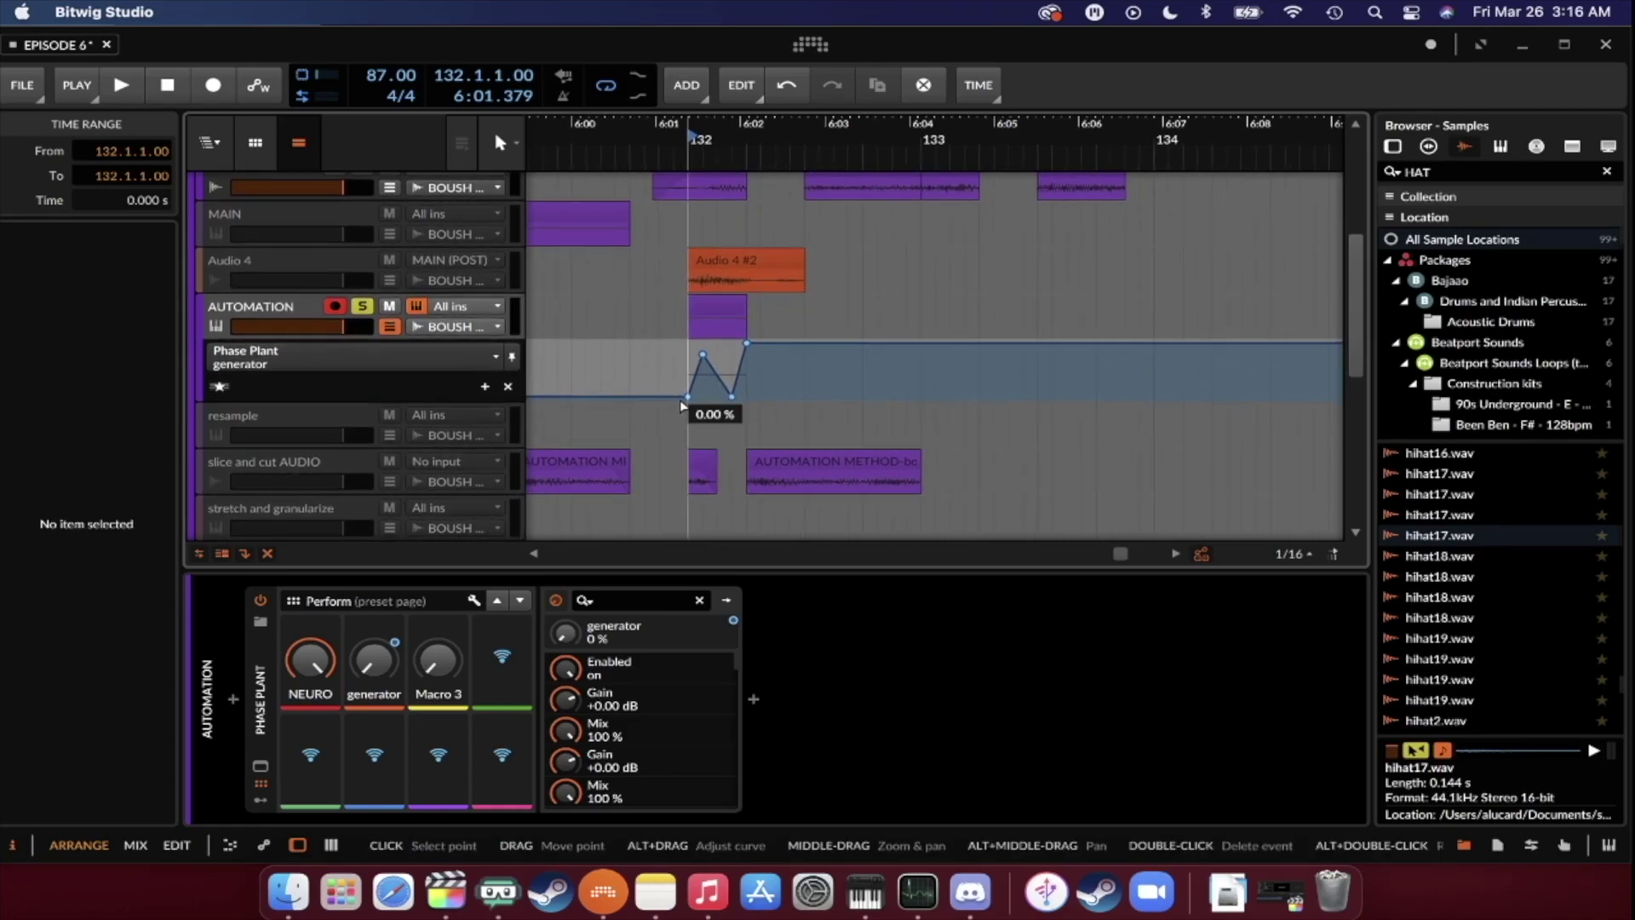
scroll(679, 398, "down", 4)
scroll(678, 398, "up", 2)
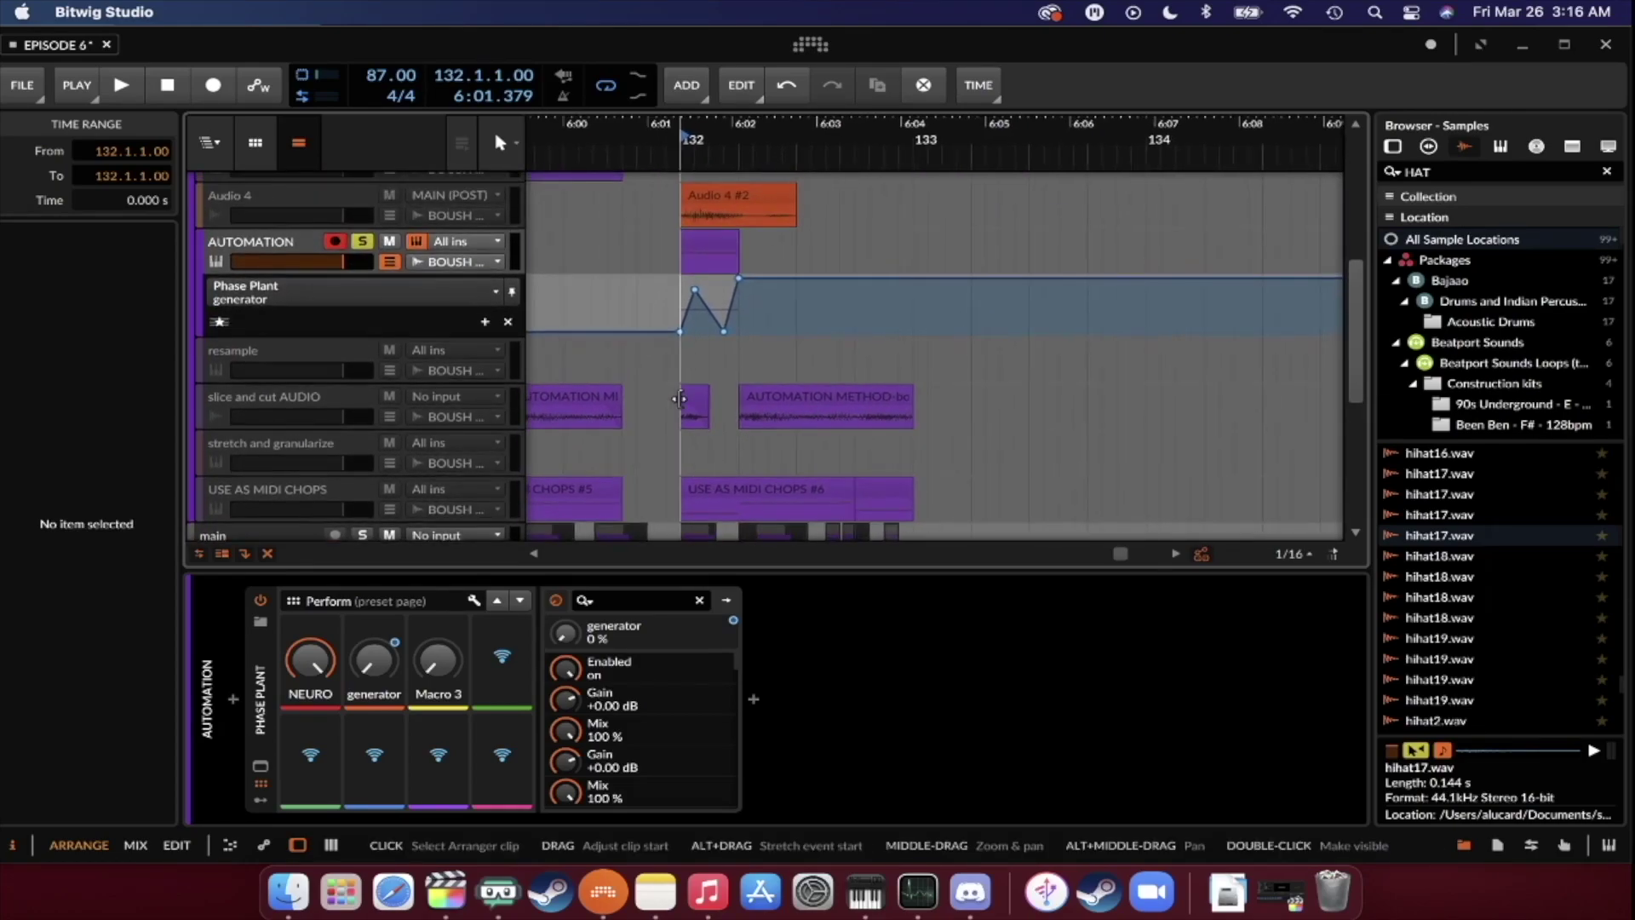
scroll(699, 494, "down", 4)
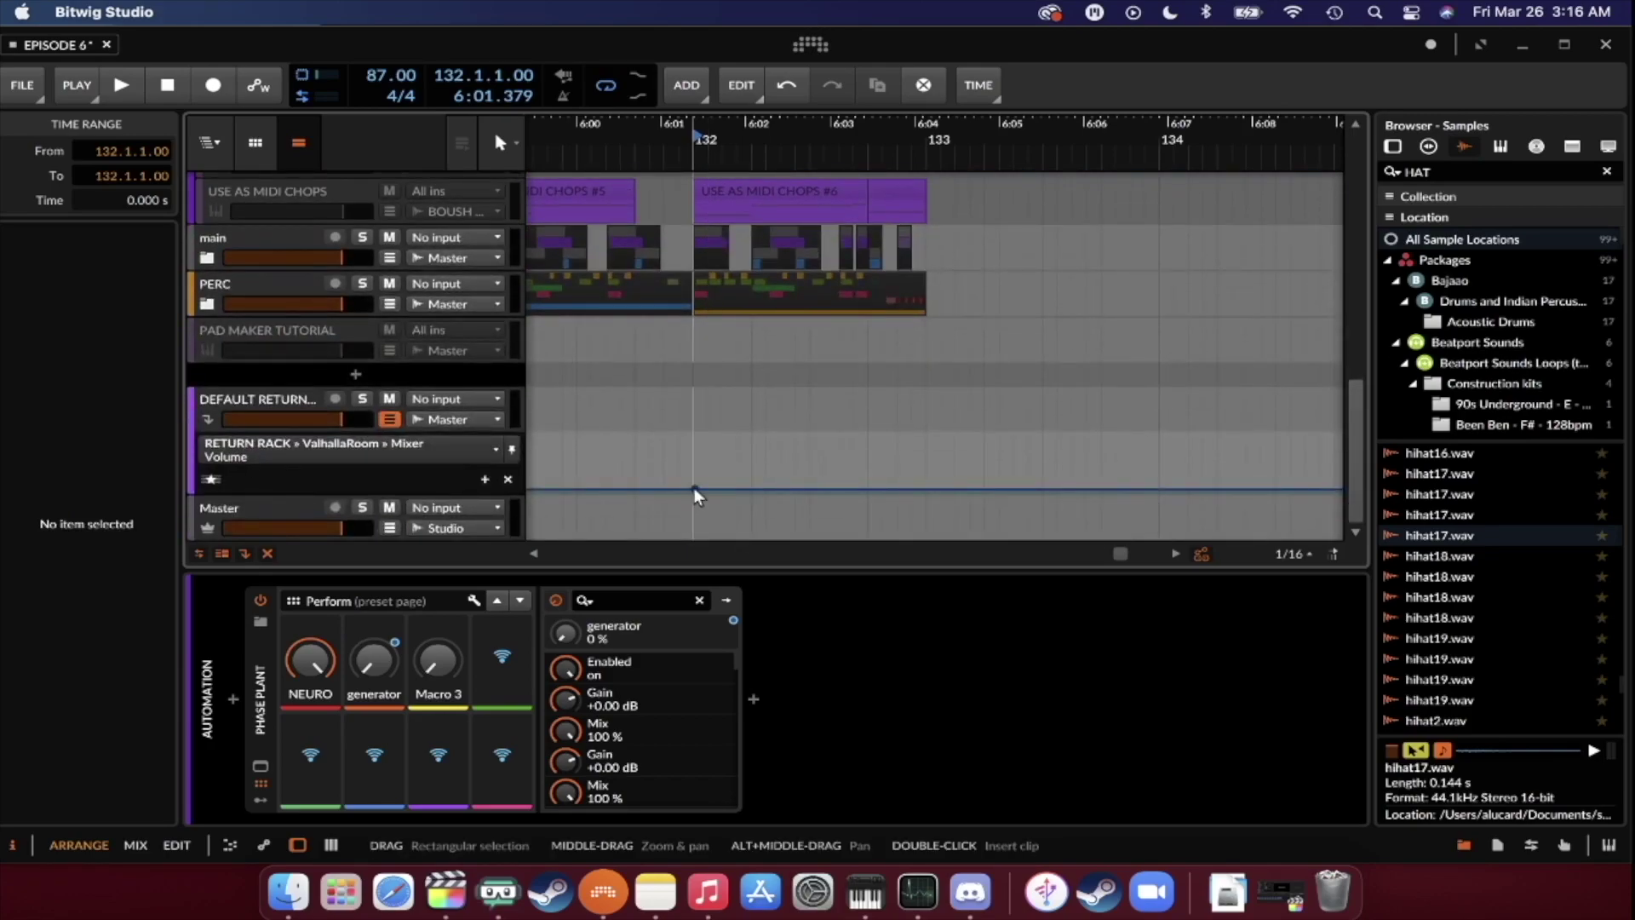
scroll(698, 494, "up", 3)
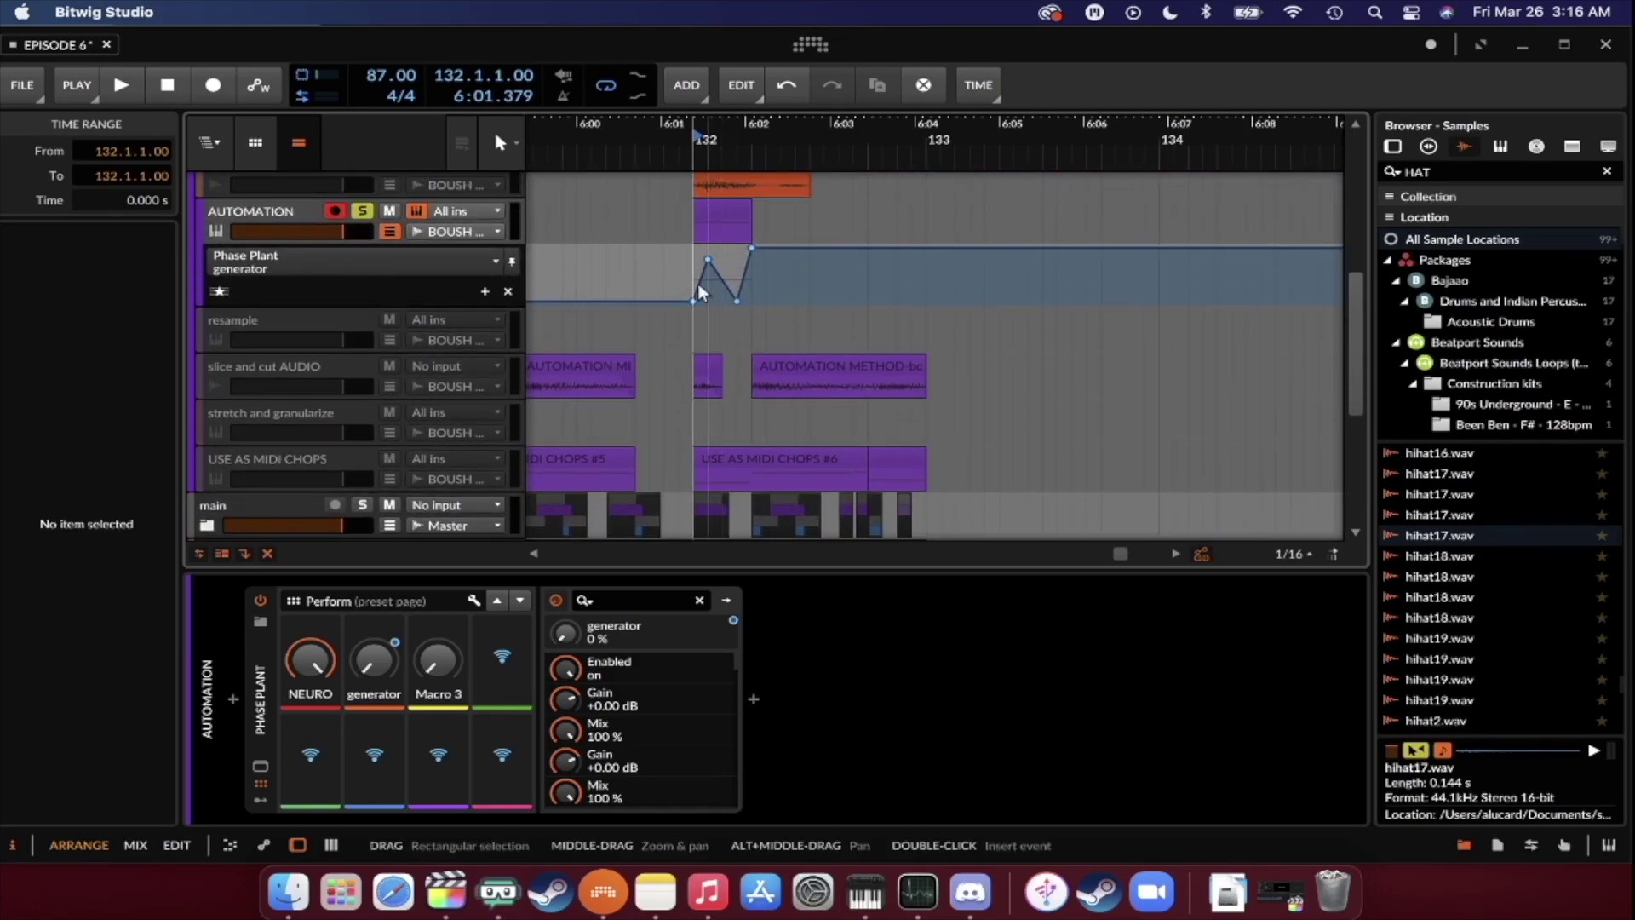
scroll(738, 359, "up", 3)
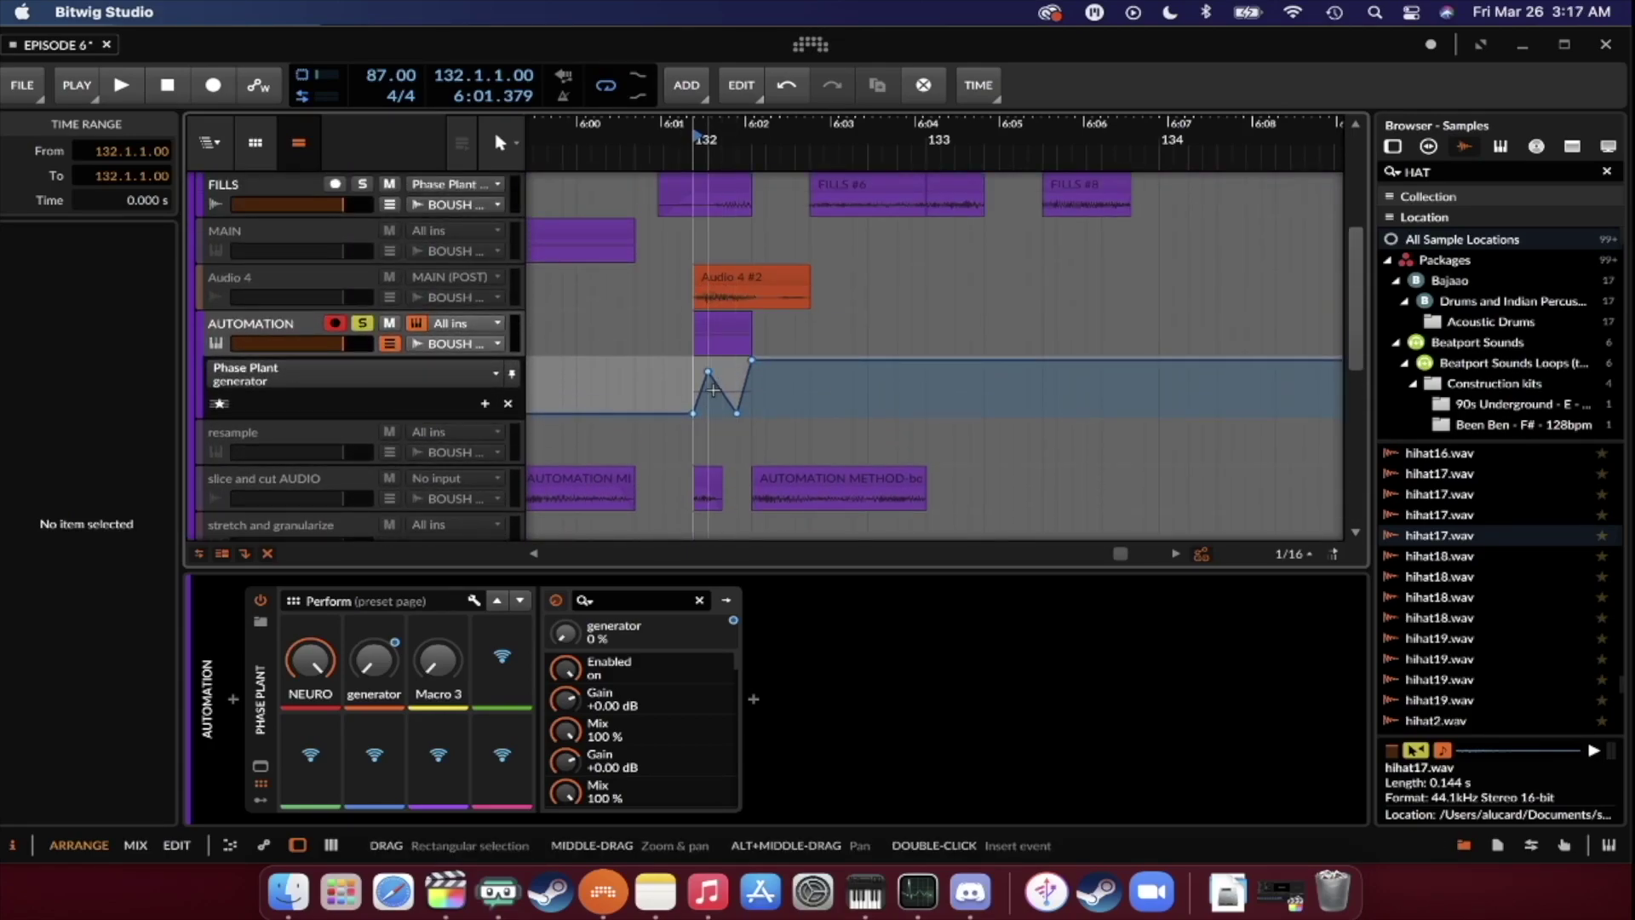
scroll(738, 359, "up", 5)
scroll(714, 390, "down", 2)
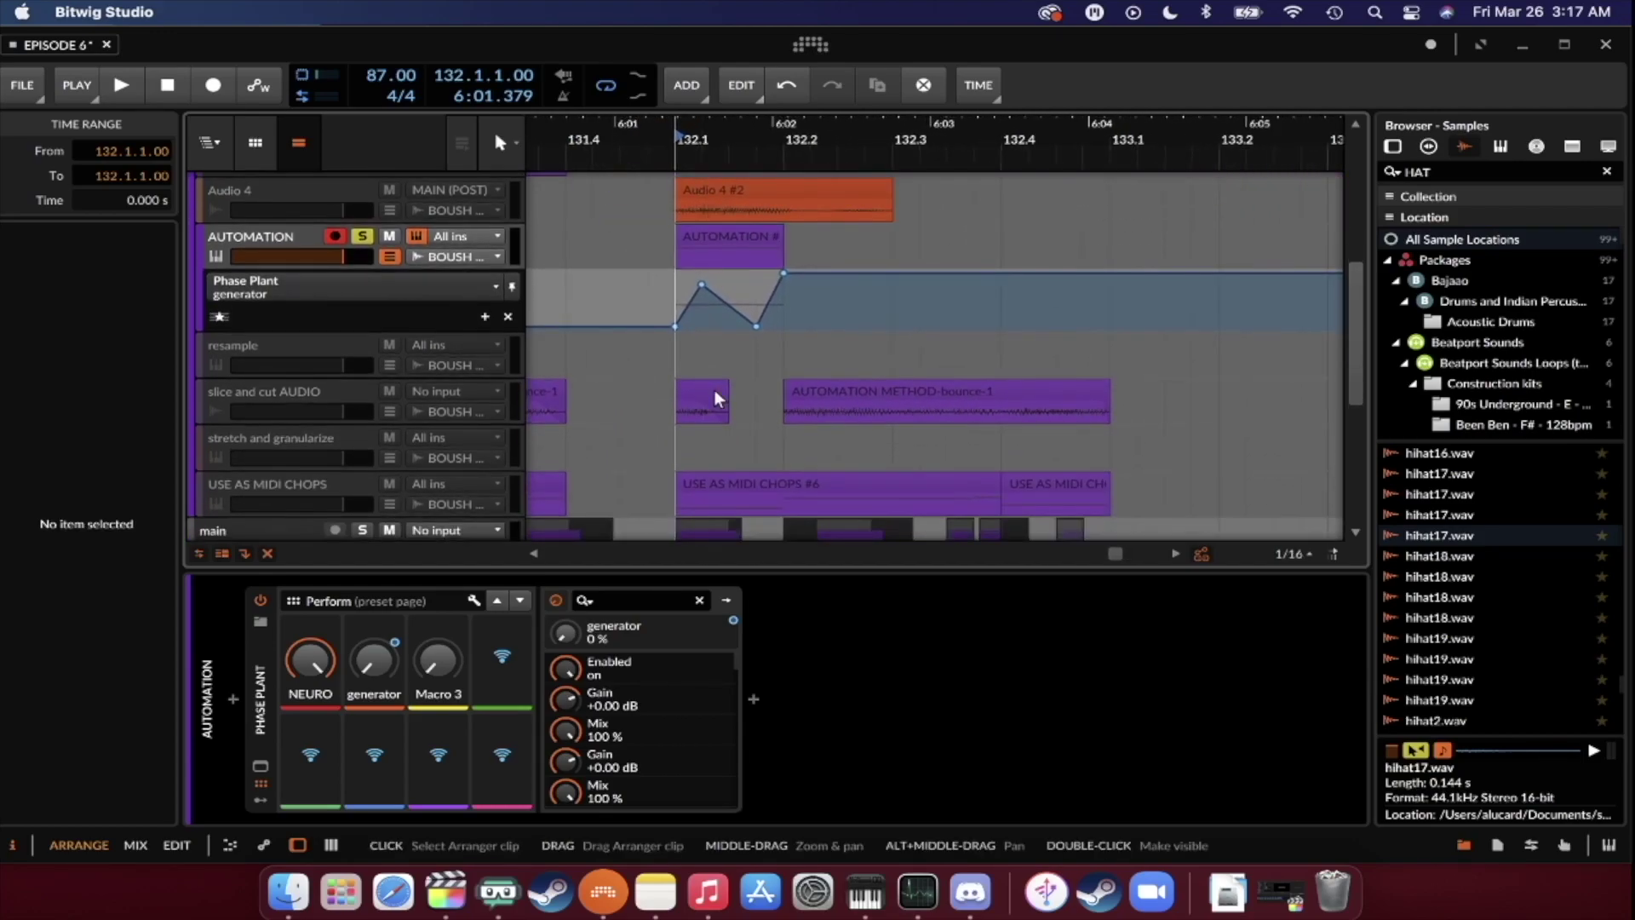
scroll(713, 392, "up", 1)
left_click(677, 355)
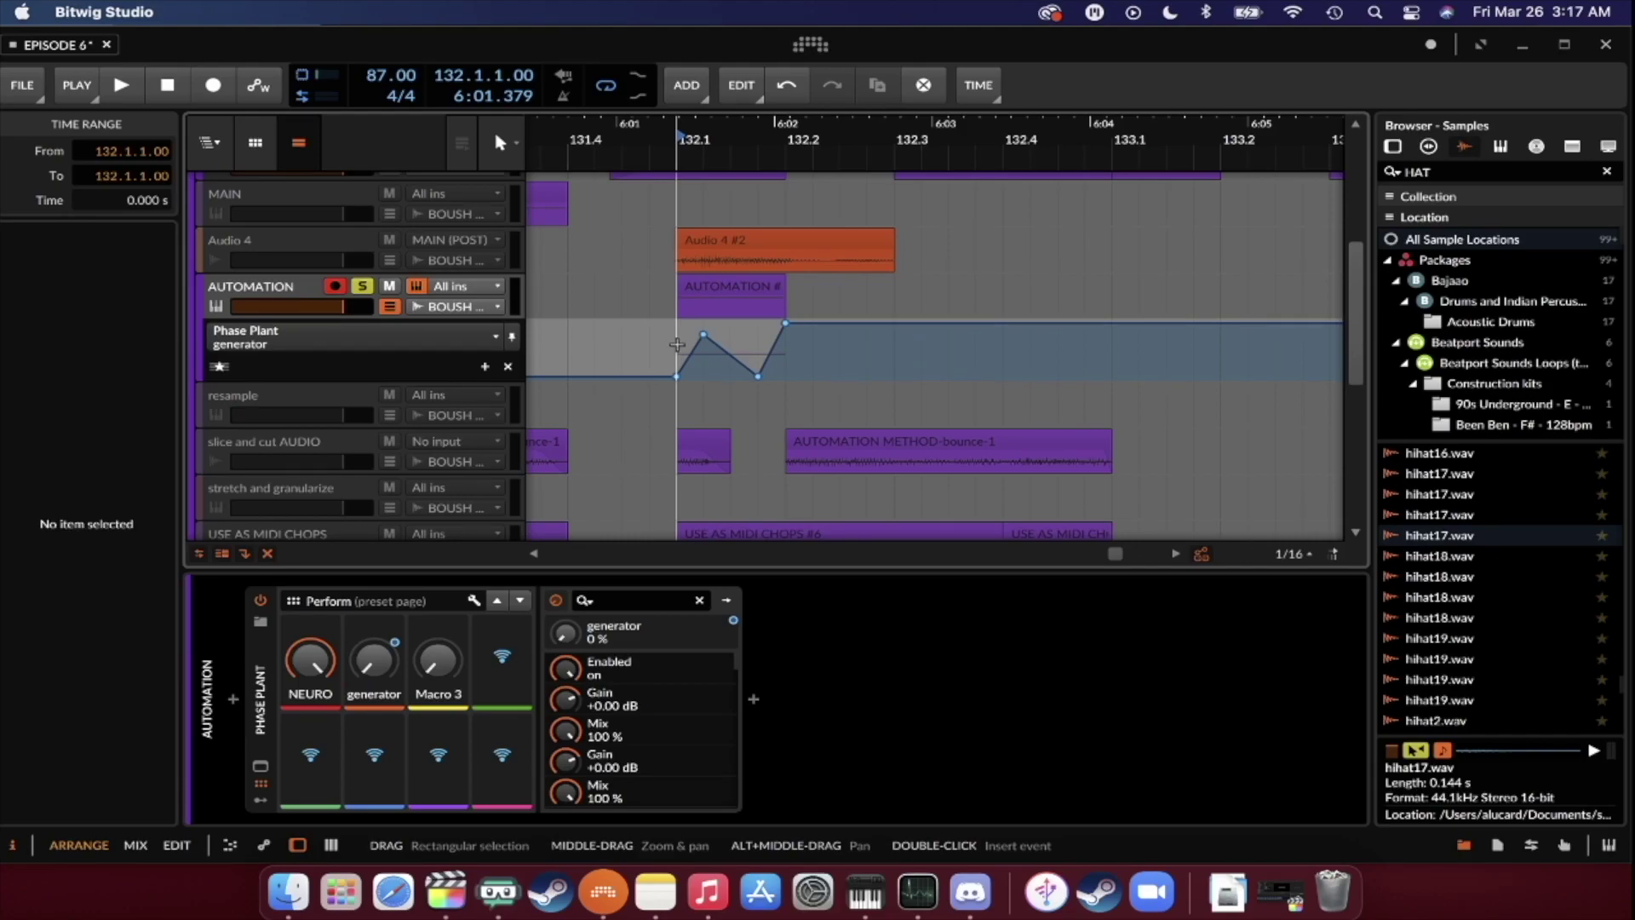
left_click(676, 339)
double_click(677, 341)
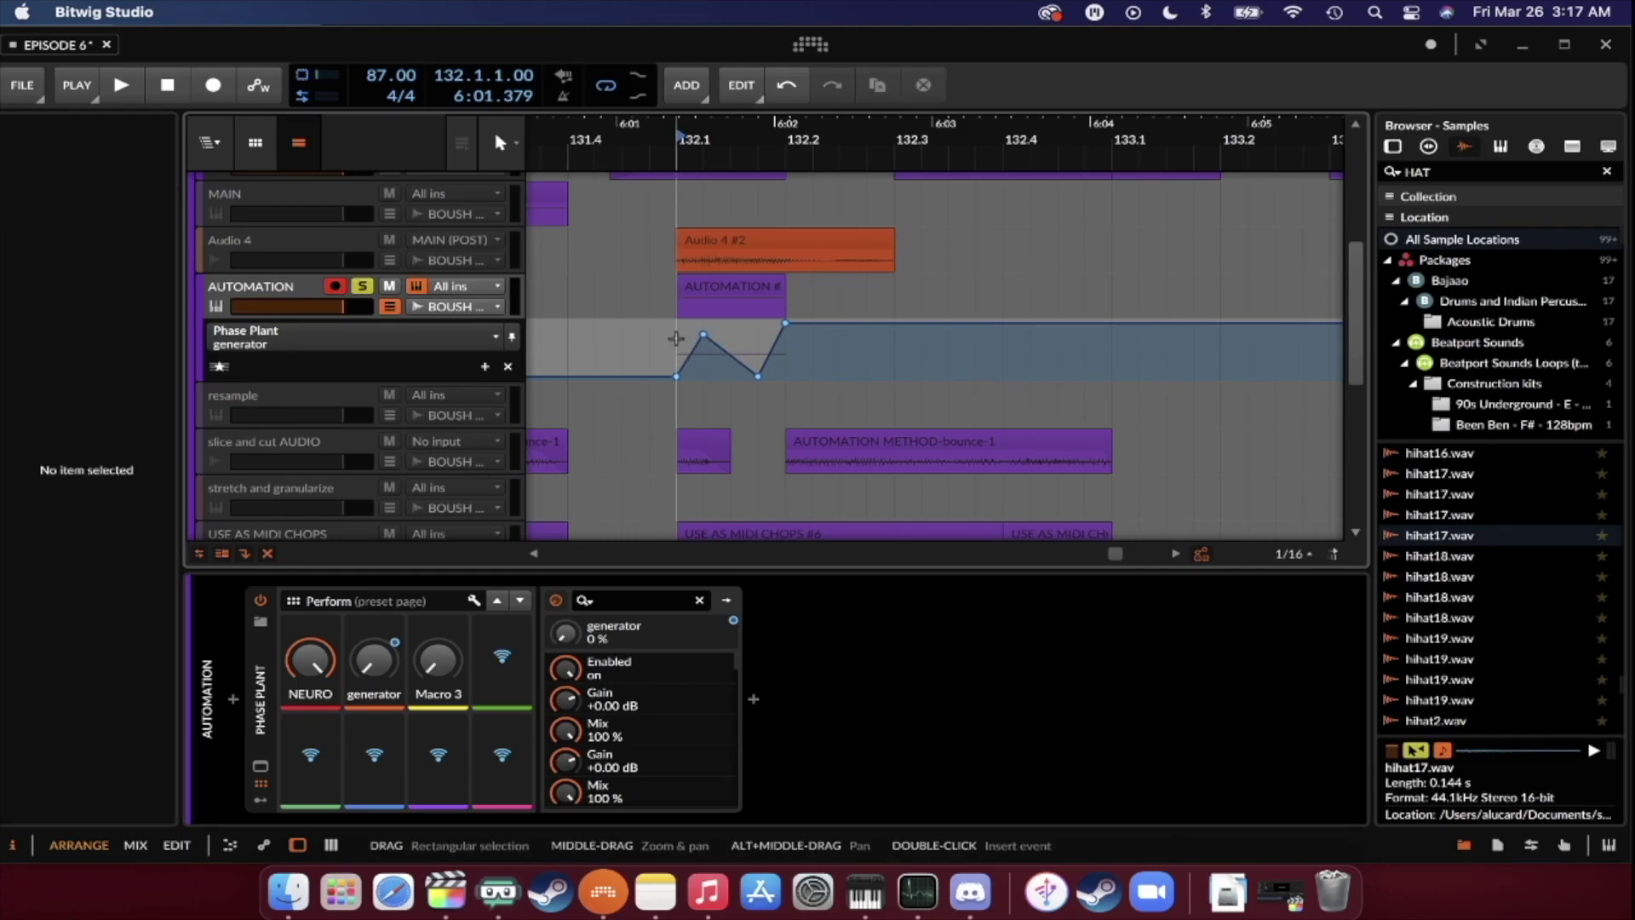
Deactivate the AUTOMATION track and hide its Phase Plant generator automation lane.
left_click(641, 302)
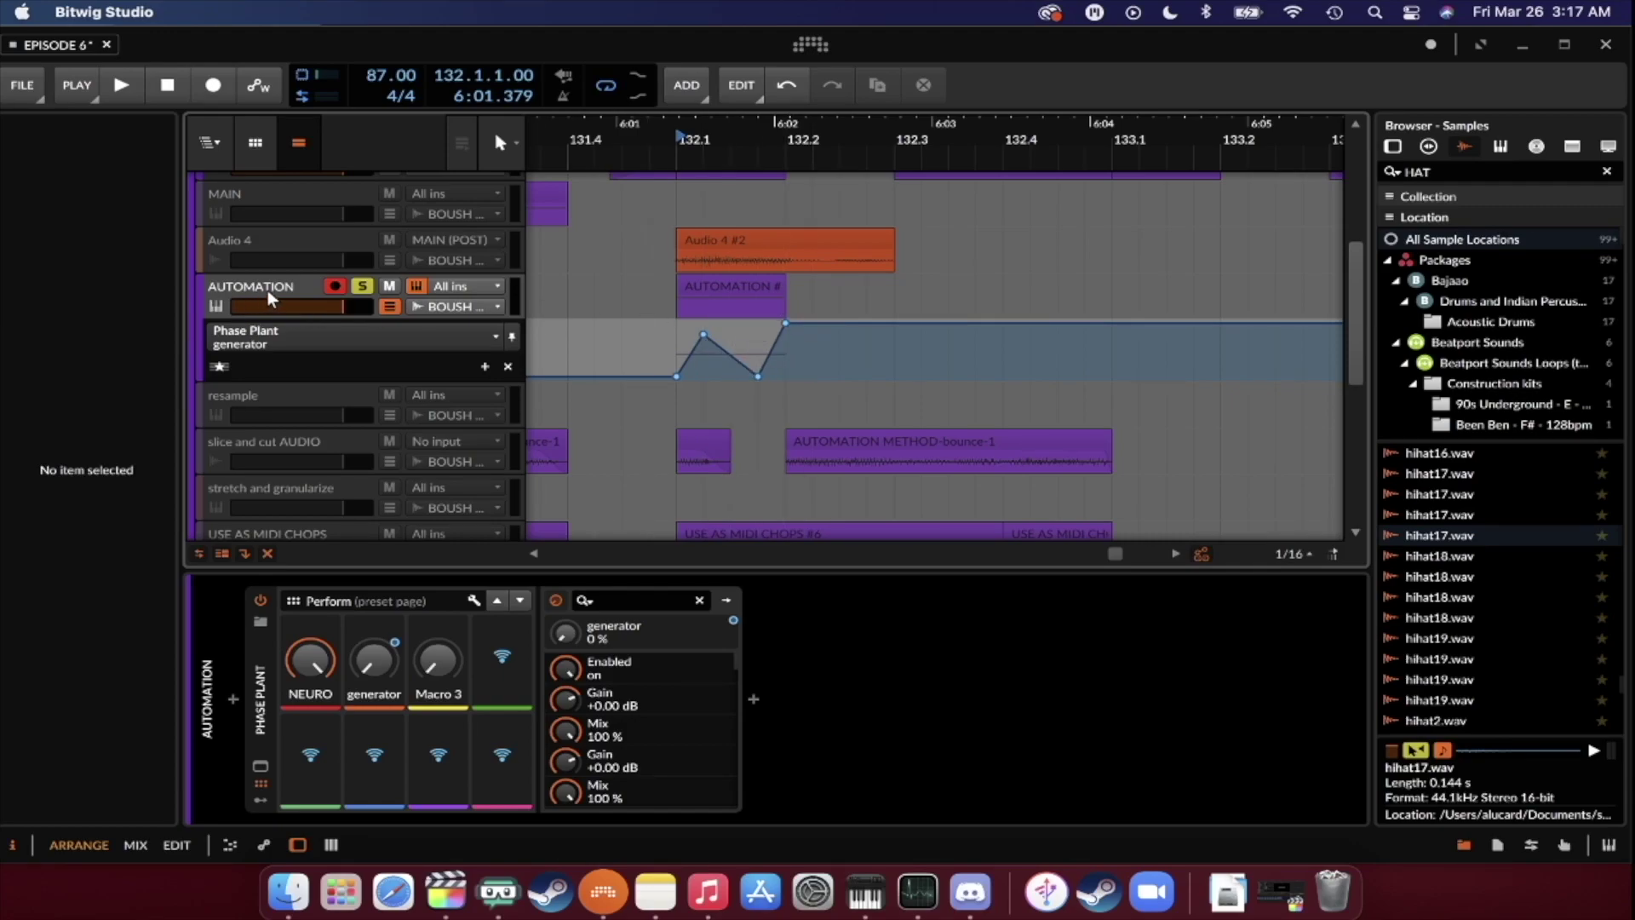
left_click(301, 286)
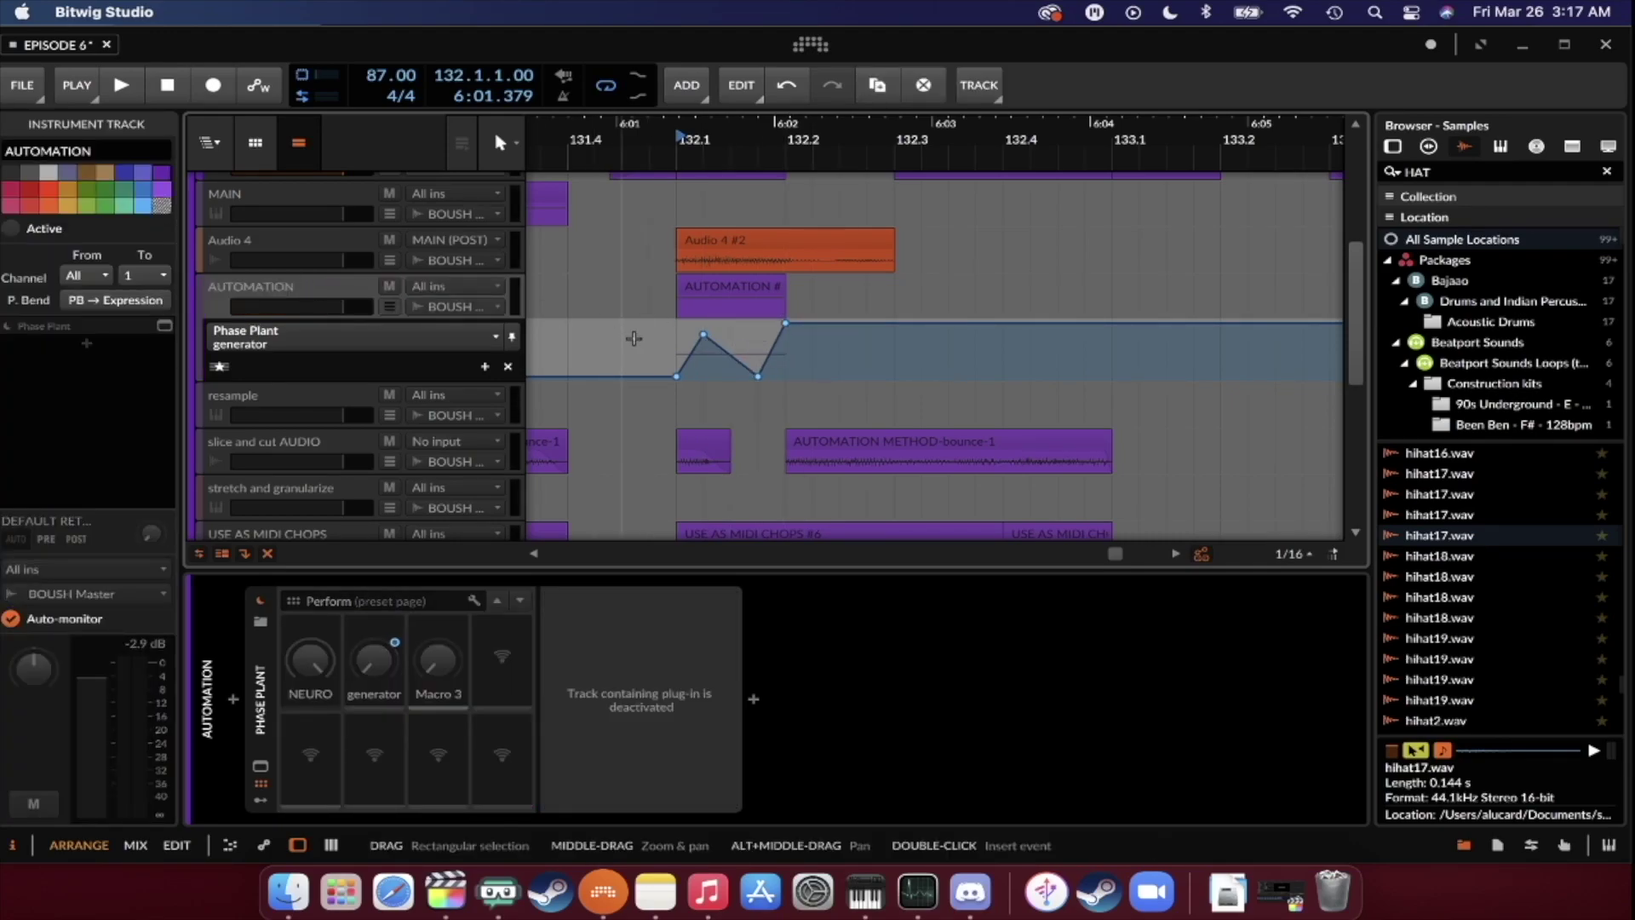
left_click(389, 304)
Activate the slice and cut AUDIO track holding the AUTOMATION METHOD-bounce-1 clip at bar 1, and deactivate the FILLS track.
scroll(955, 389, "down", 5)
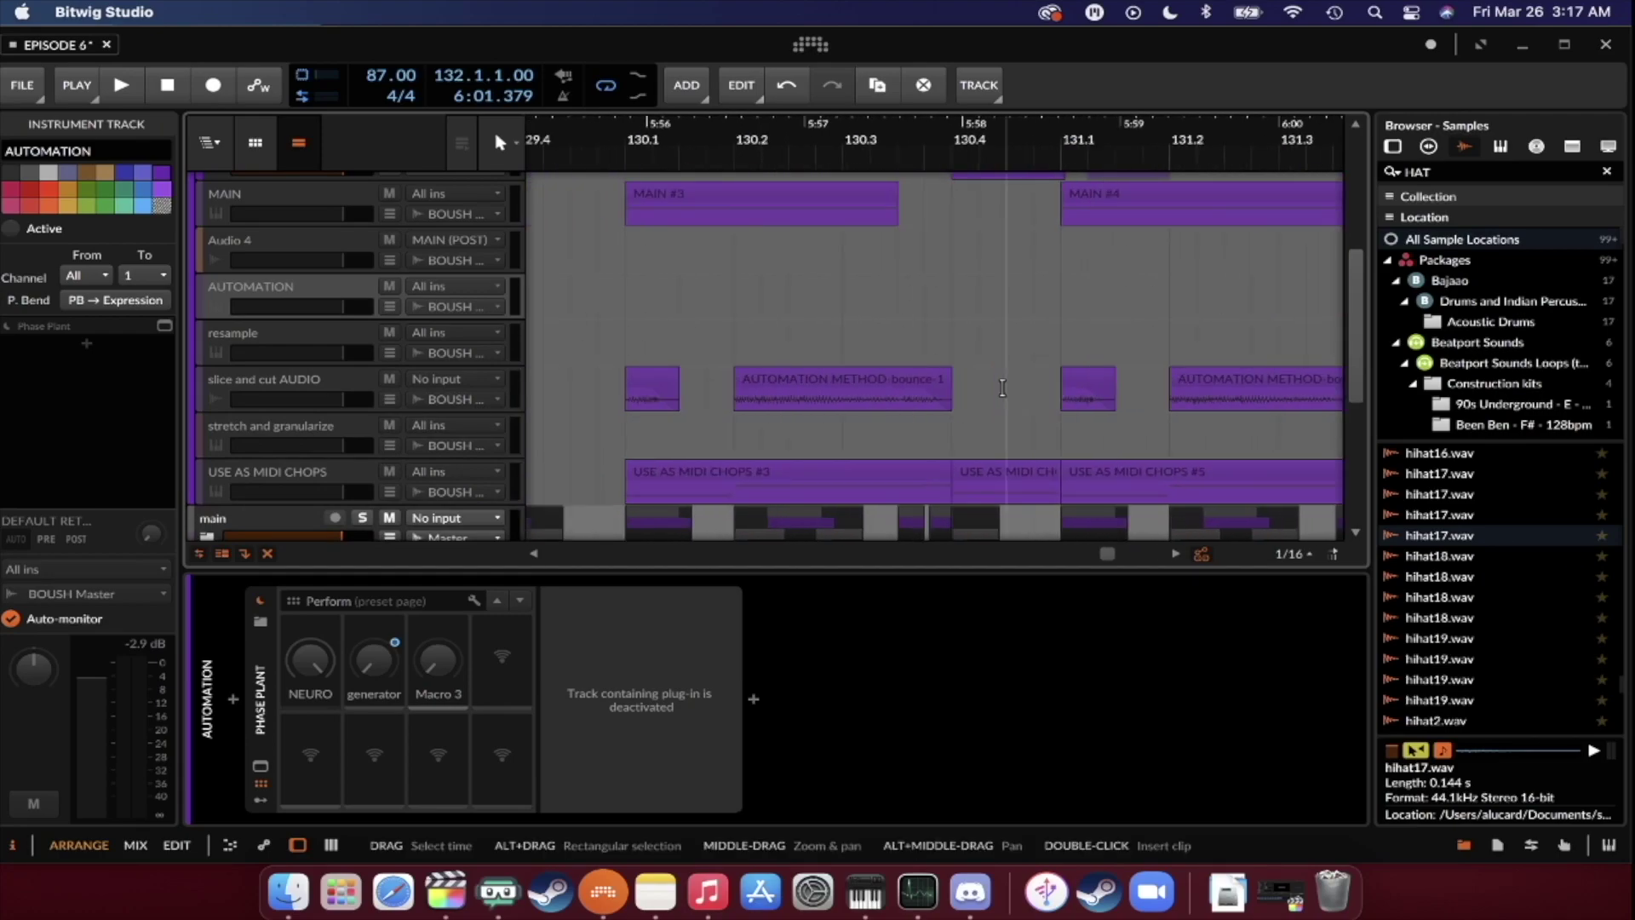
scroll(979, 387, "left", 10)
scroll(1002, 388, "left", 8)
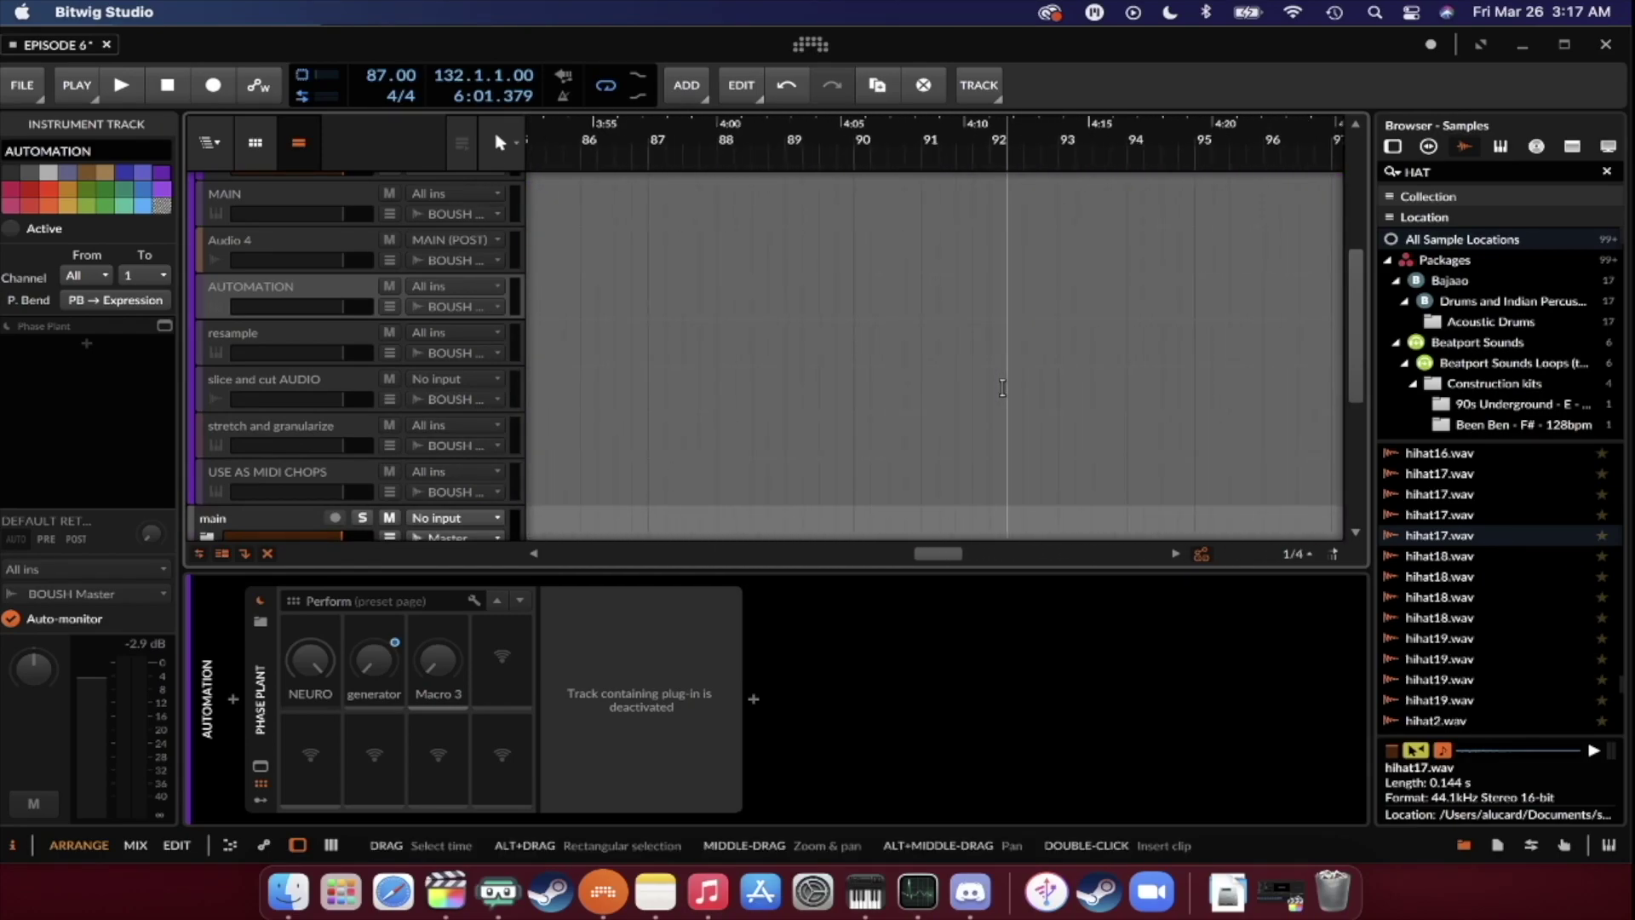
left_click(1002, 388)
scroll(1002, 387, "down", 8)
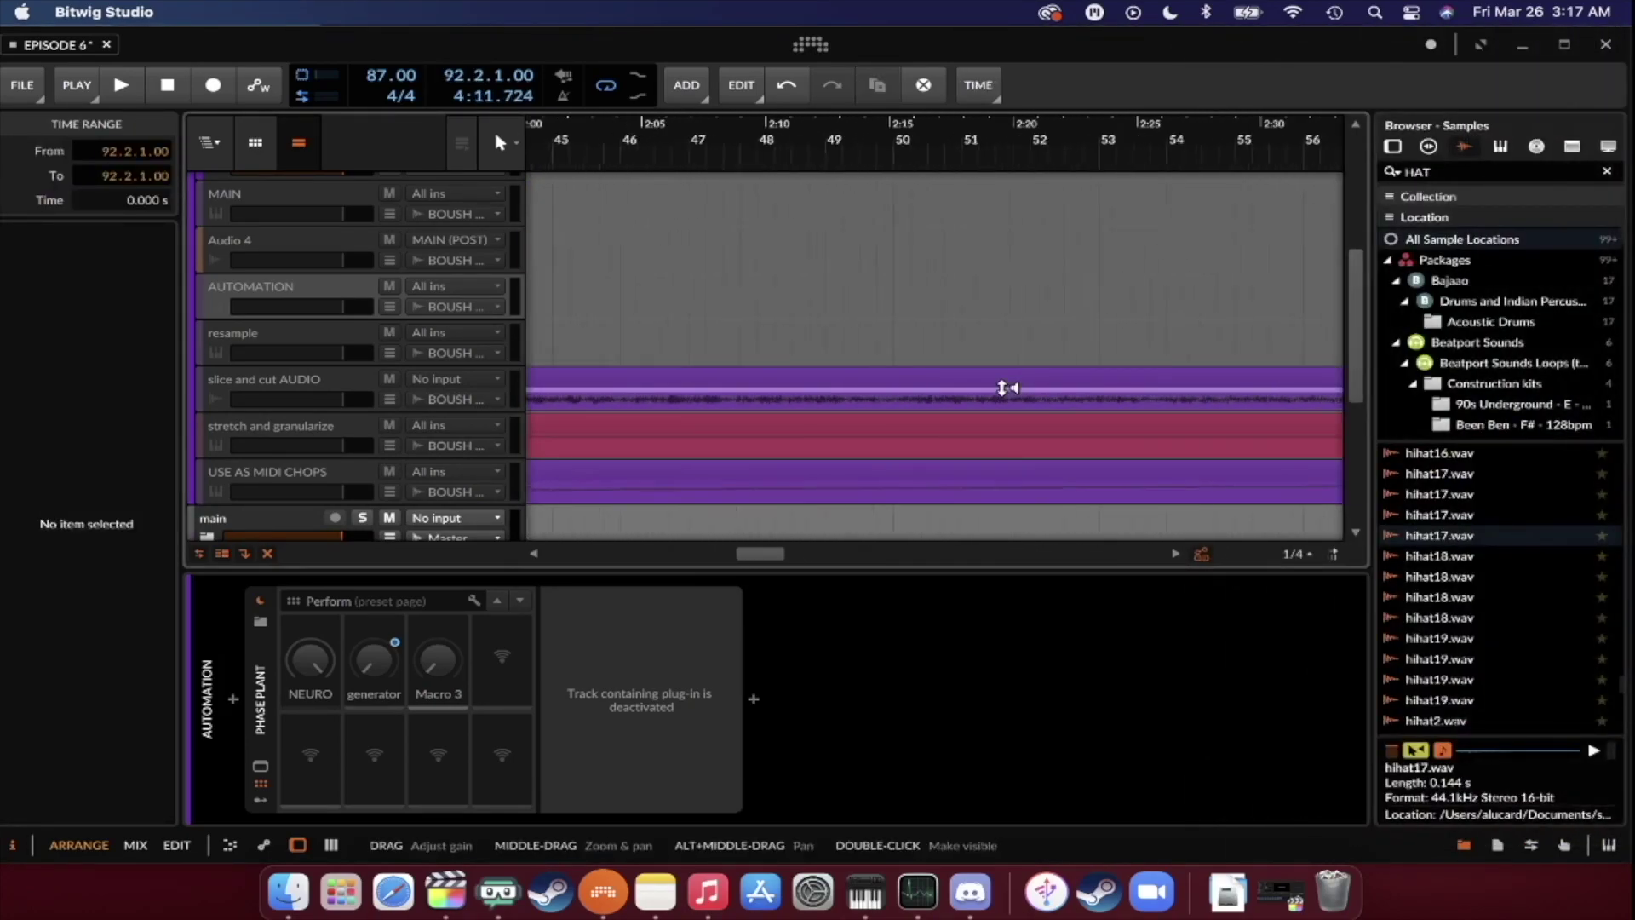
left_click(848, 376)
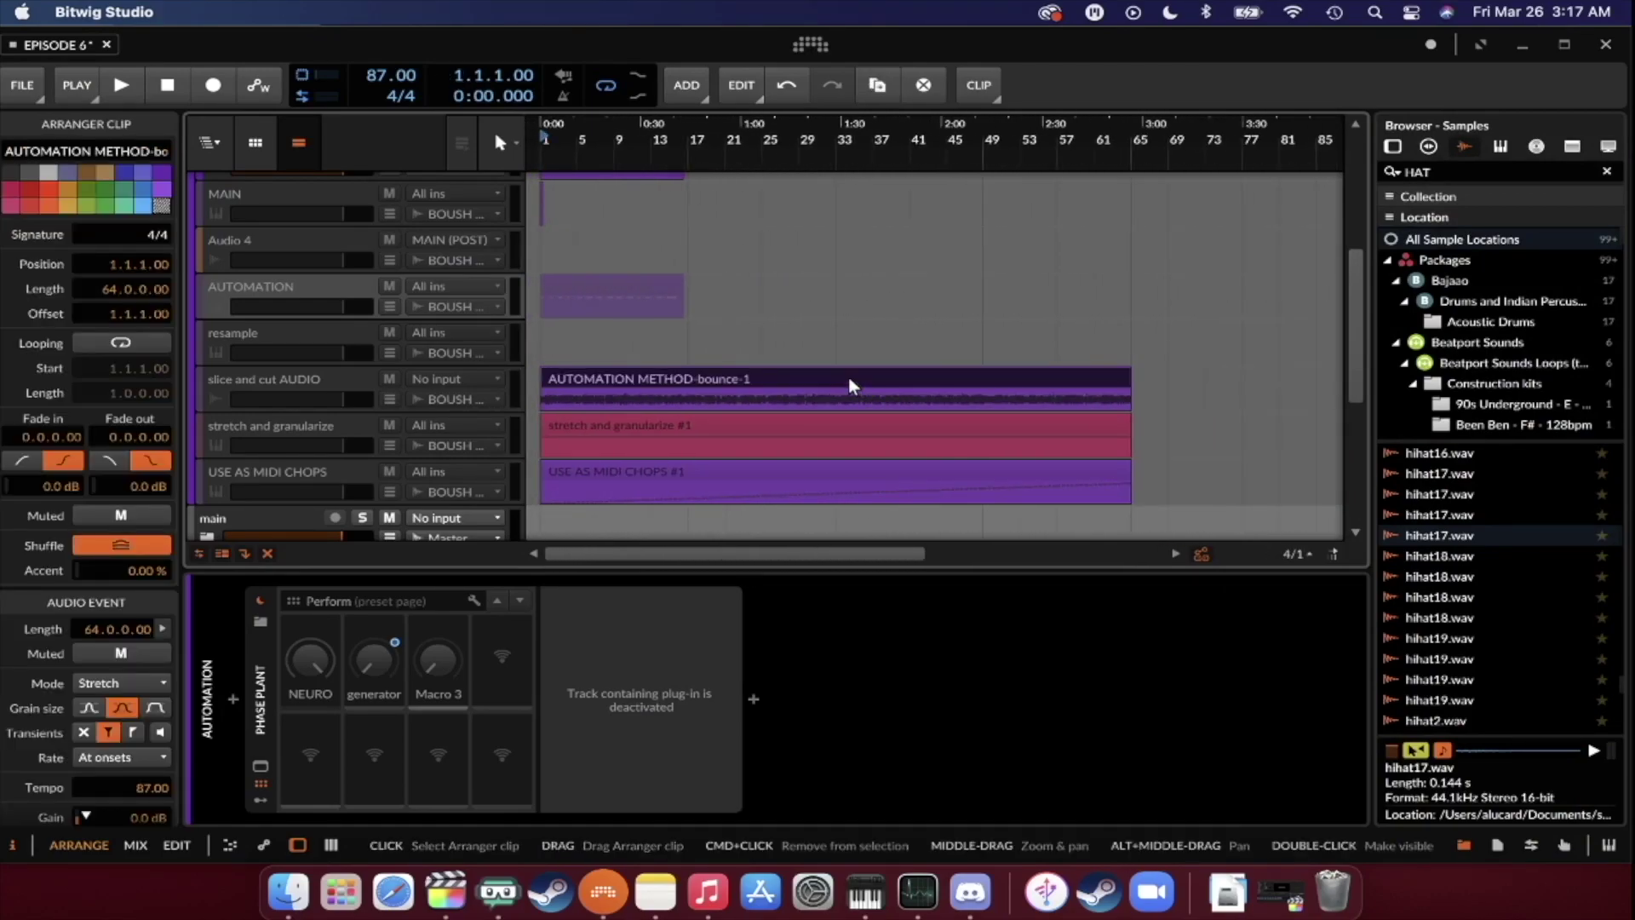
left_click(252, 380)
scroll(252, 380, "up", 3)
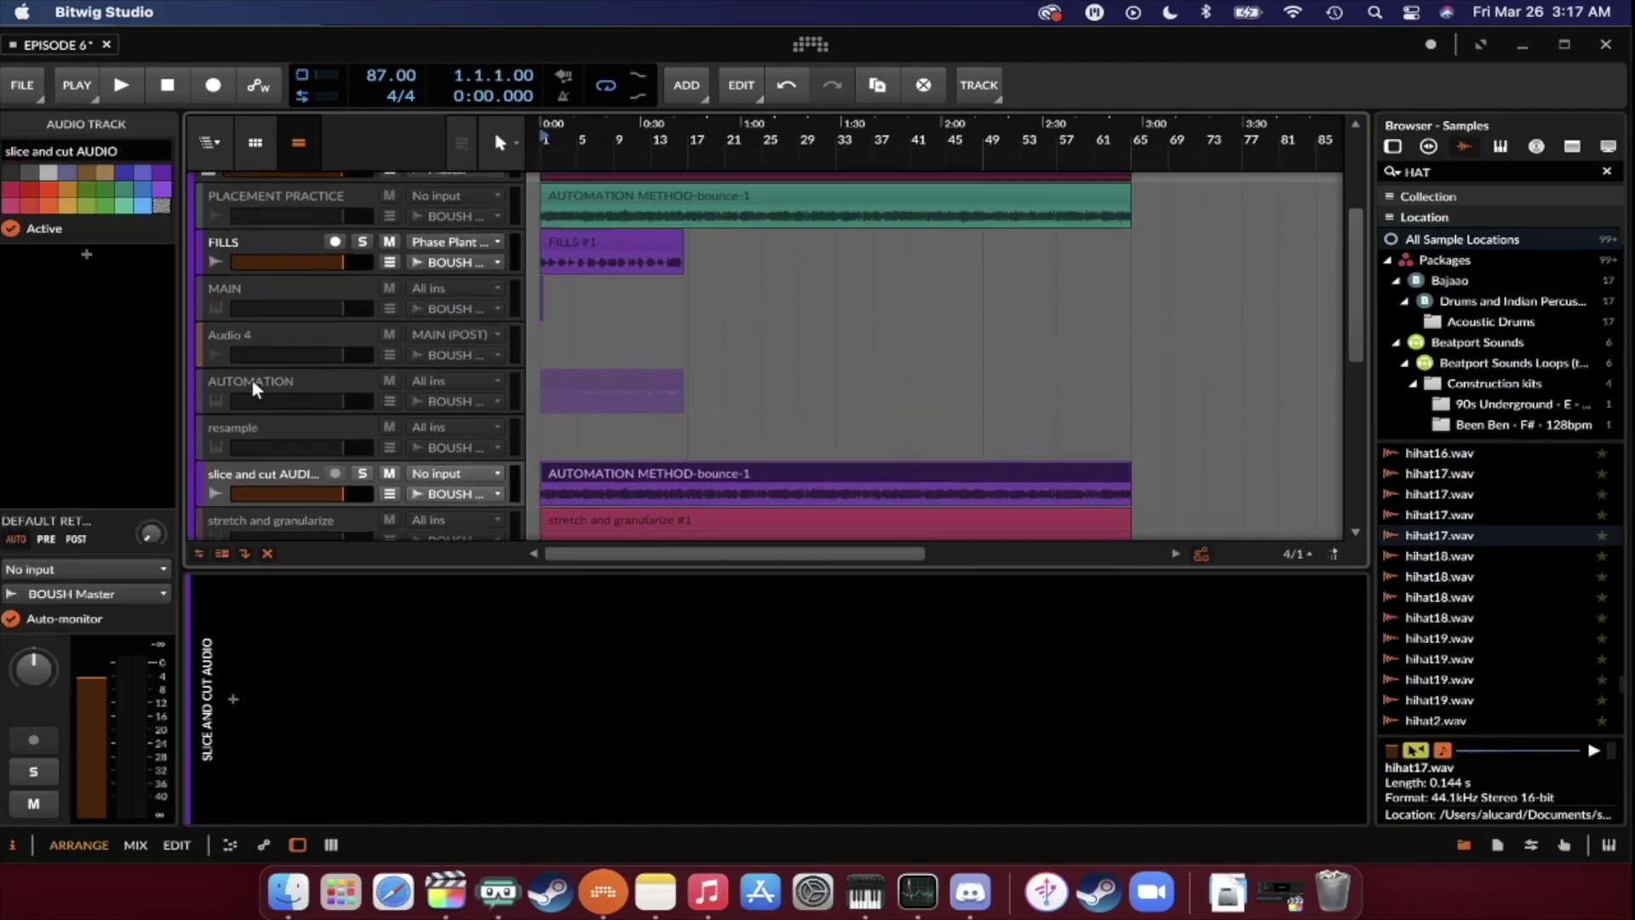
left_click(305, 265)
scroll(302, 264, "down", 4)
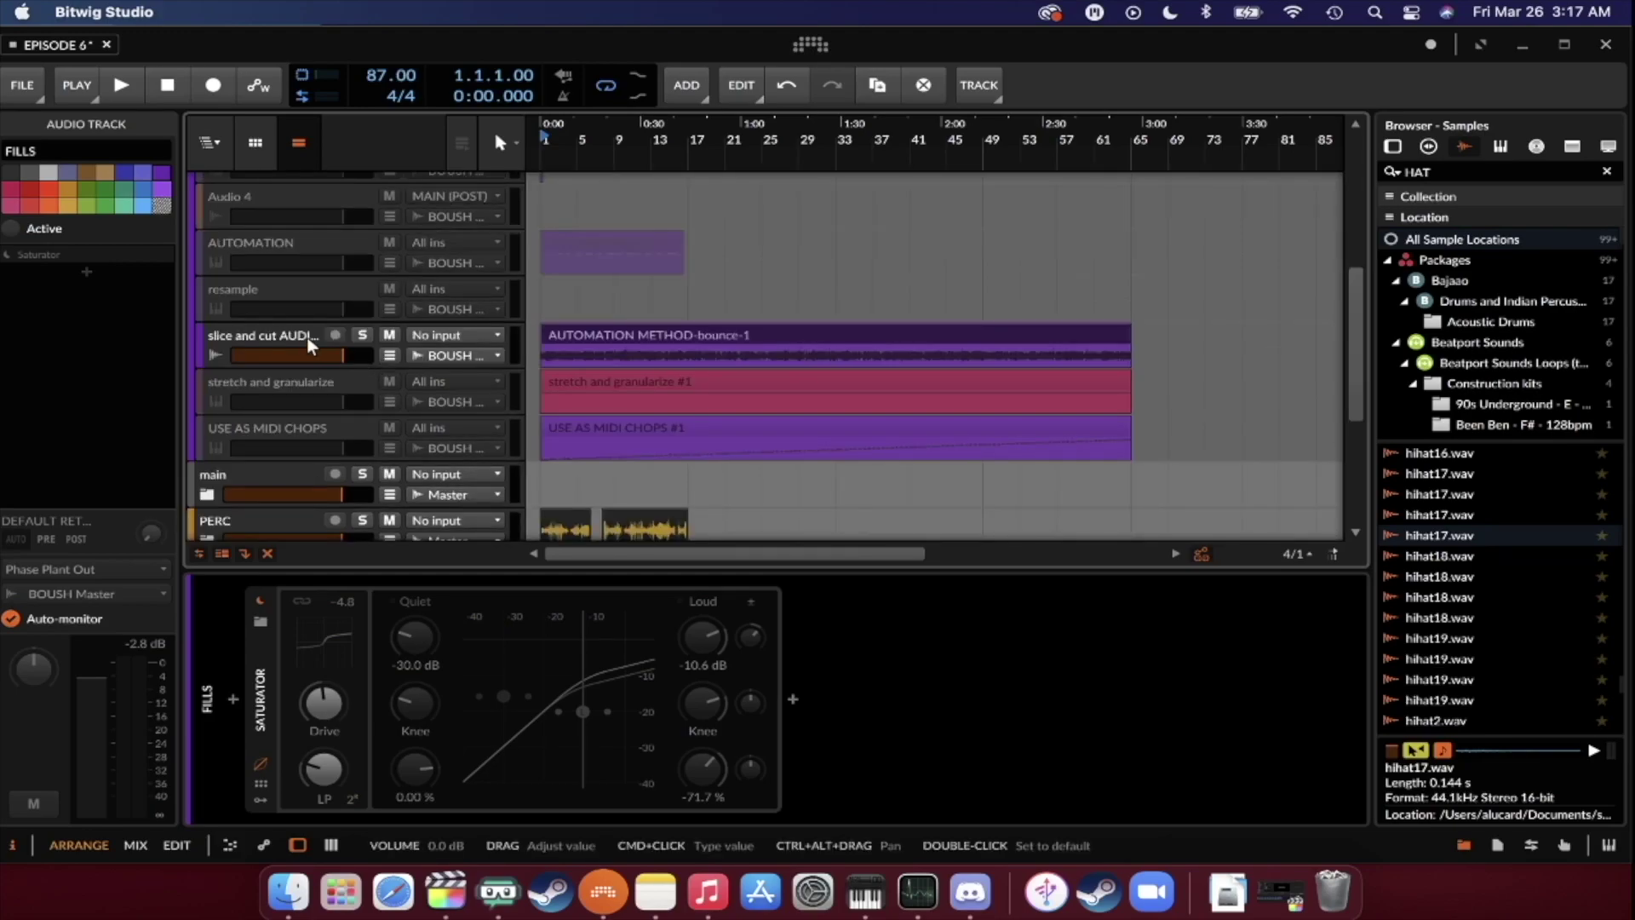
Solo the slice and cut AUDIO track and play its AUTOMATION METHOD-bounce-1 clip from bar 1.
left_click(310, 335)
left_click(362, 334)
left_click(631, 344)
key("space")
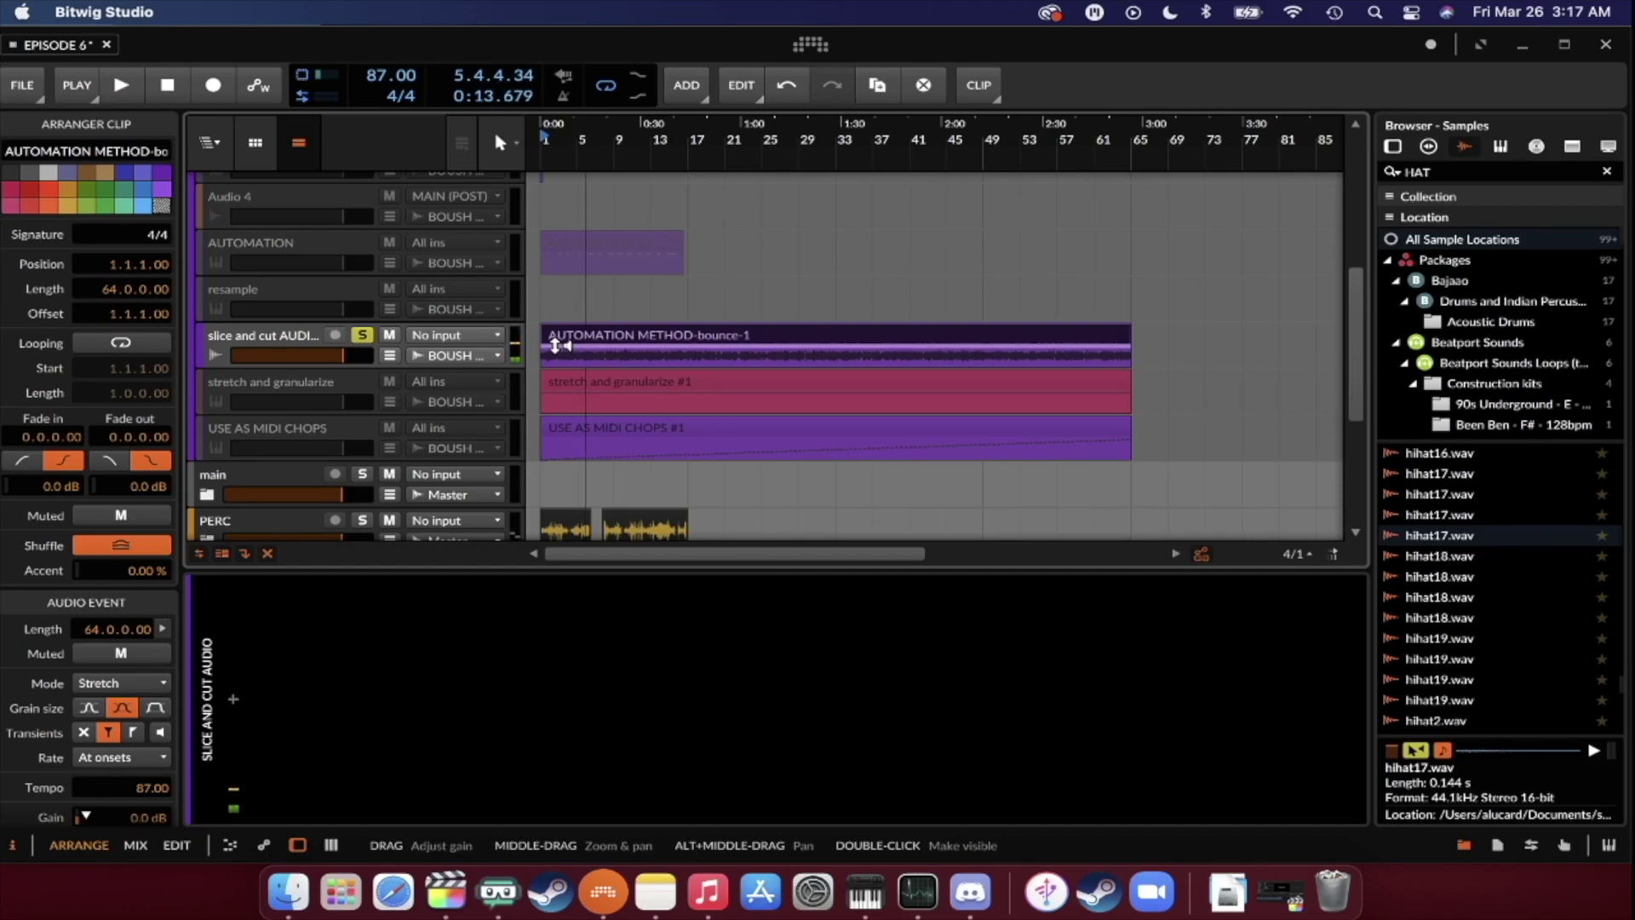
Play the short slice and cut AUDIO chop at 129.1.1.00, the start of MAIN SECTION 1A.
scroll(557, 346, "down", 5)
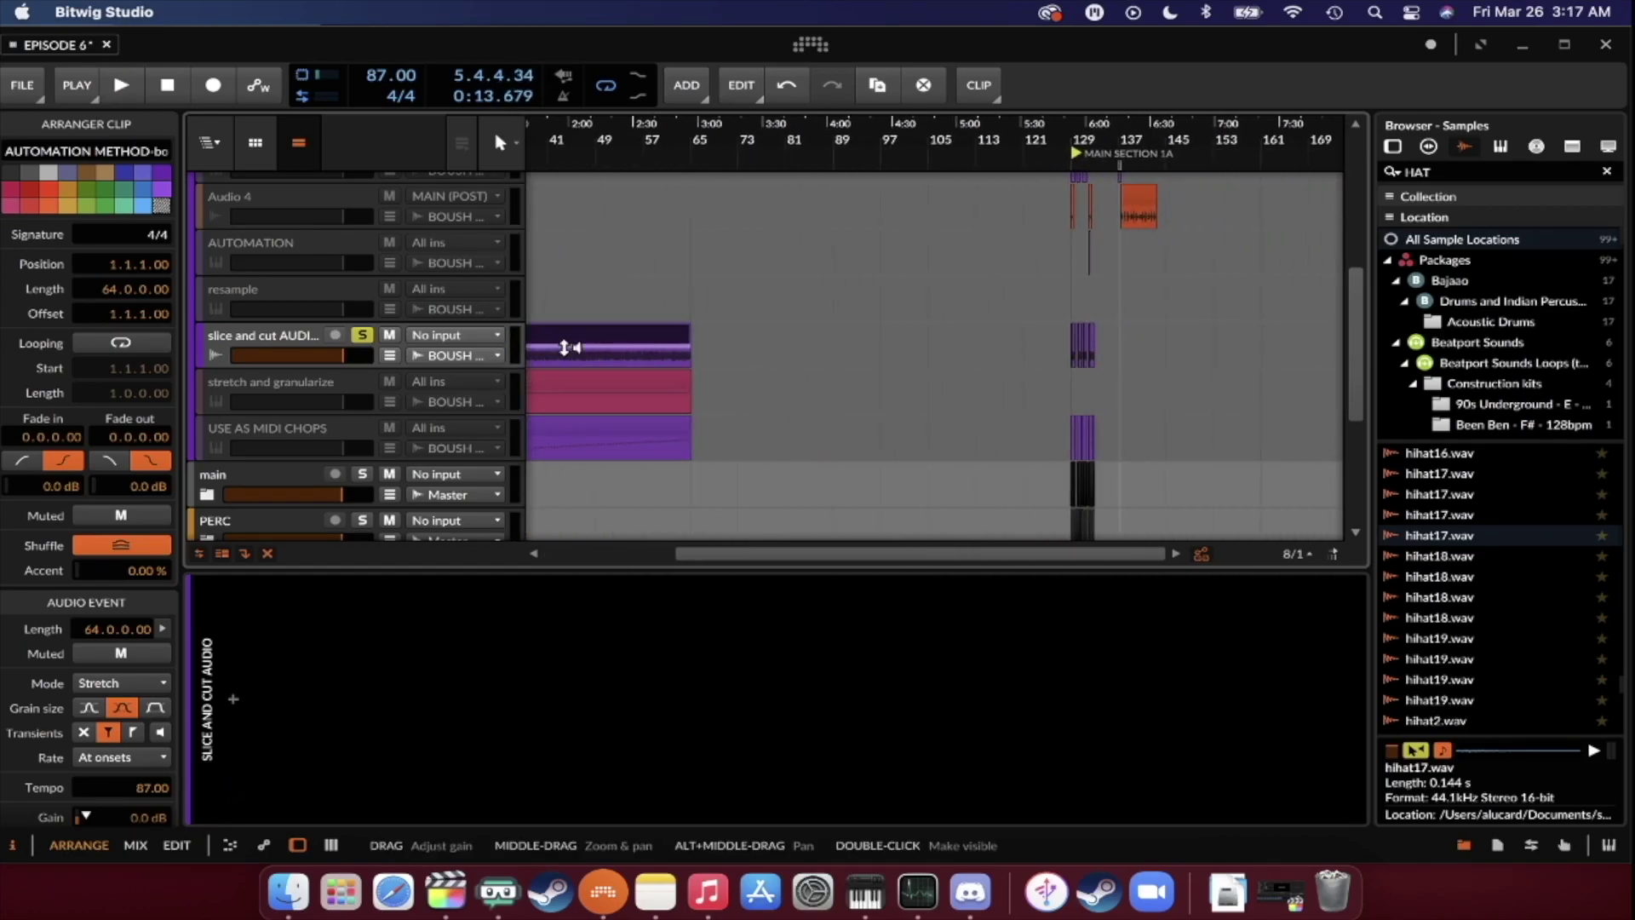
scroll(1102, 349, "up", 10)
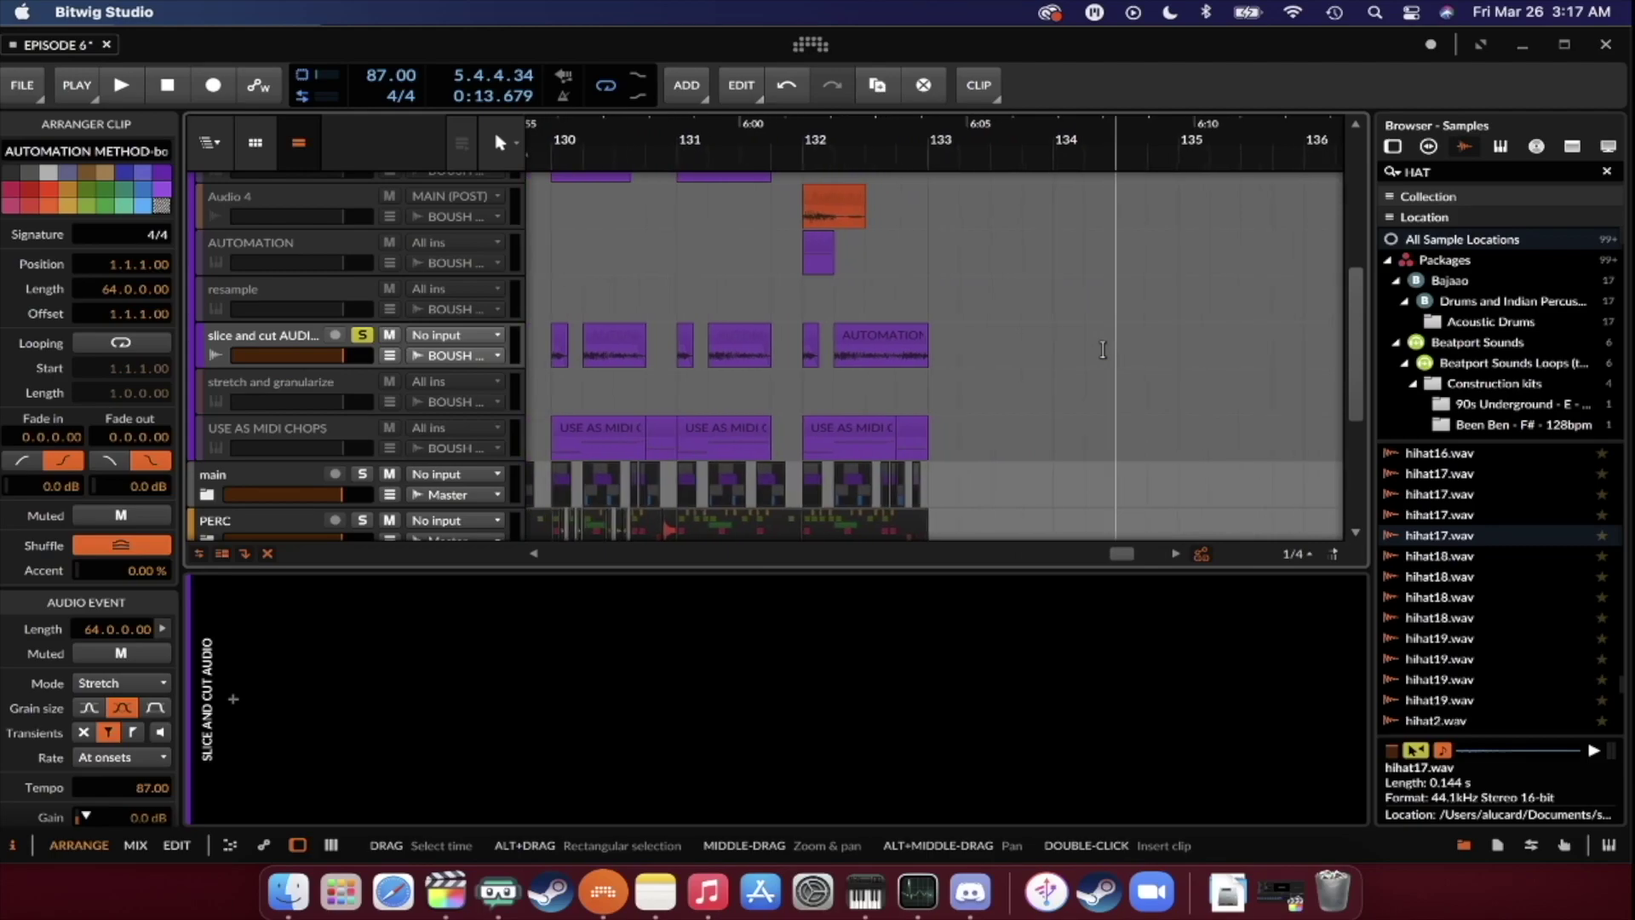
scroll(1102, 349, "up", 8)
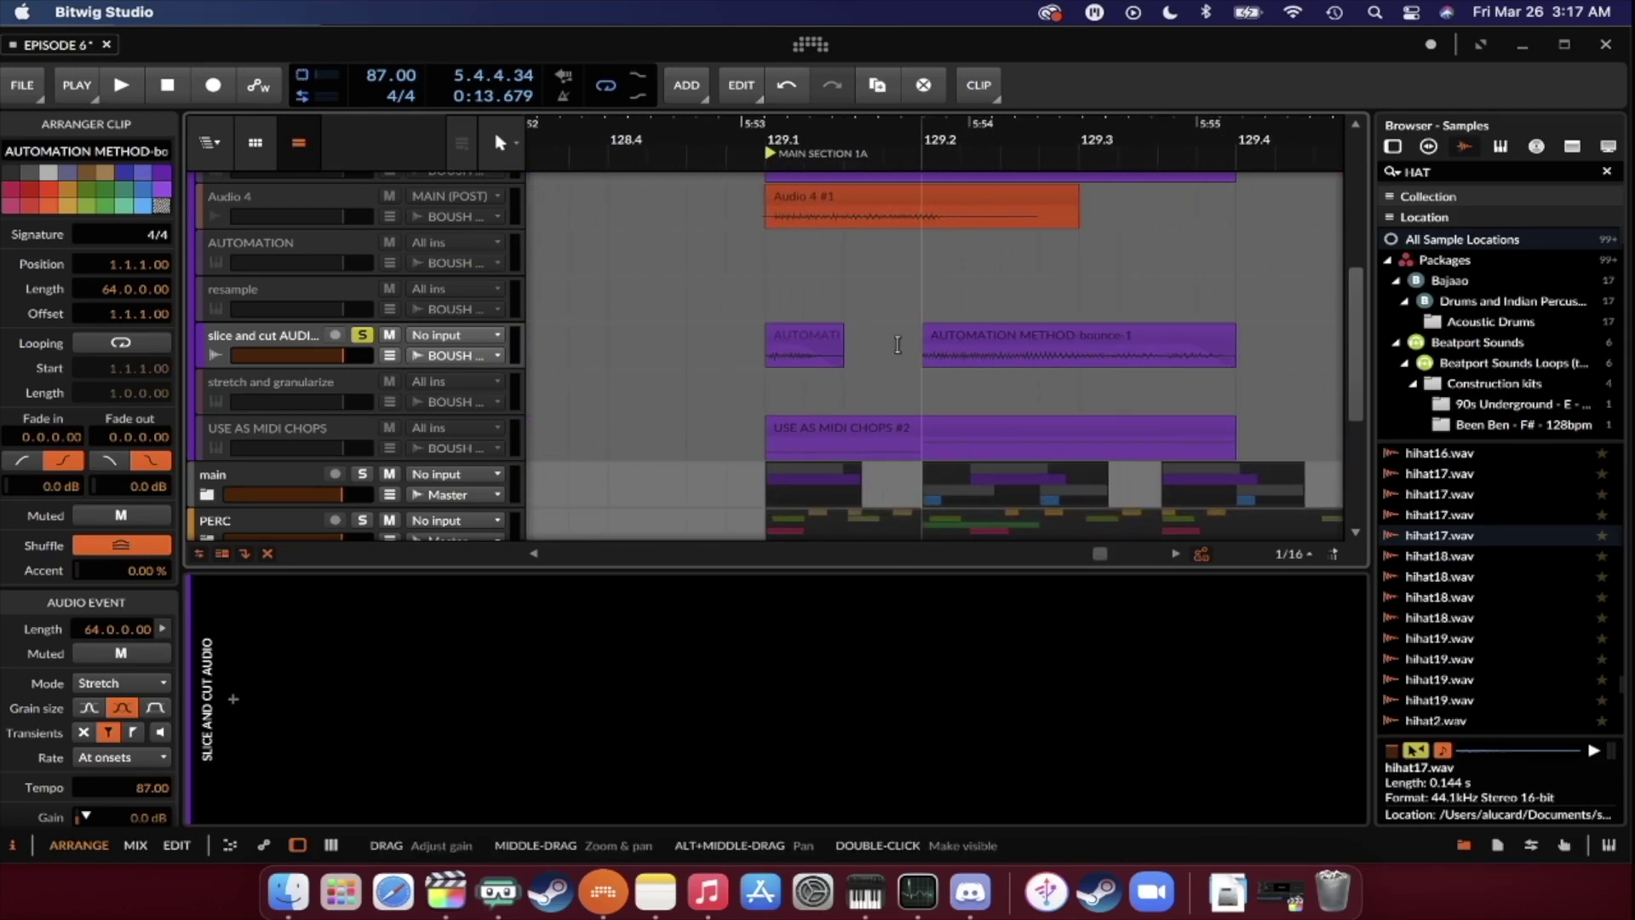
left_click(813, 332)
key("space")
key("space")
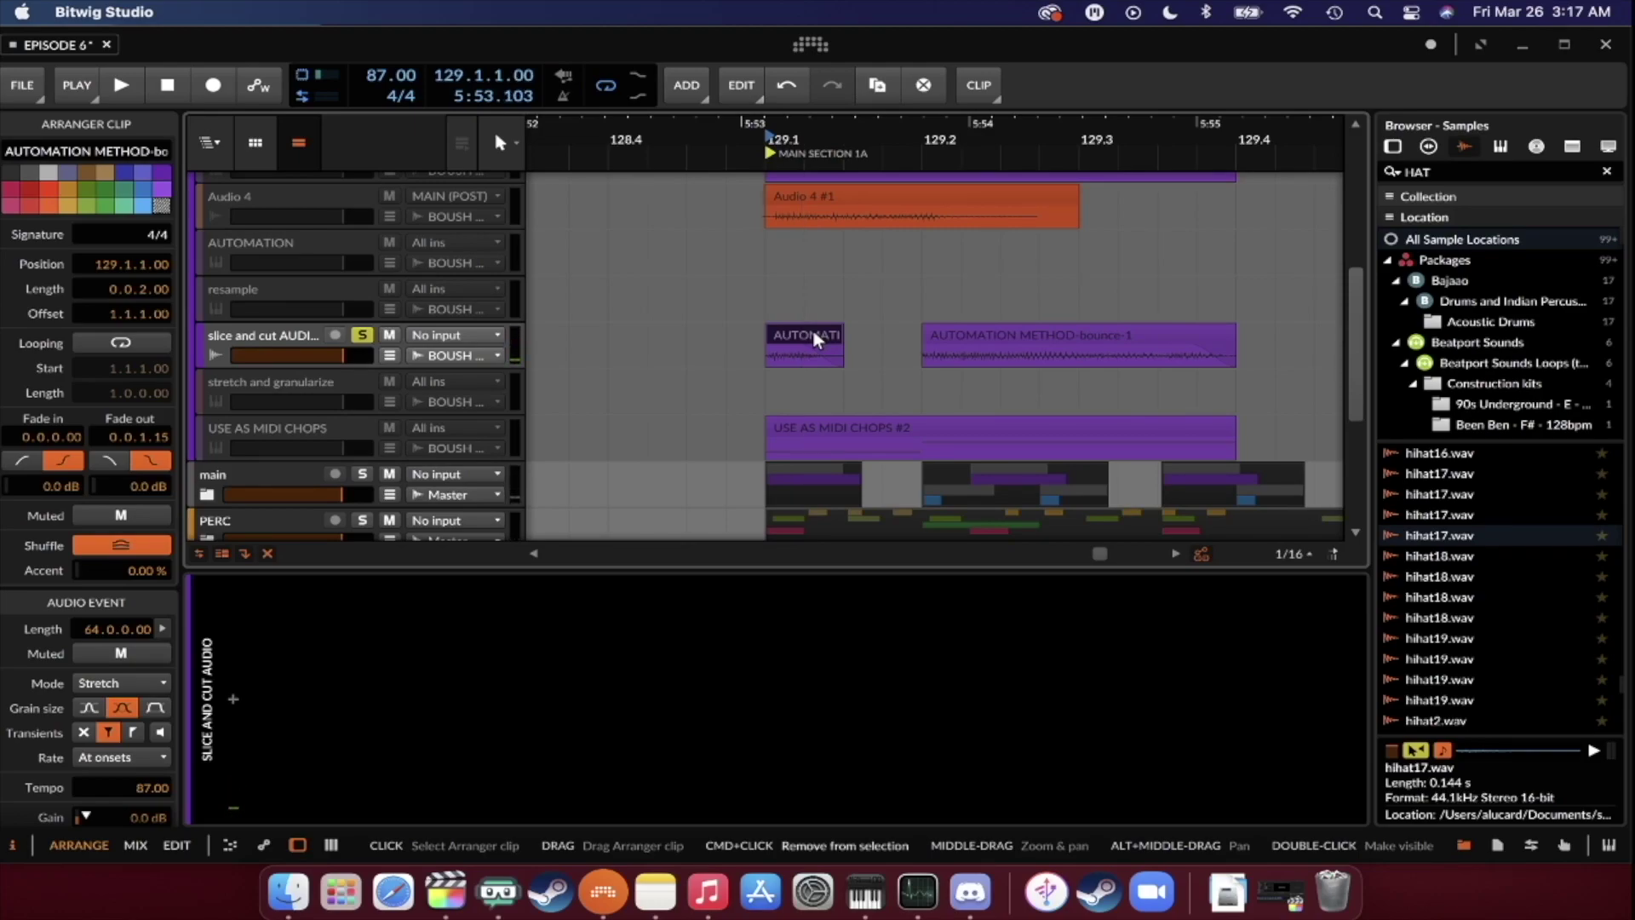
Play the slice and cut AUDIO chops from bar 129 through bar 132 to hear the sliced bass pattern.
scroll(812, 329, "down", 4)
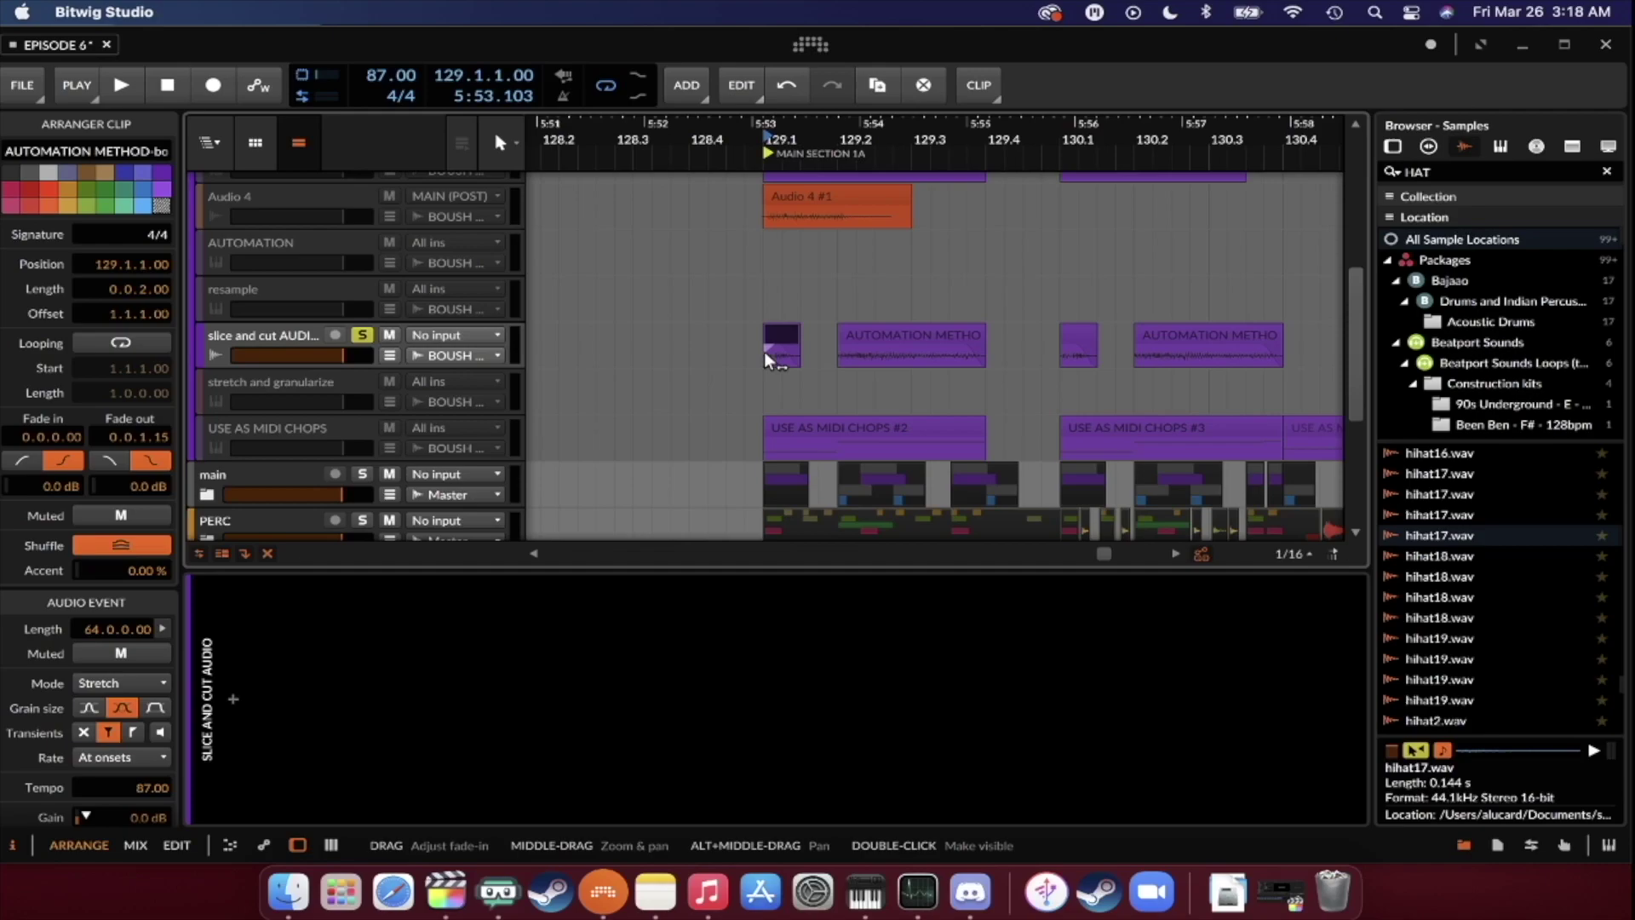
scroll(764, 351, "right", 2)
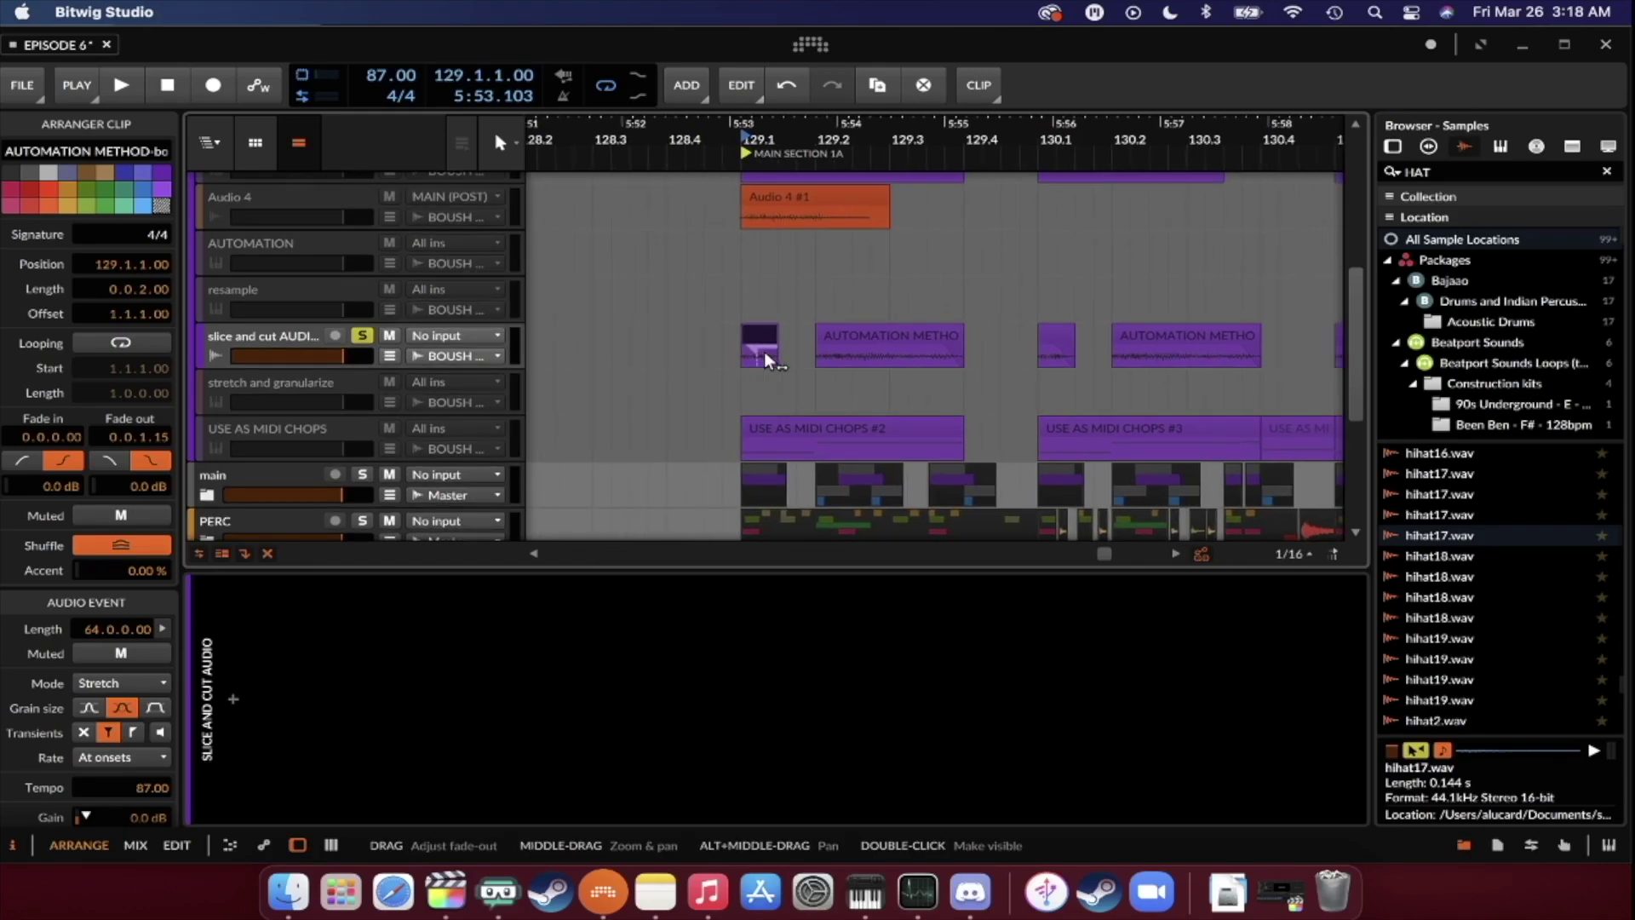
scroll(763, 350, "down", 1)
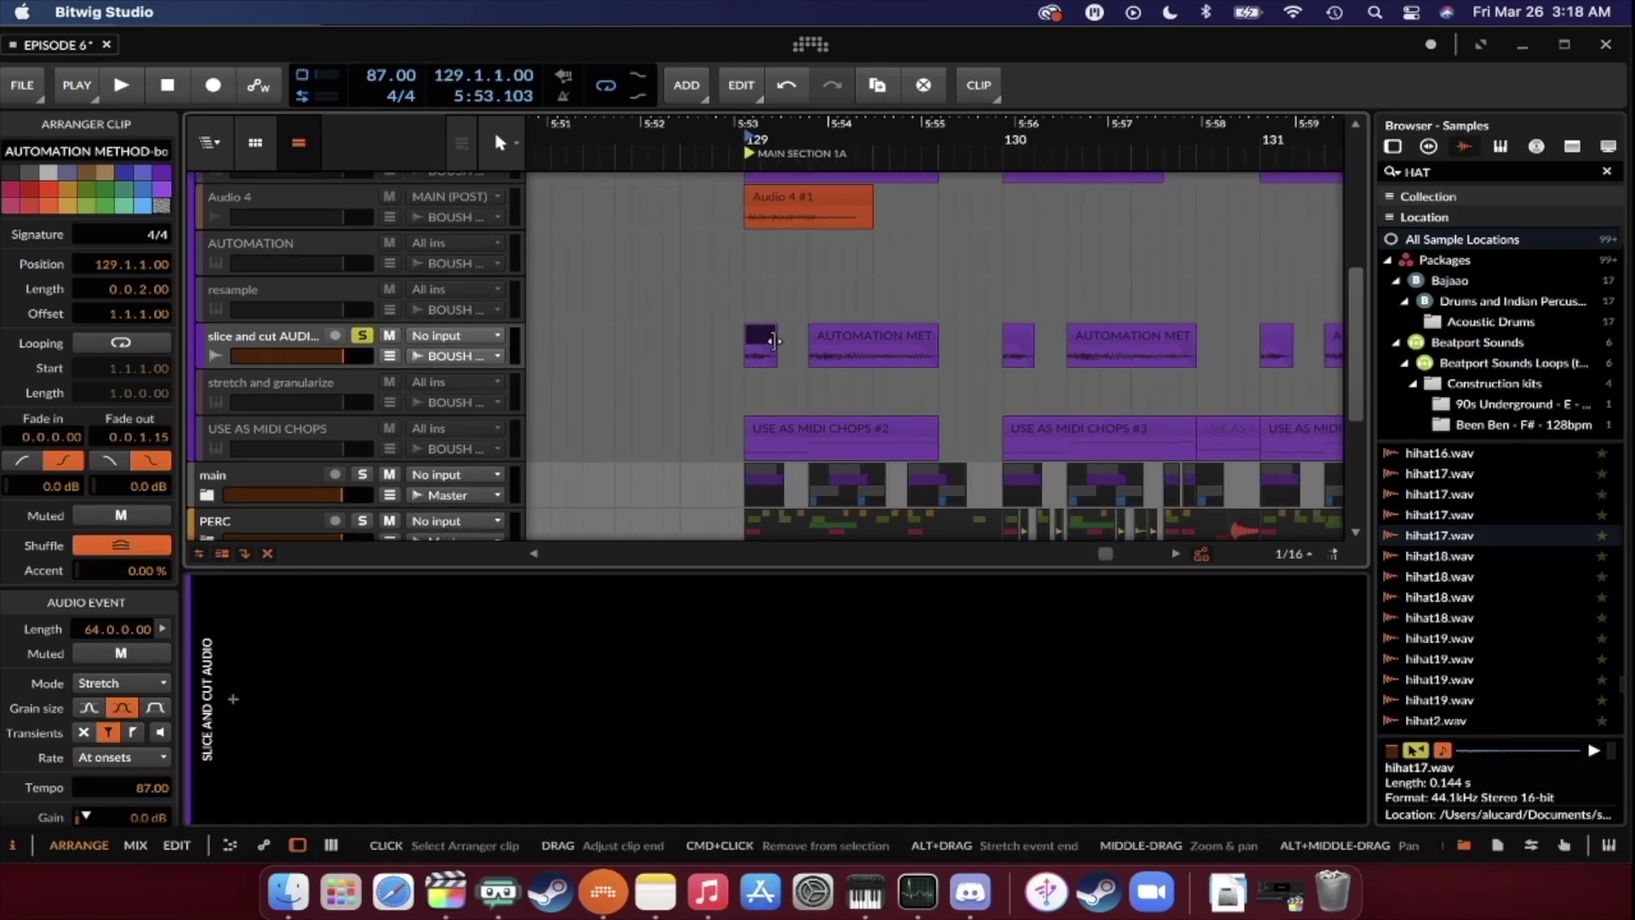
key("space")
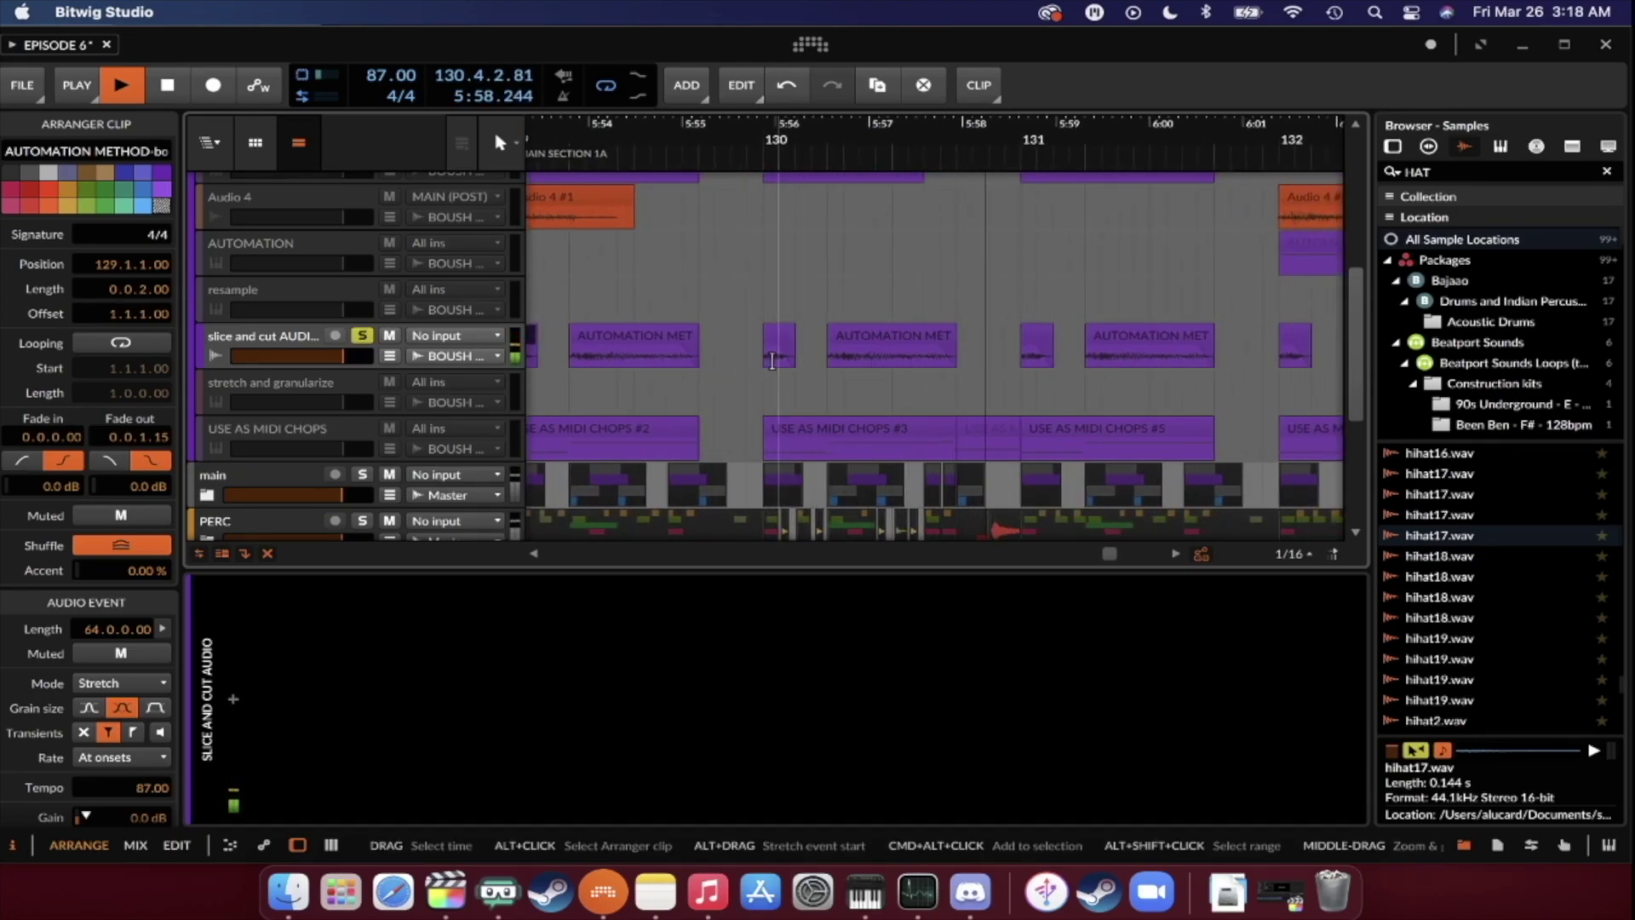
scroll(772, 360, "right", 4)
scroll(772, 360, "down", 5)
scroll(772, 360, "up", 3)
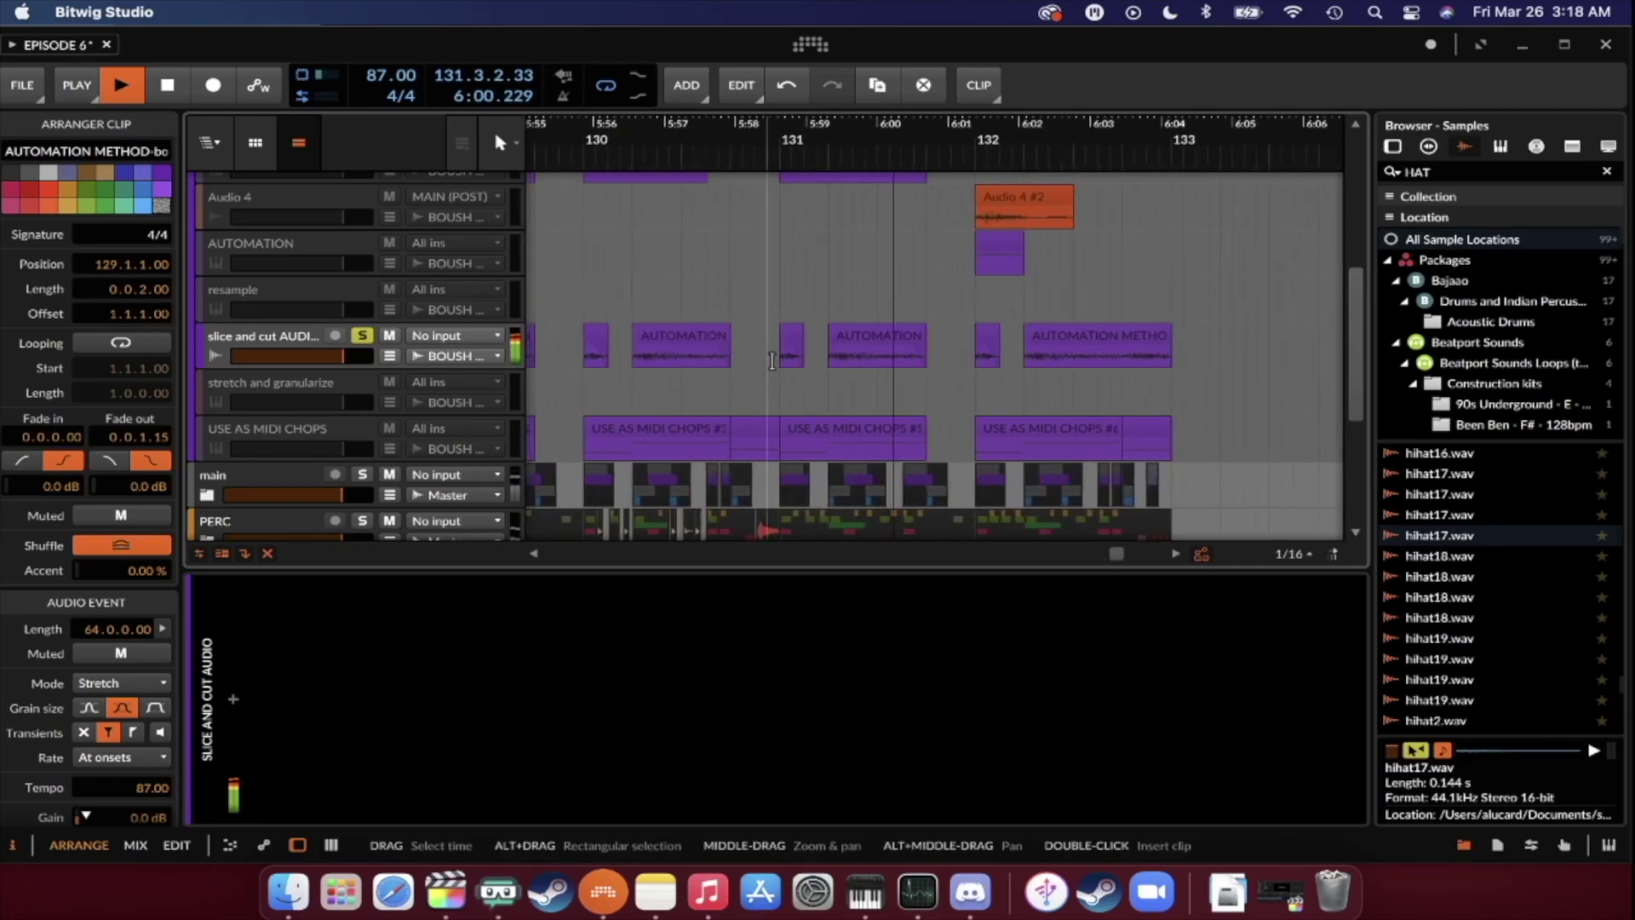
scroll(792, 361, "down", 2)
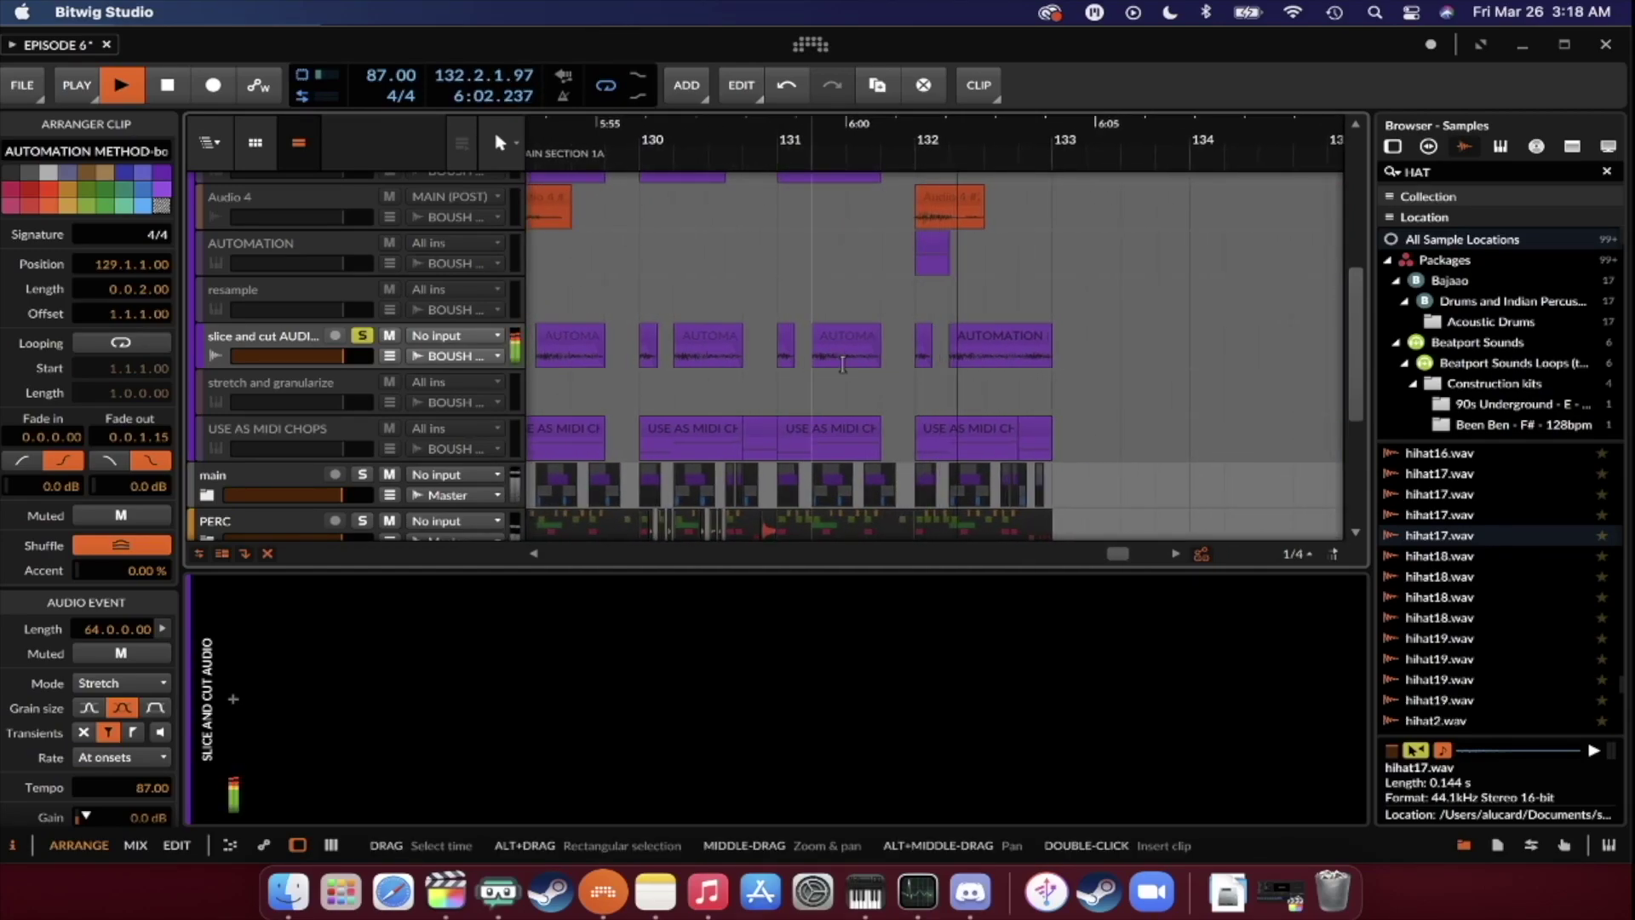
Stop playback and loop the time range 129.1.1.00 to 133.1.1.00, selected over the slice and cut AUDIO chops.
key("space")
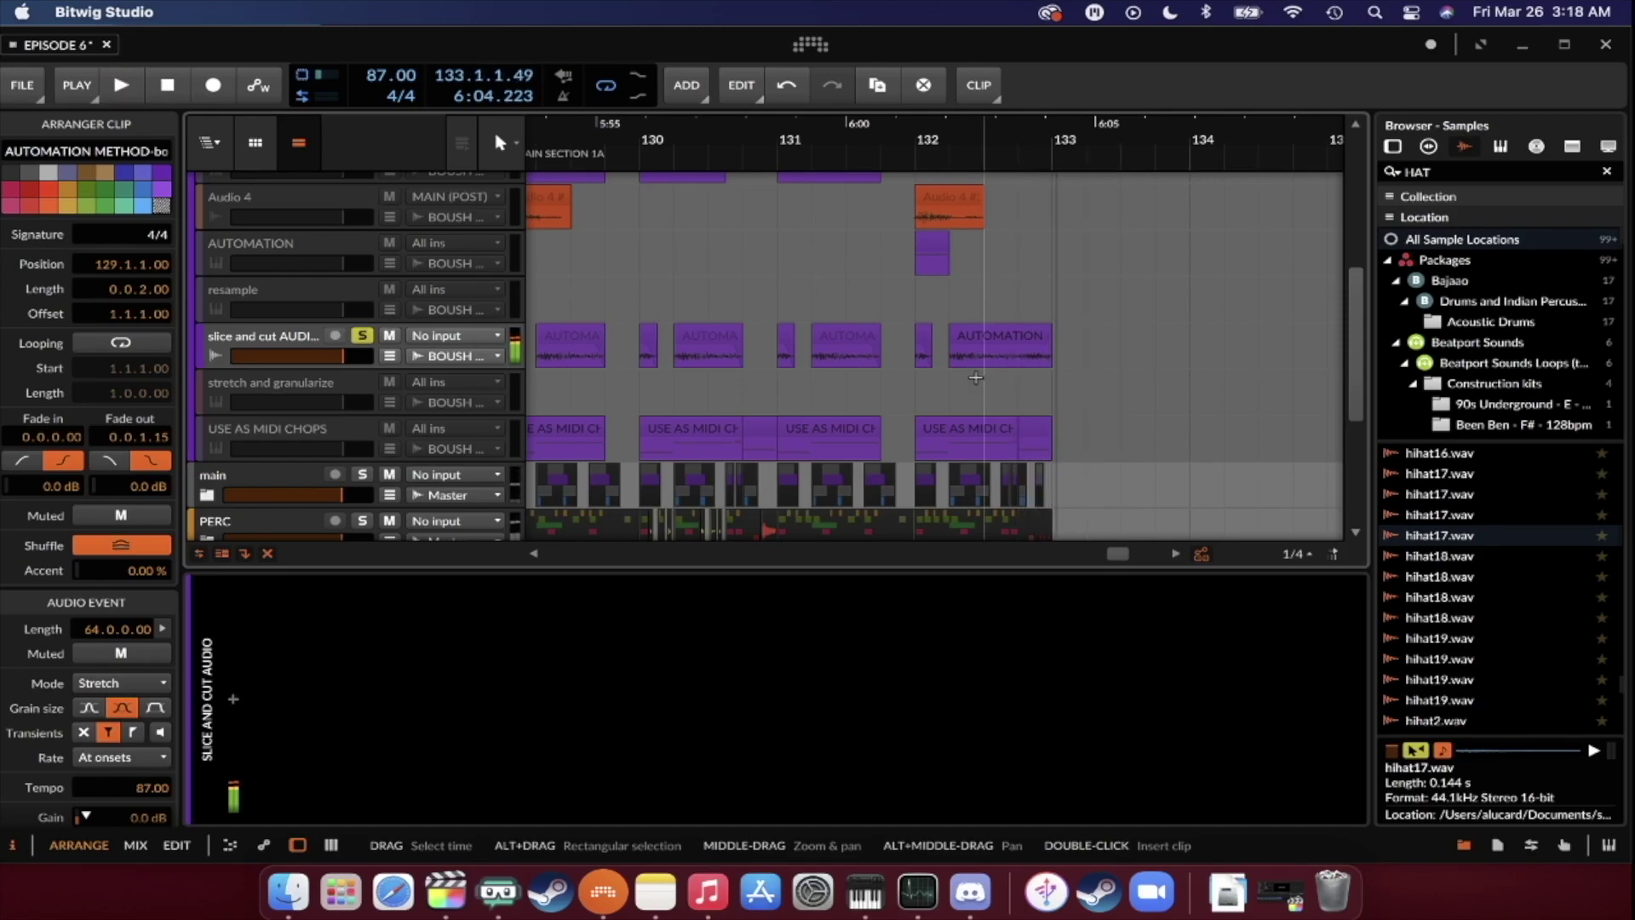
scroll(852, 358, "left", 3)
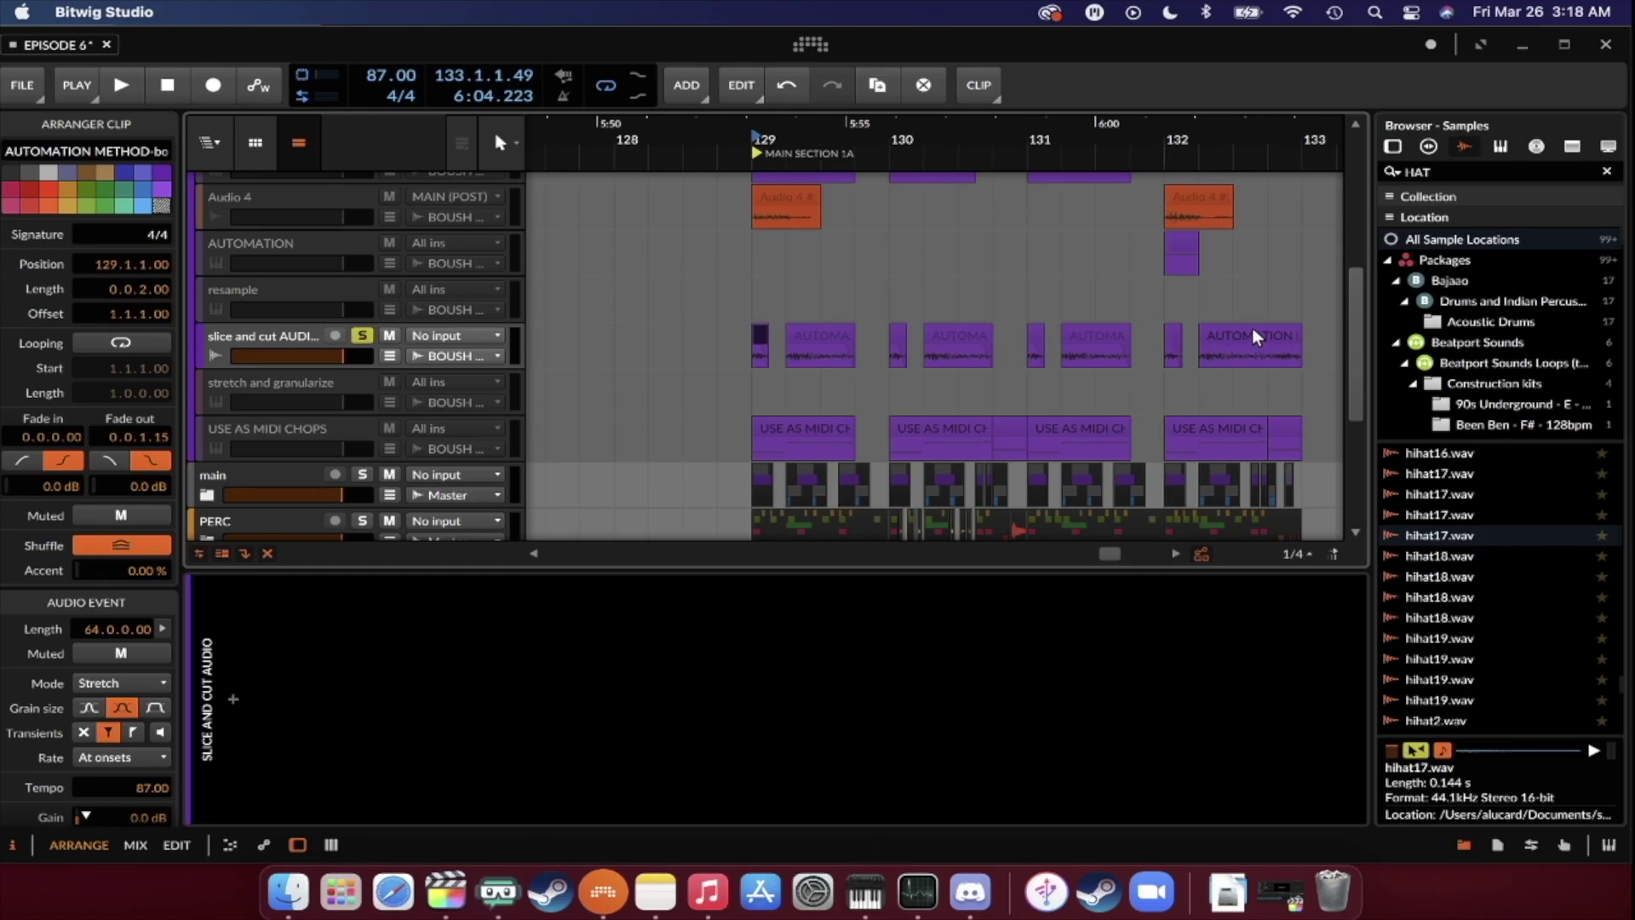
left_click(778, 354)
left_click_drag(777, 354, 1314, 360)
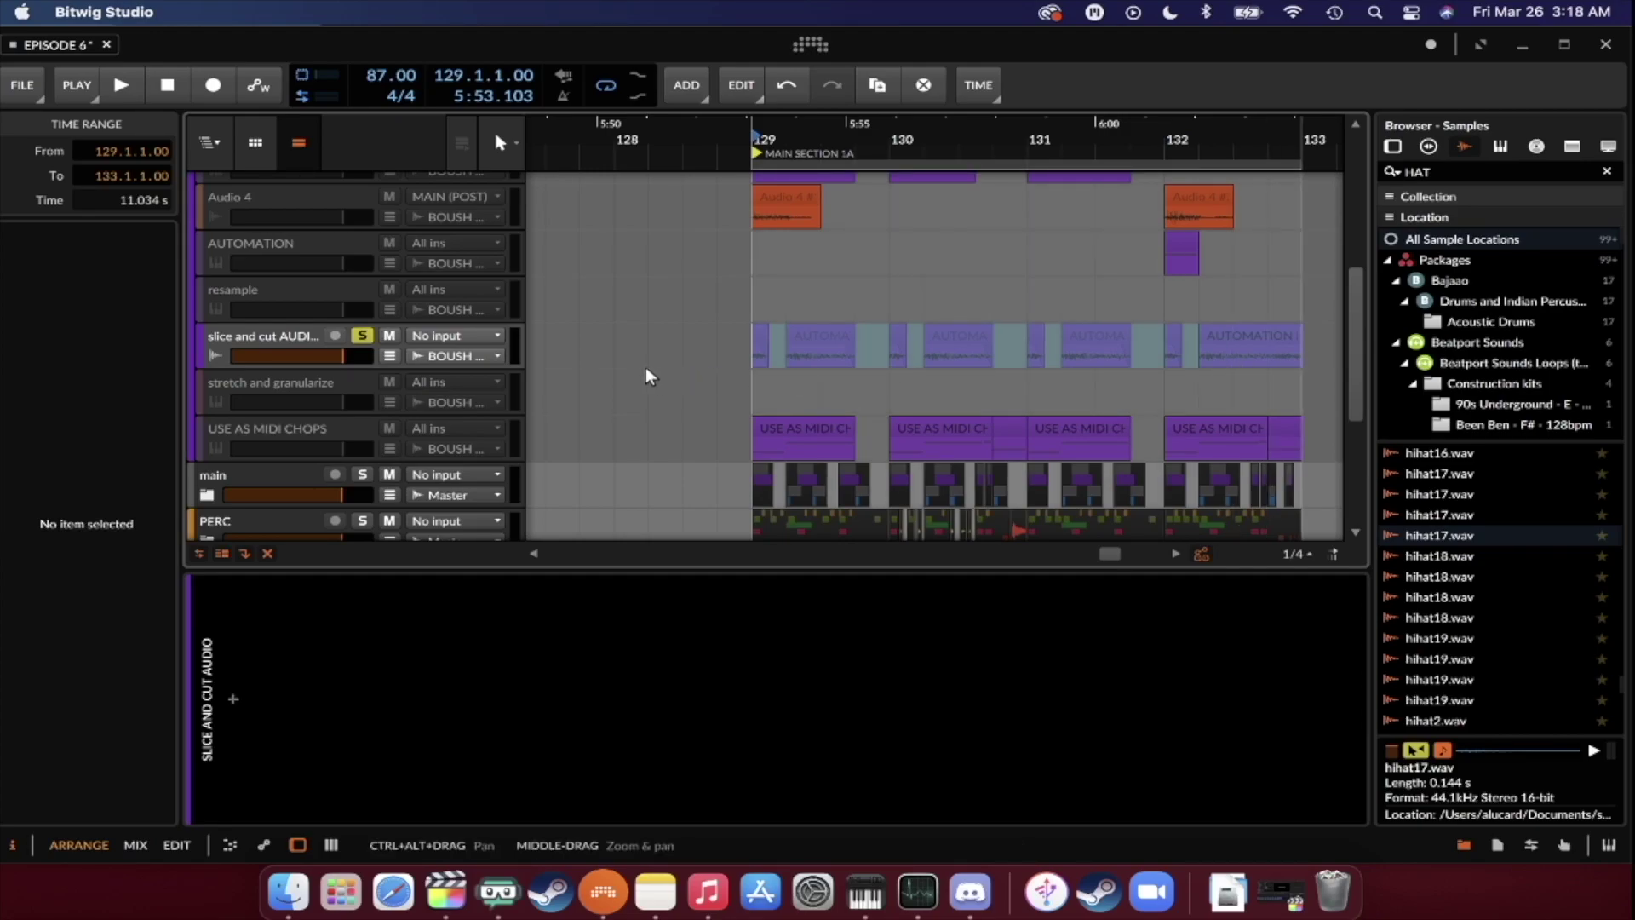
scroll(1011, 387, "up", 1)
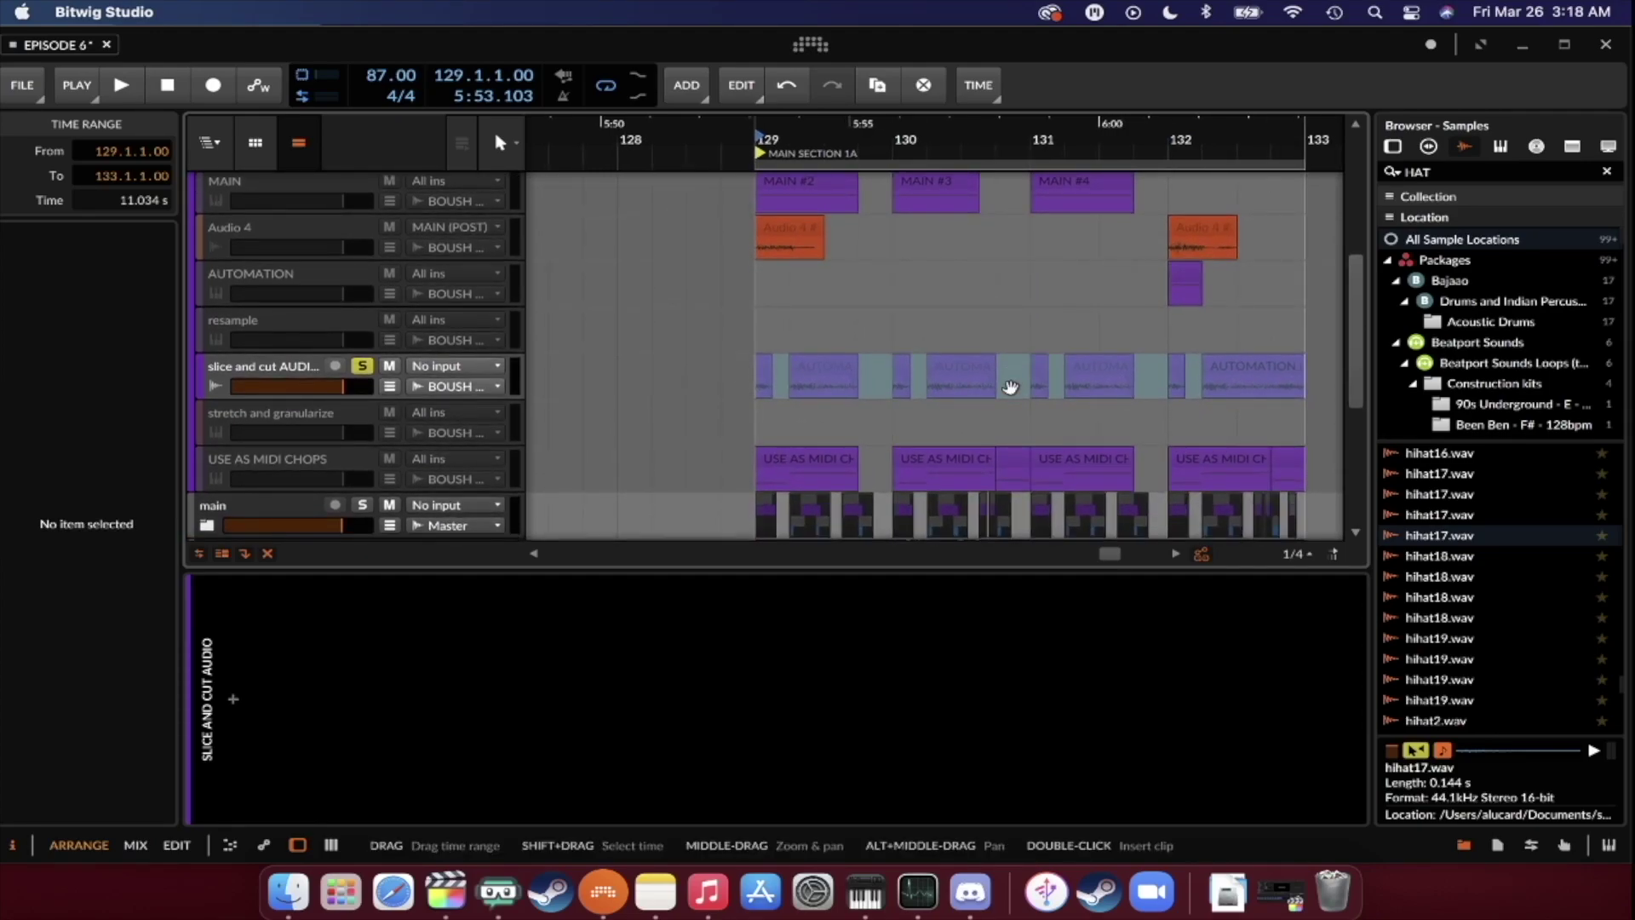
scroll(1011, 387, "down", 2)
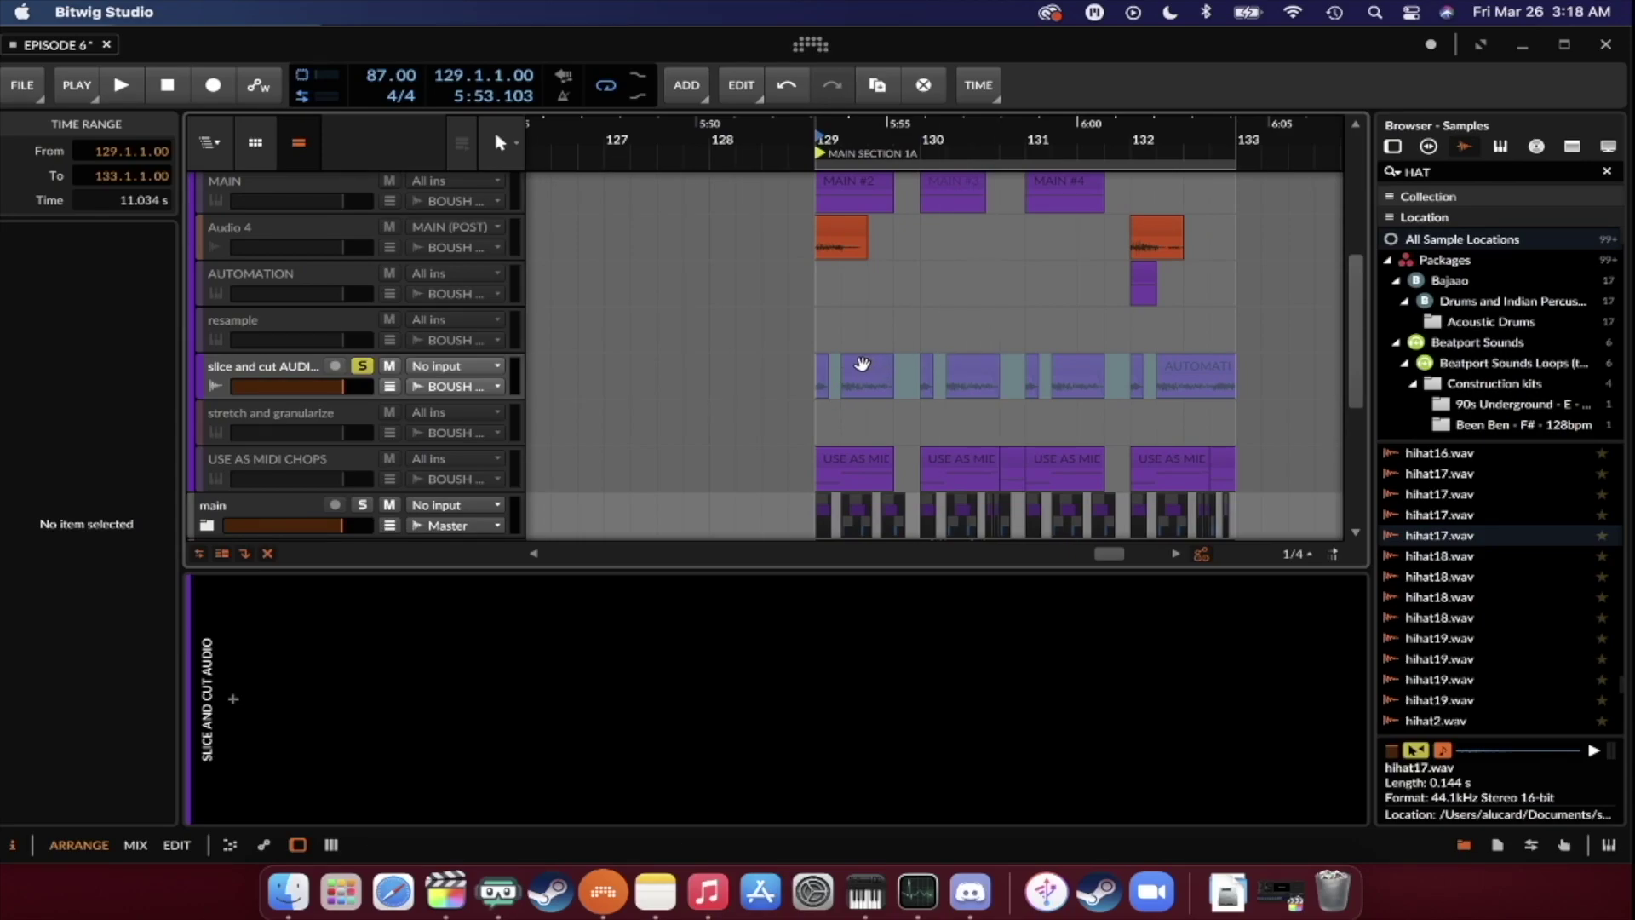
Unsolo the slice and cut AUDIO track and play MAIN SECTION 1A from bar 129 to hear the chops with the drums.
left_click(365, 364)
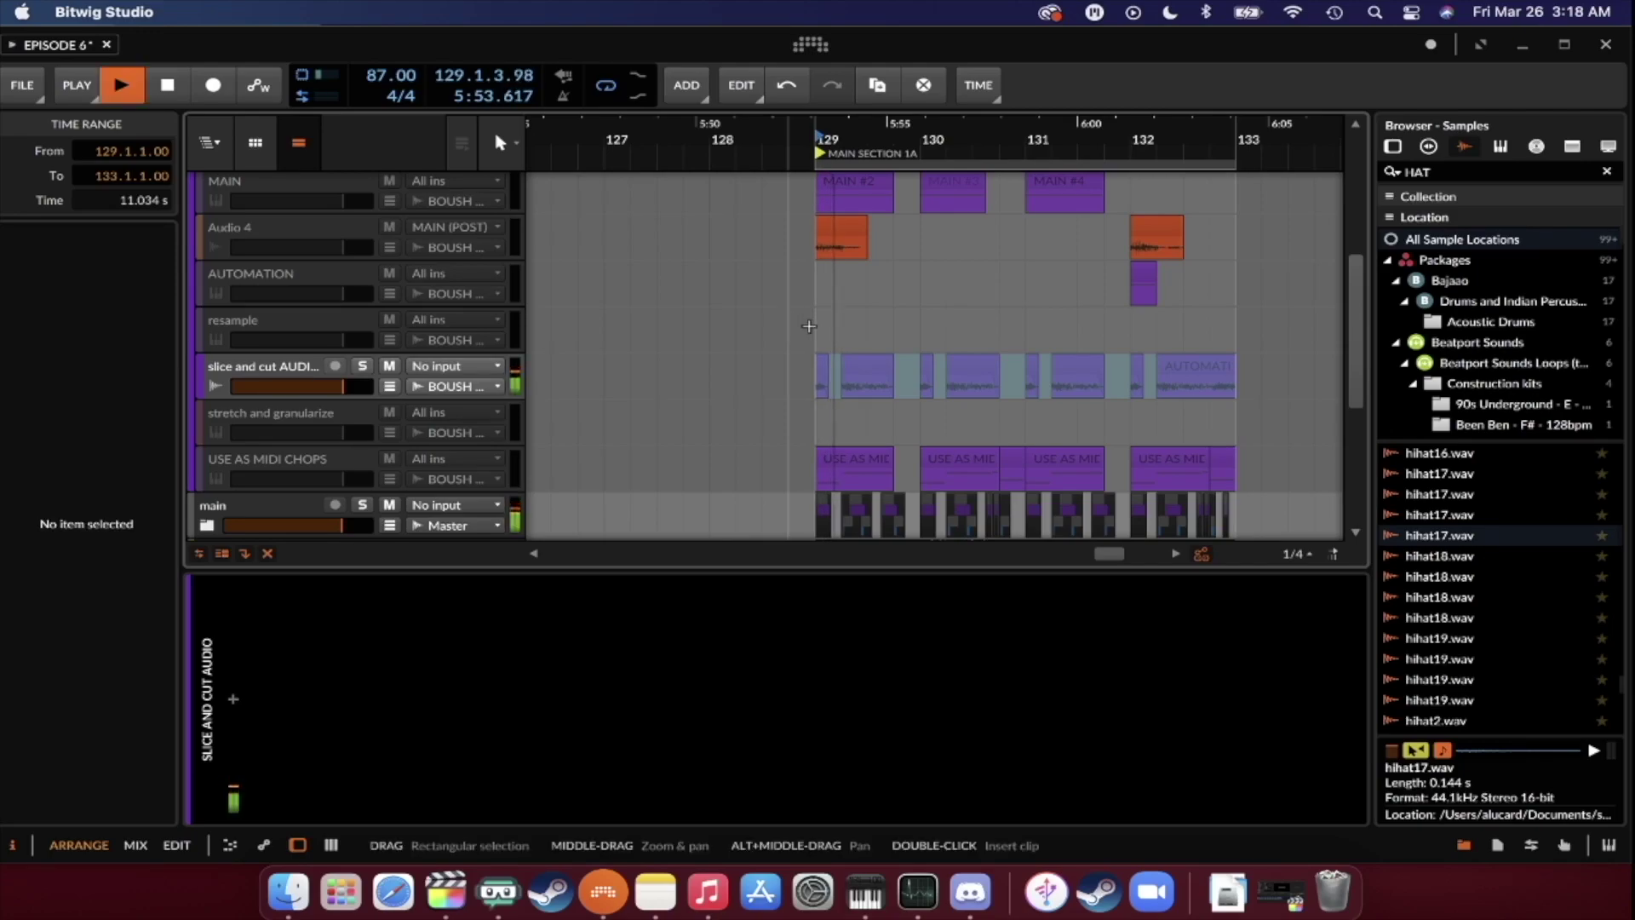
scroll(757, 395, "up", 3)
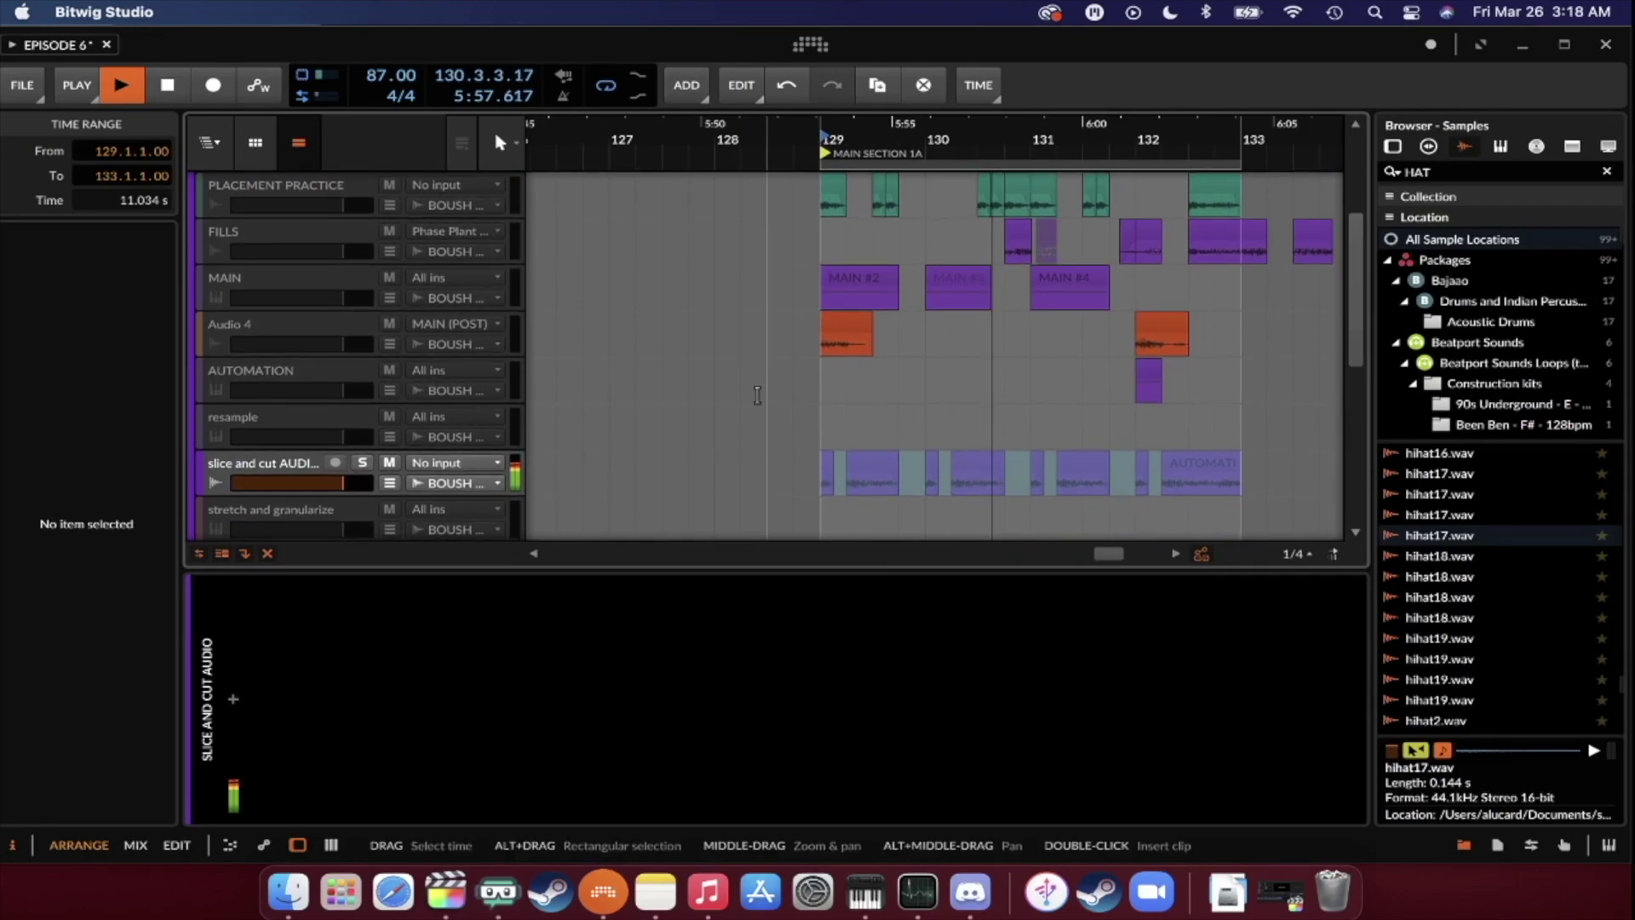
scroll(757, 396, "down", 2)
scroll(783, 392, "down", 3)
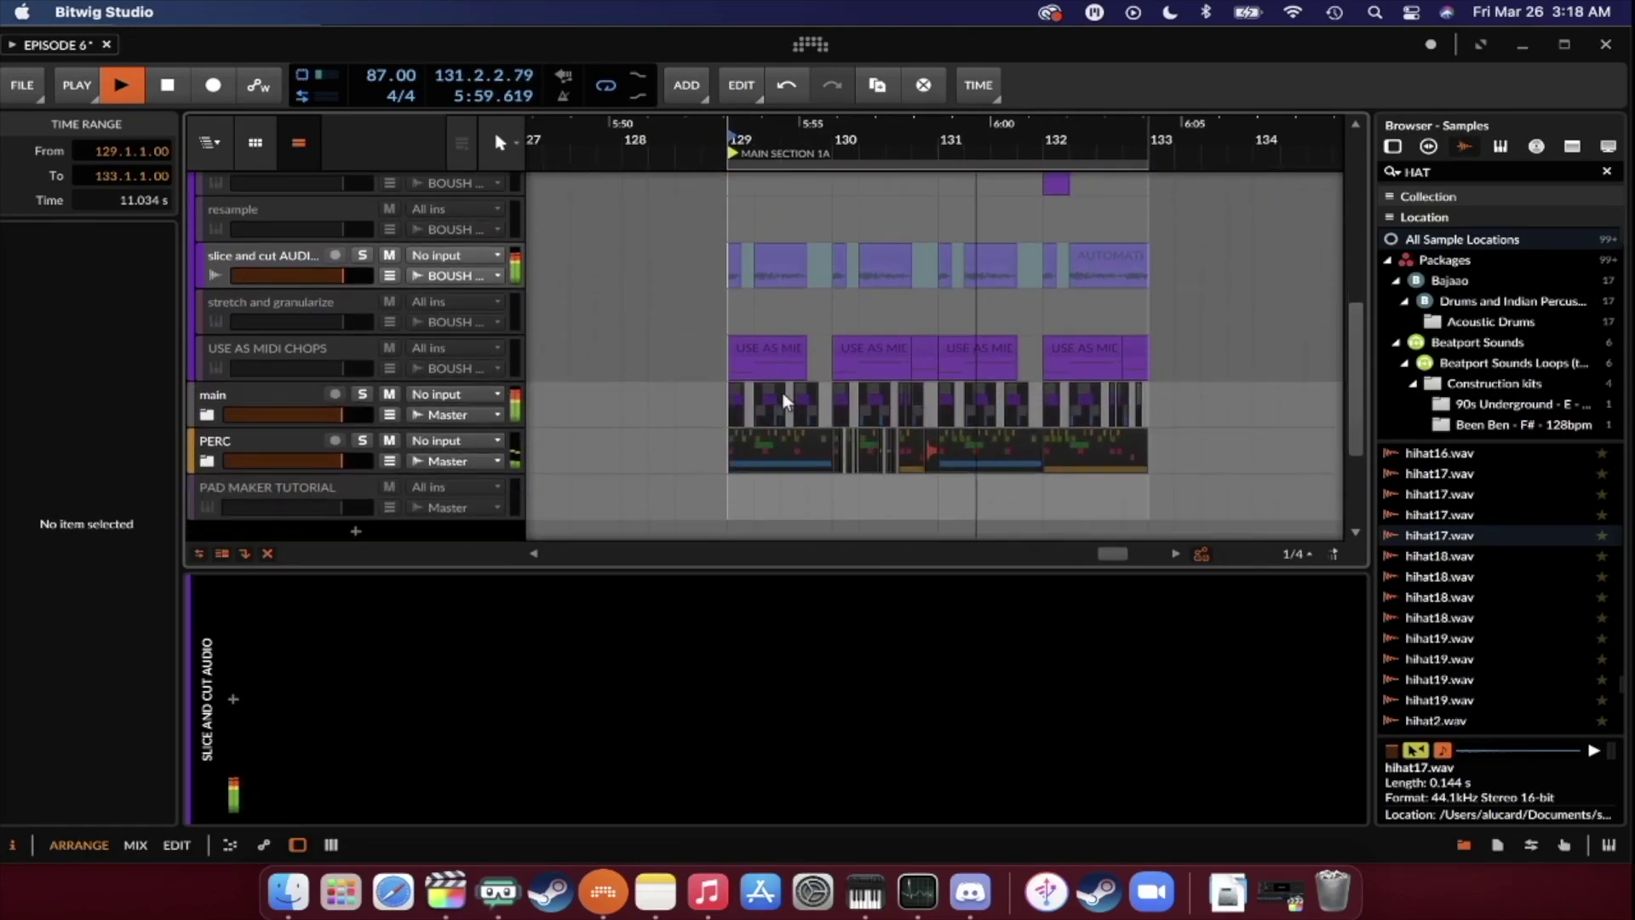
scroll(781, 390, "right", 4)
scroll(782, 393, "right", 1)
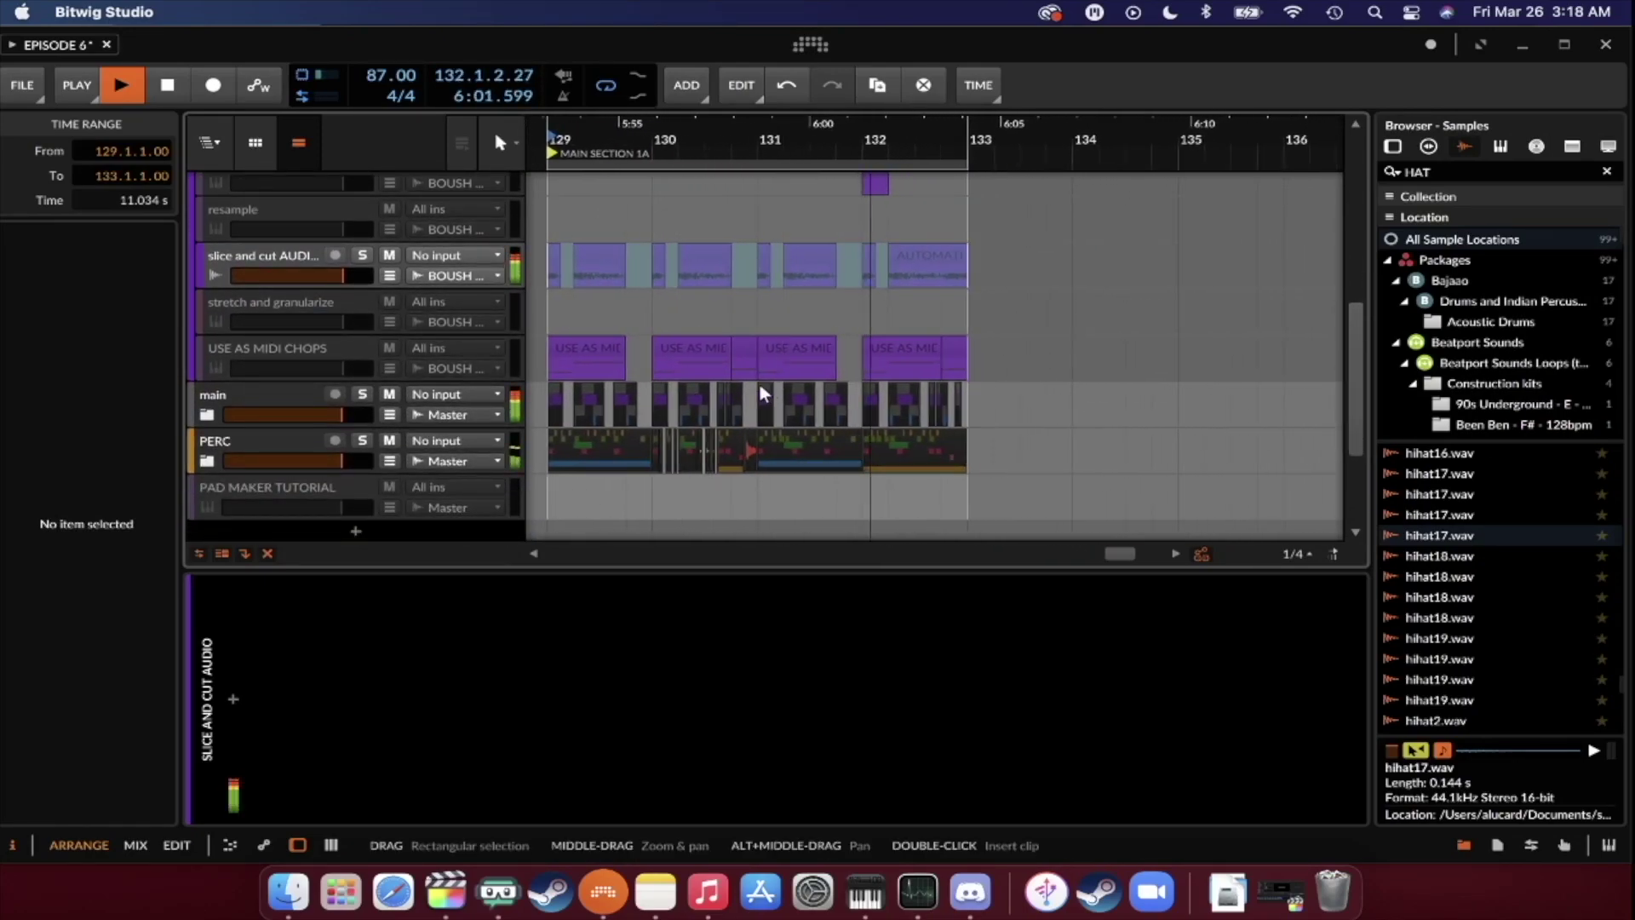
scroll(763, 385, "up", 2)
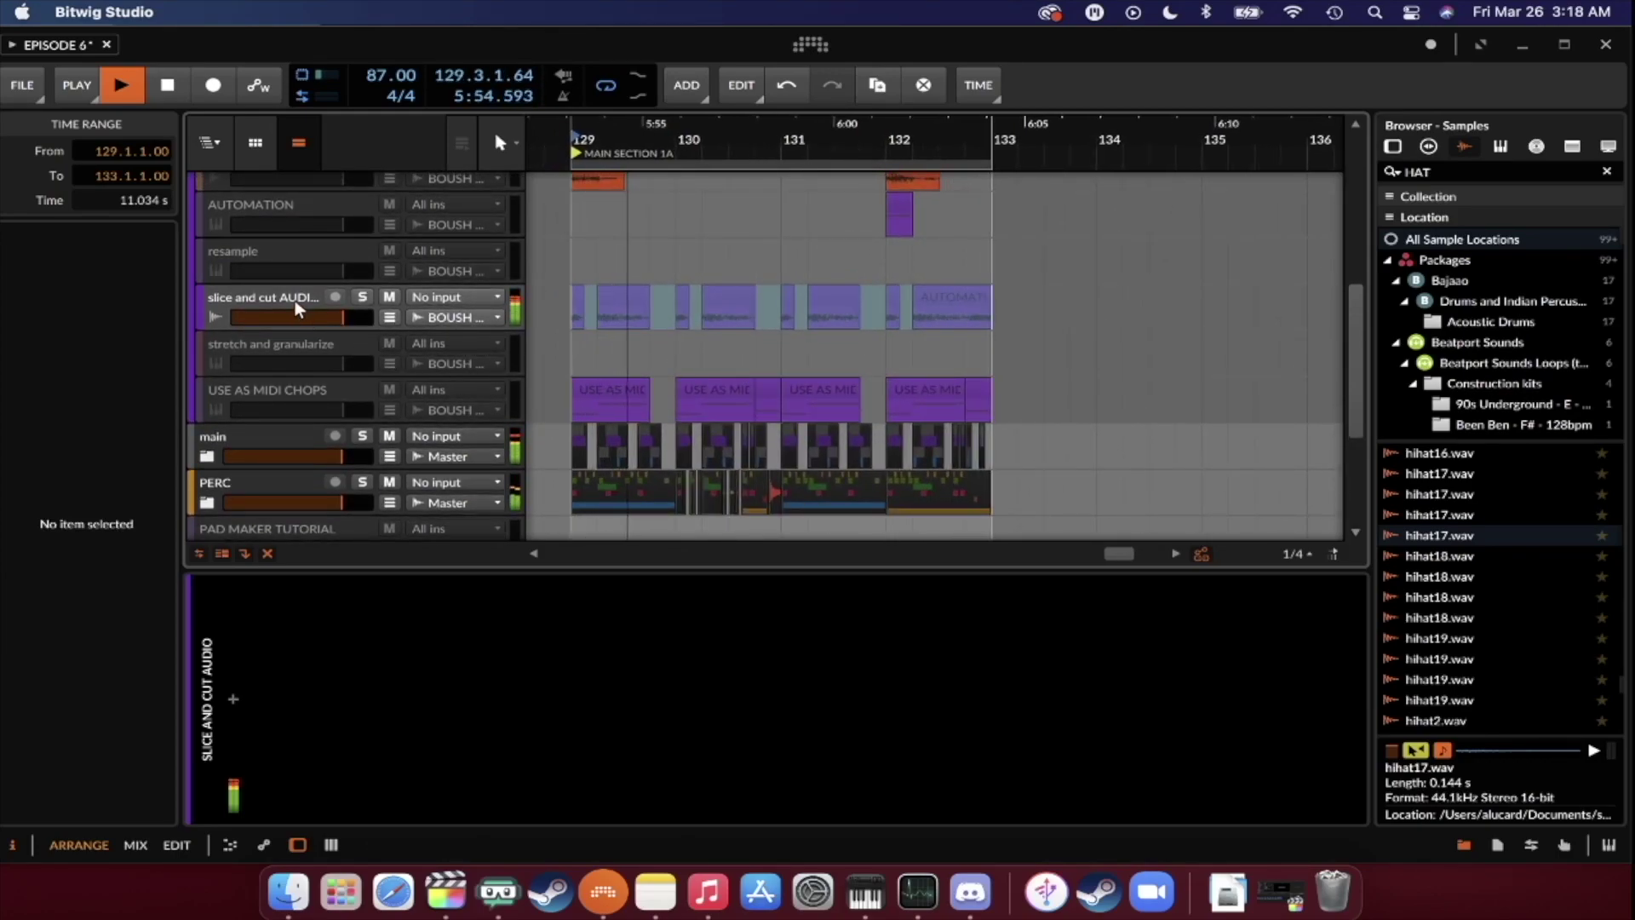
key("space")
Examine the short slice and cut AUDIO chop at 129.1.1.00 and the longer chop at 129.2.1.00.
left_click(264, 305)
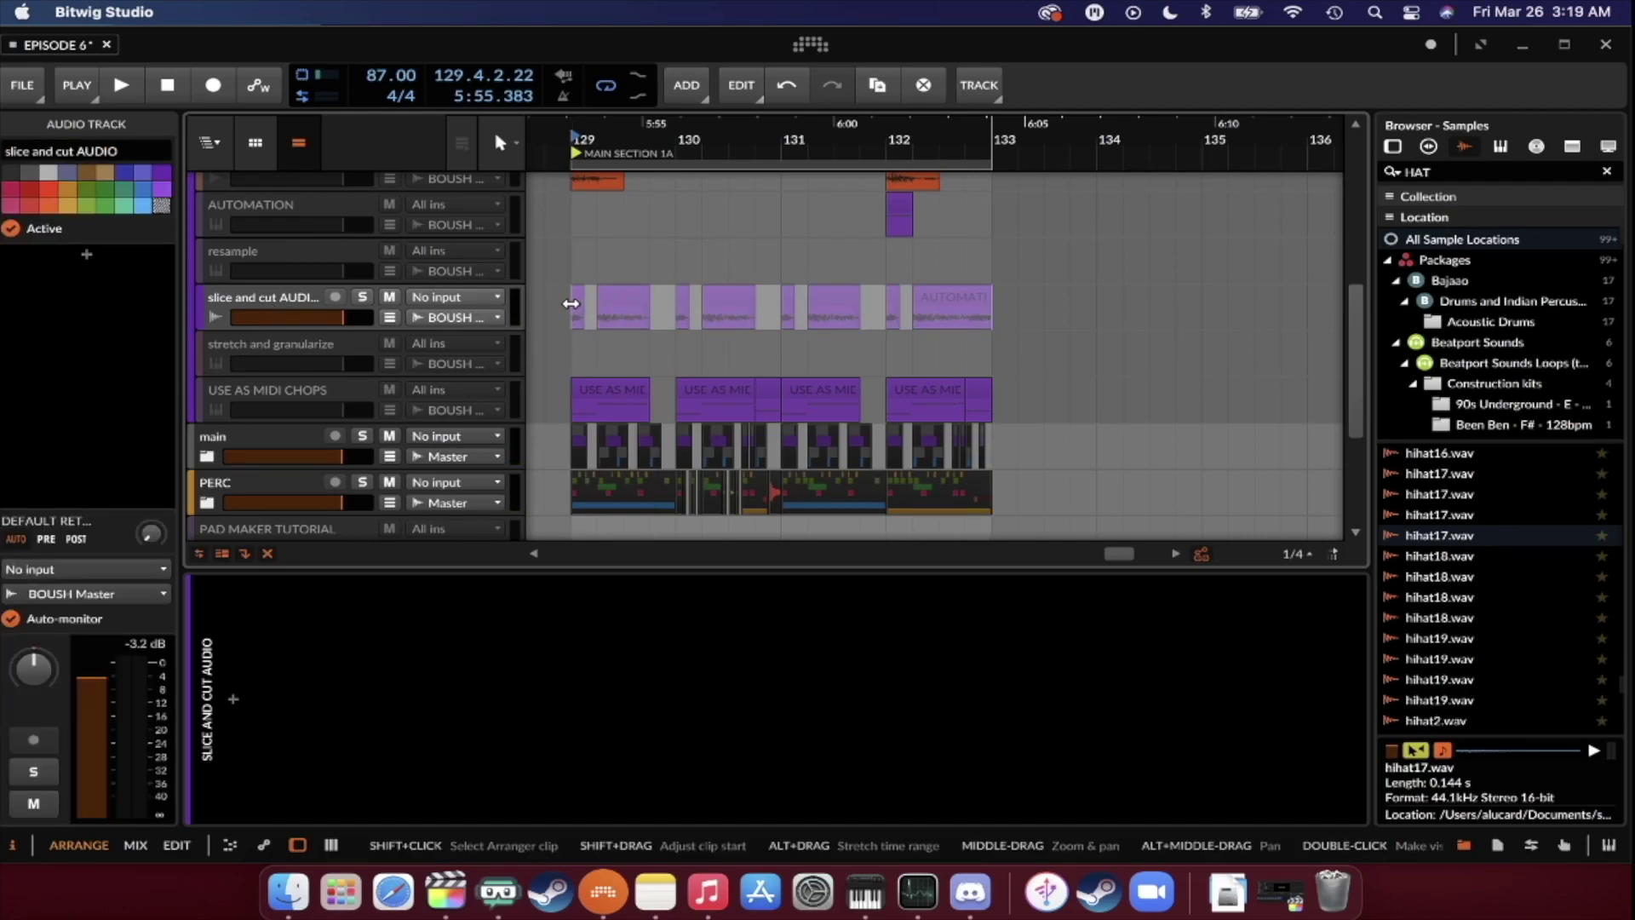
left_click(620, 299)
key("z")
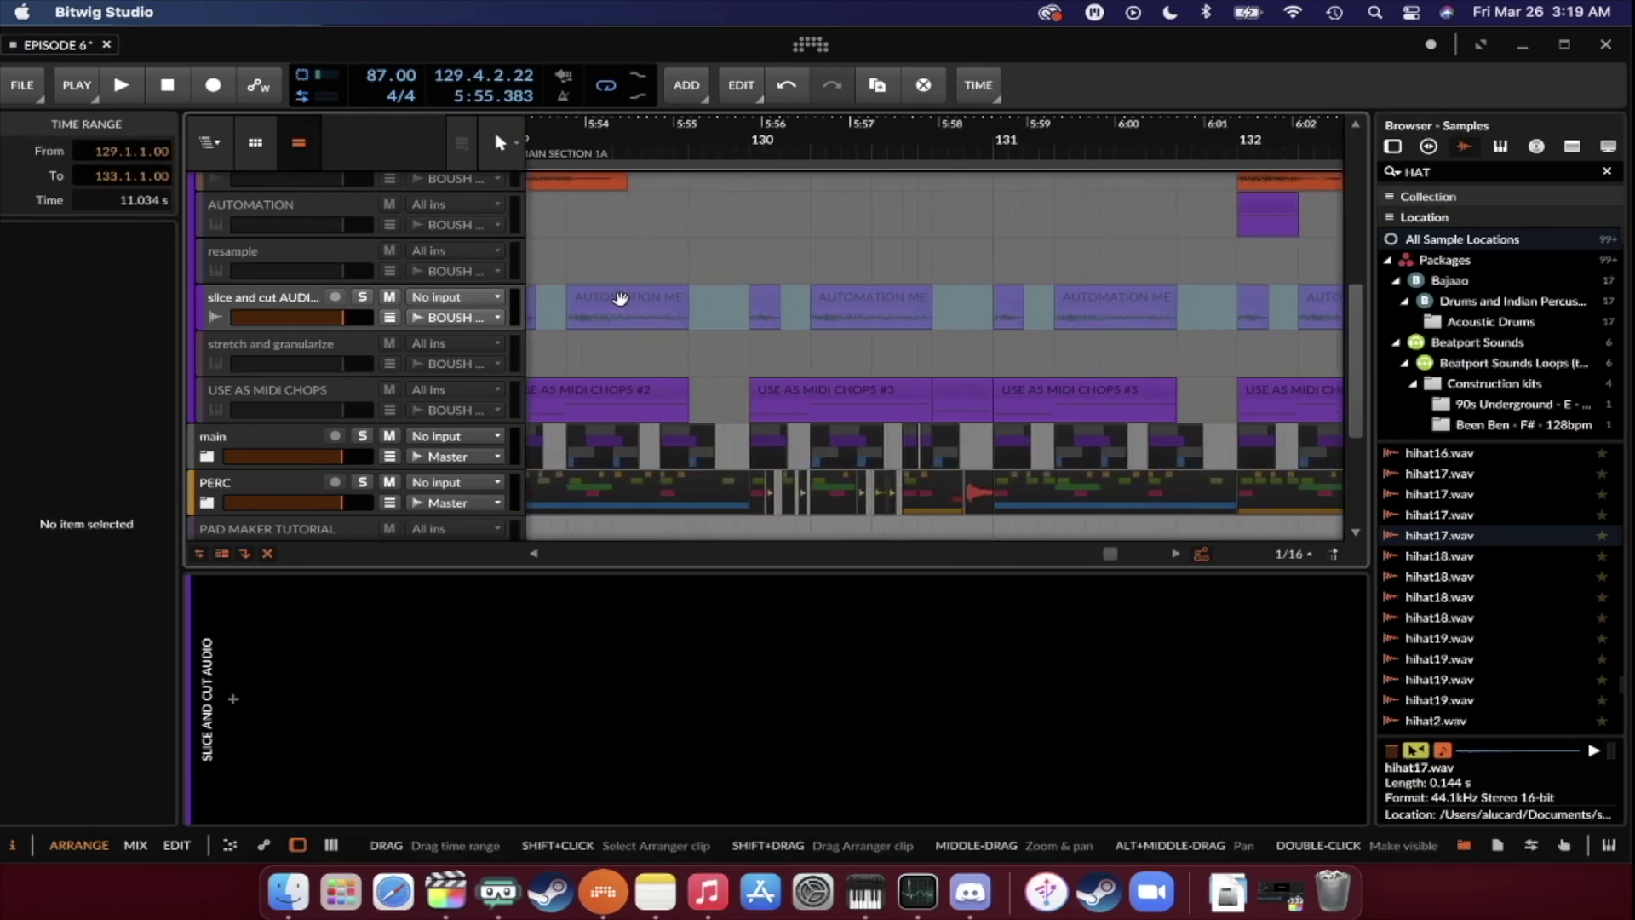
left_click(617, 294)
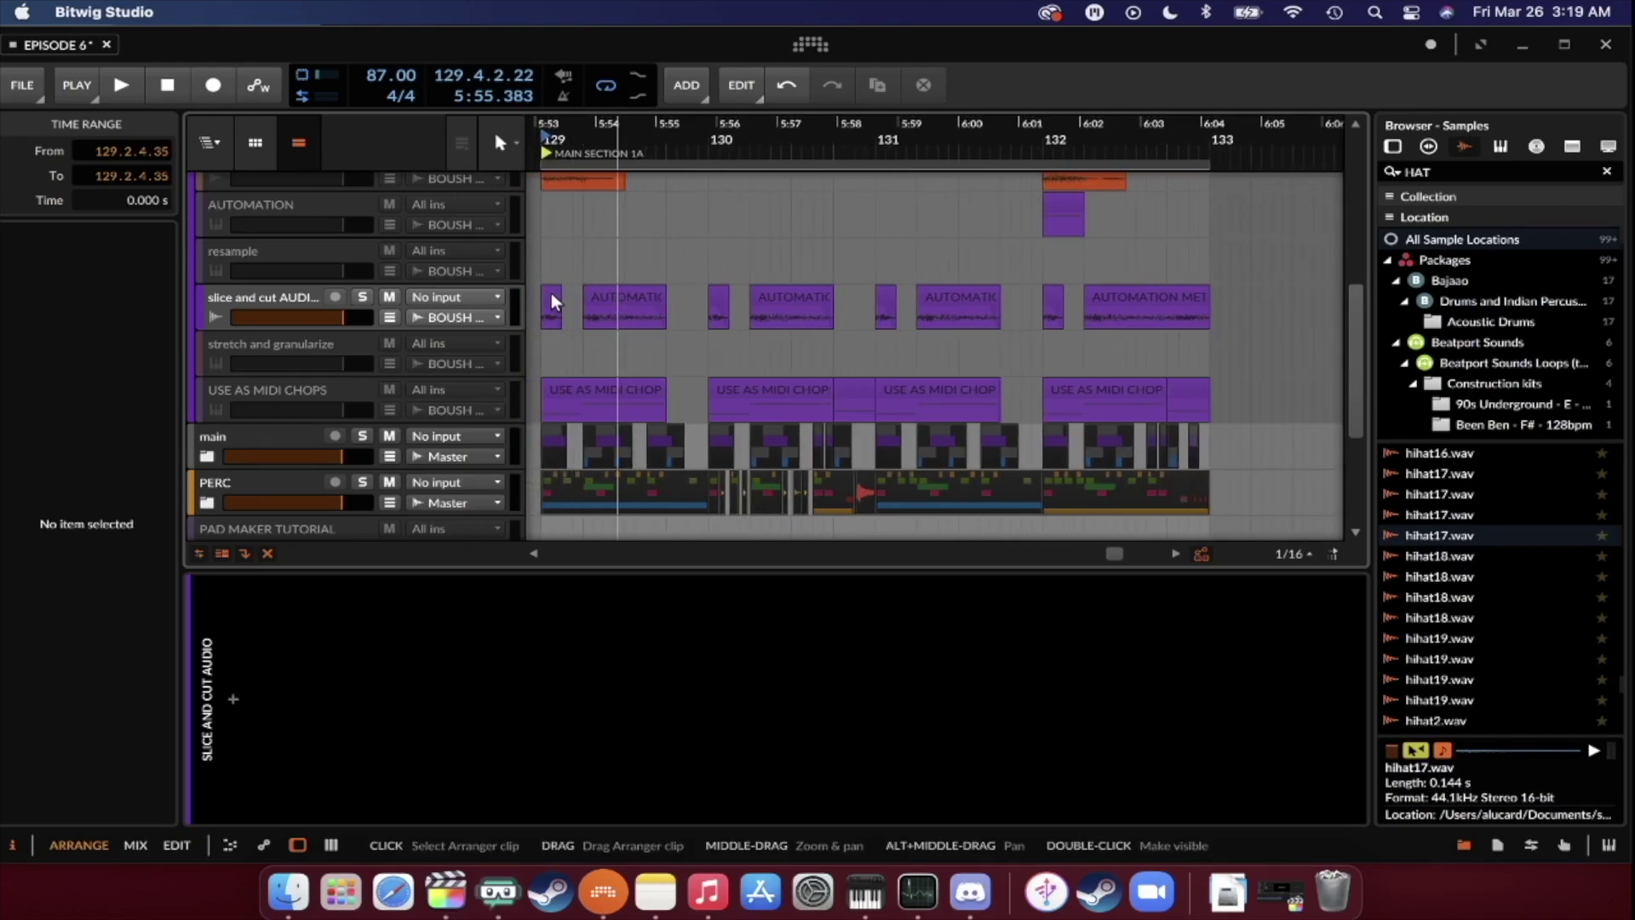
left_click(551, 294)
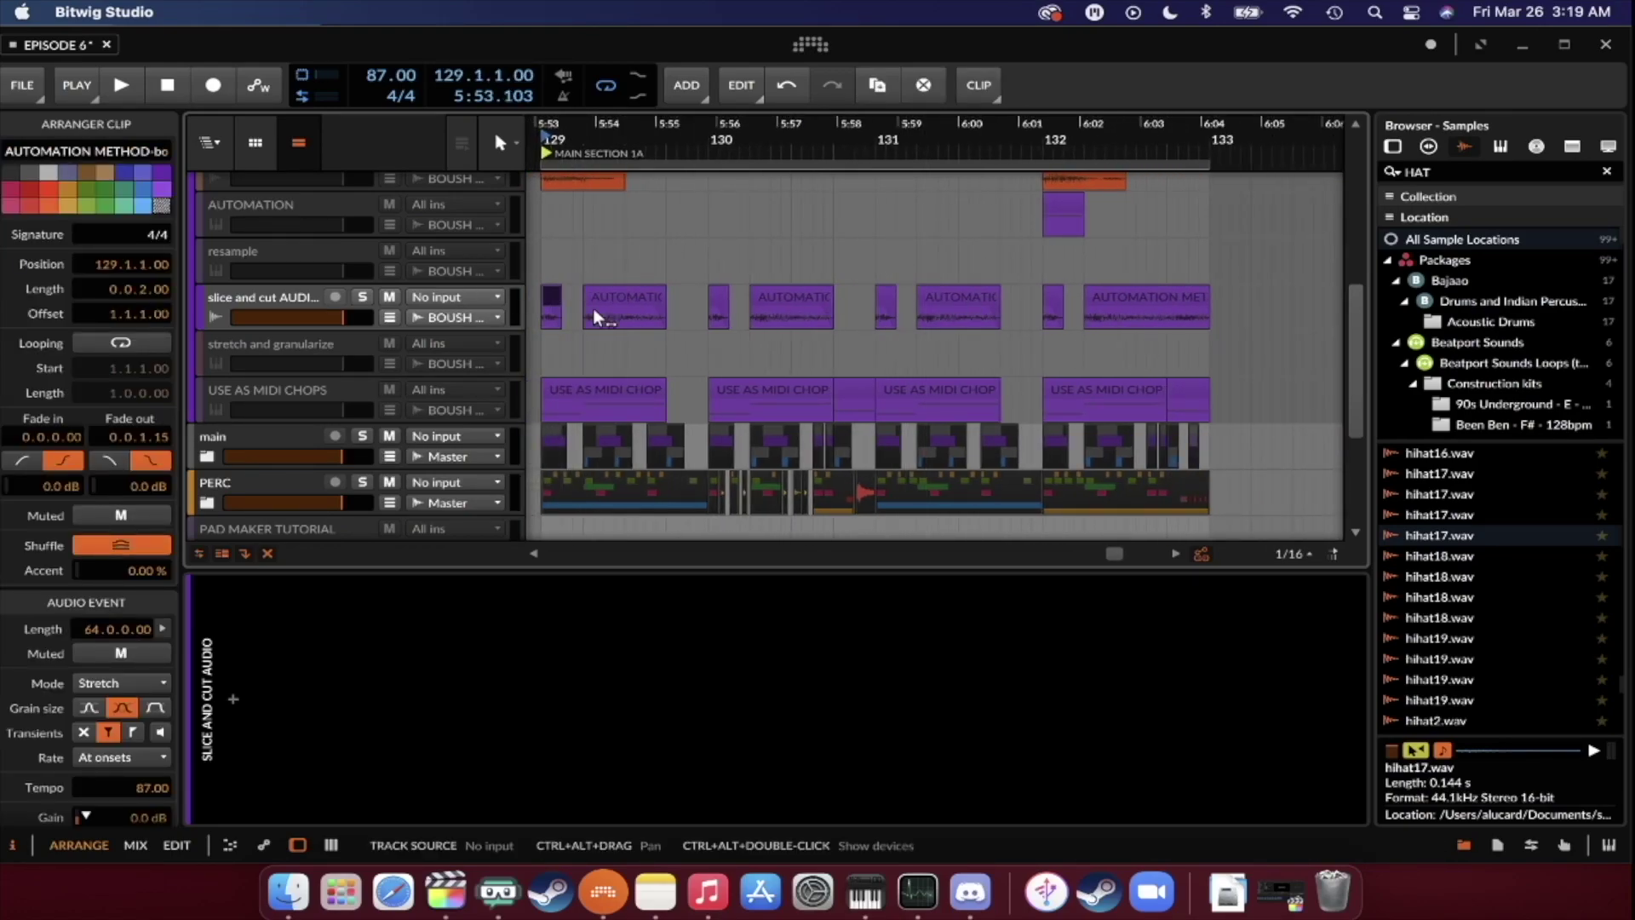
scroll(766, 303, "left", 4)
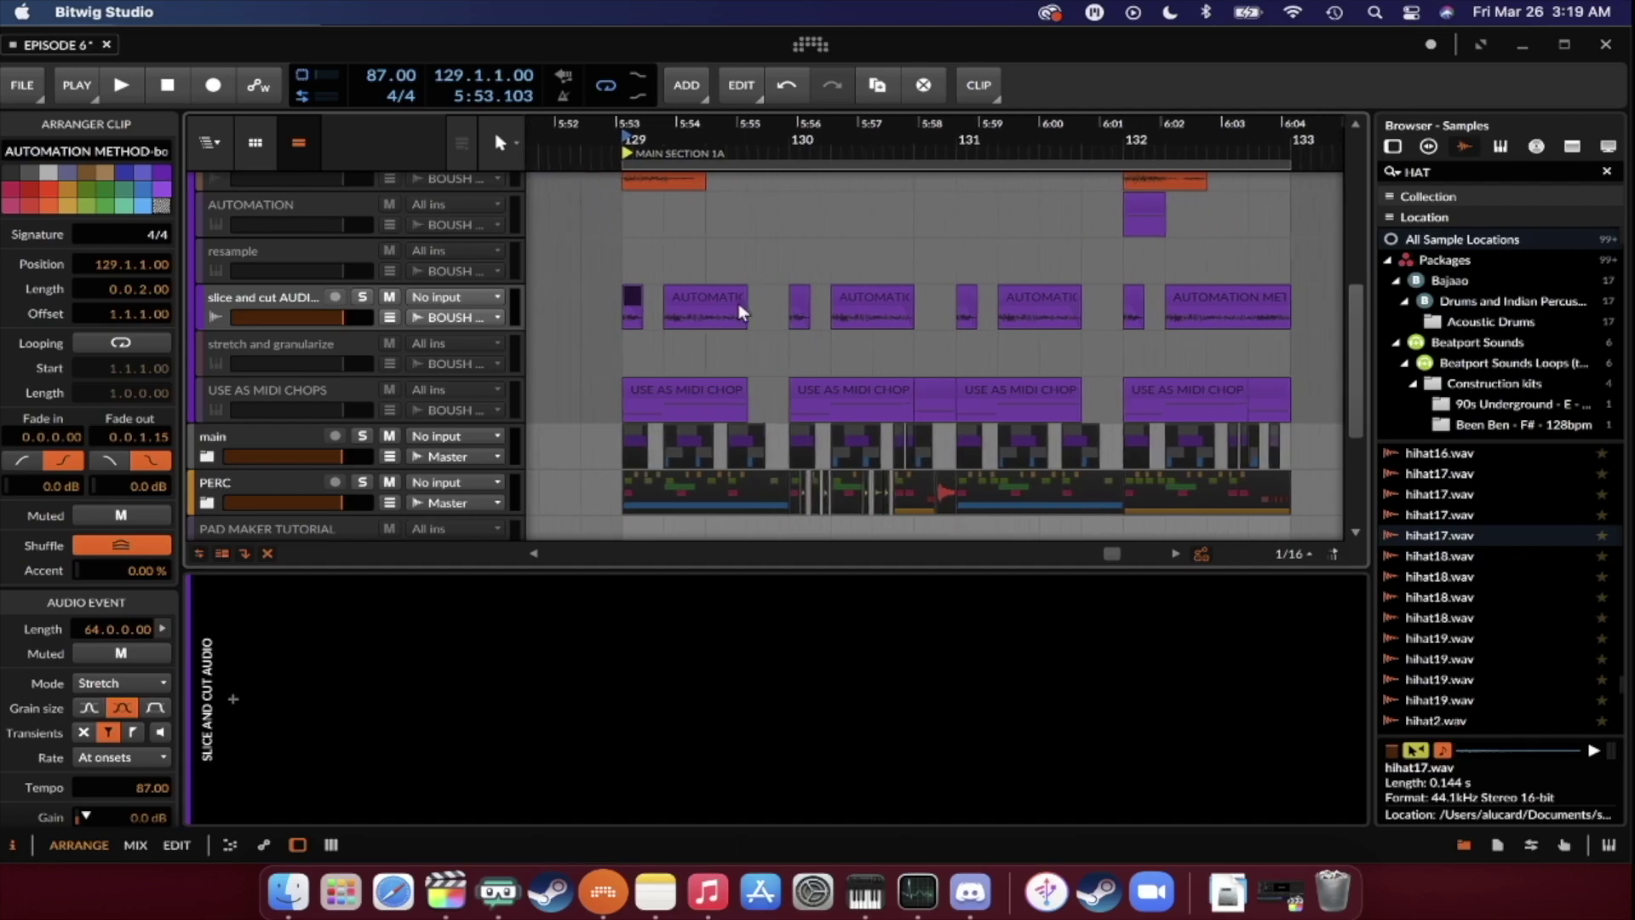
scroll(658, 292, "up", 5)
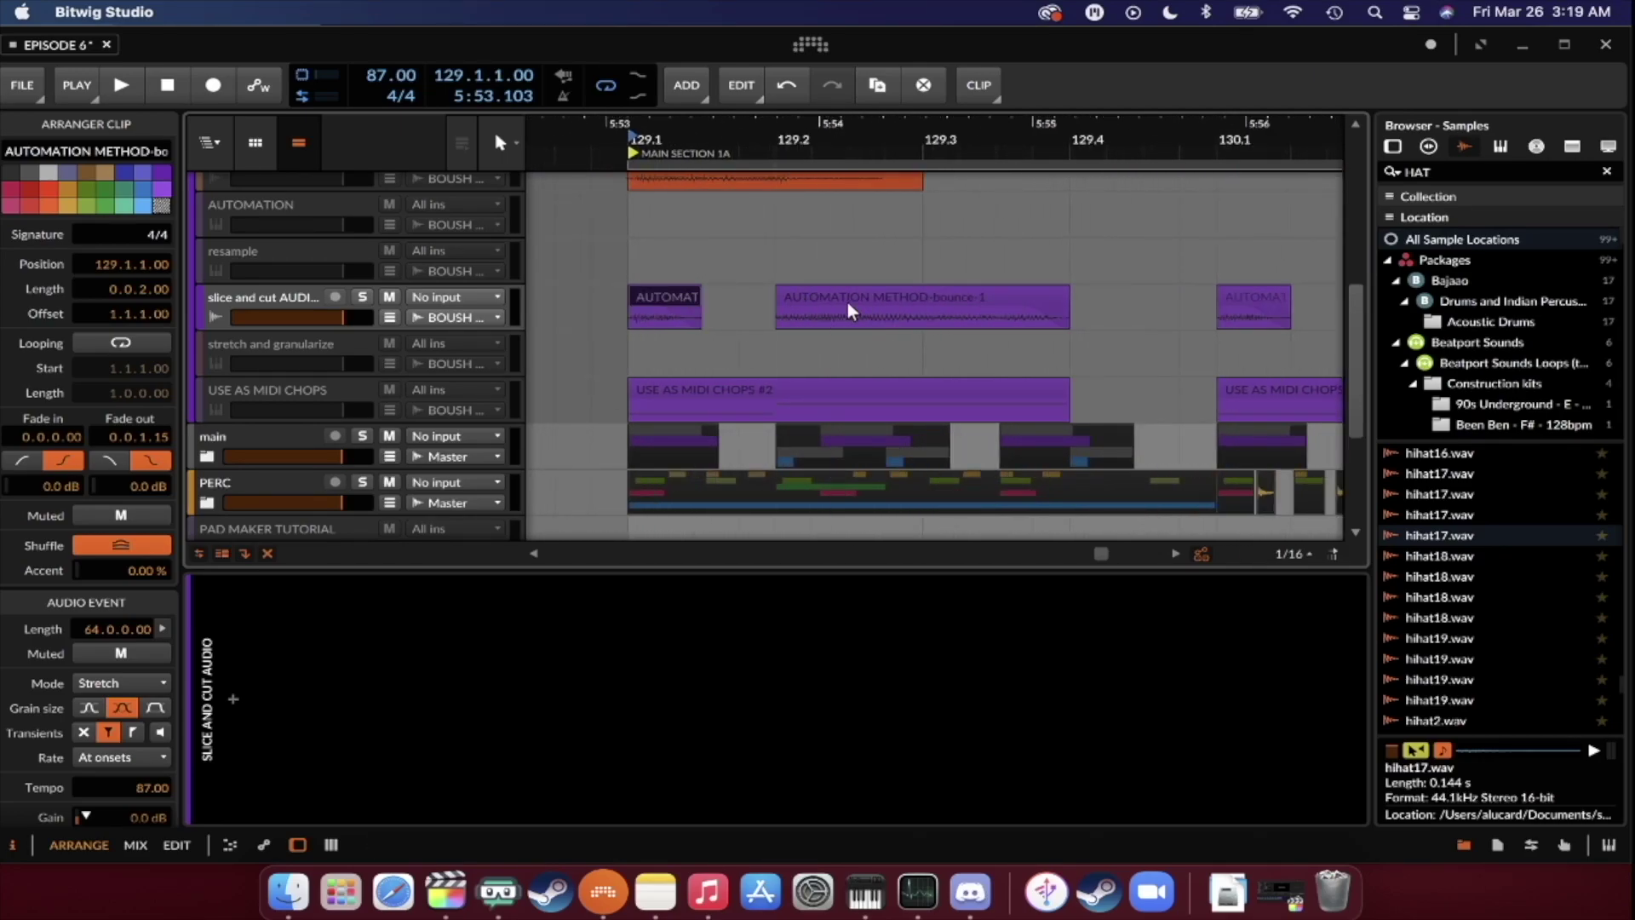
scroll(892, 317, "down", 4)
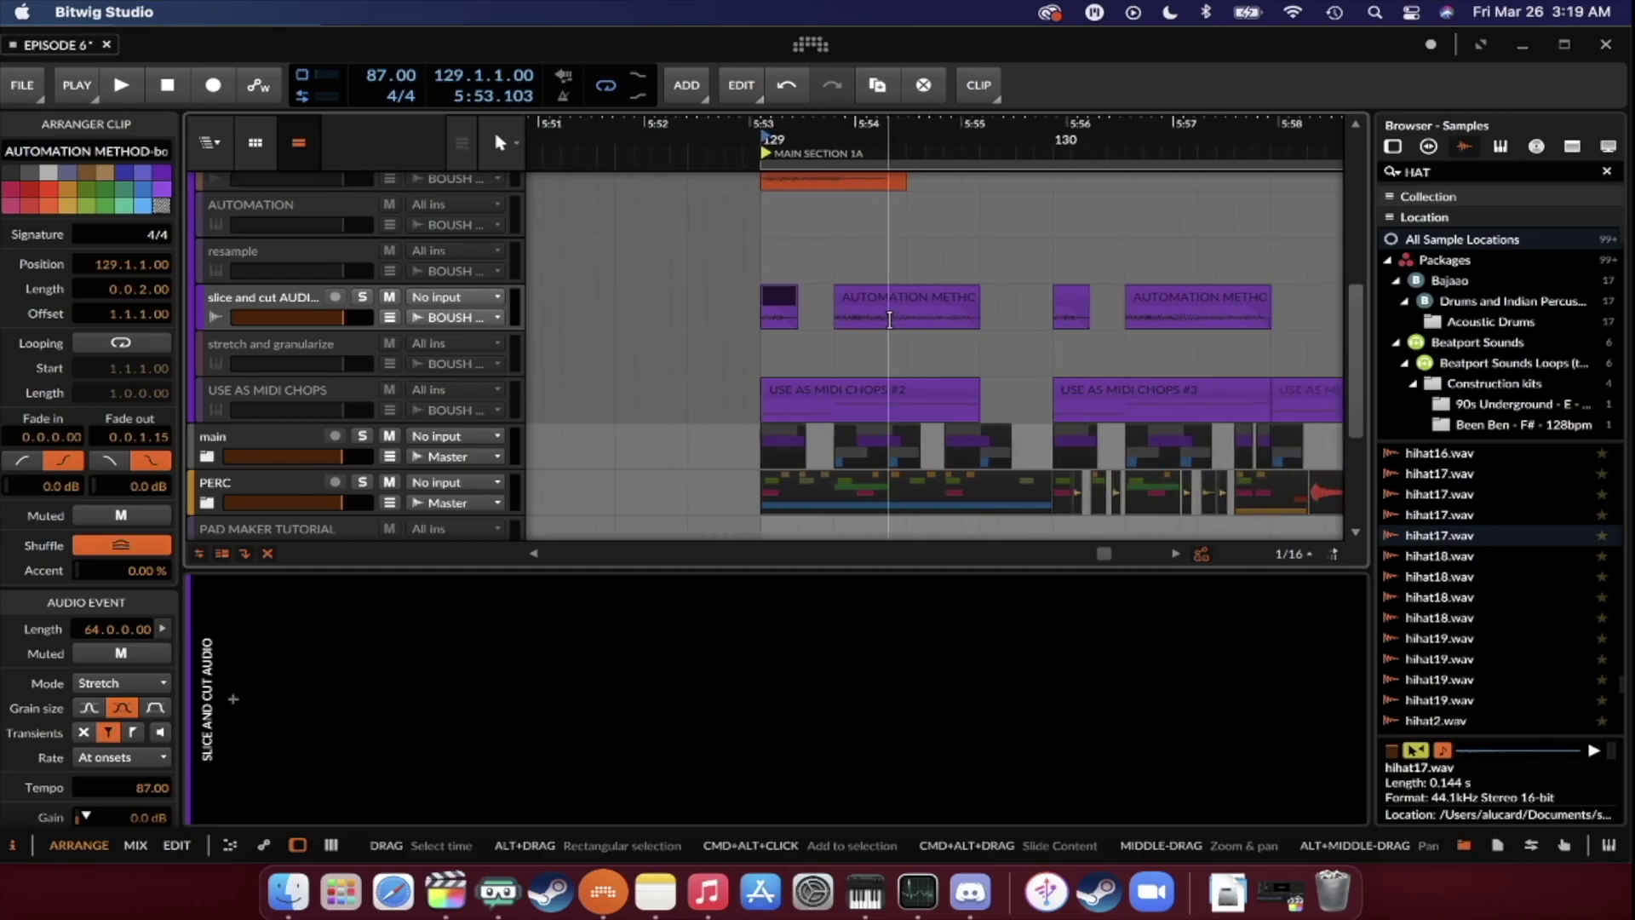
scroll(769, 298, "right", 3)
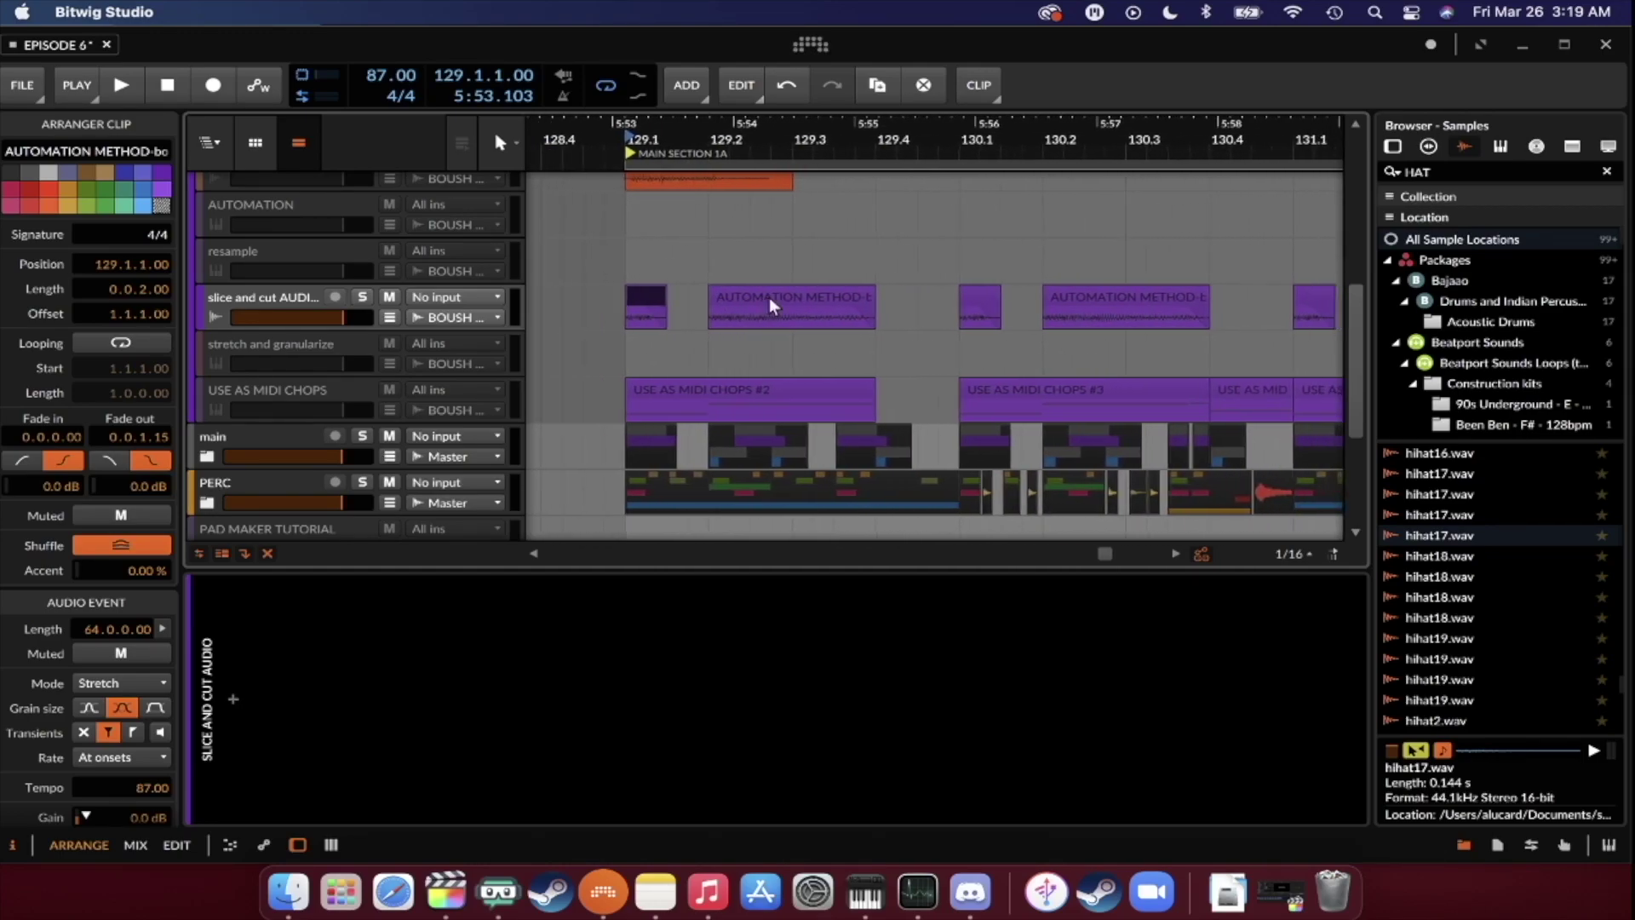
left_click(758, 295)
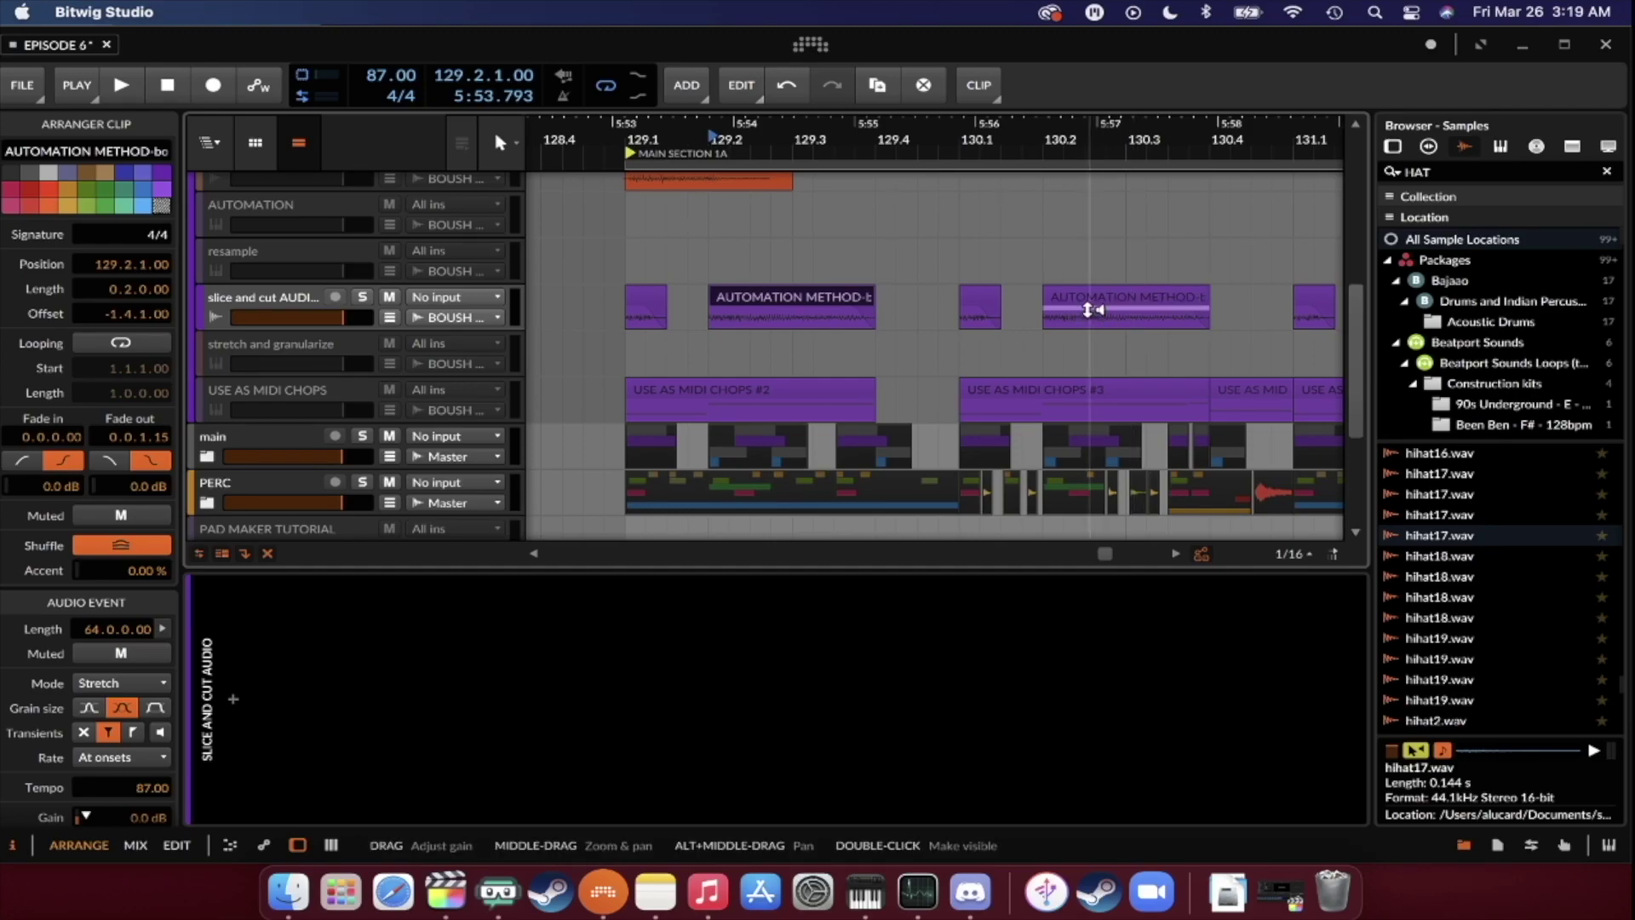
scroll(1088, 309, "up", 6)
scroll(1088, 309, "down", 6)
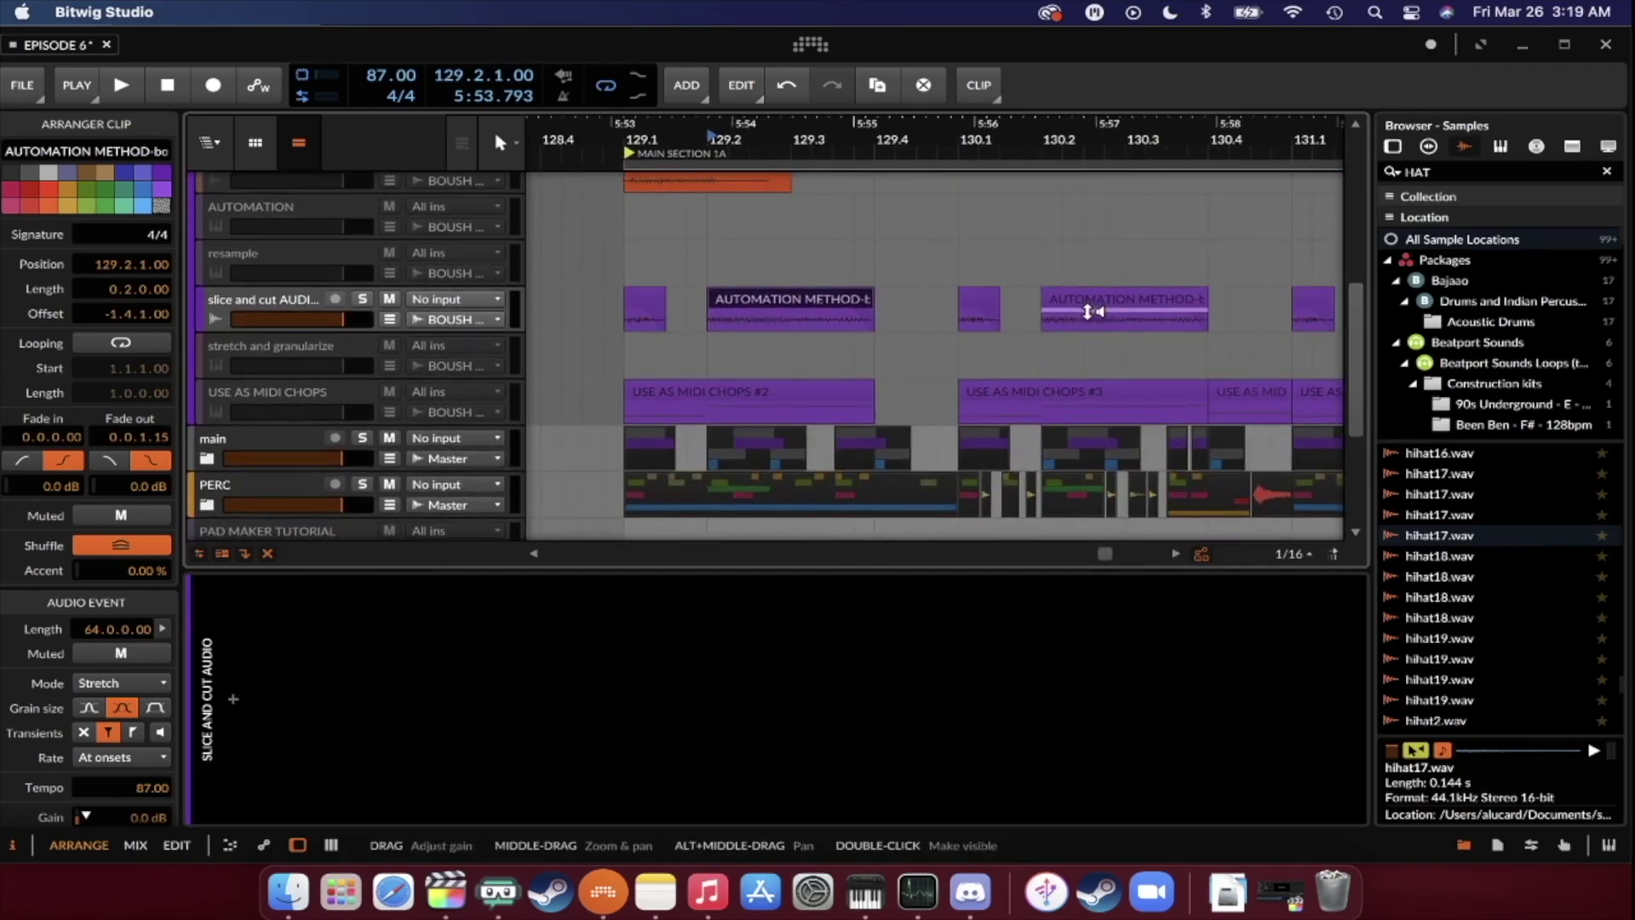
Play the first bar of slice and cut AUDIO chops together with the drums, starting at 129.1.1.00.
left_click(632, 287)
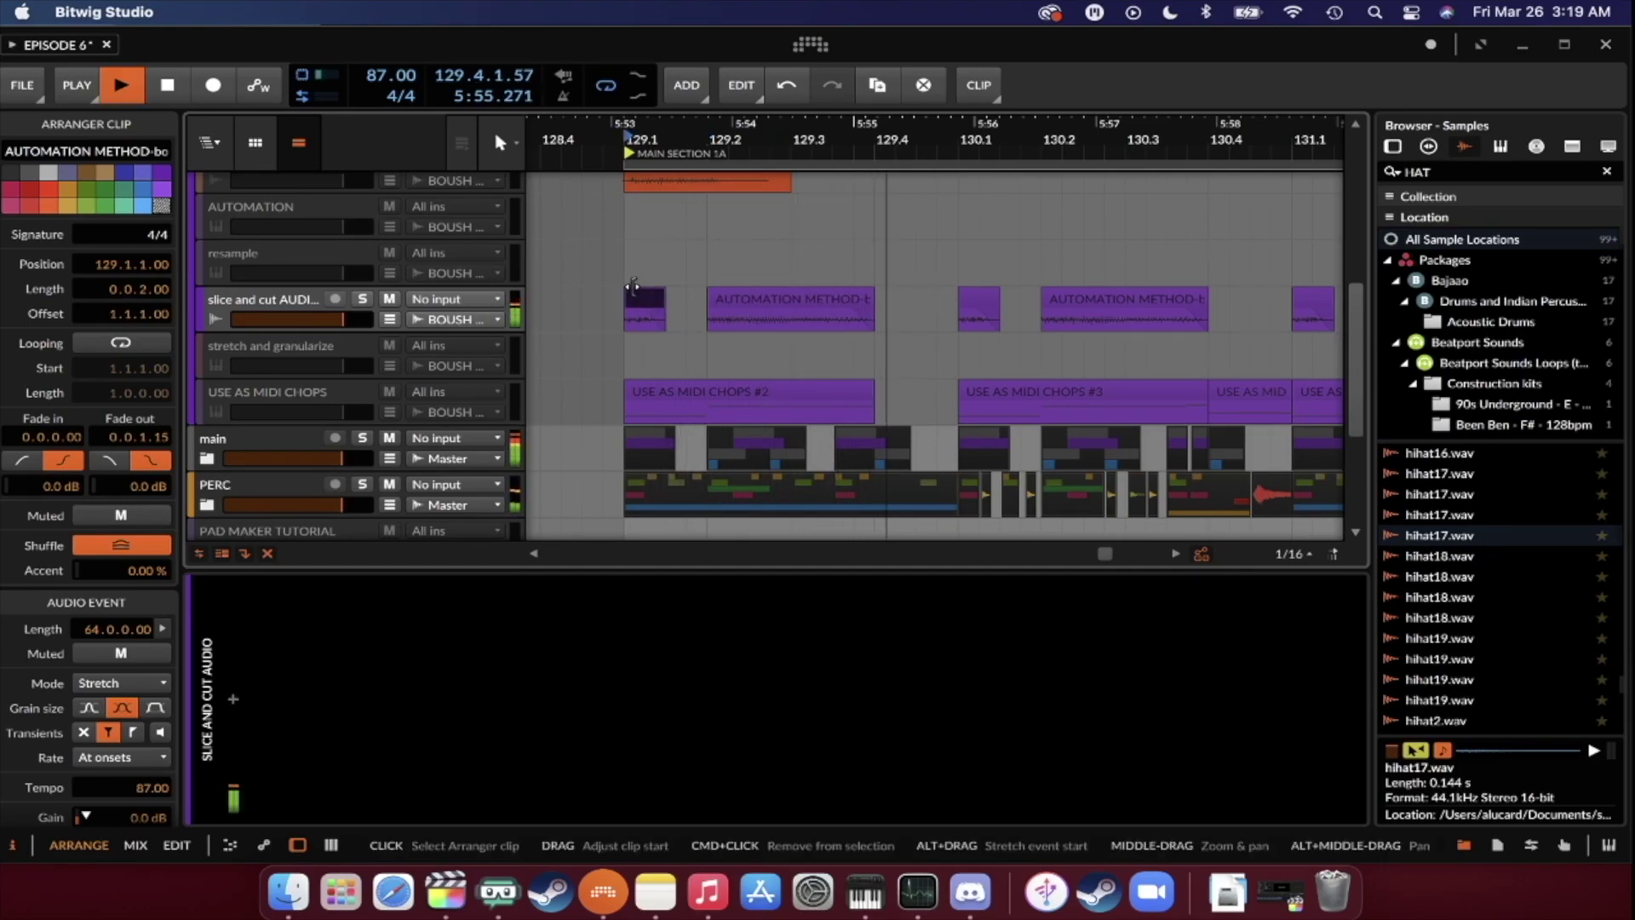
key("space")
scroll(632, 286, "right", 3)
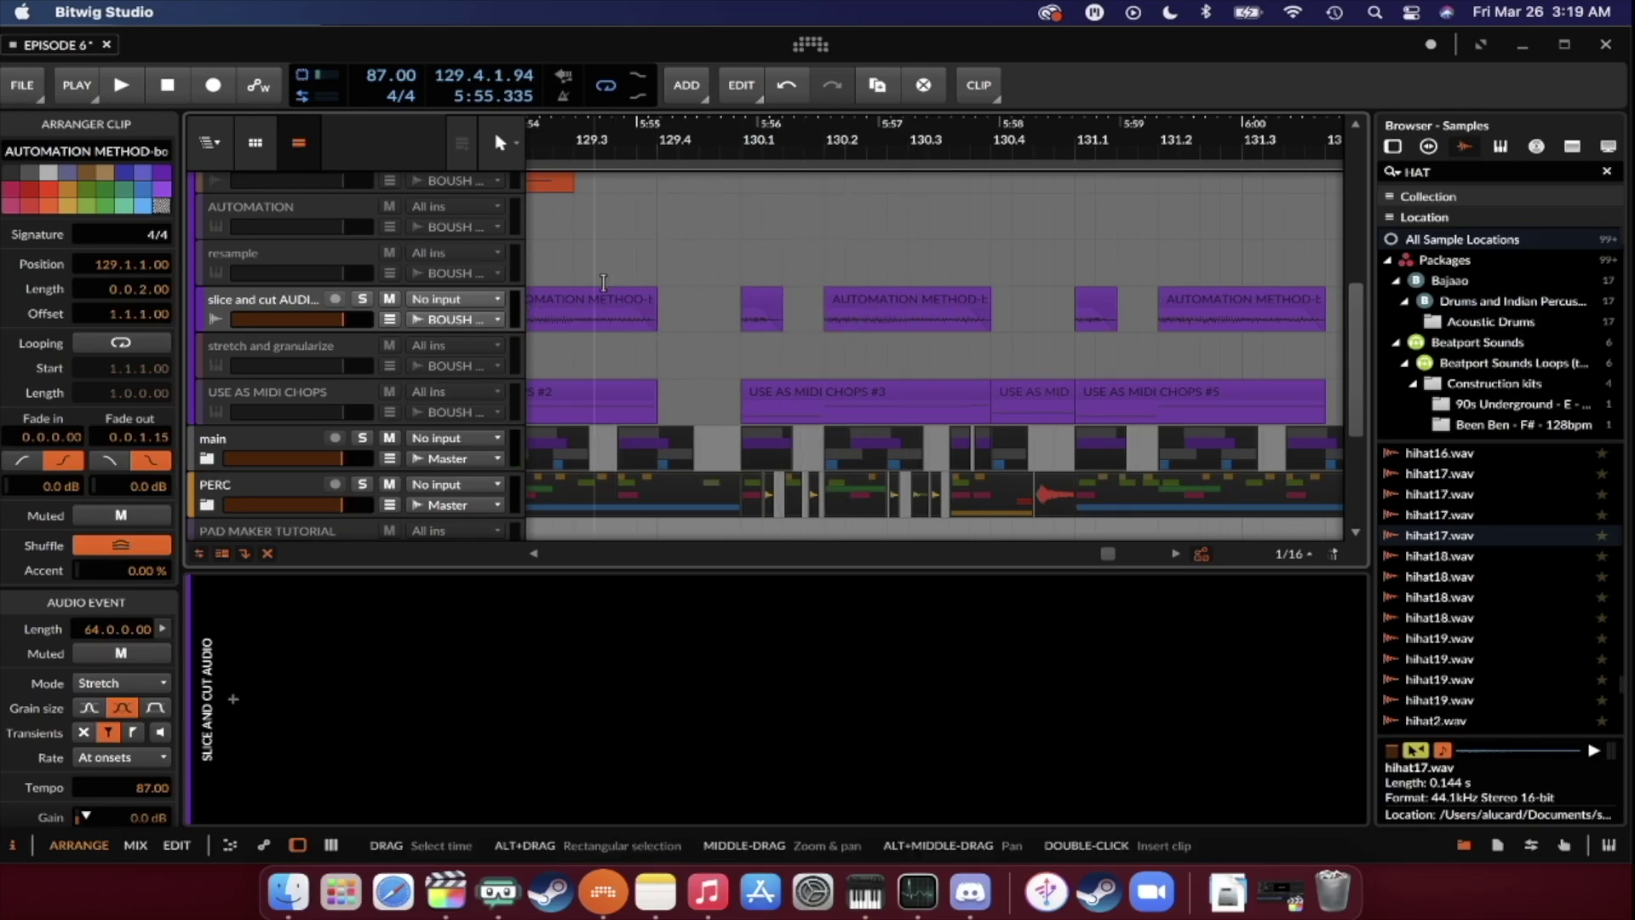
Inspect the slice and cut AUDIO chop at 130.2.1.00 and play the pattern twice from the short chop at 130.1.1.00.
left_click(912, 320)
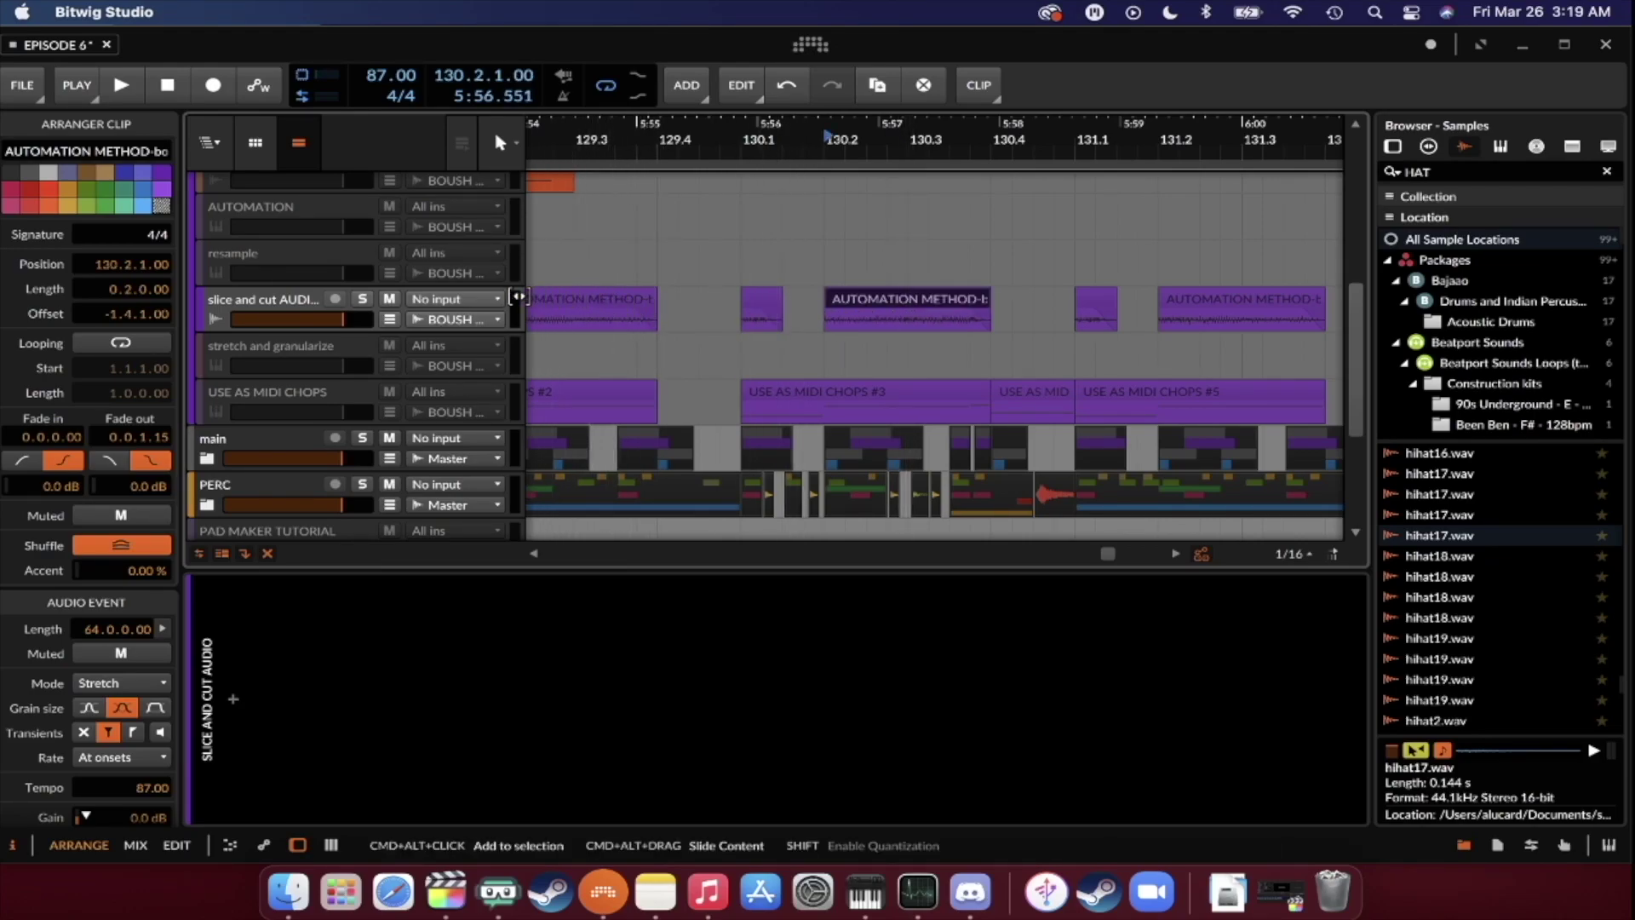
scroll(520, 296, "left", 5)
left_click(902, 300)
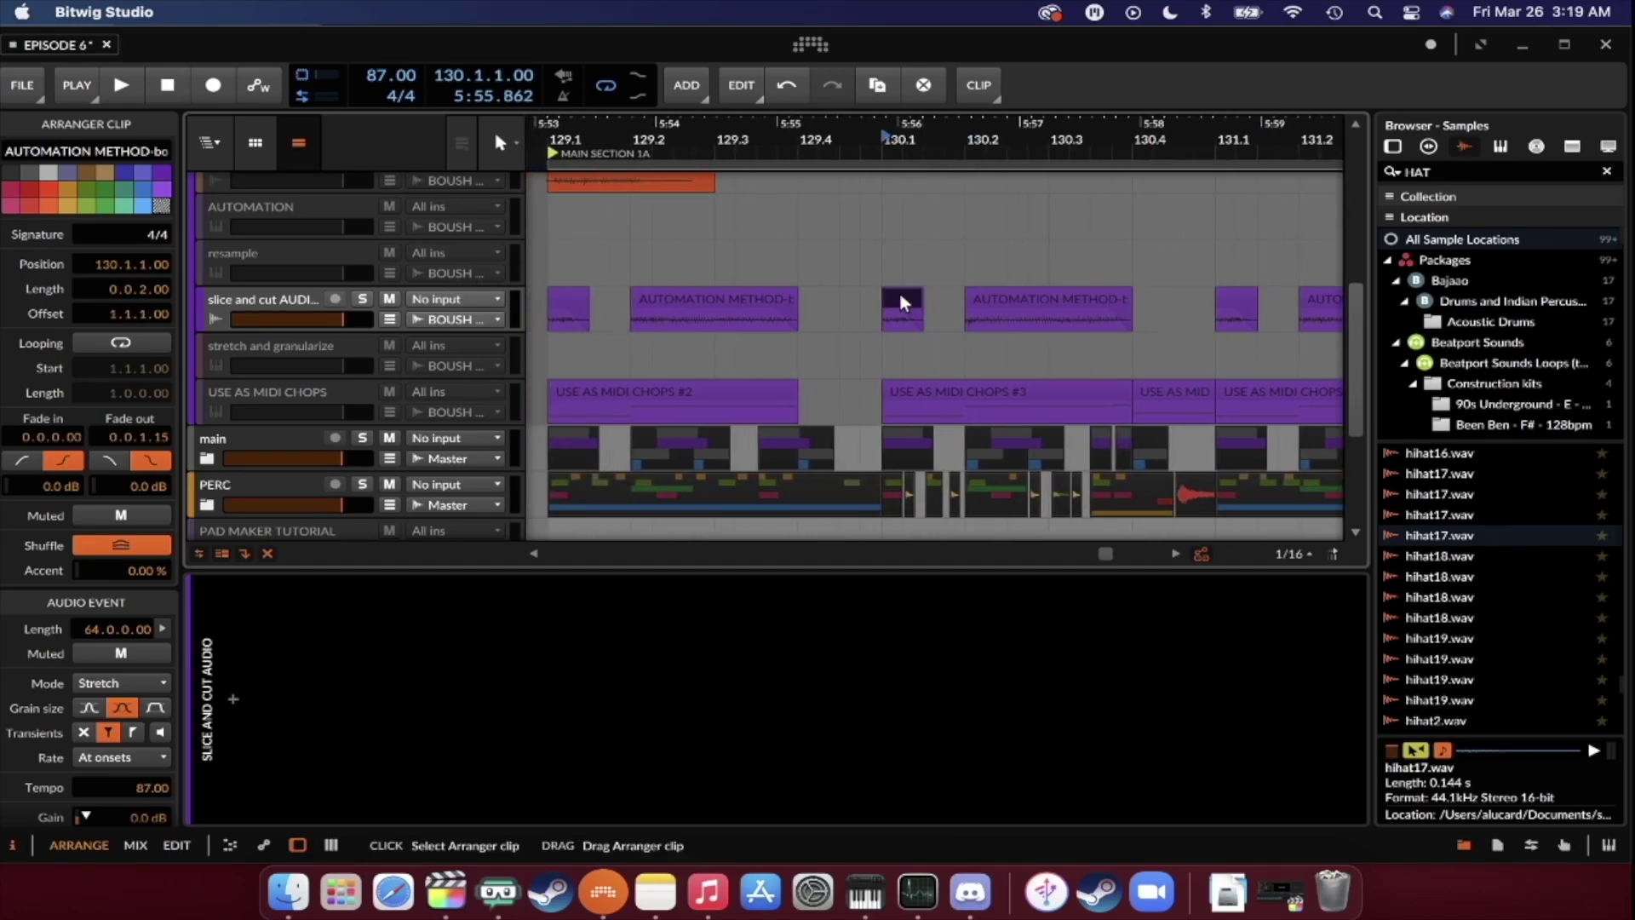
key("space")
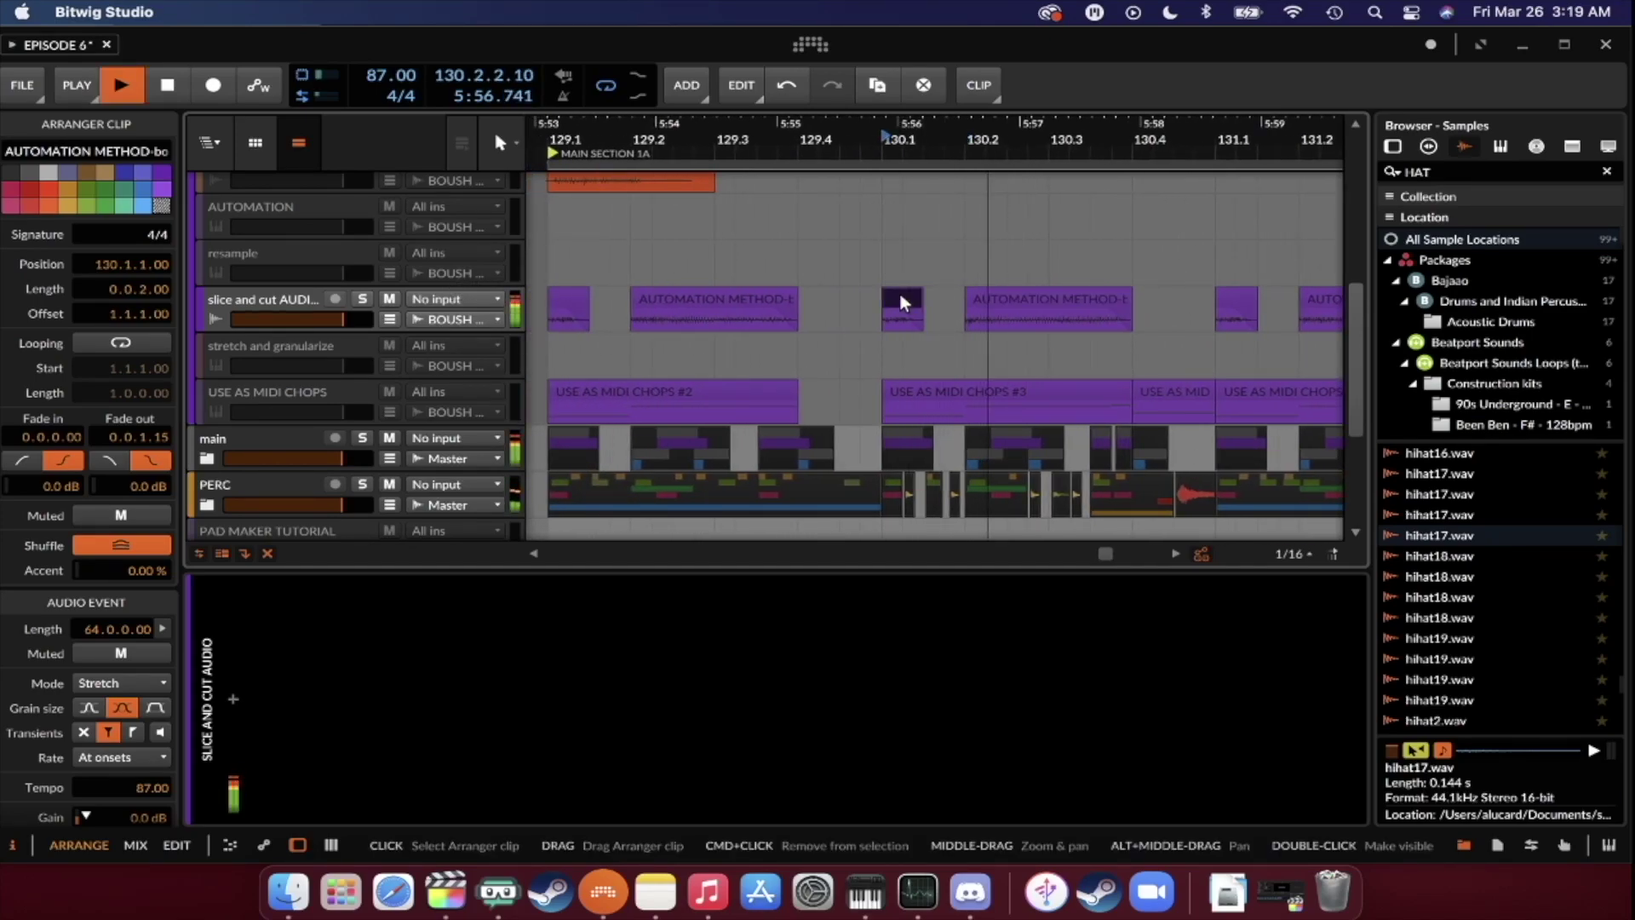
key("space")
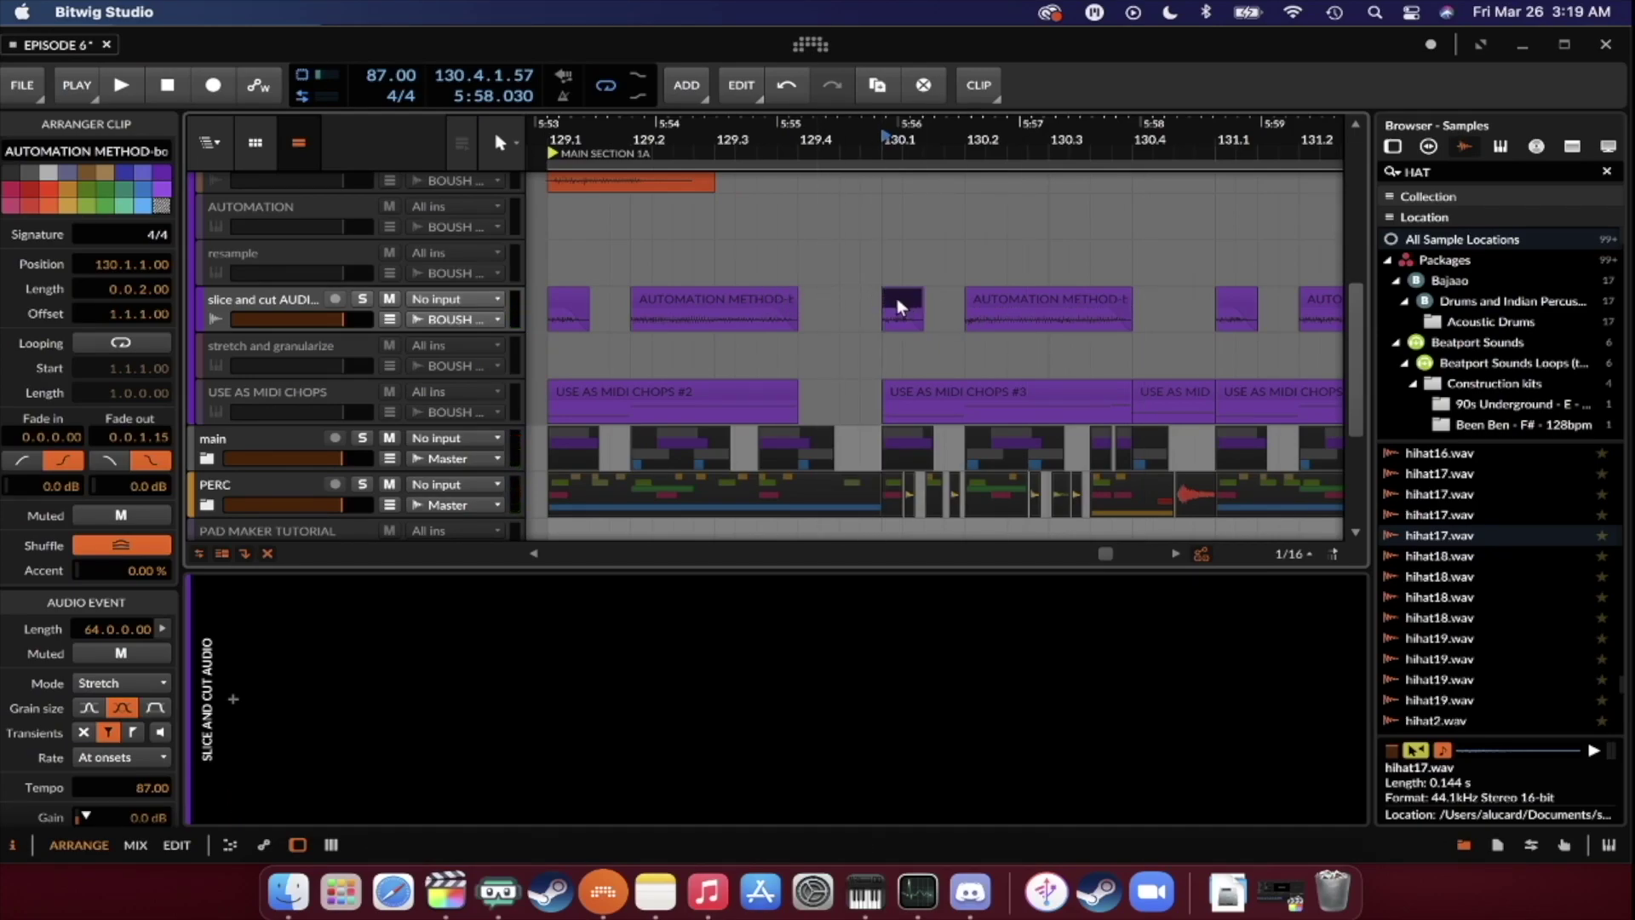
key("space")
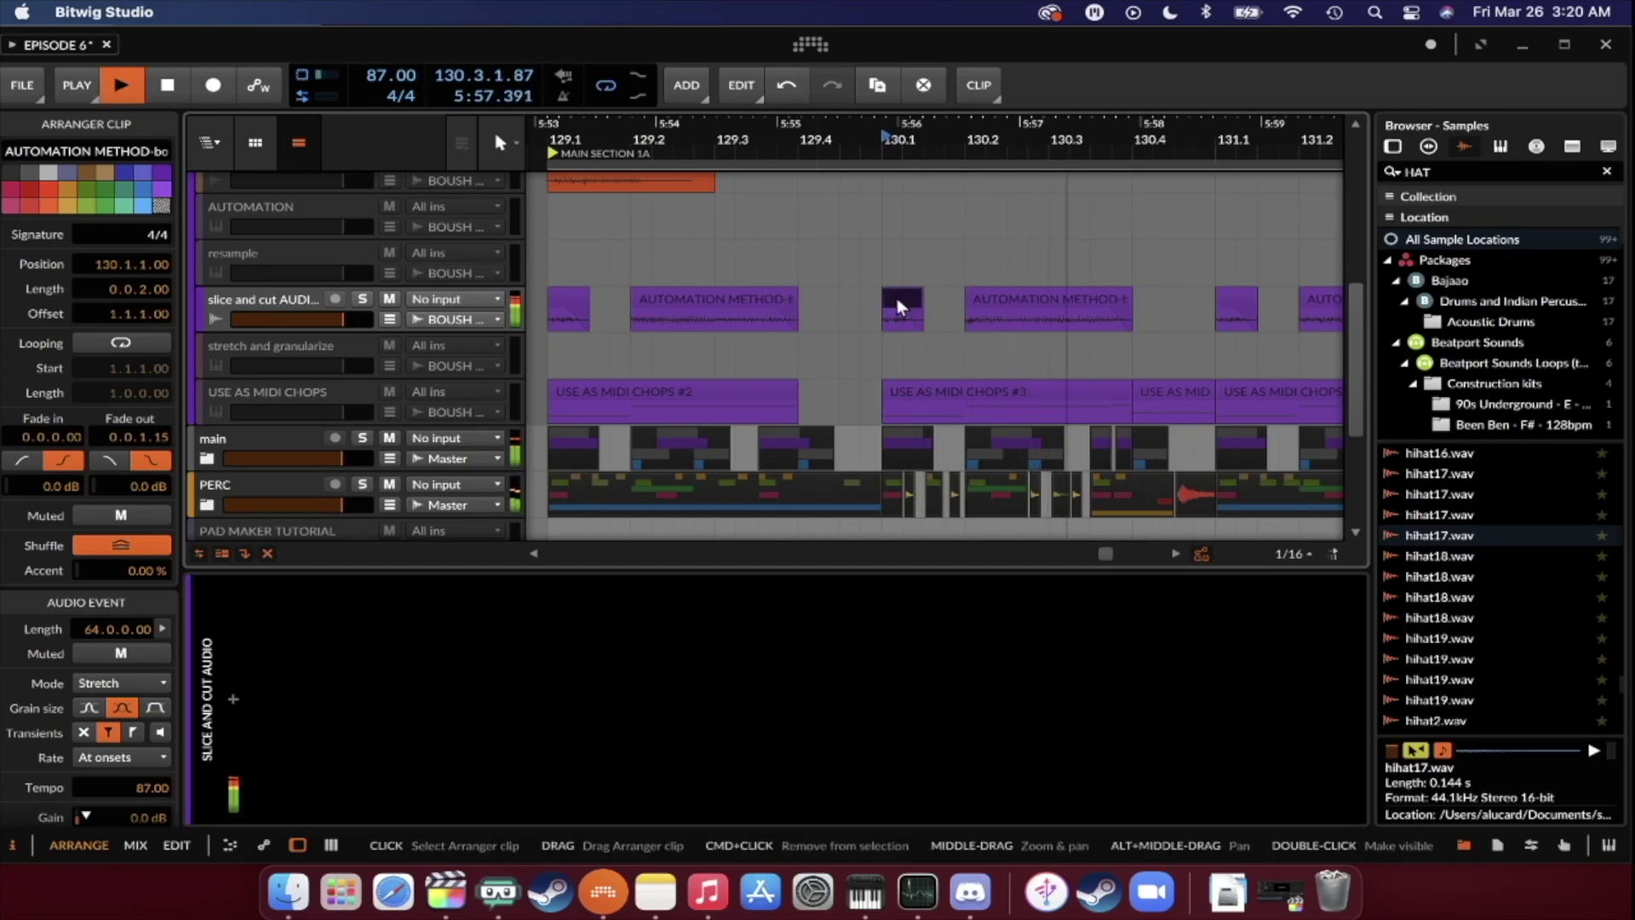
key("space")
Play the slice and cut AUDIO pattern with the drums from 129.1.1.00 through bar 131.
scroll(906, 298, "left", 5)
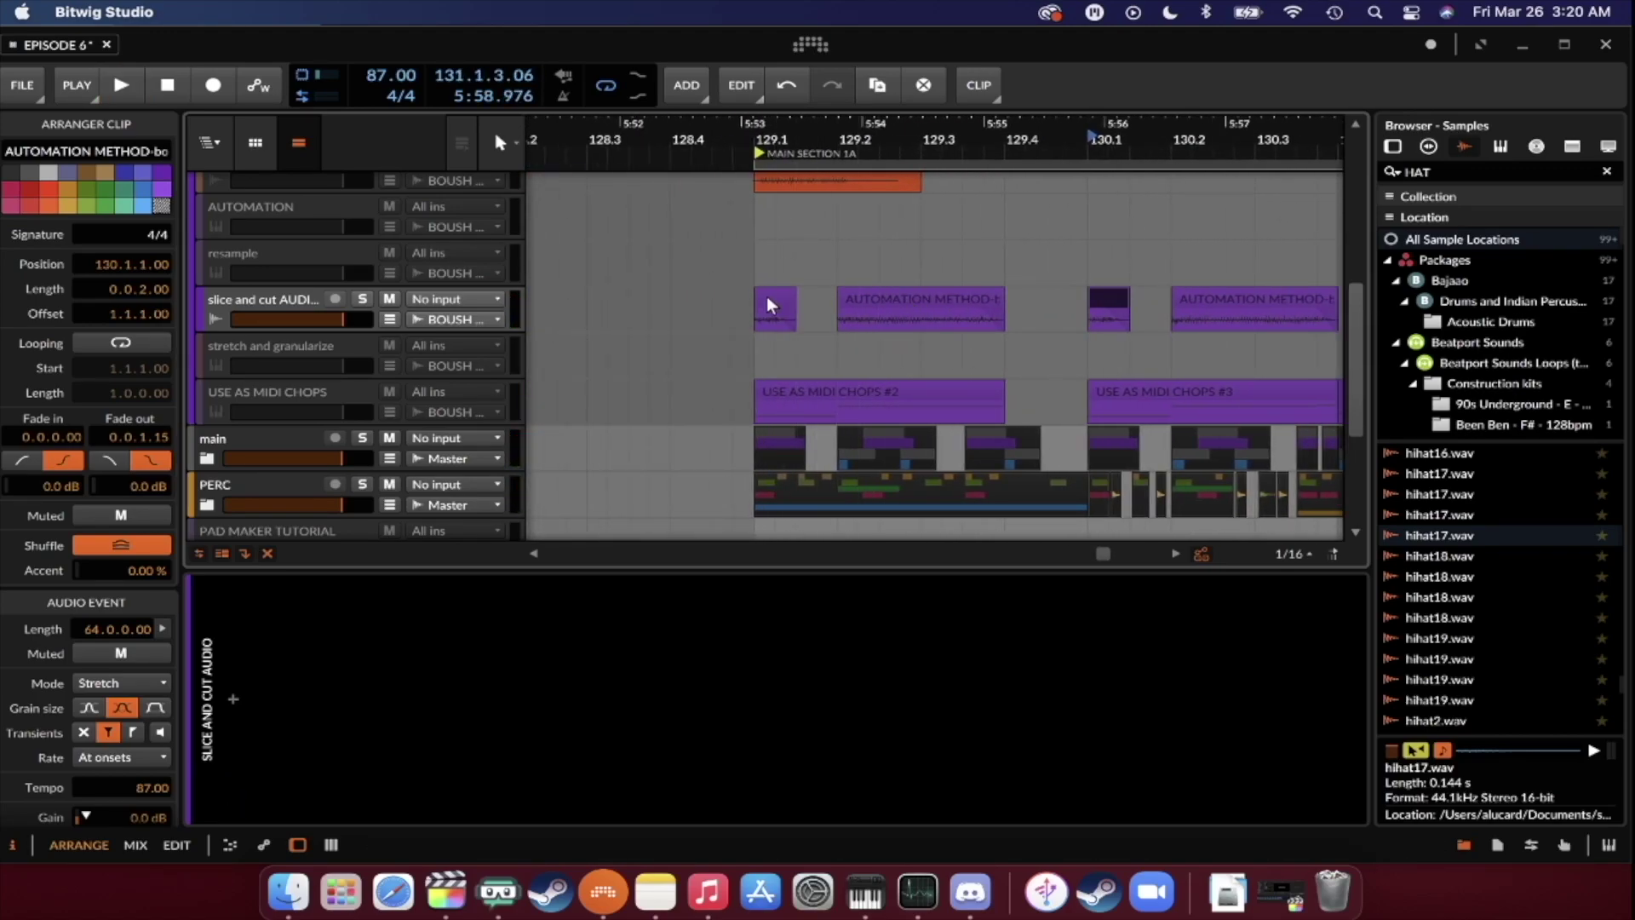
scroll(919, 266, "down", 5)
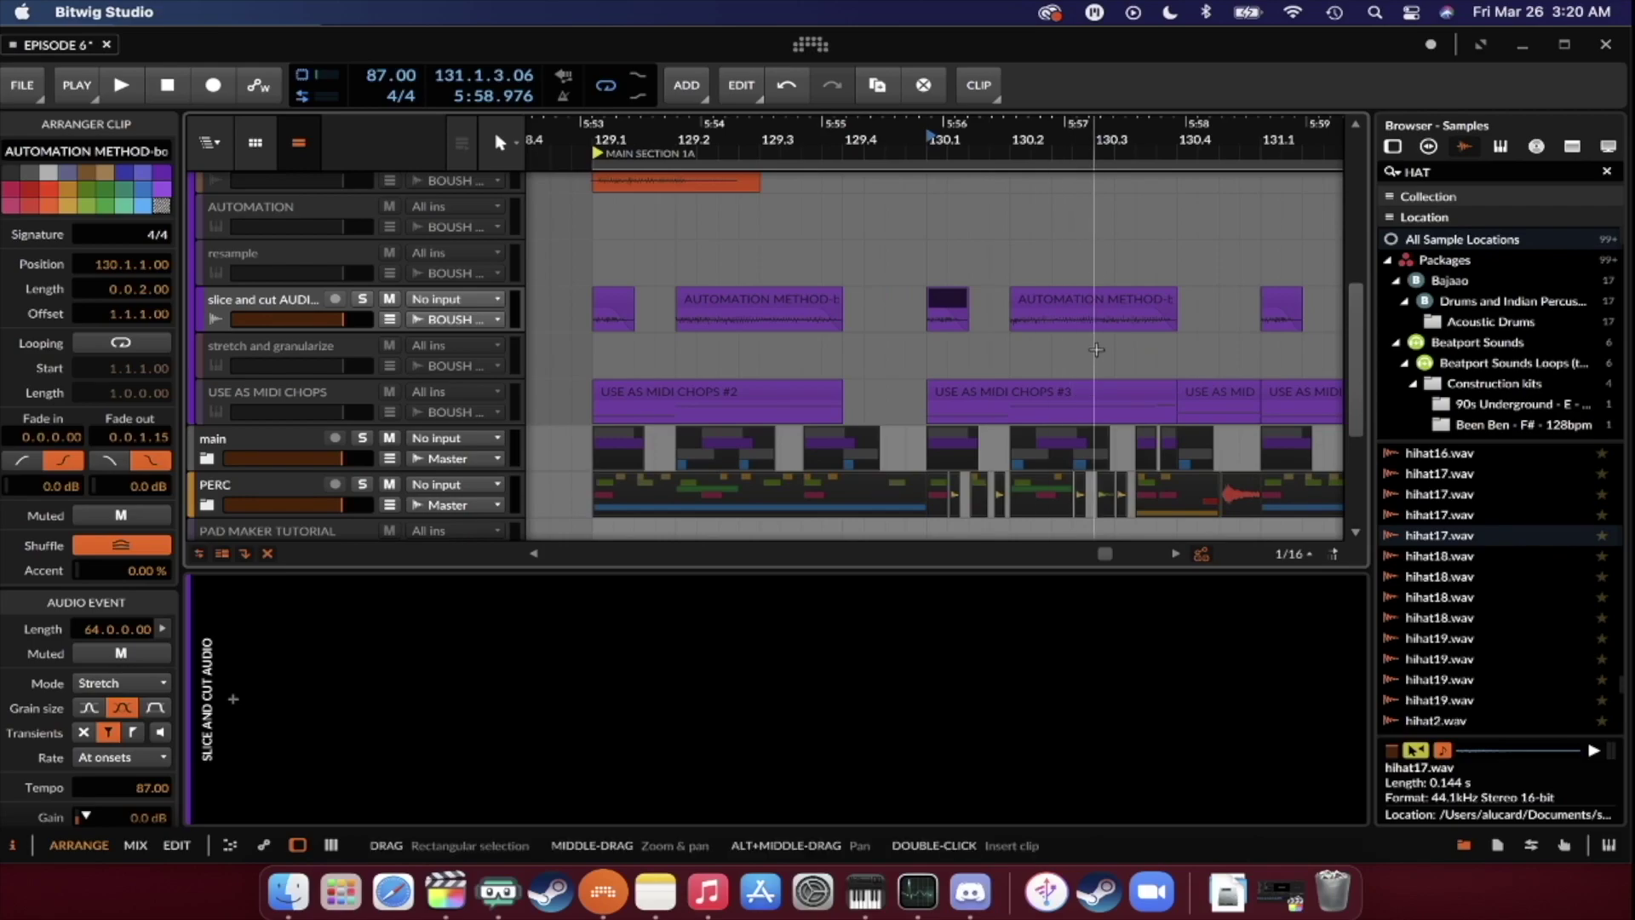
left_click(898, 310)
key("space")
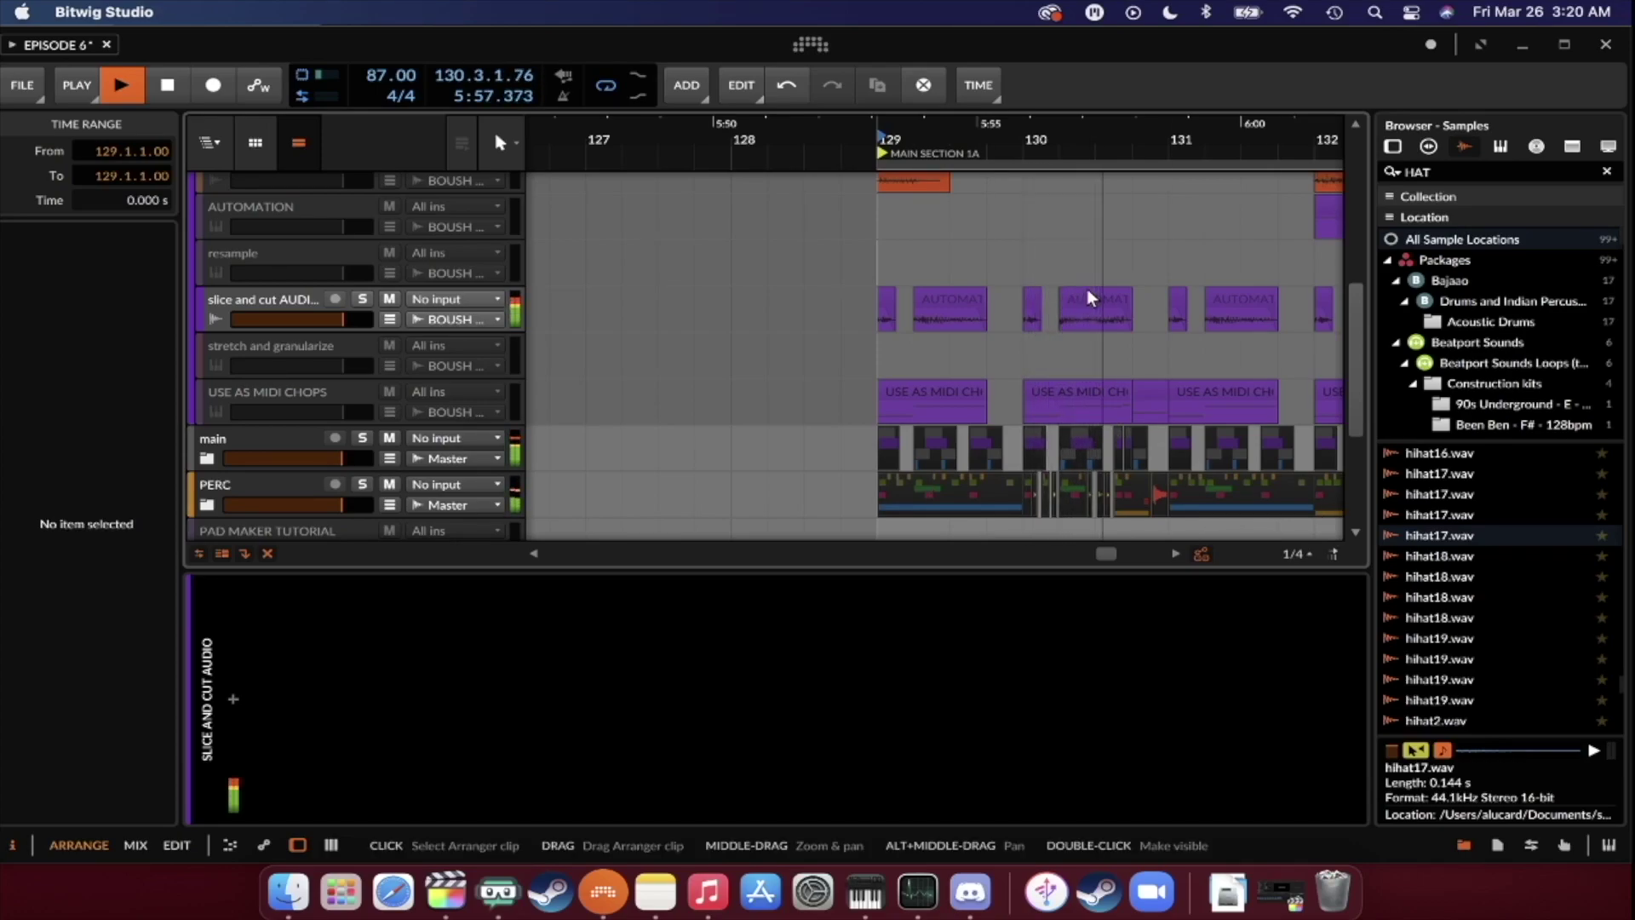
scroll(1081, 295, "right", 5)
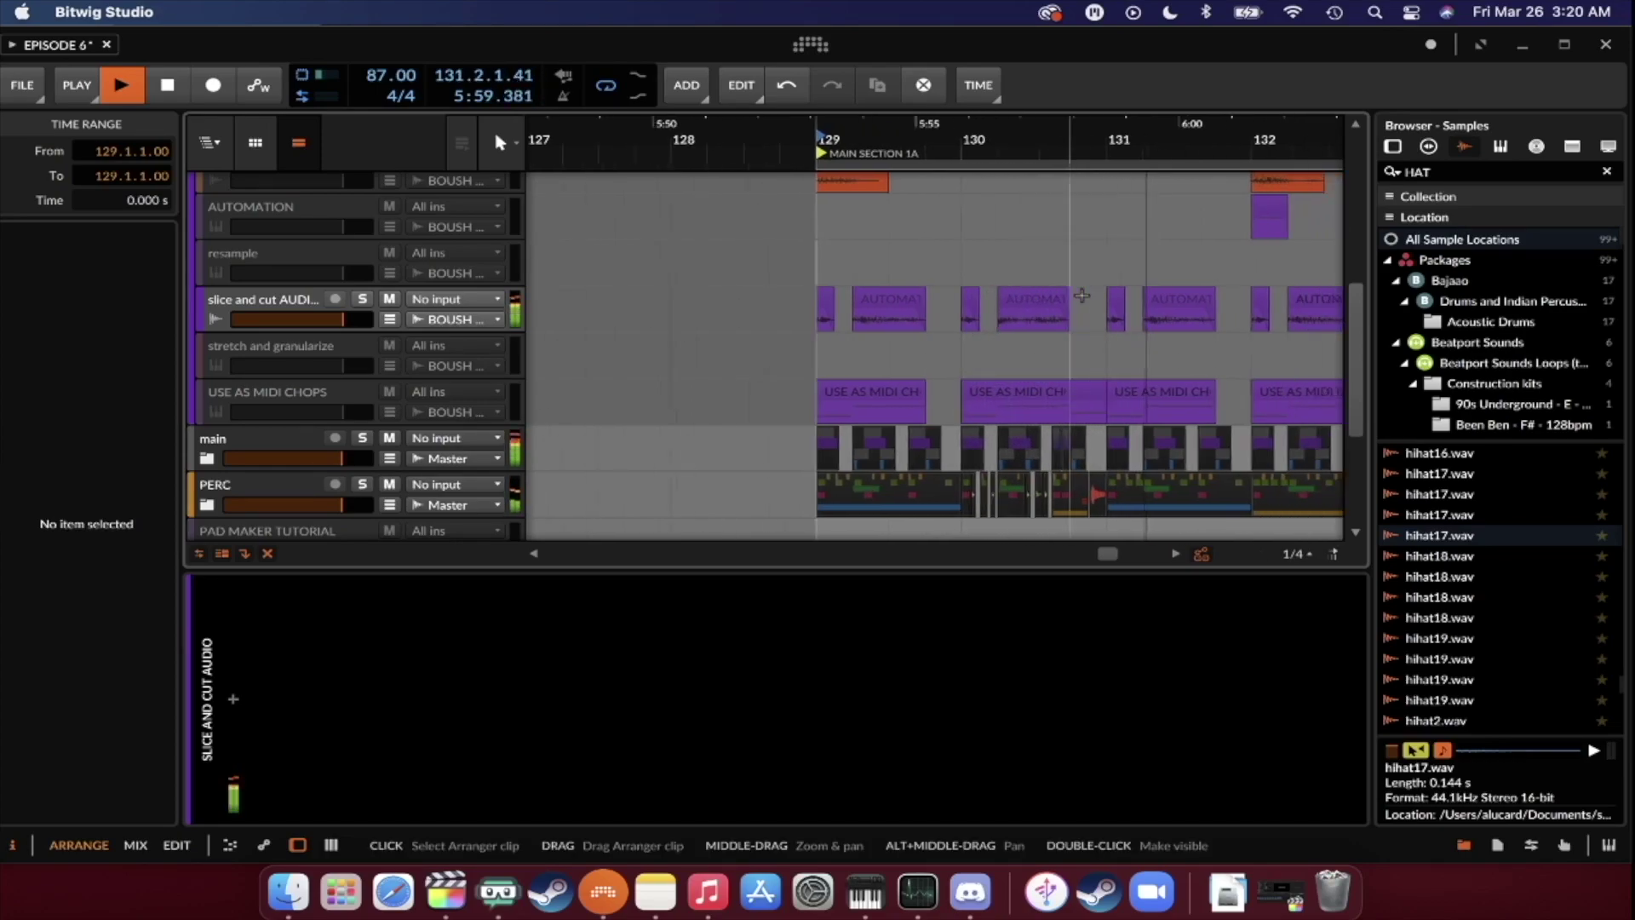
key("space")
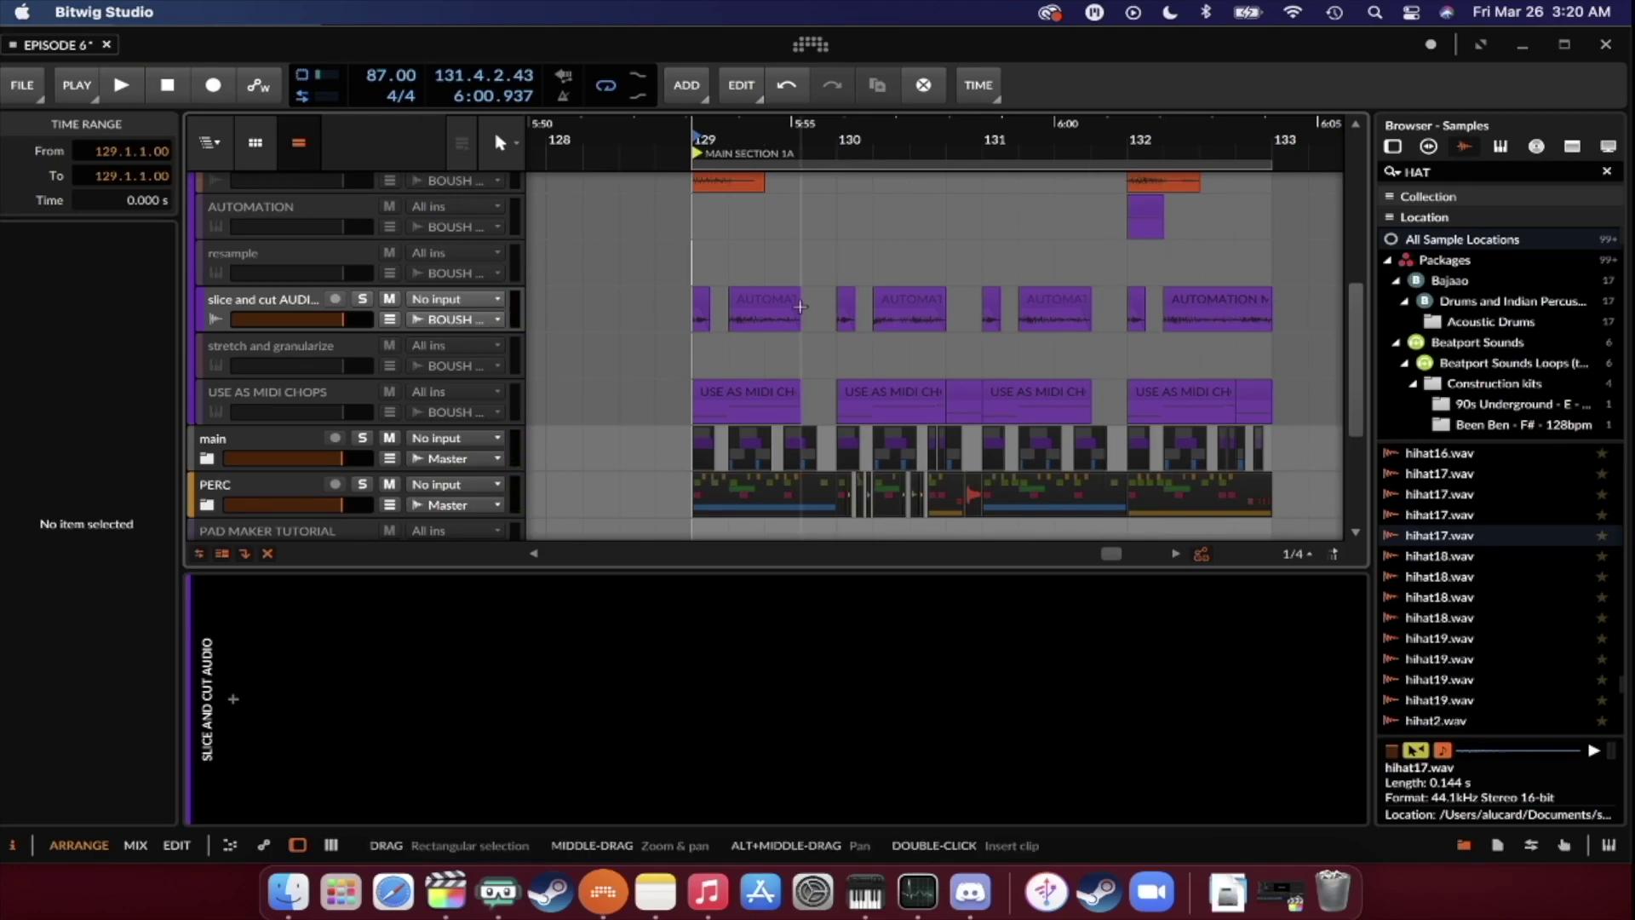
Copy the slice and cut AUDIO chop at 130.2.1.00 to the empty space at 134.1.1.00.
left_click(910, 299)
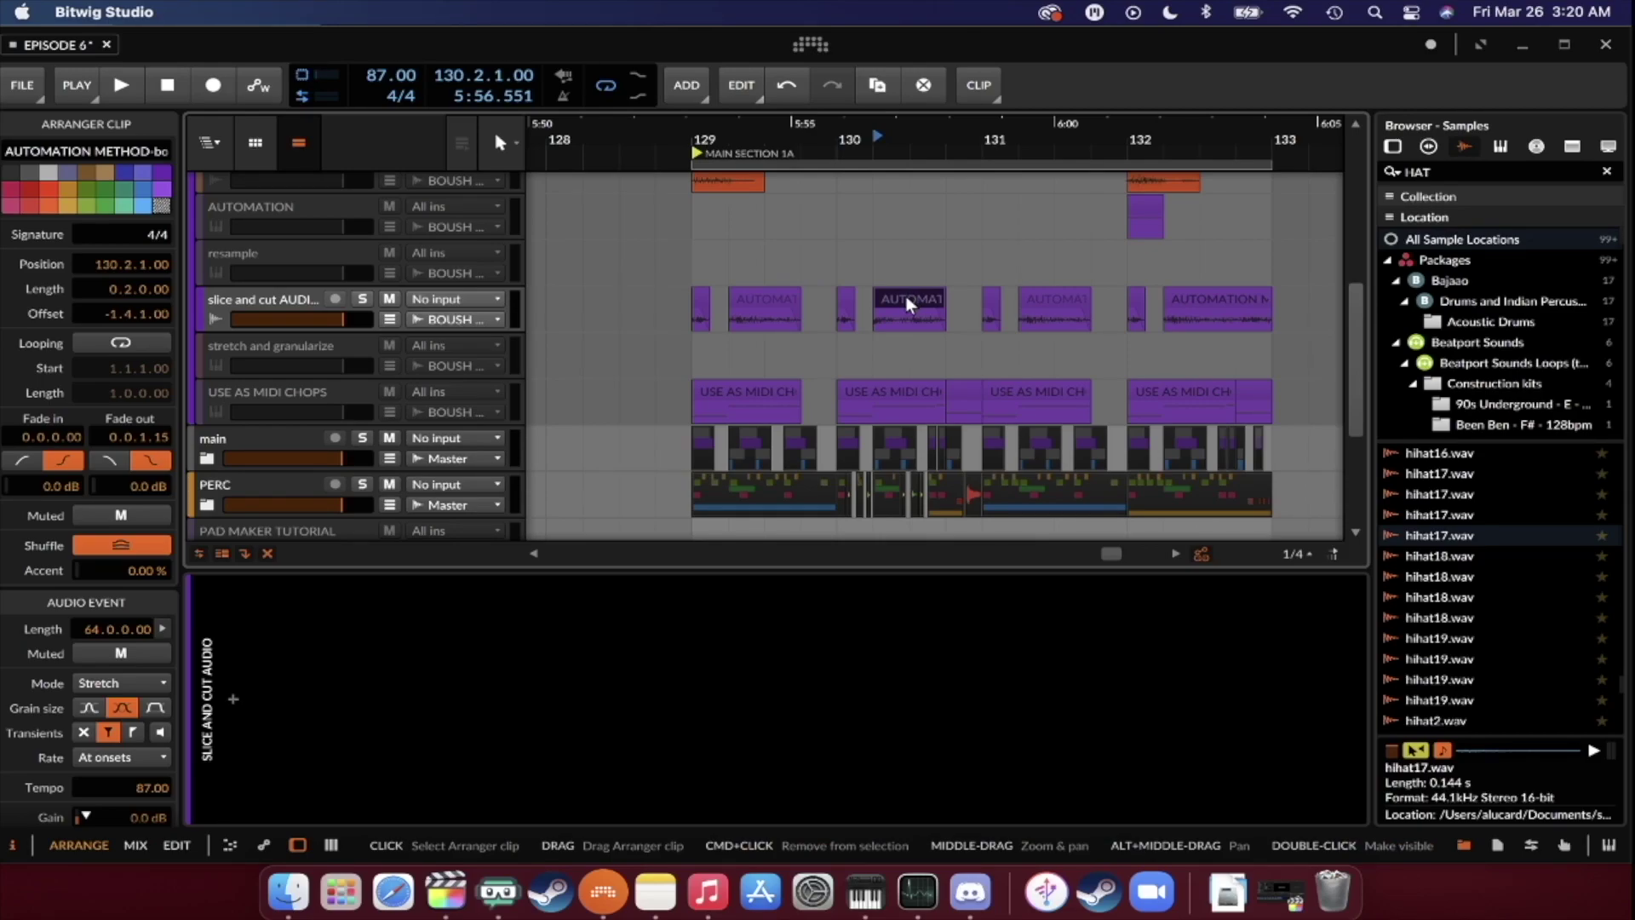
left_click_drag(906, 295, 1247, 312)
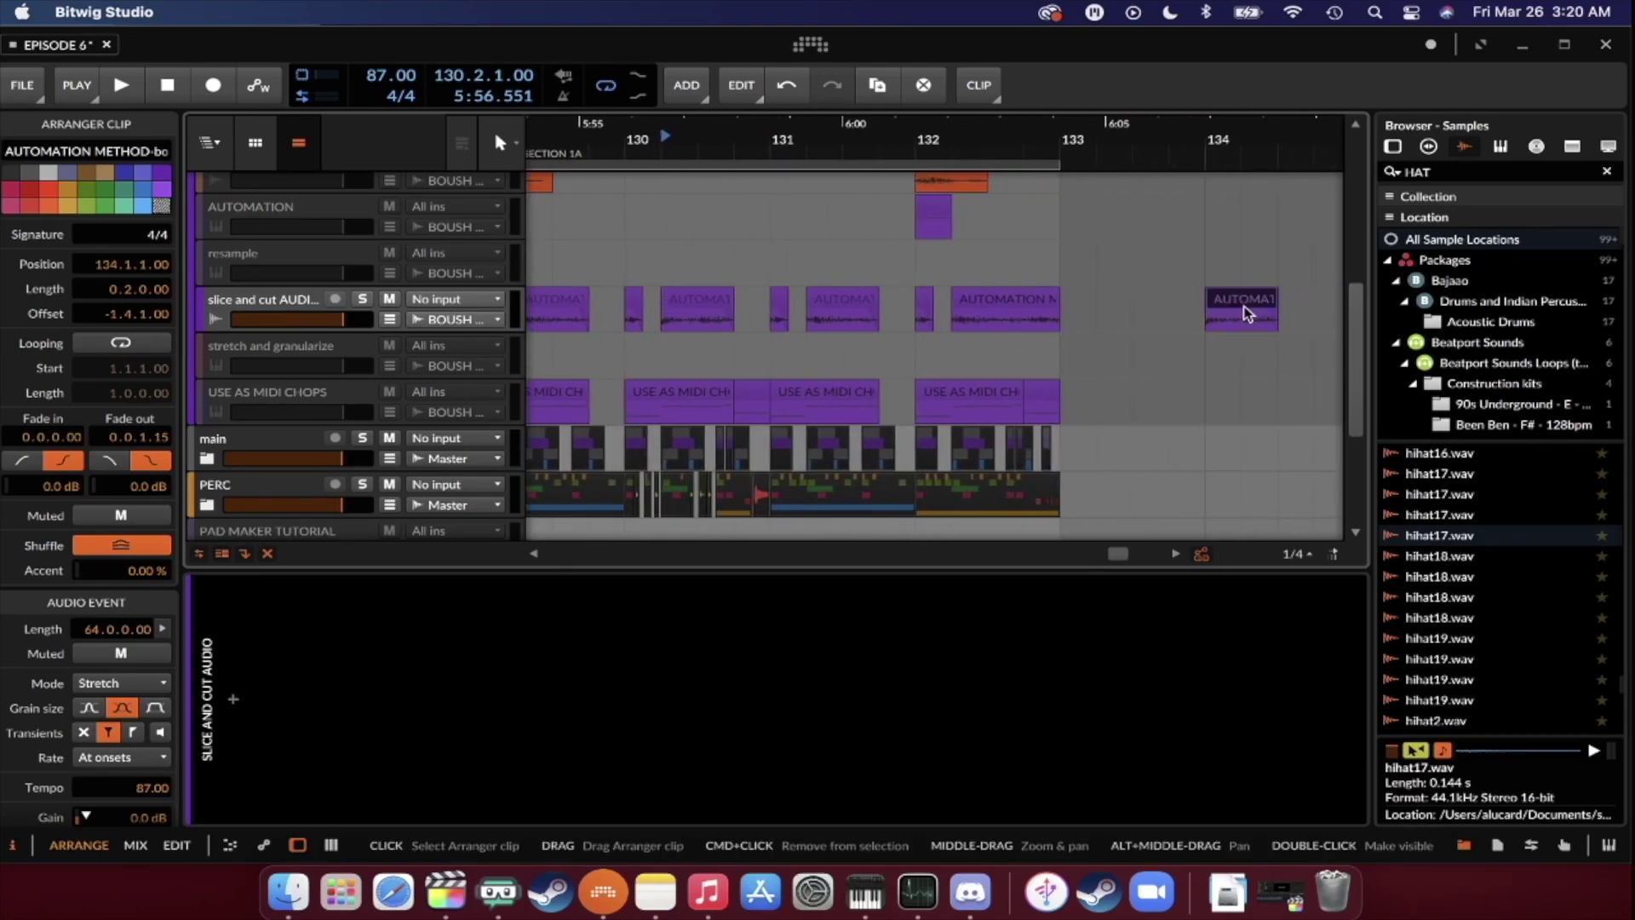
scroll(1226, 315, "left", 5)
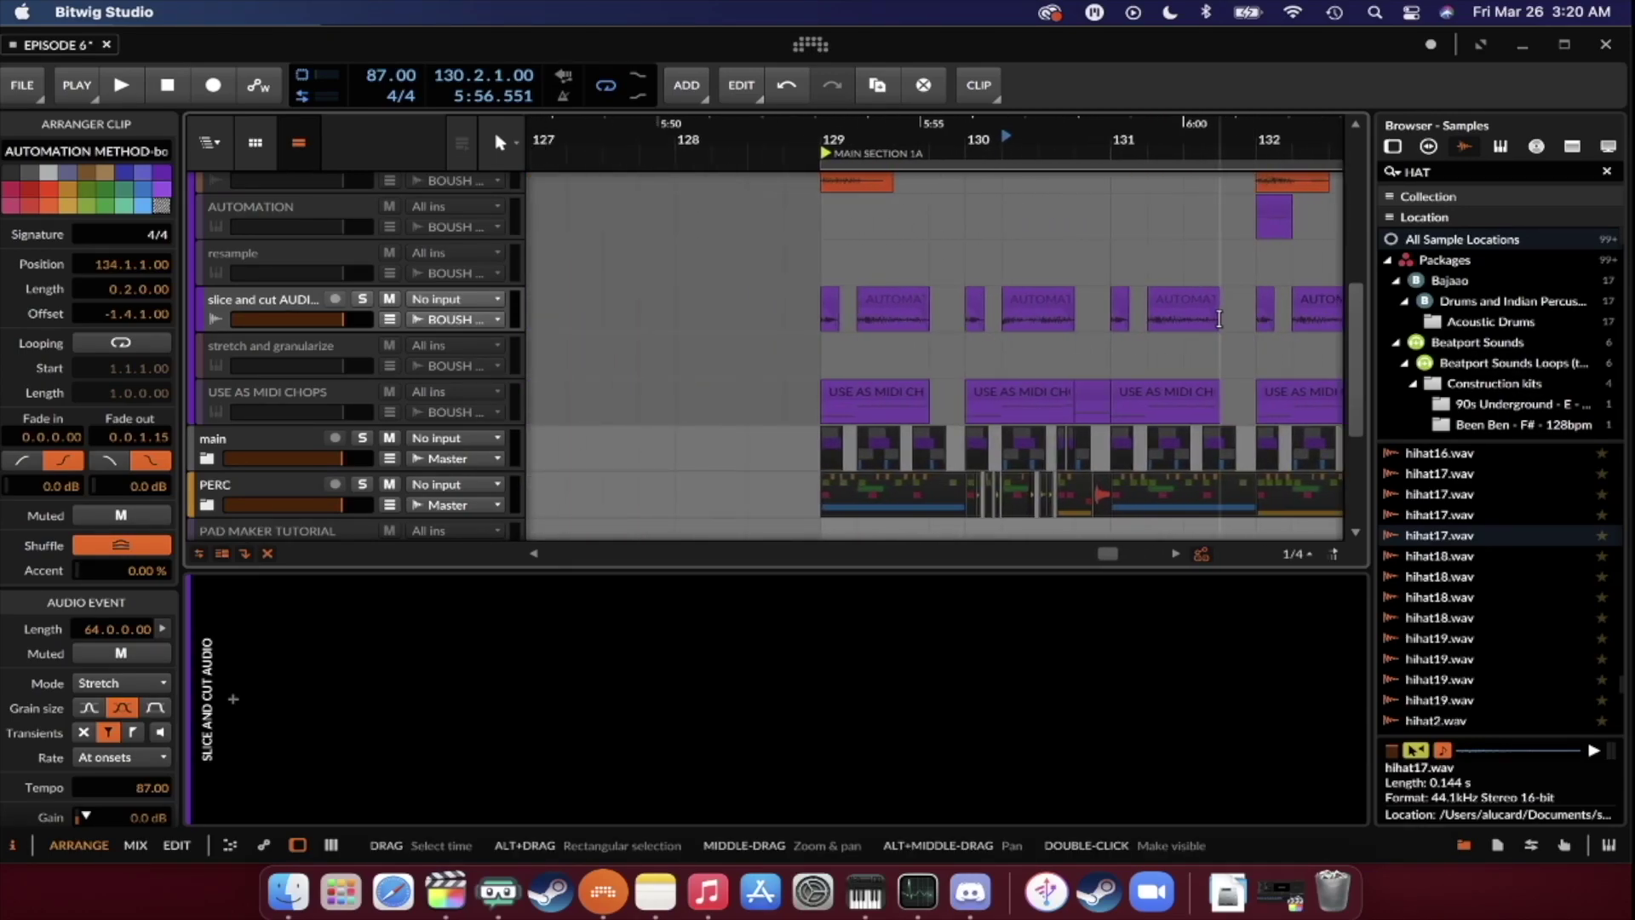
Move the copied slice and cut AUDIO chop to 136.1.1.00 to leave room behind the four-bar pattern.
scroll(912, 314, "left", 3)
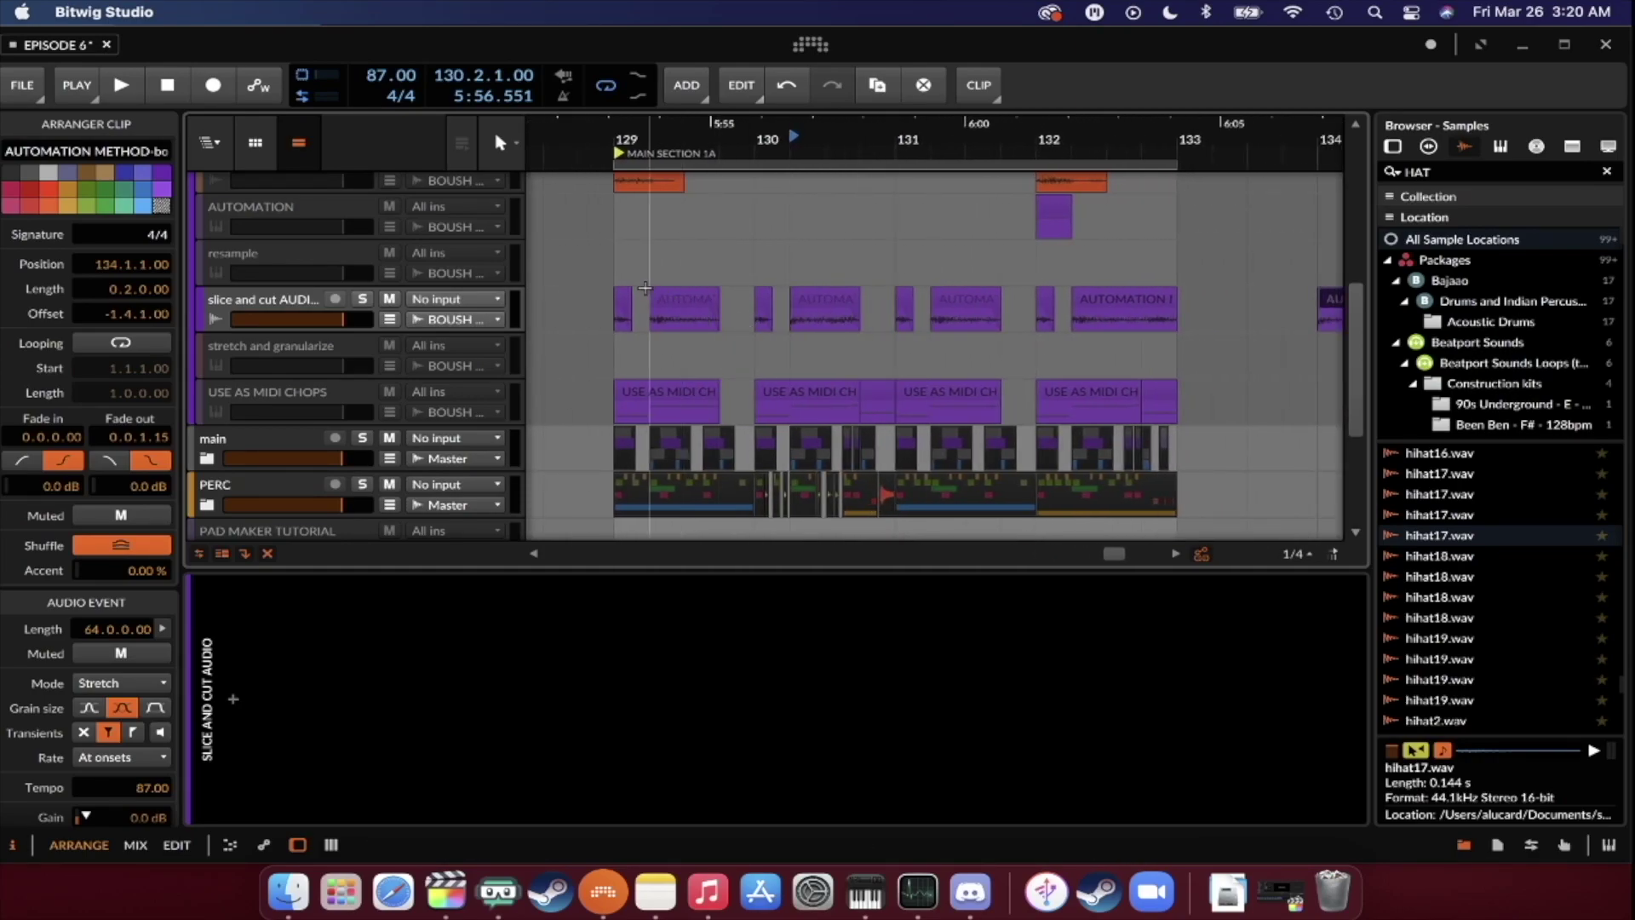
left_click(616, 315)
left_click_drag(609, 313, 744, 324)
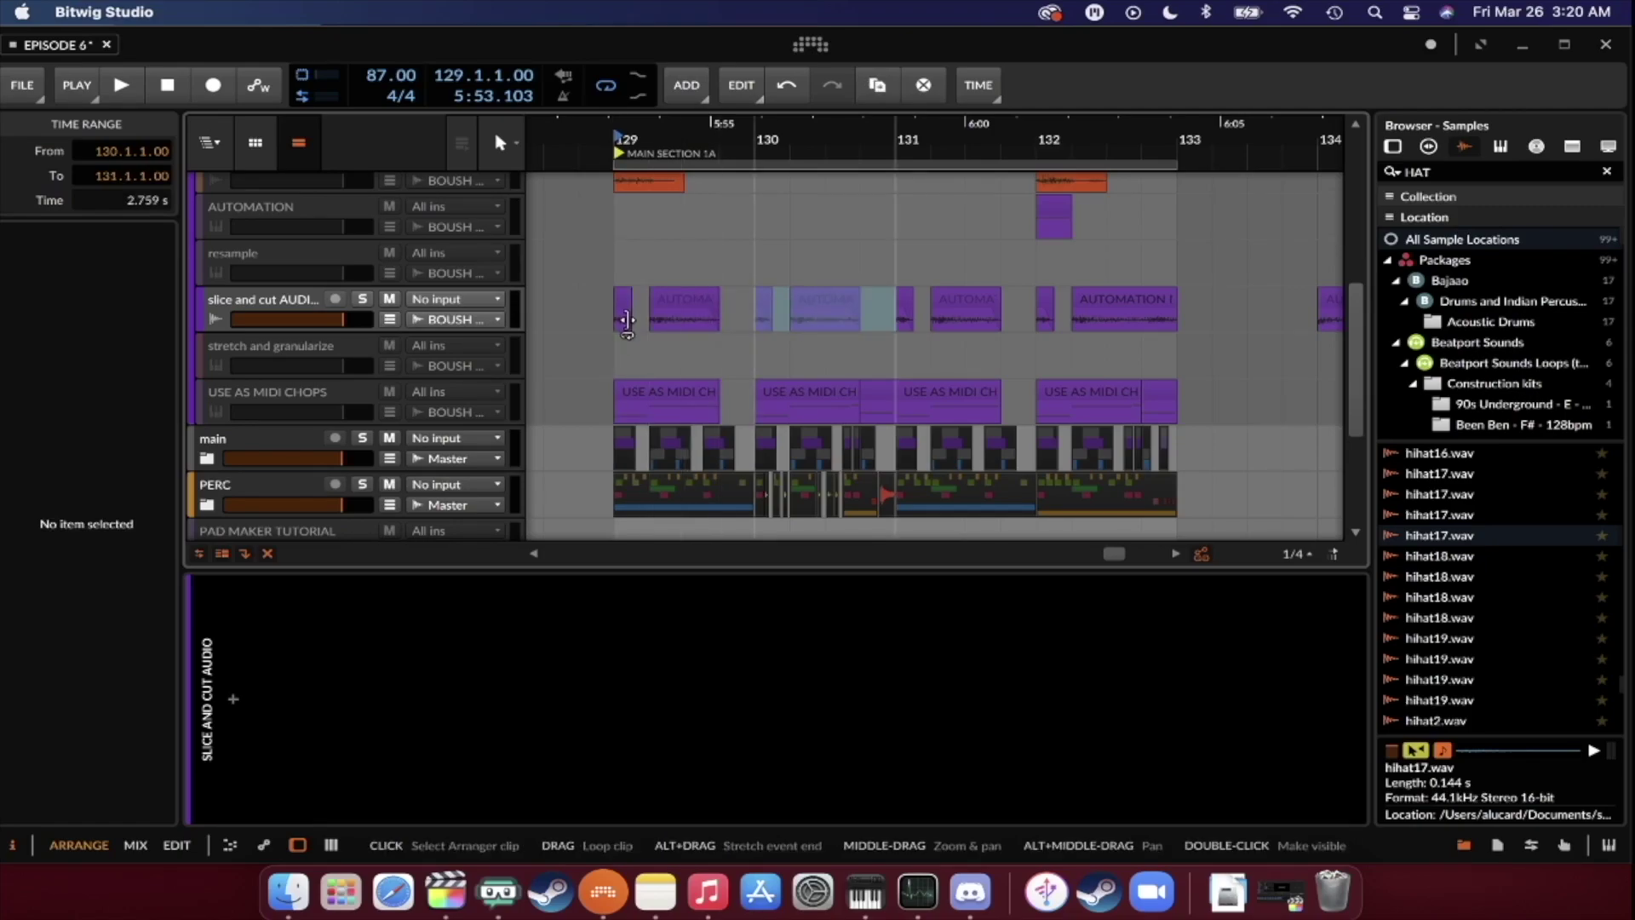
left_click_drag(613, 315, 1198, 302)
scroll(1132, 315, "down", 5)
left_click(1098, 300)
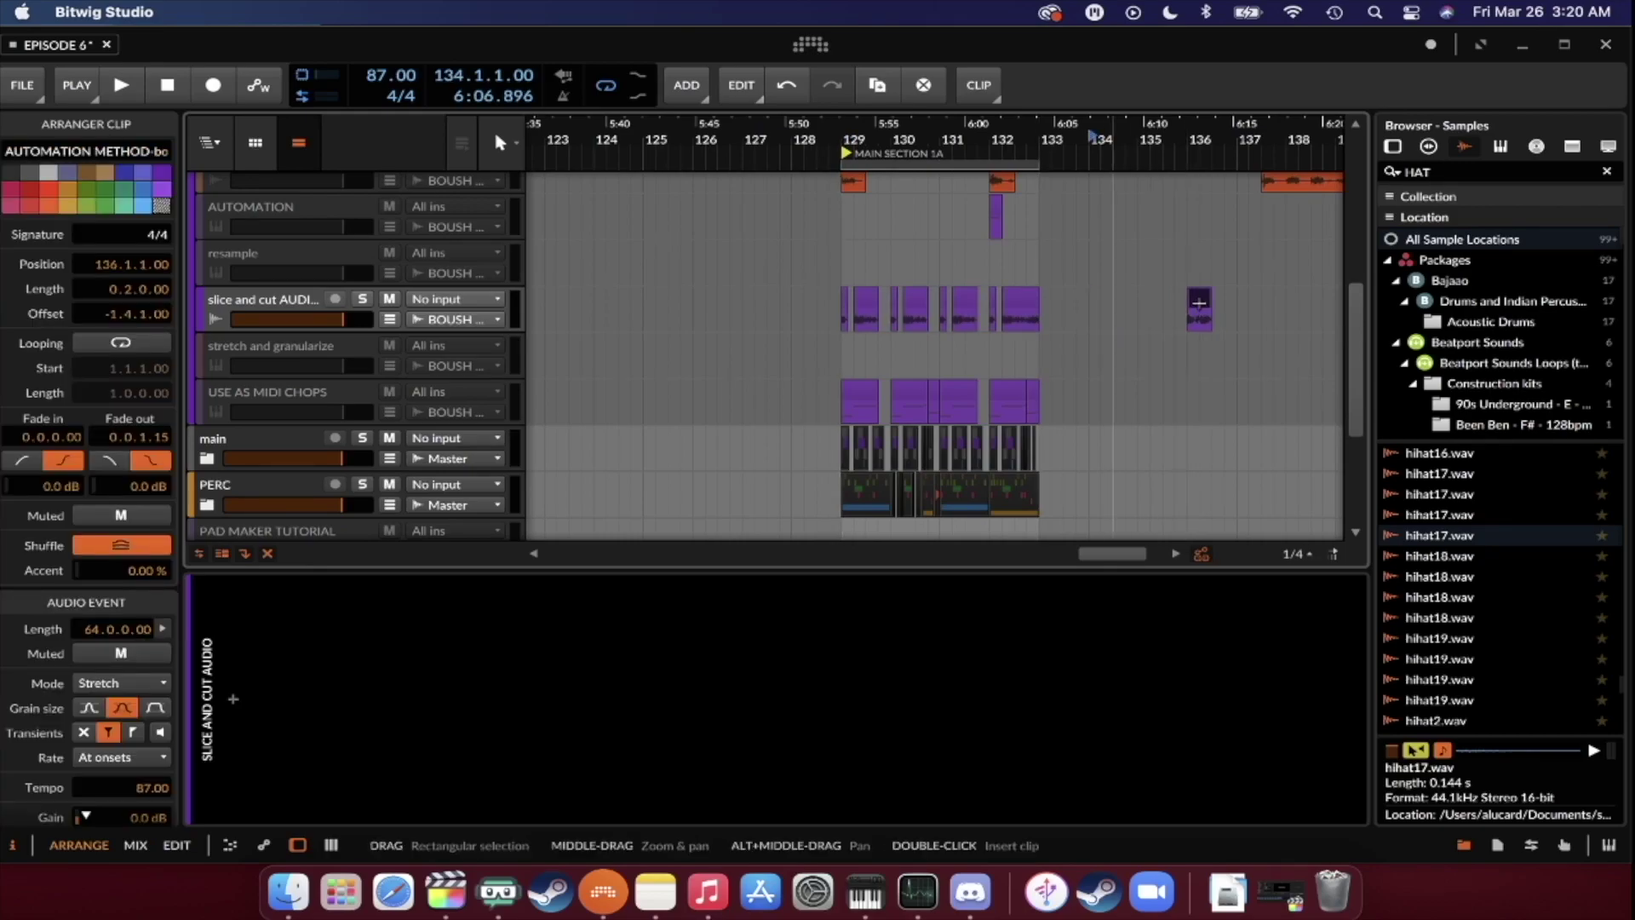
left_click_drag(843, 310, 1037, 313)
key("super+d")
key("super+z")
Move the spare chop to 138.1.1.00 and duplicate the four-bar slice and cut AUDIO pattern from bar 129 to bar 133.
left_click(1197, 296)
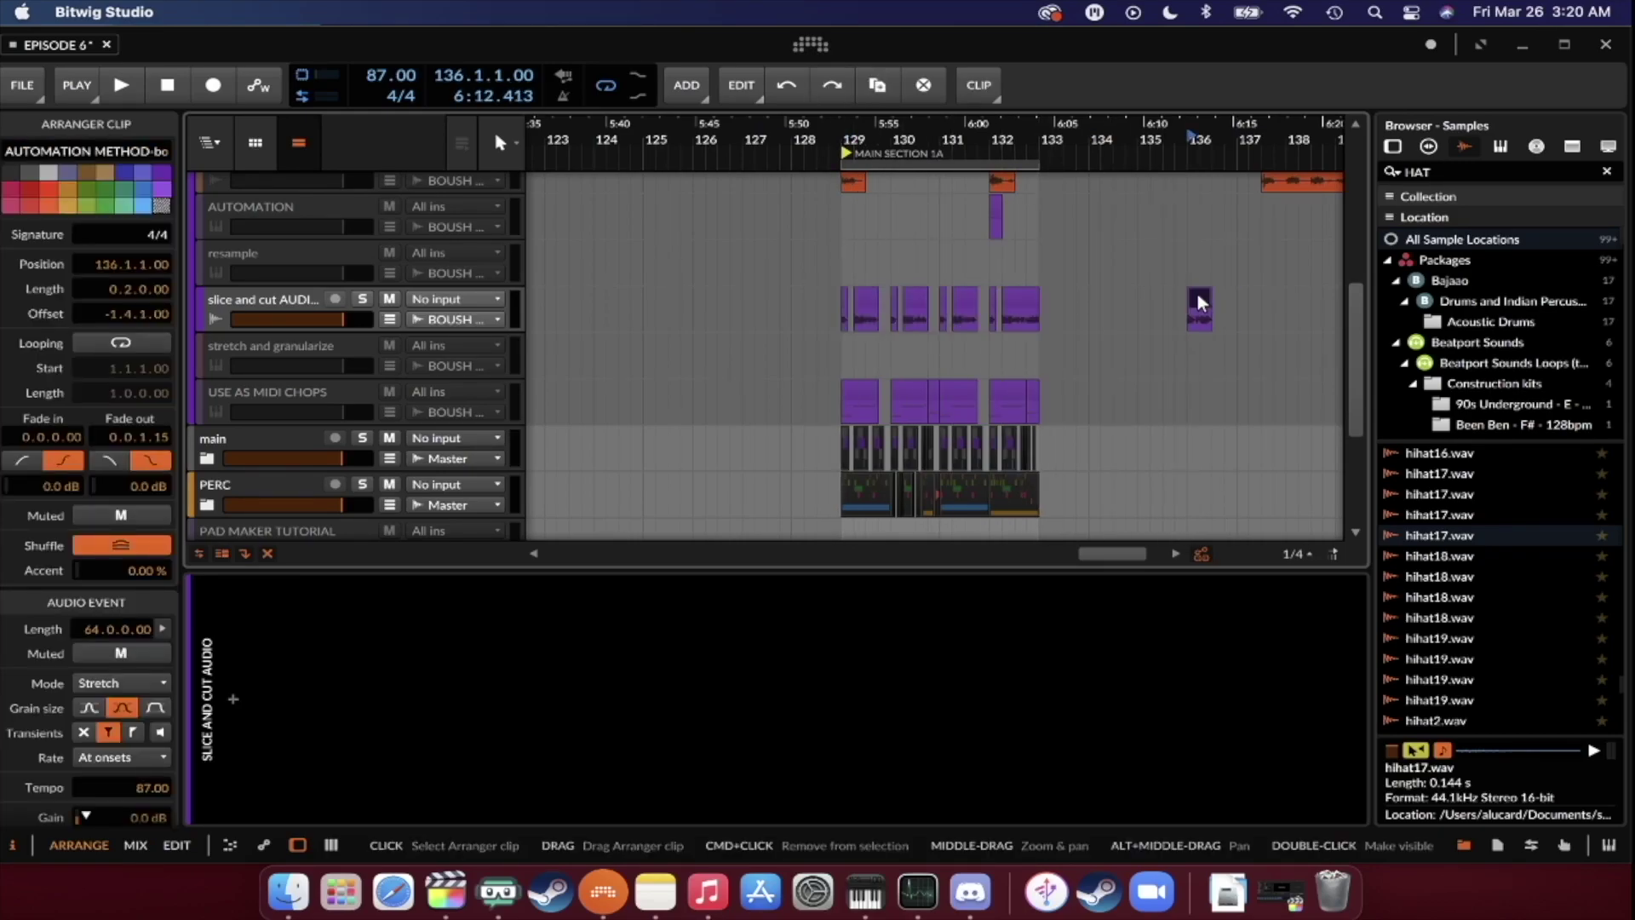
left_click_drag(1218, 303, 1310, 304)
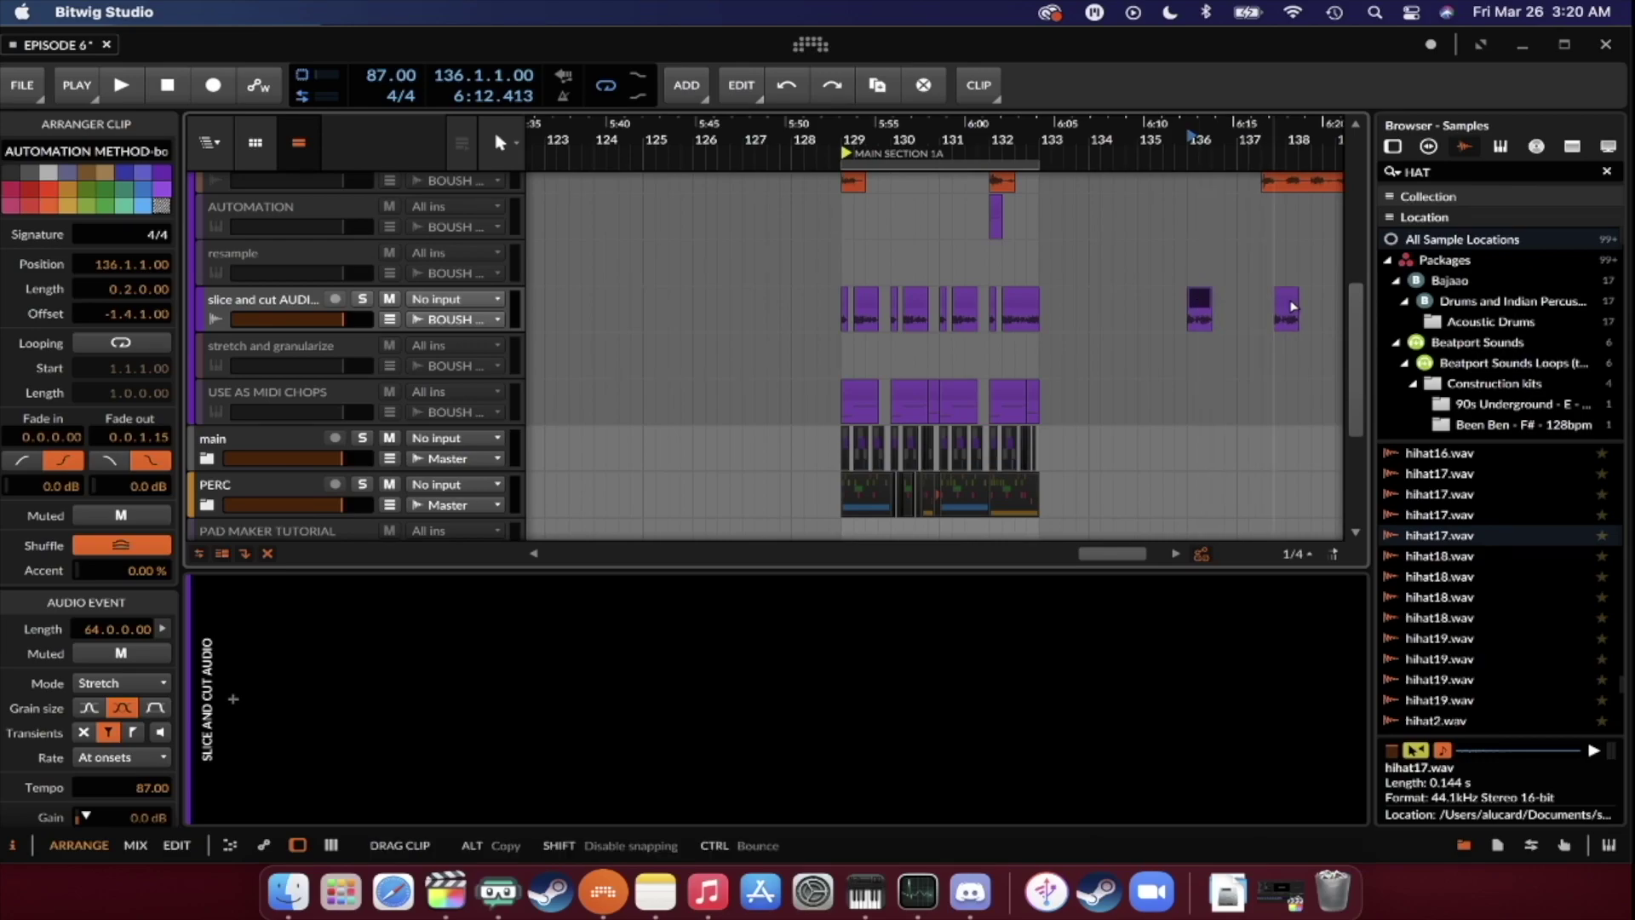
left_click(837, 311)
scroll(1328, 298, "up", 3)
Replace the long chops in bars 133 to 136 with copies of the spare chop, starting each on beat 2.
left_click_drag(1270, 293, 934, 317)
key("super+z")
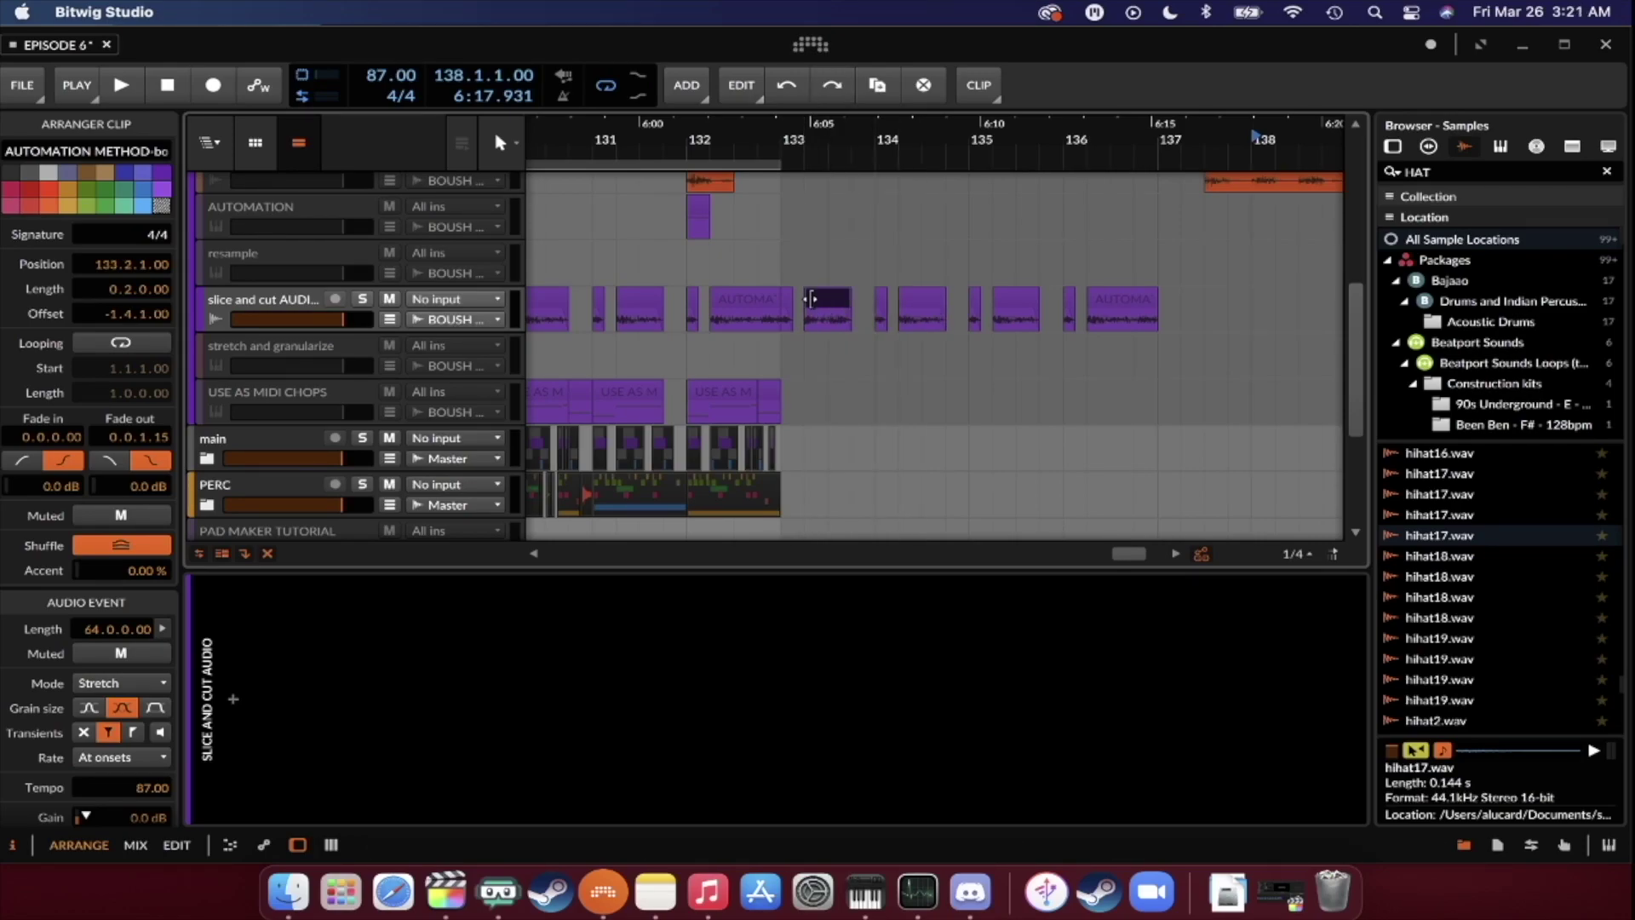
left_click_drag(833, 305, 928, 307)
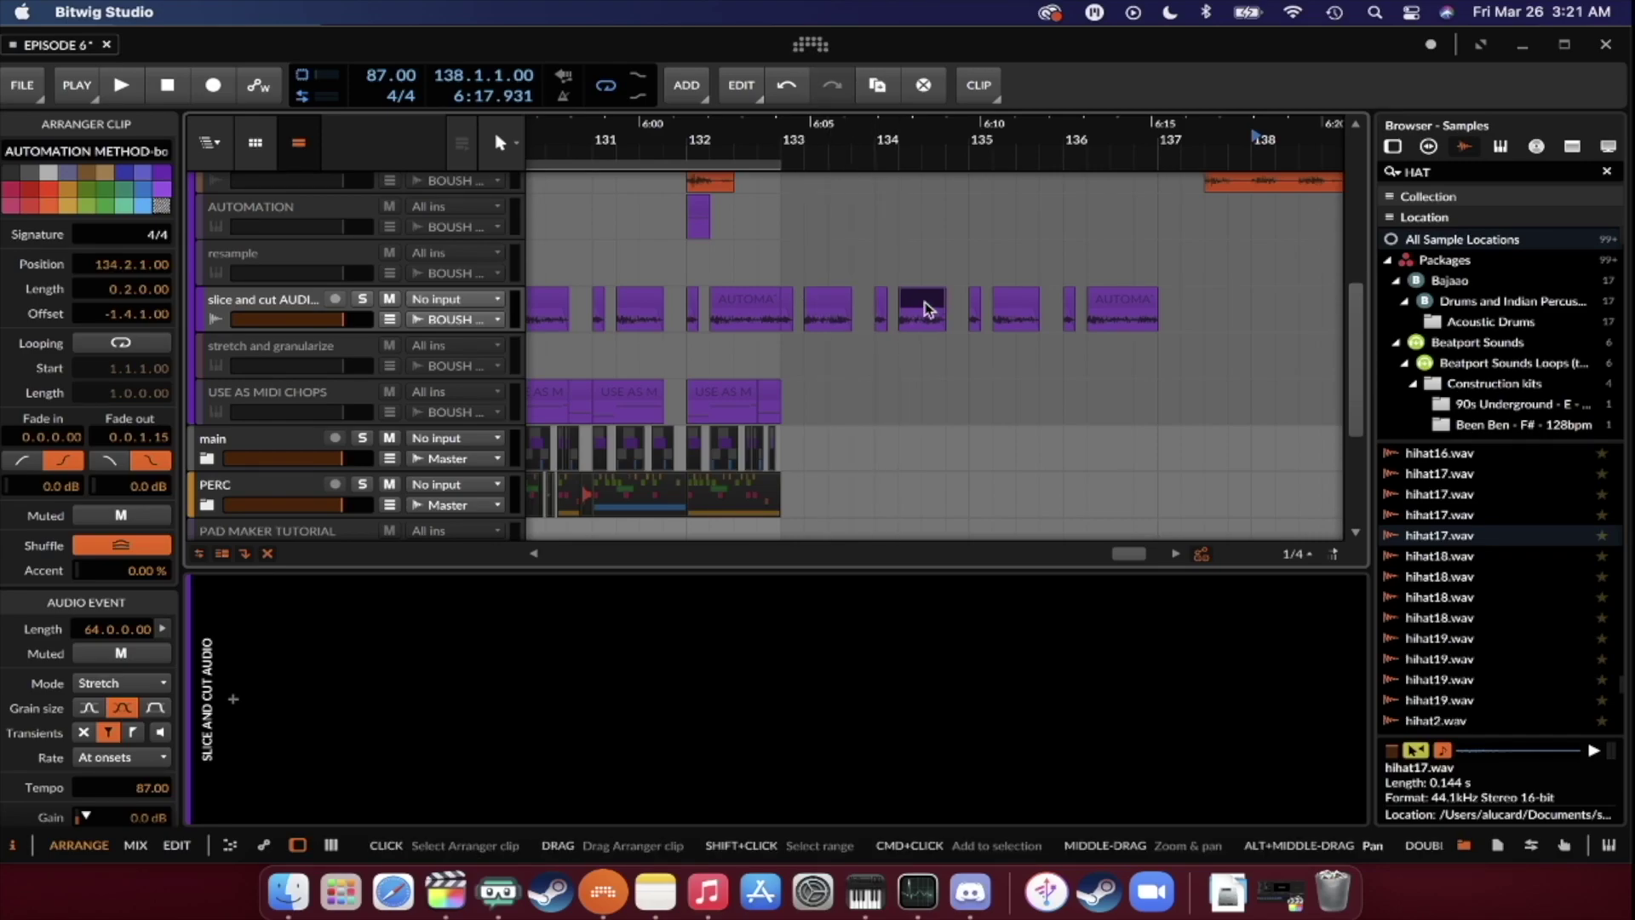
left_click(1017, 312)
left_click_drag(1013, 307, 1133, 295)
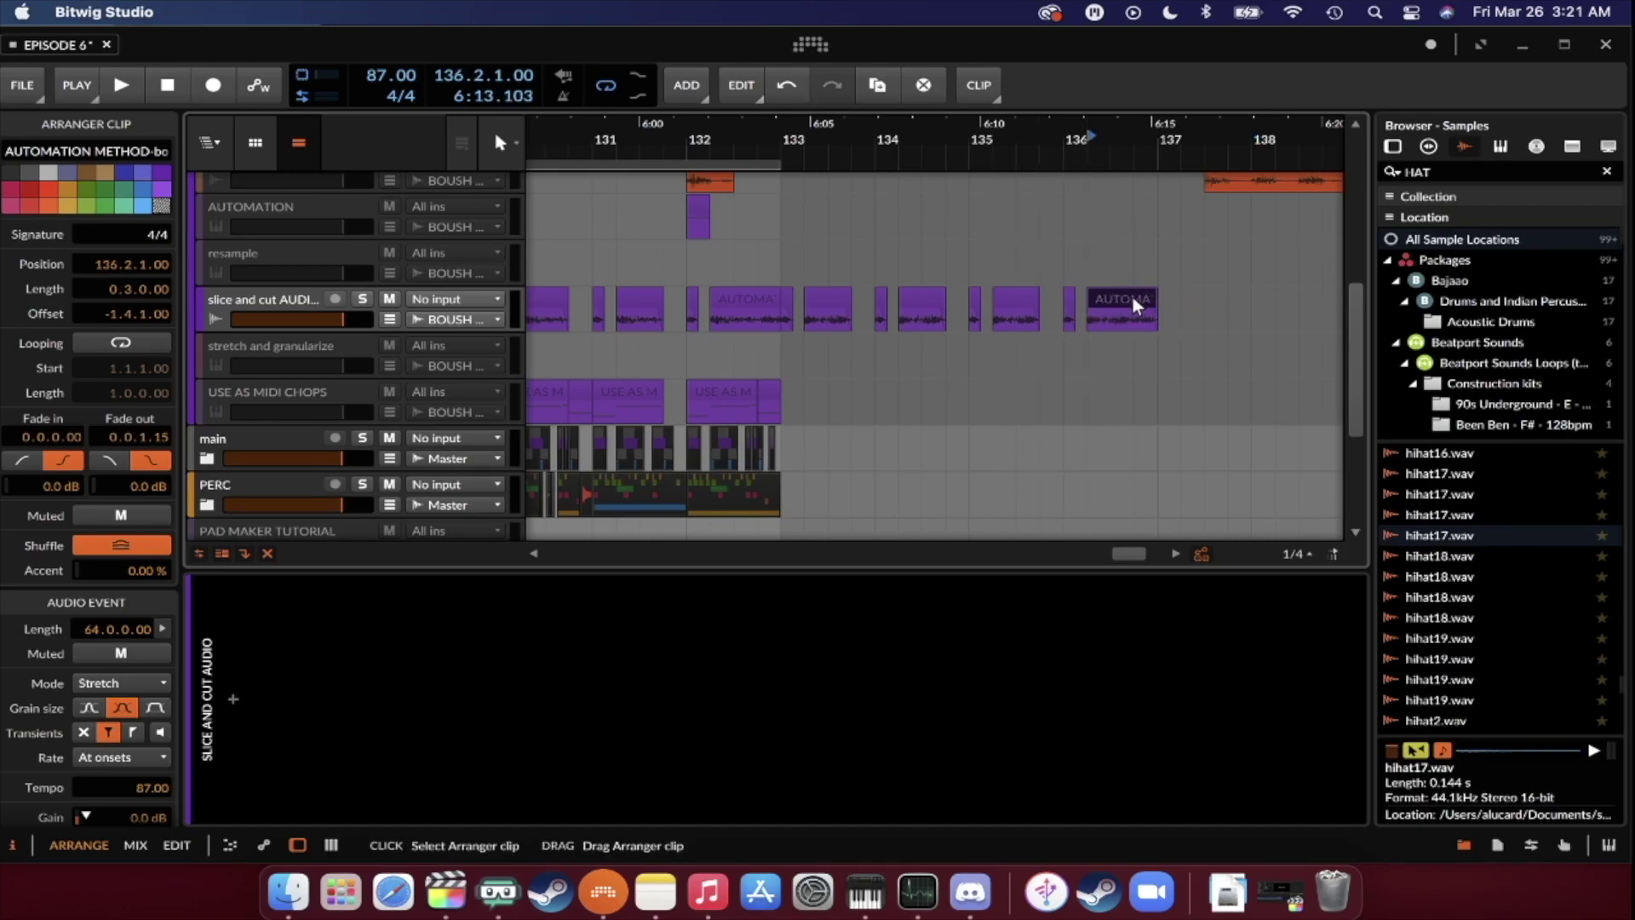
Play the chop at 136.2.1.00 briefly, and start playback of the whole pattern from 129.1.1.00.
key("space")
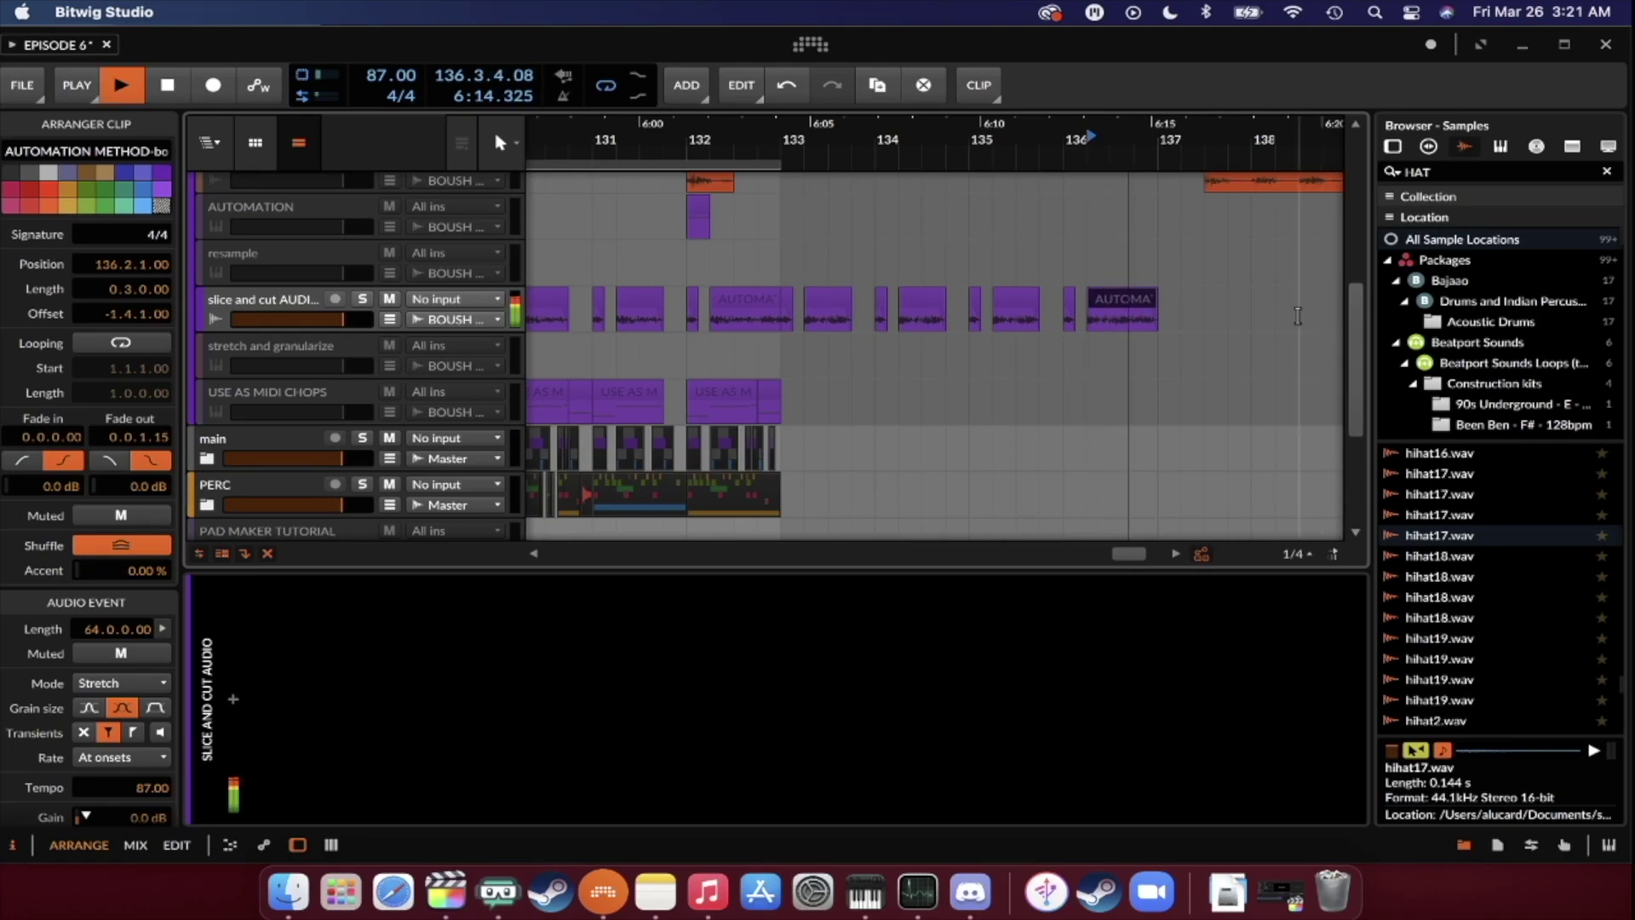
key("space")
scroll(1006, 300, "left", 5)
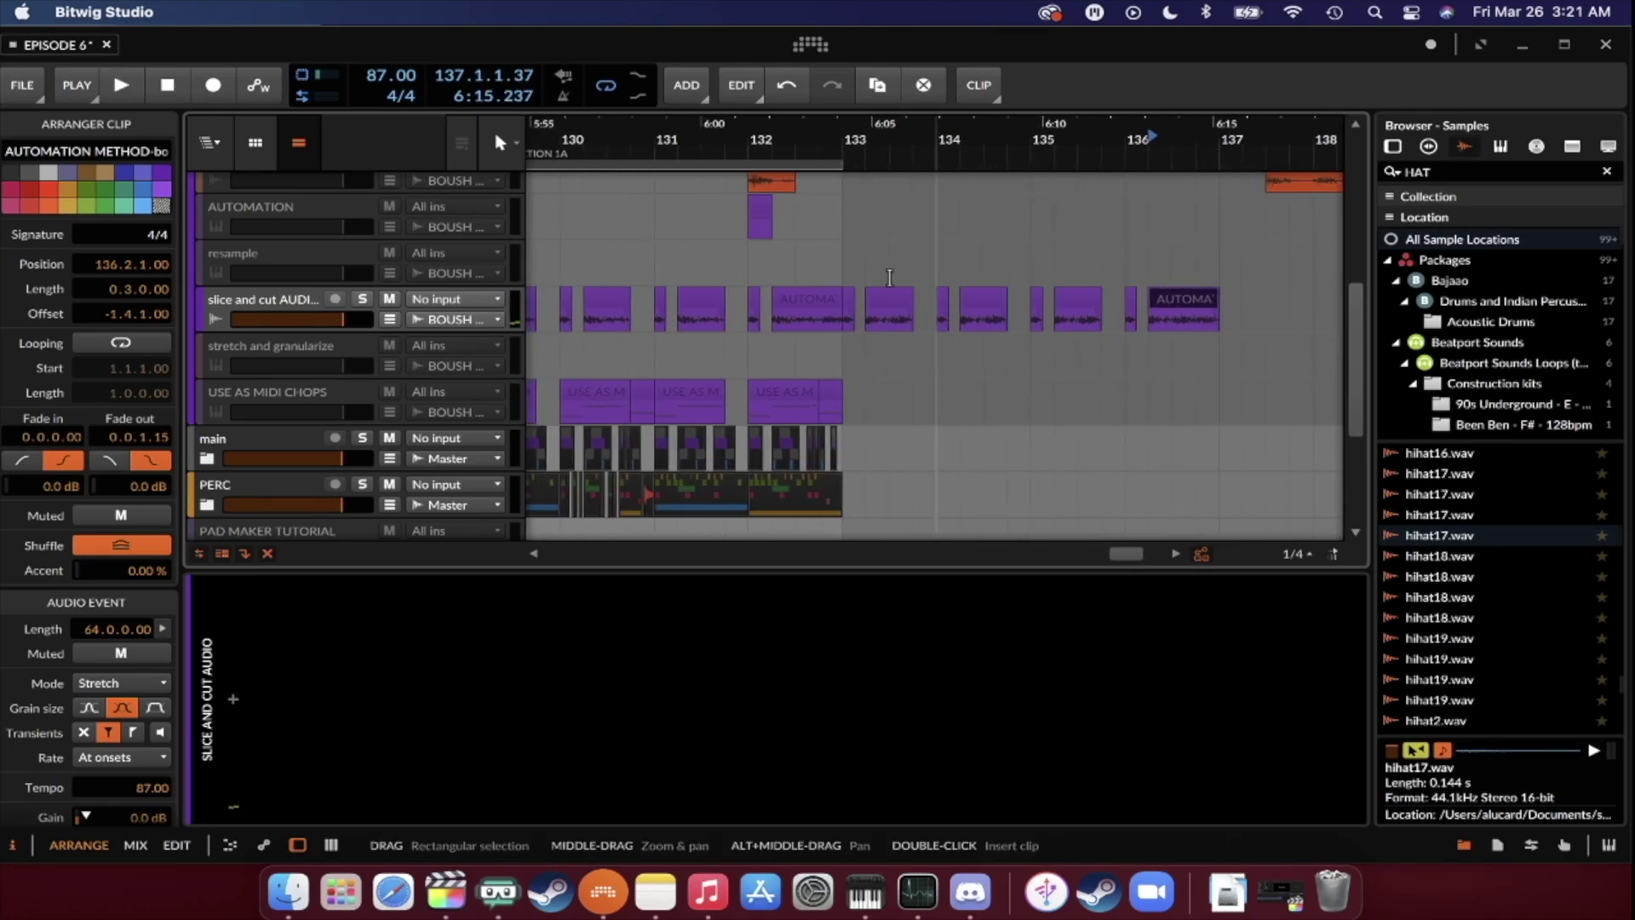
left_click(765, 297)
key("space")
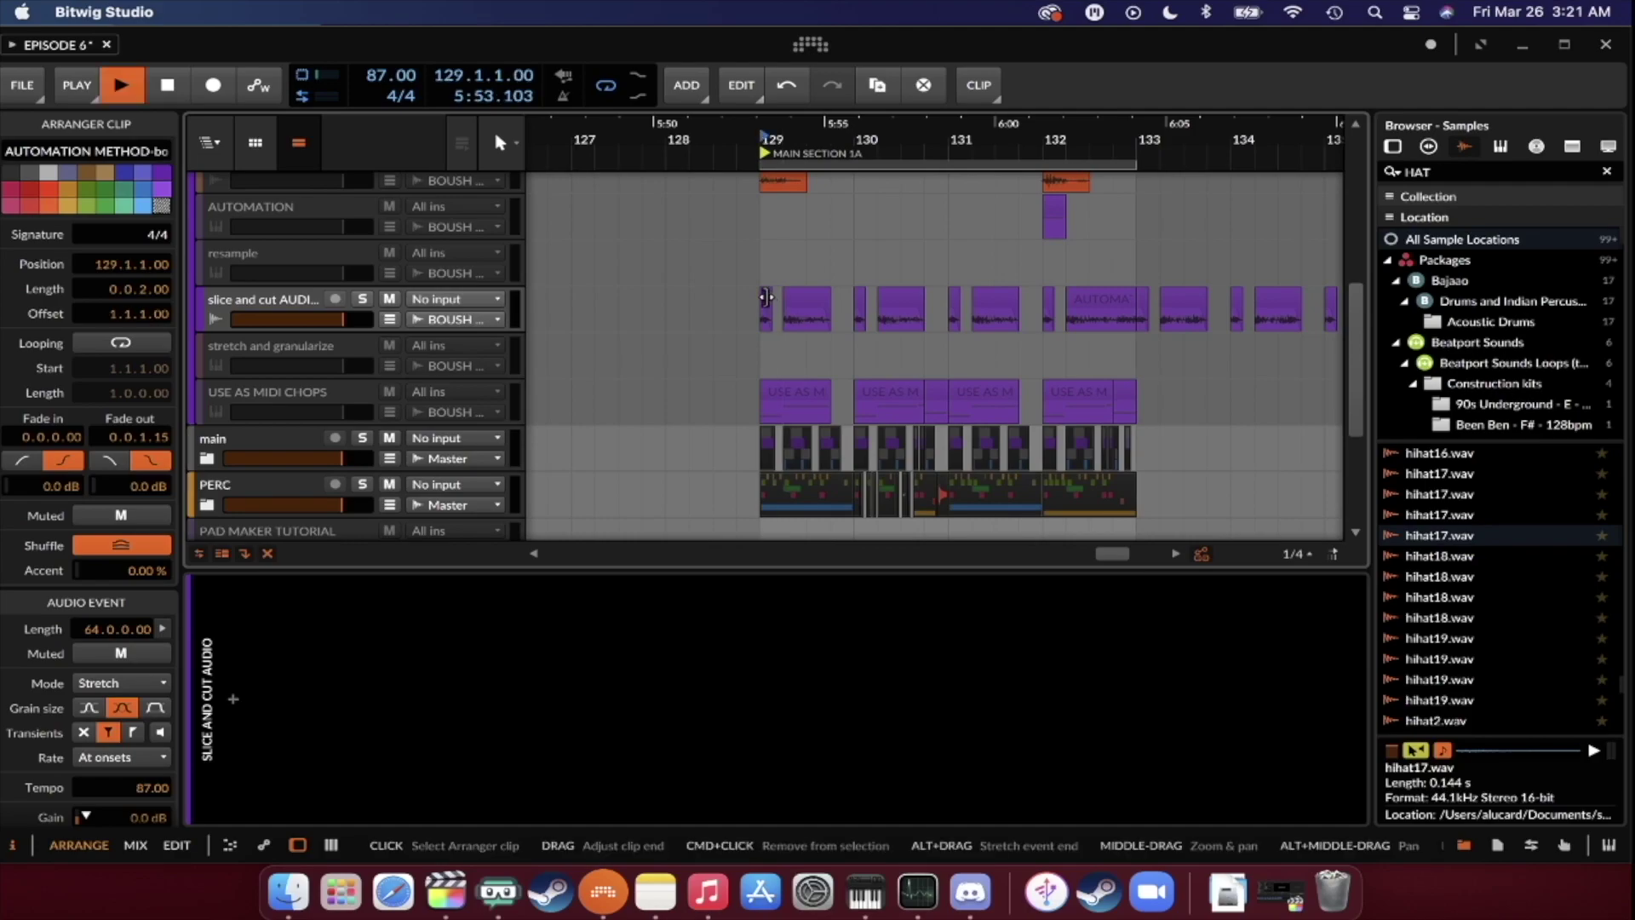
Duplicate the main and PERC clips from 129.1.1.00 to 133.1.1.00 and extend the loop region to 8.0.0.00.
left_click_drag(753, 447, 1130, 496)
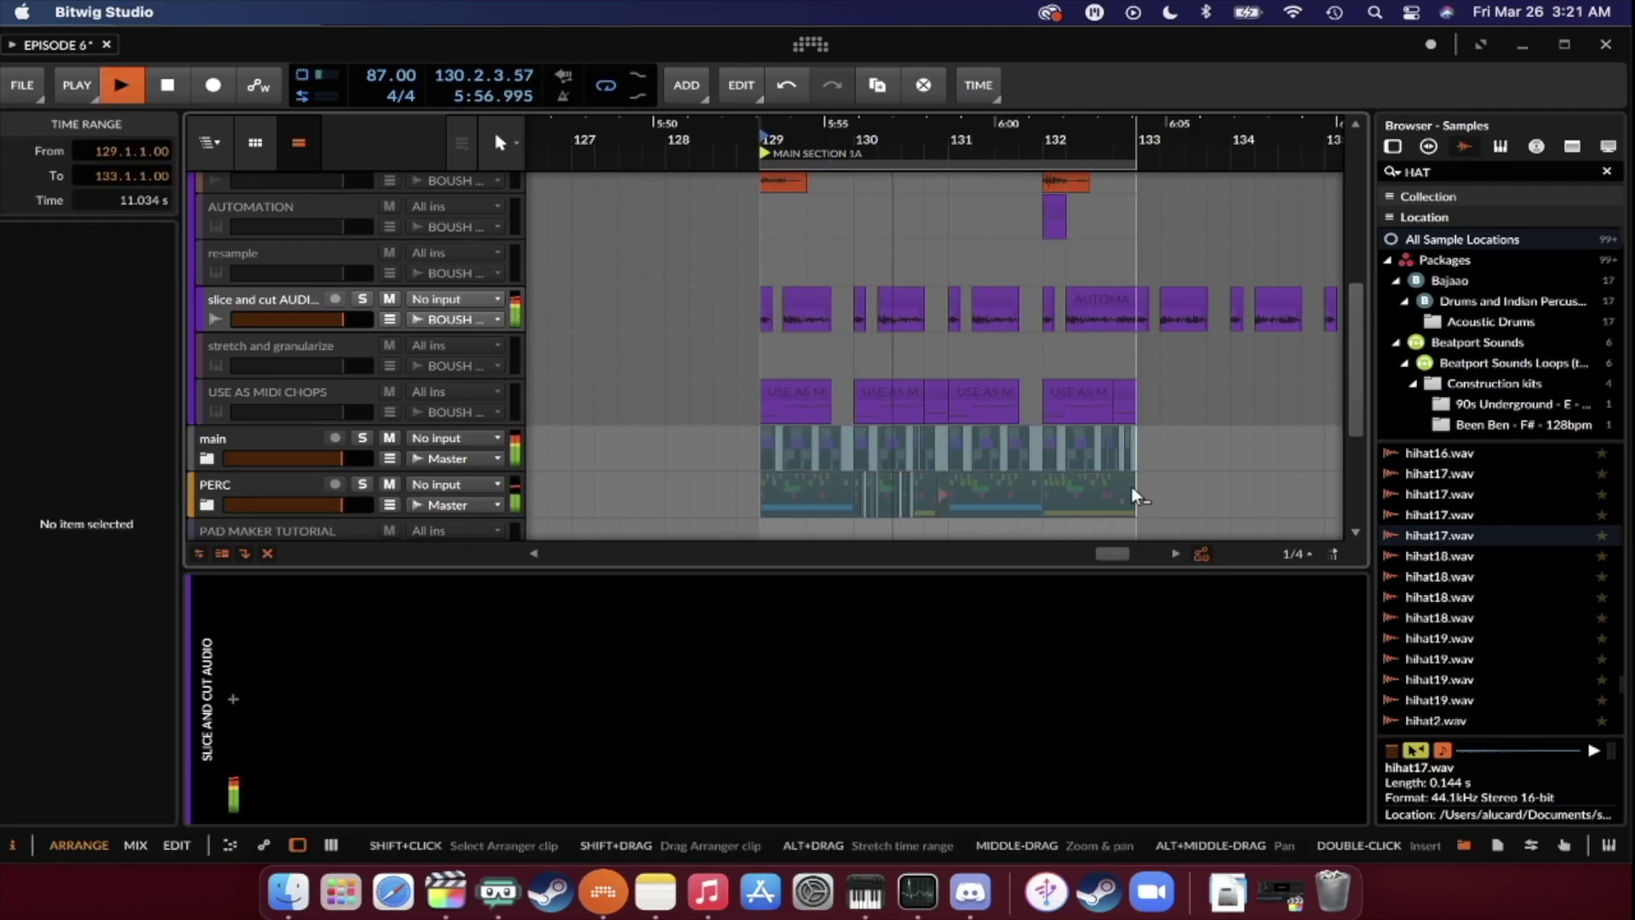
key("ctrl+d")
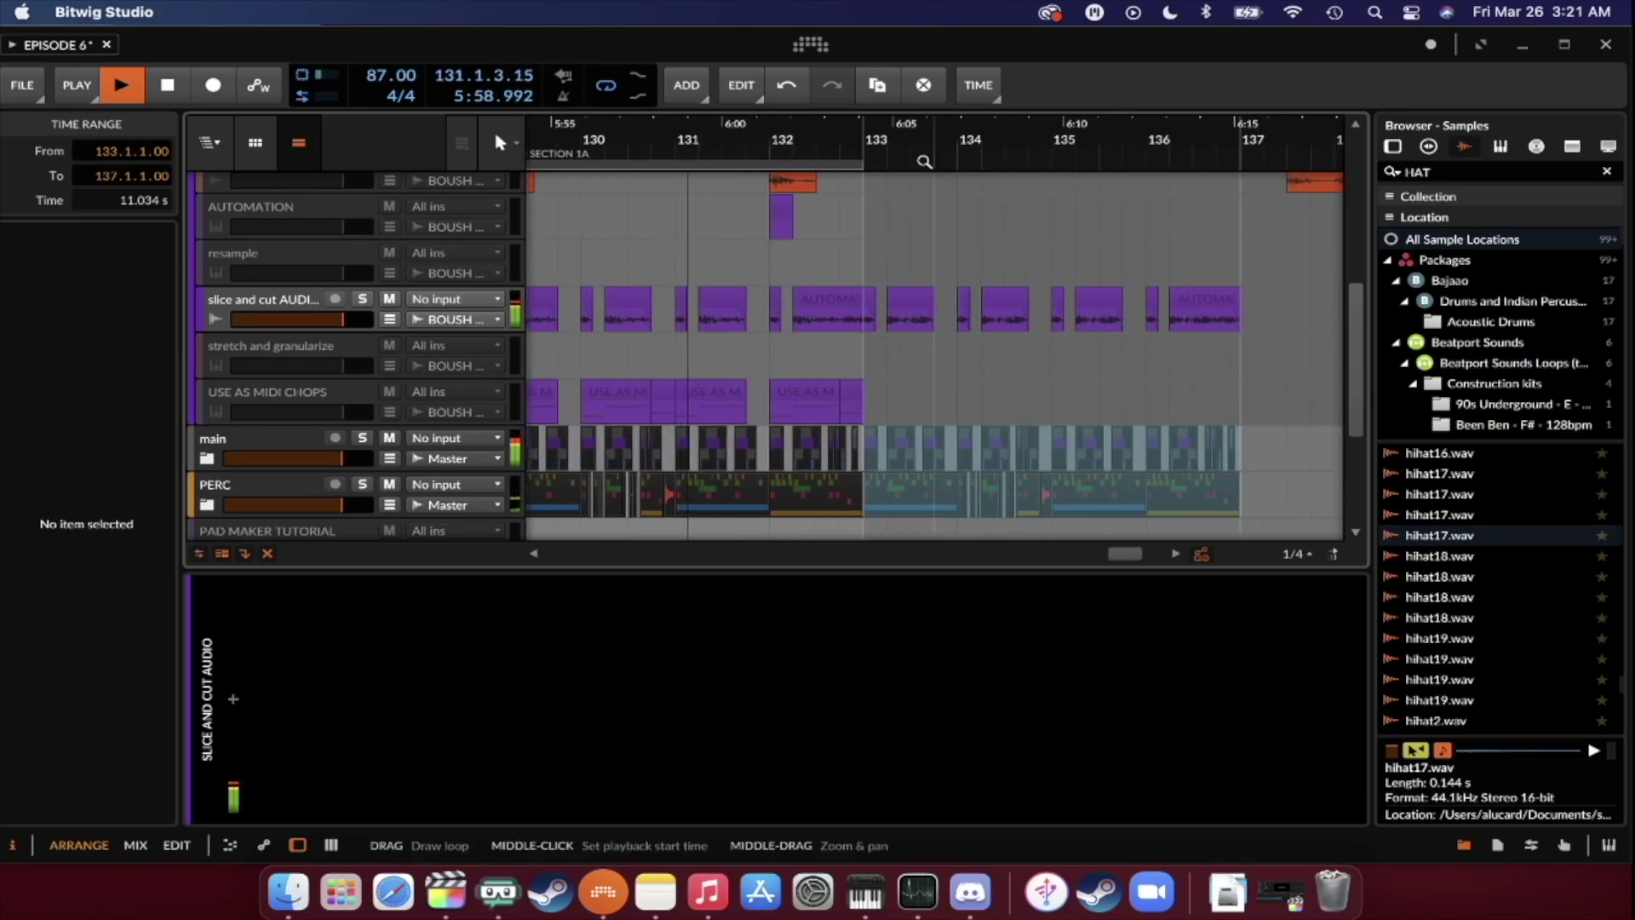
left_click_drag(858, 163, 1240, 169)
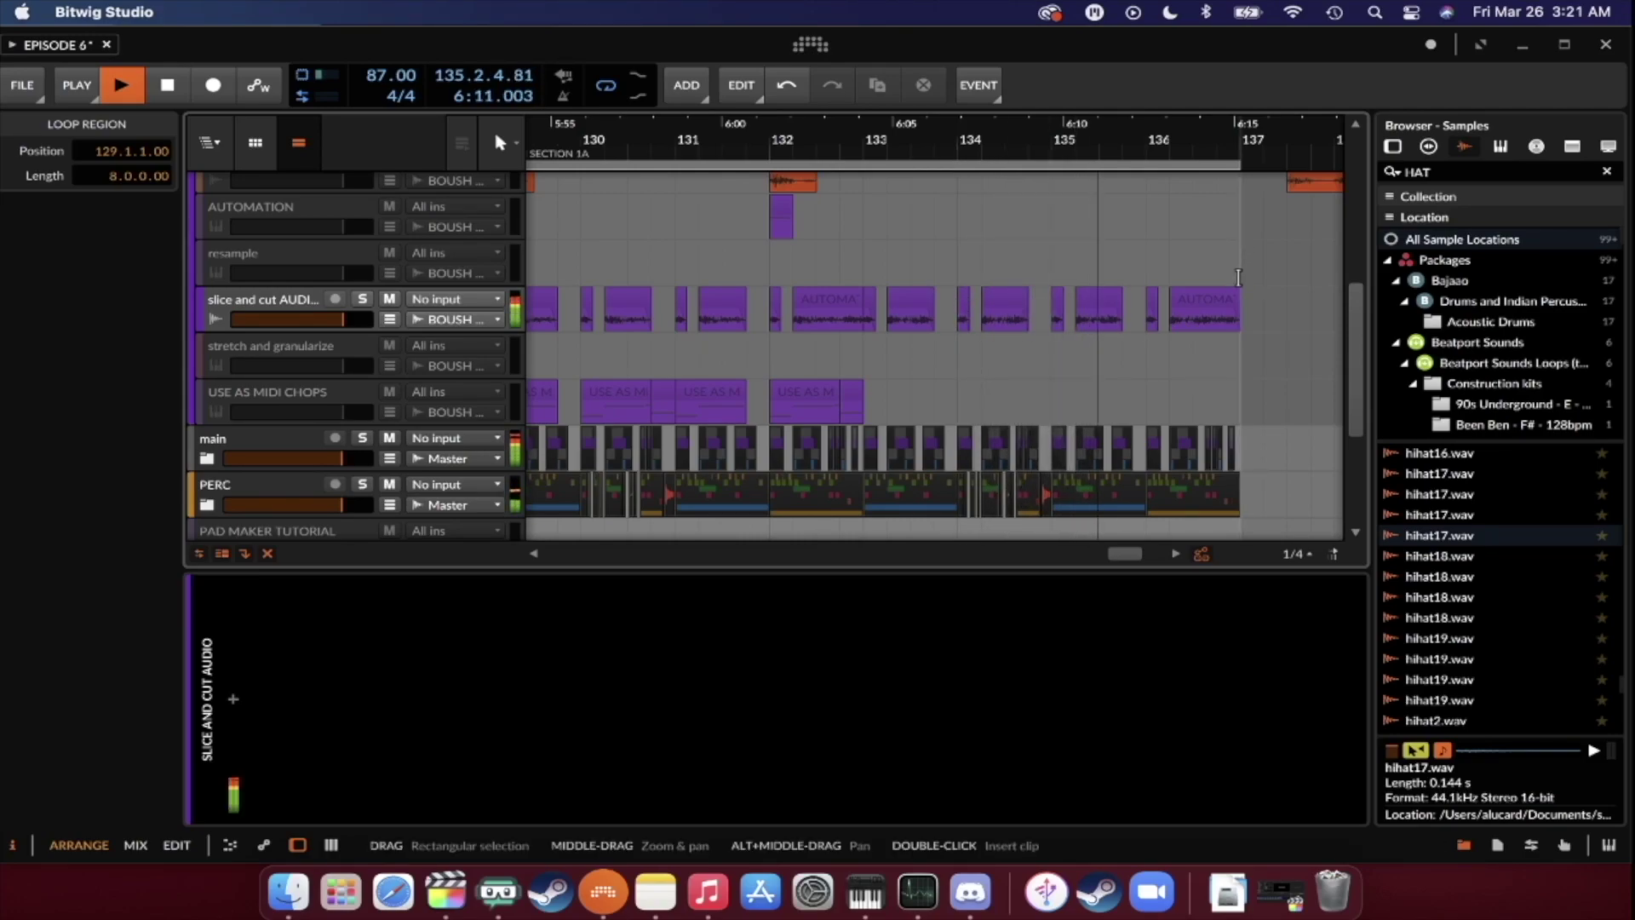
key("space")
Copy the short chop at 136.1.1.00 to 135.4.3.00 and play the transition into bar 136.
scroll(1190, 296, "up", 5)
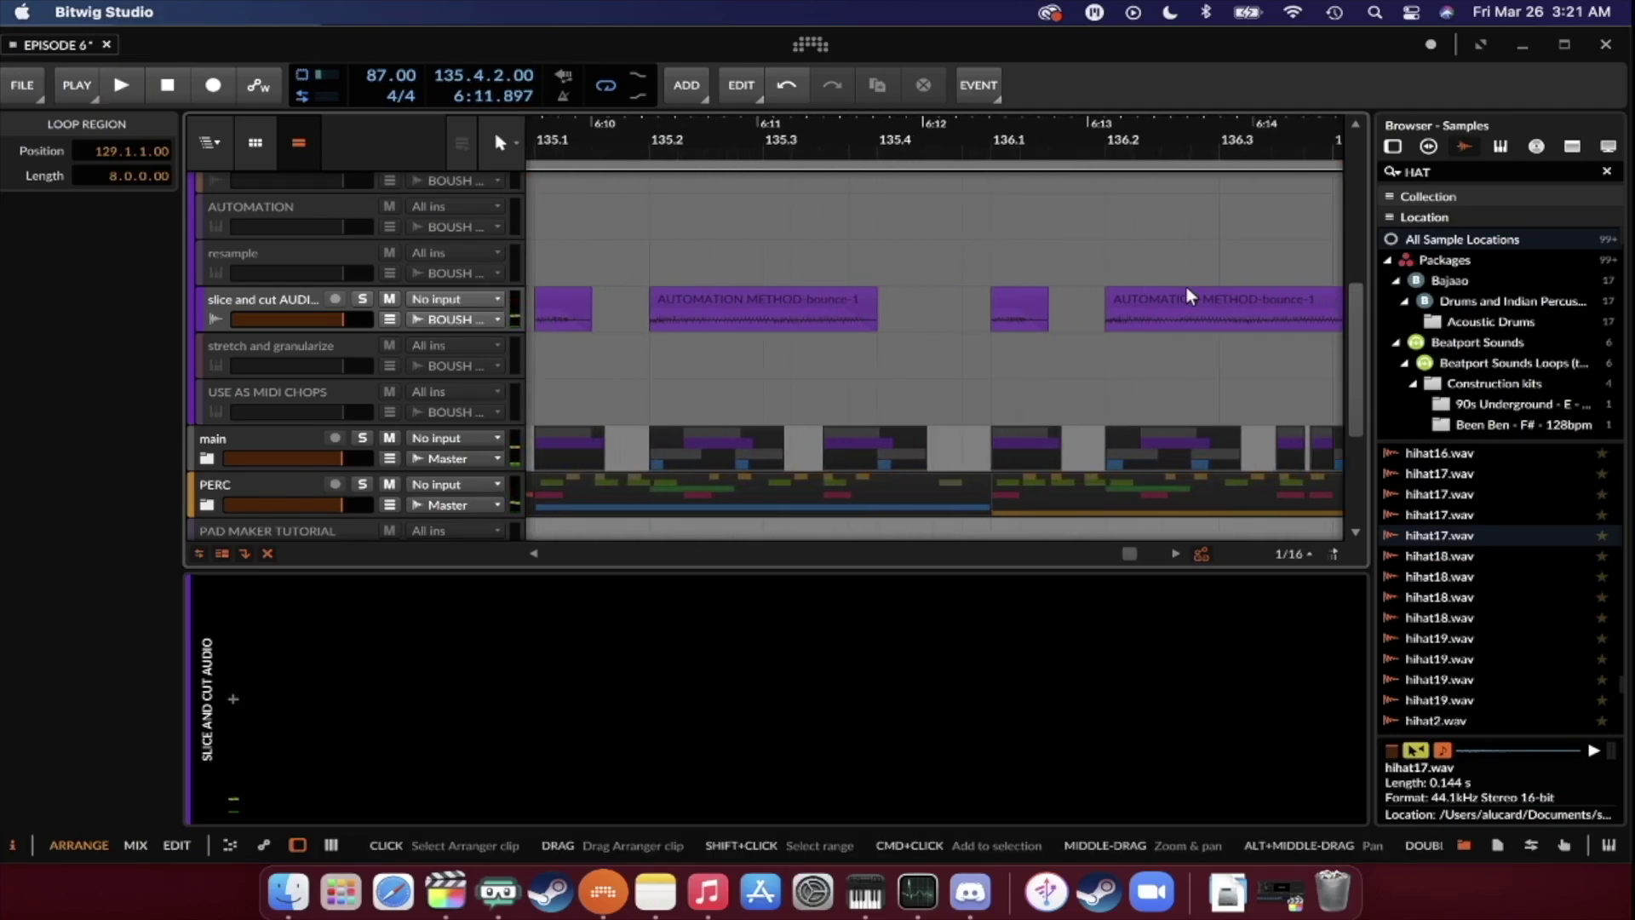
left_click(1020, 304)
left_click_drag(1019, 300, 952, 300)
key("space")
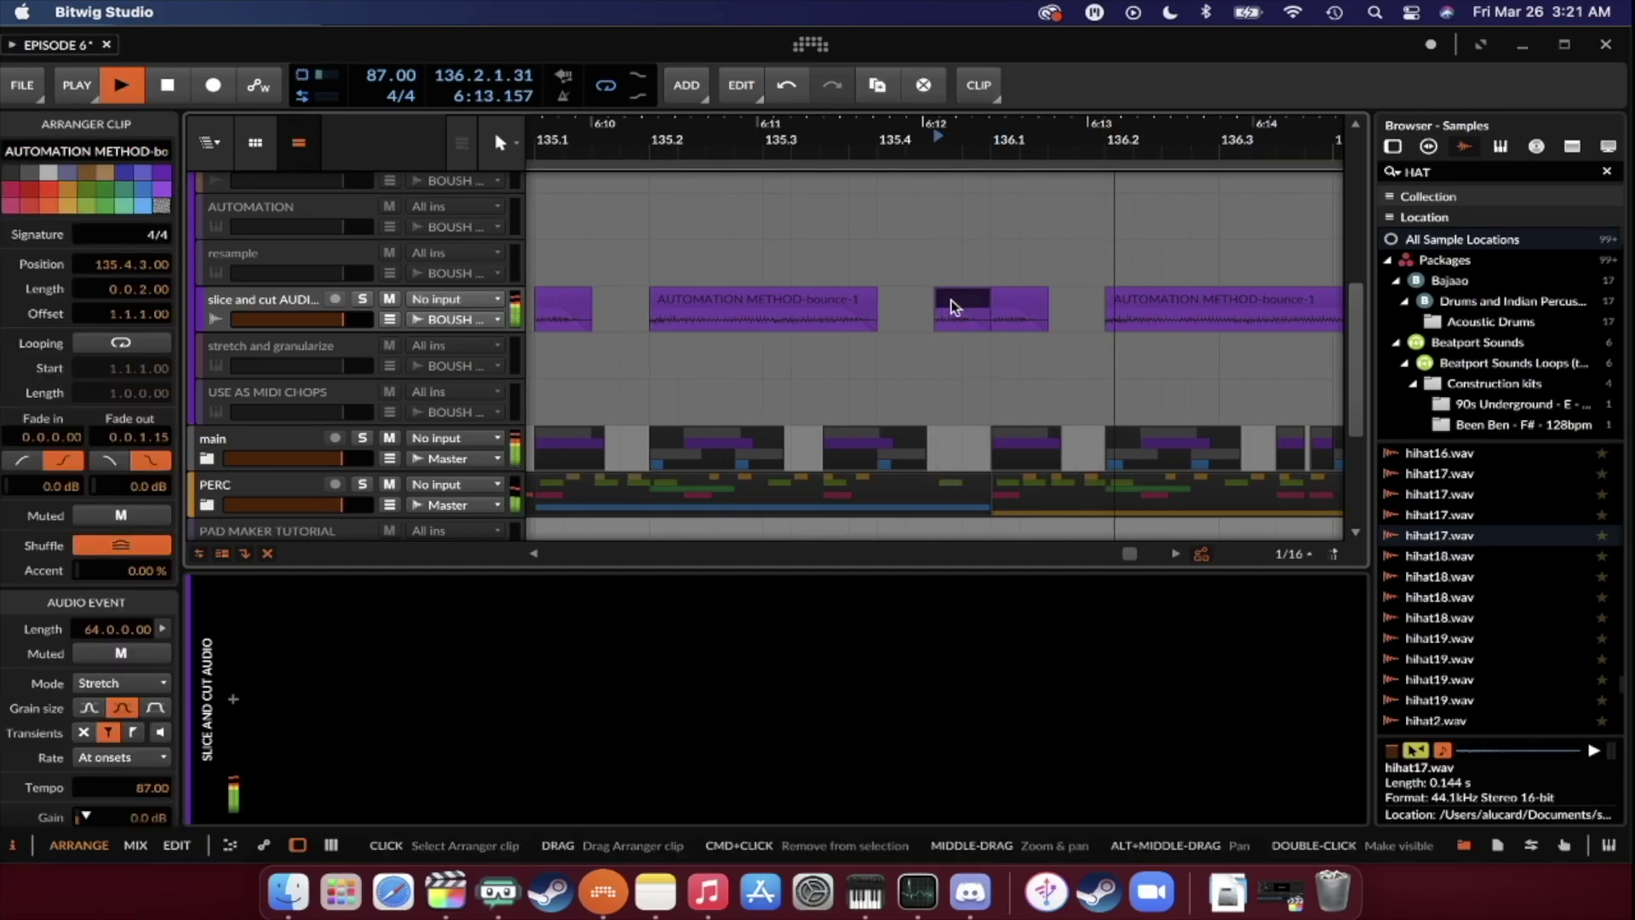
key("minus")
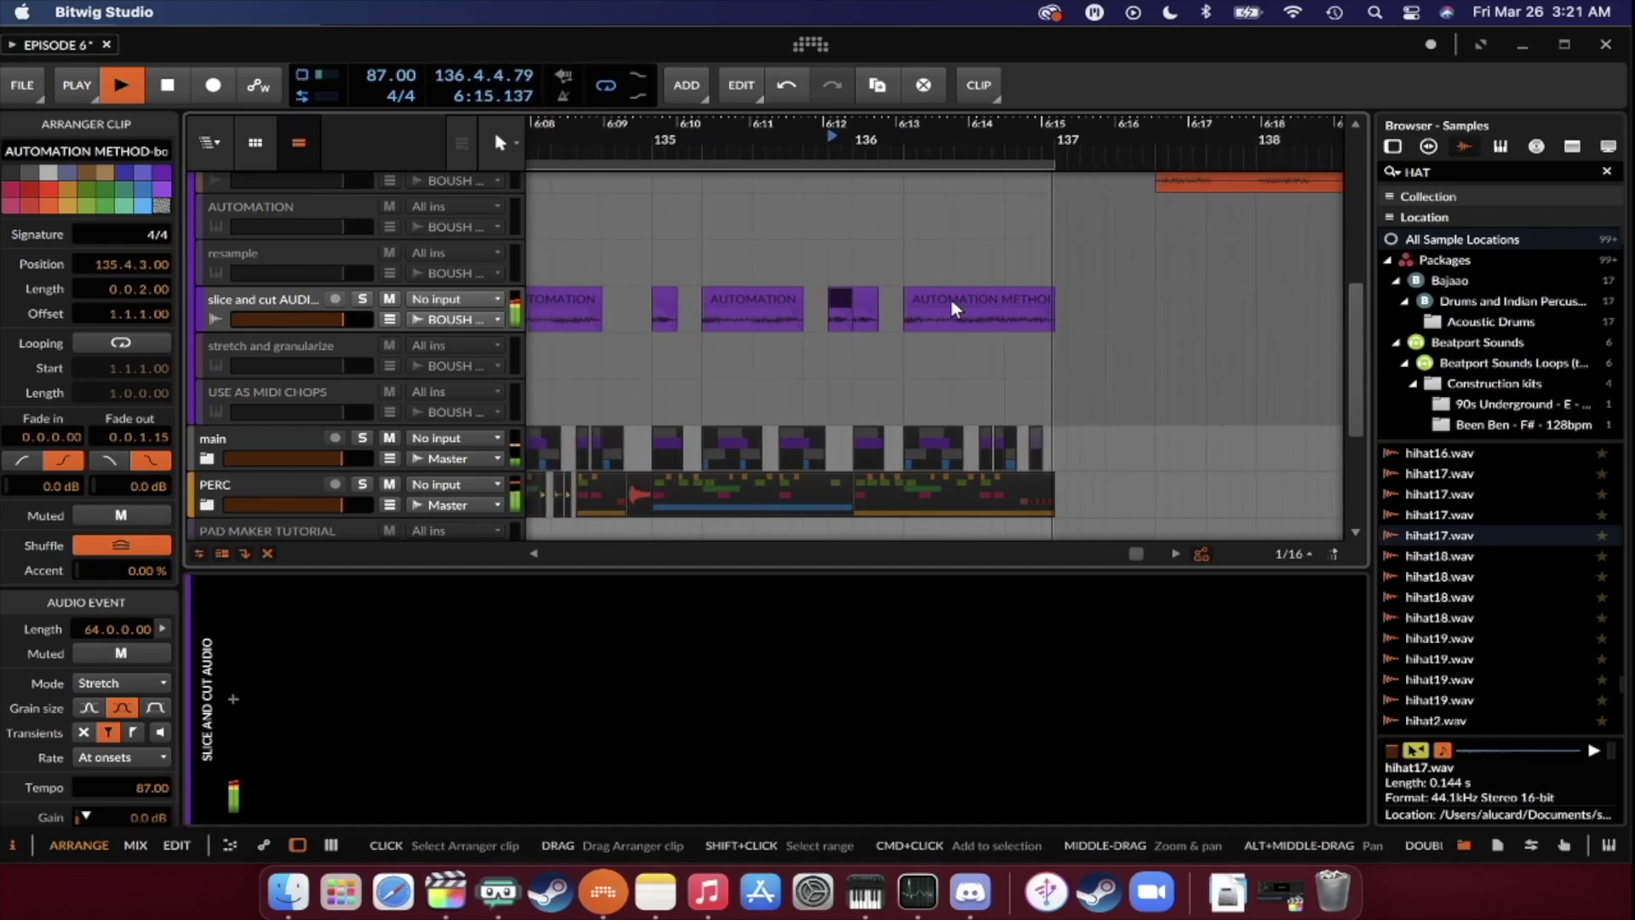
key("space")
Shorten the loop region starting at 129.1.1.00 to 4.0.0.00.
scroll(943, 303, "left", 5)
scroll(943, 304, "down", 5)
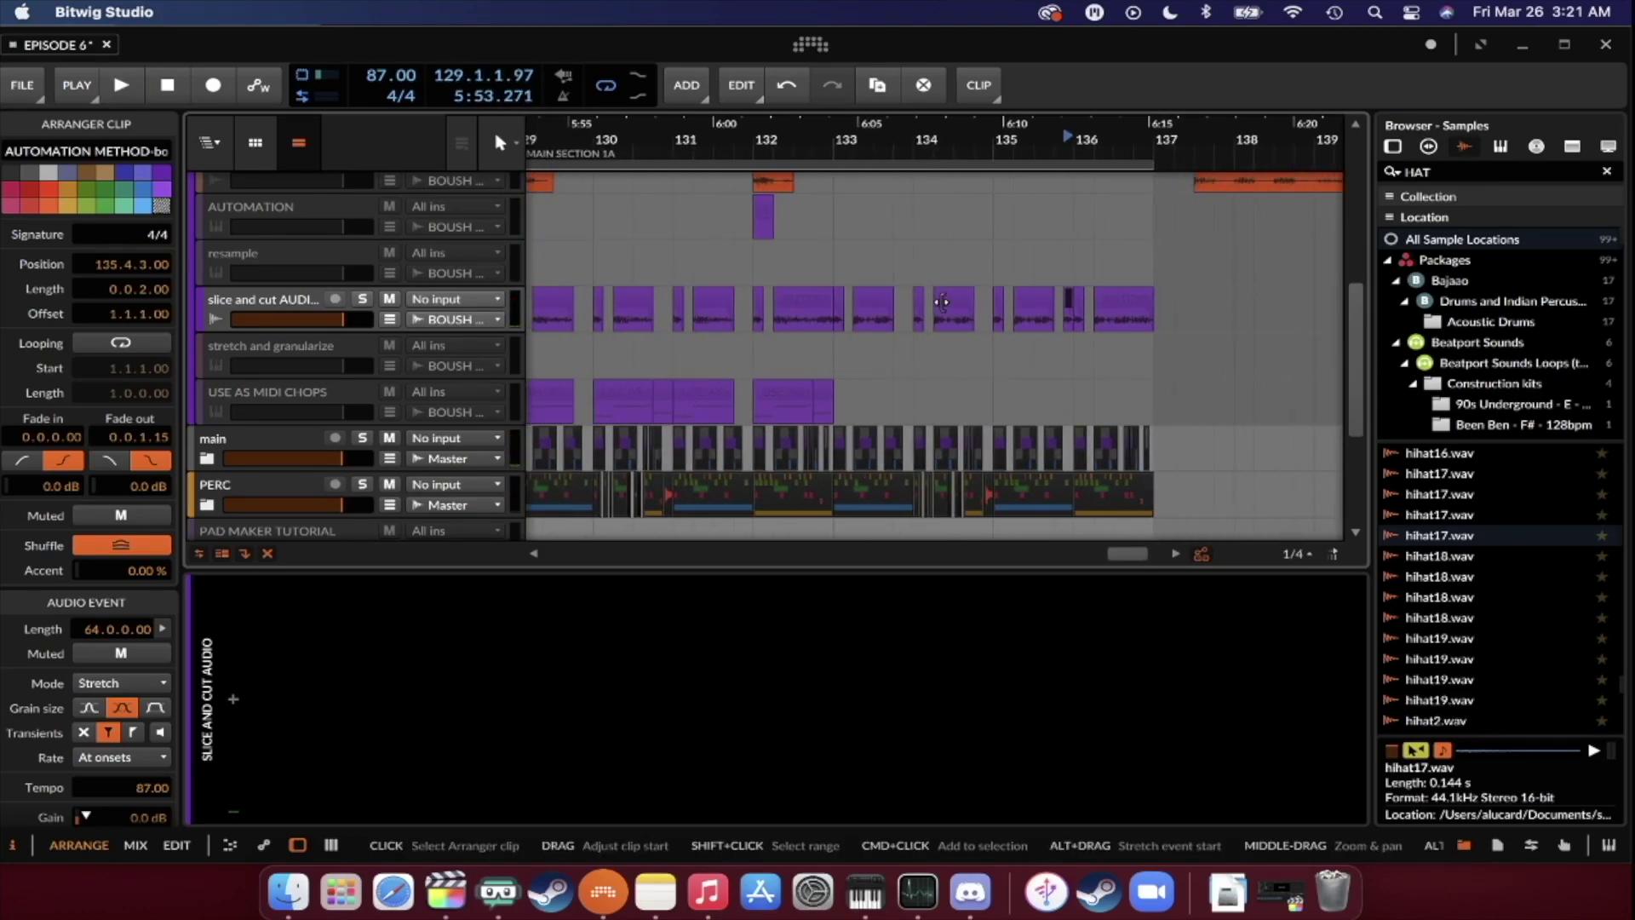
scroll(777, 302, "left", 6)
left_click(1017, 320)
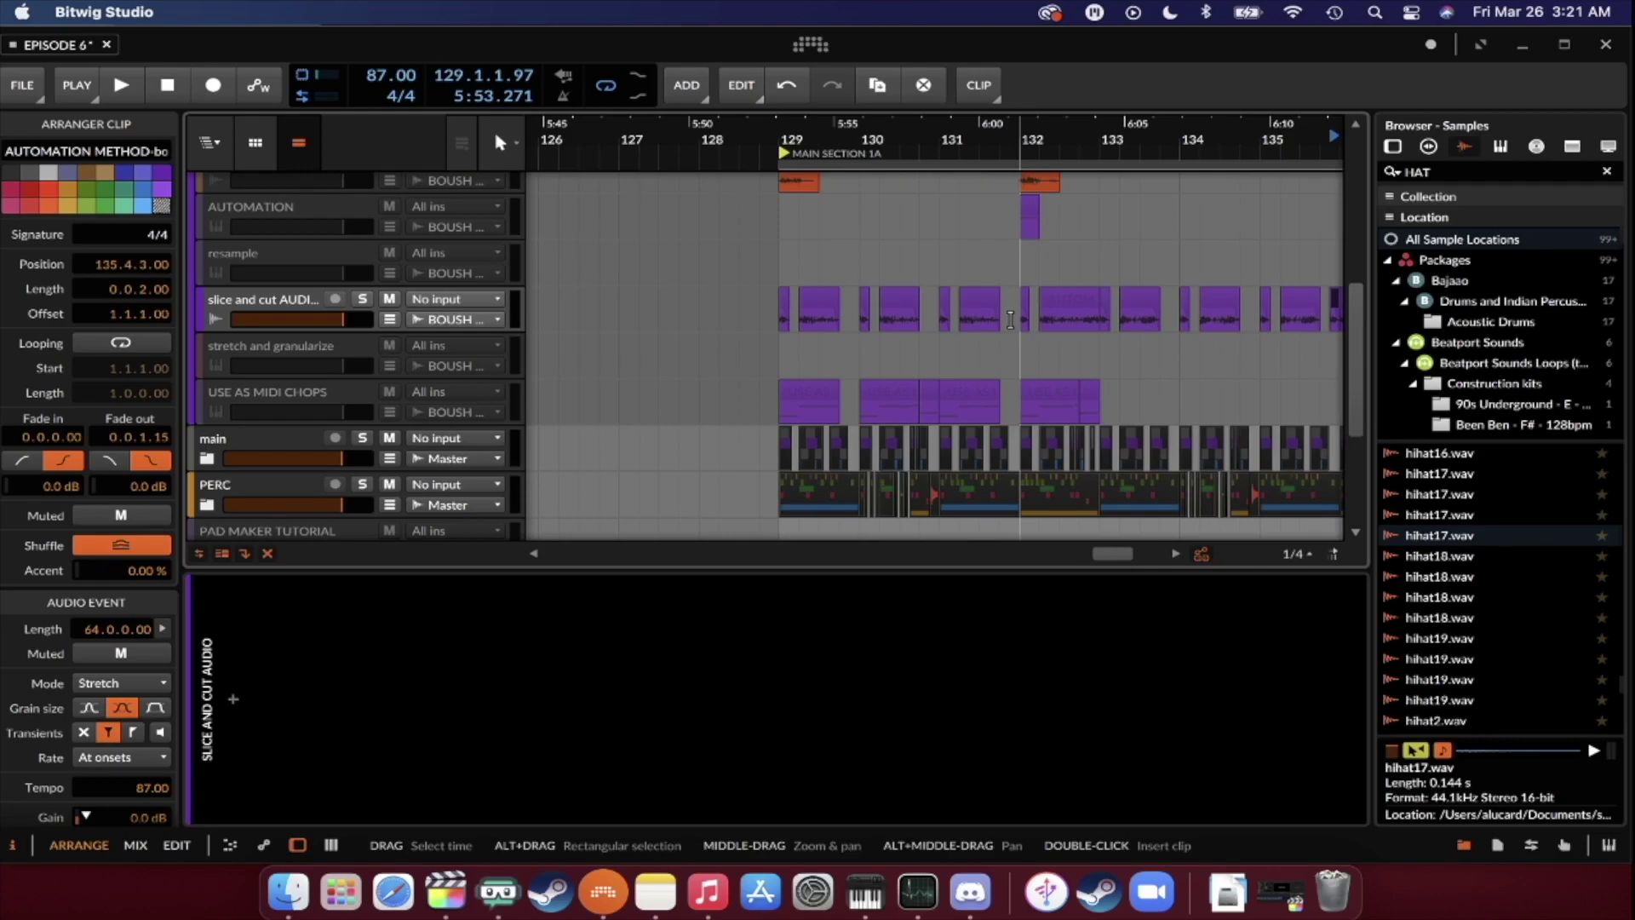
scroll(1010, 319, "down", 3)
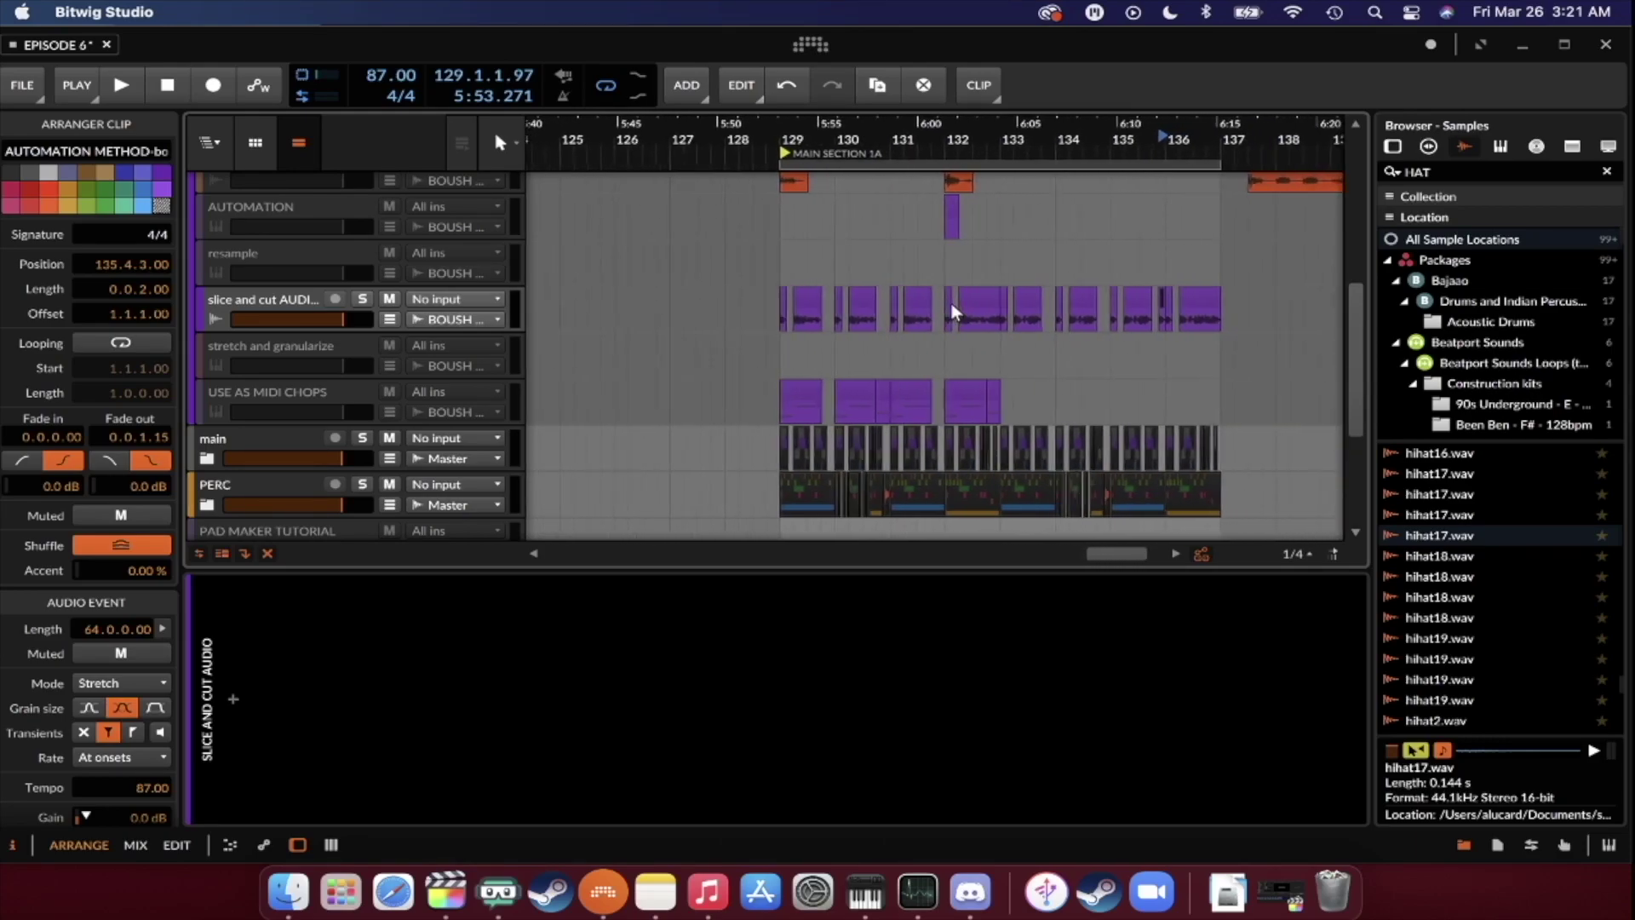
left_click_drag(1211, 162, 1001, 162)
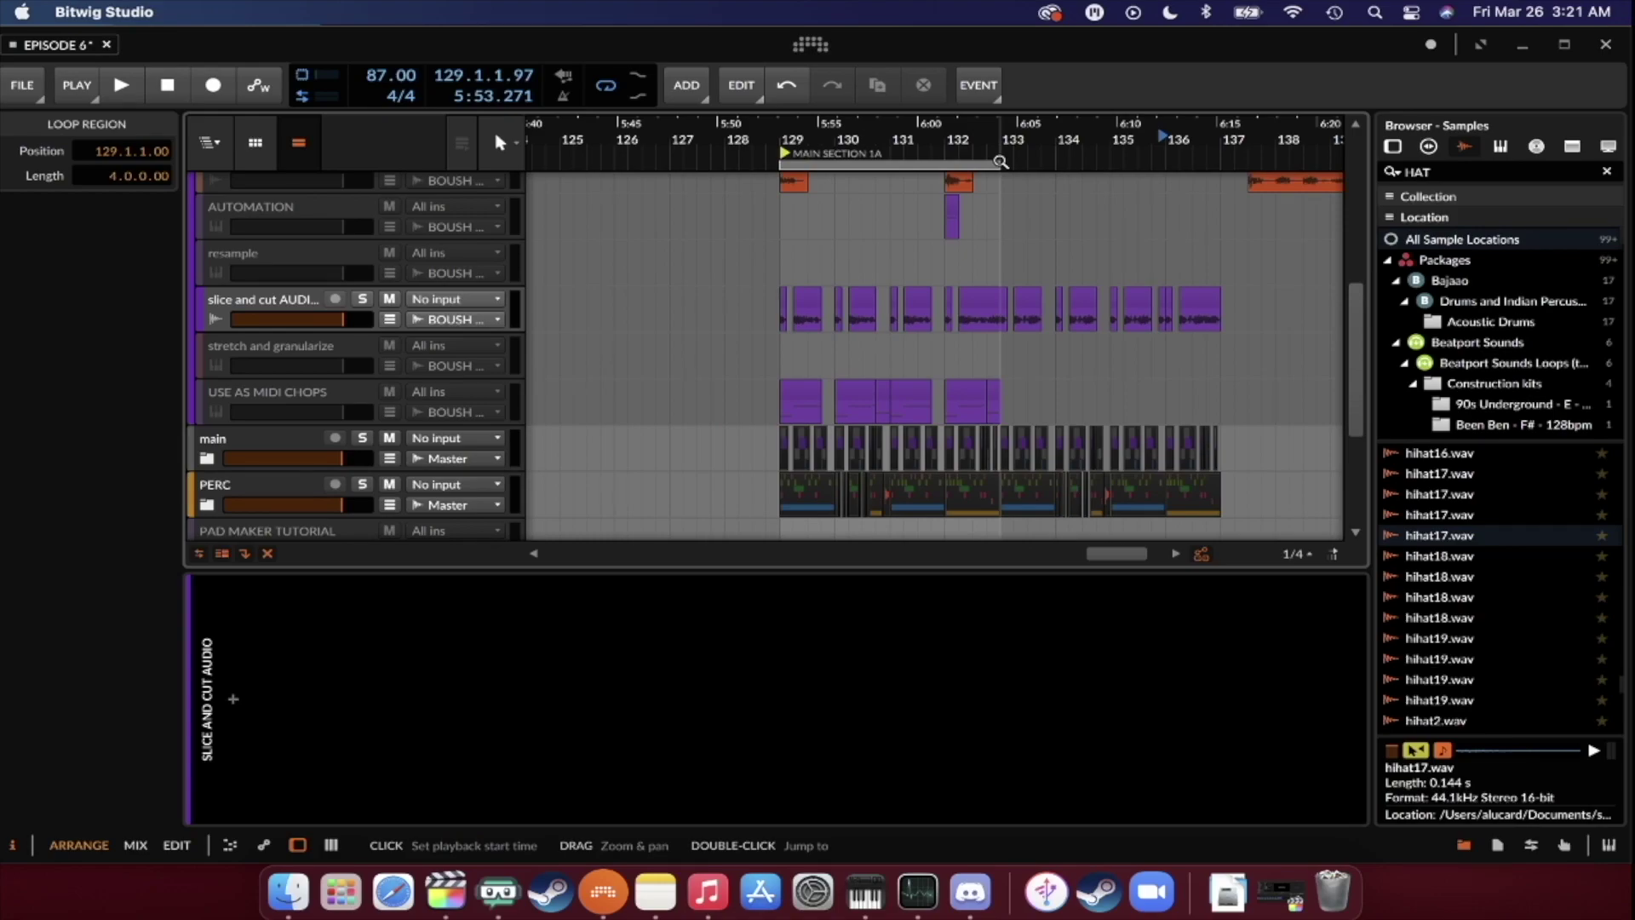
Highlight bars 129 to 132 of the slice and cut AUDIO pattern and select its track for review.
left_click_drag(781, 313, 1002, 315)
scroll(863, 367, "up", 5)
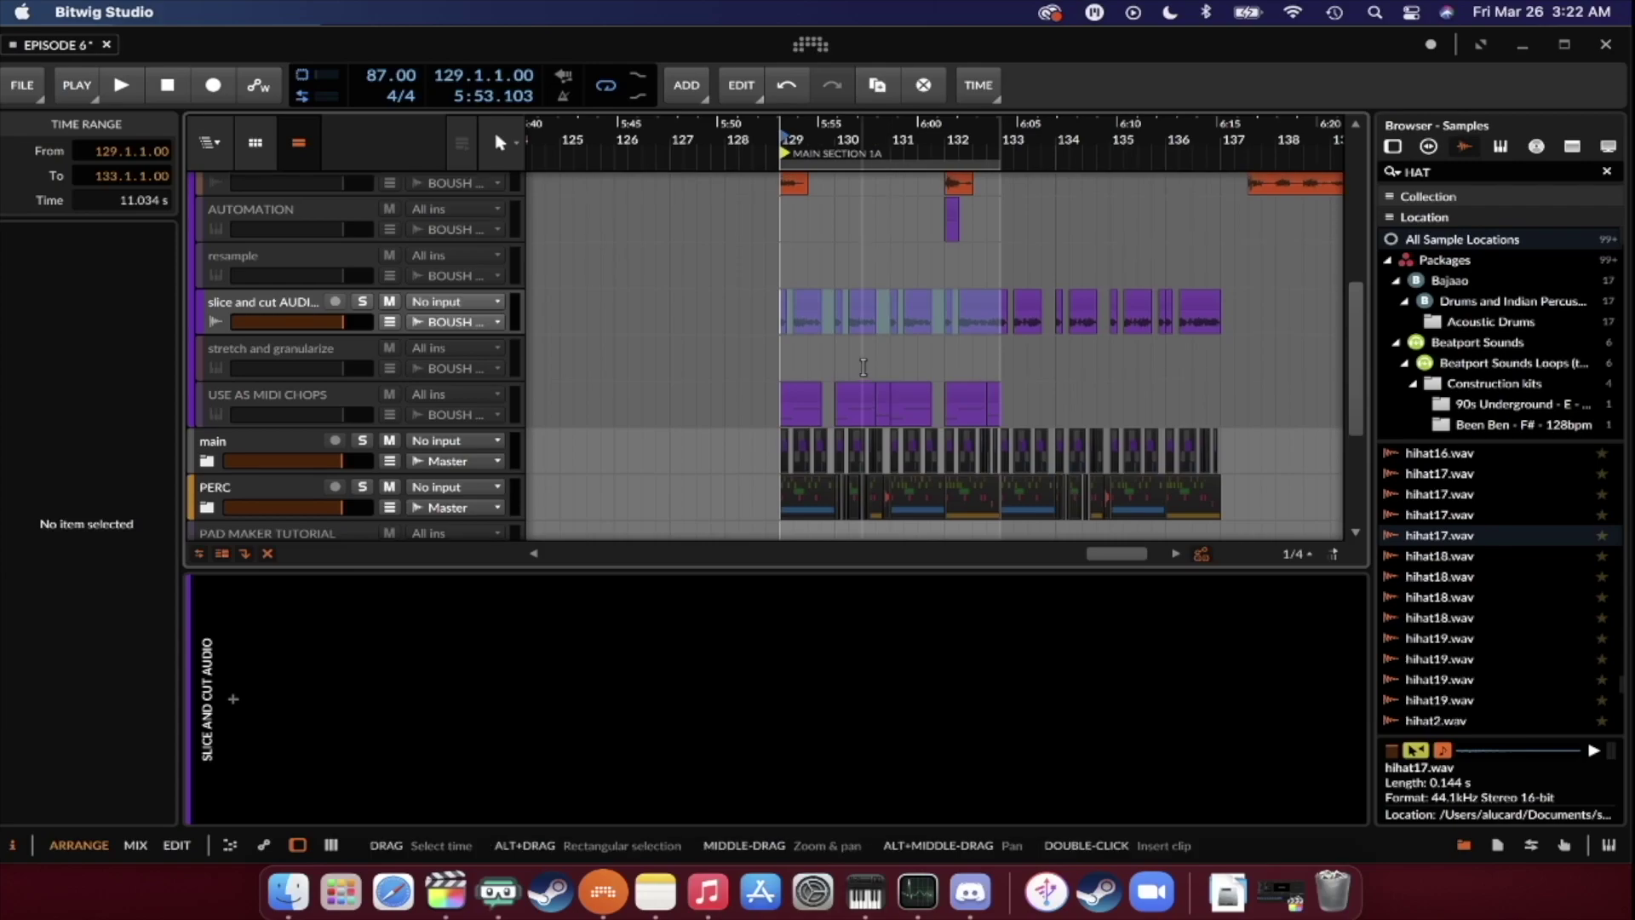
scroll(865, 383, "down", 4)
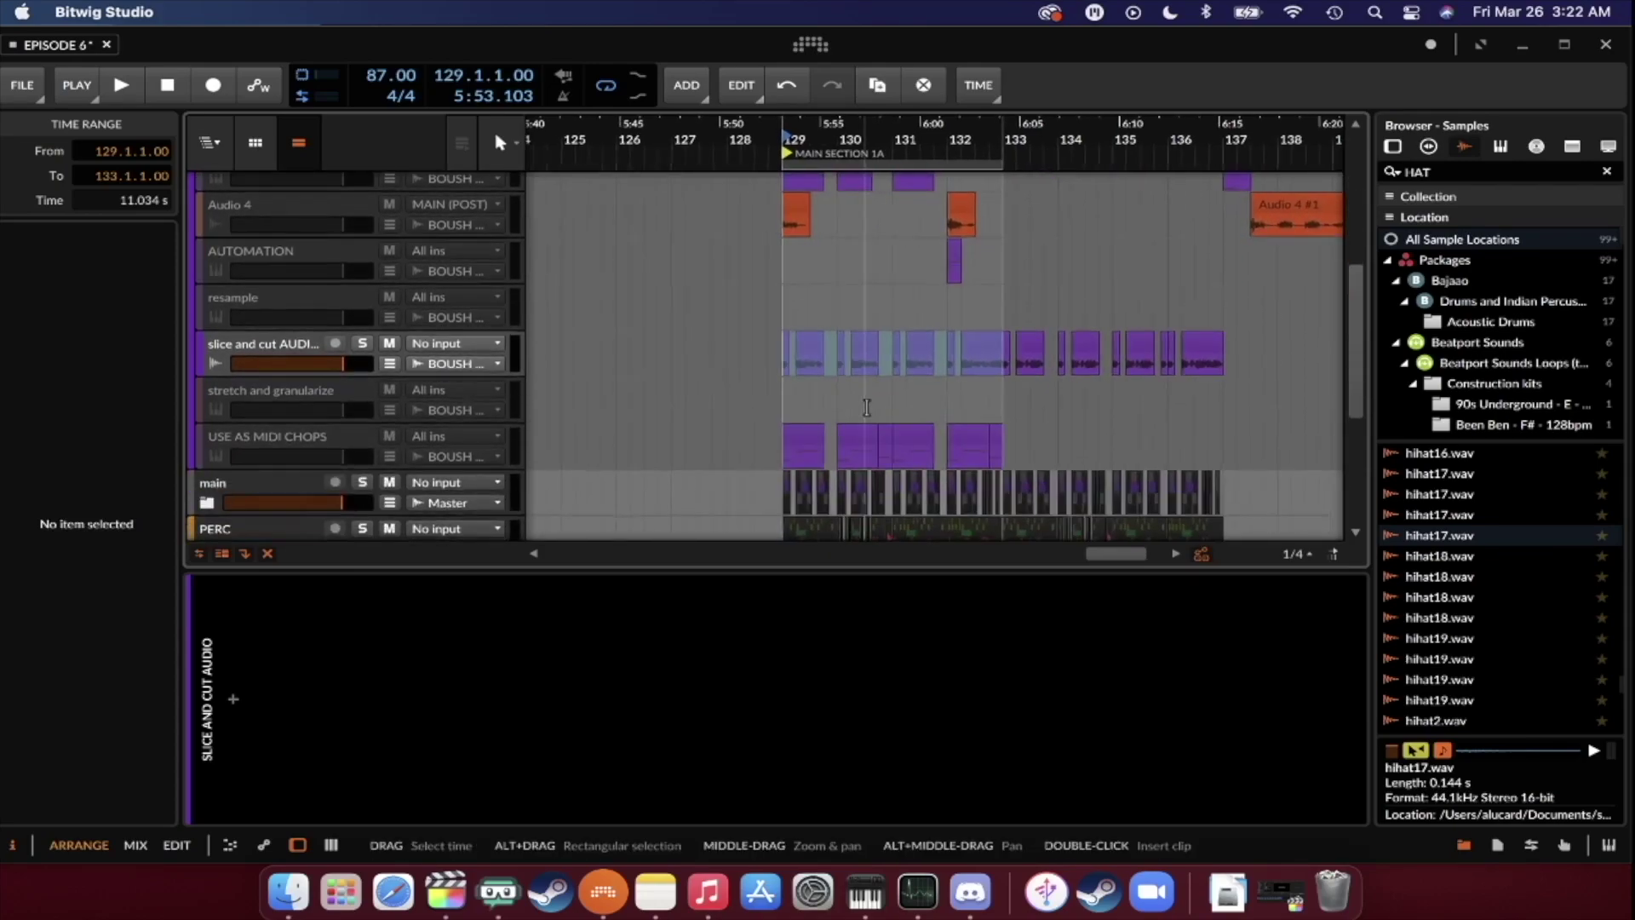
left_click(284, 342)
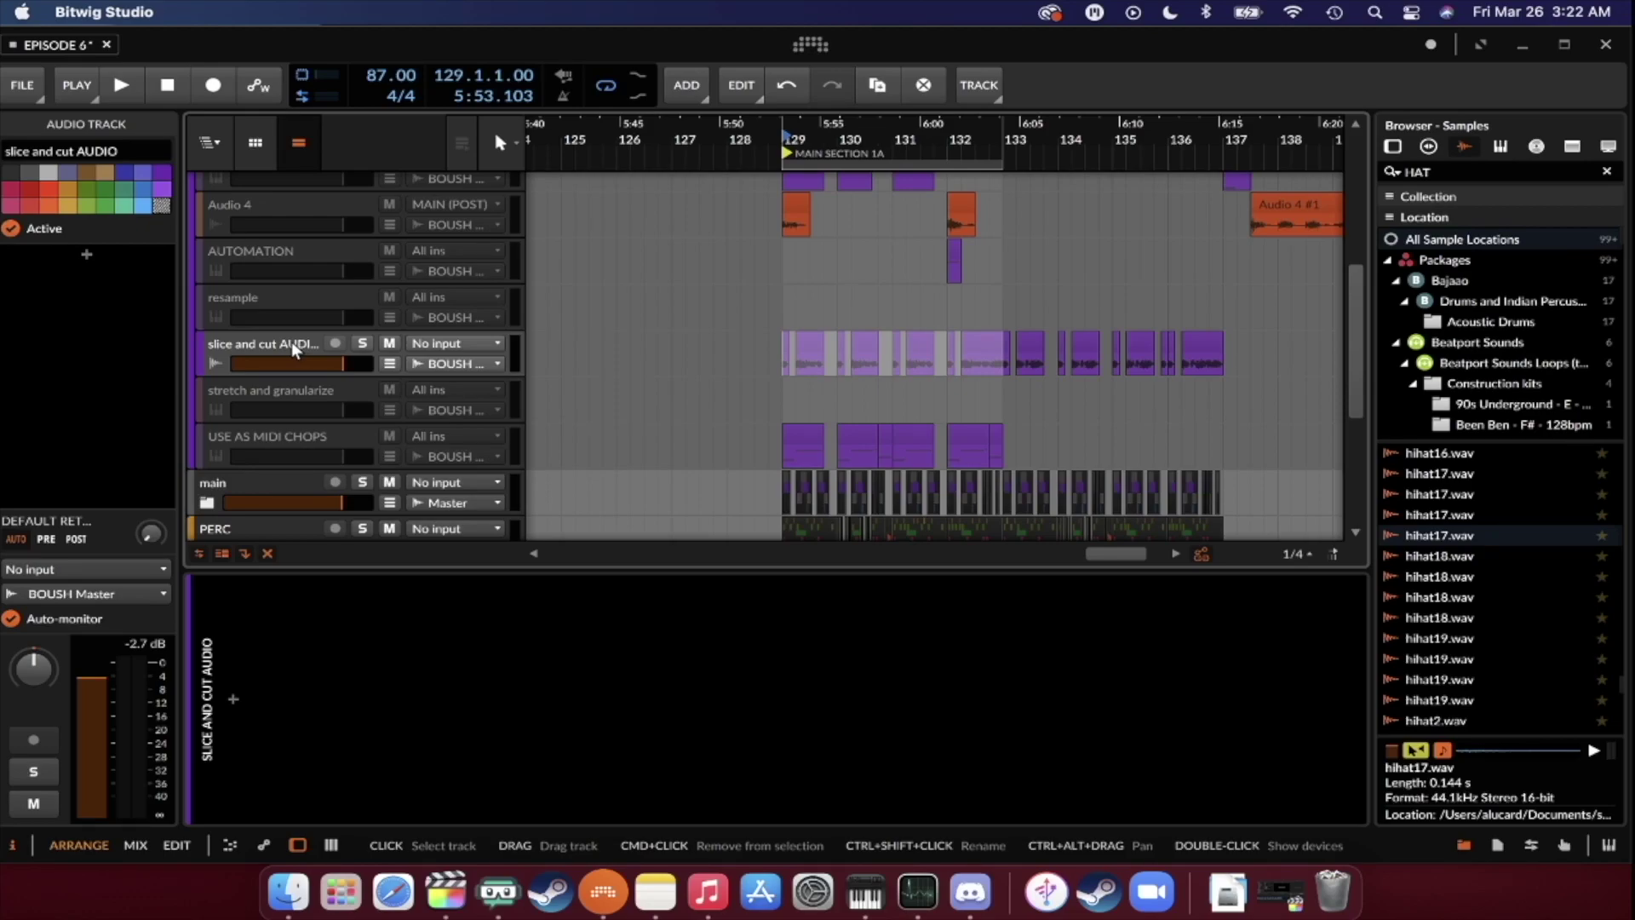
scroll(291, 340, "left", 3)
scroll(303, 350, "down", 1)
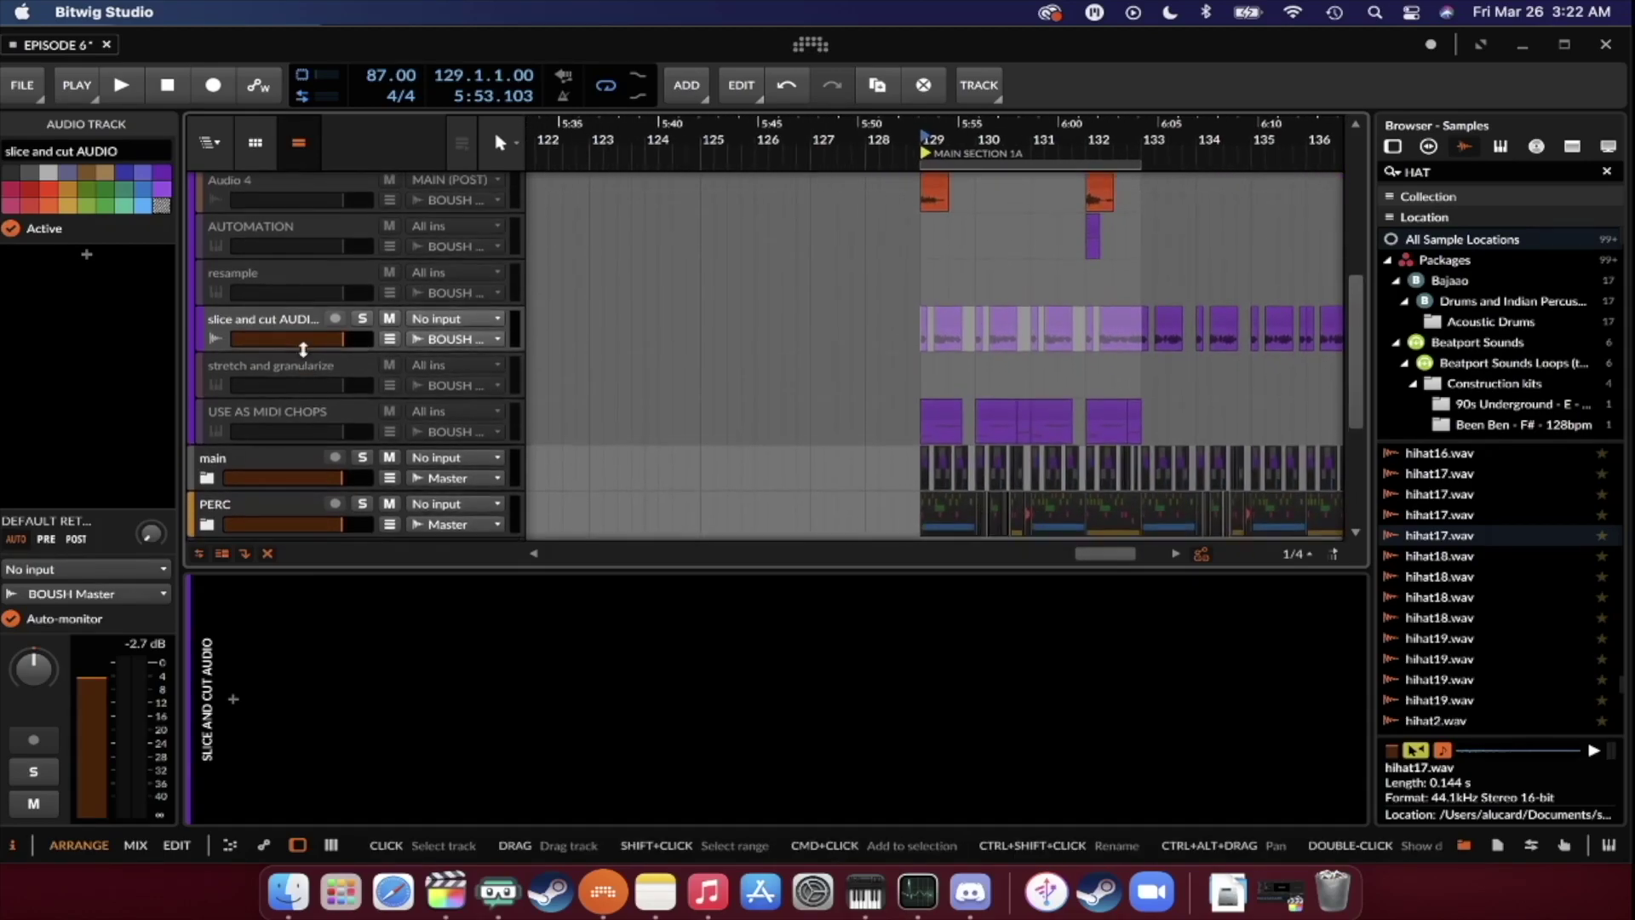
scroll(303, 349, "up", 1)
Show the stretch and granularize track's Sampler and inspect the full AUTOMATION METHOD-bounce-1 clip at 1.1.1.00.
left_click(372, 375)
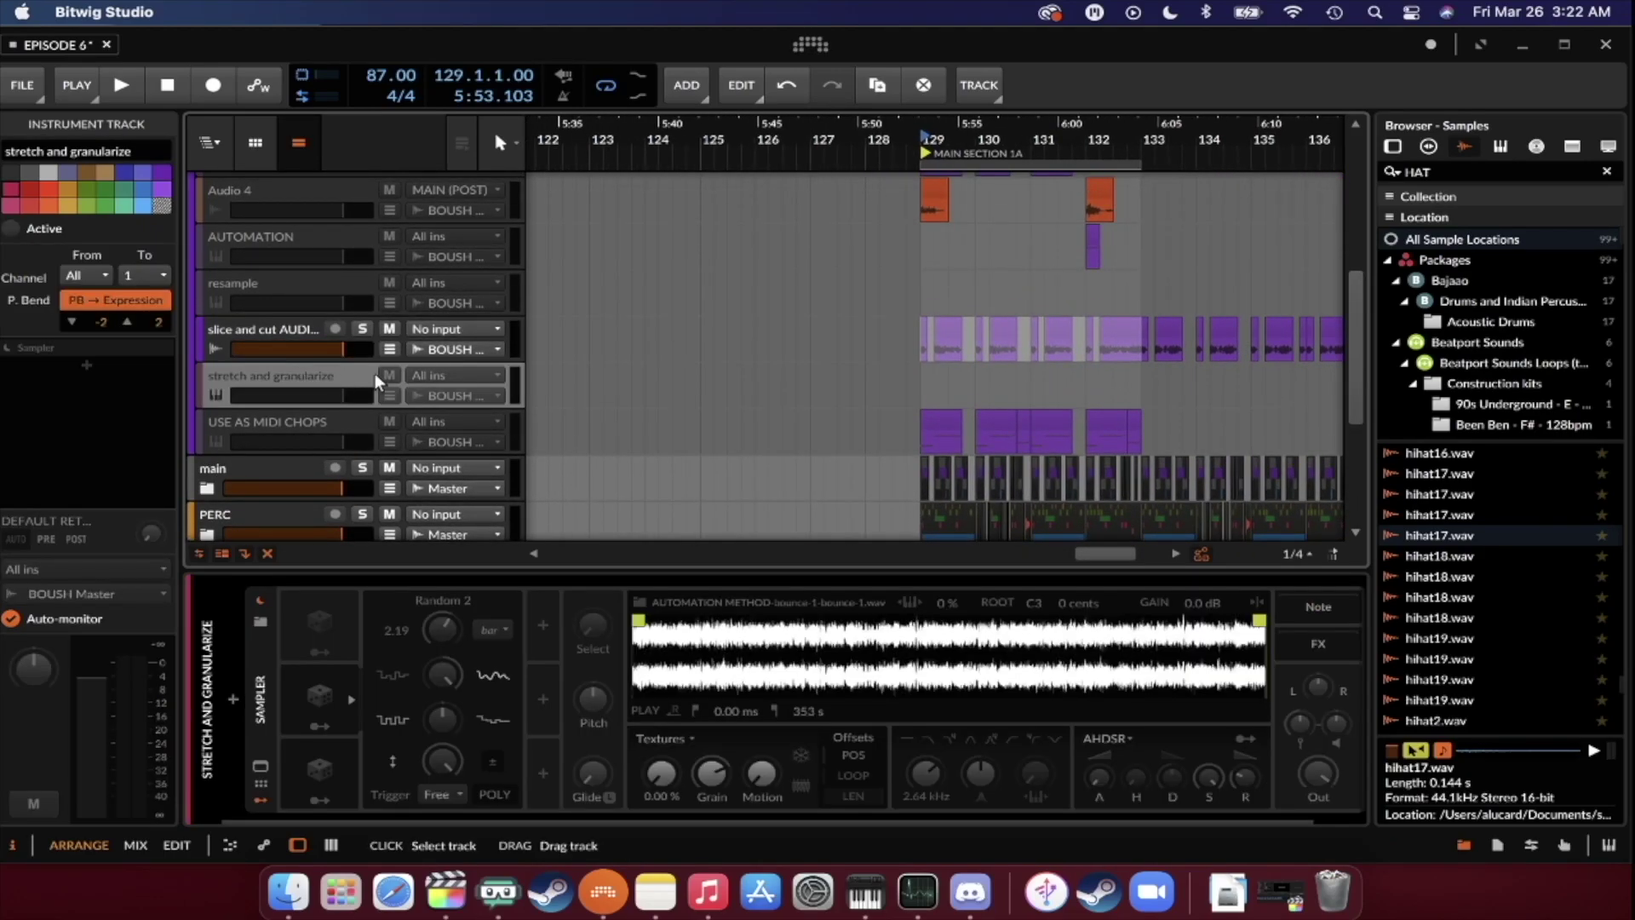
scroll(887, 402, "down", 5)
key("Home")
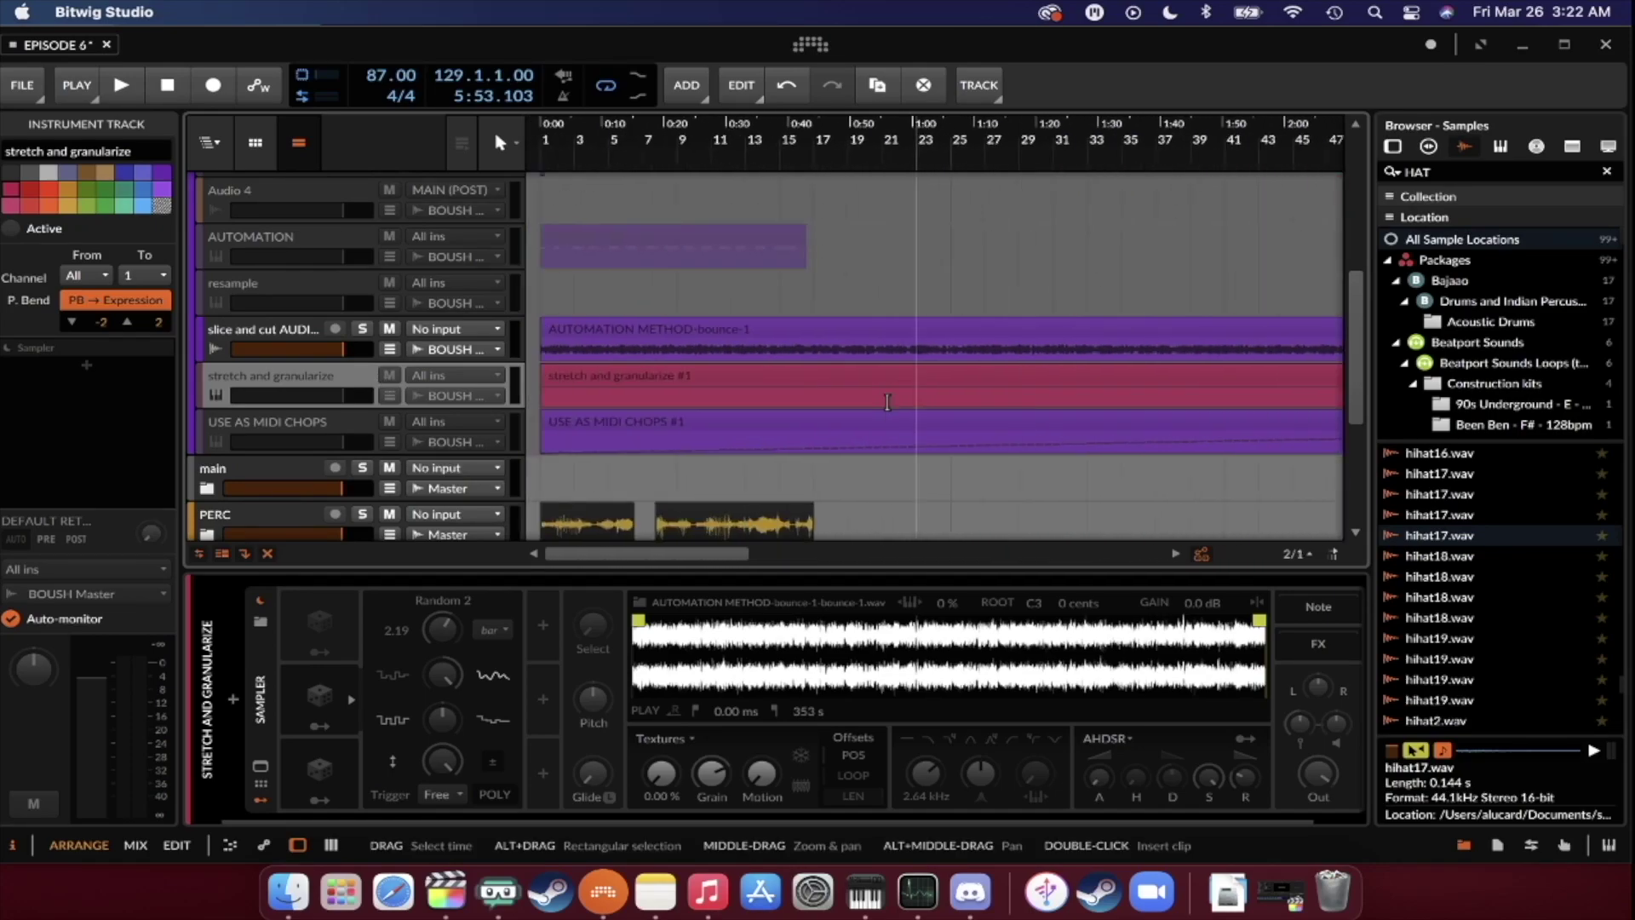
left_click(805, 339)
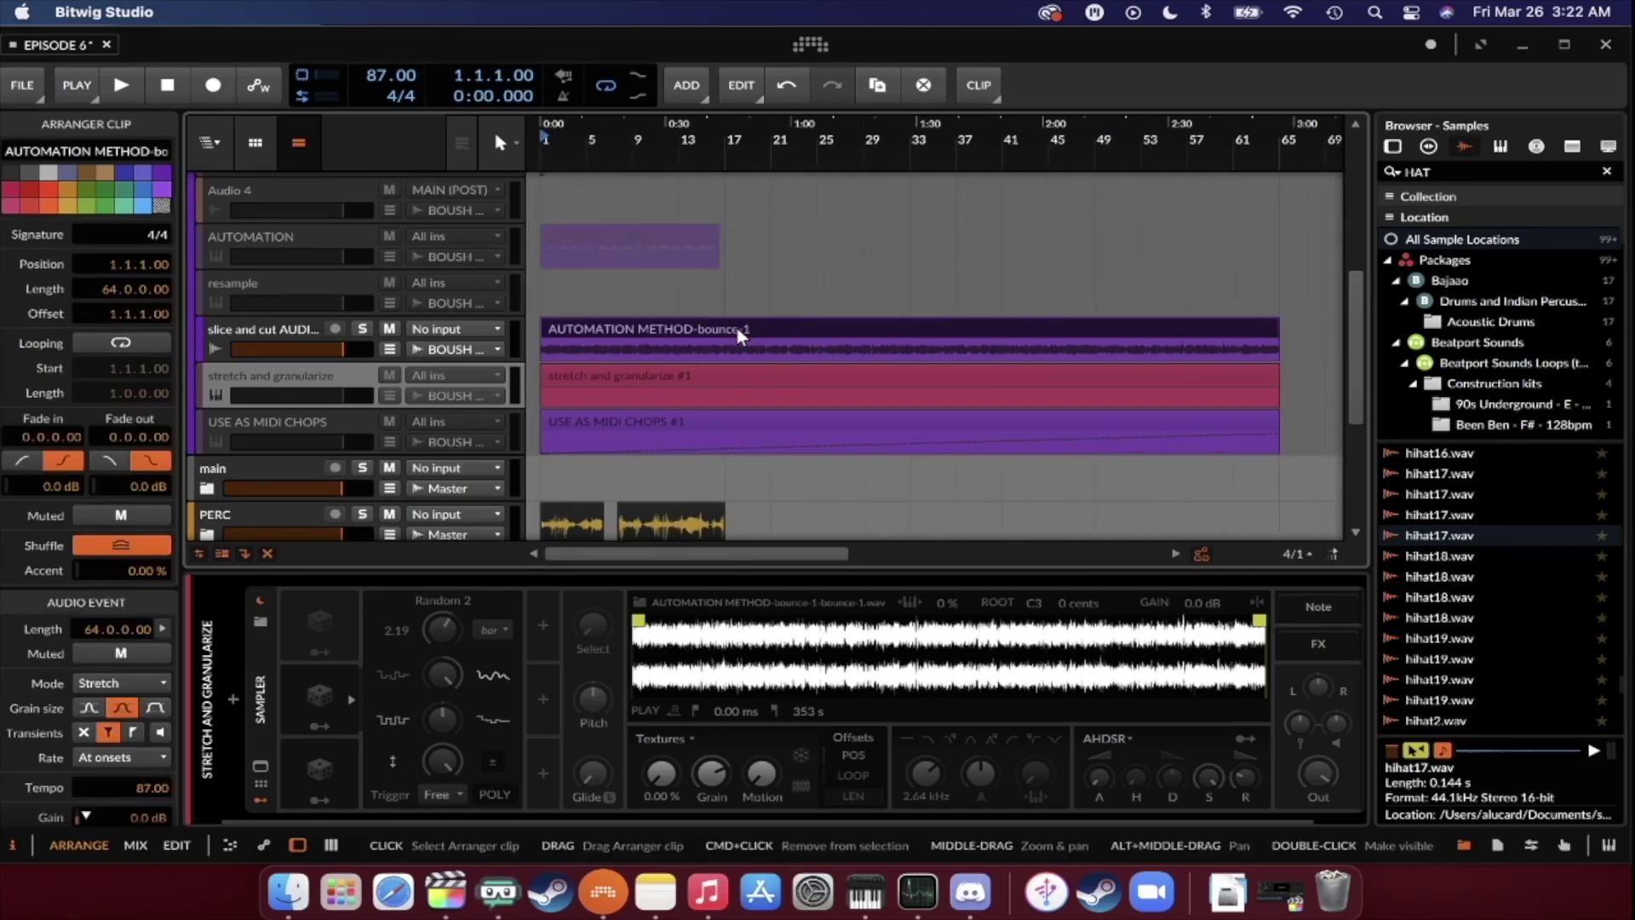
scroll(737, 329, "down", 6)
scroll(736, 328, "up", 5)
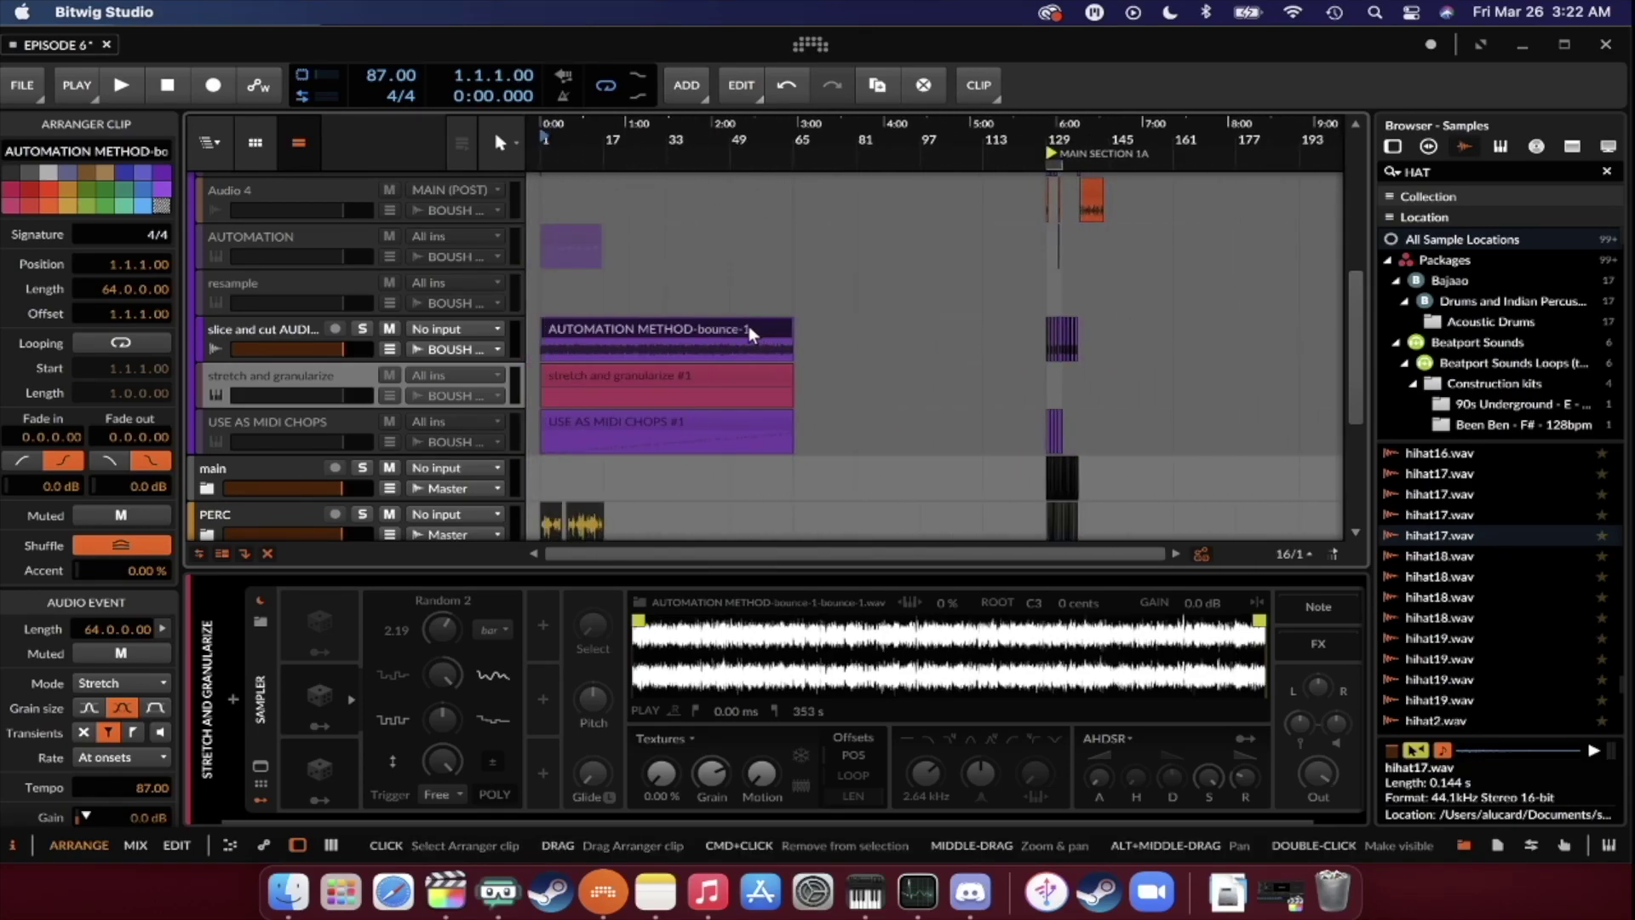
Copy the AUTOMATION METHOD-bounce-1 clip to 145.1.1.00 on slice and cut AUDIO and stretch it to 128.0.0.00.
key("super+d")
left_click_drag(866, 324, 1190, 356)
scroll(1167, 341, "right", 4)
left_click(1141, 330)
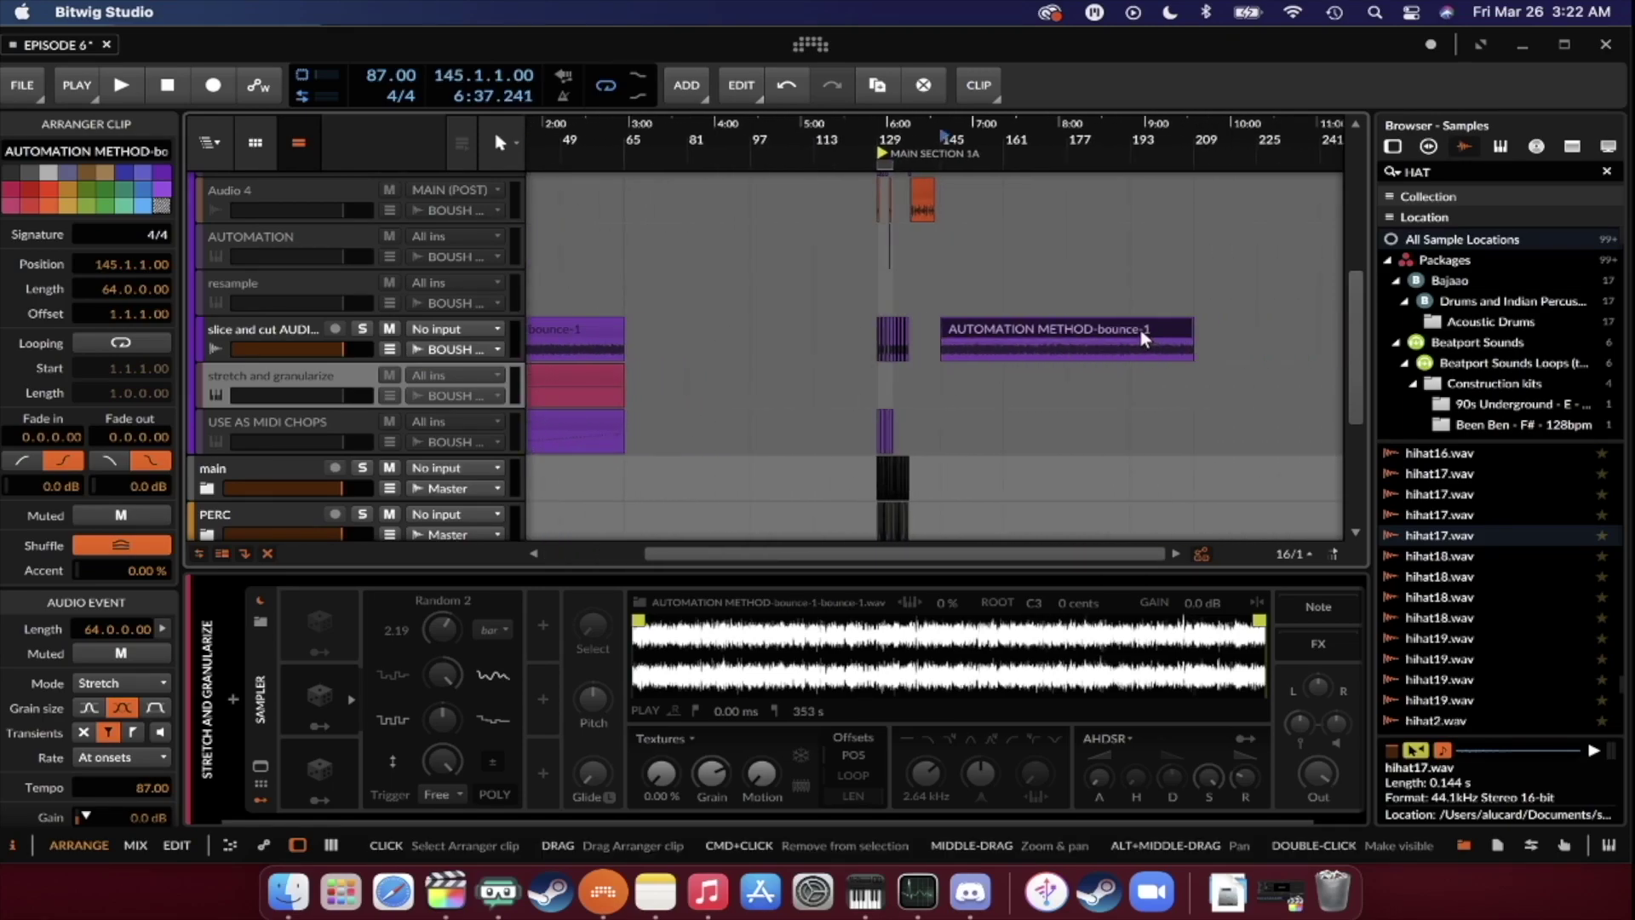
key("super+shift+d")
scroll(1139, 329, "right", 6)
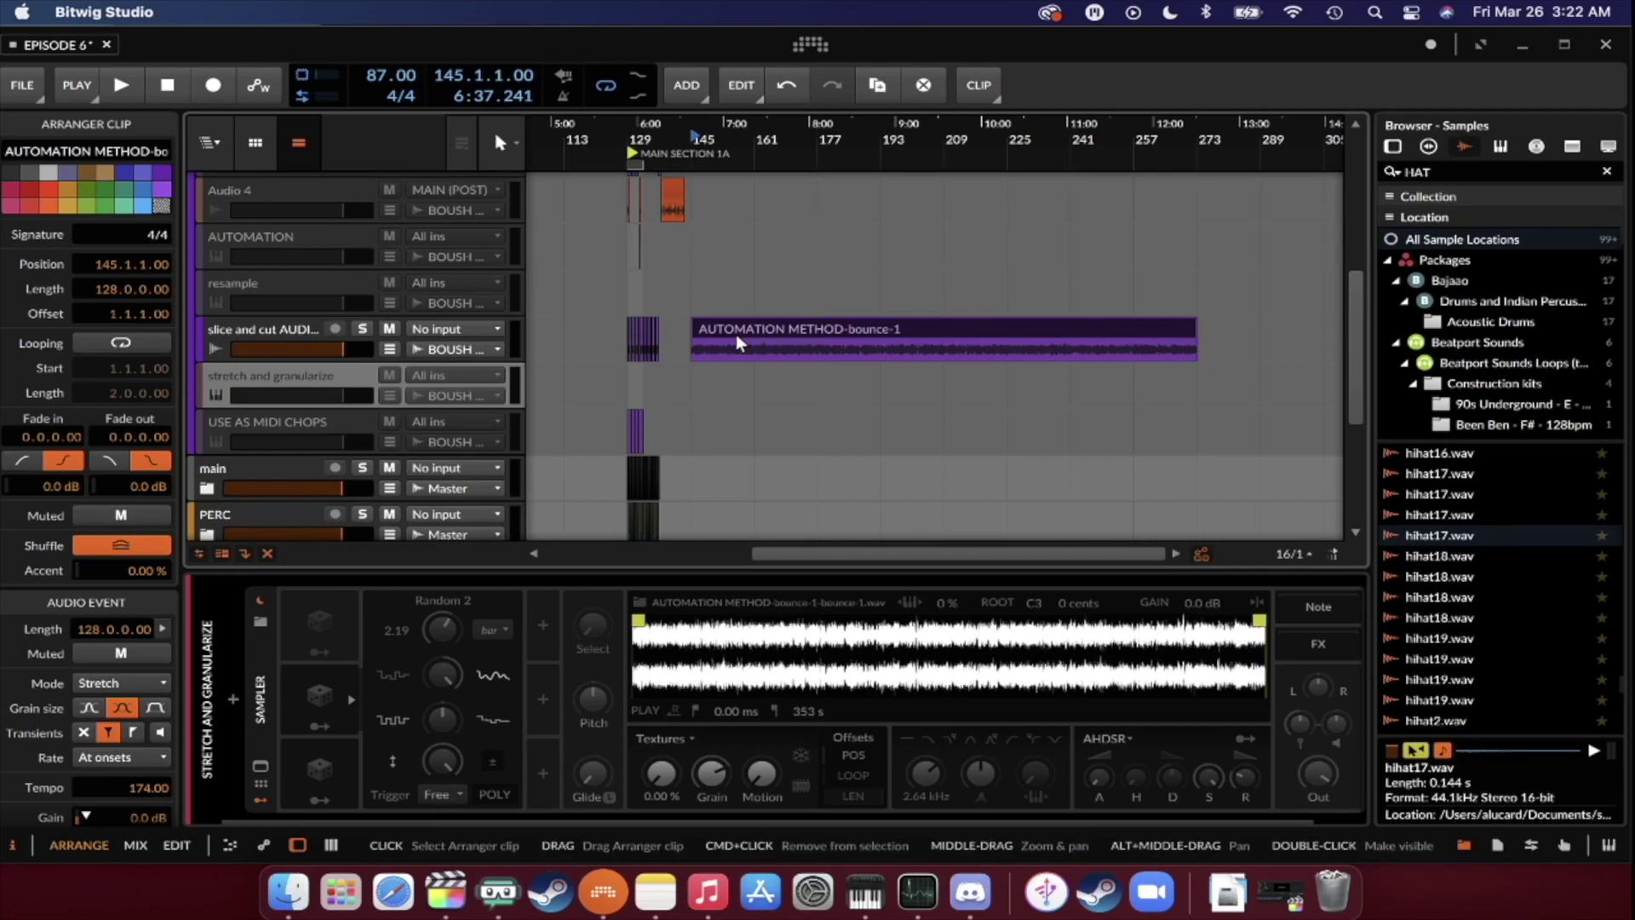
Play the stretched AUTOMATION METHOD-bounce-1 clip from 167.2.4.13, and select the stretch and granularize track.
left_click(715, 294)
key("space")
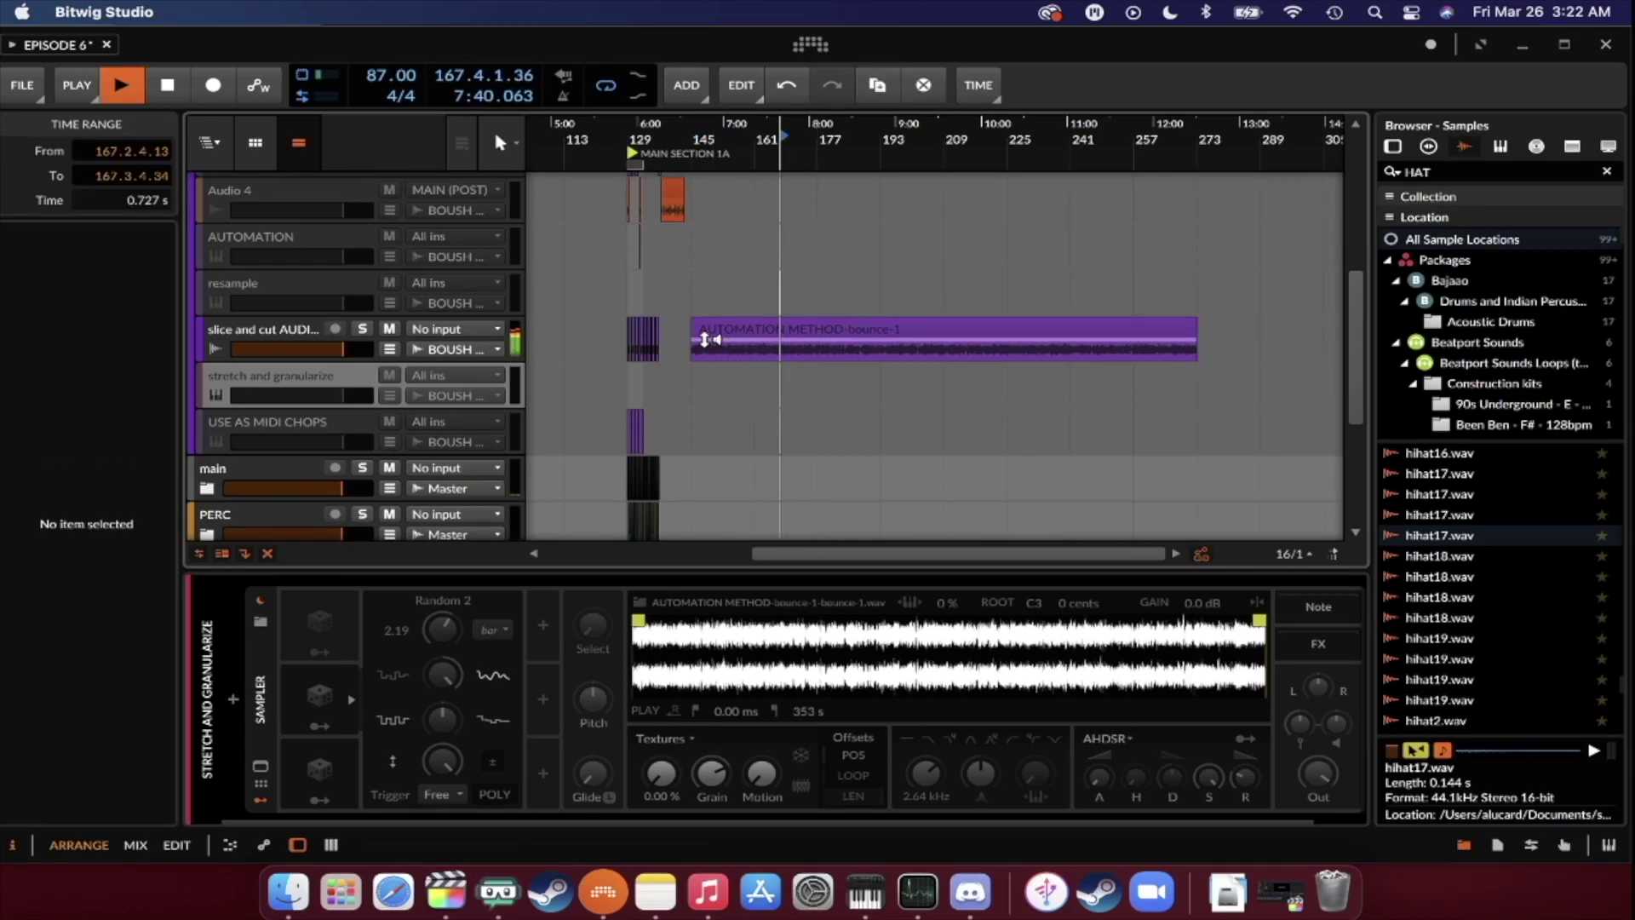
scroll(581, 357, "down", 5)
scroll(757, 319, "up", 3)
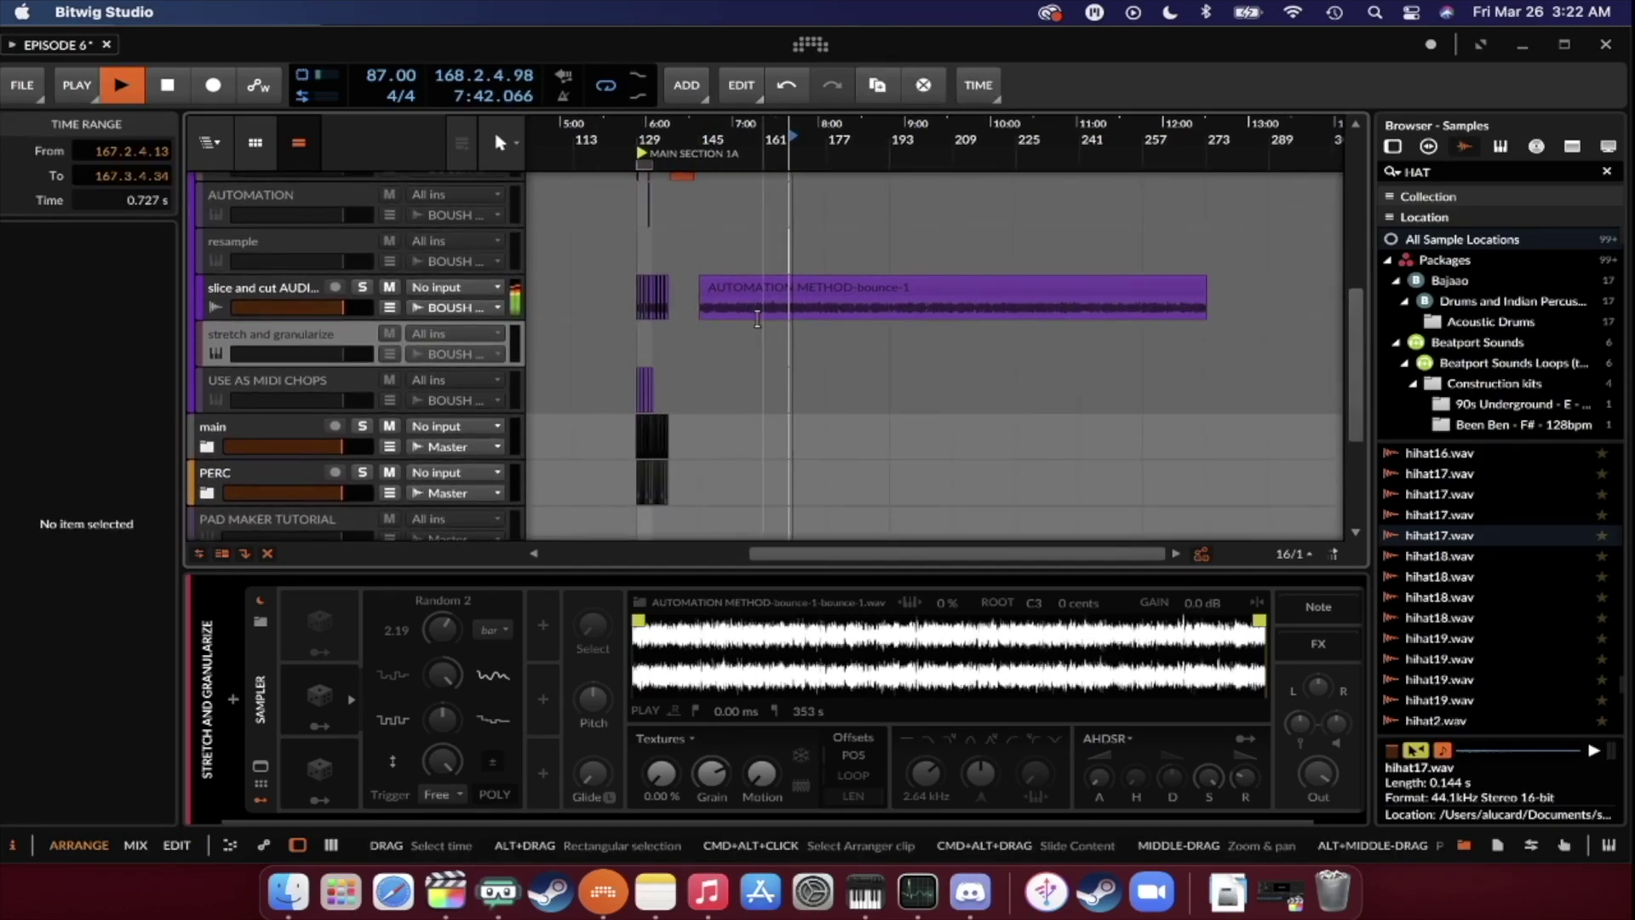
scroll(757, 318, "down", 2)
key("space")
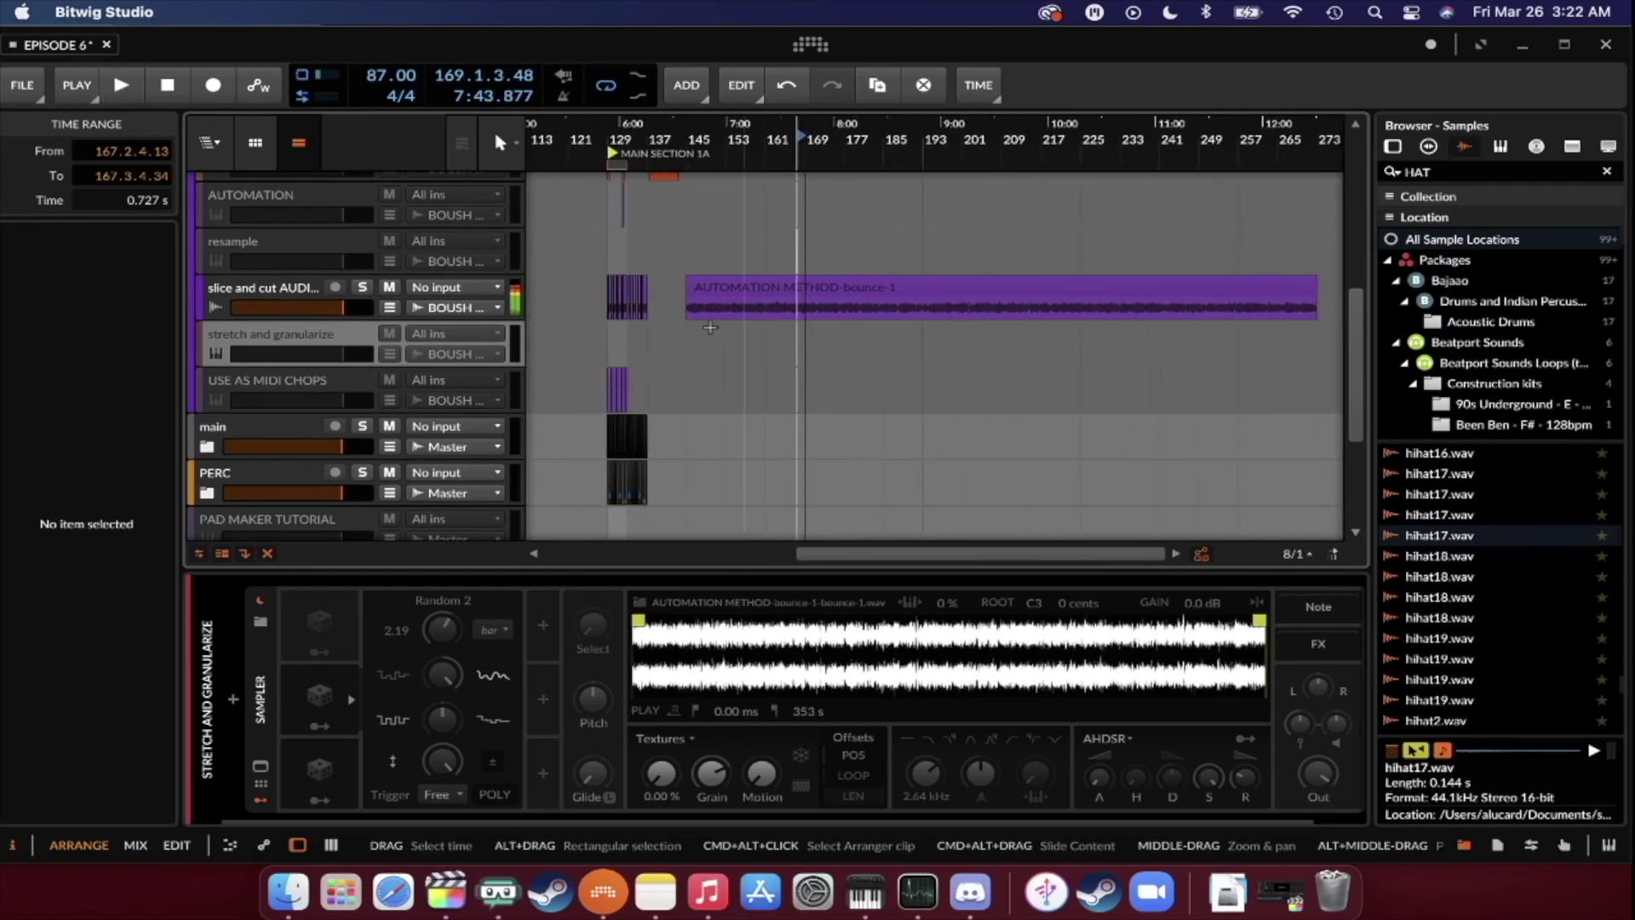
left_click(273, 330)
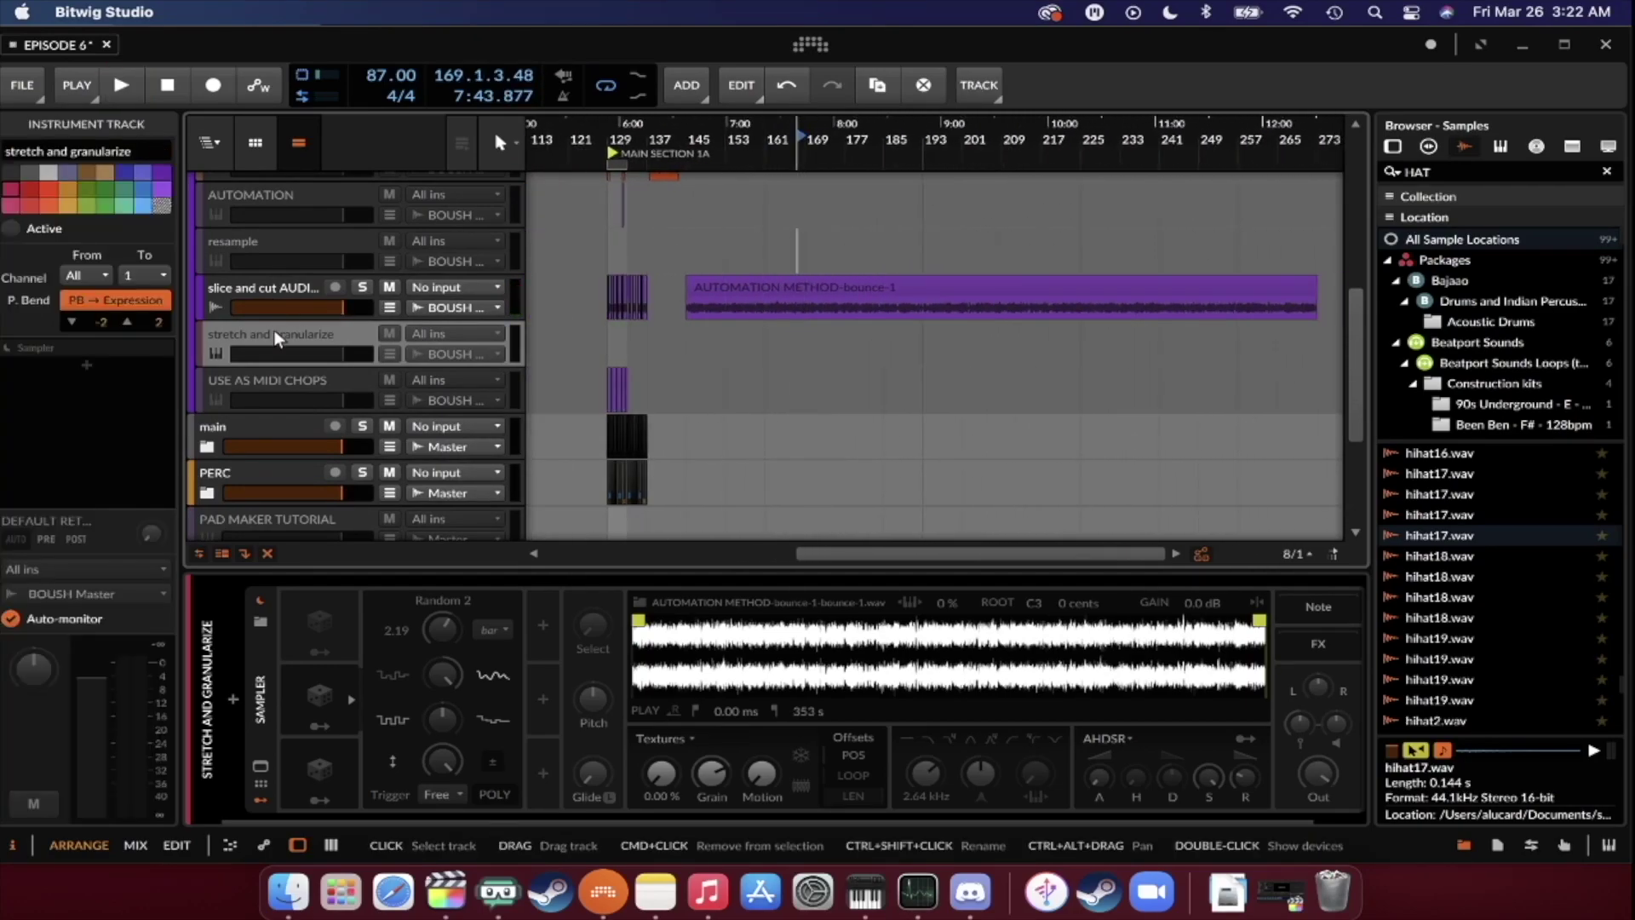
Activate and solo the stretch and granularize track, and play its stretch and granularize #1 clip from 1.1.1.00.
key("alt+a")
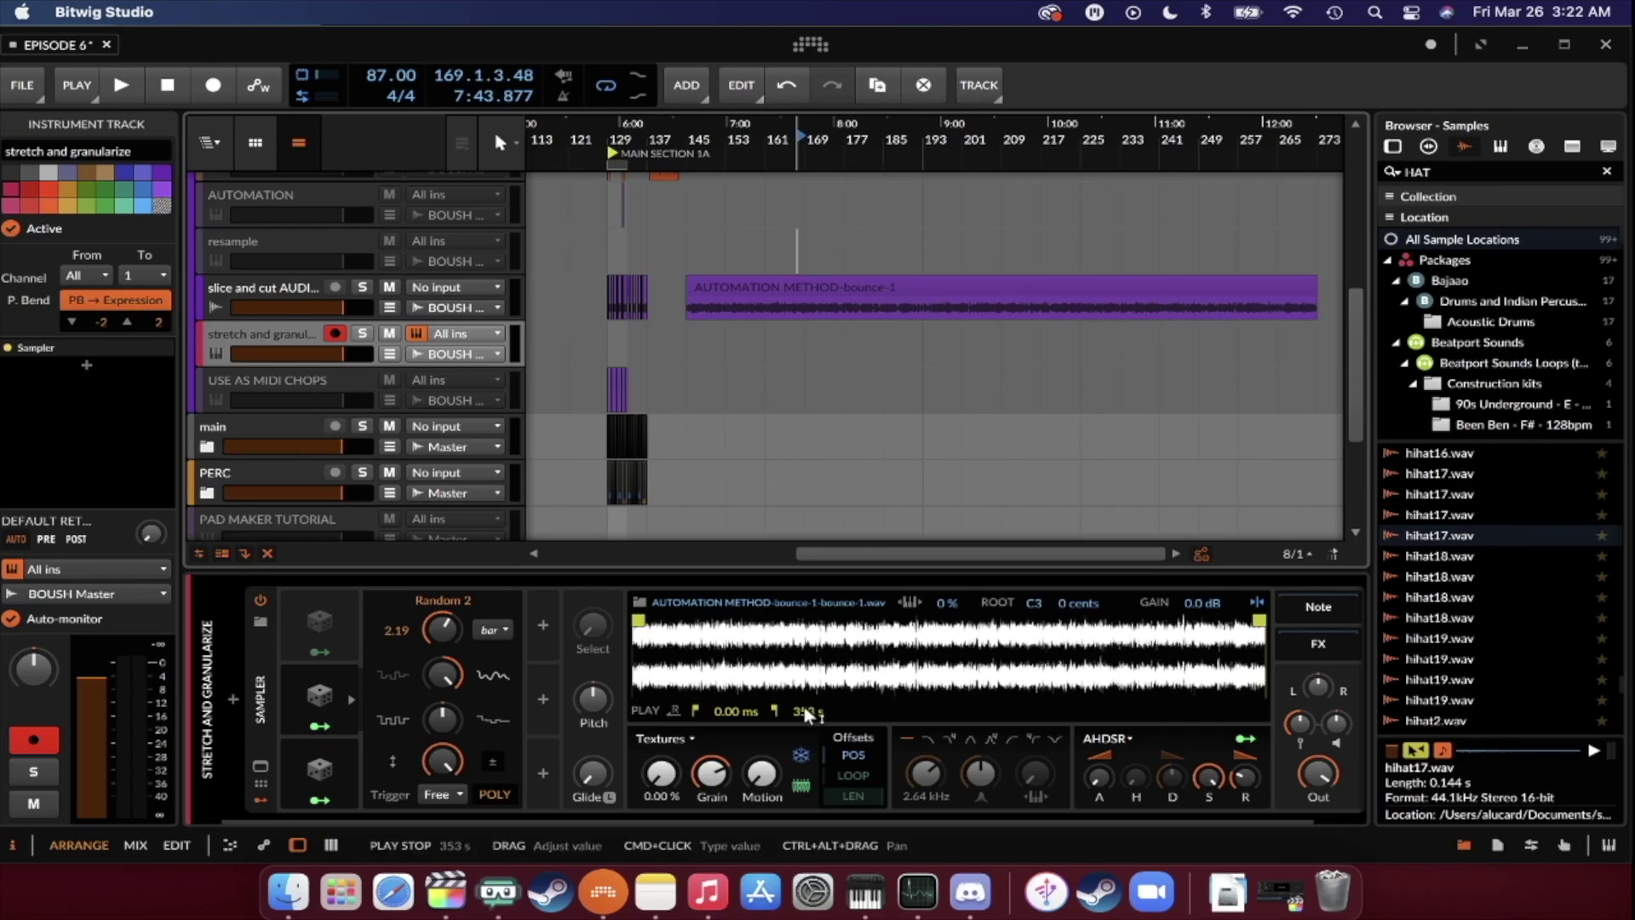
scroll(618, 345, "left", 10)
left_click(618, 345)
left_click(591, 330)
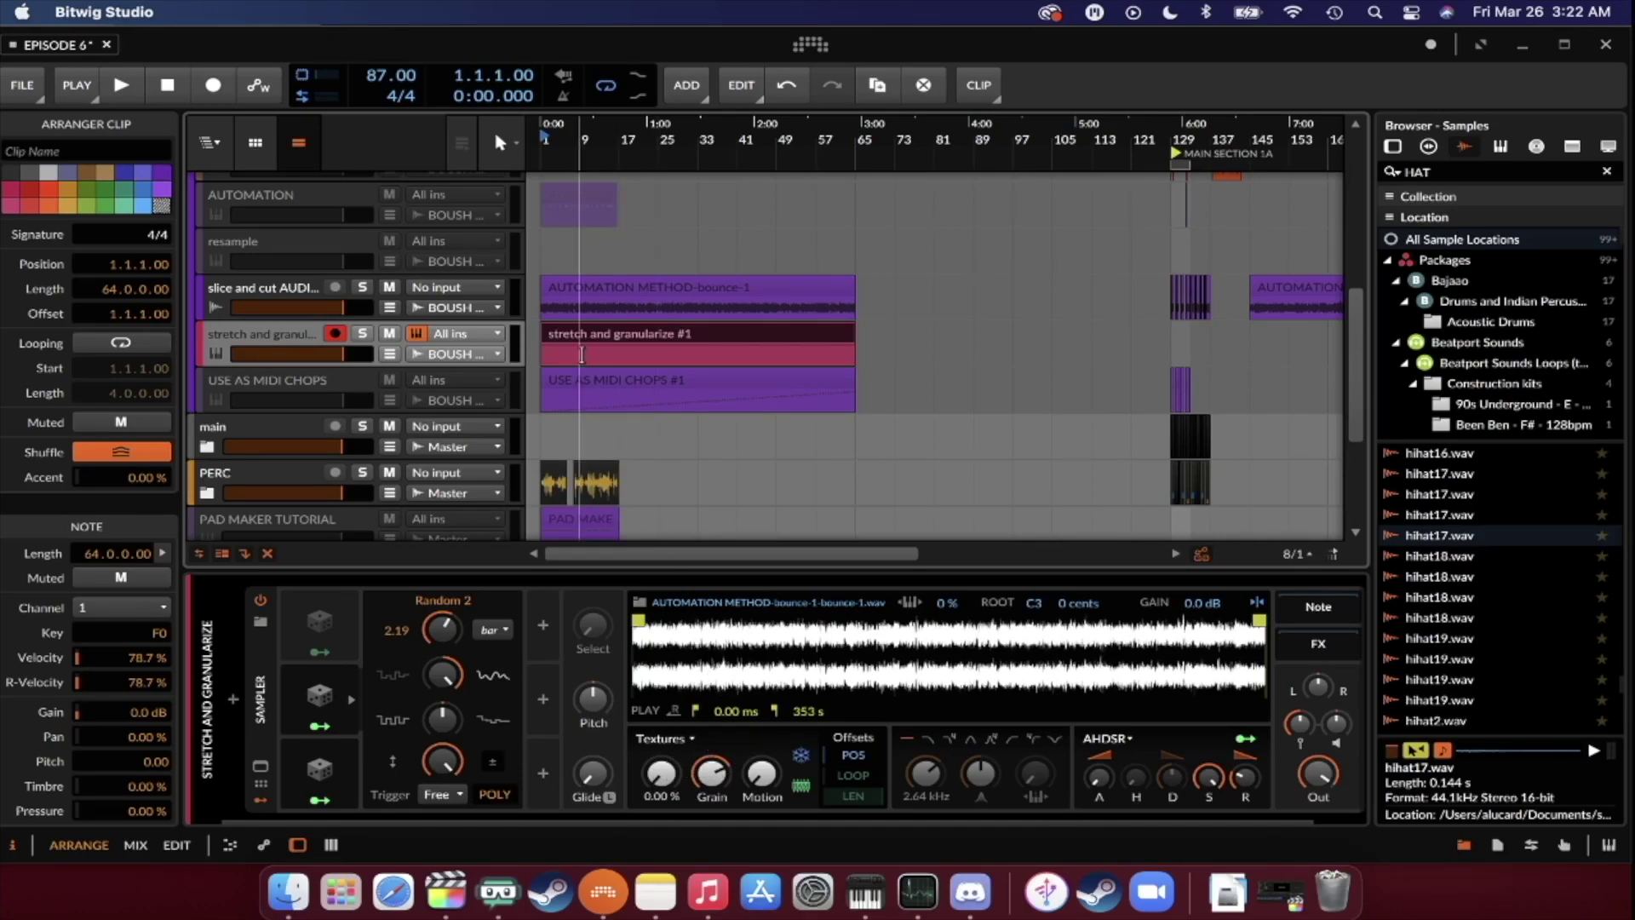
left_click(361, 334)
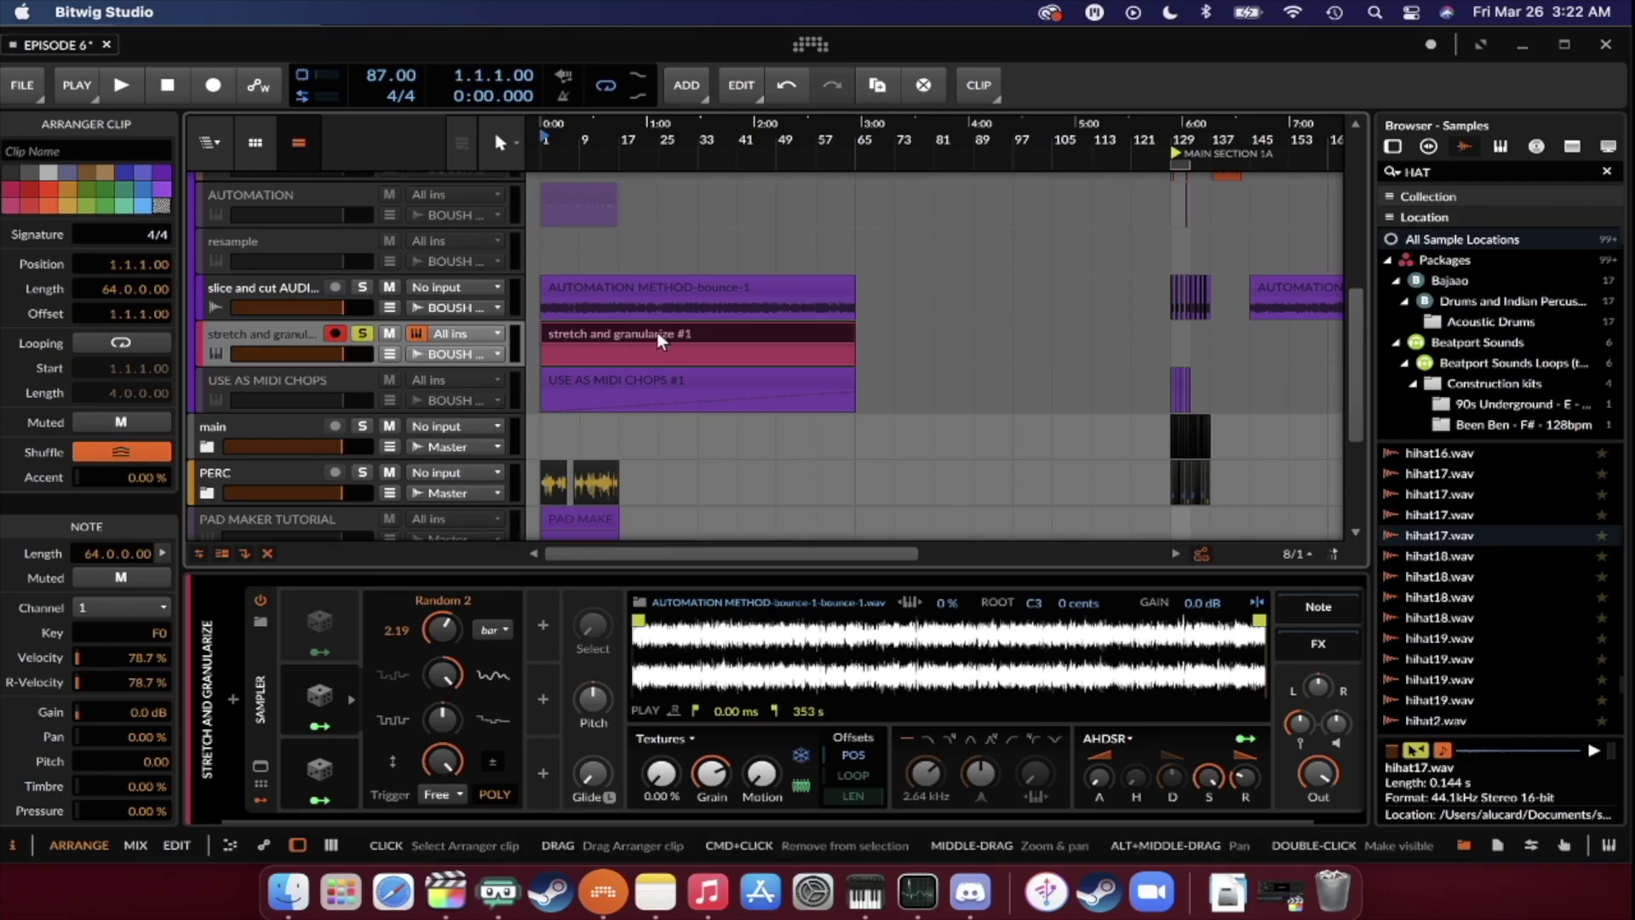
key("space")
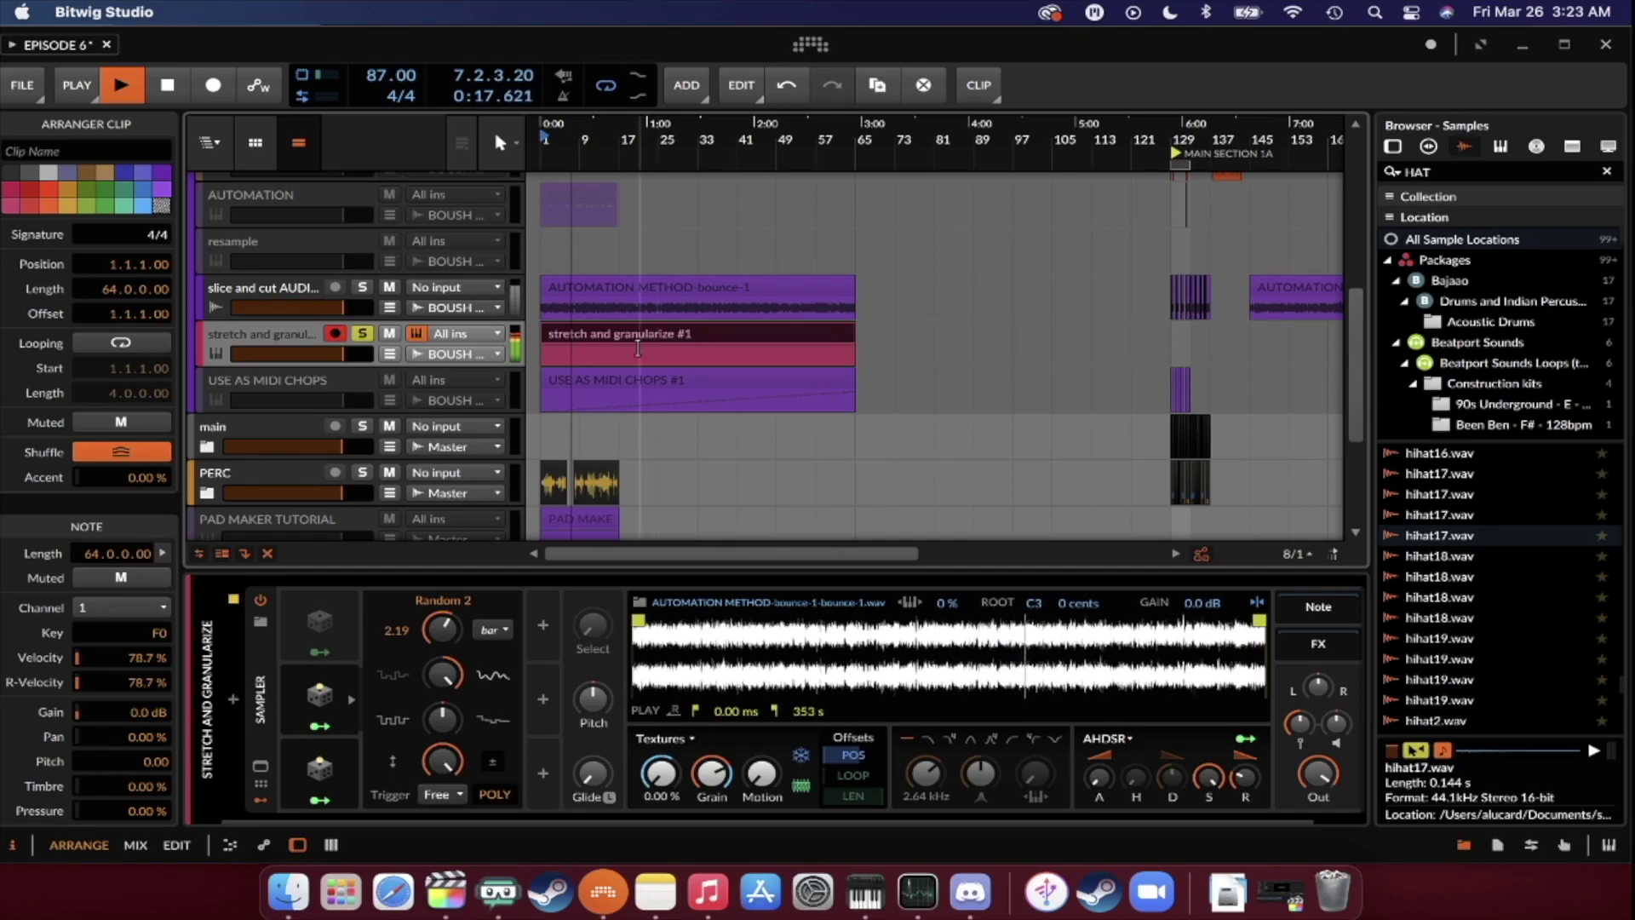
key("space")
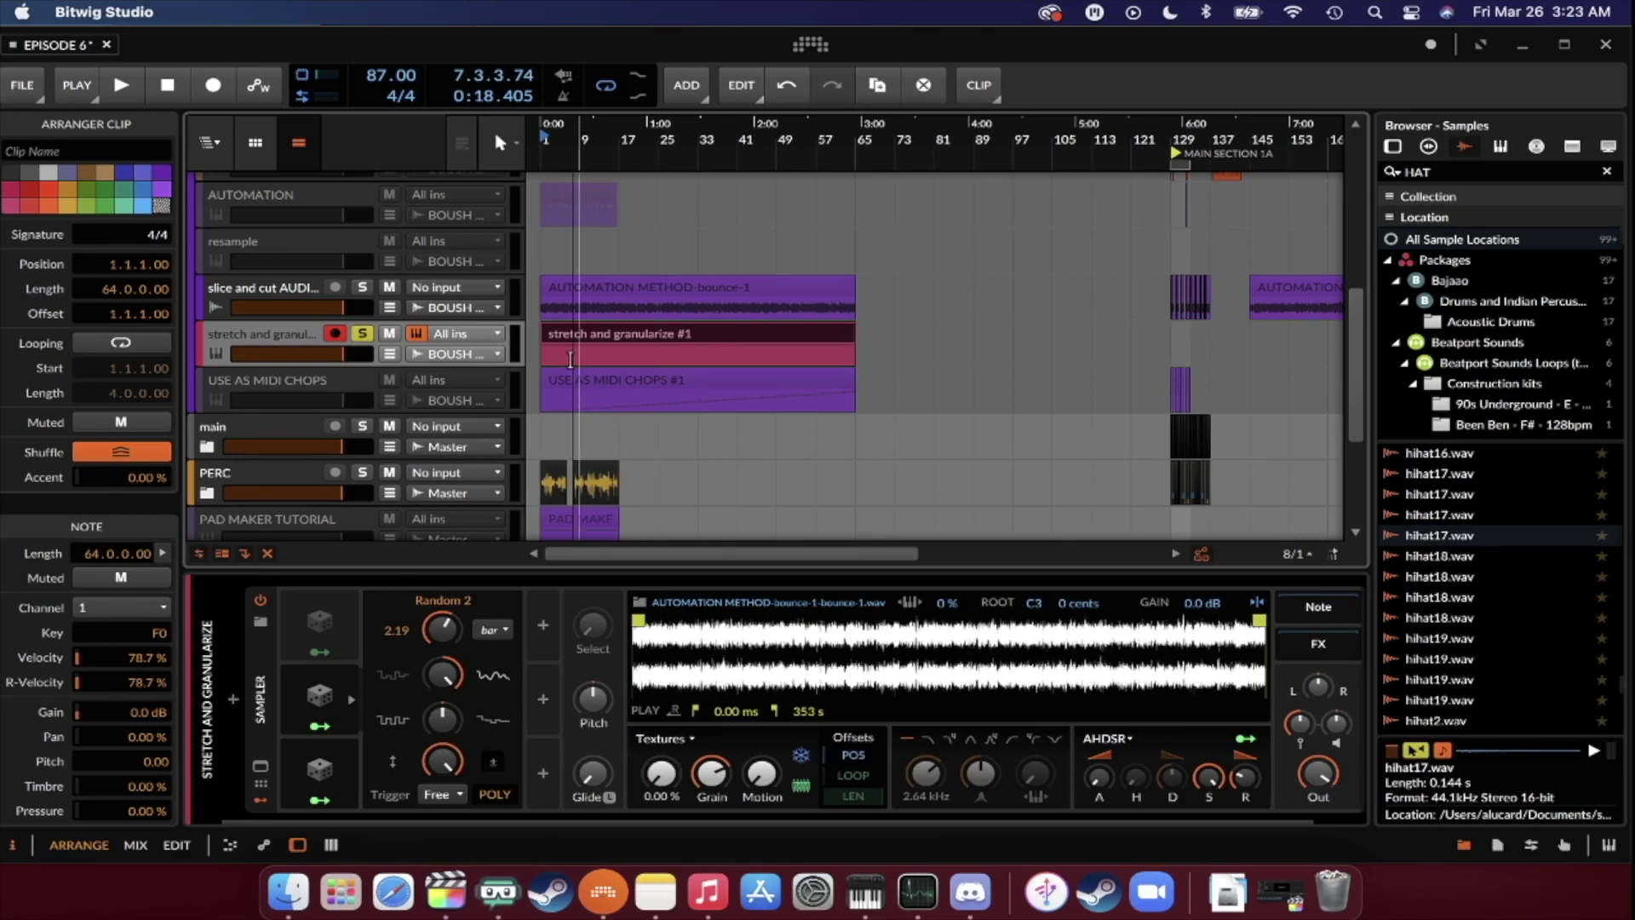
Show the Bounce settings and clip commands for the stretch and granularize #1 clip without bouncing it.
scroll(563, 345, "up", 5)
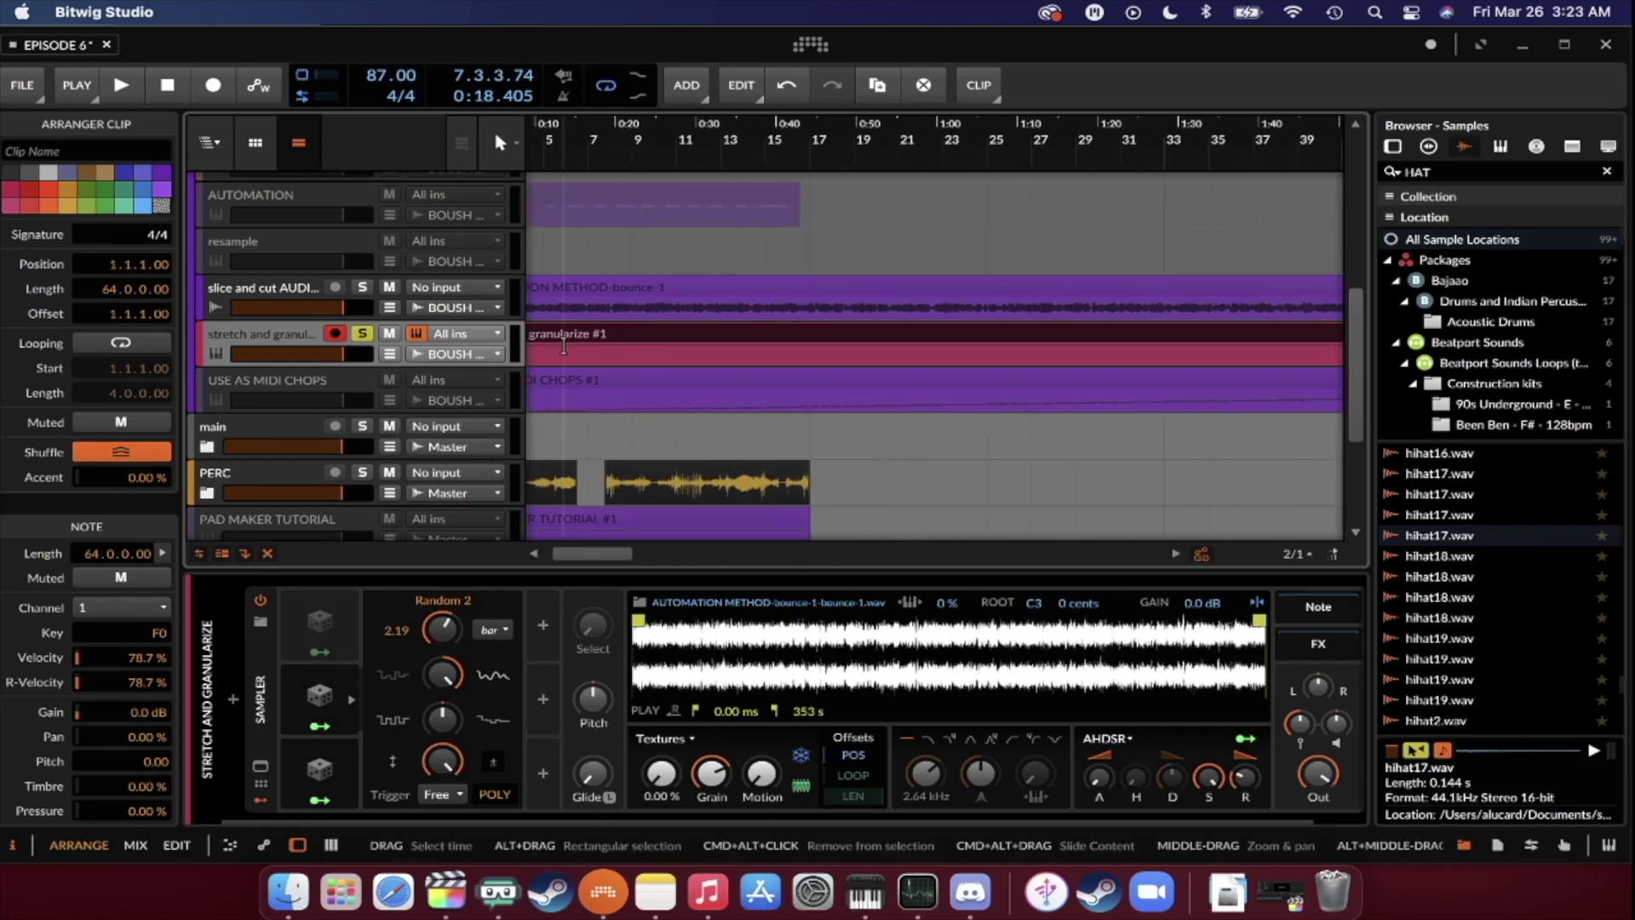
scroll(564, 345, "down", 8)
key("space")
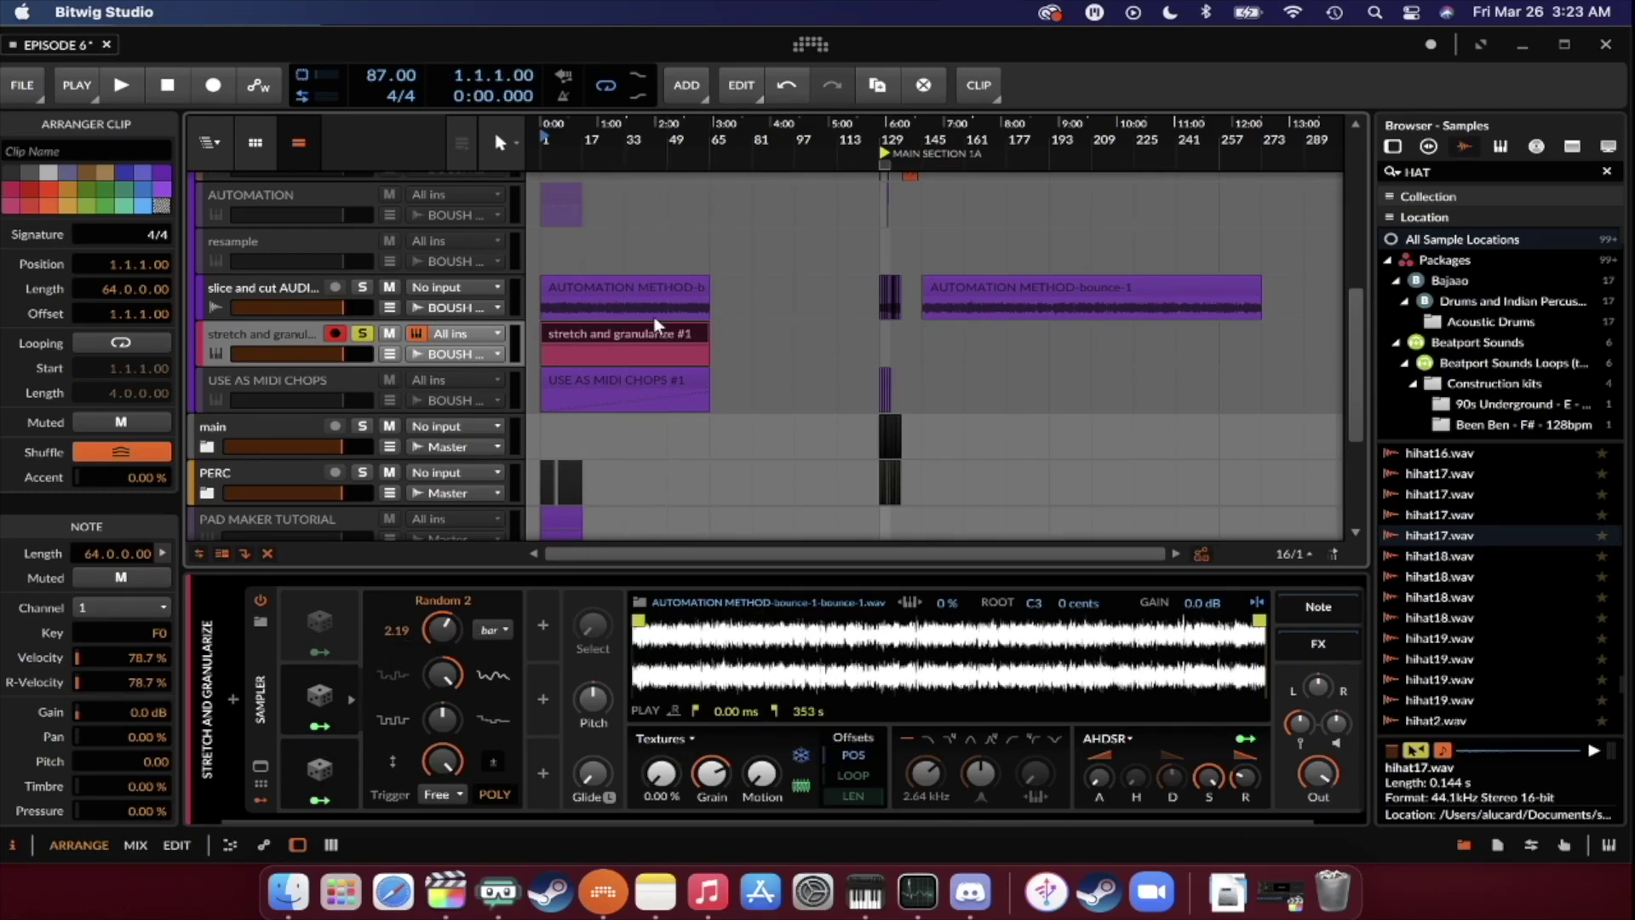
scroll(618, 329, "up", 3)
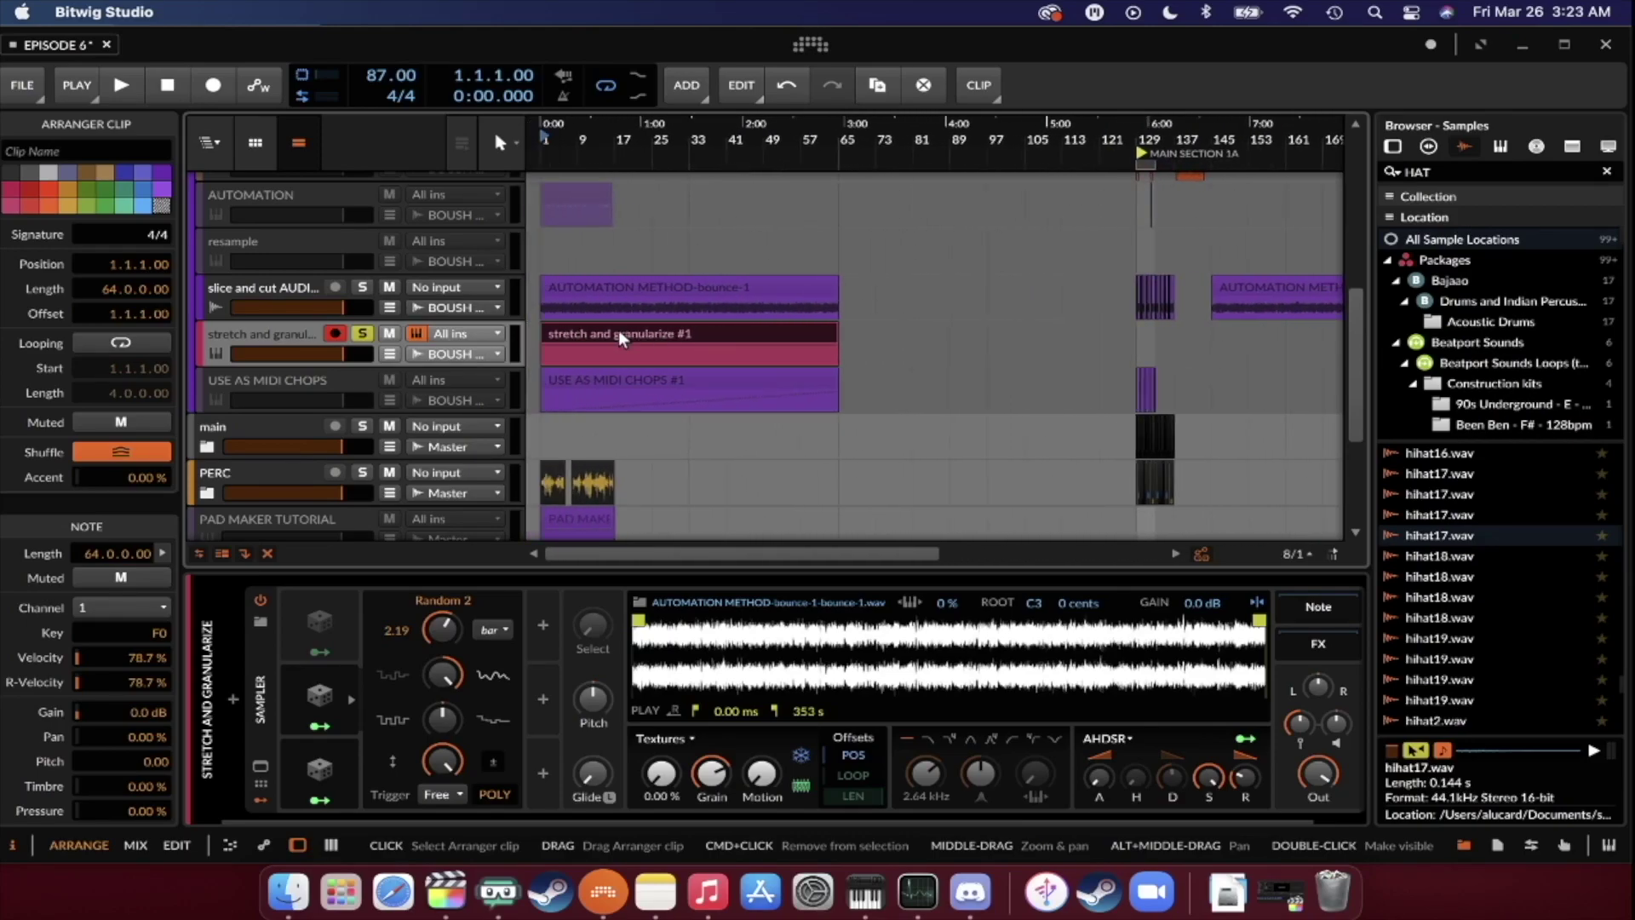
key("super+b")
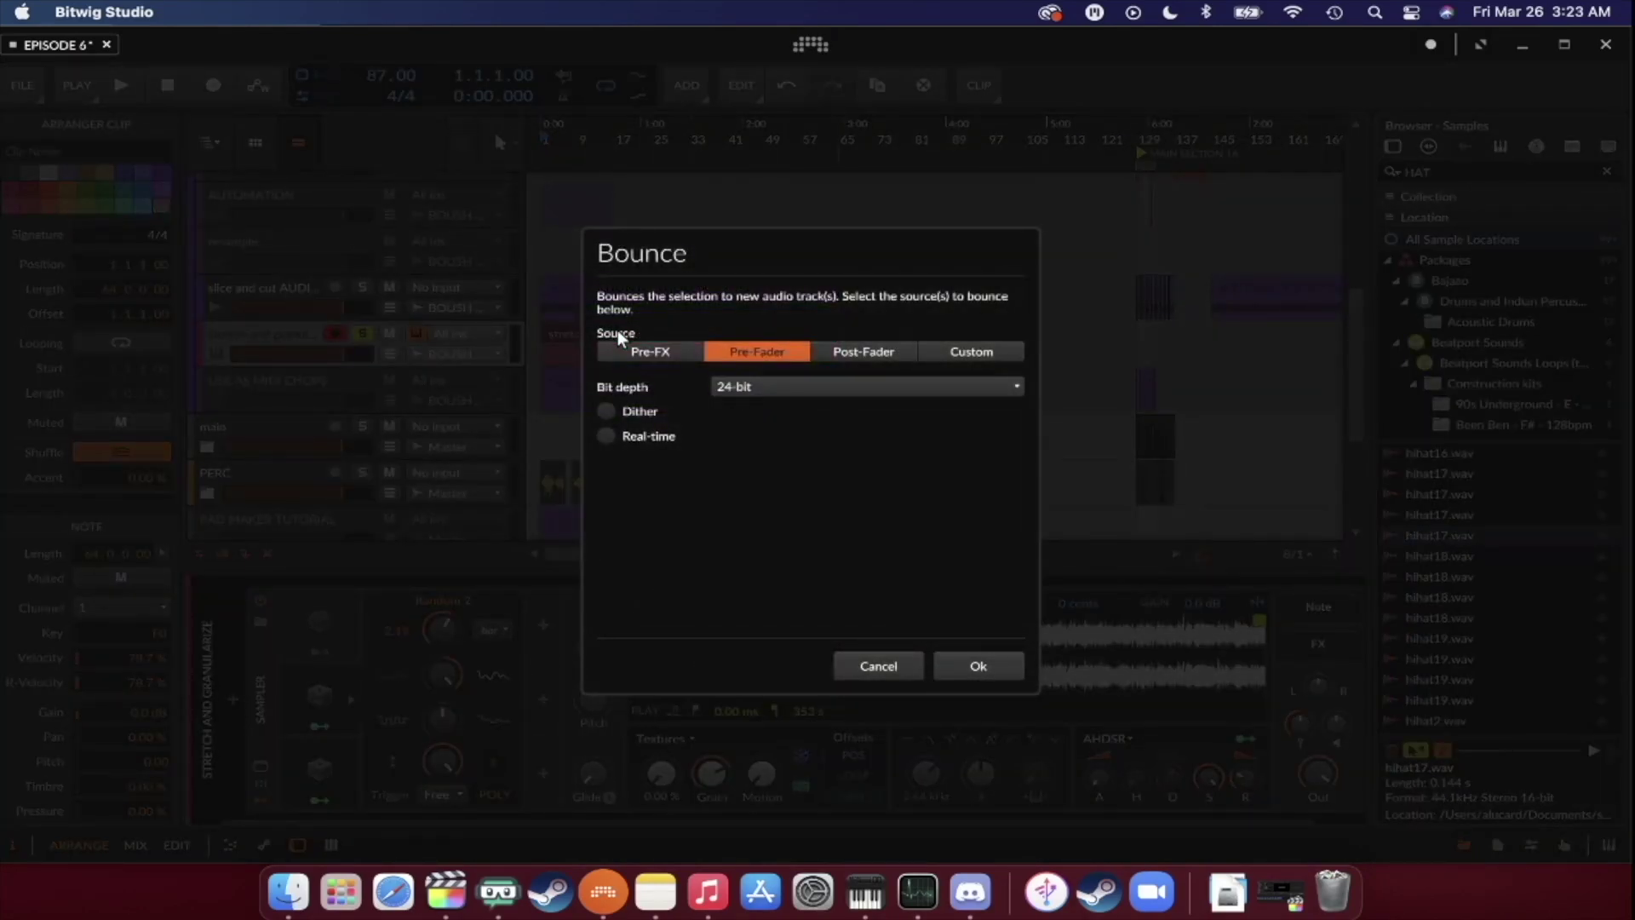
left_click(869, 662)
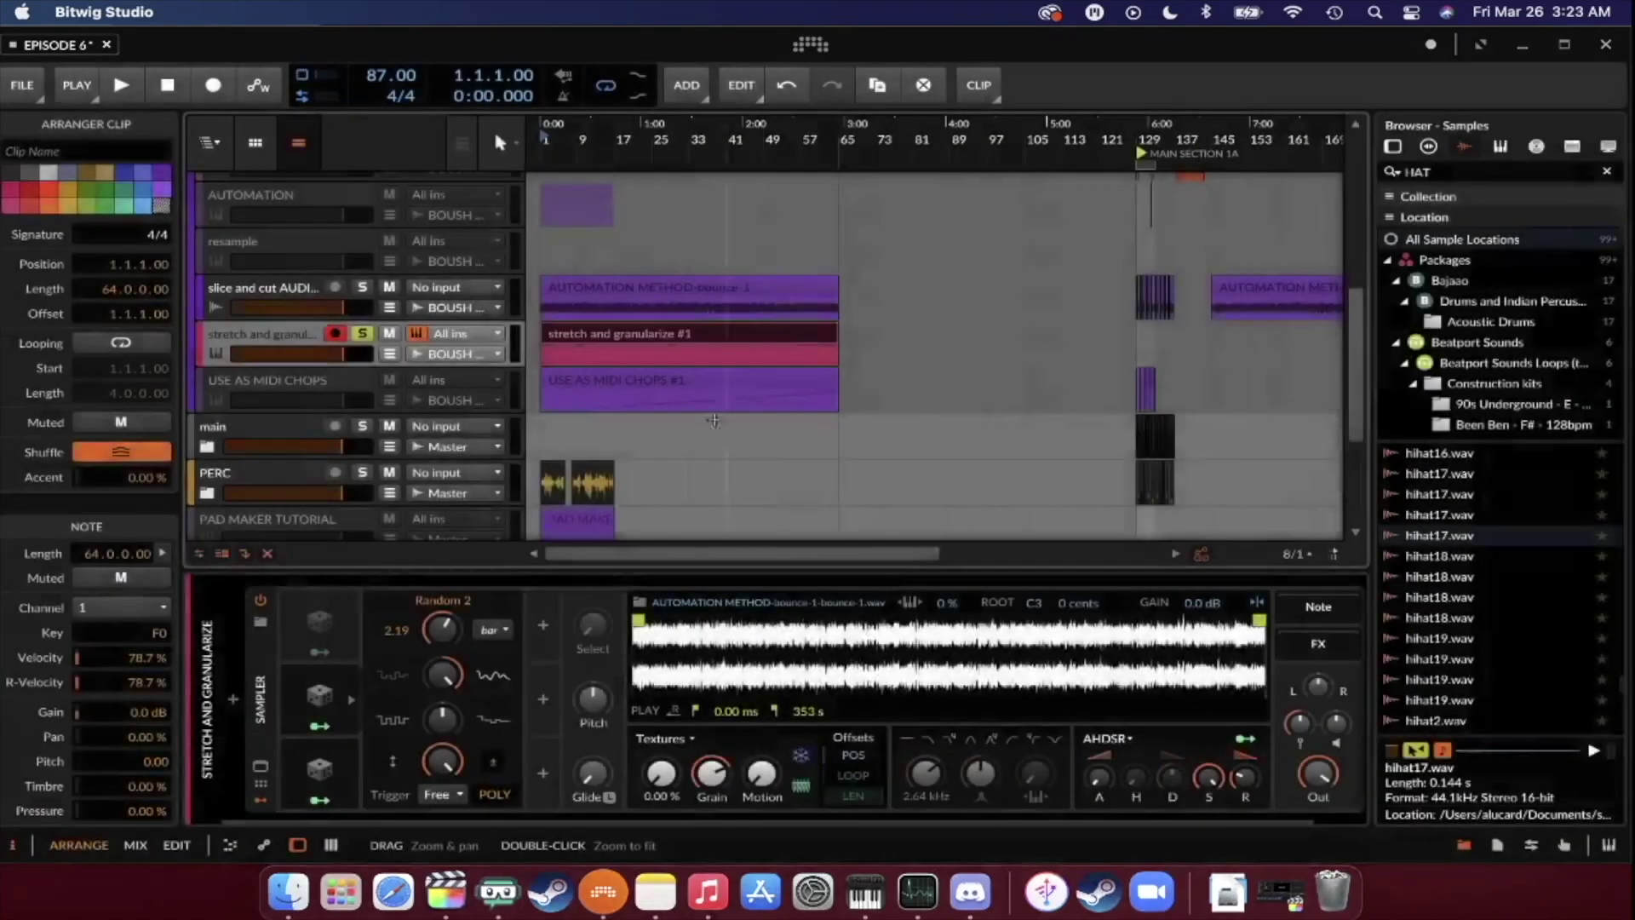
right_click(637, 333)
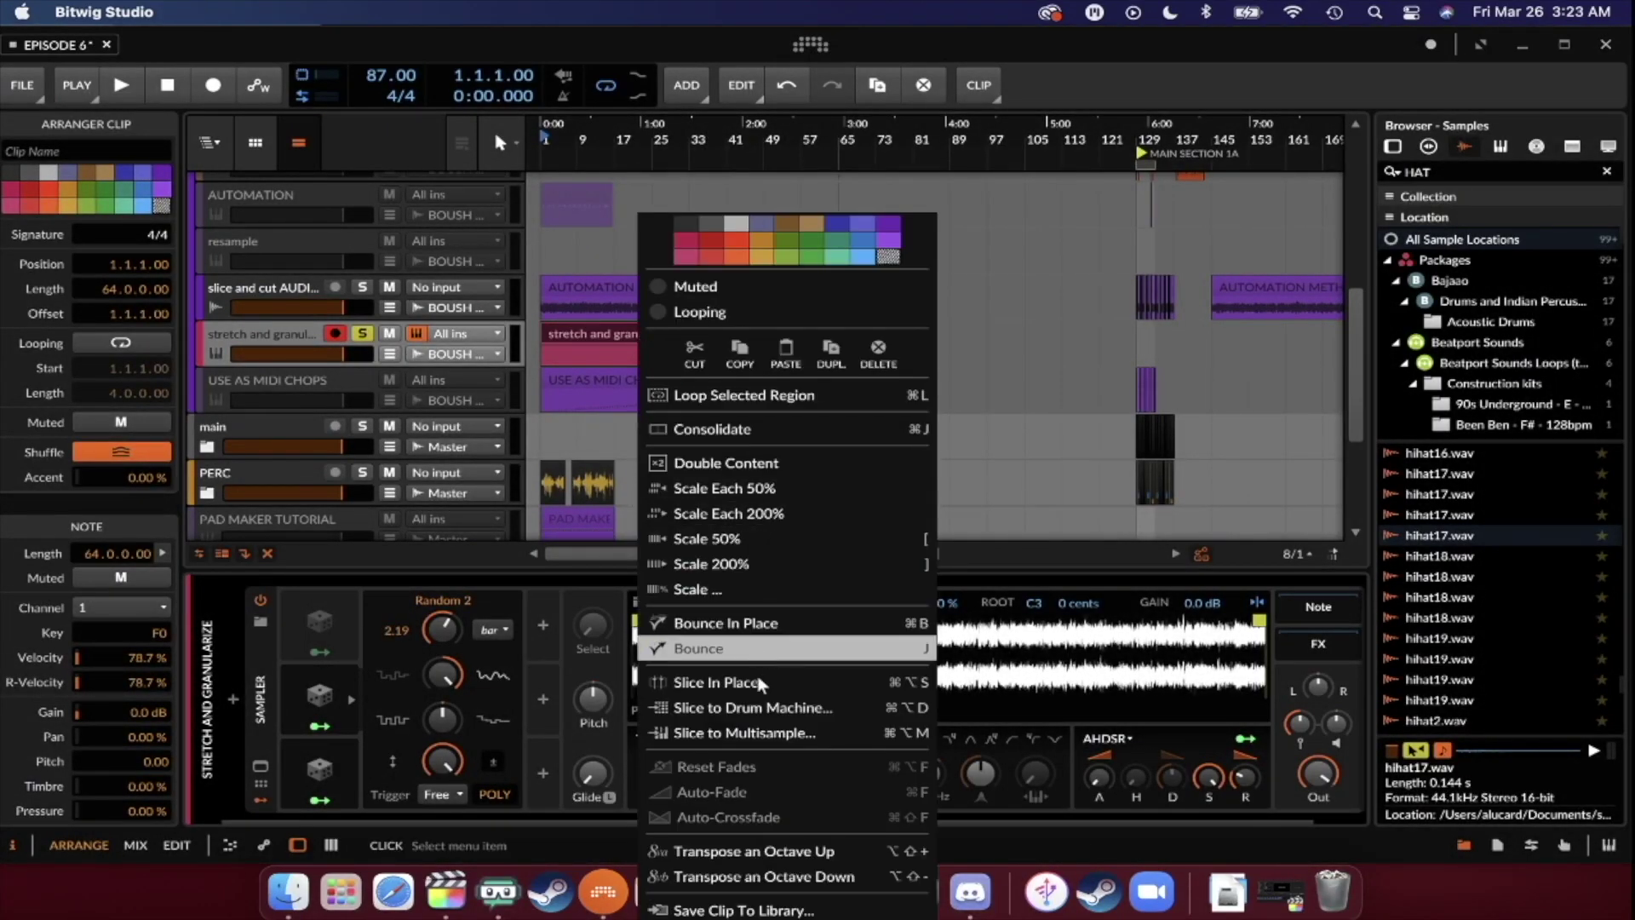
left_click(581, 379)
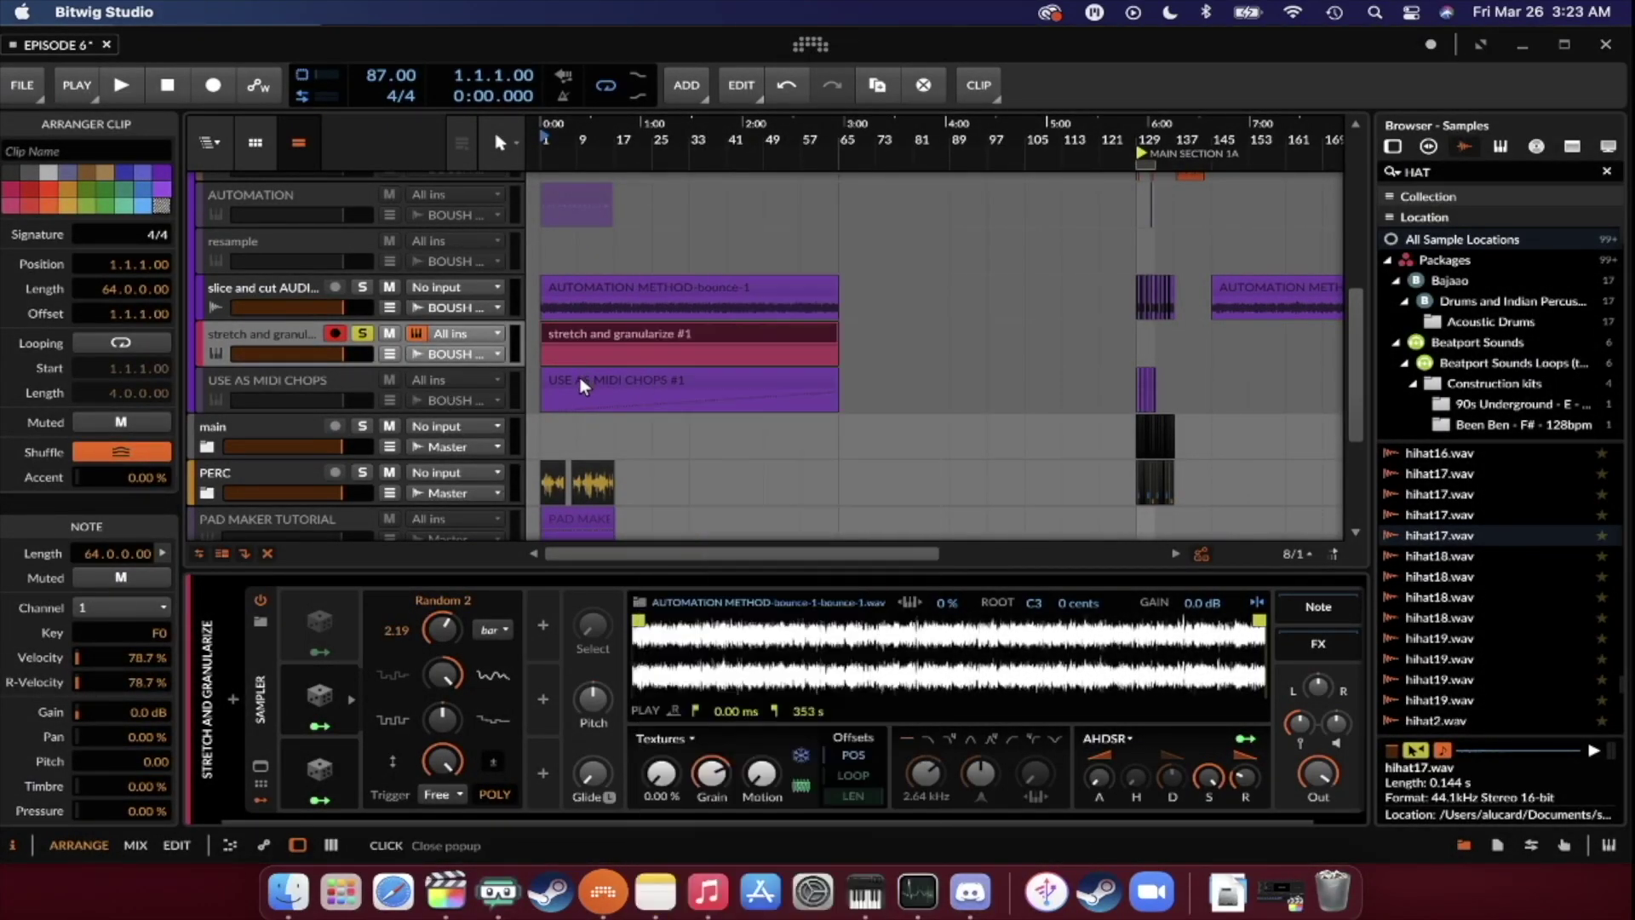
Examine the USE AS MIDI CHOPS #1 clip, its track's devices and the track's short clips under MAIN SECTION 1A.
left_click(580, 379)
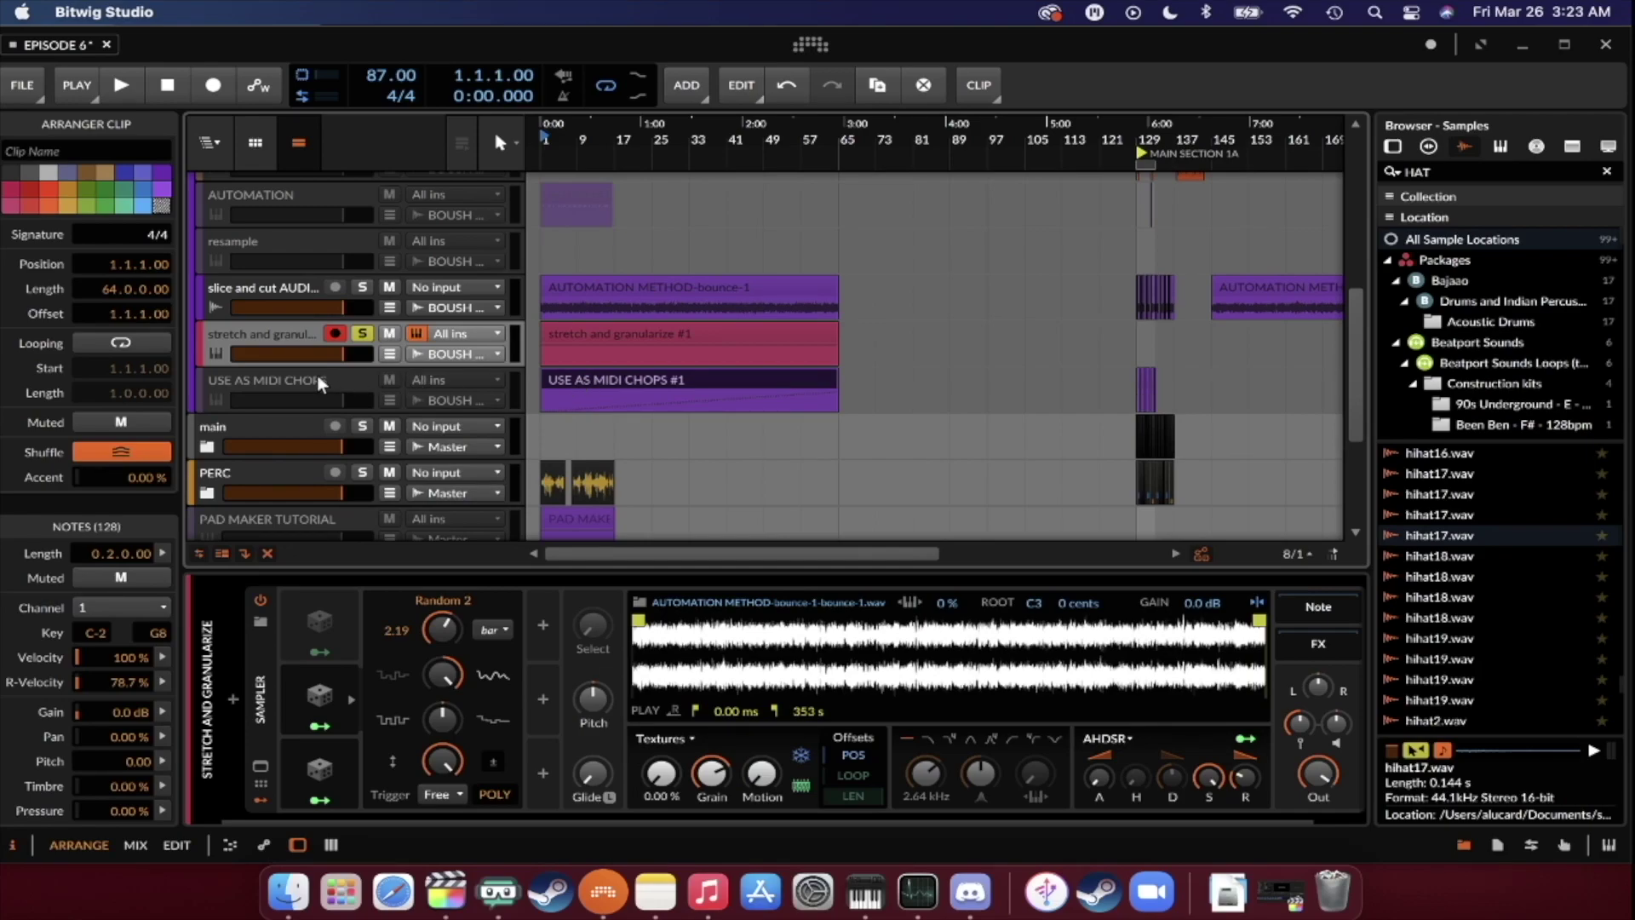
scroll(619, 383, "right", 6)
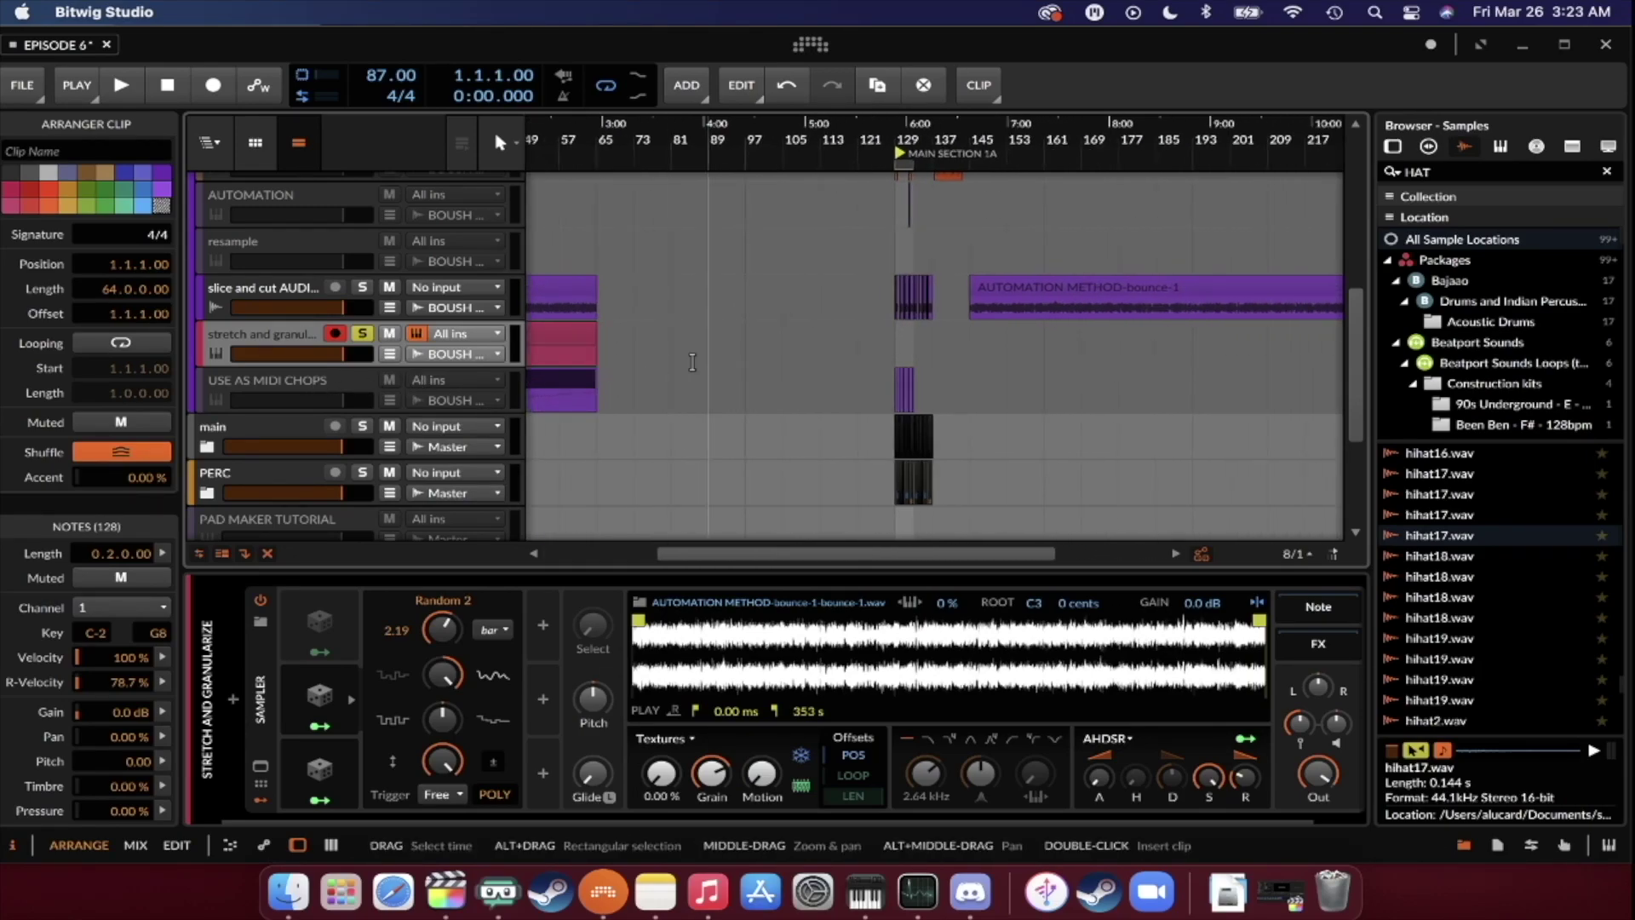
scroll(686, 354, "up", 5)
scroll(687, 354, "left", 10)
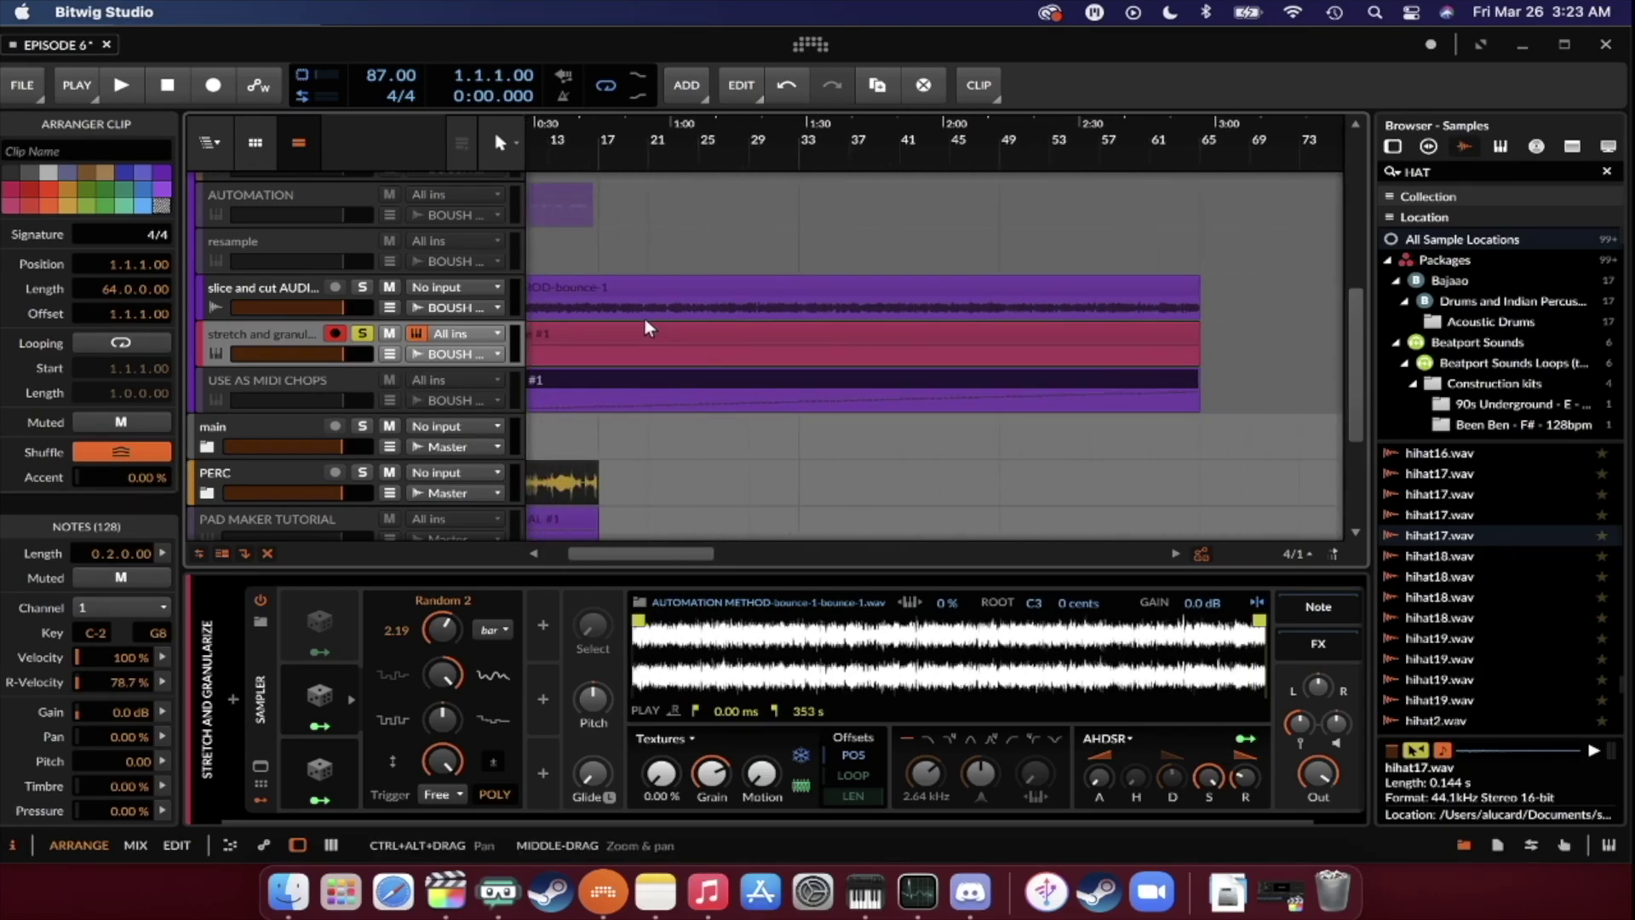
scroll(756, 334, "down", 5)
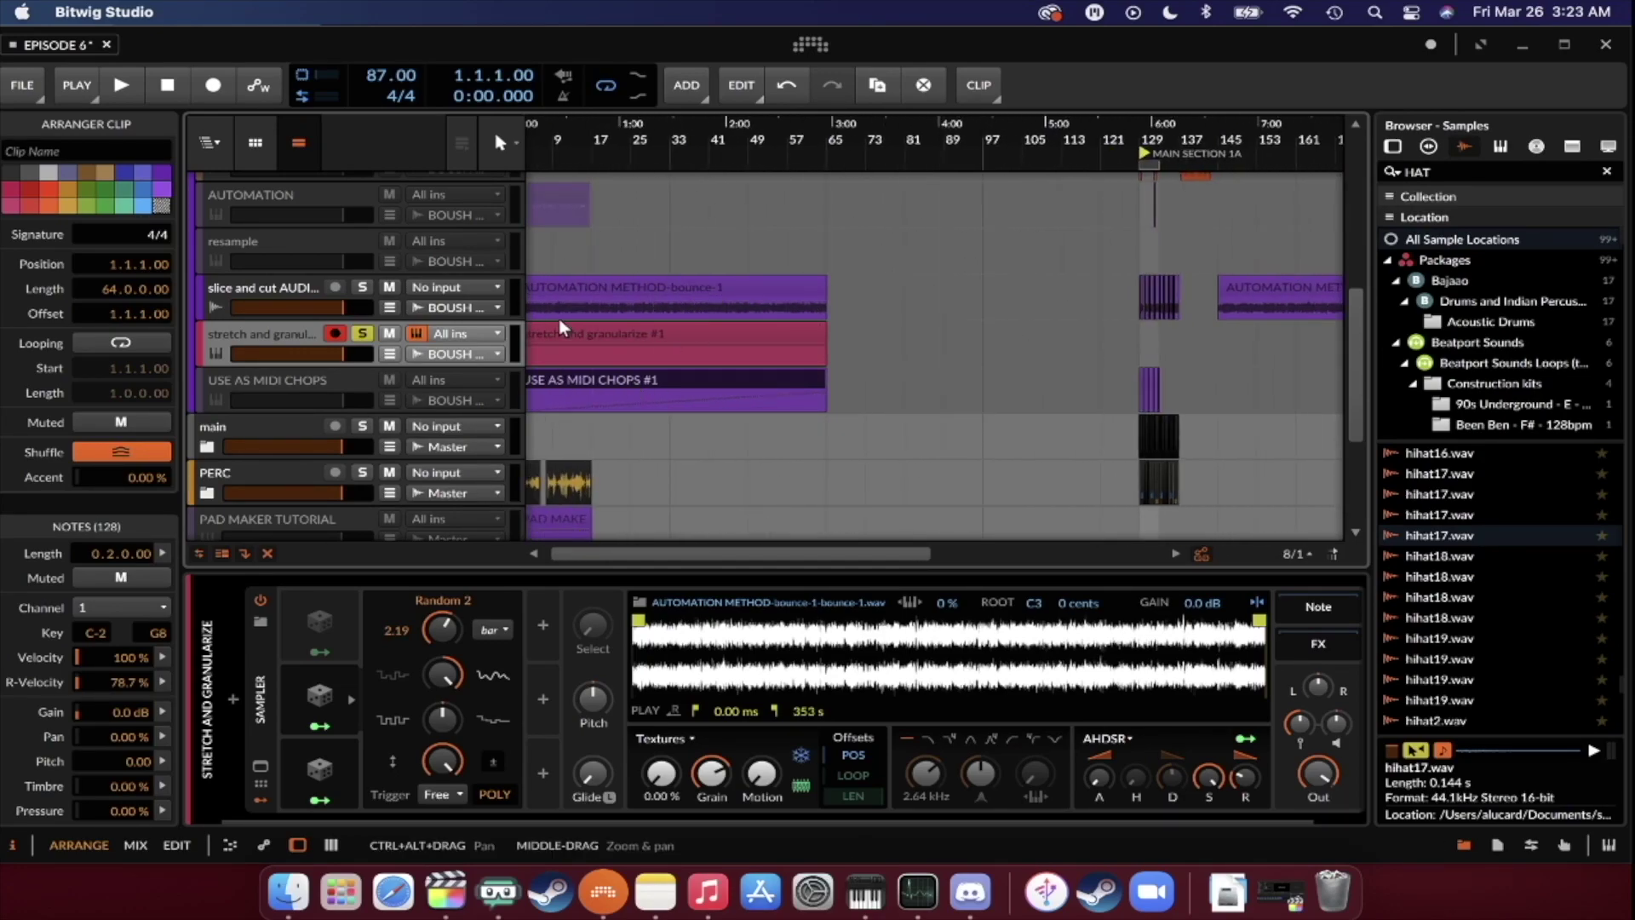
left_click(416, 375)
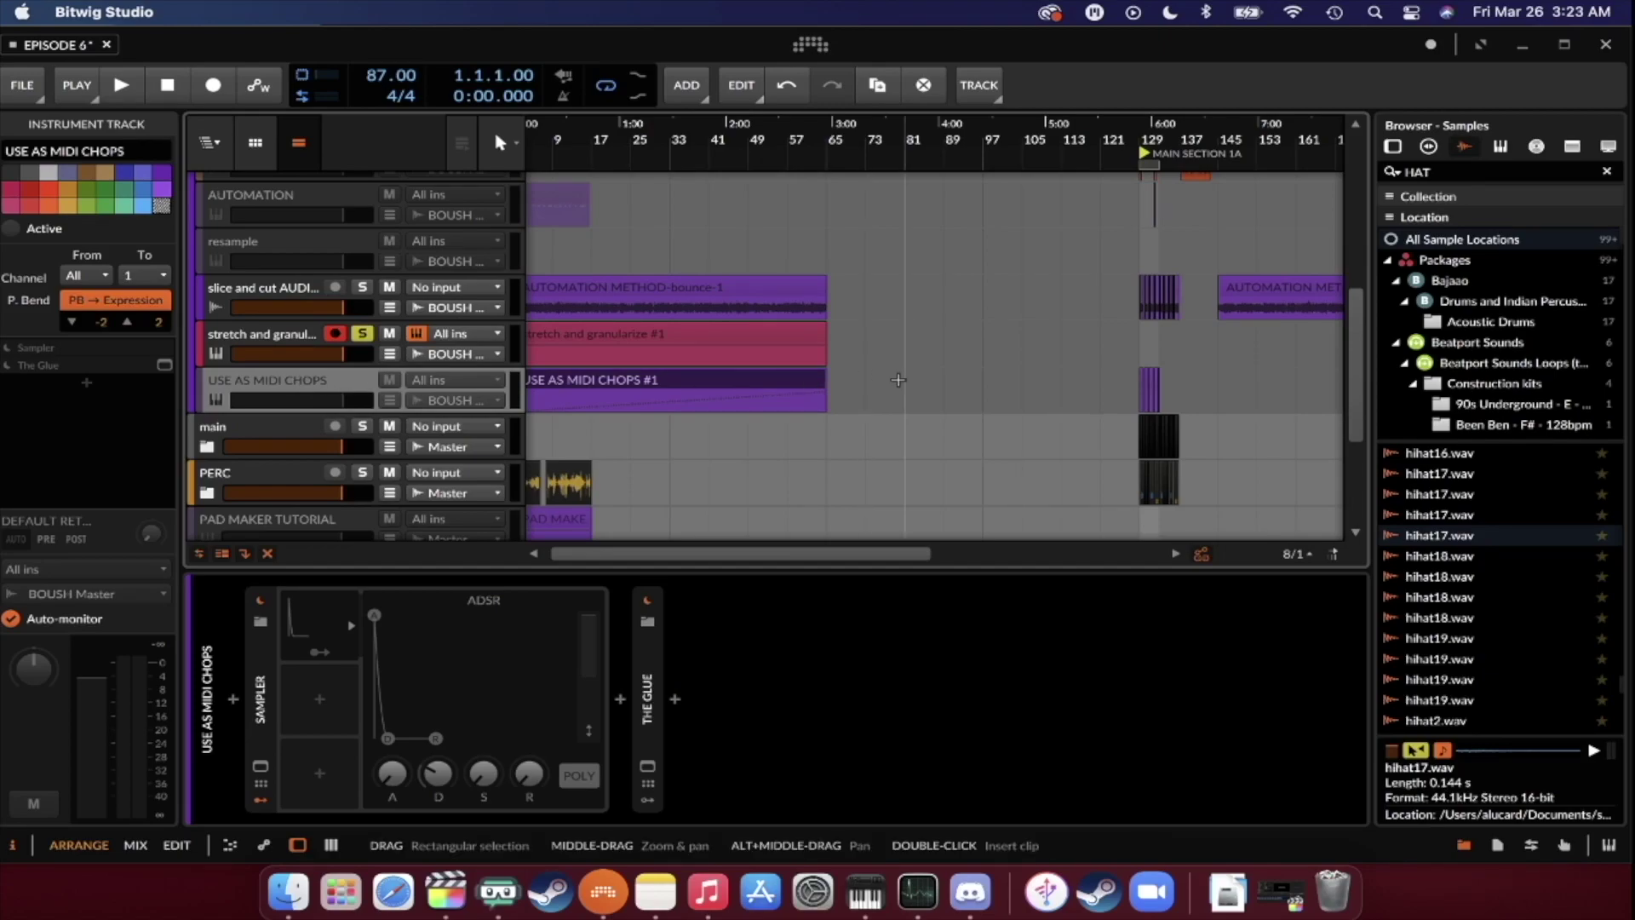
scroll(696, 299, "left", 2)
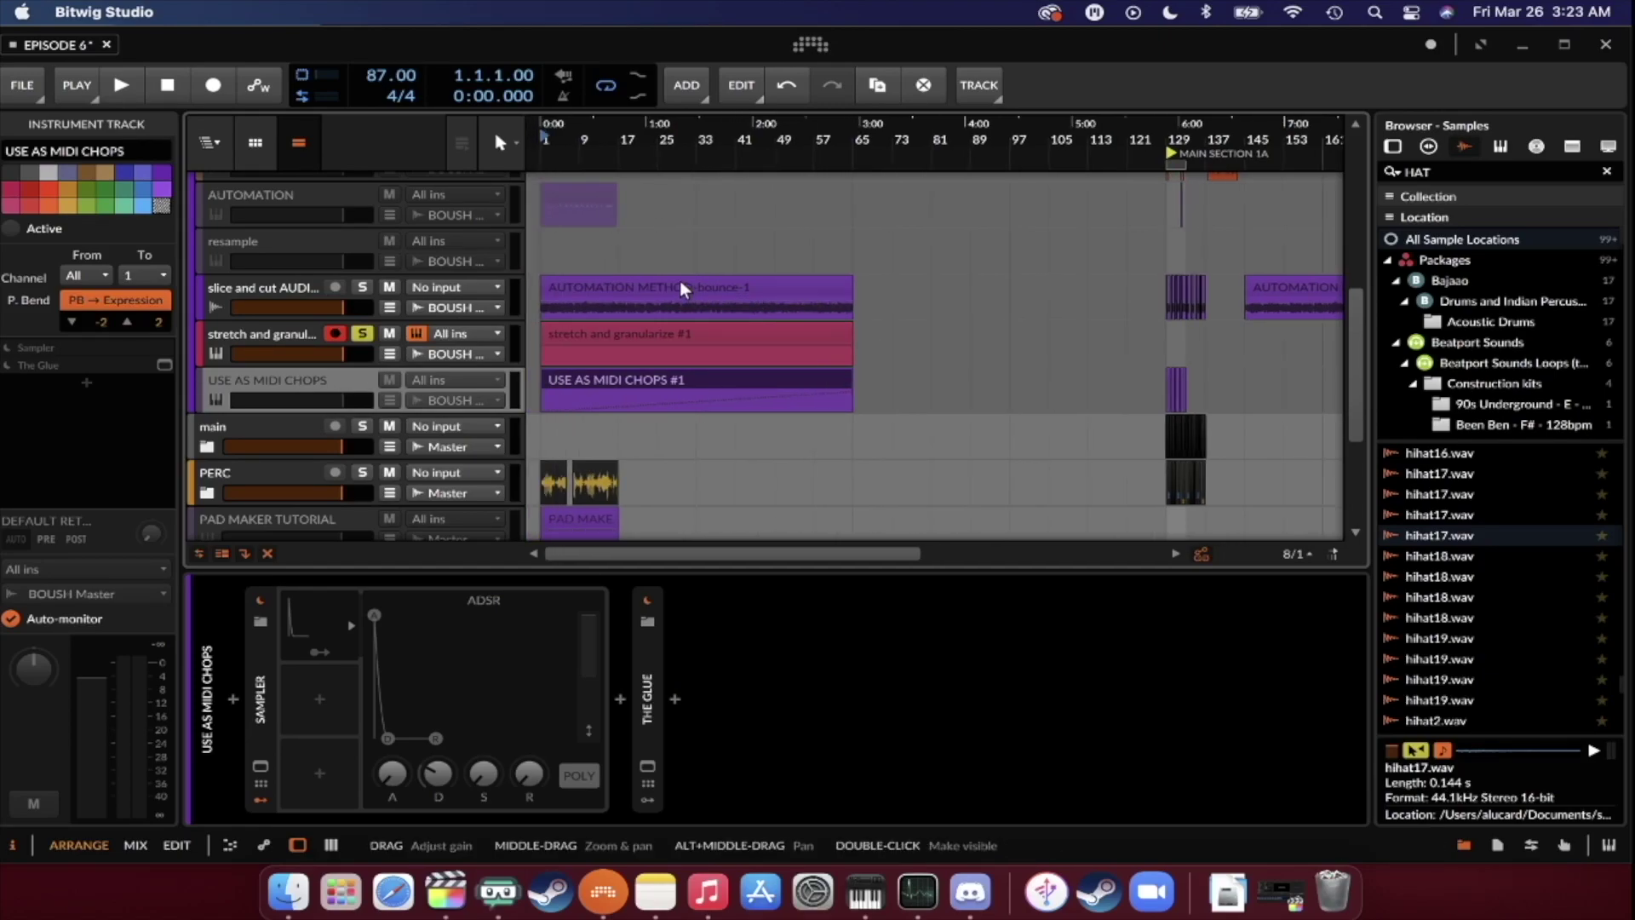
scroll(1179, 298, "up", 10)
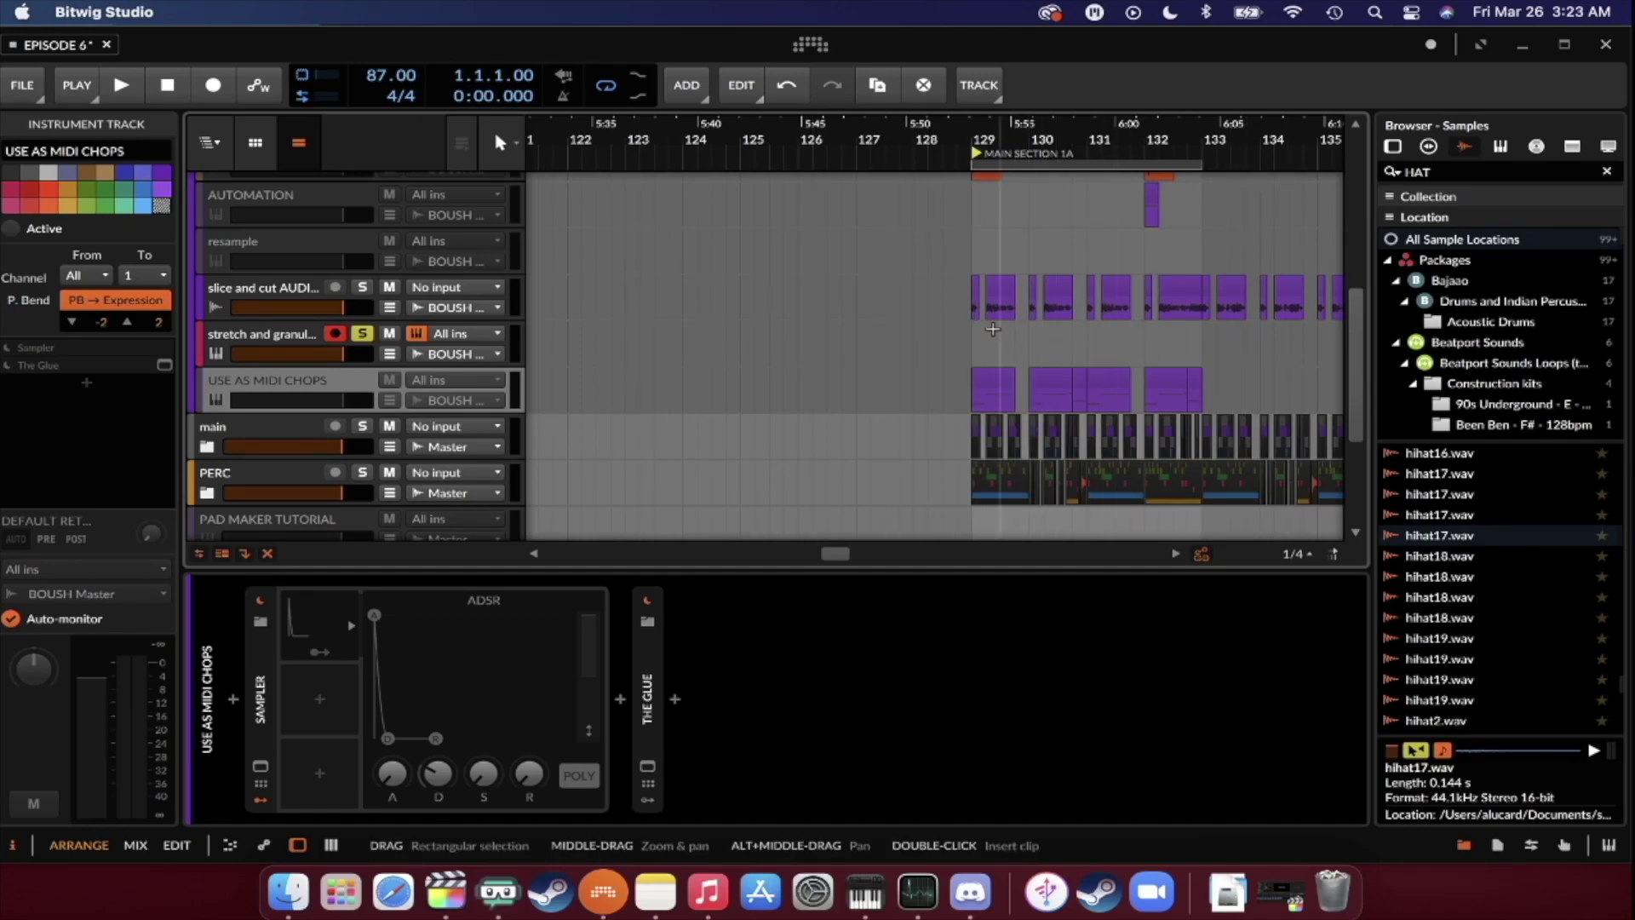
scroll(602, 398, "down", 4)
scroll(874, 347, "left", 10)
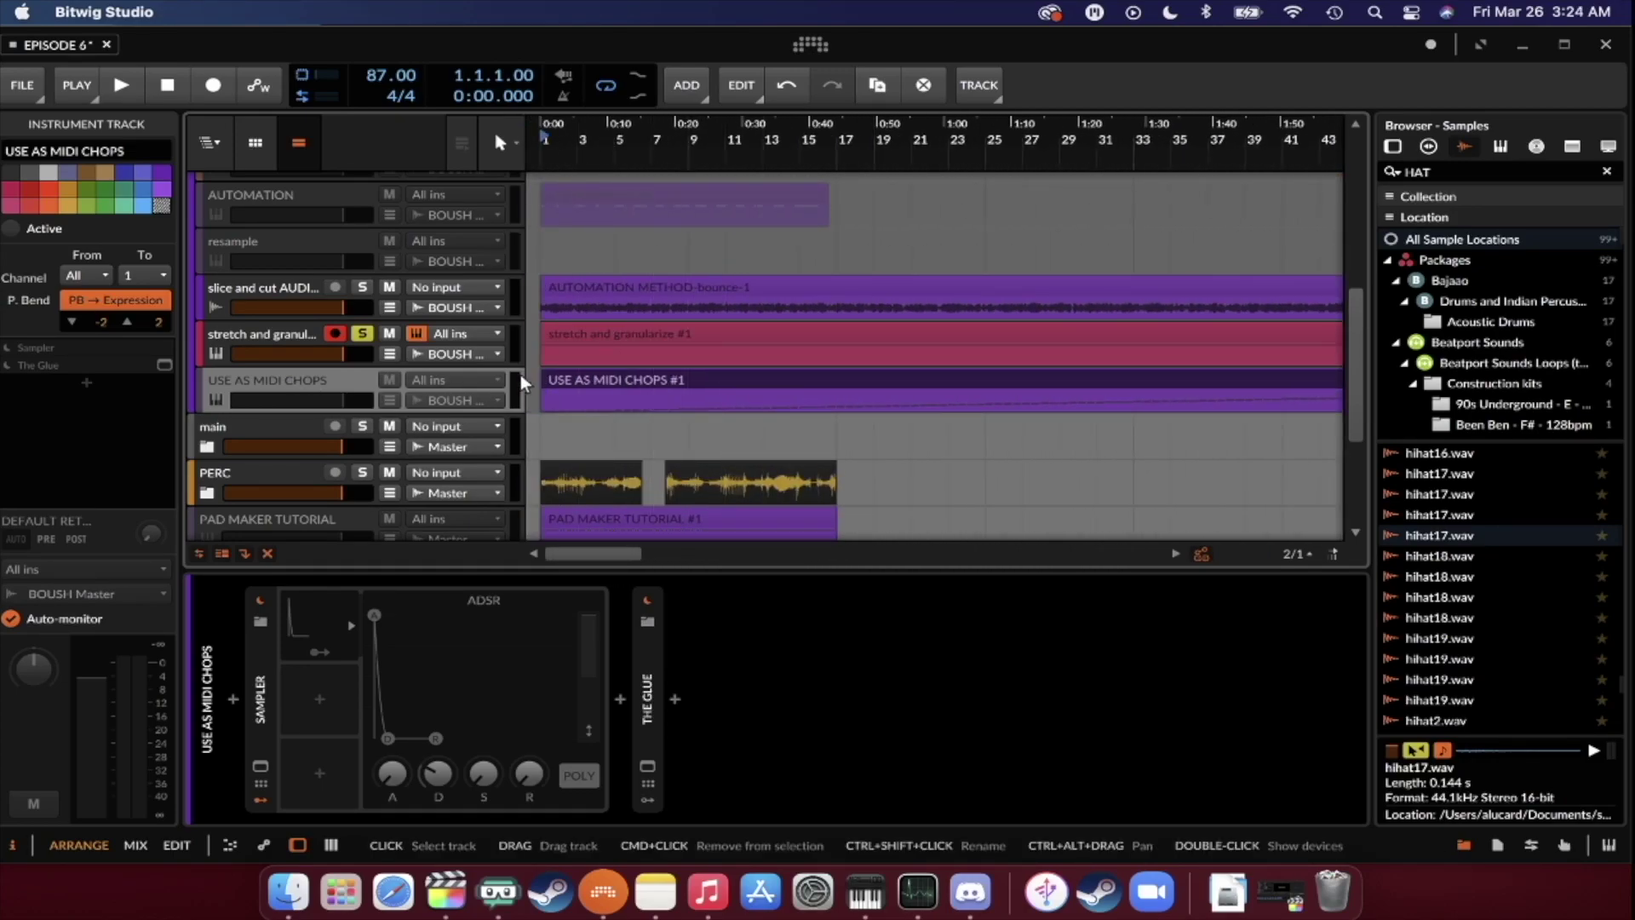
Deactivate the stretch and granularize track and select the USE AS MIDI CHOPS #1 clip.
left_click(732, 390)
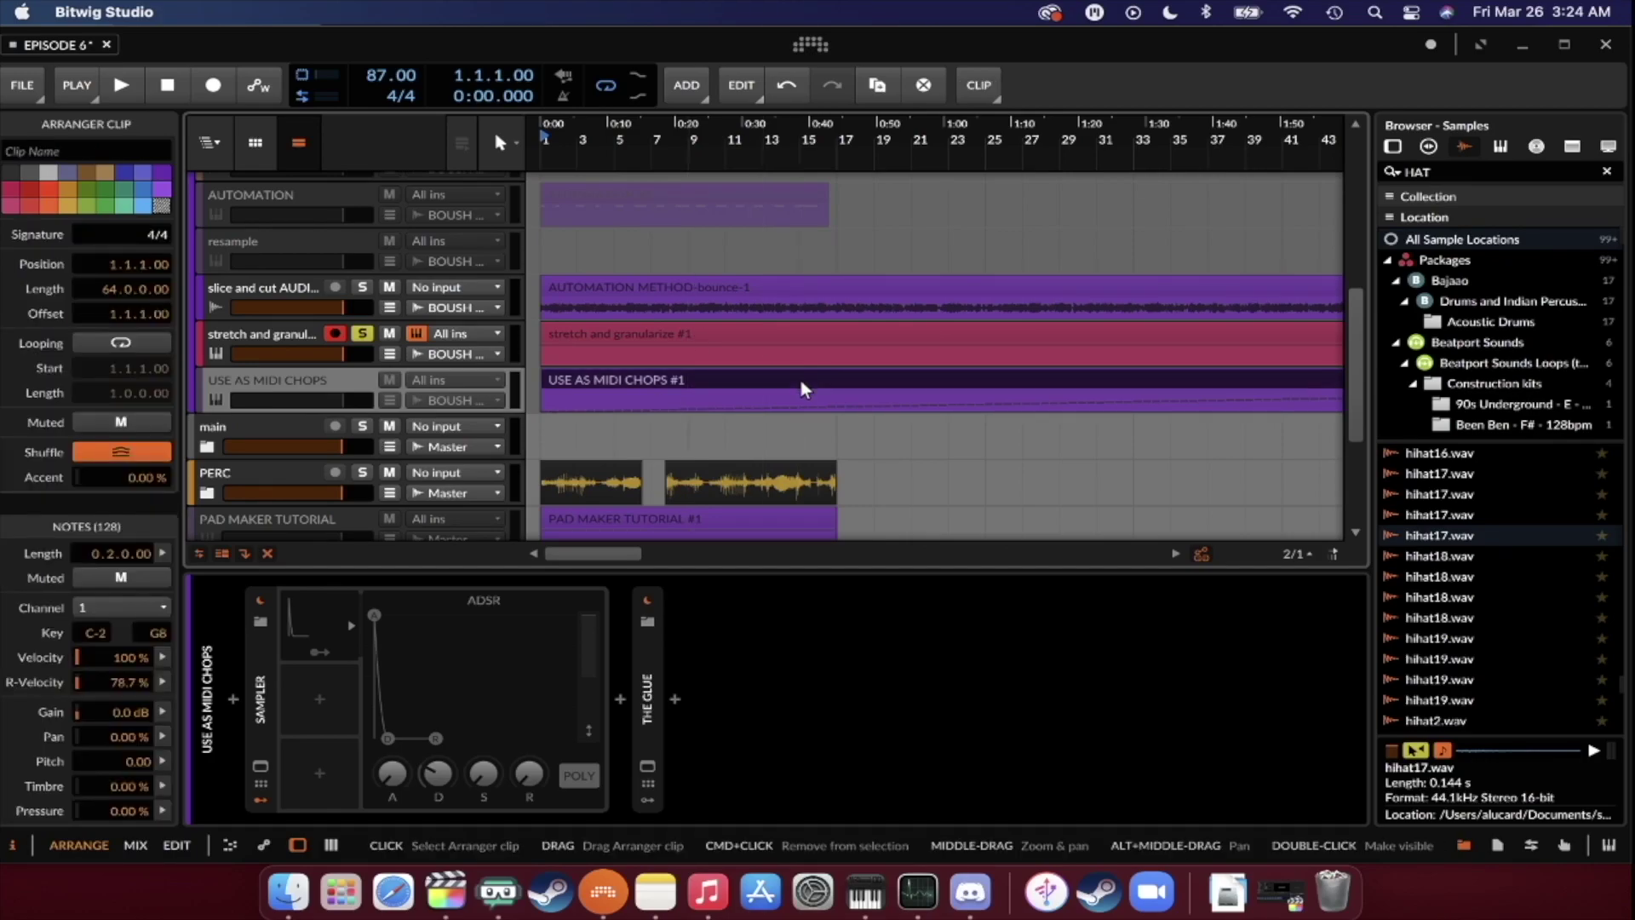
left_click(321, 375)
left_click(291, 340)
left_click(684, 377)
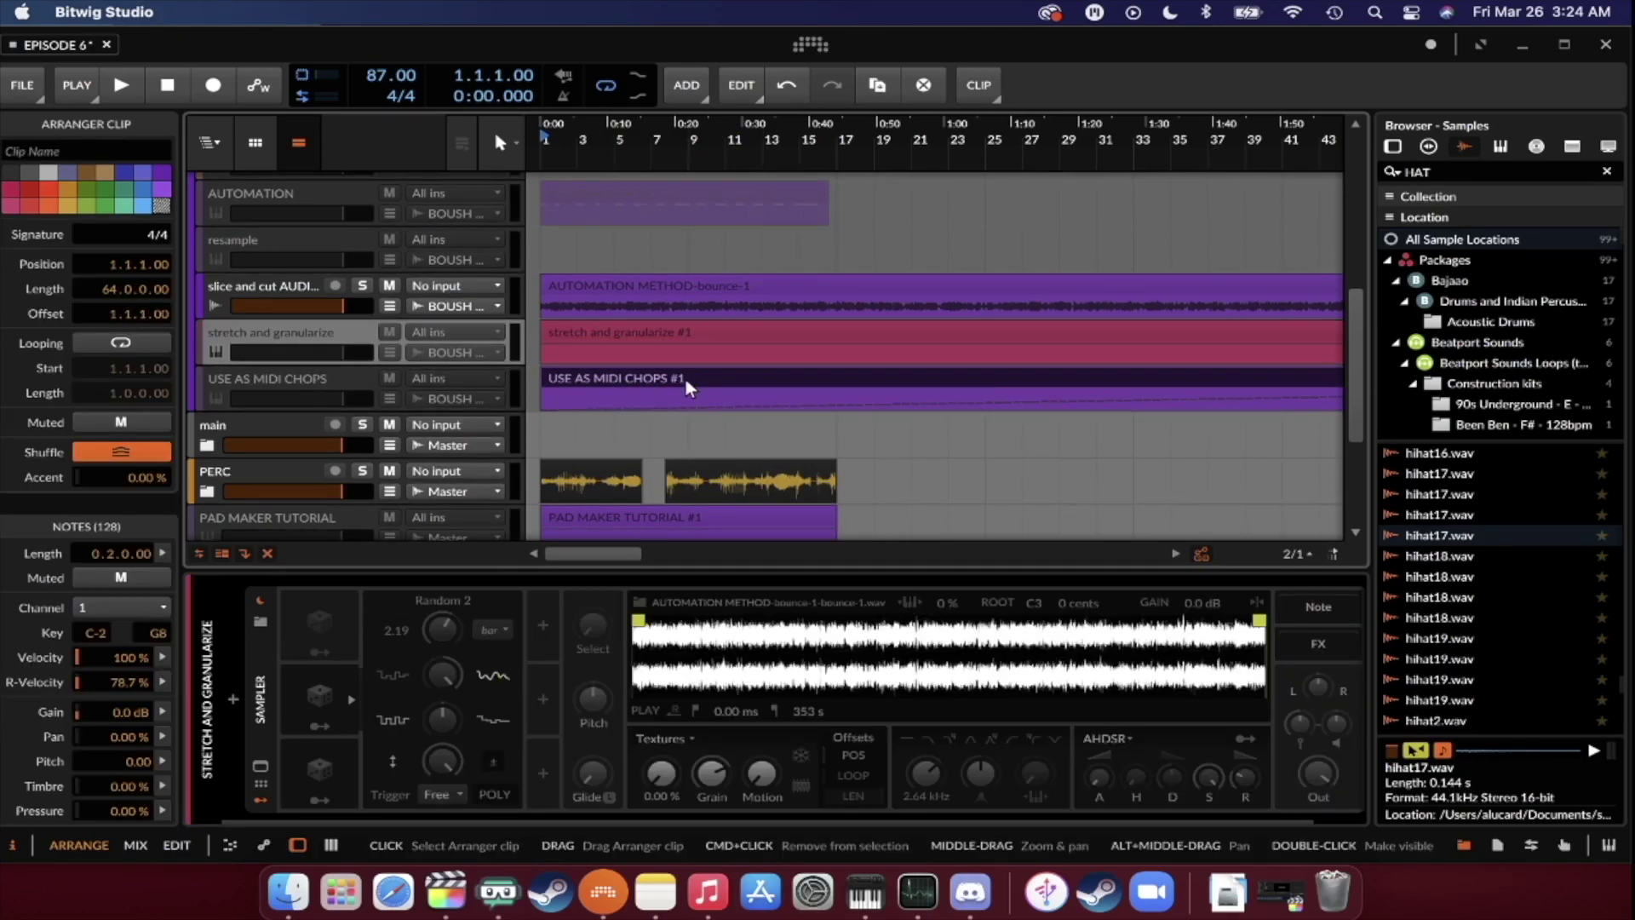
Activate the USE AS MIDI CHOPS track and open its 64-bar clip in the note editor to inspect the notes.
scroll(684, 376, "down", 2)
left_click(305, 379)
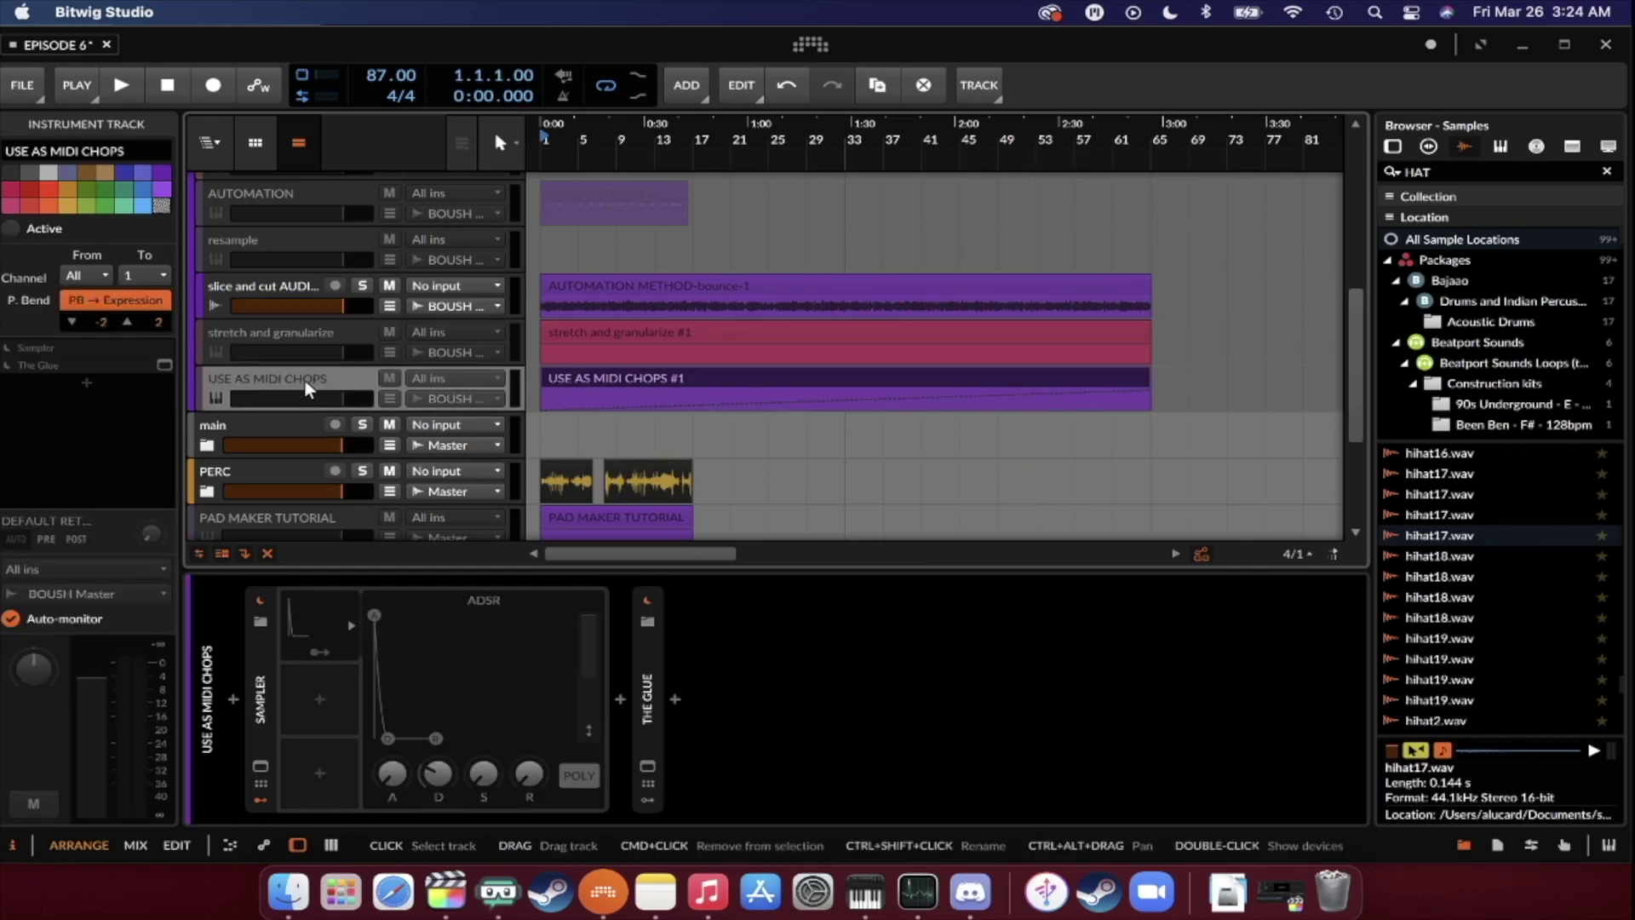
double_click(746, 380)
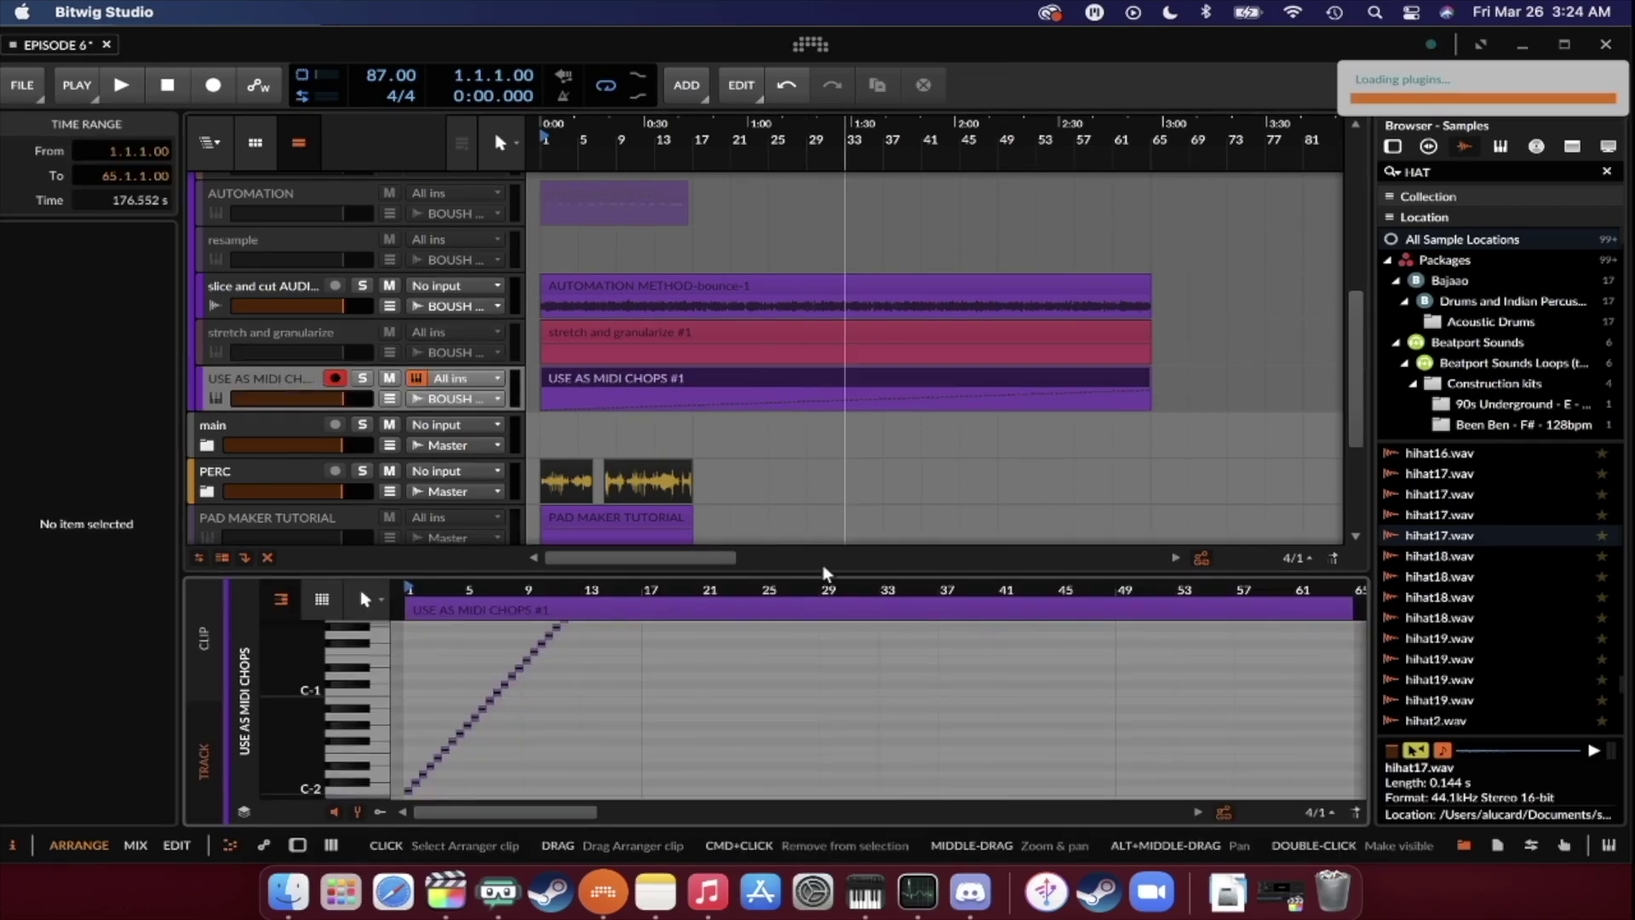
scroll(495, 667, "up", 10)
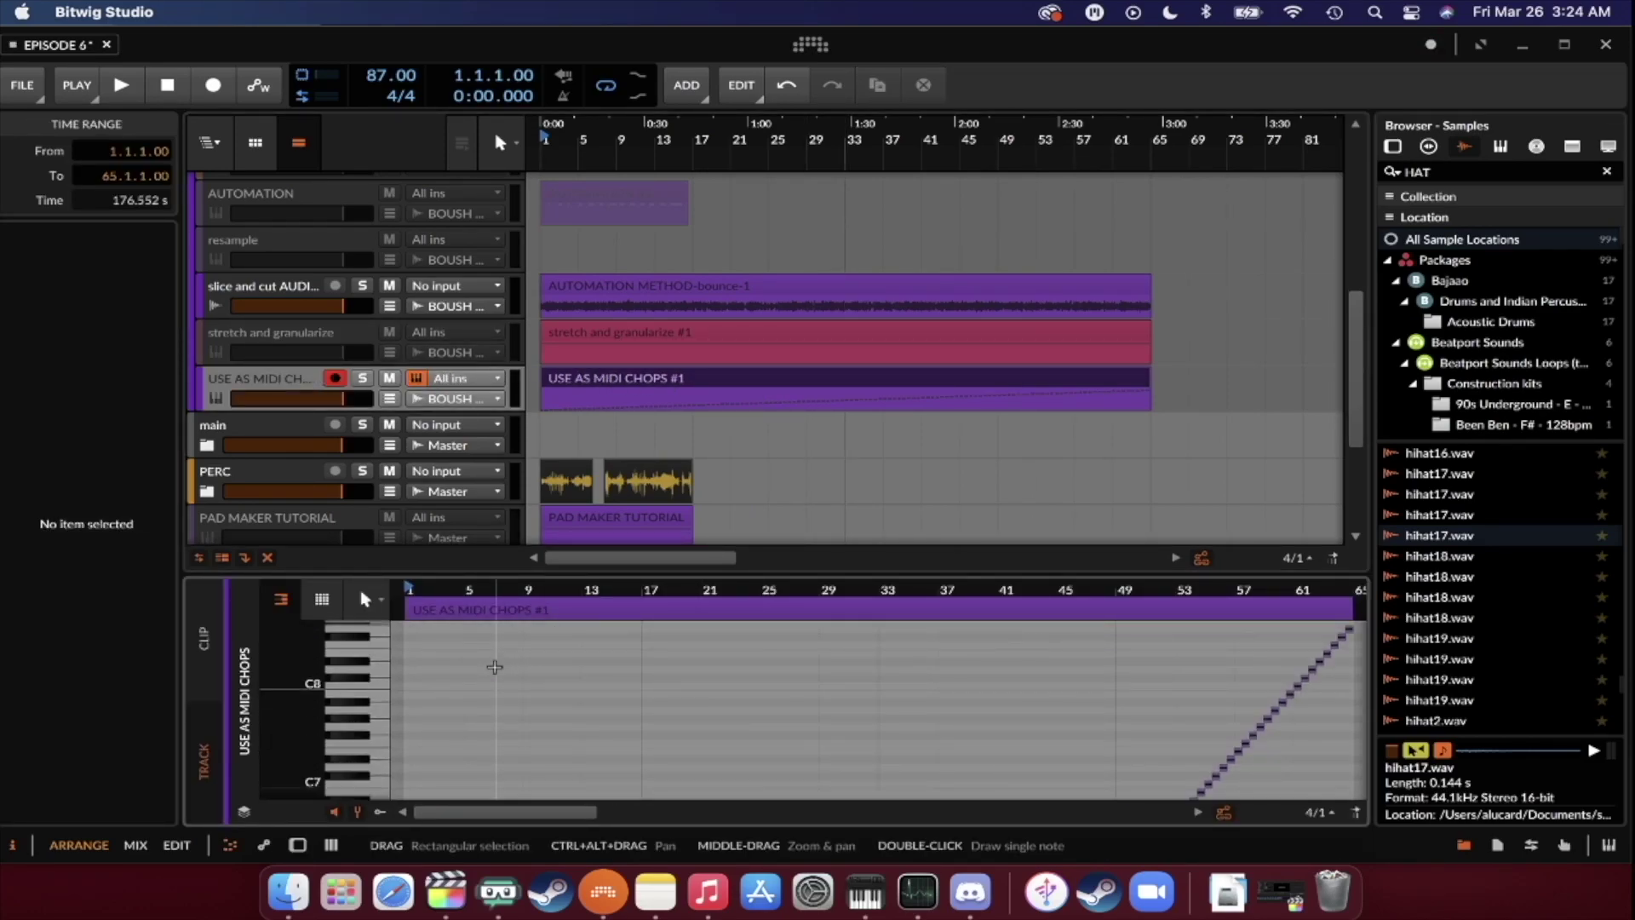
scroll(494, 667, "down", 12)
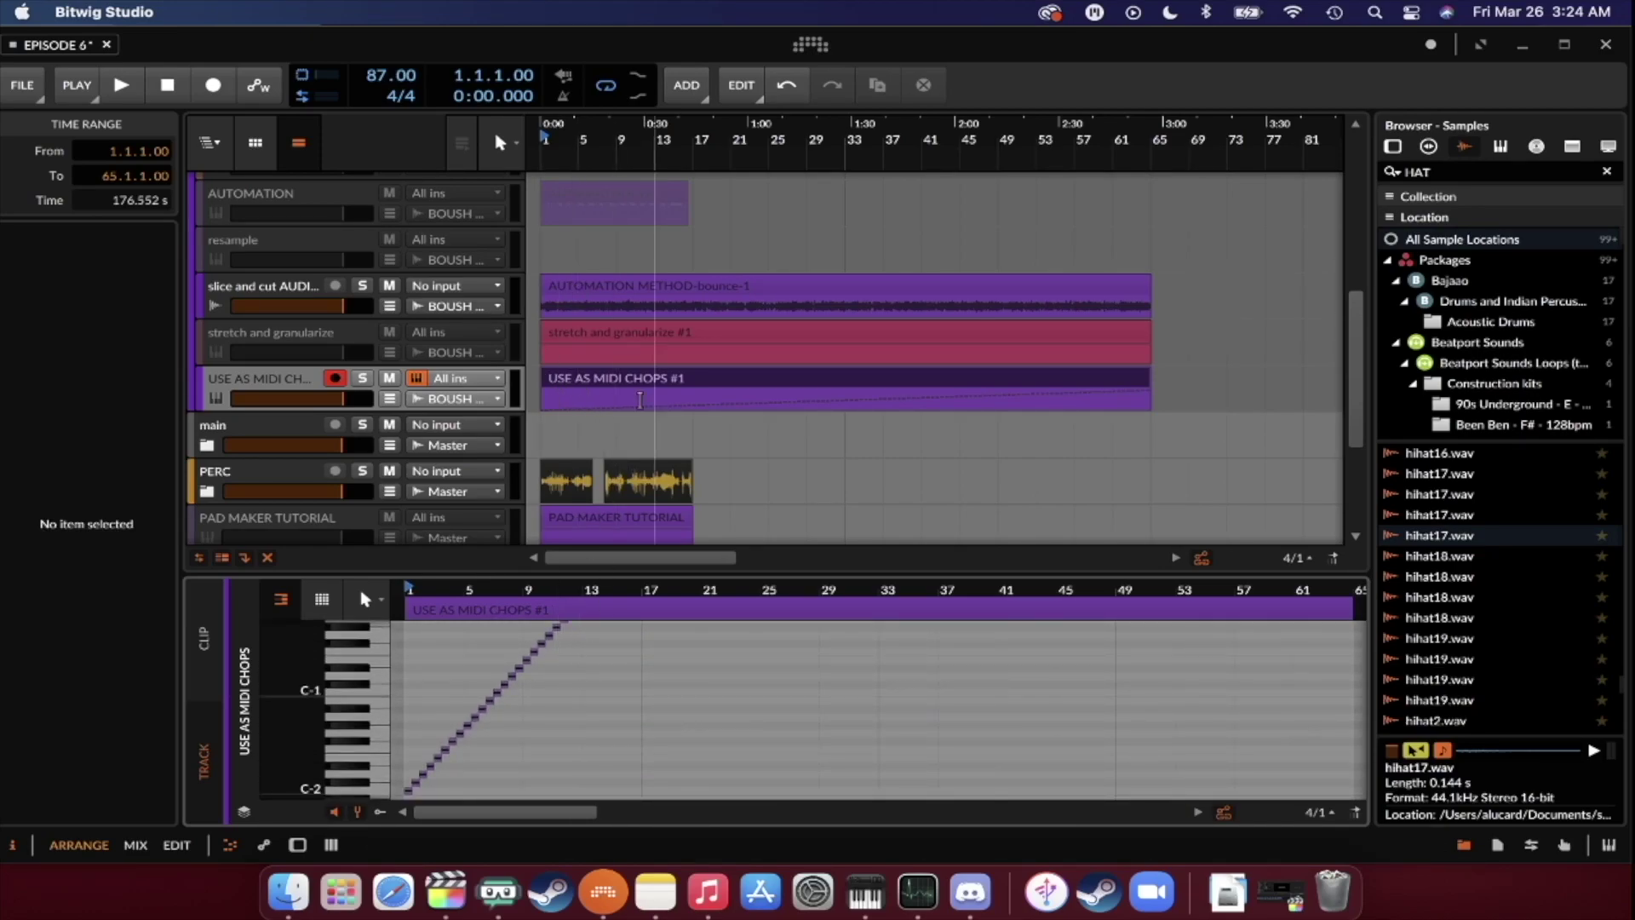
Solo the USE AS MIDI CHOPS track and play the USE AS MIDI CHOPS #1 clip from 1.1.1.00.
left_click(600, 383)
left_click(361, 378)
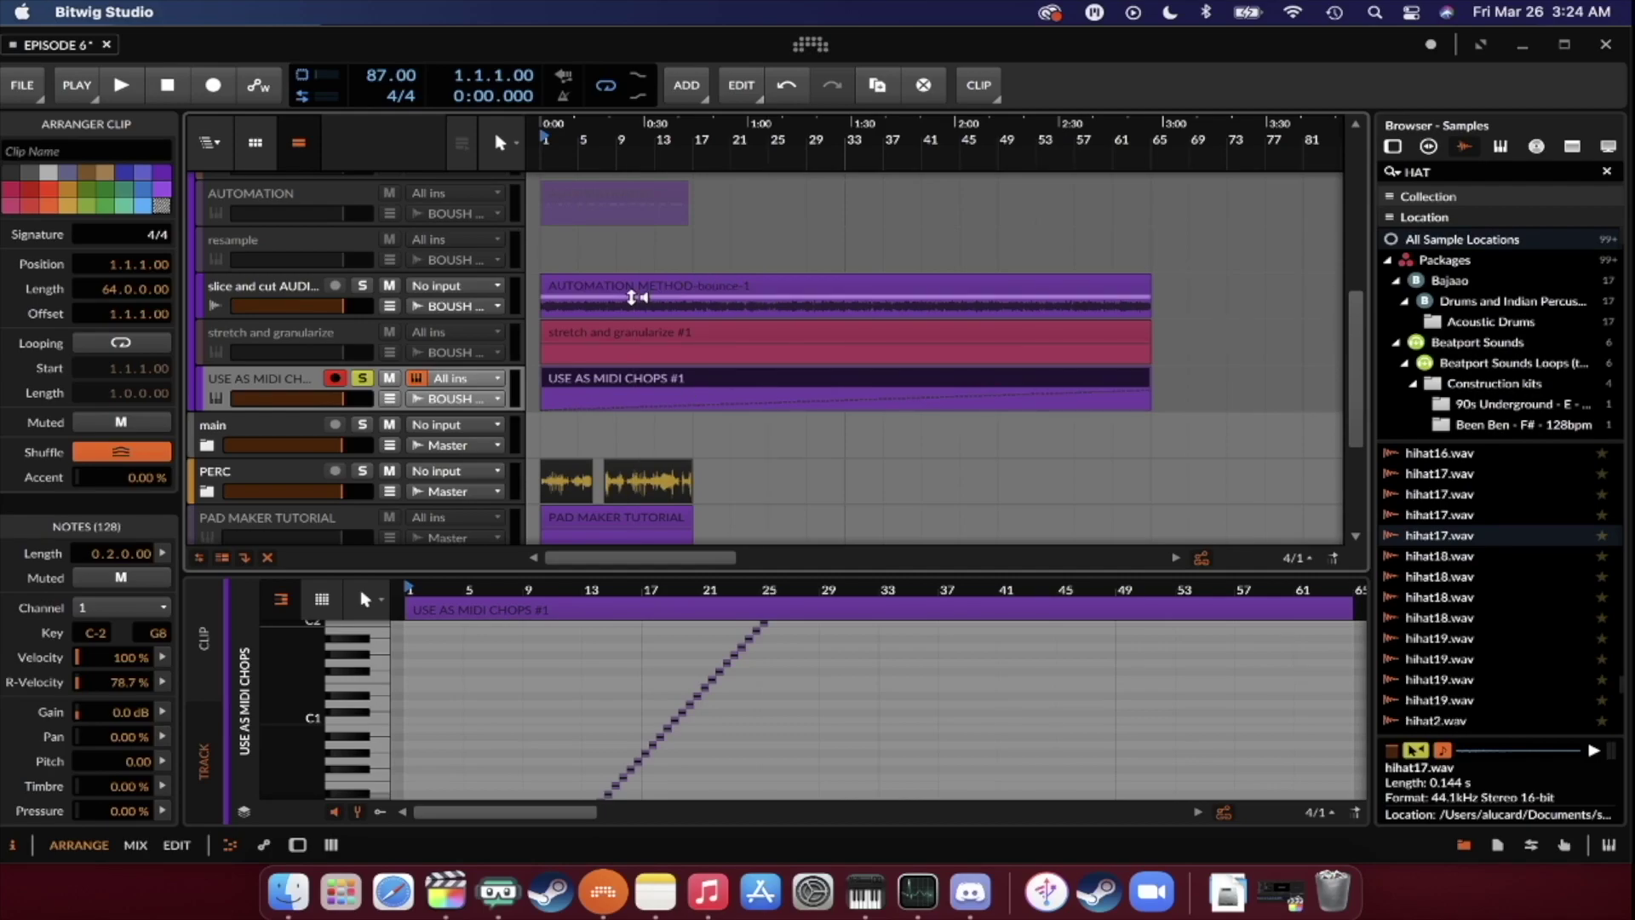
left_click(579, 385)
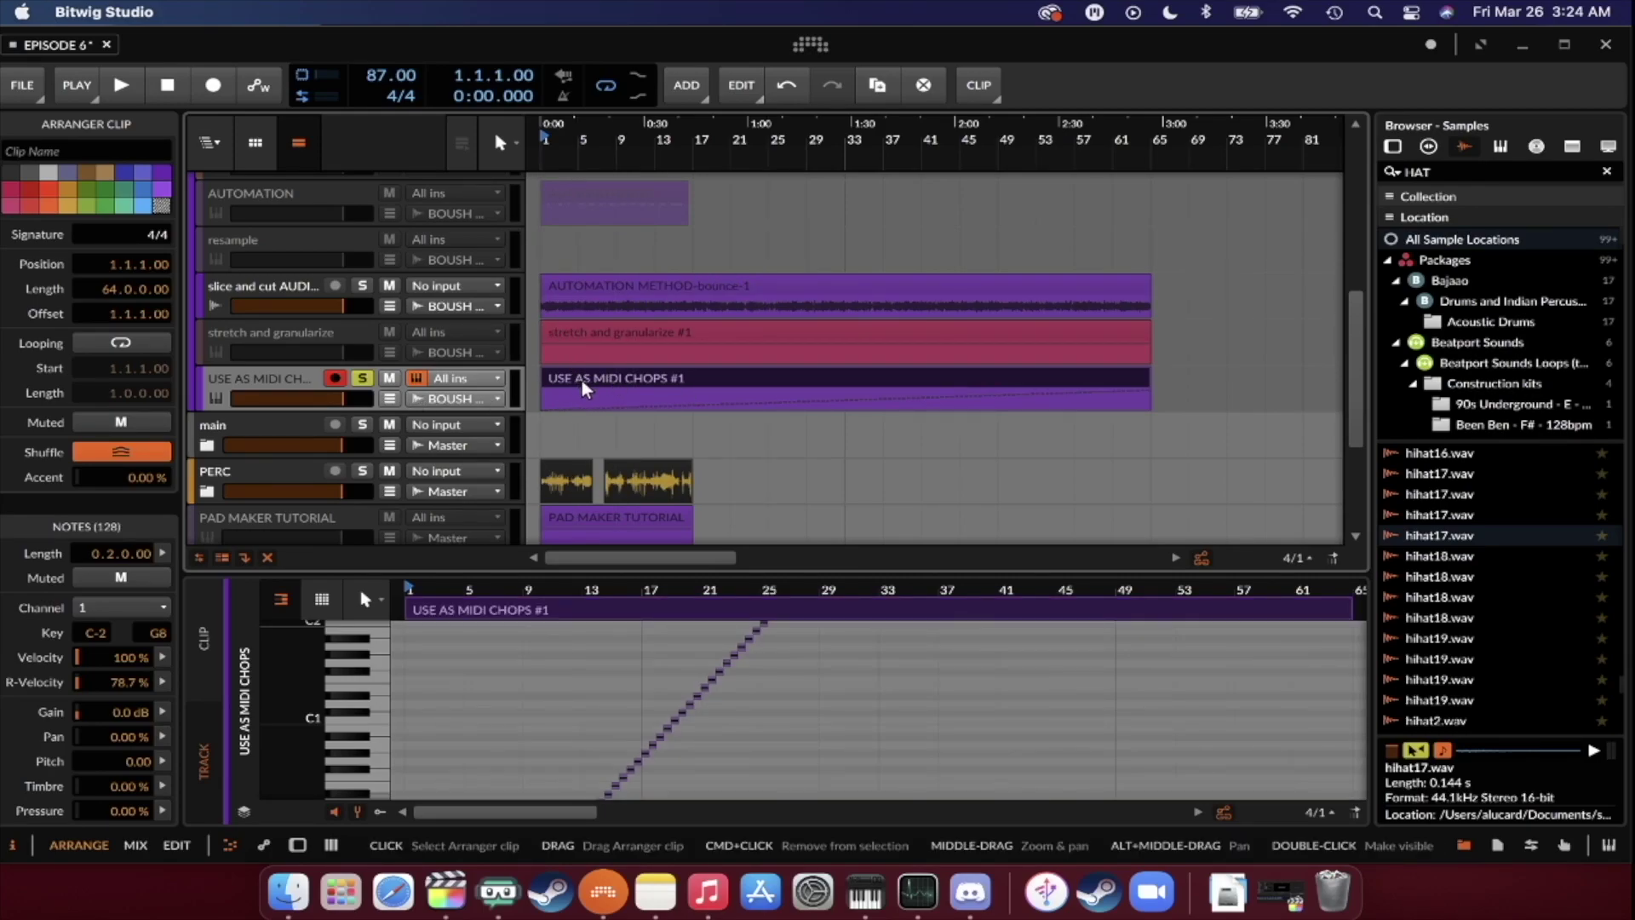
key("space")
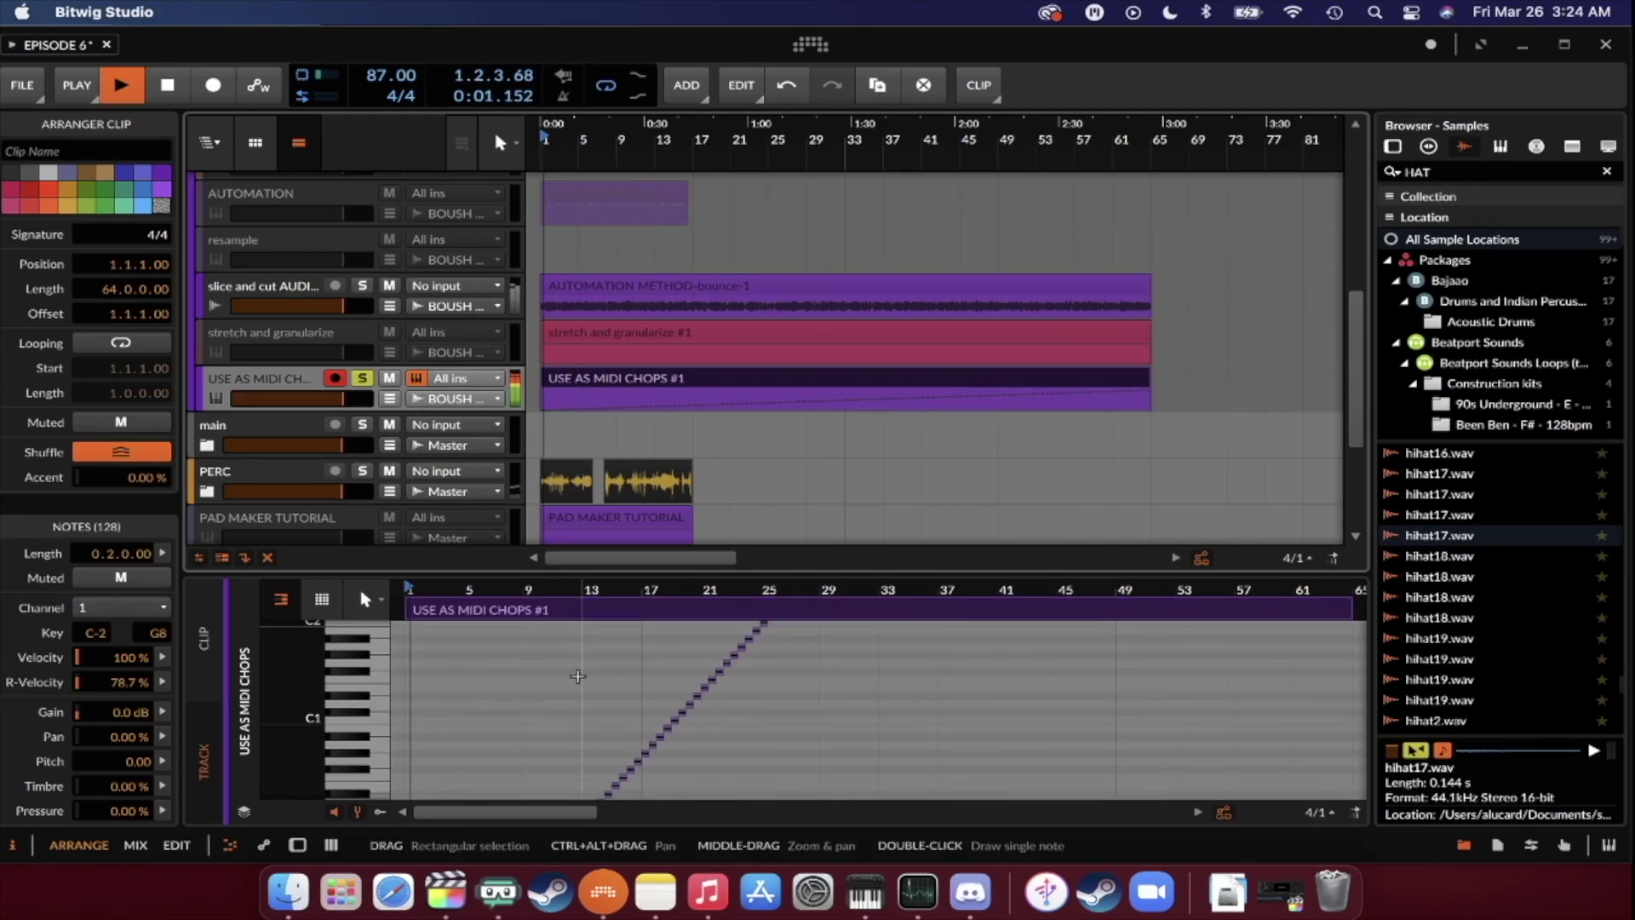
key("space")
left_click(283, 386)
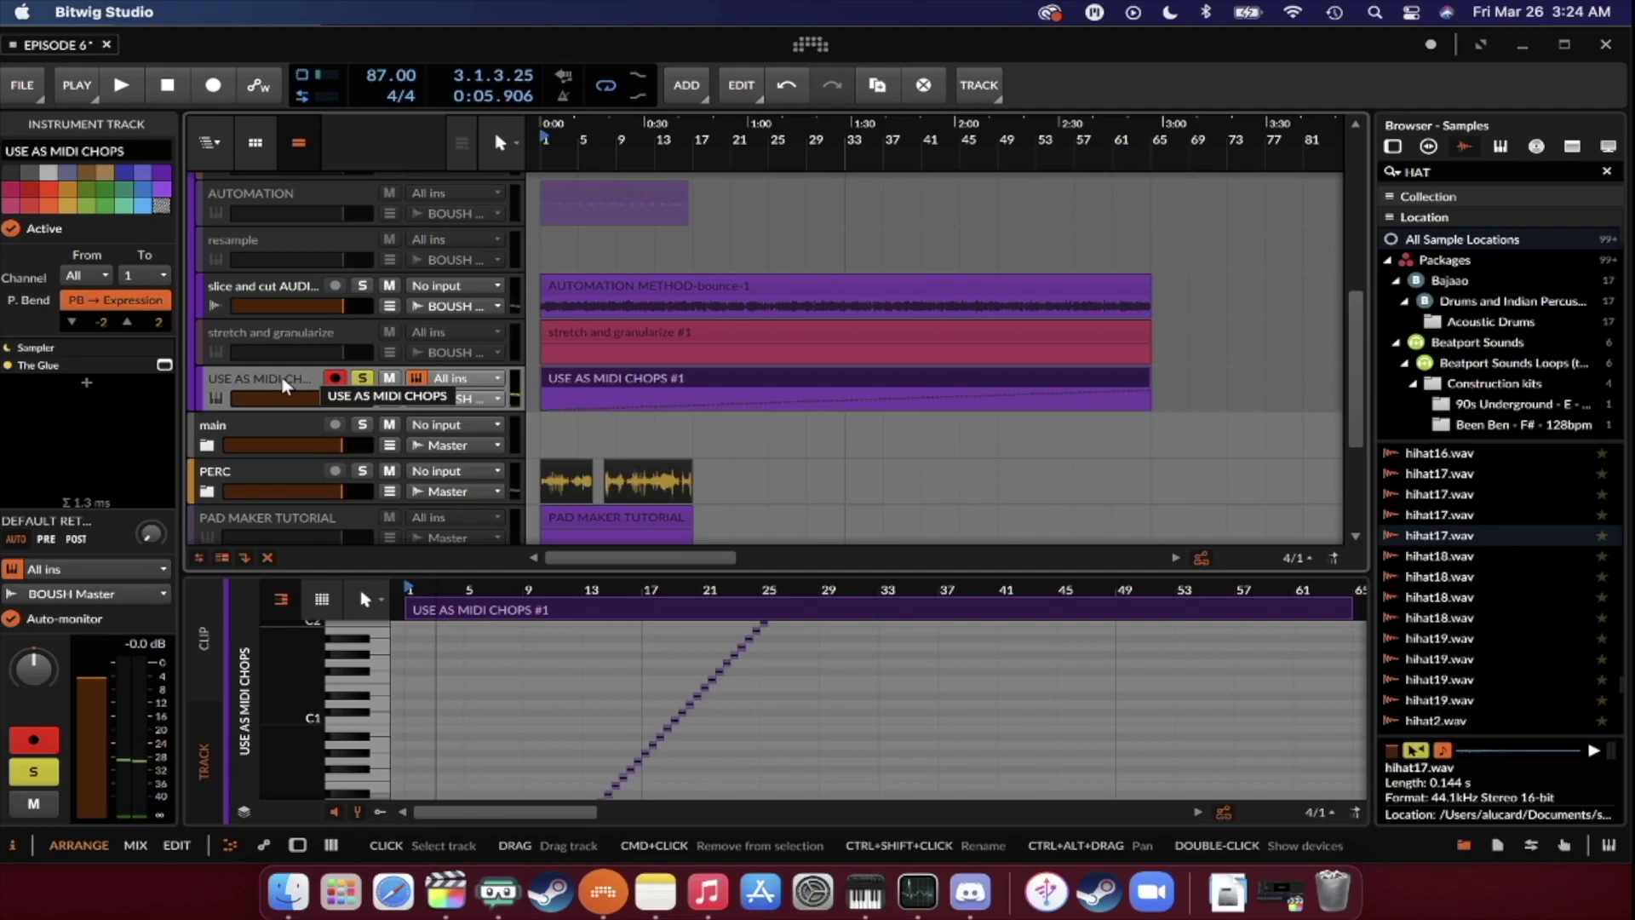
Review the notes of USE AS MIDI CHOPS #1 and locate the track's chopped clips around bars 129 to 133.
left_click(590, 387)
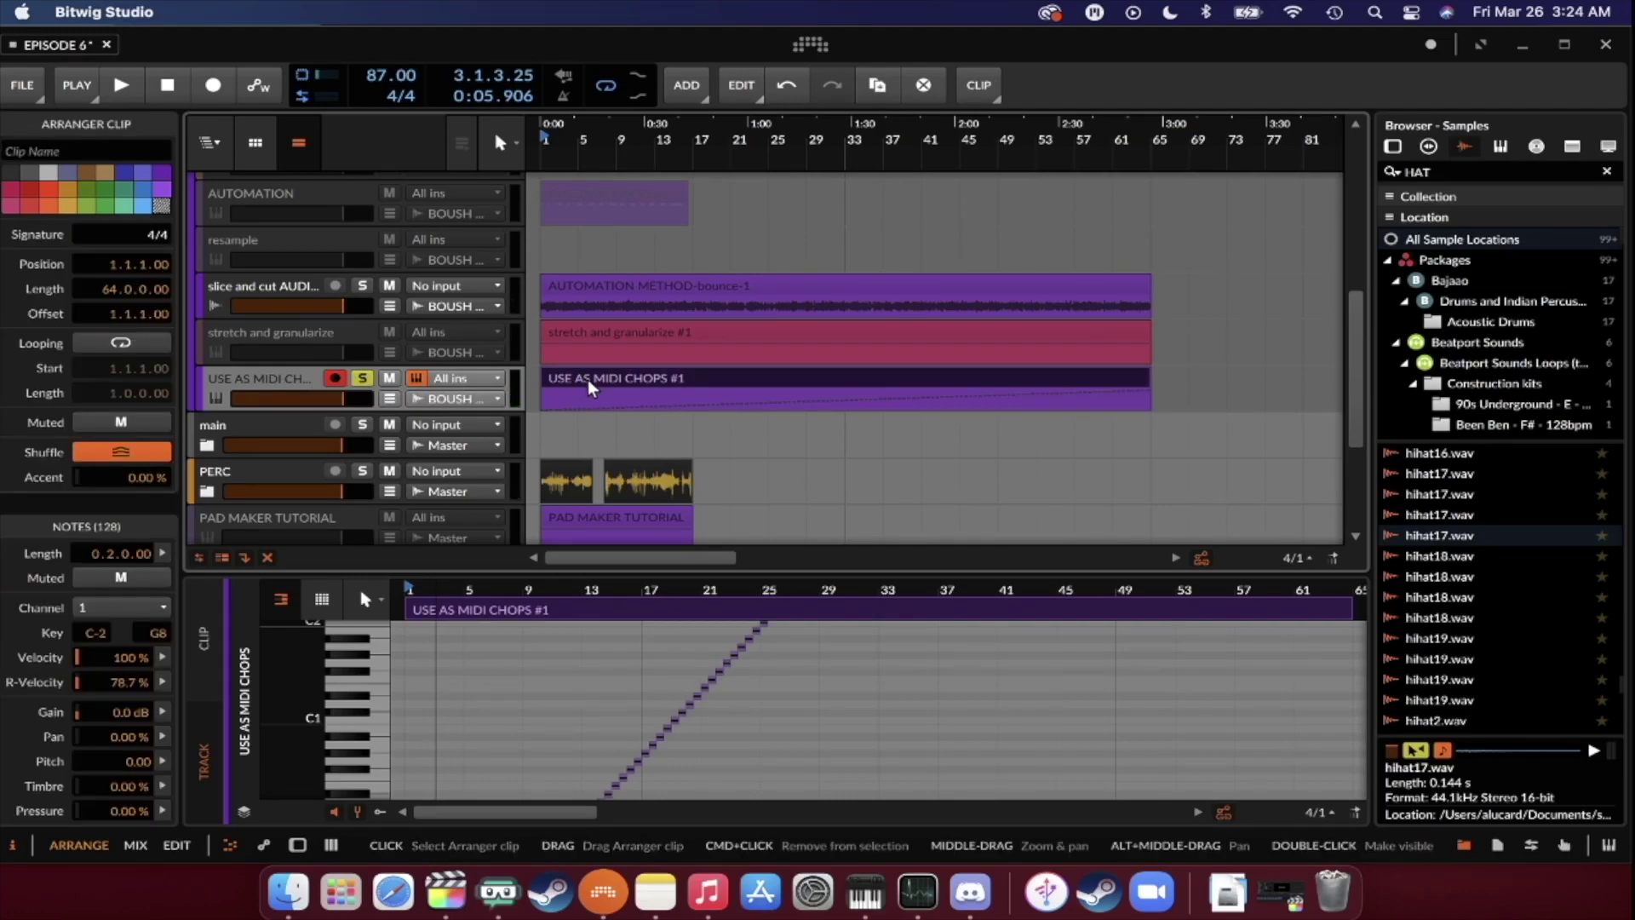
scroll(554, 716, "down", 5)
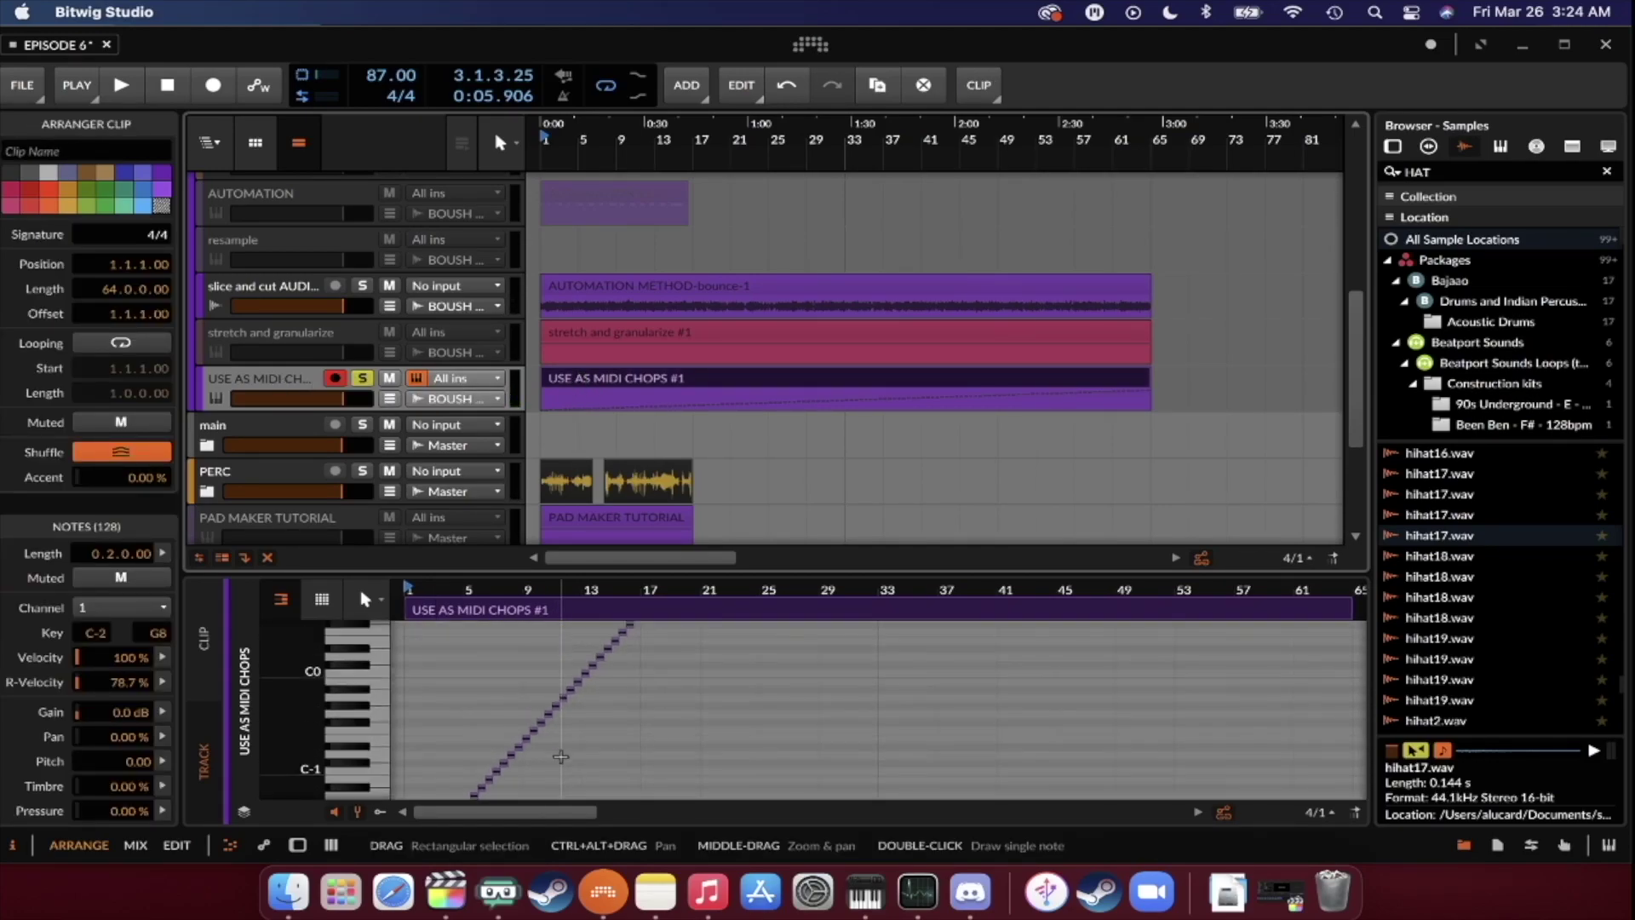
scroll(719, 372, "right", 10)
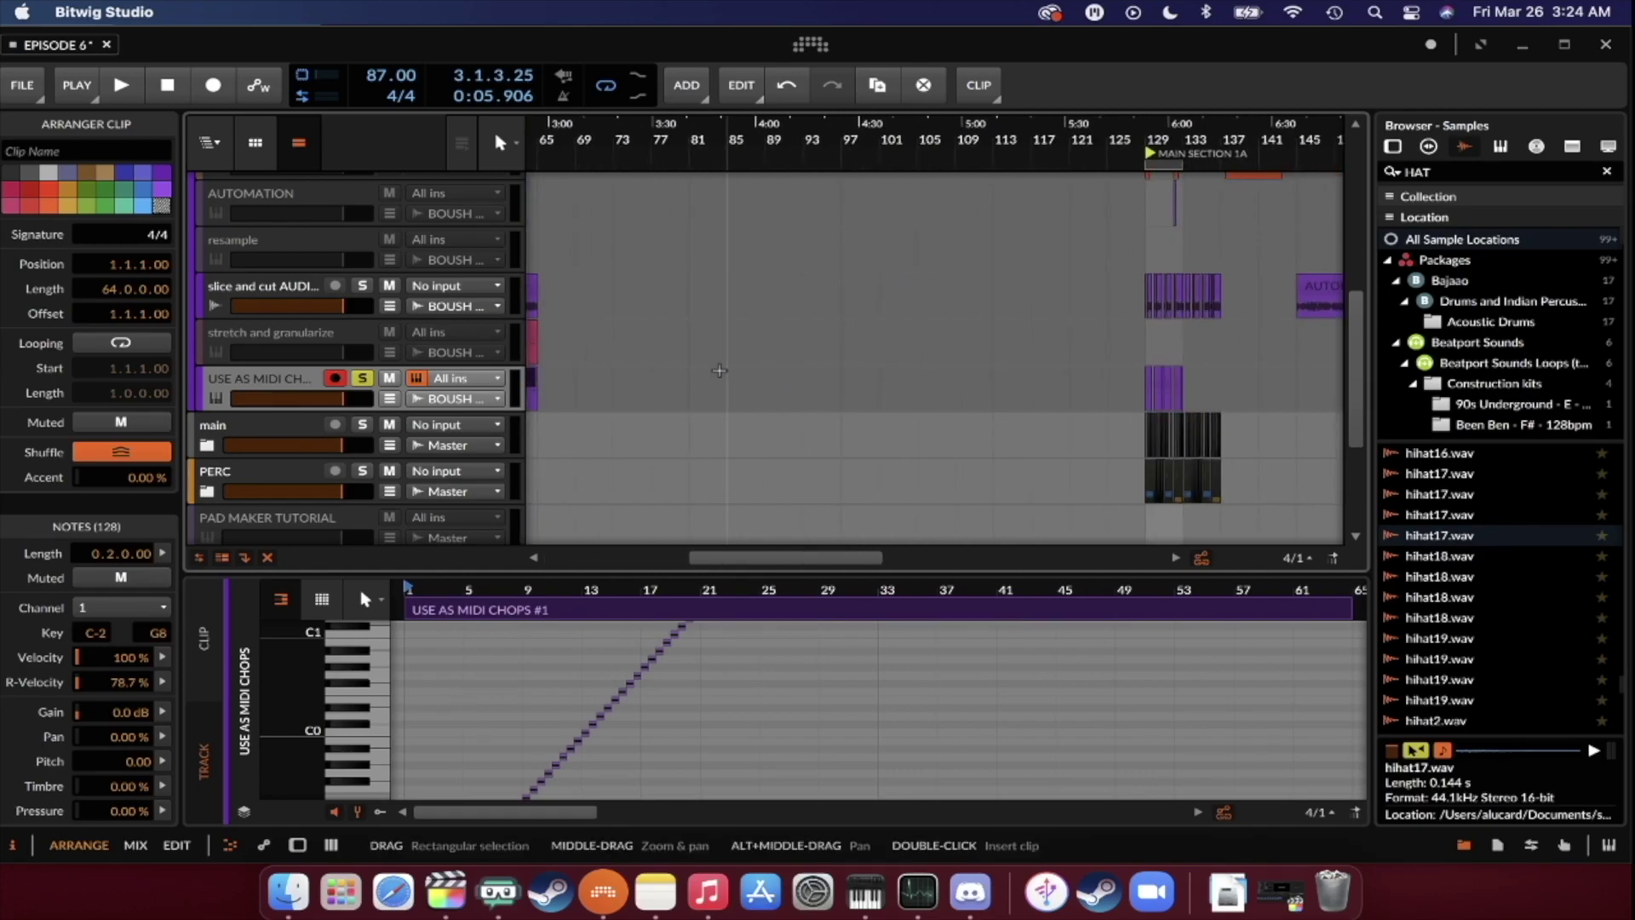
scroll(1141, 368, "up", 10)
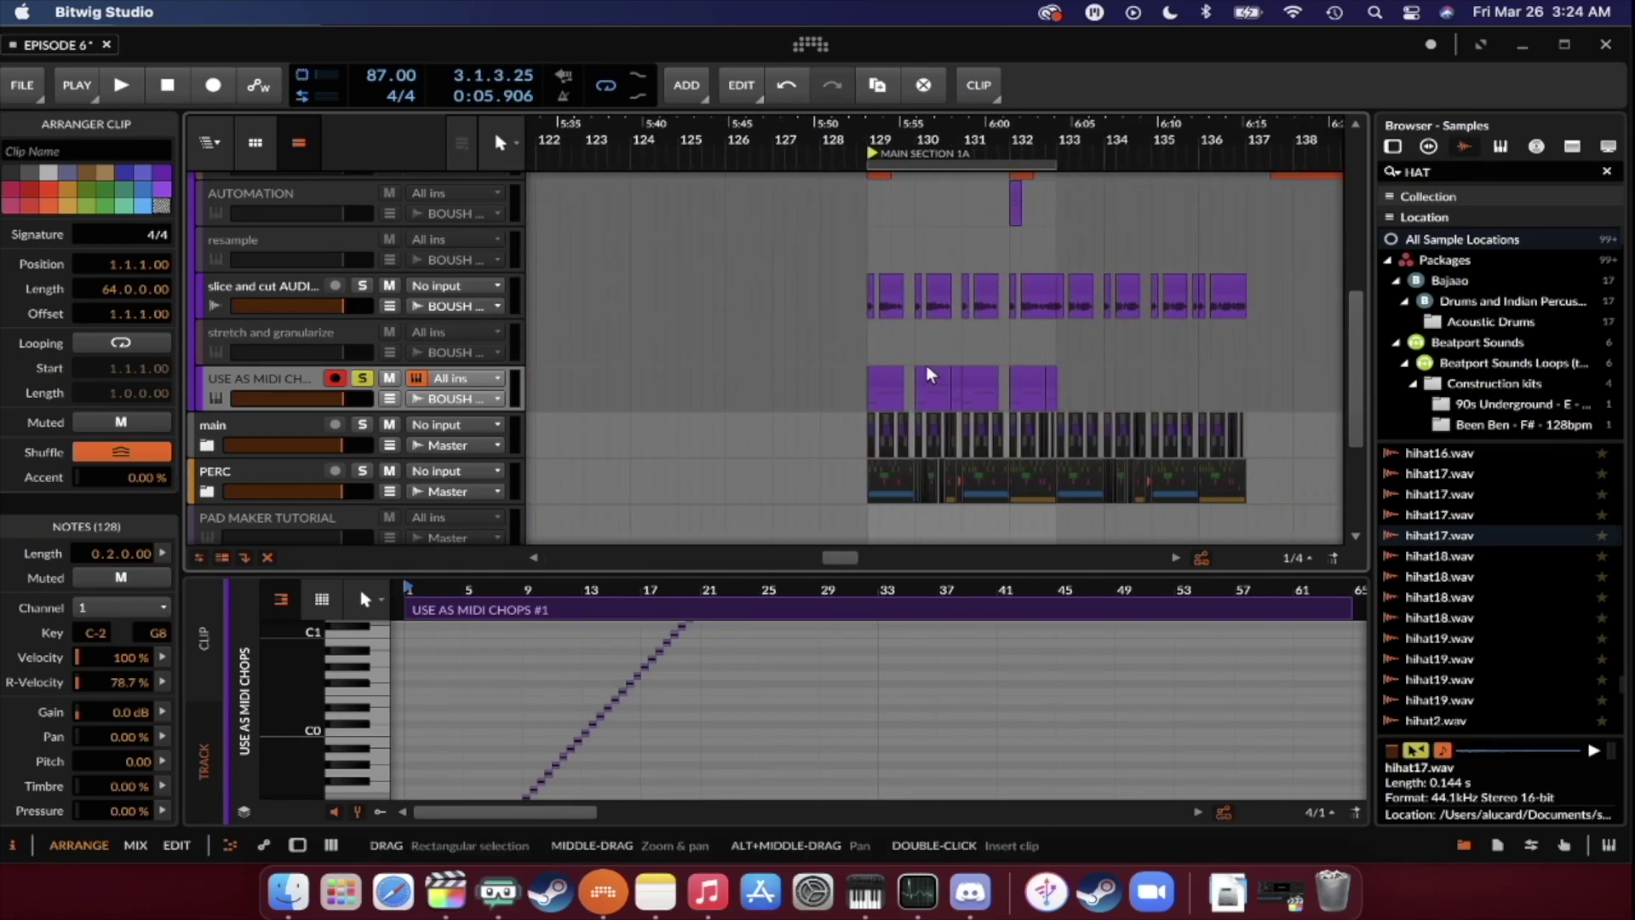
scroll(937, 372, "right", 2)
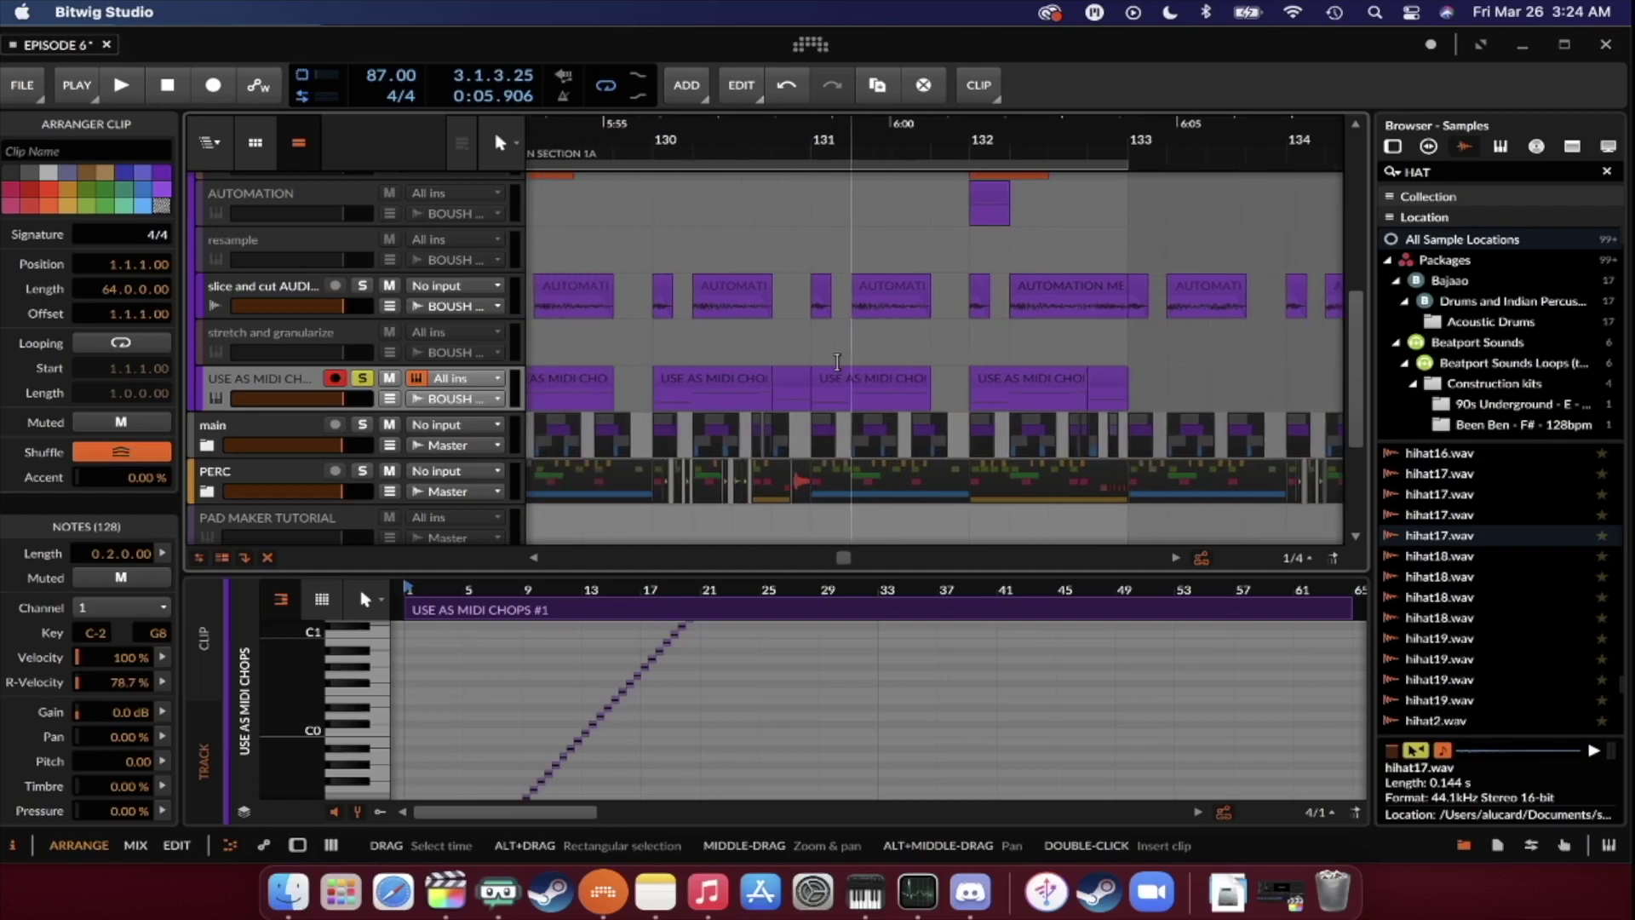
Play the soloed USE AS MIDI CHOPS clips from 129.1.1.00 and show the track's device chain.
left_click(688, 379)
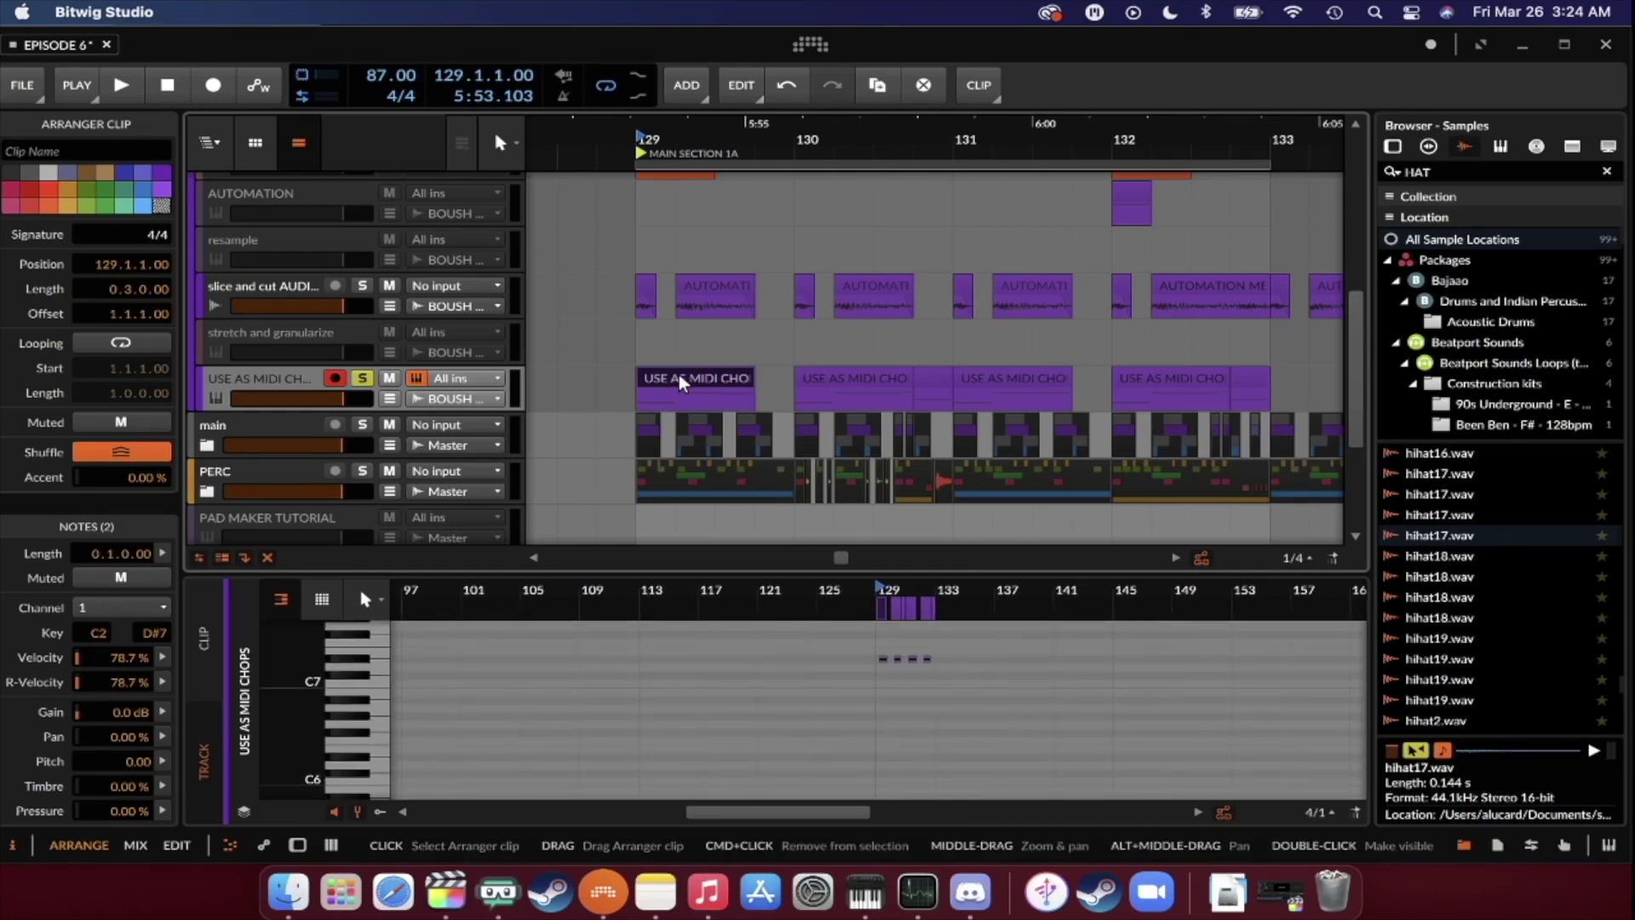
key("space")
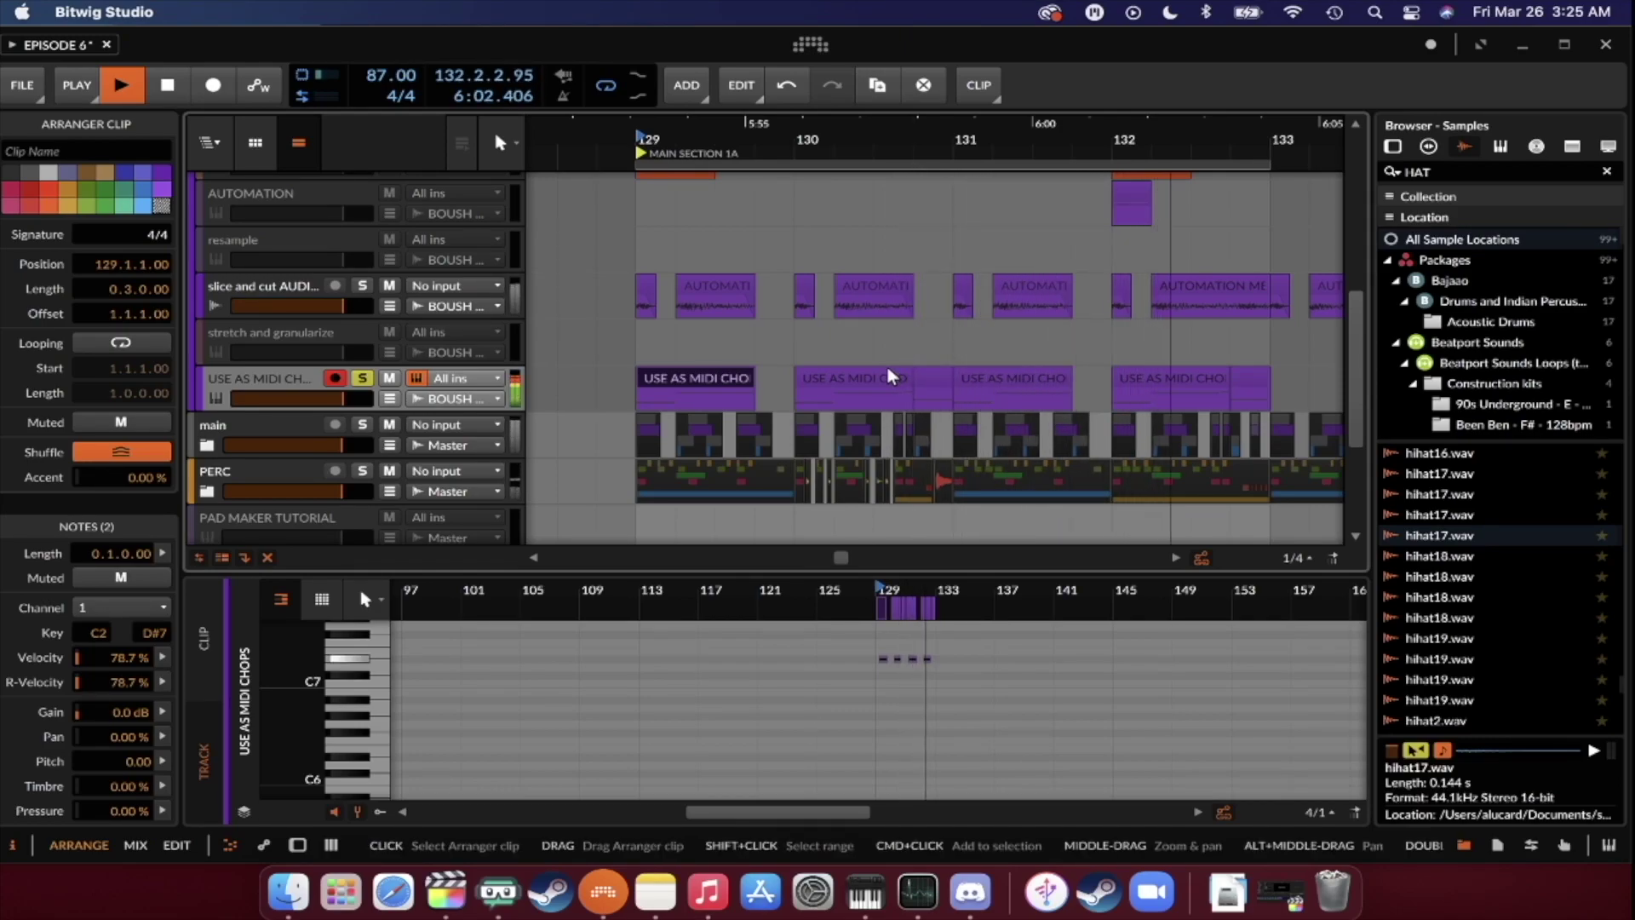
left_click(270, 376)
key("space")
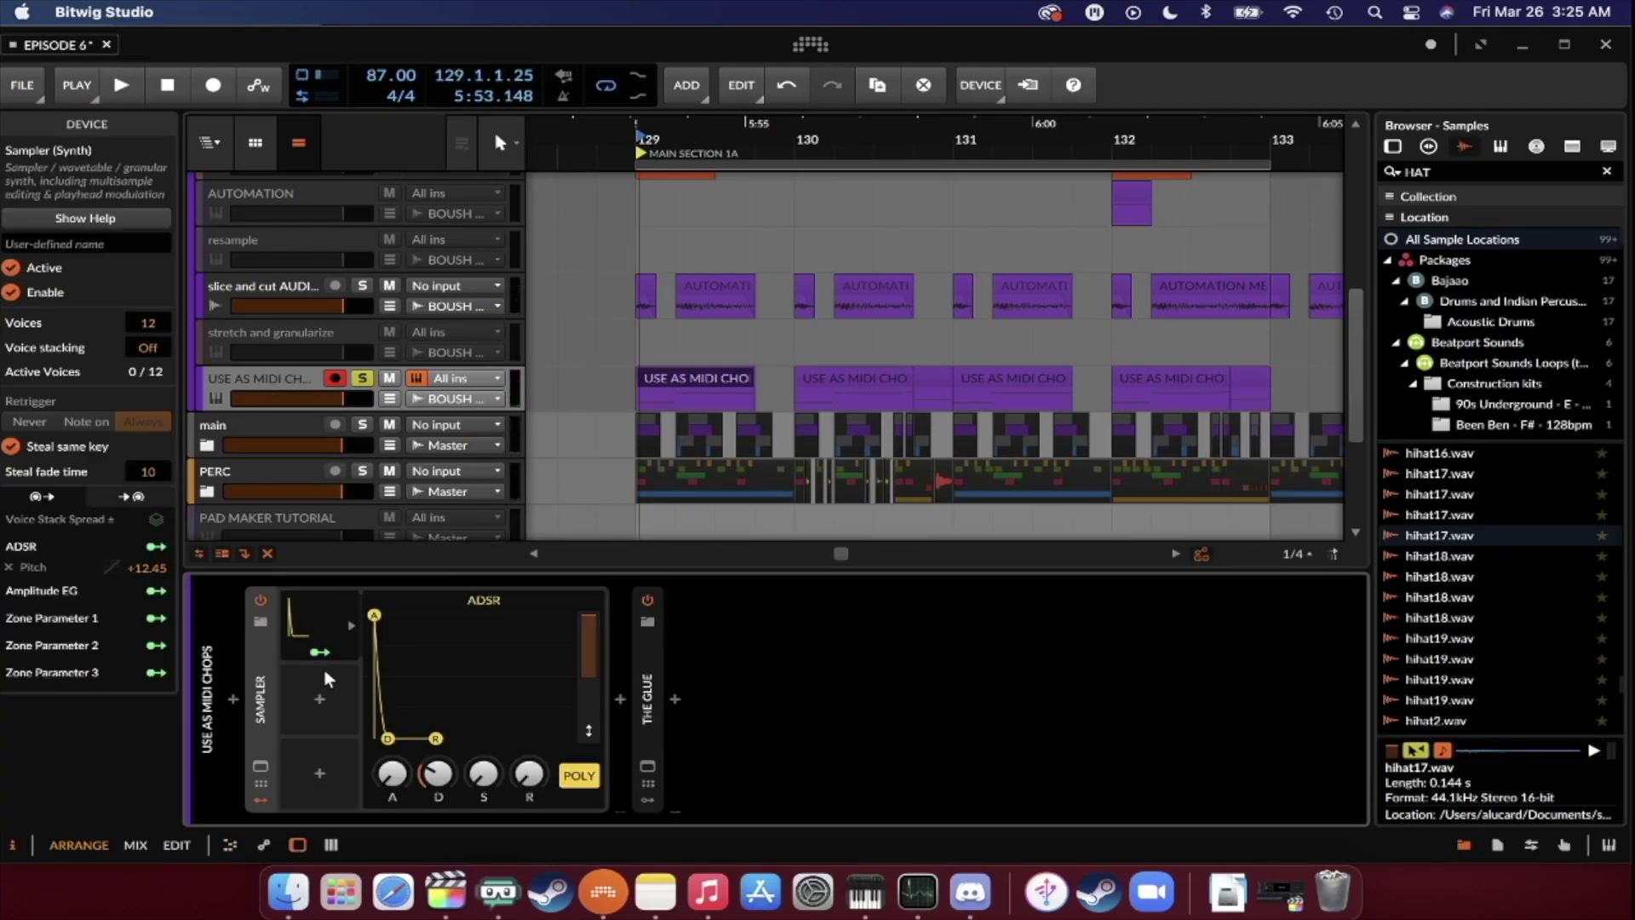
Open The Glue compressor after the Sampler and audition the chops with it bypassed.
scroll(909, 721, "right", 4)
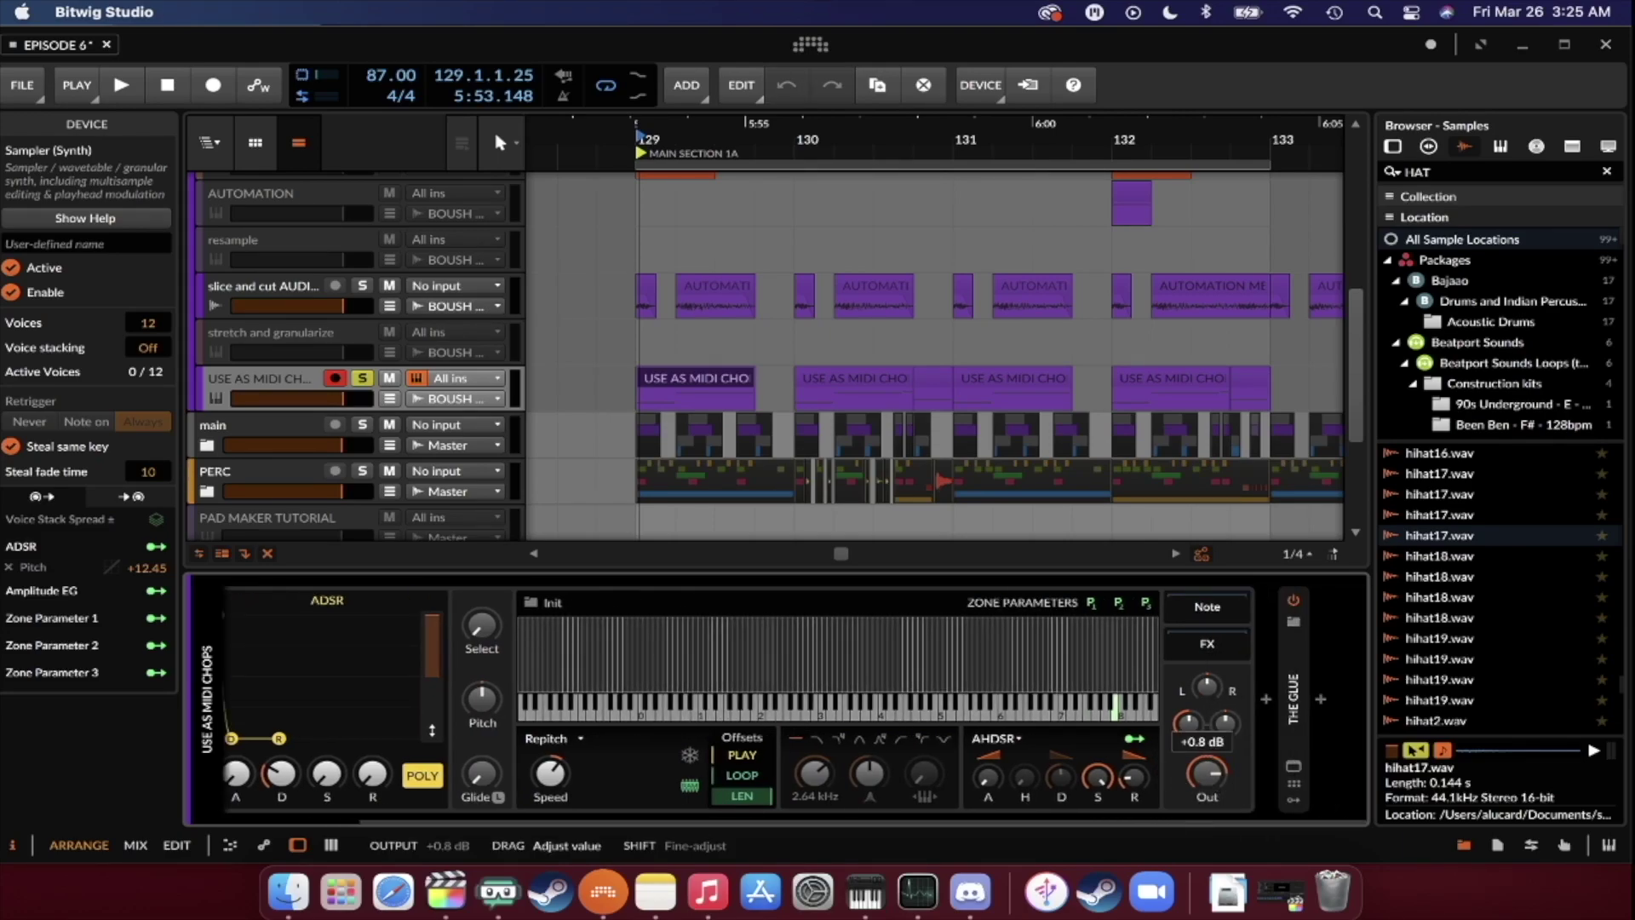
key("super+z")
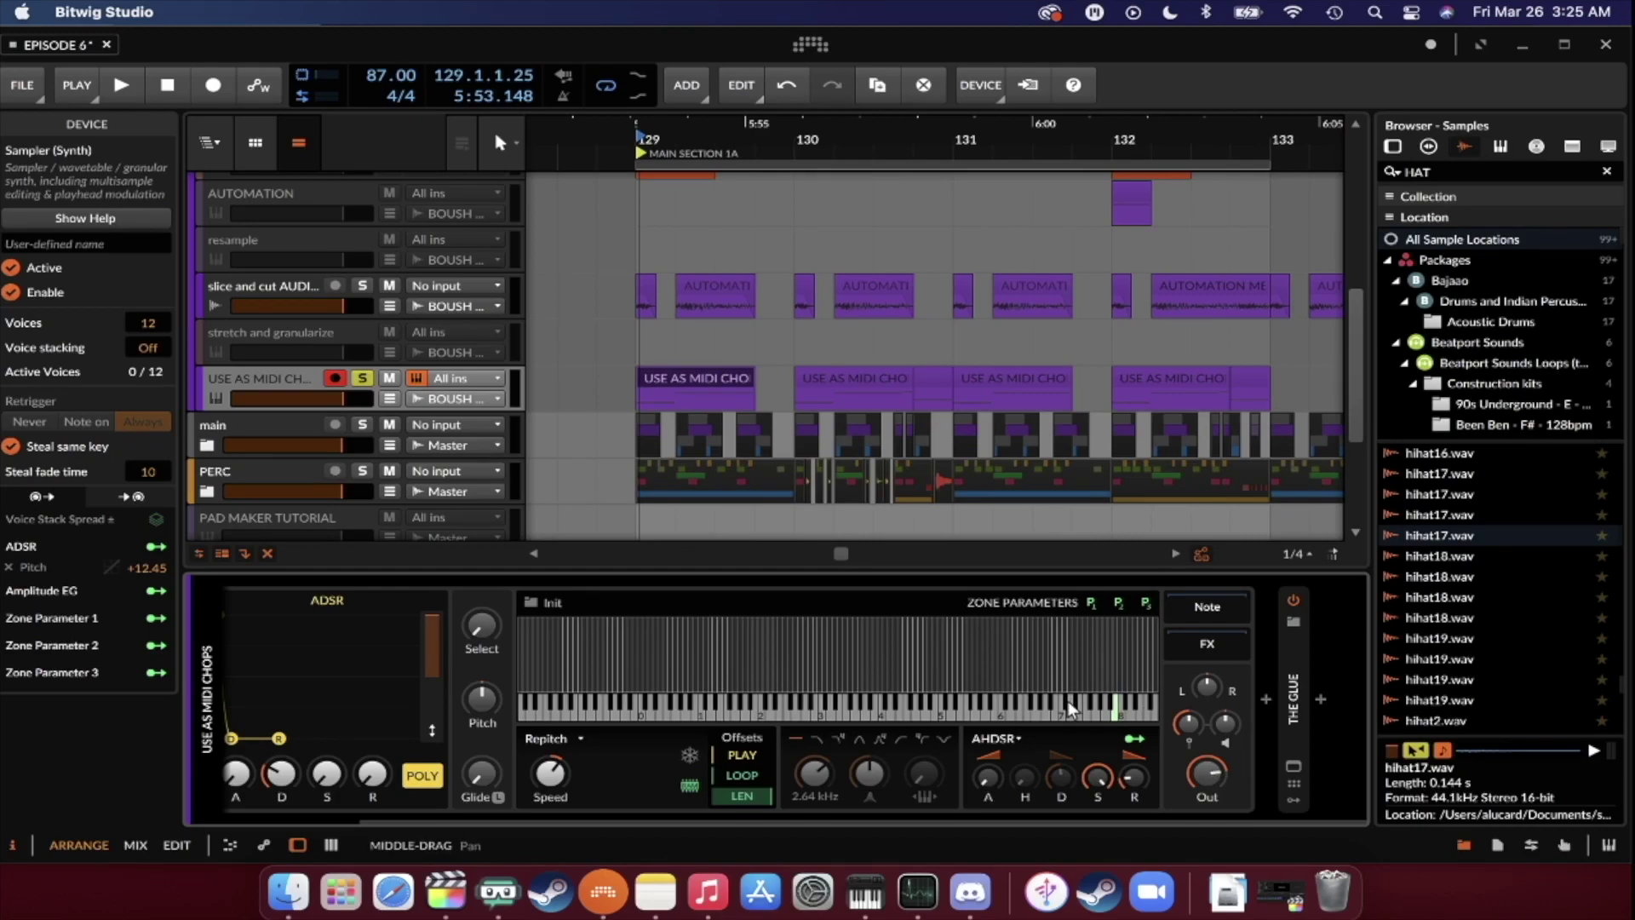
left_click(1293, 765)
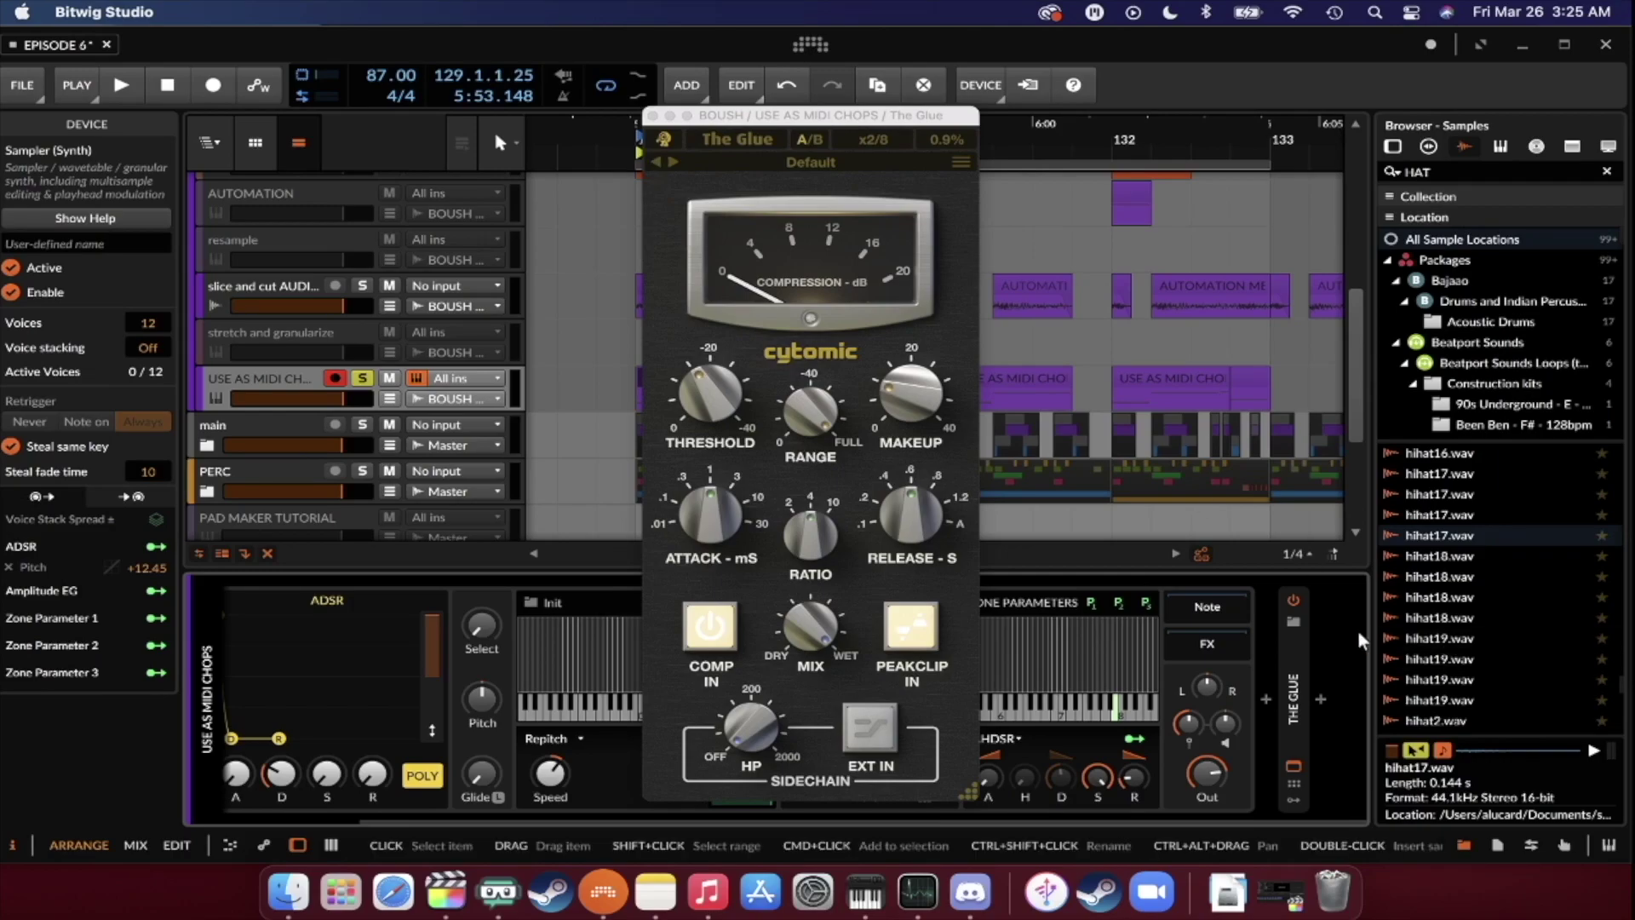
key("space")
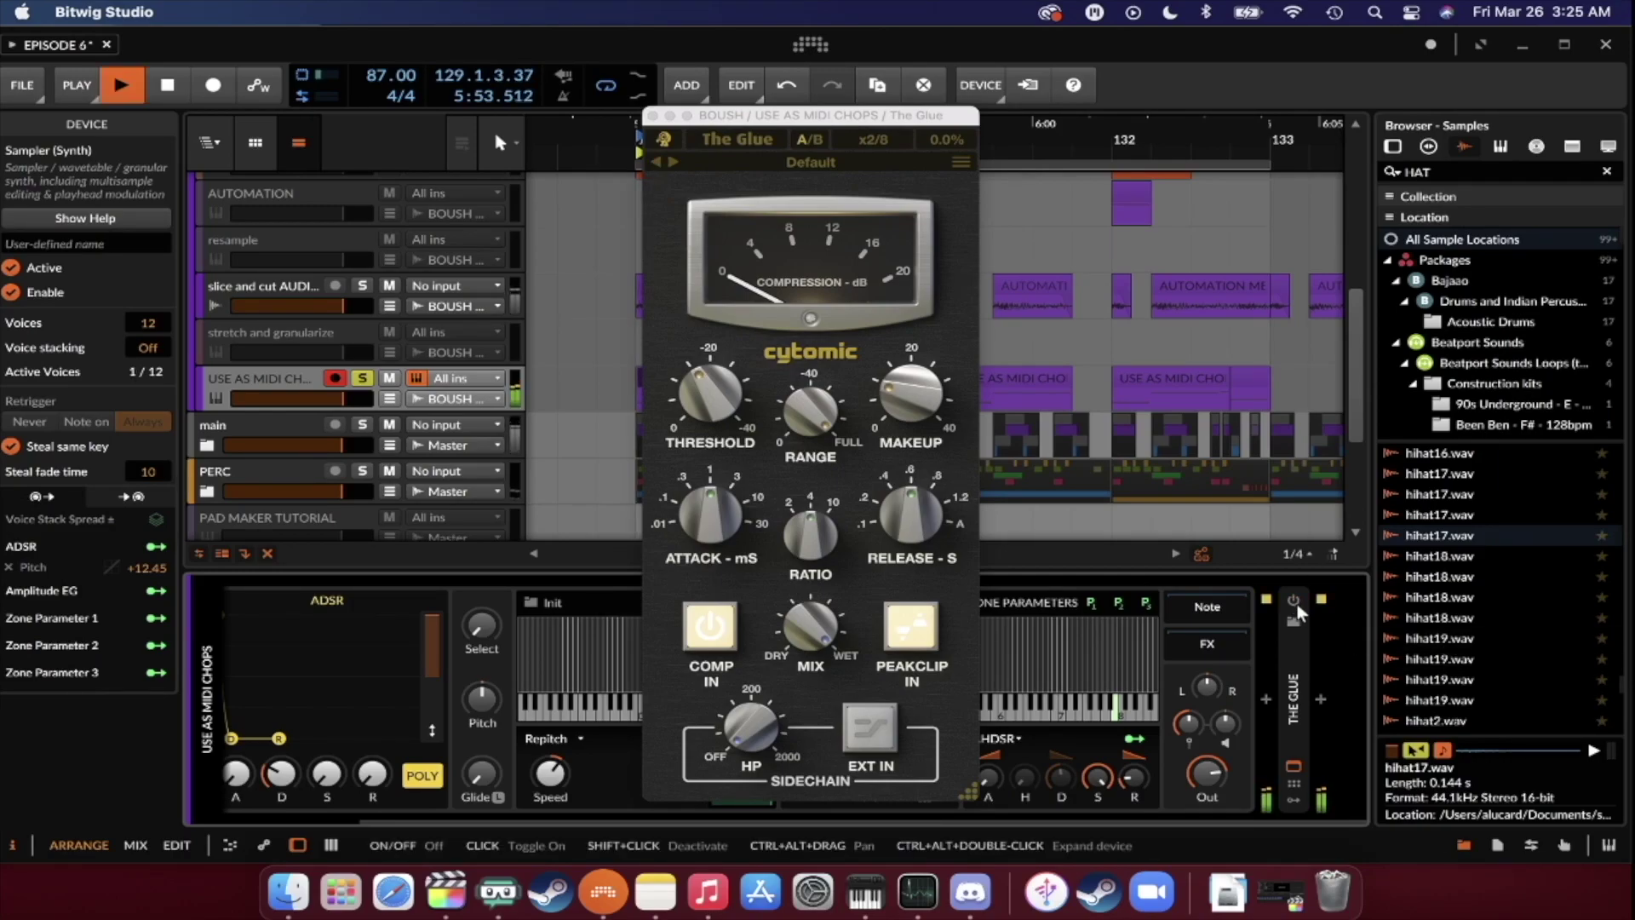
key("space")
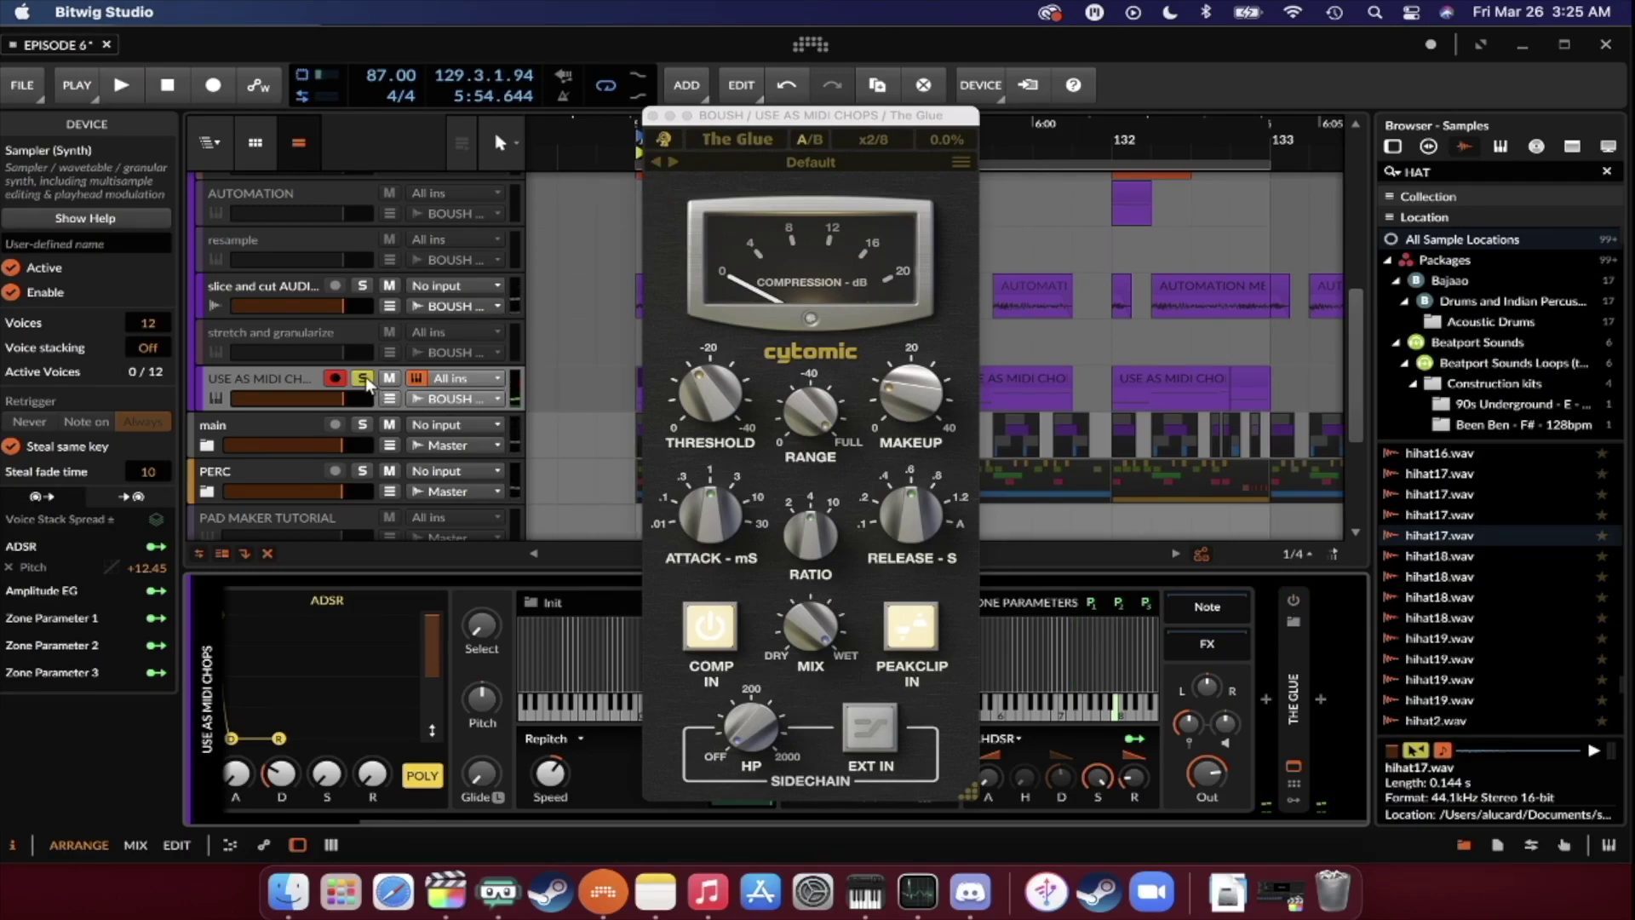
Unsolo the USE AS MIDI CHOPS track, deactivate the slice and cut AUDIO track, and play from bar 129.
key("space")
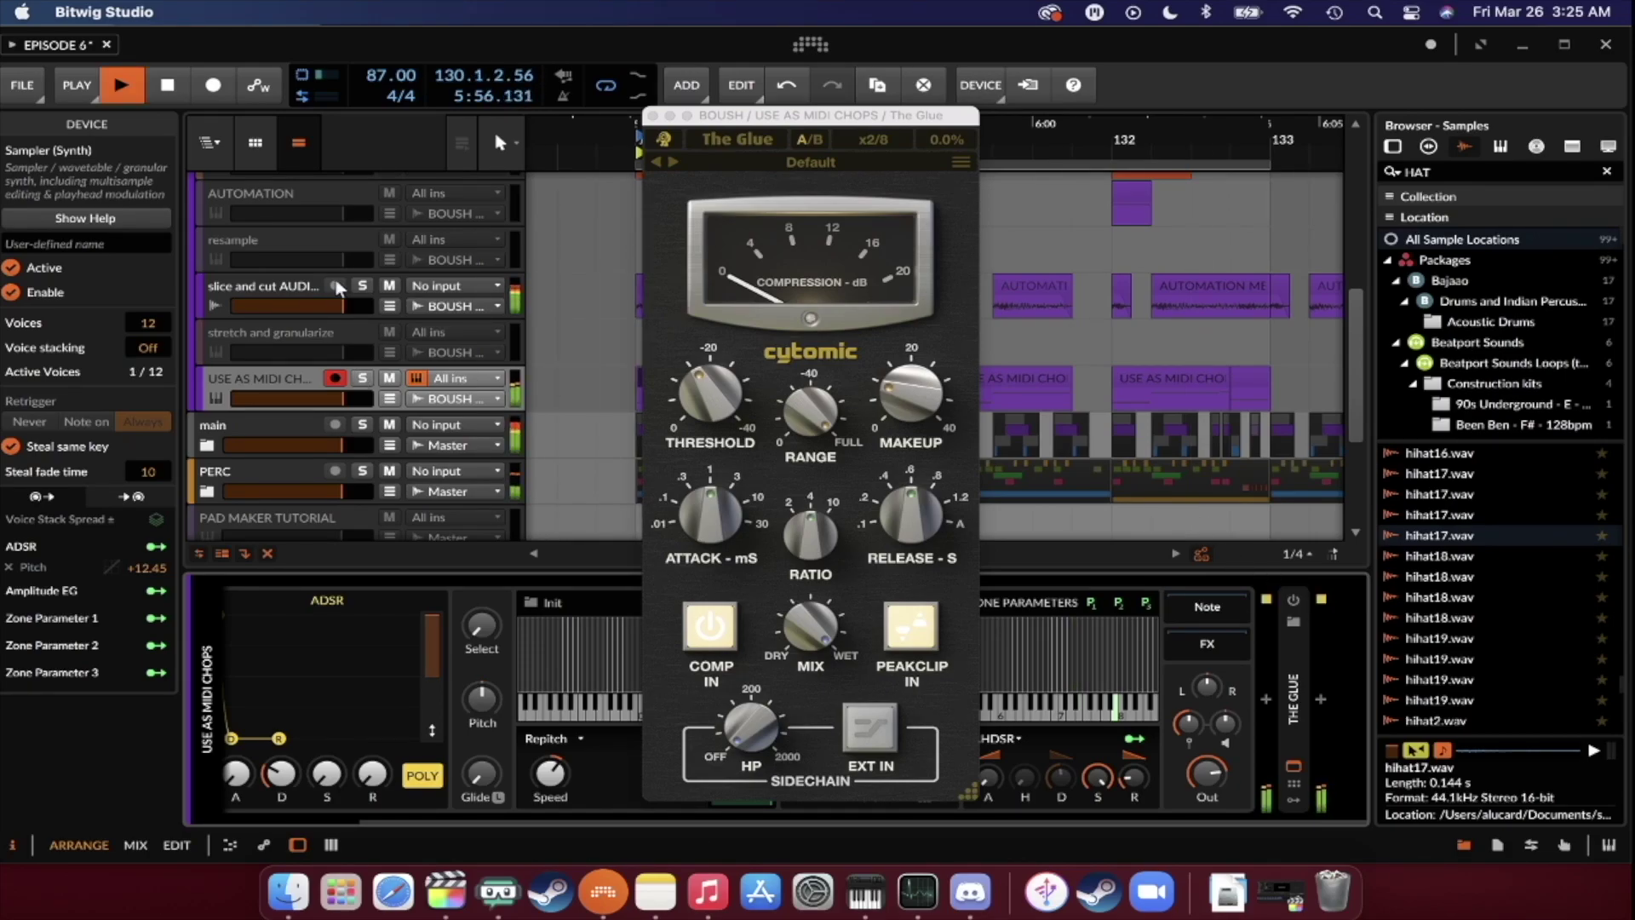
key("space")
left_click(272, 282)
key("alt+a")
key("space")
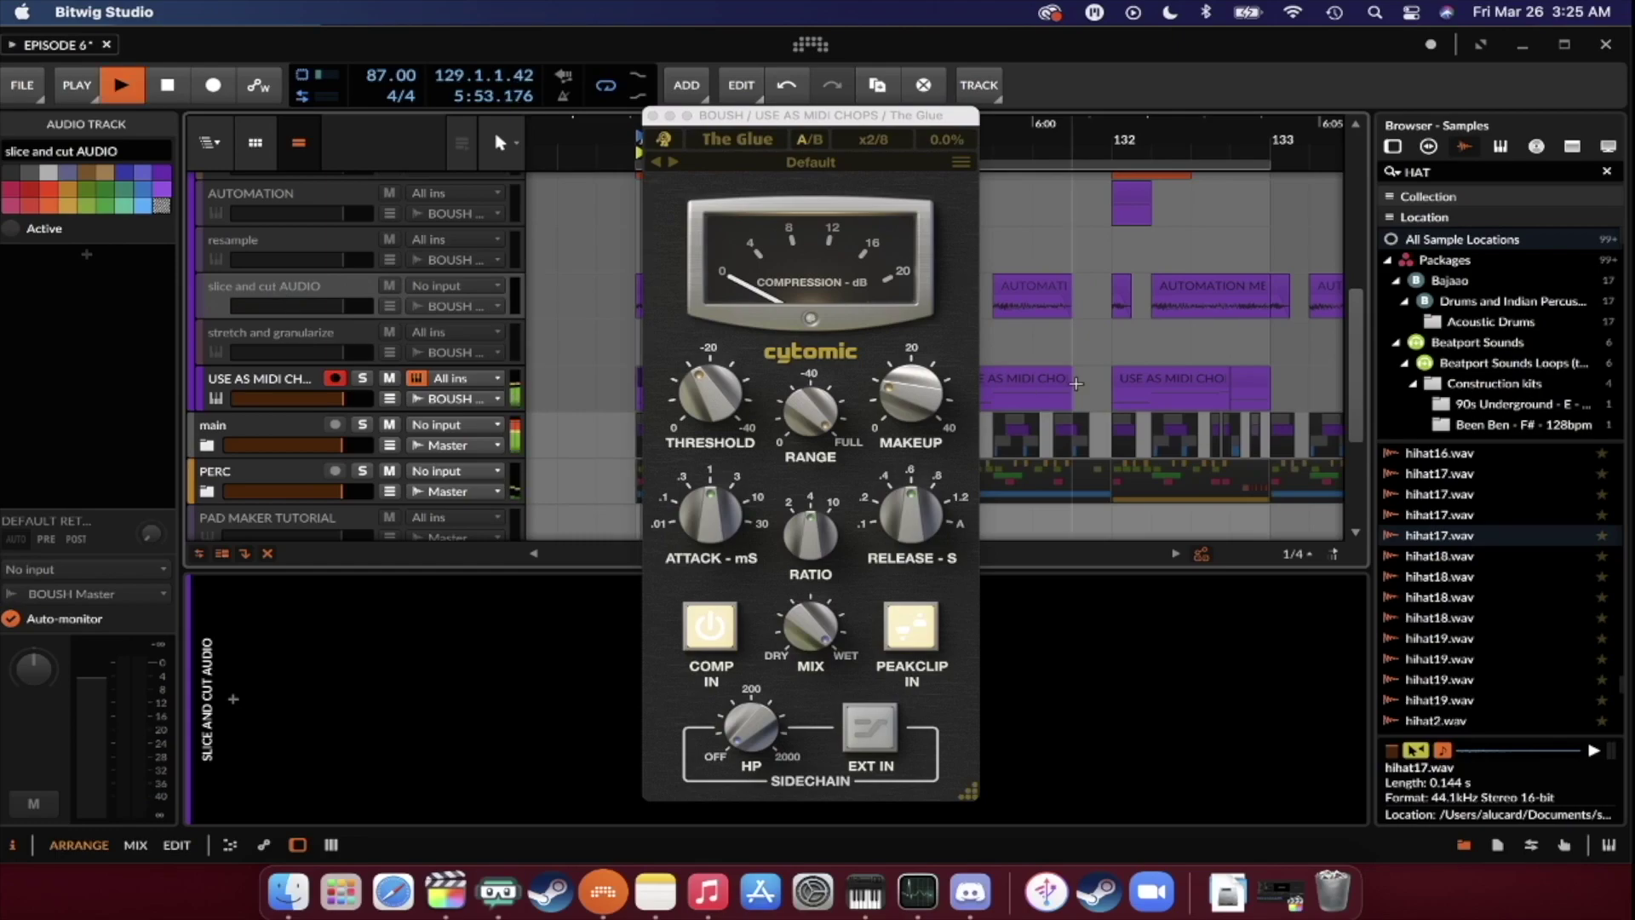
key("space")
Close The Glue's window and re-enable the compressor on the USE AS MIDI CHOPS track.
left_click(652, 116)
left_click(273, 381)
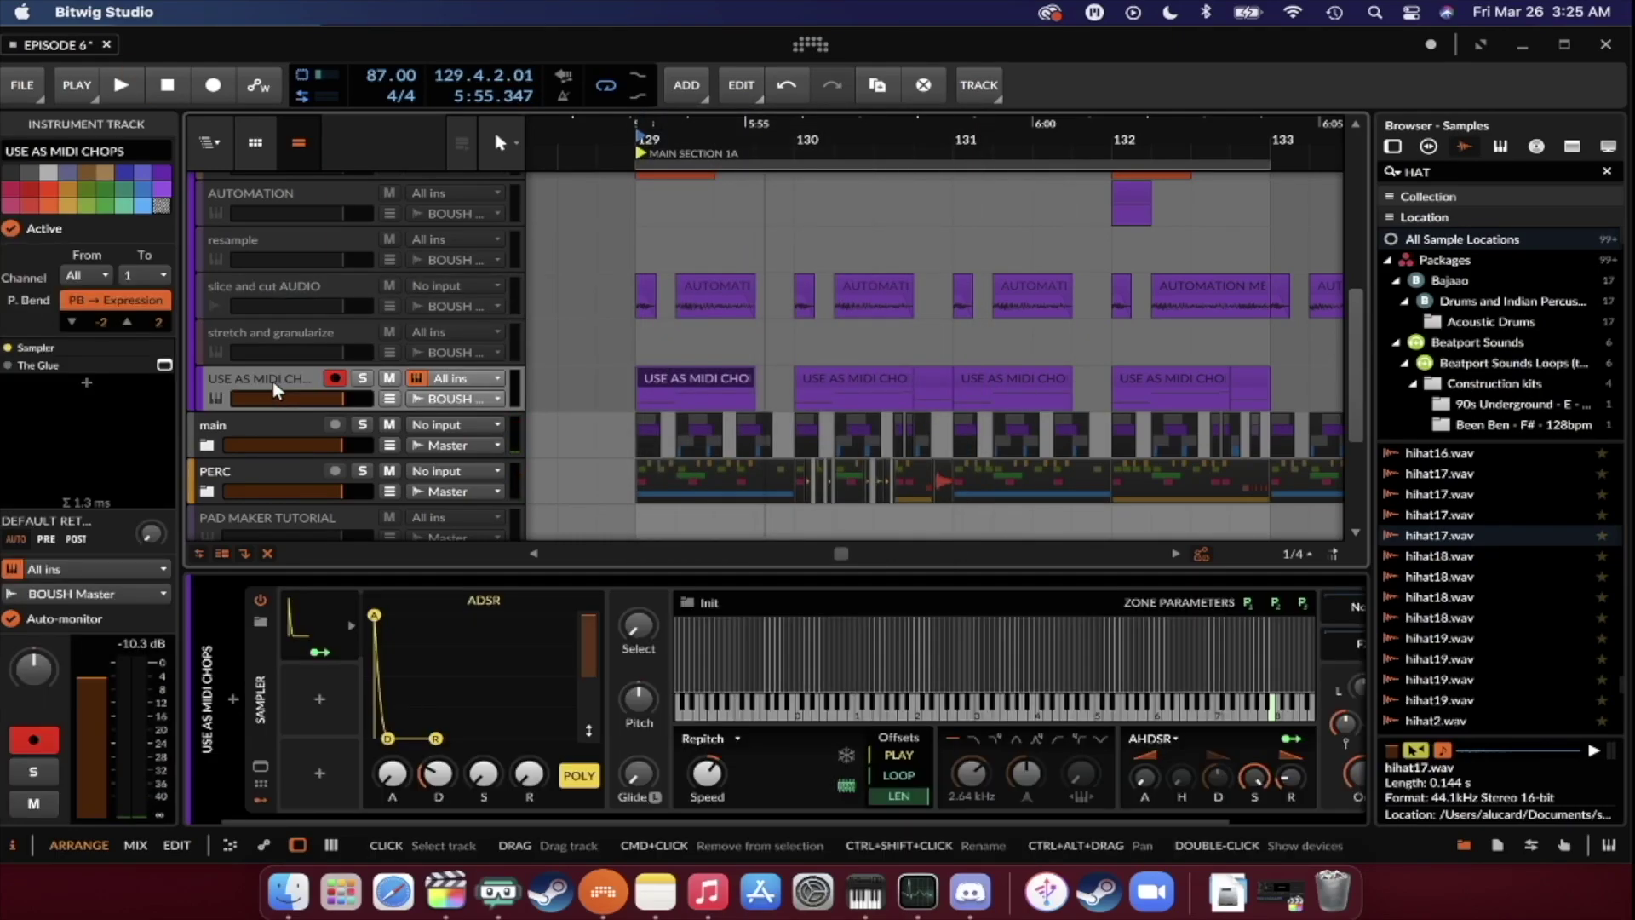
scroll(1152, 704, "right", 3)
left_click(1295, 599)
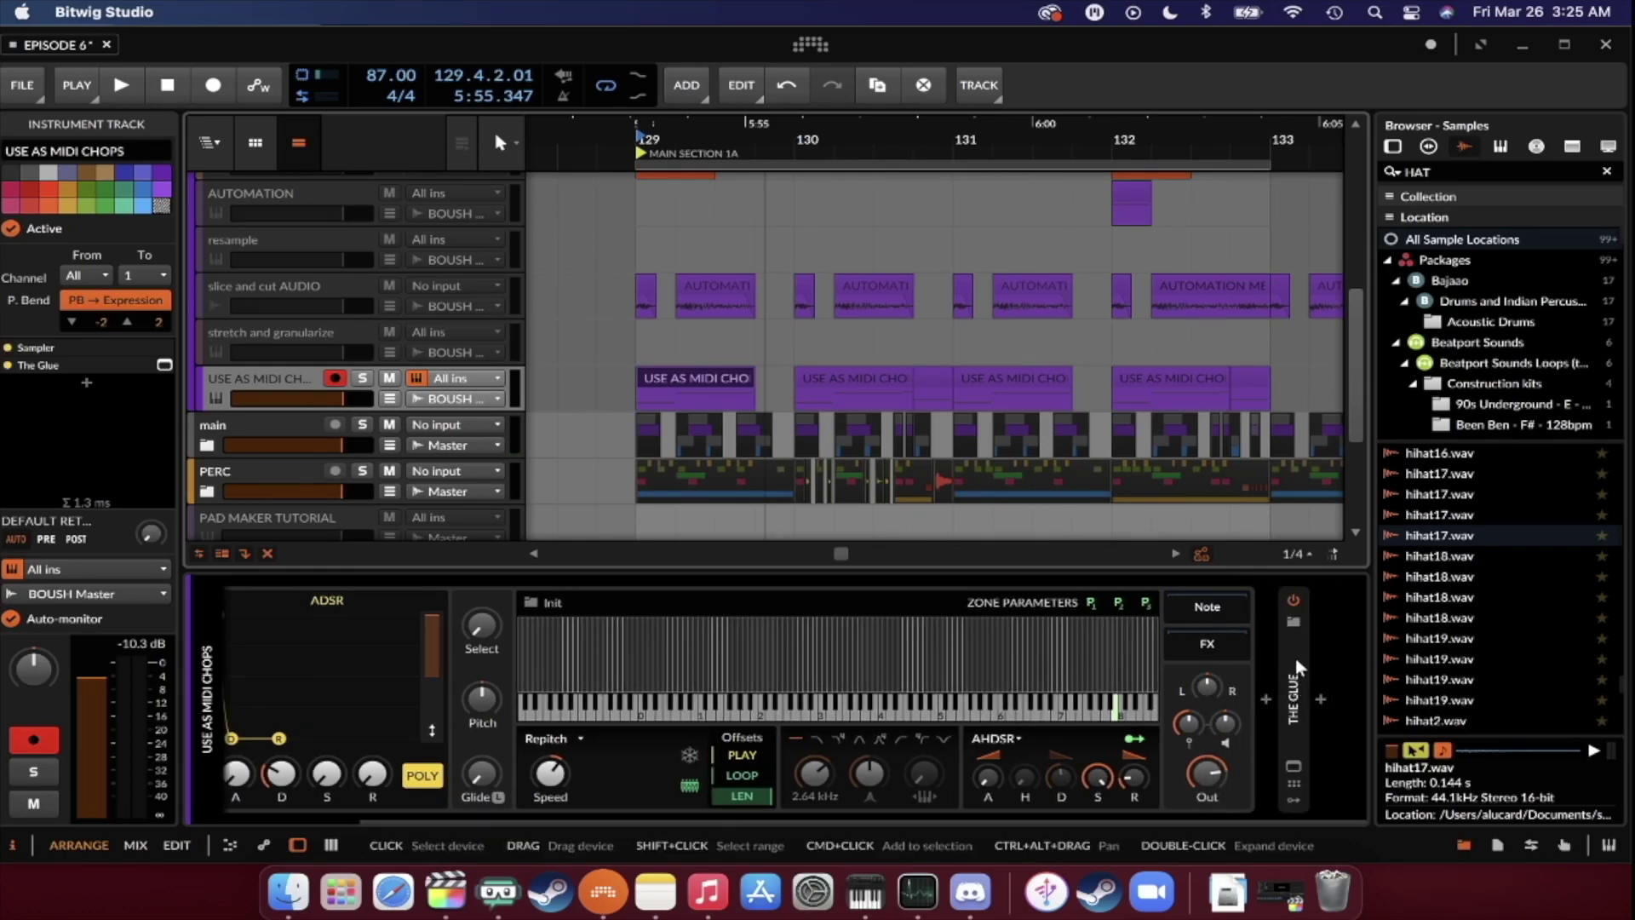
scroll(896, 668, "left", 3)
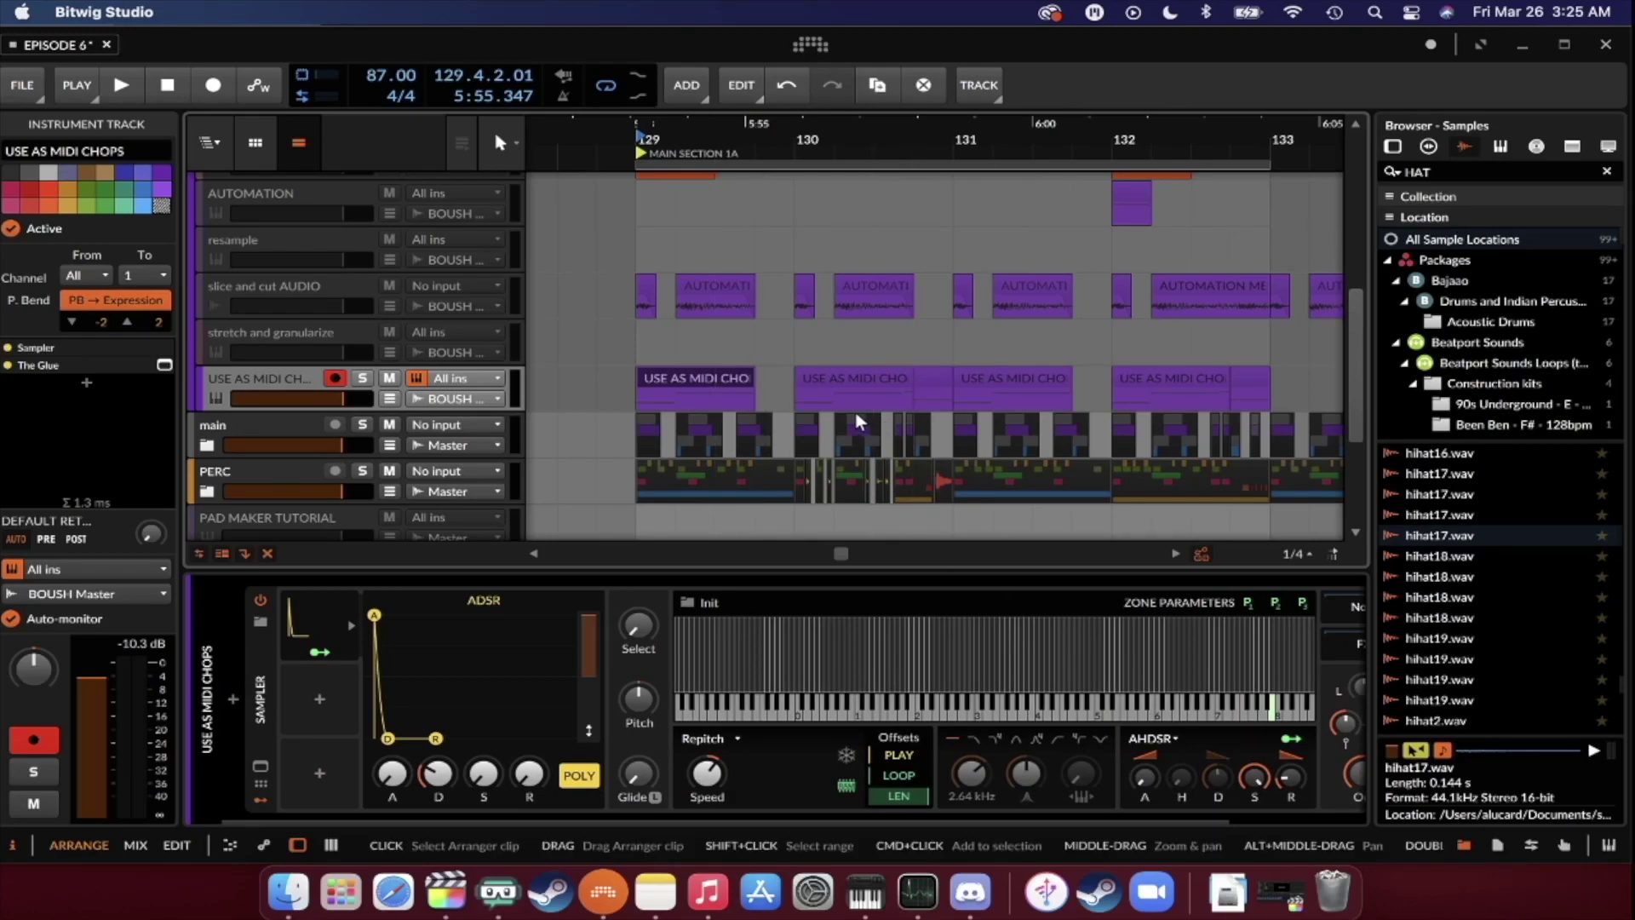
Play the arrangement from 129.1.1.00 and compare the MIDI chops with the clips on the other BOUSH tracks.
left_click(719, 380)
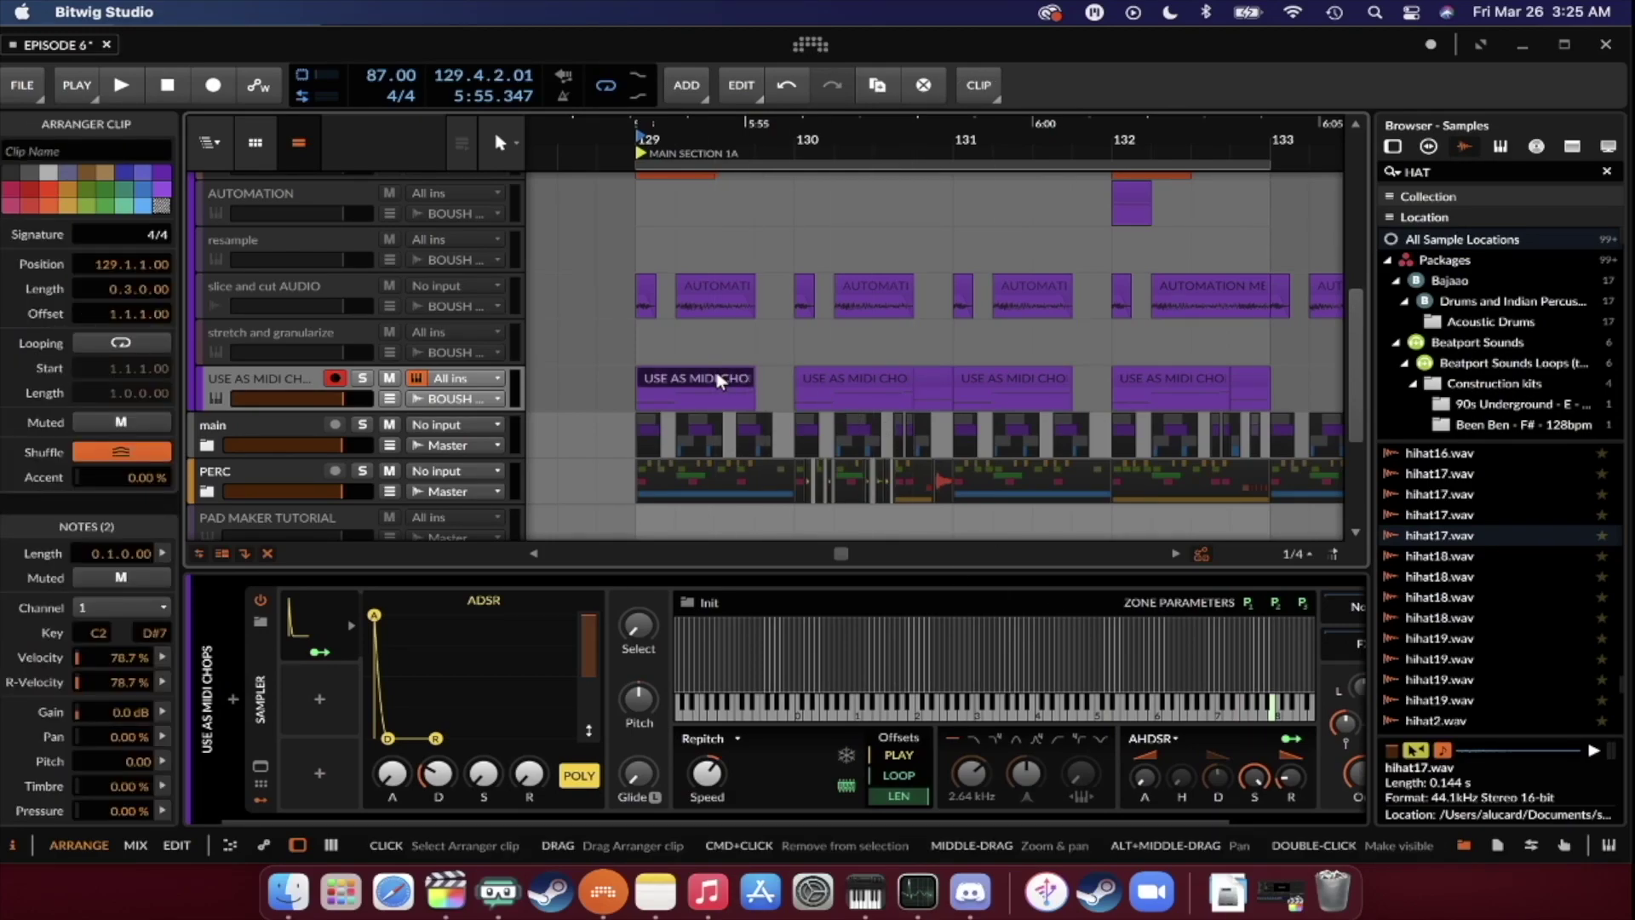
key("space")
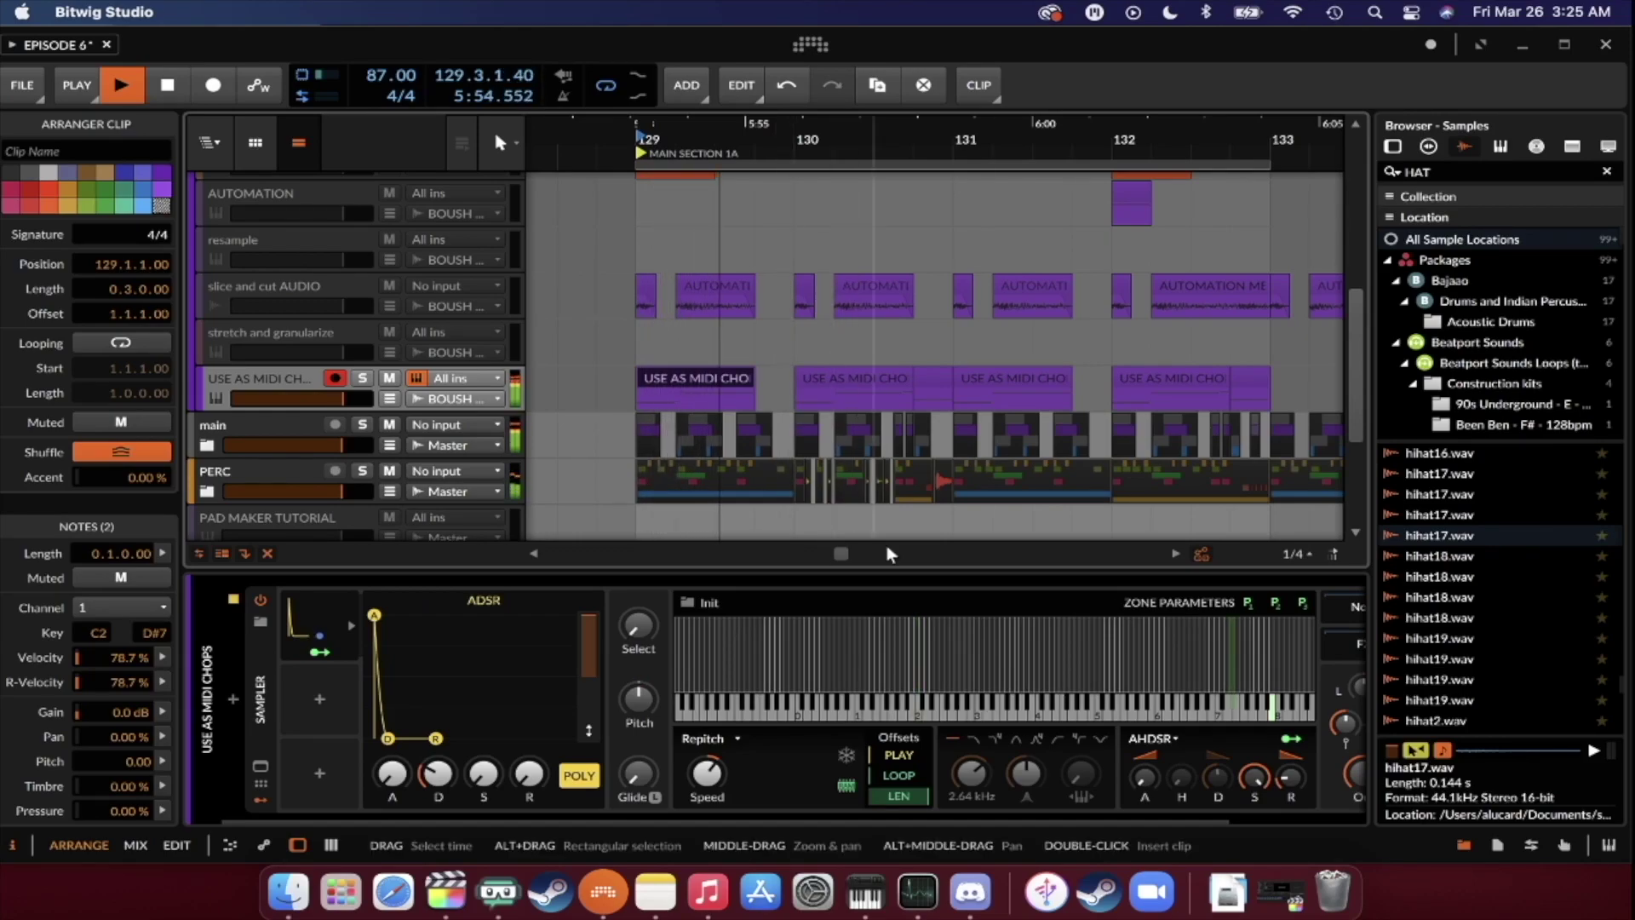
scroll(724, 380, "up", 5)
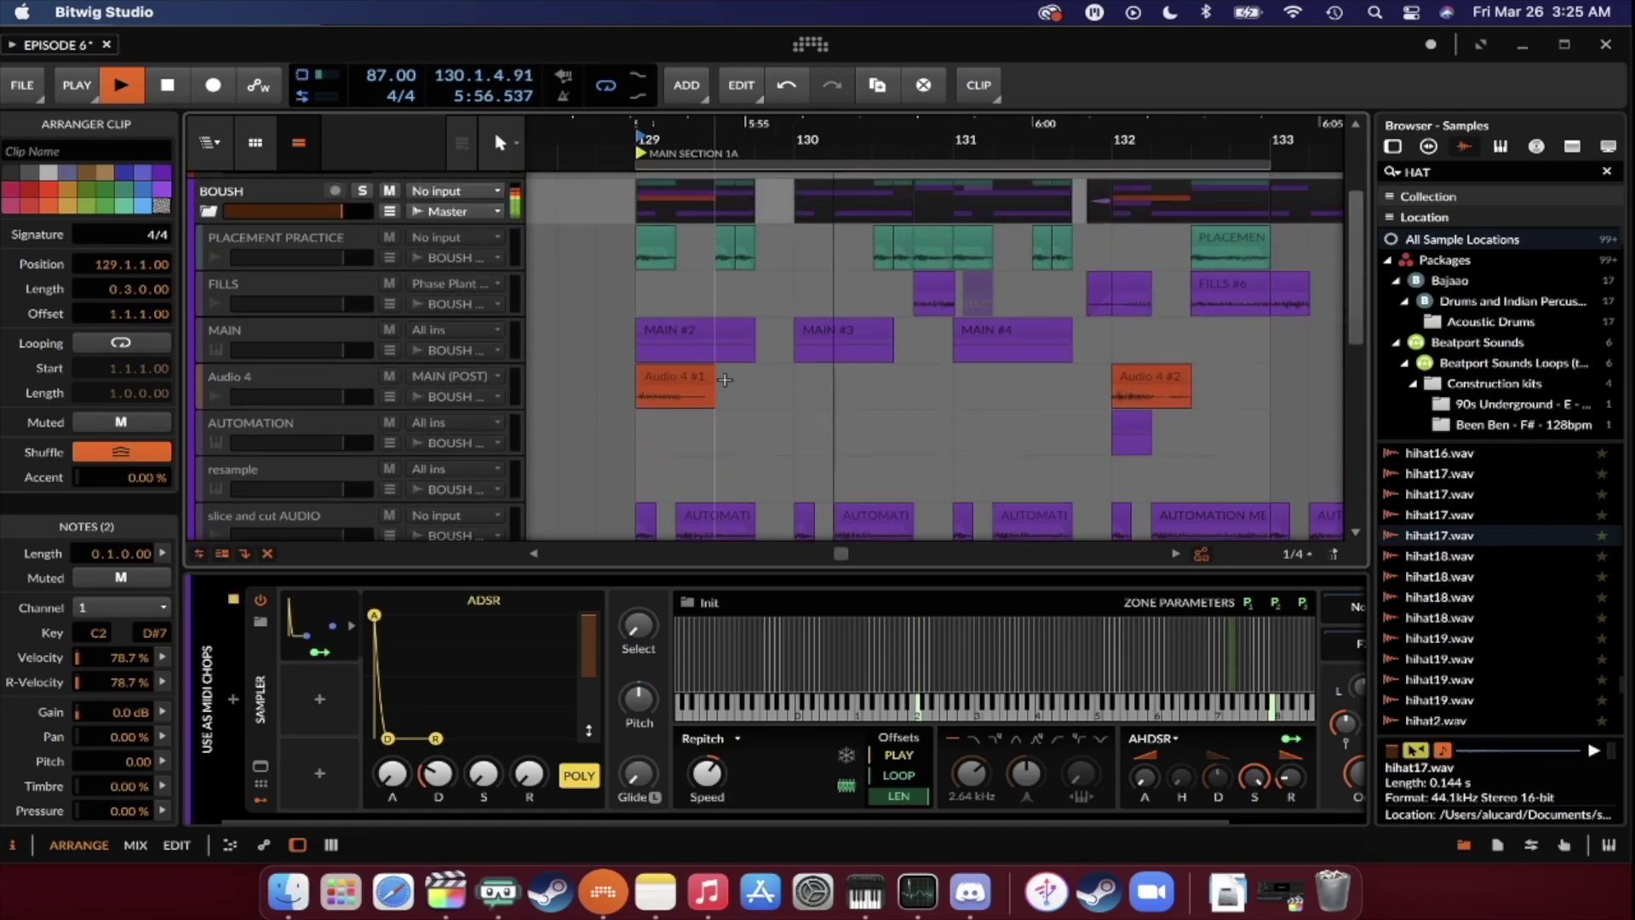
scroll(725, 380, "down", 4)
scroll(725, 380, "up", 4)
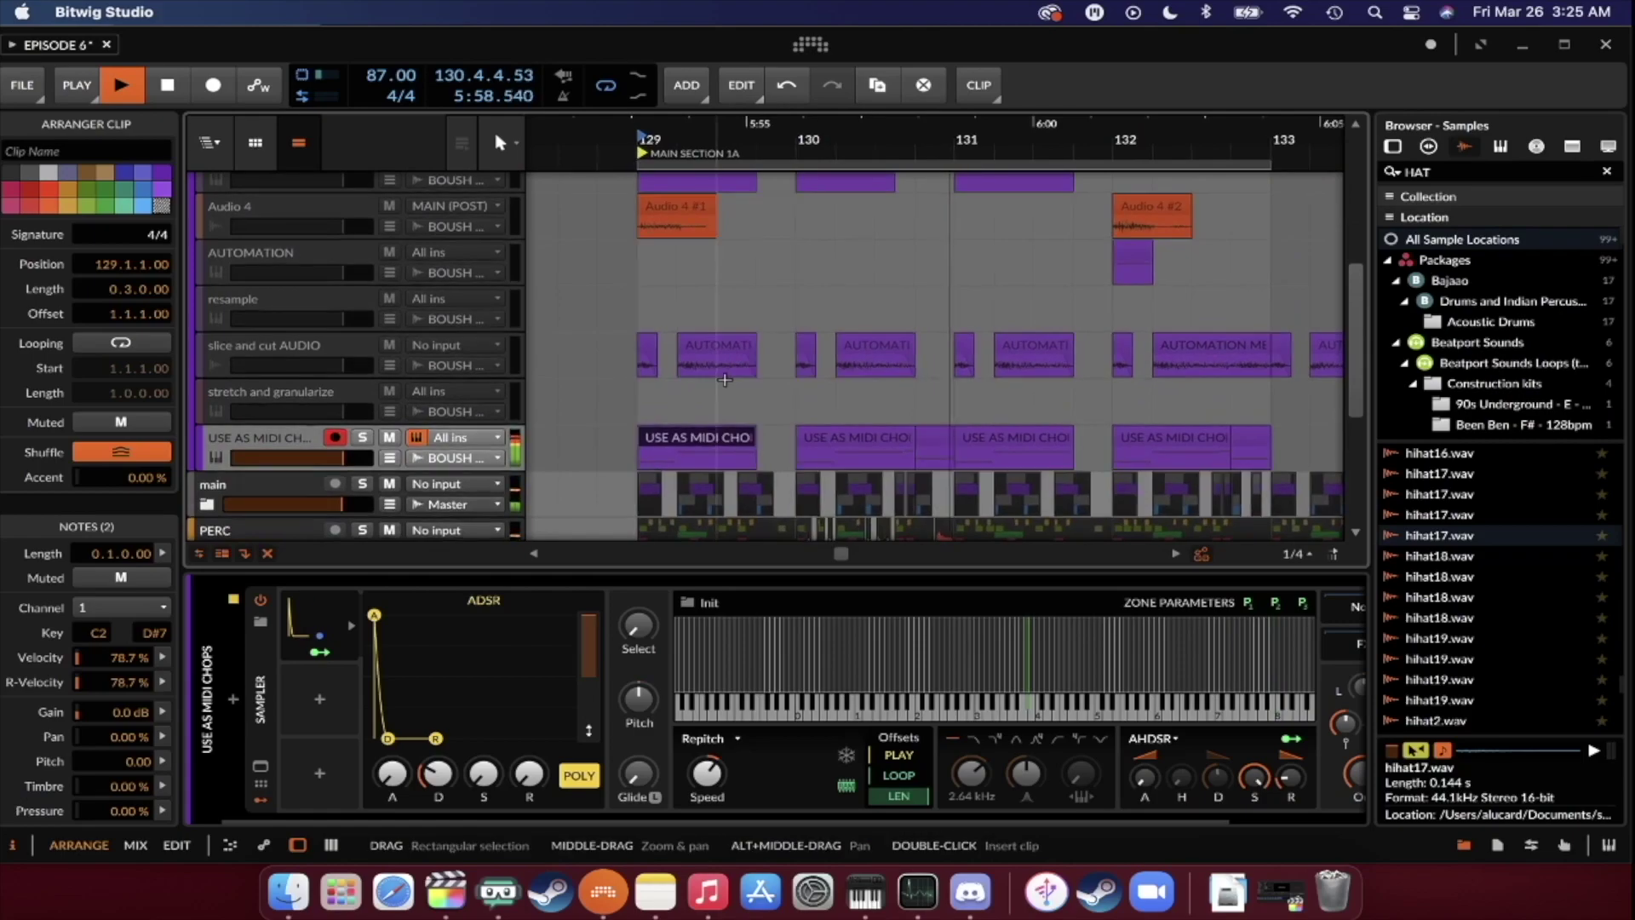
scroll(725, 379, "down", 2)
scroll(725, 379, "up", 2)
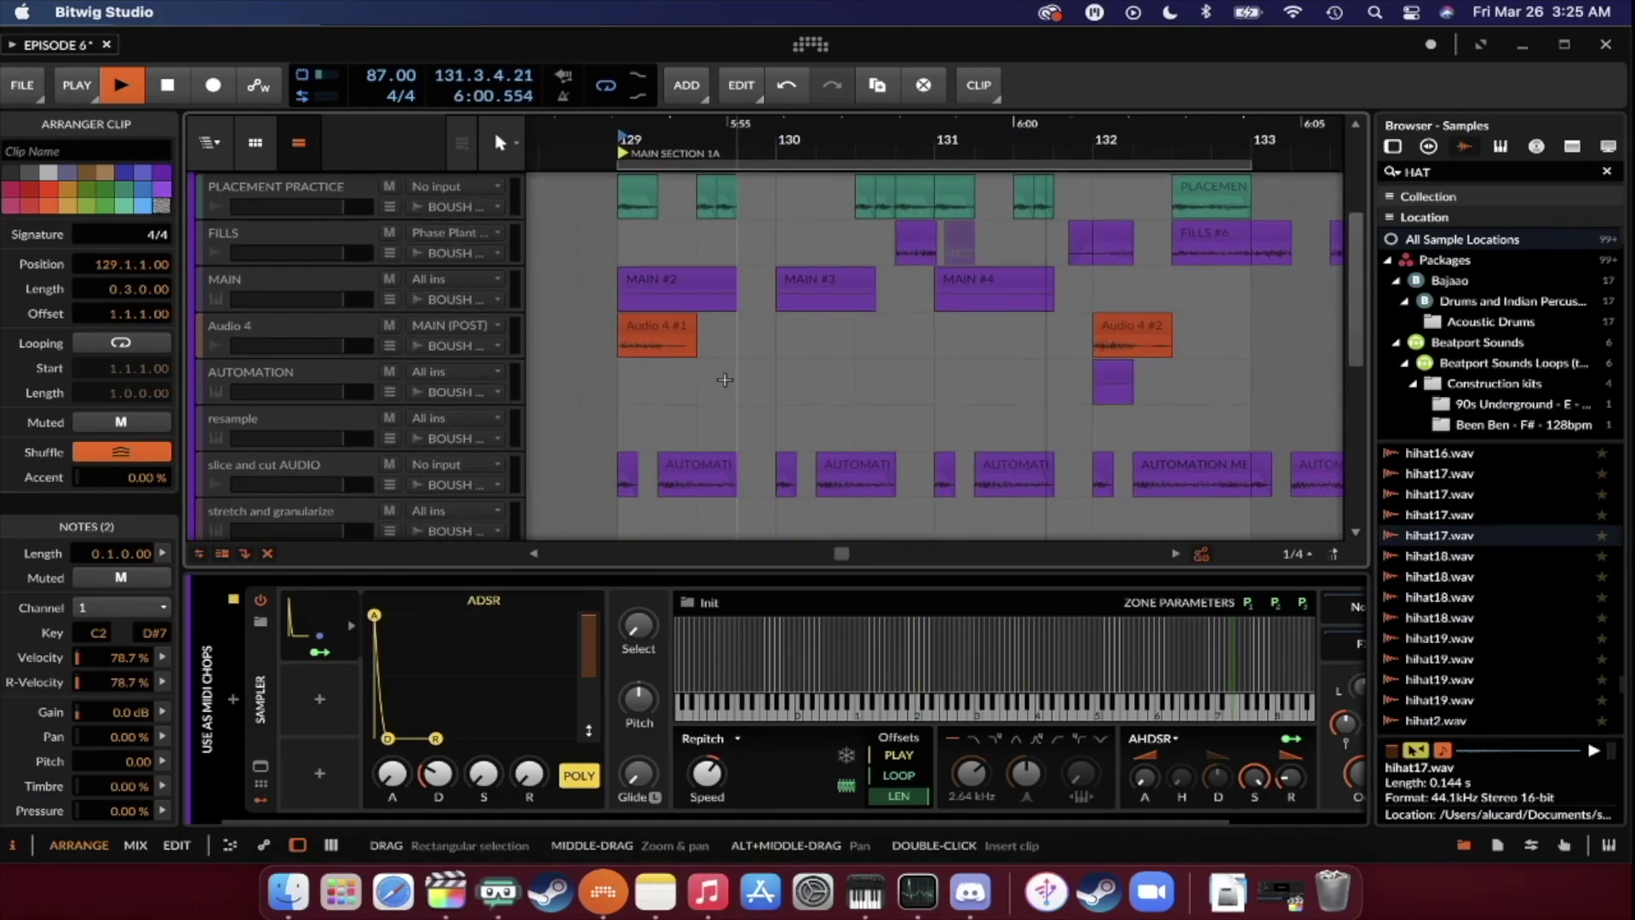
scroll(724, 380, "down", 2)
scroll(724, 380, "up", 3)
scroll(1109, 377, "down", 6)
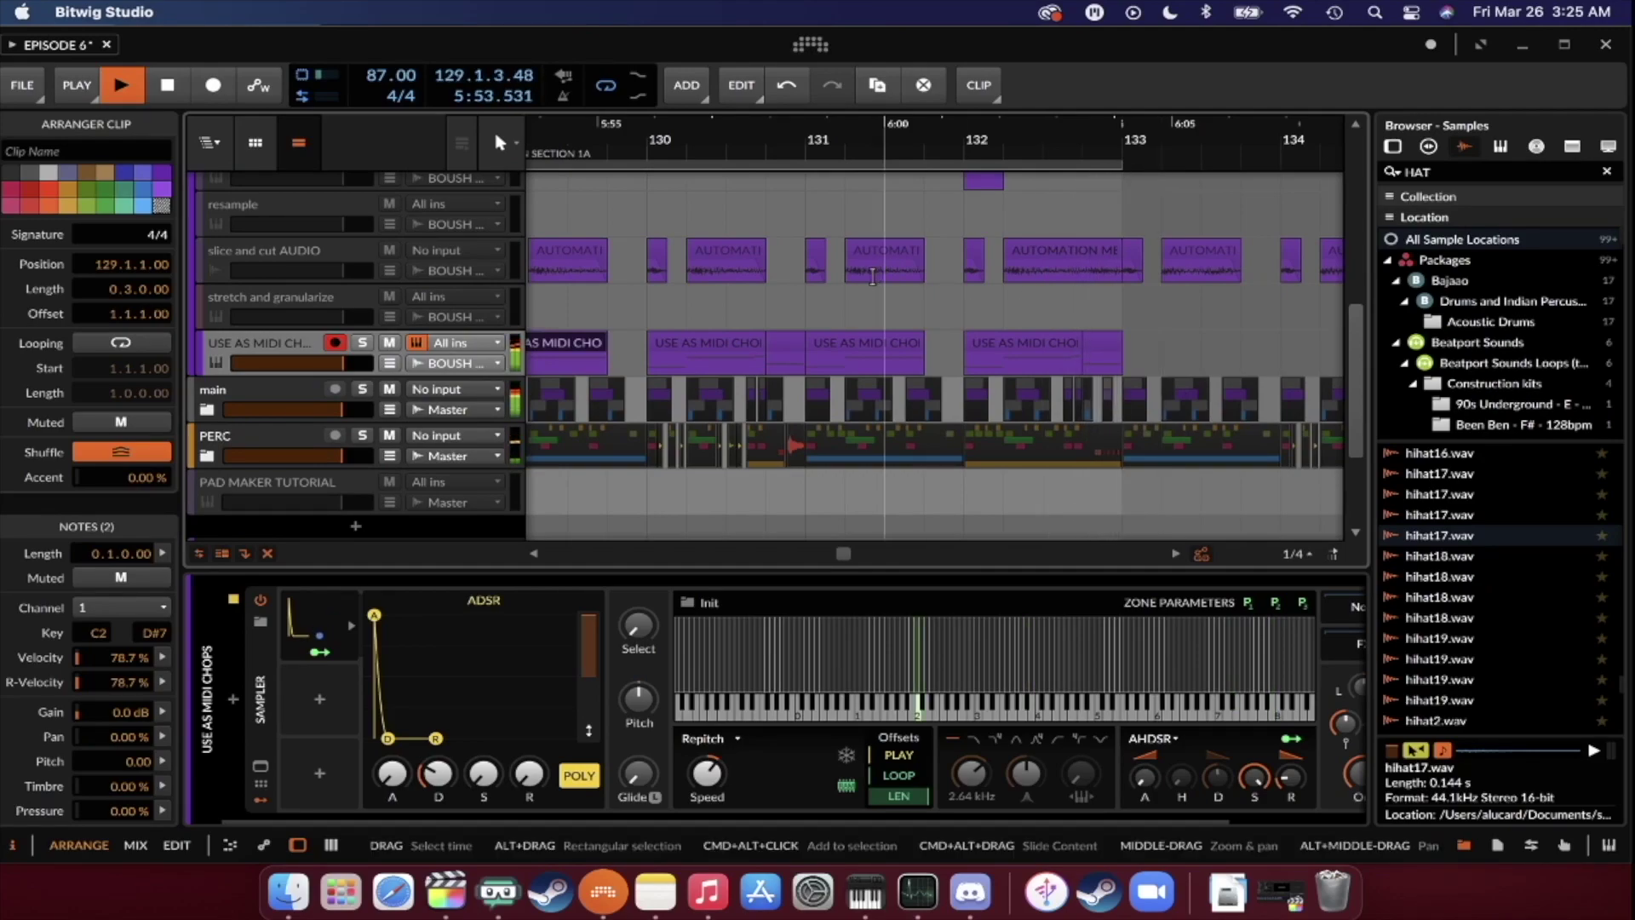
scroll(872, 275, "down", 2)
scroll(872, 275, "up", 1)
scroll(872, 275, "up", 7)
key("space")
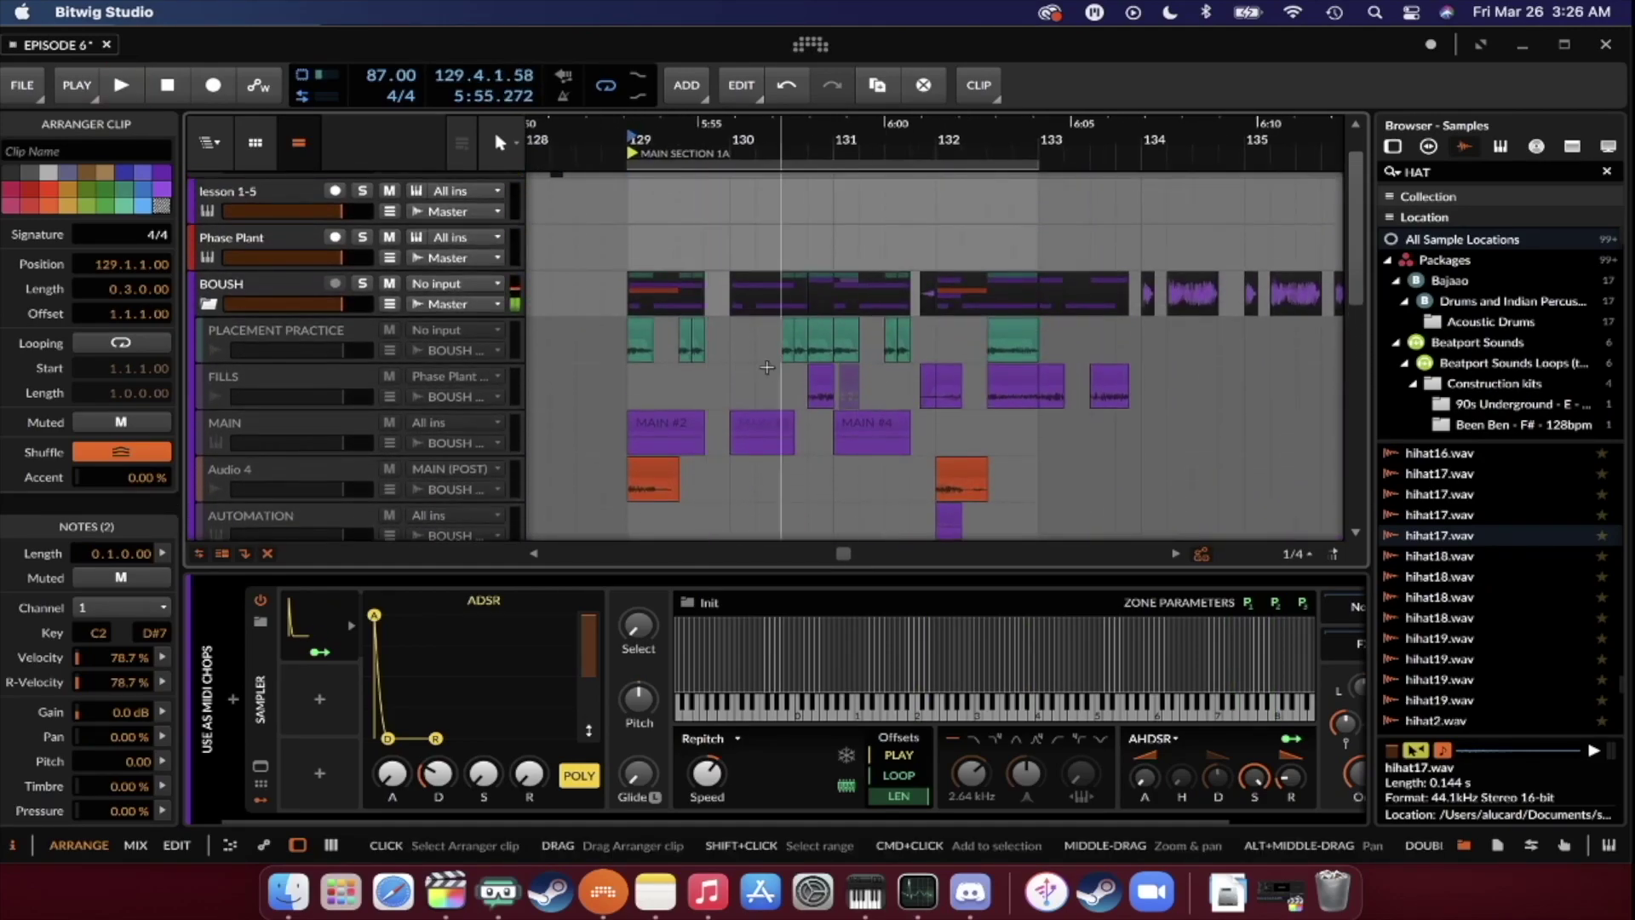
Mute the one-beat USE AS MIDI CHOPS clip at 130.4.1.00, beneath the first FILLS clip.
scroll(755, 368, "up", 2)
scroll(754, 367, "down", 5)
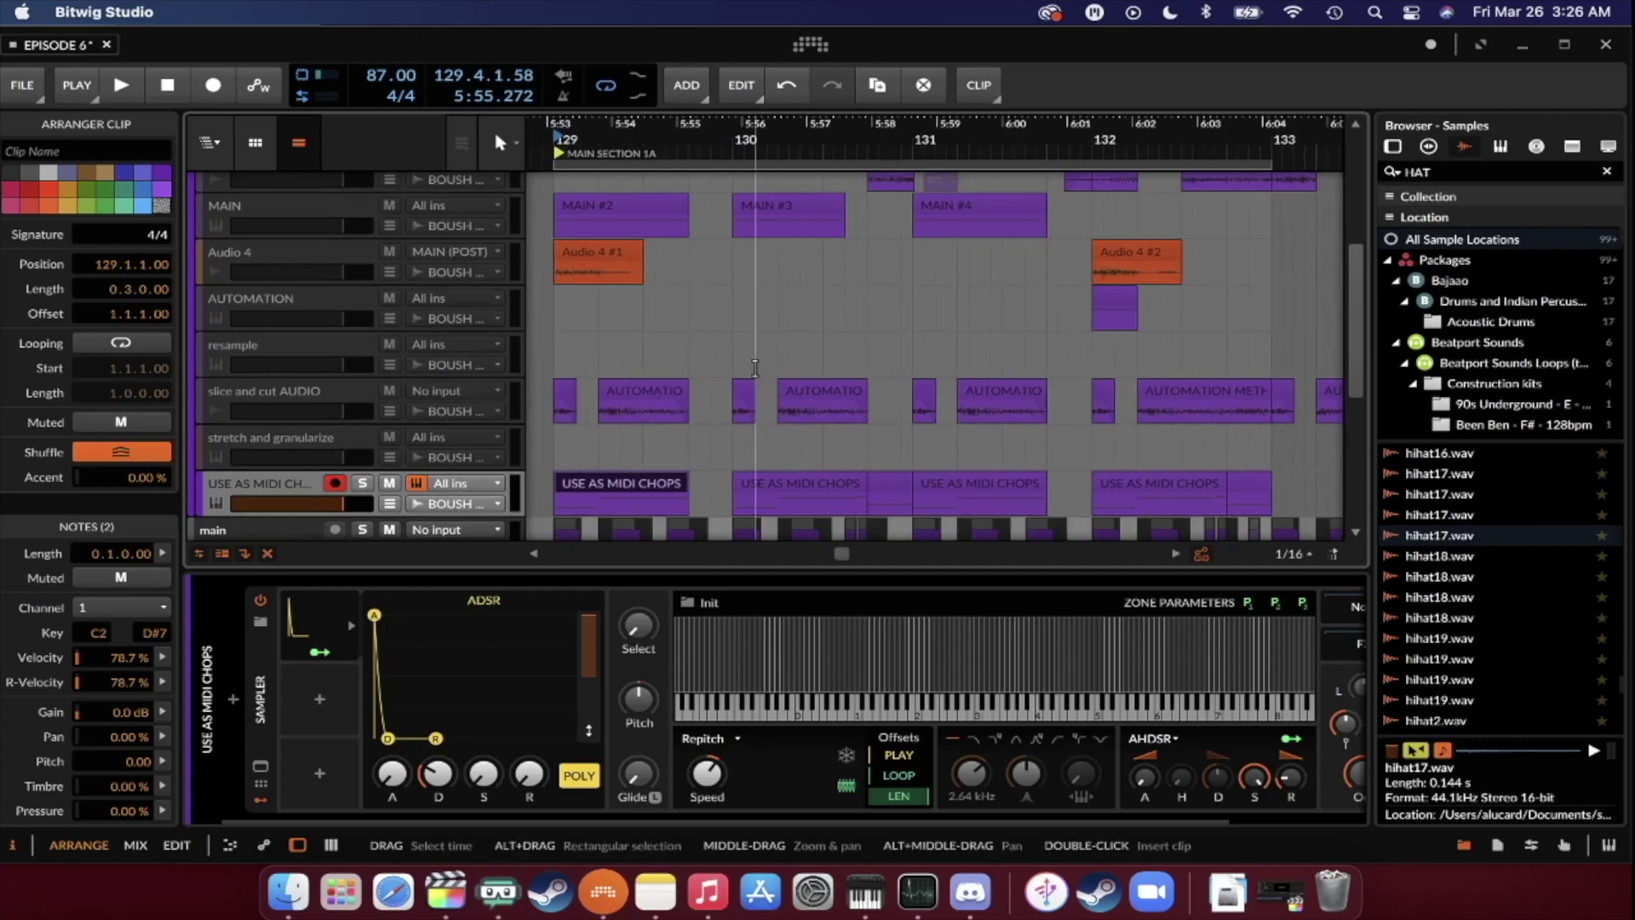
scroll(754, 368, "down", 1)
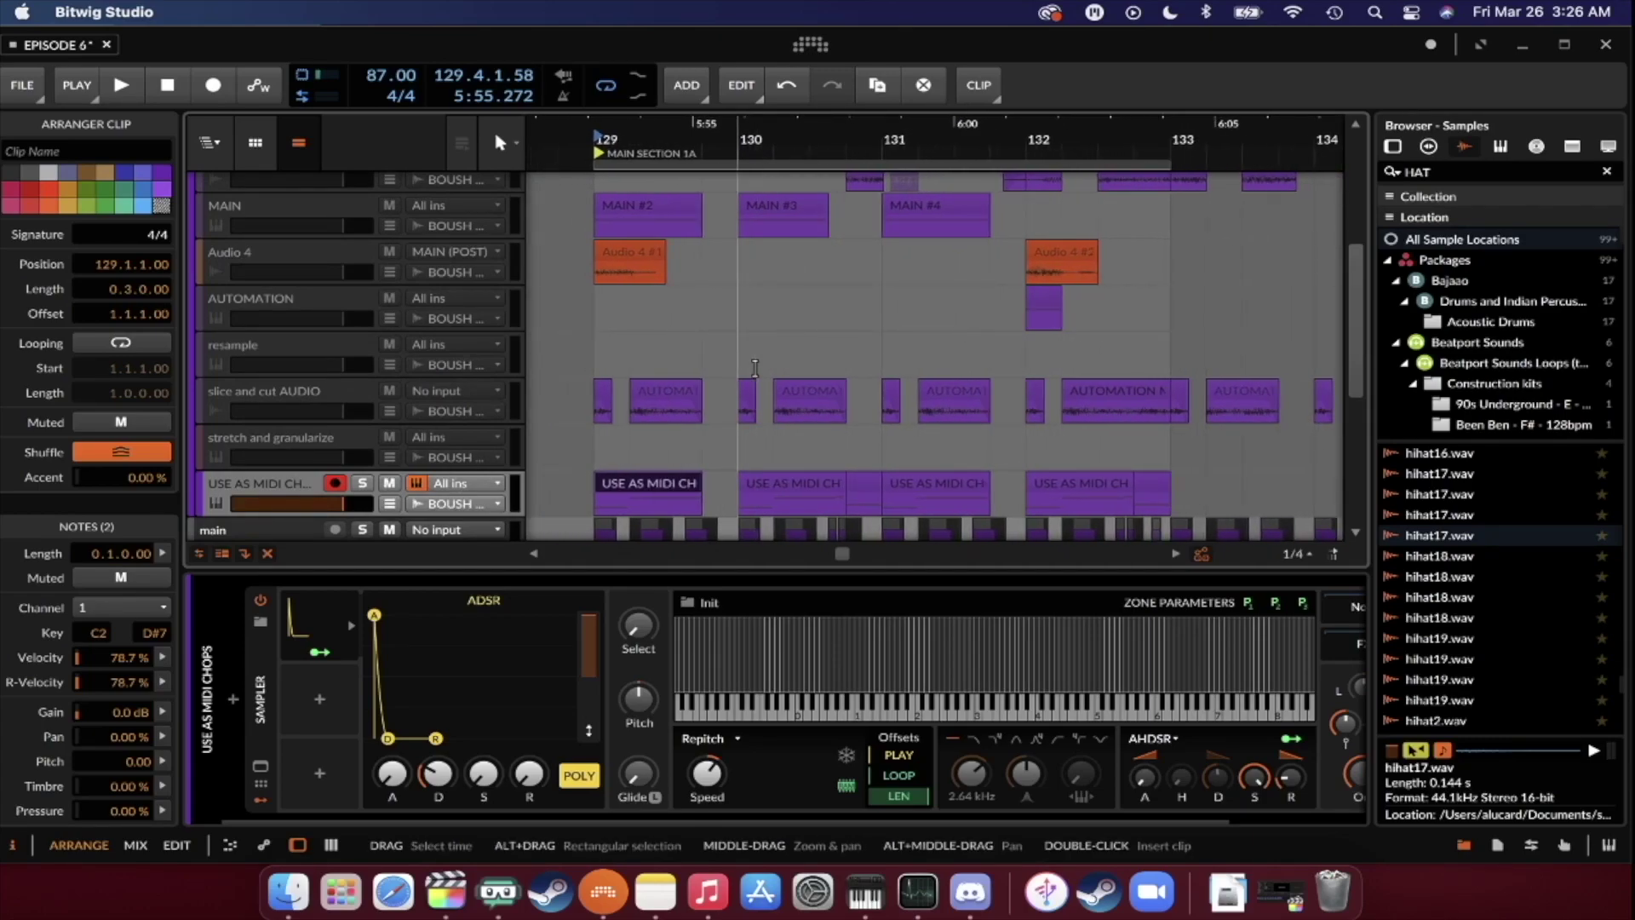
scroll(754, 367, "up", 2)
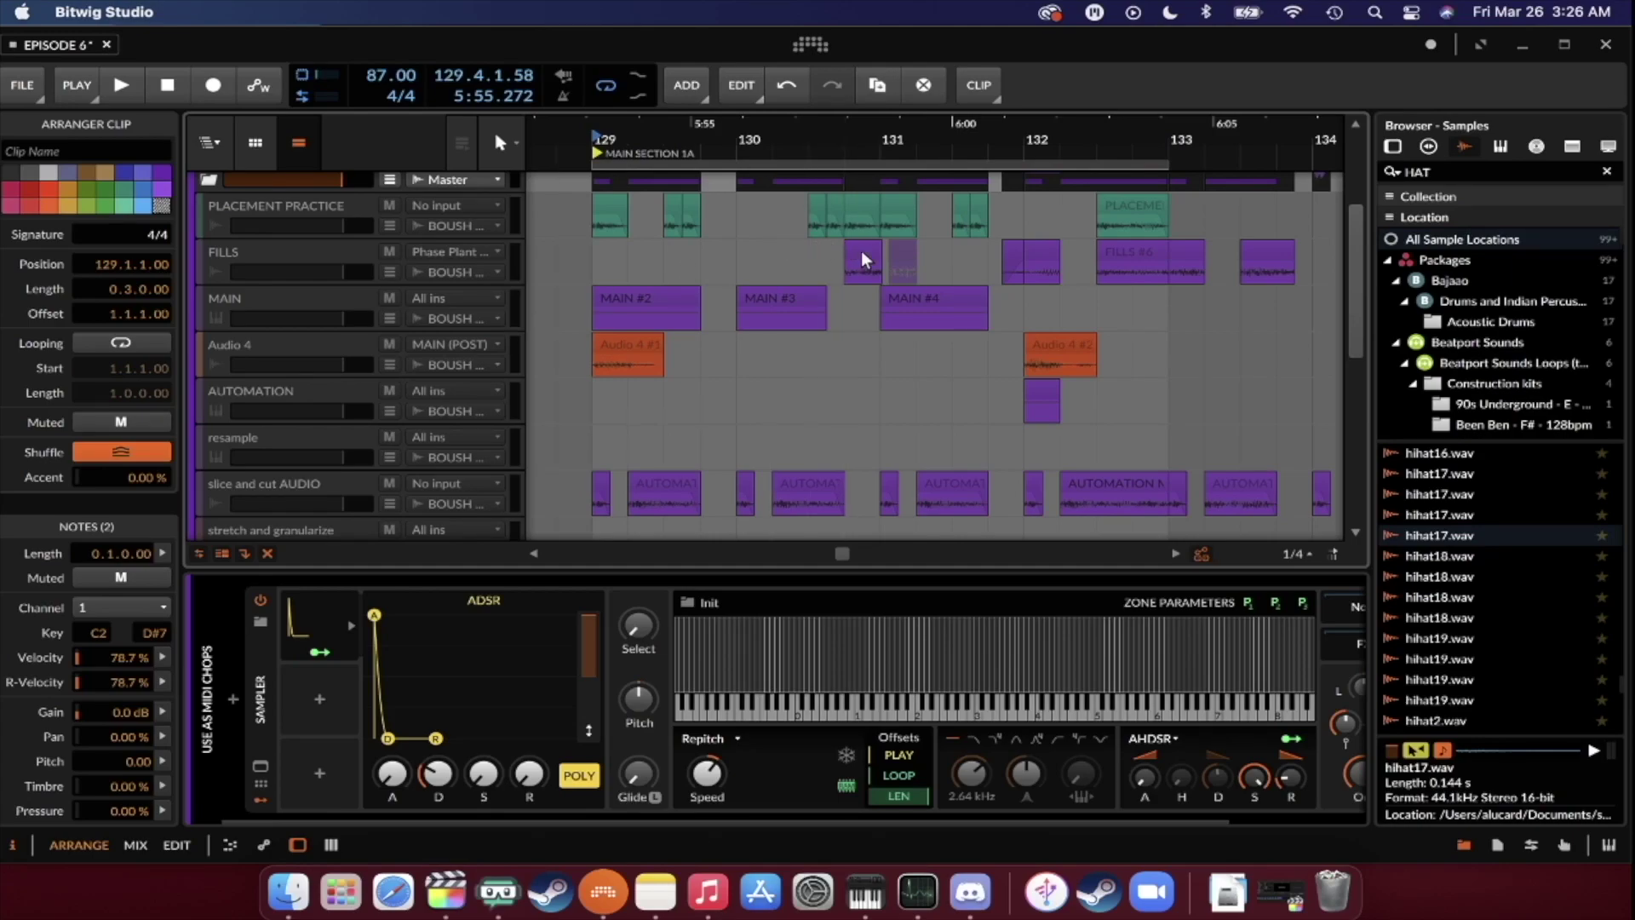
scroll(745, 264, "down", 5)
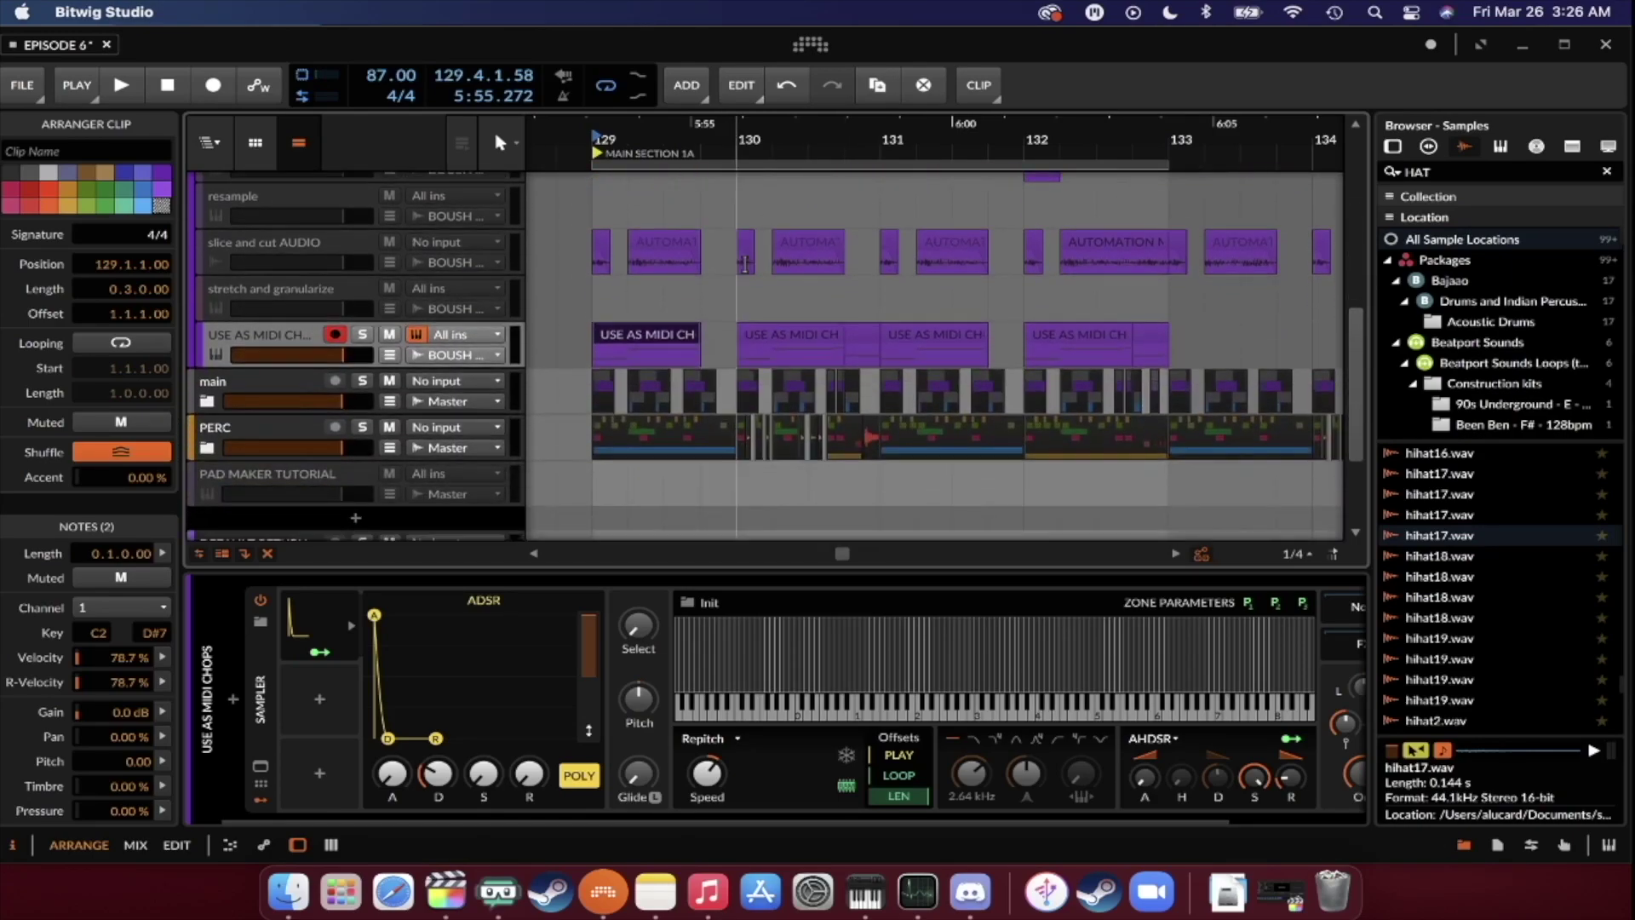
left_click(856, 344)
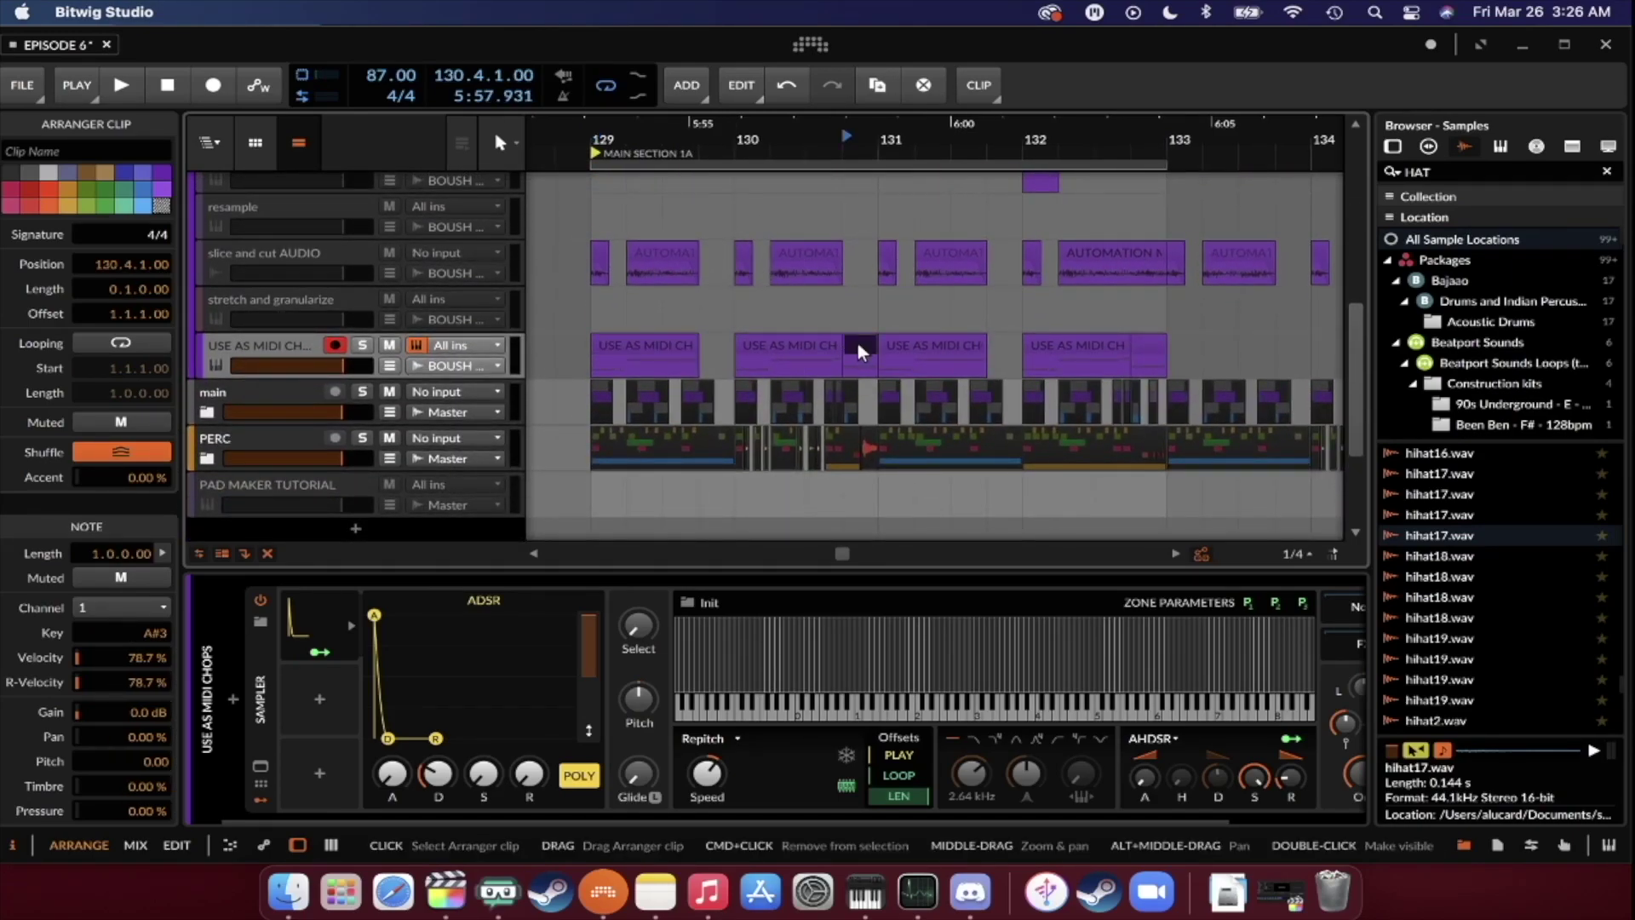
key("m")
Activate the FILLS track and play the arrangement from 129.1.1.00 to hear the fills with the MIDI chops.
scroll(411, 324, "up", 7)
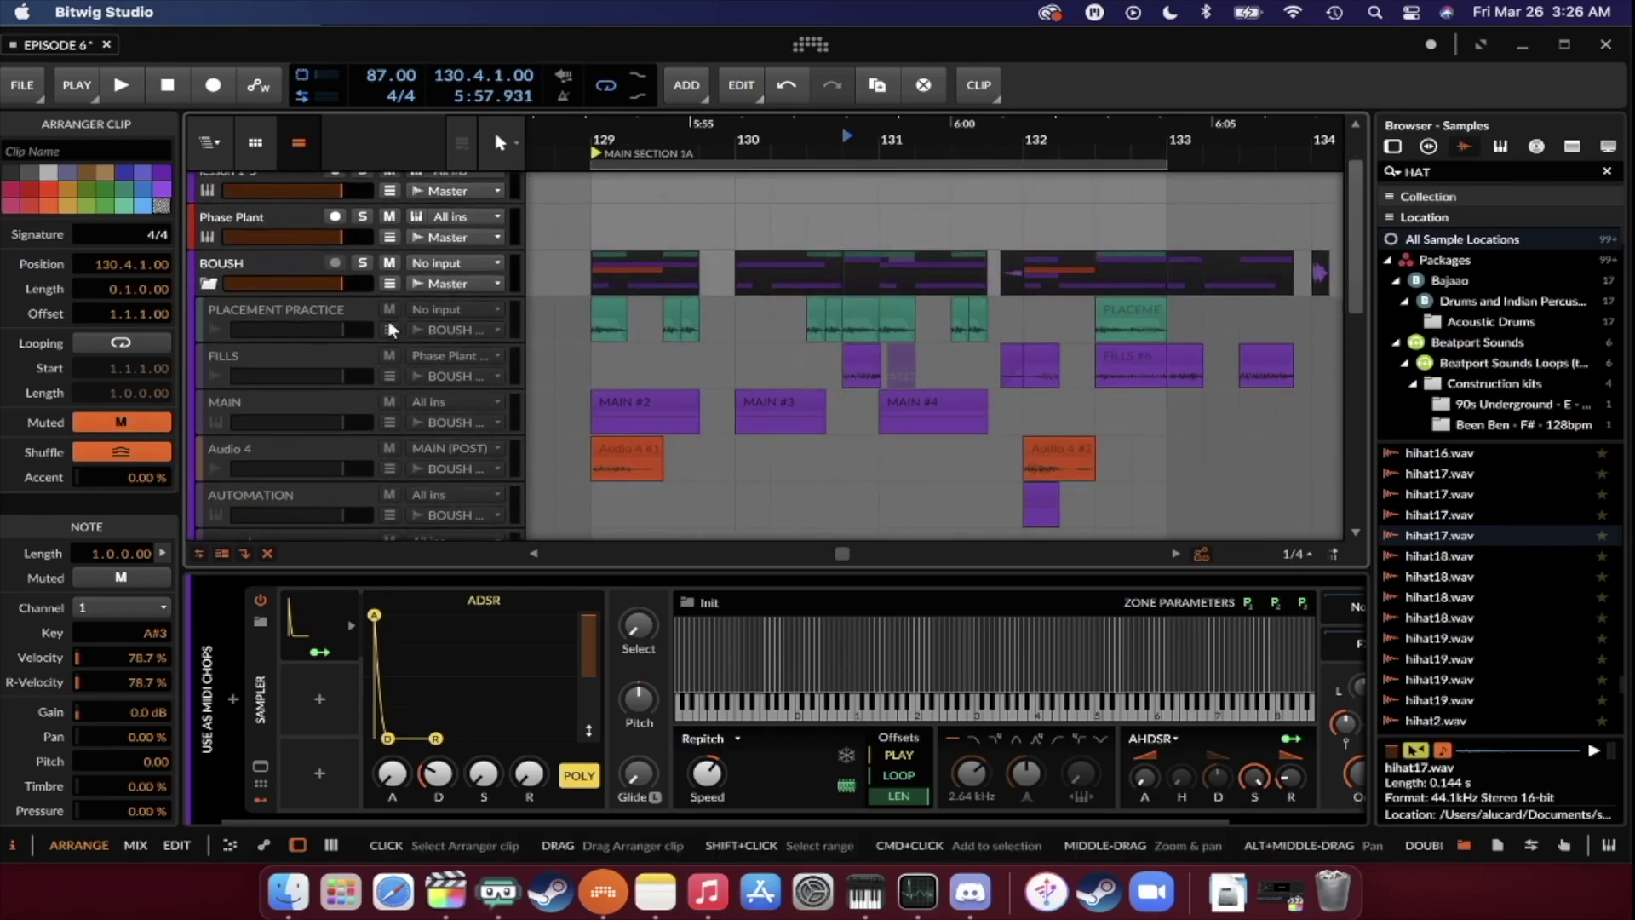
left_click(299, 358)
scroll(608, 335, "down", 2)
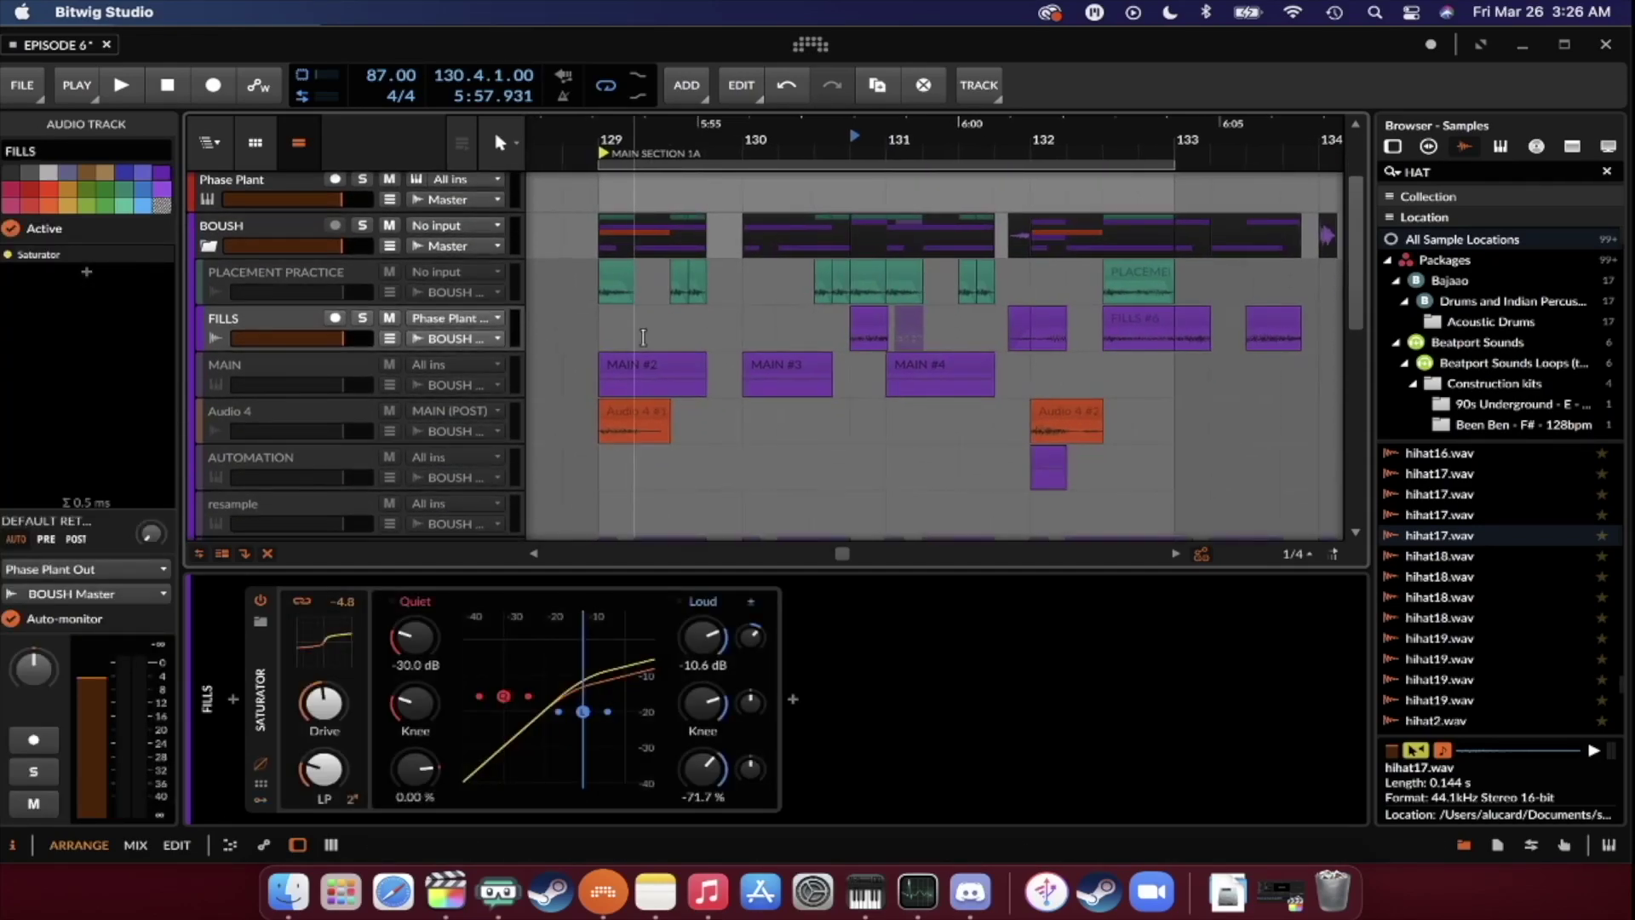
left_click(608, 334)
key("space")
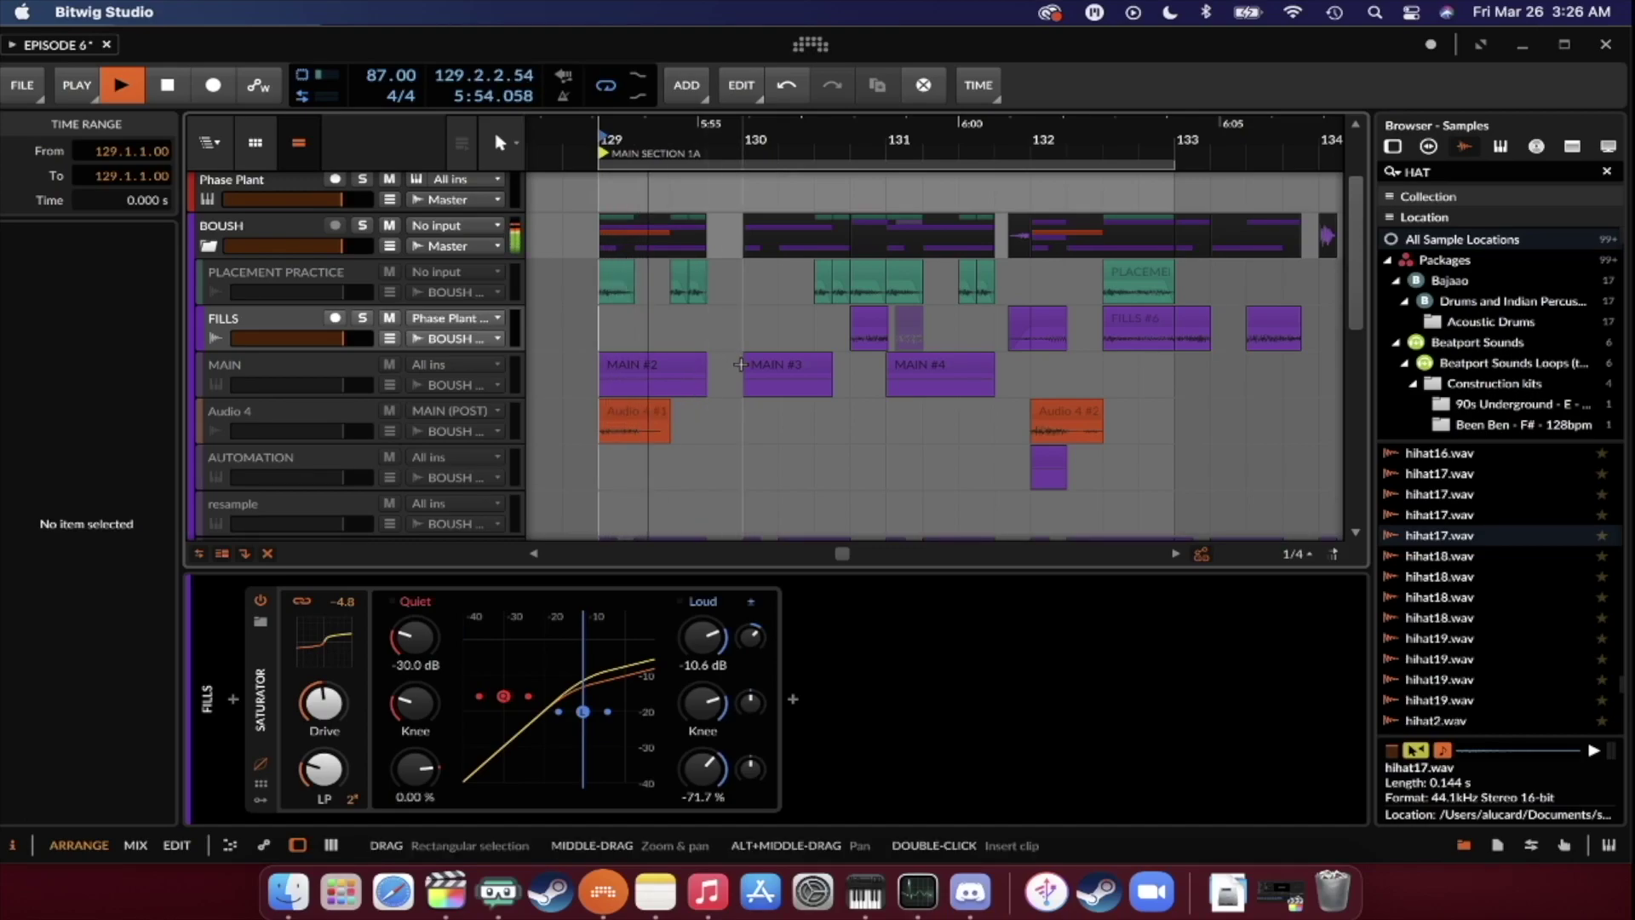
scroll(740, 364, "down", 1)
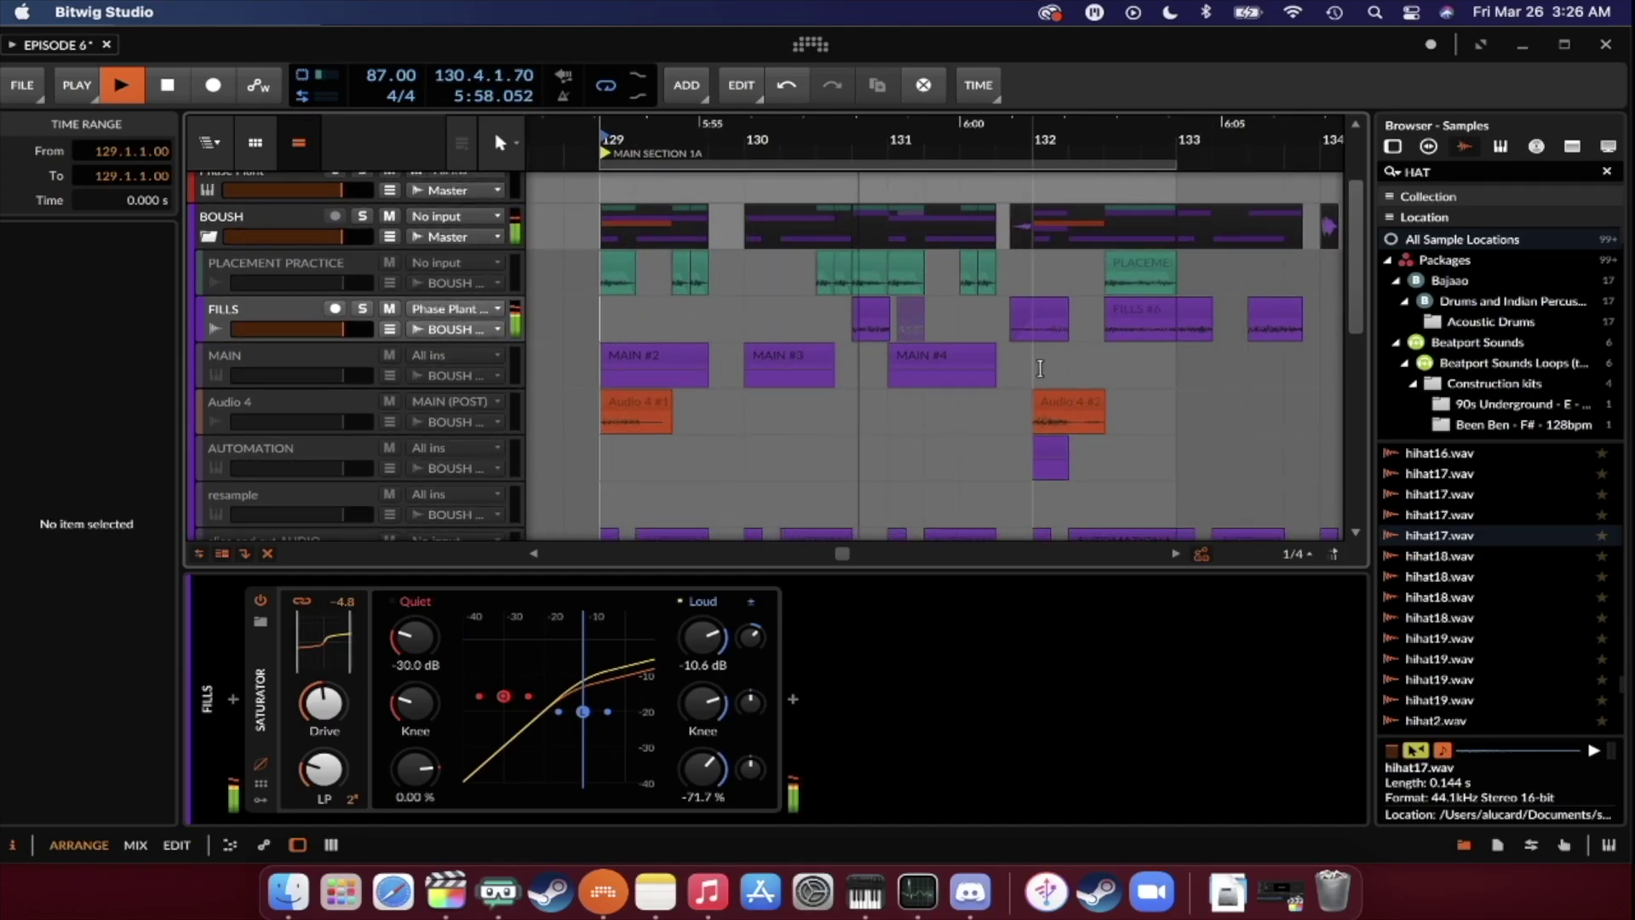
scroll(971, 397, "down", 1)
scroll(971, 398, "down", 10)
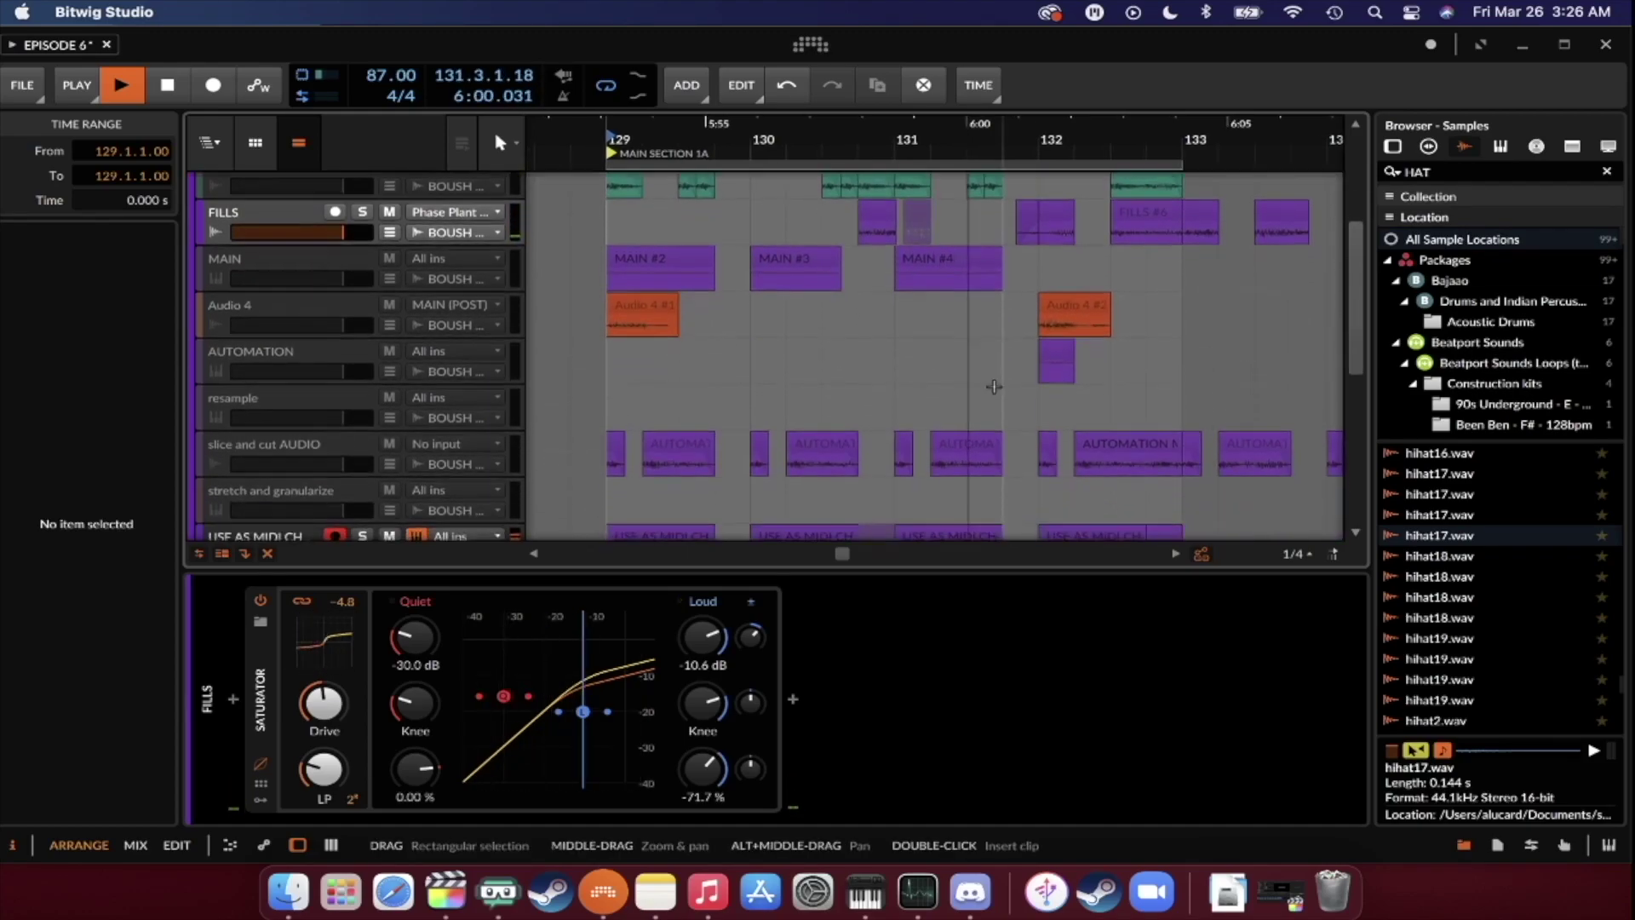
scroll(994, 387, "up", 5)
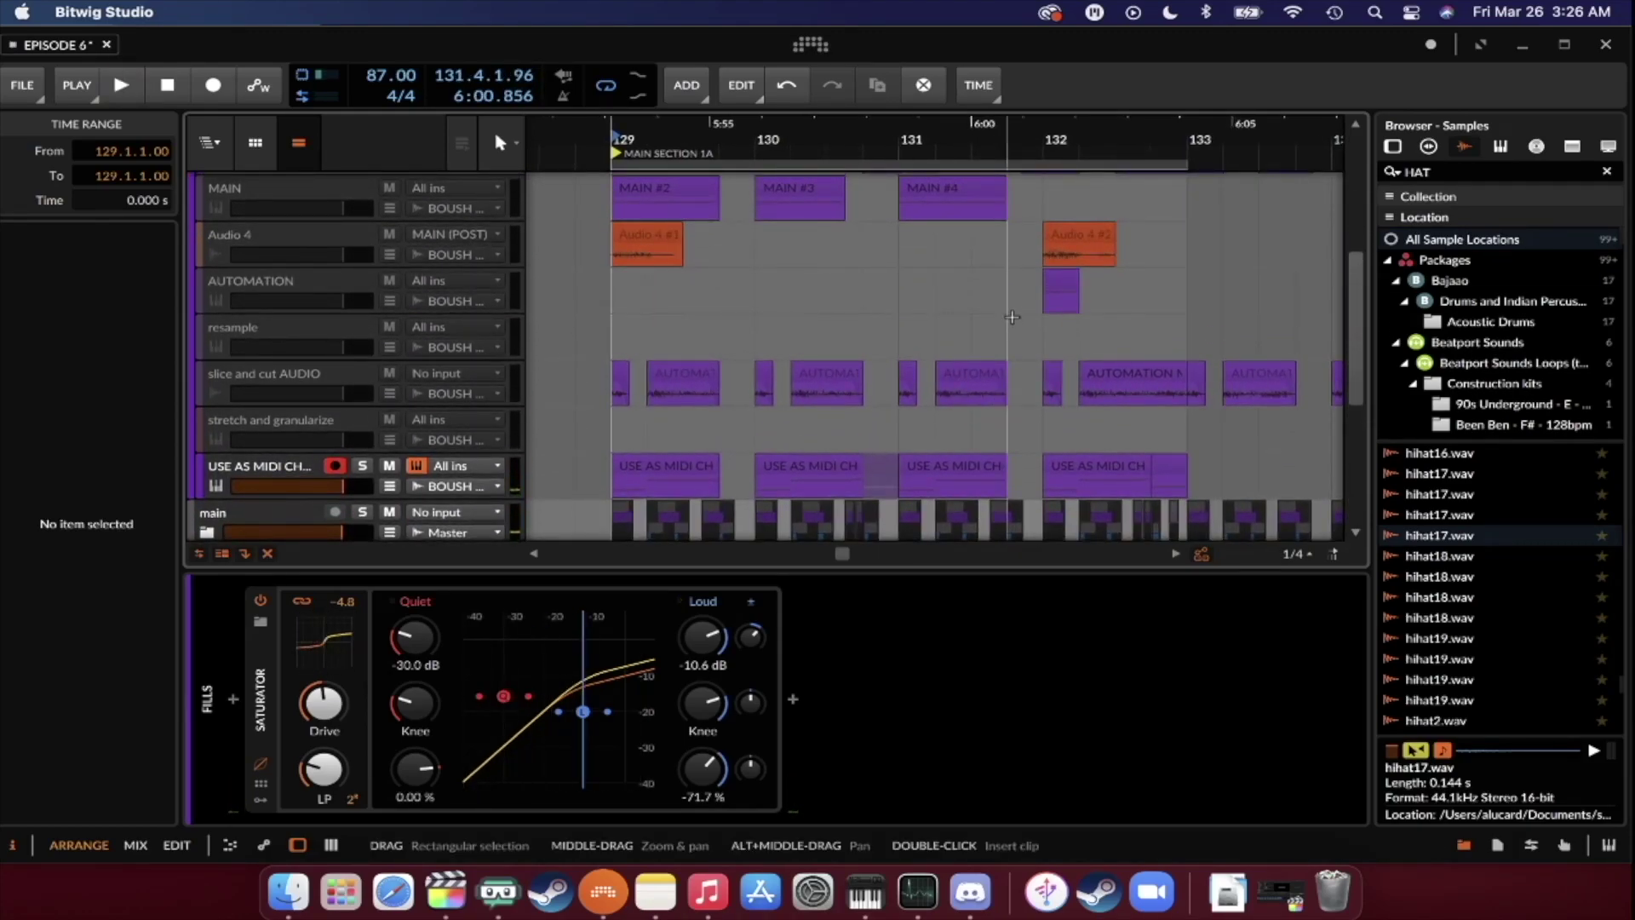
Move the AUTOMATION clip one beat earlier to beat 4 of bar 131 and activate the AUTOMATION track.
left_click_drag(1057, 300, 1021, 309)
left_click(327, 299)
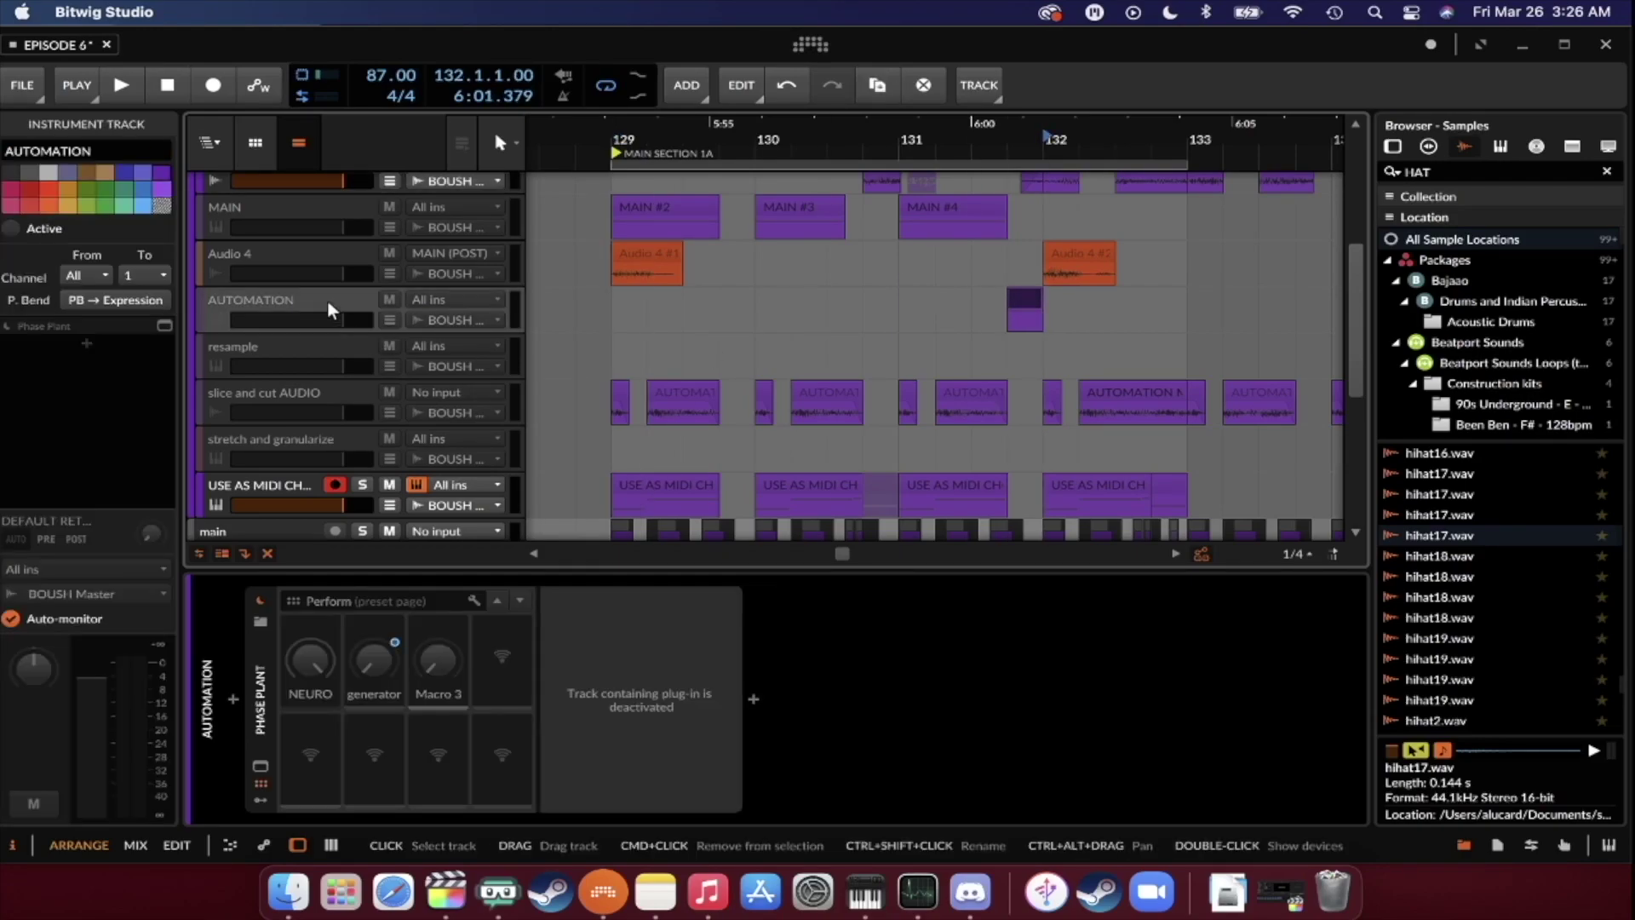
Play the arrangement from 131.1.1.00 and check how the AUTOMATION clip fits with the fills and MIDI chops.
left_click(892, 372)
key("space")
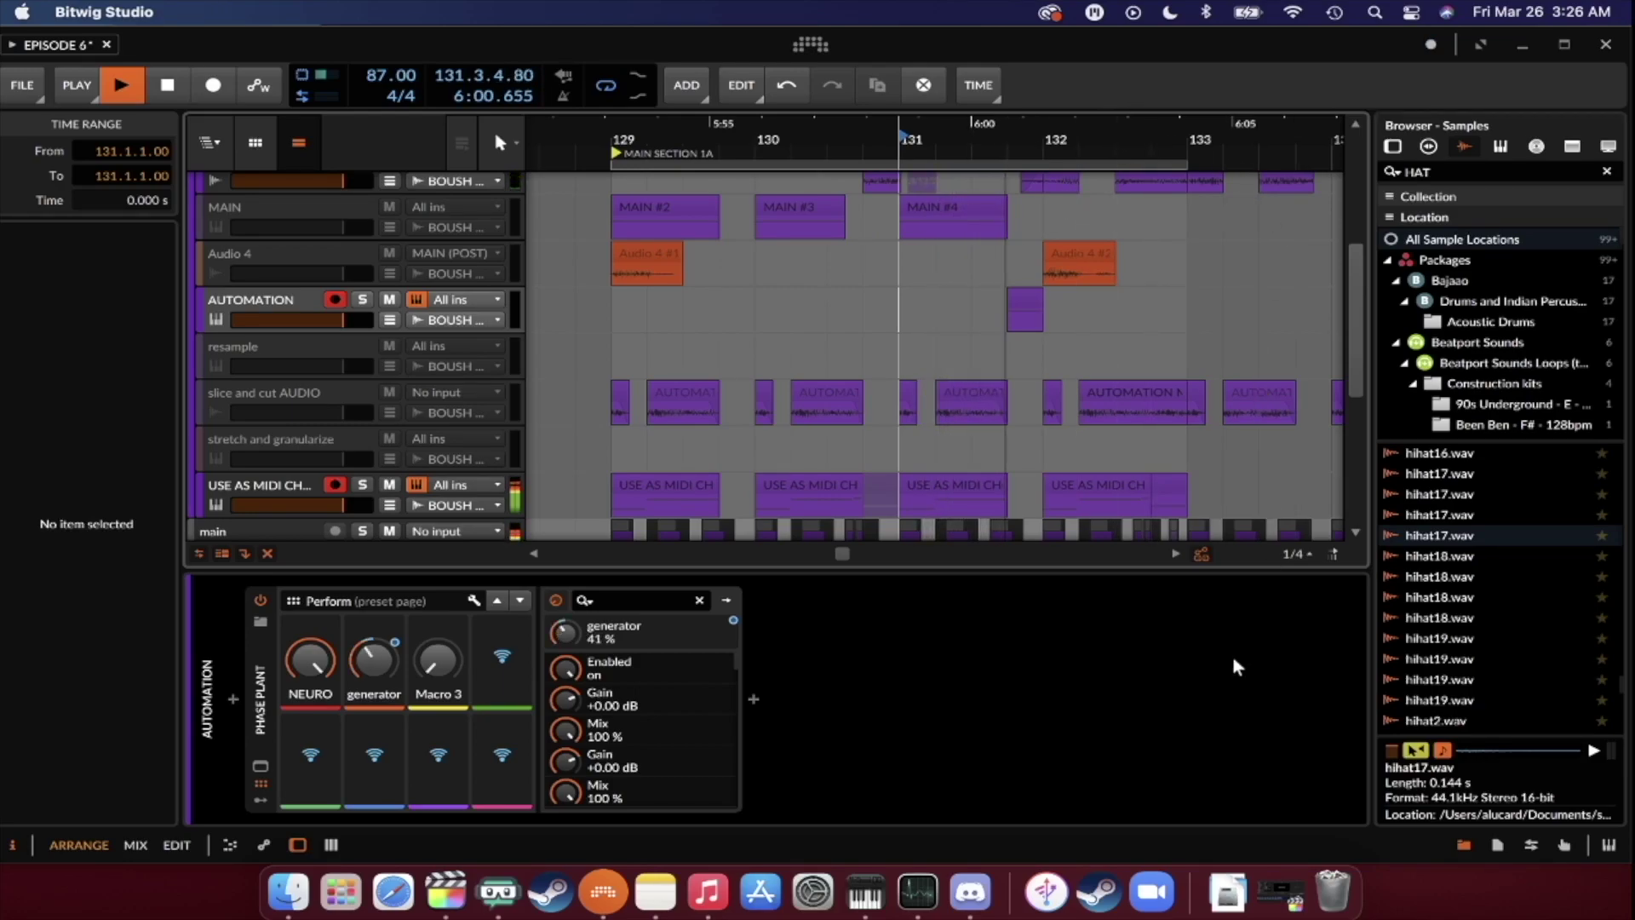
scroll(990, 301, "up", 1)
scroll(990, 301, "up", 2)
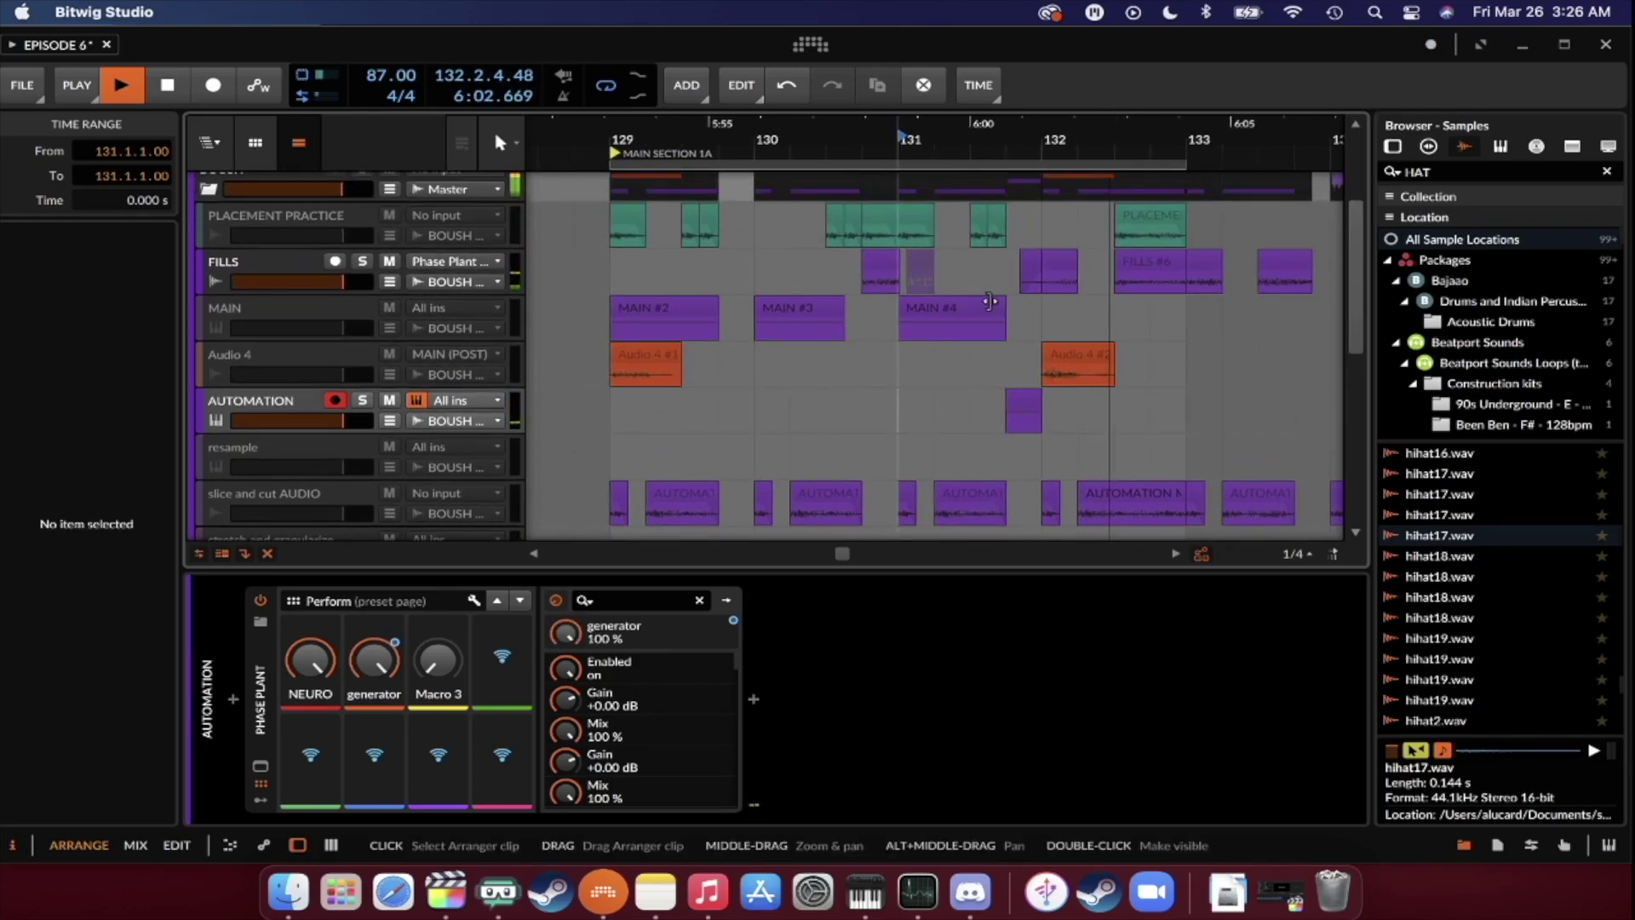
scroll(980, 307, "down", 2)
scroll(977, 310, "down", 5)
scroll(977, 310, "left", 3)
key("space")
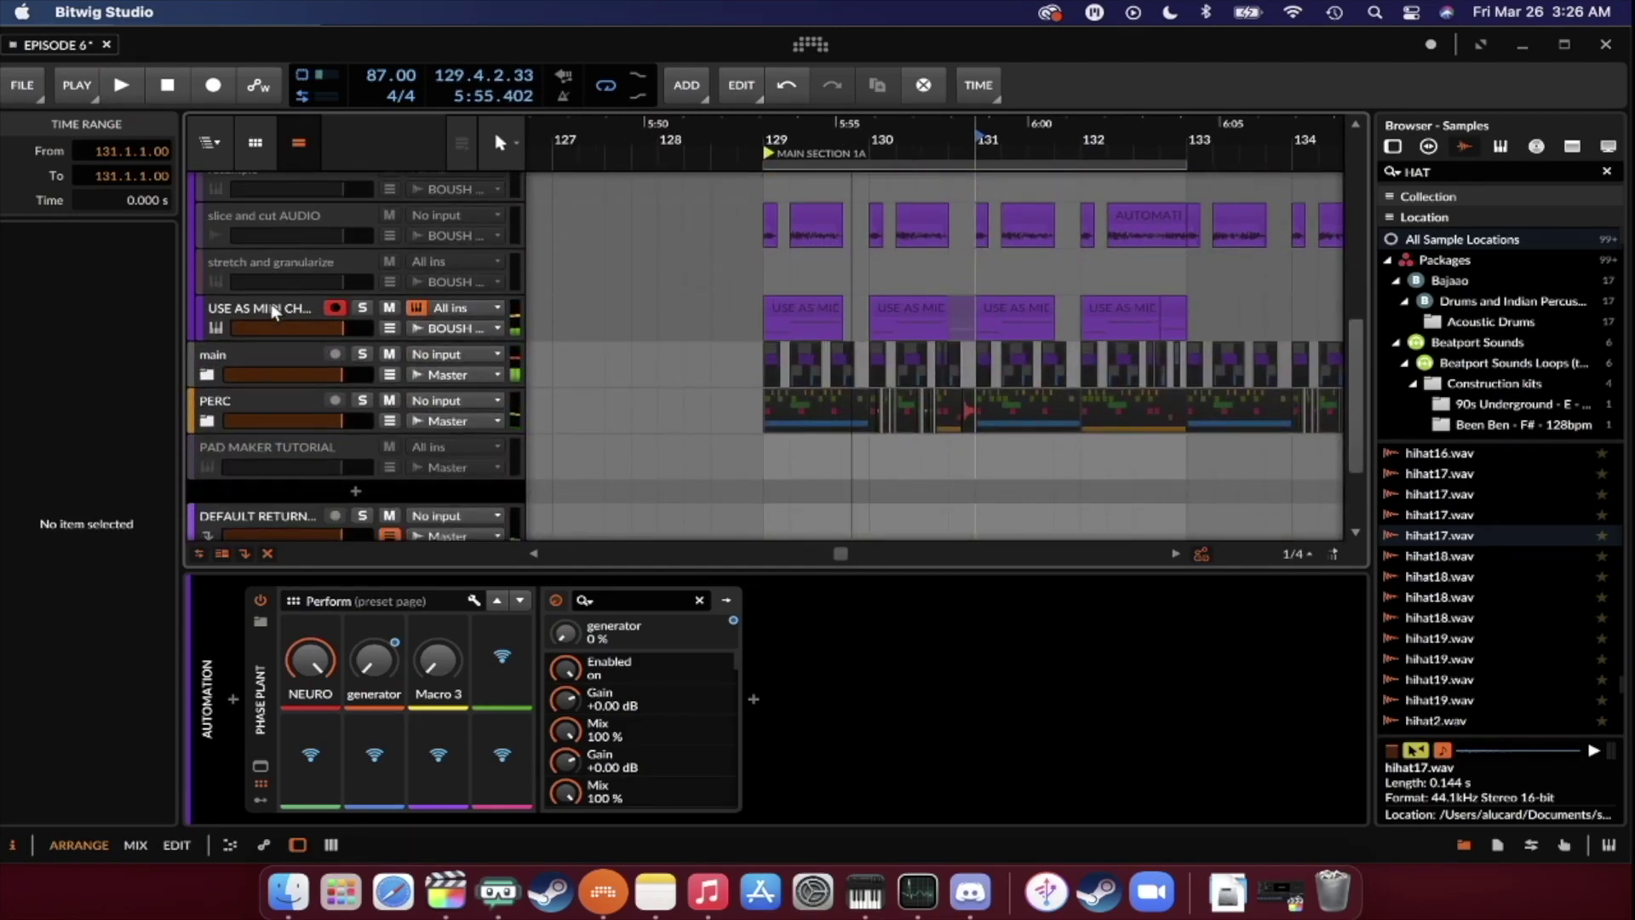
Deactivate the USE AS MIDI CHOPS track and activate the MAIN track.
left_click(268, 303)
scroll(268, 303, "up", 1)
scroll(268, 303, "up", 5)
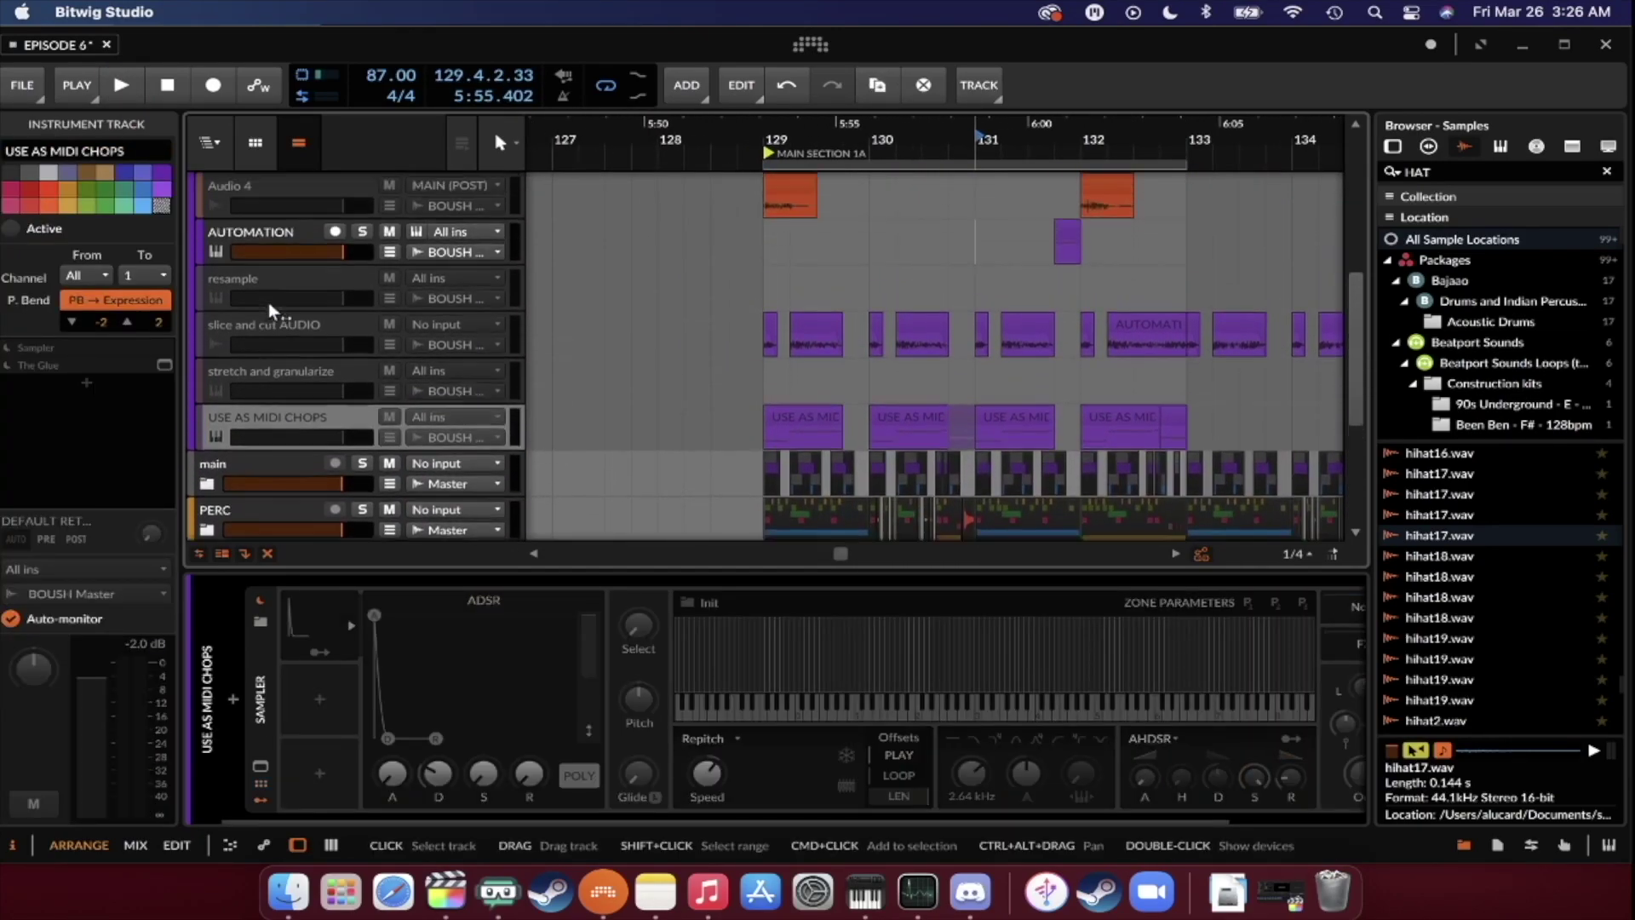
left_click(269, 314)
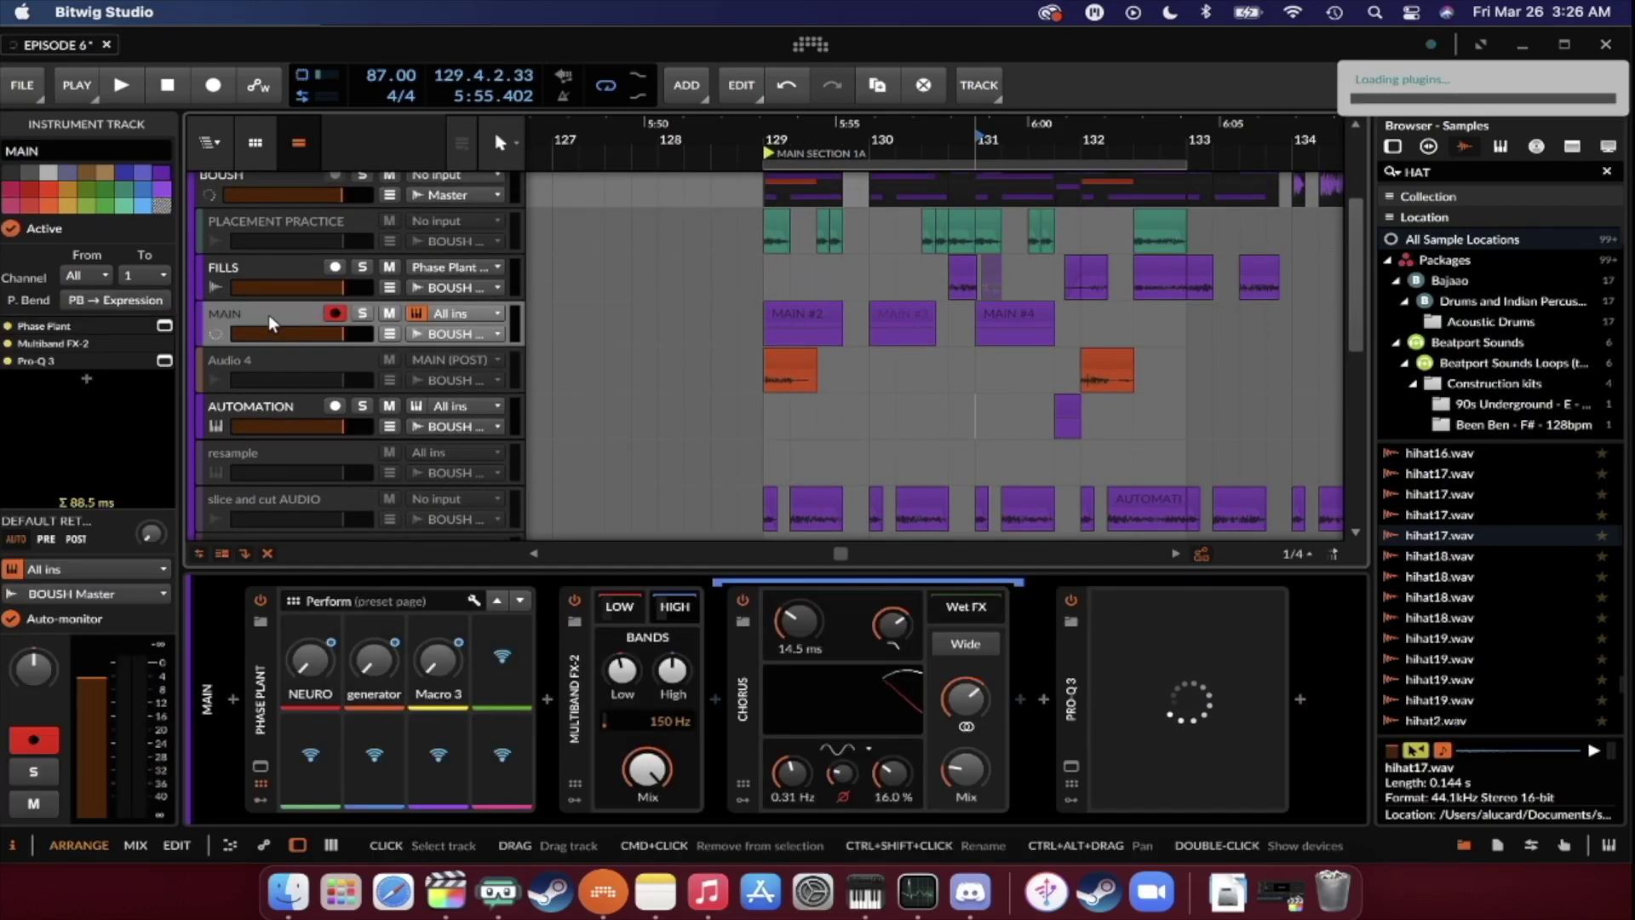
Move the AUTOMATION clip to beat 2 of bar 132 and play the arrangement from 129.1.1.00 with the MAIN bass.
left_click_drag(1069, 402, 1120, 410)
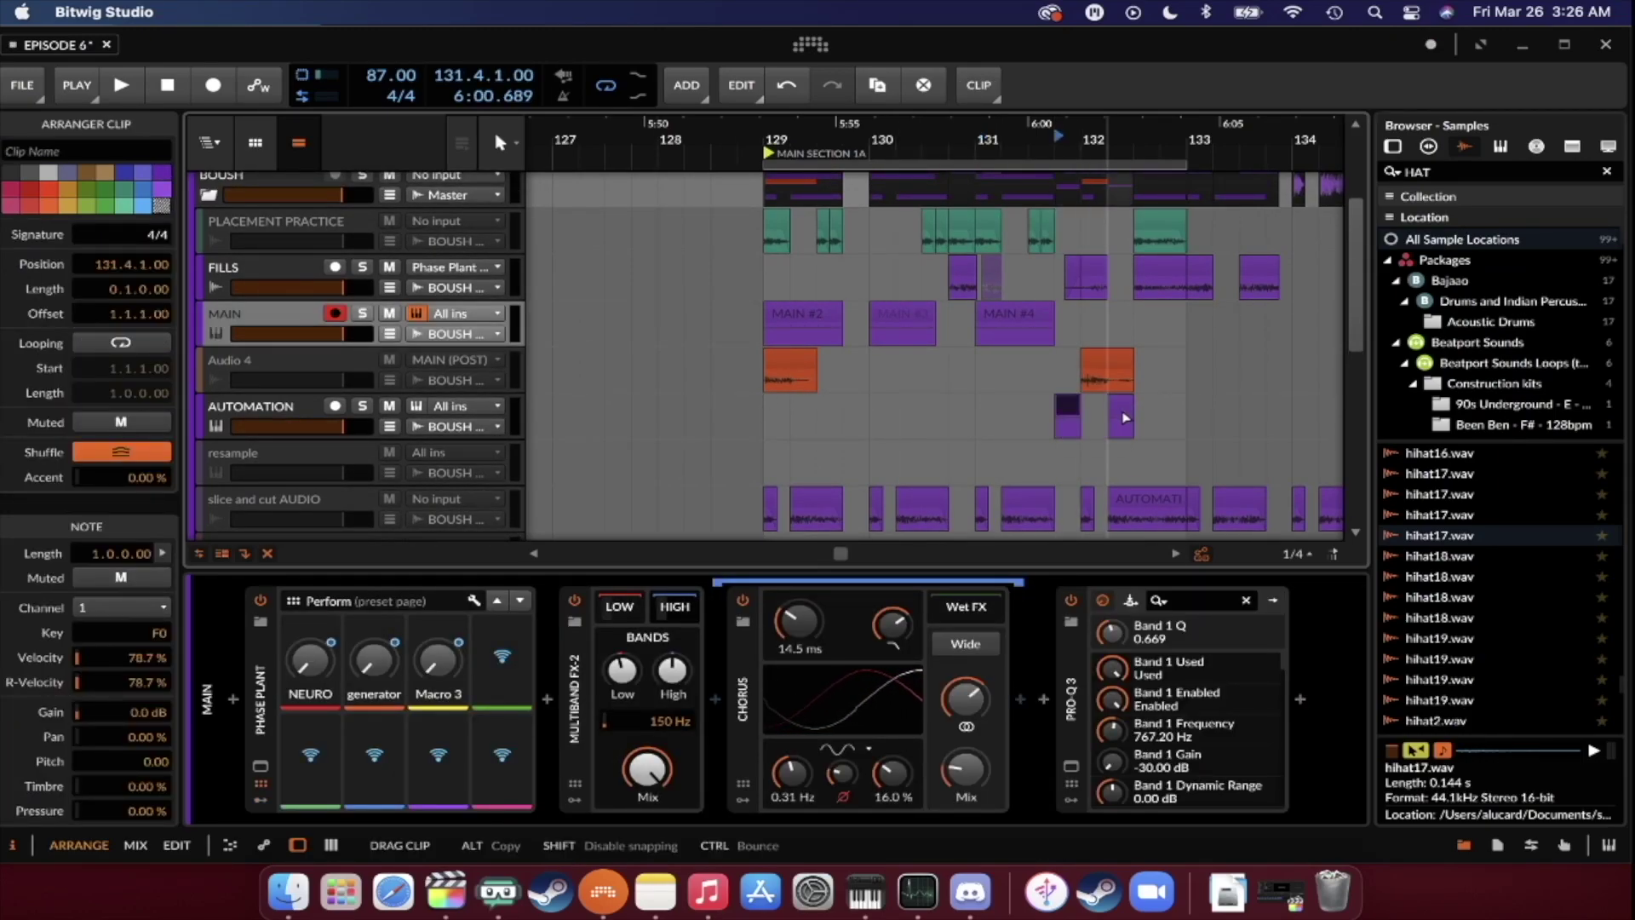
left_click(768, 272)
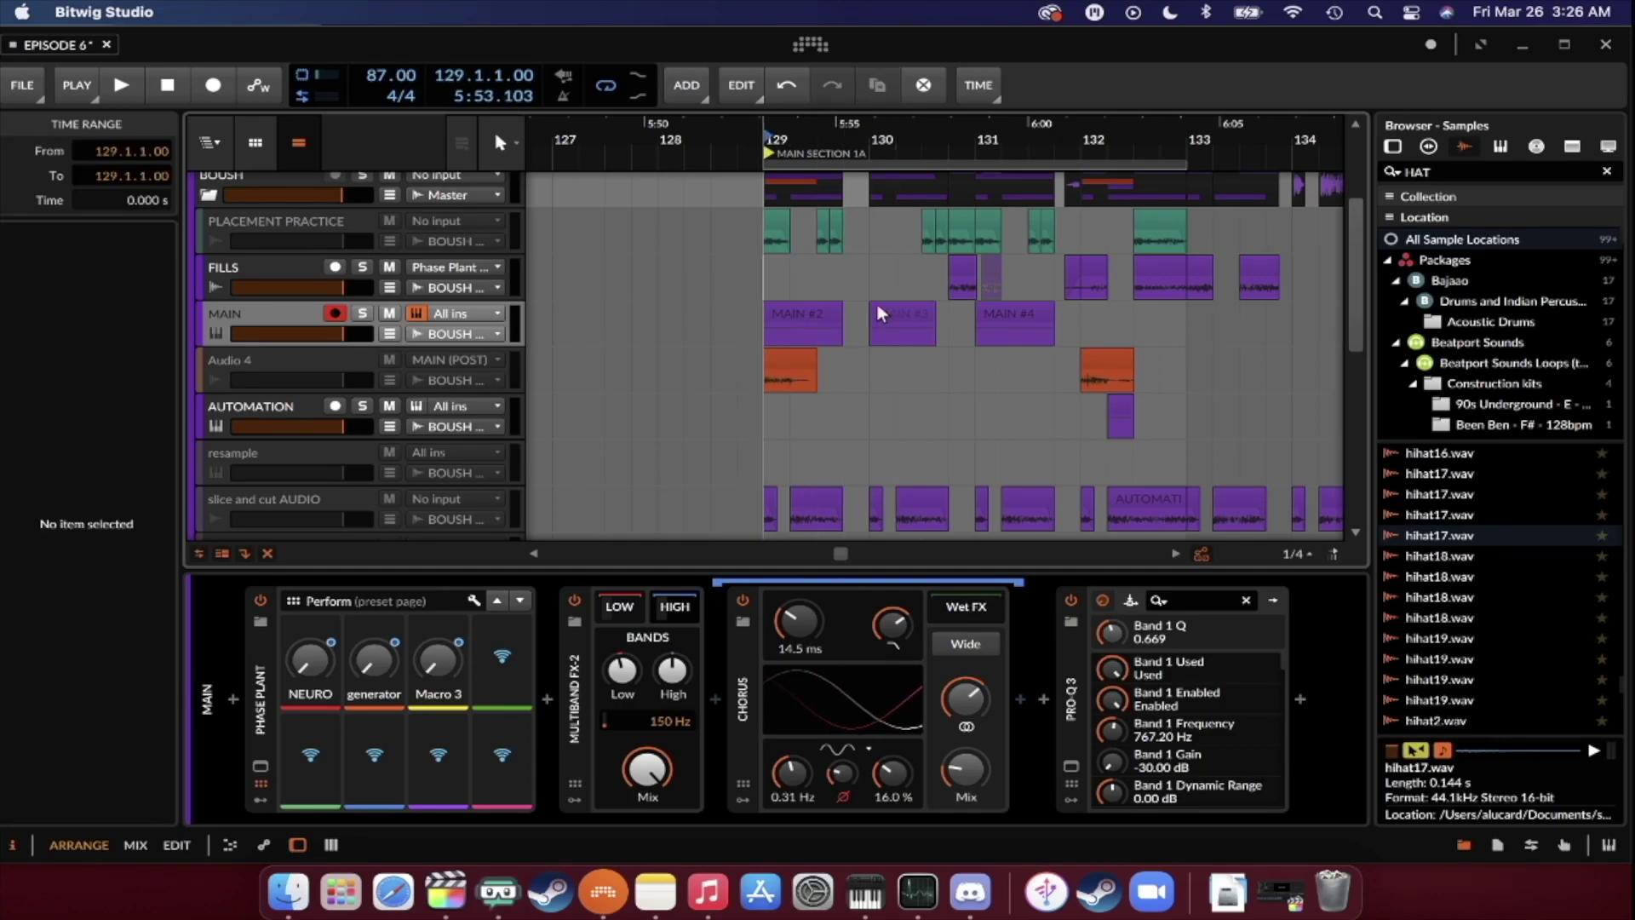
scroll(775, 281, "down", 5)
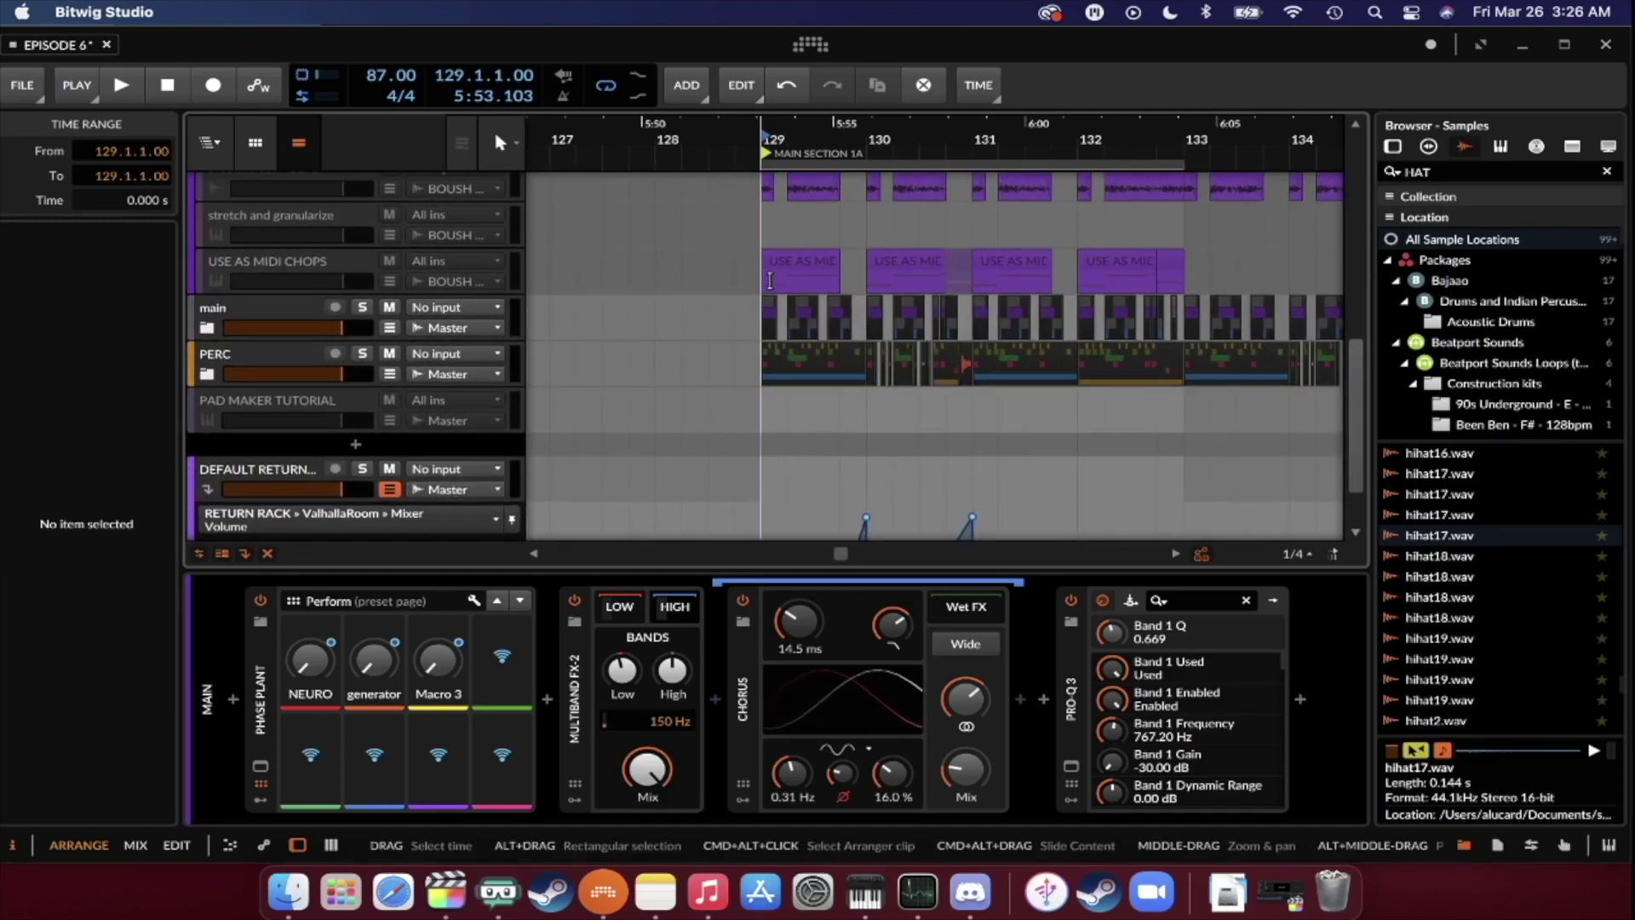
scroll(770, 285, "up", 3)
key("space")
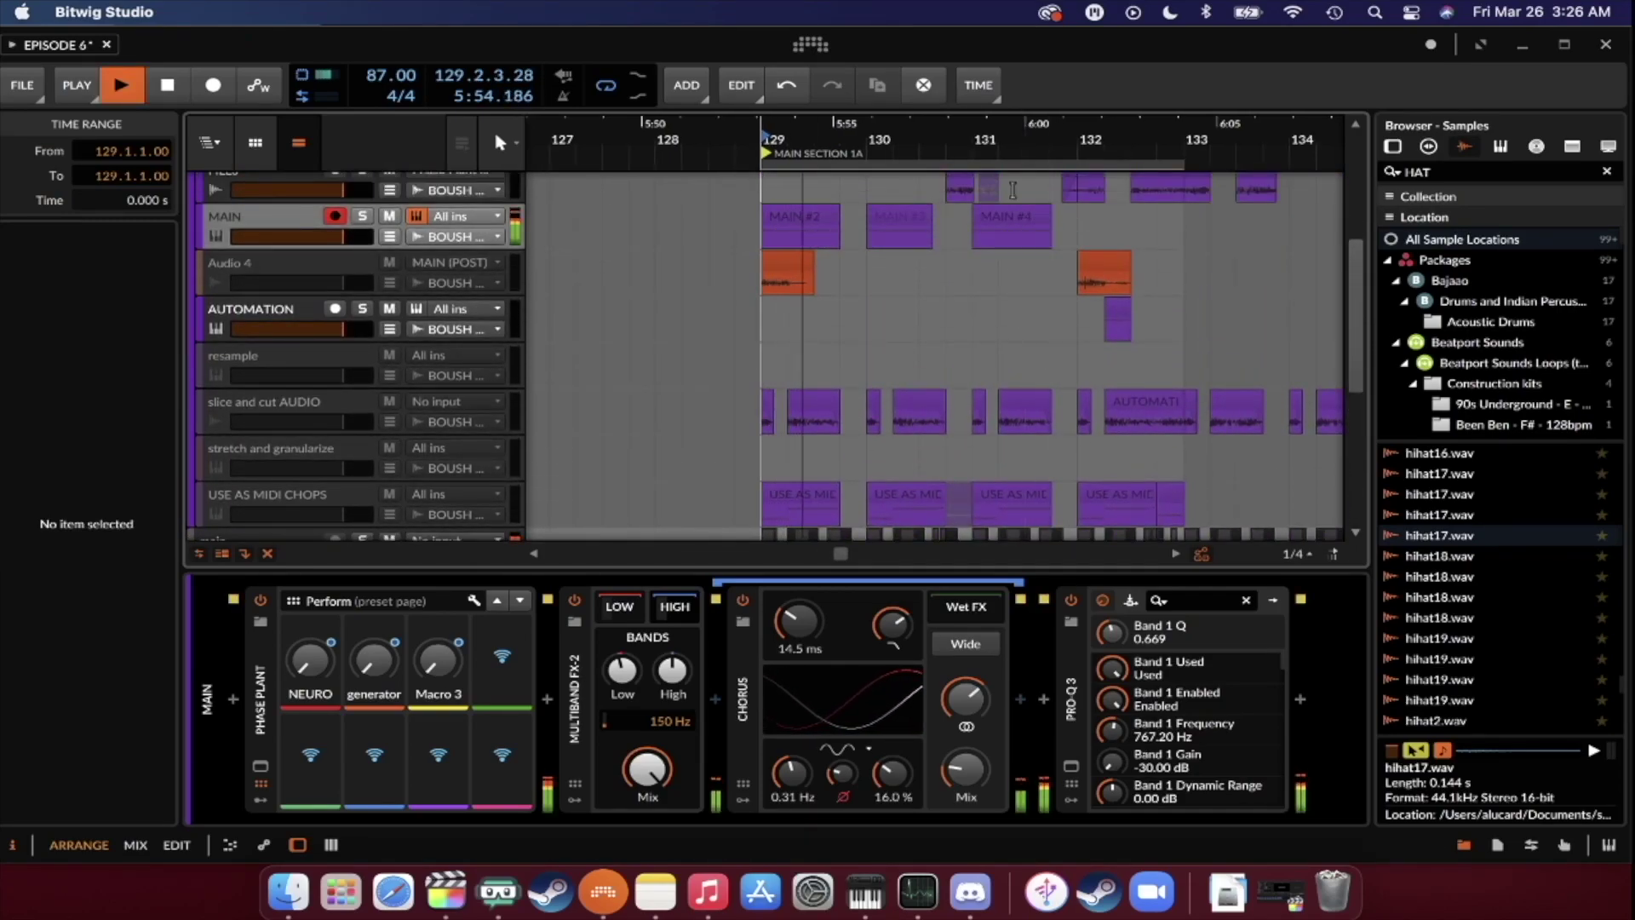
scroll(929, 358, "up", 3)
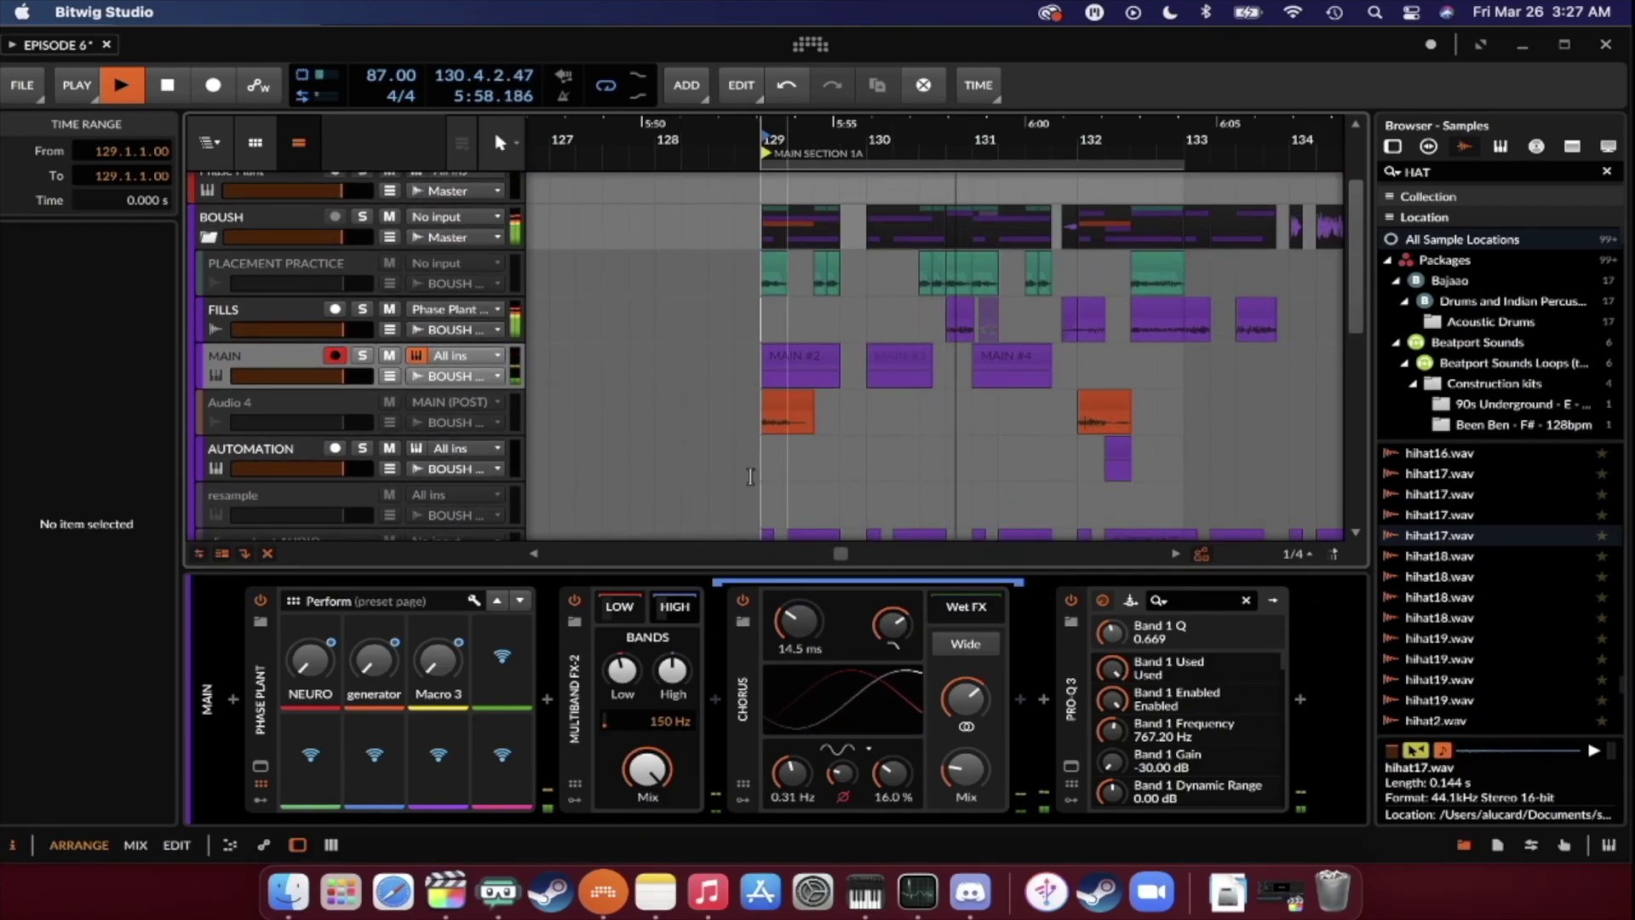
scroll(784, 501, "right", 1)
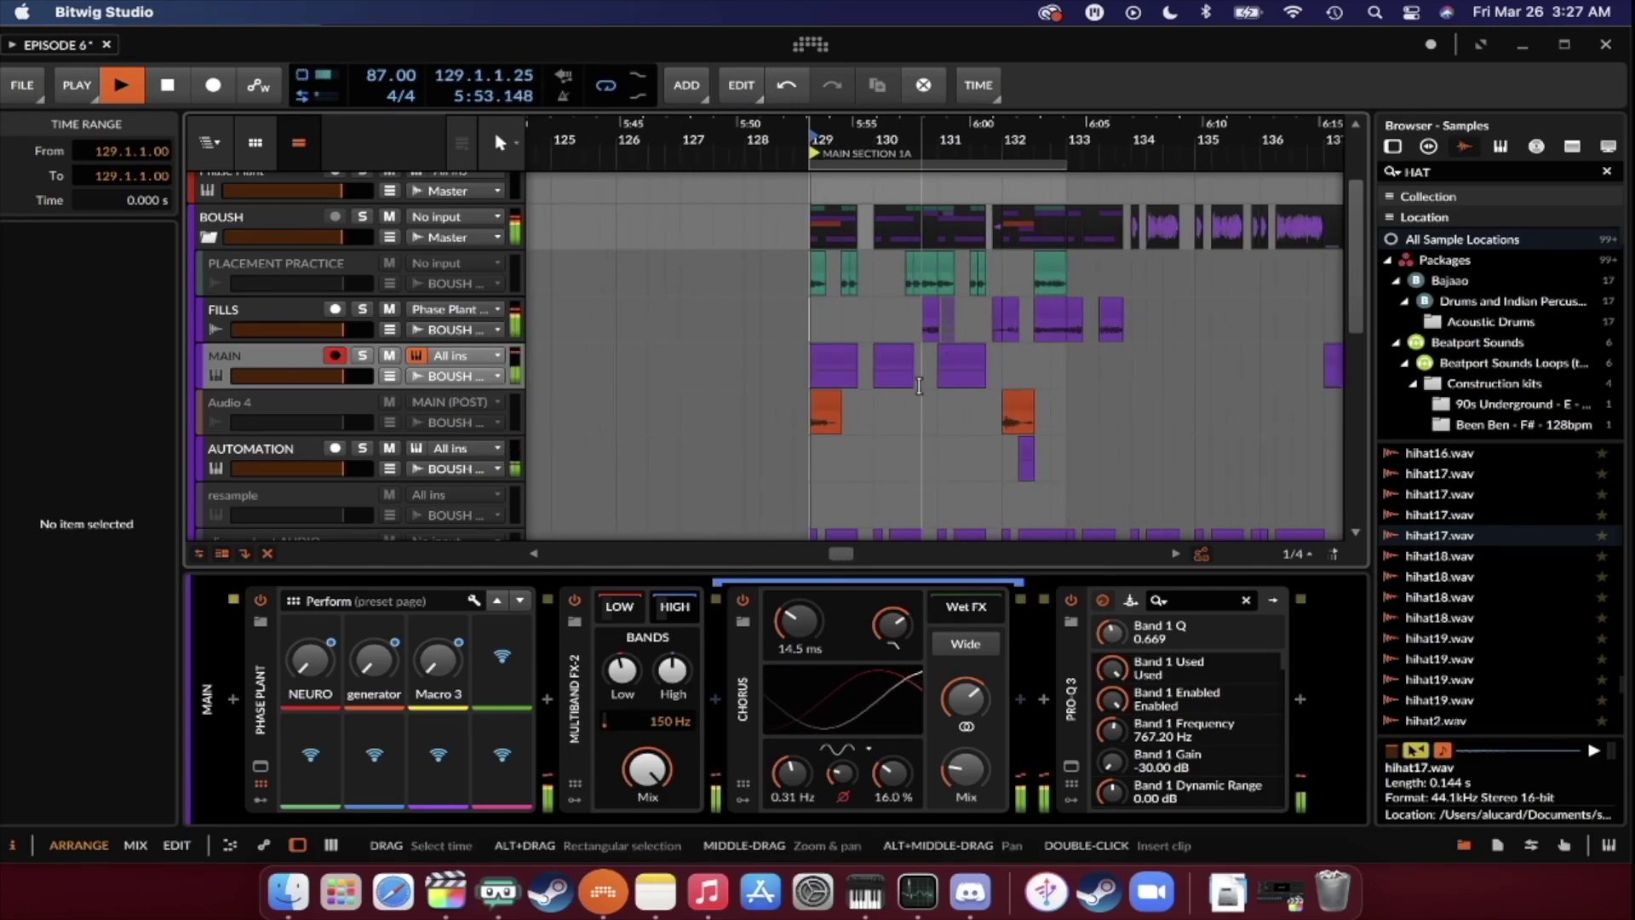
scroll(918, 386, "down", 2)
scroll(919, 386, "down", 2)
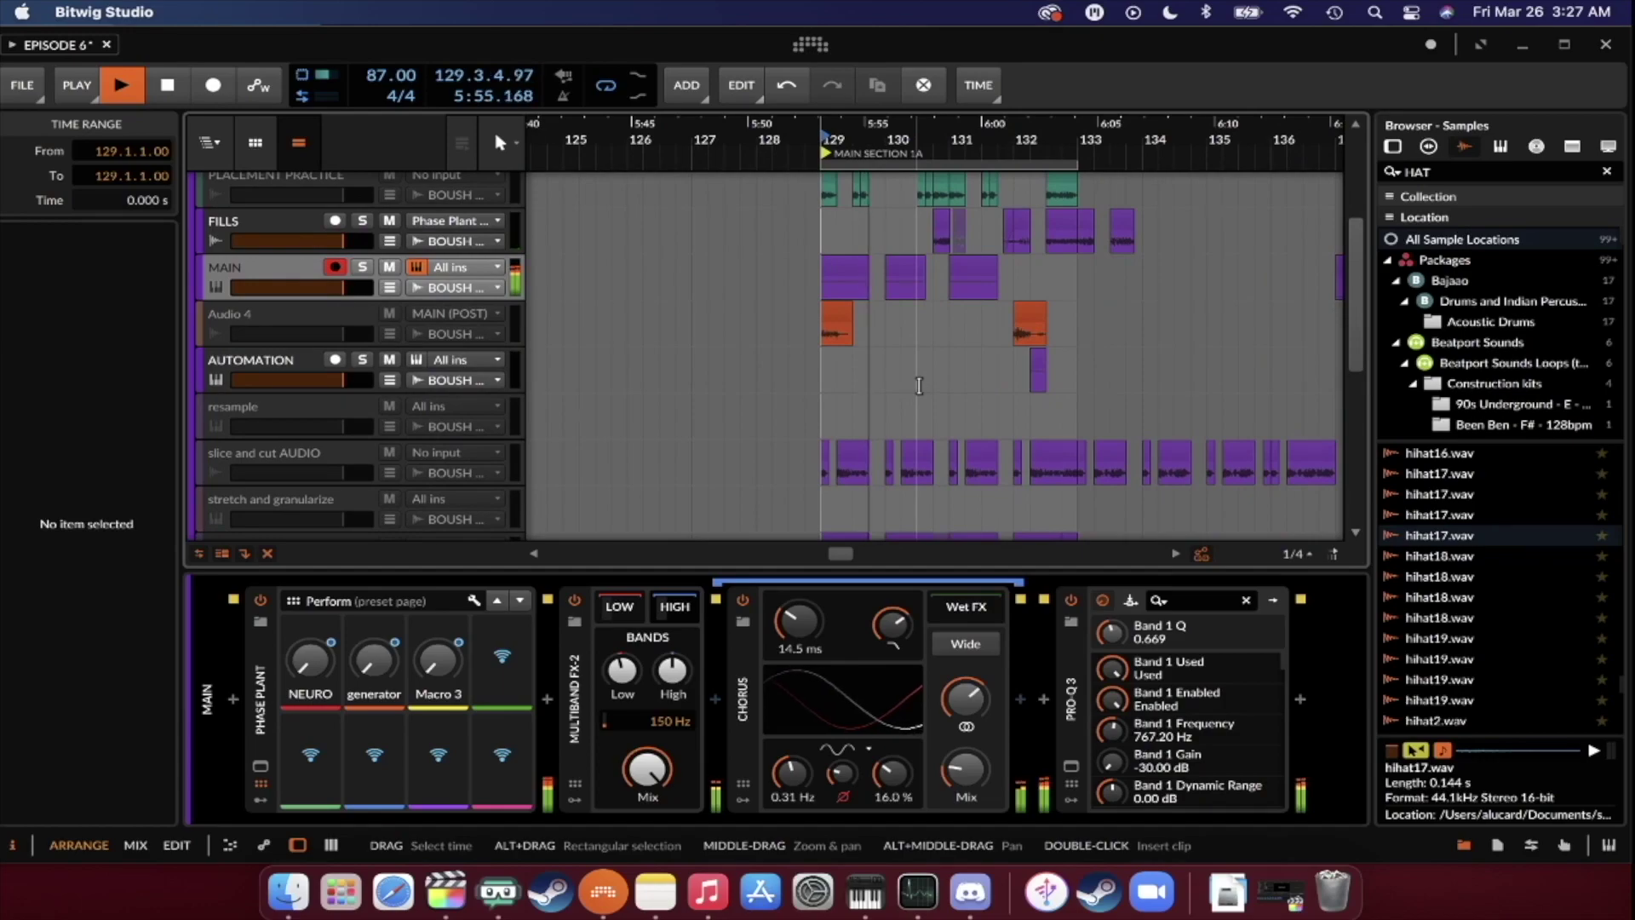
key("space")
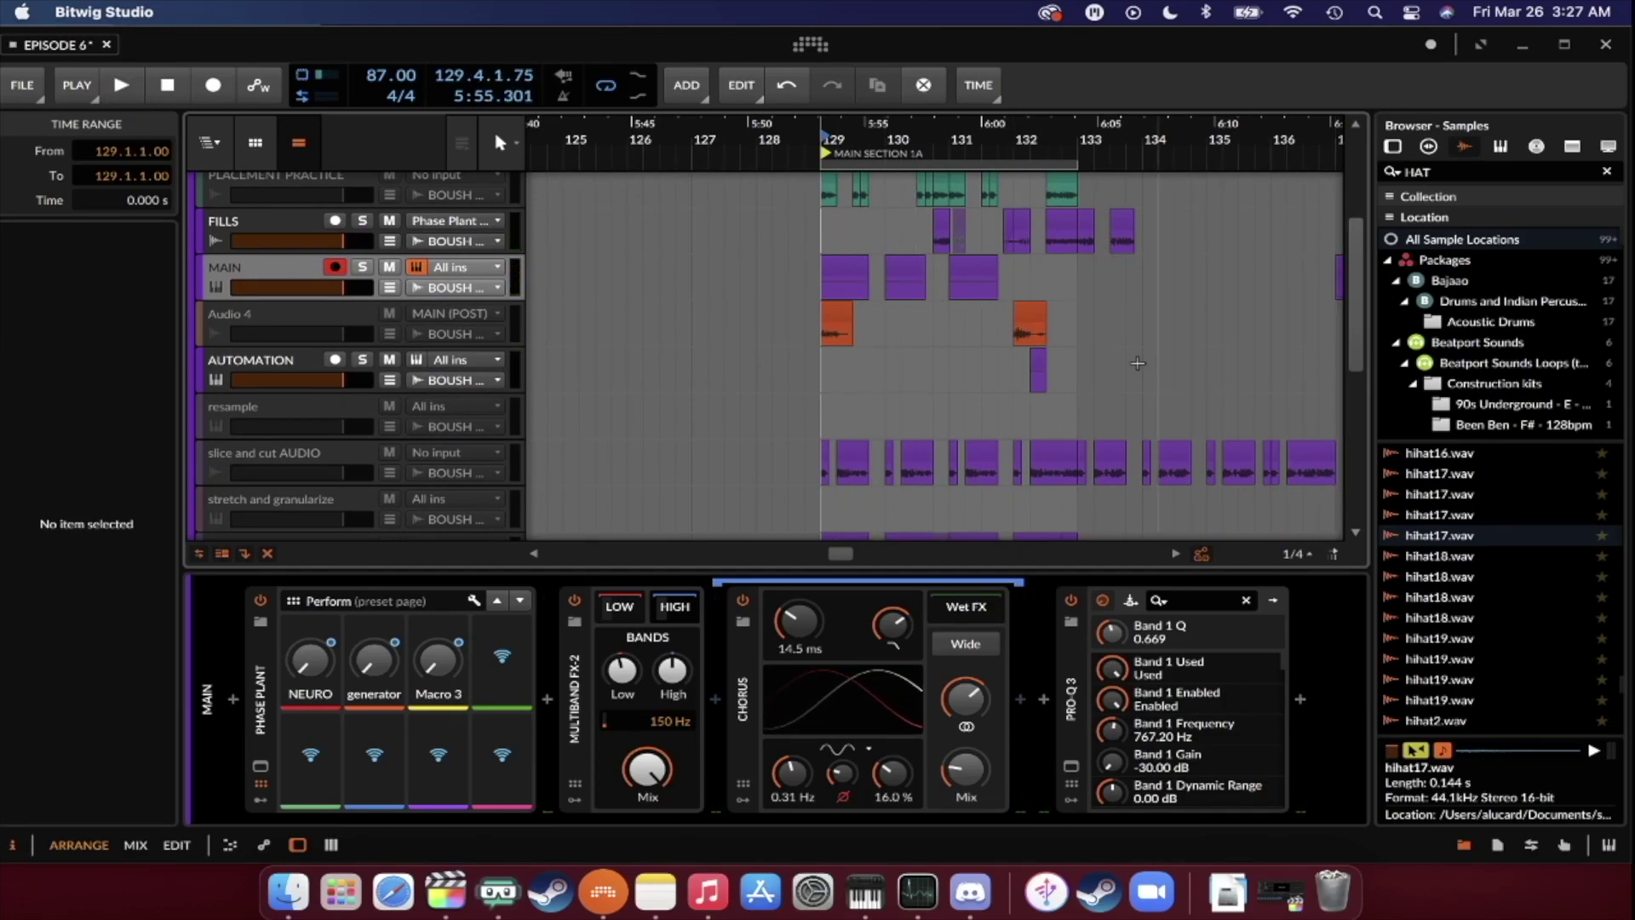
Select the BOUSH group track to view its device chain.
scroll(975, 313, "down", 2)
scroll(975, 313, "right", 2)
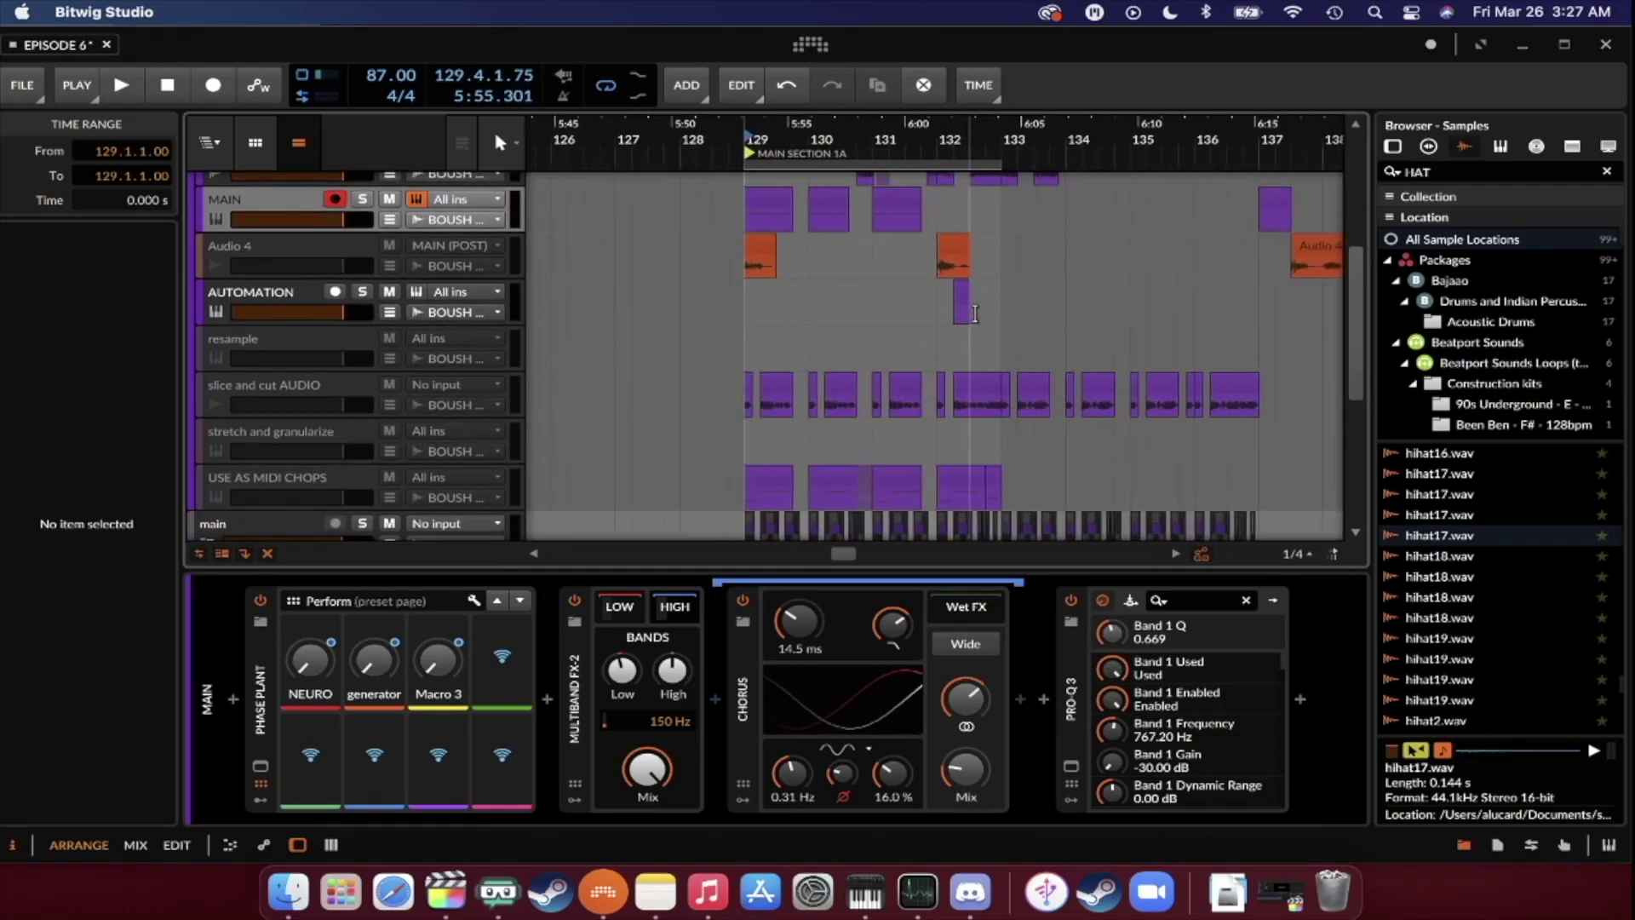
scroll(971, 328, "down", 1)
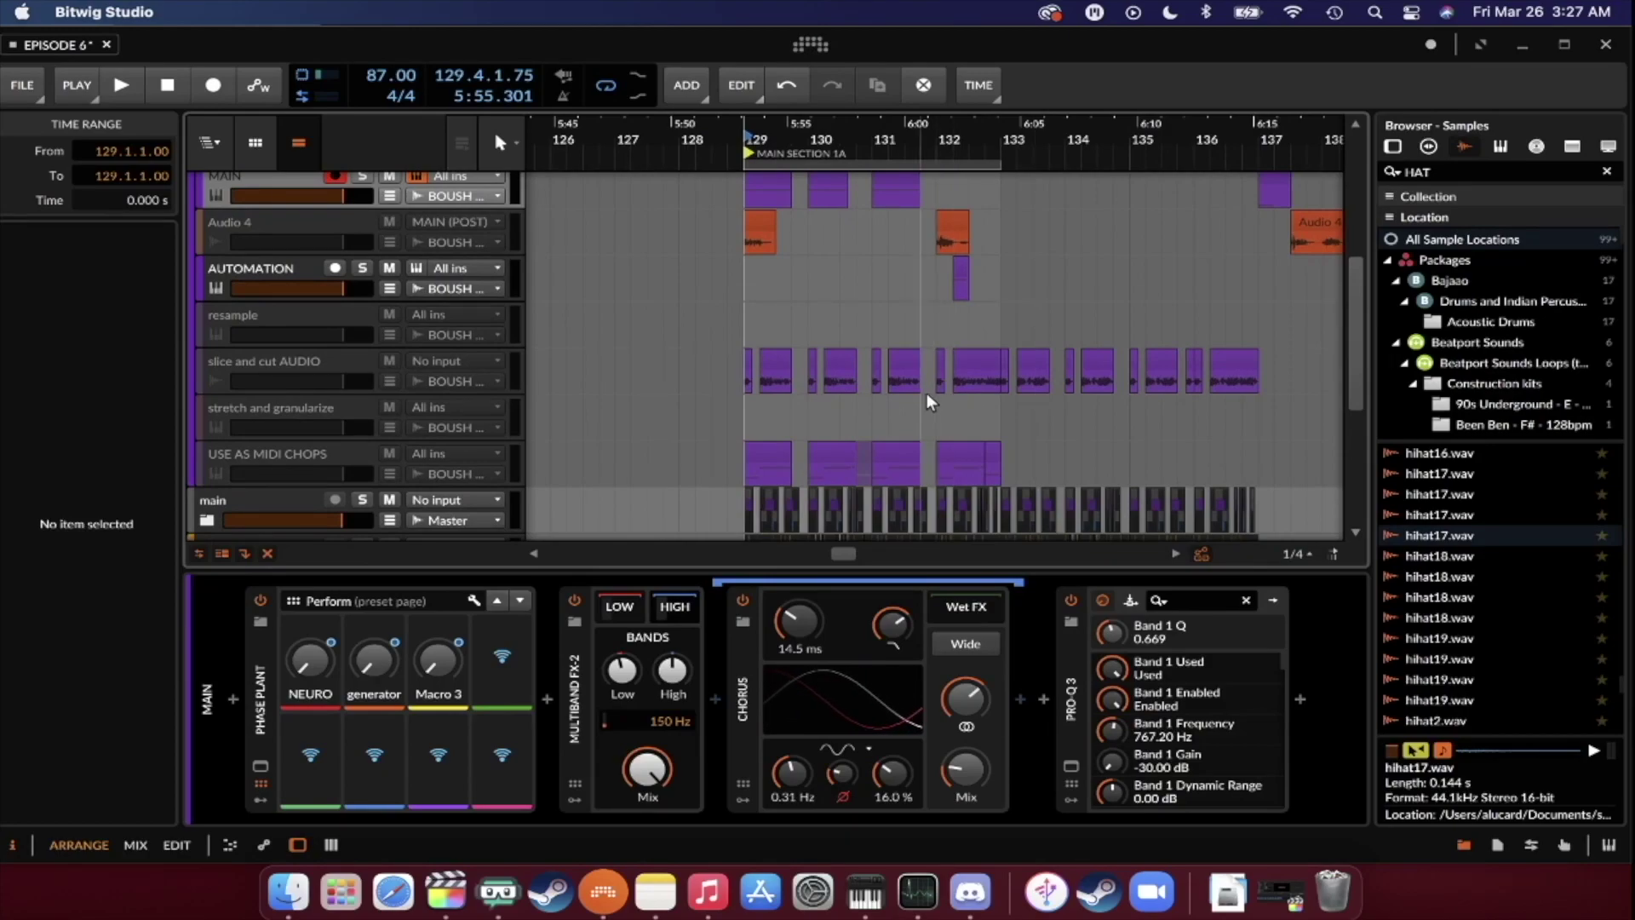
scroll(945, 387, "up", 1)
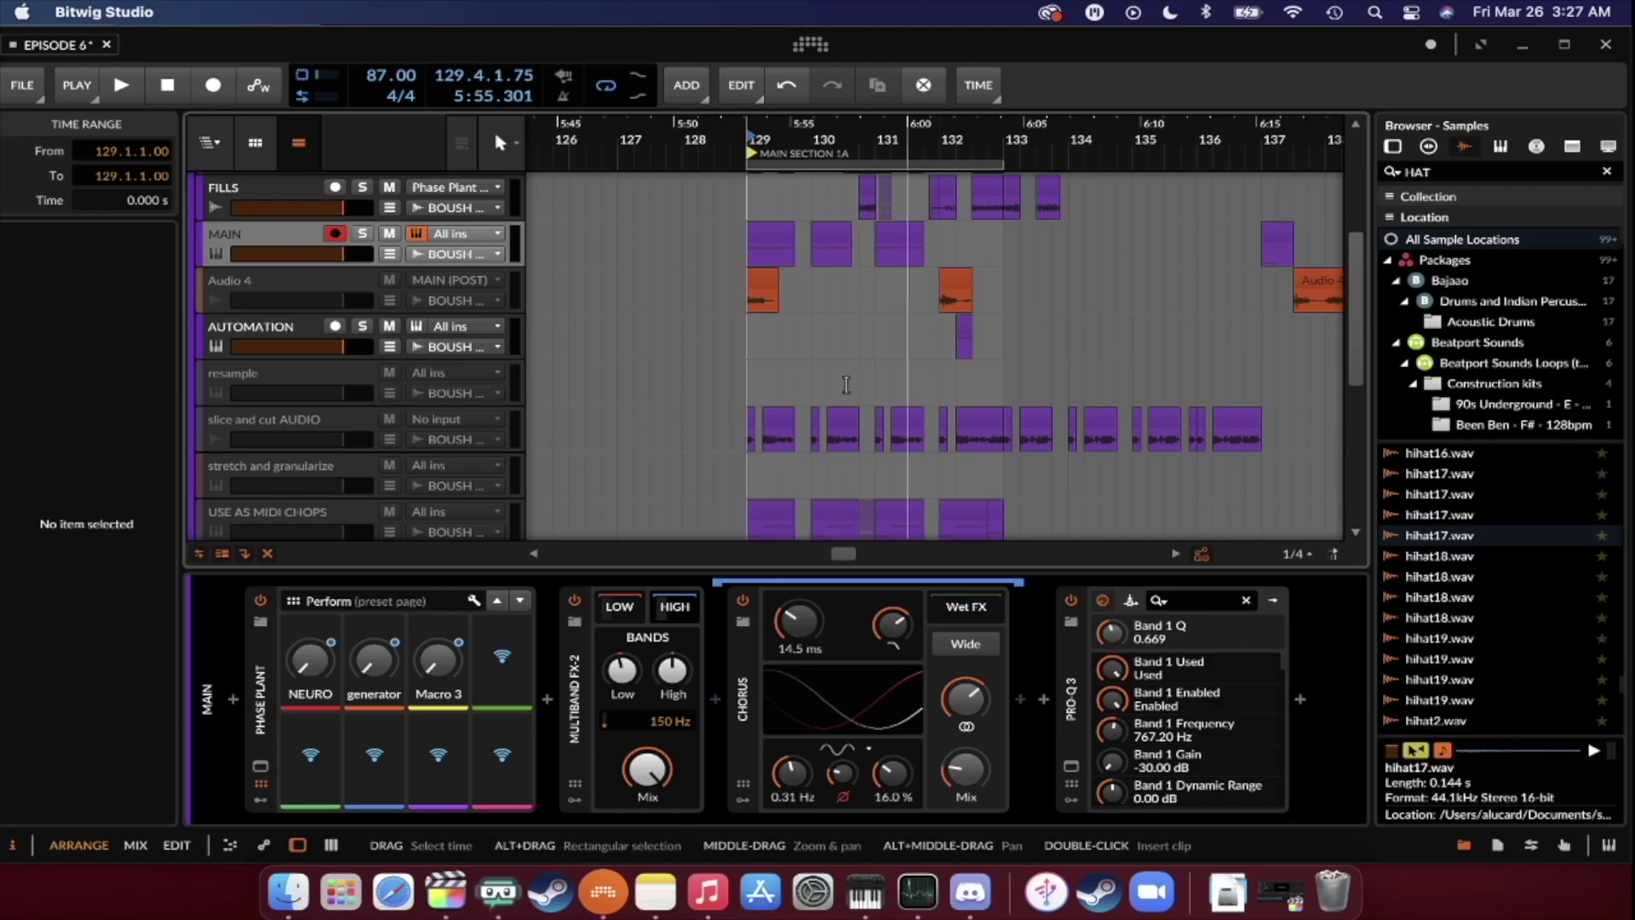
scroll(902, 392, "up", 4)
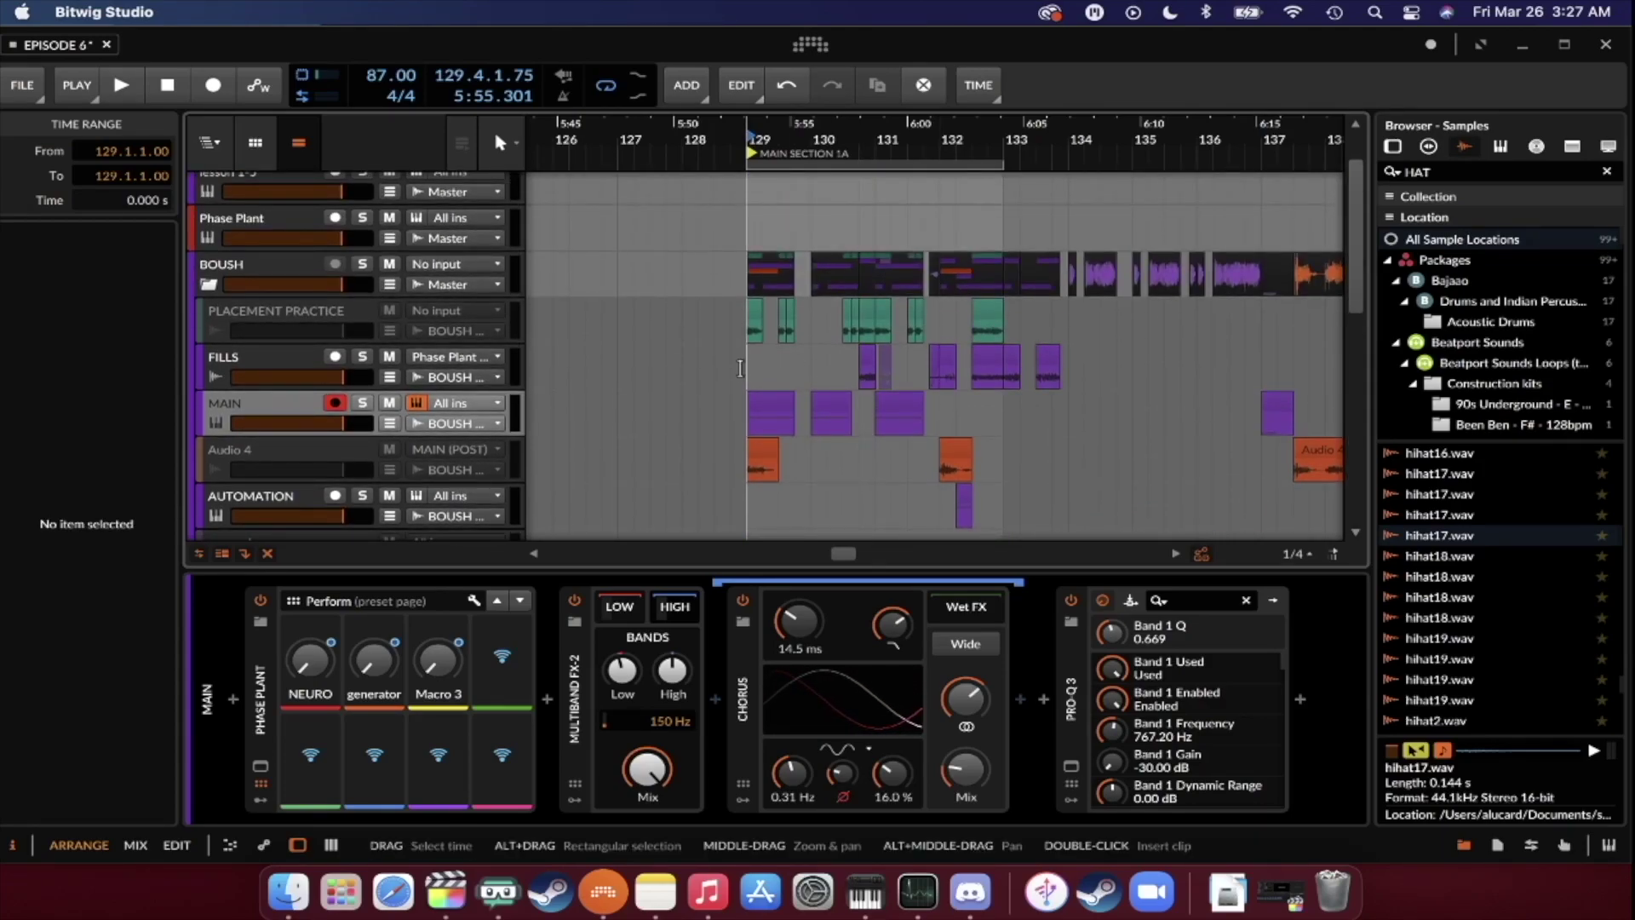
left_click(281, 268)
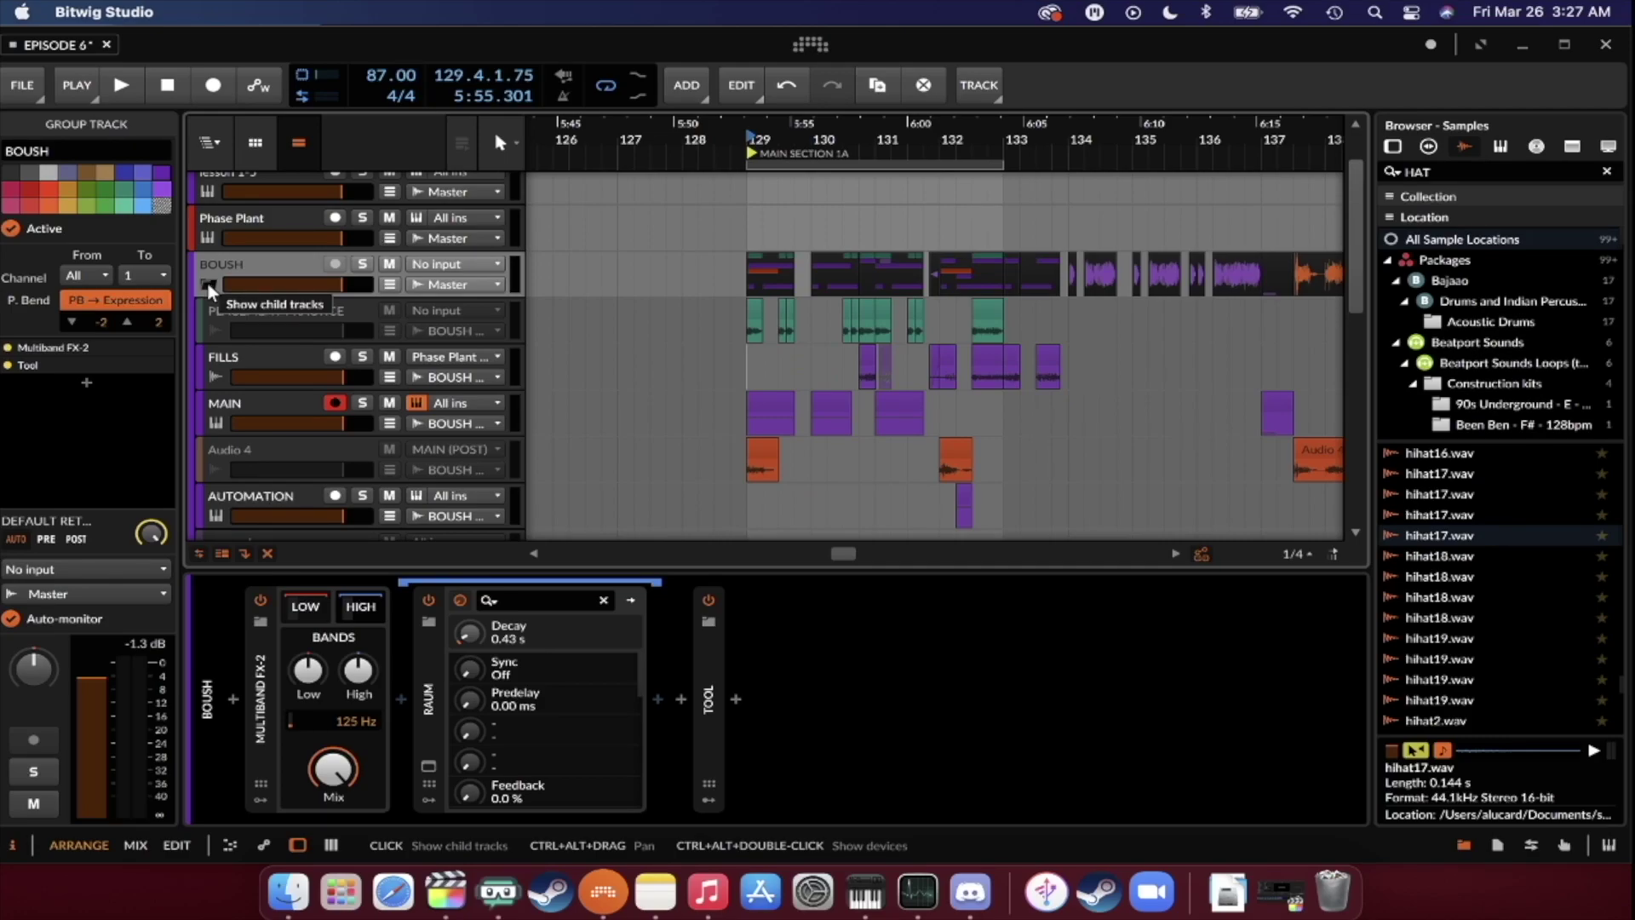
Inspect the NEURO and generator macros in the lesson 1-5 track's Phase Plant window, closing it when done.
scroll(267, 264, "up", 2)
left_click(262, 271)
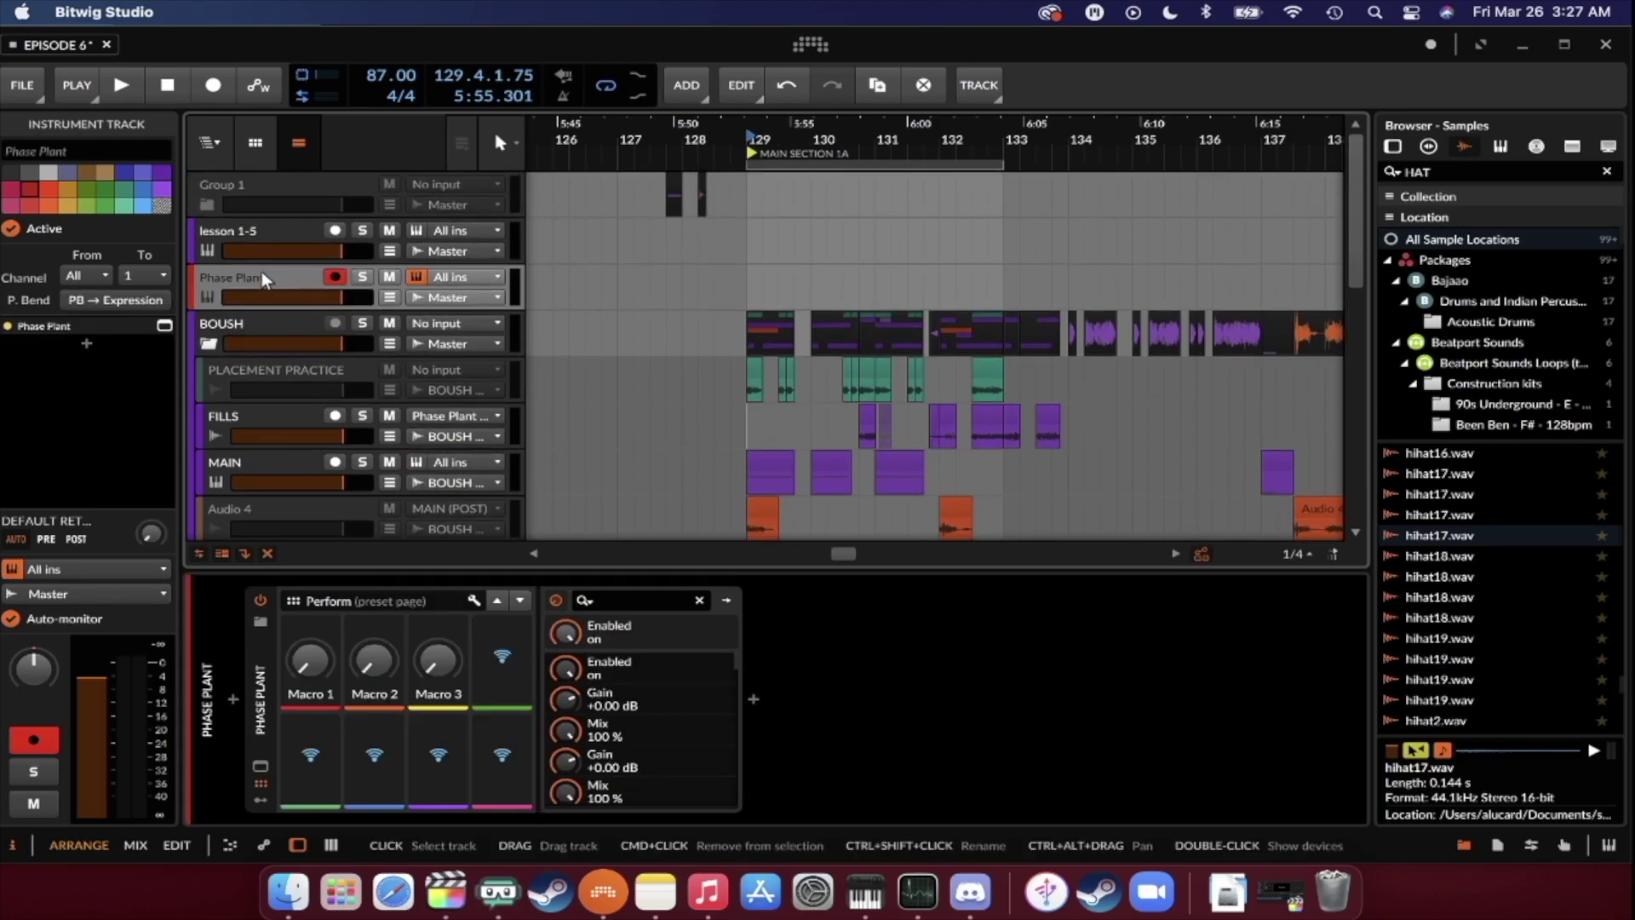
left_click(247, 230)
left_click(260, 765)
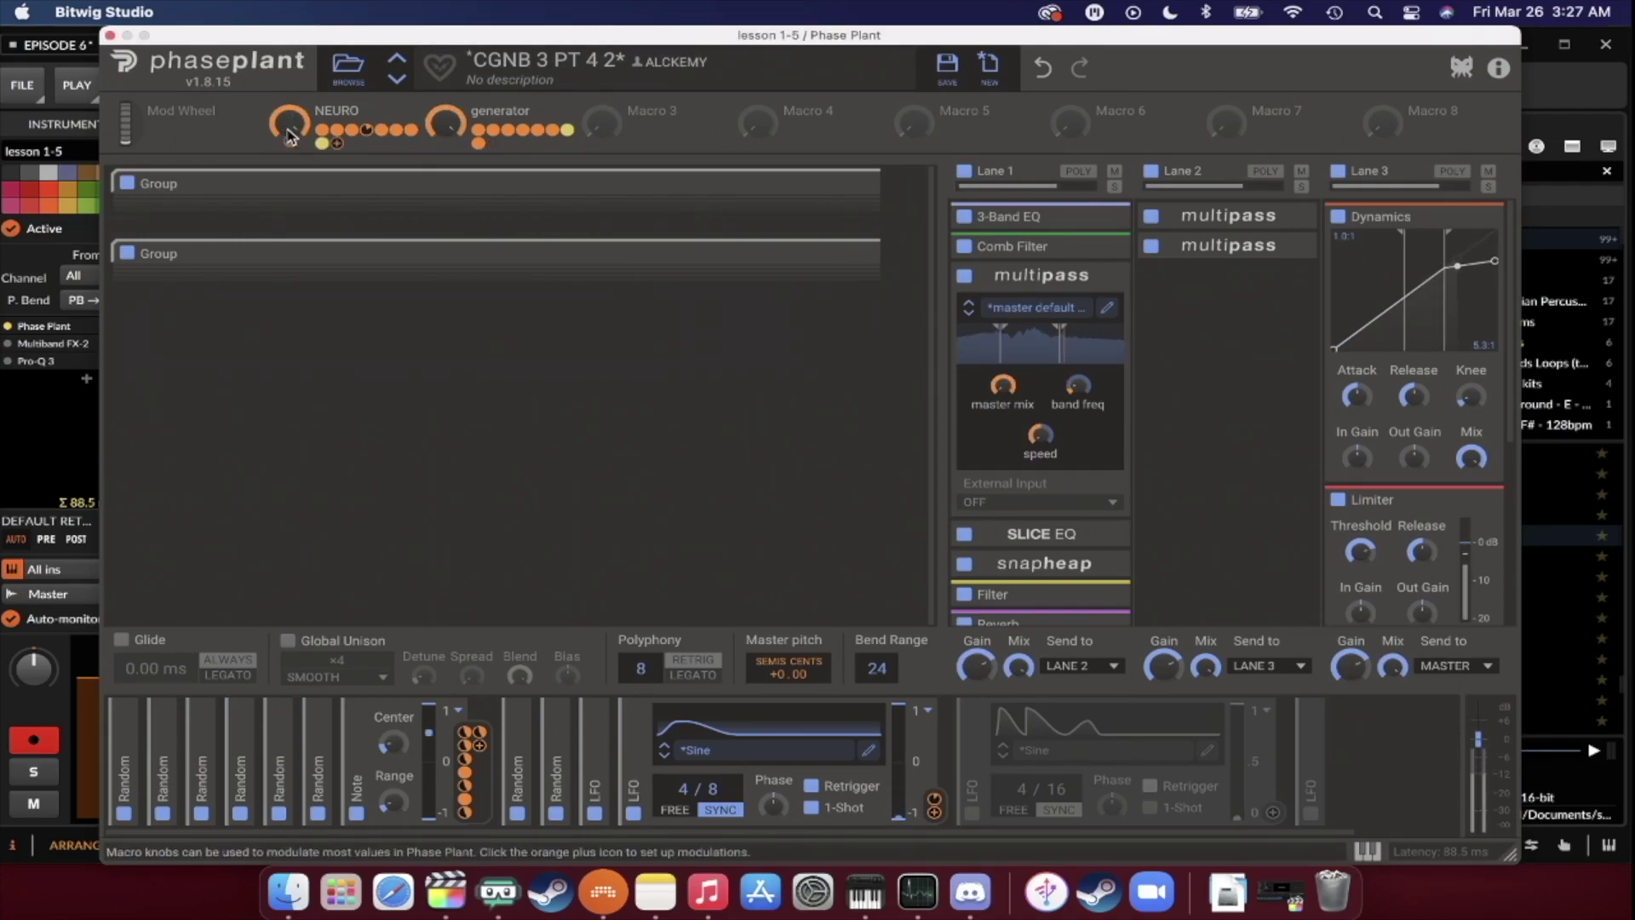
key("super+w")
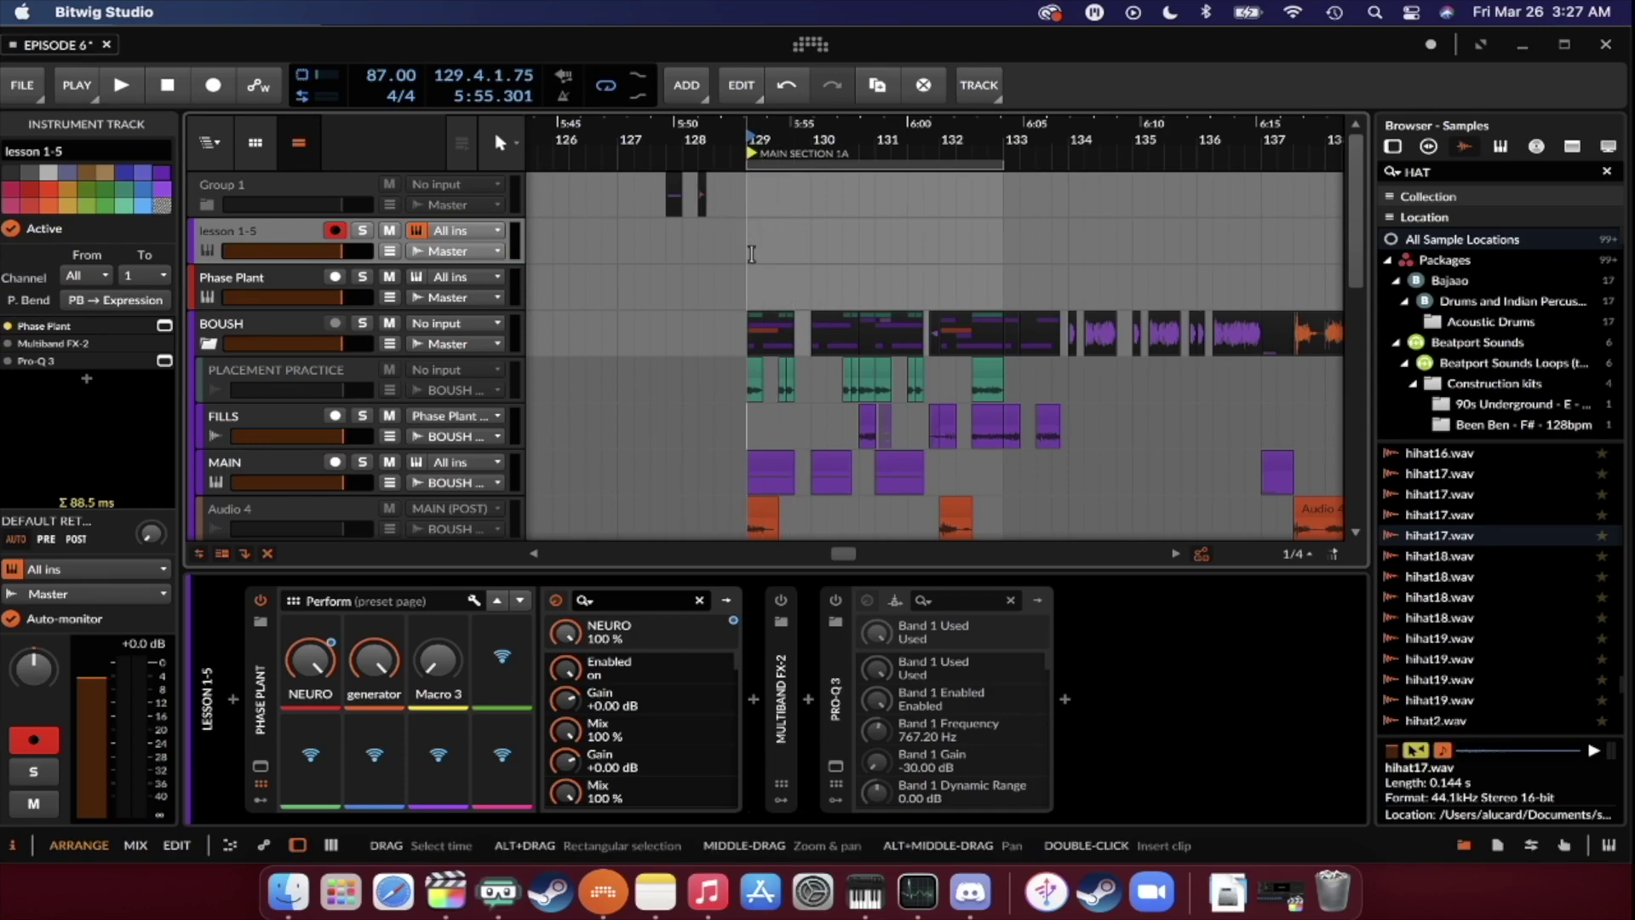
Set the play start to 129.1.1.00 and select the first clip on the MAIN track.
scroll(753, 249, "up", 3)
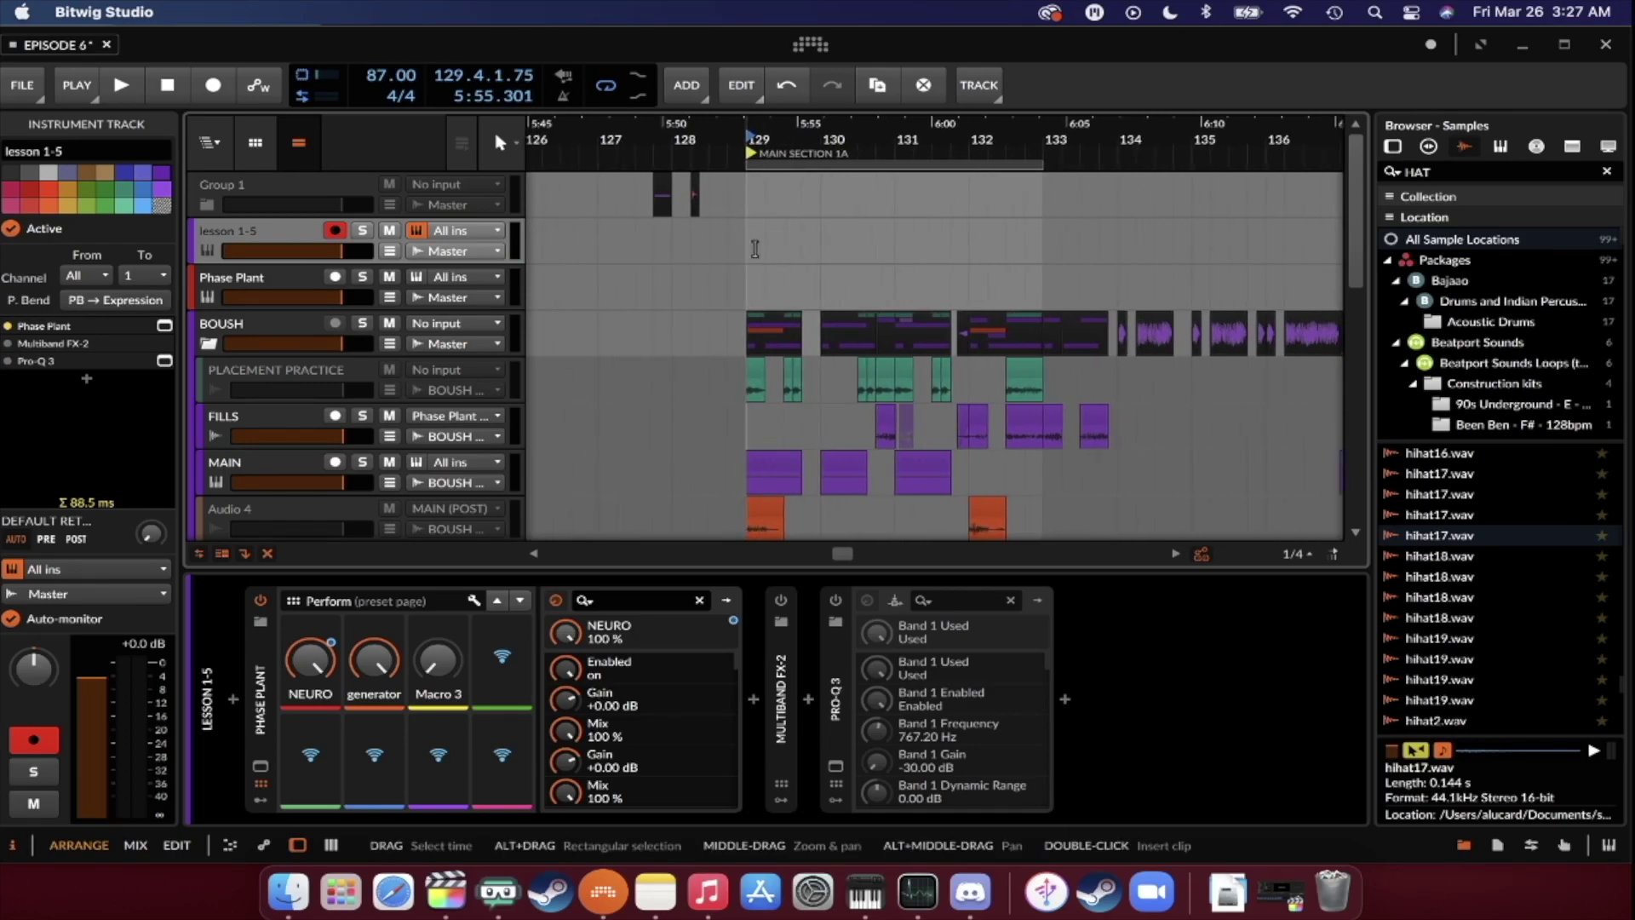
scroll(753, 249, "down", 1)
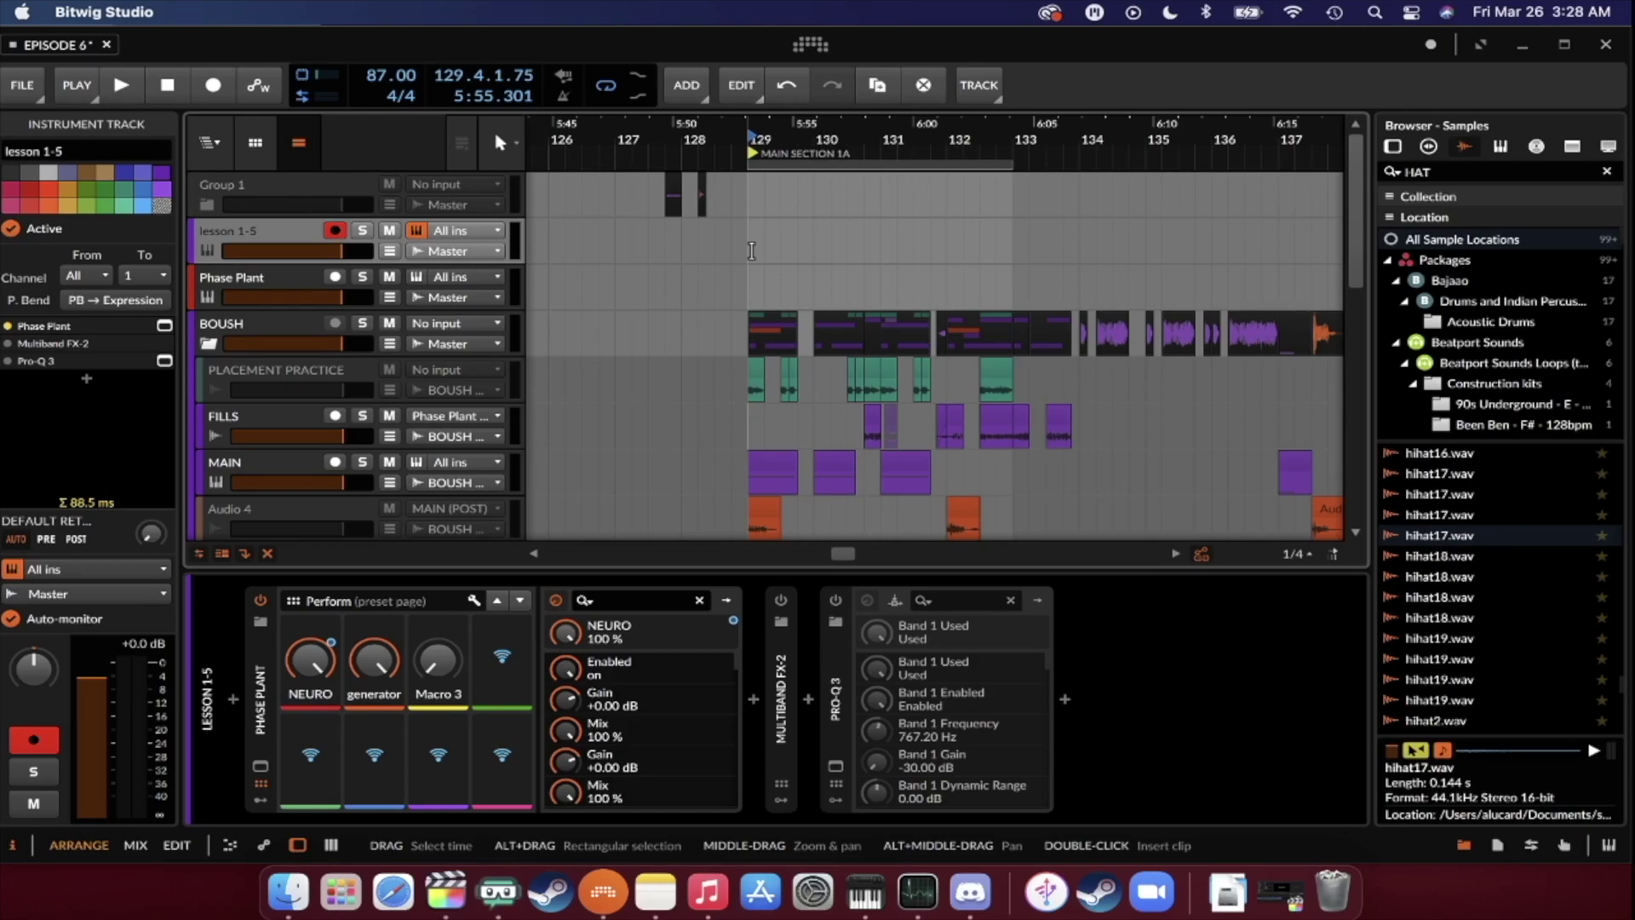
scroll(751, 250, "down", 1)
left_click(751, 250)
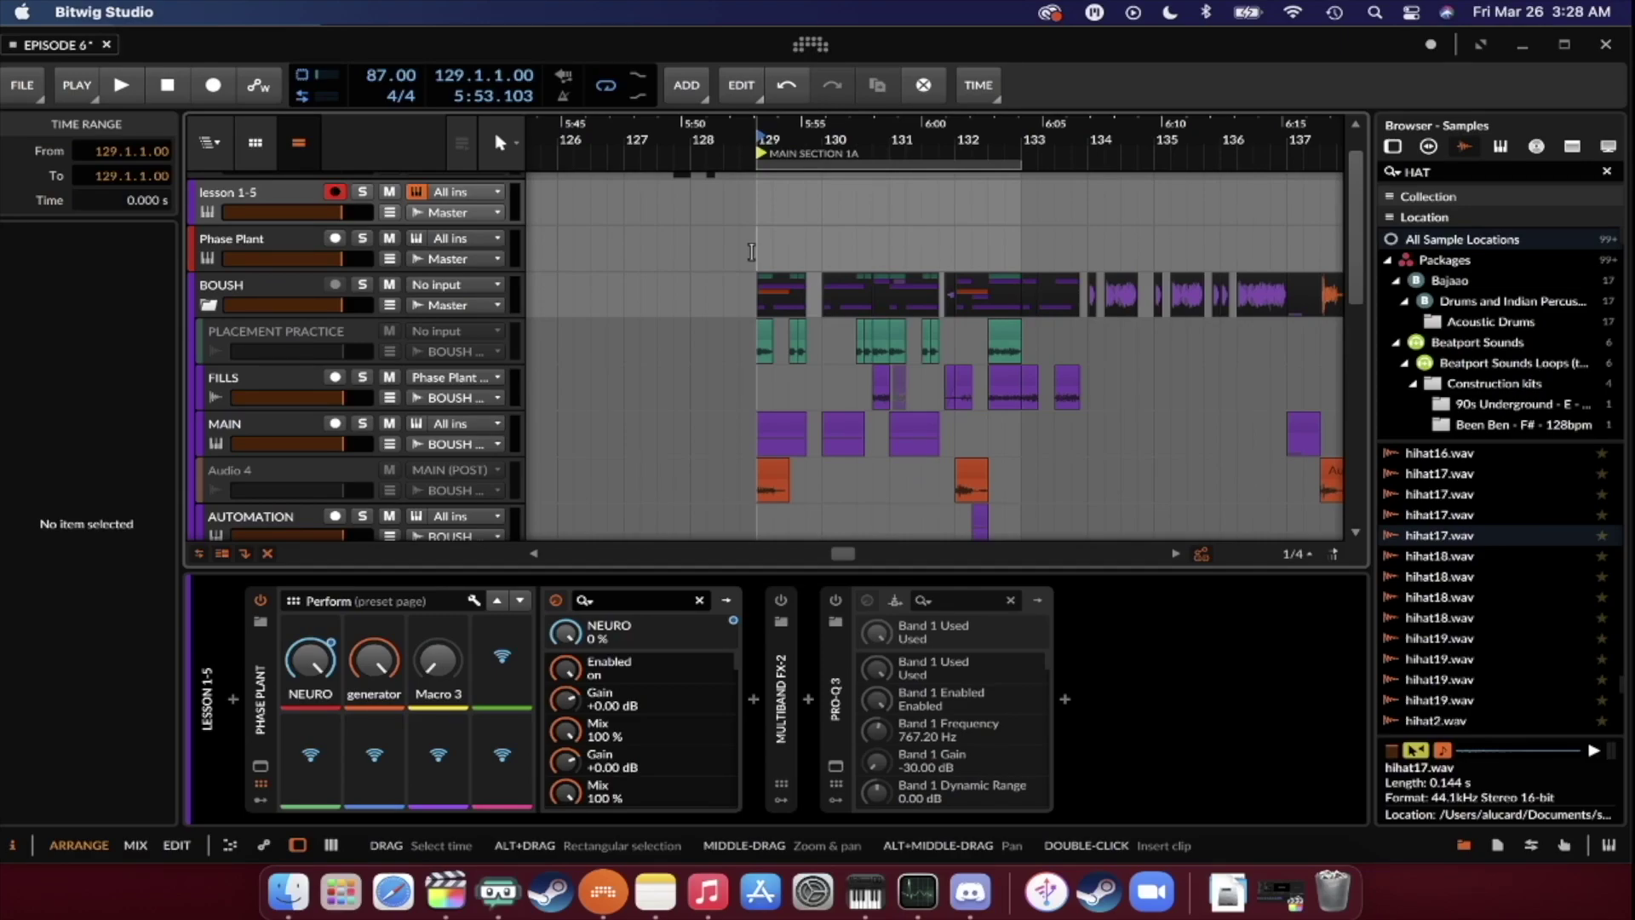
scroll(751, 252, "up", 1)
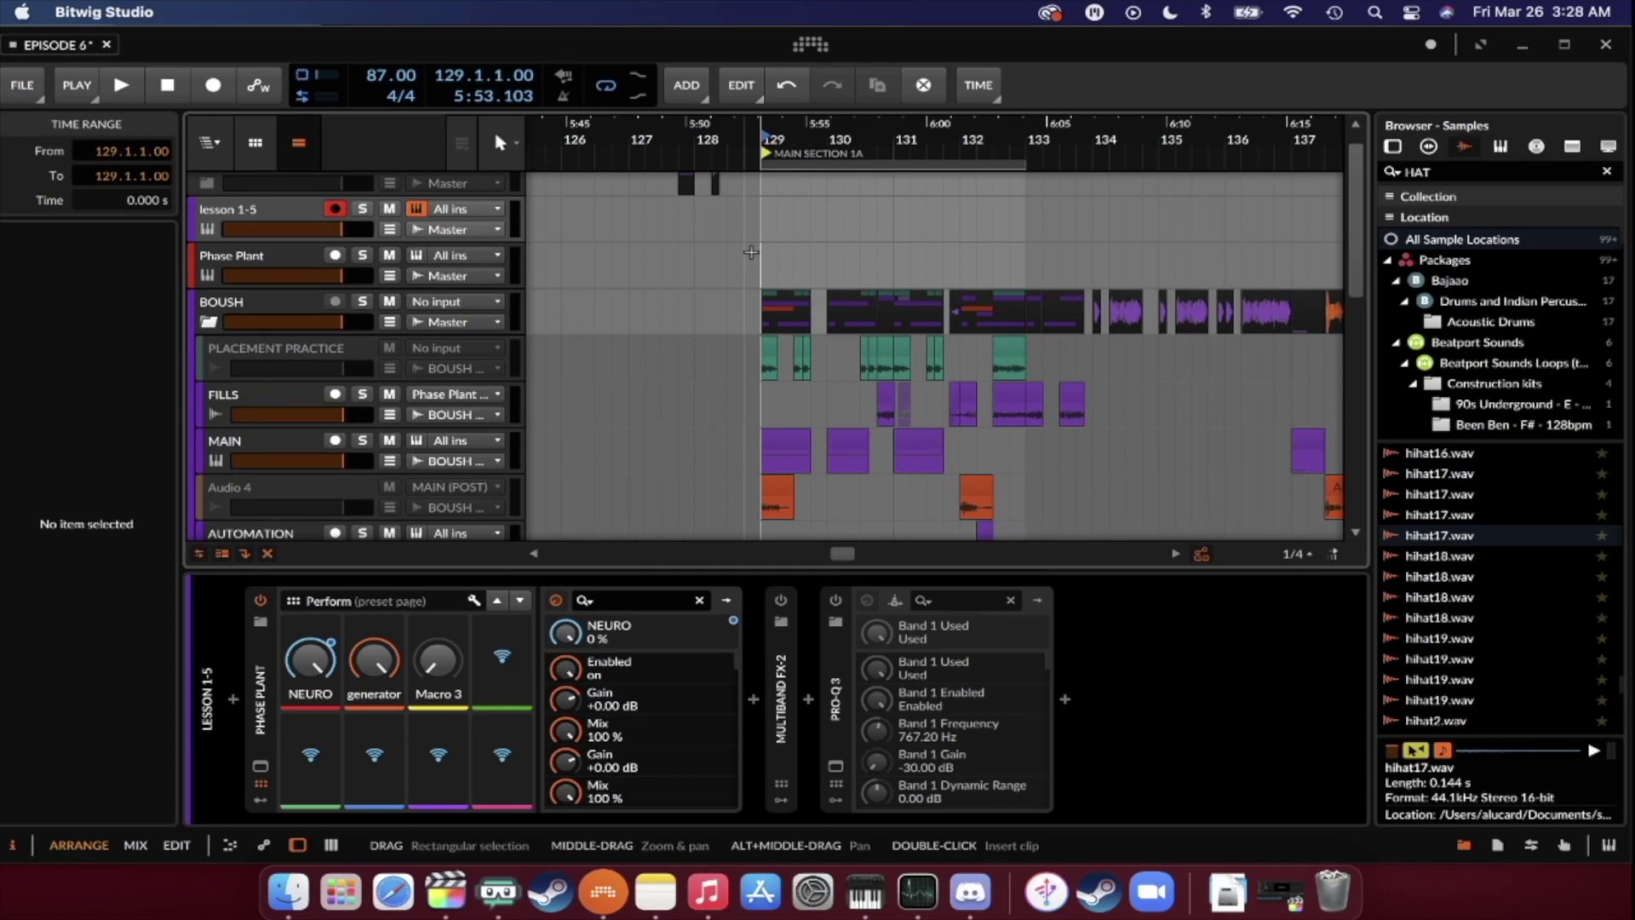
left_click(779, 432)
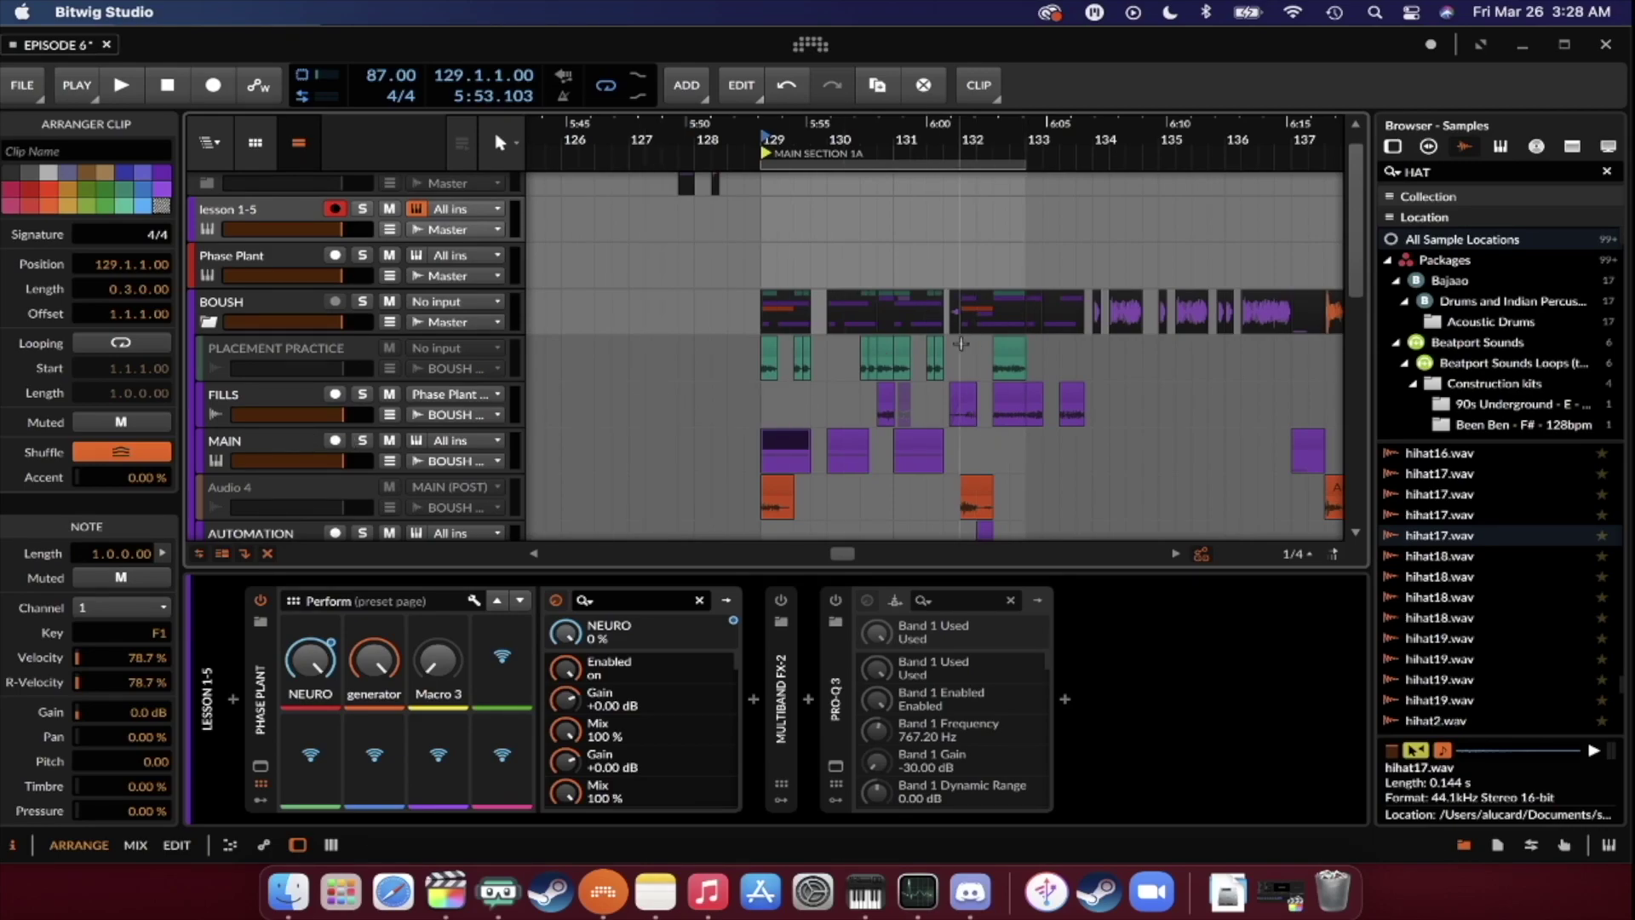
Examine the arrangement from the long source clips at bar 1 through to the chopped clips in MAIN SECTION 1A.
scroll(888, 360, "down", 1)
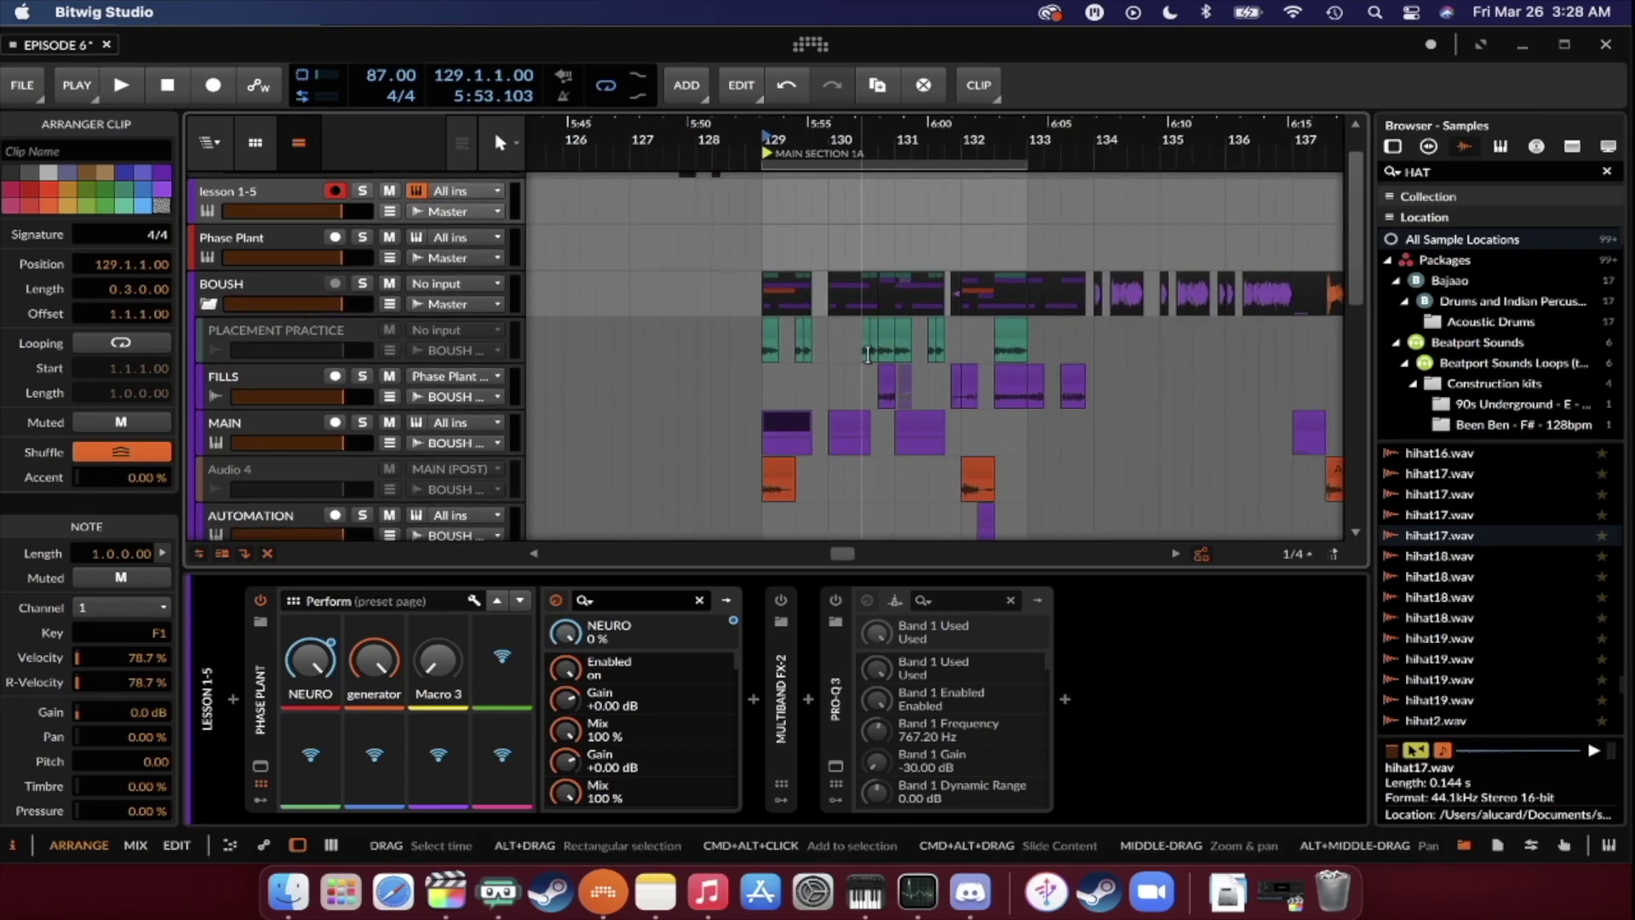
scroll(867, 355, "up", 1)
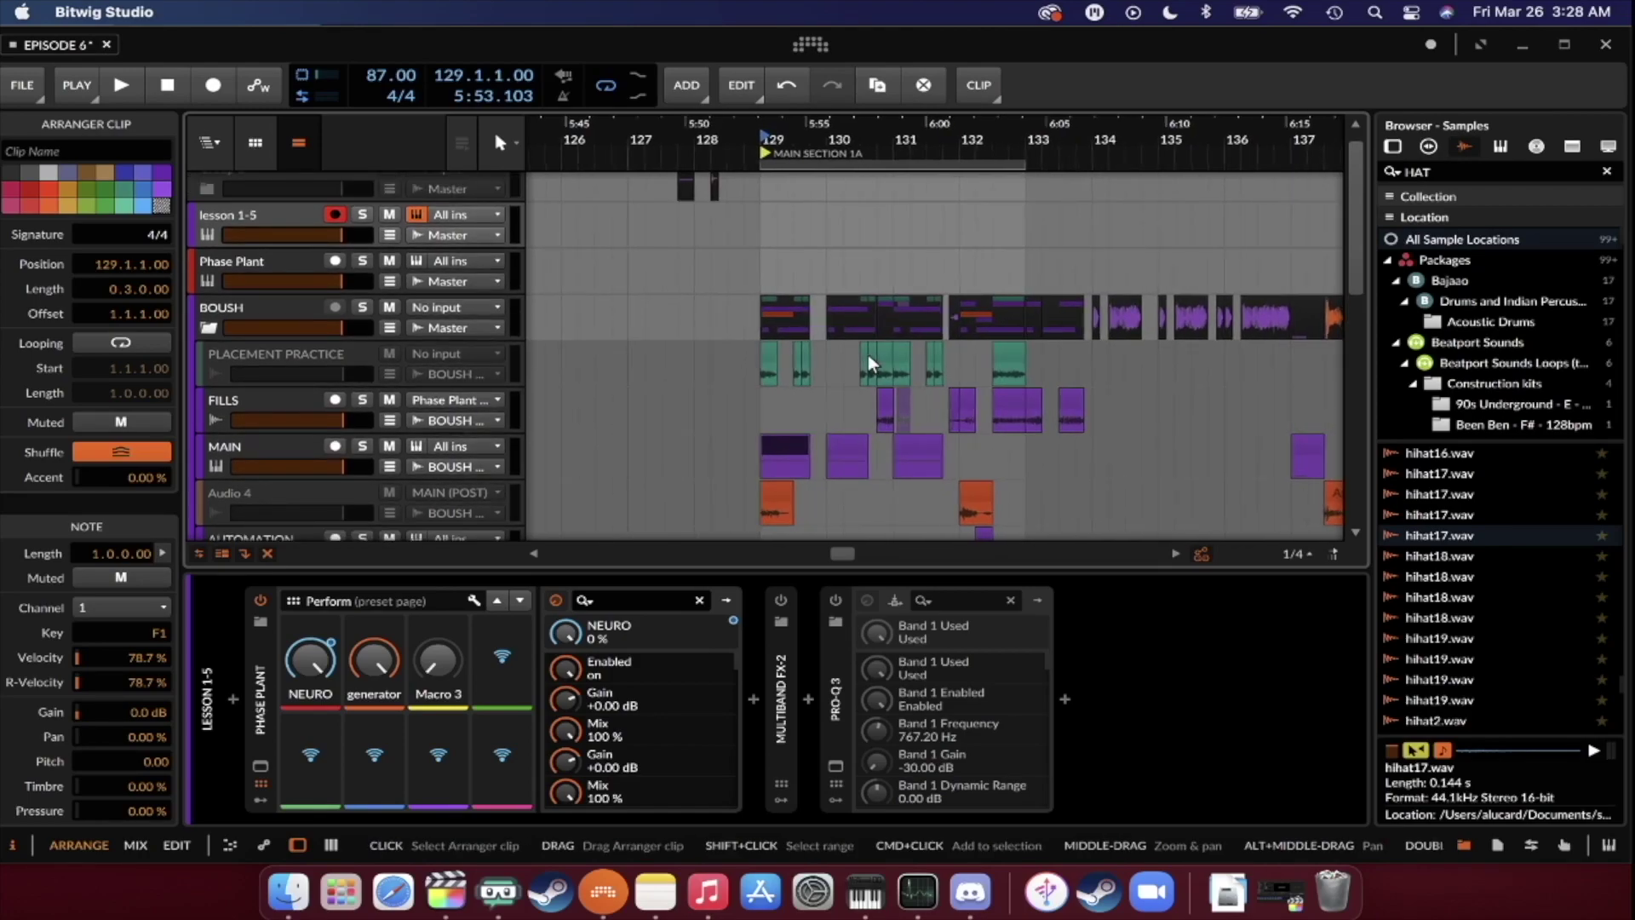
scroll(867, 354, "up", 1)
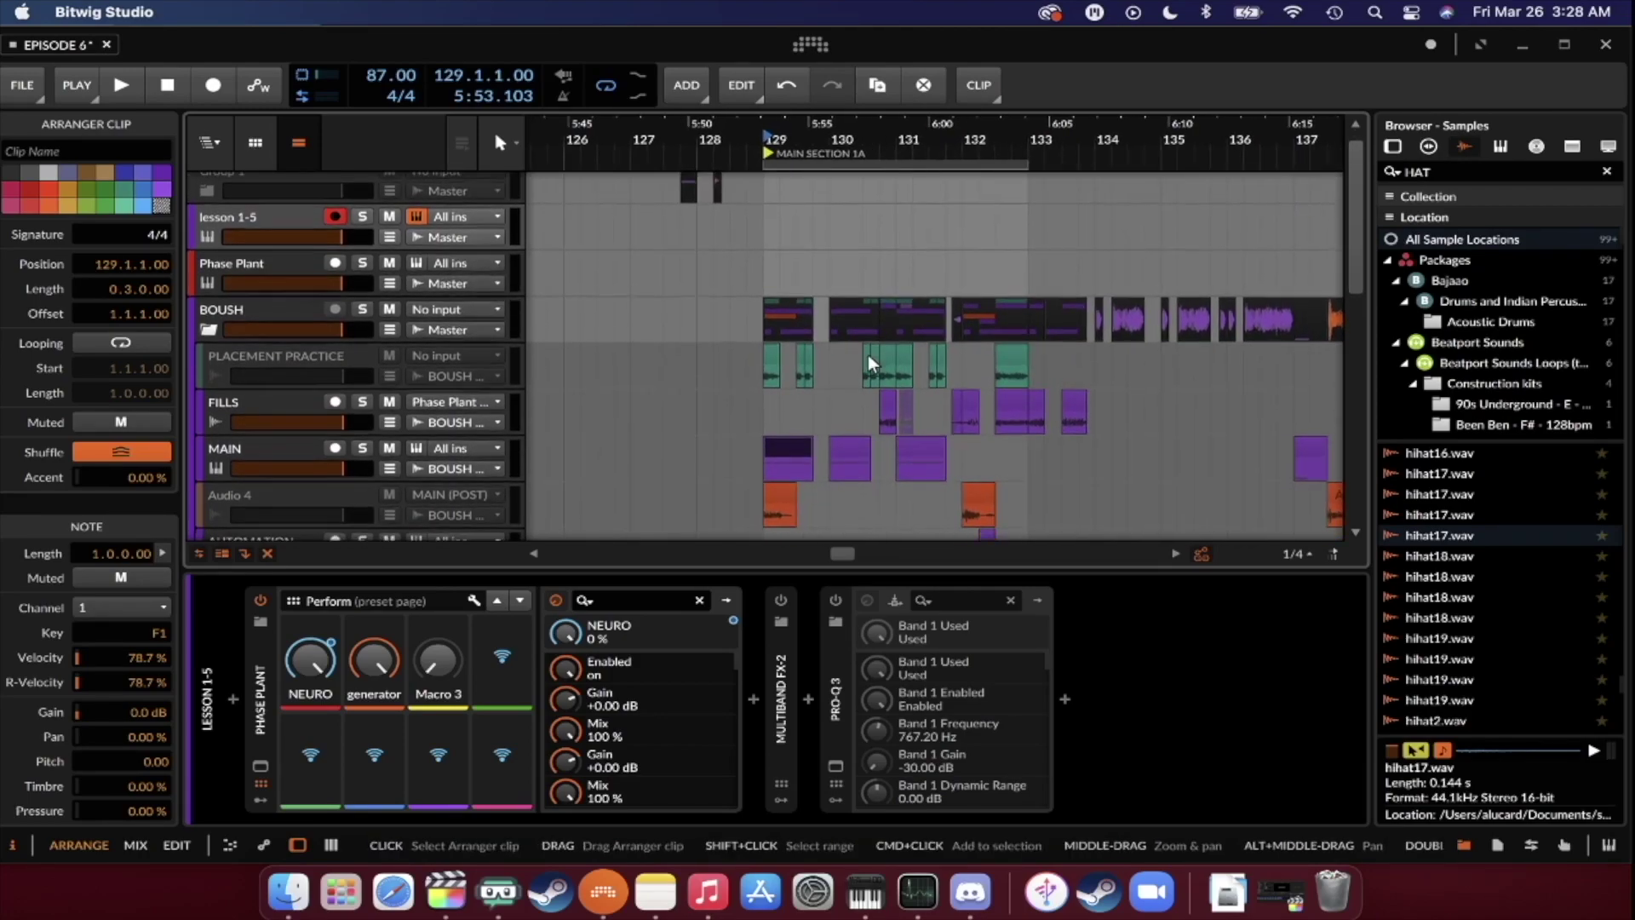
scroll(866, 354, "right", 1)
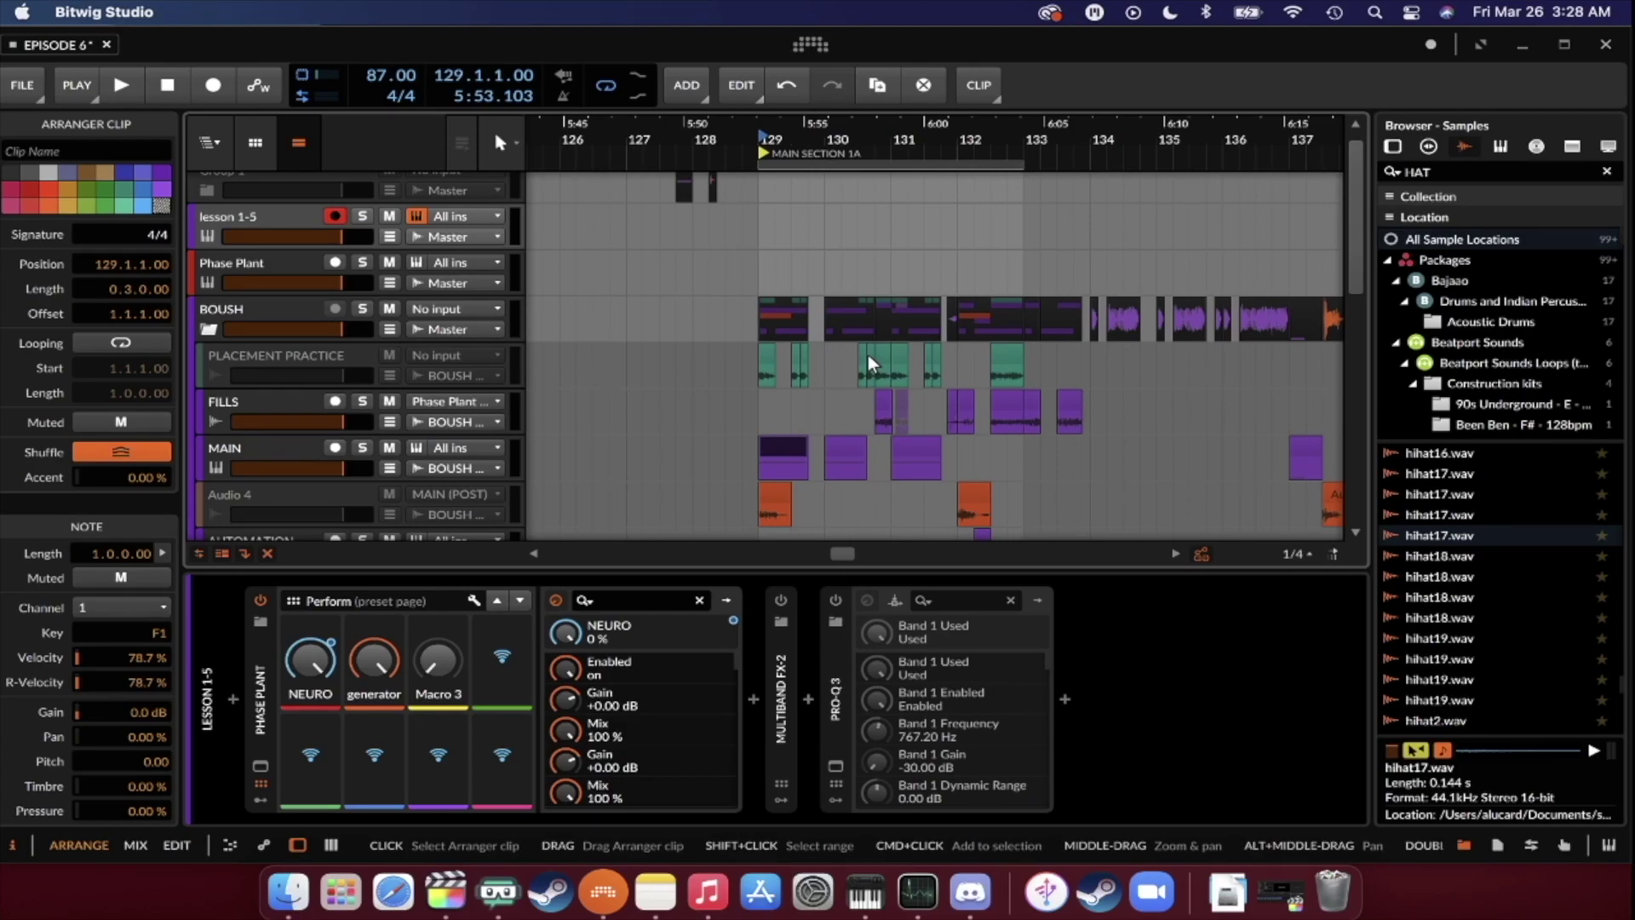
scroll(867, 354, "left", 15)
scroll(867, 354, "left", 9)
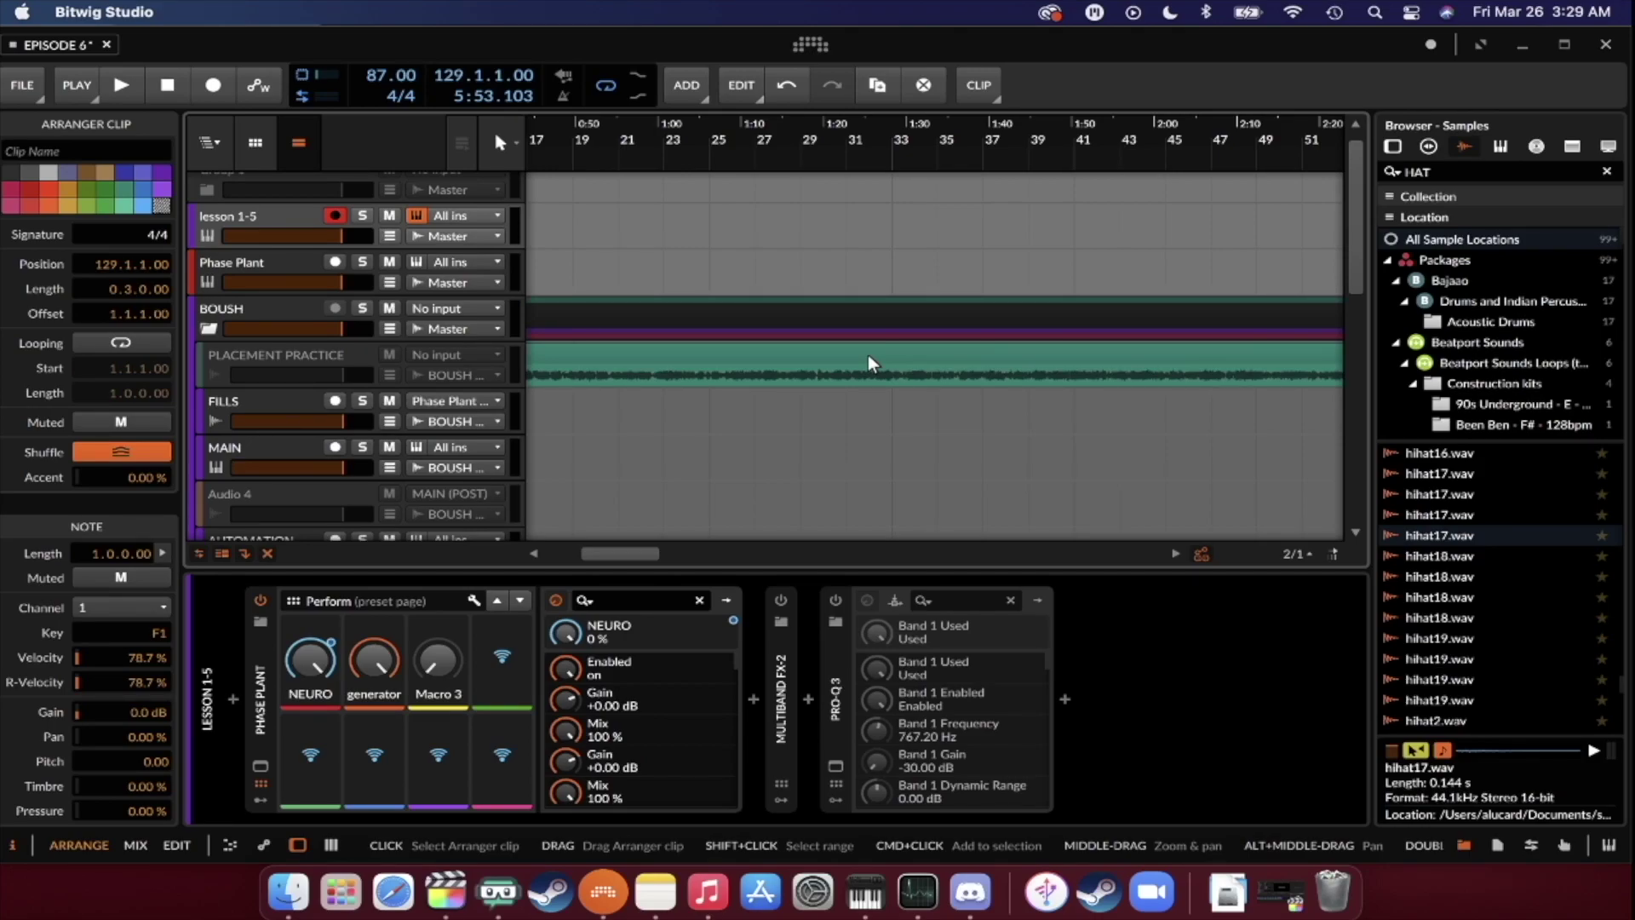
scroll(749, 289, "down", 5)
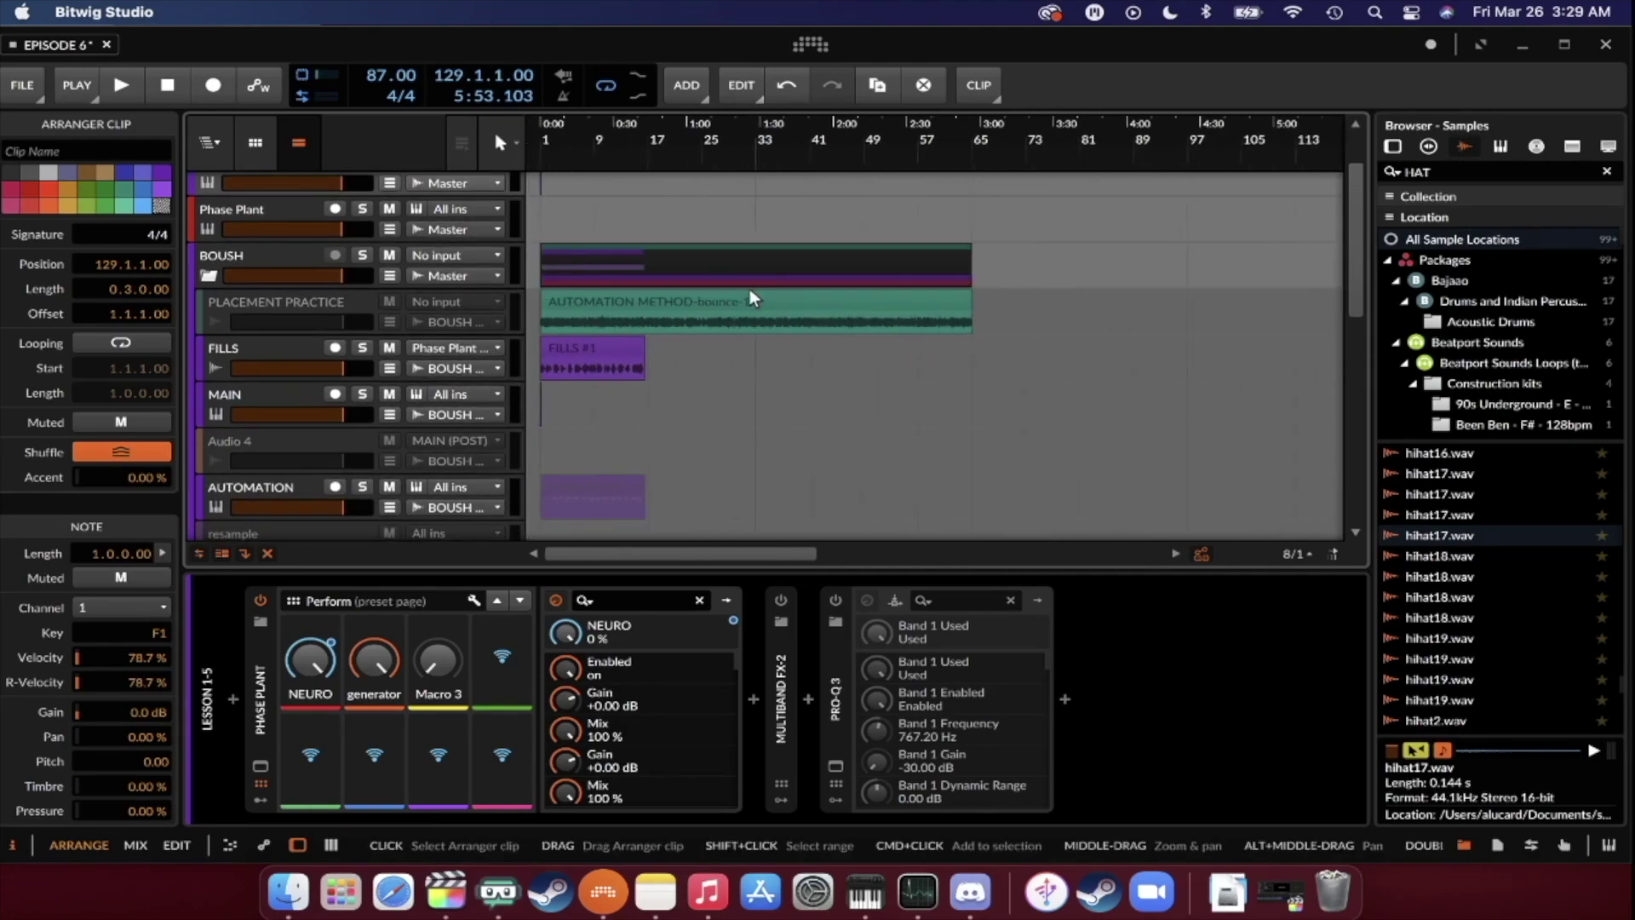
scroll(749, 289, "down", 2)
scroll(750, 289, "down", 5)
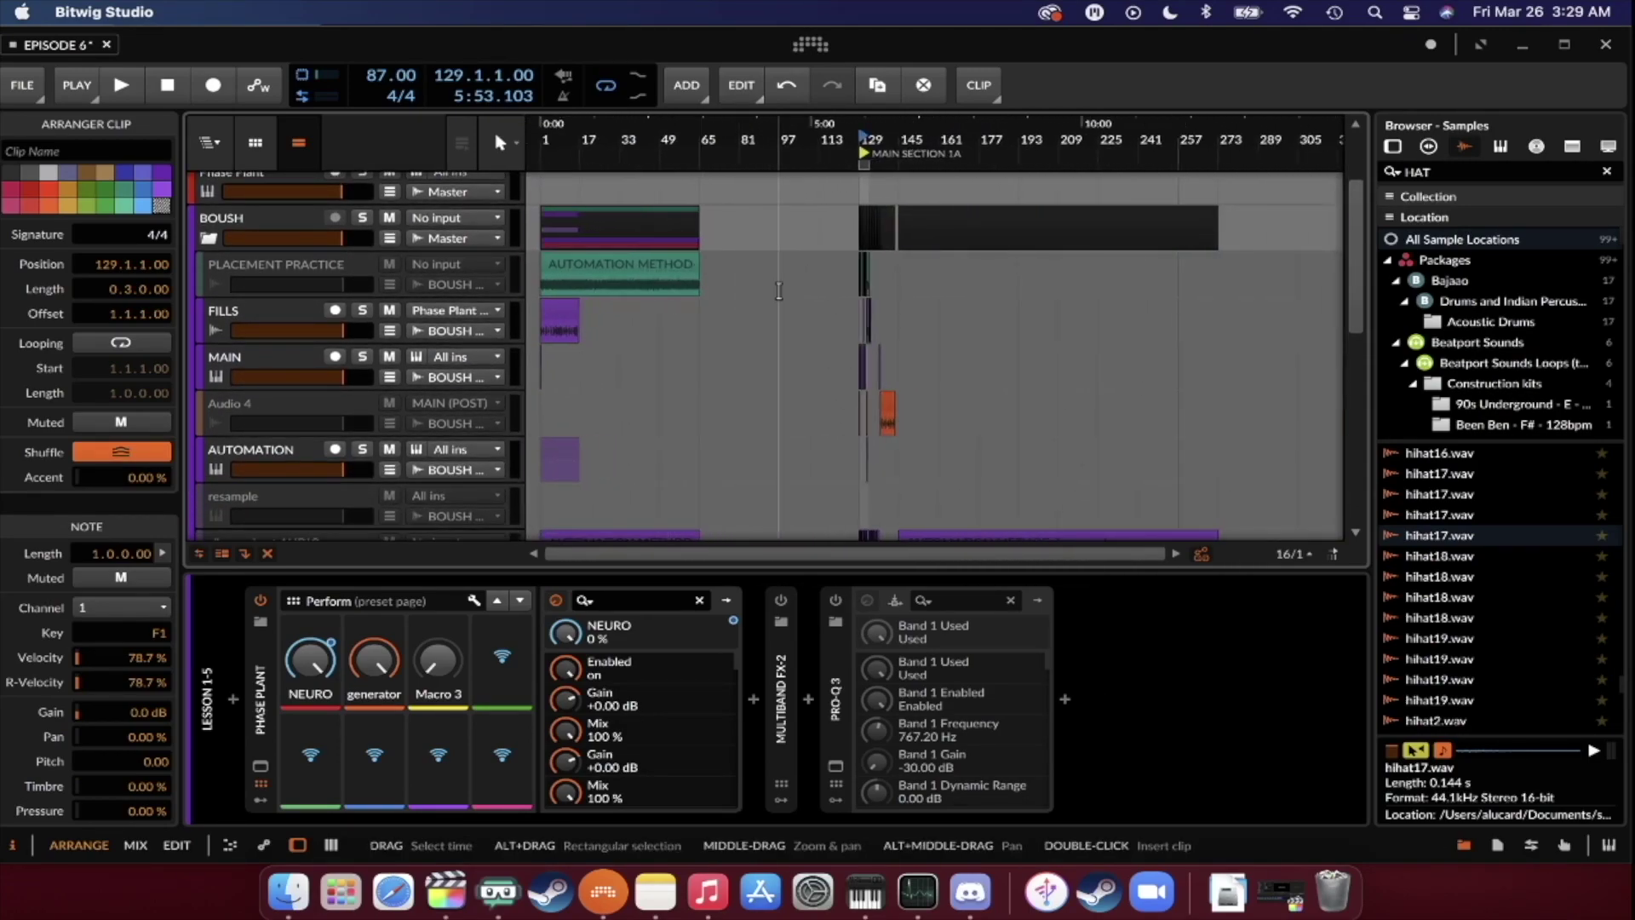
scroll(821, 281, "up", 5)
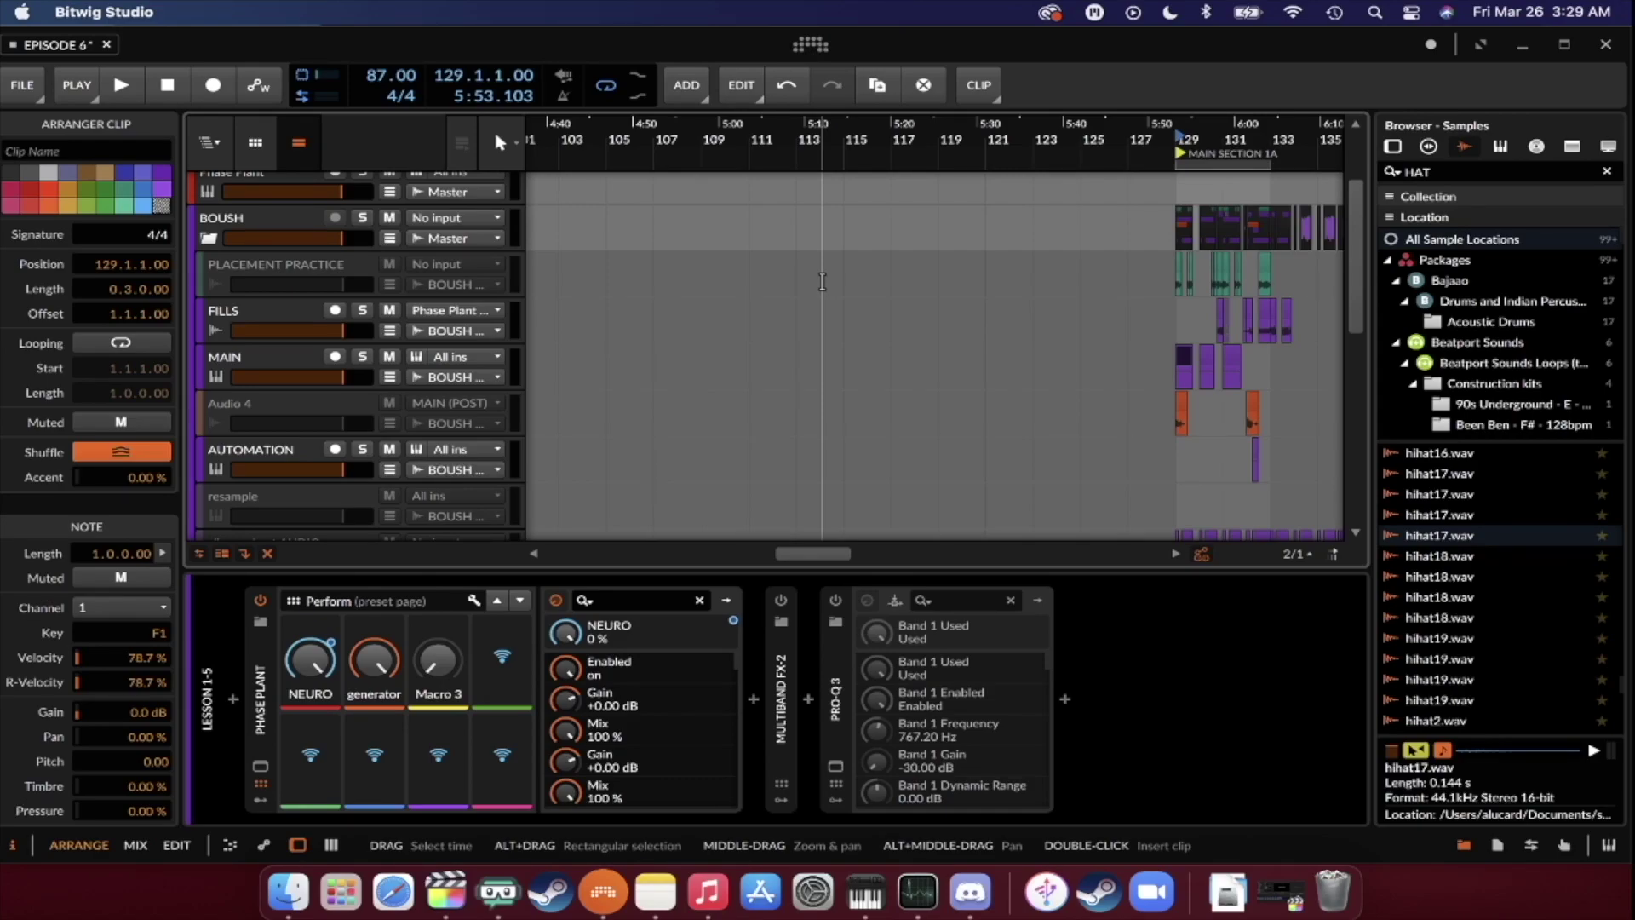
Select the BOUSH group track and collapse it to hide its child tracks.
left_click(260, 650)
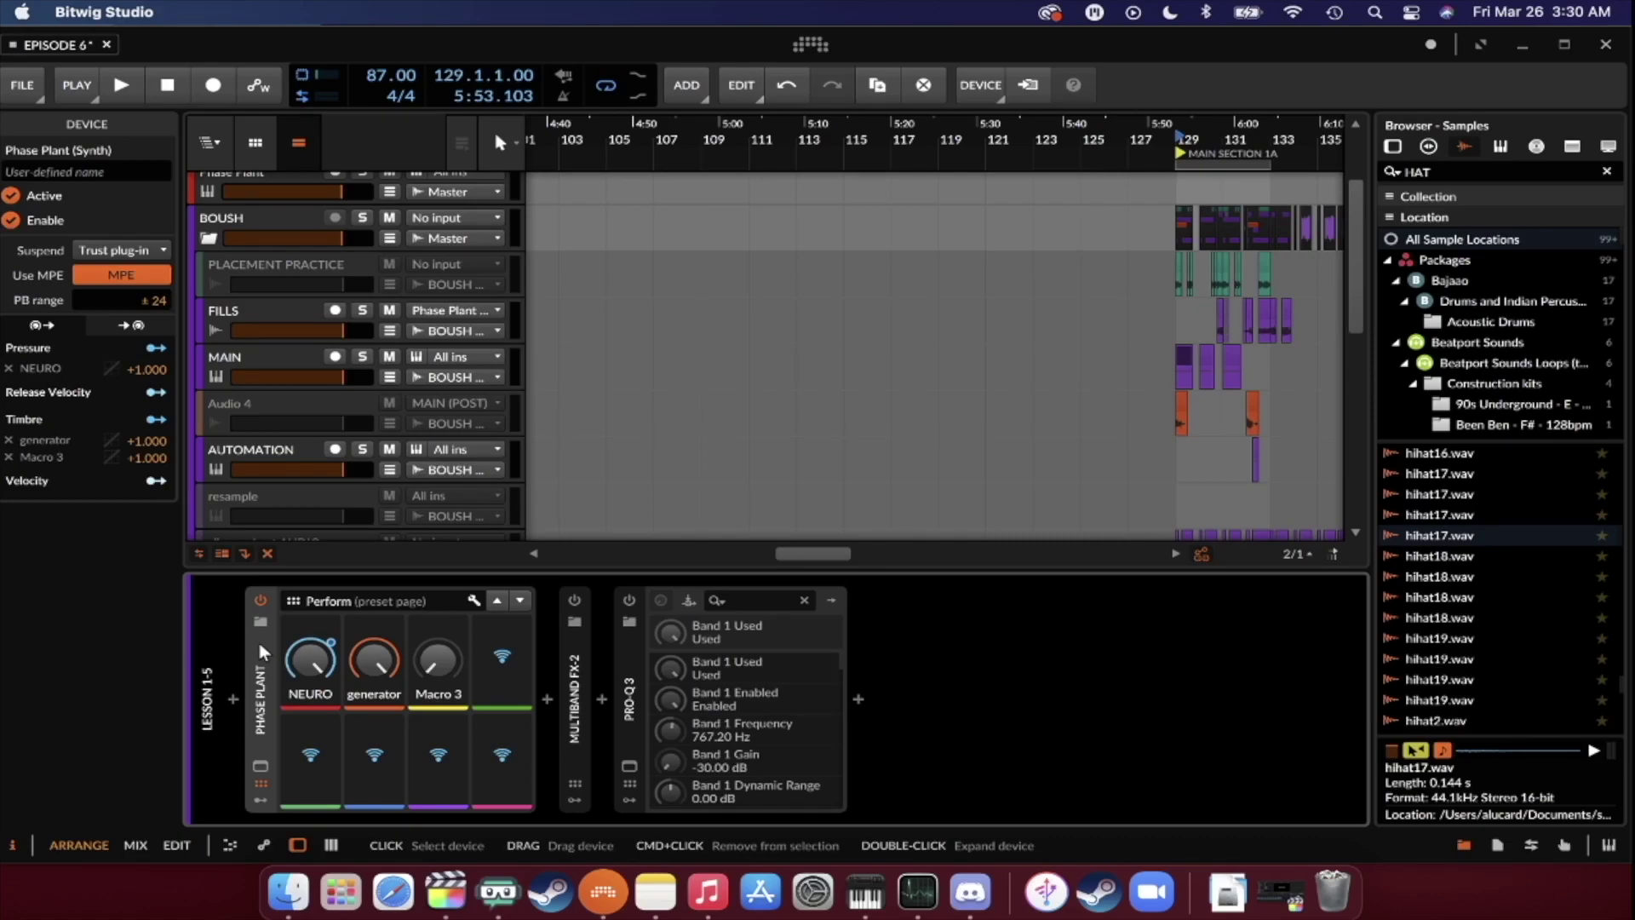
left_click(263, 216)
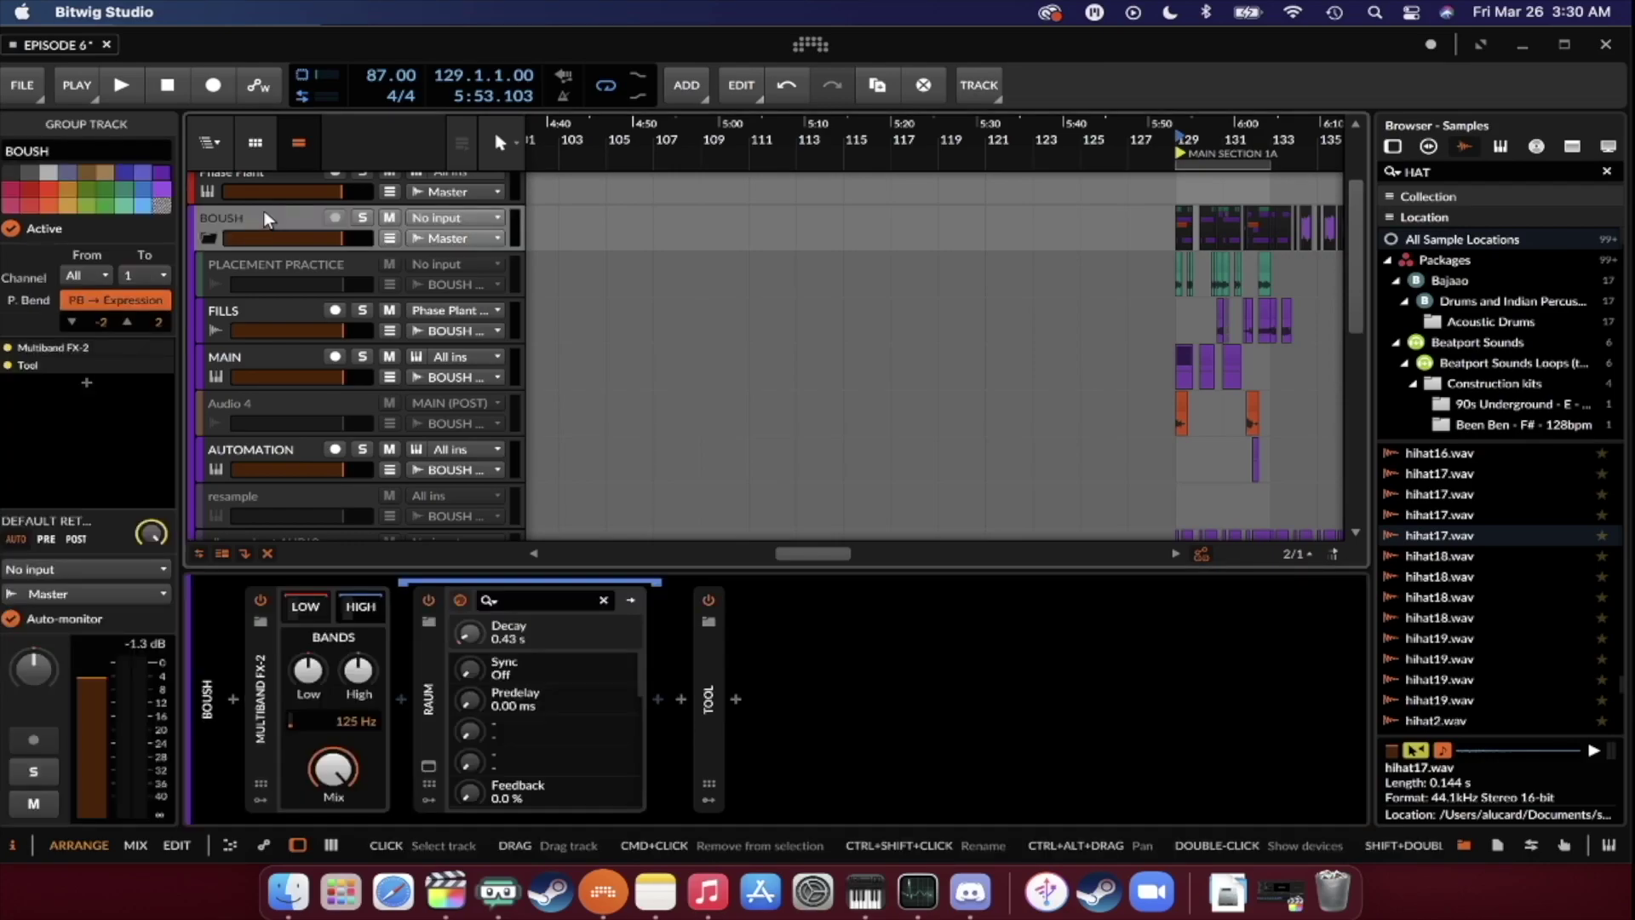
left_click(206, 234)
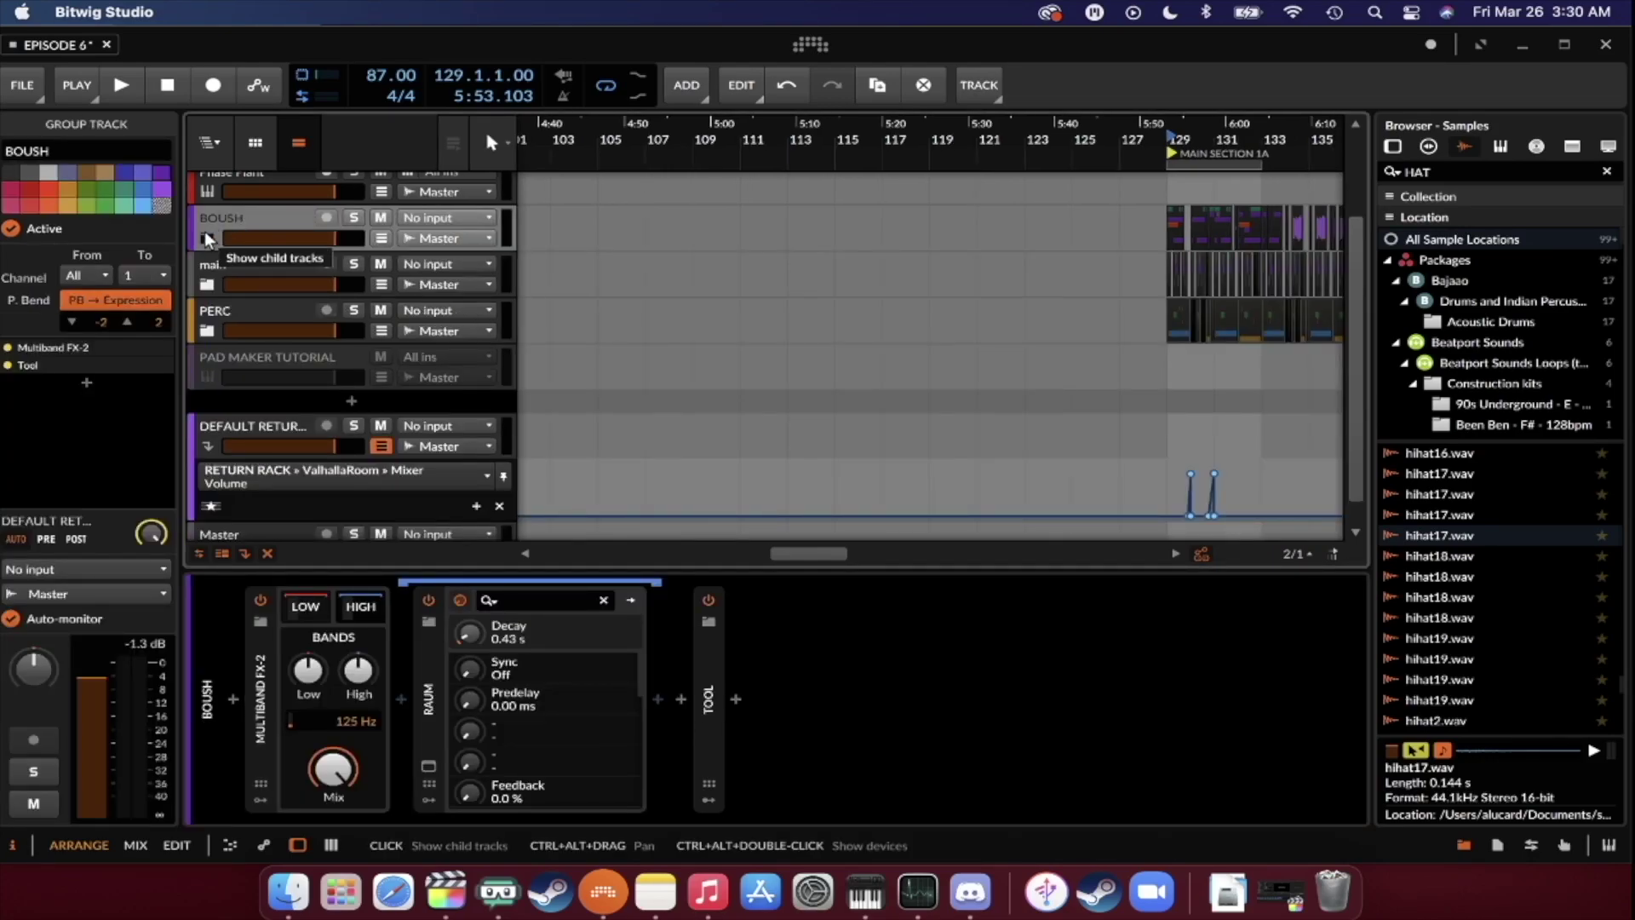